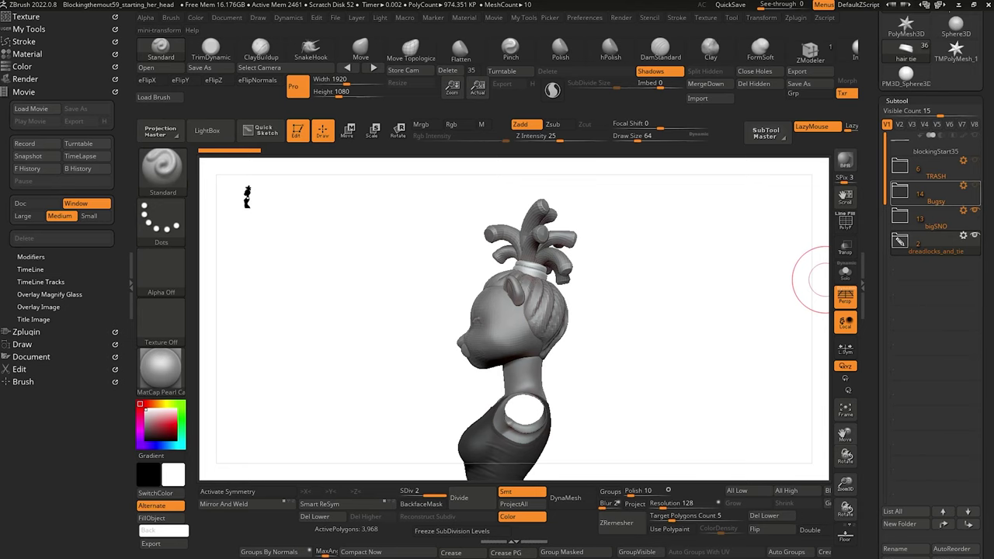
Apply Transpose Set to the dreadlocks_and_tie folder, centre the gizmo on the hair tie, and tilt and shift the dreads toward the back of the head.
click(964, 237)
click(901, 236)
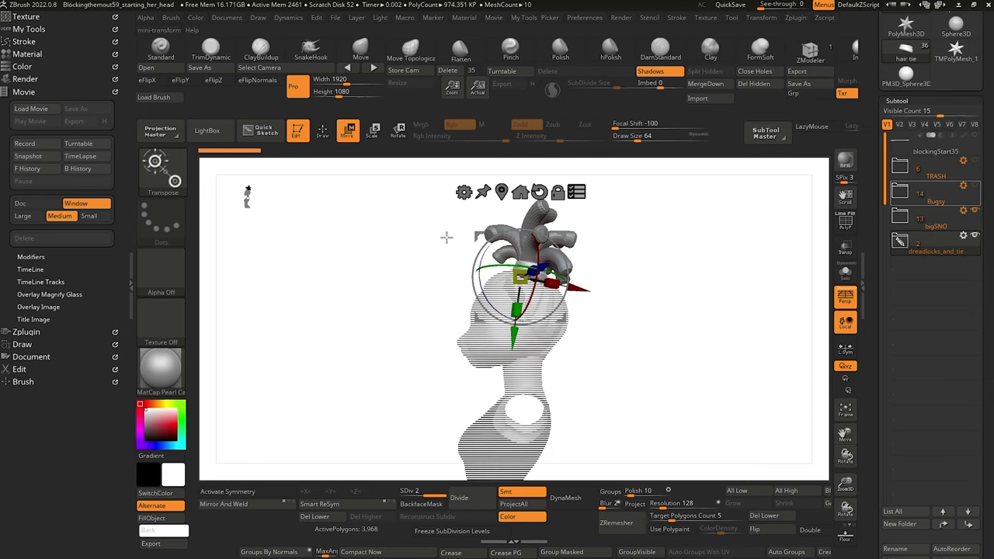
click(502, 191)
click(549, 186)
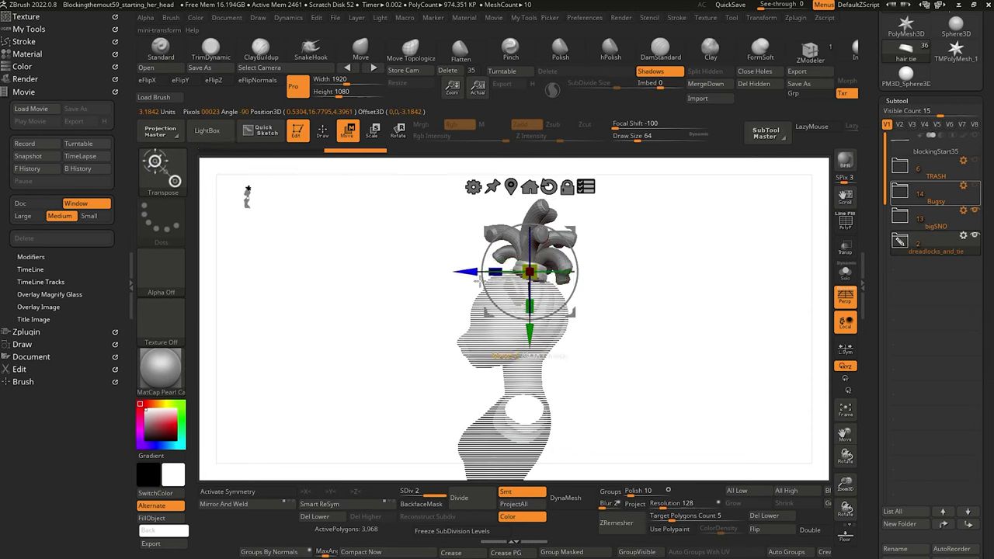
drag(487, 289, 483, 281)
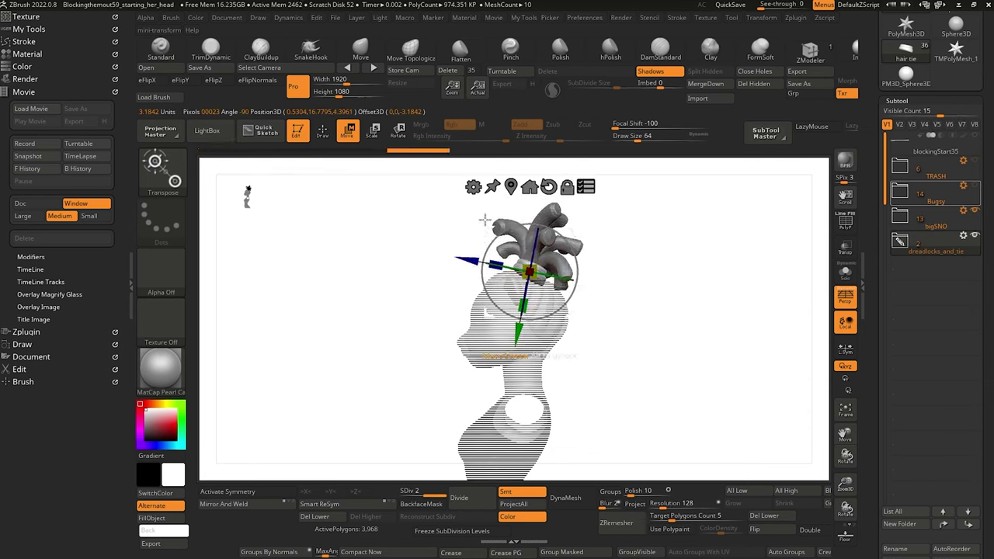
drag(485, 227, 500, 230)
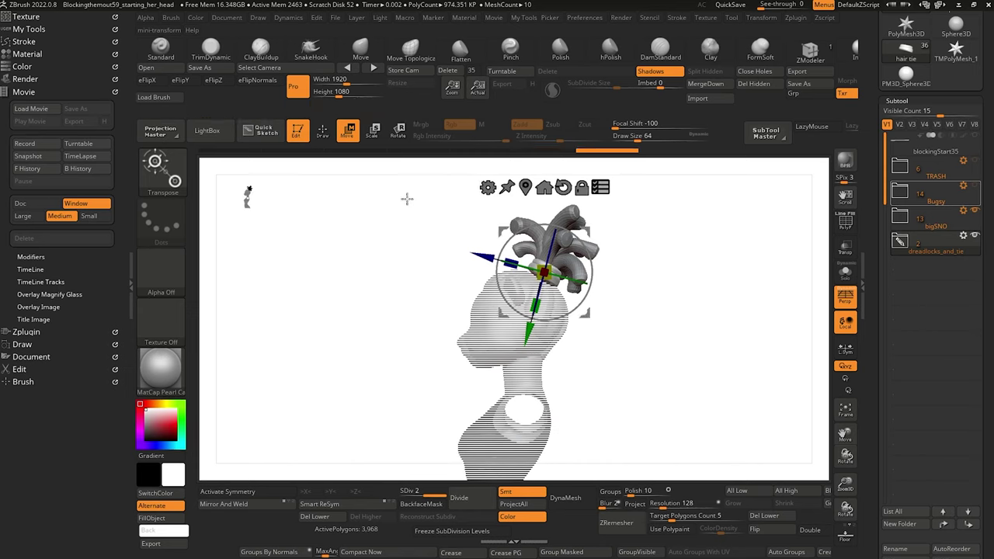
click(321, 134)
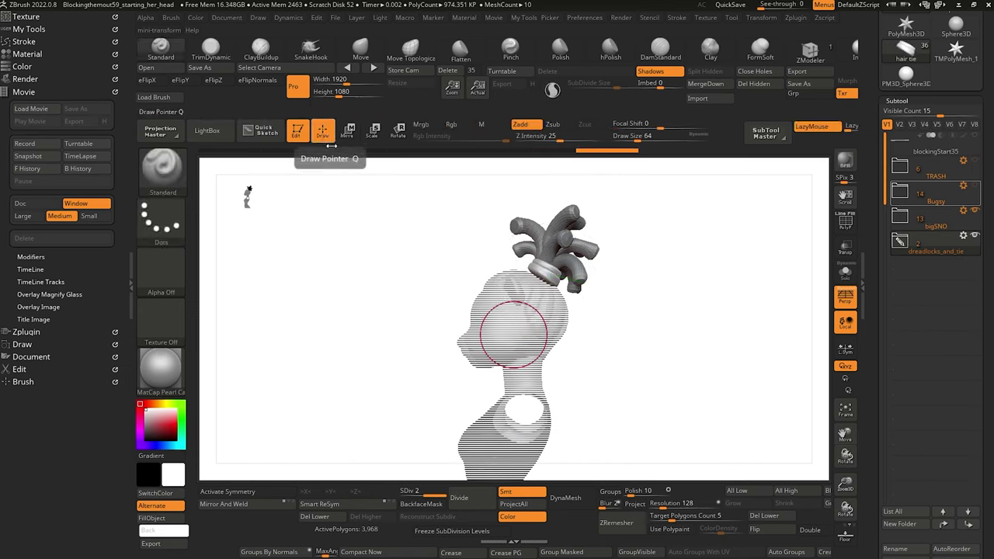
Clear the transpose masking so that no subtools outside the dreadlocks_and_tie folder remain masked.
click(964, 237)
click(947, 263)
click(349, 131)
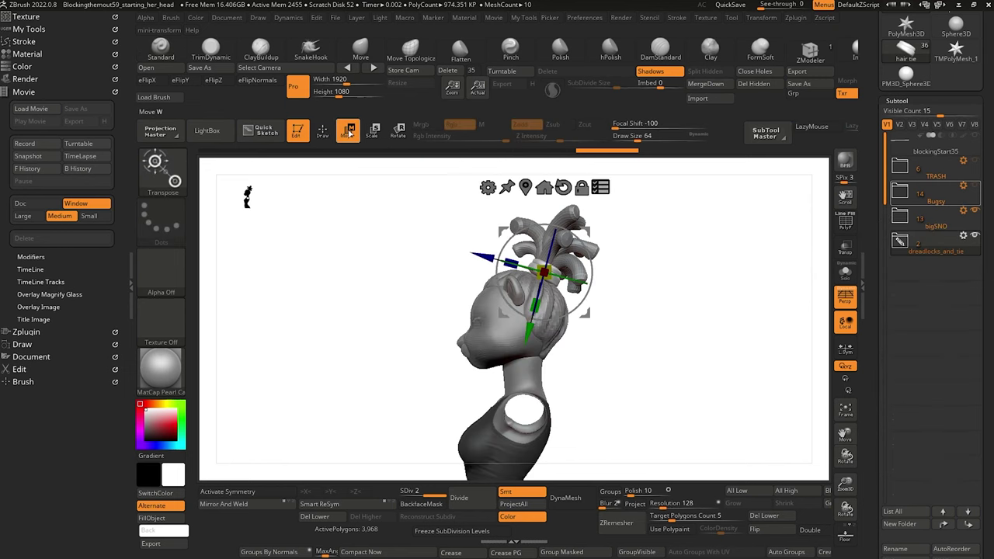
alt+drag(325, 262, 342, 297)
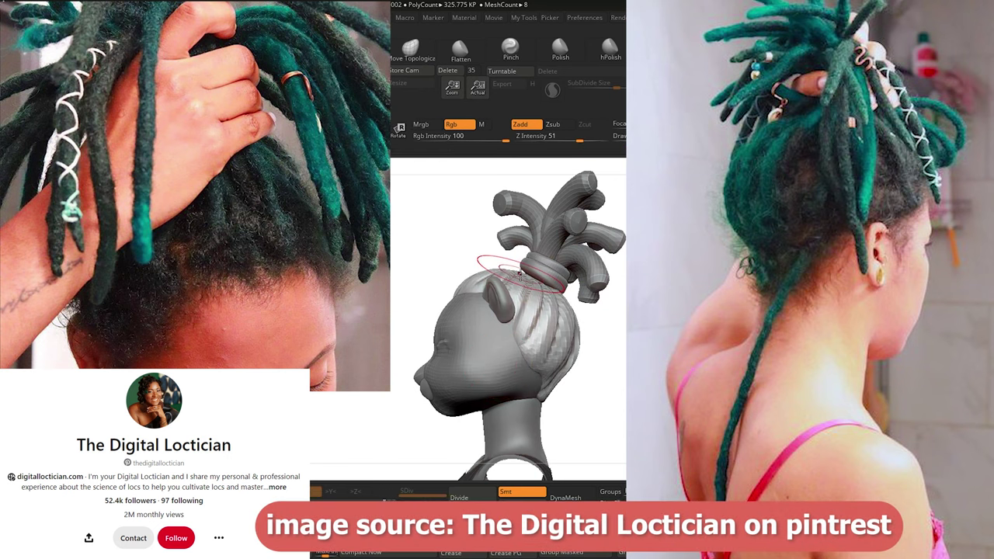
Raise the crown of the pulled-back hair toward the hair tie with the Move brush, using X symmetry.
drag(518, 274, 523, 265)
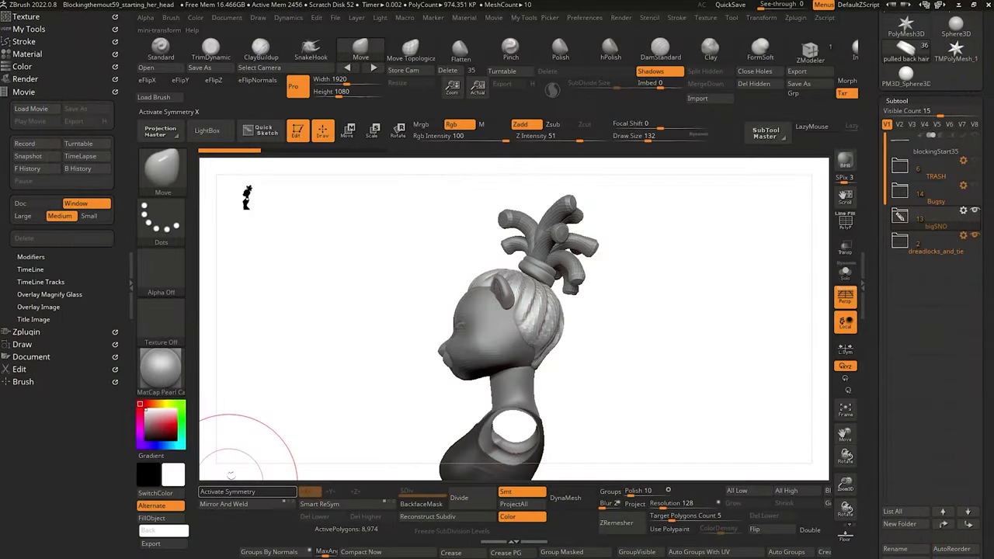
click(234, 491)
drag(515, 271, 509, 262)
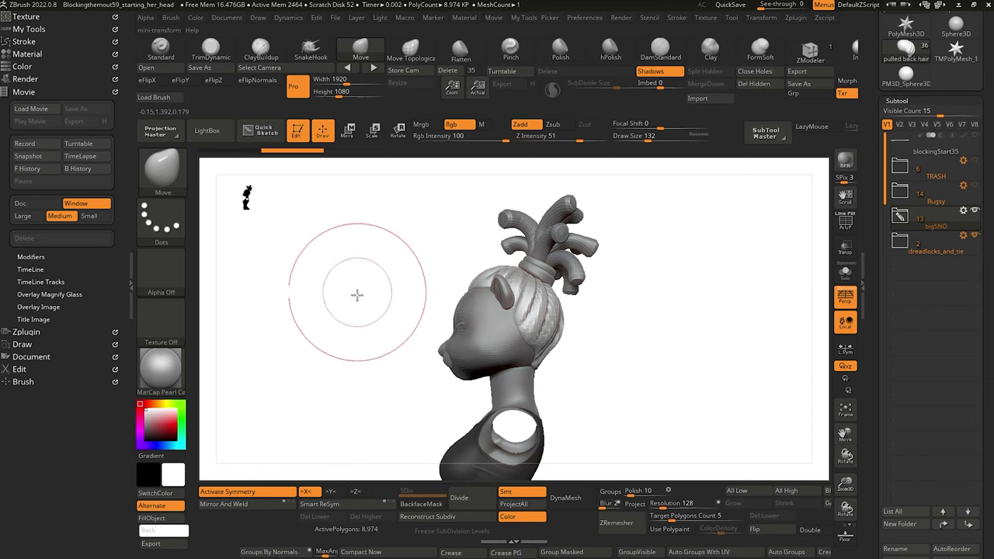
drag(357, 293, 402, 286)
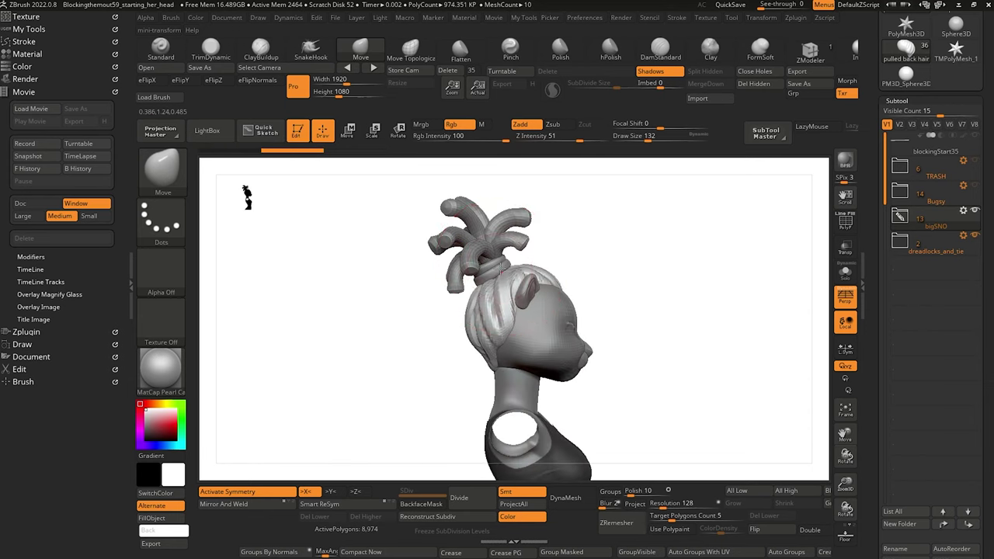
Adjust the lower dreads around the hair tie with the Move Topological brush.
mouse_move(333, 333)
mouse_down()
mouse_move(349, 340)
mouse_move(371, 329)
mouse_move(375, 344)
mouse_move(344, 350)
mouse_up()
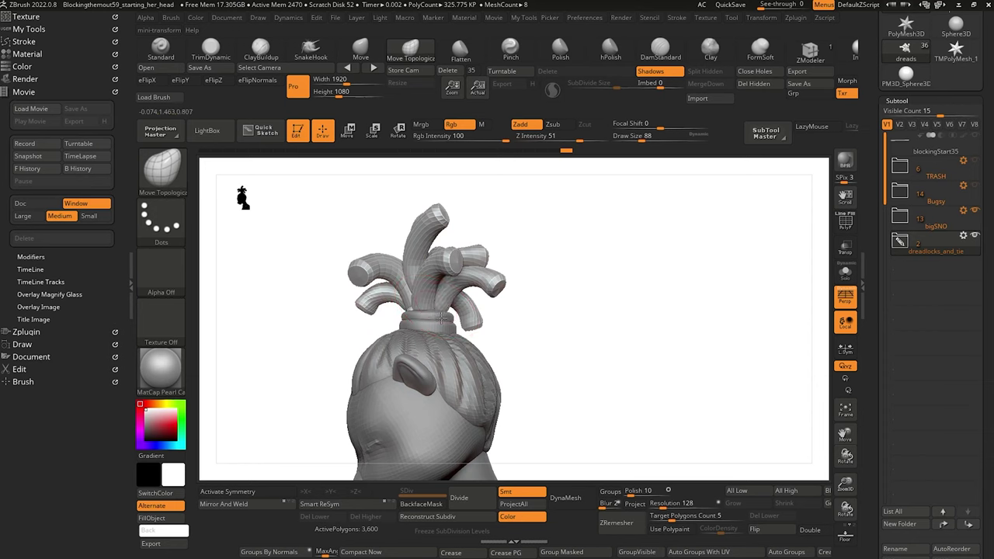
mouse_move(394, 309)
mouse_down()
mouse_move(269, 304)
mouse_move(379, 301)
mouse_up()
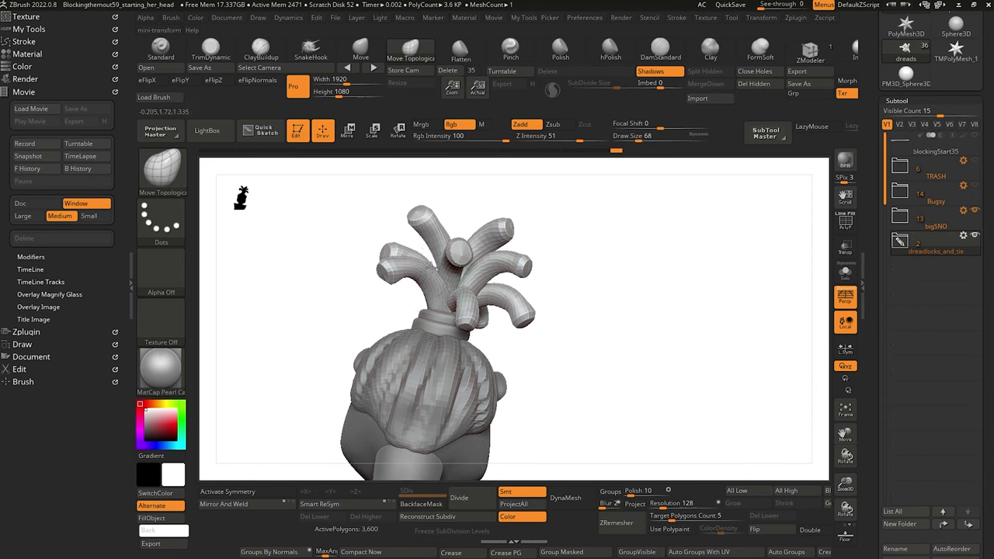
mouse_move(362, 307)
mouse_down()
mouse_move(420, 256)
mouse_move(399, 223)
mouse_up()
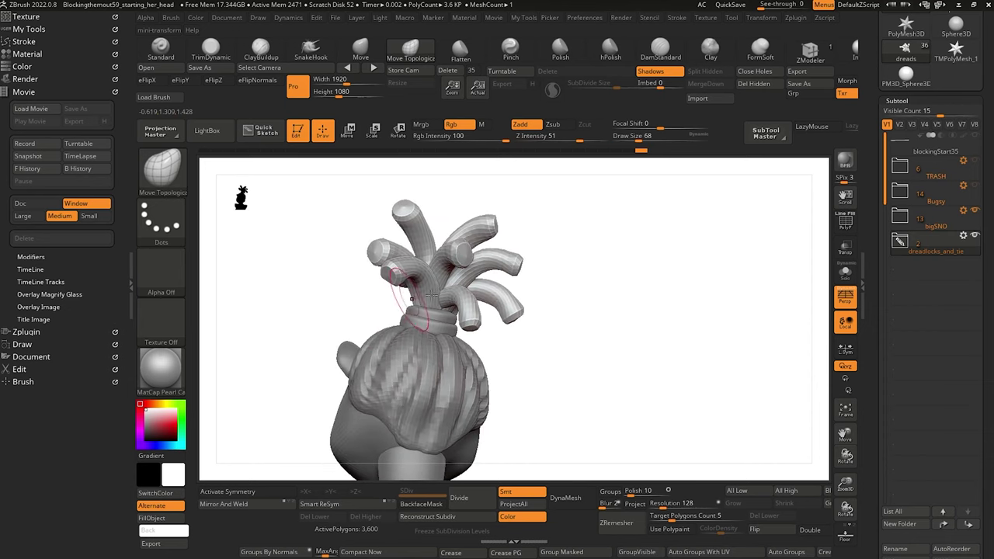
drag(319, 317, 319, 384)
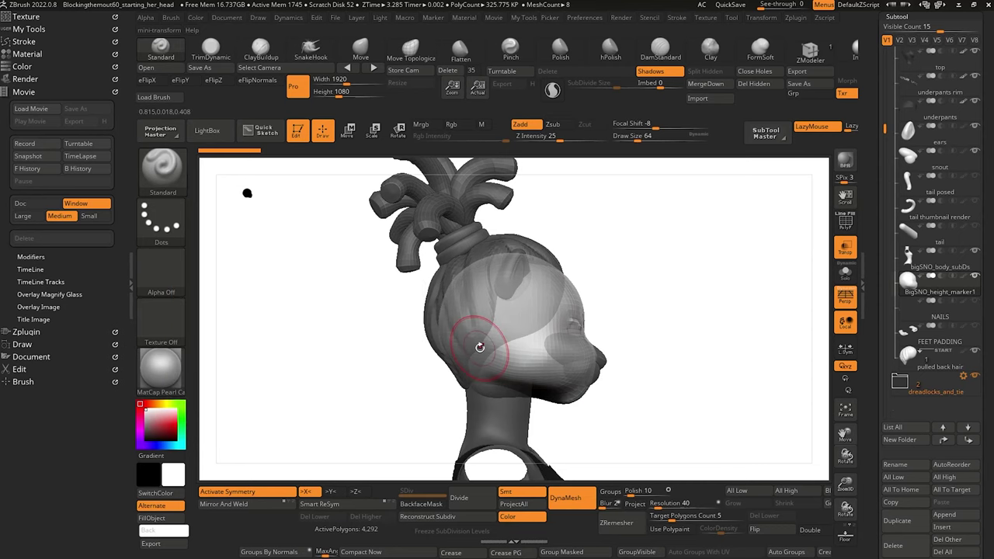
Duplicate the BigSNO_height_marker1 head subtool and prepare the Move brush for reshaping it, with perspective turned off.
click(899, 521)
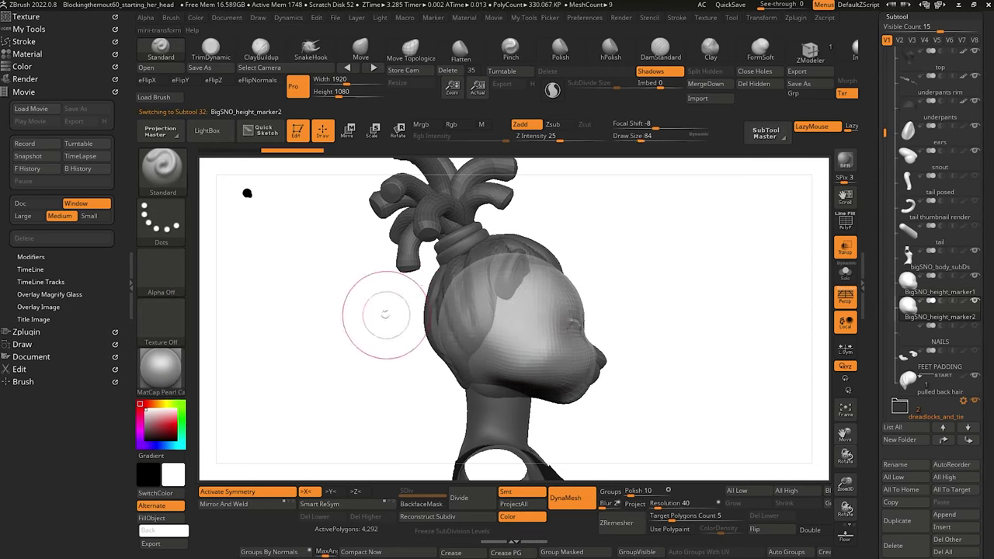
key(b)
key(m)
key(v)
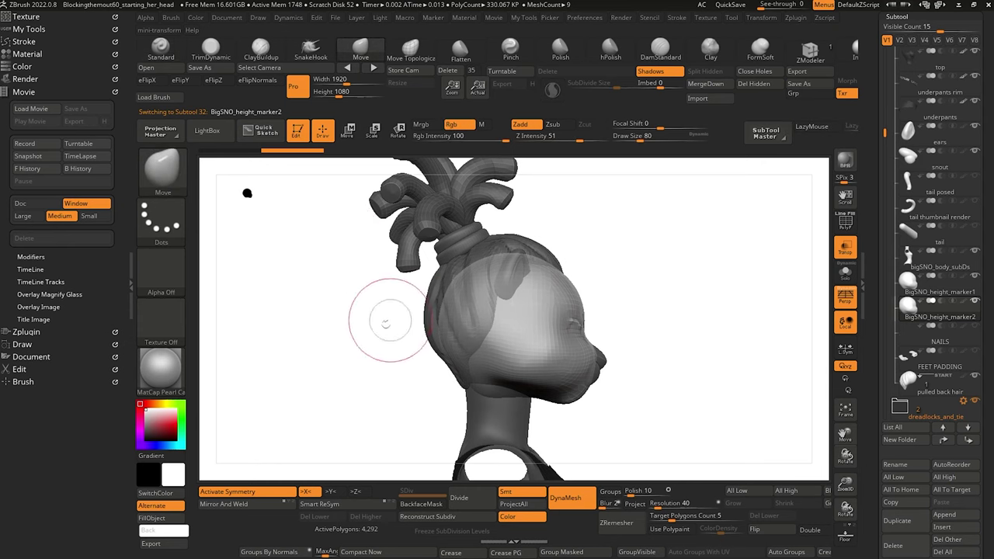
mouse_move(391, 320)
mouse_down()
mouse_move(400, 310)
mouse_move(387, 338)
mouse_move(428, 344)
mouse_up()
key(bracketright)
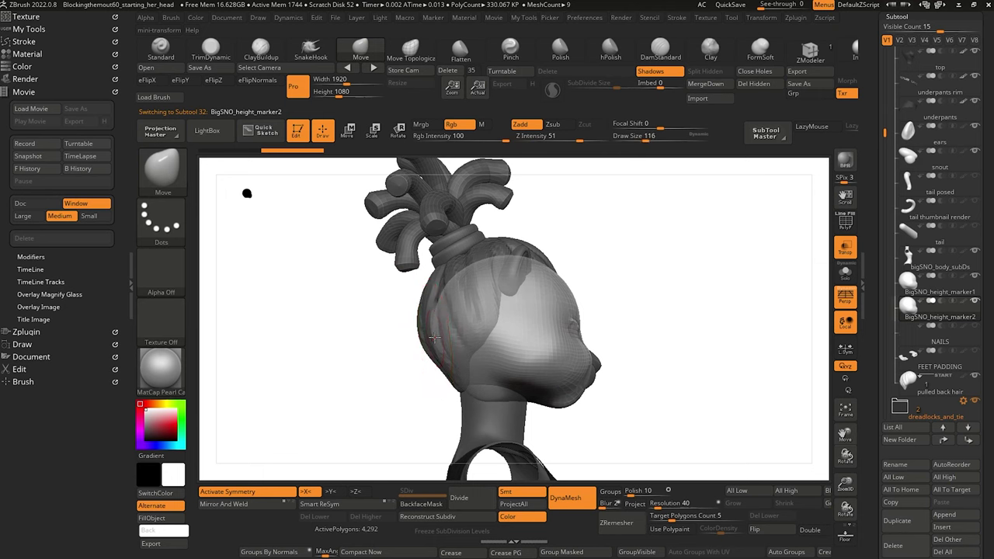
click(854, 306)
drag(384, 338, 381, 336)
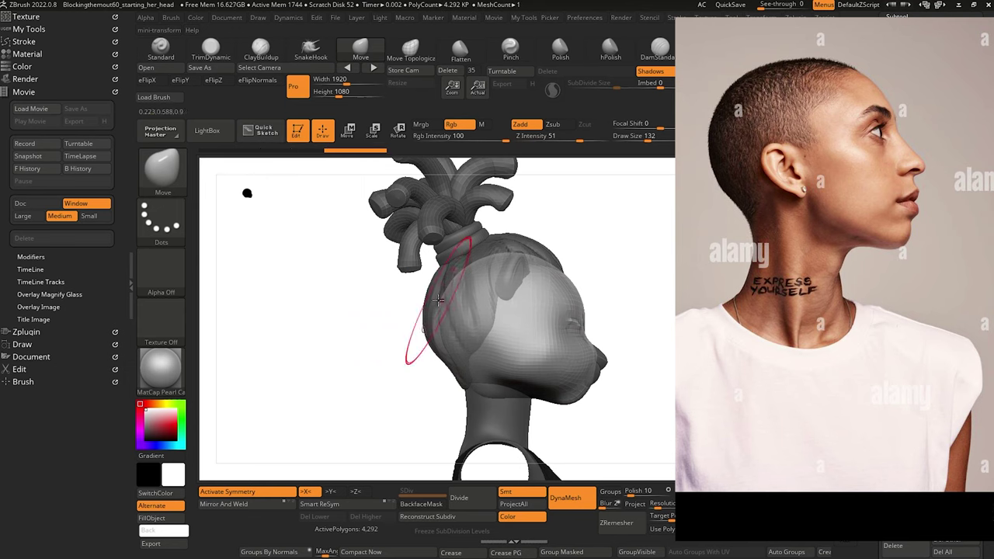
Reshape and smooth the crown and back of the duplicated head's skull, resizing the brush as needed.
key(bracketright)
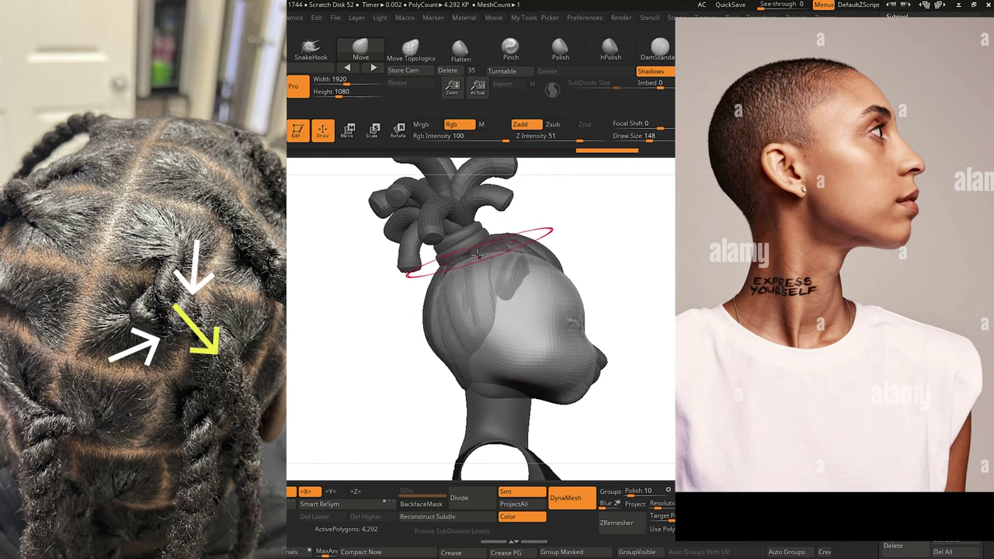
key(space)
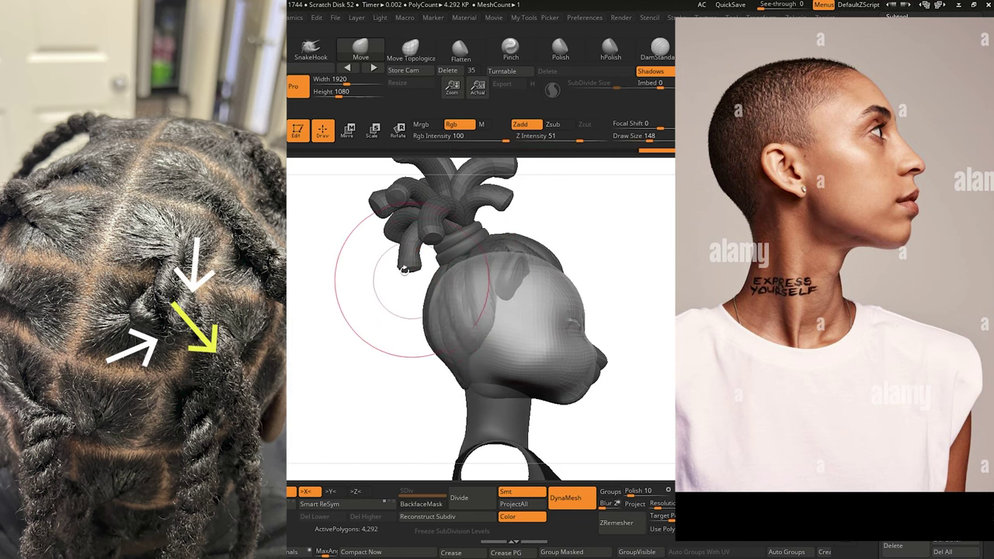
key(bracketleft)
key(bracketleft)
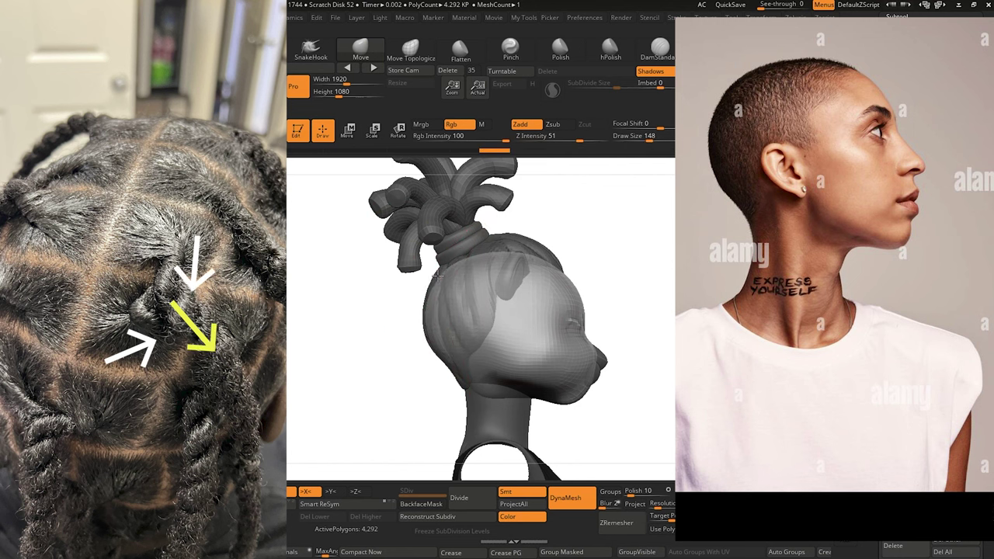
key(bracketright)
key(bracketright)
key(bracketright)
key(bracketright)
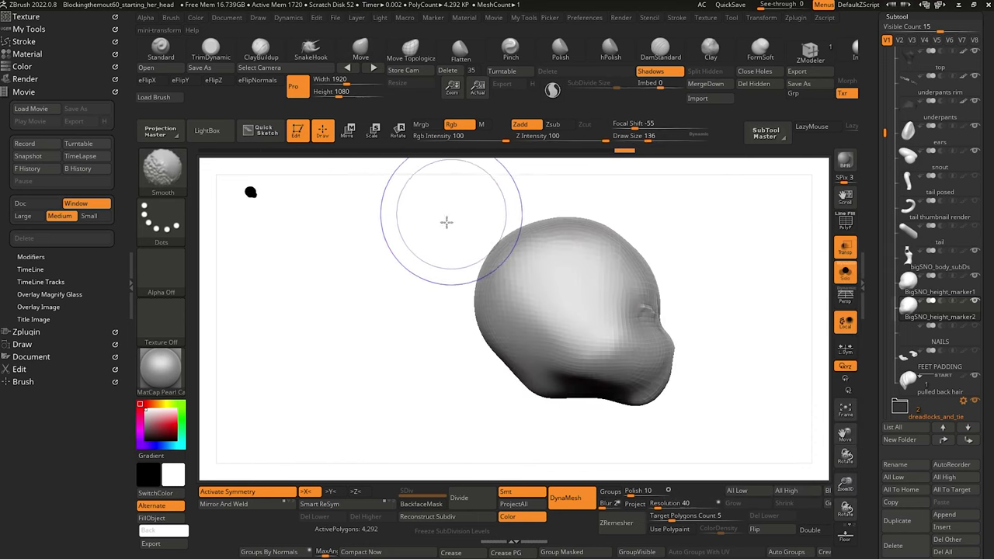
alt+drag(448, 219, 441, 242)
key(bracketleft)
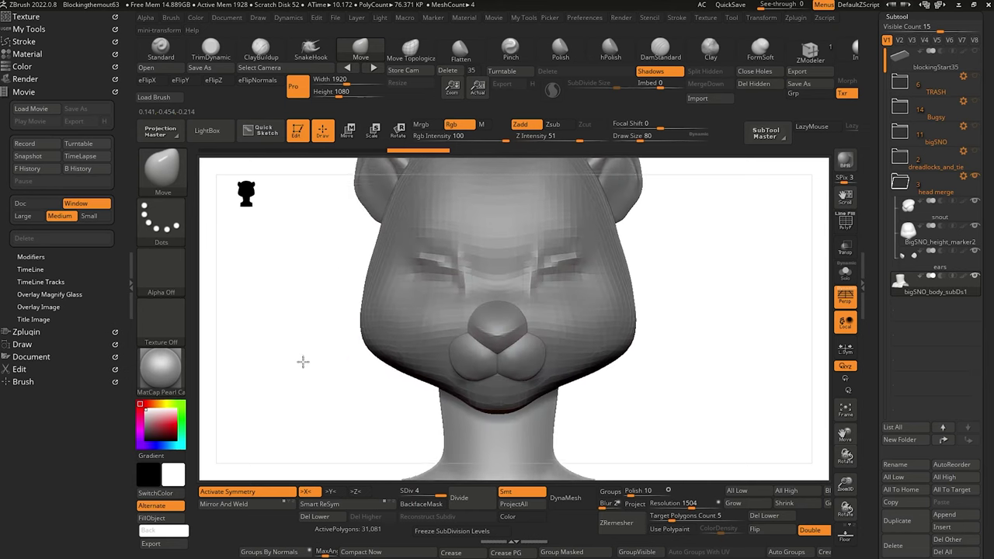
Move the ears subtool out of the head merge folder, leaving the snout and BigSNO_height_marker2 inside.
drag(303, 361, 342, 343)
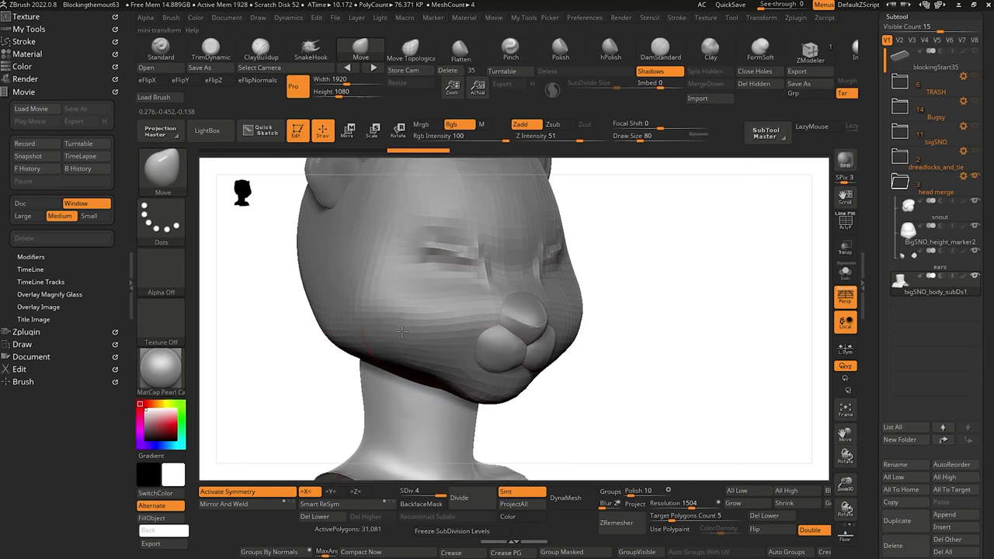
alt+click(516, 332)
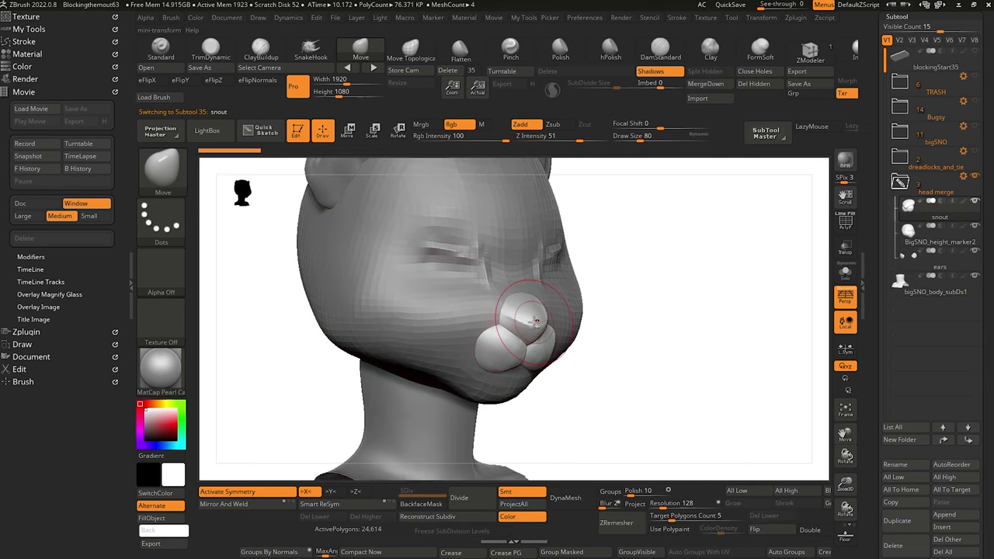
mouse_move(910, 255)
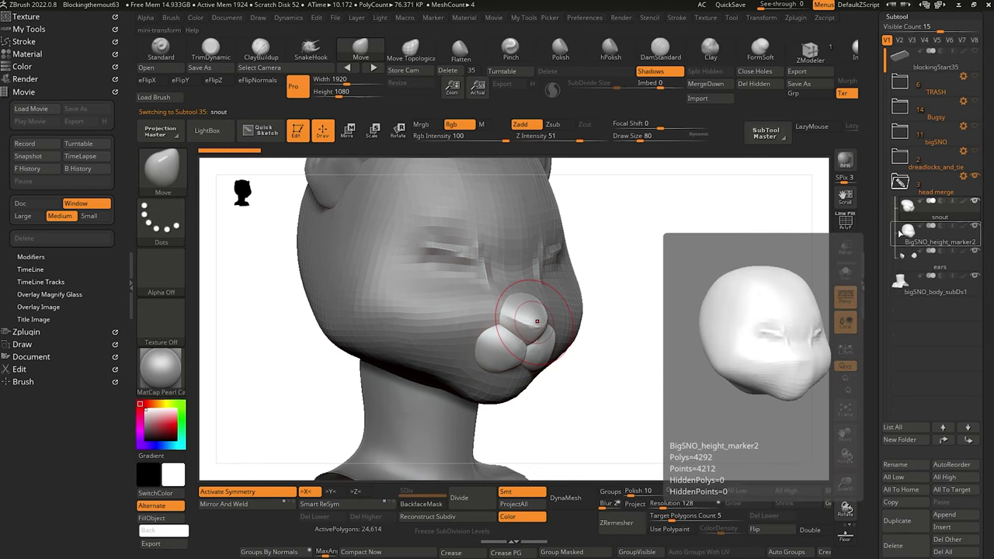
drag(278, 292, 306, 311)
click(914, 259)
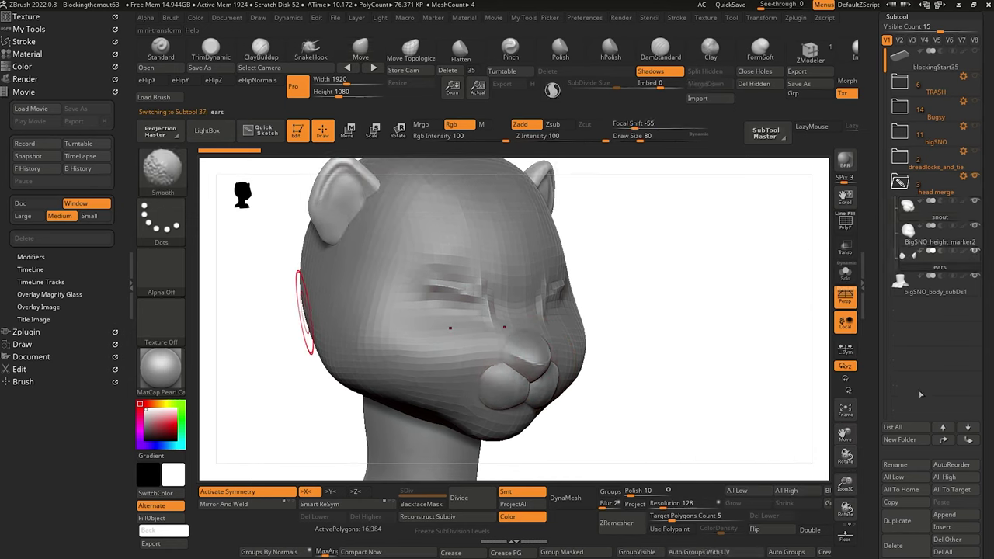
click(969, 440)
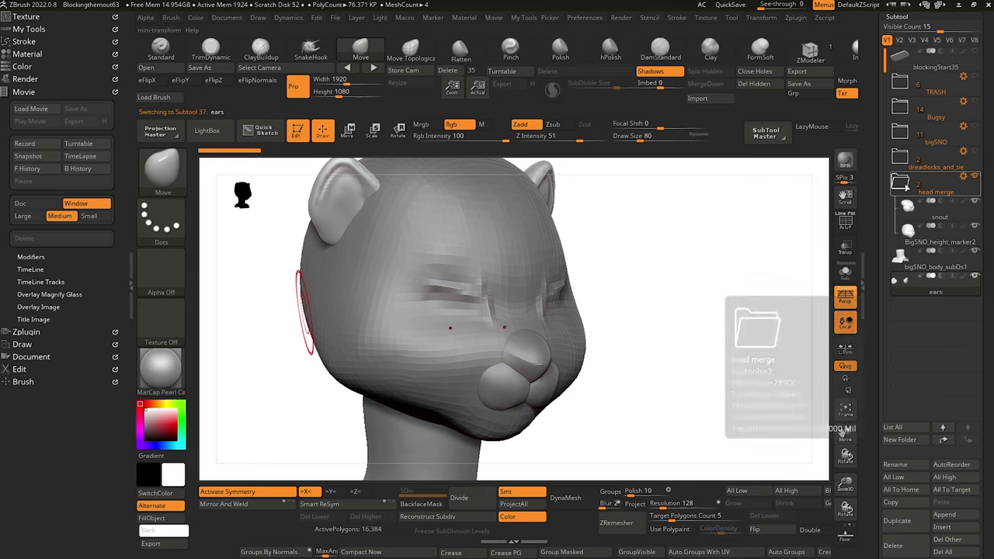
Try merging the snout and head in the head merge folder, and delete the merged subtool.
click(967, 178)
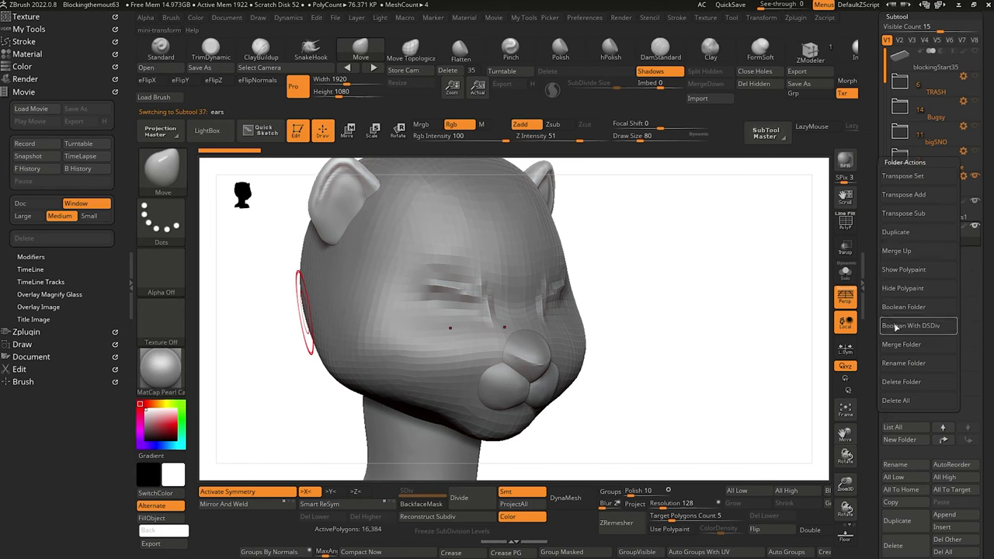
click(902, 348)
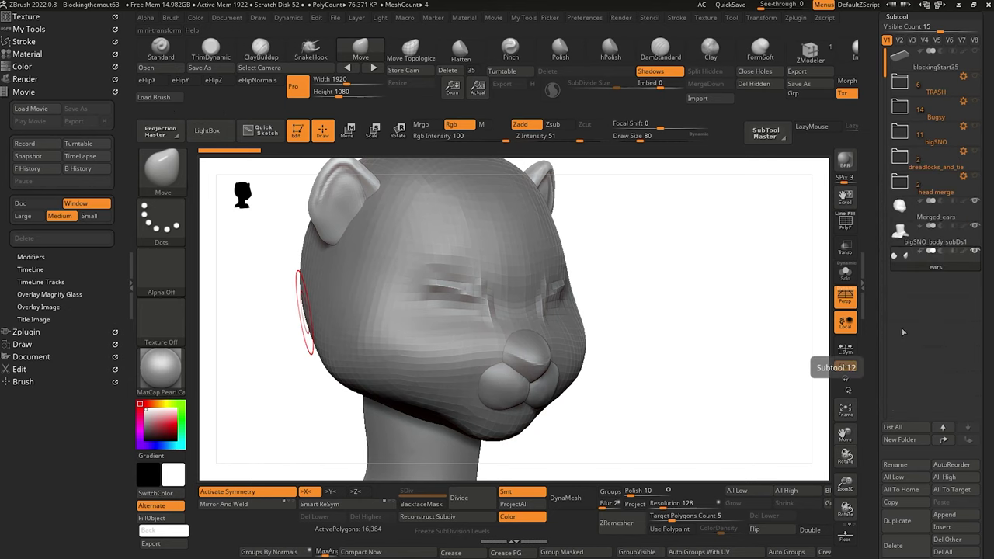
click(928, 212)
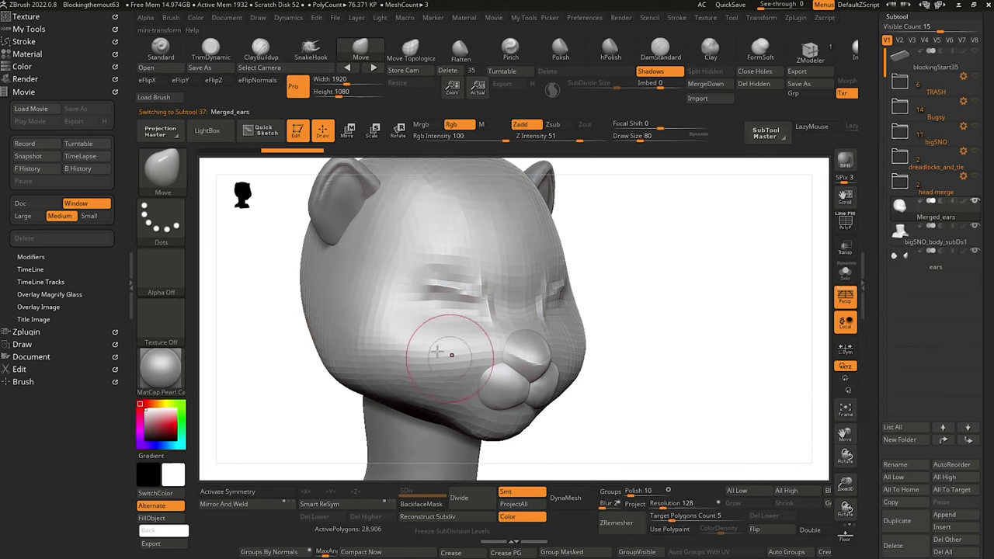
mouse_move(288, 333)
mouse_down()
mouse_move(334, 338)
mouse_move(272, 343)
mouse_move(282, 317)
mouse_move(267, 311)
mouse_move(318, 323)
mouse_move(268, 324)
mouse_move(284, 312)
mouse_up()
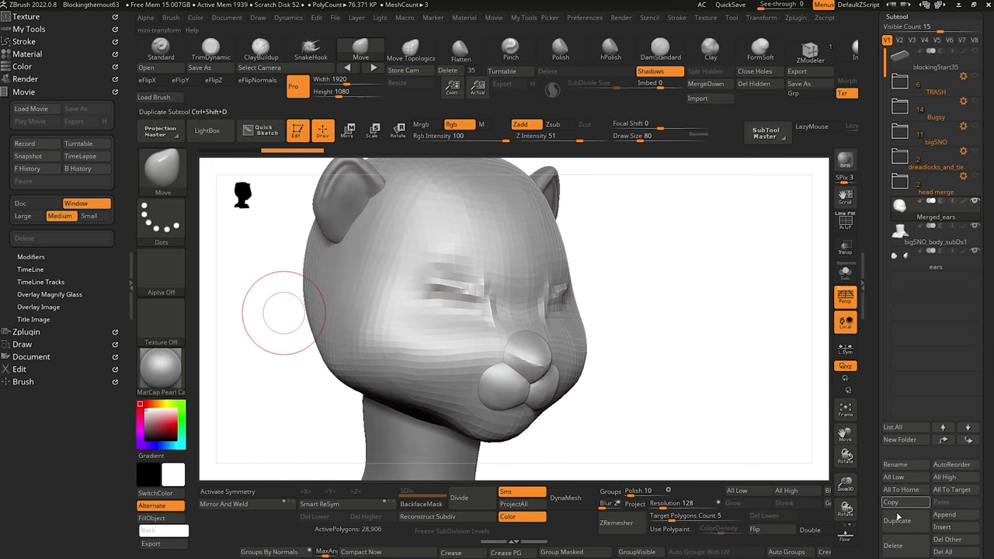
click(893, 545)
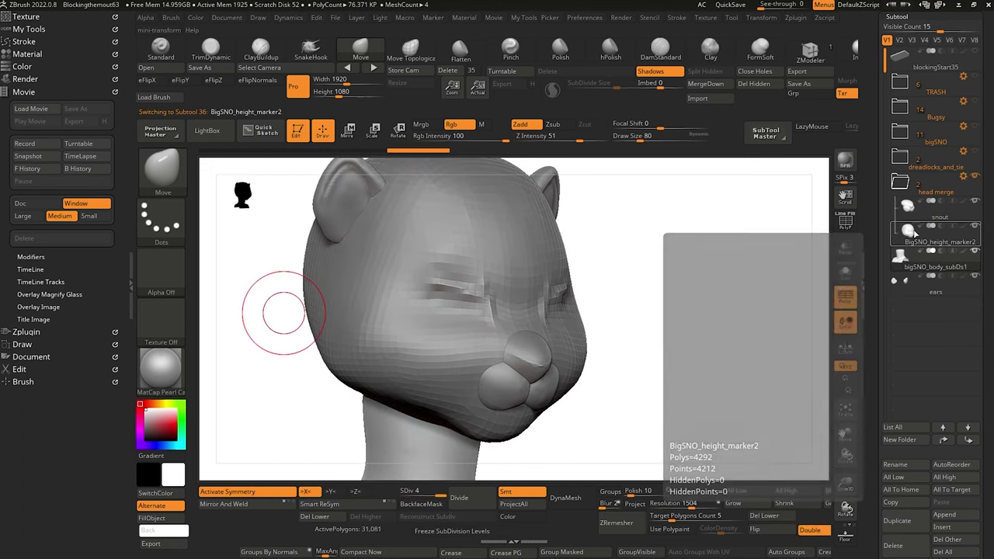
Divide the BigSNO_height_marker2 head subtool up to subdivision level 4.
drag(272, 320, 447, 473)
click(466, 498)
click(466, 498)
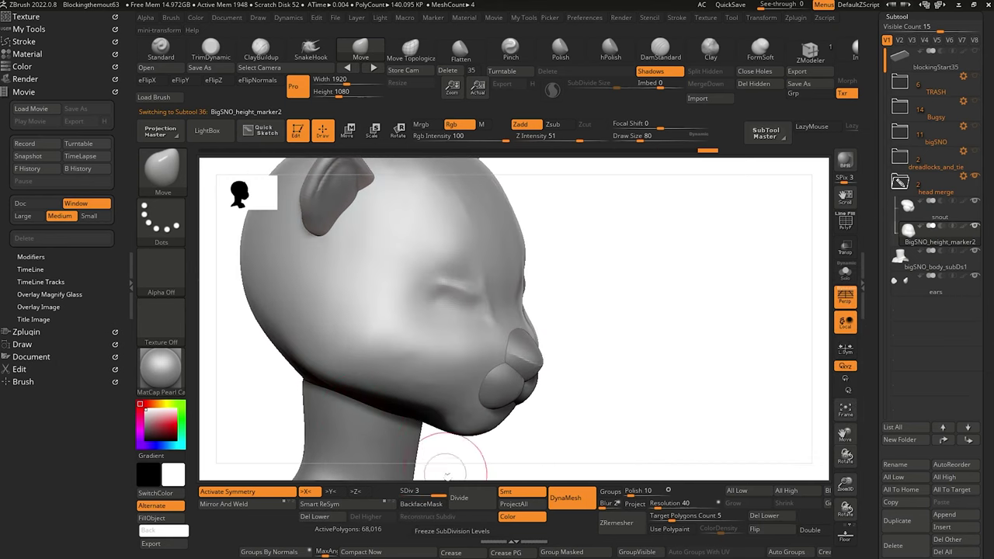
drag(276, 383, 357, 369)
click(487, 495)
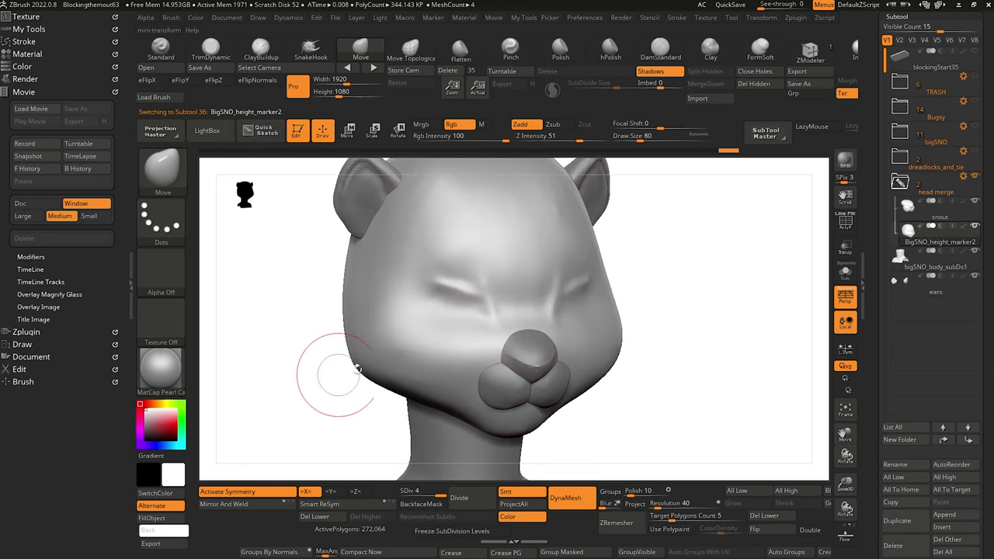
Merge the snout and head in the head merge folder into one subtool, and duplicate the merged head.
click(900, 183)
click(901, 344)
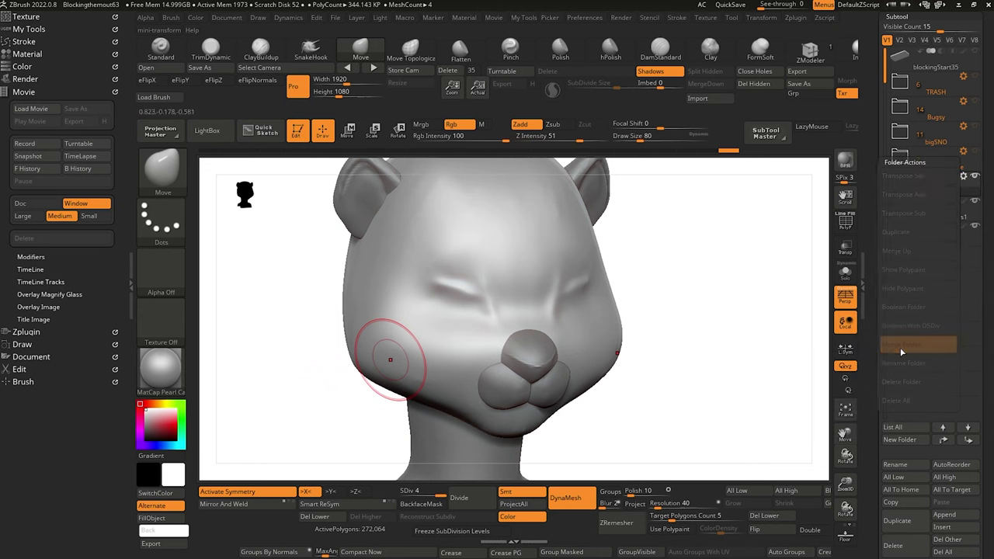
drag(270, 280, 288, 332)
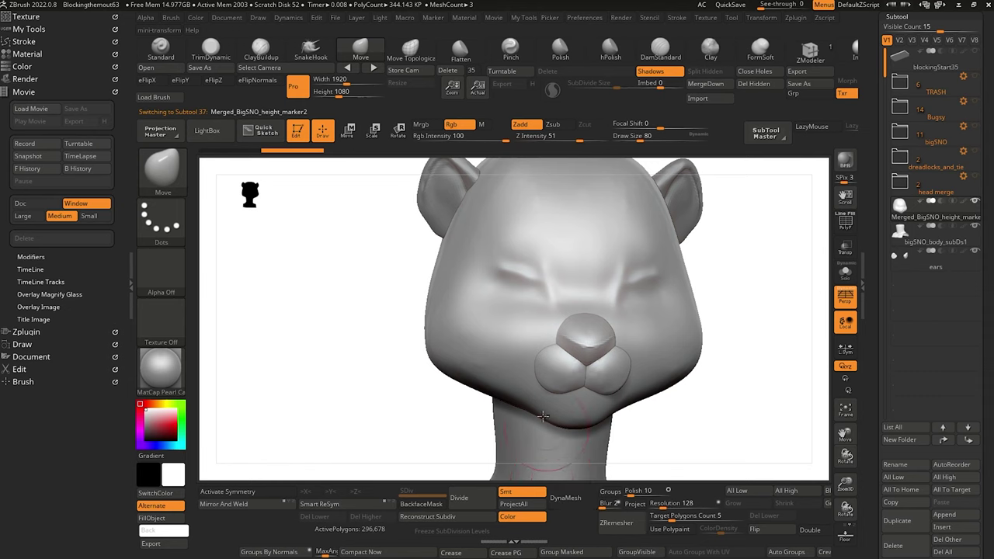
click(903, 519)
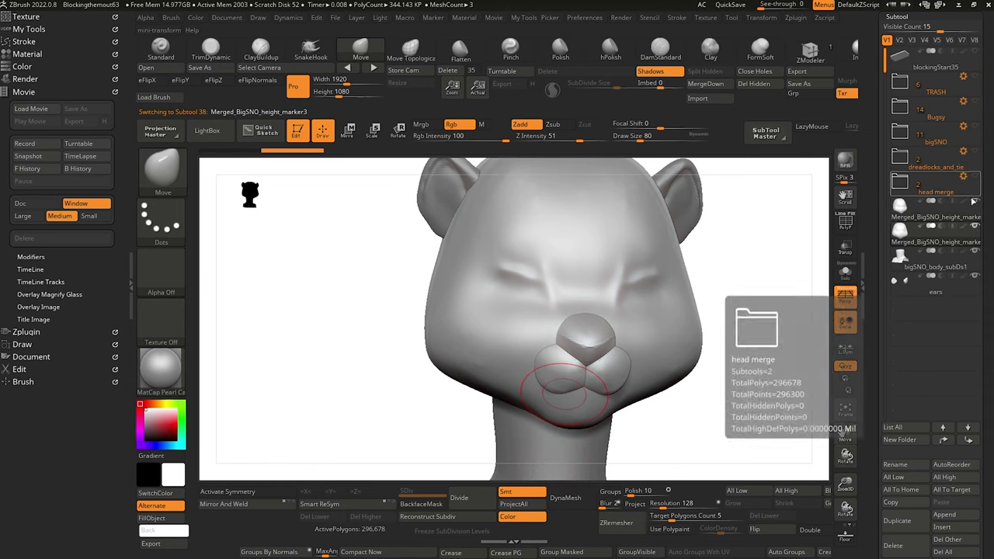
Hide the first merged head and DynaMesh the duplicate at resolution 128 to fuse the snout into the face.
mouse_move(388, 355)
mouse_down()
mouse_move(389, 387)
mouse_move(427, 382)
mouse_up()
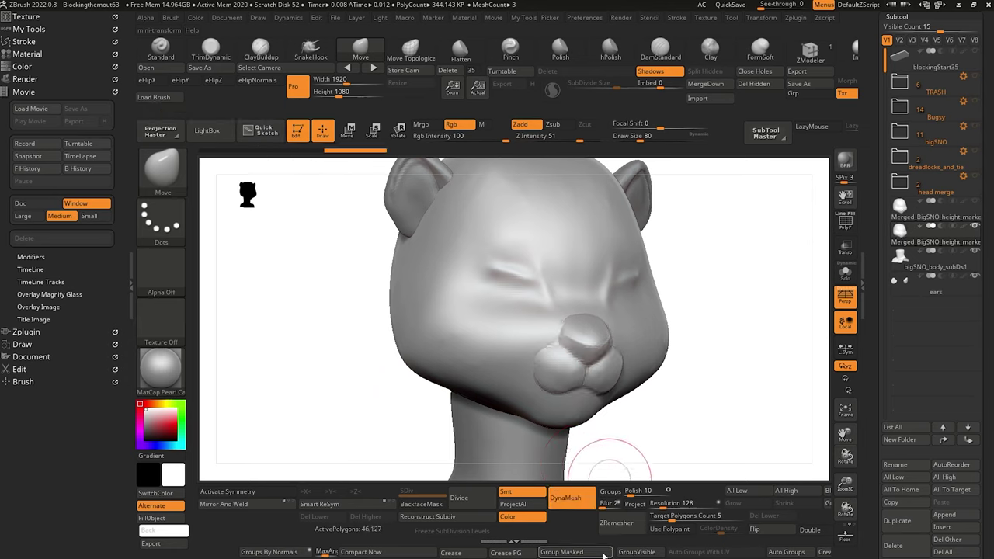
click(566, 498)
mouse_move(338, 359)
mouse_down()
mouse_move(355, 370)
mouse_move(319, 363)
mouse_up()
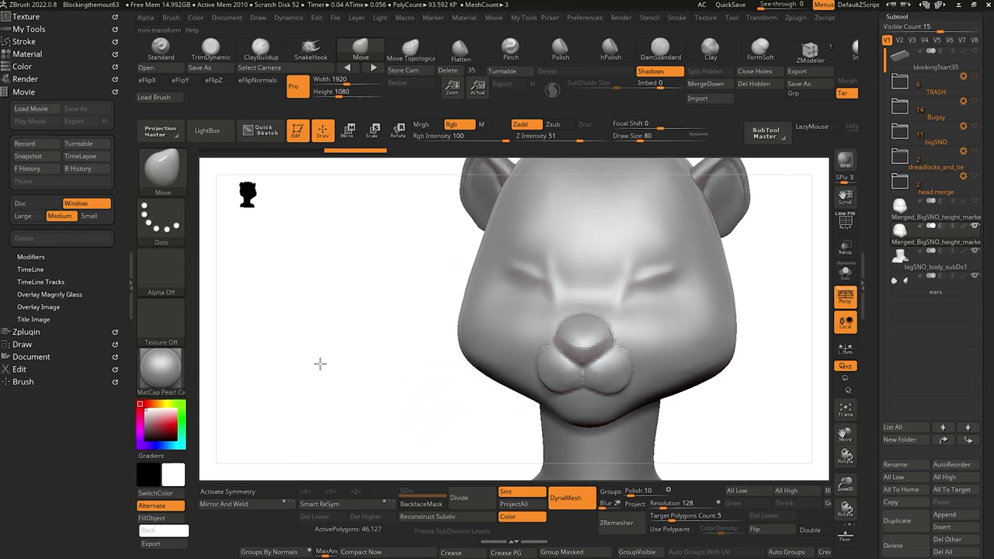
drag(319, 363, 319, 358)
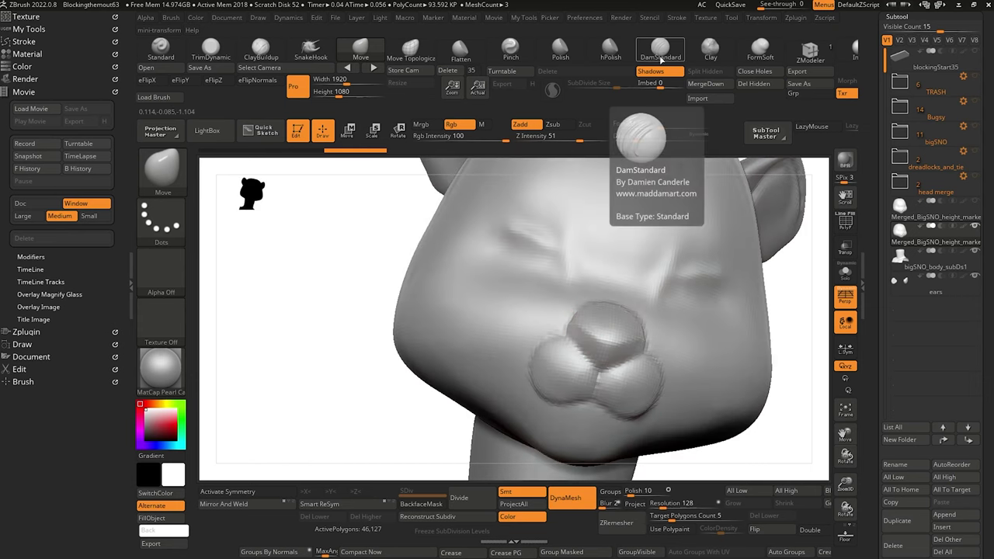
Turn on X symmetry for the DynaMeshed head, and mirror and weld it.
click(660, 51)
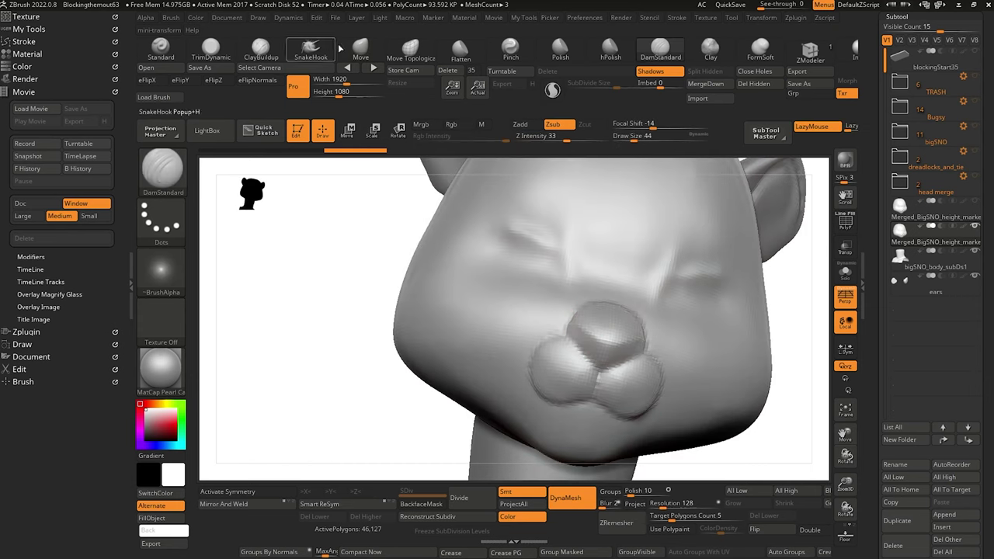
click(362, 49)
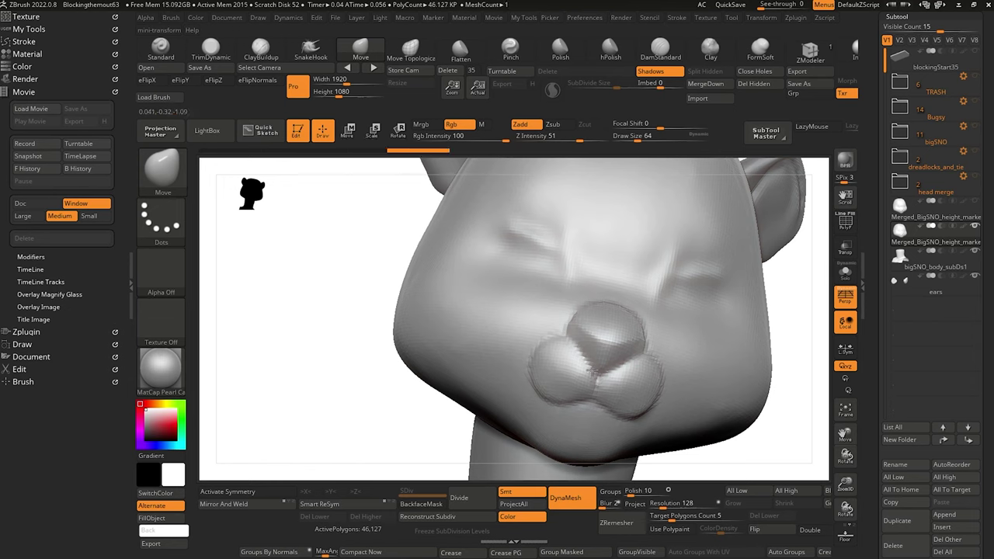
mouse_move(295, 244)
mouse_down()
mouse_move(337, 278)
mouse_move(307, 271)
mouse_move(264, 294)
mouse_move(328, 288)
mouse_up()
click(235, 492)
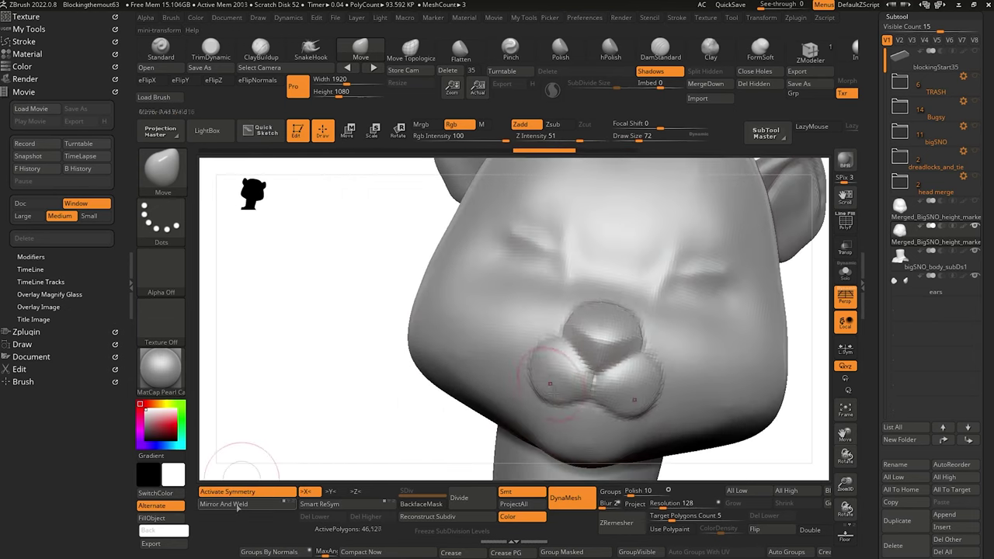
click(235, 504)
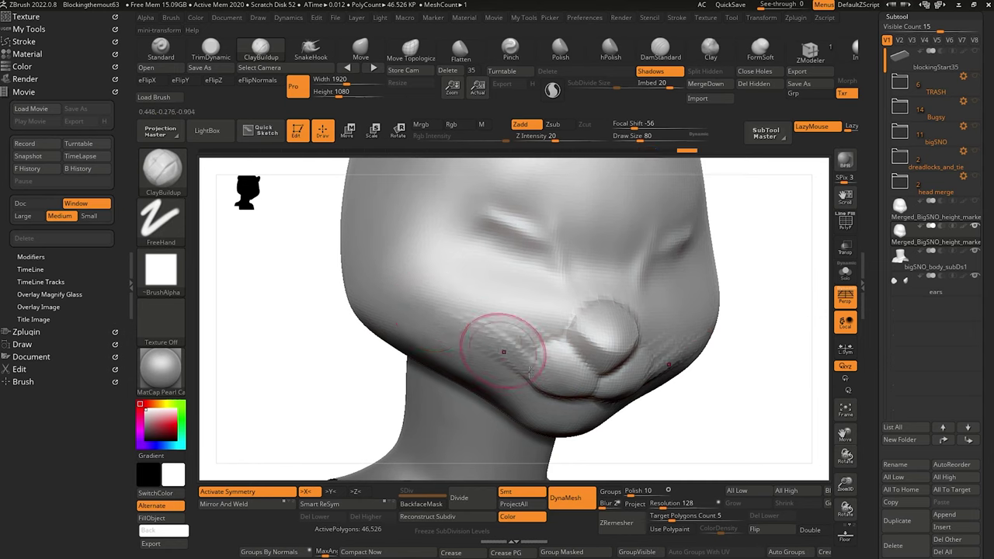
Build up the cheeks and muzzle beside the nose with ClayBuildup, and smooth them into the face.
key(shift)
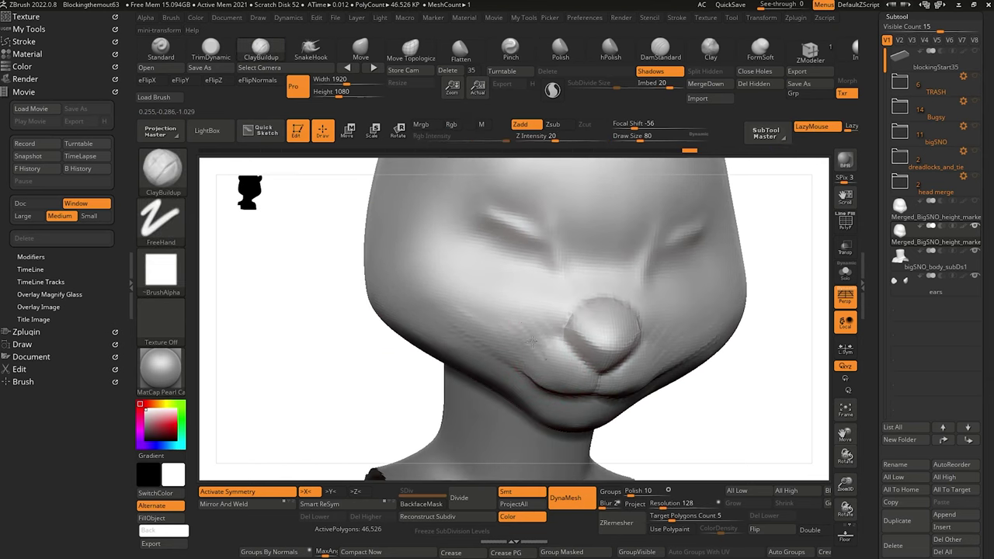
key(shift)
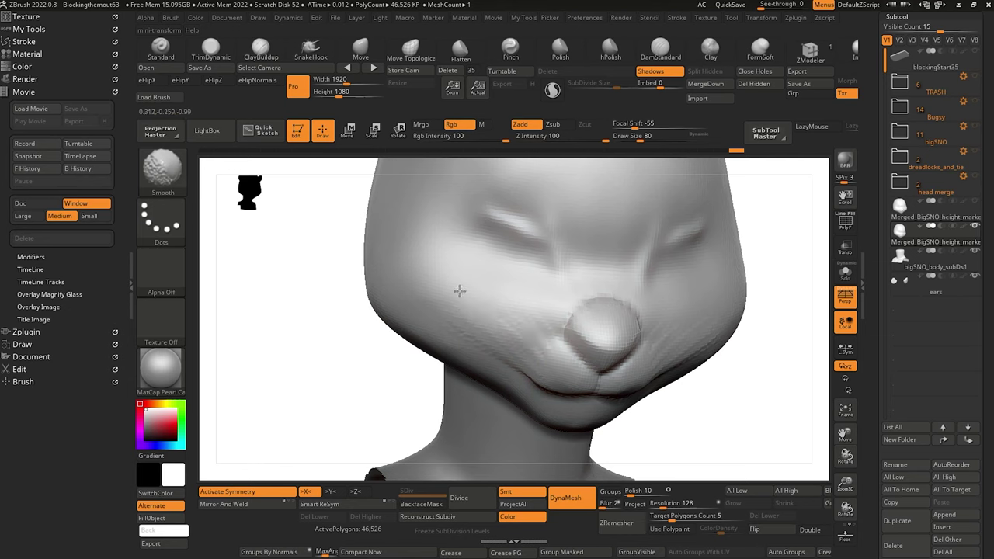
shift+drag(534, 329, 460, 269)
mouse_move(338, 366)
alt+mouse_down()
mouse_move(295, 306)
mouse_move(292, 273)
alt+mouse_up()
shift+drag(292, 274, 335, 281)
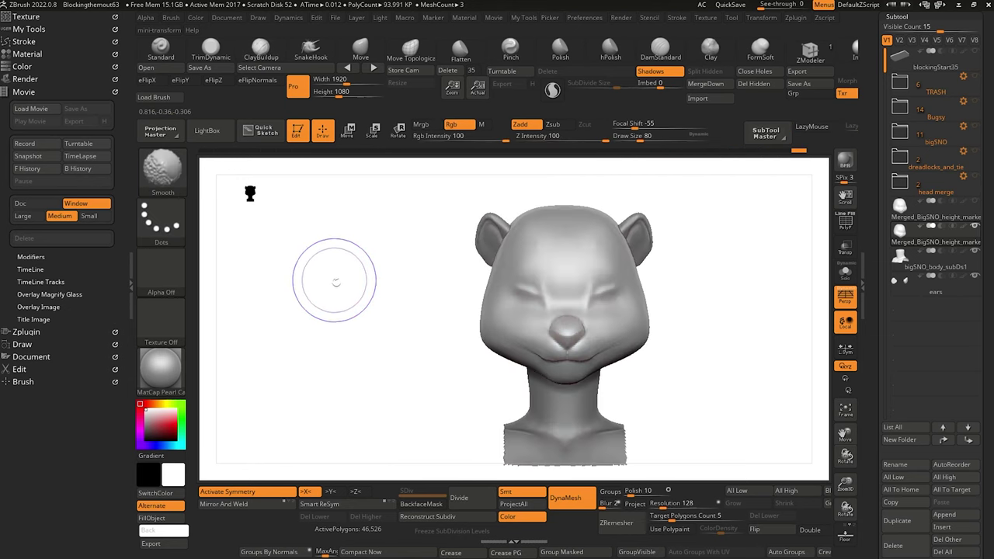
Build up the lower lip with ClayBuildup, carve the mouth line with DamStandard, and smooth the lips.
mouse_move(350, 338)
mouse_down()
mouse_move(382, 400)
mouse_move(333, 383)
mouse_move(355, 380)
mouse_move(340, 344)
mouse_move(303, 337)
mouse_move(330, 332)
mouse_move(333, 344)
mouse_move(306, 349)
mouse_move(322, 337)
mouse_move(284, 284)
mouse_move(540, 347)
mouse_up()
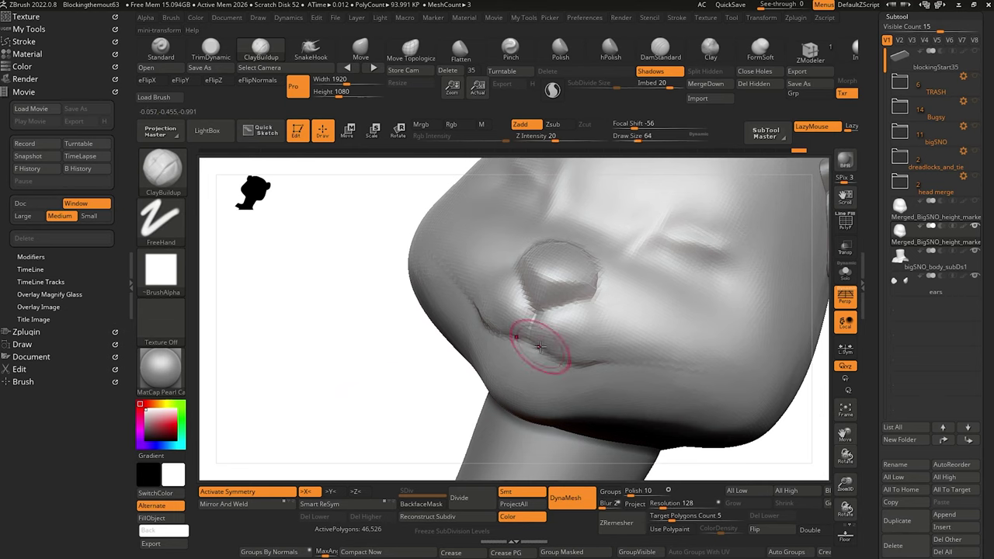
click(657, 48)
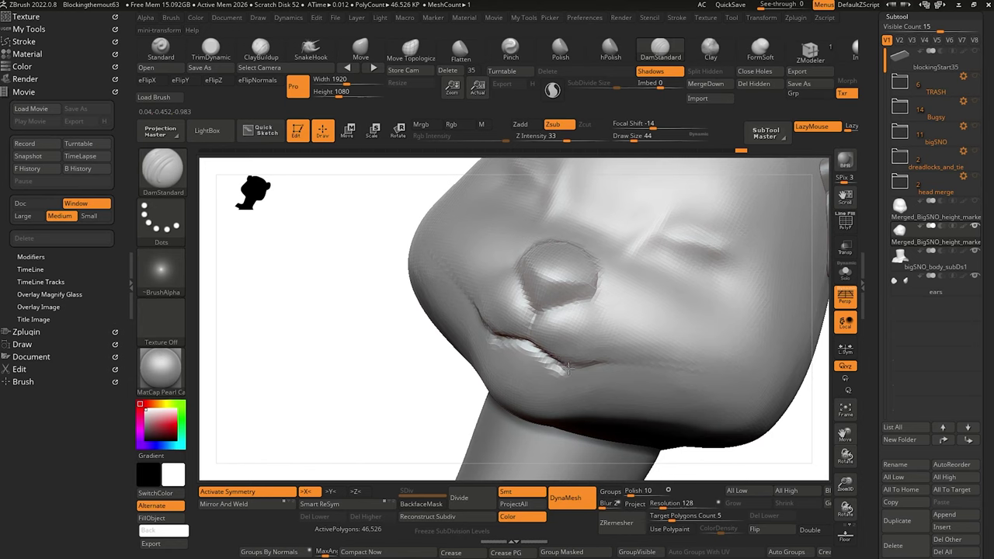
mouse_move(377, 379)
mouse_down()
mouse_move(382, 362)
mouse_move(424, 332)
mouse_up()
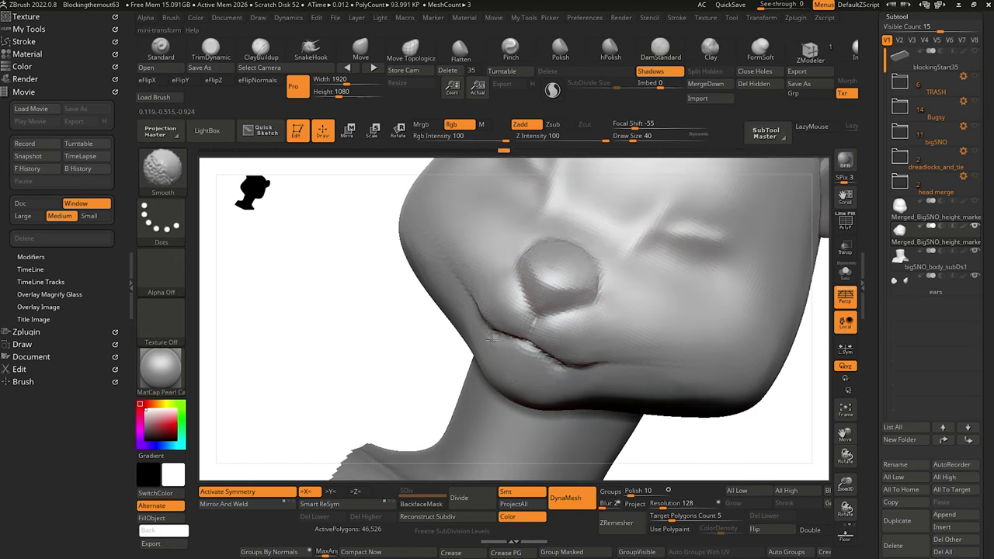
shift+drag(491, 339, 539, 358)
drag(344, 298, 337, 222)
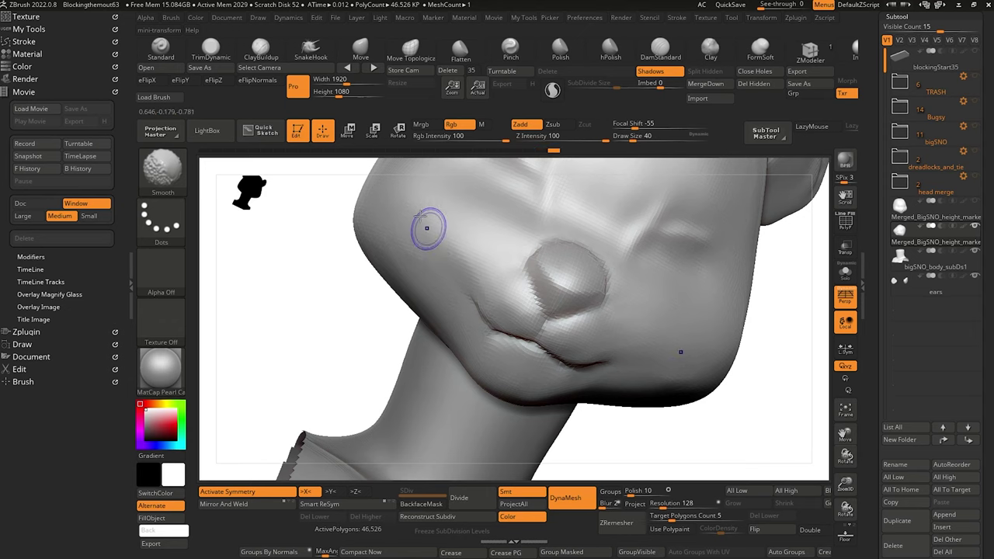
alt+drag(337, 331, 607, 471)
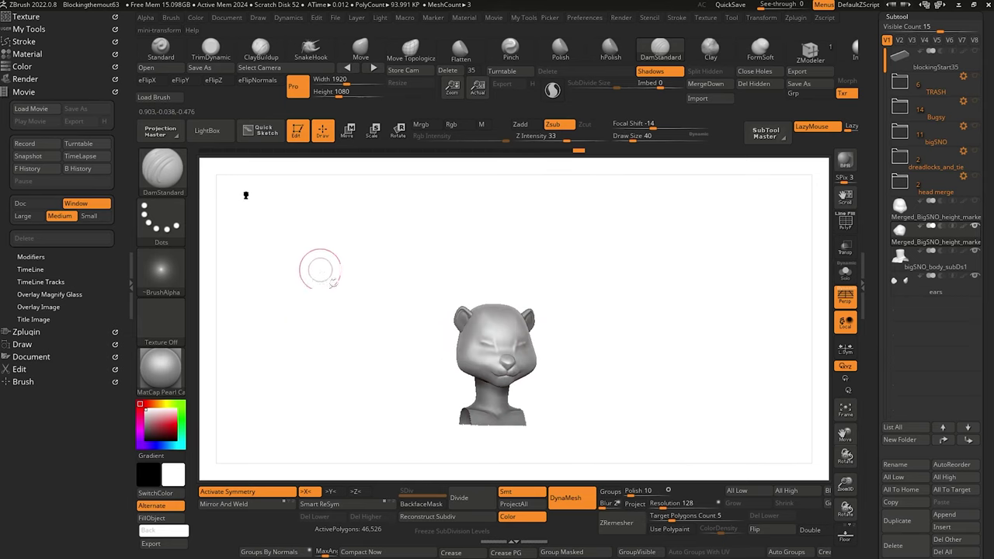
Carve the closed eye creases with DamStandard at draw size 72, and build up the nose bridge with ClayBuildup.
drag(322, 267, 355, 306)
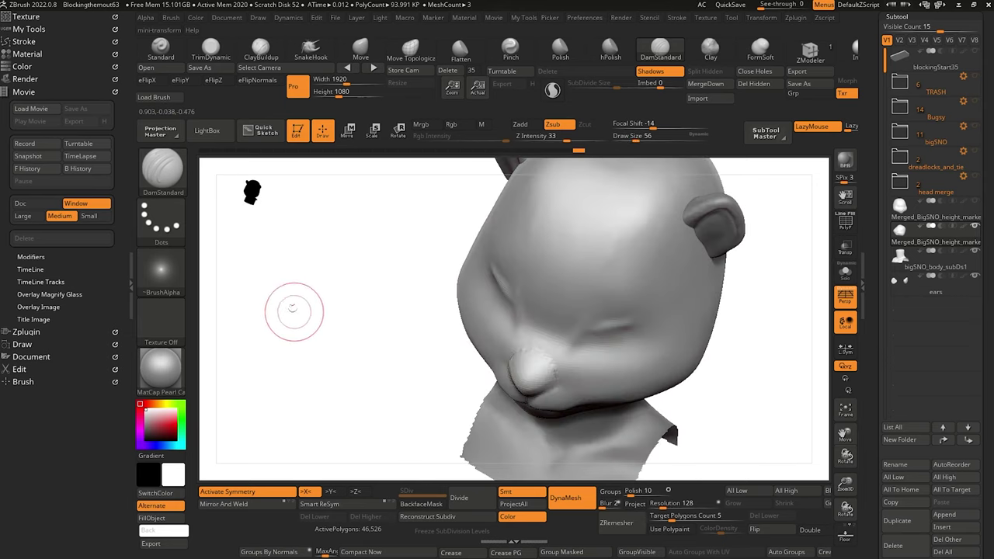
mouse_move(288, 311)
mouse_down()
mouse_move(317, 291)
mouse_move(295, 229)
mouse_up()
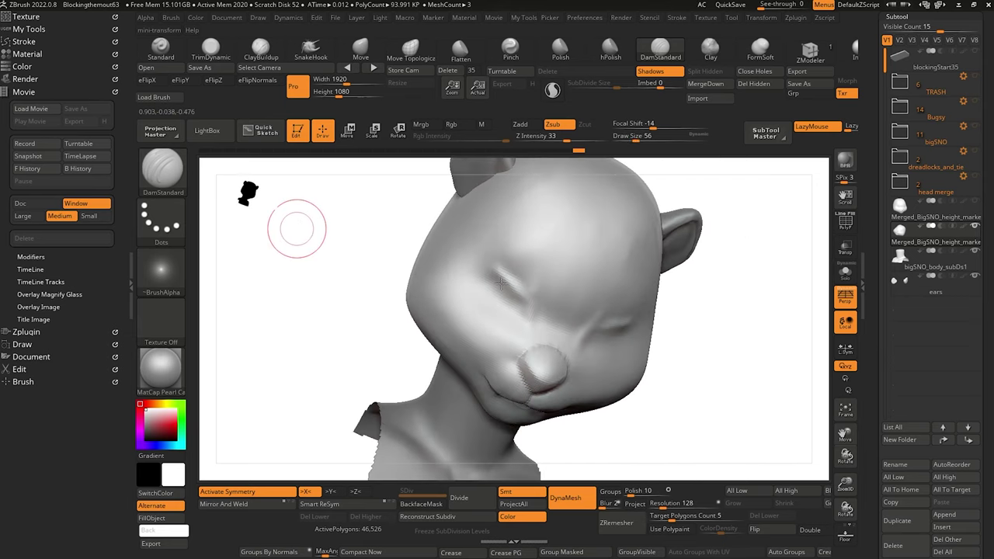
key(])
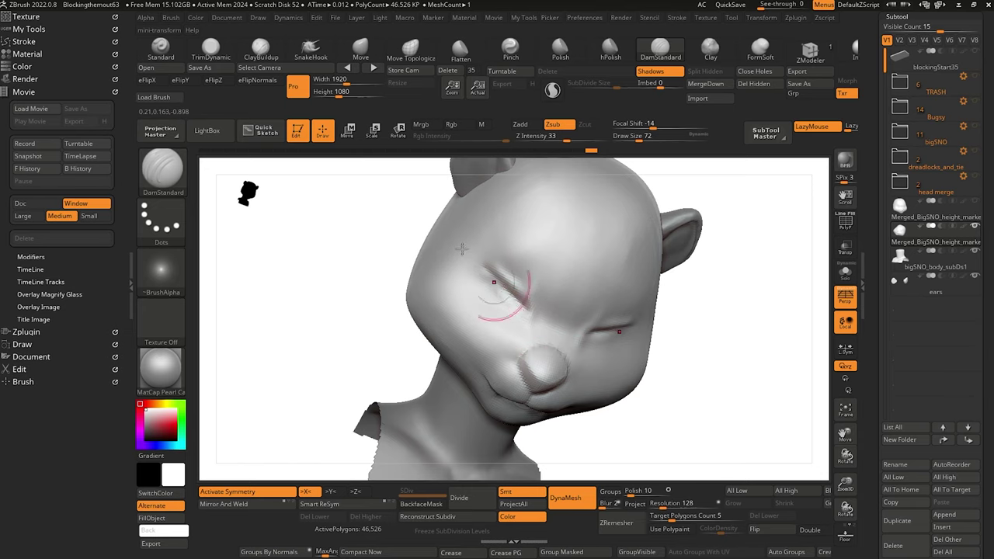
mouse_move(389, 211)
mouse_down()
mouse_move(348, 255)
mouse_move(381, 222)
mouse_move(320, 239)
mouse_move(337, 291)
mouse_move(372, 303)
mouse_move(337, 267)
mouse_up()
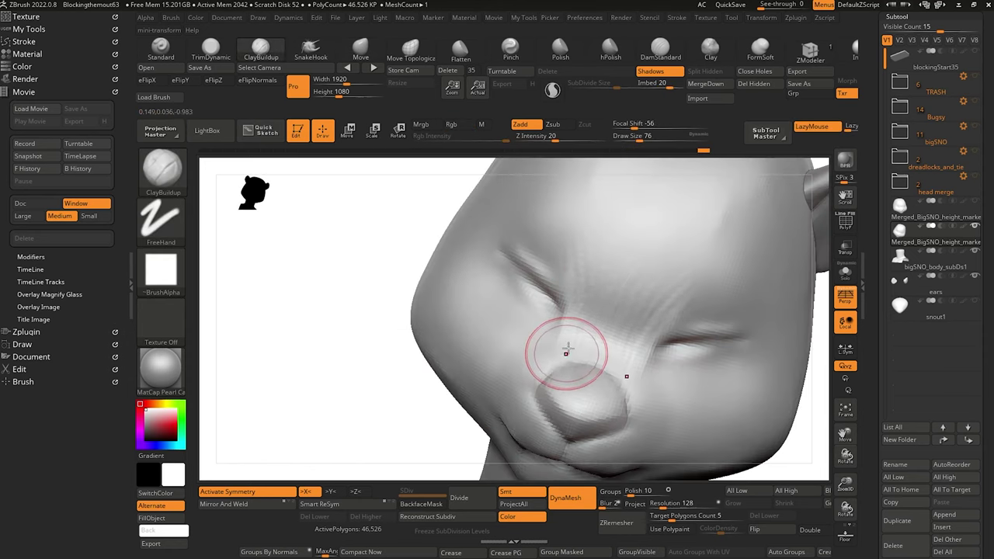
key(shift)
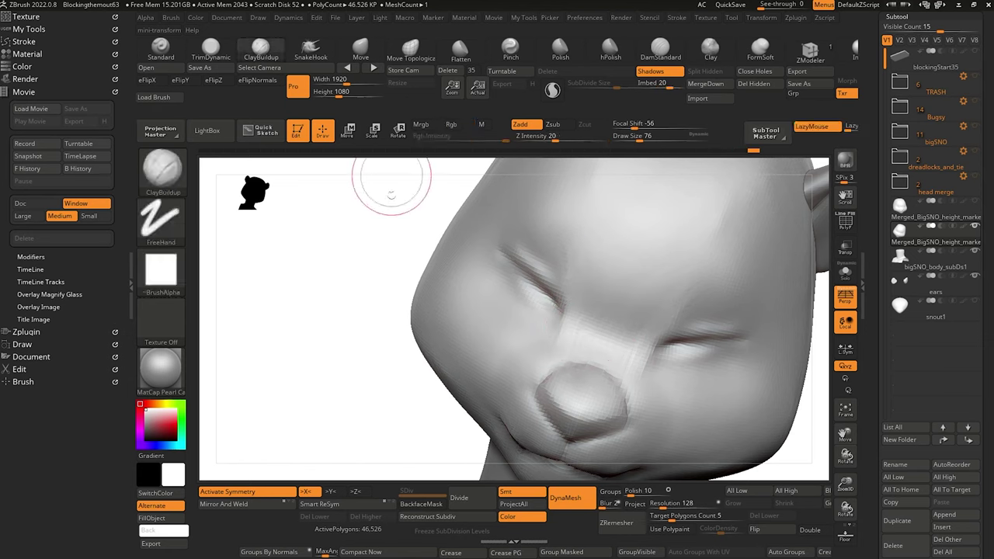
Build up the upper lip and muzzle with ClayBuildup at draw size 60, and smooth the mouth area and cheeks.
mouse_move(377, 178)
mouse_down()
mouse_move(322, 220)
mouse_move(362, 275)
mouse_move(577, 343)
mouse_up()
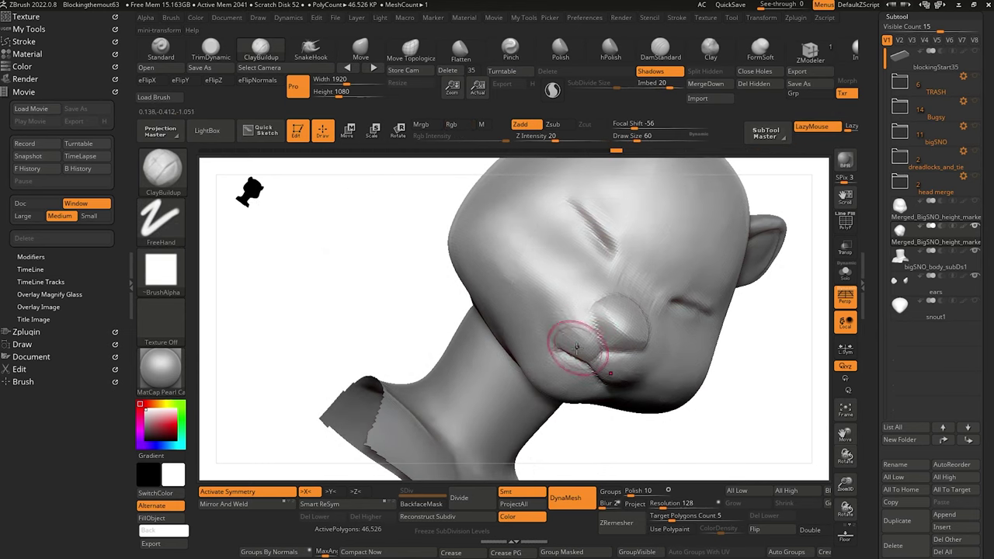
key(shift)
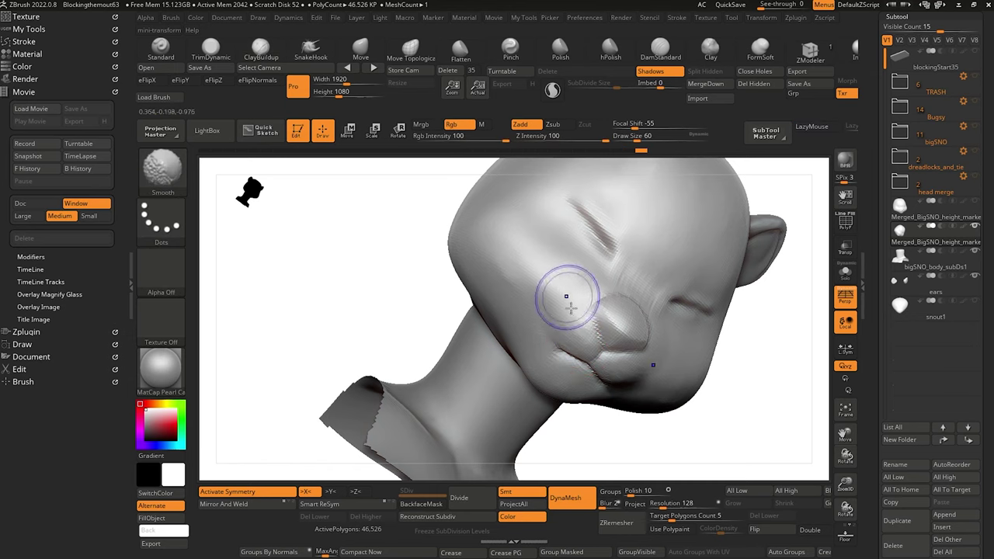
mouse_move(371, 255)
alt+mouse_down()
mouse_move(362, 254)
mouse_move(381, 222)
mouse_move(374, 273)
mouse_move(398, 317)
alt+mouse_up()
drag(397, 317, 395, 276)
mouse_move(697, 307)
shift+mouse_down()
mouse_move(714, 295)
mouse_move(709, 310)
shift+mouse_up()
drag(428, 378, 452, 326)
shift+drag(523, 314, 569, 349)
alt+drag(384, 341, 374, 328)
shift+drag(374, 328, 375, 280)
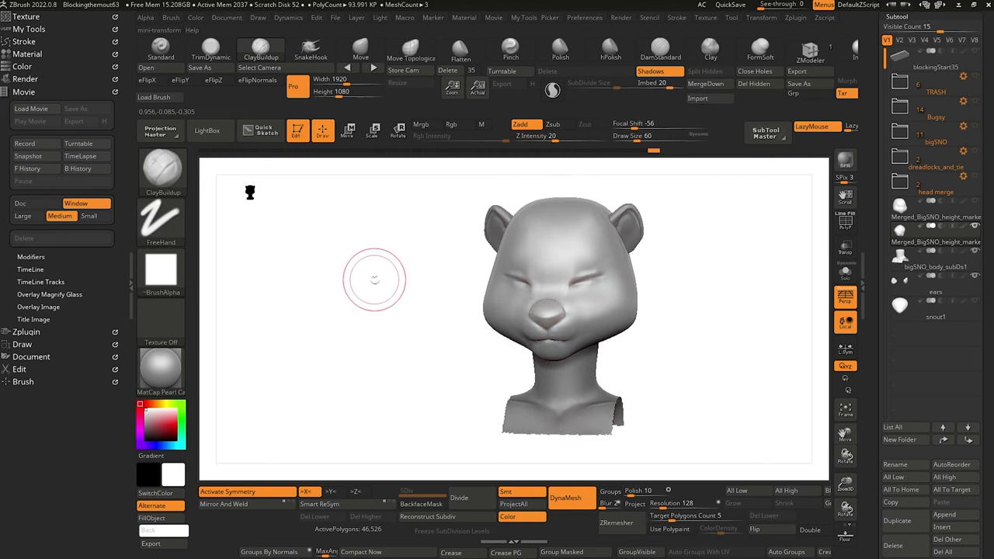
Append a sphere as a new subtool and make it the active subtool.
click(947, 515)
click(557, 329)
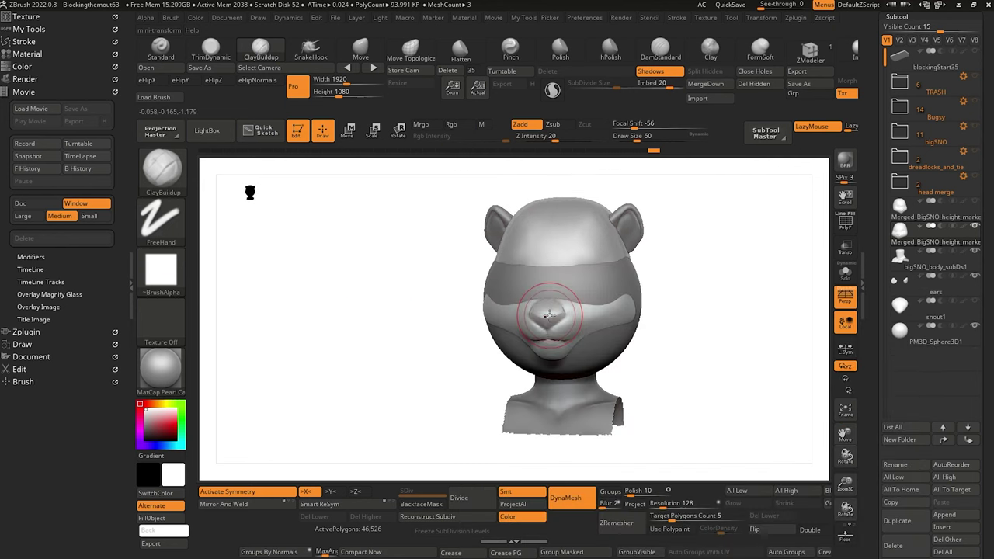
shift+drag(338, 331, 344, 418)
alt+click(544, 315)
Scale the sphere down to eyeball size and move it into the eye area at the side of the head.
key(e)
drag(549, 369, 511, 381)
drag(603, 371, 530, 370)
drag(323, 333, 388, 334)
drag(544, 370, 626, 370)
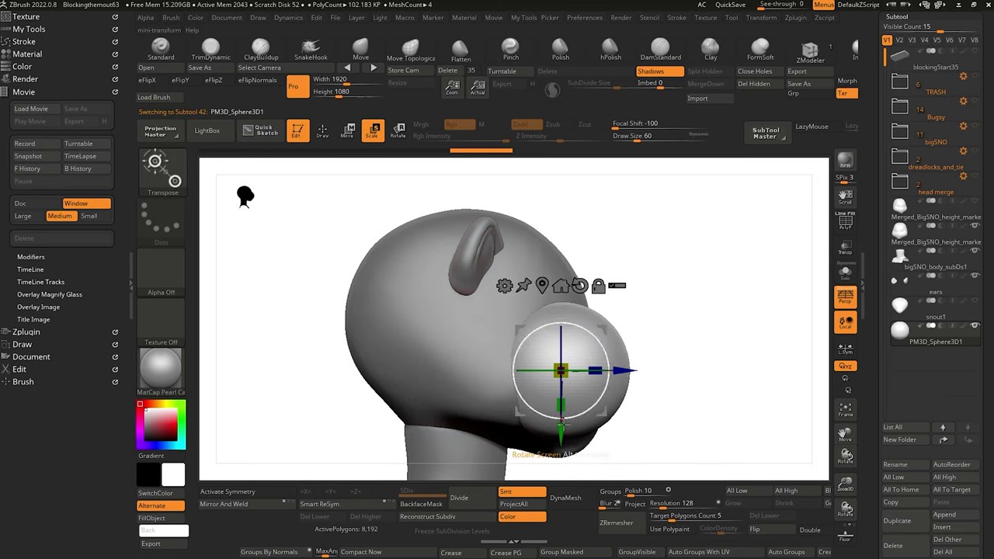
drag(560, 433, 561, 395)
drag(556, 327, 565, 336)
shift+drag(256, 310, 362, 302)
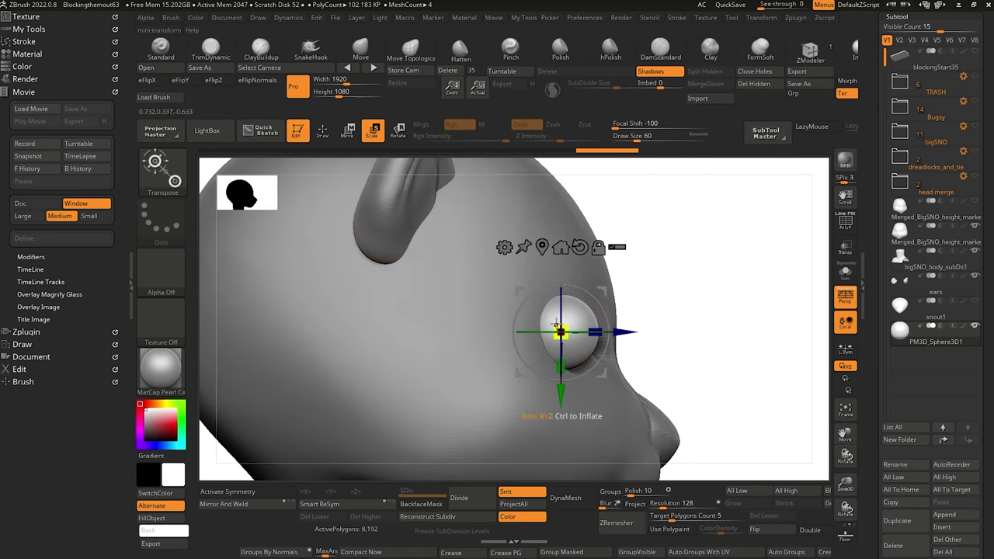
drag(547, 312, 547, 312)
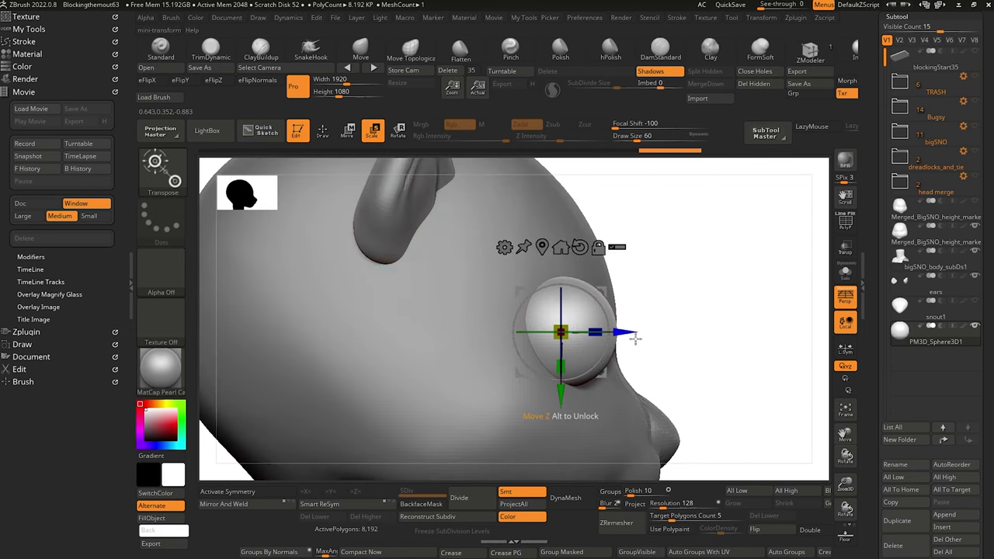
drag(633, 335, 608, 335)
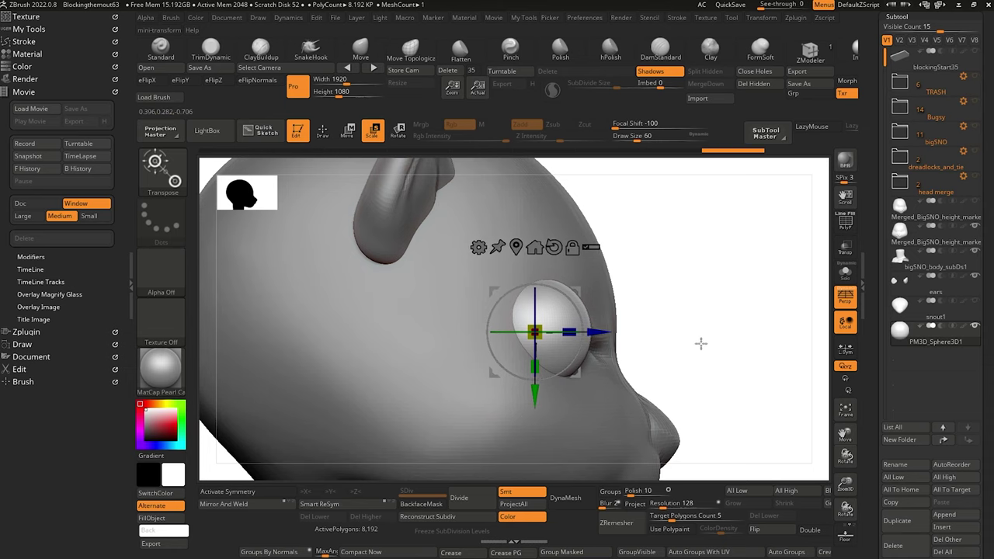
Turn on transparency and move the eyeball sphere inward along X until it sits over the closed eye.
click(846, 249)
key(f)
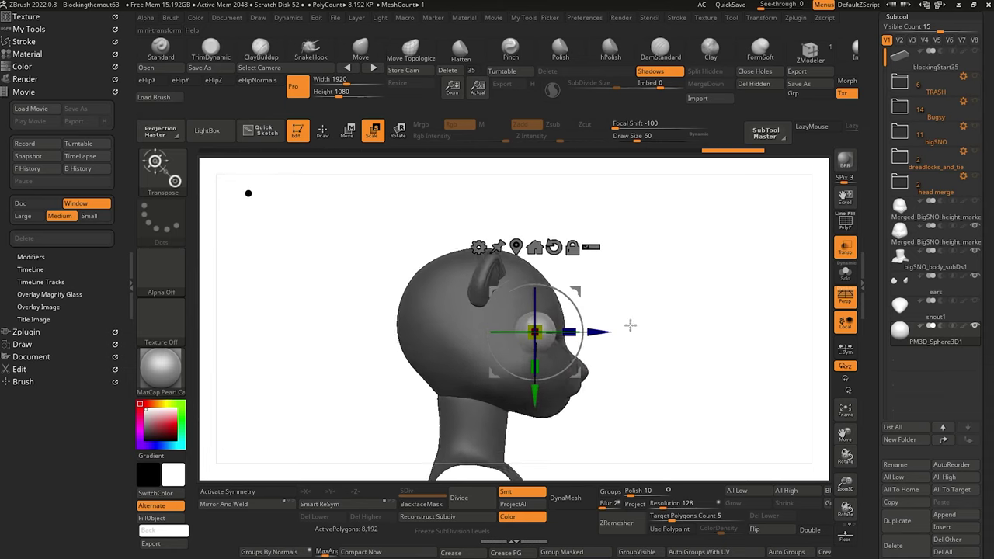
drag(387, 231, 355, 385)
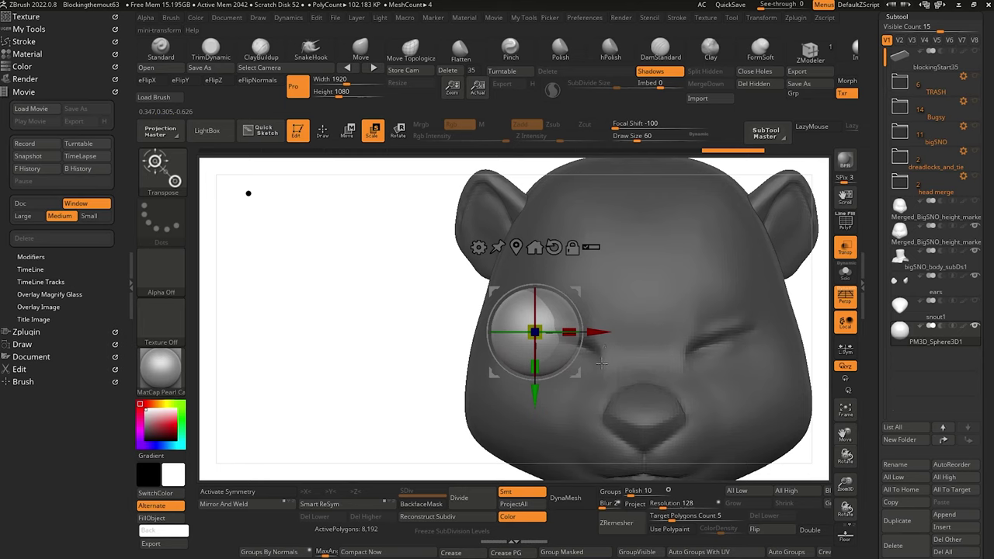
drag(601, 332, 635, 332)
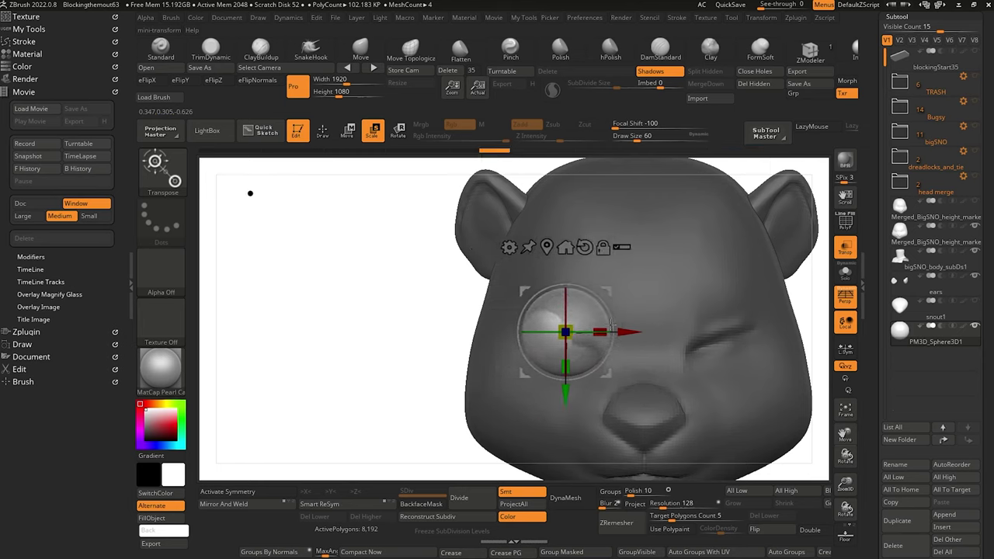
drag(410, 292, 399, 339)
drag(631, 332, 639, 333)
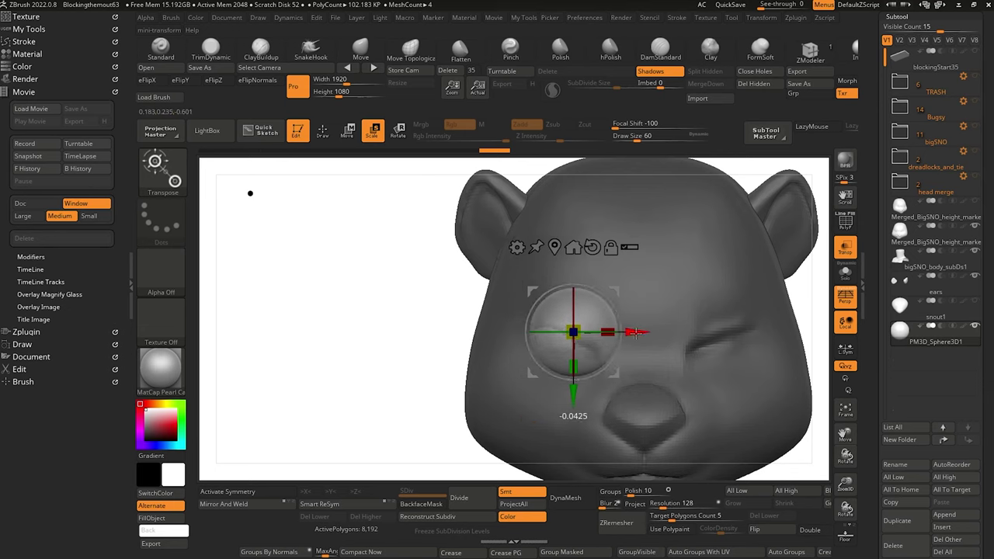
Move the eyeball sphere slightly forward along Z as seen from above, and return to draw mode.
drag(368, 290, 475, 295)
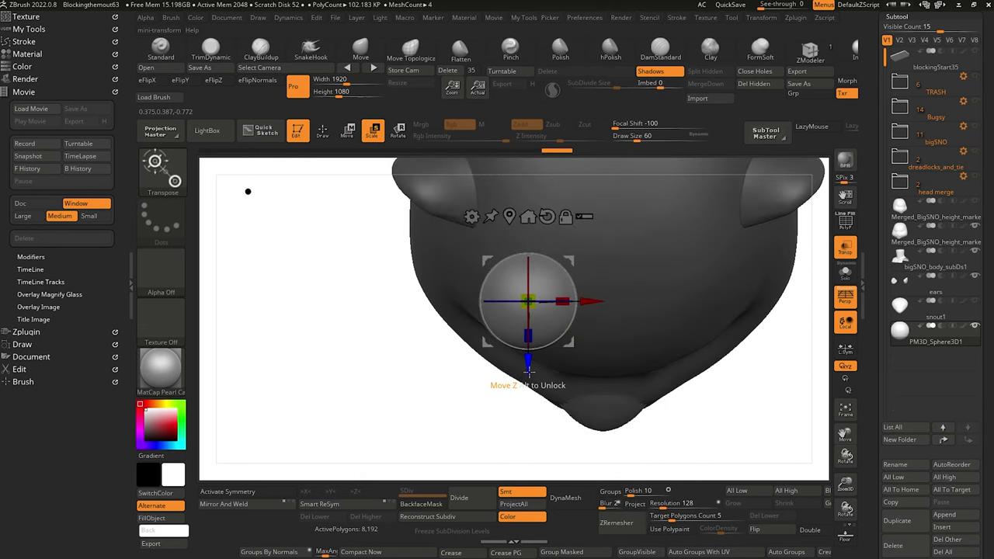
drag(528, 371, 529, 375)
drag(411, 333, 326, 311)
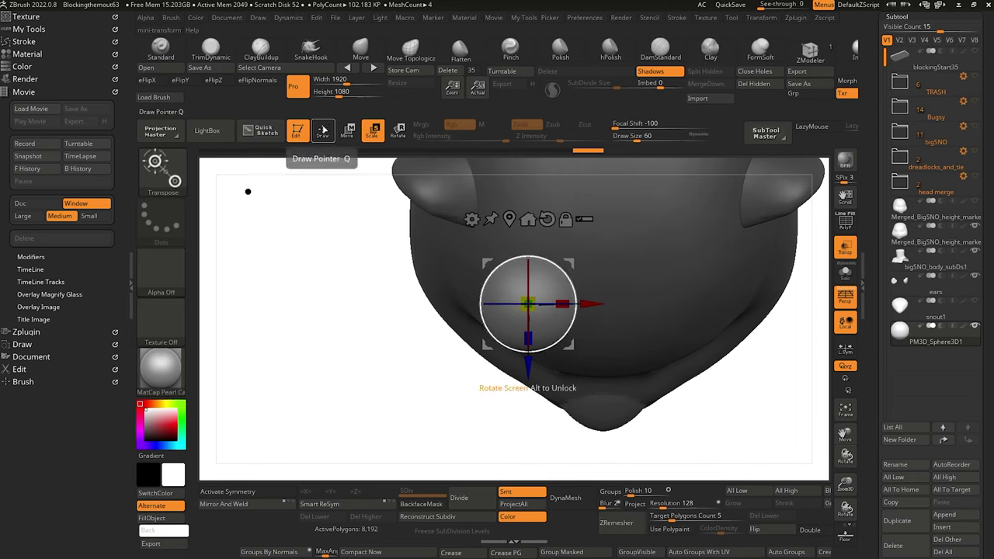
click(324, 129)
mouse_move(372, 291)
mouse_down()
mouse_move(344, 237)
mouse_move(365, 253)
mouse_up()
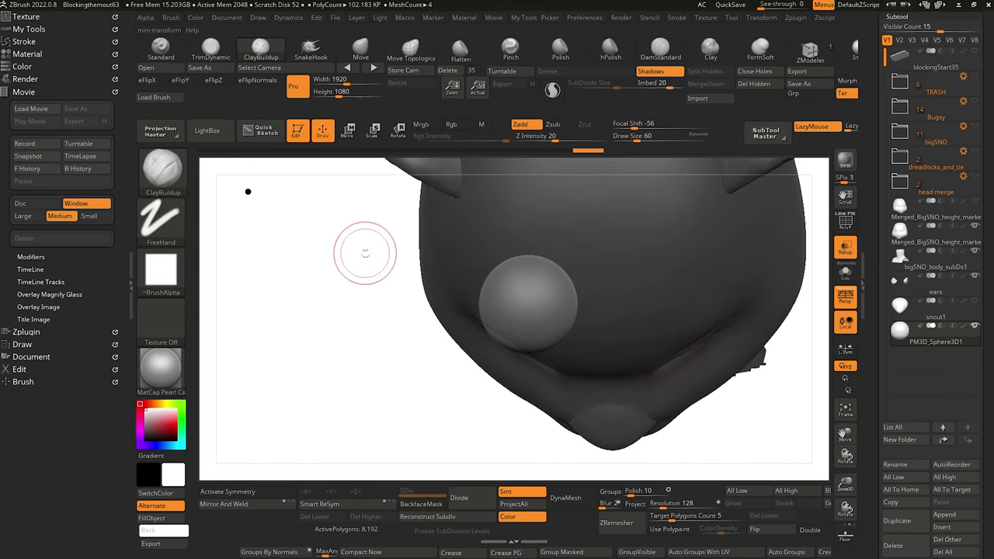
Make the head the active subtool, turn off transparency, and pull the eye area forward with the Move brush enlarged to draw size 256.
alt+click(459, 342)
key(shift)
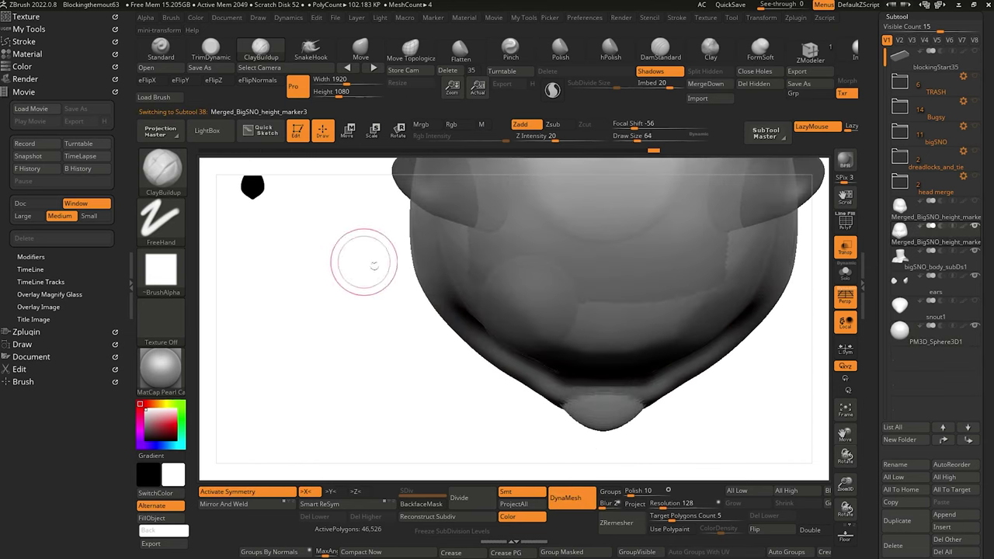
click(360, 47)
click(847, 249)
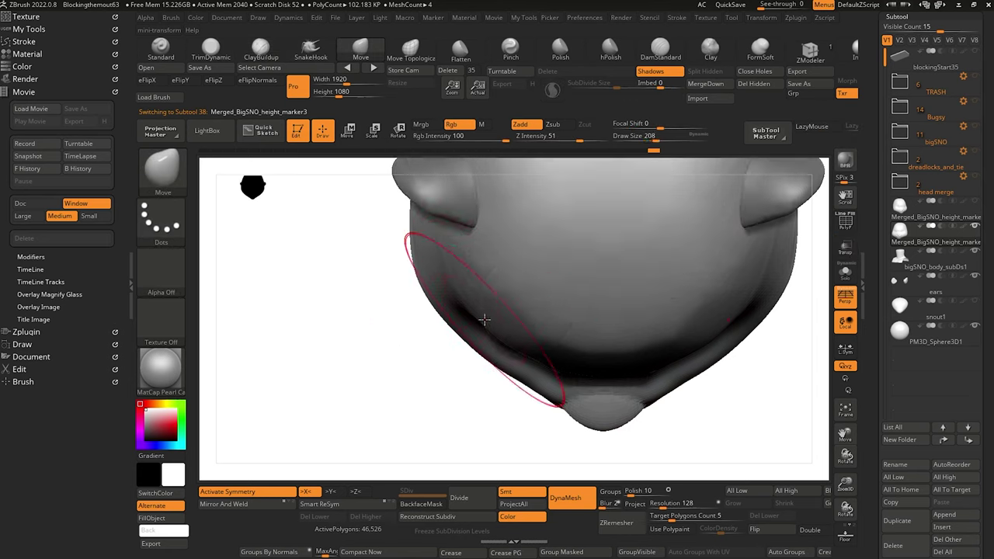
key(bracketright)
key(bracketright)
key(bracketright)
drag(485, 320, 482, 331)
Refine the curve of the face around the eyes from above with the Move brush, reducing the draw size to 204.
alt+drag(428, 385, 387, 305)
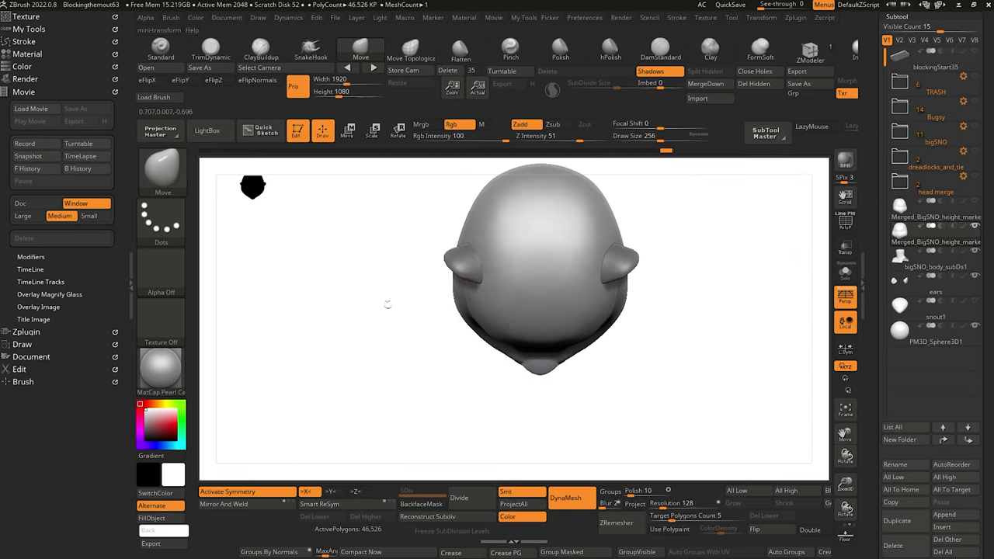
alt+drag(415, 368, 426, 421)
key(bracketleft)
key(bracketleft)
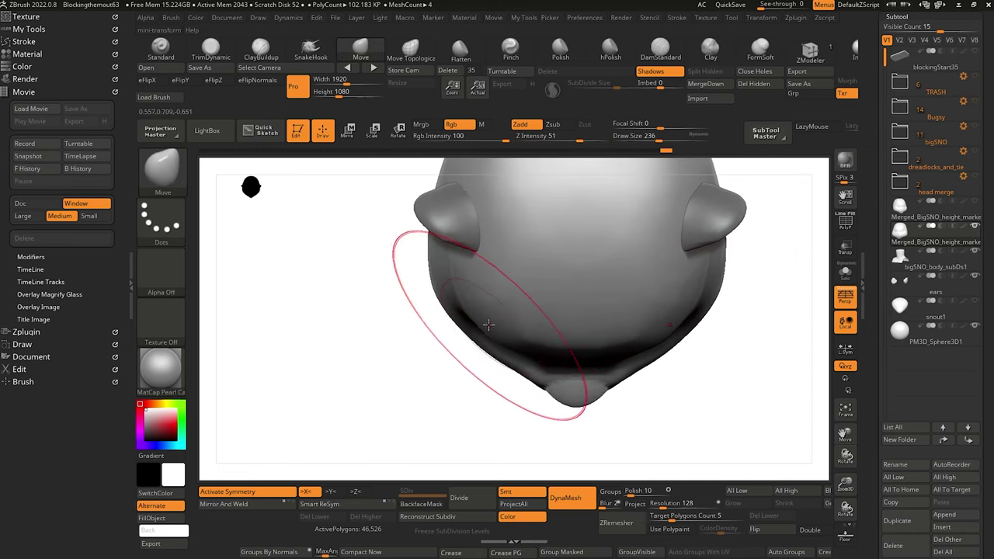
key(bracketleft)
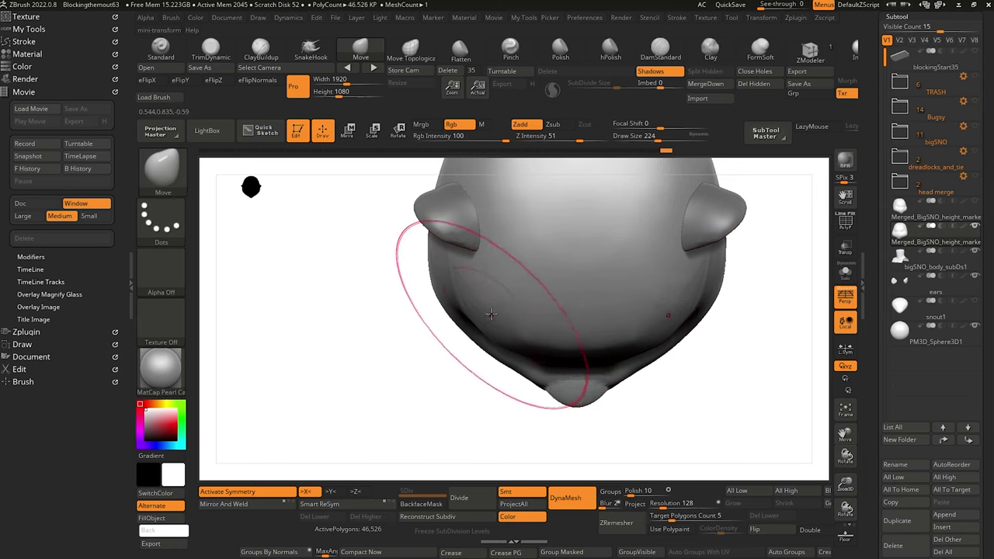
key(bracketleft)
shift+drag(397, 375, 379, 260)
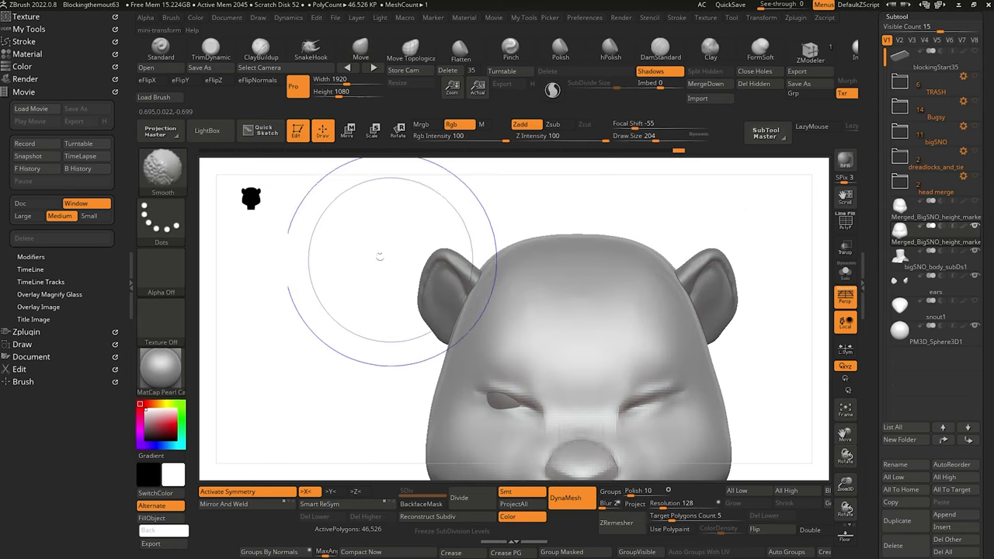
Pull the temples beside the ears outward with the Move brush at draw size 152, and reduce the brush to 104.
alt+drag(312, 278, 314, 304)
mouse_move(314, 304)
mouse_down()
mouse_move(358, 315)
mouse_move(335, 295)
mouse_move(344, 256)
mouse_up()
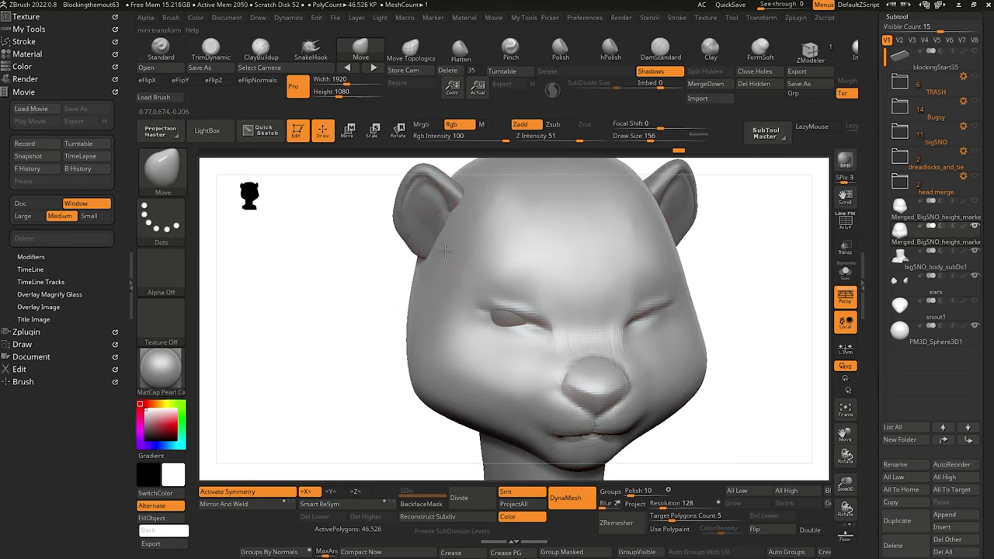
drag(355, 233, 362, 227)
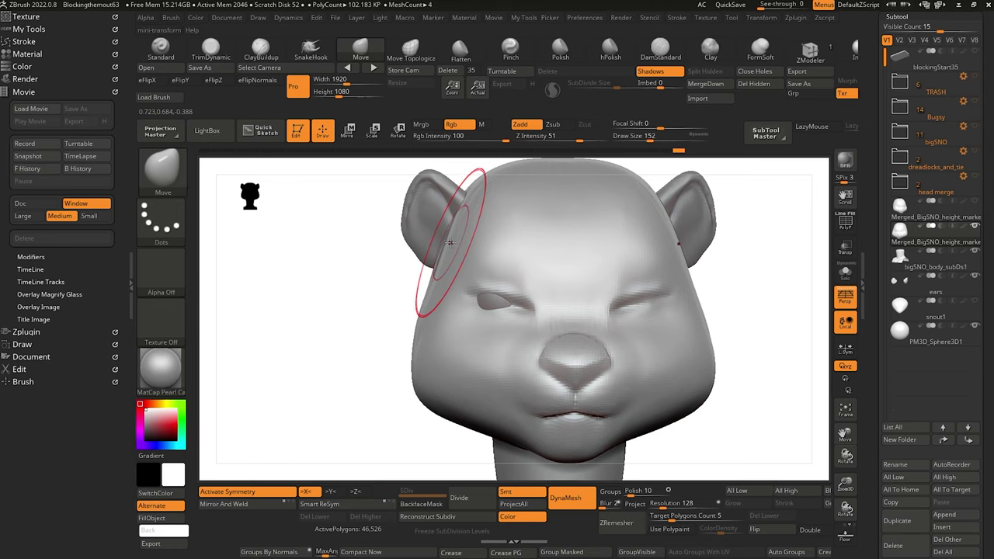
drag(451, 243, 442, 244)
drag(373, 254, 505, 250)
mouse_move(273, 301)
mouse_down()
mouse_move(264, 318)
mouse_move(320, 321)
mouse_move(257, 324)
mouse_move(292, 346)
mouse_move(294, 295)
mouse_up()
key(bracketleft)
key(bracketleft)
drag(285, 354, 315, 367)
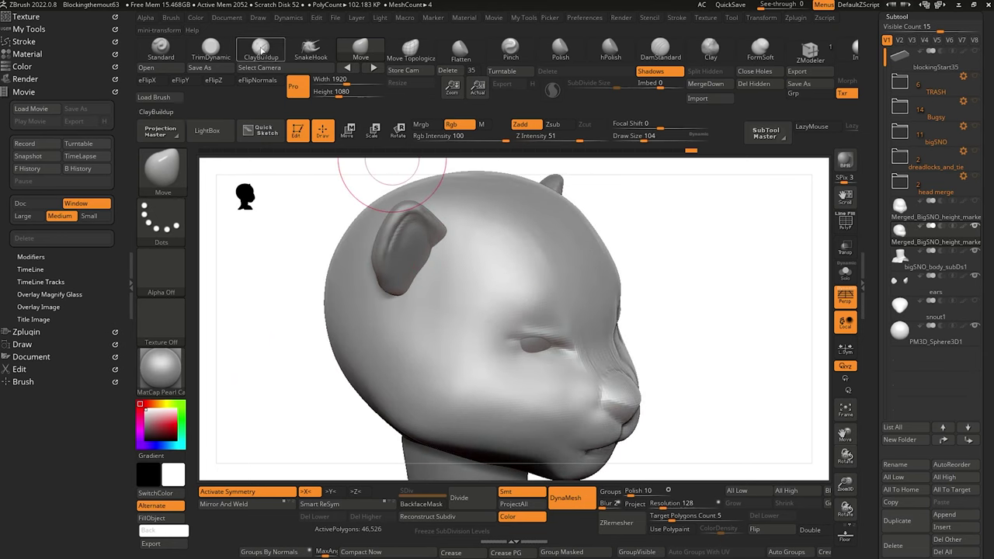
Build up the temple from the ear down to the brow with ClayBuildup at draw size 80 to 92, and smooth the strokes.
click(262, 53)
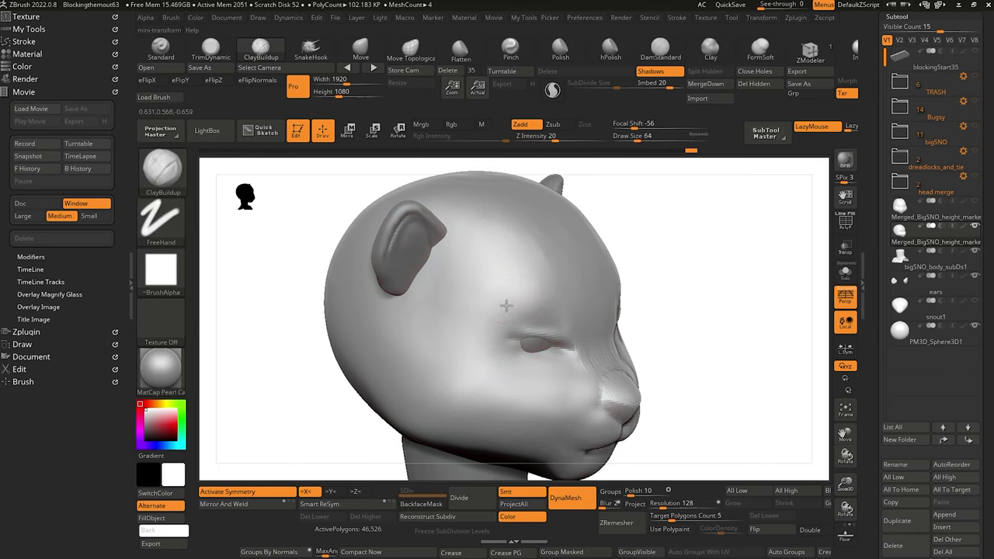
key(])
drag(506, 305, 504, 298)
key(])
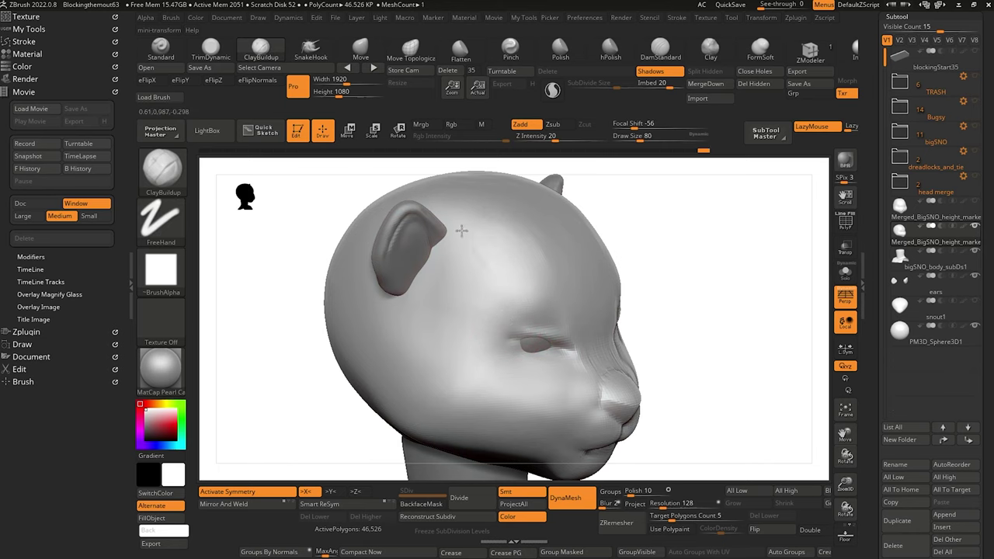
drag(464, 232, 500, 314)
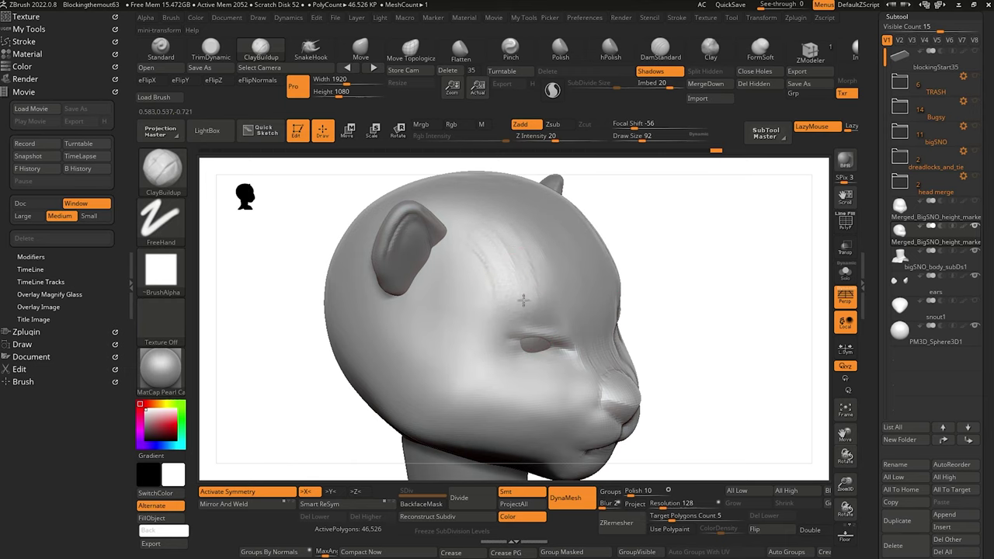
key(shift)
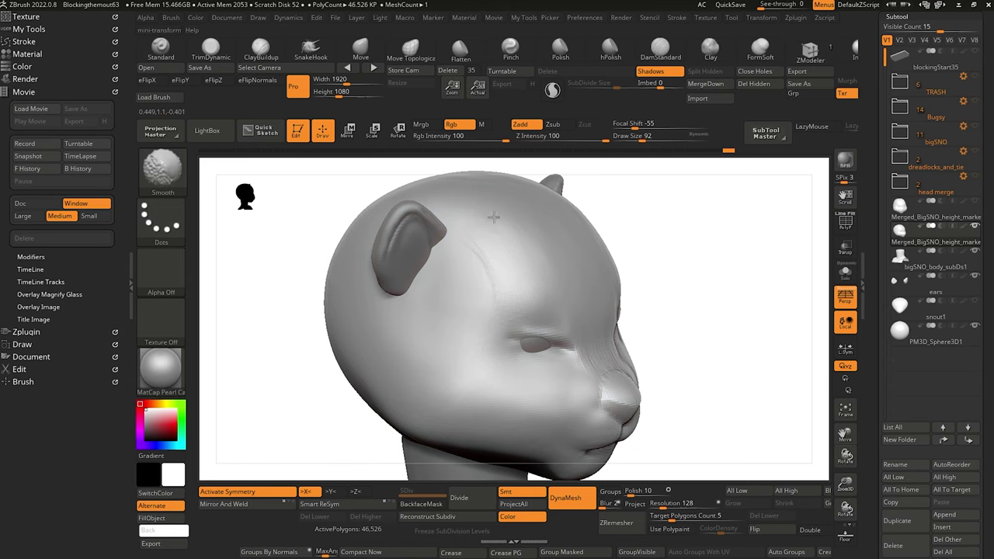
mouse_move(291, 286)
mouse_down()
mouse_move(273, 288)
mouse_move(251, 271)
mouse_move(304, 364)
mouse_move(297, 346)
mouse_move(309, 351)
mouse_move(394, 259)
mouse_up()
key(f)
key(shift)
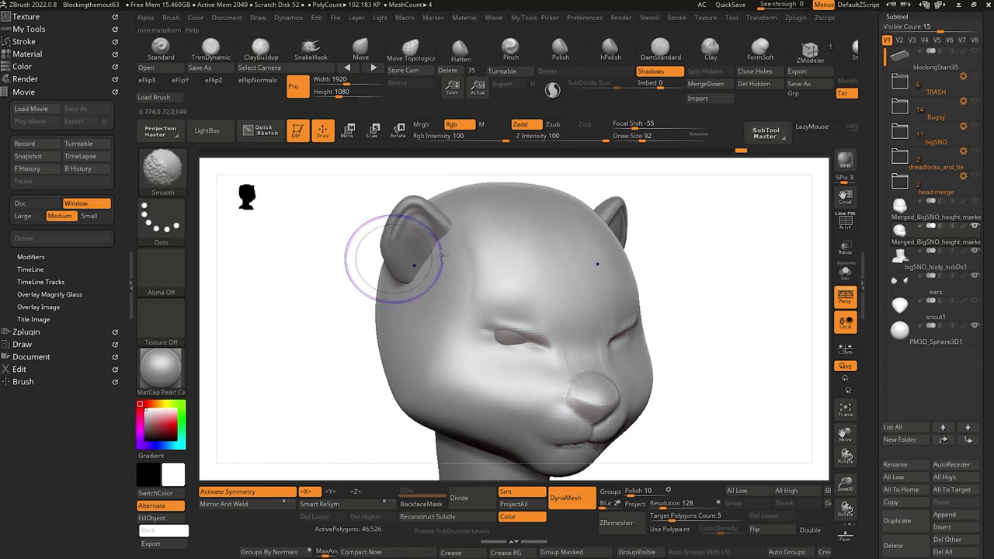
drag(324, 301, 305, 309)
mouse_move(305, 309)
mouse_down()
mouse_move(310, 333)
mouse_move(324, 319)
mouse_up()
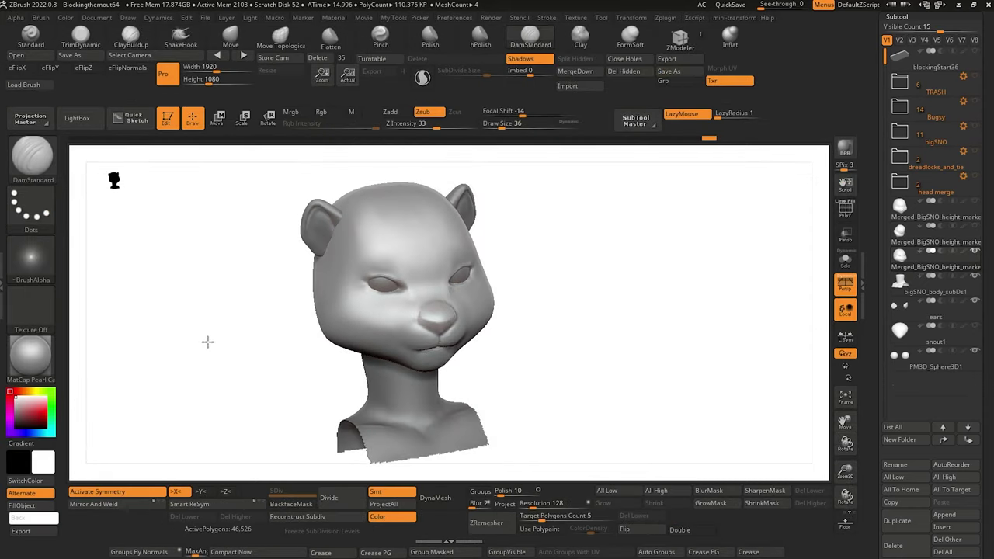
Make the eyeballs the active subtool and turn on their polyframe and transparency.
mouse_move(206, 342)
alt+mouse_down()
mouse_move(195, 346)
mouse_move(221, 340)
mouse_move(176, 350)
alt+mouse_up()
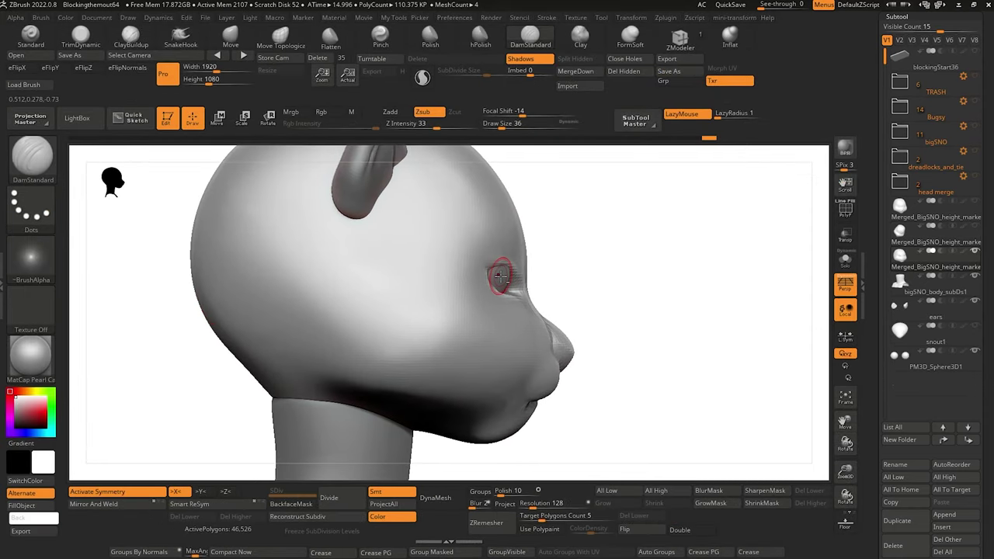
alt+click(499, 275)
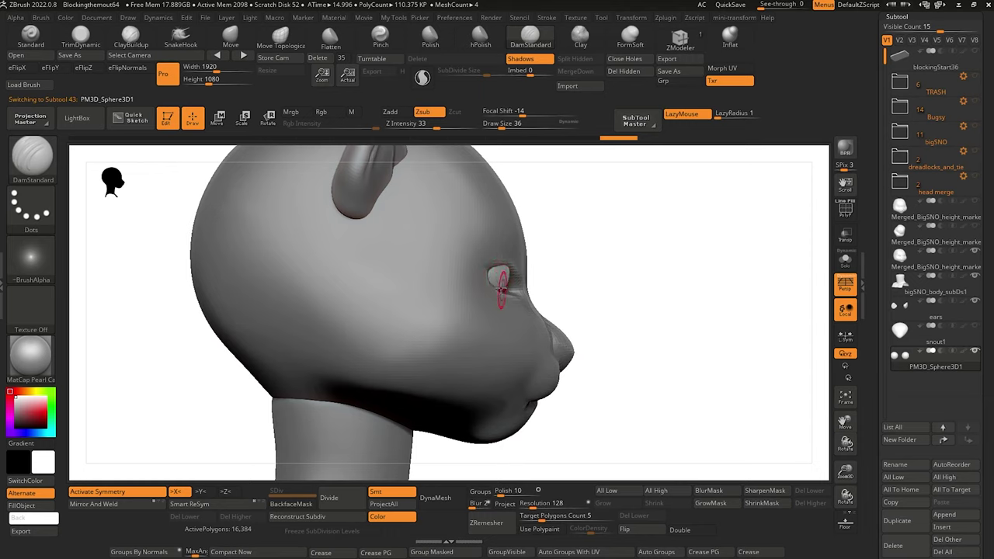
click(846, 208)
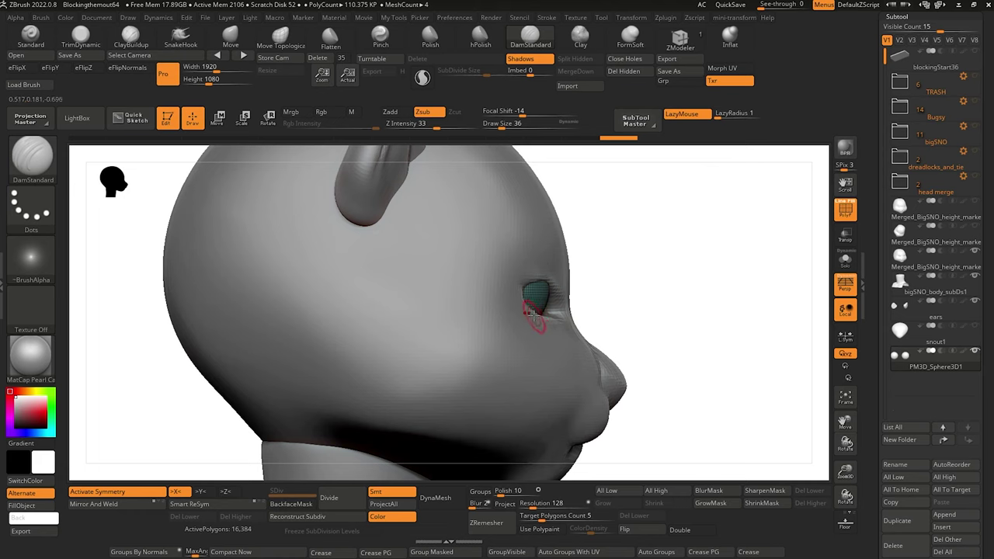
click(845, 235)
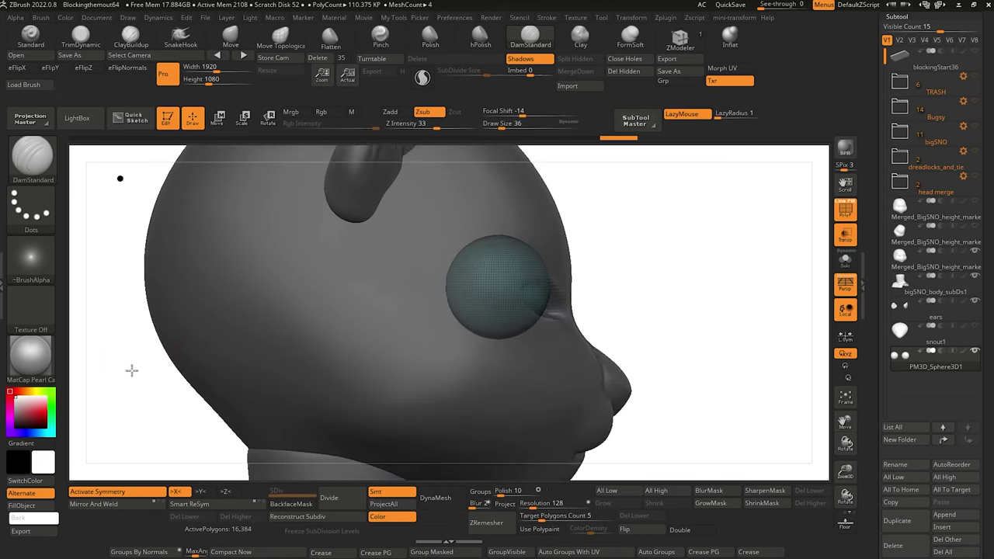
Rotate the eyeballs about X so their poles face forward, and turn off transparency.
click(266, 115)
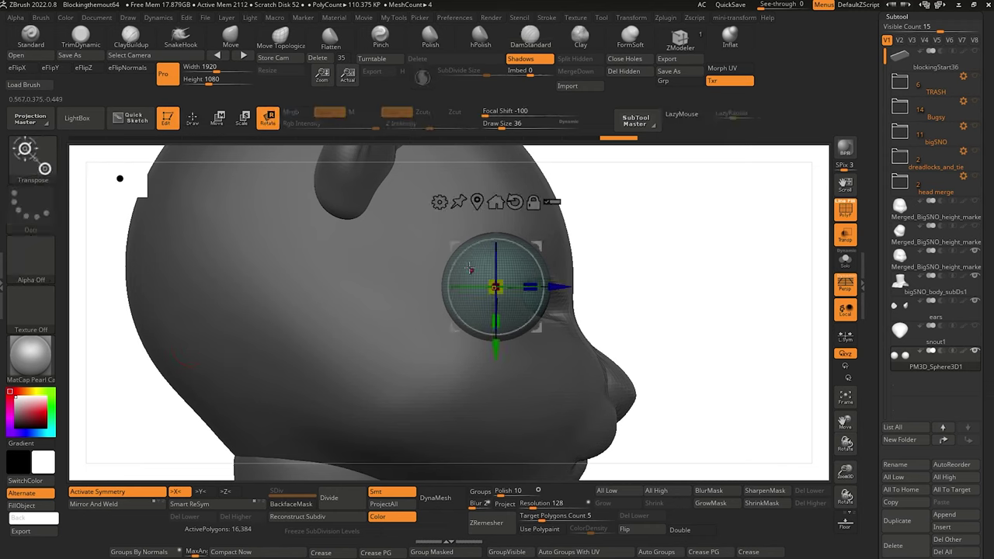
drag(450, 303, 559, 330)
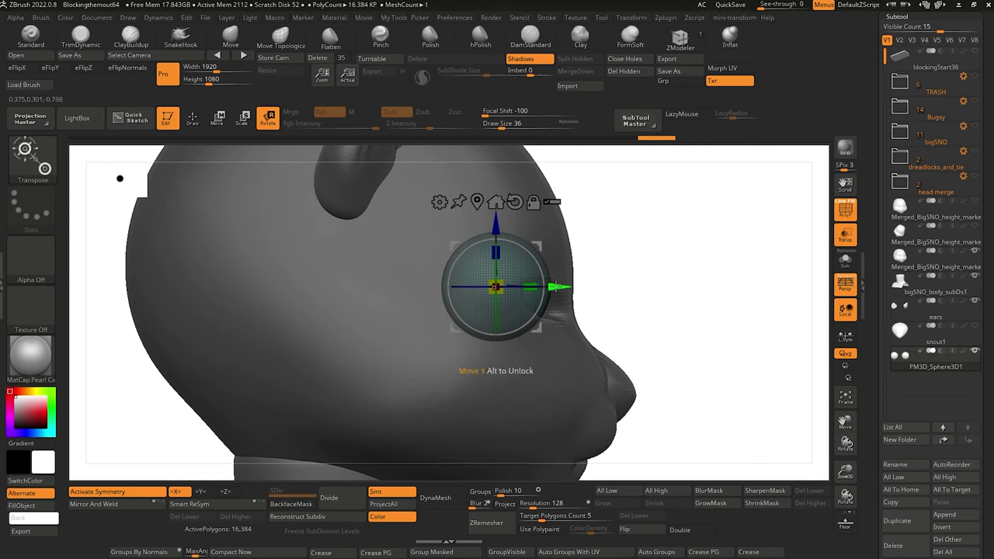
drag(658, 351, 302, 278)
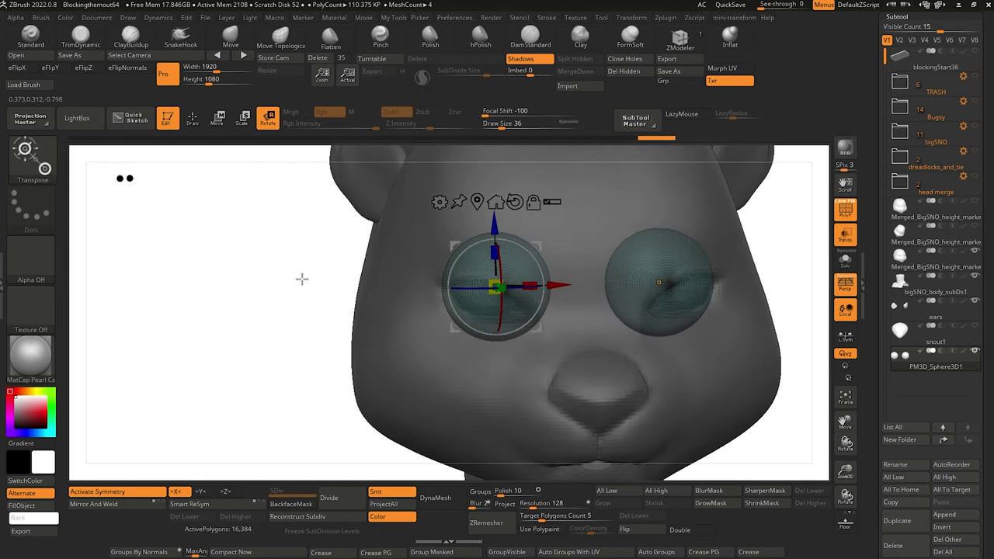
click(845, 234)
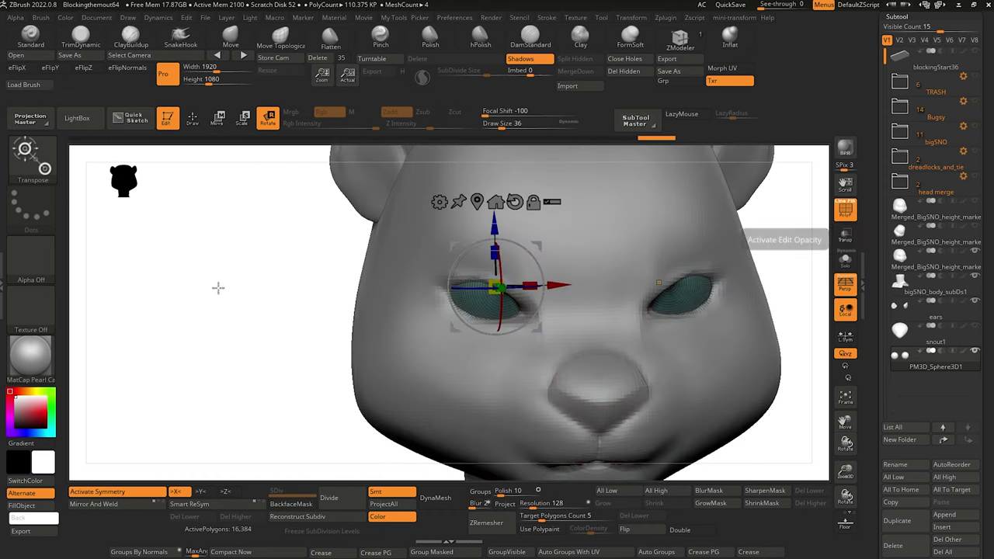
Place the gizmo on the opposite eyeball and lower the eyeballs until their poles sit centered in the eye openings.
scroll(218, 303, up, 4)
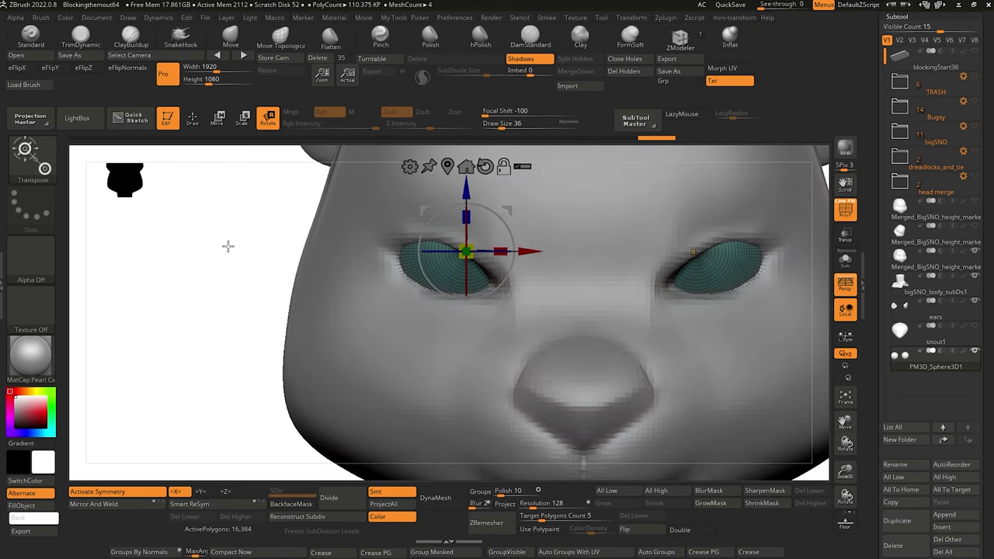
click(695, 254)
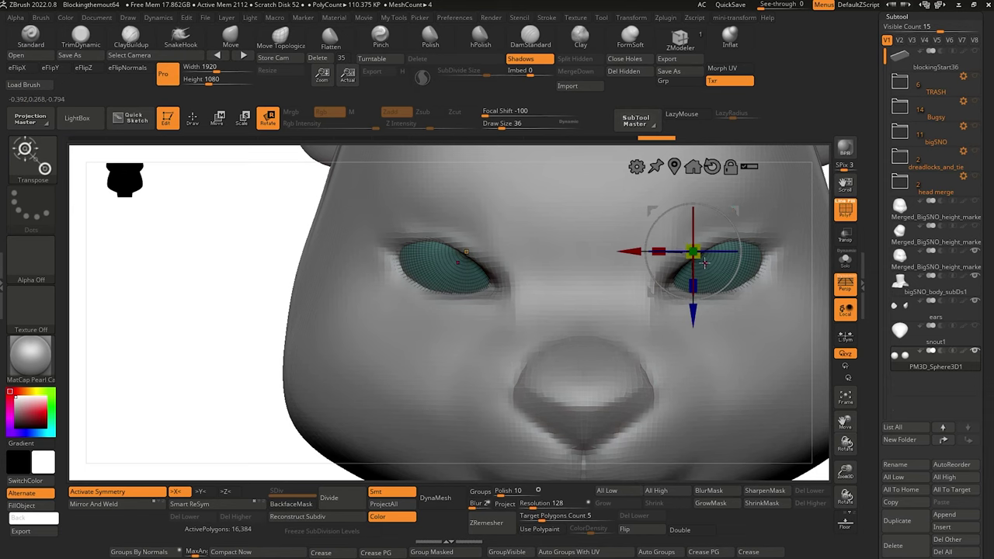
drag(693, 316, 693, 339)
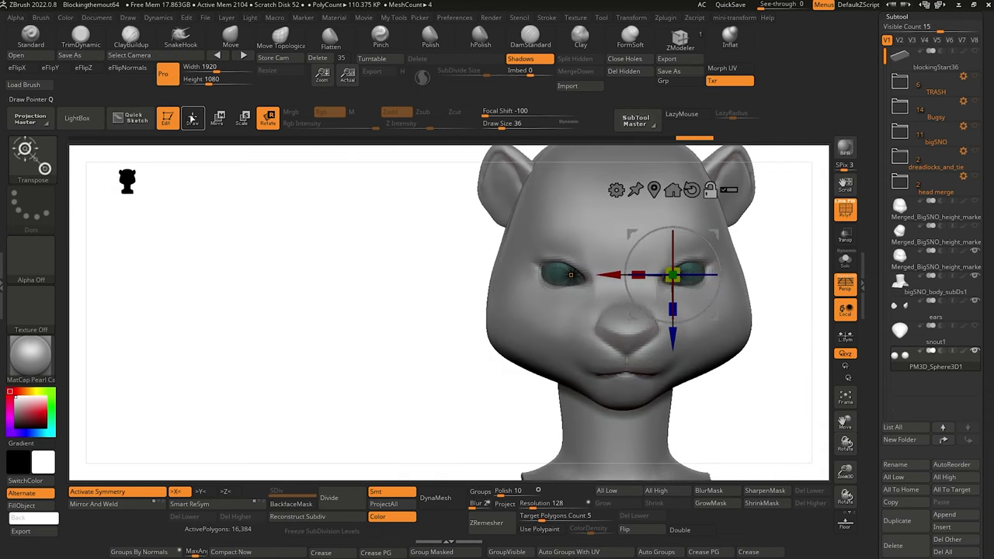
click(193, 119)
mouse_move(346, 315)
mouse_down()
mouse_move(336, 323)
mouse_move(346, 316)
mouse_move(383, 369)
mouse_up()
Move the eyeballs slightly farther apart along X and return to draw mode.
alt+drag(255, 270, 175, 251)
click(221, 119)
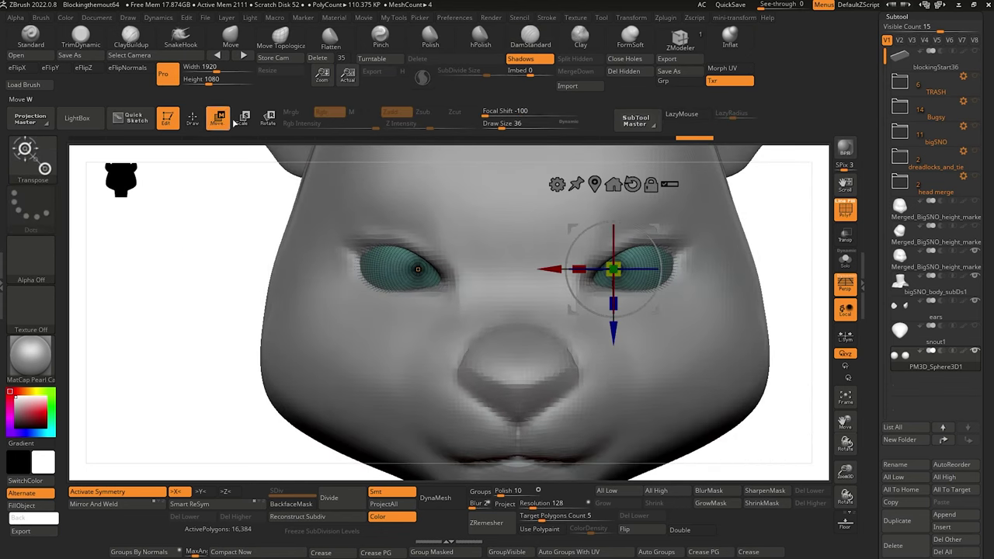
drag(549, 269, 555, 269)
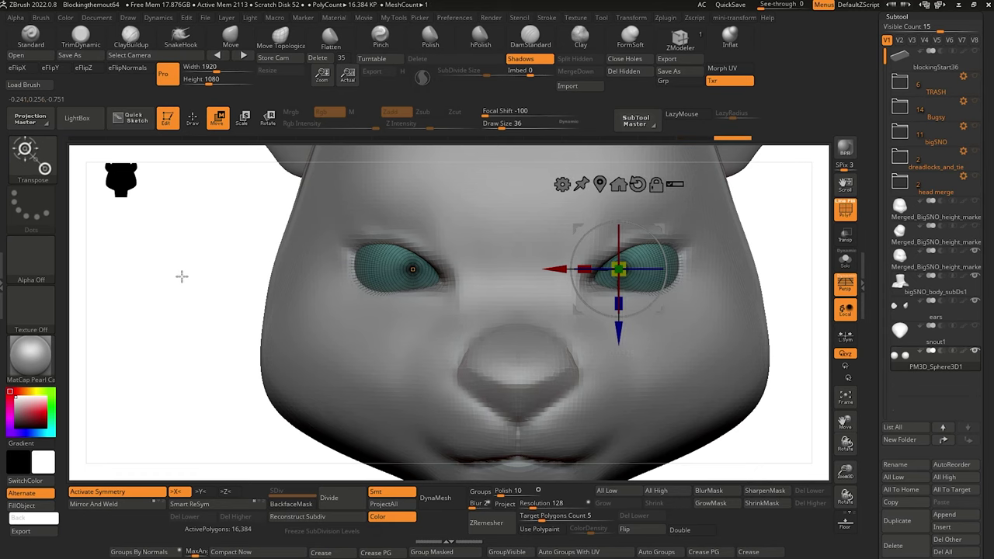
drag(184, 291, 173, 273)
key(q)
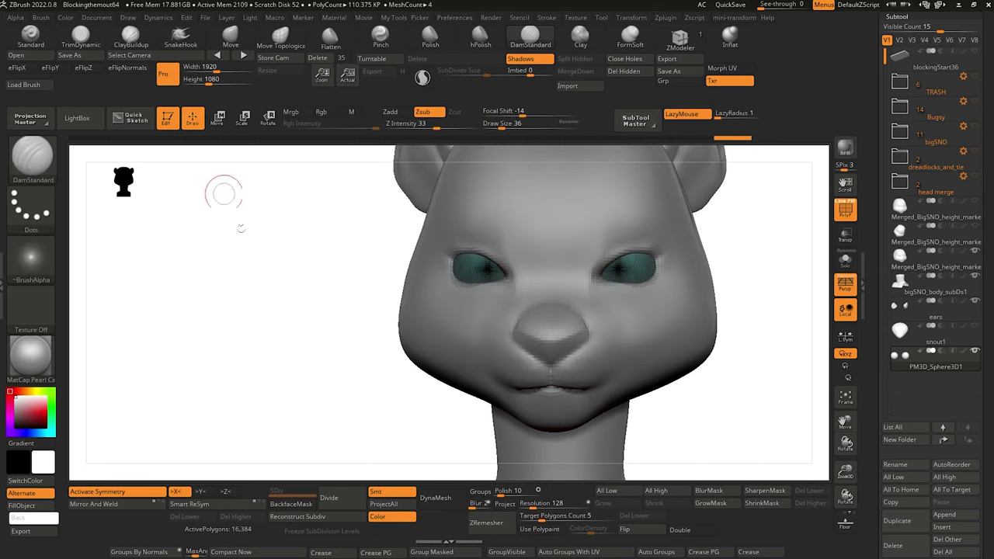
Isolate the duplicated eyeballs, pull their front poles outward with the Move brush to form corneal bulges, and bring the head back.
drag(283, 327, 282, 326)
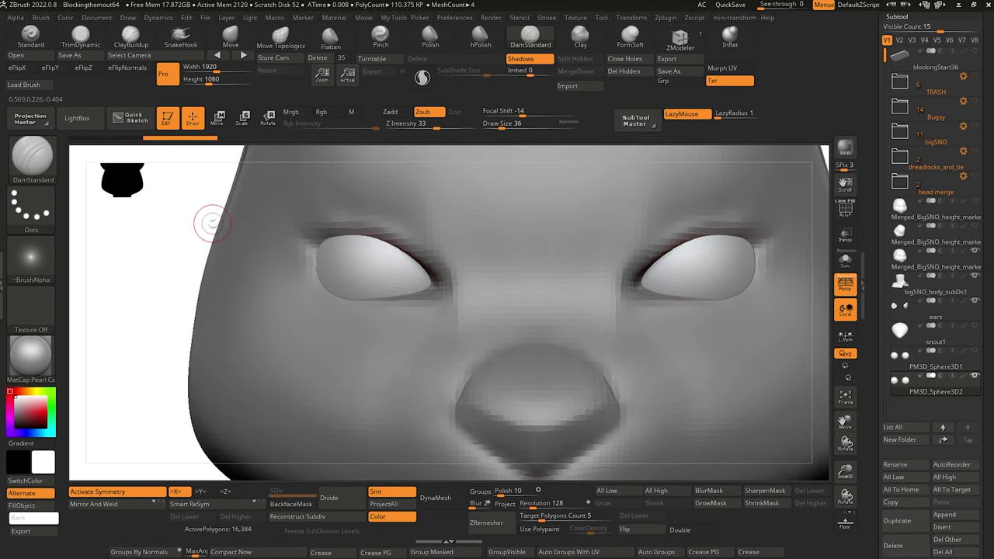
click(230, 35)
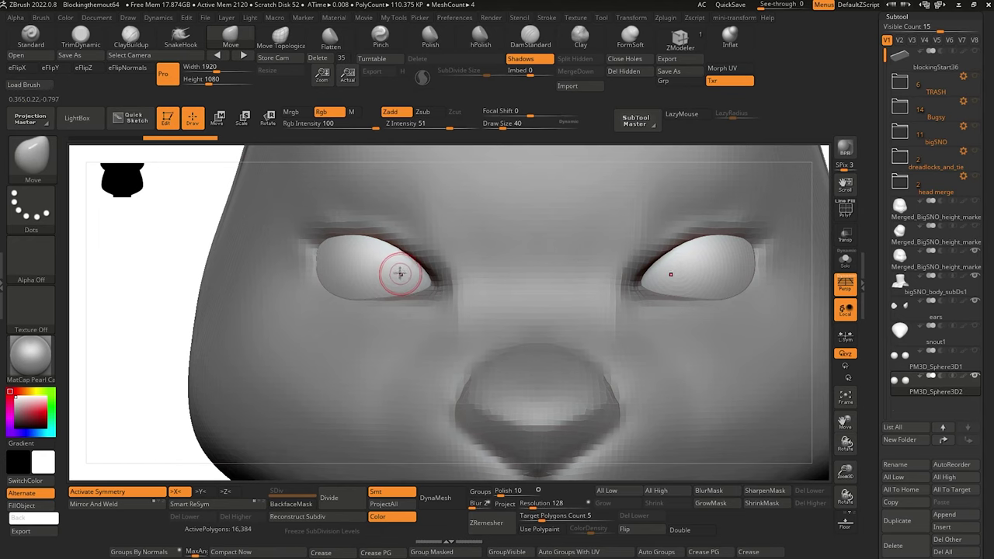
click(845, 260)
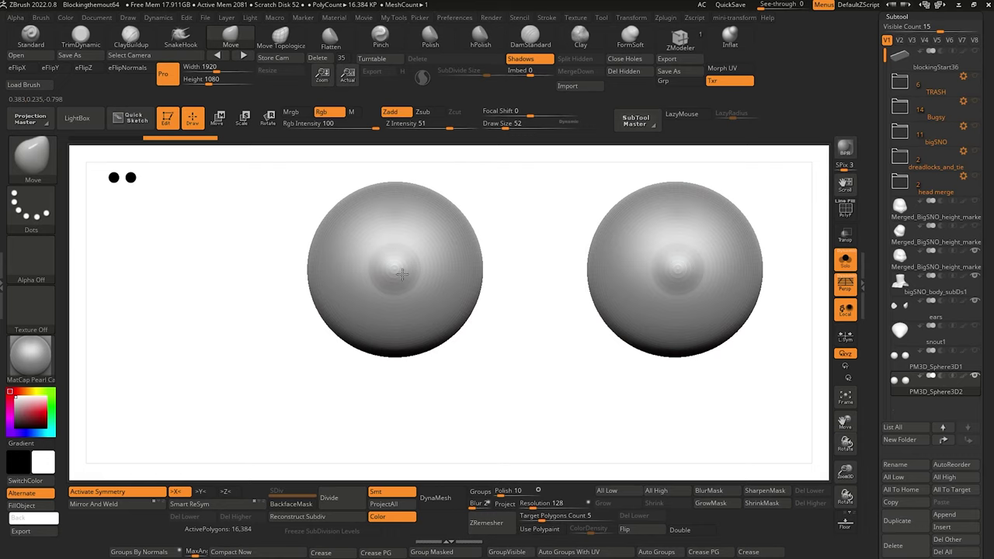
alt+drag(403, 274, 400, 272)
mouse_move(250, 263)
mouse_down()
mouse_move(308, 267)
mouse_move(295, 268)
mouse_up()
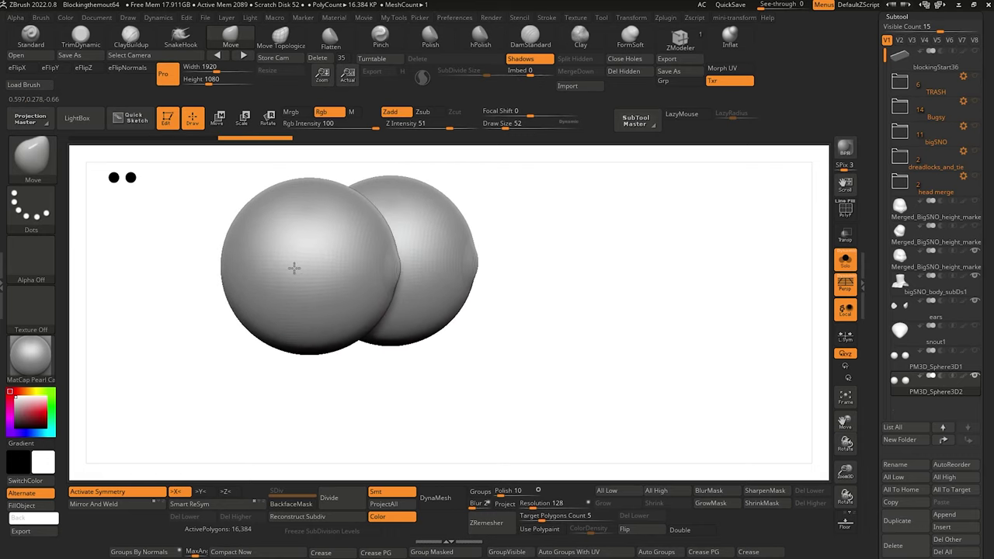
right_drag(295, 268, 237, 264)
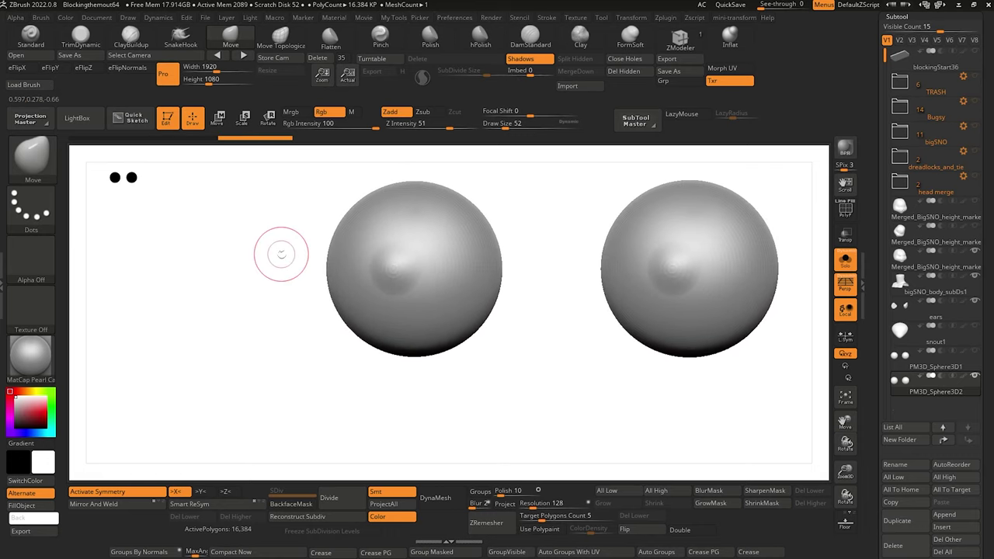
click(850, 267)
key(f)
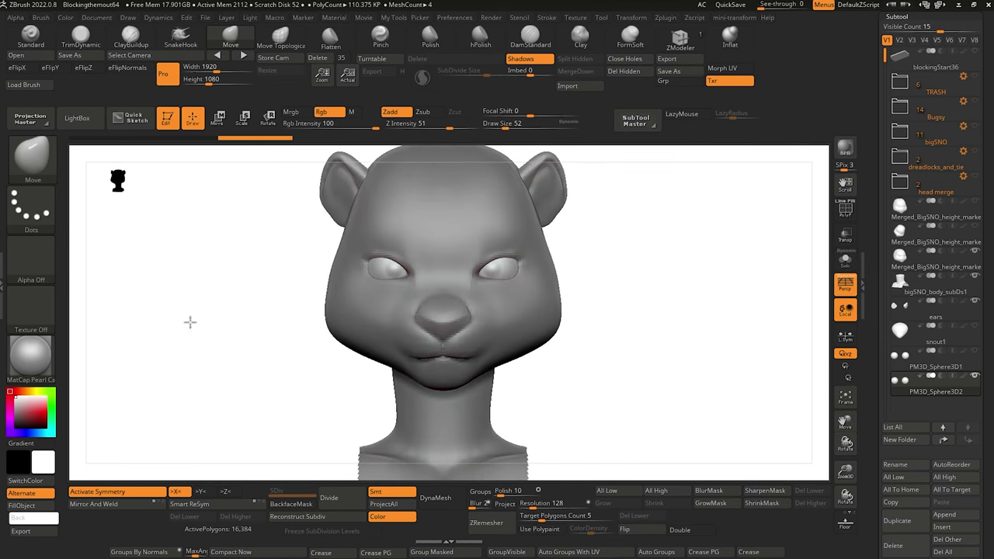
Make the head the active subtool and reshape the outer eye openings around the eyeballs using the Move brush at draw size 92.
ctrl+right_drag(188, 303, 197, 342)
ctrl+right_drag(260, 255, 263, 301)
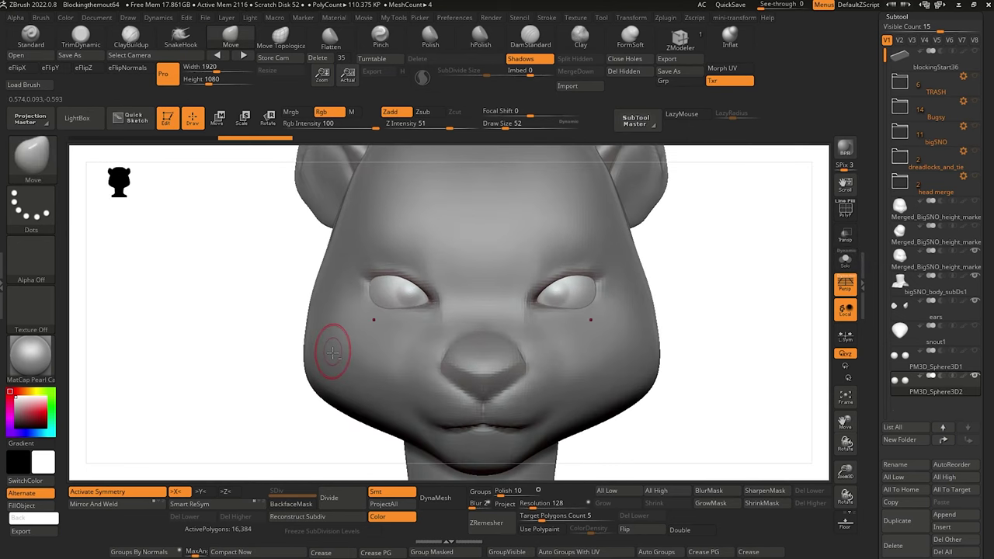
alt+click(334, 354)
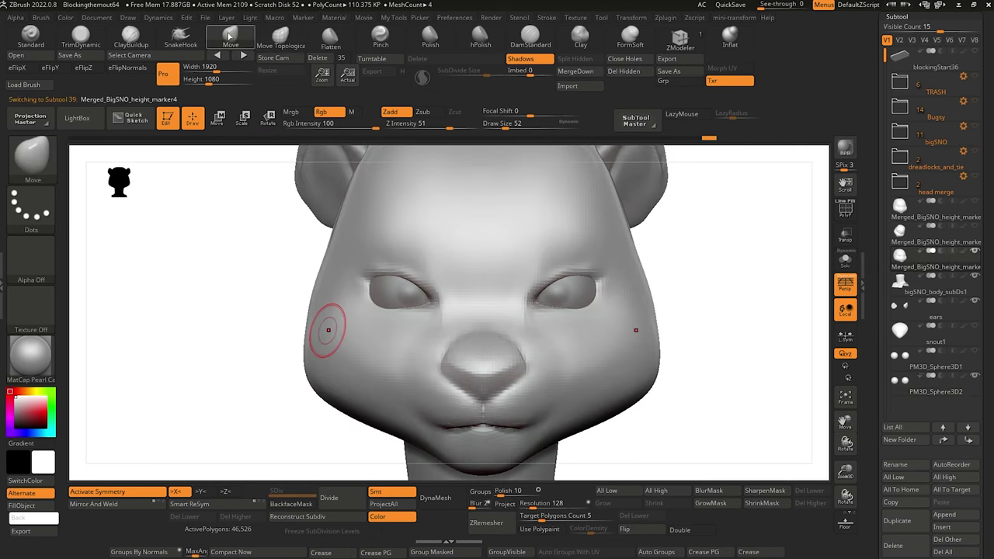
key(bracketright)
key(bracketright)
key(bracketright)
key(bracketright)
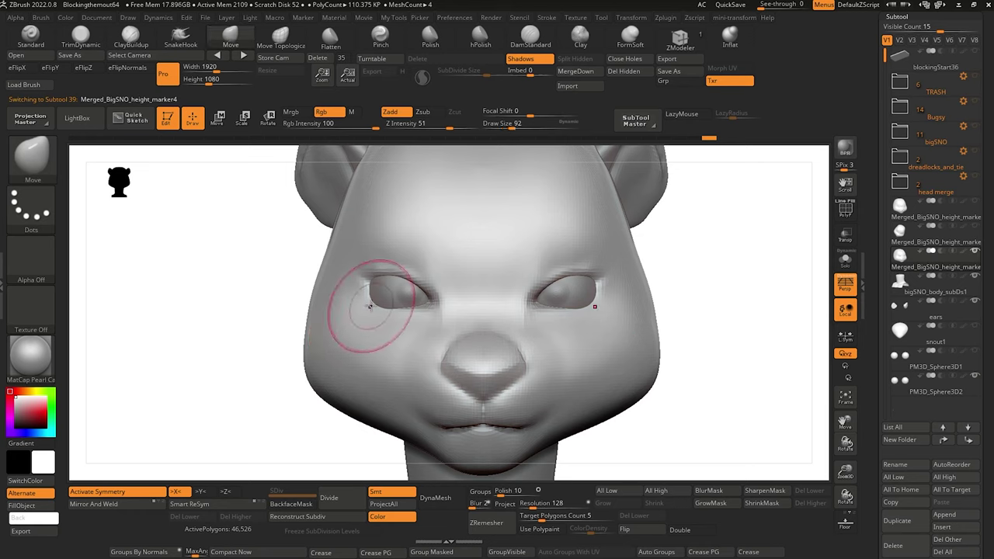
drag(377, 310, 430, 300)
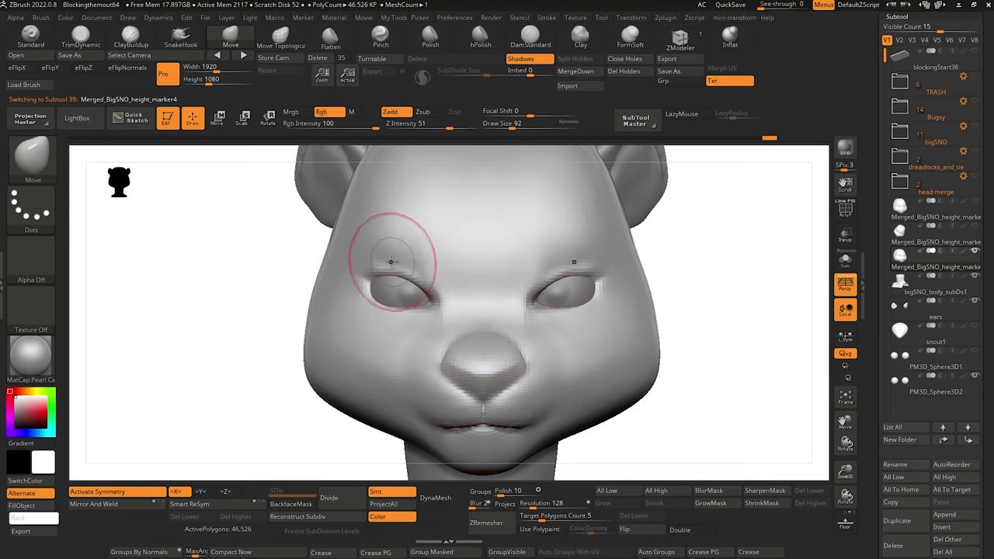
Scale the duplicated eyeballs with the gizmo, shift them slightly along X within their sockets, and return to draw mode.
mouse_move(272, 247)
mouse_down()
mouse_move(264, 269)
mouse_move(285, 310)
mouse_move(229, 225)
mouse_up()
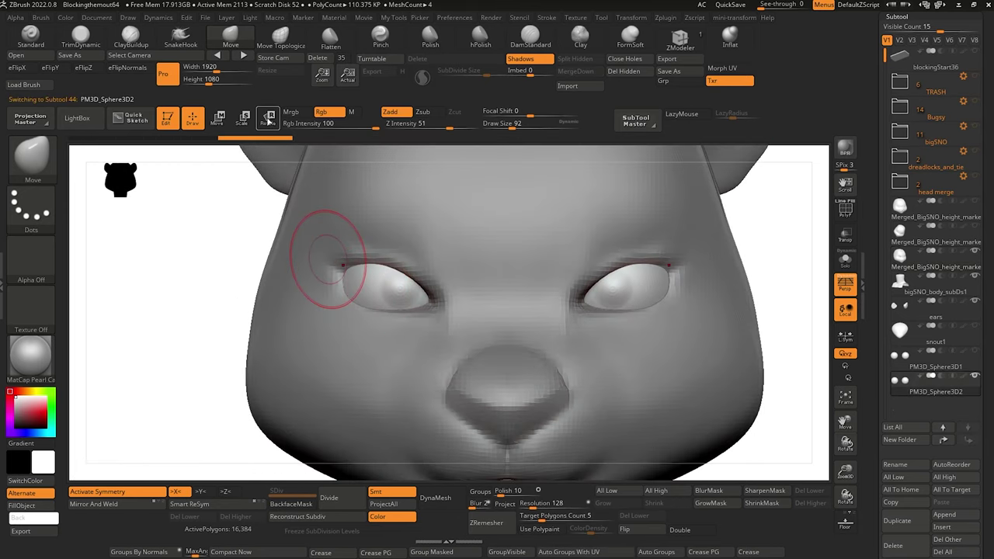
click(268, 118)
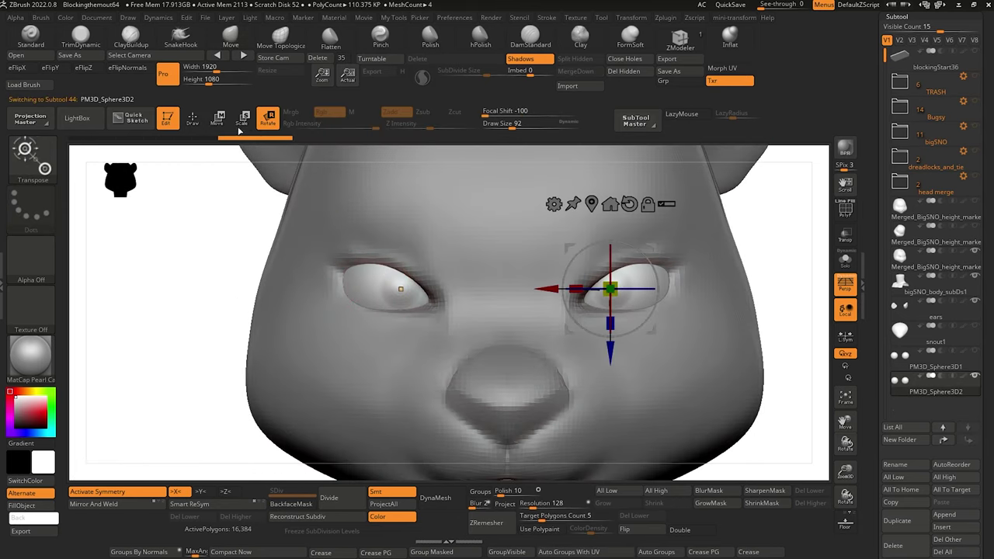
click(247, 120)
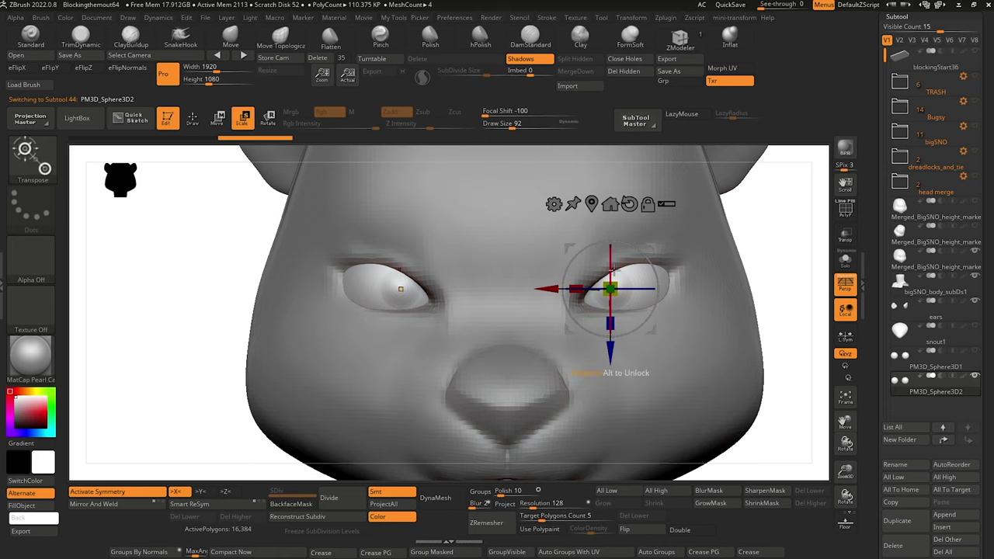
drag(609, 289, 611, 290)
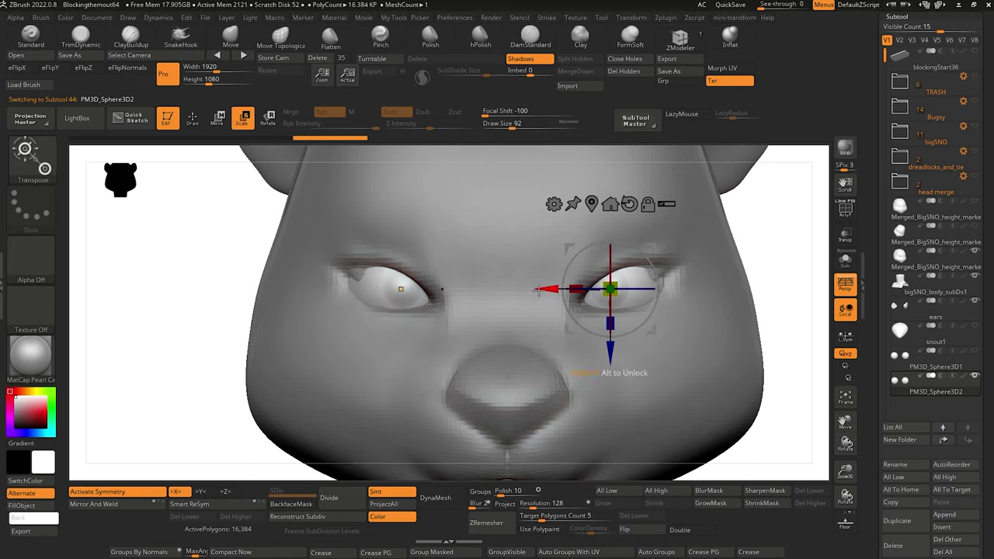
drag(543, 289, 547, 289)
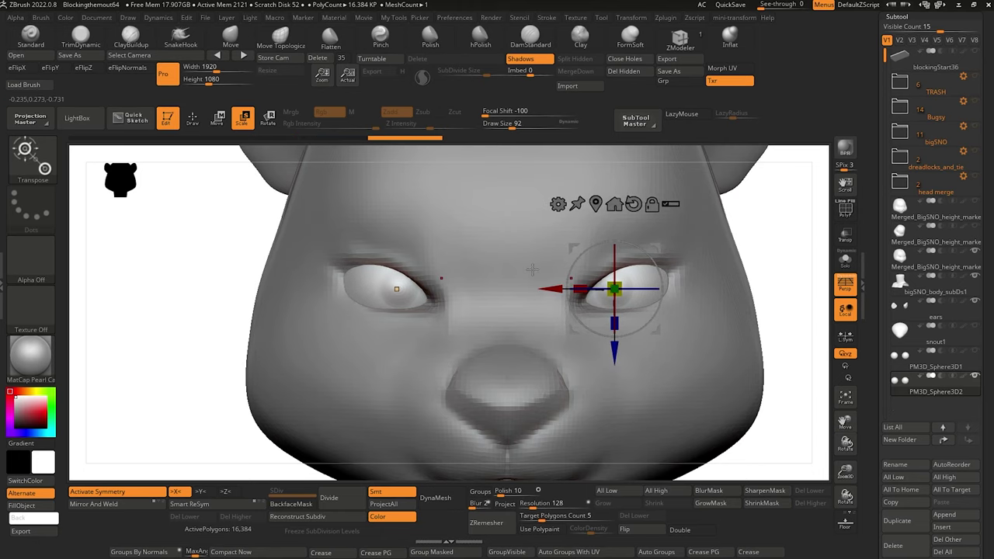
click(198, 120)
Make the head the active subtool and adjust the inner eye corners with an enlarged Move brush.
alt+drag(199, 279, 149, 226)
drag(210, 281, 225, 297)
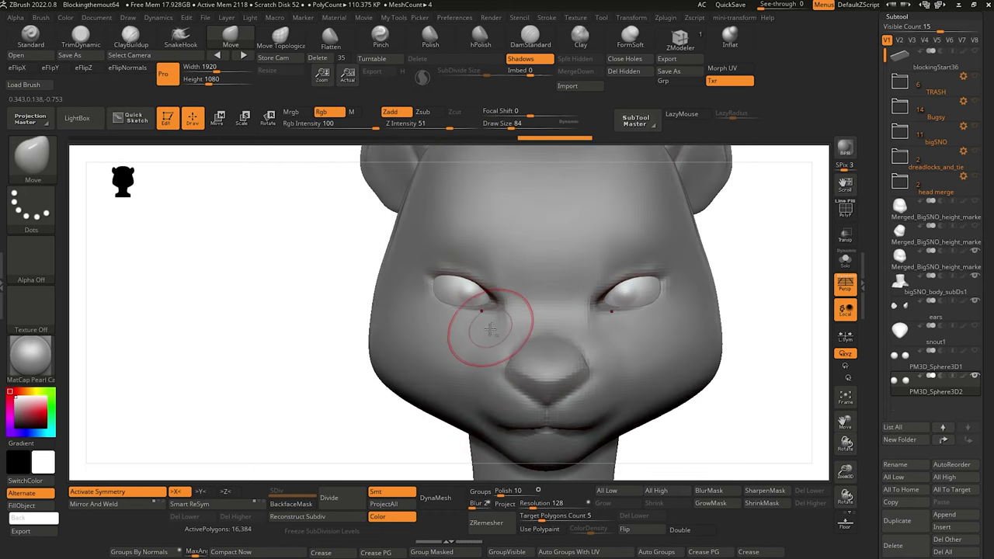
alt+click(485, 321)
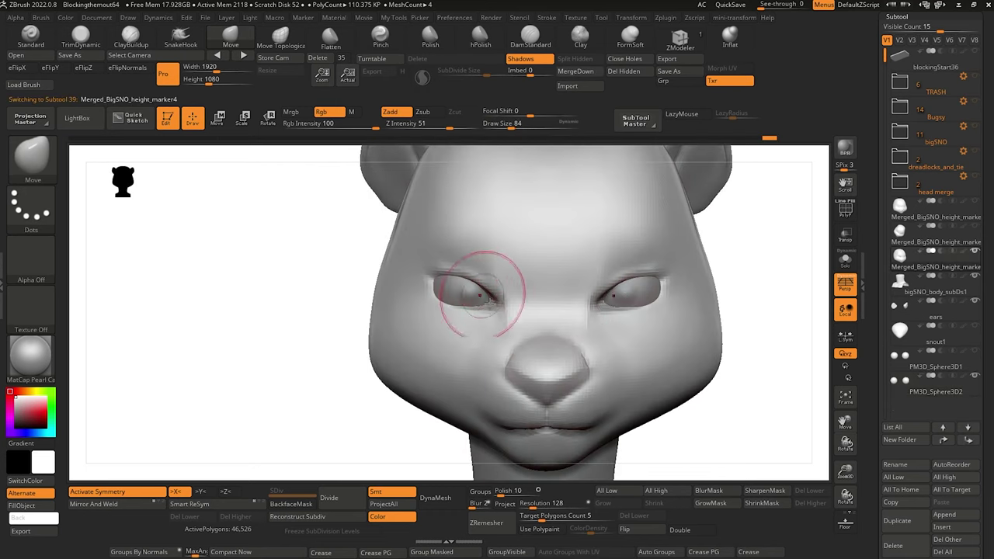
key(])
key(])
drag(504, 304, 493, 304)
Carve creases beneath the inner eye corners with DamStandard at draw size 72 and soften them with smoothing.
mouse_move(346, 270)
mouse_down()
mouse_move(411, 278)
mouse_move(372, 283)
mouse_move(422, 297)
mouse_up()
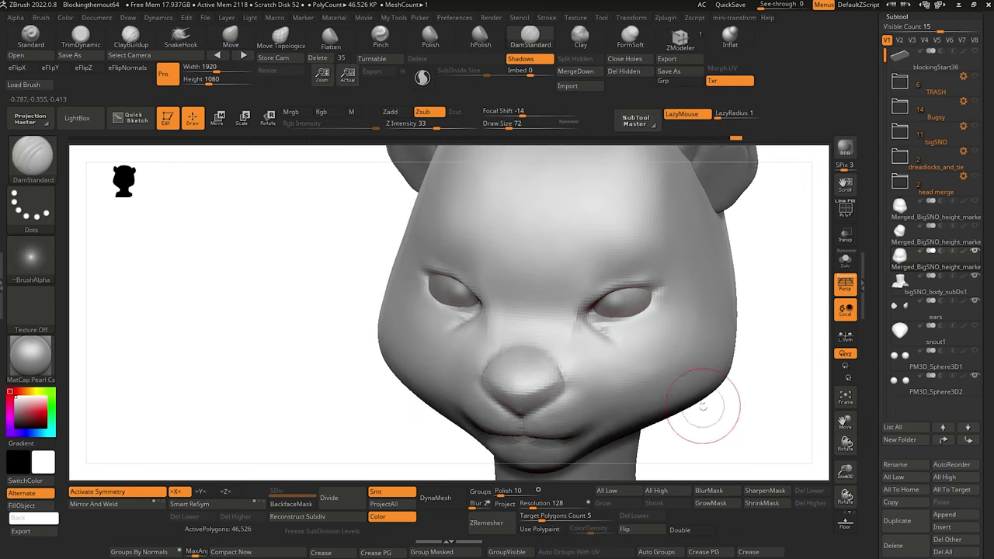
drag(282, 249, 329, 231)
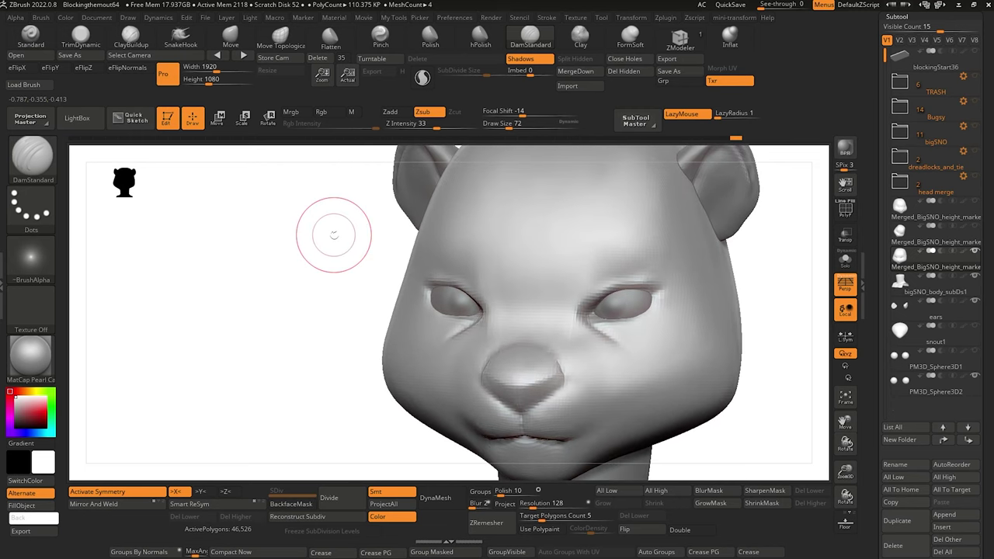
key(shift)
mouse_move(638, 343)
shift+mouse_down()
mouse_move(608, 324)
mouse_move(688, 386)
shift+mouse_up()
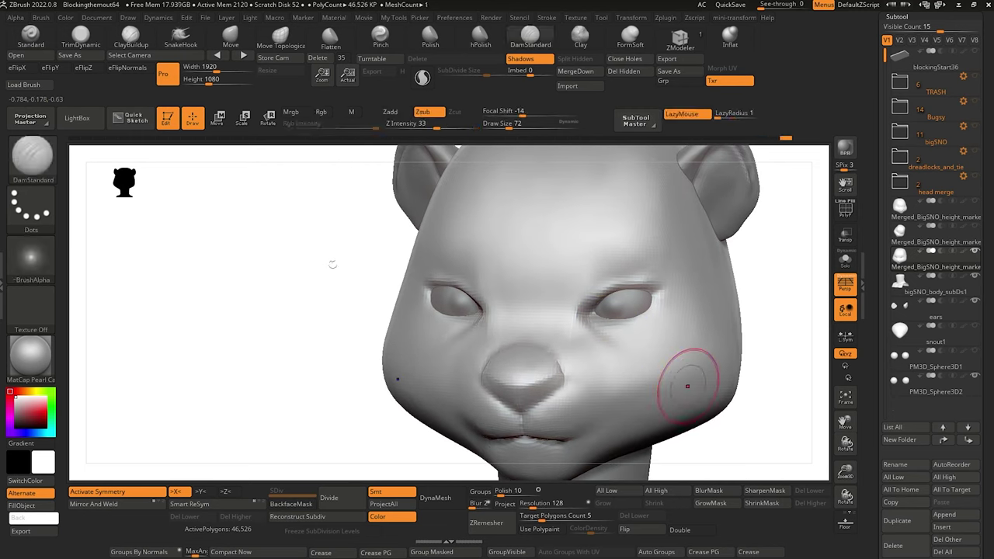
mouse_move(342, 280)
mouse_down()
mouse_move(331, 291)
mouse_move(238, 228)
mouse_up()
drag(280, 261, 282, 322)
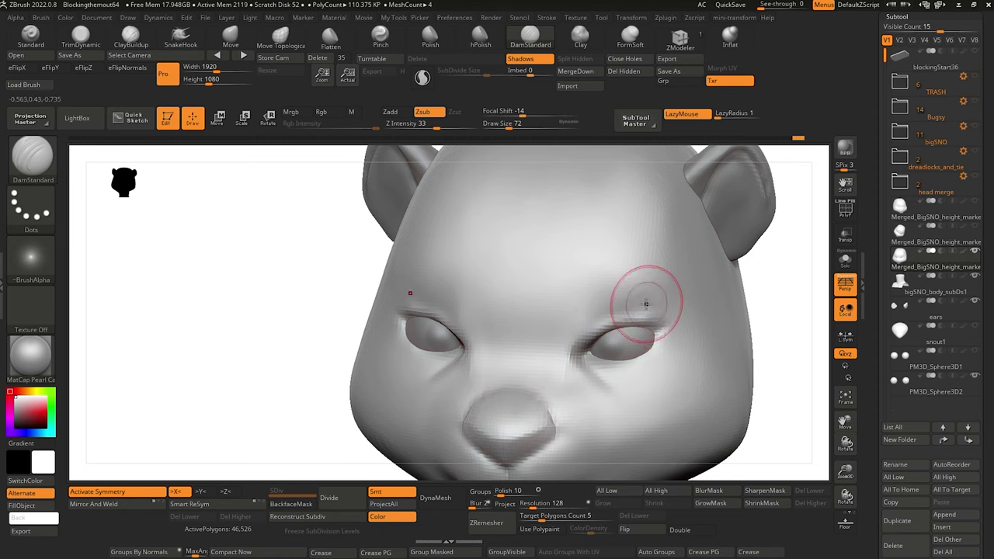
Build up the outer brow ridge and outer eye corners with ClayBuildup, and smooth the added volume into the temples.
drag(249, 228, 250, 308)
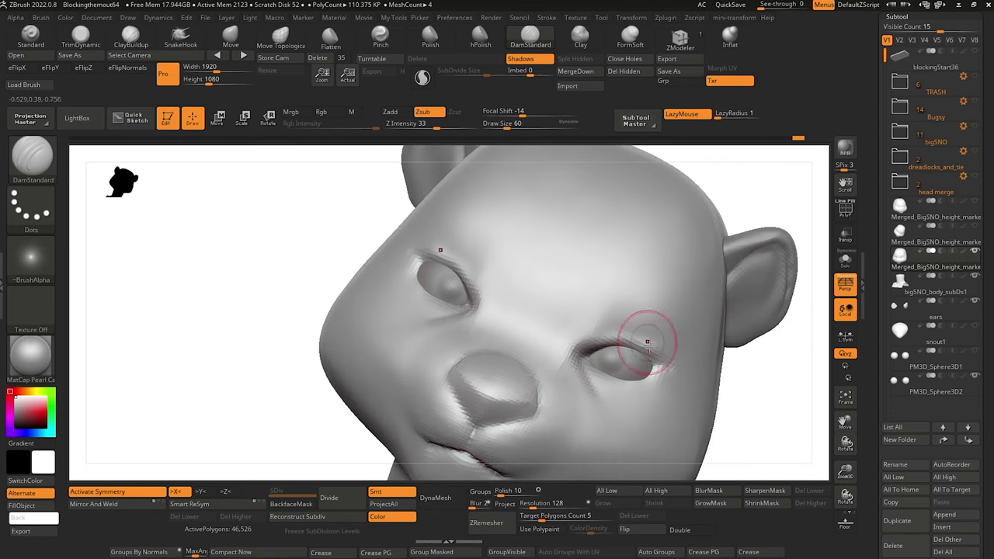
key(b)
key(c)
key(b)
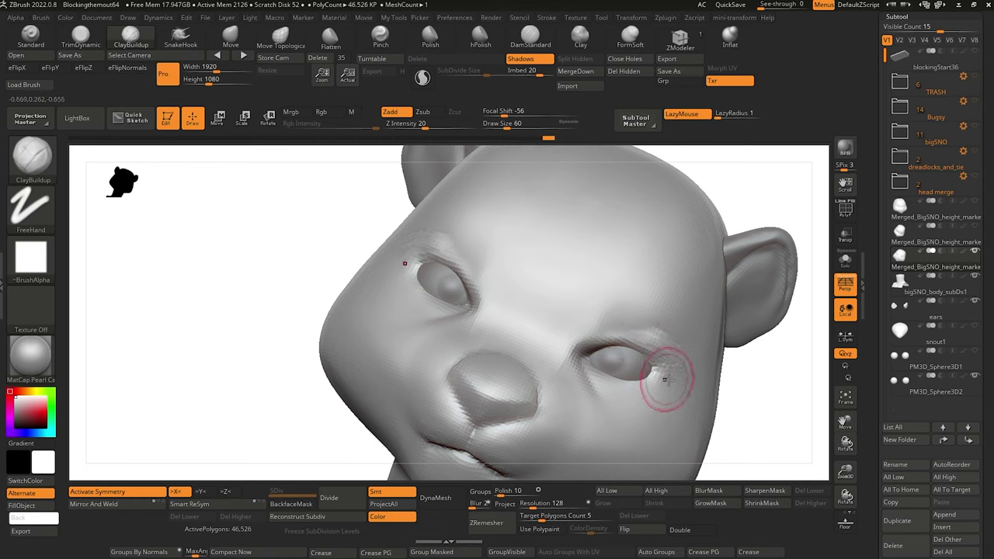
key(shift)
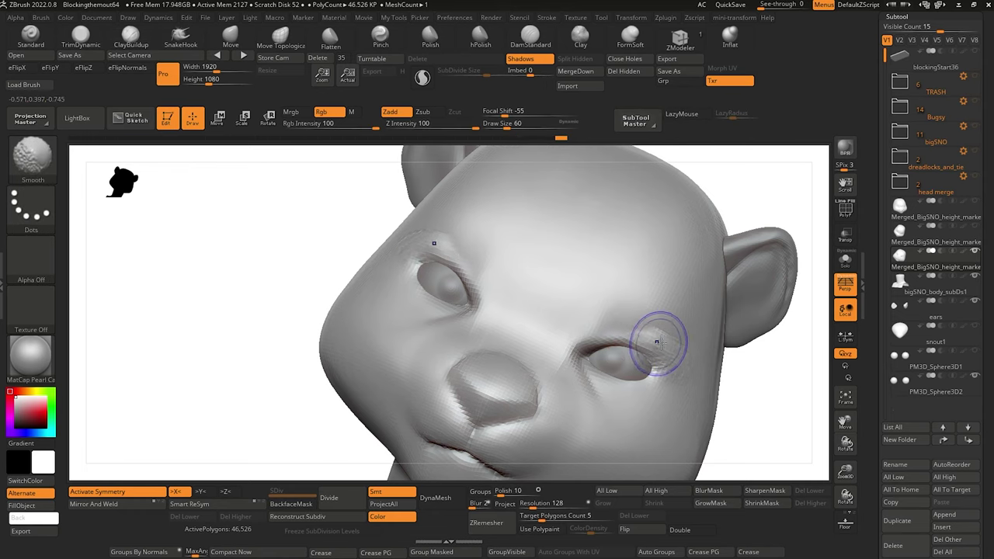
alt+drag(258, 249, 178, 222)
mouse_move(178, 222)
shift+mouse_down()
mouse_move(248, 267)
mouse_move(291, 323)
mouse_move(262, 324)
mouse_move(218, 242)
mouse_move(253, 223)
shift+mouse_up()
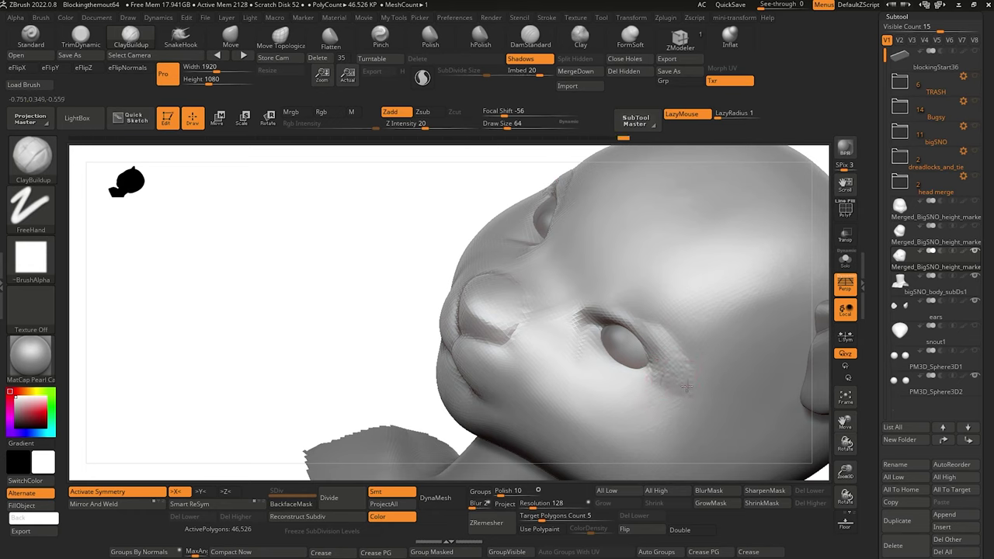
key(shift)
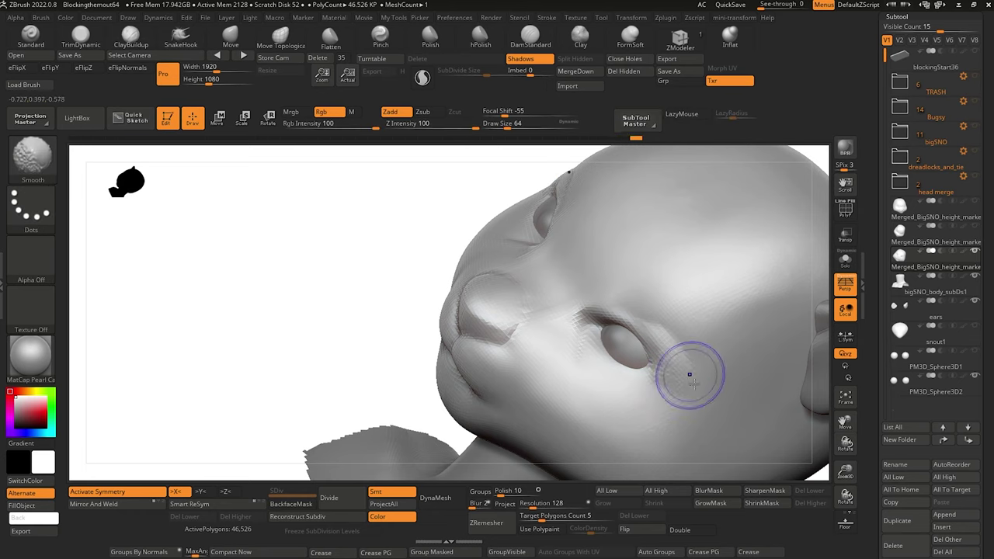
shift+drag(701, 332, 691, 379)
Flatten the surfaces around the inner eye corners and beside the nose bridge with the TrimDynamic brush.
mouse_move(371, 233)
mouse_down()
mouse_move(375, 213)
mouse_move(344, 240)
mouse_move(329, 232)
mouse_up()
click(89, 36)
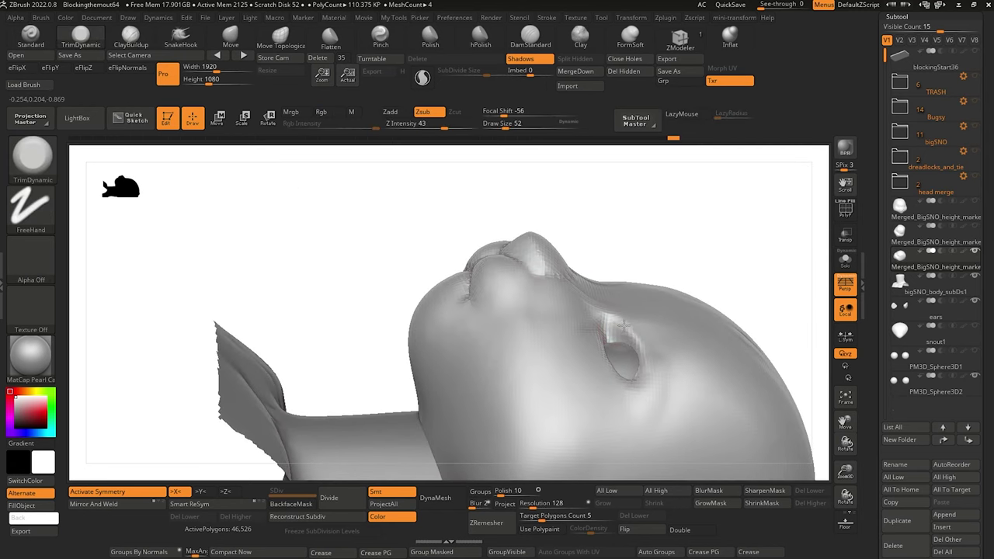
drag(399, 205, 394, 226)
drag(609, 312, 610, 325)
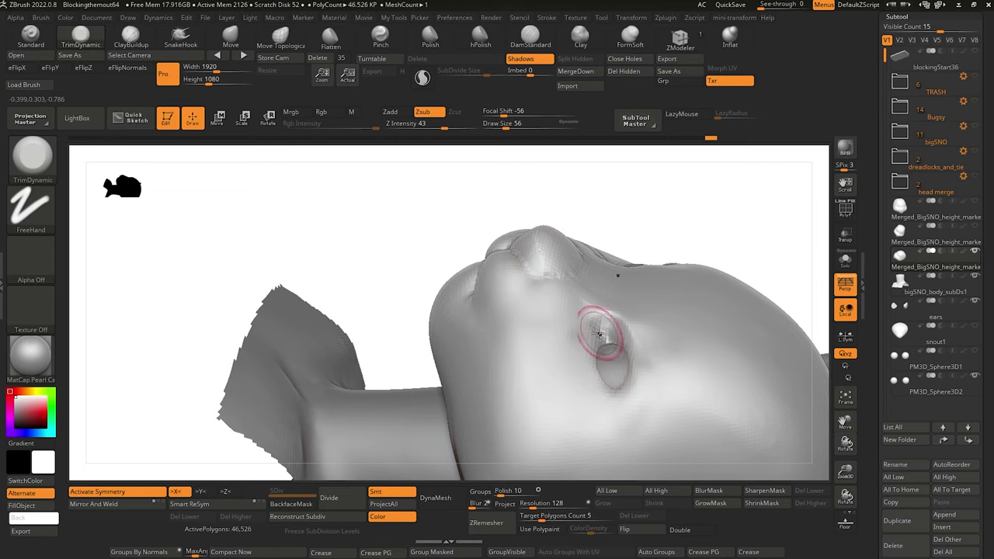
mouse_move(603, 370)
right_down()
mouse_move(338, 329)
mouse_move(357, 415)
mouse_move(369, 328)
mouse_move(404, 287)
mouse_move(377, 317)
mouse_move(404, 287)
mouse_move(411, 410)
right_up()
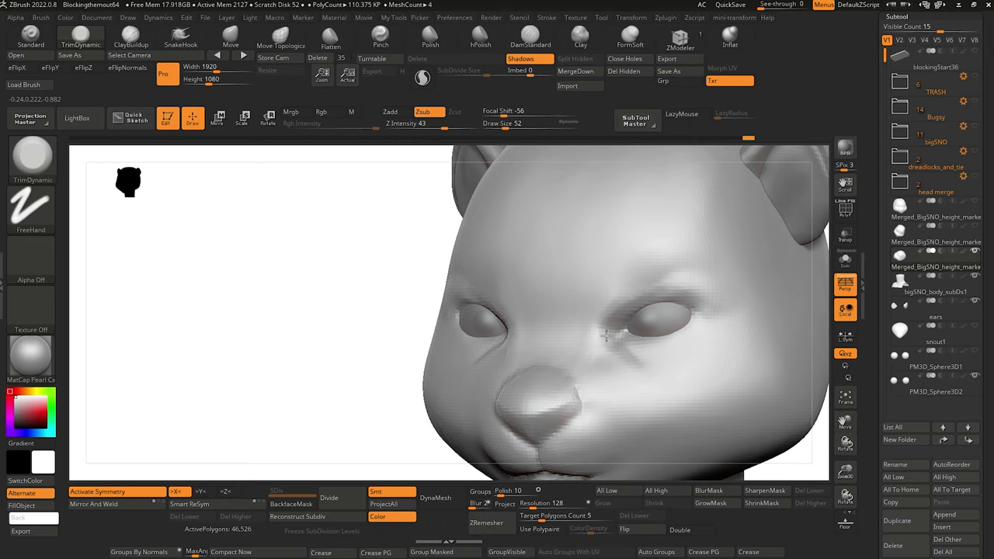
alt+drag(353, 314, 463, 418)
mouse_move(257, 241)
alt+mouse_down()
mouse_move(275, 291)
mouse_move(275, 277)
mouse_move(286, 278)
alt+mouse_up()
key(bracketleft)
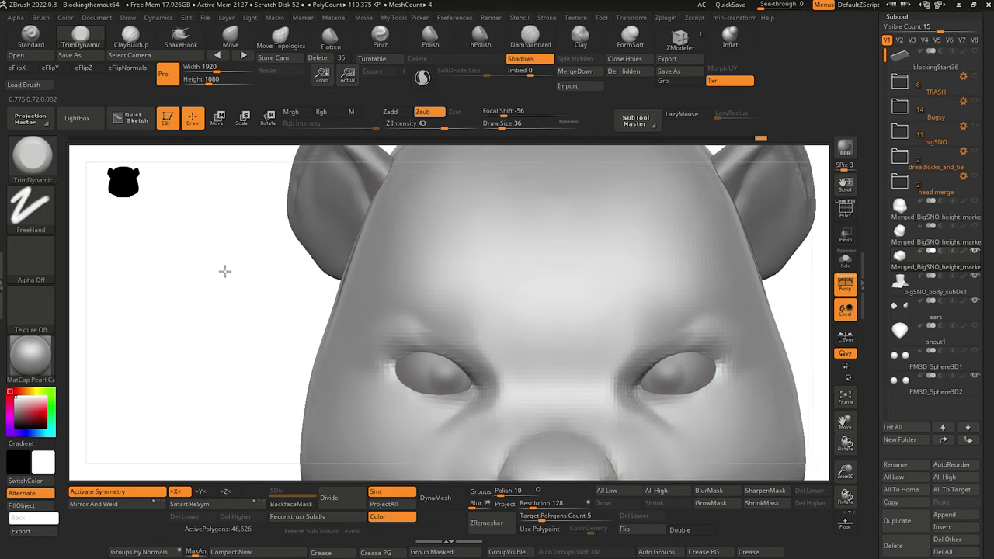
Add volume to the cheeks below the eyes with ClayBuildup and smooth it into the muzzle.
alt+drag(225, 272, 258, 237)
mouse_move(258, 237)
right_down()
mouse_move(269, 219)
mouse_move(296, 280)
mouse_move(287, 267)
mouse_move(259, 298)
mouse_move(268, 295)
mouse_move(288, 349)
mouse_move(262, 293)
mouse_move(277, 295)
mouse_move(244, 244)
right_up()
click(132, 38)
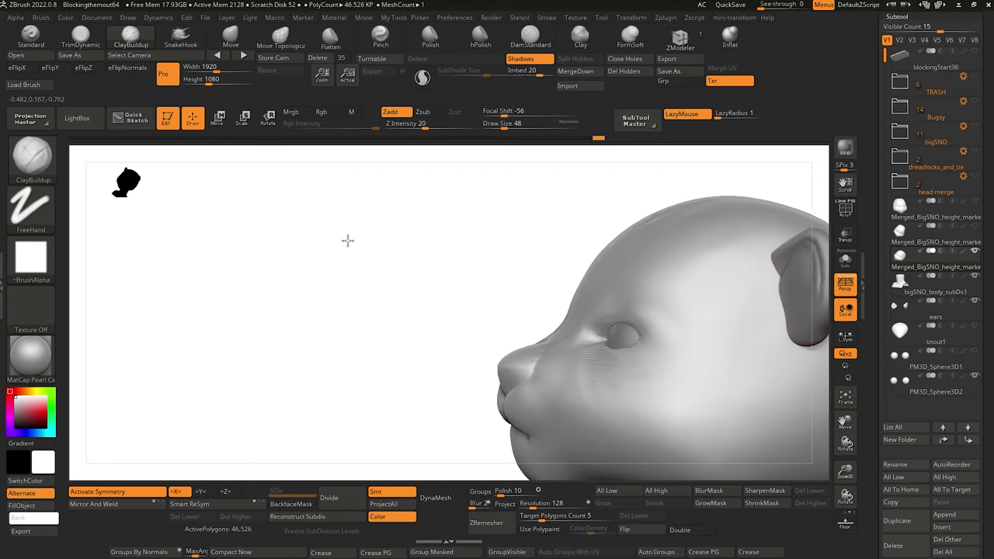
key(shift)
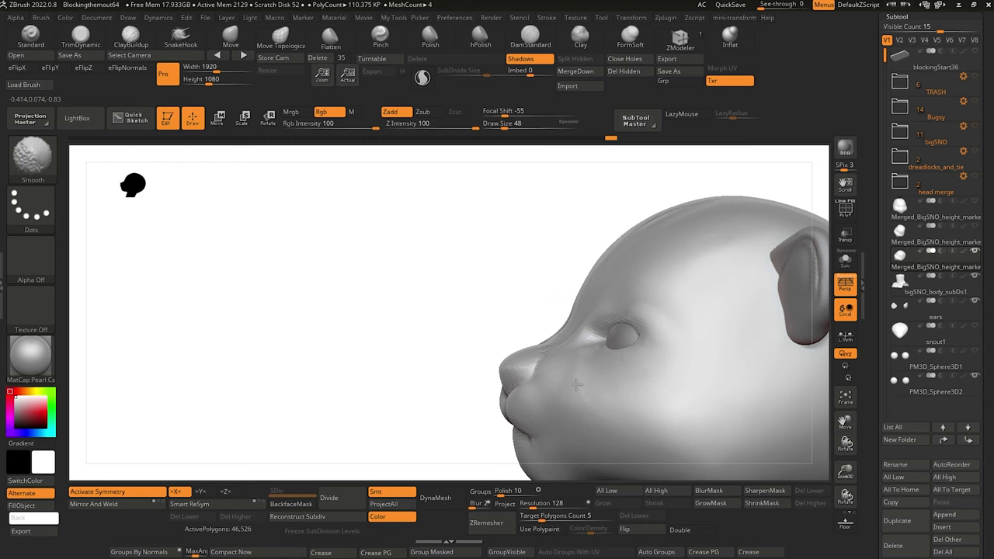
mouse_move(455, 321)
mouse_down()
mouse_move(396, 366)
mouse_move(305, 249)
mouse_move(302, 311)
mouse_move(346, 302)
mouse_move(318, 285)
mouse_move(321, 305)
mouse_up()
mouse_move(311, 264)
alt+mouse_down()
mouse_move(280, 253)
mouse_move(273, 266)
mouse_move(304, 245)
alt+mouse_up()
key(bracketleft)
Make the eyeballs the active subtool, isolate them and duplicate them.
alt+click(594, 352)
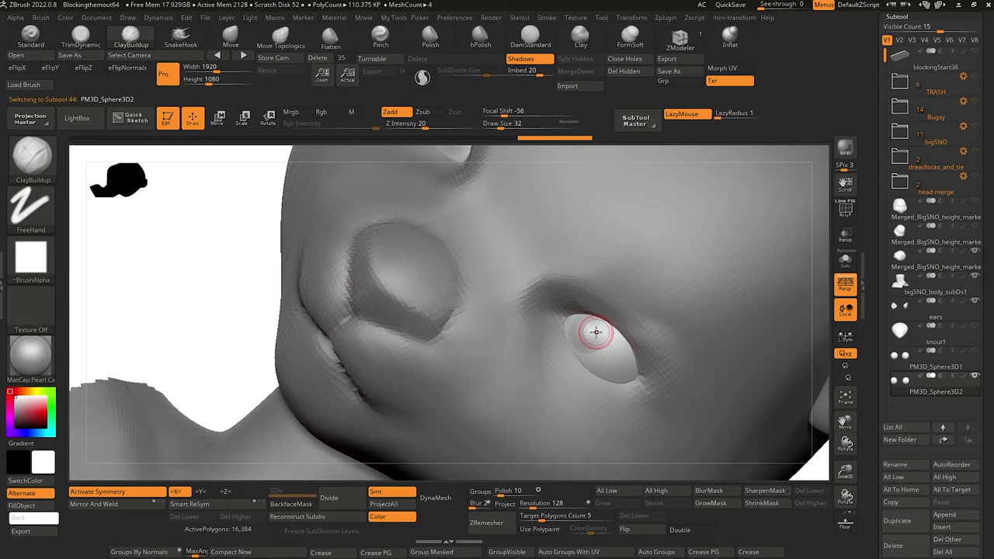
click(845, 262)
drag(283, 300, 321, 287)
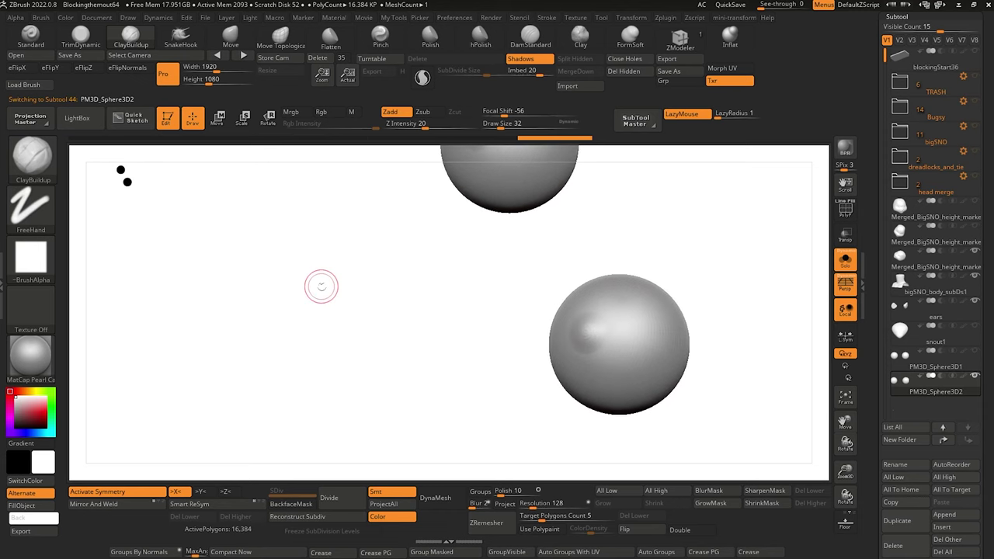
click(899, 522)
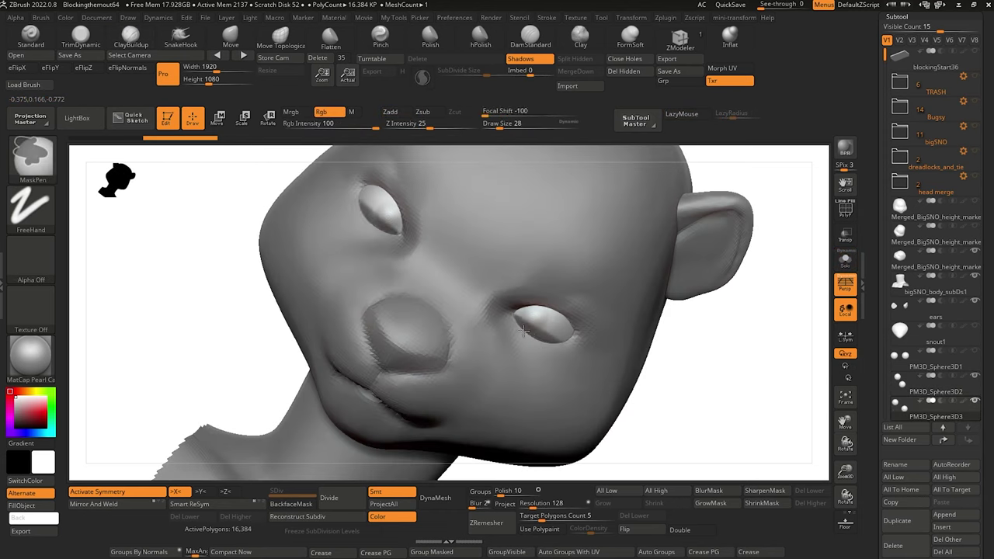
Paint a mask over the lower part of the eyeball along the lower edge of the eye opening.
ctrl+drag(523, 331, 560, 346)
key(ctrl)
ctrl+drag(553, 346, 577, 337)
drag(716, 435, 631, 351)
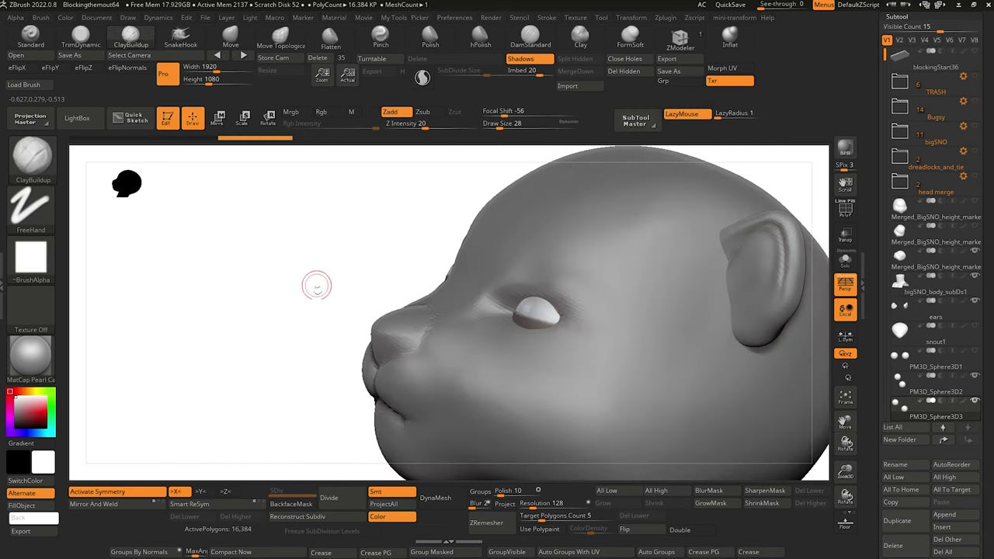
mouse_move(317, 286)
mouse_down()
mouse_move(295, 288)
mouse_move(290, 302)
mouse_move(367, 351)
mouse_move(326, 332)
mouse_move(282, 337)
mouse_move(244, 296)
mouse_move(304, 362)
mouse_up()
Extract the masked lower eyeball area as a separate lower-eyelid subtool with a thickness of 0.002 and accept it.
drag(872, 457, 872, 167)
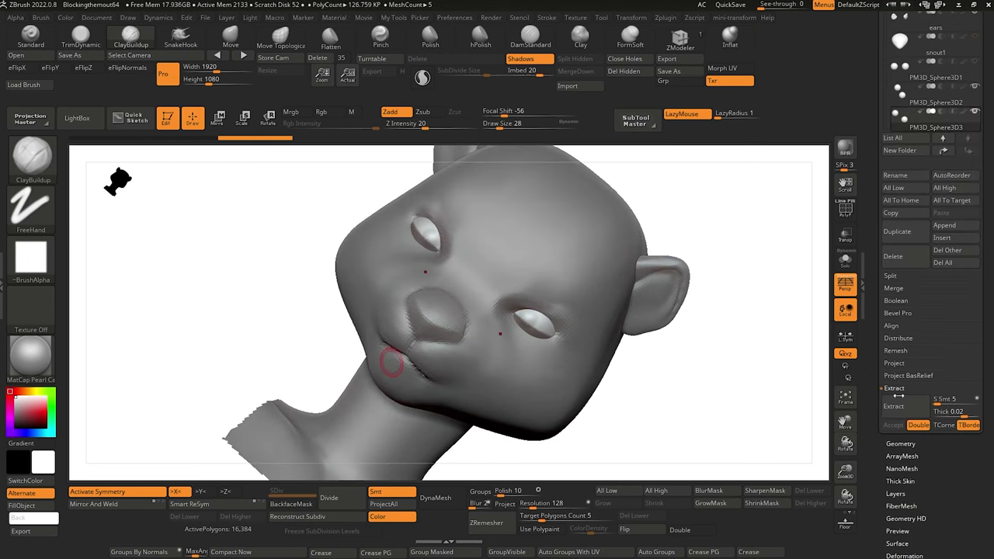
click(949, 411)
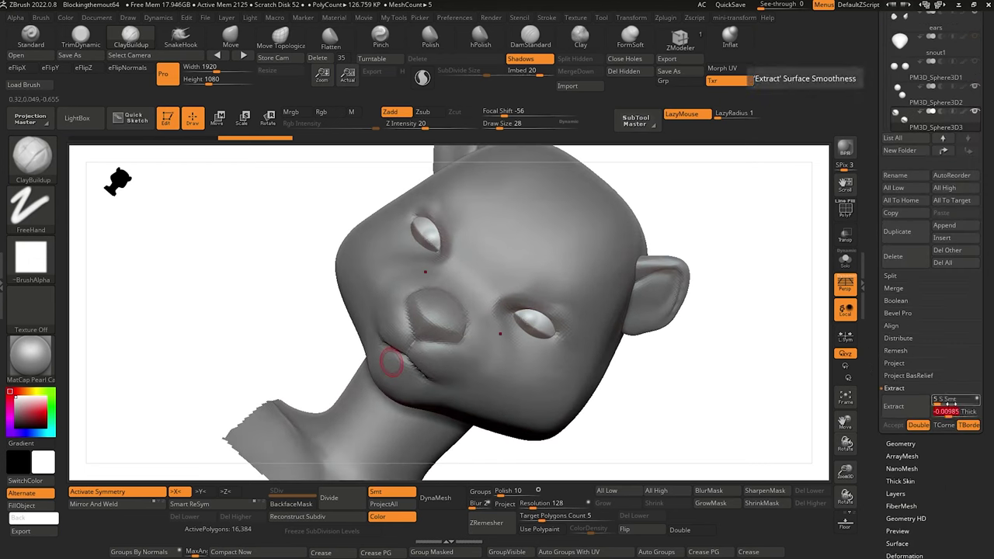
key(Return)
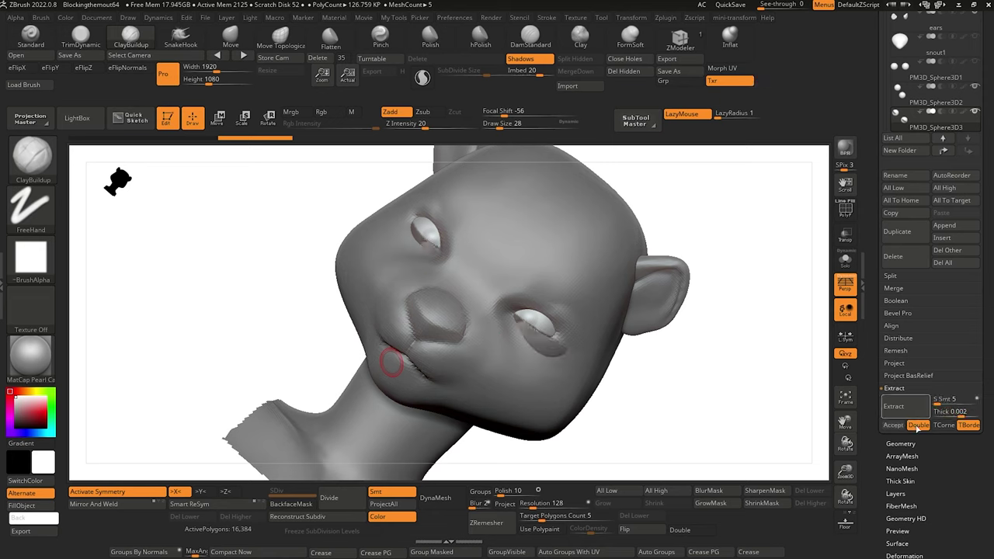
drag(762, 421, 753, 416)
click(900, 414)
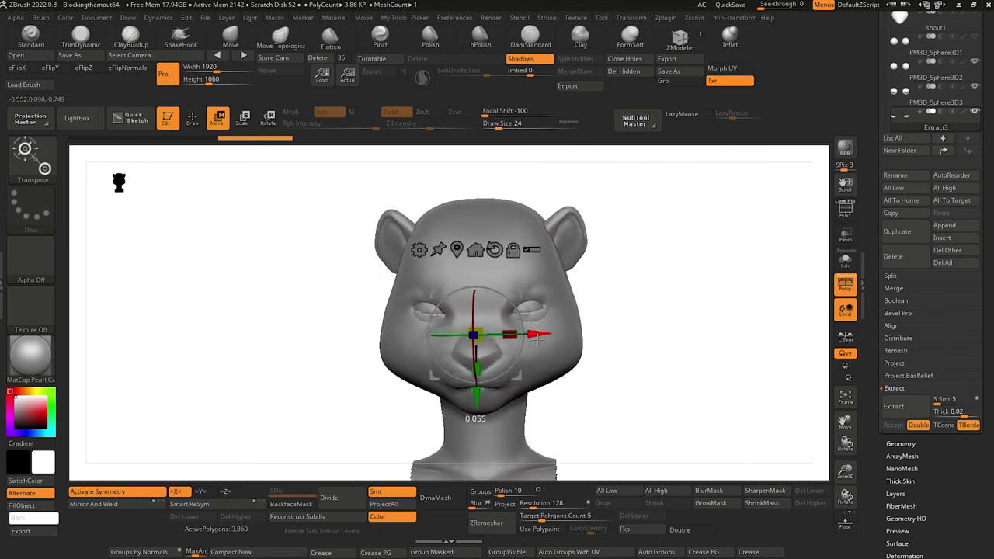
Shift the extracted lower eyelid slightly along X and mirror and weld it across to the other eye.
drag(541, 338, 536, 335)
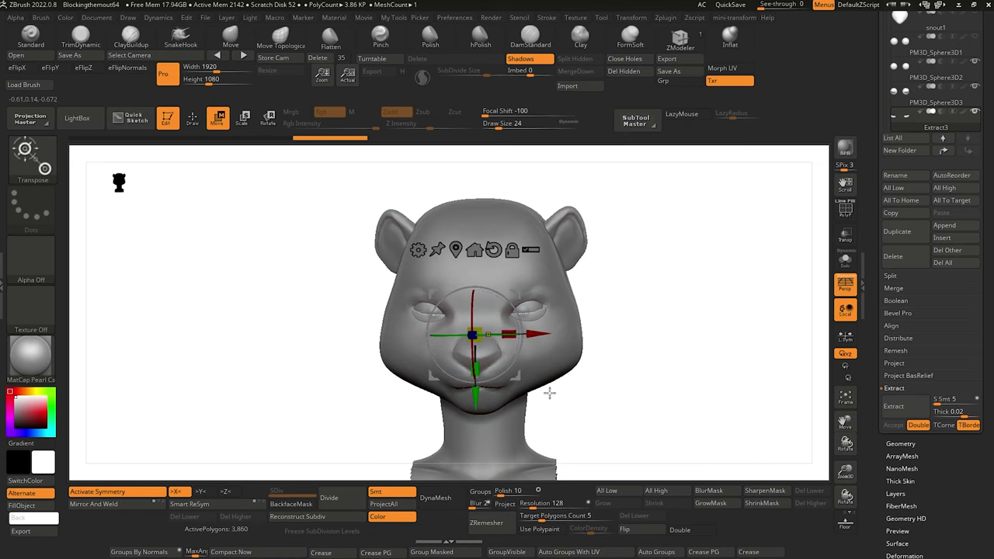
drag(291, 336, 279, 308)
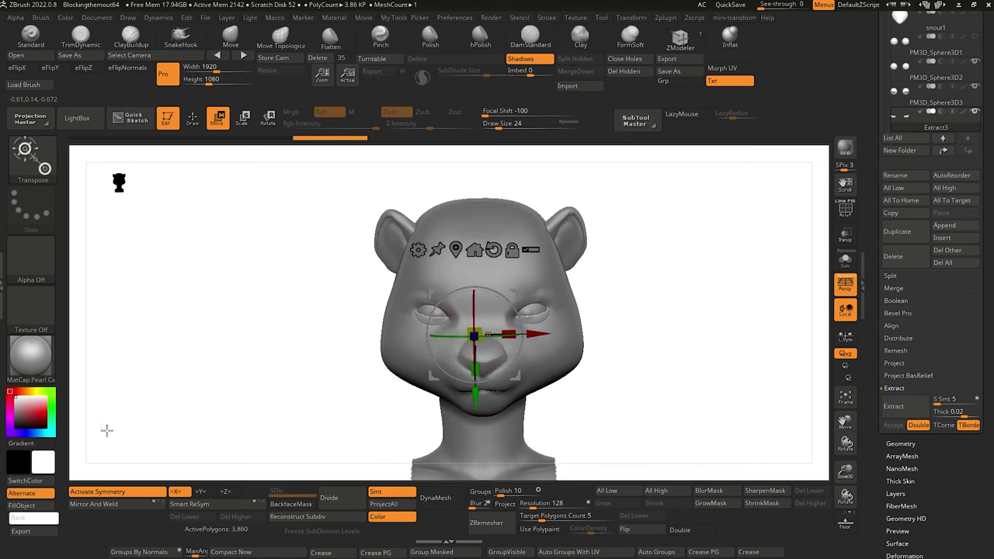
click(119, 494)
click(119, 495)
click(116, 505)
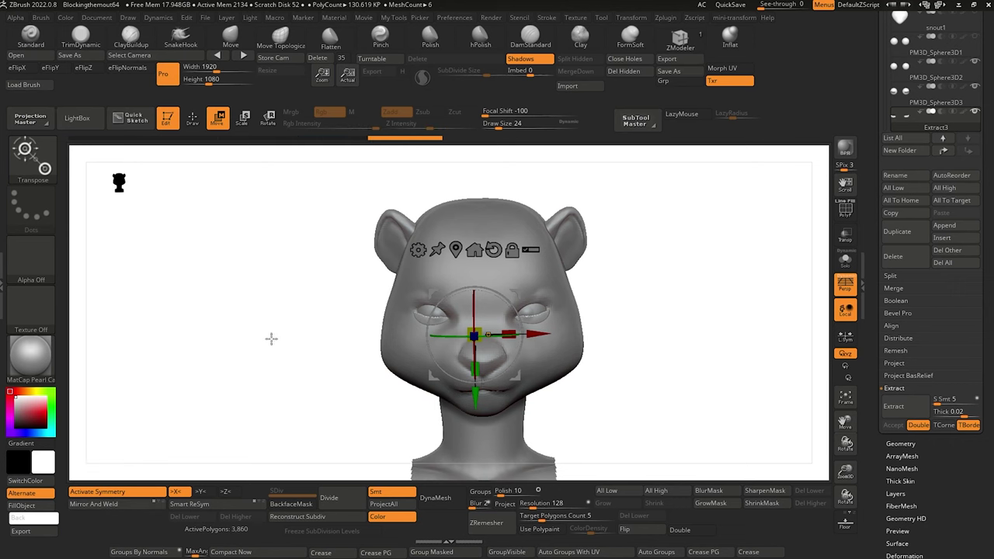
Fit the lower eyelids around the eyeballs with the Move brush, checking them from the front and the side.
alt+drag(271, 338, 307, 410)
click(196, 125)
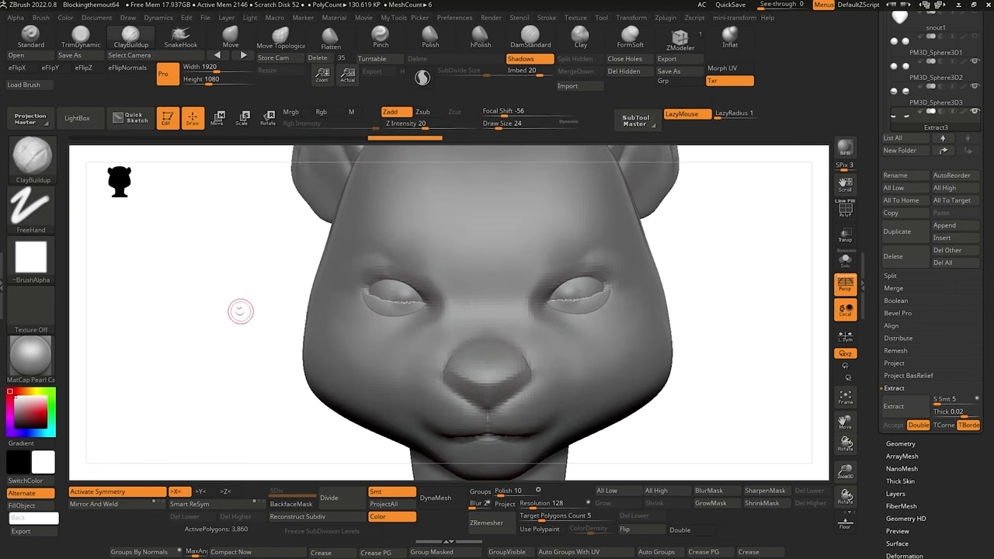
mouse_move(240, 311)
mouse_down()
mouse_move(227, 319)
mouse_move(237, 302)
mouse_up()
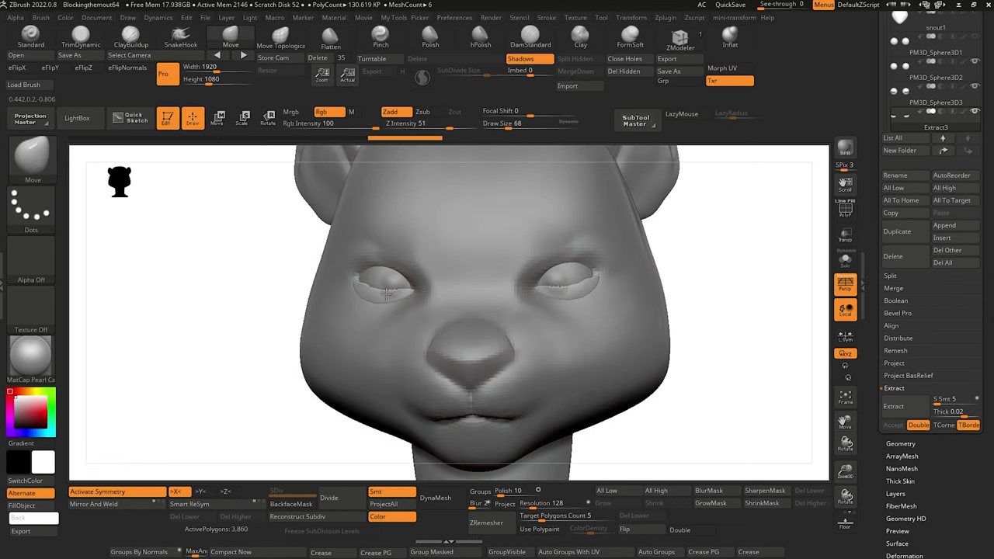
key(ctrl+shift+z)
key(ctrl+shift+z)
mouse_move(280, 288)
mouse_down()
mouse_move(304, 306)
mouse_move(353, 279)
mouse_up()
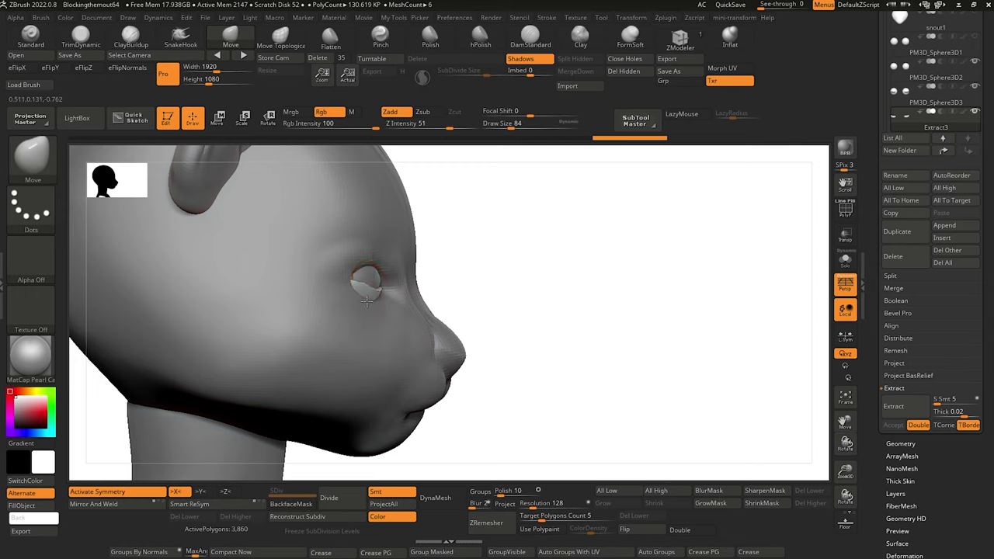
key(ctrl+shift+z)
mouse_move(509, 381)
mouse_down()
mouse_move(399, 311)
mouse_move(263, 320)
mouse_up()
key(ctrl+z)
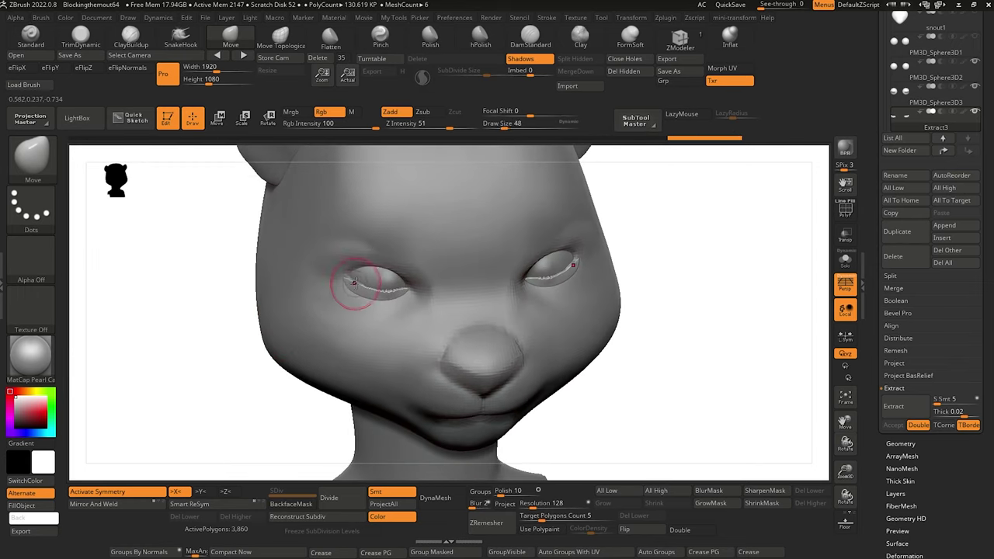
Even out the outer corners and upper edges of the lower eyelids with small Move brush adjustments.
drag(356, 286, 352, 281)
mouse_move(176, 292)
shift+mouse_down()
mouse_move(178, 257)
mouse_move(191, 322)
shift+mouse_up()
key(])
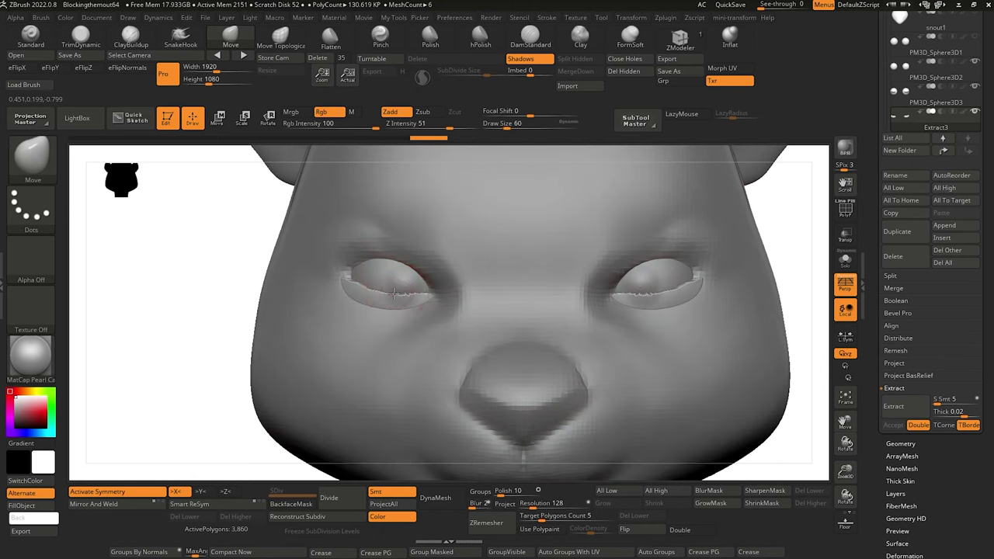
key(ctrl+shift+z)
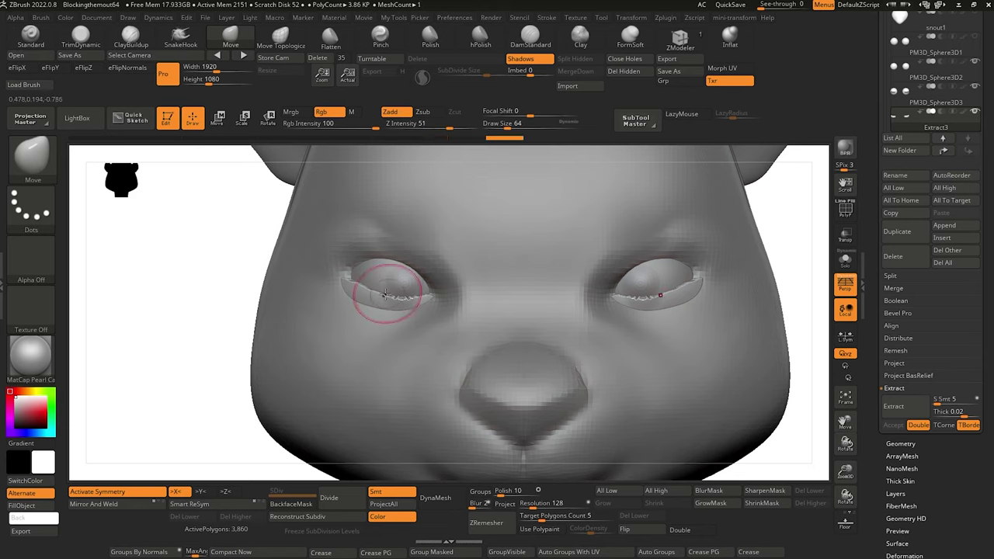
key(ctrl+shift+z)
key(ctrl+shift+z)
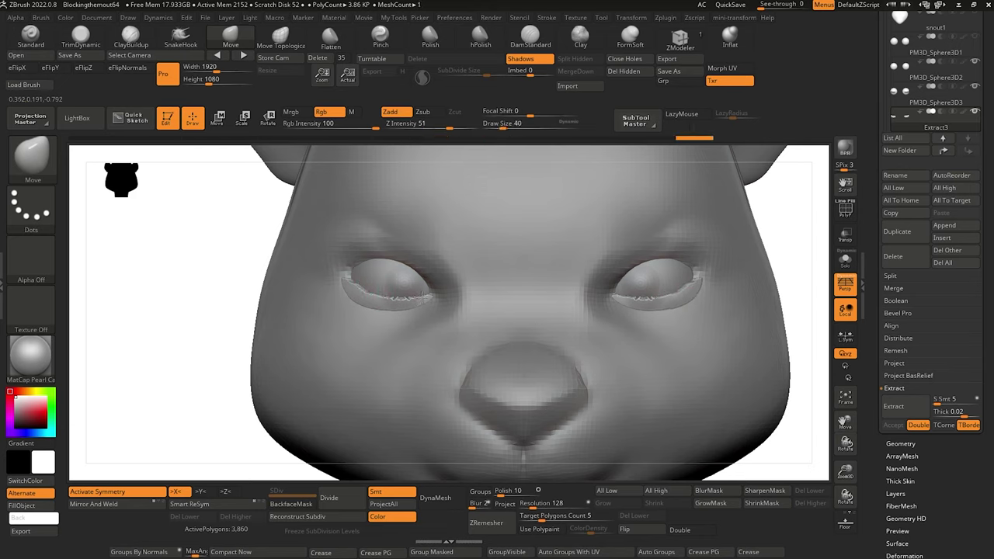
key(ctrl+shift+z)
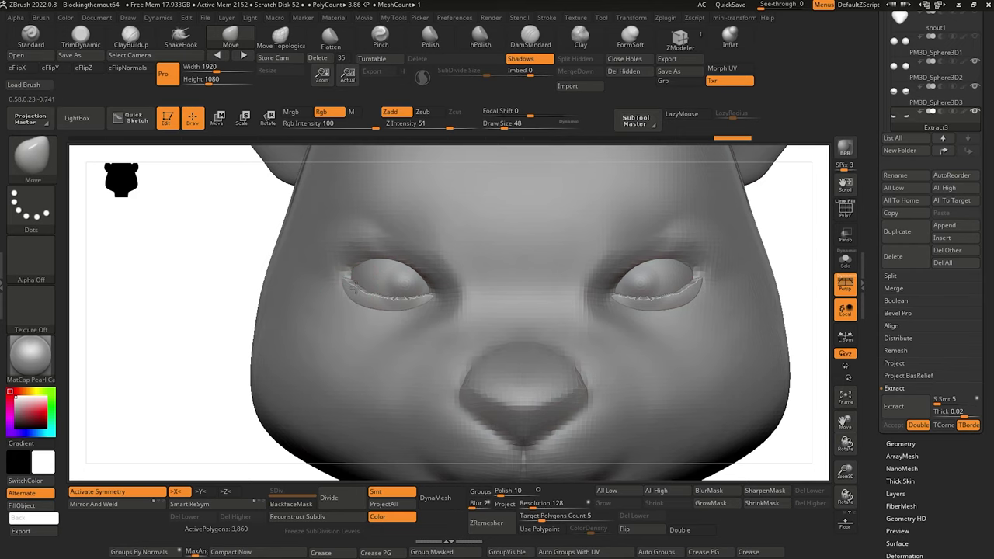
key(ctrl+shift+z)
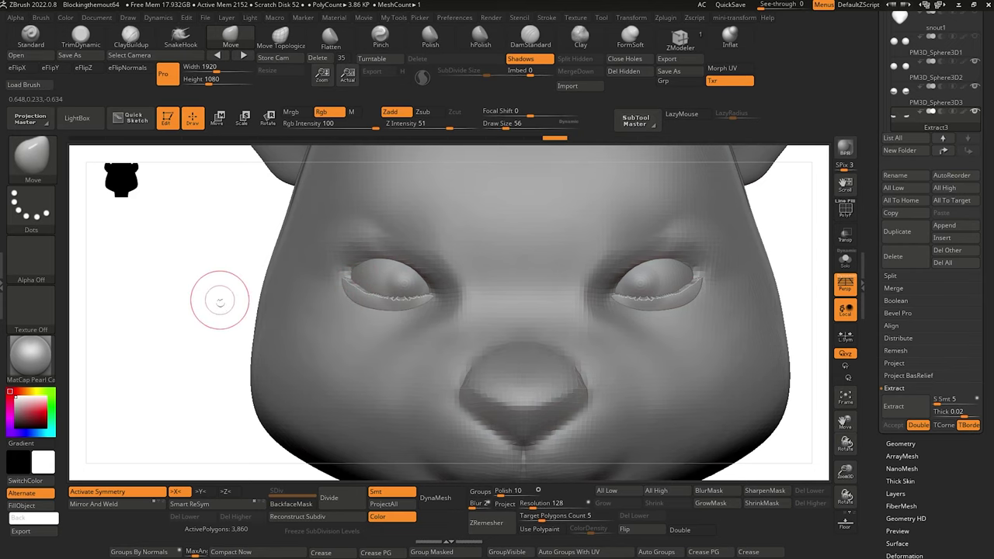
alt+drag(220, 300, 140, 280)
Retopologize the lower eyelids with ZRemesher at a target polygon count of 0.21878, displaying the polygon wireframe.
click(484, 533)
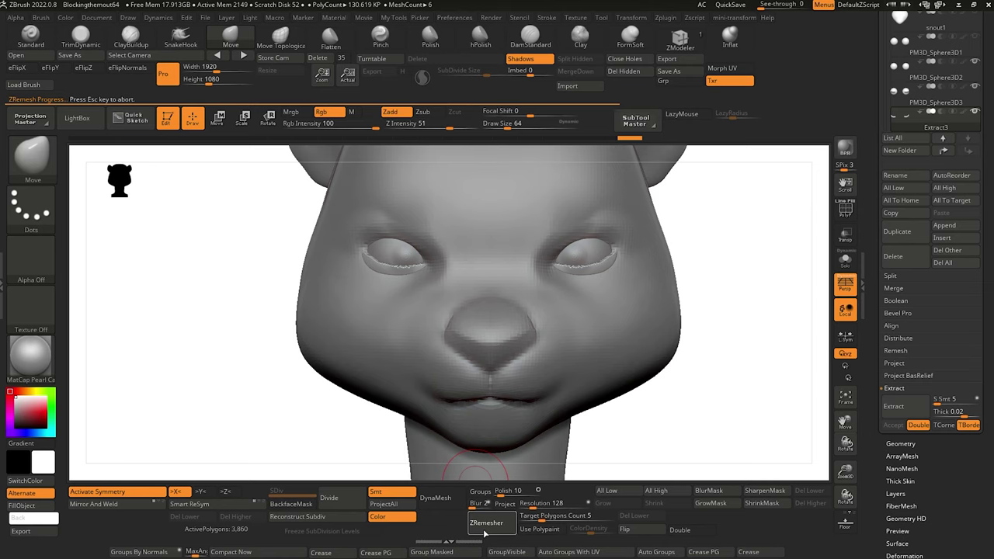
click(847, 219)
mouse_move(226, 334)
mouse_down()
mouse_move(229, 362)
mouse_move(223, 337)
mouse_move(288, 333)
mouse_up()
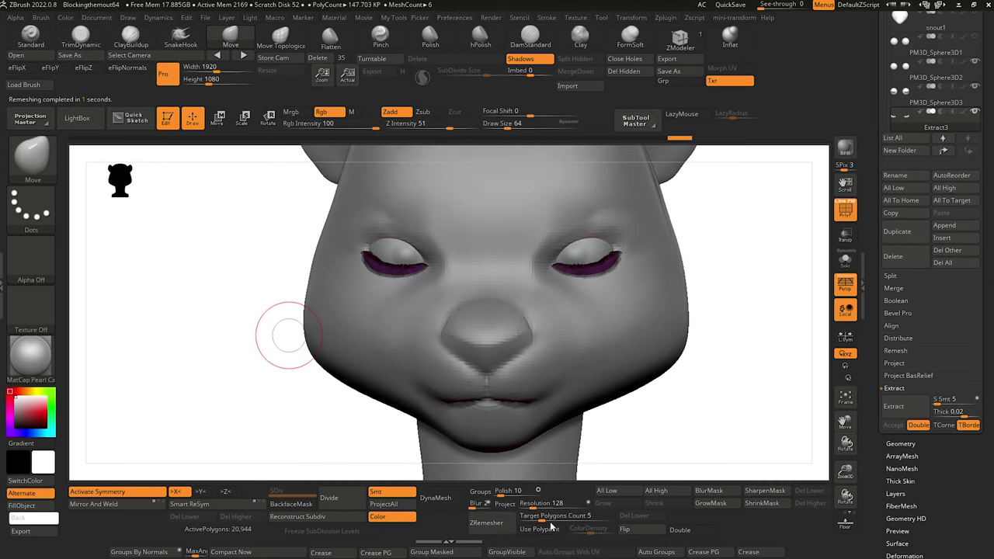
click(485, 528)
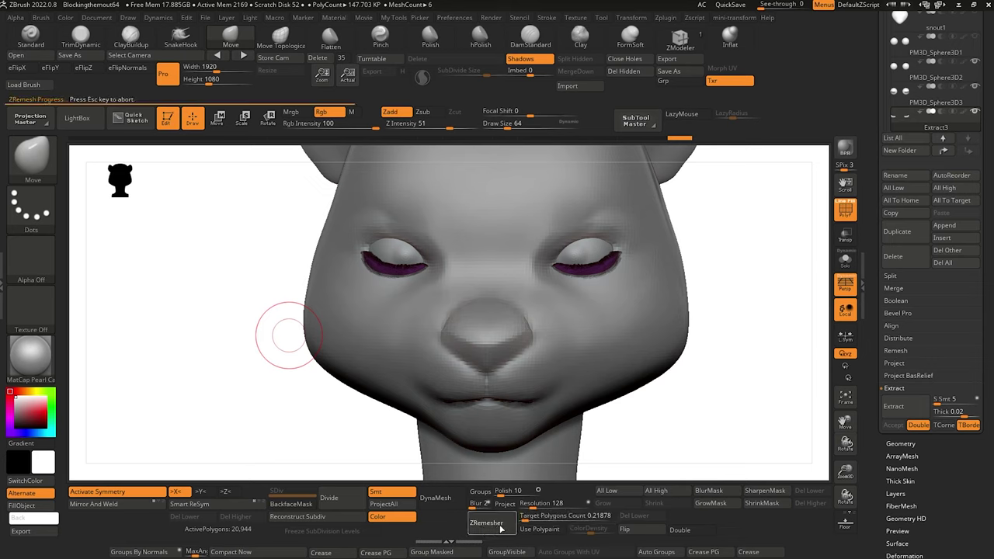
mouse_move(244, 317)
mouse_down()
mouse_move(240, 353)
mouse_move(278, 394)
mouse_up()
mouse_move(191, 299)
mouse_down()
mouse_move(164, 268)
mouse_move(166, 251)
mouse_move(187, 237)
mouse_up()
Adjust the upper edge of the remeshed lower eyelids with the Move brush and hide the wireframe.
key([)
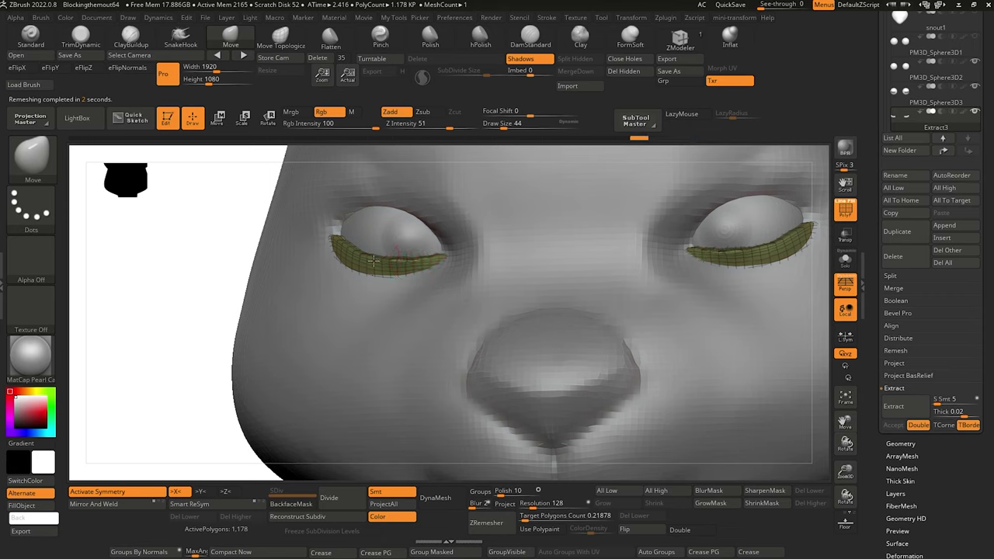
key(bracketright)
key(bracketright)
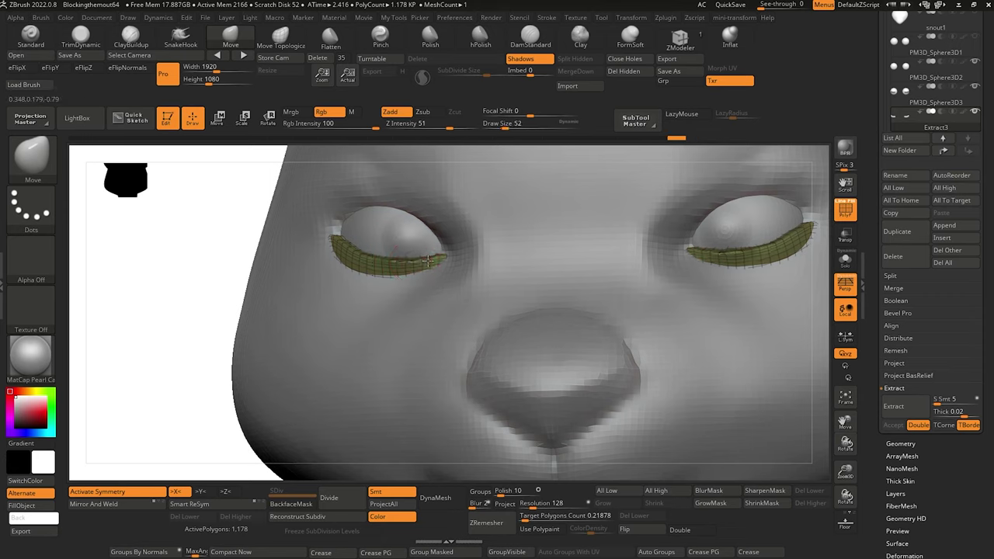
click(848, 216)
mouse_move(176, 271)
alt+mouse_down()
mouse_move(129, 240)
mouse_move(193, 277)
mouse_move(178, 288)
mouse_move(206, 338)
mouse_move(220, 319)
mouse_move(306, 411)
mouse_move(199, 320)
mouse_move(226, 355)
alt+mouse_up()
key(bracketleft)
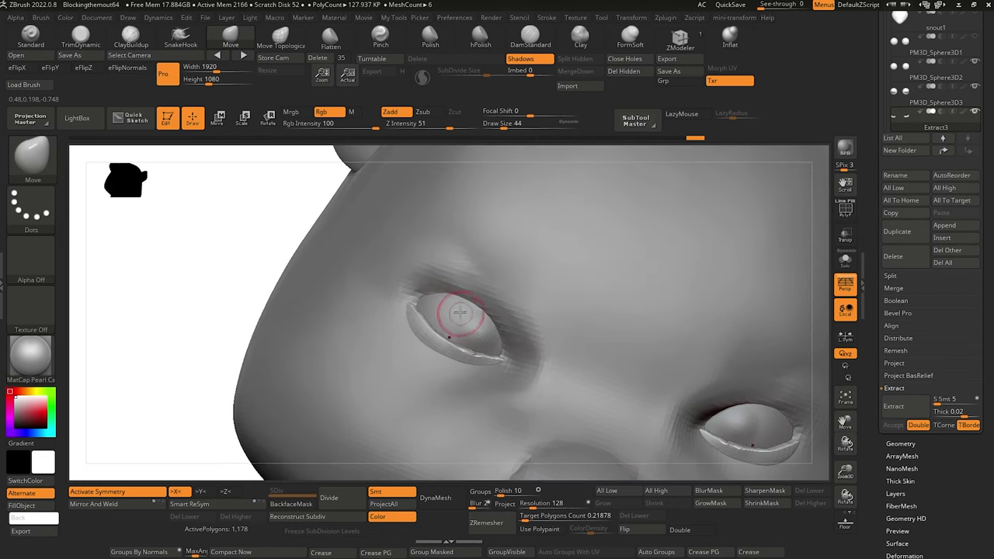
Make the eyeballs the active subtool, mask their upper part and extract it as an upper-eyelid subtool.
alt+click(472, 274)
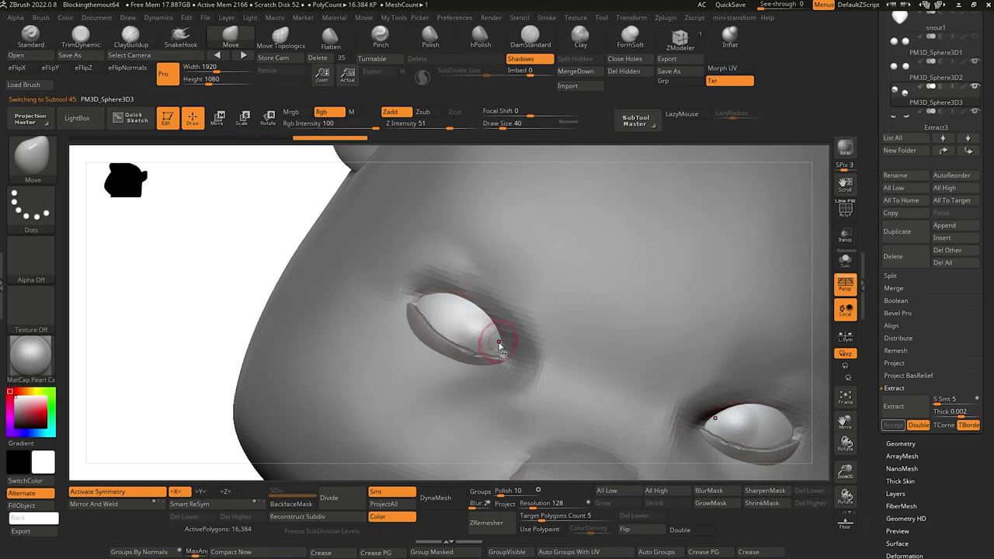
key(ctrl)
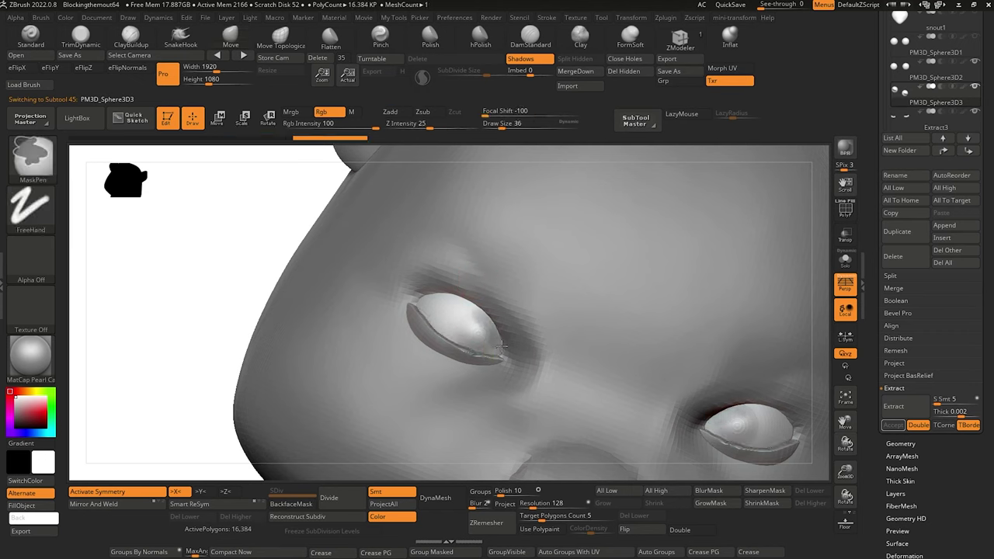
mouse_move(501, 348)
ctrl+mouse_down()
mouse_move(429, 293)
mouse_move(495, 334)
ctrl+mouse_up()
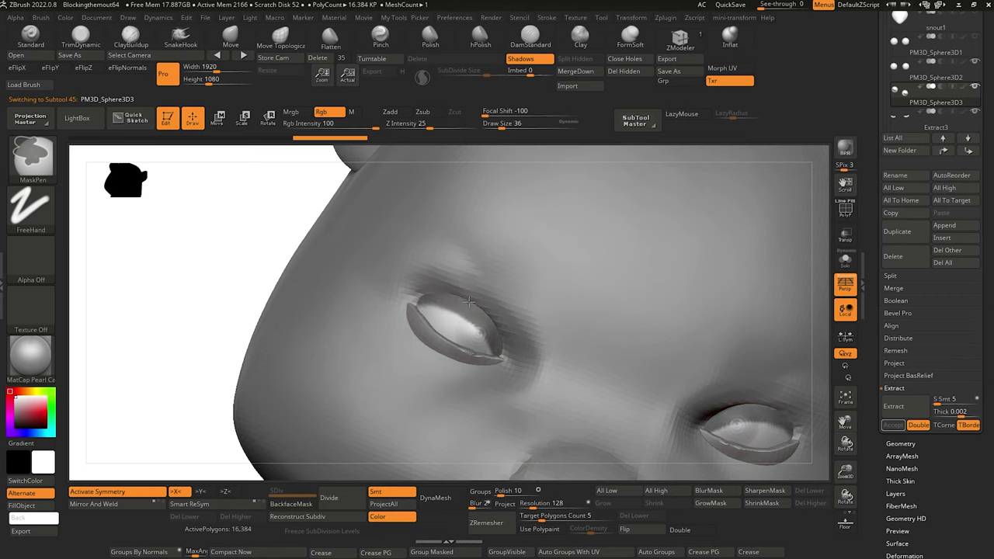
ctrl+click(217, 297)
mouse_move(217, 298)
alt+mouse_down()
mouse_move(165, 261)
mouse_move(184, 290)
mouse_move(215, 306)
mouse_move(237, 306)
mouse_move(207, 256)
mouse_move(248, 265)
mouse_move(287, 373)
mouse_move(262, 353)
mouse_move(258, 318)
alt+mouse_up()
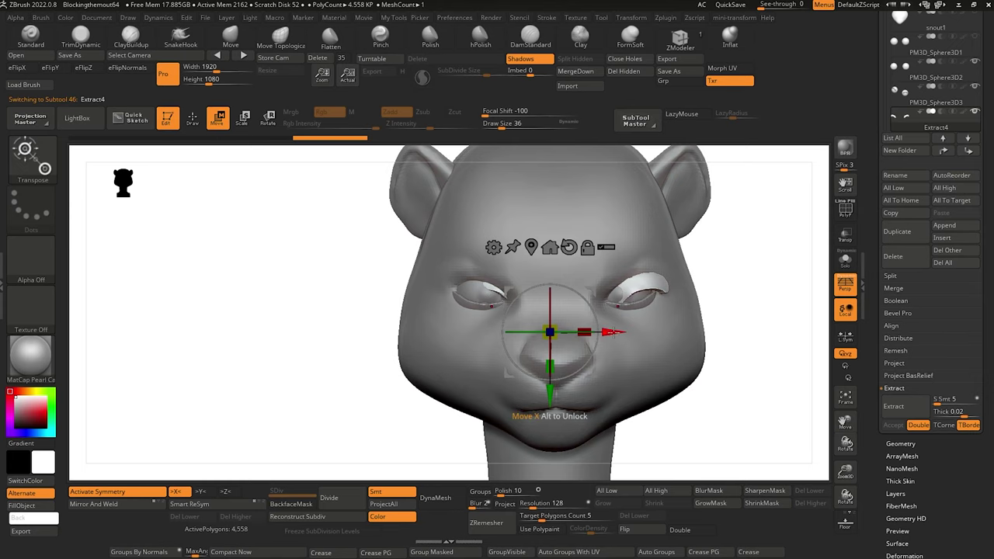
Shift the extracted upper eyelid along X and mirror and weld it onto both eyes.
drag(612, 332, 601, 333)
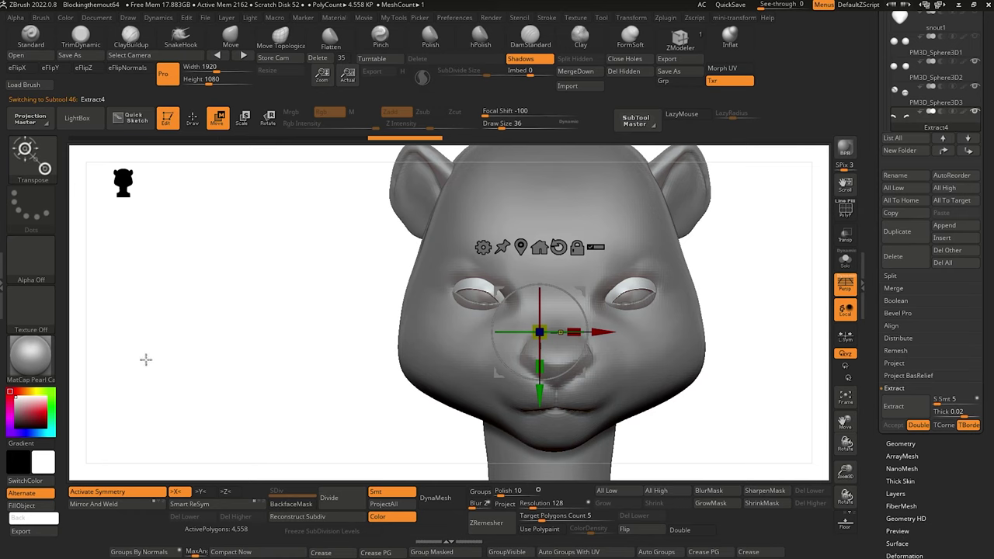
alt+drag(146, 360, 133, 346)
click(100, 491)
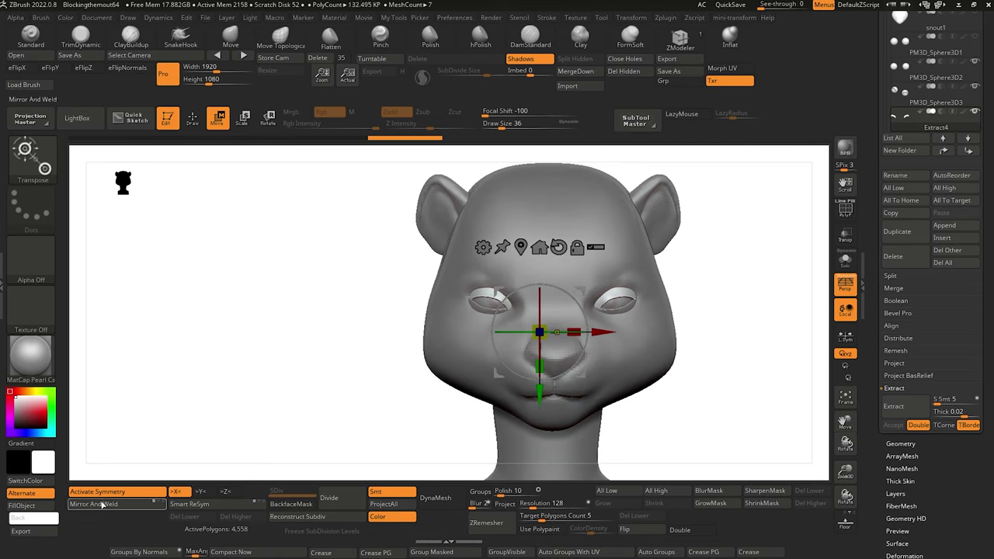
Fit the upper eyelids over the eyeballs and pull their inner corners toward the lower lids with the Move brush.
mouse_move(273, 391)
mouse_down()
mouse_move(275, 409)
mouse_move(273, 388)
mouse_up()
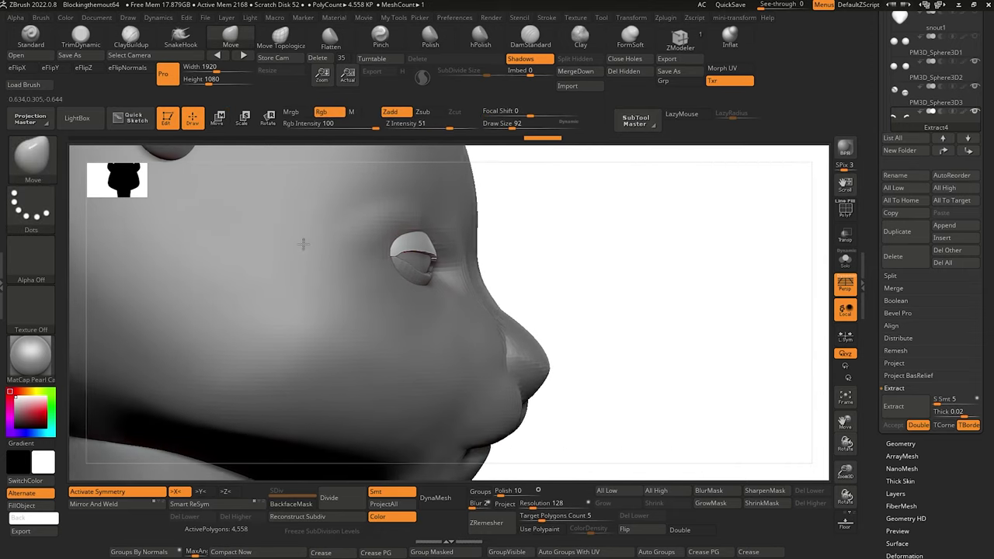
key(bracketleft)
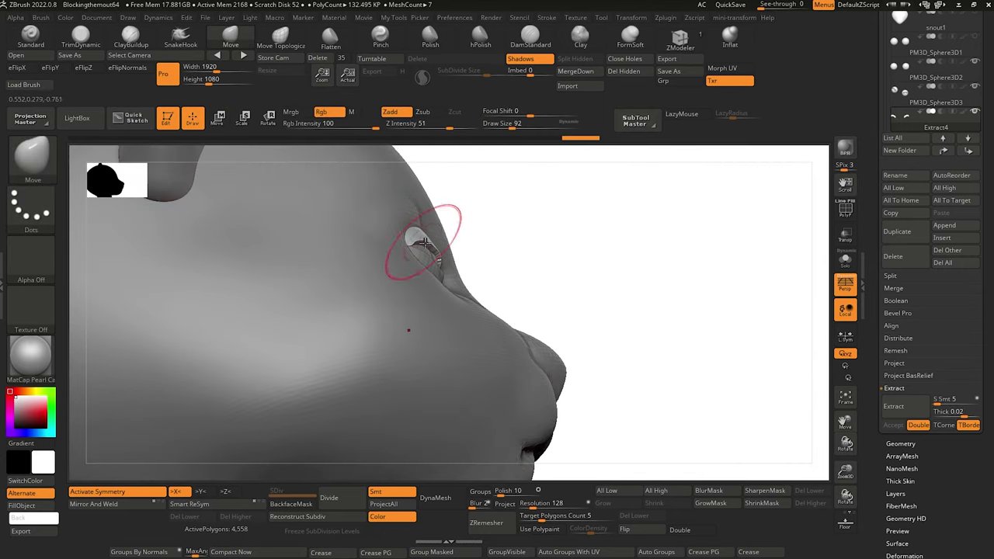
key(bracketleft)
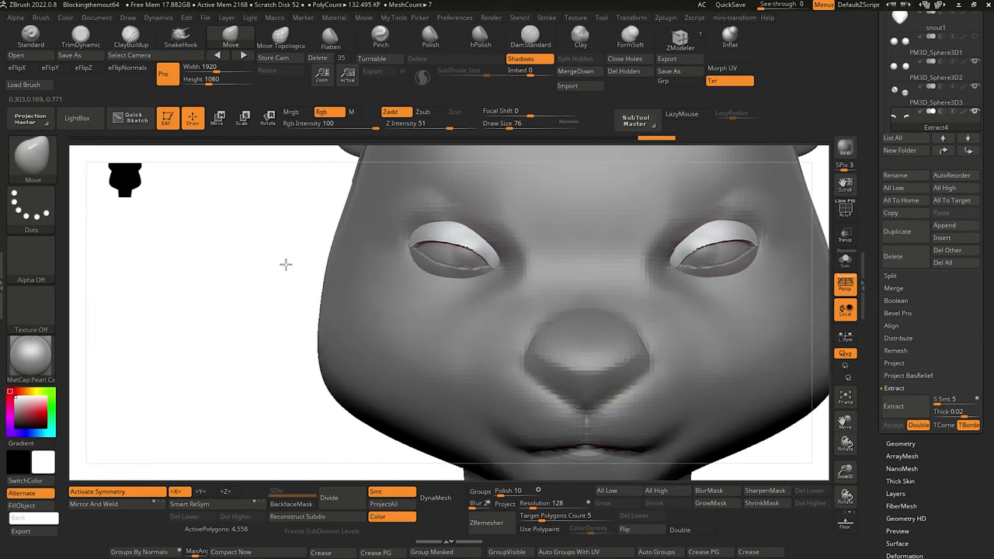
alt+drag(284, 264, 270, 240)
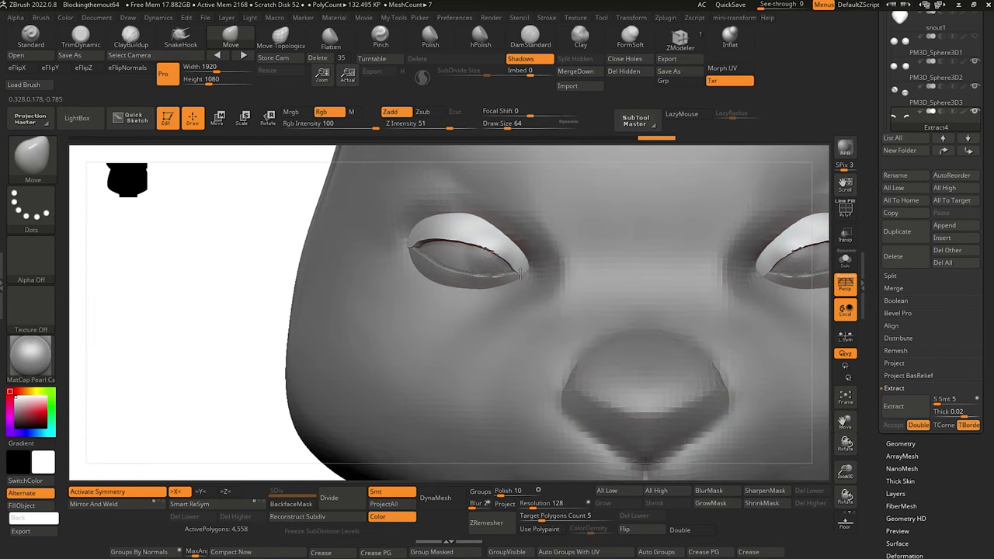
drag(525, 274, 522, 272)
key(bracketright)
key(bracketright)
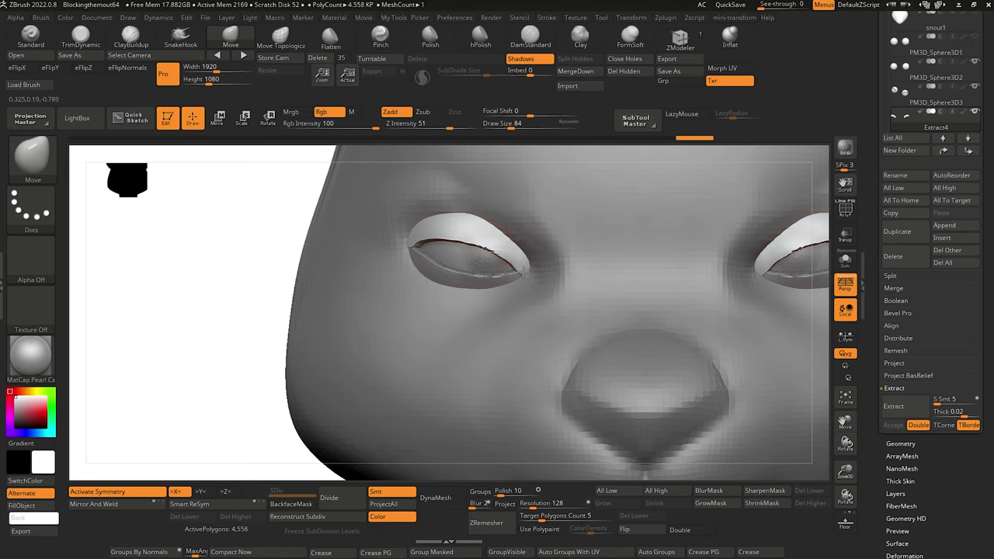
key(bracketleft)
key(bracketleft)
key(bracketleft)
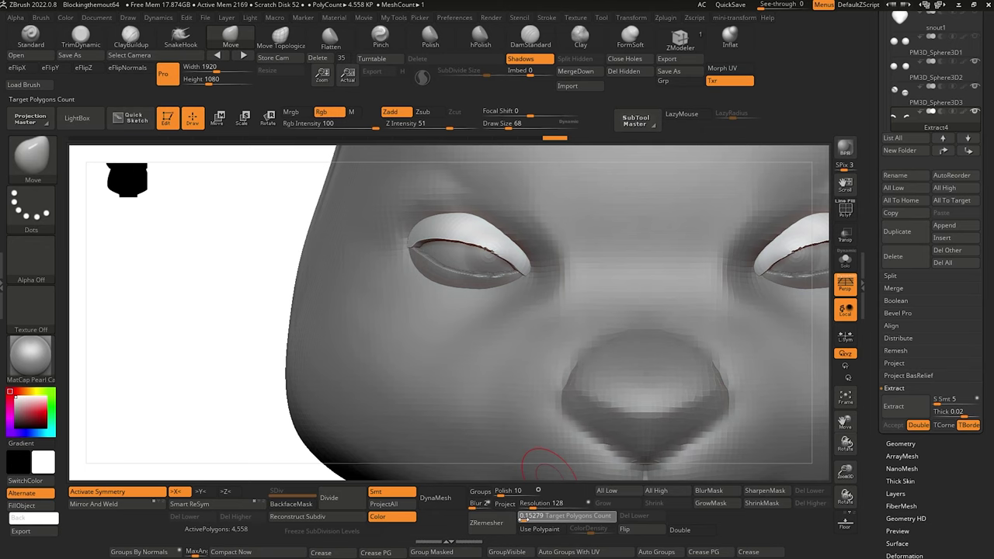
ZRemesh the upper eyelids at a target polygon count of 0.11319 and reshape their lower edge and inner corners with the Move brush.
click(493, 525)
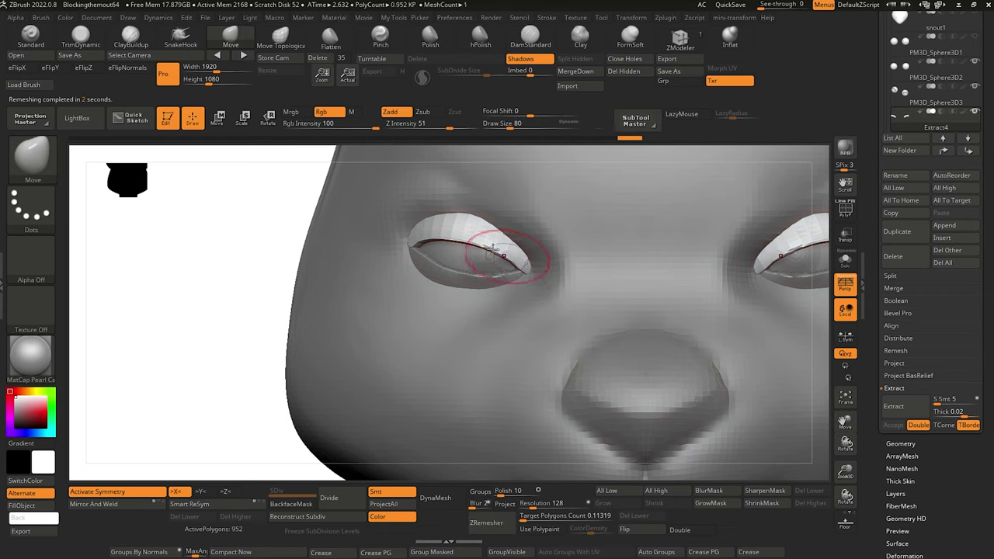
drag(477, 238, 446, 235)
key(bracketright)
key(bracketright)
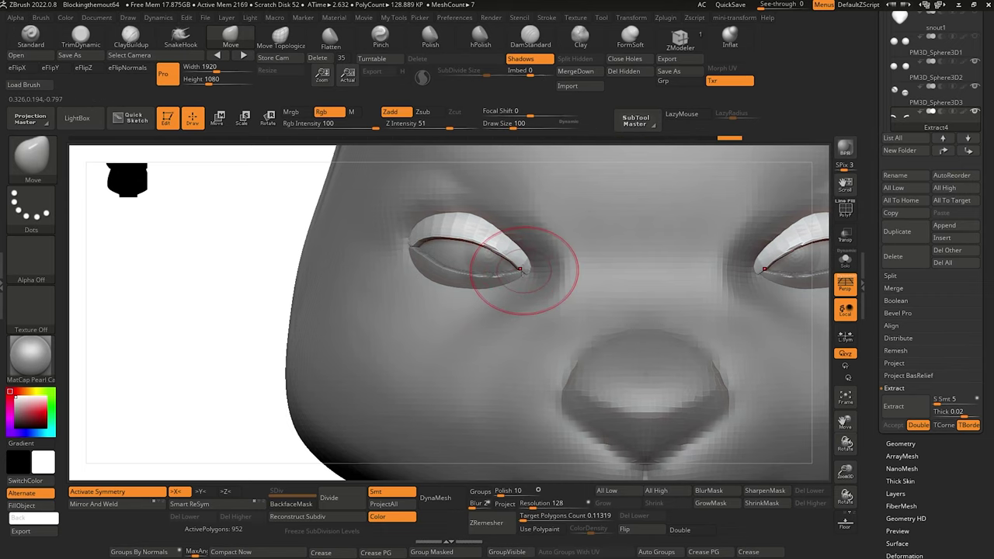
drag(524, 269, 521, 265)
Make the head the active subtool, build up the brow above the eyes with ClayBuildup and smooth the strokes.
alt+click(424, 281)
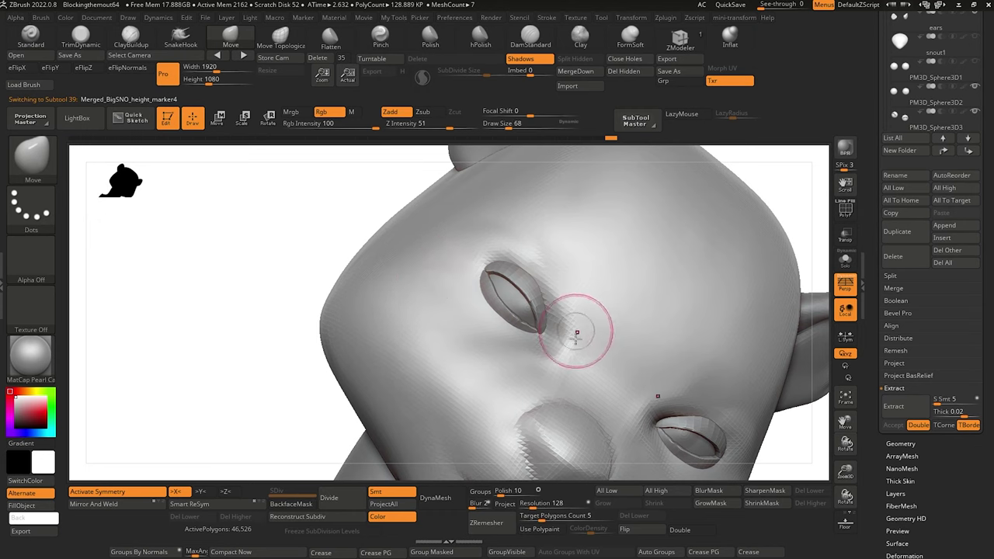
click(131, 38)
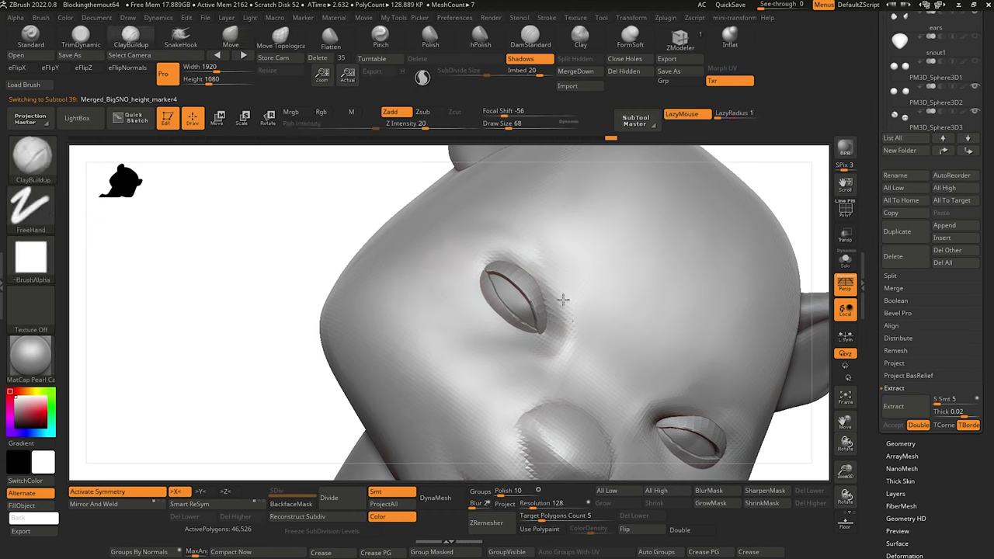
drag(563, 300, 578, 334)
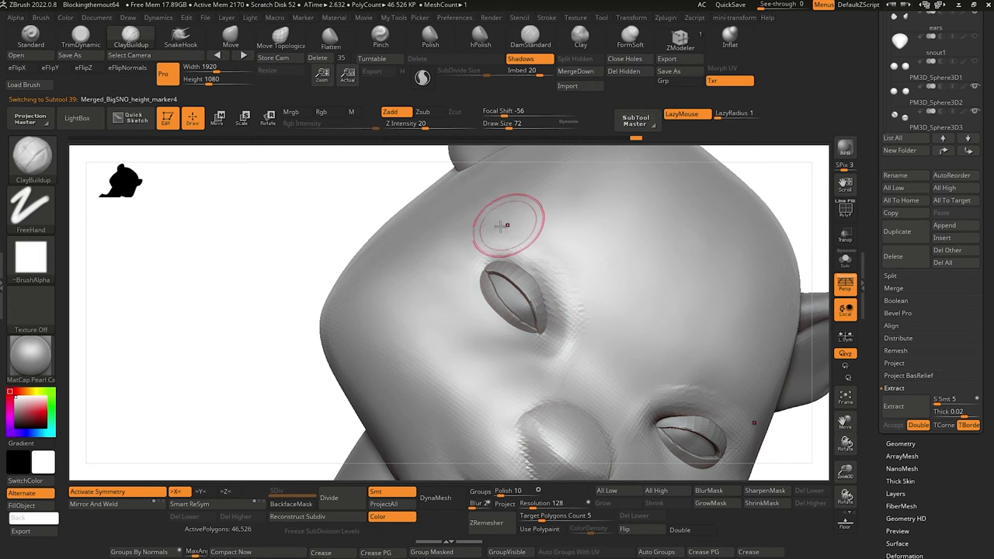
mouse_move(357, 233)
mouse_down()
mouse_move(271, 238)
mouse_move(318, 223)
mouse_move(262, 240)
mouse_move(316, 313)
mouse_move(367, 284)
mouse_up()
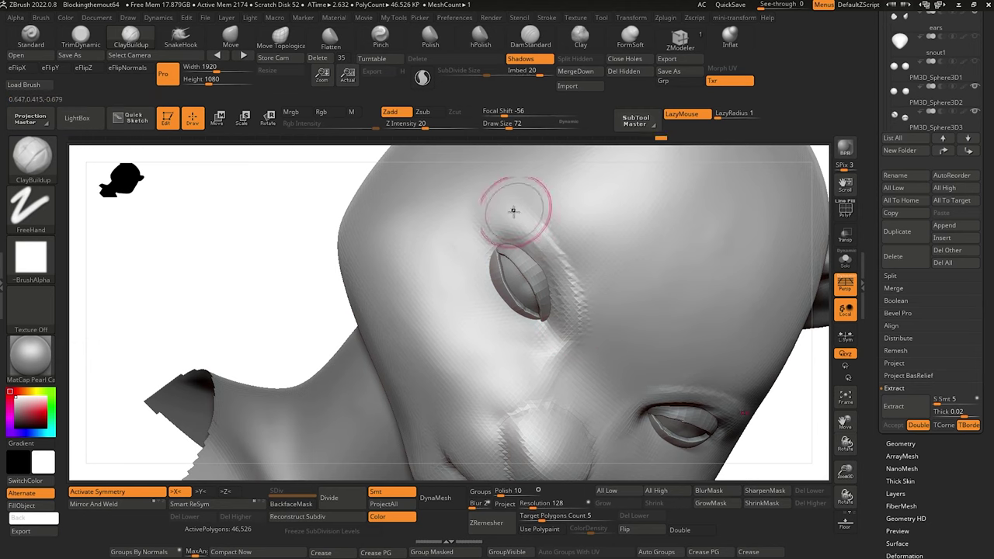
key(shift)
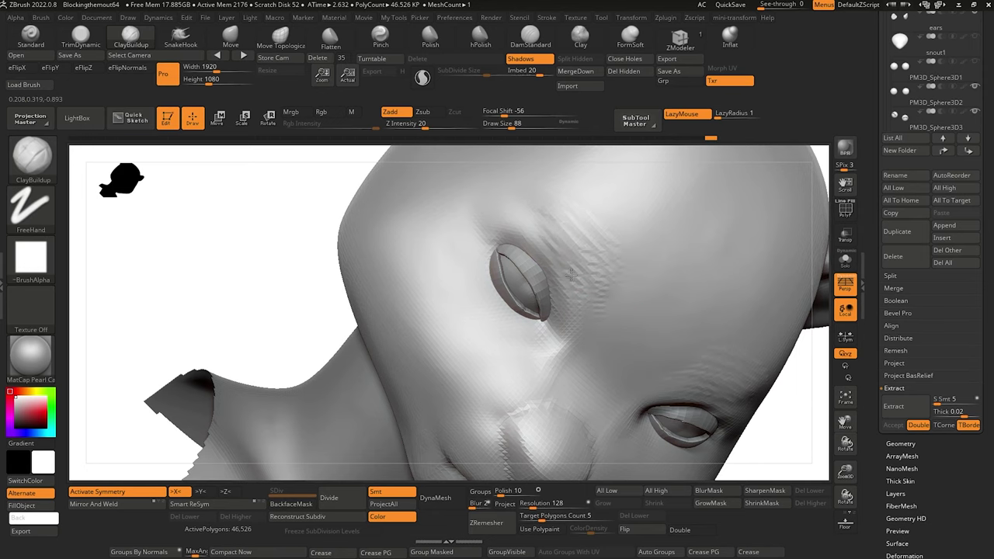
key(shift)
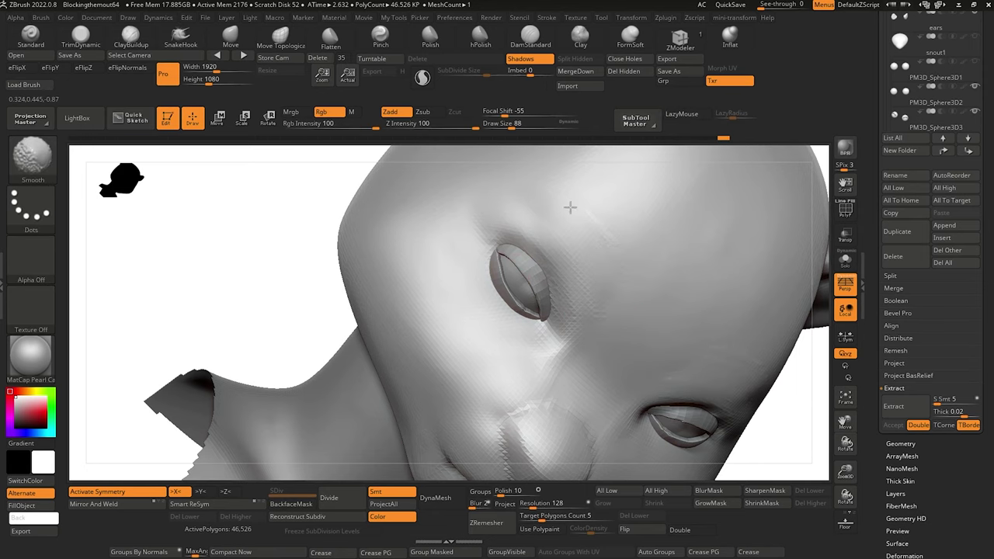
Adjust the shape of the brow area above the eyes with the Move brush.
mouse_move(305, 244)
alt+mouse_down()
mouse_move(265, 235)
mouse_move(268, 203)
mouse_move(303, 312)
alt+mouse_up()
mouse_move(303, 312)
right_down()
mouse_move(519, 266)
mouse_move(546, 278)
right_up()
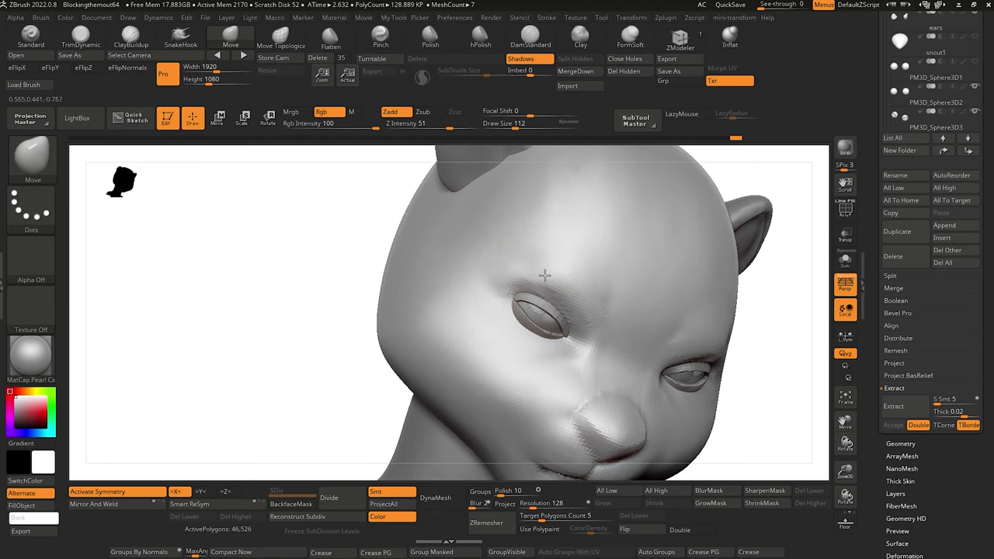
right_drag(564, 288, 506, 294)
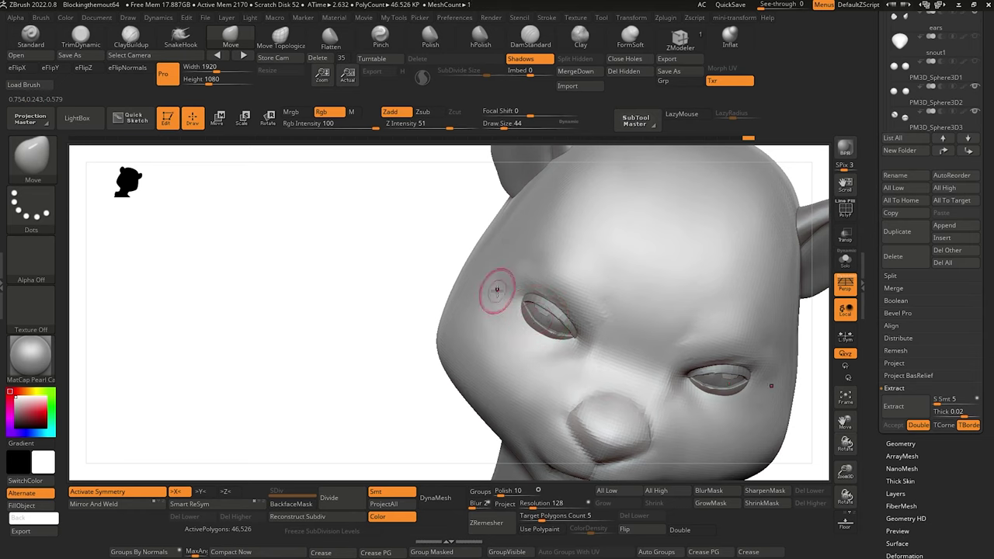
Add clay beside the outer eye corners with ClayBuildup and smooth it into the temples.
click(126, 37)
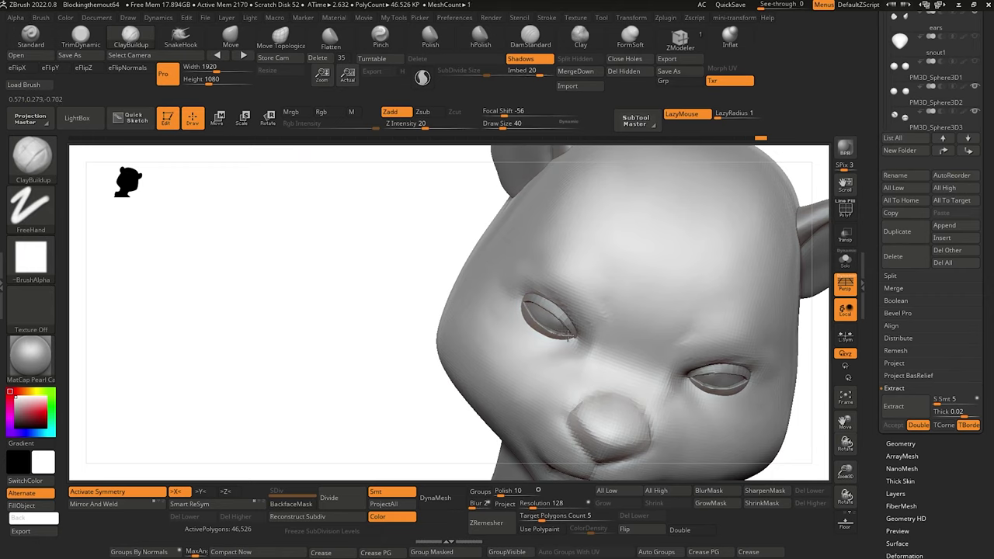
mouse_move(378, 294)
alt+mouse_down()
mouse_move(339, 257)
mouse_move(353, 238)
mouse_move(364, 273)
mouse_move(397, 288)
mouse_move(394, 215)
alt+mouse_up()
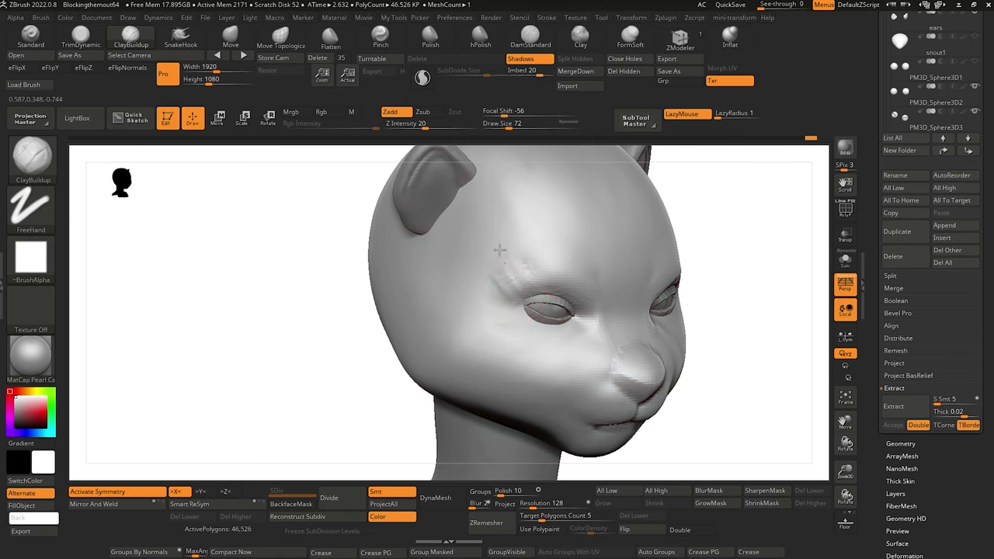
mouse_move(495, 253)
mouse_down()
mouse_move(505, 286)
mouse_move(504, 259)
mouse_up()
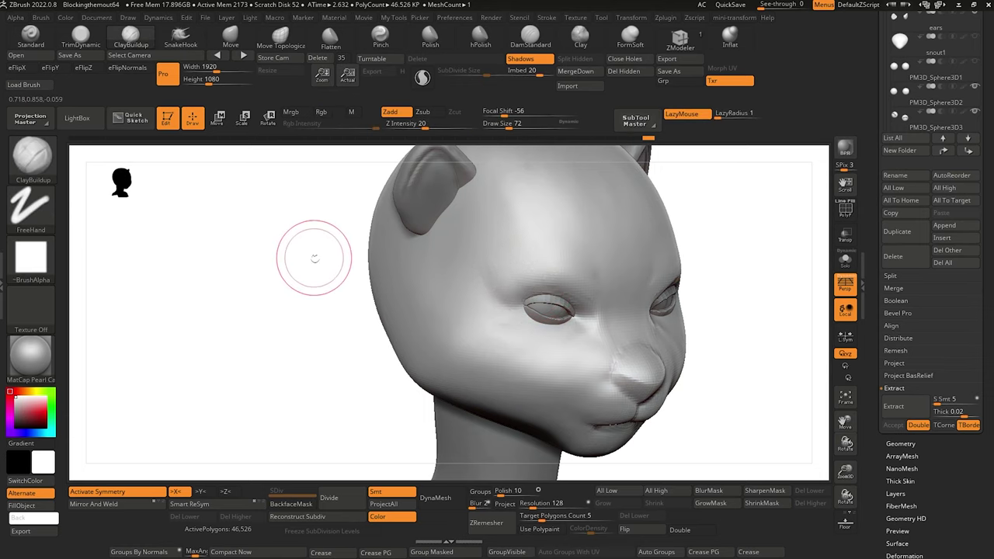
mouse_move(314, 259)
alt+mouse_down()
mouse_move(318, 227)
mouse_move(295, 226)
mouse_move(313, 272)
mouse_move(292, 272)
mouse_move(303, 299)
alt+mouse_up()
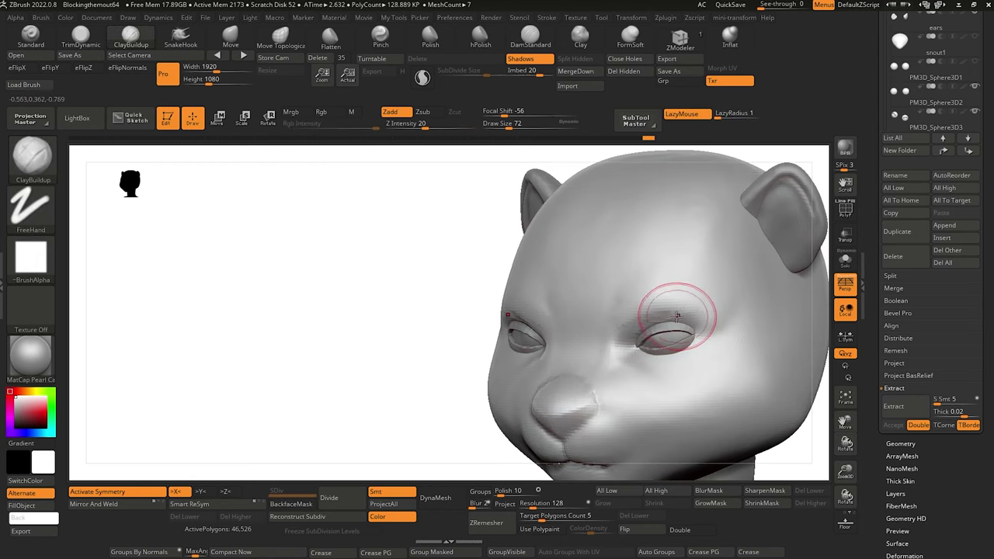
Build up the outer ends of the brow ridges with ClayBuildup and smooth them into the forehead.
mouse_move(693, 284)
mouse_down()
mouse_move(709, 319)
mouse_move(723, 290)
mouse_up()
drag(713, 322, 729, 290)
drag(719, 321, 736, 264)
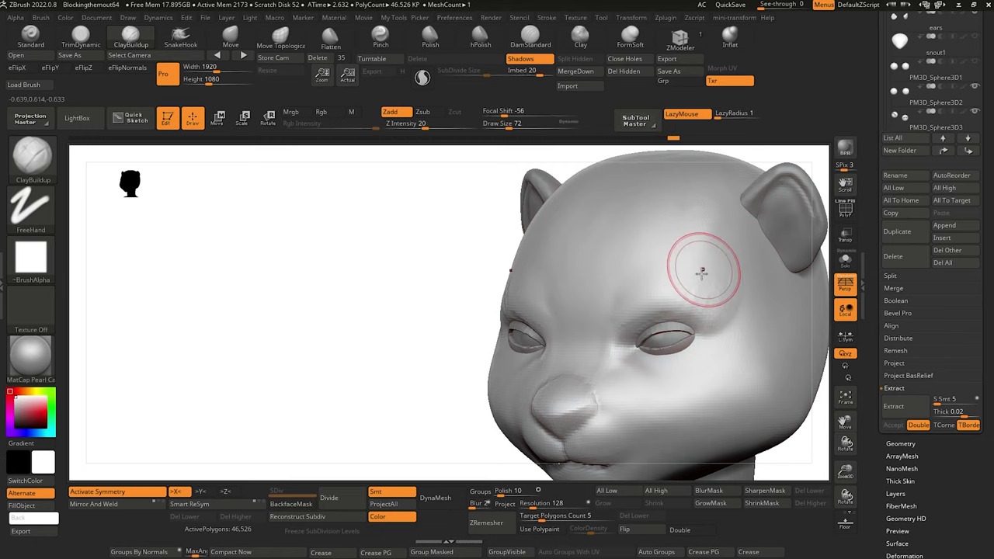
mouse_move(688, 288)
mouse_down()
mouse_move(677, 307)
mouse_move(697, 291)
mouse_up()
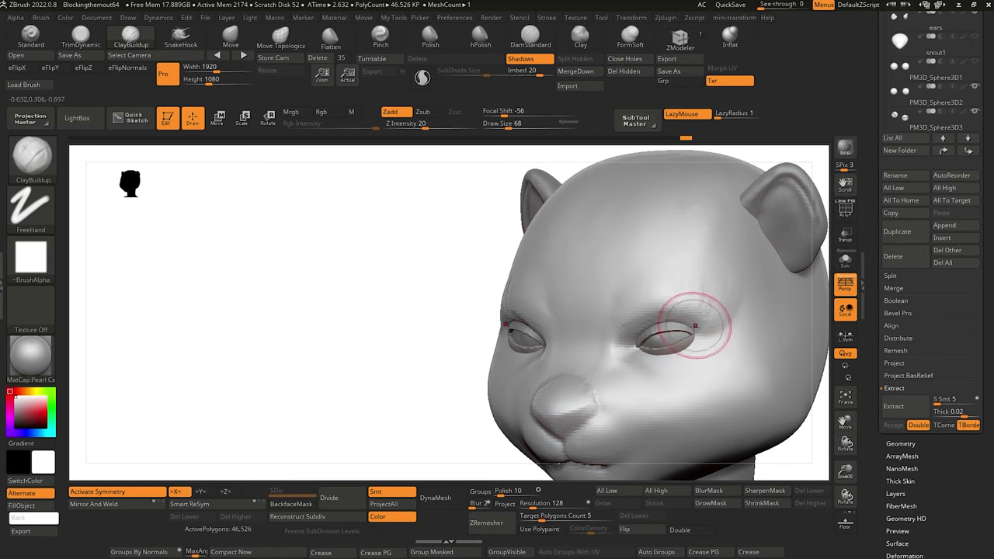
drag(696, 326, 727, 290)
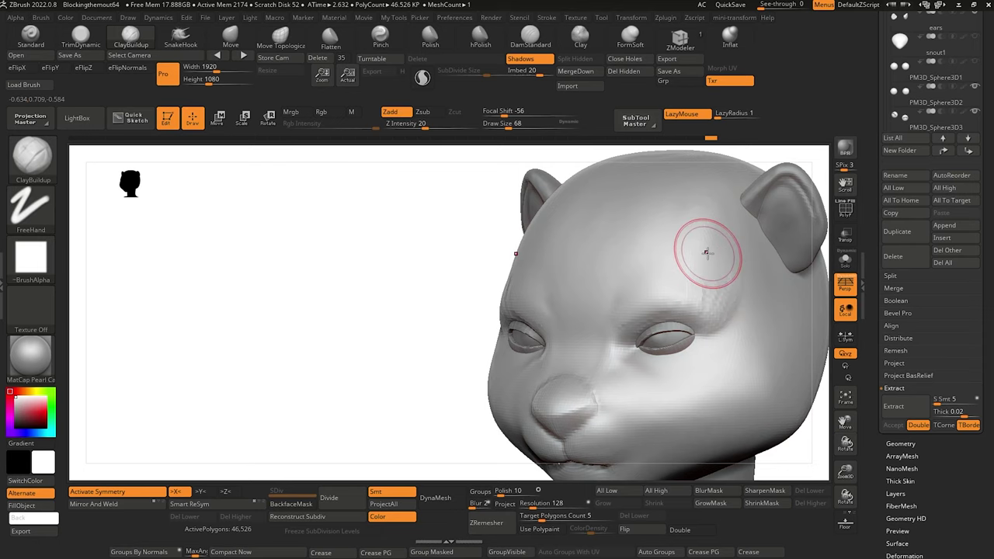
key(shift)
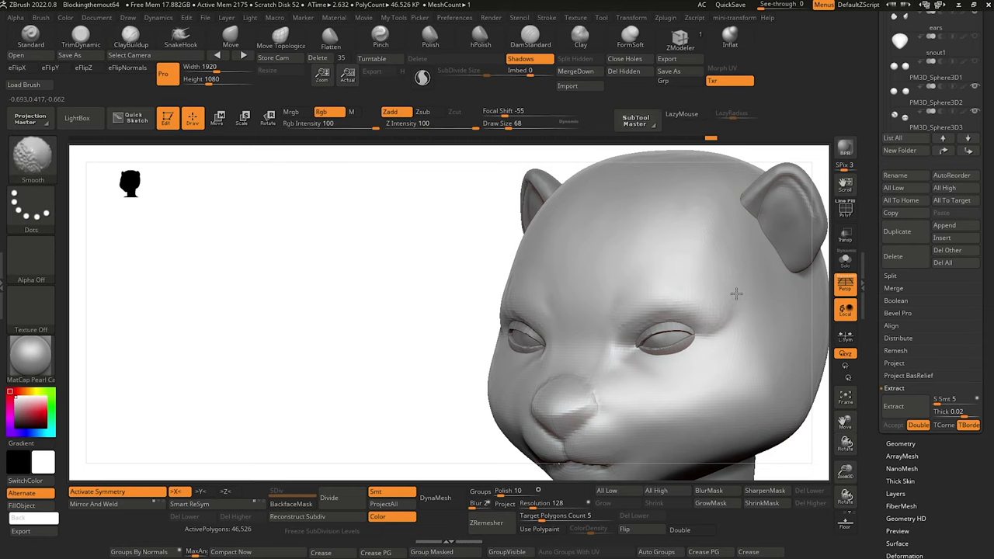
shift+drag(737, 294, 718, 308)
mouse_move(368, 256)
alt+mouse_down()
mouse_move(394, 297)
mouse_move(459, 320)
mouse_move(418, 325)
mouse_move(410, 307)
alt+mouse_up()
key(shift)
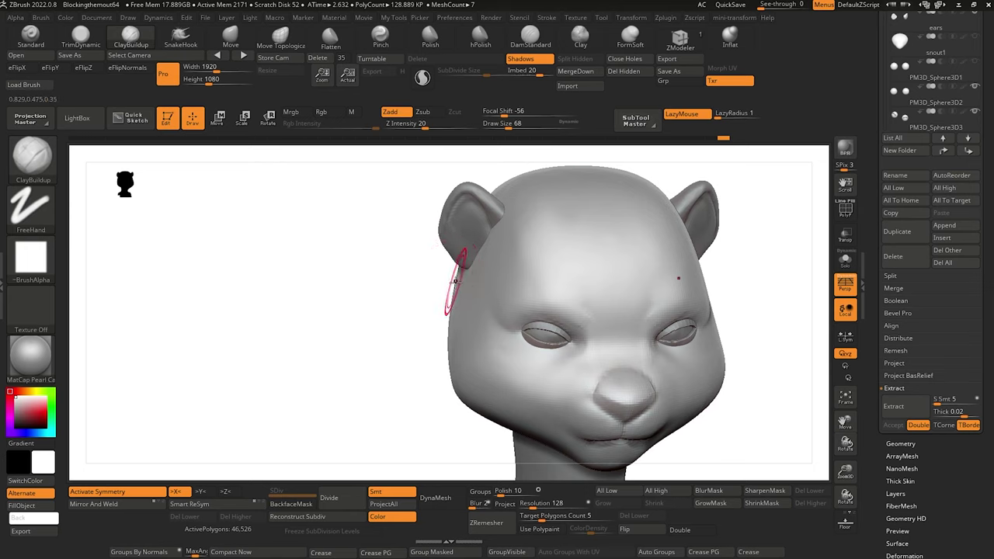
drag(376, 287, 334, 291)
shift+drag(567, 281, 565, 291)
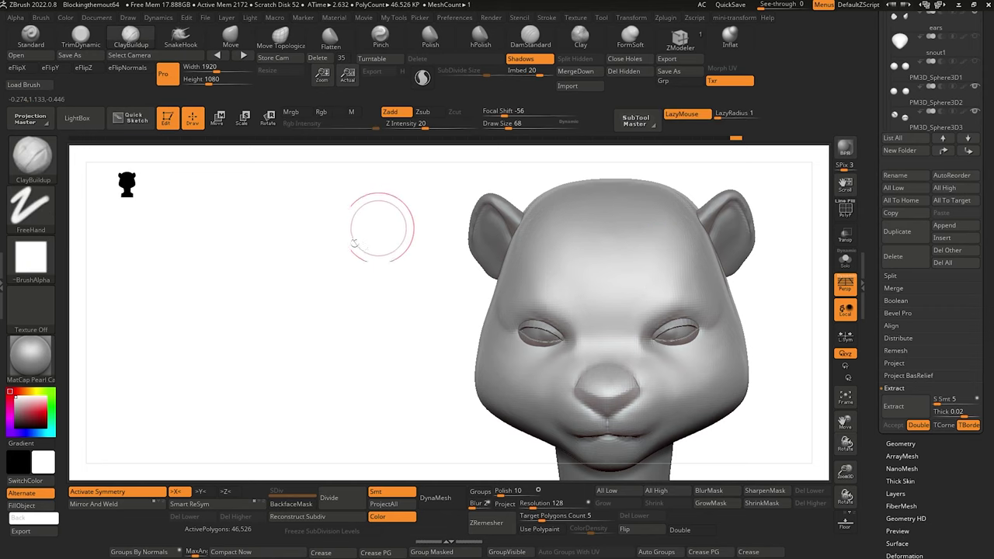
Flatten the cheek planes below the eyes and beside the snout with TrimDynamic, and smooth the surface.
mouse_move(378, 226)
mouse_down()
mouse_move(357, 302)
mouse_move(320, 187)
mouse_up()
drag(347, 249, 373, 259)
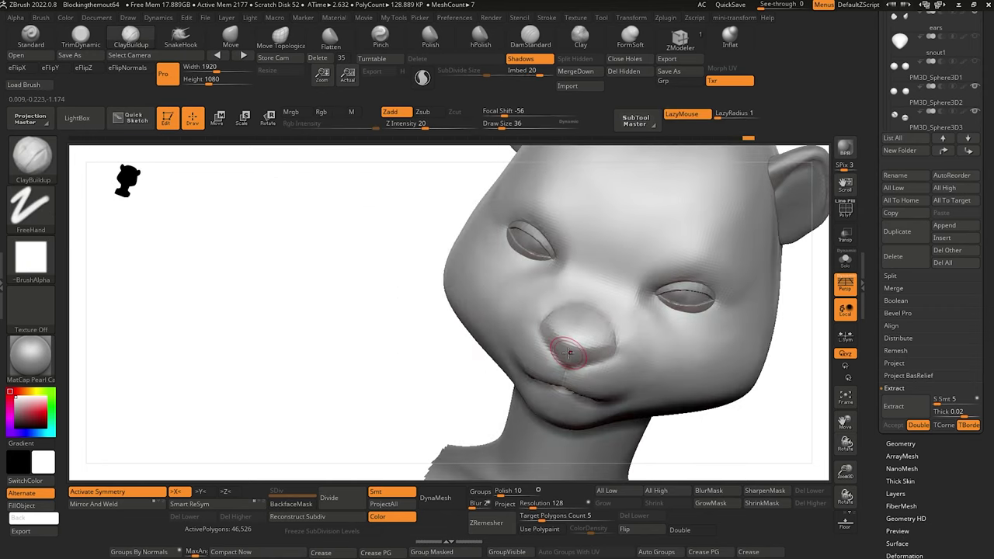
click(82, 37)
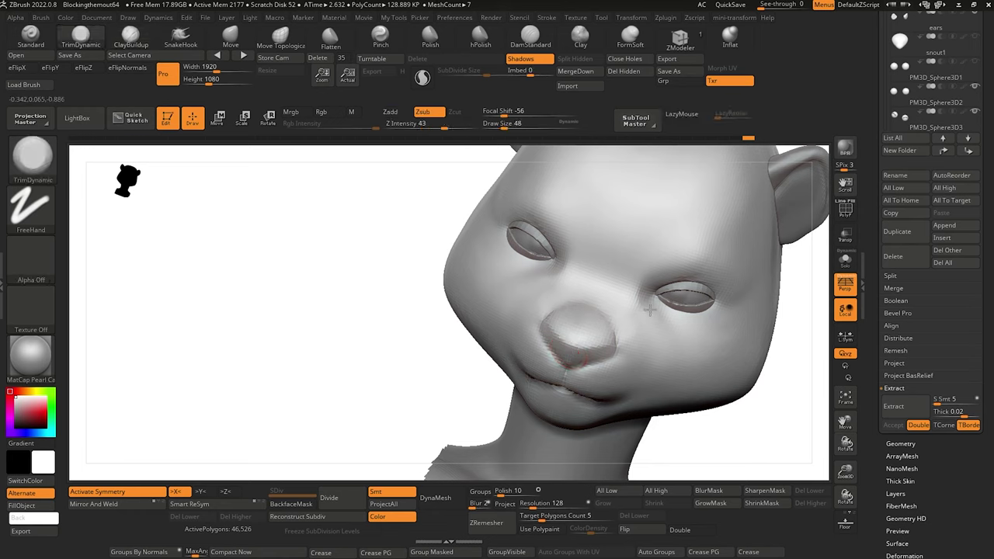
key(shift+ctrl+alt+s)
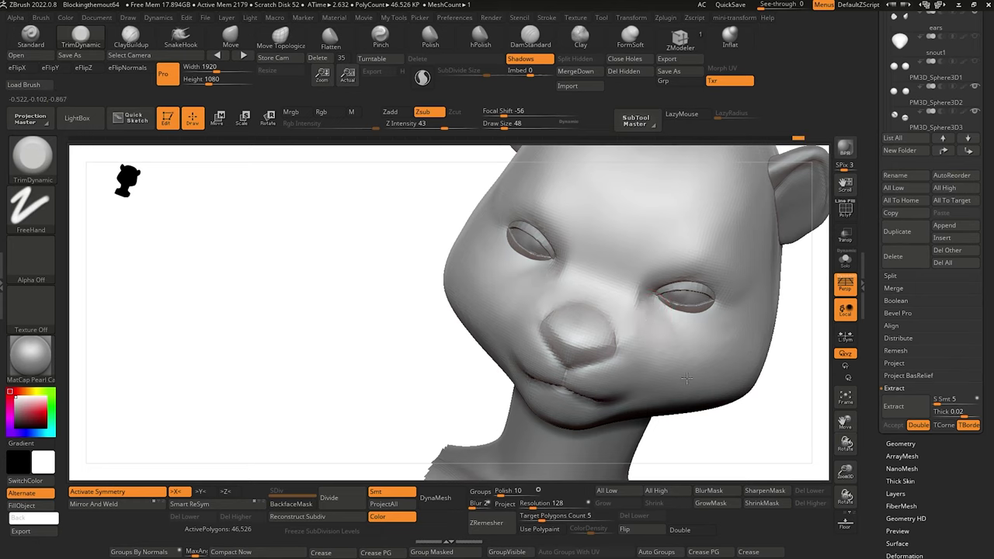
mouse_move(346, 295)
mouse_down()
mouse_move(324, 313)
mouse_move(344, 294)
mouse_up()
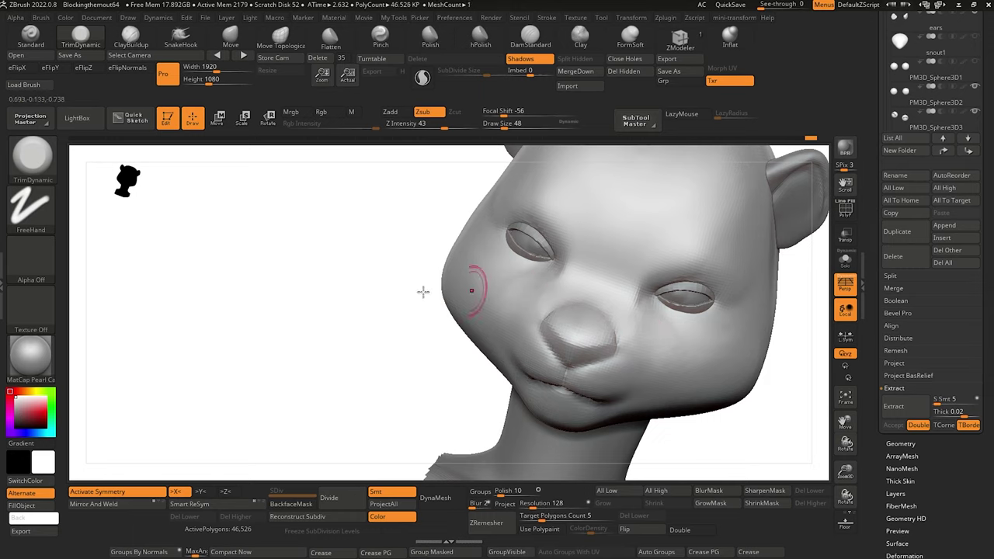
mouse_move(424, 291)
mouse_down()
mouse_move(350, 327)
mouse_move(368, 319)
mouse_up()
key(shift)
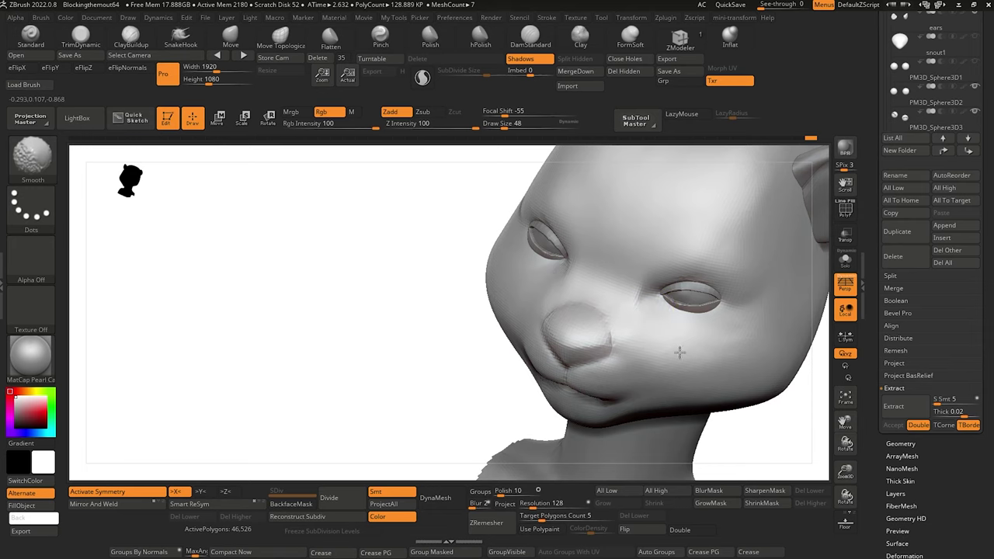
shift+drag(713, 372, 684, 350)
shift+drag(396, 293, 414, 304)
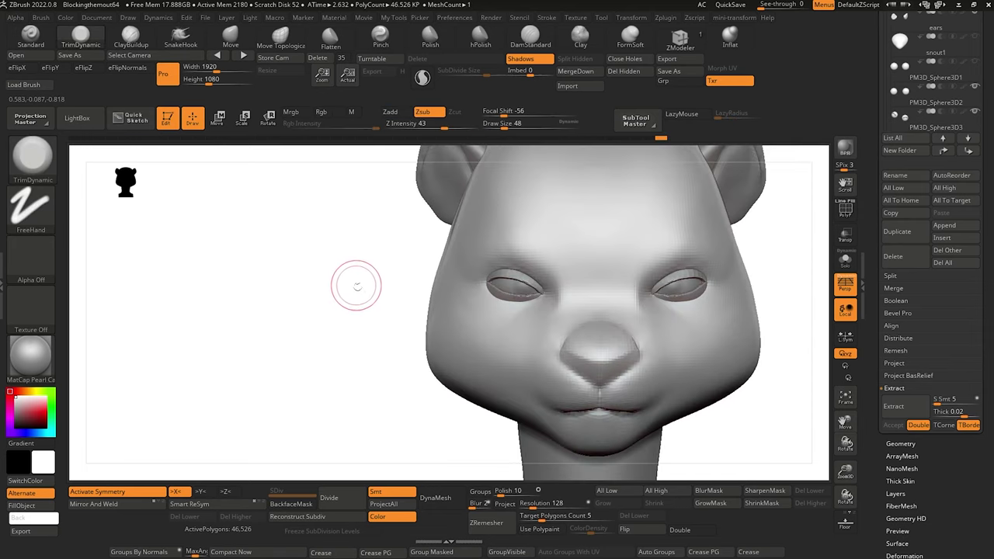
Carve a crease from each inner eye corner down the cheek with DamStandard and soften it by smoothing.
mouse_move(357, 285)
alt+mouse_down()
mouse_move(270, 240)
mouse_move(393, 282)
mouse_move(326, 298)
mouse_move(399, 389)
mouse_move(381, 397)
mouse_move(372, 379)
mouse_move(381, 329)
alt+mouse_up()
key(b)
key(d)
key(s)
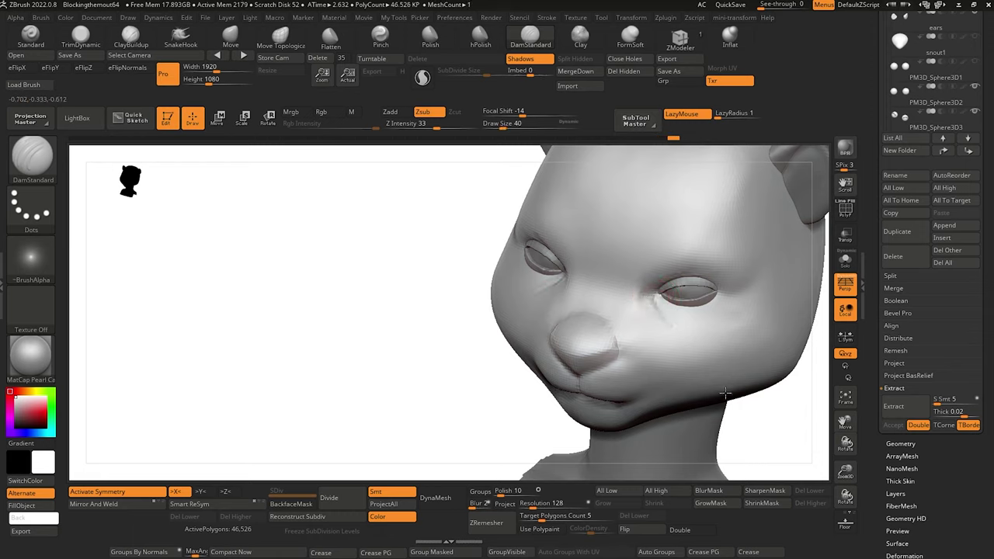
mouse_move(724, 394)
mouse_down()
mouse_move(481, 267)
mouse_move(357, 238)
mouse_up()
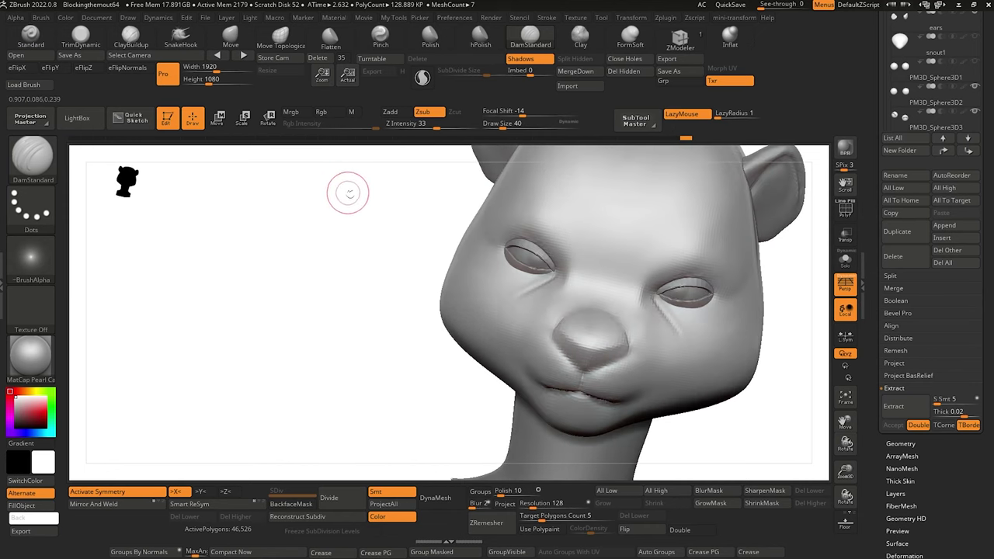
shift+drag(680, 334, 670, 336)
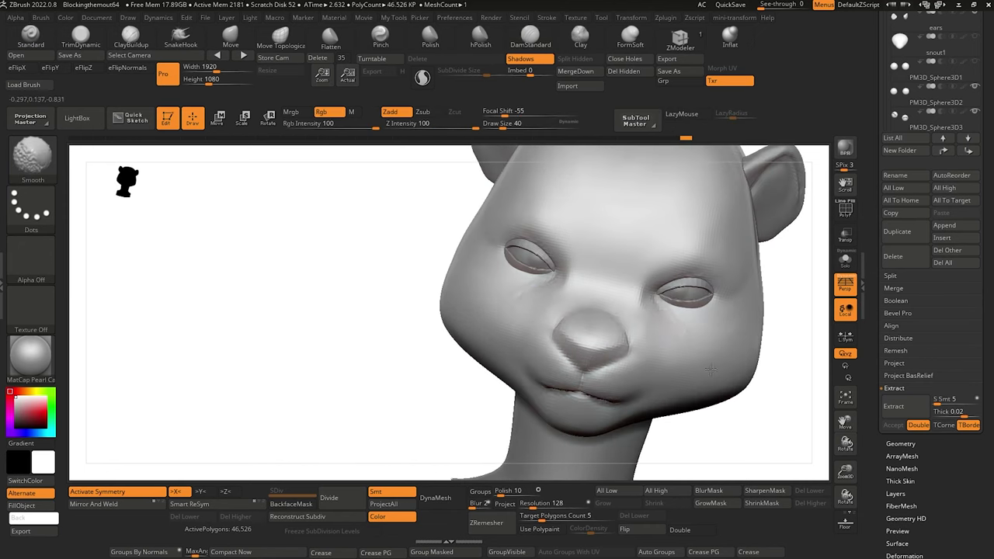
mouse_move(369, 272)
mouse_down()
mouse_move(350, 271)
mouse_move(363, 263)
mouse_up()
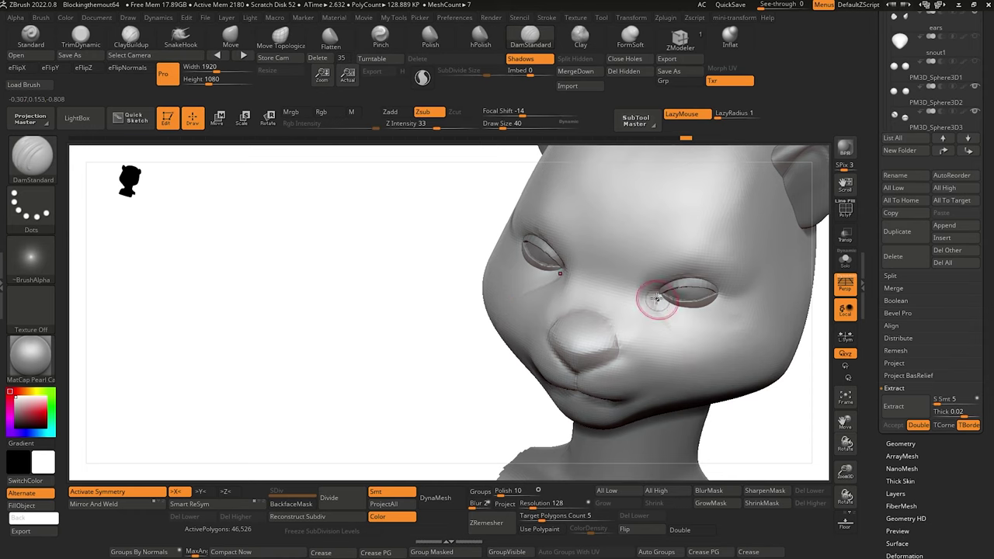
key(shift)
shift+drag(652, 318, 677, 343)
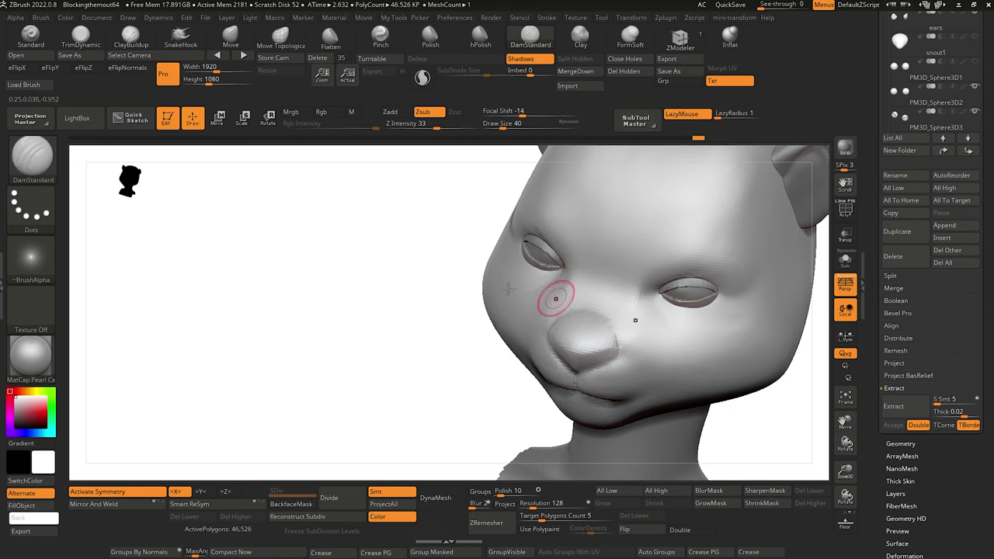
Trim the socket surface around the upper eyelids with TrimDynamic, smooth it and check the head from the front and side.
mouse_move(375, 307)
alt+mouse_down()
mouse_move(370, 255)
mouse_move(435, 260)
mouse_move(411, 280)
mouse_move(428, 316)
mouse_move(442, 315)
mouse_move(422, 359)
mouse_move(337, 326)
alt+mouse_up()
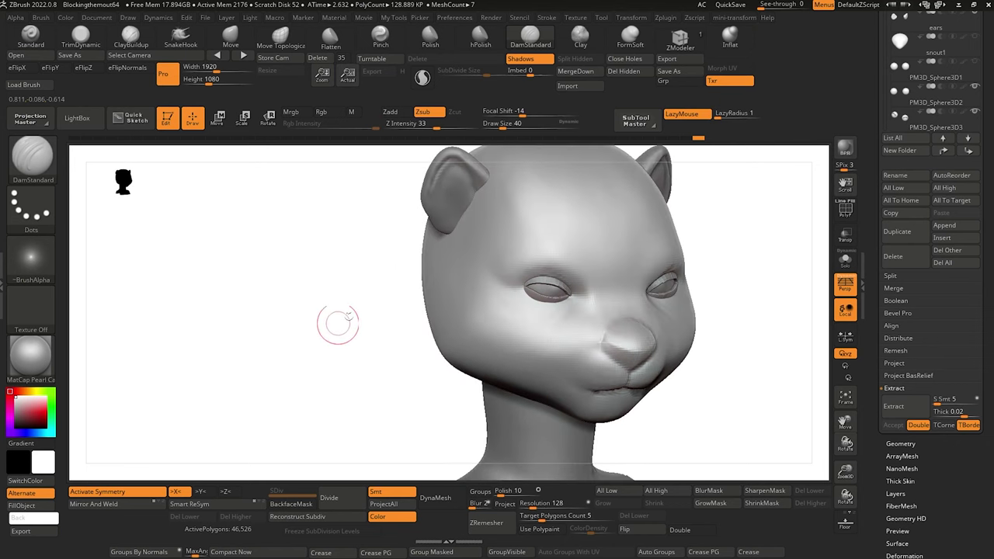
key(shift)
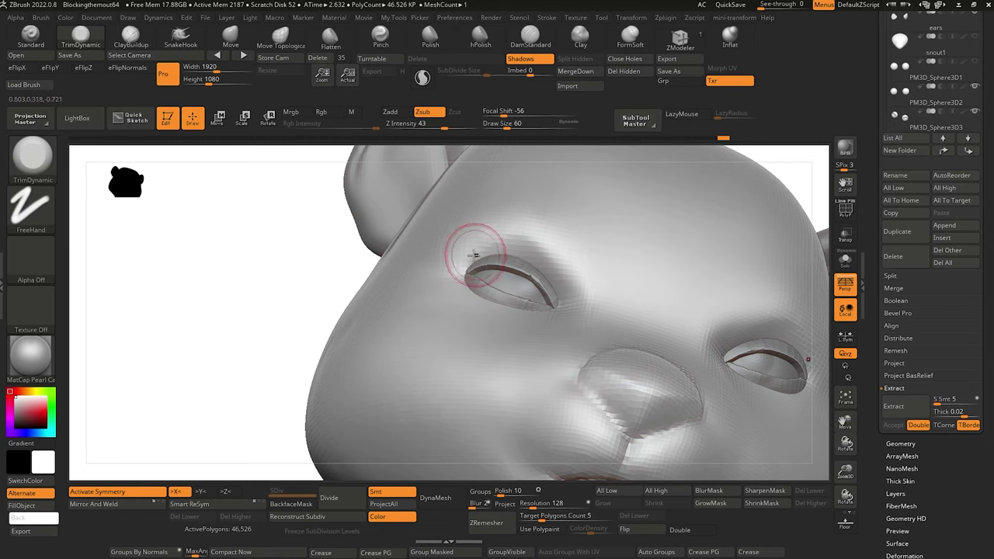
mouse_move(310, 260)
alt+mouse_down()
mouse_move(306, 282)
mouse_move(299, 217)
alt+mouse_up()
shift+drag(299, 217, 298, 205)
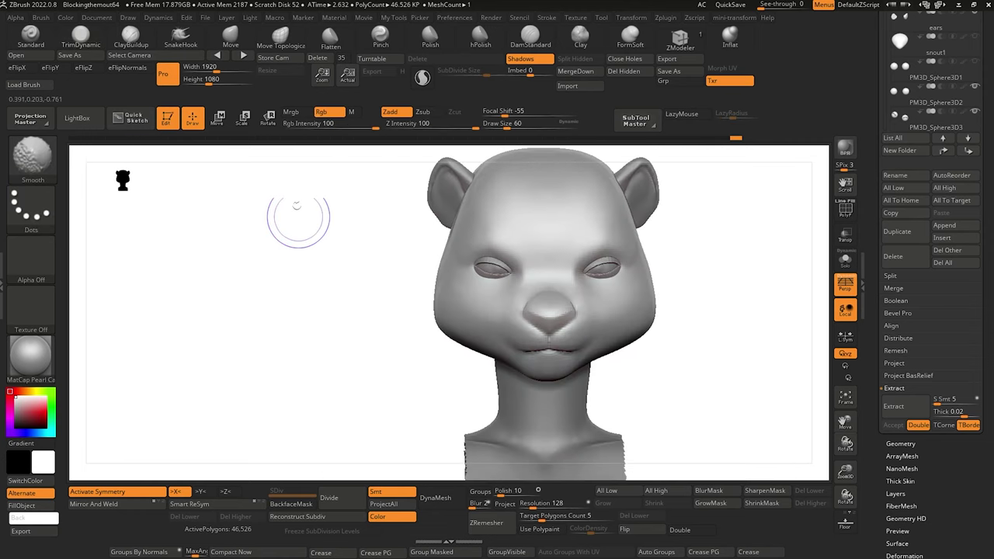
mouse_move(300, 258)
alt+mouse_down()
mouse_move(284, 256)
mouse_move(306, 282)
mouse_move(353, 289)
alt+mouse_up()
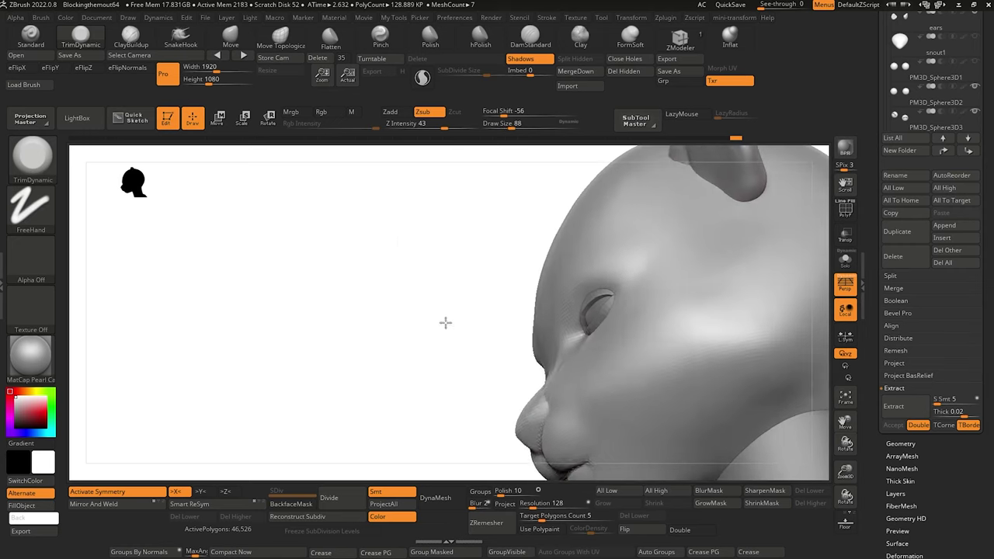
Examine the head's silhouette, cheeks and eye sockets from the front, side and three-quarter views.
drag(445, 323, 464, 313)
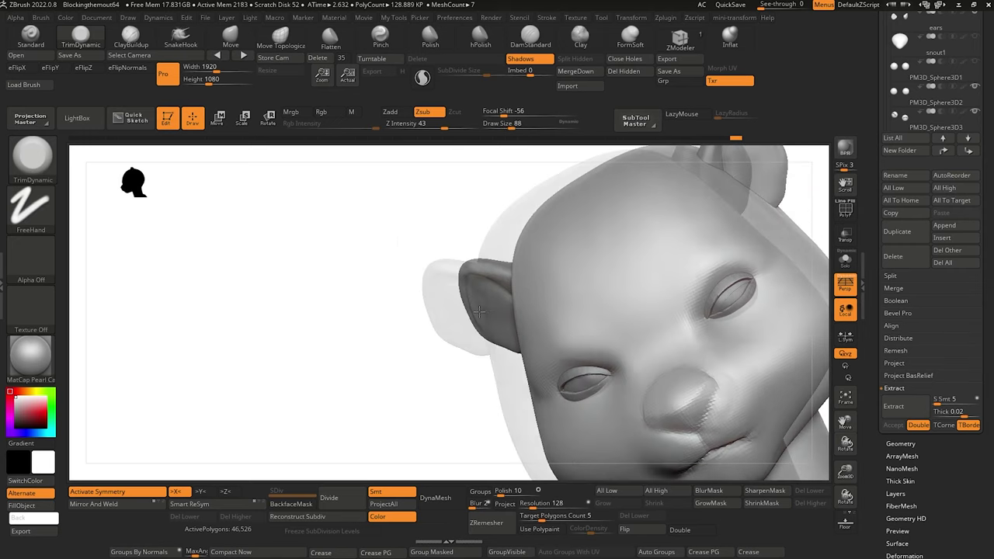
drag(451, 310, 403, 339)
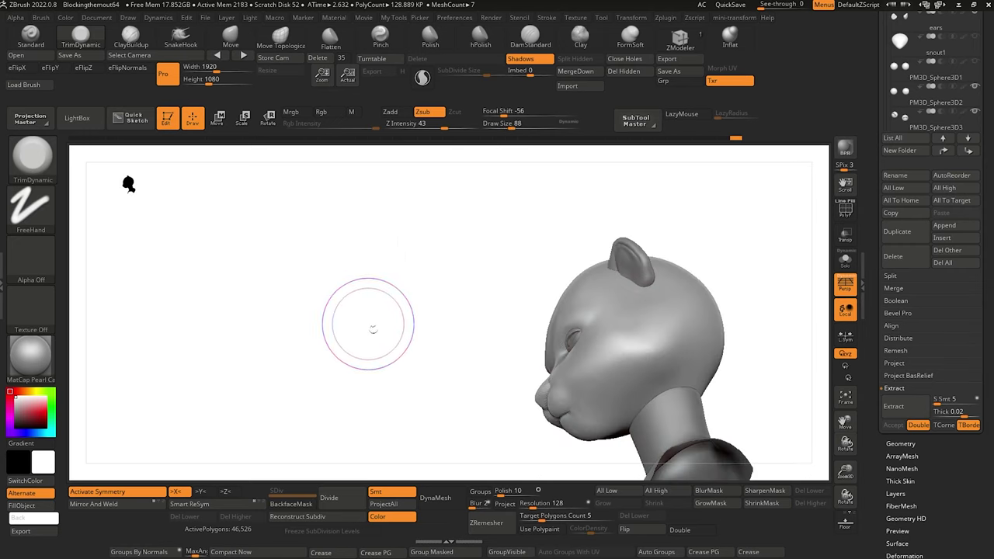
mouse_move(373, 328)
mouse_down()
mouse_move(393, 348)
mouse_move(371, 288)
mouse_move(407, 345)
mouse_move(419, 334)
mouse_move(409, 308)
mouse_move(397, 373)
mouse_move(425, 359)
mouse_move(430, 380)
mouse_move(442, 387)
mouse_up()
drag(624, 424, 573, 436)
alt+drag(274, 314, 314, 336)
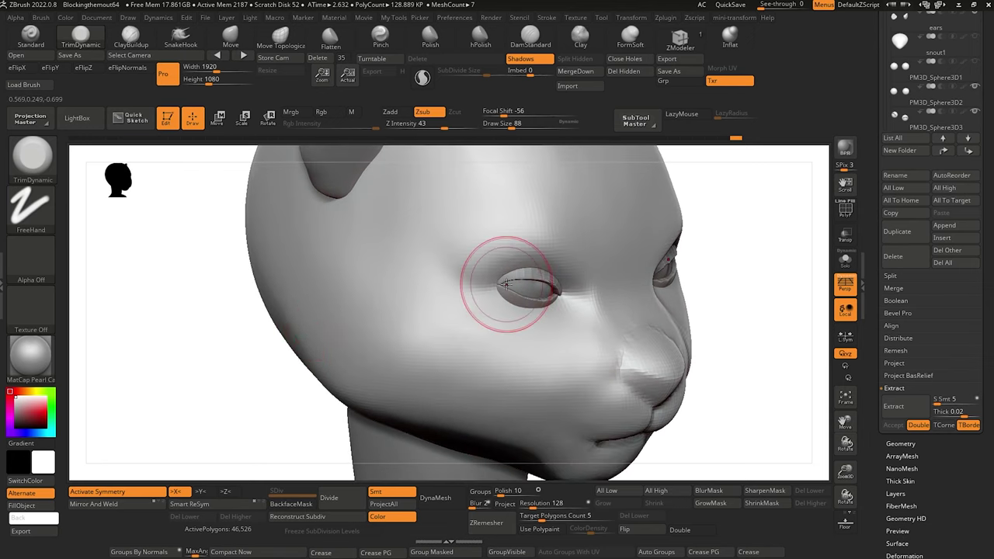
mouse_move(218, 279)
mouse_down()
mouse_move(231, 262)
mouse_move(230, 275)
mouse_move(210, 281)
mouse_move(238, 271)
mouse_move(227, 272)
mouse_up()
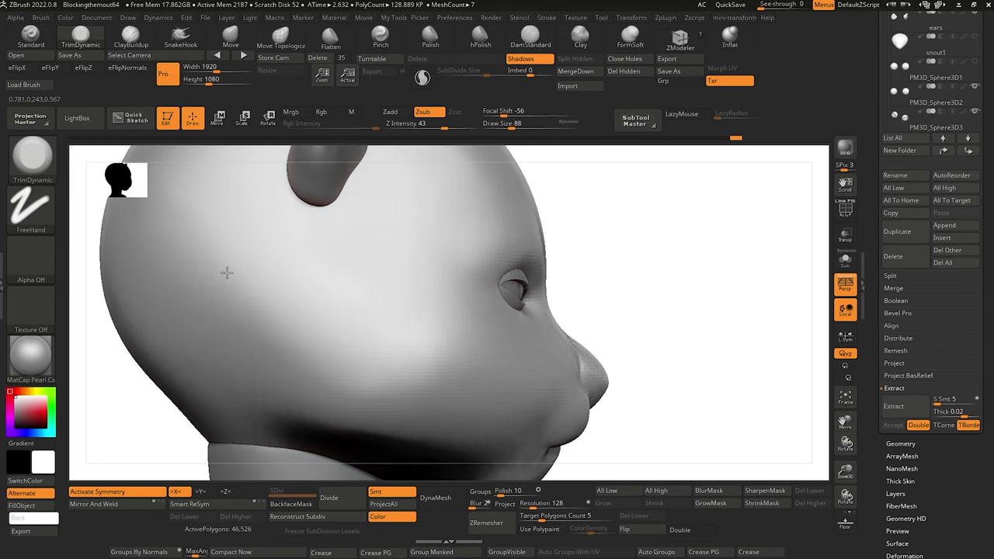
alt+drag(120, 393, 133, 241)
mouse_move(242, 302)
mouse_down()
mouse_move(199, 314)
mouse_move(218, 309)
mouse_move(275, 378)
mouse_move(264, 362)
mouse_move(242, 362)
mouse_up()
Smooth the cheek surface below the eyes and beside the snout with a slightly smaller brush.
key([)
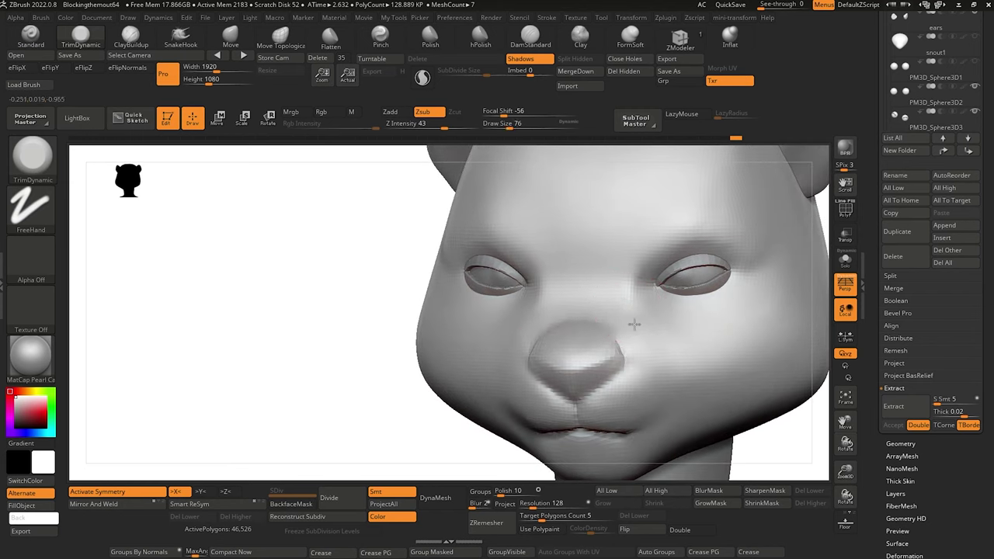
key(shift)
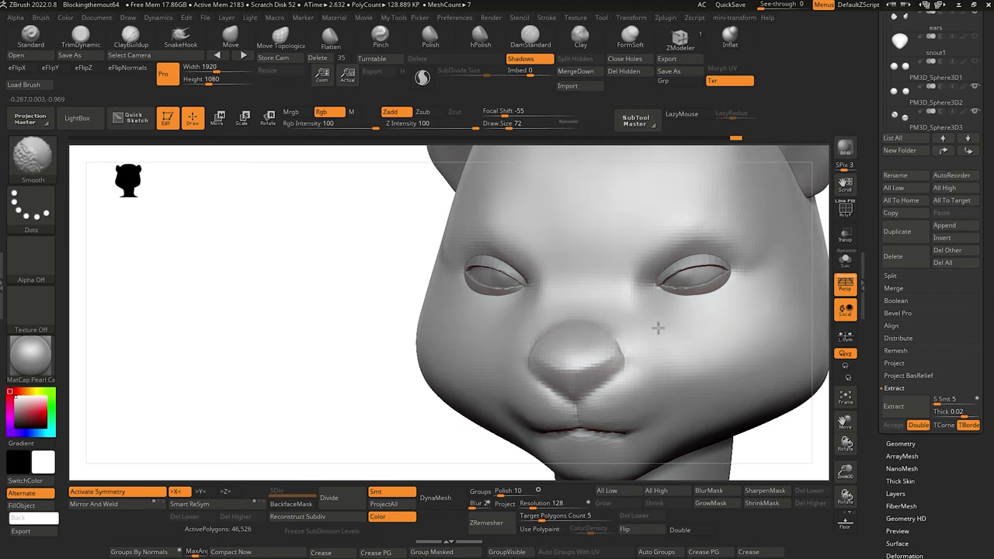
shift+drag(692, 365, 684, 359)
mouse_move(341, 238)
alt+mouse_down()
mouse_move(346, 258)
mouse_move(272, 183)
alt+mouse_up()
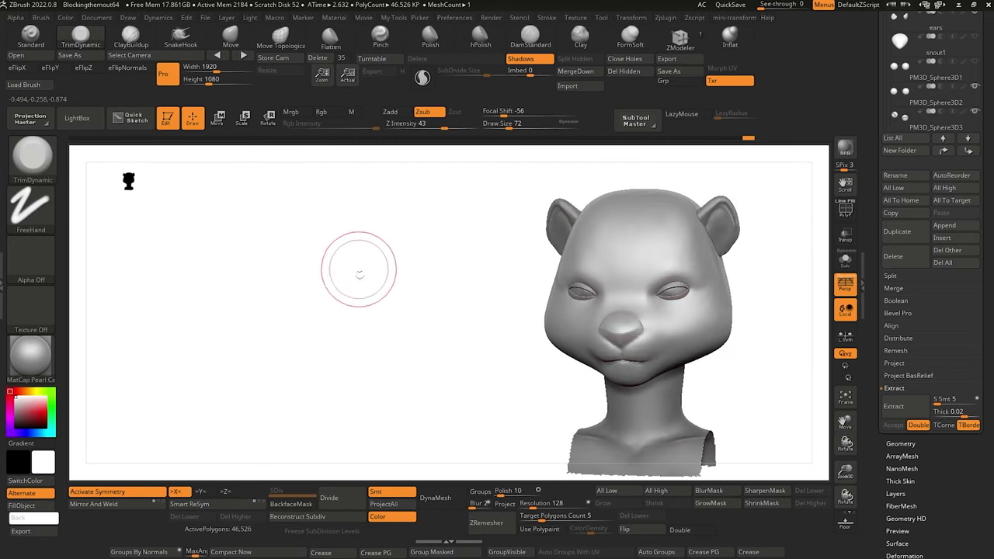
Build up the temples at the outer ends of the brows with ClayBuildup and smooth them into the head.
mouse_move(360, 271)
mouse_down()
mouse_move(381, 280)
mouse_move(395, 328)
mouse_move(355, 310)
mouse_move(311, 337)
mouse_move(491, 283)
mouse_up()
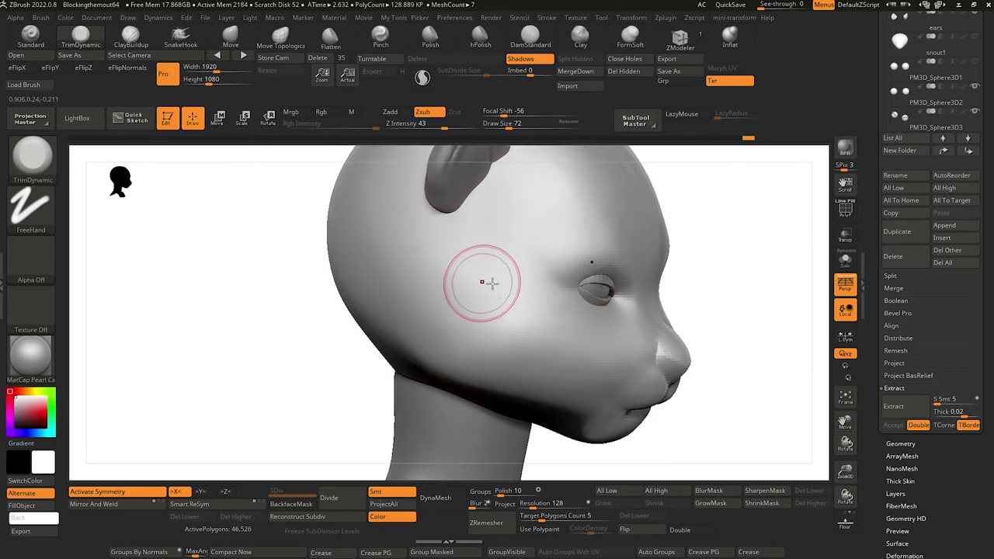
drag(282, 211, 259, 255)
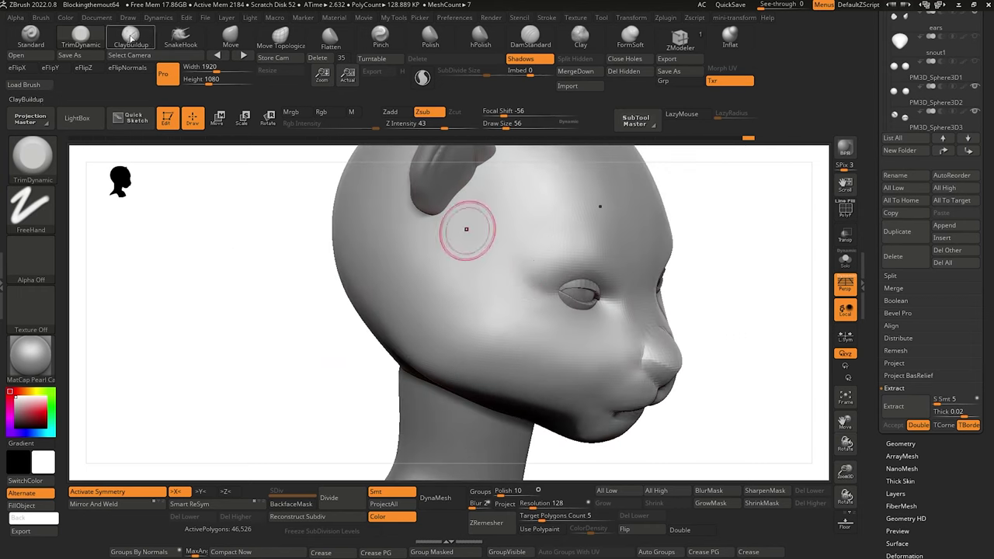
click(130, 36)
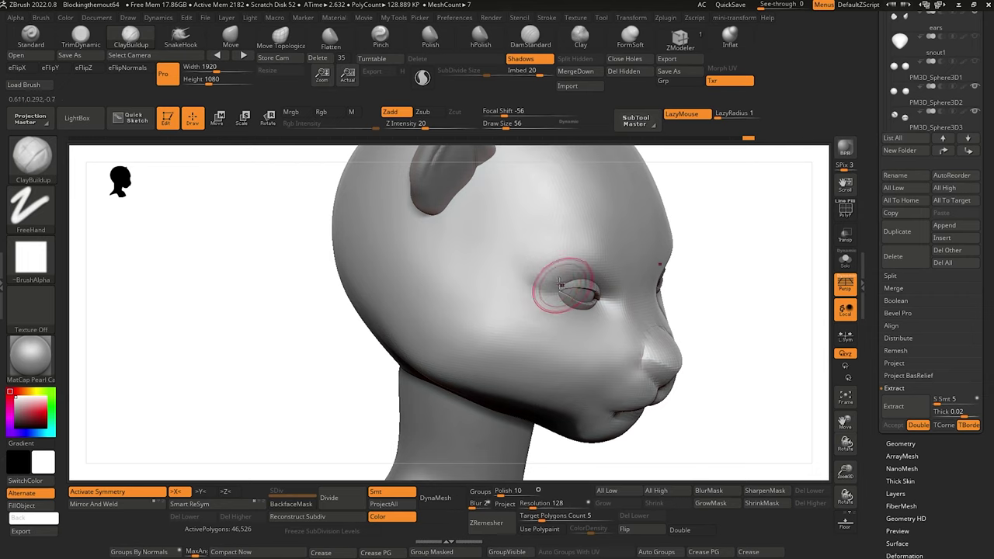
key(bracketright)
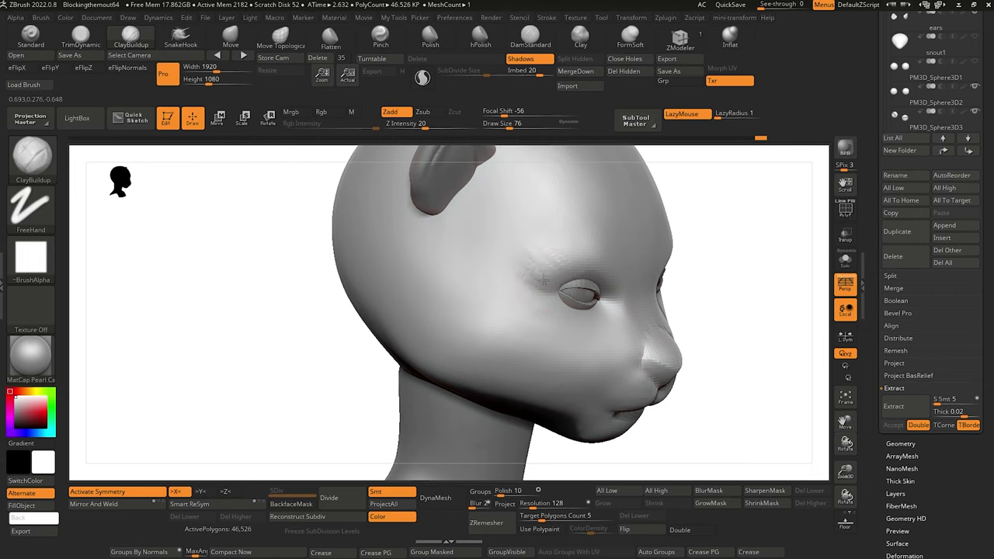
drag(325, 235, 240, 246)
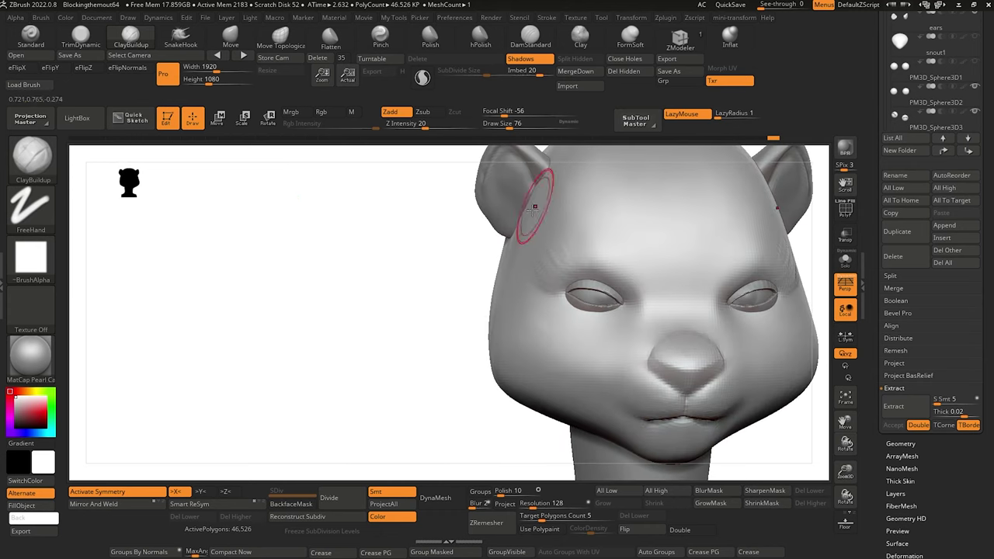
key(shift)
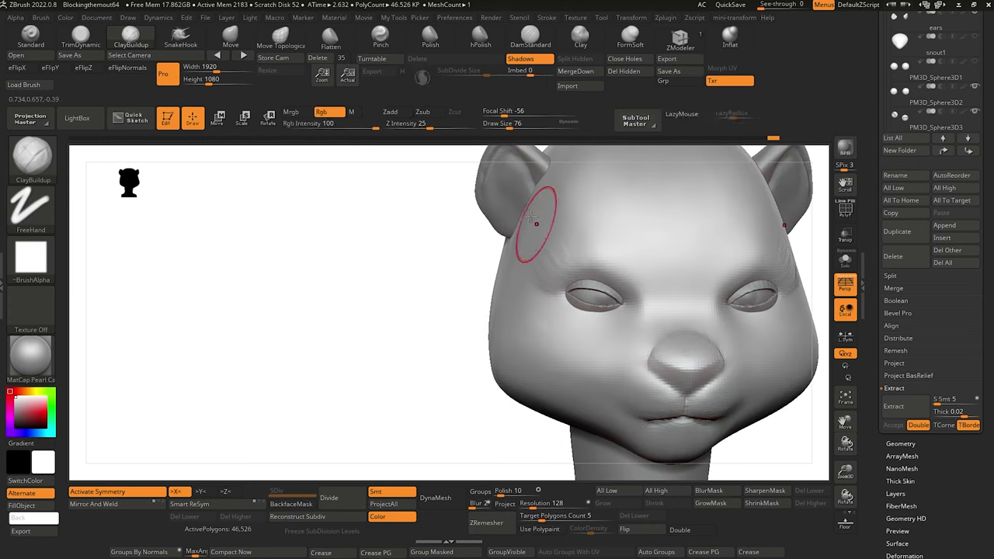
mouse_move(326, 268)
mouse_down()
mouse_move(420, 278)
mouse_move(388, 273)
mouse_up()
key(shift)
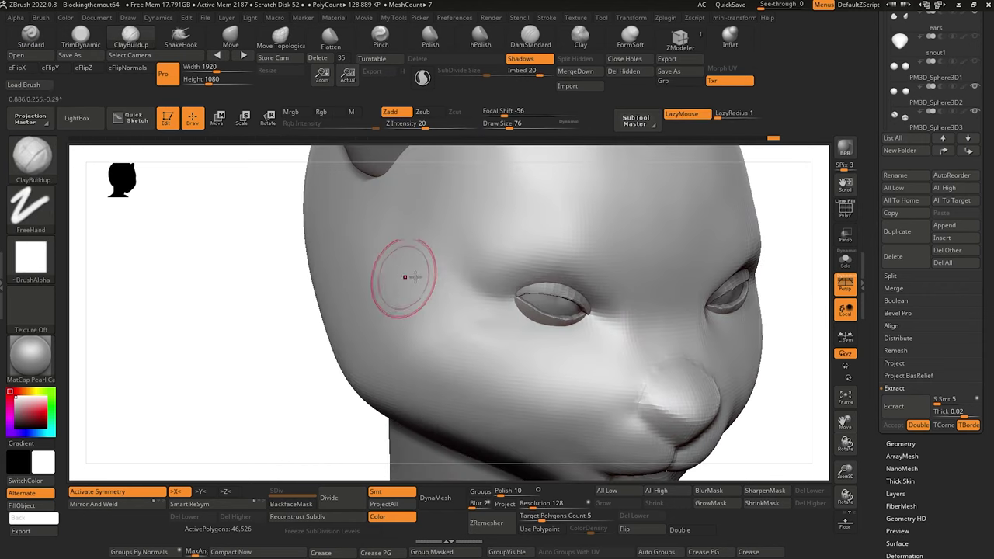
Make the lower eyelids the active subtool and shift their outer corners with the Move brush.
alt+click(524, 294)
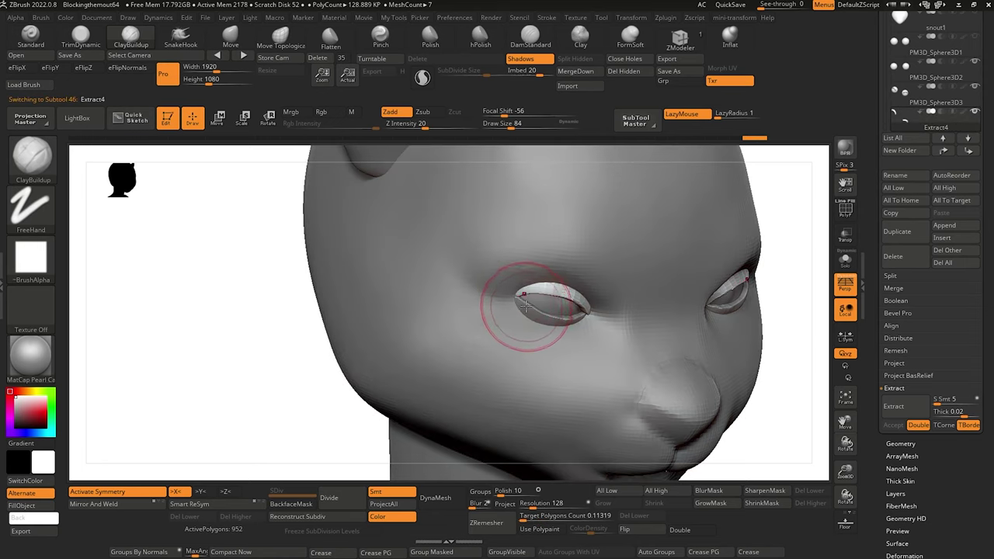
alt+click(526, 308)
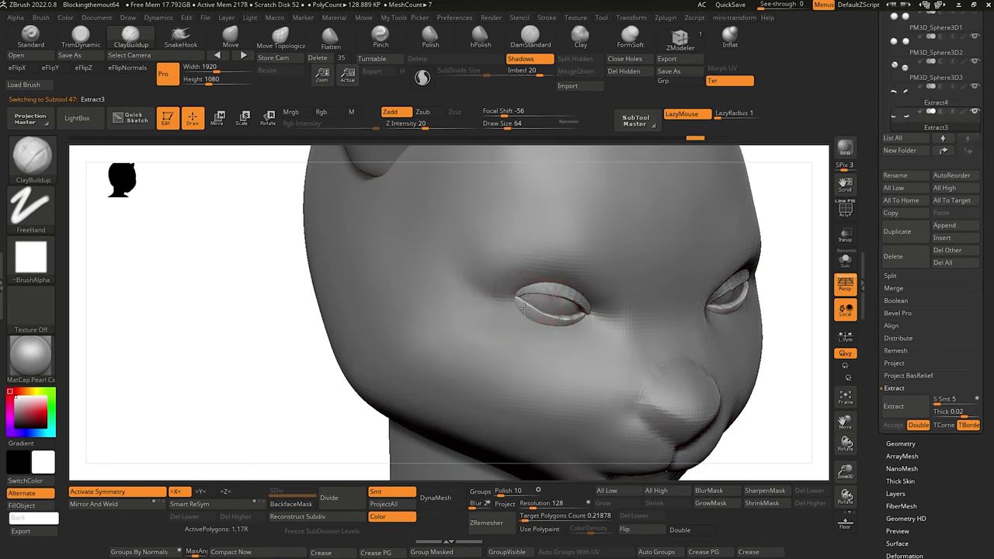
key(b)
key(m)
key(v)
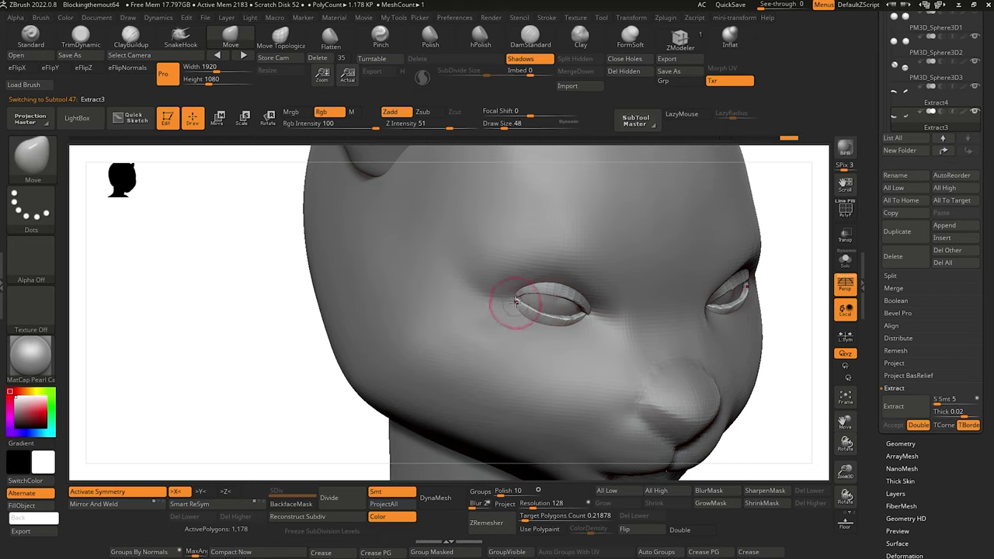
Reshape the outer corners of the upper eyelids with a small Move brush so they overlap the lower lids.
alt+click(512, 292)
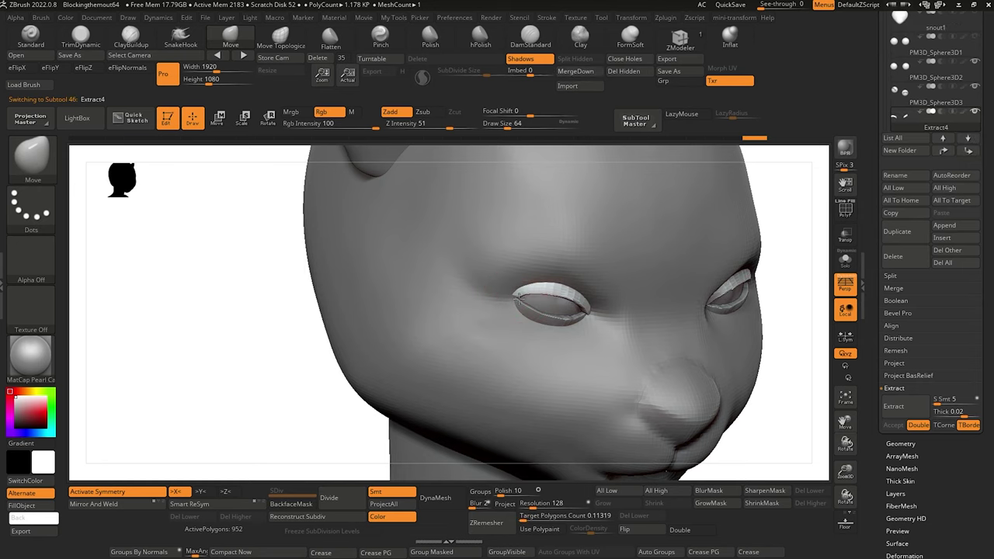
right_drag(423, 275, 399, 243)
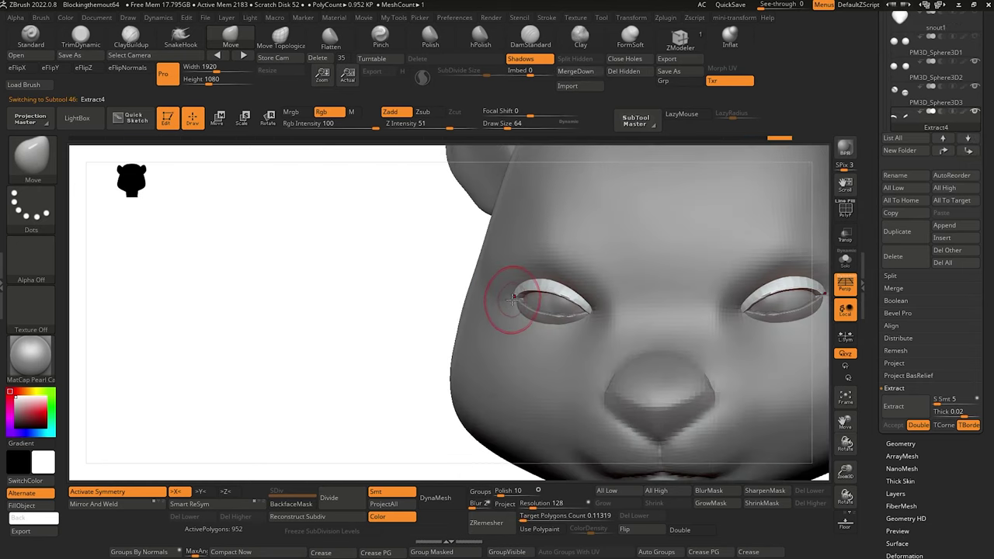
right_drag(427, 282, 505, 306)
key(bracketleft)
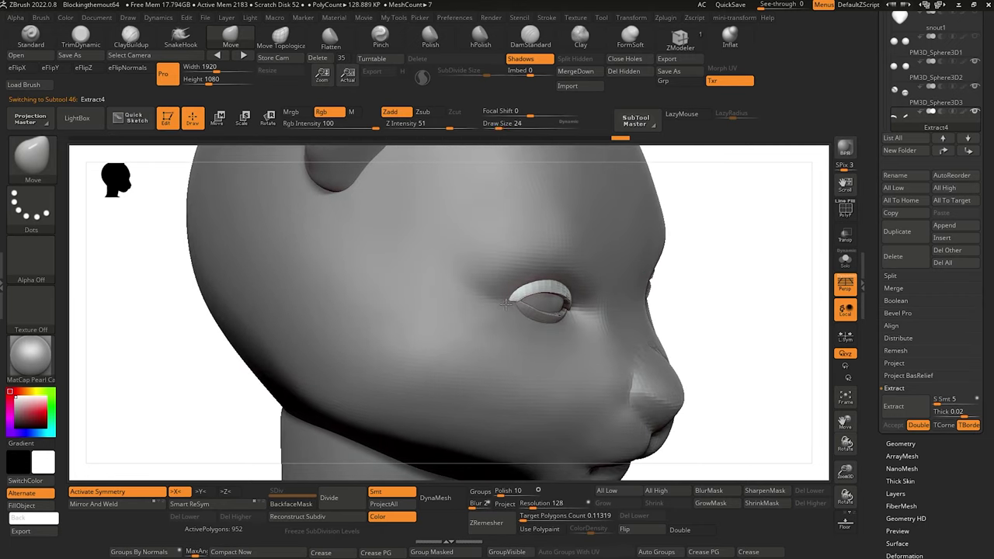
drag(709, 423, 626, 419)
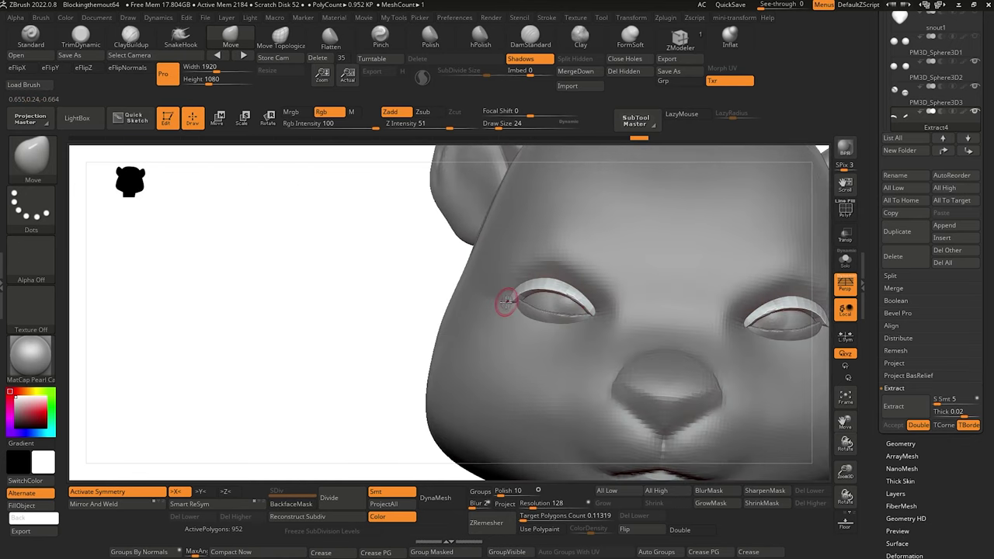
mouse_move(358, 292)
mouse_down()
mouse_move(360, 319)
mouse_move(310, 256)
mouse_move(334, 303)
mouse_up()
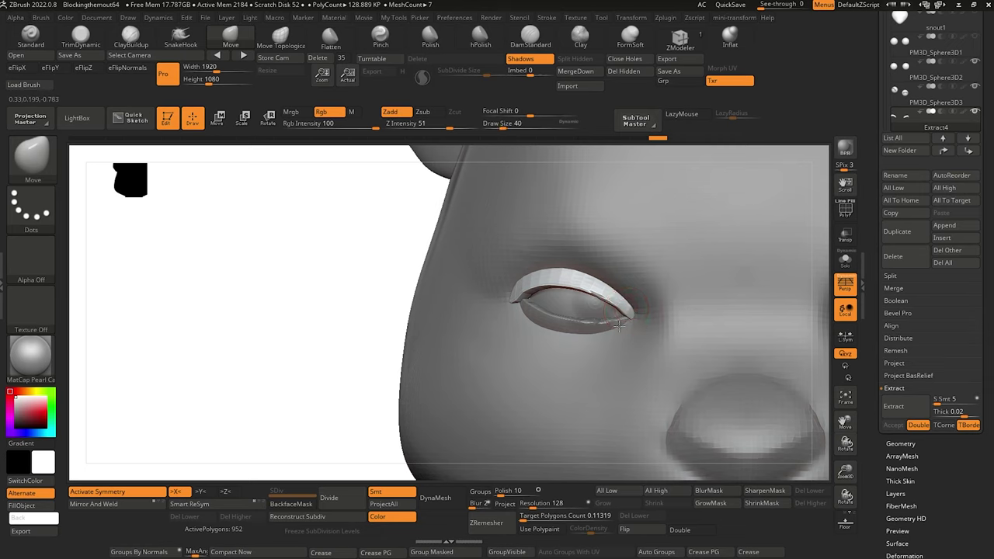
Adjust the inner ends of the lower eyelids with the Move brush and fit the head's socket surface around them.
alt+click(509, 289)
drag(295, 246, 339, 223)
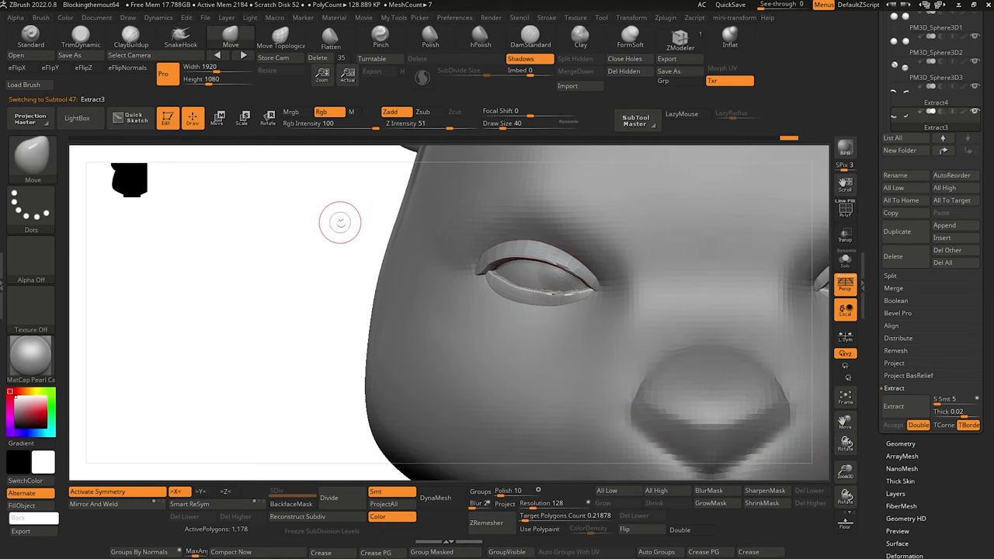
click(846, 261)
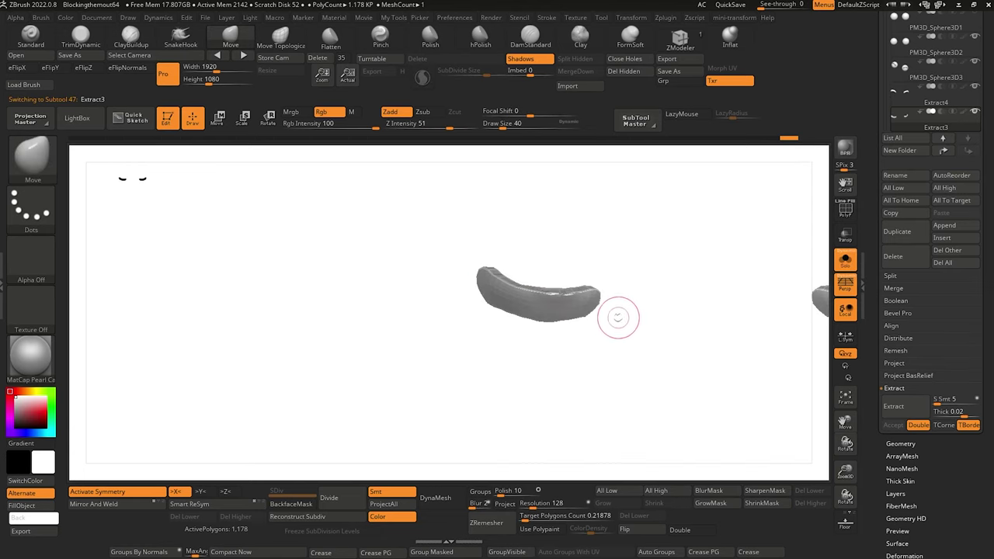
click(846, 261)
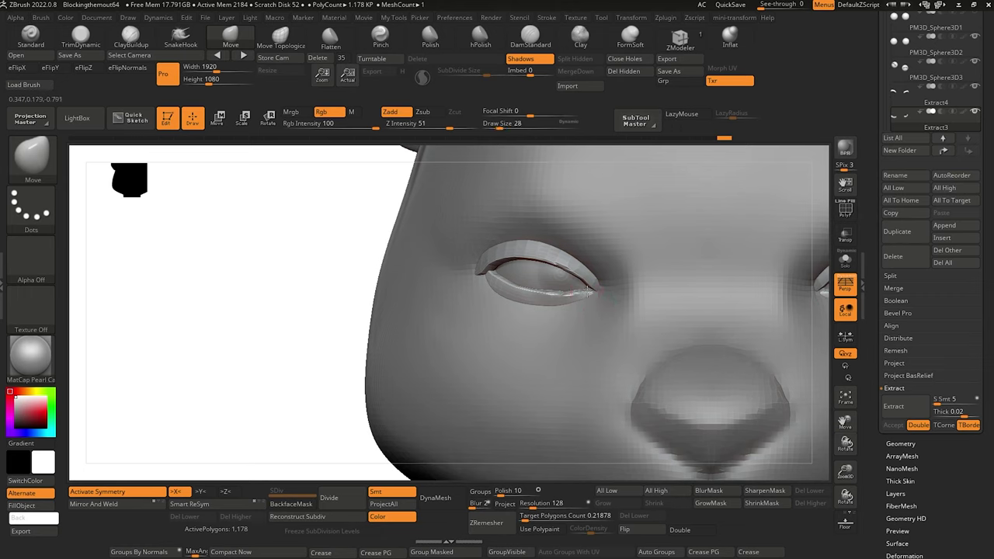
alt+click(596, 303)
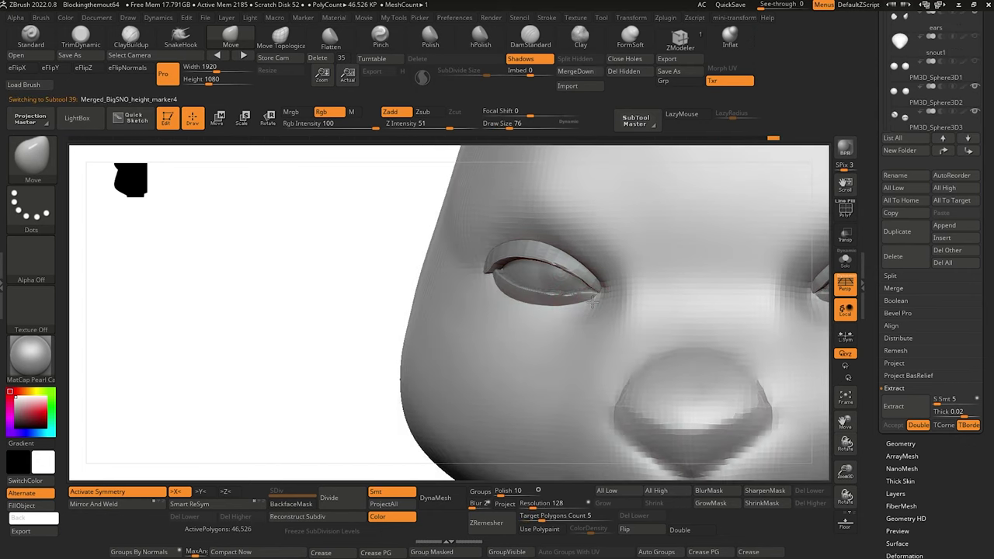
mouse_move(338, 214)
mouse_down()
mouse_move(342, 274)
mouse_move(328, 233)
mouse_move(333, 226)
mouse_move(340, 305)
mouse_move(335, 259)
mouse_move(351, 228)
mouse_up()
Isolate the lower eyelids, mask their inner ends with MaskLasso, and invert the mask with the whole head shown again.
alt+click(568, 297)
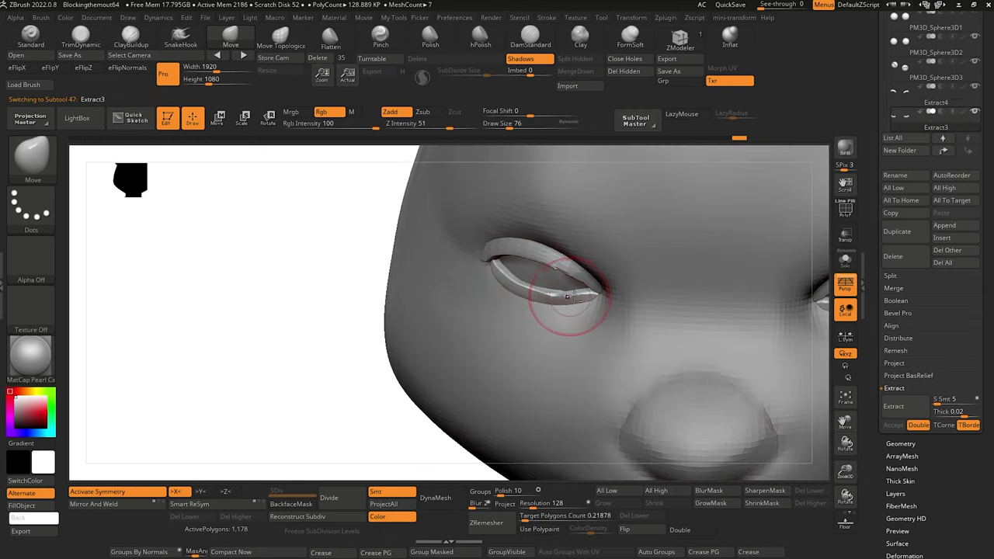
click(846, 260)
drag(458, 363, 509, 393)
drag(624, 404, 629, 370)
ctrl+drag(648, 355, 561, 250)
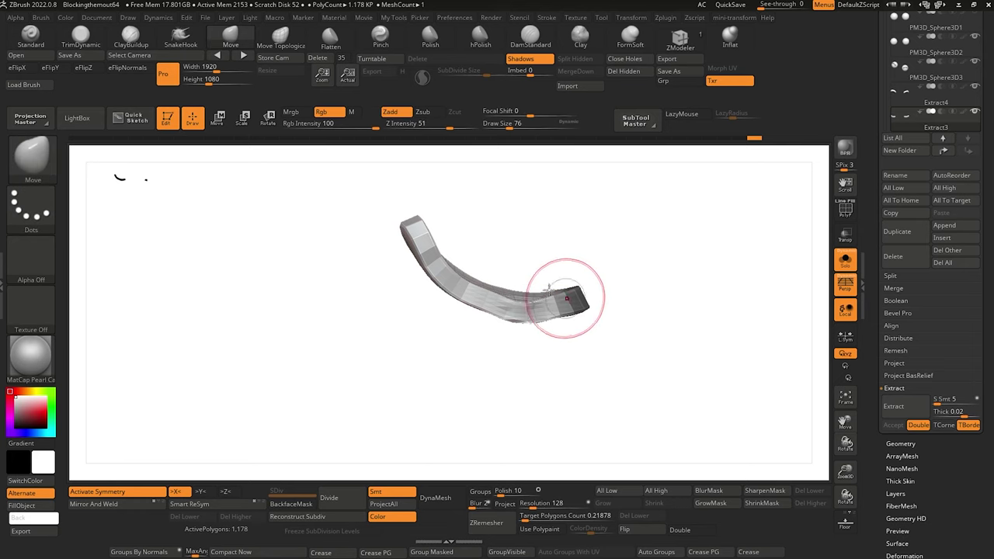
click(33, 159)
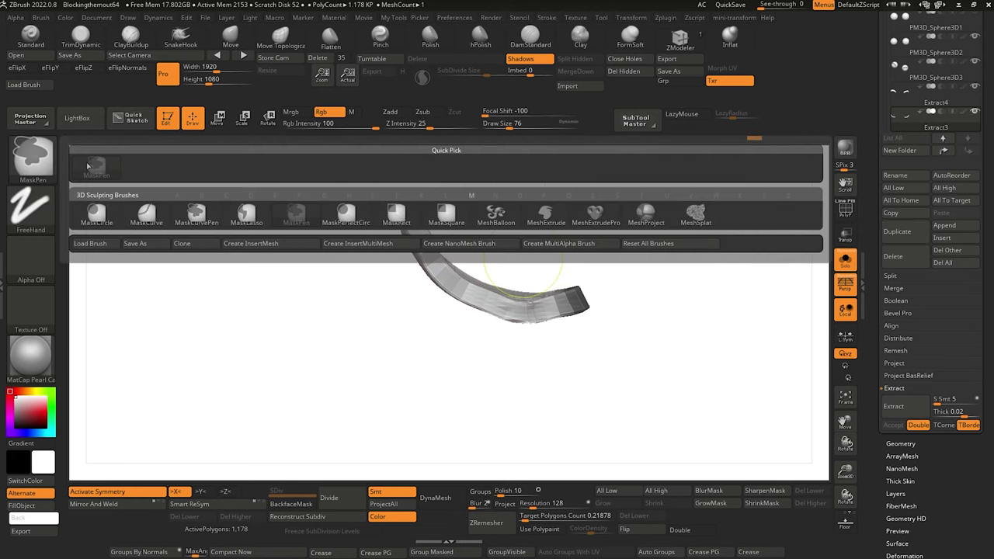
click(246, 217)
ctrl+drag(635, 359, 600, 355)
click(849, 265)
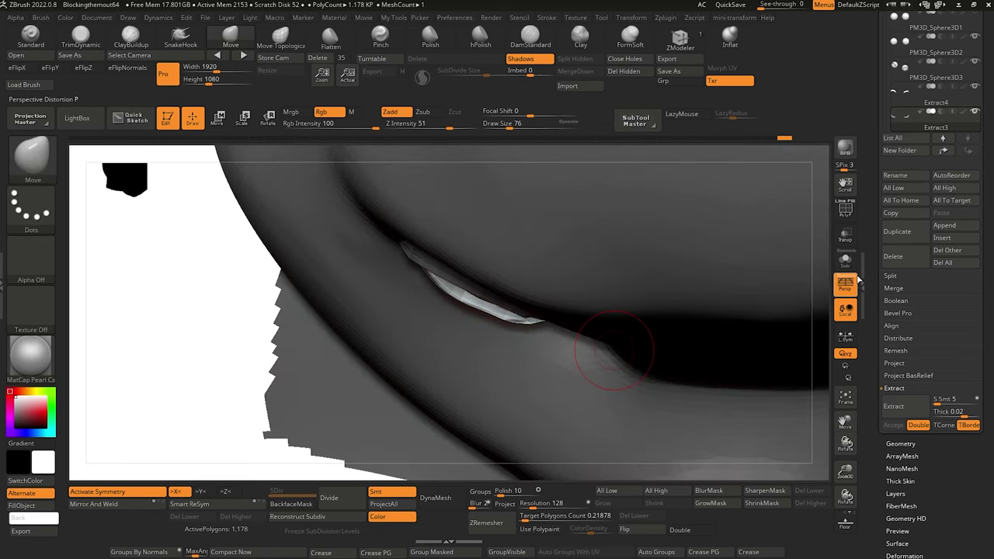
ctrl+click(202, 268)
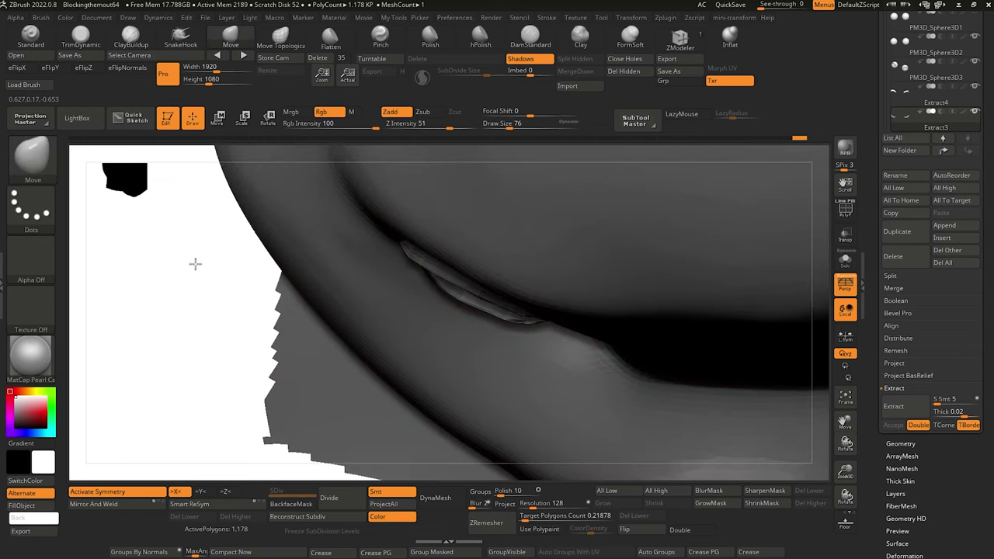
Center the transform gizmo on the unmasked inner tips of the lower eyelids, then rotate and move them toward the upper lids.
drag(195, 264, 198, 166)
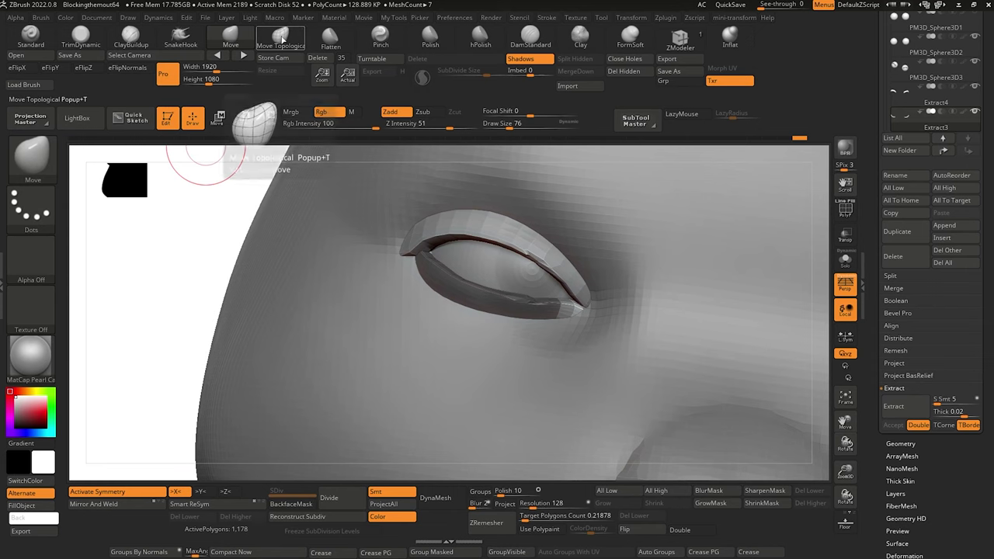
click(267, 117)
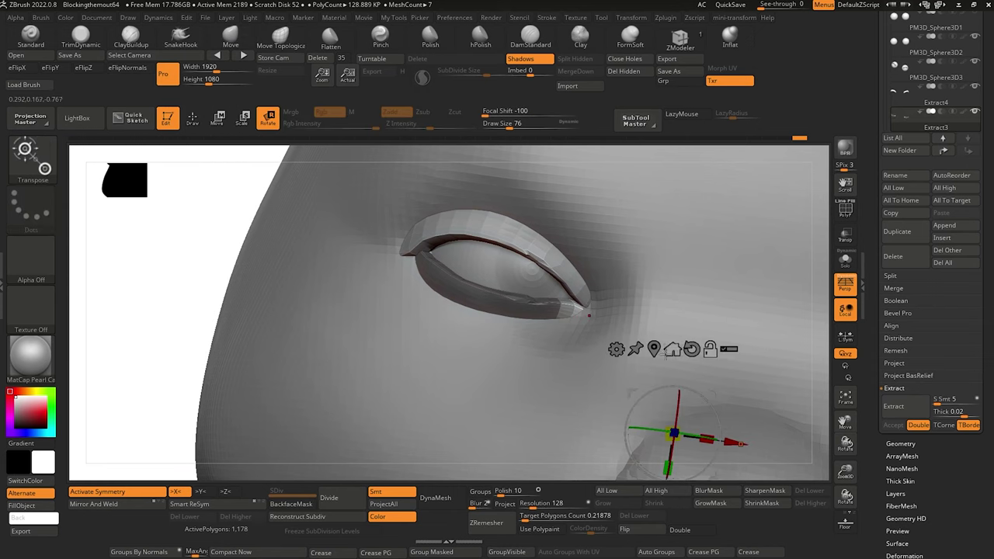
click(657, 353)
drag(186, 246, 199, 290)
drag(544, 330, 526, 317)
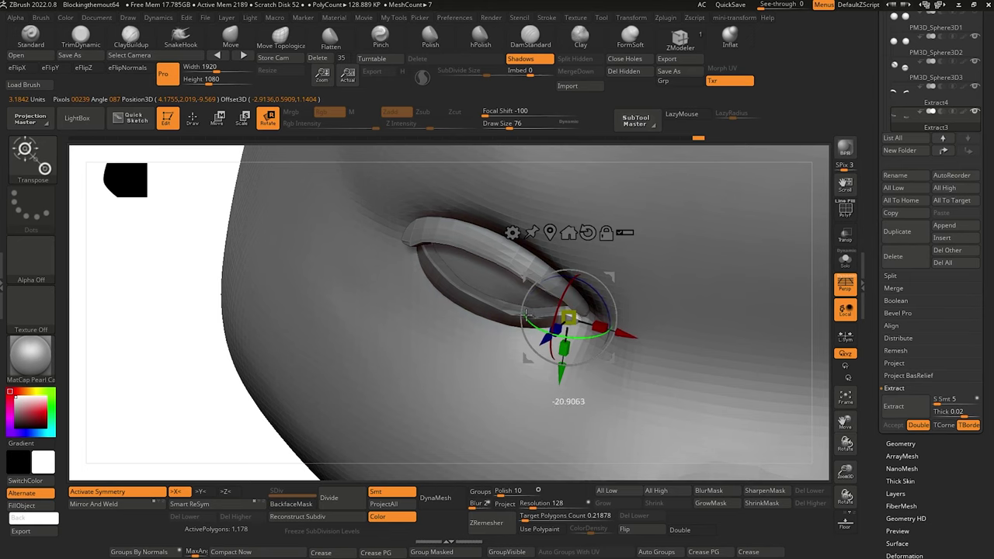
drag(629, 334, 636, 336)
drag(220, 244, 238, 206)
drag(584, 359, 568, 364)
mouse_move(180, 239)
mouse_down()
mouse_move(223, 275)
mouse_move(188, 233)
mouse_move(189, 180)
mouse_up()
click(193, 114)
mouse_move(278, 285)
alt+mouse_down()
mouse_move(260, 261)
mouse_move(275, 269)
alt+mouse_up()
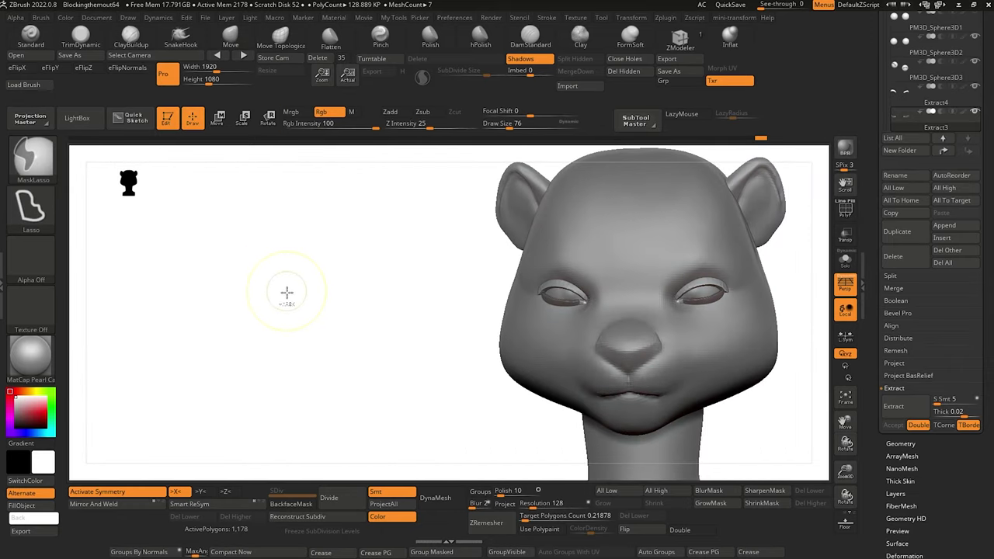
Extend the inner ends of the upper eyelids and refine their arch with the Move brush.
drag(319, 340, 342, 377)
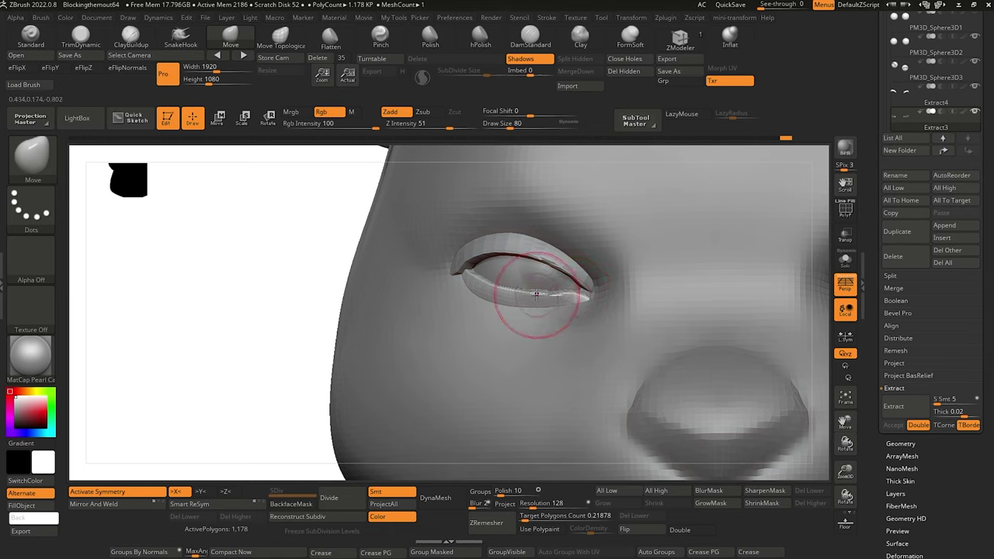
alt+click(591, 289)
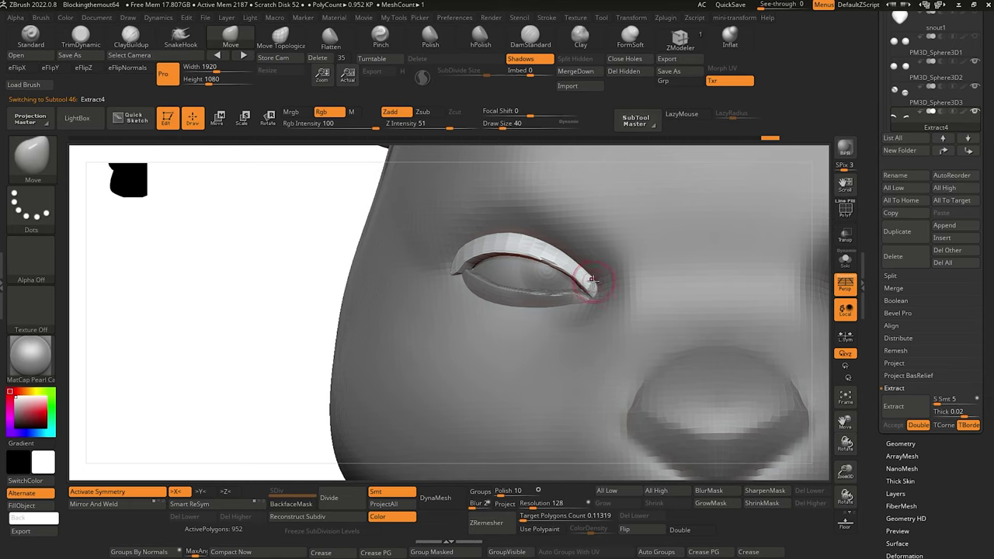
key(bracketright)
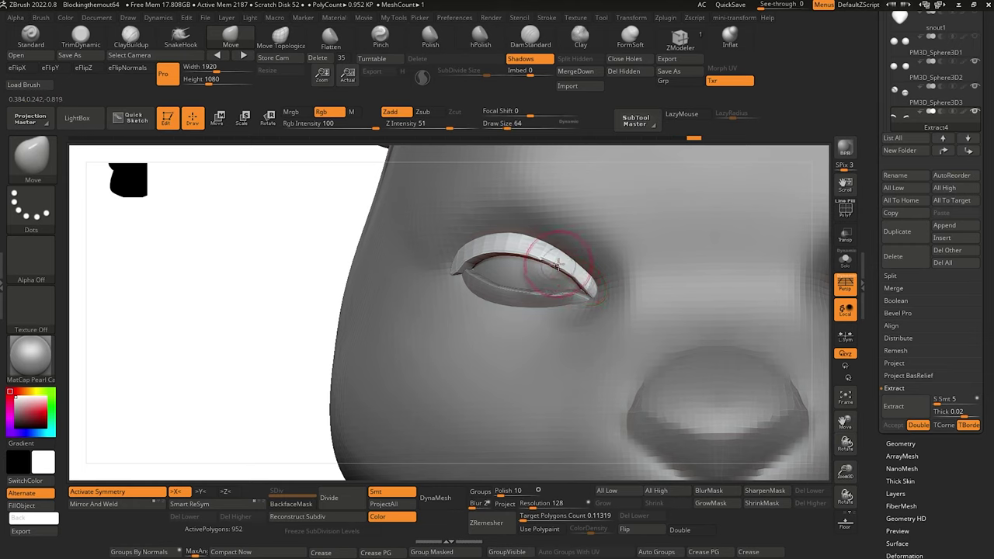
key(bracketright)
drag(523, 251, 528, 257)
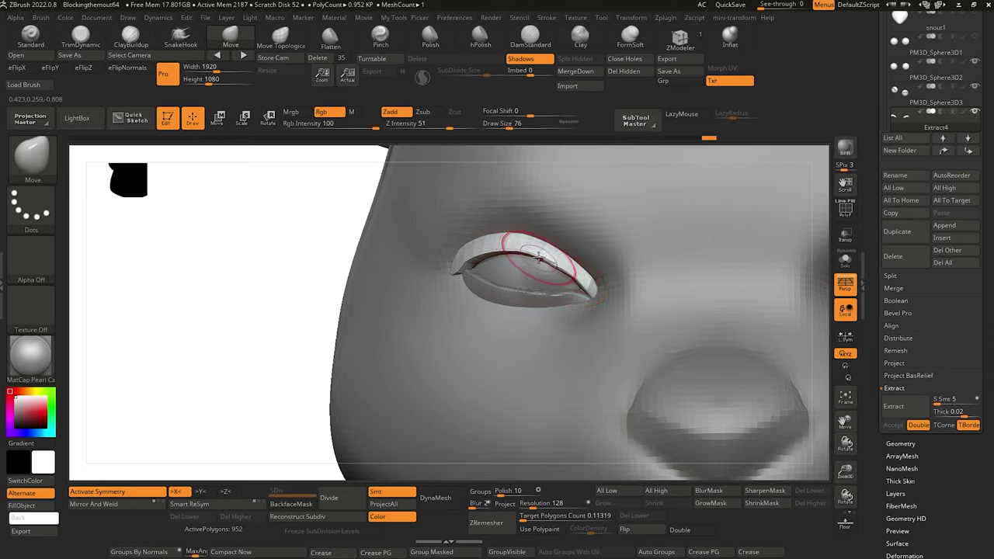
key(bracketright)
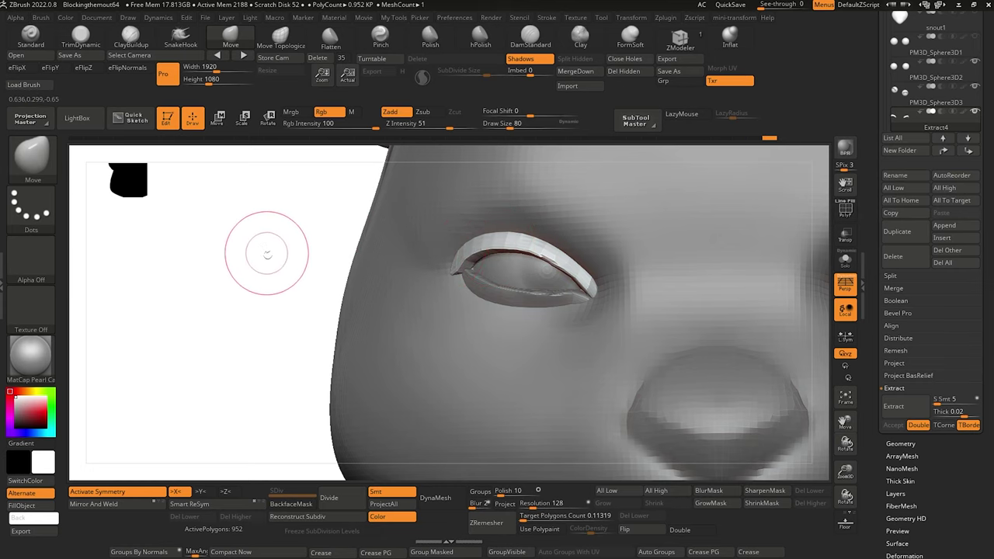
Carve the head's surface around the lower eyelids with the DamStandard brush and smooth the skin around the groove.
alt+drag(267, 254, 211, 231)
mouse_move(266, 264)
mouse_down()
mouse_move(280, 266)
mouse_move(249, 267)
mouse_move(255, 302)
mouse_move(251, 261)
mouse_move(293, 282)
mouse_move(291, 304)
mouse_up()
key(bracketright)
key(bracketright)
alt+click(455, 334)
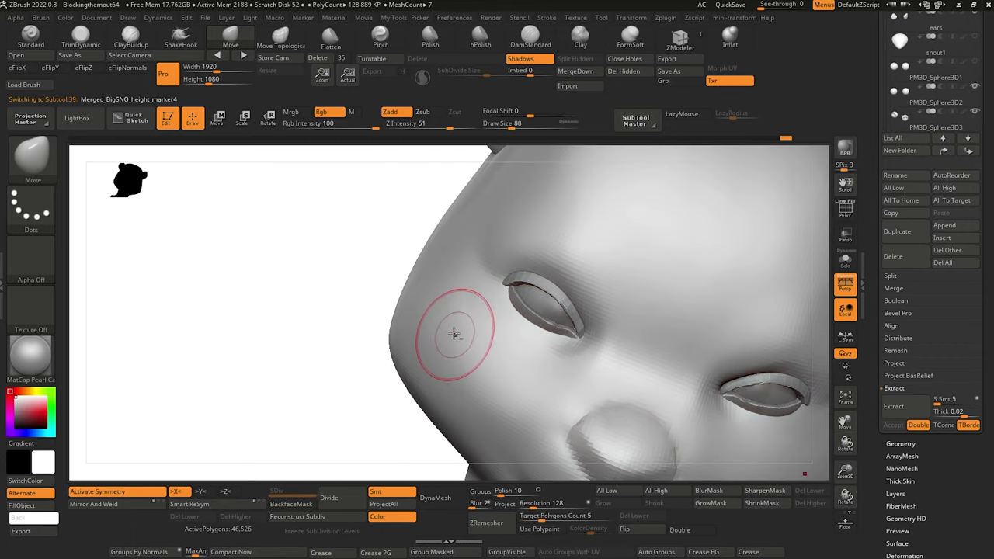
click(525, 43)
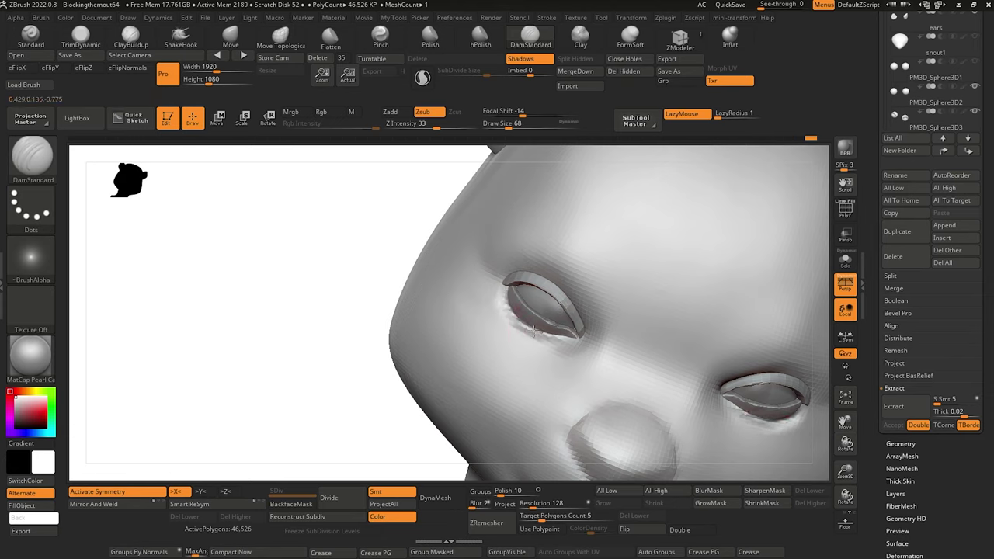
shift+drag(531, 342, 550, 352)
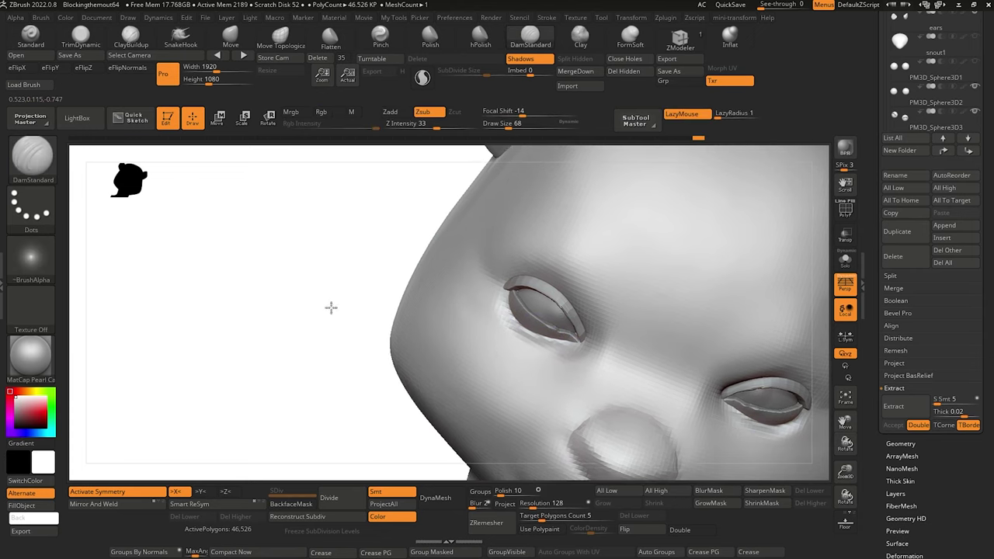
mouse_move(331, 308)
alt+mouse_down()
mouse_move(304, 264)
mouse_move(331, 270)
mouse_move(371, 350)
mouse_move(262, 349)
mouse_move(286, 333)
mouse_move(287, 286)
alt+mouse_up()
key(shift)
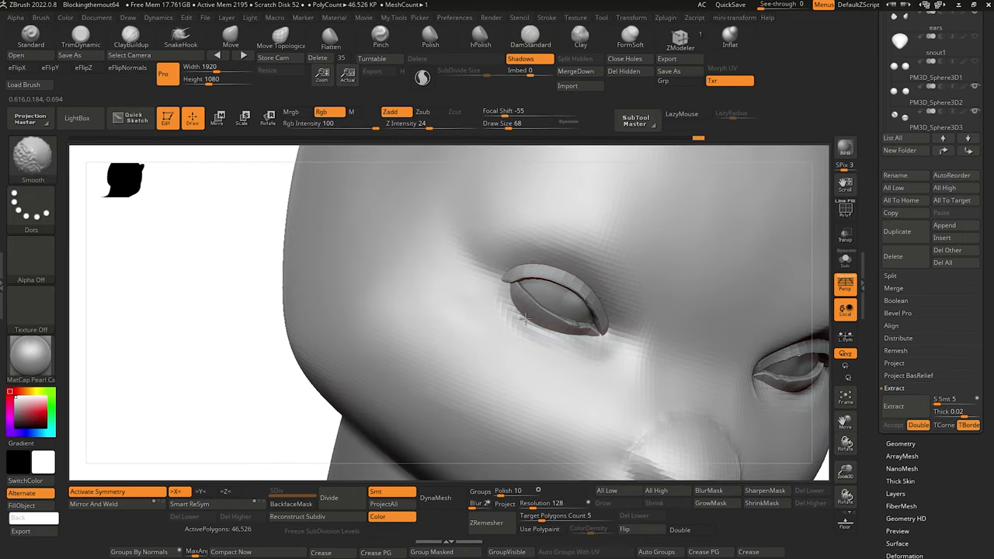
shift+drag(506, 282, 508, 285)
shift+drag(195, 280, 220, 255)
Fit the head's skin against the lower eyelids with the Move brush, and even out the area beneath with TrimDynamic and smoothing.
mouse_move(244, 287)
alt+mouse_down()
mouse_move(248, 295)
mouse_move(248, 277)
alt+mouse_up()
click(231, 37)
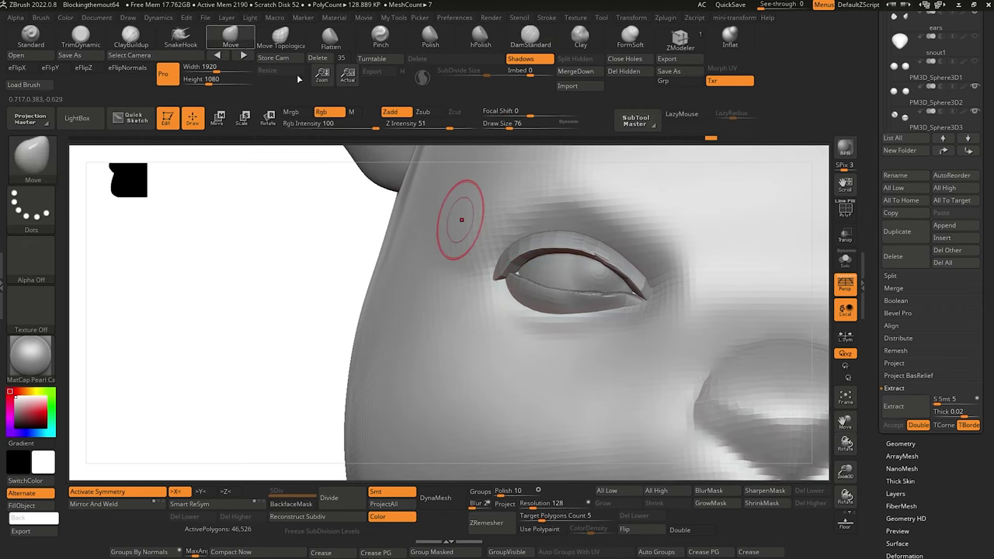
drag(551, 320, 551, 317)
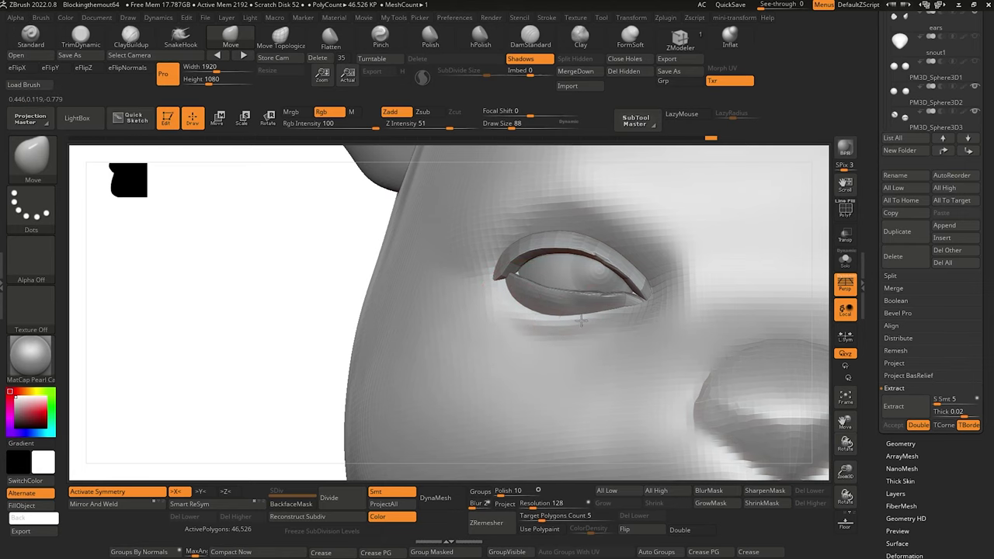
drag(292, 295, 264, 310)
alt+drag(258, 297, 282, 255)
click(82, 36)
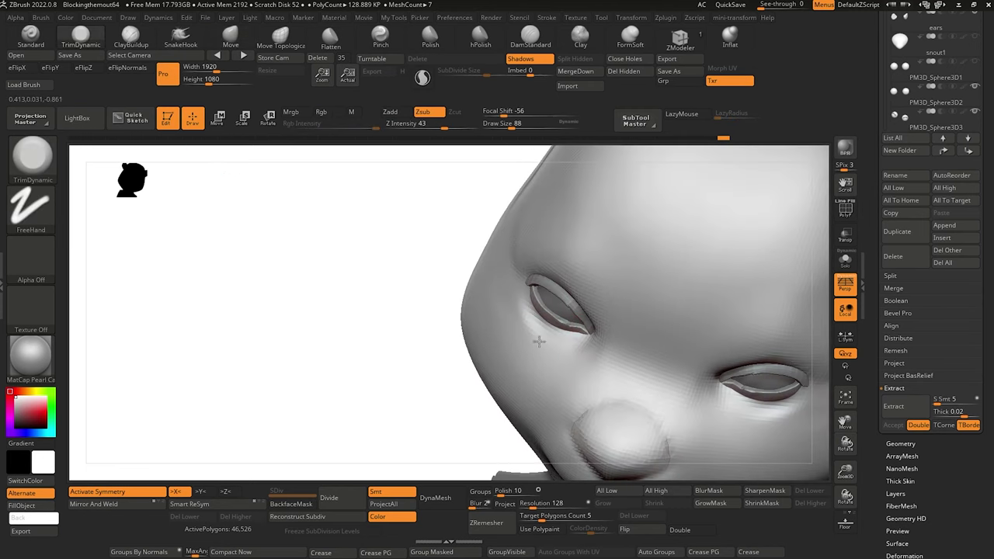
key(shift)
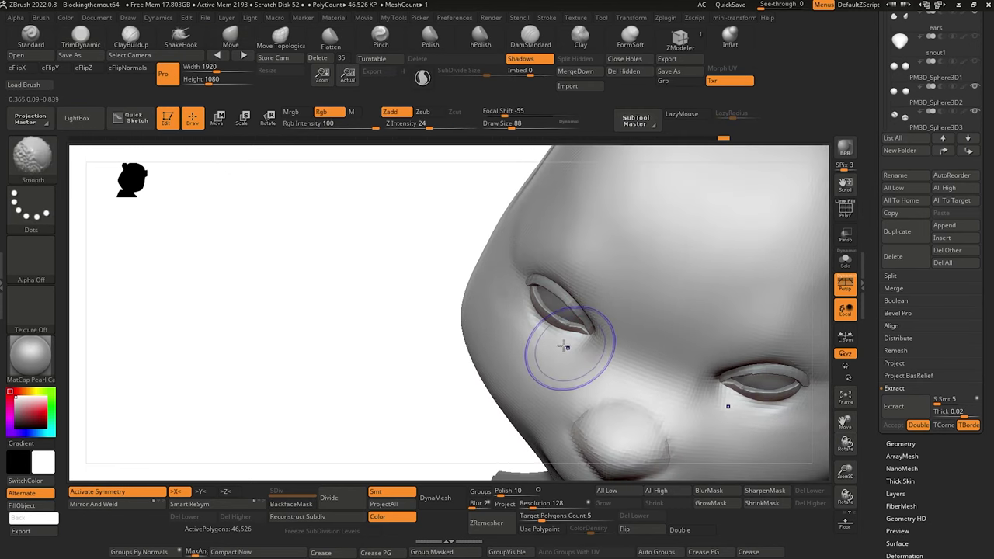
Show the move gizmo on the eyeballs and delete the extra eyeball subtool PM3D_Sphere3D3.
drag(362, 313, 348, 222)
mouse_move(340, 287)
alt+mouse_down()
mouse_move(347, 266)
mouse_move(355, 322)
alt+mouse_up()
drag(312, 280, 520, 249)
alt+click(542, 259)
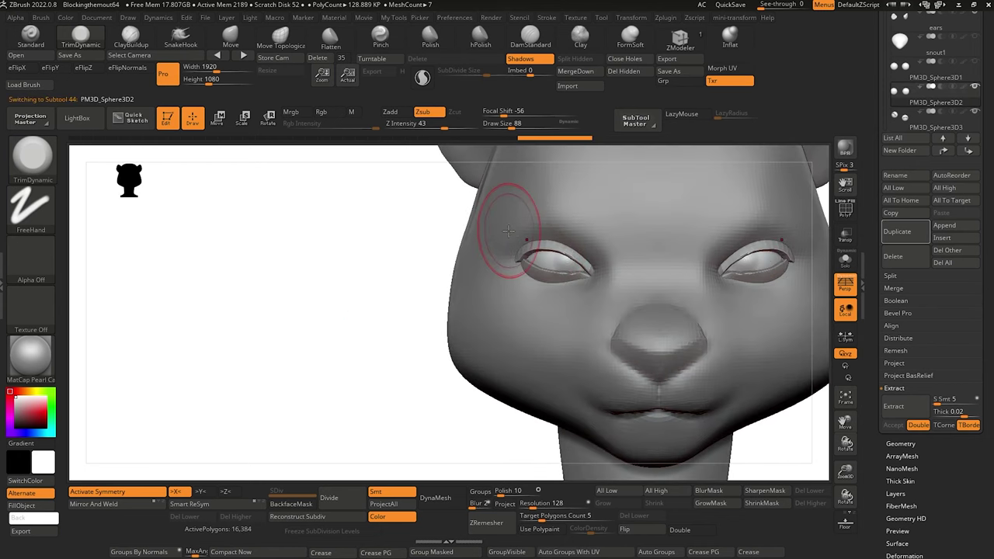
click(219, 117)
drag(625, 261, 624, 263)
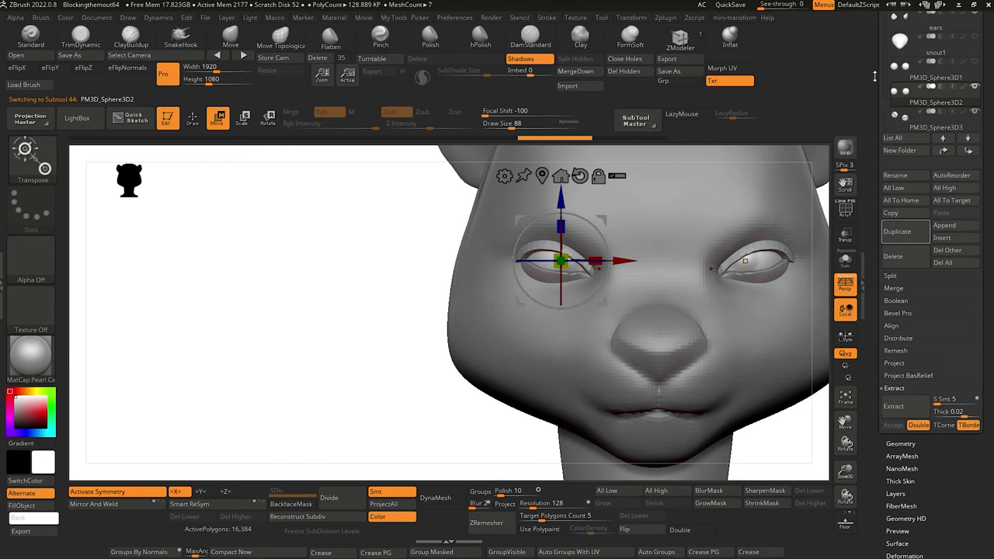
click(901, 120)
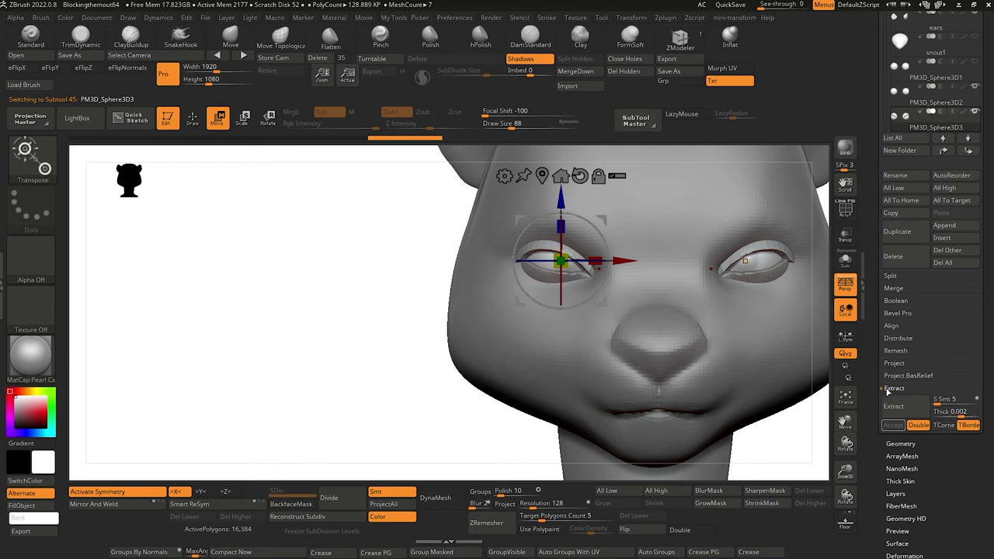
click(905, 259)
key(q)
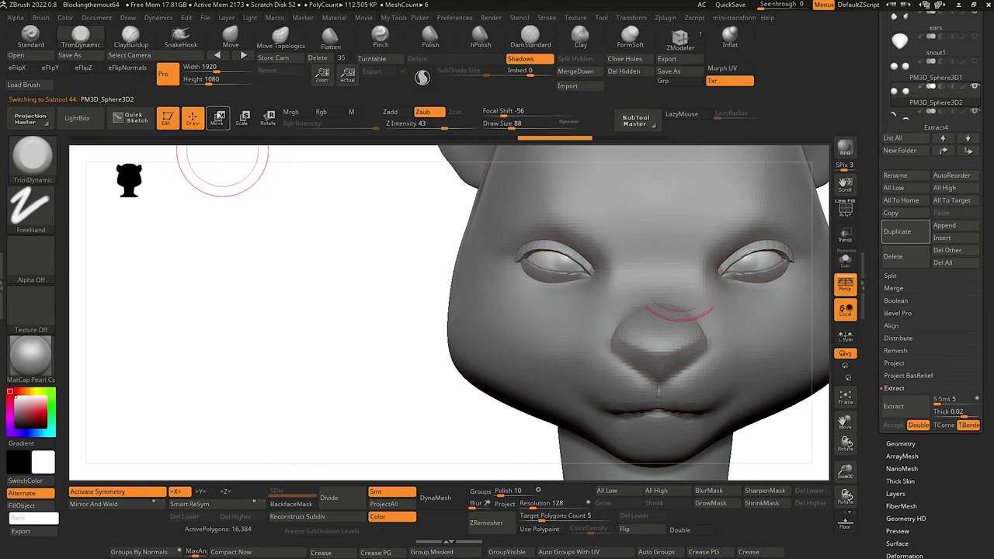
Move the remaining eyeballs slightly outward along the X axis with the transform gizmo.
click(218, 119)
alt+drag(306, 295, 212, 321)
drag(535, 288, 527, 289)
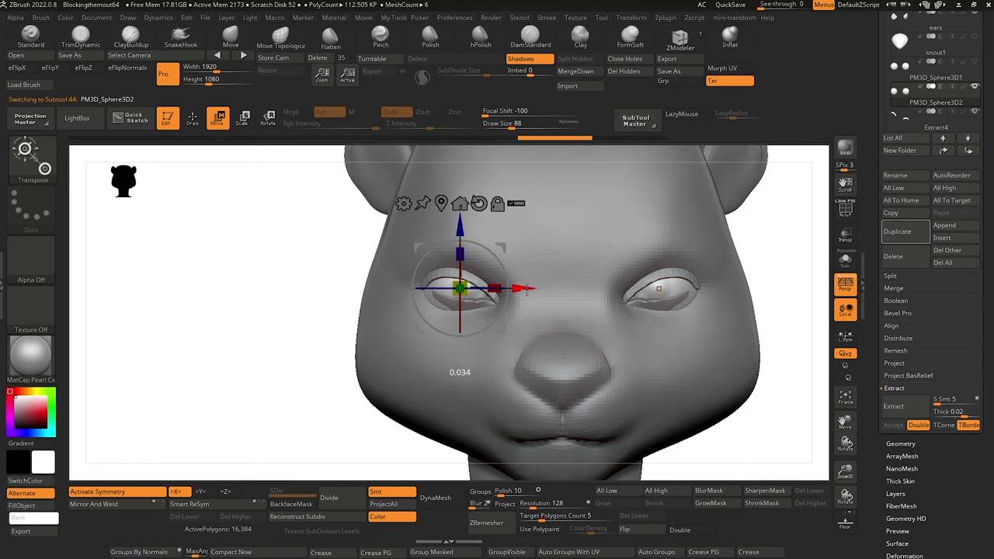
drag(271, 290, 245, 294)
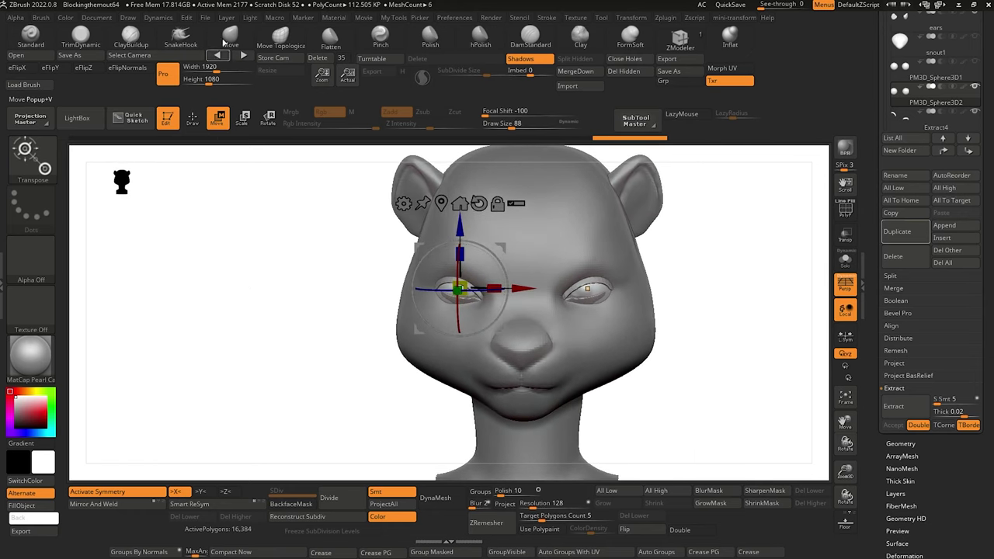
Pull the outer ends of the lower eyelids outward with a large Move brush and make the head the active subtool.
click(230, 37)
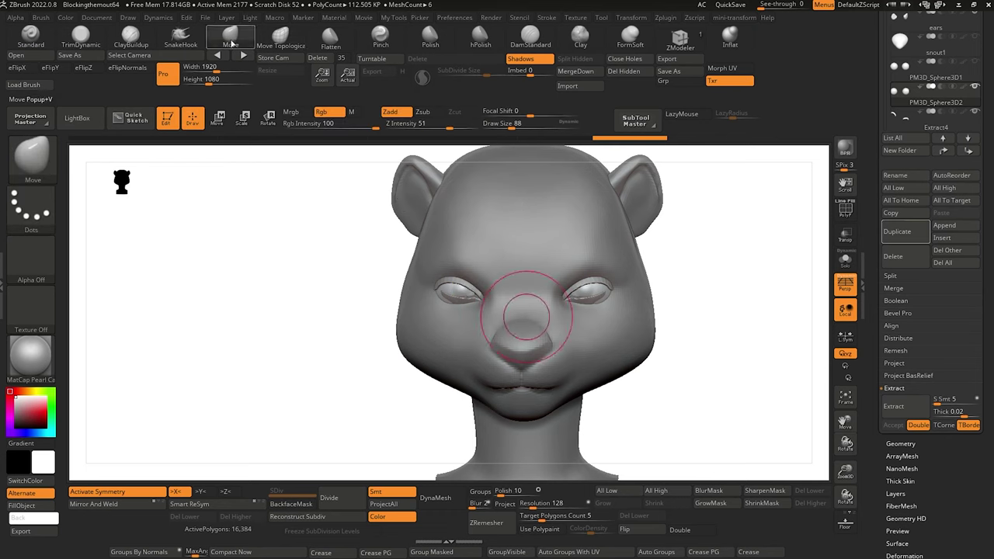
alt+click(414, 331)
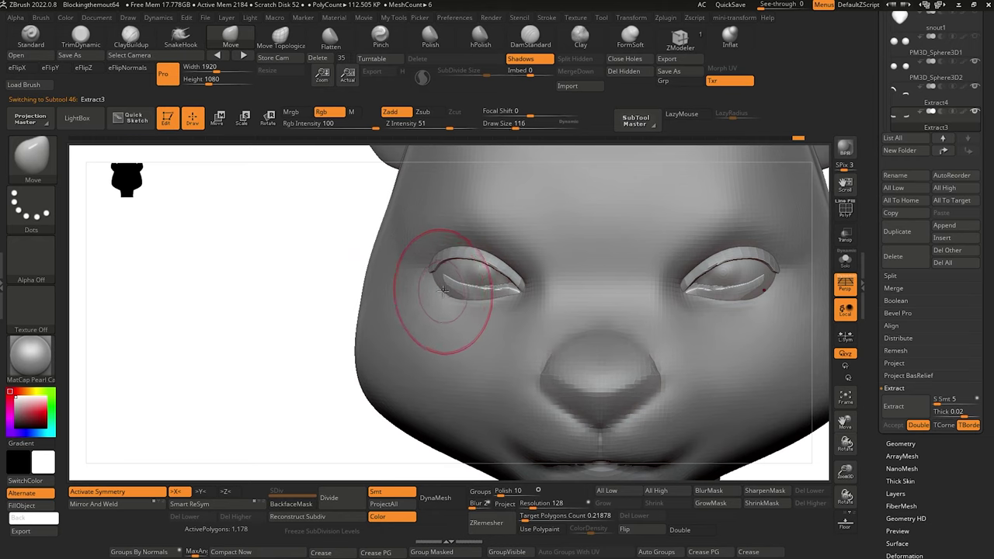
alt+click(420, 251)
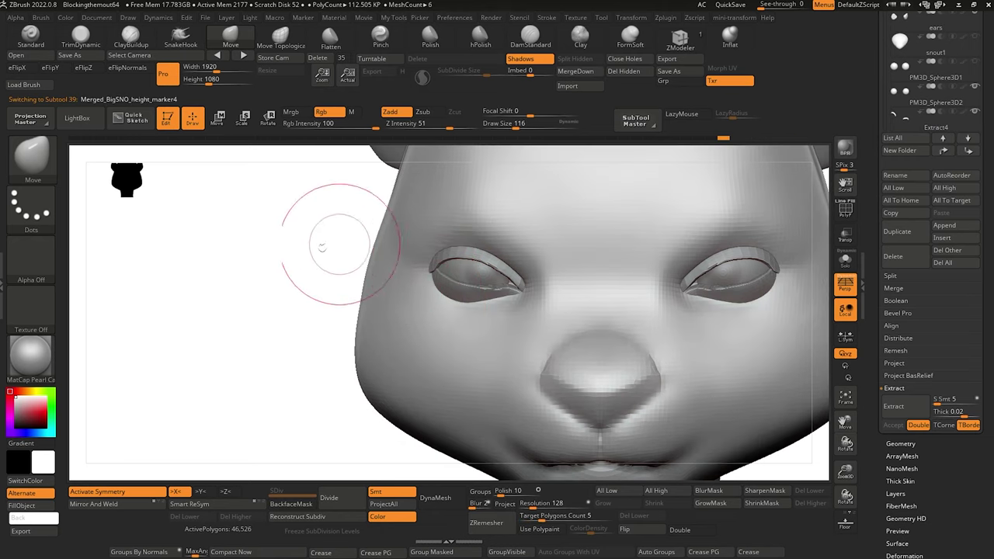
key(f)
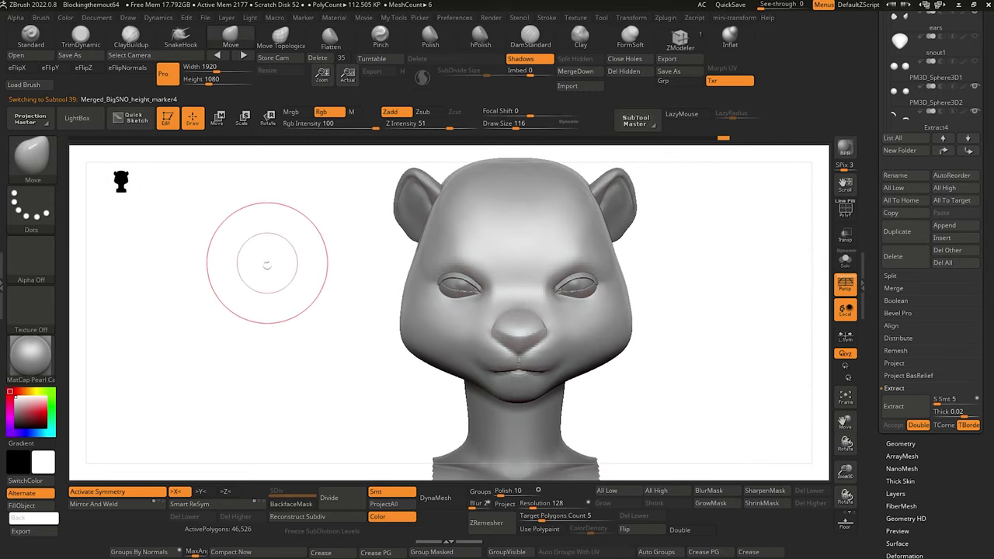
Adjust the upper eyelids with the Move brush so they follow the eyeballs from the front, below and side.
alt+drag(269, 265, 322, 244)
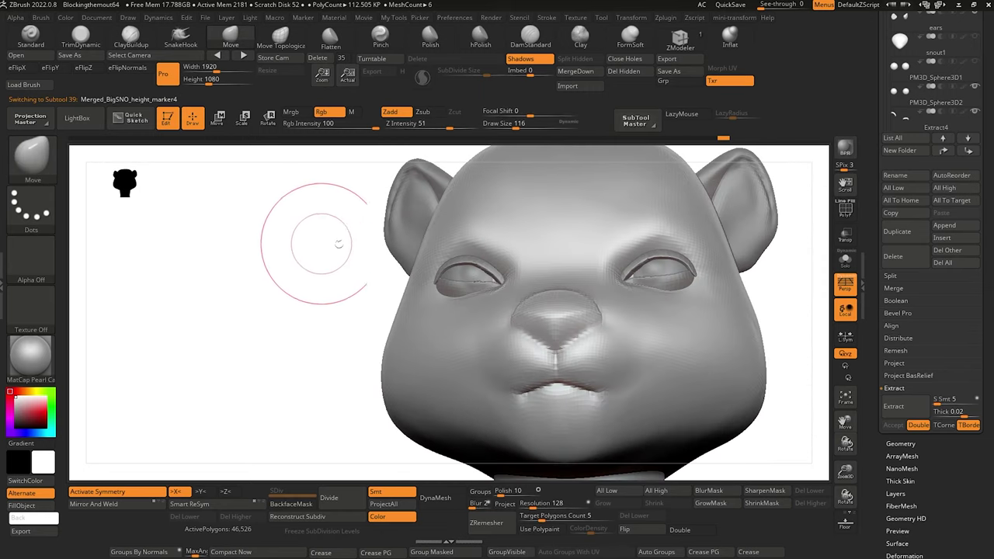
alt+click(439, 268)
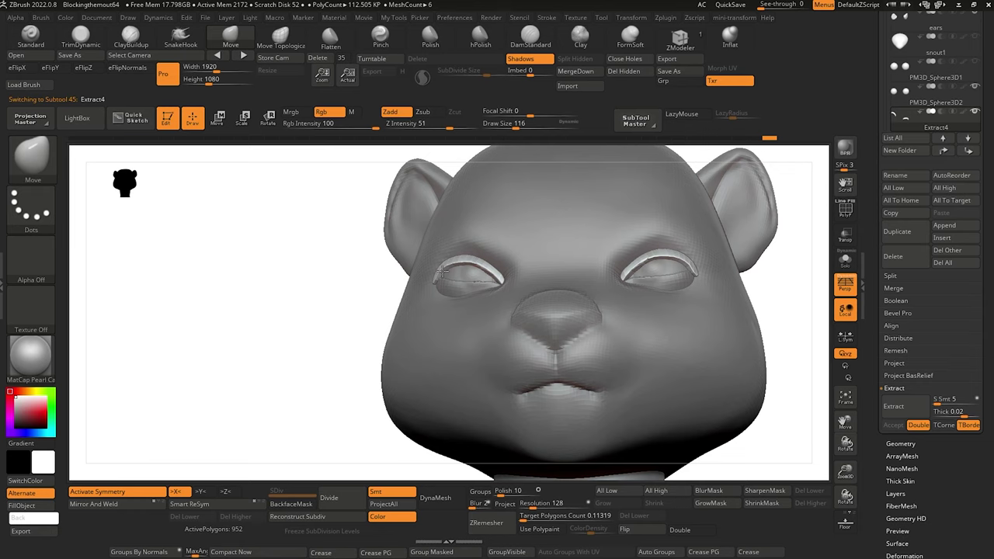
drag(320, 268, 311, 321)
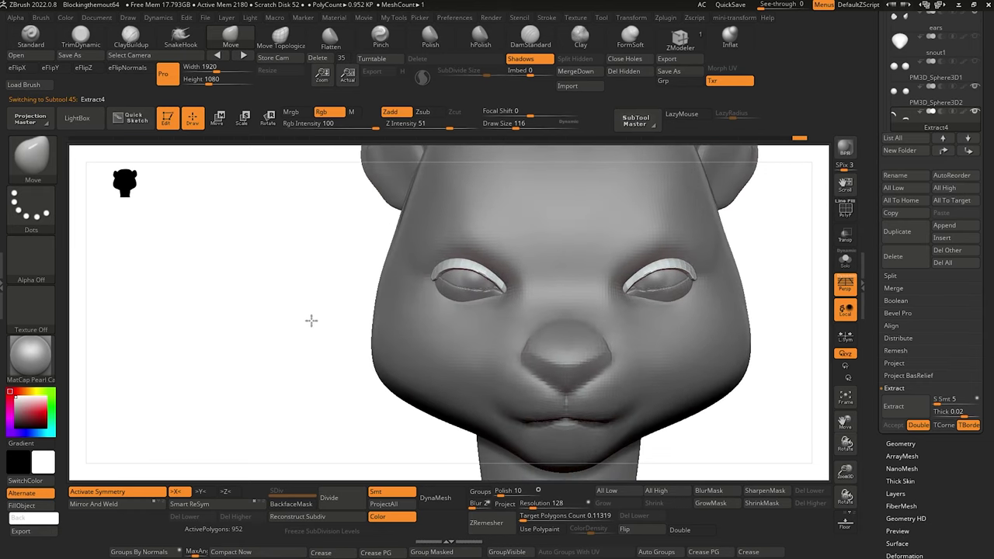
mouse_move(293, 225)
mouse_down()
mouse_move(309, 282)
mouse_move(329, 274)
mouse_up()
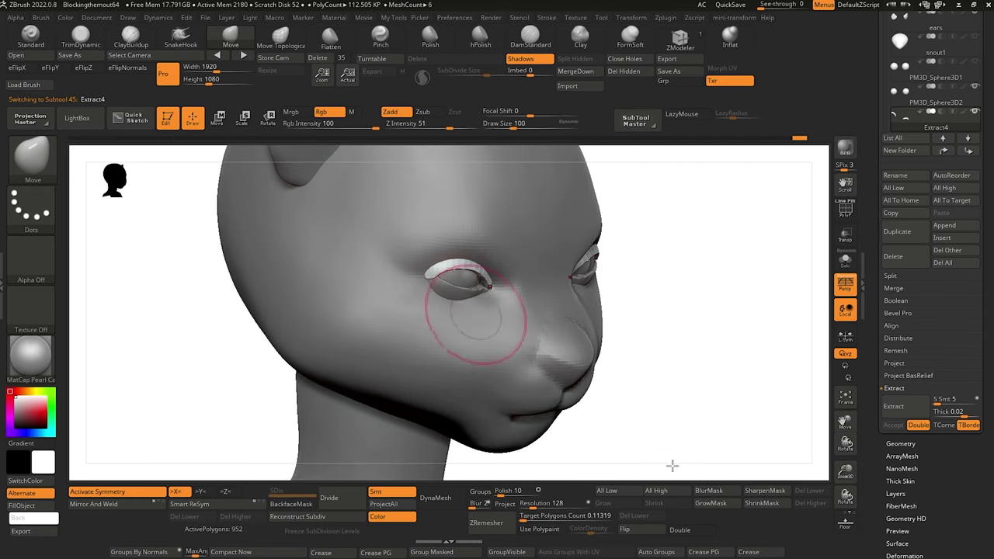
drag(672, 466, 642, 411)
drag(139, 333, 213, 299)
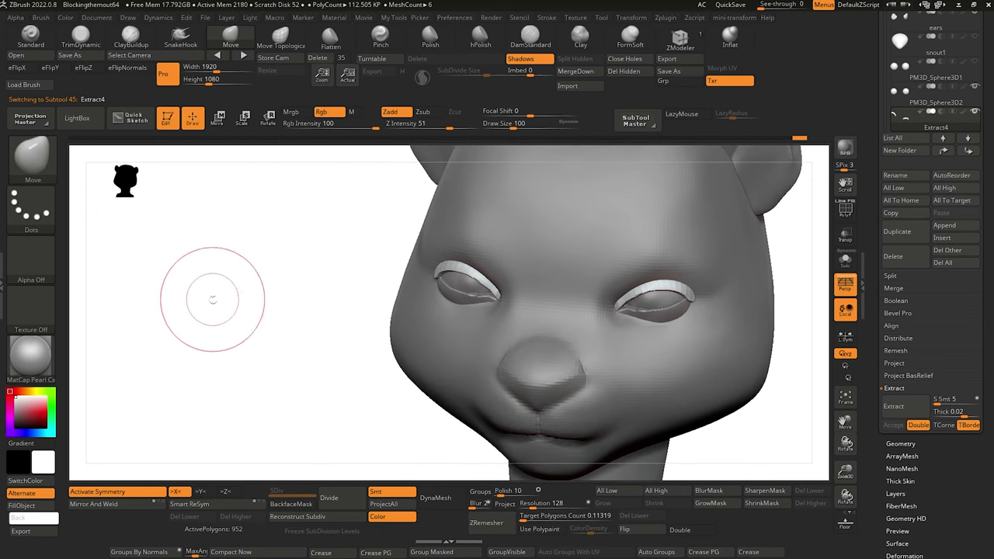
Reshape the head's surface beside the outer eye corners with the Move brush at draw size 144.
alt+click(423, 311)
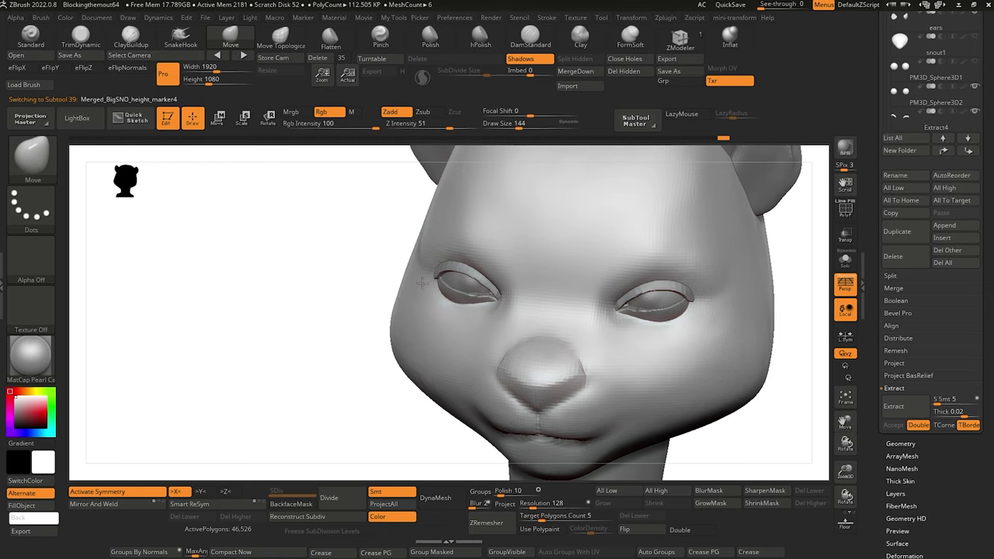
drag(354, 295, 432, 306)
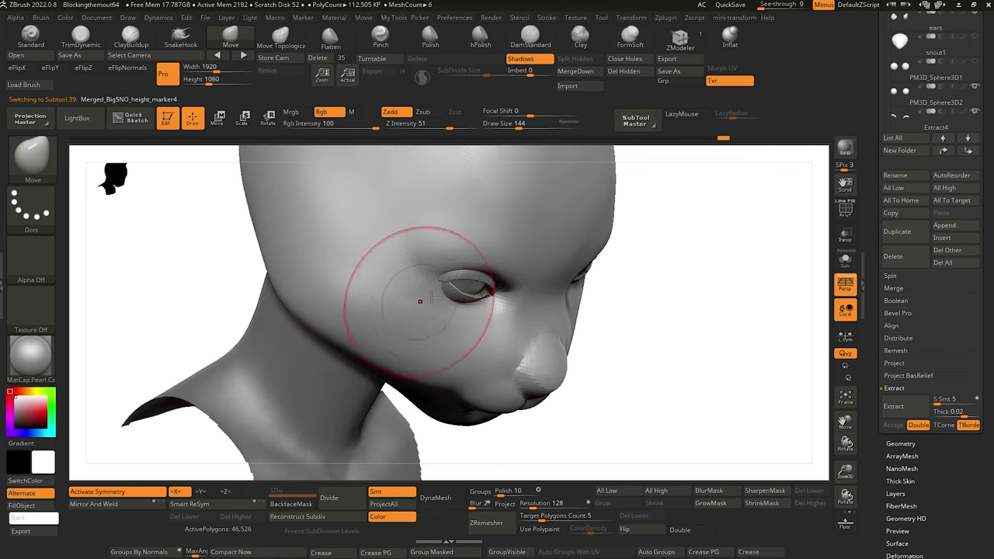
shift+drag(602, 435, 548, 417)
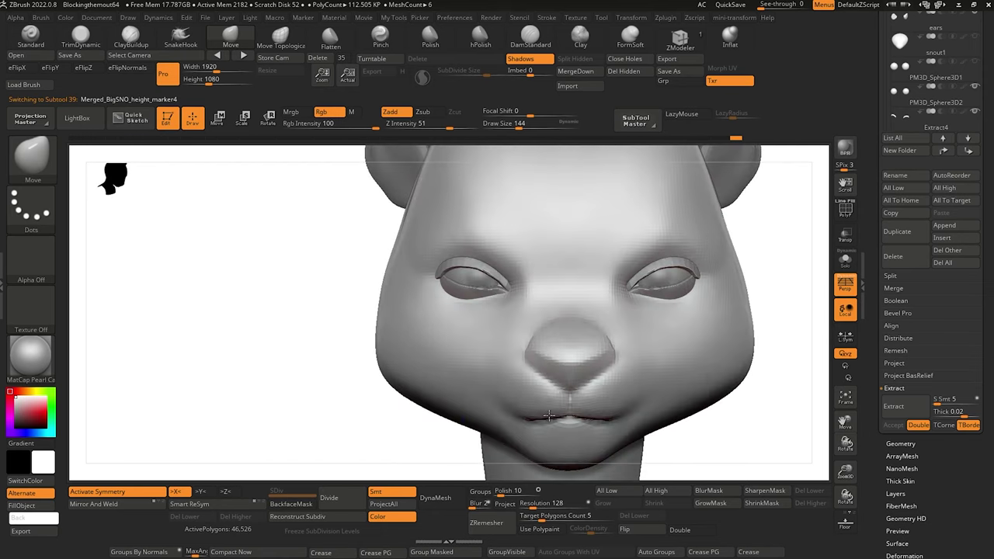
Refine the outer ends of the upper eyelids with a smaller Move brush so they sit against the head.
alt+drag(313, 313, 381, 338)
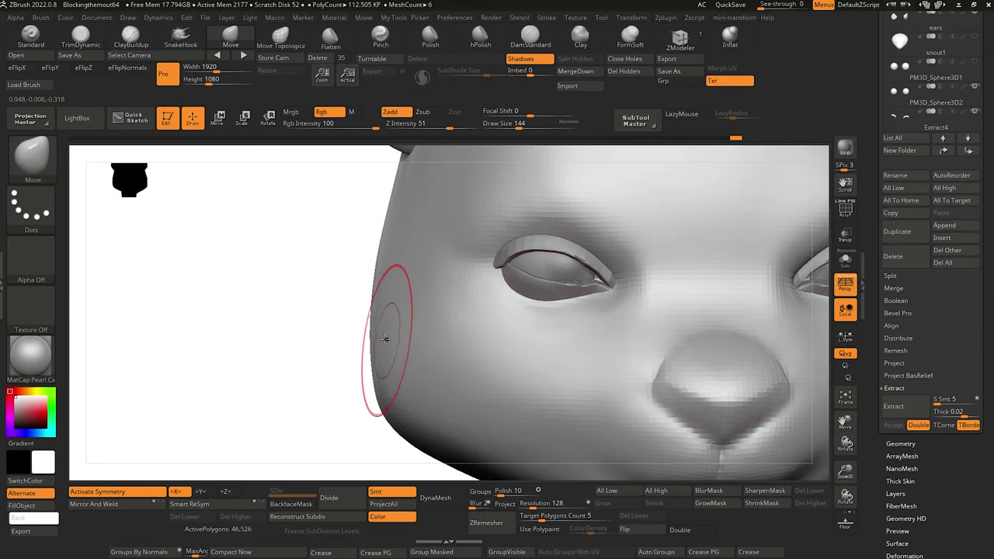
drag(285, 313, 281, 245)
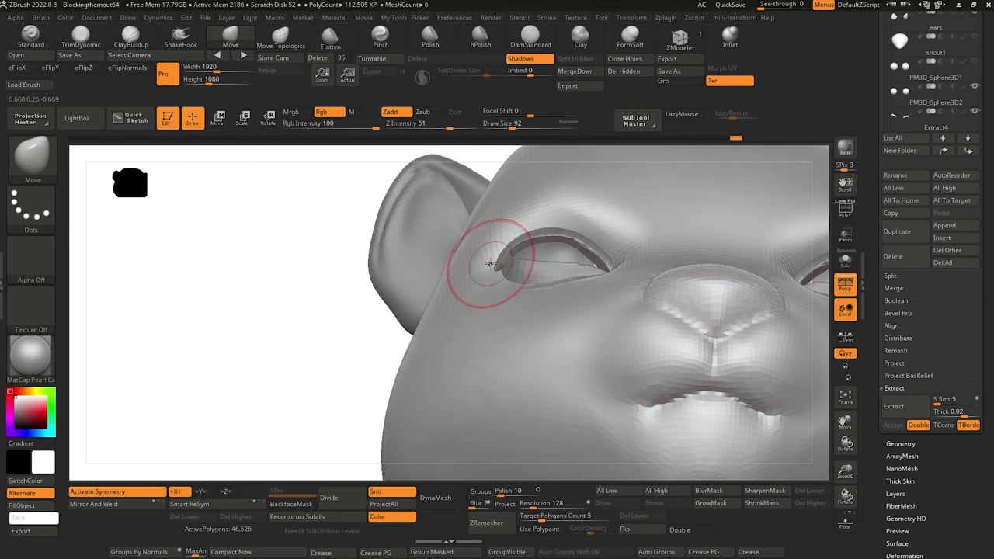
key(bracketleft)
key(bracketleft)
key(bracketleft)
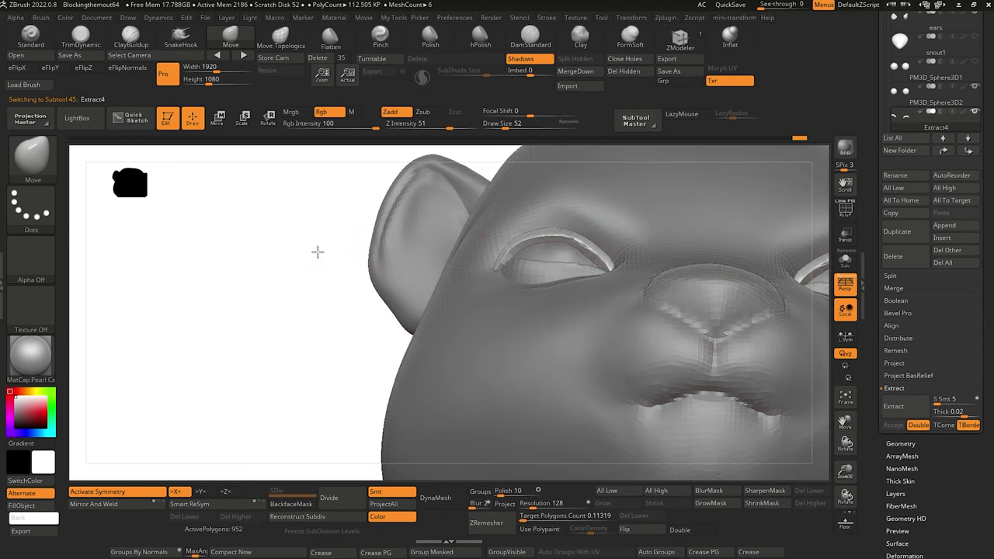
drag(318, 252, 367, 281)
key(bracketleft)
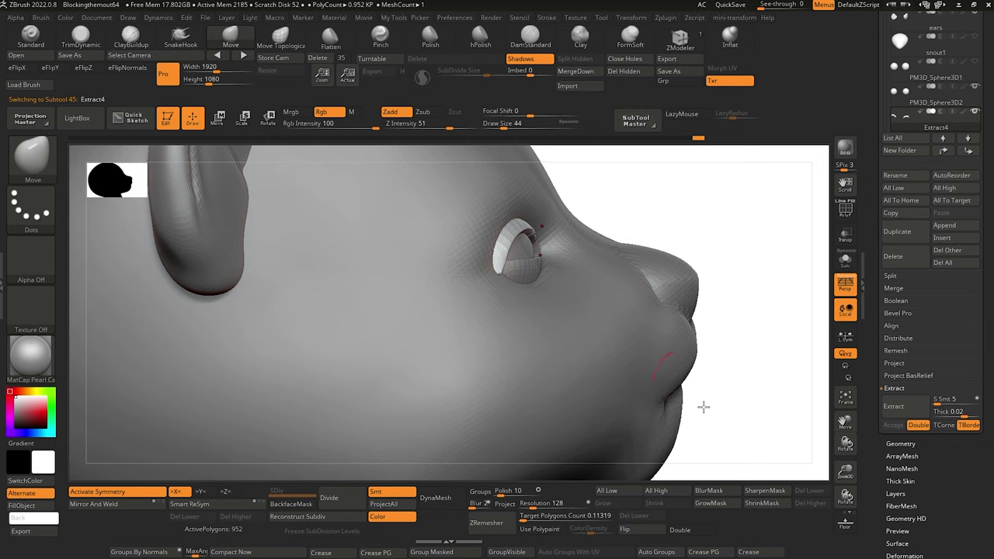
Pull the outer corners of the upper eyelids back around the eyeballs with the Move brush, enlarging it to draw size 96.
drag(703, 407, 673, 366)
key(bracketright)
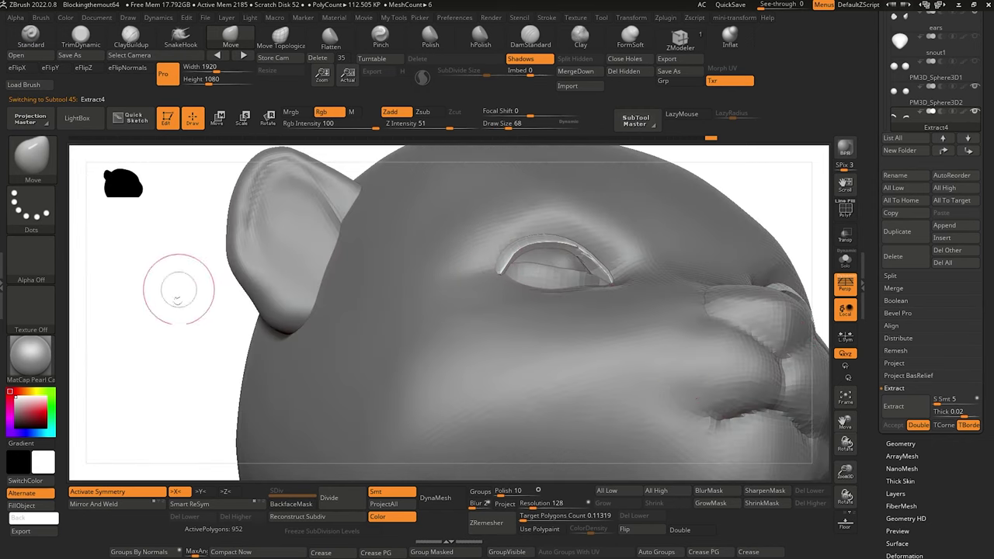
drag(178, 284, 260, 257)
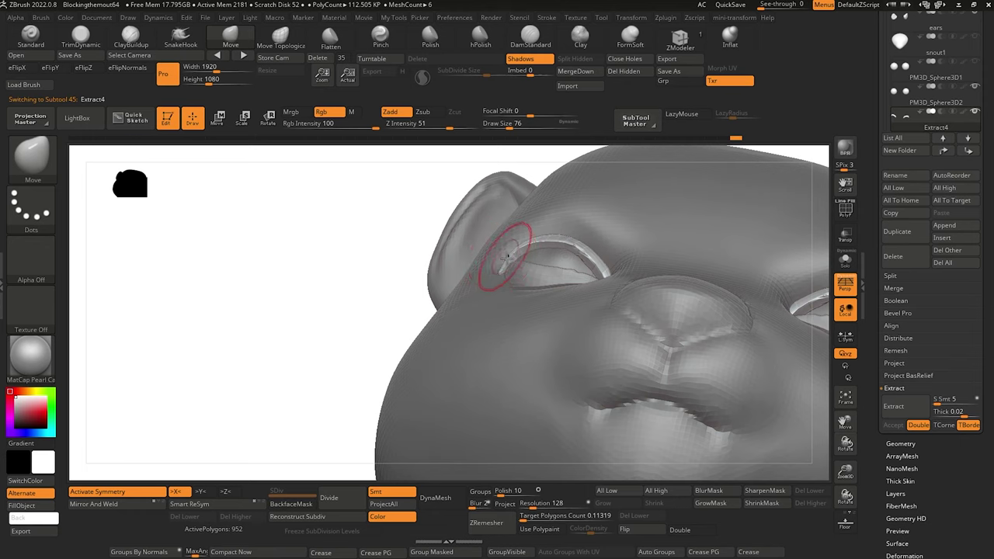
mouse_move(283, 291)
mouse_down()
mouse_move(290, 357)
mouse_move(287, 343)
mouse_move(338, 354)
mouse_up()
key(bracketright)
drag(499, 273, 495, 271)
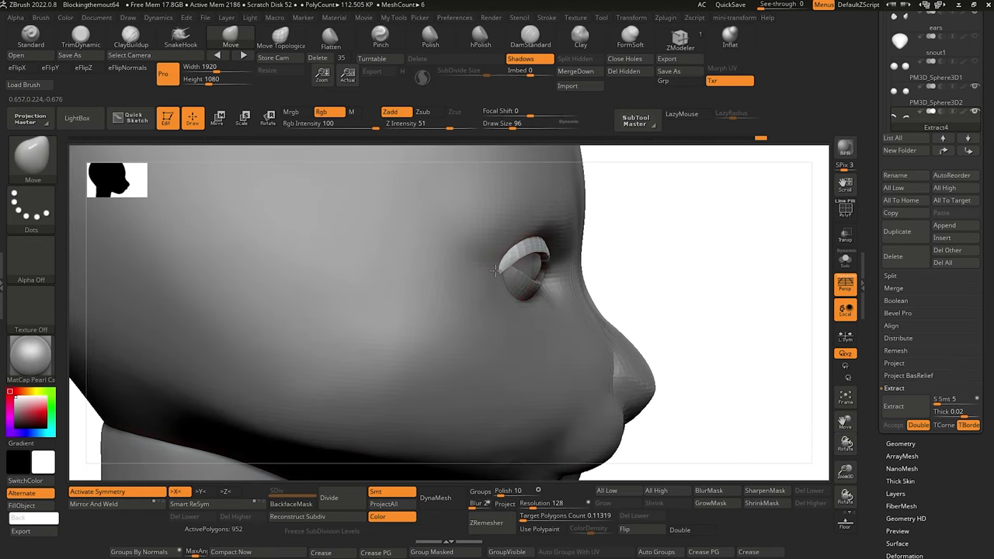
drag(664, 358, 615, 349)
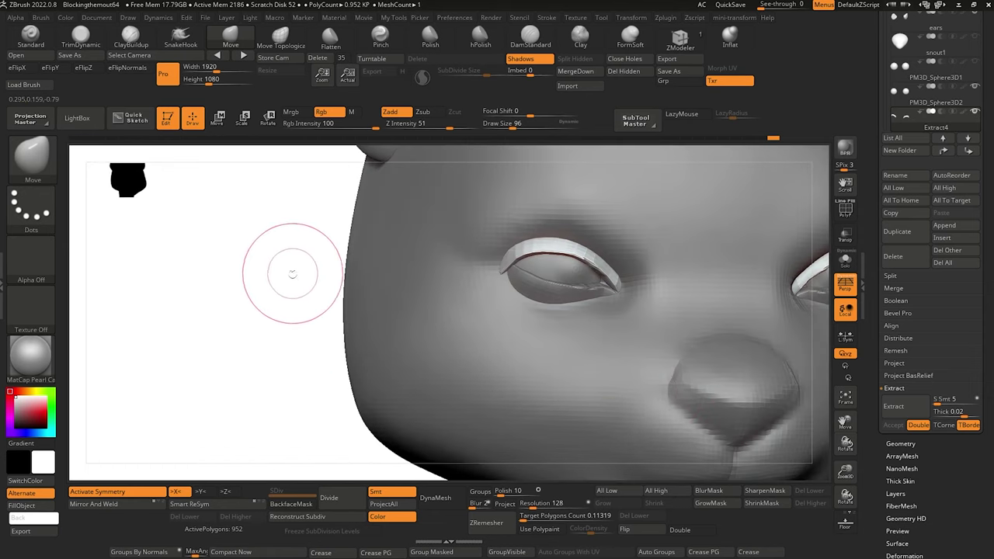
alt+drag(293, 274, 330, 285)
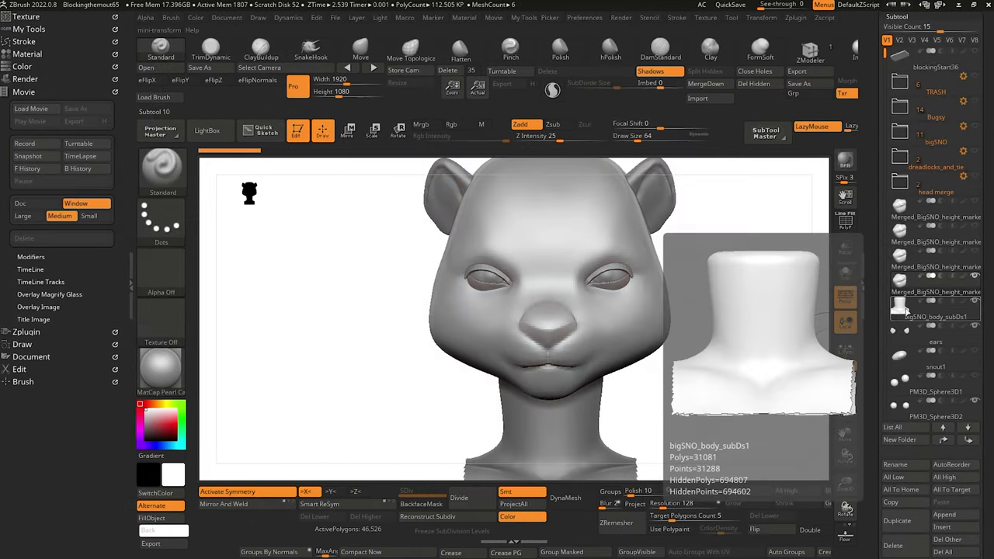
Make the upper eyelids the active subtool and adjust their outer edge with the Move brush at draw size 40.
alt+drag(352, 301, 371, 350)
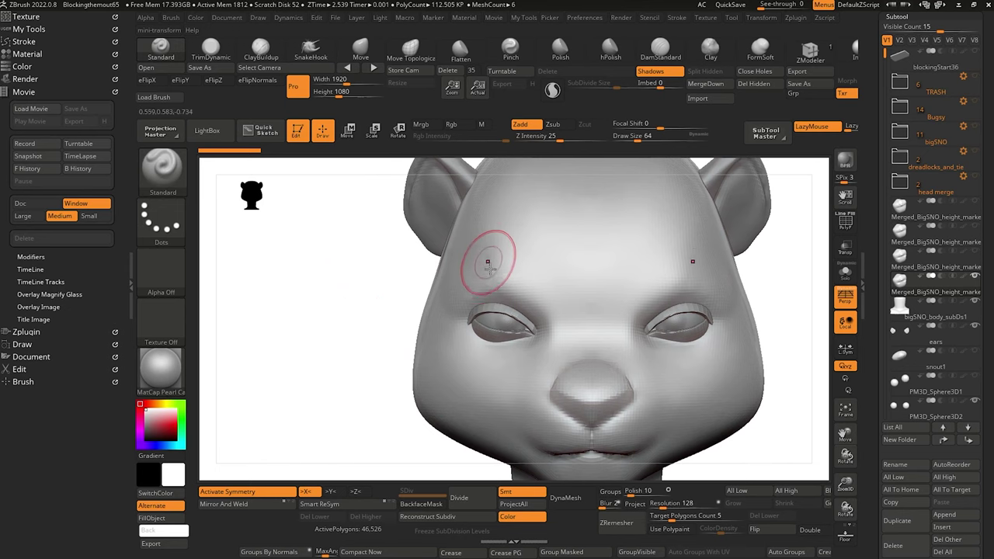
click(362, 49)
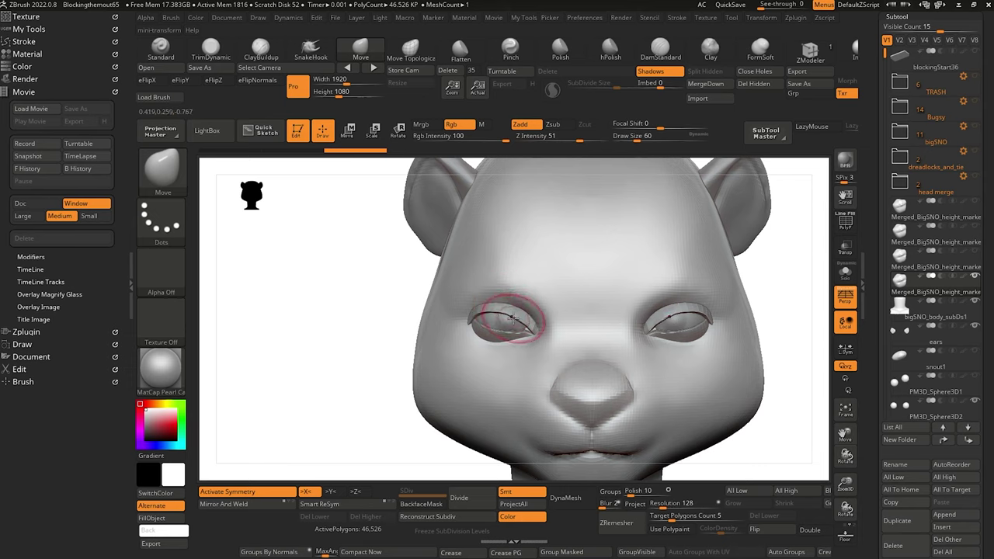
alt+click(515, 319)
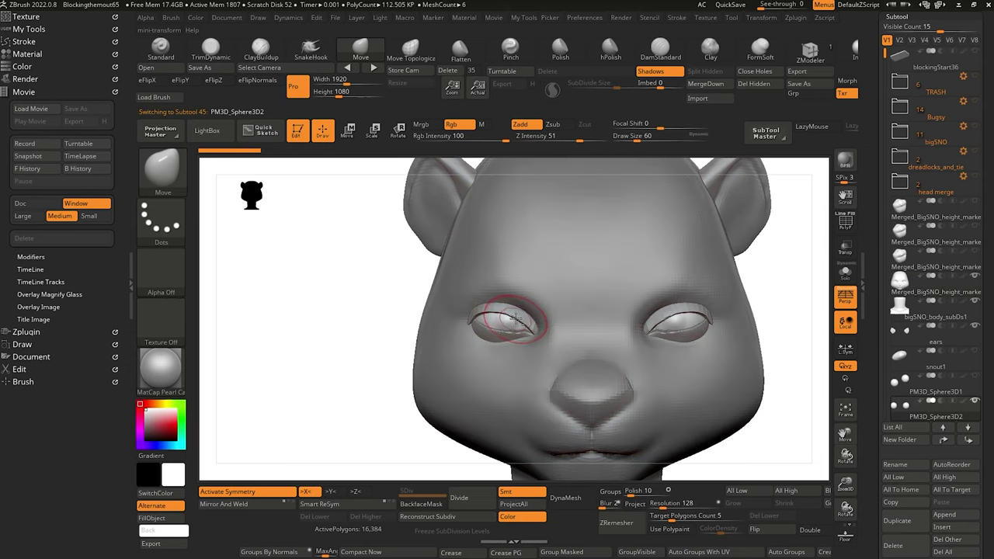
alt+click(518, 315)
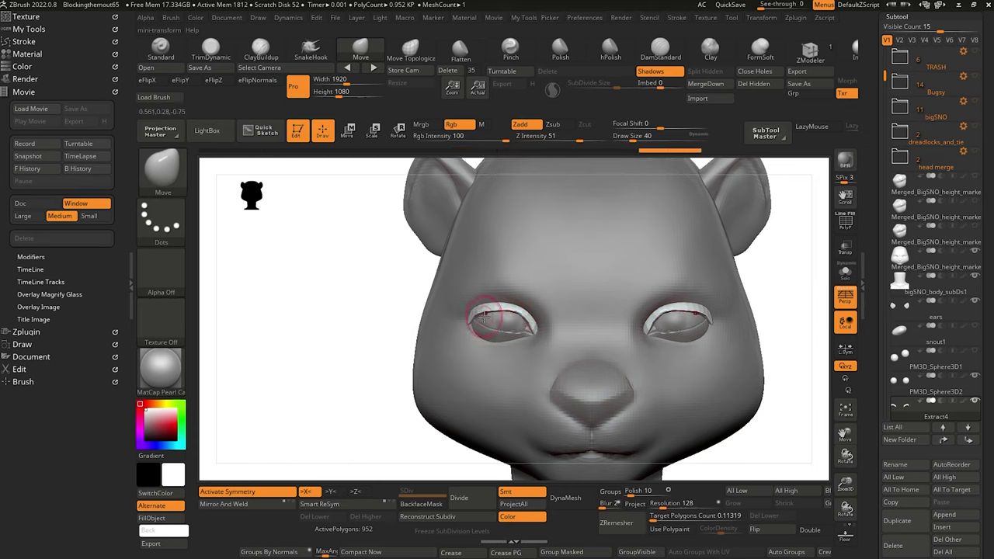
drag(325, 284, 380, 289)
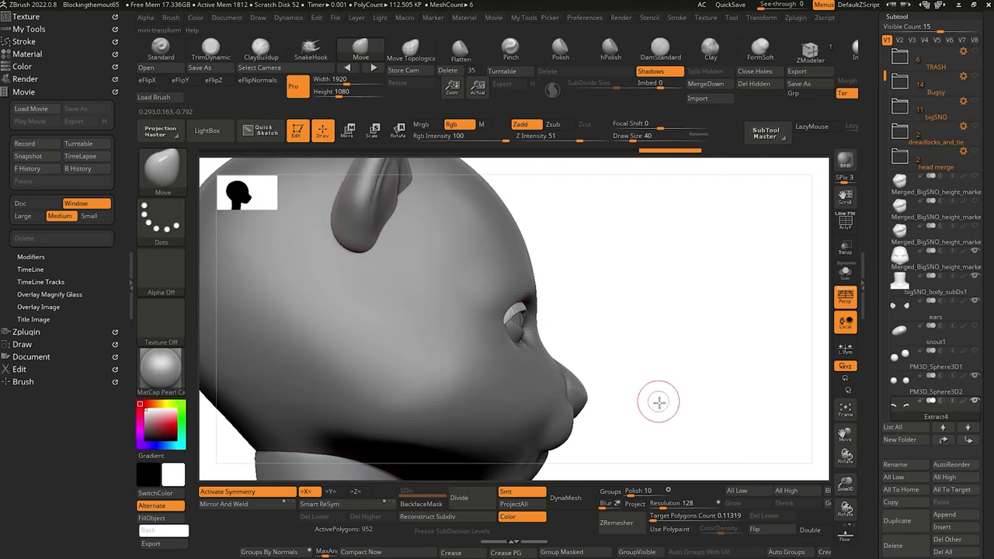
drag(659, 401, 662, 442)
Pull the outer ends of the lower eyelids outward under the upper lids with the Move brush, enlarging it to draw size 92.
alt+click(505, 346)
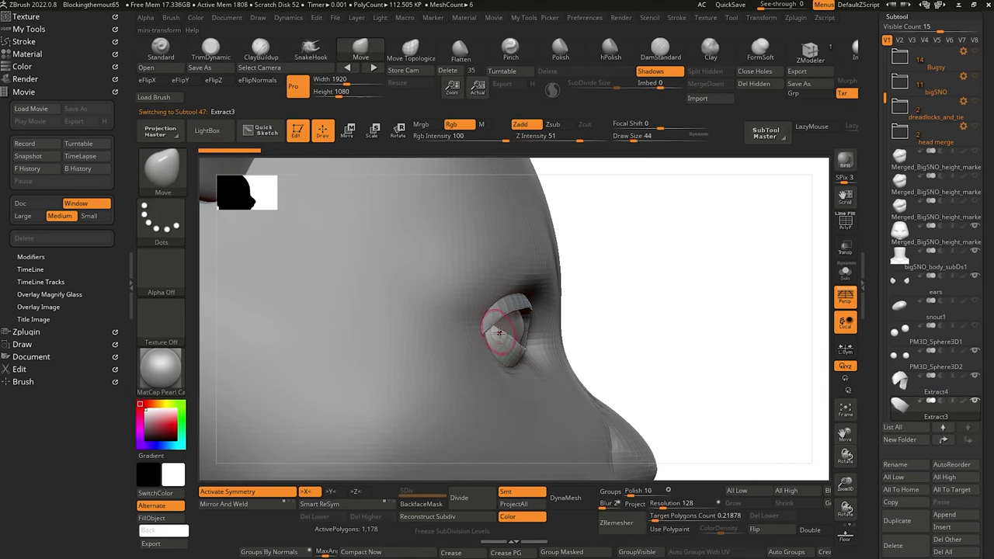
mouse_move(506, 342)
mouse_down()
mouse_move(519, 347)
mouse_move(492, 332)
mouse_up()
key([)
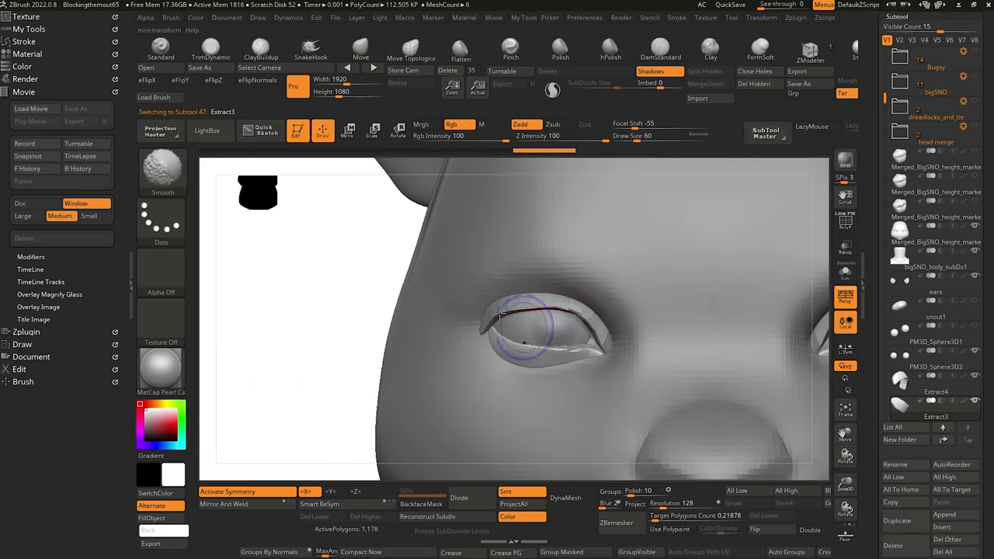
mouse_move(327, 296)
alt+mouse_down()
mouse_move(317, 309)
mouse_move(342, 335)
mouse_move(293, 362)
alt+mouse_up()
key(bracketright)
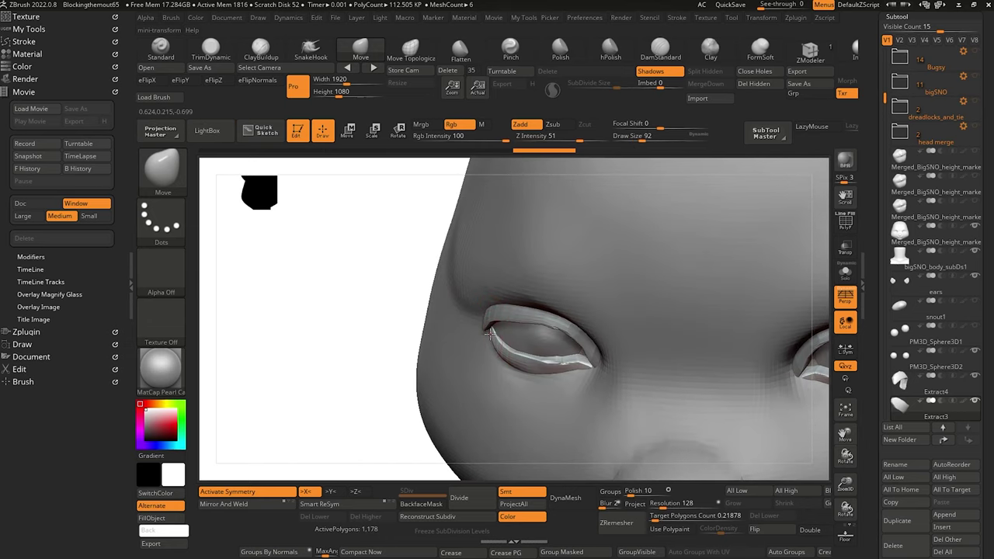
drag(487, 335, 480, 332)
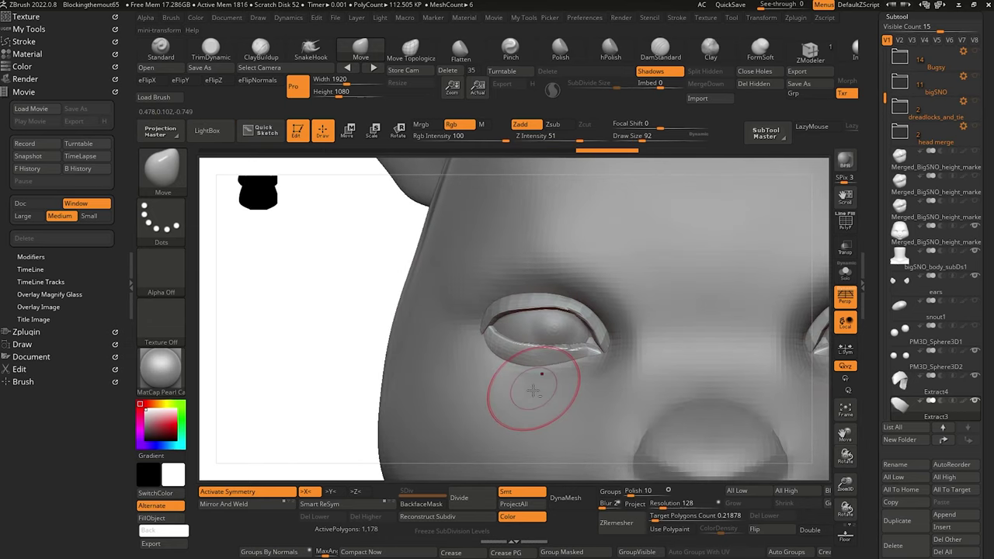
Make the head the active subtool and carve the inner eye corners with the DamStandard brush.
alt+click(534, 376)
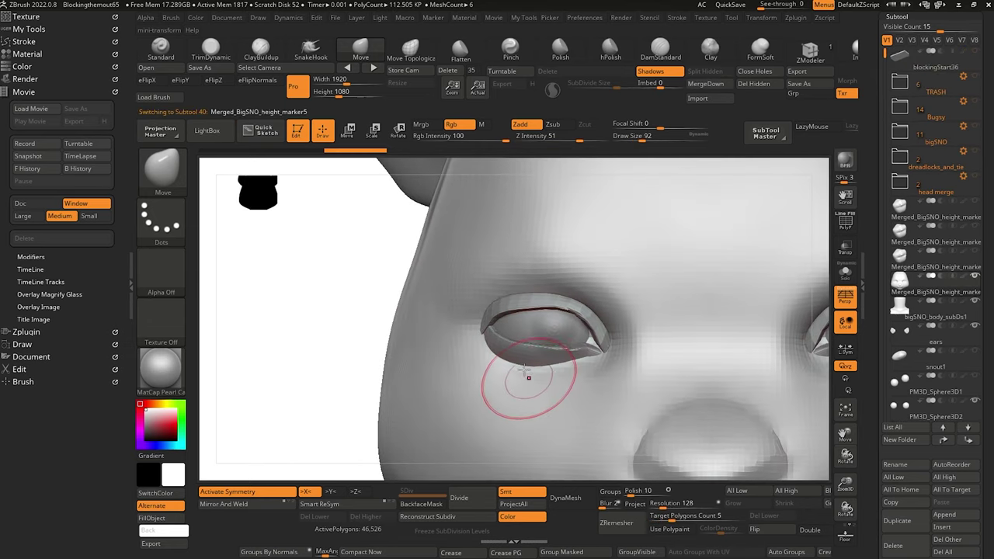
click(661, 48)
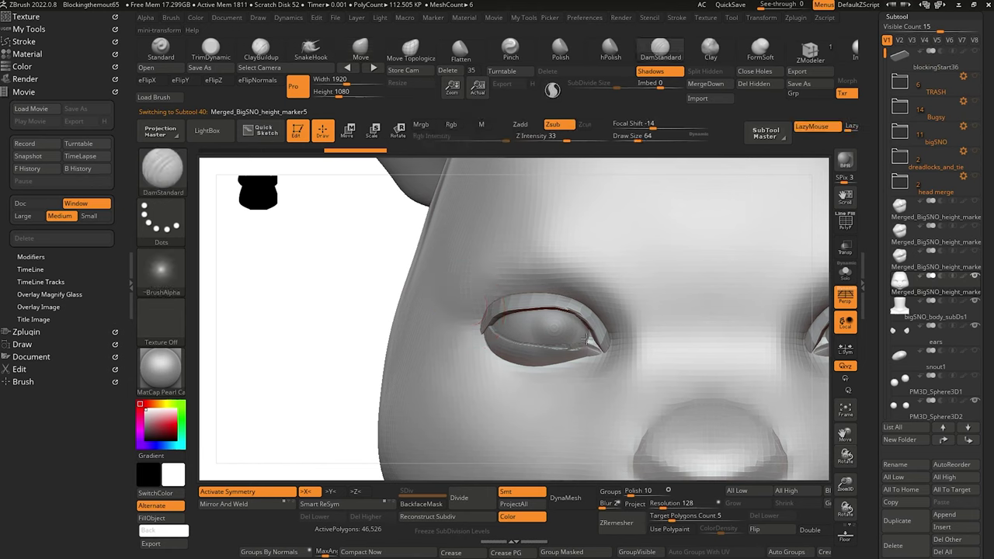
mouse_move(585, 328)
mouse_down()
mouse_move(604, 356)
mouse_move(615, 353)
mouse_up()
mouse_move(328, 307)
alt+mouse_down()
mouse_move(316, 288)
mouse_move(347, 302)
mouse_move(349, 319)
mouse_move(311, 348)
mouse_move(329, 355)
mouse_move(333, 337)
mouse_move(382, 416)
mouse_move(343, 368)
alt+mouse_up()
Reshape the lower eyelids' curve around the eyeballs with the Move Topological brush.
alt+click(530, 344)
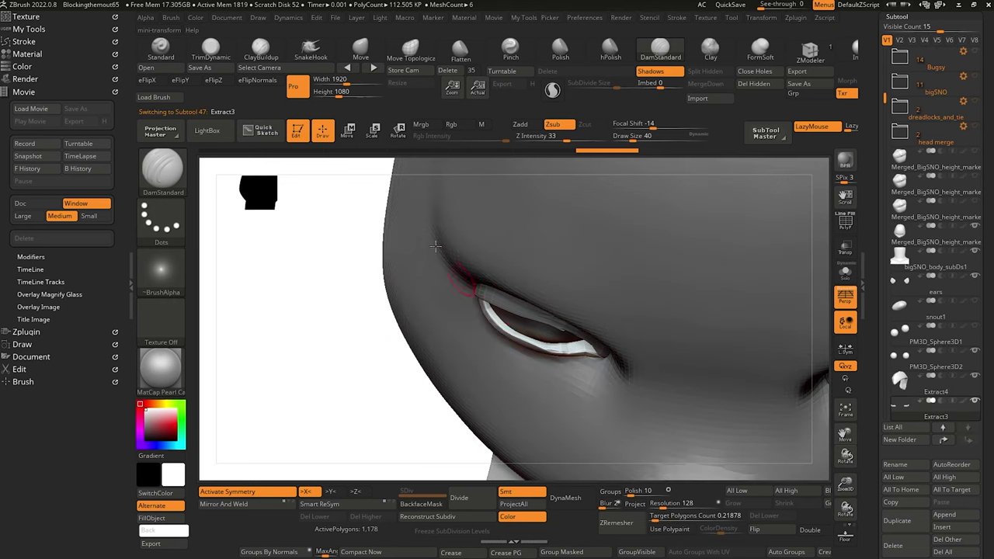
click(414, 51)
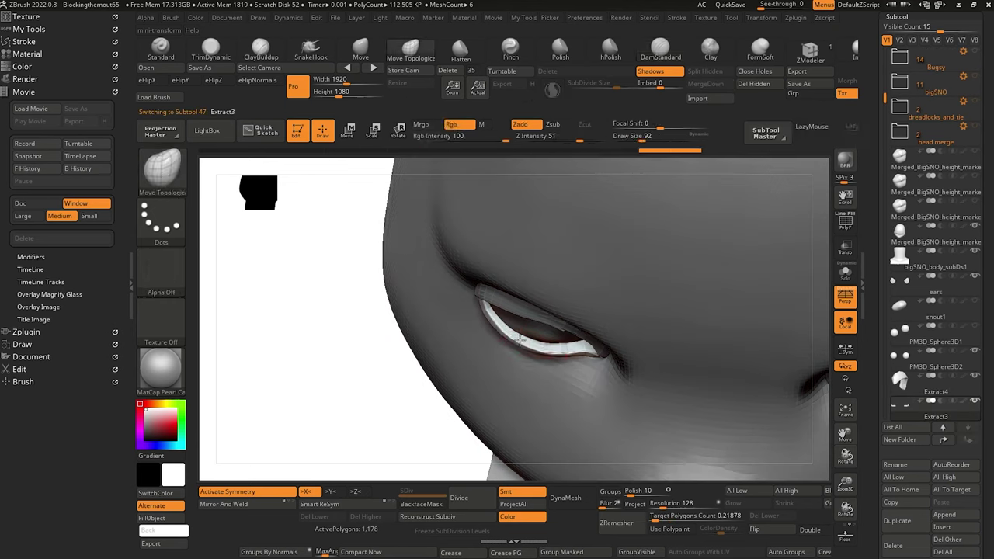
drag(310, 306, 310, 239)
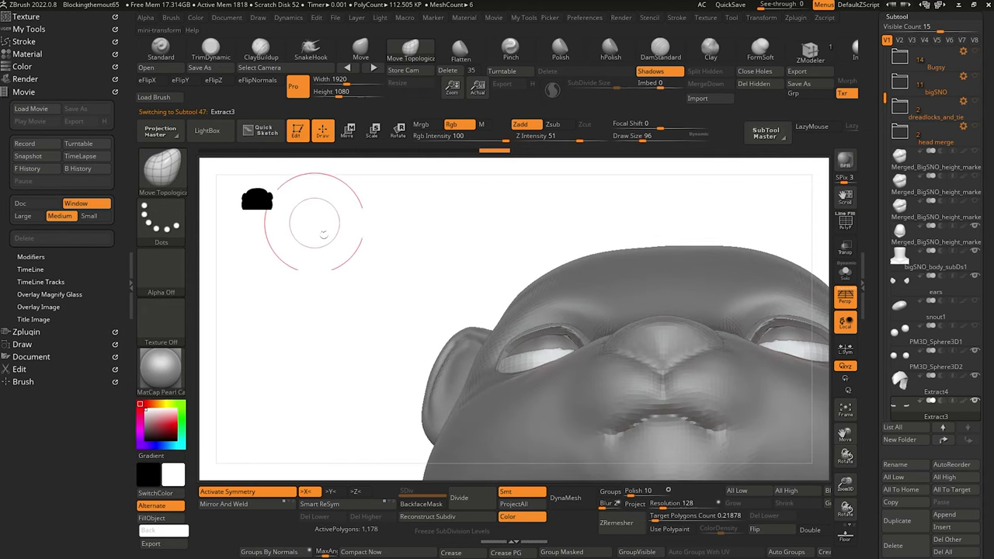
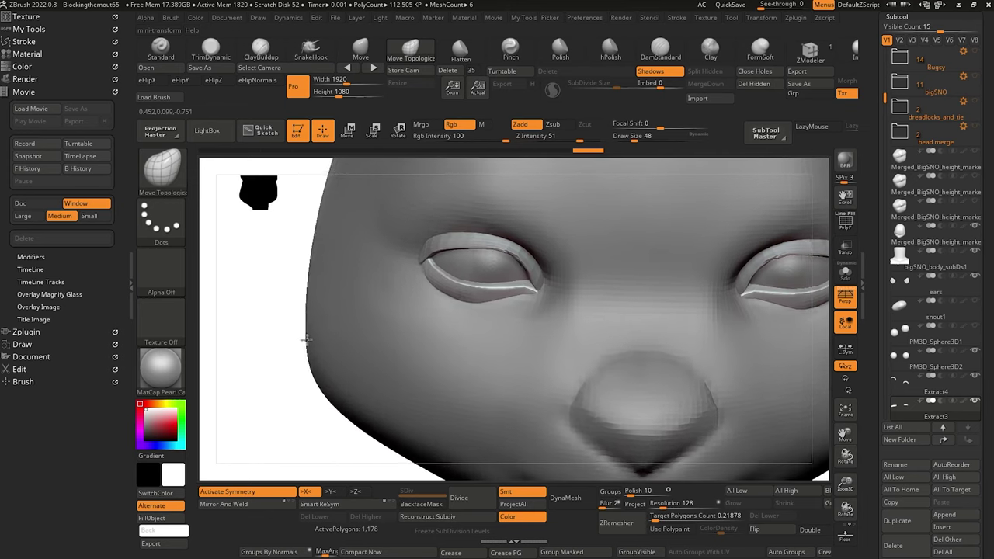
Bring the inner ends of the upper and lower eyelids together with Move Topological at draw sizes 84 and 68.
alt+click(530, 271)
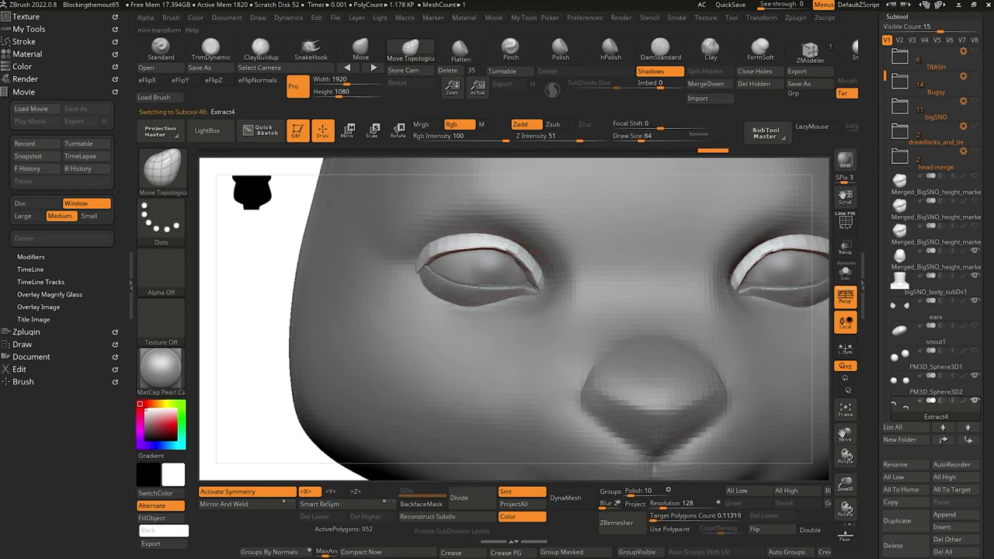
alt+click(532, 290)
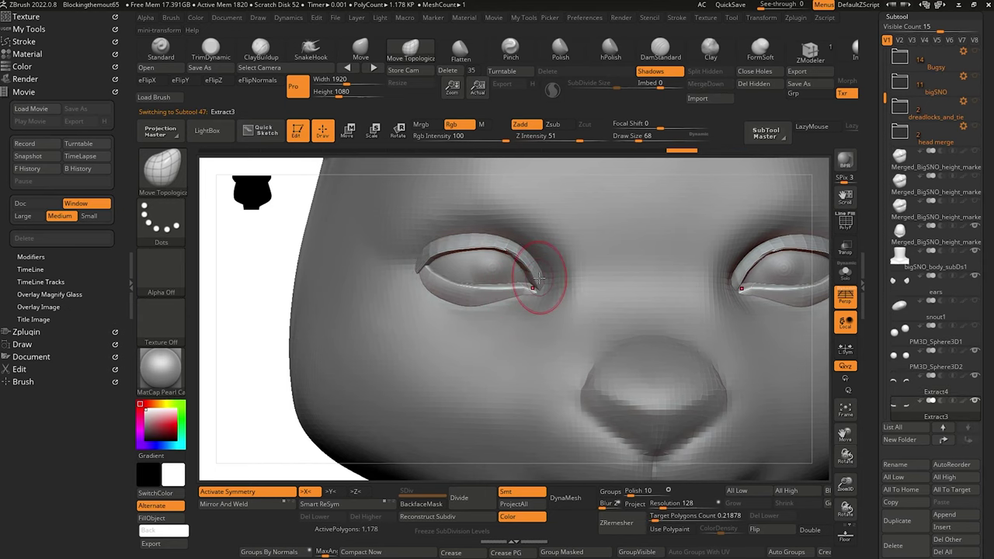
mouse_move(234, 260)
mouse_down()
mouse_move(214, 268)
mouse_move(222, 284)
mouse_move(212, 252)
mouse_move(230, 260)
mouse_up()
Build up the head beside the outer eye corners with ClayBuildup at draw size 68, smoothing at Z Intensity 30.
alt+click(500, 334)
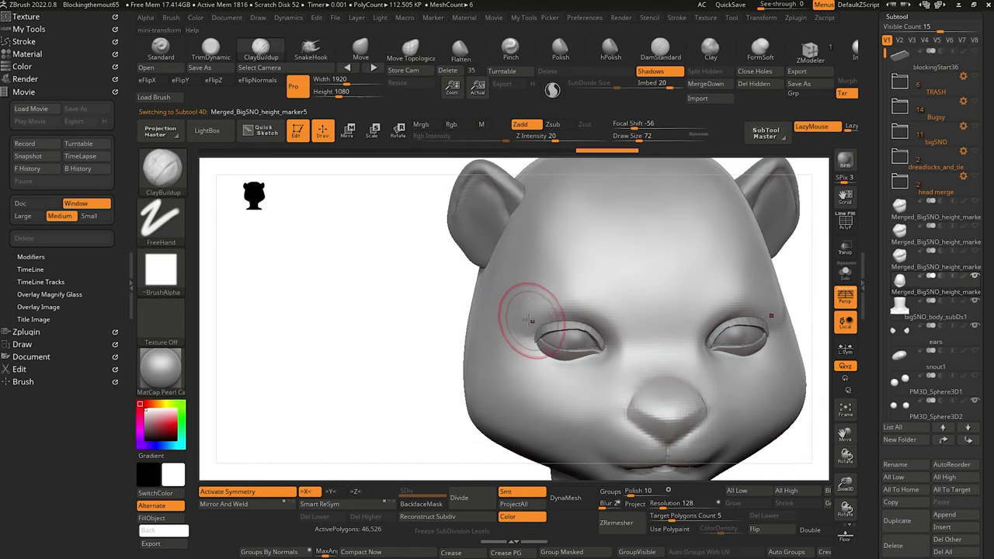
key([)
drag(528, 329, 532, 330)
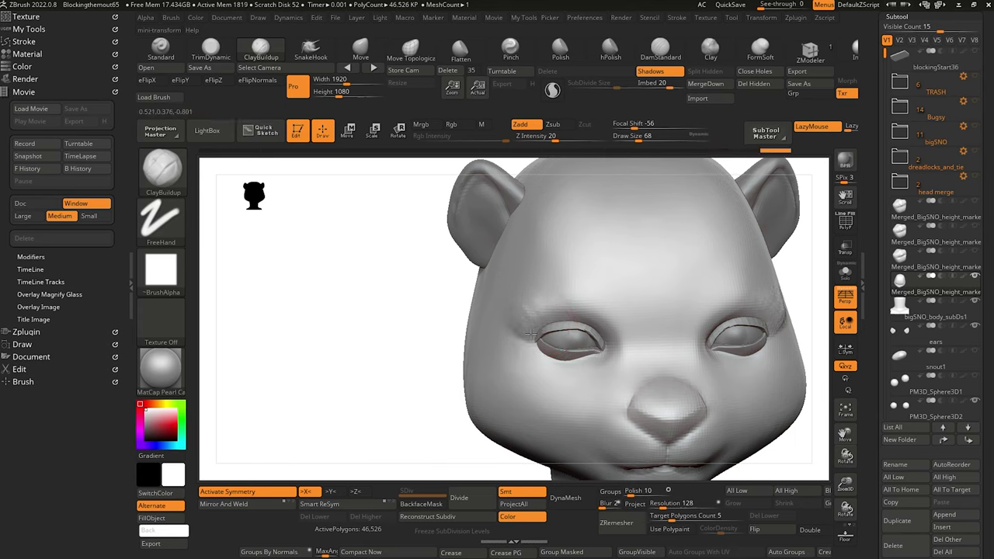
key(shift)
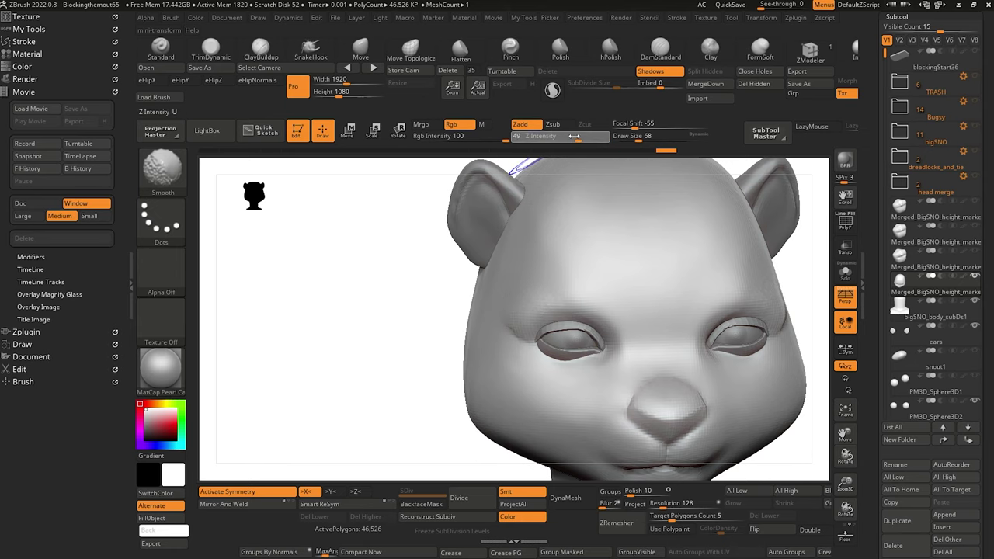
Build up the cheeks below the eyes with ClayBuildup strokes, enlarging the brush to draw size 112, and smooth them.
alt+drag(396, 322, 359, 262)
alt+drag(375, 305, 437, 338)
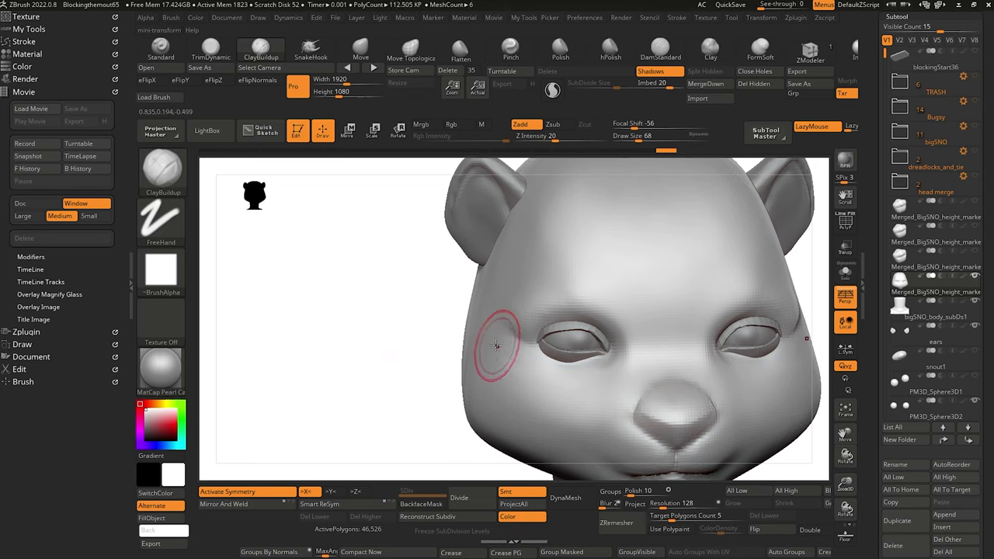
drag(501, 350, 576, 393)
key(bracketright)
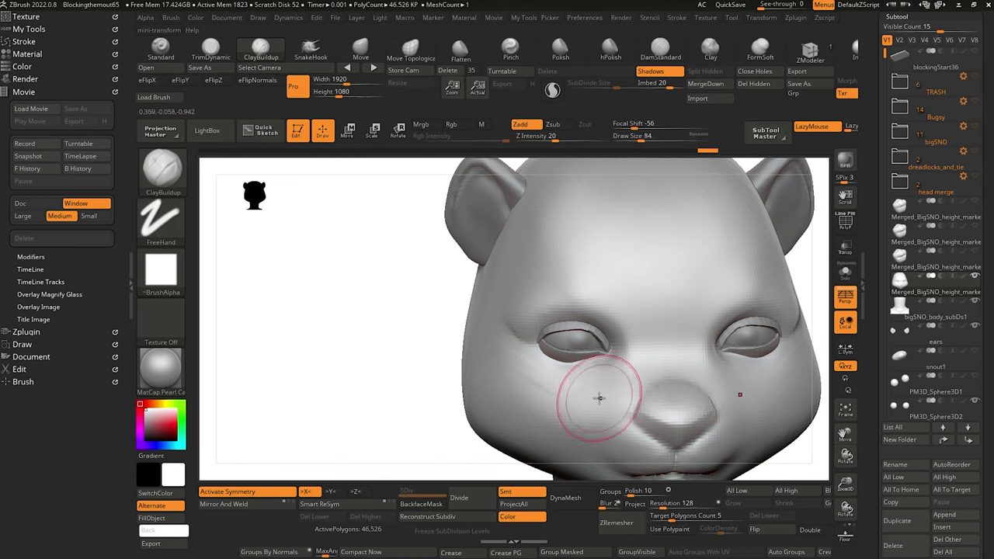
key(bracketright)
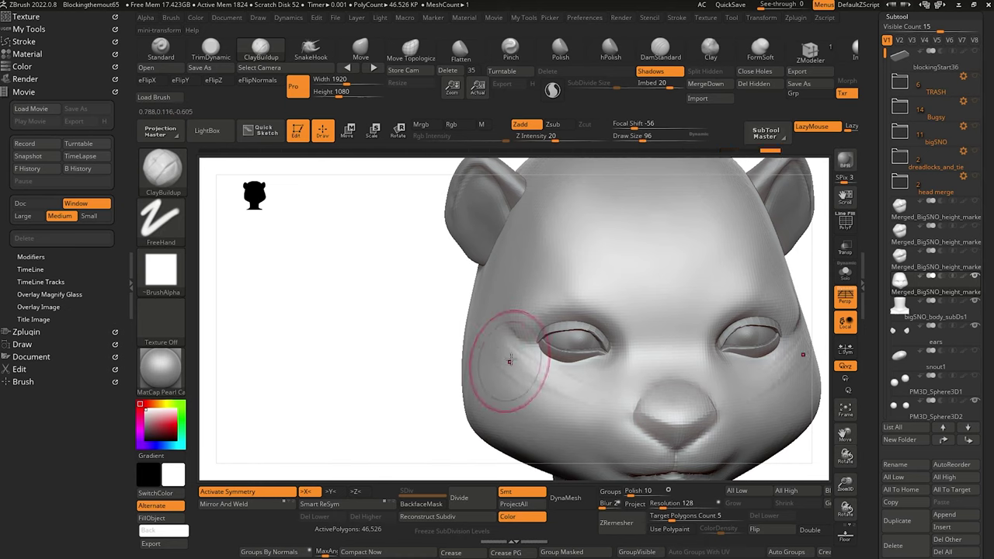
key(bracketright)
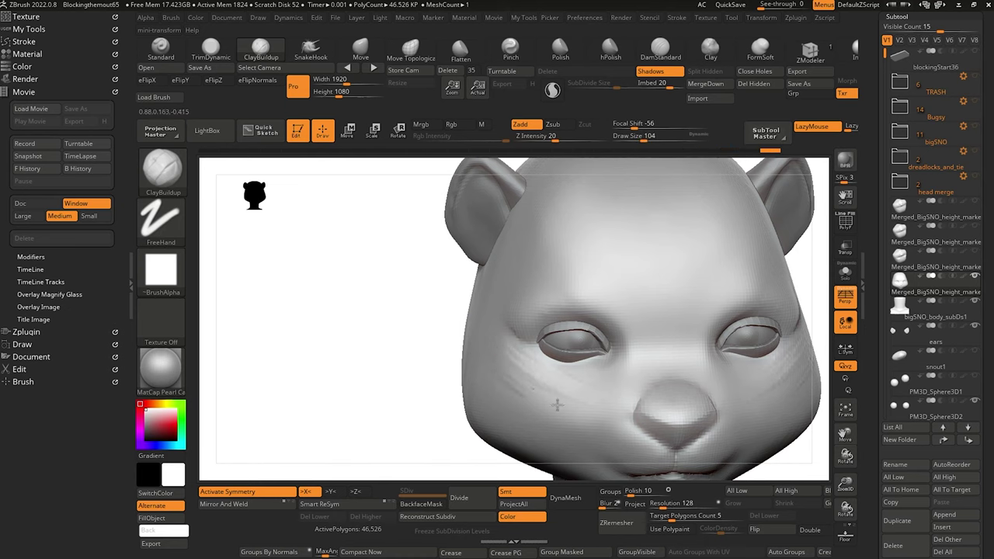
key(bracketleft)
drag(491, 356, 579, 415)
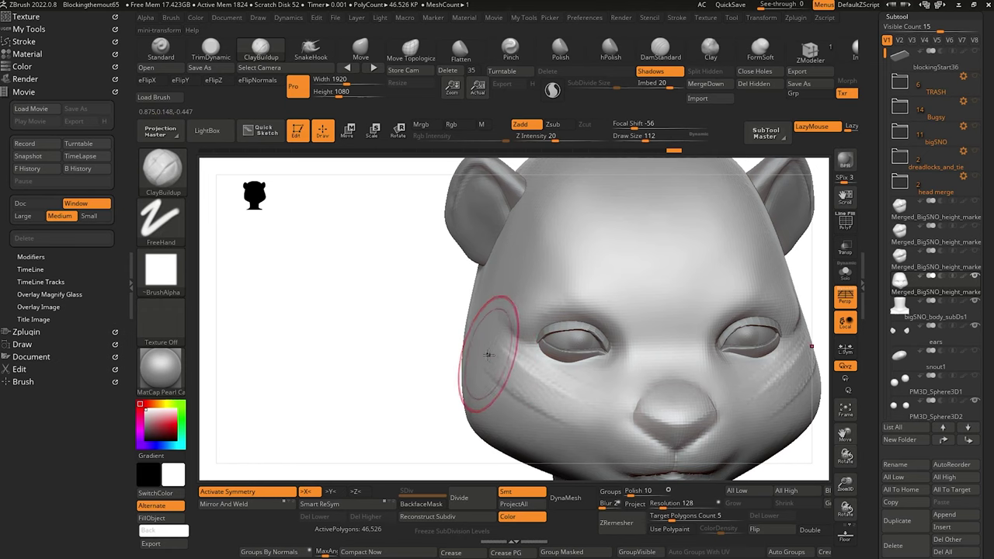
drag(488, 355, 565, 392)
key(shift)
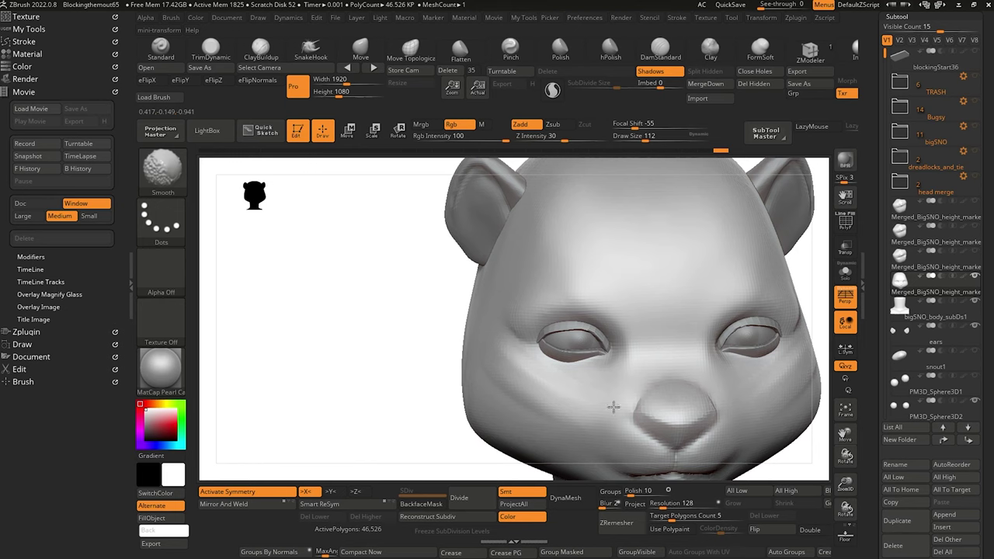
shift+drag(565, 423, 562, 416)
Build up the outer cheeks with ClayBuildup at draw size 104 and smooth the strokes at Z Intensity 30.
alt+drag(380, 415, 354, 338)
alt+drag(378, 390, 390, 271)
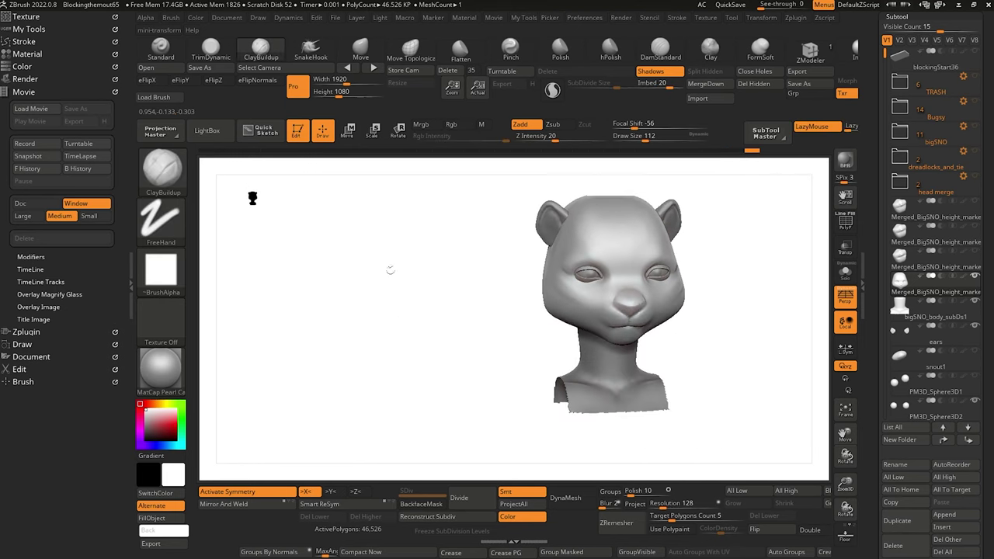
mouse_move(408, 316)
mouse_down()
mouse_move(401, 330)
mouse_move(441, 376)
mouse_up()
mouse_move(440, 376)
mouse_down()
mouse_move(421, 355)
mouse_move(427, 329)
mouse_up()
key(bracketleft)
key(bracketleft)
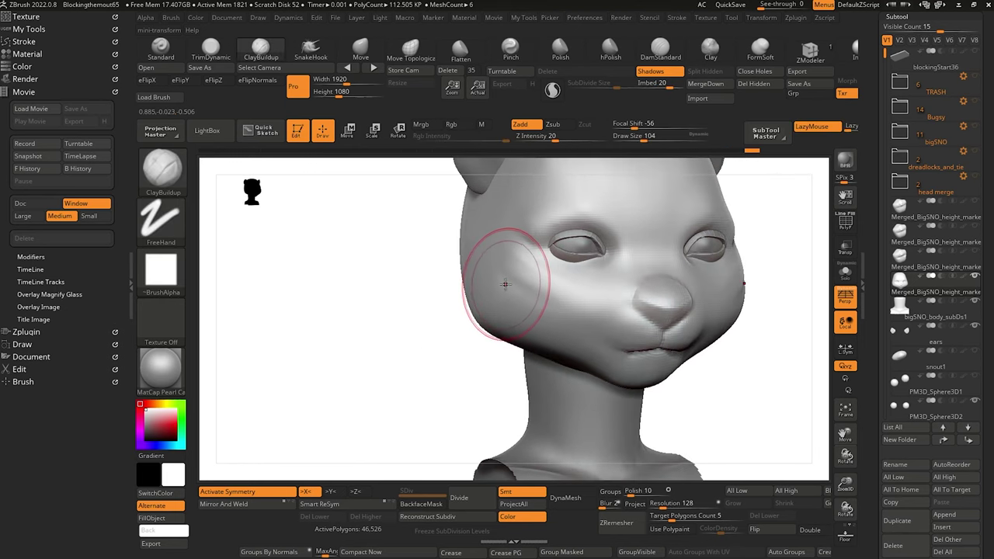
drag(387, 301, 404, 316)
alt+drag(404, 316, 334, 270)
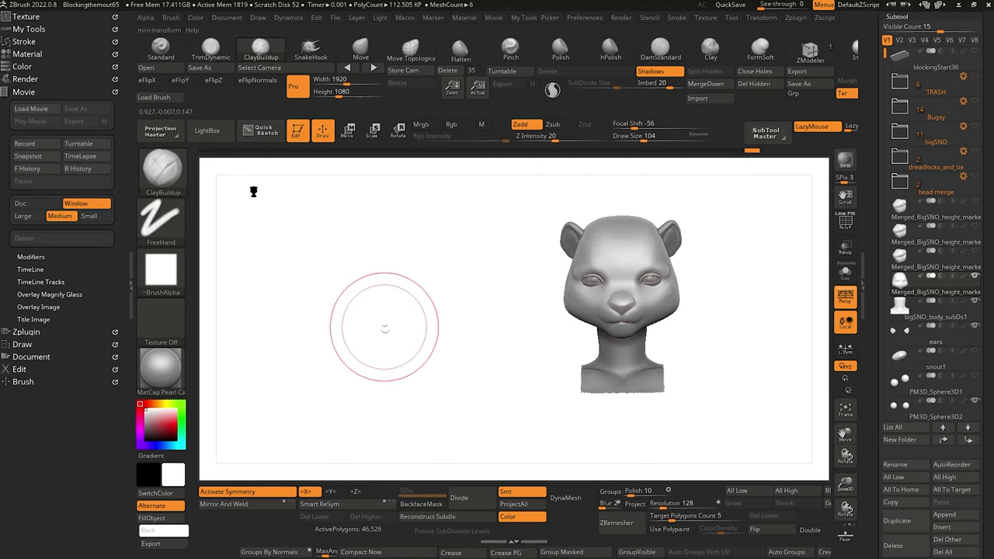
alt+drag(385, 328, 480, 407)
right_drag(480, 407, 421, 321)
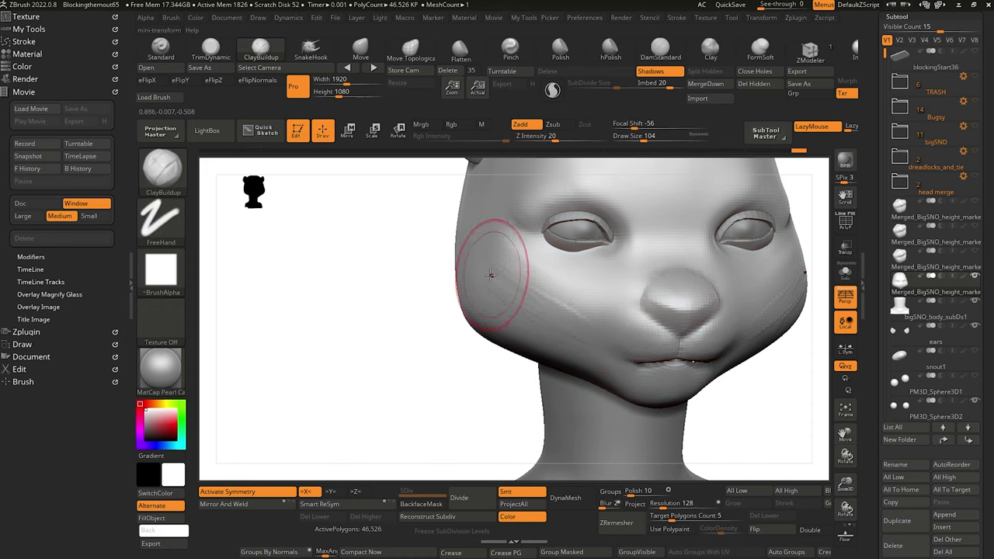
key(shift)
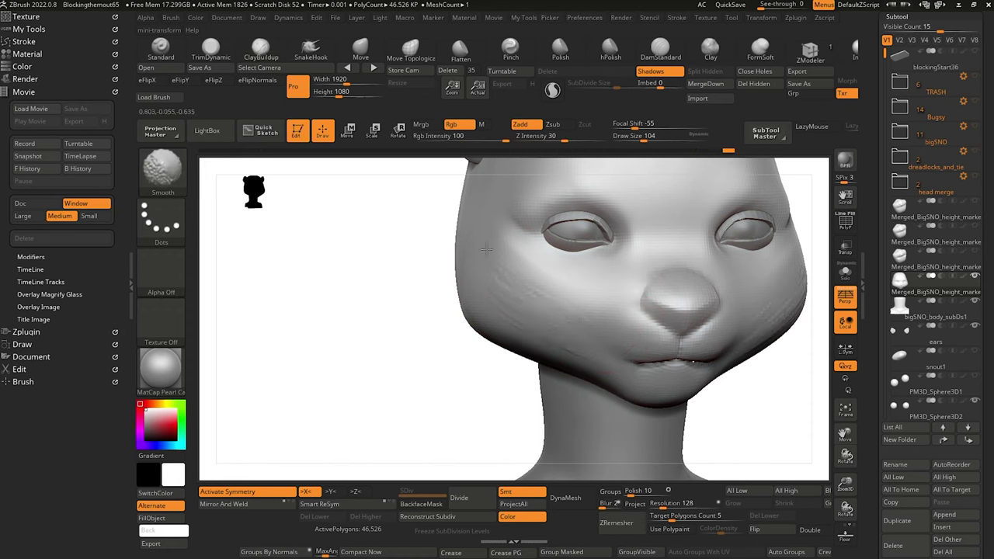
shift+drag(506, 321, 497, 322)
Adjust the contour at the sides of the face with the Move brush at draw size 88.
mouse_move(362, 317)
alt+mouse_down()
mouse_move(362, 339)
mouse_move(400, 362)
mouse_move(381, 411)
mouse_move(368, 390)
mouse_move(366, 373)
mouse_move(382, 385)
mouse_move(386, 370)
mouse_move(410, 399)
alt+mouse_up()
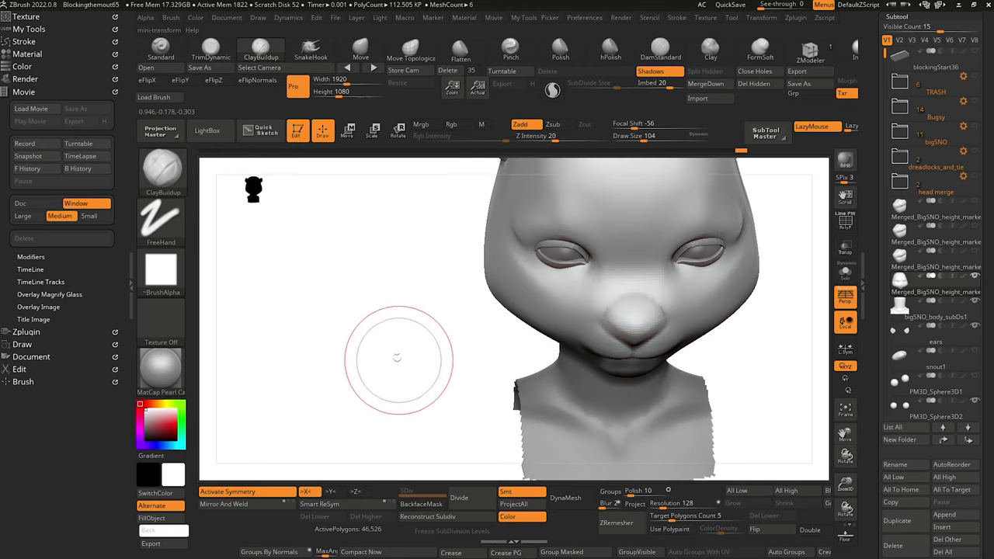
mouse_move(391, 320)
mouse_down()
mouse_move(377, 328)
mouse_move(402, 355)
mouse_move(391, 341)
mouse_move(435, 291)
mouse_move(417, 225)
mouse_move(415, 249)
mouse_move(431, 256)
mouse_move(443, 298)
mouse_up()
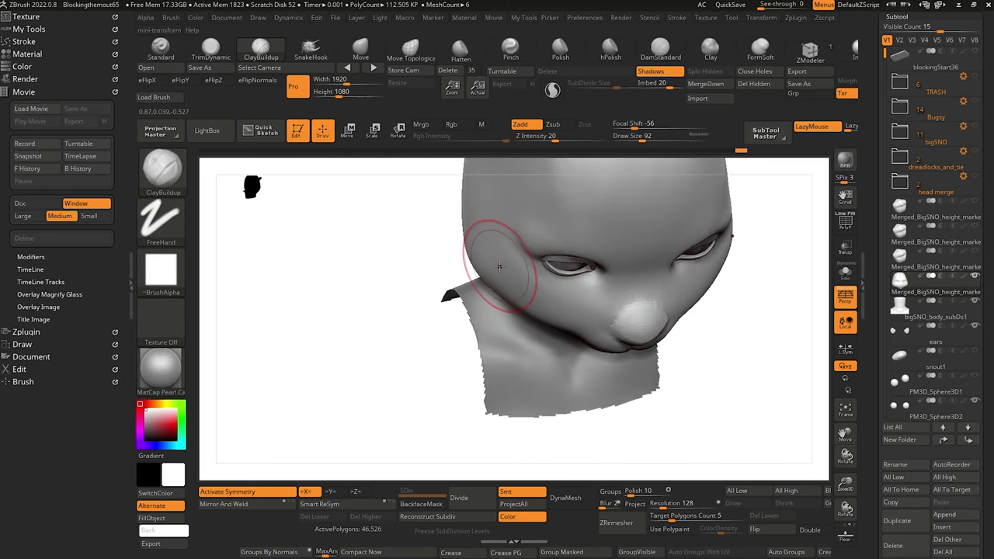
click(360, 48)
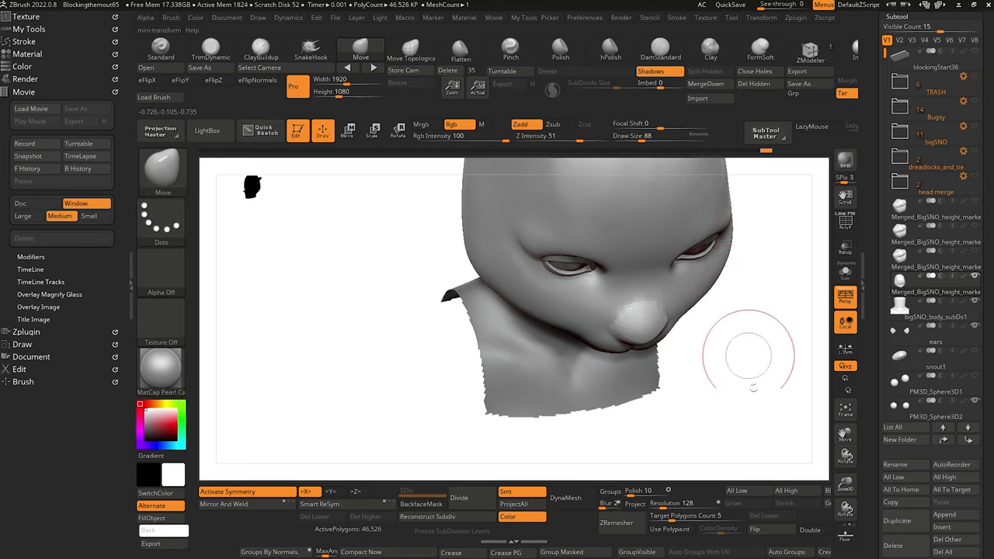
mouse_move(744, 355)
mouse_down()
mouse_move(738, 334)
mouse_move(756, 357)
mouse_up()
mouse_move(729, 260)
mouse_down()
mouse_move(743, 349)
mouse_move(466, 271)
mouse_move(466, 291)
mouse_move(469, 272)
mouse_move(471, 287)
mouse_move(428, 290)
mouse_move(435, 281)
mouse_up()
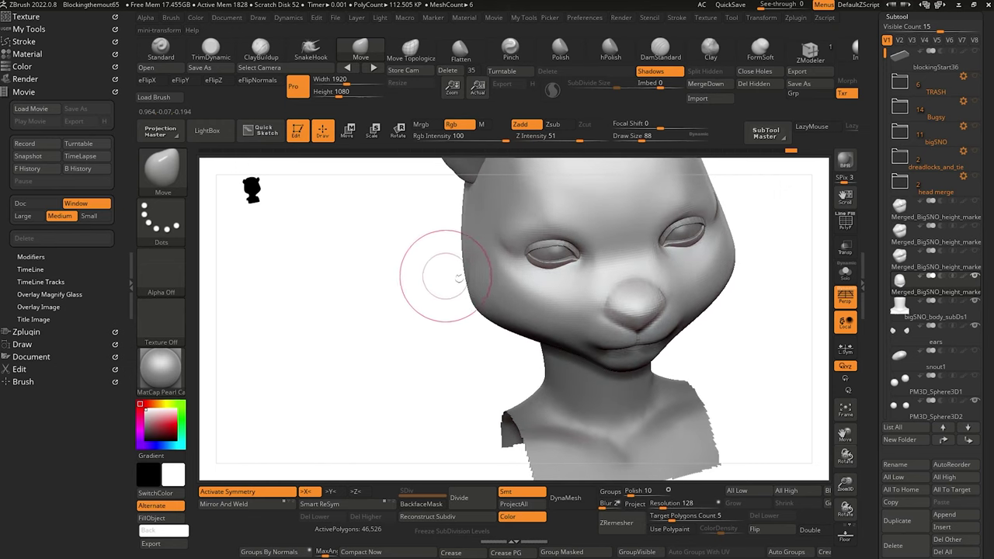
Carve the area beside the outer eye corners with DamStandard at draw size 84, then smooth the temples and cheeks.
click(659, 51)
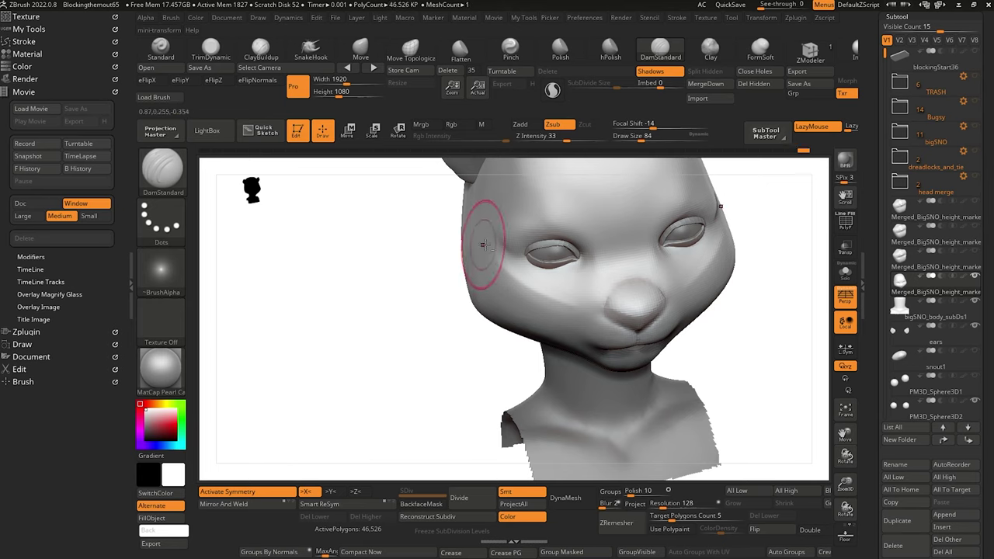
key(shift)
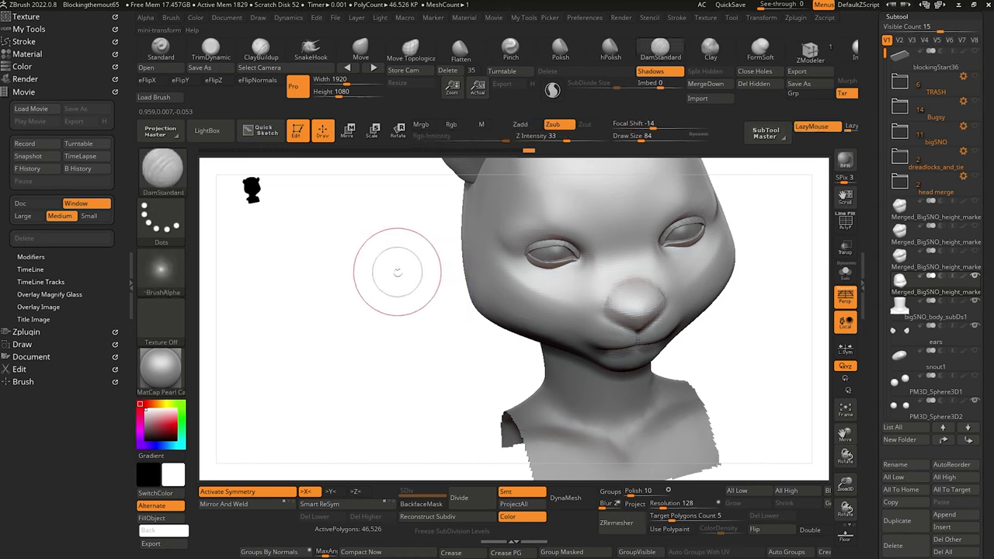
drag(394, 266, 413, 273)
drag(287, 284, 270, 261)
drag(291, 284, 340, 337)
shift+drag(514, 277, 517, 269)
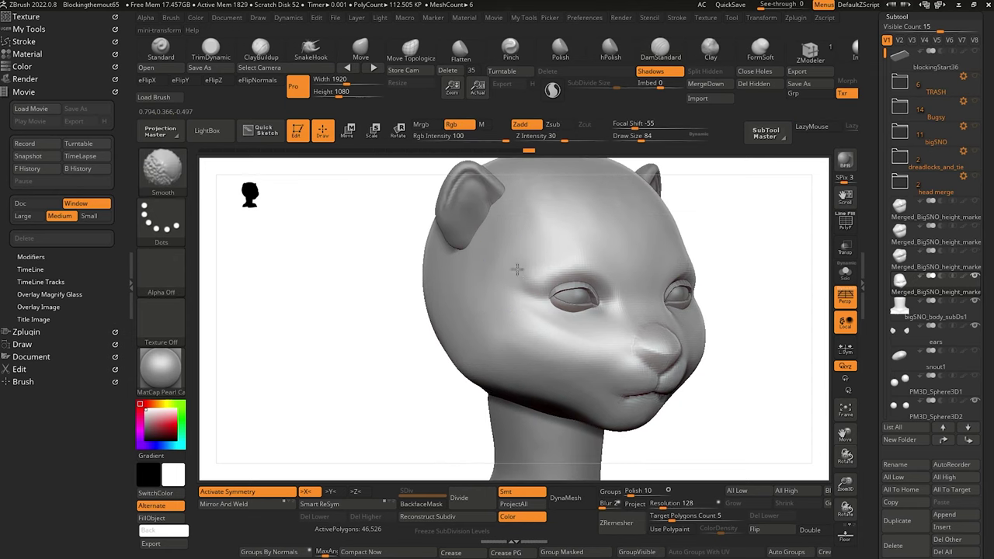
shift+drag(514, 314, 538, 352)
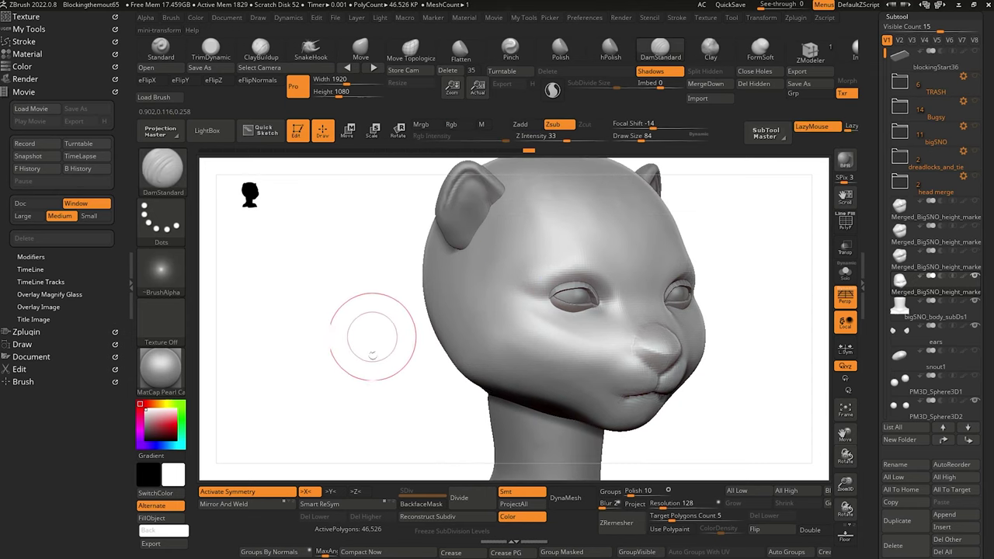
mouse_move(373, 339)
alt+mouse_down()
mouse_move(306, 253)
mouse_move(433, 399)
alt+mouse_up()
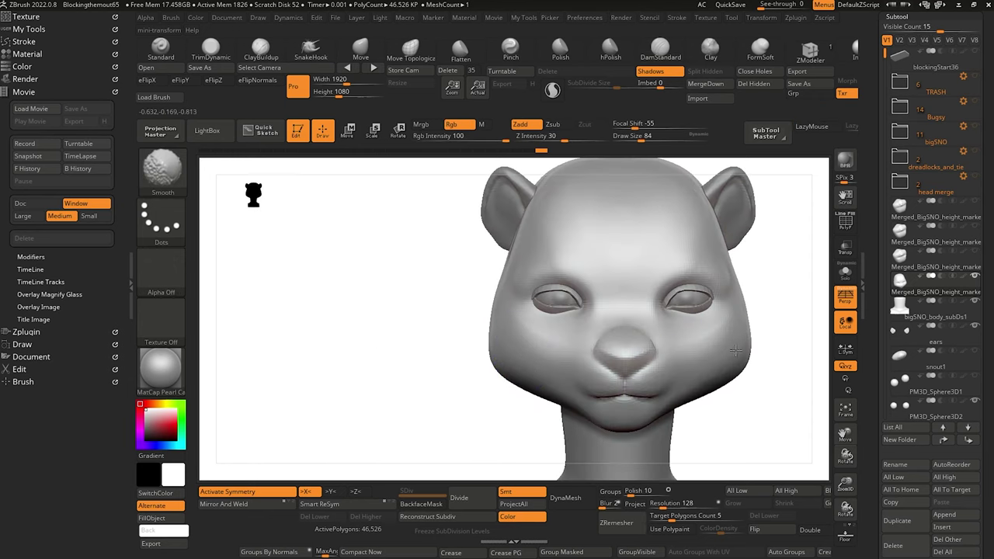
shift+drag(736, 351, 701, 370)
Refine the outer contour of the cheeks with the Move brush, reducing the draw size from 108 to 84.
mouse_move(369, 280)
mouse_down()
mouse_move(394, 298)
mouse_move(398, 284)
mouse_up()
key(bracketright)
key(bracketright)
drag(456, 304, 451, 303)
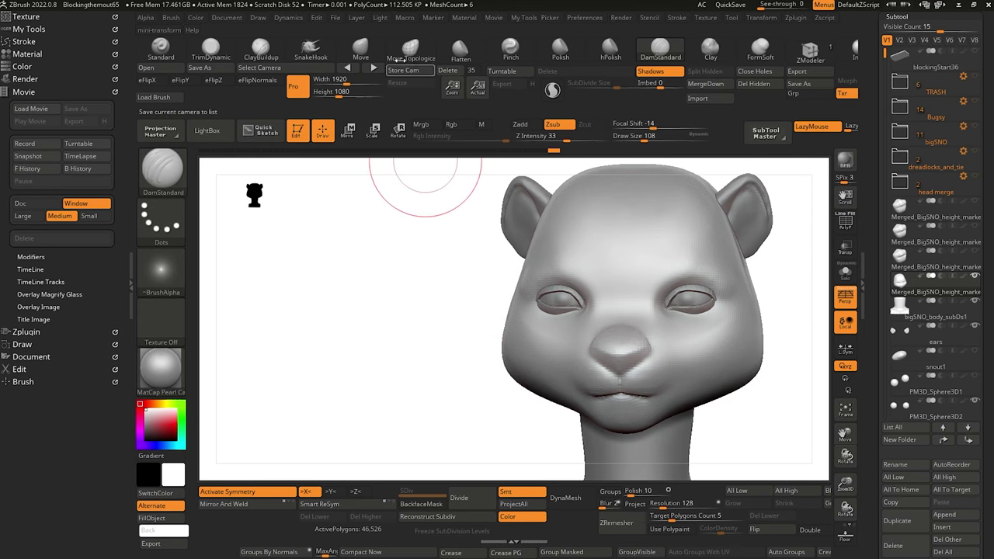
click(365, 50)
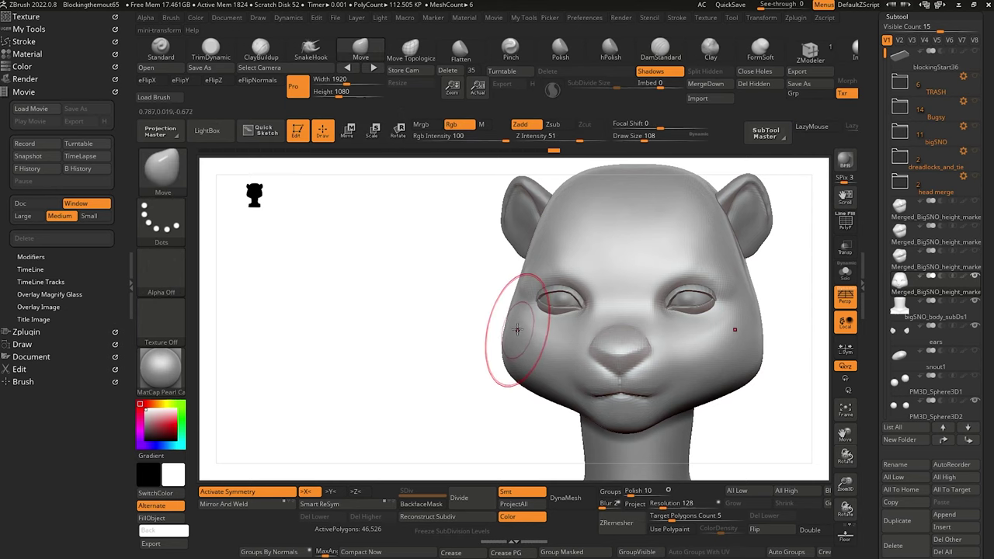
right_drag(514, 329, 733, 322)
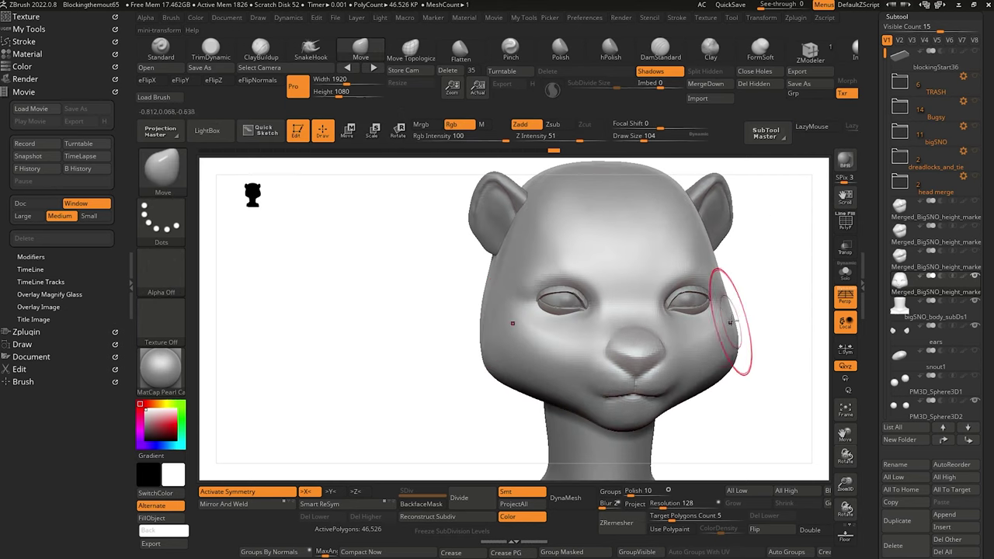
drag(735, 317, 732, 316)
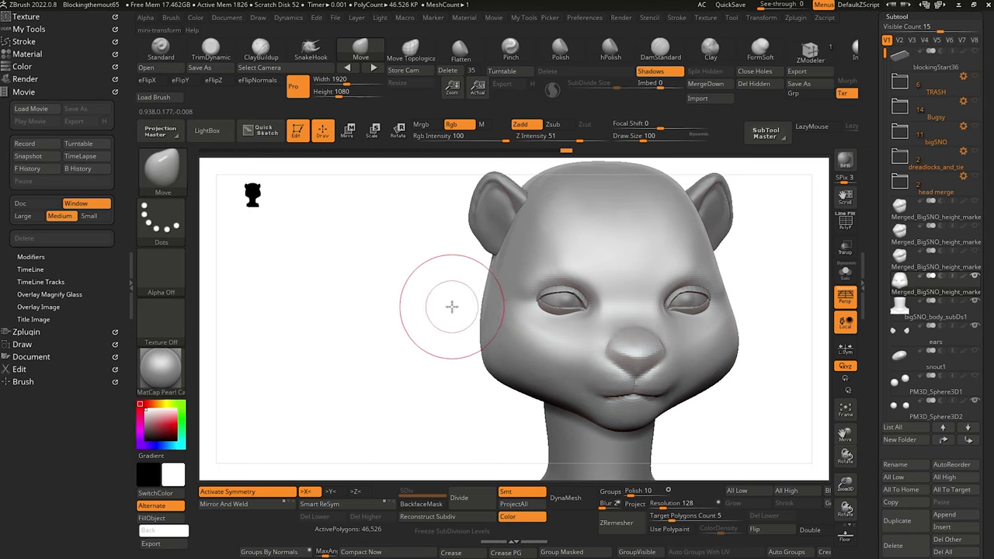
mouse_move(450, 306)
mouse_down()
mouse_move(442, 308)
mouse_move(492, 313)
mouse_up()
right_drag(492, 313, 510, 313)
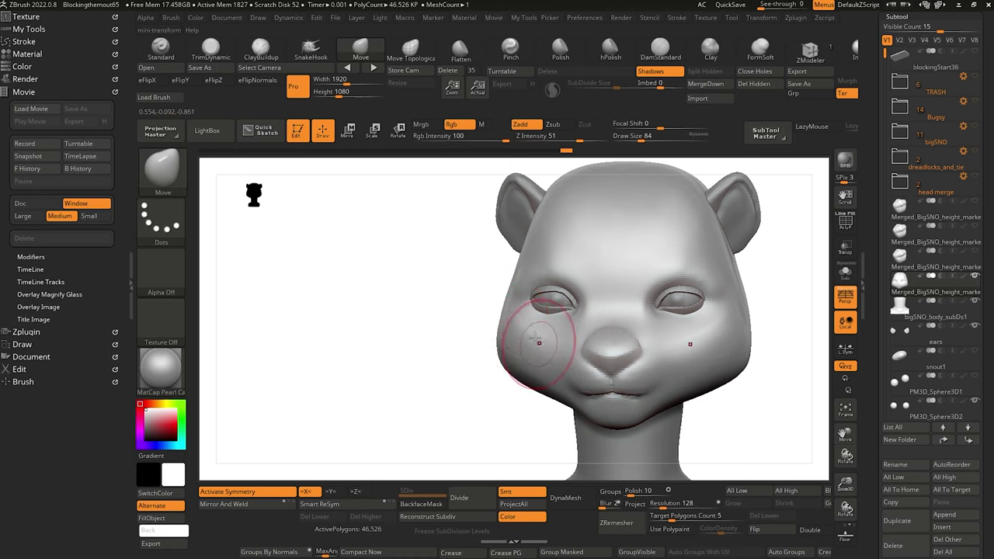
right_drag(432, 322, 411, 333)
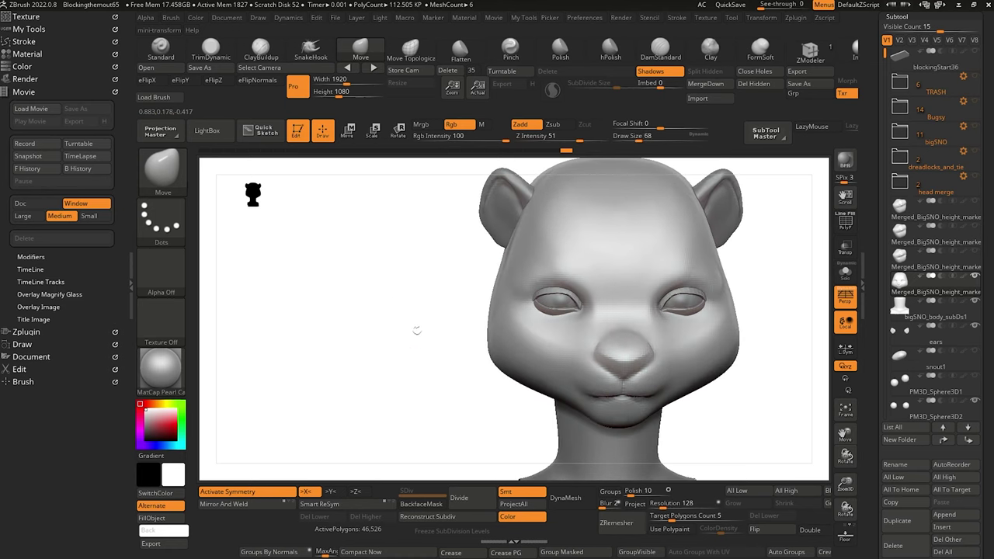
Smooth the cheeks below the eyes with the Smooth brush at draw size 64.
right_drag(389, 284, 401, 319)
drag(402, 320, 400, 315)
right_drag(399, 315, 396, 311)
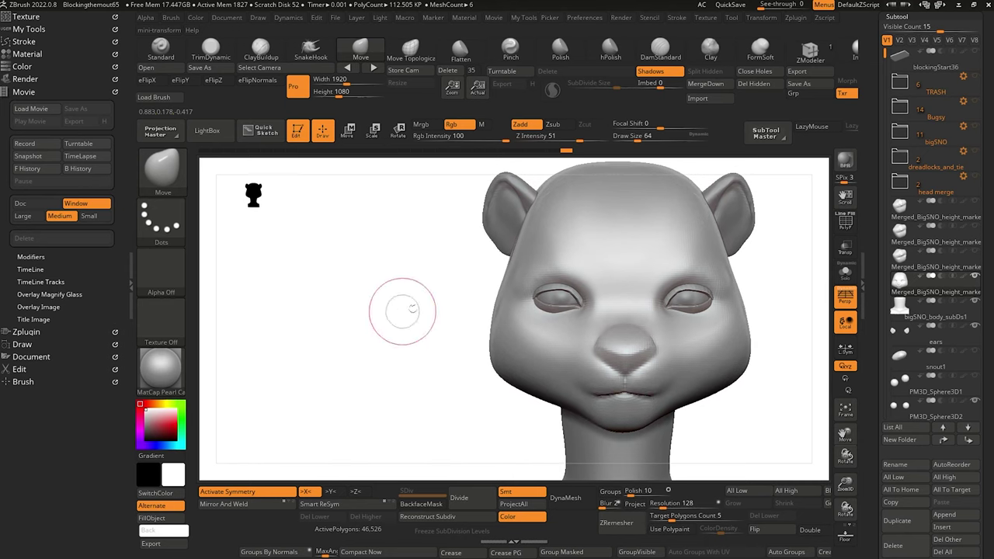
key(shift)
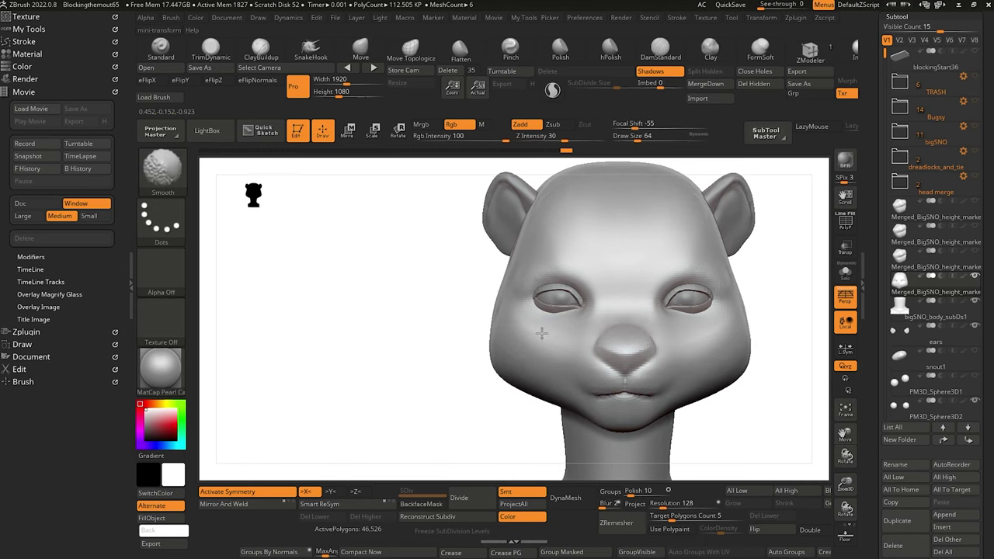
mouse_move(443, 344)
right_down()
mouse_move(415, 350)
mouse_move(428, 371)
mouse_move(484, 317)
right_up()
key(shift)
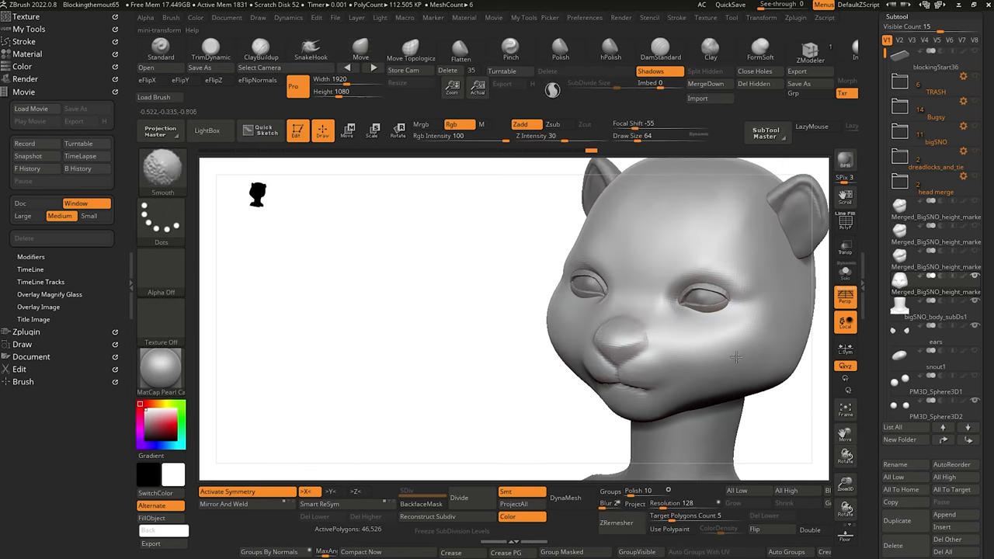
shift+drag(735, 357, 765, 324)
Carve soft creases below the inner eye corners with DamStandard at draw size 32 and smooth them into the cheeks.
mouse_move(426, 346)
ctrl+right_down()
mouse_move(415, 300)
mouse_move(422, 284)
ctrl+right_up()
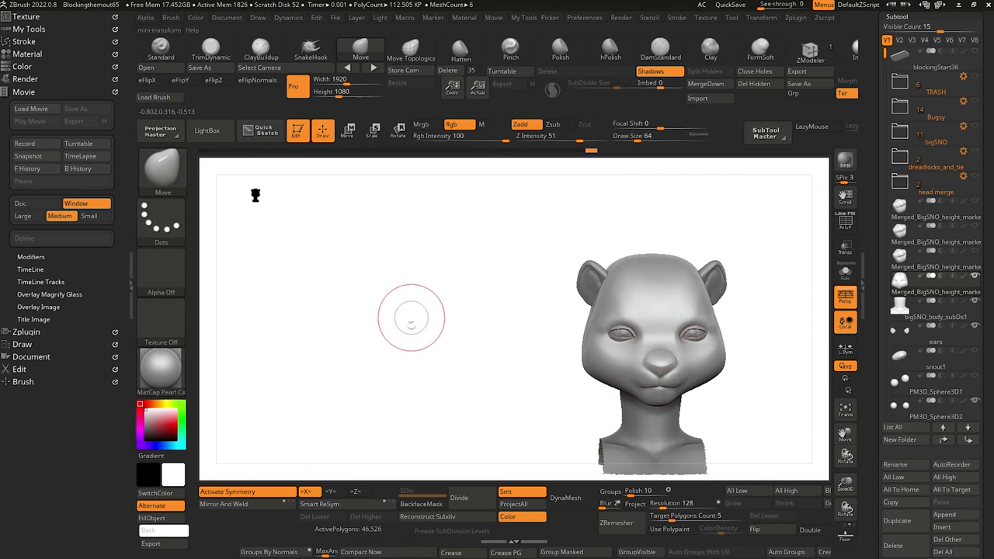
mouse_move(412, 318)
right_down()
mouse_move(397, 314)
mouse_move(423, 326)
mouse_move(414, 326)
right_up()
mouse_move(415, 326)
ctrl+right_down()
mouse_move(428, 381)
mouse_move(391, 381)
mouse_move(399, 400)
mouse_move(406, 342)
mouse_move(397, 325)
ctrl+right_up()
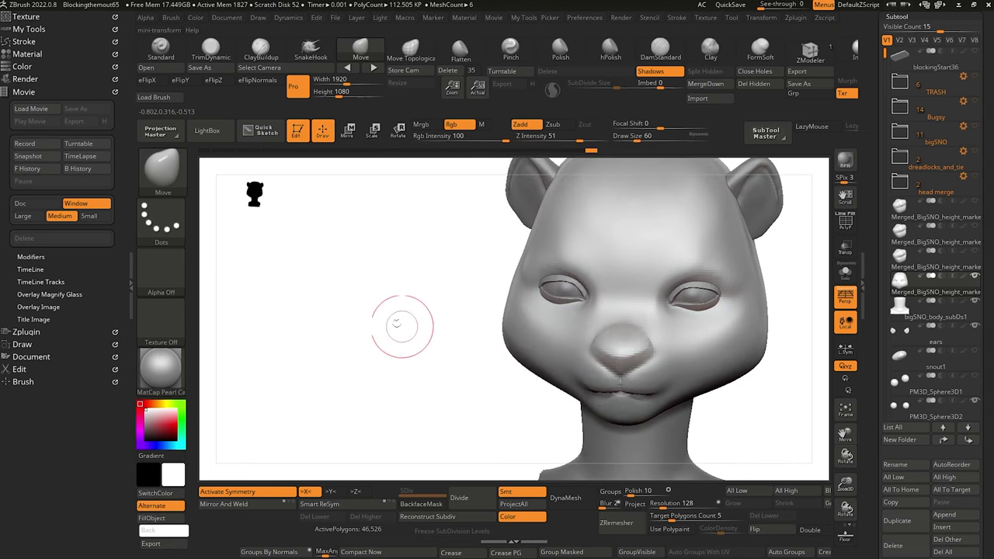
click(660, 50)
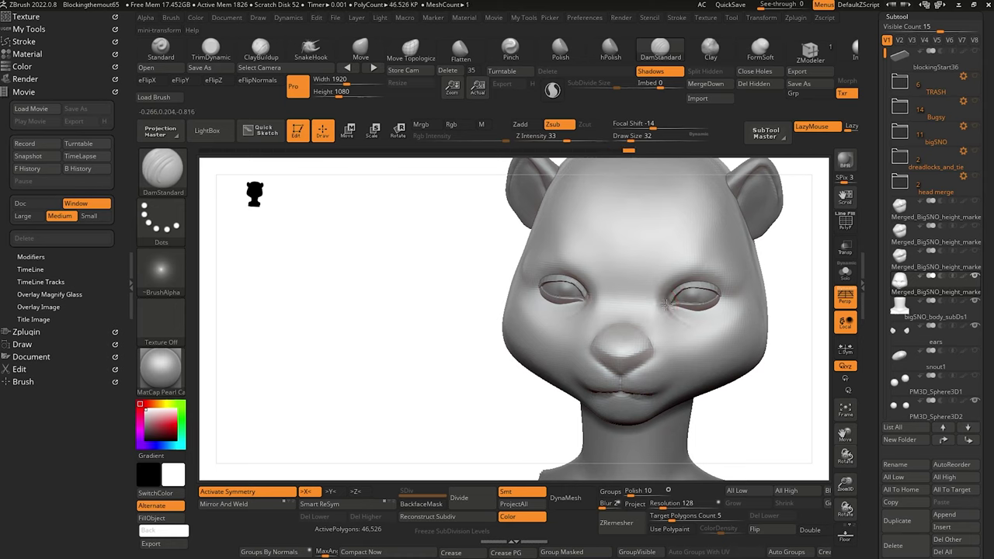
key(shift)
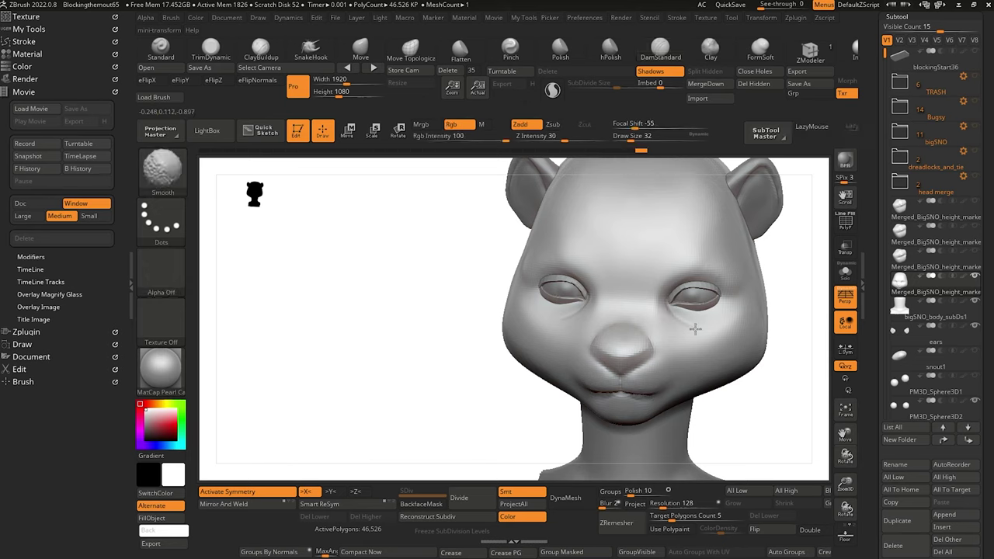
mouse_move(421, 307)
alt+mouse_down()
mouse_move(426, 313)
mouse_move(375, 272)
alt+mouse_up()
mouse_move(375, 271)
mouse_down()
mouse_move(458, 302)
mouse_move(497, 346)
mouse_up()
key(shift)
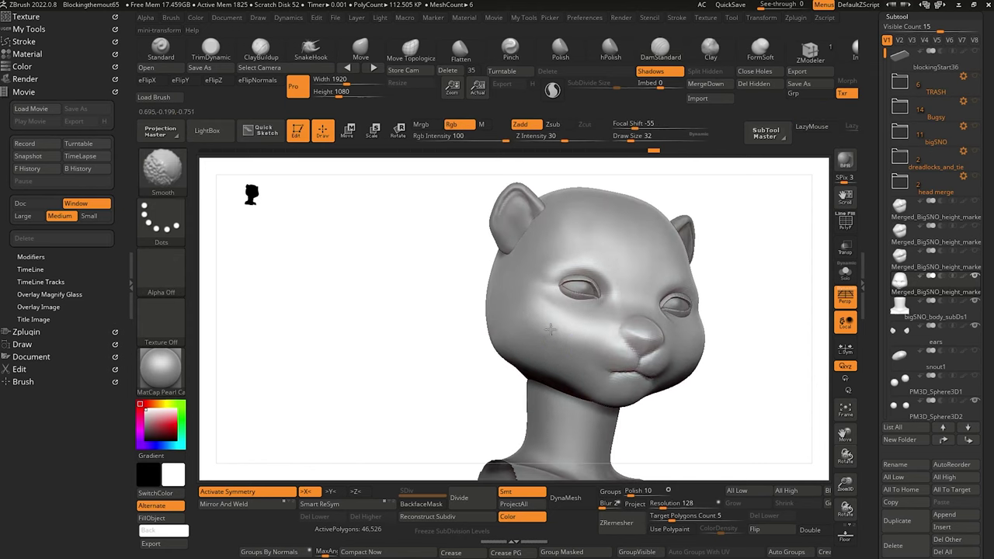
Reshape the brow and nose-bridge profile from the side with the Move brush at draw sizes 92 and 76.
drag(411, 344, 344, 308)
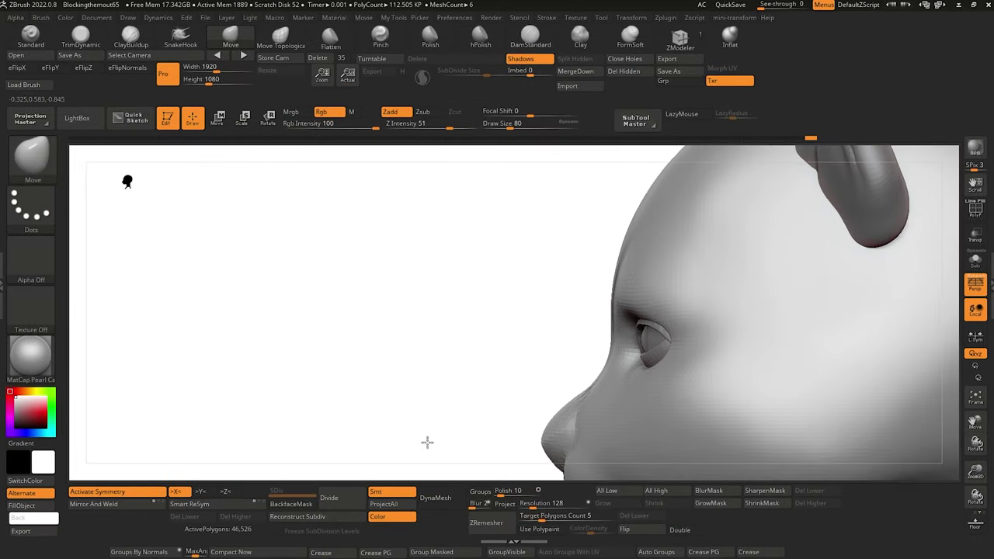
drag(428, 443, 314, 341)
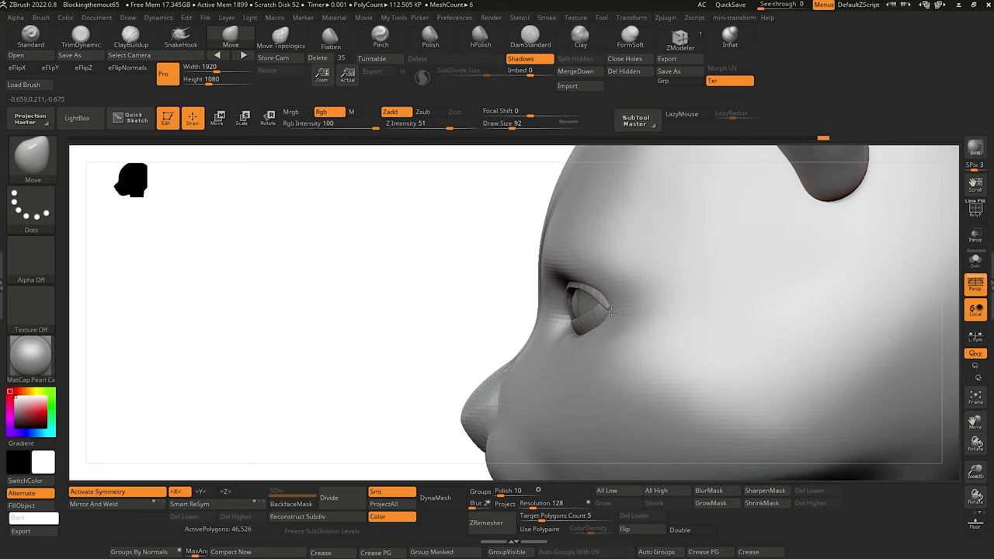
drag(611, 311, 609, 310)
key([)
key([)
mouse_move(462, 299)
mouse_down()
mouse_move(462, 327)
mouse_move(482, 332)
mouse_move(451, 313)
mouse_up()
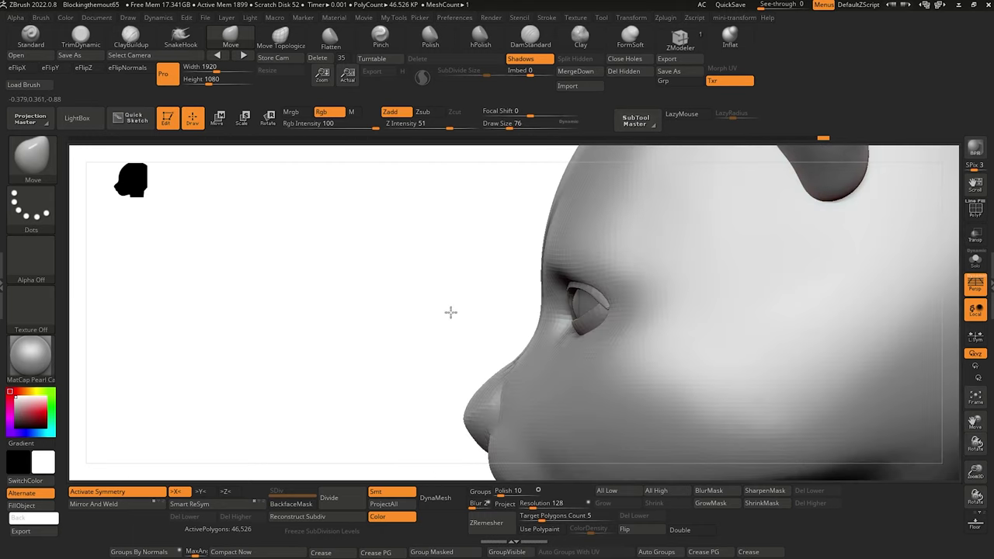
drag(452, 277, 440, 289)
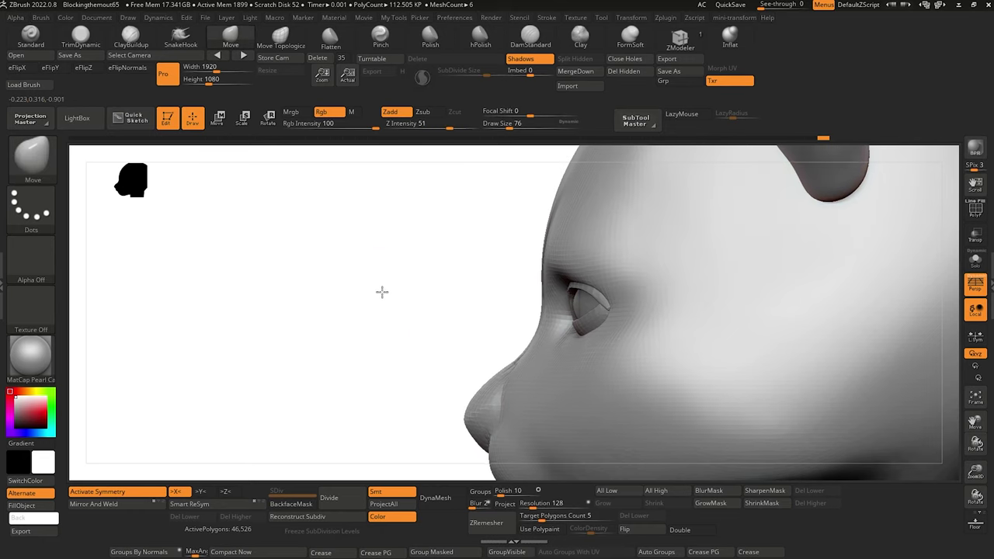
Select the upper and lower eyelid subtools in turn and adjust their outer ends around the eyeball with the Move brush.
ctrl+right_drag(382, 290, 396, 334)
alt+click(562, 266)
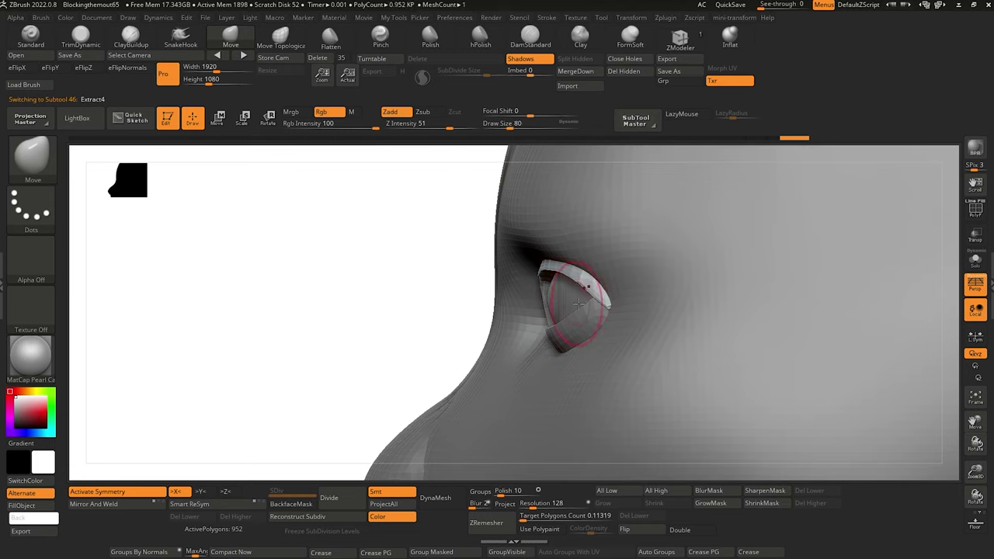
mouse_move(361, 286)
mouse_down()
mouse_move(414, 295)
mouse_move(376, 294)
mouse_move(403, 296)
mouse_move(432, 289)
mouse_move(362, 295)
mouse_move(381, 290)
mouse_up()
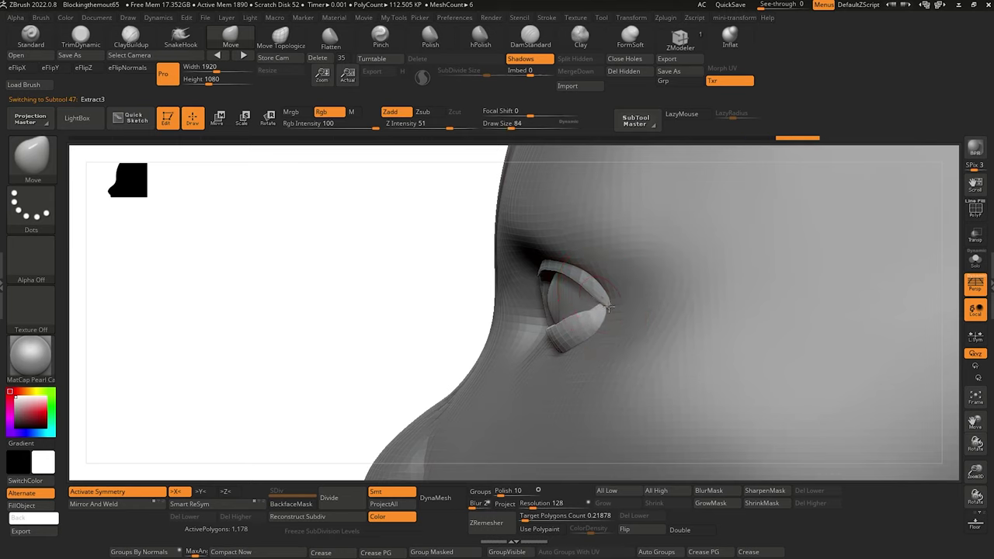
drag(609, 307, 608, 308)
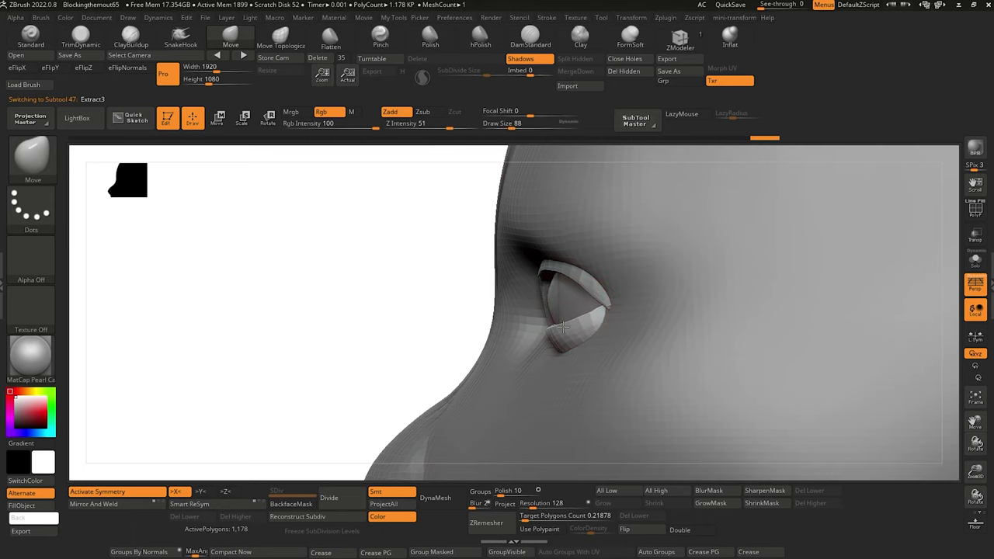
Examine the eyelid fit and the overall head shape from front, side and three-quarter views.
mouse_move(364, 304)
mouse_down()
mouse_move(571, 312)
mouse_move(597, 332)
mouse_up()
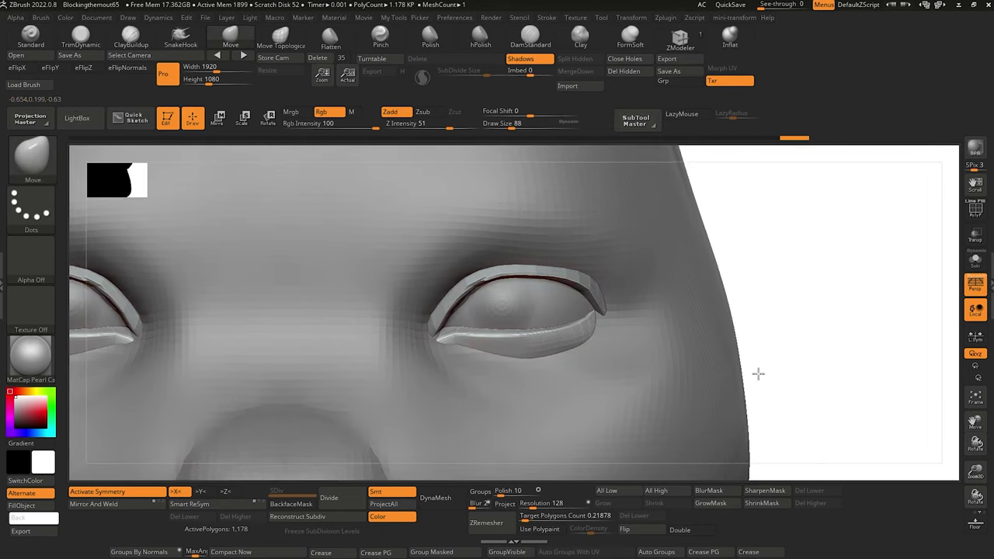
alt+drag(758, 373, 236, 269)
alt+drag(290, 309, 280, 301)
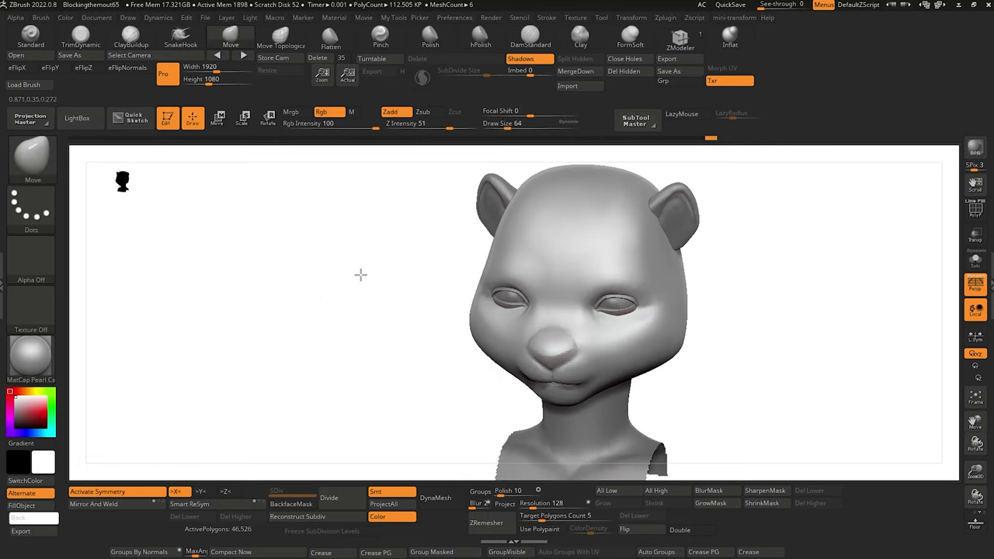
drag(422, 276, 373, 282)
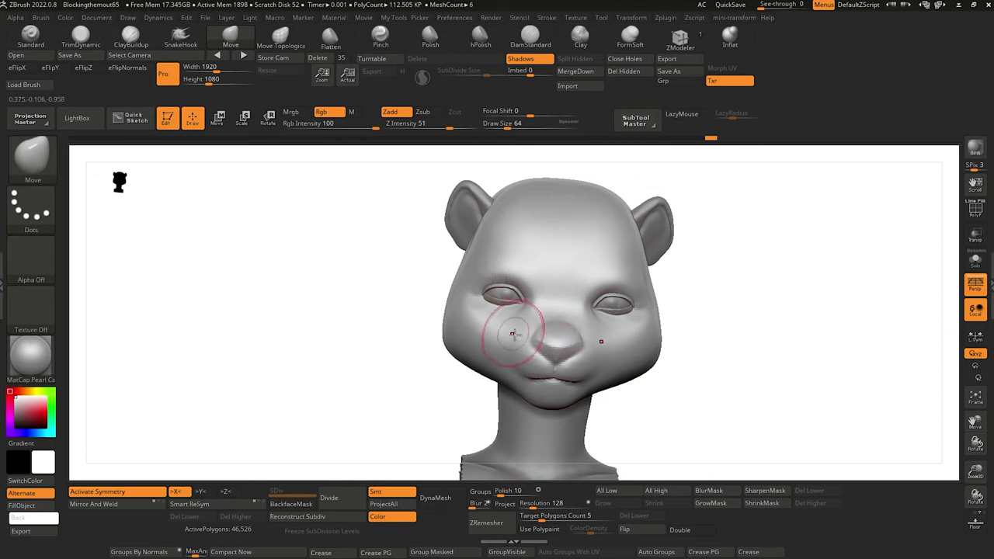
mouse_move(418, 237)
mouse_down()
mouse_move(401, 286)
mouse_move(488, 290)
mouse_up()
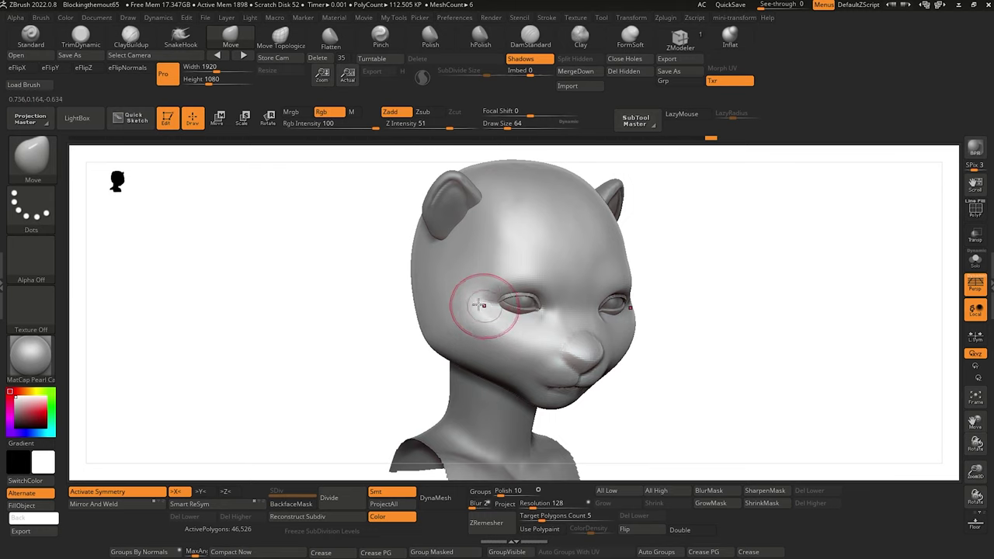
mouse_move(339, 270)
mouse_down()
mouse_move(368, 284)
mouse_move(344, 284)
mouse_move(341, 294)
mouse_up()
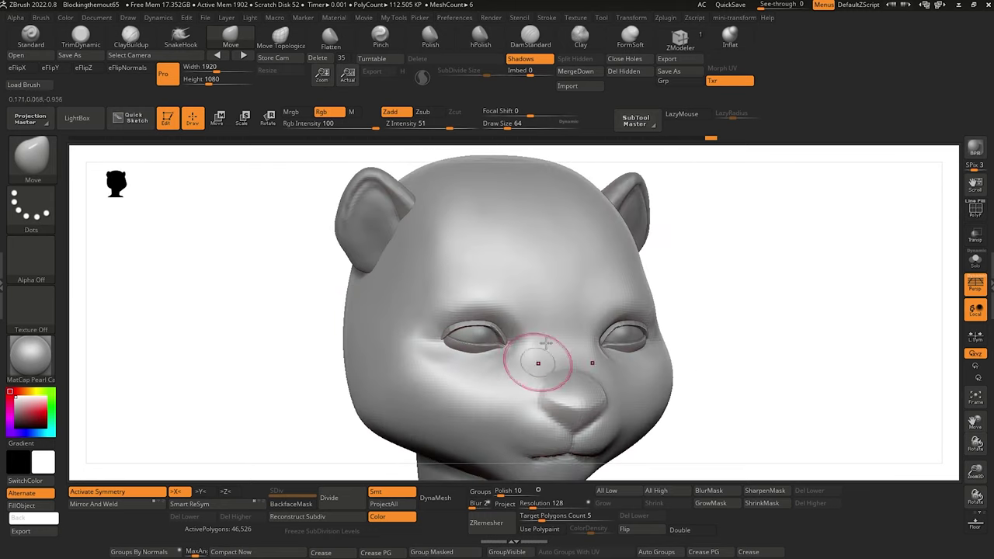
alt+drag(271, 280, 222, 251)
drag(302, 280, 384, 250)
mouse_move(383, 288)
mouse_down()
mouse_move(333, 293)
mouse_move(355, 313)
mouse_move(355, 298)
mouse_move(367, 299)
mouse_up()
key(shift)
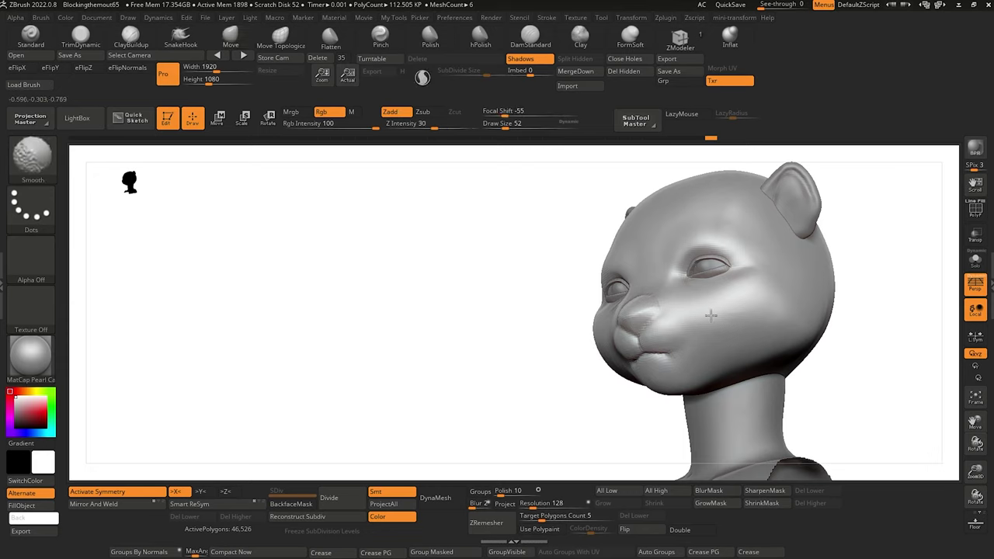
drag(444, 370, 472, 381)
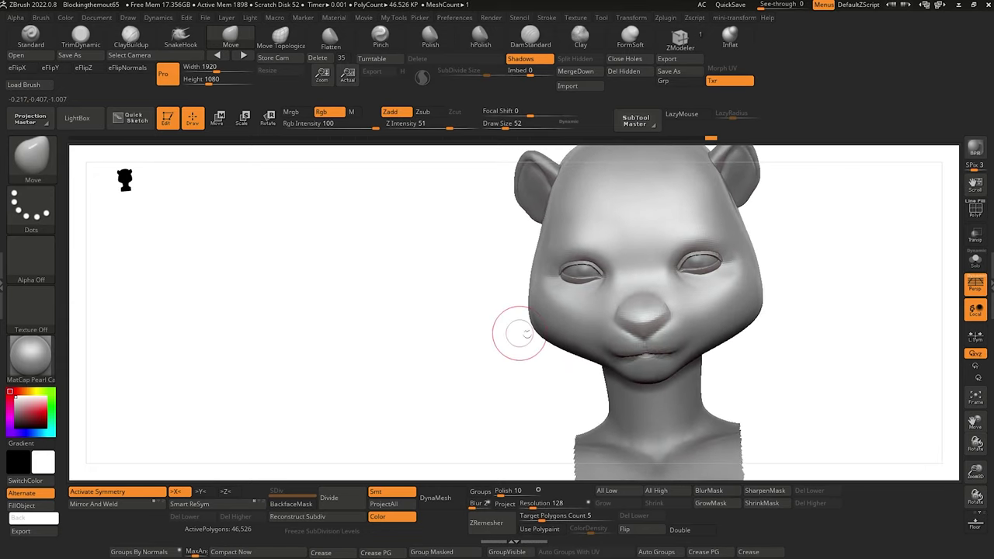
drag(463, 337, 479, 330)
key(shift)
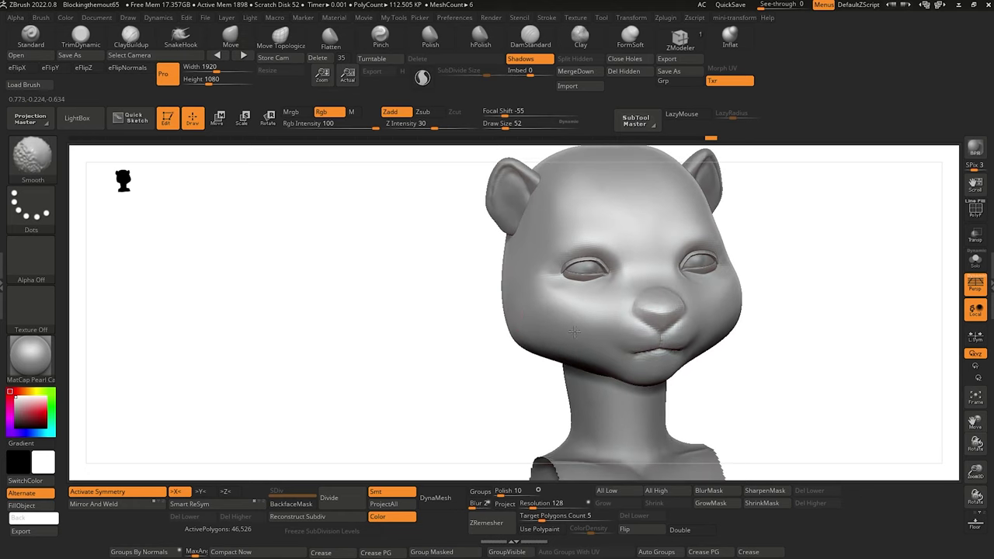
shift+drag(415, 351, 412, 379)
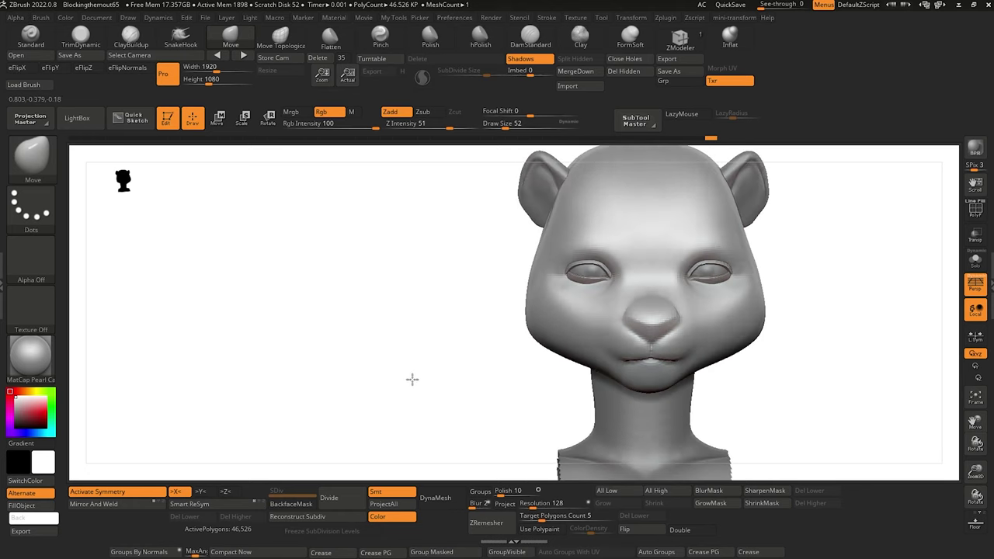
alt+drag(422, 338, 353, 259)
mouse_move(381, 334)
mouse_down()
mouse_move(364, 344)
mouse_move(380, 329)
mouse_move(402, 369)
mouse_move(420, 369)
mouse_move(388, 428)
mouse_move(389, 366)
mouse_move(400, 373)
mouse_up()
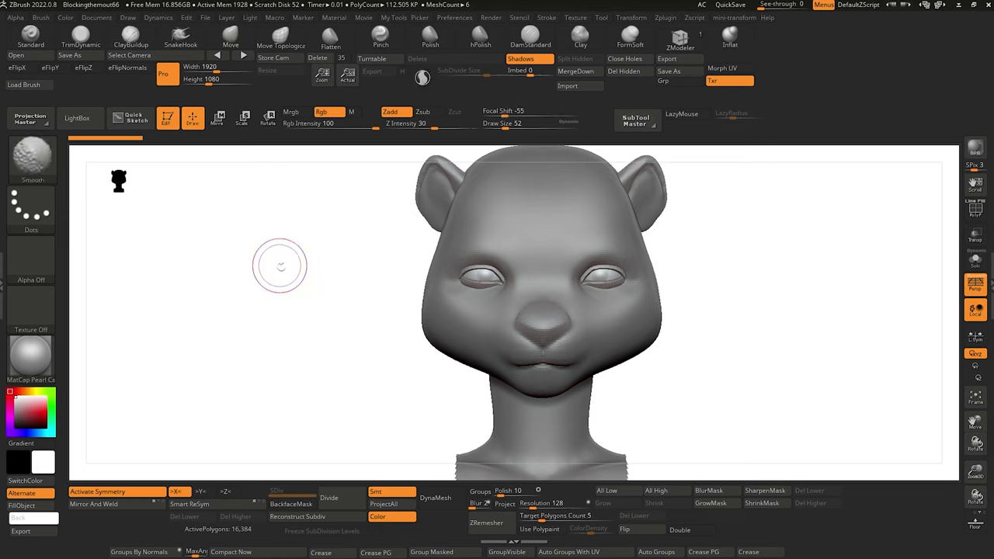
Create a Transpose Master mesh of the visible head subtools and mask its eyeballs.
alt+drag(272, 264, 281, 317)
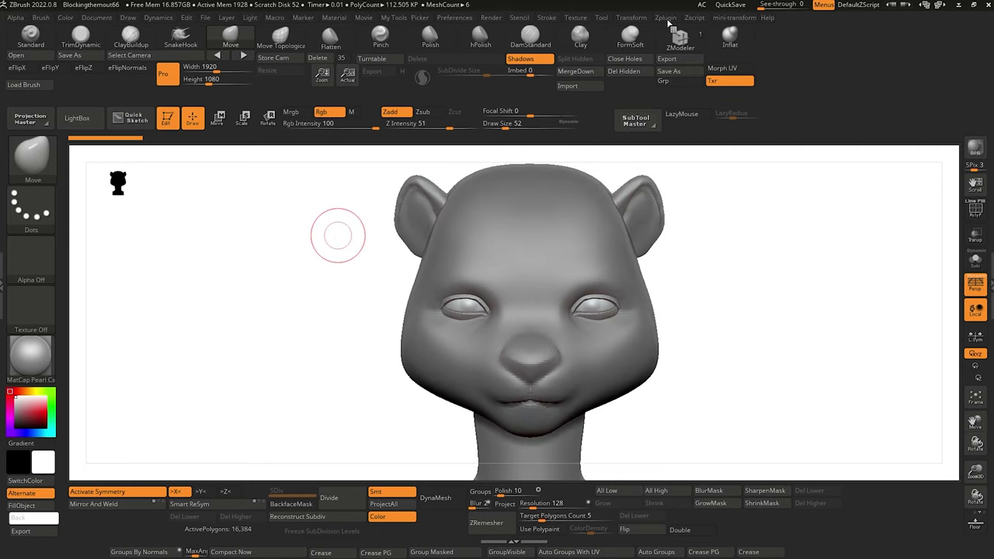
click(667, 20)
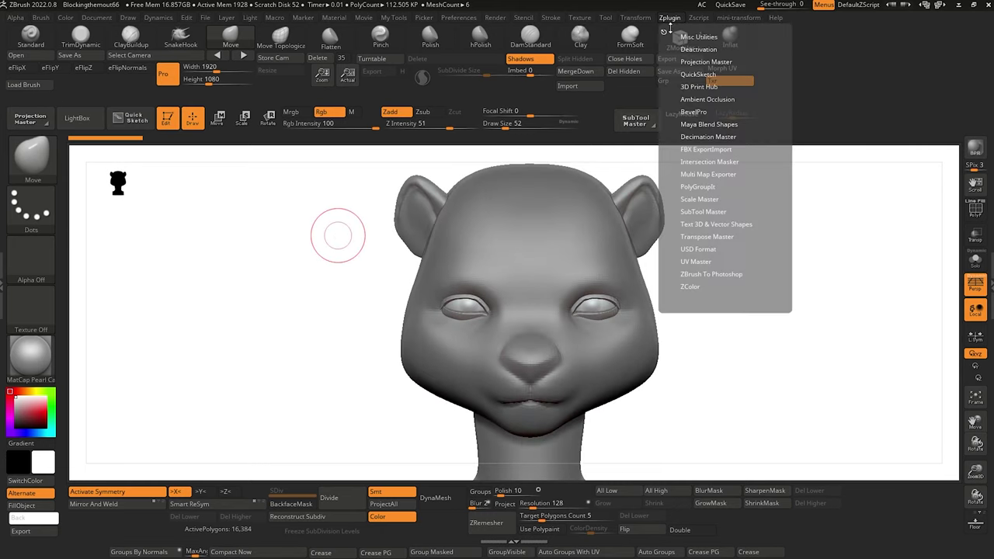
click(690, 236)
click(696, 254)
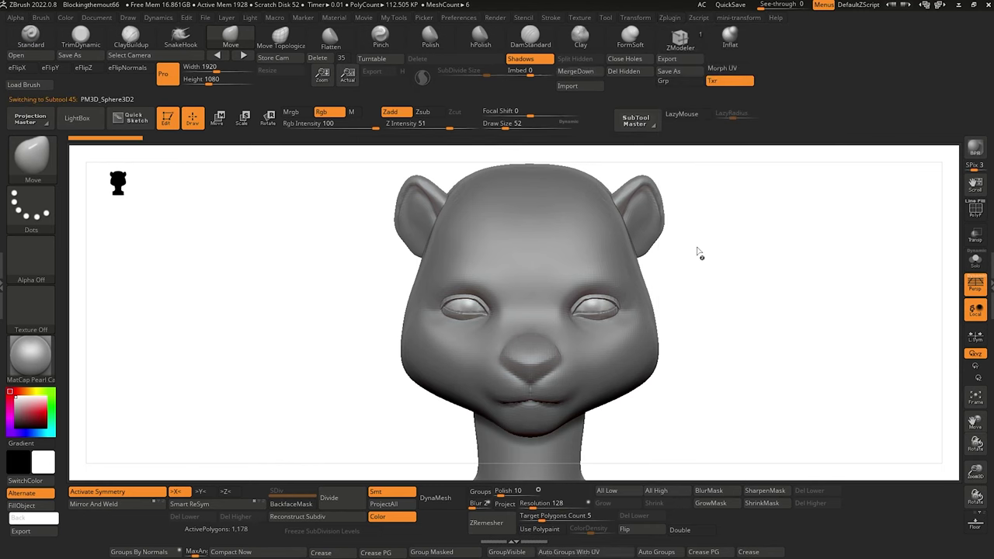
key(w)
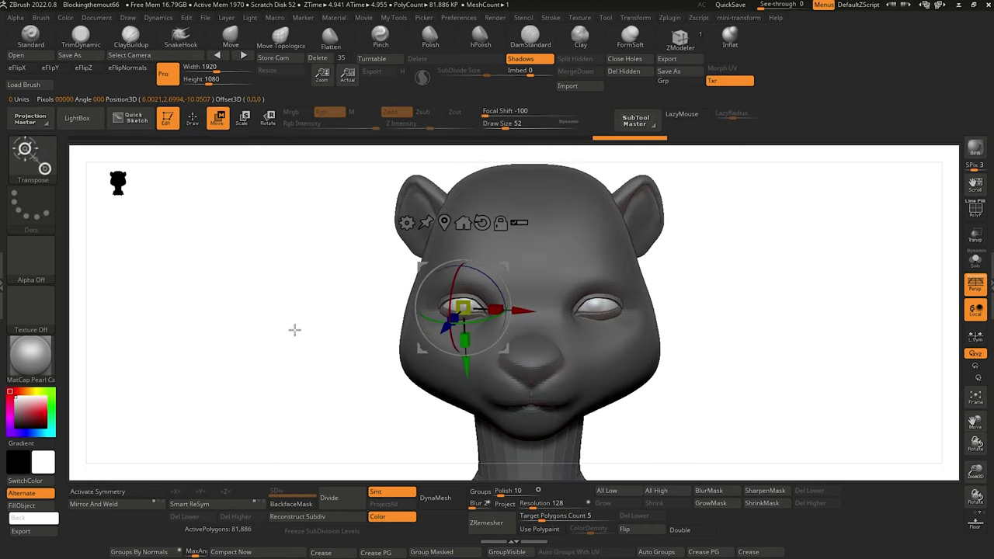
key(ctrl)
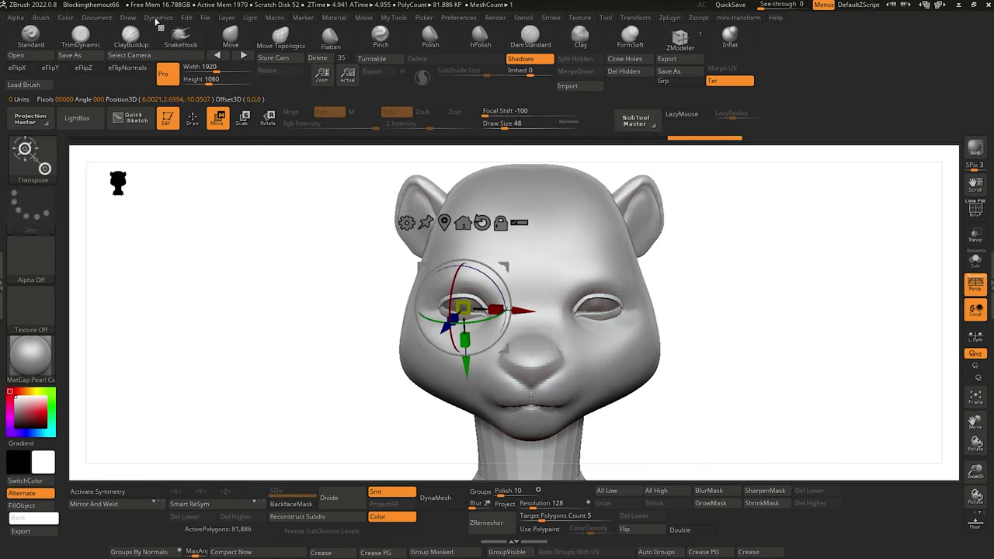
Turn on X symmetry and reshape the eyelids and surrounding eye area with the Move brush at draw sizes 136 and 116.
click(232, 37)
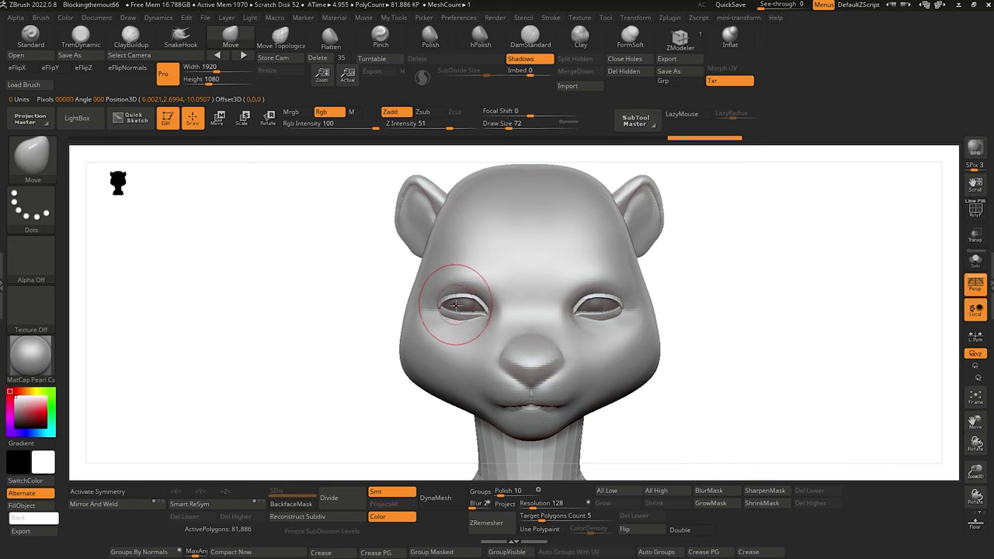
click(117, 491)
key(bracketright)
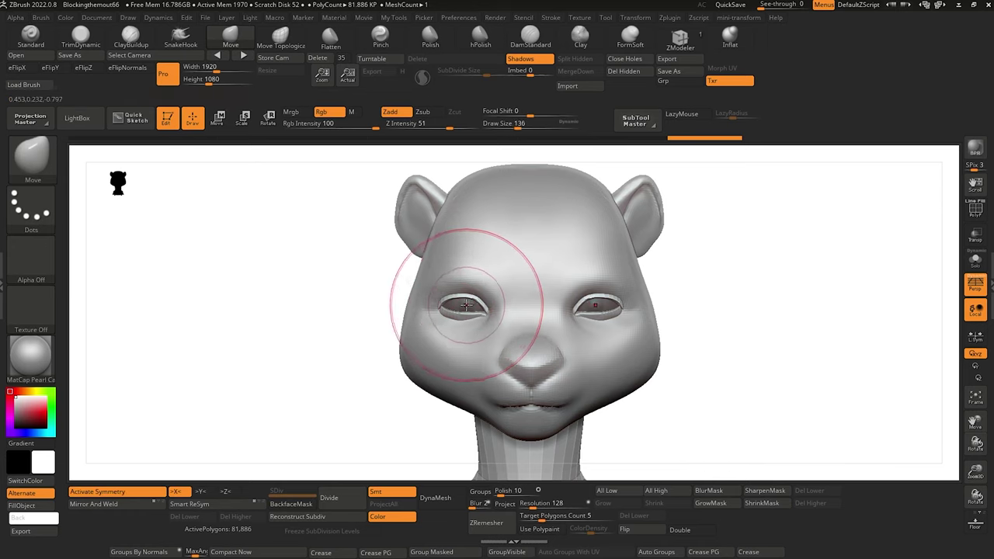
drag(468, 306, 470, 309)
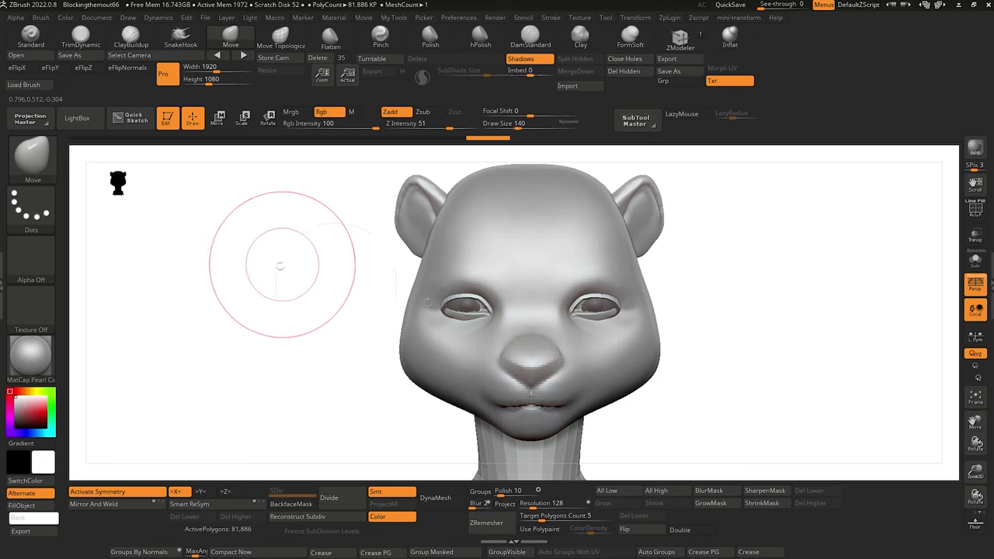
key([)
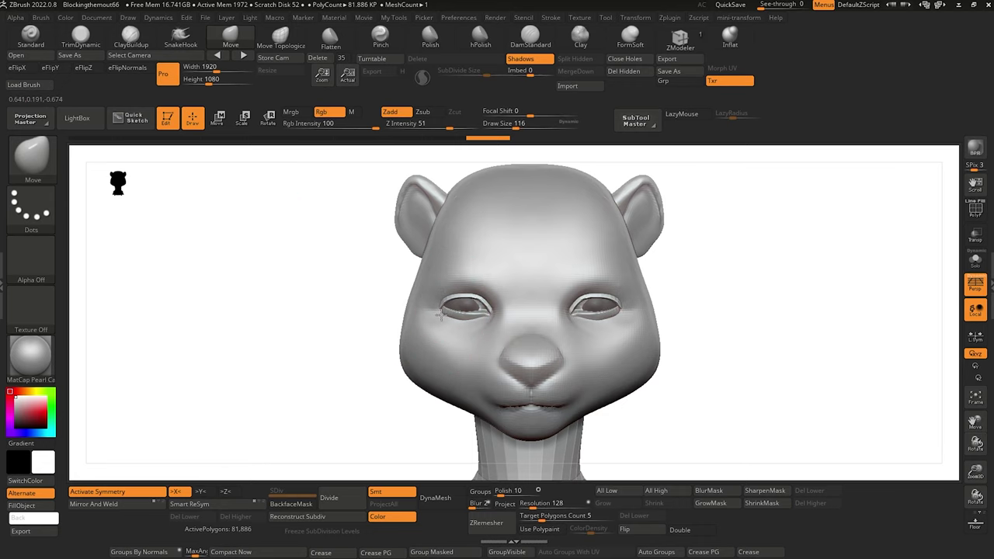
drag(442, 314, 440, 312)
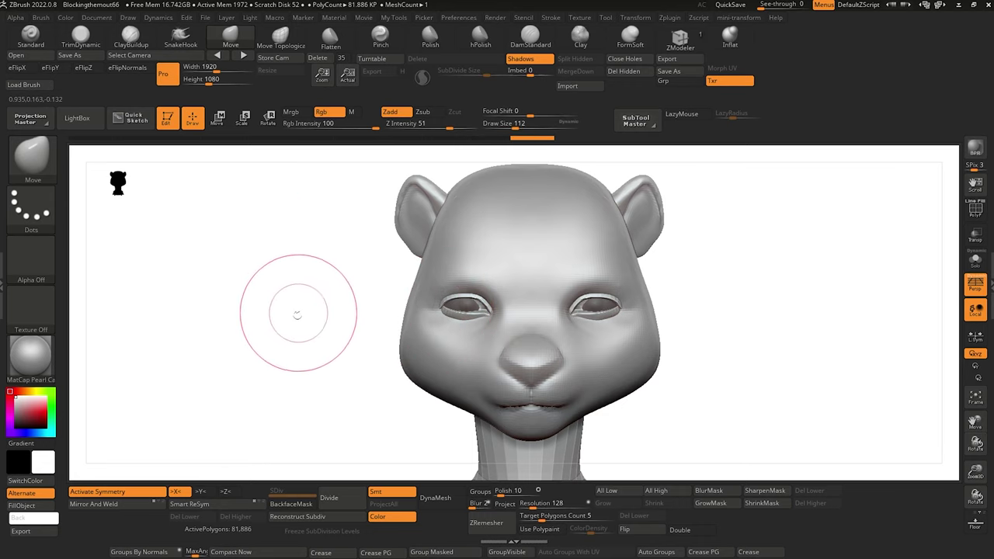
Carve back the head surface inside the inner eye corners and below the upper lids with DamStandard at draw sizes 28 to 60.
mouse_move(297, 314)
alt+mouse_down()
mouse_move(303, 344)
mouse_move(331, 353)
alt+mouse_up()
key(b)
key(d)
key(s)
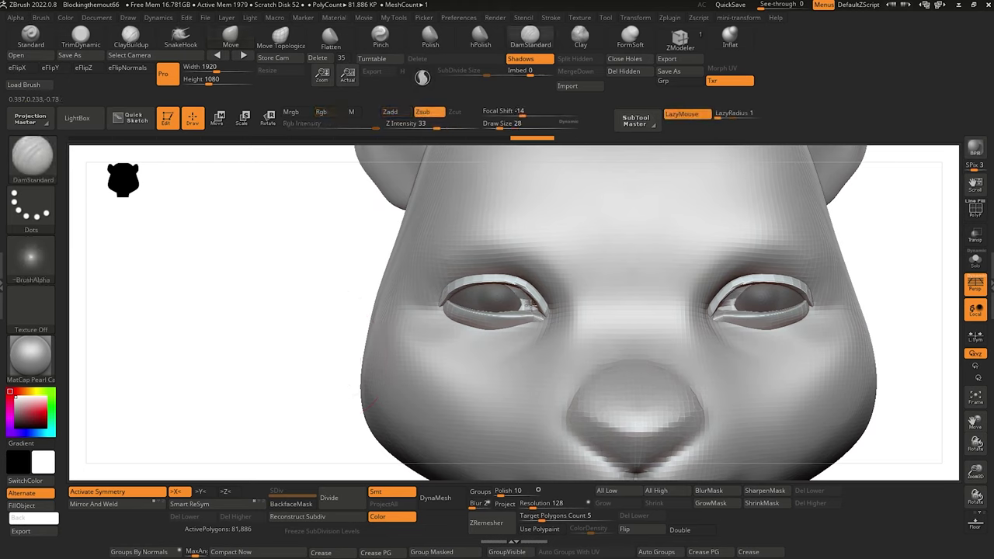
drag(533, 306, 526, 297)
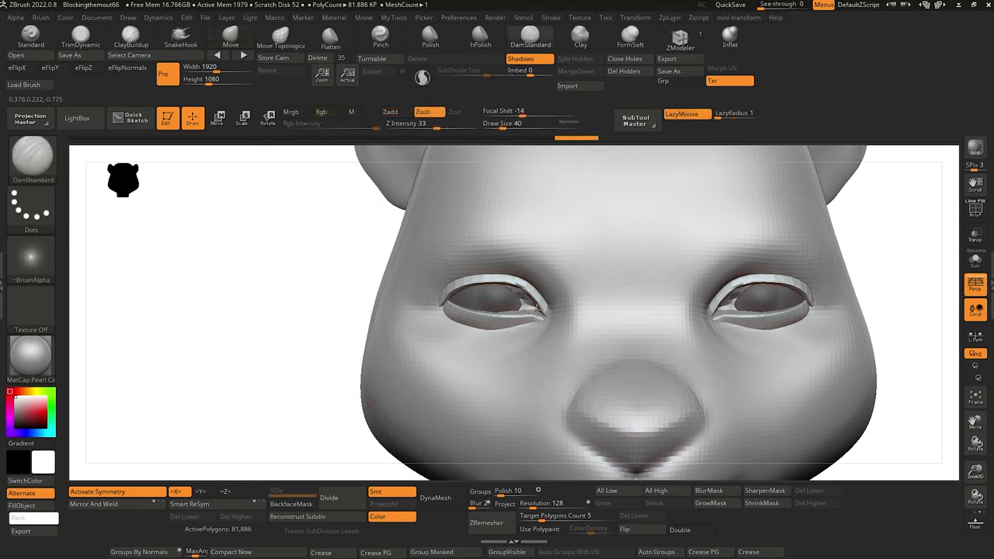
drag(508, 289, 502, 285)
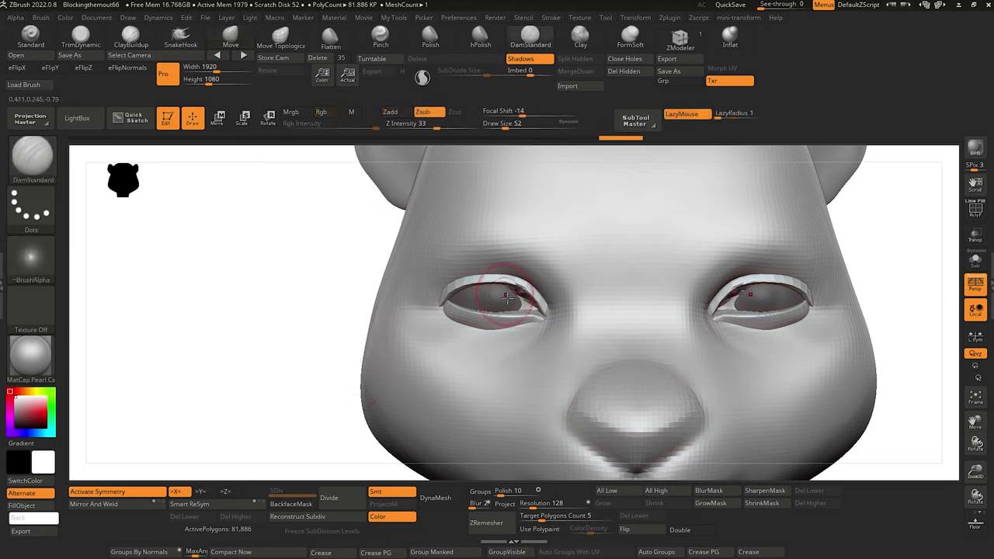
mouse_move(304, 288)
mouse_down()
mouse_move(295, 310)
mouse_move(316, 268)
mouse_move(285, 292)
mouse_move(342, 280)
mouse_up()
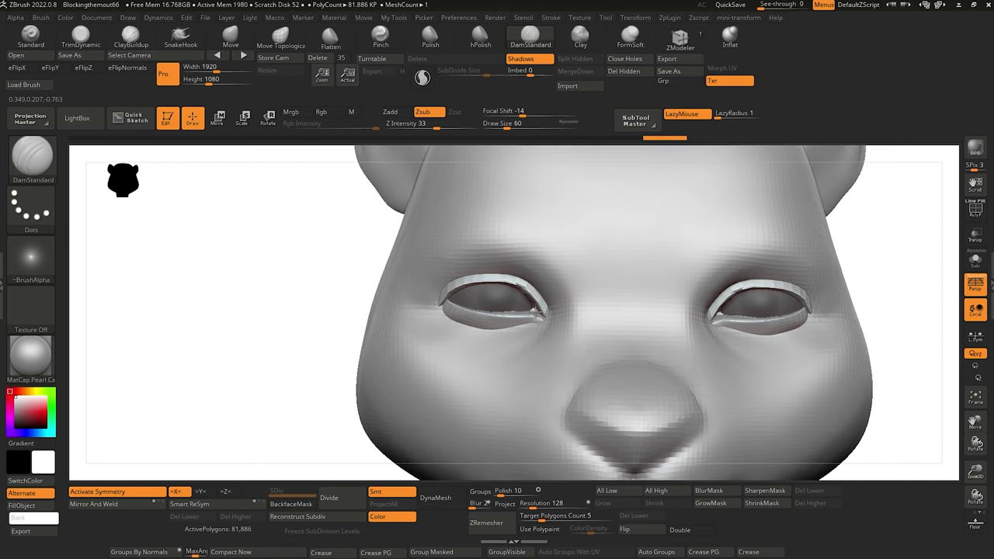
drag(535, 309, 459, 290)
mouse_move(295, 329)
alt+mouse_down()
mouse_move(304, 339)
mouse_move(298, 295)
alt+mouse_up()
shift+drag(298, 295, 295, 289)
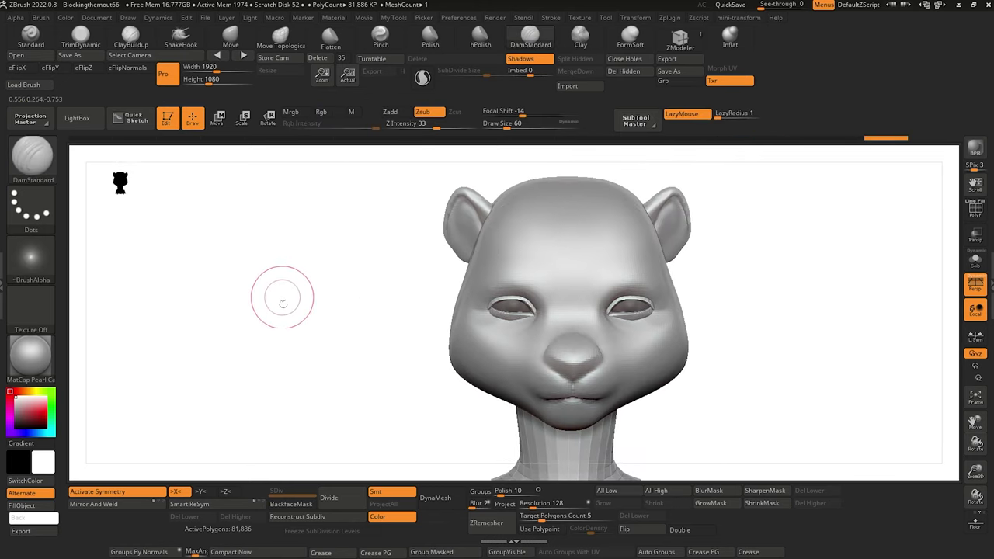
Adjust the outer eye corners and the lower eyelids with the Move Topological brush at draw sizes 64 and 60.
mouse_move(303, 345)
alt+mouse_down()
mouse_move(315, 370)
mouse_move(311, 362)
alt+mouse_up()
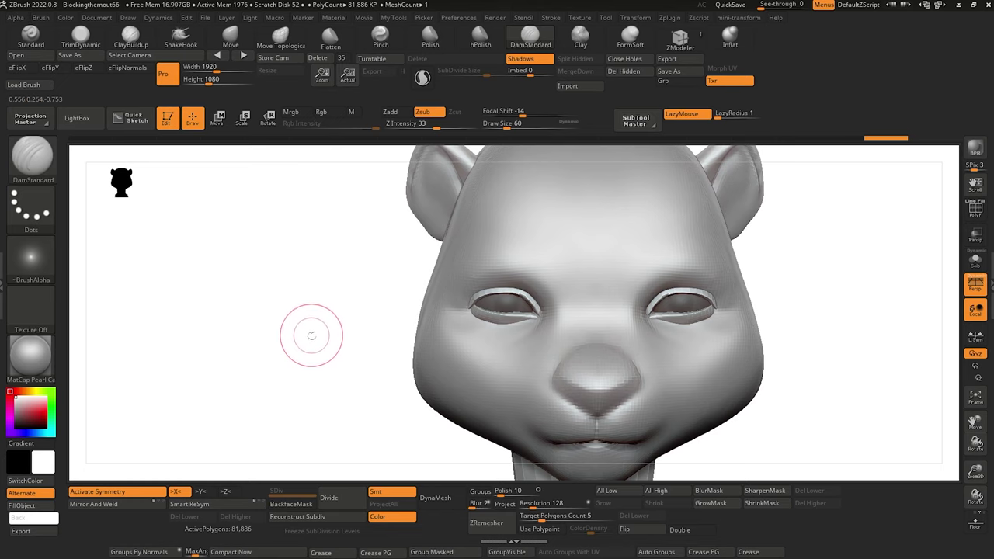
drag(312, 334, 313, 340)
click(295, 47)
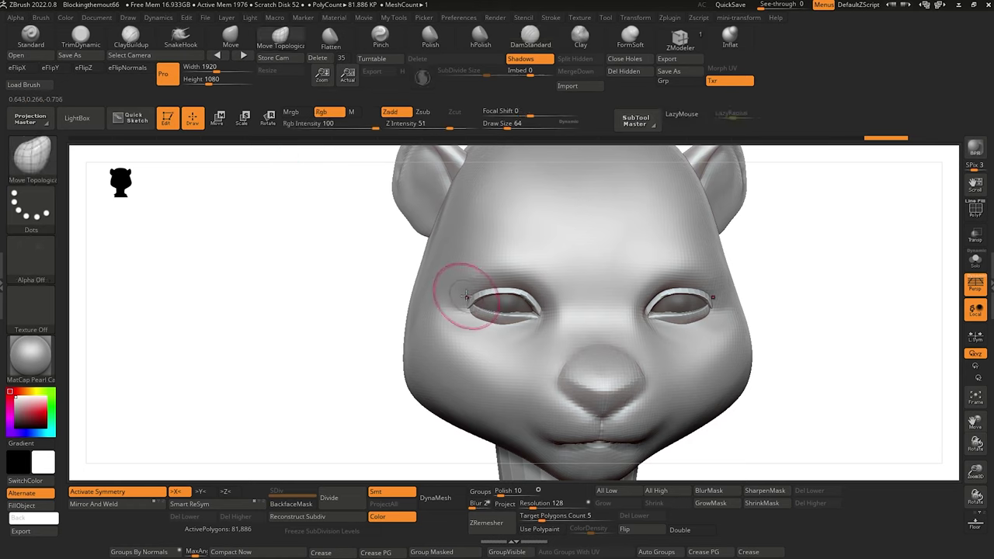
drag(467, 299, 469, 307)
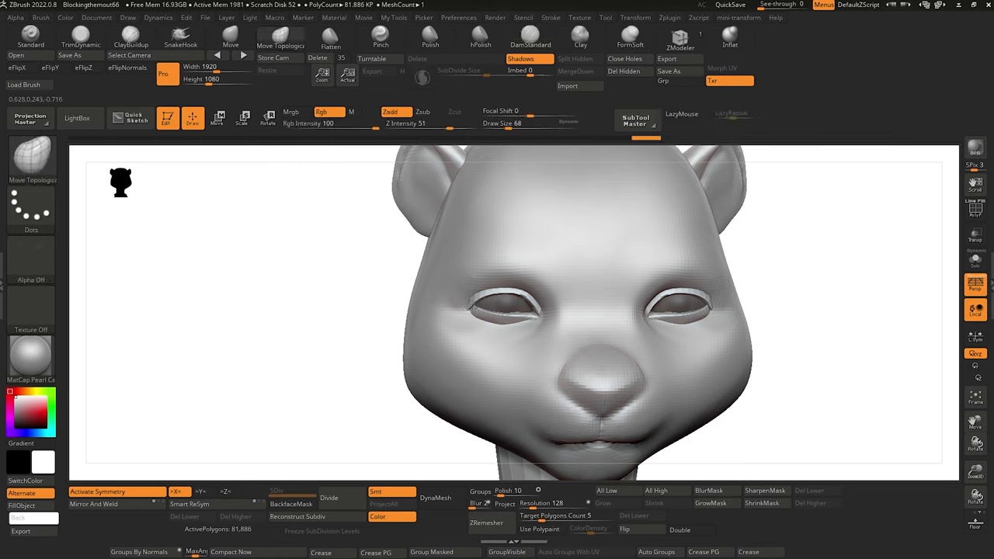
mouse_move(354, 266)
mouse_down()
mouse_move(335, 268)
mouse_move(349, 269)
mouse_up()
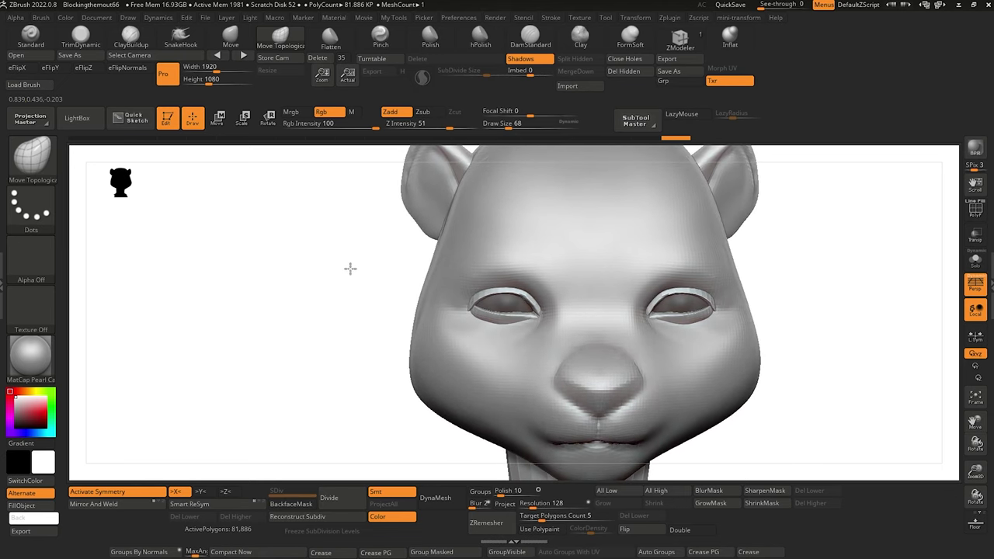
drag(494, 317, 502, 312)
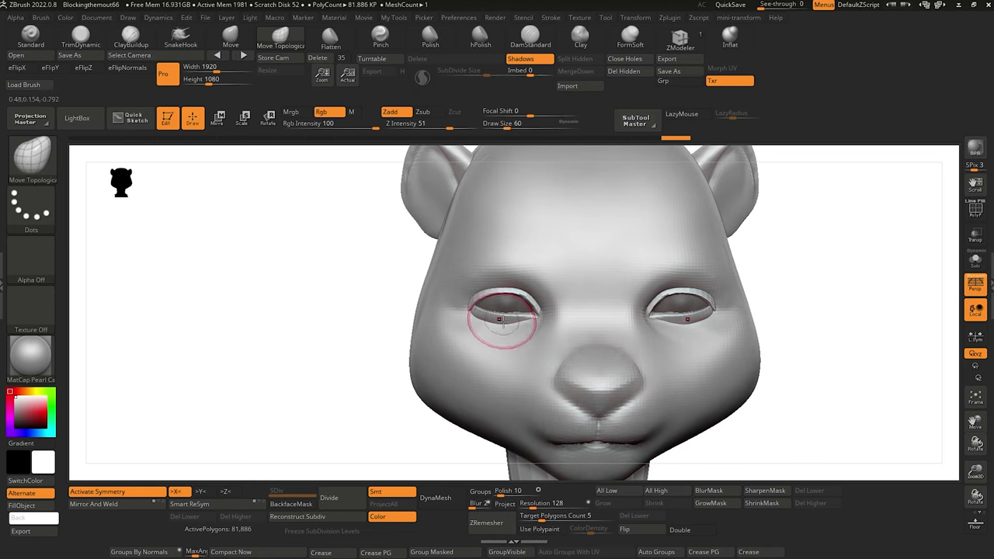
Reduce the Move Topological brush size to 48 and transfer the TPoseMesh head back to its subtools with Transpose Master.
key(bracketleft)
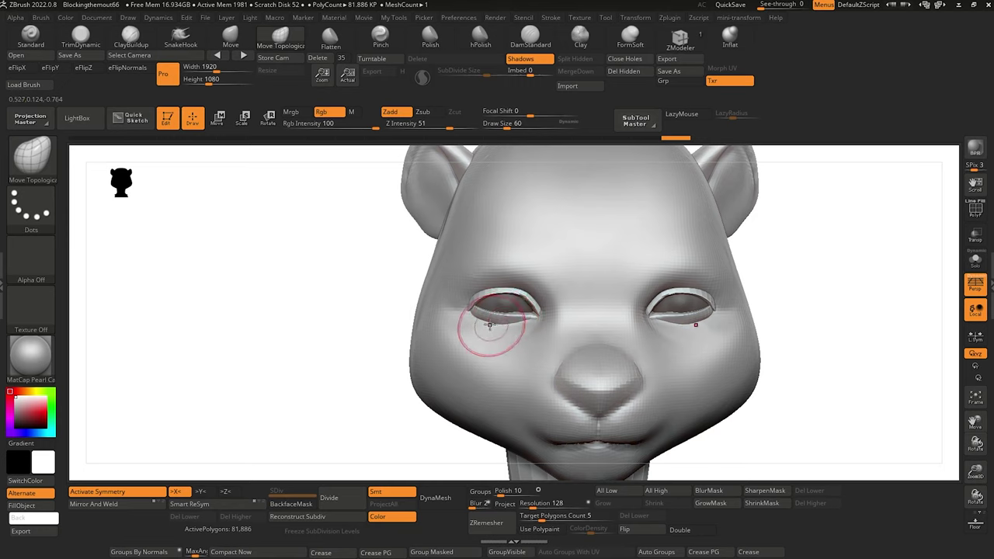
key(bracketright)
key(bracketleft)
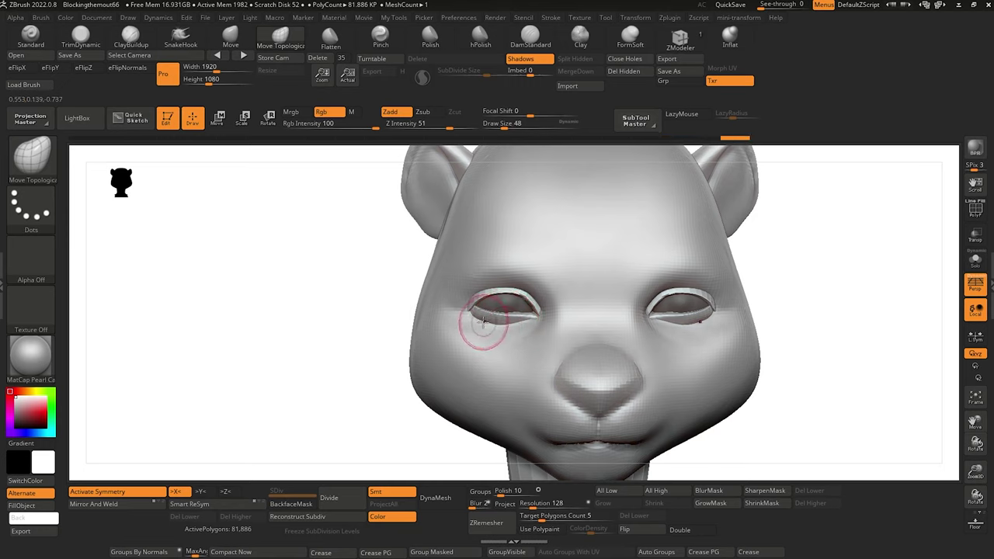
alt+drag(333, 312, 205, 245)
drag(233, 313, 249, 337)
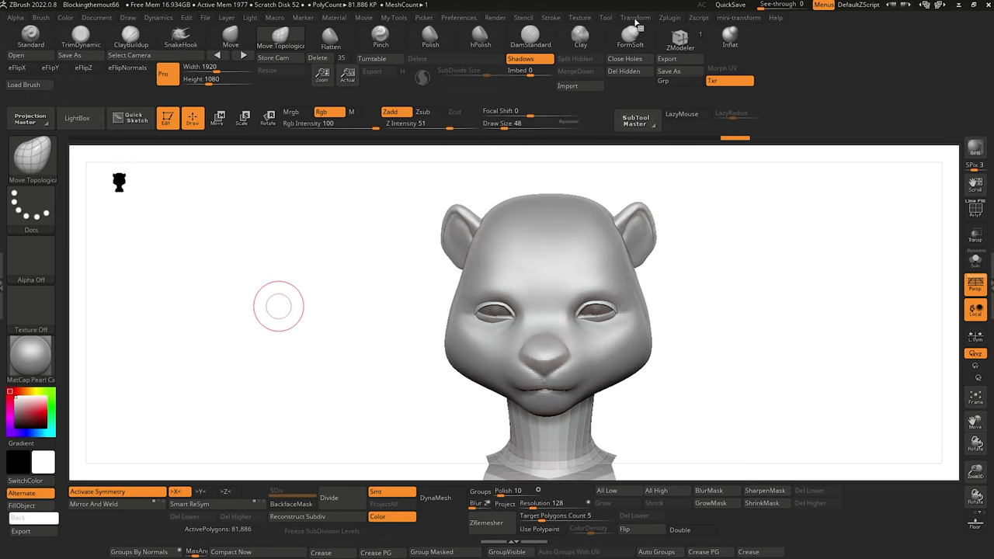
click(670, 17)
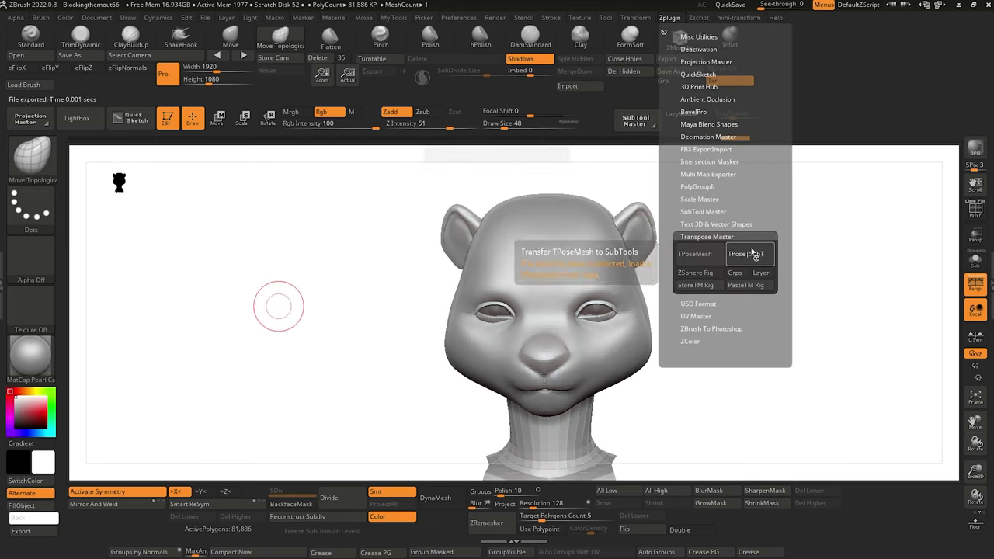
click(751, 248)
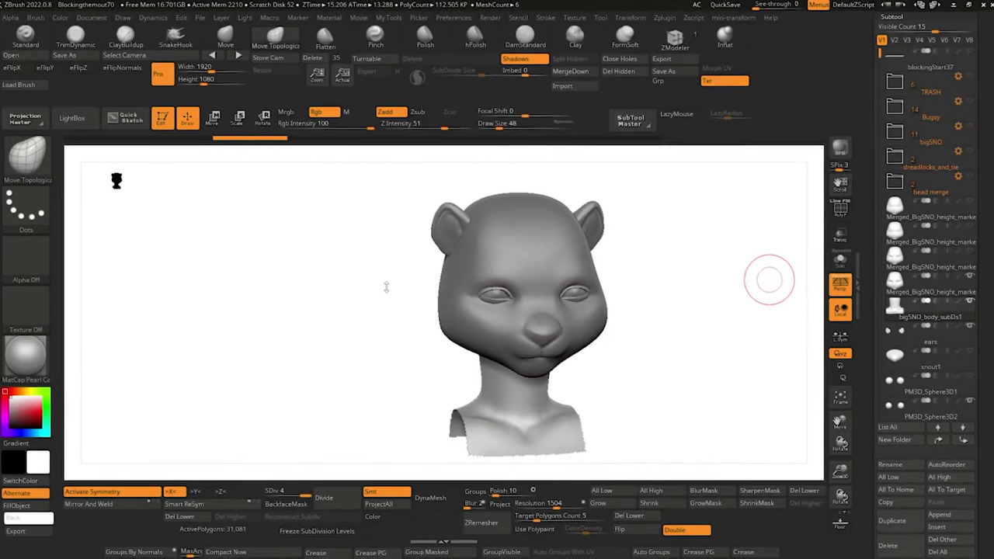
Make the ears subtool active and choose the Move brush with a draw size of 136.
drag(386, 306, 393, 344)
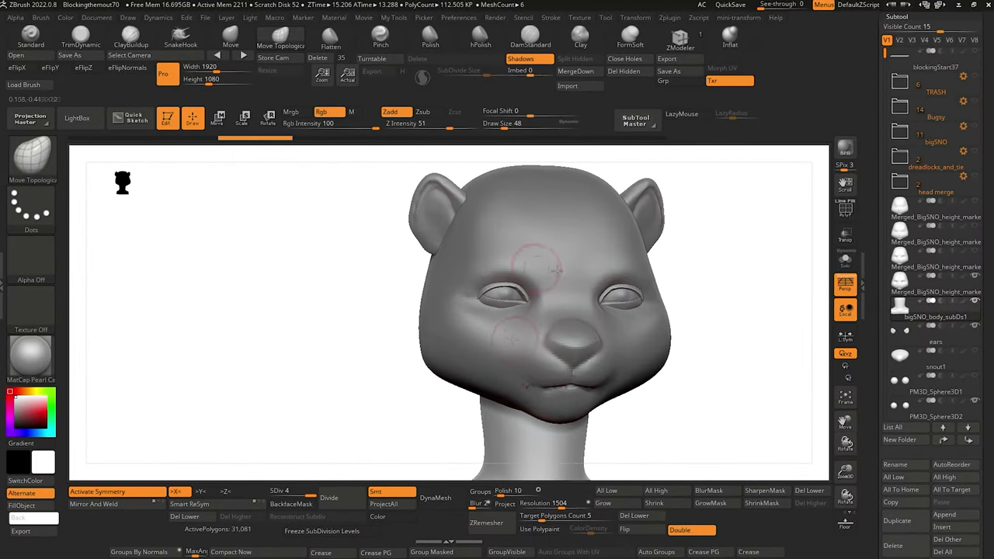
drag(324, 313, 404, 311)
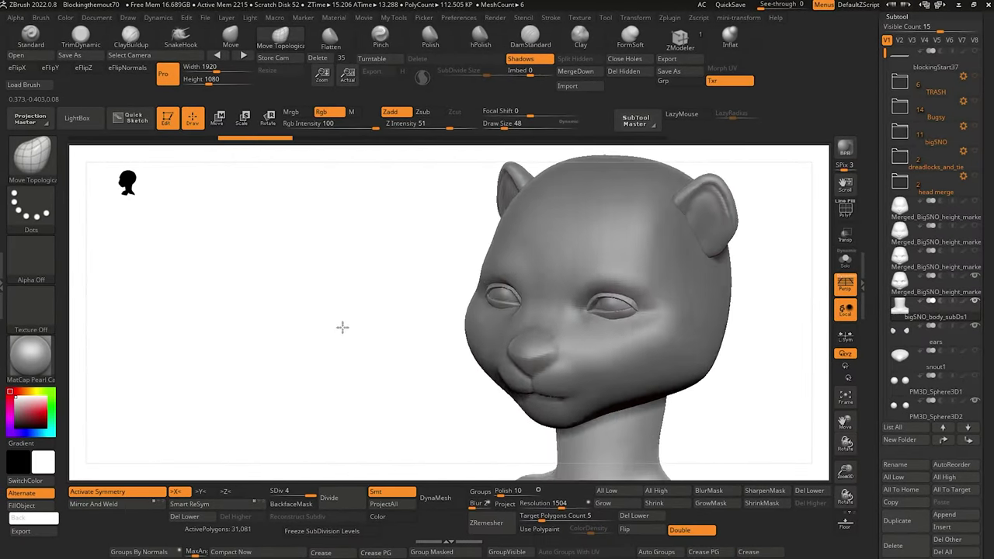
drag(343, 327, 337, 260)
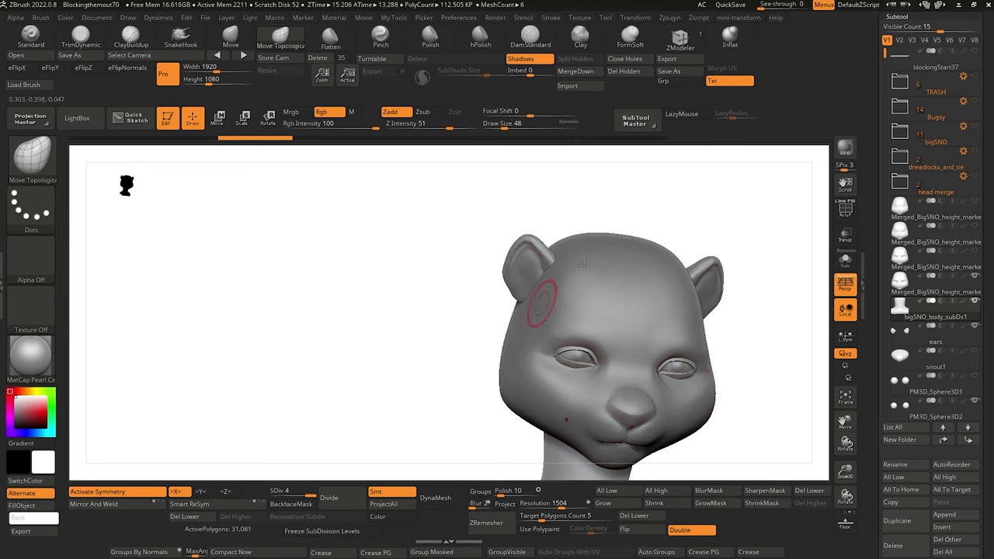
drag(479, 293, 435, 310)
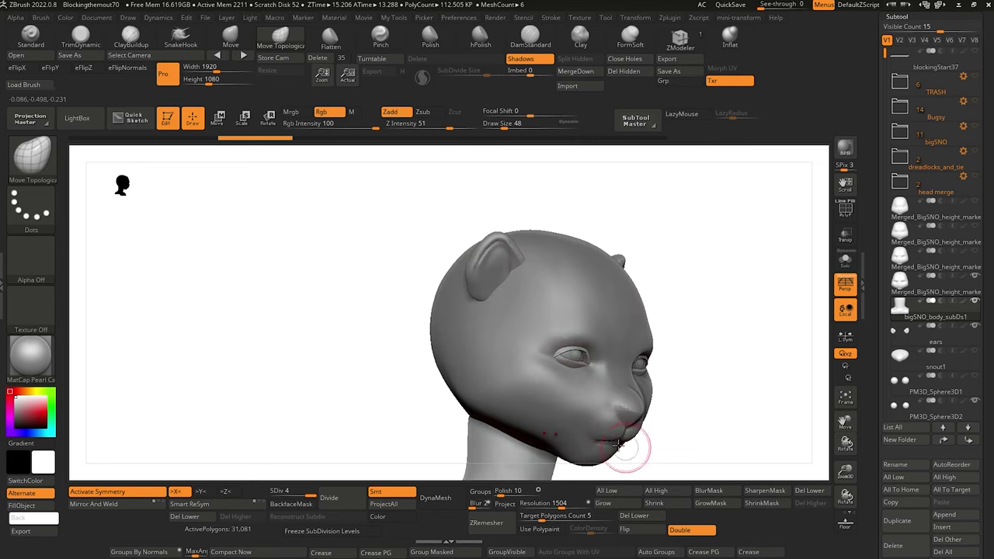
drag(362, 225, 310, 282)
alt+drag(113, 191, 265, 246)
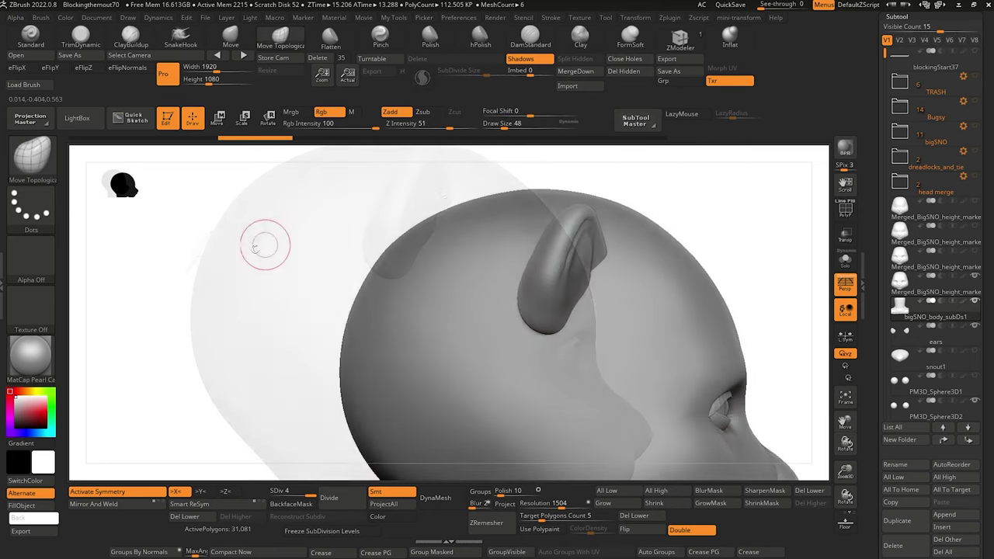
alt+click(552, 261)
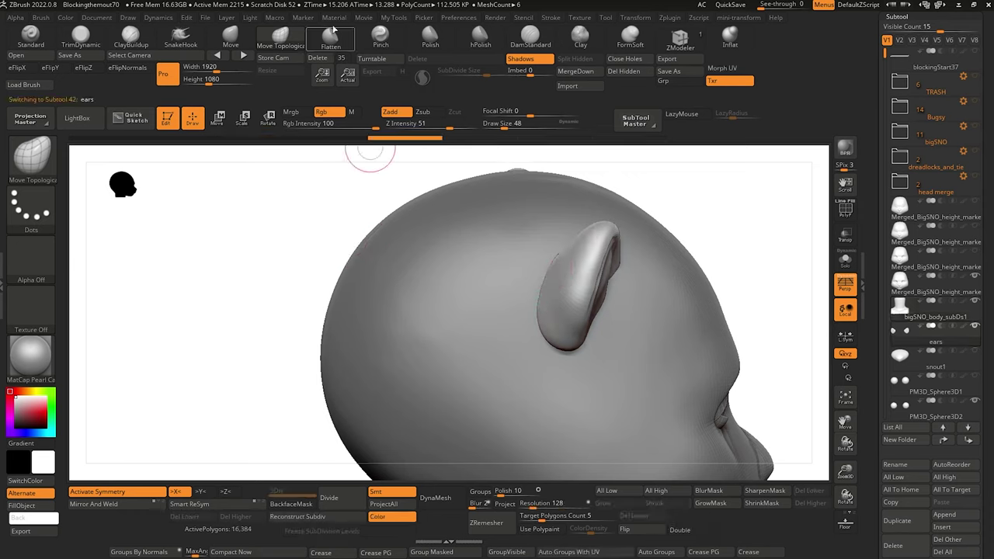
click(231, 36)
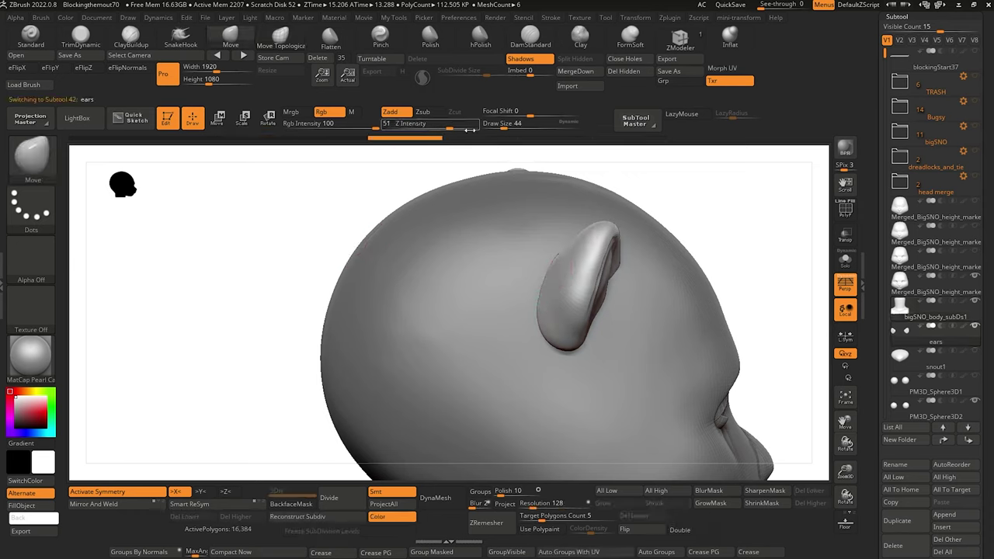
key(bracketright)
key(bracketright)
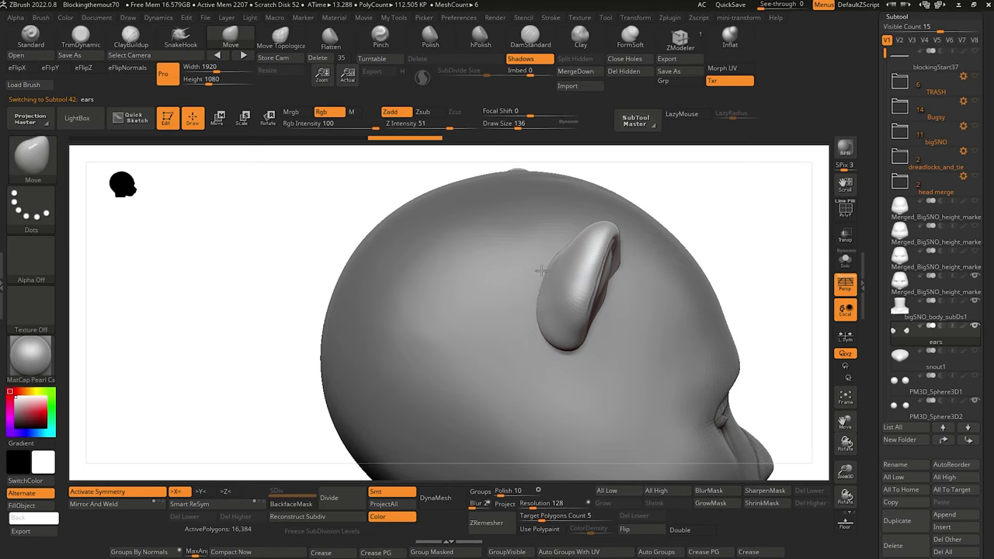
Reshape the ears with the Move brush and hollow out their inner side with the ClayBuildup brush.
mouse_move(303, 227)
mouse_down()
mouse_move(298, 324)
mouse_move(354, 283)
mouse_up()
mouse_move(415, 231)
mouse_down()
mouse_move(256, 231)
mouse_move(257, 240)
mouse_up()
drag(324, 266, 614, 288)
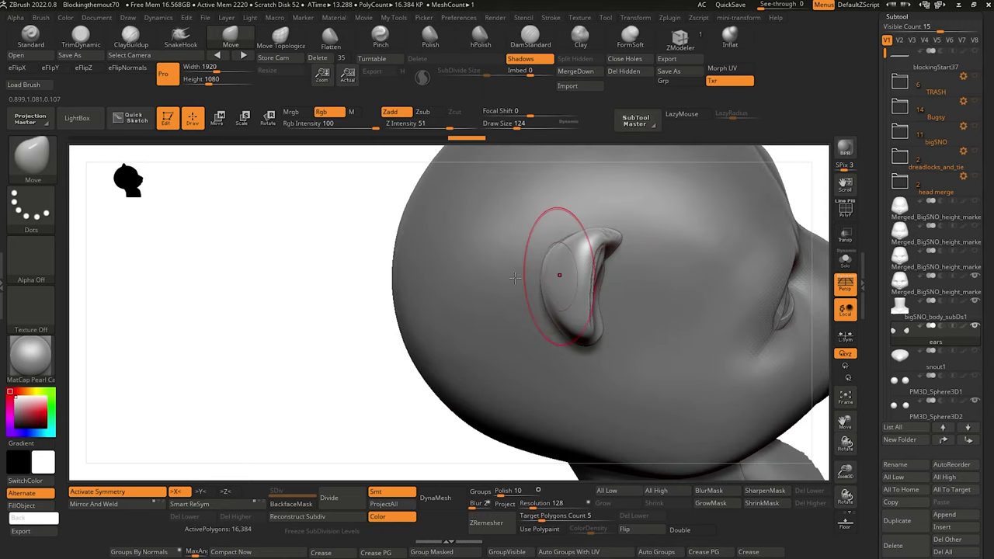
mouse_move(351, 225)
mouse_down()
mouse_move(277, 220)
mouse_move(318, 272)
mouse_up()
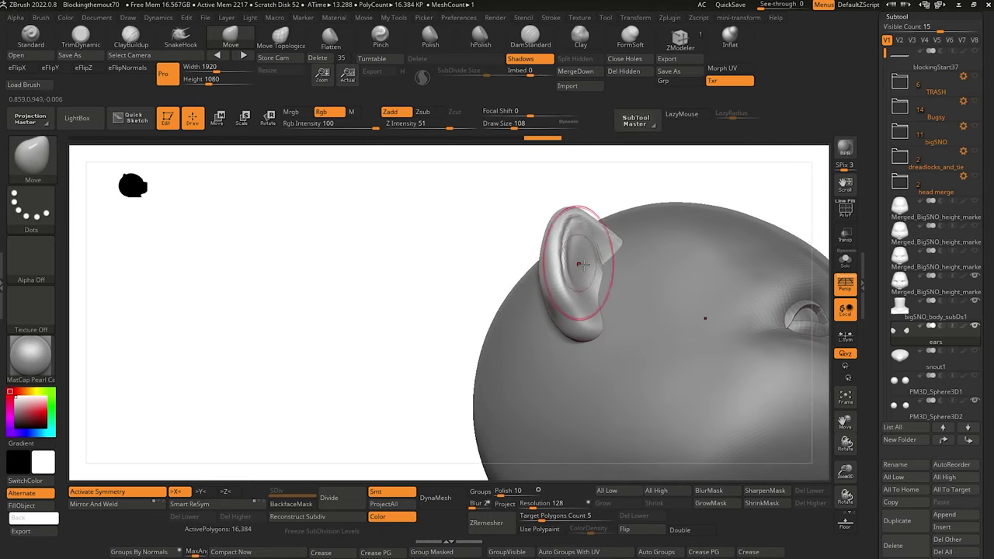
mouse_move(420, 284)
mouse_down()
mouse_move(313, 298)
mouse_move(329, 262)
mouse_move(279, 210)
mouse_up()
click(130, 35)
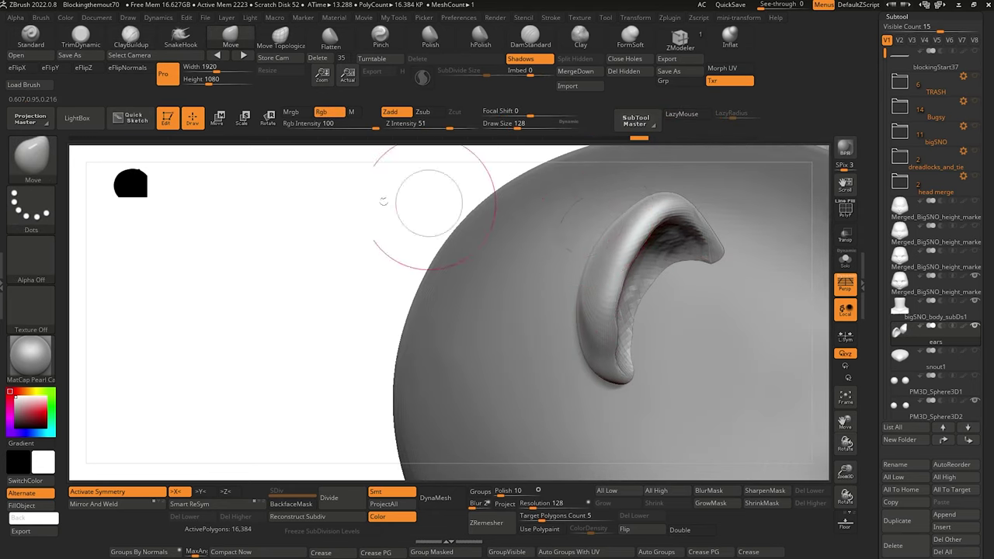
Smooth the rough inner surface of the hollowed ears.
right_drag(399, 222, 328, 180)
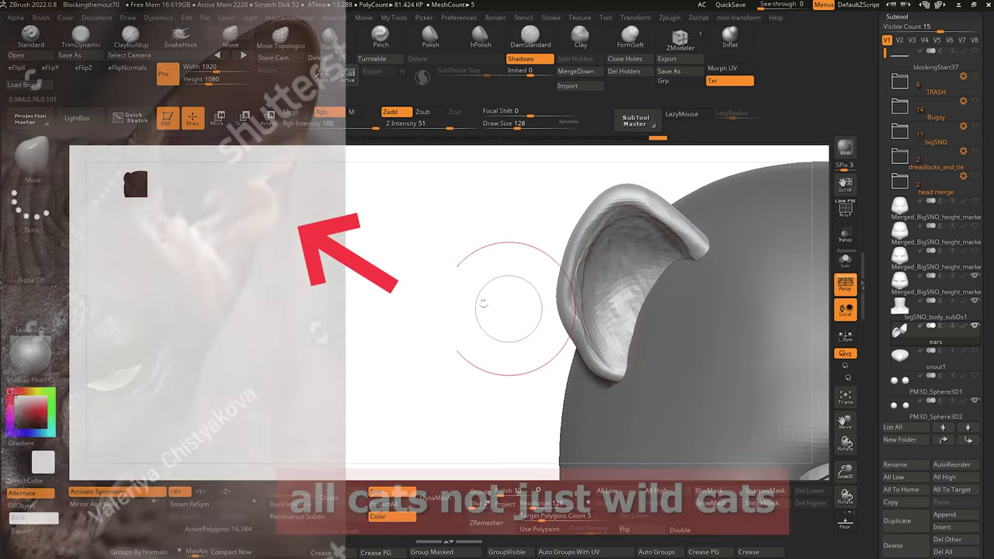
drag(484, 303, 512, 295)
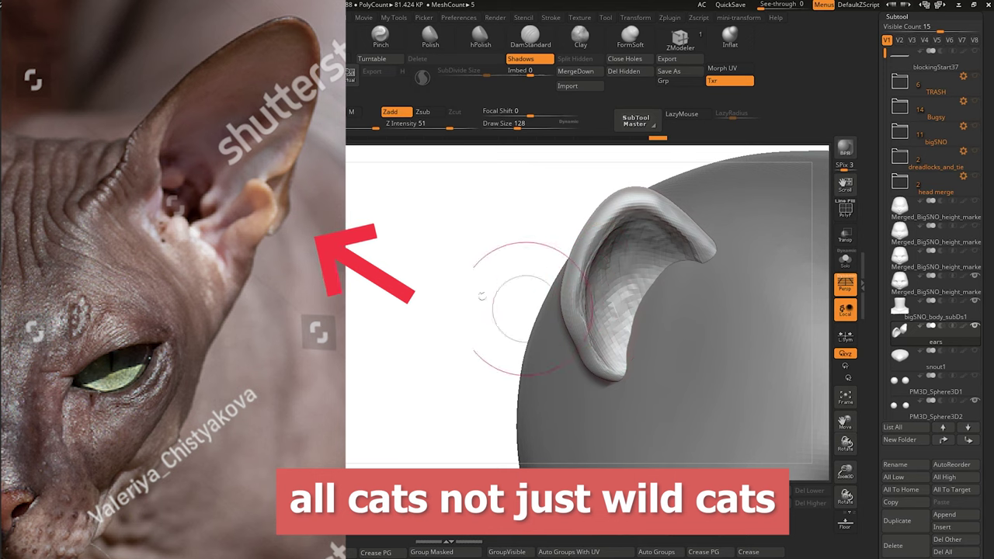
right_drag(482, 296, 412, 284)
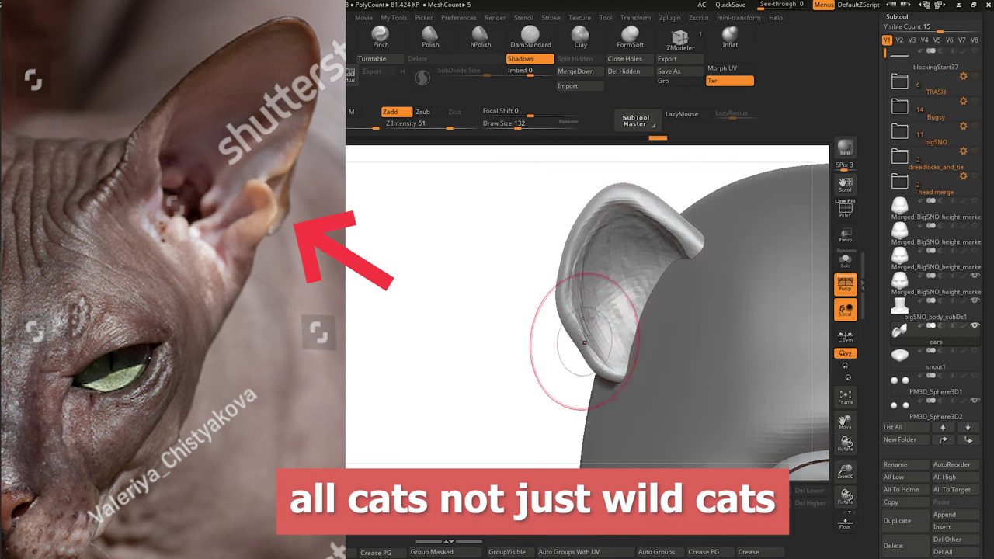
key(shift)
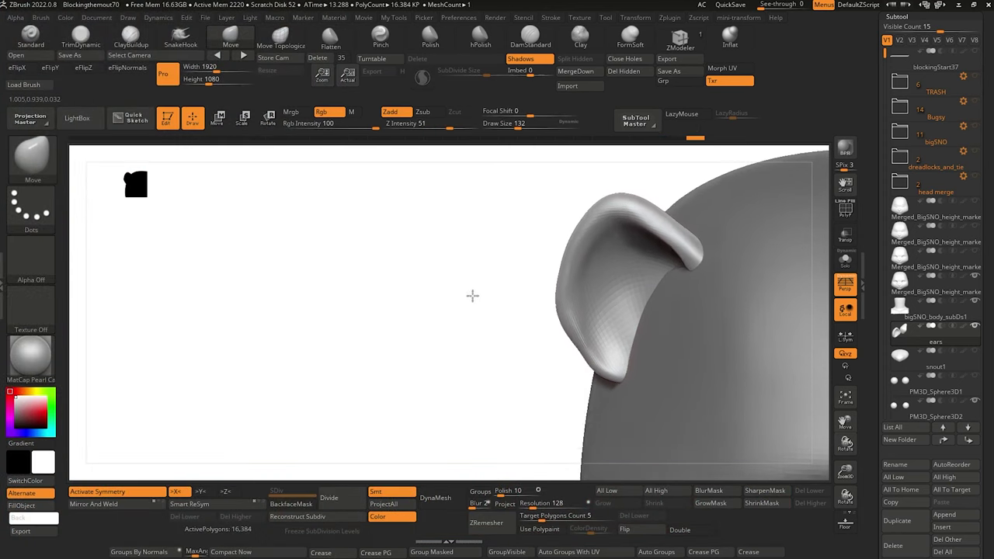
Adjust the front tip of the ear where it meets the head, using the Move brush at draw size 136.
right_drag(536, 280, 682, 250)
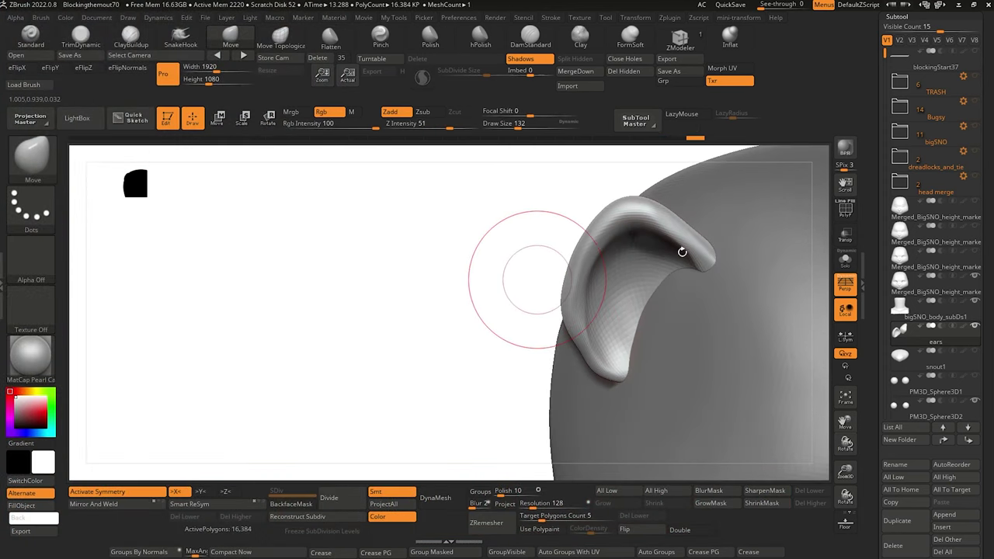
right_drag(510, 244, 623, 338)
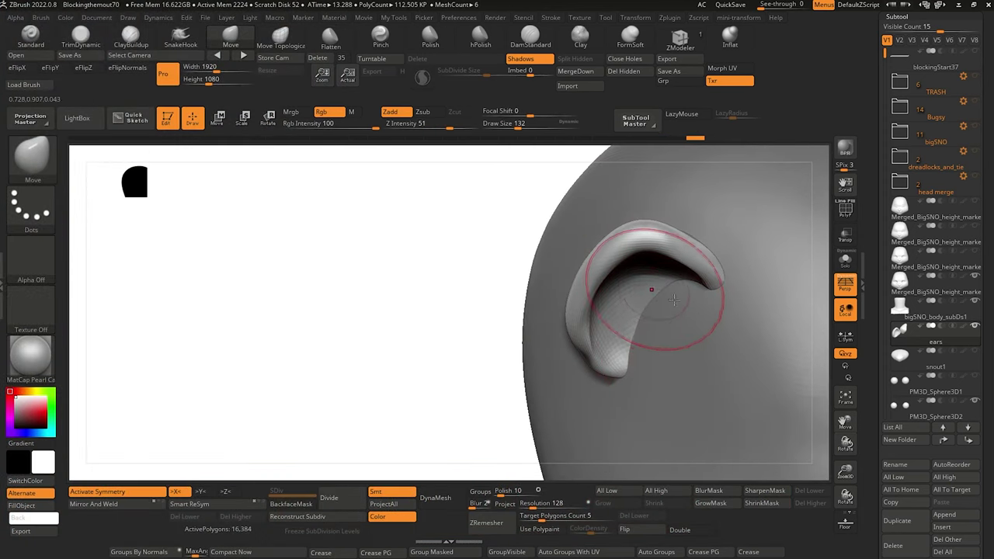
right_drag(475, 278, 417, 260)
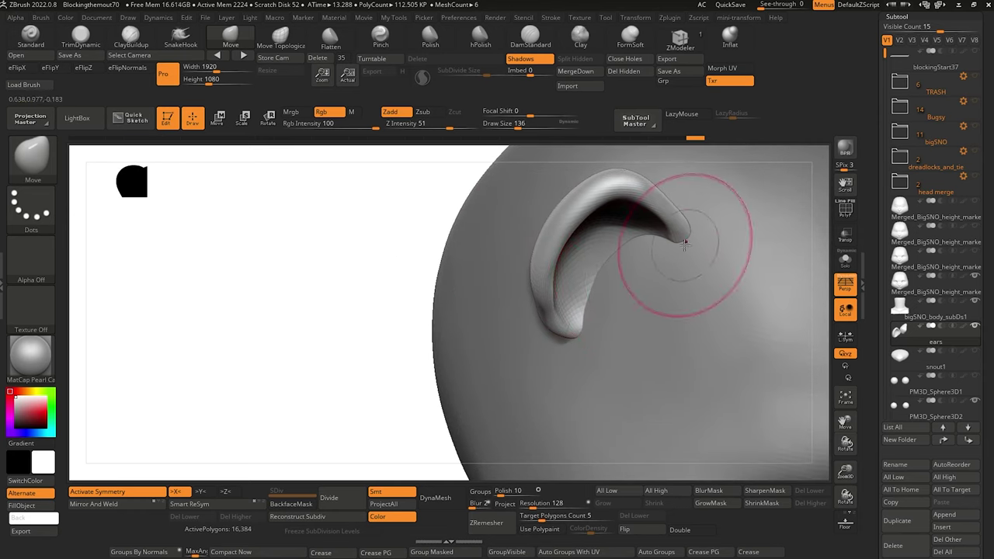
mouse_move(686, 242)
mouse_down()
mouse_move(699, 277)
mouse_move(642, 226)
mouse_up()
drag(665, 239, 681, 254)
right_drag(381, 257, 344, 249)
right_drag(692, 216, 553, 246)
right_drag(471, 217, 518, 303)
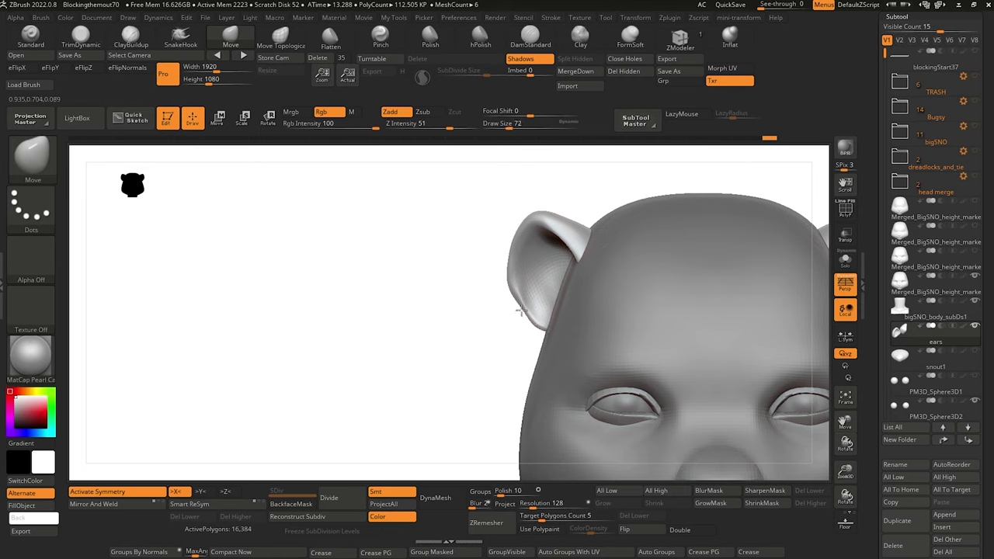
Refine the ear's upper rim and side profile using the Move brush at draw size 64.
mouse_move(385, 247)
right_down()
mouse_move(288, 249)
mouse_move(406, 251)
mouse_move(386, 245)
mouse_move(402, 238)
mouse_move(427, 282)
mouse_move(412, 236)
mouse_move(409, 253)
mouse_move(370, 262)
mouse_move(399, 329)
mouse_move(567, 322)
mouse_move(685, 369)
mouse_move(220, 213)
mouse_move(307, 267)
mouse_move(269, 248)
right_up()
key(bracketleft)
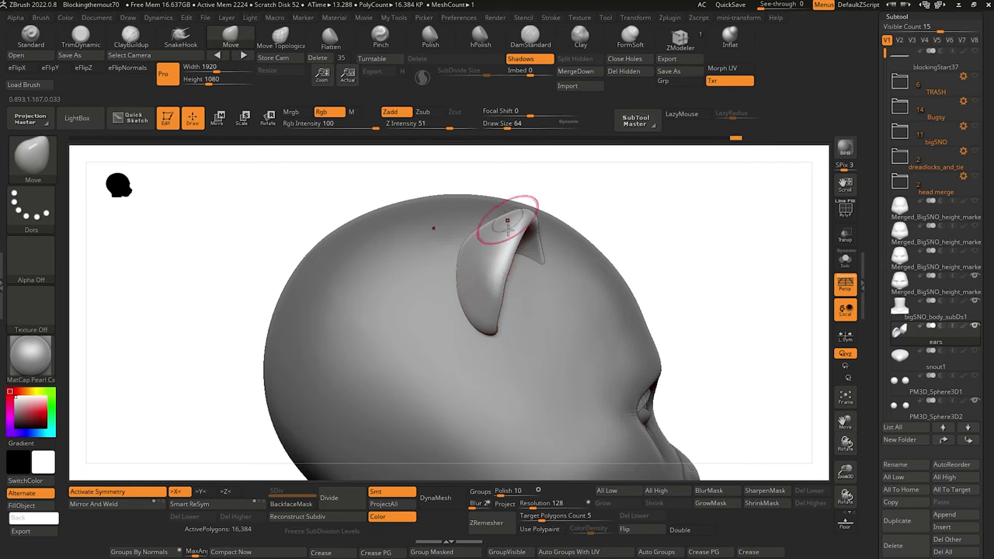
mouse_move(522, 248)
right_down()
mouse_move(466, 247)
mouse_move(382, 180)
right_up()
alt+right_drag(402, 246, 266, 211)
ctrl+right_drag(300, 251, 329, 284)
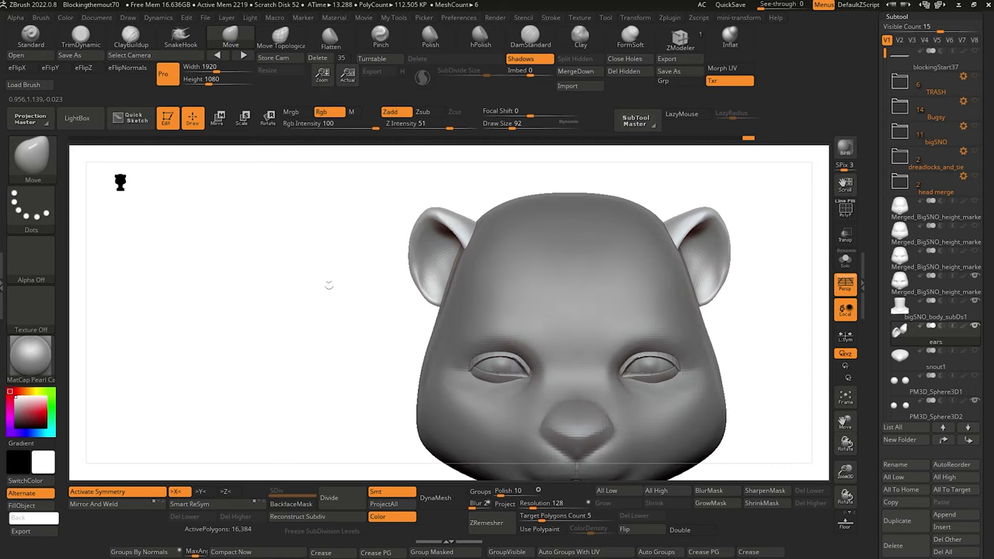
Shape the ear's outline and front lower corner using the Move brush enlarged to draw size 148.
key(])
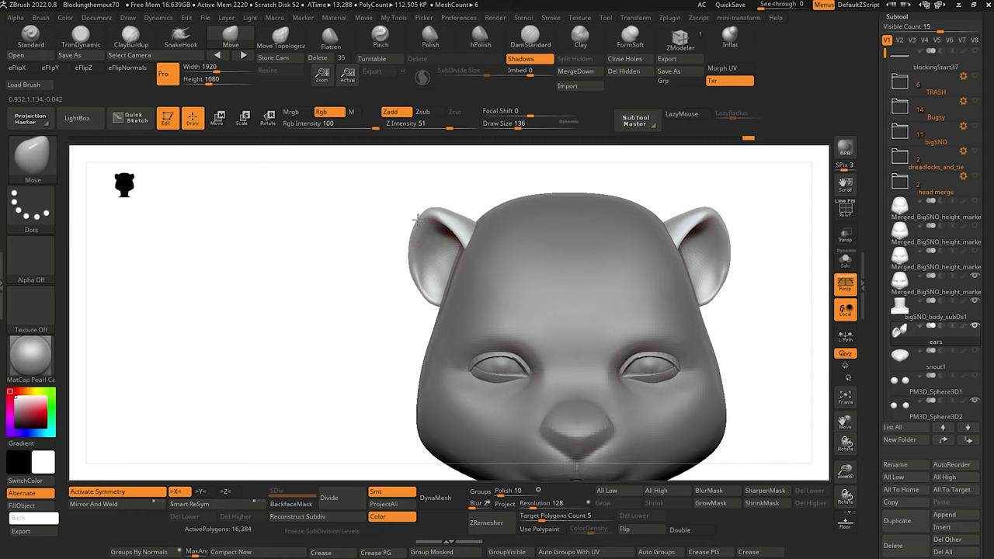
mouse_move(411, 200)
right_down()
mouse_move(348, 206)
mouse_move(373, 217)
mouse_move(388, 261)
mouse_move(369, 308)
mouse_move(401, 315)
mouse_move(334, 219)
mouse_move(350, 268)
right_up()
right_drag(467, 285, 462, 311)
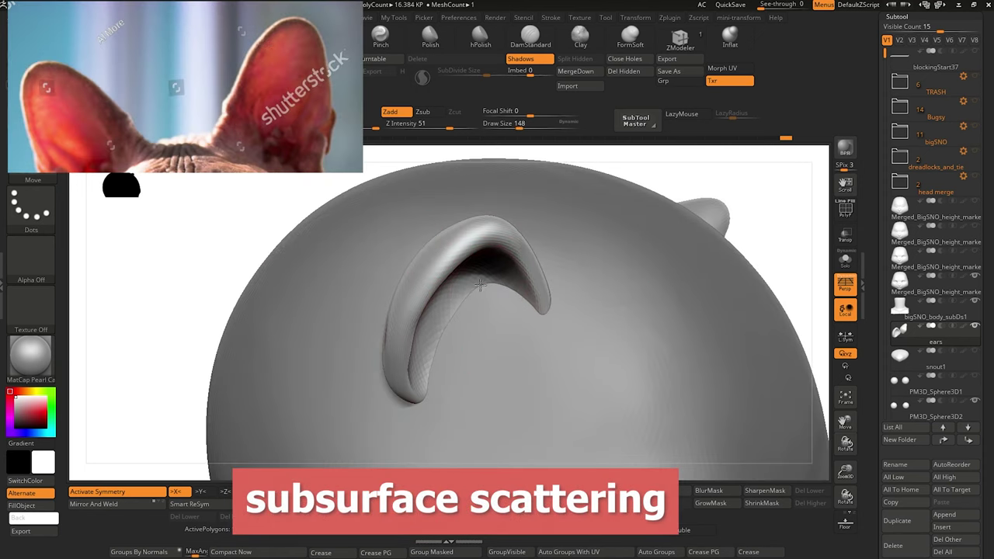
drag(546, 313, 550, 315)
drag(175, 216, 199, 224)
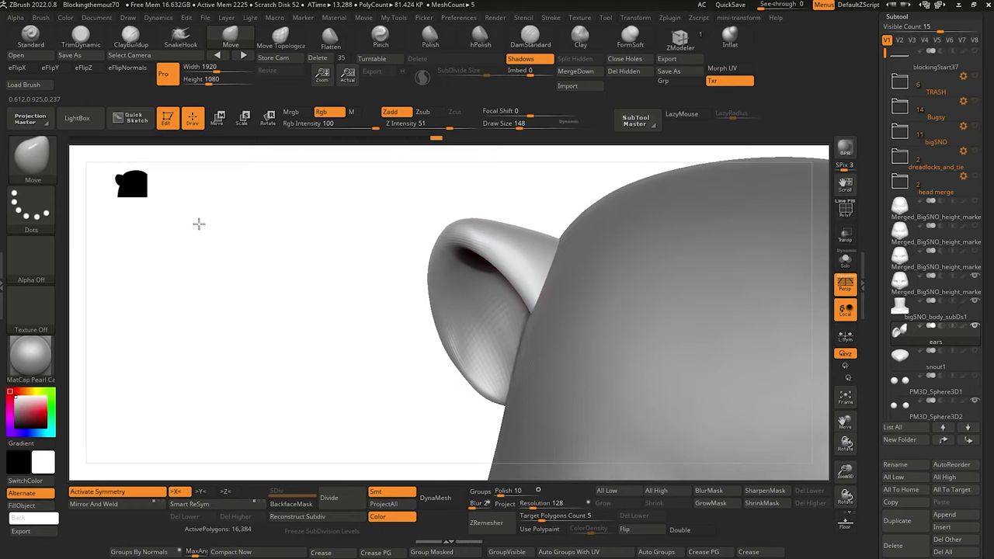
Flatten the ear's outer rim and inner surface using the TrimDynamic brush, reducing its draw size from 108 to 80.
key(f)
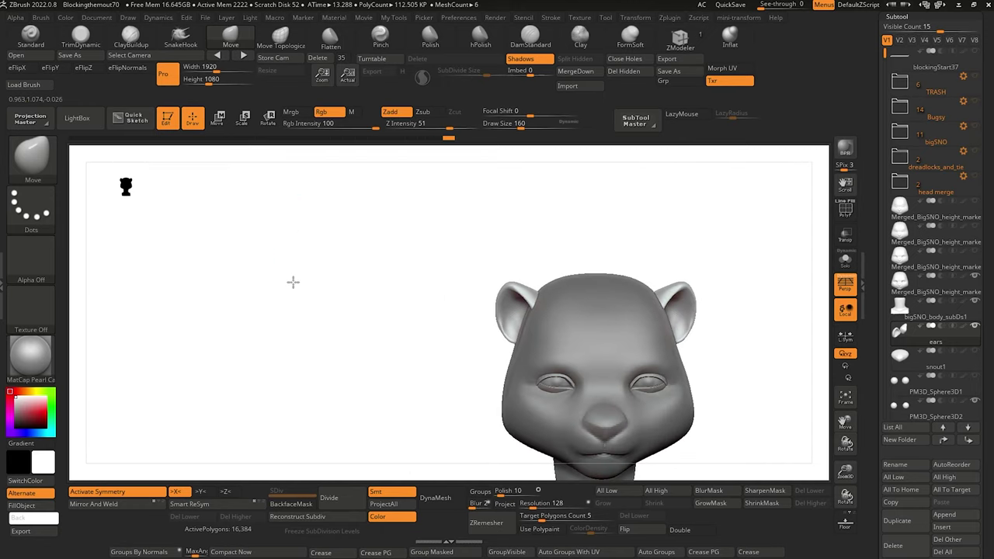
mouse_move(302, 293)
right_down()
mouse_move(344, 290)
mouse_move(342, 303)
right_up()
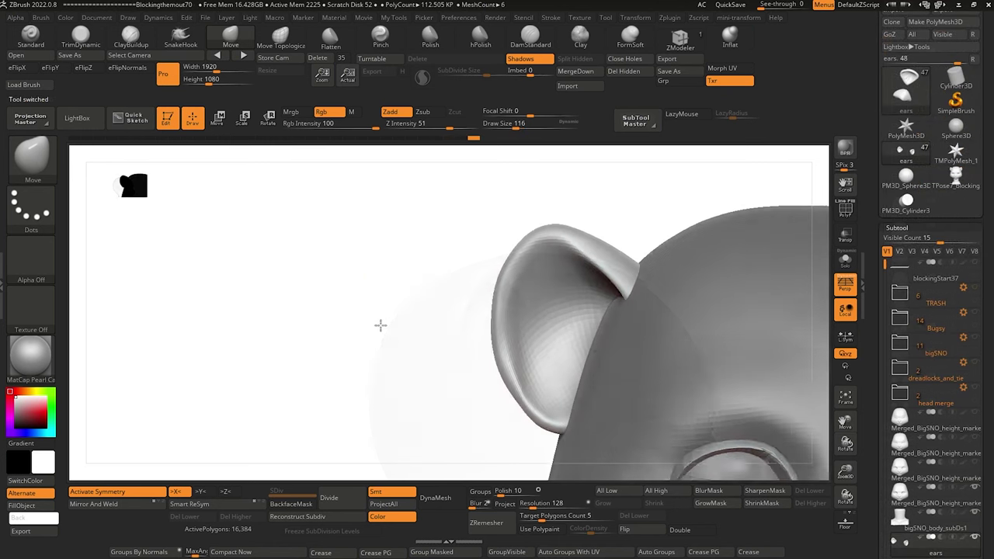
right_drag(380, 326, 378, 351)
ctrl+right_drag(481, 323, 505, 327)
scroll(505, 329, down, 5)
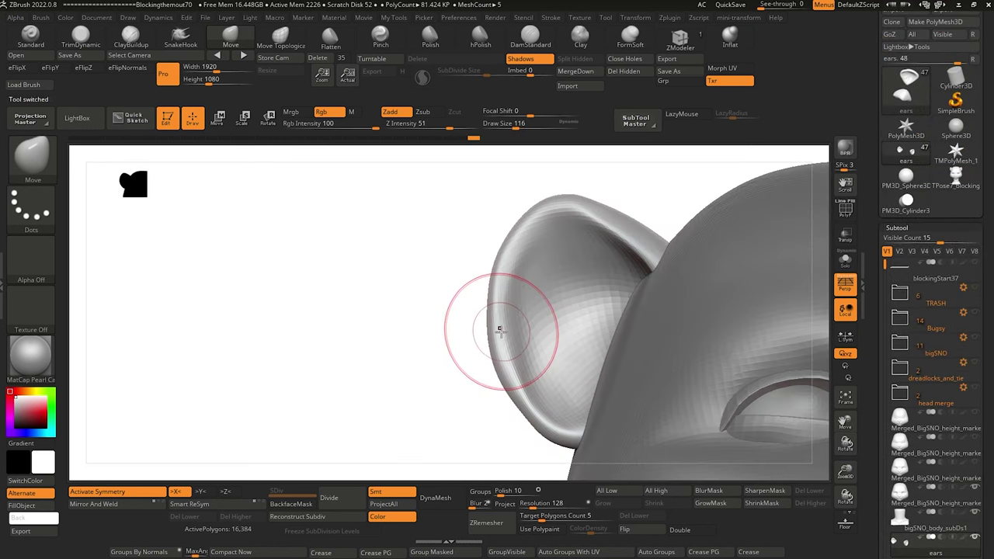
key([)
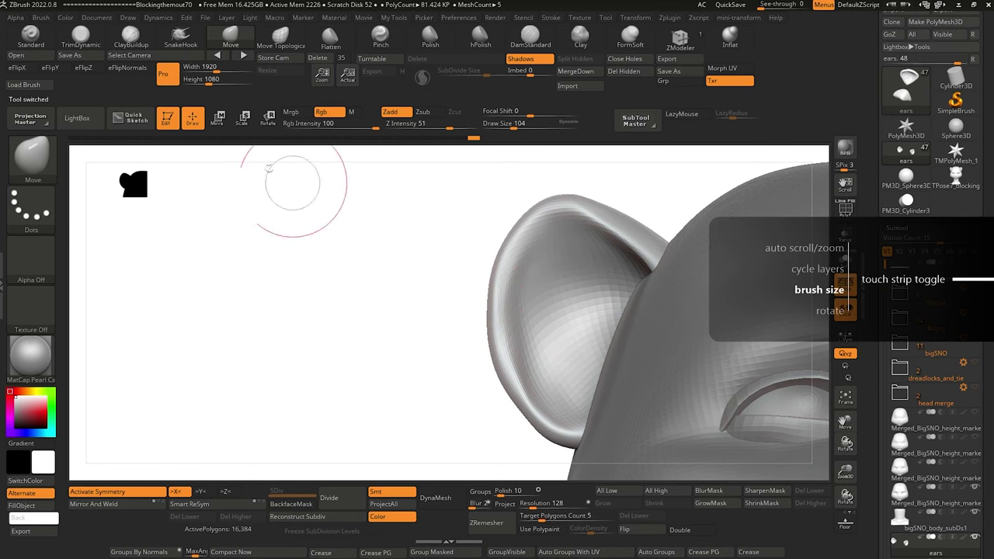
click(93, 41)
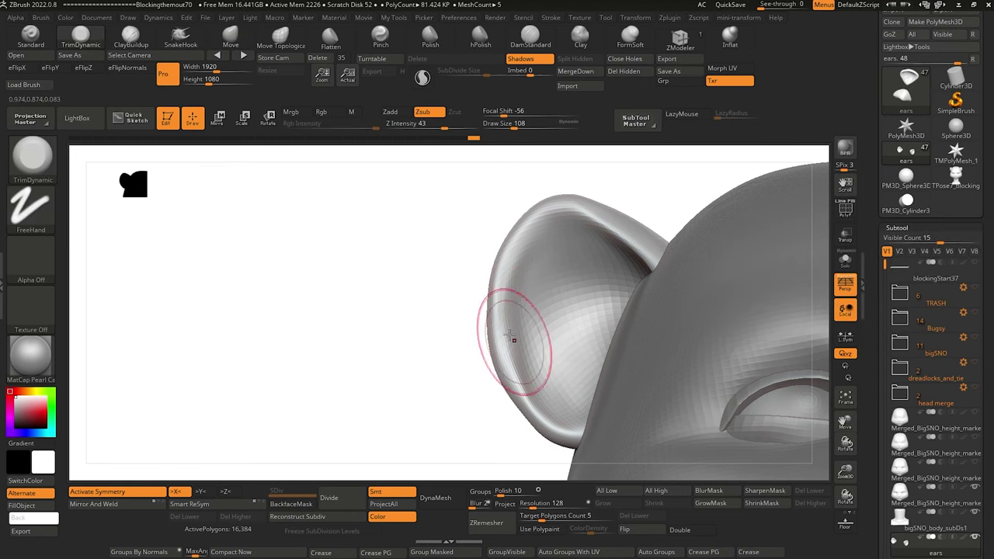
mouse_move(481, 318)
mouse_down()
mouse_move(464, 304)
mouse_move(586, 267)
mouse_move(545, 276)
mouse_up()
key([)
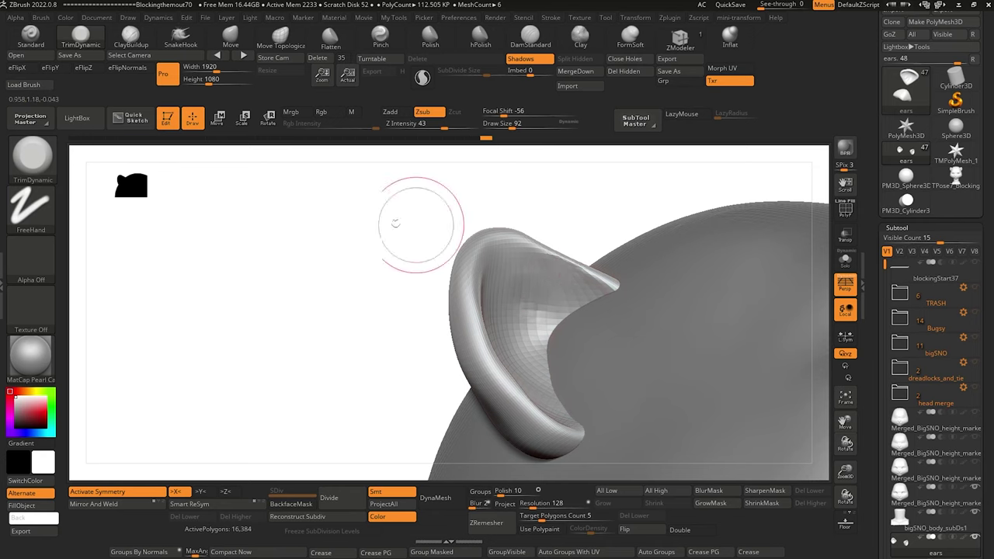
drag(395, 223, 510, 287)
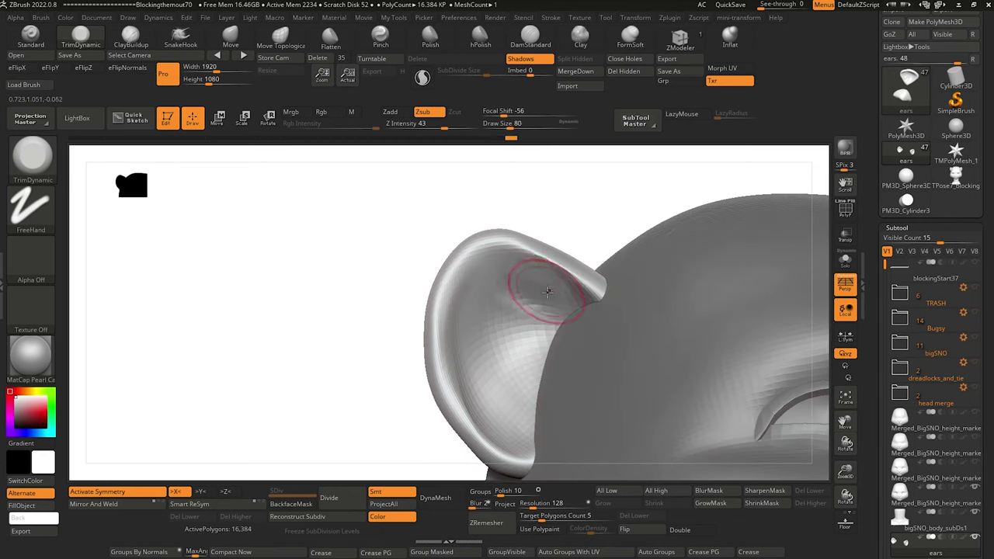
Build up the inside of the ear using ClayBuildup at Z intensity 4 and draw size 80.
click(131, 35)
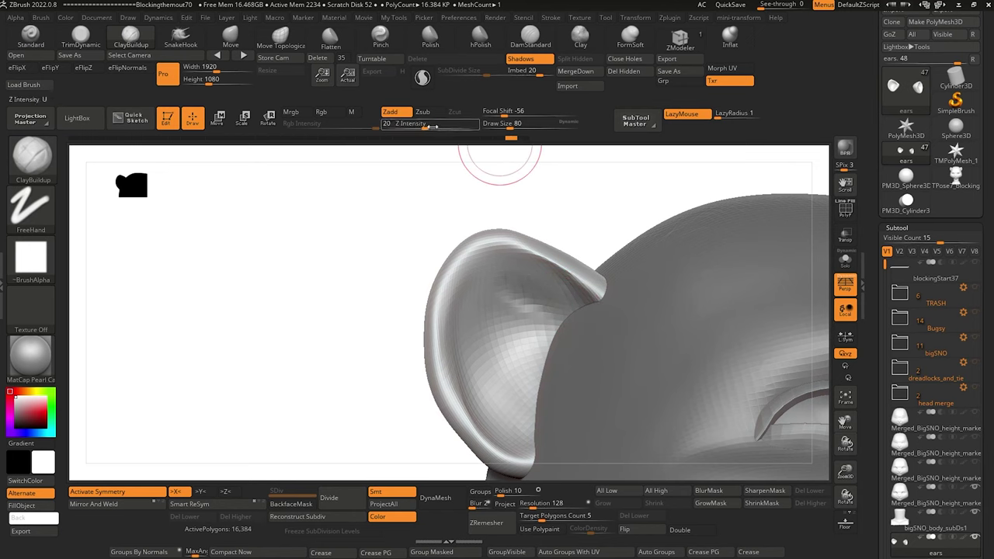
drag(406, 124, 403, 124)
drag(388, 203, 404, 183)
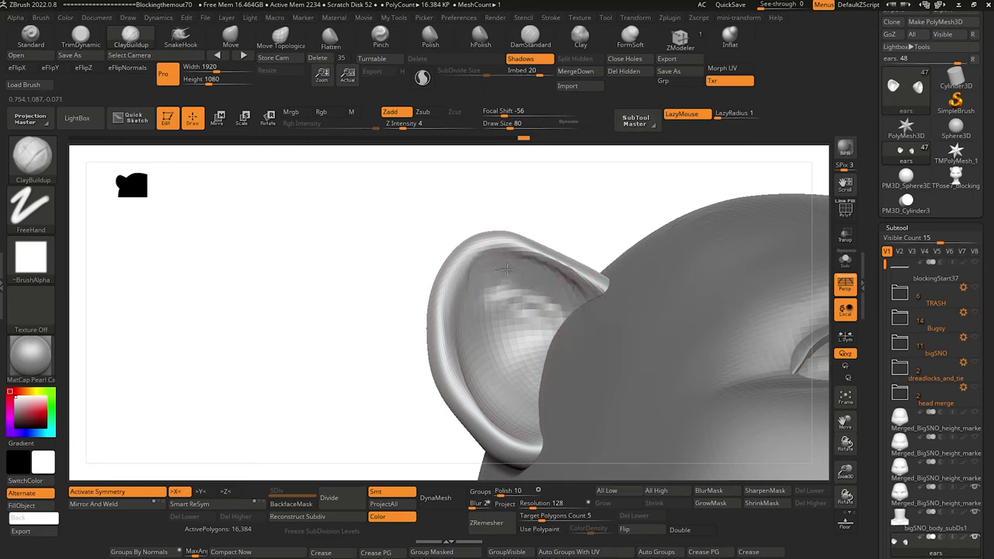
drag(378, 285, 444, 262)
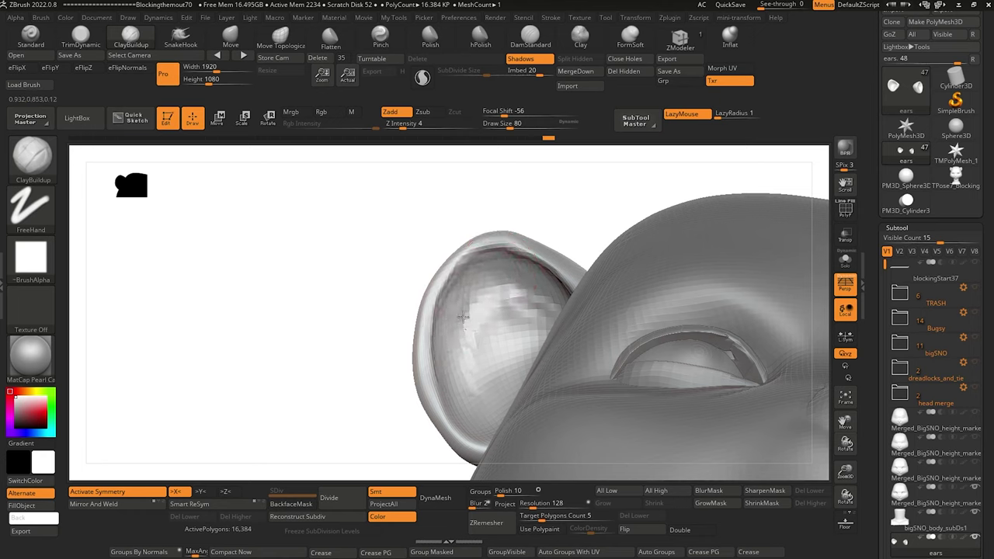
drag(349, 290, 408, 269)
drag(321, 267, 314, 232)
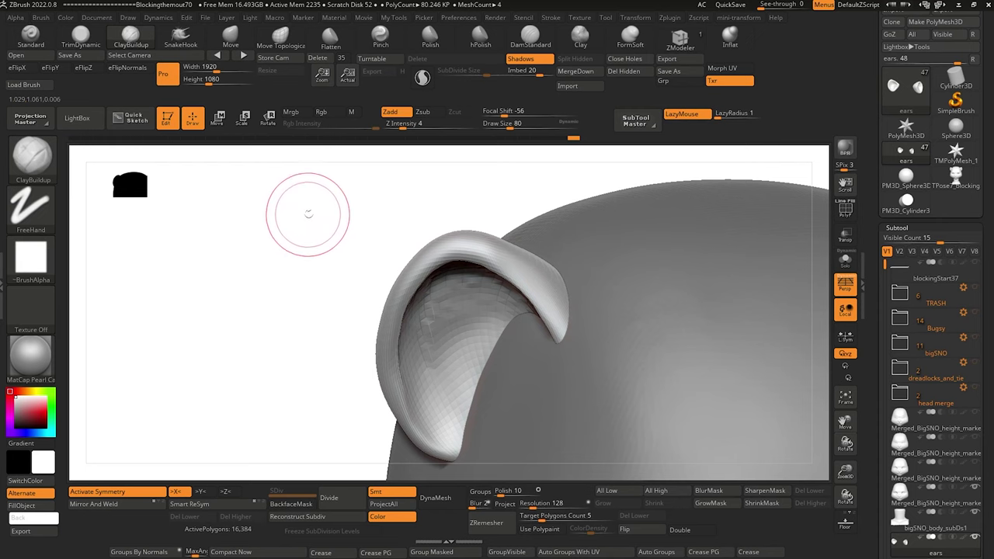
Smooth the built-up clay on the ear's inner surface.
mouse_move(285, 262)
mouse_down()
mouse_move(296, 220)
mouse_move(396, 225)
mouse_up()
mouse_move(467, 303)
shift+mouse_down()
mouse_move(440, 378)
mouse_move(438, 289)
mouse_move(470, 288)
mouse_move(528, 311)
shift+mouse_up()
mouse_move(316, 296)
alt+mouse_down()
mouse_move(204, 229)
mouse_move(282, 339)
mouse_move(291, 327)
mouse_move(313, 340)
mouse_move(303, 282)
mouse_move(302, 296)
mouse_move(279, 287)
mouse_move(306, 326)
mouse_move(291, 293)
alt+mouse_up()
drag(315, 233, 238, 145)
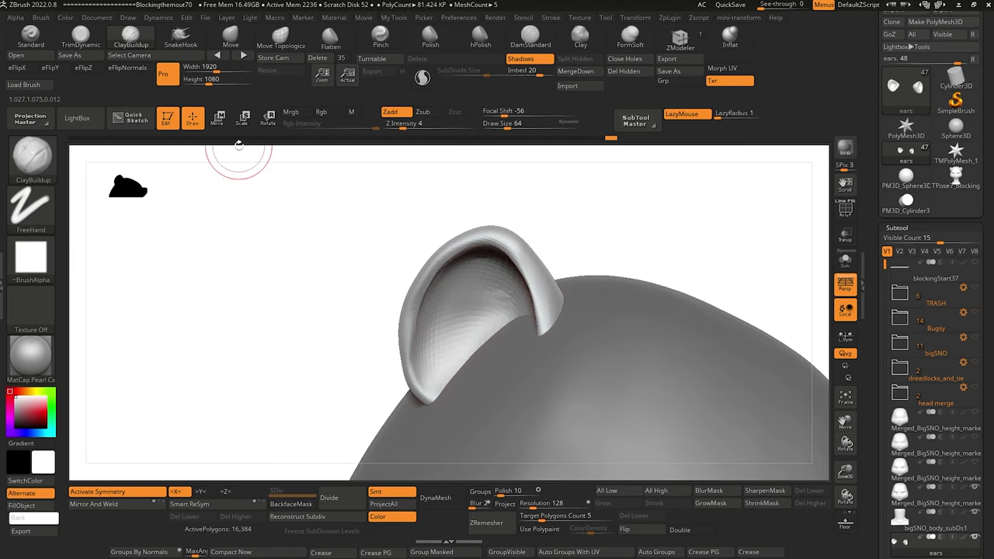
Enable backface masking, then build up and smooth the ear's front rim using ClayBuildup at draw size 40.
mouse_move(540, 292)
mouse_down()
mouse_move(518, 254)
mouse_move(531, 263)
mouse_up()
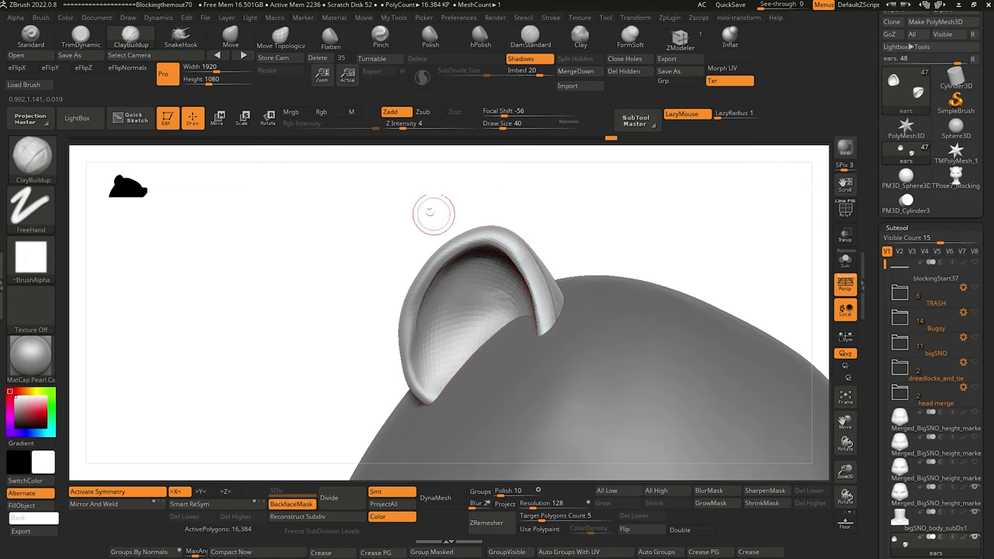
drag(434, 214, 532, 245)
key(shift)
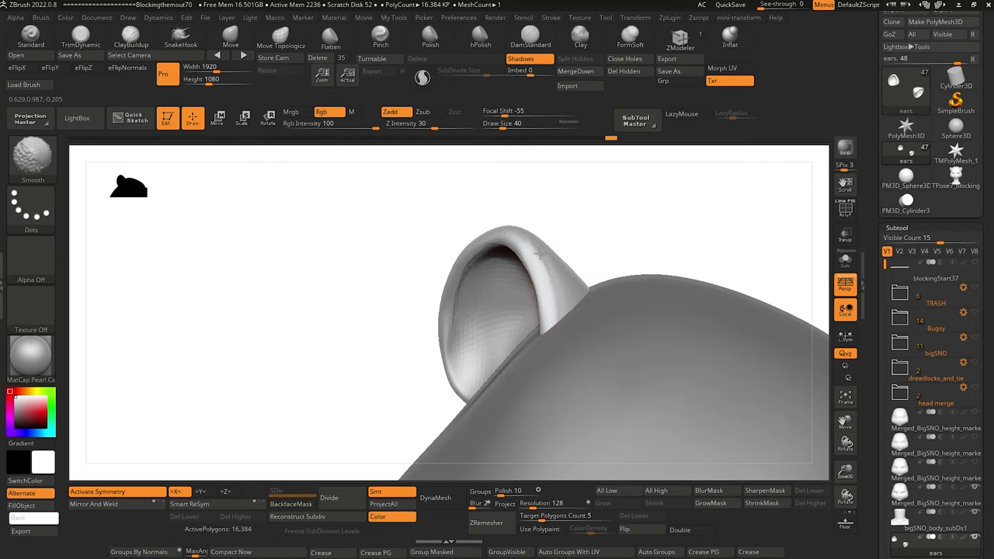
drag(369, 198, 485, 213)
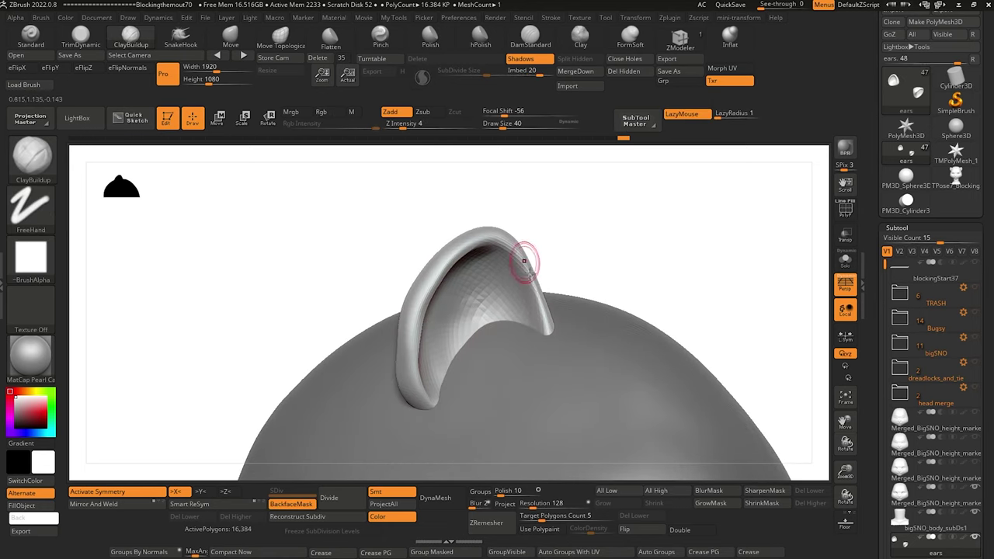
Add a narrow ridge along the ear's front rim using ClayBuildup at draw size 28 and smooth it.
drag(408, 204, 334, 230)
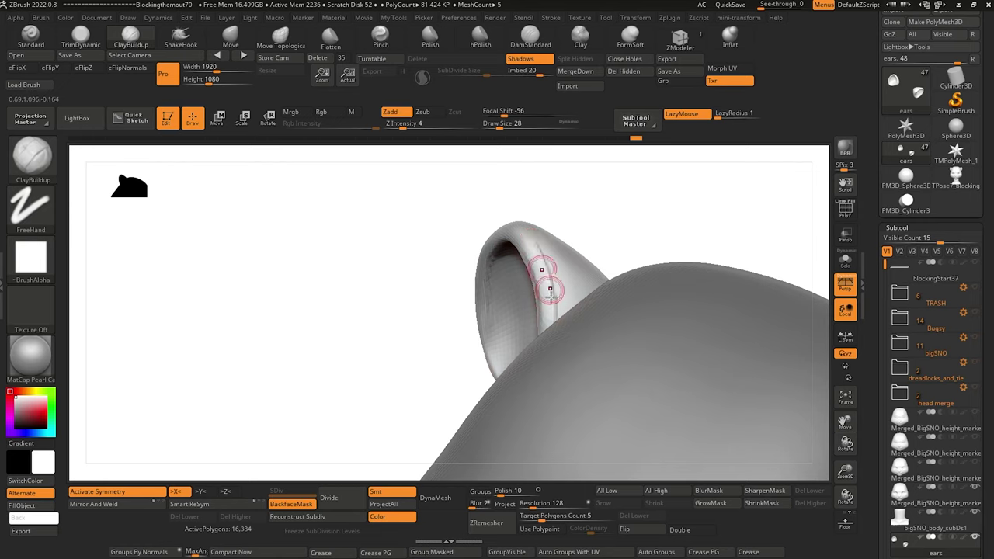
key(shift)
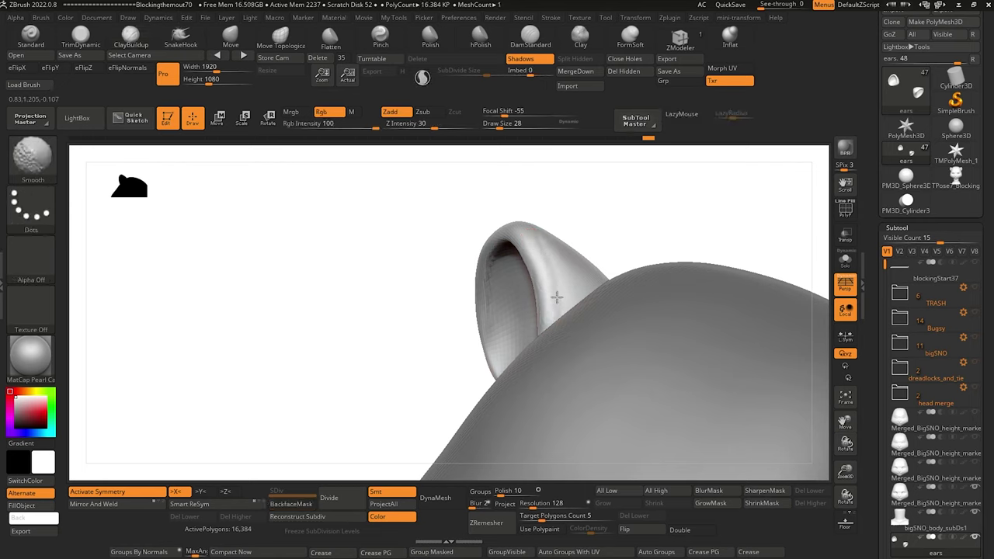
shift+drag(544, 251, 545, 288)
Smooth the ear's upper rim and its front edge towards the head at draw size 40.
mouse_move(418, 316)
alt+mouse_down()
mouse_move(313, 191)
mouse_move(370, 200)
alt+mouse_up()
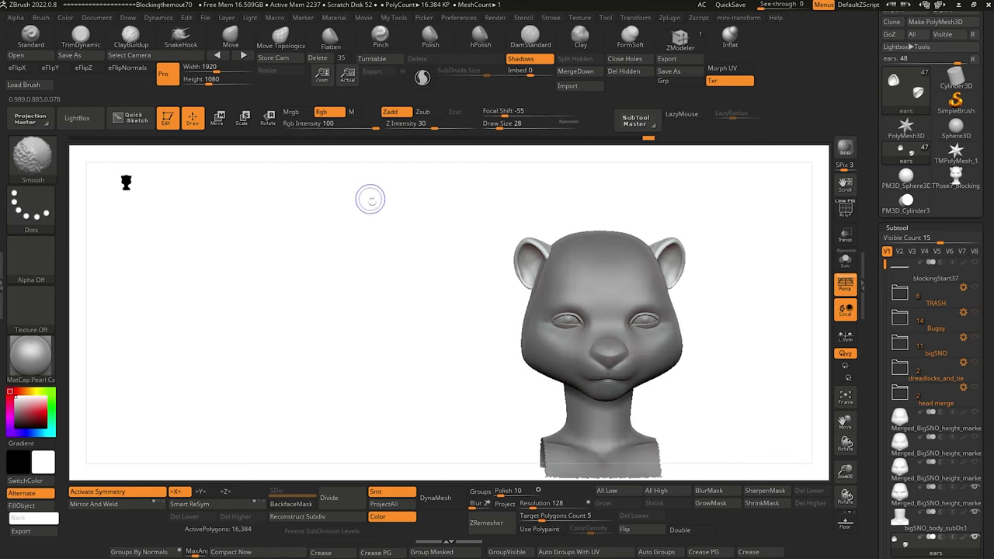
alt+drag(377, 266, 435, 296)
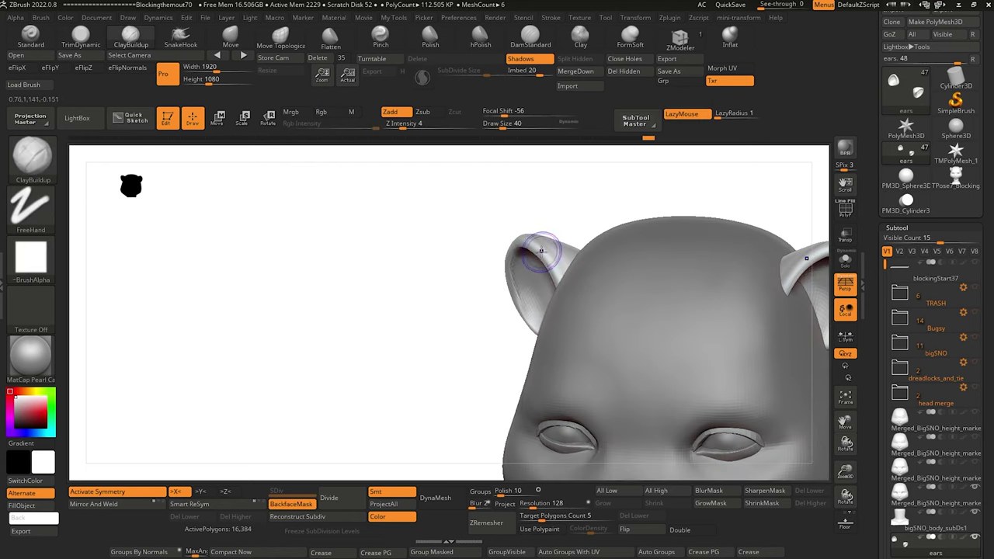
key(shift)
shift+drag(531, 235, 561, 264)
drag(444, 266, 456, 323)
drag(466, 208, 513, 223)
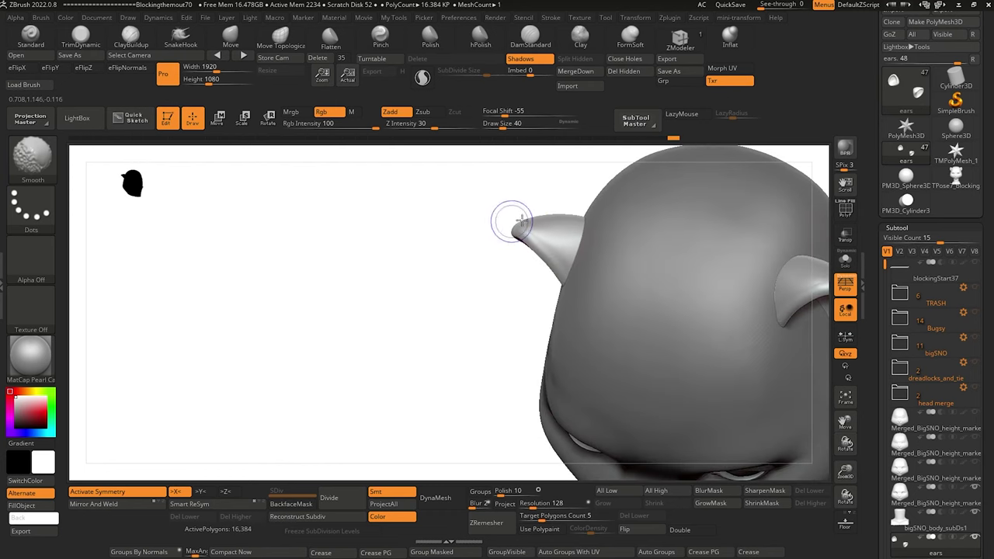
shift+drag(531, 286, 459, 193)
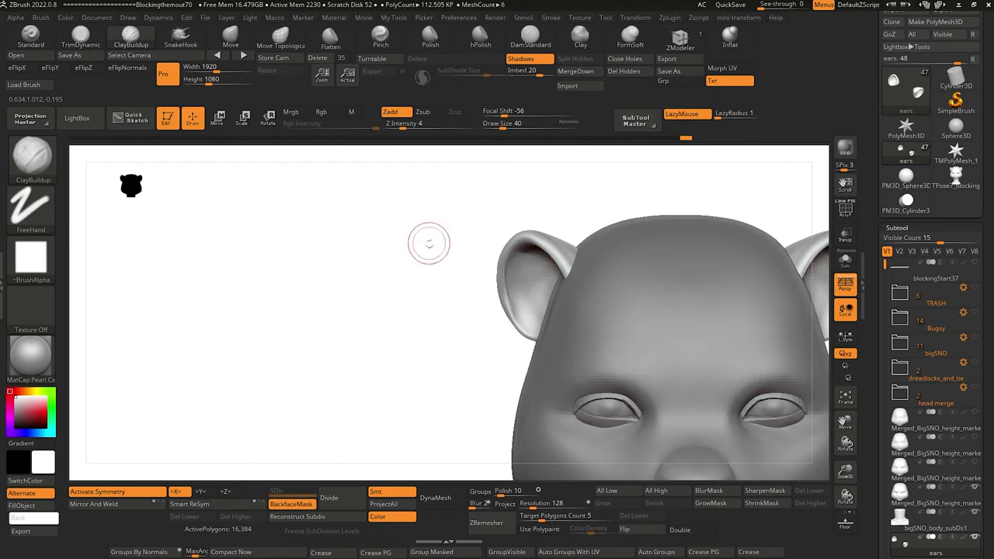
Pull the ear's lower outer edge outward using the Move Topological brush at draw size 84.
key(f)
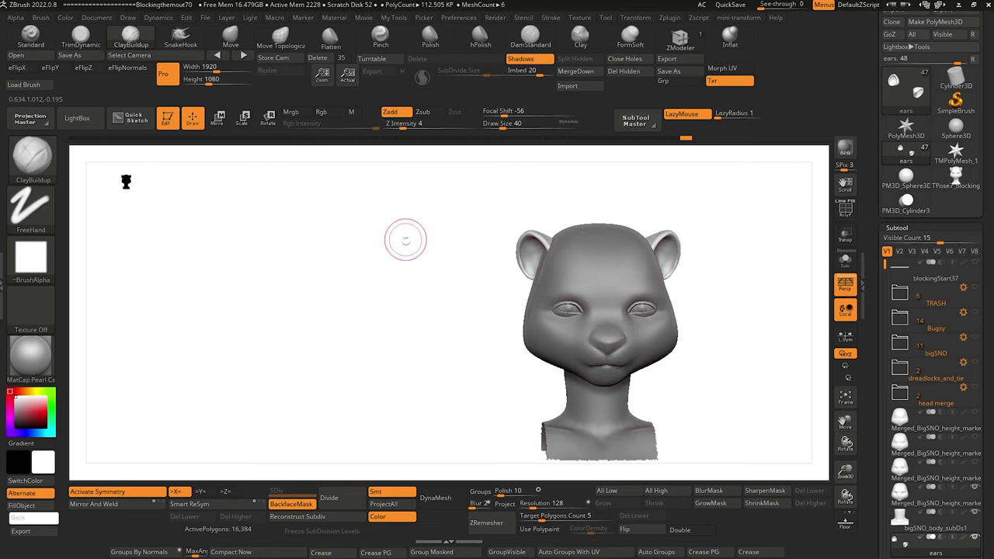
mouse_move(405, 240)
mouse_down()
mouse_move(397, 260)
mouse_move(406, 238)
mouse_up()
alt+drag(413, 273, 460, 282)
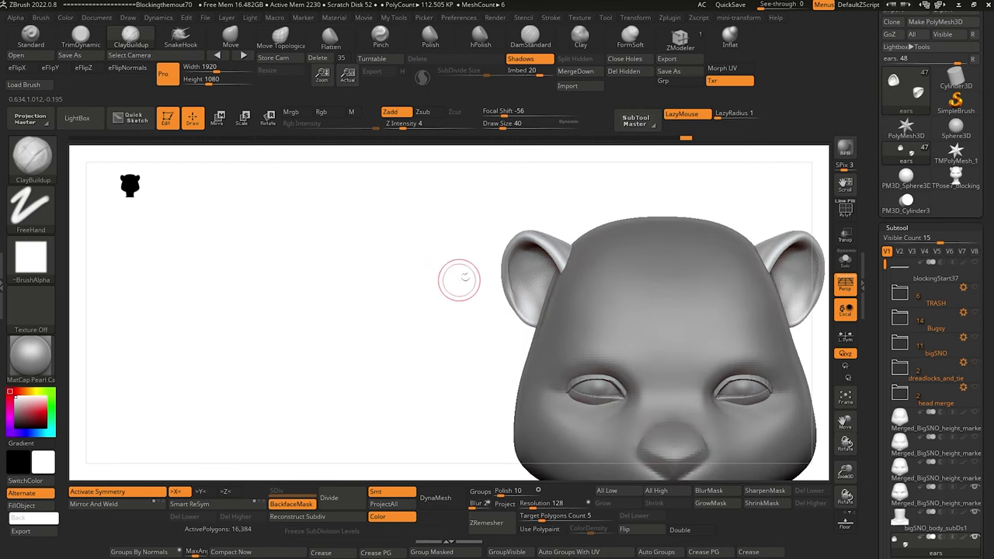
key(bracketright)
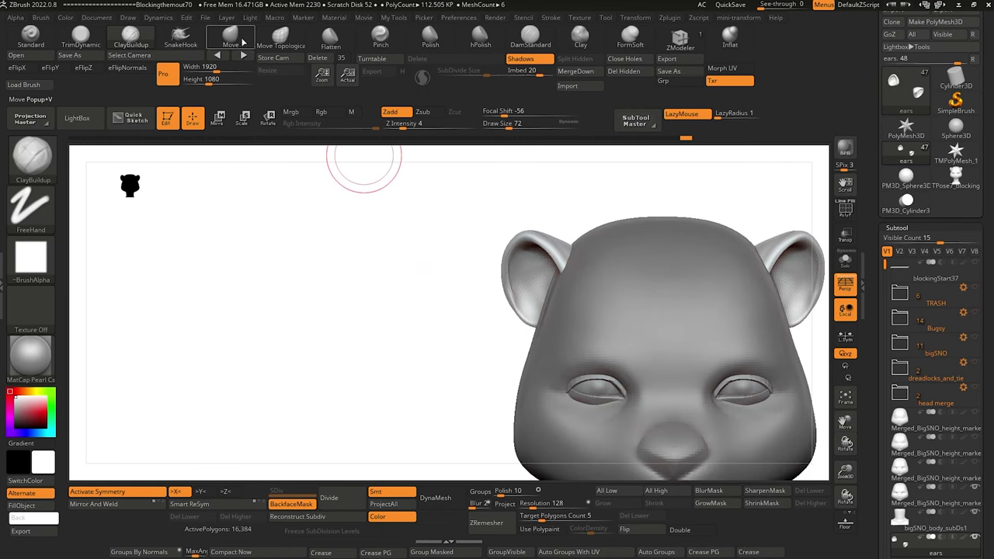
click(232, 37)
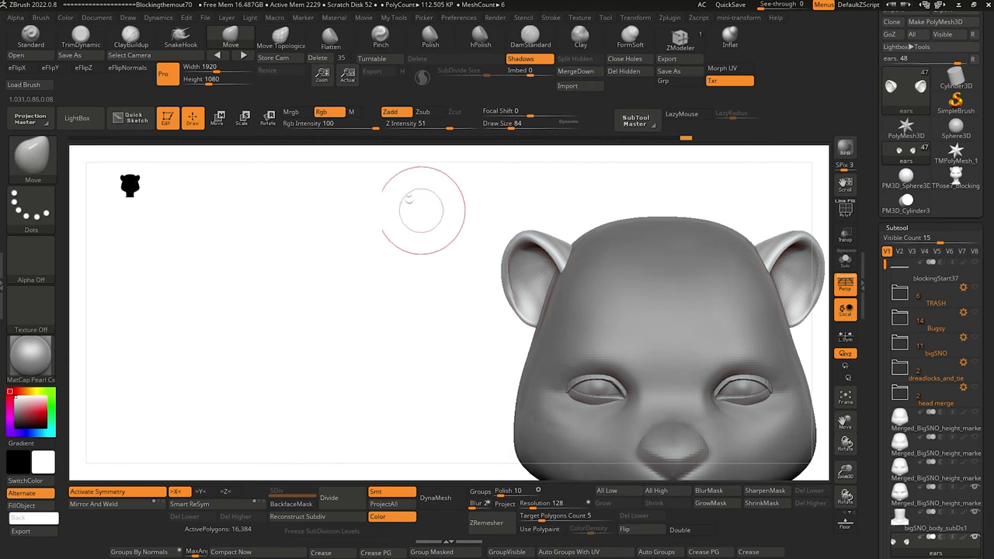
alt+drag(422, 211, 435, 241)
key(b)
key(m)
key(t)
drag(515, 307, 504, 310)
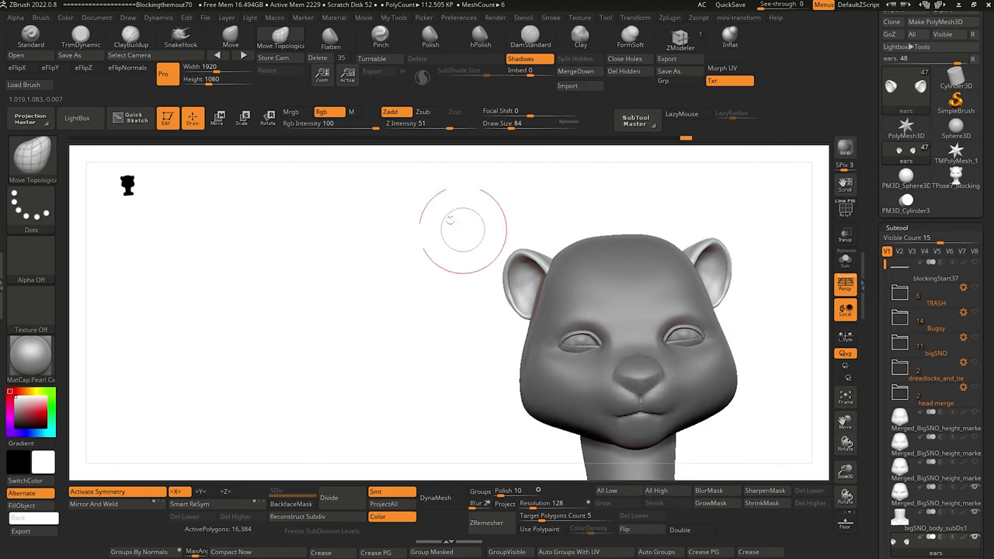
Adjust the ear's lower corner where it meets the head using the Move brush at draw size 60.
click(231, 37)
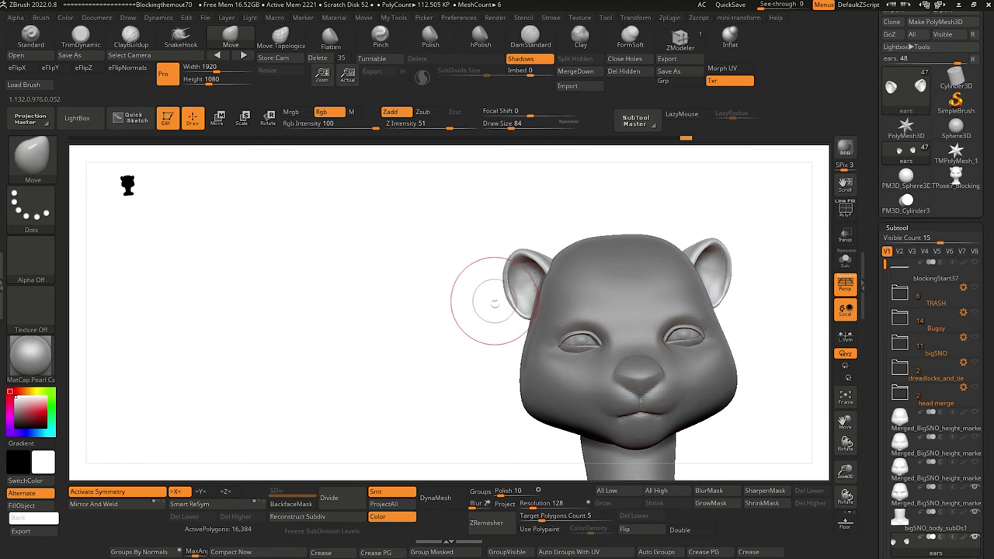
key(bracketleft)
key(bracketleft)
key(bracketleft)
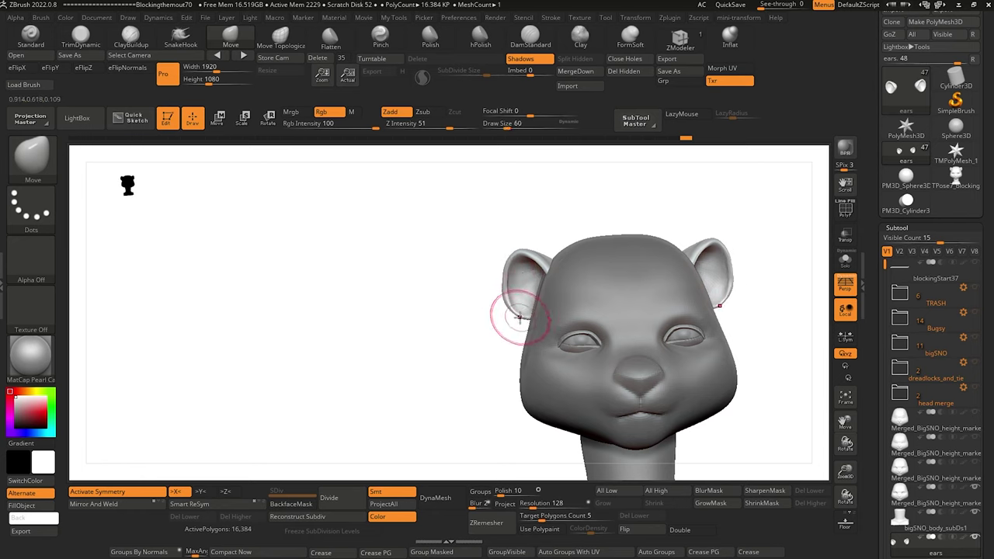
drag(441, 369, 418, 308)
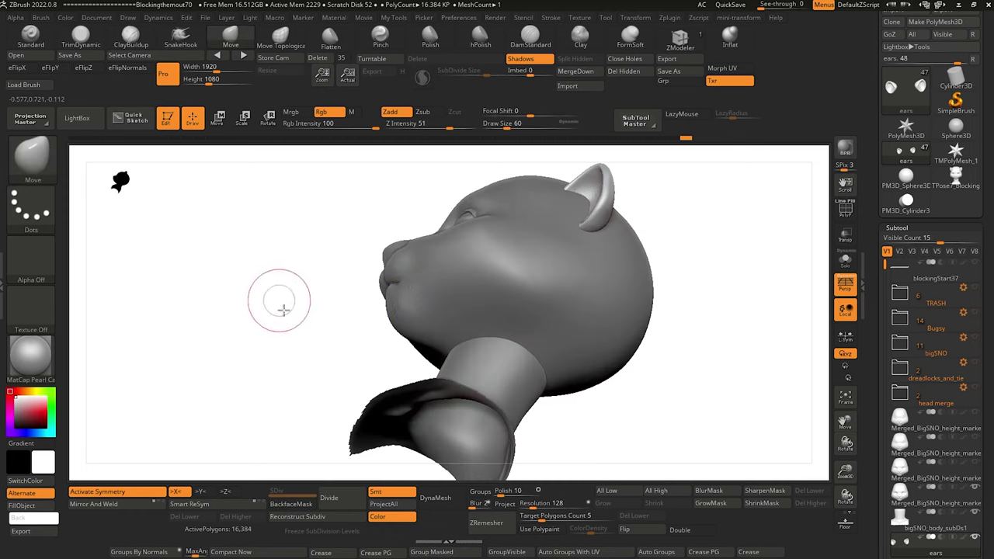
Pull the ear's rear lower edge slightly backward in side view using the Move brush at draw size 80.
mouse_move(282, 303)
shift+mouse_down()
mouse_move(310, 348)
mouse_move(277, 340)
mouse_move(259, 272)
shift+mouse_up()
alt+drag(290, 350, 265, 368)
drag(264, 368, 357, 323)
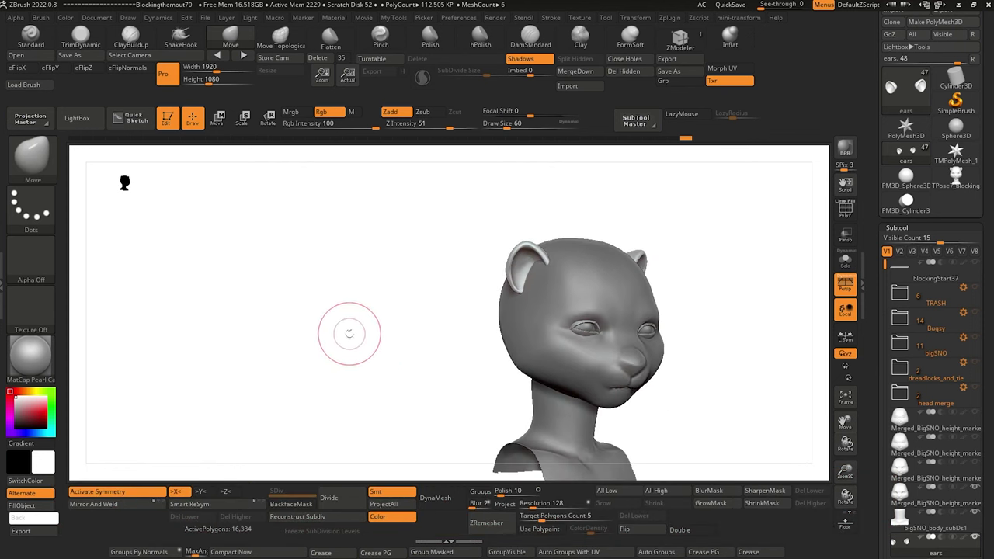
drag(349, 334, 302, 341)
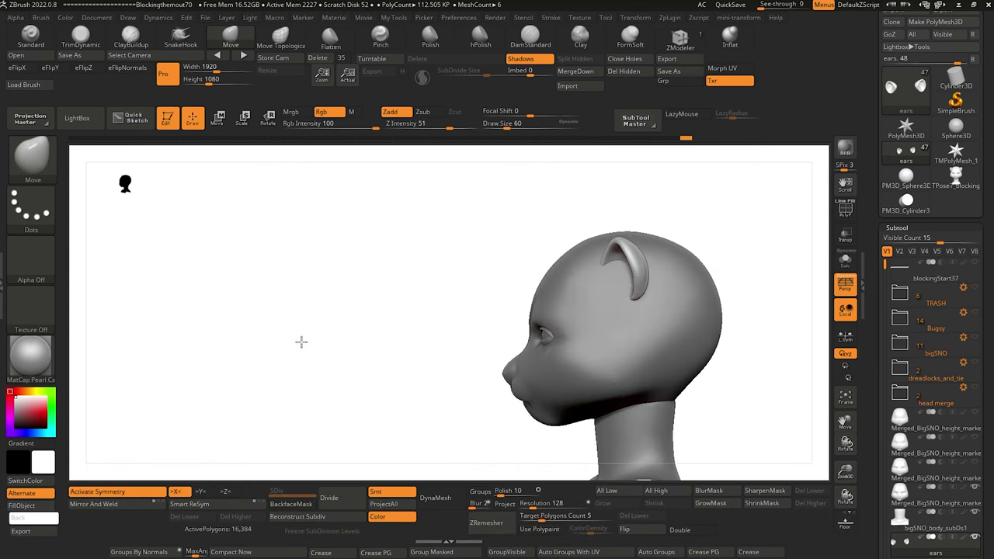
right_drag(631, 321, 644, 319)
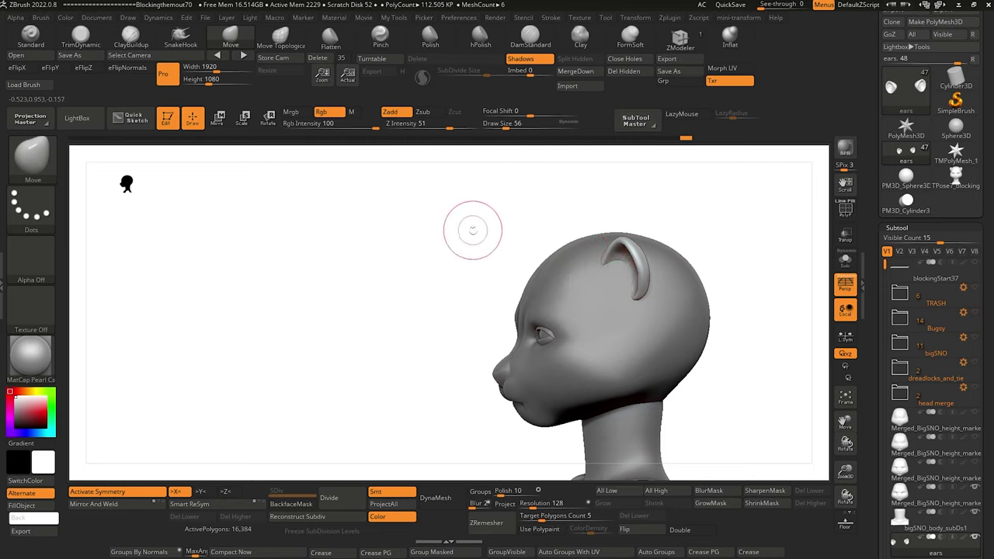
drag(473, 230, 444, 235)
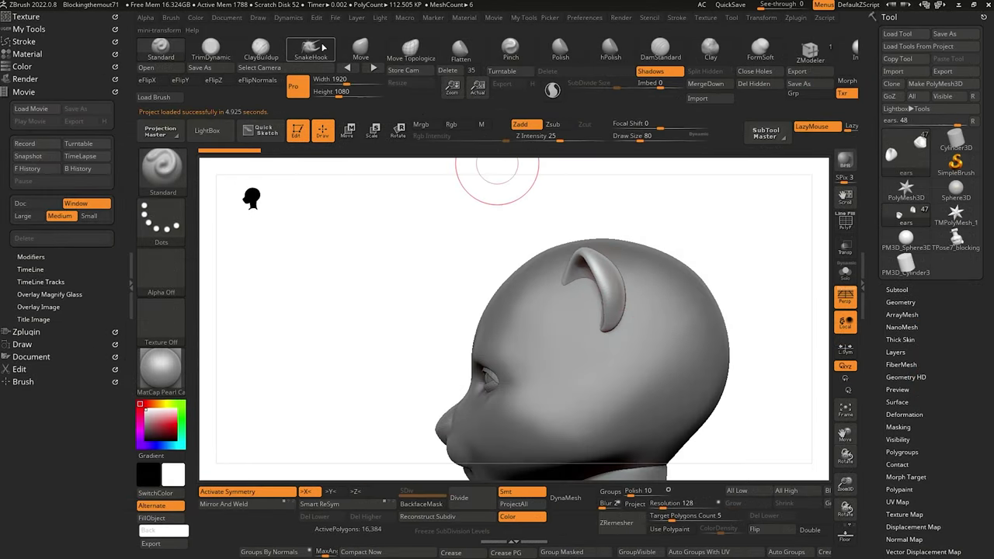
click(361, 48)
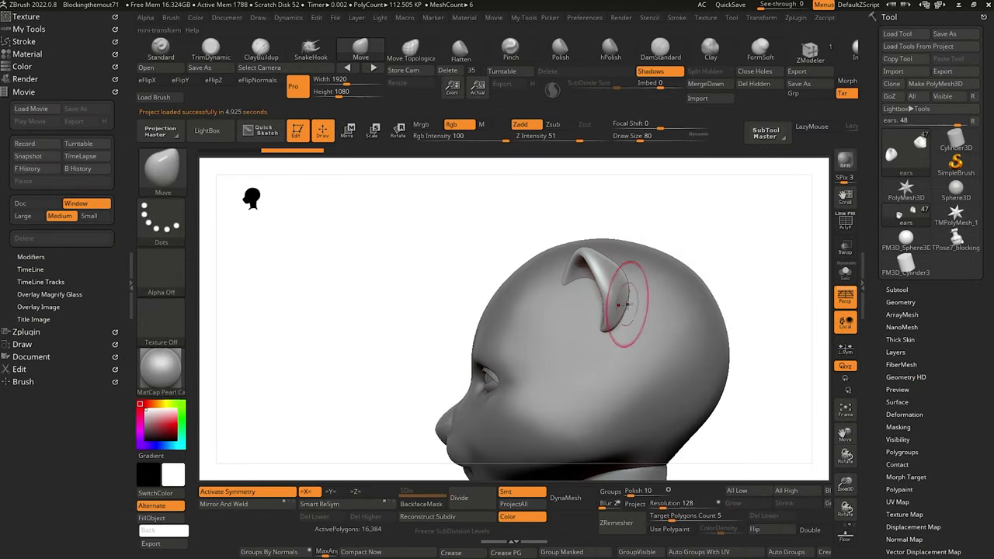
drag(620, 314, 622, 316)
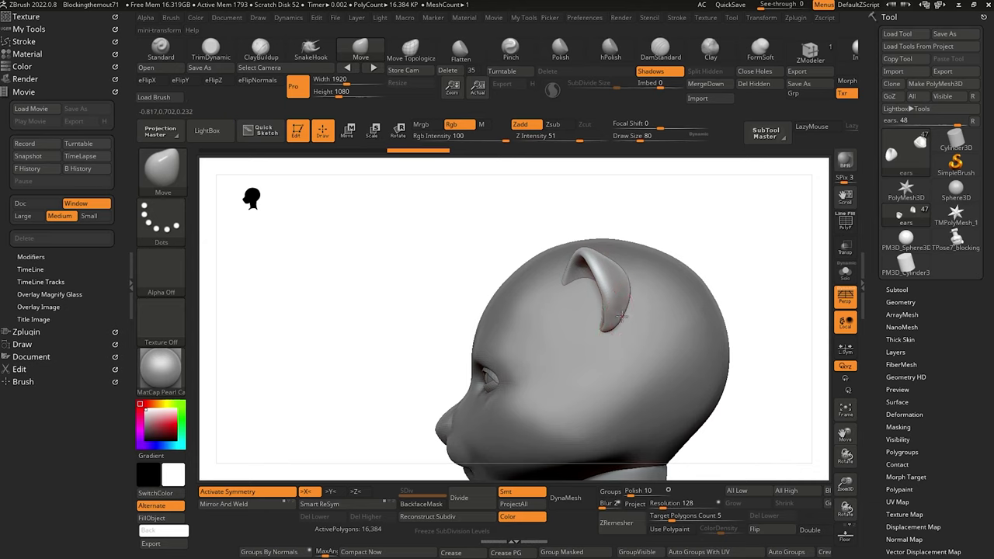
Make the head mesh the active subtool and frame it in the view.
mouse_move(301, 279)
alt+mouse_down()
mouse_move(279, 251)
mouse_move(306, 285)
mouse_move(400, 271)
mouse_move(393, 255)
mouse_move(355, 266)
mouse_move(366, 278)
mouse_move(333, 277)
mouse_move(353, 280)
alt+mouse_up()
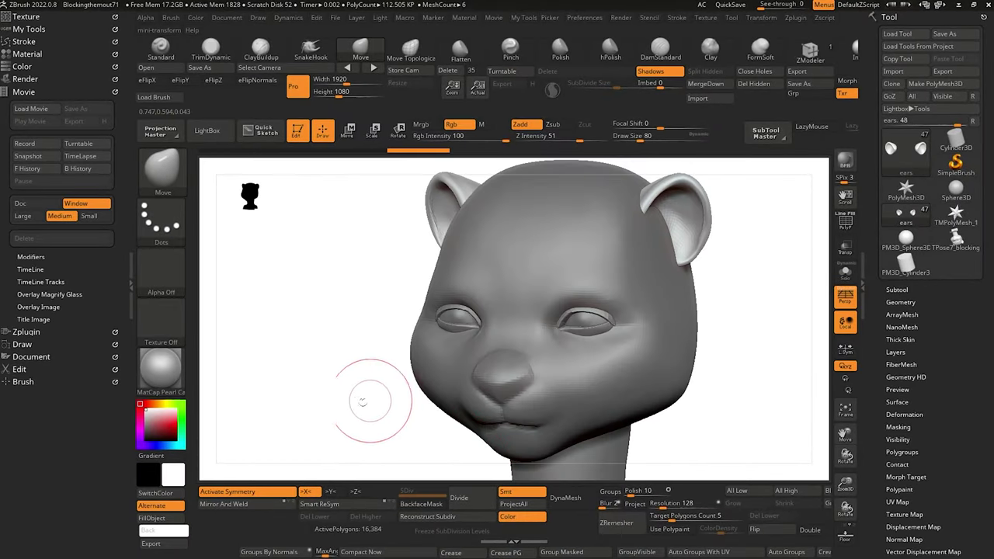
mouse_move(362, 403)
shift+mouse_down()
mouse_move(388, 353)
mouse_move(389, 397)
mouse_move(390, 382)
mouse_move(300, 400)
mouse_move(448, 350)
mouse_move(406, 388)
shift+mouse_up()
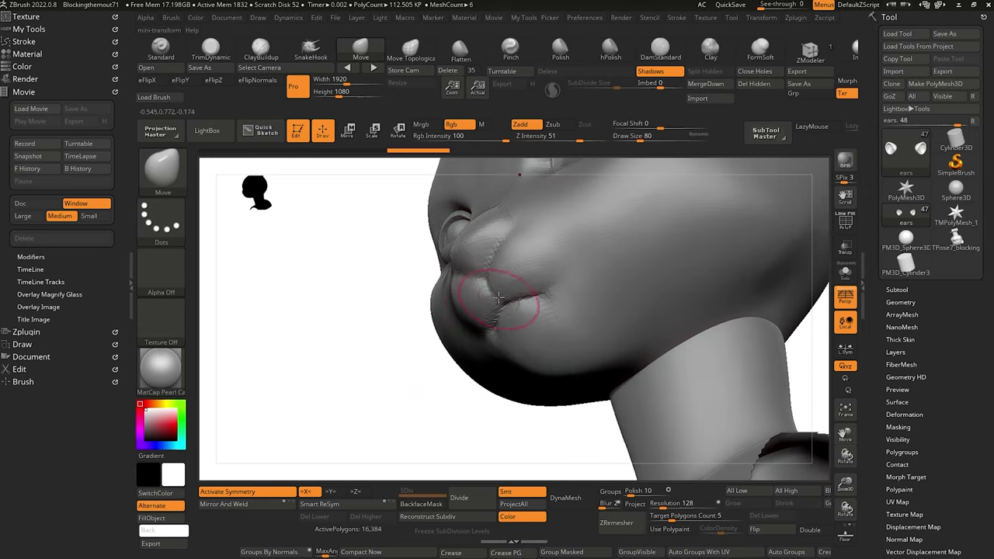
drag(388, 313, 373, 367)
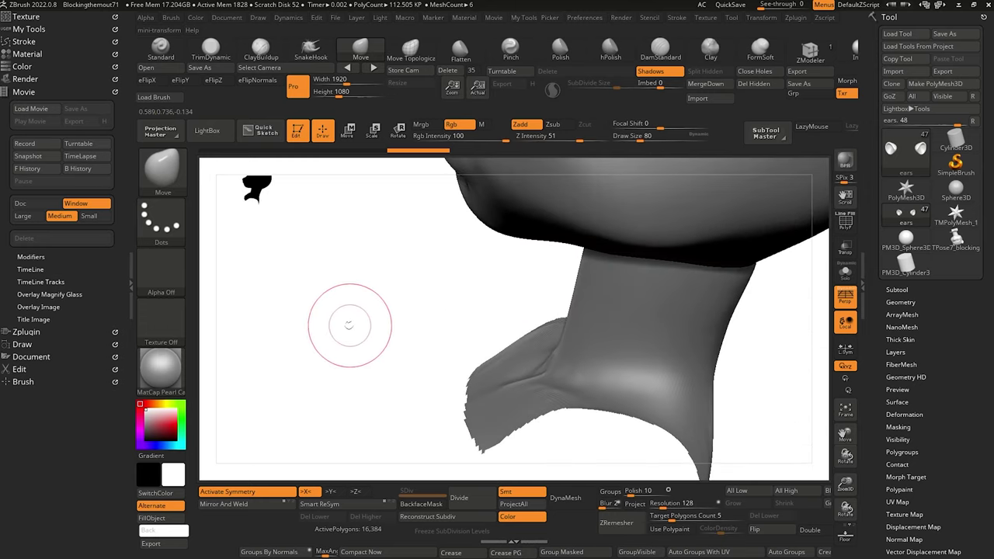
drag(348, 326, 364, 315)
drag(327, 263, 472, 407)
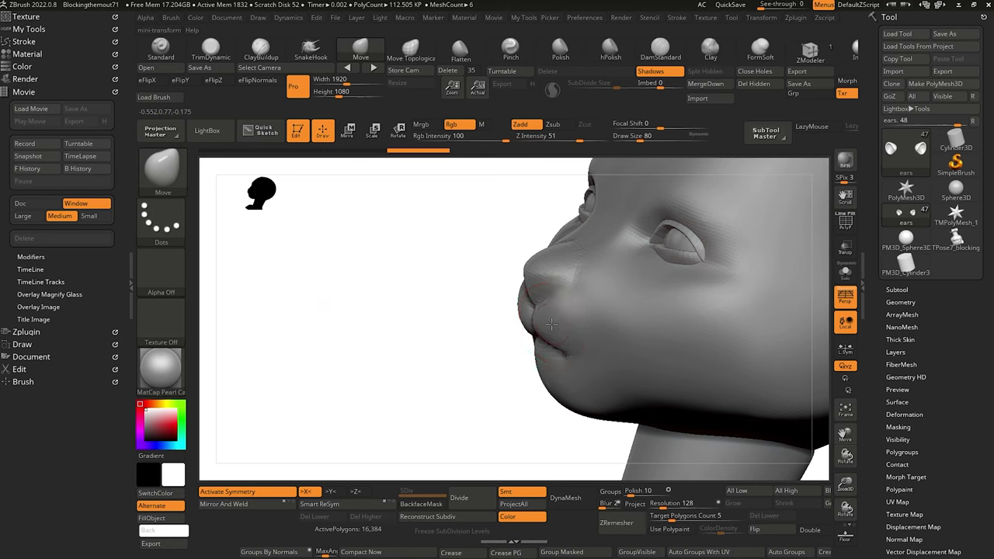
alt+click(589, 320)
click(846, 412)
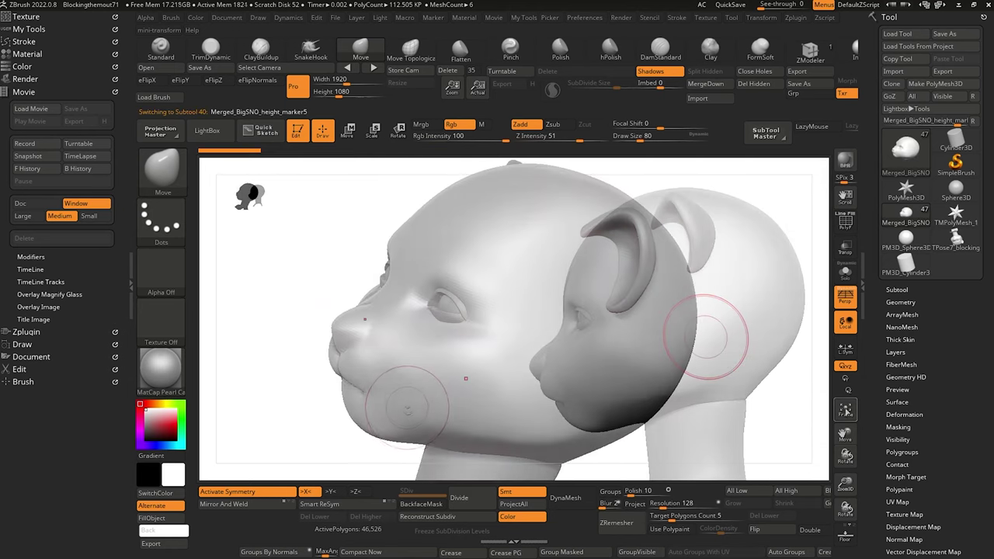
Reshape the lower lip and chin profile using the Move brush at draw size 116.
drag(408, 408, 461, 332)
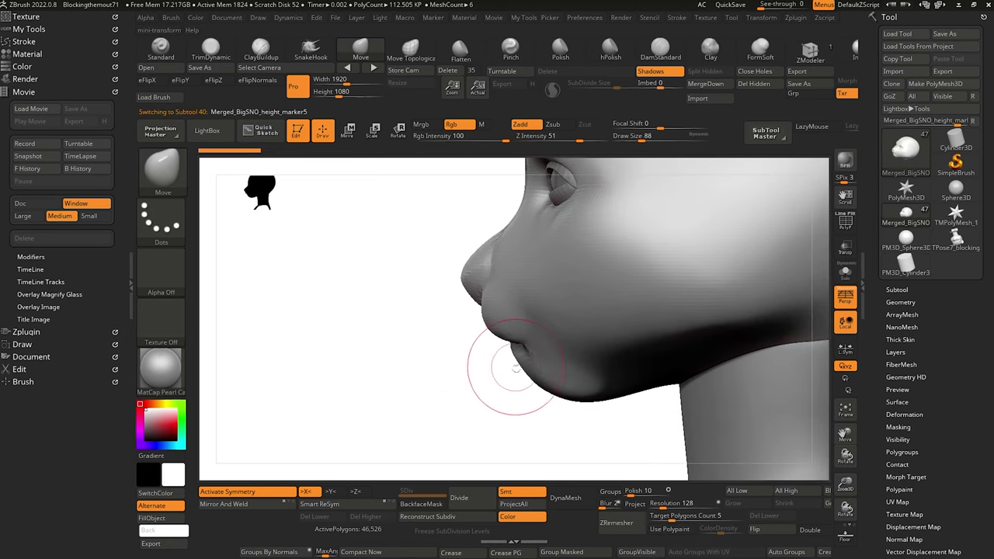
key(bracketright)
drag(487, 366, 492, 350)
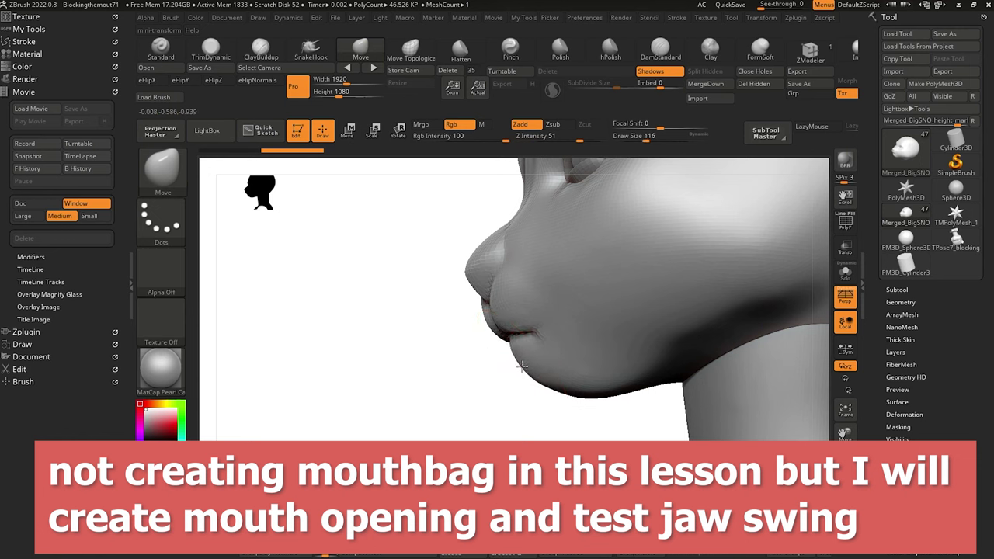
drag(522, 367, 518, 365)
Flatten the upper lip beside the crease under the nose using TrimDynamic at draw sizes 72 and 76.
mouse_move(476, 392)
mouse_down()
mouse_move(443, 401)
mouse_move(411, 326)
mouse_move(295, 289)
mouse_move(324, 302)
mouse_move(321, 323)
mouse_move(337, 328)
mouse_move(321, 332)
mouse_move(334, 344)
mouse_up()
key(b)
key(t)
key(d)
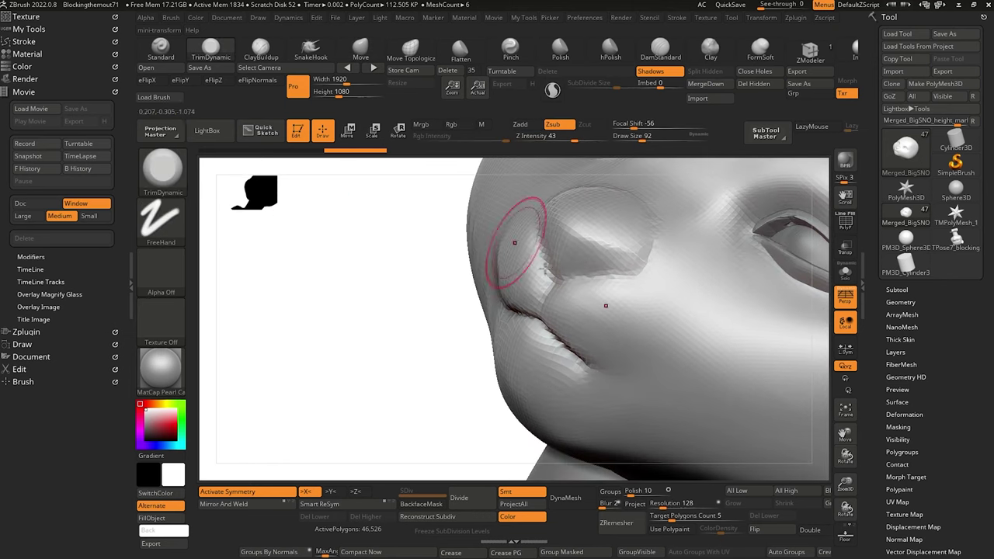
key(bracketleft)
click(555, 312)
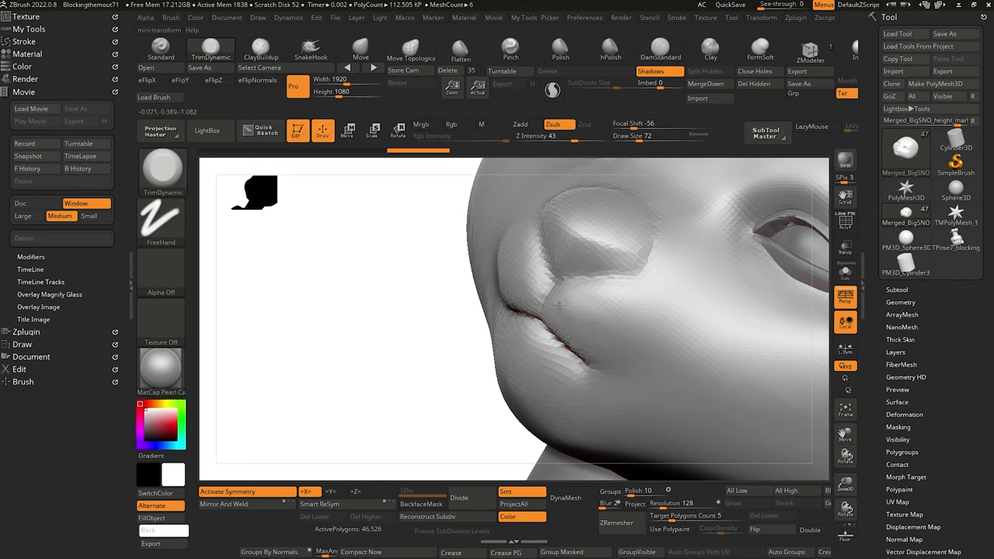
mouse_move(558, 306)
mouse_down()
mouse_move(612, 342)
mouse_move(606, 329)
mouse_move(626, 332)
mouse_up()
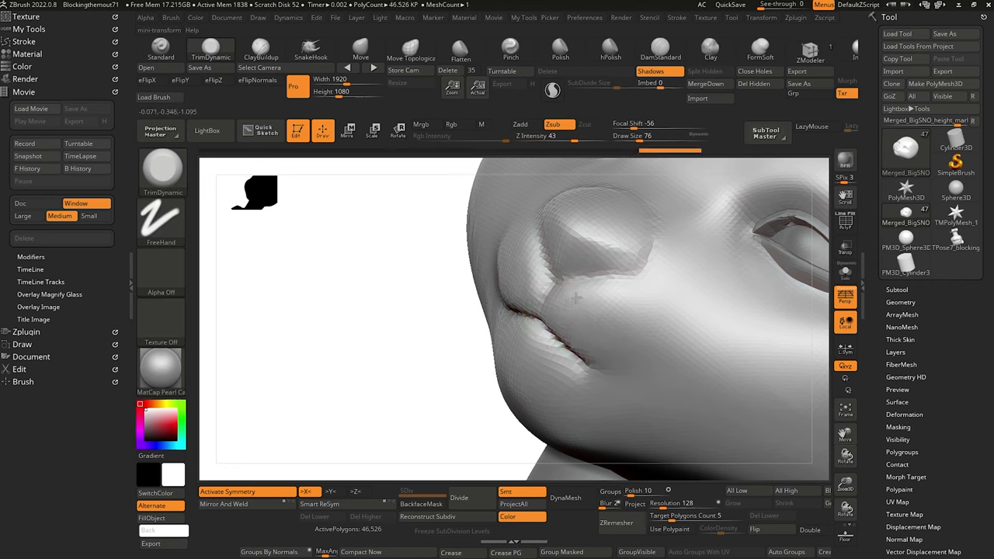
mouse_move(576, 298)
mouse_down()
mouse_move(604, 299)
mouse_move(695, 359)
mouse_up()
drag(430, 312, 405, 272)
drag(318, 268, 329, 266)
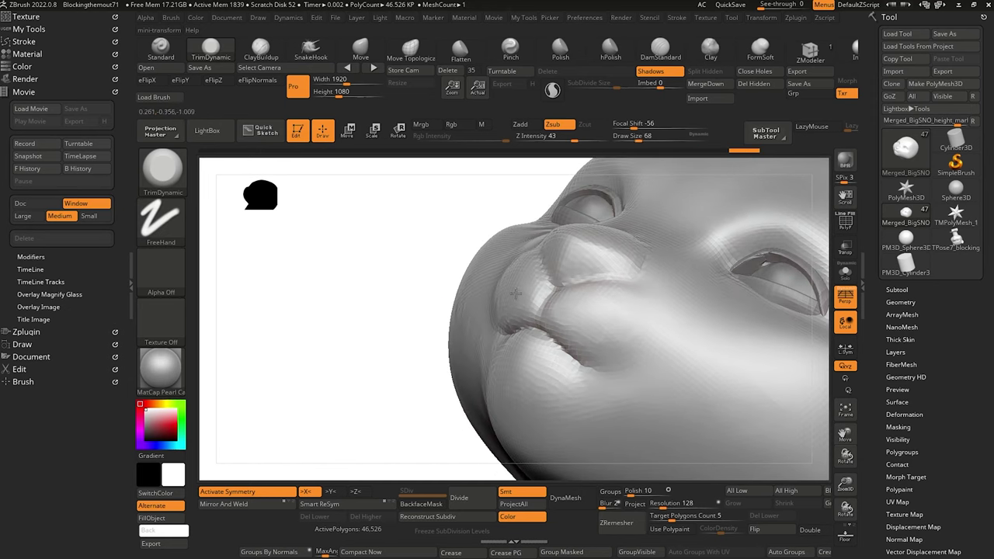
Carve the mouth line between the upper and lower lips using DamStandard at draw size 28.
key(bracketleft)
key(bracketleft)
click(647, 52)
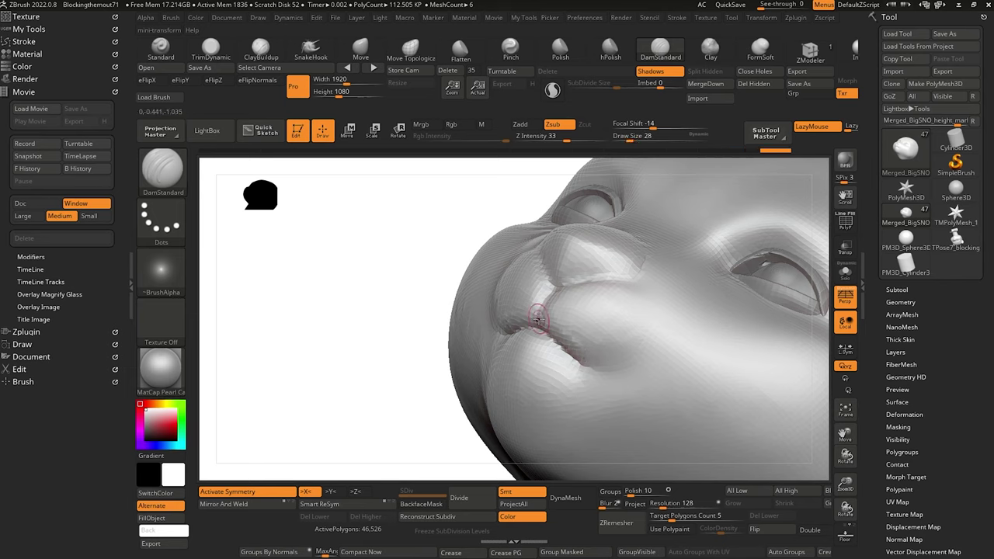
drag(414, 308, 481, 315)
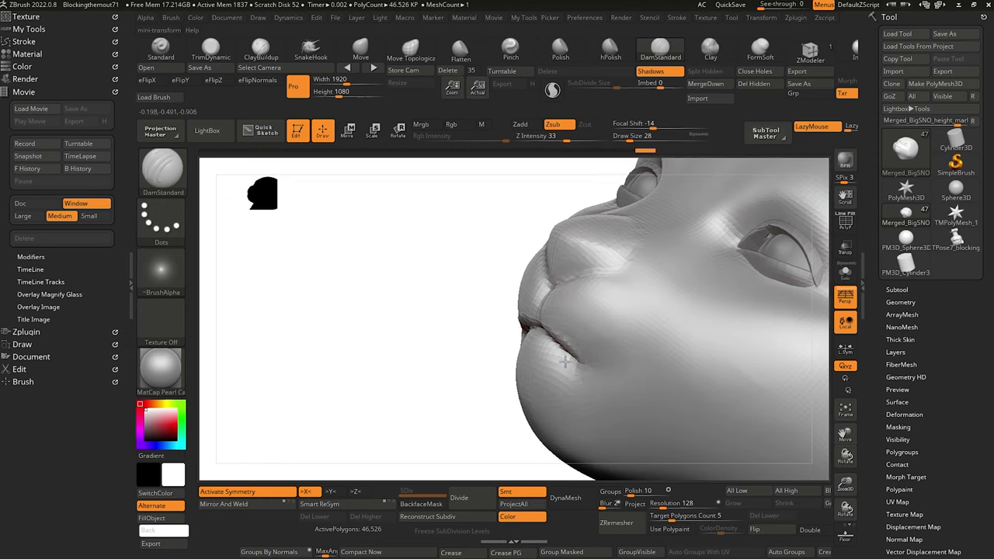
drag(439, 311, 433, 361)
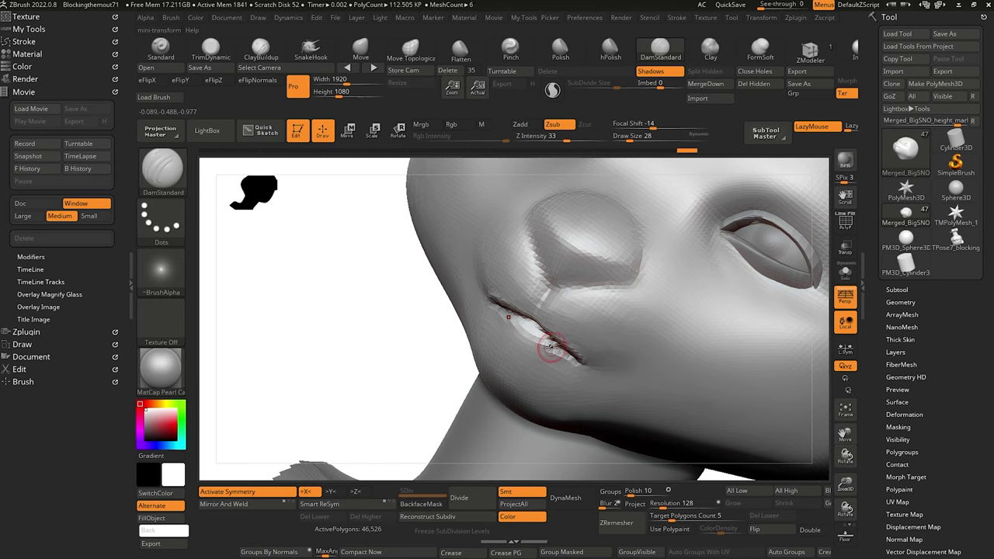
drag(414, 321, 366, 302)
mouse_move(374, 350)
alt+mouse_down()
mouse_move(282, 270)
mouse_move(402, 392)
mouse_move(359, 360)
alt+mouse_up()
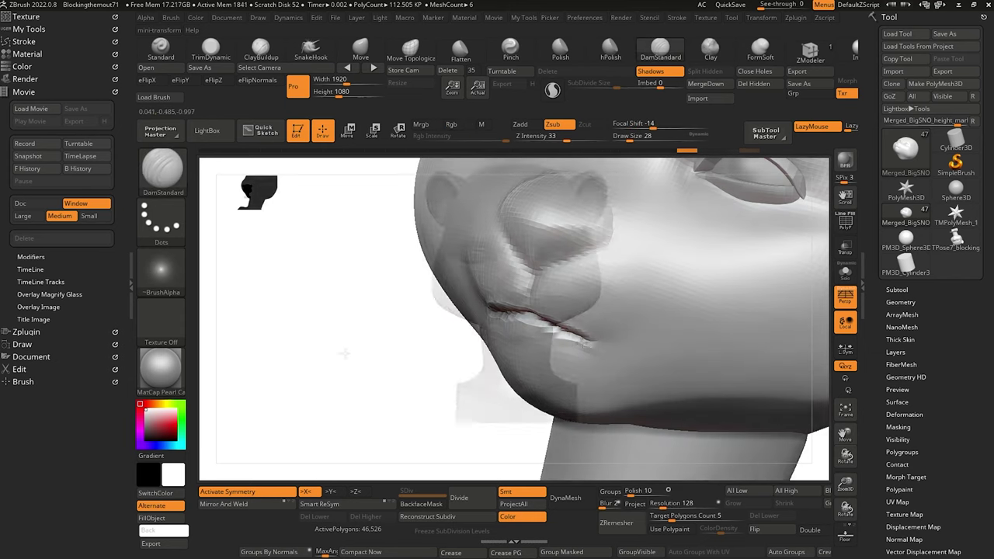
Smooth the lower lip at draw size 28 and deepen the crease under the nose using DamStandard at draw size 20.
key(shift)
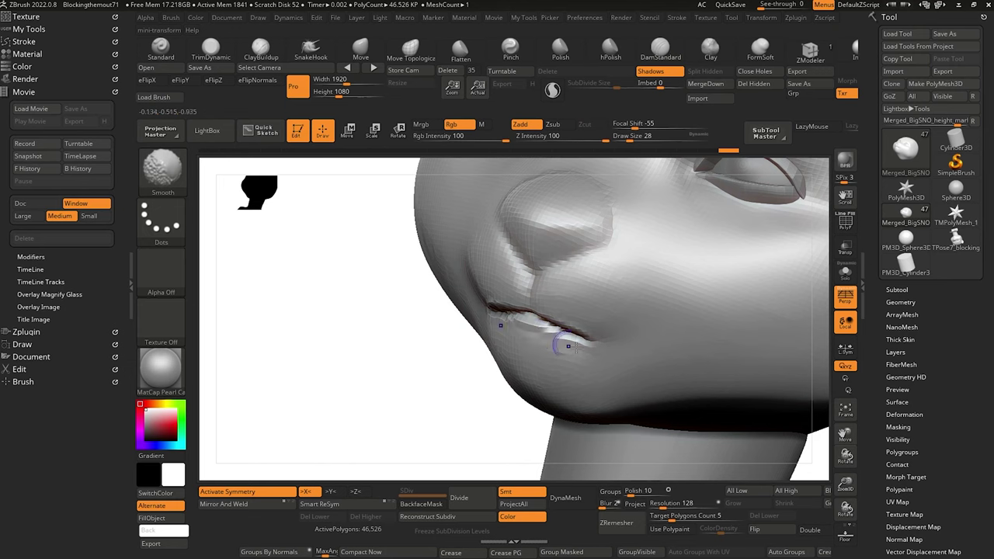
shift+drag(524, 325, 531, 323)
mouse_move(387, 344)
alt+mouse_down()
mouse_move(329, 315)
mouse_move(428, 347)
mouse_move(308, 313)
alt+mouse_up()
key(b)
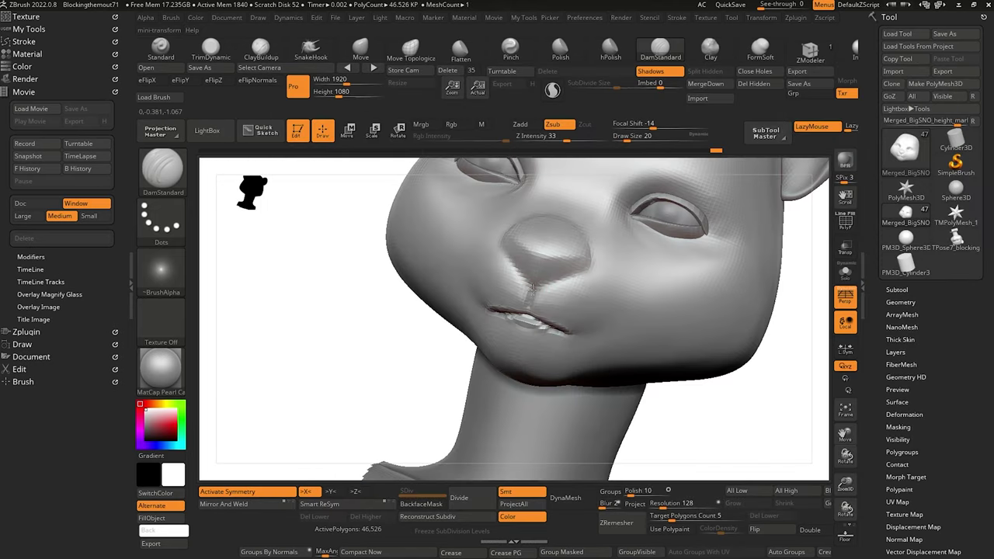
mouse_move(359, 355)
alt+mouse_down()
mouse_move(280, 238)
mouse_move(319, 262)
mouse_move(435, 400)
mouse_move(342, 337)
alt+mouse_up()
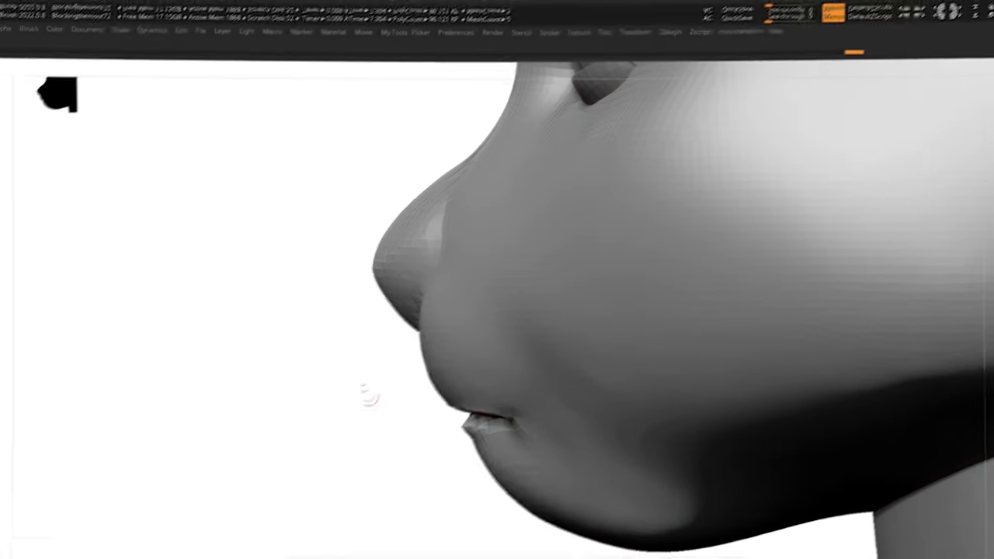
Make the upper eyelid strip the active subtool and choose the Move Topological brush.
drag(366, 395, 193, 403)
key(Tab)
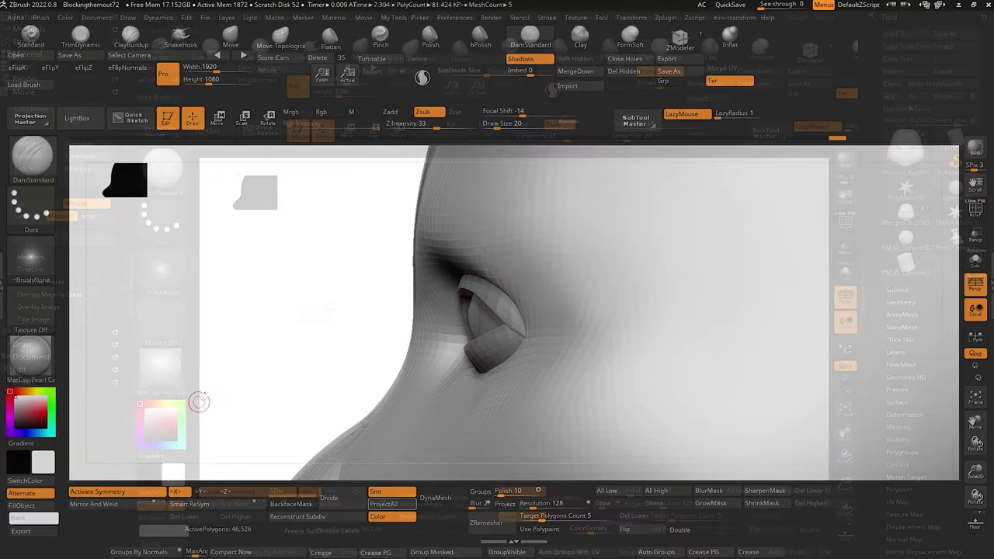
alt+click(511, 332)
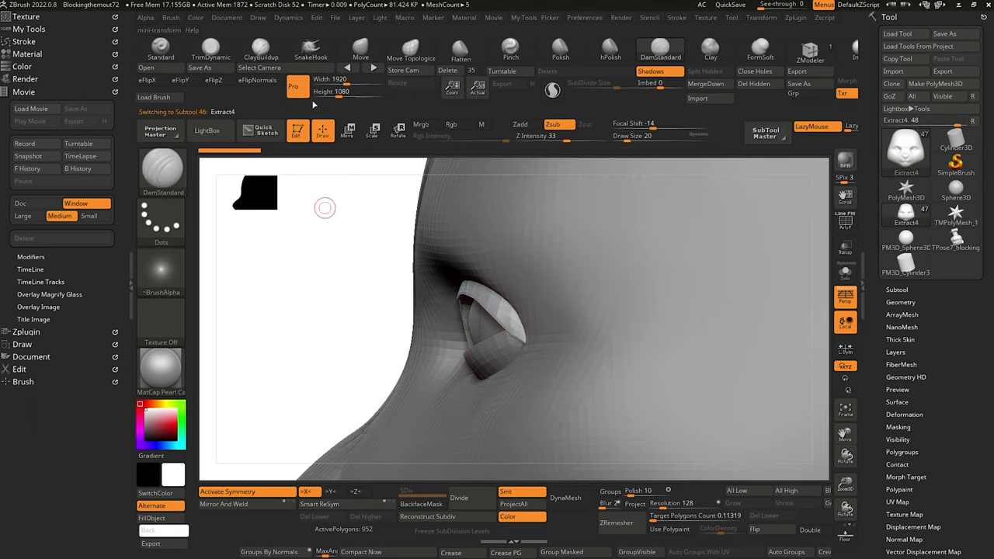
click(407, 52)
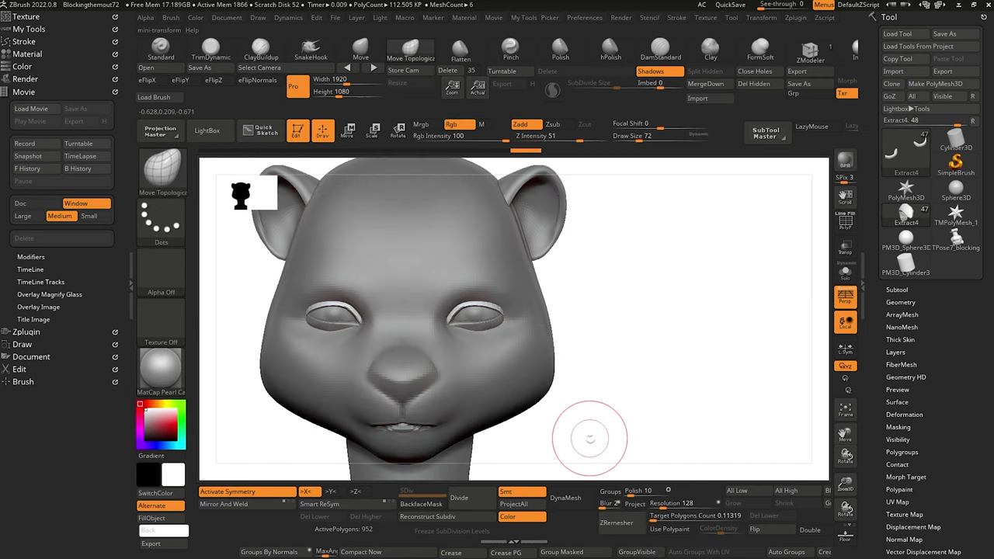
Fit the upper eyelid strip around the eyeball using Move Topological at draw sizes 108 and 92.
mouse_move(590, 439)
mouse_down()
mouse_move(566, 443)
mouse_move(543, 430)
mouse_move(547, 437)
mouse_up()
alt+drag(381, 311, 396, 346)
mouse_move(281, 275)
mouse_down()
mouse_move(311, 288)
mouse_move(497, 291)
mouse_up()
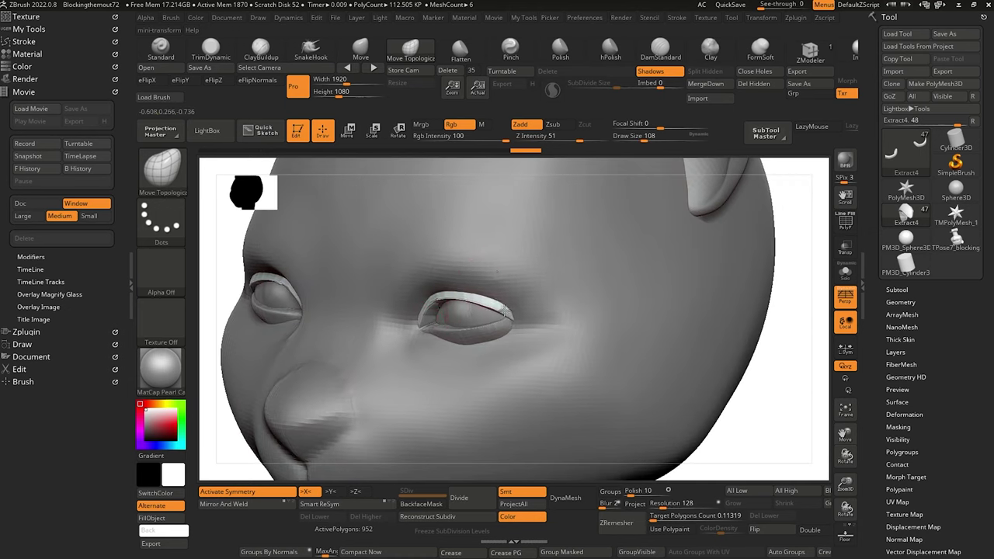
drag(727, 427, 692, 352)
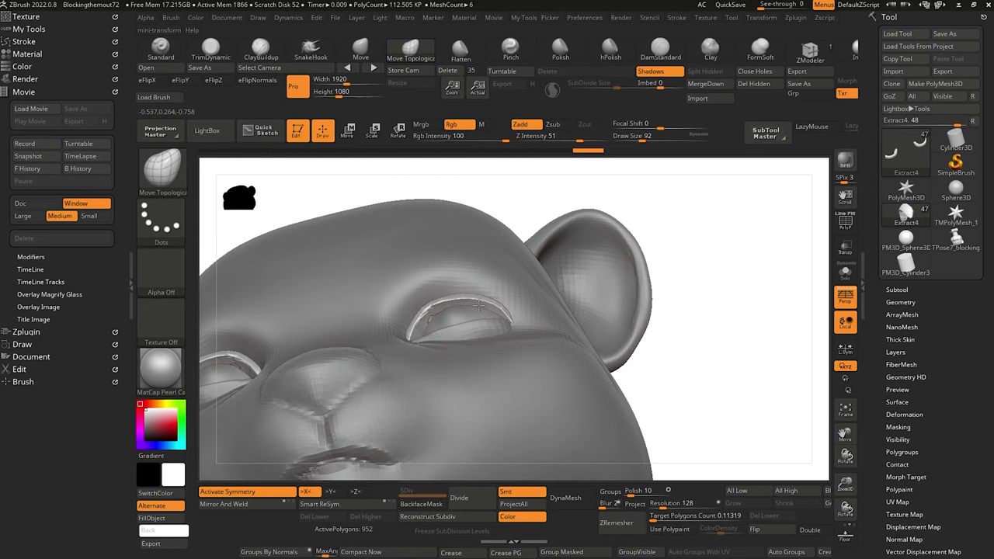
drag(588, 364, 660, 388)
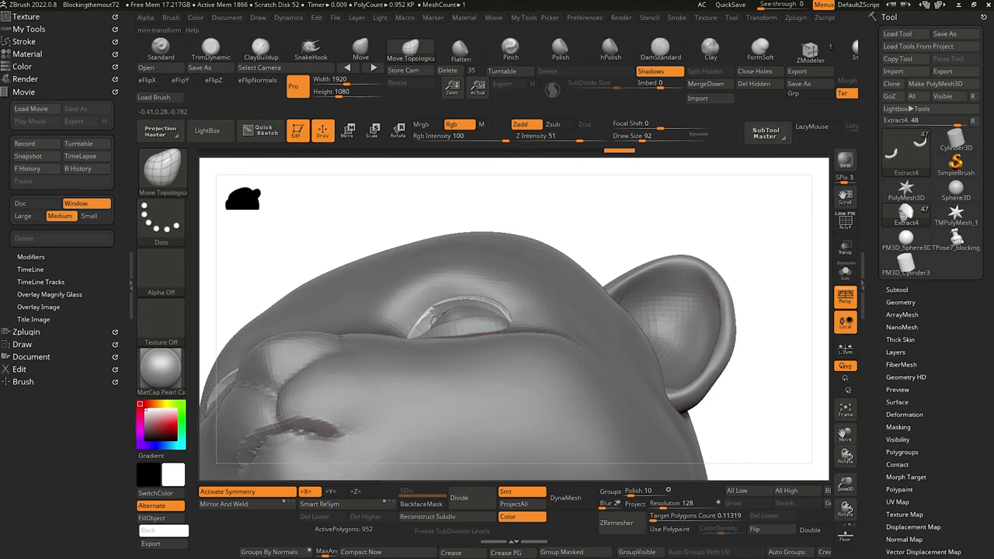
drag(300, 223, 441, 298)
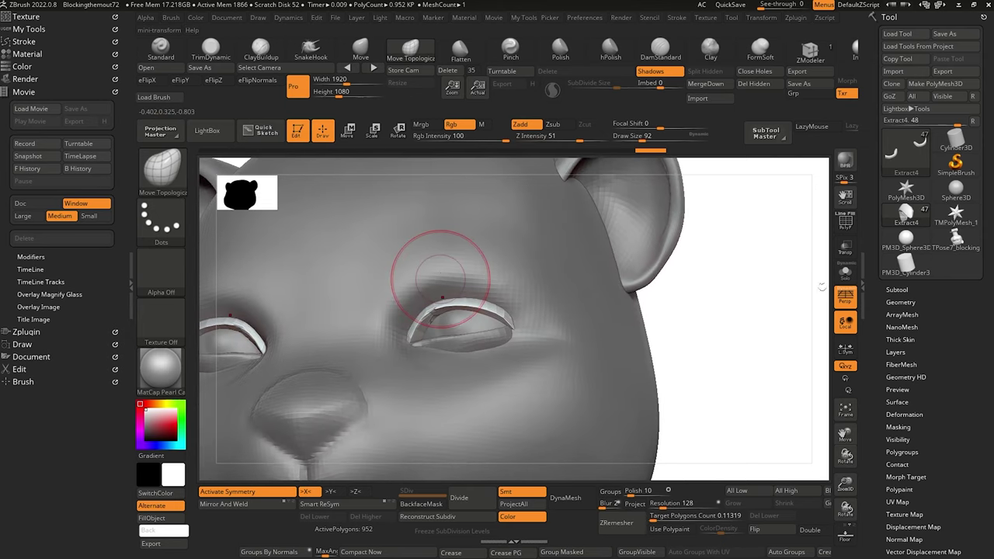
Isolate the upper eyelid strip, smooth its surfaces at draw size 40, and show the whole head again.
click(846, 272)
drag(732, 422, 367, 309)
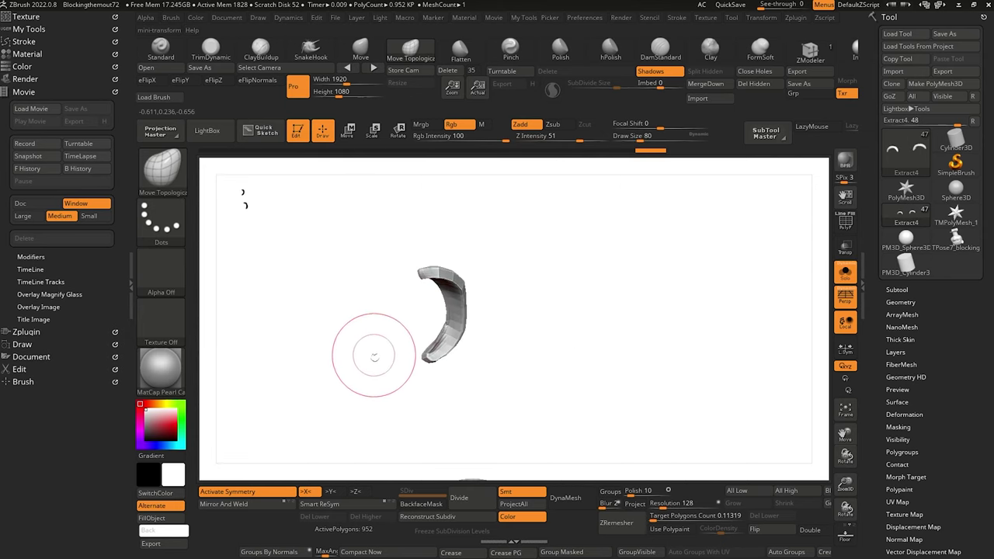
drag(339, 354, 413, 417)
mouse_move(457, 377)
mouse_down()
mouse_move(467, 354)
mouse_move(451, 306)
mouse_up()
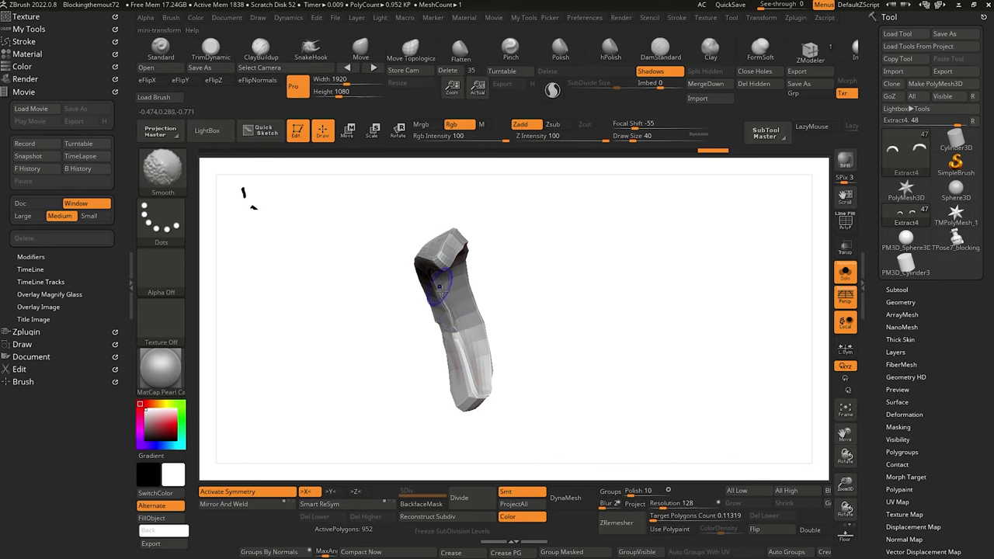
mouse_move(480, 366)
mouse_down()
mouse_move(266, 373)
mouse_move(341, 381)
mouse_move(409, 300)
mouse_move(408, 323)
mouse_move(435, 334)
mouse_up()
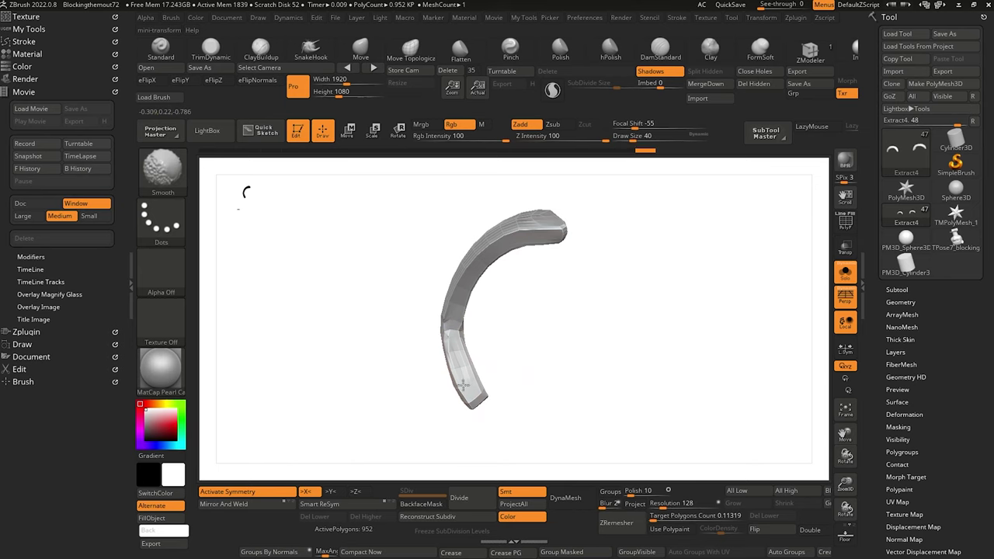
key(alt+s)
mouse_move(336, 268)
mouse_down()
mouse_move(295, 287)
mouse_move(309, 251)
mouse_move(389, 279)
mouse_move(273, 329)
mouse_move(373, 303)
mouse_move(322, 275)
mouse_move(308, 292)
mouse_move(312, 307)
mouse_up()
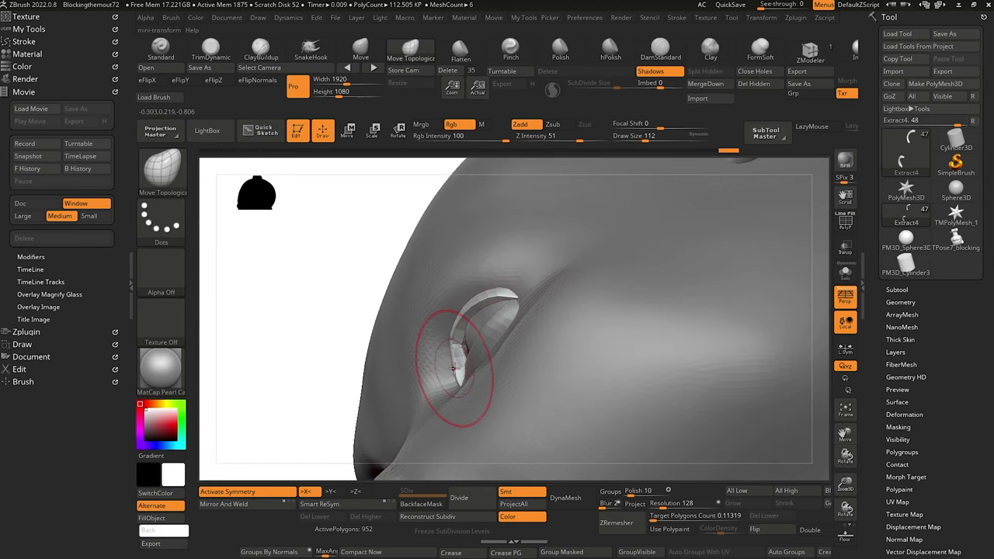
Adjust the inner corner of the upper eyelid strip using Move Topological at draw sizes 112 and 116.
mouse_move(410, 318)
mouse_down()
mouse_move(288, 288)
mouse_move(360, 223)
mouse_move(348, 289)
mouse_move(310, 300)
mouse_move(299, 264)
mouse_move(319, 272)
mouse_up()
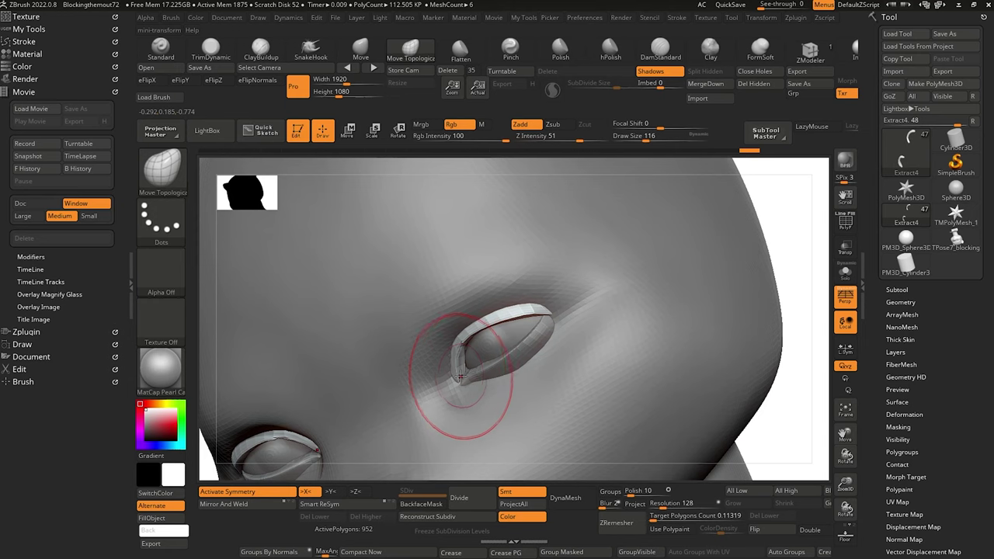
shift+drag(775, 438, 730, 365)
mouse_move(365, 326)
shift+mouse_down()
mouse_move(316, 324)
mouse_move(418, 356)
mouse_move(333, 306)
mouse_move(324, 318)
mouse_move(277, 311)
mouse_move(337, 360)
mouse_move(343, 309)
mouse_move(345, 350)
mouse_move(285, 322)
mouse_move(348, 404)
mouse_move(332, 342)
mouse_move(344, 318)
mouse_move(362, 338)
mouse_move(328, 344)
mouse_move(359, 322)
mouse_move(375, 335)
shift+mouse_up()
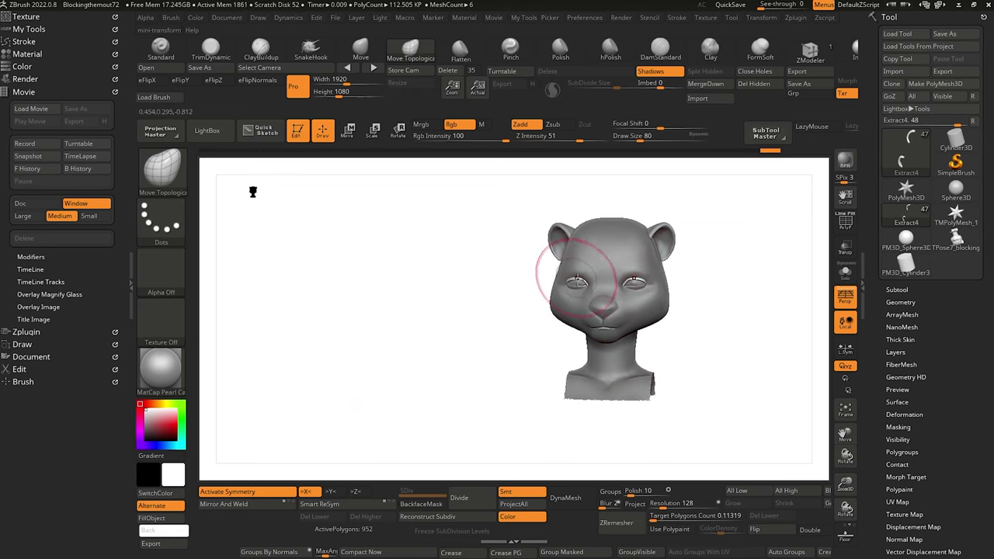
Make the eyeballs the active subtool and preview the head with the PolySkin material.
drag(466, 244, 381, 324)
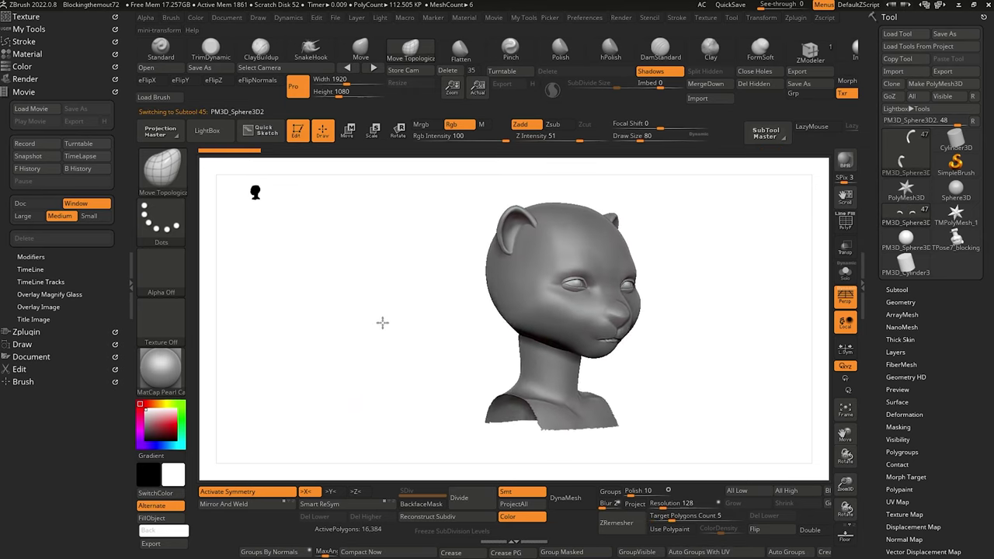
click(169, 377)
click(524, 339)
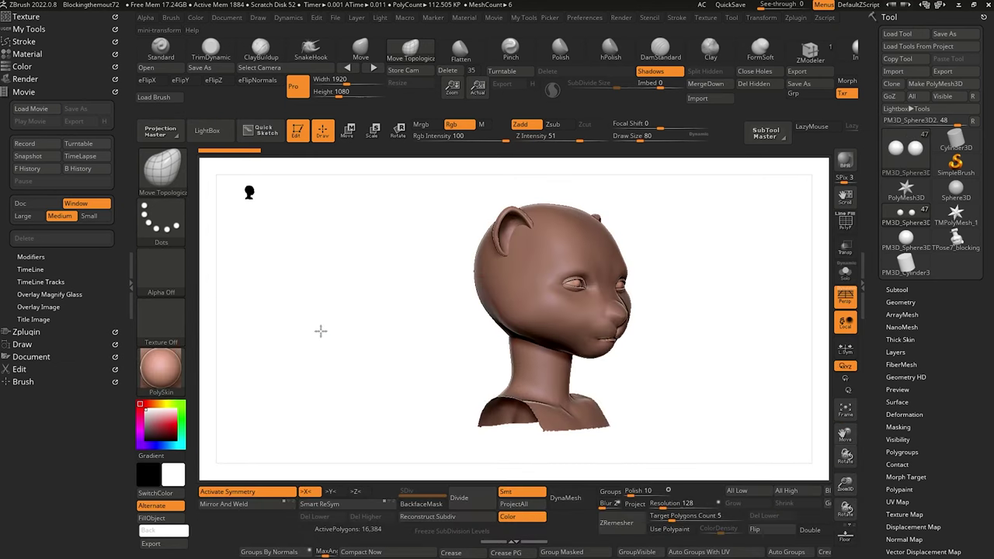
drag(322, 331, 284, 329)
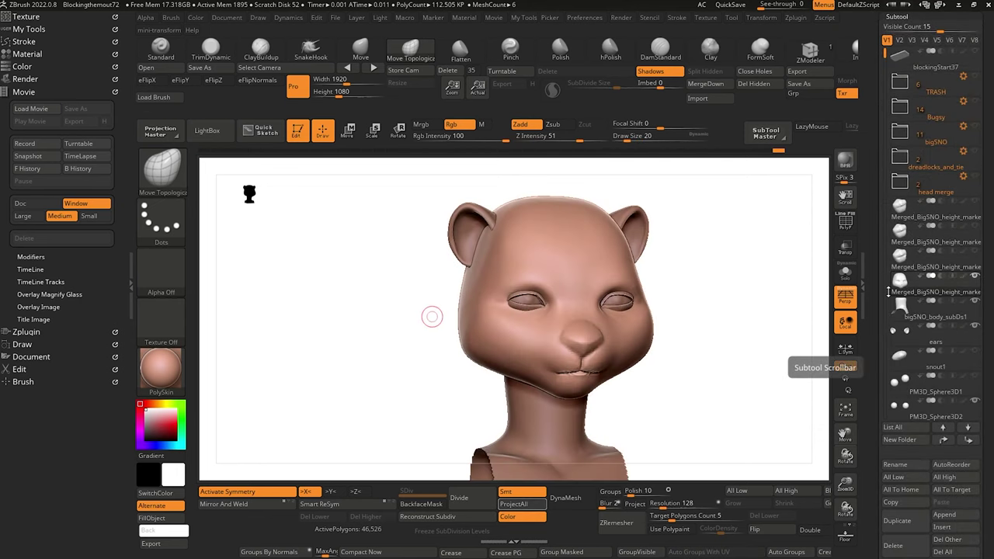
Show the dreadlocks_and_tie folder on the head and toggle the pulled back hair subtool in the bigSNO folder.
click(977, 155)
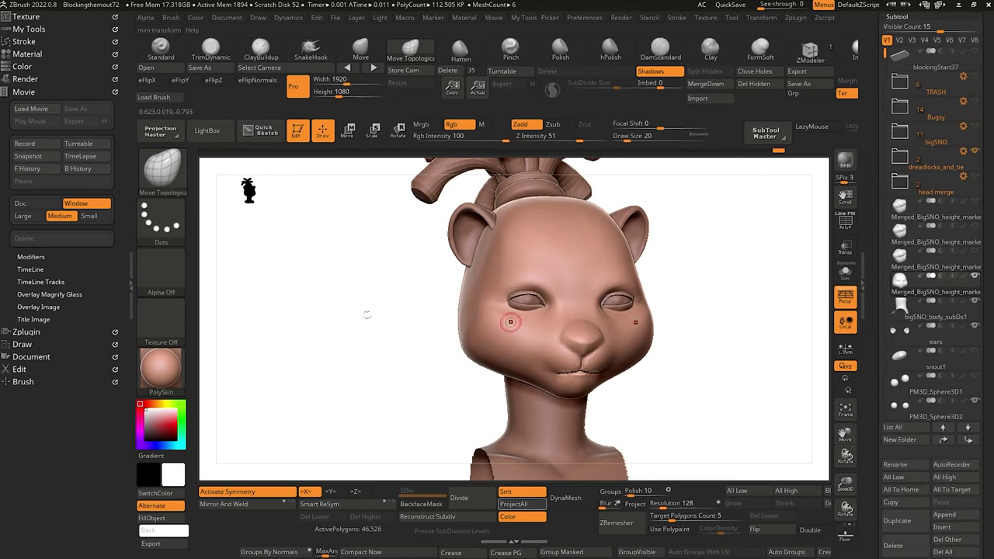
alt+drag(366, 313, 446, 357)
click(900, 131)
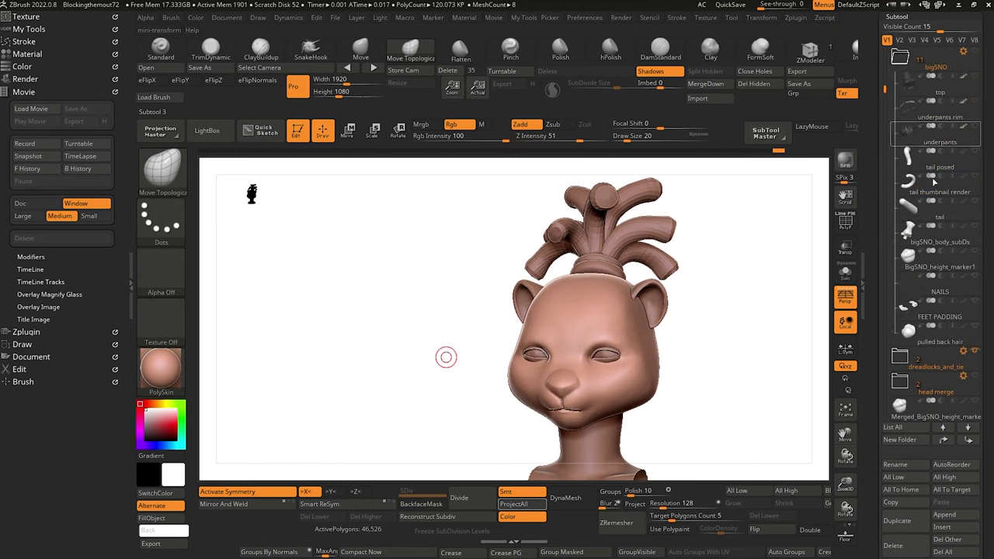
click(976, 326)
mouse_move(386, 308)
mouse_down()
mouse_move(359, 313)
mouse_move(376, 327)
mouse_move(378, 303)
mouse_up()
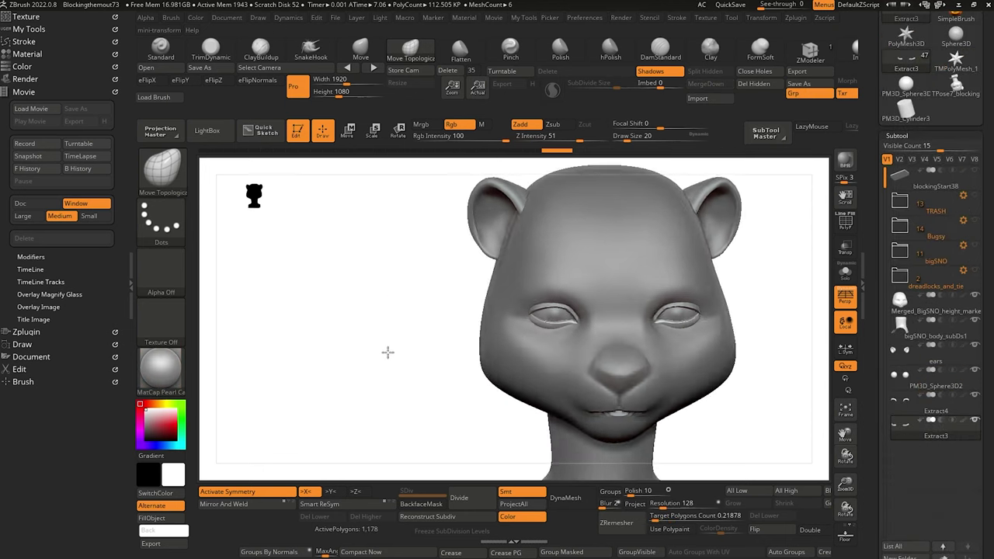
Examine the ears, eyelid strips and muzzle of the head from several angles and distances.
drag(388, 353, 480, 238)
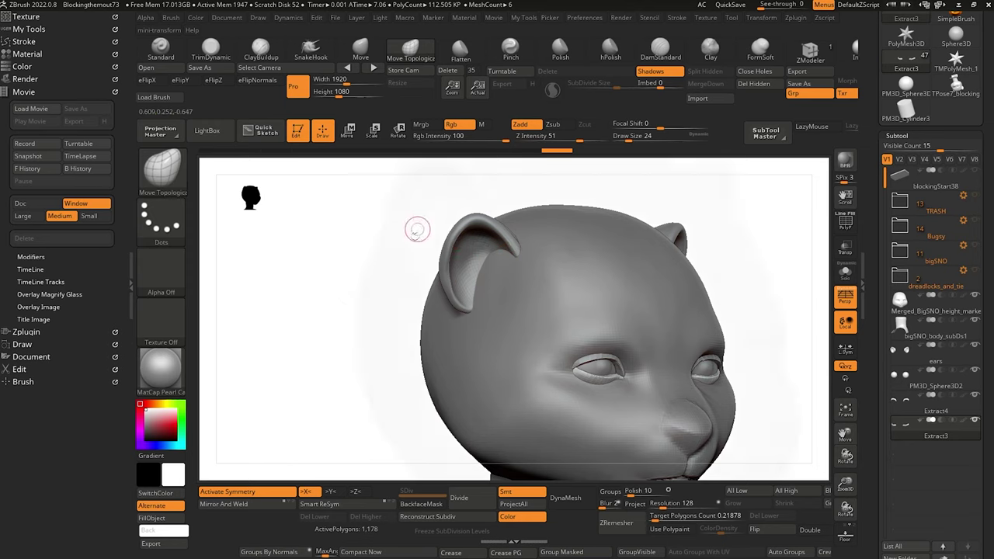
alt+drag(417, 229, 358, 270)
right_drag(384, 209, 514, 254)
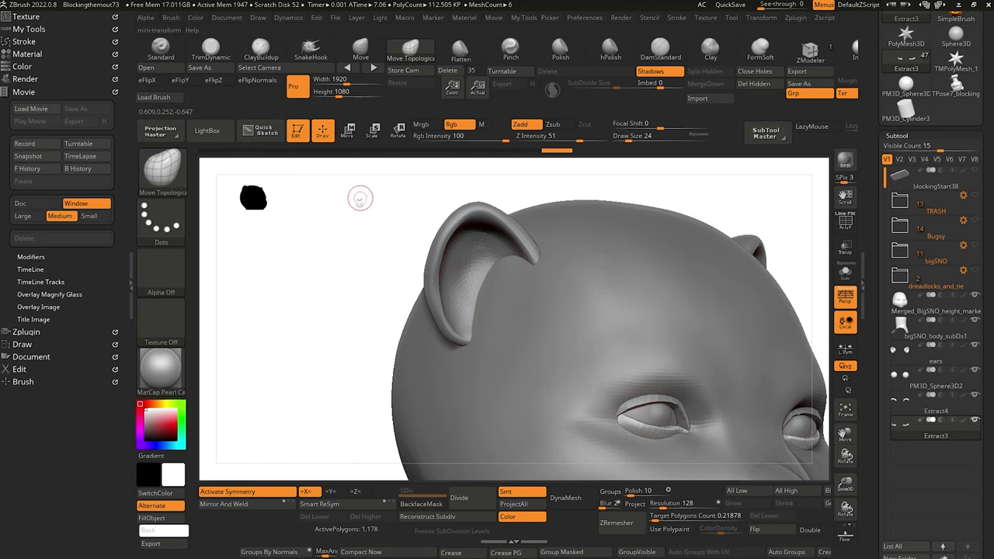
right_drag(360, 199, 597, 278)
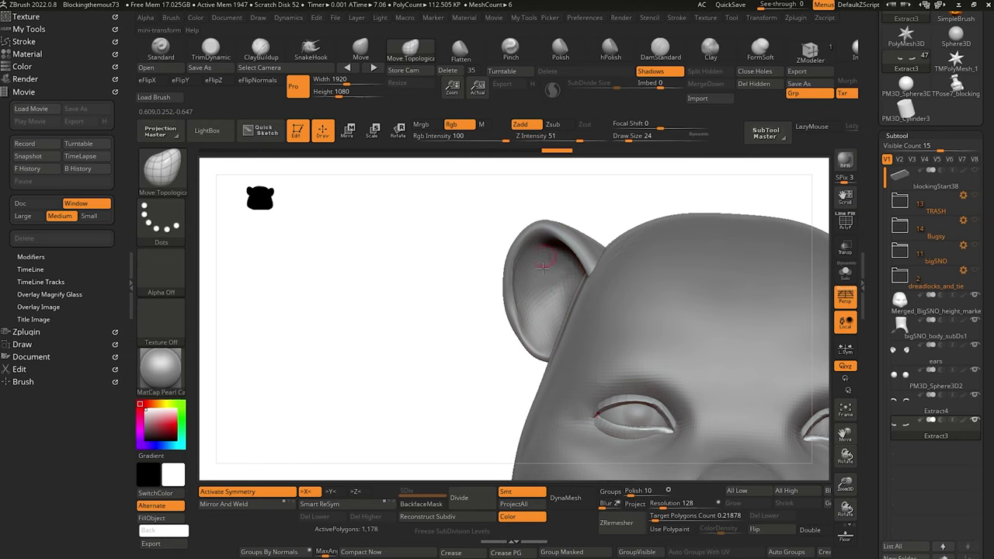
right_drag(544, 350, 356, 347)
right_drag(567, 246, 321, 206)
ctrl+right_drag(334, 316, 298, 304)
right_drag(339, 330, 371, 296)
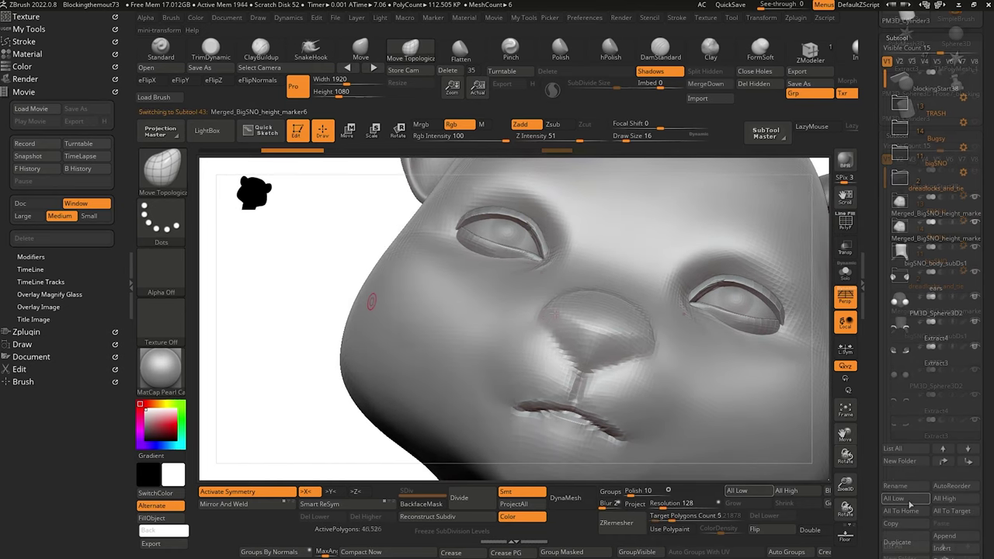
Make the head the active subtool and subdivide it twice to subdivision level 3.
alt+click(370, 297)
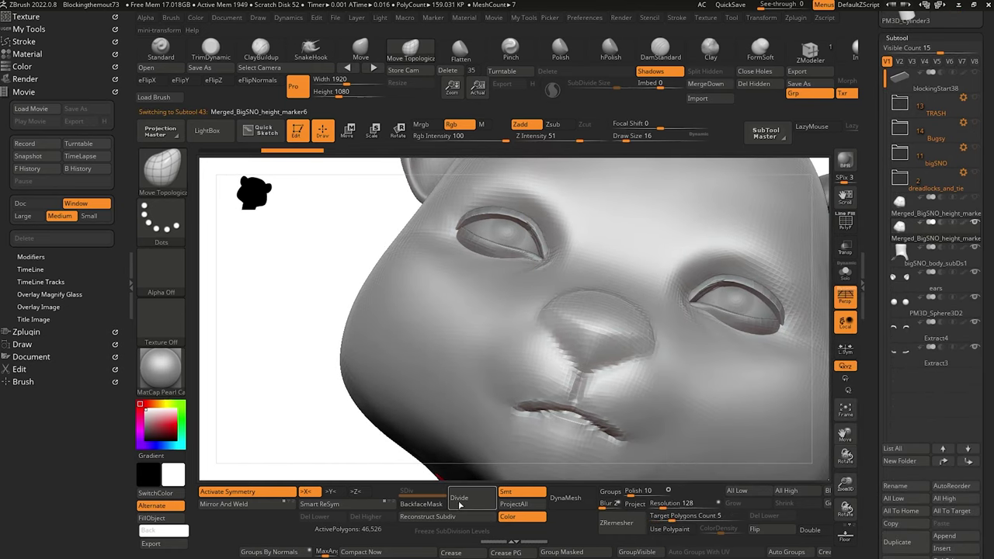
click(459, 503)
click(471, 500)
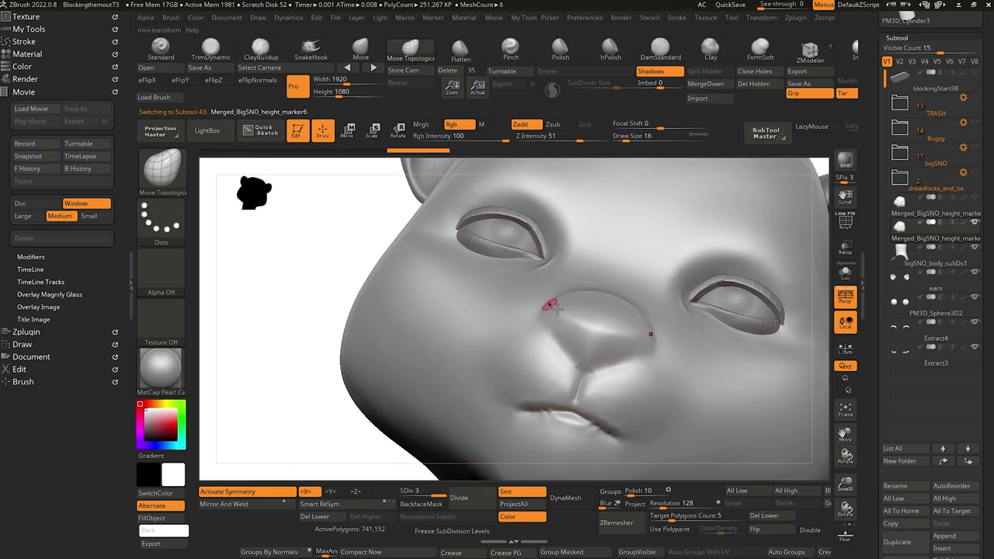
Mask the triangular front of the nose below its upper ridge using MaskPen at draw size 16.
key(ctrl)
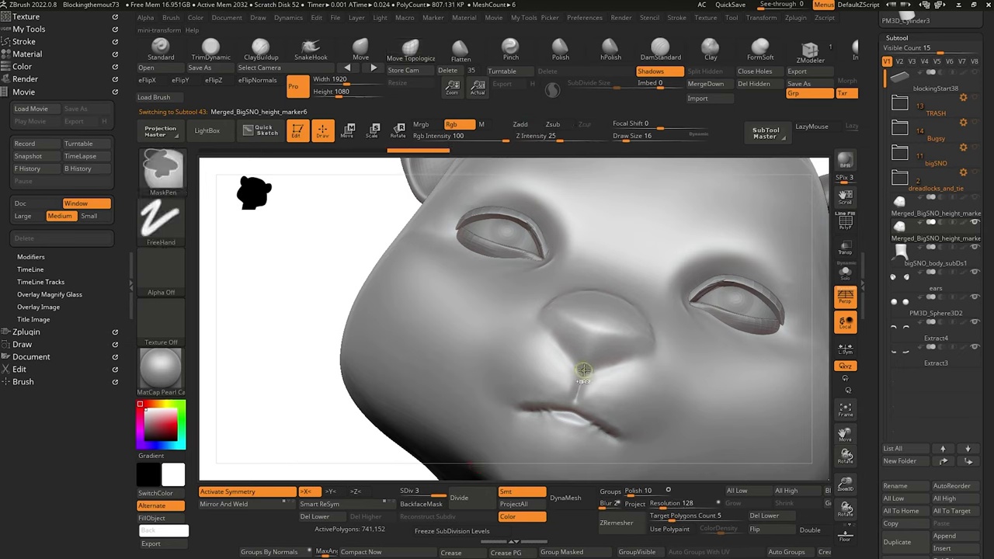
ctrl+drag(561, 340, 585, 371)
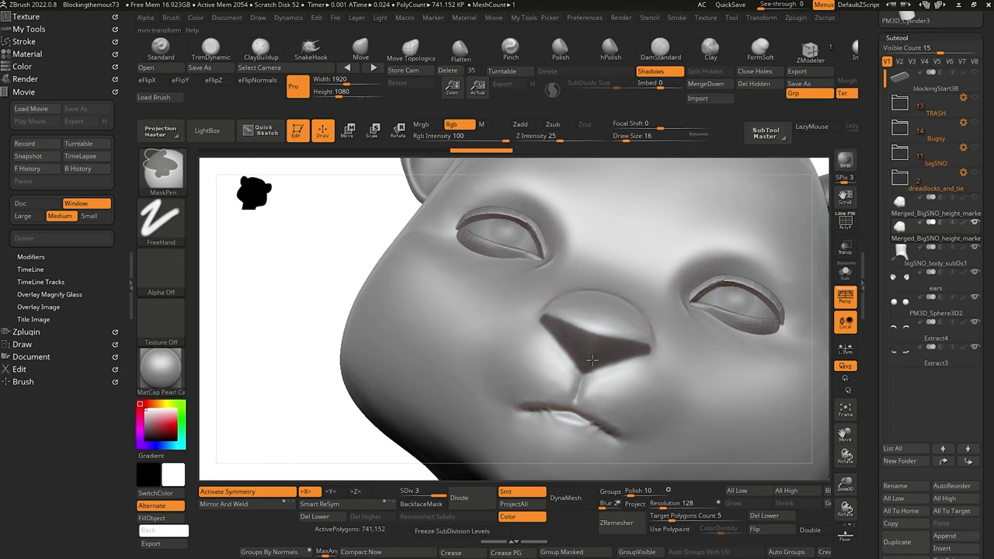
mouse_move(309, 319)
alt+mouse_down()
mouse_move(295, 318)
mouse_move(324, 351)
mouse_move(331, 331)
mouse_move(380, 380)
mouse_move(355, 343)
mouse_move(329, 337)
mouse_move(346, 344)
alt+mouse_up()
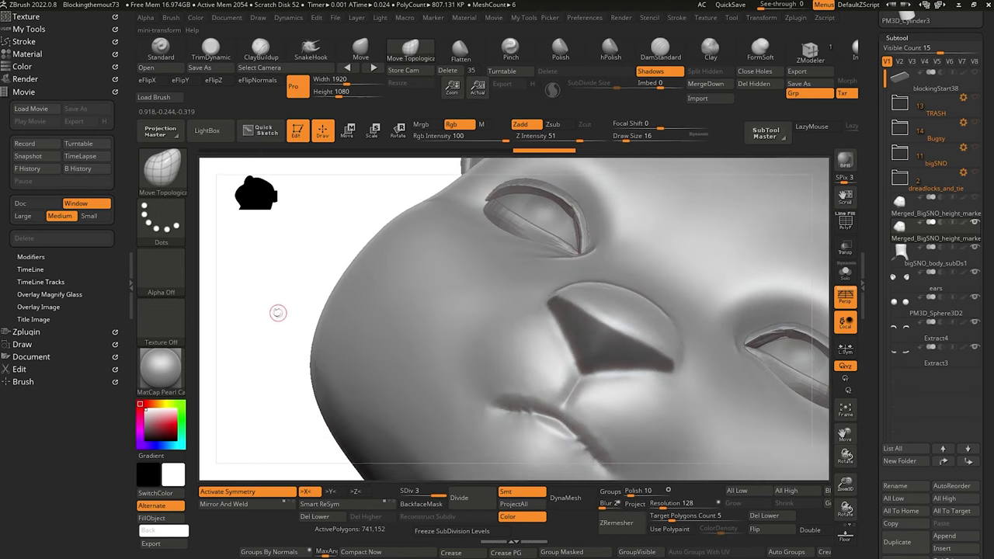
drag(278, 313, 274, 309)
Extract the masked nose area as a separate subtool with a thickness of 0.002 and accept it.
drag(869, 416, 870, 333)
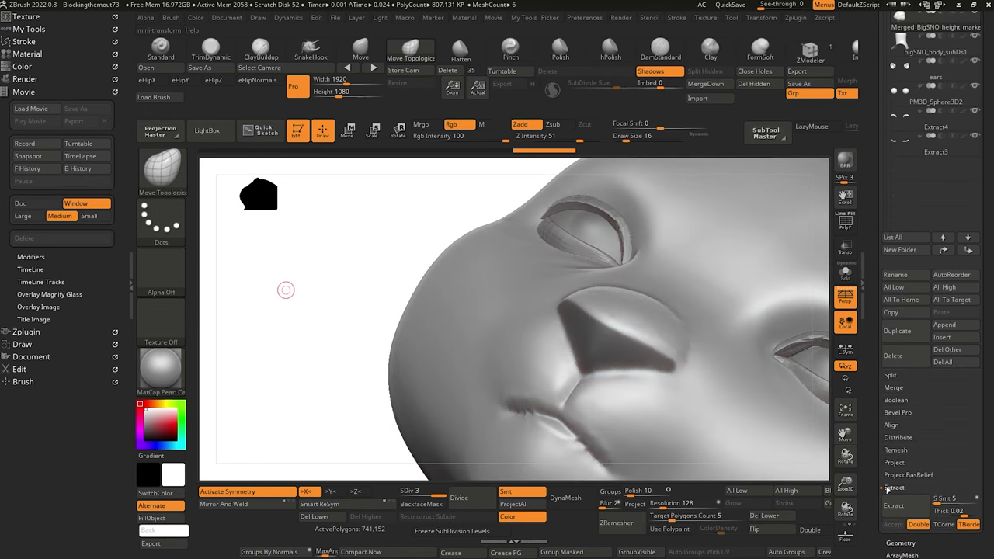
click(942, 511)
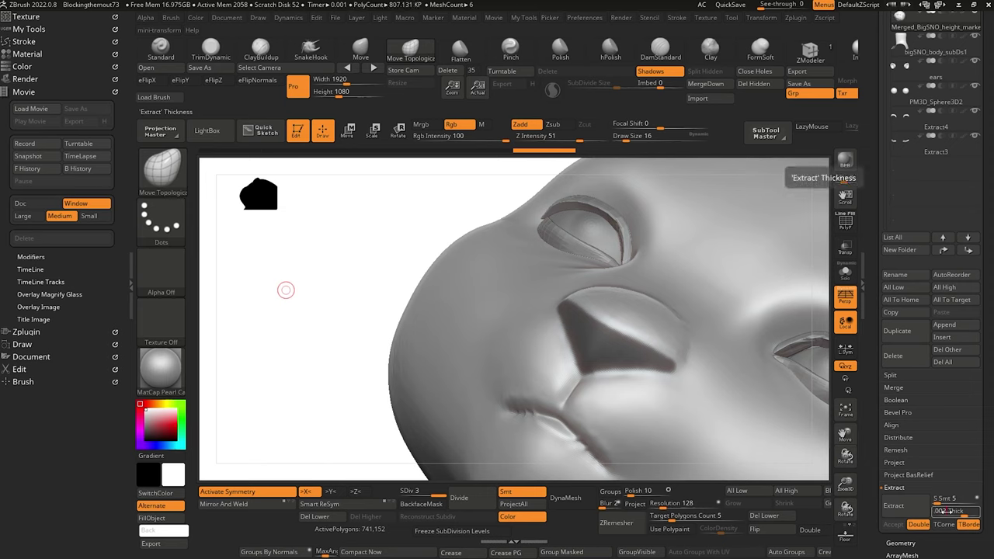
click(901, 508)
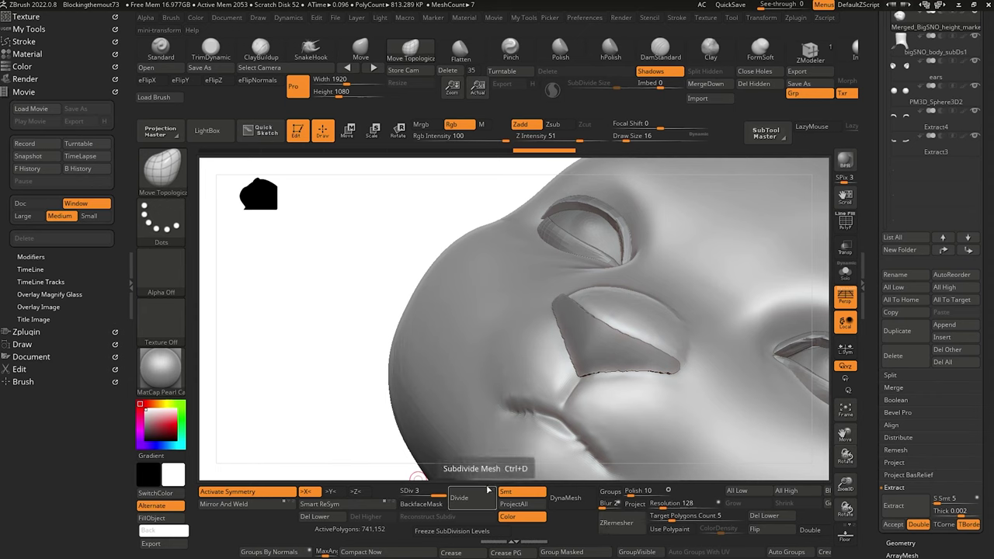
click(893, 524)
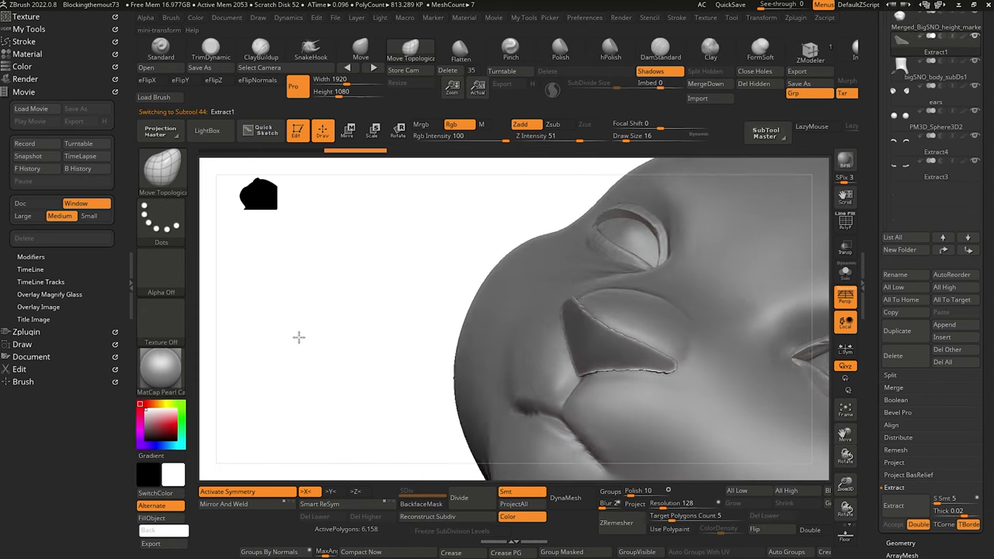
Even out the extracted nose patch's edges with the Smooth deformation and clear its mask.
drag(299, 337, 324, 325)
drag(882, 483, 888, 391)
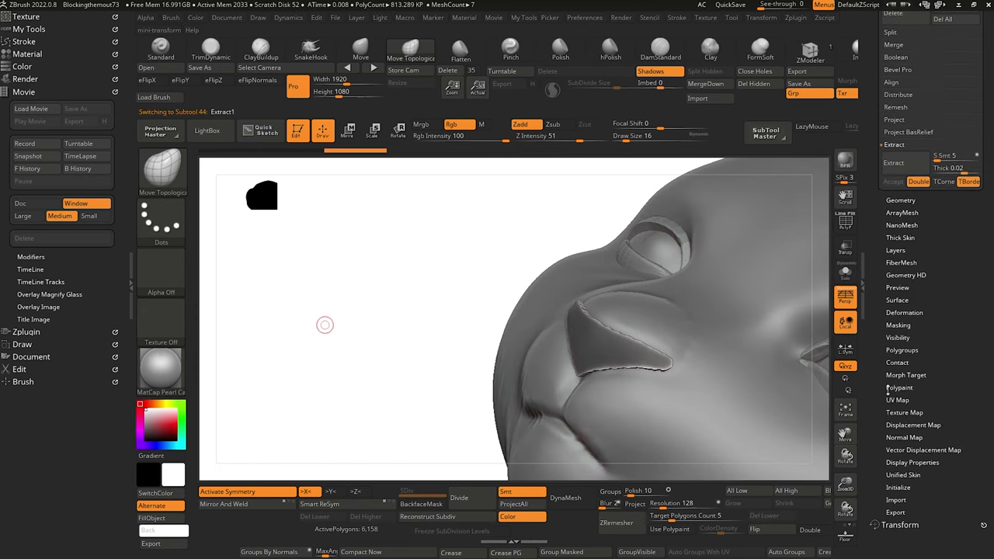
click(894, 313)
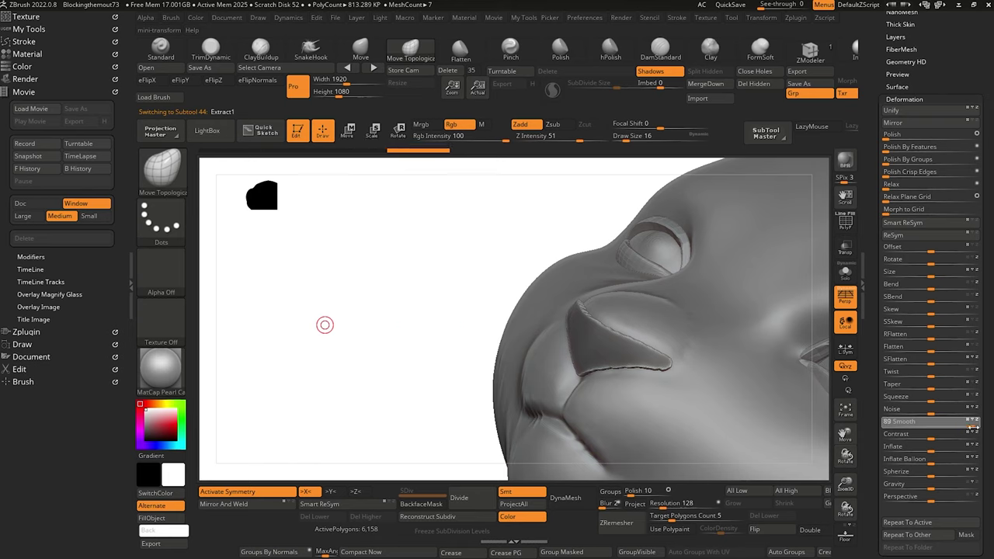
click(952, 425)
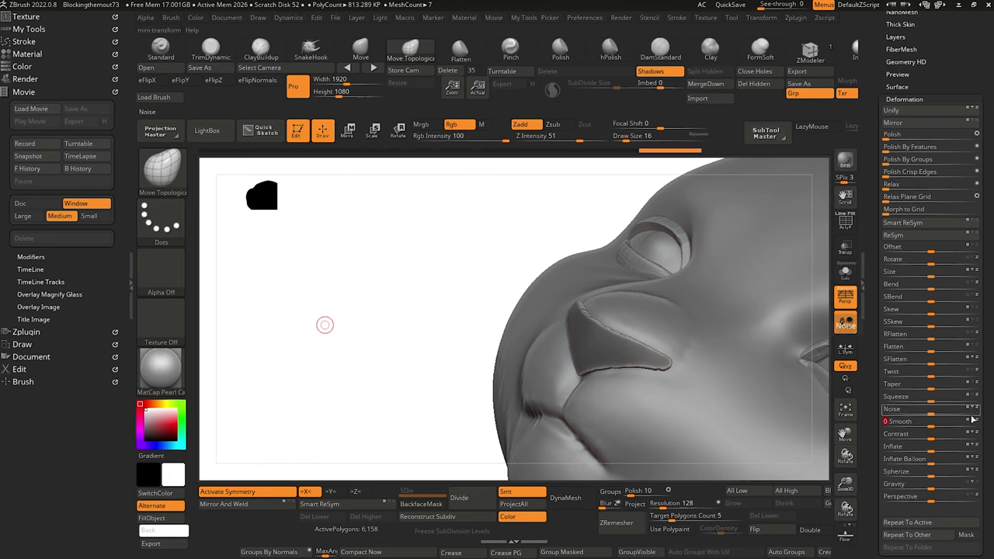
ctrl+drag(336, 338, 328, 310)
drag(305, 384, 313, 362)
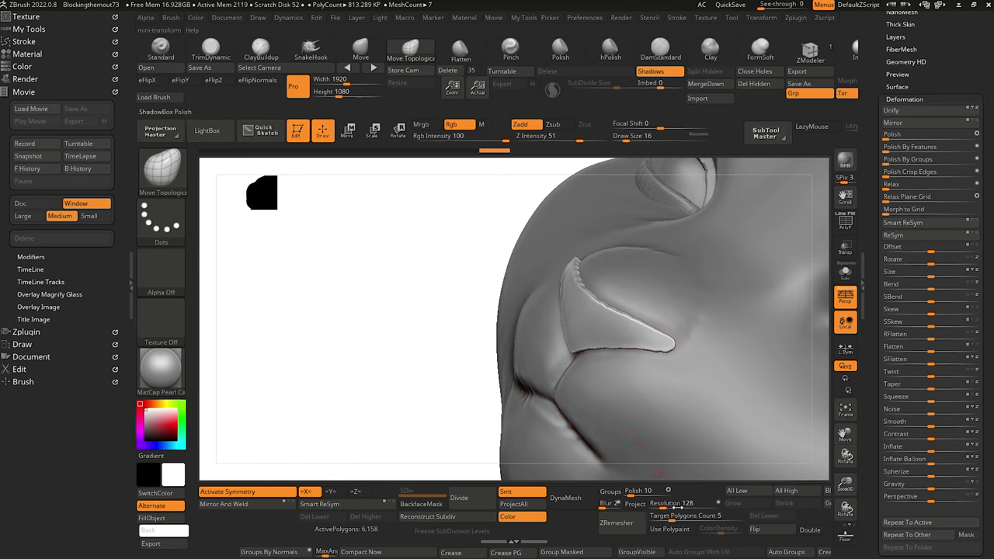
Remesh the nose patch with ZRemesher at target polygon counts of 5 and 2.5.
click(633, 528)
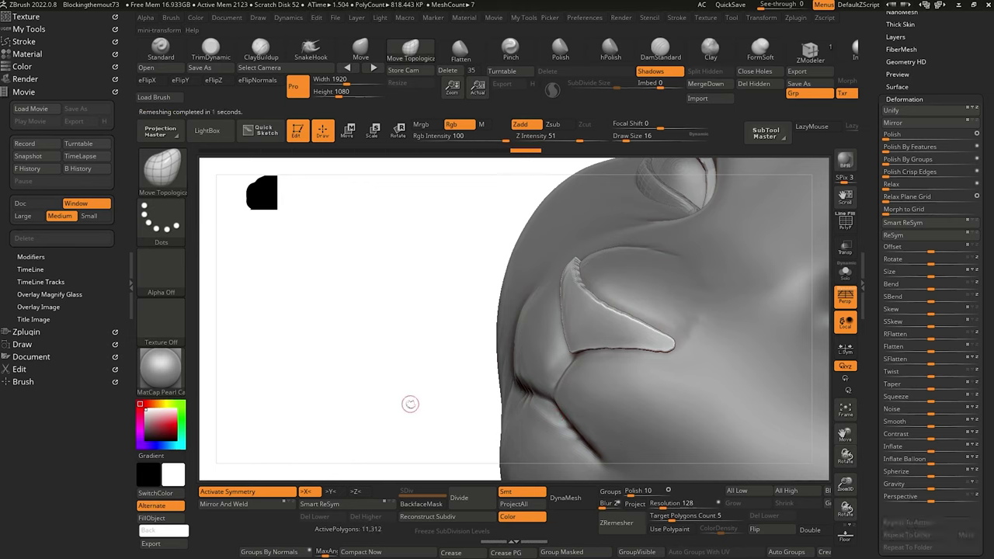
click(631, 504)
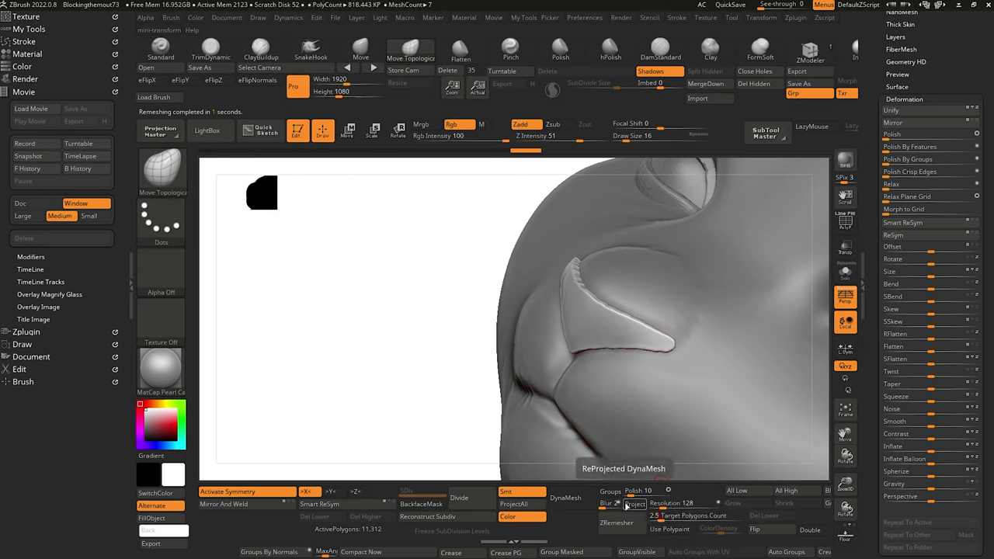
click(629, 526)
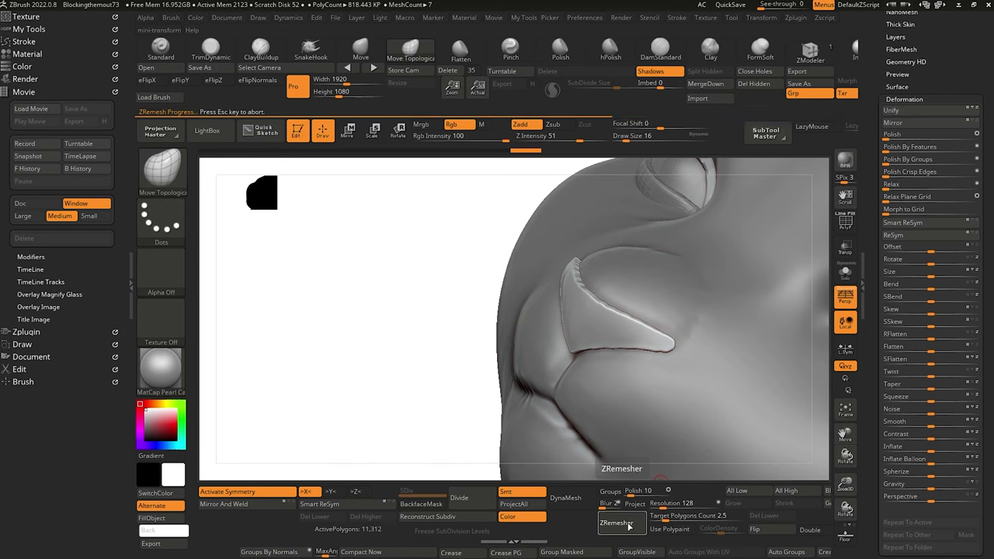
Display the nose patch's polygon wireframe and remesh it with ZRemesher at target polygon counts of 0.5 and 0.2.
key(shift+f)
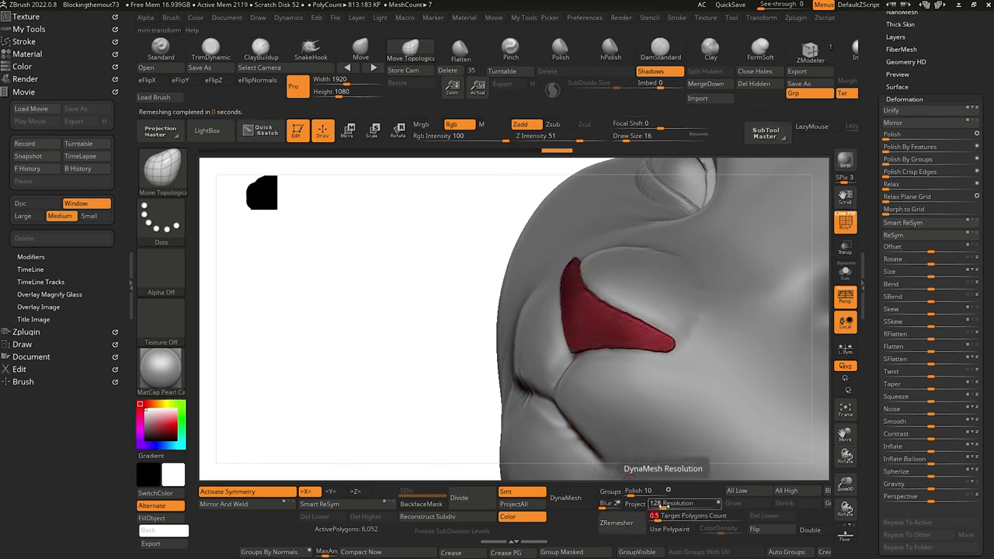
click(629, 525)
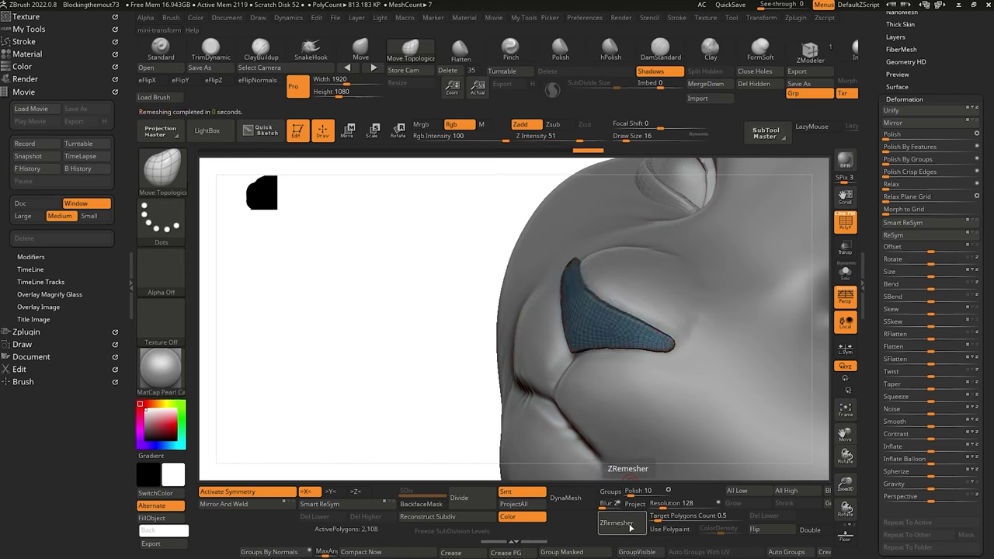
click(661, 516)
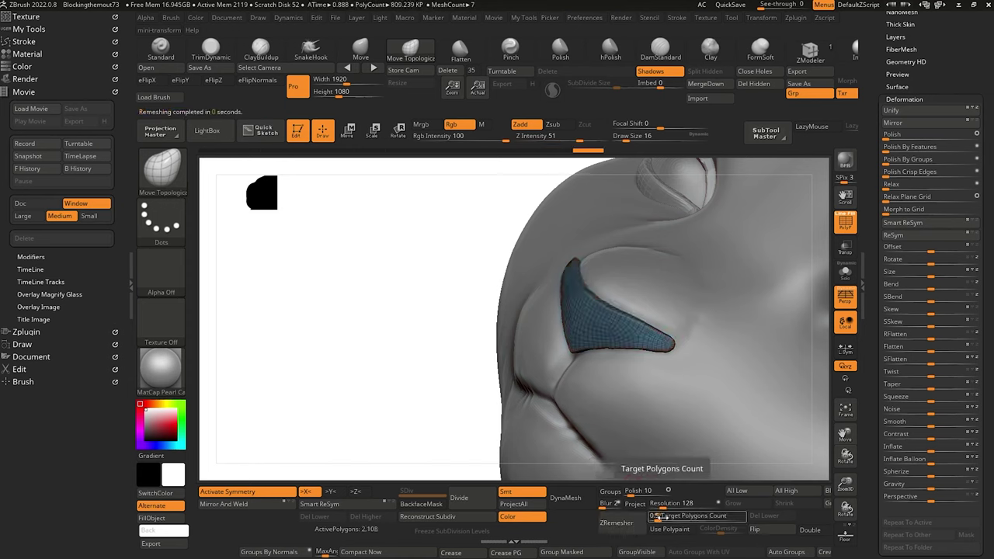
click(665, 503)
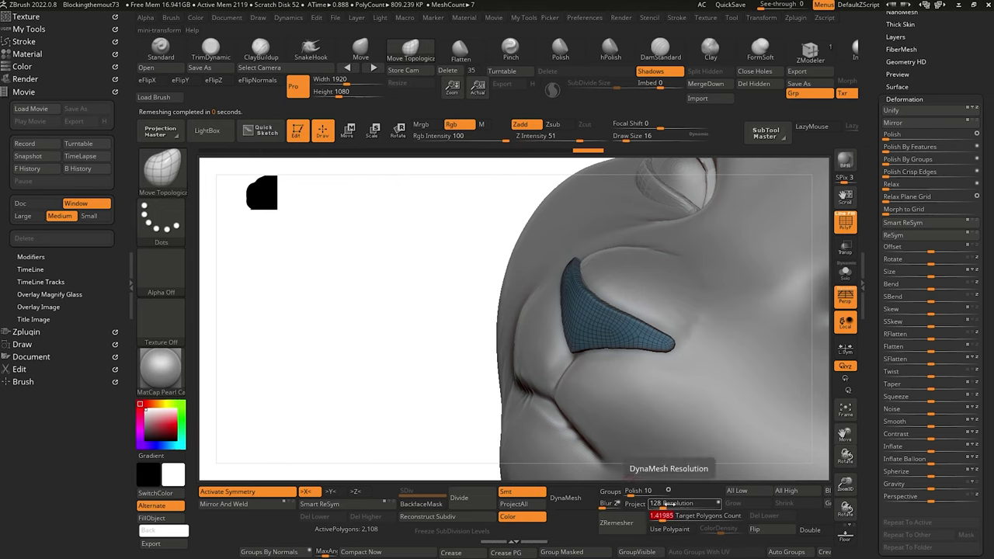
click(626, 524)
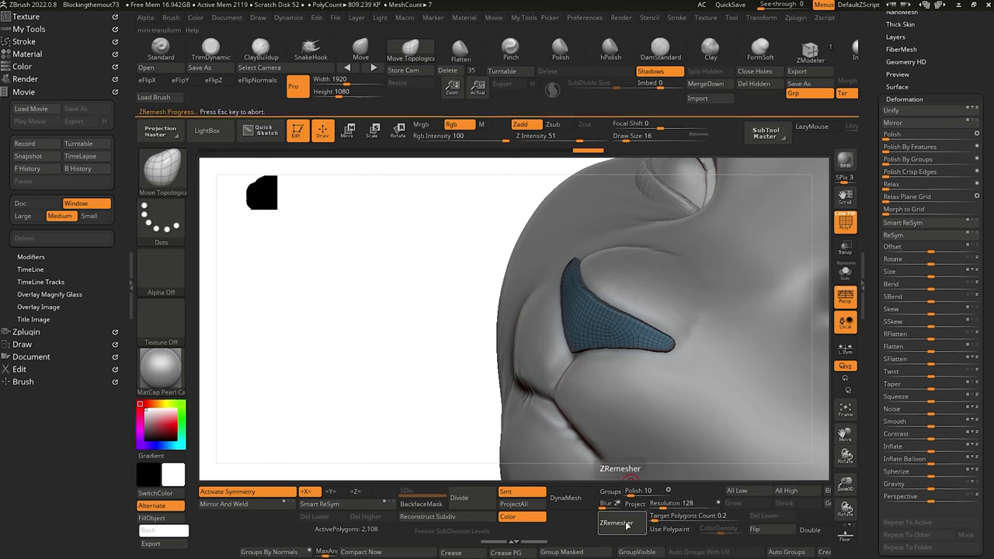
Round off the remeshed nose patch with the Smooth deformation and inspect it in profile.
drag(431, 322, 375, 300)
drag(939, 424, 965, 427)
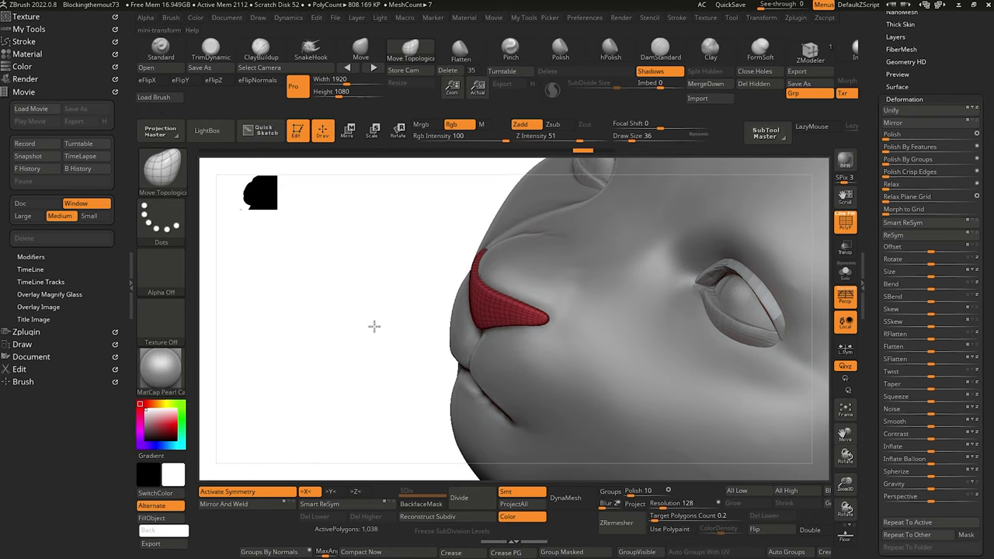
mouse_move(373, 327)
mouse_down()
mouse_move(333, 318)
mouse_move(349, 300)
mouse_up()
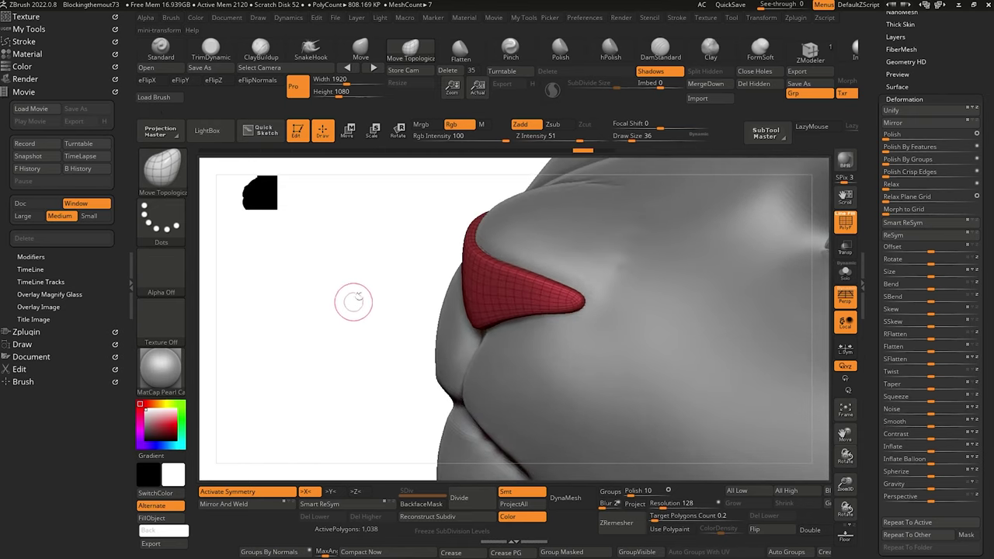
Hide the wireframe and flatten the nose patch's upper edge near its outer tip with the TrimDynamic brush.
click(222, 51)
key(shift+f)
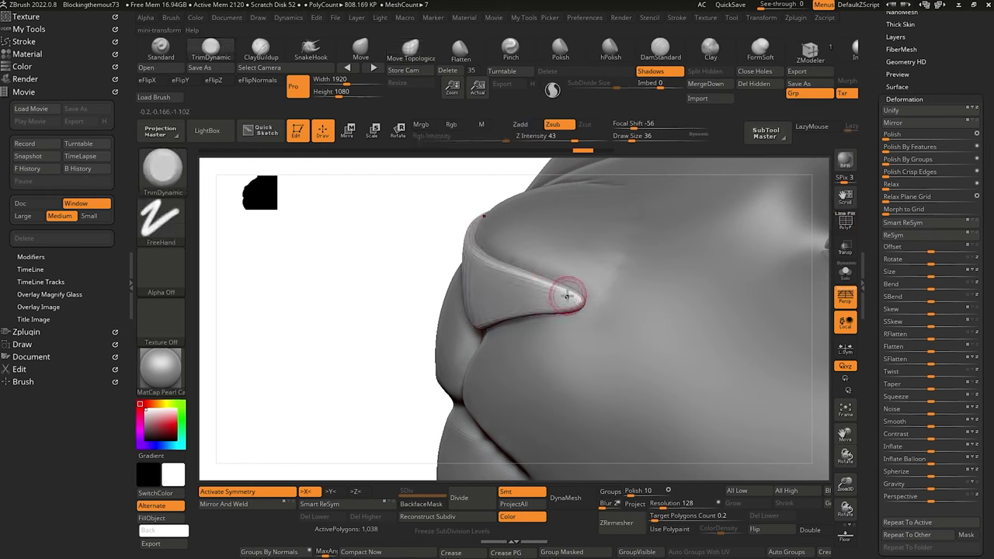
mouse_move(567, 296)
mouse_down()
mouse_move(578, 304)
mouse_move(559, 292)
mouse_up()
key(])
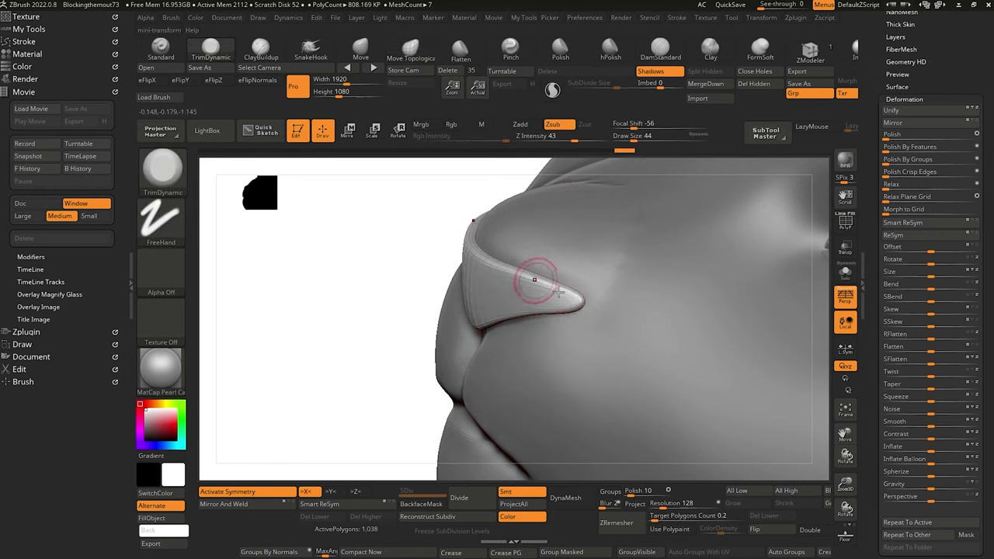
key(bracketright)
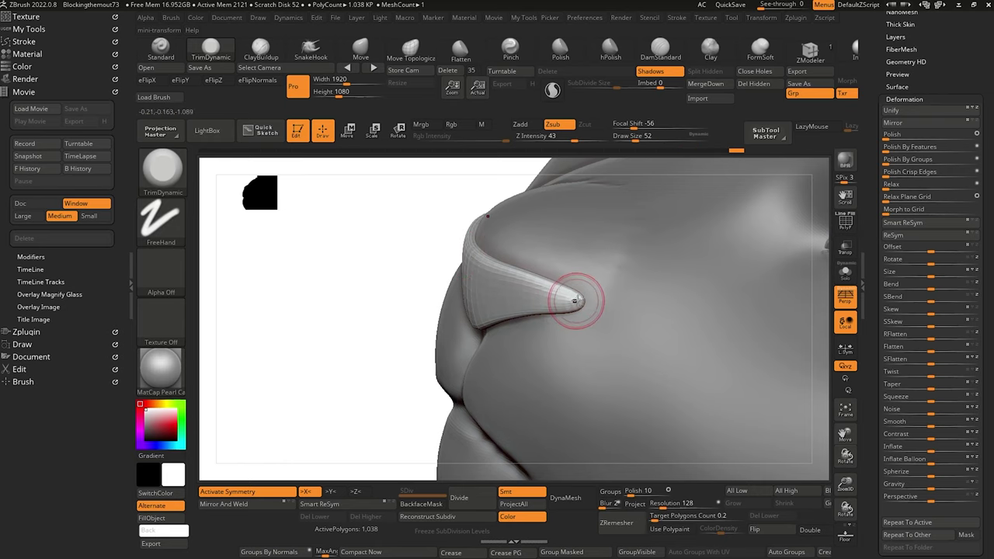
Trim the nose patch's outer tip and front rim from several angles with TrimDynamic at a draw size of about 52.
mouse_move(420, 218)
mouse_down()
mouse_move(373, 206)
mouse_move(323, 227)
mouse_move(328, 280)
mouse_move(350, 285)
mouse_move(329, 275)
mouse_up()
drag(576, 299, 582, 292)
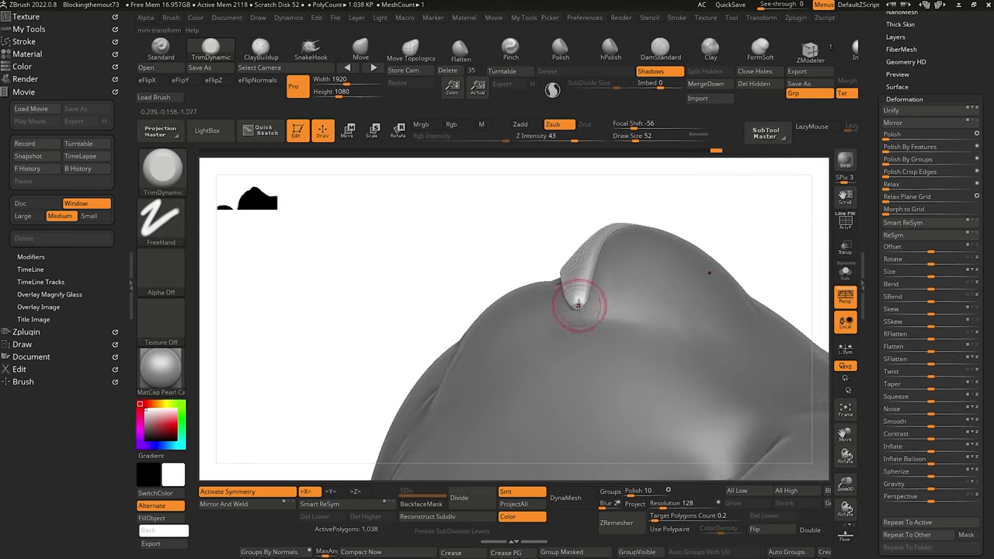
drag(577, 215, 473, 222)
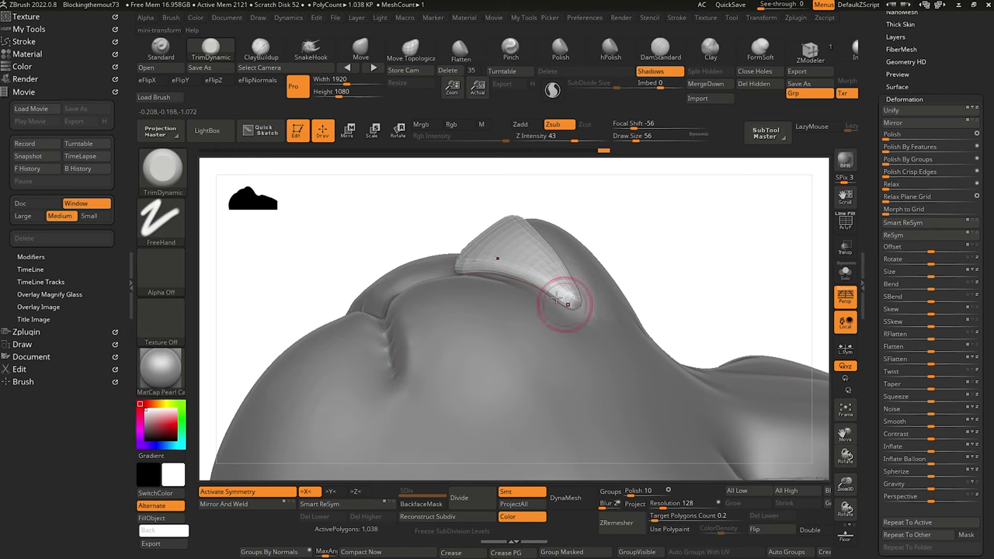
drag(317, 265, 334, 284)
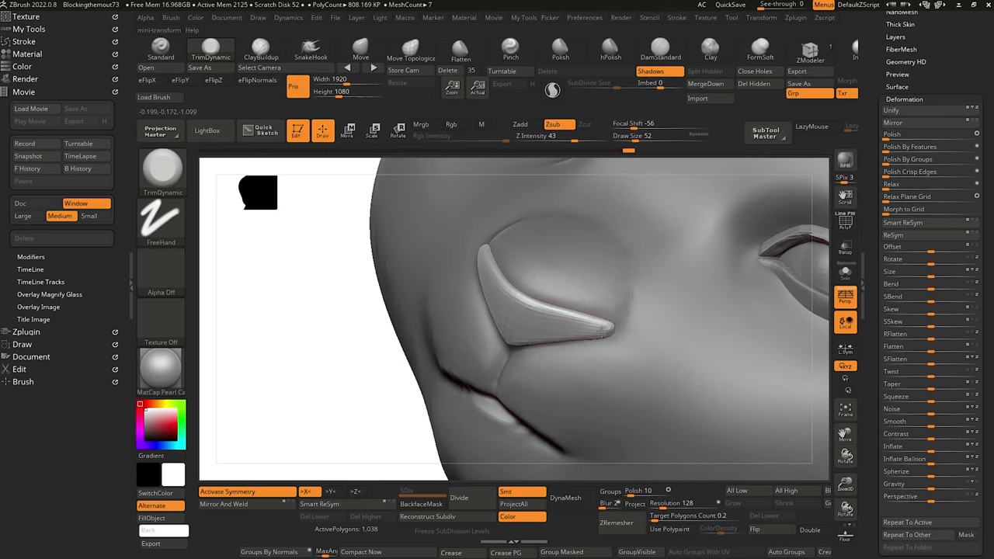
drag(542, 311, 581, 324)
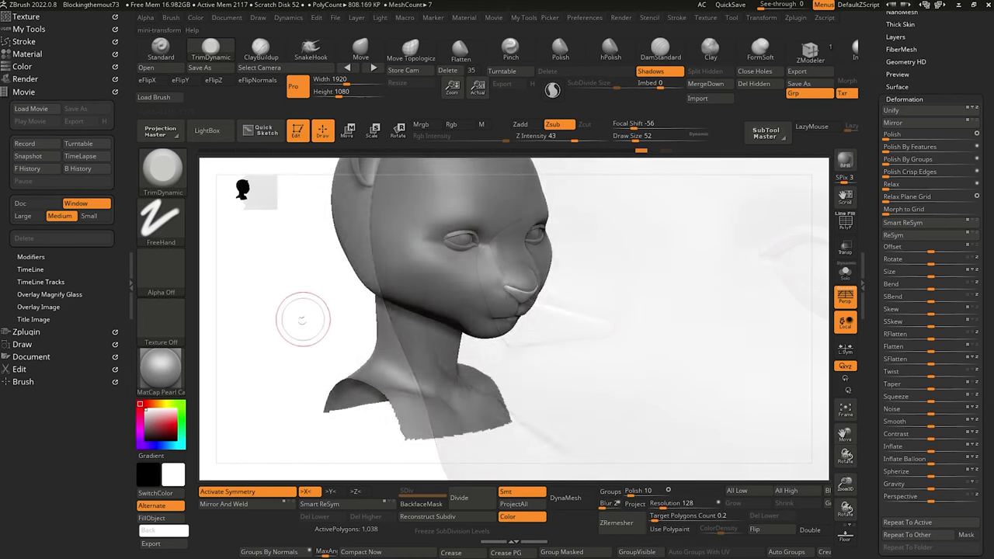
Adjust the nose patch's outer corners and upper rim against the muzzle with the Move brush.
drag(302, 322, 301, 373)
drag(656, 387, 634, 333)
key(bracketright)
key(bracketright)
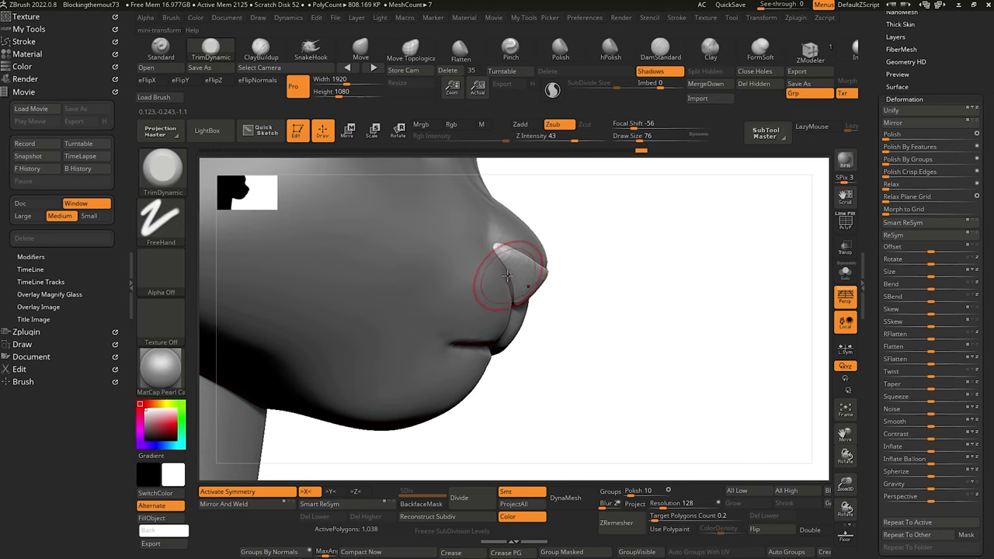
key(b)
key(m)
key(v)
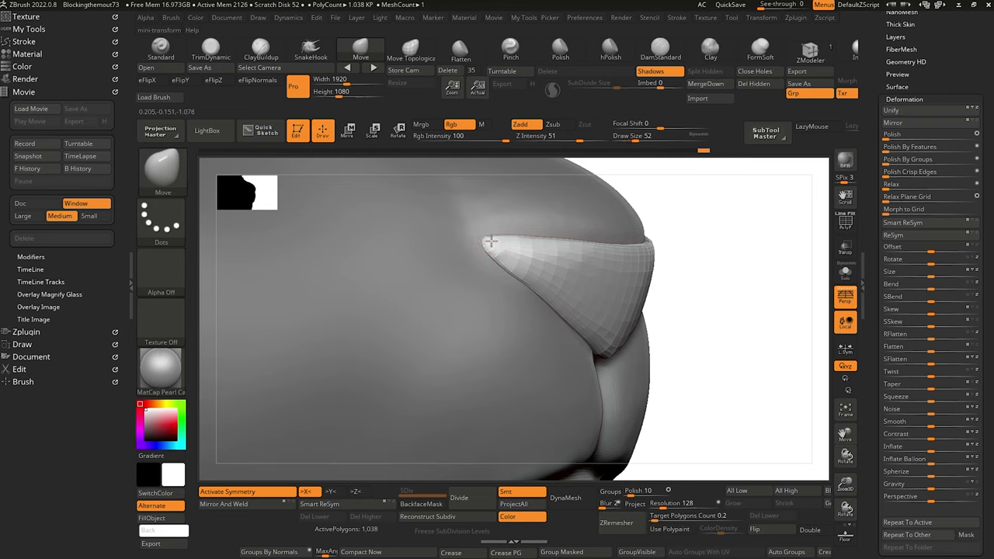
alt+drag(716, 398, 350, 296)
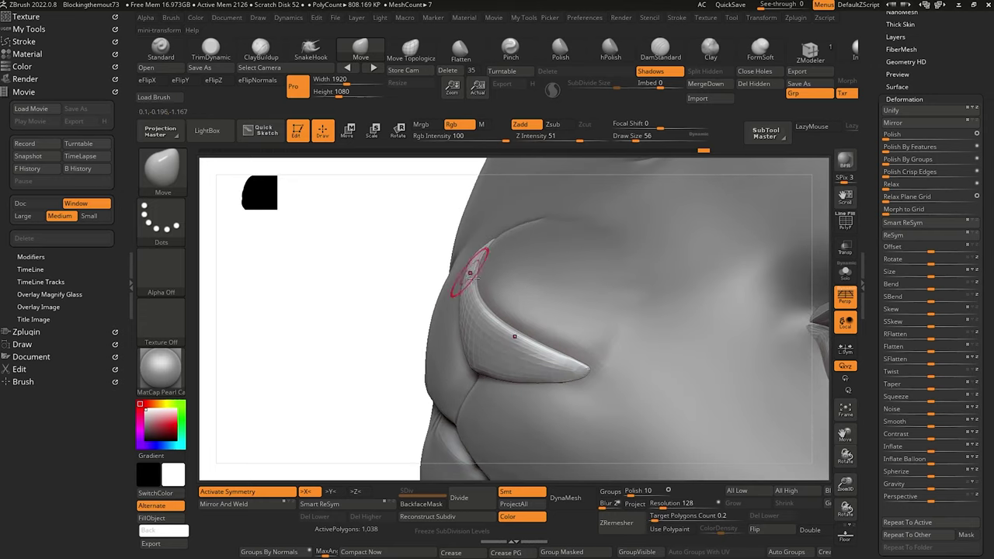
Switch to the head mesh and trim the muzzle surface bordering the nose patch's upper edge with TrimDynamic at draw size 76.
alt+click(529, 303)
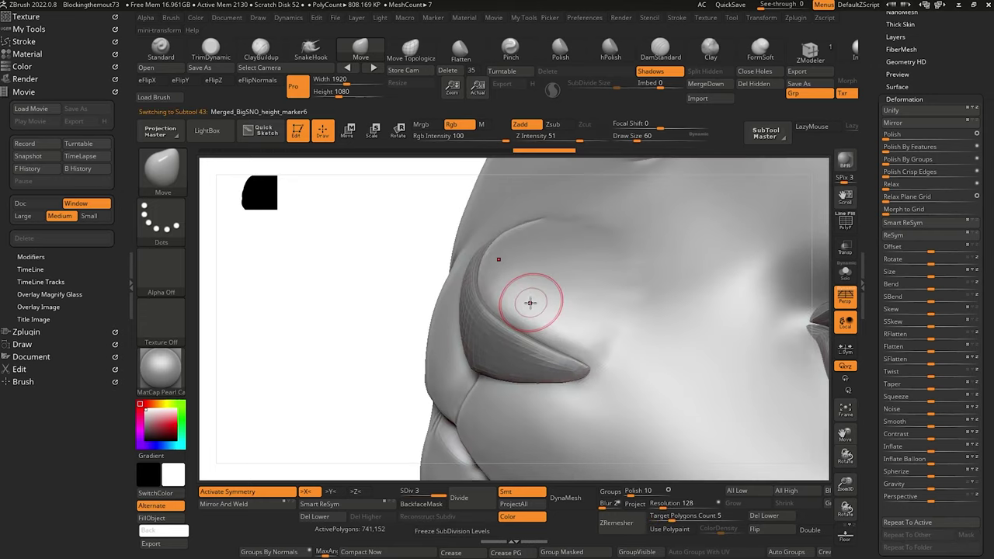
drag(377, 262, 395, 238)
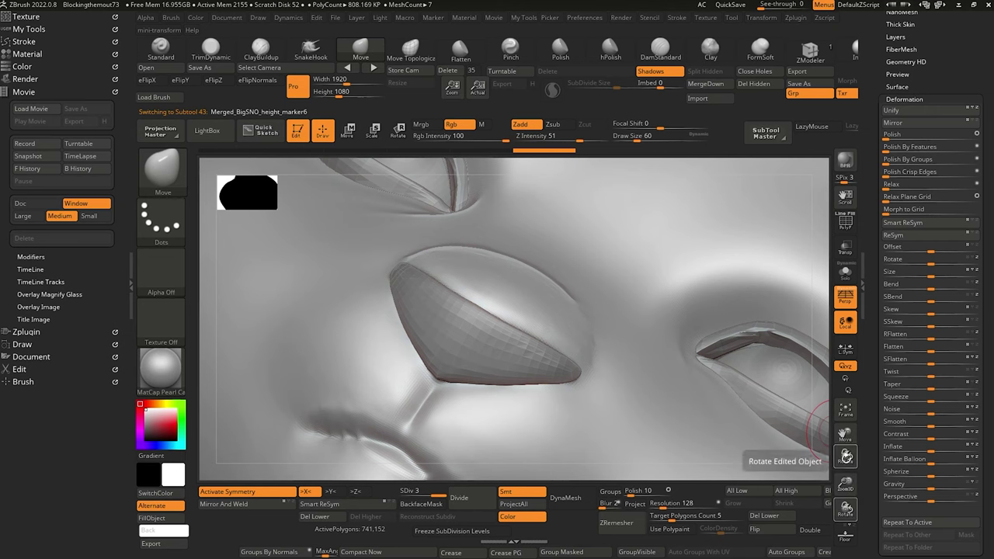
drag(846, 508, 443, 210)
key(b)
key(t)
key(d)
mouse_move(586, 350)
mouse_down()
mouse_move(501, 292)
mouse_move(496, 263)
mouse_up()
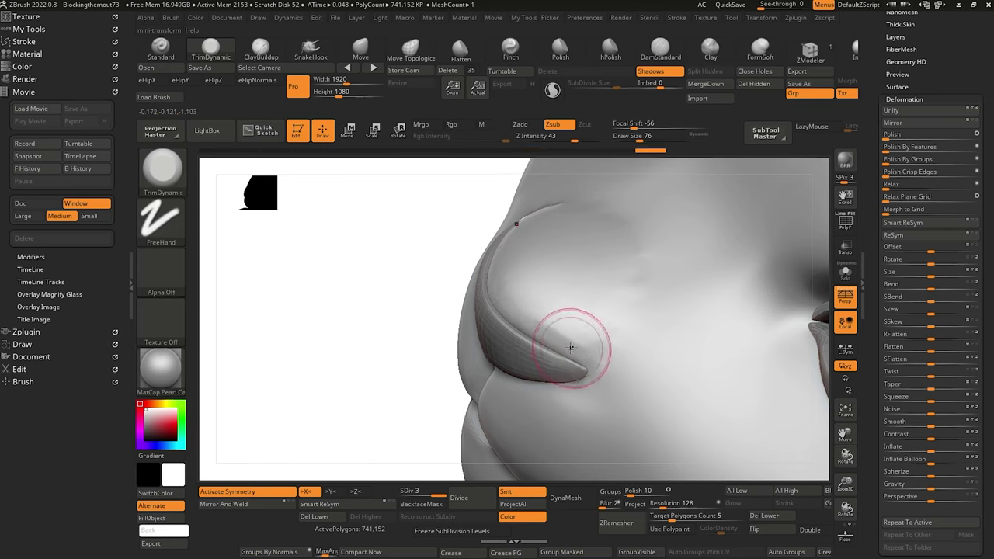
At subdivision level 2, build up clay along the nose patch's upper border and smooth it with Smooth Z Intensity 33.
mouse_move(373, 266)
mouse_down()
mouse_move(355, 237)
mouse_move(328, 259)
mouse_move(339, 280)
mouse_move(350, 287)
mouse_move(340, 260)
mouse_move(344, 267)
mouse_move(354, 245)
mouse_up()
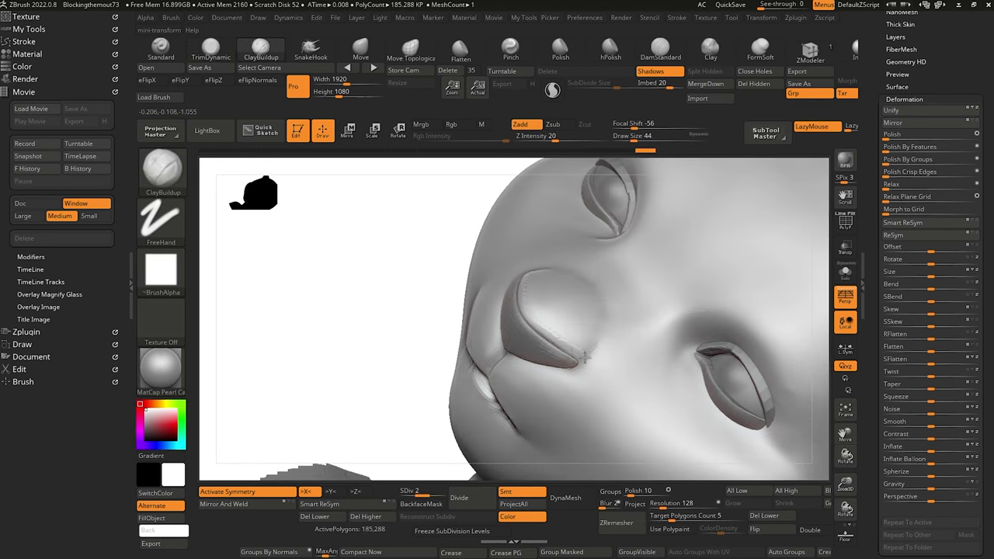
key(shift)
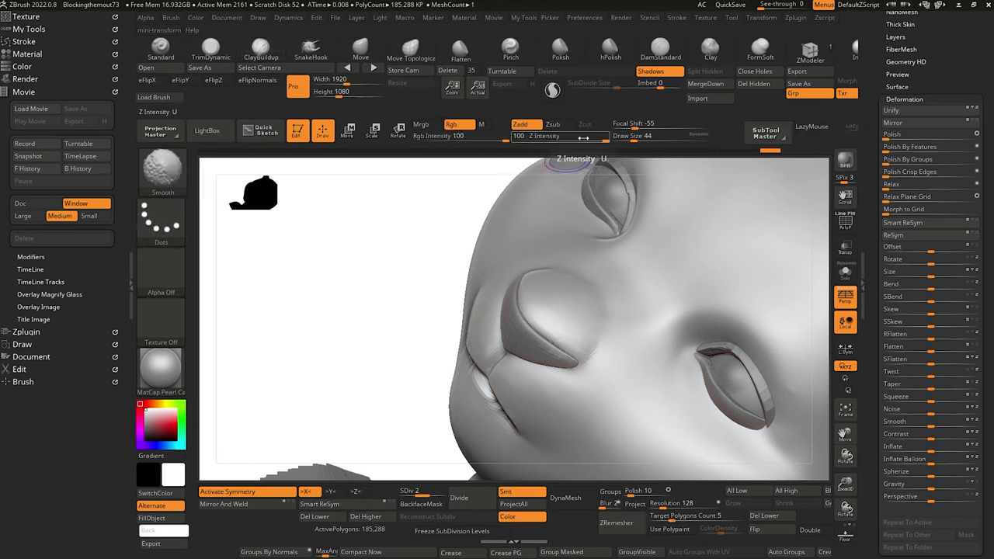
shift+click(545, 137)
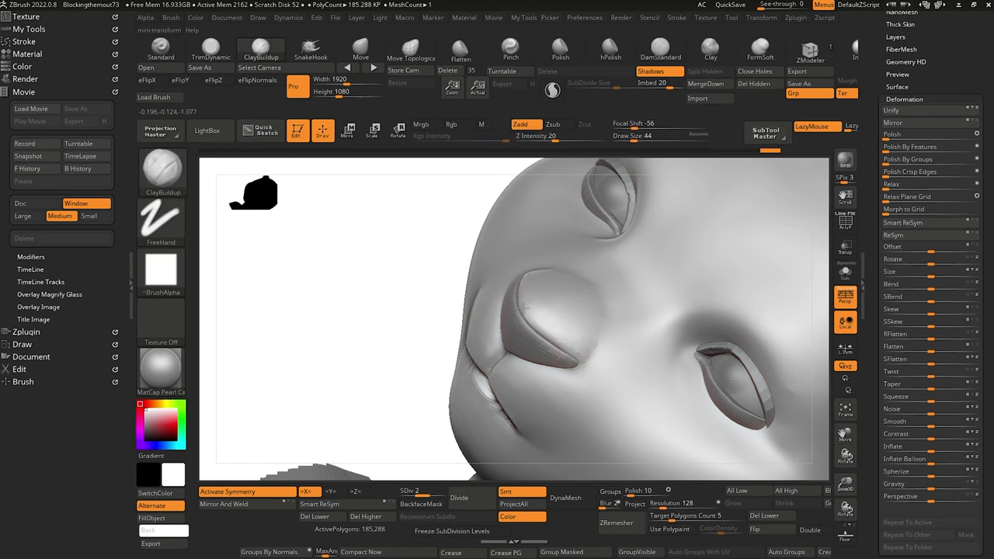
shift+drag(591, 357, 550, 325)
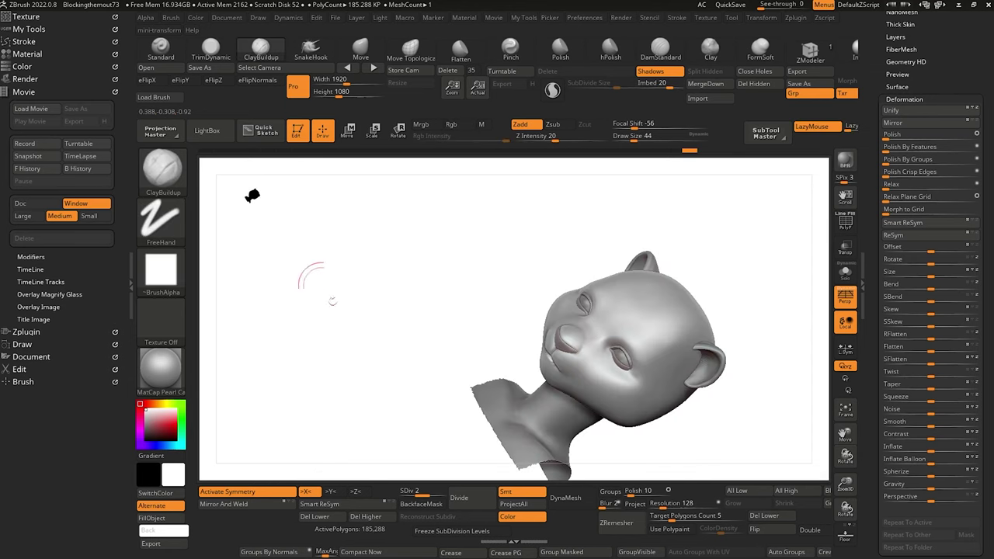
Reshape the mouth line and its corners from below with the Move Topological brush at draw size 56.
drag(333, 278, 344, 322)
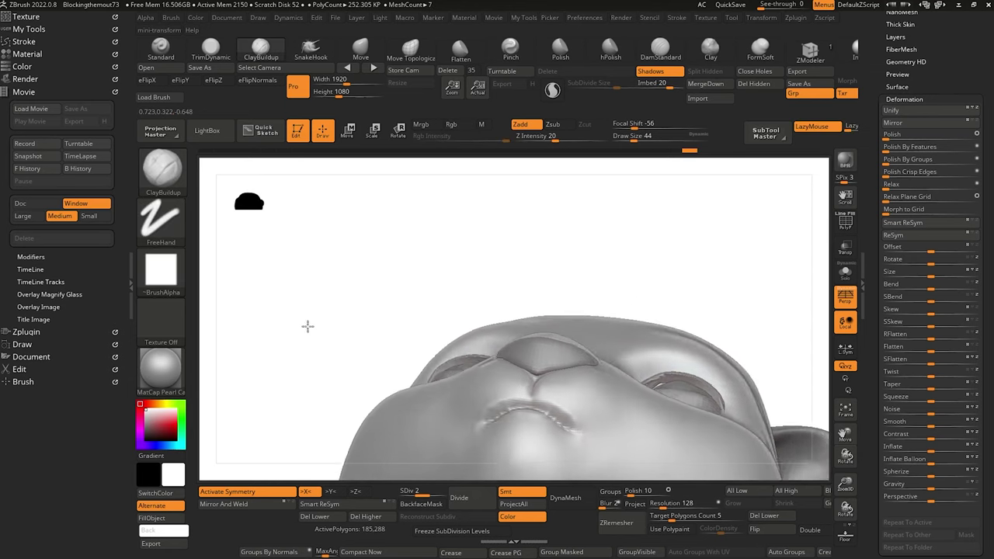
mouse_move(306, 326)
mouse_down()
mouse_move(324, 280)
mouse_move(518, 342)
mouse_up()
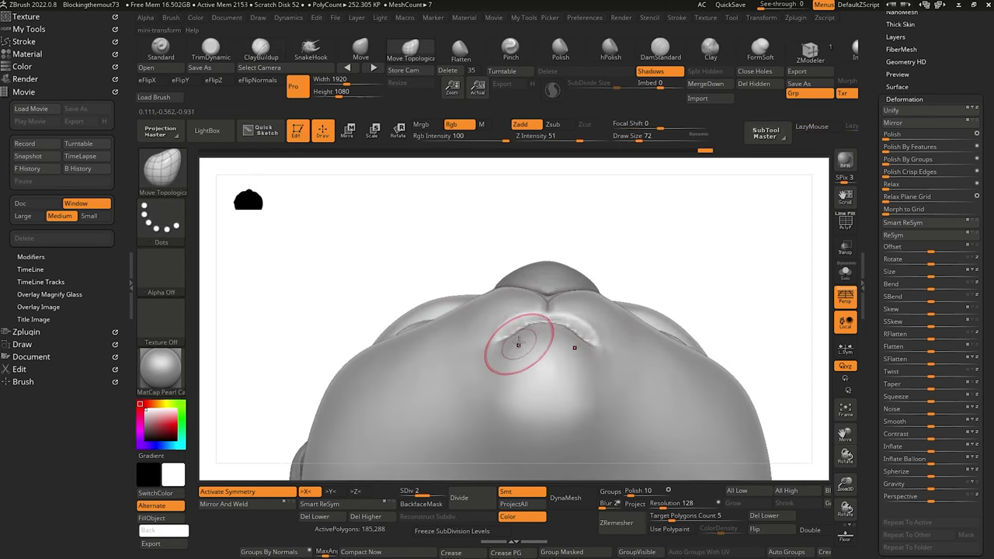
key(bracketleft)
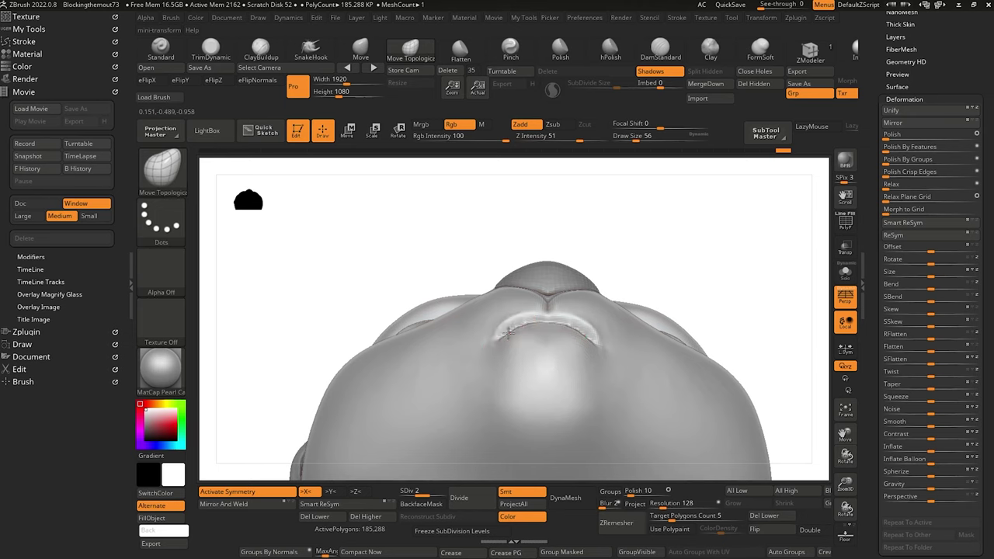
drag(508, 333, 506, 328)
mouse_move(397, 241)
mouse_down()
mouse_move(364, 256)
mouse_move(410, 314)
mouse_move(381, 295)
mouse_move(373, 268)
mouse_move(395, 249)
mouse_move(525, 311)
mouse_move(406, 237)
mouse_move(558, 319)
mouse_up()
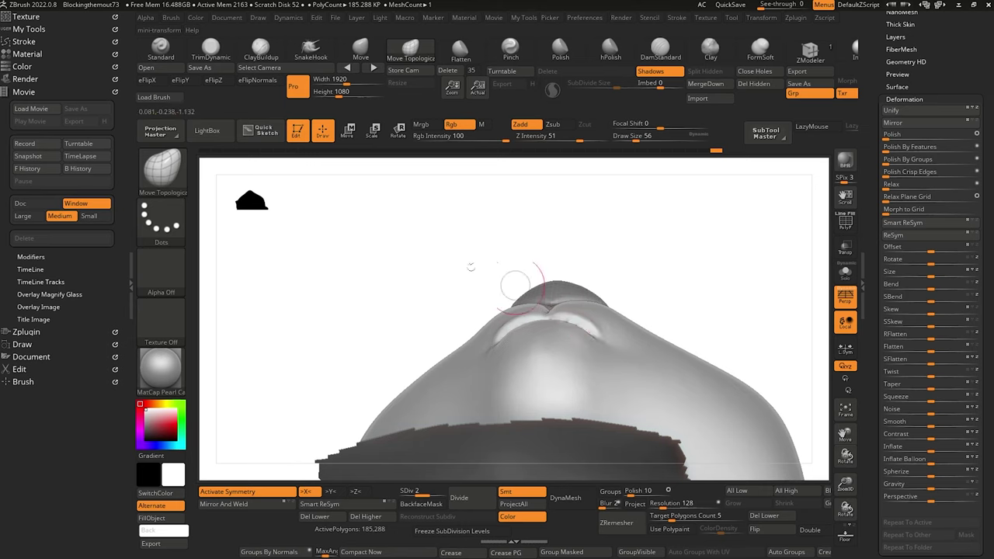
mouse_move(471, 266)
mouse_down()
mouse_move(429, 261)
mouse_move(475, 358)
mouse_up()
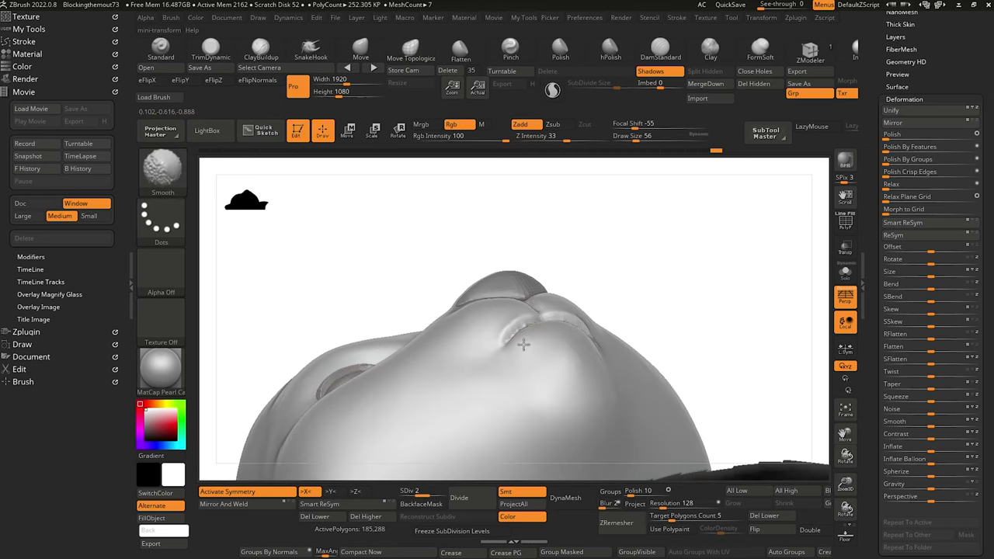
Carve a sharper crease along the mouth line and past its corners with the DamStandard brush at draw size 40.
mouse_move(365, 244)
mouse_down()
mouse_move(320, 275)
mouse_move(334, 355)
mouse_move(347, 293)
mouse_move(335, 318)
mouse_move(470, 304)
mouse_move(542, 312)
mouse_up()
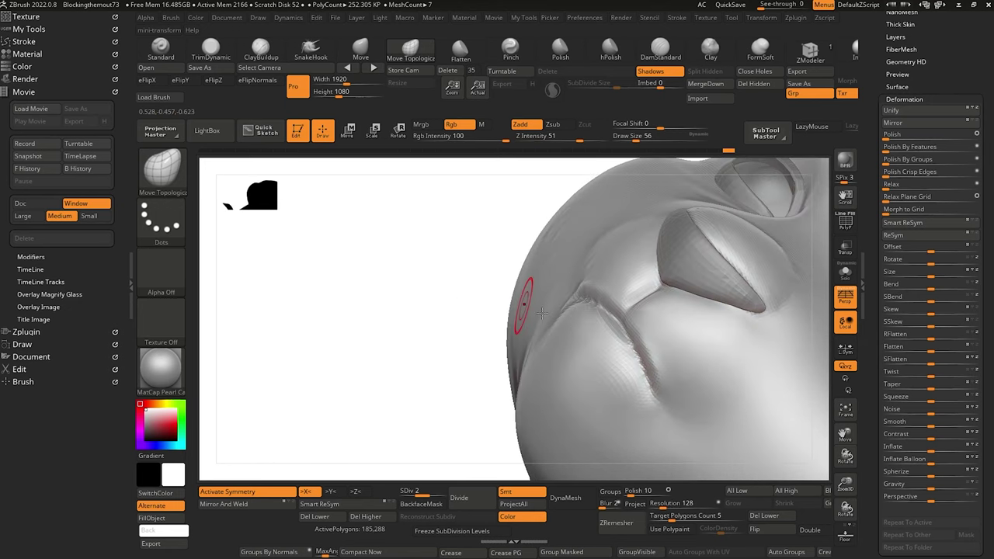
key(bracketleft)
key(bracketleft)
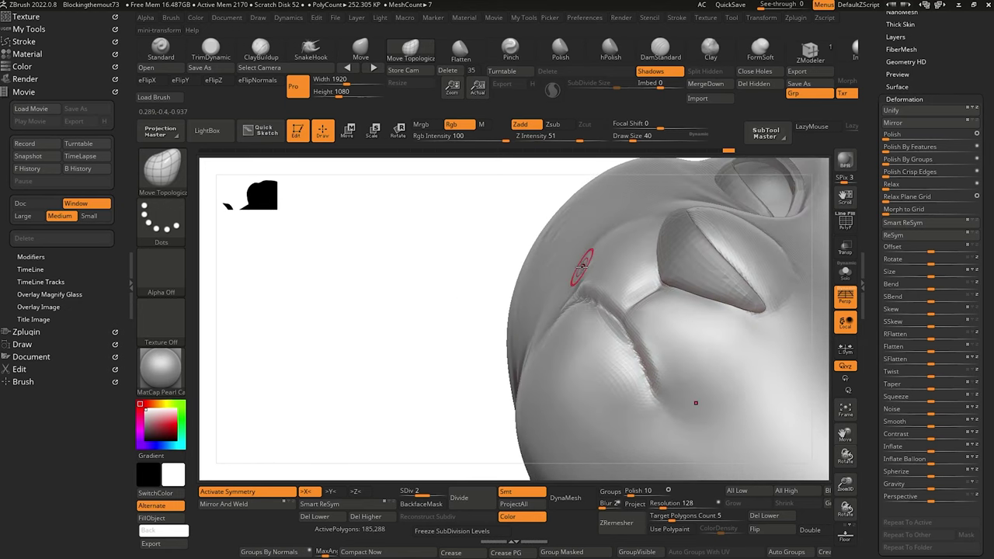
key(b)
key(d)
key(s)
drag(580, 286, 658, 382)
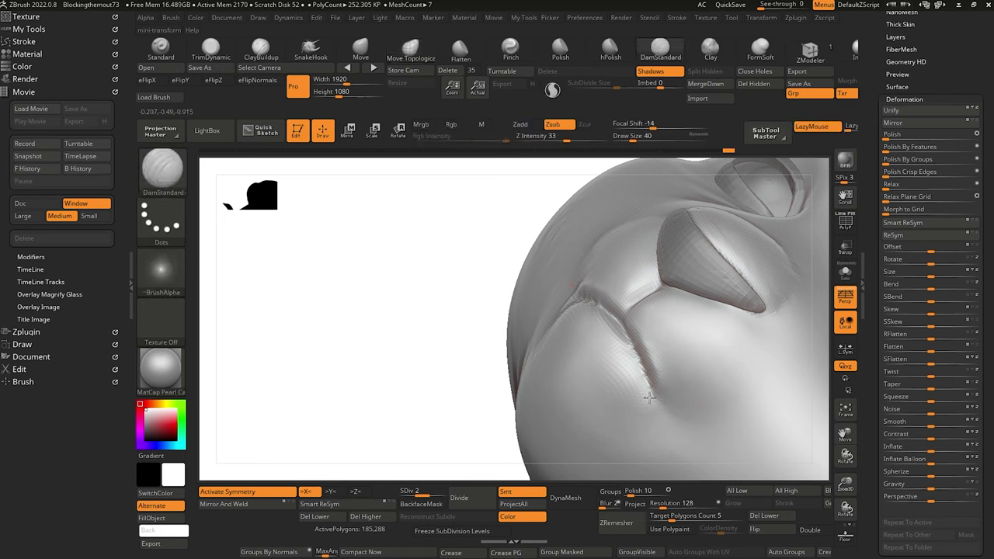
drag(620, 343, 649, 402)
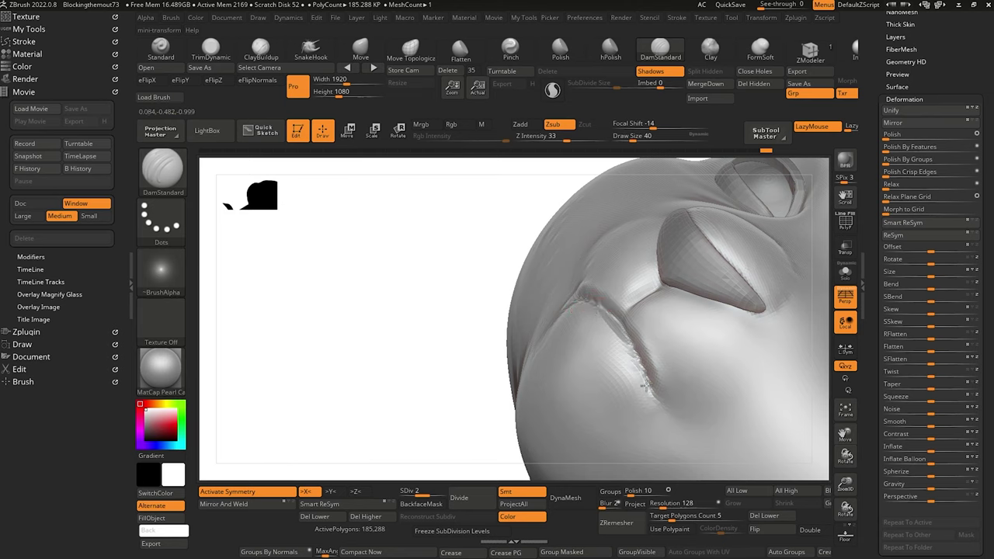
drag(592, 302, 606, 326)
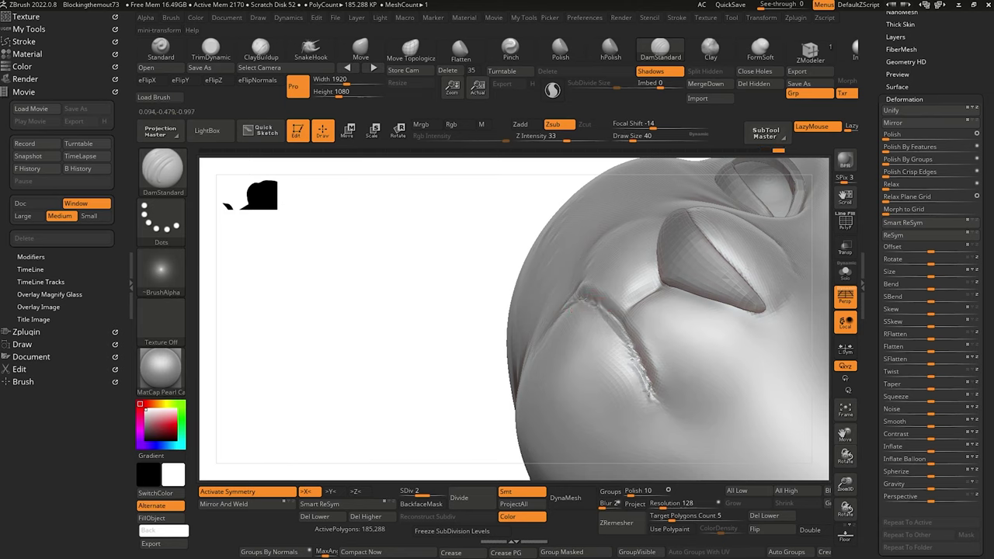
drag(651, 395, 661, 413)
Build up the lower lip and chin beneath the mouth line with ClayBuildup at draw size 64 and smooth the area.
mouse_move(421, 249)
mouse_down()
mouse_move(422, 313)
mouse_move(431, 269)
mouse_move(422, 204)
mouse_up()
click(261, 48)
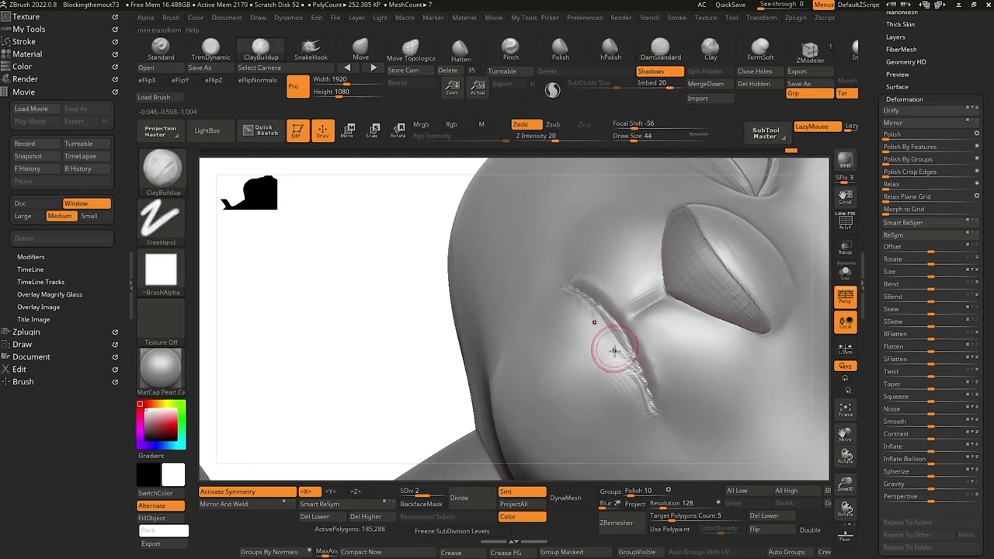
drag(614, 351, 604, 344)
key(])
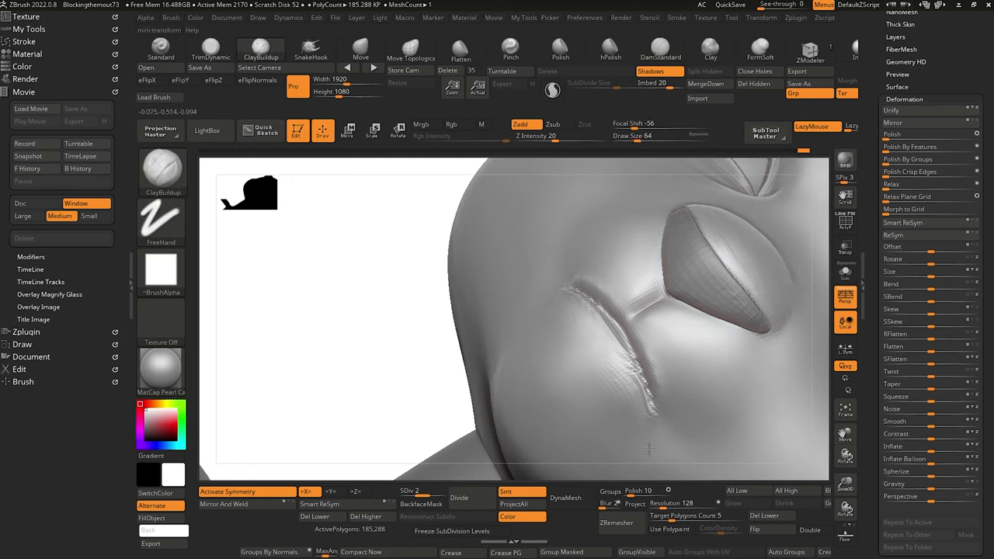
drag(592, 369, 604, 425)
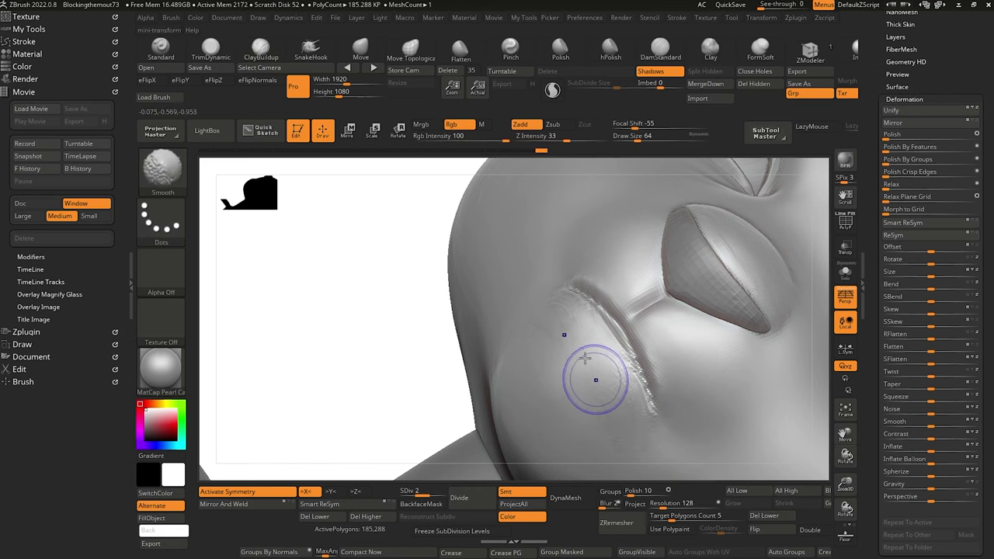
Examine the mouth, chin and nose of the head from the front, the side and below.
alt+drag(387, 290, 361, 301)
mouse_move(354, 268)
alt+mouse_down()
mouse_move(308, 278)
mouse_move(362, 291)
mouse_move(393, 350)
mouse_move(378, 289)
alt+mouse_up()
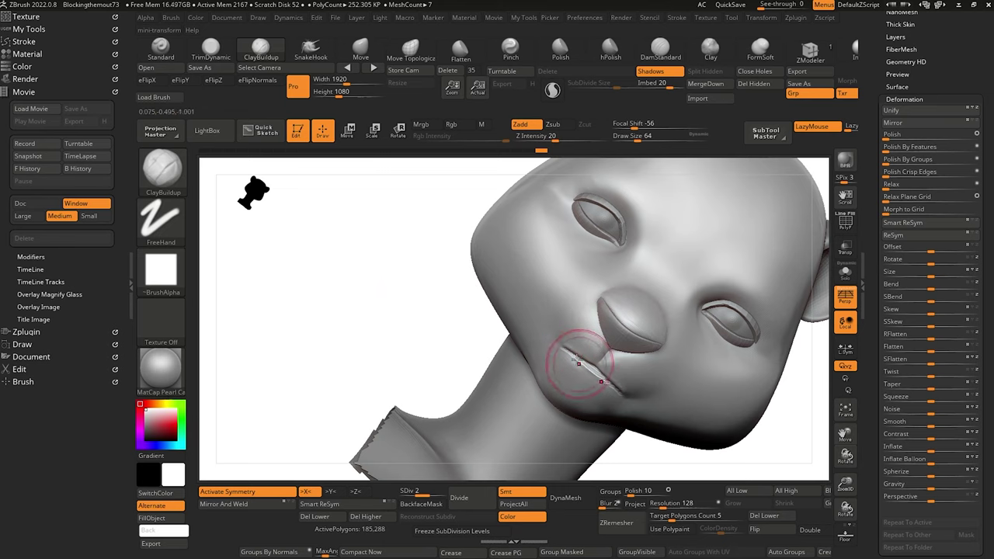
drag(416, 280, 431, 309)
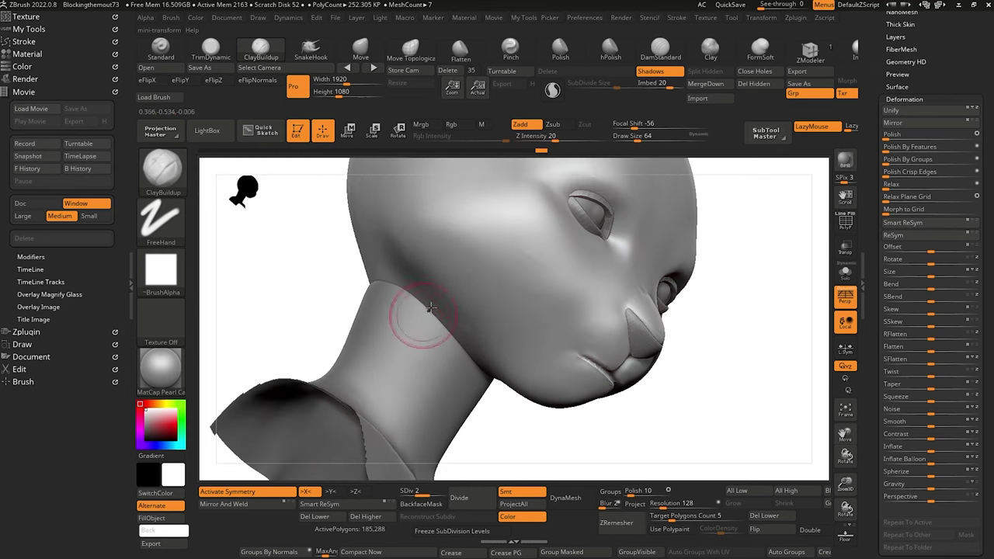
drag(303, 269, 326, 275)
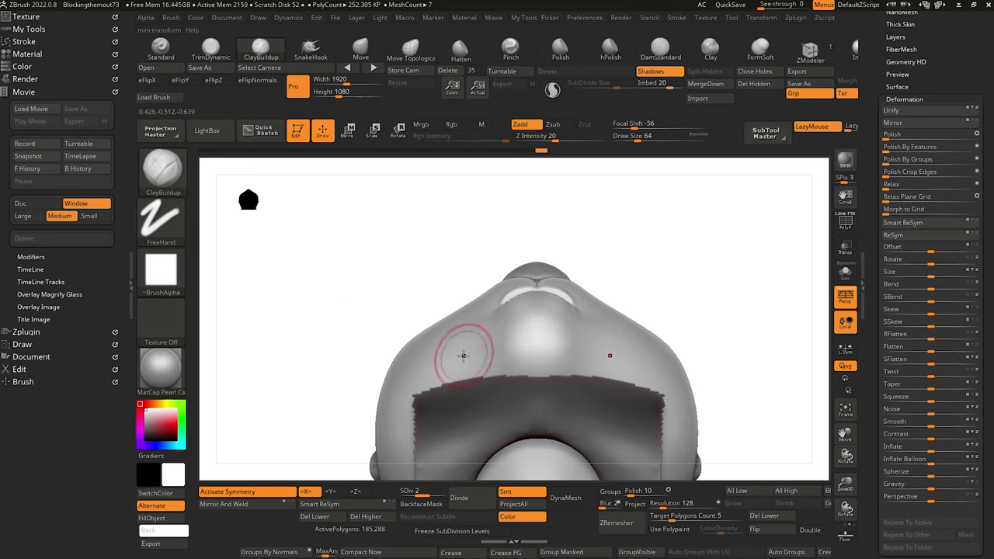
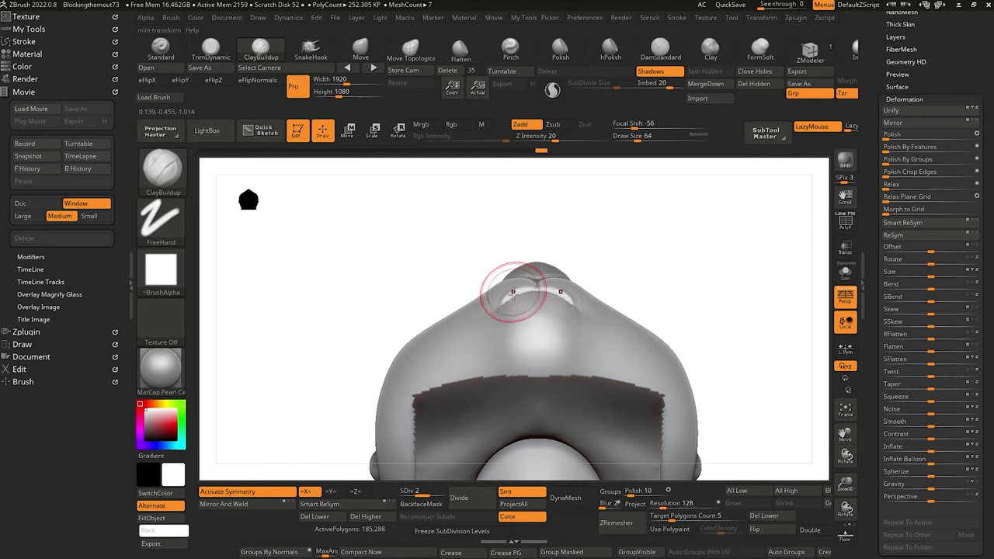
drag(452, 297, 470, 272)
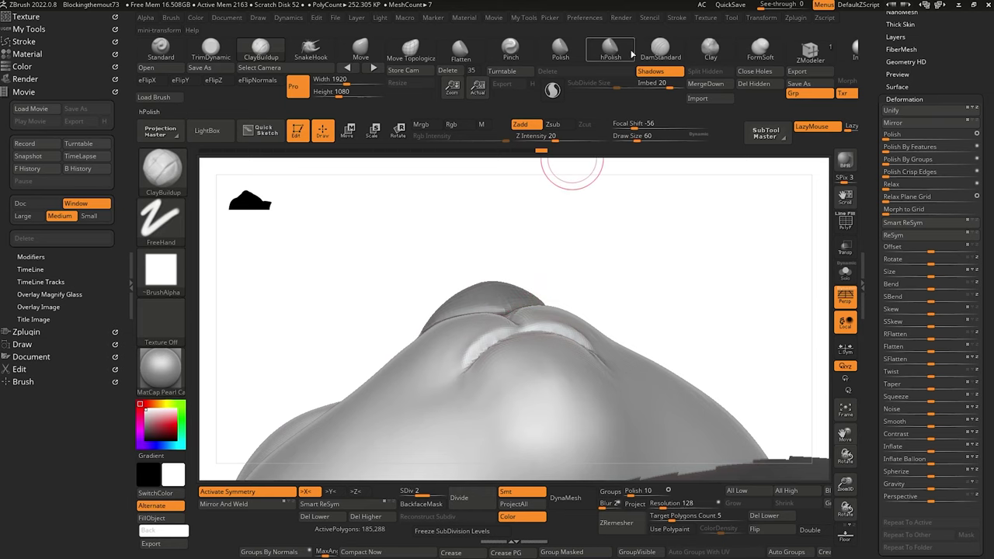
Reshape the groove between the nose and the mouth line with the Move Topological brush, reducing the draw size to 48 and 36.
key(b)
key(m)
key(t)
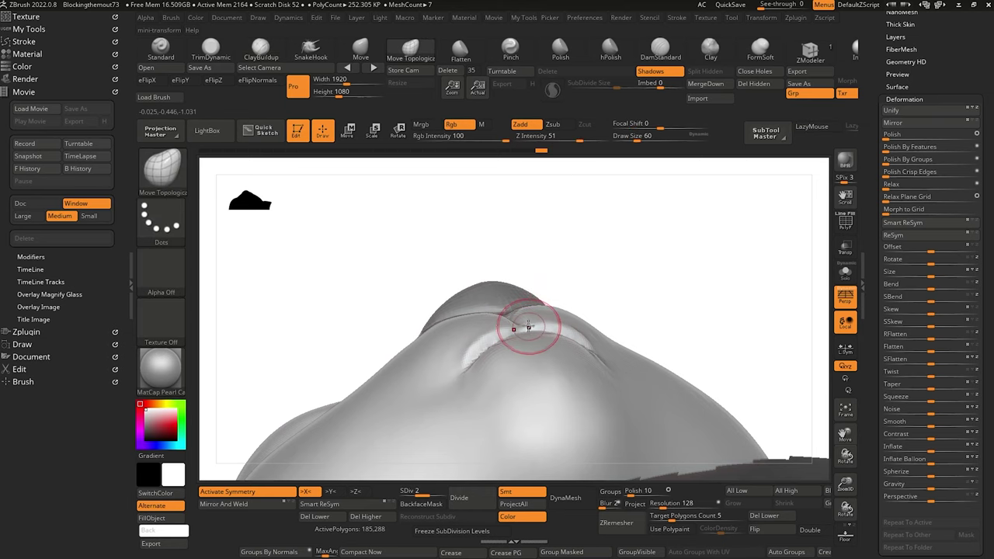
drag(474, 272, 347, 341)
alt+drag(265, 279, 284, 278)
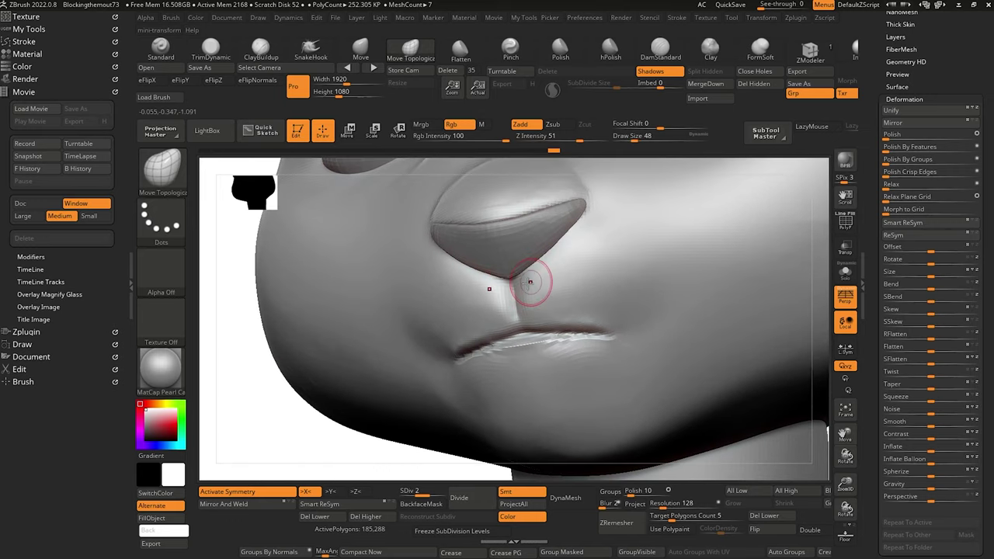
key(shift)
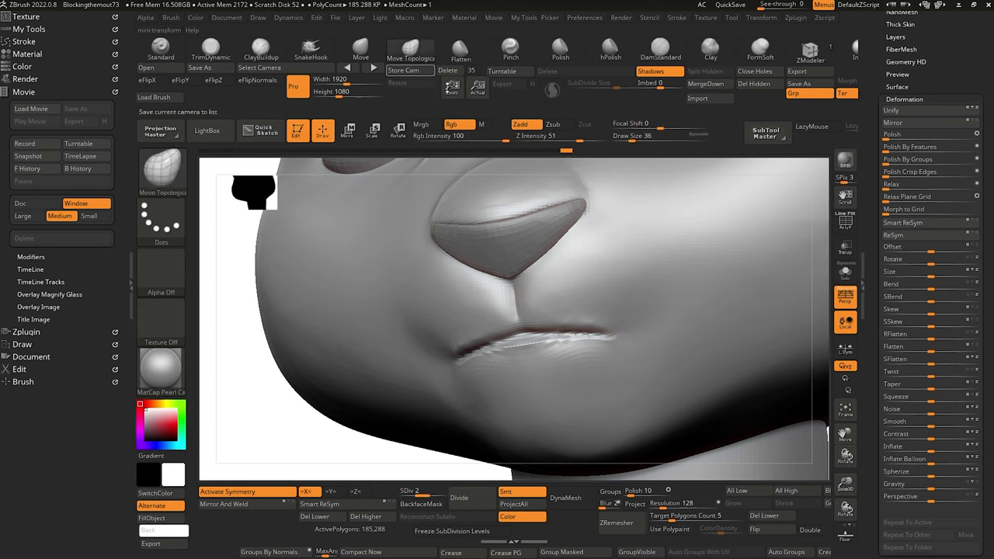
Sharpen the groove under the nose and the mouth line toward its corner with the DamStandard brush at draw size 32.
click(661, 50)
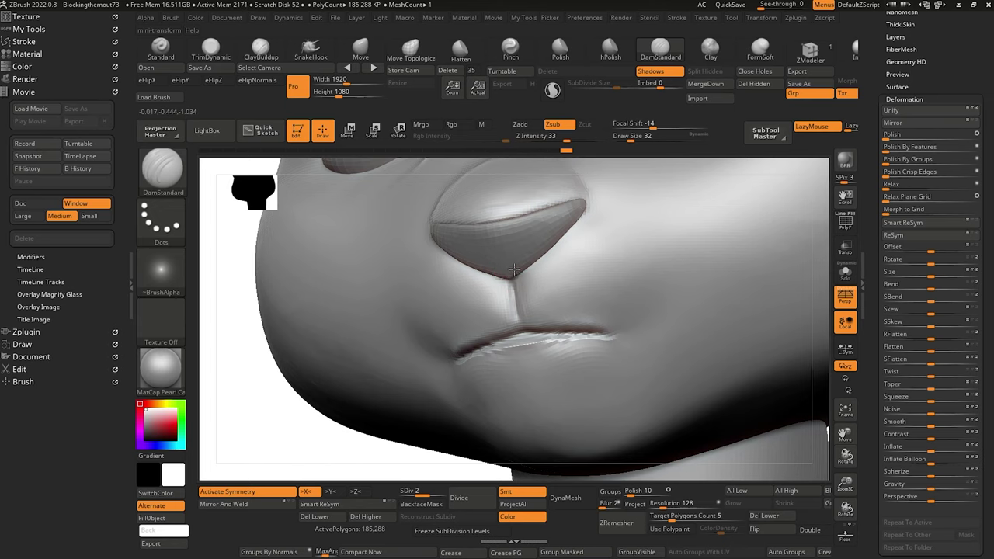
alt+drag(356, 448, 312, 322)
shift+drag(312, 322, 333, 368)
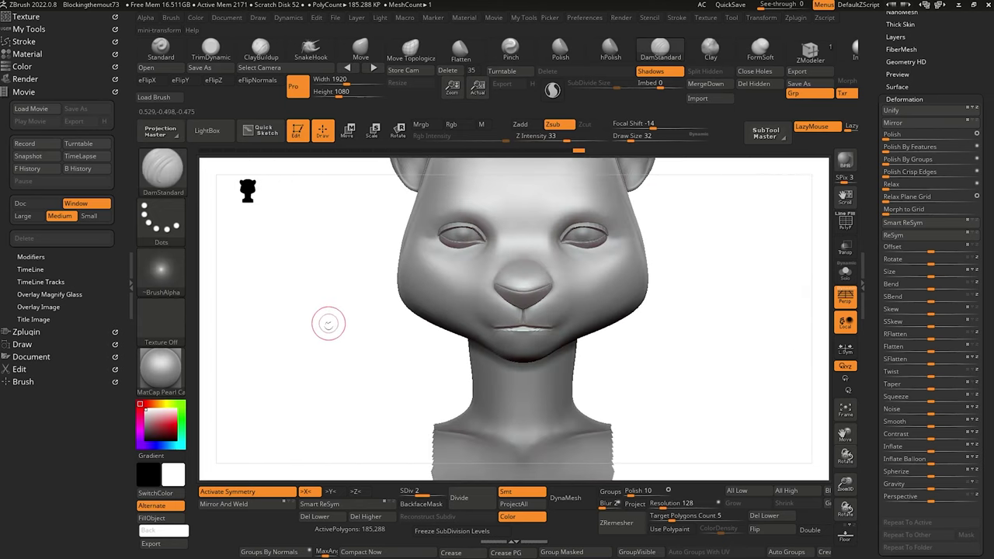
alt+drag(328, 324, 349, 292)
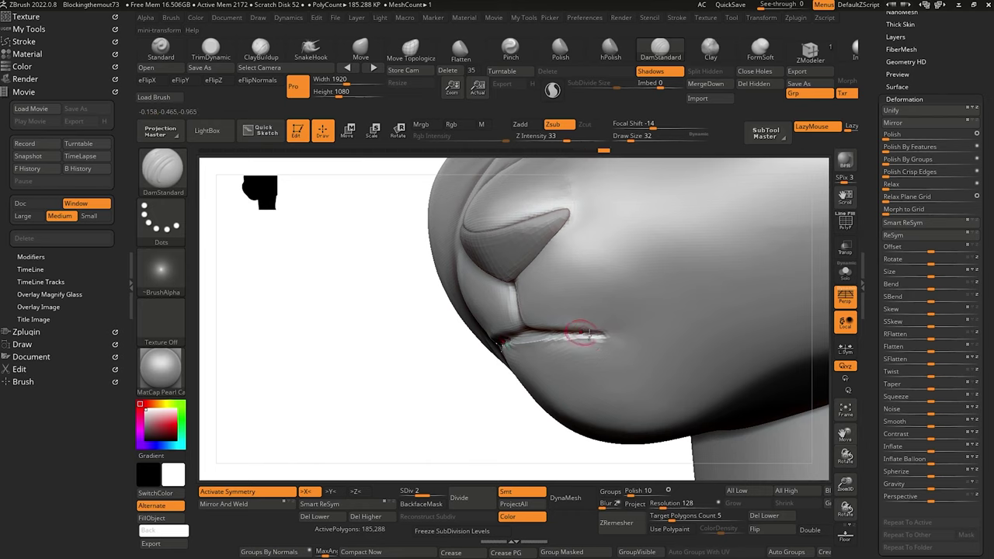
mouse_move(341, 315)
alt+mouse_down()
mouse_move(332, 308)
mouse_move(365, 320)
mouse_move(371, 294)
mouse_move(306, 304)
mouse_move(340, 314)
alt+mouse_up()
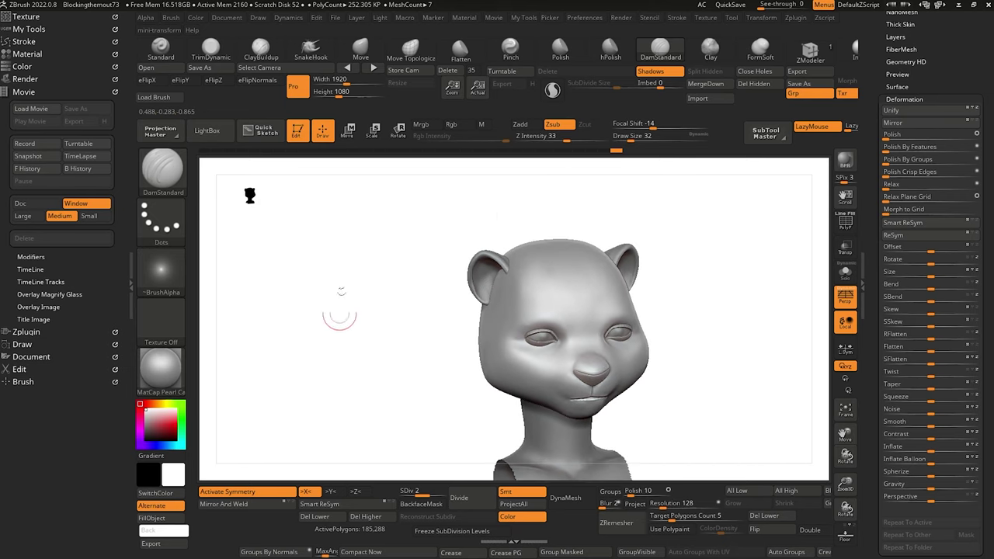
Examine the face, eyes, ears and neck from the front, three-quarter and side views, including at subdivision level 3.
drag(280, 254, 330, 343)
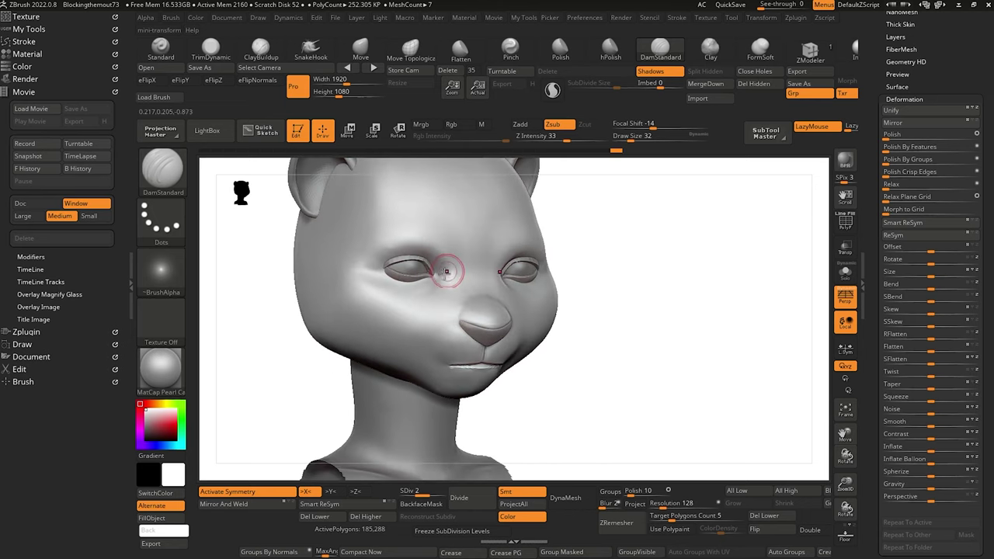
alt+drag(265, 277, 392, 303)
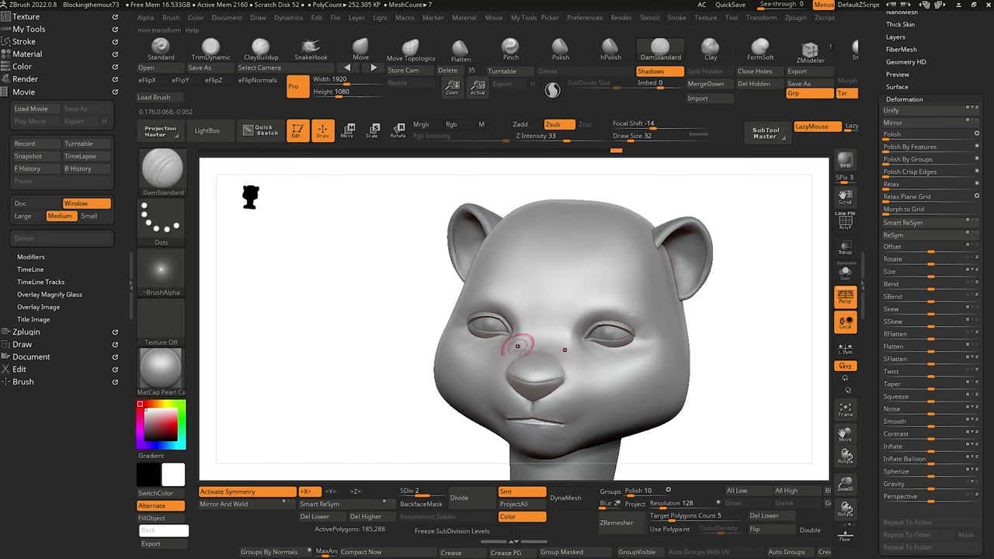
drag(394, 369, 415, 341)
drag(314, 341, 355, 344)
alt+drag(600, 401, 660, 452)
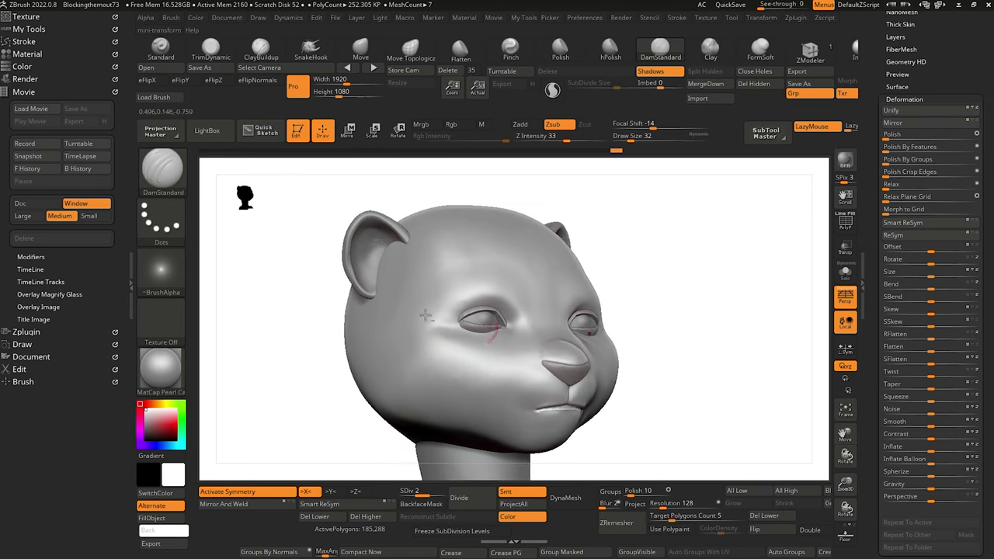
drag(300, 330, 307, 357)
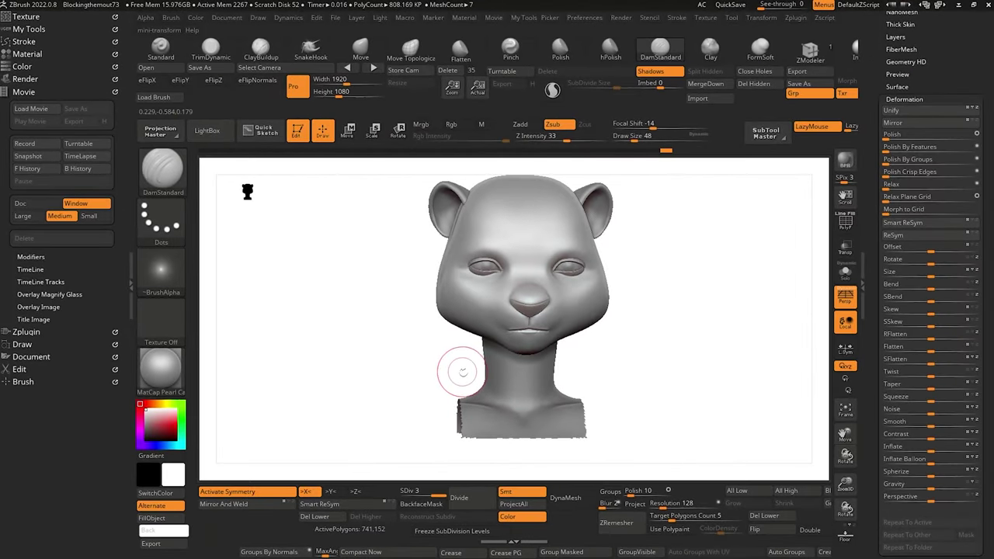
drag(378, 226, 340, 241)
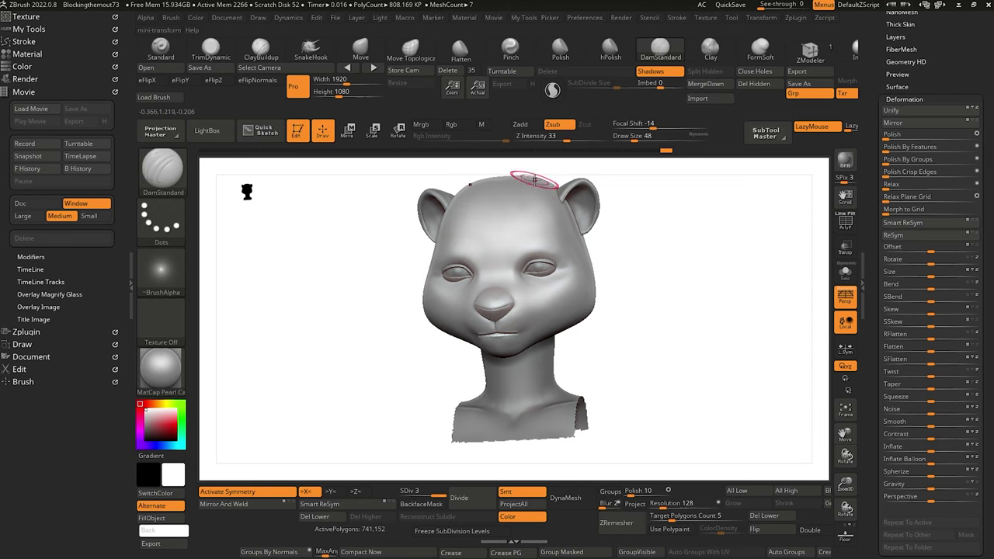
drag(534, 179, 416, 324)
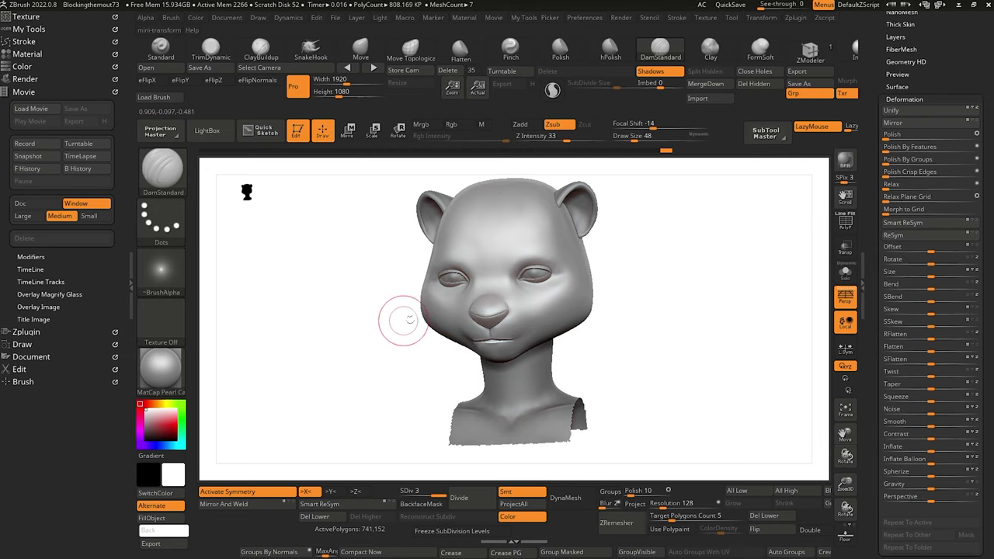
drag(383, 285, 432, 301)
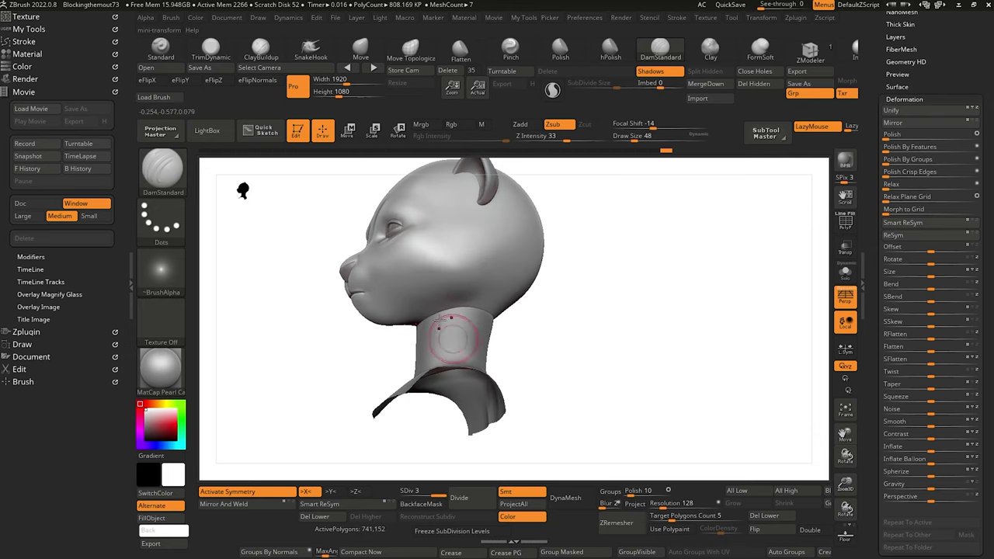
drag(294, 293, 320, 299)
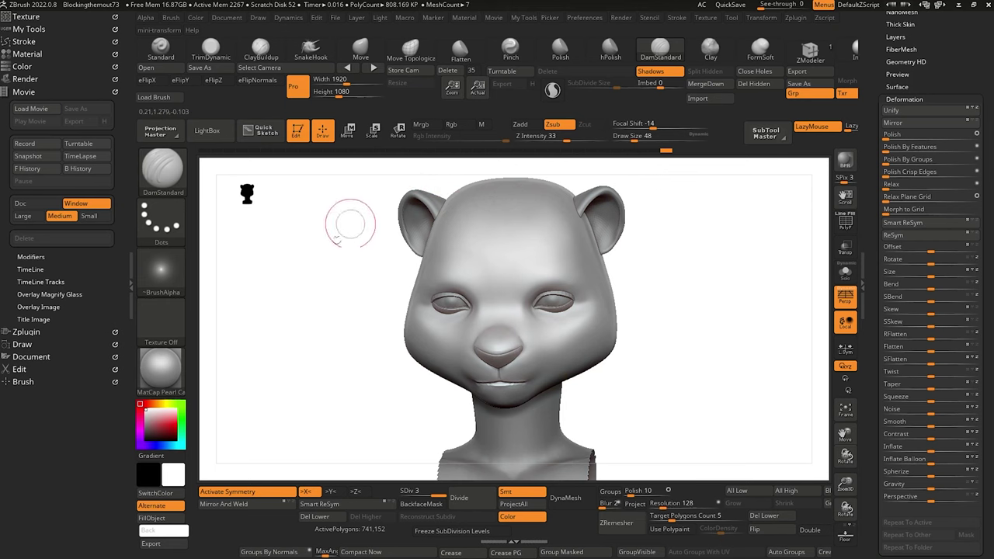
drag(350, 224, 362, 246)
Show the polyframe and create a subtool folder named "head weld" containing the high-resolution head mesh.
scroll(884, 176, up, 5)
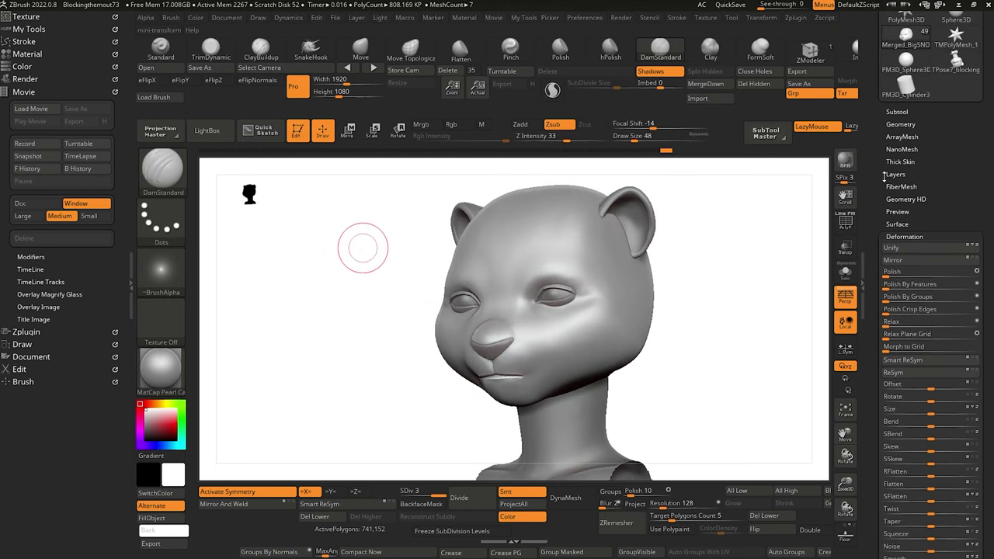
click(902, 111)
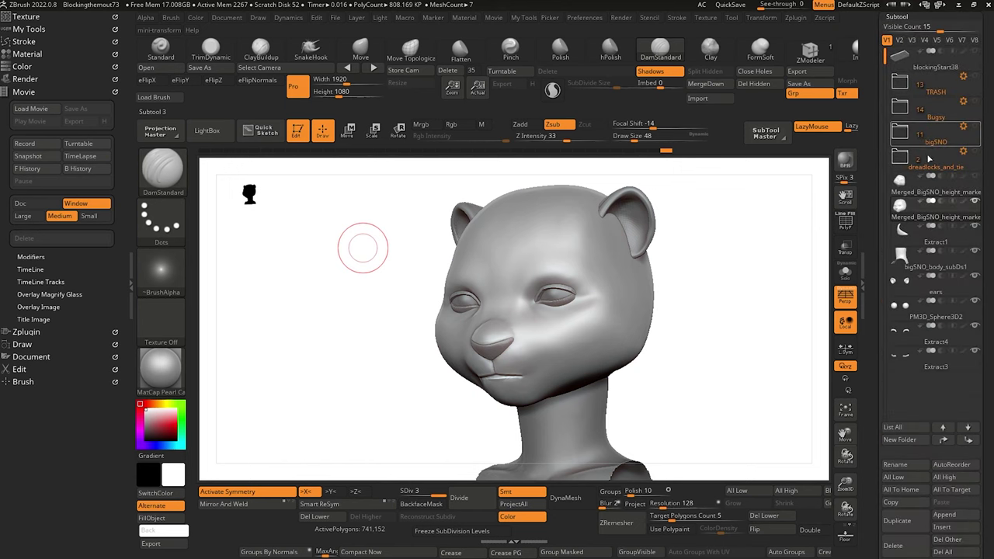
click(907, 245)
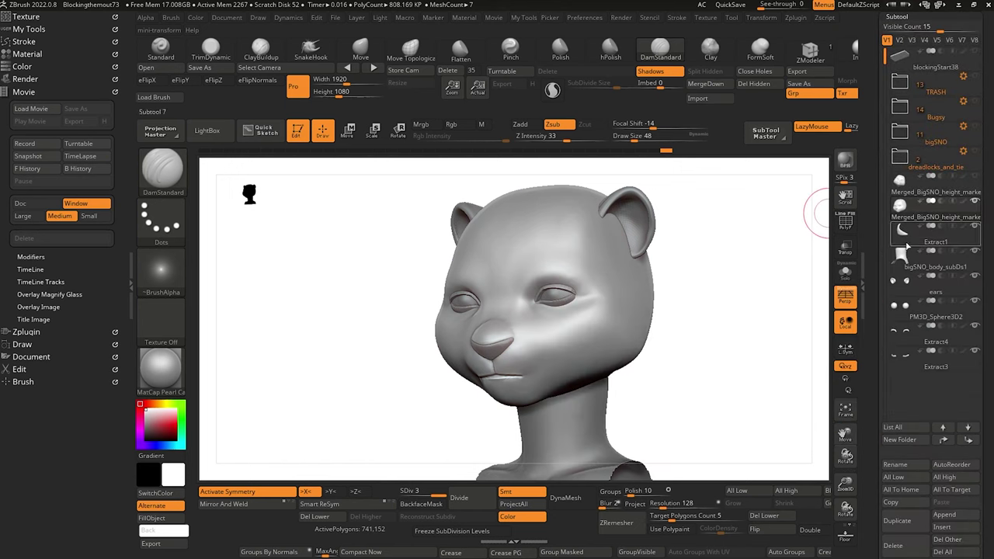
click(848, 220)
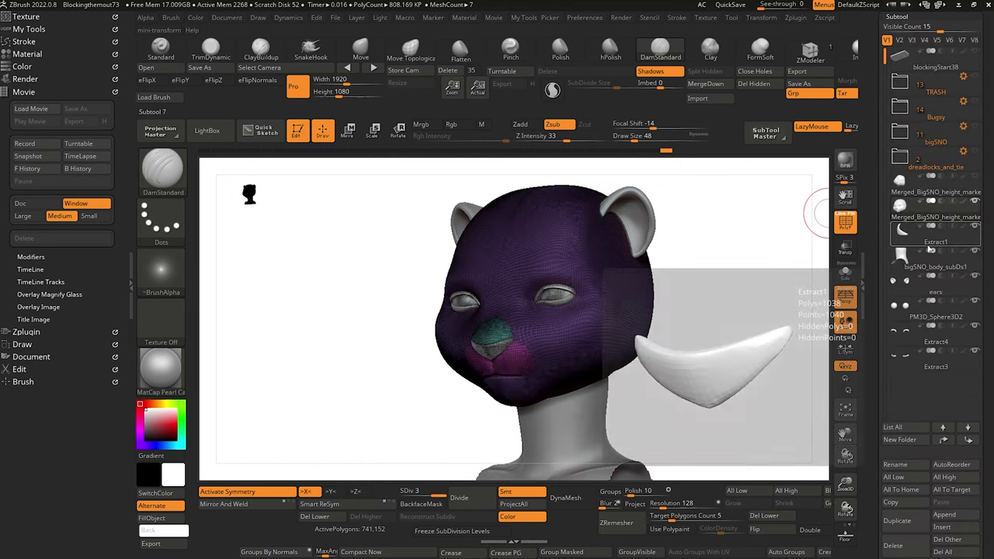
click(901, 440)
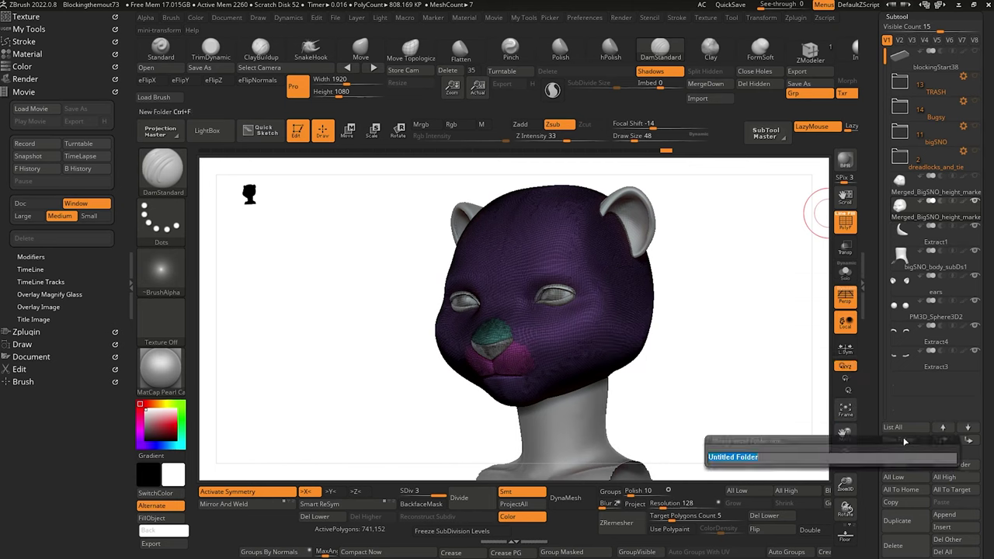
text(head weld)
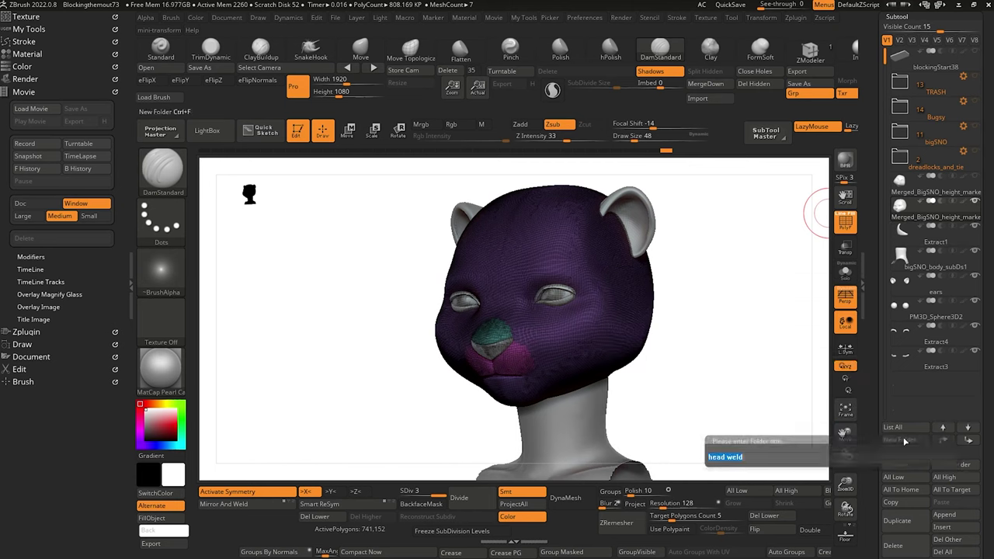
key(Return)
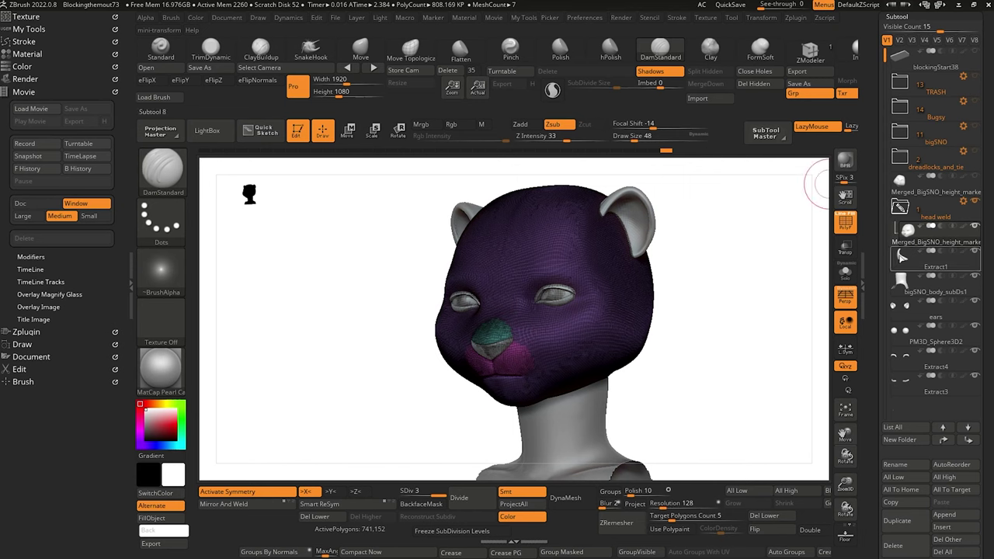
Reorder the ears above the body in the subtool list and move eyelid parts Extract3 and Extract4 into the "head weld" folder.
click(902, 256)
mouse_move(899, 274)
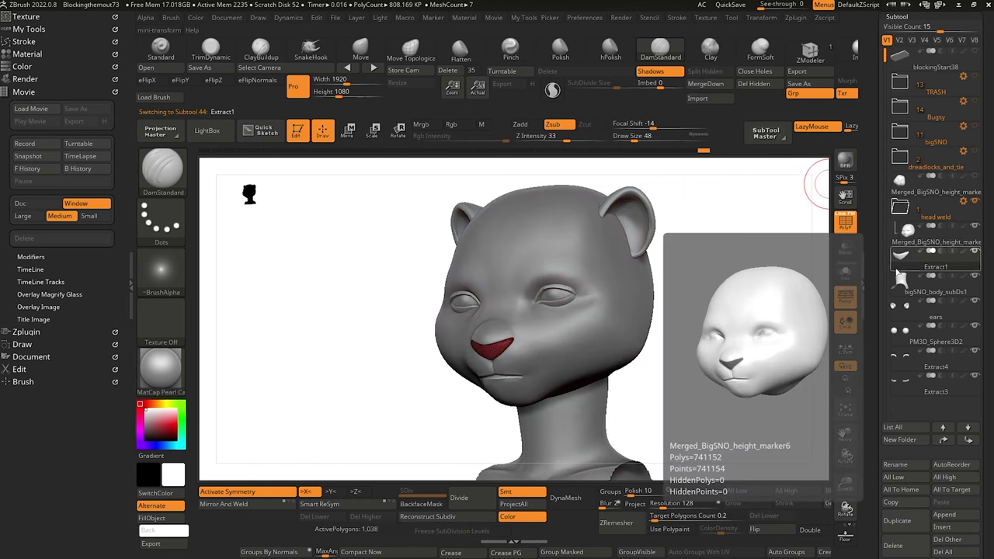
click(901, 312)
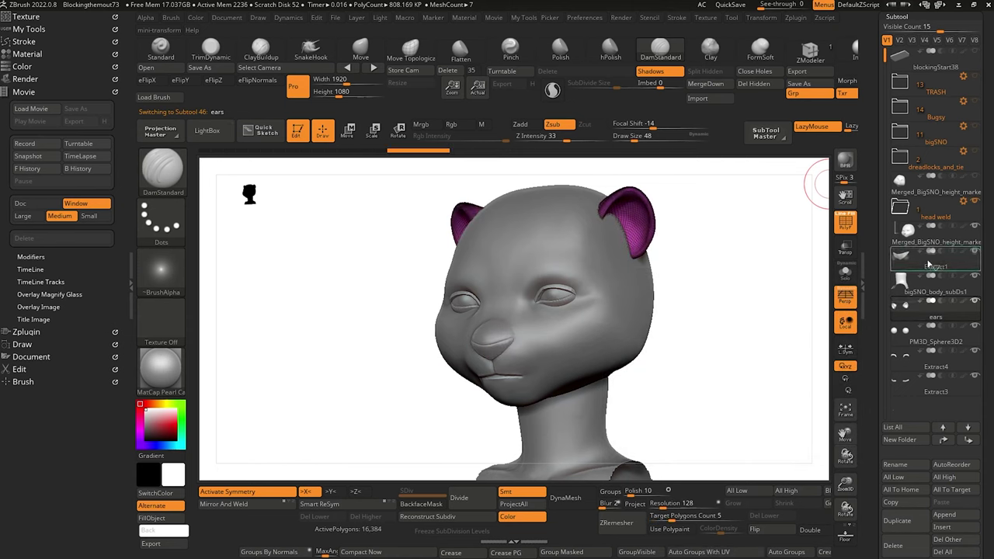
click(900, 342)
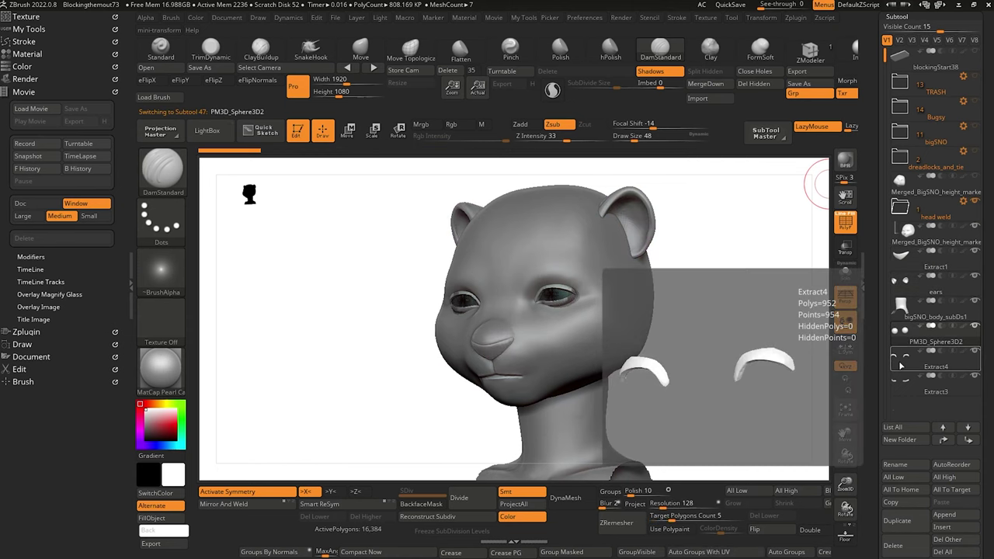
click(901, 365)
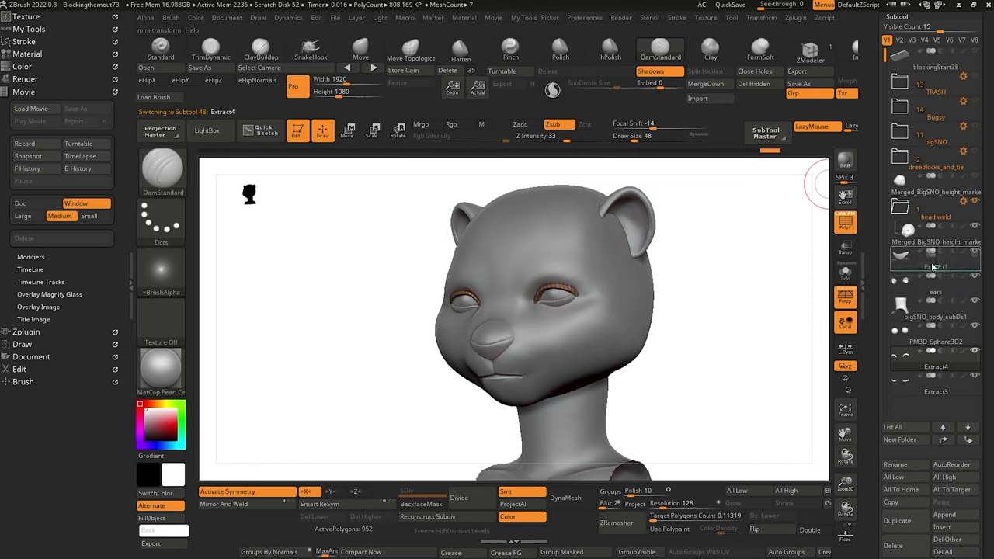
drag(939, 227, 945, 212)
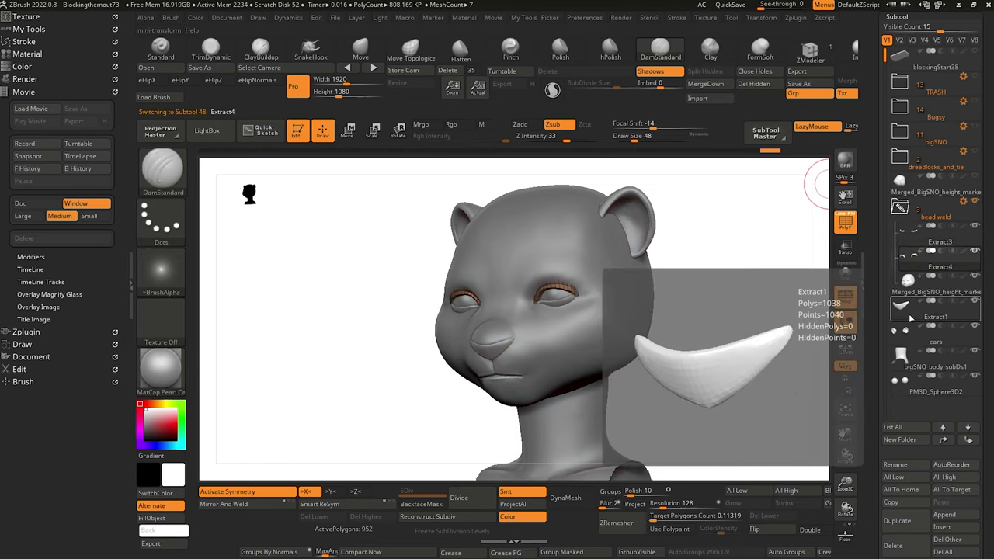
Move the nose patch Extract1 and the ears into the "head weld" folder and collapse it.
click(902, 311)
drag(907, 308, 945, 216)
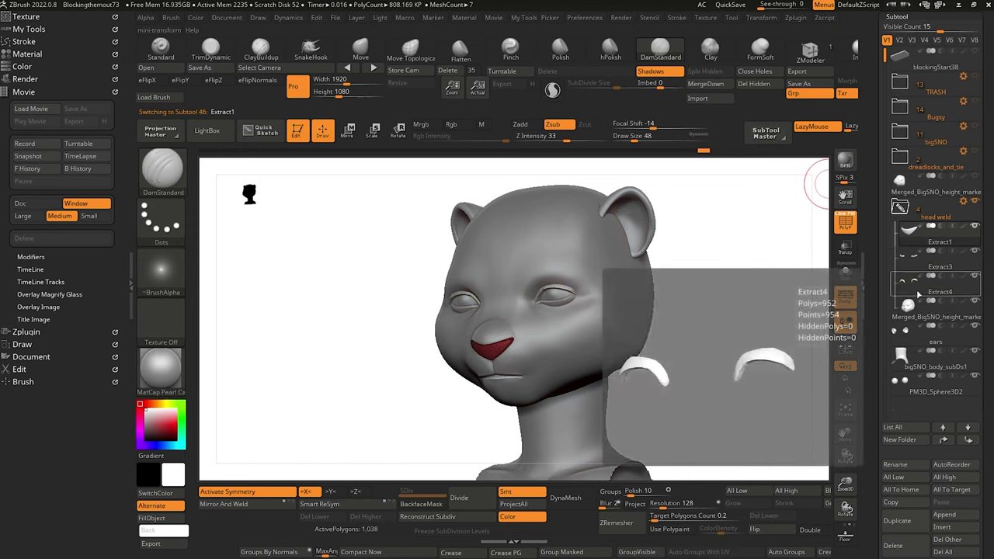
drag(908, 333, 947, 216)
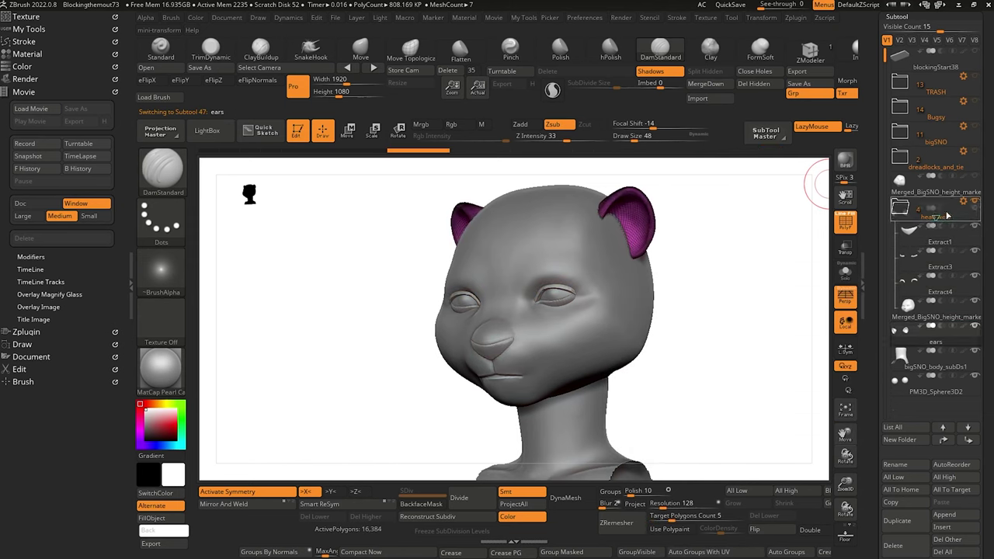
click(901, 206)
Move the older head mesh Merged_BigSNO_height_marker5 into the TRASH folder.
mouse_move(901, 181)
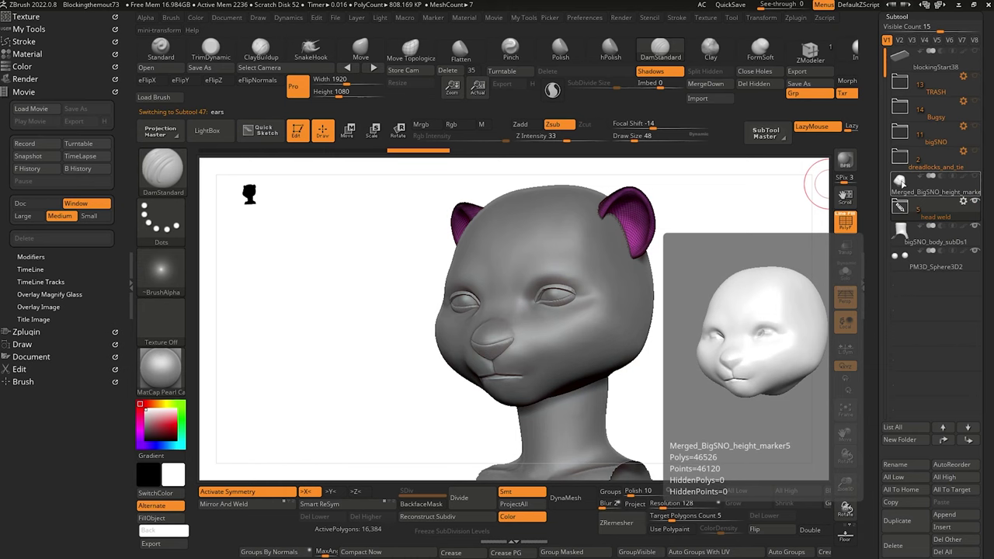
click(902, 181)
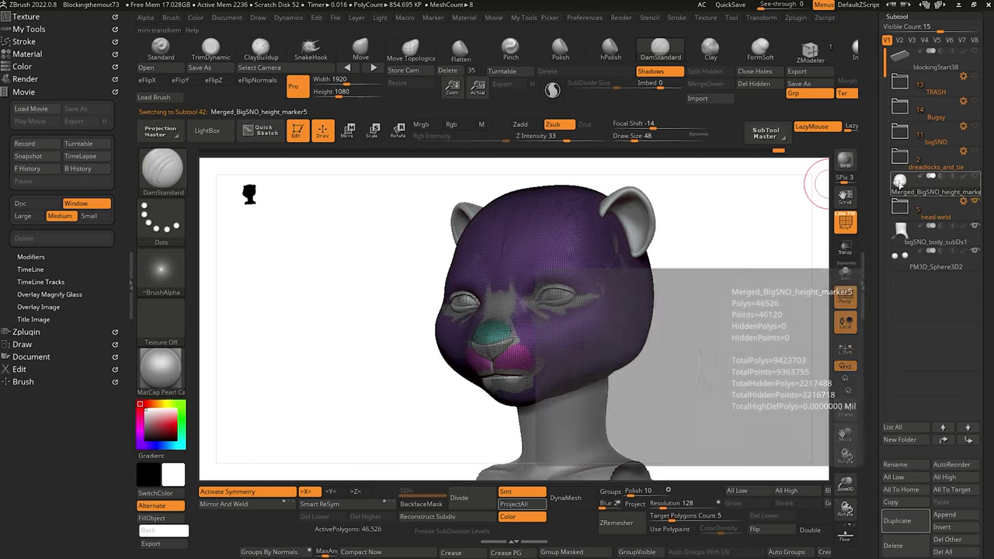
drag(901, 181, 920, 93)
Merge all parts of the "head weld" folder into a single subtool.
click(941, 207)
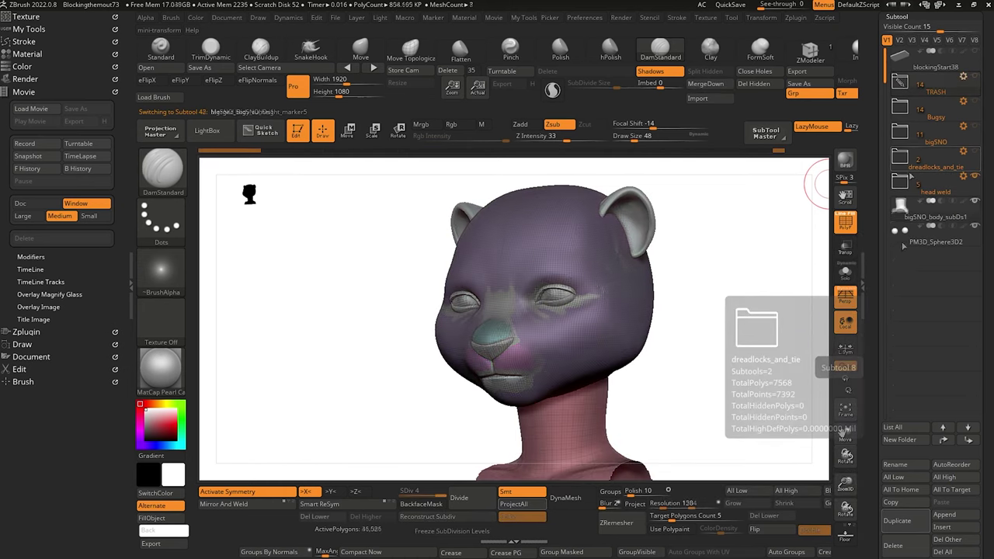
click(943, 185)
click(962, 177)
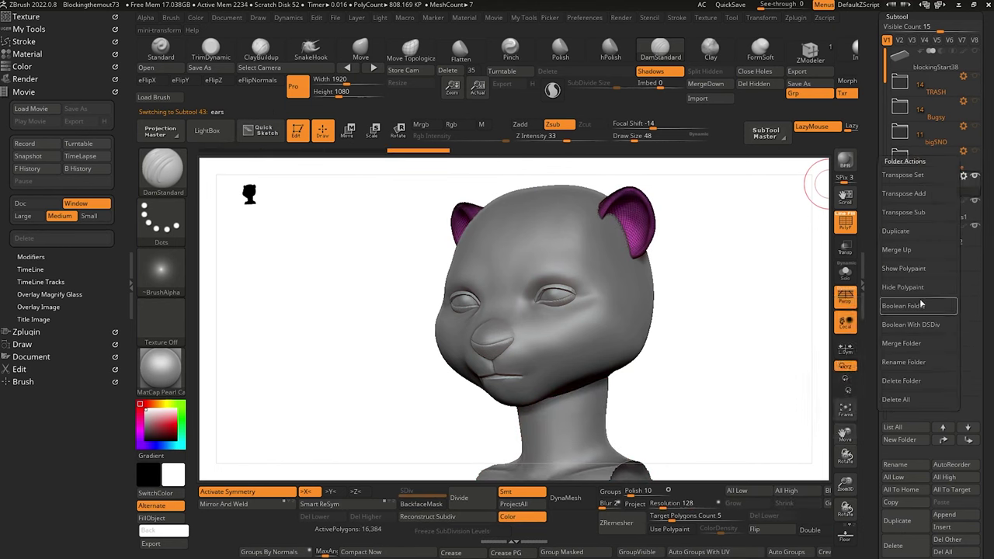
click(901, 343)
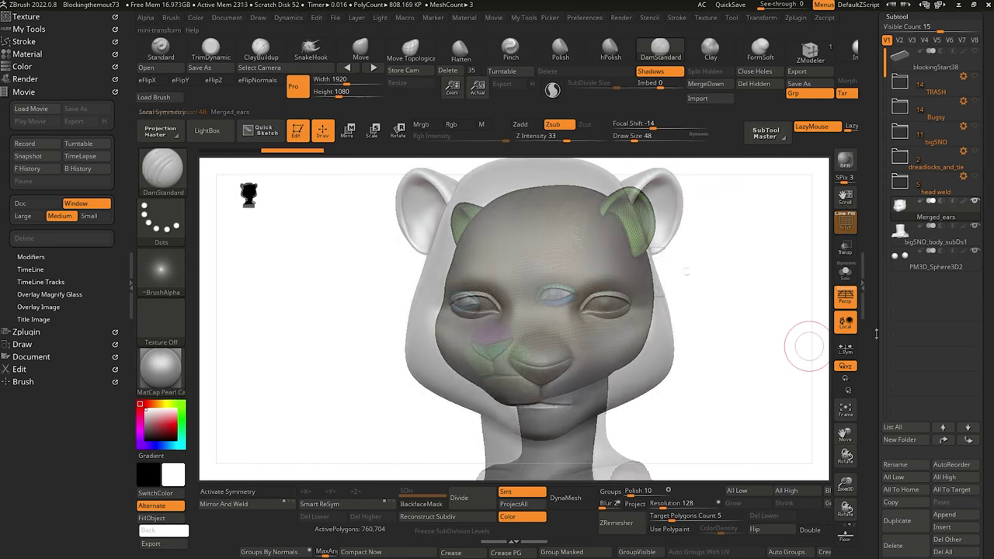
click(899, 547)
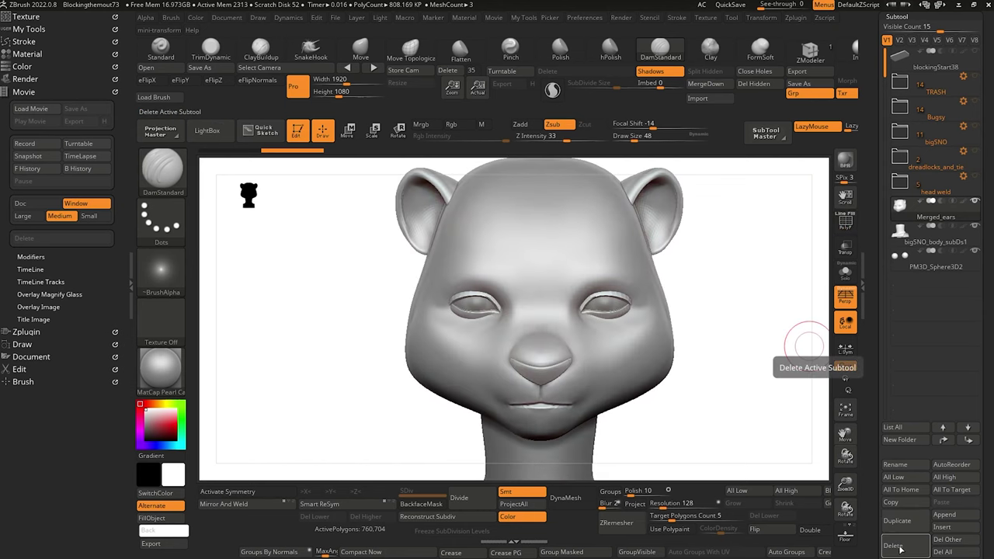
Delete the merged head subtool Merged_ears and make the original parts in the "head weld" folder visible again.
click(868, 548)
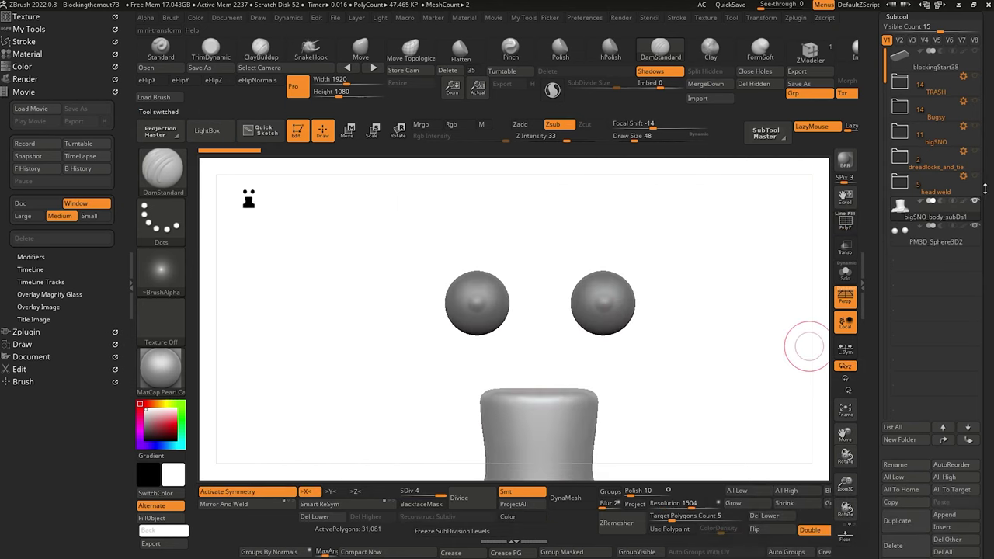
click(976, 179)
click(899, 183)
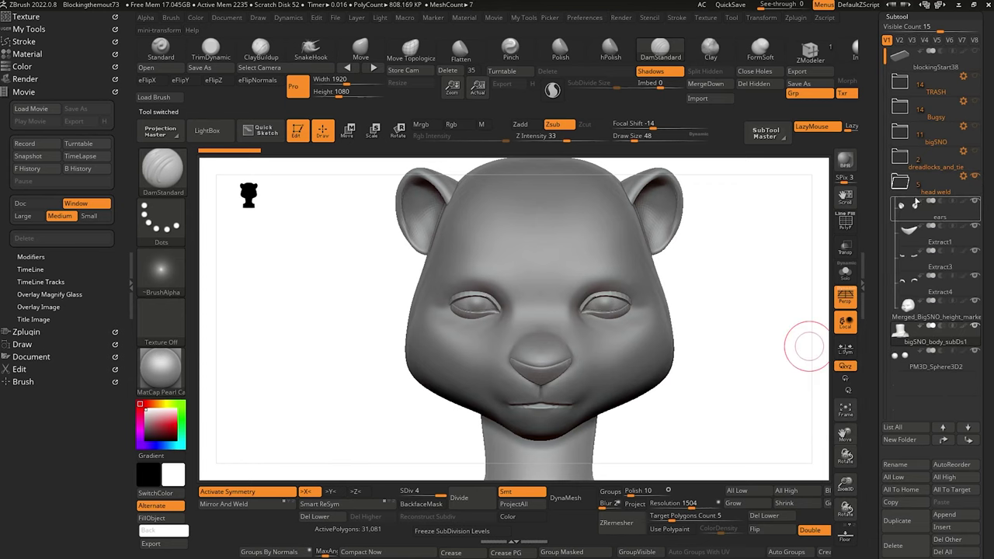
click(901, 182)
drag(733, 305, 835, 430)
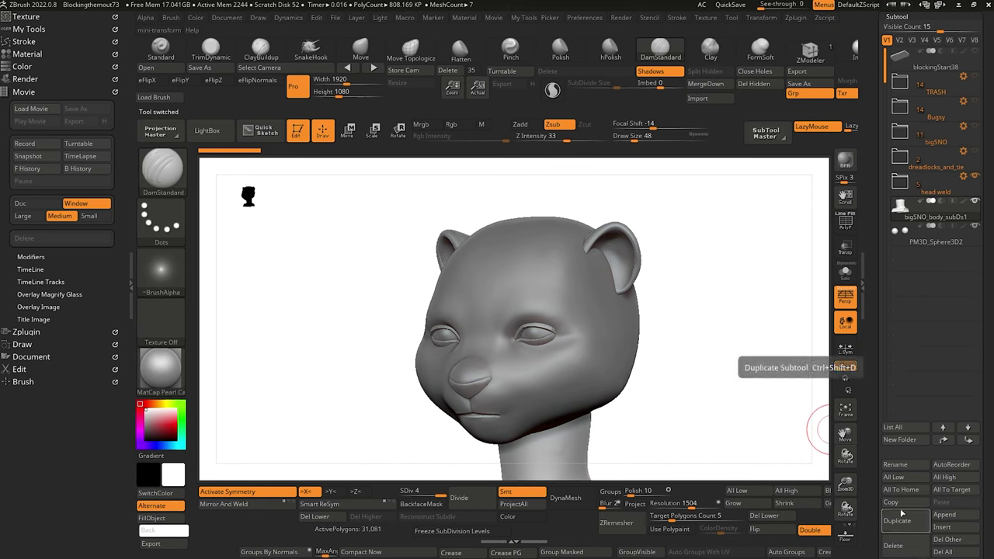
Select the ears subtool and subdivide it twice to level 3.
key(Up)
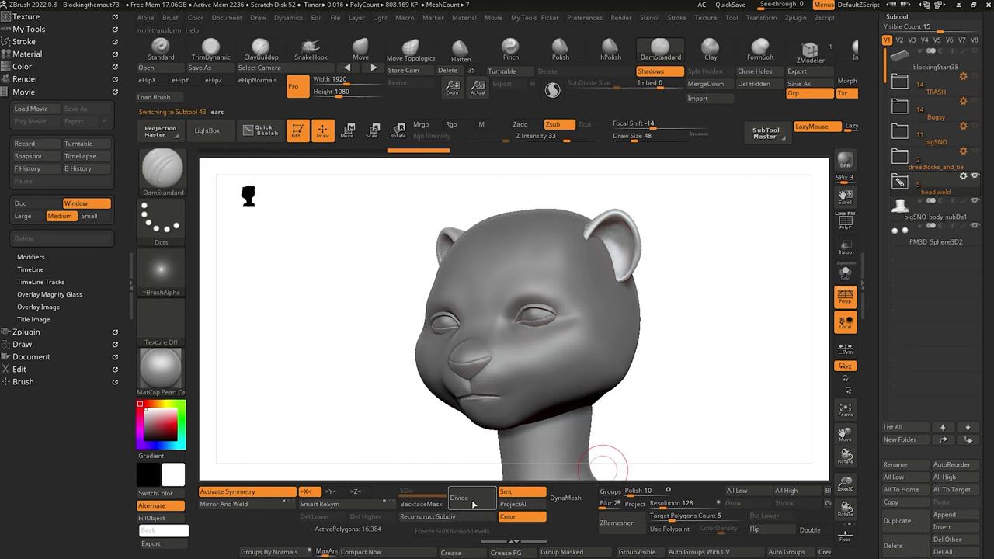
click(473, 506)
click(473, 505)
mouse_move(349, 330)
mouse_down()
mouse_move(373, 353)
mouse_move(395, 350)
mouse_move(378, 349)
mouse_move(397, 380)
mouse_move(373, 368)
mouse_move(345, 321)
mouse_up()
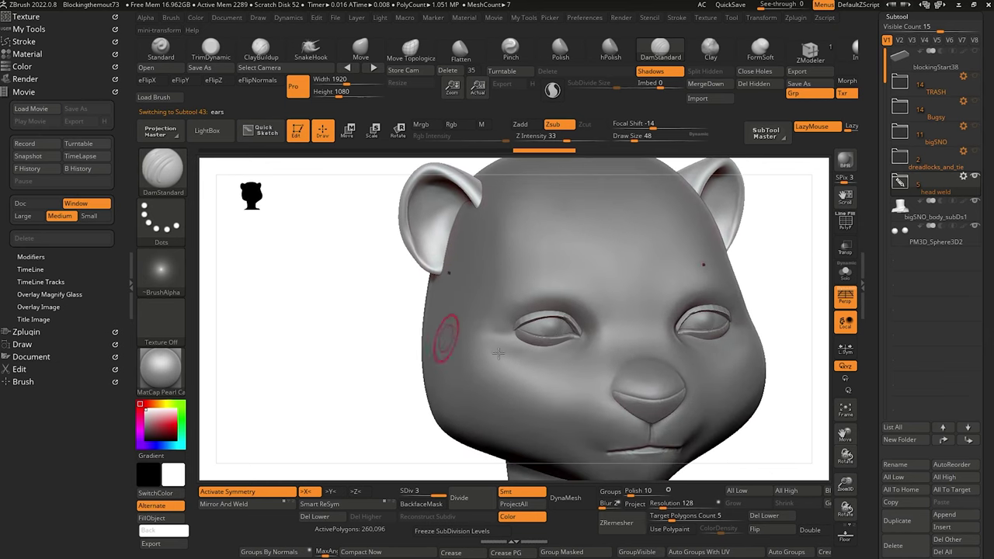
Select the upper eyelid part Extract4 and subdivide it three times.
alt+click(539, 315)
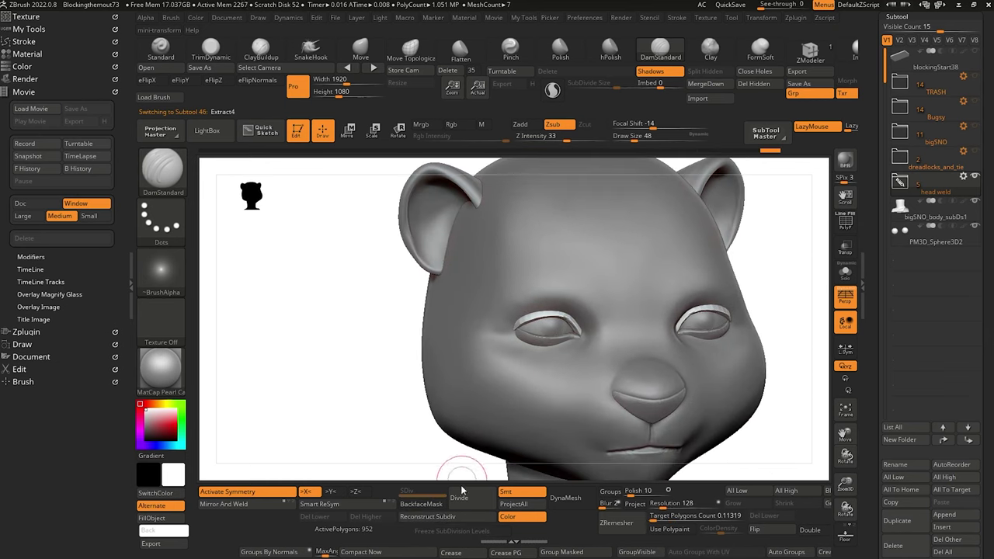
click(468, 499)
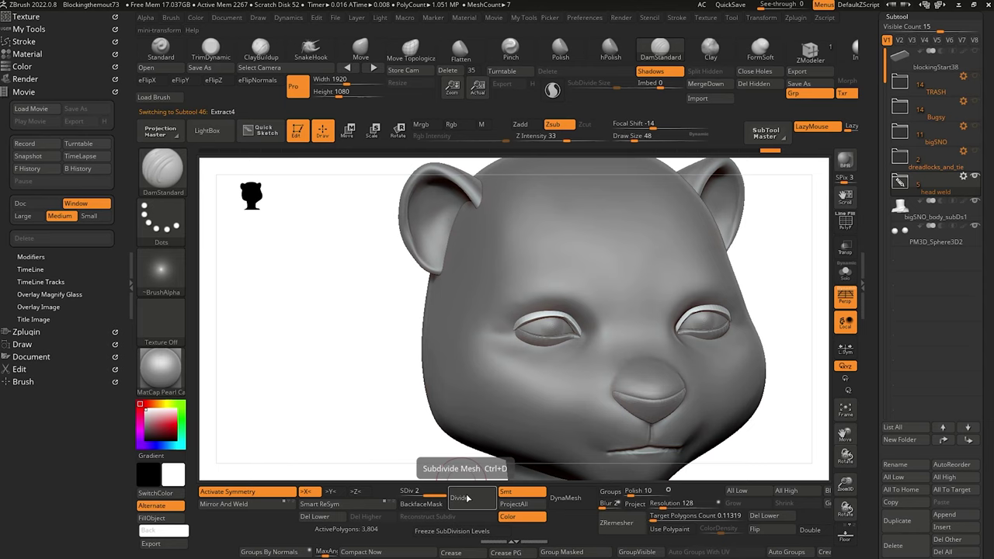
click(467, 498)
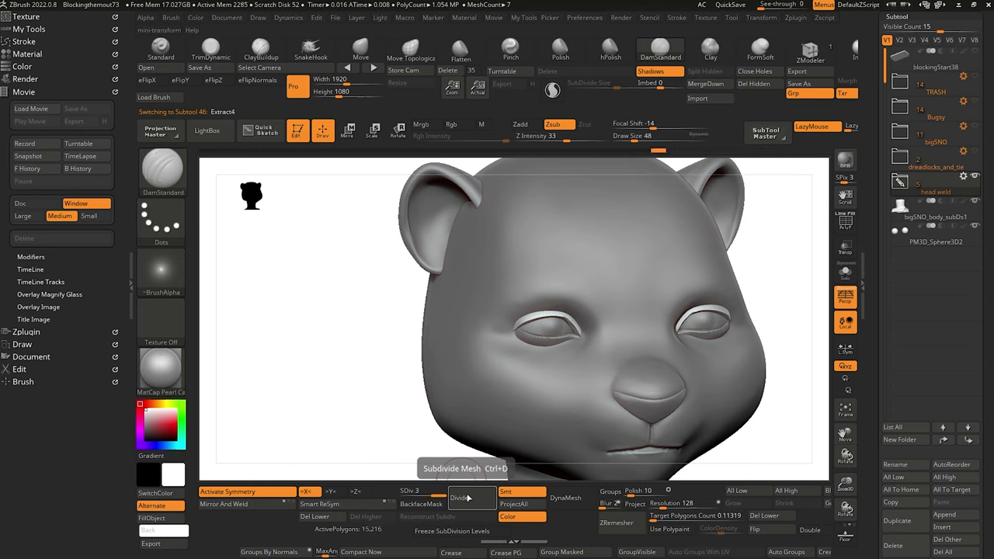
click(468, 499)
Select the lower eyelid part Extract3 and subdivide it three times to level 4.
alt+click(528, 336)
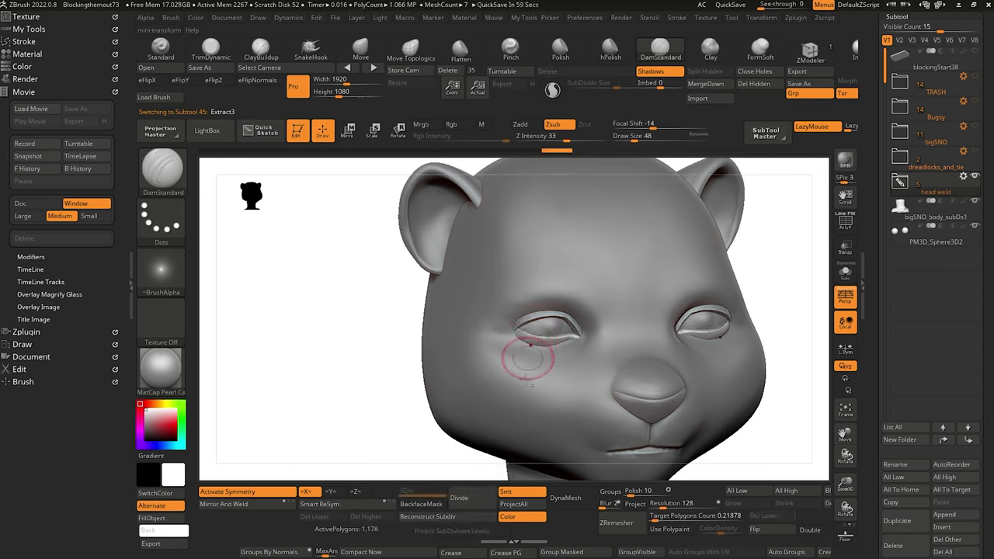
click(455, 498)
click(455, 498)
click(455, 498)
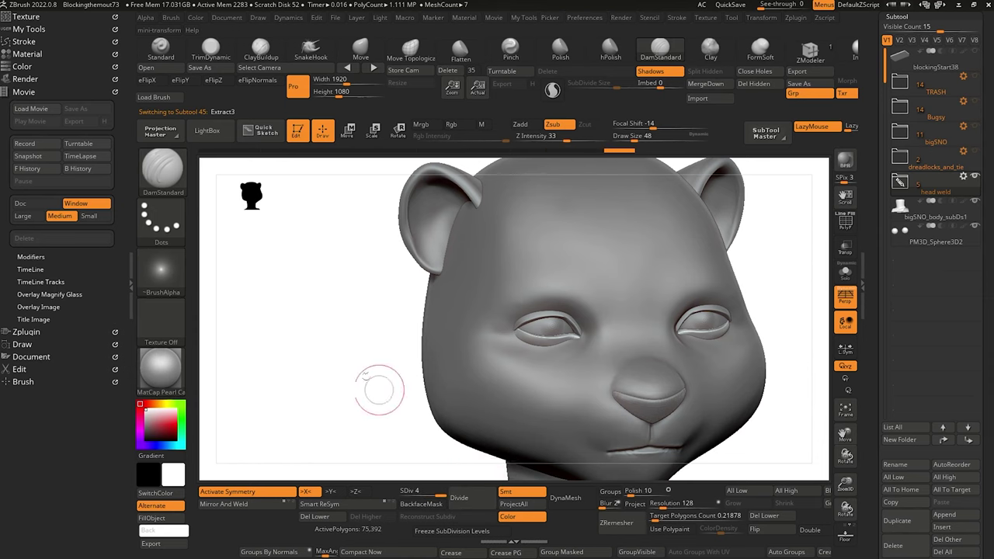
Select the nose patch Extract1 and subdivide it three times to level 4.
drag(379, 389, 337, 371)
alt+click(624, 410)
alt+drag(393, 407, 434, 372)
click(478, 499)
click(478, 498)
click(477, 499)
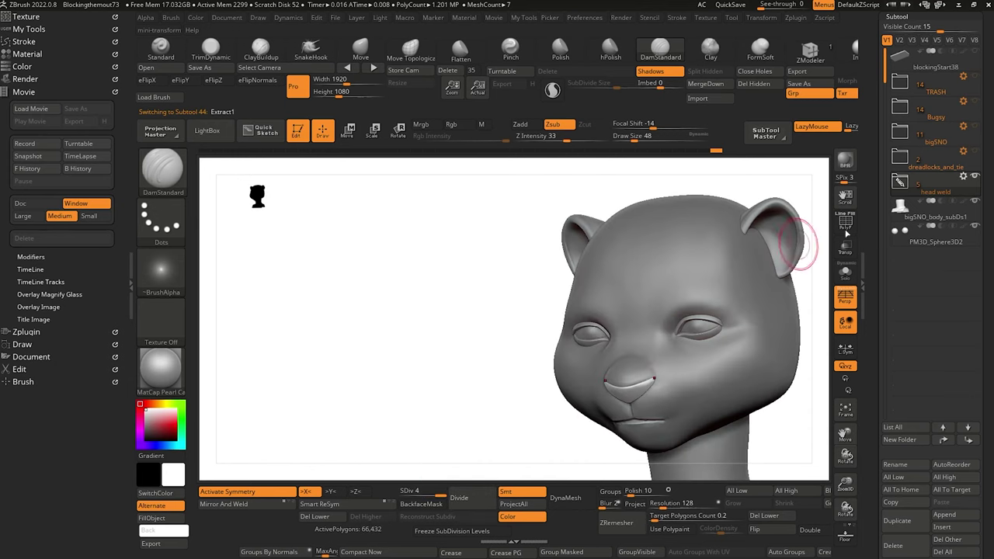
Merge the "head weld" folder with its subdivided parts into one new head subtool.
click(963, 177)
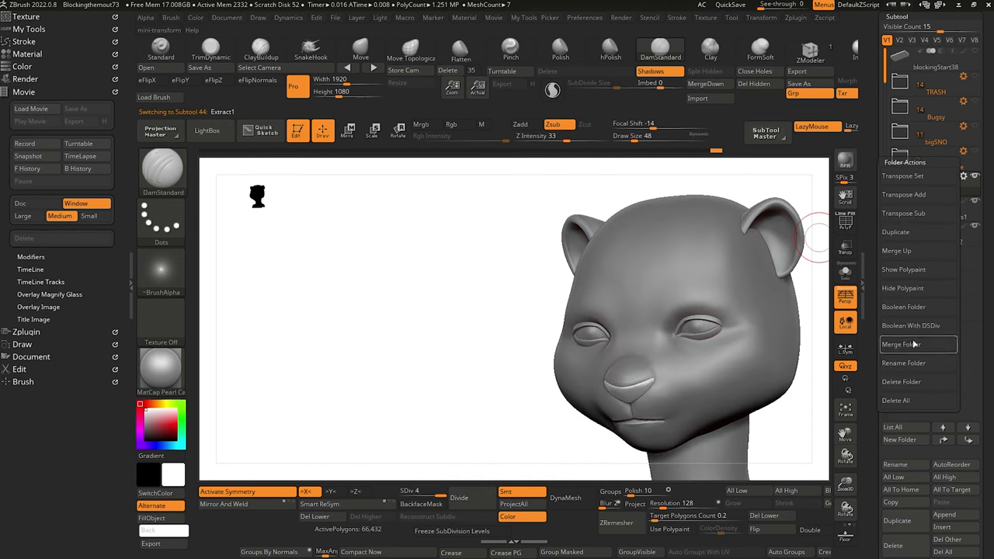
click(918, 344)
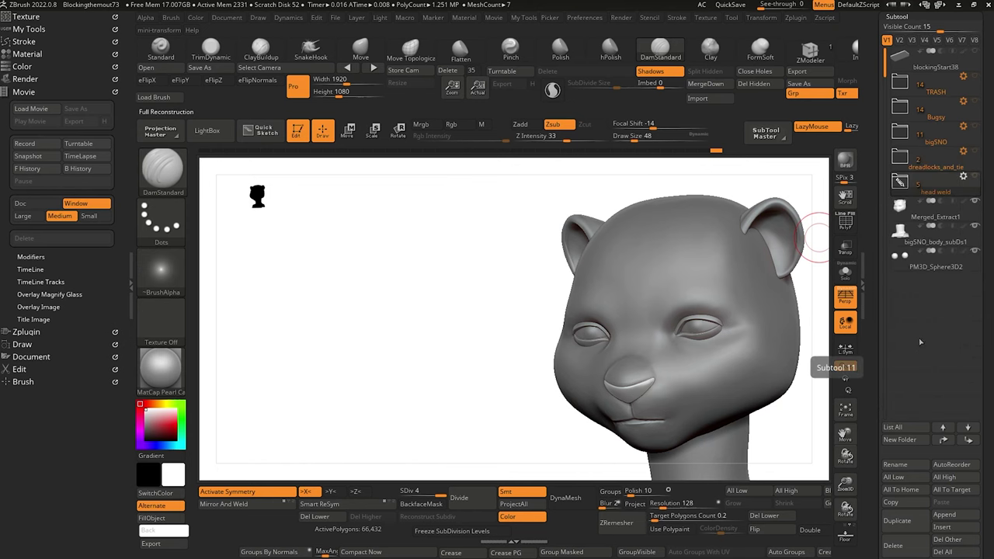
mouse_move(361, 357)
mouse_down()
mouse_move(402, 332)
mouse_move(368, 332)
mouse_move(350, 317)
mouse_move(380, 373)
mouse_move(287, 370)
mouse_move(284, 349)
mouse_move(777, 396)
mouse_up()
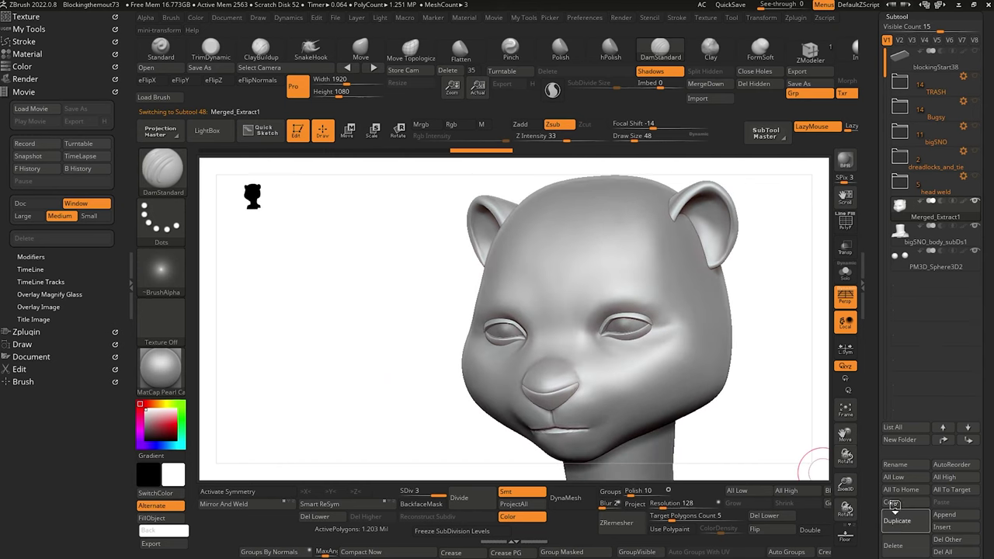
Duplicate the merged head Merged_Extract1 and delete the copy's lower subdivision levels.
click(896, 512)
drag(290, 374, 272, 351)
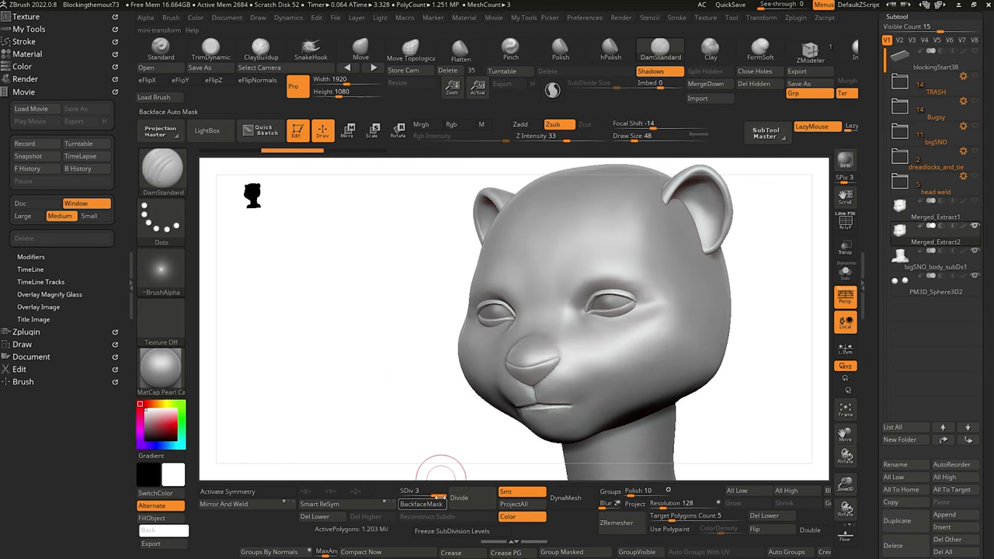
click(314, 518)
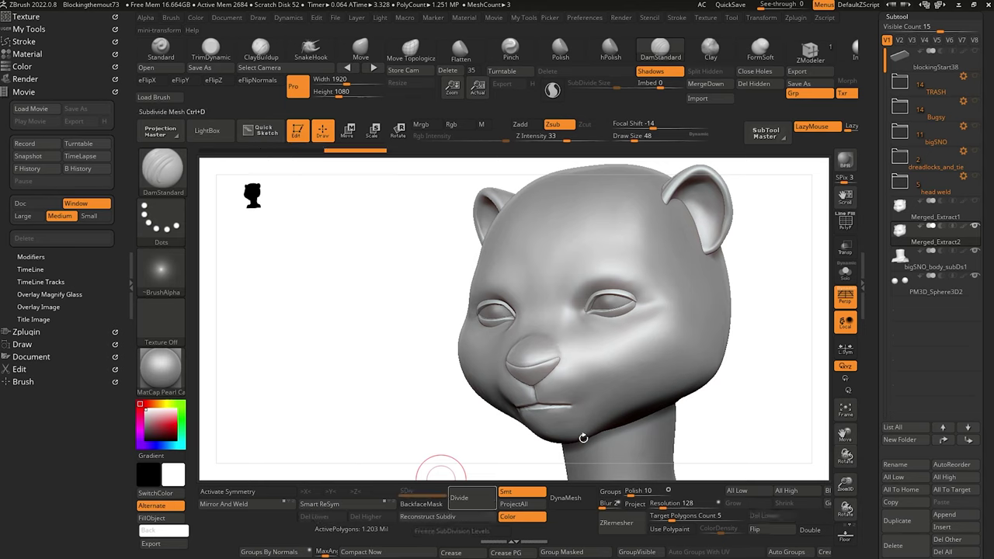
Try DynaMesh on the duplicated head at resolution 128 and undo it.
mouse_move(320, 341)
mouse_down()
mouse_move(590, 303)
mouse_move(484, 286)
mouse_up()
drag(392, 349, 501, 480)
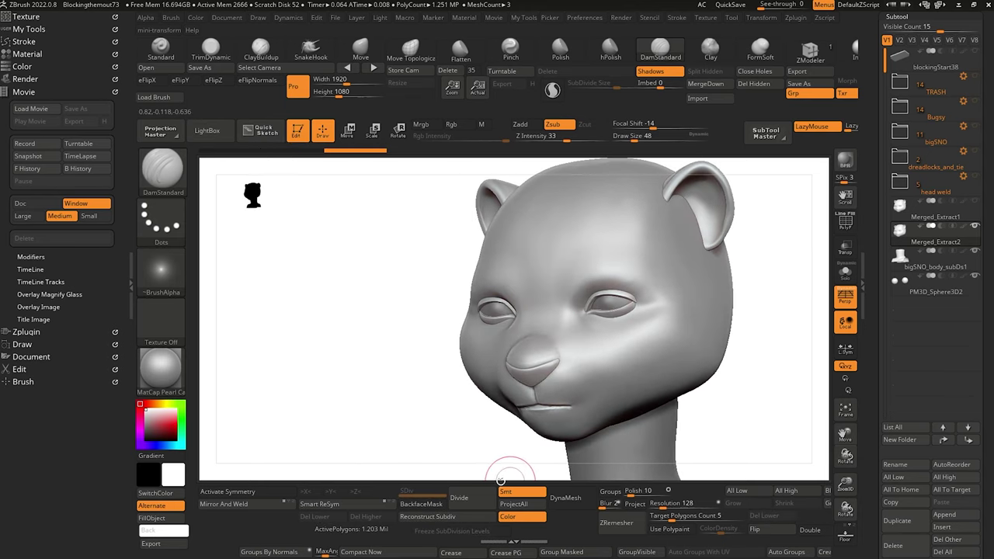
click(576, 503)
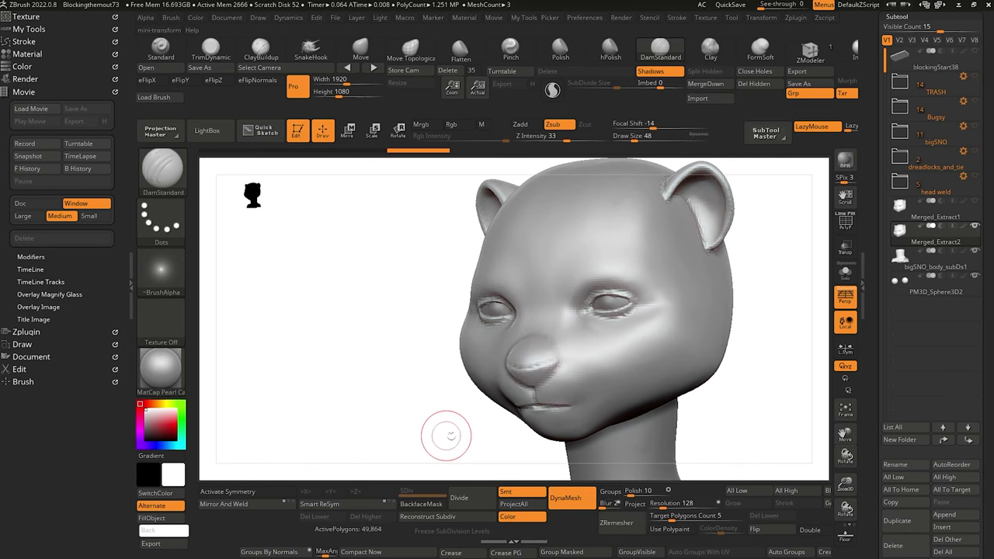
key(ctrl+z)
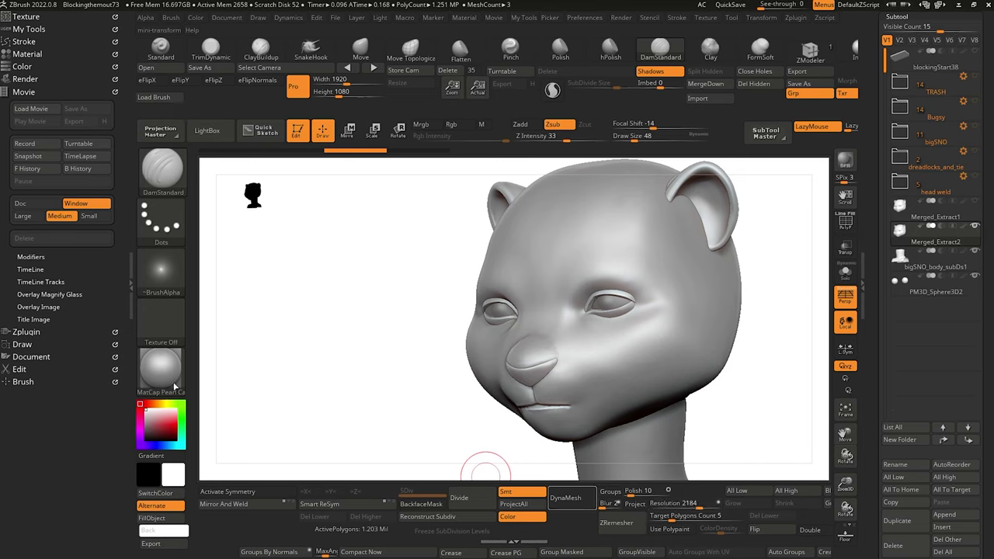
DynaMesh the duplicated head at resolution 2184 and hide the body subtool to check the fused surface.
click(565, 498)
drag(418, 356, 412, 437)
drag(333, 449, 370, 404)
click(975, 252)
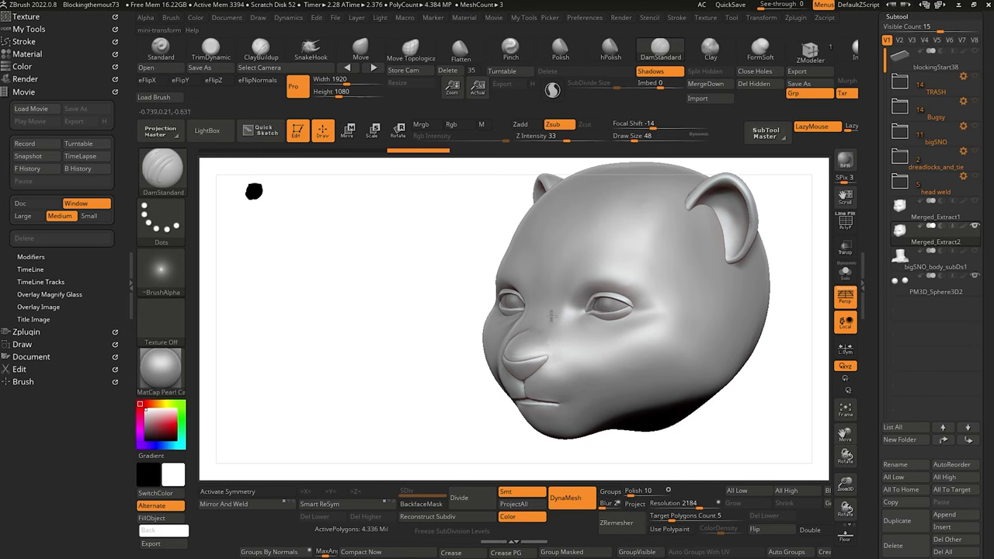
drag(302, 339, 341, 349)
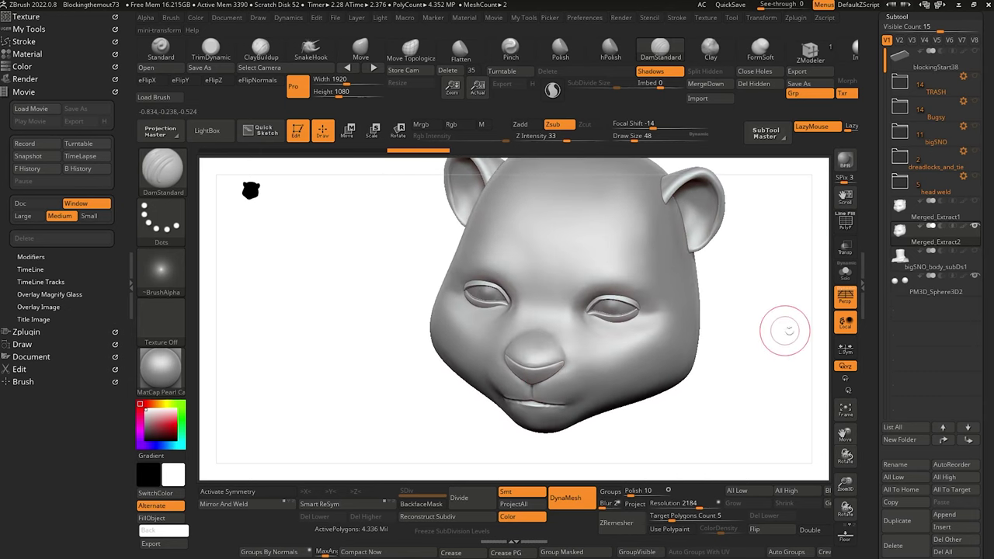
drag(799, 402, 754, 397)
Duplicate the DynaMeshed head, isolate the copy and re-DynaMesh it at resolution 240, checking its polygroups.
mouse_move(899, 231)
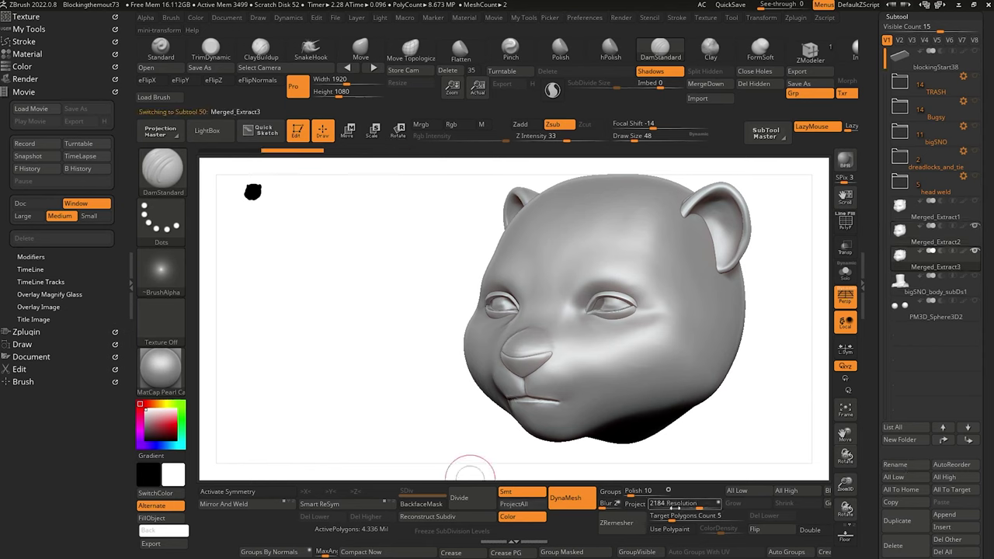
drag(662, 504, 665, 503)
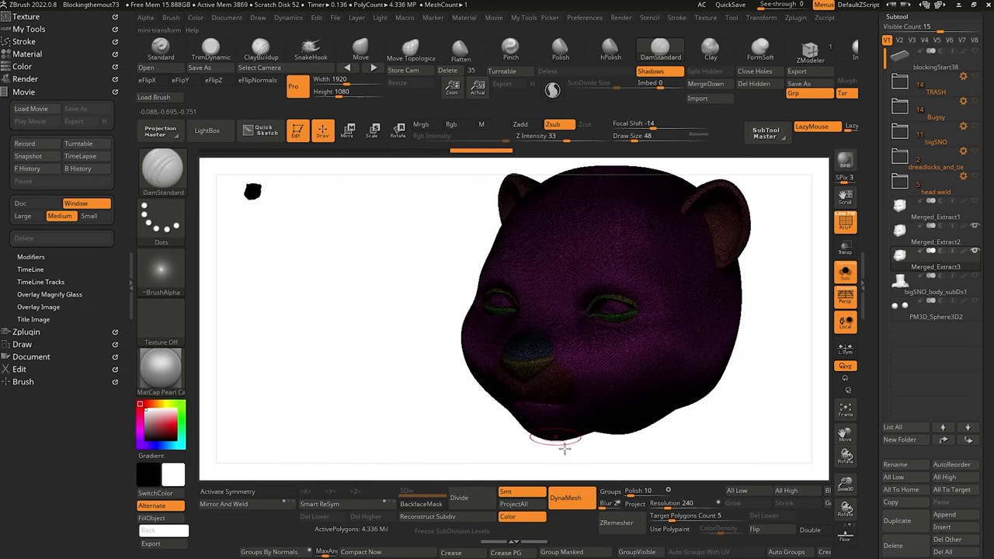
mouse_move(395, 371)
ctrl+mouse_down()
mouse_move(448, 422)
mouse_move(481, 388)
ctrl+mouse_up()
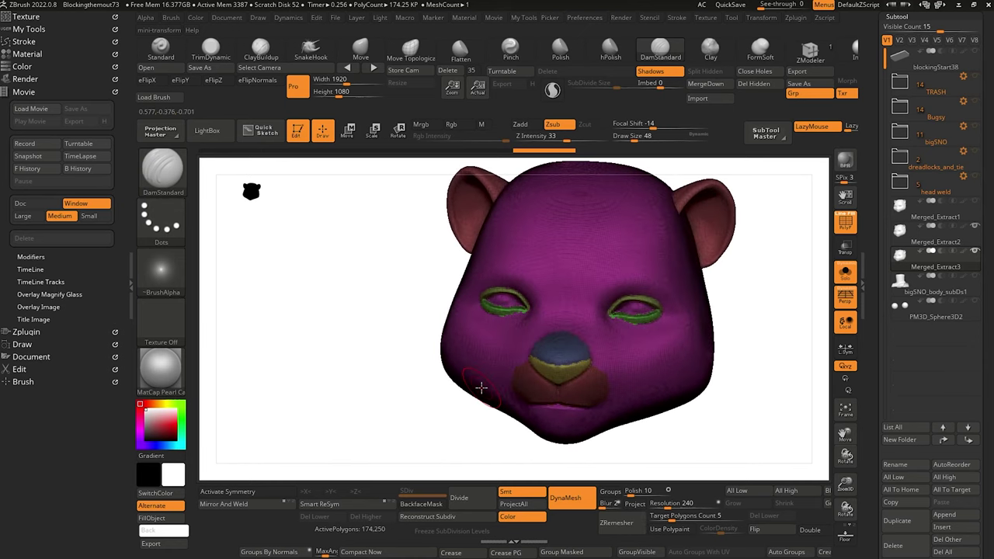
click(846, 223)
drag(365, 329, 362, 354)
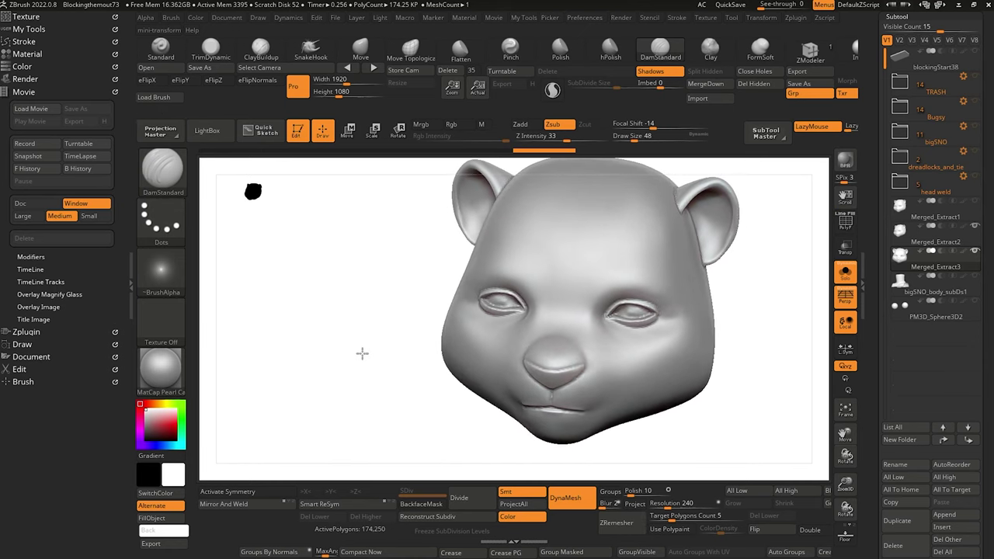
Try a ClayBuildup stroke on the forehead of the remeshed head and undo it.
key(b)
key(c)
key(b)
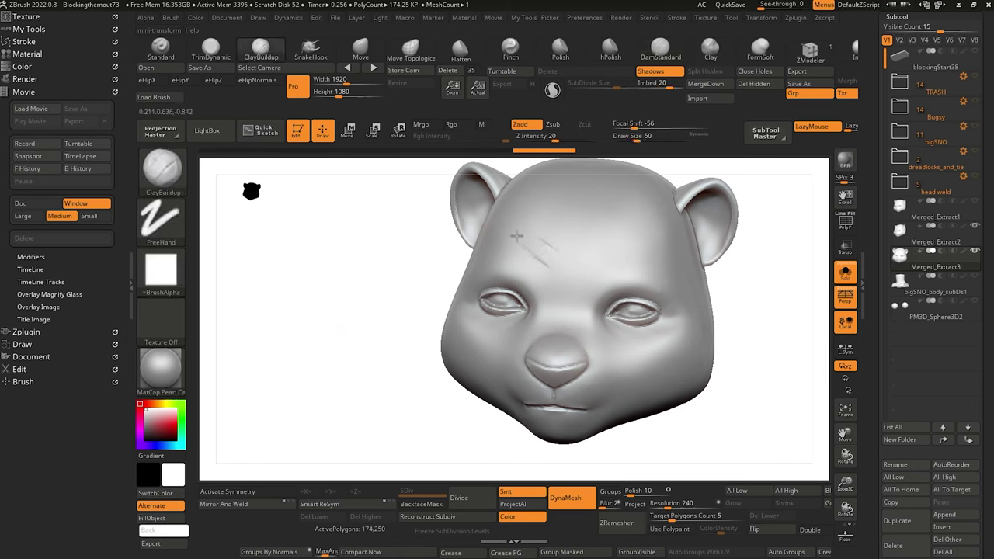
key(ctrl+z)
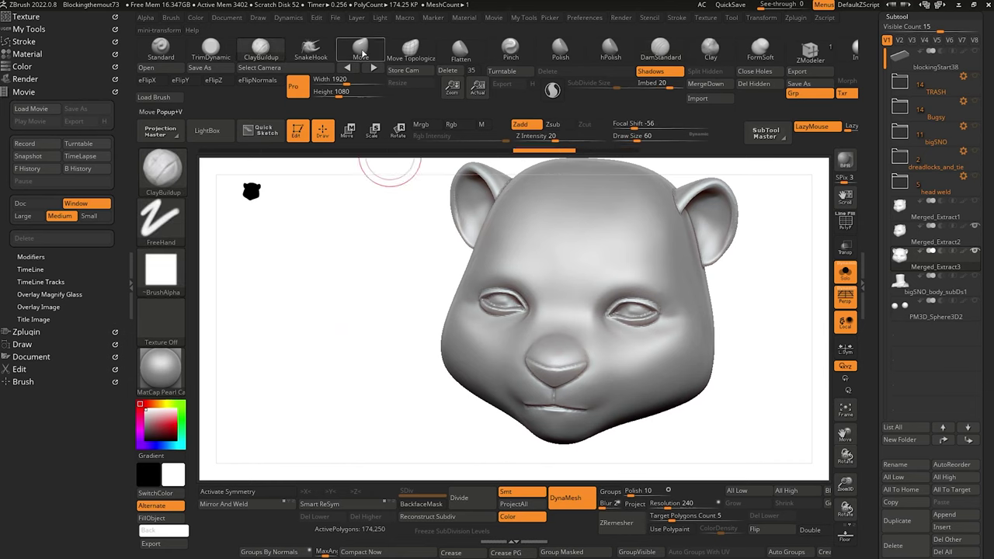
Switch to the Move brush with a draw size of 80.
click(361, 48)
key(bracketright)
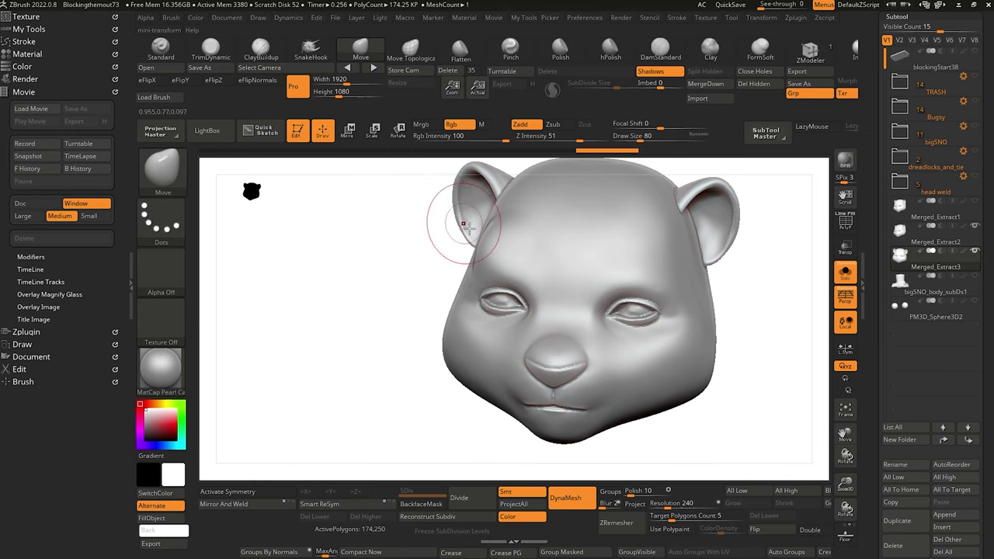
drag(400, 261, 432, 272)
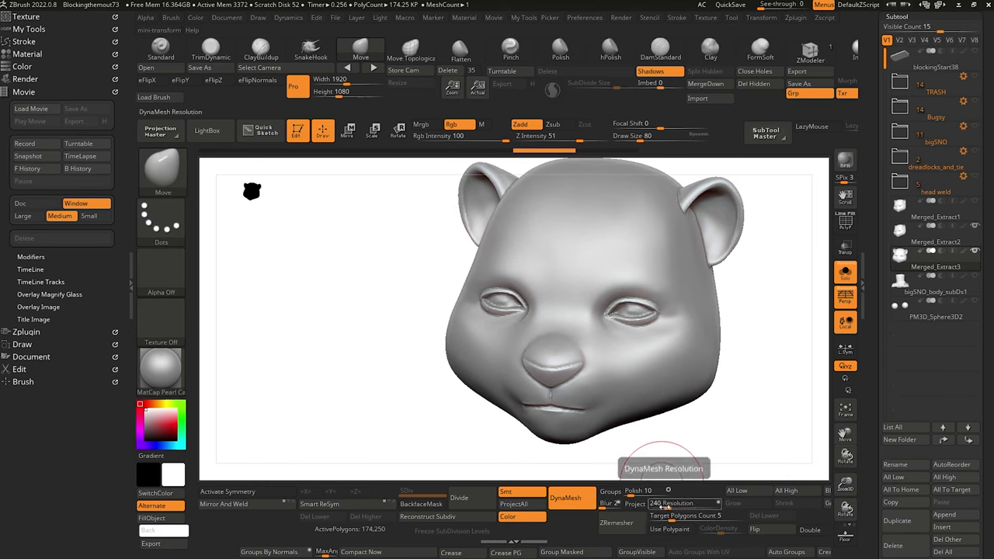
Lower the DynaMesh resolution to 112 and remesh the isolated head copy.
drag(662, 503, 659, 504)
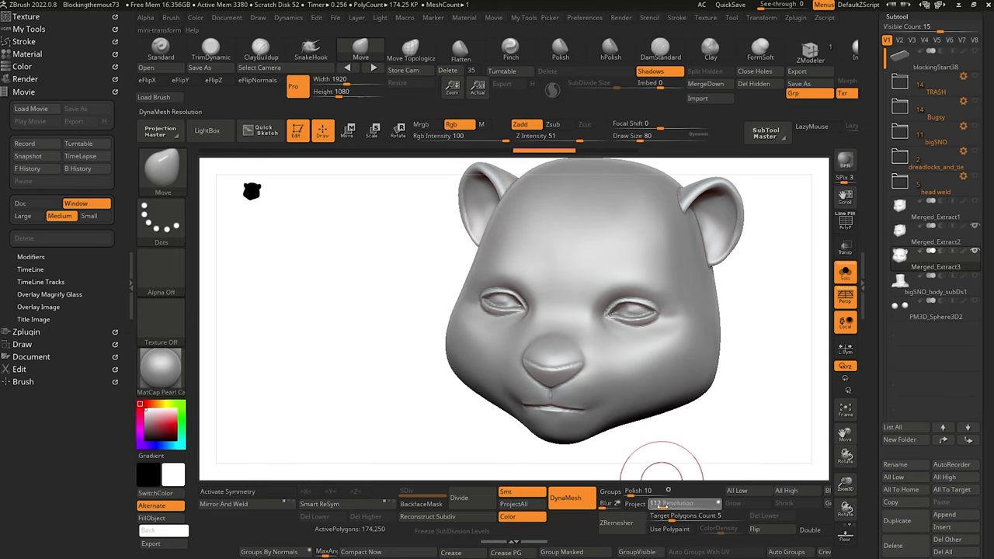
key(ctrl)
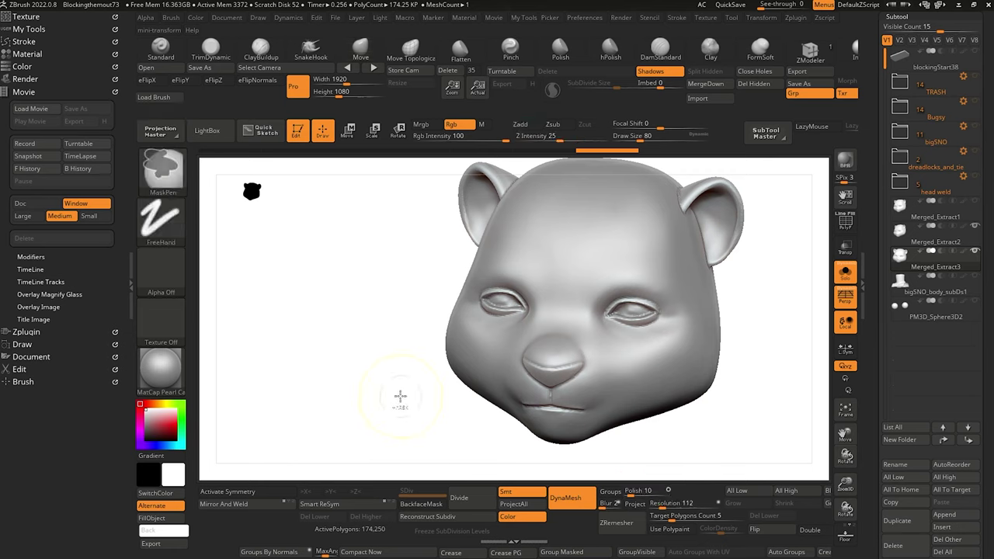
key(shift)
key(ctrl)
key(shift)
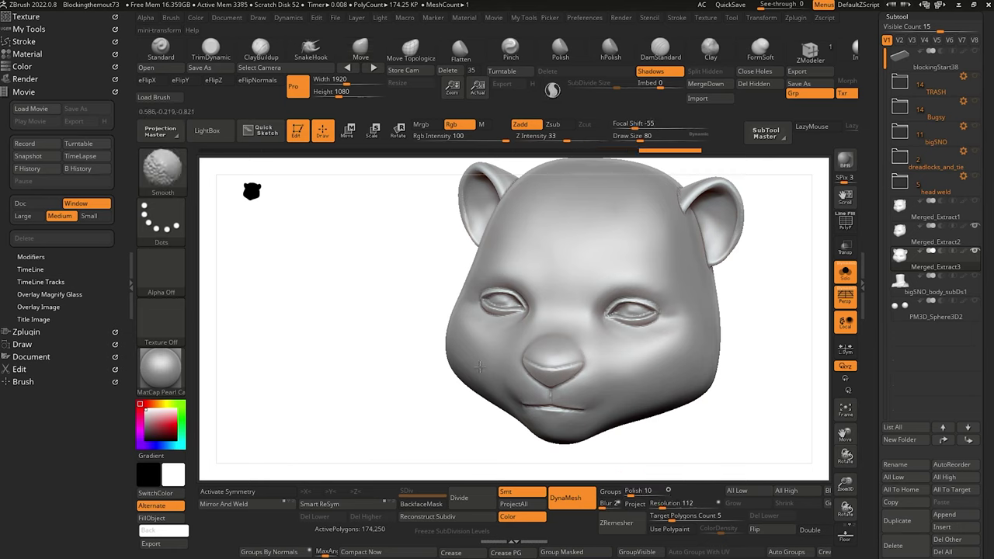
ctrl+drag(373, 360, 322, 362)
drag(322, 362, 342, 282)
mouse_move(390, 306)
mouse_down()
mouse_move(391, 289)
mouse_move(373, 318)
mouse_move(377, 284)
mouse_move(344, 314)
mouse_move(345, 344)
mouse_move(391, 266)
mouse_up()
Select the remeshed head Merged_Extract3, turn off the DynaMesh Color option and subdivide it to level 3.
click(917, 256)
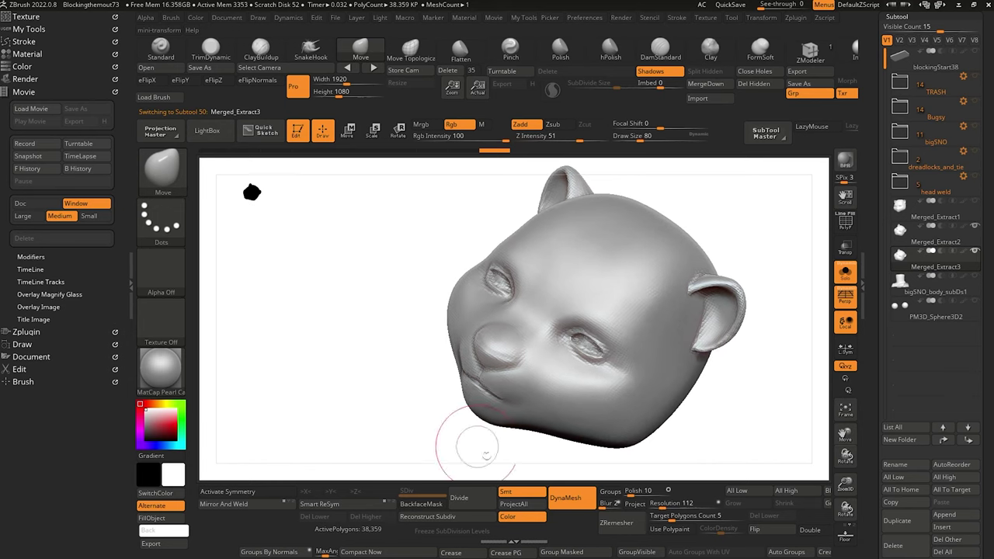
click(512, 516)
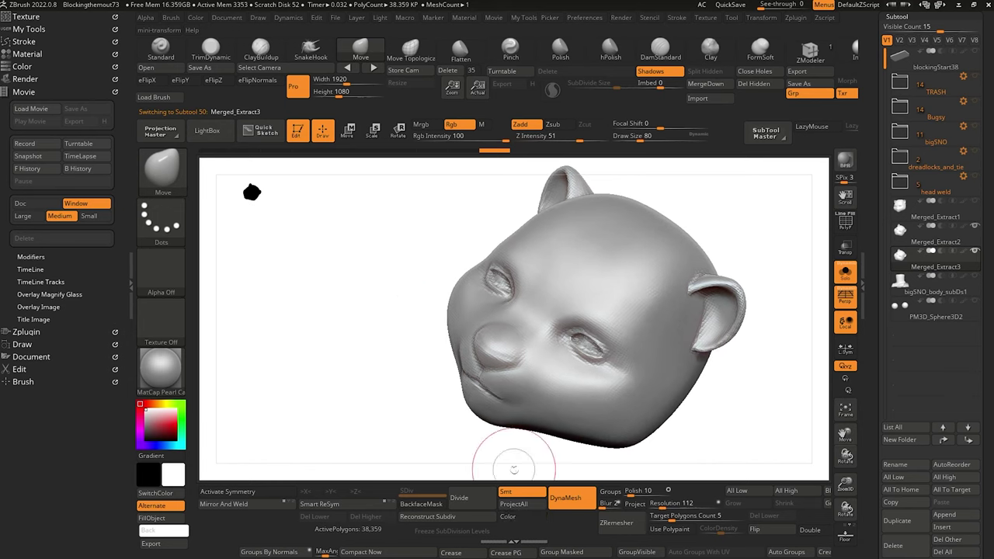
key(ctrl+d)
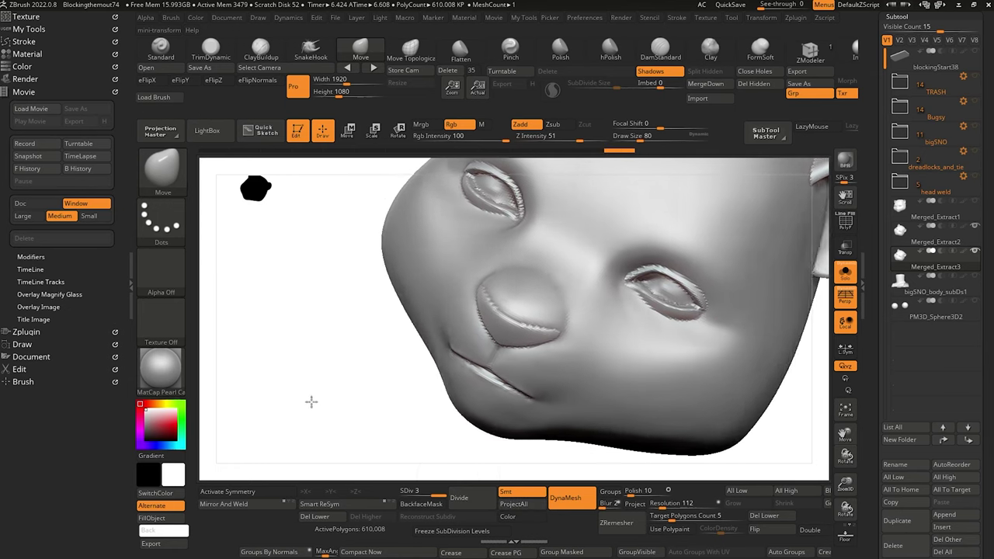
Lower the head to subdivision level 1 and smooth the jagged seam at the back of the ear.
mouse_move(311, 402)
mouse_down()
mouse_move(322, 417)
mouse_move(279, 401)
mouse_move(344, 428)
mouse_move(387, 404)
mouse_move(290, 393)
mouse_move(309, 380)
mouse_up()
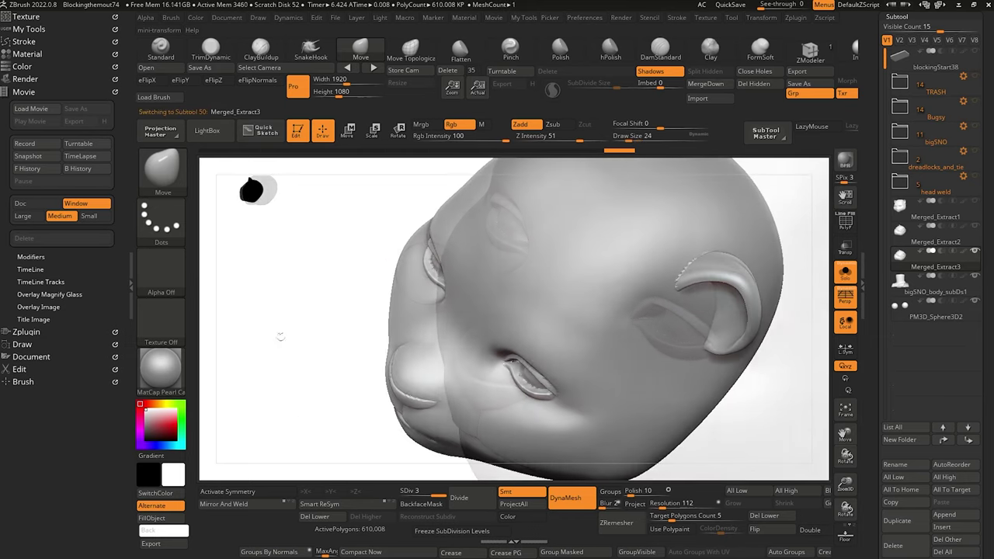
mouse_move(279, 336)
mouse_down()
mouse_move(286, 319)
mouse_move(412, 438)
mouse_move(259, 333)
mouse_up()
key(shift+d)
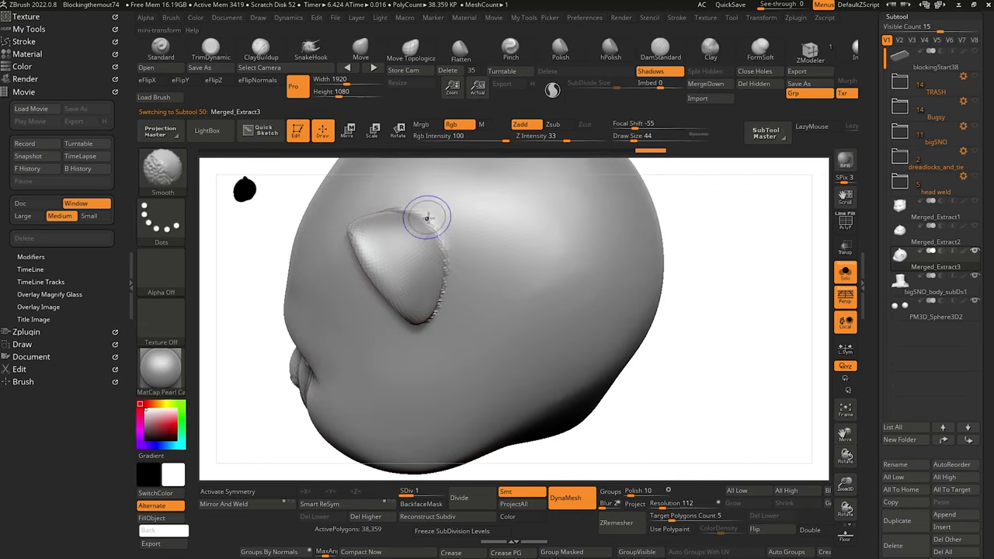
shift+drag(426, 218, 446, 259)
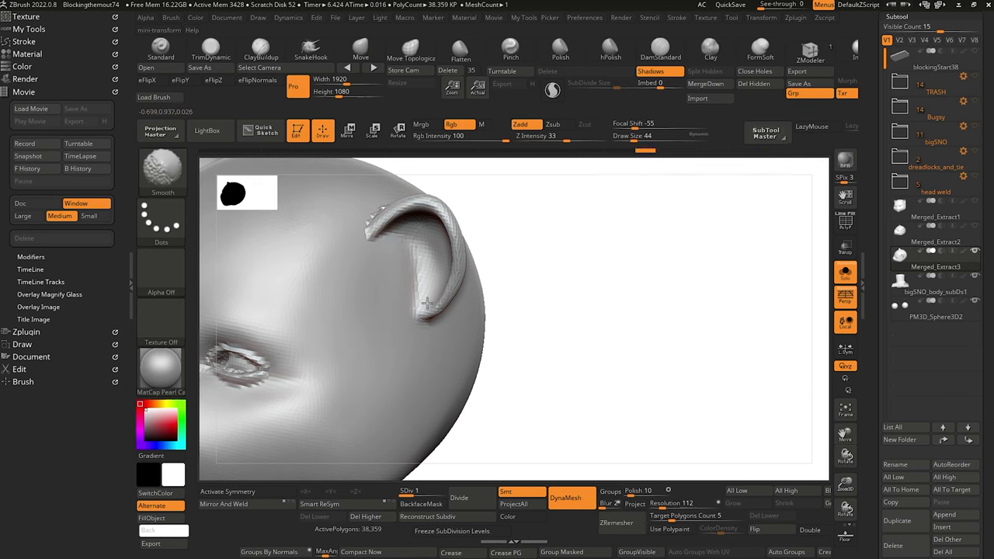
Smooth the front and inner edges of the ear where it joins the side of the head.
drag(557, 400, 666, 437)
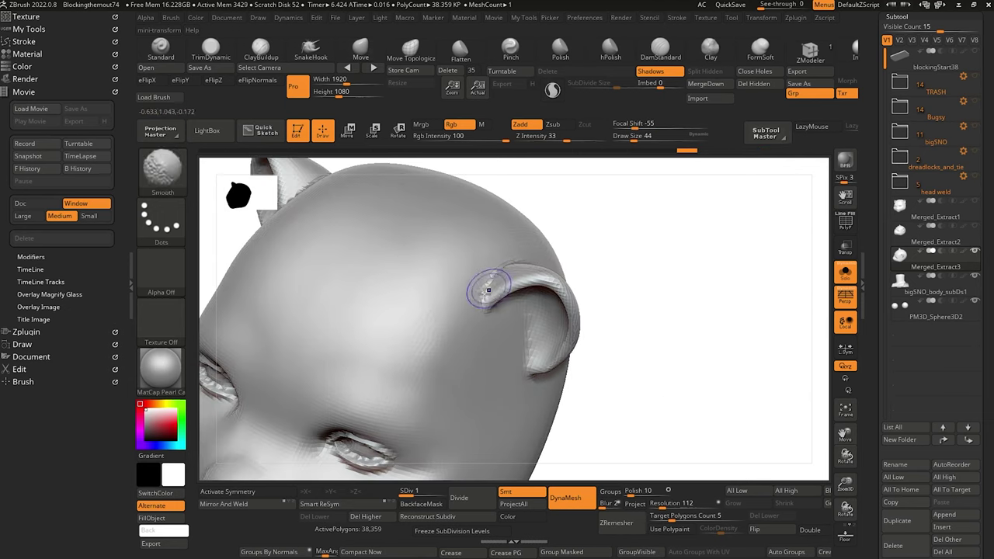
drag(488, 290, 479, 293)
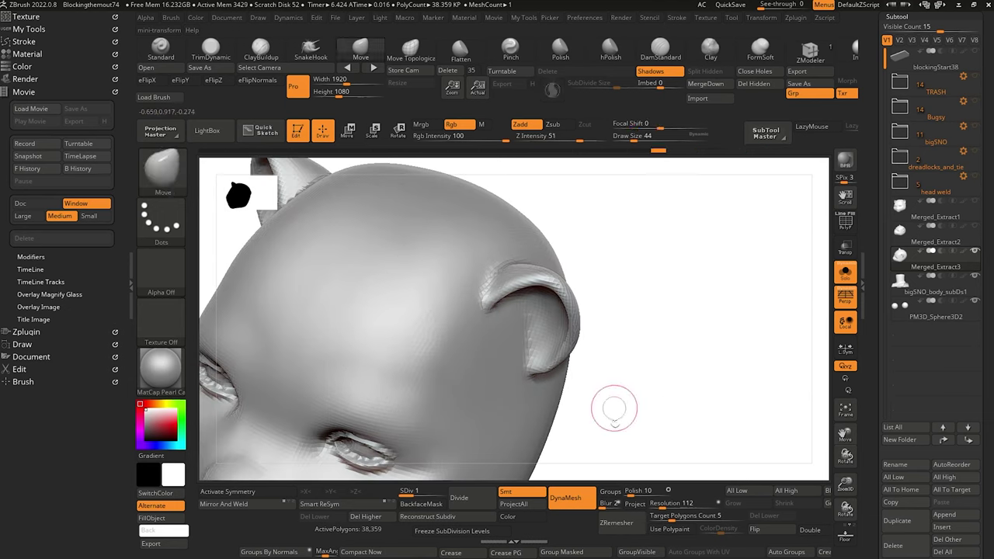
mouse_move(613, 406)
mouse_down()
mouse_move(577, 406)
mouse_move(626, 396)
mouse_up()
mouse_move(505, 255)
shift+mouse_down()
mouse_move(507, 308)
mouse_move(527, 357)
shift+mouse_up()
mouse_move(619, 414)
mouse_down()
mouse_move(466, 389)
mouse_move(291, 223)
mouse_move(361, 255)
mouse_move(364, 316)
mouse_up()
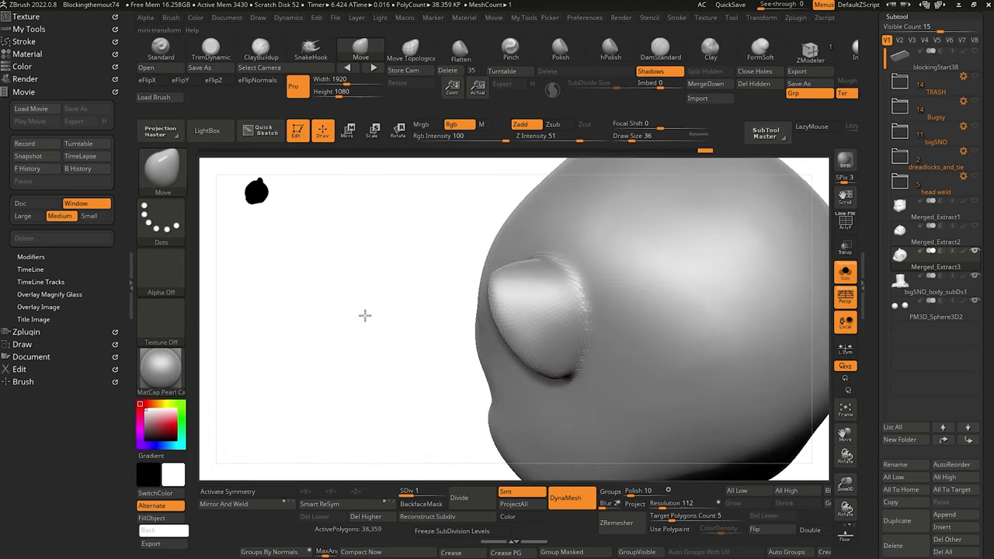
Switch to the ClayBuildup brush, raise the head to subdivision level 2 and smooth the seam behind the ear.
click(262, 53)
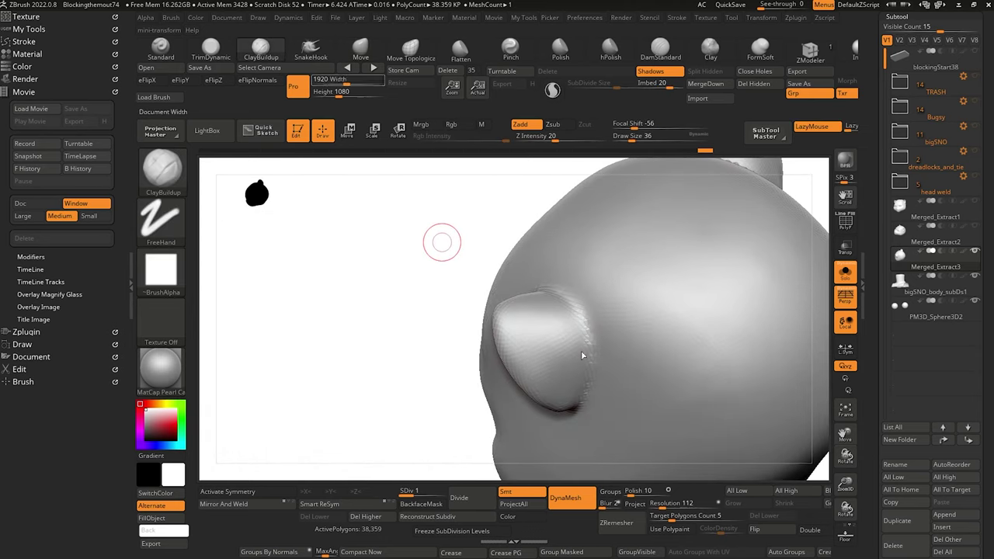
key(ctrl+d)
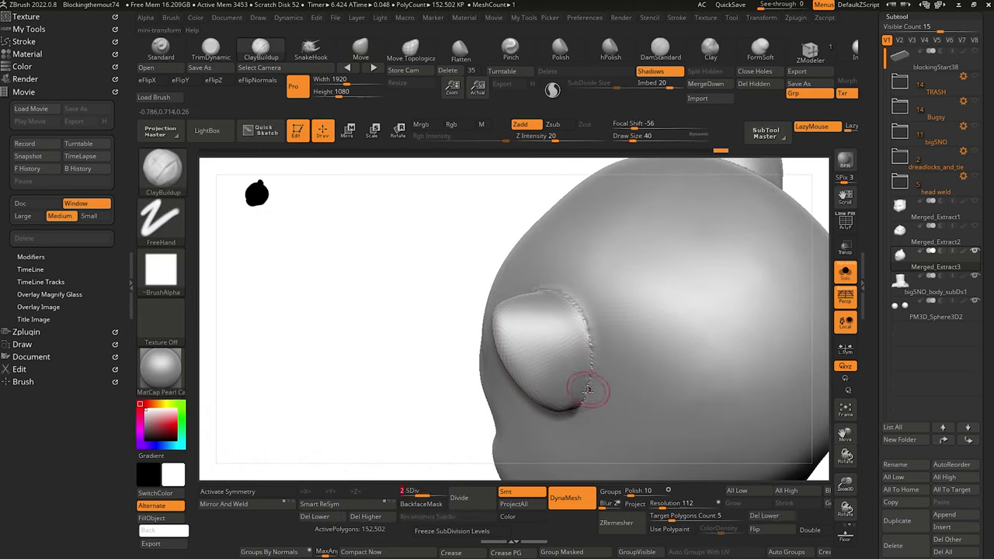
key(shift)
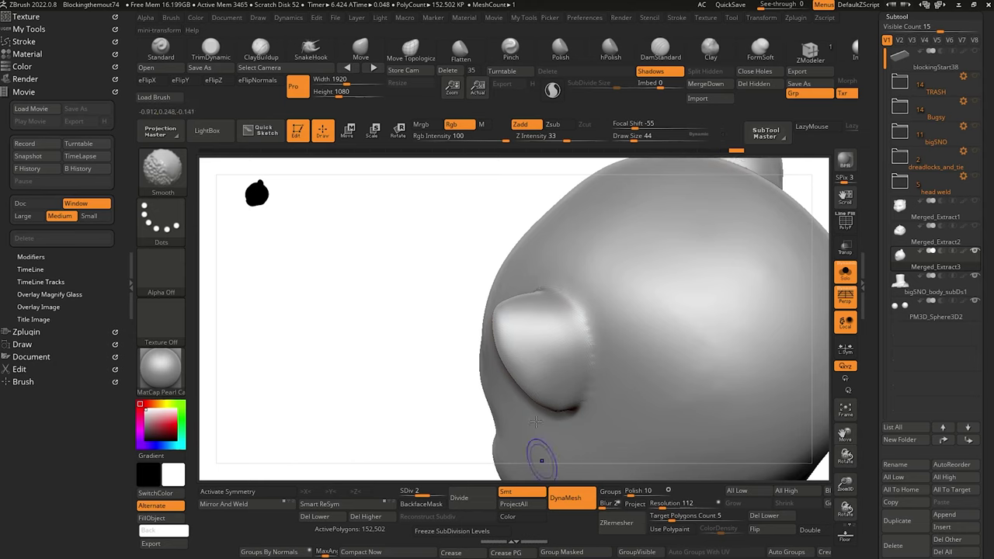
drag(532, 455, 435, 195)
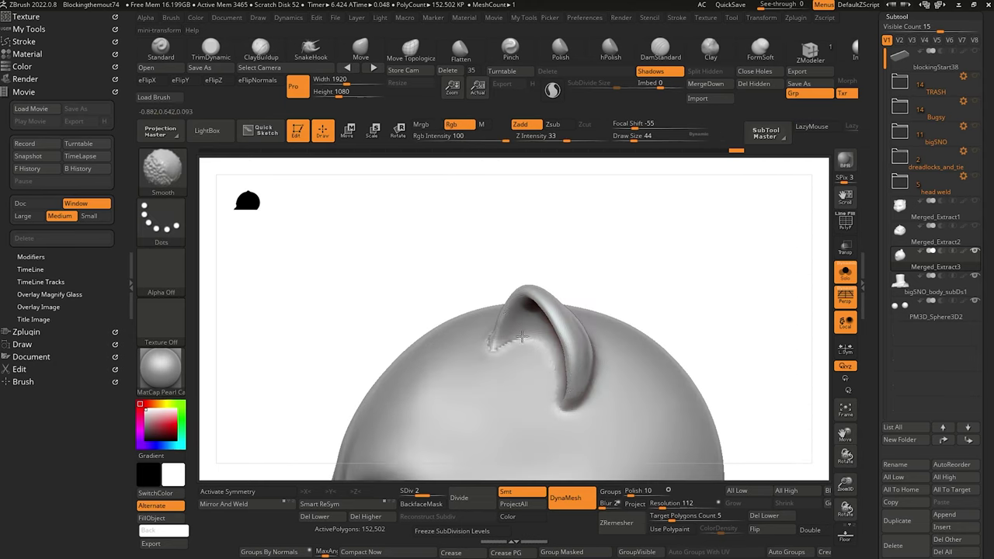
drag(511, 283, 391, 346)
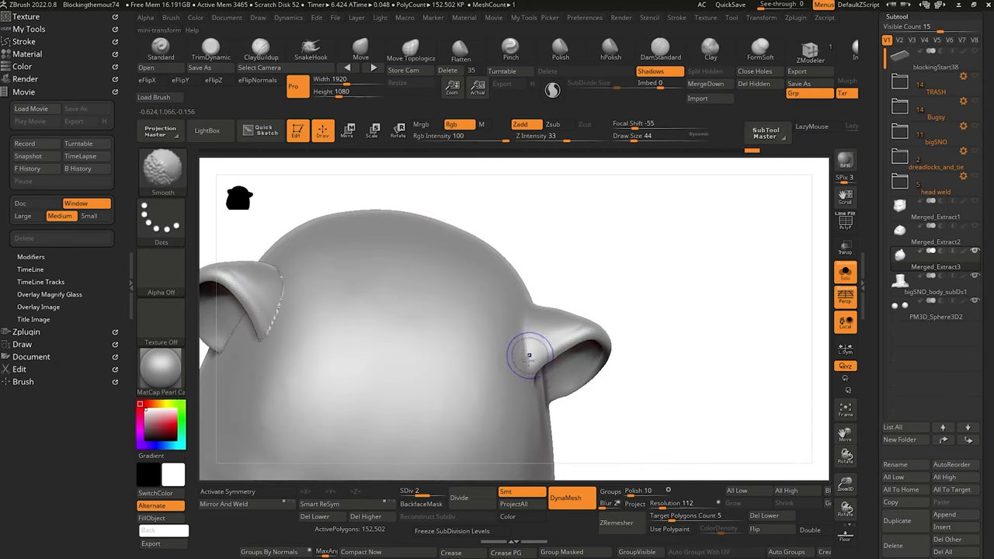
Smooth the front base and inner hollow of the ear at subdivision level 2.
drag(642, 377, 632, 310)
mouse_move(394, 259)
alt+mouse_down()
mouse_move(399, 273)
mouse_move(302, 226)
alt+mouse_up()
mouse_move(310, 294)
alt+mouse_down()
mouse_move(384, 270)
mouse_move(366, 311)
mouse_move(413, 296)
alt+mouse_up()
shift+drag(634, 315, 640, 304)
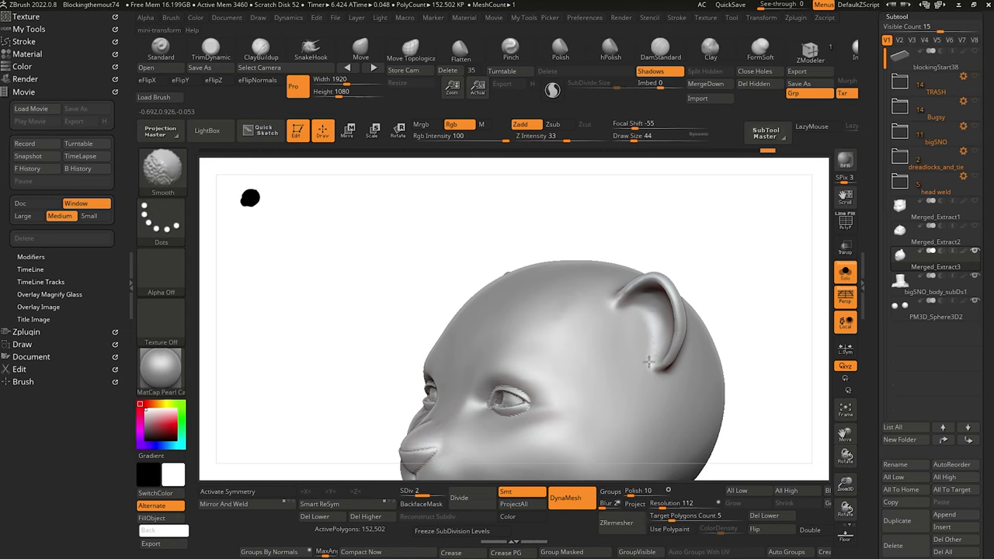
mouse_move(632, 233)
mouse_down()
mouse_move(350, 267)
mouse_move(348, 297)
mouse_move(211, 337)
mouse_up()
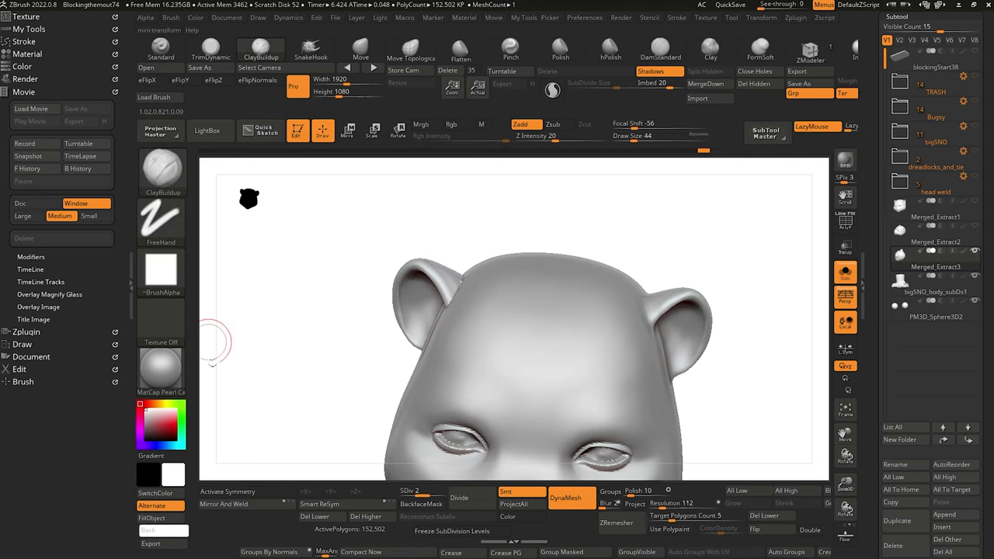
click(226, 491)
drag(225, 400, 206, 363)
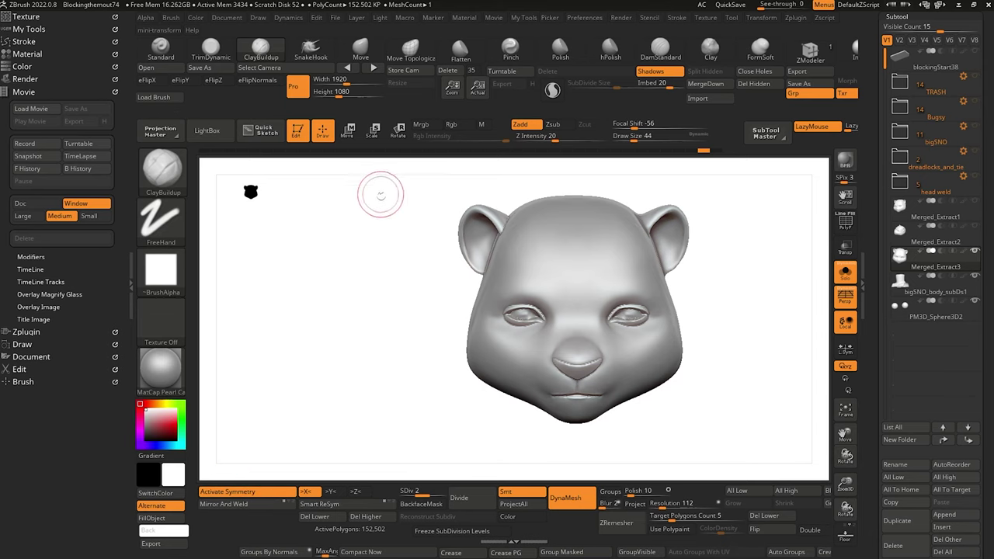
key(ctrl)
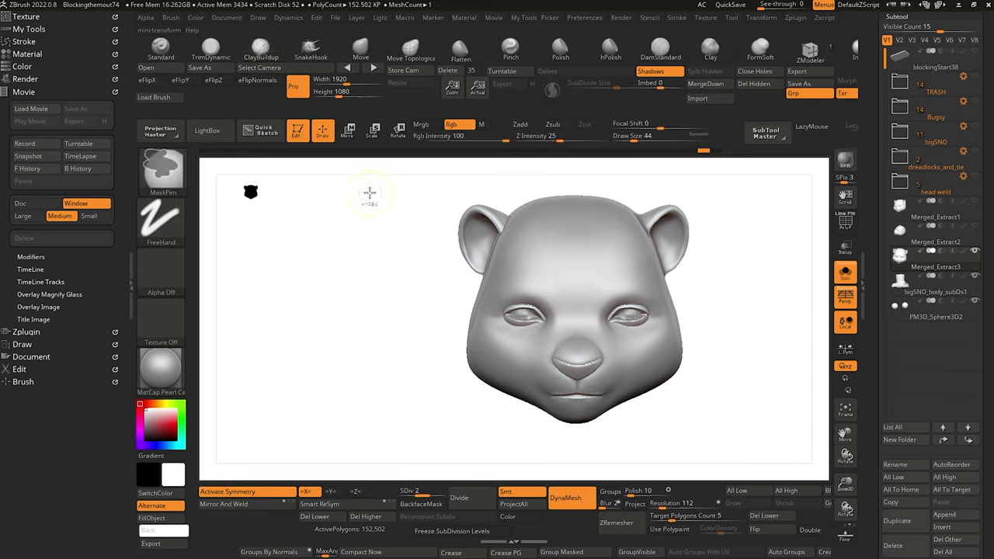
ctrl+drag(367, 182, 575, 449)
click(226, 491)
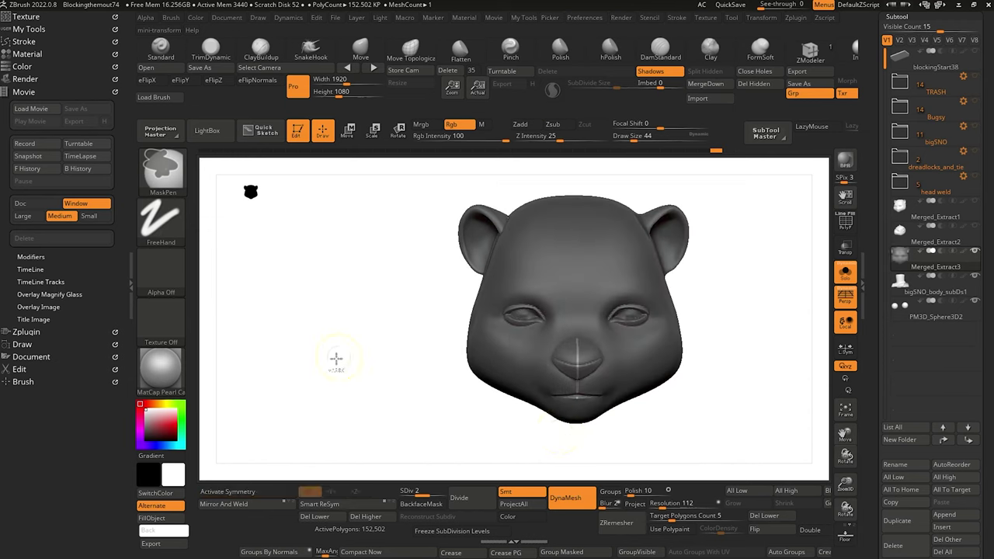
ctrl+click(362, 190)
Mask one half of the head up to the centreline, invert the mask and apply Smart ReSym.
ctrl+drag(362, 190, 581, 464)
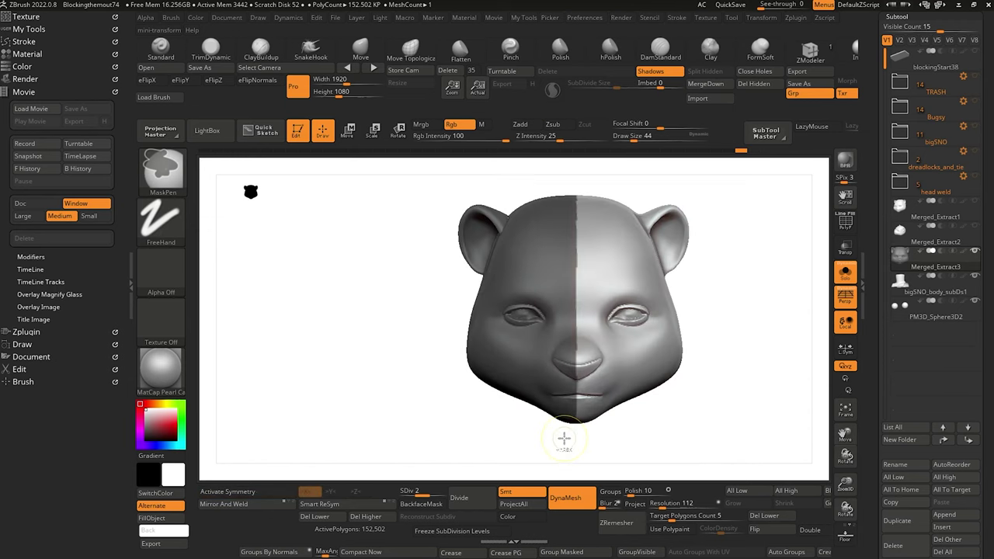
ctrl+click(352, 375)
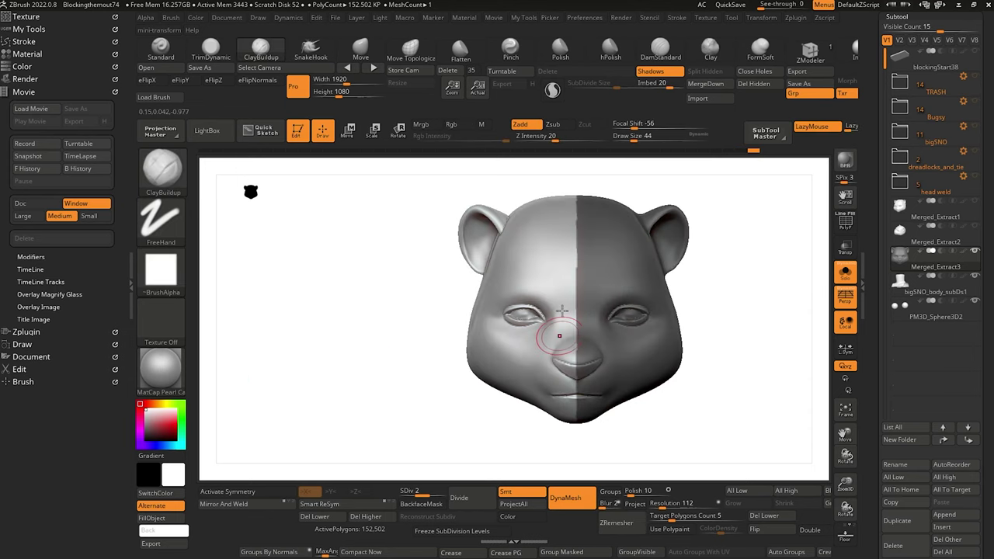
click(329, 506)
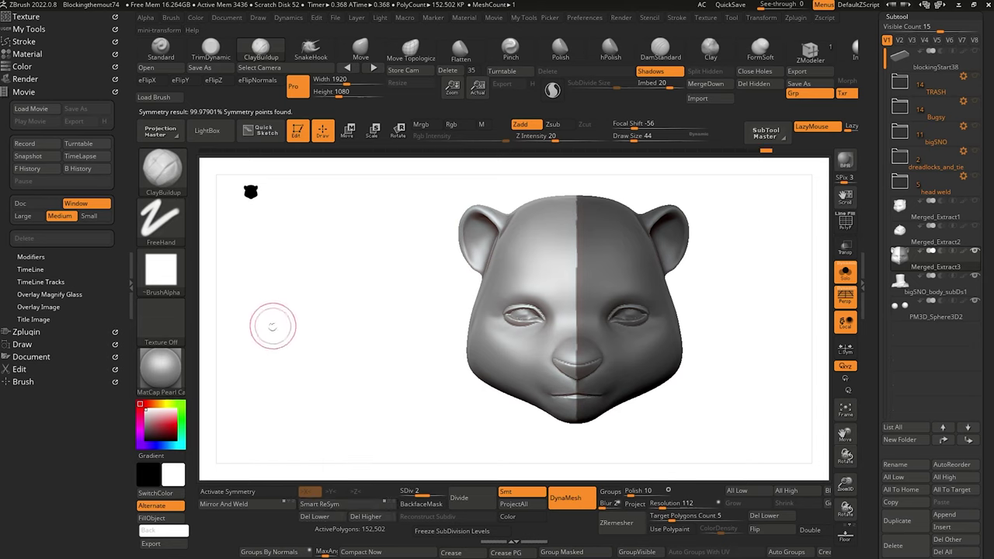
Clear the mask from the head and activate symmetry on the X axis.
ctrl+drag(261, 324, 225, 413)
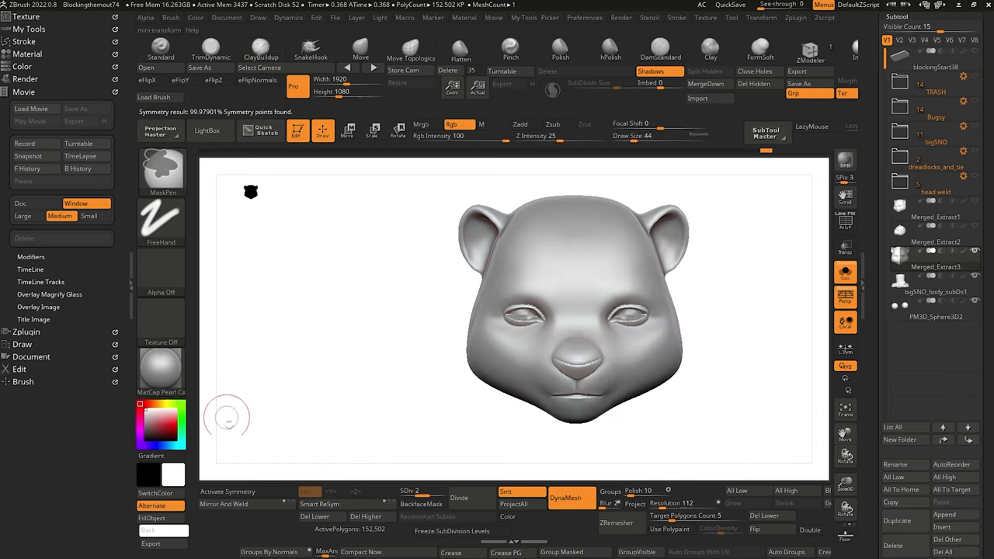
click(235, 493)
drag(355, 355, 341, 308)
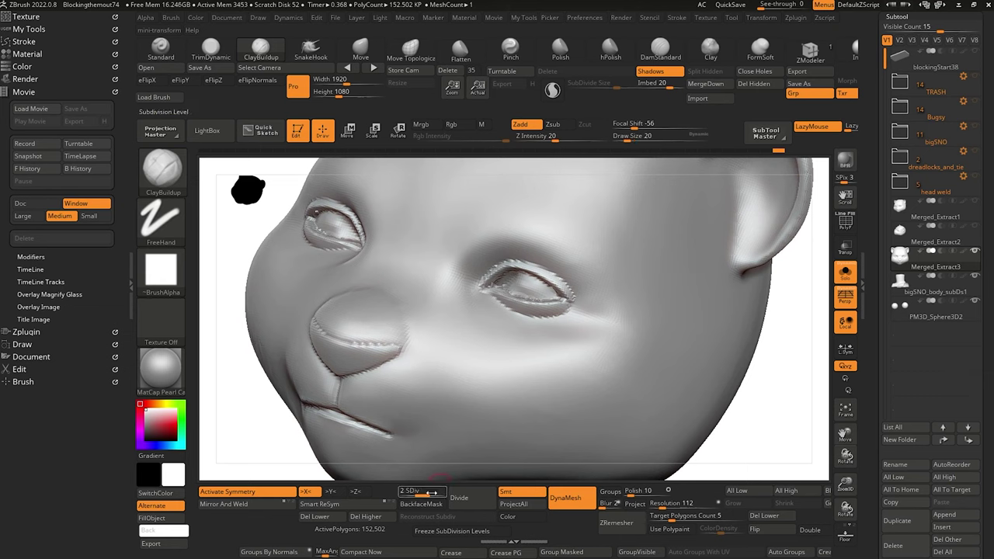
Raise the head to subdivision level 3 and smooth the ear's front base with draw size 56 and smoothing intensity 60.
key(d)
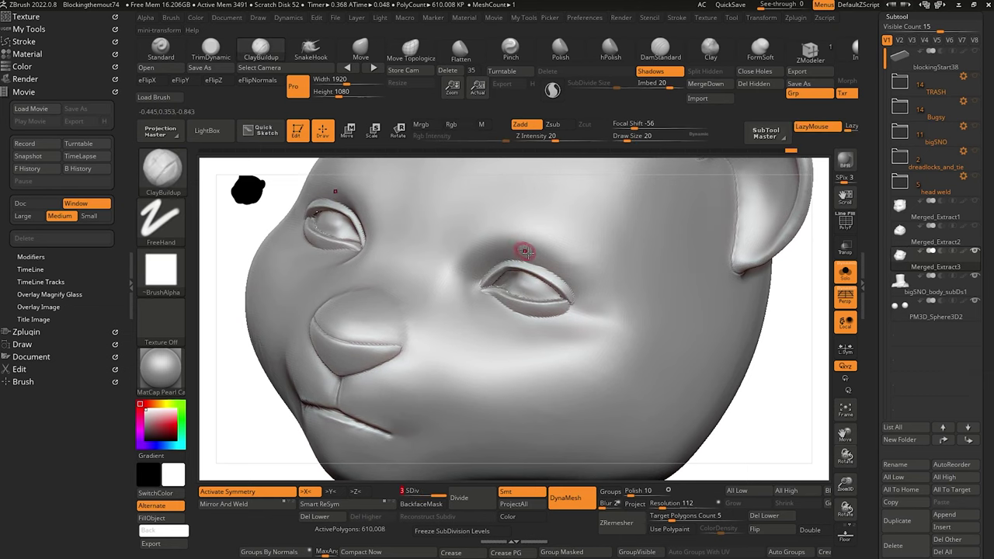
key(bracketright)
key(bracketright)
alt+drag(762, 428, 739, 450)
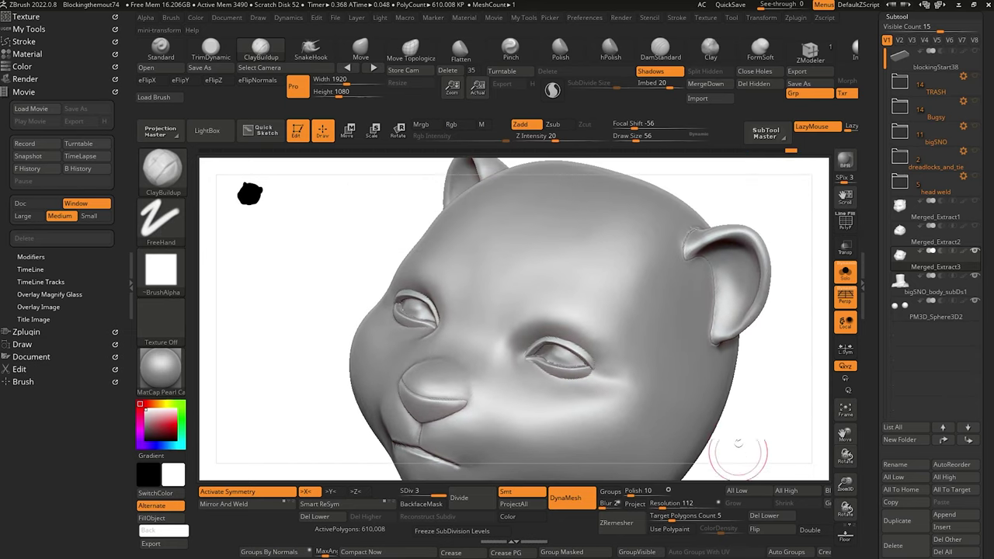
key(shift)
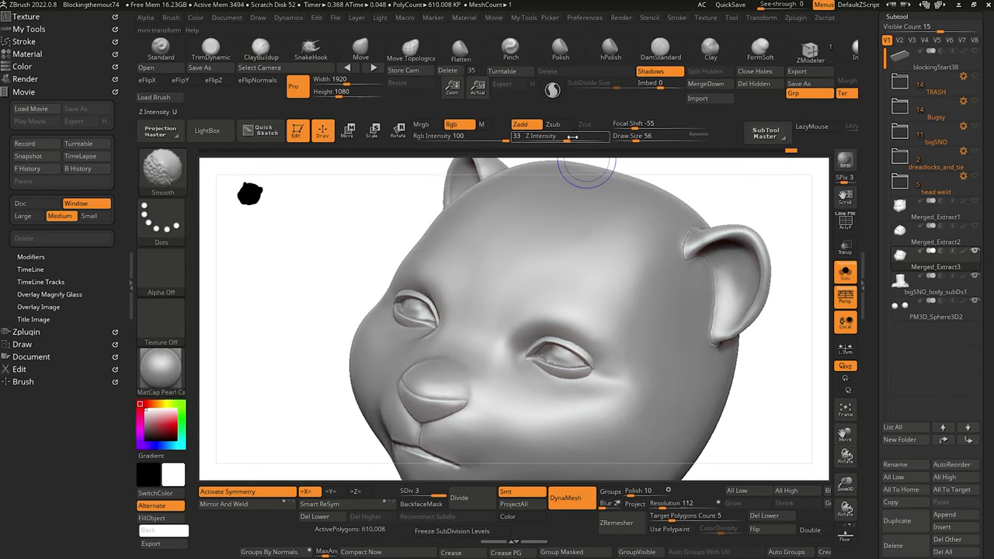
shift+drag(714, 326, 719, 292)
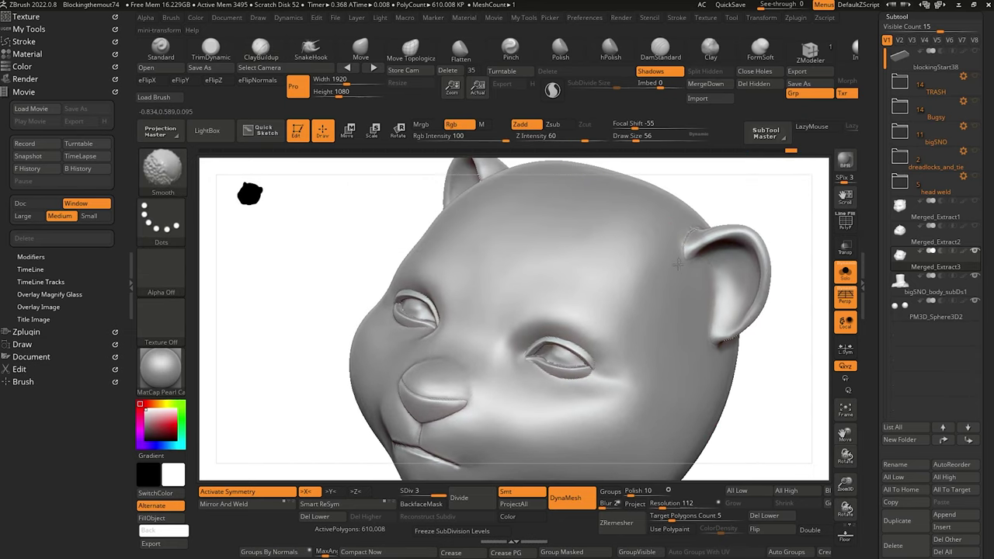
Smooth the seam along the back of the ear into the skull at subdivision level 3.
mouse_move(690, 231)
right_down()
mouse_move(732, 393)
mouse_move(763, 313)
right_up()
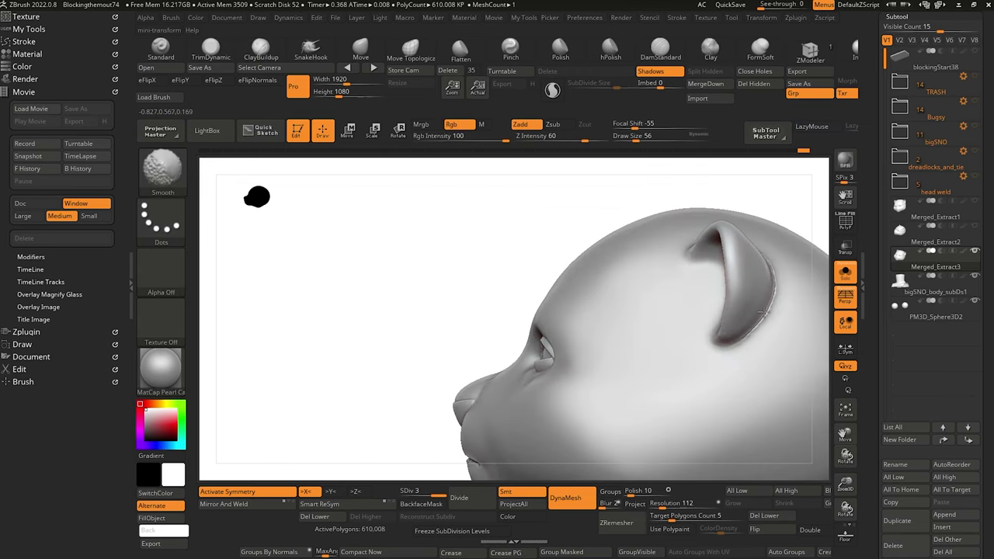
shift+drag(771, 285, 765, 299)
drag(536, 236, 388, 239)
shift+drag(770, 290, 756, 235)
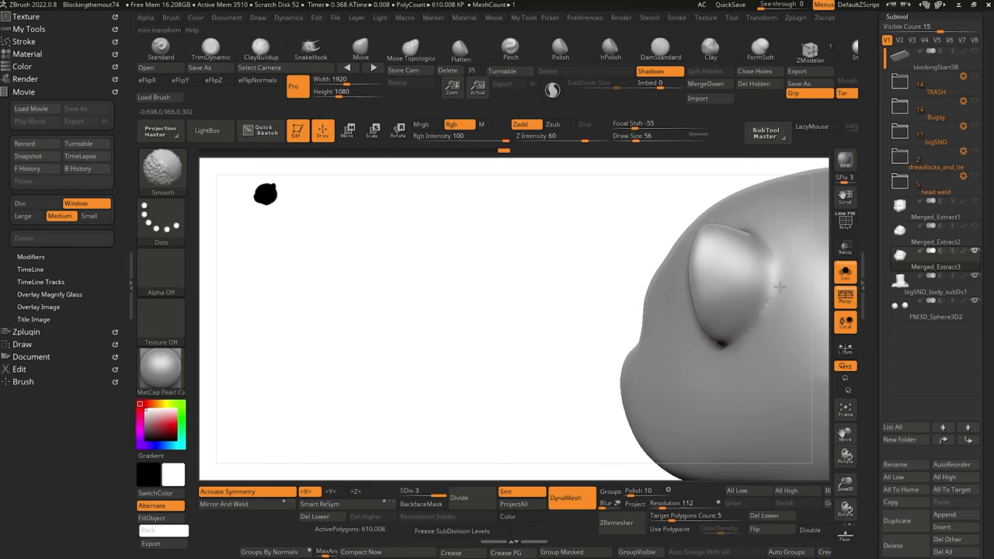
shift+drag(762, 308, 757, 317)
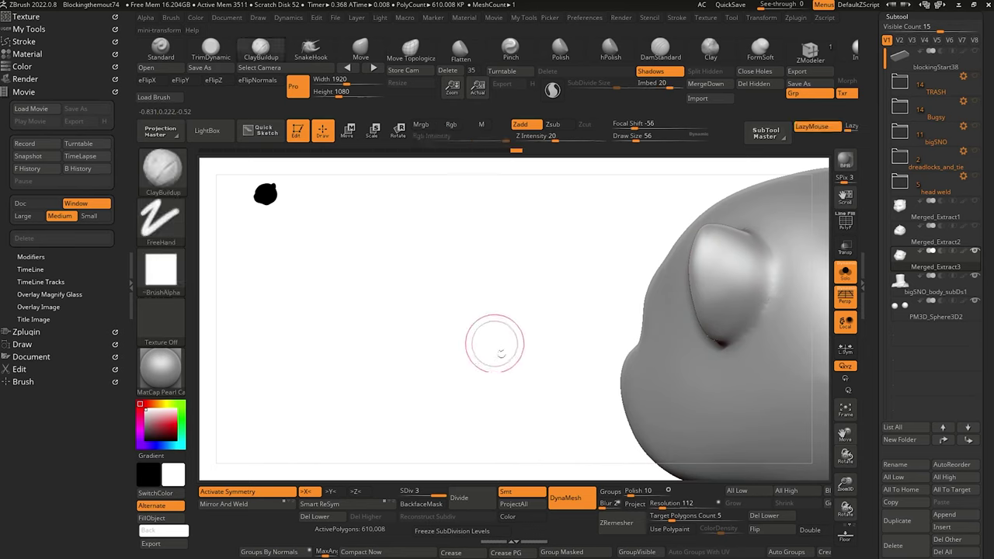
Reduce the draw size to 20 and smooth the eyelid edges from the inner corner along the lower lid.
alt+drag(497, 344, 502, 242)
mouse_move(481, 293)
mouse_down()
mouse_move(486, 306)
mouse_move(472, 309)
mouse_move(510, 351)
mouse_up()
drag(327, 228, 407, 243)
key(bracketleft)
key(bracketleft)
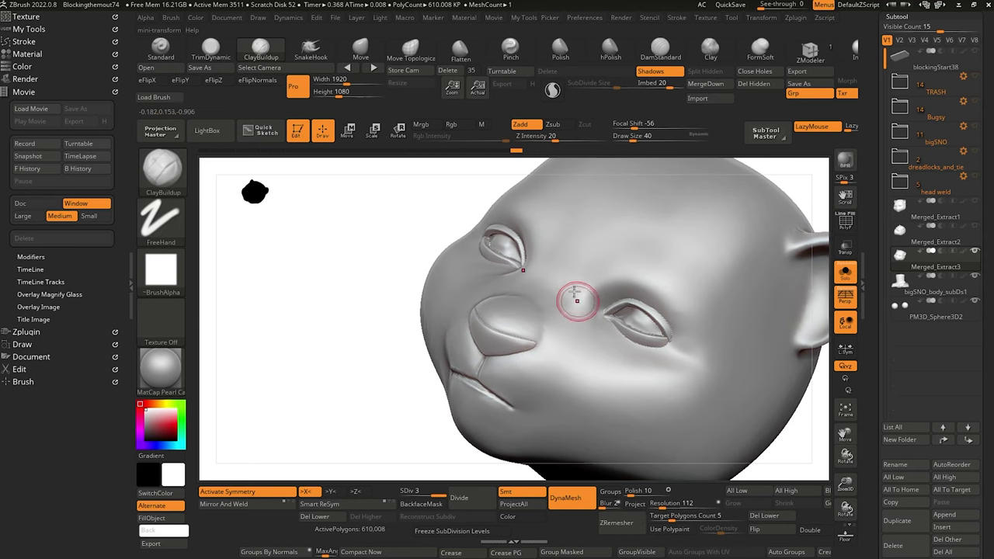
mouse_move(343, 268)
mouse_down()
mouse_move(357, 275)
mouse_move(371, 243)
mouse_up()
drag(362, 258, 357, 265)
right_drag(357, 265, 388, 222)
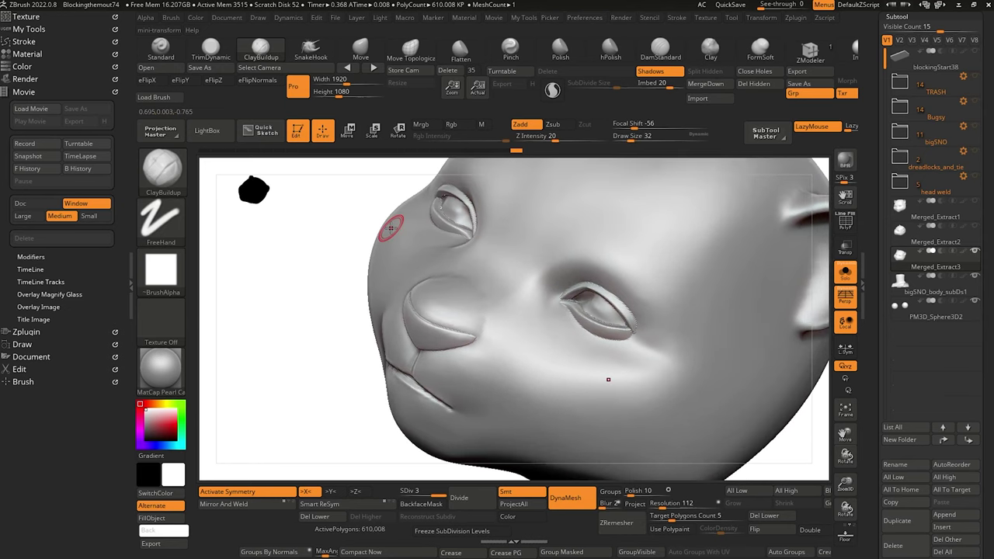
key(shift)
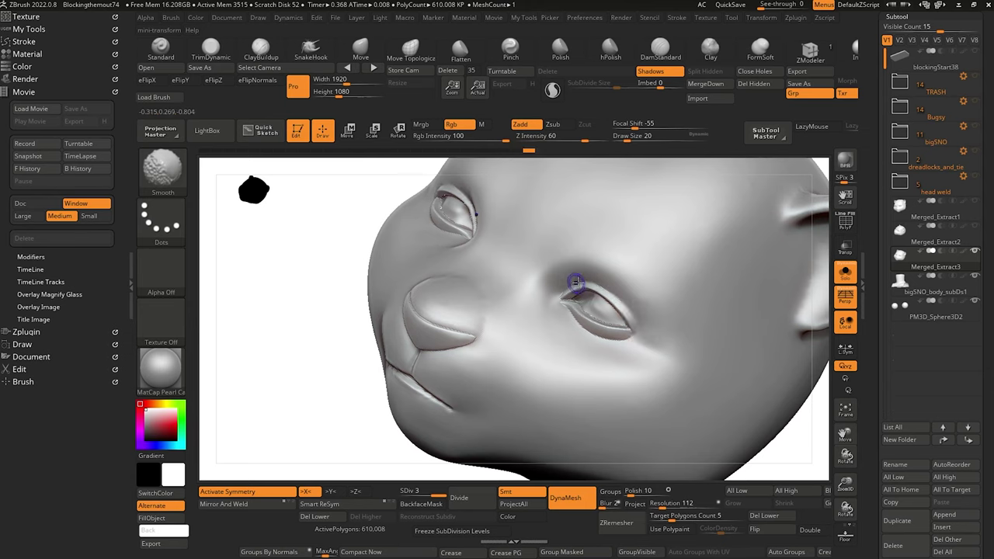
shift+drag(566, 311, 603, 346)
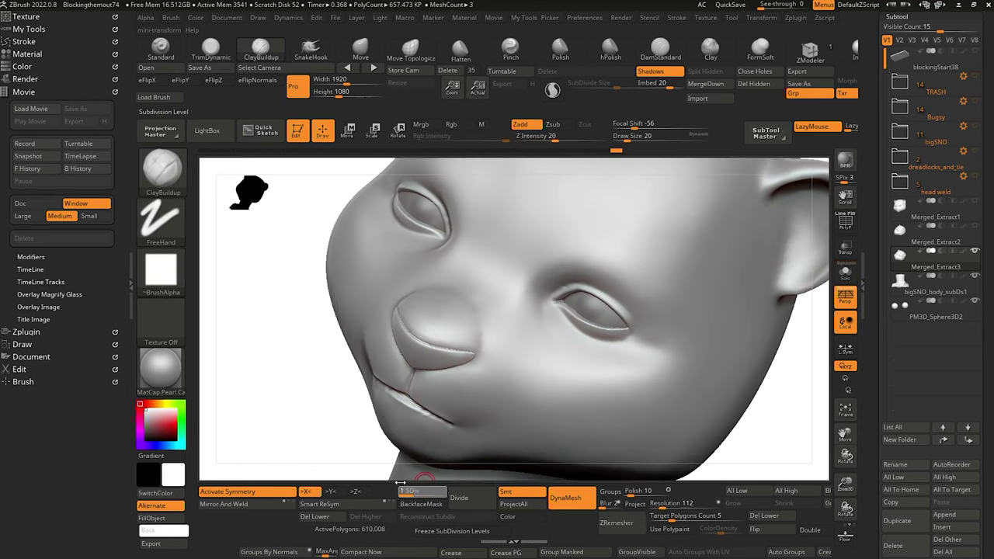
Set the head to subdivision level 2 and switch to the DamStandard brush with a draw size of 36.
click(401, 489)
drag(309, 370, 303, 370)
click(423, 490)
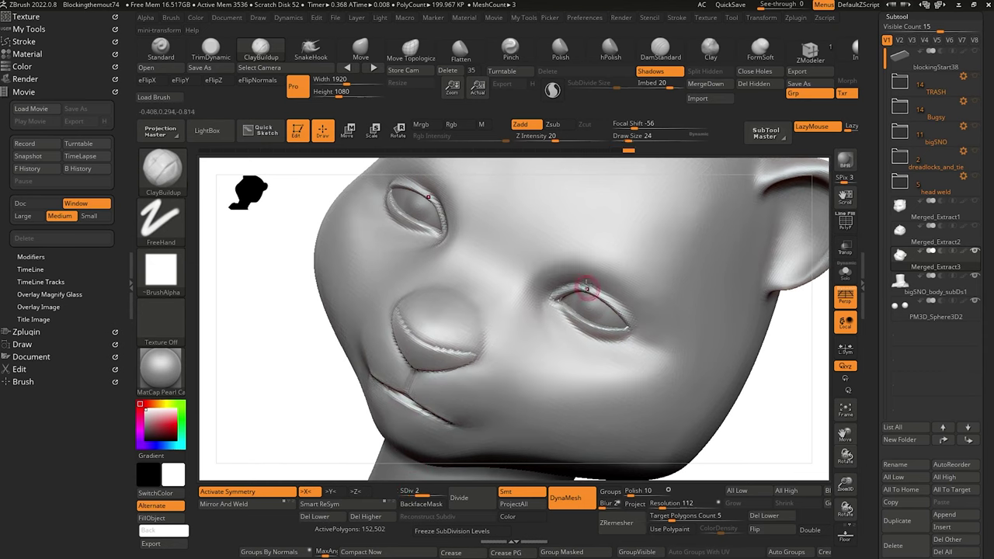
click(659, 51)
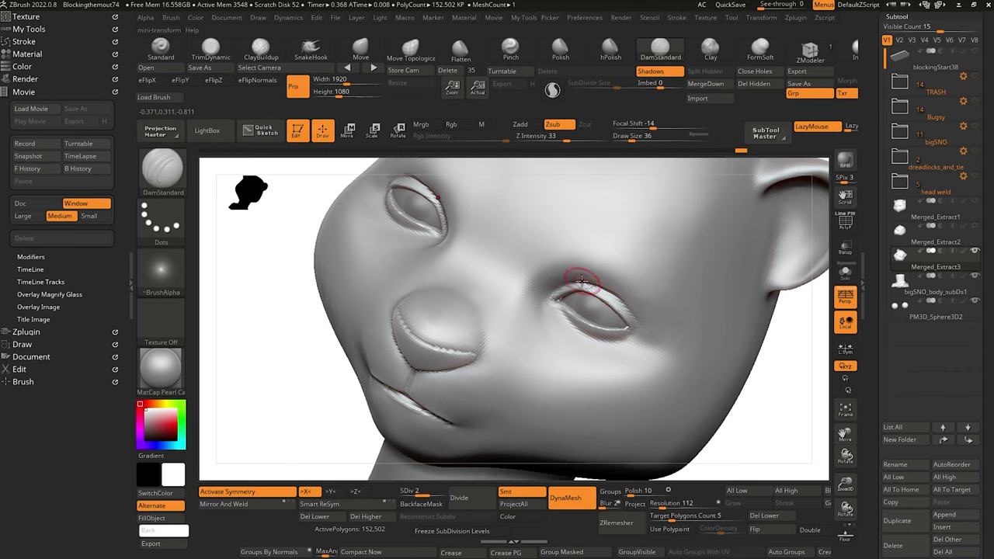
alt+drag(291, 287, 237, 230)
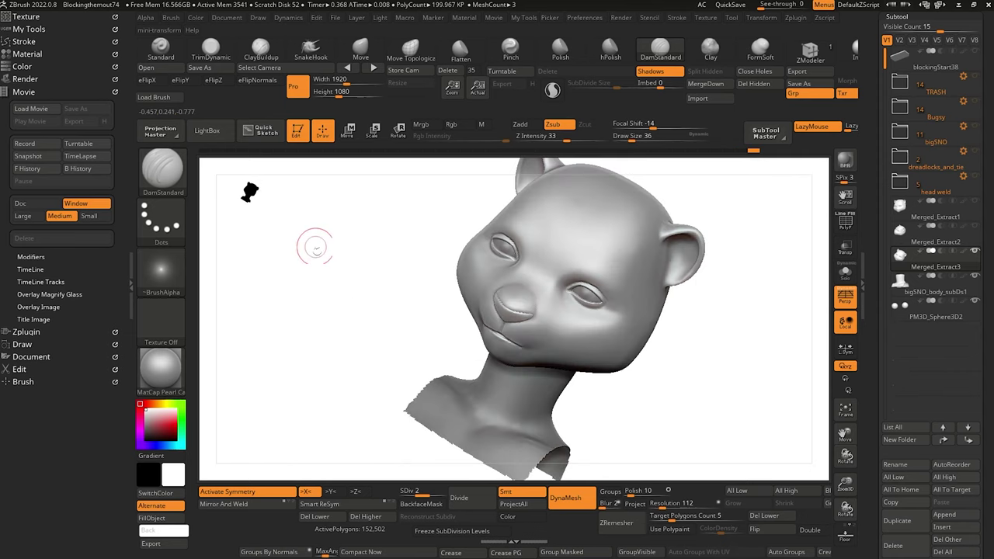
Build up the area beside the outer eye corner with ClayBuildup at draw size 64 and smooth it into the face.
mouse_move(330, 291)
mouse_down()
mouse_move(350, 328)
mouse_move(304, 267)
mouse_move(322, 300)
mouse_move(329, 293)
mouse_up()
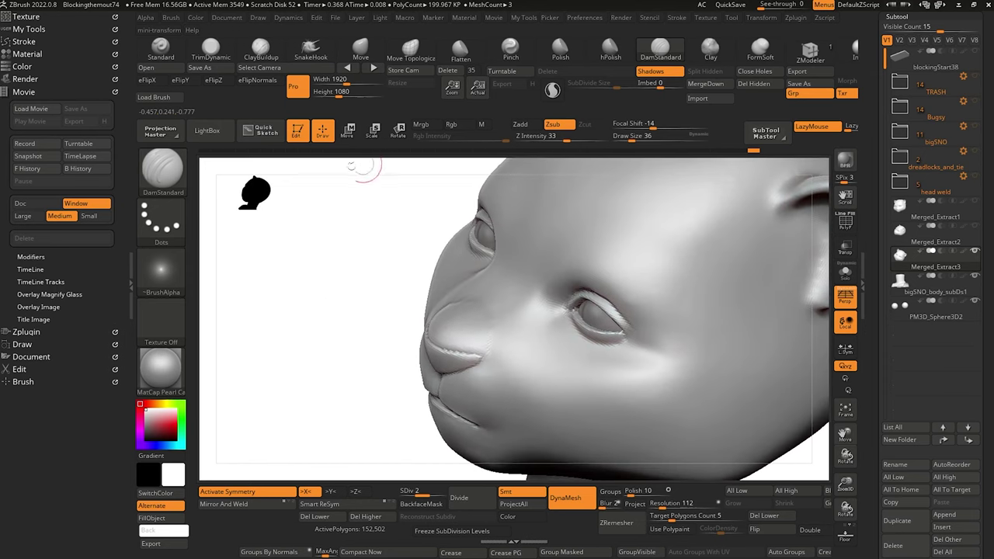
click(261, 48)
key(bracketright)
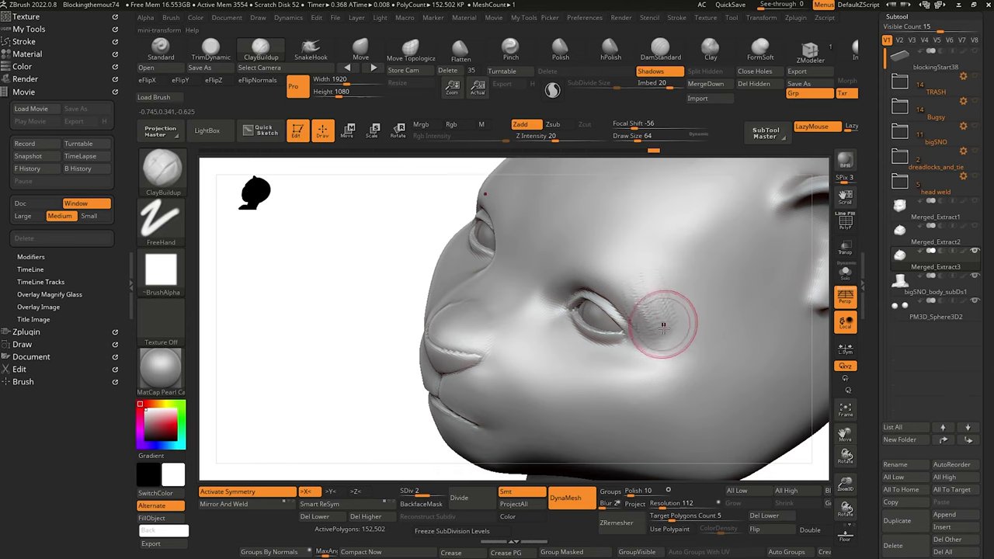
key(shift)
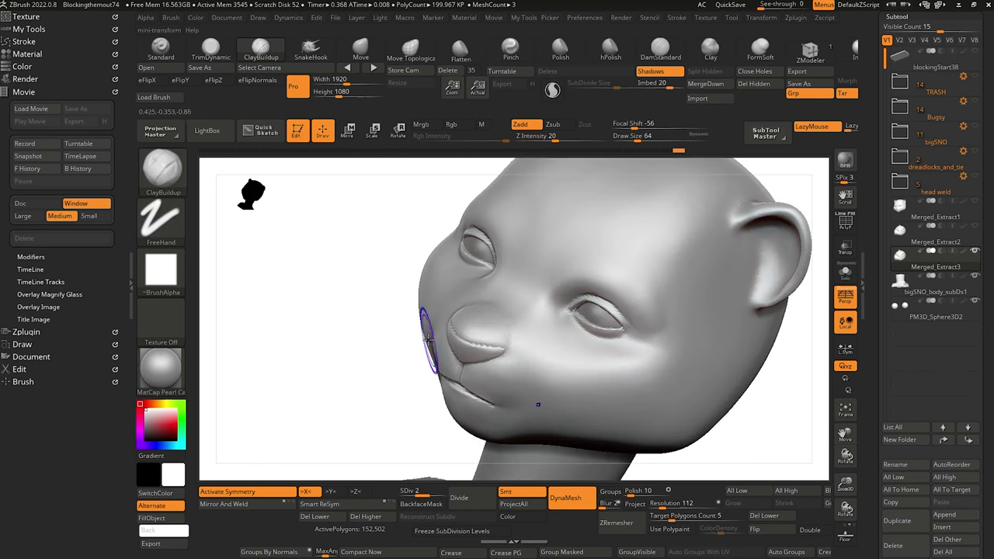
key(shift)
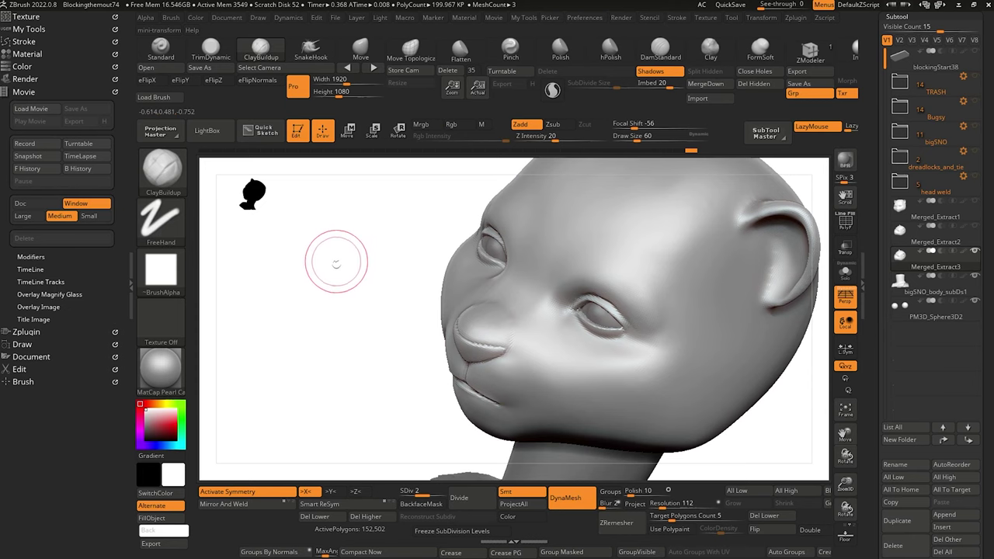
Raise the head to subdivision level 3 and carve the inner eye corner with DamStandard at draw size 28 and 24.
mouse_move(337, 264)
mouse_down()
mouse_move(323, 293)
mouse_move(342, 263)
mouse_move(381, 240)
mouse_up()
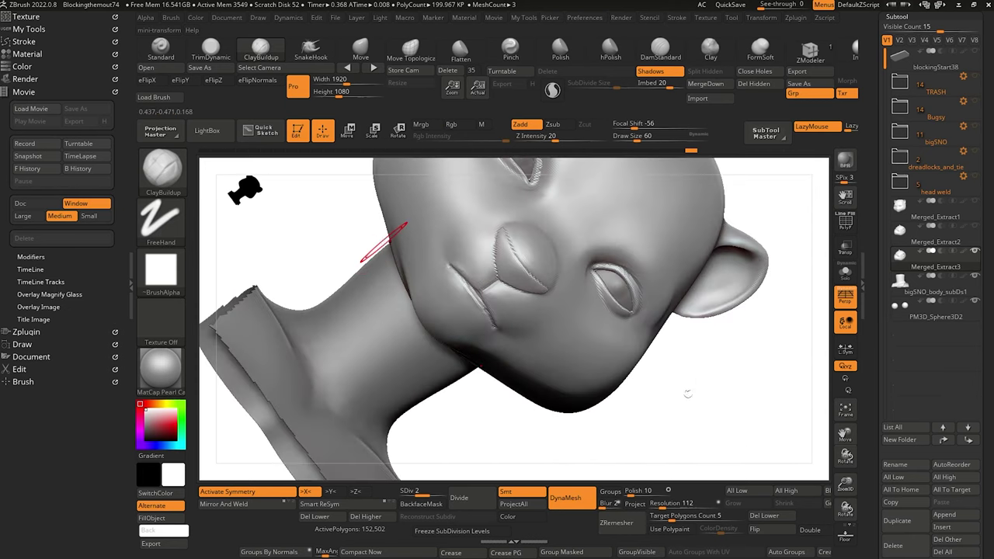
drag(688, 395, 670, 355)
mouse_move(282, 234)
mouse_down()
mouse_move(271, 226)
mouse_move(289, 255)
mouse_move(432, 288)
mouse_up()
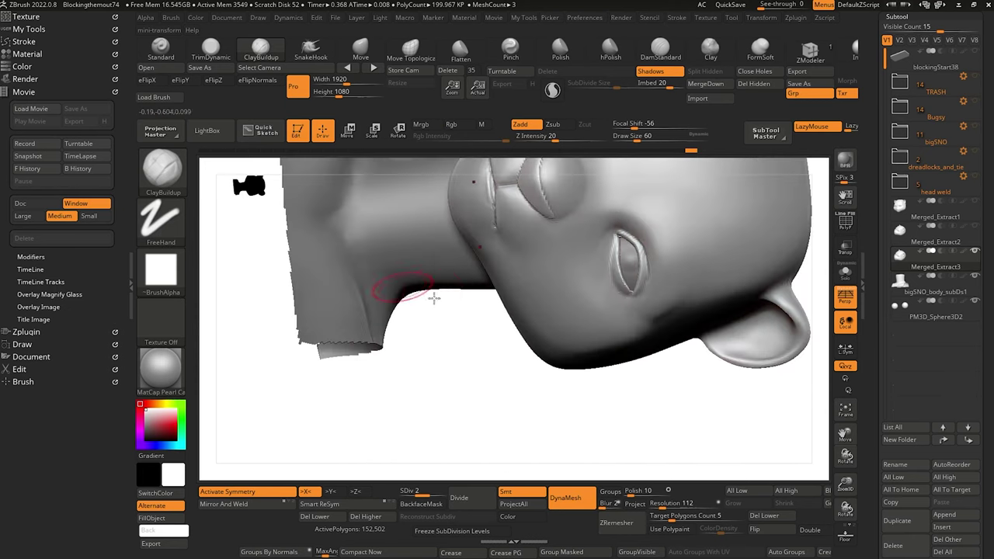
drag(477, 377, 462, 433)
key(d)
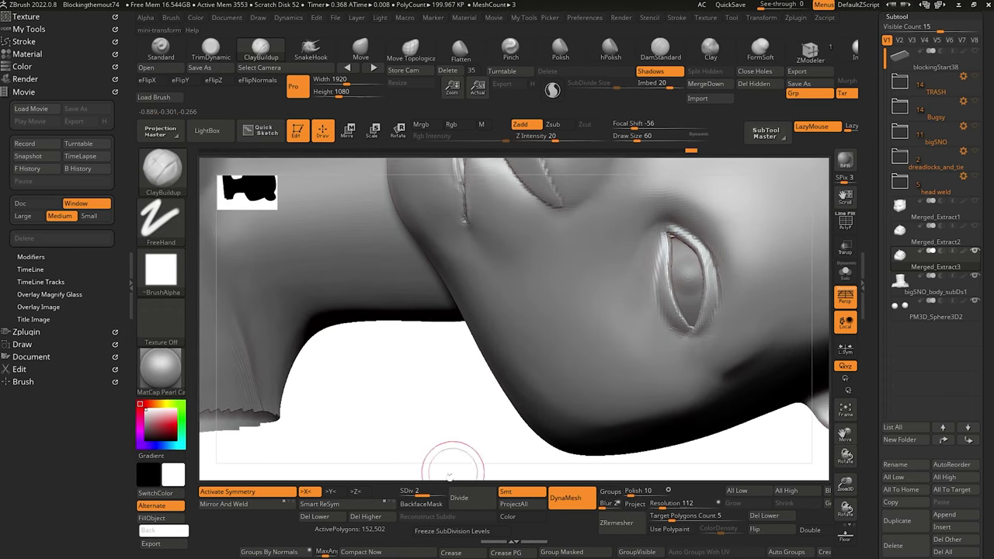
drag(421, 348, 414, 412)
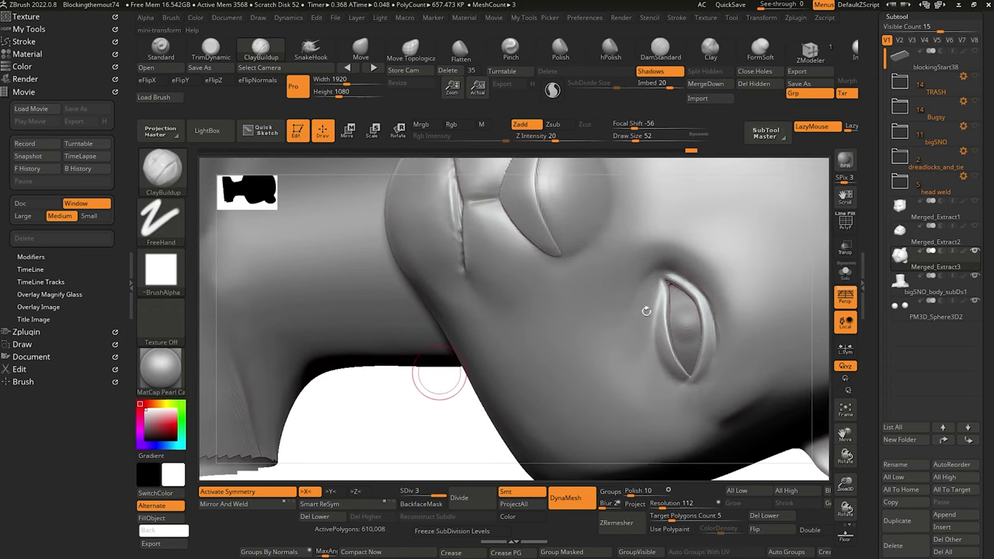
key(b)
key(d)
key(s)
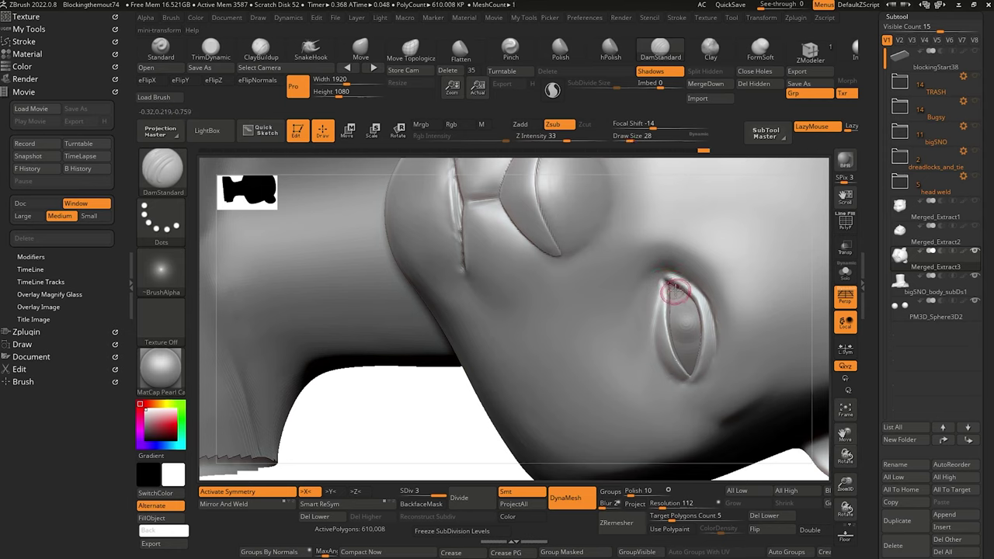
key(bracketleft)
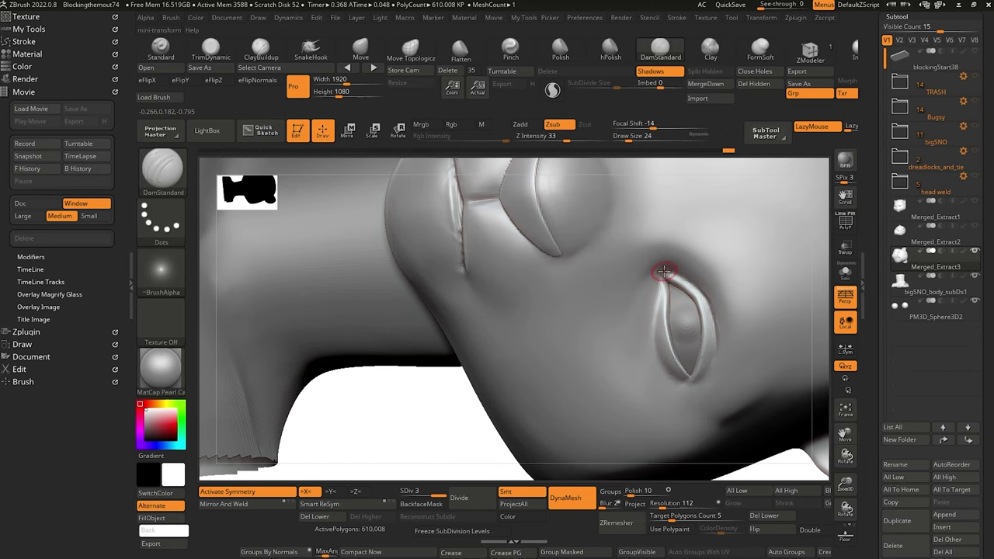
Carve a fine DamStandard crease beneath the lower eyelid towards the outer corner at draw size 16, and soften it.
alt+drag(427, 390, 433, 332)
mouse_move(504, 402)
mouse_down()
mouse_move(505, 415)
mouse_move(523, 417)
mouse_move(442, 386)
mouse_move(431, 397)
mouse_up()
key(bracketleft)
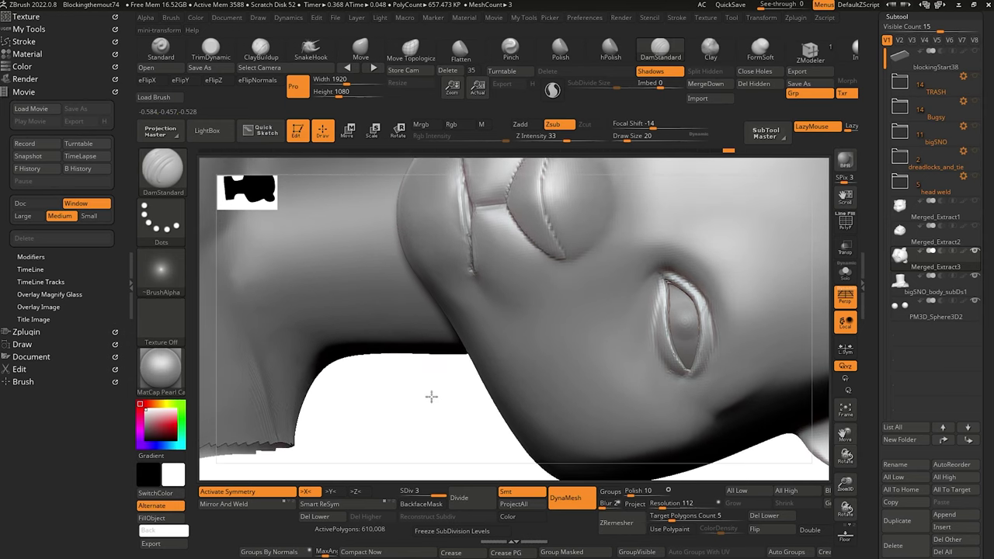
right_drag(431, 397, 435, 379)
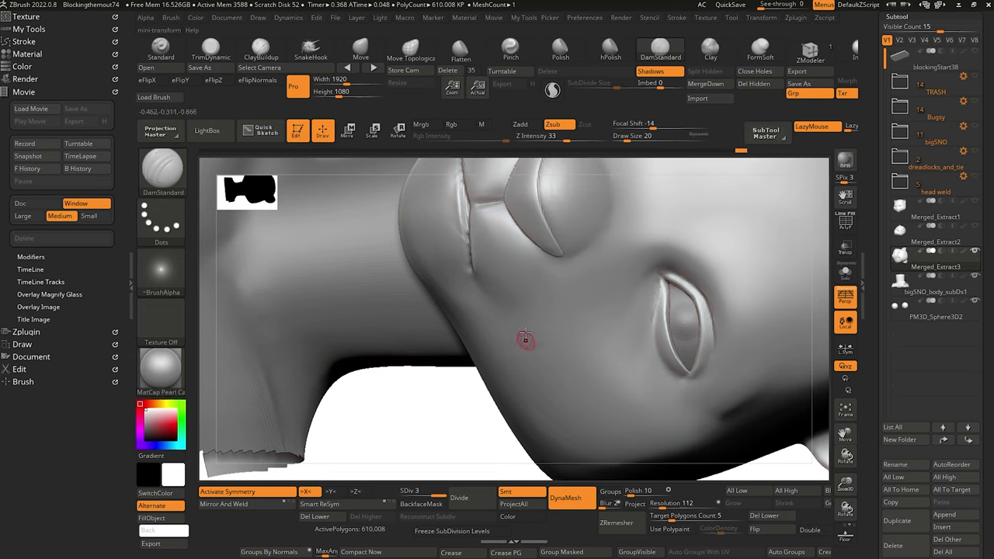
alt+drag(407, 429, 334, 282)
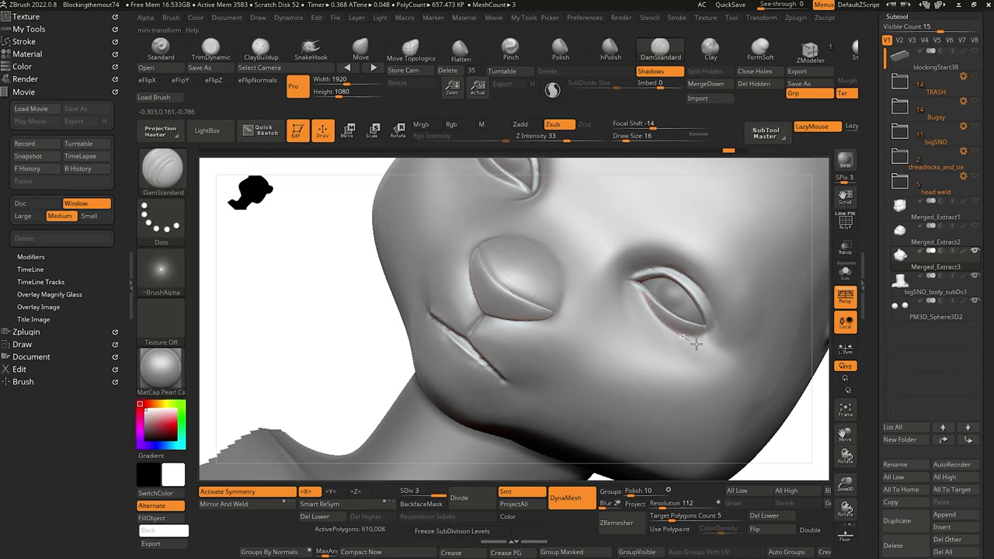
drag(696, 343, 710, 349)
key(shift)
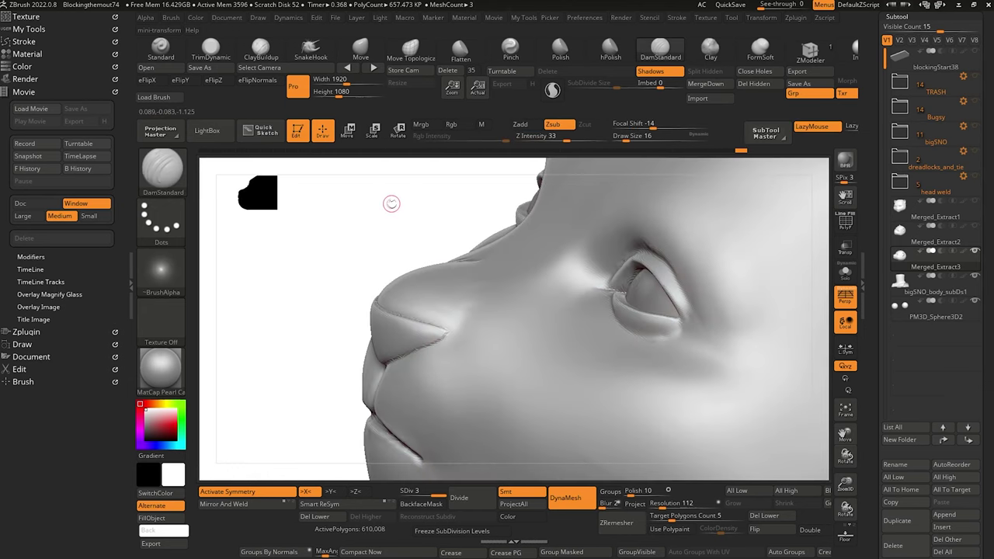
Fill the outer eye corner with ClayBuildup at draw size 24 and smooth it at intensity 60.
key(b)
key(c)
key(b)
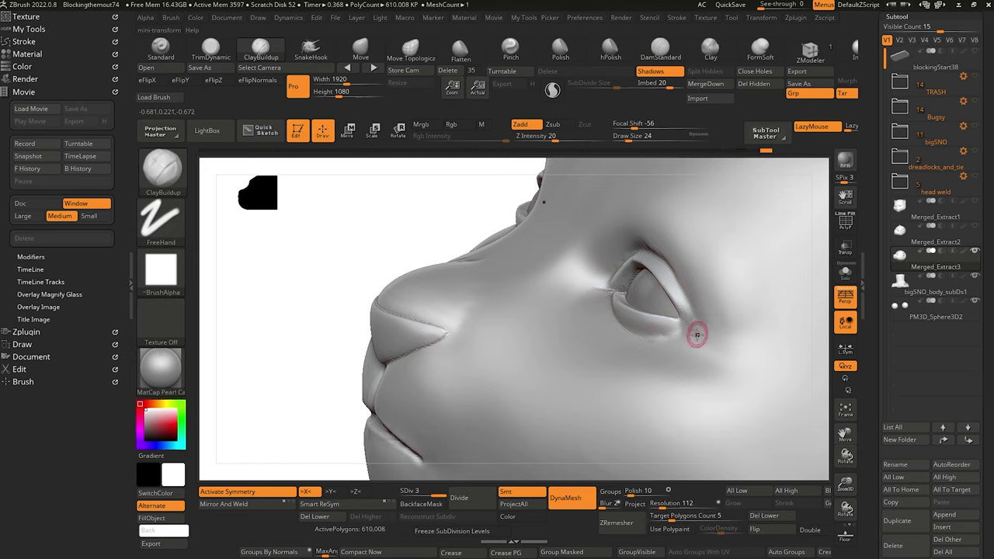
shift+drag(693, 333, 671, 282)
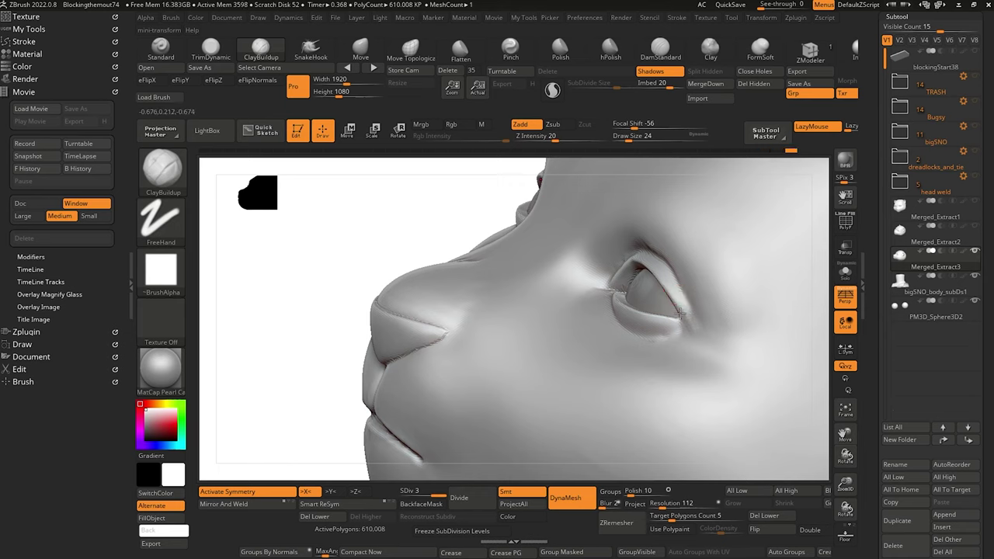
key(shift)
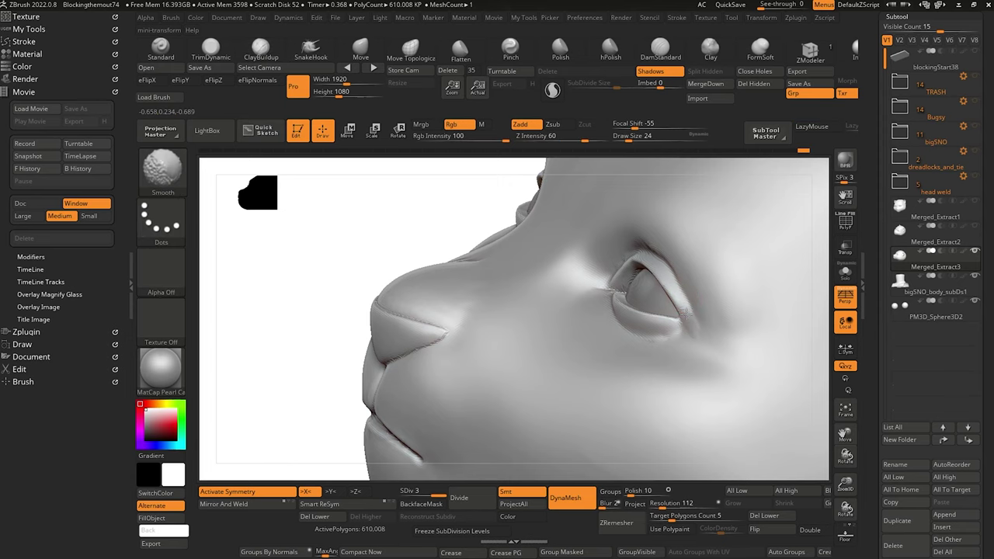
Flatten the upper eyelid's surface with TrimDynamic at draw size 24 and smooth around the outer eye corner.
alt+drag(352, 238, 320, 201)
mouse_move(349, 265)
mouse_down()
mouse_move(354, 284)
mouse_move(324, 270)
mouse_move(320, 239)
mouse_up()
click(210, 49)
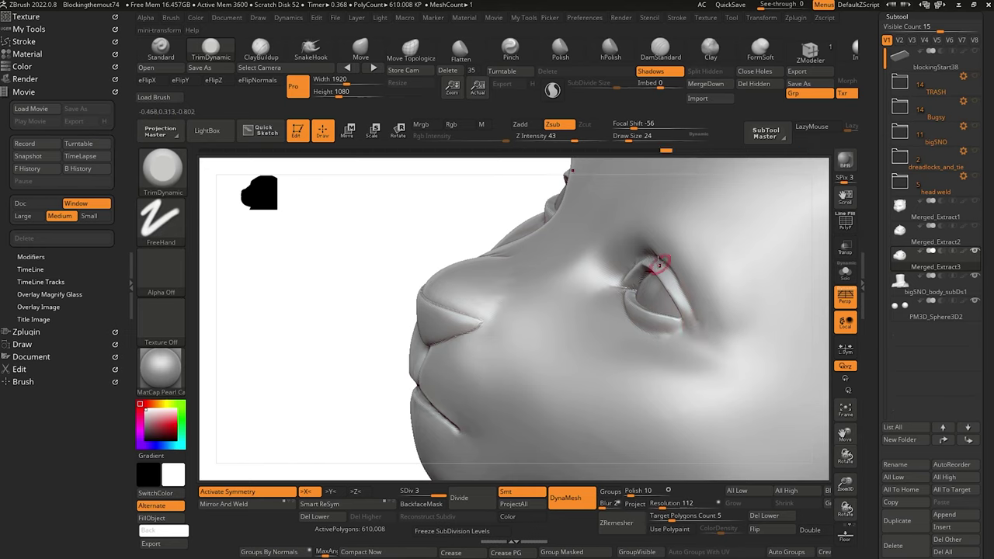
drag(336, 294, 460, 345)
alt+drag(782, 456, 471, 272)
key(shift)
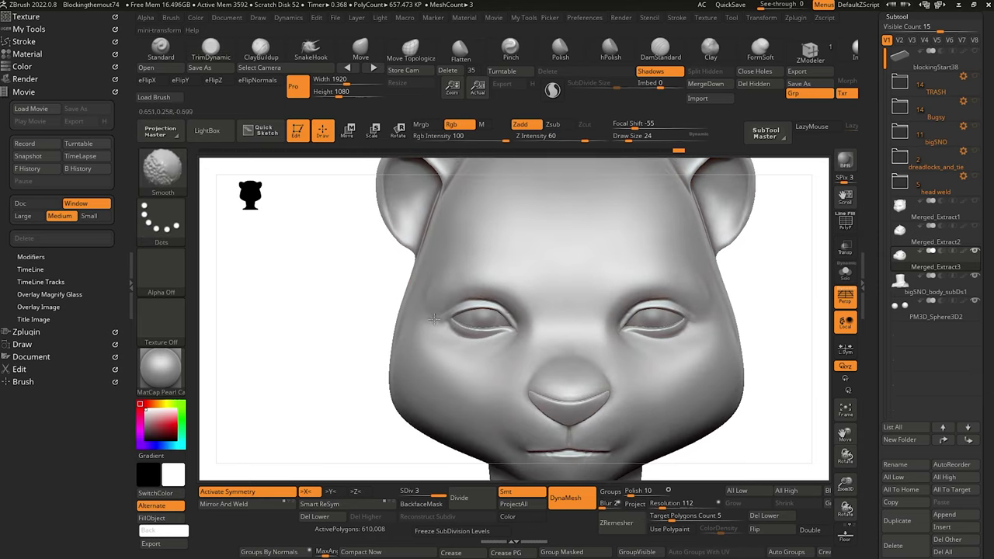
Reshape the upper eyelid's curve from above with the Move Topological brush at draw size 56.
mouse_move(323, 276)
mouse_down()
mouse_move(310, 304)
mouse_move(355, 231)
mouse_move(381, 237)
mouse_up()
key(1)
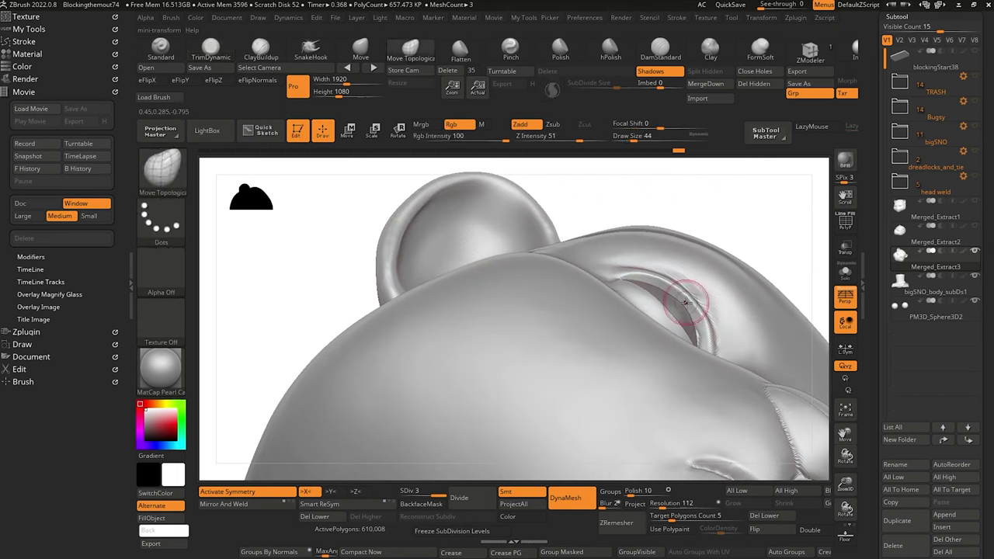
key(])
drag(685, 303, 703, 329)
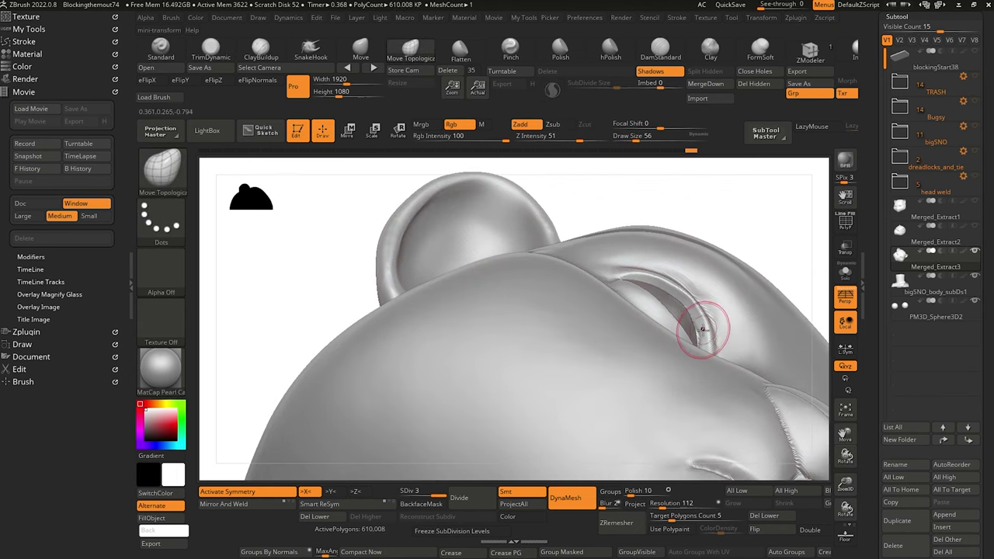
Adjust the lower eyelid's curve with Move Topological at draw size 68 and the outer eye corner at draw size 88.
drag(300, 225, 355, 288)
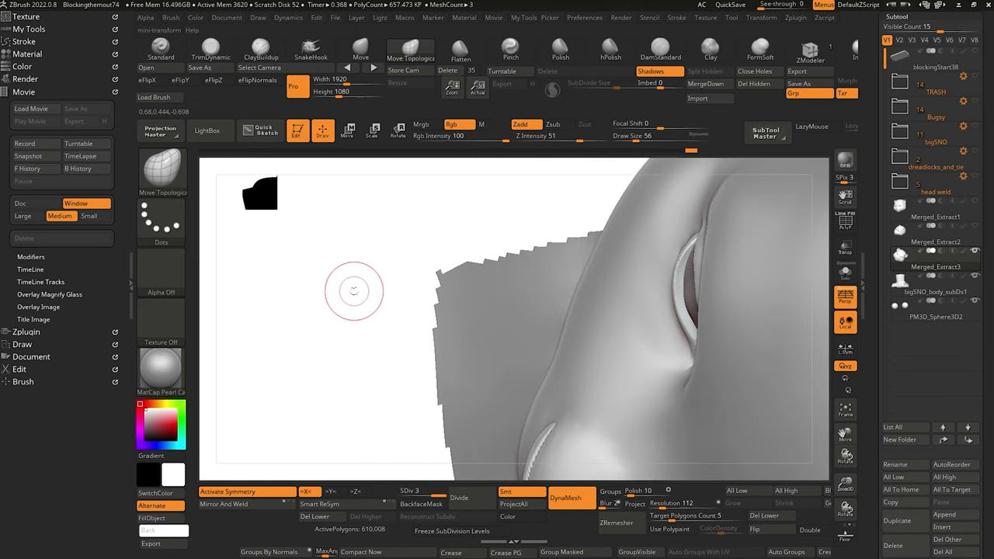
key(bracketright)
key(bracketright)
drag(679, 290, 678, 292)
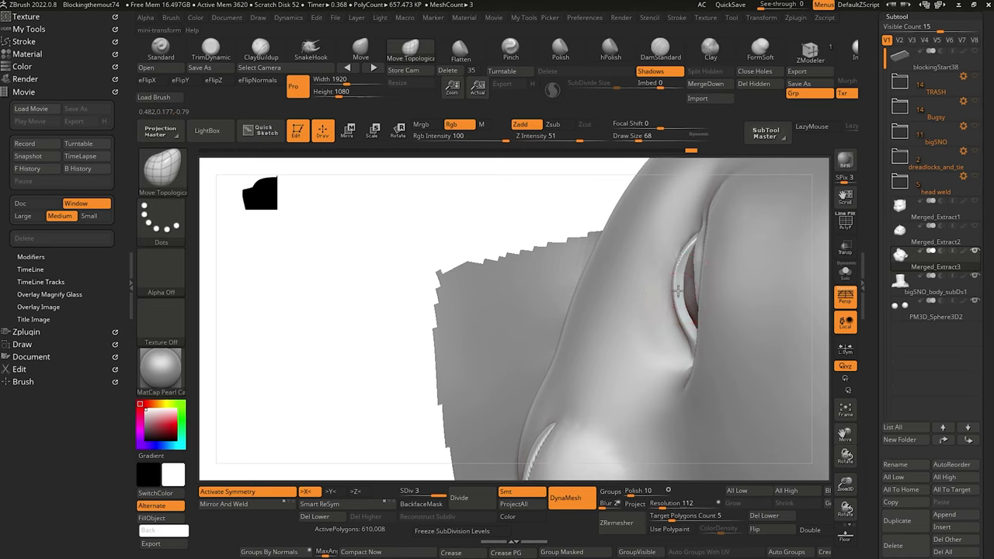
drag(466, 189, 611, 205)
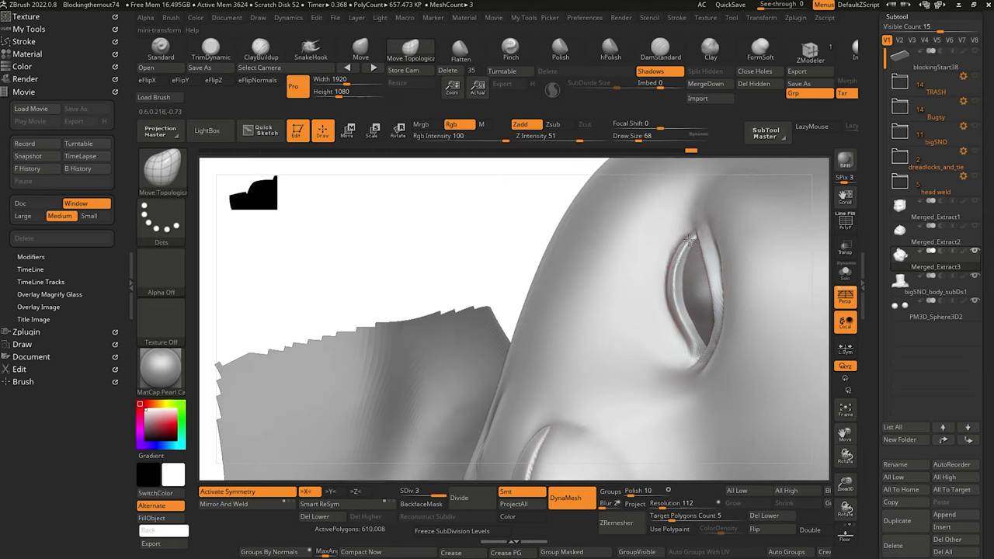
drag(474, 186, 486, 140)
key(bracketright)
key(bracketright)
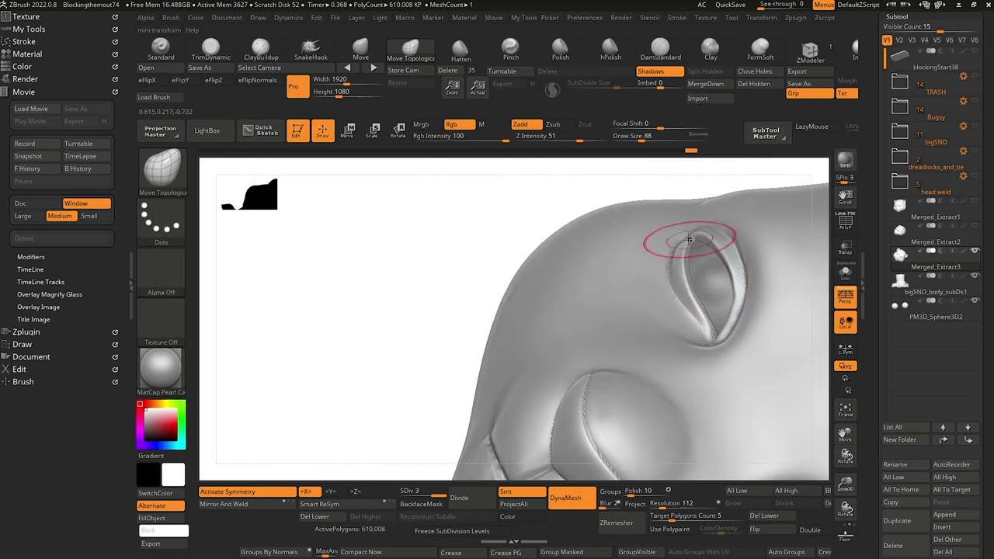
Adjust the upper front edge of the nose with Move Topological at draw size 36.
key(f)
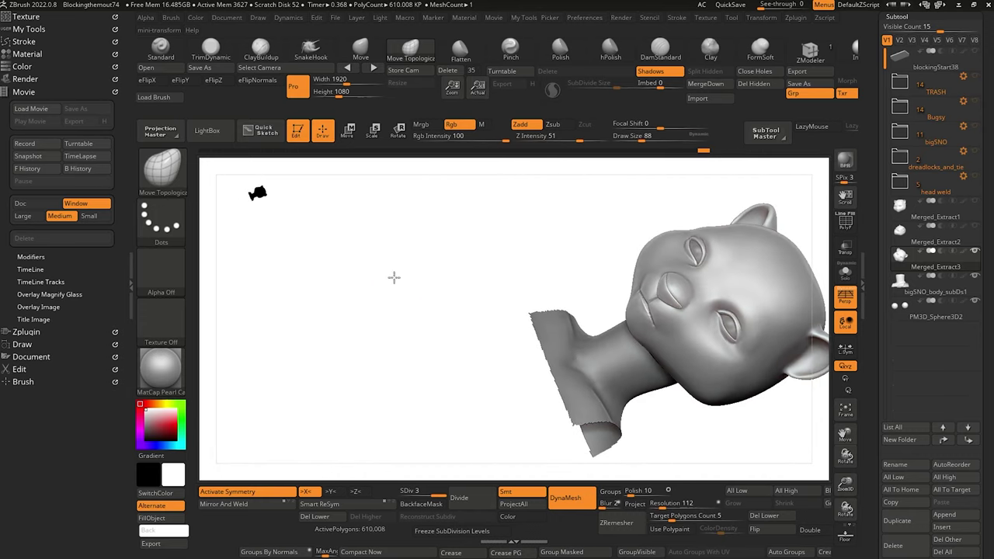
drag(409, 216, 373, 275)
alt+drag(398, 312, 420, 316)
alt+drag(399, 352, 379, 327)
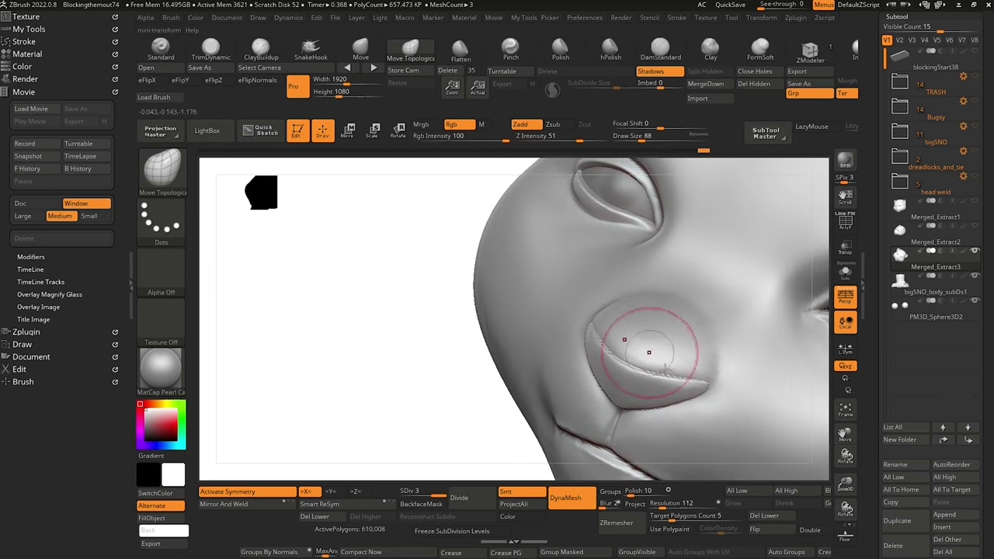
key(bracketleft)
key(bracketleft)
key(bracketleft)
key(bracketleft)
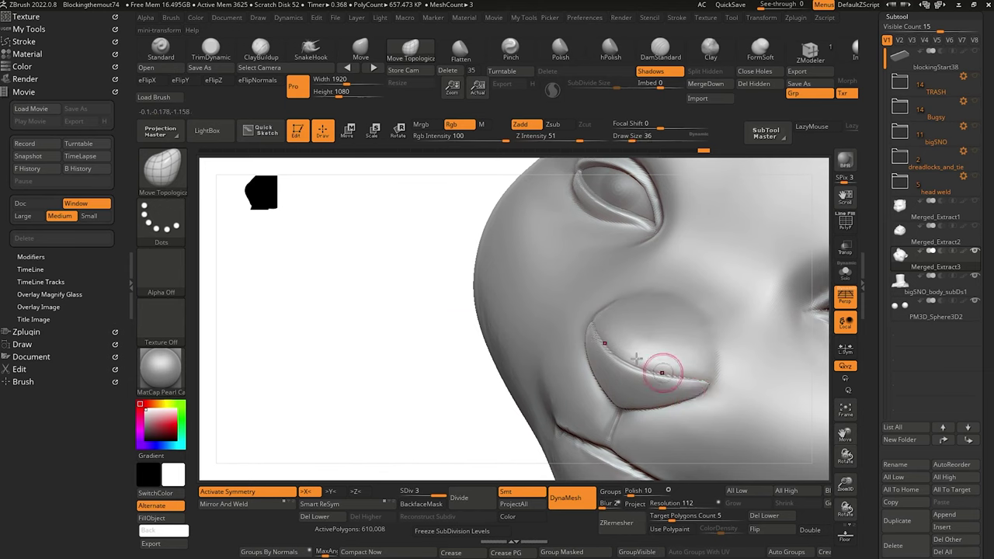
Smooth the nose's front edges and the top of the philtrum at draw size 36 and intensity 60.
mouse_move(400, 281)
mouse_down()
mouse_move(360, 278)
mouse_move(375, 287)
mouse_up()
key(shift)
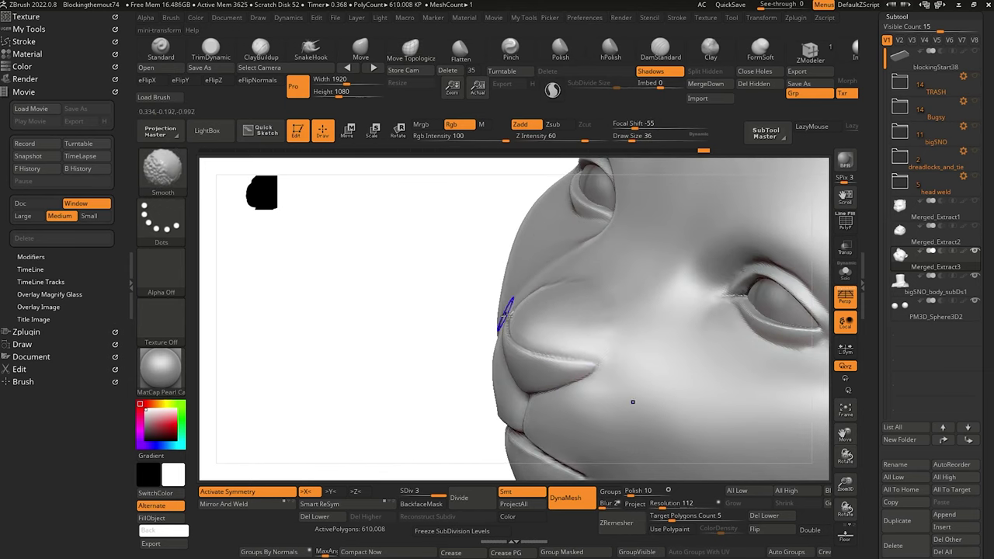
drag(395, 300, 505, 278)
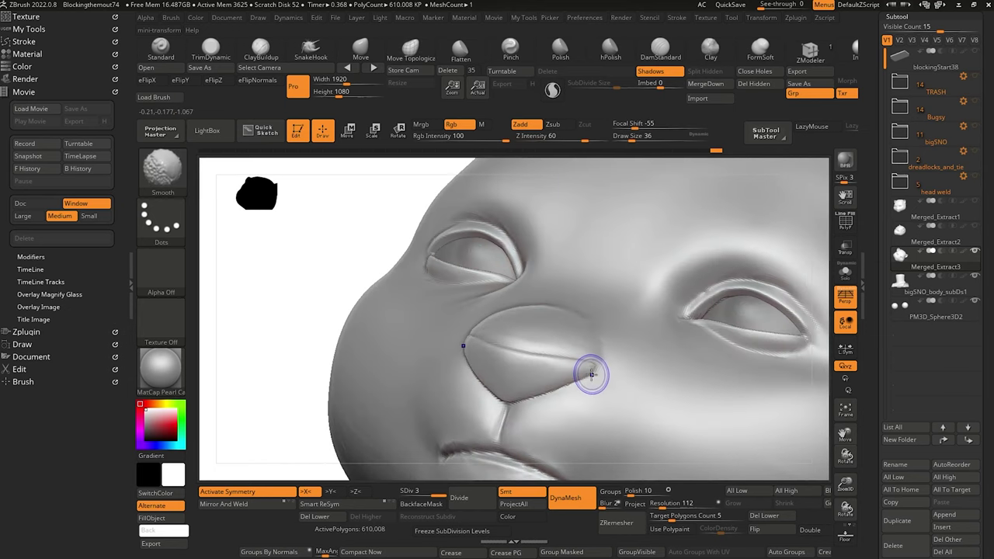
shift+drag(503, 411, 506, 415)
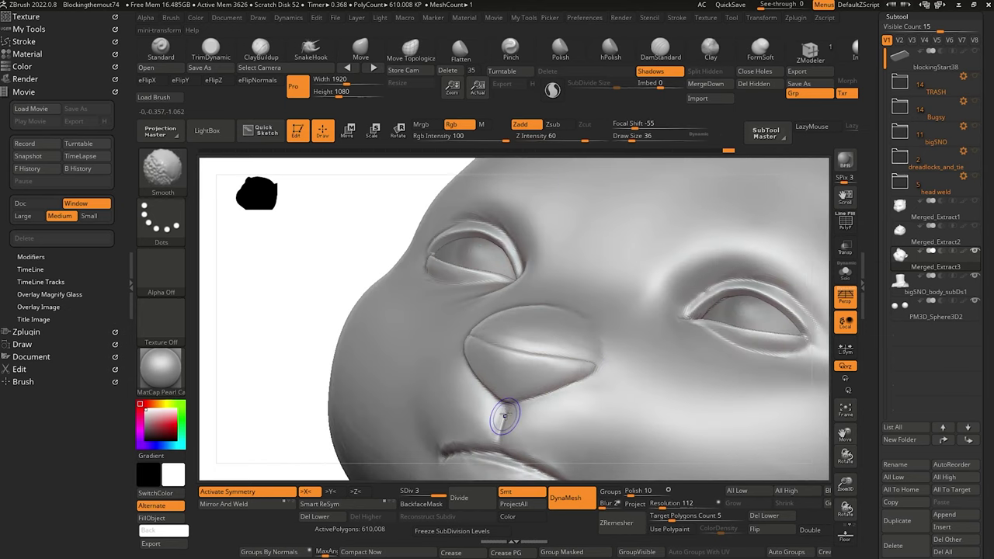
Build up the lower tip of the nose above the philtrum with ClayBuildup at draw size 36 and smooth it.
mouse_move(277, 308)
mouse_down()
mouse_move(306, 318)
mouse_move(282, 308)
mouse_move(364, 237)
mouse_up()
mouse_move(317, 301)
mouse_down()
mouse_move(318, 258)
mouse_move(328, 251)
mouse_move(309, 294)
mouse_move(269, 277)
mouse_up()
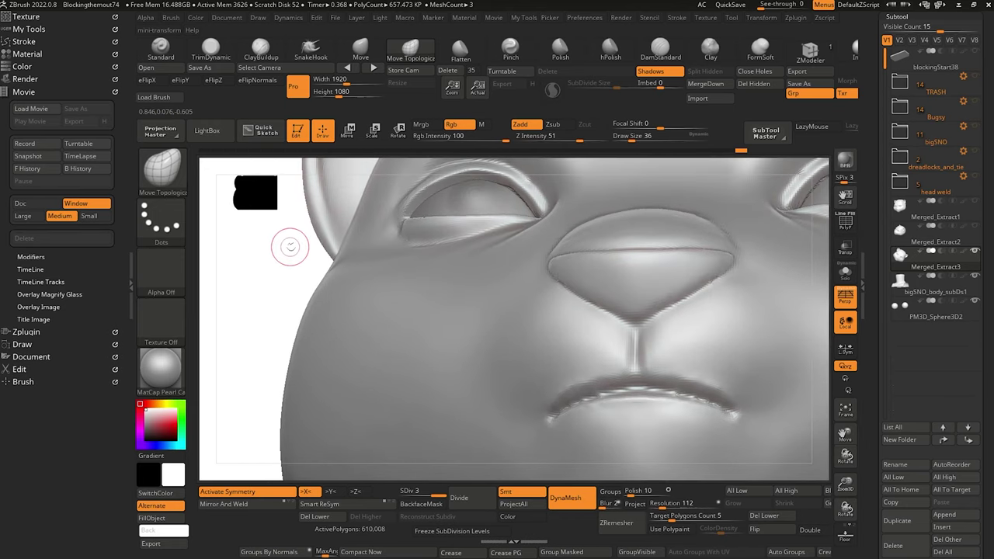
click(262, 52)
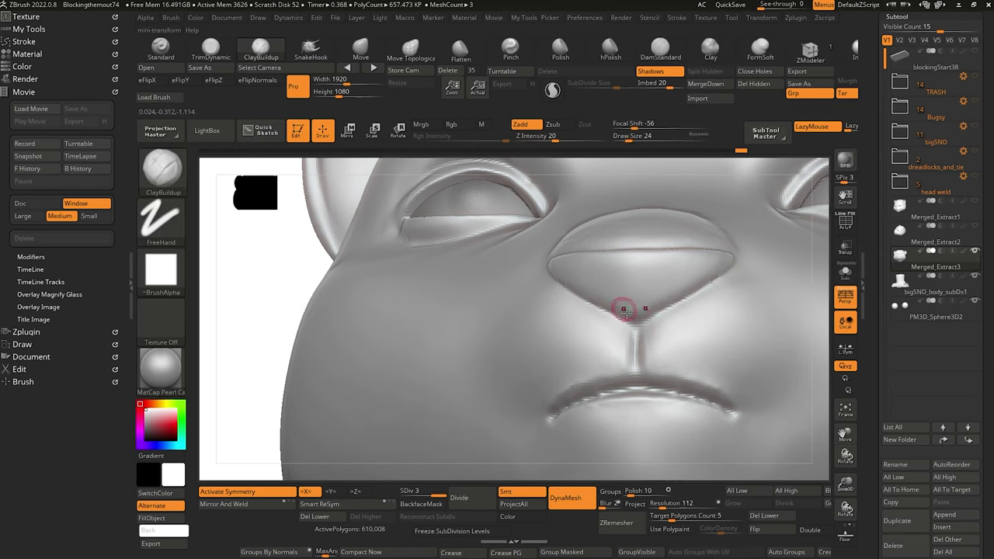
key(])
drag(637, 330, 638, 335)
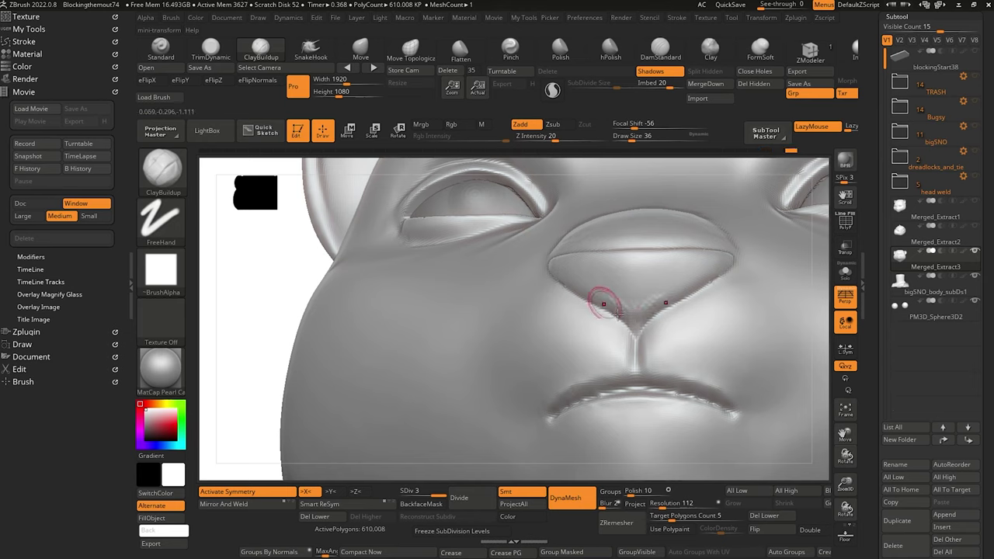
key(shift)
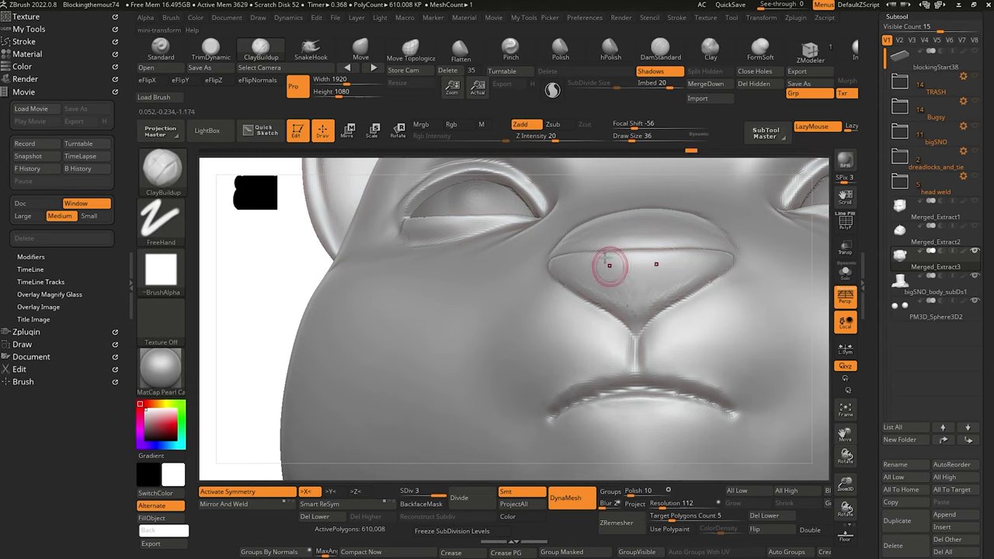
Smooth the front plane of the nose at draw size 36 and intensity 60.
key(shift)
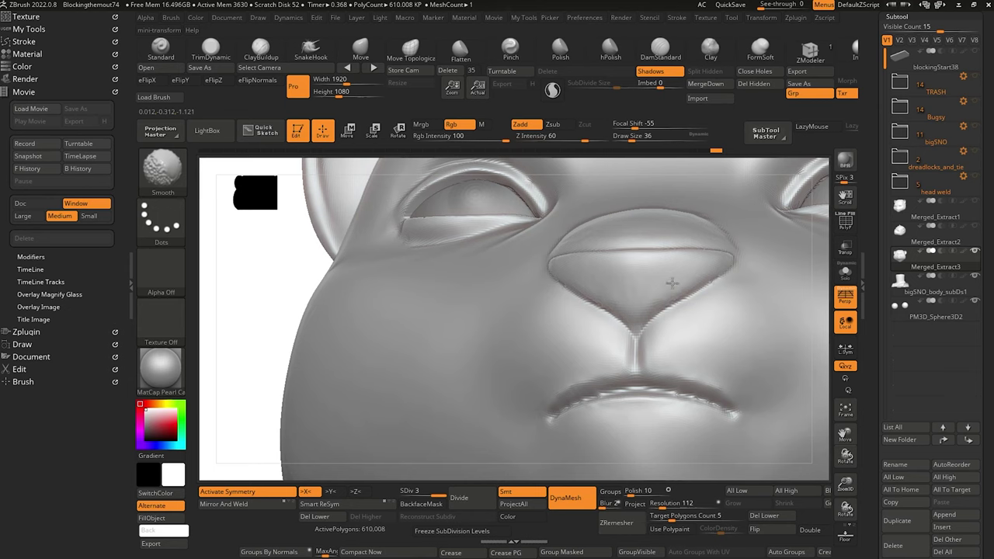
alt+drag(278, 266, 204, 224)
mouse_move(306, 304)
mouse_down()
mouse_move(299, 349)
mouse_move(312, 343)
mouse_move(317, 293)
mouse_move(268, 317)
mouse_move(297, 344)
mouse_move(284, 269)
mouse_move(288, 368)
mouse_move(329, 355)
mouse_move(402, 437)
mouse_move(329, 355)
mouse_move(329, 334)
mouse_up()
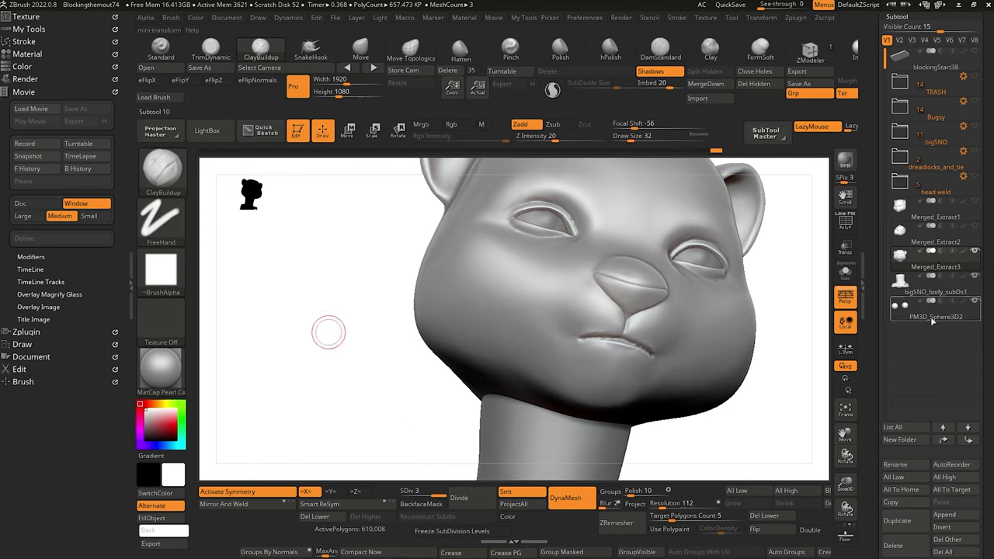
Duplicate the head subtool, hiding the original Merged_Extract3, and set the copy to subdivision level 2.
click(907, 519)
click(977, 252)
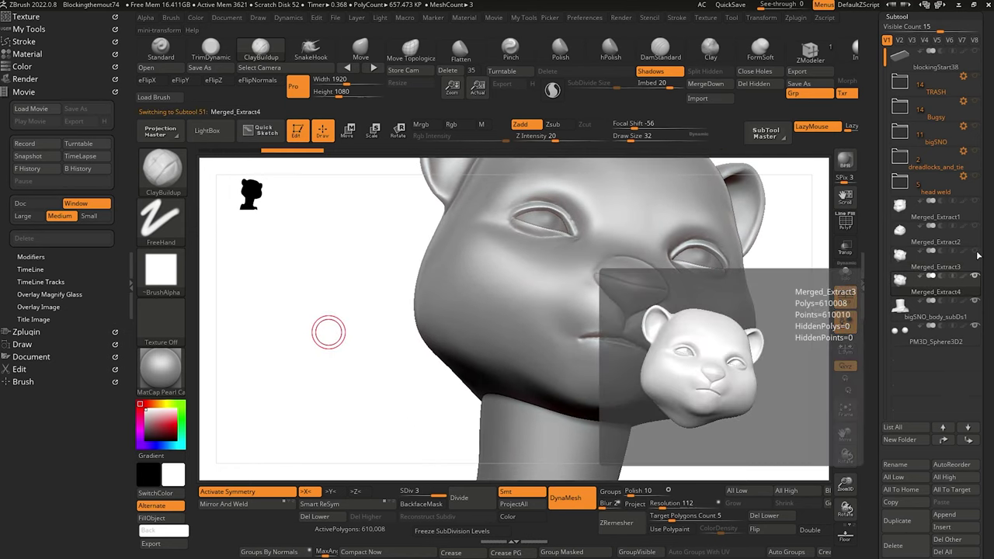
click(424, 491)
Carve the nostril creases along the lower sides of the nose with DamStandard at draw size 24 and intensity 33.
alt+drag(349, 356, 365, 337)
click(659, 52)
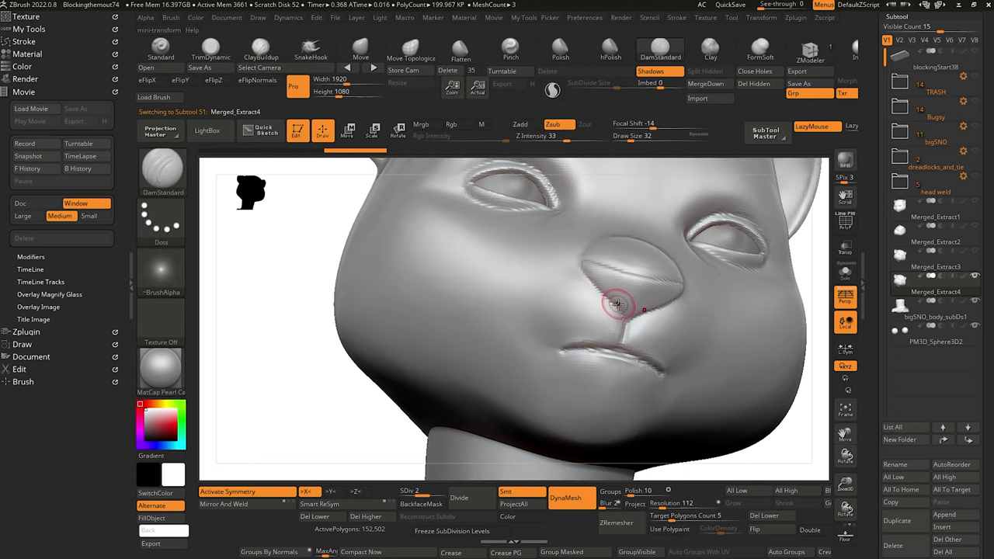
key(bracketleft)
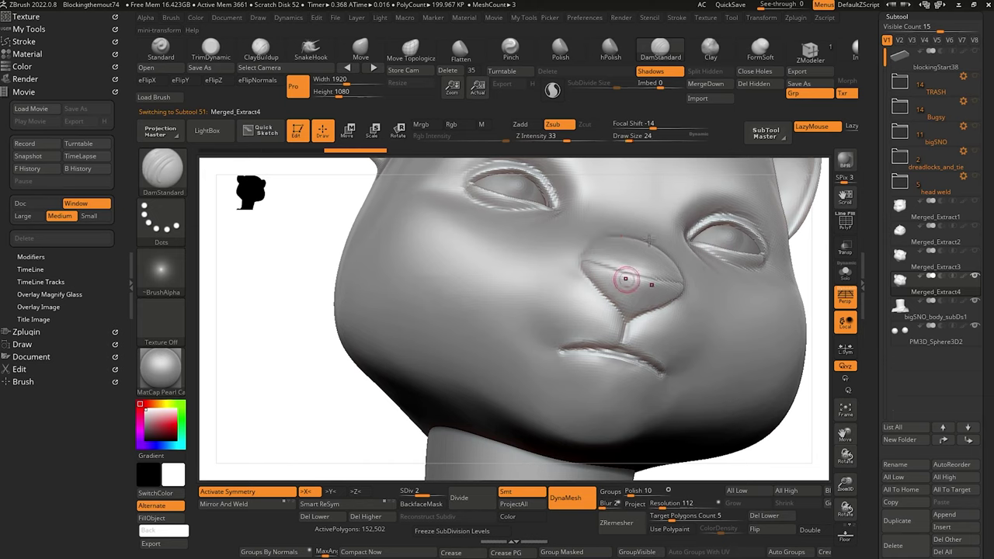
click(862, 126)
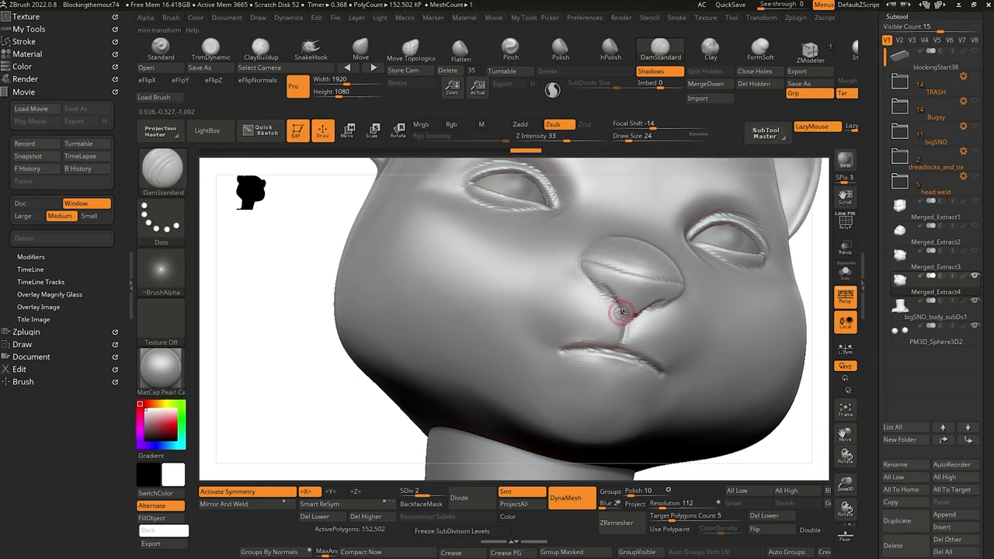
drag(624, 317, 610, 292)
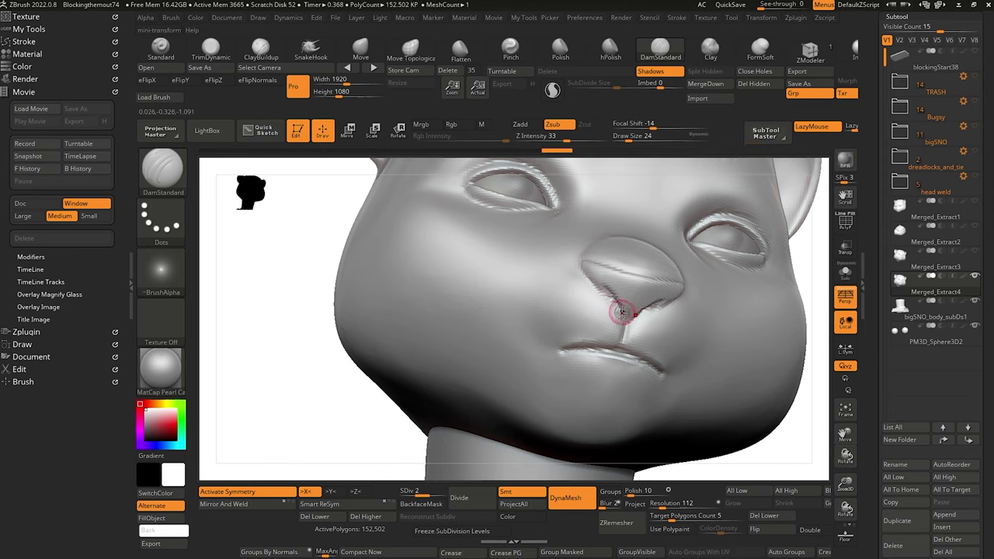
drag(608, 296, 627, 320)
mouse_move(292, 231)
mouse_down()
mouse_move(304, 286)
mouse_move(318, 260)
mouse_up()
drag(297, 226, 366, 395)
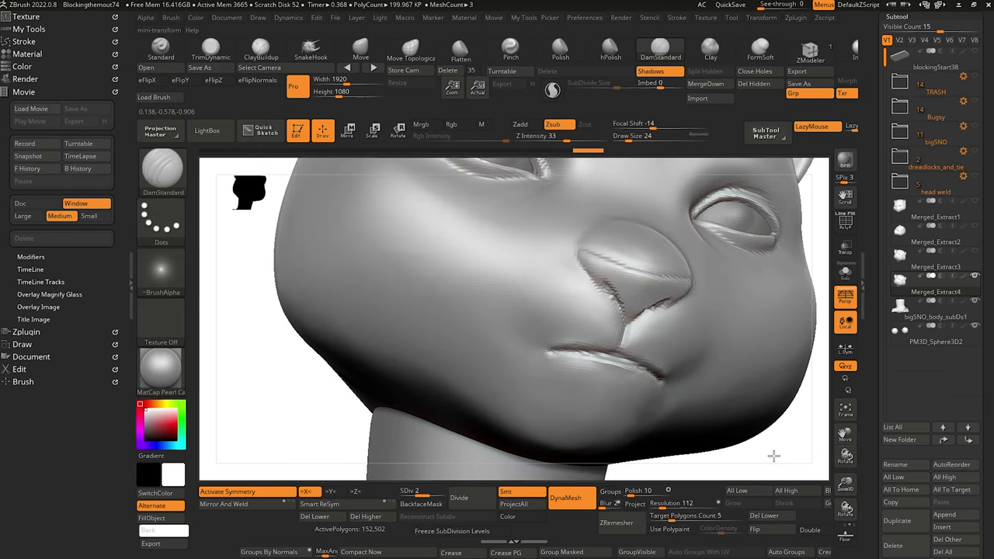
drag(775, 455, 801, 441)
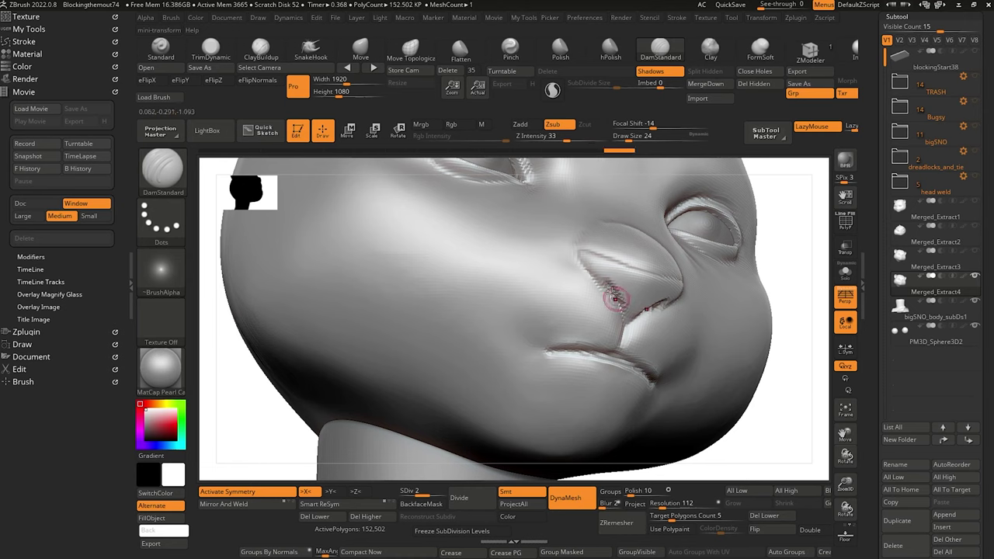
Raise the head to subdivision level 3 and deepen the nostril creases with DamStandard at draw sizes 24 and 32.
key(d)
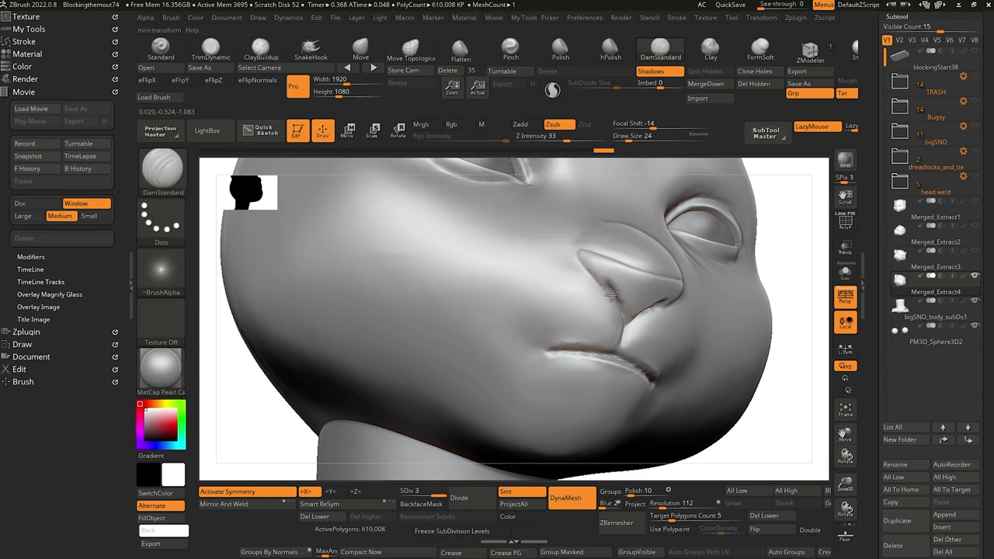
drag(618, 305, 644, 337)
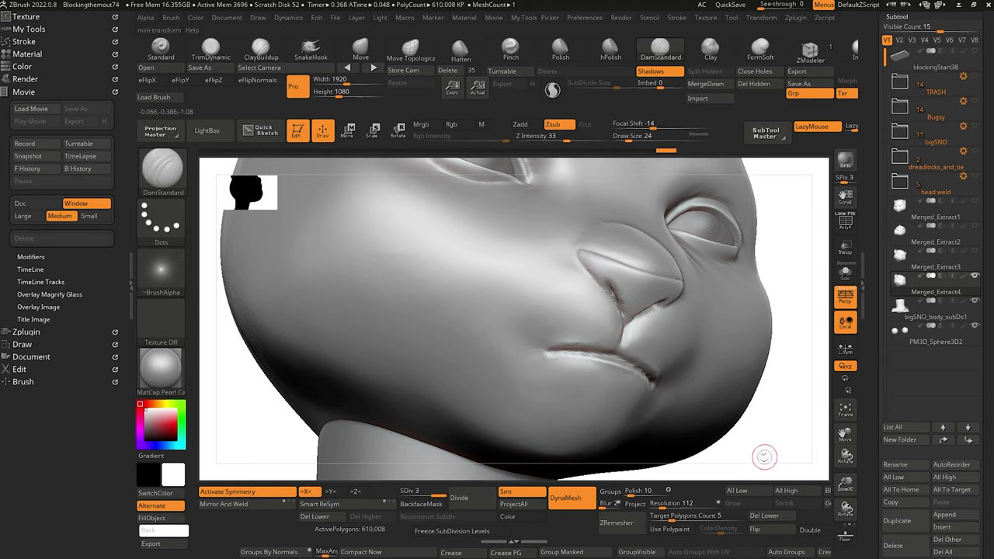
mouse_move(763, 457)
alt+mouse_down()
mouse_move(424, 277)
mouse_move(322, 316)
mouse_move(339, 335)
mouse_move(297, 270)
mouse_move(293, 286)
mouse_move(343, 283)
mouse_move(368, 257)
mouse_move(348, 266)
mouse_move(342, 298)
mouse_move(352, 275)
mouse_move(371, 318)
mouse_move(679, 355)
mouse_move(769, 440)
mouse_move(710, 435)
alt+mouse_up()
alt+drag(249, 222, 313, 232)
drag(624, 319, 617, 303)
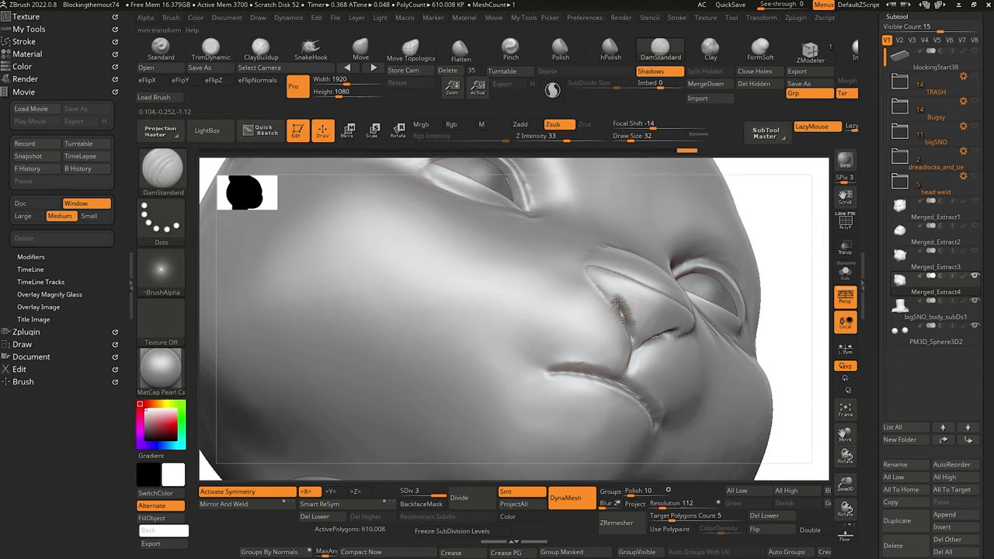
drag(616, 313, 619, 302)
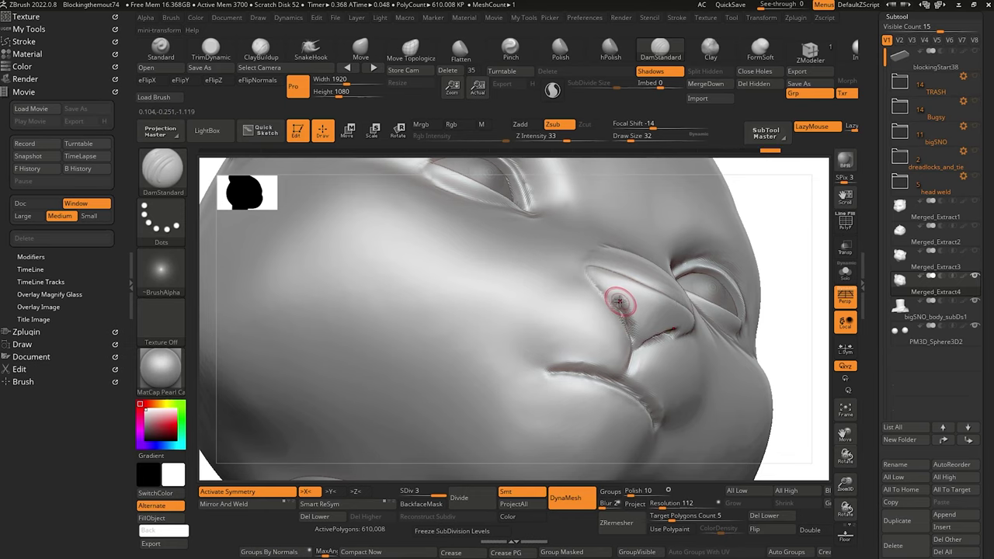
drag(632, 335, 627, 327)
Smooth the top of the philtrum and deepen the nostril creases with DamStandard at draw size 32, raising the intensity to 48.
drag(802, 449, 782, 450)
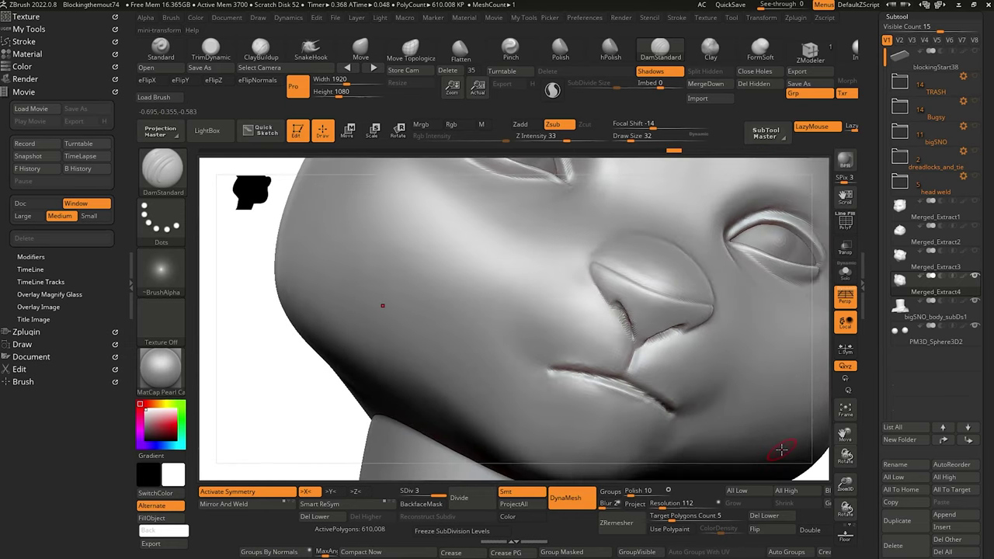
mouse_move(632, 352)
shift+mouse_down()
mouse_move(623, 330)
mouse_move(630, 353)
shift+mouse_up()
mouse_move(251, 224)
mouse_down()
mouse_move(200, 477)
mouse_move(264, 213)
mouse_up()
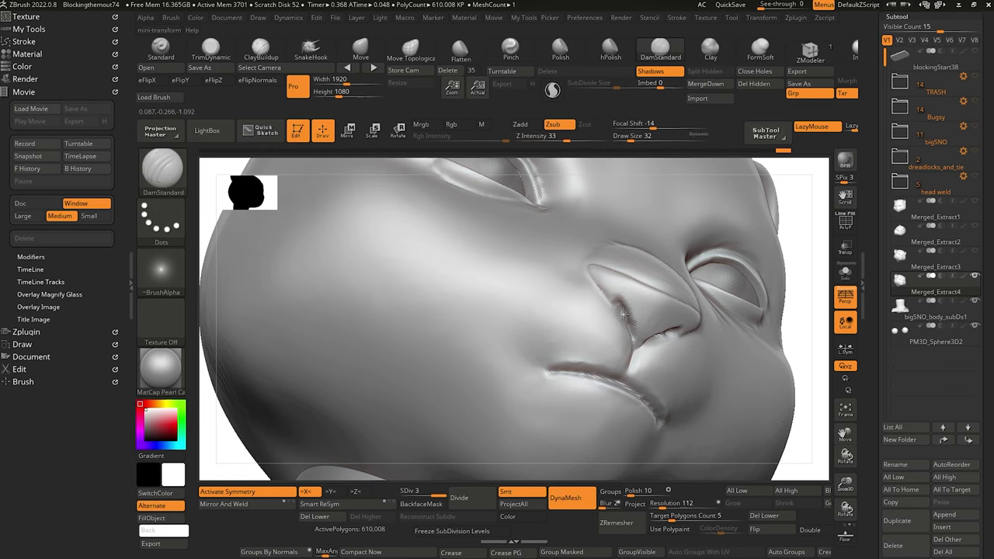
drag(622, 312, 626, 324)
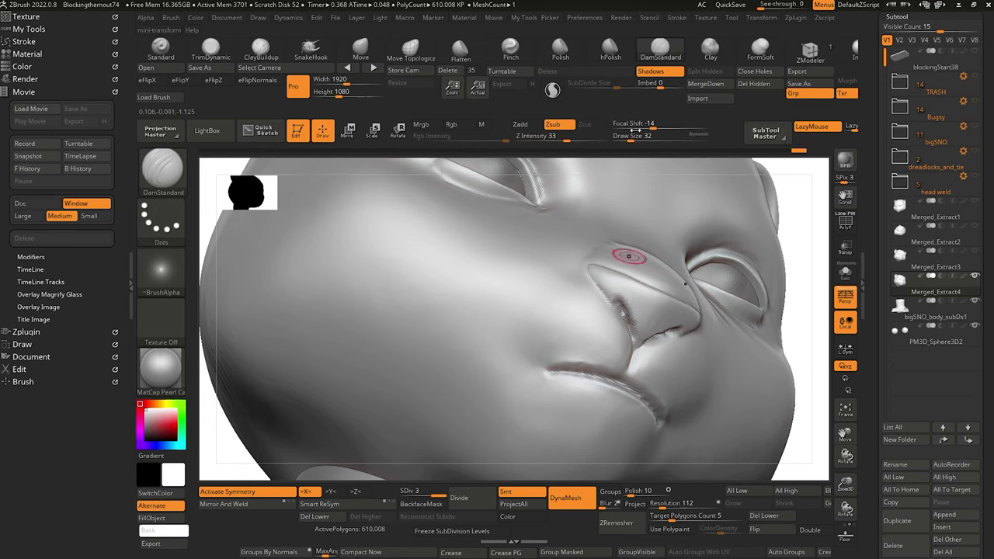
click(577, 137)
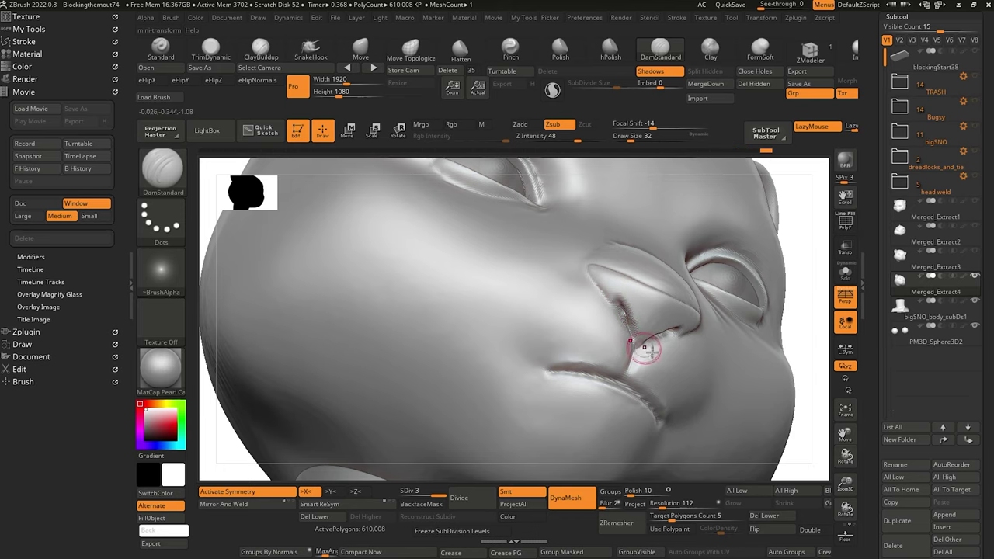
Smooth the nostril creases from the nose wing down to the philtrum.
mouse_move(804, 461)
mouse_down()
mouse_move(808, 435)
mouse_move(717, 409)
mouse_up()
shift+drag(619, 305, 633, 334)
alt+drag(804, 439, 723, 319)
shift+drag(482, 287, 365, 260)
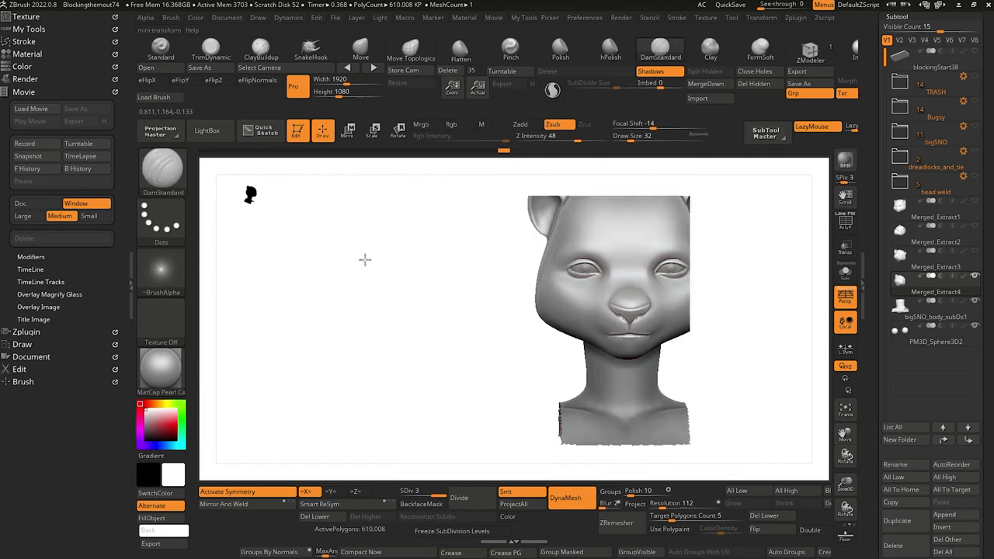
Flatten the muzzle beside the nostril with TrimDynamic at draw size 44 and intensity 43, and smooth it.
drag(344, 196, 506, 450)
drag(310, 338, 381, 377)
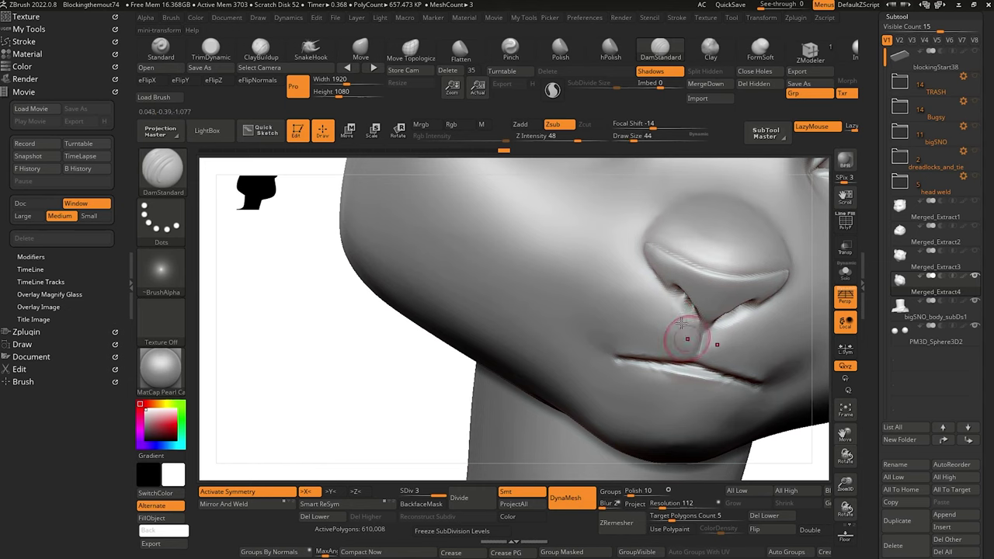
click(211, 49)
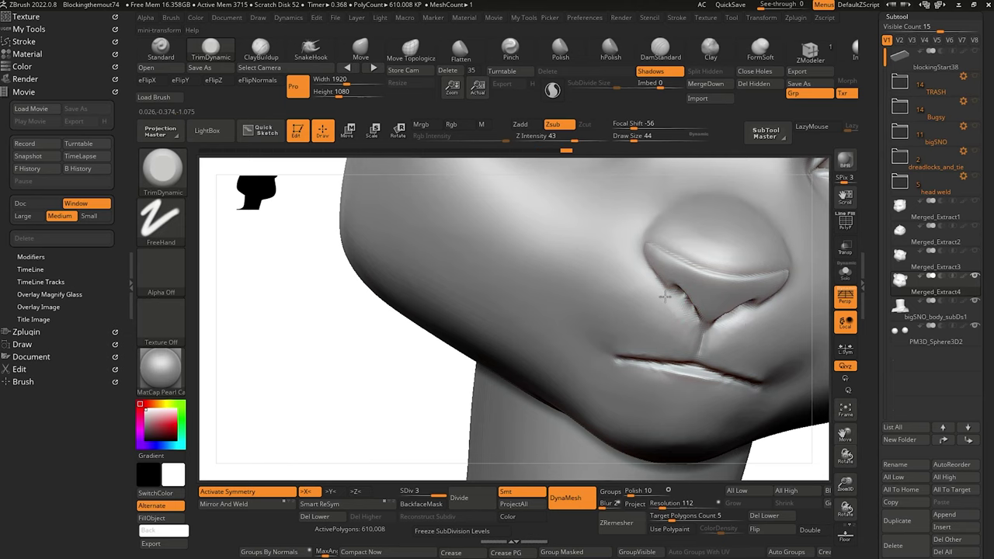
key(shift)
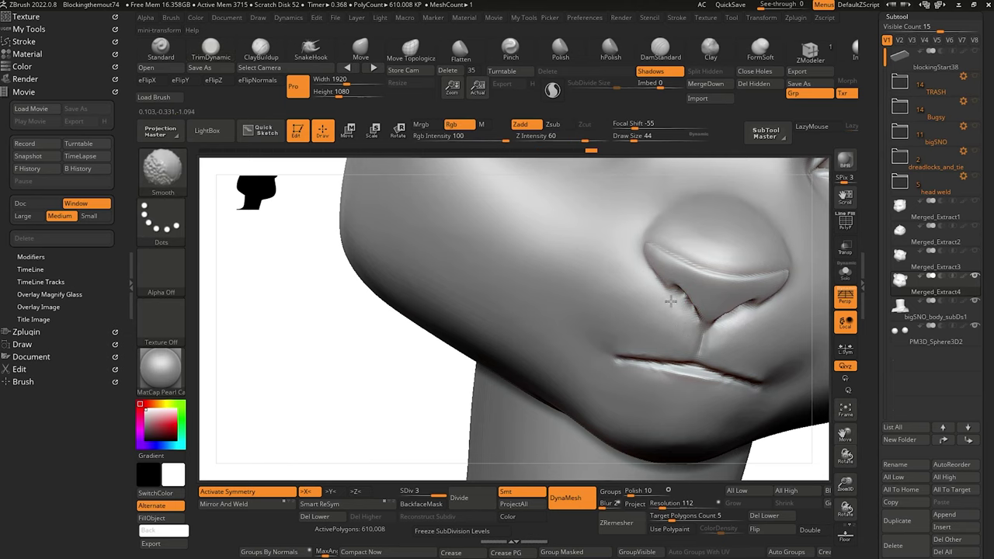
Smooth the muzzle's edge along the nostril crease at draw size 36.
drag(318, 326, 324, 271)
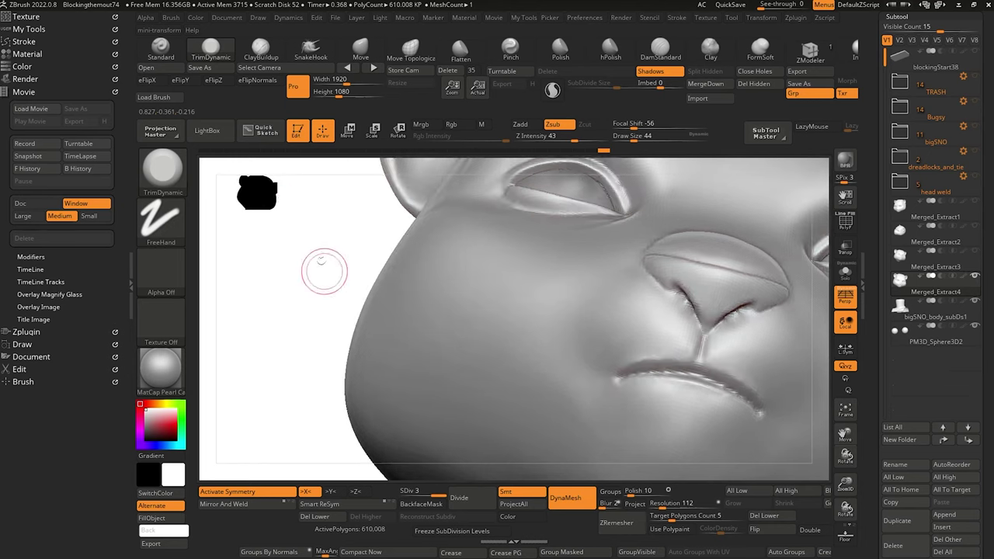
alt+drag(293, 230, 360, 236)
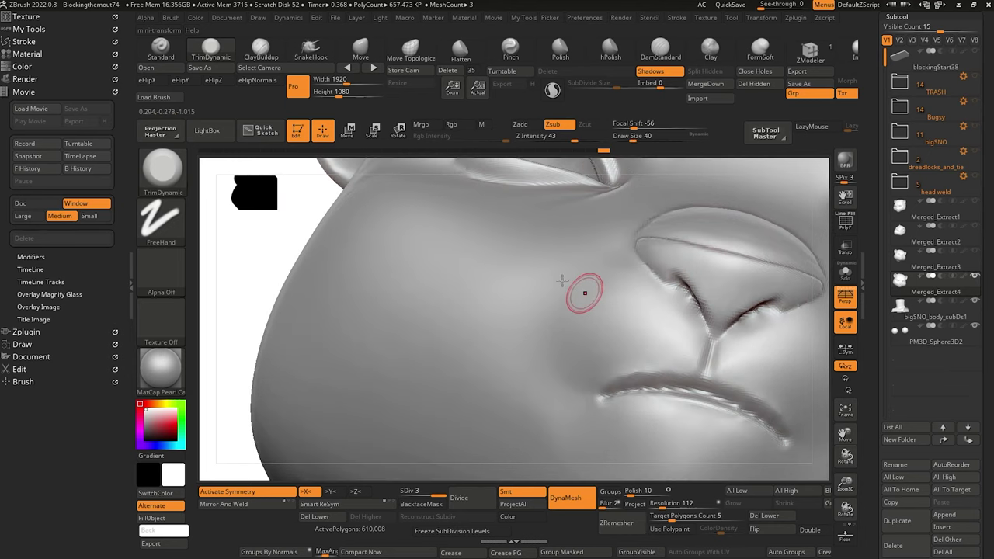
drag(253, 229, 304, 200)
key(shift)
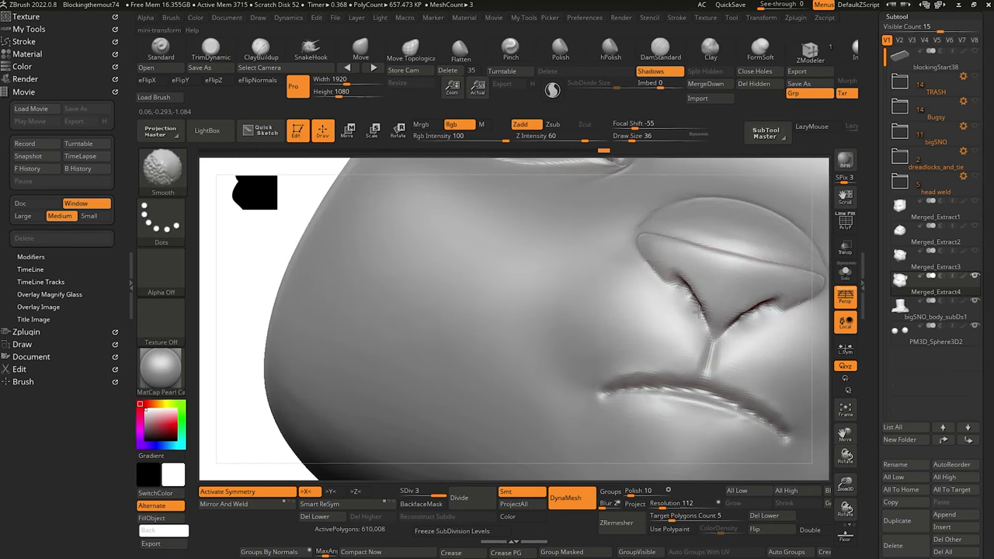
shift+drag(688, 300, 688, 337)
Shape the nostril crease down to the philtrum with ClayBuildup at draw sizes 16 and 20.
drag(242, 227, 303, 215)
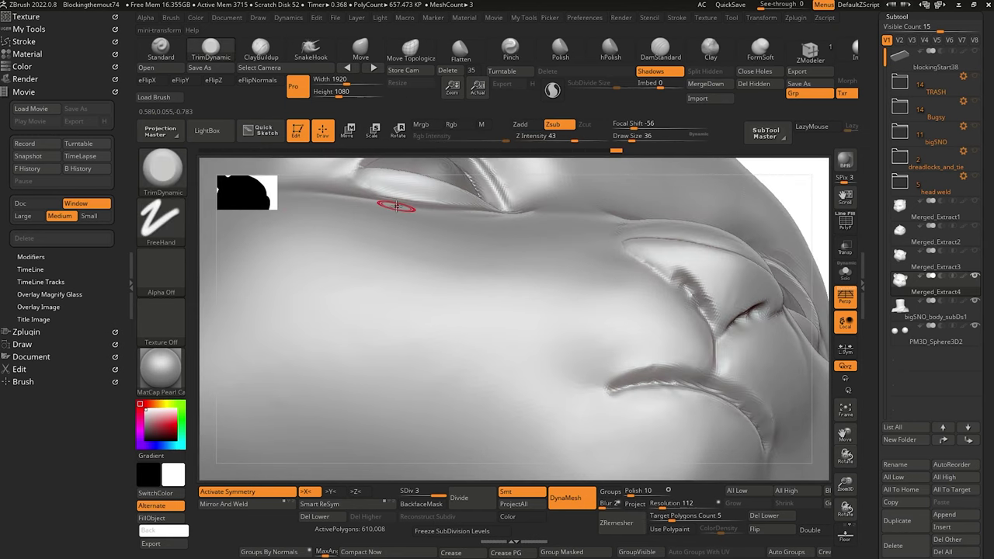
key(b)
key(c)
key(b)
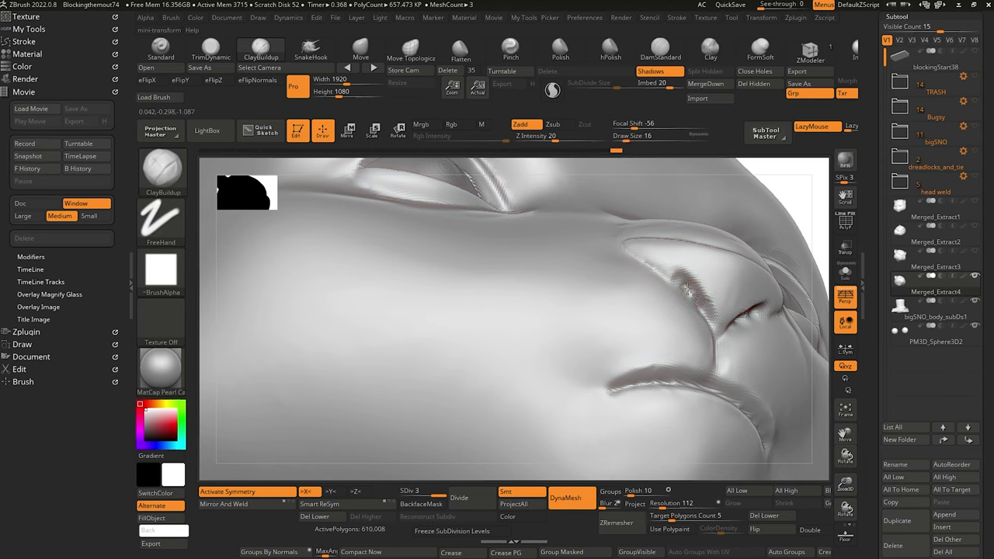
key(bracketright)
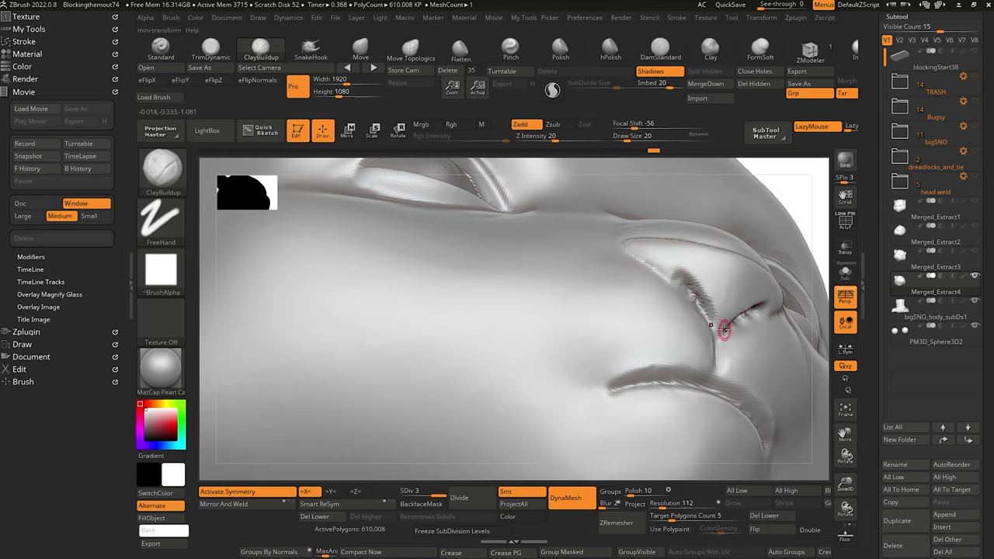
Build up the muzzle just below the nostril with ClayBuildup at draw size 40 and smooth it.
alt+drag(806, 200, 687, 175)
shift+drag(373, 292, 361, 357)
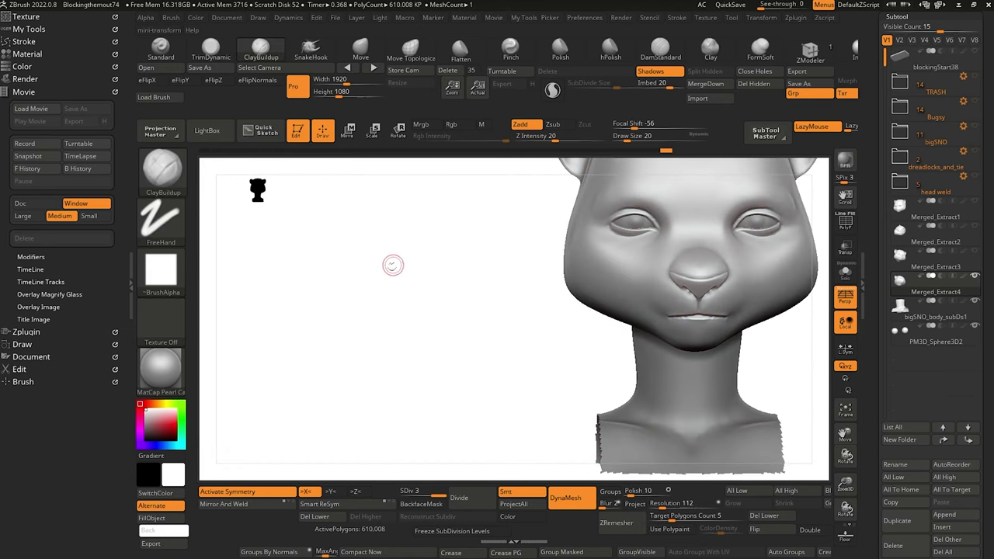
drag(392, 265, 591, 463)
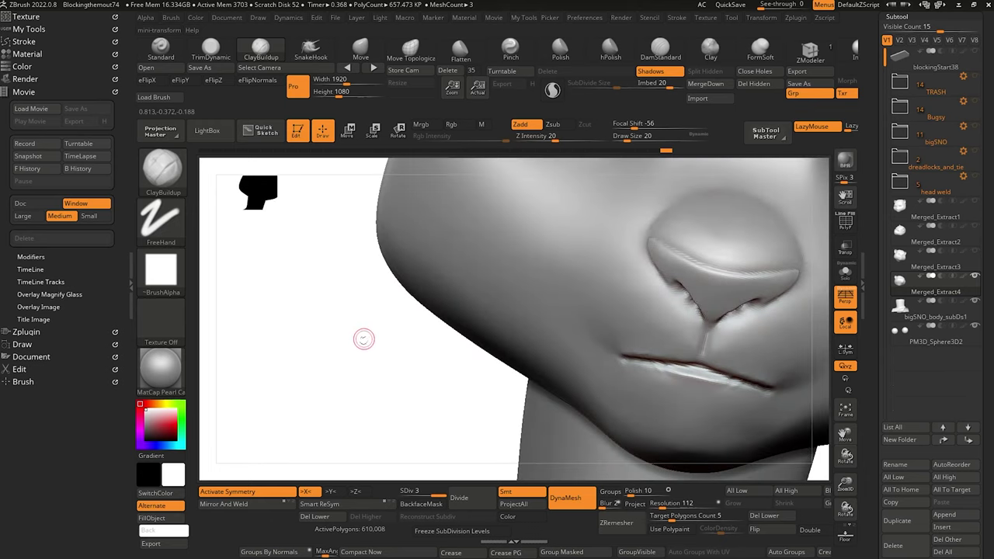
drag(363, 339, 334, 262)
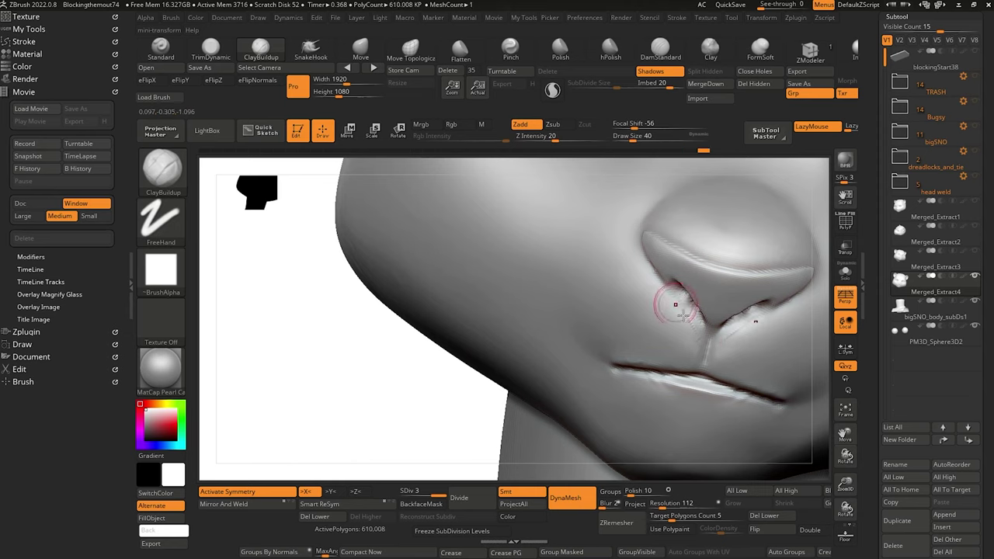
key(shift)
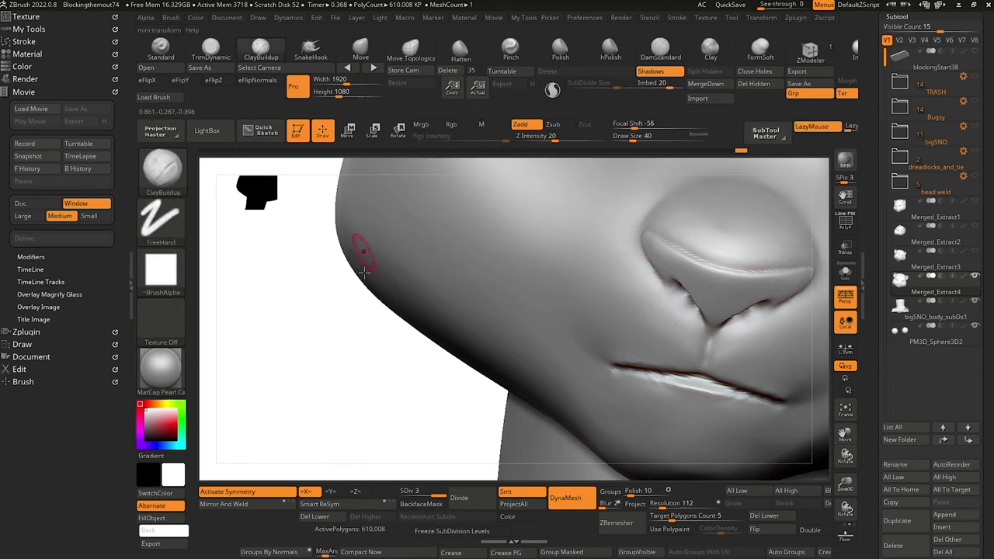
Flatten the ridge along the nose's upper front edge with TrimDynamic at draw size 40 and intensity 43.
mouse_move(359, 350)
mouse_down()
mouse_move(339, 349)
mouse_move(358, 340)
mouse_move(355, 306)
mouse_move(395, 360)
mouse_move(400, 309)
mouse_move(355, 285)
mouse_move(367, 328)
mouse_move(377, 334)
mouse_move(380, 311)
mouse_move(393, 334)
mouse_move(382, 340)
mouse_move(384, 370)
mouse_move(348, 376)
mouse_move(365, 386)
mouse_move(313, 355)
mouse_move(326, 328)
mouse_move(326, 349)
mouse_move(378, 391)
mouse_move(420, 402)
mouse_move(349, 355)
mouse_move(357, 355)
mouse_move(362, 308)
mouse_up()
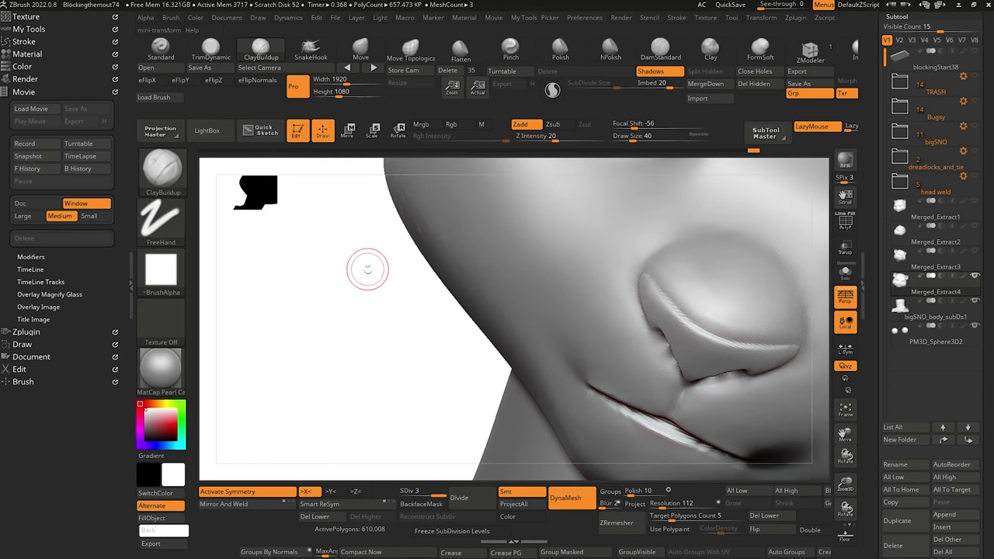
click(210, 50)
drag(658, 296, 678, 316)
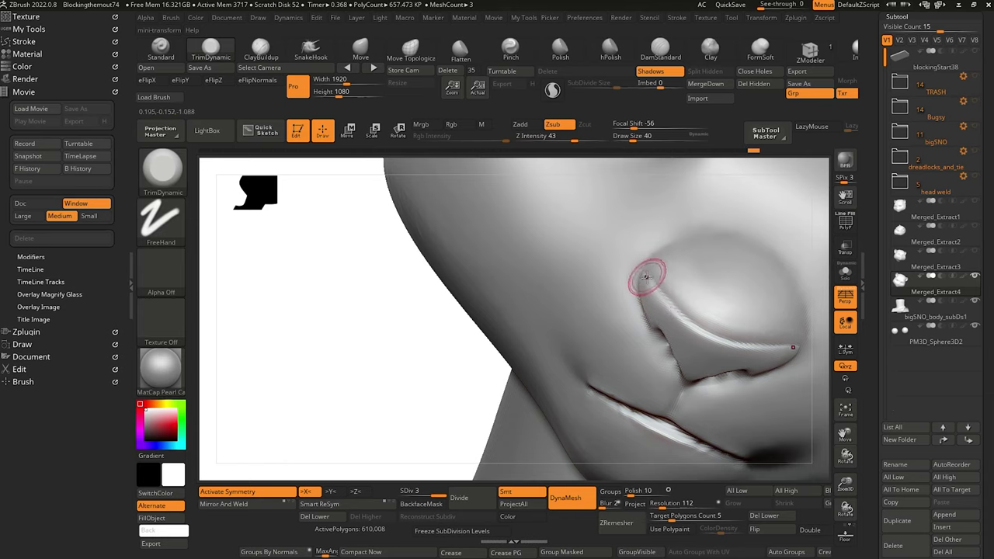
mouse_move(649, 280)
mouse_down()
mouse_move(678, 319)
mouse_move(712, 339)
mouse_up()
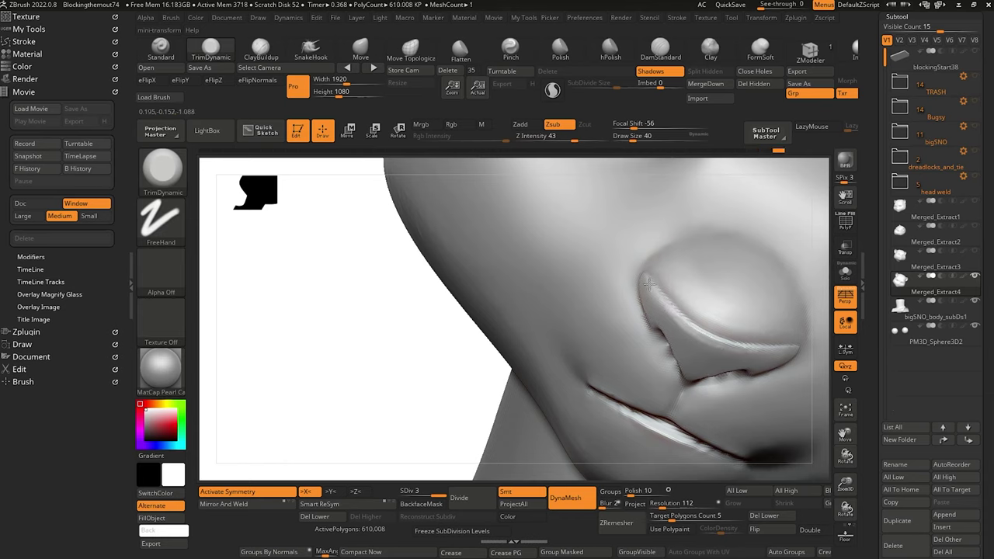
drag(649, 285, 711, 344)
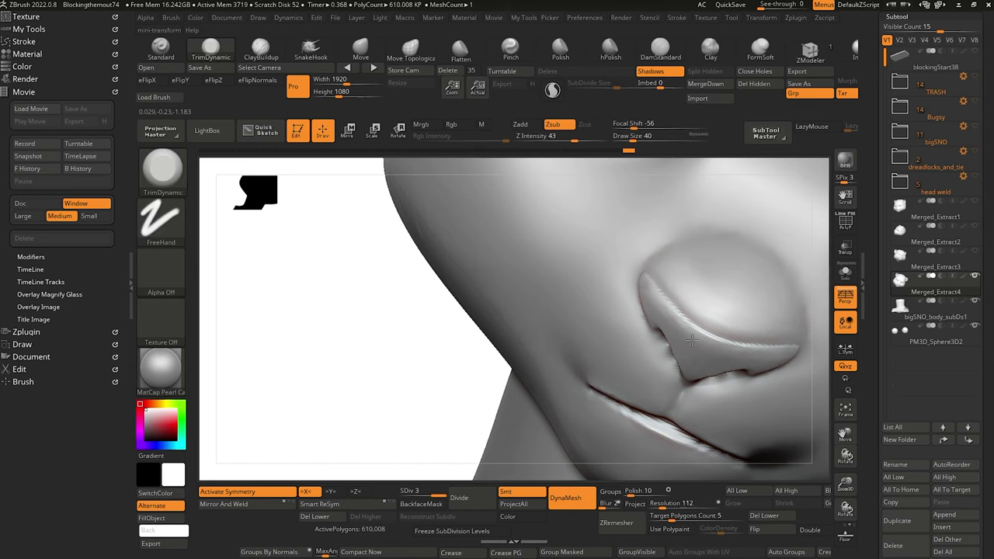
Carve the crease along the nostril's outer side with DamStandard at draw size 20 and intensity 48.
key(shift)
key(alt)
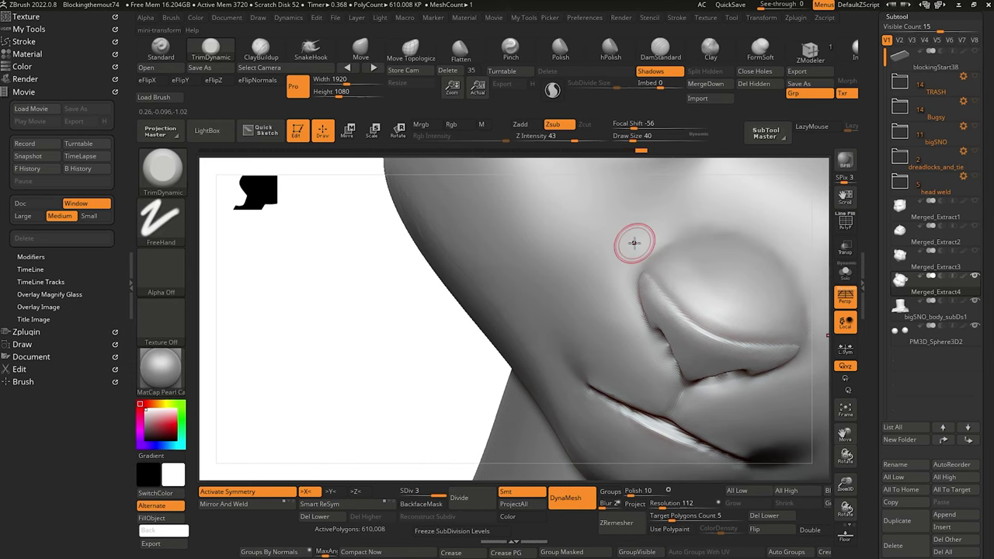
click(662, 50)
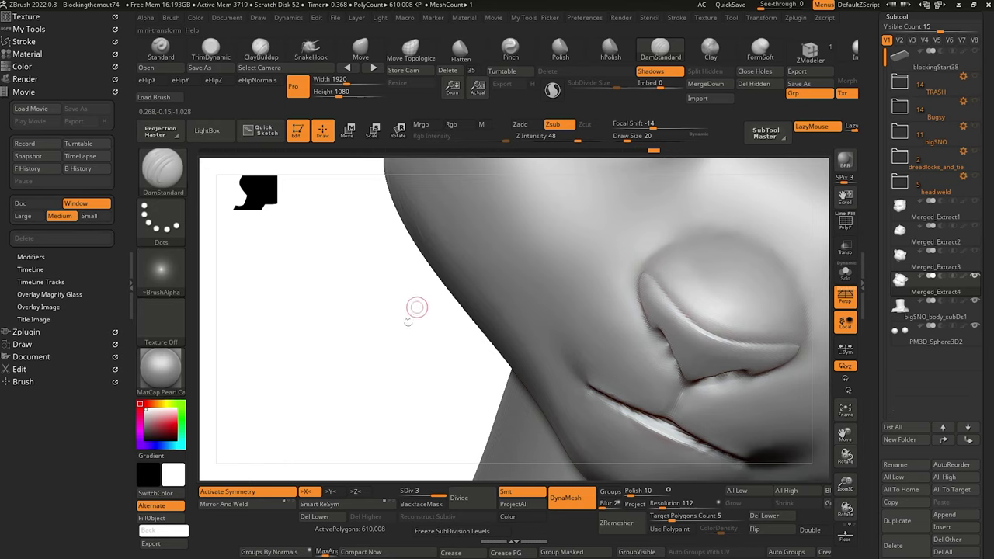
alt+drag(417, 308, 310, 205)
mouse_move(392, 287)
mouse_down()
mouse_move(428, 344)
mouse_move(447, 348)
mouse_up()
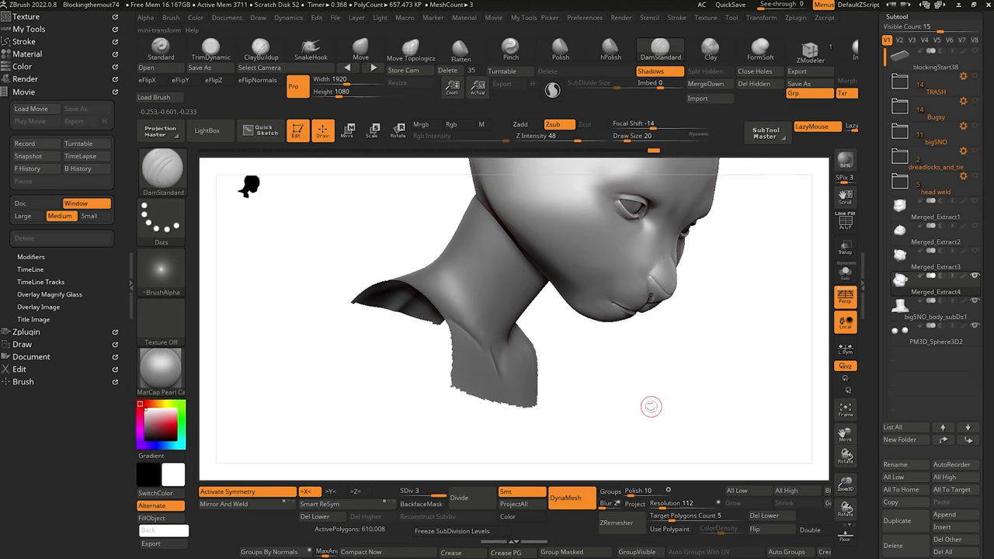
mouse_move(652, 407)
mouse_down()
mouse_move(661, 393)
mouse_move(720, 448)
mouse_move(732, 426)
mouse_move(718, 375)
mouse_up()
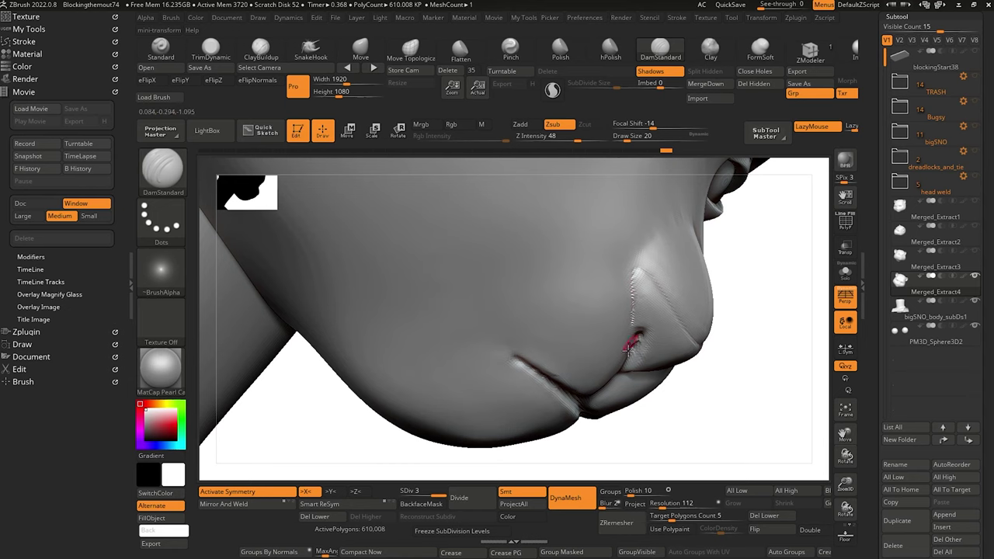
right_drag(661, 420, 646, 317)
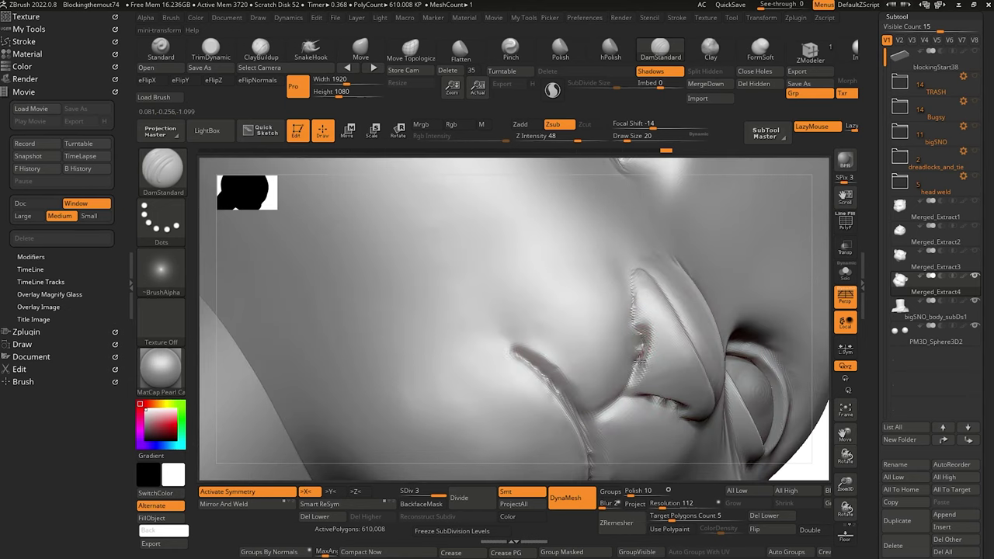
Build up the ear's front attachment to the head with ClayBuildup at draw sizes 44 and 52 and intensity 20, and smooth it.
alt+drag(815, 461, 567, 252)
shift+drag(472, 291, 366, 300)
right_drag(365, 299, 509, 355)
right_drag(433, 321, 427, 282)
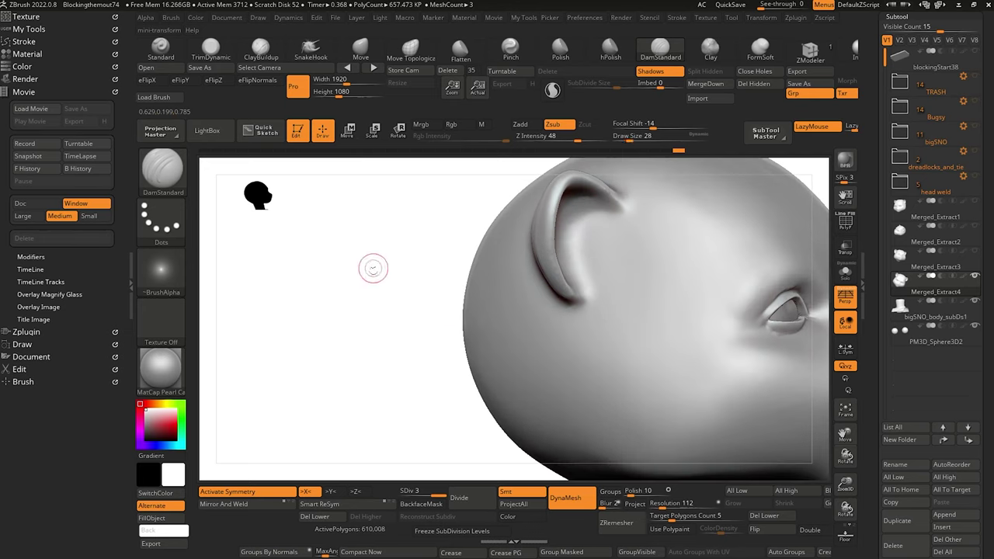
right_drag(373, 267, 402, 295)
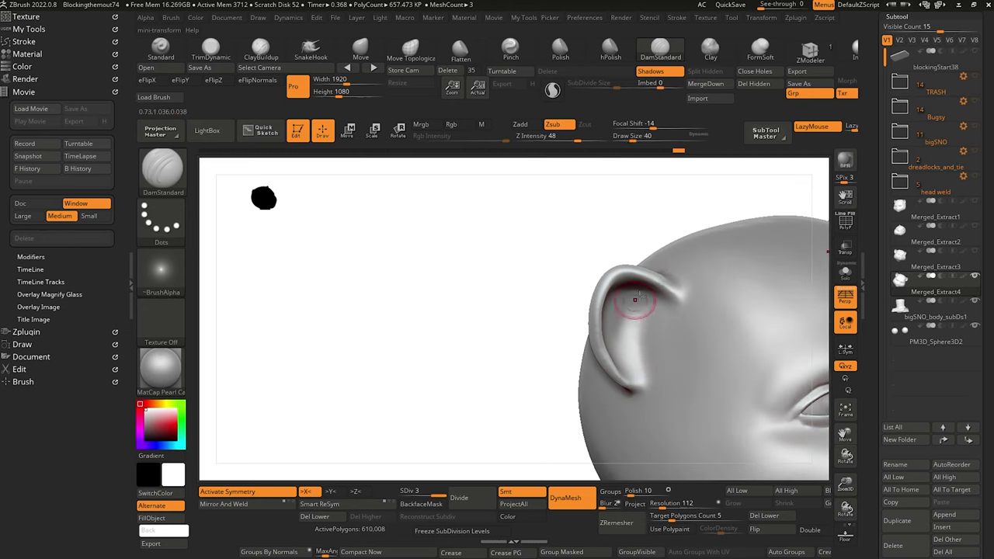
key(shift)
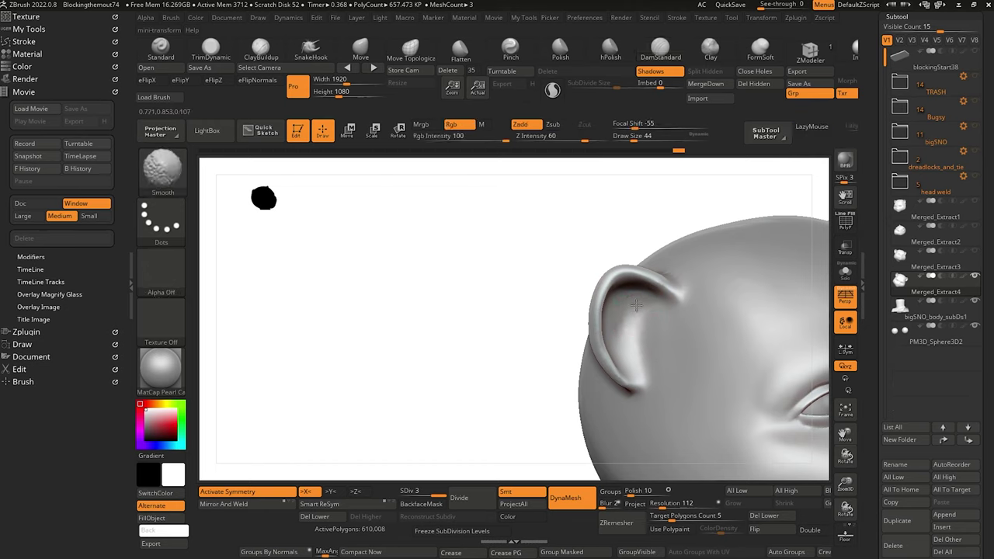
mouse_move(642, 326)
right_down()
mouse_move(506, 302)
mouse_move(471, 272)
mouse_move(442, 270)
mouse_move(425, 292)
mouse_move(431, 236)
right_up()
click(261, 49)
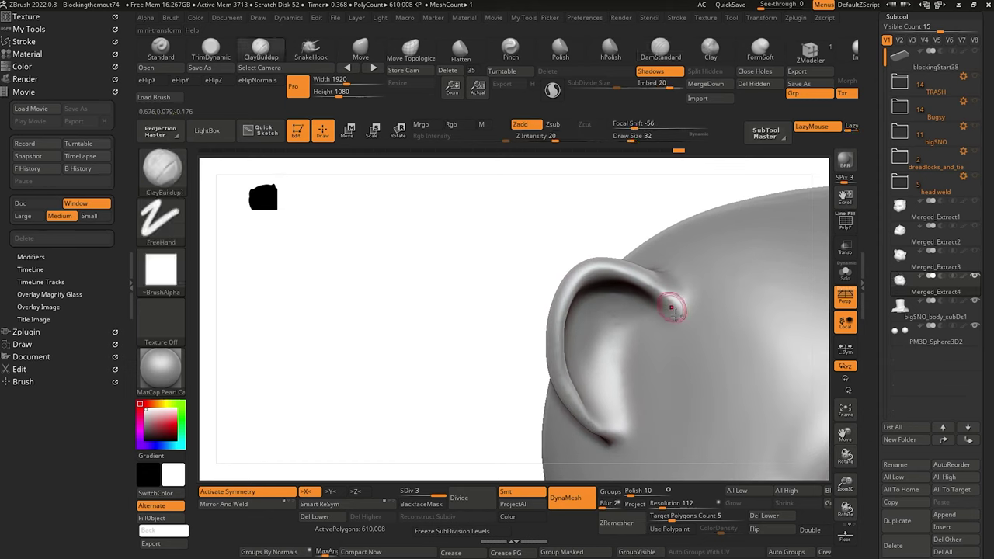
key(bracketright)
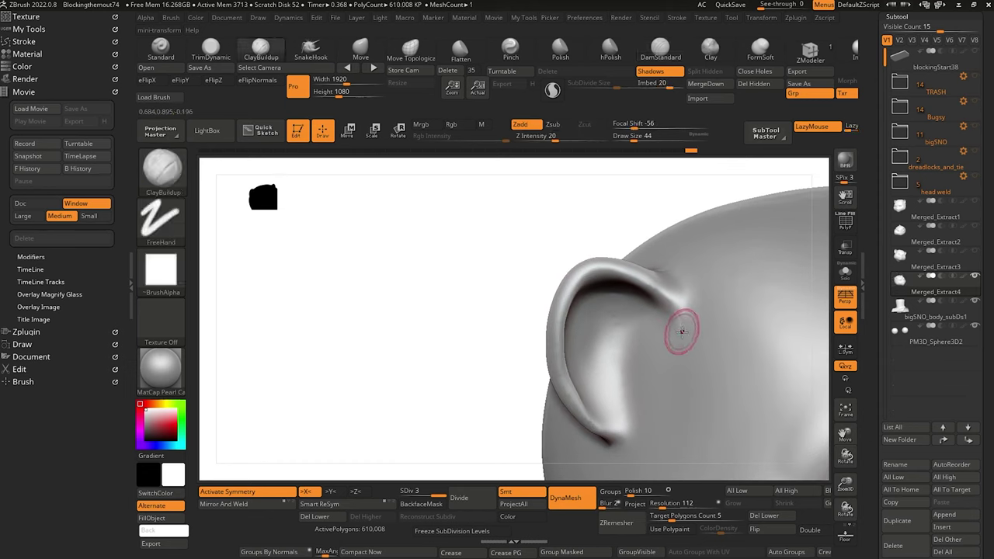
drag(679, 322, 681, 344)
shift+drag(658, 279, 677, 320)
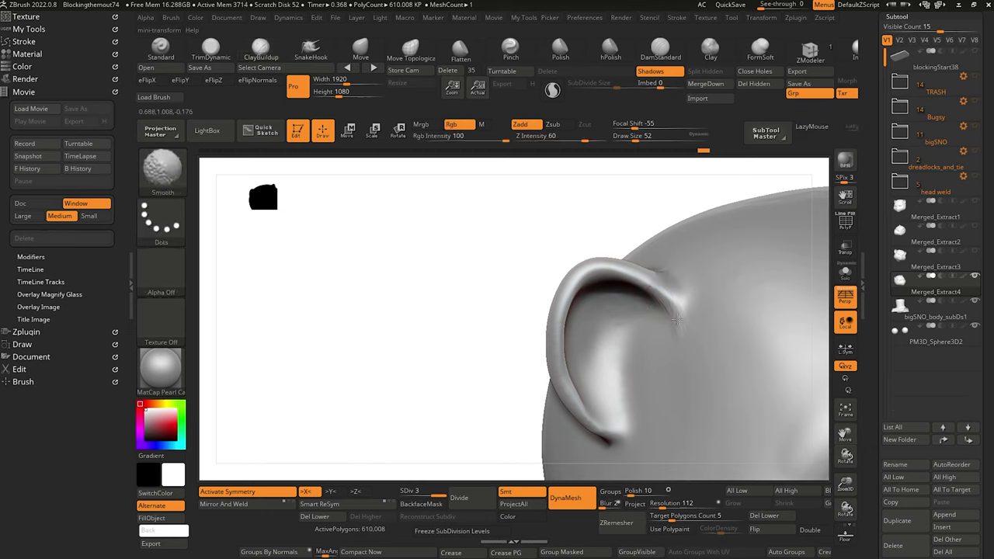
right_drag(471, 267, 493, 288)
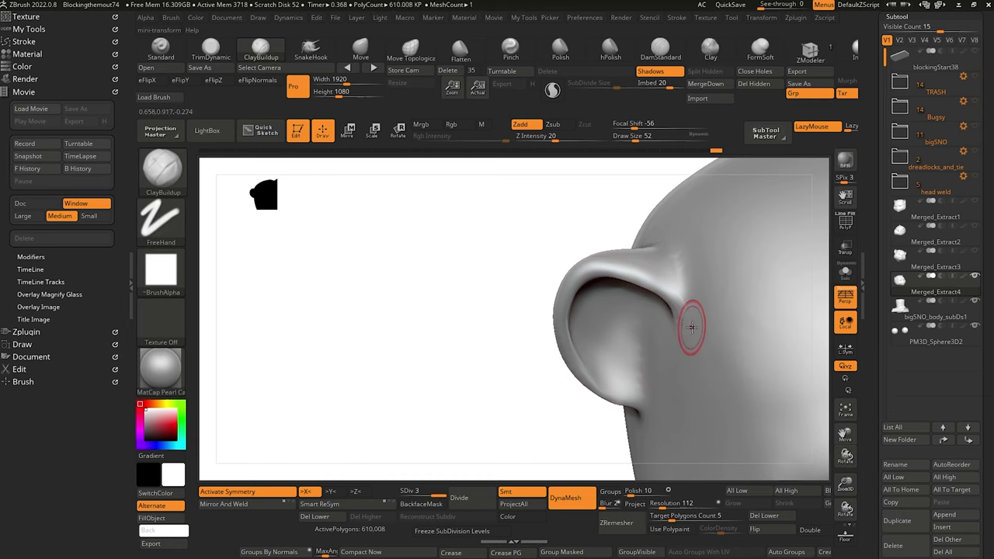
mouse_move(690, 325)
mouse_down()
mouse_move(658, 290)
mouse_move(671, 303)
mouse_up()
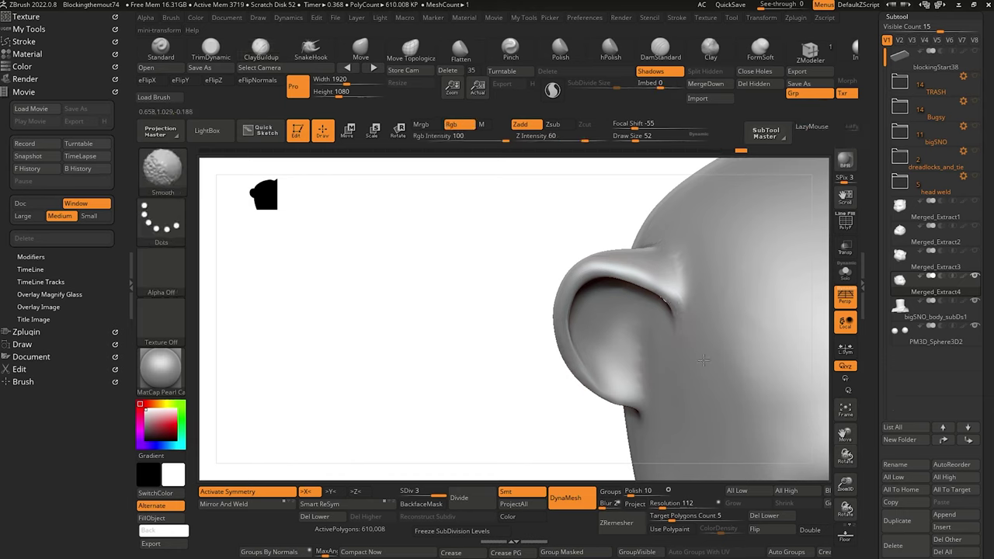
Turn on BackfaceMask and thicken the ear's lower outer rim with ClayBuildup at draw size 36, smoothing the strokes.
mouse_move(466, 318)
ctrl+right_down()
mouse_move(446, 260)
mouse_move(570, 437)
mouse_move(484, 284)
mouse_move(582, 344)
ctrl+right_up()
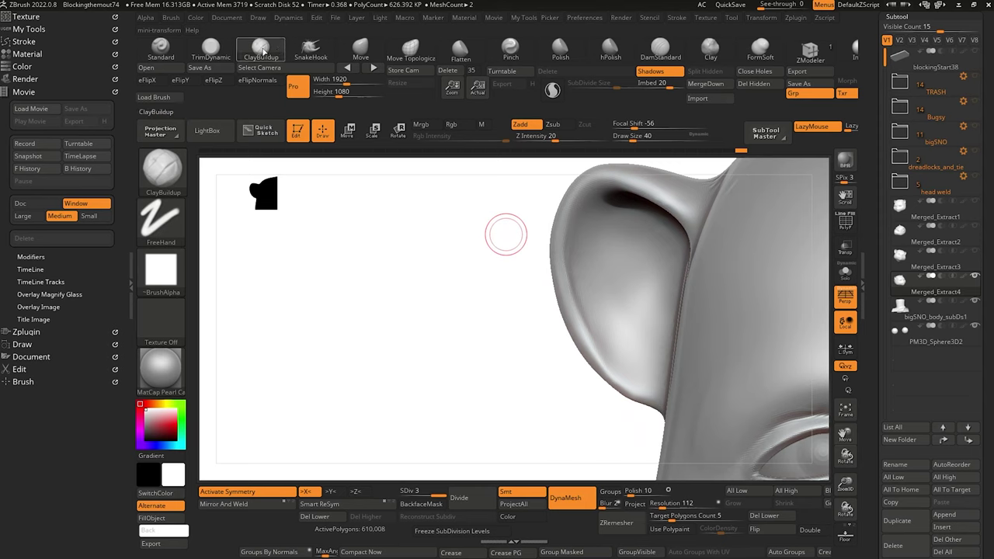
click(438, 505)
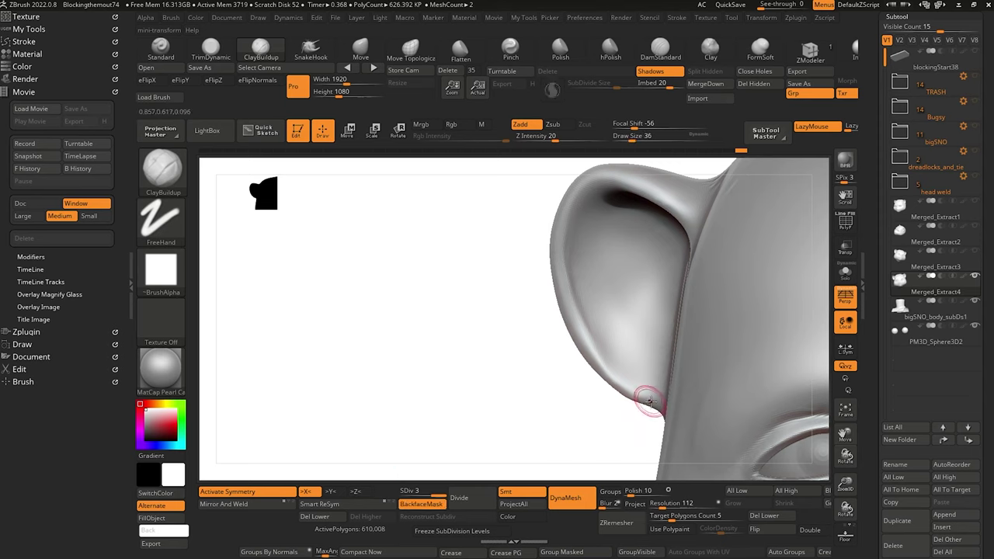
drag(613, 376, 648, 401)
drag(575, 321, 646, 402)
key(shift)
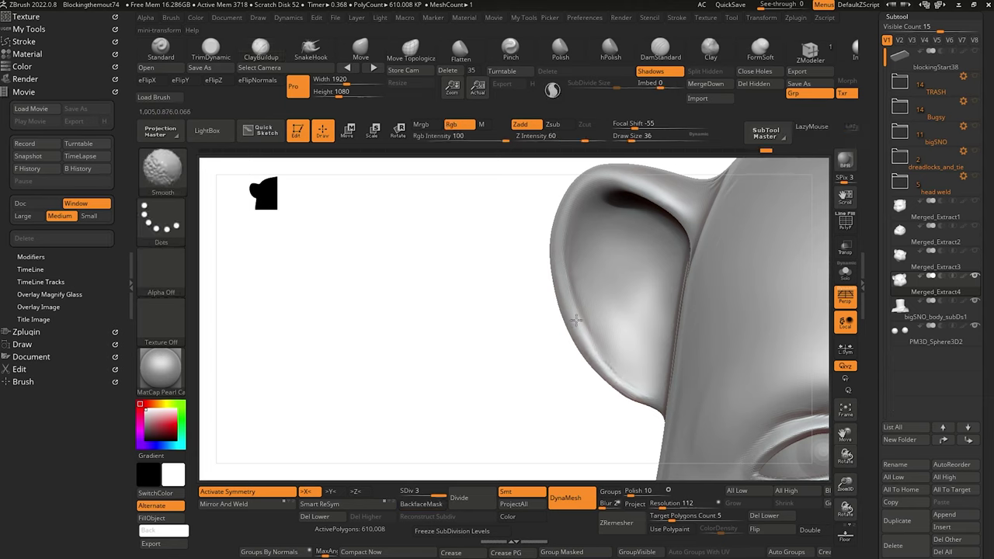
shift+drag(630, 386, 656, 409)
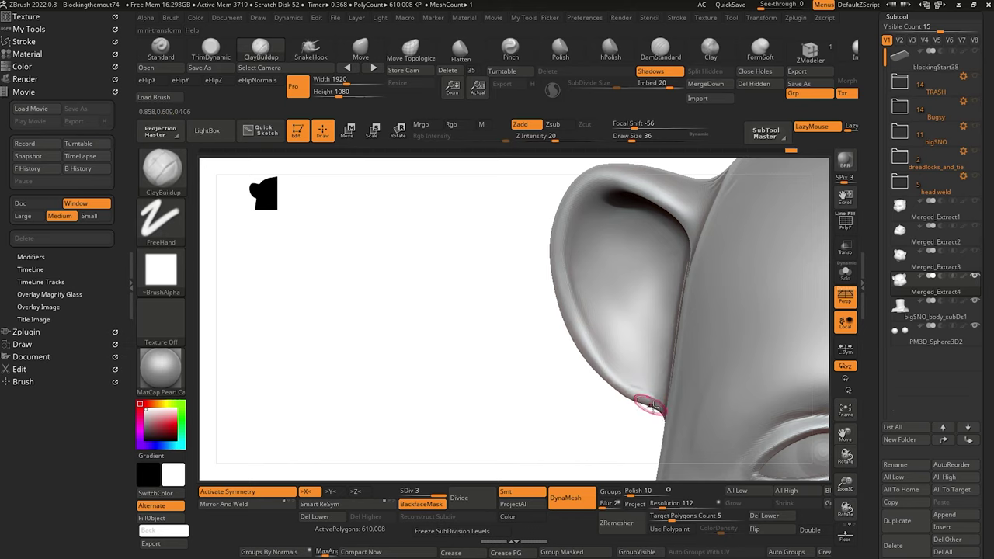
Undo the last clay stroke on the ear's lower rim and smooth the rim near its attachment at draw size 36.
mouse_move(637, 394)
mouse_down()
mouse_move(585, 340)
mouse_move(614, 374)
mouse_up()
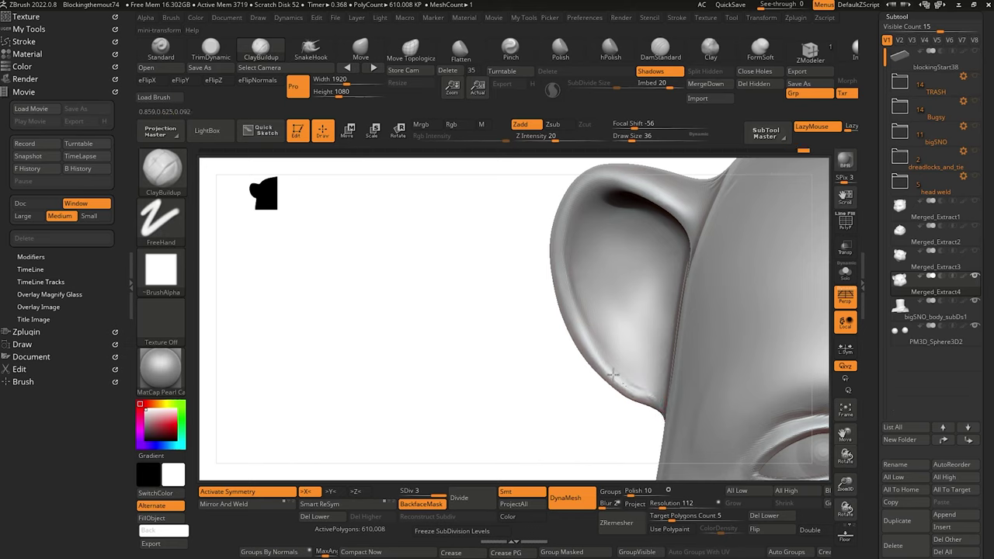
key(ctrl+z)
key(shift)
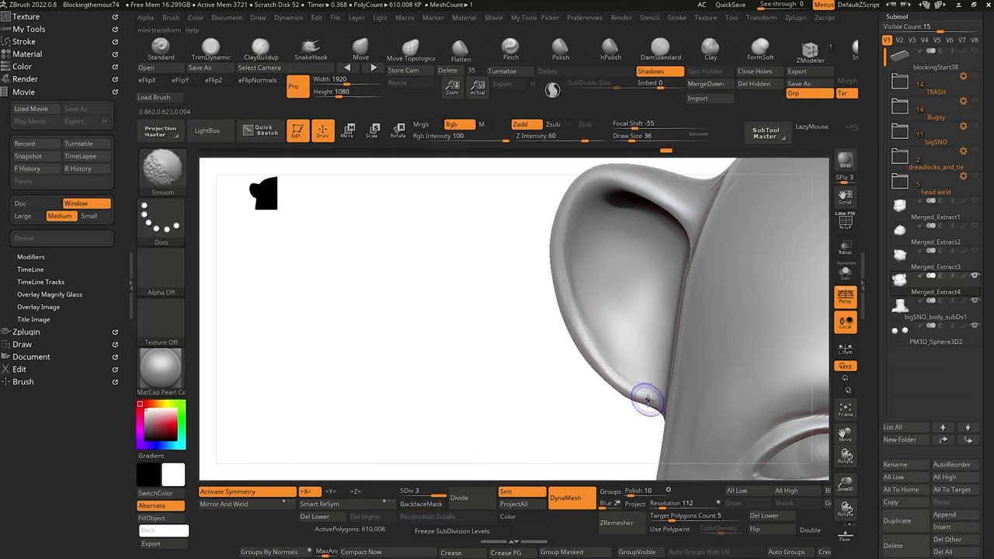
drag(647, 400, 655, 407)
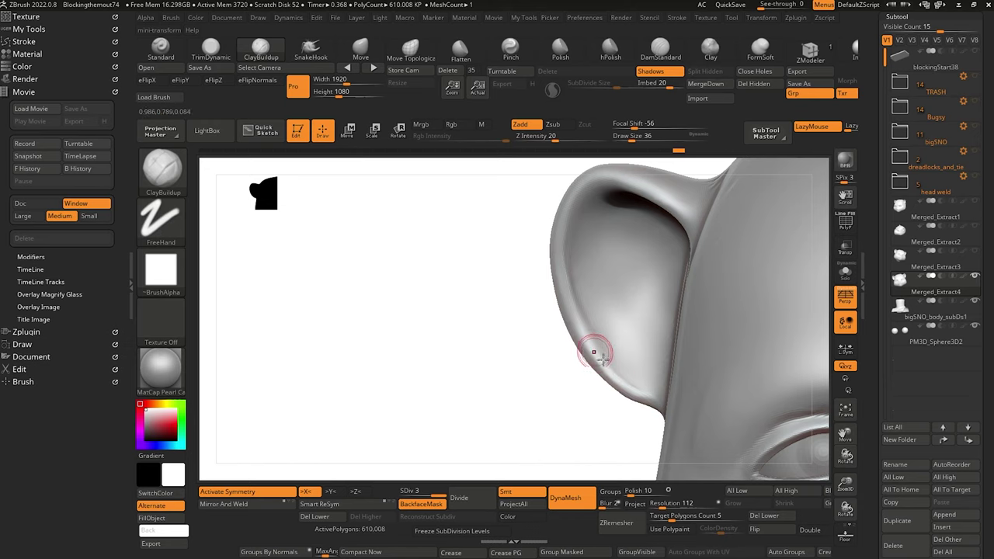
Build up the ear's outer rim from the lower bend to mid-height with ClayBuildup at draw size 36 and smooth it.
mouse_move(619, 379)
mouse_down()
mouse_move(573, 326)
mouse_move(563, 297)
mouse_up()
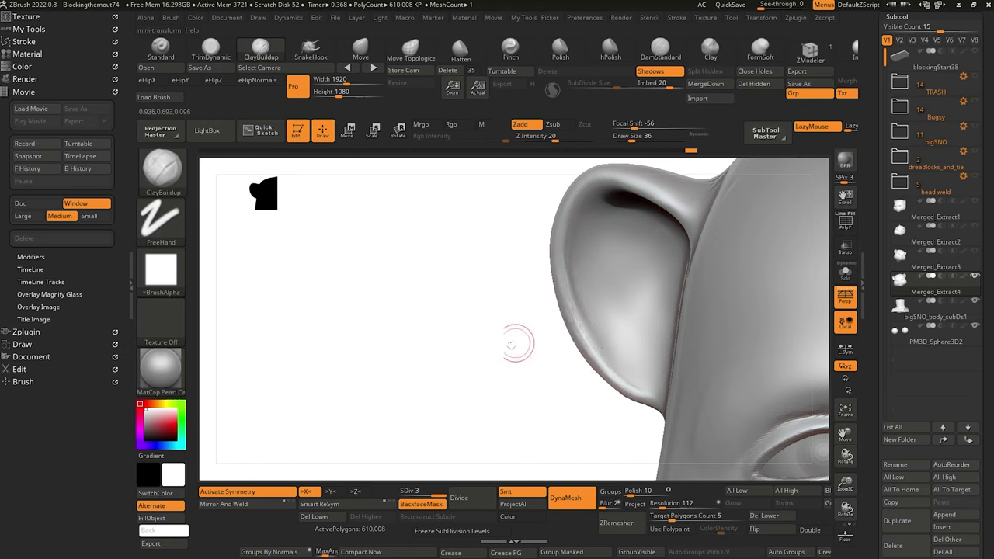
drag(511, 345, 536, 344)
mouse_move(562, 273)
shift+mouse_down()
mouse_move(581, 331)
mouse_move(576, 313)
shift+mouse_up()
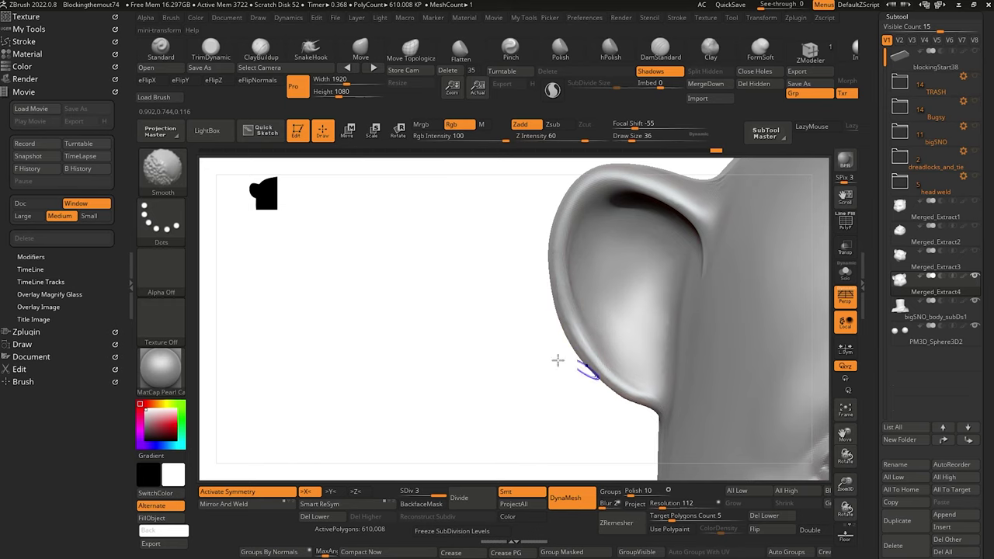
Examine the whole head from frontal and three-quarter angles, checking the muzzle, eyelids and ears.
alt+drag(450, 343, 497, 362)
mouse_move(497, 362)
alt+mouse_down()
mouse_move(366, 265)
mouse_move(362, 238)
alt+mouse_up()
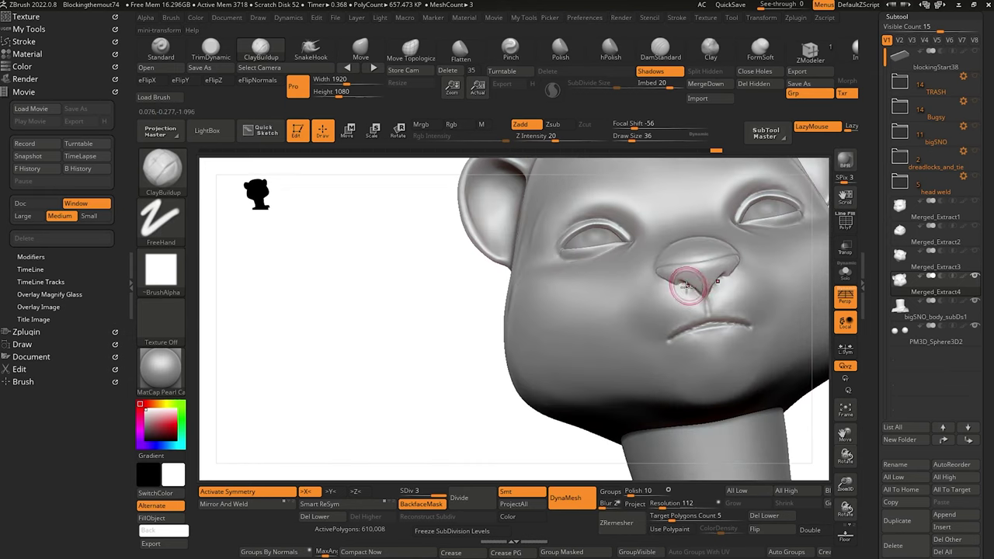
mouse_move(412, 291)
mouse_down()
mouse_move(406, 317)
mouse_move(417, 318)
mouse_move(400, 272)
mouse_move(356, 274)
mouse_move(402, 275)
mouse_move(415, 304)
mouse_move(392, 297)
mouse_move(428, 297)
mouse_move(432, 278)
mouse_up()
alt+drag(426, 299, 400, 269)
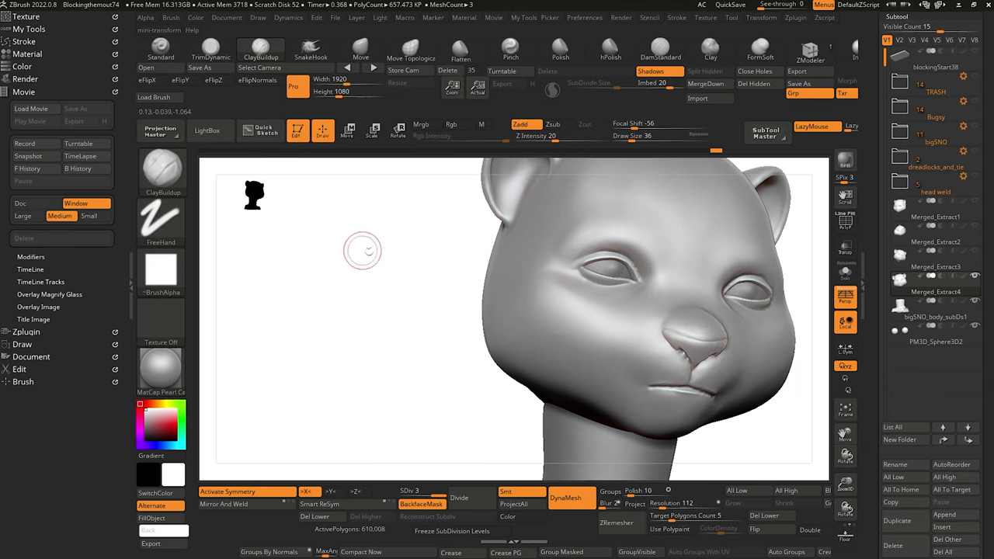
mouse_move(365, 249)
mouse_down()
mouse_move(431, 356)
mouse_move(439, 337)
mouse_move(413, 326)
mouse_move(362, 257)
mouse_up()
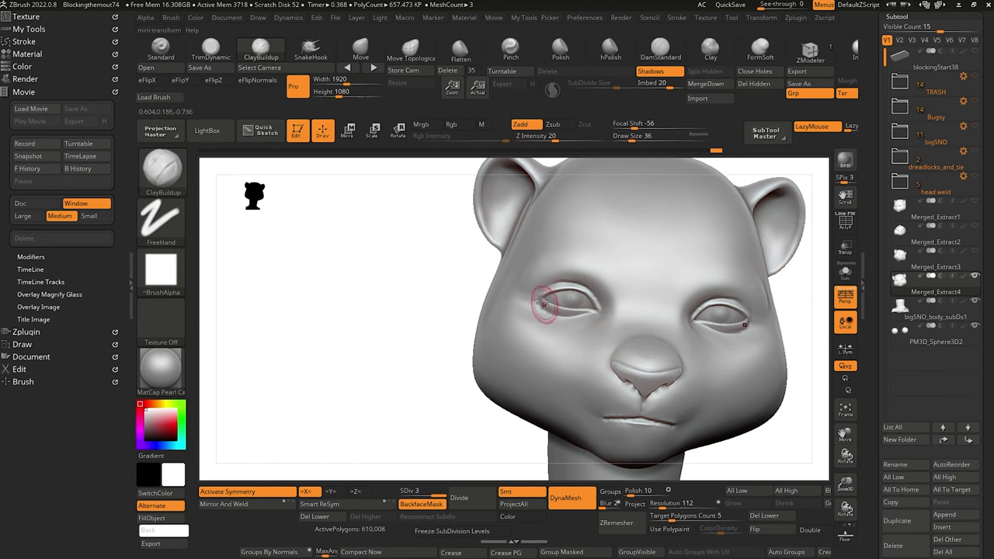
alt+drag(407, 287, 337, 237)
mouse_move(368, 276)
mouse_down()
mouse_move(384, 295)
mouse_move(378, 255)
mouse_move(443, 331)
mouse_move(448, 308)
mouse_move(434, 363)
mouse_move(535, 295)
mouse_move(479, 377)
mouse_move(502, 407)
mouse_move(449, 224)
mouse_move(393, 286)
mouse_up()
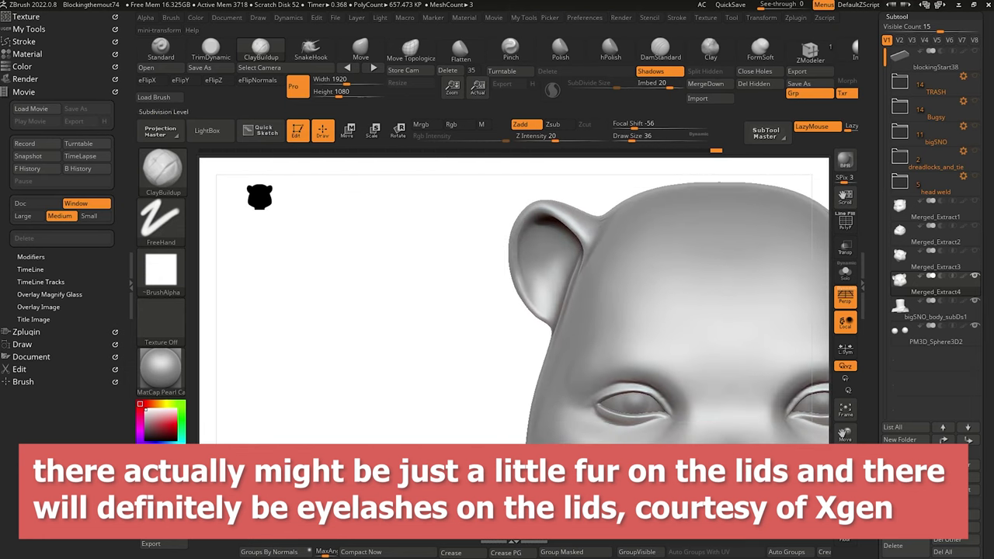
Lower the head to subdivision level 2 and reshape the ear's upper outer edge with the Move brush at draw size 128.
key(b)
key(m)
key(v)
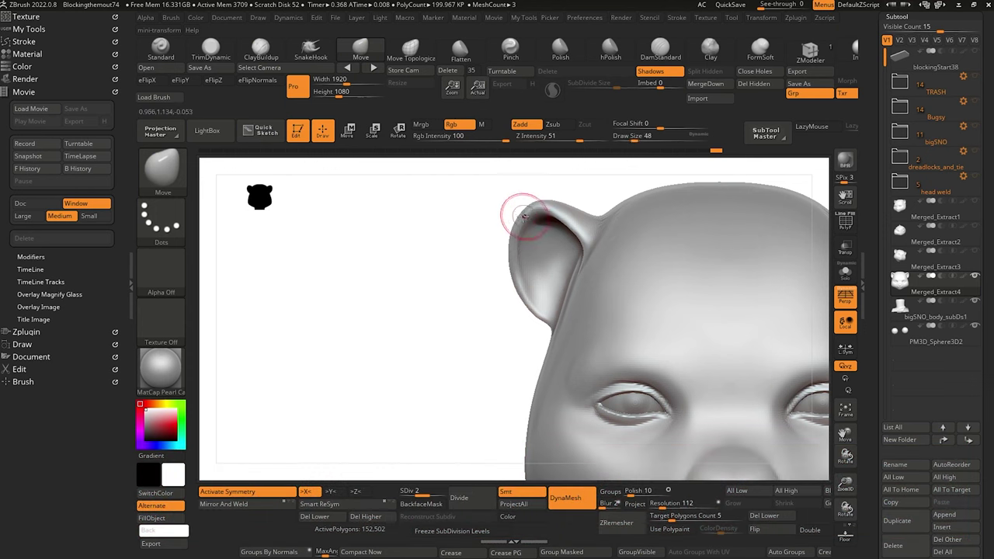
key(bracketright)
key(bracketright)
key(bracketright)
drag(515, 225, 539, 200)
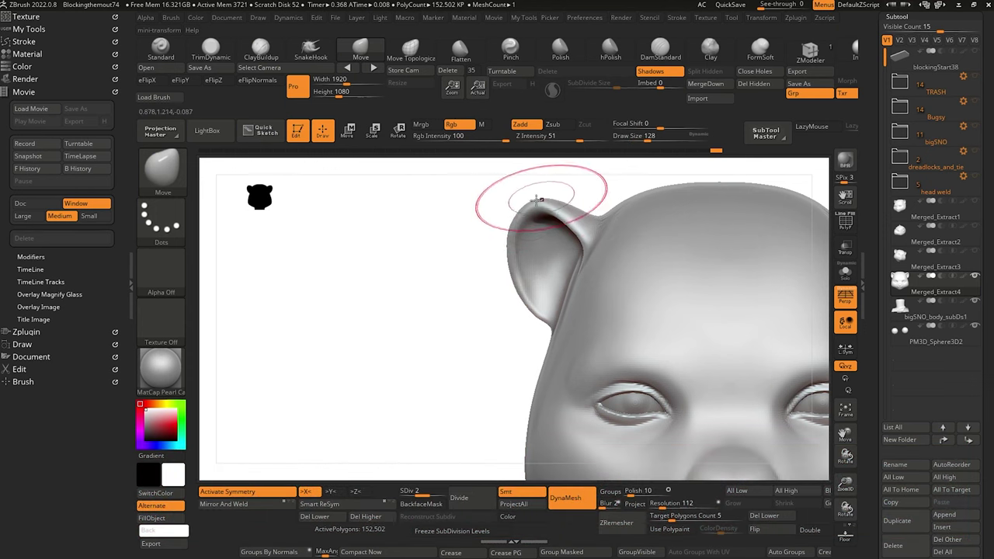
key(bracketleft)
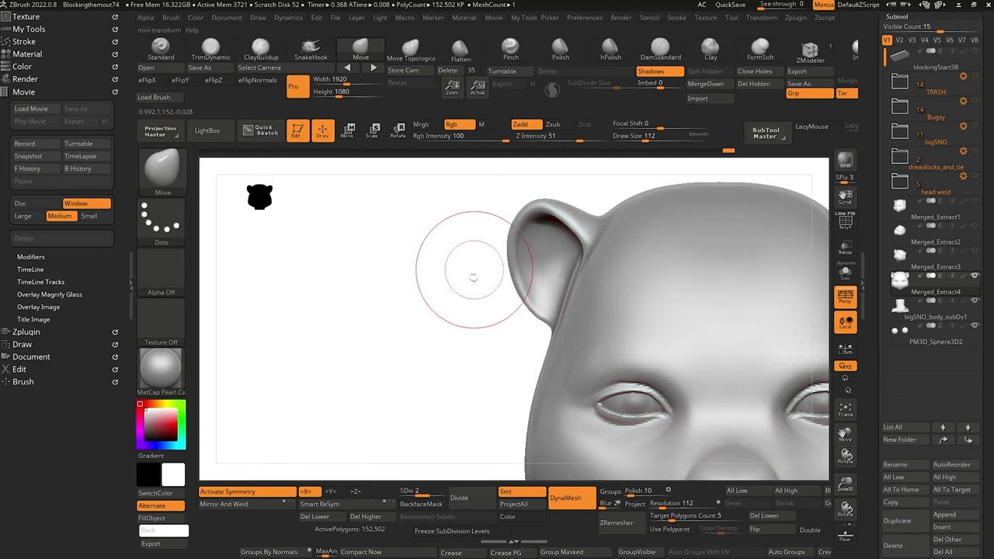
Refine the ear's outline from the side and from above with the Move brush at draw sizes 56 to 68.
key(f)
mouse_move(404, 255)
alt+mouse_down()
mouse_move(419, 278)
mouse_move(550, 328)
mouse_move(518, 288)
mouse_move(331, 266)
mouse_move(251, 233)
mouse_move(349, 262)
mouse_move(289, 289)
mouse_move(404, 270)
alt+mouse_up()
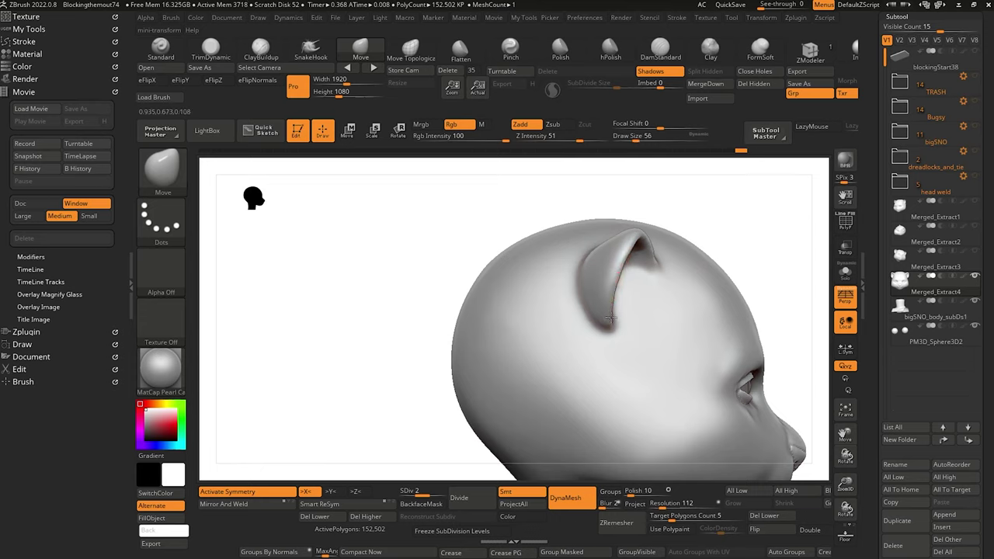
drag(370, 268, 332, 337)
drag(382, 288, 431, 307)
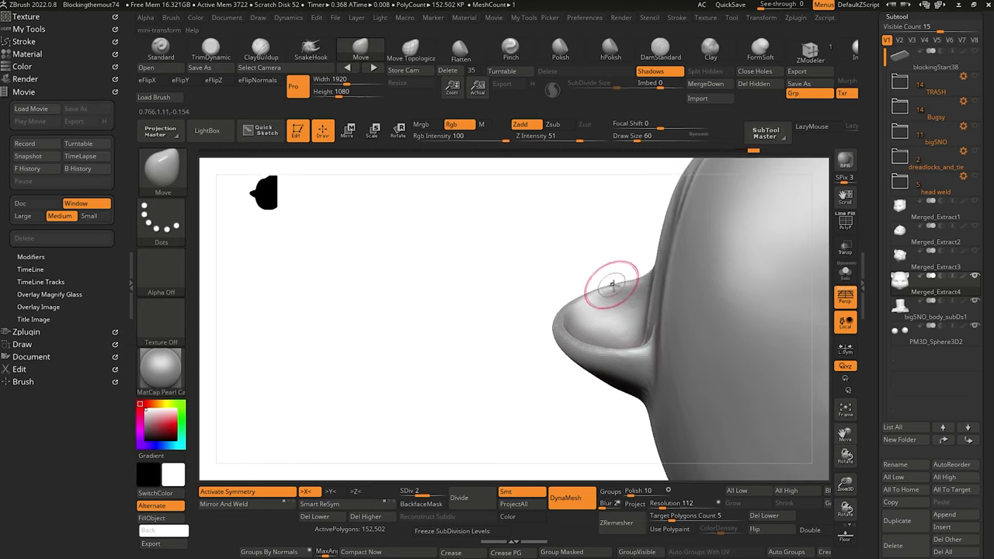
drag(623, 284, 577, 293)
key(])
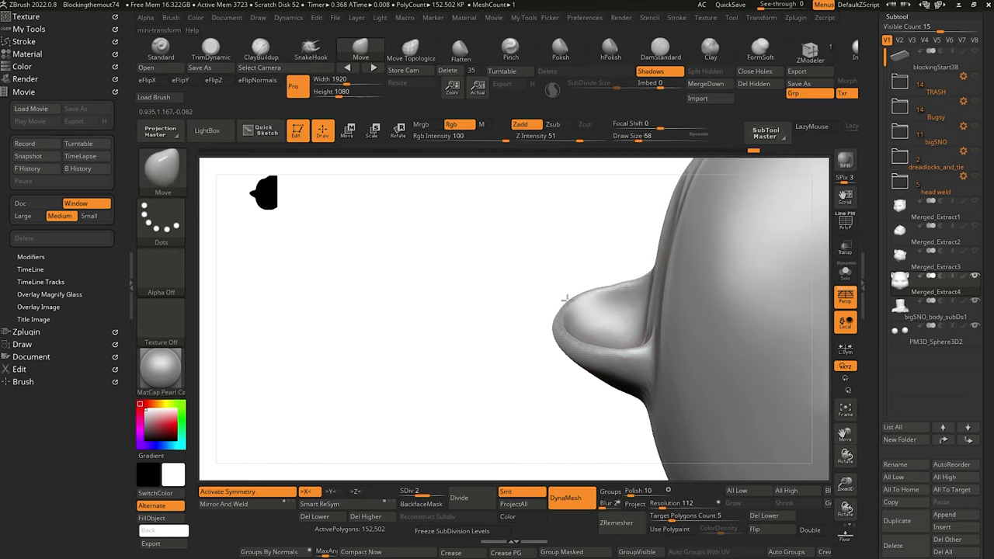
Build up the ear's rim from its tip down to the head with ClayBuildup at draw size 48 and intensity 20.
mouse_move(439, 244)
mouse_down()
mouse_move(492, 299)
mouse_move(415, 320)
mouse_move(407, 282)
mouse_move(440, 272)
mouse_move(415, 257)
mouse_move(412, 222)
mouse_up()
click(261, 48)
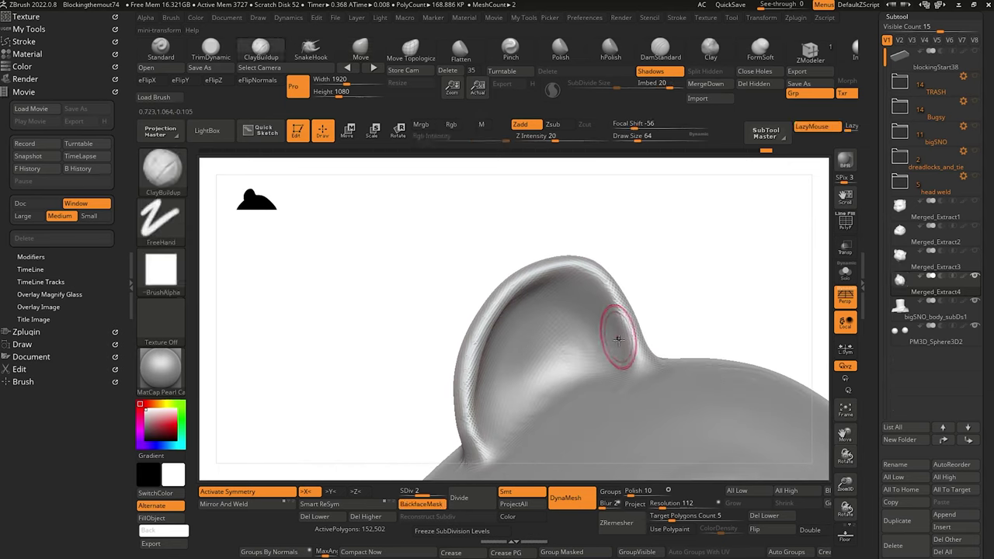
key([)
key(bracketleft)
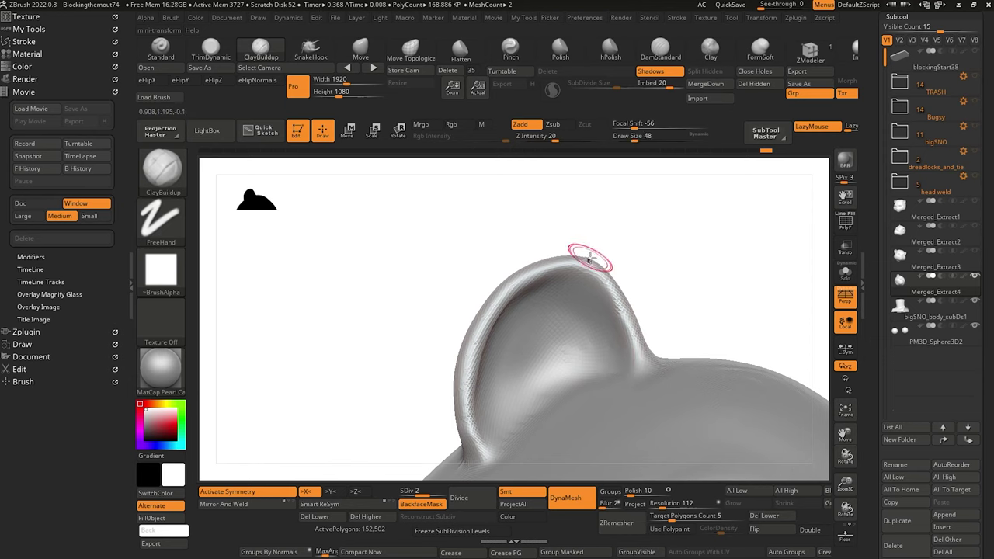
Return the head to subdivision level 3 and carve inside the base of the ear's rim with DamStandard at draw size 48.
click(660, 52)
key(d)
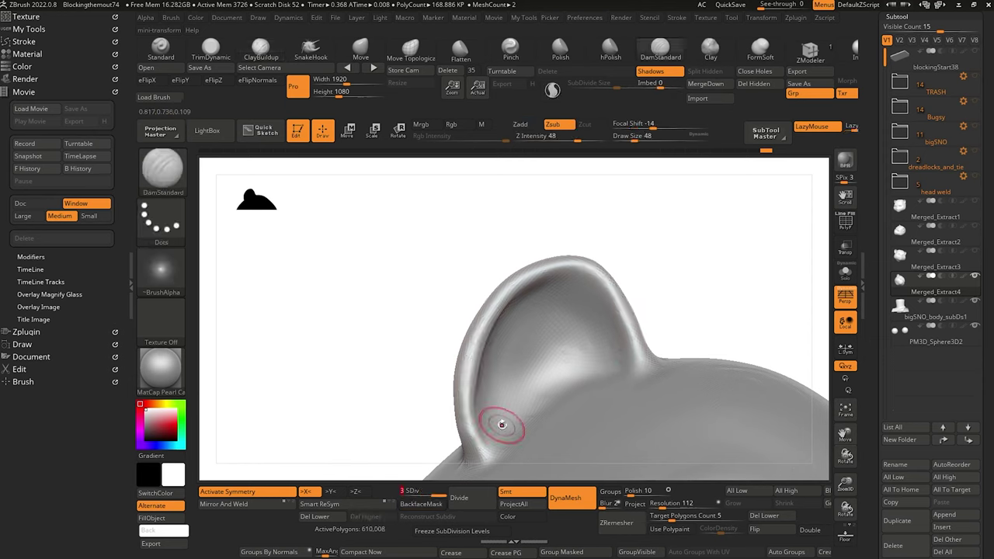
Lower the head to subdivision level 2 and refine the ear's inner rim with the DamStandard brush at draw size 36.
key(shift+d)
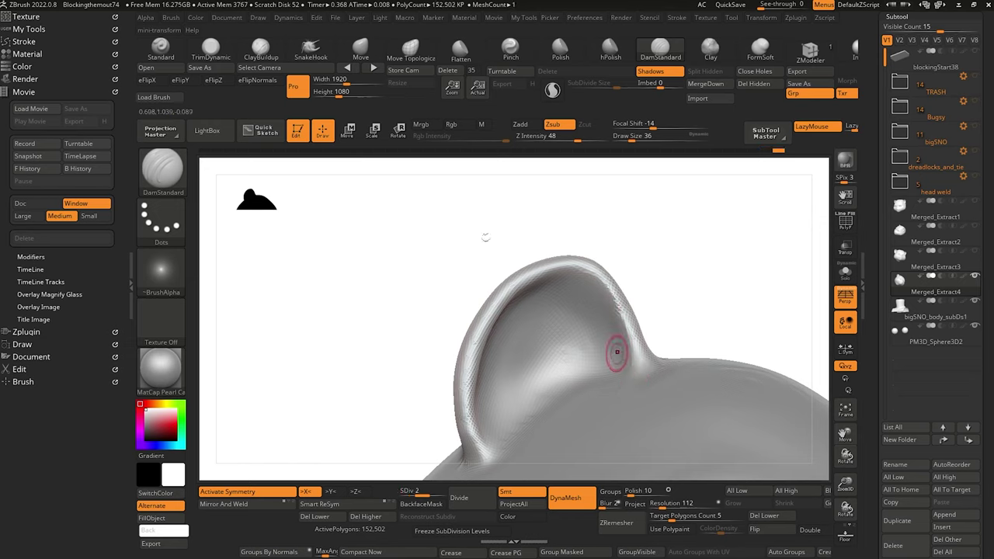
mouse_move(485, 237)
mouse_down()
mouse_move(388, 265)
mouse_move(283, 277)
mouse_up()
drag(697, 425, 668, 408)
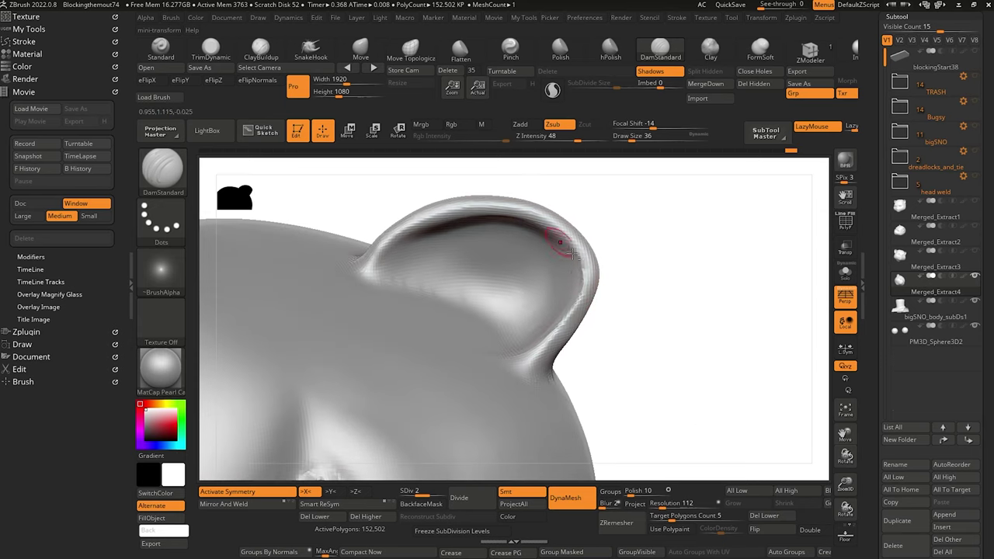
drag(637, 295, 595, 348)
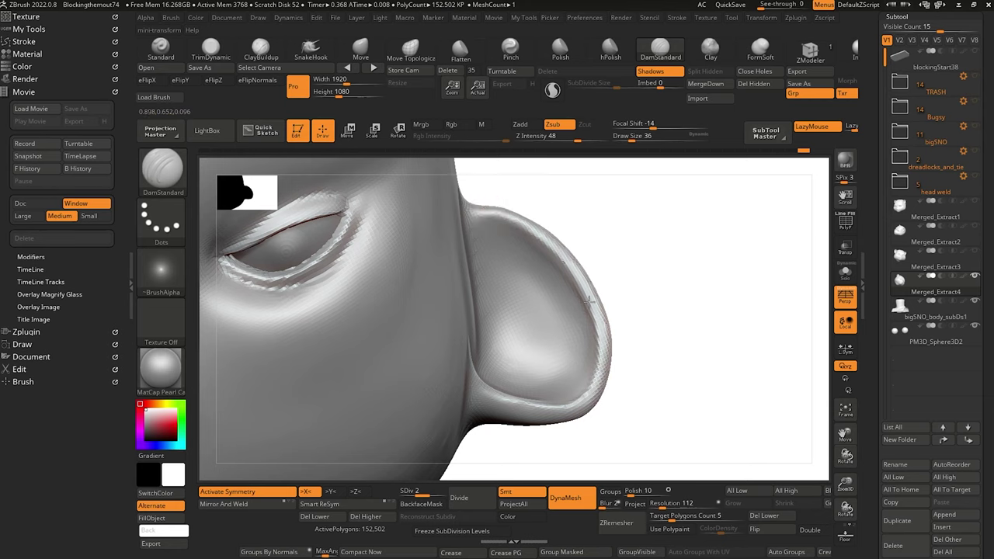
mouse_move(669, 449)
alt+mouse_down()
mouse_move(516, 272)
mouse_move(495, 402)
mouse_move(415, 273)
mouse_move(421, 279)
mouse_move(399, 266)
mouse_move(451, 350)
mouse_move(442, 288)
mouse_move(463, 287)
mouse_move(377, 322)
mouse_move(362, 296)
mouse_move(395, 288)
alt+mouse_up()
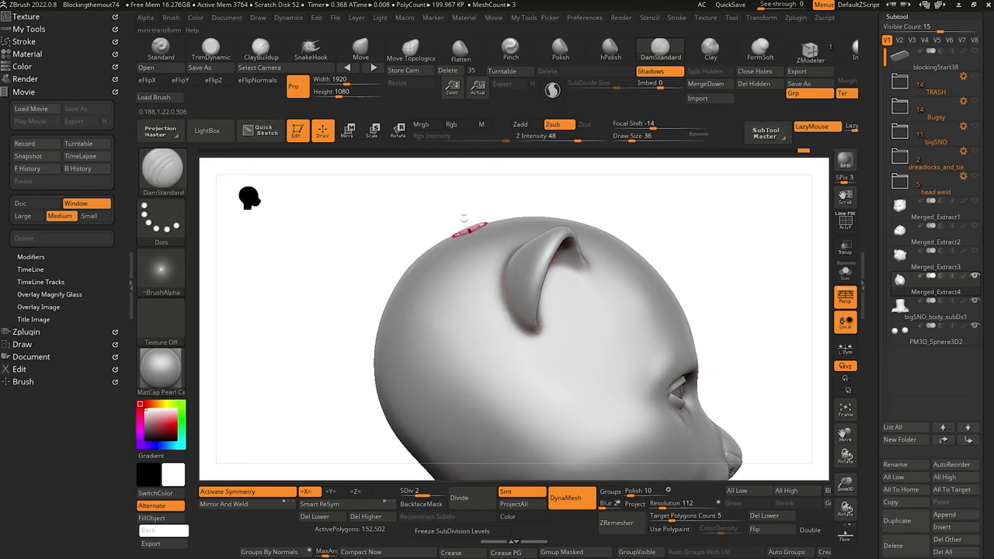
drag(402, 231, 369, 257)
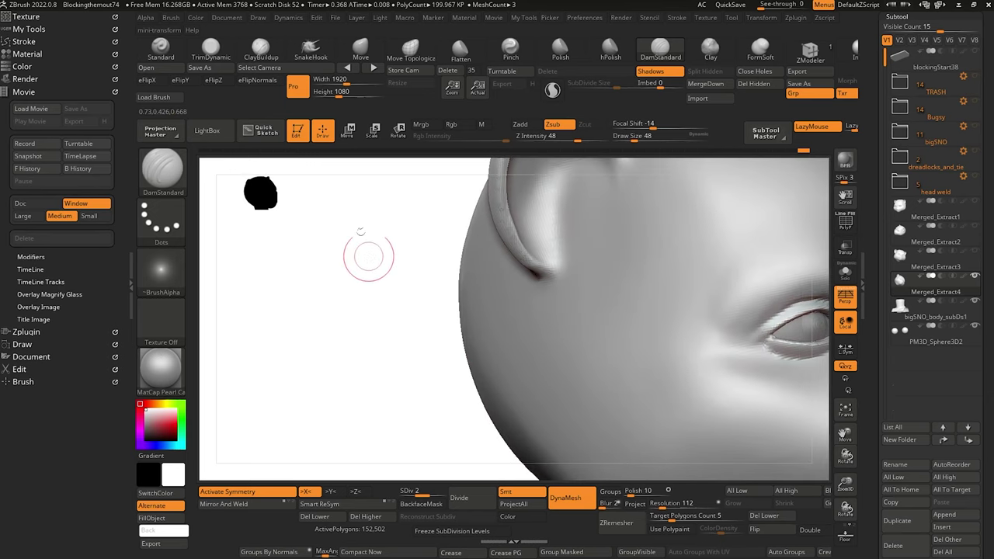
Build up the lower base of the ear with ClayBuildup and smooth its transition into the head.
click(257, 43)
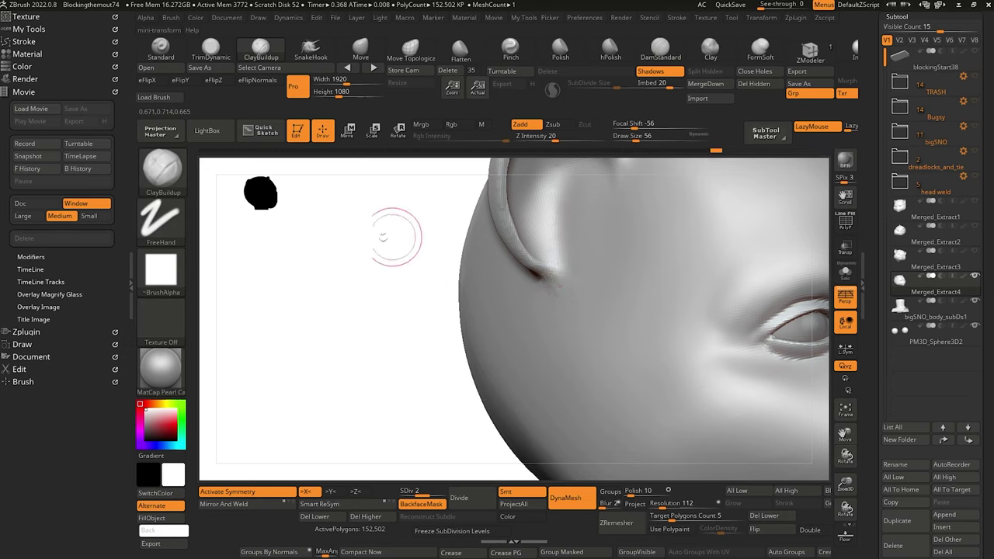
drag(395, 236, 538, 276)
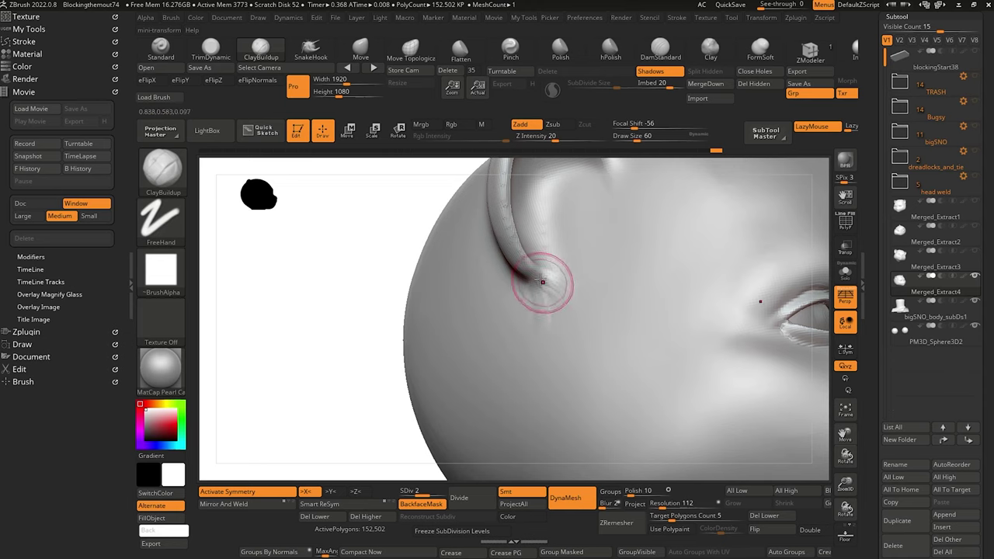
key(shift)
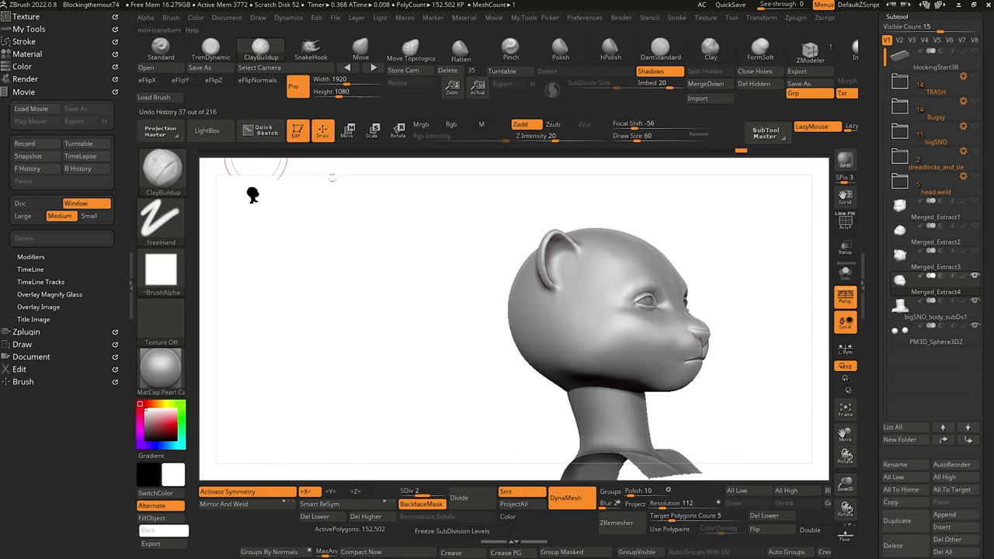
mouse_move(334, 256)
mouse_down()
mouse_move(355, 321)
mouse_move(379, 246)
mouse_up()
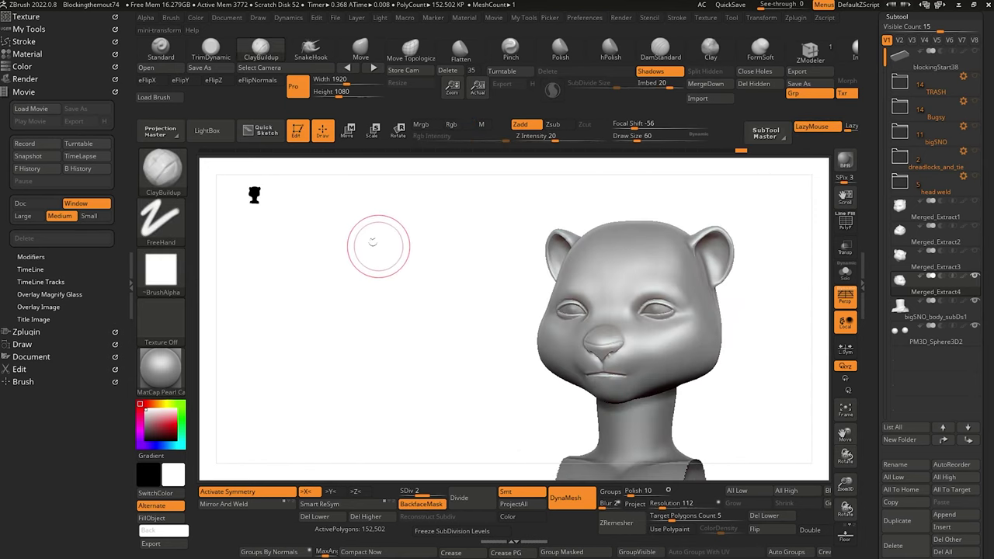
Smooth the cheek surface beside and below the eye with the Smooth brush at draw size 44.
drag(351, 286, 299, 261)
drag(298, 261, 486, 388)
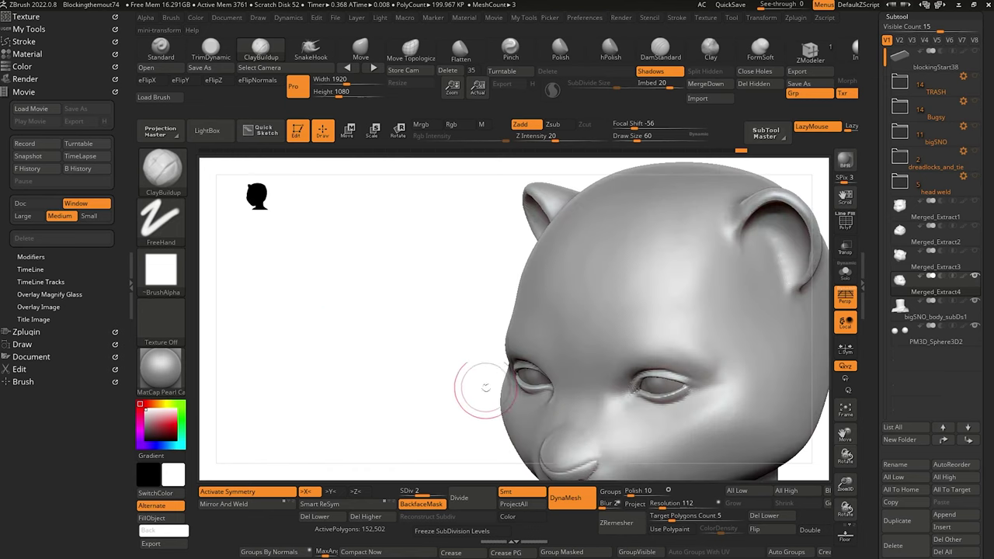
key(shift)
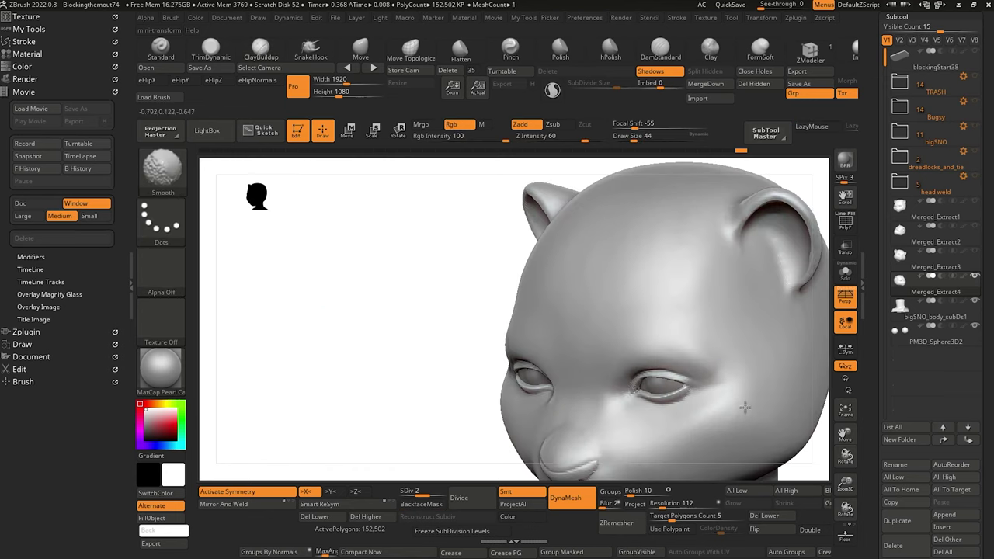
shift+drag(734, 429, 707, 415)
mouse_move(412, 242)
alt+mouse_down()
mouse_move(409, 210)
mouse_move(442, 237)
alt+mouse_up()
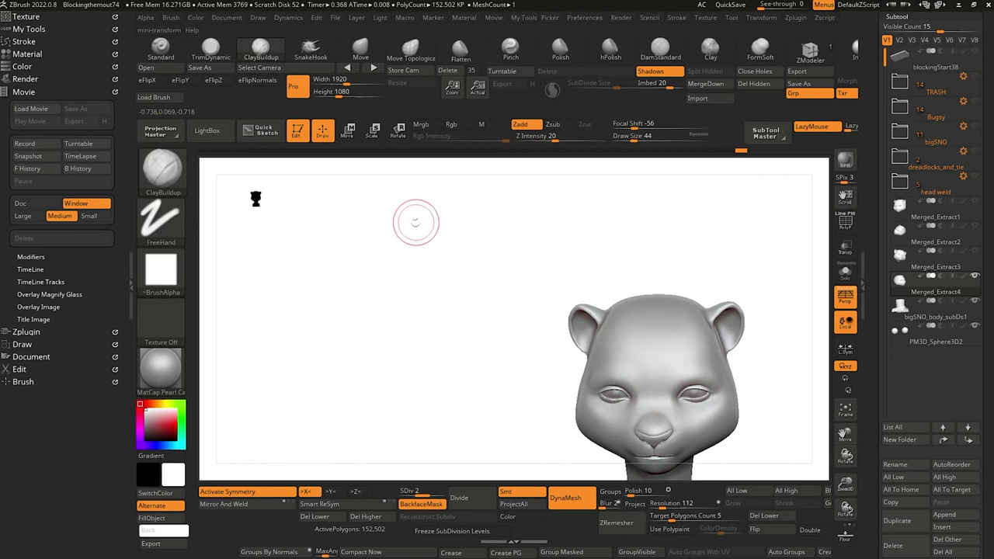
alt+drag(418, 303, 386, 229)
drag(412, 282, 432, 277)
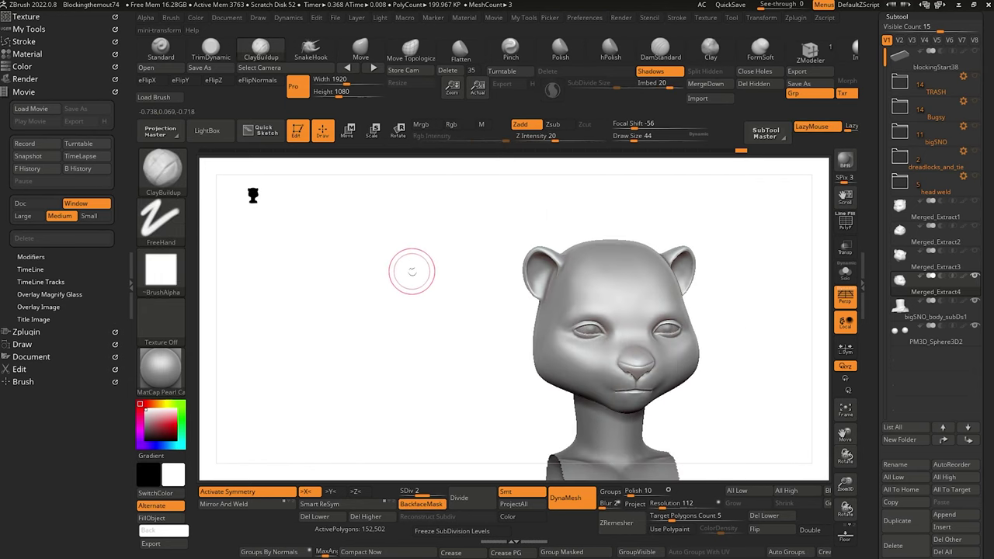
Adjust the eyelid shape near the inner corner with Move Topological at subdivision level 2 and return the head to level 3.
click(440, 492)
mouse_move(366, 379)
mouse_down()
mouse_move(399, 382)
mouse_move(406, 395)
mouse_move(389, 382)
mouse_move(401, 404)
mouse_move(442, 439)
mouse_up()
drag(264, 413, 281, 381)
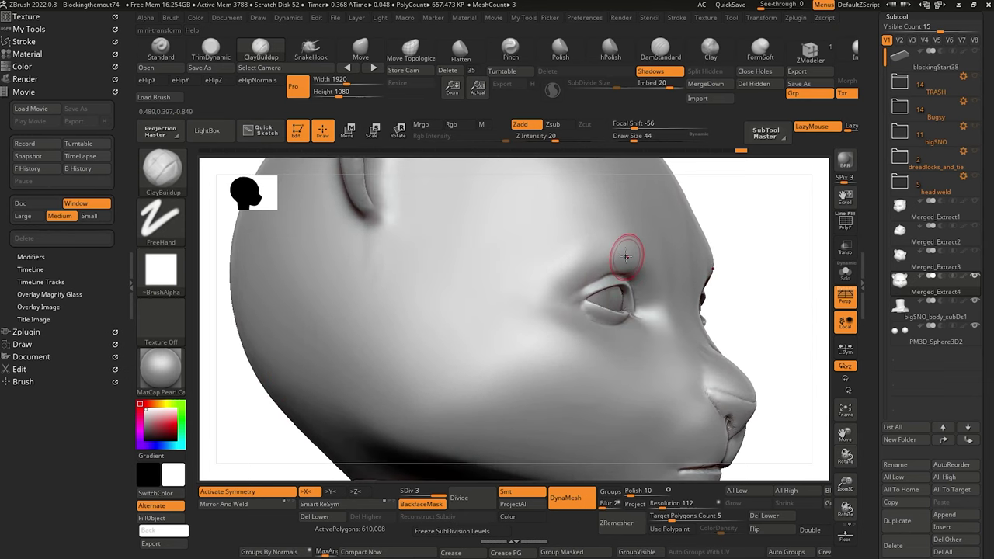
click(419, 51)
click(409, 494)
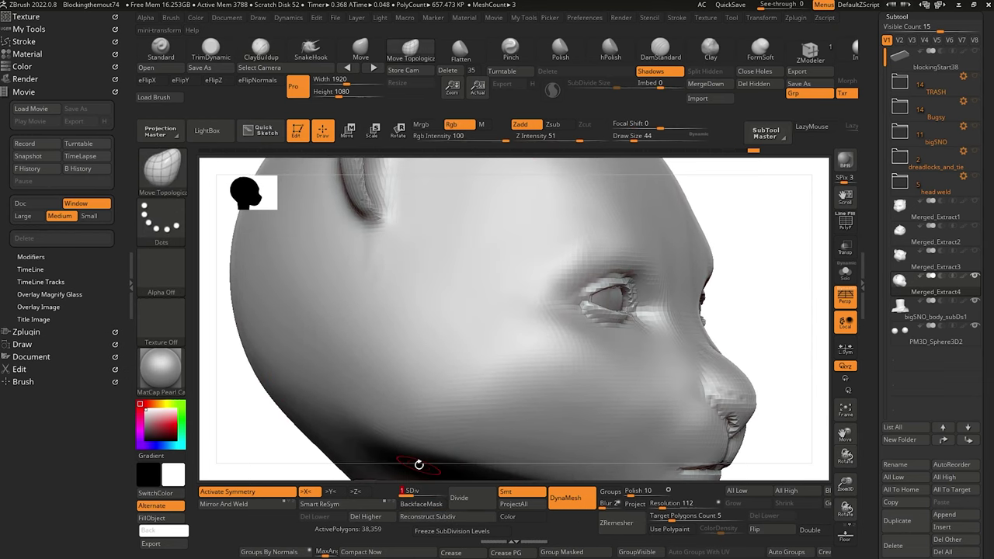
click(421, 491)
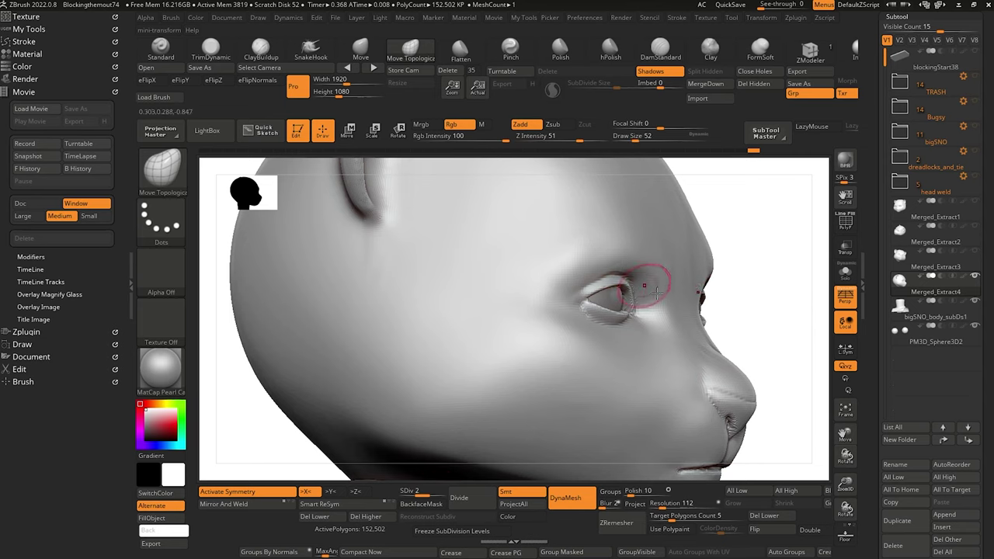
drag(789, 391, 717, 345)
click(426, 490)
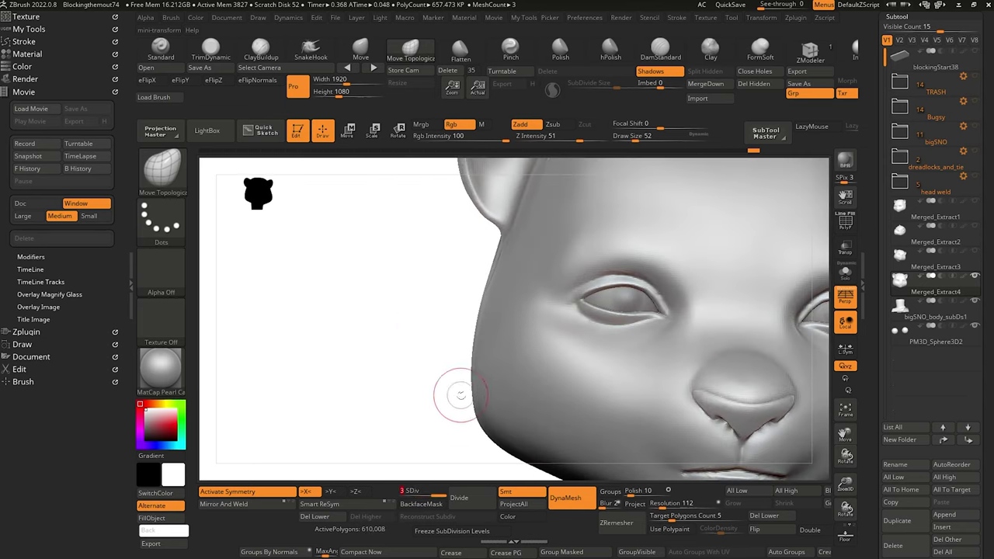
Refine the upper eyelid with Move Topological at draw size 32 and smooth the area above it.
drag(395, 329, 267, 297)
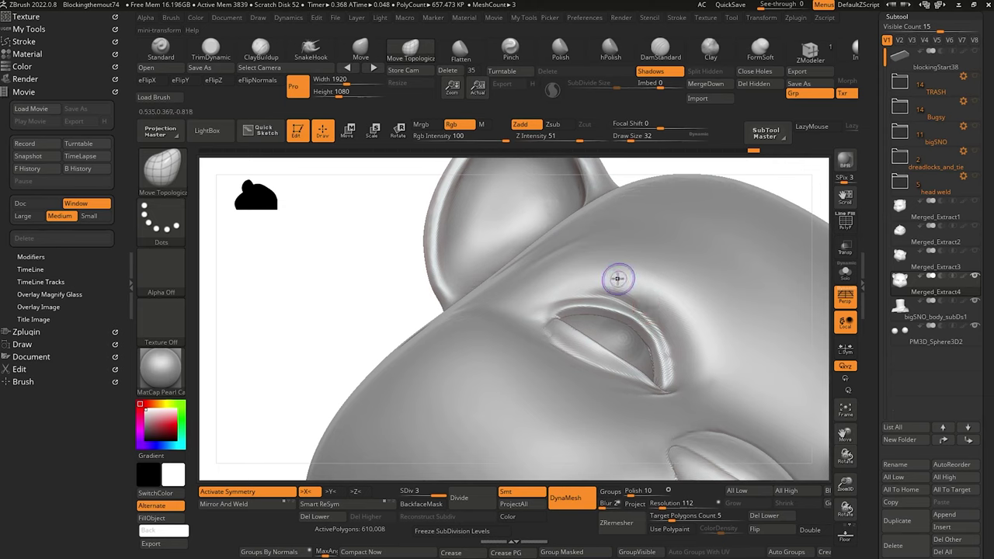
key(shift)
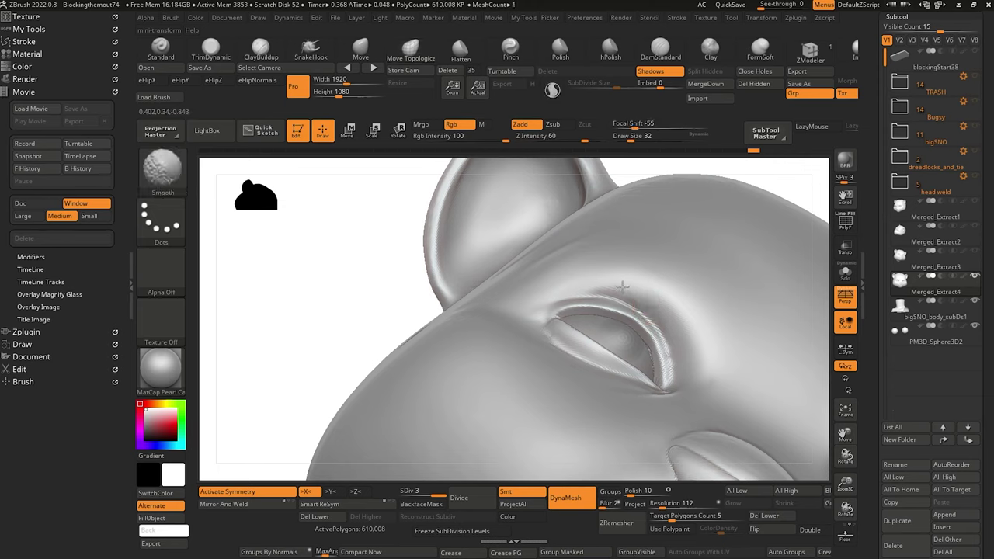
mouse_move(362, 289)
mouse_down()
mouse_move(357, 326)
mouse_move(348, 262)
mouse_up()
Carve the creases around the eyelids and eye corners with the DamStandard brush at draw size 24.
click(655, 56)
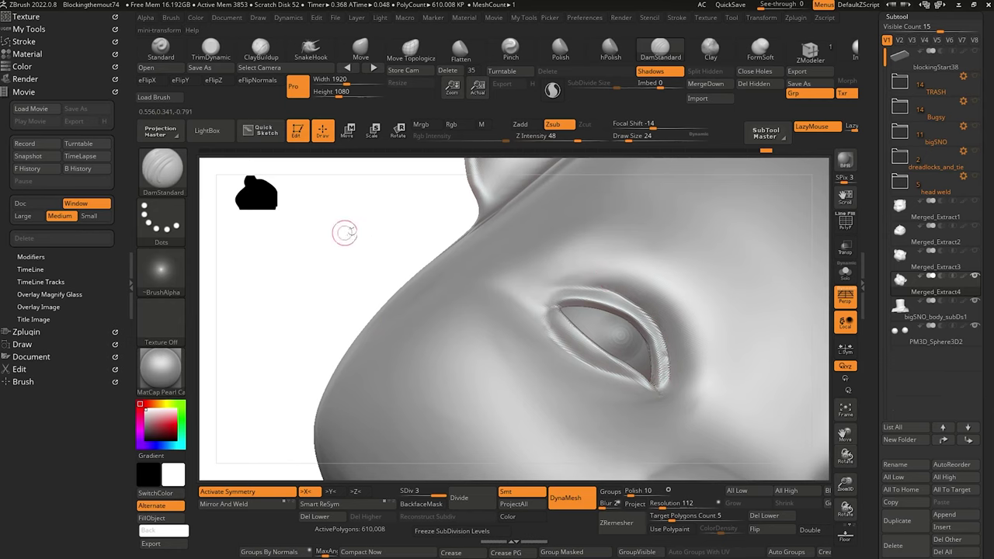
drag(345, 234, 407, 221)
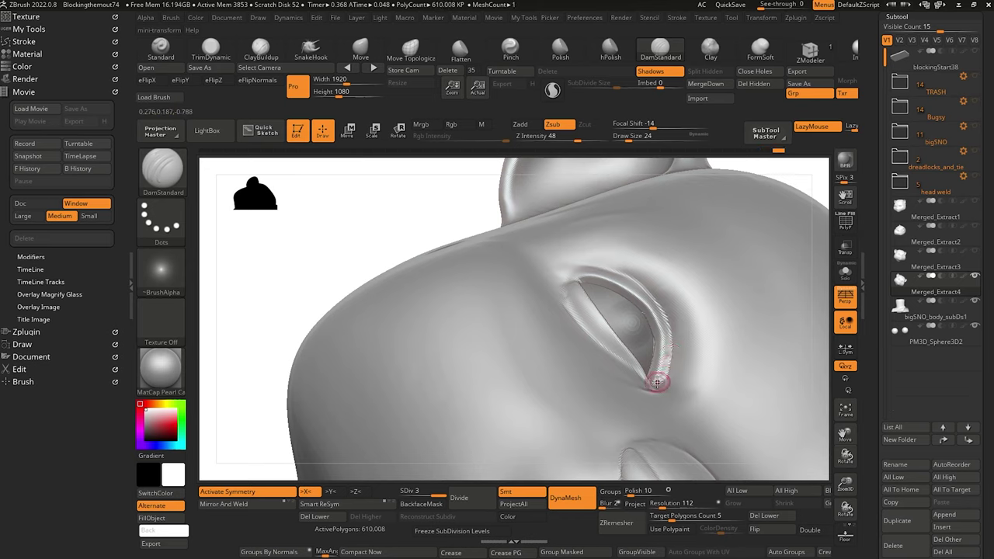
drag(350, 229, 402, 240)
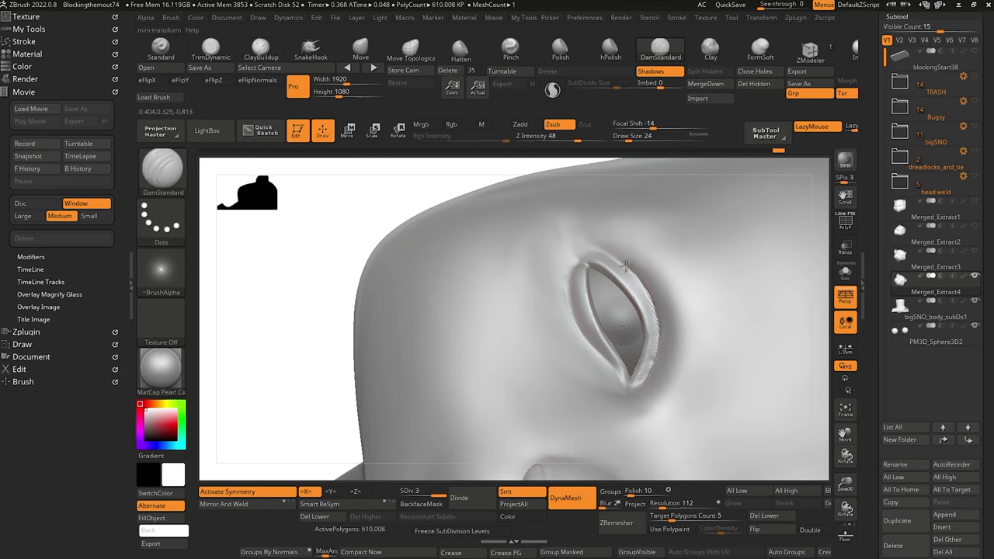
drag(344, 230, 312, 281)
Isolate the head in Solo mode and build up the surface inside the eye socket with ClayBuildup at draw size 48.
click(846, 275)
drag(319, 233, 335, 206)
drag(311, 238, 310, 162)
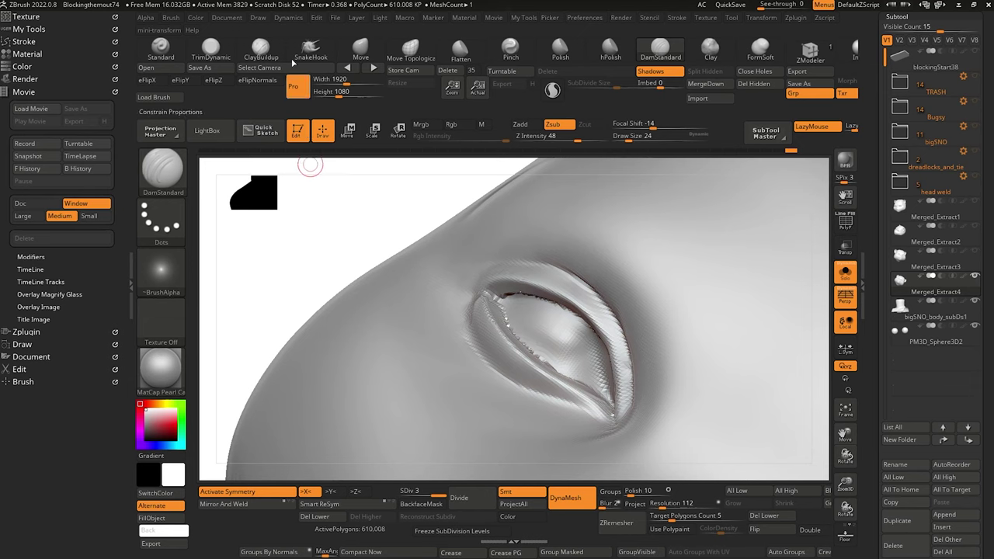
key(b)
key(c)
key(b)
key(])
mouse_move(547, 332)
mouse_down()
mouse_move(535, 342)
mouse_move(564, 326)
mouse_move(589, 365)
mouse_move(536, 333)
mouse_move(577, 368)
mouse_move(544, 323)
mouse_move(587, 354)
mouse_move(551, 309)
mouse_move(531, 342)
mouse_move(571, 361)
mouse_move(571, 326)
mouse_up()
drag(339, 228, 378, 207)
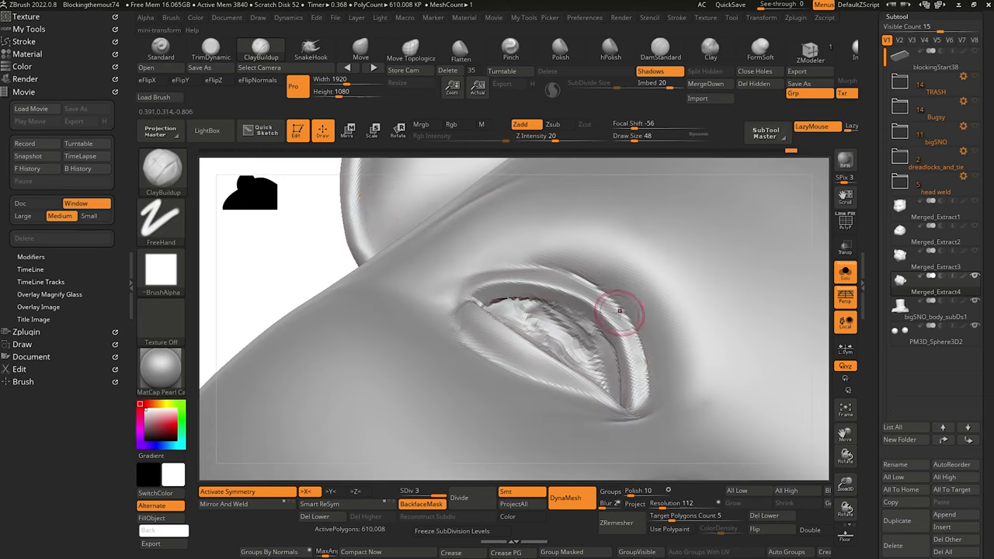
Mask the upper and lower eyelids around the socket with MaskPen at focal shift -100.
key(ctrl)
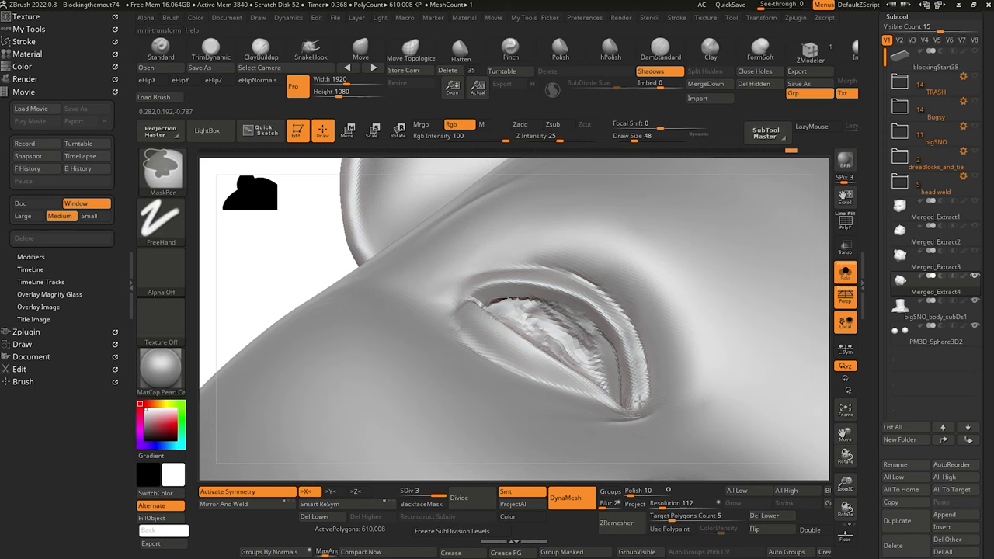
ctrl+drag(631, 127, 607, 130)
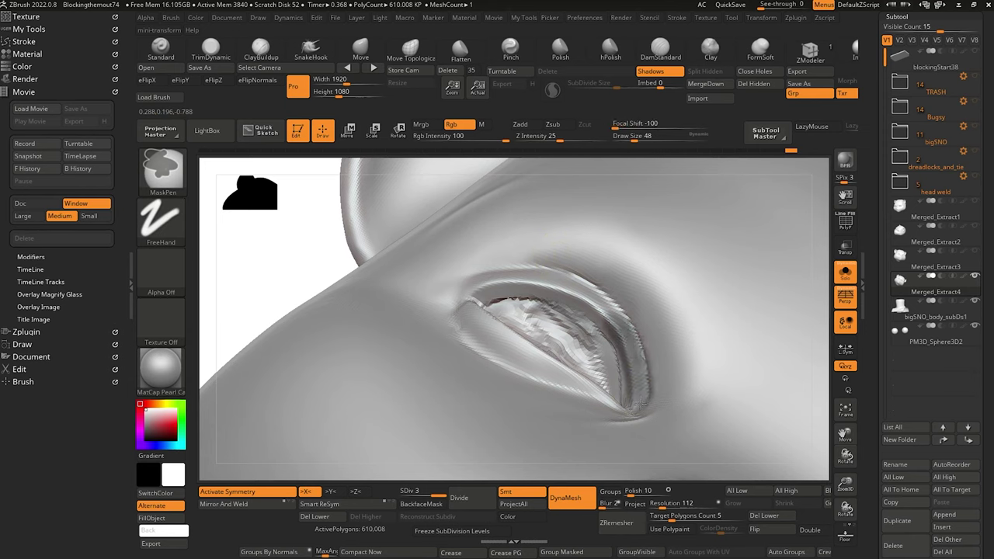
mouse_move(607, 316)
ctrl+mouse_down()
mouse_move(529, 277)
mouse_move(463, 281)
mouse_move(592, 269)
mouse_move(647, 406)
ctrl+mouse_up()
drag(251, 265, 303, 272)
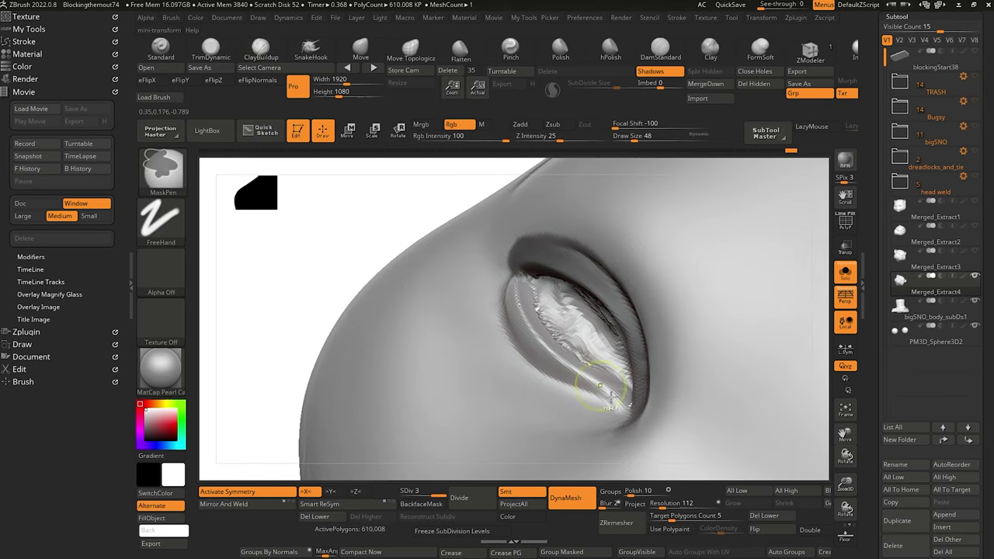
mouse_move(632, 415)
ctrl+mouse_down()
mouse_move(548, 354)
mouse_move(520, 319)
mouse_move(510, 269)
ctrl+mouse_up()
mouse_move(518, 330)
ctrl+mouse_down()
mouse_move(625, 443)
mouse_move(497, 272)
mouse_move(589, 412)
mouse_move(581, 408)
ctrl+mouse_up()
Build up the eye socket between the masked eyelids with ClayBuildup at draw size 56 and turn off Solo mode.
mouse_move(333, 233)
mouse_down()
mouse_move(339, 280)
mouse_move(323, 233)
mouse_move(267, 228)
mouse_move(275, 220)
mouse_up()
mouse_move(552, 315)
mouse_down()
mouse_move(536, 299)
mouse_move(571, 318)
mouse_move(557, 296)
mouse_up()
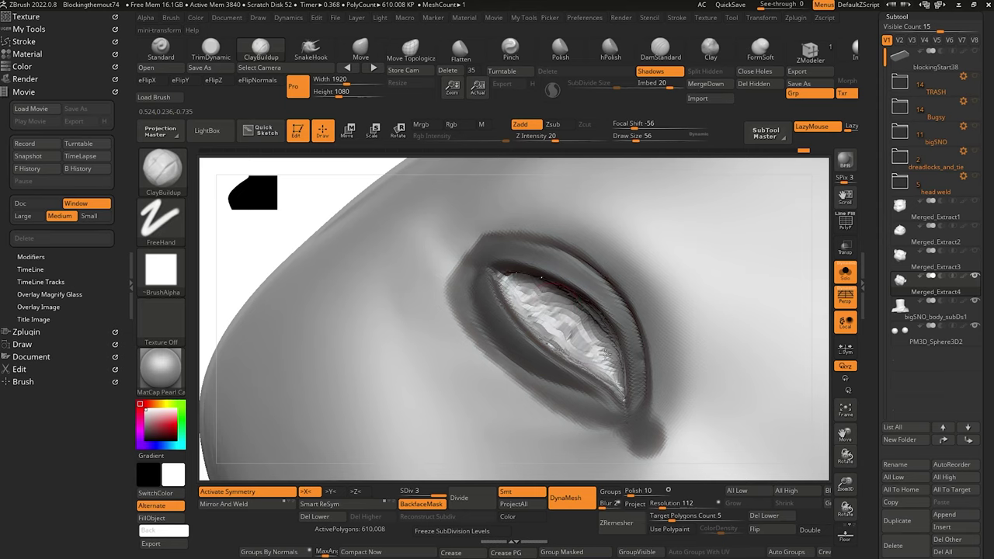
drag(264, 237, 282, 191)
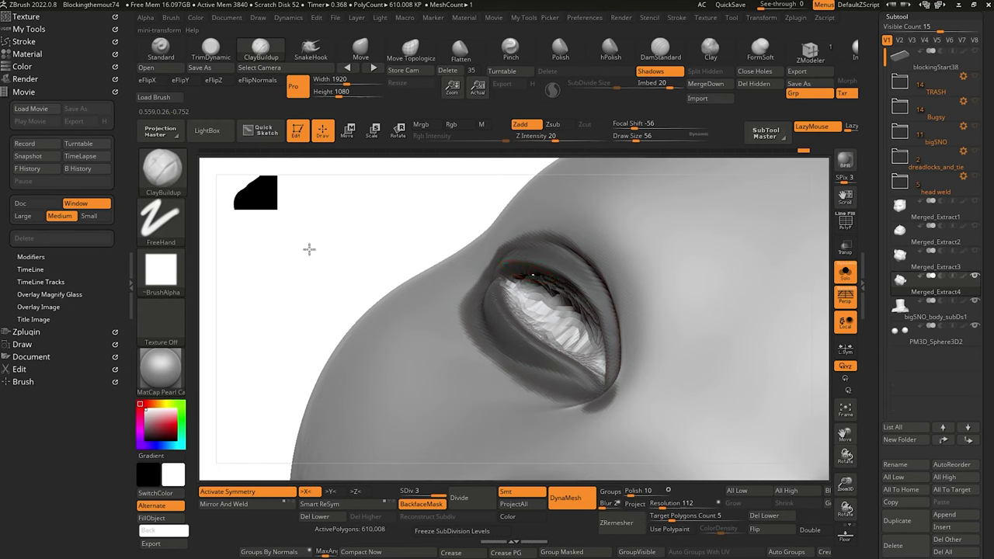
drag(309, 249, 607, 356)
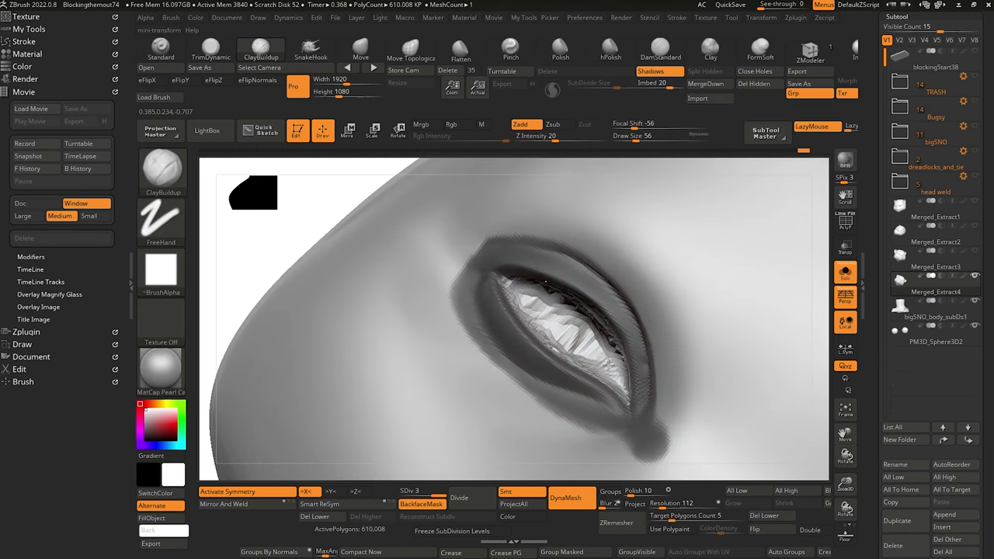
mouse_move(249, 264)
mouse_down()
mouse_move(317, 266)
mouse_move(304, 215)
mouse_move(303, 233)
mouse_move(346, 225)
mouse_up()
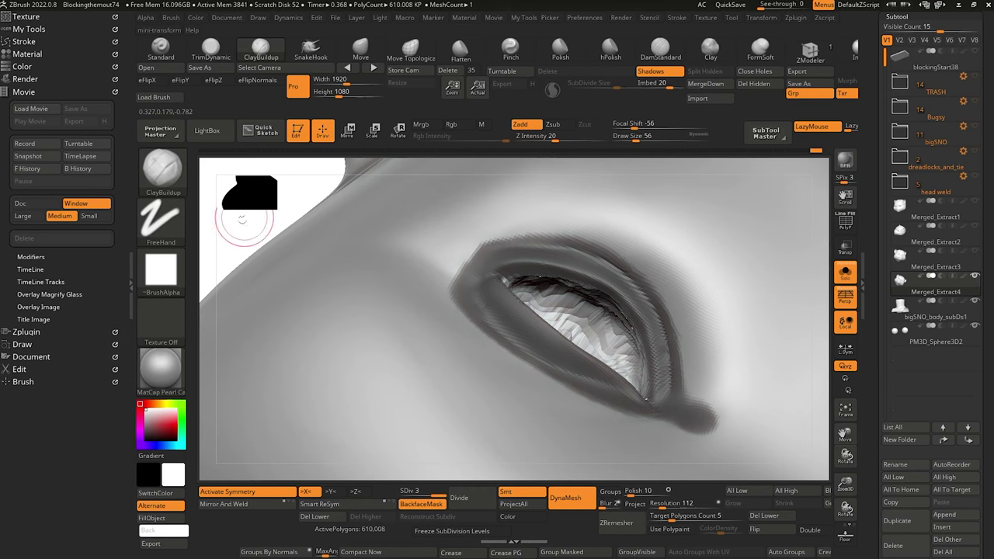
mouse_move(248, 204)
mouse_down()
mouse_move(306, 222)
mouse_move(355, 222)
mouse_up()
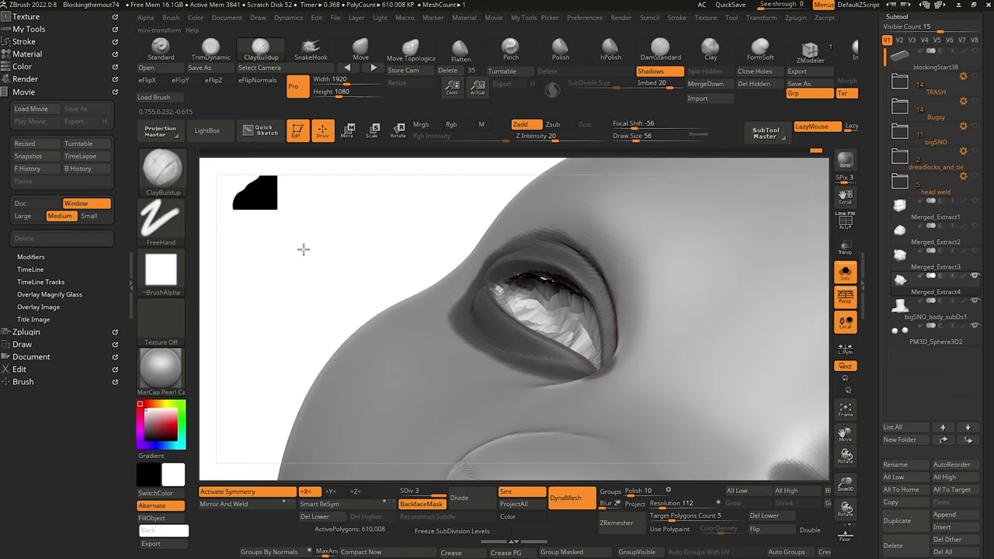
drag(302, 249, 365, 253)
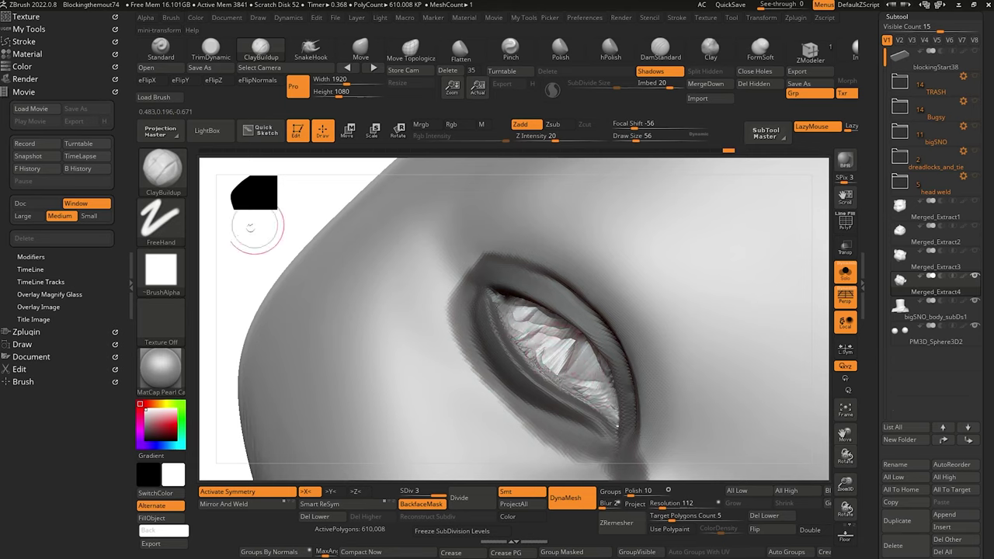
mouse_move(260, 222)
mouse_down()
mouse_move(410, 241)
mouse_move(278, 252)
mouse_move(189, 217)
mouse_move(329, 286)
mouse_move(415, 288)
mouse_move(391, 270)
mouse_move(362, 292)
mouse_move(371, 288)
mouse_move(370, 321)
mouse_move(411, 300)
mouse_up()
click(854, 275)
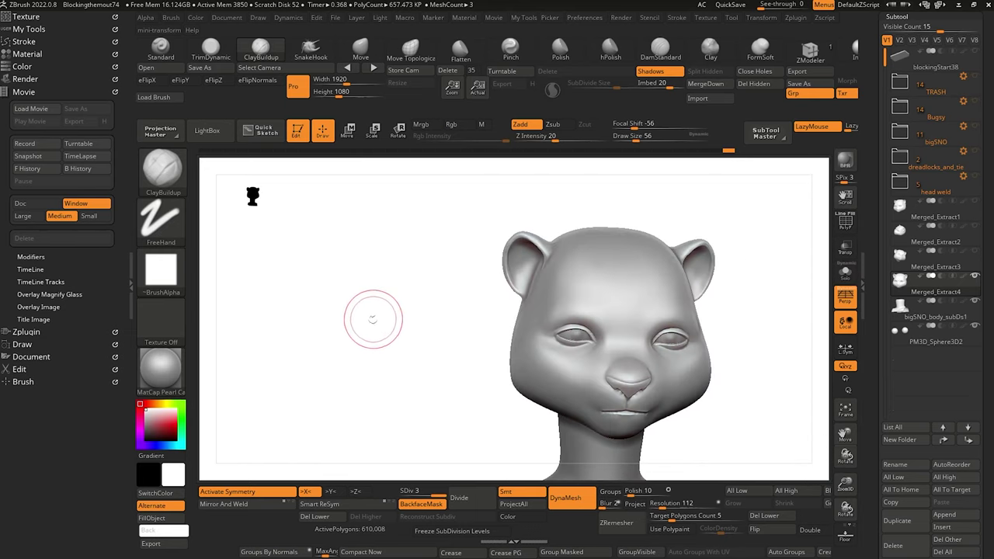
mouse_move(373, 318)
mouse_down()
mouse_move(377, 278)
mouse_move(337, 300)
mouse_up()
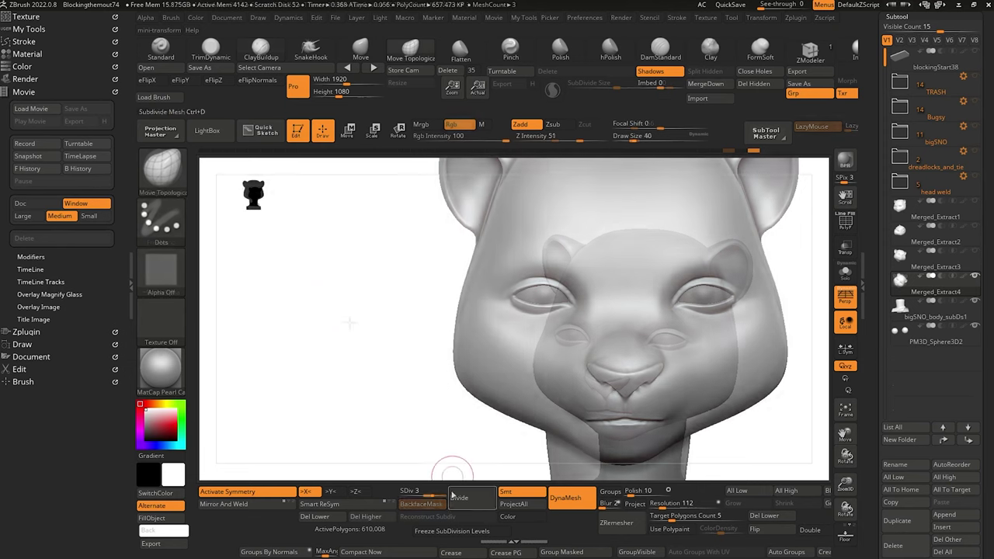
Divide the head mesh to subdivision level 4 and refine the upper eyelid edge with Move Topological at draw size 32.
click(453, 495)
key(f)
drag(339, 317, 362, 350)
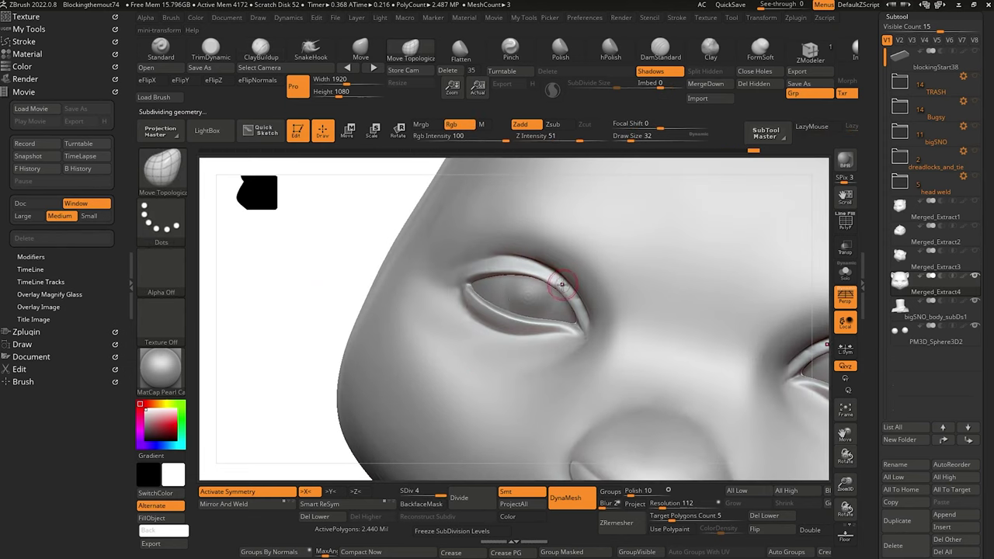
key(shift)
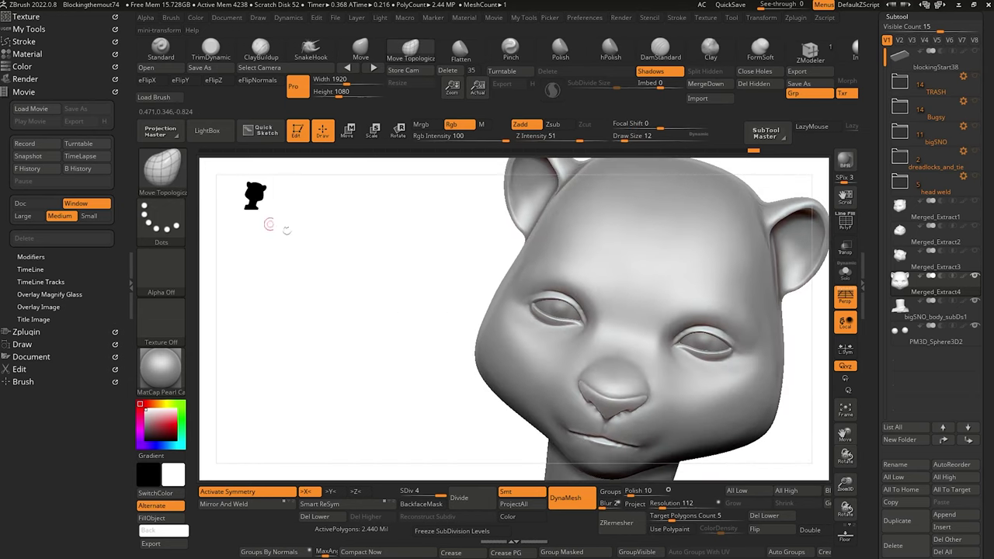
Smooth the crease between the lips and adjust the mouth shape with Move Topological at draw size 12.
mouse_move(351, 278)
mouse_down()
mouse_move(364, 299)
mouse_move(344, 303)
mouse_move(373, 349)
mouse_move(433, 246)
mouse_move(386, 259)
mouse_move(373, 291)
mouse_move(422, 226)
mouse_up()
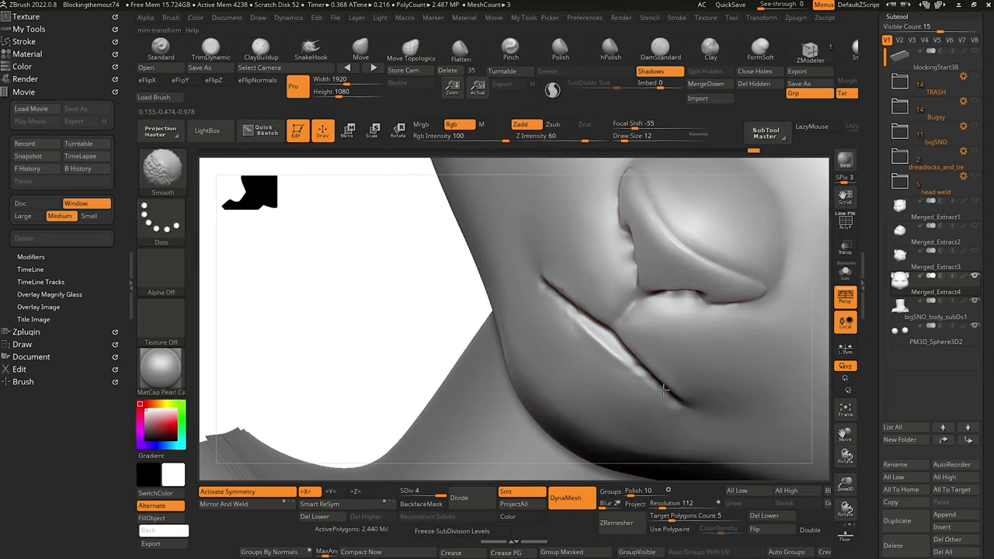
mouse_move(384, 287)
mouse_down()
mouse_move(380, 250)
mouse_move(380, 282)
mouse_move(351, 277)
mouse_move(340, 293)
mouse_move(366, 294)
mouse_up()
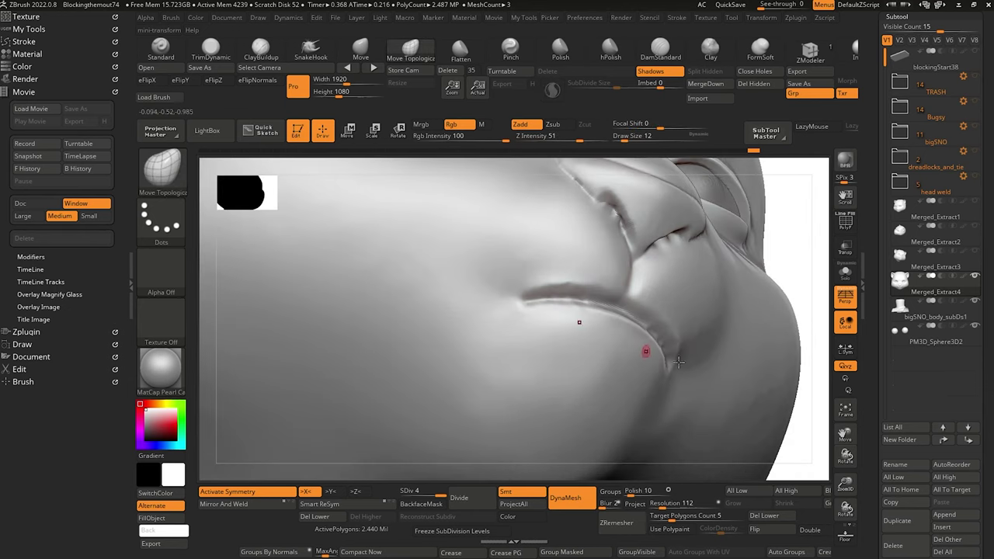
drag(810, 422, 789, 444)
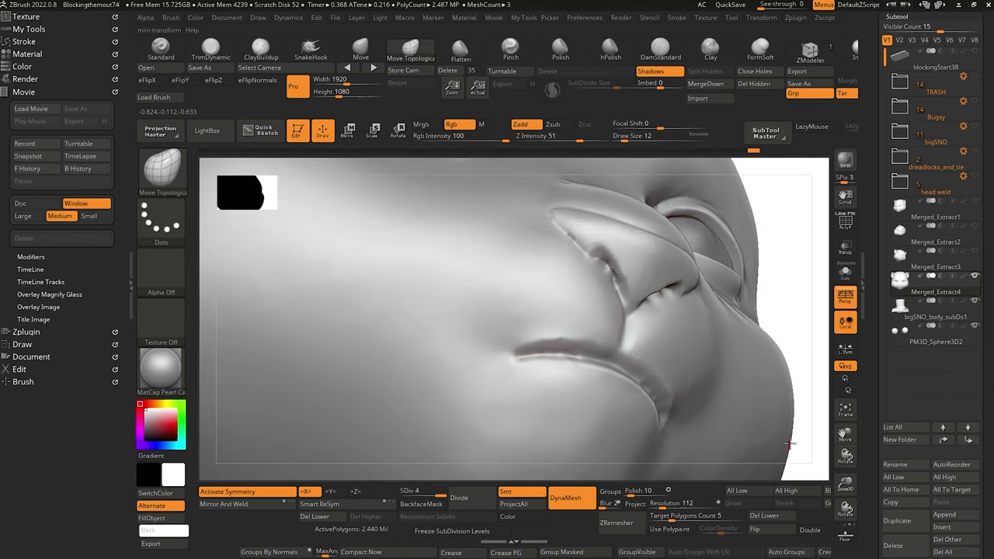
Carve the crease along the nostril edge with DamStandard at draw size 28 and smooth it.
click(664, 46)
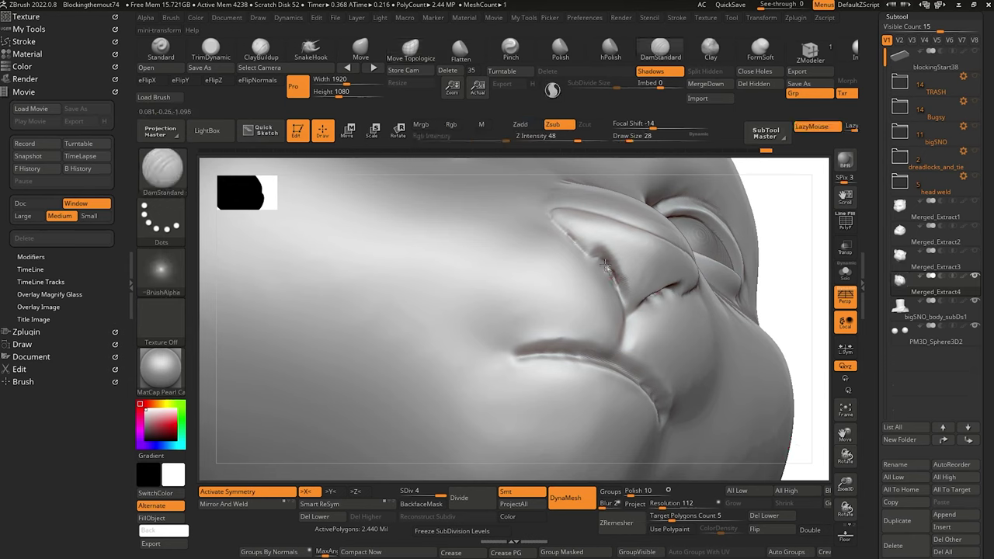
key(shift)
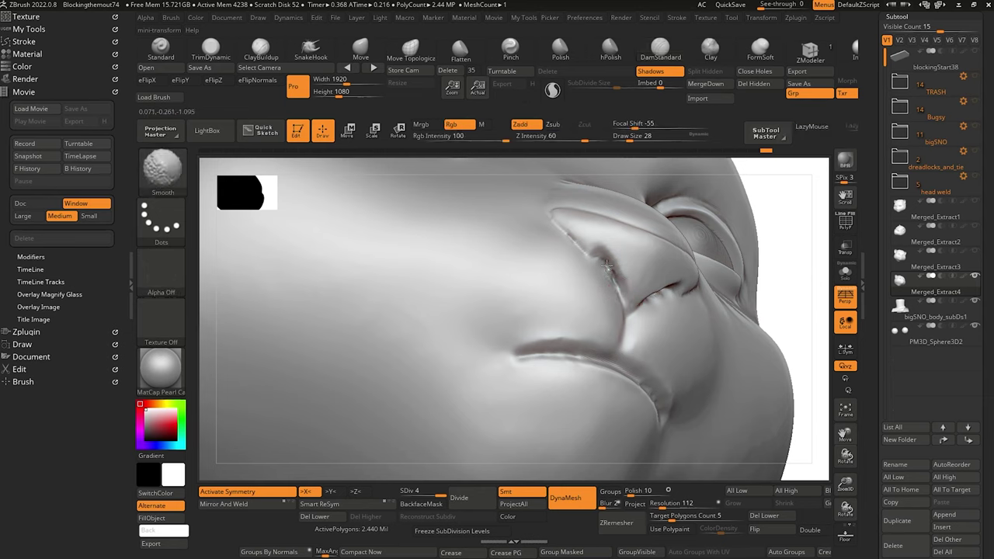
shift+drag(606, 265, 615, 278)
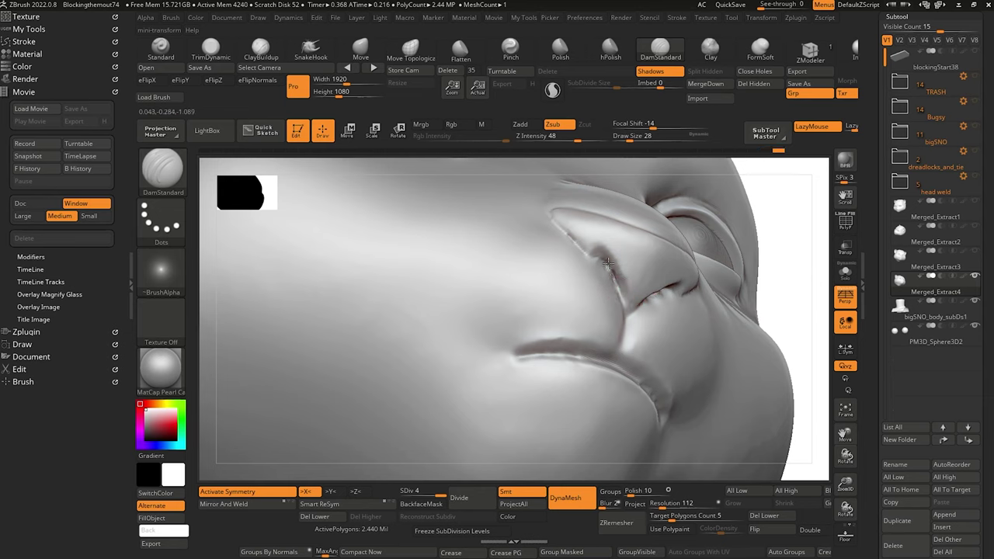
drag(777, 311, 756, 397)
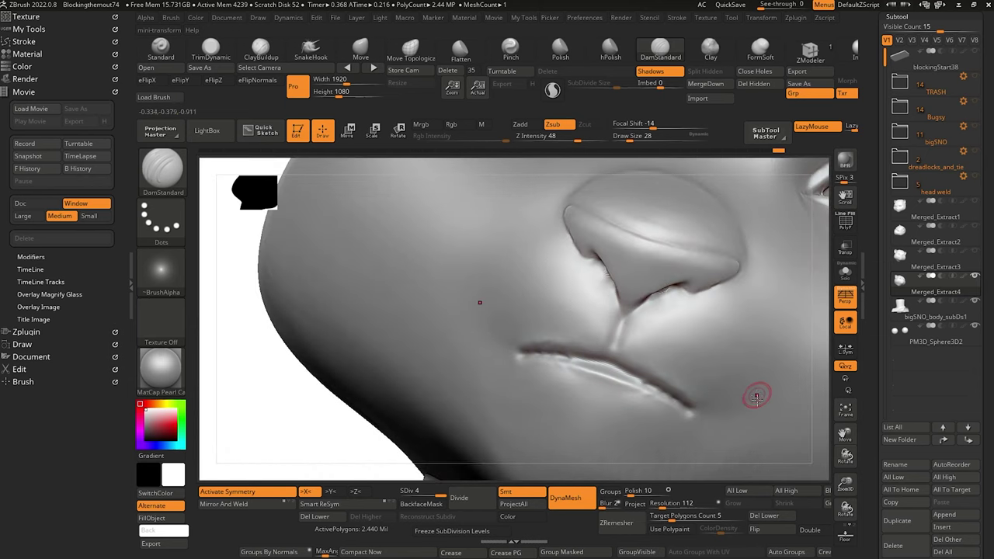
Build up the area beneath the nostrils with ClayBuildup at draw size 40 and smooth the strokes.
drag(292, 393, 309, 349)
key(b)
key(c)
key(b)
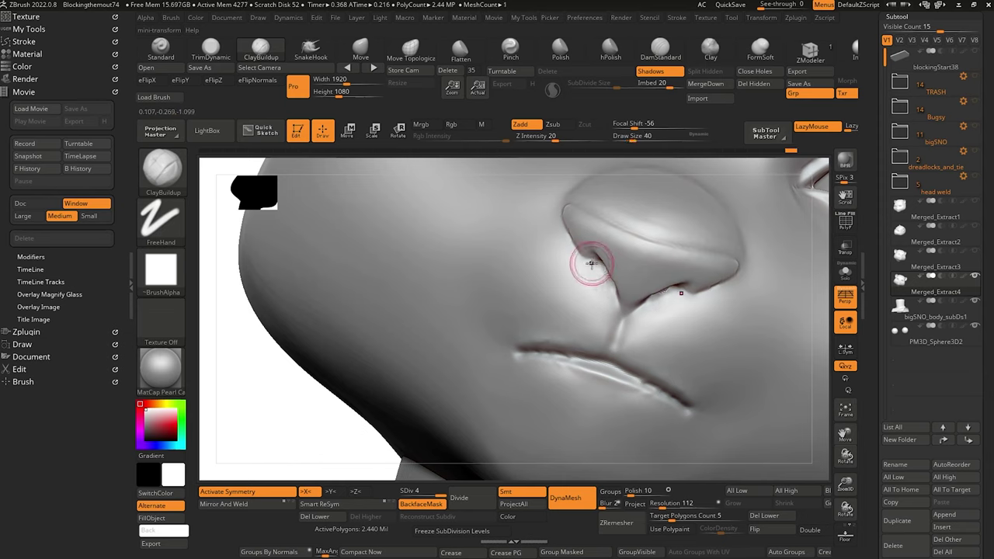
key(shift)
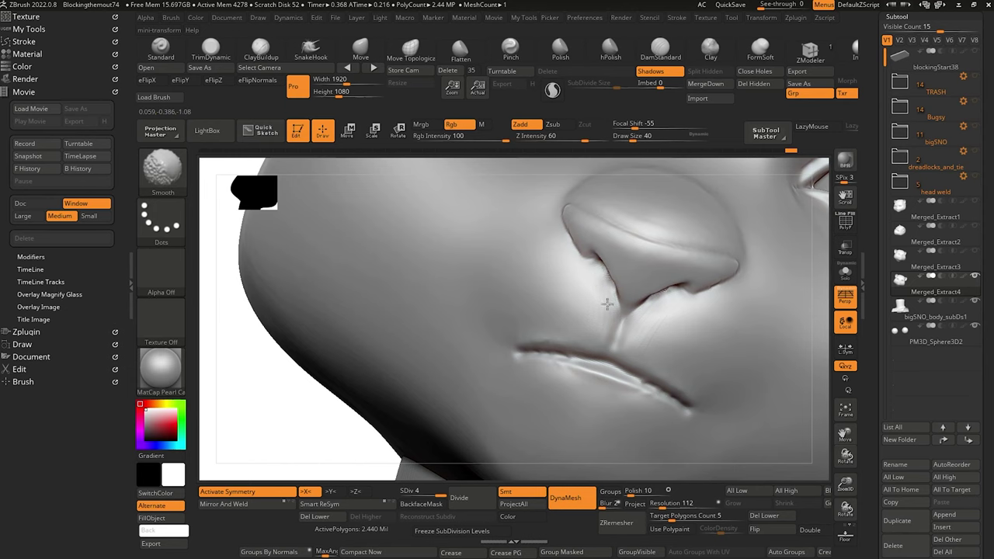
key(shift)
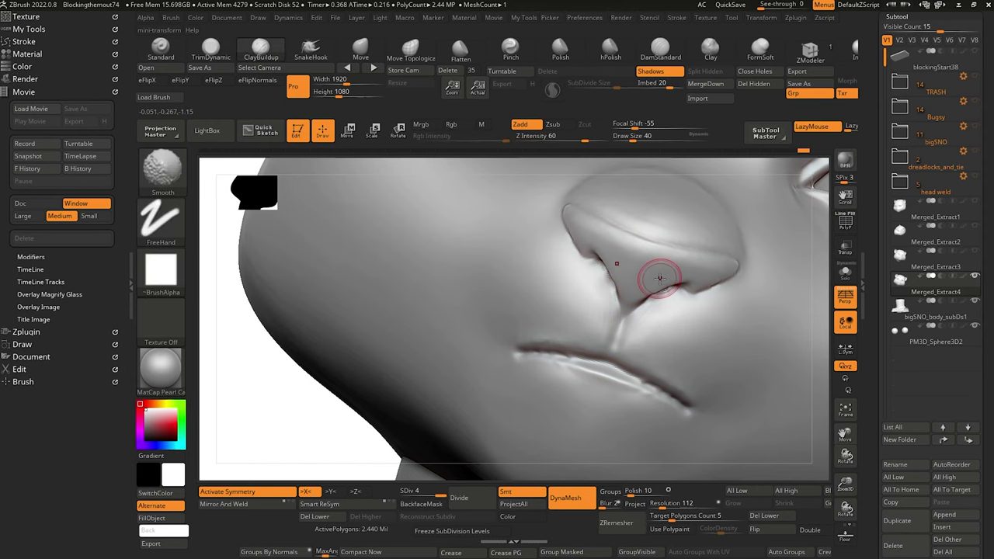
Carve the philtrum groove from the nose tip down to the upper lip with DamStandard at draw size 20.
mouse_move(234, 327)
mouse_down()
mouse_move(243, 355)
mouse_move(284, 395)
mouse_move(317, 350)
mouse_move(280, 377)
mouse_move(285, 360)
mouse_move(267, 388)
mouse_move(288, 349)
mouse_move(293, 362)
mouse_move(326, 373)
mouse_move(295, 399)
mouse_move(322, 338)
mouse_up()
click(660, 49)
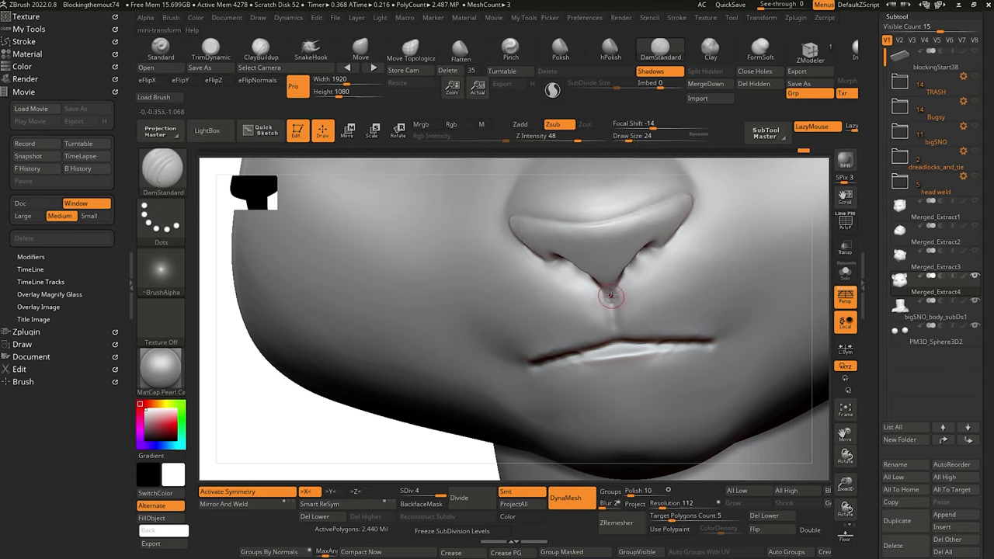
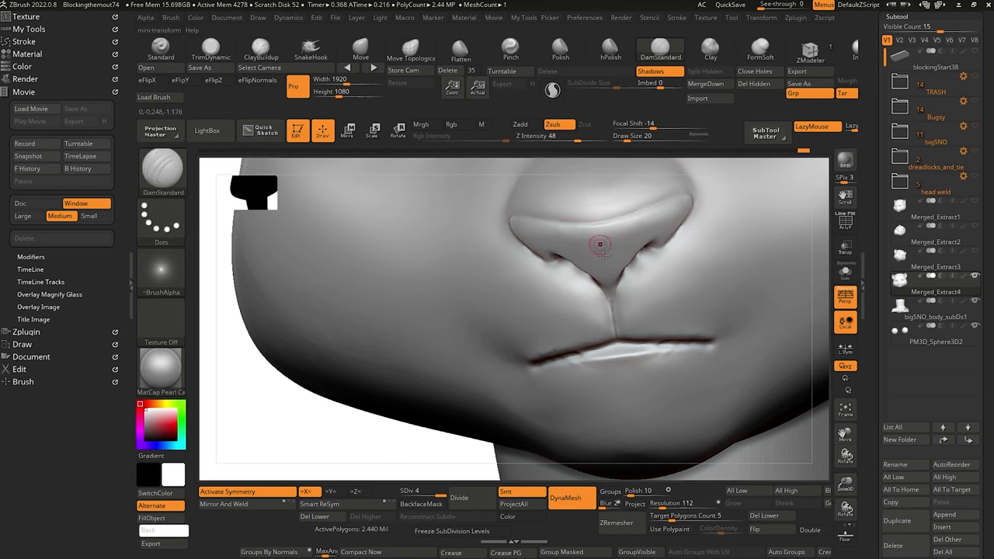
key(shift)
drag(612, 315, 610, 302)
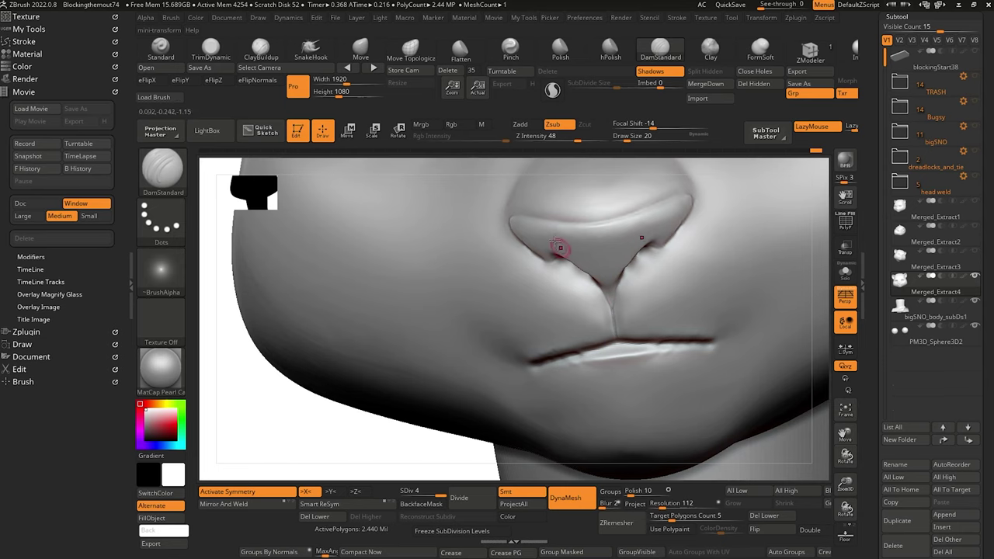
Deepen the mouth line between the lips and at the mouth corners with DamStandard at draw size 28.
alt+drag(376, 437, 334, 295)
drag(262, 296, 307, 404)
drag(350, 334, 322, 271)
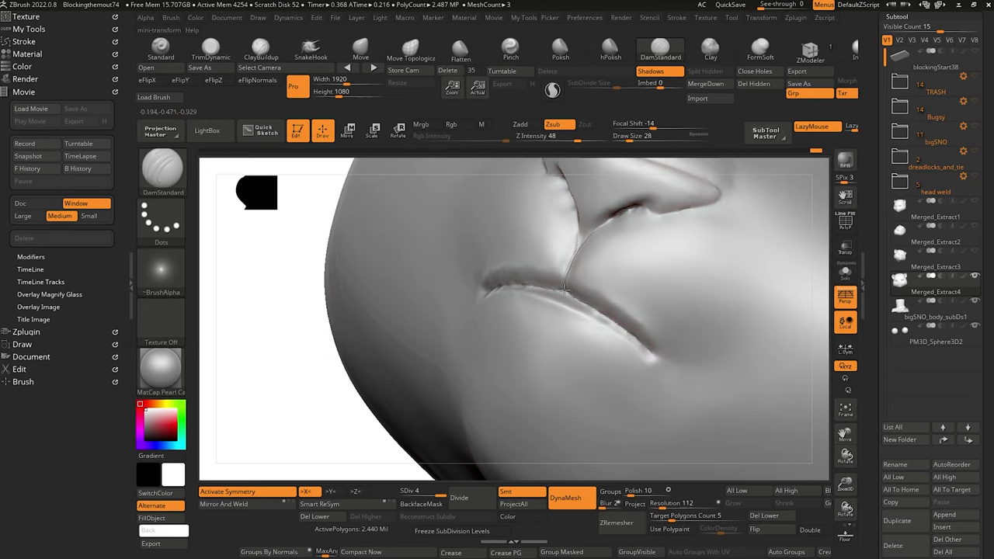
drag(309, 339, 334, 350)
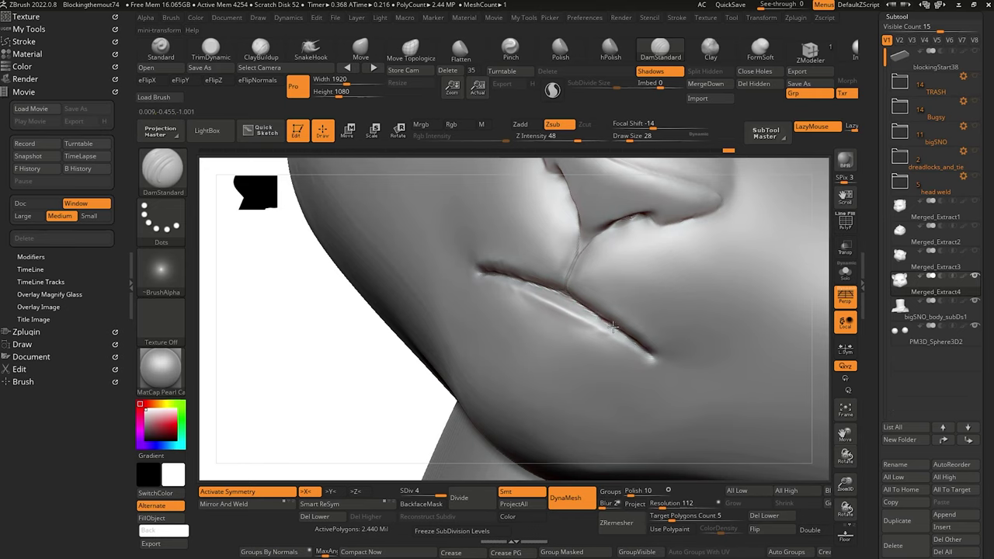
drag(275, 331, 322, 278)
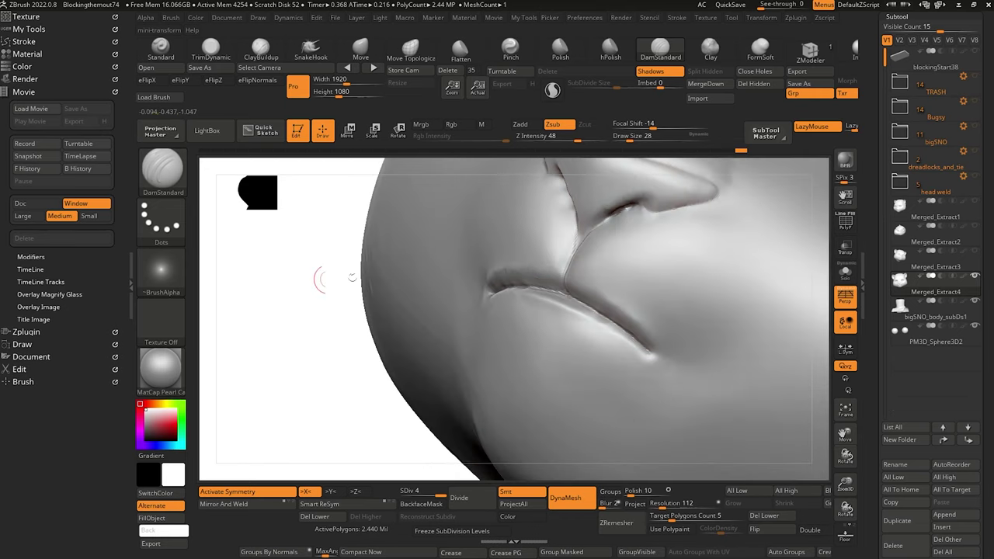
drag(648, 355, 640, 345)
mouse_move(301, 305)
mouse_down()
mouse_move(267, 322)
mouse_move(316, 352)
mouse_move(335, 291)
mouse_move(335, 304)
mouse_move(297, 262)
mouse_up()
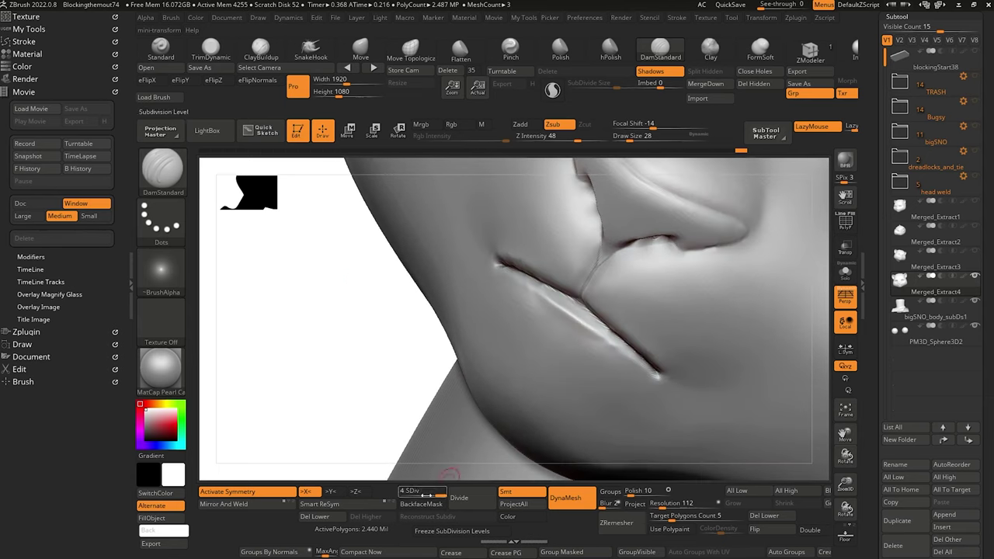
Lower the head to subdivision level 3 and flatten the lower lip's ridge with TrimDynamic at draw size 40.
drag(435, 493, 416, 493)
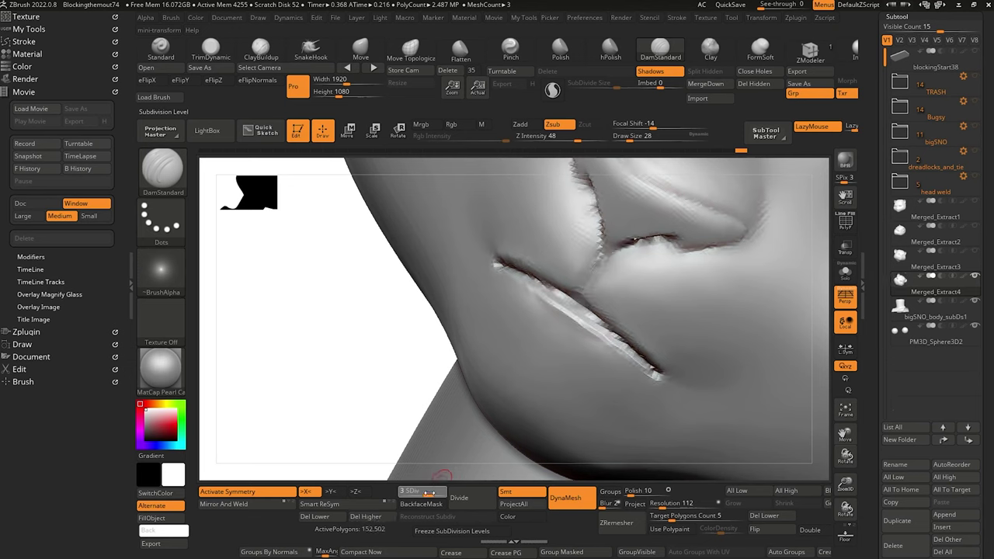
key(d)
mouse_move(329, 296)
mouse_down()
mouse_move(331, 308)
mouse_move(342, 284)
mouse_up()
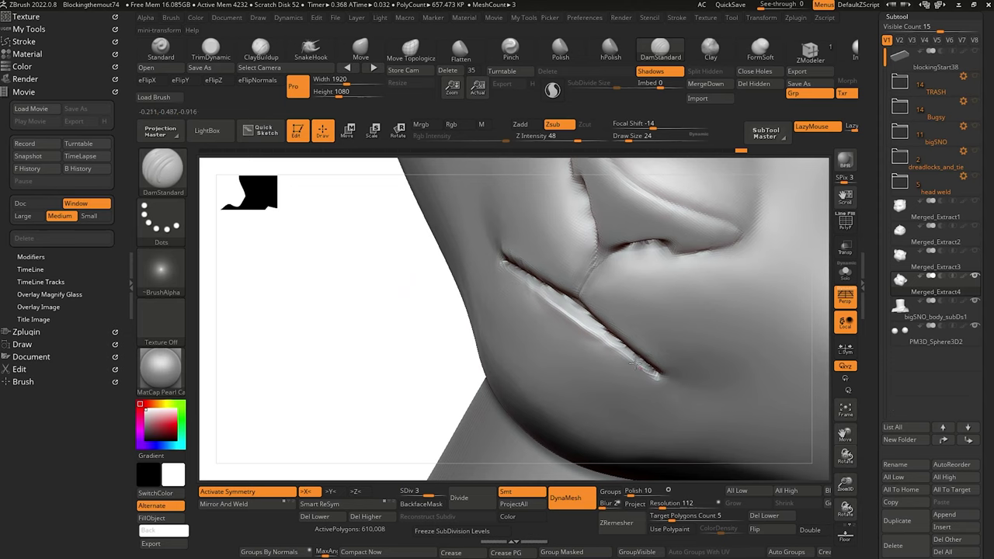
click(210, 49)
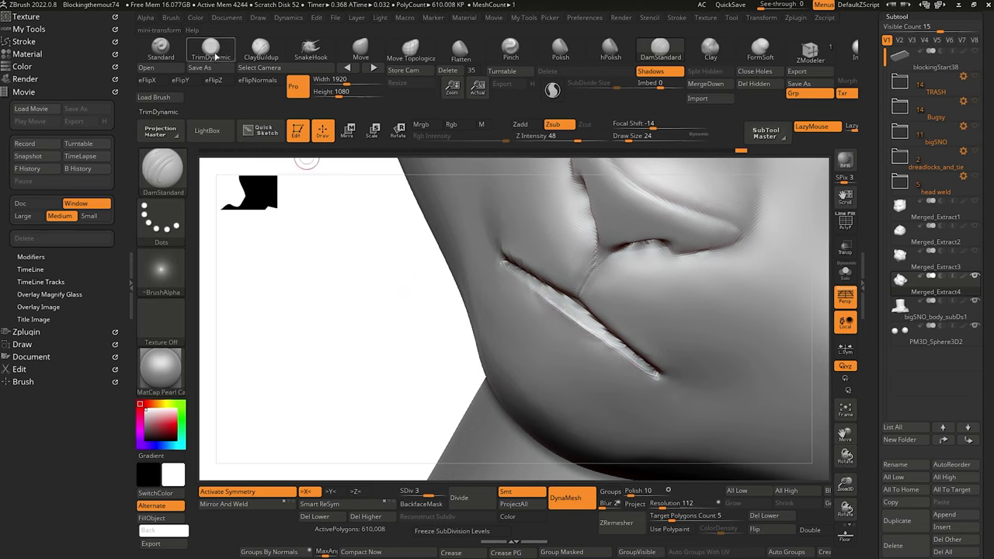
drag(504, 270, 573, 325)
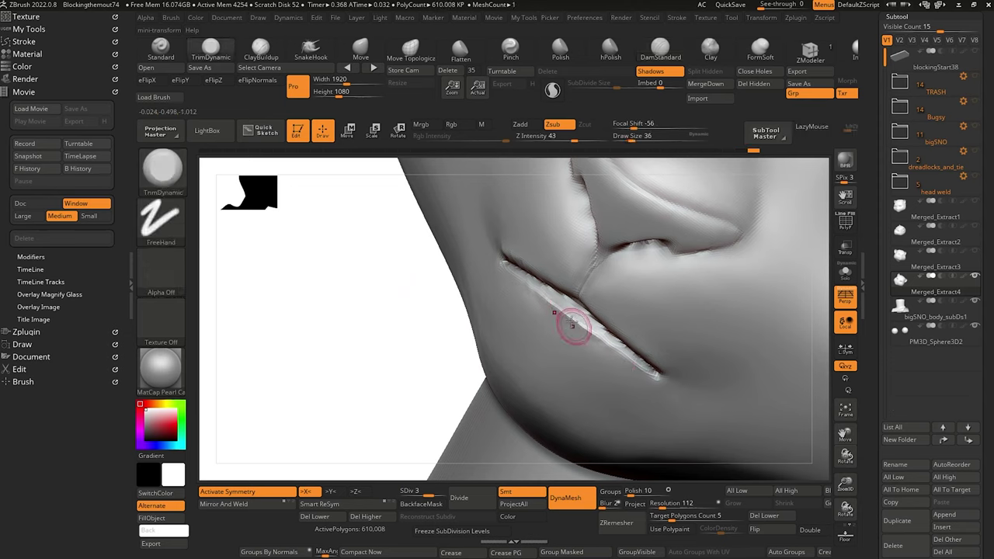
drag(525, 287, 567, 325)
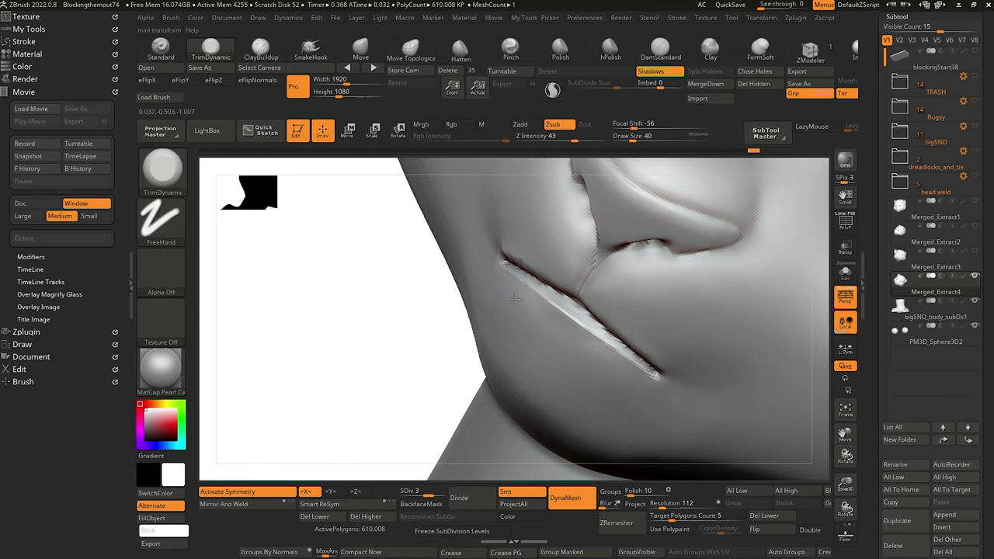
Build up the lower back of the ear where it joins the head with ClayBuildup at draw size 48.
mouse_move(381, 316)
alt+mouse_down()
mouse_move(332, 264)
mouse_move(344, 235)
mouse_move(337, 267)
mouse_move(324, 262)
alt+mouse_up()
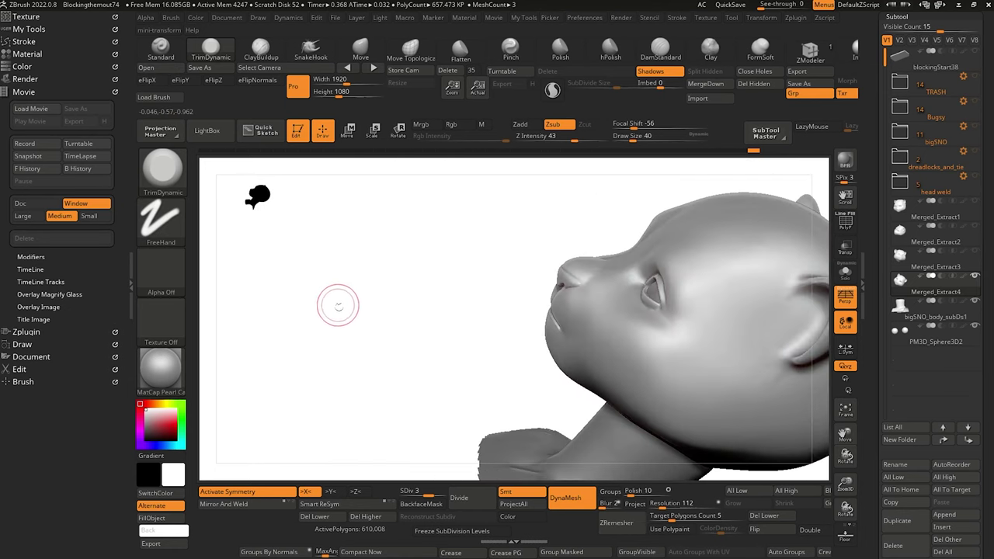
drag(338, 305, 350, 331)
alt+drag(322, 250, 343, 318)
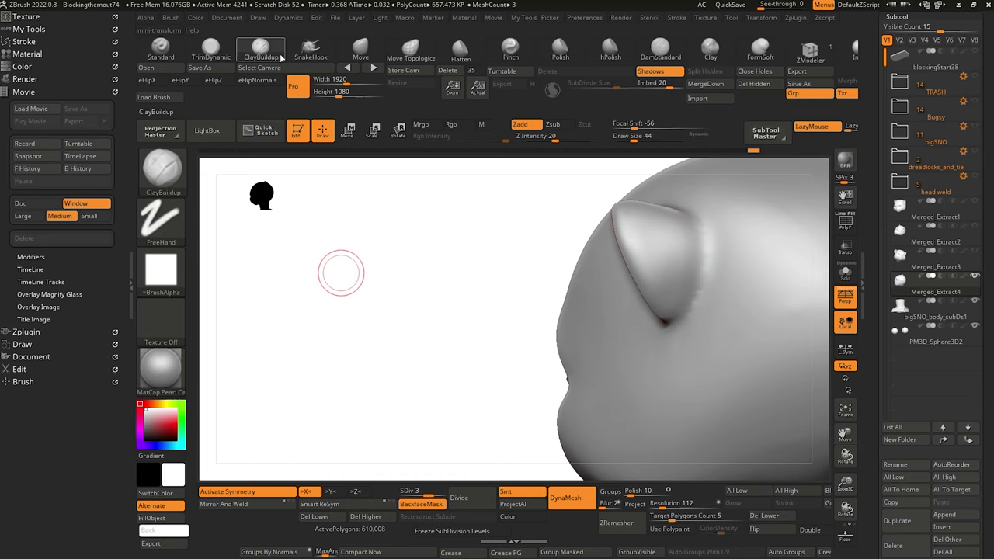
drag(341, 272, 410, 356)
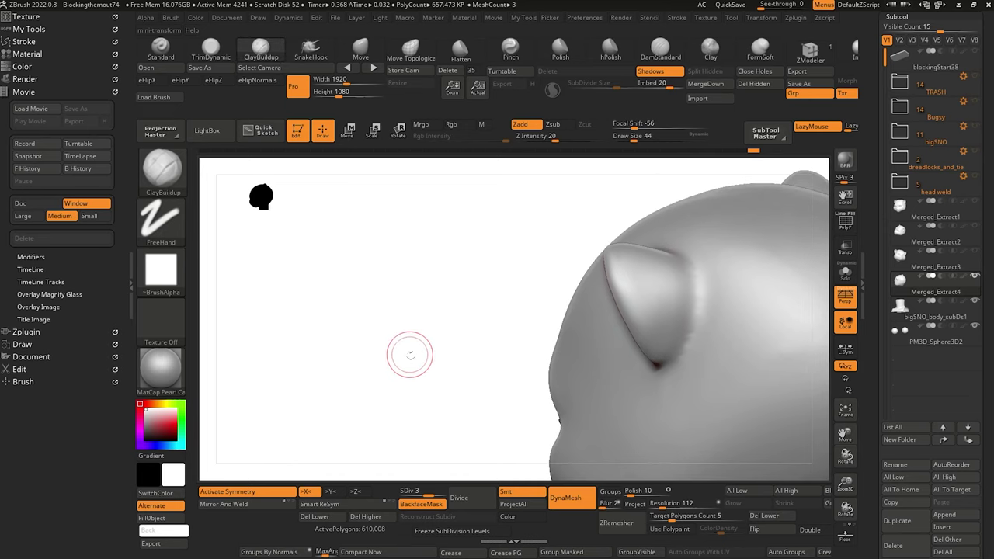
drag(685, 338, 673, 357)
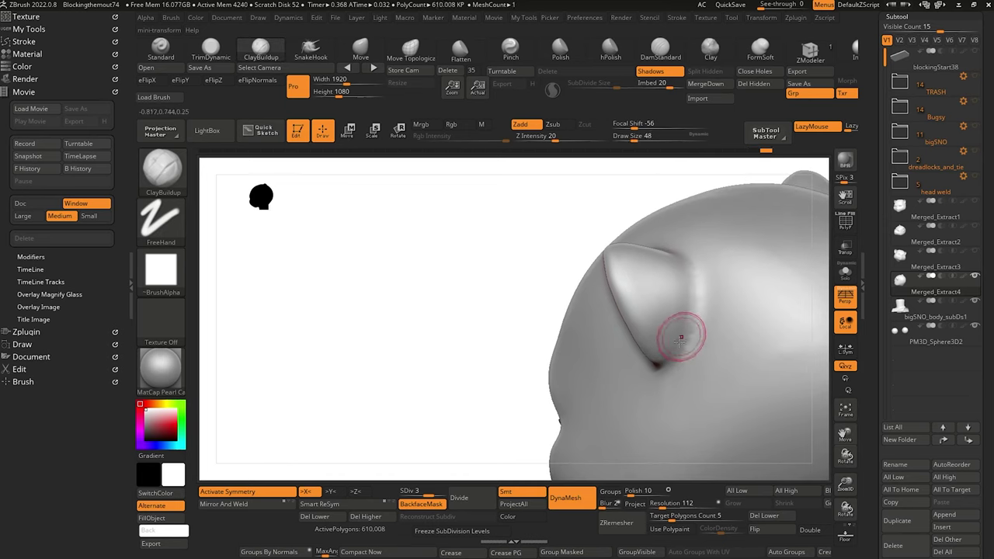
Switch to subdivision level 2, assign Alpha 58 to ClayBuildup, and smooth the back of the ear base at size 60.
click(411, 491)
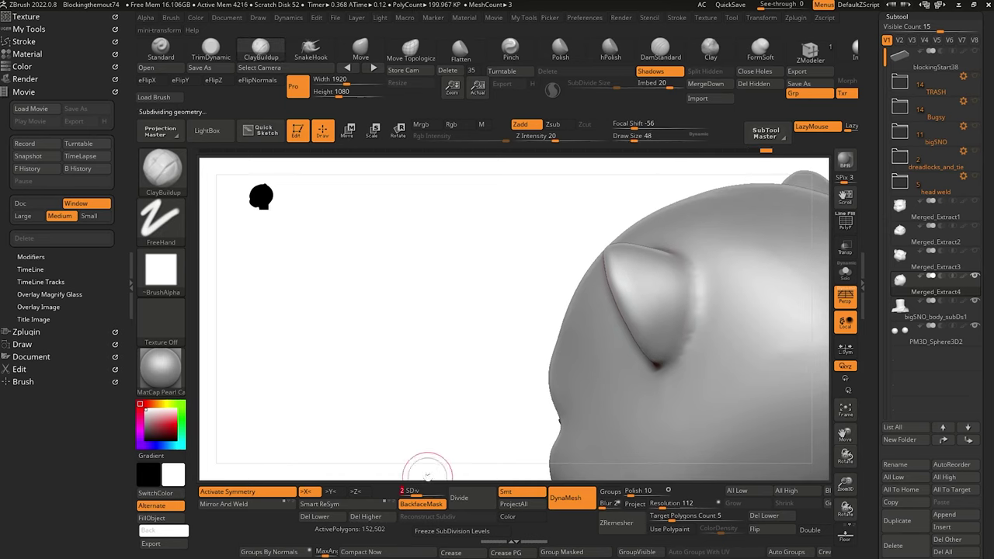
click(161, 271)
click(387, 274)
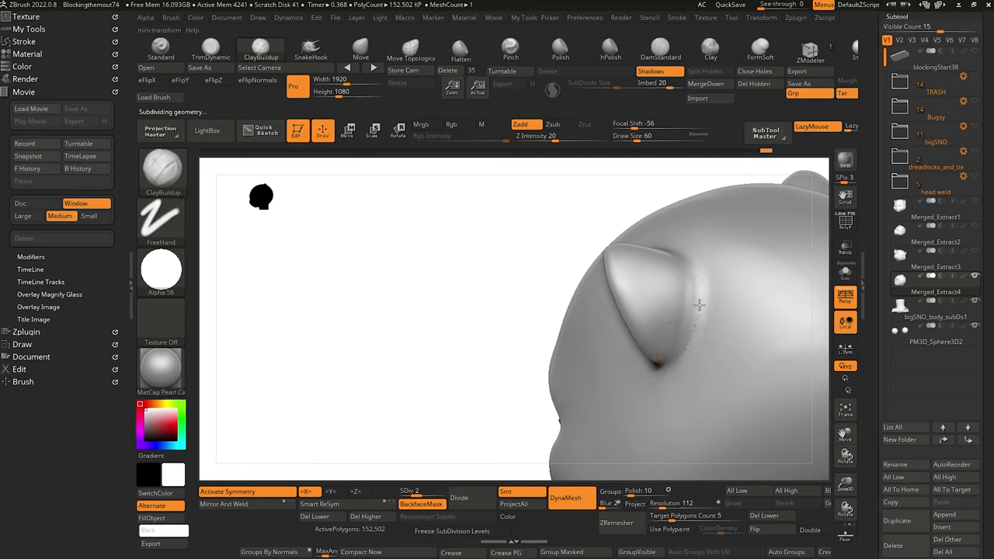
key(shift)
shift+drag(693, 347, 708, 257)
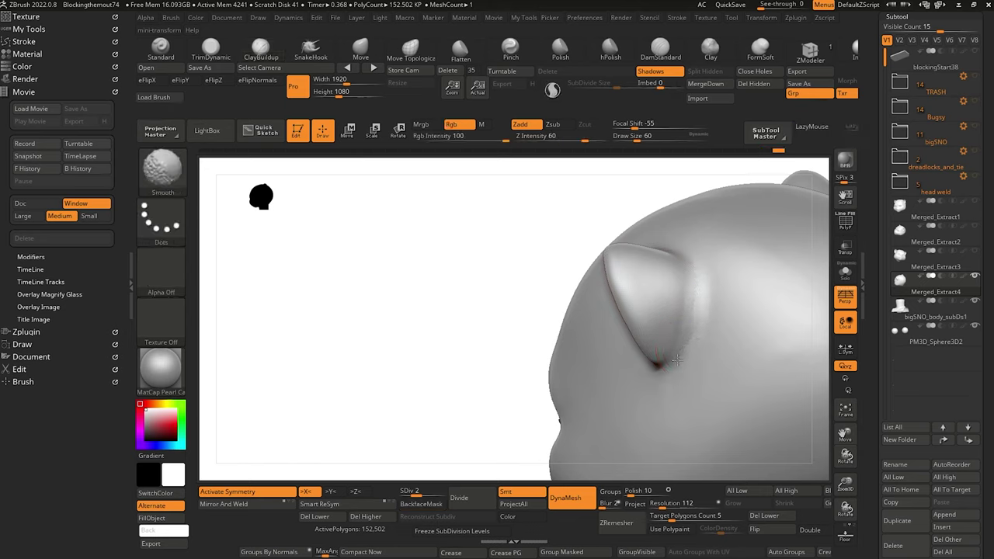
Refine the ear's junction with the head from above with ClayBuildup at draw size 52, undoing one stroke.
mouse_move(497, 345)
mouse_down()
mouse_move(459, 342)
mouse_move(446, 388)
mouse_move(453, 378)
mouse_up()
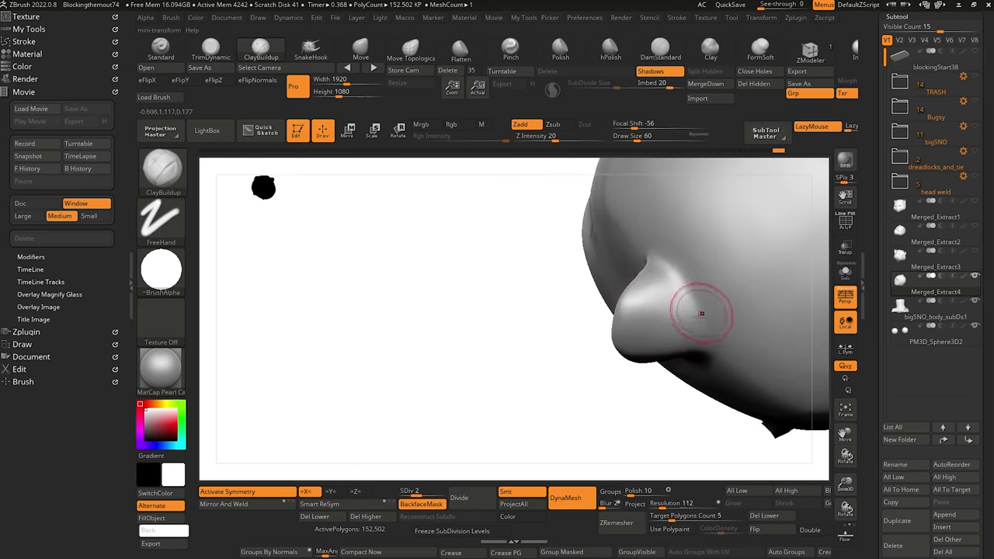
key([)
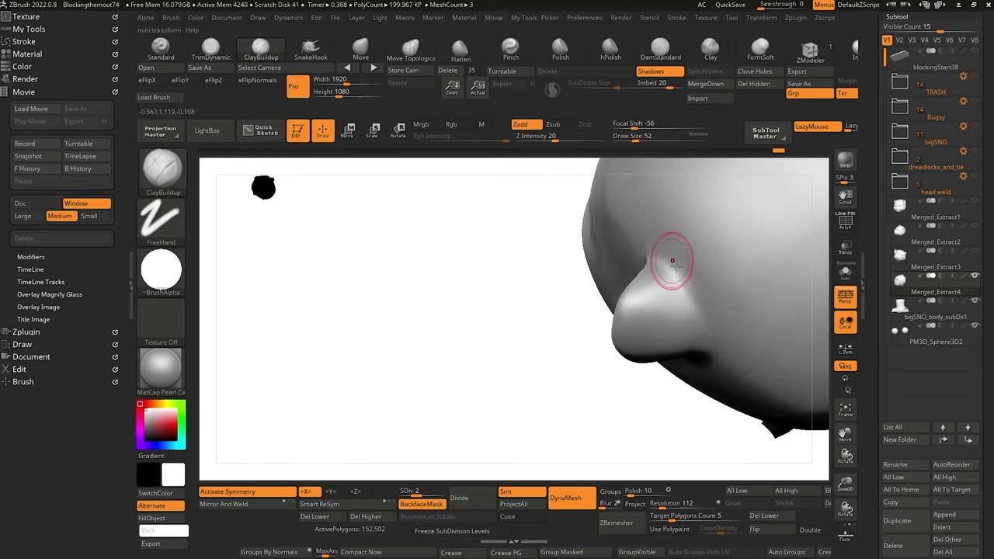
key(ctrl+z)
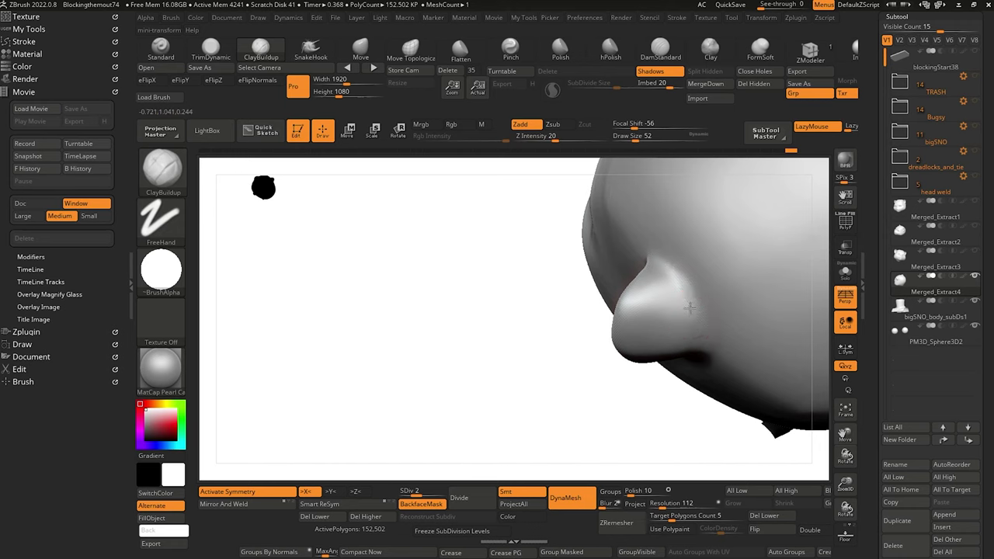
shift+drag(486, 303, 668, 275)
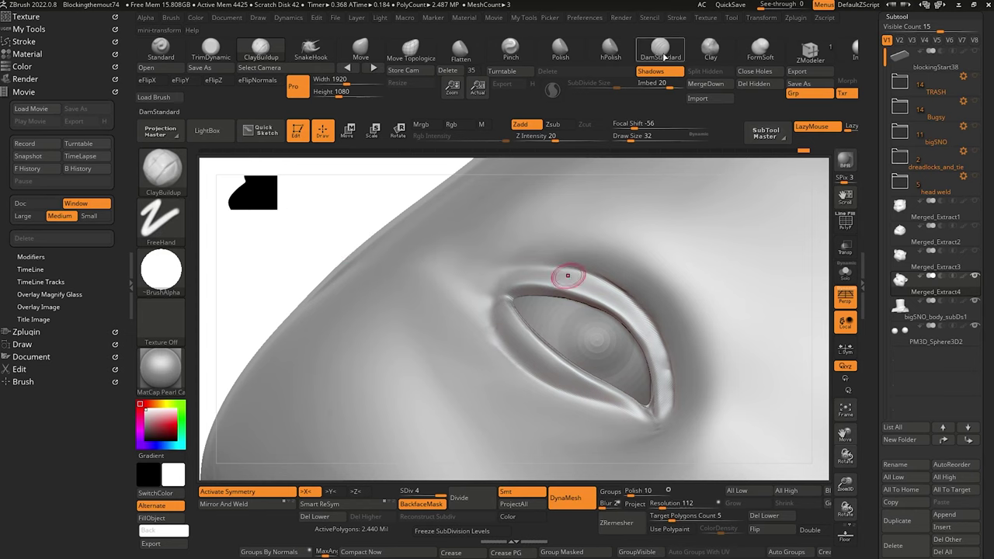
Sharpen the crease at the eye's inner corner with DamStandard at draw size 32.
click(658, 54)
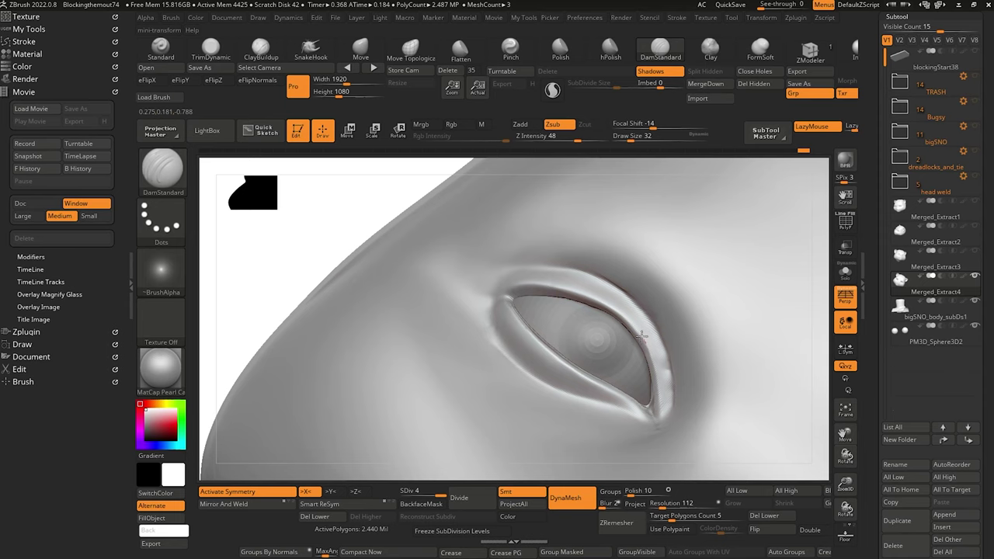
drag(378, 204, 384, 245)
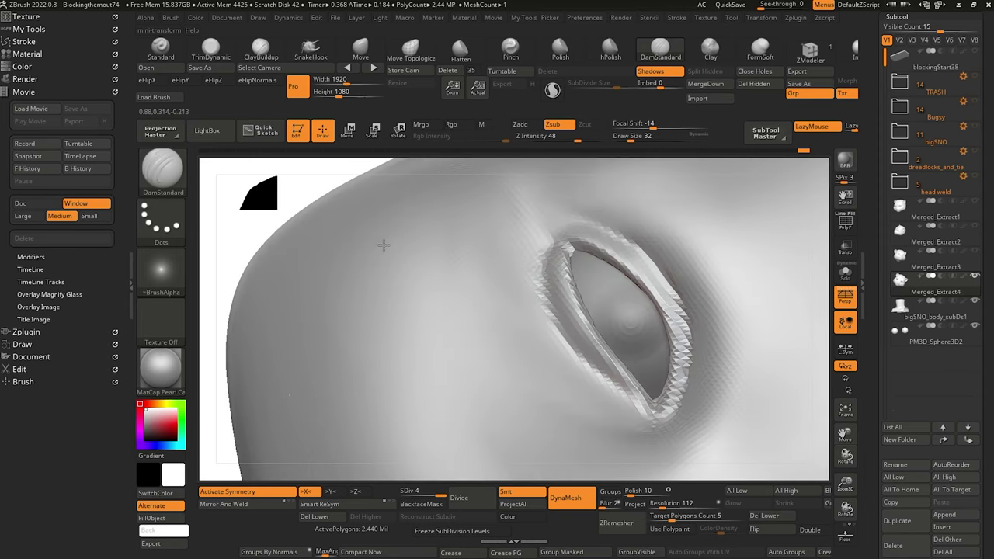
right_drag(384, 245, 406, 211)
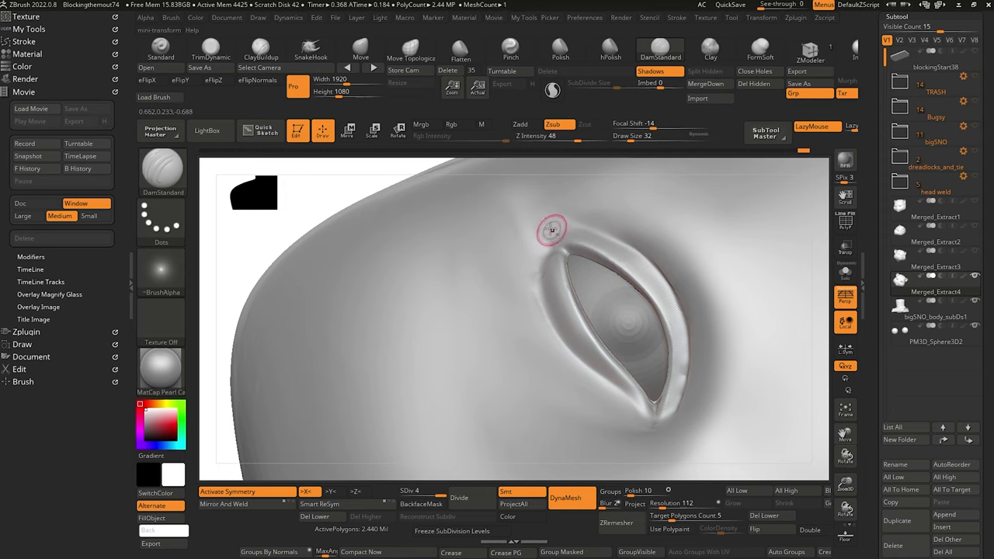
Mask the outer part of the upper eyelid's rim and invert the mask so only that part stays editable.
key(ctrl)
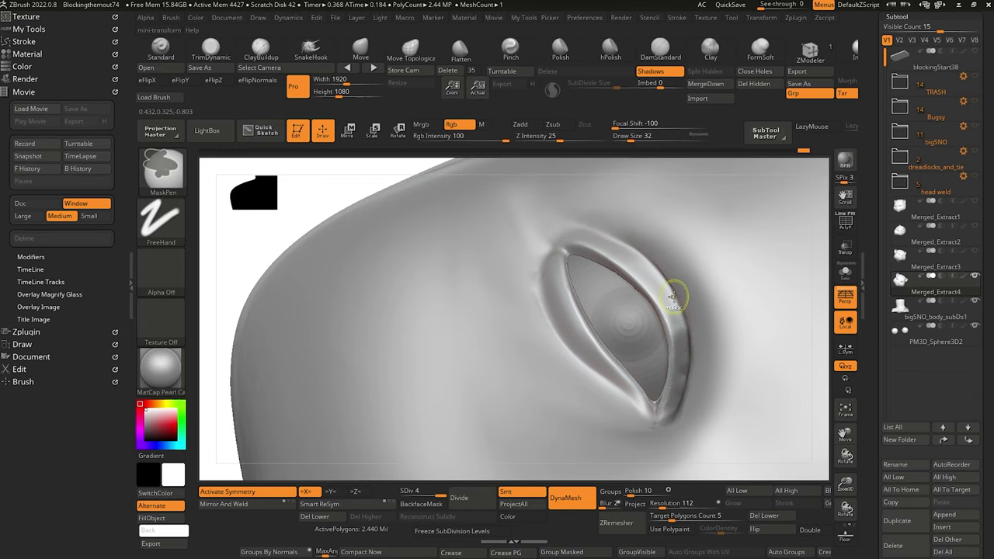
ctrl+click(258, 232)
mouse_move(241, 234)
mouse_down()
mouse_move(238, 224)
mouse_move(278, 206)
mouse_up()
Polish the unmasked section of the upper eyelid with ClayPolish at Max 25.
drag(878, 487, 876, 399)
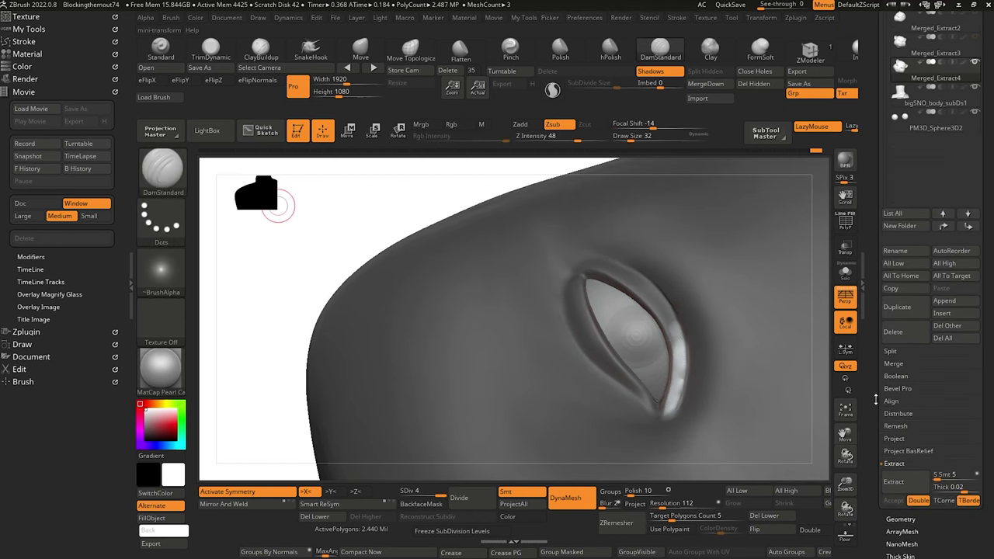
click(897, 519)
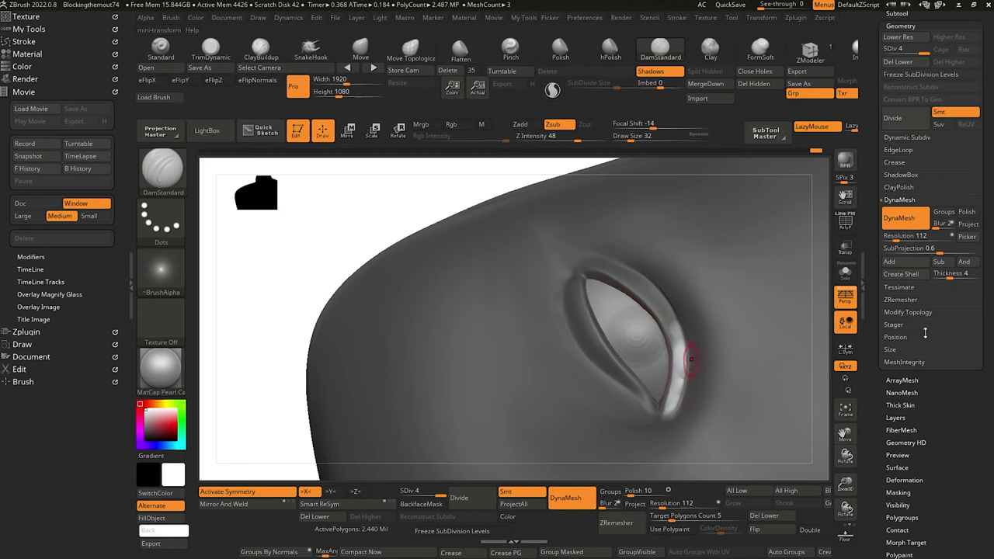
scroll(878, 146, up, 2)
click(897, 272)
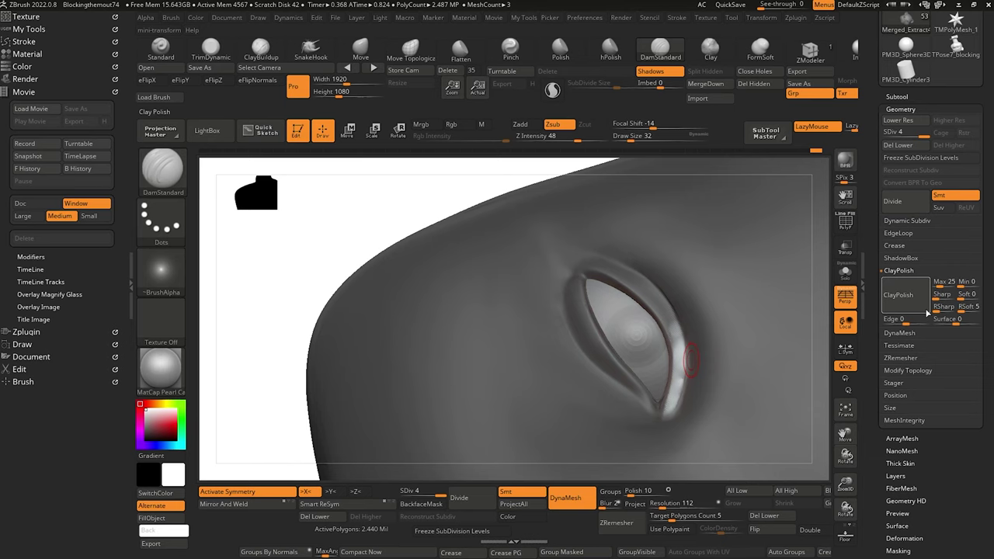
Clear the mask and switch to an enlarged ClayBuildup brush for the top of the muzzle.
mouse_move(317, 247)
alt+mouse_down()
mouse_move(308, 262)
mouse_move(347, 310)
mouse_move(322, 265)
mouse_move(433, 465)
mouse_move(455, 437)
alt+mouse_up()
alt+drag(417, 216, 449, 303)
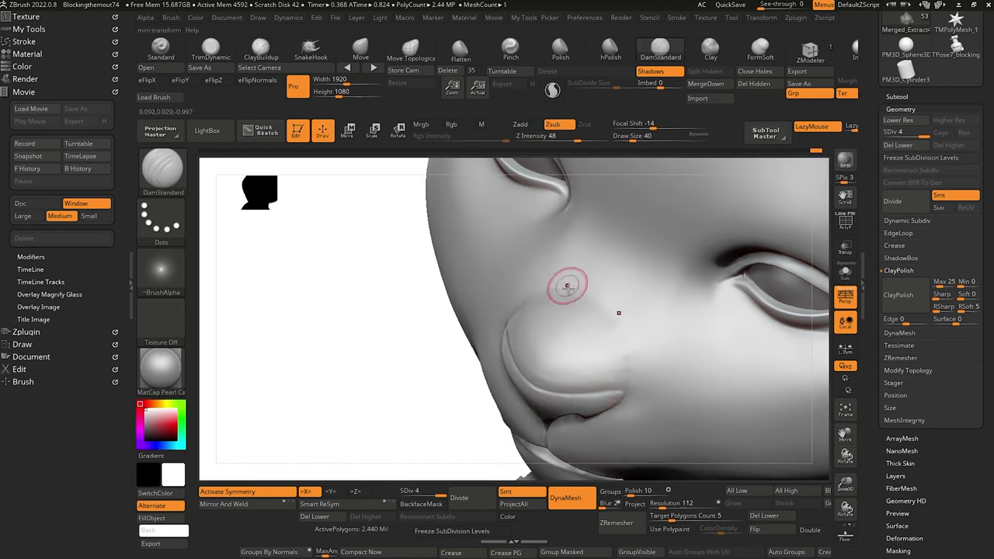
key(b)
key(c)
key(b)
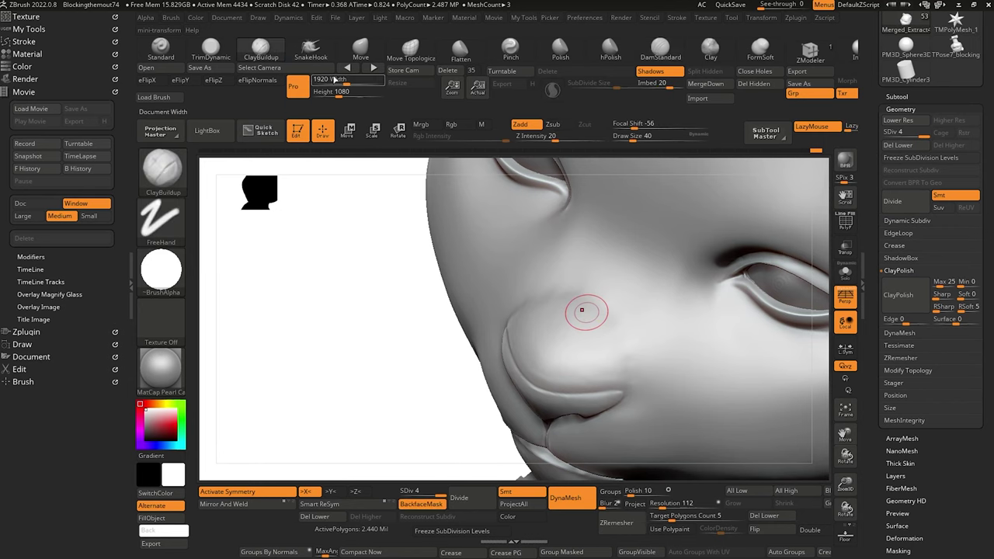
key(bracketright)
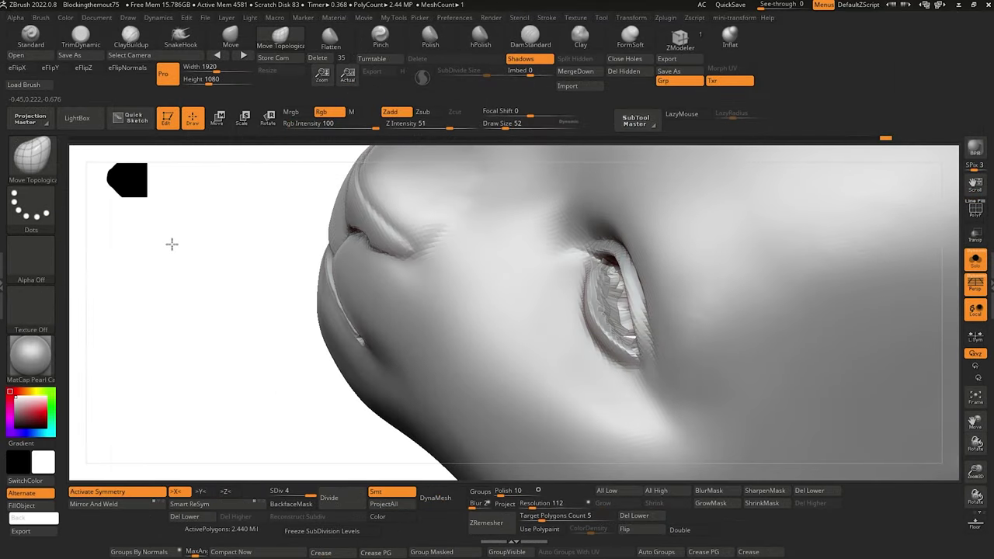
Isolate the band of the head around the eyes, hiding the rest of the mesh.
mouse_move(179, 256)
mouse_down()
mouse_move(158, 278)
mouse_move(153, 269)
mouse_move(151, 289)
mouse_up()
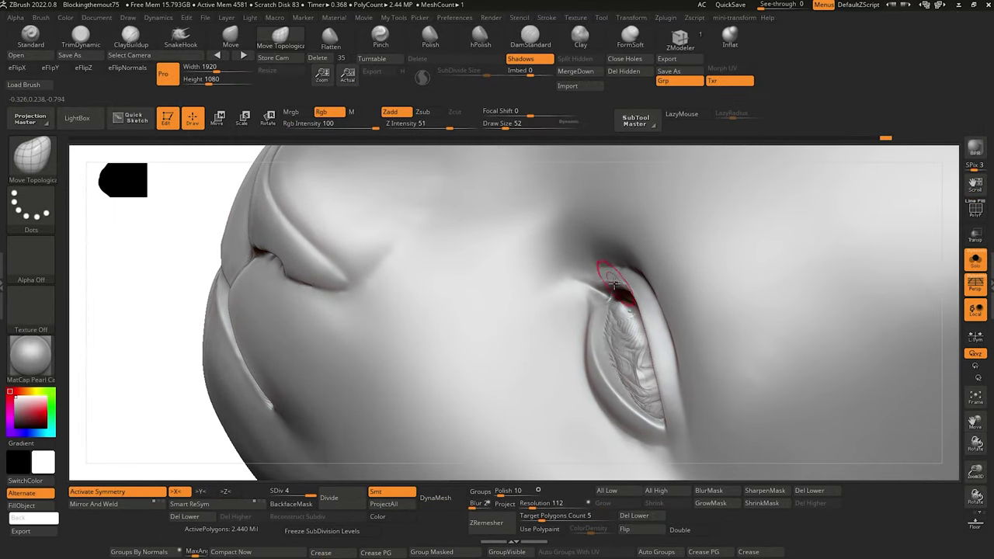
key(shift)
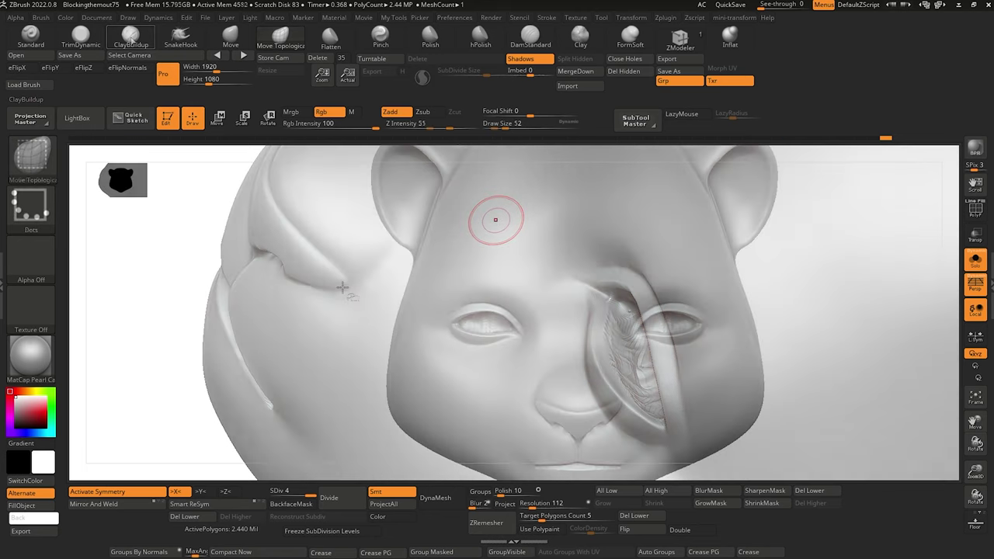
ctrl+shift+drag(335, 287, 544, 359)
mouse_move(269, 297)
mouse_down()
mouse_move(244, 362)
mouse_move(291, 415)
mouse_move(326, 428)
mouse_move(315, 400)
mouse_move(428, 435)
mouse_move(369, 389)
mouse_move(326, 393)
mouse_move(278, 361)
mouse_move(300, 360)
mouse_up()
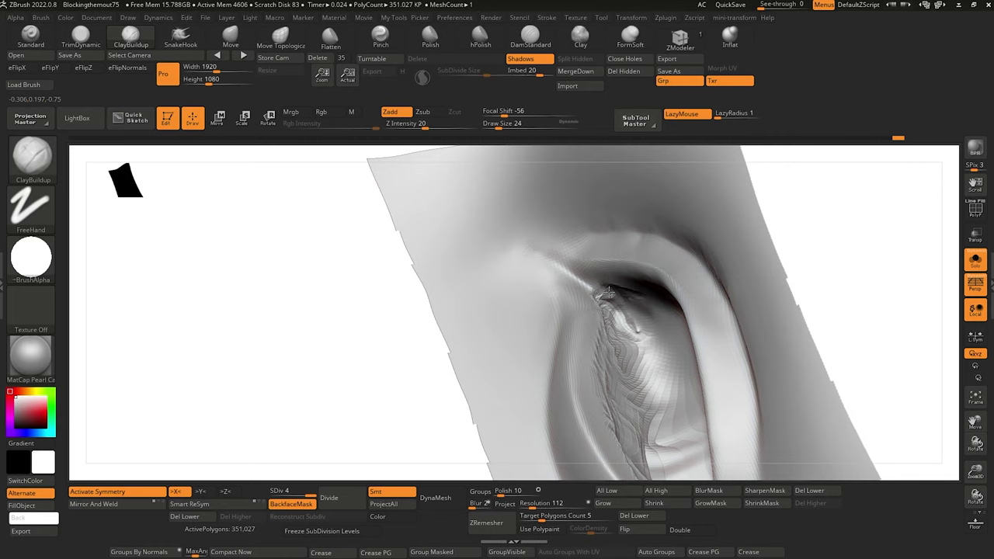
Build up the inside of the eye socket near the inner corner with ClayBuildup at draw size 24.
drag(343, 244, 411, 238)
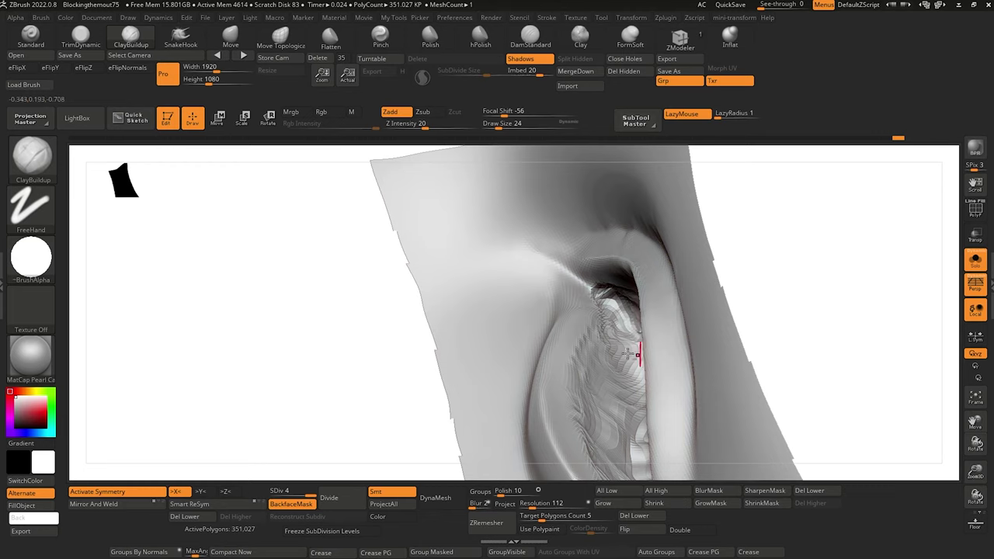
drag(298, 272, 255, 250)
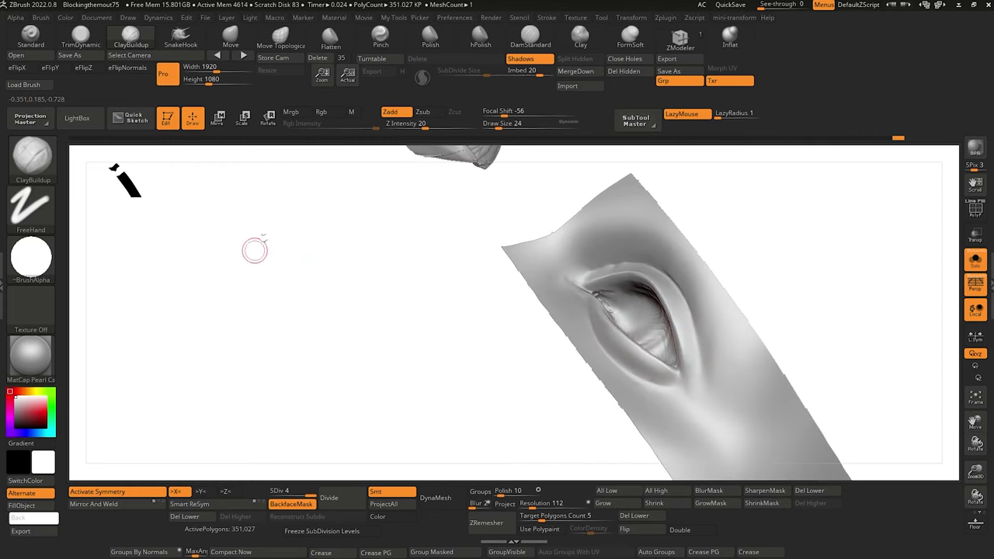
drag(355, 269, 391, 306)
Turn off Solo to smooth the eye's inner corner against the eyeball at draw size 24, and unhide the full head.
click(975, 264)
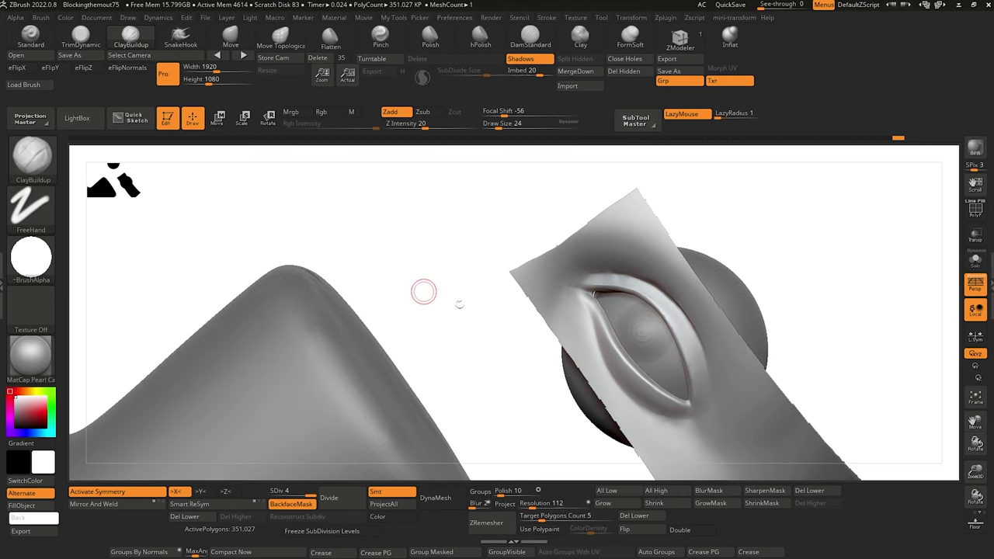
drag(459, 304, 483, 333)
key(shift)
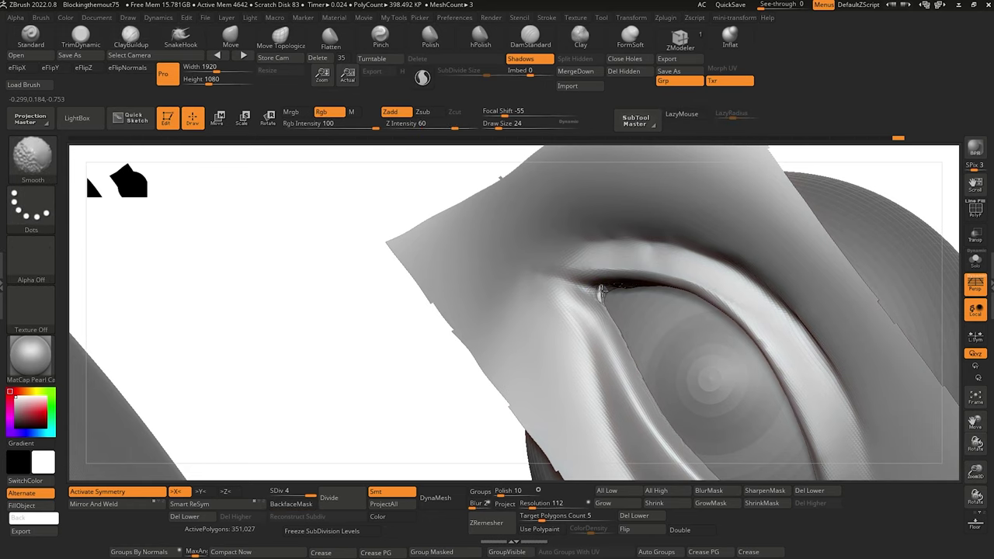
drag(388, 346, 320, 317)
drag(489, 408, 365, 297)
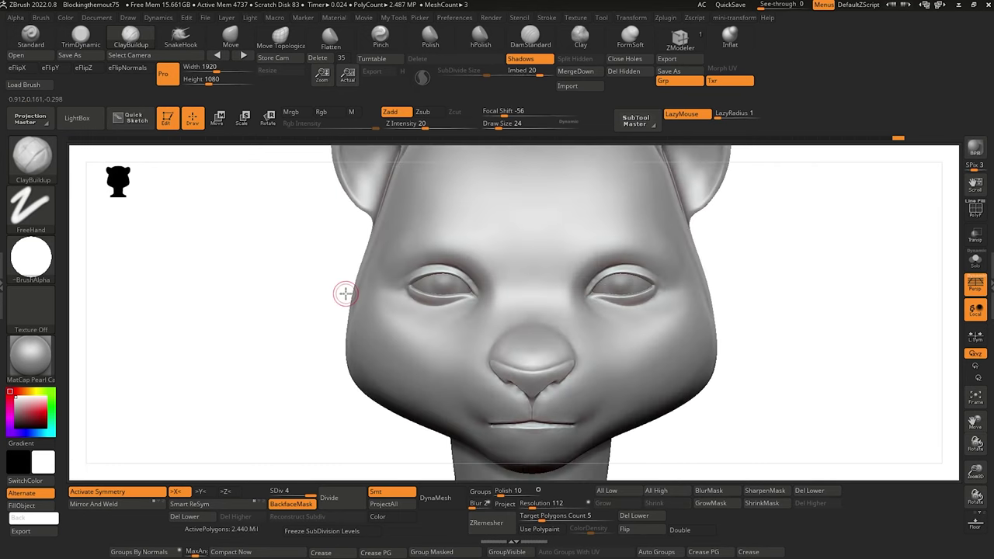
Duplicate the head subtool Merged_Extract4, leaving the original hidden and the copy active.
click(991, 281)
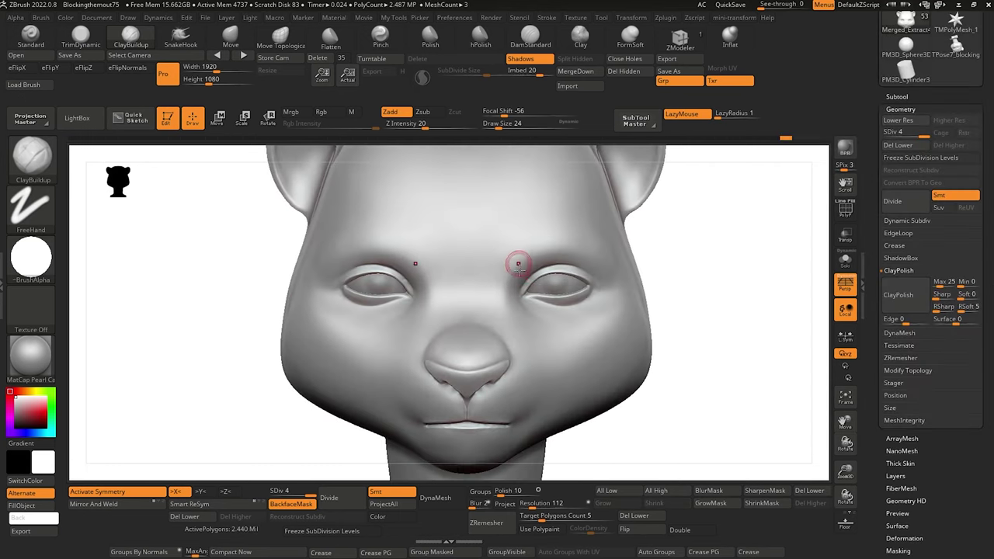
drag(770, 360, 769, 356)
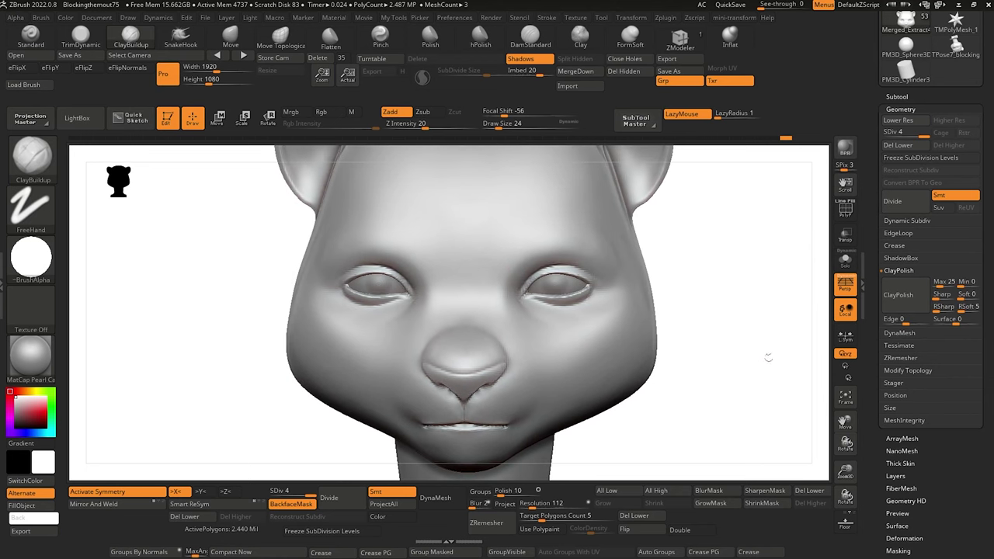
click(899, 96)
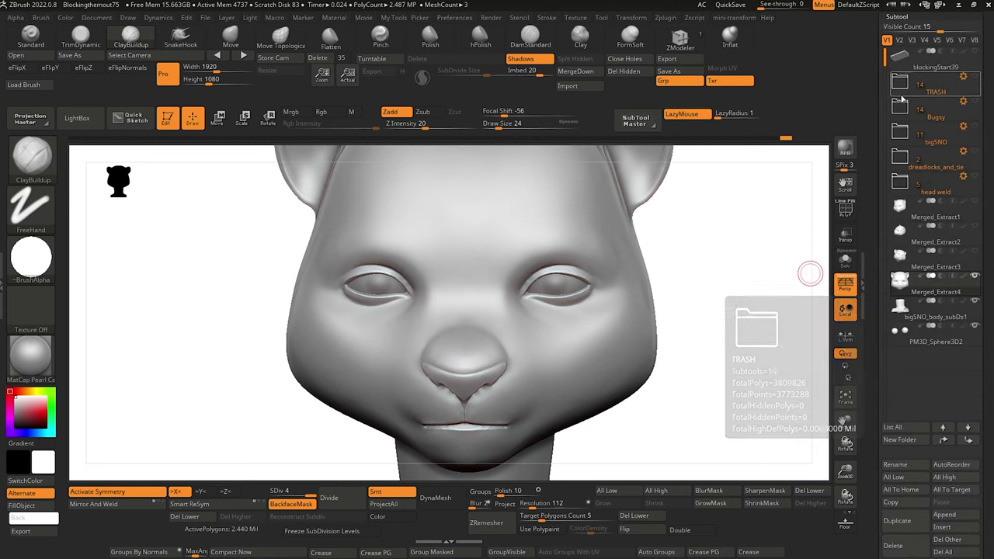
click(898, 521)
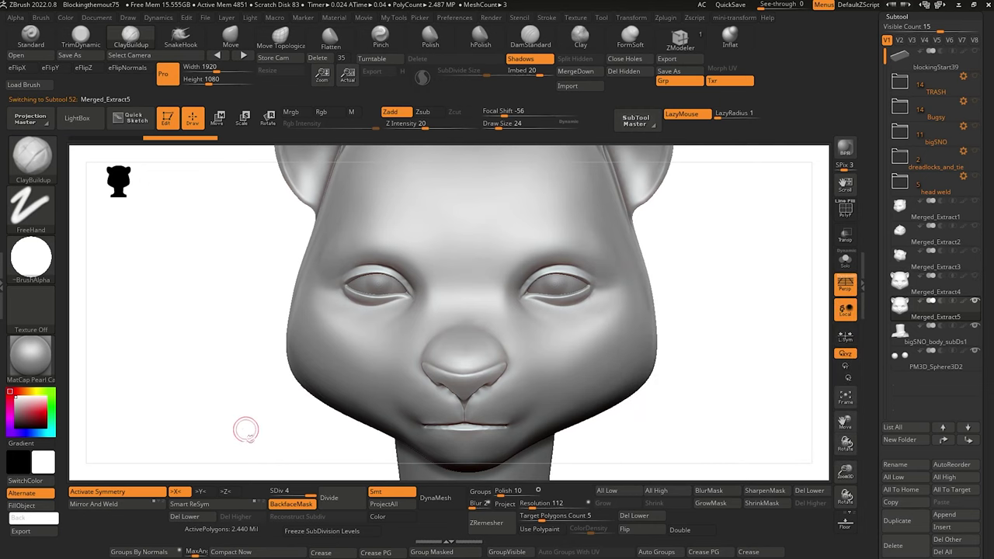
Delete the copied head's lower subdivision levels and convert it with DynaMesh at resolution 728.
click(185, 517)
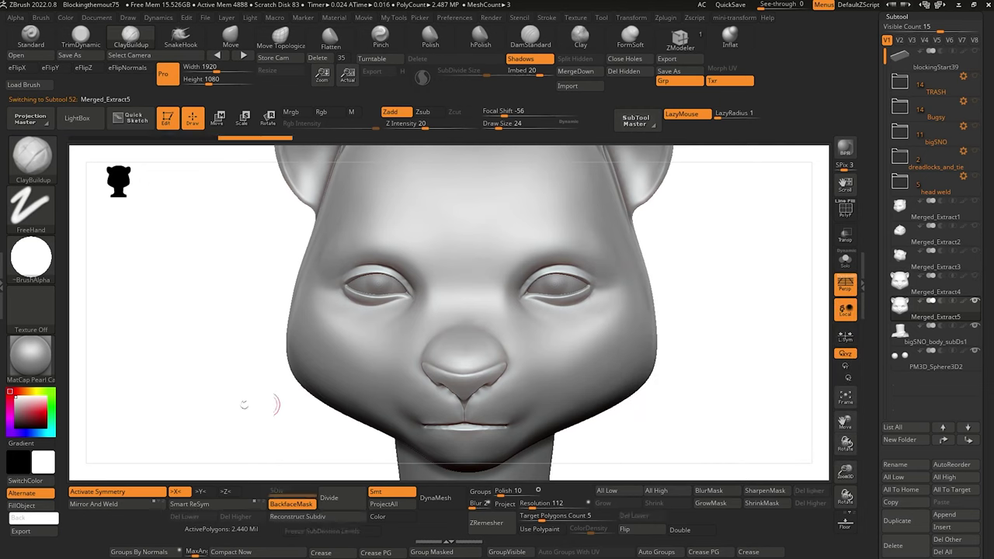
mouse_move(244, 405)
mouse_down()
mouse_move(206, 413)
mouse_move(218, 415)
mouse_up()
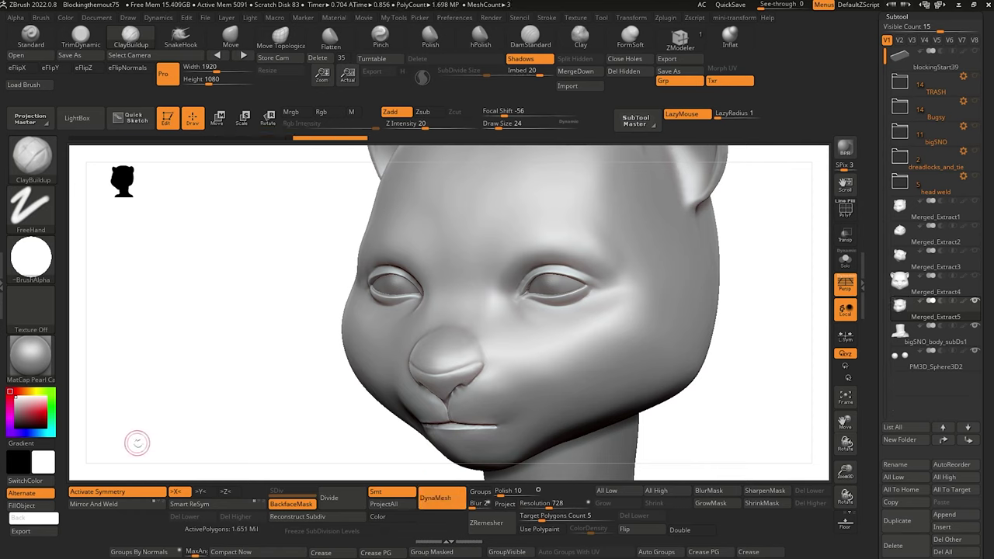
mouse_move(224, 373)
mouse_down()
mouse_move(215, 349)
mouse_move(217, 404)
mouse_move(224, 381)
mouse_move(190, 406)
mouse_move(300, 385)
mouse_up()
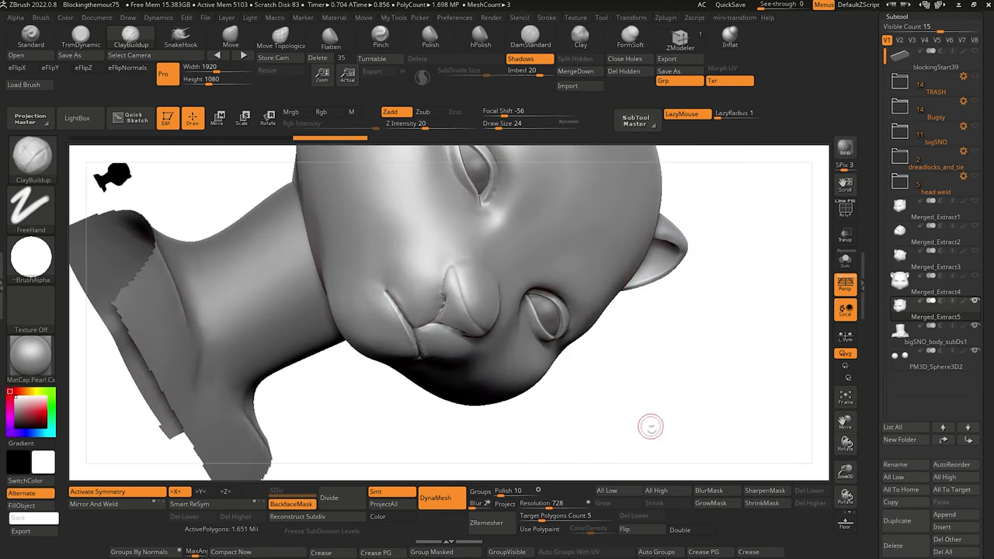
From the front view, isolate the horizontal band around both eyes and show only the head subtool in Solo mode.
mouse_move(648, 422)
mouse_down()
mouse_move(688, 437)
mouse_move(638, 420)
mouse_move(717, 468)
mouse_move(645, 393)
mouse_up()
key(f)
mouse_move(522, 337)
mouse_down()
mouse_move(431, 457)
mouse_move(291, 353)
mouse_move(300, 330)
mouse_move(339, 355)
mouse_up()
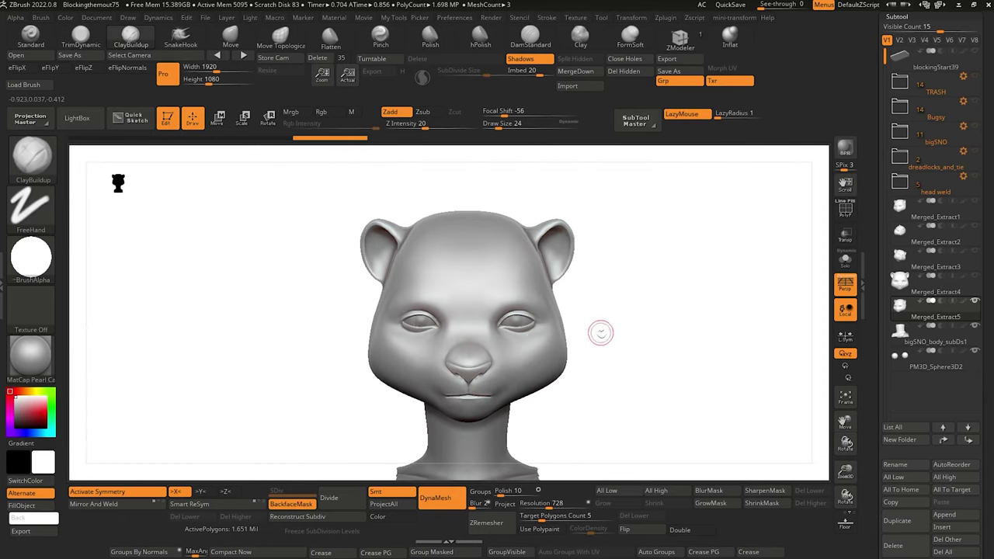
ctrl+shift+drag(598, 303, 484, 340)
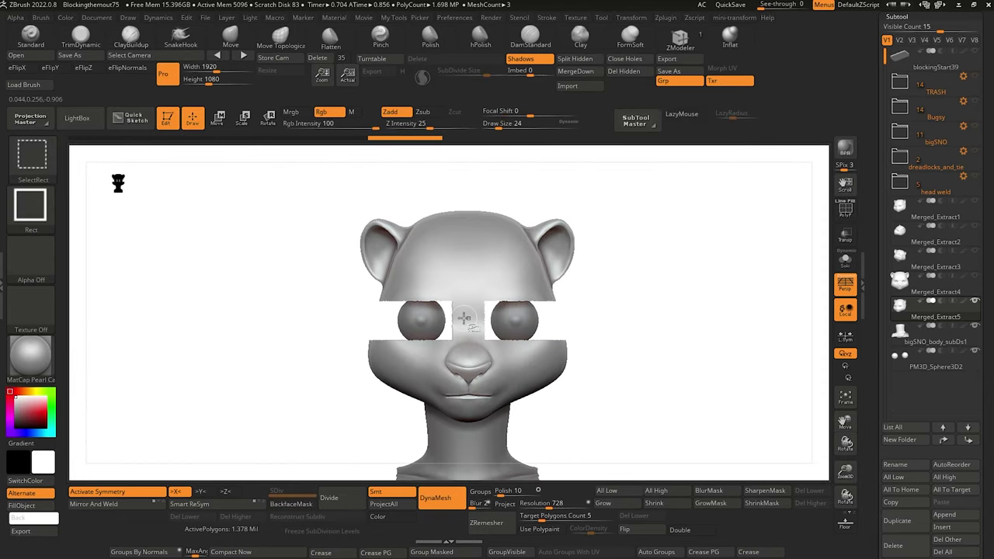
ctrl+shift+click(242, 325)
drag(266, 327, 588, 394)
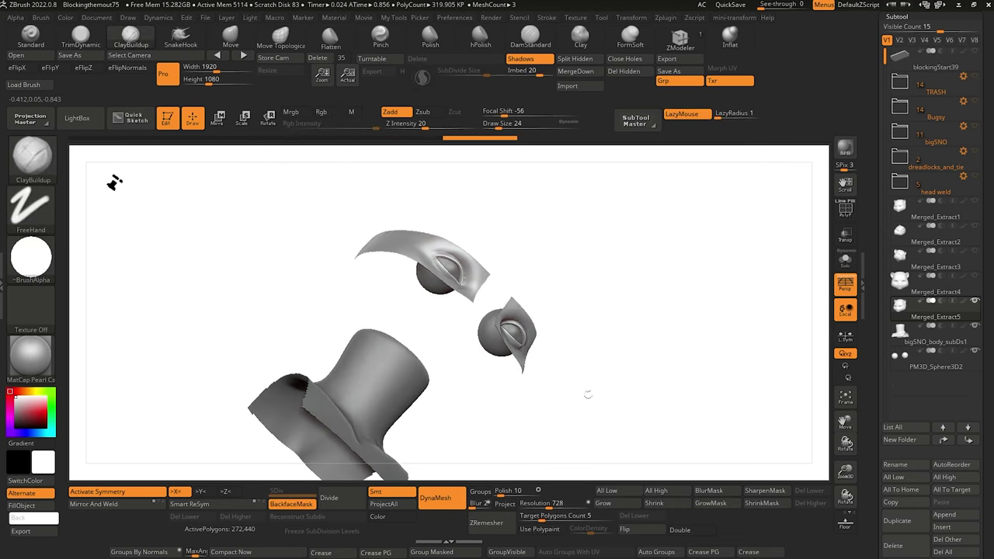
click(845, 260)
Carve the eye's inner corner with DamStandard at draw size 28 and smooth the rough surface around it.
drag(686, 417, 513, 328)
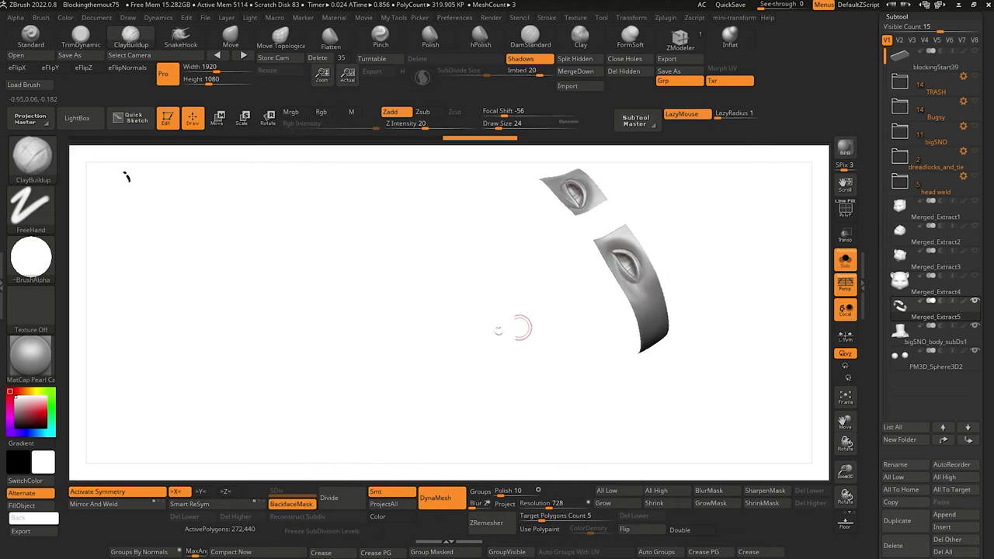
alt+drag(463, 357, 362, 359)
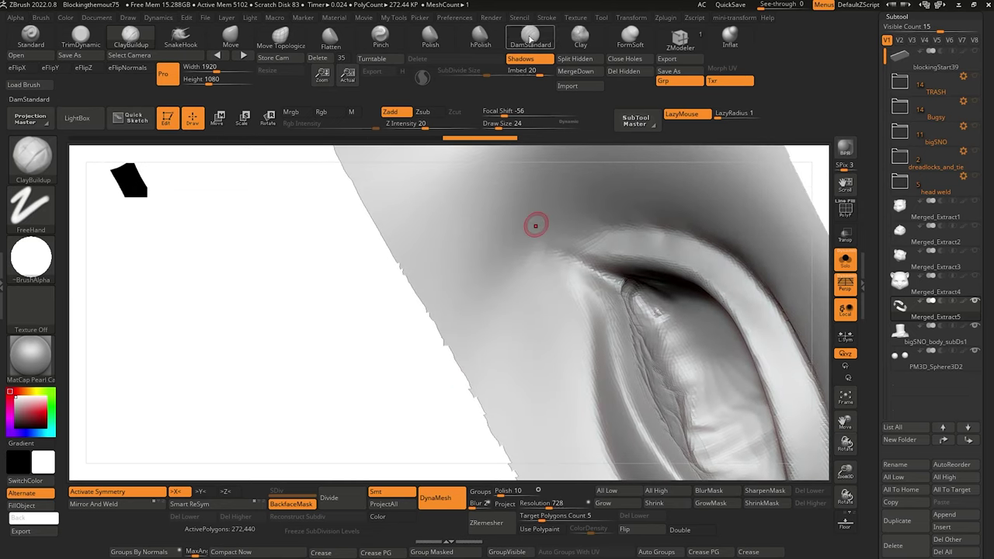
click(531, 39)
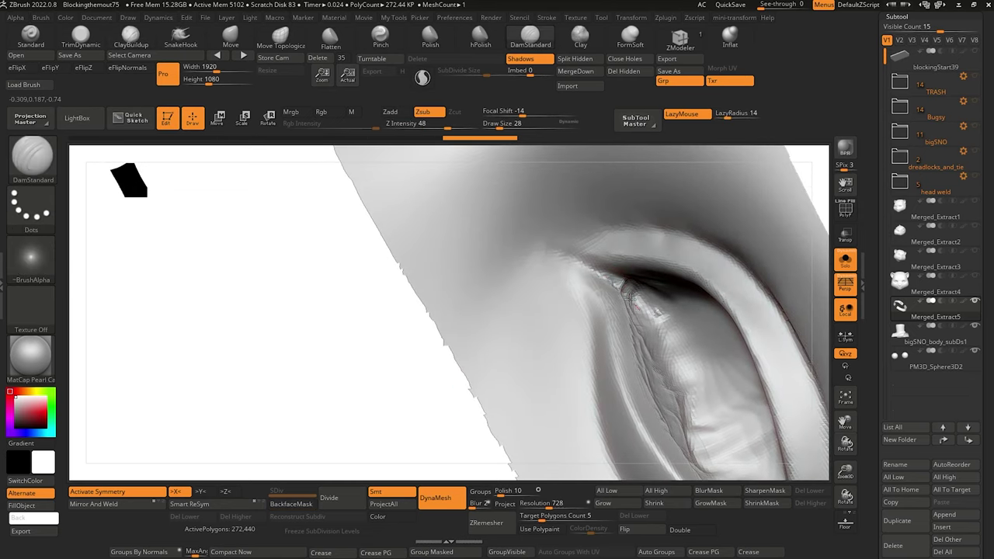
drag(652, 330, 653, 306)
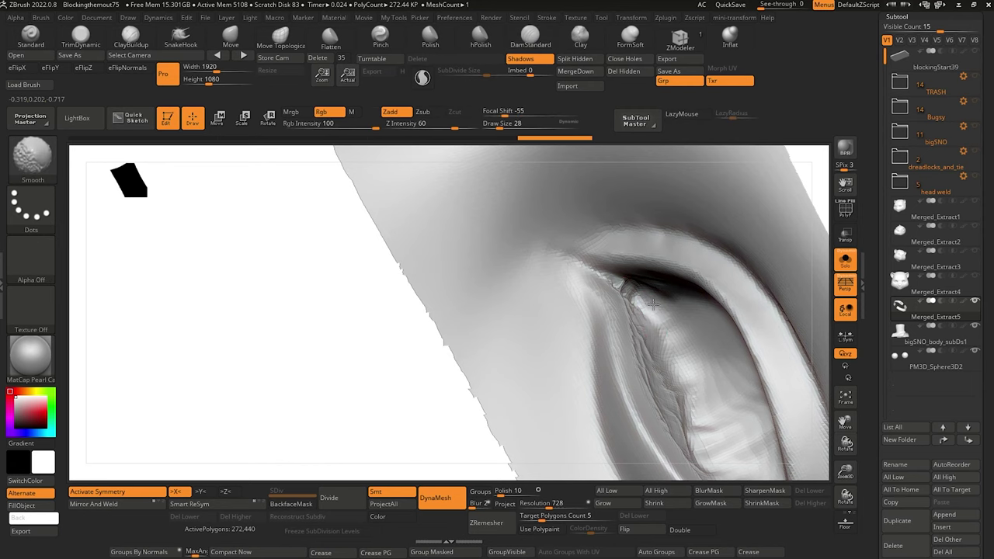
shift+drag(679, 396, 684, 414)
drag(310, 204, 290, 193)
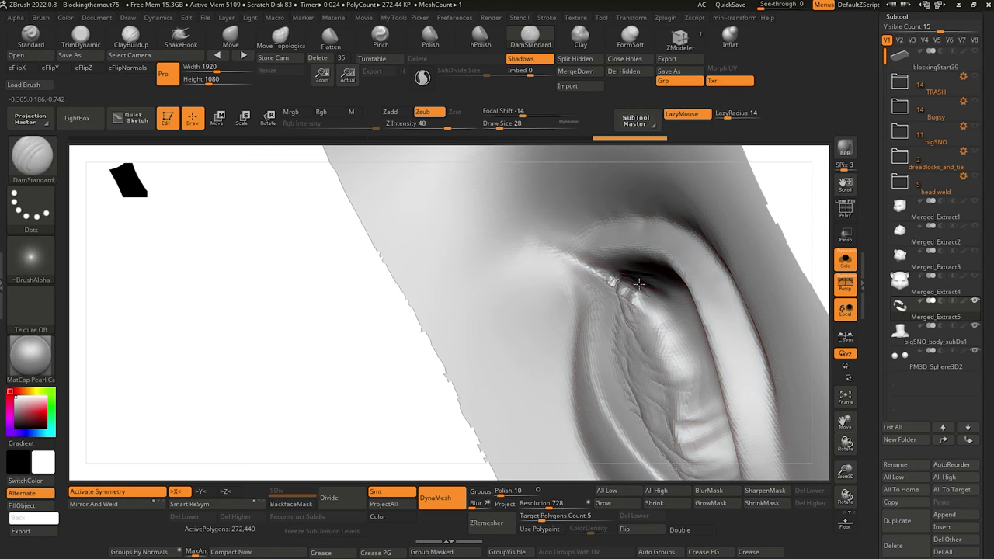
drag(639, 285, 622, 282)
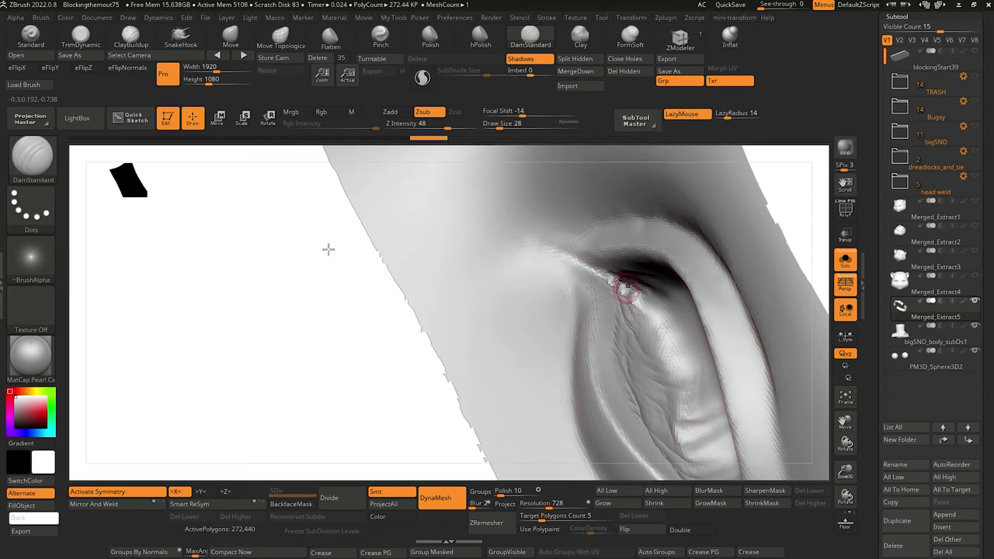
key(shift)
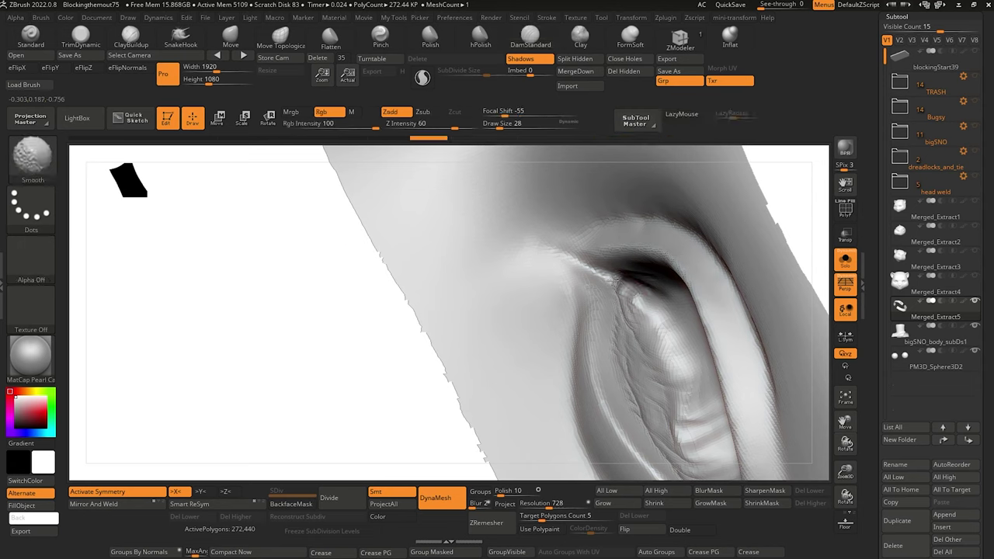
shift+drag(616, 283, 628, 272)
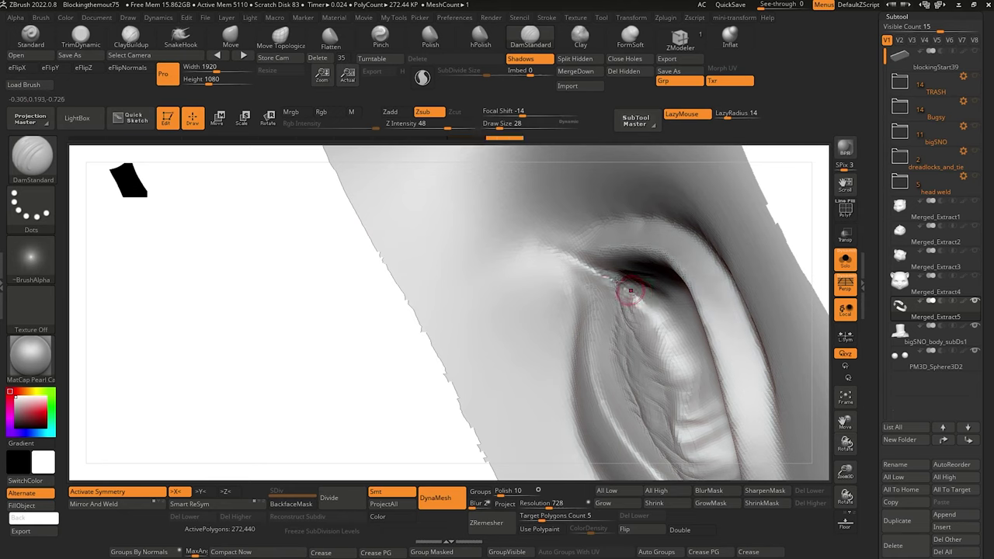
Deepen the crease from the inner eye corner along the lower lid's inner edge with DamStandard at draw size 40.
drag(672, 335, 673, 339)
mouse_move(287, 269)
mouse_down()
mouse_move(316, 316)
mouse_move(290, 274)
mouse_up()
drag(597, 269, 620, 282)
drag(283, 285, 269, 298)
drag(597, 259, 610, 272)
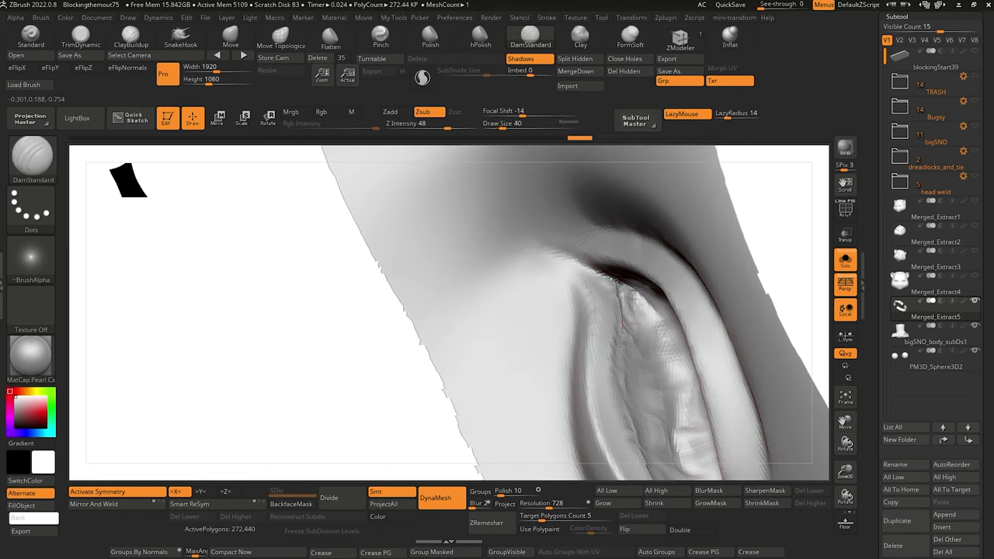
drag(620, 342, 623, 292)
drag(621, 348, 626, 303)
drag(626, 398, 633, 417)
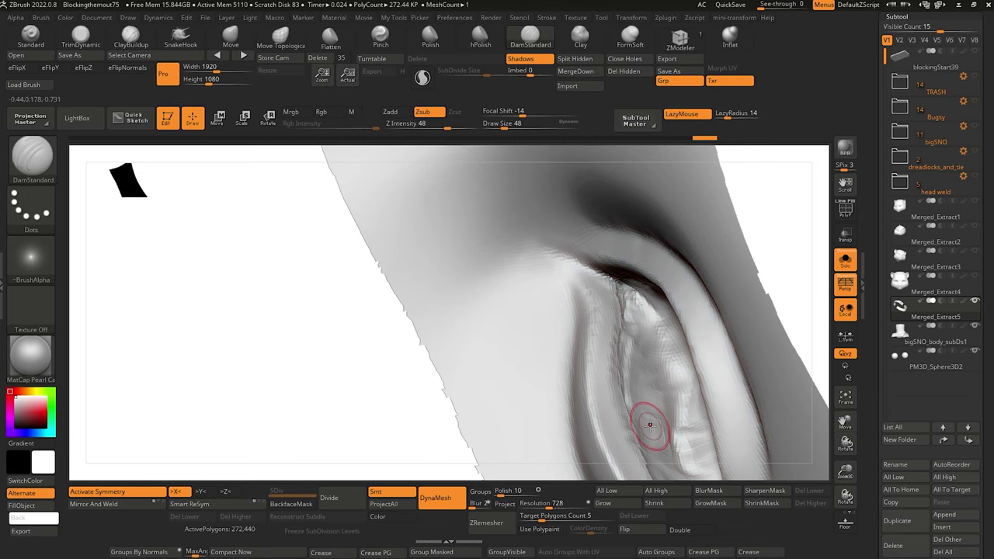
Carve the lower eyelid's inner edge toward the outer corner at draw size 56, undo excess strokes and smooth the socket surface.
mouse_move(310, 335)
alt+mouse_down()
mouse_move(337, 228)
mouse_move(313, 275)
alt+mouse_up()
mouse_move(361, 301)
mouse_down()
mouse_move(347, 329)
mouse_move(351, 306)
mouse_up()
drag(636, 247, 666, 401)
drag(647, 272, 674, 366)
key(ctrl+z)
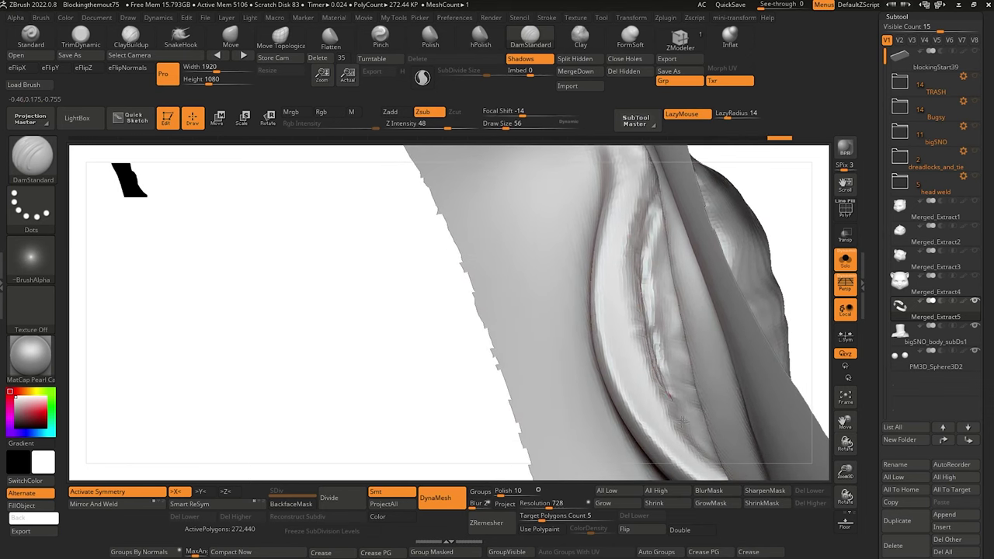
key(ctrl+z)
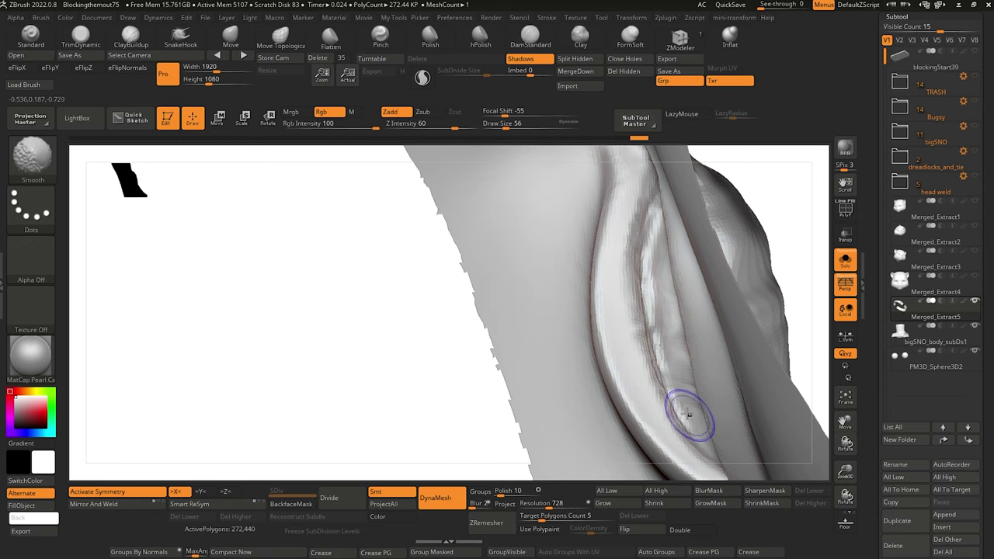
shift+drag(665, 303, 681, 399)
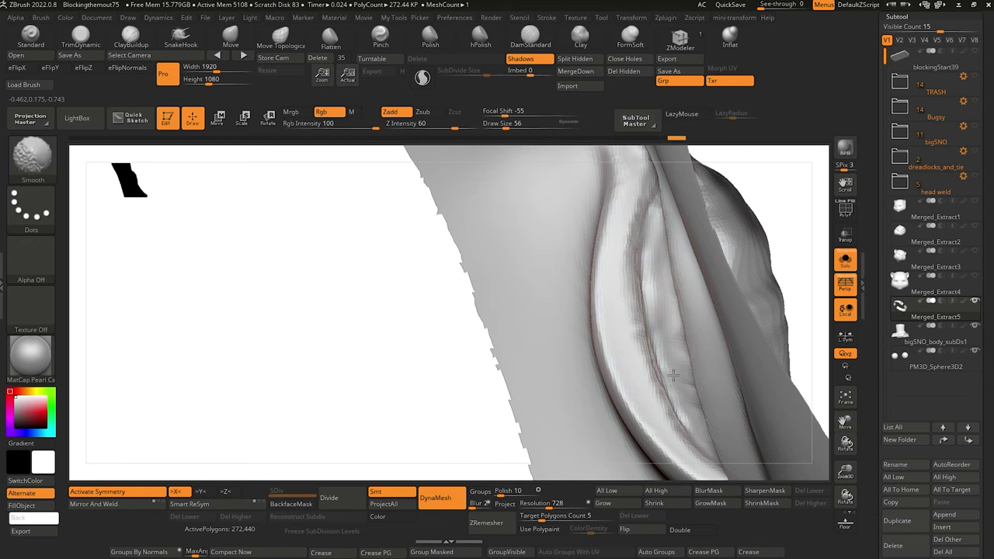
Carve the crease behind the upper eyelid's inner edge with DamStandard at draw size 56.
mouse_move(404, 286)
mouse_down()
mouse_move(368, 291)
mouse_move(376, 221)
mouse_move(402, 219)
mouse_move(383, 295)
mouse_move(327, 369)
mouse_move(342, 357)
mouse_up()
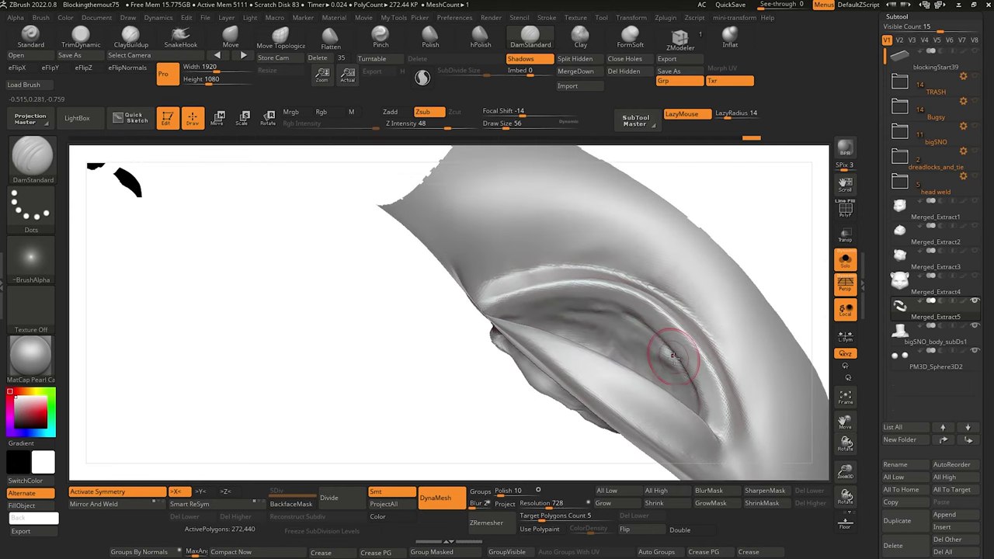
drag(573, 294, 538, 280)
mouse_move(344, 235)
mouse_down()
mouse_move(307, 217)
mouse_move(307, 230)
mouse_up()
mouse_move(350, 316)
mouse_down()
mouse_move(315, 376)
mouse_move(344, 276)
mouse_up()
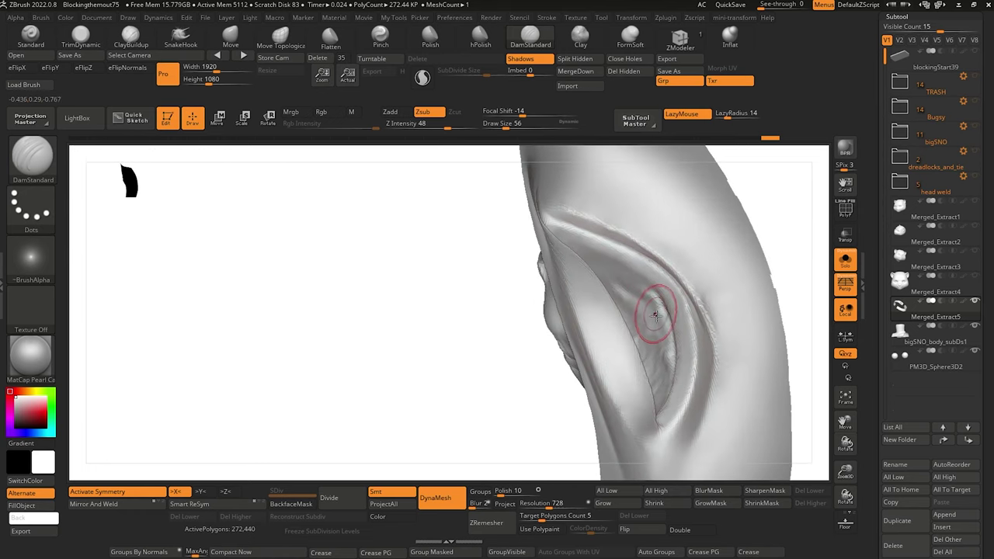
drag(466, 280, 422, 282)
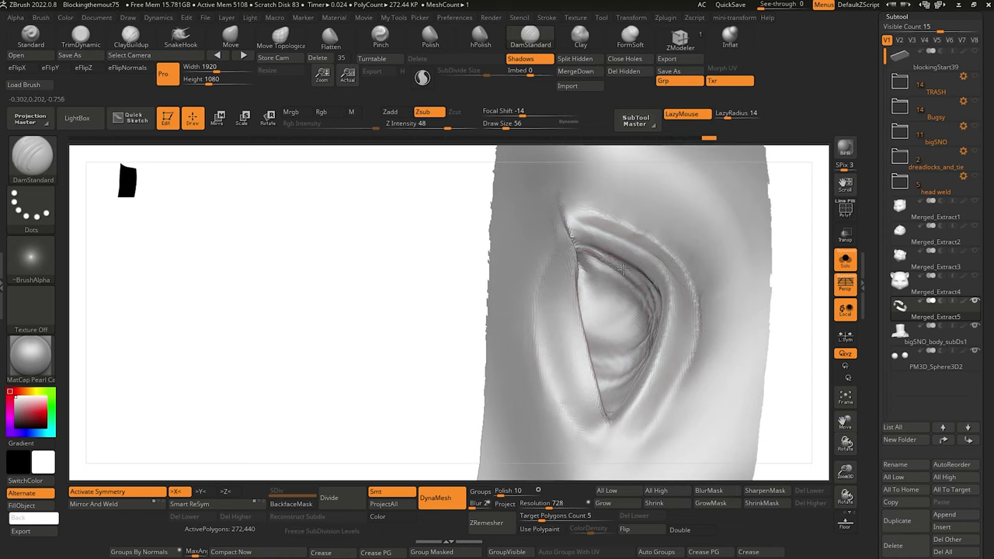
mouse_move(360, 282)
mouse_down()
mouse_move(345, 359)
mouse_move(358, 364)
mouse_move(303, 249)
mouse_up()
Turn off Solo and smooth the upper eyelid's inner edge against the eyeball at draw size 32.
right_drag(370, 283, 466, 272)
click(846, 260)
mouse_move(465, 402)
alt+mouse_down()
mouse_move(469, 422)
mouse_move(486, 382)
mouse_move(615, 536)
alt+mouse_up()
drag(357, 307, 351, 327)
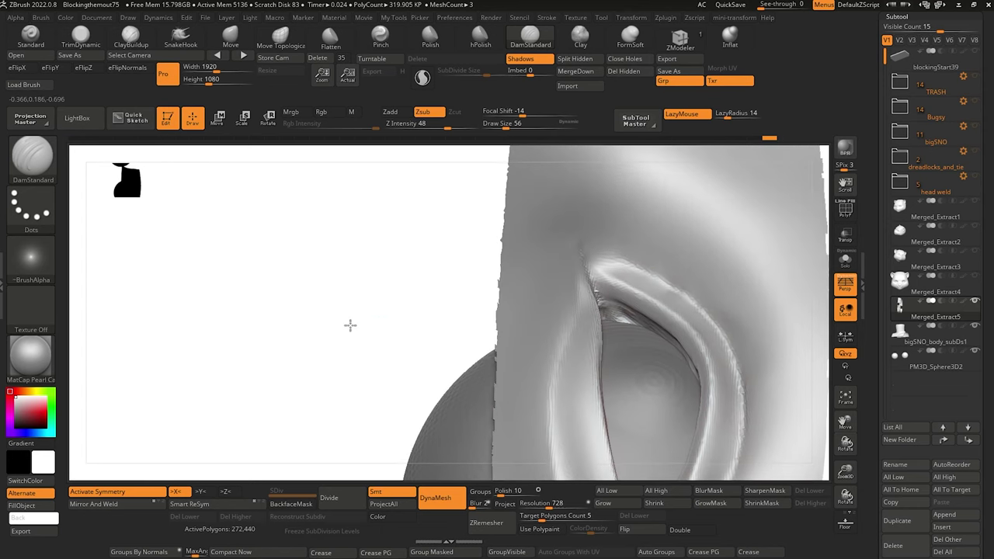
key(shift)
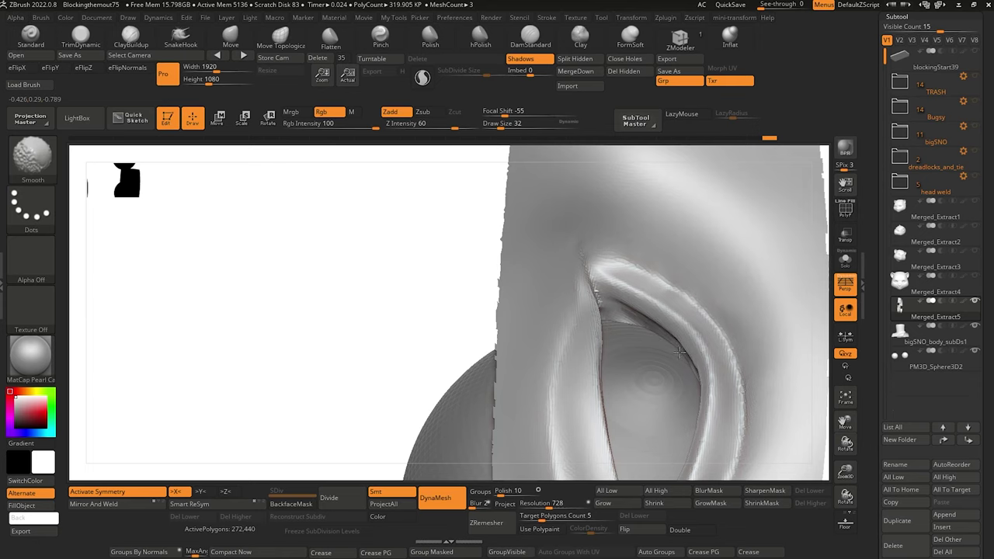
shift+drag(689, 379, 695, 400)
mouse_move(373, 262)
mouse_down()
mouse_move(406, 278)
mouse_move(412, 309)
mouse_up()
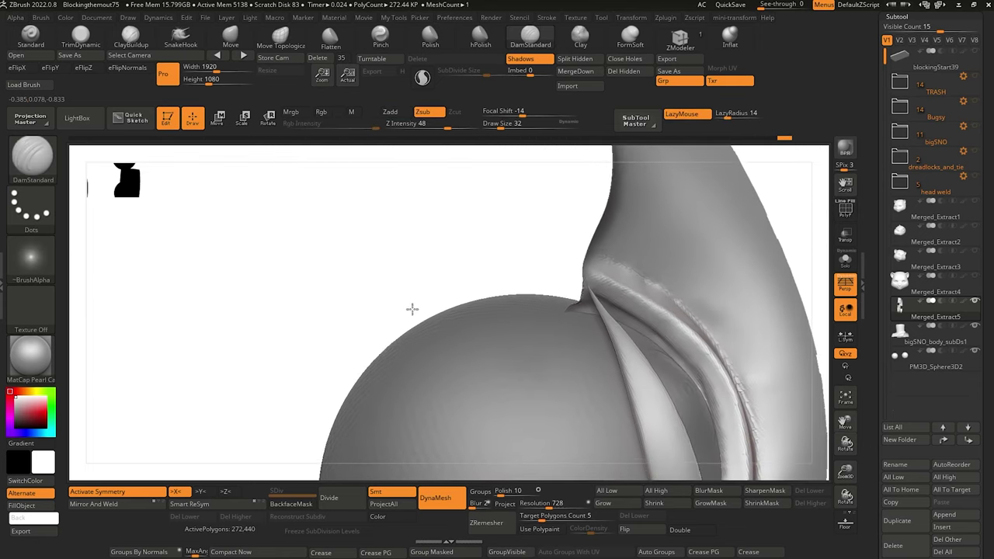
mouse_move(412, 310)
right_down()
mouse_move(399, 288)
mouse_move(398, 299)
right_up()
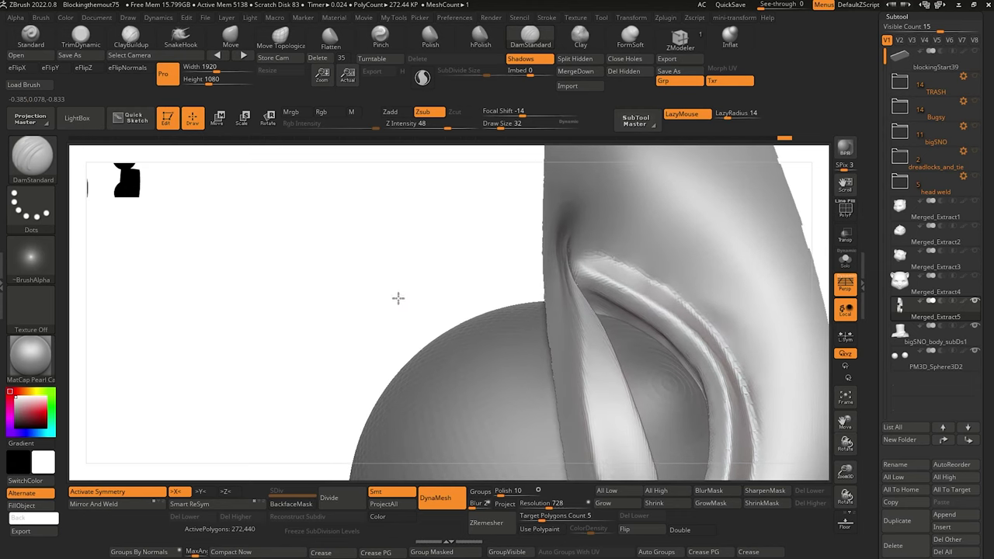
mouse_move(398, 298)
mouse_down()
mouse_move(417, 299)
mouse_move(424, 266)
mouse_up()
Build up the upper eyelid's rim with ClayBuildup at draw size 36 and smooth it along the eyeball.
click(132, 39)
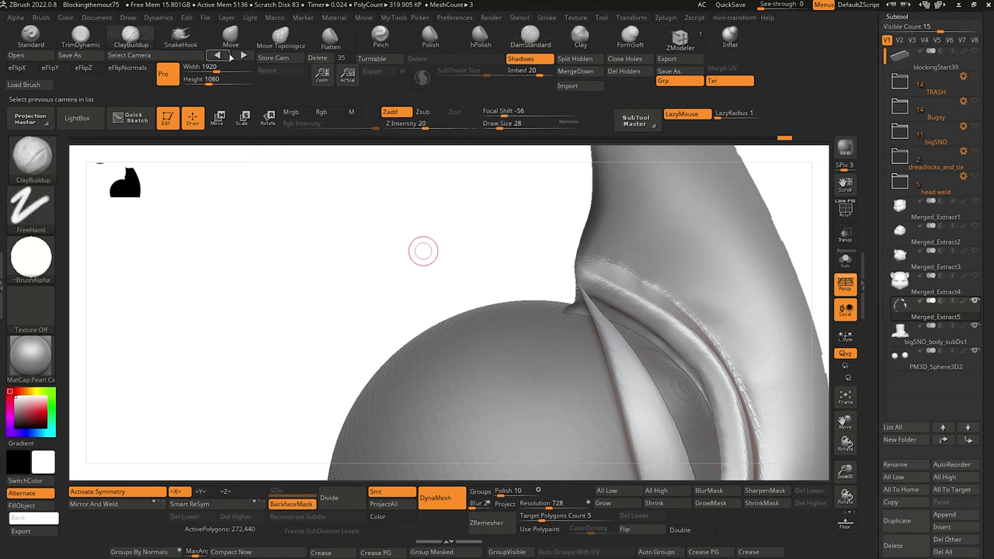
drag(721, 420, 660, 324)
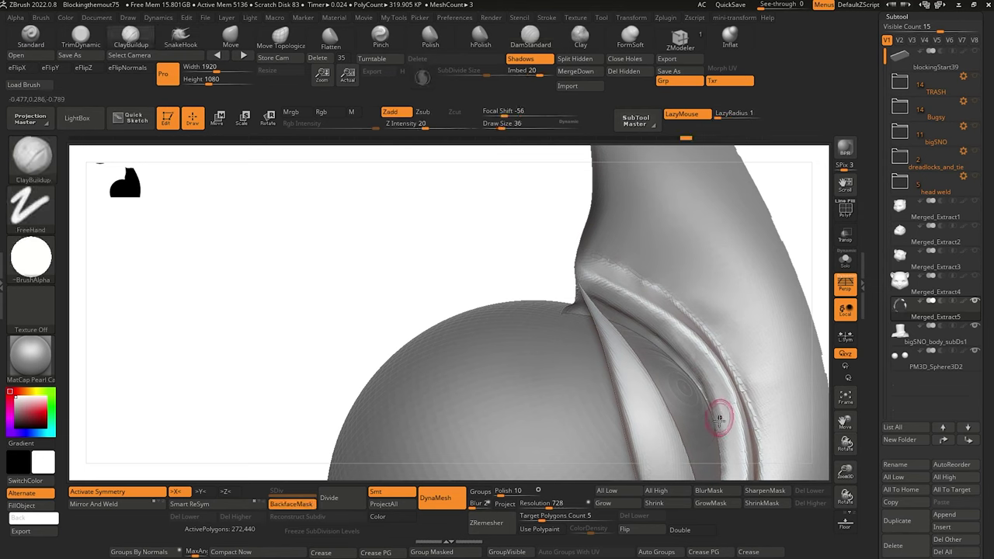
key(ctrl+shift+z)
key(ctrl+shift+z)
key(ctrl+shift+z)
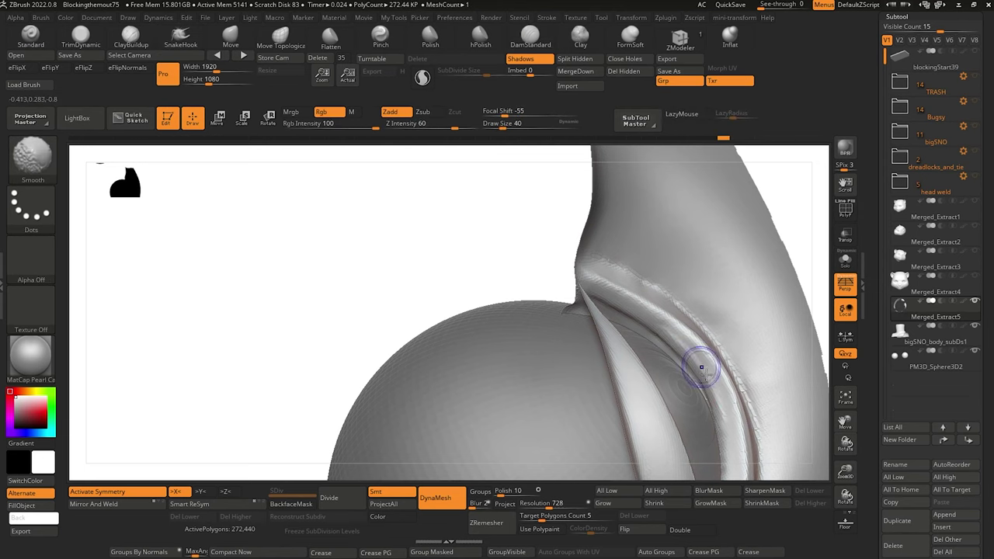
key(ctrl+shift+z)
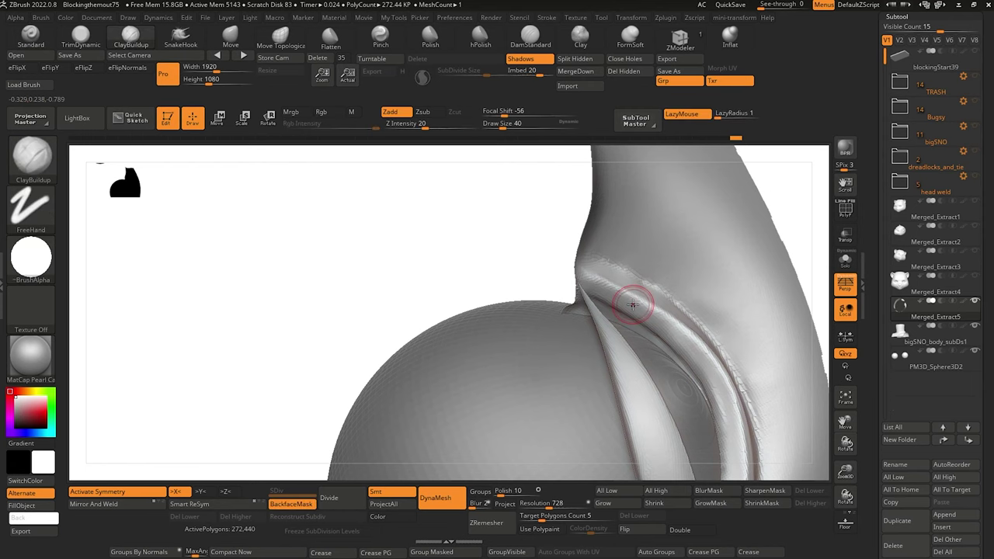
Undo the last stroke and carve beneath the upper eyelid's rim in Solo mode with DamStandard at draw size 40.
click(530, 37)
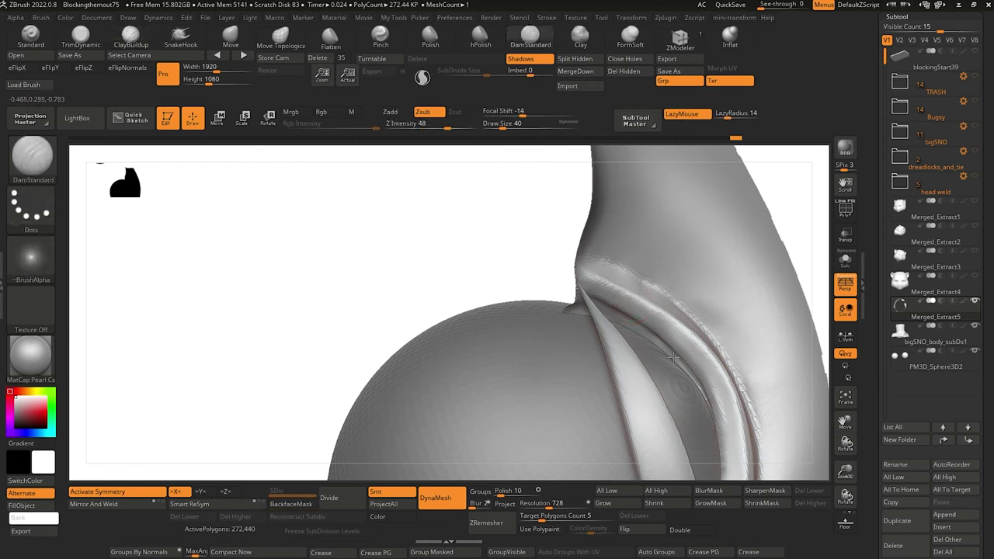
key(ctrl+z)
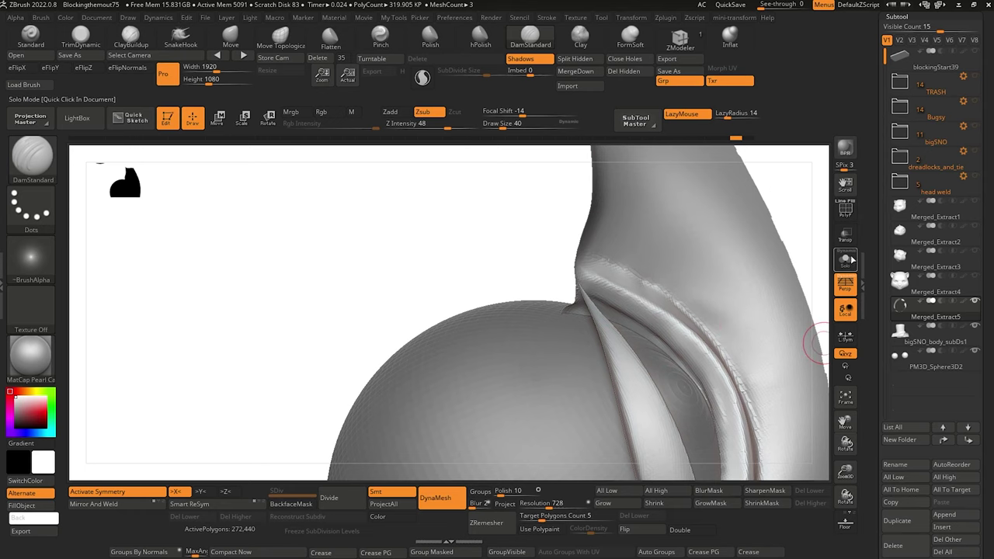
click(845, 258)
mouse_move(710, 415)
mouse_down()
mouse_move(660, 342)
mouse_move(671, 359)
mouse_move(616, 315)
mouse_up()
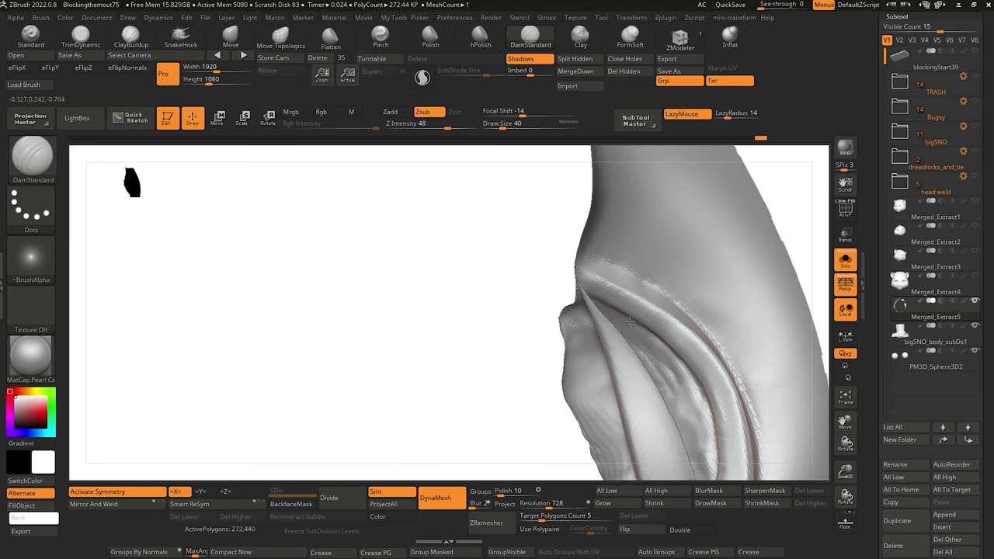
Turn off Solo and reshape the upper eyelid's edge against the eyeball with the Move brush at draw size 84.
click(845, 261)
drag(457, 285, 222, 230)
right_drag(447, 314, 412, 280)
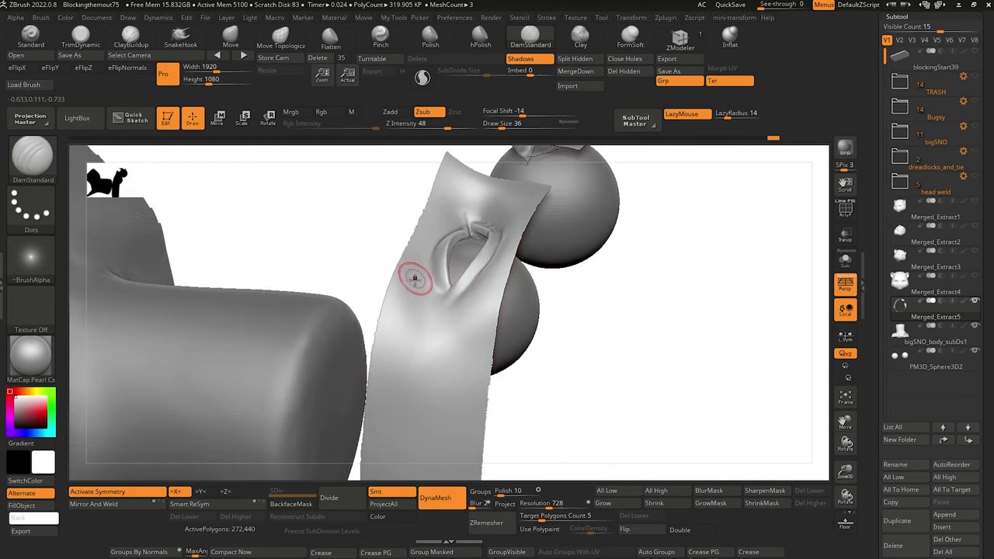
shift+right_drag(326, 253, 365, 264)
mouse_move(432, 310)
right_down()
mouse_move(438, 315)
mouse_move(413, 316)
right_up()
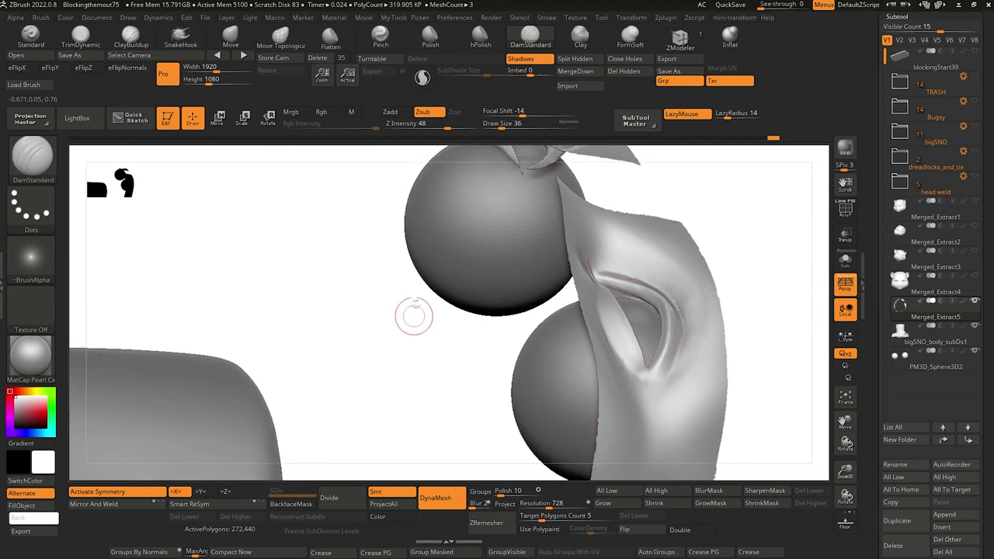
key(b)
key(m)
key(v)
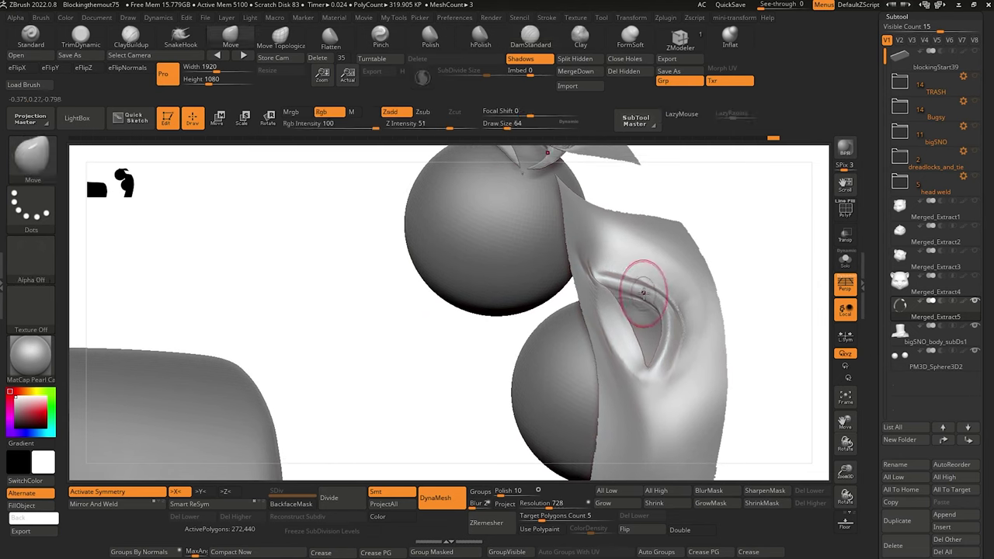
key(bracketright)
drag(651, 303, 631, 294)
key(bracketleft)
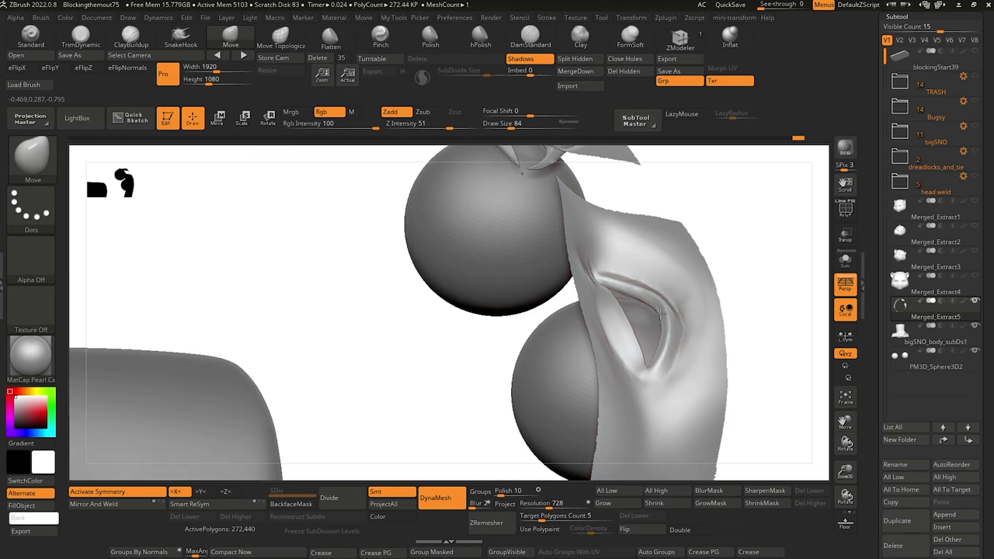
Refine the upper eyelid's rim with the Move brush at draw size 36 and smooth it at draw size 24.
right_drag(489, 344, 427, 326)
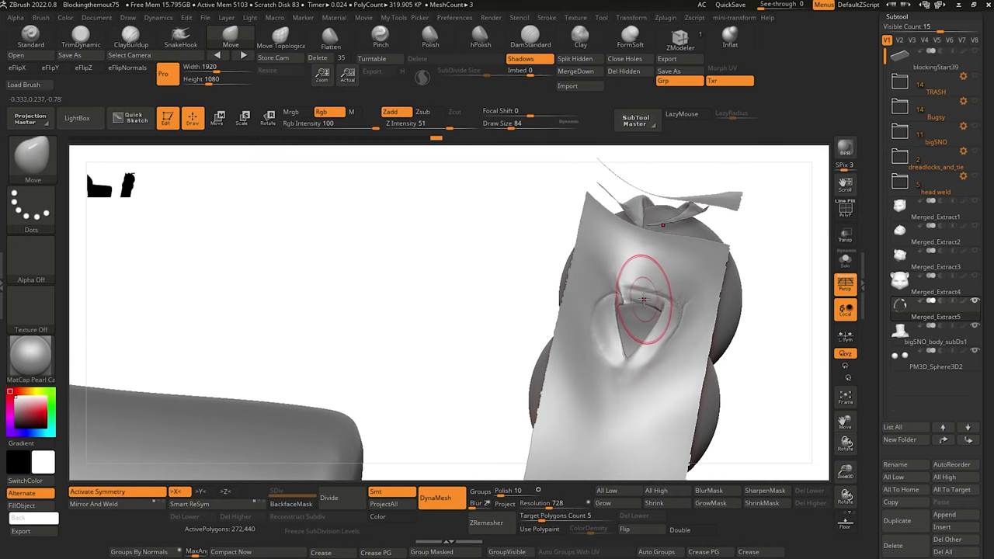
mouse_move(459, 262)
right_down()
mouse_move(450, 303)
mouse_move(459, 316)
mouse_move(452, 290)
mouse_move(271, 182)
mouse_move(297, 315)
mouse_move(595, 489)
right_up()
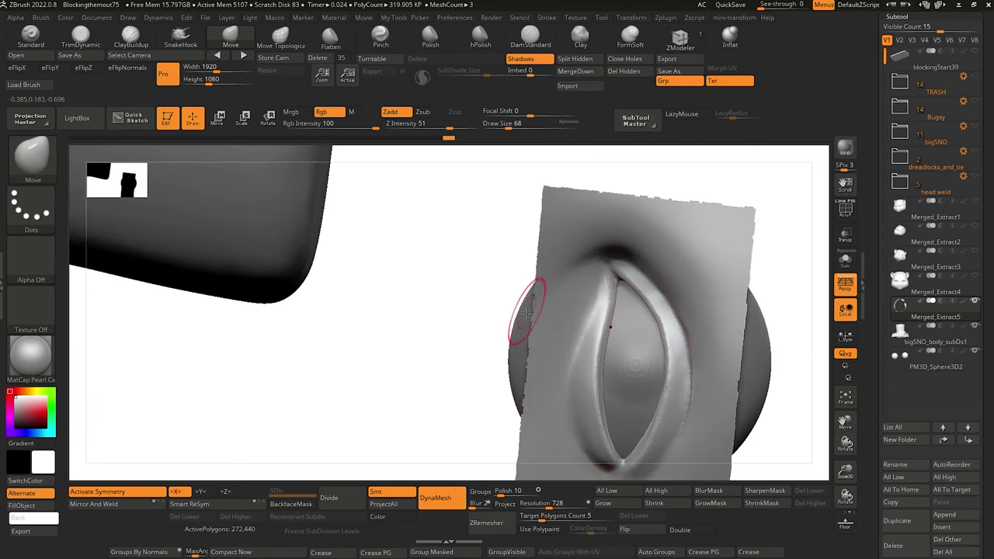
right_drag(426, 315, 435, 271)
key(bracketleft)
key(bracketleft)
key(bracketleft)
key(bracketleft)
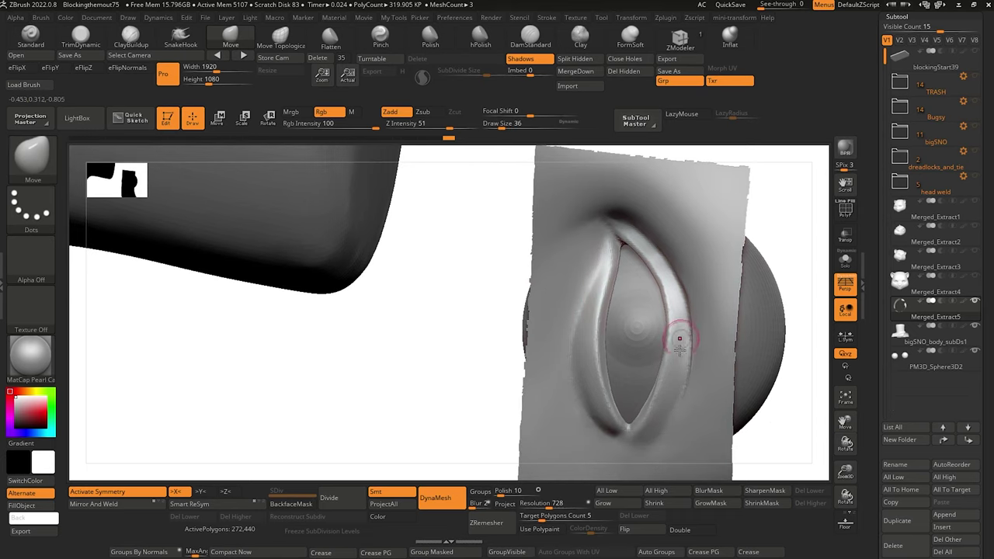
key(shift)
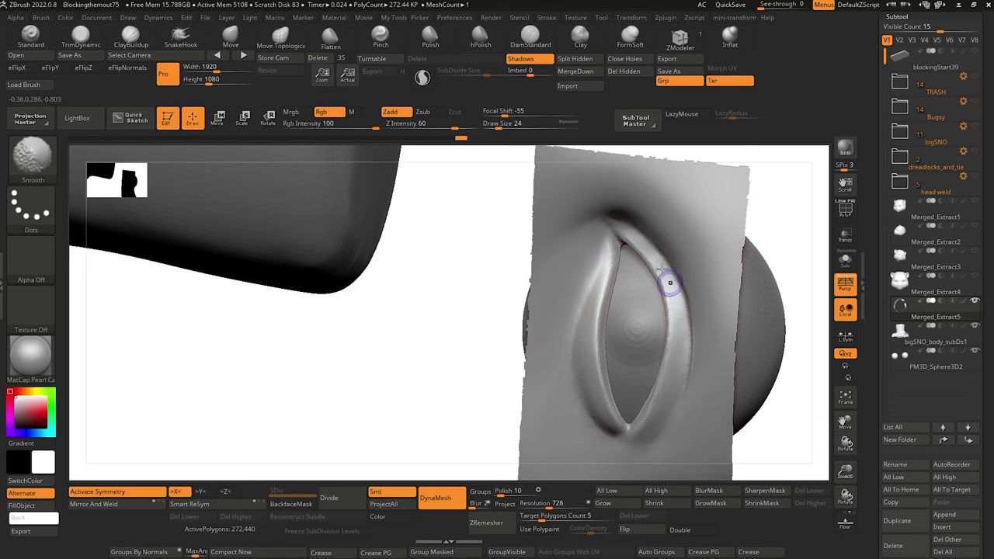
Unhide the rest of the head mesh around the isolated eye area.
alt+drag(428, 378, 429, 311)
mouse_move(430, 412)
mouse_down()
mouse_move(423, 249)
mouse_move(468, 273)
mouse_up()
drag(424, 300, 463, 302)
ctrl+shift+click(446, 292)
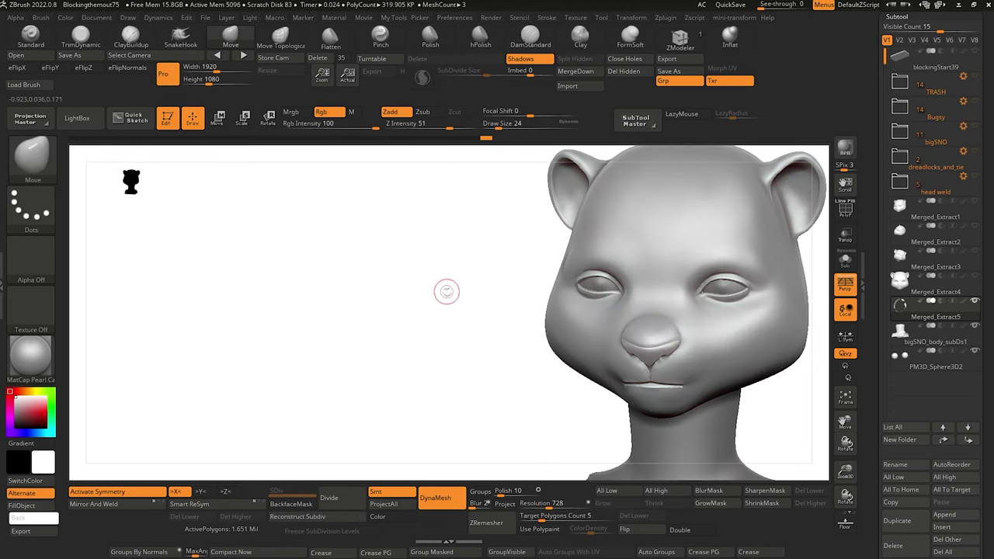
Isolate the nose and mouth area of the head, turn on Solo and frame it.
alt+drag(424, 329, 345, 348)
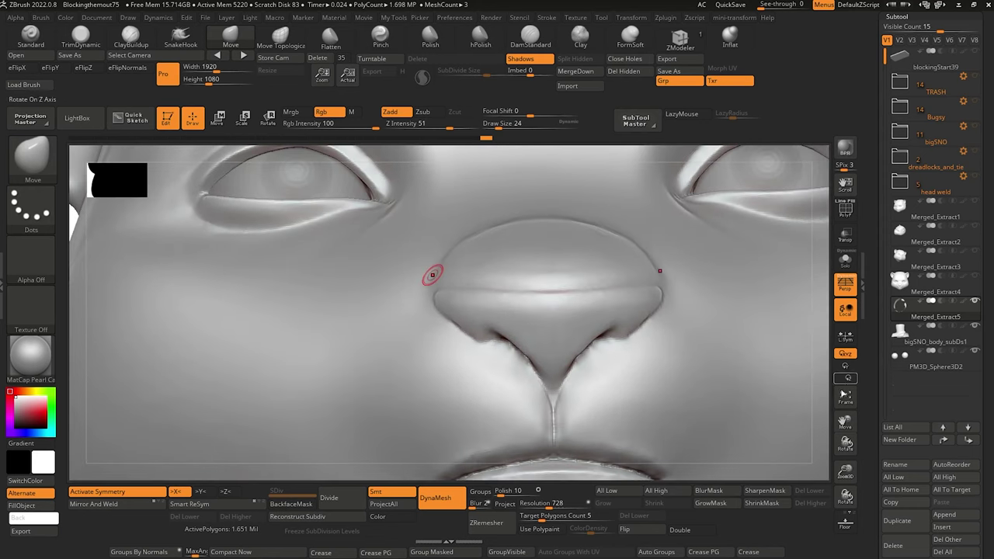
drag(845, 471, 828, 424)
drag(331, 277, 266, 274)
drag(359, 258, 437, 259)
mouse_move(515, 249)
ctrl+shift+mouse_down()
mouse_move(657, 362)
mouse_move(675, 357)
ctrl+shift+mouse_up()
mouse_move(451, 285)
mouse_down()
mouse_move(444, 321)
mouse_move(439, 200)
mouse_up()
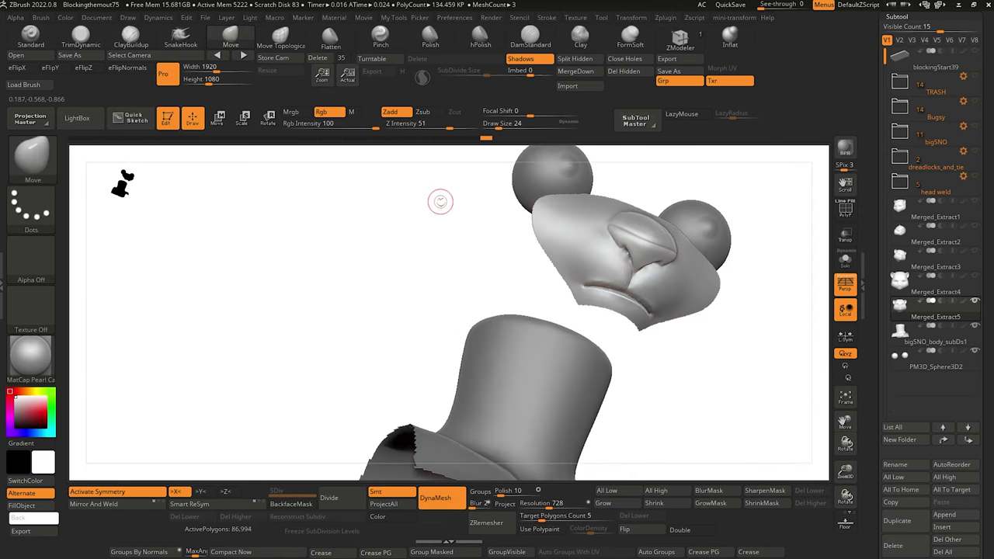
click(845, 260)
drag(447, 342, 435, 318)
key(f)
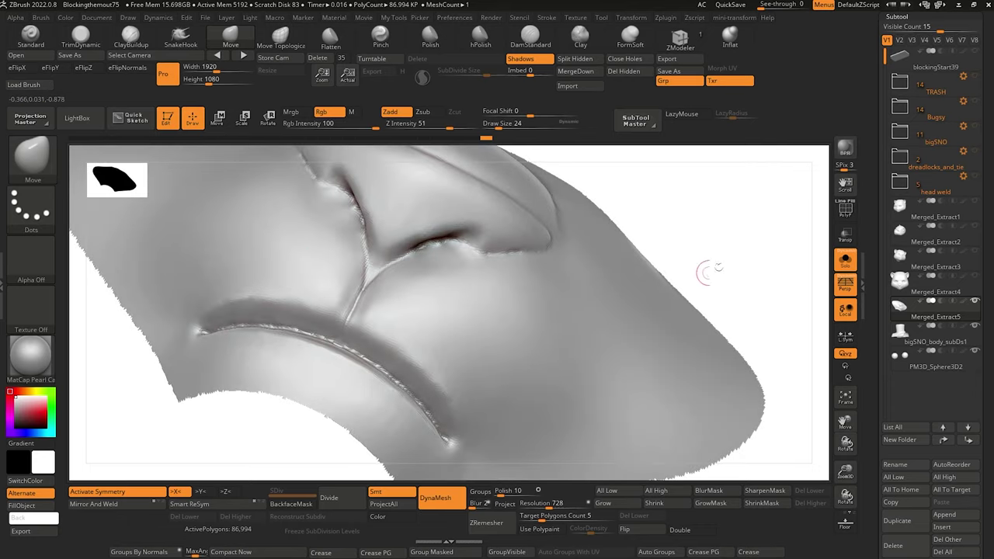
Carve the nostril crease under the side of the nose with DamStandard at draw size 32.
alt+drag(768, 266, 951, 369)
mouse_move(184, 340)
alt+mouse_down()
mouse_move(246, 291)
mouse_move(262, 347)
mouse_move(256, 324)
mouse_move(247, 327)
mouse_move(286, 284)
alt+mouse_up()
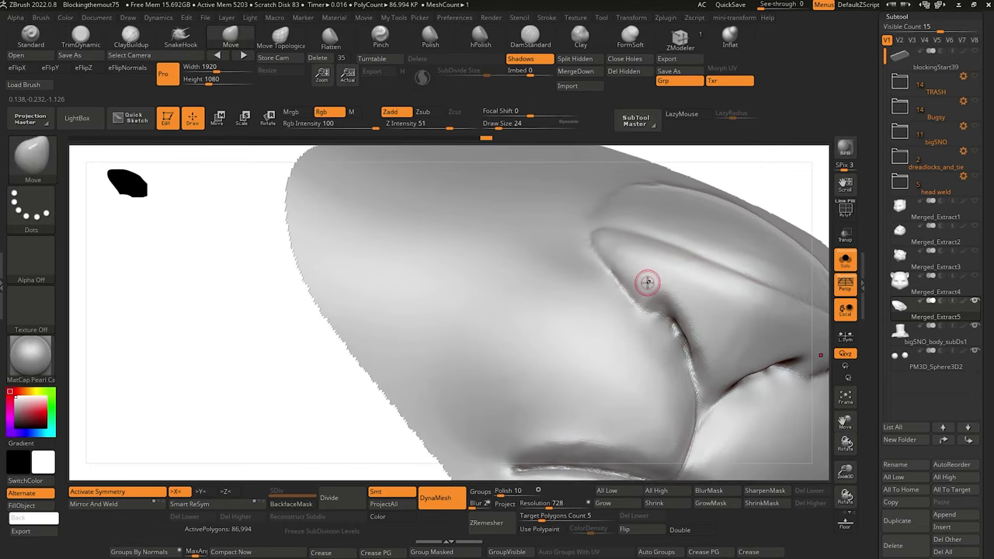
click(530, 37)
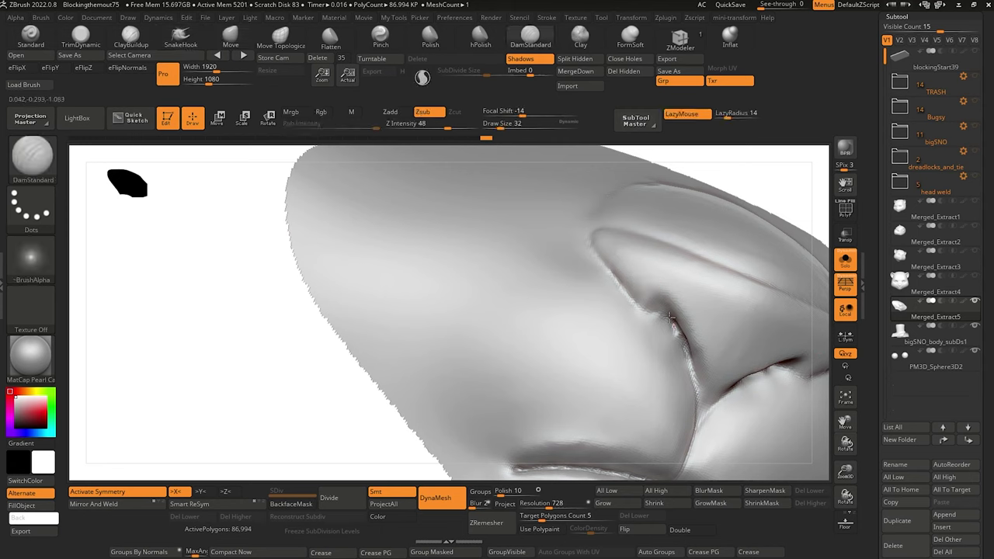
drag(664, 313, 688, 359)
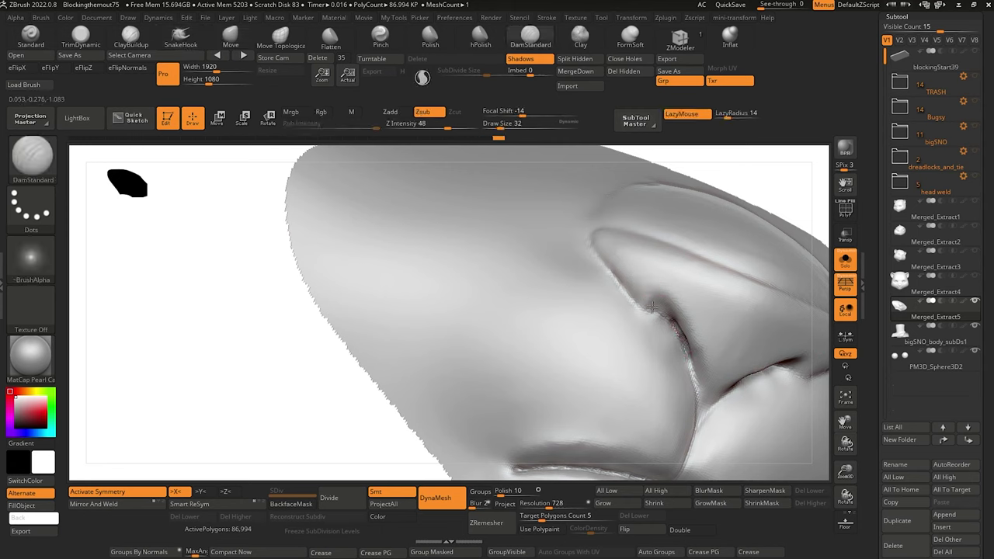
drag(232, 238, 228, 219)
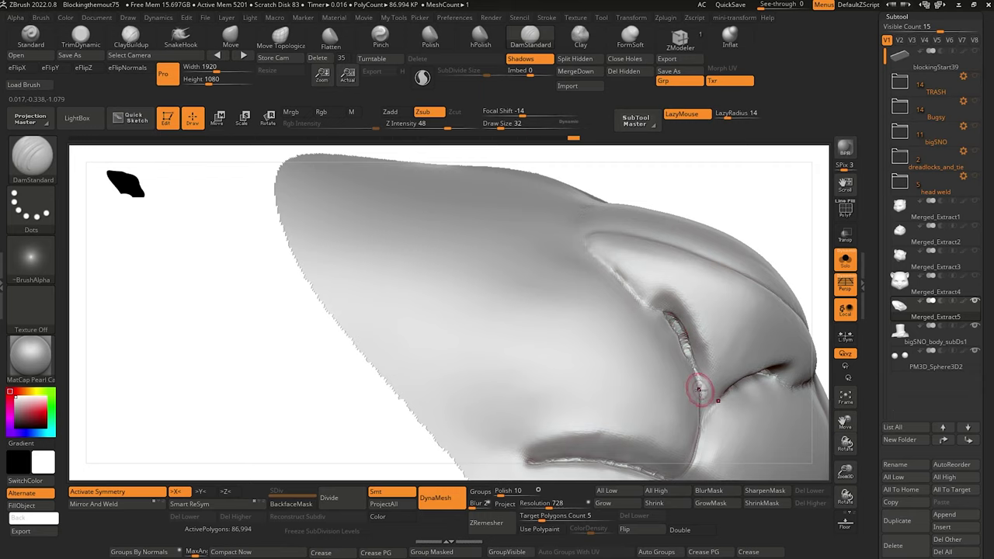
drag(196, 243, 217, 268)
drag(362, 242, 317, 223)
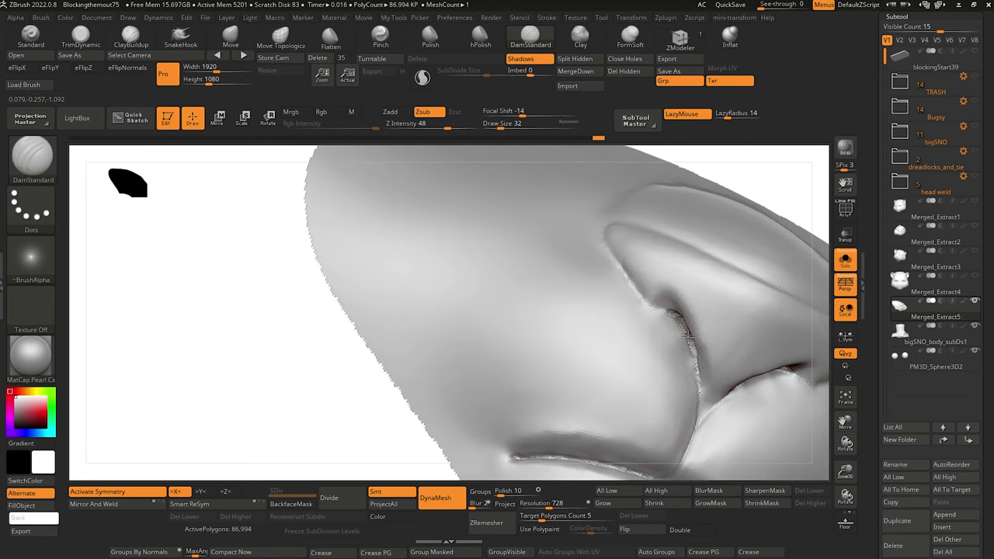
Build up the muzzle beside the nostril crease with ClayBuildup at draw sizes 48 and 52, and smooth it.
drag(260, 322, 247, 248)
click(115, 40)
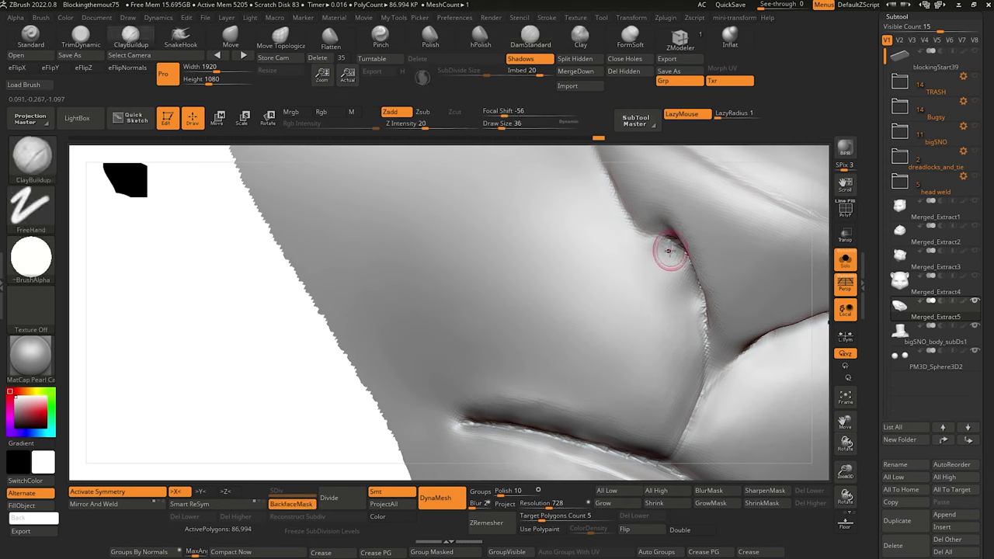
key(])
drag(688, 296, 693, 339)
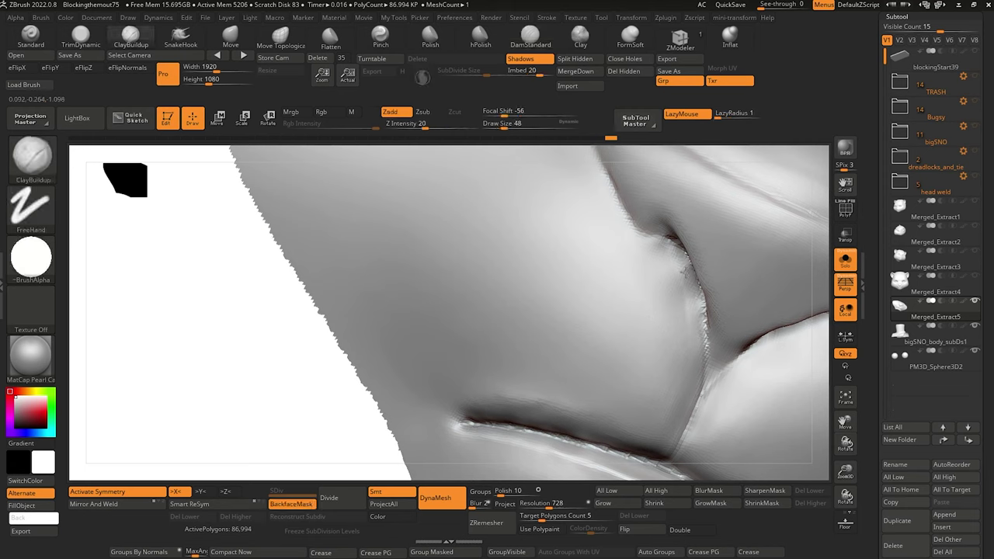
key(bracketright)
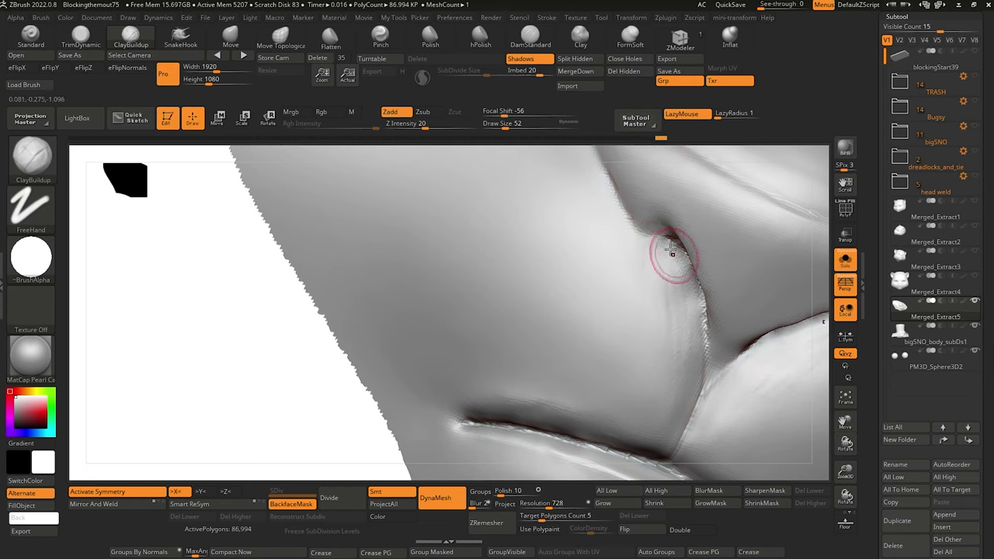
key(shift)
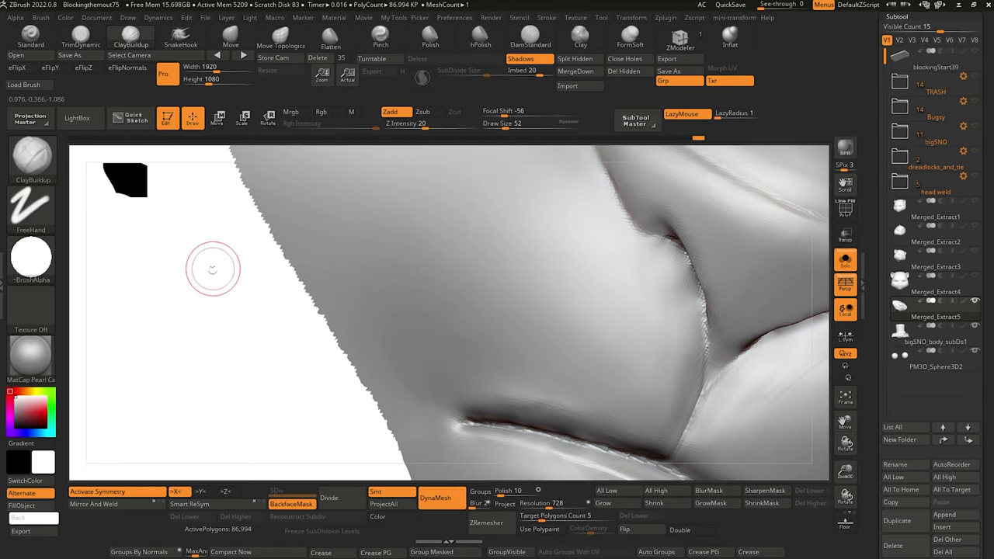
Adjust the underside of the nose around the nostril crease with the Move brush at draw size 48.
mouse_move(213, 271)
mouse_down()
mouse_move(226, 249)
mouse_move(208, 256)
mouse_up()
alt+drag(217, 290, 109, 115)
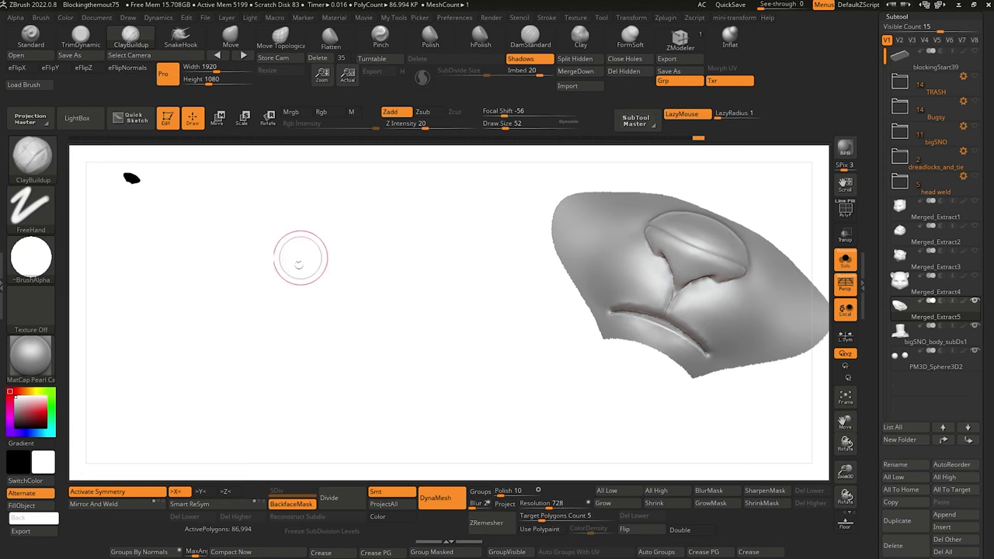
alt+drag(300, 260, 349, 404)
drag(318, 295, 323, 291)
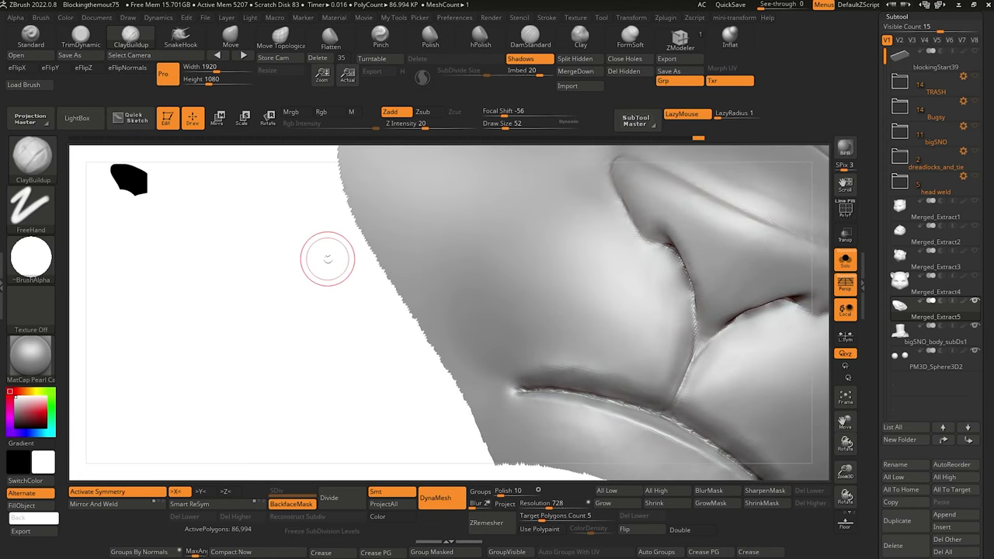
click(279, 36)
key(b)
key(m)
key(v)
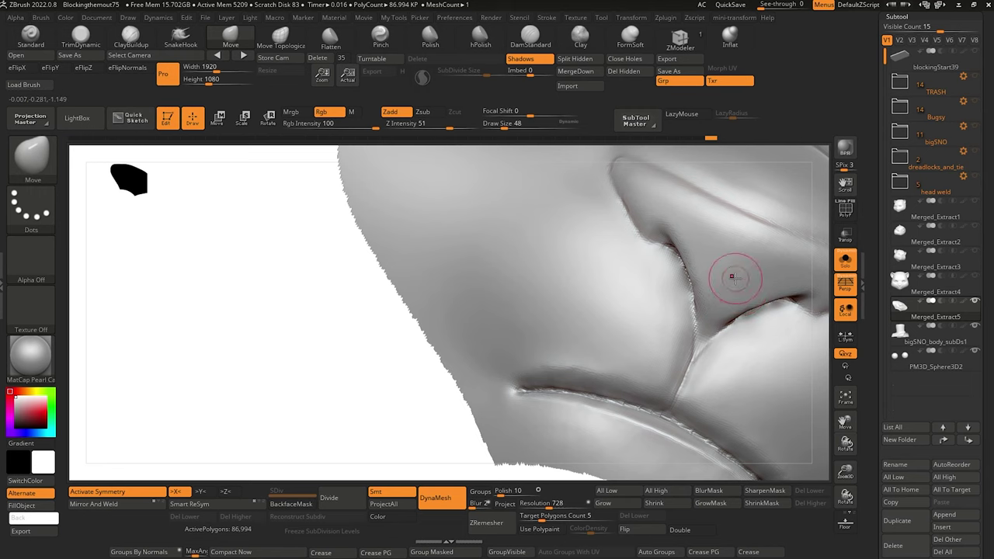
drag(221, 272, 284, 306)
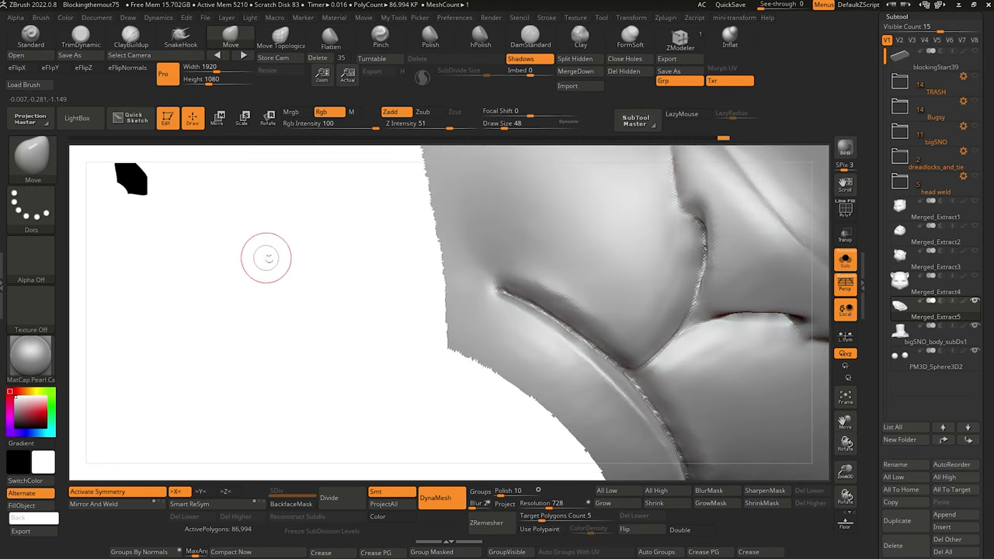
drag(266, 259, 259, 259)
Build up the nose side of the nostril crease with ClayBuildup at draw size 36 and smooth the surface.
click(131, 36)
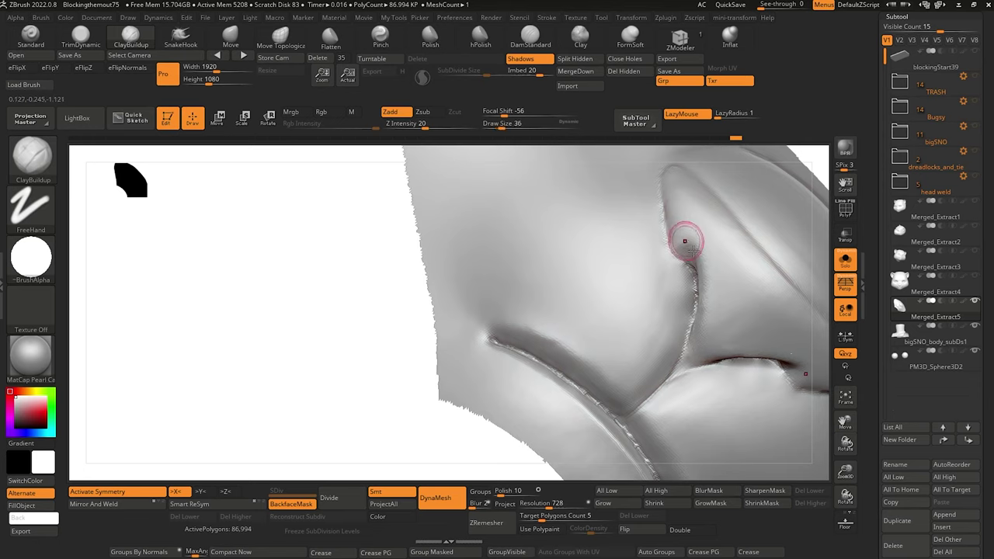
key(shift)
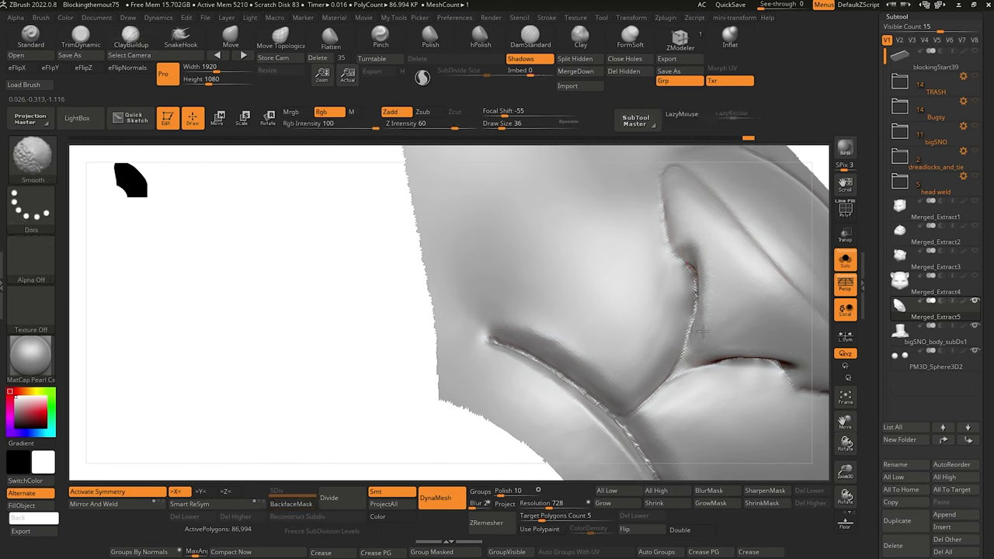
shift+drag(708, 277, 716, 335)
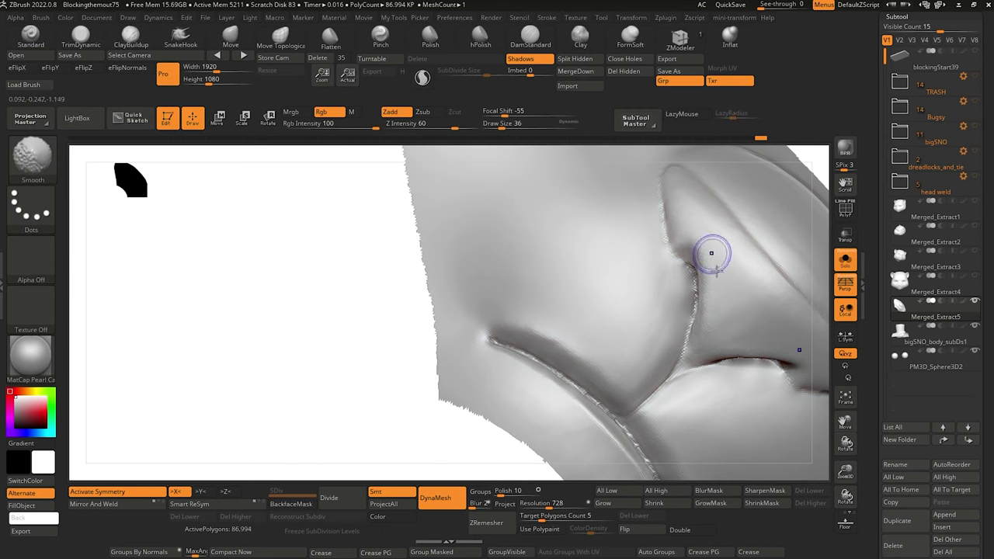
shift+drag(728, 278, 682, 233)
Add volume with ClayBuildup at draw size 36 around the upper end of the nostril crease and smooth it.
drag(351, 235, 350, 248)
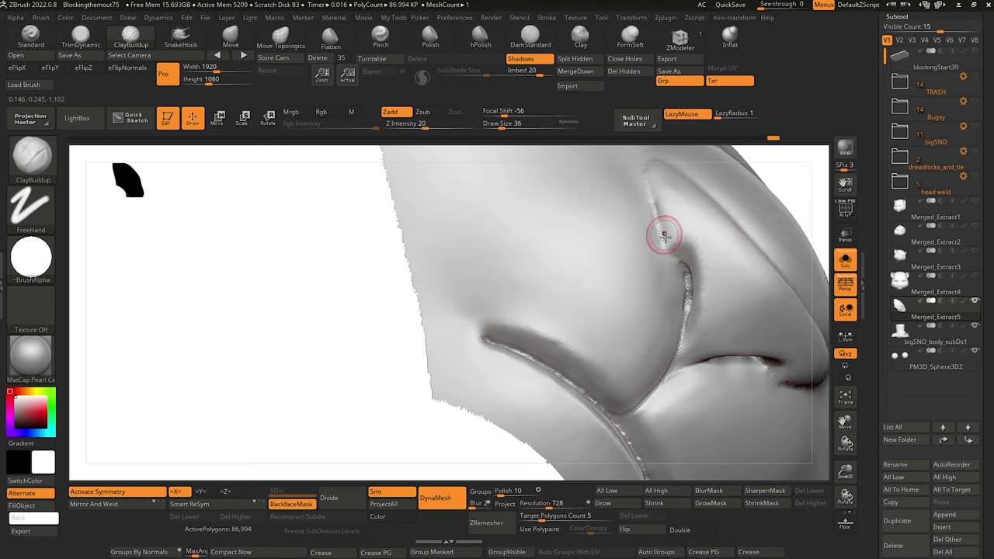
drag(664, 233, 672, 248)
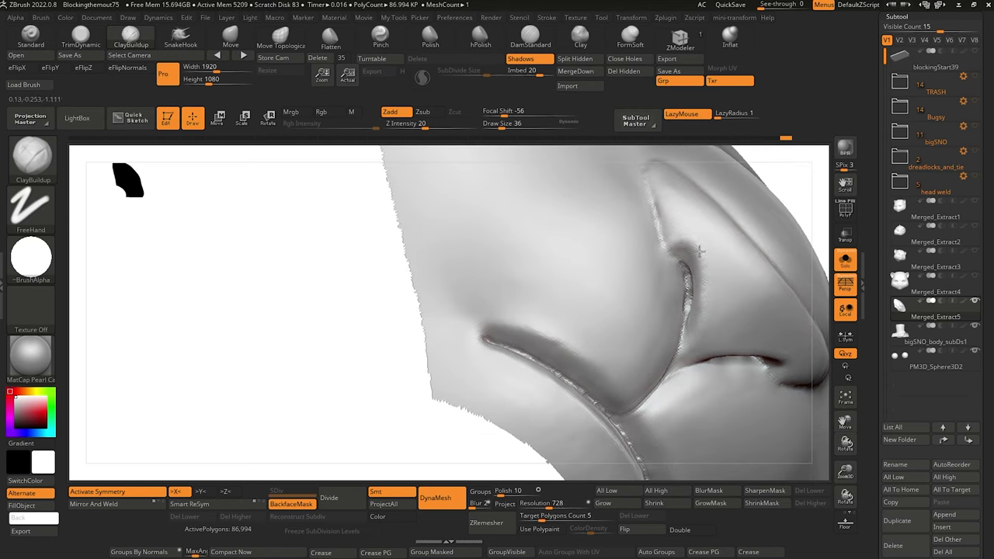
key(shift)
Smooth the rough inner wall of the nostril crease with the Smooth brush at draw size 36.
mouse_move(289, 277)
mouse_down()
mouse_move(296, 304)
mouse_move(293, 286)
mouse_move(268, 295)
mouse_move(290, 255)
mouse_up()
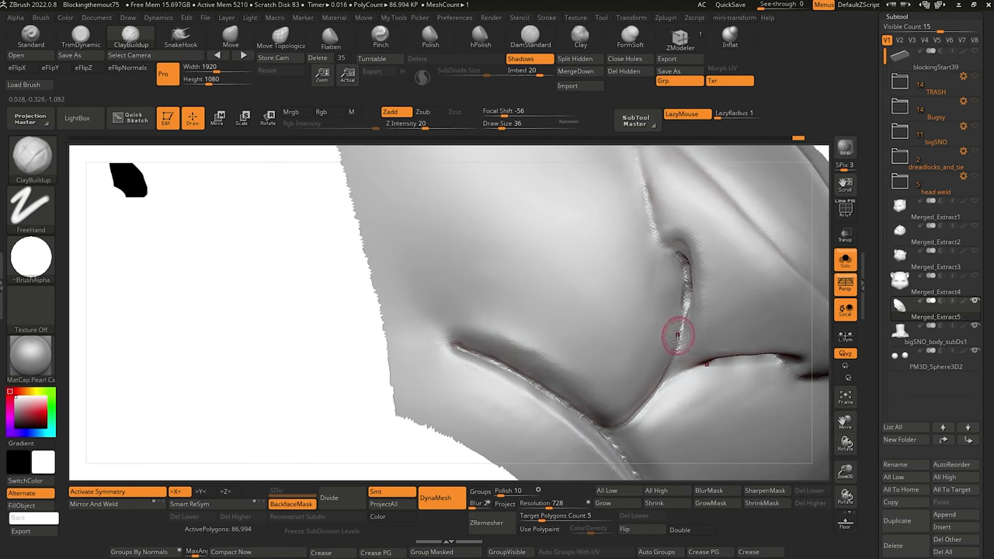
key(shift)
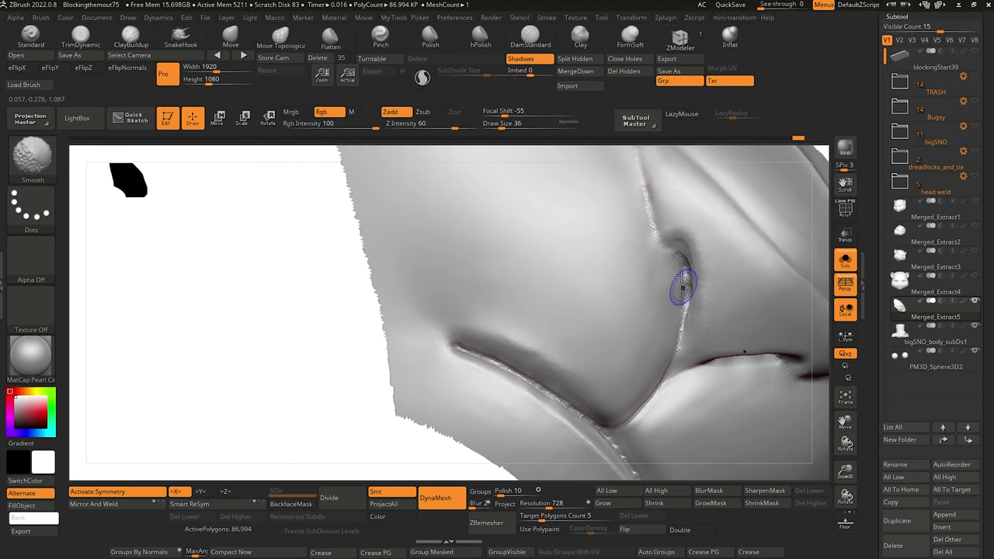
shift+drag(275, 240, 340, 247)
shift+drag(677, 283, 679, 321)
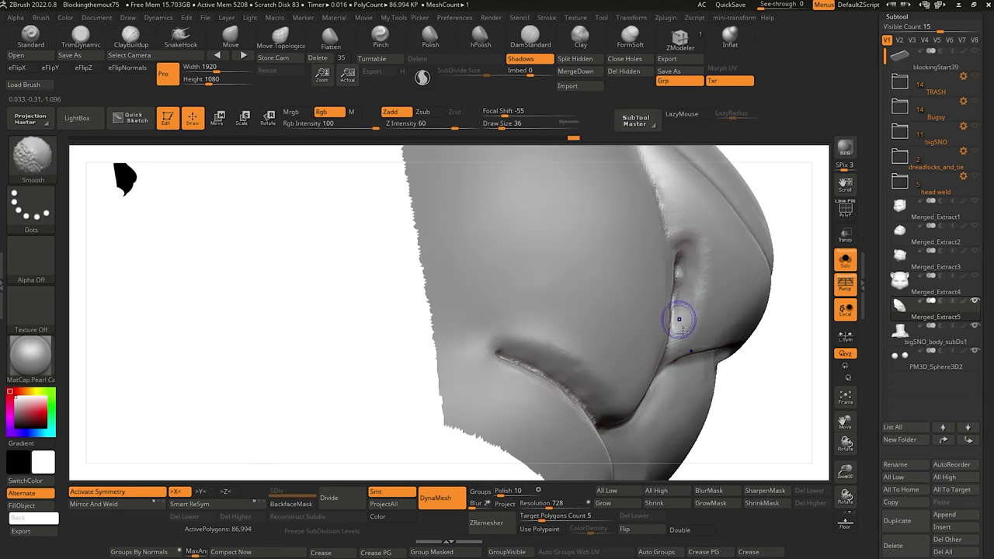
Deepen the inside of the nostril crease with DamStandard at draw size 36.
mouse_move(777, 448)
mouse_down()
mouse_move(764, 449)
mouse_move(803, 414)
mouse_up()
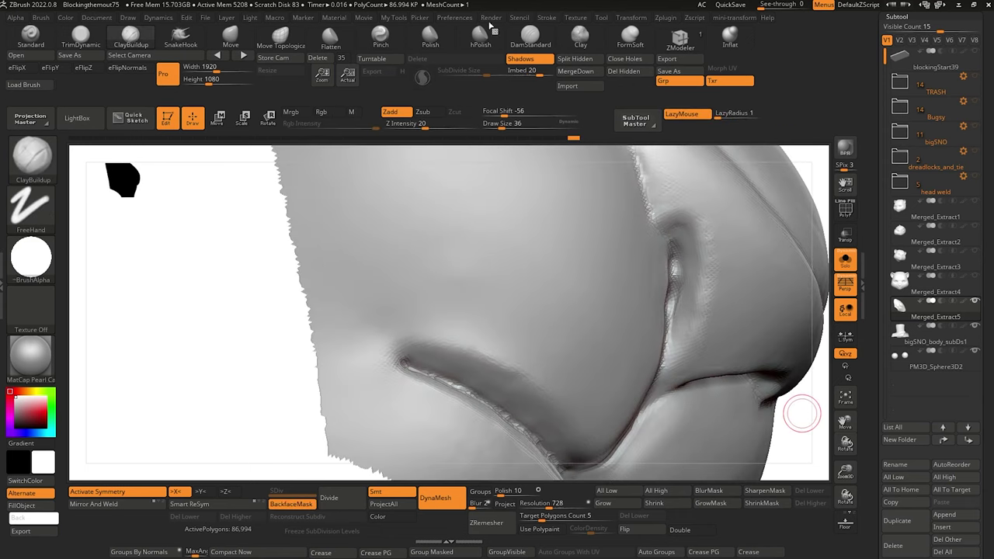
click(531, 35)
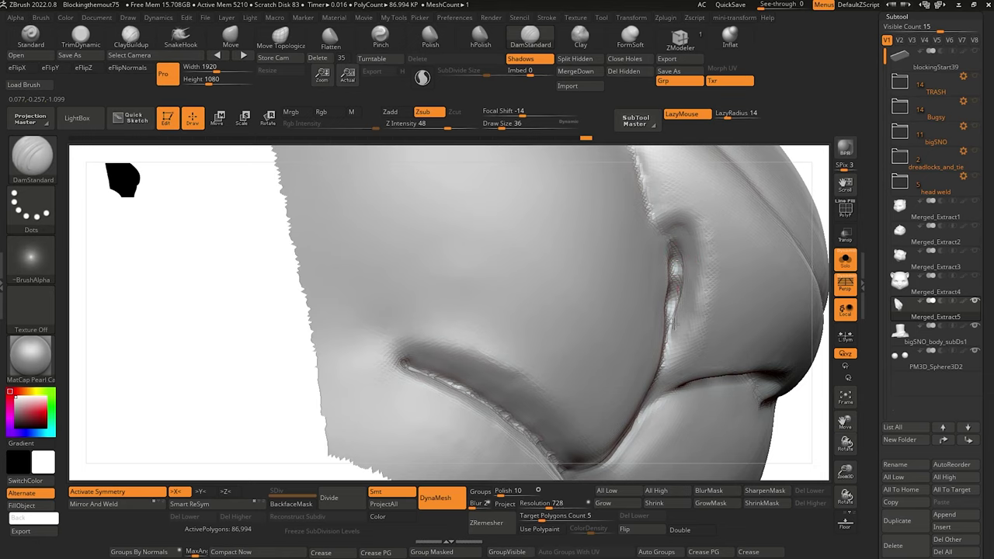
drag(672, 312, 673, 348)
drag(802, 429, 795, 427)
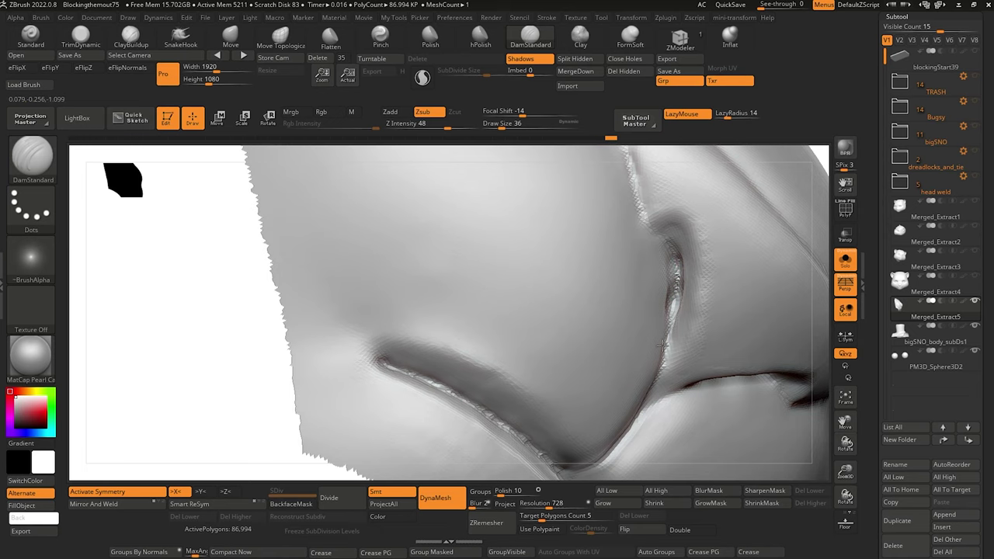
Build up the muzzle edge just below the nostril with ClayBuildup at draw size 36 and smooth the strokes.
drag(210, 298, 266, 381)
drag(300, 263, 296, 246)
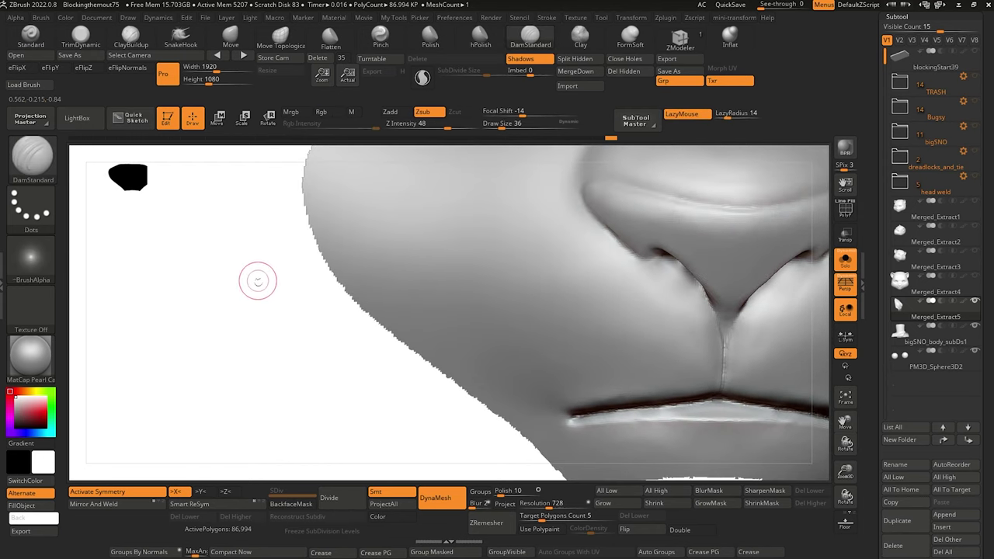
drag(258, 281, 257, 289)
click(130, 37)
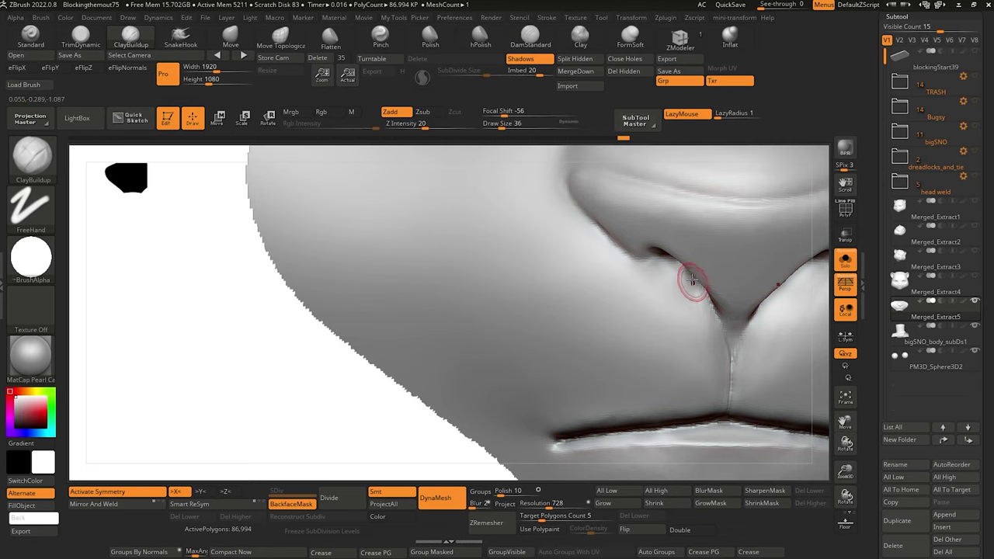
key(shift)
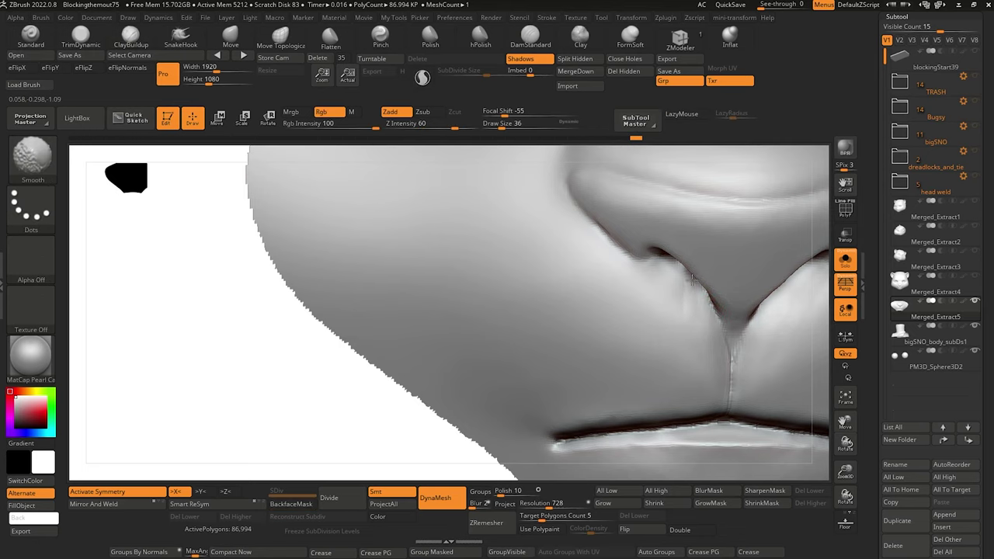
shift+drag(683, 307, 680, 305)
Layer ClayBuildup strokes at draw size 36 along the muzzle edge from the nostril down to the lip groove.
alt+drag(218, 311, 189, 176)
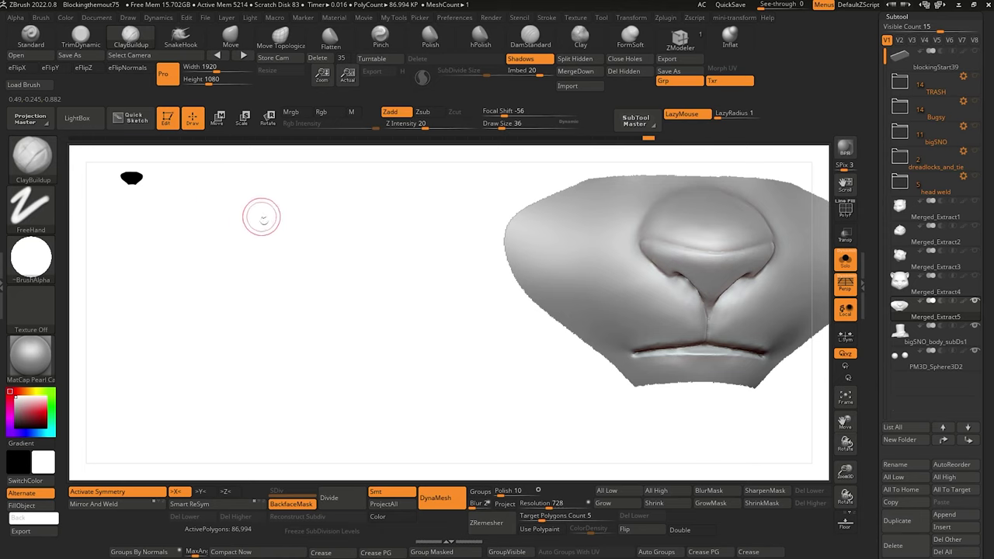
drag(274, 246, 272, 252)
ctrl+right_drag(271, 252, 413, 324)
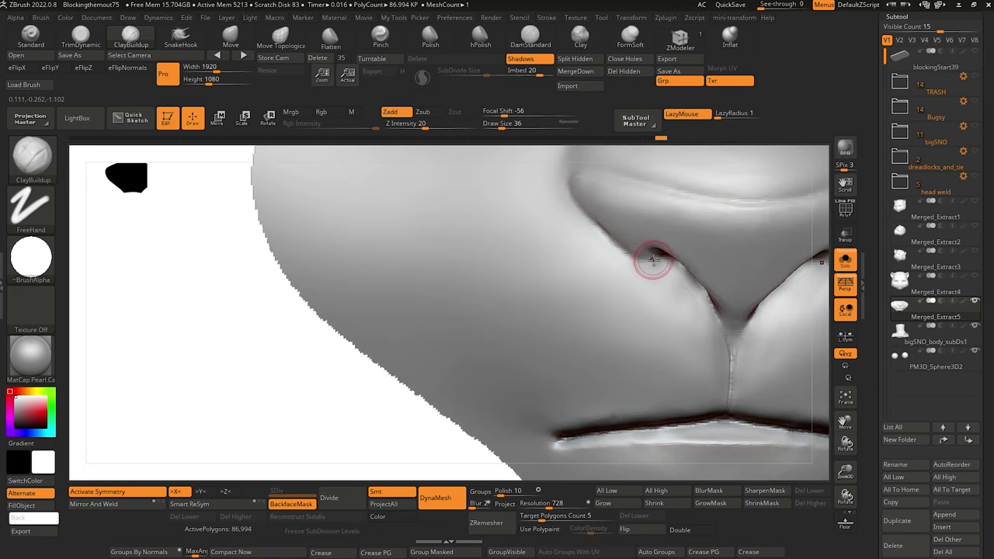
drag(645, 258, 699, 297)
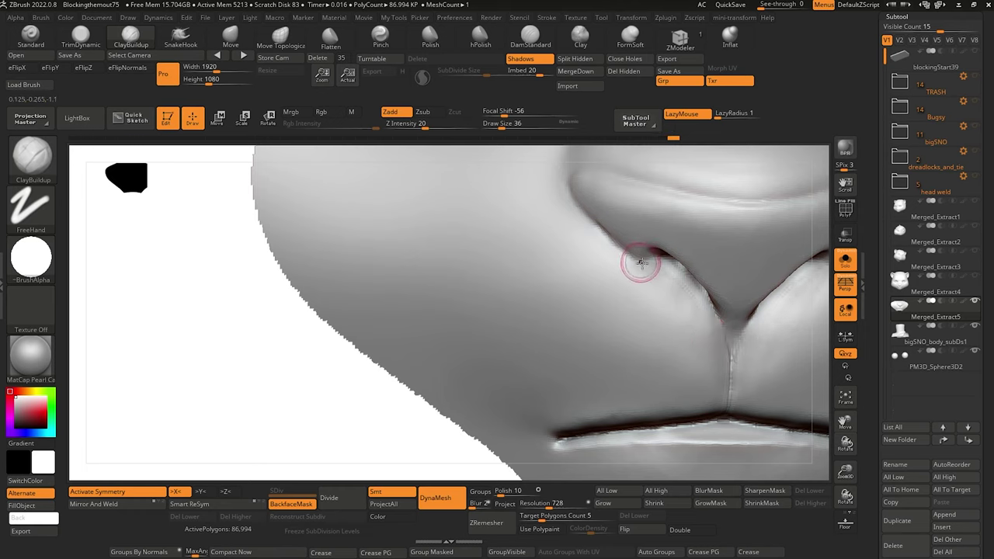
drag(641, 263, 714, 350)
drag(657, 266, 715, 357)
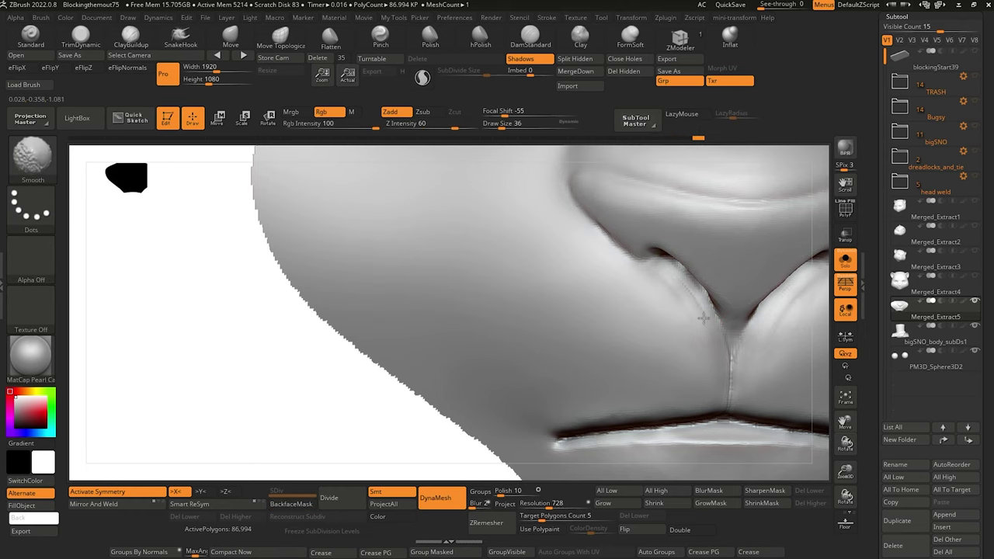
Build up the muzzle beside the lip groove with ClayBuildup at draw size 48 and smooth it at draw size 60.
shift+drag(694, 328, 677, 302)
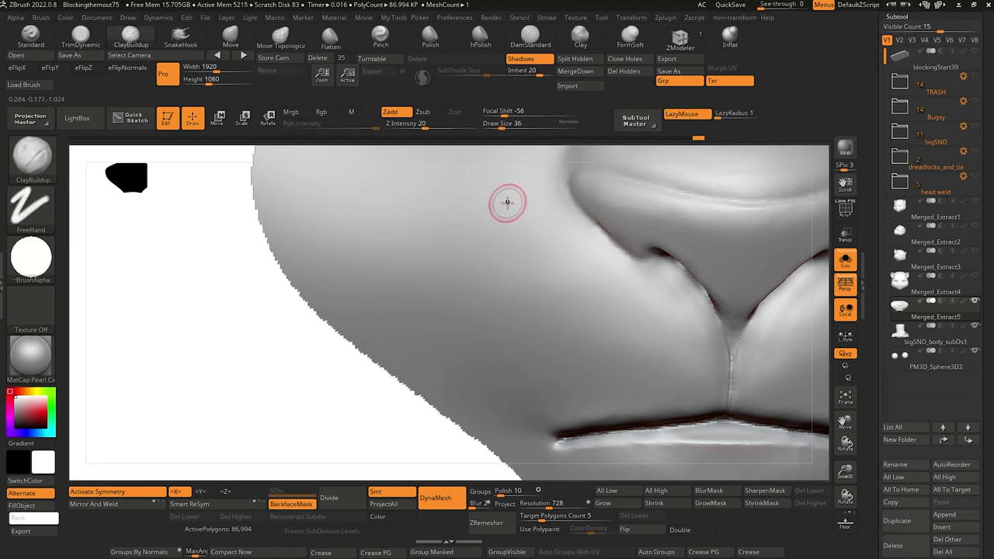
alt+drag(240, 271, 174, 153)
drag(388, 246, 423, 382)
key(])
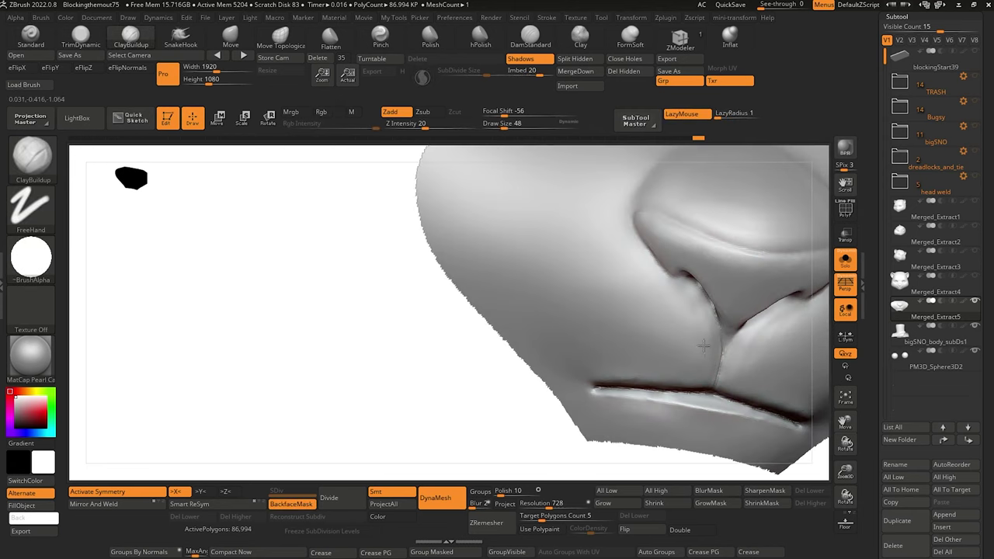
drag(681, 290, 694, 313)
key(bracketright)
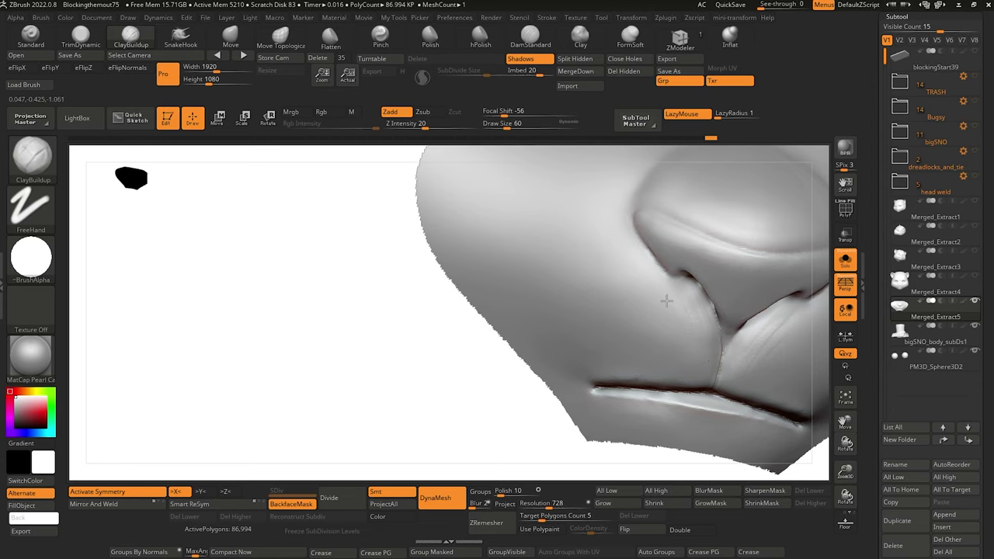
key(shift)
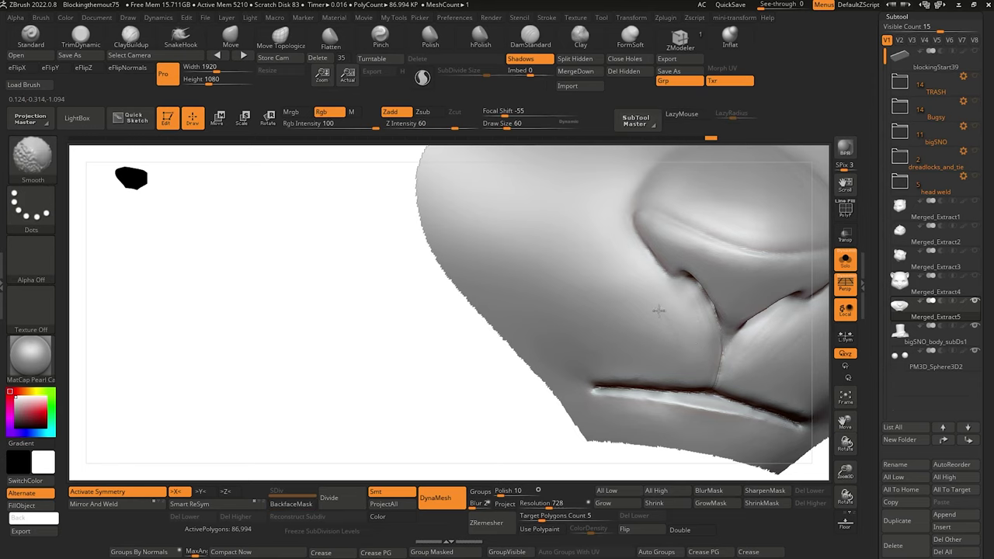
shift+drag(659, 311, 659, 306)
Unhide the rest of the head mesh and turn off Solo mode.
alt+drag(343, 249, 338, 166)
shift+drag(337, 170, 338, 166)
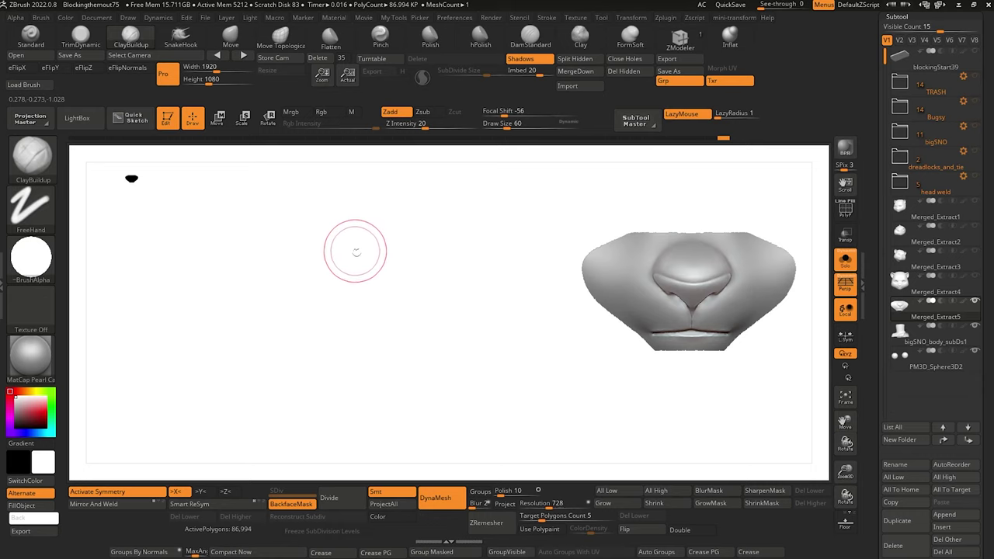
mouse_move(356, 251)
mouse_down()
mouse_move(315, 222)
mouse_move(283, 178)
mouse_up()
mouse_move(337, 256)
mouse_down()
mouse_move(310, 265)
mouse_move(311, 282)
mouse_move(379, 303)
mouse_move(397, 280)
mouse_move(409, 317)
mouse_move(419, 307)
mouse_move(438, 325)
mouse_up()
ctrl+shift+click(392, 245)
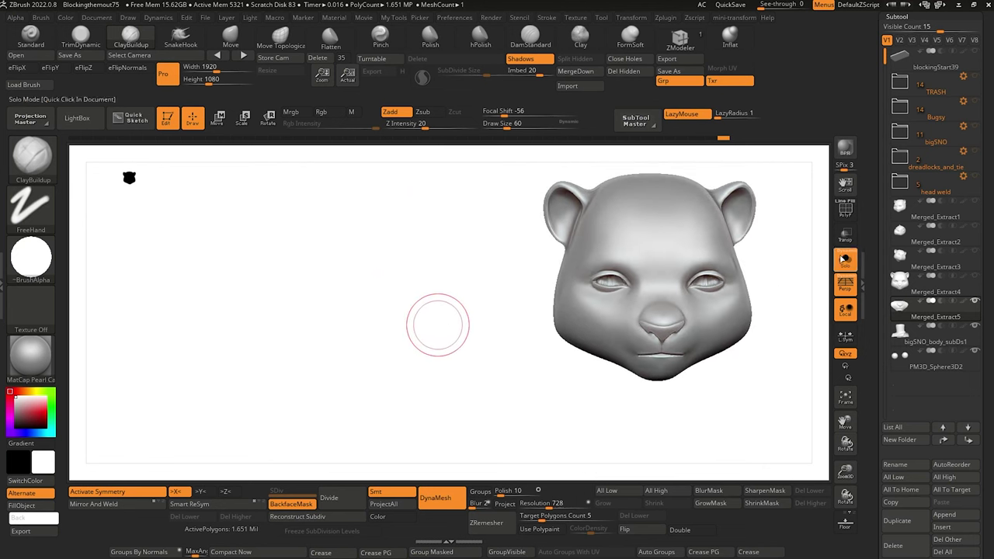
click(846, 260)
Append a Sphere3D as a new subtool and scale it down uniformly with the gizmo.
click(945, 515)
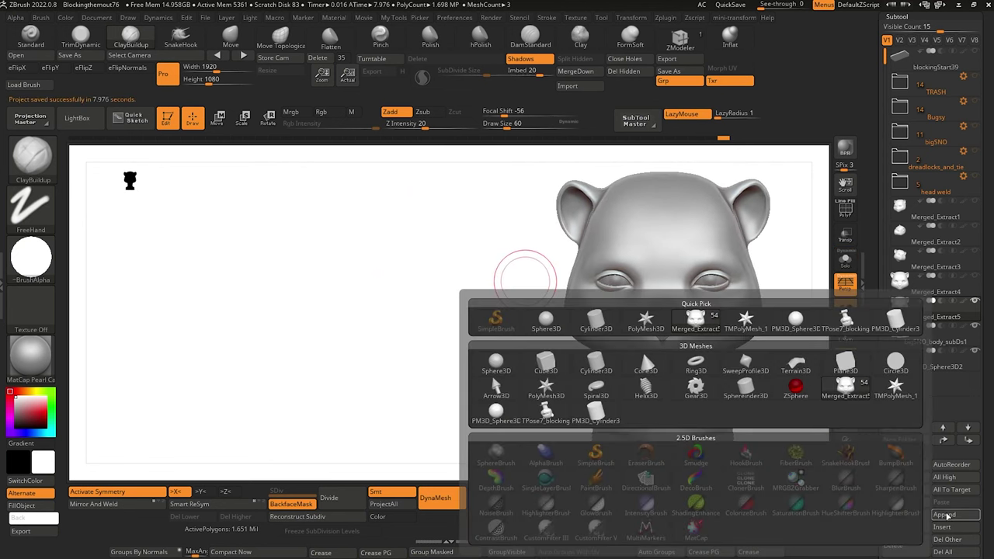
click(565, 325)
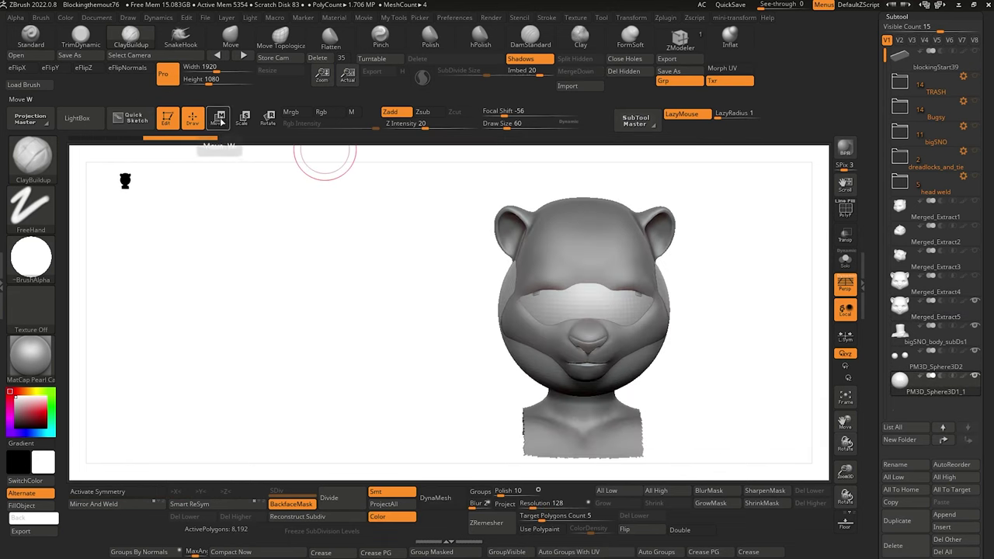
click(219, 117)
click(247, 118)
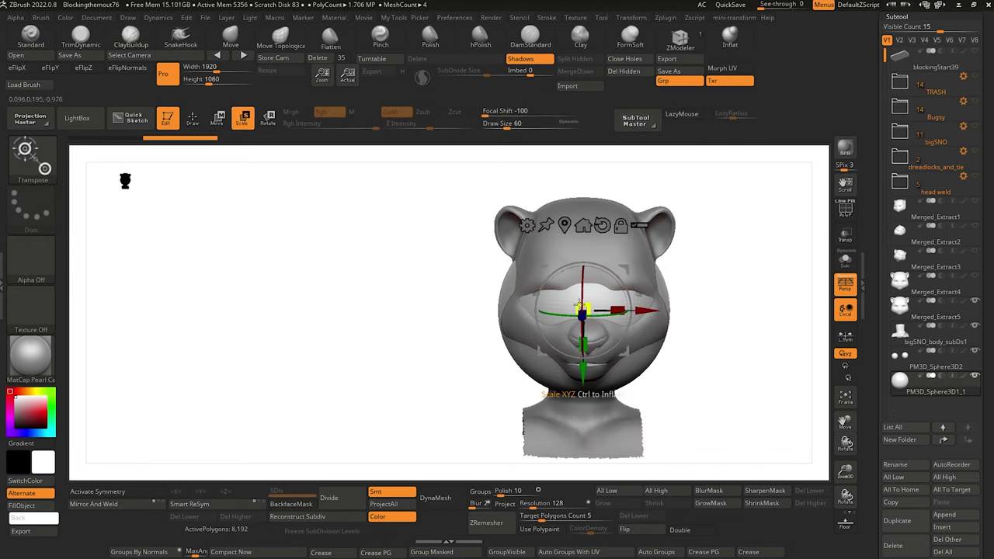
drag(584, 310, 599, 316)
Move the small sphere to the front of the face and across to one eye with the gizmo.
drag(446, 288, 388, 292)
drag(546, 322, 492, 343)
shift+drag(379, 292, 406, 271)
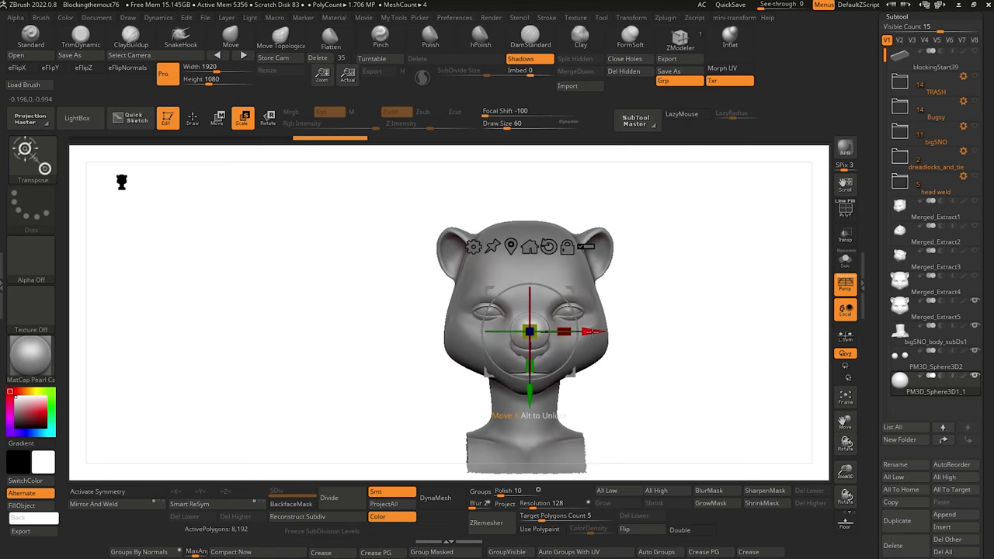
drag(590, 332, 532, 333)
drag(471, 394, 471, 367)
drag(534, 304, 488, 312)
alt+drag(395, 292, 306, 253)
drag(517, 272, 530, 290)
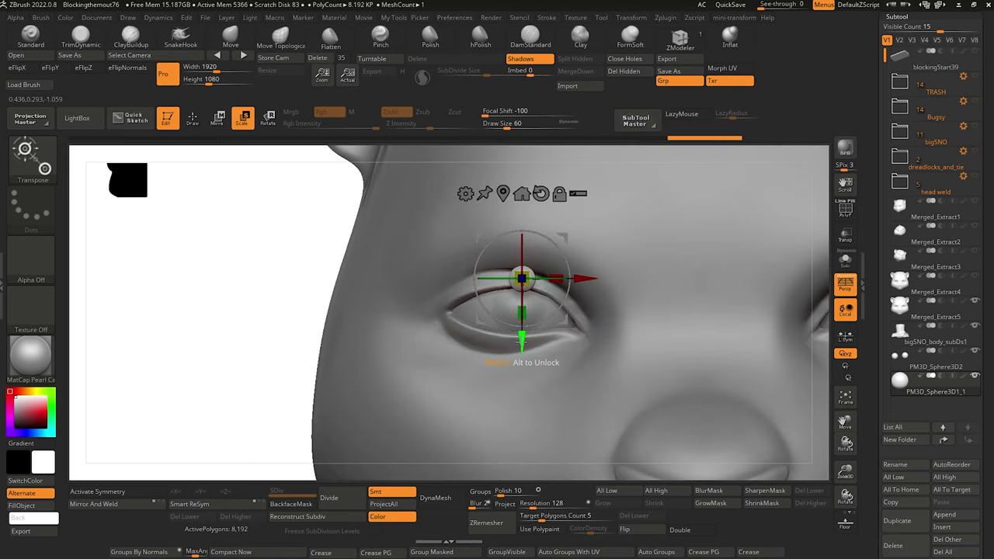
Position the sphere at the inner corner of the eye and adjust how deep it sits between the eyelids.
drag(522, 339, 522, 379)
drag(586, 319, 632, 319)
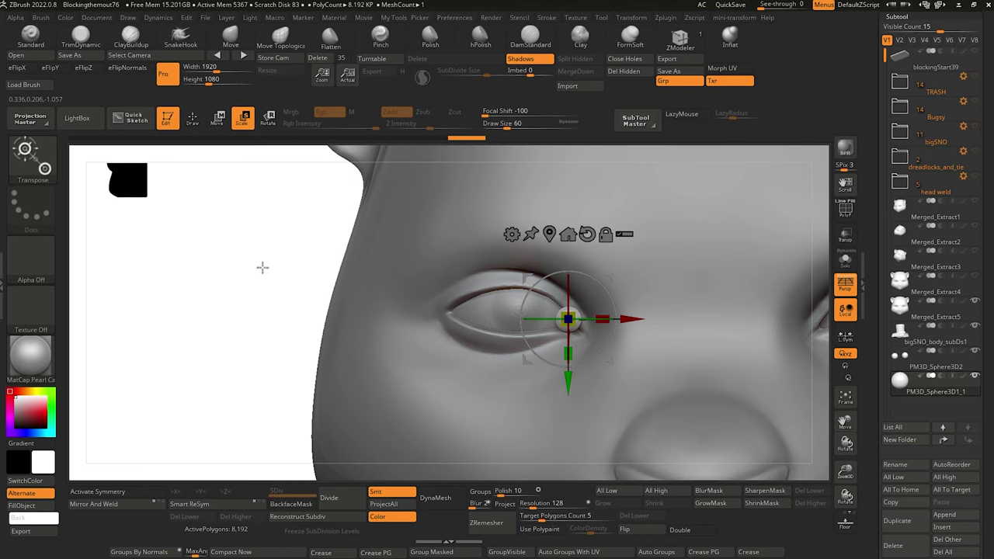
drag(262, 269, 353, 299)
drag(617, 347, 482, 277)
drag(744, 421, 672, 416)
alt+drag(208, 239, 225, 303)
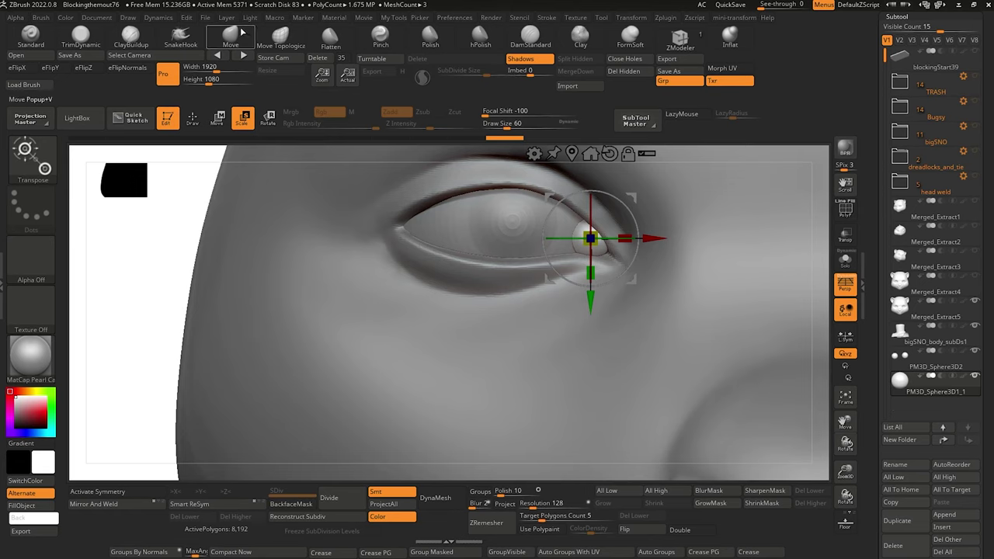
Shape the sphere to fill the inner eye corner with the Move brush, reducing the draw size to 44.
click(240, 34)
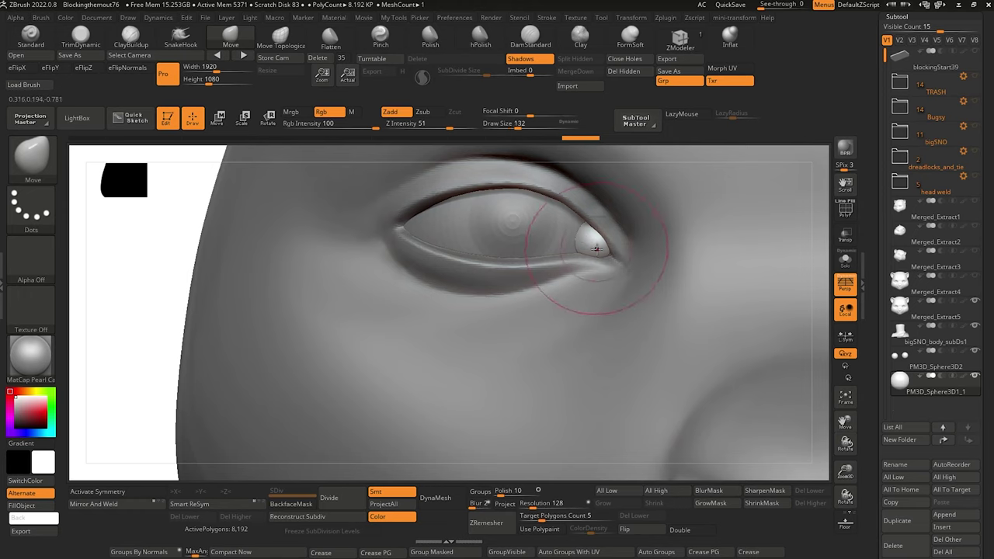
mouse_move(587, 237)
mouse_down()
mouse_move(605, 251)
mouse_move(589, 230)
mouse_move(582, 251)
mouse_move(584, 231)
mouse_up()
key(bracketleft)
key(bracketleft)
key(bracketleft)
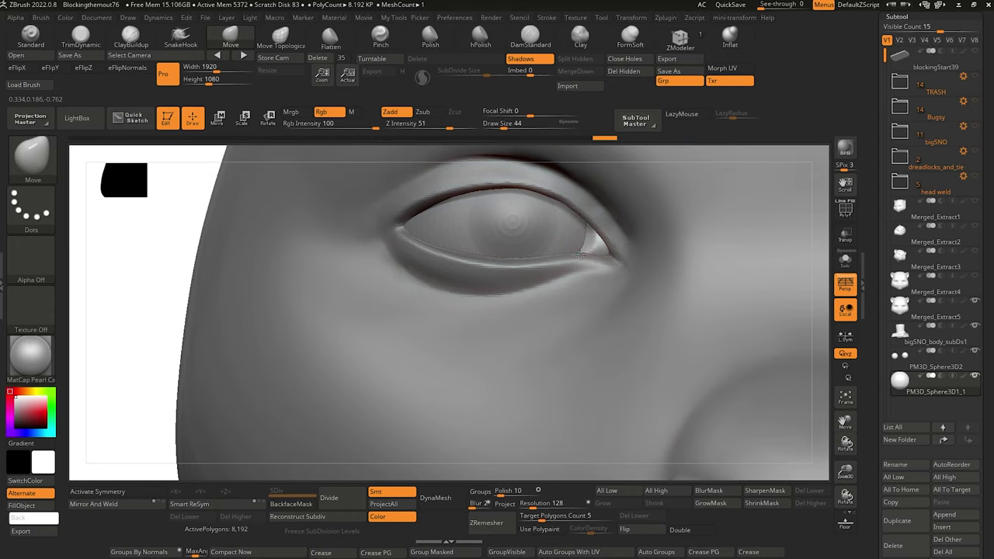
drag(152, 222, 239, 221)
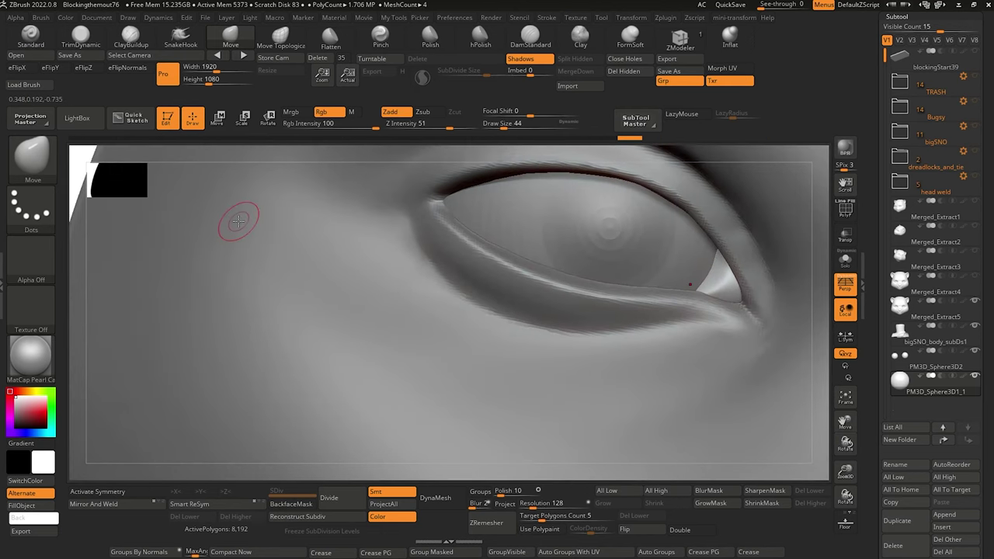
Flatten the front of the eye-corner sphere with TrimDynamic at draw size 60.
click(82, 40)
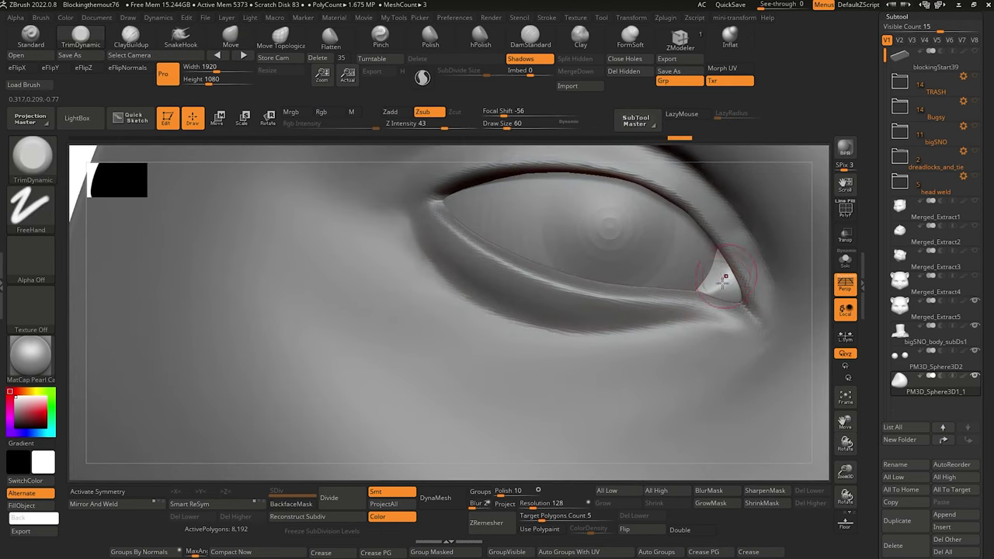
drag(724, 268, 716, 293)
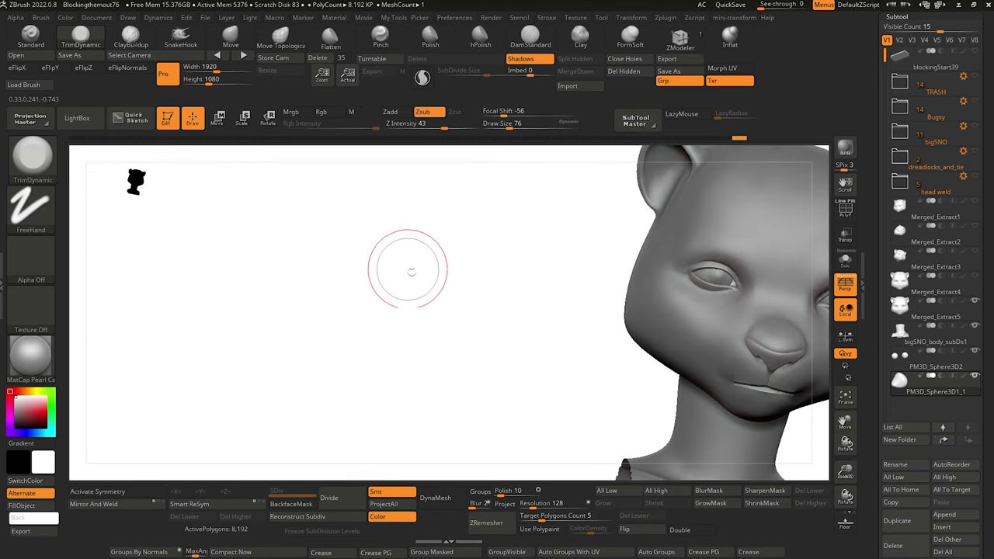
drag(411, 267, 330, 404)
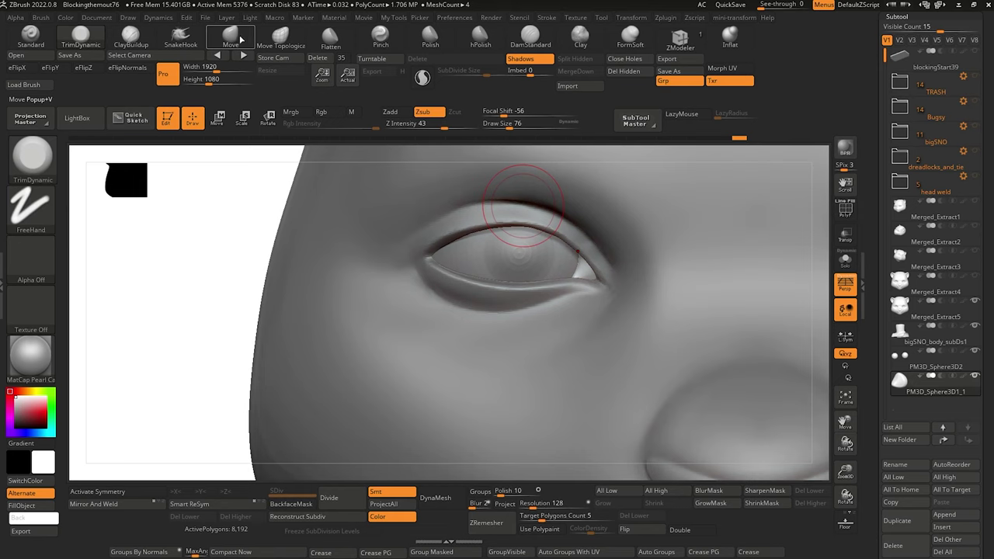
Refine the eye-corner piece's fit against the eyeball with the Move brush at draw sizes 60 to 64.
click(232, 39)
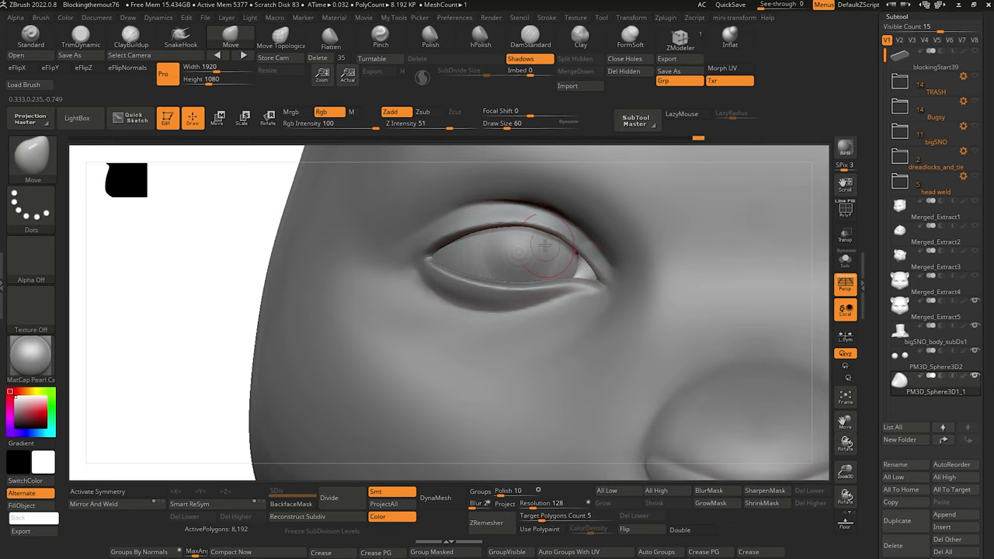
mouse_move(192, 206)
mouse_down()
mouse_move(222, 193)
mouse_move(220, 204)
mouse_move(209, 175)
mouse_move(222, 158)
mouse_up()
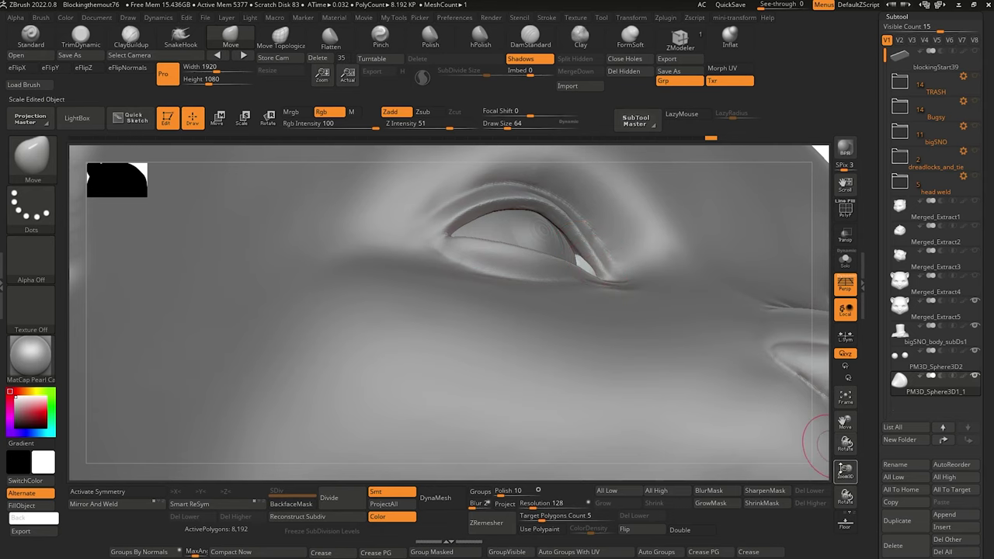
drag(845, 472, 800, 389)
mouse_move(275, 268)
mouse_down()
mouse_move(231, 241)
mouse_move(275, 295)
mouse_move(271, 255)
mouse_up()
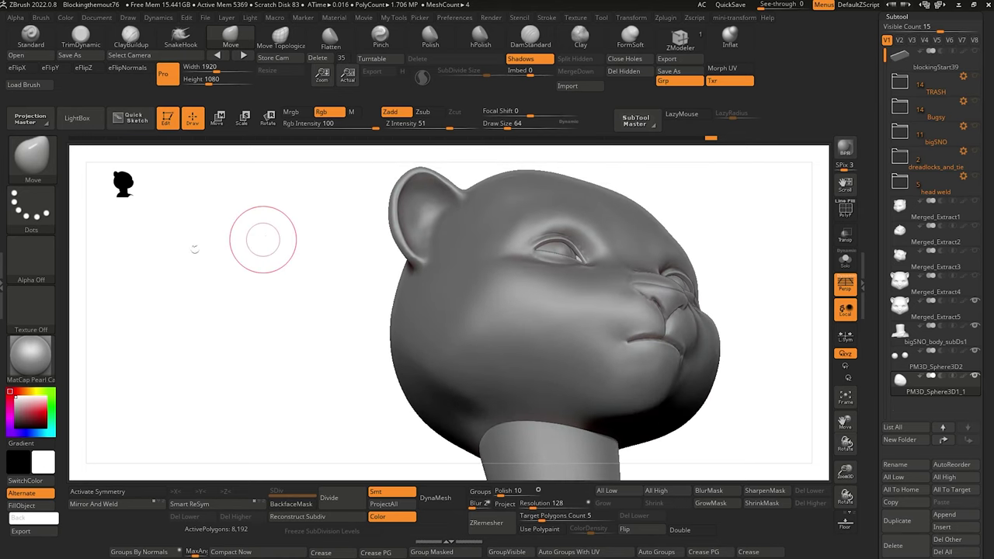
Switch to the head subtool and adjust the eyelid around the inner corner with the Move brush at draw size 68.
mouse_move(195, 250)
alt+mouse_down()
mouse_move(255, 269)
mouse_move(282, 325)
mouse_move(196, 256)
alt+mouse_up()
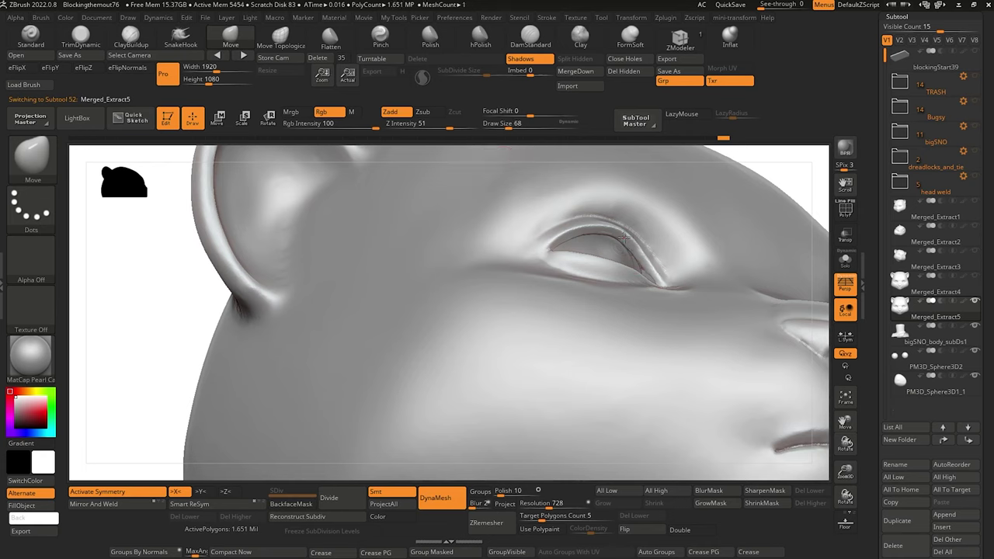
mouse_move(141, 245)
mouse_down()
mouse_move(152, 269)
mouse_move(132, 286)
mouse_move(116, 284)
mouse_move(142, 262)
mouse_move(133, 300)
mouse_move(120, 308)
mouse_move(157, 263)
mouse_move(257, 233)
mouse_move(257, 184)
mouse_move(251, 251)
mouse_move(273, 288)
mouse_move(269, 302)
mouse_up()
drag(218, 184, 267, 199)
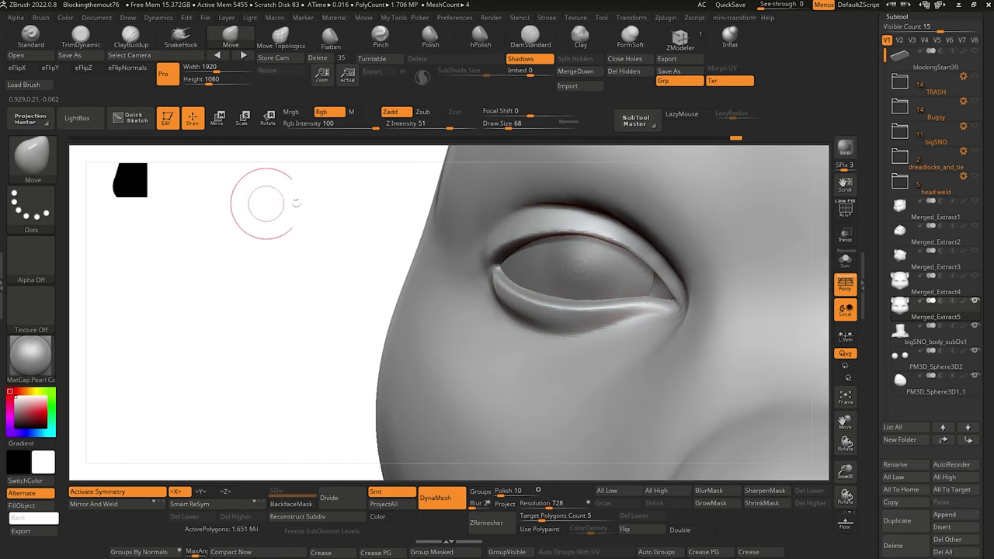
Select the eye-corner sphere again, reshape its edge with the Move brush down to draw size 44, and smooth it.
alt+click(649, 271)
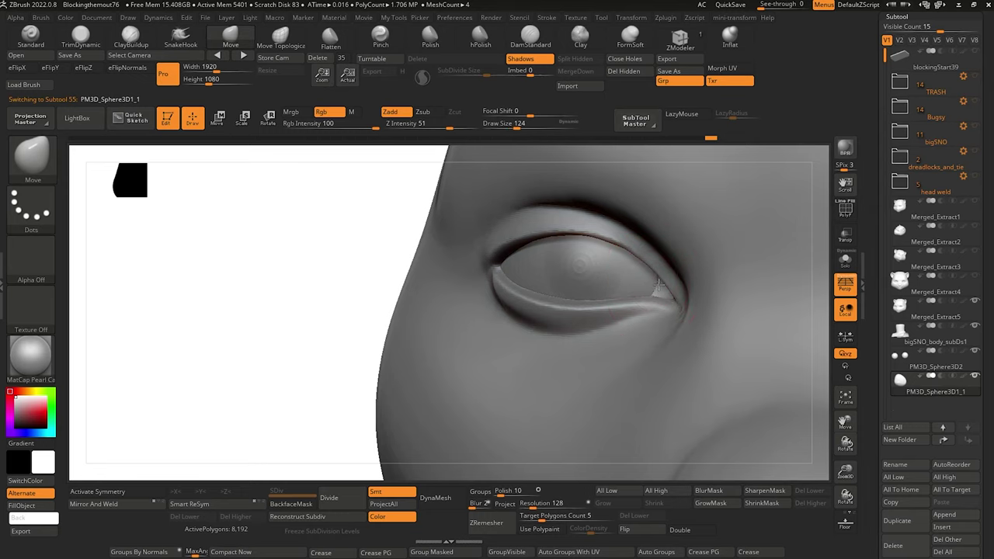
drag(292, 213, 348, 187)
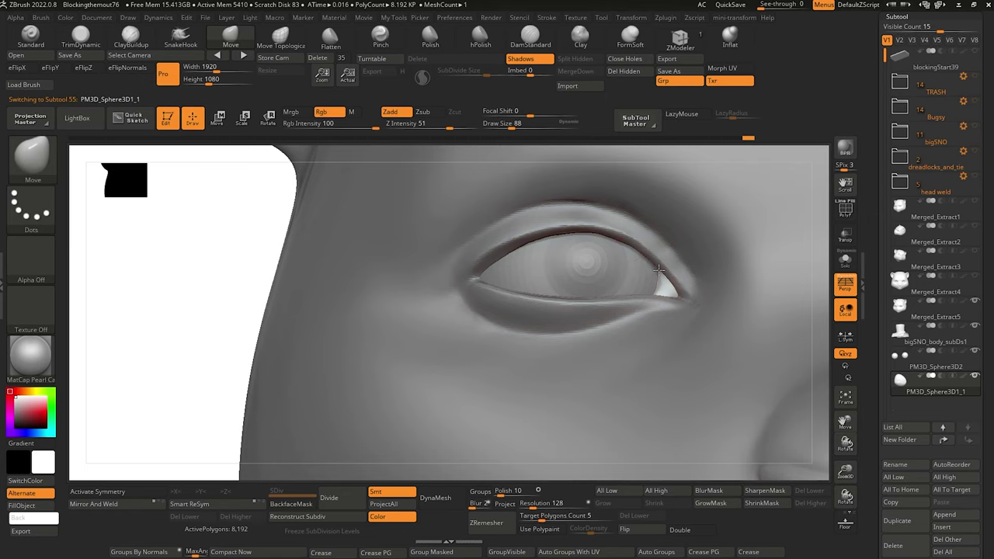
mouse_move(202, 240)
mouse_down()
mouse_move(208, 182)
mouse_move(209, 232)
mouse_move(234, 275)
mouse_move(211, 250)
mouse_up()
key(bracketleft)
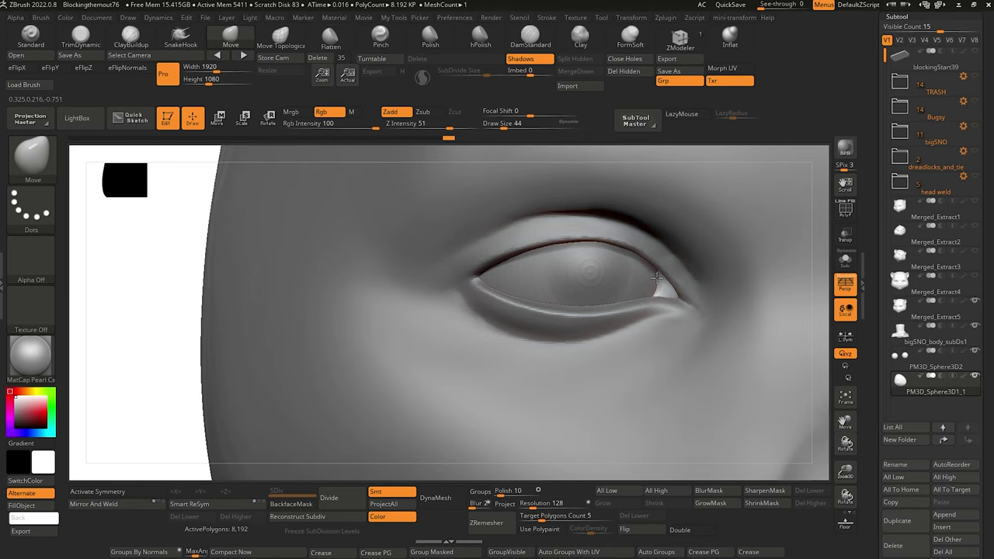
key(shift)
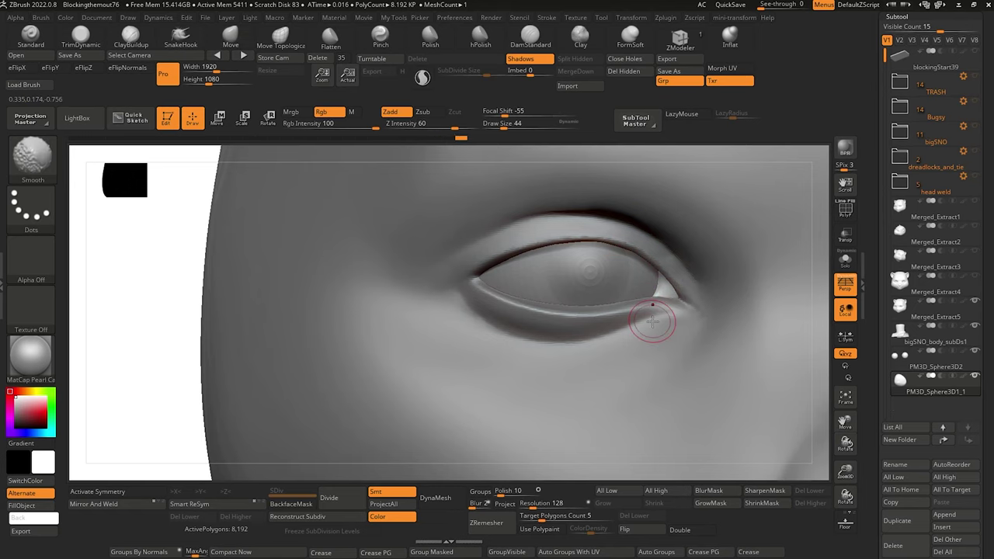
Switch to the head subtool and adjust the eyelid's inner edge with the Move brush at draw sizes 108 to 92.
mouse_move(175, 241)
mouse_down()
mouse_move(233, 195)
mouse_move(178, 200)
mouse_up()
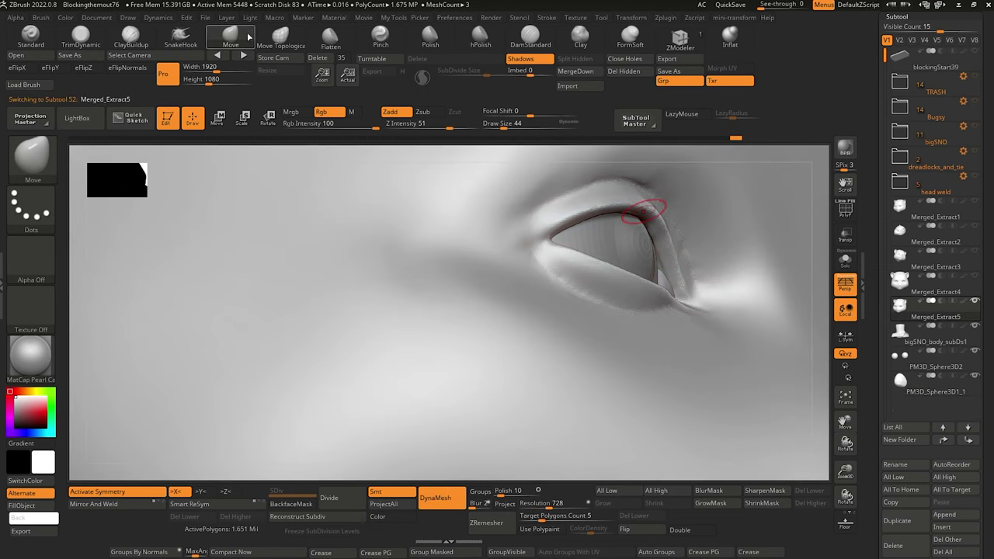
key(bracketright)
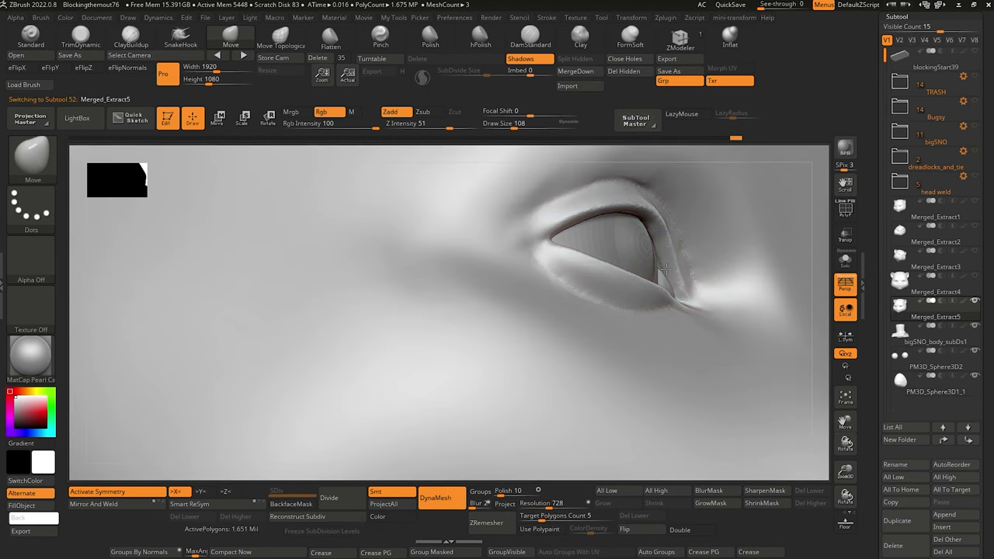
drag(662, 272, 663, 271)
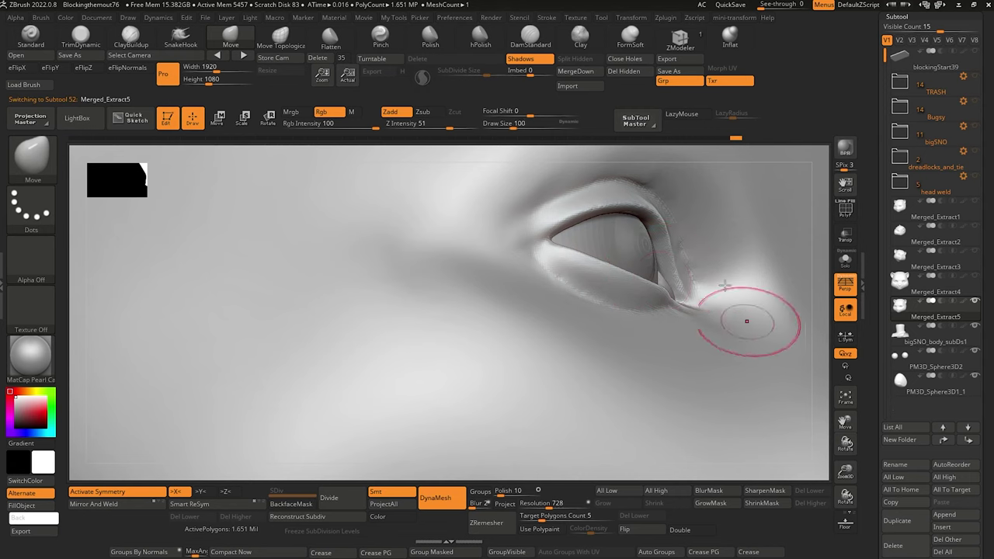
alt+drag(830, 429, 829, 431)
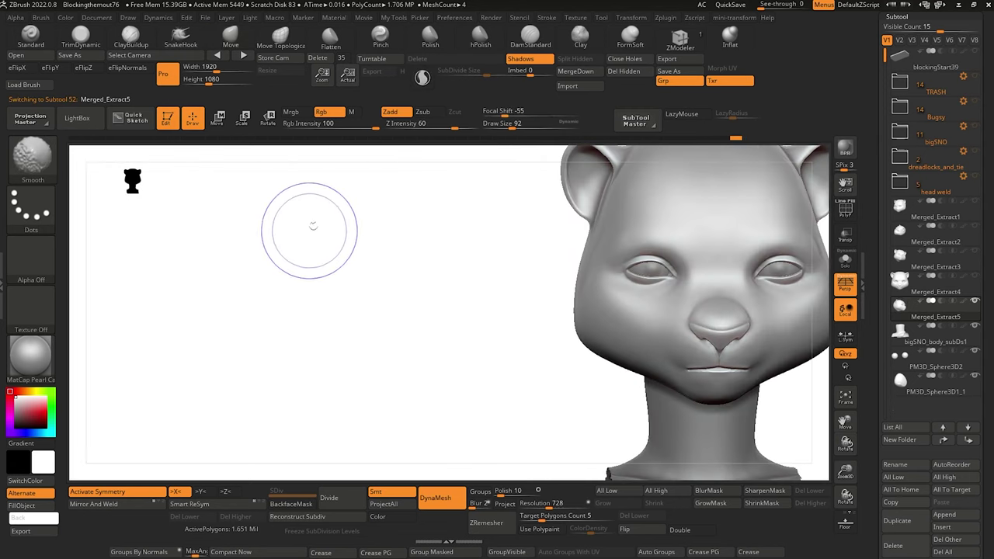
ctrl+right_drag(337, 213, 368, 234)
drag(369, 234, 343, 261)
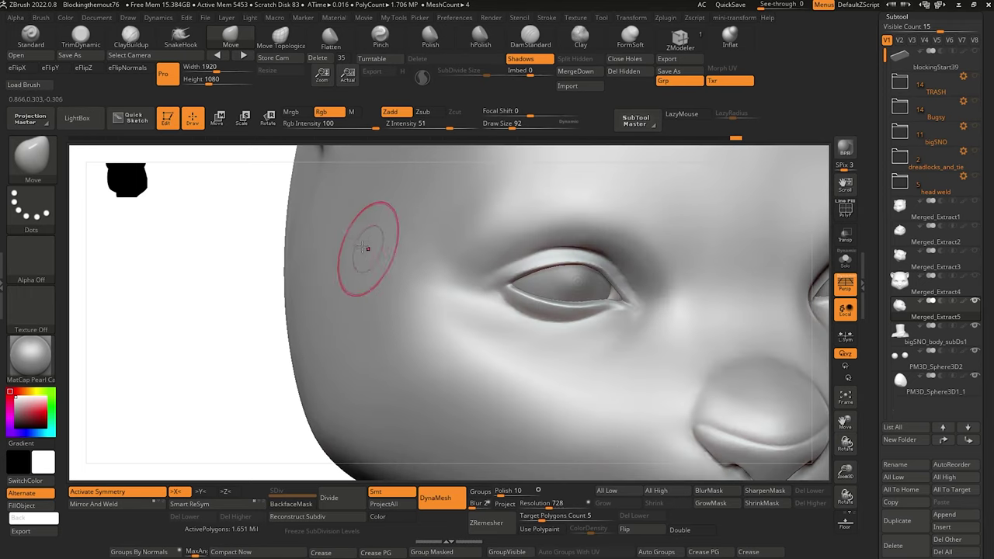
Select the eye-corner sphere and mirror it to the other eye across X with symmetry active.
alt+click(608, 280)
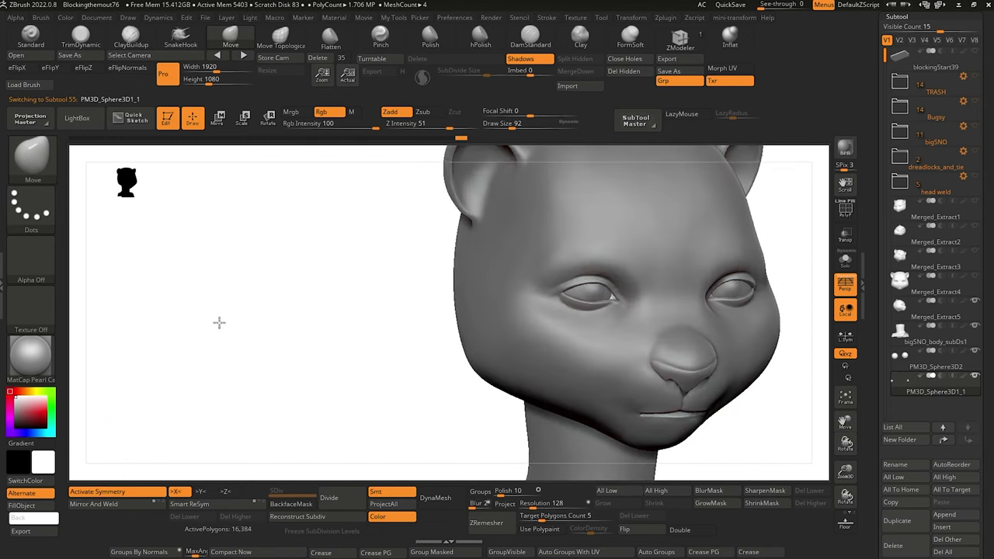
drag(219, 322, 292, 319)
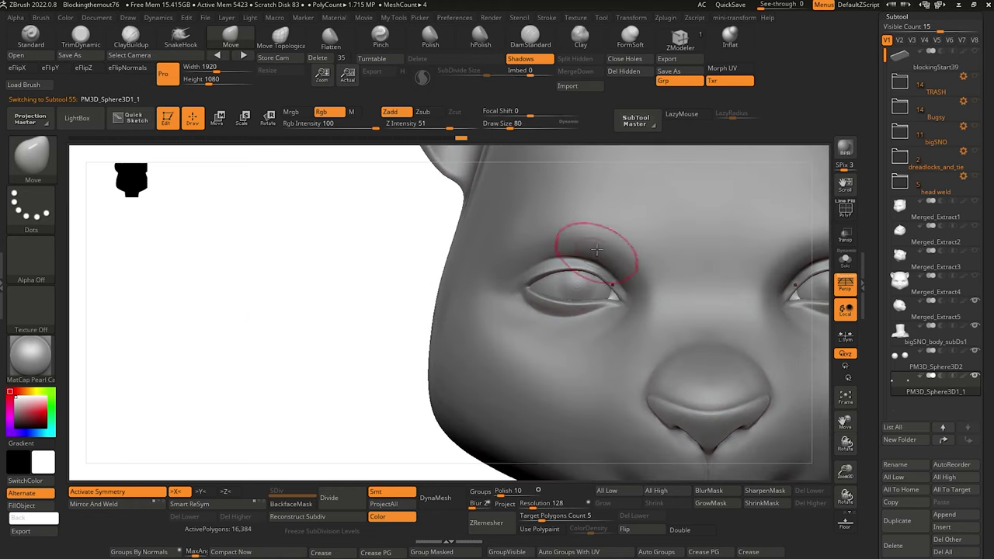
Adjust the inner eye-corner spheres along the lower eyelids with the Move brush at draw size 28.
drag(616, 300, 618, 301)
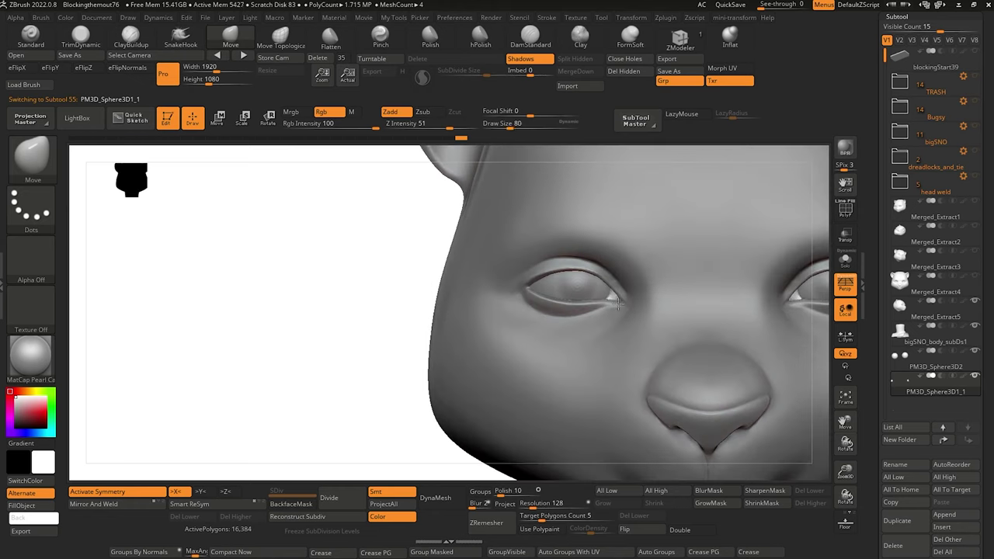
key([)
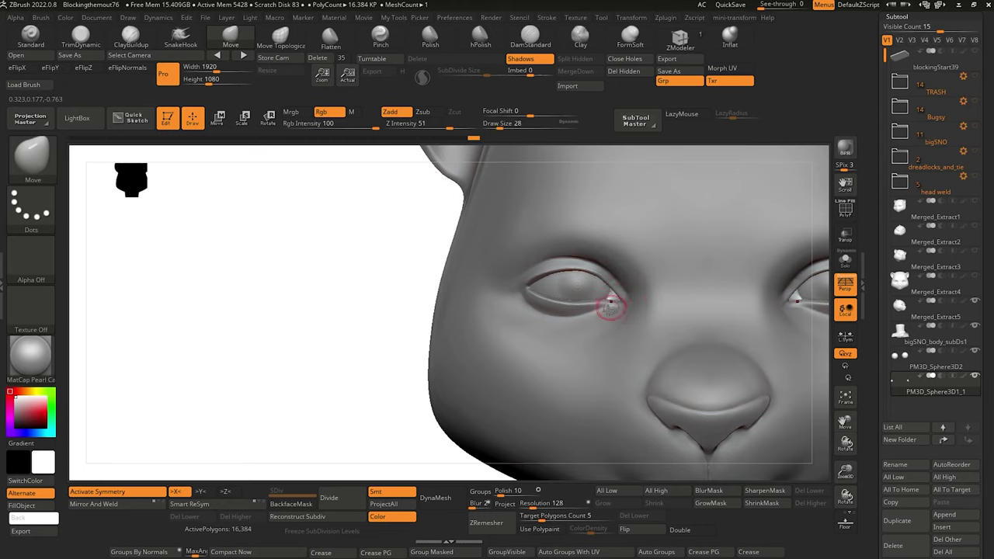
drag(610, 309, 604, 305)
mouse_move(291, 264)
mouse_down()
mouse_move(356, 242)
mouse_move(347, 272)
mouse_move(382, 279)
mouse_move(372, 279)
mouse_move(571, 441)
mouse_move(581, 326)
mouse_up()
key(f)
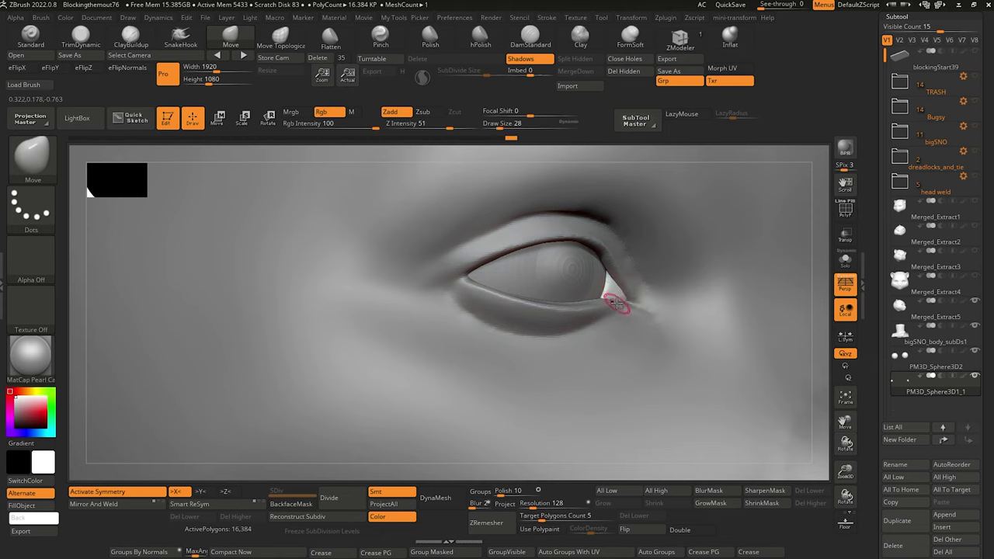
key(shift)
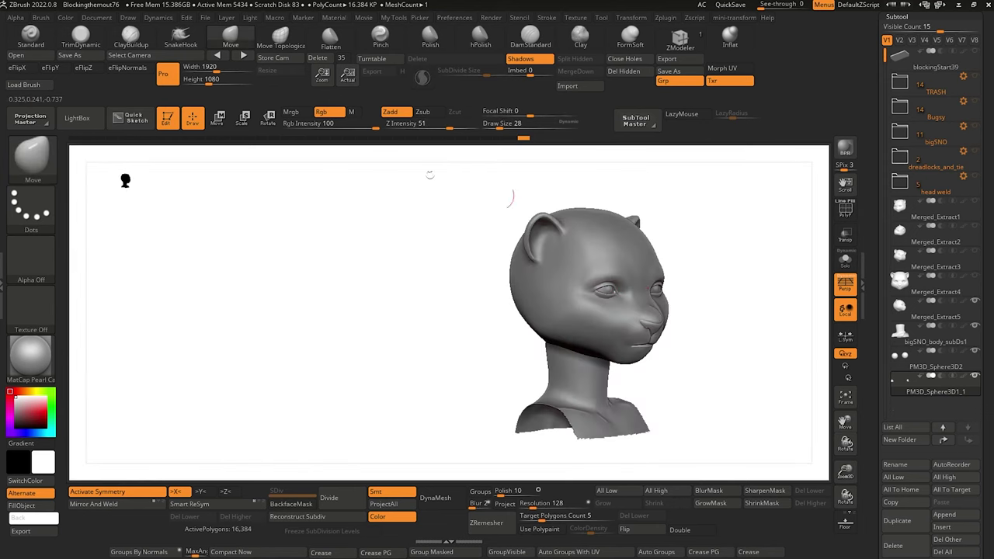
Select the eyeballs subtool, collapse the subtool side panel and examine the head's proportions from front and three-quarter views.
mouse_move(428, 169)
mouse_down()
mouse_move(306, 233)
mouse_move(342, 277)
mouse_move(322, 285)
mouse_move(355, 280)
mouse_up()
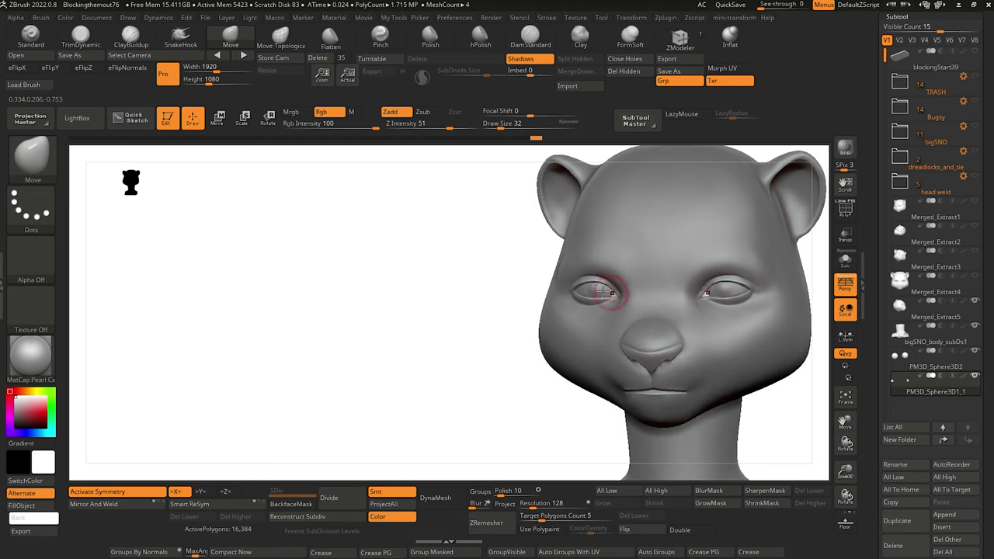
alt+click(588, 285)
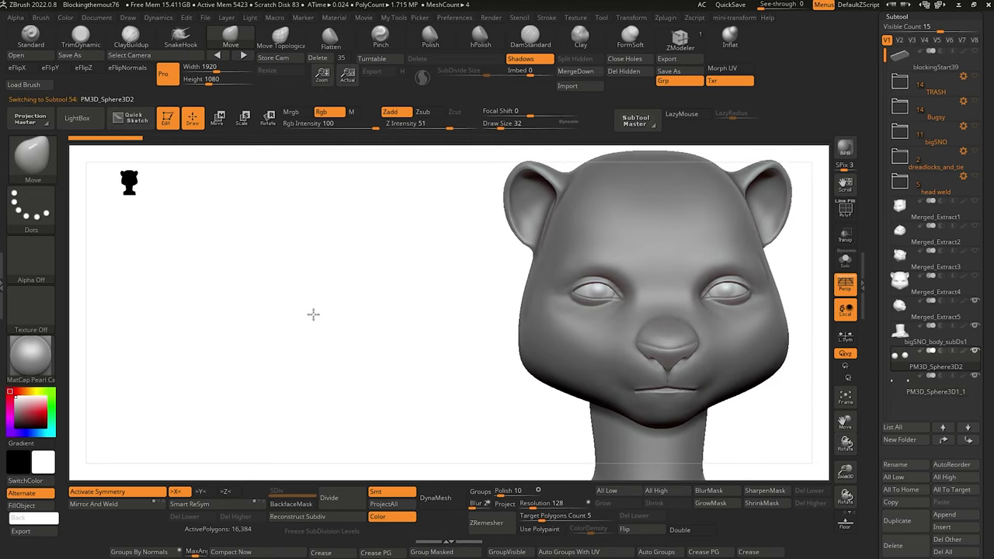
alt+drag(313, 313, 257, 306)
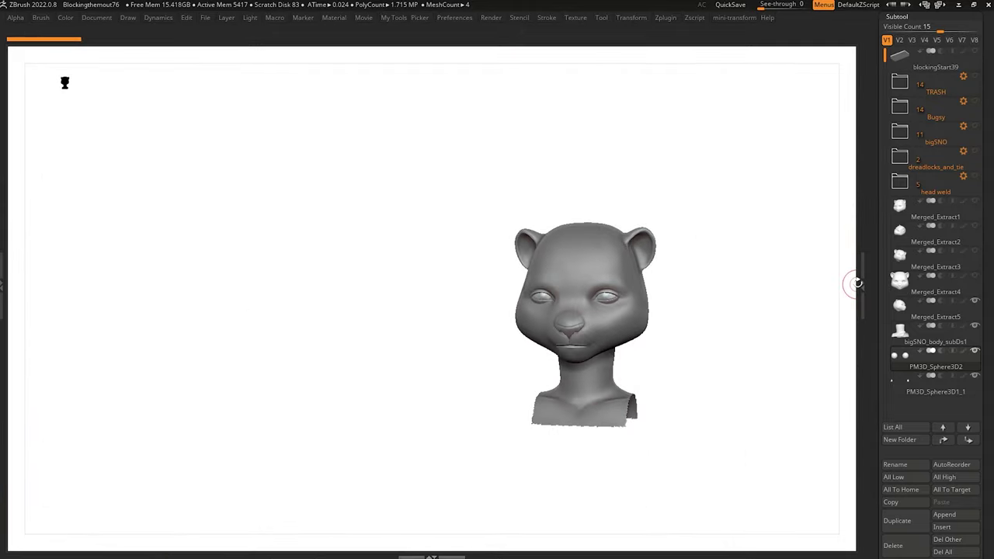
click(863, 285)
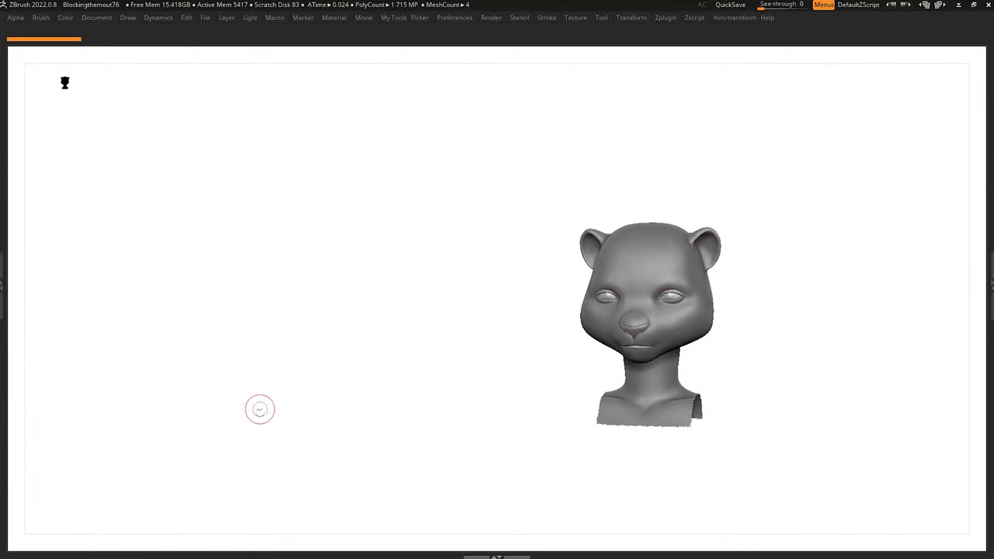
mouse_move(259, 409)
alt+mouse_down()
mouse_move(271, 442)
mouse_move(373, 443)
mouse_move(324, 430)
mouse_move(370, 445)
mouse_move(342, 436)
alt+mouse_up()
drag(620, 292, 374, 388)
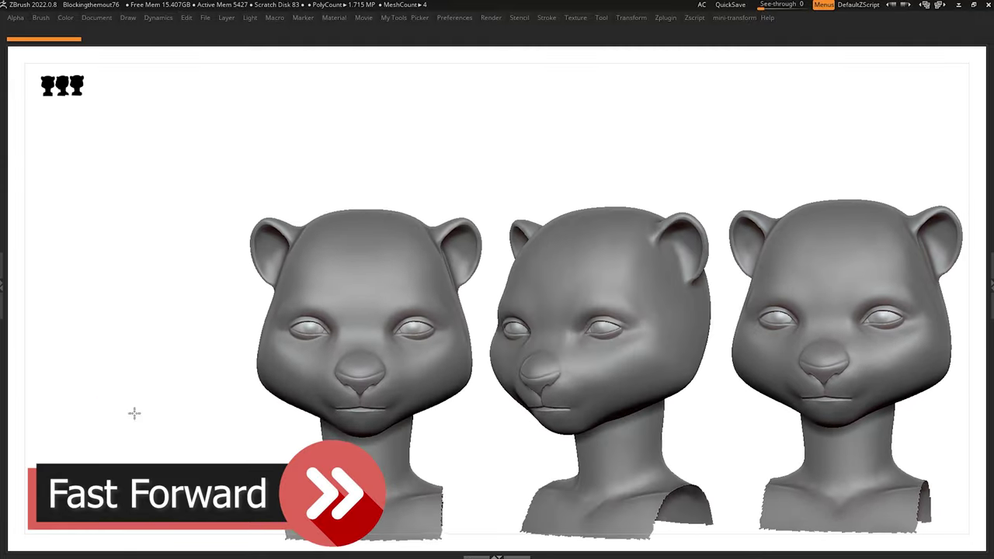
mouse_move(133, 412)
mouse_down()
mouse_move(117, 365)
mouse_move(73, 533)
mouse_move(85, 522)
mouse_up()
drag(219, 157, 61, 160)
mouse_move(496, 111)
mouse_down()
mouse_move(370, 163)
mouse_move(342, 230)
mouse_up()
mouse_move(785, 143)
mouse_down()
mouse_move(689, 78)
mouse_move(673, 170)
mouse_move(675, 121)
mouse_up()
mouse_move(735, 157)
mouse_down()
mouse_move(615, 153)
mouse_move(601, 173)
mouse_move(575, 178)
mouse_up()
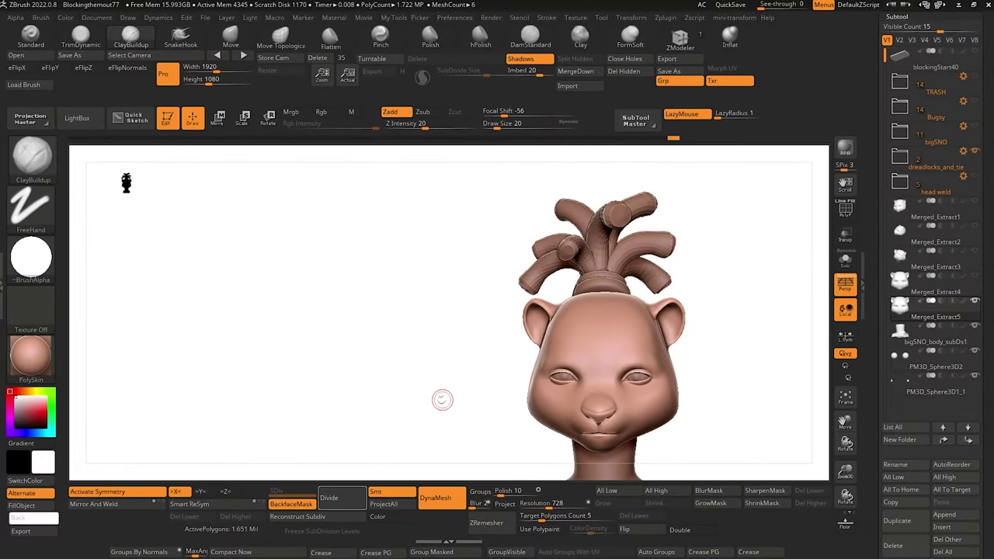
Apply Auto Groups to the head and inspect its mesh density along the mouth line with the polyframe.
alt+drag(435, 400, 387, 360)
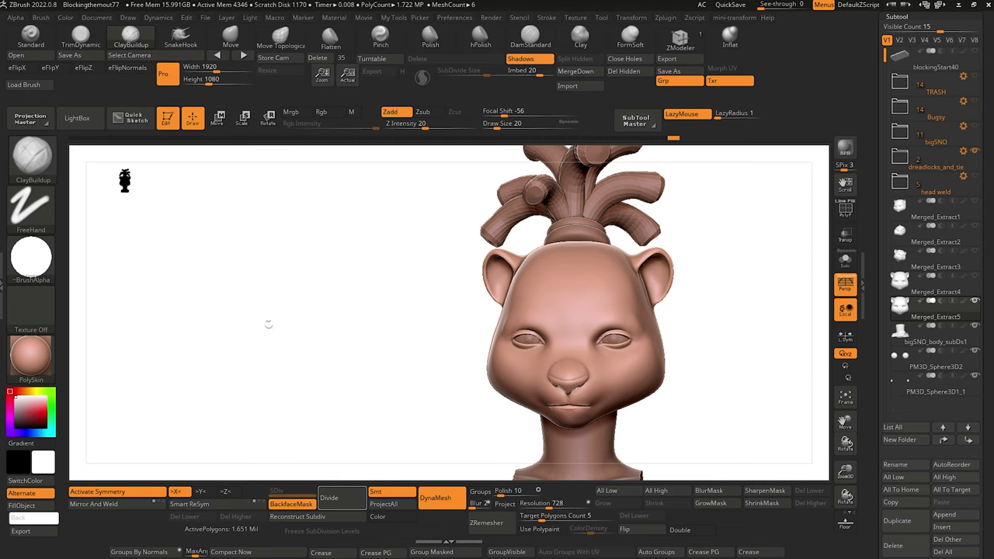
drag(435, 346, 410, 324)
drag(330, 371, 227, 360)
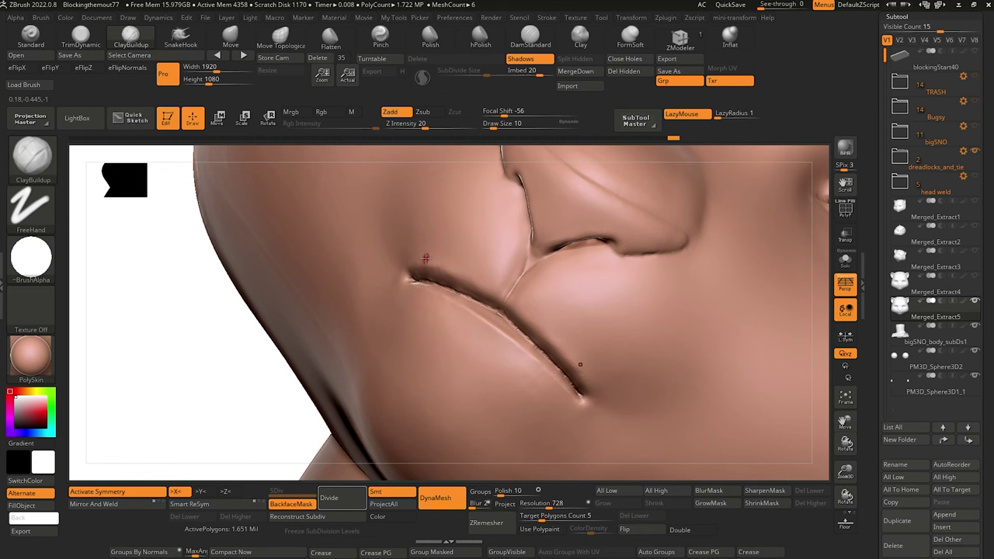
click(845, 208)
drag(191, 326, 113, 356)
click(657, 552)
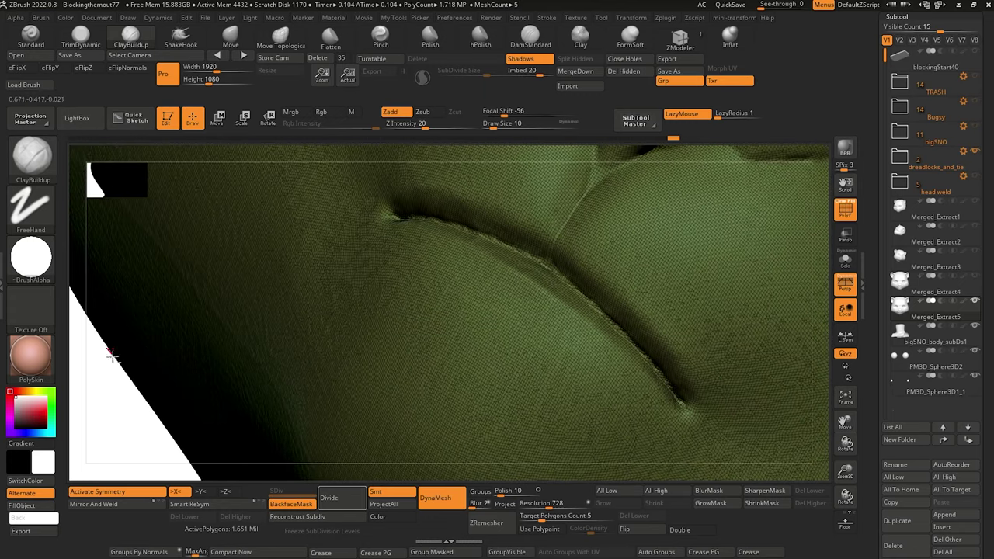
drag(122, 417, 147, 387)
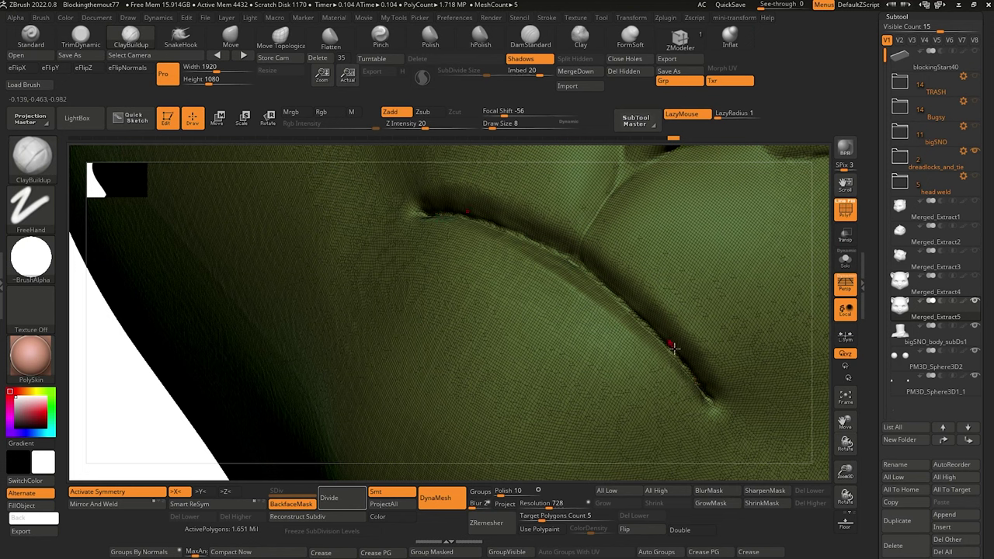
key(ctrl)
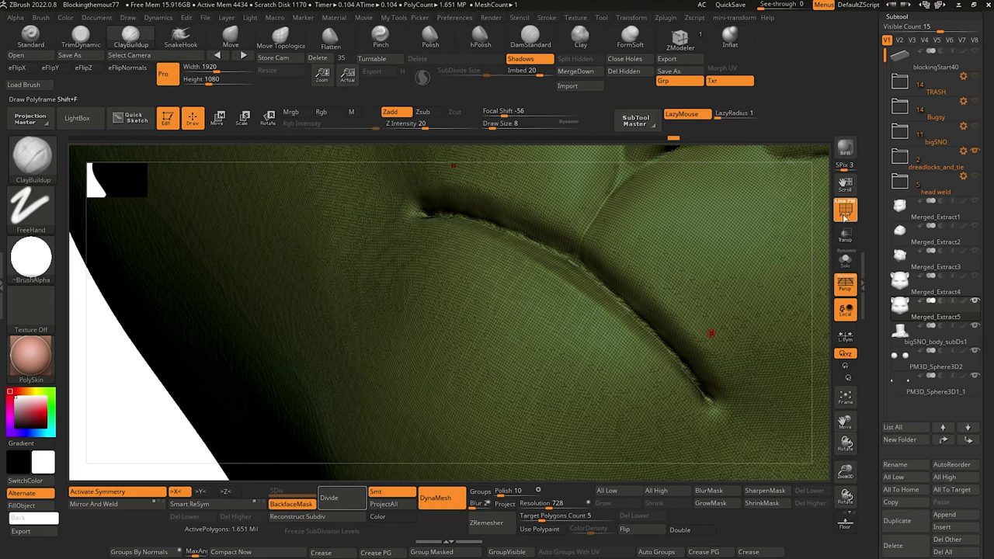
key(shift+f)
Mask a thin strip along the mouth crease with the MaskPen brush at draw size 9.
key(ctrl)
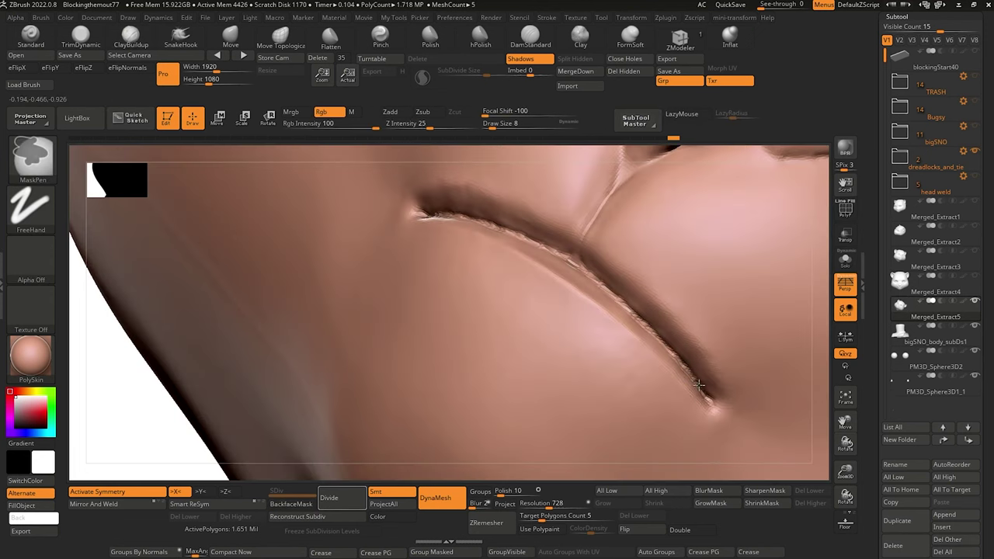
key(ctrl+shift+z)
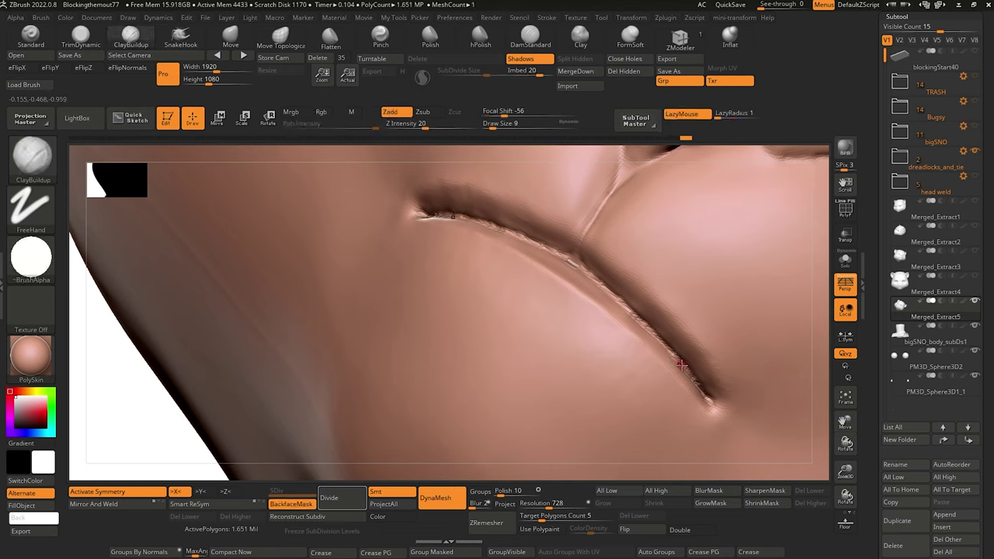
key(ctrl)
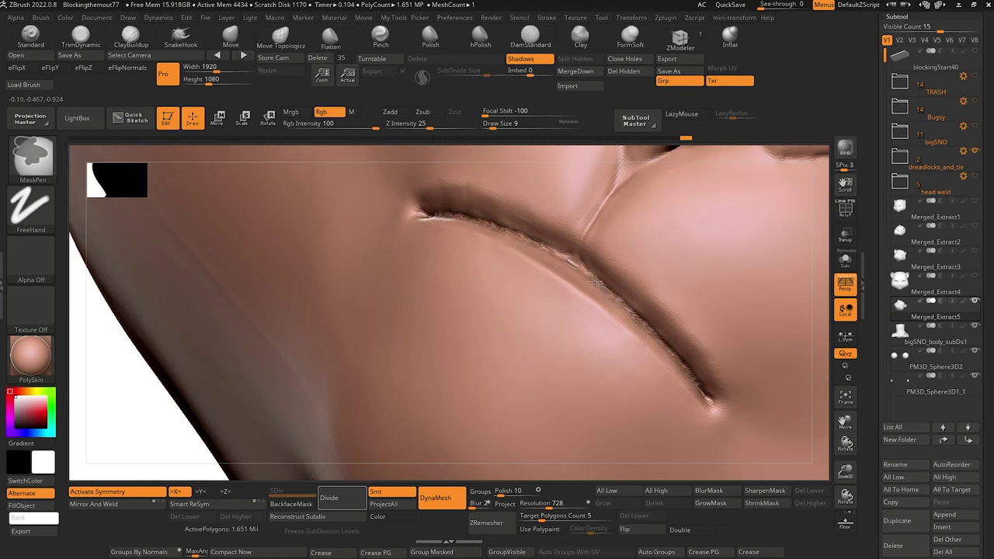
mouse_move(596, 282)
ctrl+mouse_down()
mouse_move(709, 398)
mouse_move(666, 347)
ctrl+mouse_up()
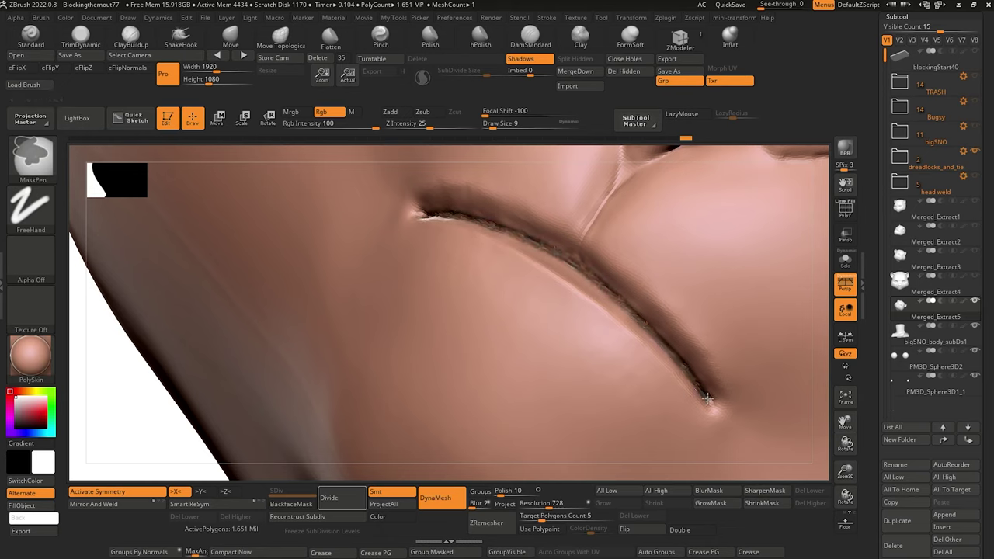
drag(106, 381, 245, 340)
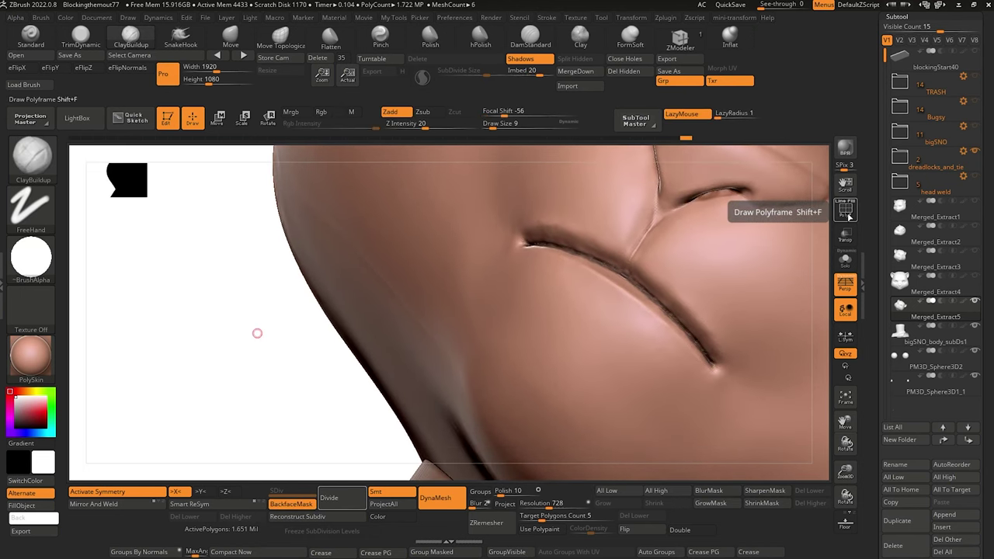
Display the polyframe, turn the masked mouth strip into its own polygroup and leave only that strip unmasked.
key(shift+f)
drag(215, 336, 194, 334)
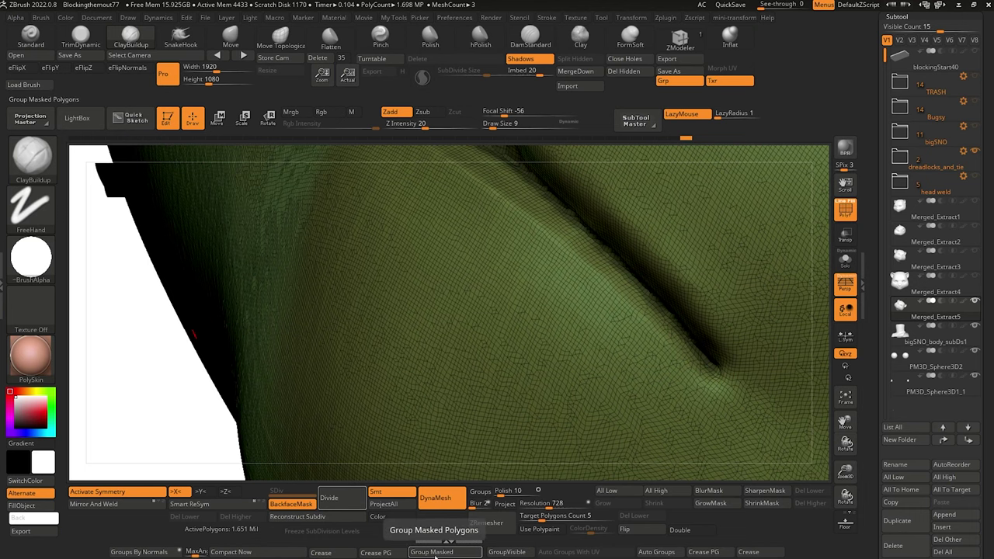
click(435, 554)
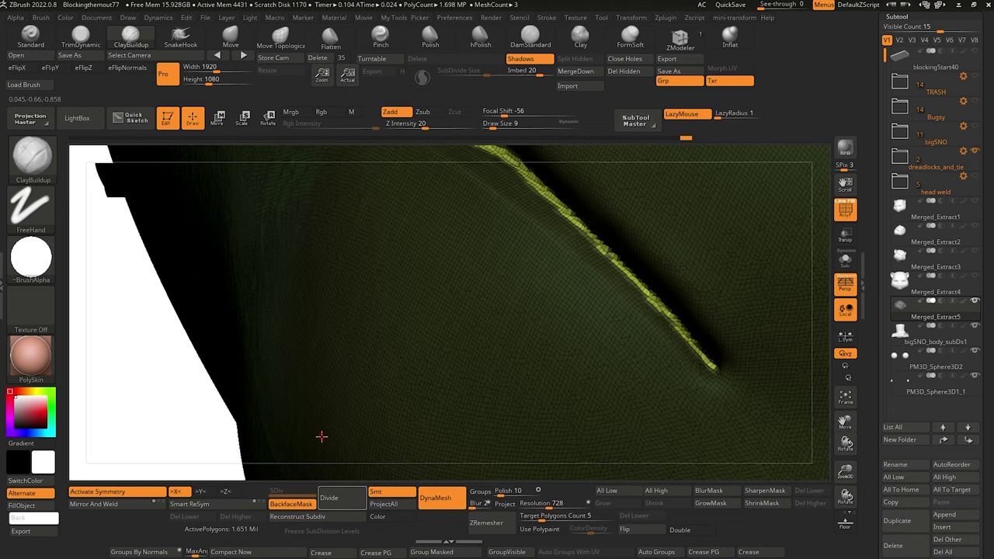
drag(155, 387, 214, 409)
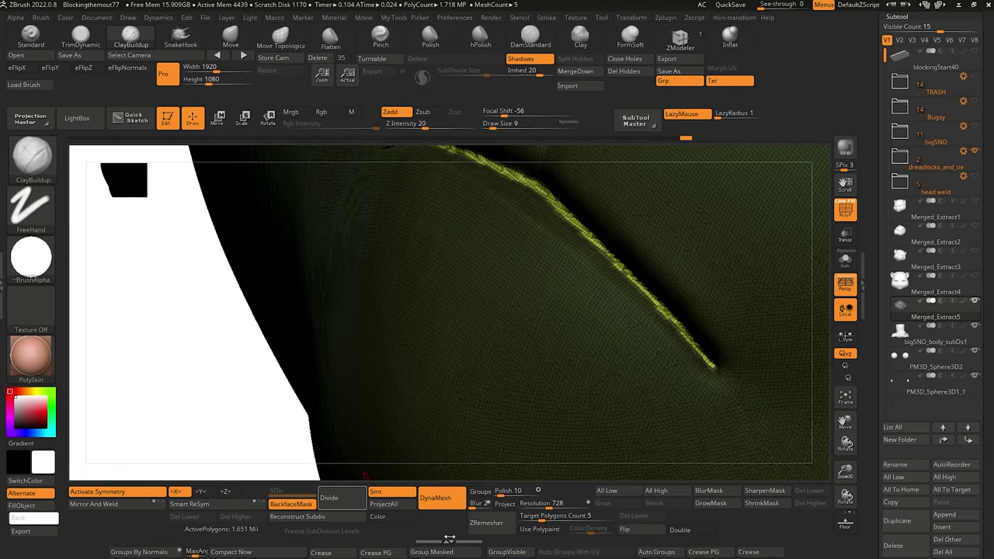
ctrl+click(205, 408)
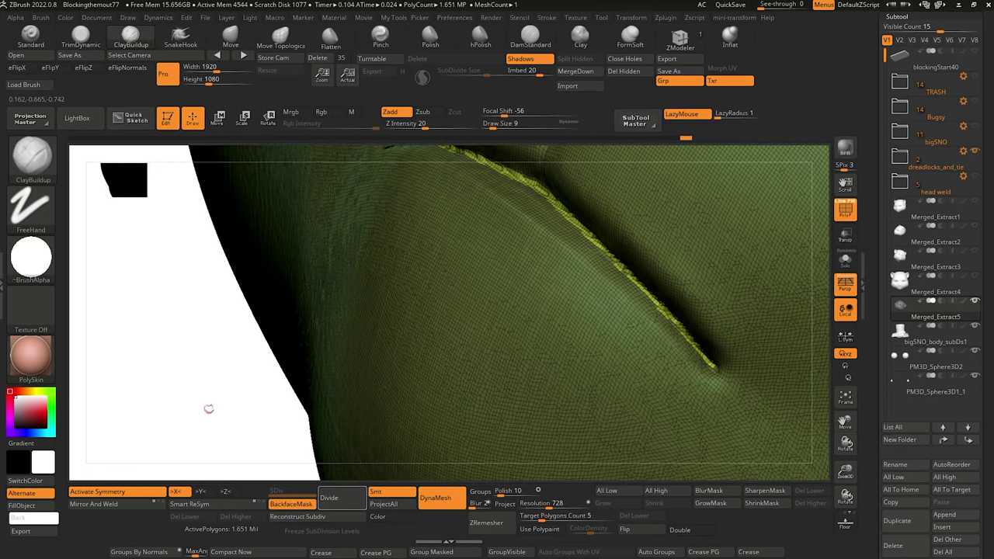
ctrl+click(220, 388)
mouse_move(200, 391)
mouse_down()
mouse_move(215, 434)
mouse_move(162, 369)
mouse_move(164, 426)
mouse_move(168, 380)
mouse_move(166, 397)
mouse_move(202, 372)
mouse_up()
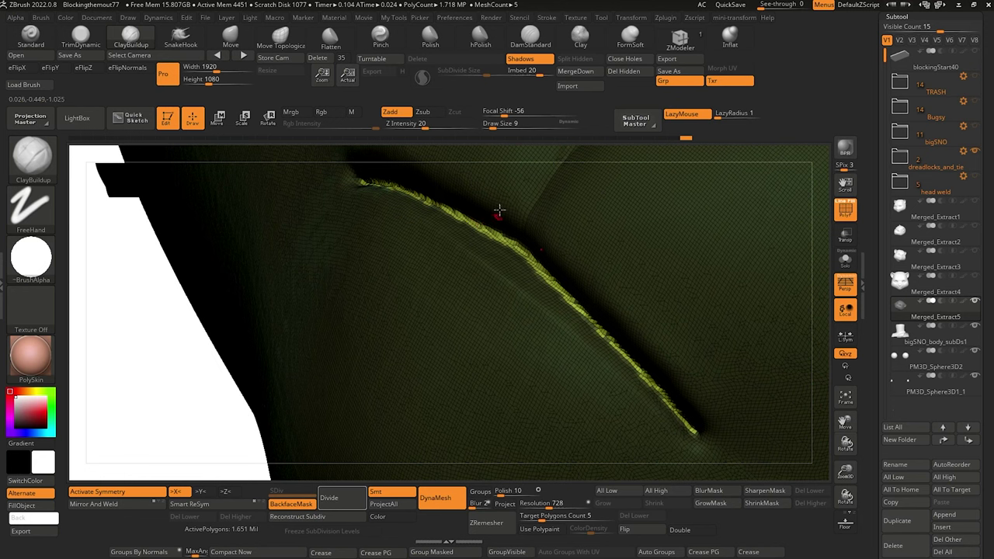
Smooth the edges of the mouth strip polygroup with the Polish By Groups deformation.
scroll(889, 377, down, 5)
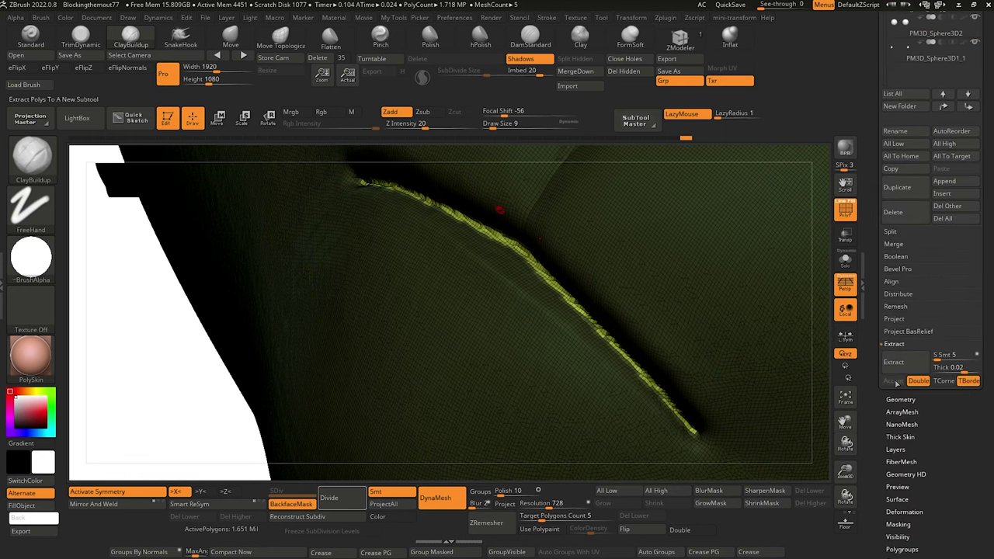
click(902, 512)
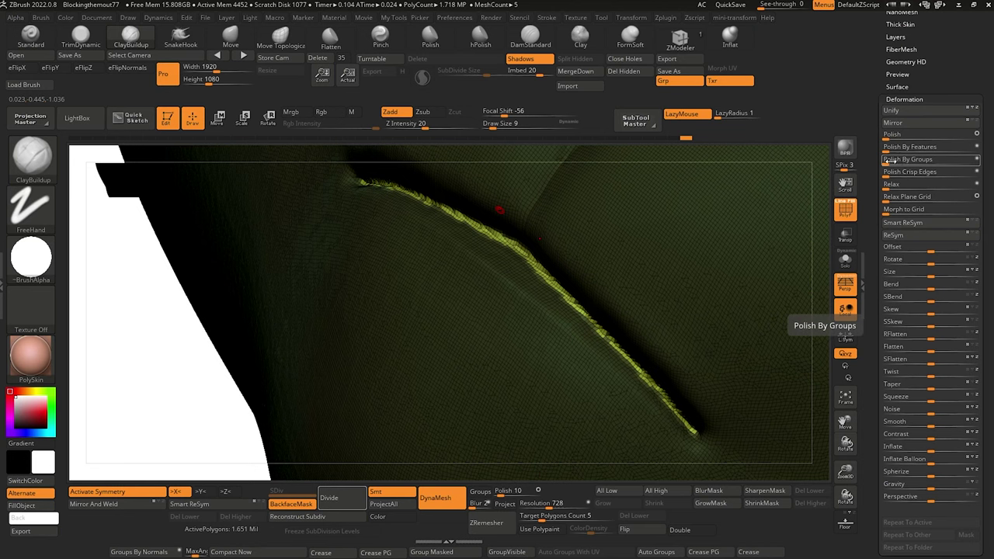
drag(894, 161, 945, 172)
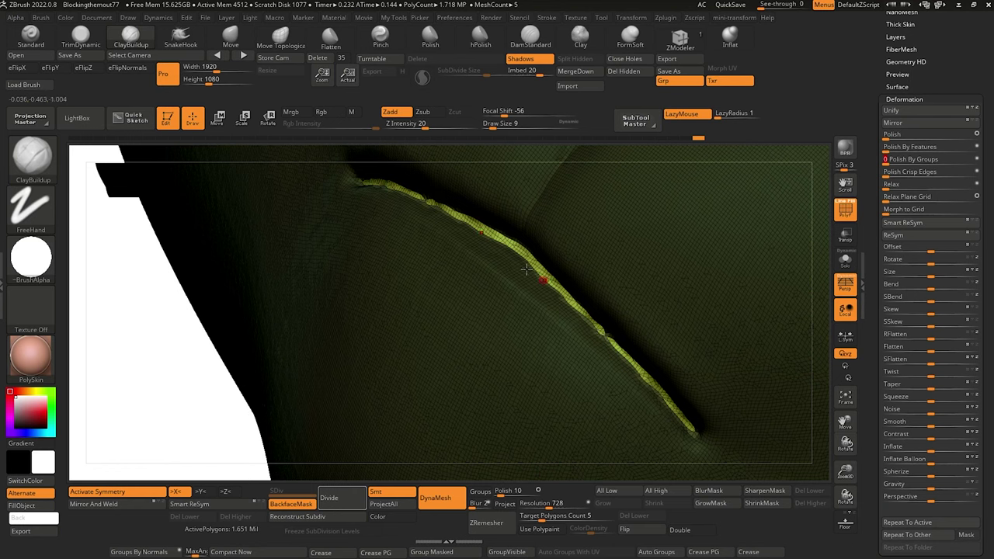
drag(161, 327, 155, 250)
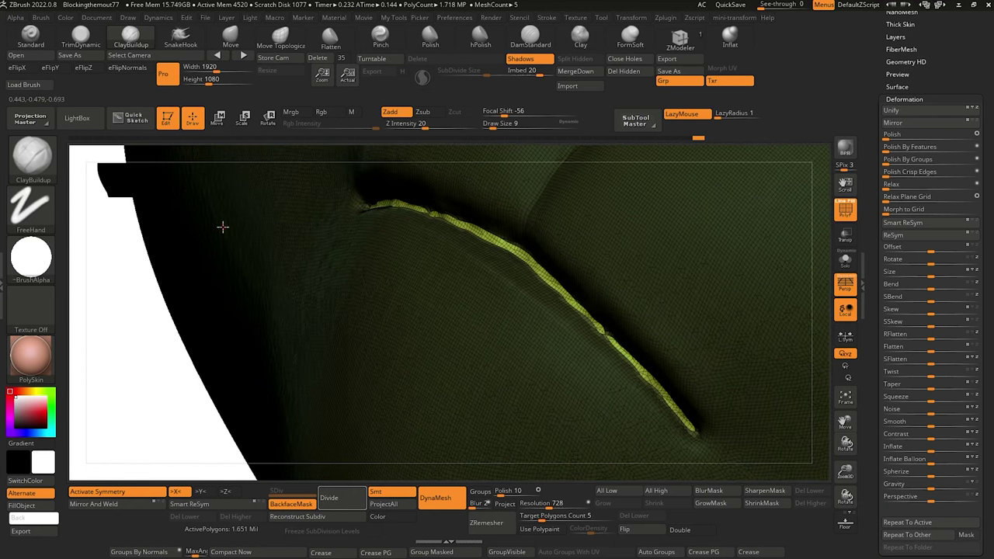
Isolate the mouth strip polygroup, invert the visibility and delete the hidden strip to open the mouth line.
key(ctrl+shift)
ctrl+shift+click(536, 267)
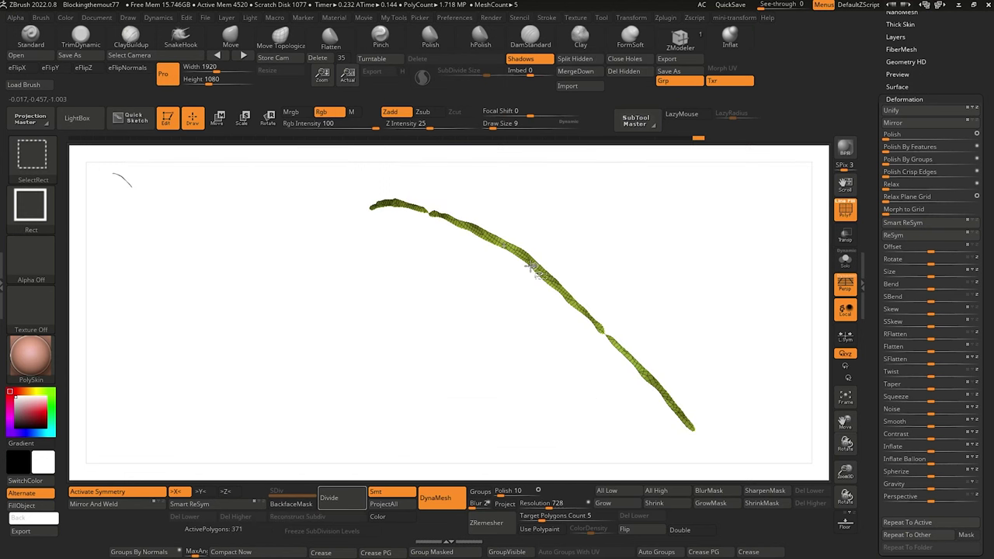
ctrl+shift+click(174, 292)
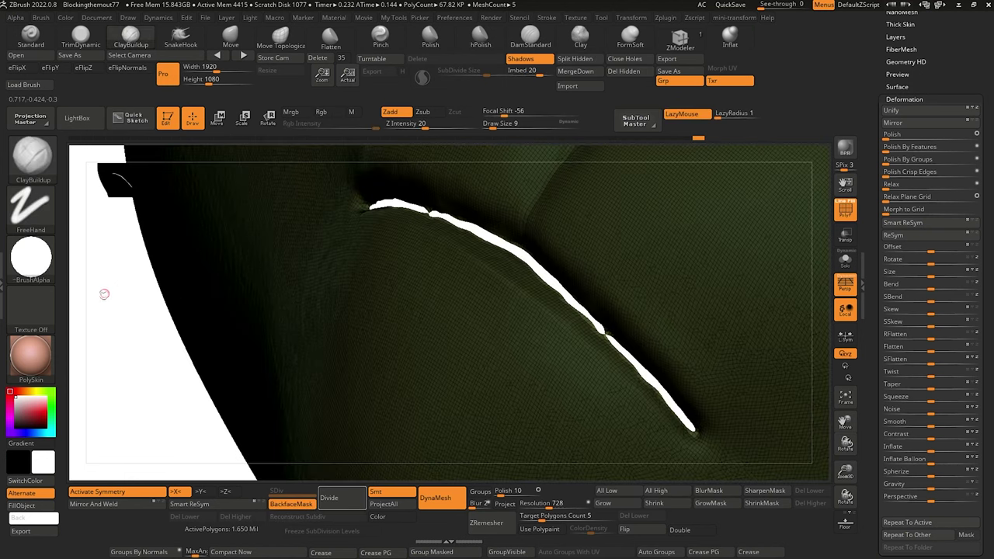
mouse_move(104, 290)
right_down()
mouse_move(109, 331)
mouse_move(132, 344)
mouse_move(106, 324)
right_up()
mouse_move(87, 400)
right_down()
mouse_move(213, 347)
mouse_move(191, 347)
mouse_move(229, 313)
mouse_move(225, 326)
mouse_move(260, 310)
right_up()
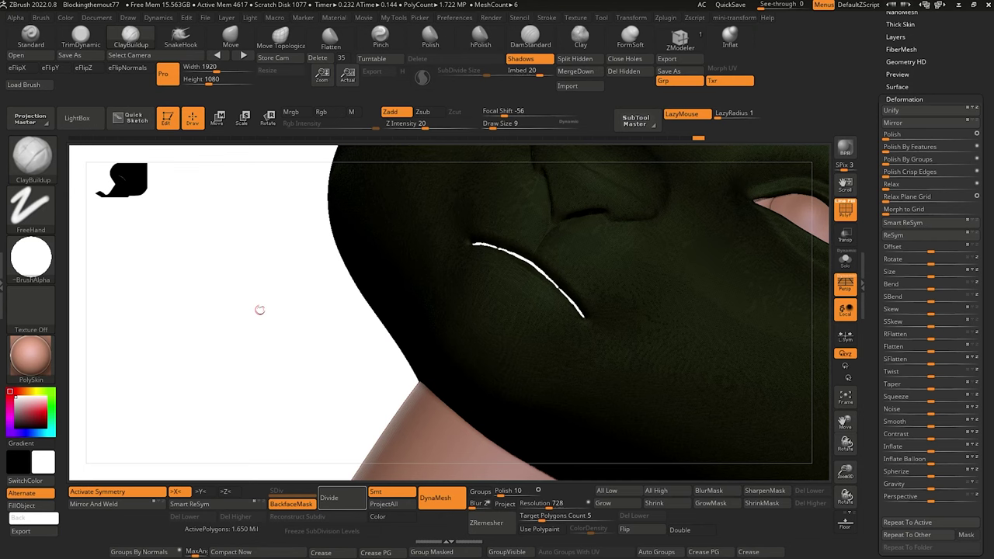
click(624, 71)
alt+drag(250, 345, 298, 418)
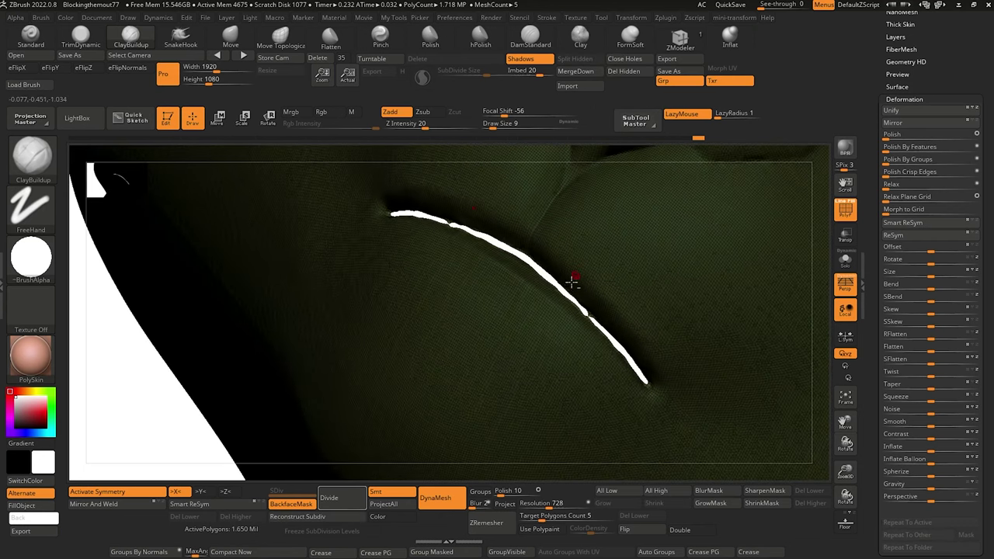
Isolate the stray polygons bridging the mouth opening with SelectRect and reverse the visibility to hide them.
drag(588, 315, 591, 321)
mouse_move(122, 349)
ctrl+right_down()
mouse_move(182, 378)
mouse_move(451, 455)
mouse_move(505, 427)
ctrl+right_up()
alt+right_drag(666, 406, 618, 355)
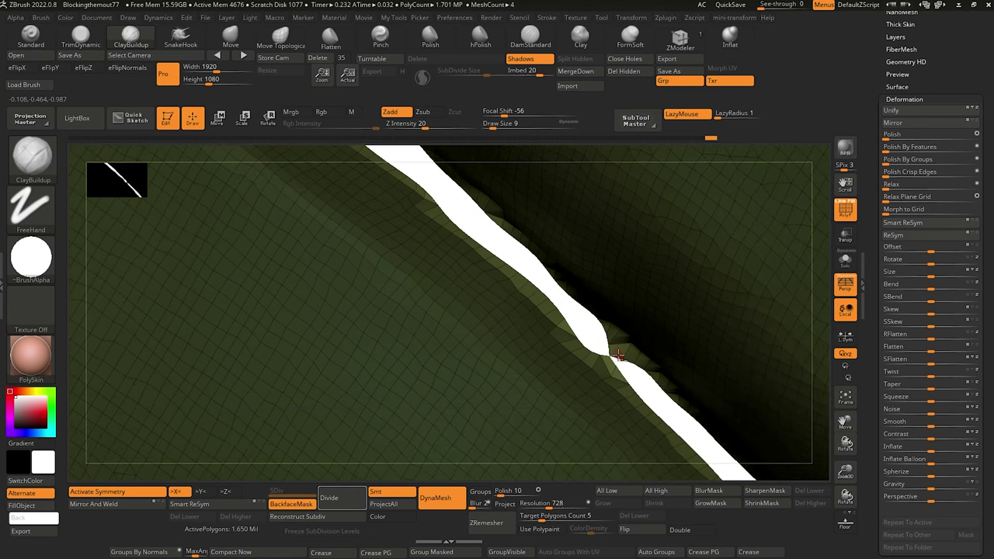
click(282, 40)
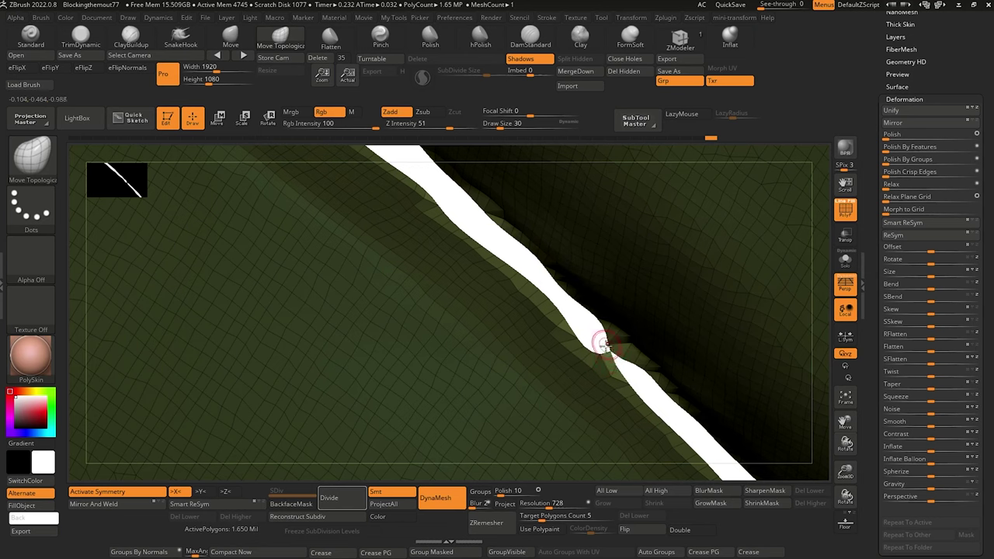
key(ctrl+shift)
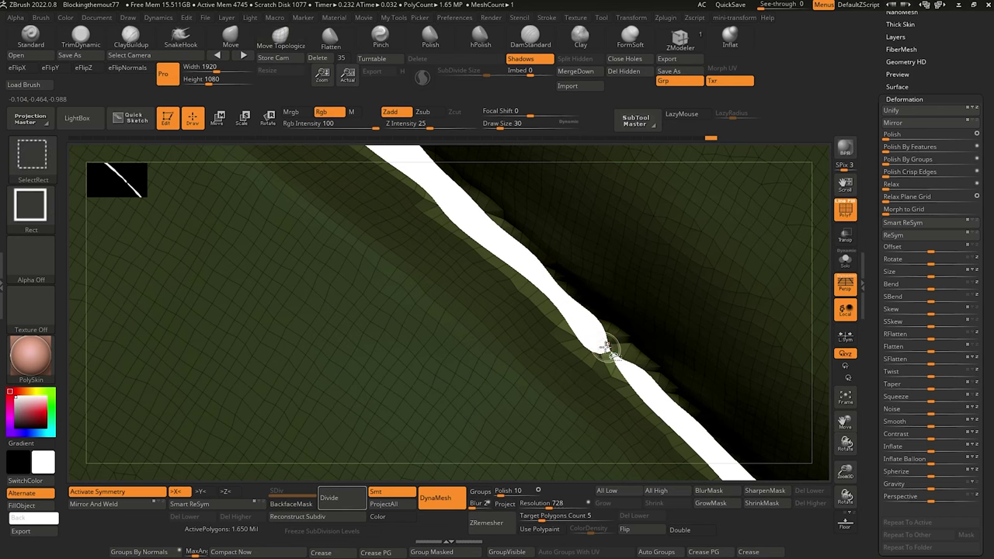
ctrl+shift+drag(614, 356, 614, 357)
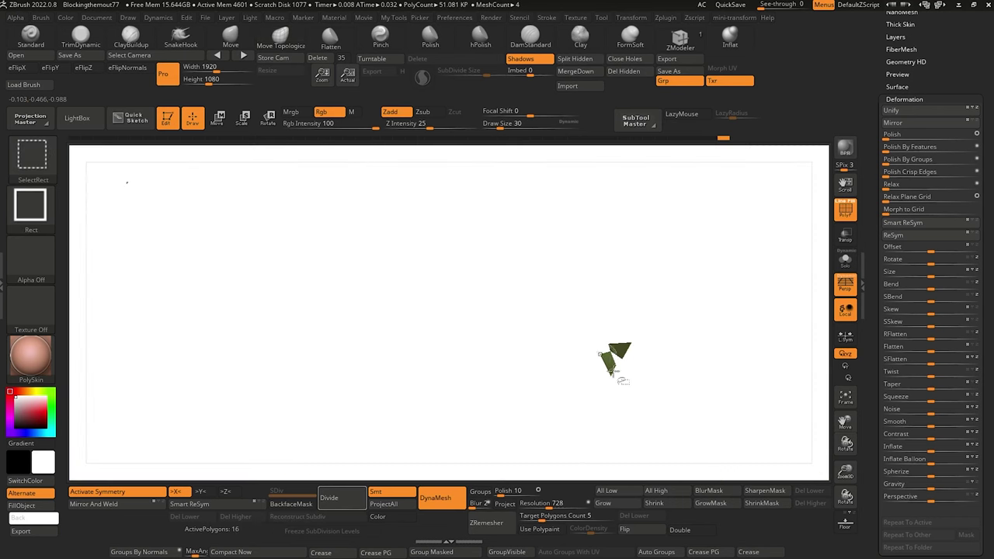
key(ctrl+shift)
ctrl+shift+click(628, 397)
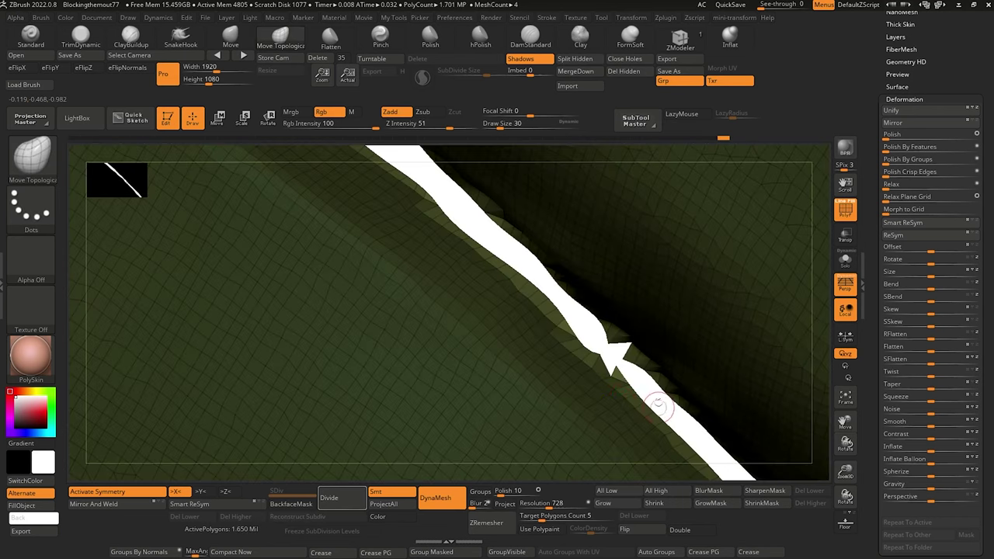
Reduce the isolated bridge selection by hiding its unwanted polygons and bring the rest of the head back into view.
alt+drag(659, 407, 205, 183)
mouse_move(202, 287)
mouse_down()
mouse_move(158, 287)
mouse_move(233, 300)
mouse_move(251, 328)
mouse_move(204, 333)
mouse_move(226, 340)
mouse_move(200, 368)
mouse_move(197, 344)
mouse_move(217, 350)
mouse_move(220, 297)
mouse_up()
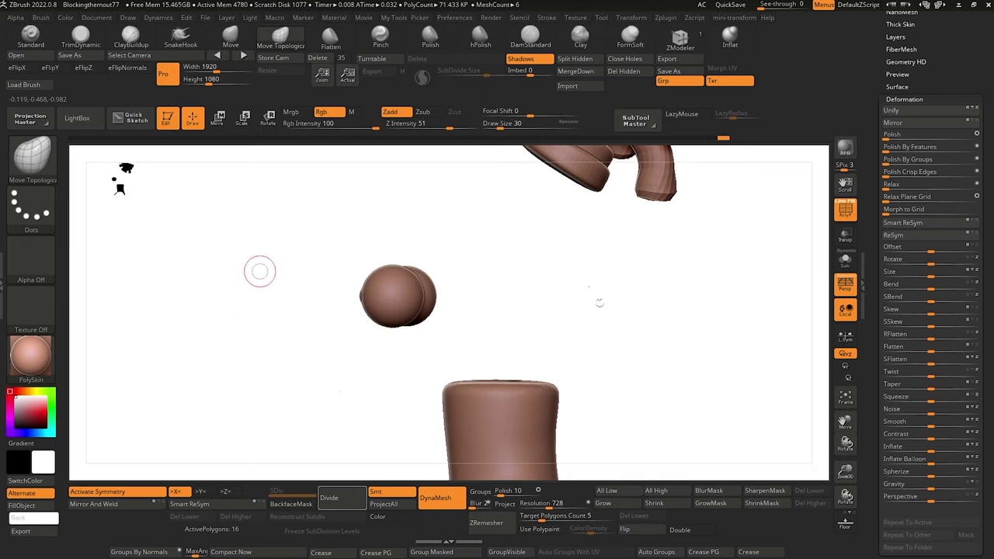
ctrl+alt+shift+drag(653, 370, 512, 210)
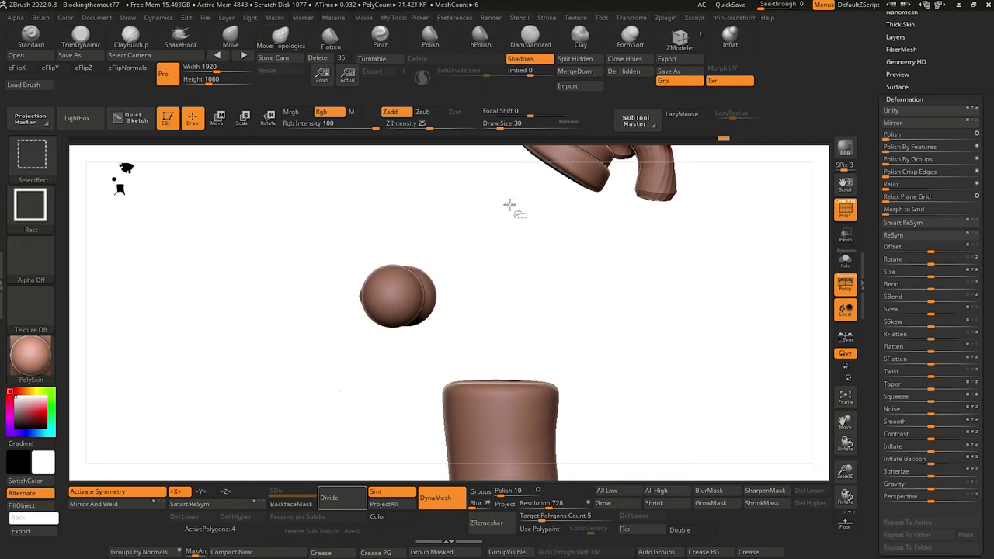
mouse_move(238, 260)
mouse_down()
mouse_move(218, 293)
mouse_move(195, 289)
mouse_move(244, 288)
mouse_move(206, 313)
mouse_move(245, 314)
mouse_up()
ctrl+shift+click(223, 312)
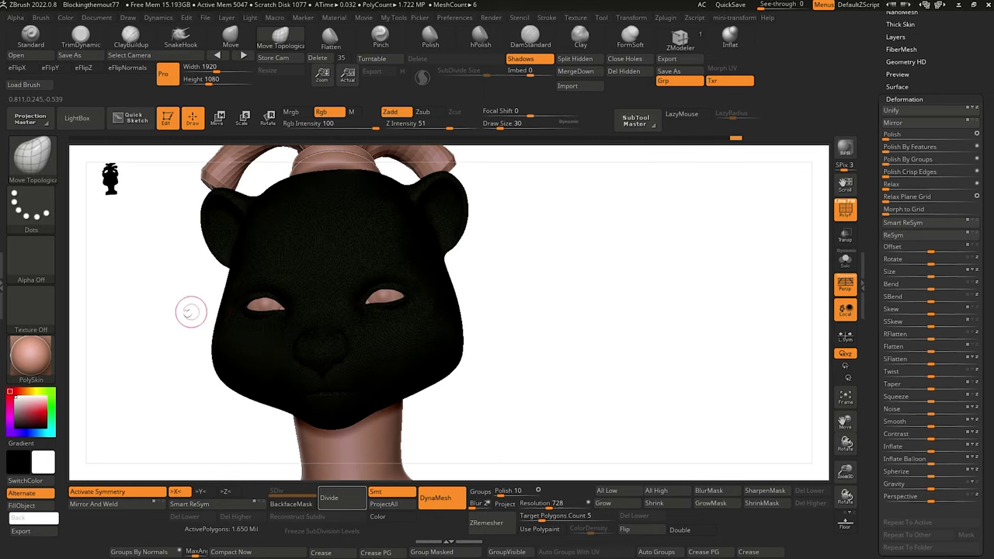
Check the mouth opening from the front and side, and turn off the polyframe display.
alt+drag(155, 320, 430, 257)
alt+drag(331, 320, 335, 377)
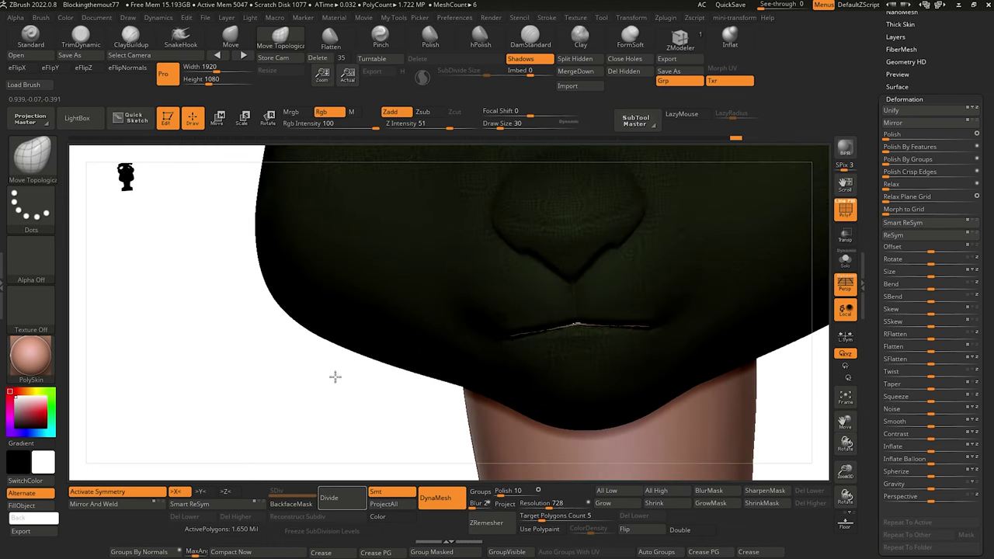
drag(253, 336, 236, 382)
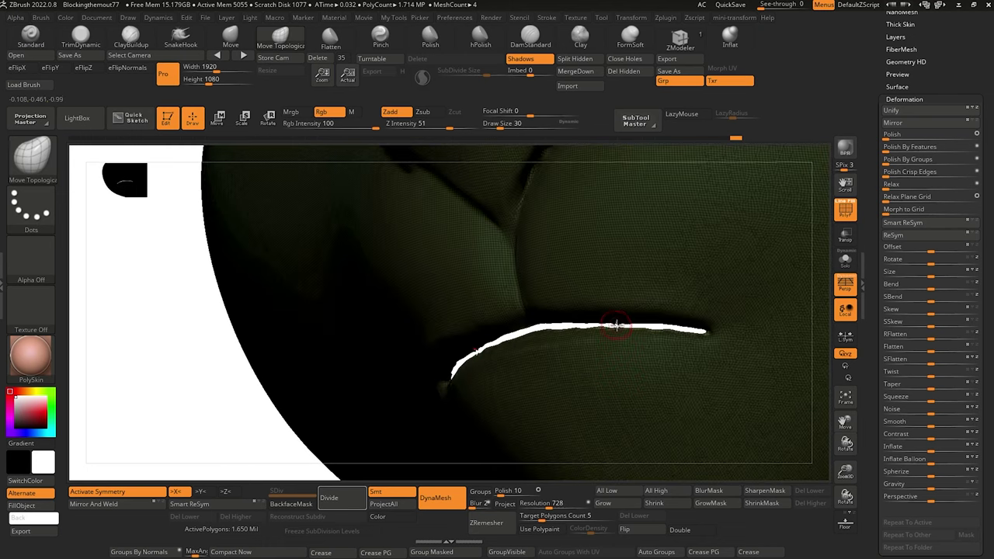
drag(169, 335, 207, 330)
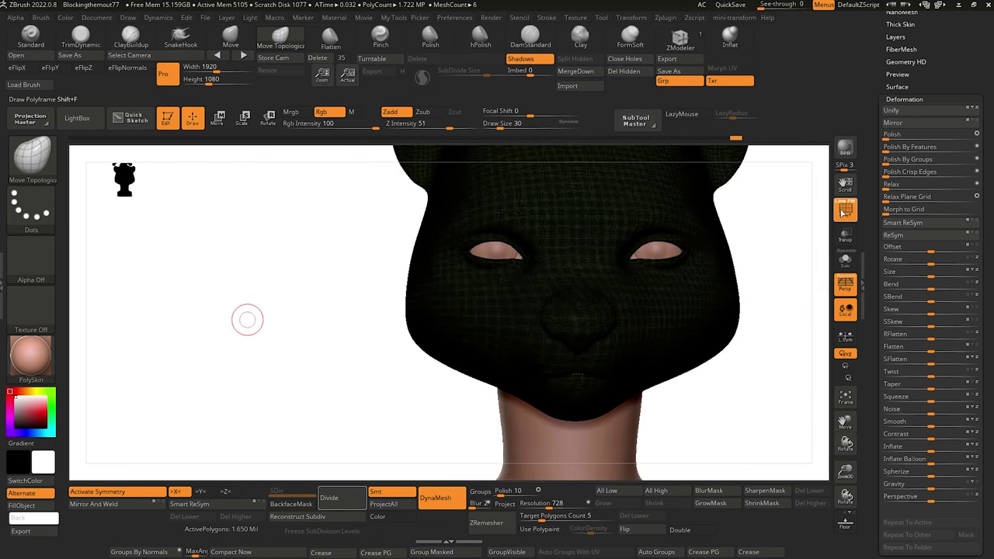
click(844, 211)
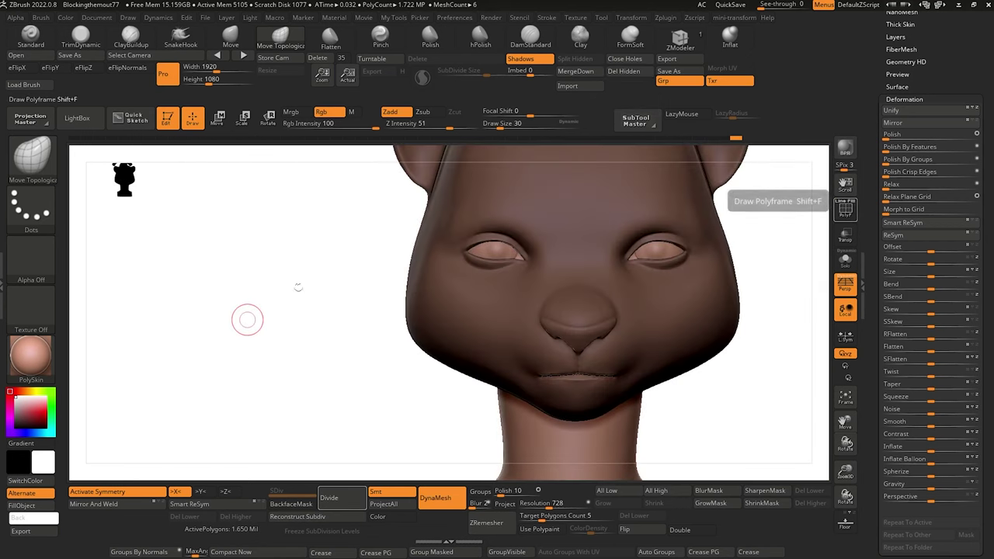
Solo the head and smooth the edges of the mouth opening with the Polish By Features deformation.
drag(272, 342, 295, 293)
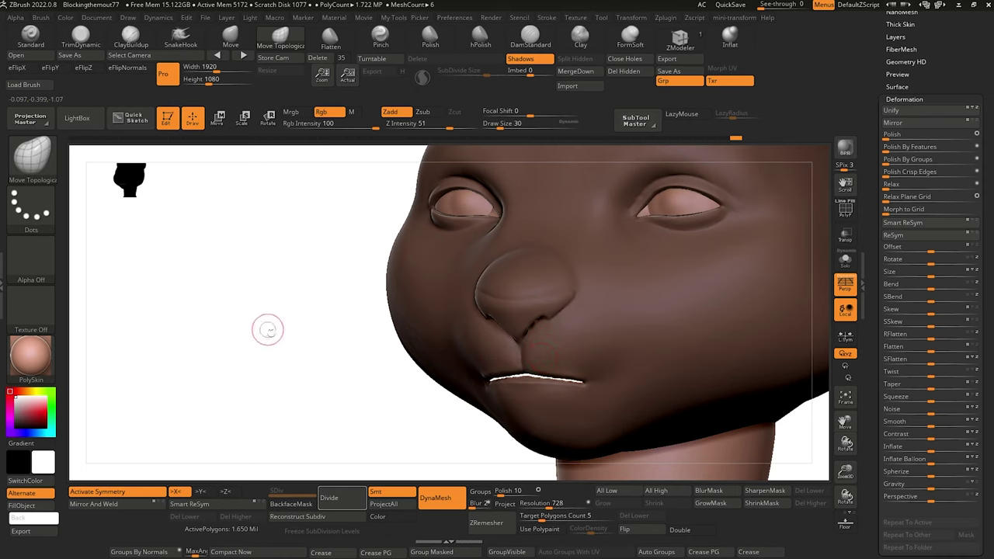
drag(267, 330, 322, 326)
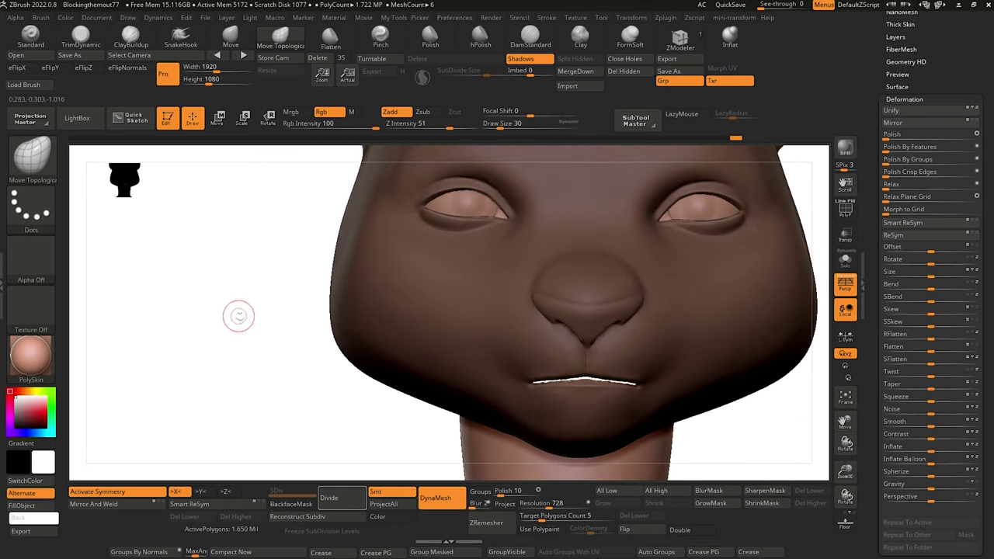
drag(239, 315, 332, 320)
drag(230, 314, 373, 371)
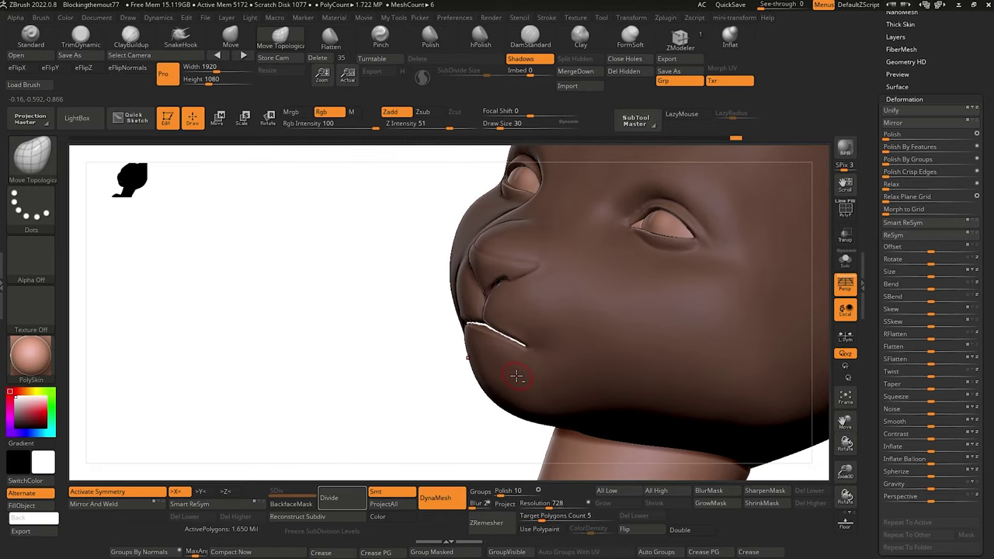
click(846, 265)
drag(318, 319, 343, 353)
drag(272, 354, 358, 368)
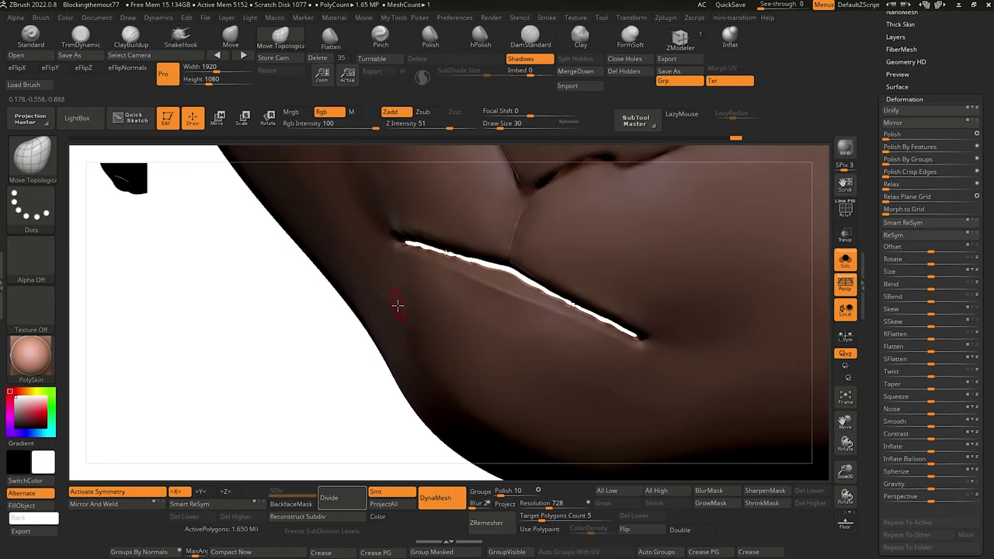
drag(928, 158, 929, 158)
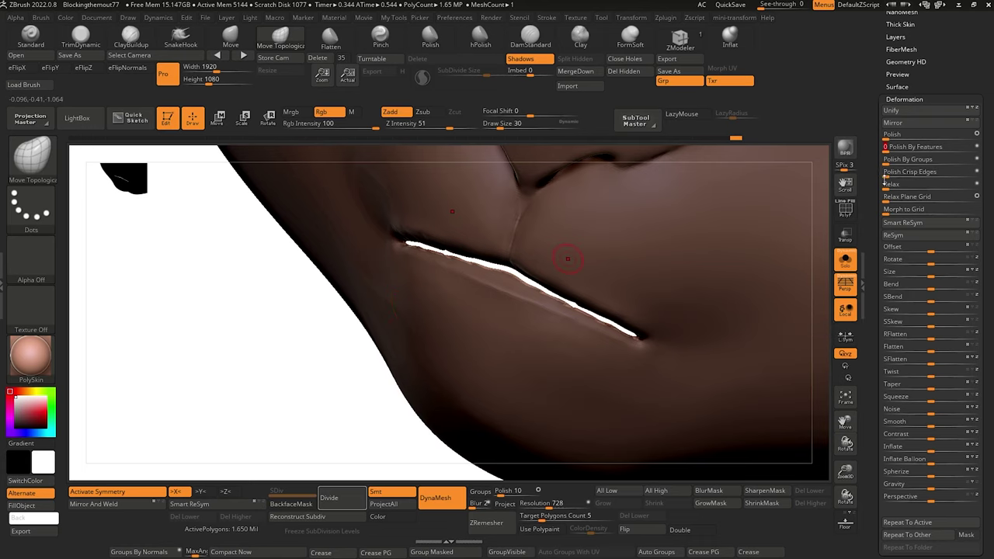
drag(944, 147, 944, 148)
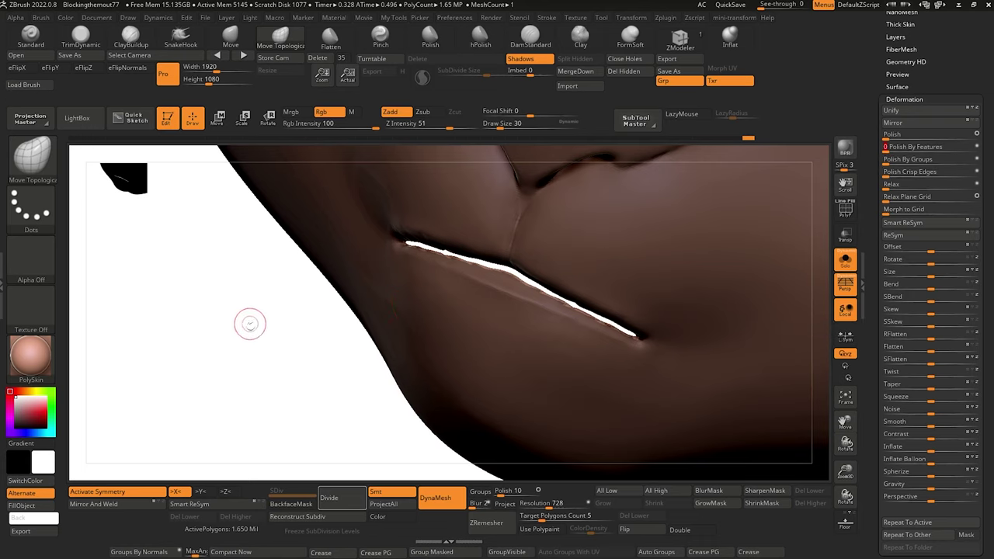
Smooth the uneven surface inside the upper eye socket with the Smooth brush at draw size 34, undoing one stroke.
drag(250, 324, 160, 273)
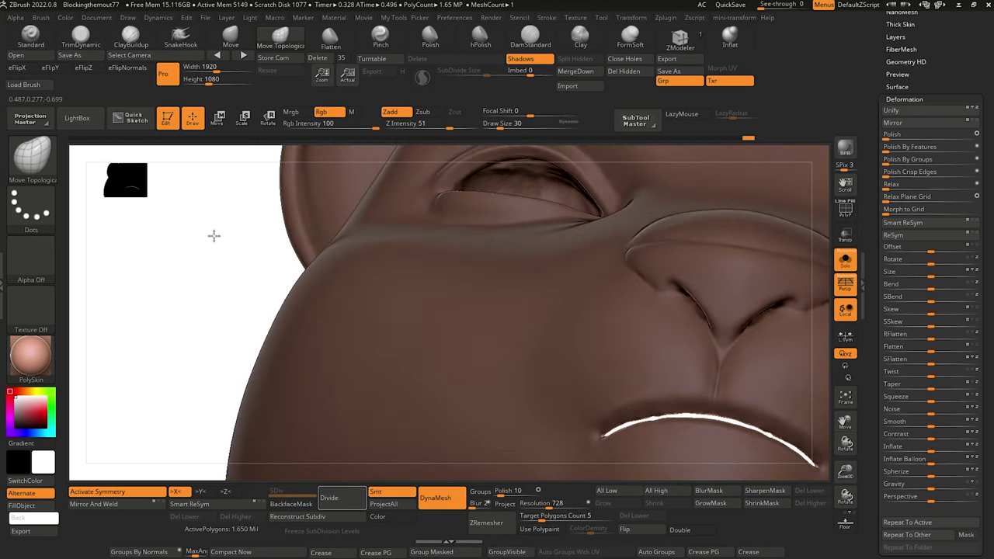
mouse_move(204, 257)
alt+mouse_down()
mouse_move(222, 313)
mouse_move(252, 320)
alt+mouse_up()
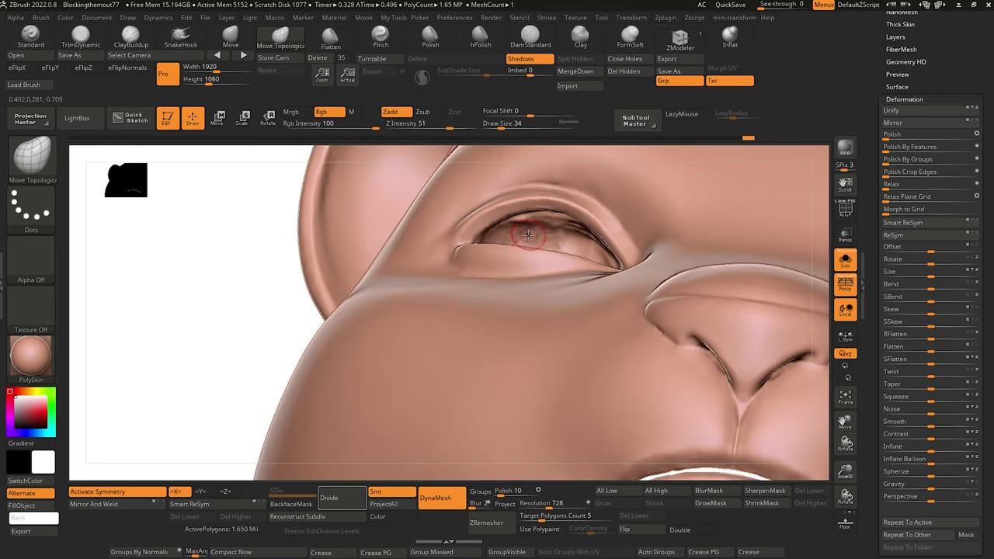
key(shift)
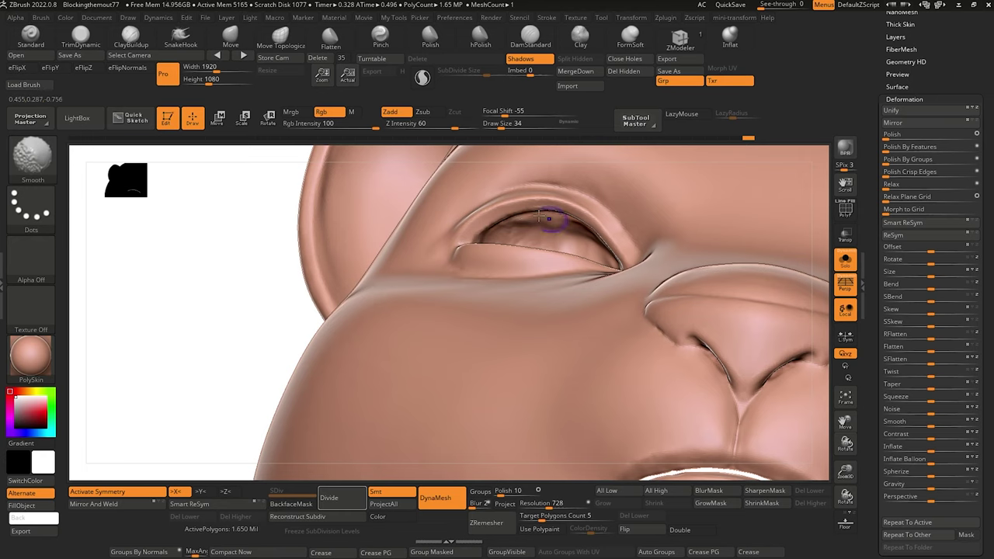
key(ctrl+z)
shift+drag(526, 236, 549, 225)
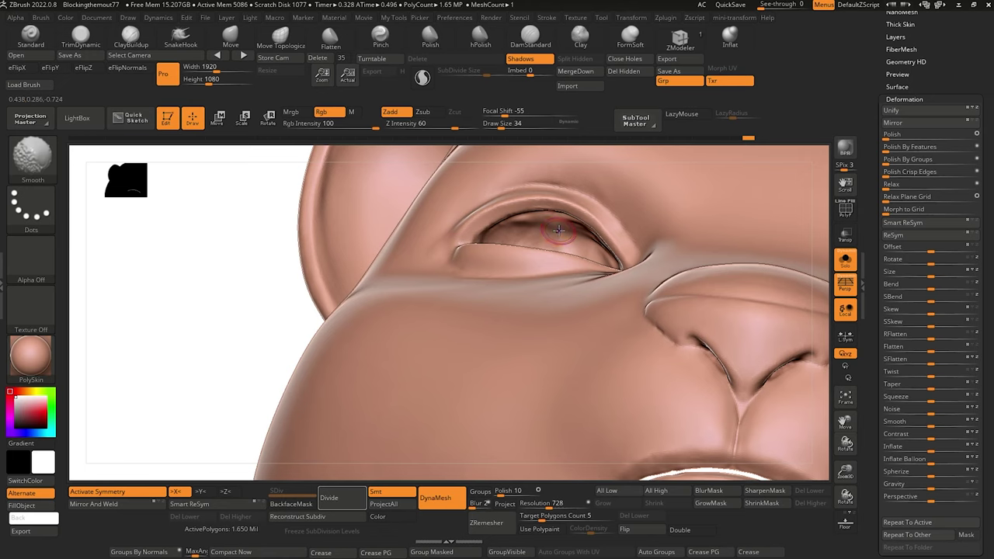
Smooth the bumpy inner wall of the eye socket near the lower eyelid.
mouse_move(231, 296)
alt+mouse_down()
mouse_move(220, 231)
mouse_move(249, 257)
alt+mouse_up()
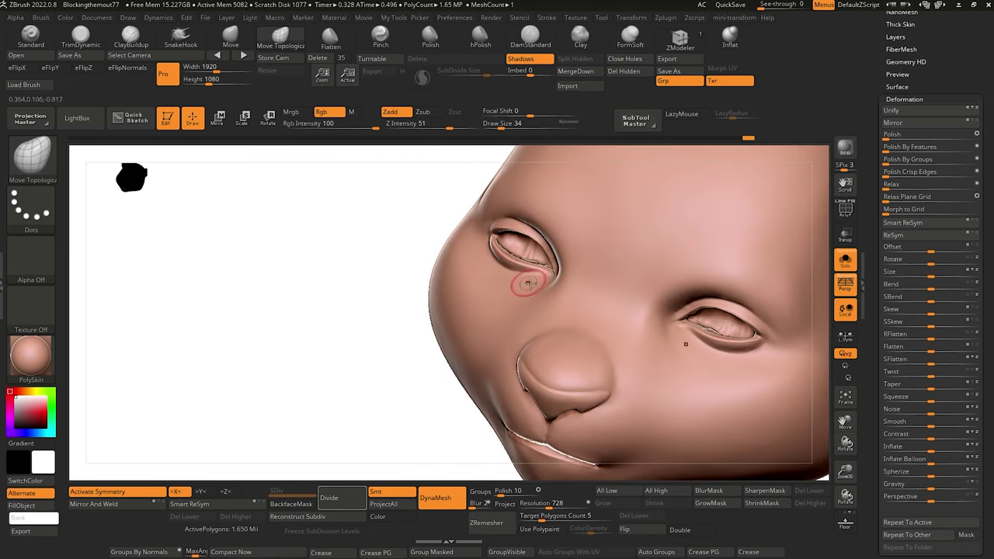
mouse_move(320, 301)
mouse_down()
mouse_move(323, 337)
mouse_move(289, 380)
mouse_up()
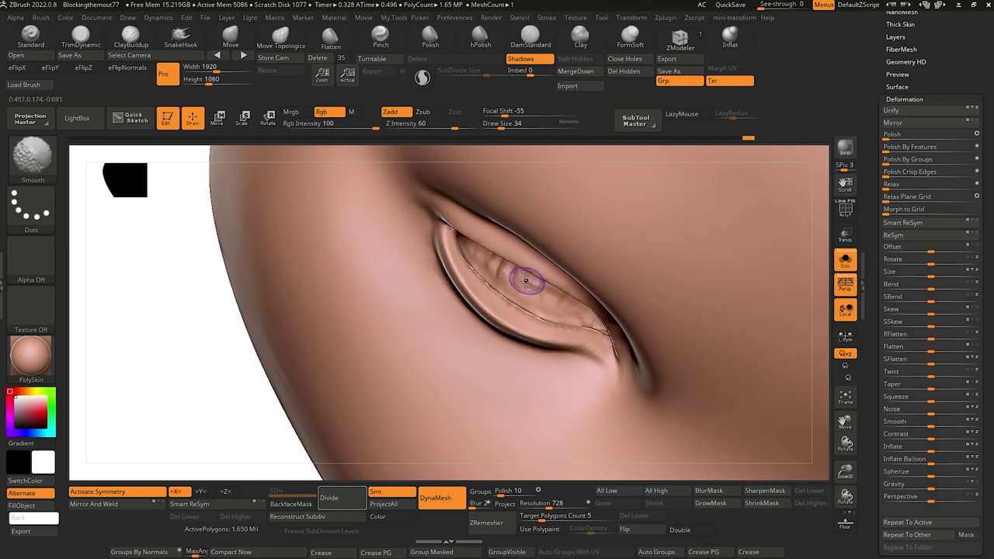
drag(174, 281, 212, 251)
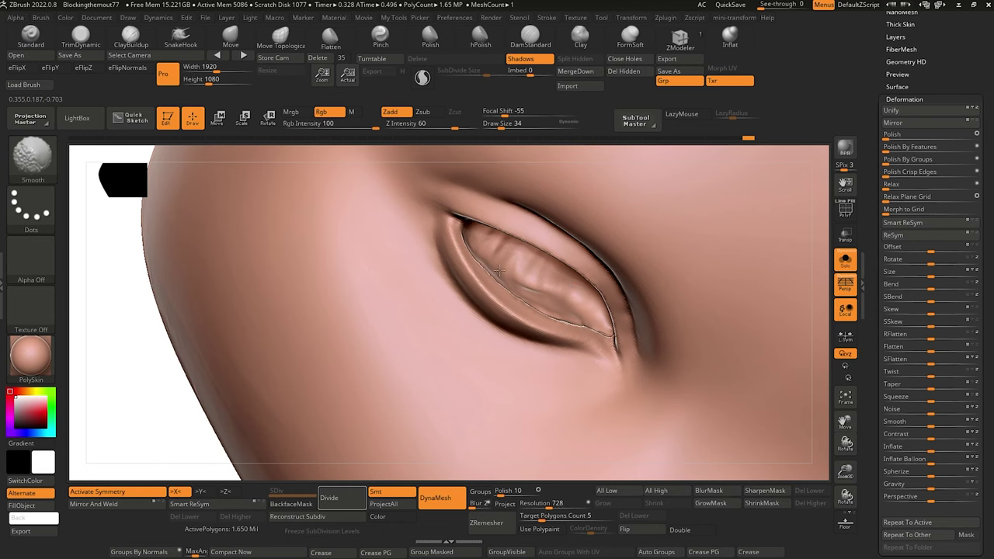
shift+drag(499, 271, 496, 250)
Smooth the side of the cheek below the ear with the Smooth brush at draw size 54.
mouse_move(189, 377)
alt+mouse_down()
mouse_move(194, 322)
mouse_move(257, 288)
alt+mouse_up()
mouse_move(289, 343)
mouse_down()
mouse_move(170, 335)
mouse_move(237, 339)
mouse_move(206, 307)
mouse_up()
right_drag(481, 337, 225, 326)
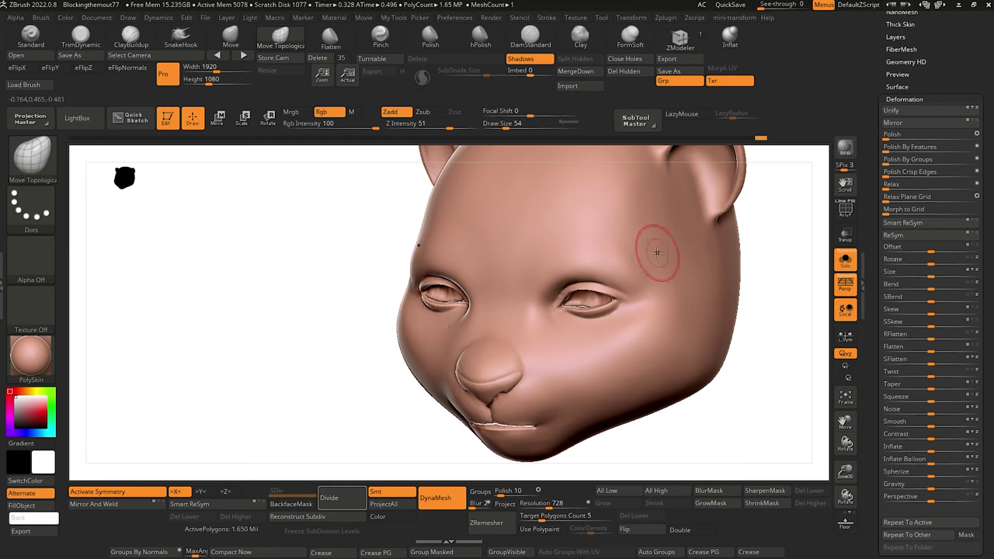
key(shift)
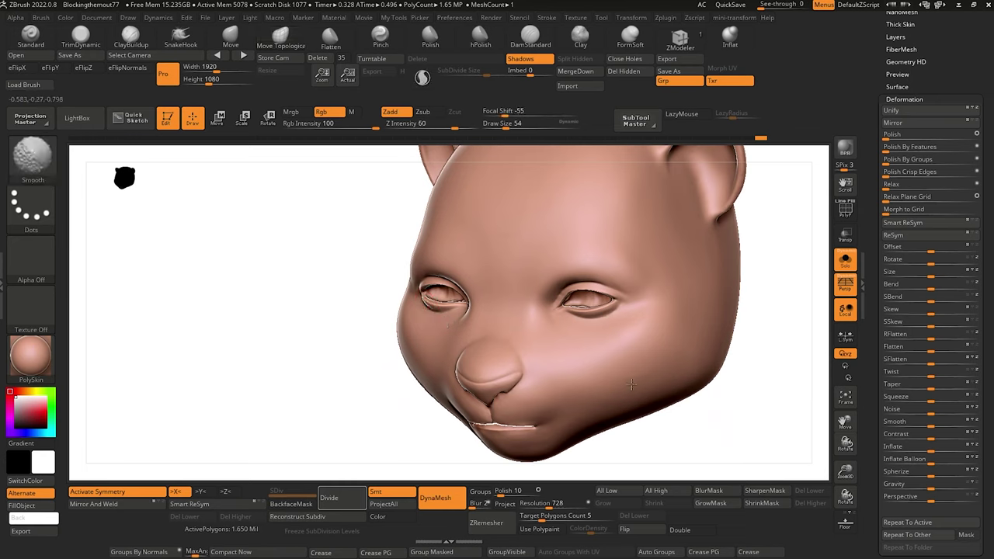
shift+drag(717, 282, 677, 347)
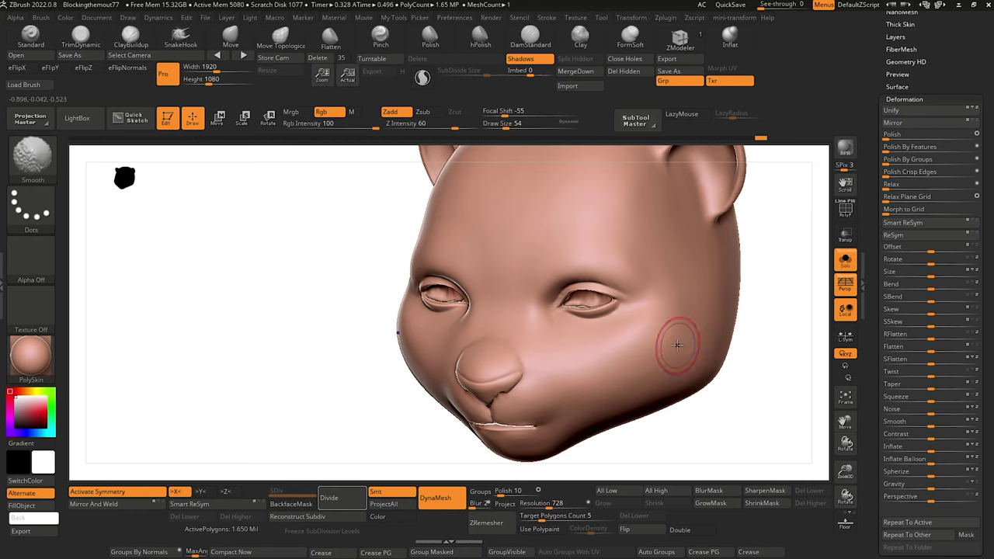
Examine the head from several angles, checking the eyes, muzzle and mouth opening, and show the other subtools again.
mouse_move(310, 308)
alt+mouse_down()
mouse_move(301, 313)
mouse_move(283, 281)
mouse_move(313, 276)
alt+mouse_up()
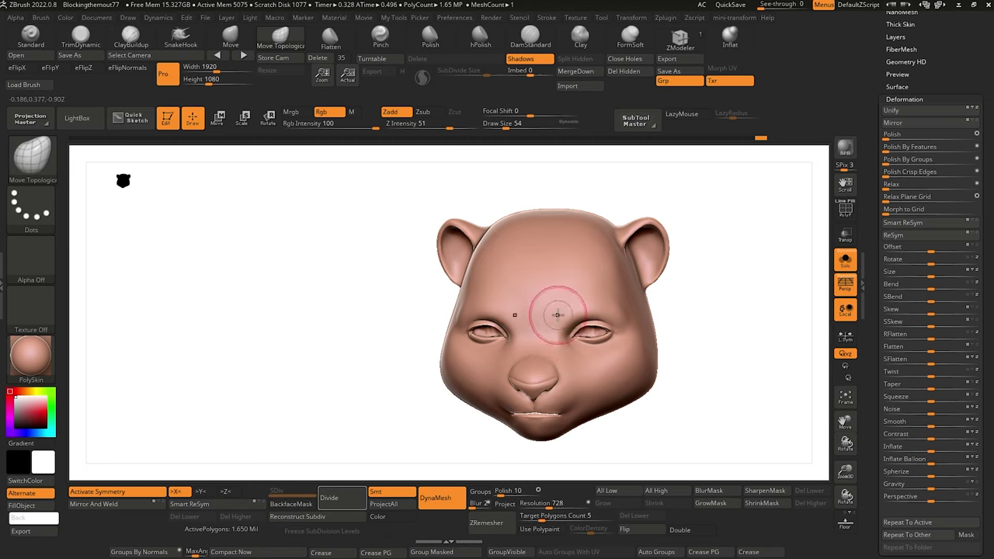
drag(366, 344, 376, 390)
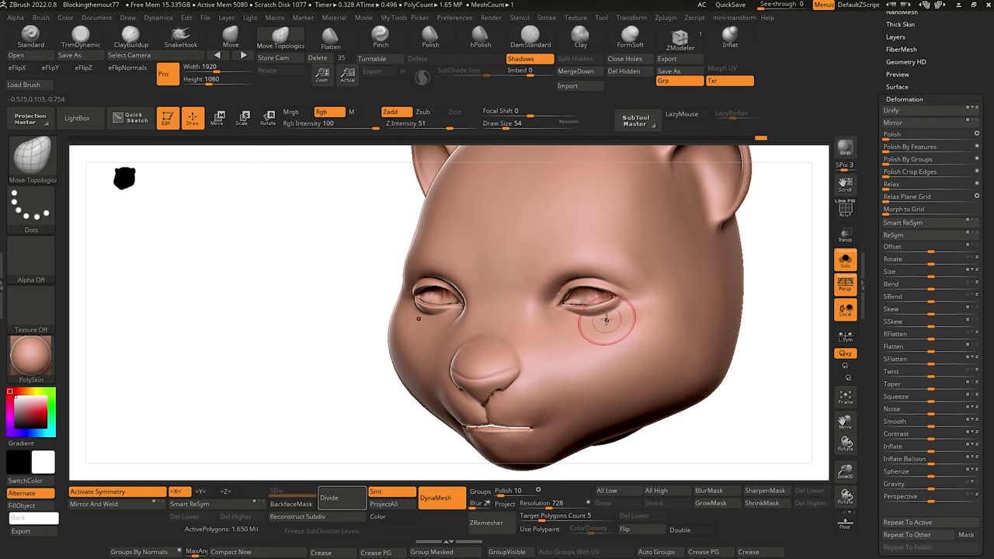
mouse_move(322, 342)
alt+mouse_down()
mouse_move(315, 352)
mouse_move(286, 306)
alt+mouse_up()
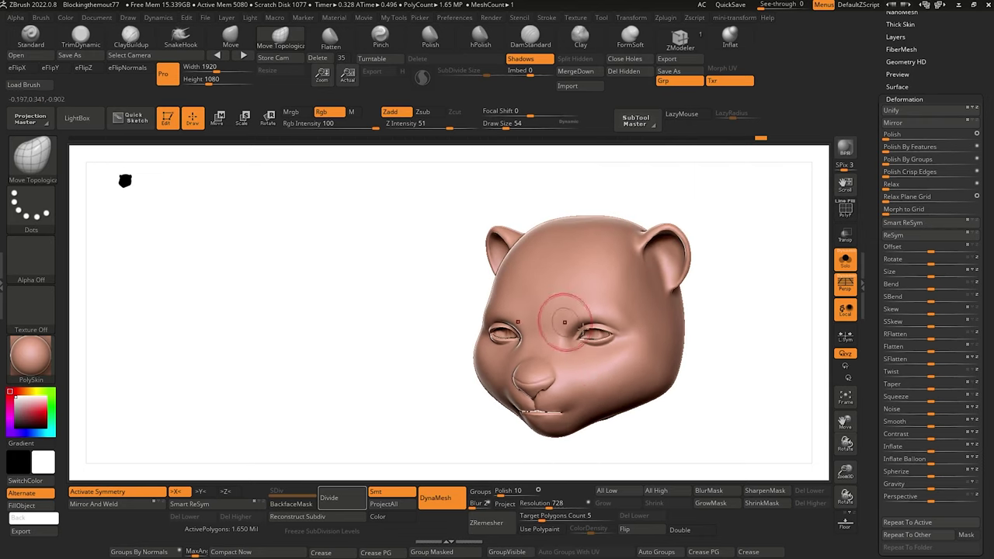
alt+drag(377, 385, 348, 354)
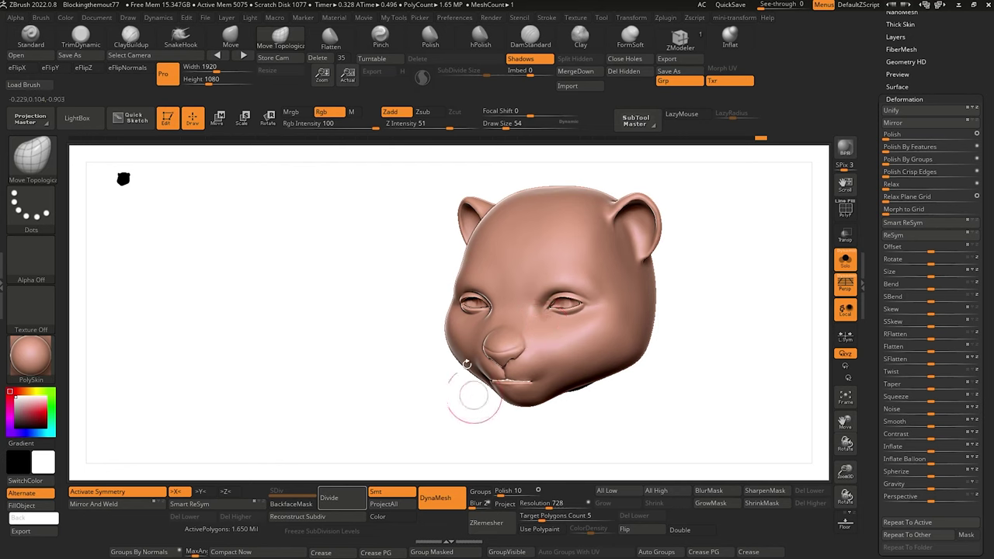
drag(871, 509, 870, 317)
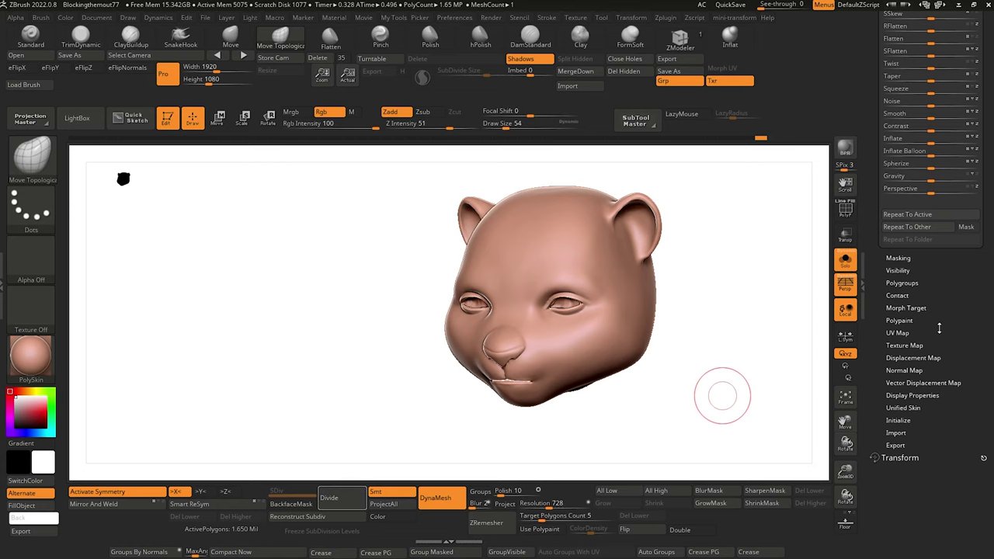
mouse_move(349, 333)
mouse_down()
mouse_move(337, 359)
mouse_move(305, 376)
mouse_move(306, 439)
mouse_move(285, 354)
mouse_move(213, 362)
mouse_move(282, 344)
mouse_move(273, 373)
mouse_move(294, 383)
mouse_move(304, 374)
mouse_up()
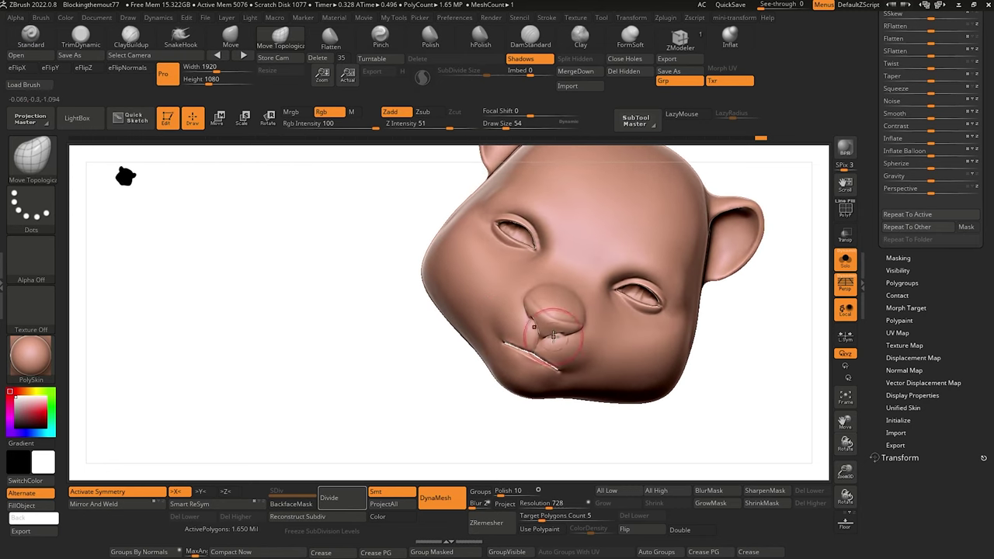
drag(408, 349, 469, 345)
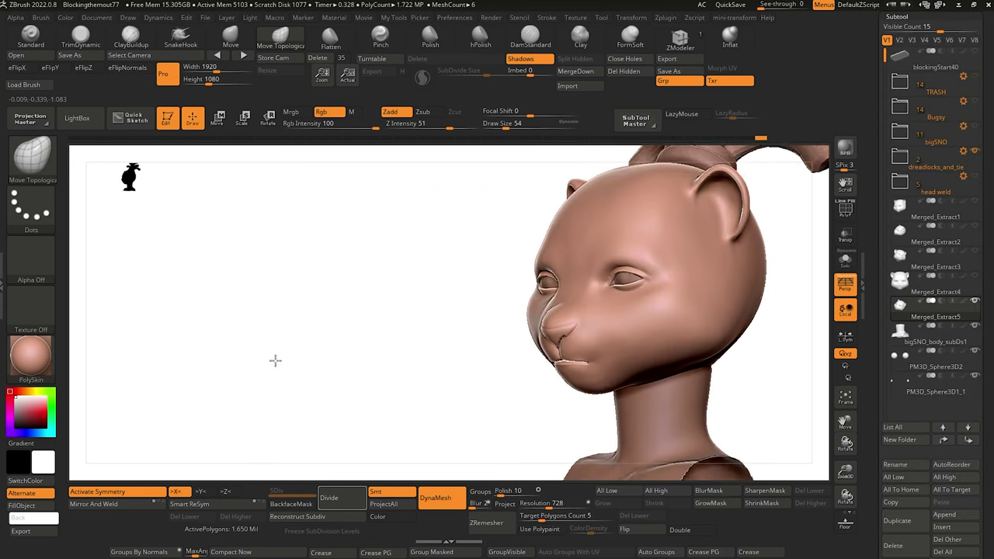
Append a Ring3D primitive to the character as a new subtool.
drag(275, 359, 470, 369)
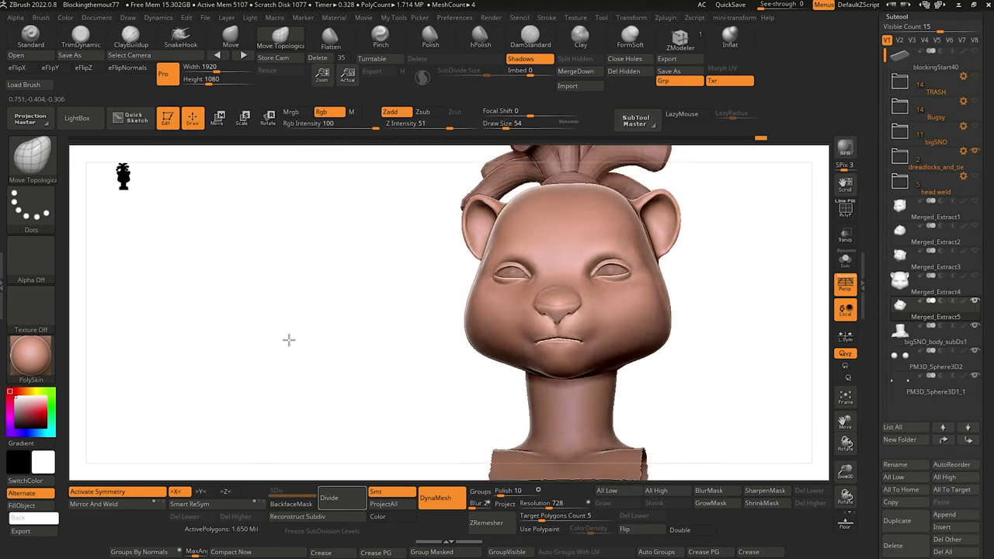
mouse_move(288, 340)
mouse_down()
mouse_move(284, 324)
mouse_move(291, 349)
mouse_move(281, 326)
mouse_up()
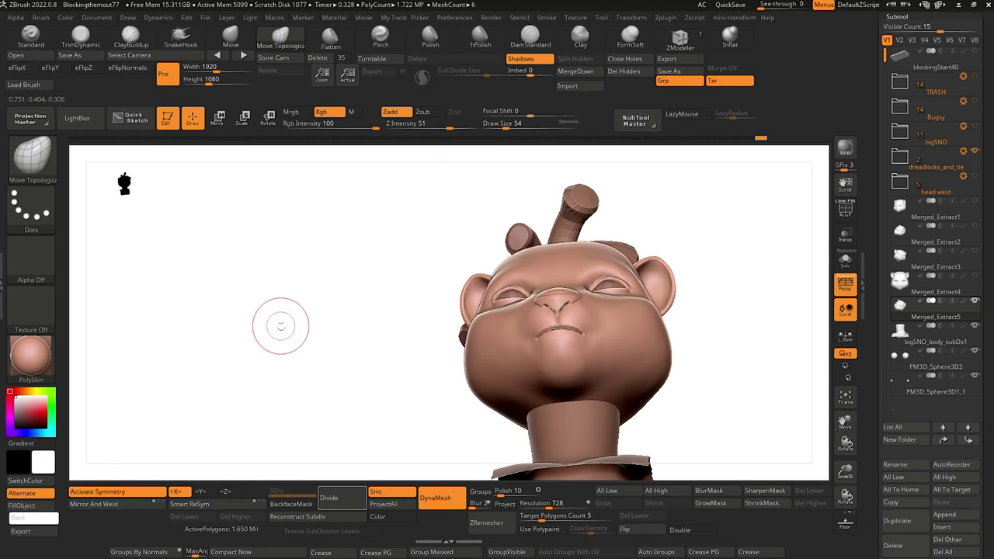
click(950, 517)
click(761, 358)
drag(302, 271, 292, 319)
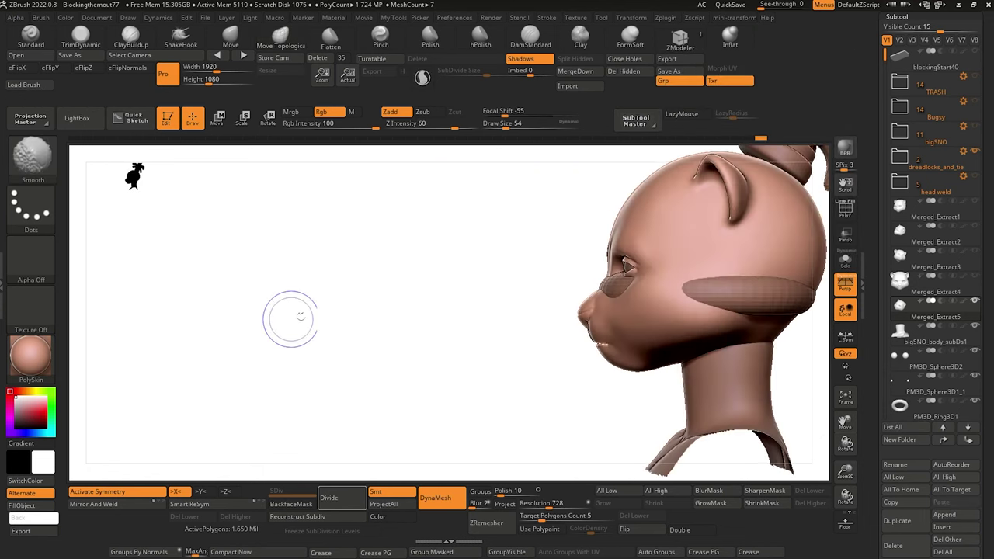
Isolate the ring, hide one half, delete the hidden part and close the open ends to leave a solid C-shaped arch.
alt+click(727, 293)
click(845, 263)
mouse_move(450, 353)
mouse_down()
mouse_move(458, 368)
mouse_move(428, 426)
mouse_move(433, 344)
mouse_move(540, 395)
mouse_move(634, 351)
mouse_up()
ctrl+alt+shift+drag(713, 446, 504, 201)
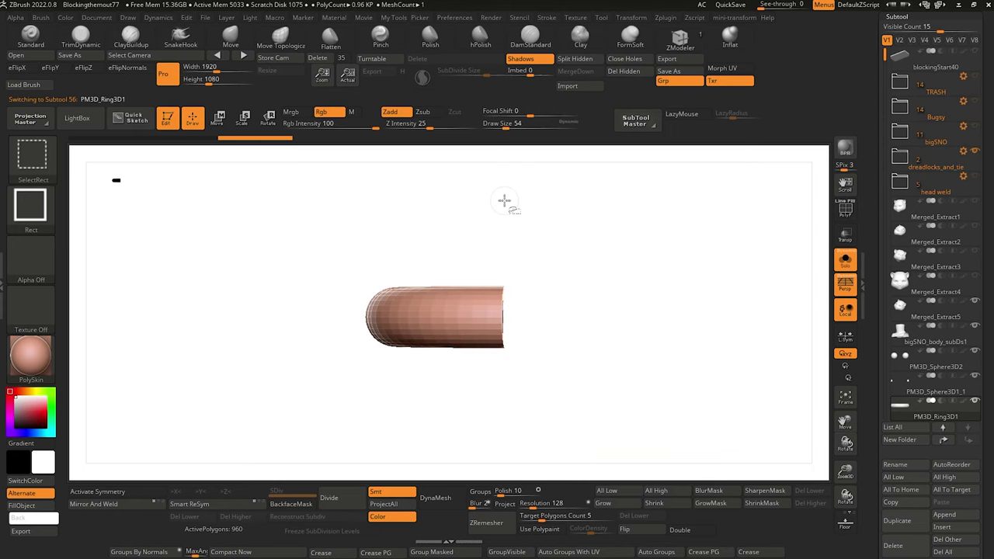
mouse_move(275, 196)
mouse_down()
mouse_move(302, 288)
mouse_move(291, 349)
mouse_move(295, 328)
mouse_move(317, 362)
mouse_up()
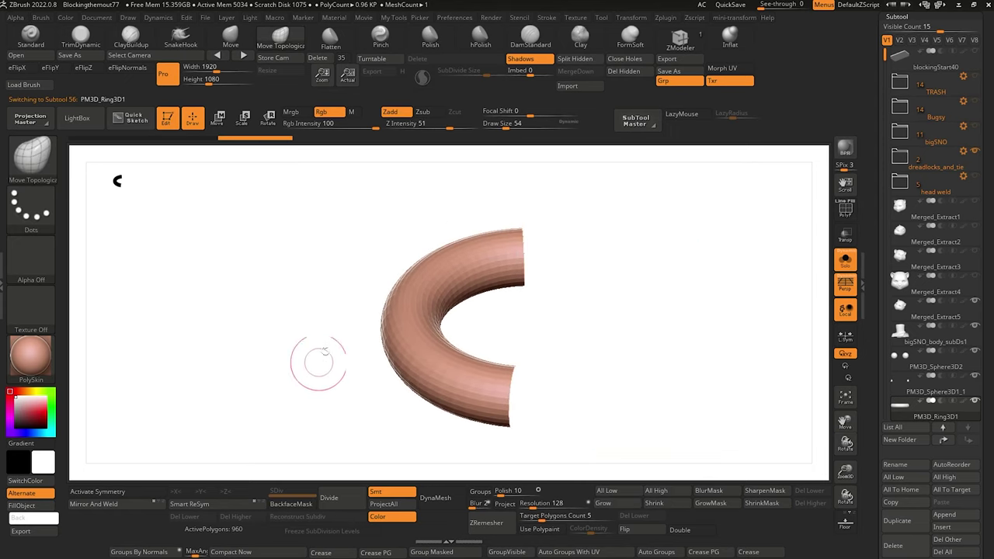
click(623, 70)
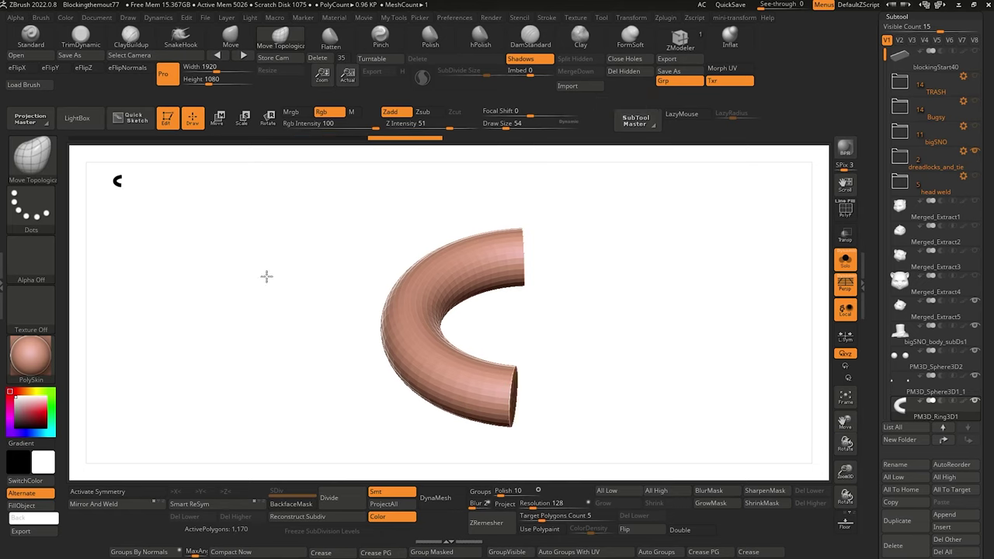
Slice the upper part off the half ring with the KnifeRect brush in side view with perspective off, leaving a flat face.
mouse_move(266, 277)
mouse_down()
mouse_move(246, 269)
mouse_move(306, 284)
mouse_move(302, 255)
mouse_up()
key(ctrl+shift)
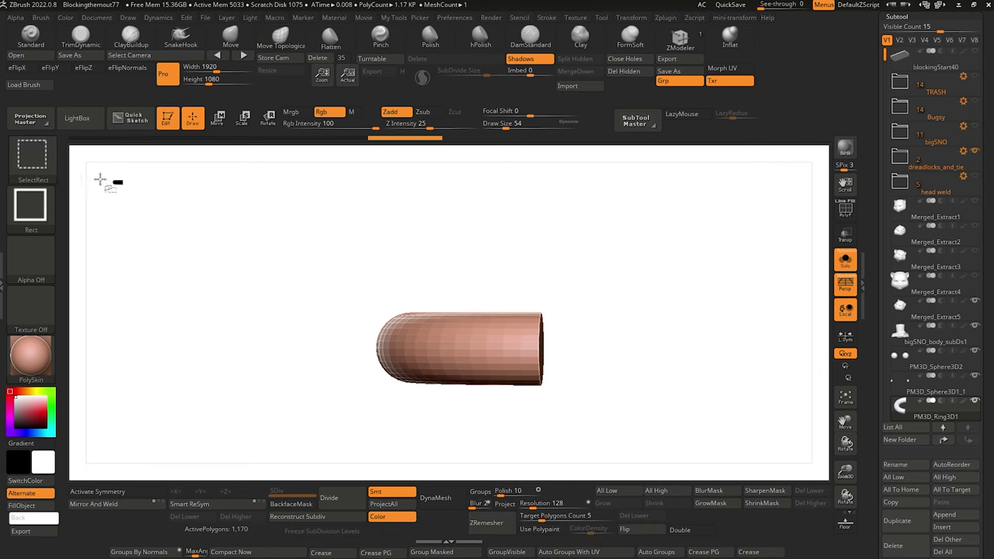
ctrl+shift+click(47, 168)
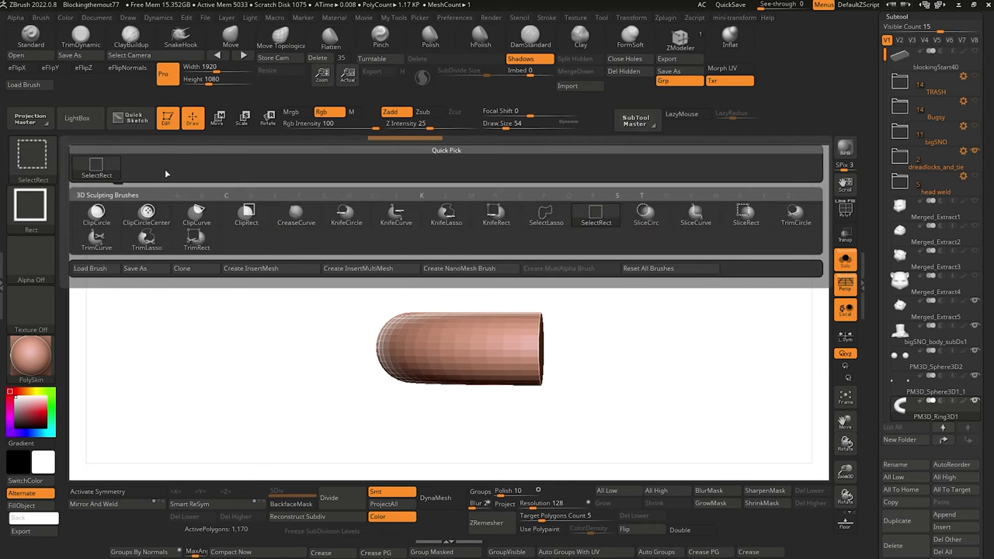
ctrl+shift+click(250, 217)
key(ctrl+shift)
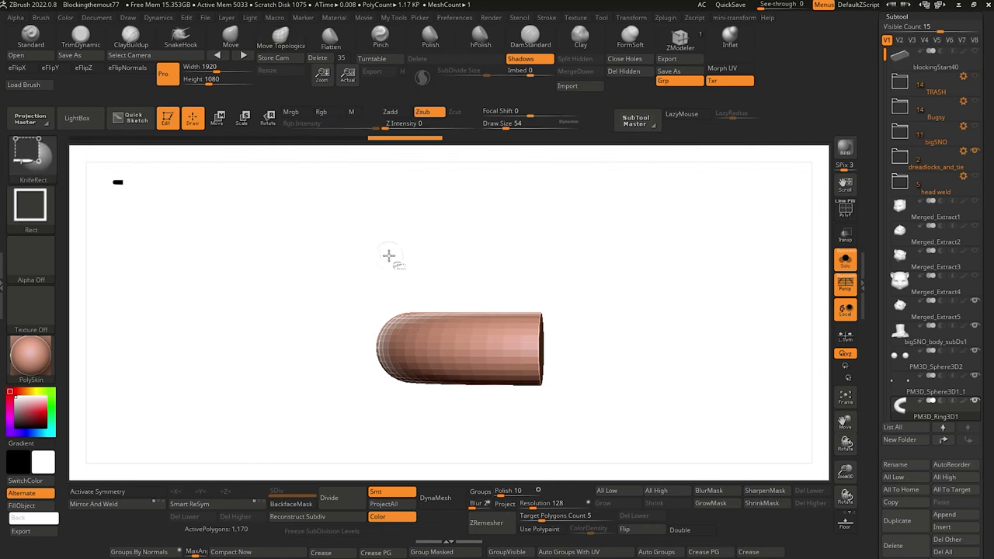
click(846, 289)
key(ctrl+shift)
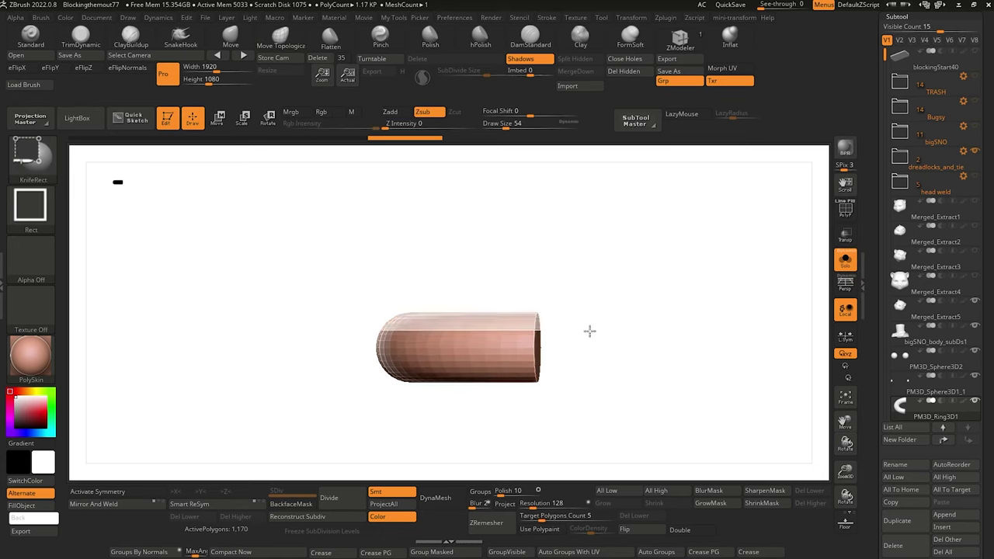
mouse_move(291, 284)
mouse_down()
mouse_move(296, 373)
mouse_move(301, 340)
mouse_move(277, 331)
mouse_move(285, 284)
mouse_move(256, 349)
mouse_up()
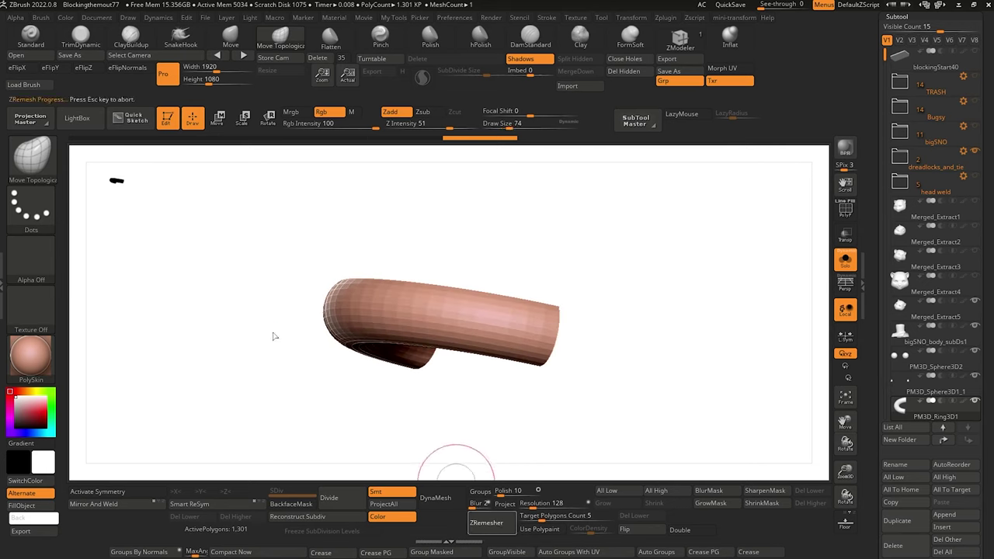
Remesh the half ring with ZRemesher at a target polygon count of 1.05359.
drag(256, 344, 356, 283)
key(shift)
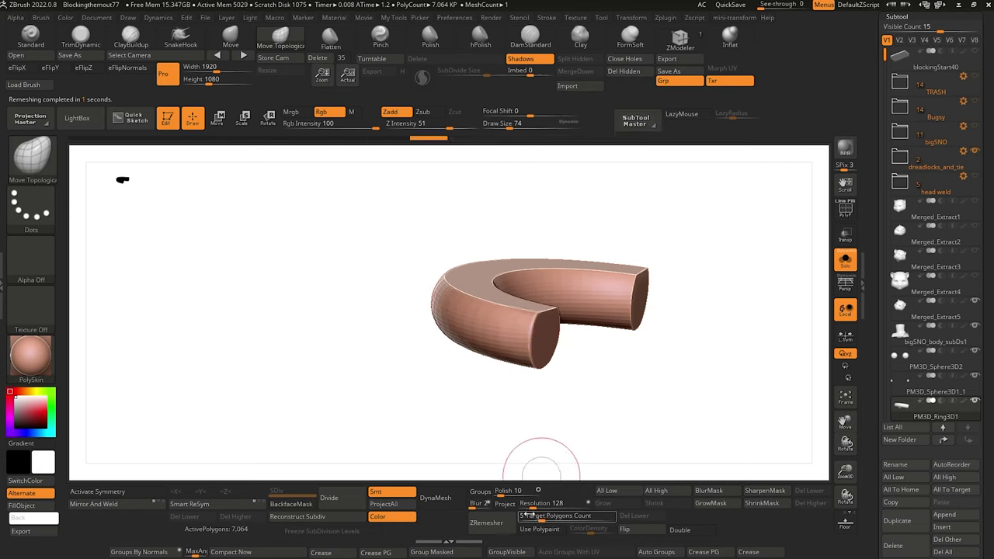
drag(531, 518, 481, 493)
click(488, 524)
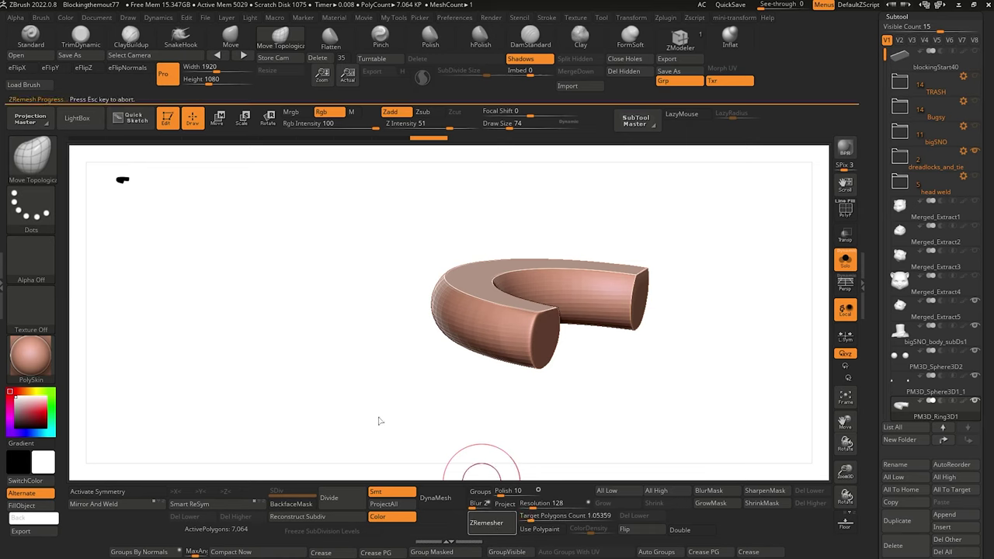
key(shift)
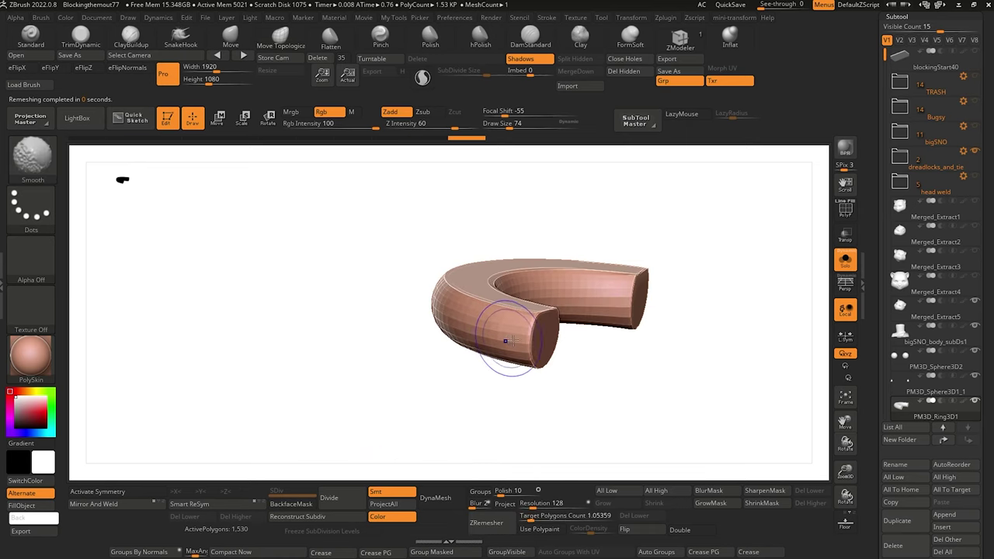
Activate X symmetry and smooth the surface of the half ring.
click(97, 492)
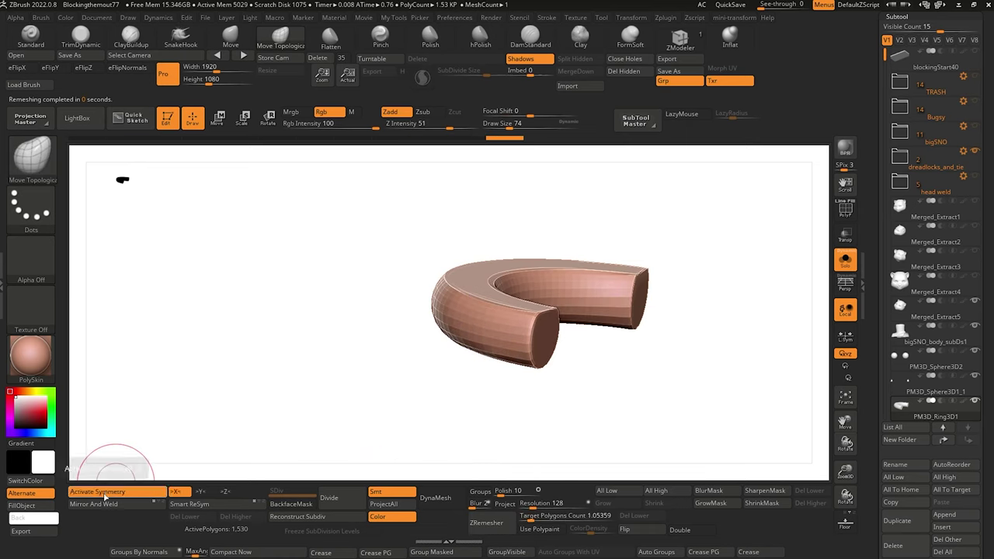
shift+drag(517, 350, 478, 320)
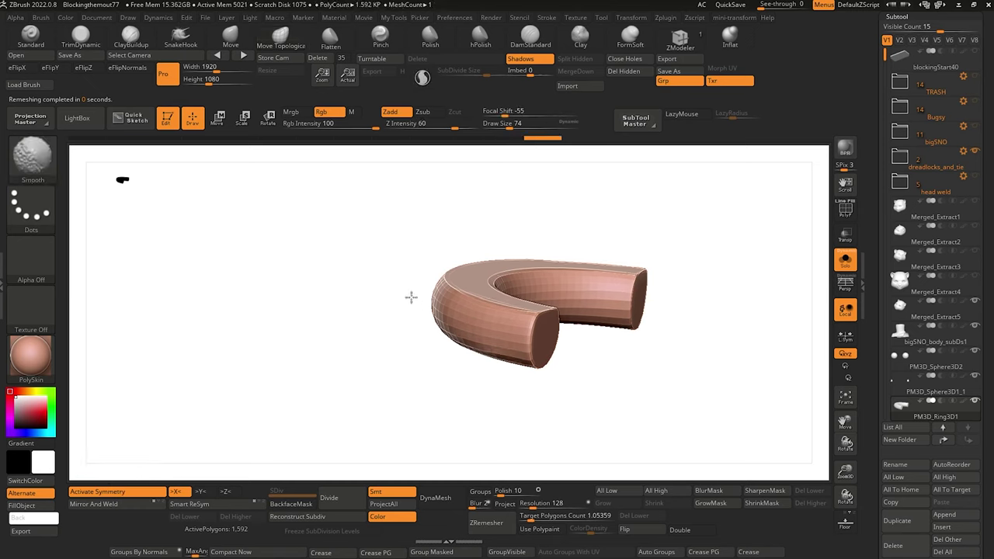
drag(411, 296, 372, 301)
shift+drag(482, 330, 466, 325)
mouse_move(194, 278)
mouse_down()
mouse_move(199, 331)
mouse_move(315, 373)
mouse_up()
drag(314, 372, 291, 348)
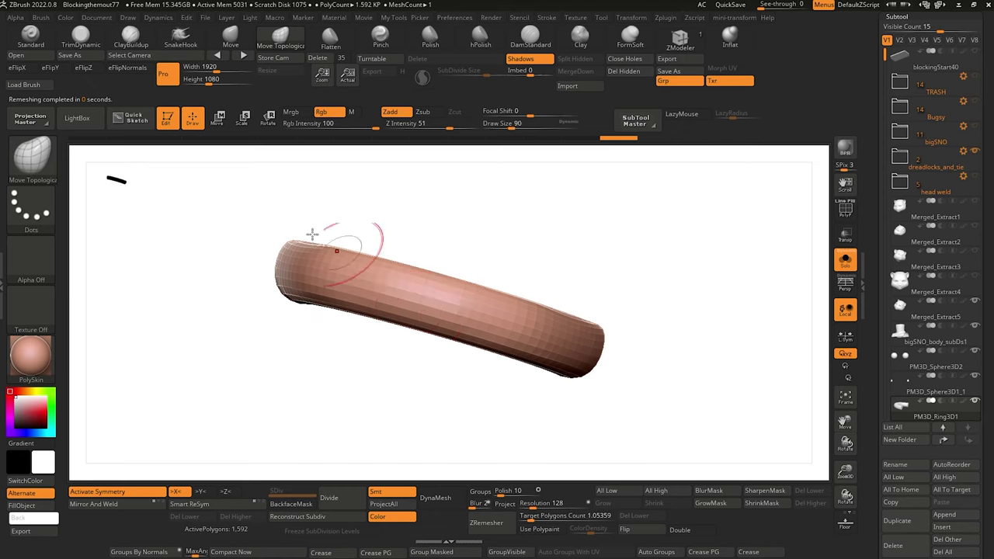
Choose the TrimDynamic brush at draw size 98 and smooth the inner curve of the half ring.
click(81, 35)
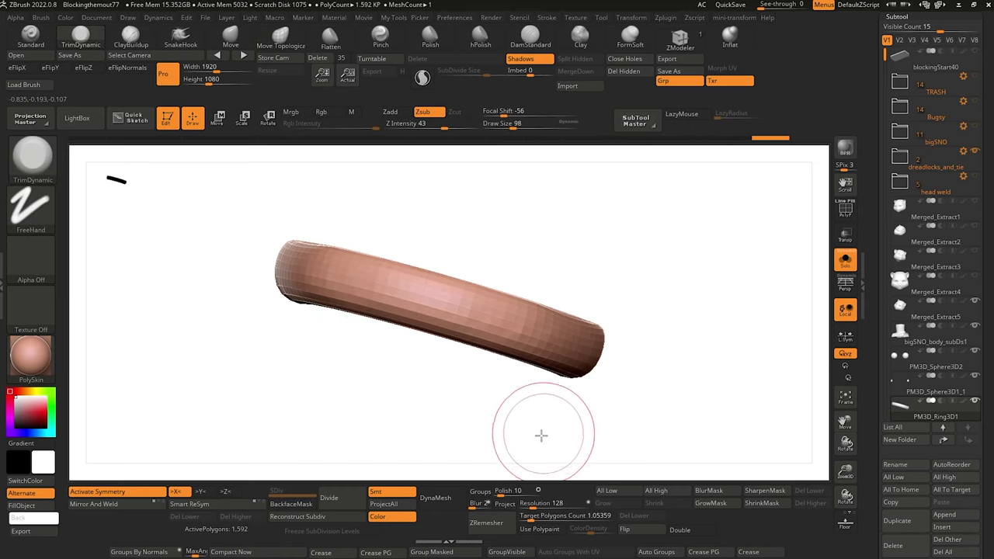
drag(539, 432, 500, 422)
mouse_move(329, 322)
mouse_down()
mouse_move(331, 290)
mouse_move(321, 284)
mouse_move(347, 384)
mouse_move(440, 333)
mouse_up()
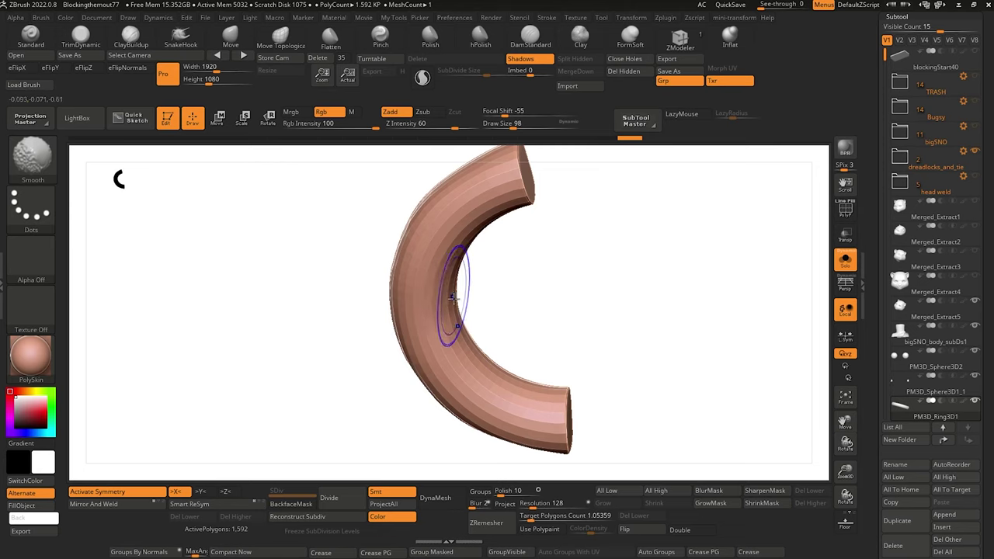
drag(351, 382, 323, 402)
Show the head again with transparency on and move the half ring down and forward to just above the mouth opening.
alt+drag(334, 301, 385, 318)
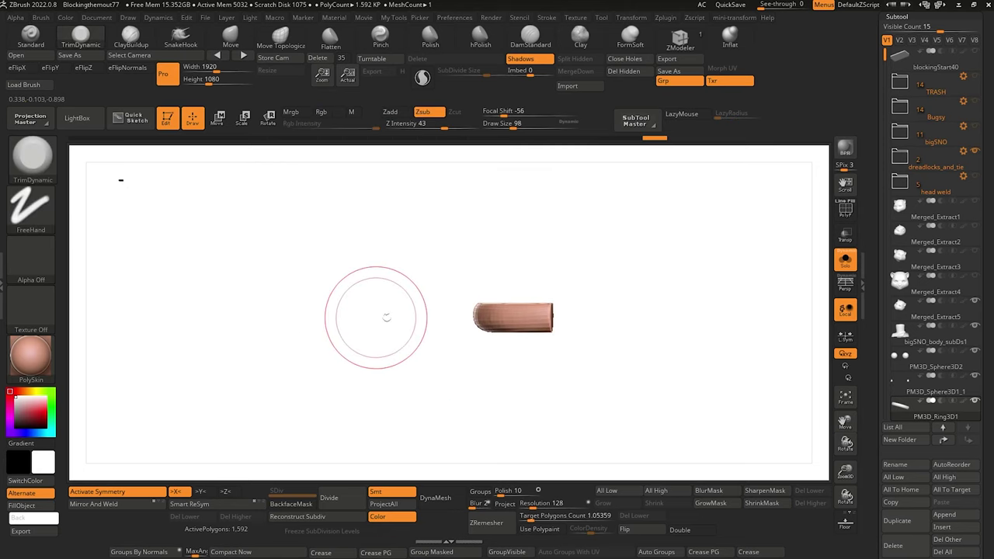
alt+drag(398, 378, 404, 427)
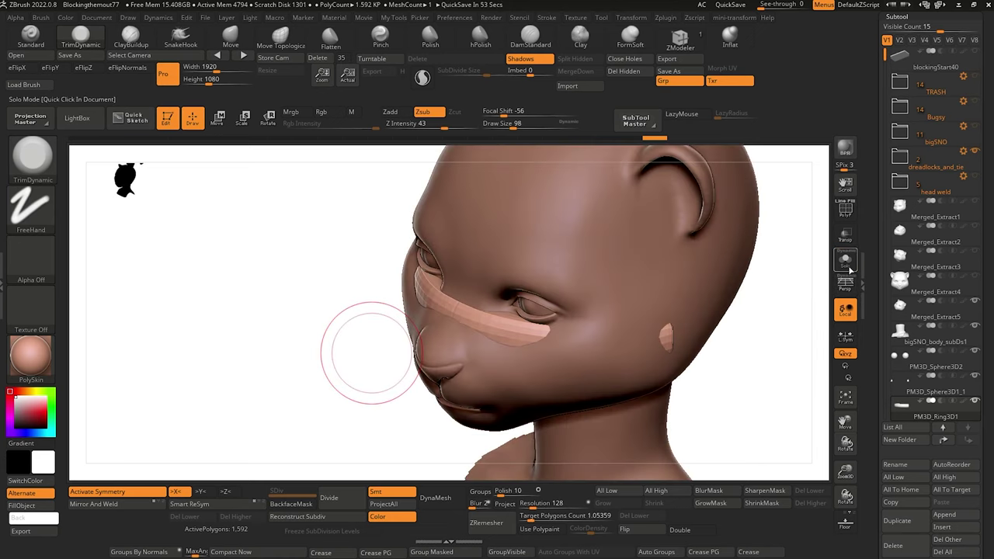
drag(314, 342, 340, 323)
key(w)
click(846, 235)
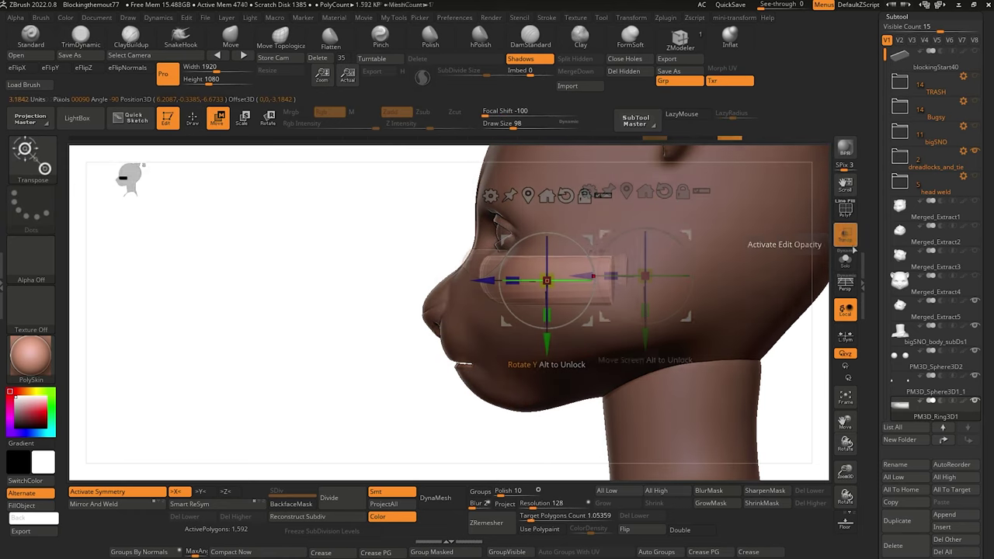
drag(554, 352, 554, 410)
drag(485, 338, 455, 338)
mouse_move(371, 335)
mouse_down()
mouse_move(347, 337)
mouse_move(357, 330)
mouse_up()
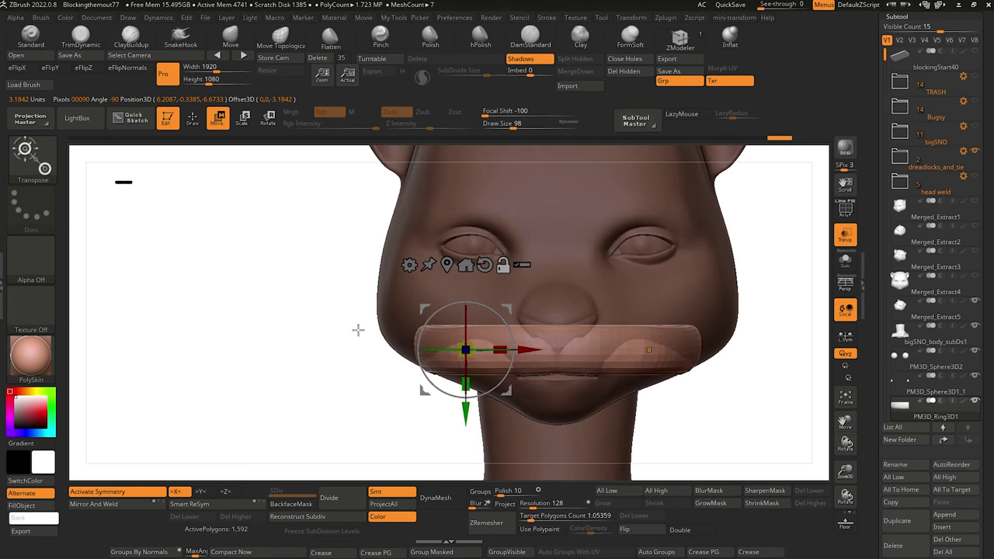
Scale the half ring down uniformly to fit inside the muzzle and adjust its depth behind the lips.
drag(464, 349, 496, 374)
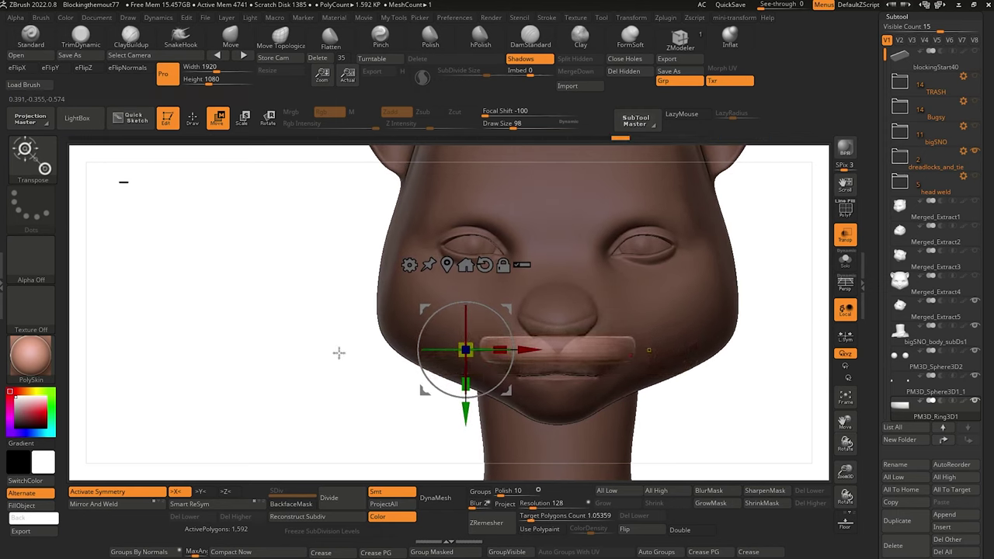
drag(339, 352, 419, 381)
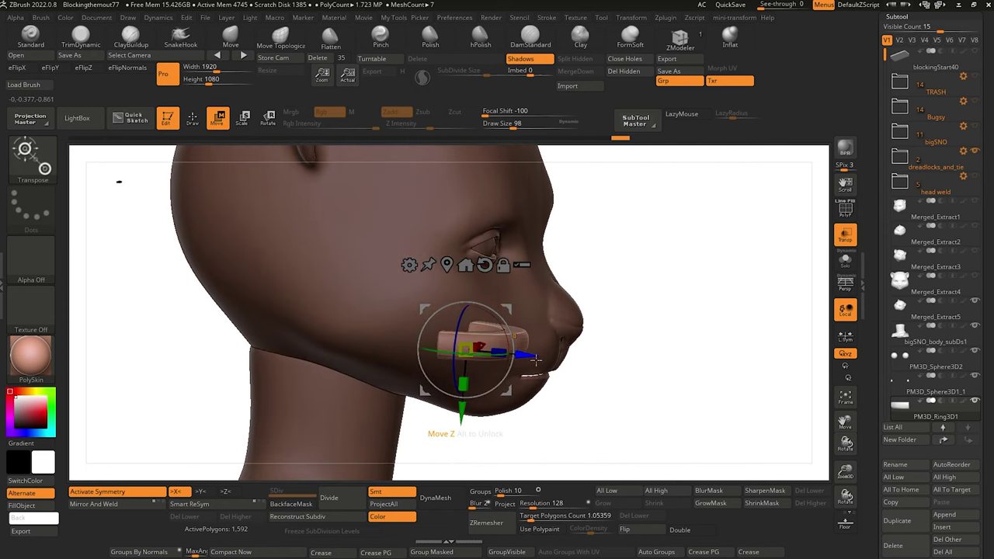
drag(558, 368, 561, 368)
drag(614, 435, 505, 435)
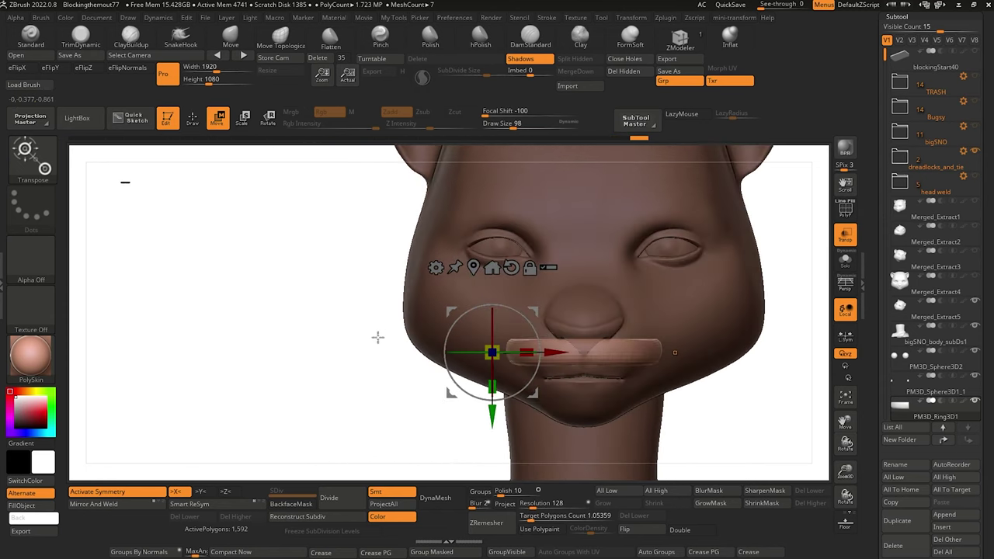
Examine the half ring's fit against the lips and muzzle from the front, above and below.
alt+drag(377, 338, 542, 444)
drag(264, 304, 243, 308)
drag(192, 274, 197, 263)
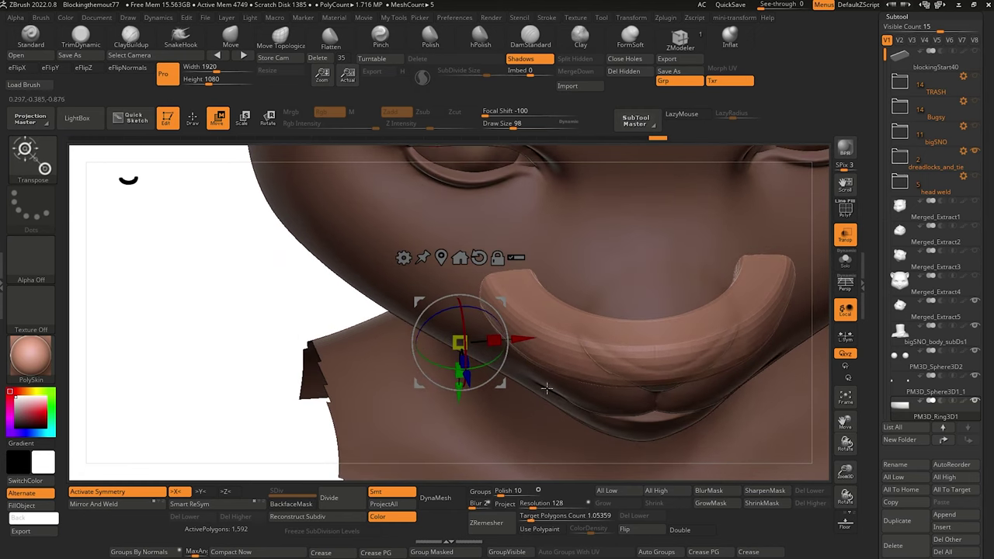
drag(253, 294, 447, 328)
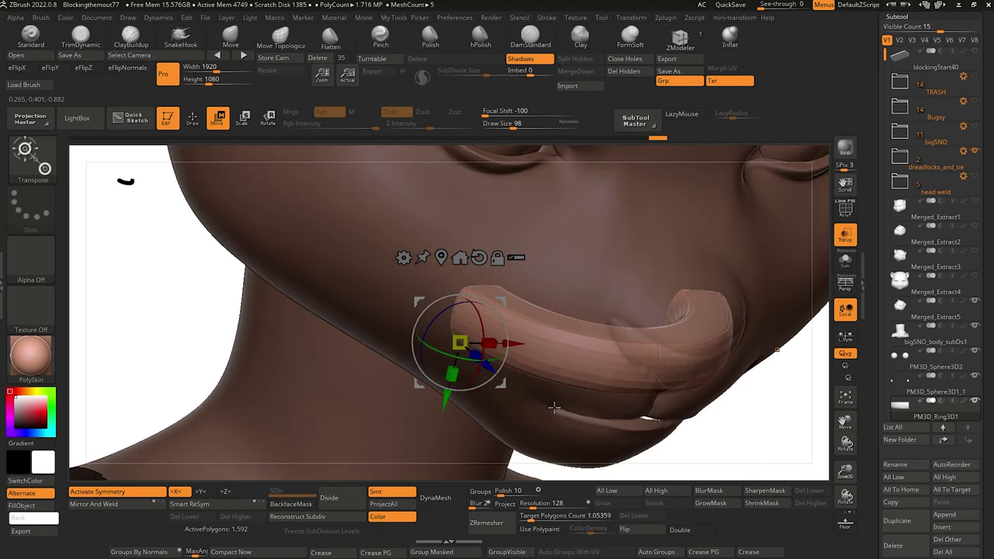
drag(169, 295, 163, 318)
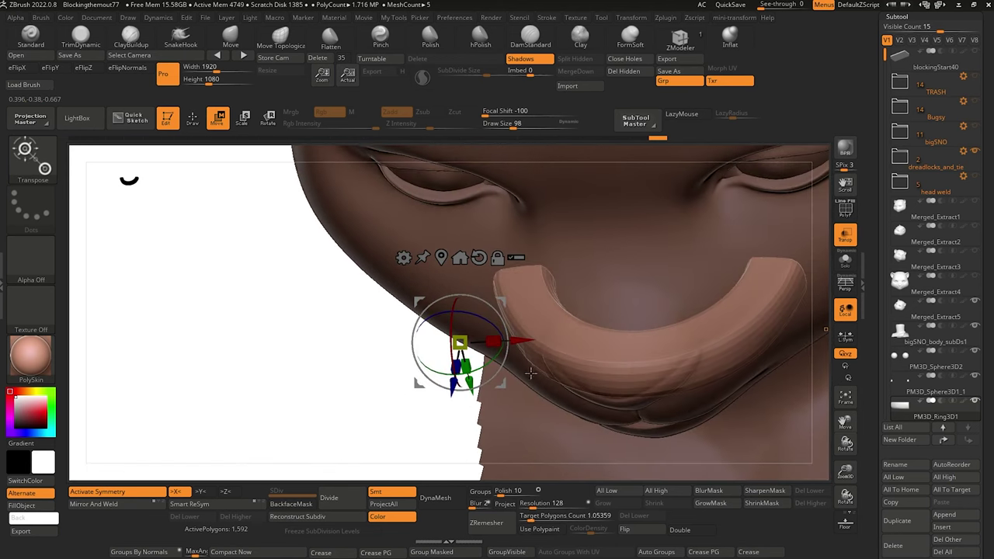
drag(270, 313, 542, 358)
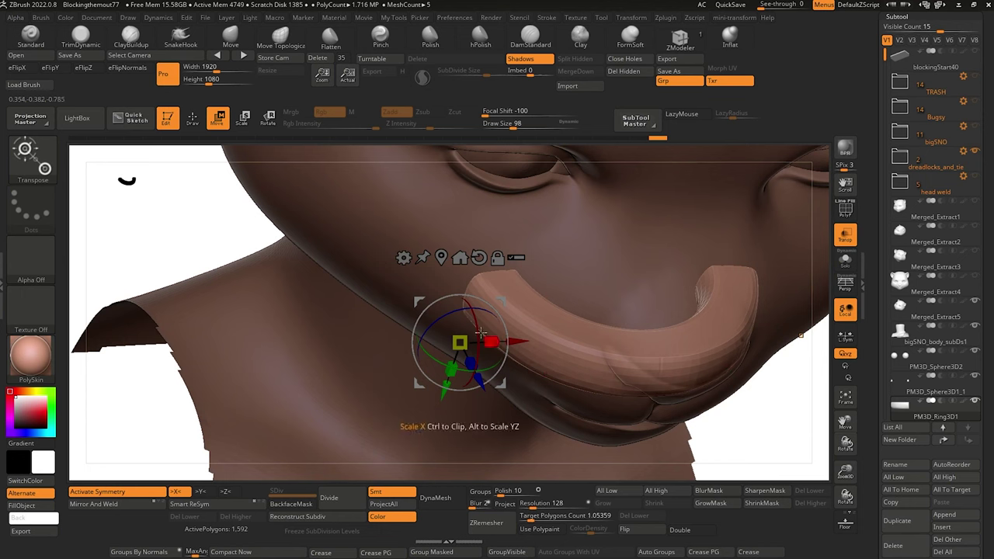
drag(179, 248, 279, 384)
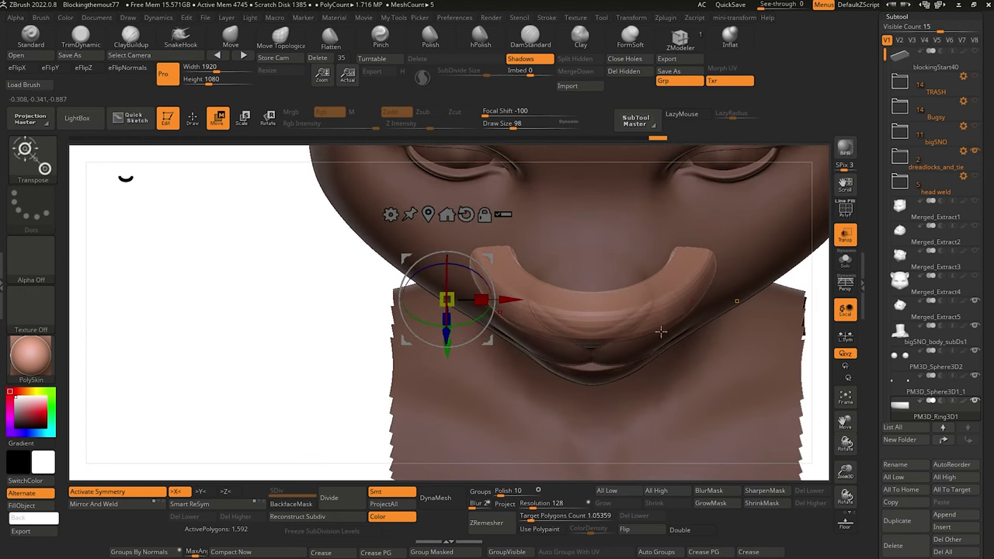
shift+drag(244, 319, 243, 307)
alt+drag(387, 306, 379, 307)
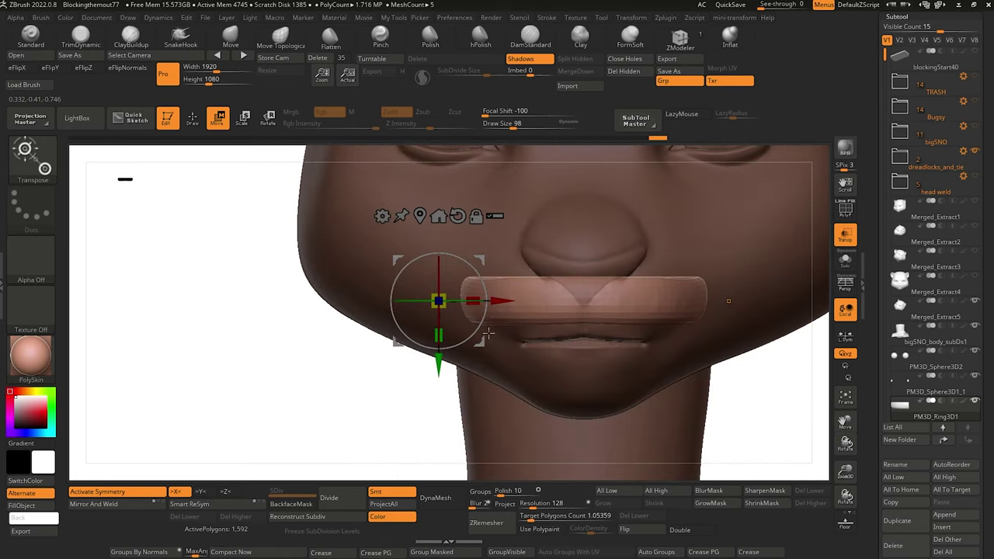
drag(261, 322, 258, 326)
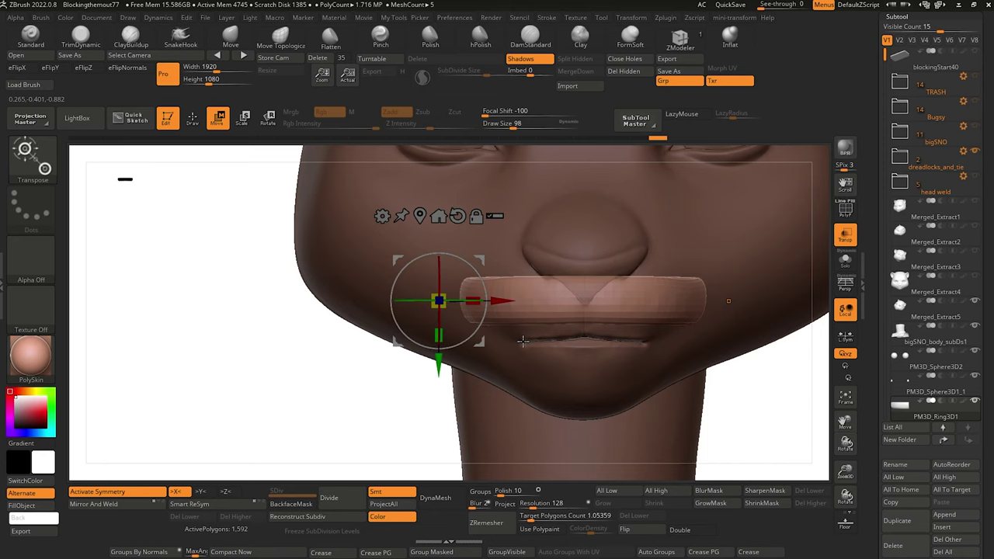
drag(283, 318, 389, 299)
drag(584, 417, 556, 401)
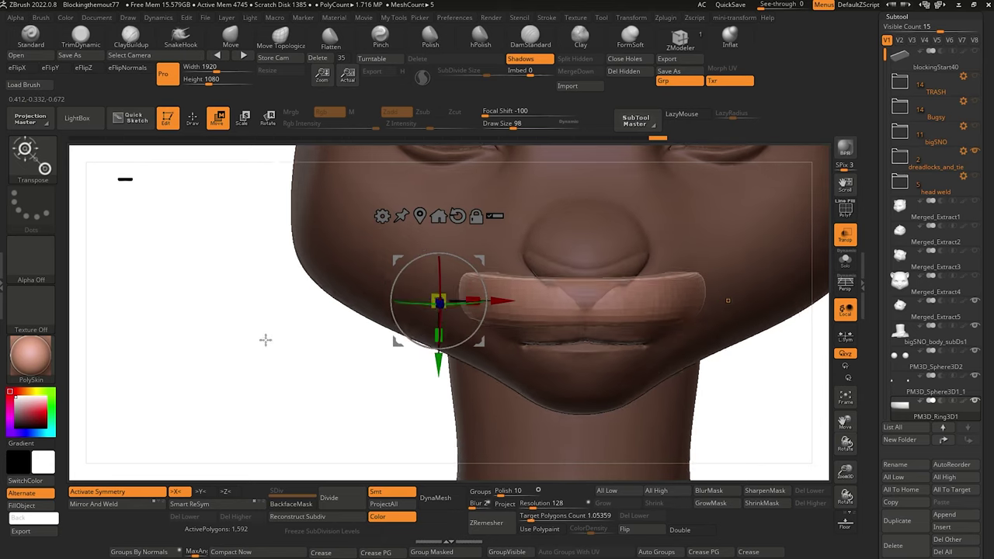
drag(264, 339, 331, 334)
drag(298, 280, 219, 296)
drag(226, 335, 212, 272)
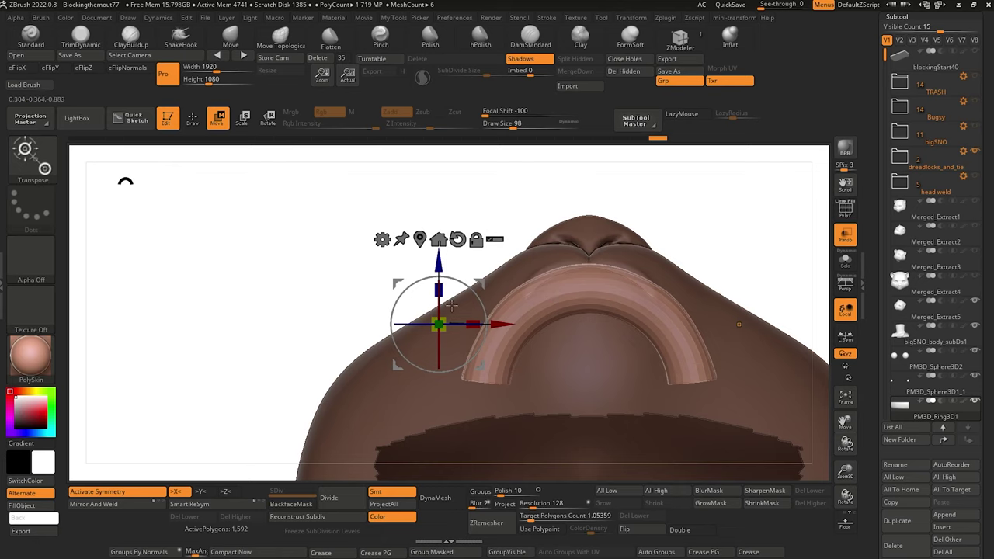
Isolate the half ring and cut away its inner band with a centred circular cut using the KnifeCircle brush.
alt+drag(279, 314, 264, 272)
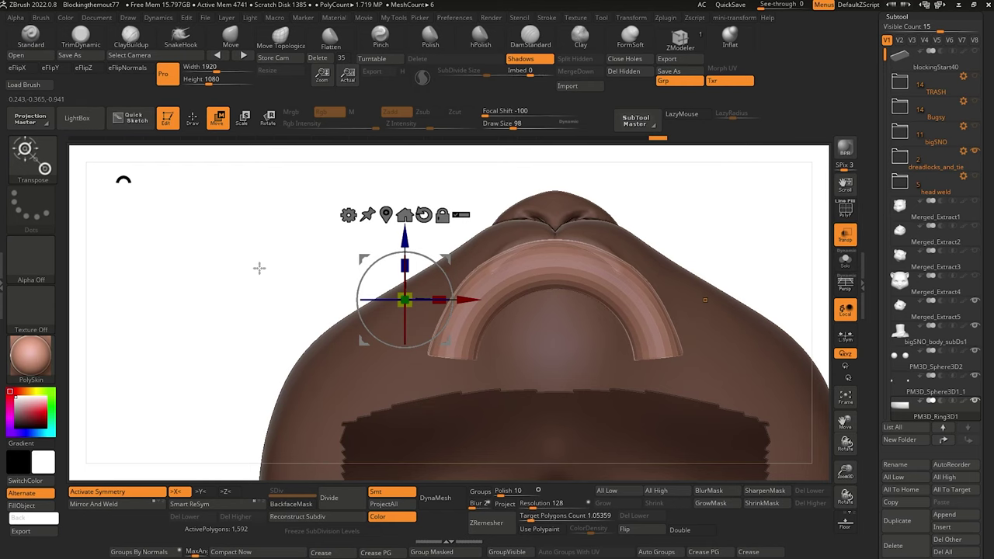
drag(259, 268, 253, 330)
click(847, 258)
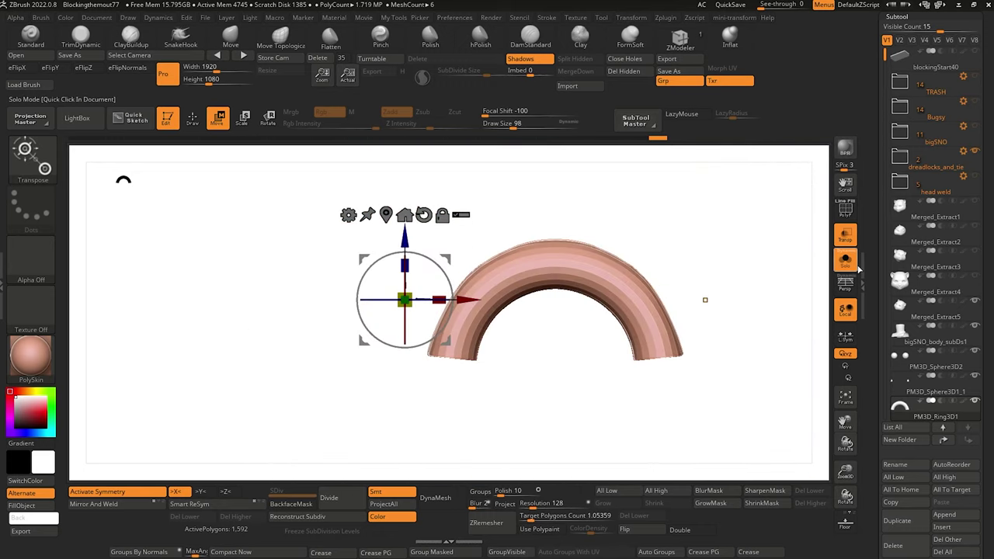
alt+drag(543, 430, 491, 408)
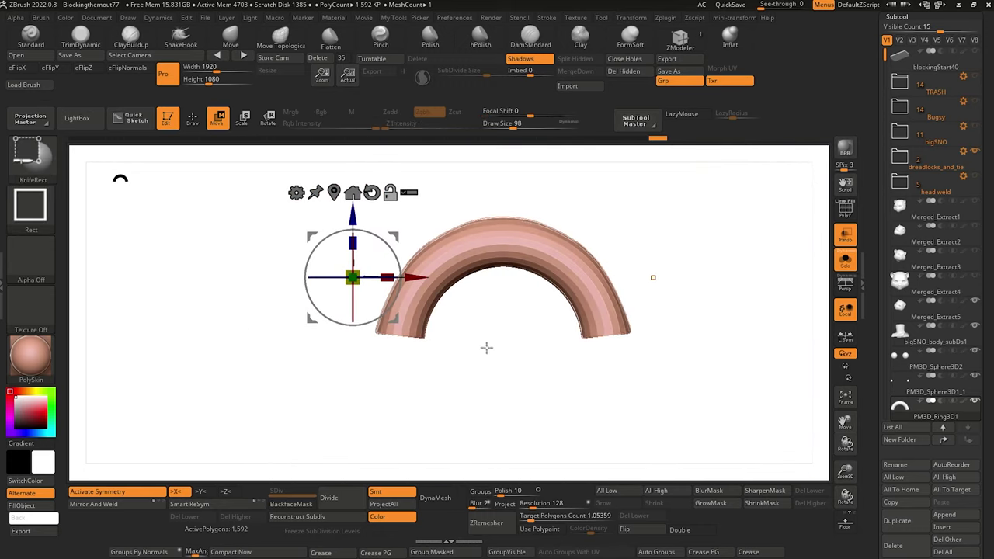
ctrl+shift+click(32, 160)
ctrl+shift+click(345, 216)
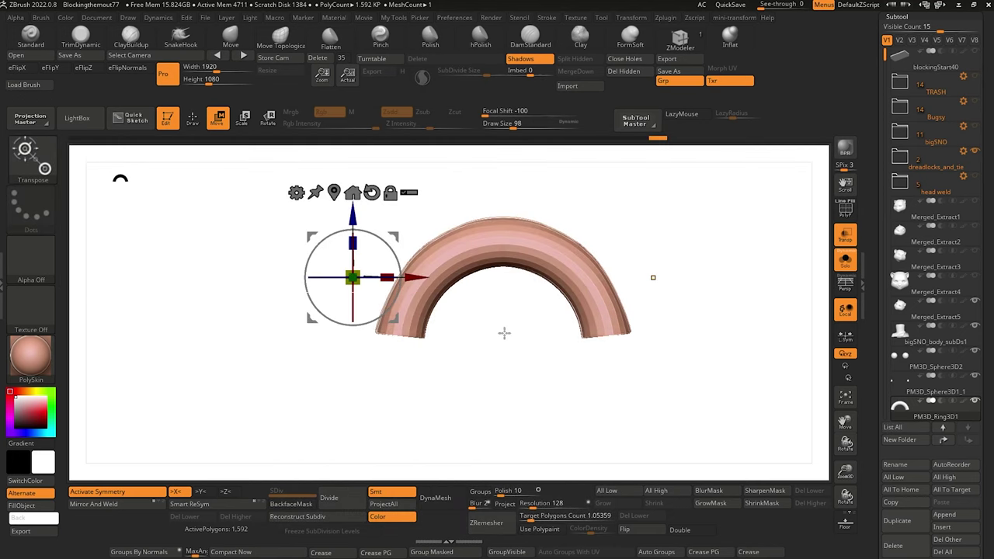
ctrl+shift+drag(505, 333, 394, 268)
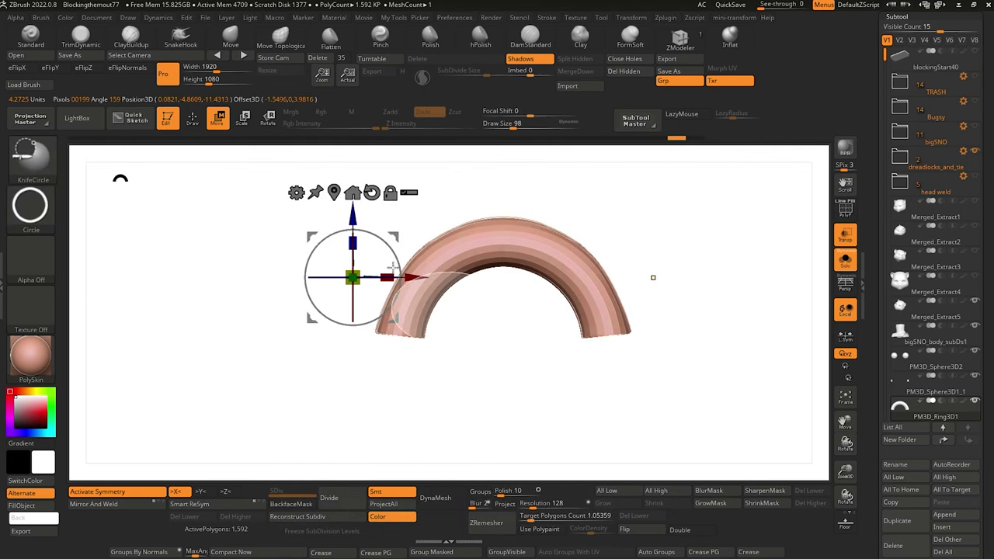
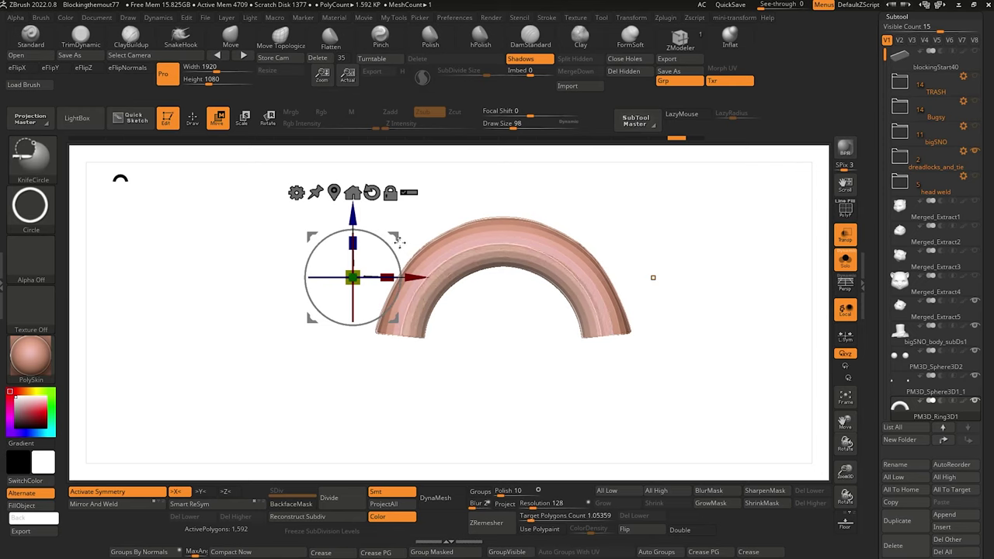
ctrl+shift+drag(401, 243, 396, 238)
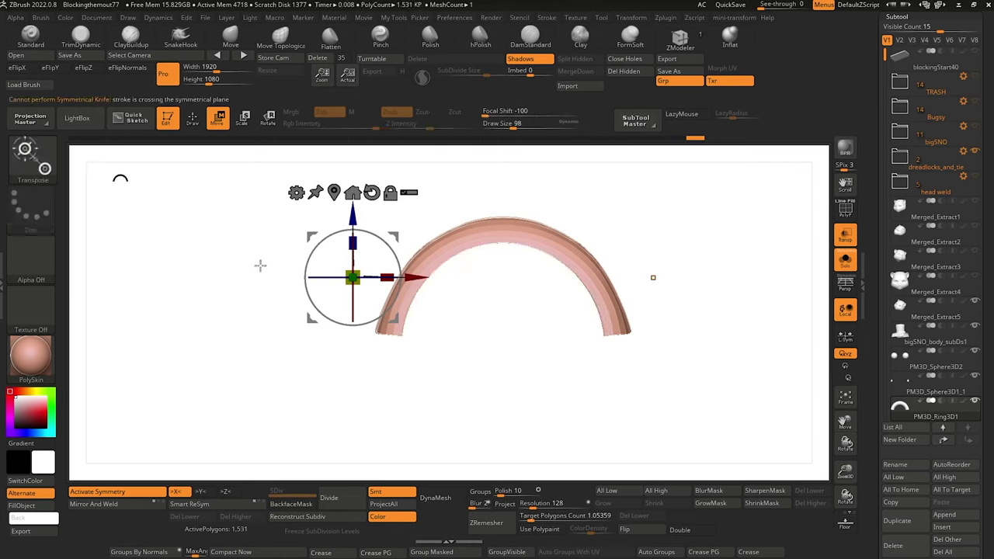
Carve along the inner edge of the half ring's curved face with the DamStandard brush at draw size 46.
mouse_move(279, 350)
mouse_down()
mouse_move(275, 259)
mouse_move(268, 389)
mouse_move(310, 318)
mouse_move(266, 324)
mouse_move(226, 357)
mouse_move(240, 293)
mouse_move(200, 318)
mouse_move(208, 288)
mouse_move(231, 310)
mouse_move(329, 241)
mouse_up()
click(194, 118)
click(528, 39)
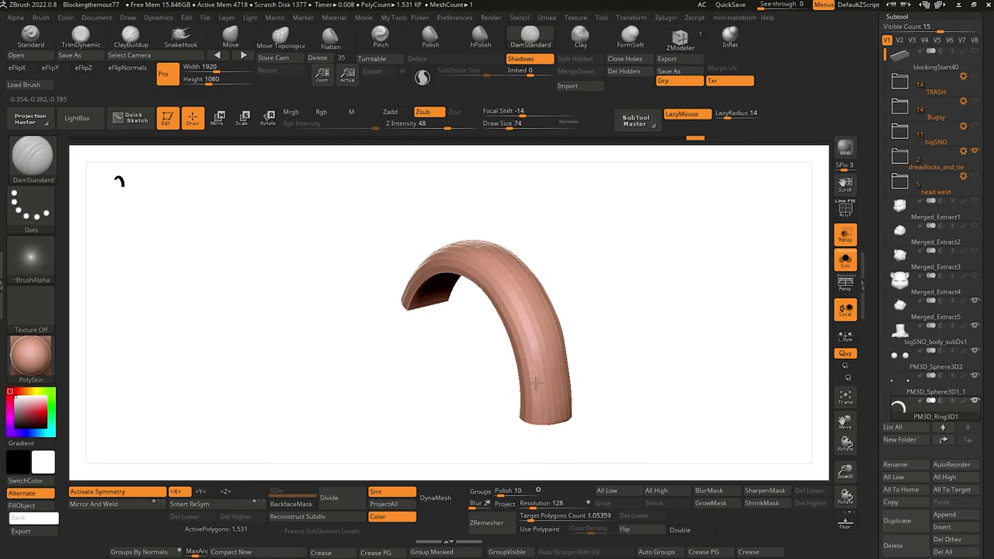
key(bracketleft)
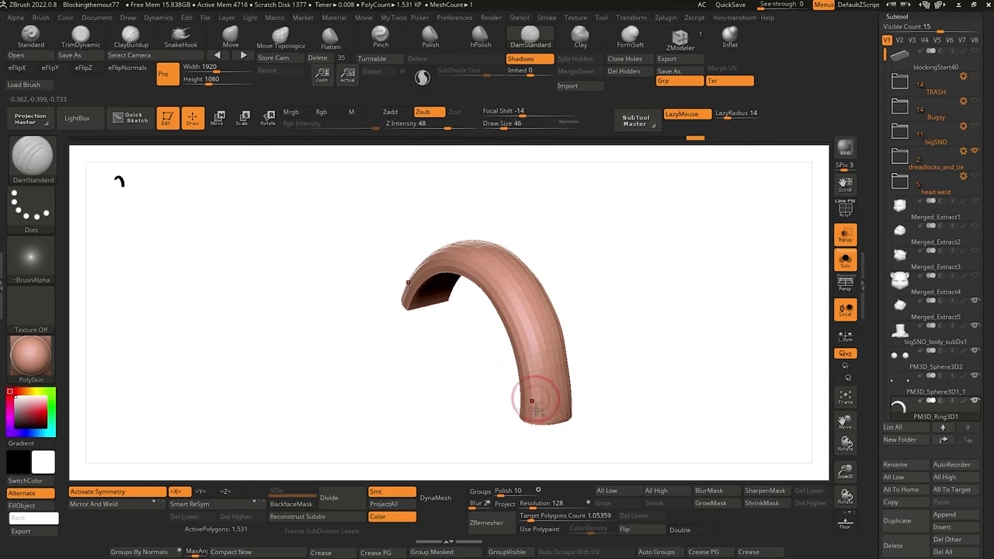
mouse_move(536, 408)
mouse_down()
mouse_move(529, 341)
mouse_move(497, 273)
mouse_move(459, 247)
mouse_up()
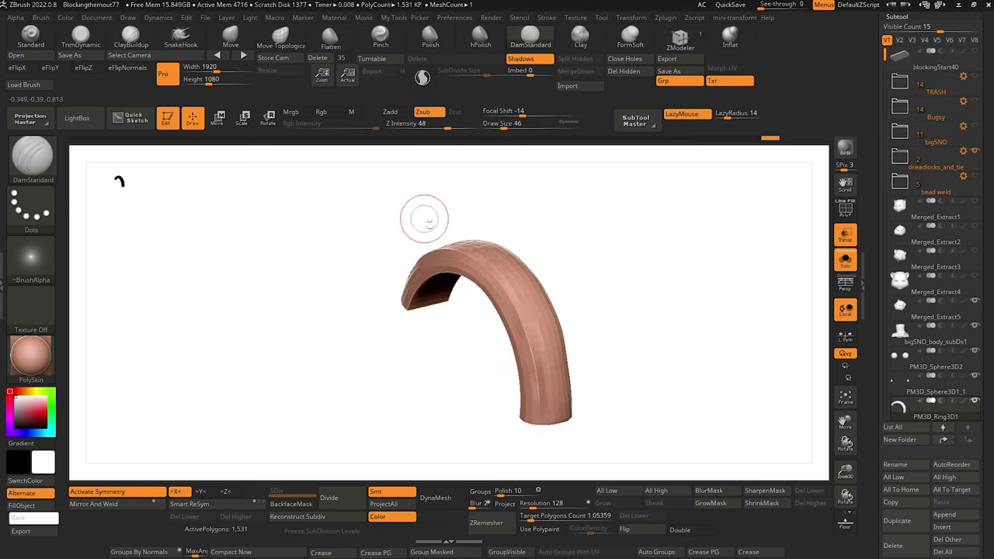
drag(424, 219, 433, 370)
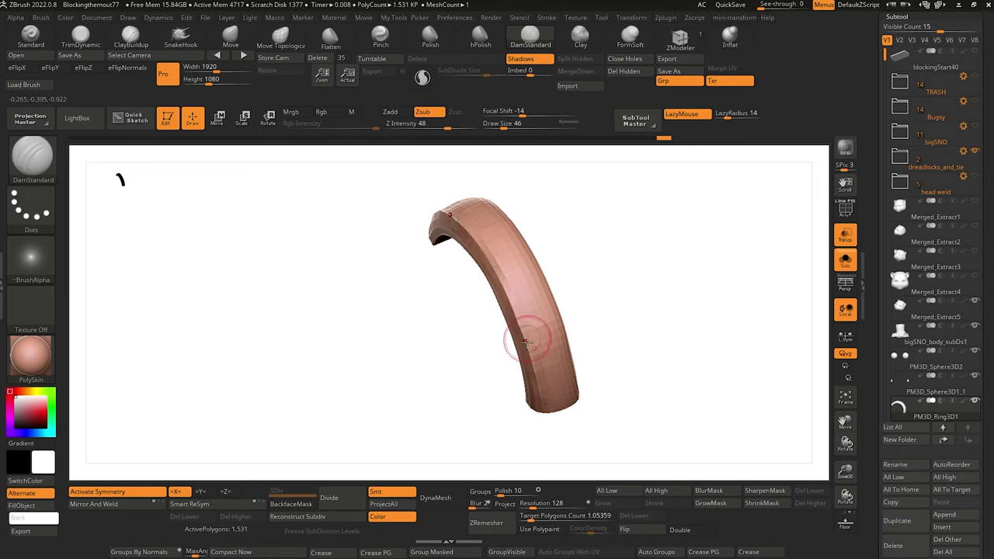
mouse_move(396, 260)
mouse_down()
mouse_move(415, 402)
mouse_move(413, 295)
mouse_up()
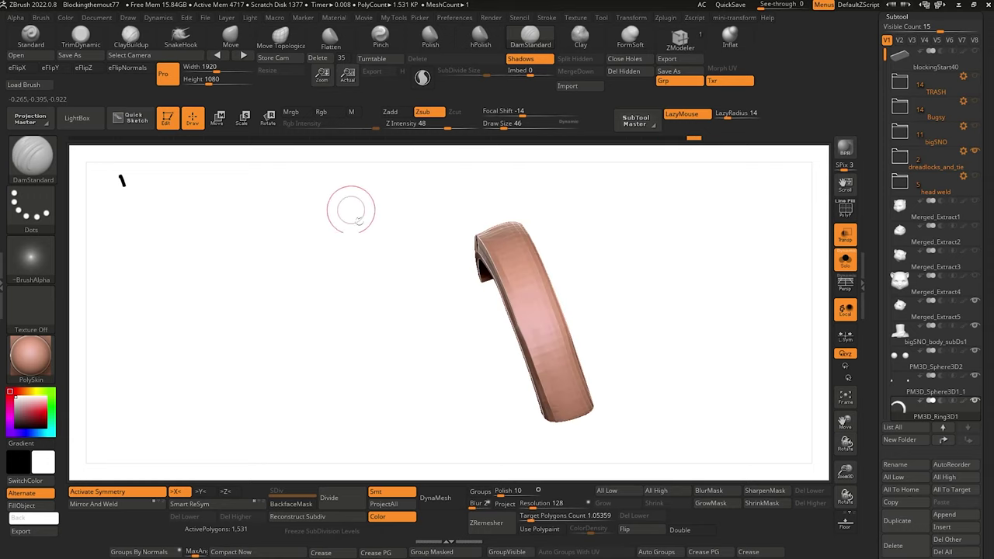
drag(351, 210, 365, 331)
drag(373, 251, 414, 423)
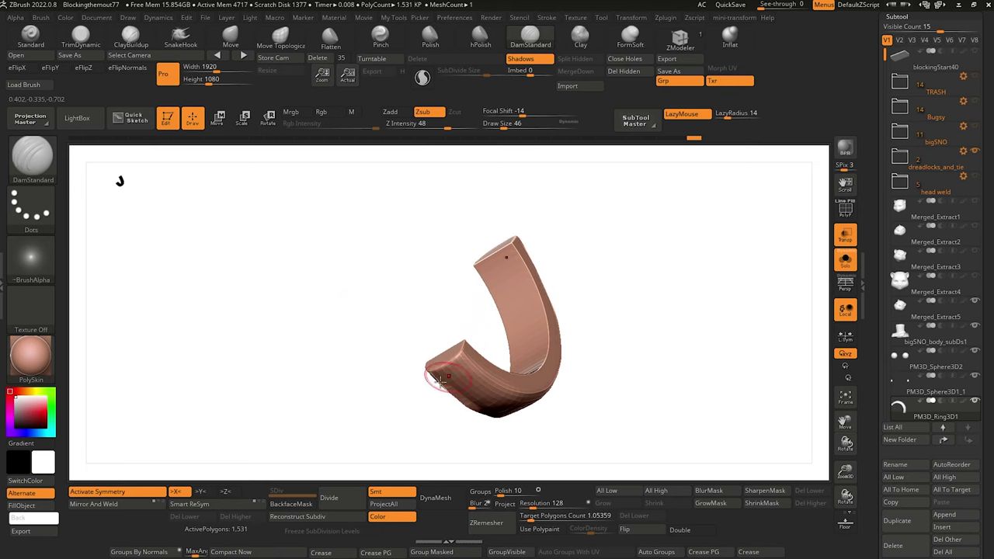
shift+drag(327, 271, 309, 245)
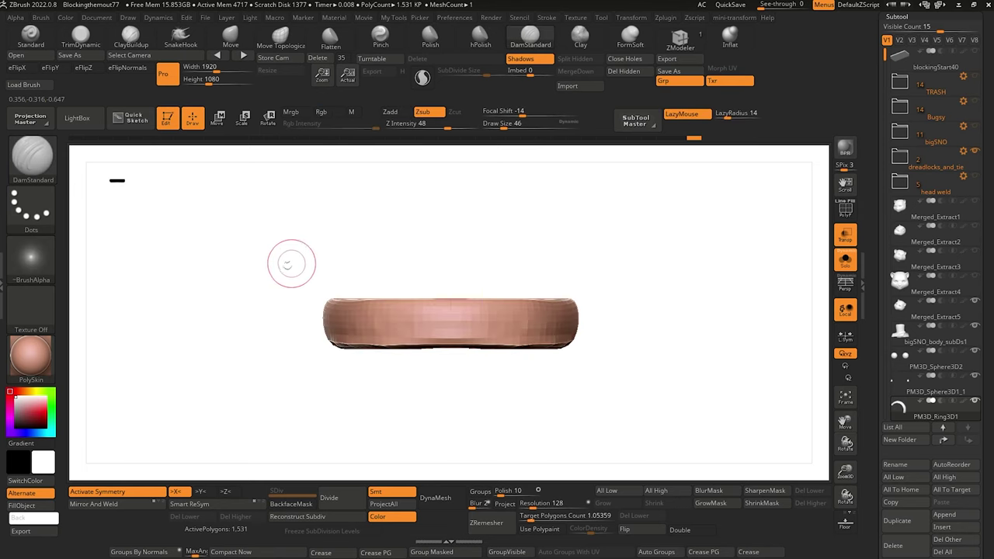
Show the transparent head again and examine the trimmed half ring's fit above the mouth opening from the front and sides.
drag(252, 268, 257, 409)
key(shift+s)
drag(513, 435, 637, 373)
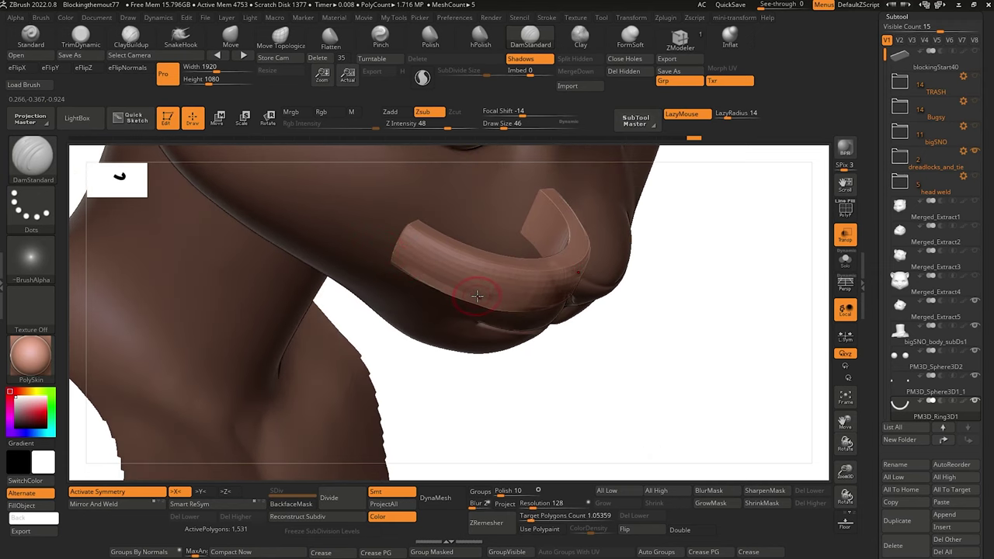
drag(588, 391, 559, 340)
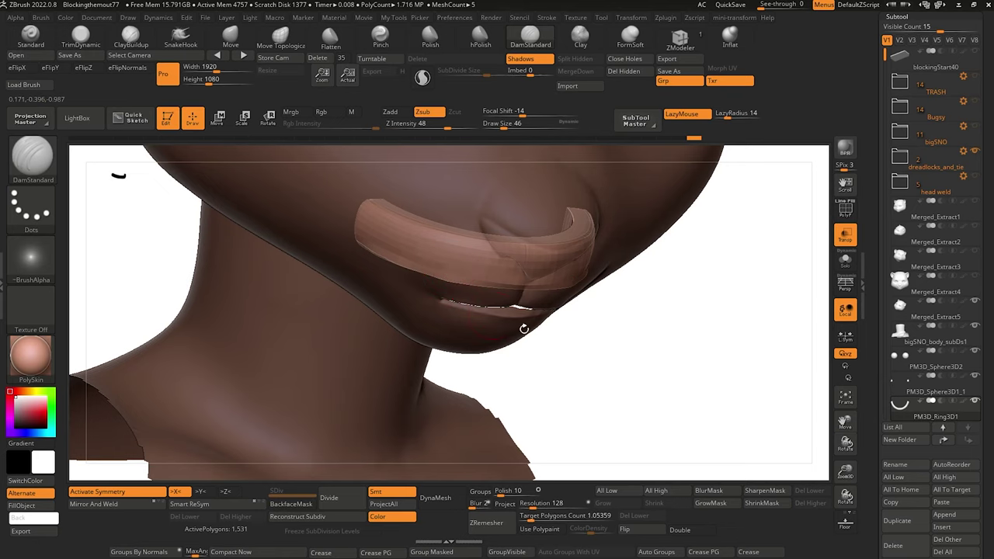
drag(525, 329, 583, 281)
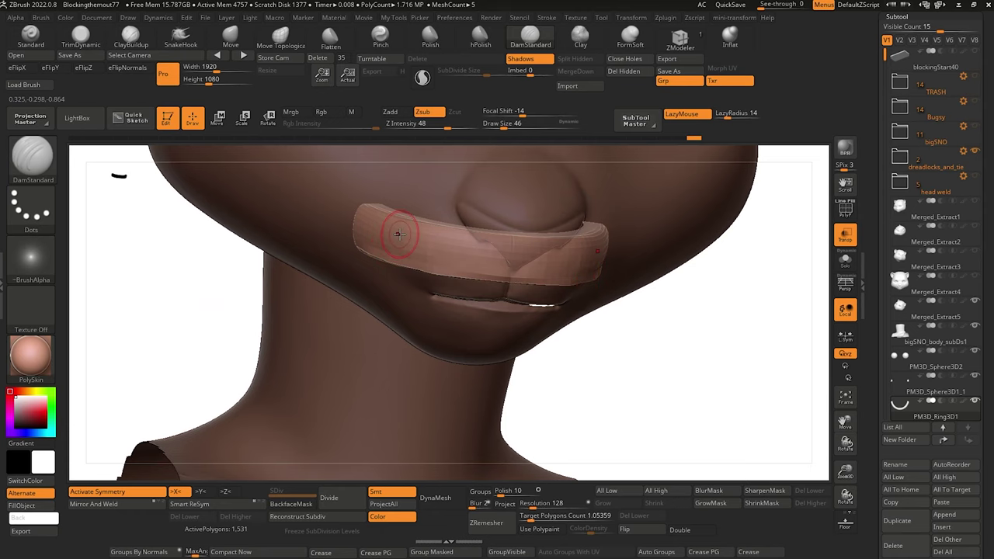
drag(622, 373, 606, 344)
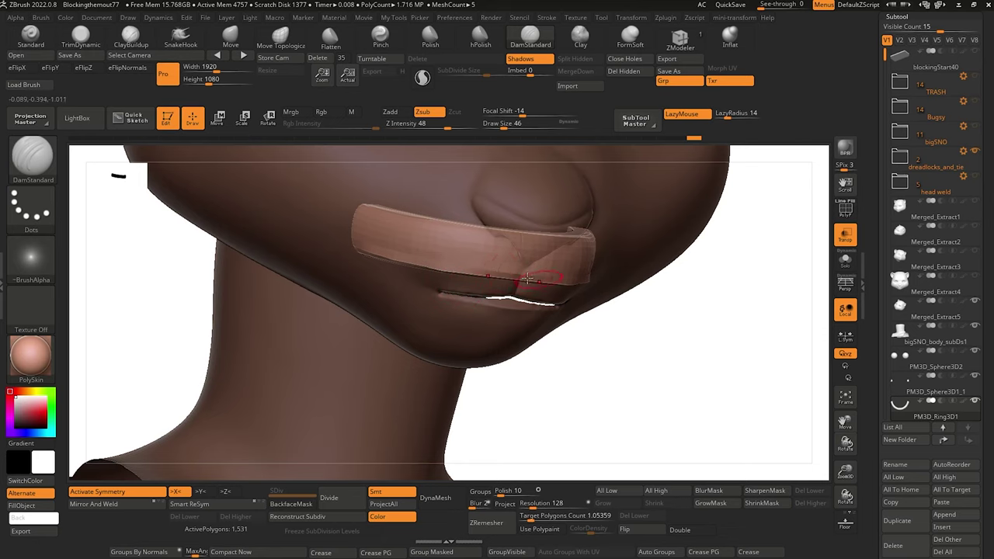
drag(584, 348, 631, 405)
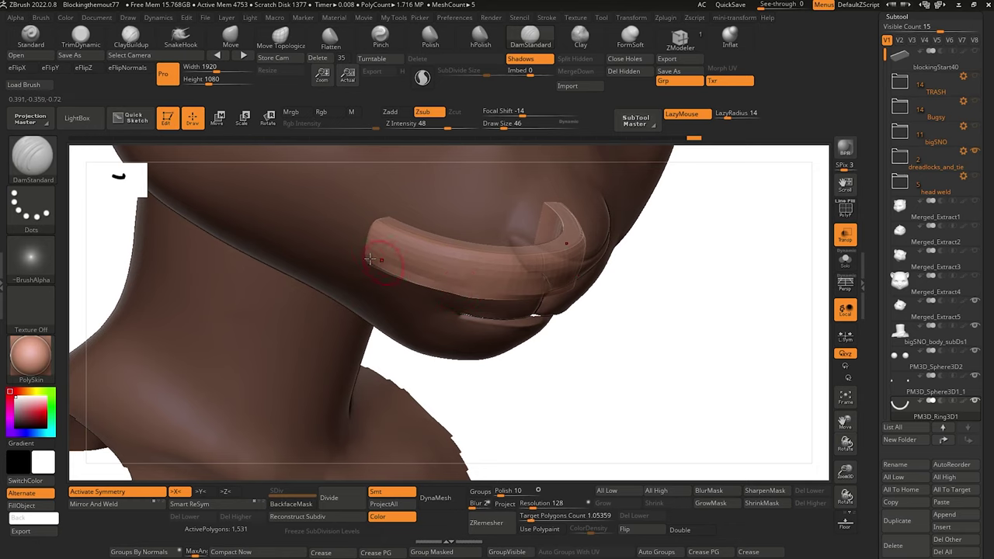
mouse_move(606, 395)
mouse_down()
mouse_move(568, 400)
mouse_move(160, 280)
mouse_move(195, 290)
mouse_move(193, 280)
mouse_move(251, 373)
mouse_move(231, 368)
mouse_move(233, 334)
mouse_up()
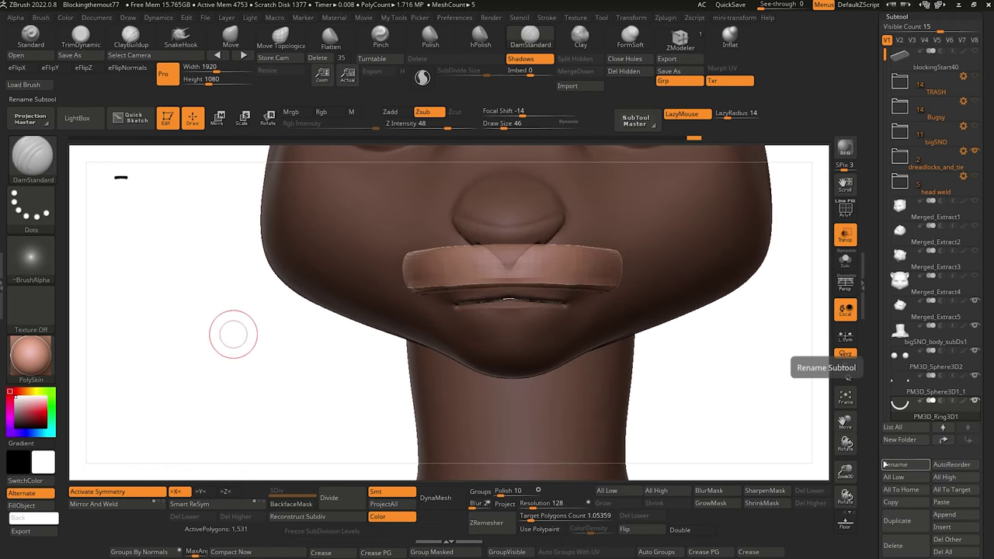
Append a Cube3D primitive as a new subtool and make it the active subtool.
click(945, 515)
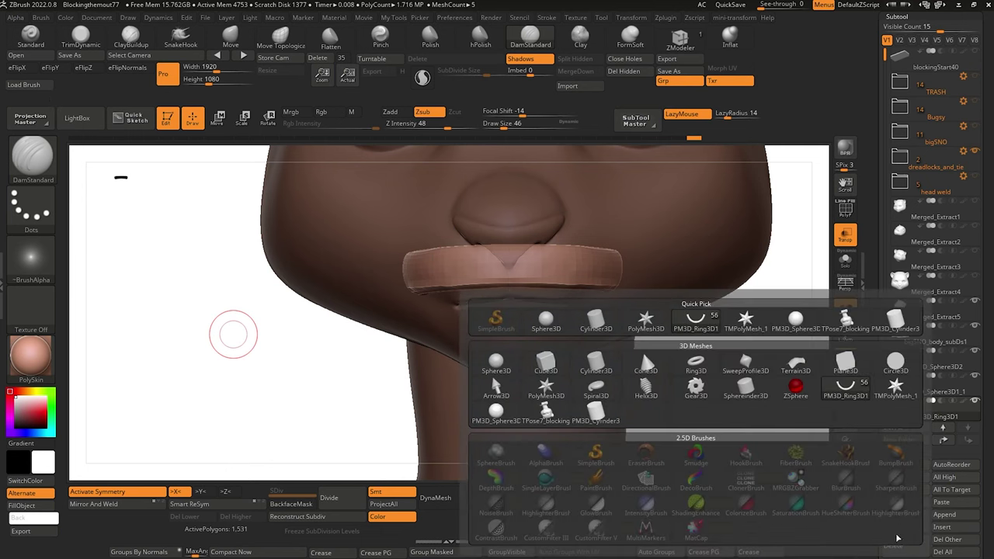
click(546, 365)
key(f)
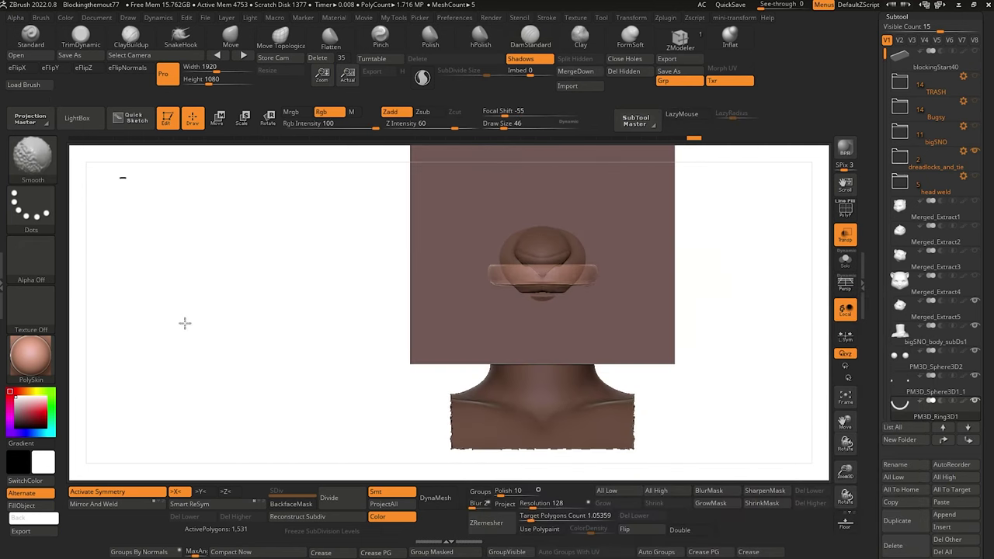
alt+drag(281, 332, 290, 371)
alt+click(381, 356)
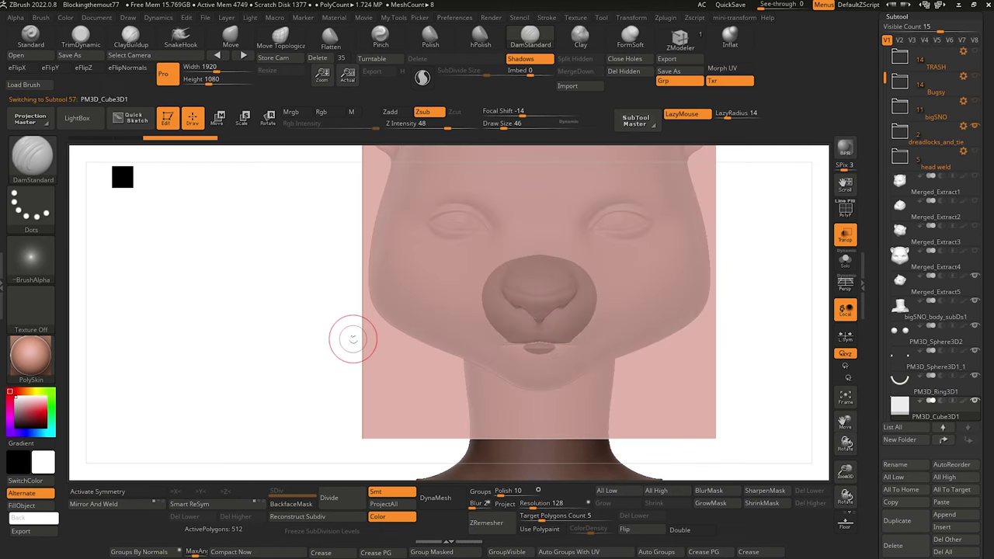
mouse_move(263, 325)
alt+mouse_down()
mouse_move(267, 334)
mouse_move(263, 324)
alt+mouse_up()
Scale the cube down to a small block and move it forward and down to the centre of the mouth opening.
click(243, 118)
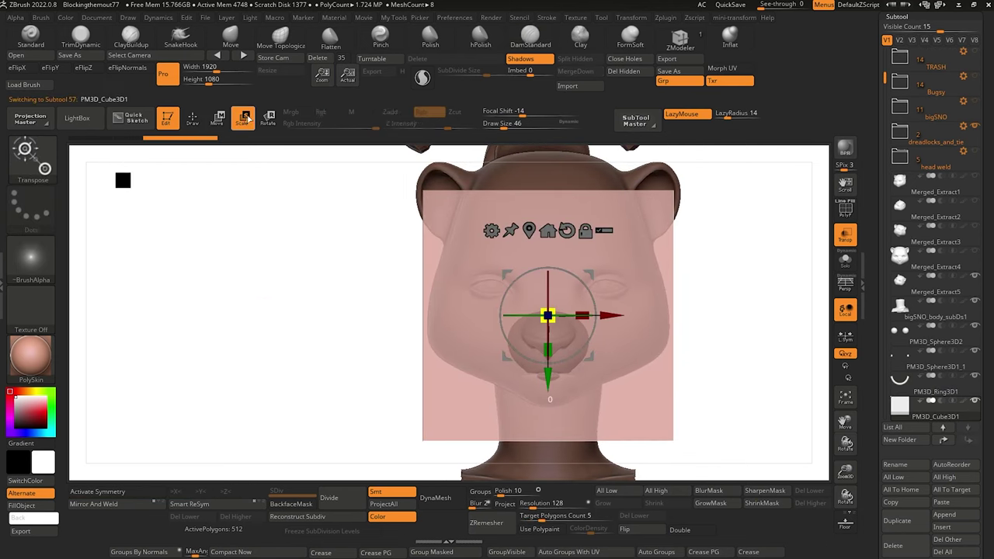
drag(546, 314, 616, 400)
drag(349, 321, 474, 320)
drag(595, 327, 650, 341)
drag(338, 273, 331, 334)
drag(604, 327, 607, 508)
alt+drag(282, 326, 309, 296)
drag(551, 386, 551, 369)
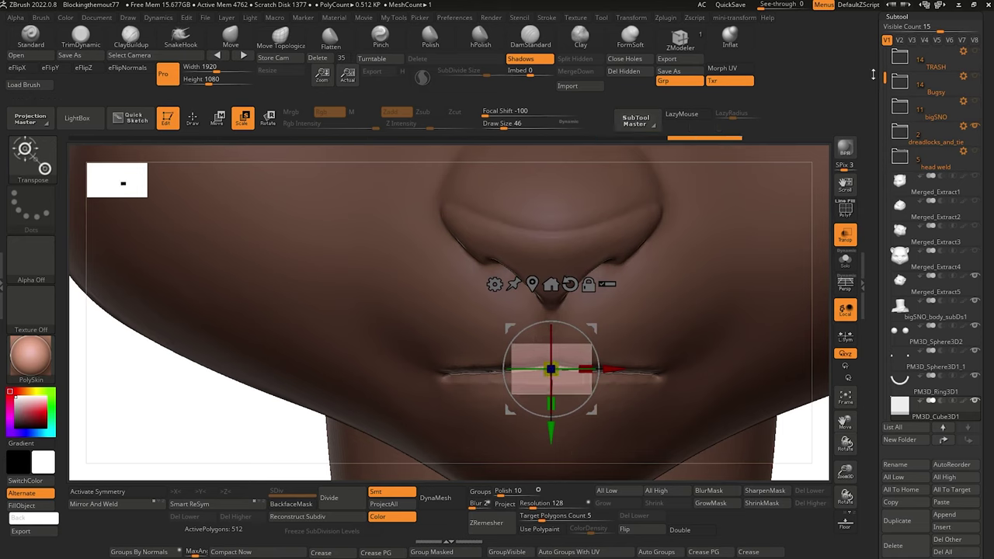
Move the subtools Merged_Extract1 through Merged_Extract4 into the TRASH folder.
mouse_move(873, 74)
mouse_down()
mouse_move(872, 110)
mouse_move(885, 87)
mouse_up()
drag(904, 246, 909, 123)
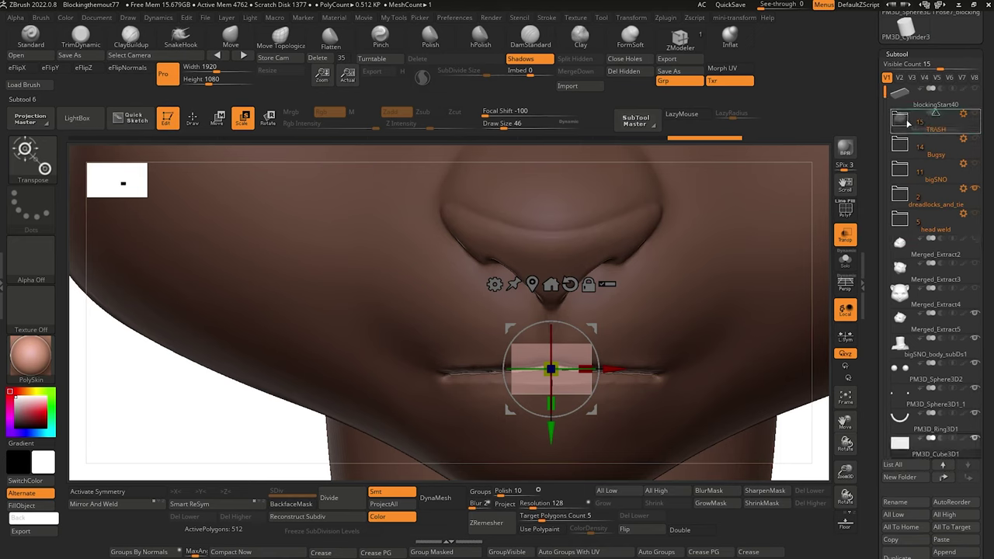
drag(907, 245, 907, 123)
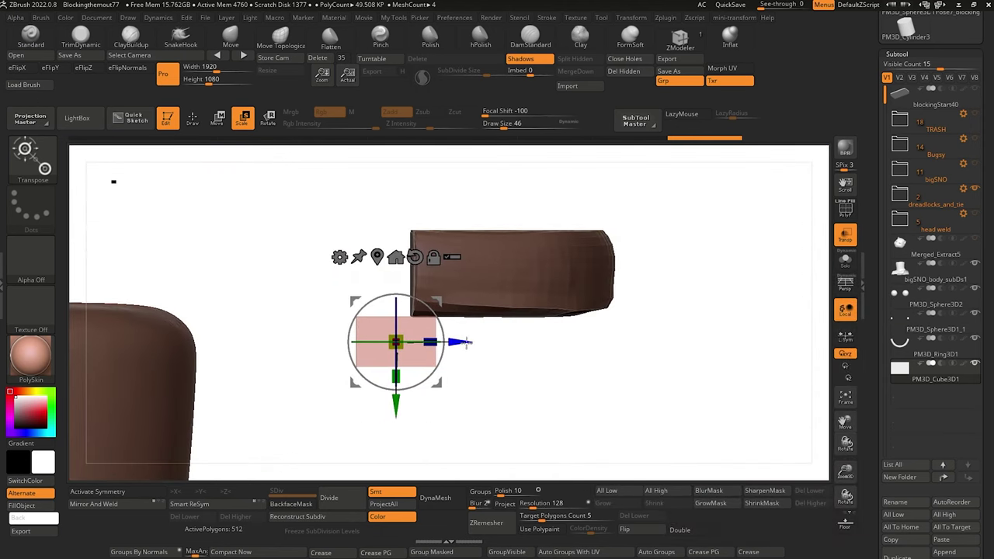
Thin the block's depth and position it under the front of the half ring, raised to overlap the ring's lower edge.
drag(467, 343, 438, 382)
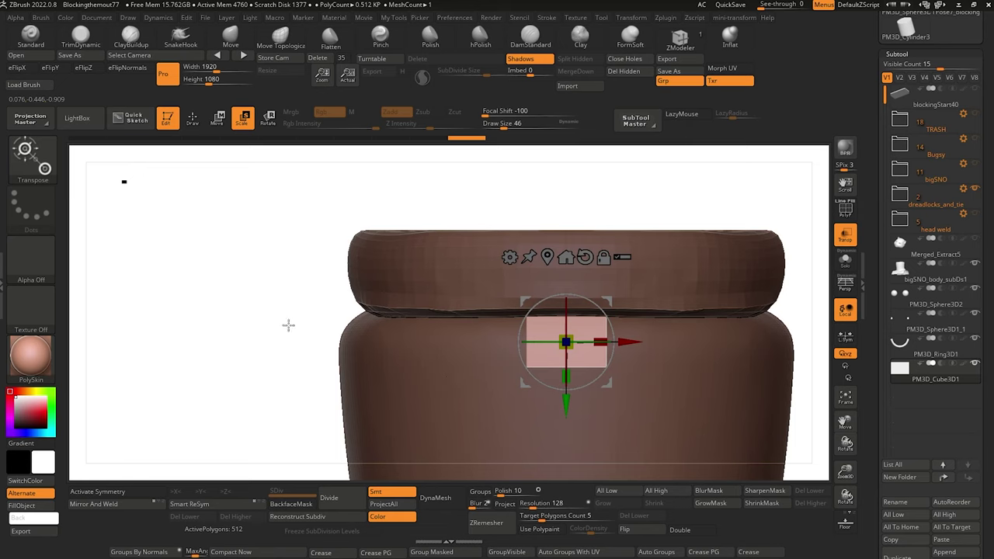
mouse_move(288, 325)
alt+mouse_down()
mouse_move(259, 324)
mouse_move(275, 318)
alt+mouse_up()
drag(602, 344, 618, 350)
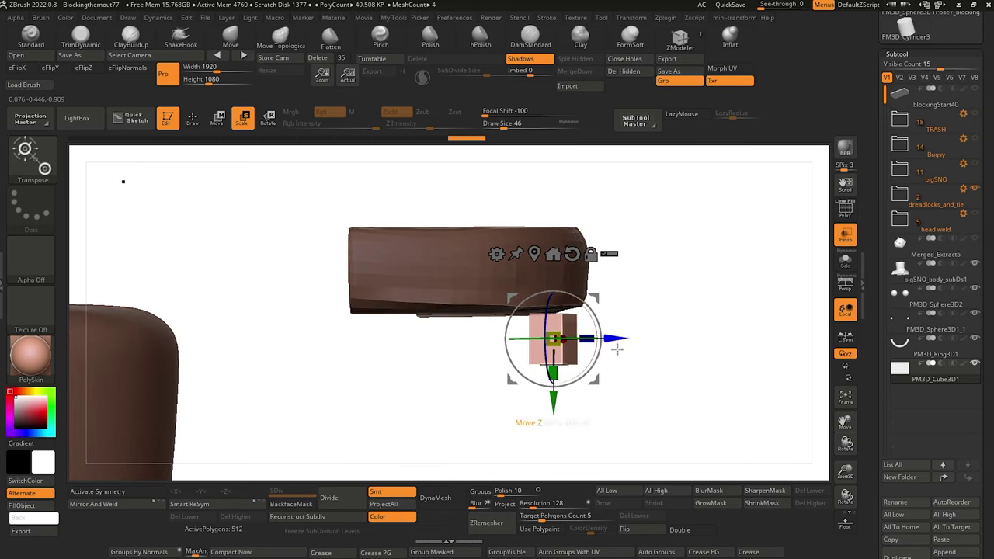
shift+drag(600, 434, 539, 438)
drag(554, 404, 555, 382)
drag(211, 330, 275, 332)
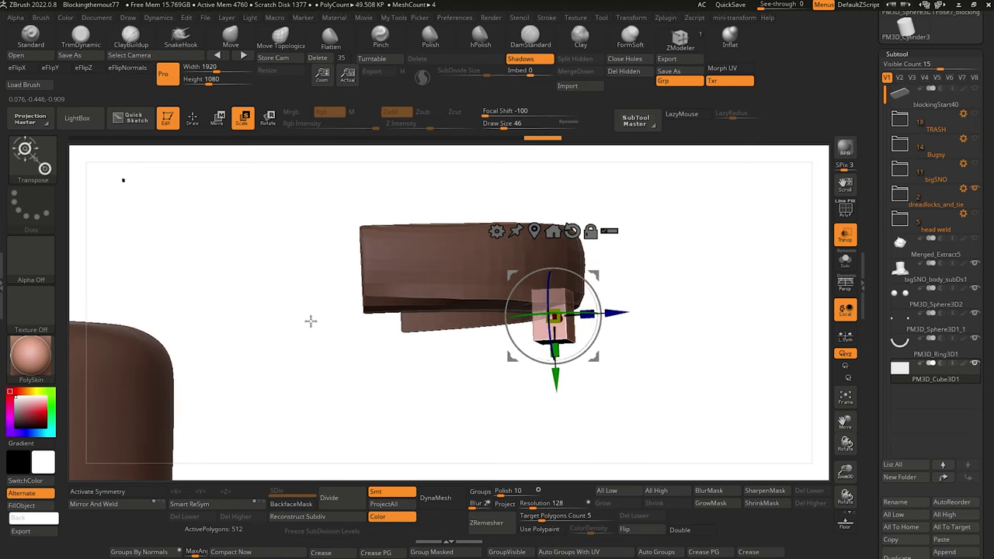
drag(616, 314, 620, 315)
drag(645, 364, 590, 405)
shift+drag(233, 336, 207, 328)
Subdivide the block once and check its bevelled shape against the half ring.
click(331, 497)
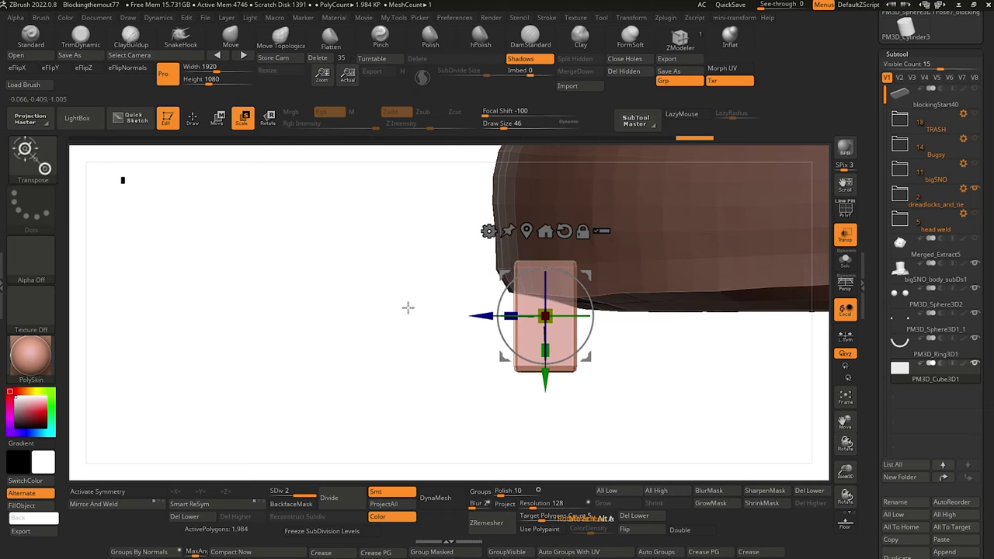
drag(408, 307, 429, 360)
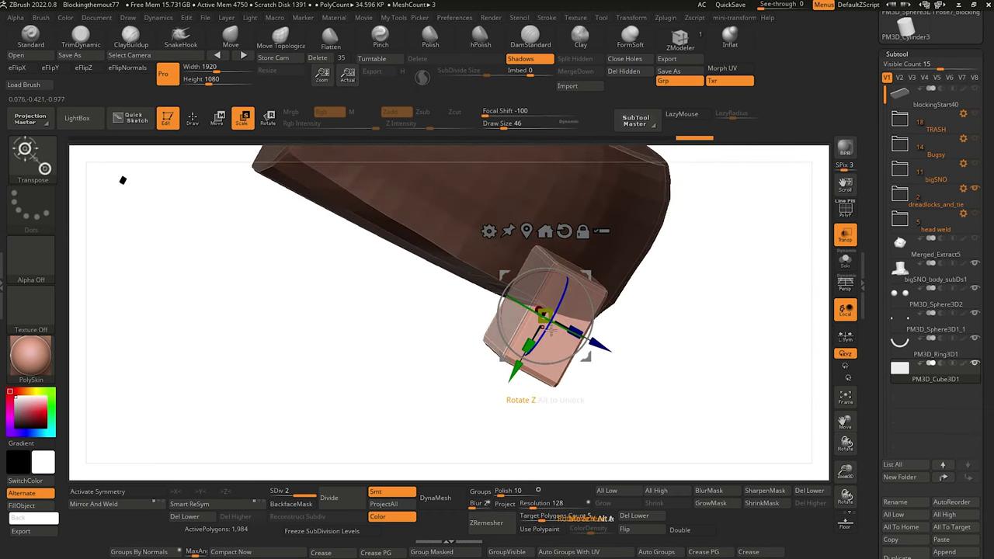
drag(515, 412, 503, 334)
drag(443, 307, 374, 262)
From below, offset the block's gizmo pivot sideways, try rotating the block along the half ring's arc and undo the rotation.
alt+drag(63, 290, 228, 233)
alt+drag(229, 286, 347, 308)
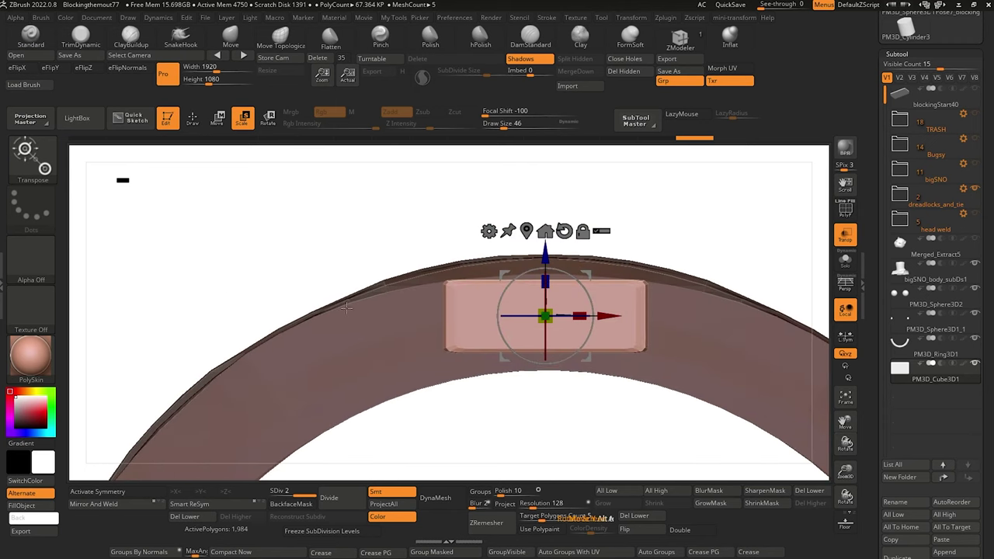
alt+drag(606, 318, 571, 319)
drag(470, 290, 417, 274)
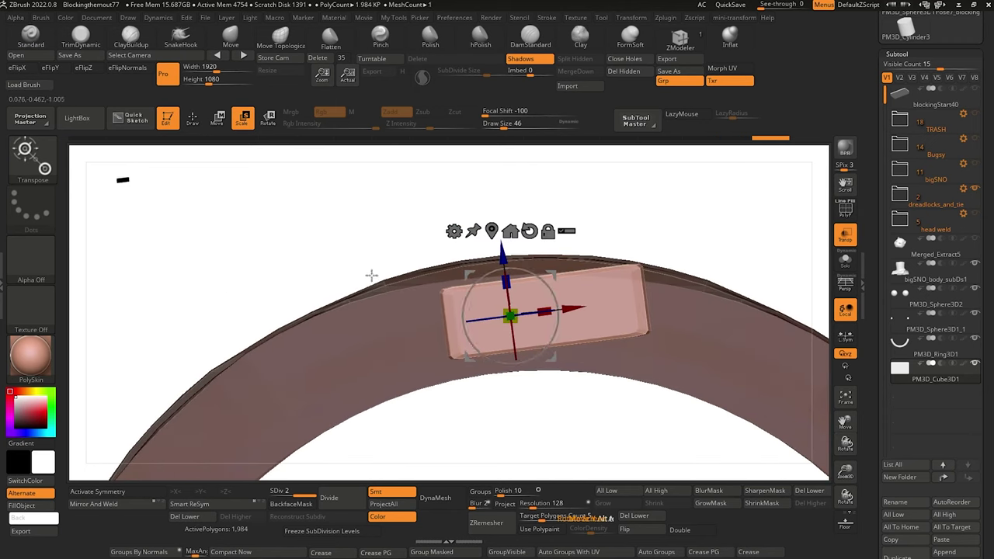
key(ctrl+z)
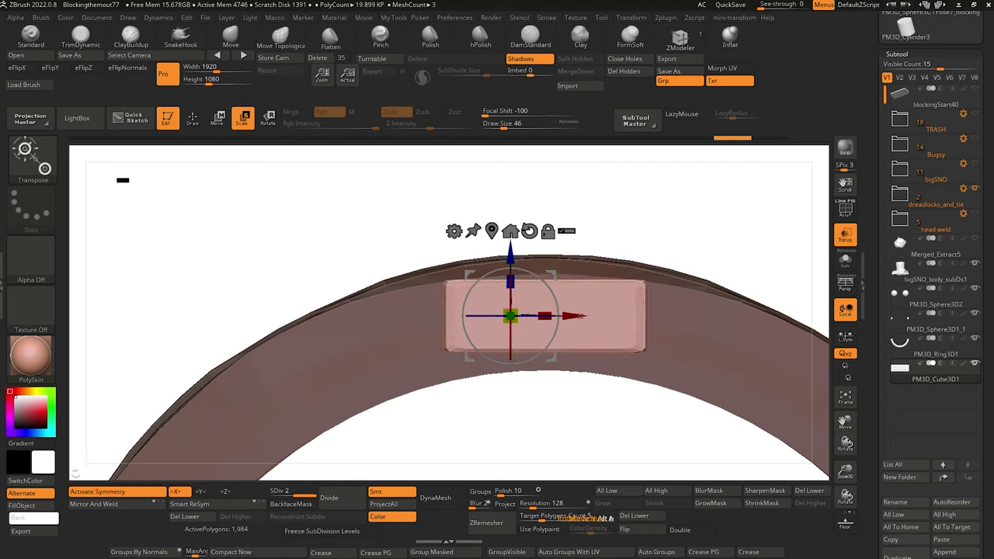
Bend the block symmetrically along the half ring's arc by rotating its halves, and remesh it with ZRemesher at a target polygons count of 0.49925.
click(94, 504)
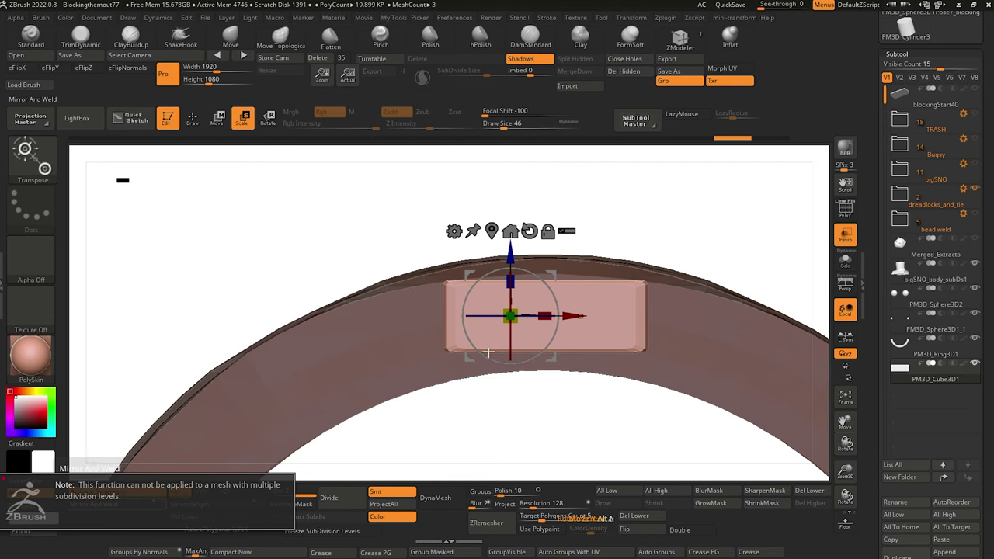
drag(480, 350, 484, 356)
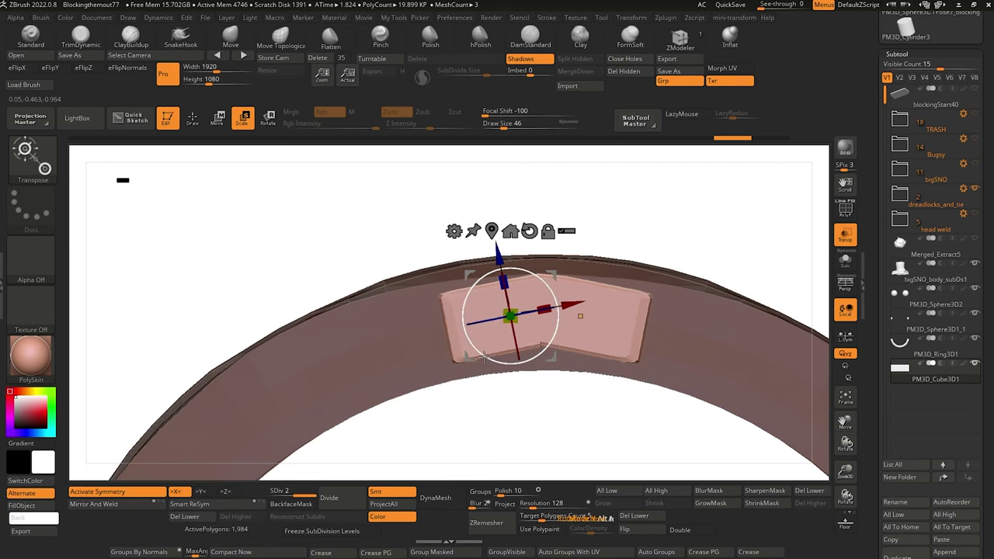
drag(313, 237, 306, 305)
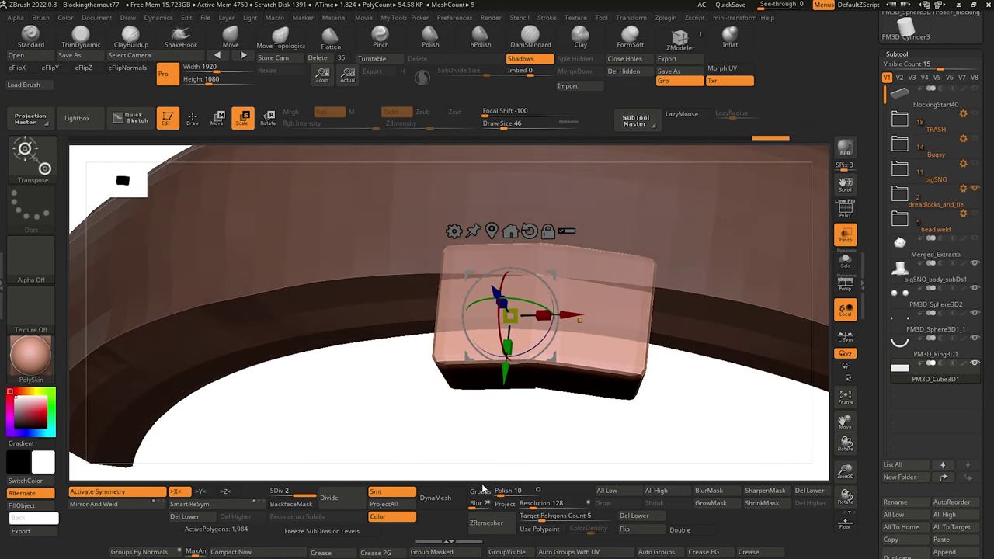
click(528, 519)
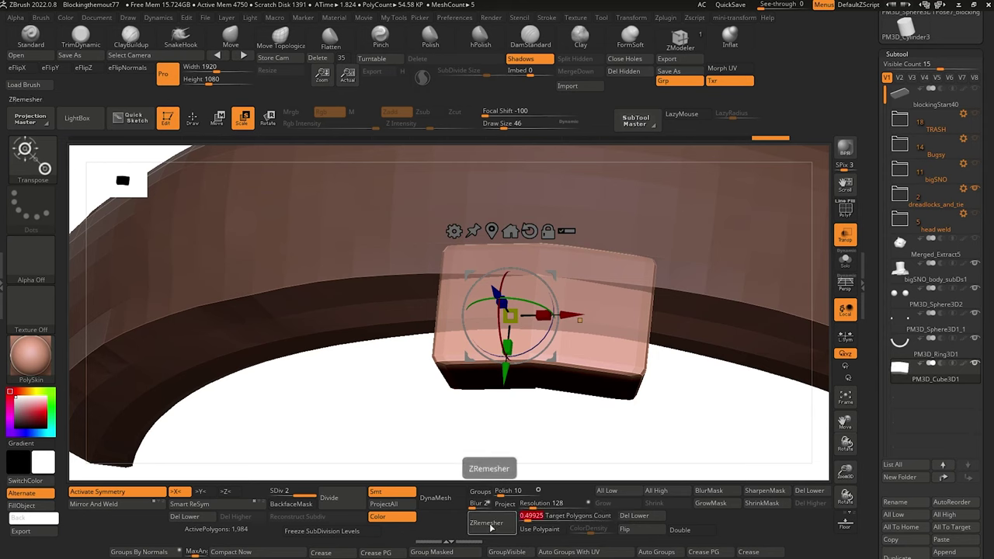
click(488, 525)
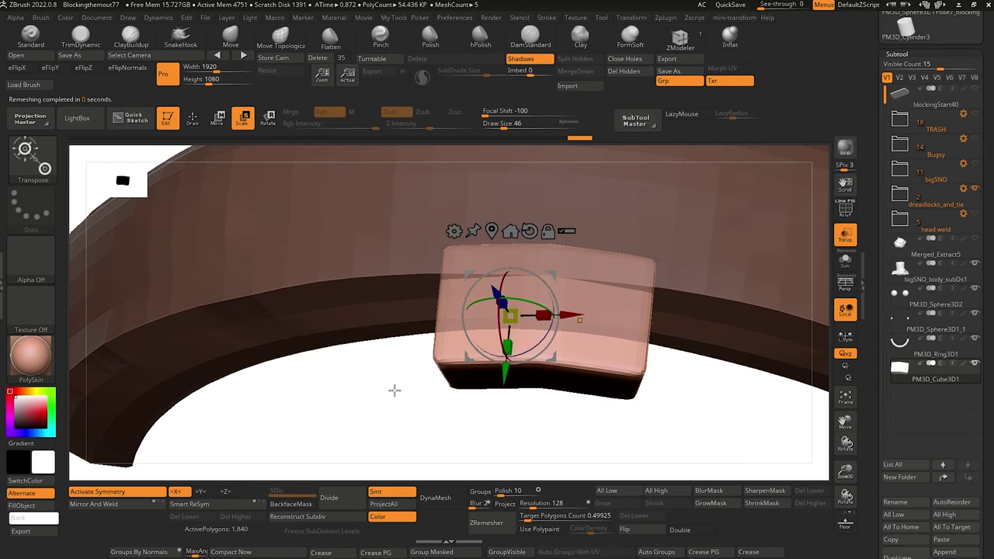
Select the half ring and flatten the lower edge of its front and sides with TrimDynamic strokes, smoothing the rear end.
alt+drag(445, 441, 220, 329)
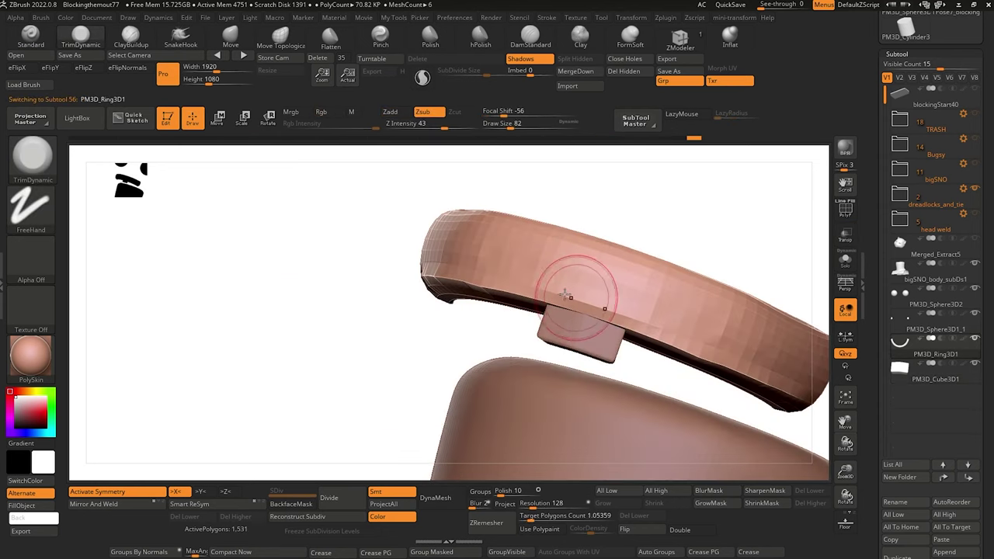
drag(566, 294, 544, 287)
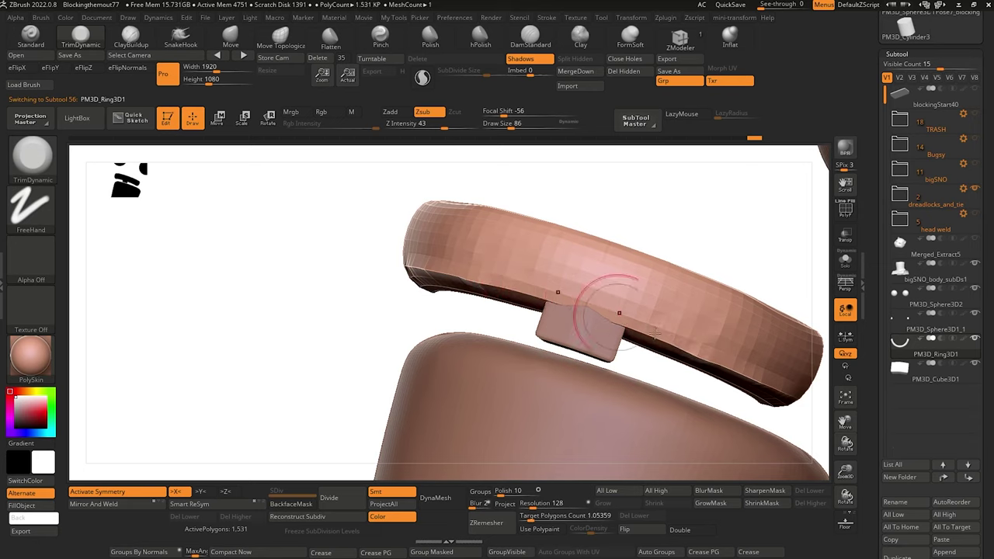
drag(686, 342, 389, 246)
mouse_move(353, 245)
mouse_down()
mouse_move(311, 262)
mouse_move(296, 253)
mouse_move(571, 297)
mouse_up()
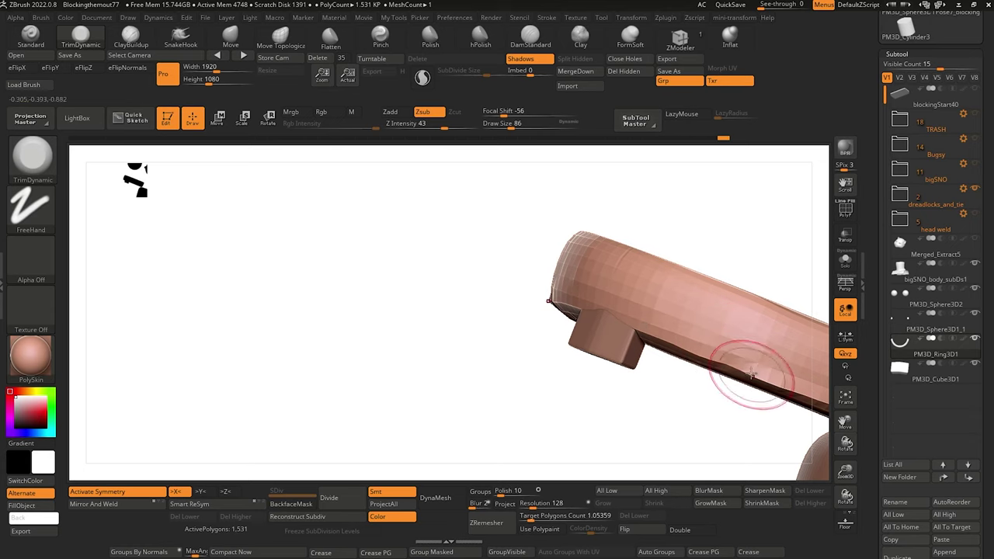
mouse_move(362, 237)
mouse_down()
mouse_move(399, 311)
mouse_move(581, 303)
mouse_up()
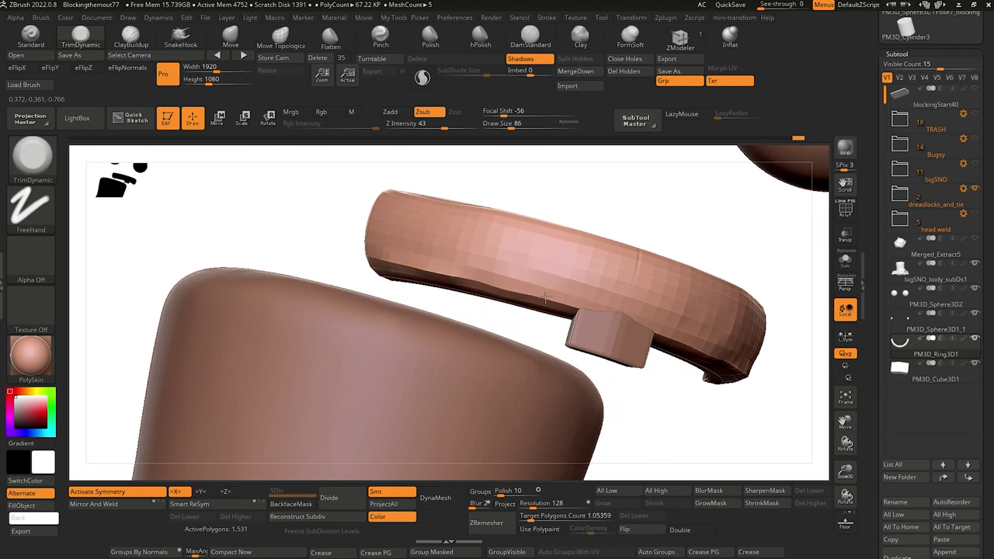
key(shift)
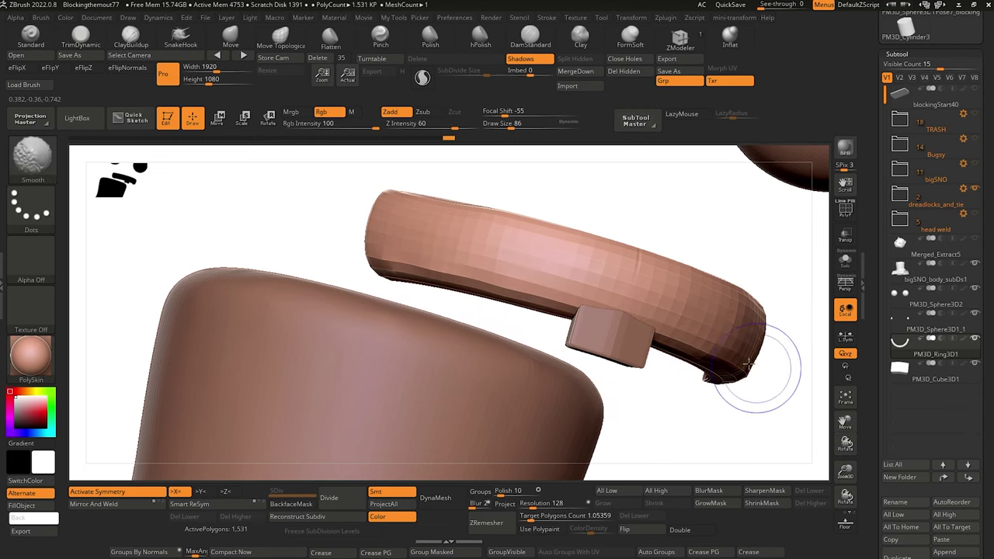
mouse_move(267, 244)
mouse_down()
mouse_move(204, 237)
mouse_move(235, 230)
mouse_move(235, 244)
mouse_move(222, 240)
mouse_move(233, 260)
mouse_up()
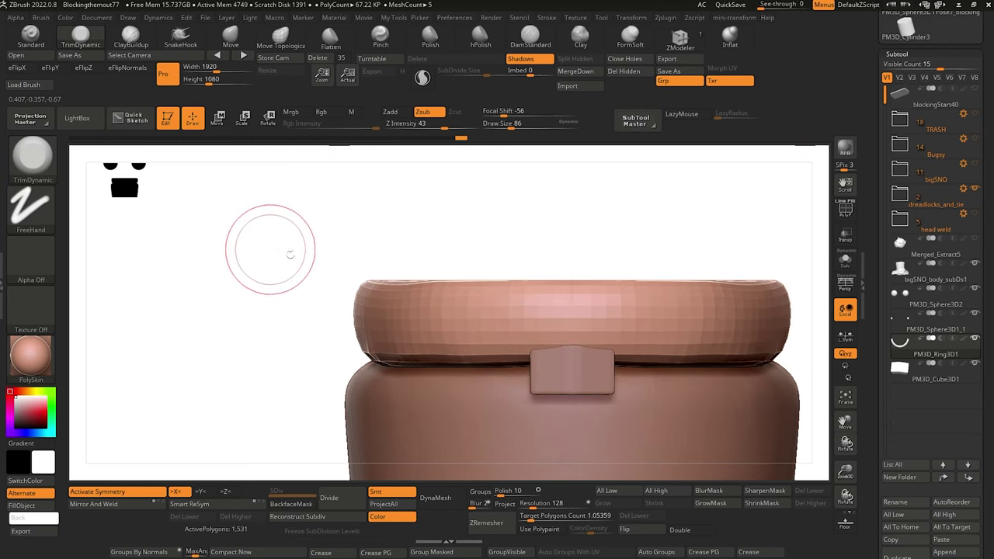
Select the tooth block and, from the side, move it forward in depth so it sits in front of the half ring.
drag(344, 262, 180, 299)
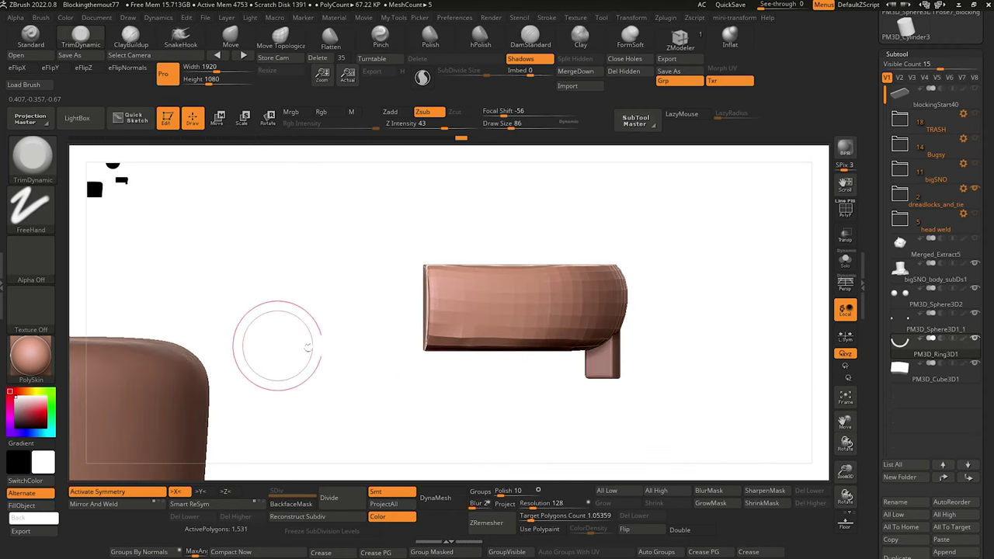
alt+click(602, 373)
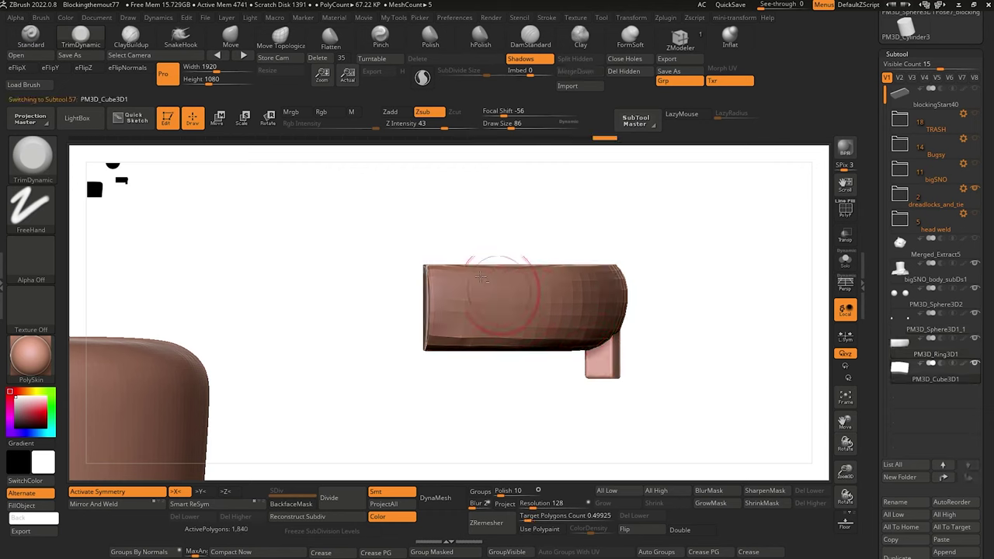
click(219, 116)
alt+click(585, 268)
alt+click(622, 268)
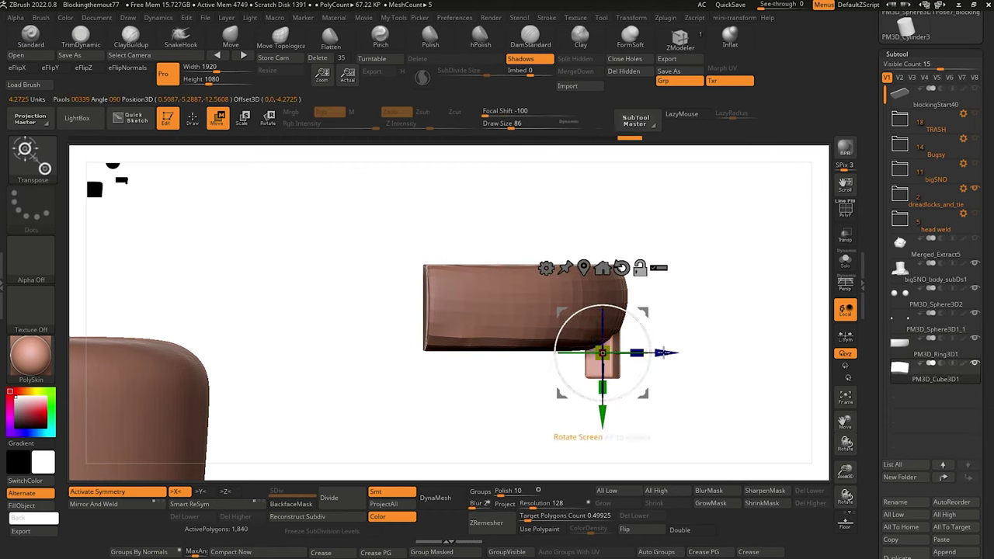
drag(671, 353, 536, 342)
Raise the block's upper edge on both sides of the centre with the Move brush, shaping two rounded lobes with a dip between.
alt+drag(332, 277, 209, 215)
click(232, 39)
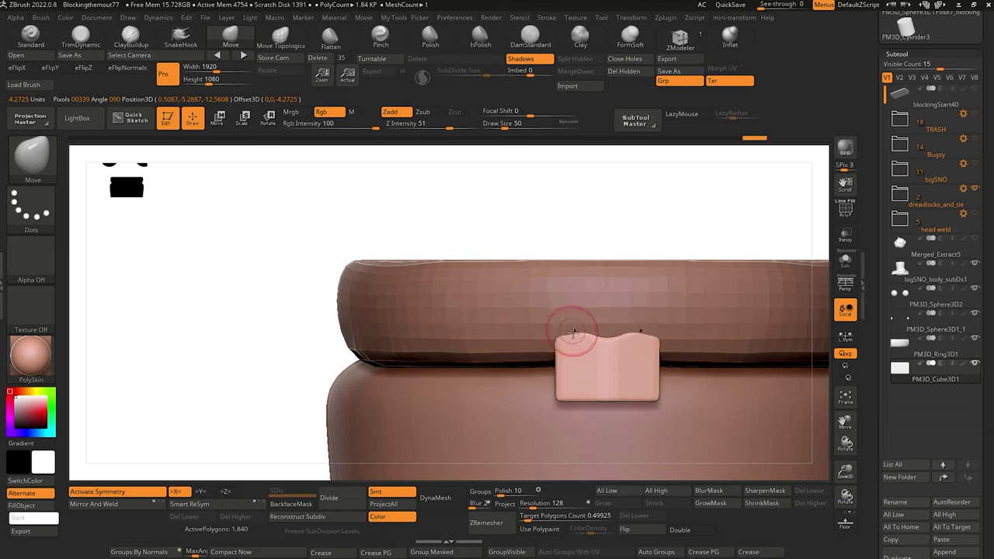
drag(632, 333, 634, 333)
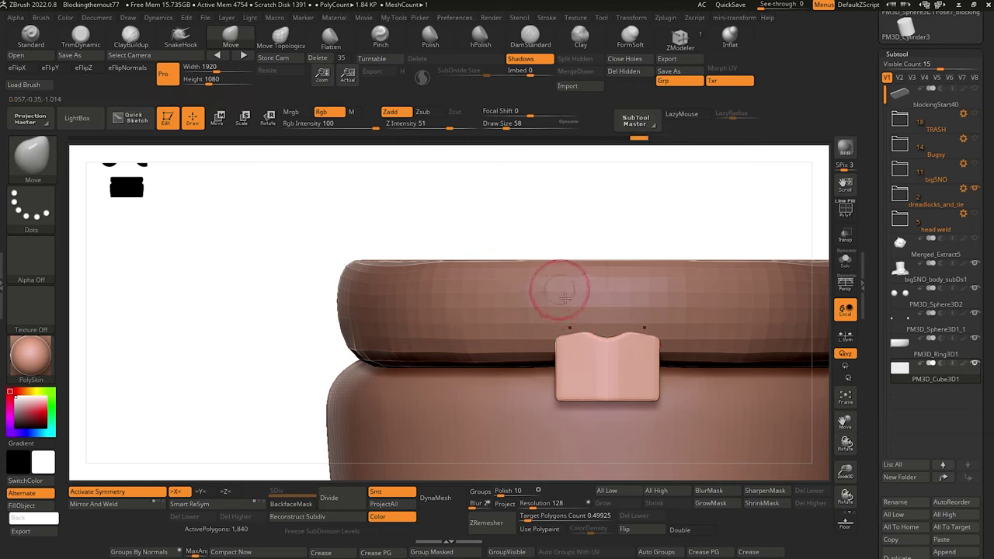
key(])
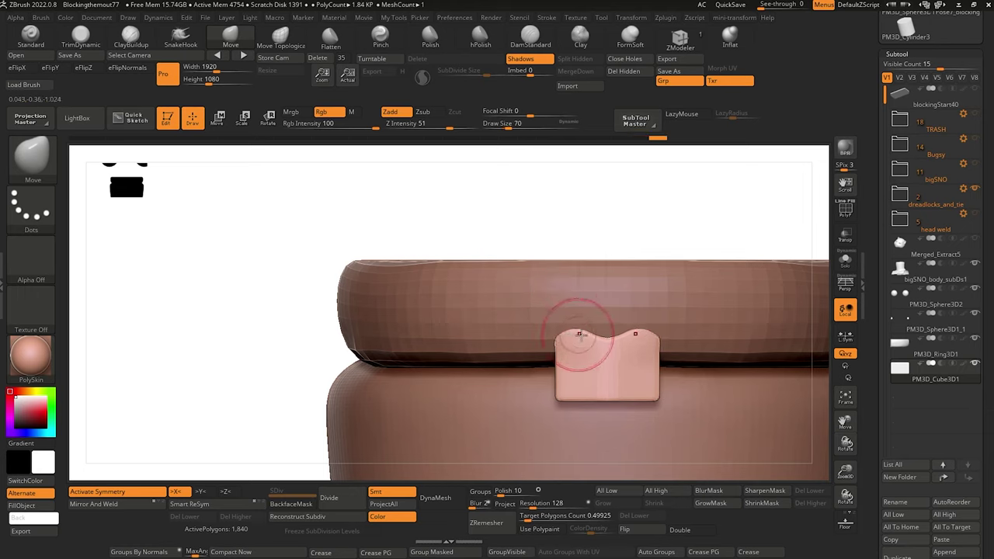
key(bracketleft)
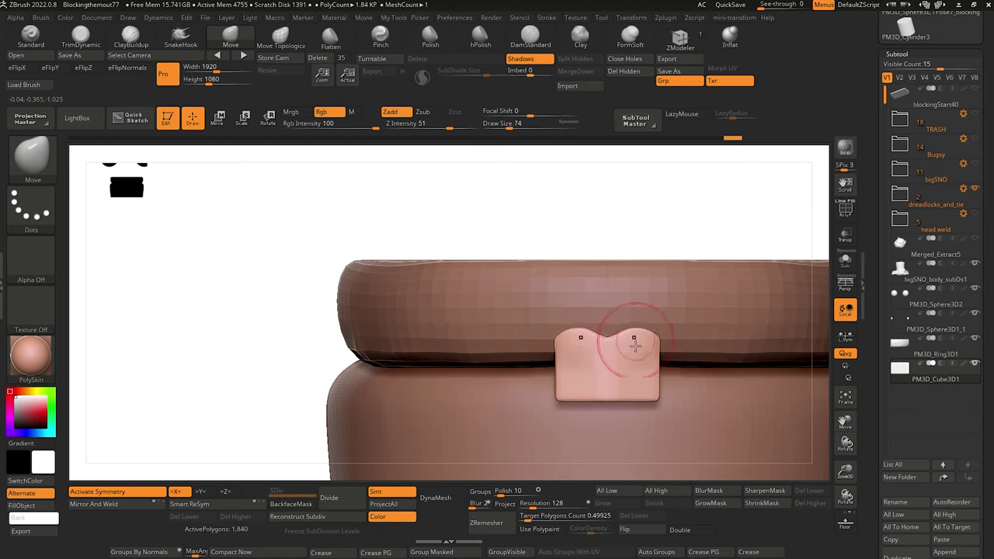
alt+drag(203, 246, 248, 295)
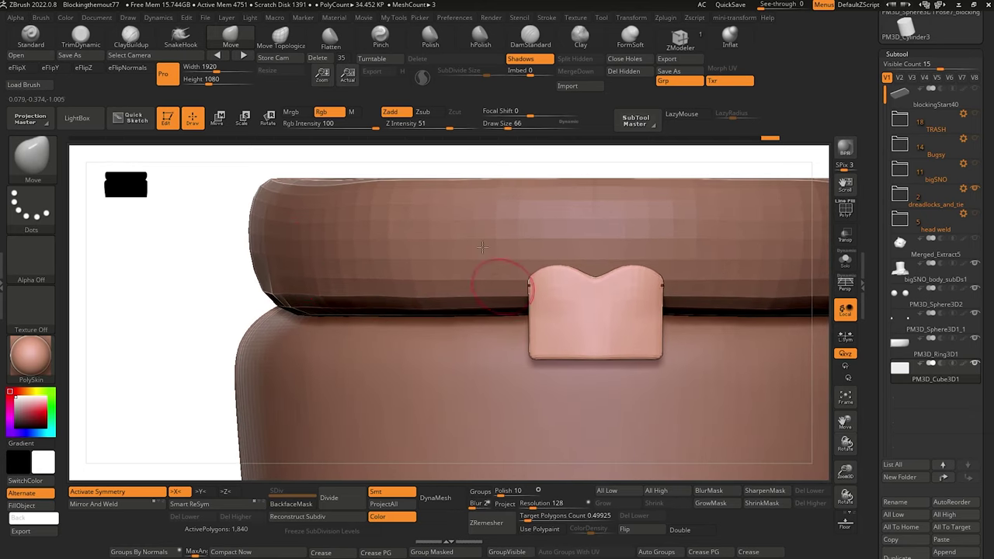
Carve a vertical centre groove down the block's front with DamStandard and continue it across the underside, dividing it into two teeth.
click(530, 35)
drag(593, 365, 599, 327)
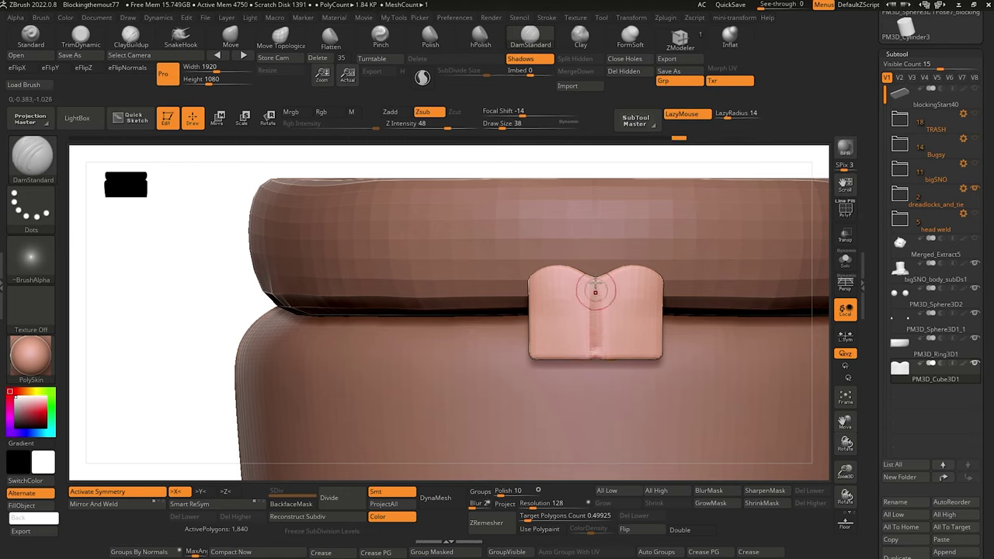
drag(247, 234, 199, 165)
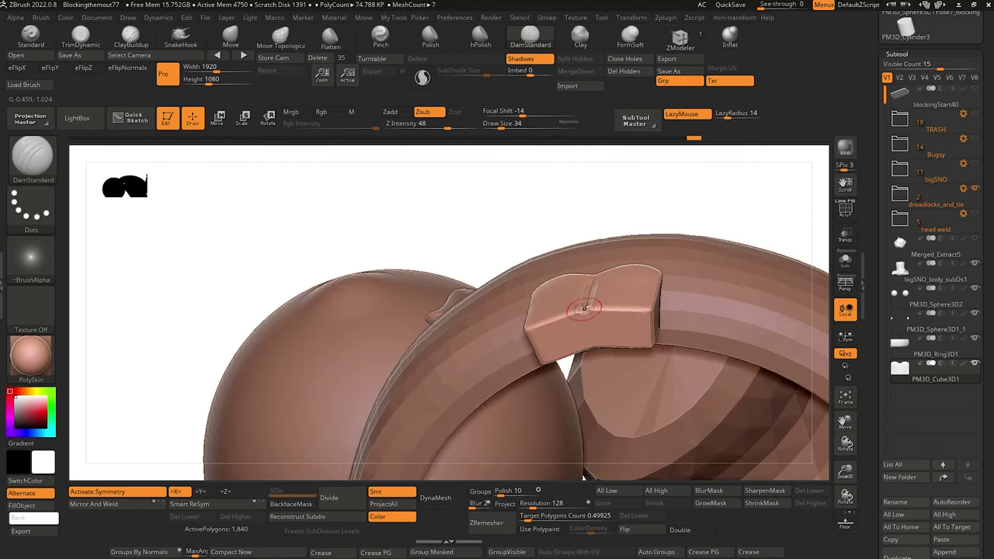
drag(475, 219, 472, 162)
drag(155, 169, 230, 221)
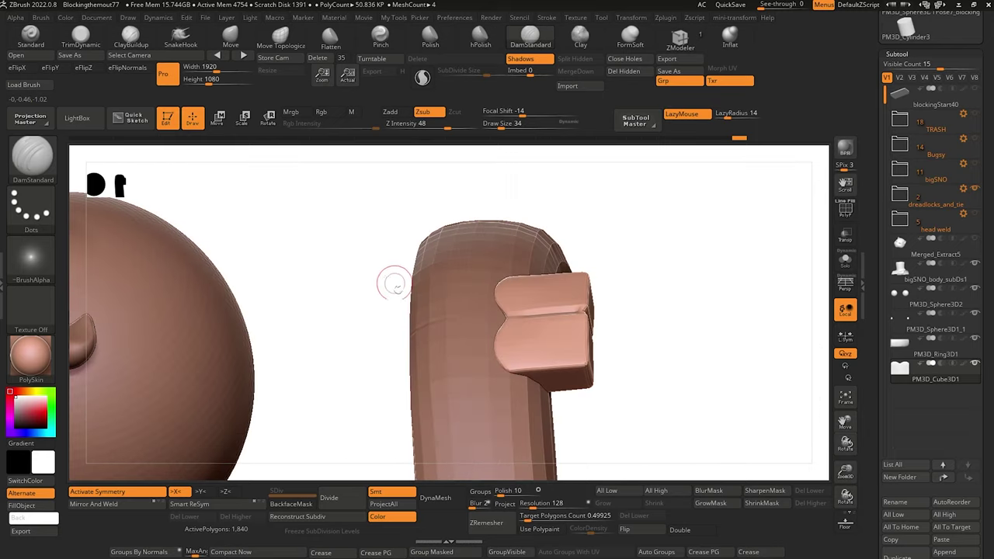
drag(395, 283, 277, 174)
right_drag(277, 174, 577, 334)
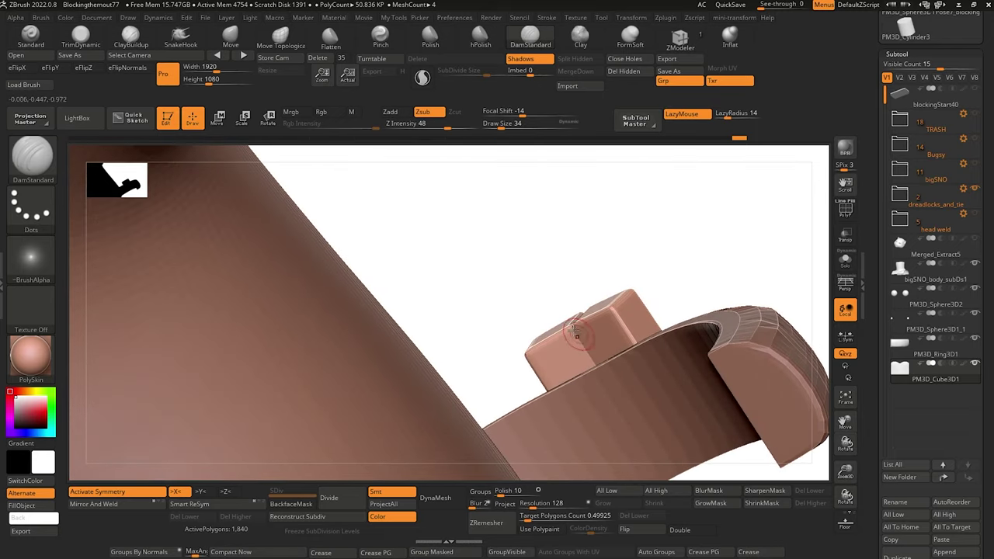
mouse_move(517, 269)
mouse_down()
mouse_move(555, 303)
mouse_move(570, 384)
mouse_move(590, 388)
mouse_move(598, 374)
mouse_up()
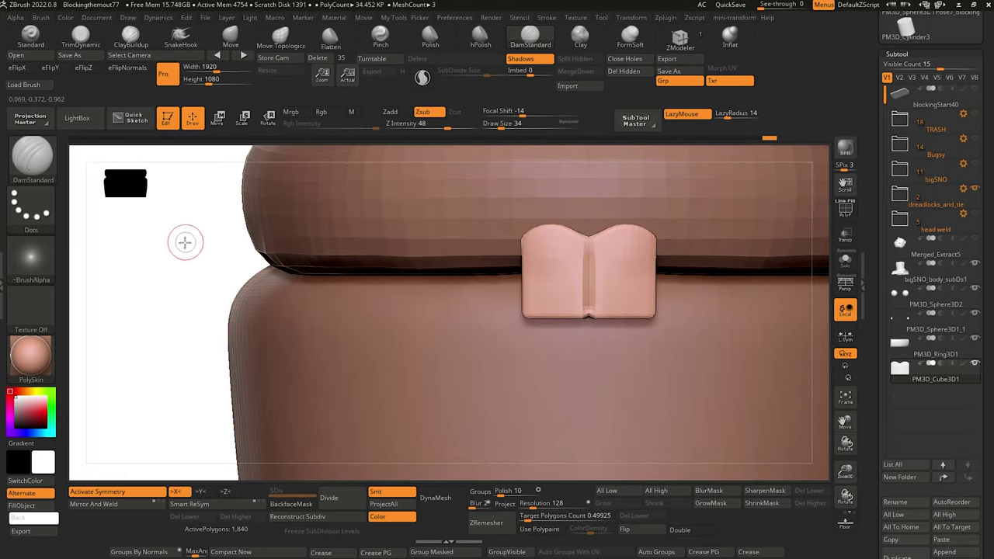
Push the lower outer corners of the two teeth slightly outward with the Move Topological brush.
mouse_move(187, 240)
ctrl+right_down()
mouse_move(173, 195)
mouse_move(235, 224)
ctrl+right_up()
ctrl+right_drag(220, 268, 289, 265)
click(280, 35)
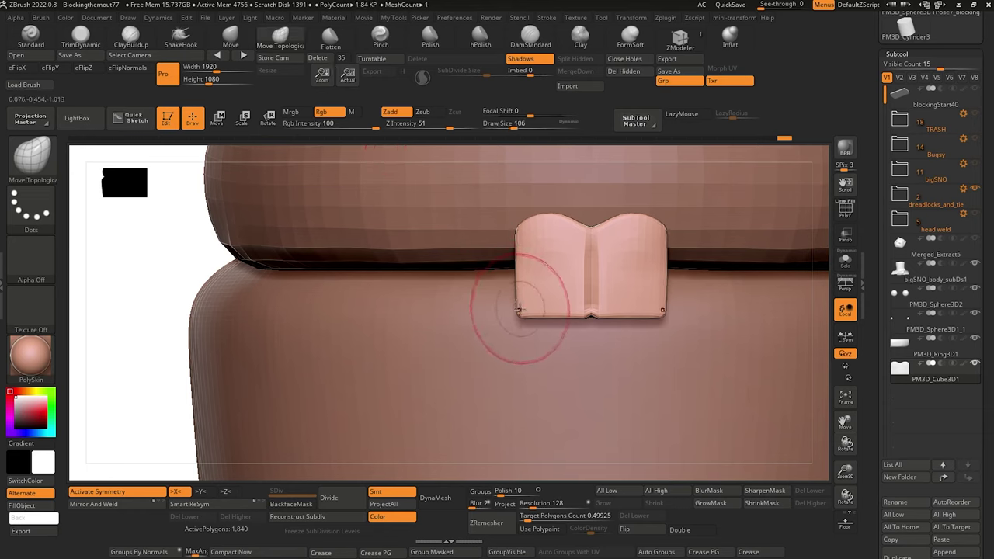
drag(515, 311, 514, 303)
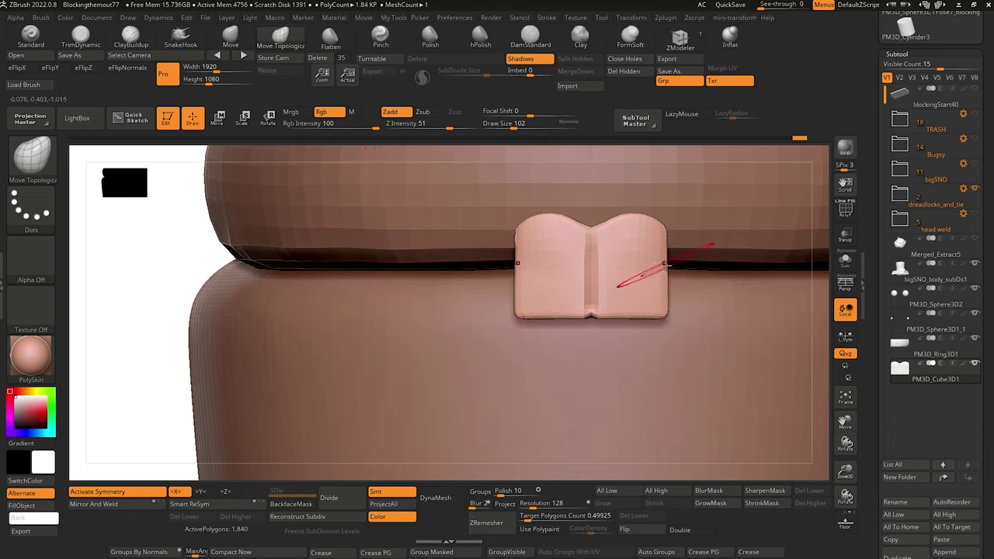
Deepen the notch between the tops of the two teeth using a smaller Move Topological brush.
key(bracketleft)
key(bracketleft)
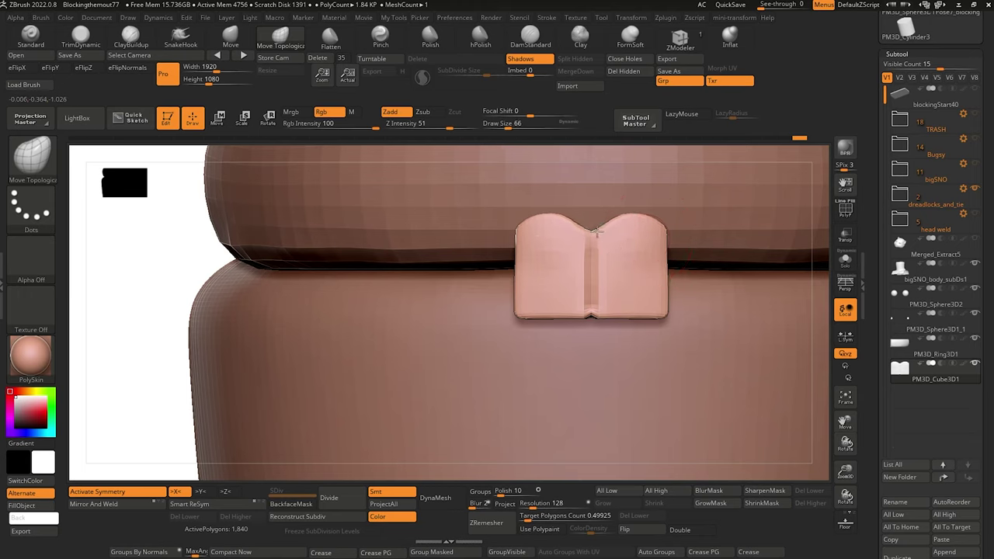
key(bracketleft)
key(bracketleft)
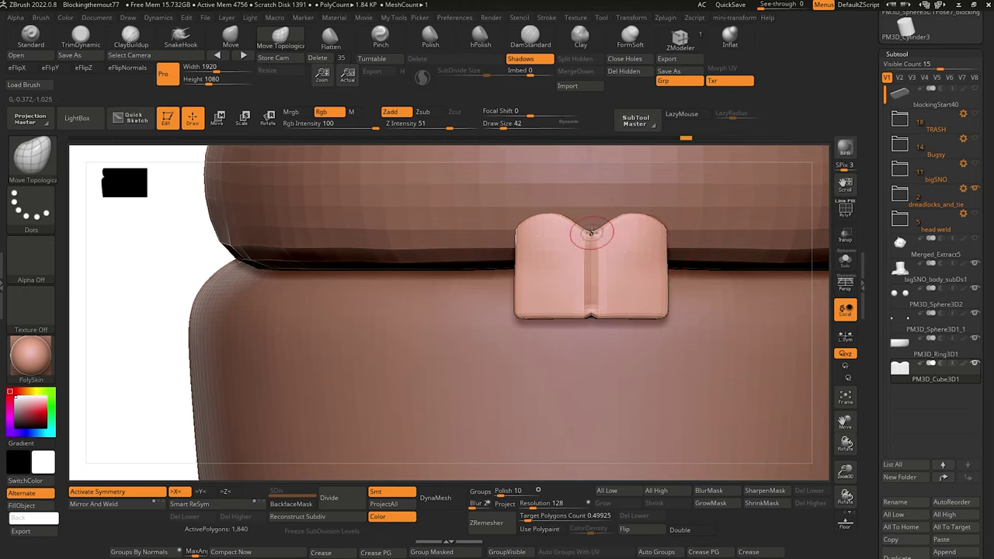
drag(593, 237, 593, 235)
key(bracketleft)
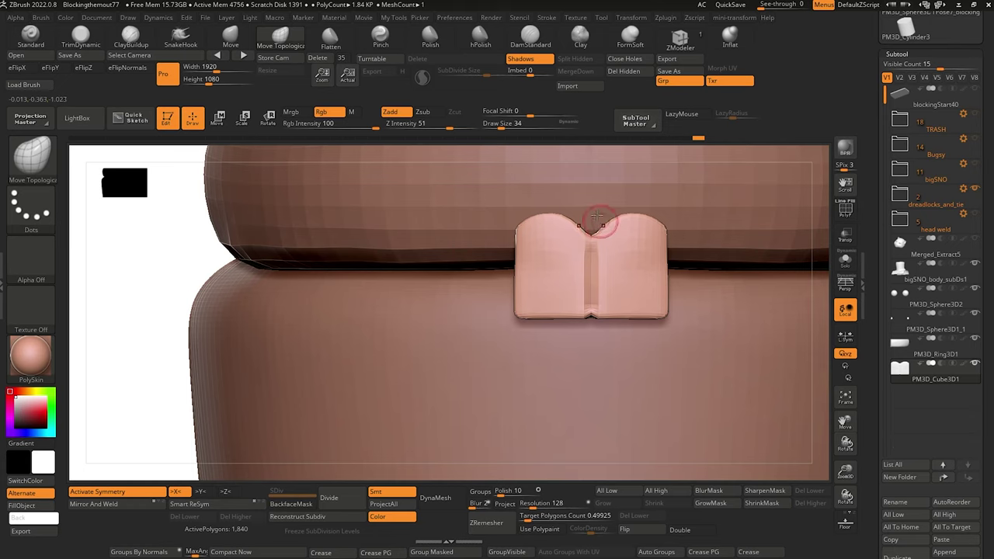
Round the upper outer corners of both teeth and taper their outer sides with a larger Move Topological brush.
key(bracketright)
key(bracketright)
key(bracketright)
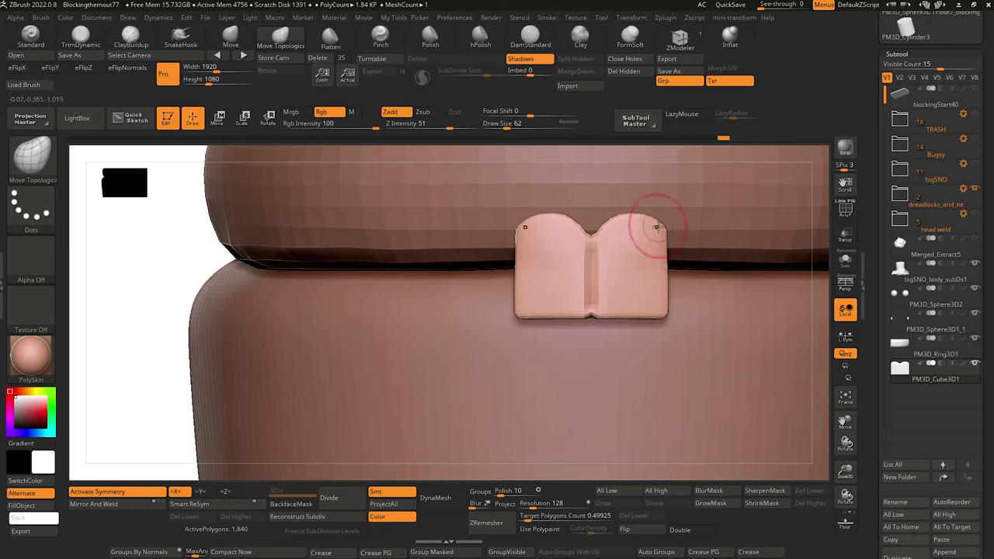
drag(658, 225, 658, 227)
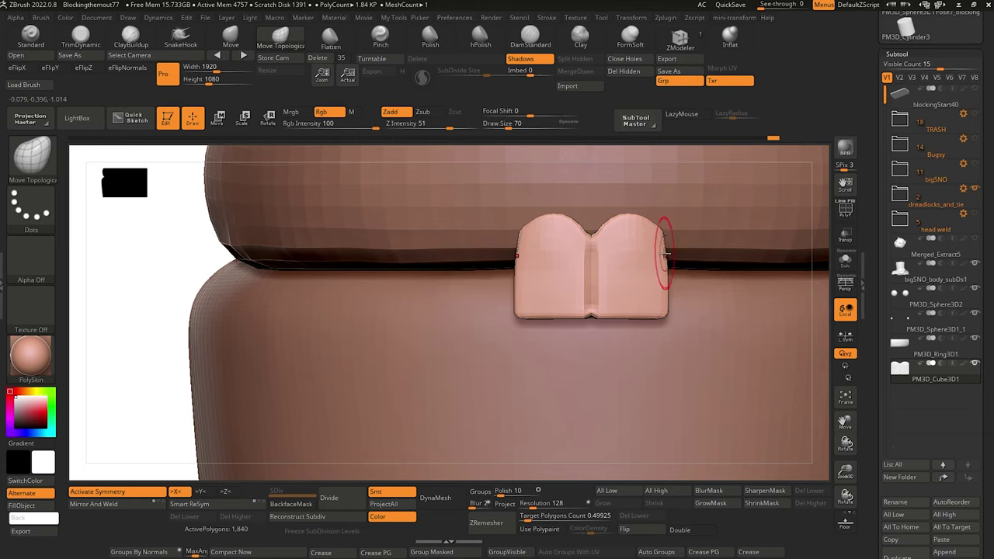
drag(667, 271, 665, 273)
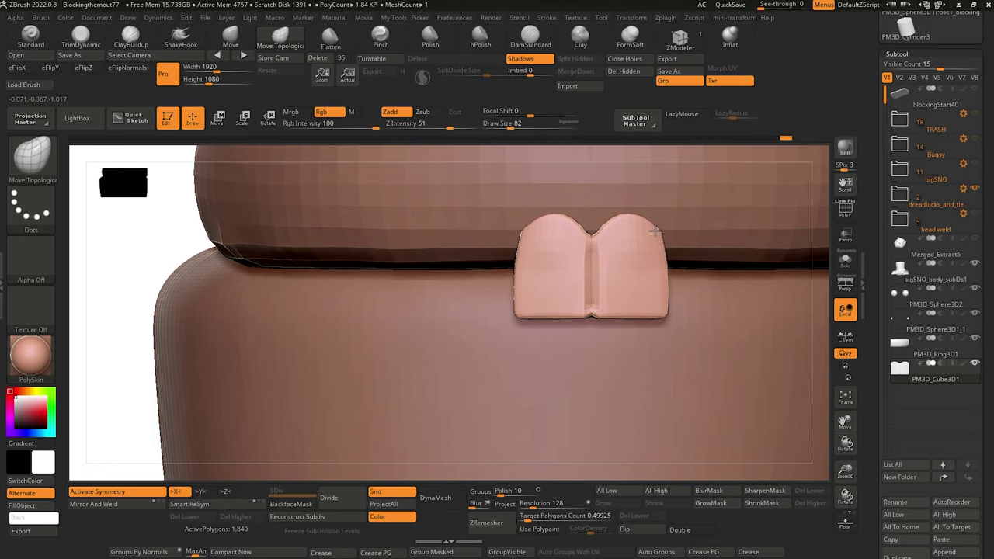
Adjust the outer edges of the two front teeth with the Move Topological brush.
drag(656, 231, 656, 230)
key(bracketright)
drag(523, 230, 529, 231)
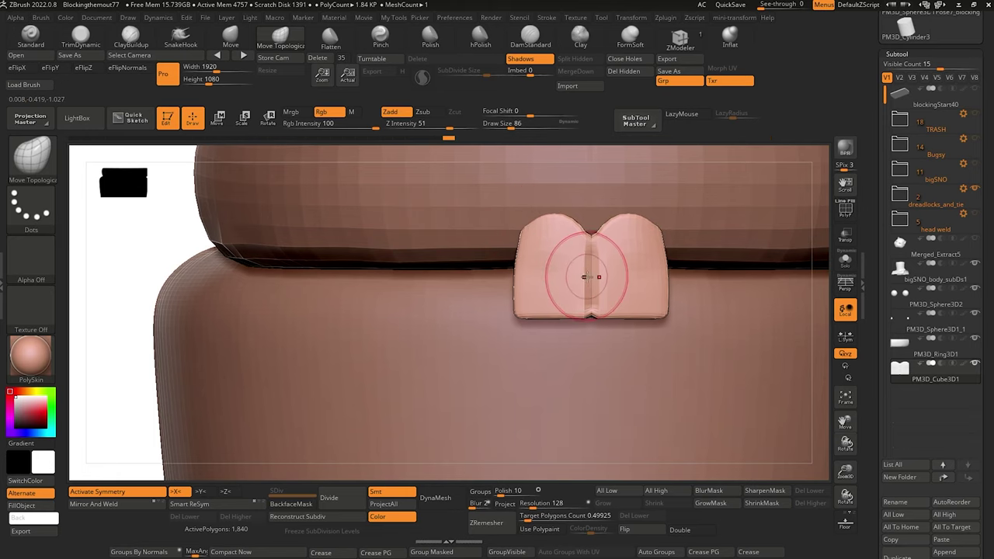
Make the ring behind the teeth the active subtool and smooth its inner edge from underneath.
alt+drag(132, 257, 138, 186)
mouse_move(206, 263)
mouse_down()
mouse_move(292, 265)
mouse_move(497, 355)
mouse_move(590, 408)
mouse_move(567, 427)
mouse_move(570, 375)
mouse_move(573, 391)
mouse_move(513, 409)
mouse_move(719, 223)
mouse_up()
key(bracketright)
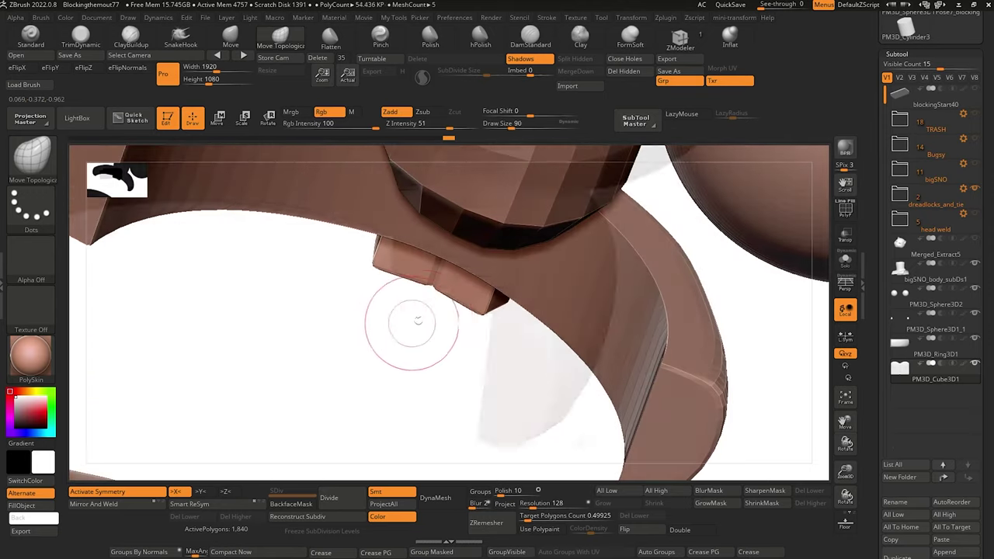
mouse_move(418, 321)
mouse_down()
mouse_move(371, 355)
mouse_move(366, 347)
mouse_up()
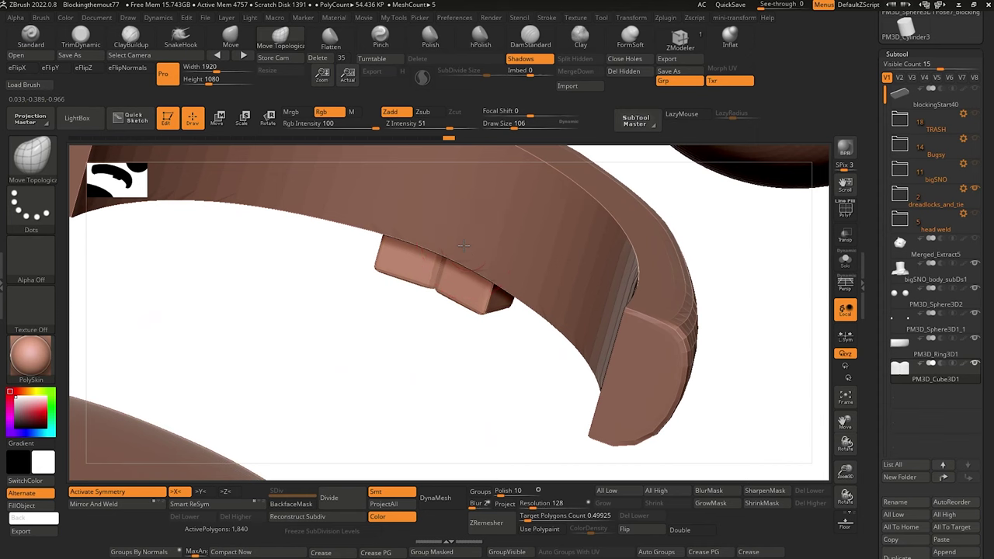
alt+click(464, 245)
shift+drag(368, 229, 461, 256)
mouse_move(393, 217)
shift+mouse_down()
mouse_move(203, 189)
mouse_move(562, 289)
shift+mouse_up()
mouse_move(457, 333)
mouse_down()
mouse_move(490, 388)
mouse_move(504, 390)
mouse_up()
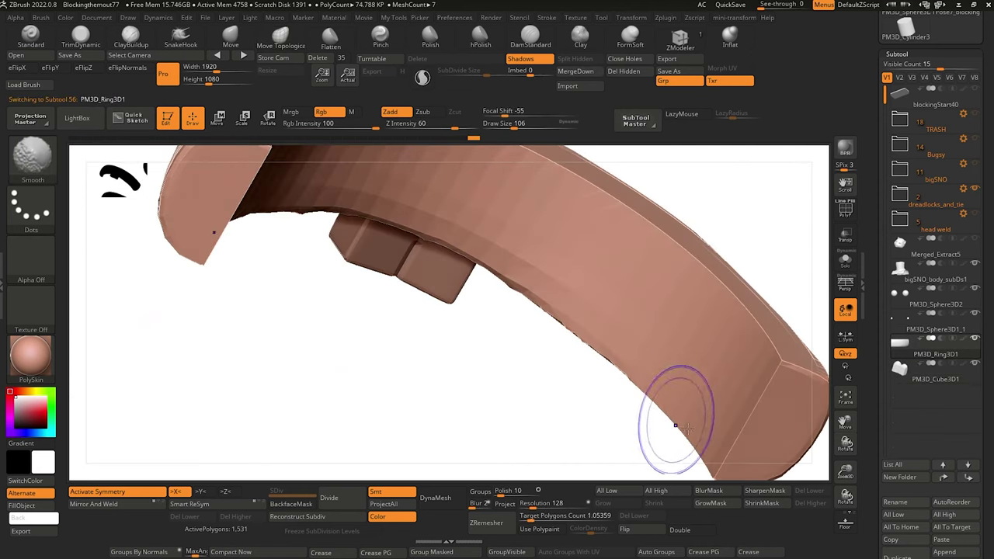
shift+drag(676, 422, 511, 272)
mouse_move(604, 325)
shift+mouse_down()
mouse_move(473, 261)
mouse_move(370, 225)
shift+mouse_up()
Make the front teeth the active subtool again and isolate them with Solo, with their back side in view.
mouse_move(373, 314)
mouse_down()
mouse_move(404, 351)
mouse_move(382, 268)
mouse_up()
alt+drag(348, 384, 303, 208)
shift+drag(371, 322, 349, 331)
mouse_move(436, 326)
mouse_down()
mouse_move(415, 396)
mouse_move(456, 332)
mouse_up()
alt+drag(448, 383, 438, 418)
alt+drag(550, 404, 540, 419)
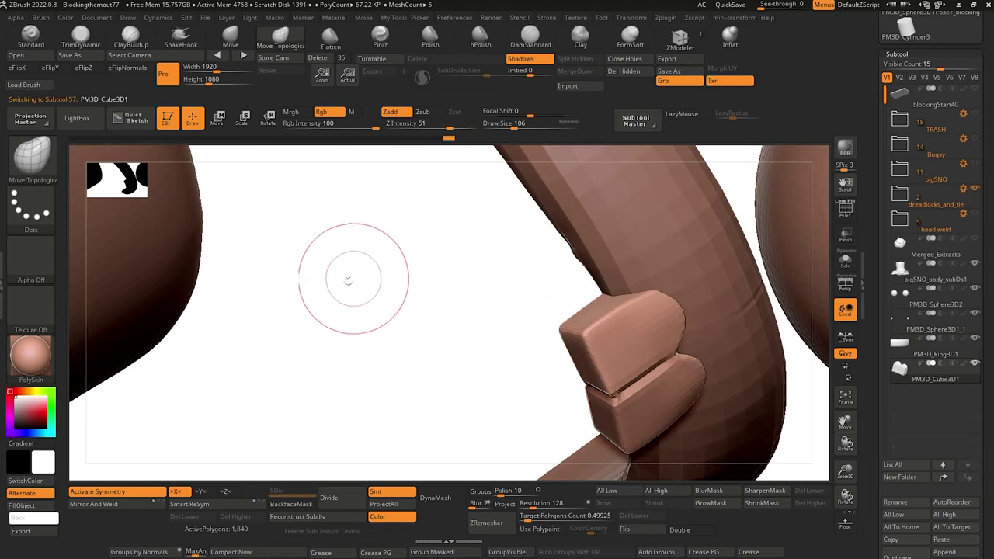
drag(453, 396, 668, 395)
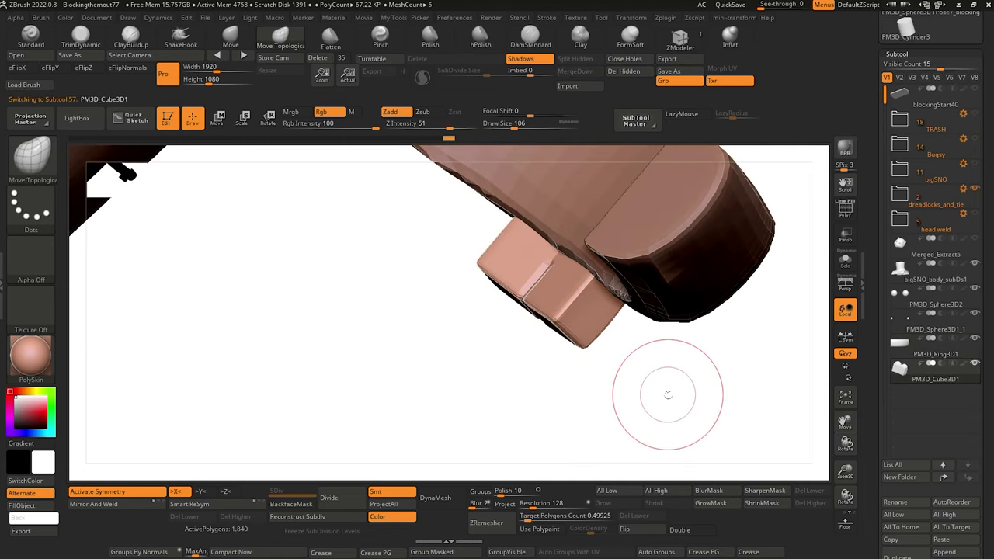
click(846, 262)
drag(731, 295, 414, 200)
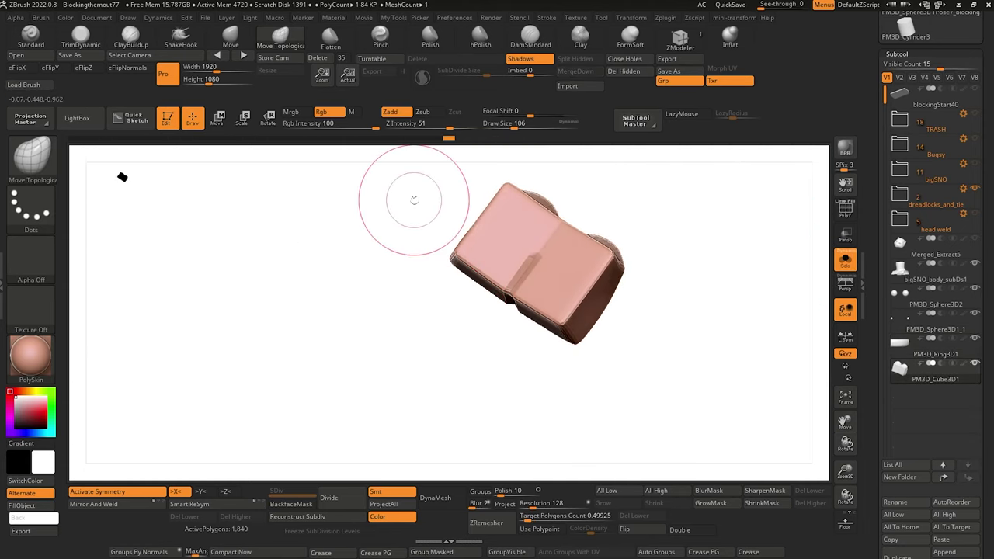
Flatten the back face and lower edges of the isolated teeth with the TrimDynamic brush at a draw size of about 102 to 114.
click(81, 36)
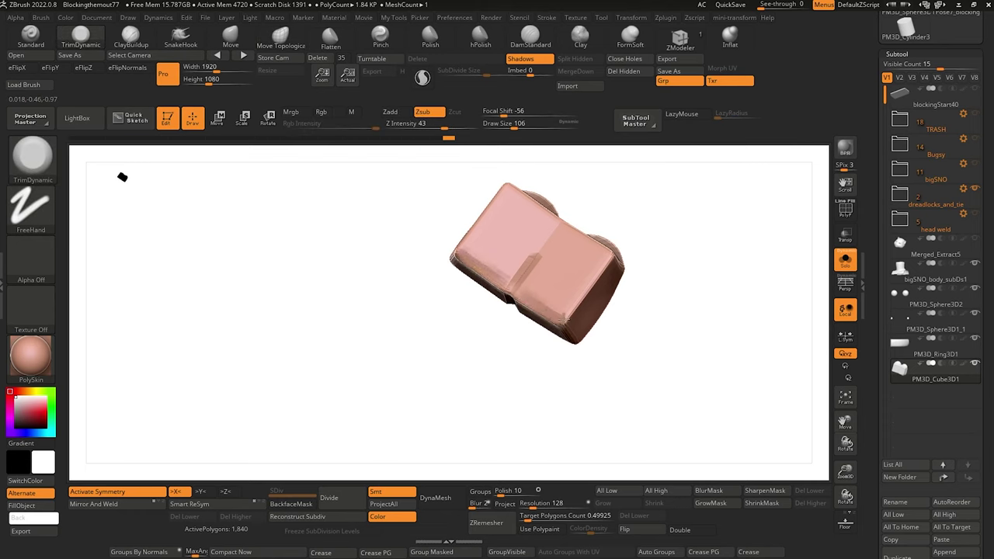
key(bracketright)
mouse_move(566, 319)
mouse_down()
mouse_move(522, 292)
mouse_move(576, 301)
mouse_up()
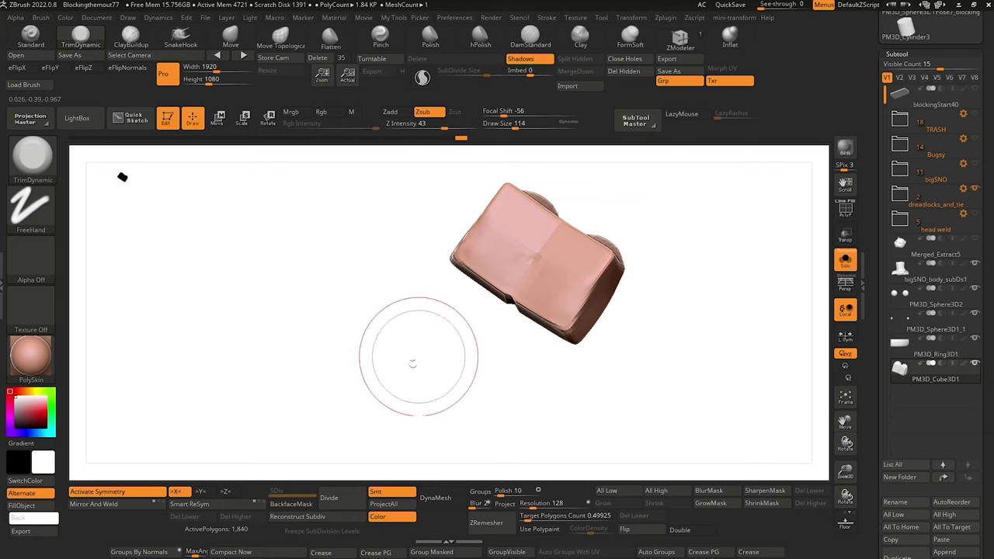
drag(411, 360, 533, 333)
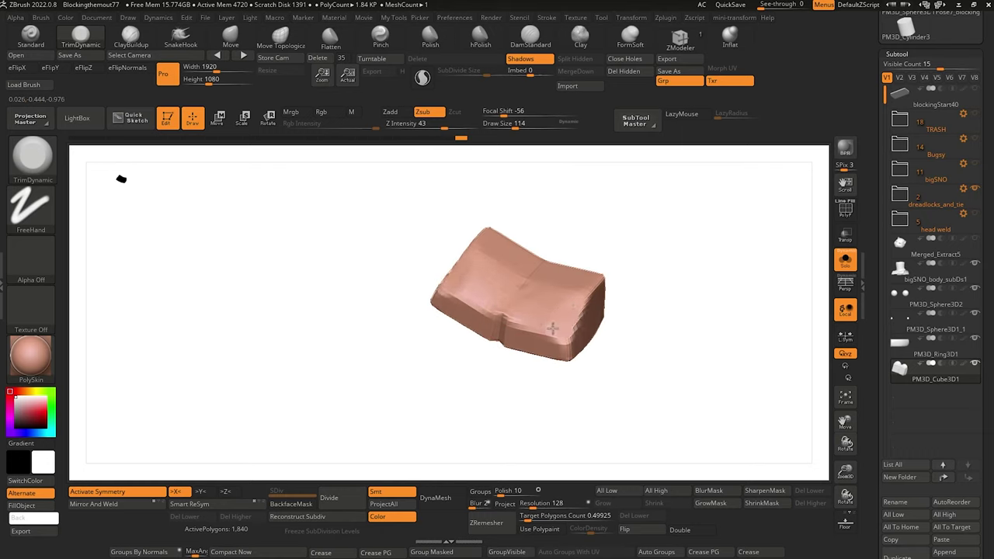
mouse_move(466, 404)
mouse_down()
mouse_move(411, 388)
mouse_move(531, 303)
mouse_up()
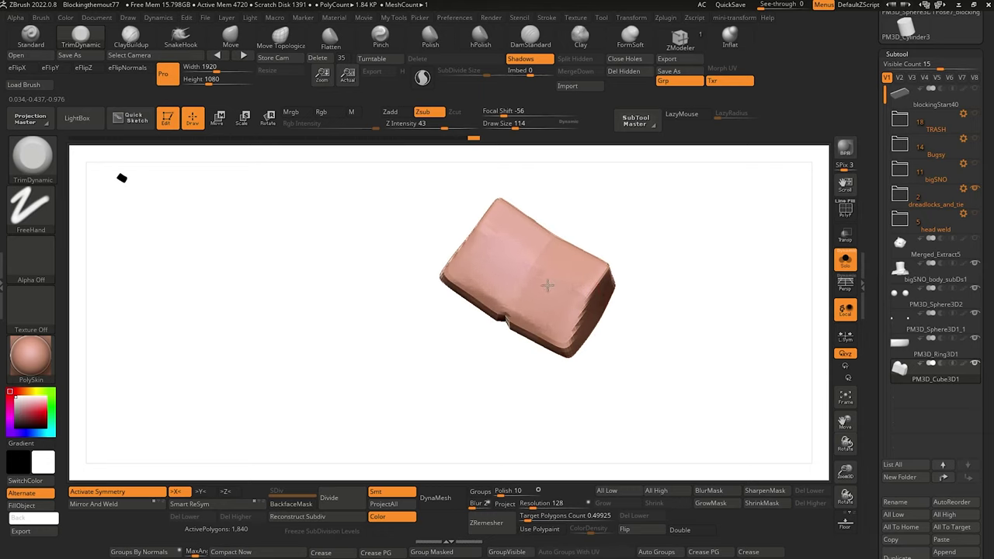
mouse_move(556, 324)
mouse_down()
mouse_move(466, 295)
mouse_move(530, 317)
mouse_move(415, 333)
mouse_move(539, 321)
mouse_move(526, 324)
mouse_up()
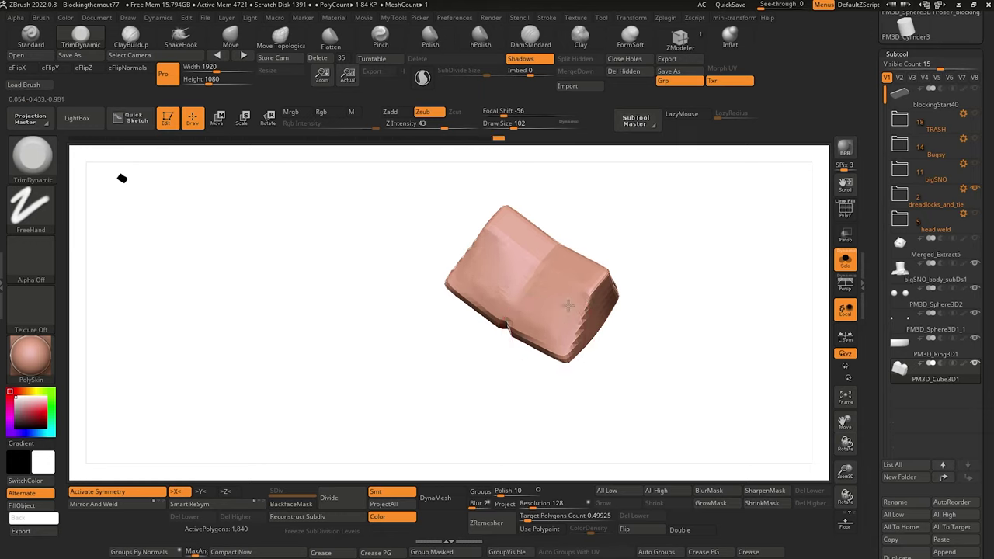
mouse_move(593, 297)
mouse_down()
mouse_move(577, 337)
mouse_move(566, 334)
mouse_up()
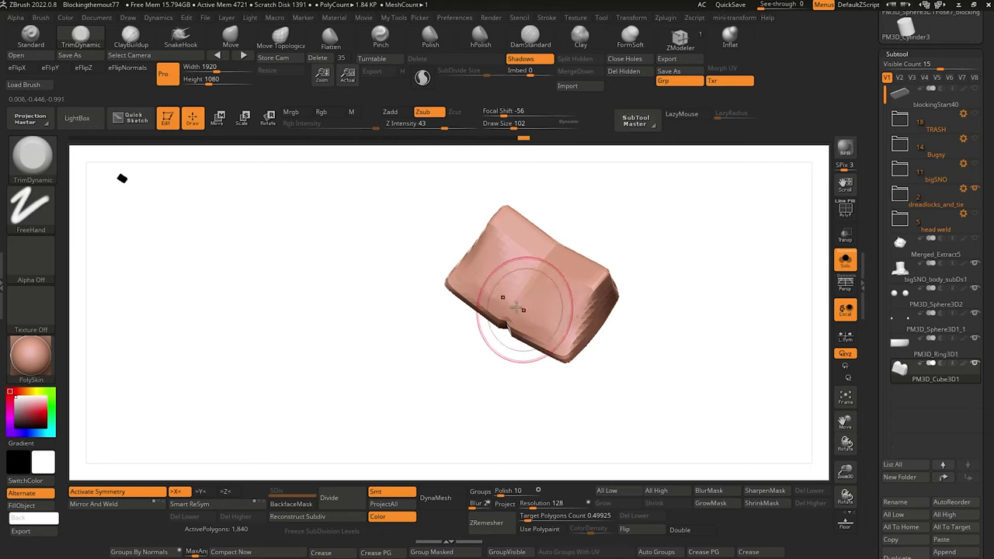
mouse_move(552, 278)
mouse_down()
mouse_move(421, 278)
mouse_move(511, 295)
mouse_move(411, 384)
mouse_move(491, 291)
mouse_up()
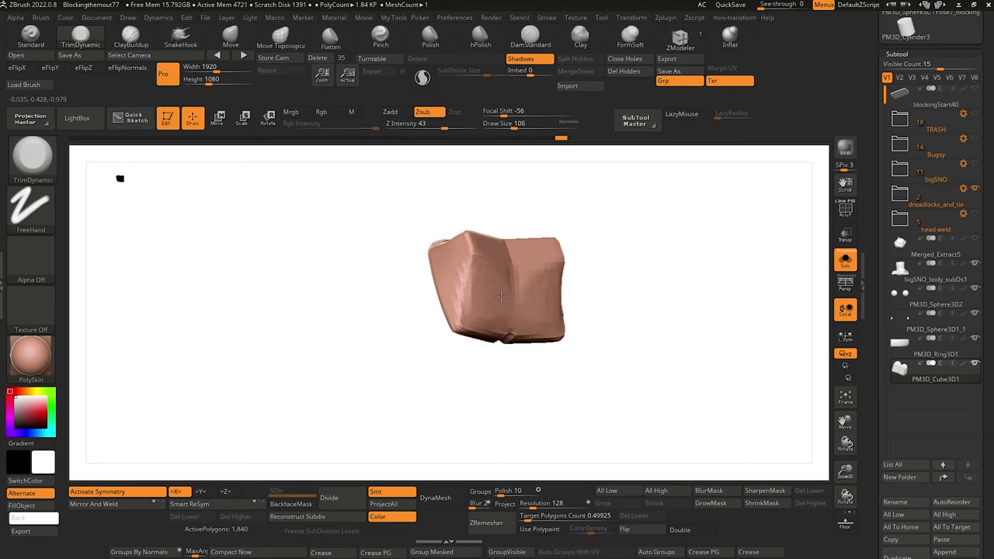
drag(497, 300, 476, 303)
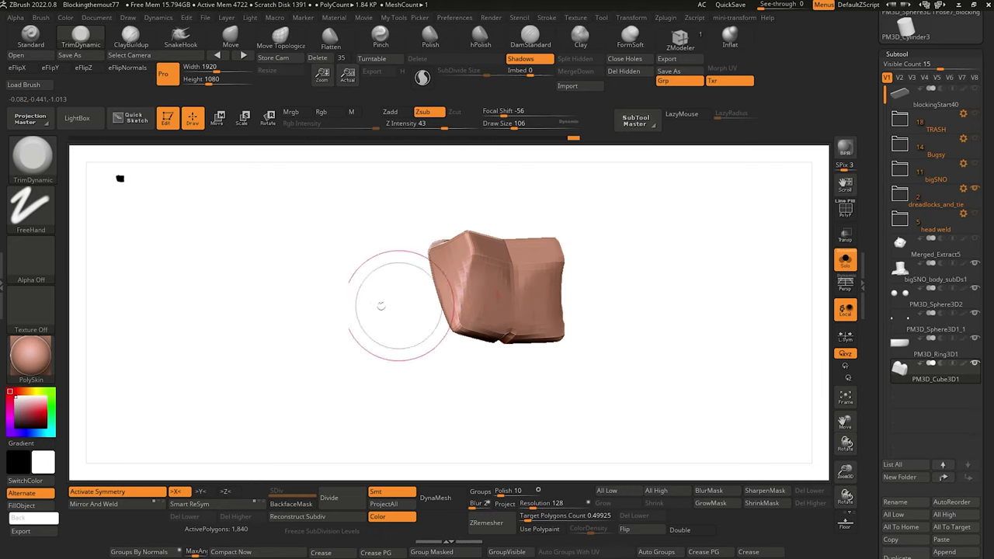
Smooth the hard edge at the top of the teeth's back side.
mouse_move(382, 306)
mouse_down()
mouse_move(412, 337)
mouse_move(347, 293)
mouse_move(307, 316)
mouse_move(443, 231)
mouse_up()
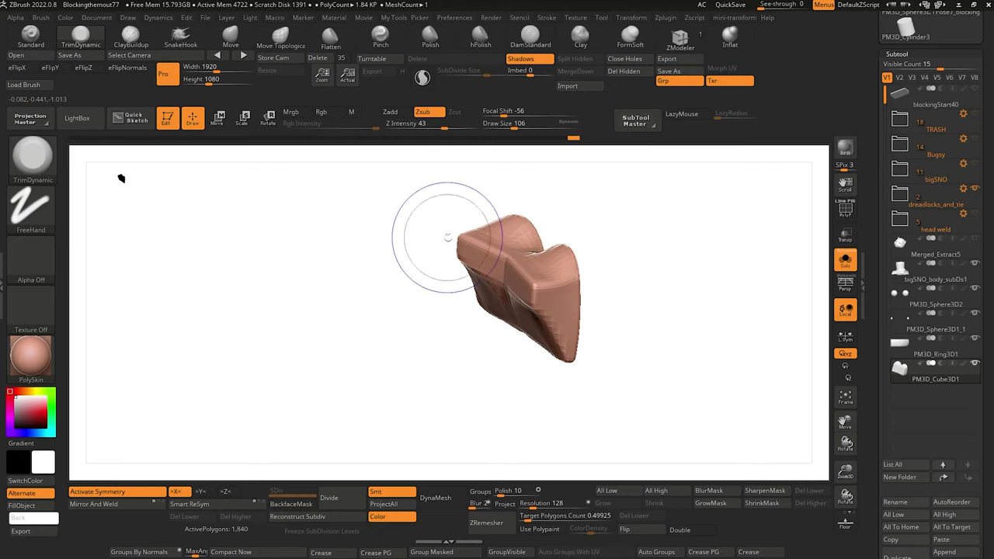
key(shift)
shift+drag(487, 256, 469, 247)
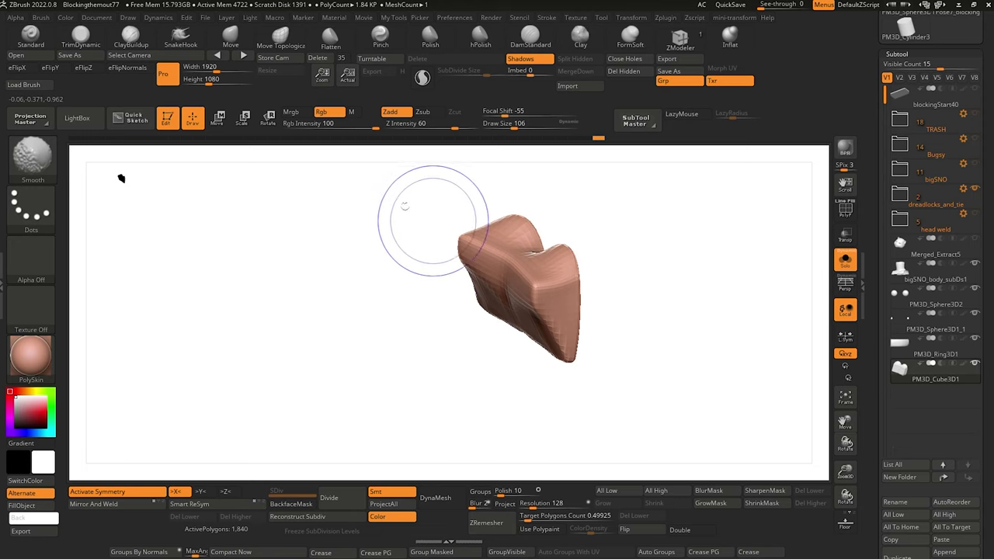
Build up volume on the top and back of the teeth with the ClayBuildup brush at draw size 70.
drag(370, 285, 378, 359)
alt+drag(372, 285, 386, 350)
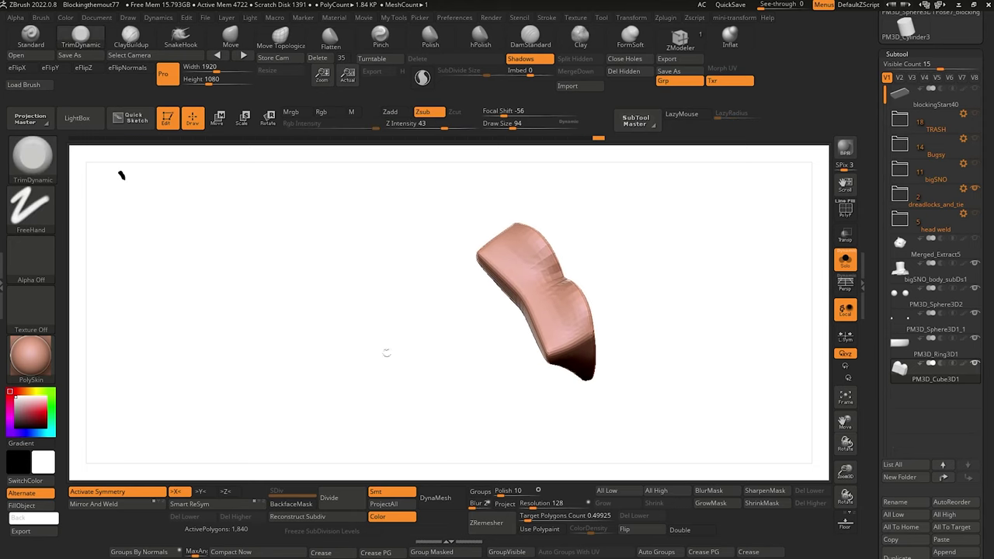
key(b)
key(c)
key(b)
key([)
drag(523, 249, 524, 266)
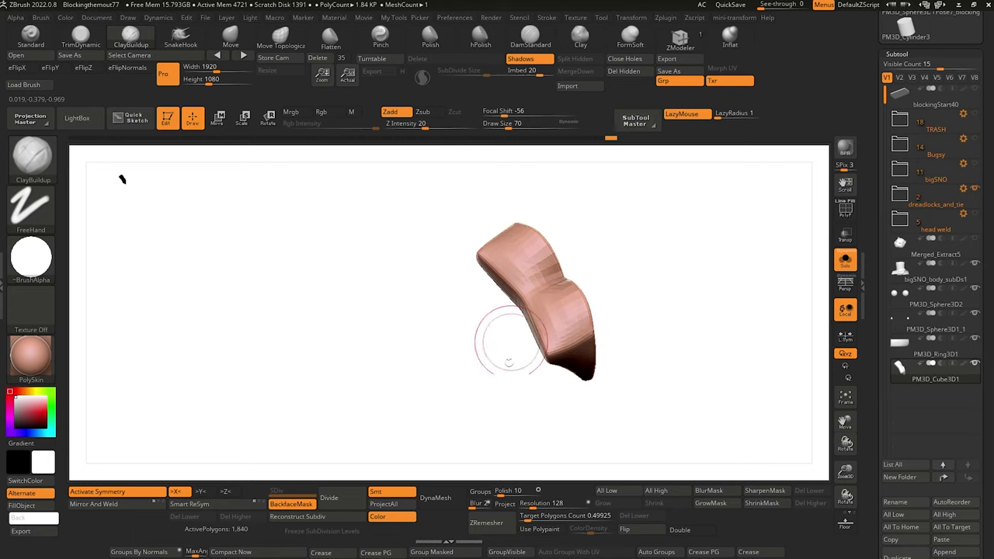
drag(505, 333, 558, 285)
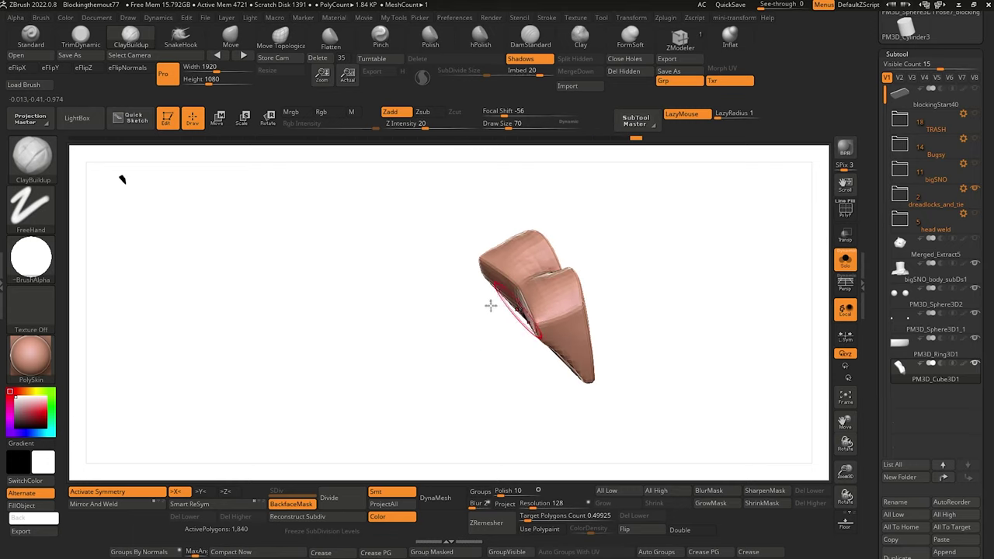
mouse_move(490, 304)
mouse_down()
mouse_move(542, 287)
mouse_move(444, 300)
mouse_up()
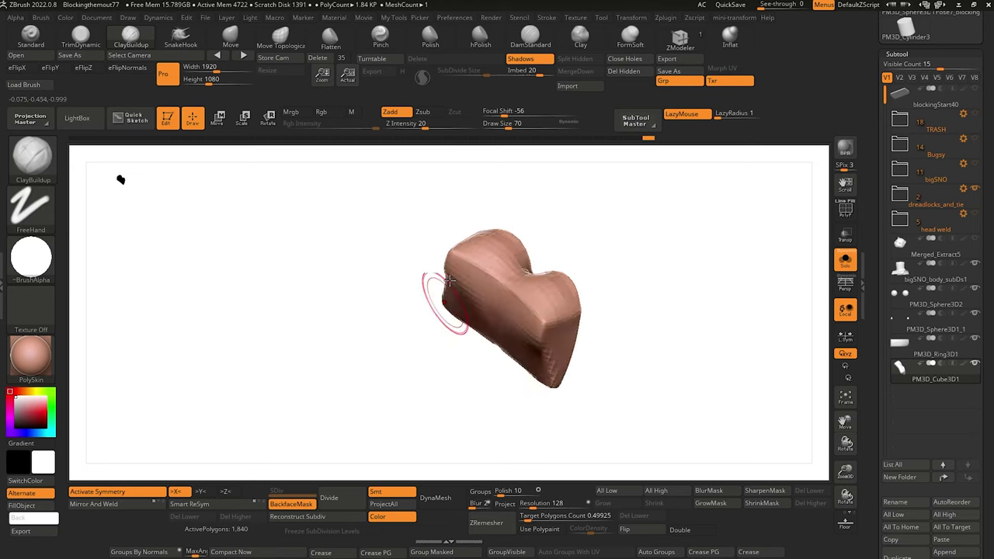
Flatten the built-up back surface of the teeth with the TrimDynamic brush at draw size 70.
key(b)
key(t)
key(d)
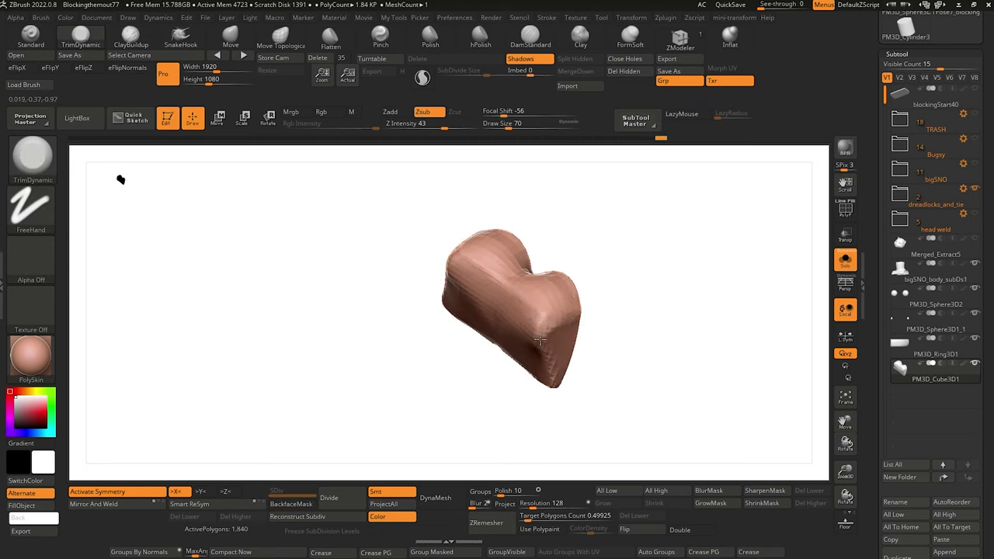
drag(407, 388, 512, 335)
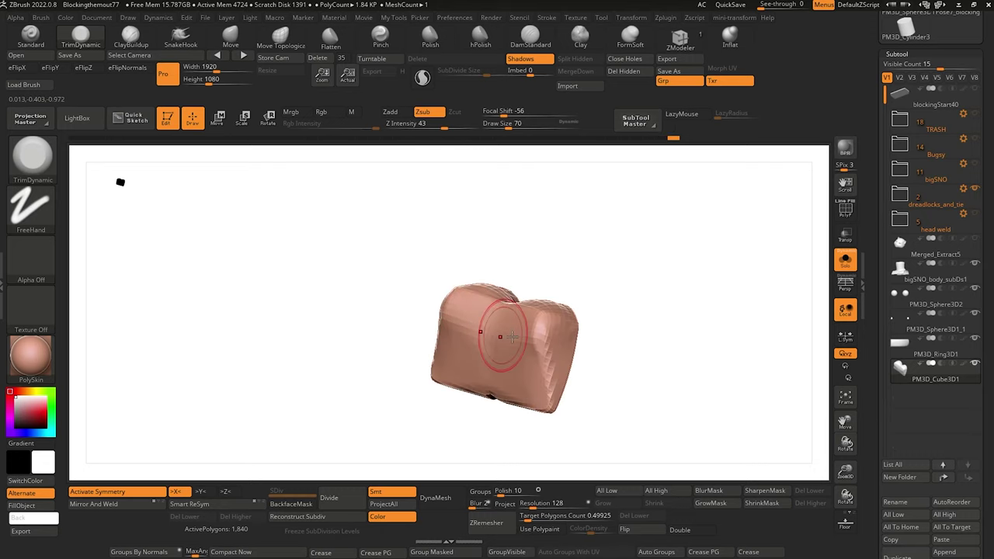
mouse_move(538, 387)
mouse_down()
mouse_move(365, 360)
mouse_move(374, 315)
mouse_up()
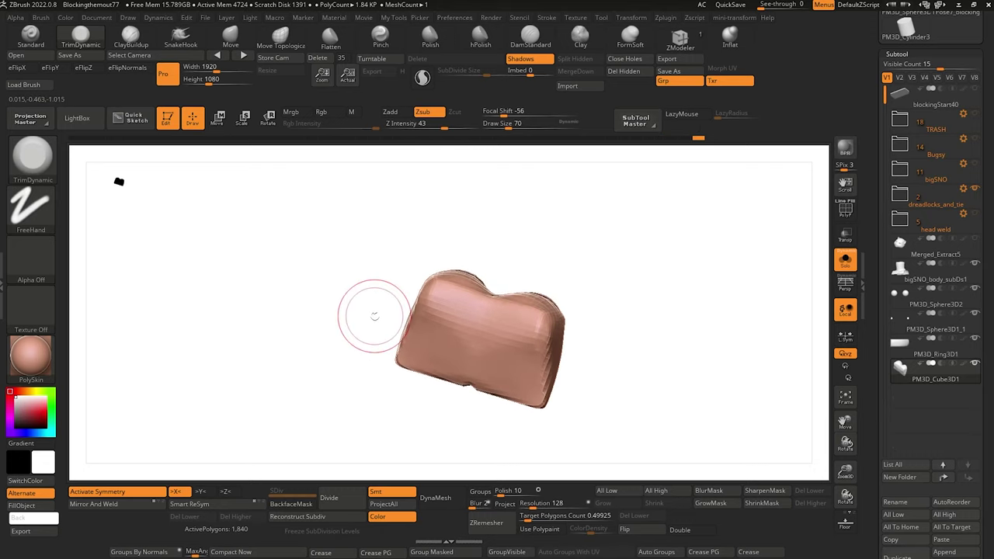
Carve a centre groove down the back of the teeth with the DamStandard brush, reducing the draw size to 46.
click(529, 36)
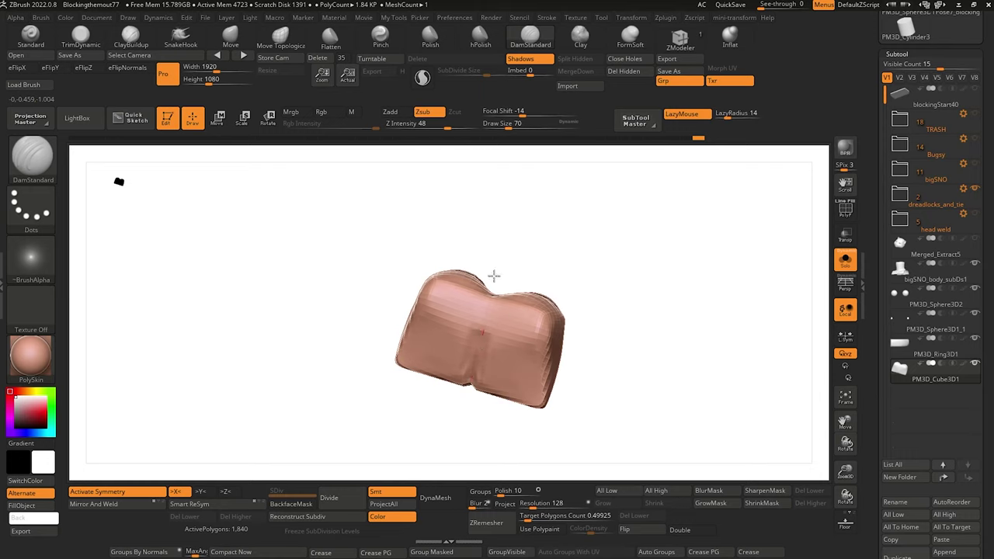
key([)
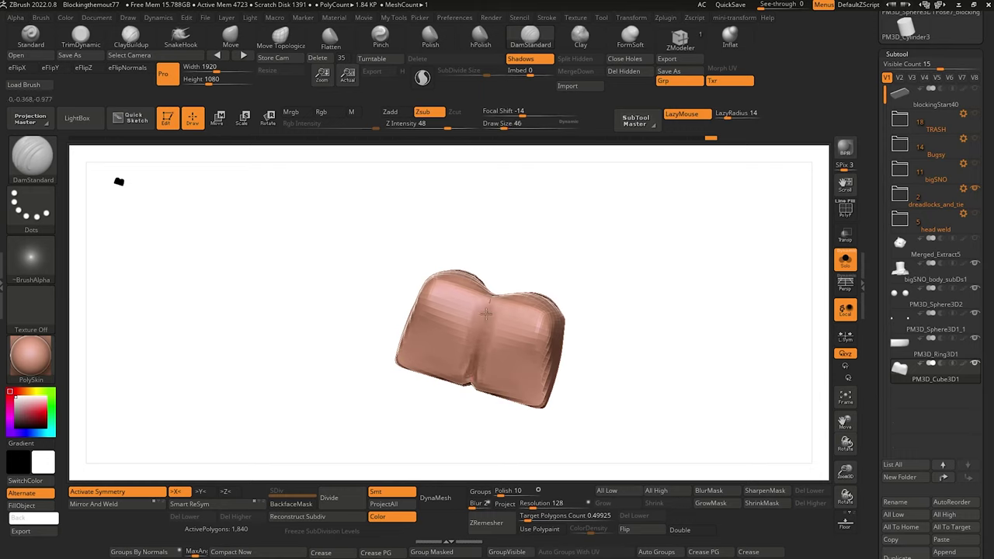
Trim the outer side edges of the teeth's front face with the TrimDynamic brush at draw size 78.
drag(381, 412, 354, 340)
alt+drag(273, 292, 281, 259)
key(2)
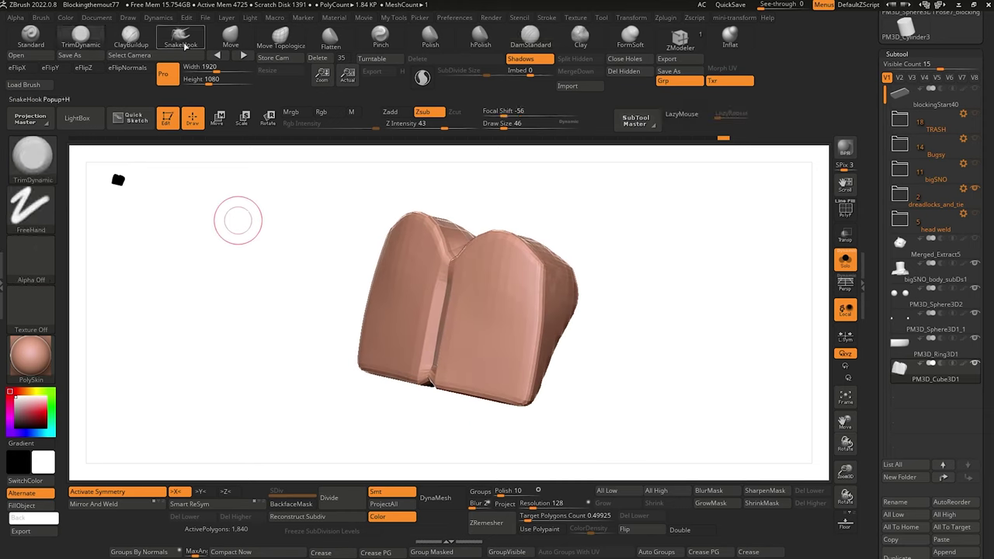
key(bracketright)
key(bracketright)
drag(536, 354, 529, 384)
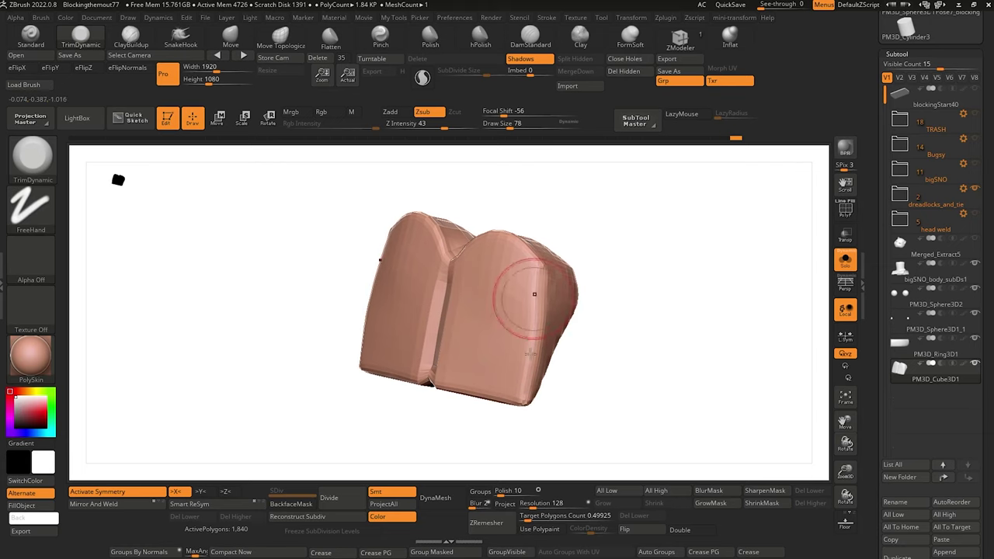
drag(272, 319, 342, 324)
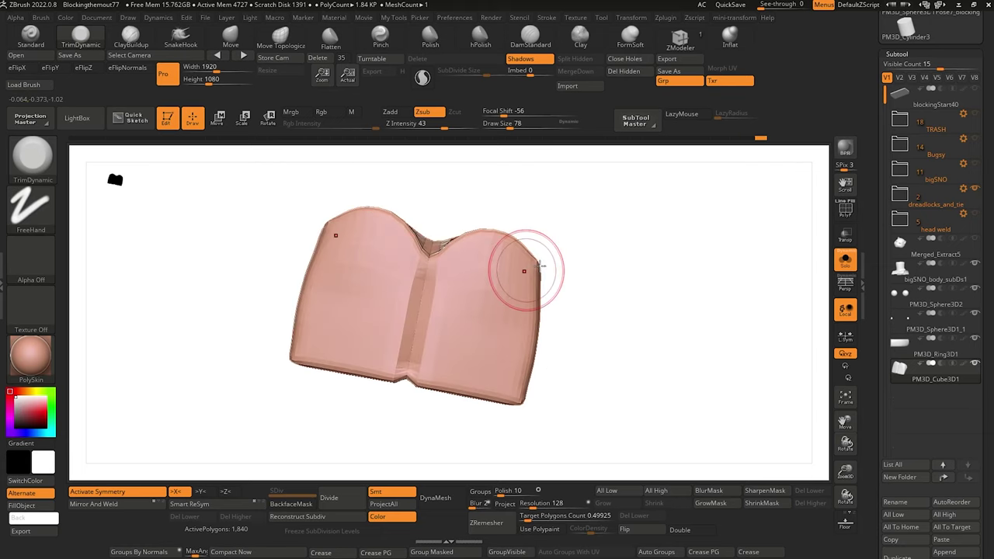
Turn off Solo and frame the teeth with the ring and body in a straight front view.
click(849, 264)
drag(846, 471, 792, 358)
shift+drag(320, 274, 304, 254)
alt+drag(292, 319, 314, 226)
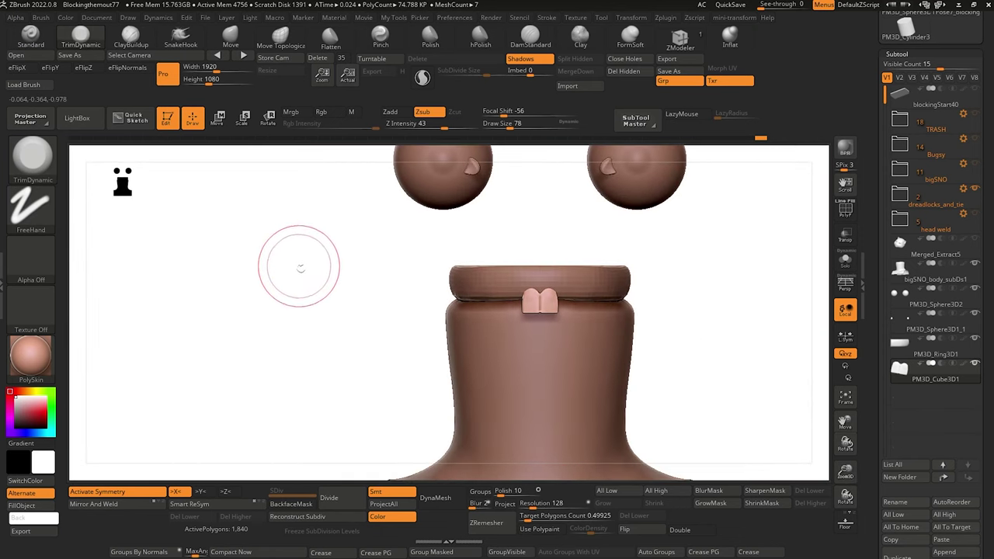
alt+drag(300, 267, 320, 251)
drag(217, 245, 268, 268)
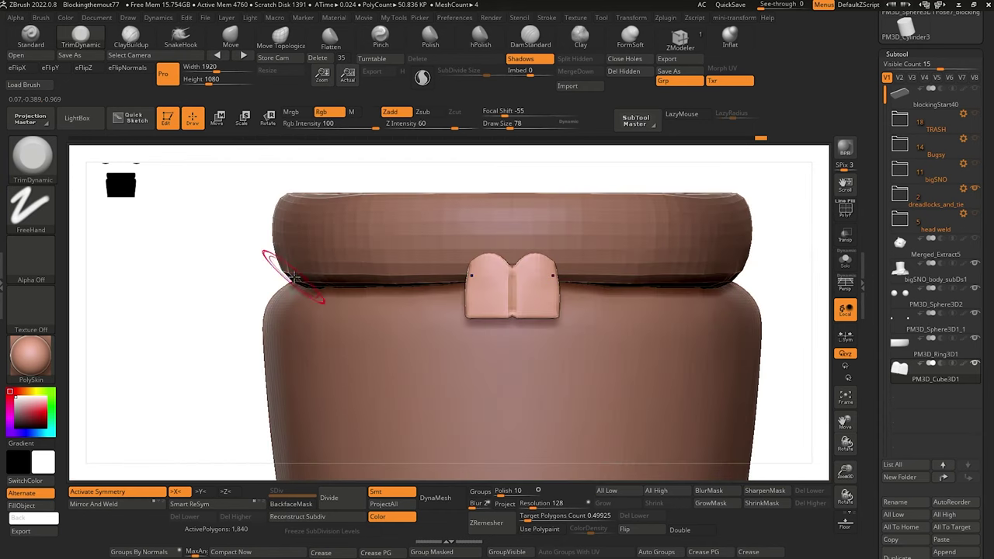
drag(205, 251, 233, 225)
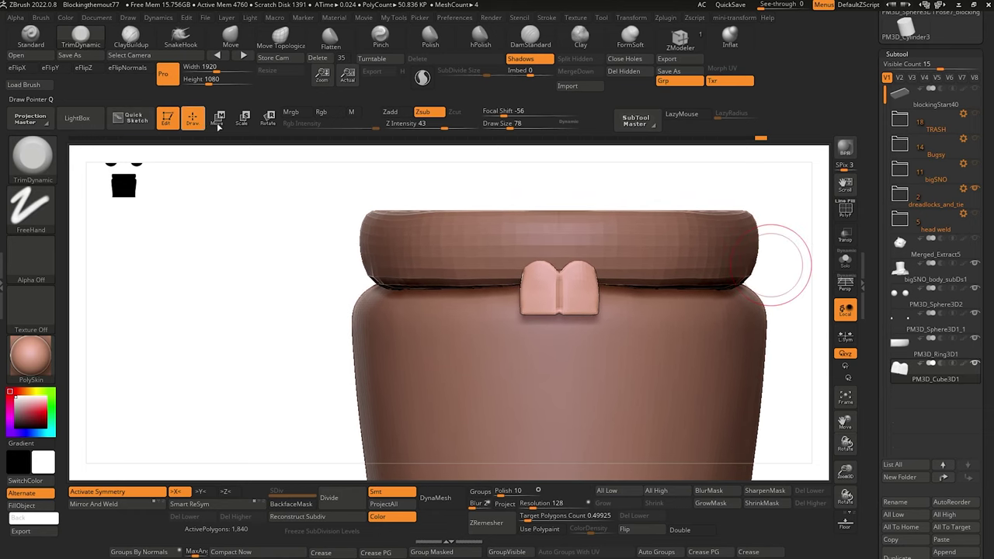
Duplicate the front teeth subtool and shift the copy sideways along the horizontal axis with the Move gizmo.
click(893, 556)
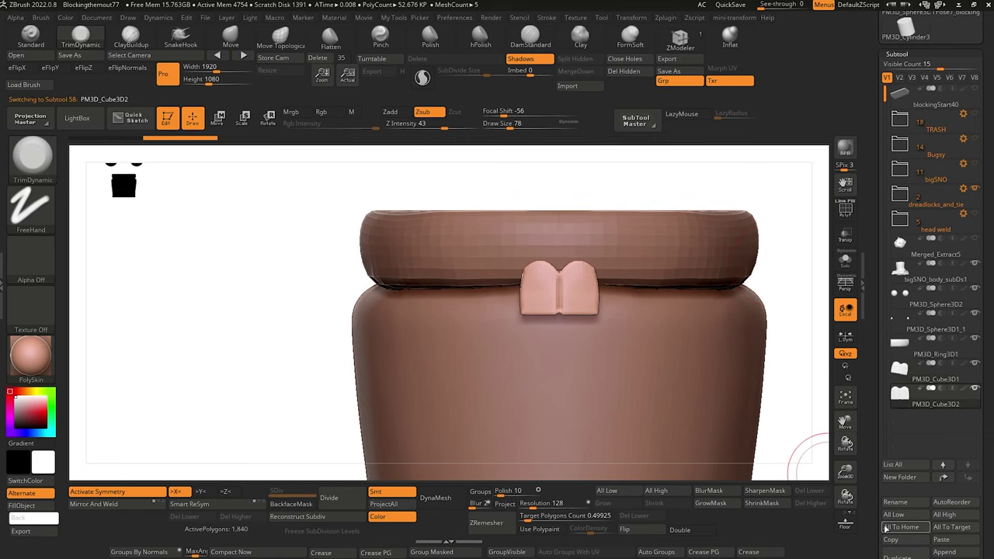
key(w)
click(521, 207)
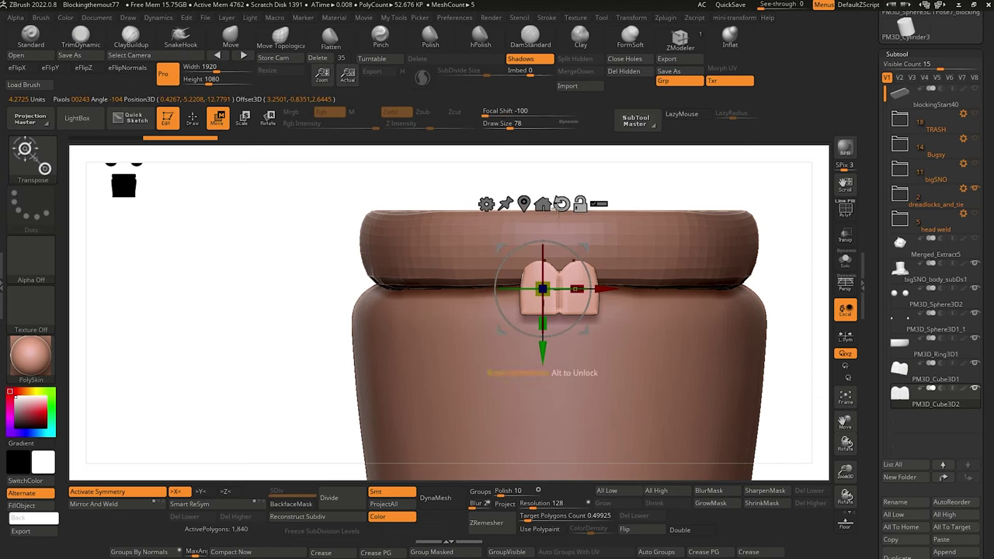
drag(612, 289, 557, 302)
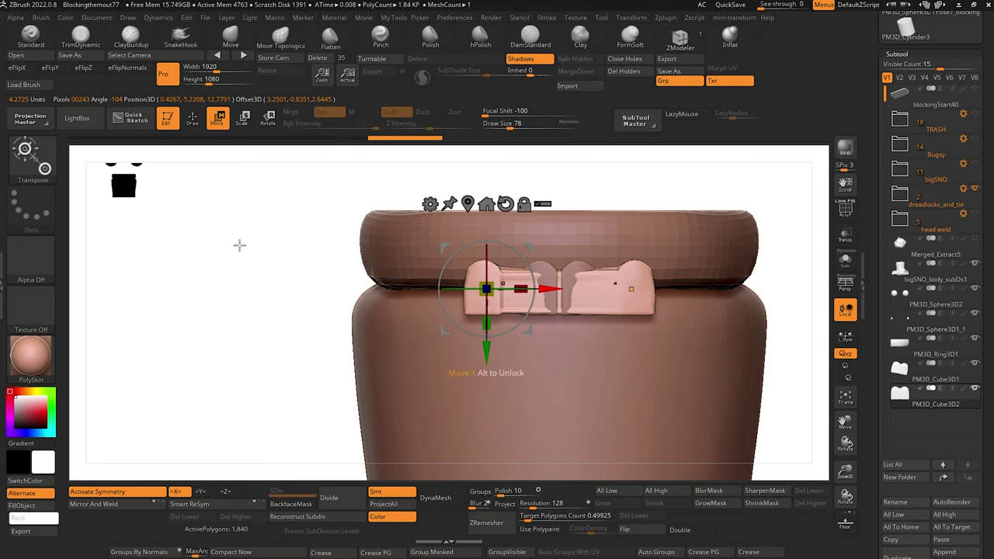
Isolate the duplicated teeth and cut away the section beside one outer tooth with the KnifeRect brush.
click(846, 261)
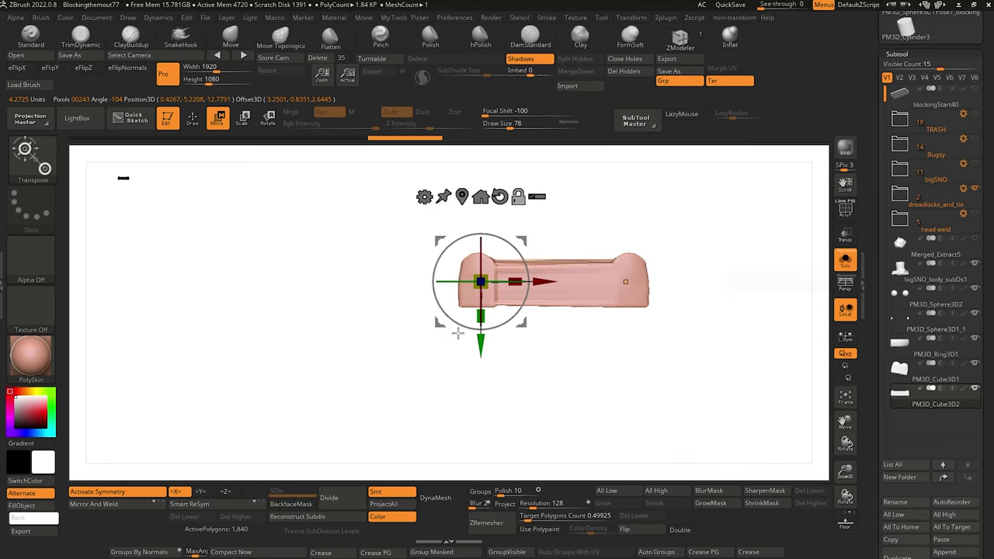
alt+drag(466, 360, 523, 370)
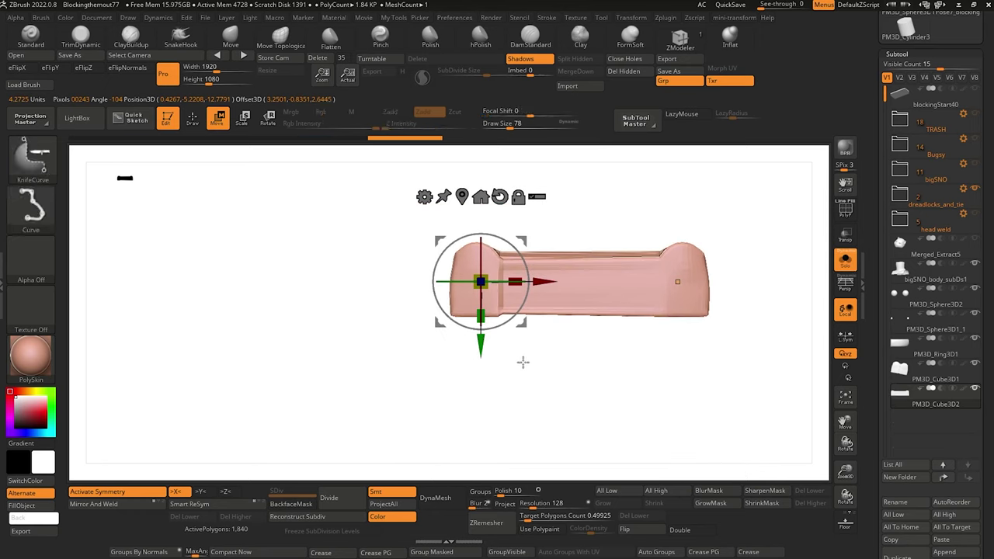
ctrl+shift+click(29, 165)
ctrl+shift+click(245, 166)
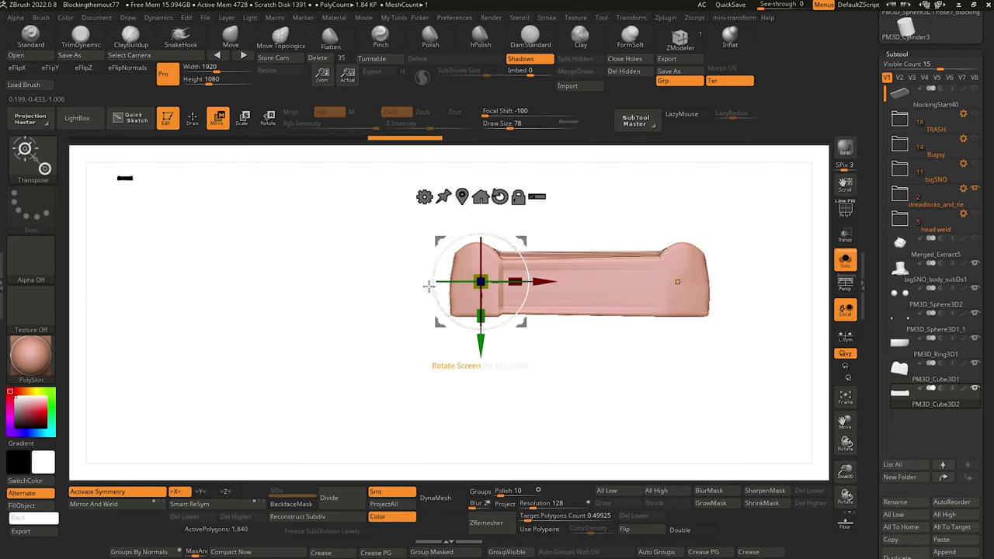
ctrl+shift+click(45, 164)
click(490, 223)
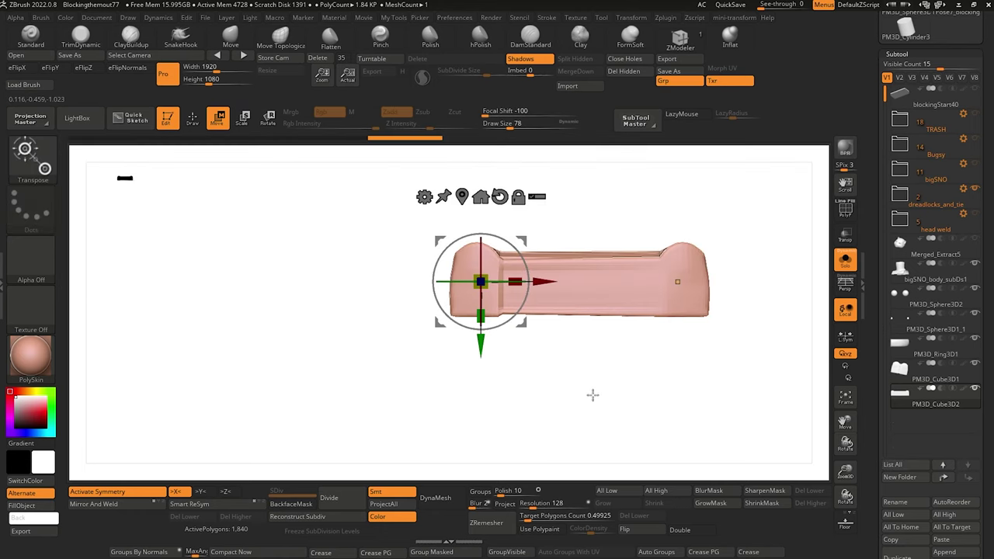
ctrl+shift+drag(502, 214, 492, 207)
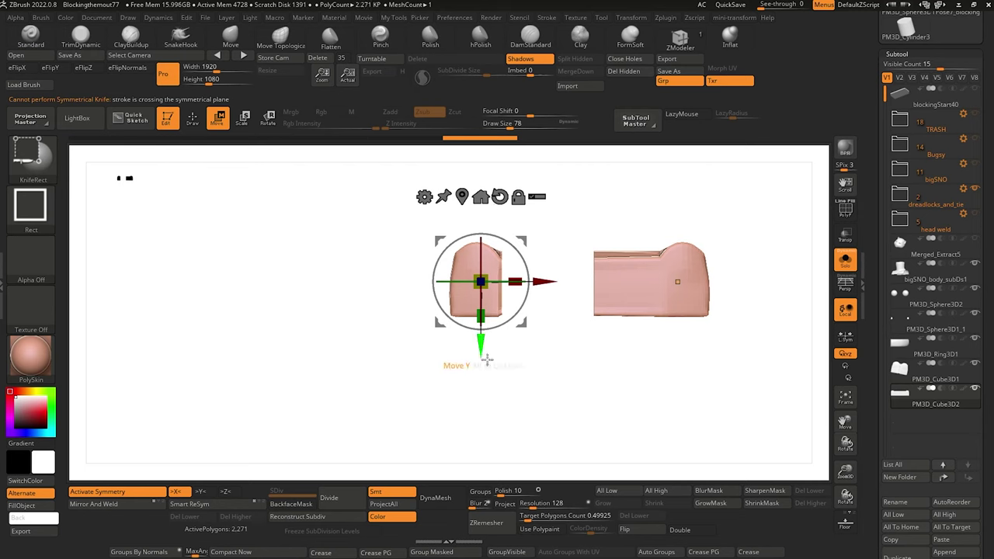
Turn off symmetry, then hide and delete the longer leftover piece so only the single outer tooth is kept.
drag(486, 359, 498, 394)
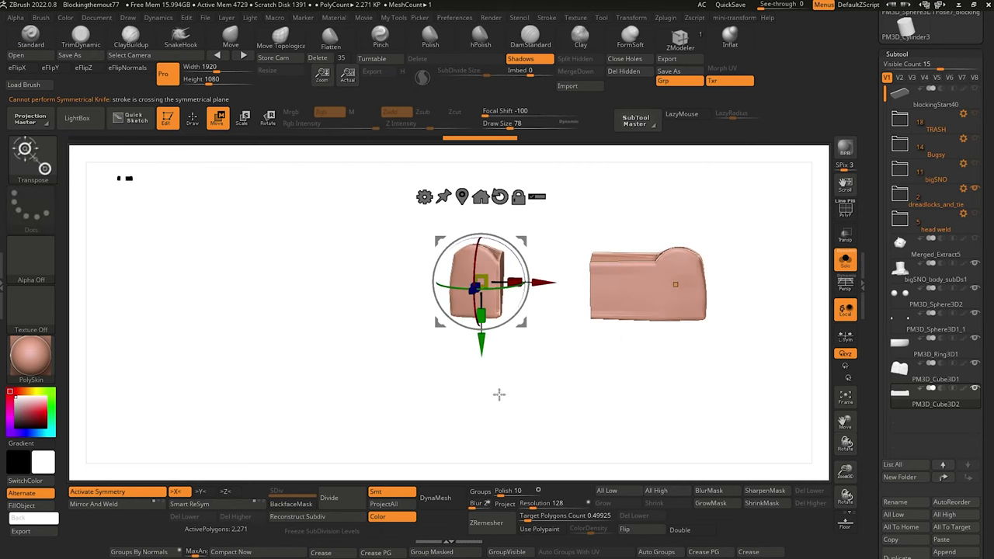
click(104, 506)
key(ctrl+z)
alt+drag(167, 409, 158, 410)
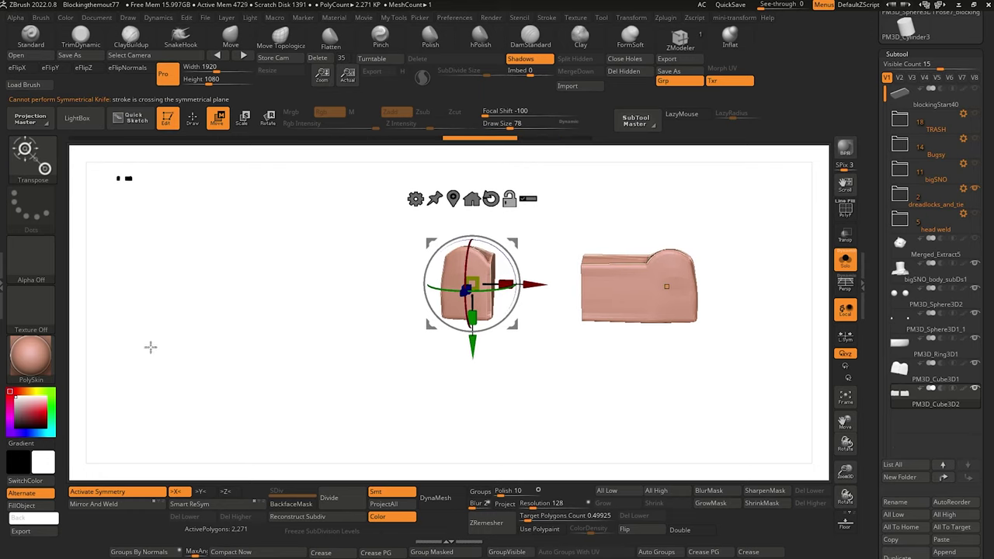
shift+drag(151, 348, 150, 346)
click(116, 491)
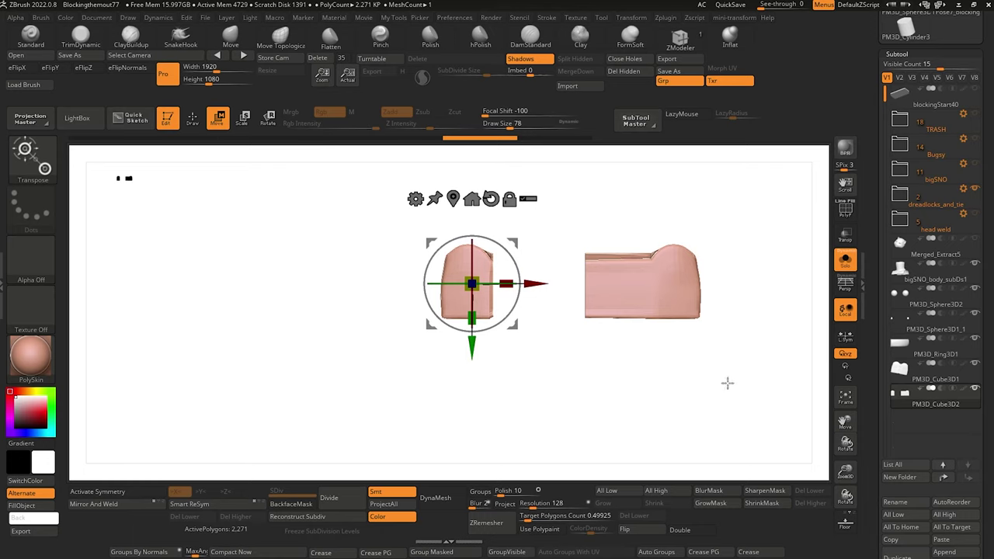
mouse_move(755, 400)
ctrl+shift+mouse_down()
mouse_move(666, 284)
mouse_move(559, 211)
ctrl+shift+mouse_up()
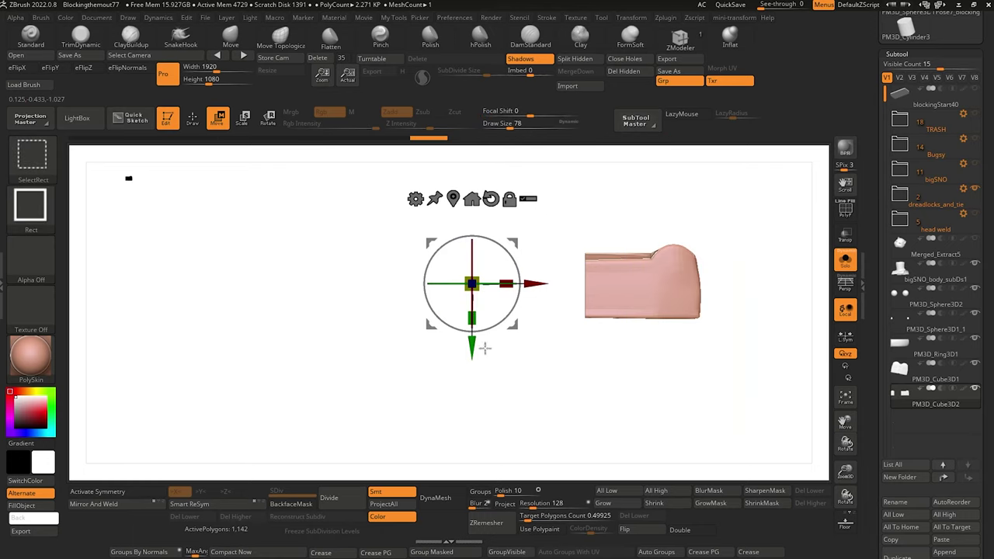
ctrl+shift+drag(484, 348, 499, 350)
click(626, 71)
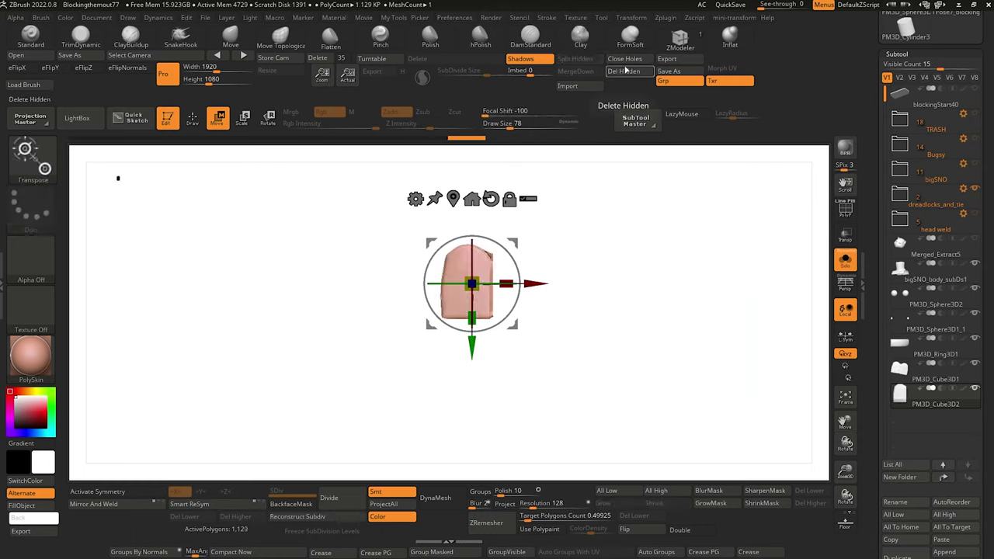
Mirror and weld the single tooth across the X axis and turn Solo off to show it beside the front teeth.
click(103, 508)
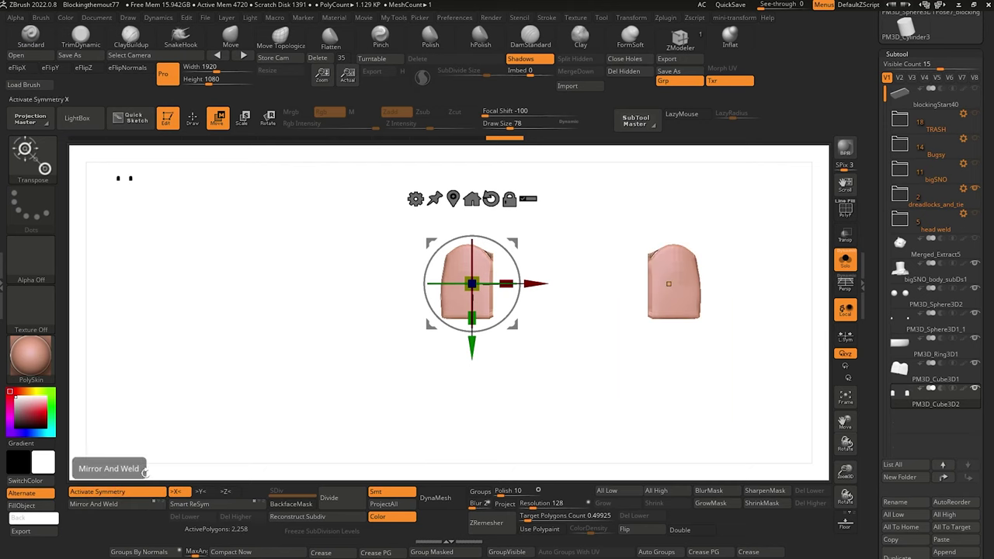
drag(658, 405, 728, 363)
click(846, 263)
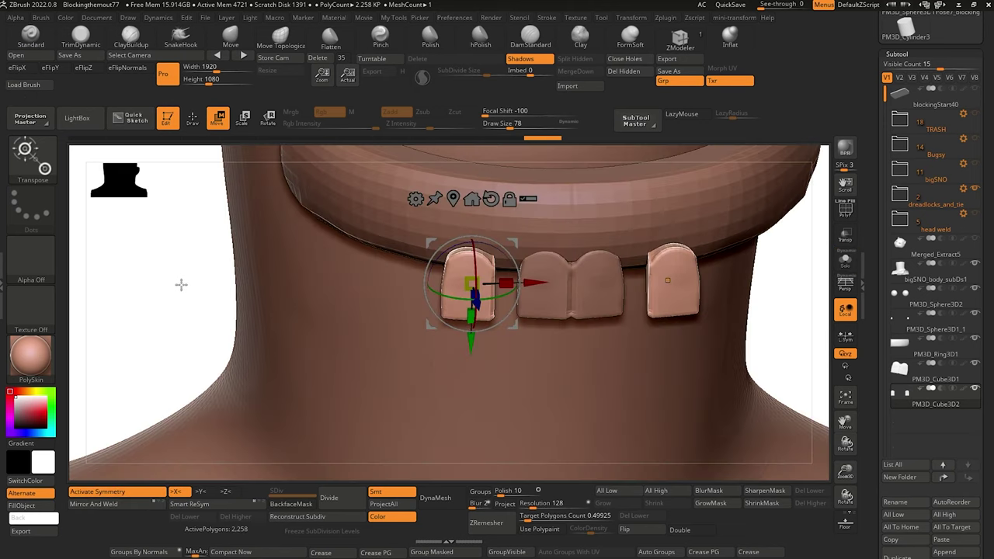
key(p)
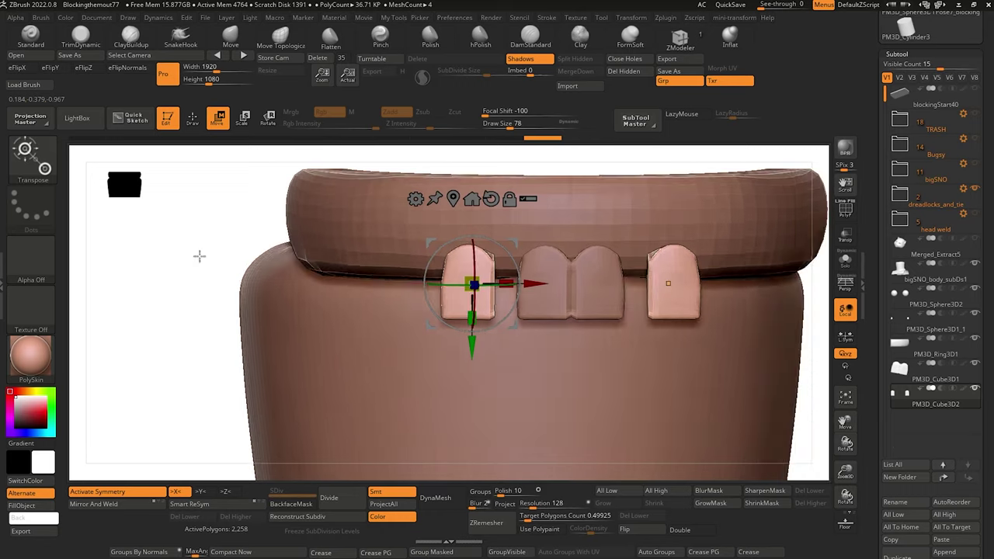
Smooth the sharp inner edges of the new side teeth with the Smooth brush at draw size 74.
mouse_move(200, 256)
mouse_down()
mouse_move(175, 269)
mouse_move(192, 256)
mouse_move(225, 295)
mouse_move(233, 289)
mouse_up()
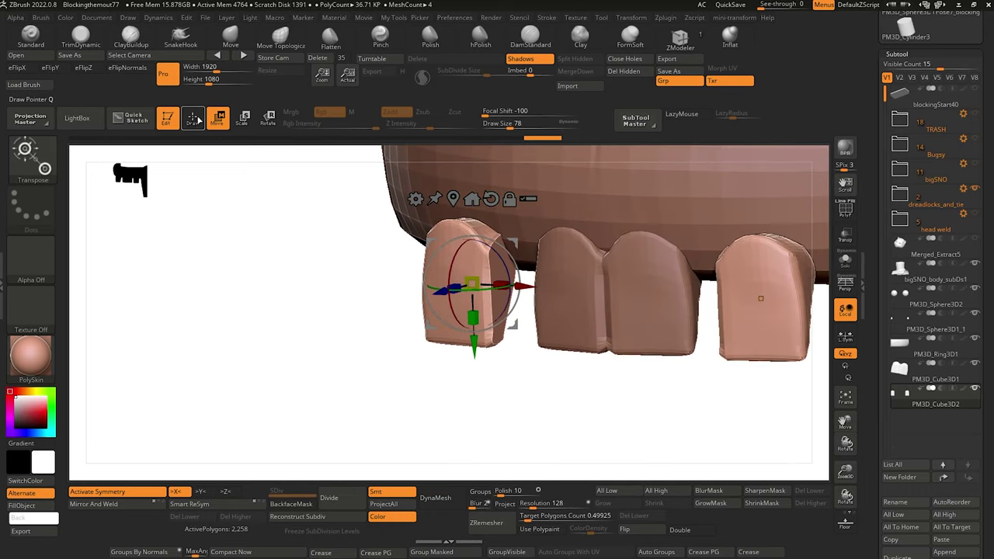
click(194, 118)
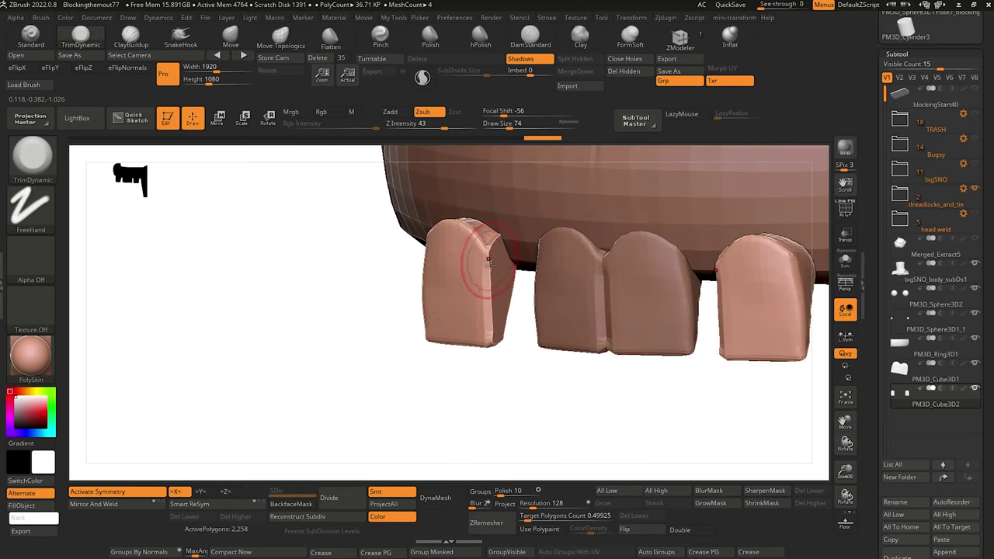
key(shift)
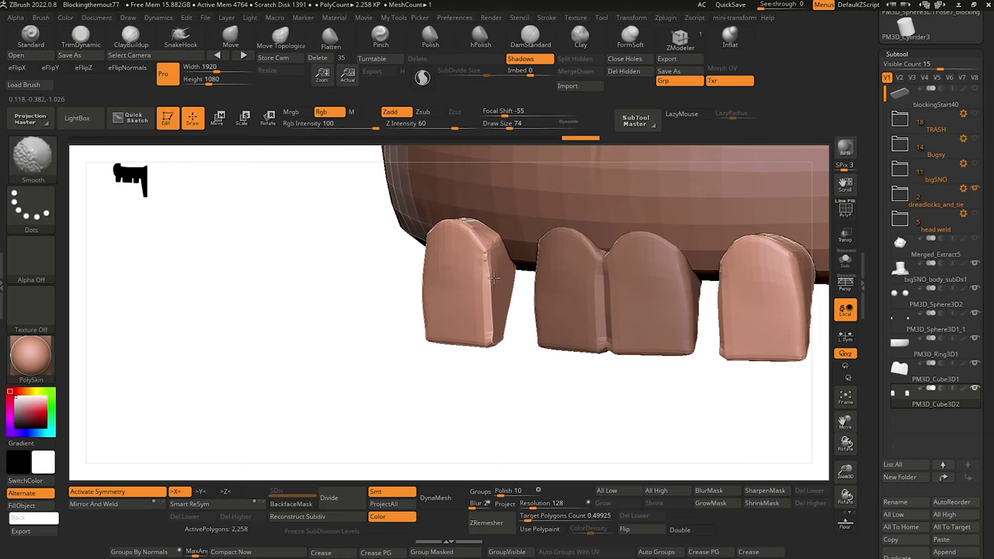
shift+drag(495, 264, 496, 237)
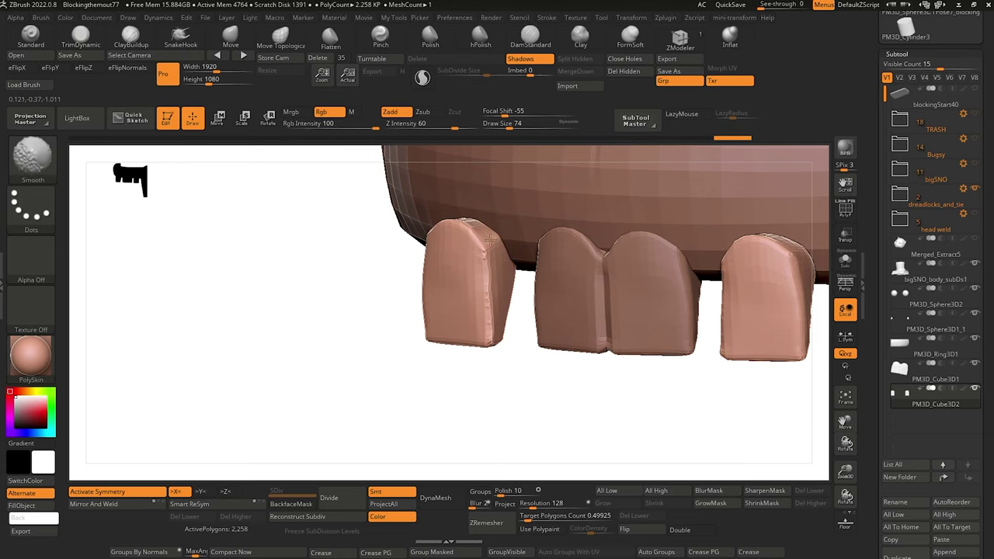
shift+drag(156, 264, 131, 192)
alt+drag(175, 242, 182, 252)
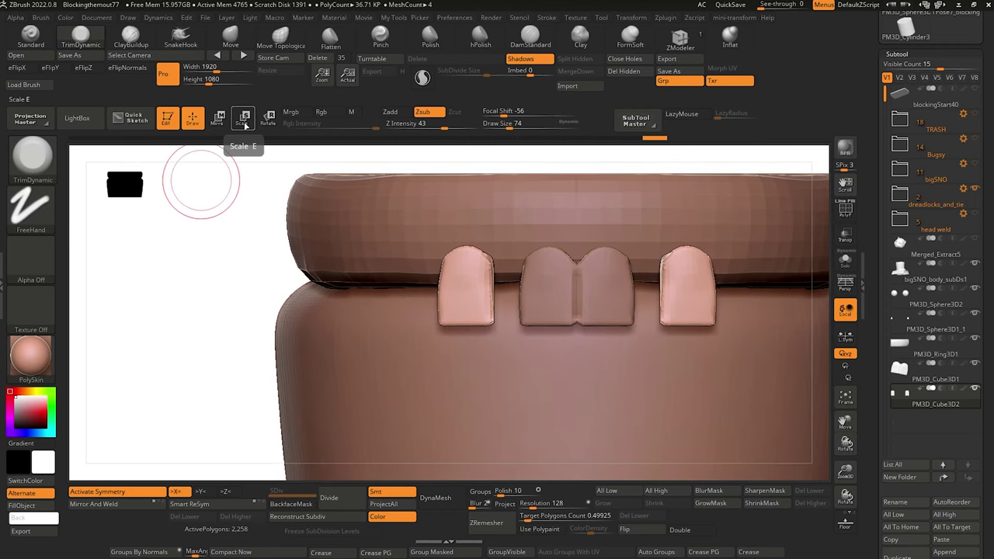
Move the side teeth inward against the front teeth and scale them down slightly from a pivot at their bottom edge.
mouse_move(932, 348)
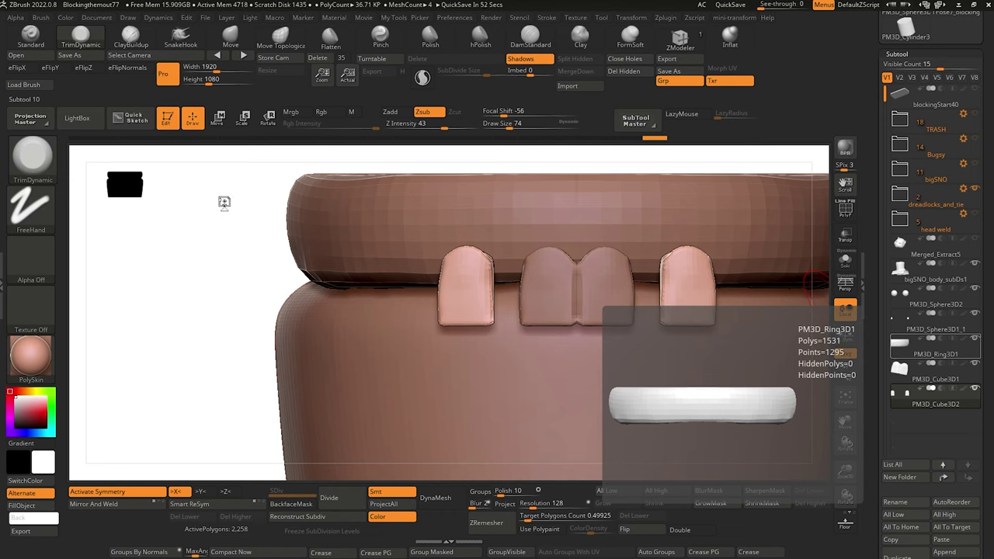
click(219, 116)
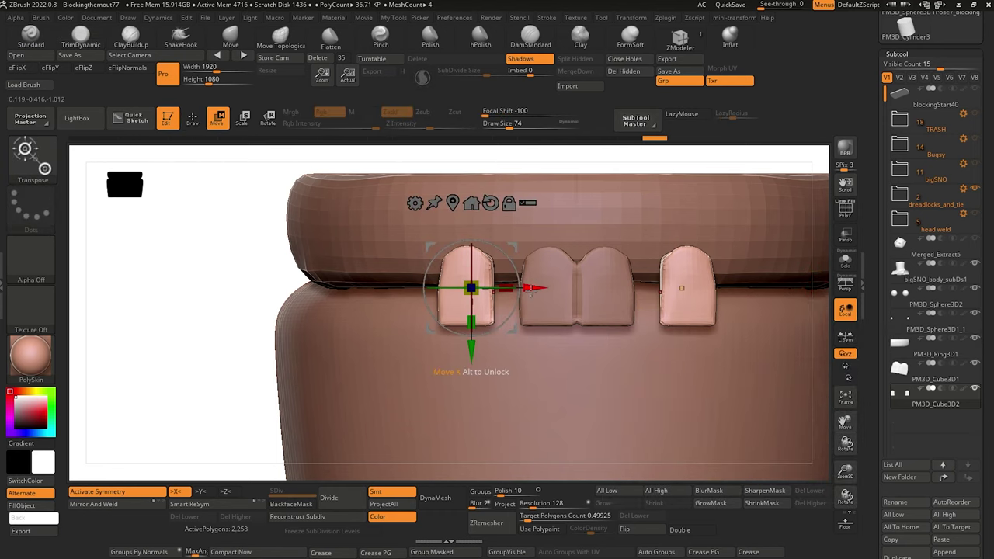
drag(530, 288, 555, 275)
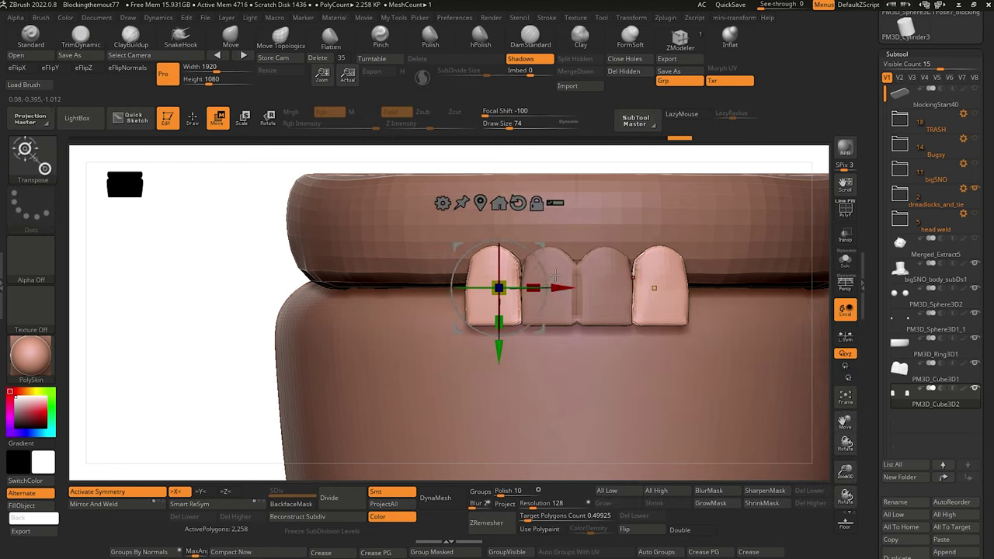
drag(499, 351, 499, 386)
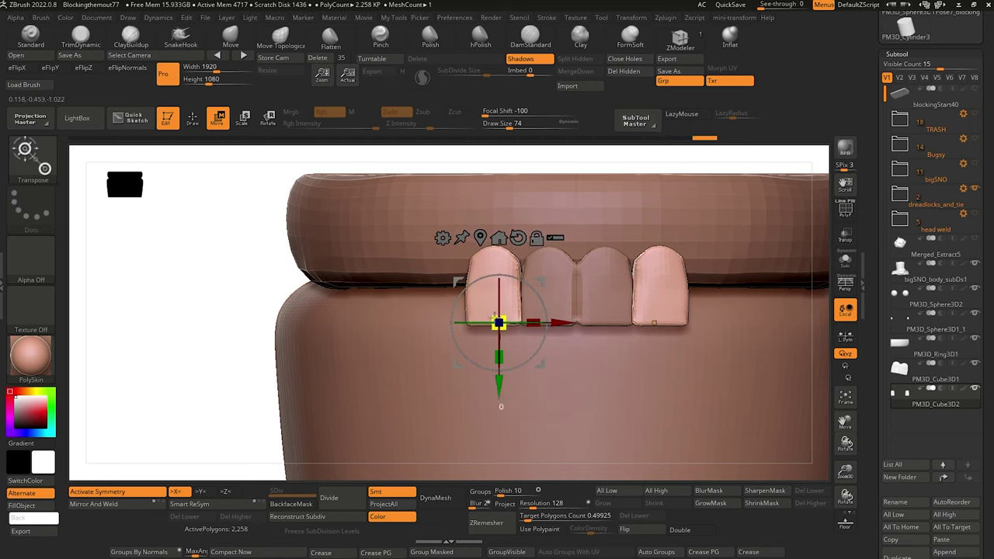
drag(498, 320, 499, 322)
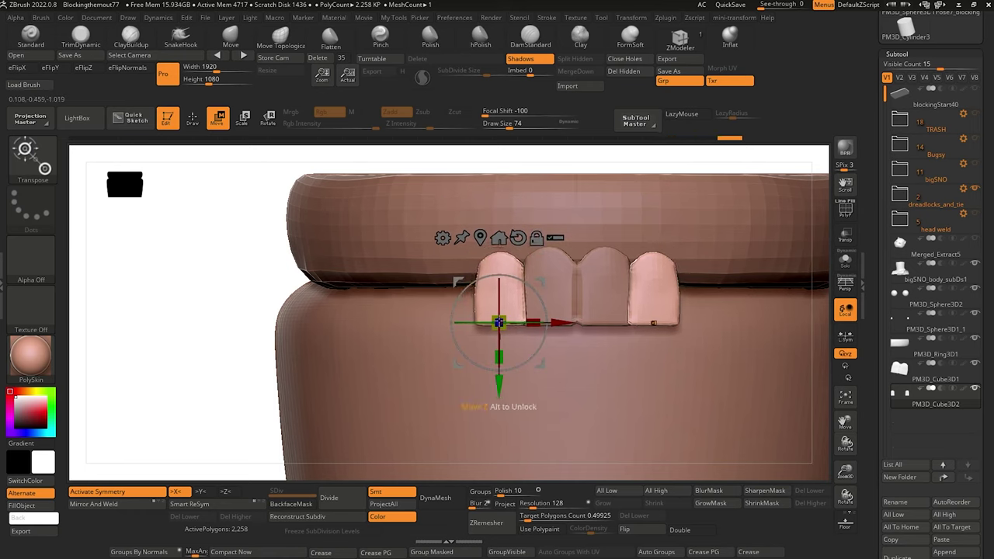
drag(560, 323, 556, 323)
From an underside view, push the side teeth back and rotate them to follow the curve of the ring.
alt+drag(229, 290, 127, 215)
drag(242, 313, 467, 293)
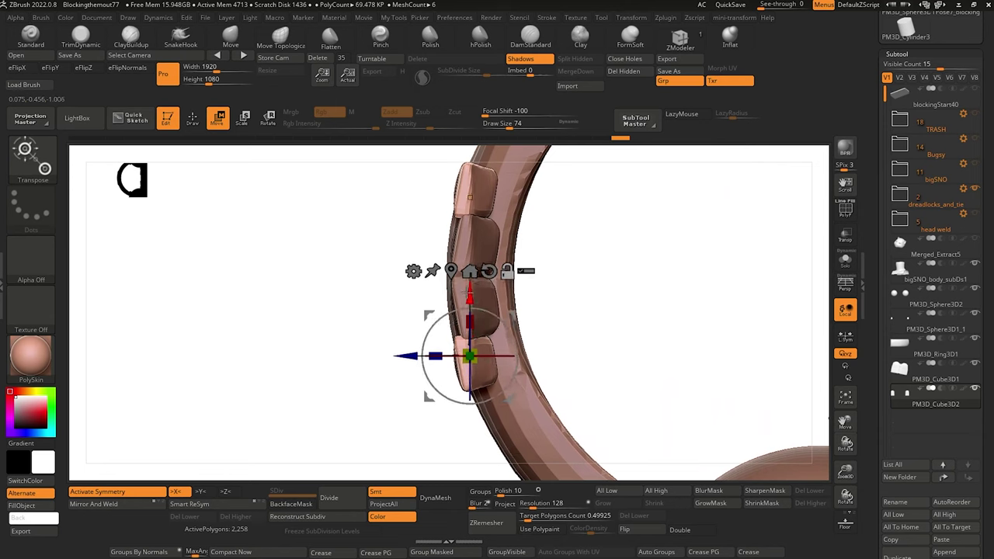
drag(470, 197, 480, 196)
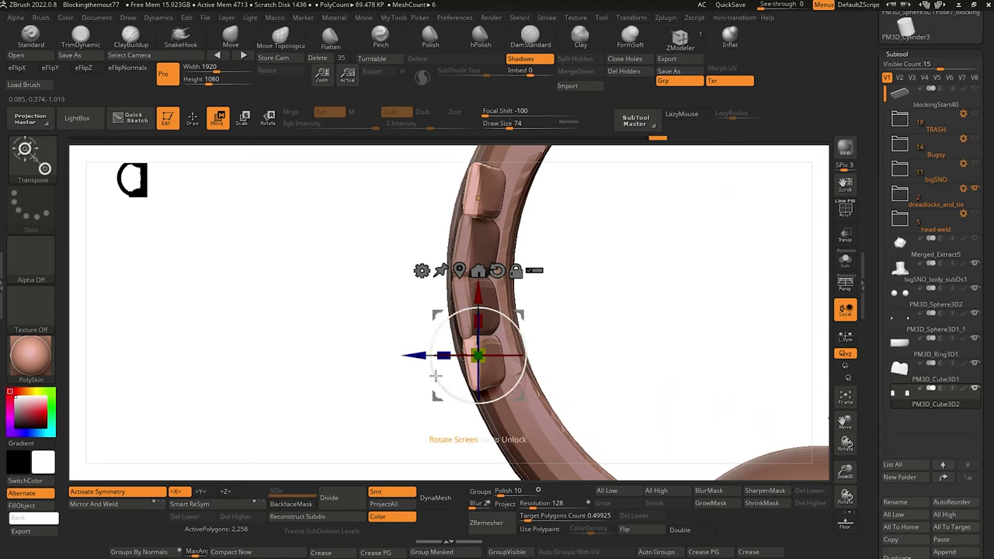
drag(420, 379, 426, 376)
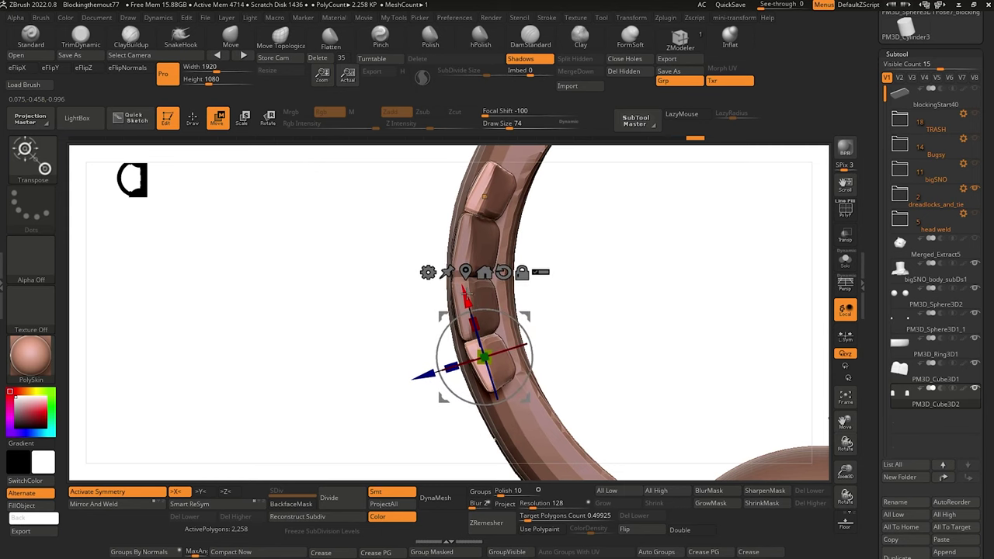
drag(414, 292, 195, 298)
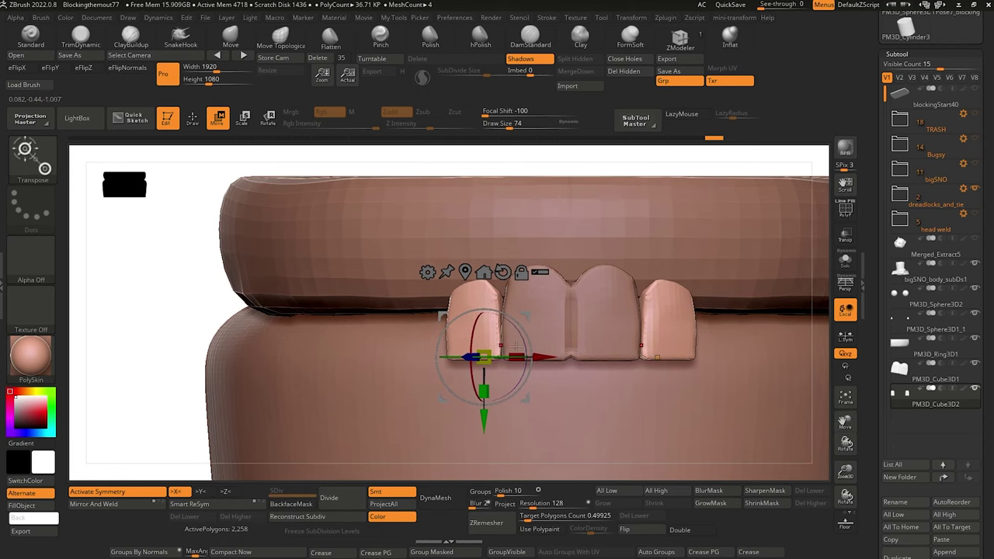
Return to Draw mode and make the Merged_Extract5 head subtool visible around the teeth.
alt+drag(171, 336, 96, 262)
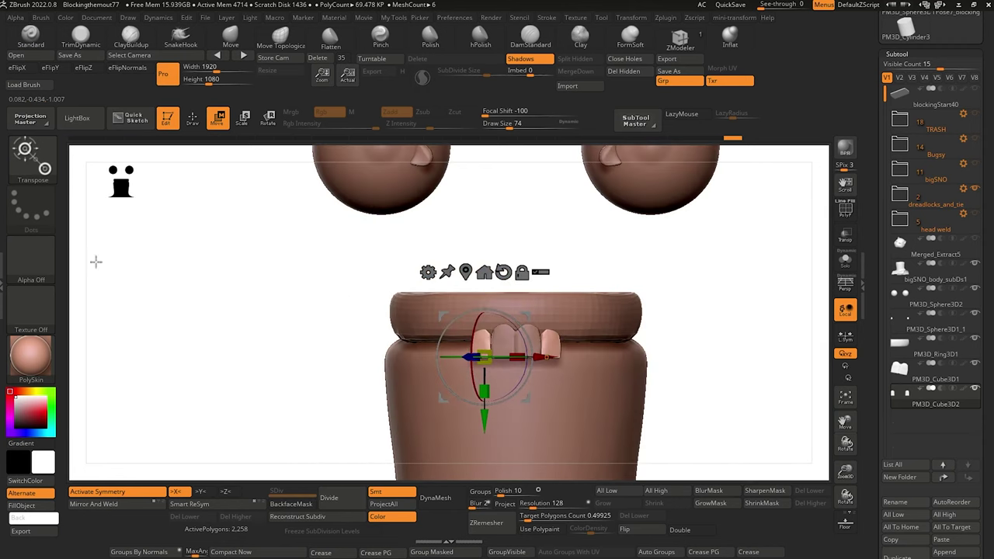
drag(197, 340, 196, 341)
click(194, 120)
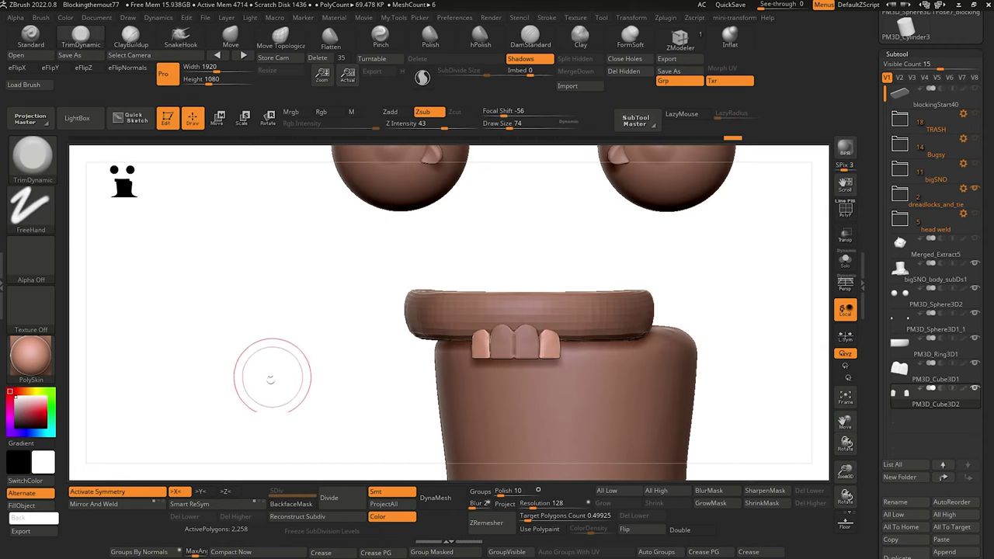
mouse_move(271, 378)
alt+mouse_down()
mouse_move(241, 347)
mouse_move(269, 349)
mouse_move(244, 348)
mouse_move(231, 340)
mouse_move(238, 332)
mouse_move(226, 339)
mouse_move(222, 293)
mouse_move(235, 369)
mouse_move(320, 395)
mouse_move(348, 362)
alt+mouse_up()
click(977, 243)
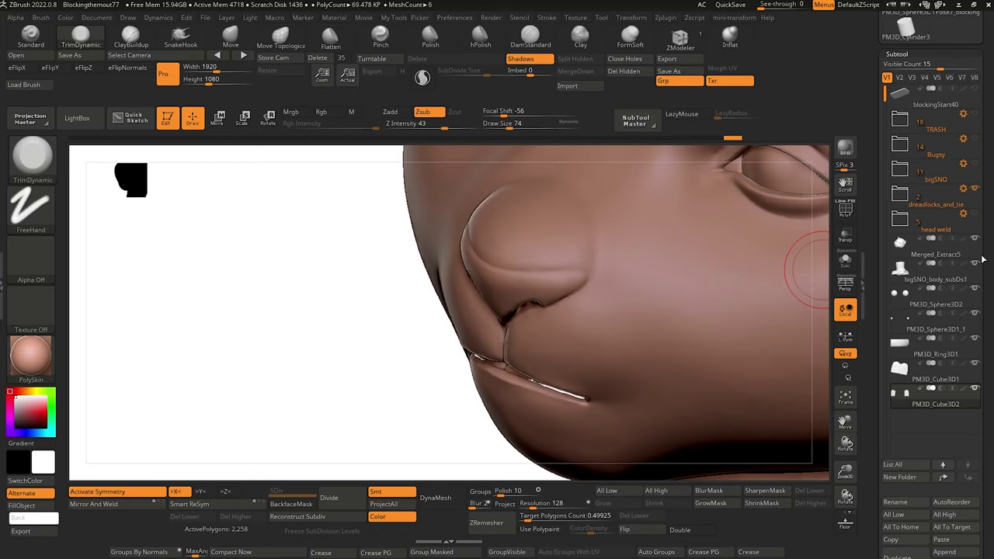
Make the head the active subtool and hide its lower jaw from a side view to expose the teeth from below.
alt+drag(293, 345, 241, 340)
alt+drag(400, 369, 379, 315)
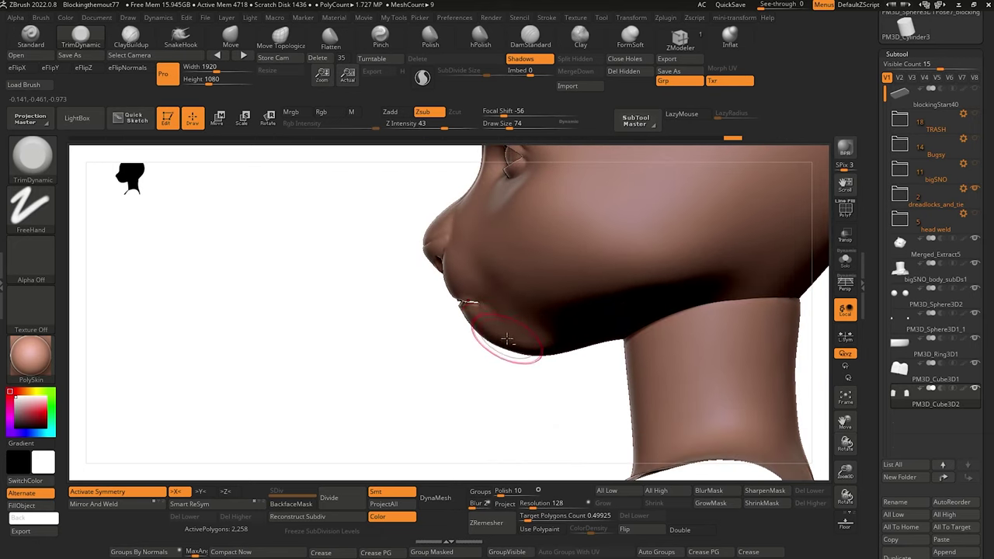
key(ctrl+shift)
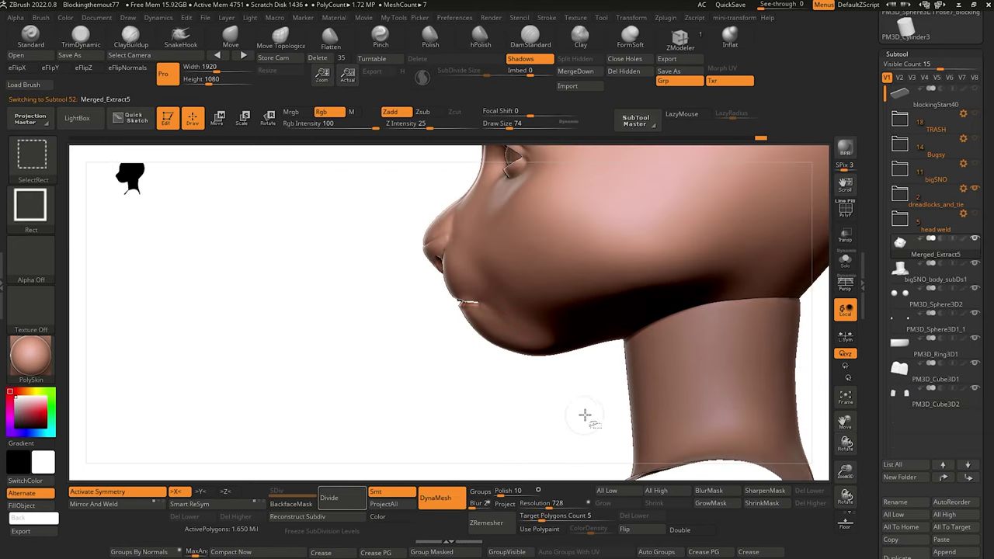
ctrl+shift+drag(596, 411, 402, 300)
mouse_move(333, 291)
mouse_down()
mouse_move(417, 350)
mouse_move(225, 220)
mouse_move(225, 248)
mouse_move(224, 220)
mouse_move(204, 262)
mouse_move(238, 253)
mouse_move(269, 284)
mouse_move(277, 268)
mouse_move(331, 370)
mouse_move(346, 361)
mouse_up()
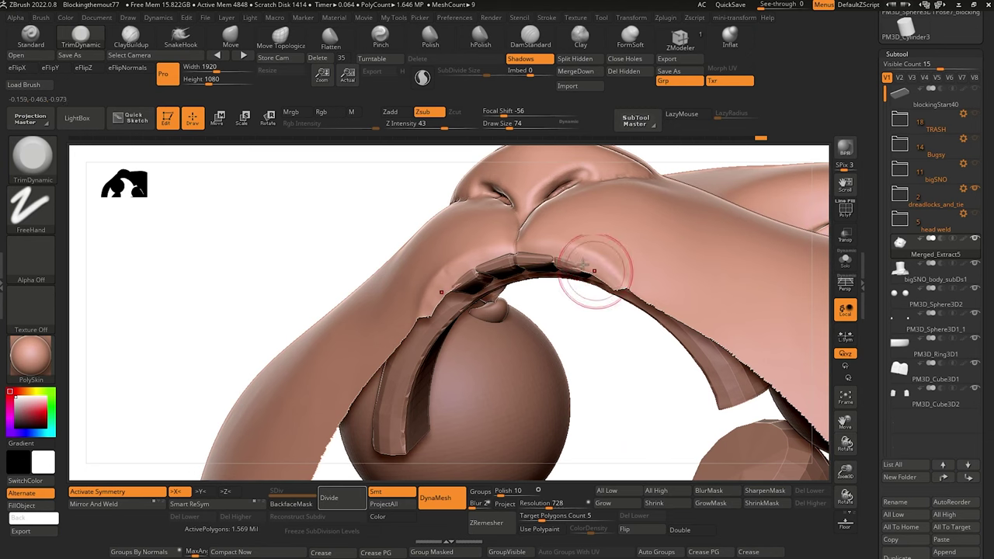
shift+drag(240, 257, 264, 266)
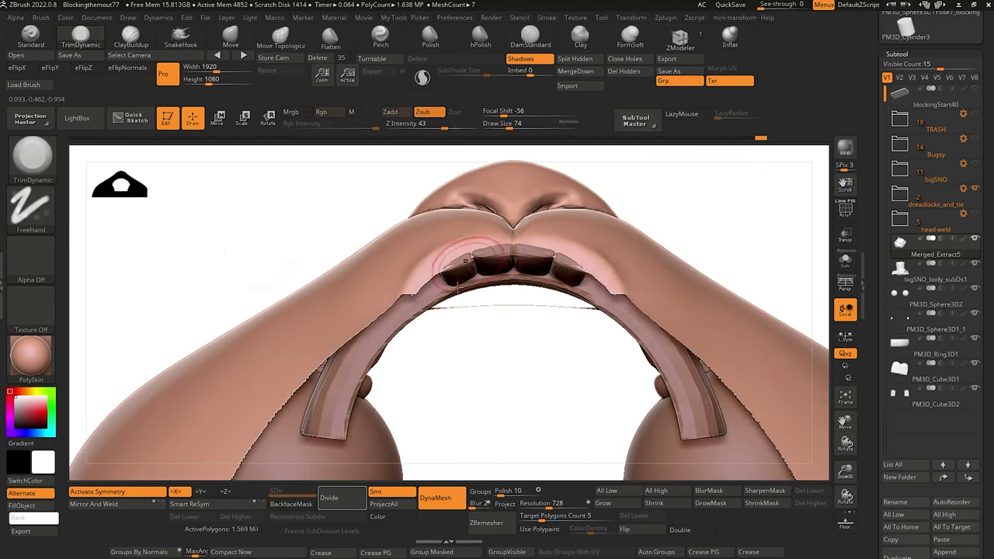
alt+drag(498, 376, 439, 334)
mouse_move(274, 245)
mouse_down()
mouse_move(253, 288)
mouse_move(271, 287)
mouse_up()
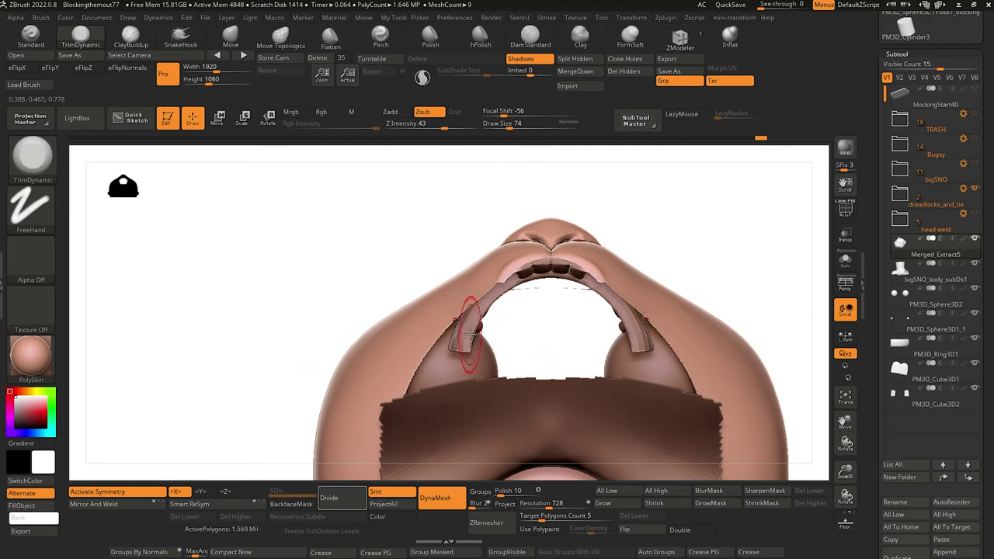
Group the PM3D_Ring3D1 ring and the two teeth subtools into a new folder with the default name.
click(904, 353)
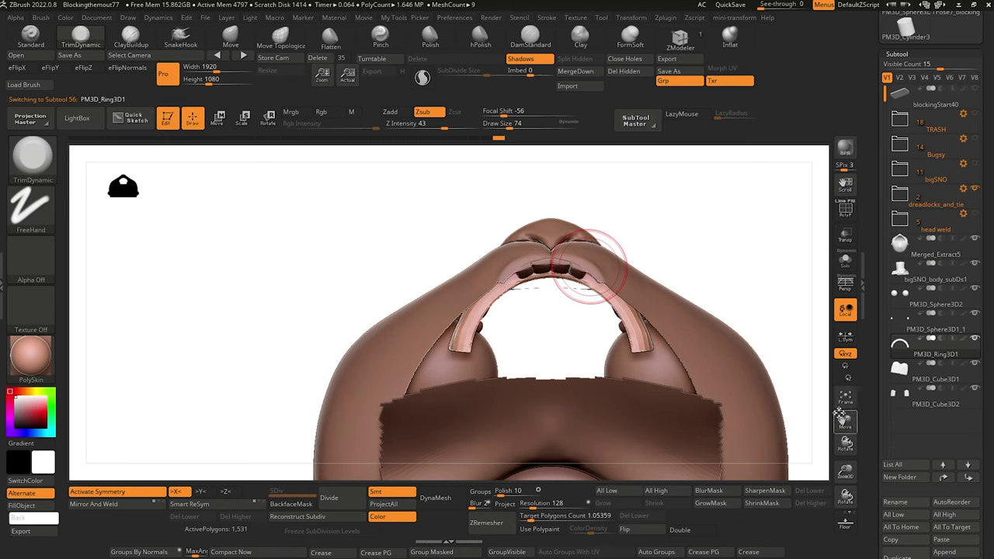
click(899, 477)
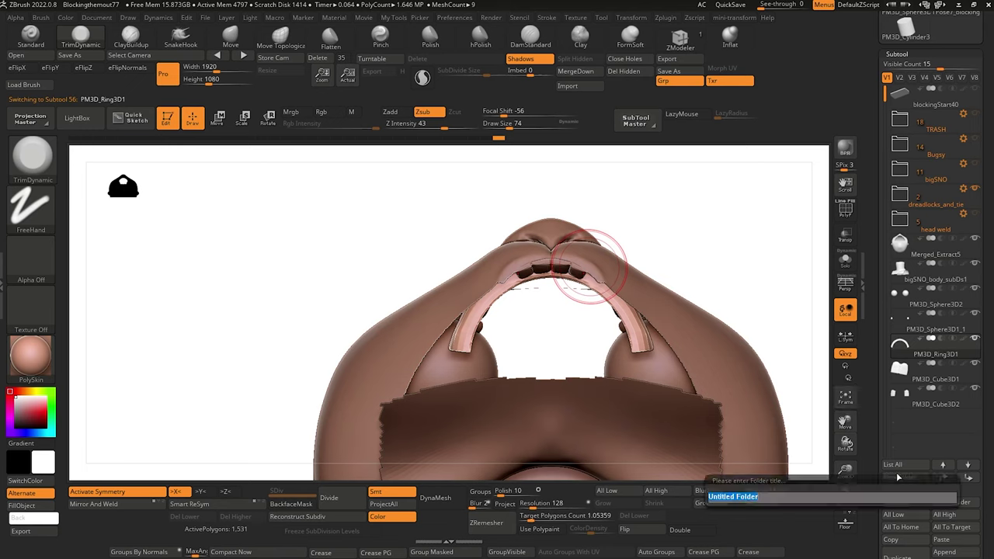
key(Return)
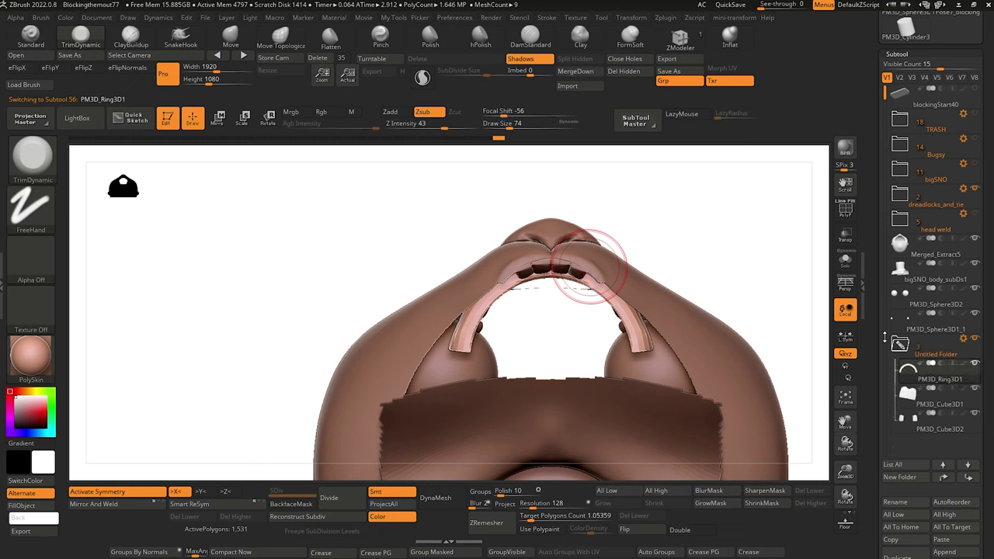
Transpose the whole Untitled Folder and move the ring and teeth together slightly back inside the head.
click(963, 339)
click(906, 287)
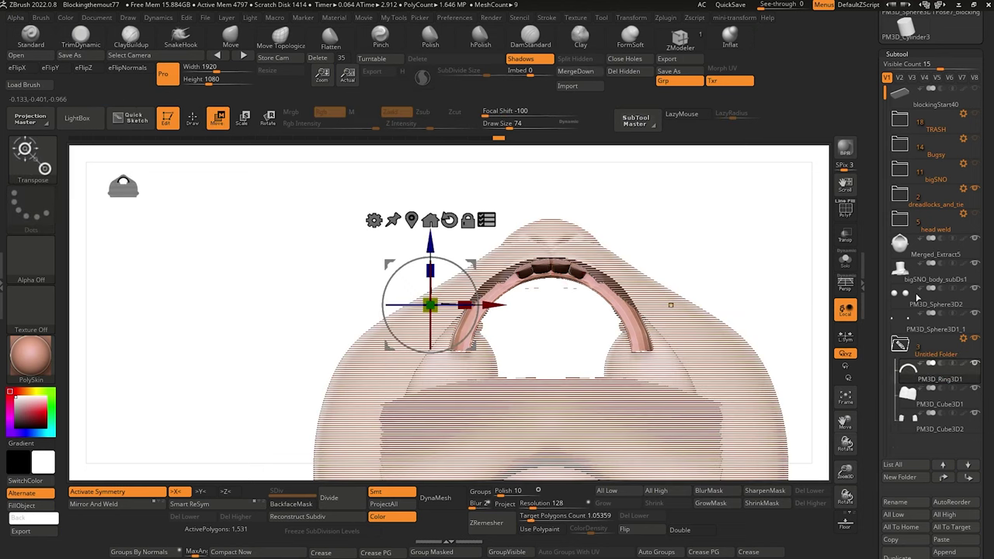
click(412, 220)
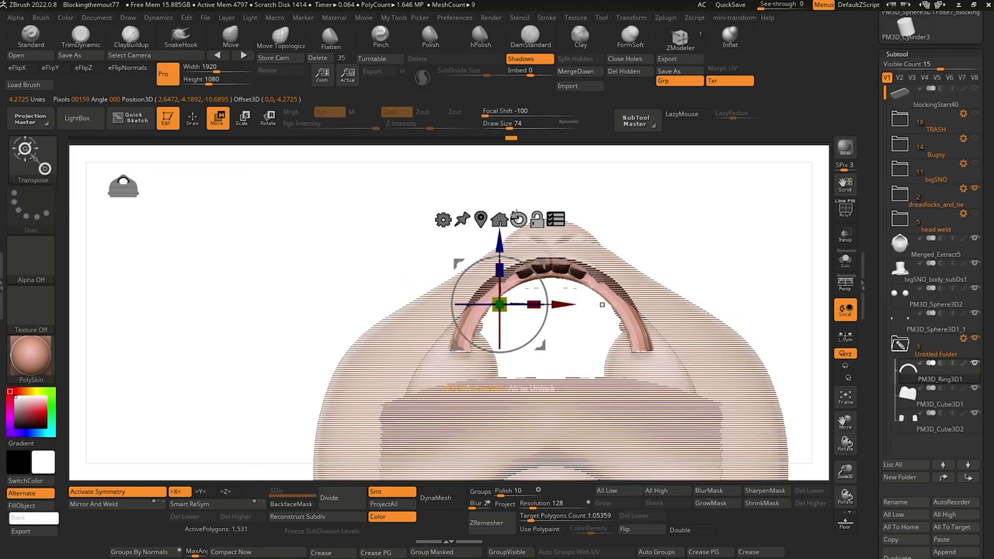
drag(499, 246, 499, 251)
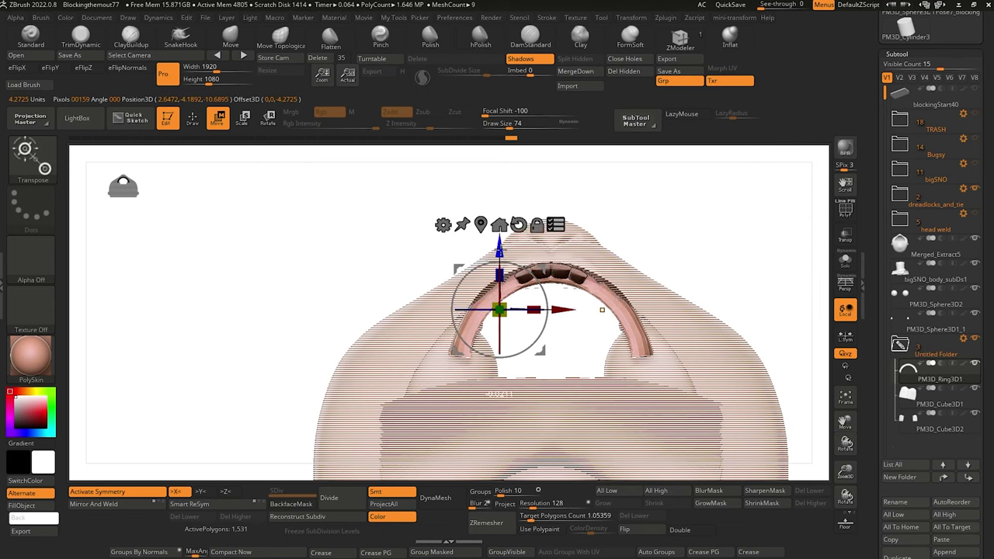
drag(359, 250, 316, 303)
drag(498, 251, 497, 254)
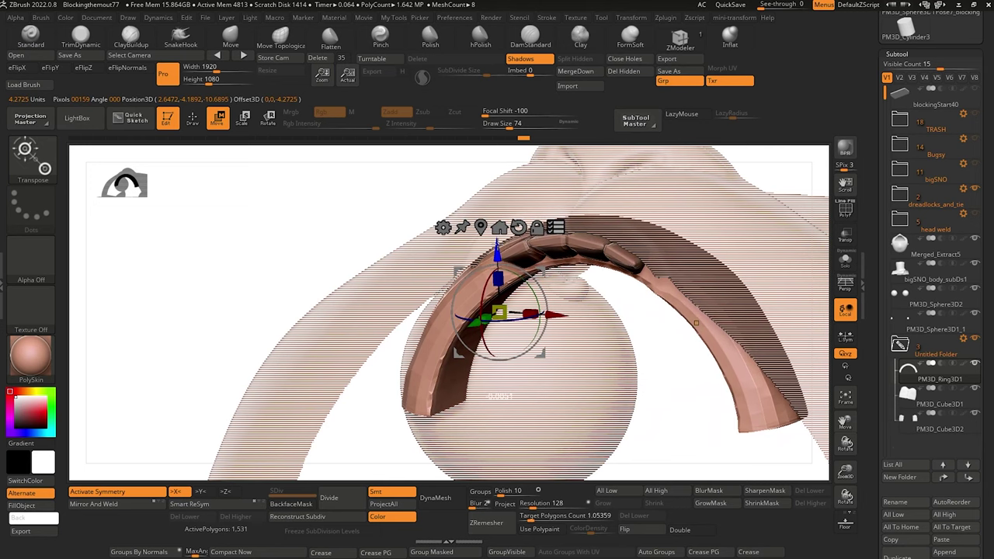
Lasso-hide the stray polygons hanging below the upper lip of the Merged_Extract5 head.
drag(318, 240, 285, 364)
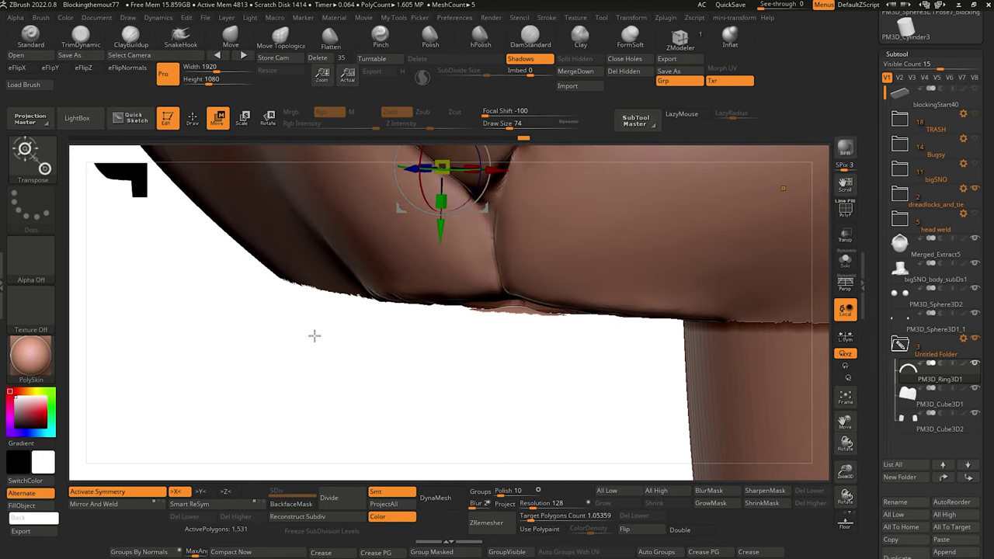
click(40, 160)
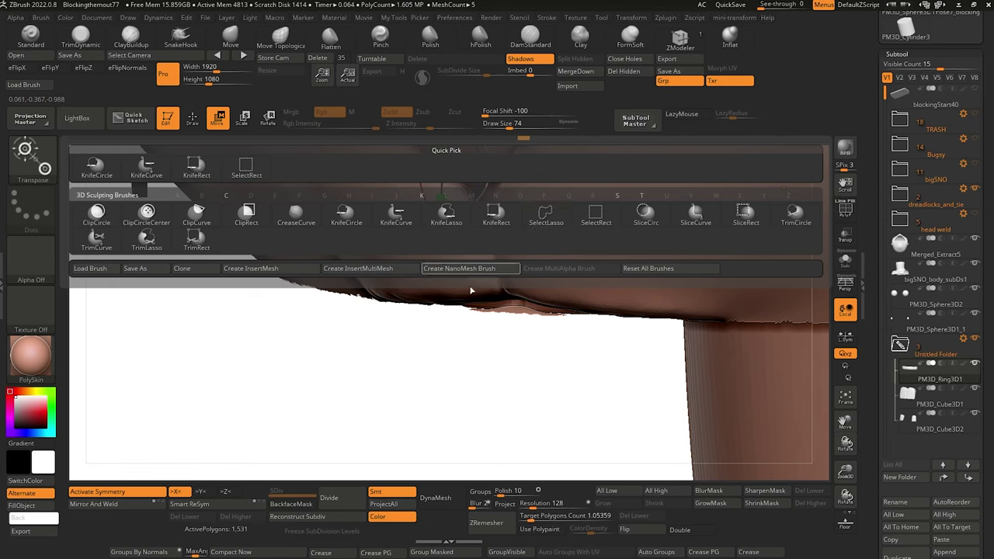
mouse_move(561, 339)
ctrl+alt+shift+mouse_down()
mouse_move(580, 320)
mouse_move(564, 312)
ctrl+alt+shift+mouse_up()
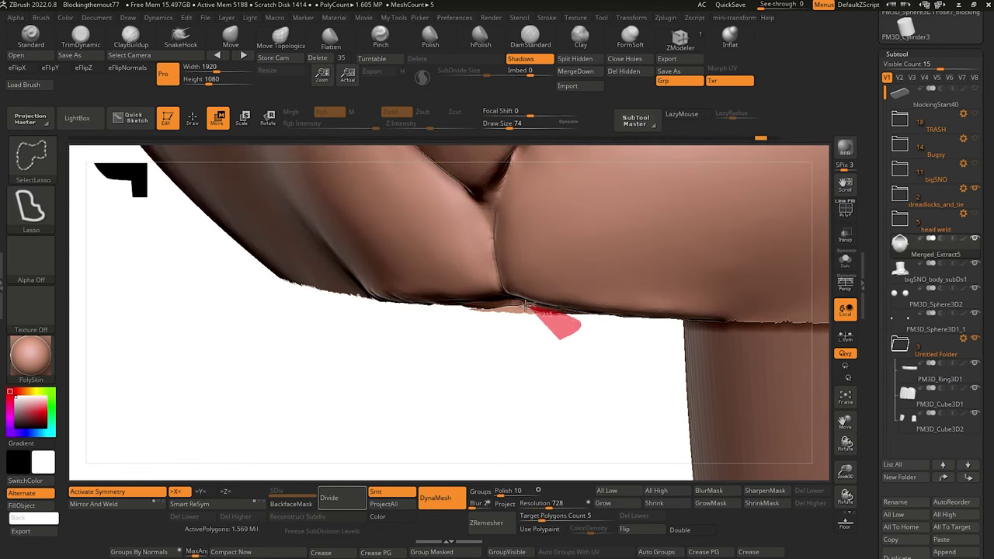
mouse_move(491, 303)
ctrl+shift+mouse_down()
mouse_move(446, 309)
mouse_move(478, 344)
ctrl+shift+mouse_up()
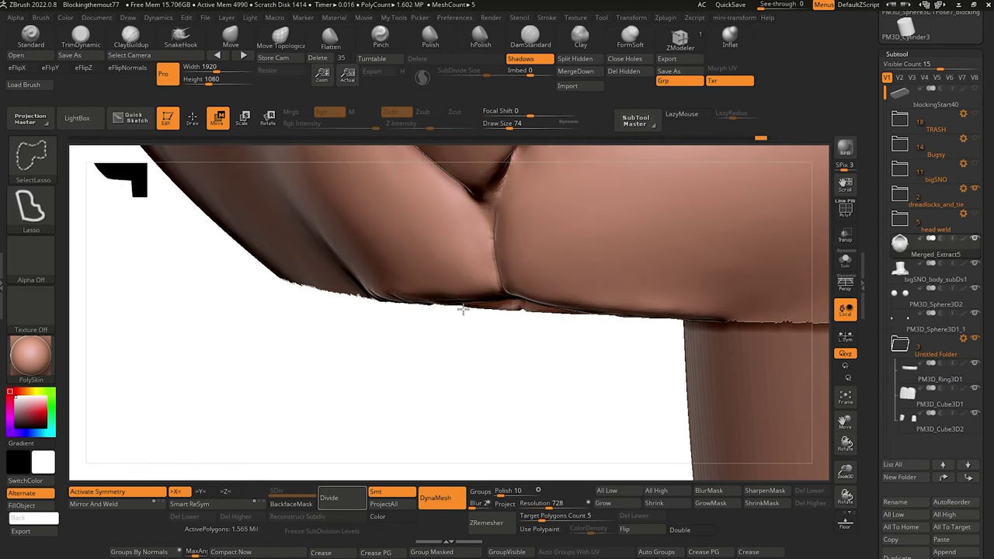
Invert the head's visibility to isolate the lower jaw and turn on double-sided display.
drag(463, 309, 321, 377)
click(845, 396)
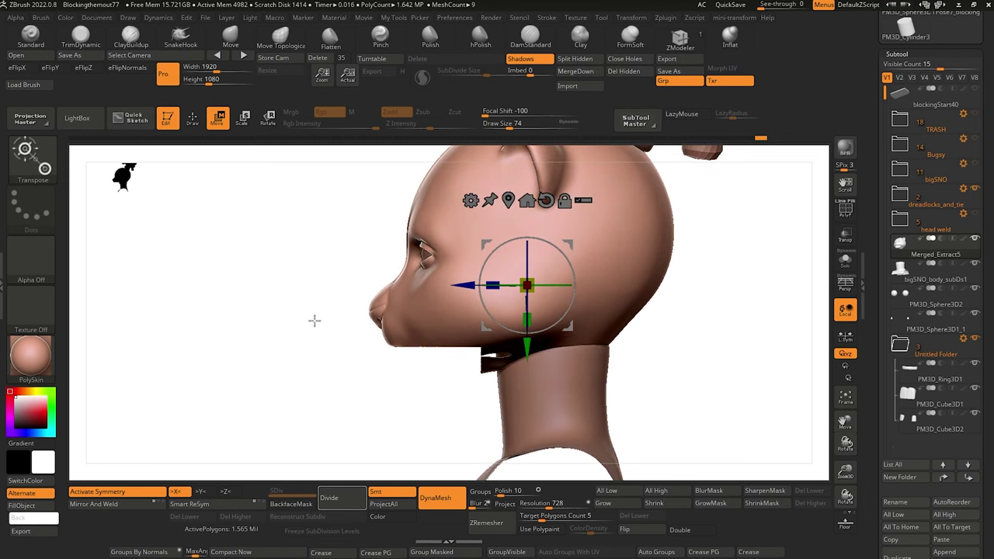
ctrl+shift+drag(313, 331, 311, 327)
key(ctrl+shift+z)
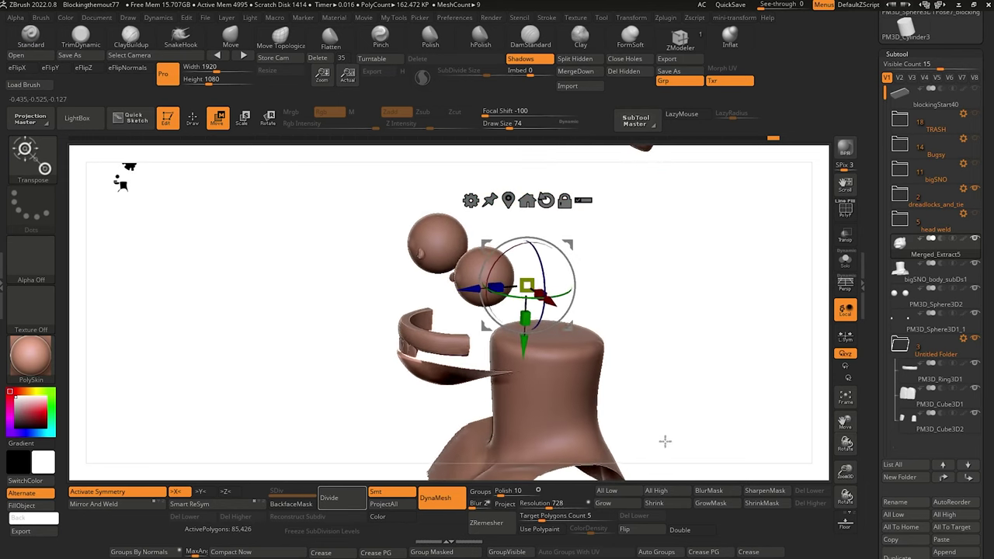
key(ctrl+z)
alt+drag(638, 409, 634, 406)
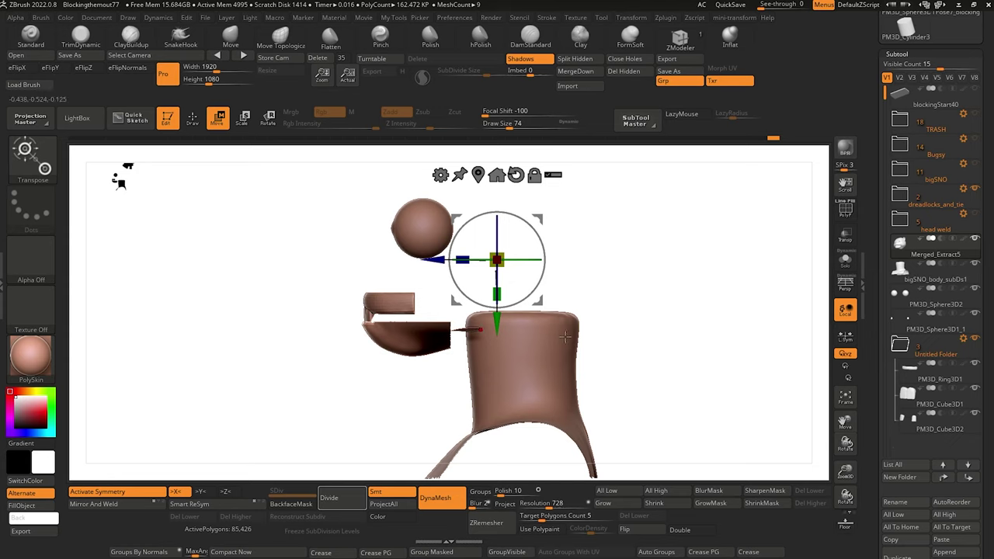
click(683, 532)
Lasso-hide the leftover sliver behind the lower jaw and invert visibility back to the upper head.
shift+drag(360, 435, 371, 424)
key(ctrl+shift)
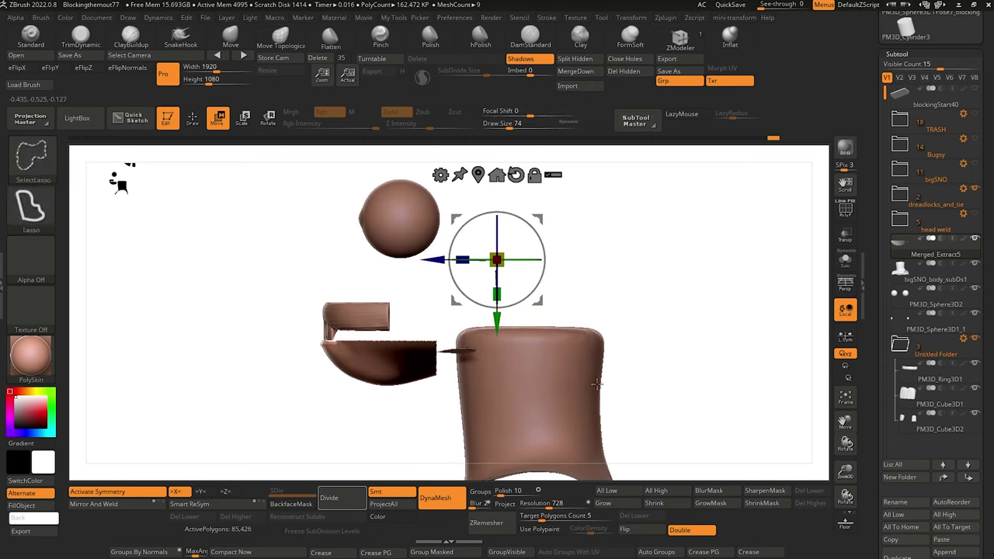
ctrl+shift+drag(433, 316, 440, 354)
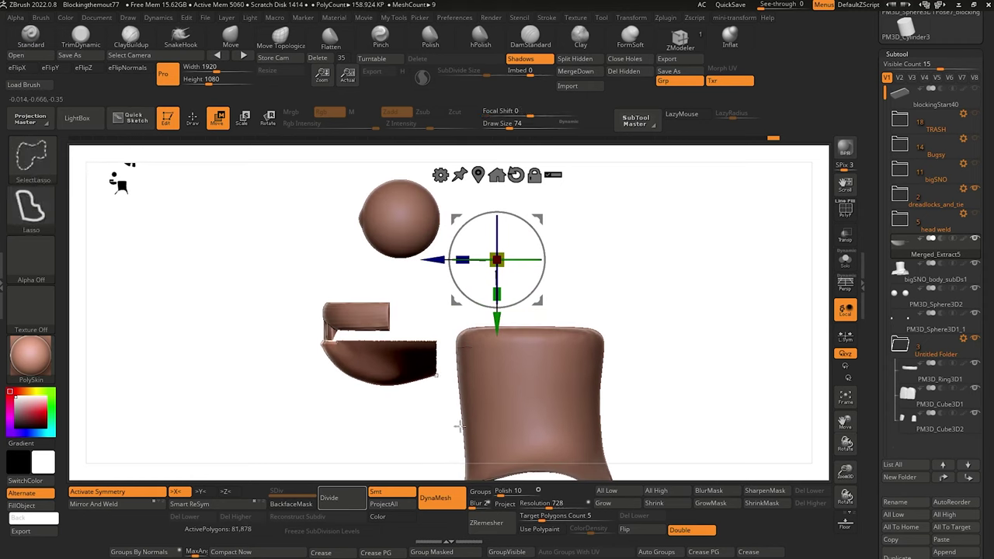
drag(275, 388, 365, 382)
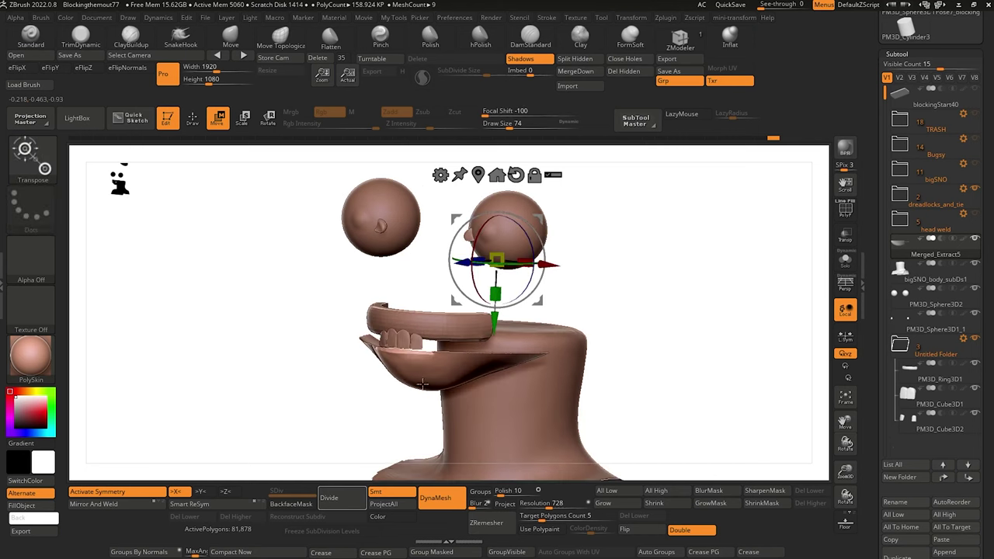
ctrl+shift+click(261, 371)
drag(260, 372, 242, 365)
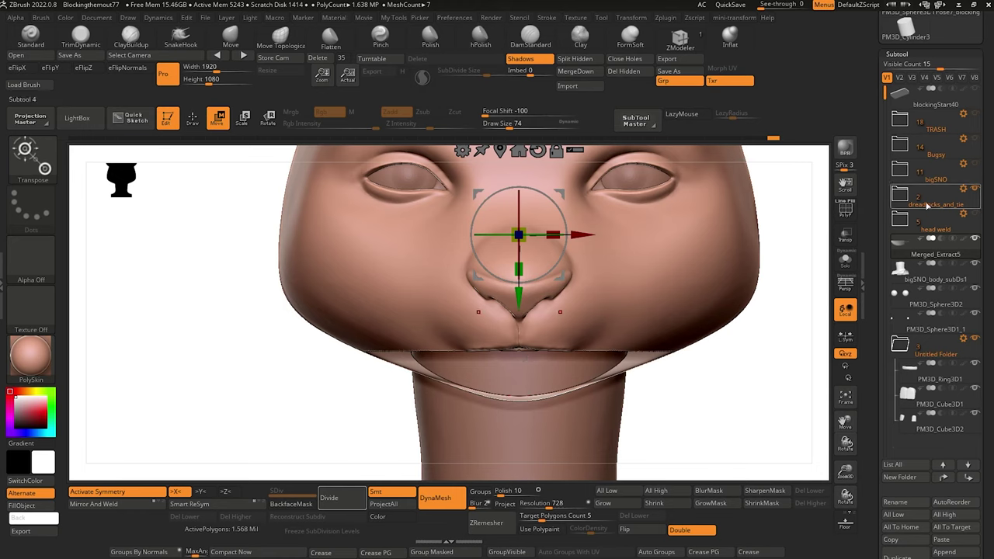
Select the PM3D_Cube3D2 side teeth subtool, append a sphere after it, and make the sphere active.
mouse_move(926, 205)
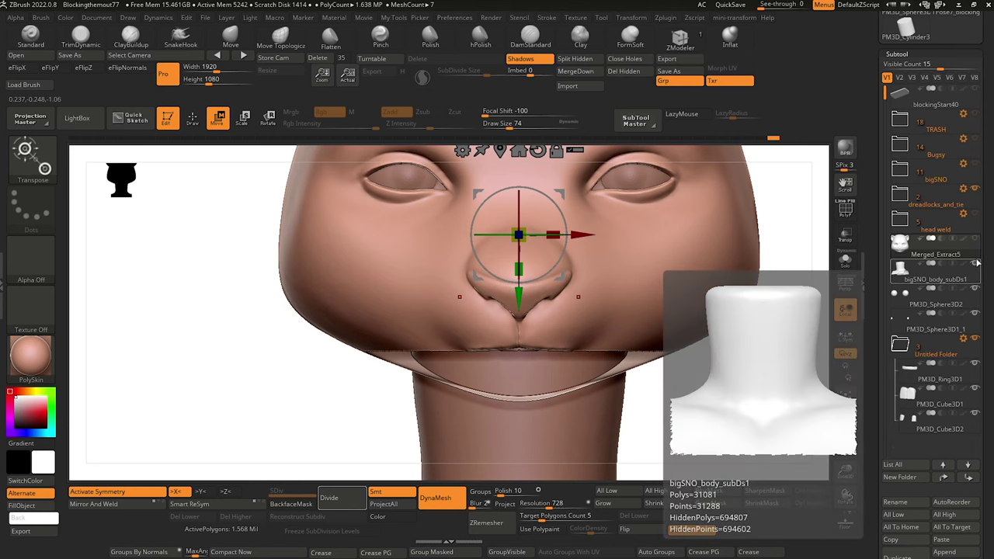
click(917, 415)
drag(321, 355, 281, 302)
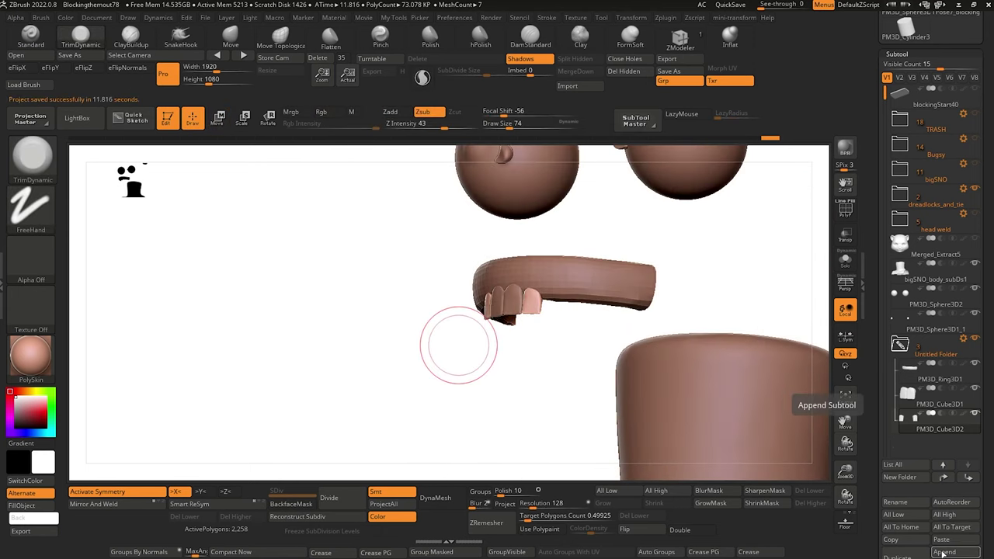
click(945, 552)
click(517, 367)
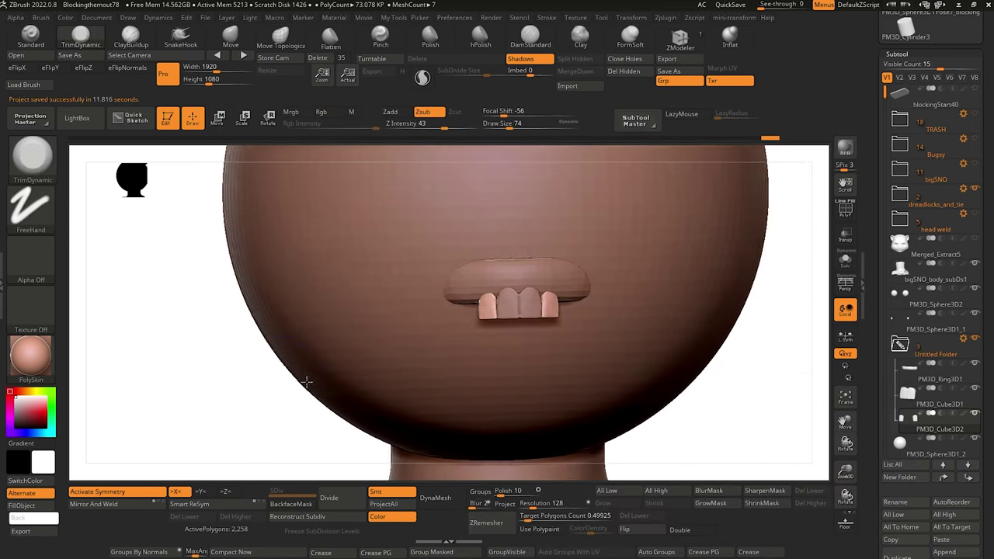
alt+click(400, 326)
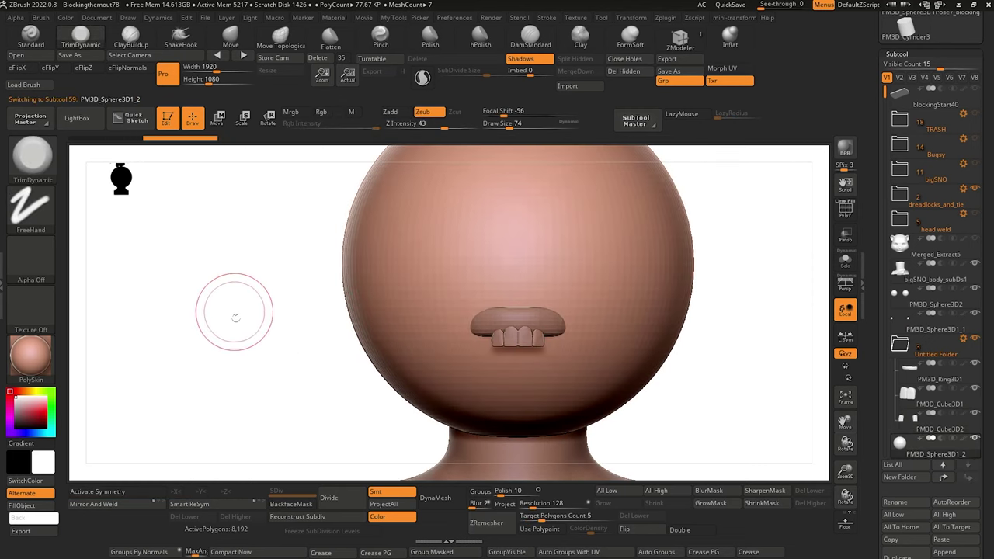
Scale the sphere down to roughly a back tooth's size and move it beside the ring.
alt+drag(235, 313, 252, 342)
click(242, 118)
drag(535, 294, 534, 438)
drag(594, 376, 523, 376)
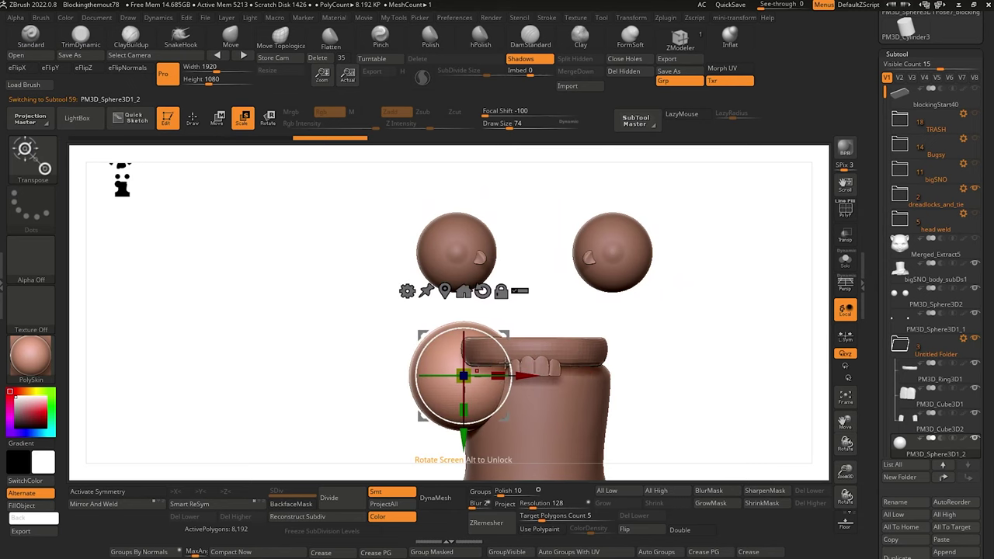
From an underside view, shift the sphere forward and inward to line it up with the end of the ring.
shift+drag(311, 331, 384, 324)
alt+drag(579, 440, 487, 418)
drag(439, 355, 525, 358)
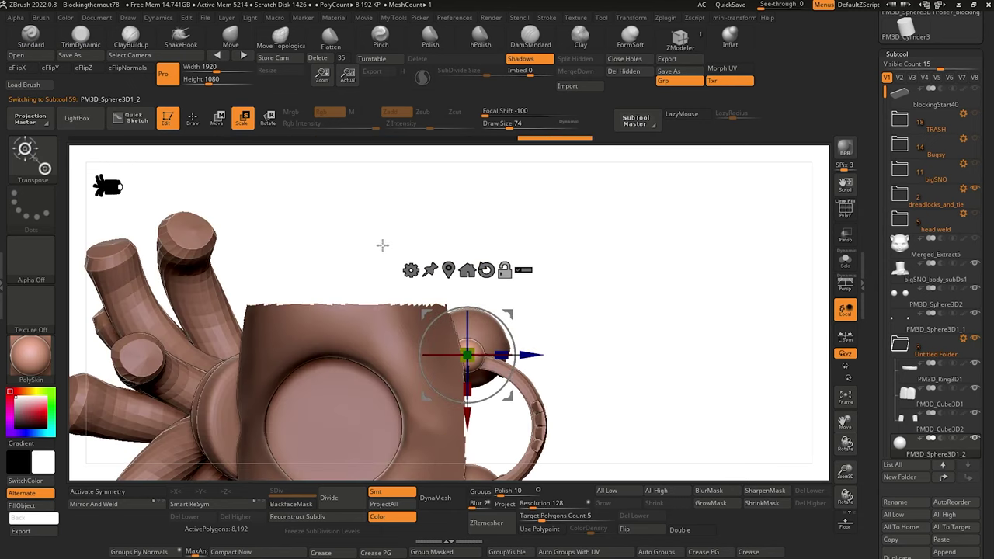
alt+drag(382, 245, 438, 437)
drag(532, 356, 549, 355)
drag(485, 418, 484, 429)
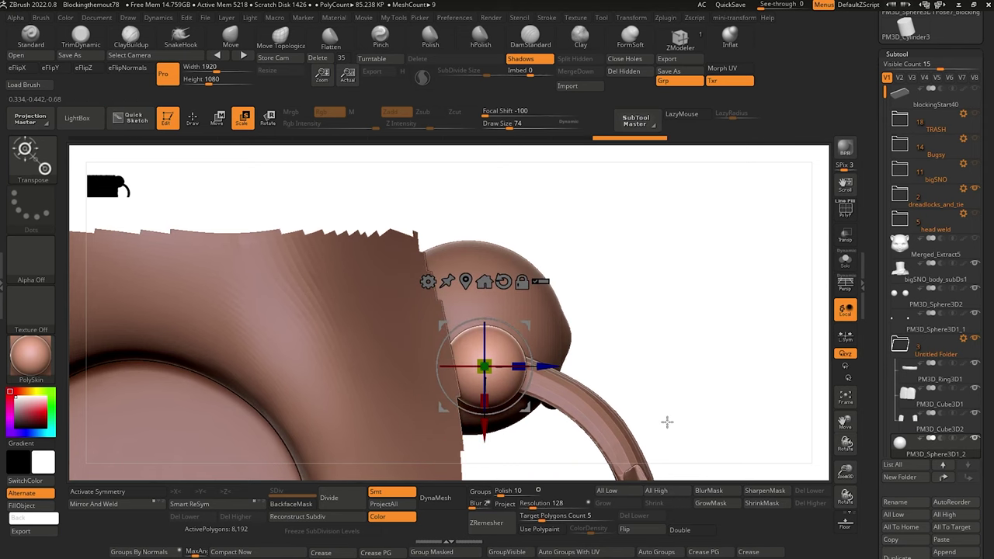
drag(666, 422, 469, 347)
drag(236, 193, 300, 251)
Isolate the sphere and lightly flatten its surface with the TrimDynamic brush.
click(846, 264)
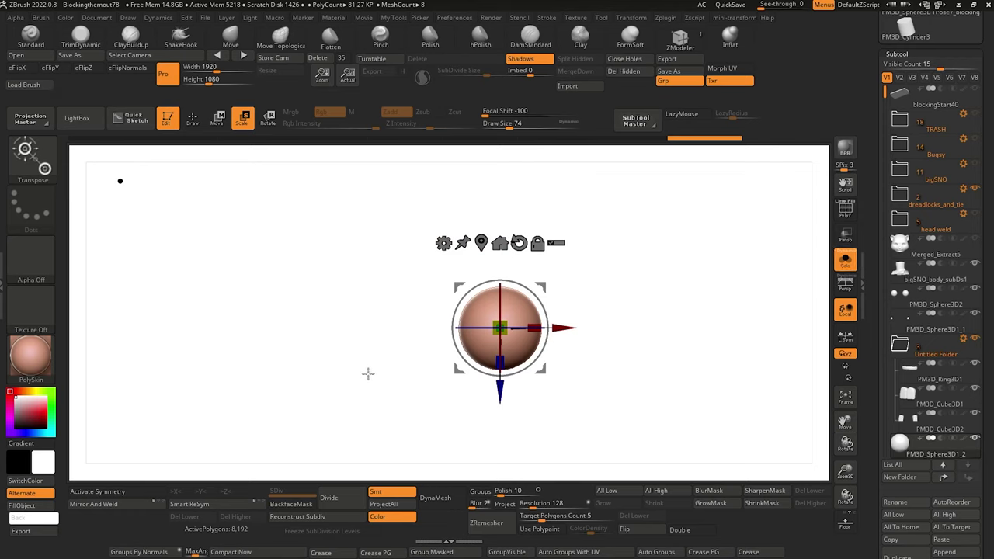
key(q)
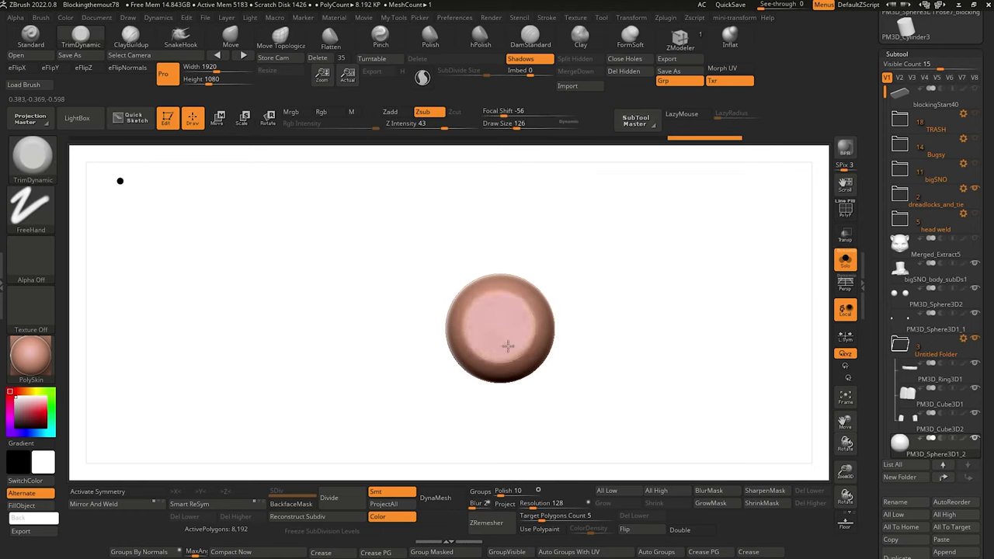
mouse_move(439, 317)
mouse_down()
mouse_move(306, 335)
mouse_move(321, 337)
mouse_up()
mouse_move(355, 292)
mouse_down()
mouse_move(335, 338)
mouse_move(406, 355)
mouse_move(355, 340)
mouse_move(366, 349)
mouse_move(324, 349)
mouse_move(322, 337)
mouse_move(380, 346)
mouse_move(360, 362)
mouse_up()
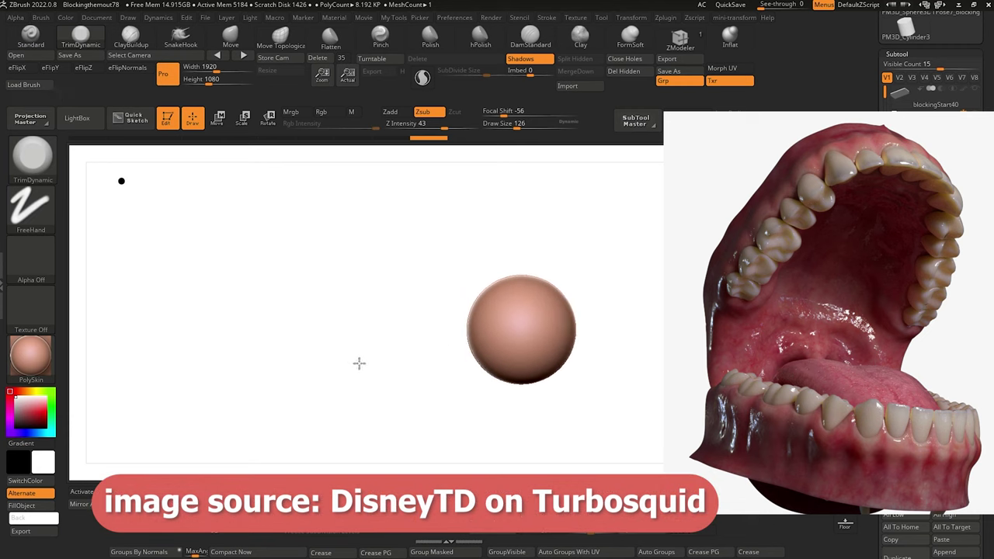
Remesh the sphere with ZRemesher and carve a first vertical groove into its face with DamStandard.
click(493, 526)
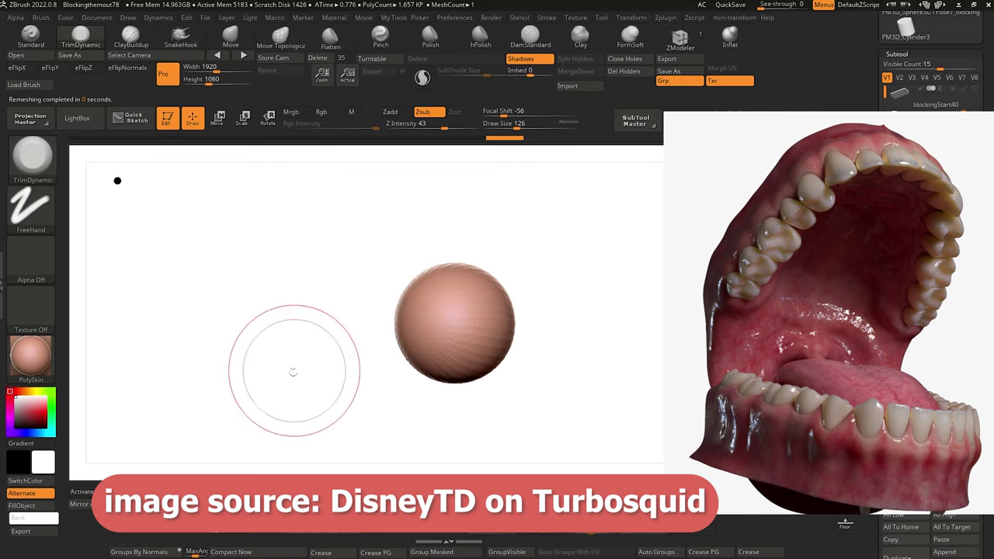
mouse_move(290, 405)
mouse_down()
mouse_move(268, 400)
mouse_move(317, 373)
mouse_move(341, 336)
mouse_up()
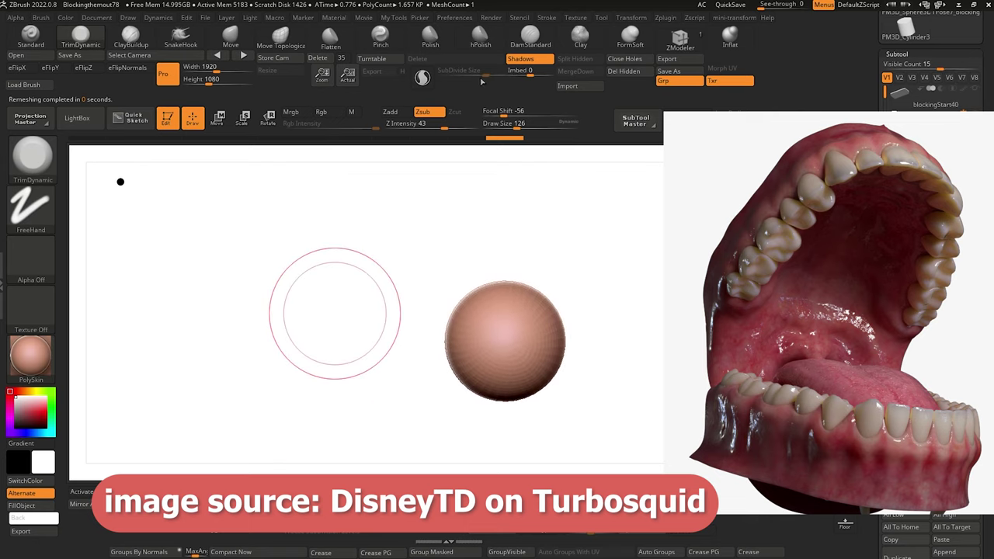
click(528, 39)
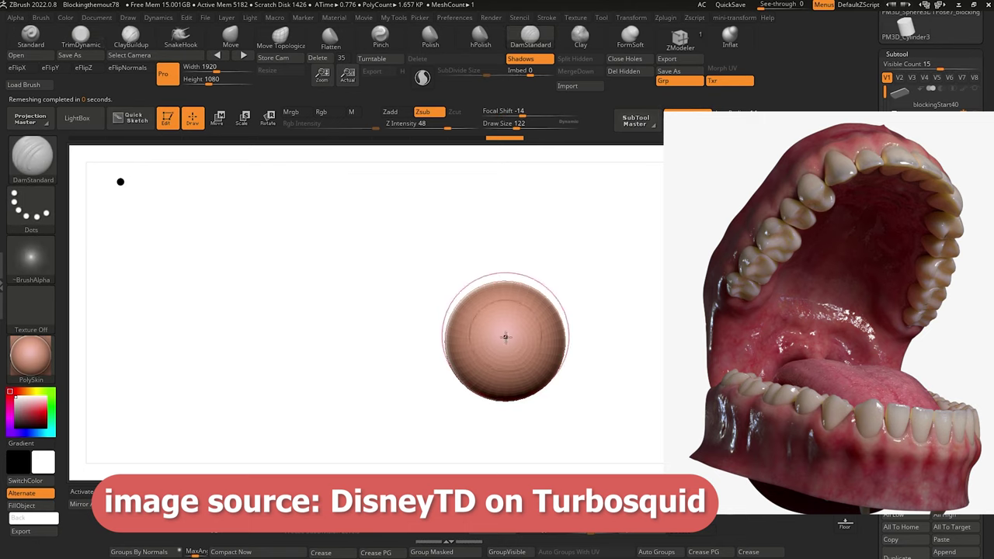
drag(506, 336, 506, 343)
drag(446, 266, 389, 278)
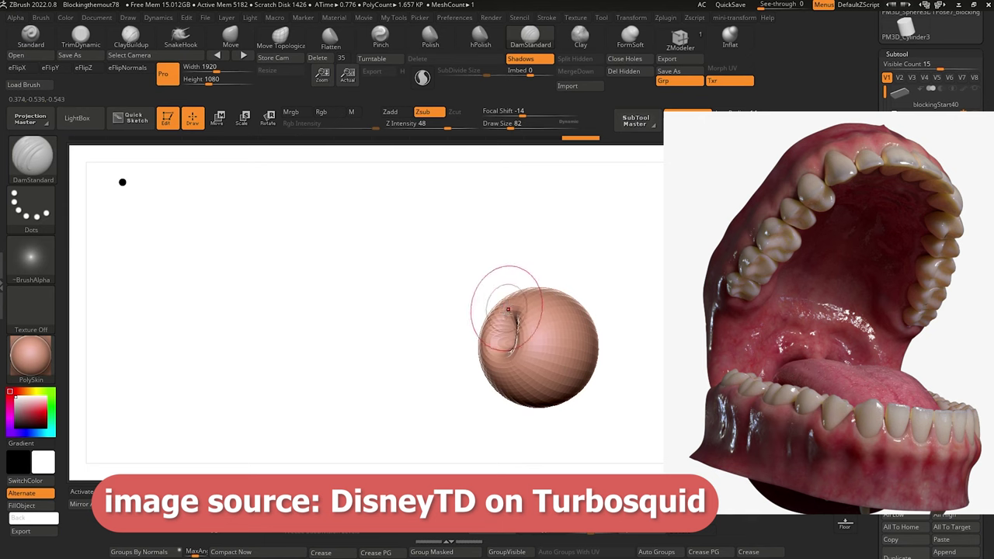
Carve further crossing grooves into the sphere with a smaller DamStandard brush and set the Z Intensity to 18.
drag(508, 309, 431, 299)
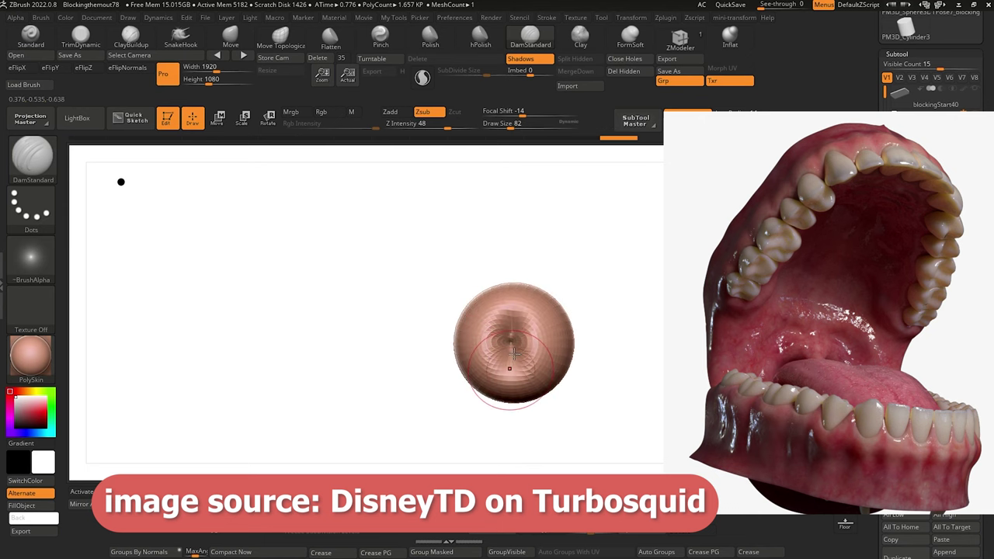
drag(513, 342, 547, 346)
key([)
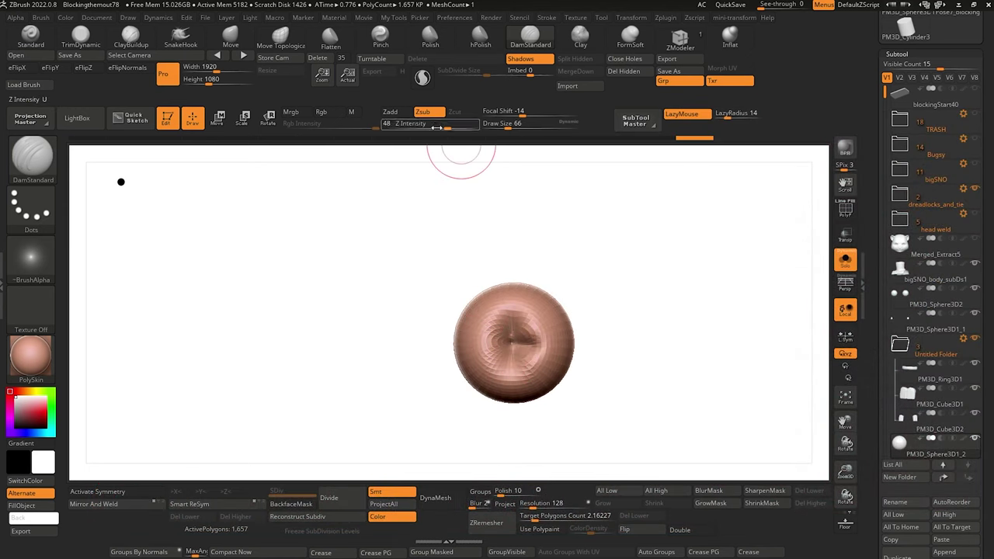
click(424, 124)
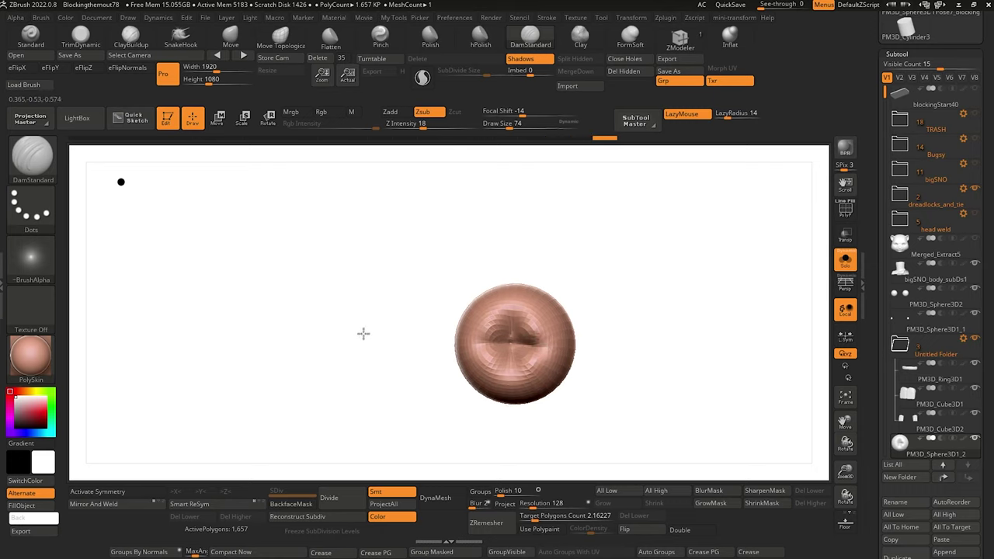
Extend the carved grooves down the sides of the sphere with the DamStandard brush at a Draw Size of about 78.
drag(362, 333, 445, 278)
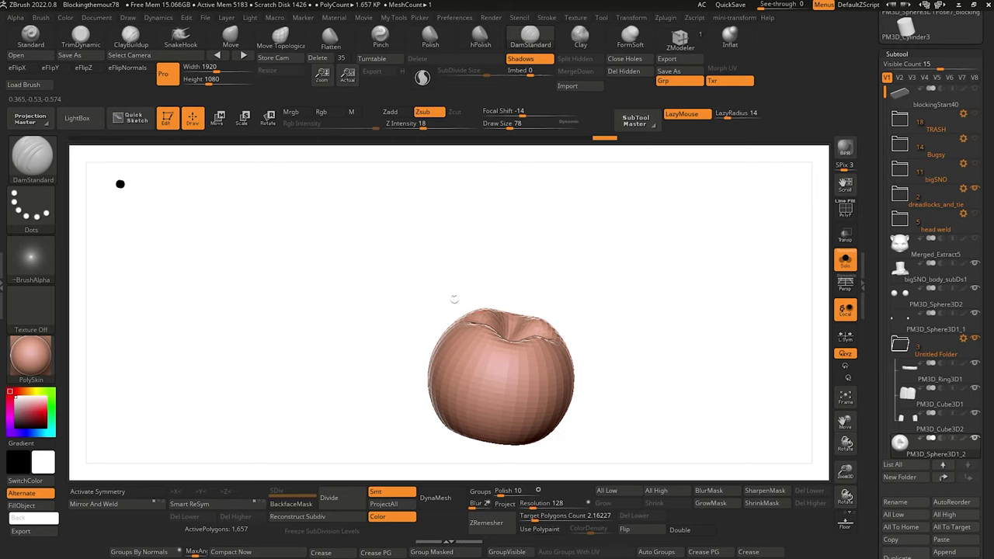
mouse_move(380, 311)
mouse_down()
mouse_move(371, 320)
mouse_move(340, 312)
mouse_move(355, 320)
mouse_up()
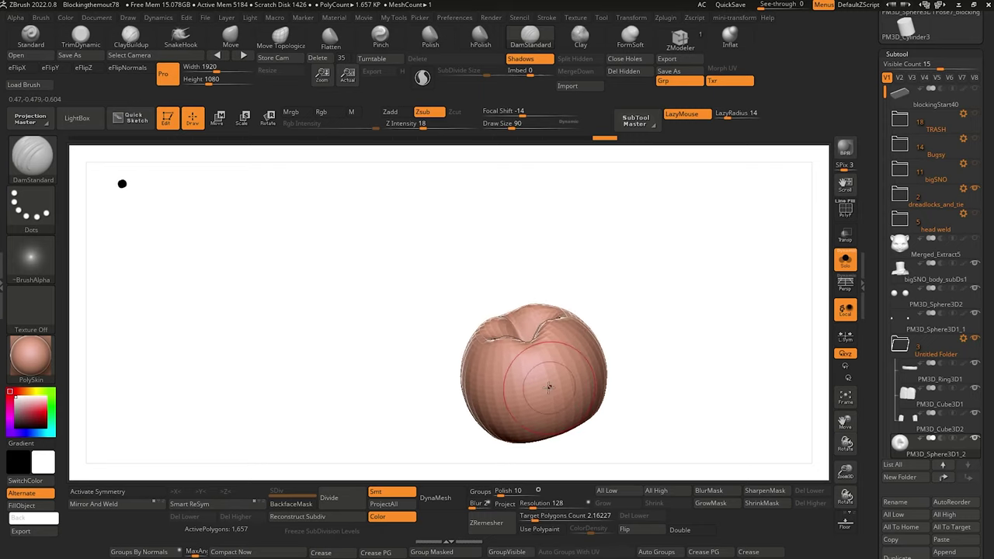
key(bracketleft)
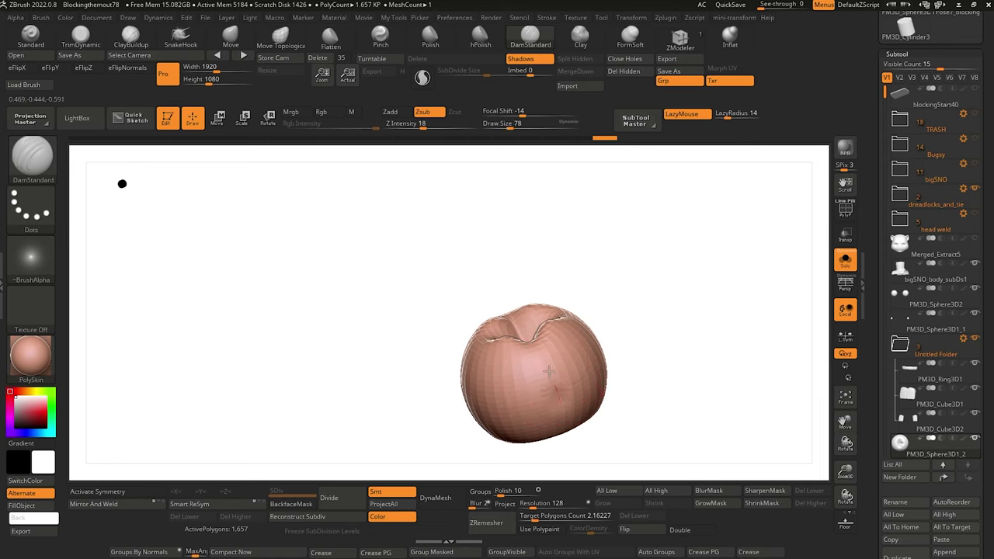
drag(409, 328, 481, 347)
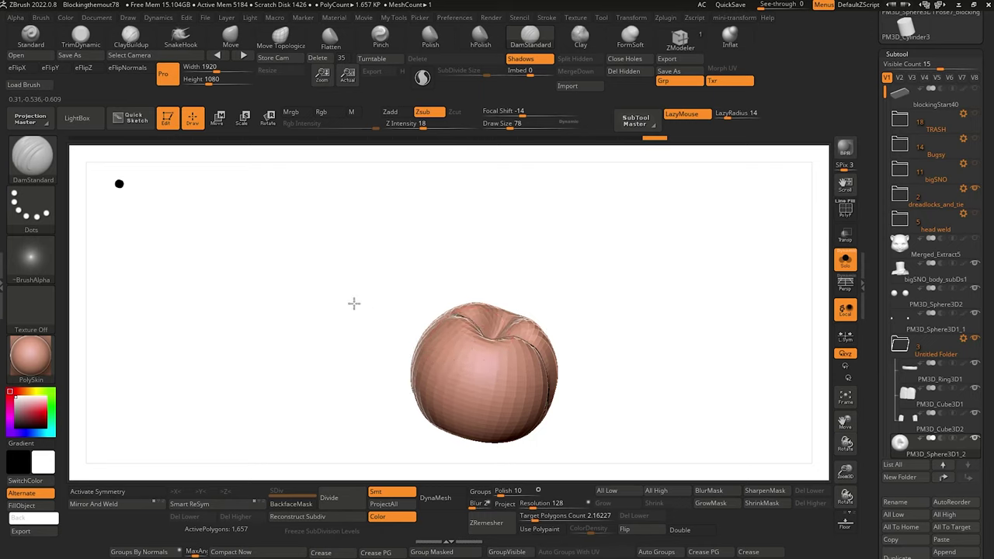
mouse_move(353, 302)
mouse_down()
mouse_move(533, 329)
mouse_move(510, 372)
mouse_move(491, 367)
mouse_move(443, 425)
mouse_up()
drag(508, 368, 447, 431)
mouse_move(364, 407)
shift+mouse_down()
mouse_move(343, 367)
mouse_move(380, 317)
shift+mouse_up()
key(bracketright)
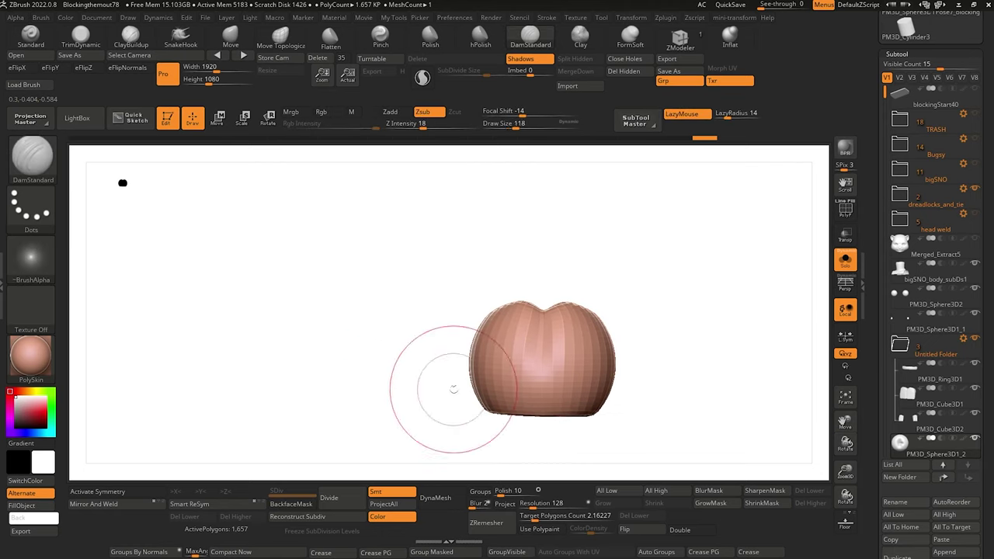
Widen the lower corners of the molar and even out its sides with the Move brush.
click(230, 35)
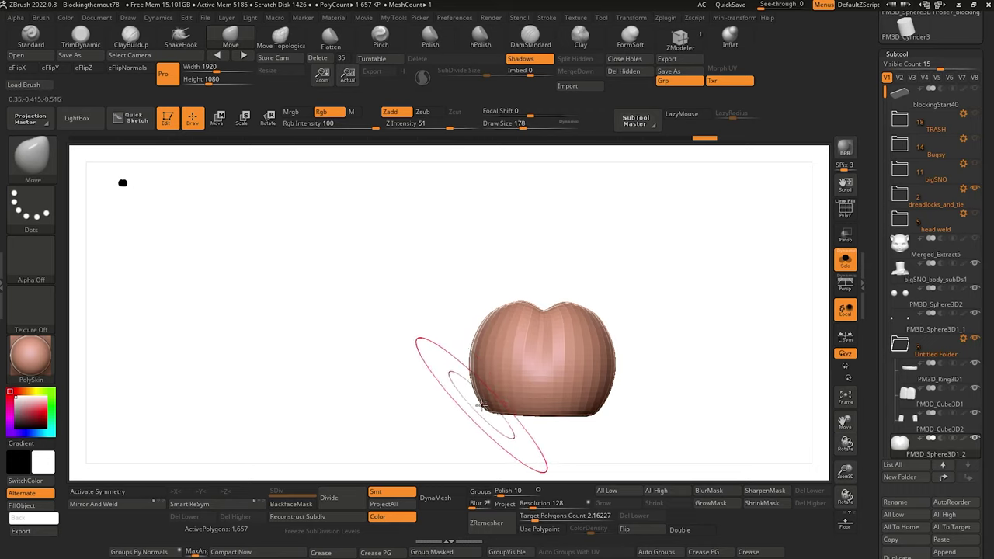
drag(470, 405, 468, 406)
drag(609, 408, 617, 412)
key(bracketleft)
key(bracketleft)
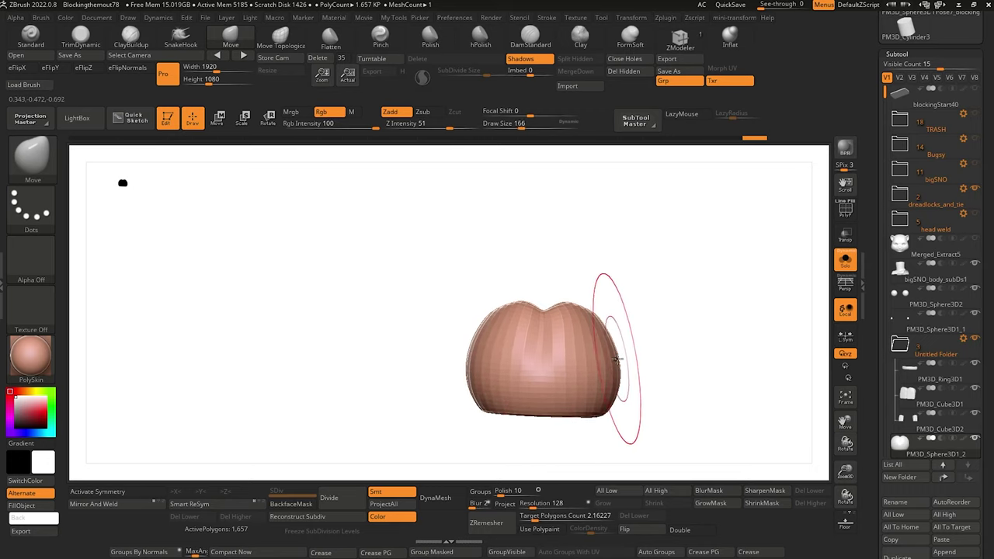
drag(617, 359, 612, 359)
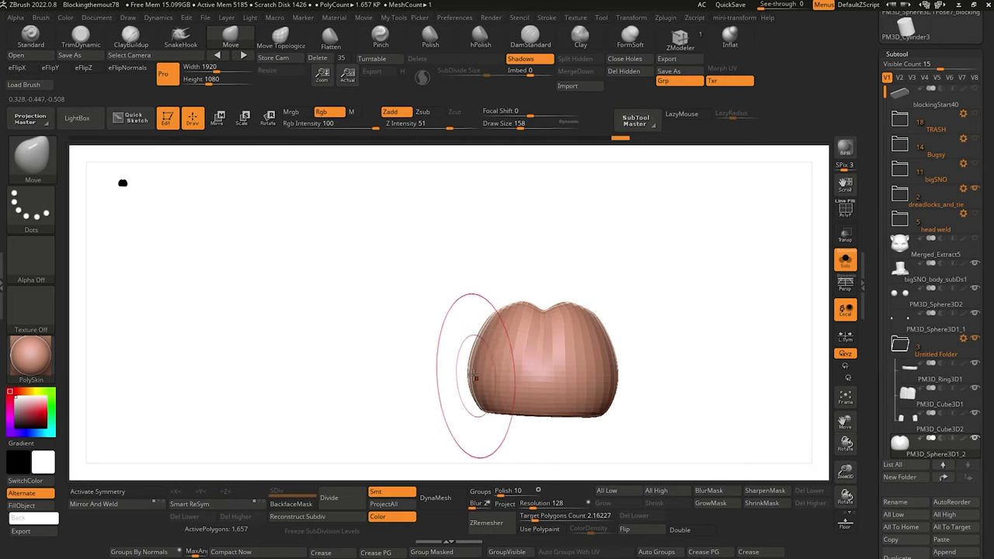
drag(403, 344, 429, 411)
drag(479, 340, 399, 266)
Leave solo mode to show the other parts again and make the ring the active subtool.
click(846, 260)
alt+drag(792, 284, 748, 415)
drag(748, 414, 759, 378)
mouse_move(448, 248)
mouse_down()
mouse_move(442, 363)
mouse_move(420, 355)
mouse_move(366, 384)
mouse_move(345, 307)
mouse_move(191, 228)
mouse_move(191, 244)
mouse_move(233, 310)
mouse_move(454, 292)
mouse_move(331, 195)
mouse_move(326, 222)
mouse_up()
alt+click(433, 275)
Build up the inner side of the ring near its end with ClayBuildup at a Z Intensity of 7.
mouse_move(459, 285)
mouse_down()
mouse_move(368, 246)
mouse_move(433, 290)
mouse_move(337, 233)
mouse_move(494, 296)
mouse_up()
click(130, 38)
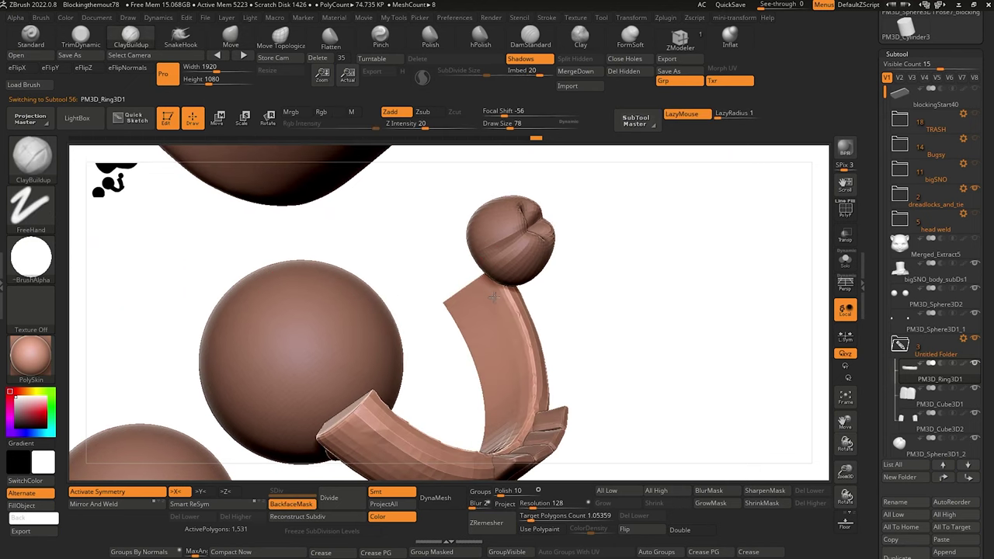
key(ctrl+z)
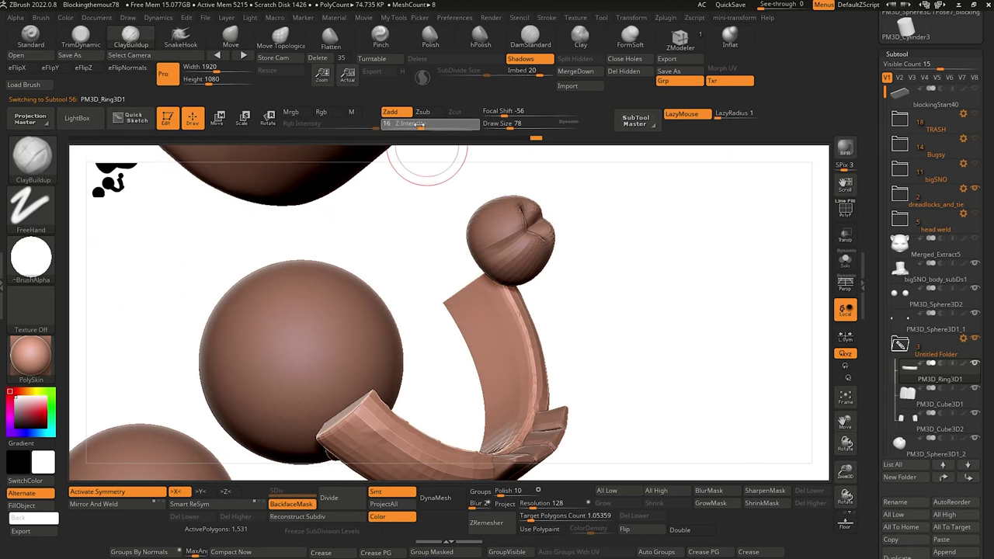
click(409, 125)
mouse_move(495, 292)
mouse_down()
mouse_move(472, 296)
mouse_move(488, 289)
mouse_up()
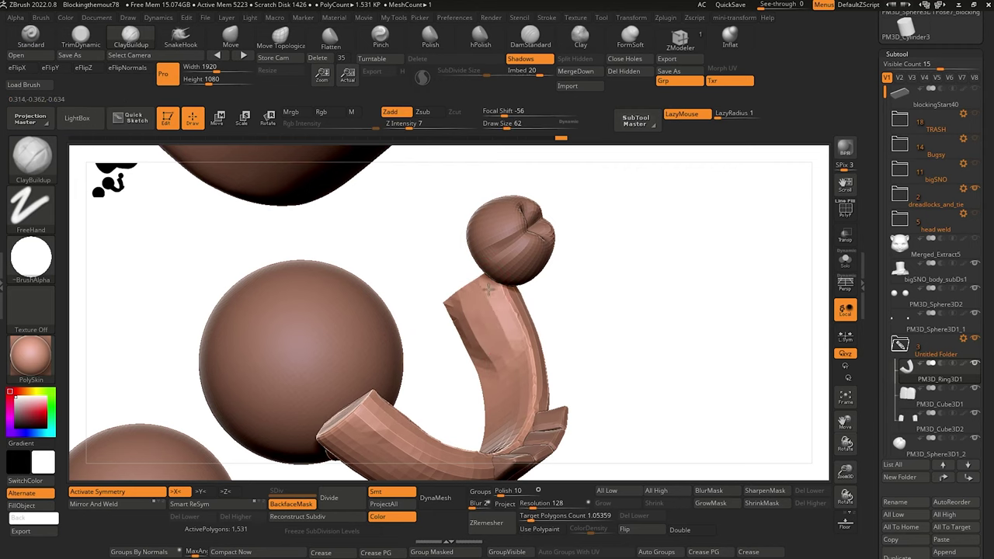
drag(426, 309, 463, 276)
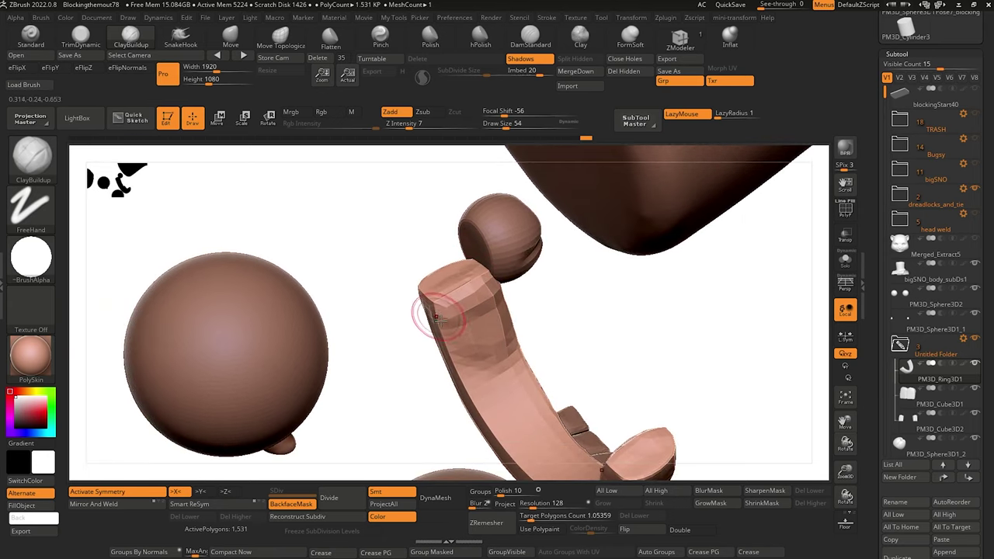
shift+drag(438, 317, 475, 277)
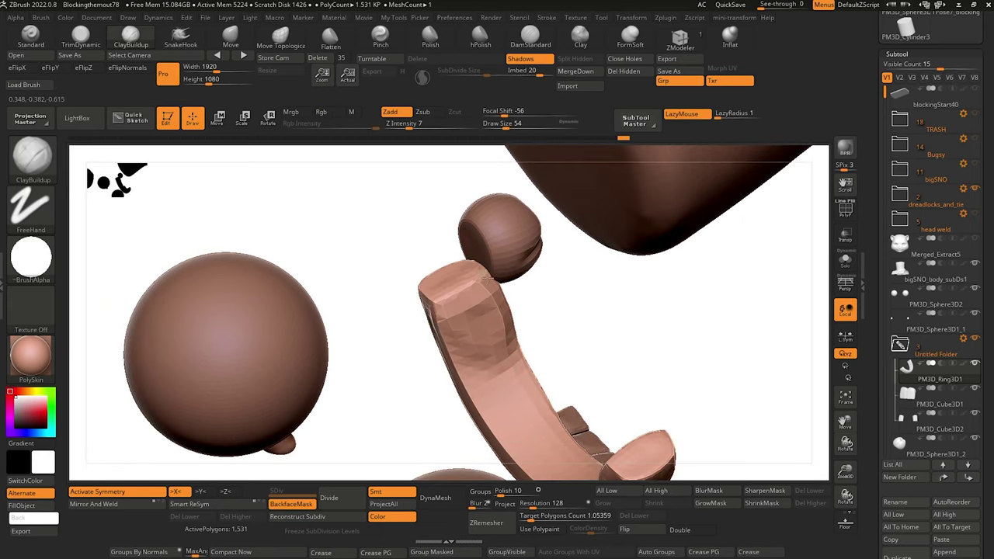
drag(487, 388, 491, 415)
drag(474, 343, 505, 400)
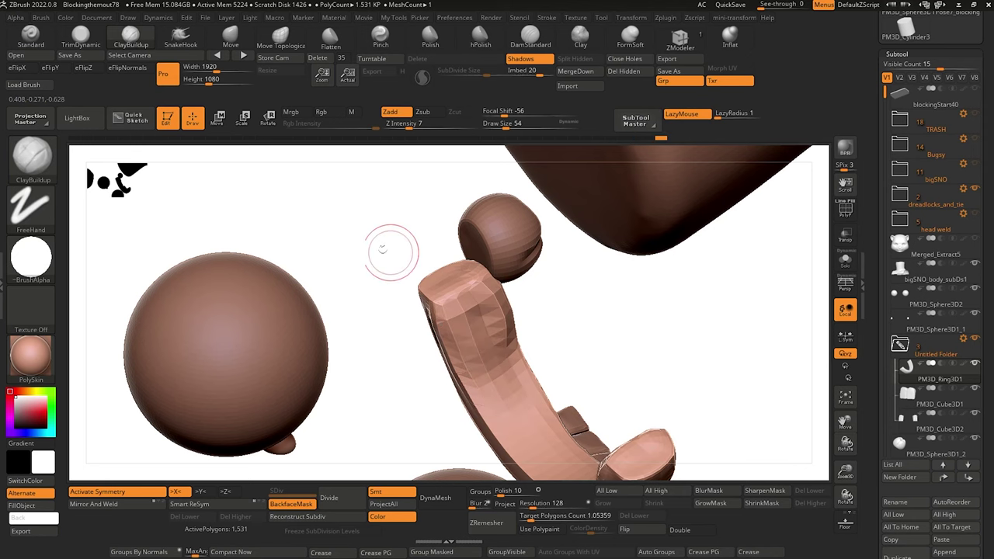
Smooth the built-up inner surface of the ring and adjust the ring's end beside the molar with the Move brush.
drag(392, 254, 375, 232)
shift+drag(471, 294, 473, 311)
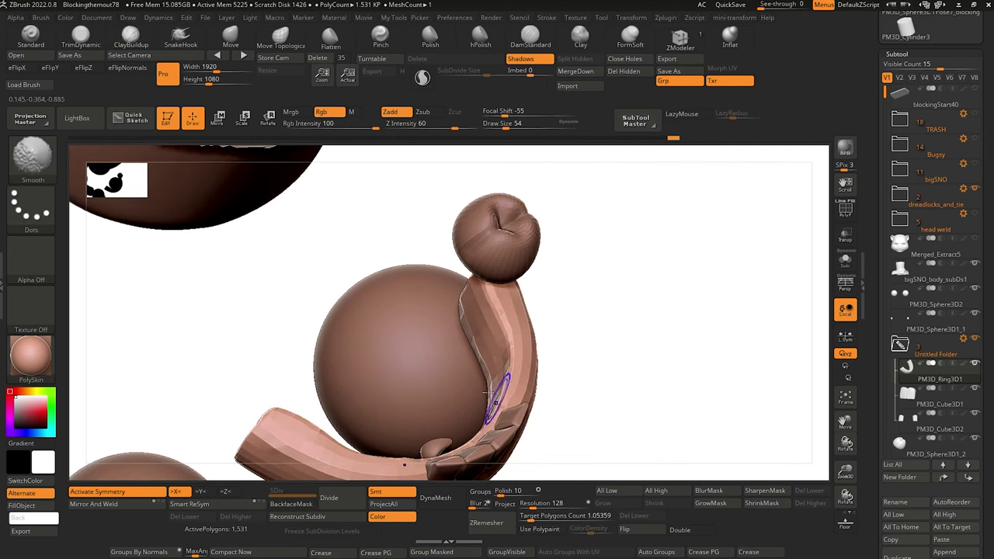
shift+drag(489, 393, 495, 404)
mouse_move(398, 255)
mouse_down()
mouse_move(299, 265)
mouse_move(370, 274)
mouse_up()
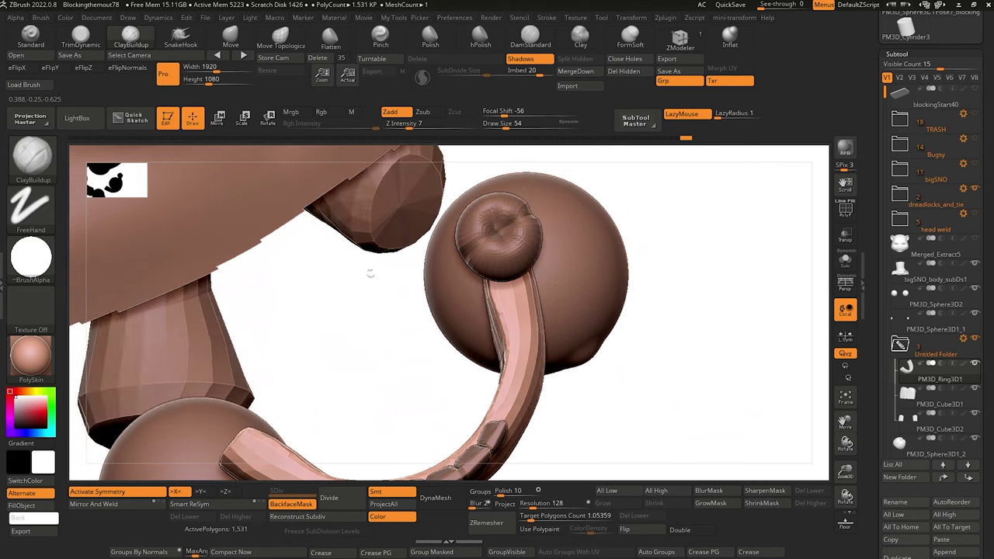
drag(377, 326, 397, 314)
click(231, 36)
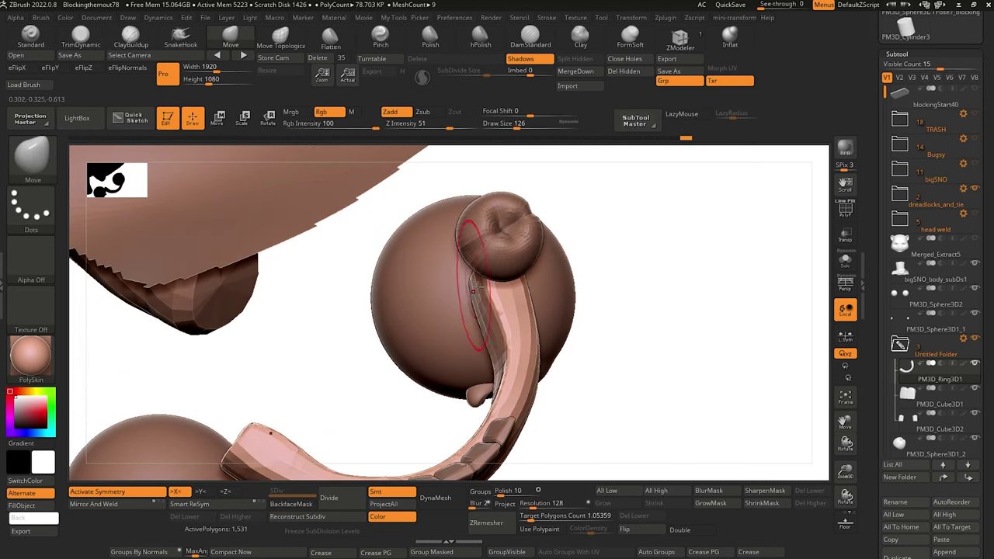
drag(610, 366, 573, 305)
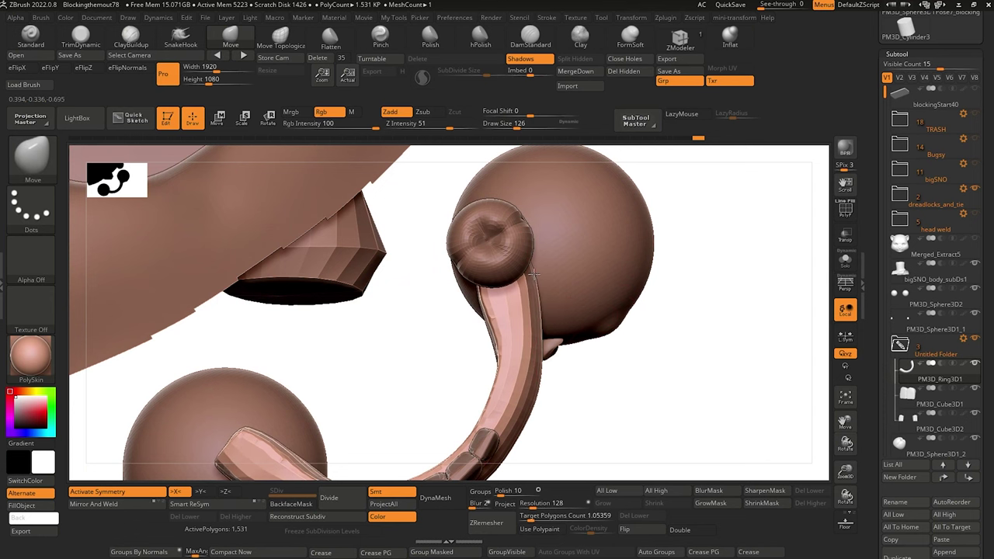
Select the molar, scale it down and reposition it so it sits on the end of the ring.
alt+click(485, 265)
drag(410, 318, 426, 295)
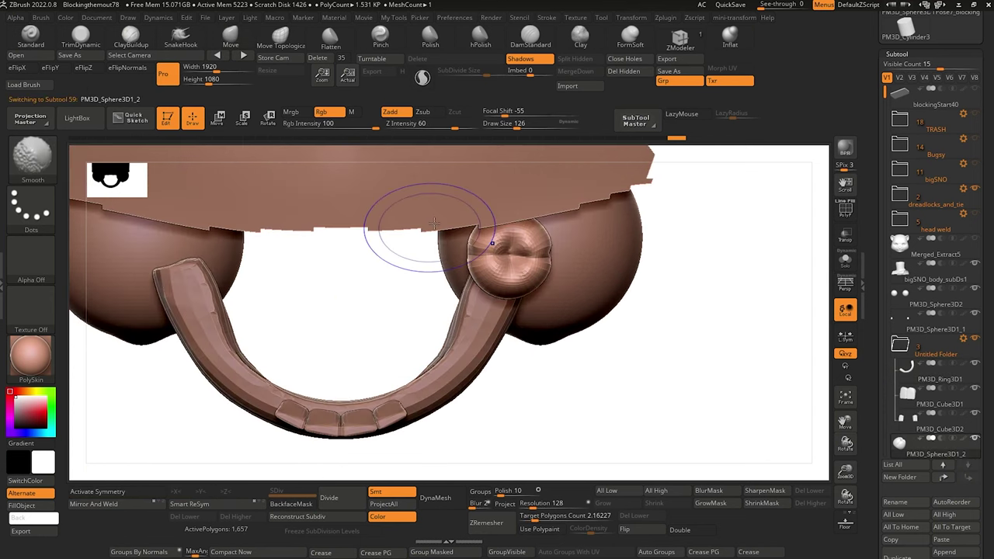
click(242, 118)
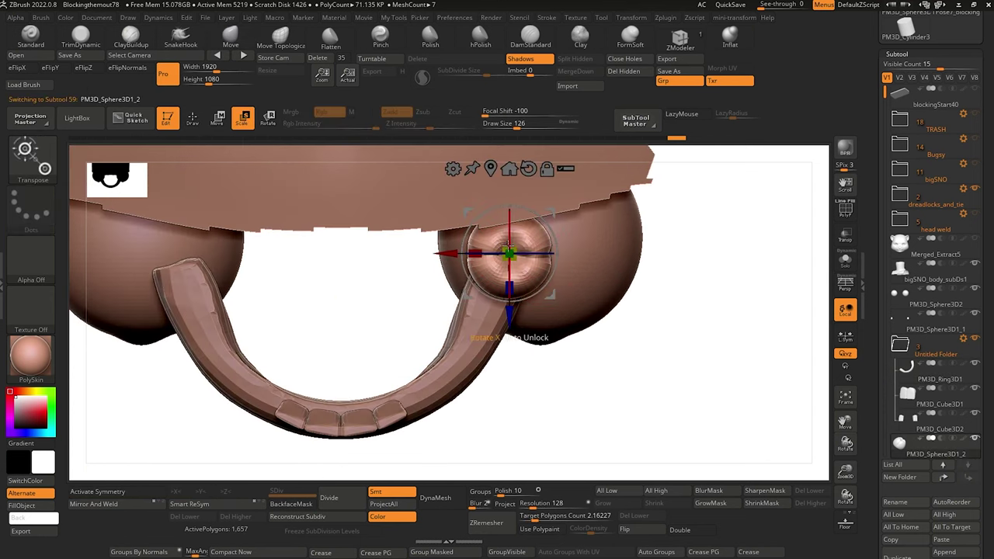
mouse_move(497, 337)
mouse_down()
mouse_move(535, 417)
mouse_move(516, 401)
mouse_move(511, 337)
mouse_up()
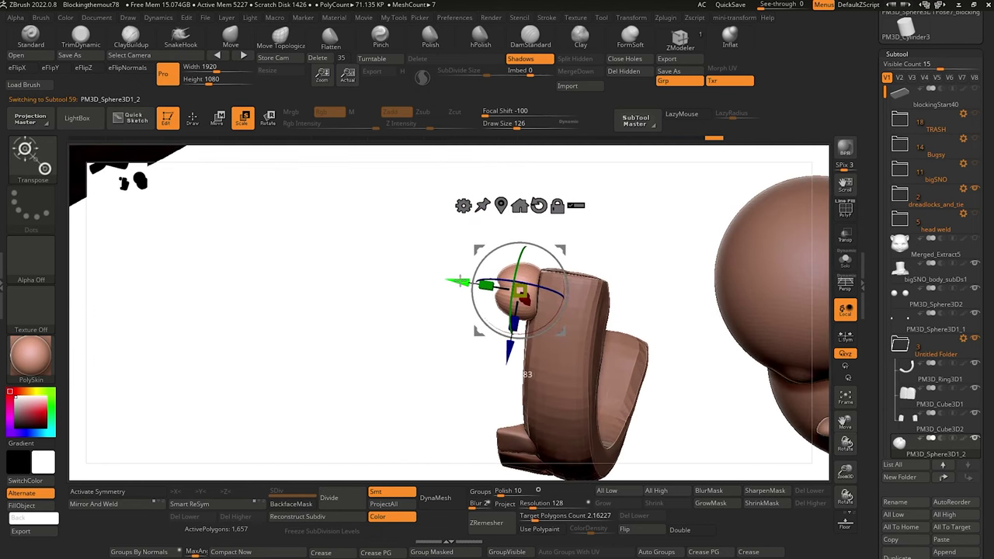
drag(403, 293, 459, 285)
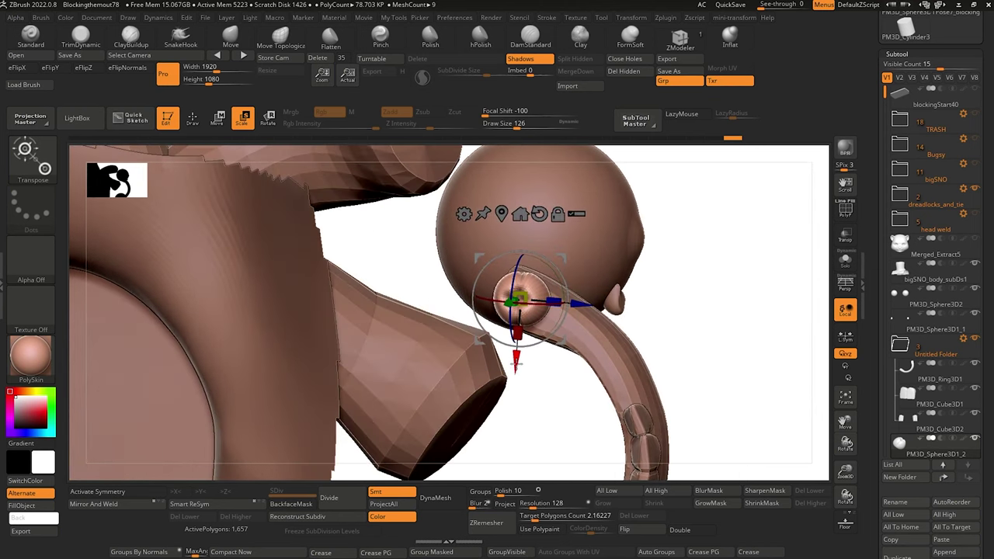
drag(517, 419, 516, 365)
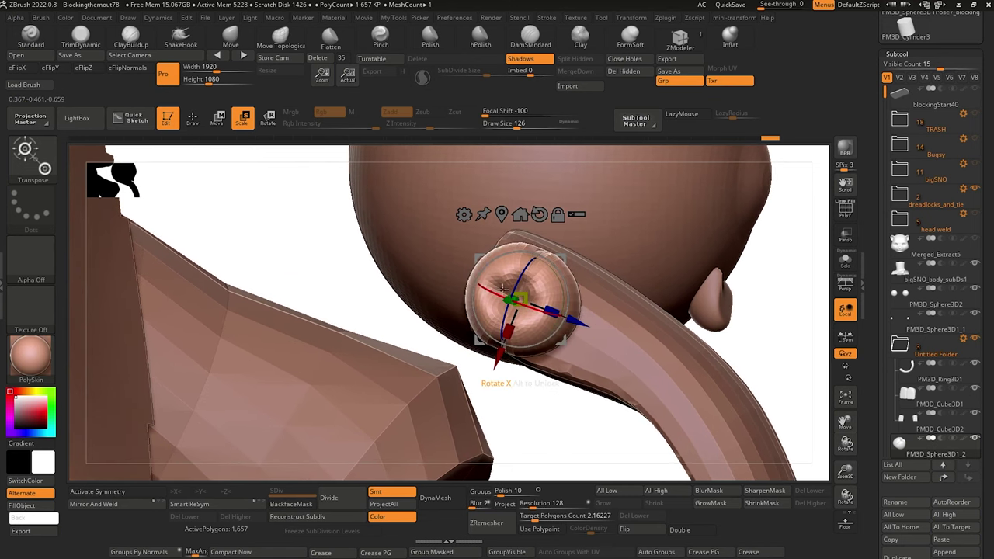
Nudge the upper edge of the molar's grooved face with the Move brush and reduce the Draw Size to 114.
key(v)
drag(537, 272, 532, 280)
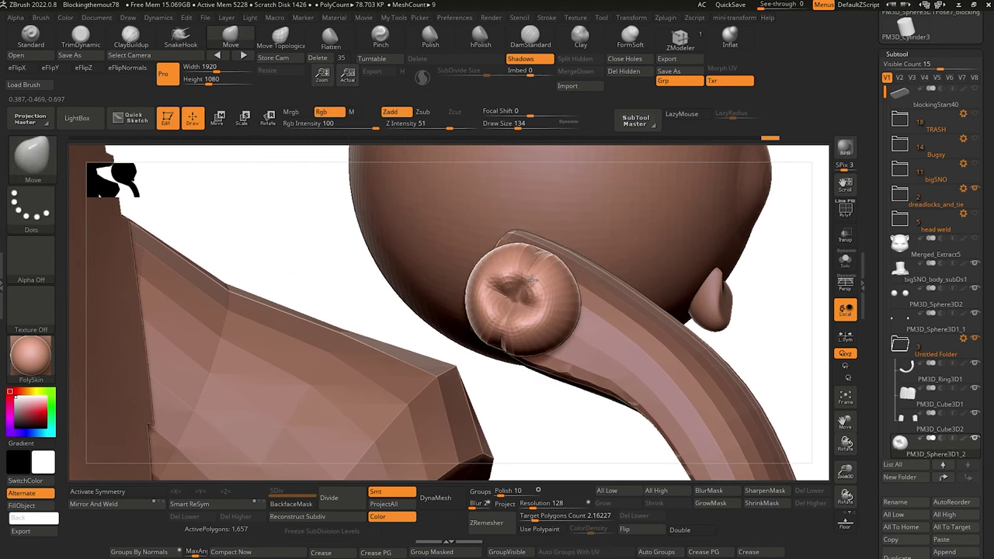
key(ctrl+z)
key(ctrl+z)
key(ctrl+z)
key(ctrl+z)
key(ctrl+z)
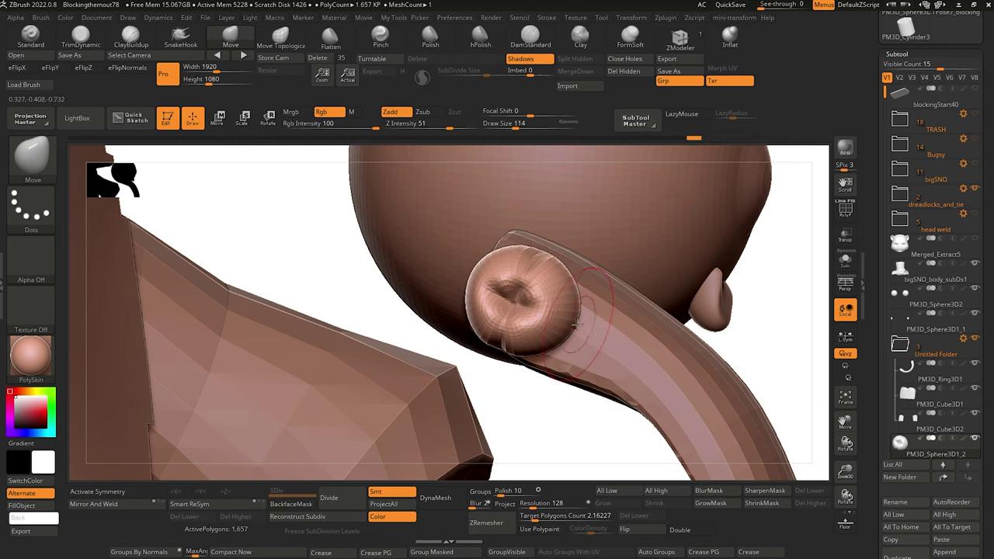
Reshape the molar's side lobes where they meet the ring with the Move brush, raising the Draw Size to 130.
mouse_move(936, 373)
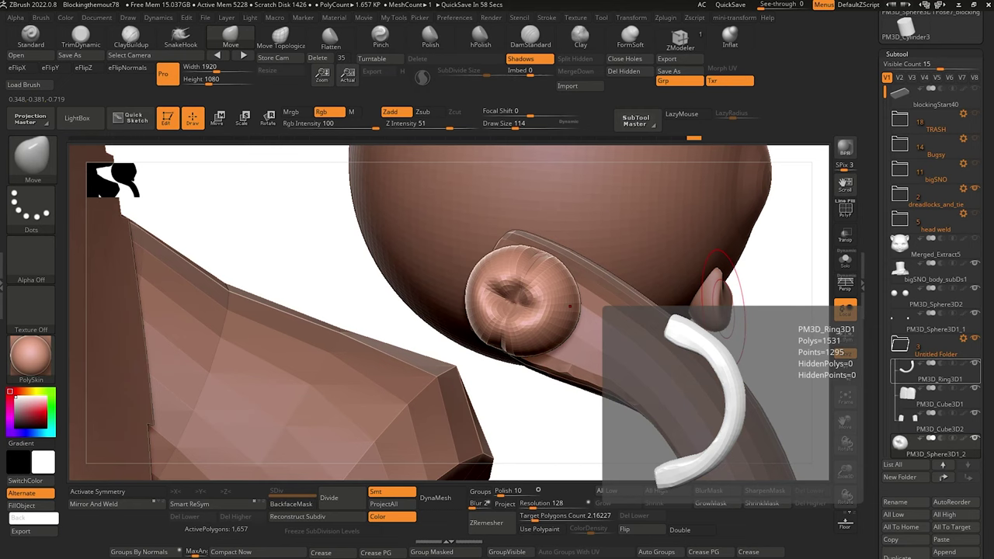
mouse_move(313, 255)
mouse_down()
mouse_move(298, 289)
mouse_move(297, 329)
mouse_move(300, 311)
mouse_up()
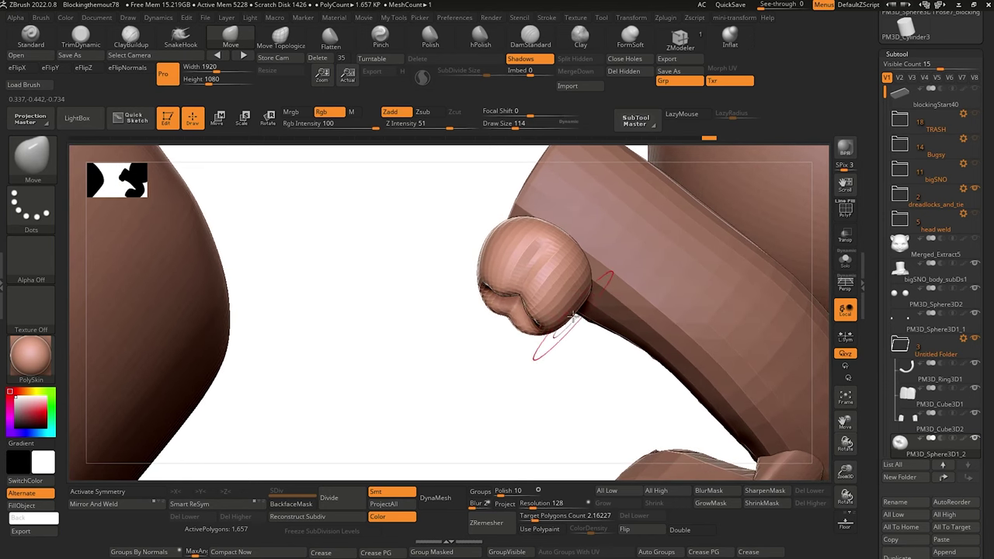
mouse_move(435, 311)
mouse_down()
mouse_move(412, 313)
mouse_move(488, 267)
mouse_up()
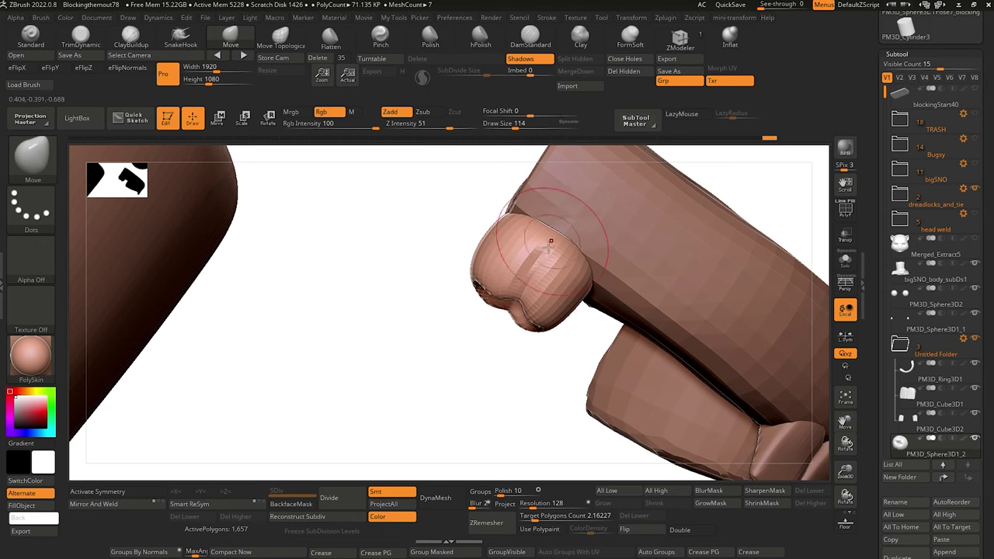
drag(436, 306, 424, 281)
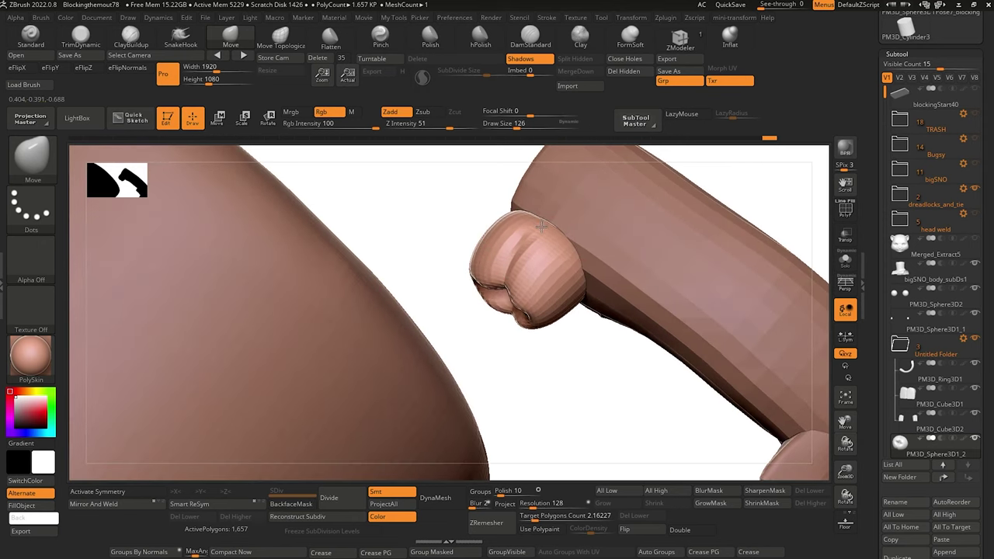
mouse_move(541, 225)
mouse_down()
mouse_move(446, 220)
mouse_move(471, 218)
mouse_up()
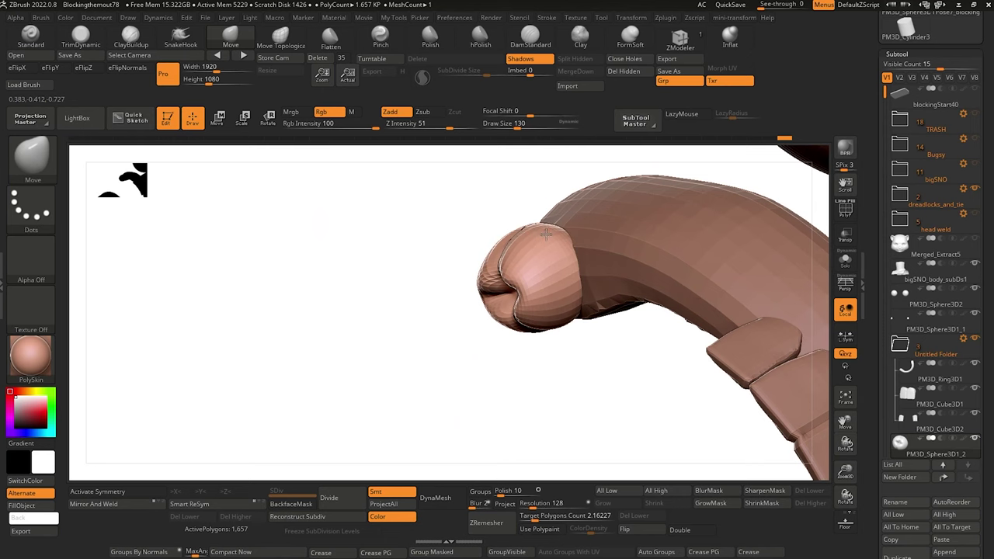
mouse_move(547, 233)
mouse_down()
mouse_move(442, 215)
mouse_move(525, 314)
mouse_up()
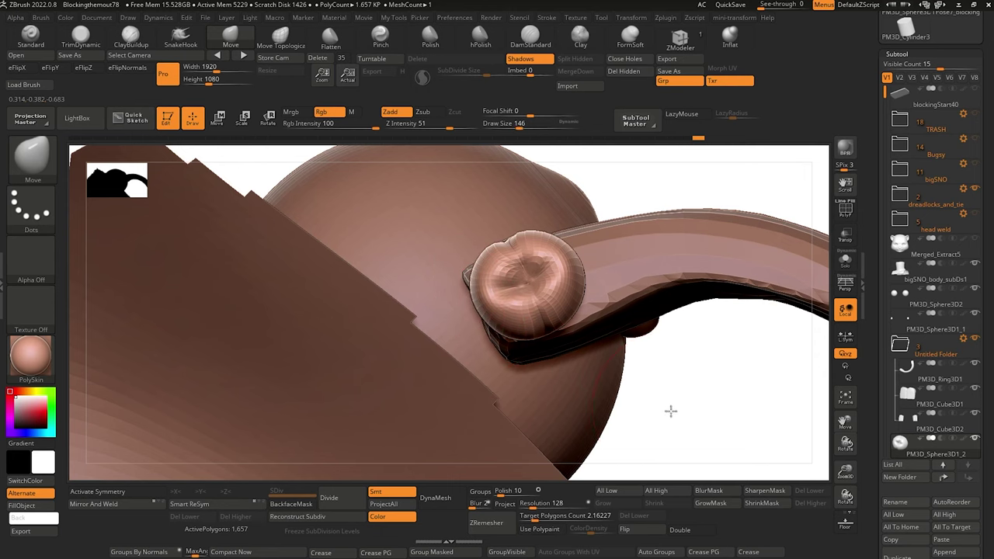
Adjust the molar's lobes and upper edge with the Move brush, reducing the Draw Size to 126.
mouse_move(670, 411)
mouse_down()
mouse_move(539, 296)
mouse_move(406, 230)
mouse_move(417, 247)
mouse_up()
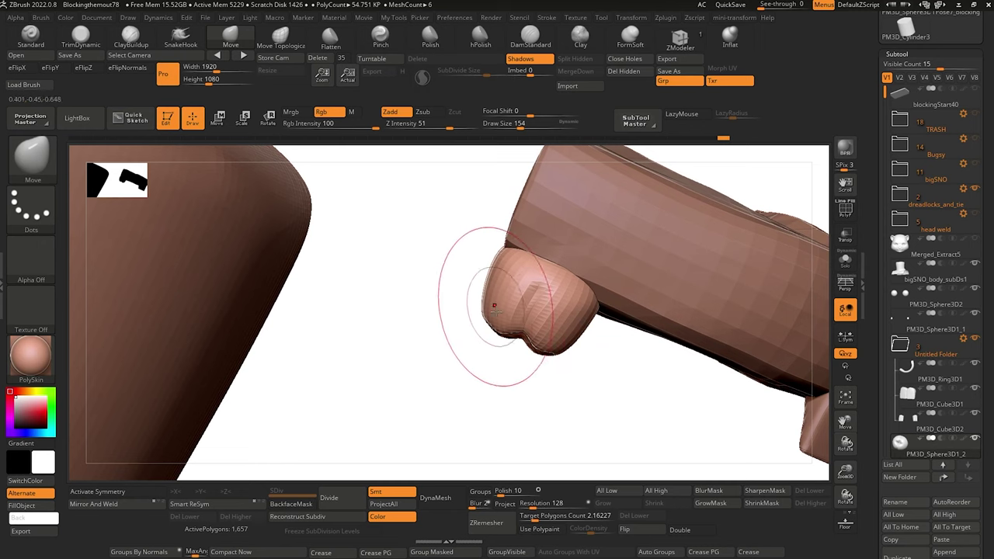
mouse_move(459, 373)
mouse_down()
mouse_move(435, 362)
mouse_move(446, 378)
mouse_move(455, 357)
mouse_move(446, 342)
mouse_move(466, 369)
mouse_move(506, 373)
mouse_move(515, 313)
mouse_move(472, 220)
mouse_up()
key(bracketleft)
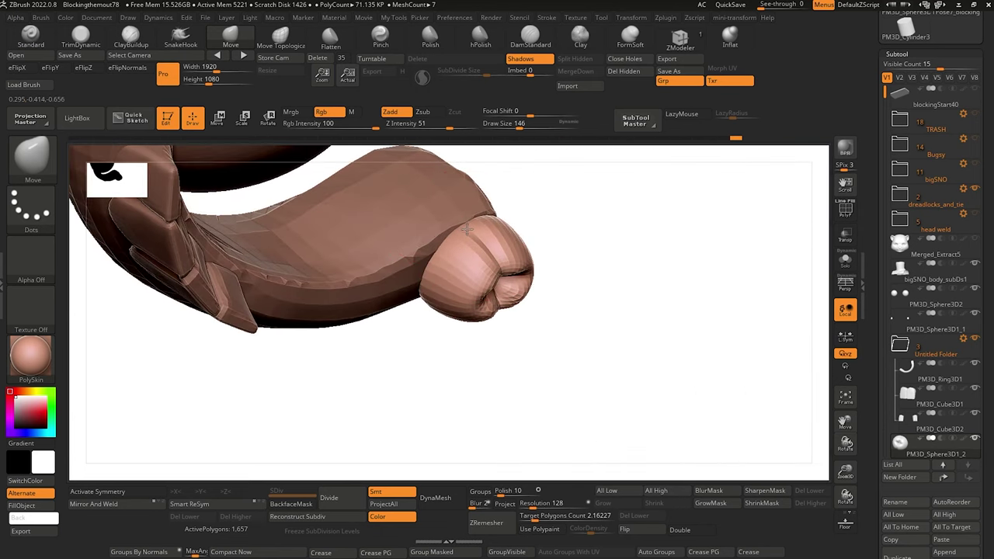
mouse_move(447, 349)
mouse_down()
mouse_move(459, 380)
mouse_move(474, 341)
mouse_up()
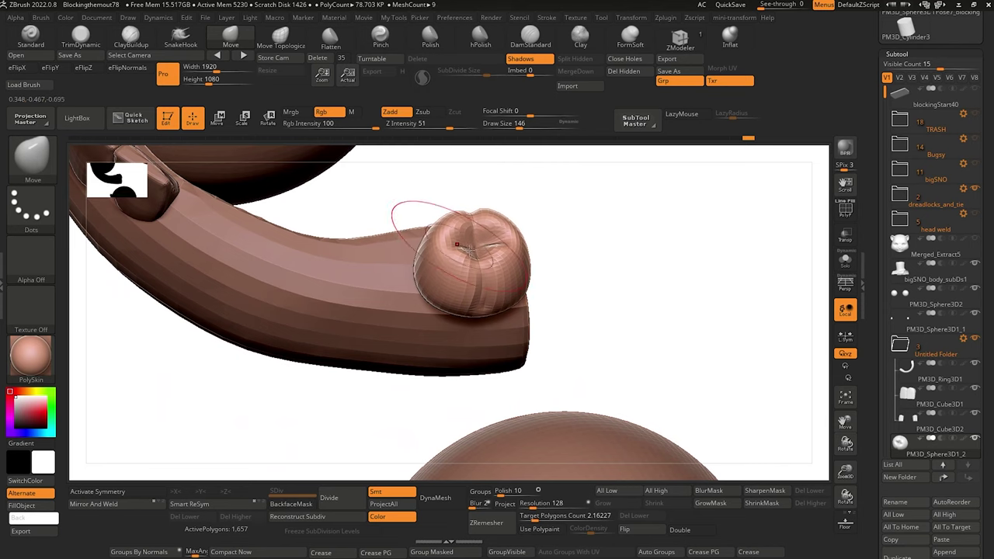
key(bracketleft)
key(bracketleft)
key(bracketleft)
key(bracketleft)
key(bracketleft)
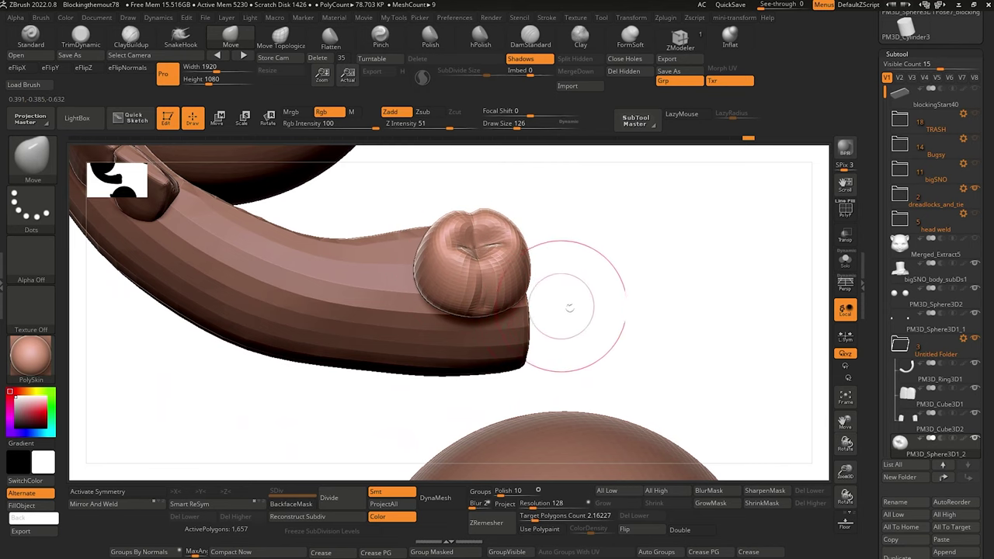
Refine the outline of the molar's grooved face with the Move brush, reducing the Draw Size to 114.
mouse_move(623, 333)
alt+mouse_down()
mouse_move(634, 336)
mouse_move(627, 365)
alt+mouse_up()
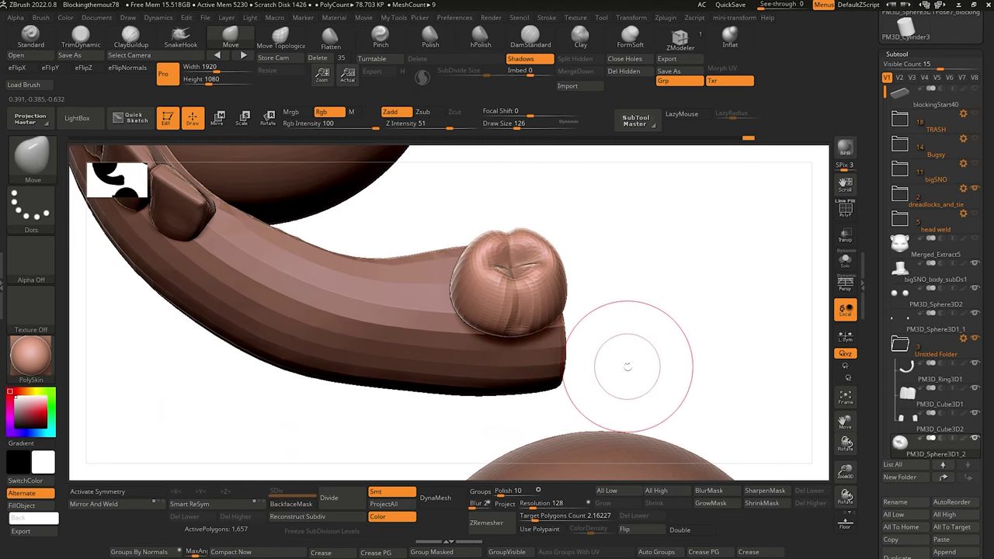
mouse_move(936, 424)
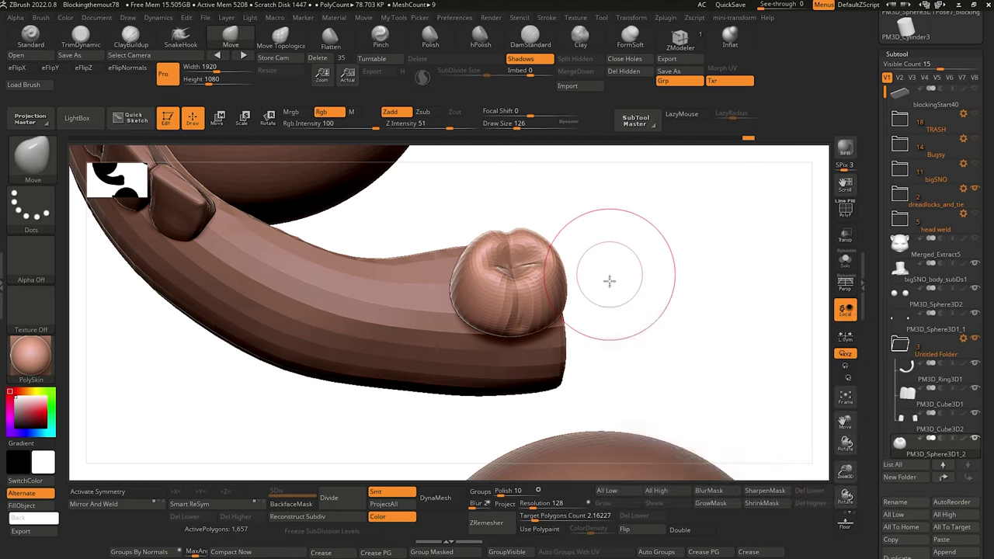
drag(609, 279, 608, 282)
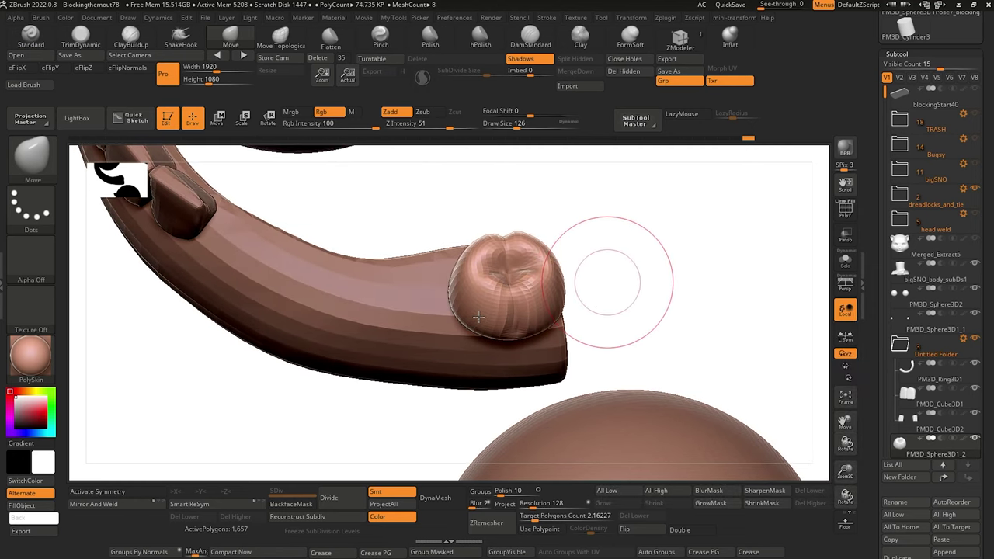
mouse_move(399, 399)
mouse_down()
mouse_move(459, 427)
mouse_move(370, 417)
mouse_move(375, 426)
mouse_move(388, 420)
mouse_up()
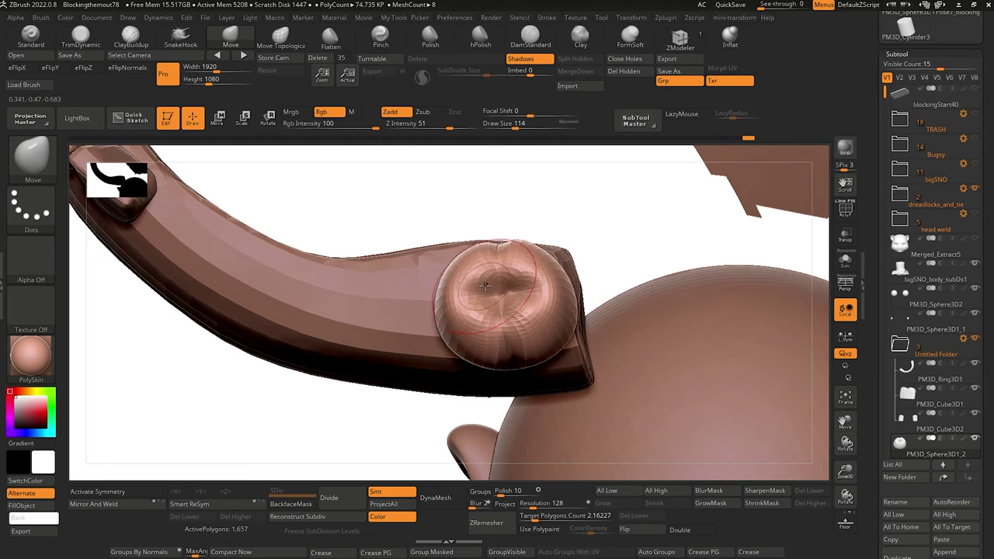
Carve the grooves across the molar's face and down its side with DamStandard, raising the Draw Size from 90 to 98.
click(530, 36)
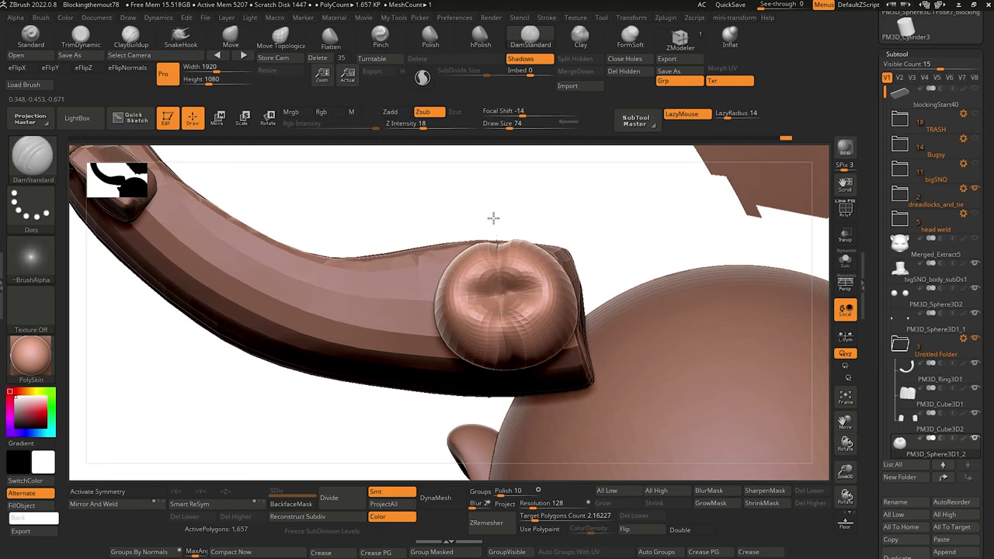
key(bracketright)
key(bracketright)
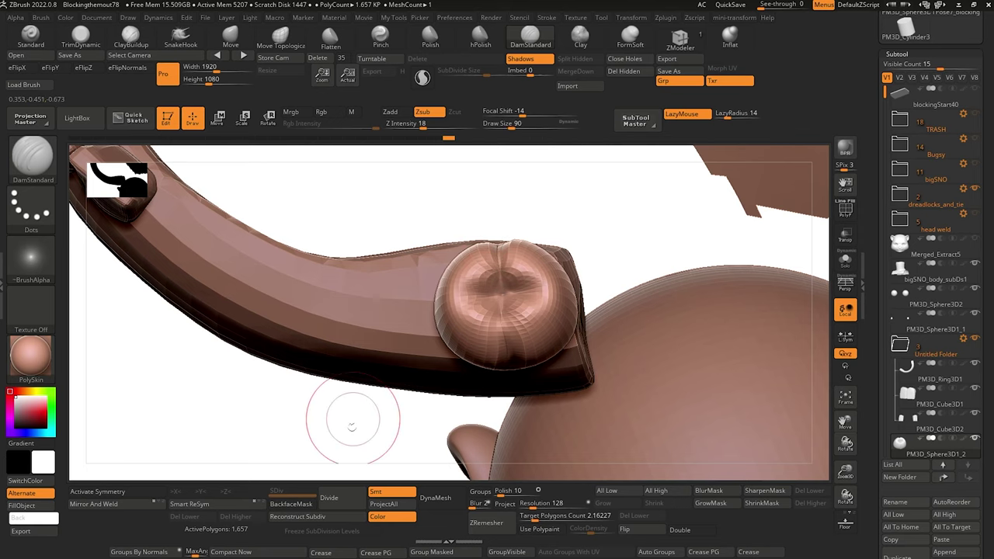
drag(344, 415, 395, 388)
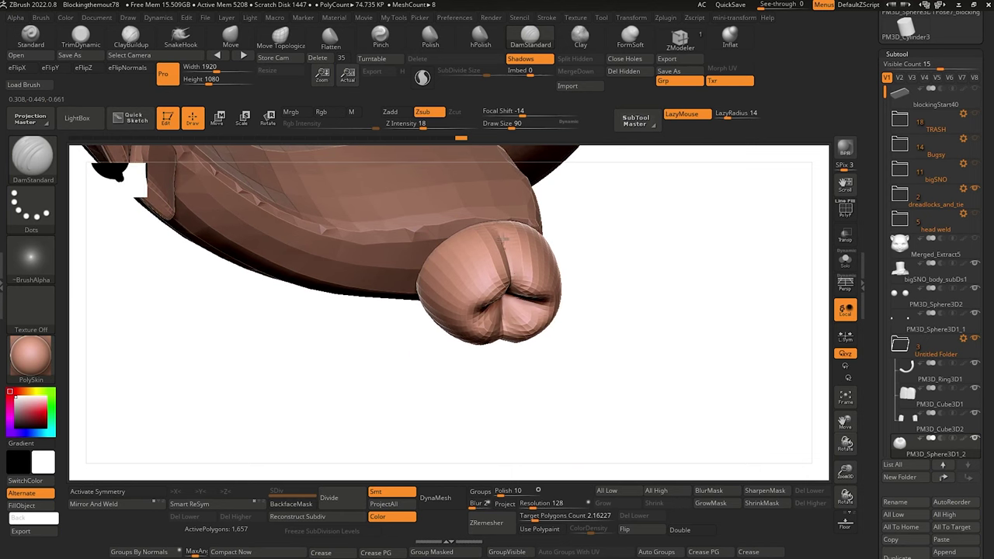
drag(454, 414, 472, 327)
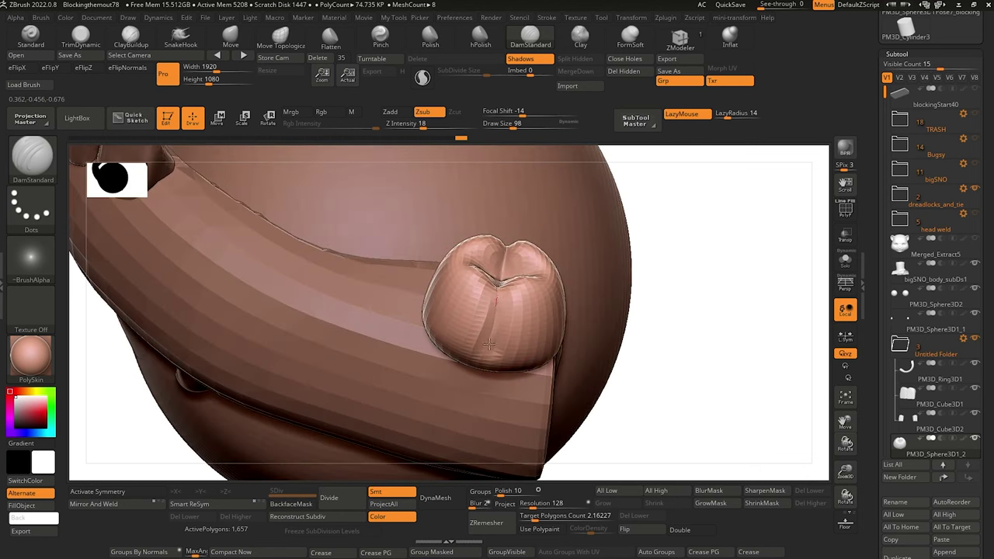
alt+drag(649, 429, 589, 348)
mouse_move(322, 368)
mouse_down()
mouse_move(308, 443)
mouse_move(261, 259)
mouse_move(313, 370)
mouse_move(301, 385)
mouse_move(345, 322)
mouse_move(312, 335)
mouse_move(330, 321)
mouse_move(308, 327)
mouse_move(386, 437)
mouse_move(392, 420)
mouse_up()
Reshape the molar's outer side below the ring with the Move brush at Draw Size 130 to 142.
click(231, 38)
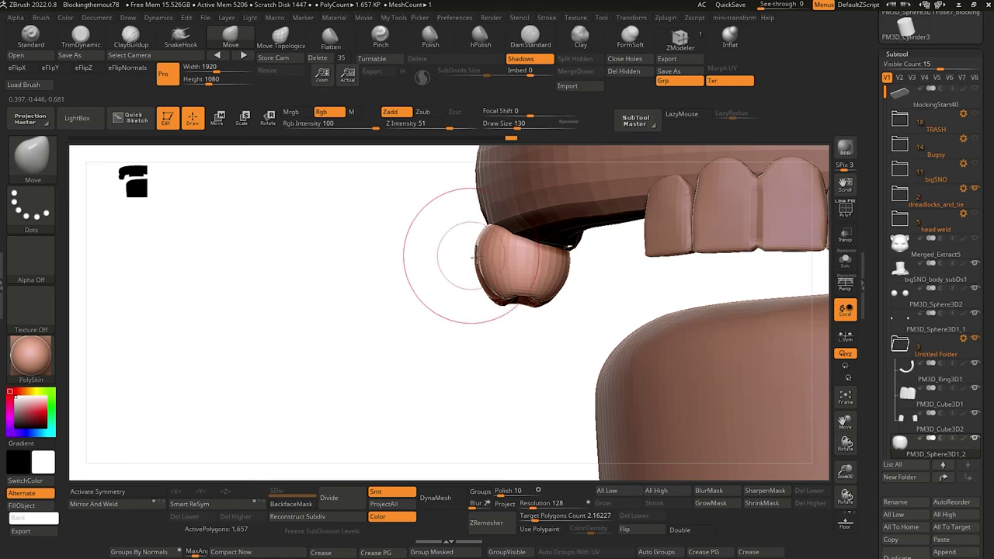
drag(461, 256, 493, 315)
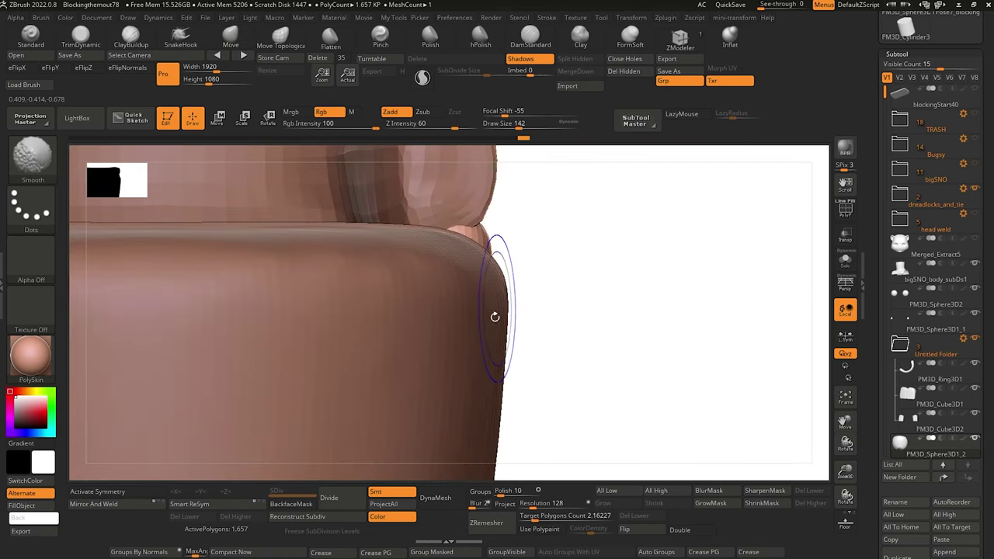
drag(578, 351, 621, 421)
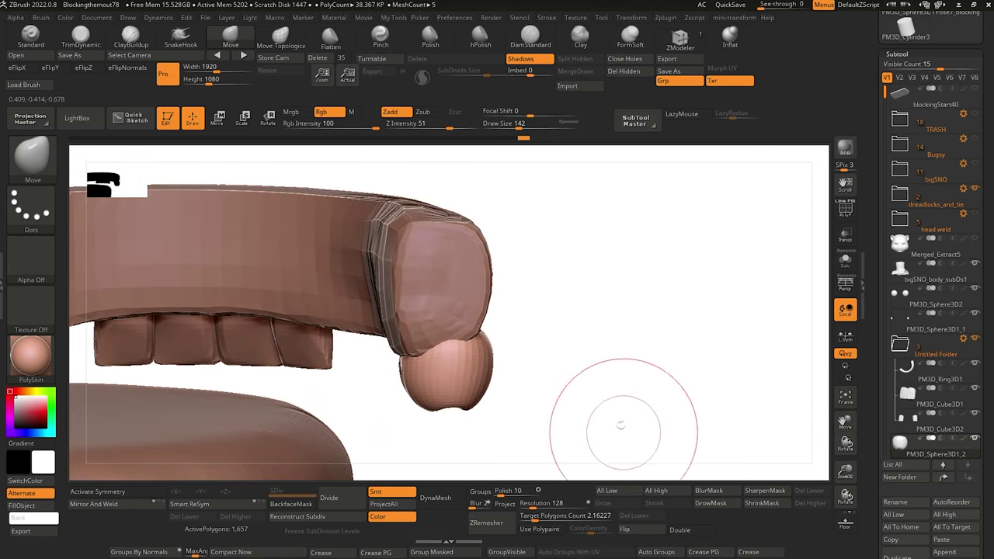
Scale the molar slightly and realign it with the transform gizmo so it sits squarely on the ring's end.
click(224, 123)
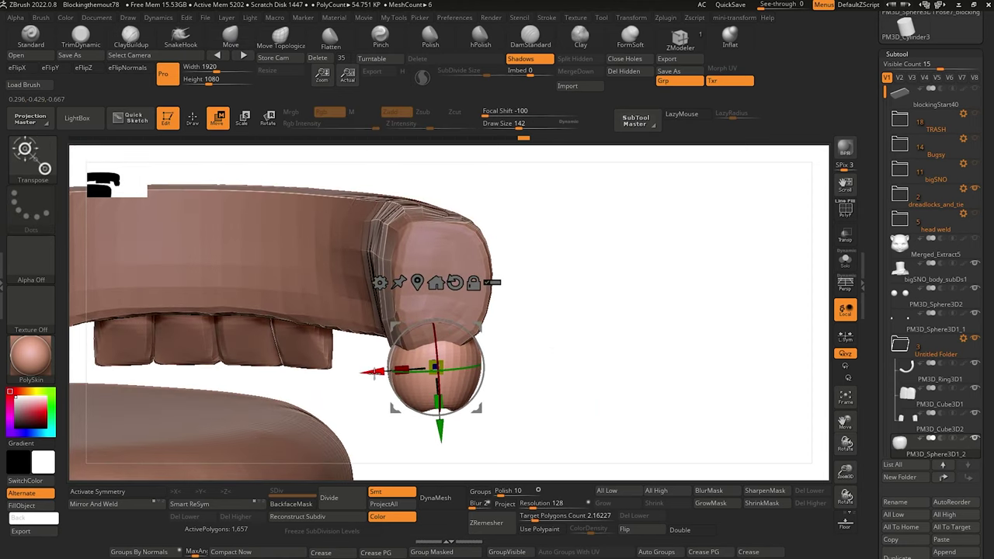
drag(533, 440, 260, 293)
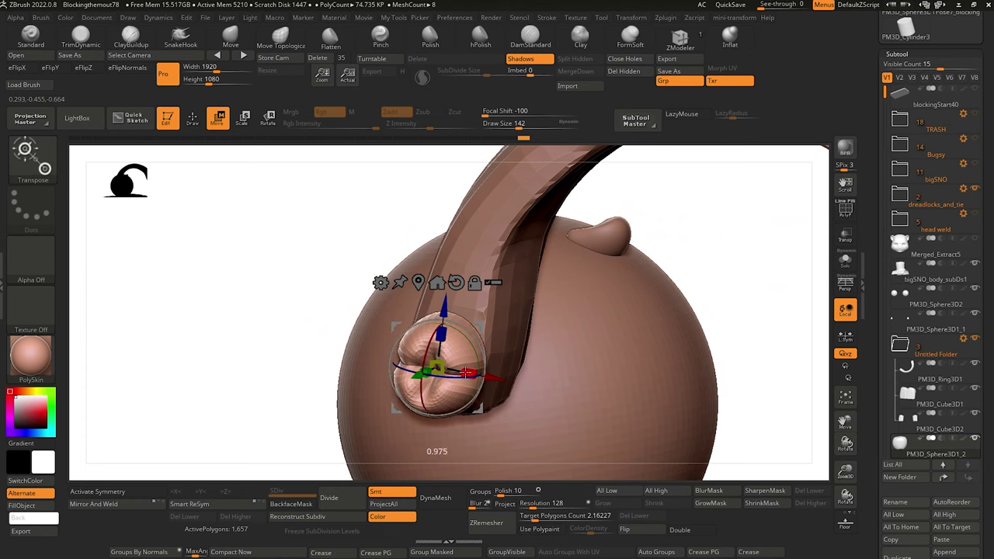
drag(416, 328, 376, 325)
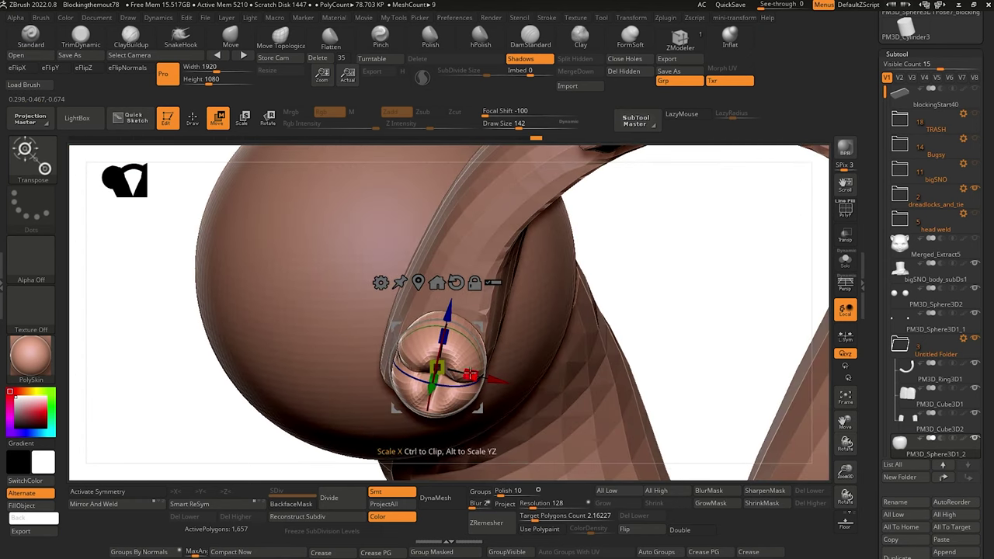
drag(151, 303, 199, 256)
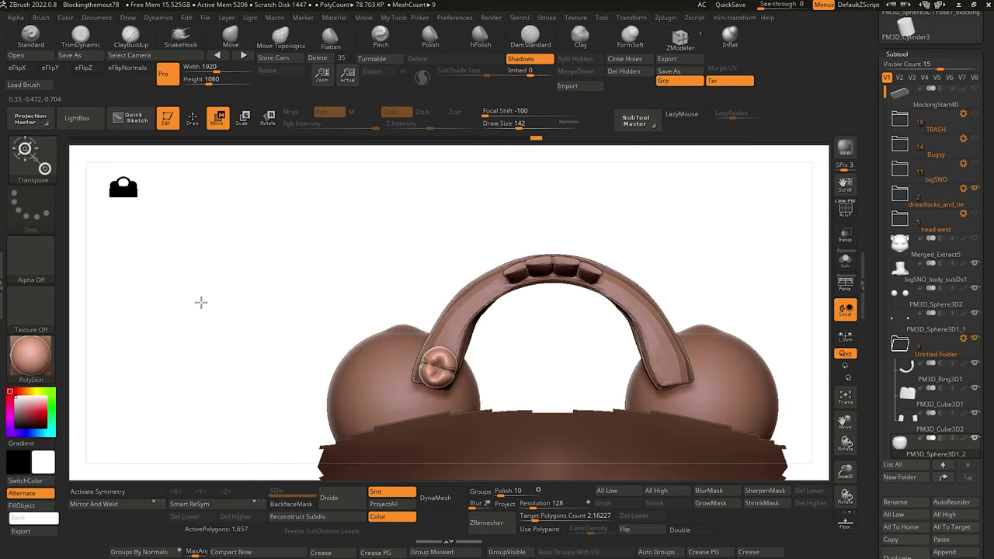
drag(200, 302, 458, 361)
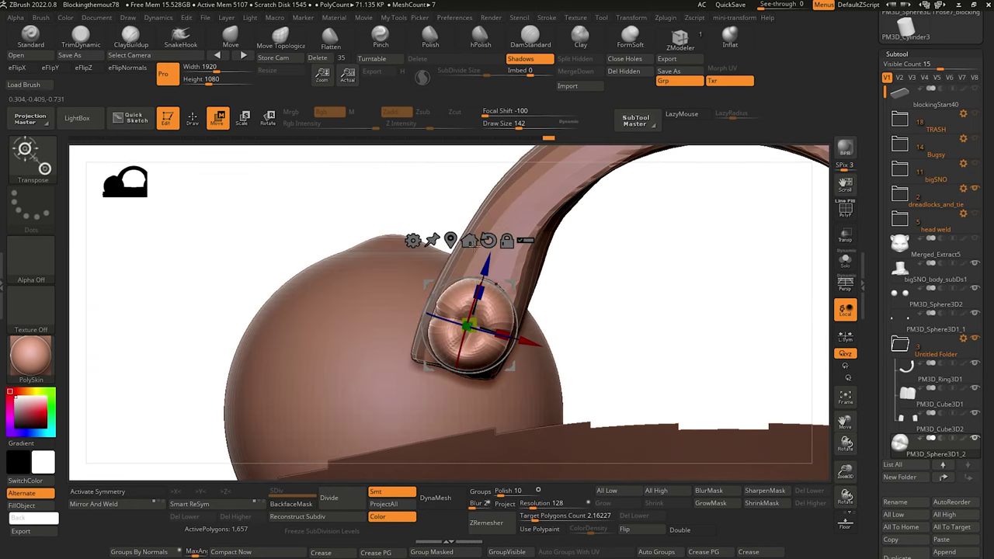
drag(236, 205, 279, 285)
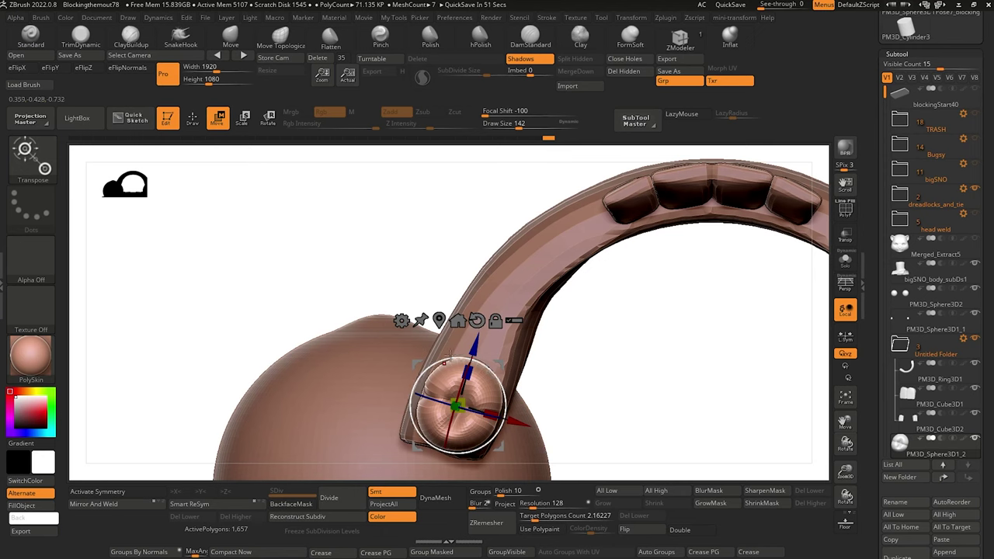
Duplicate the molar forward along the ring, scale the copy to about 0.91 and align it with the ring's curve.
ctrl+drag(527, 423, 553, 341)
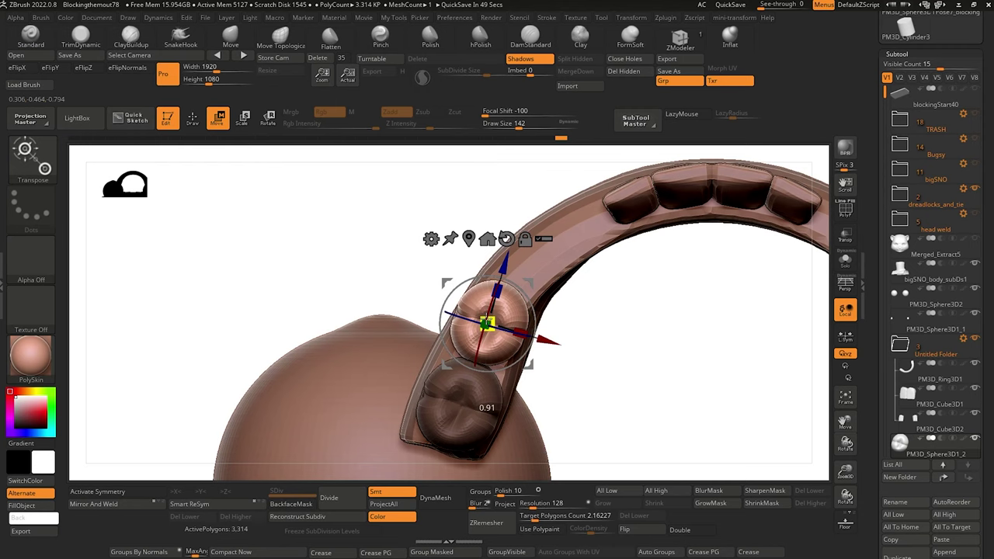
drag(534, 310, 535, 314)
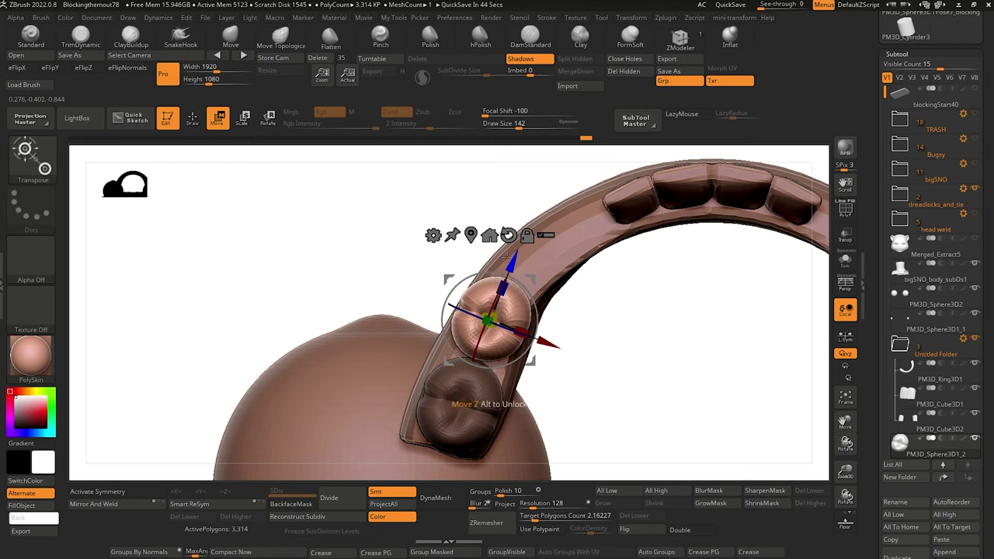
drag(264, 264, 497, 253)
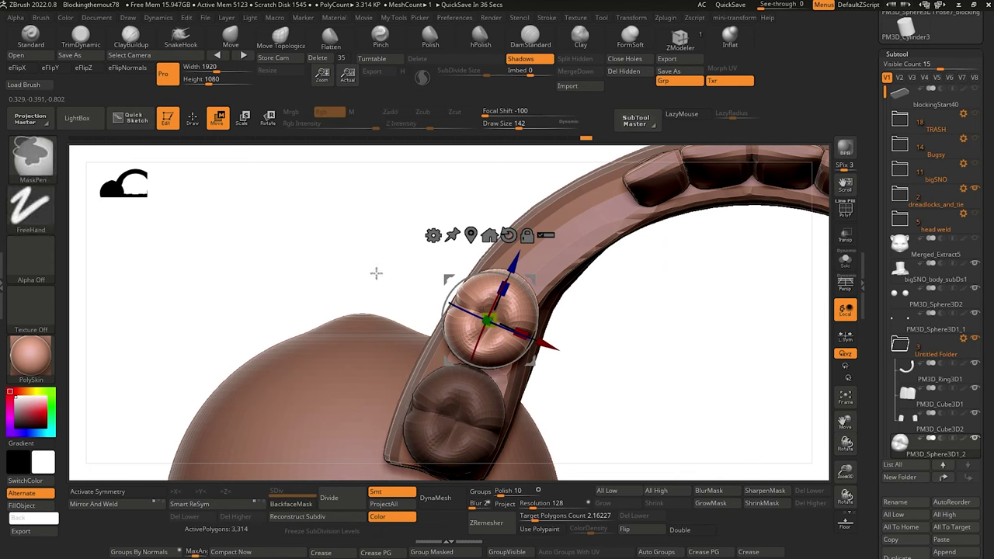
Clear the mask, then scale and shift both molars together along the ring.
ctrl+drag(376, 274, 393, 289)
drag(491, 319, 487, 303)
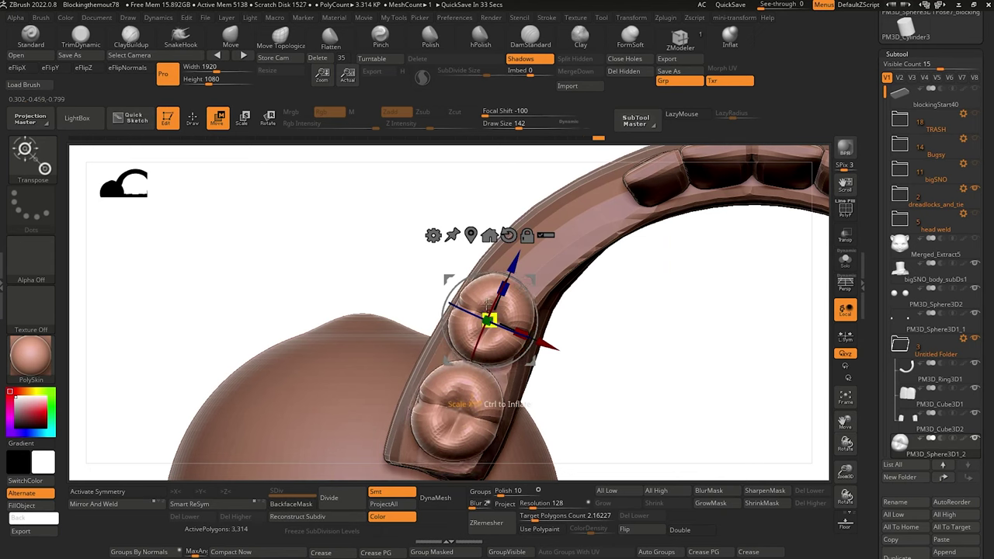
drag(515, 262, 511, 270)
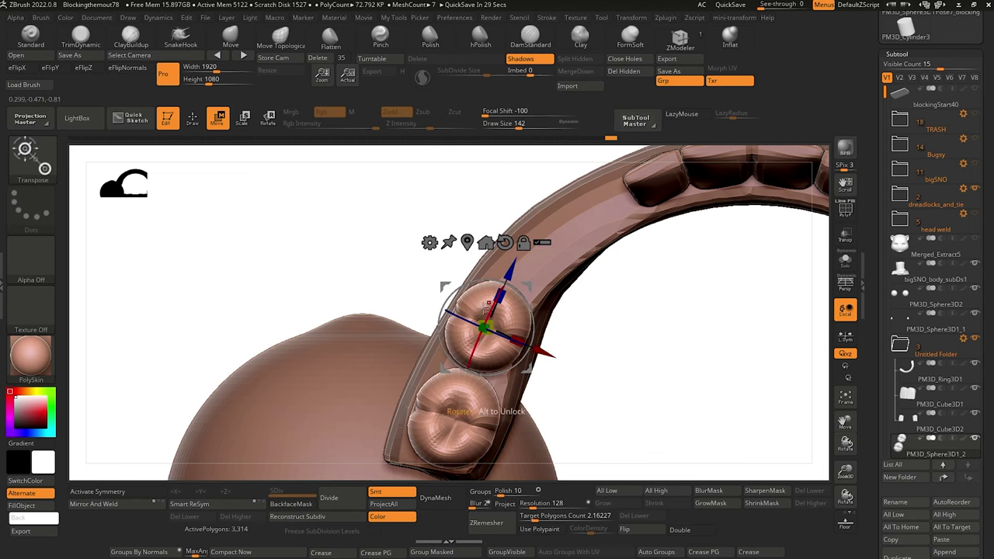
Mask the rear molar, then centre the gizmo on the unmasked second molar and reset the gizmo's orientation.
click(459, 344)
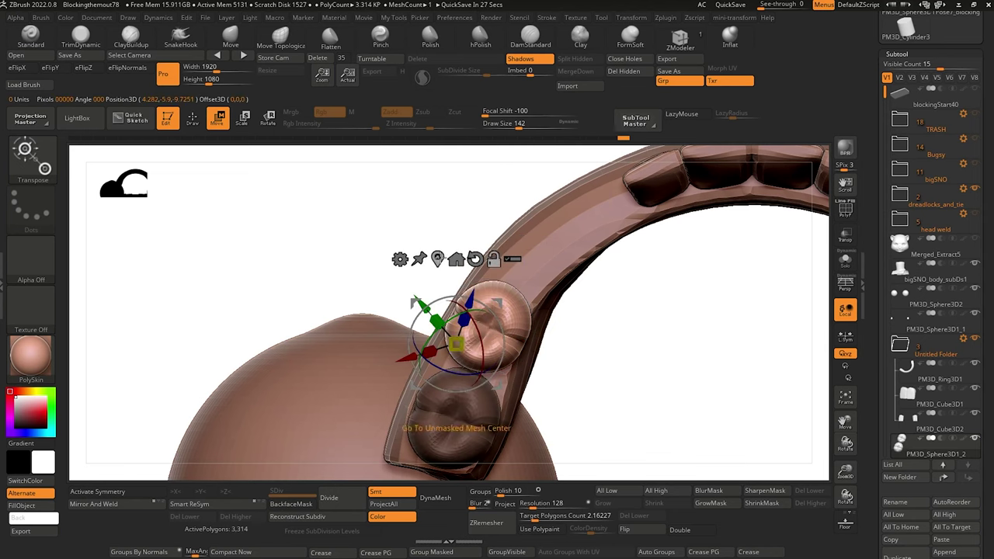
click(438, 259)
alt+click(506, 241)
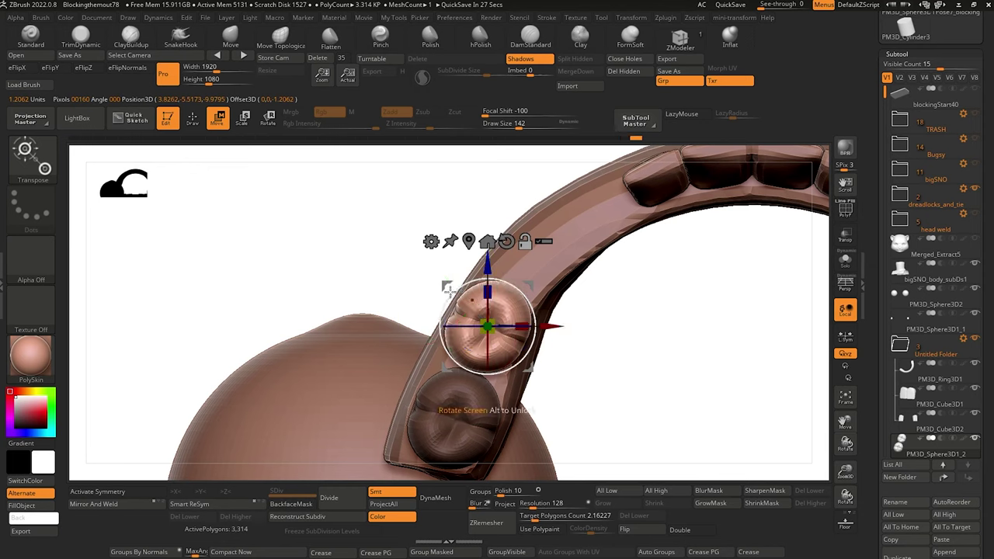
Rotate the second molar to follow the ring, then duplicate it forward as a smaller third molar angled along the curve.
drag(446, 305, 529, 208)
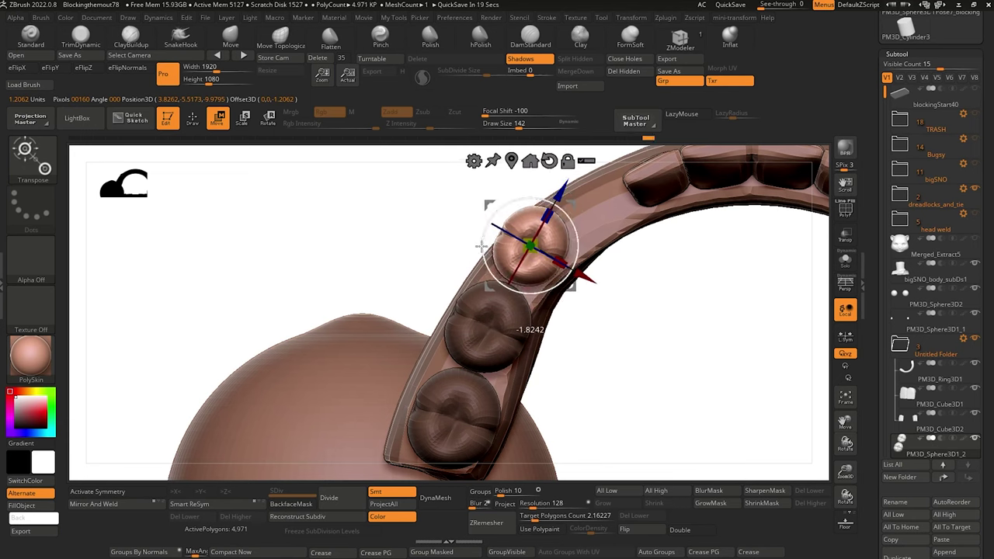
drag(482, 239, 482, 237)
drag(581, 284, 586, 288)
drag(316, 220, 300, 297)
alt+drag(353, 357, 326, 229)
drag(595, 288, 599, 291)
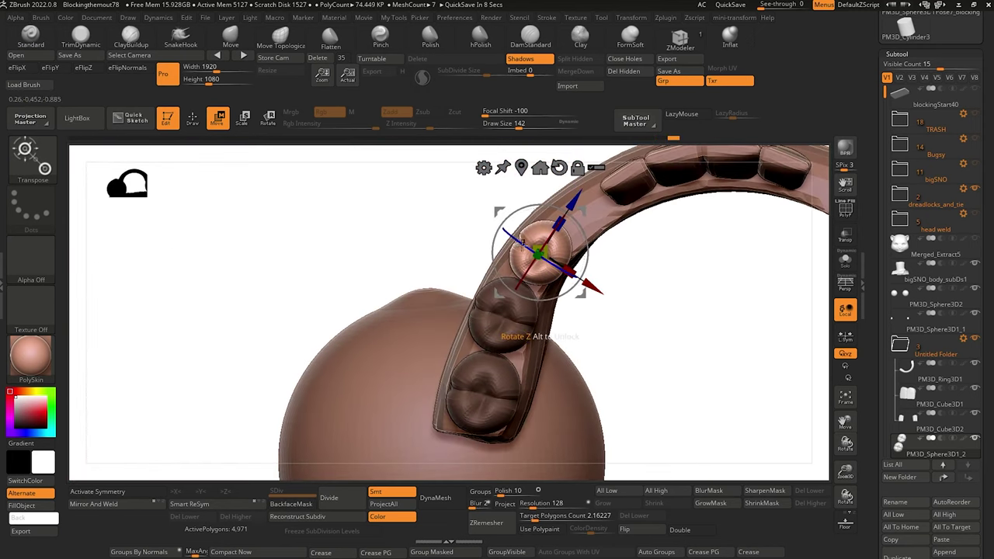
drag(381, 257, 320, 350)
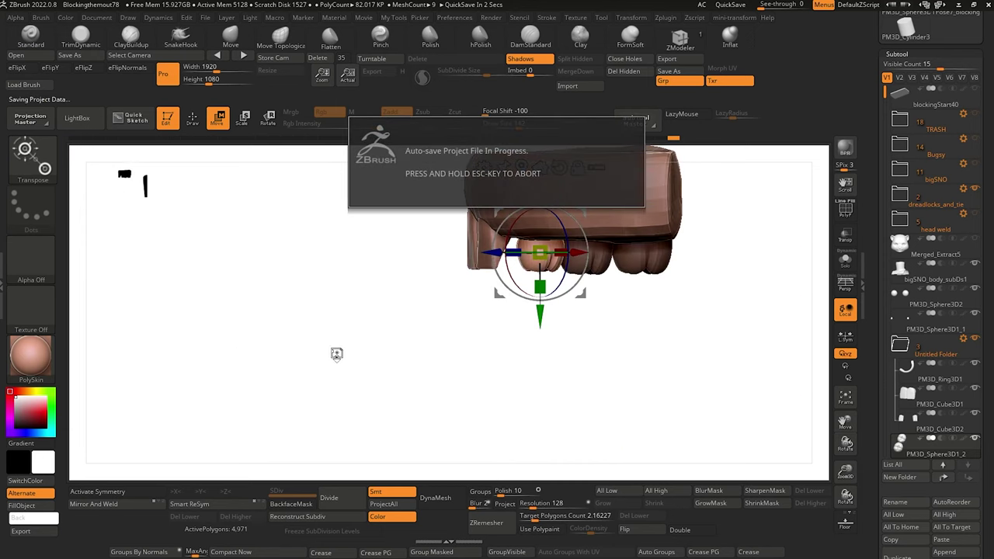
drag(332, 314, 363, 309)
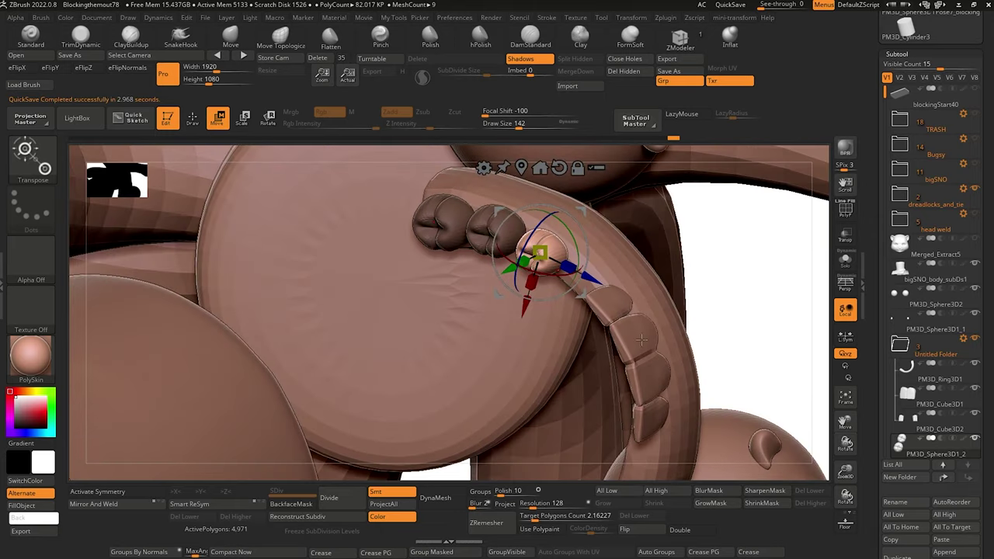
Select the gum ring and reshape its rear end behind the molars with the Move brush.
drag(642, 339, 759, 375)
drag(508, 311, 455, 268)
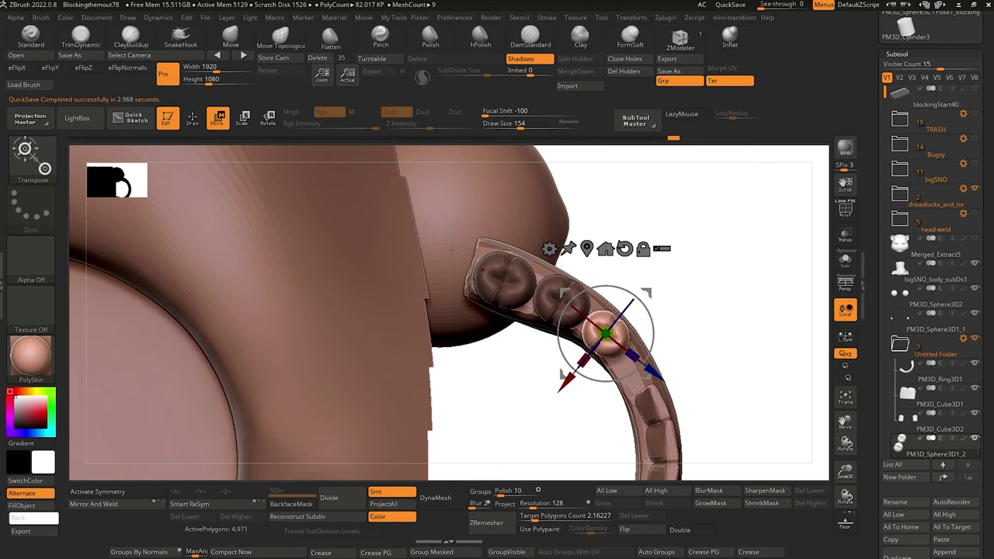
key(q)
alt+click(463, 275)
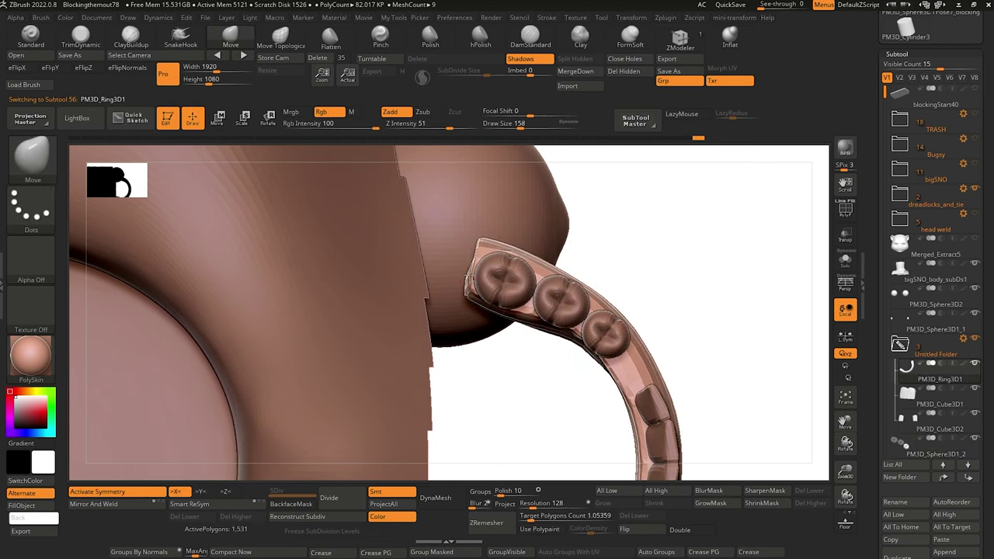
drag(427, 251, 377, 235)
drag(514, 377, 432, 402)
drag(365, 339, 357, 448)
right_drag(355, 447, 463, 204)
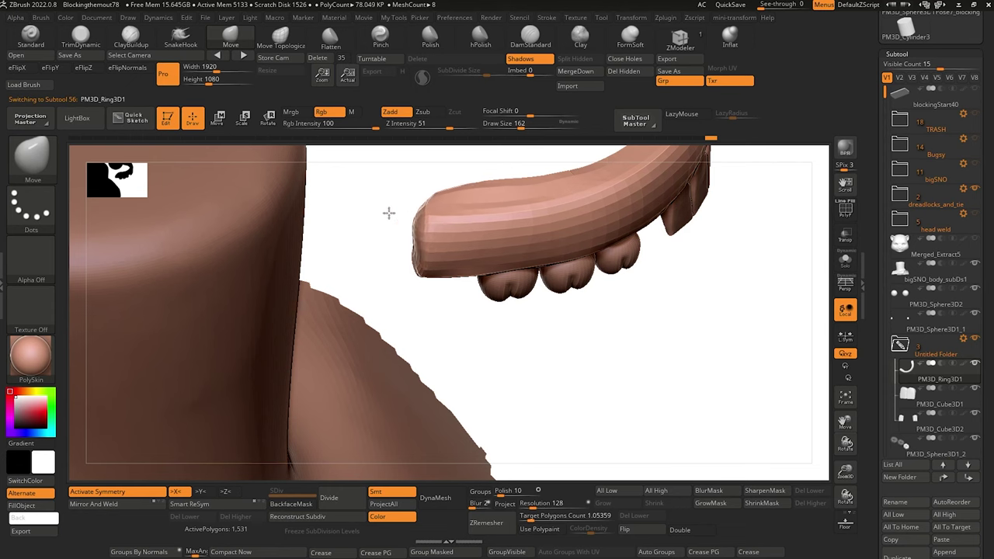
drag(477, 355, 466, 299)
key(bracketleft)
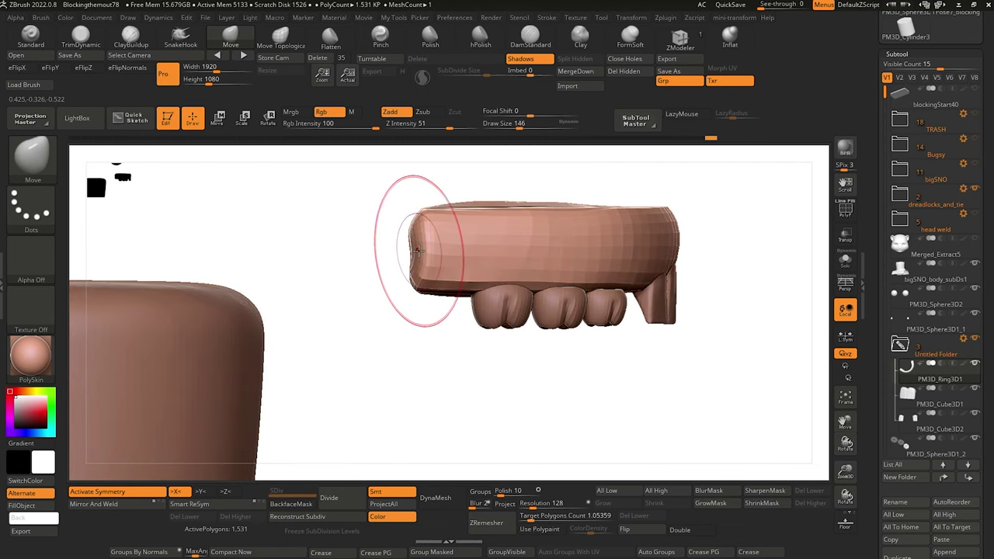
mouse_move(428, 292)
mouse_down()
mouse_move(455, 362)
mouse_move(455, 311)
mouse_move(421, 261)
mouse_up()
drag(362, 269, 333, 209)
Select the molars, clear their mask and slide all three back together toward the ring's rear end.
alt+drag(195, 256, 308, 396)
drag(266, 243, 512, 287)
alt+click(512, 287)
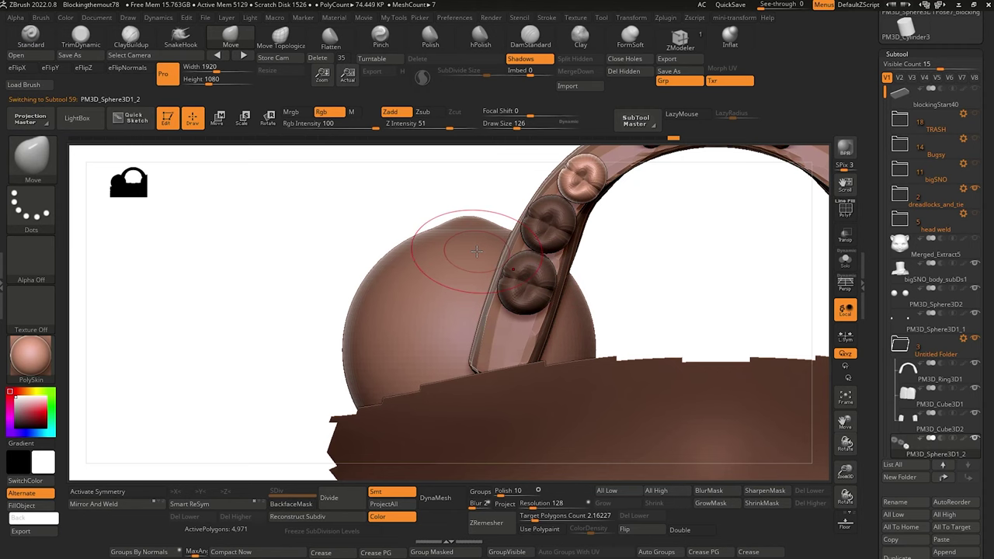
key(w)
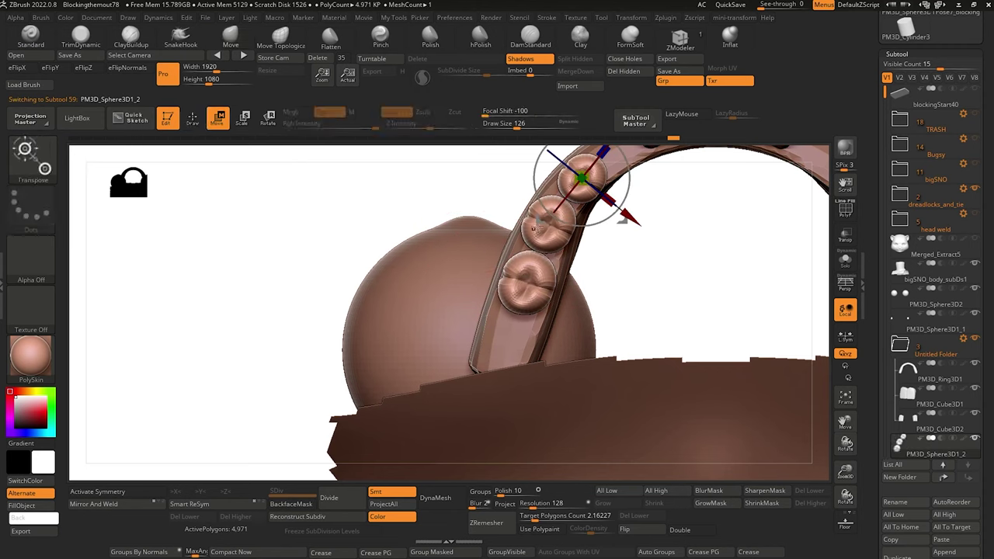
drag(555, 200, 516, 242)
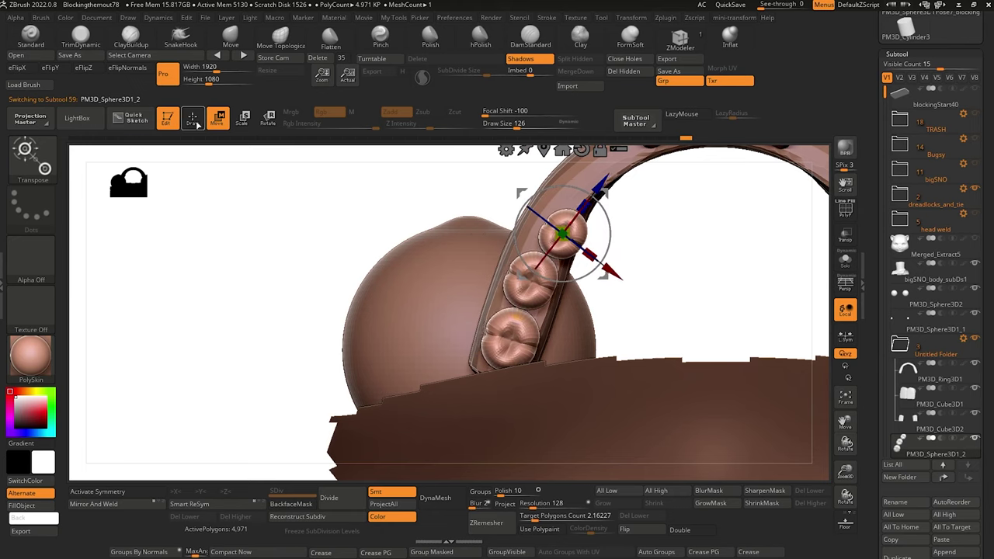
Auto-group the molars as separate pieces, then isolate the front one by masking and move it closer to its neighbour.
key(q)
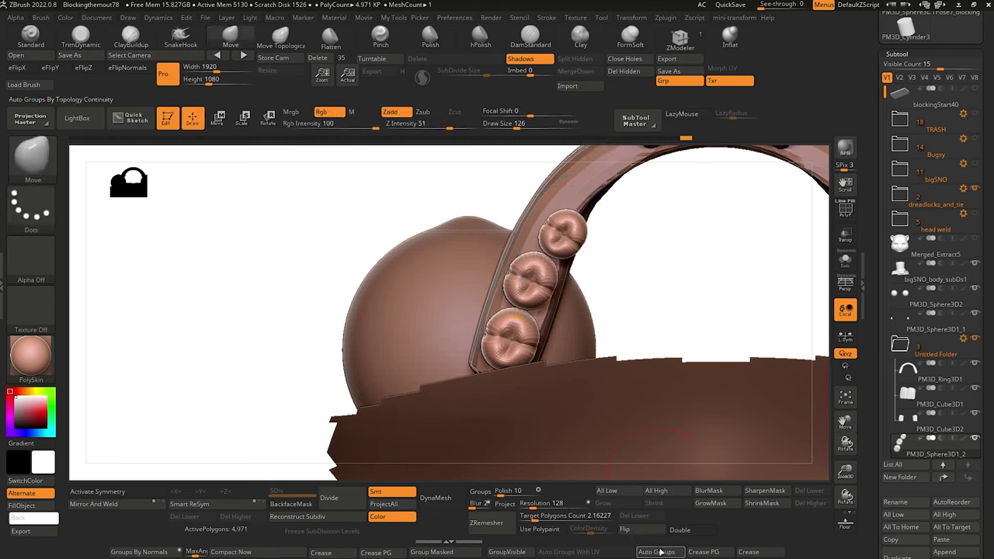
key(ctrl)
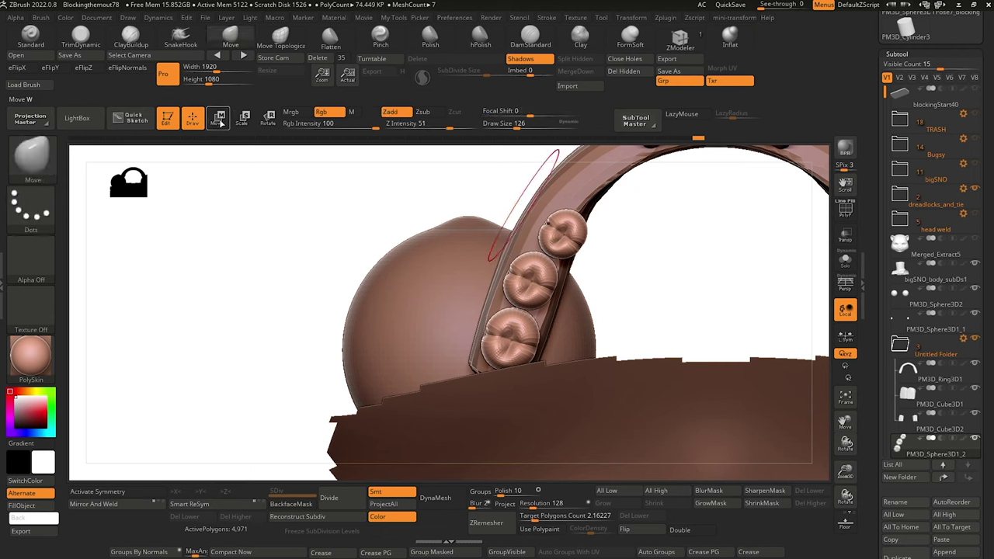
key(w)
ctrl+click(517, 300)
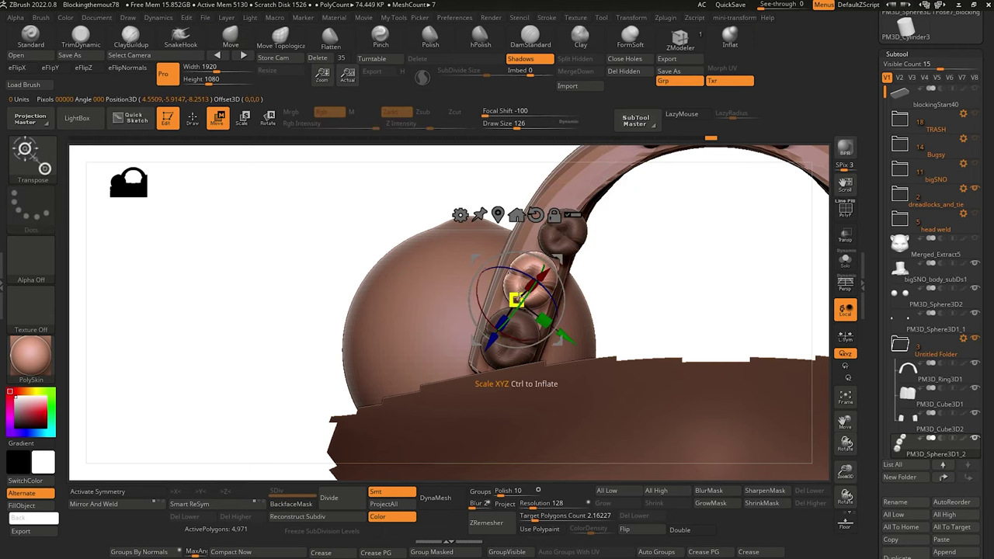
click(548, 237)
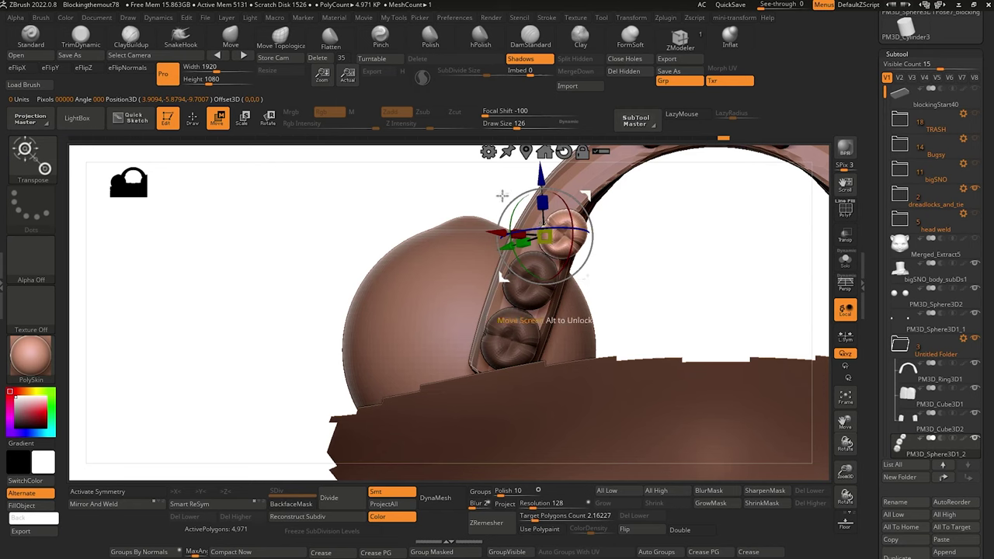
drag(492, 190, 505, 195)
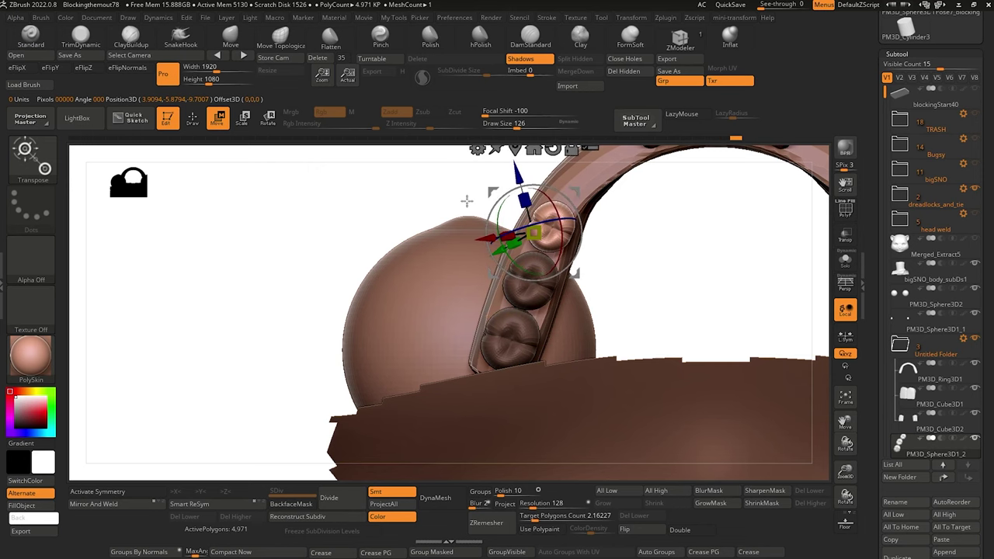
Centre the gizmo on the third molar, duplicate it forward as a fourth molar and seat the copy along the ring's curve.
drag(315, 235, 366, 342)
click(520, 203)
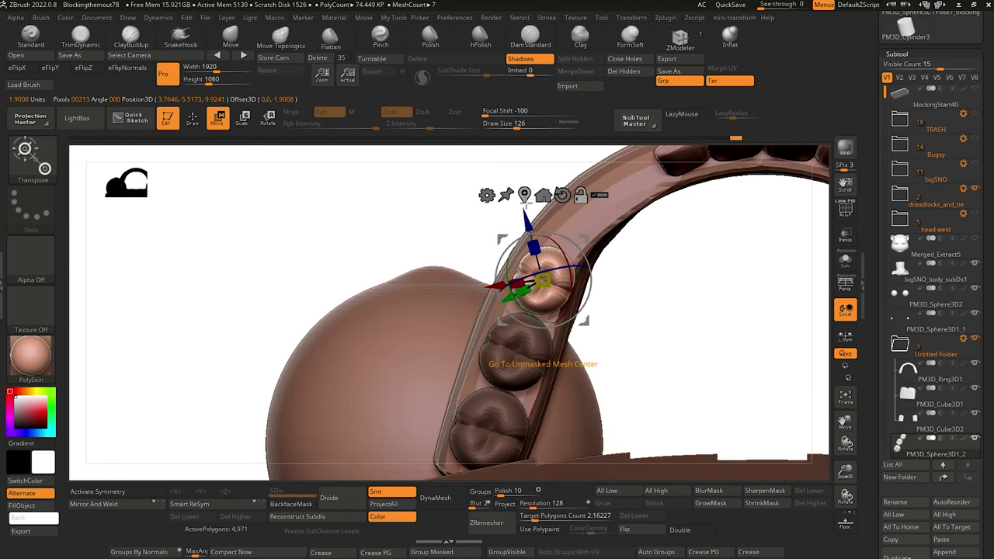
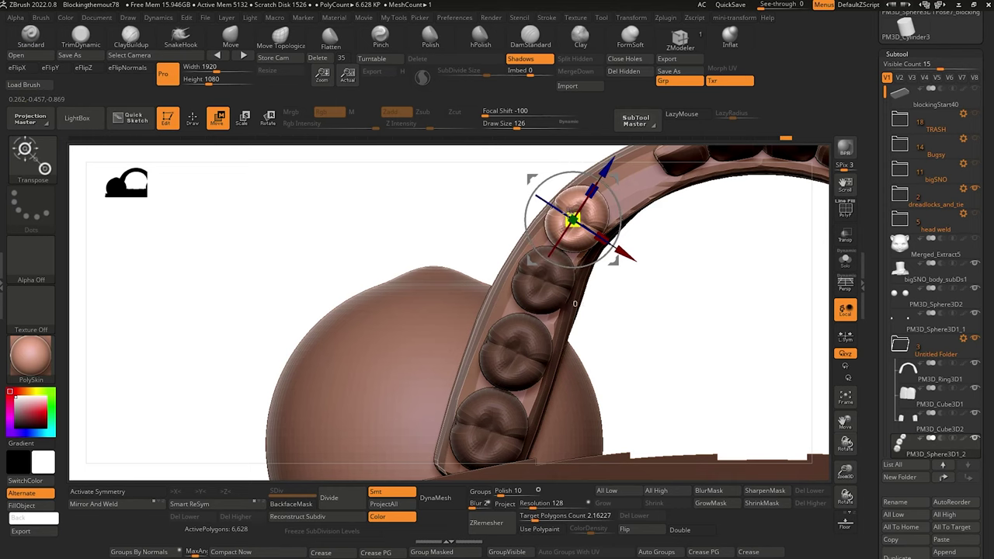
drag(420, 295, 414, 328)
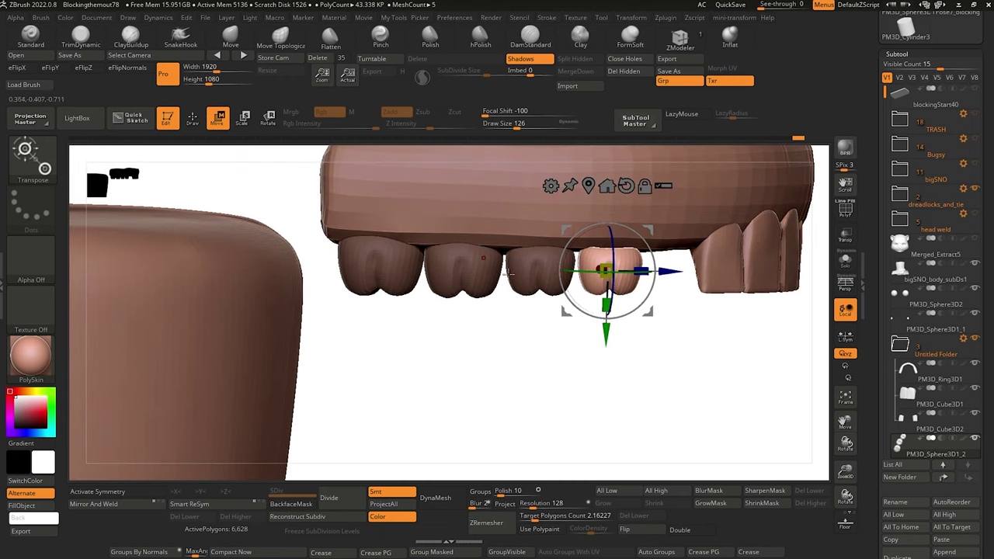
drag(488, 375, 585, 225)
drag(601, 333, 601, 342)
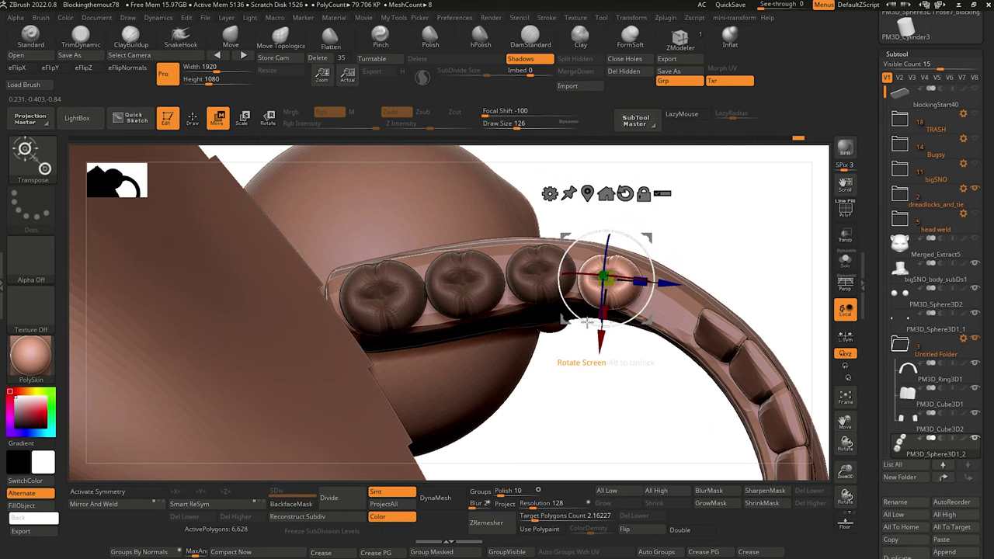
drag(588, 389, 585, 344)
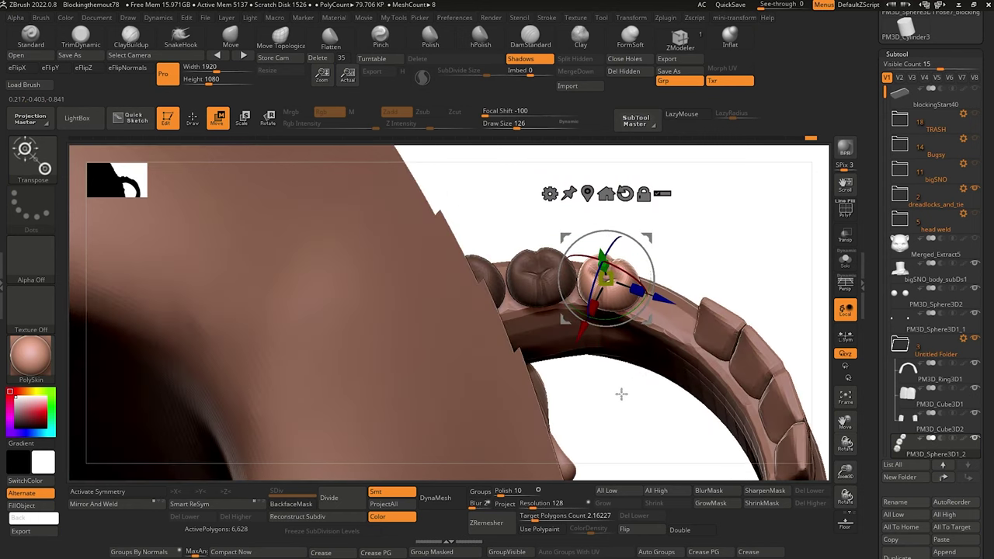
Subdivide the gum ring once and pull its lower edge down between the molars with the Move brush.
drag(621, 395, 432, 388)
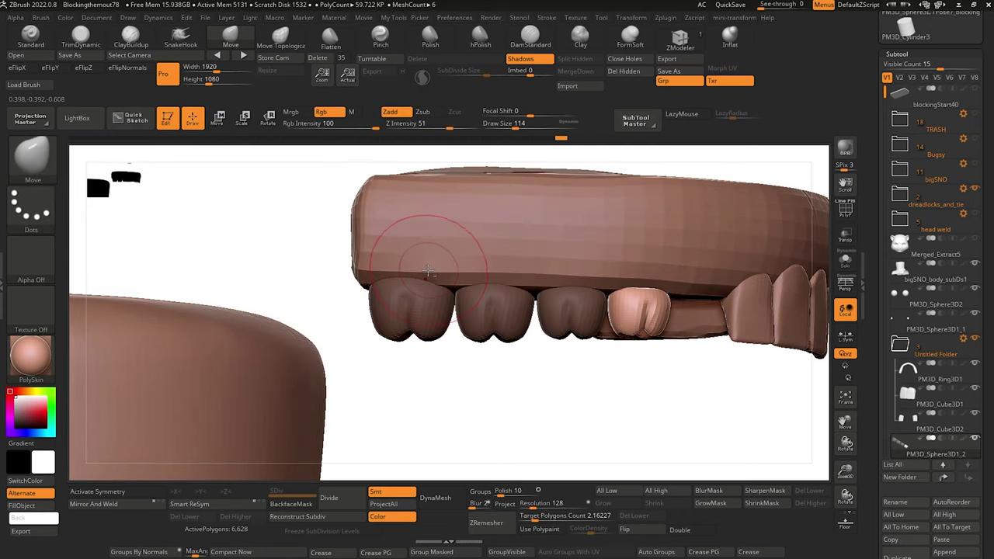
alt+click(428, 270)
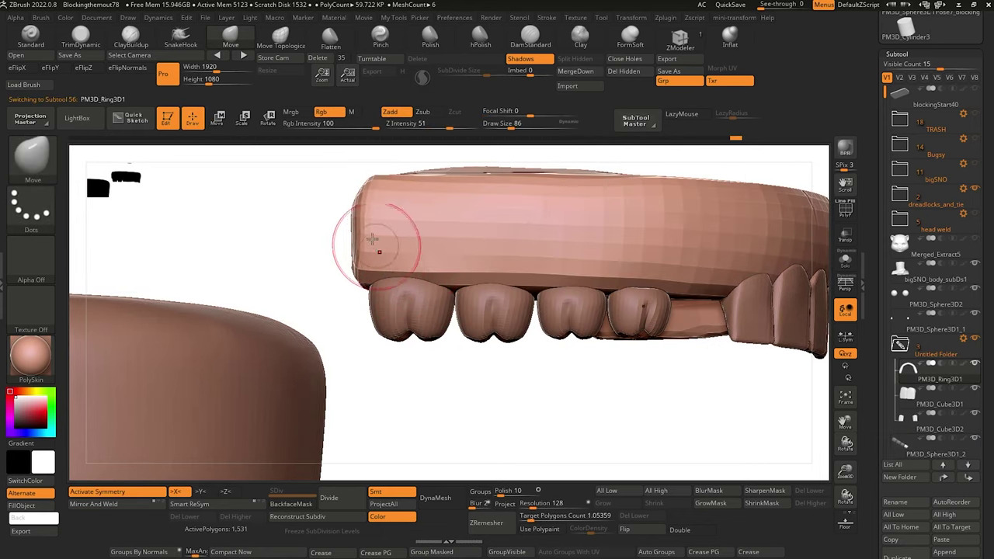
click(328, 498)
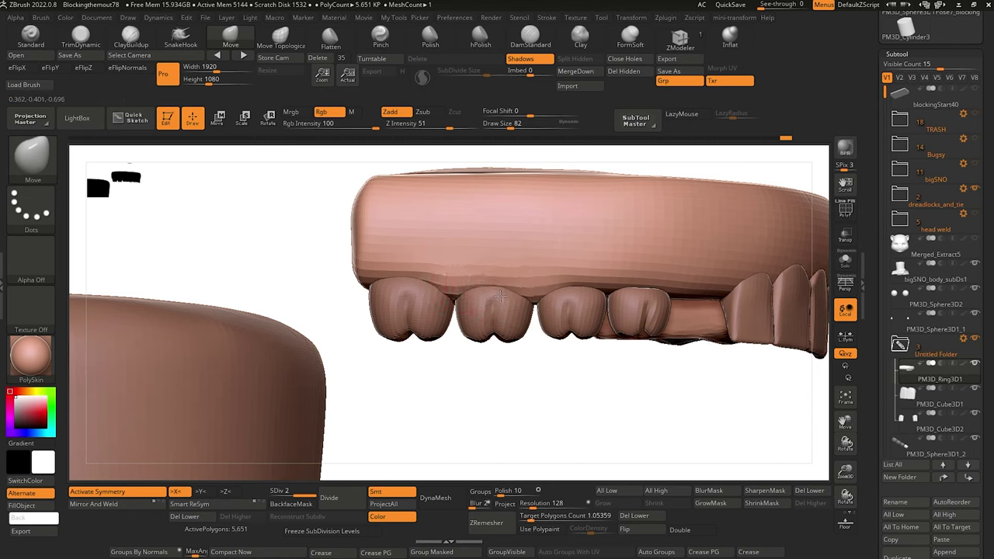
key(bracketright)
key(bracketright)
drag(610, 296, 612, 317)
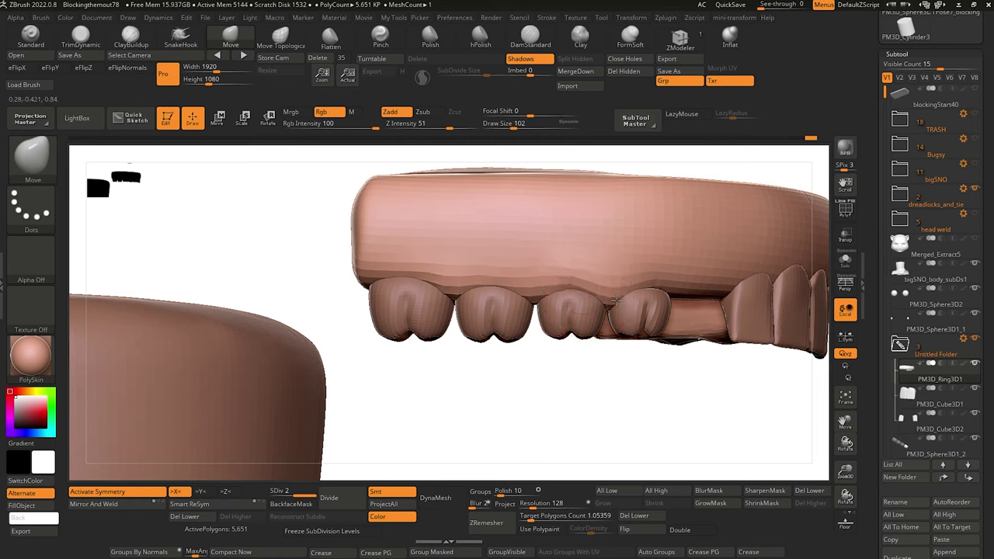
Refine the scalloped gum line around all four molars and pull down the ring's rear lower corner, varying the brush size.
key(bracketleft)
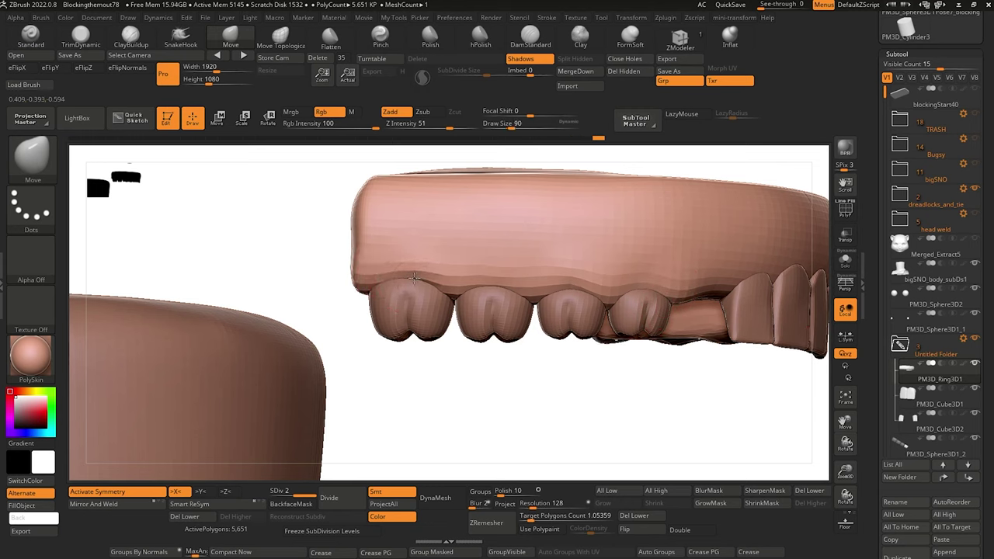
key(bracketright)
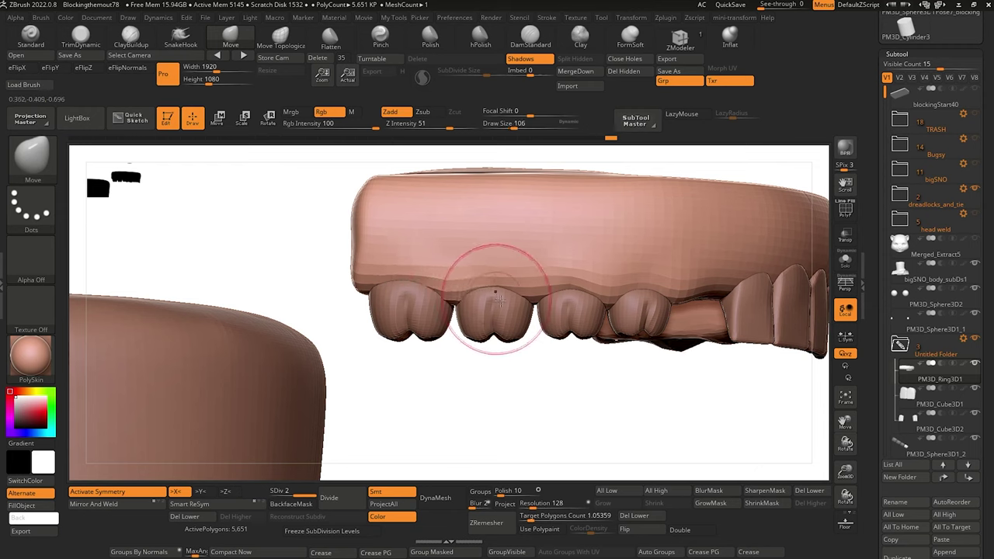
key(bracketright)
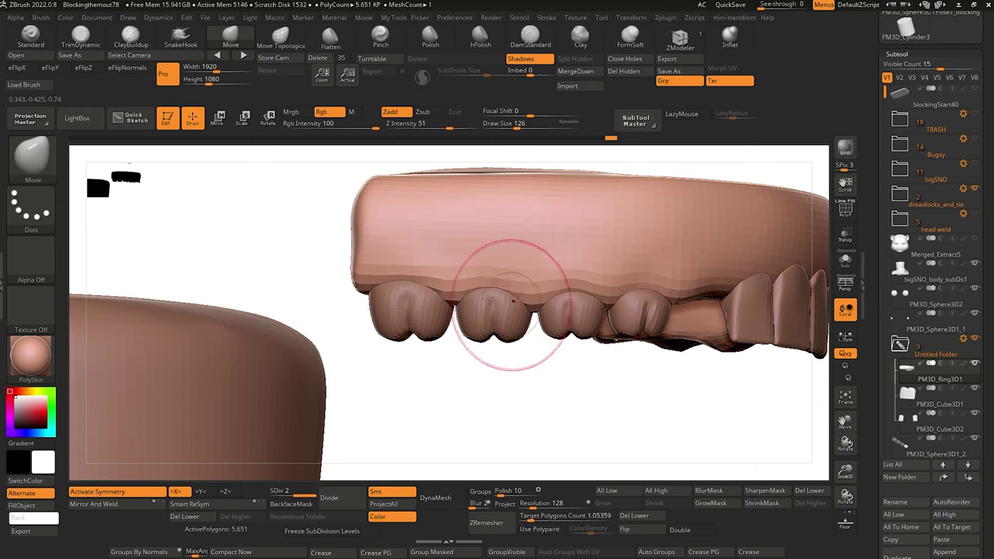
drag(456, 295, 455, 304)
mouse_move(365, 298)
mouse_down()
mouse_move(362, 309)
mouse_move(410, 297)
mouse_up()
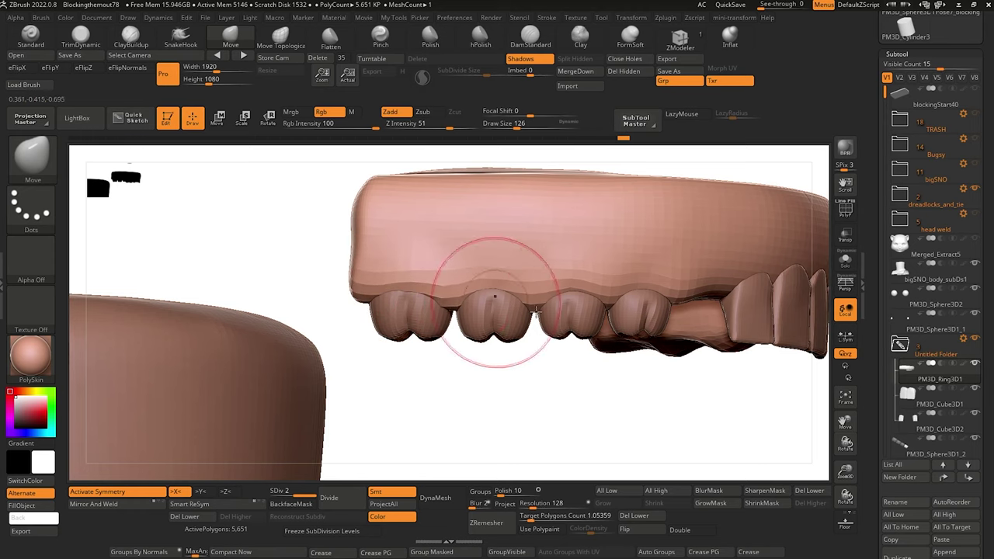
drag(489, 292, 490, 298)
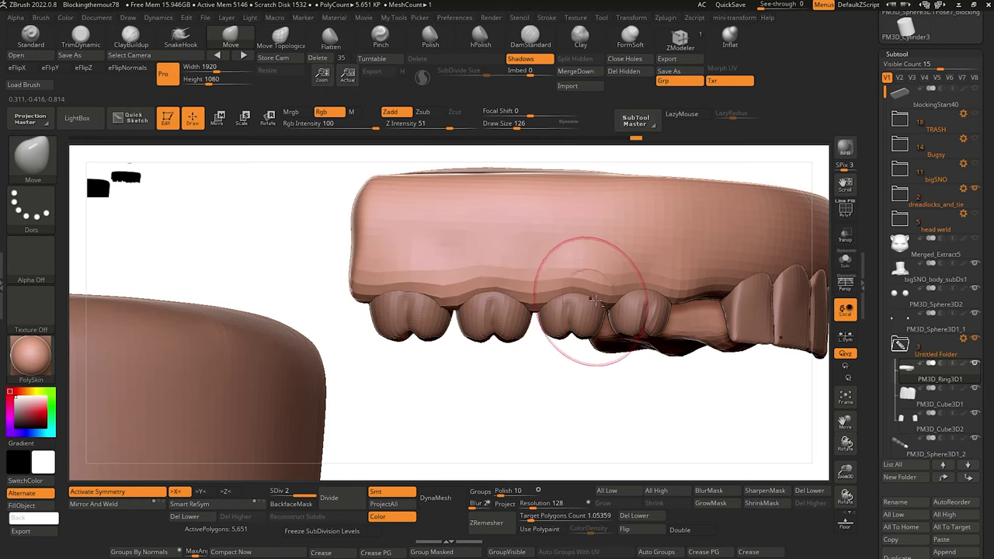
drag(594, 301, 656, 301)
Select the molars, clear their mask, activate X symmetry and mirror and weld them to the other side of the ring.
alt+drag(643, 381, 435, 284)
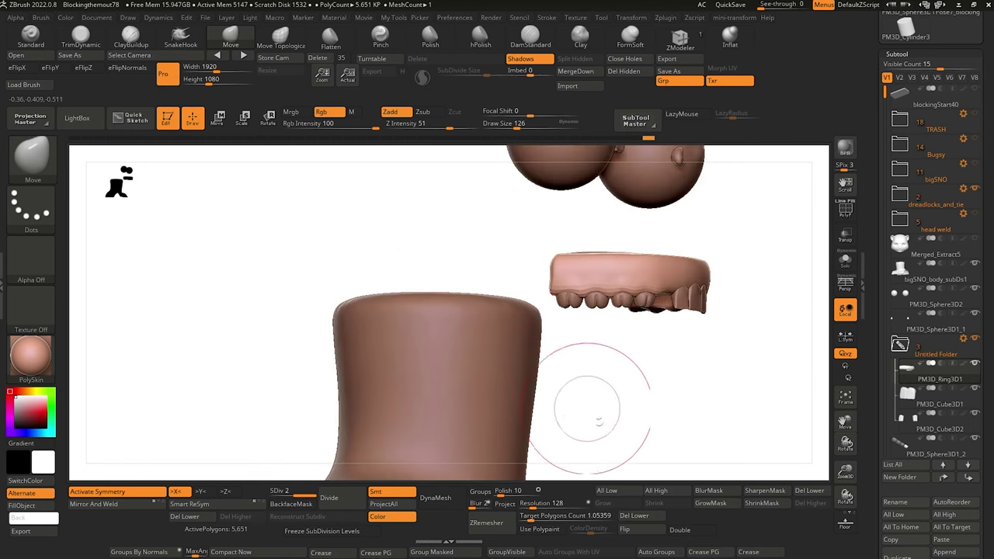
alt+drag(590, 412, 604, 489)
ctrl+right_drag(528, 422, 544, 378)
alt+click(506, 325)
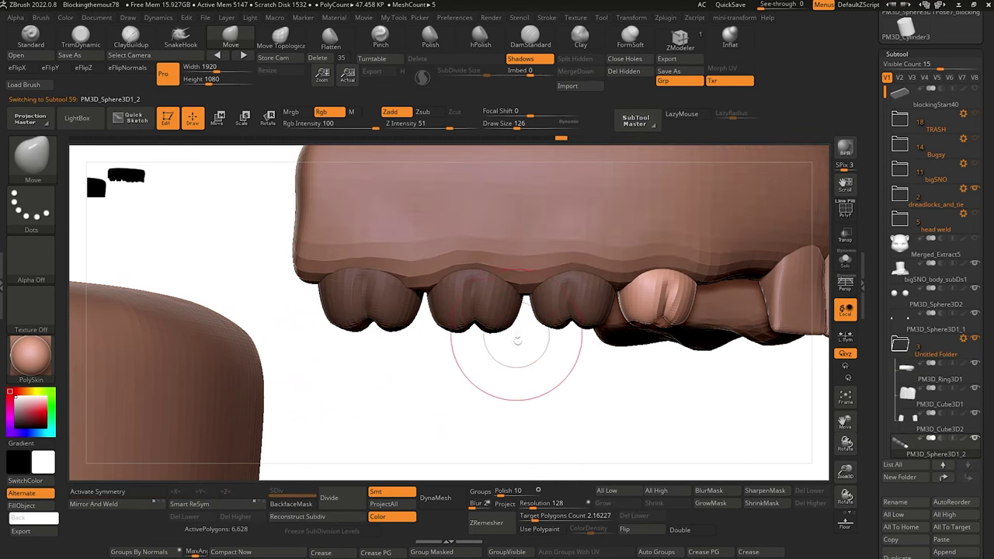
click(92, 492)
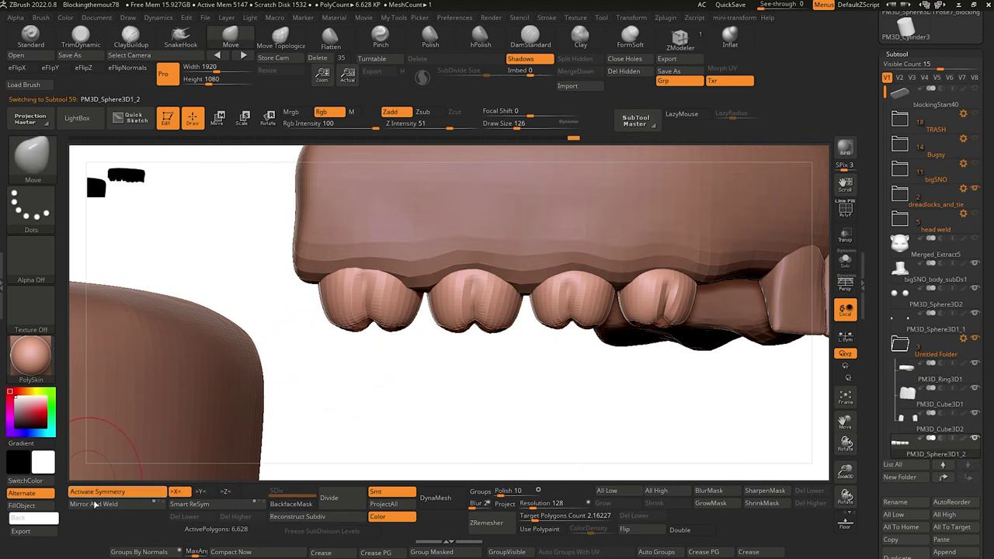
click(94, 505)
drag(493, 395, 515, 399)
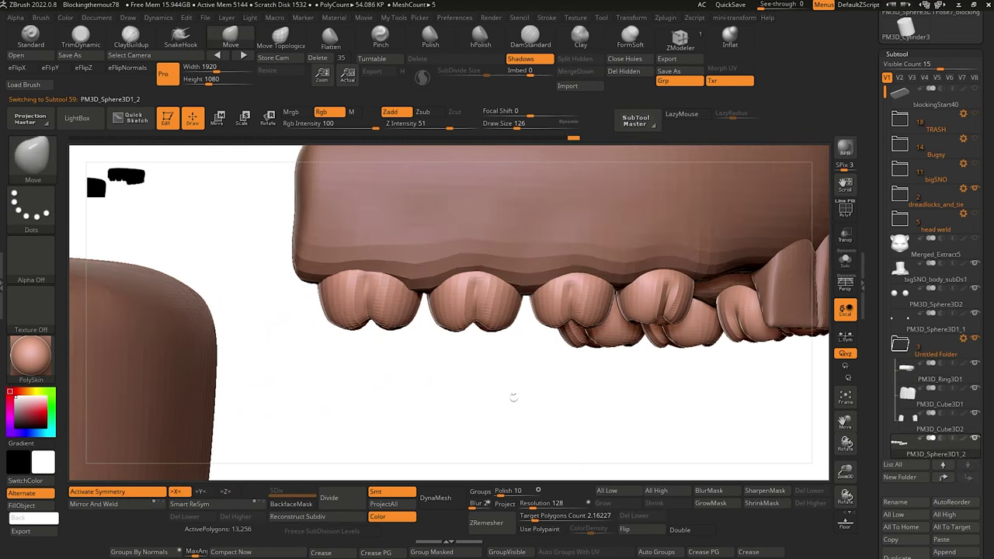
Widen the molars with the Move Topological brush to narrow the gaps between them.
click(281, 36)
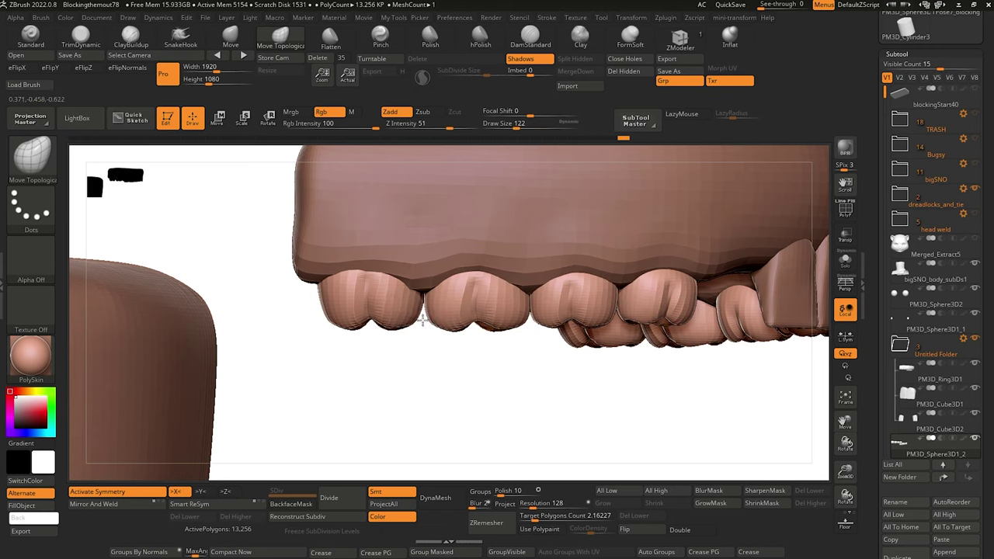
alt+drag(412, 373, 342, 294)
drag(463, 414, 438, 382)
drag(298, 286, 307, 230)
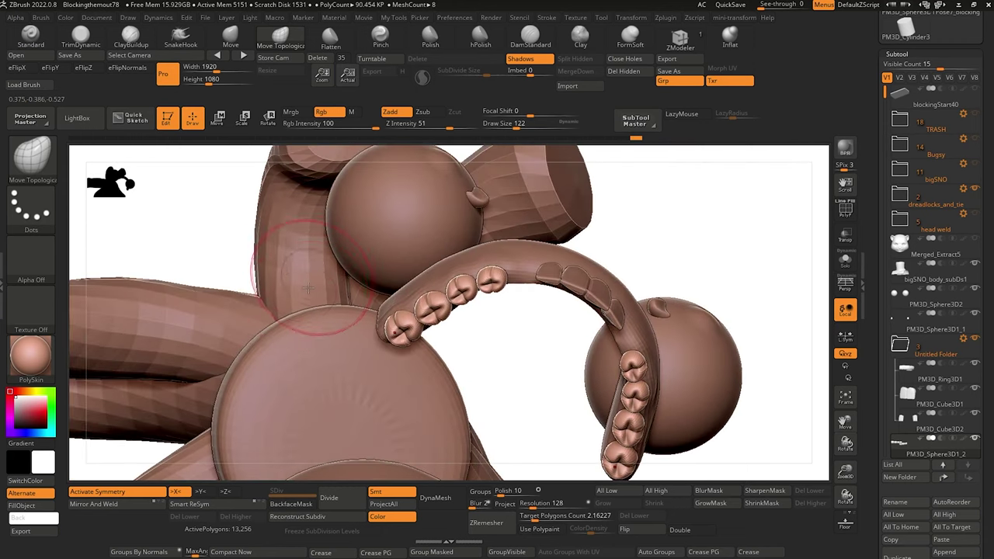
Enlarge the Move Topological brush and nudge the foremost molar toward the outer edge of the gum ring.
drag(179, 244, 268, 288)
key(bracketright)
key(bracketright)
drag(596, 251, 598, 238)
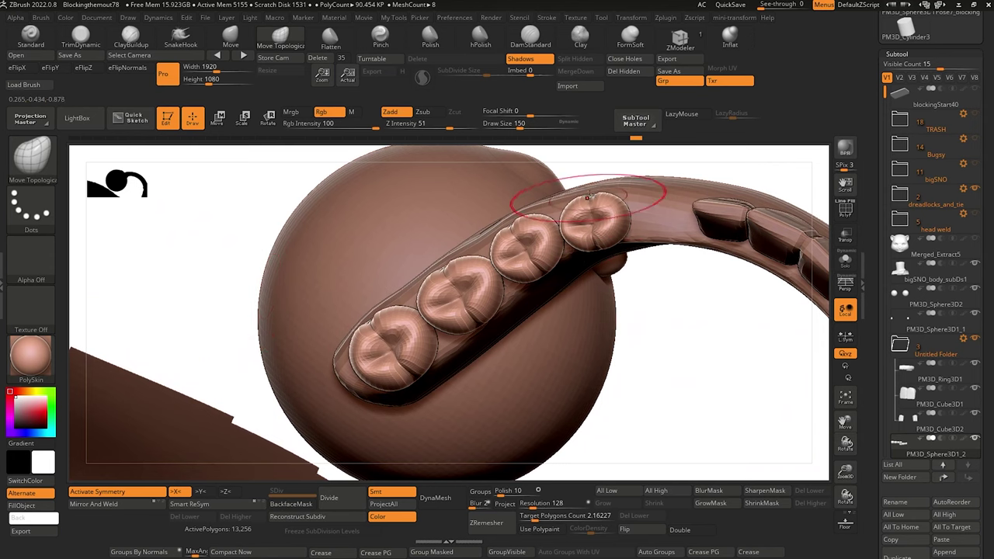
drag(589, 195, 588, 188)
drag(616, 238, 618, 230)
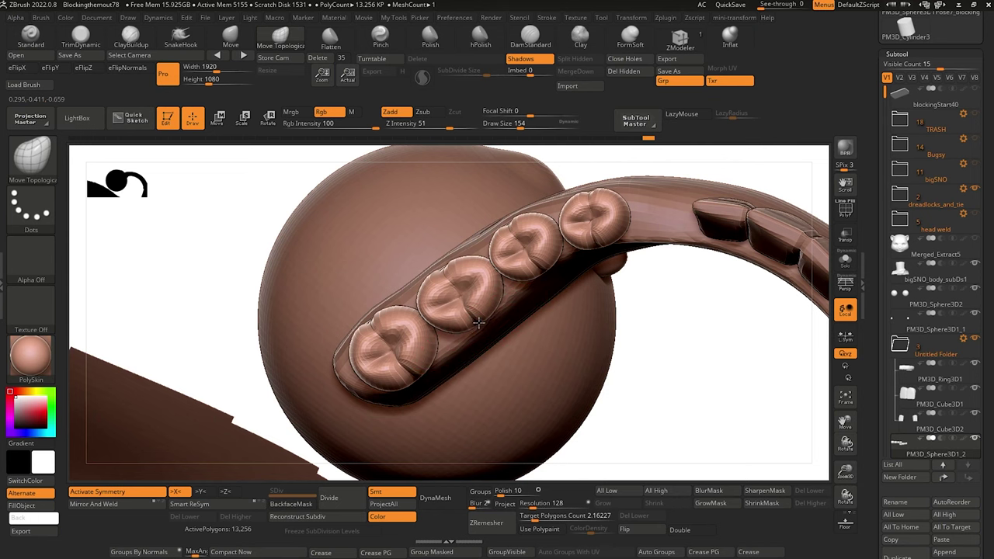
drag(273, 222, 365, 256)
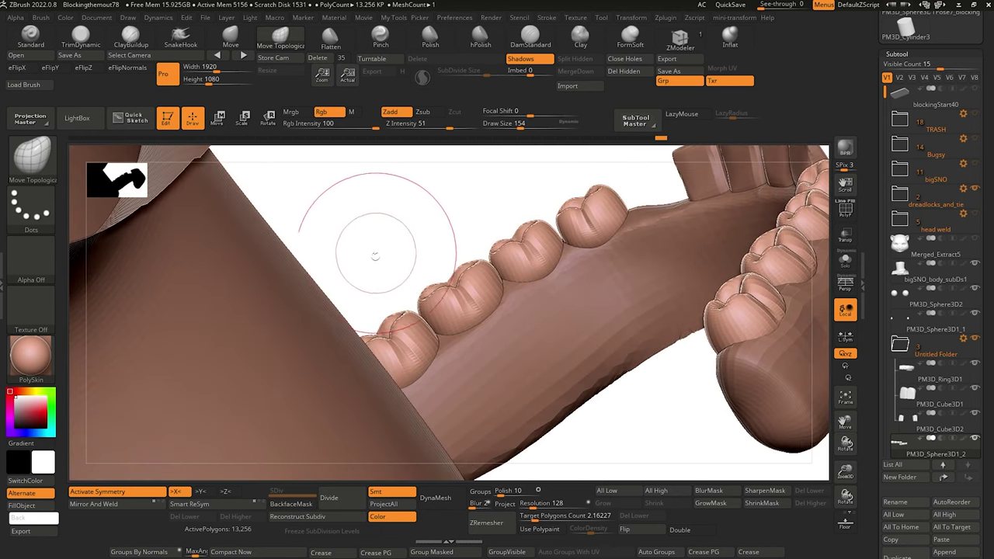
Select the gum ring and push its scalloped edge up between and beneath the molars with the Move Topological brush.
key(bracketleft)
key(bracketleft)
drag(446, 343, 434, 332)
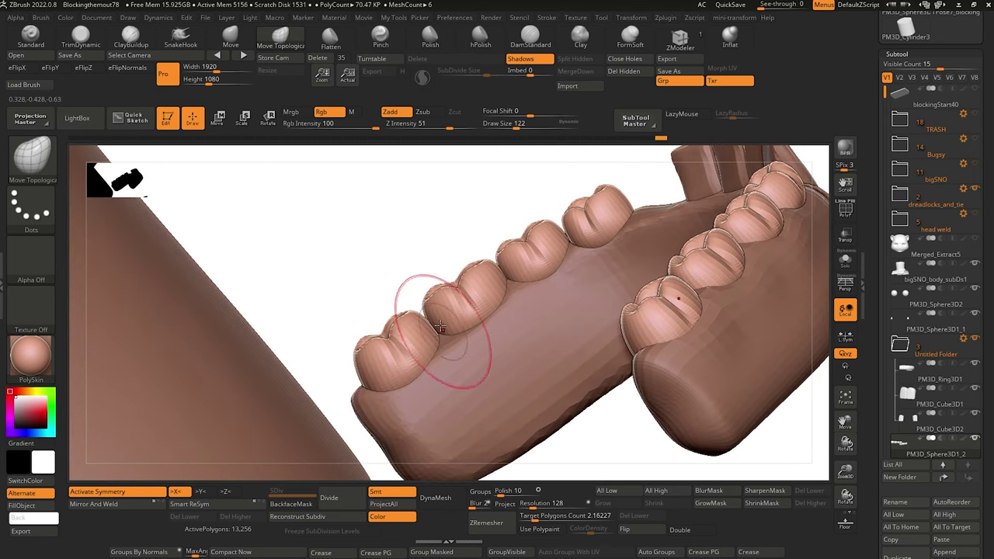
alt+click(442, 347)
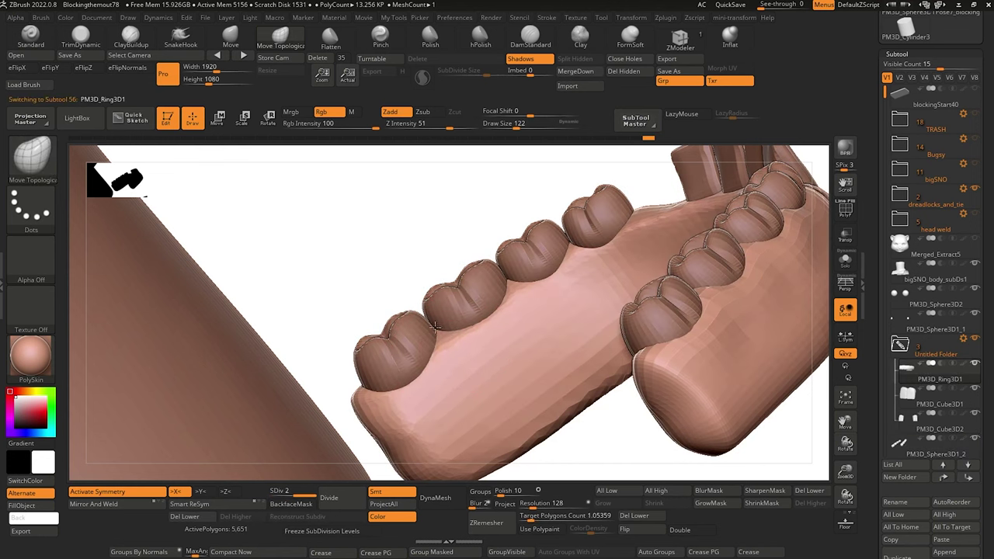
key(bracketleft)
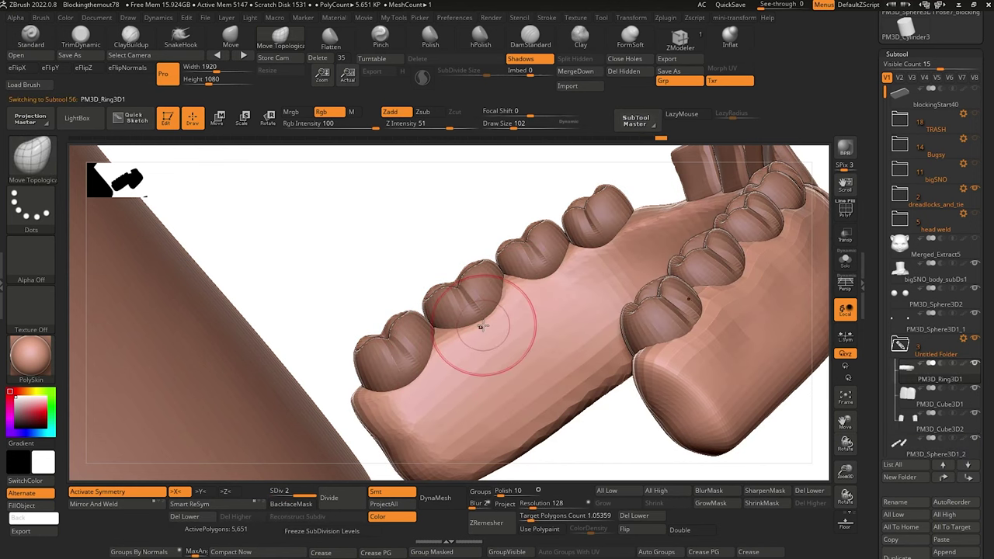
key(bracketright)
drag(486, 324, 483, 314)
drag(570, 252, 568, 233)
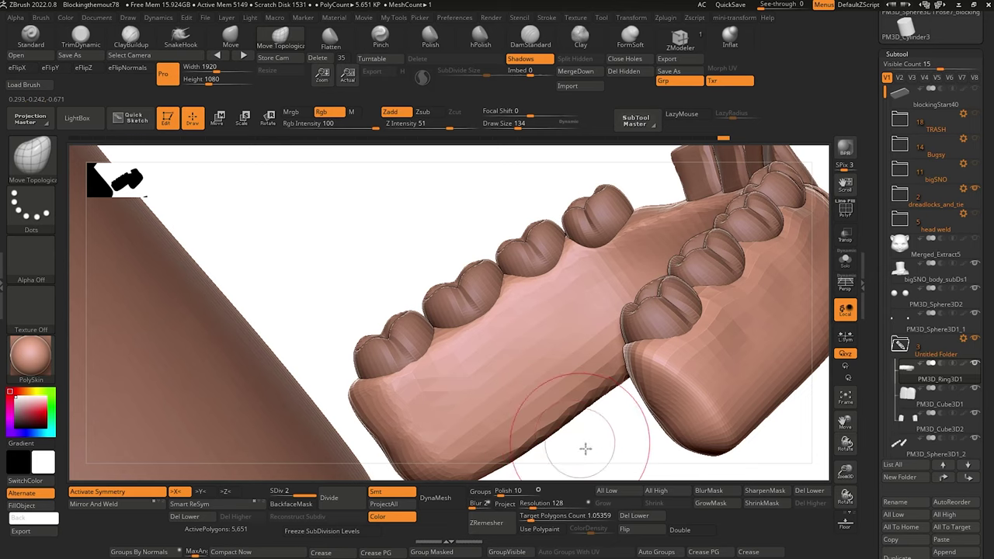
Reduce the Move Topological brush size and shape the gum ring's lower edge around the tops of the front teeth.
alt+drag(586, 448, 359, 224)
mouse_move(429, 319)
mouse_down()
mouse_move(434, 408)
mouse_move(268, 279)
mouse_move(450, 233)
mouse_move(355, 400)
mouse_move(264, 358)
mouse_up()
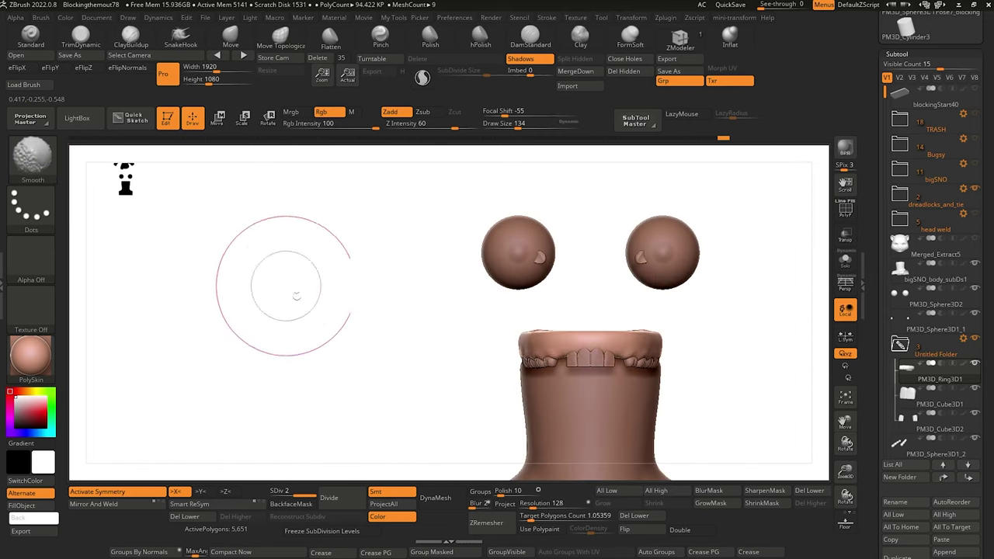
mouse_move(288, 289)
alt+mouse_down()
mouse_move(311, 306)
mouse_move(344, 399)
mouse_move(340, 388)
alt+mouse_up()
key(bracketleft)
key(bracketleft)
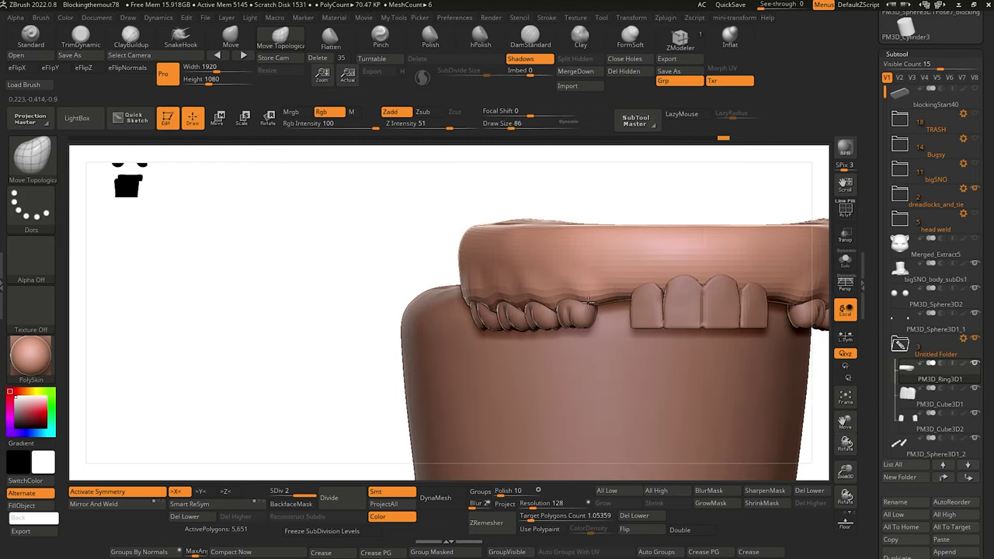
drag(357, 257, 373, 246)
key(bracketleft)
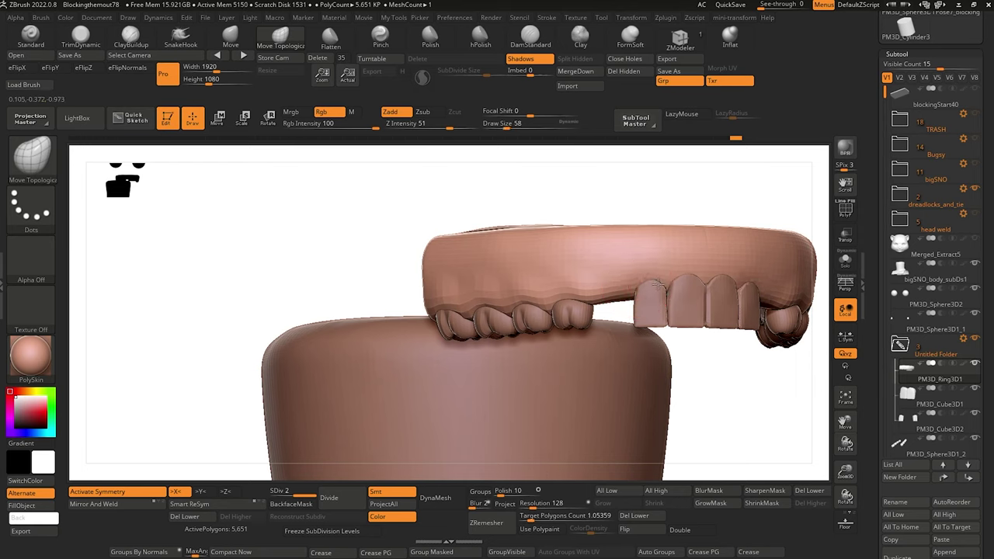
drag(698, 351, 665, 291)
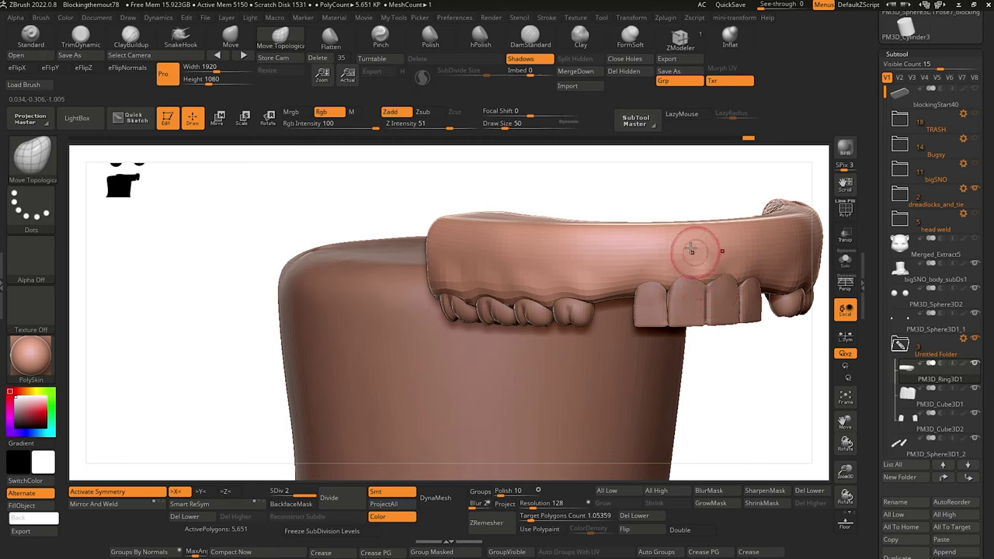
Smooth the gum ring's surface above the front teeth and refine the scallops around them with a smaller brush.
key(shift)
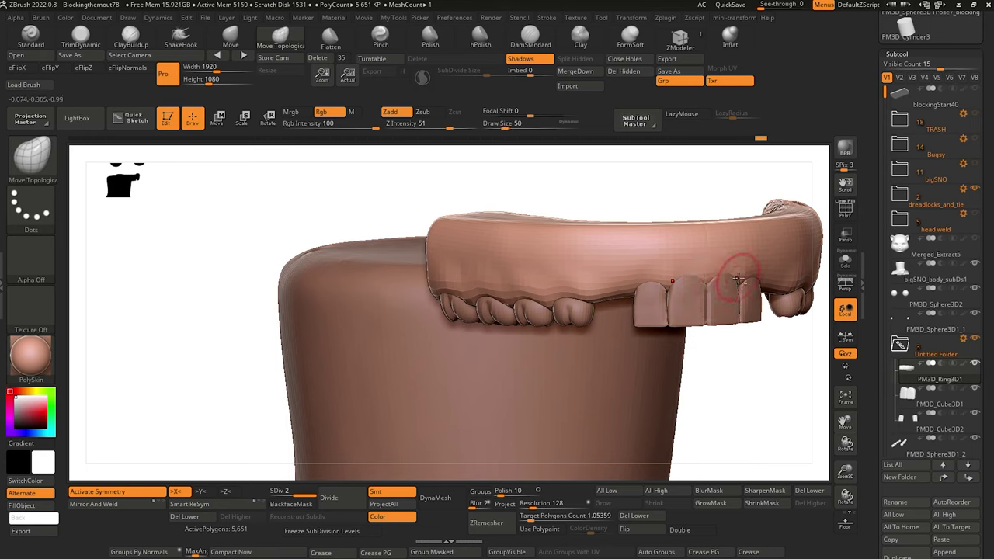
alt+click(673, 290)
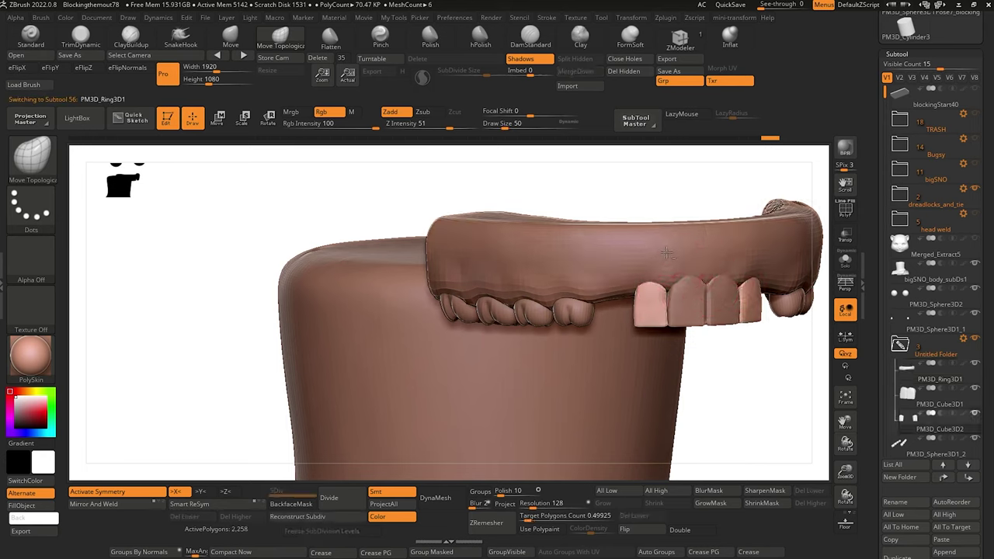
key(shift)
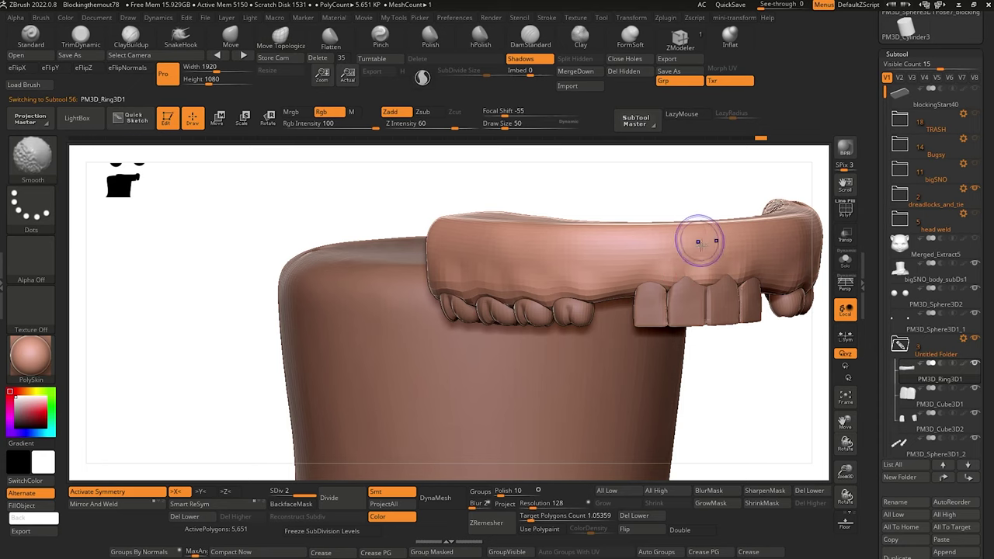
mouse_move(246, 224)
alt+mouse_down()
mouse_move(257, 231)
mouse_move(248, 246)
mouse_move(378, 260)
alt+mouse_up()
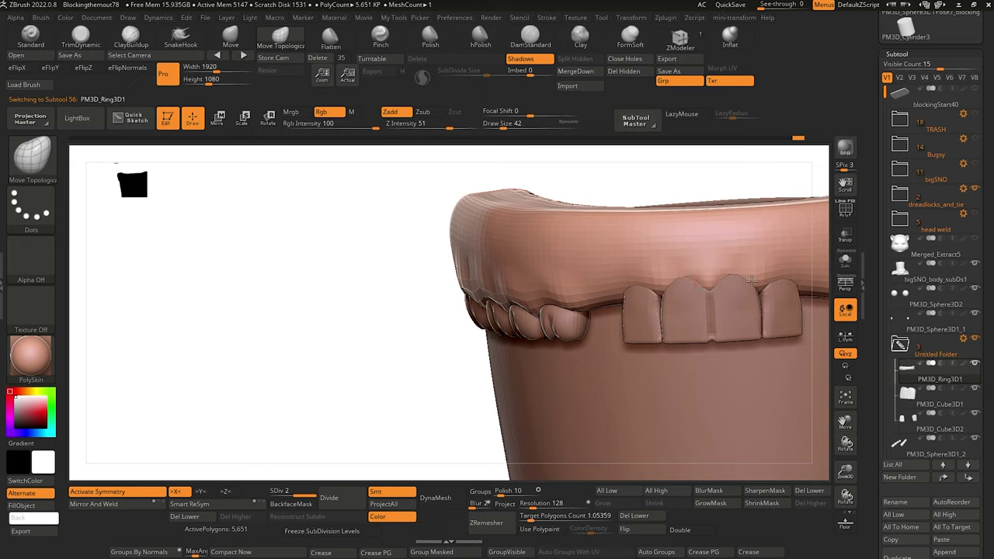
mouse_move(393, 342)
alt+mouse_down()
mouse_move(365, 320)
mouse_move(404, 357)
alt+mouse_up()
drag(302, 269, 302, 239)
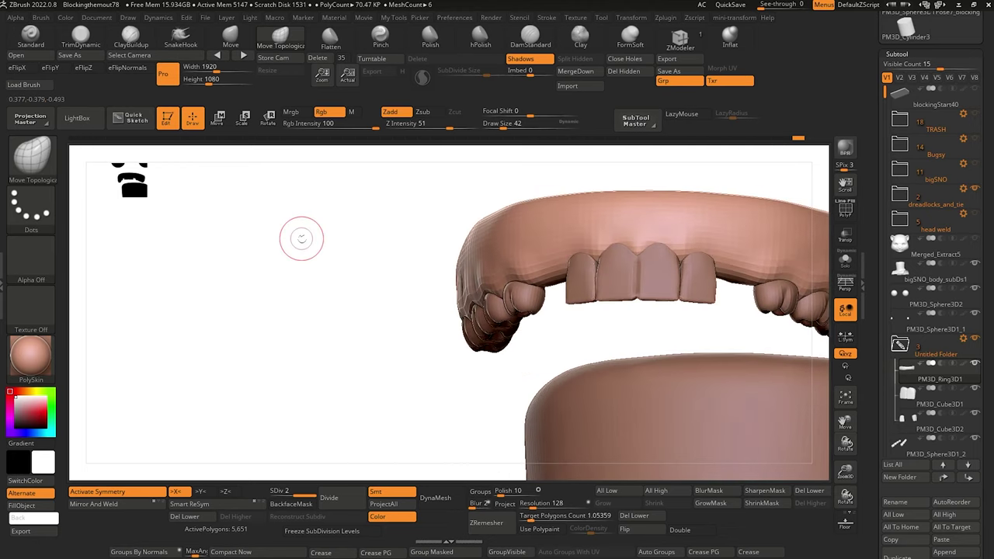
Adjust the gum ring's edge in the gap between the foremost molar and the front teeth and along the molar row.
alt+click(581, 288)
shift+drag(289, 241, 320, 256)
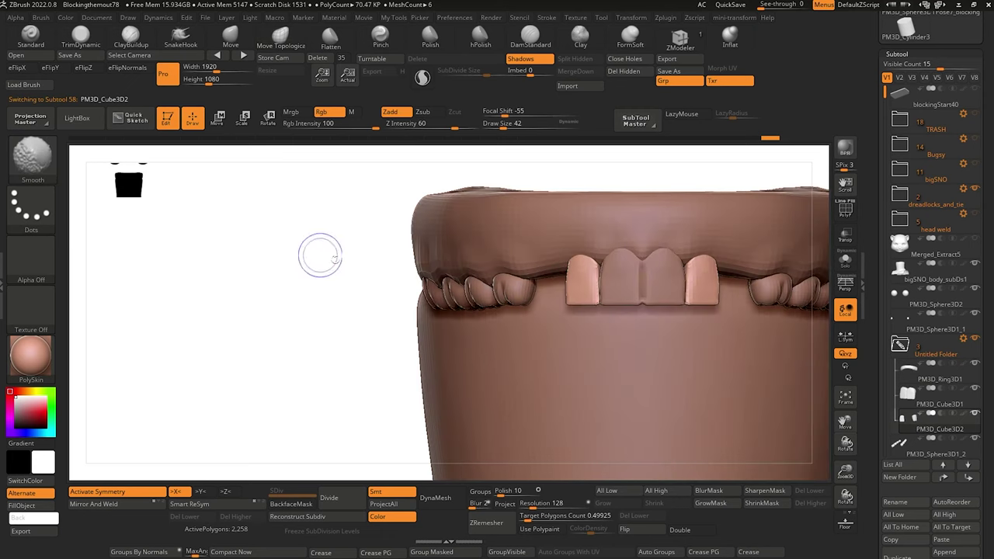
alt+drag(392, 325, 314, 251)
drag(484, 301, 616, 269)
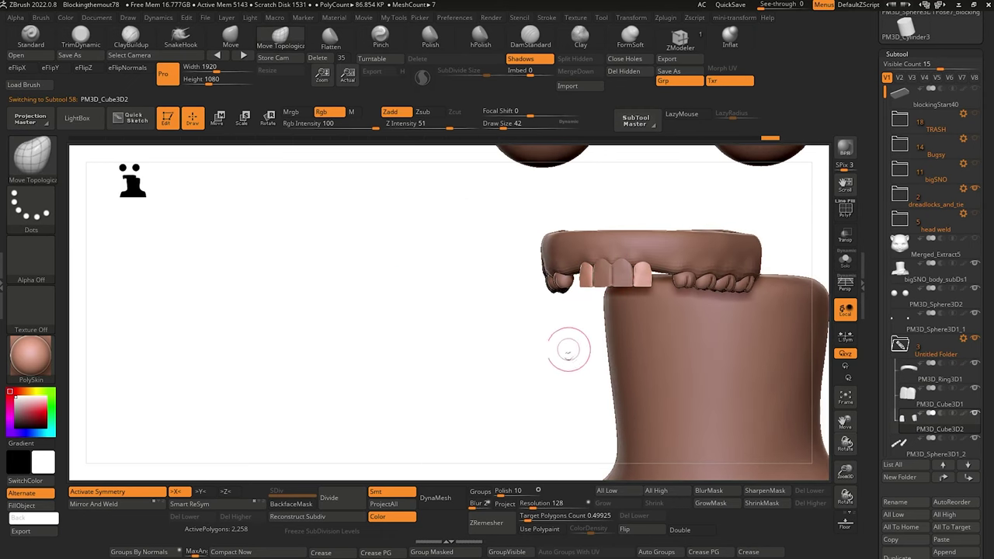
shift+drag(446, 294, 491, 361)
right_drag(494, 251, 551, 262)
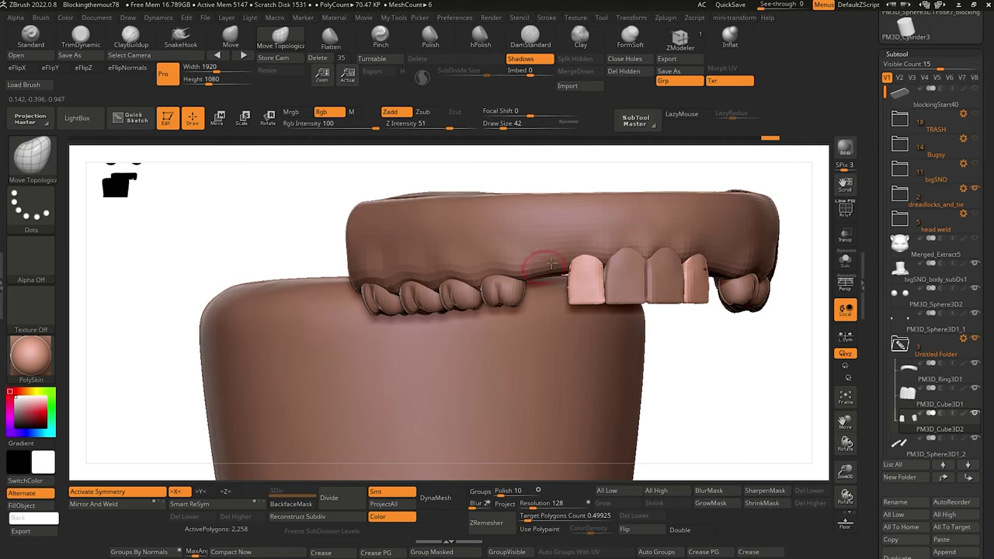
alt+click(565, 270)
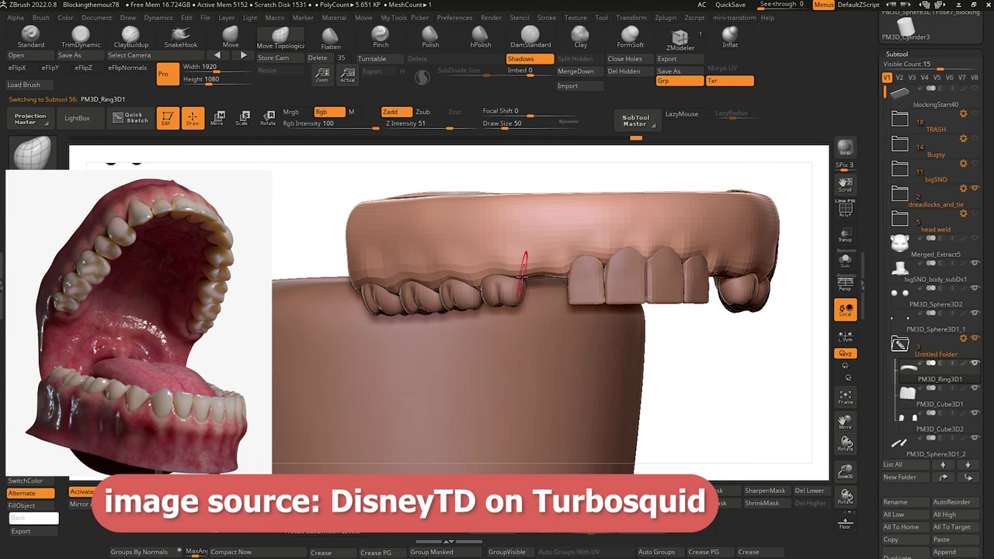
drag(254, 224, 286, 222)
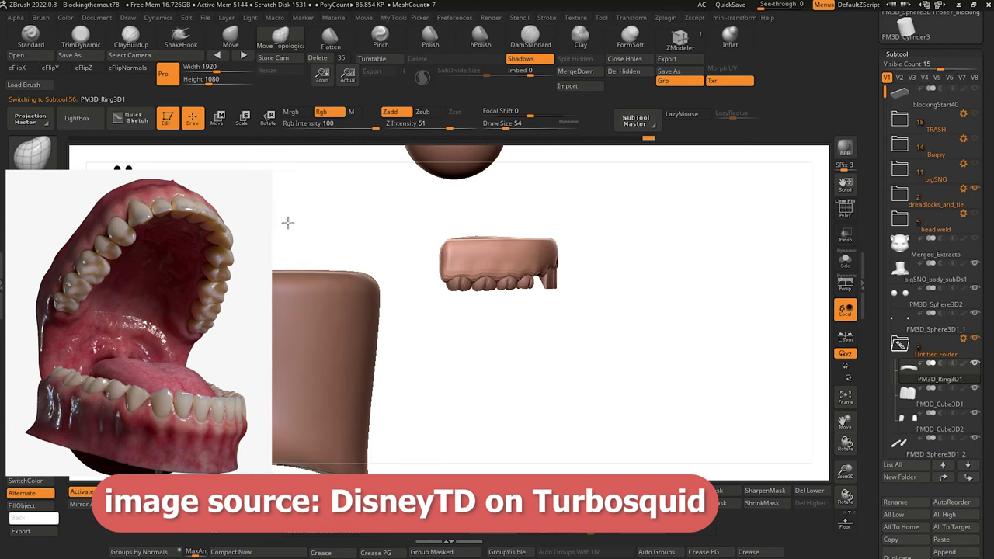
alt+drag(430, 336, 460, 373)
key(bracketleft)
key(bracketleft)
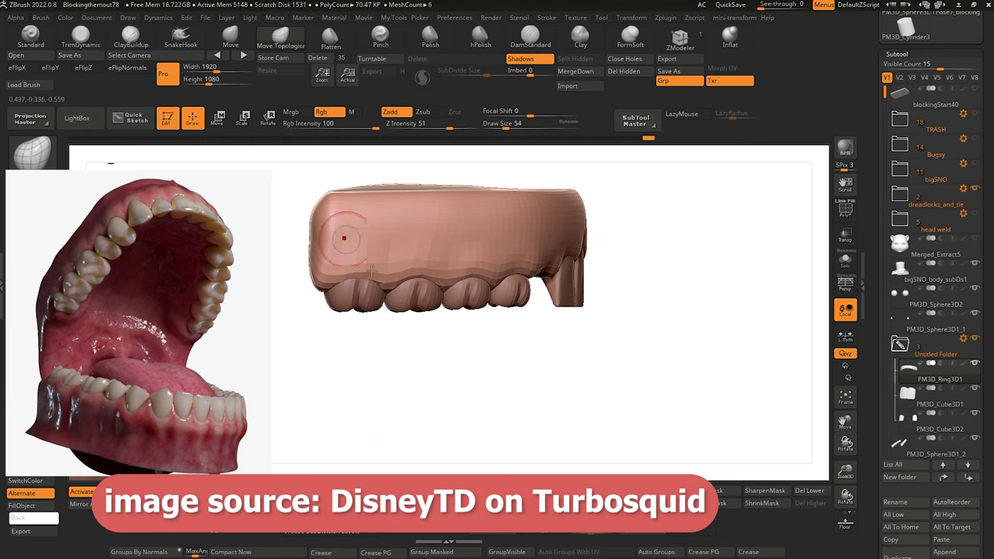
alt+drag(357, 349, 358, 368)
Select the molars, smooth them and reshape their sides and lower edges with a larger Move Topological brush.
alt+click(320, 302)
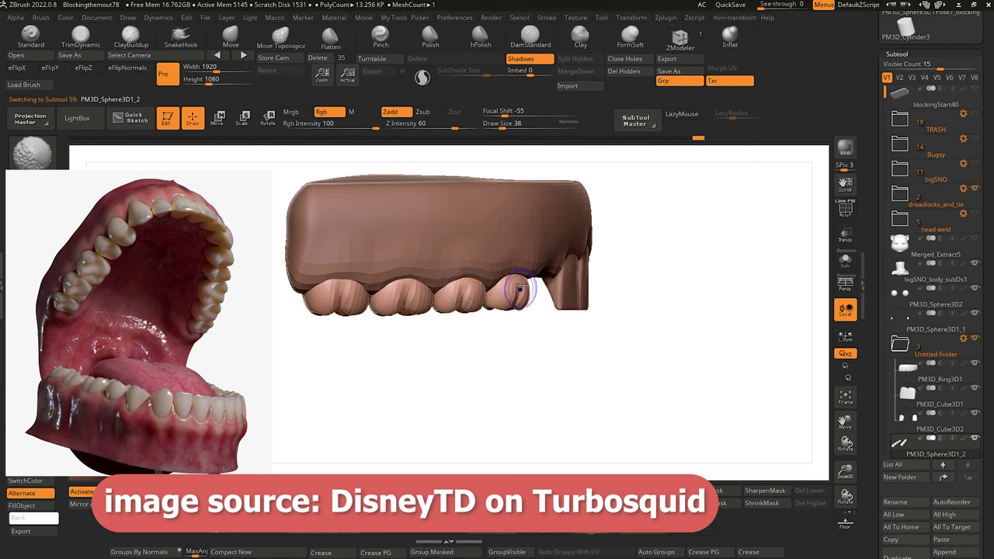
key(b)
key(m)
key(t)
mouse_move(451, 385)
mouse_down()
mouse_move(398, 384)
mouse_move(512, 412)
mouse_move(513, 465)
mouse_up()
key(bracketright)
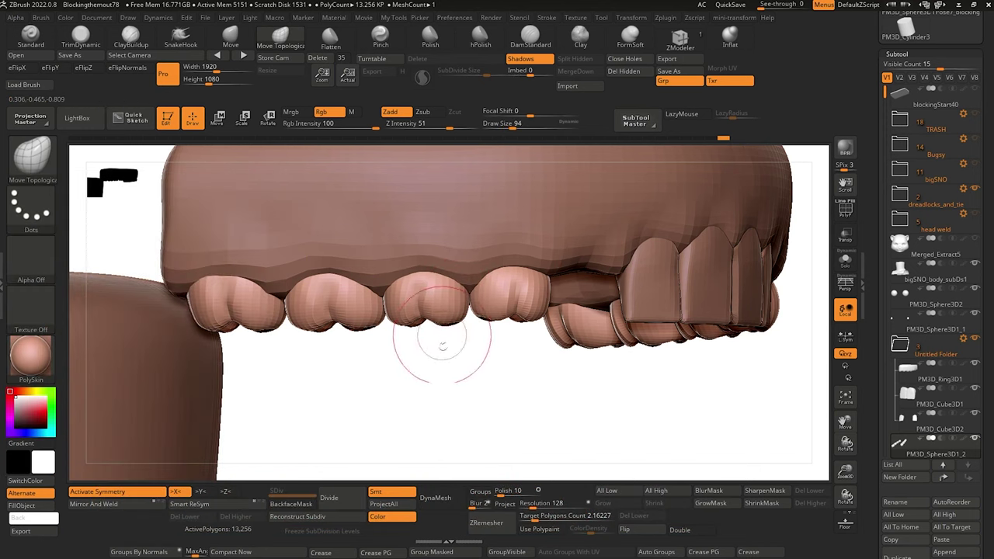
Trim planes into the chewing surfaces of the molars with the TrimDynamic brush.
mouse_move(452, 375)
mouse_down()
mouse_move(440, 228)
mouse_move(362, 207)
mouse_move(393, 227)
mouse_move(366, 295)
mouse_move(451, 381)
mouse_move(473, 313)
mouse_move(458, 428)
mouse_move(480, 445)
mouse_up()
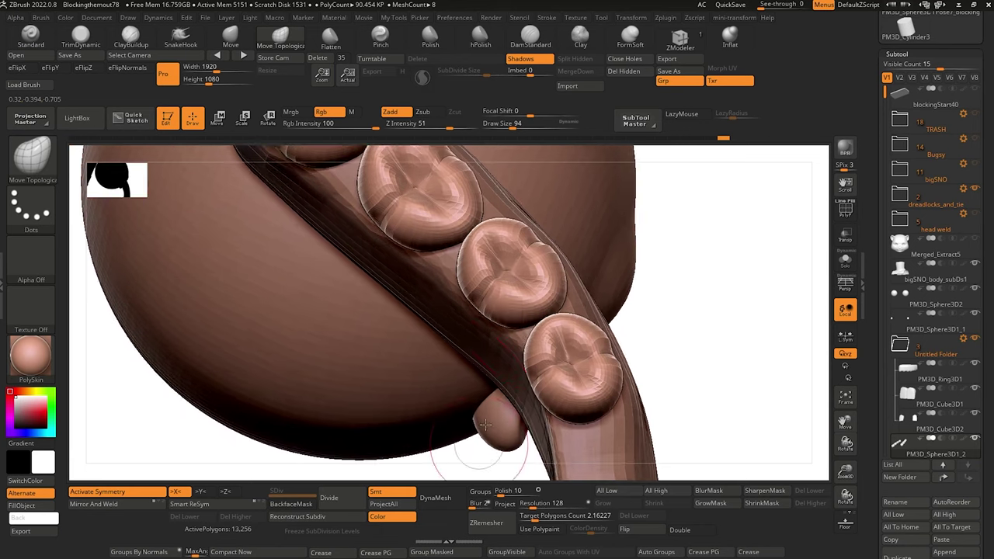
key(b)
key(t)
key(d)
drag(492, 242, 514, 249)
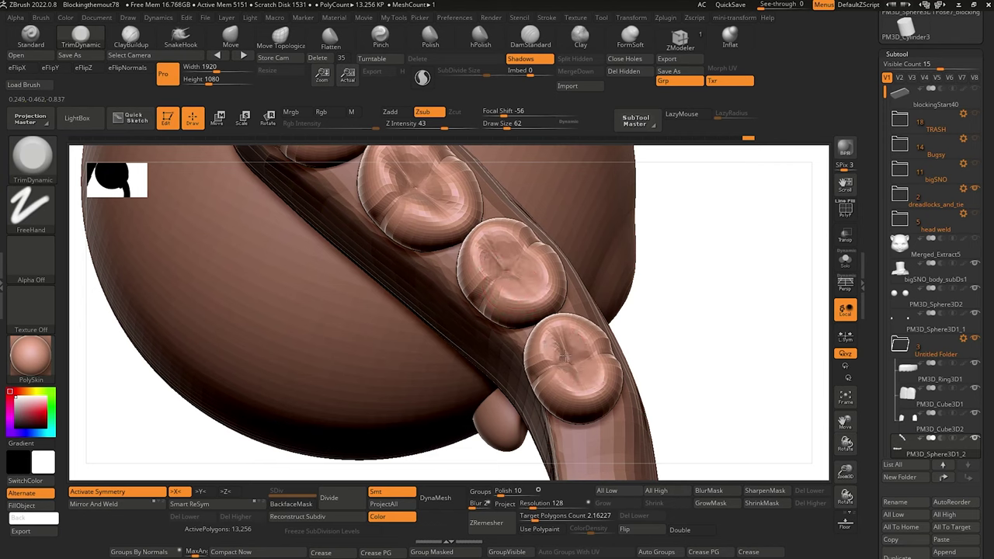
alt+drag(700, 379, 743, 493)
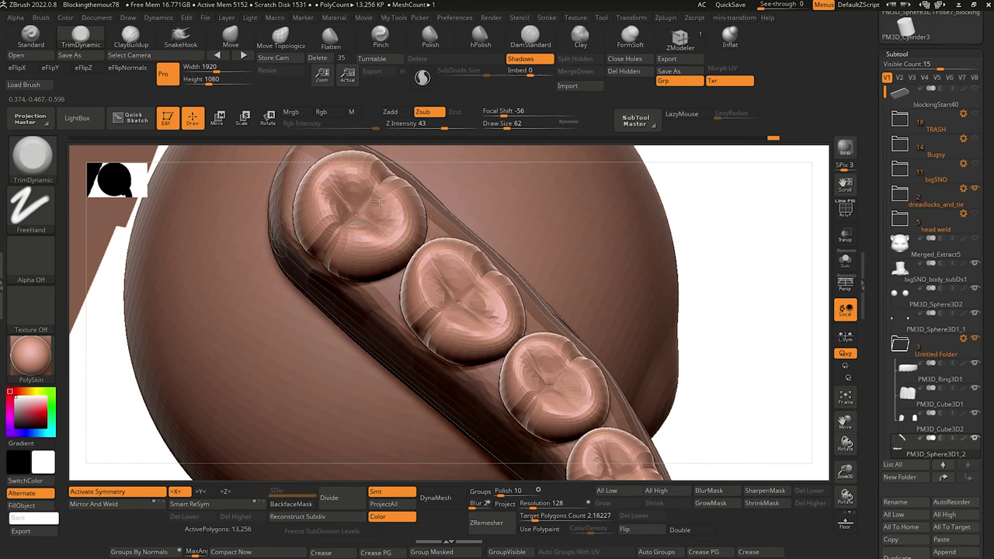
drag(379, 201, 374, 219)
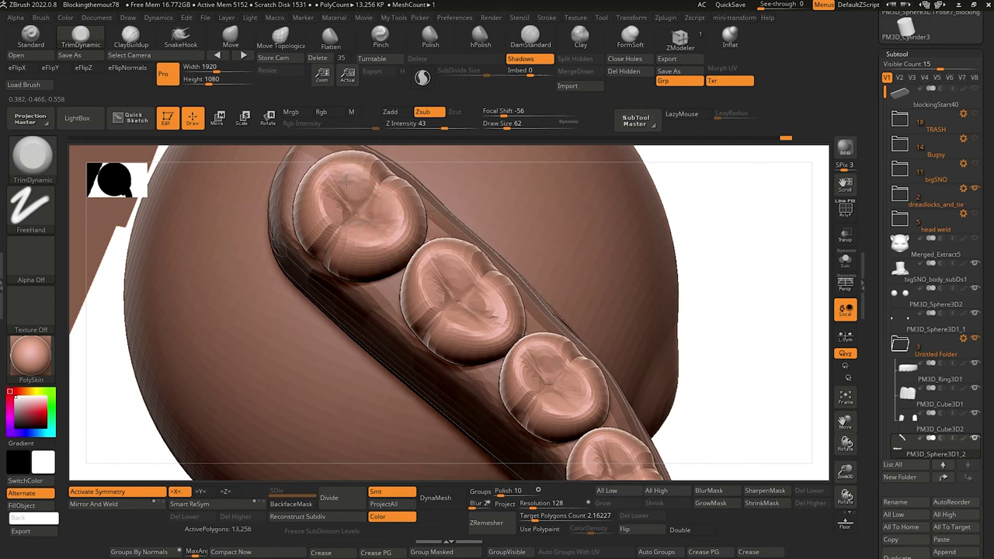
drag(346, 181, 351, 191)
mouse_move(730, 420)
mouse_down()
mouse_move(732, 433)
mouse_move(354, 183)
mouse_up()
mouse_move(514, 369)
mouse_down()
mouse_move(524, 446)
mouse_move(505, 471)
mouse_up()
Append a Sphere3D as a new subtool and frame it in the view.
alt+drag(376, 240, 249, 300)
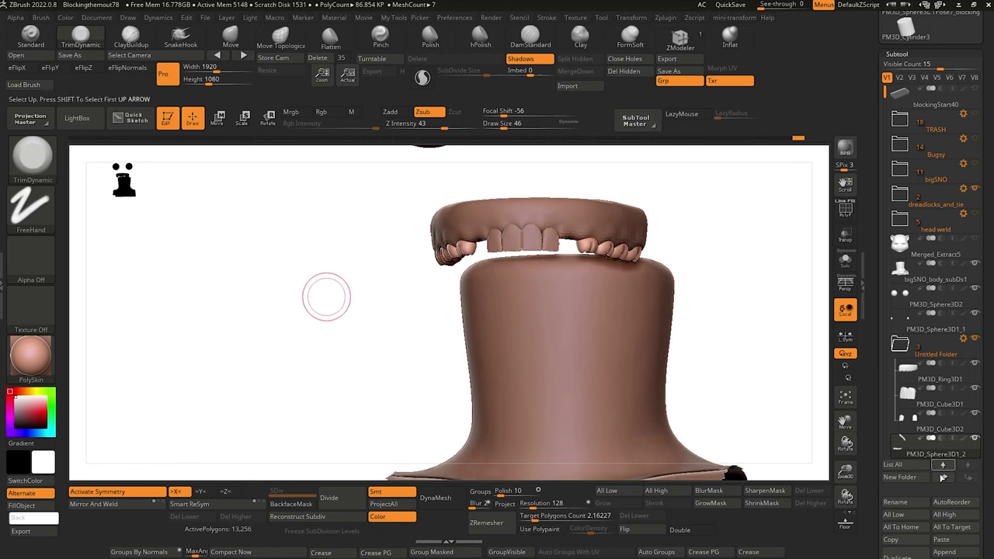
click(936, 552)
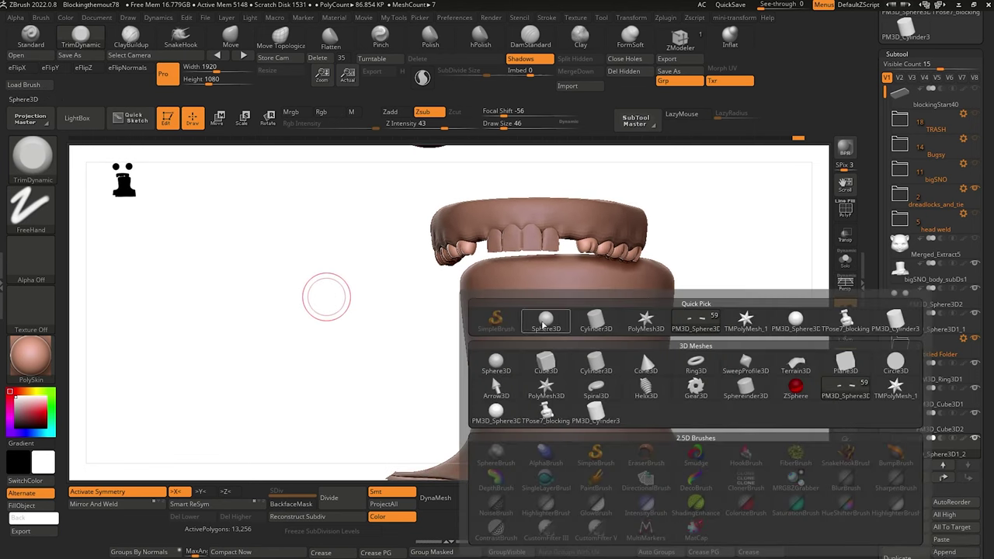
click(546, 321)
key(f)
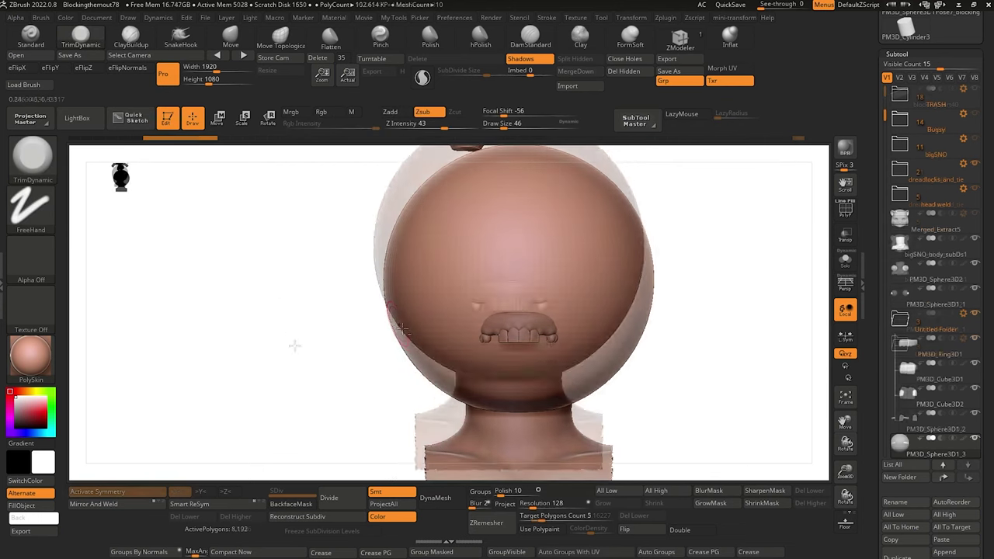
Scale the sphere down to tooth size and move it into the gap between the foremost molar and the outer front tooth.
click(243, 117)
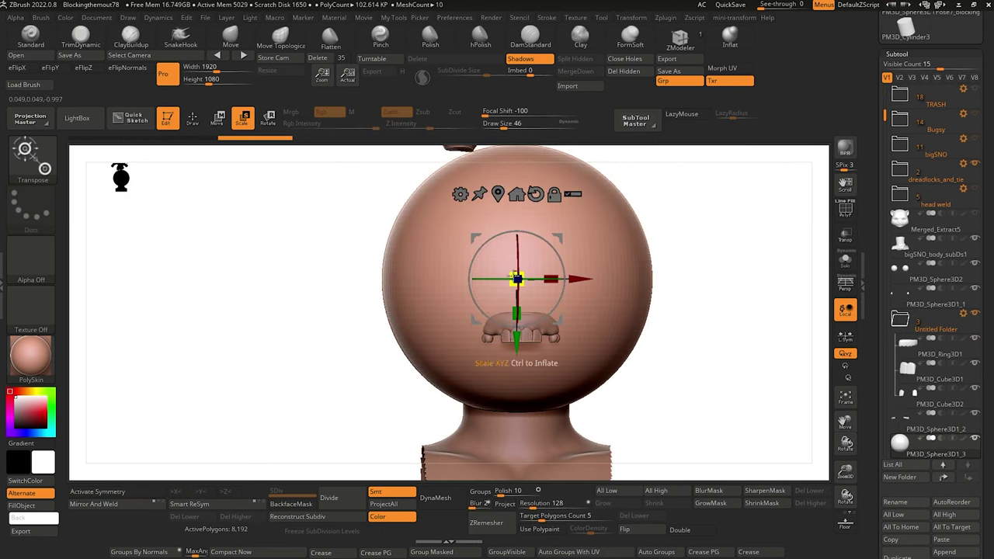
drag(514, 277, 591, 364)
drag(571, 278, 522, 278)
drag(476, 339, 476, 397)
shift+drag(417, 355, 665, 363)
shift+drag(416, 302, 404, 404)
drag(549, 346, 671, 363)
drag(612, 346, 615, 348)
drag(292, 292, 385, 293)
drag(659, 354, 682, 359)
shift+drag(584, 433, 470, 310)
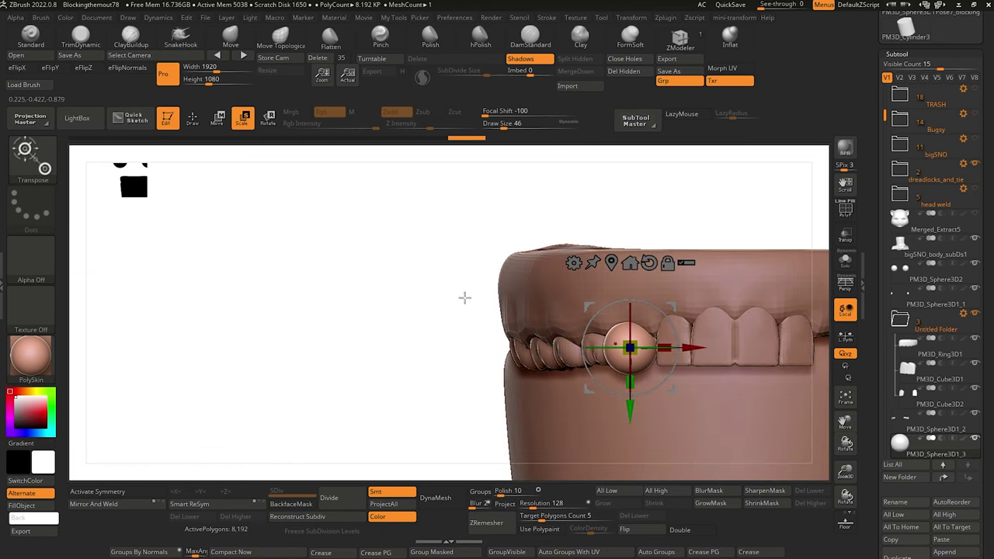
Fine-tune the sphere's placement between the foremost molar and the outer front tooth, checking it from several angles.
alt+drag(390, 315, 365, 310)
drag(543, 340, 611, 340)
drag(240, 260, 326, 261)
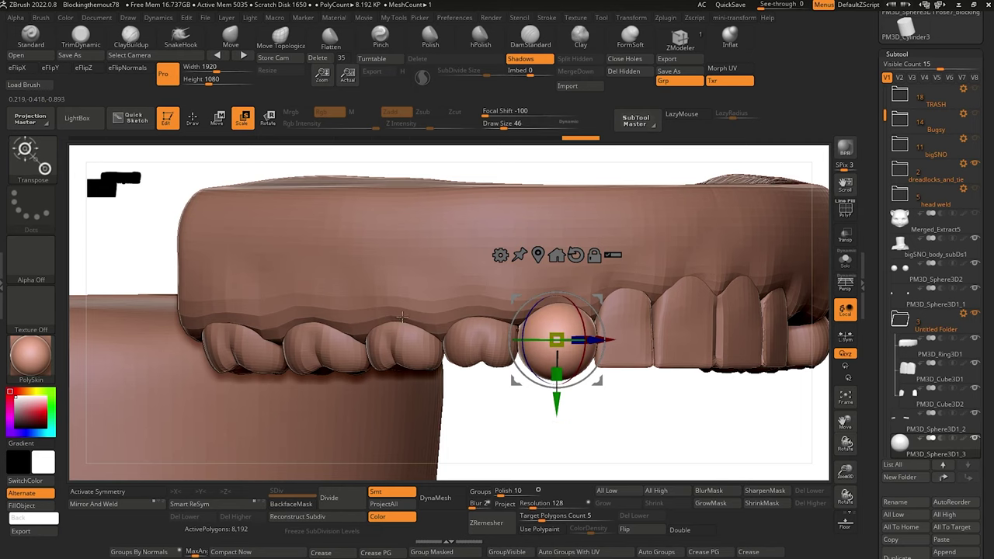
drag(550, 323, 451, 301)
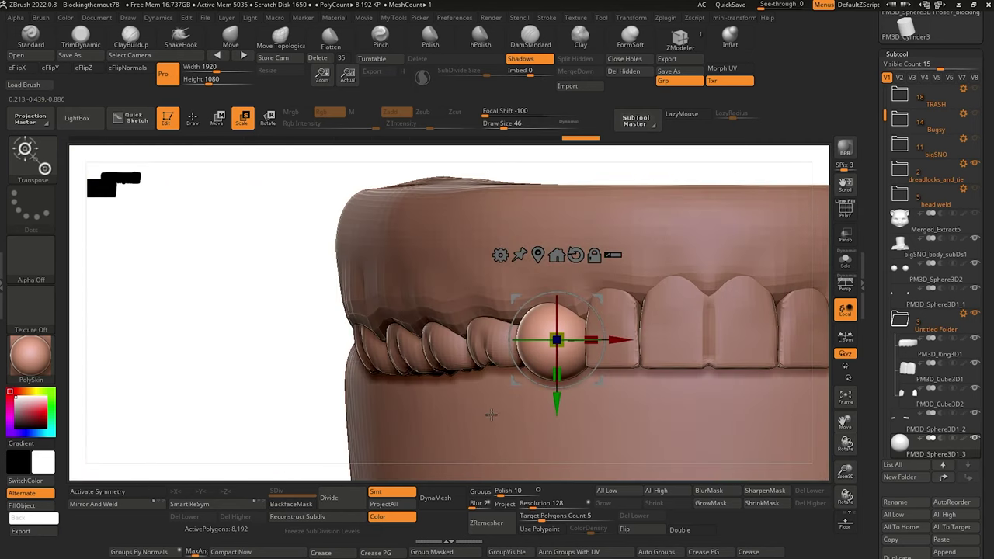
alt+drag(249, 308, 303, 269)
ZRemesh the sphere with a target polygon count of 0.31117 and switch to the Move brush.
drag(604, 398, 583, 393)
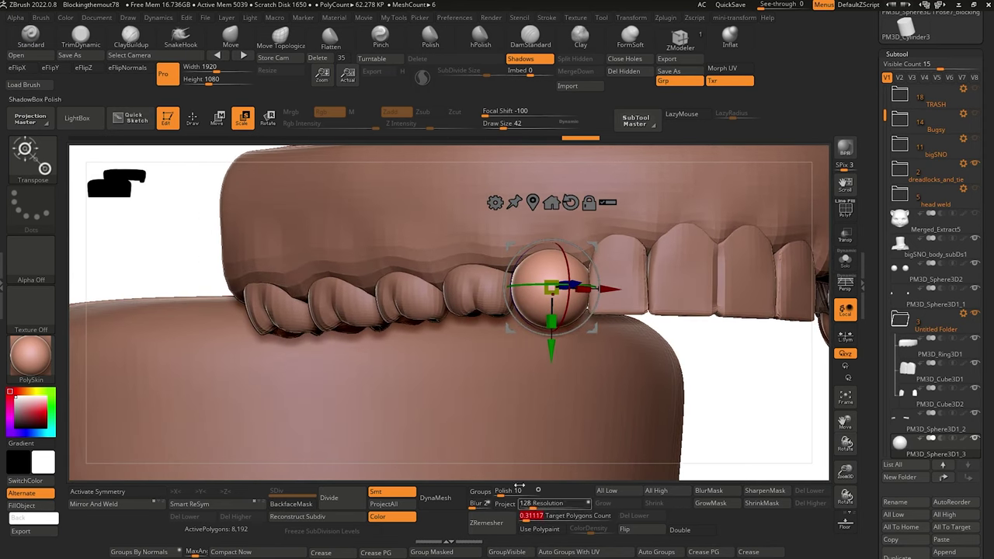
click(493, 525)
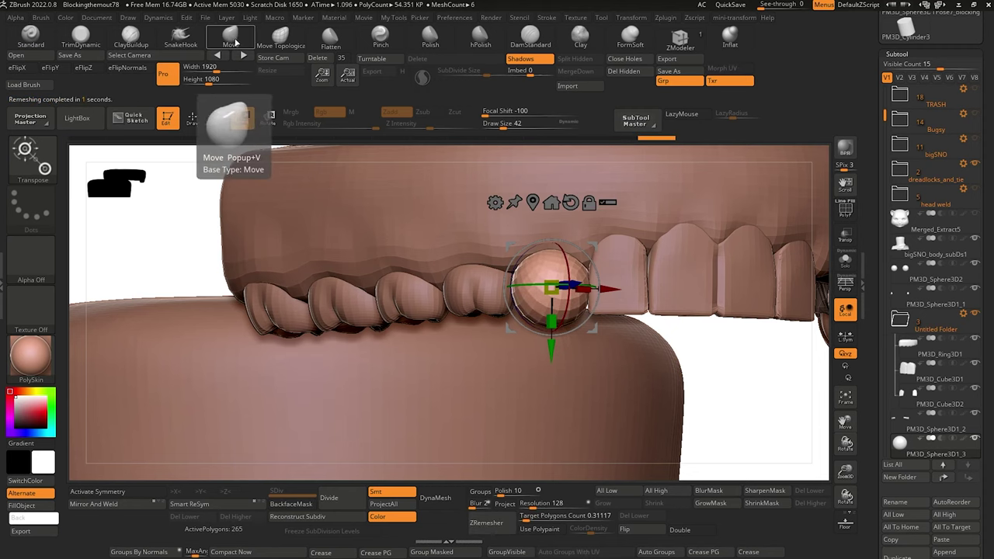
click(233, 39)
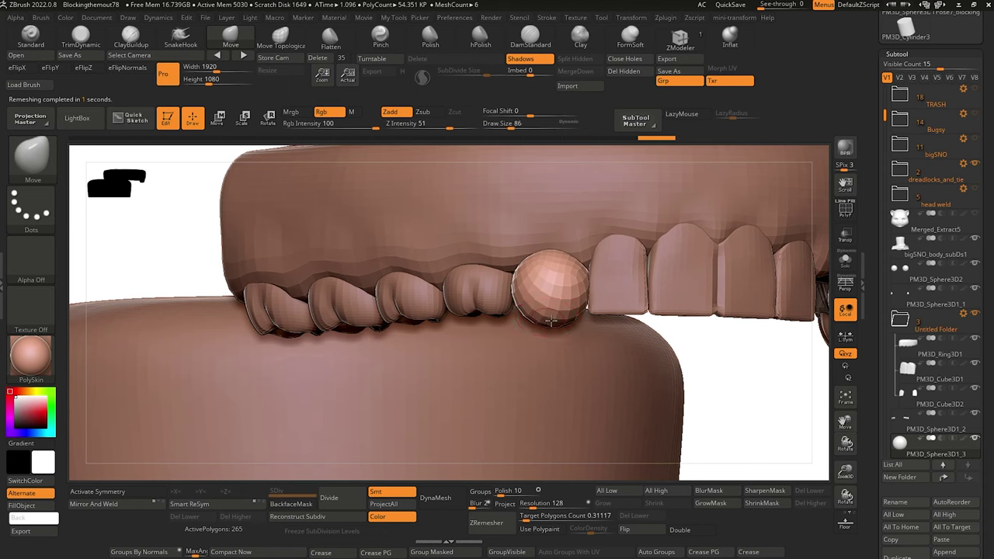
Pull the sphere's lower end down into a long, pointed canine tooth and smooth out its sides with the Move brush.
alt+drag(715, 432, 326, 222)
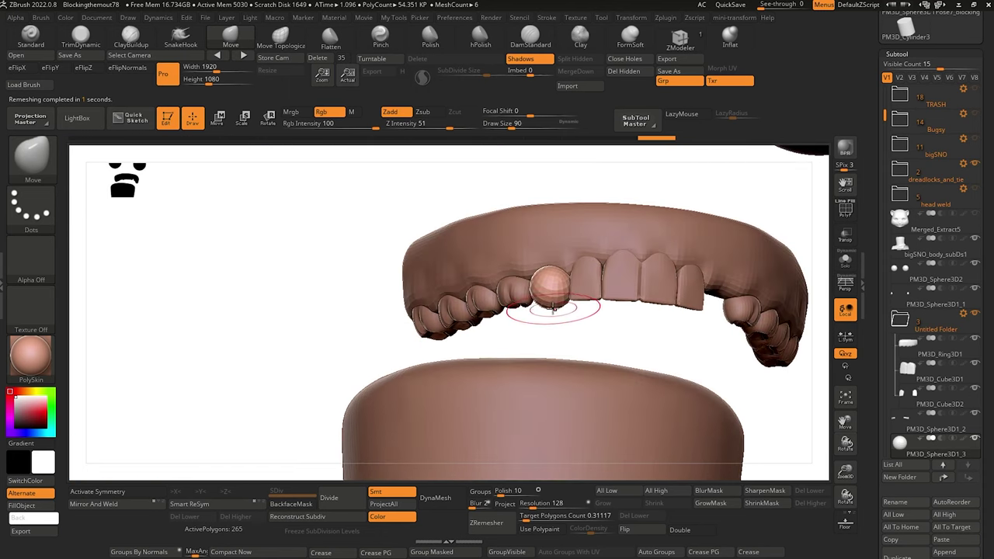
drag(549, 365, 543, 349)
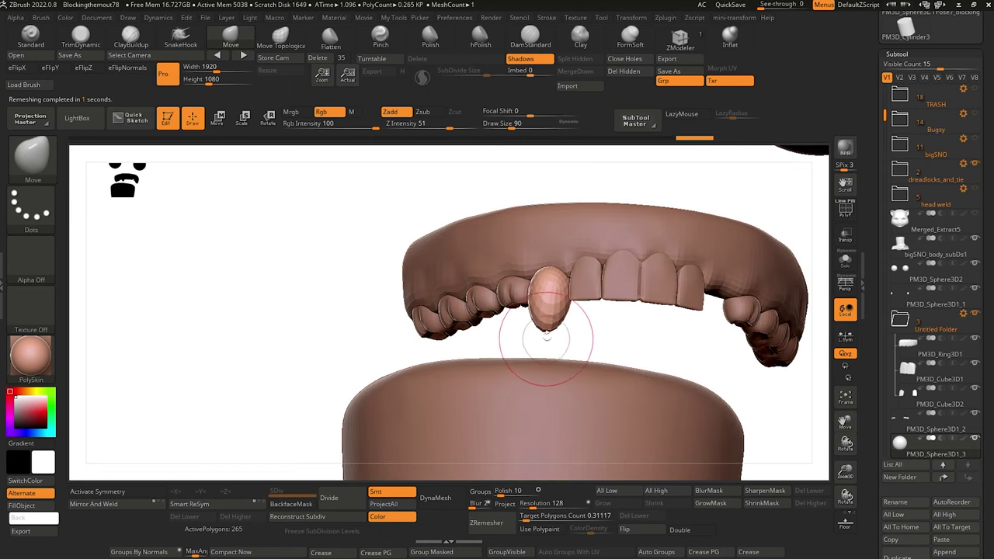
key(])
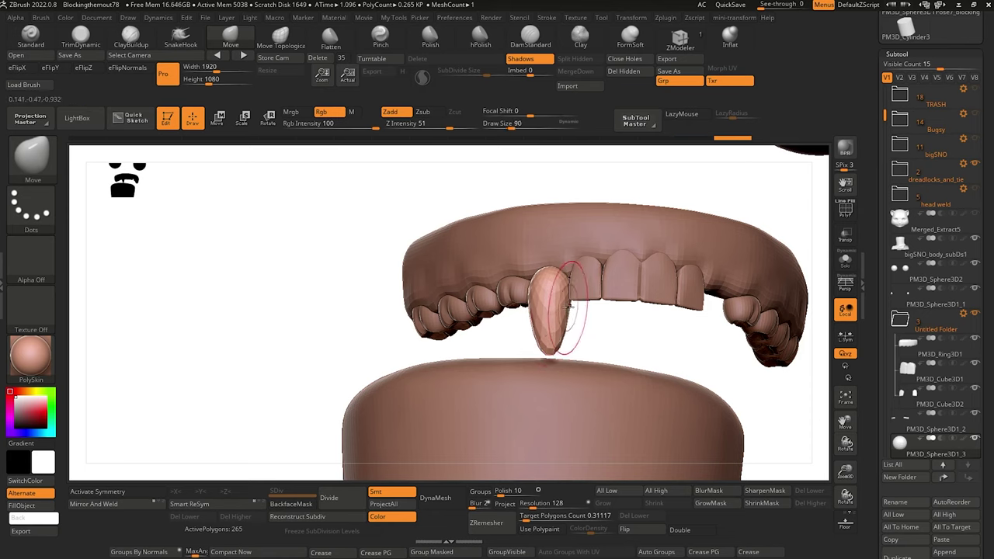
drag(568, 306, 565, 306)
drag(317, 265, 388, 262)
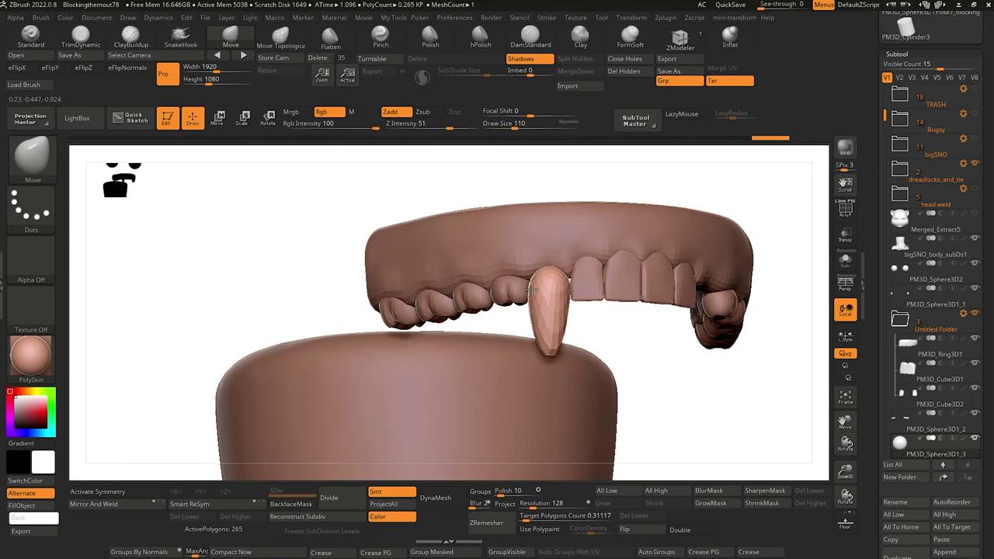
key(])
drag(569, 280, 567, 273)
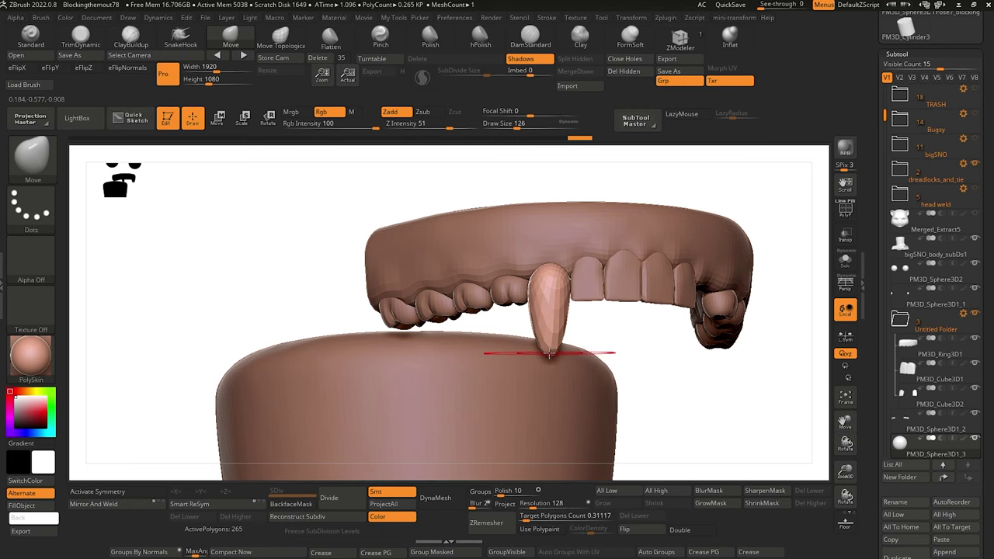
drag(552, 359, 550, 359)
Refine the canine's profile and tip with the Move brush, working from the side and the front.
drag(326, 271, 242, 262)
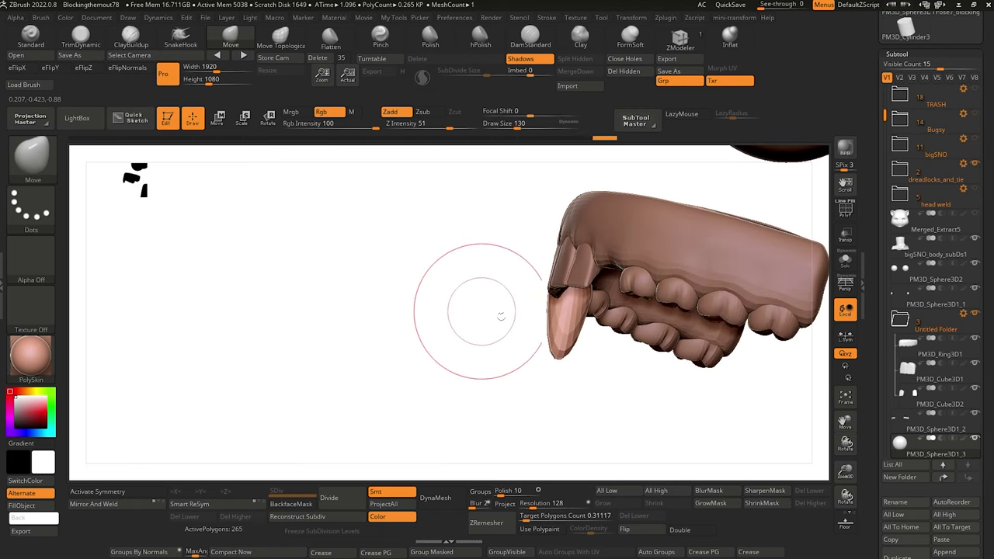
key([)
key(bracketleft)
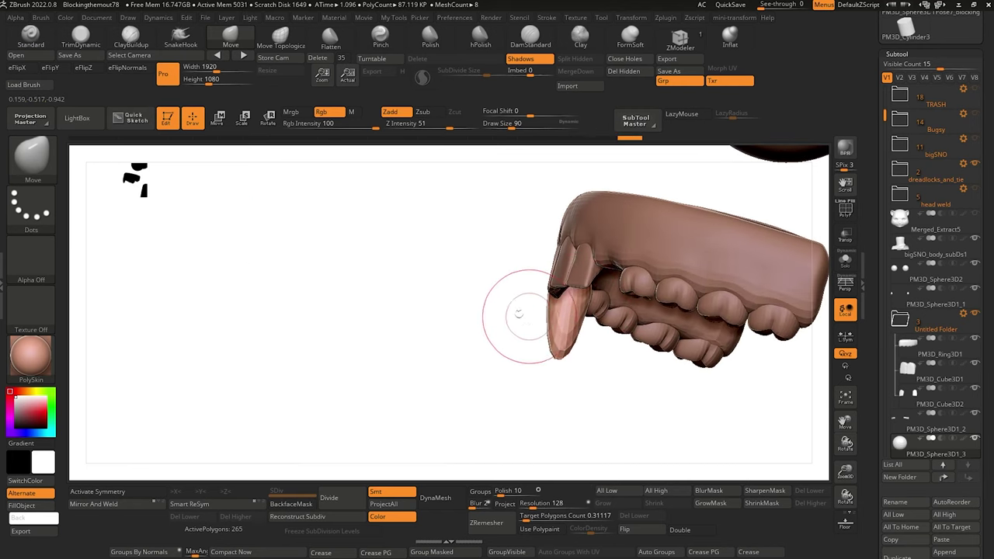
drag(493, 328, 476, 352)
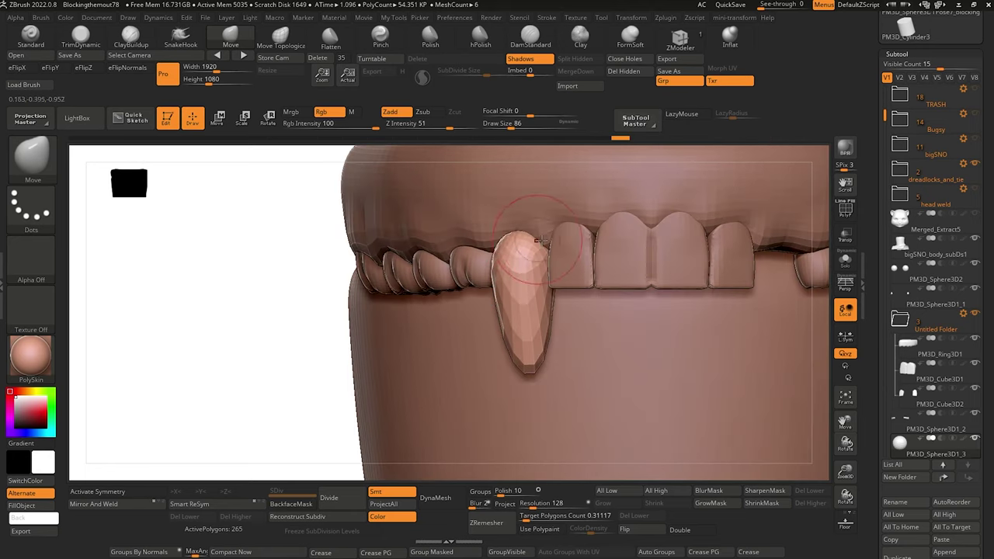
alt+drag(225, 264, 269, 262)
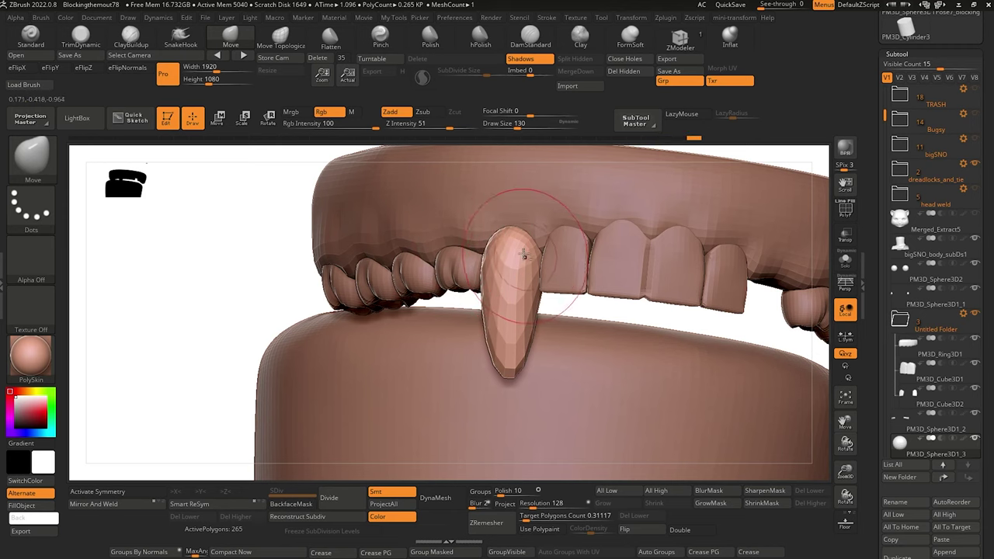
Activate X symmetry and use Mirror And Weld to copy the canine to the other side of the jaw.
click(97, 492)
click(94, 504)
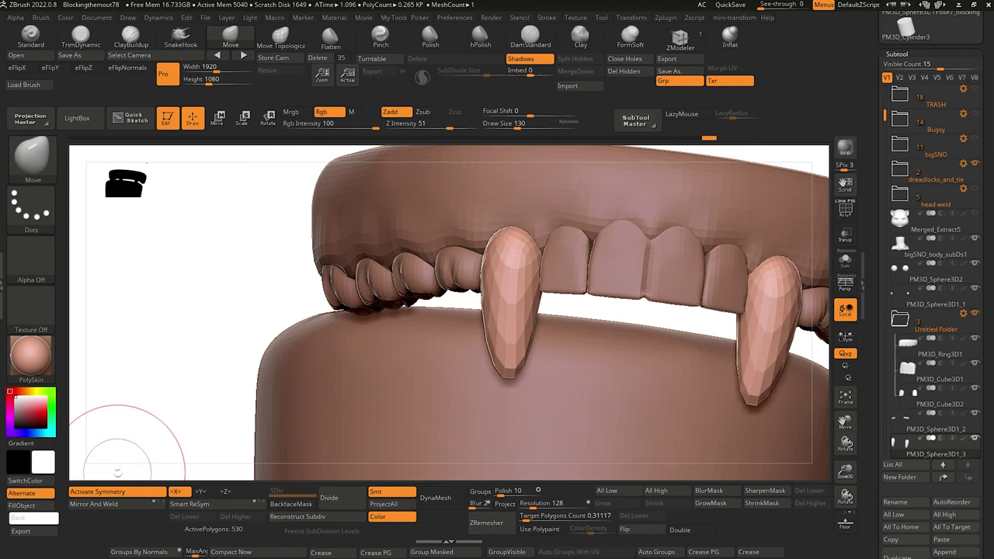
alt+drag(198, 321, 220, 293)
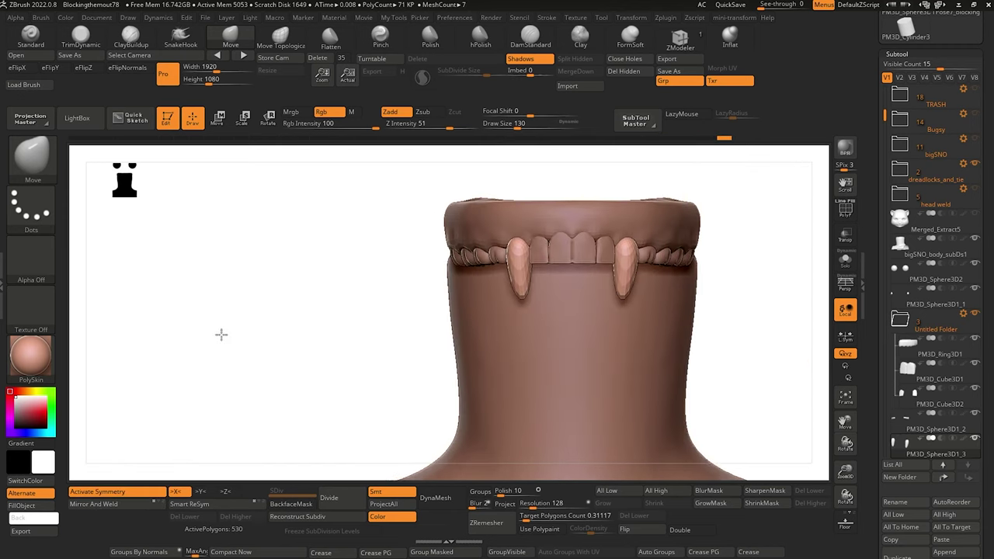
alt+drag(220, 335, 302, 359)
mouse_move(363, 417)
mouse_down()
mouse_move(360, 431)
mouse_move(363, 420)
mouse_up()
Adjust the curvature of both canines from the side with a larger Move brush, shifting the root and the tip.
key(])
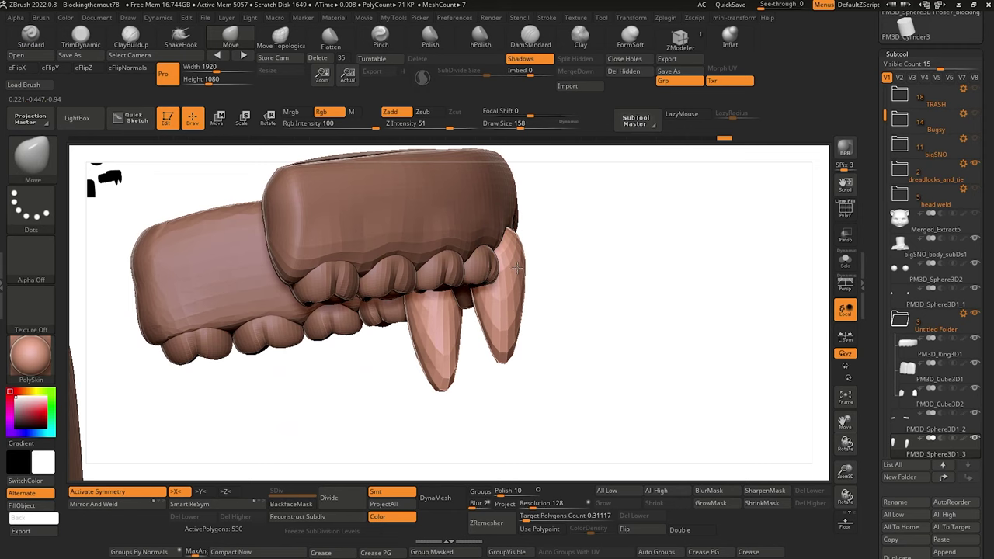
drag(517, 268, 514, 269)
drag(507, 354, 522, 357)
drag(577, 408, 493, 404)
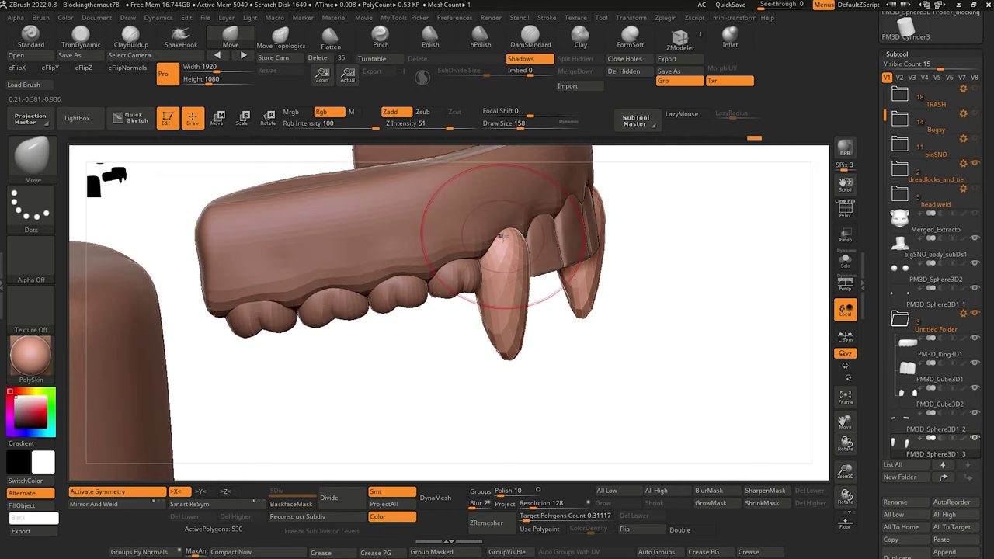
mouse_move(599, 411)
mouse_down()
mouse_move(590, 424)
mouse_move(515, 267)
mouse_up()
Raise and round the canines' upper ends over the gum line and adjust their width beside the neighbouring teeth.
drag(260, 239, 257, 228)
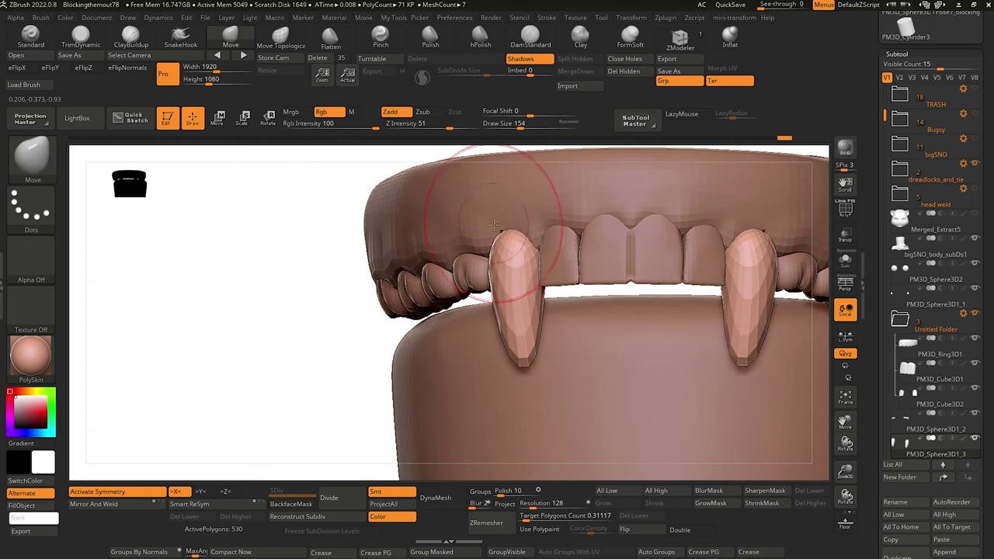
drag(497, 215, 497, 217)
drag(530, 247, 534, 241)
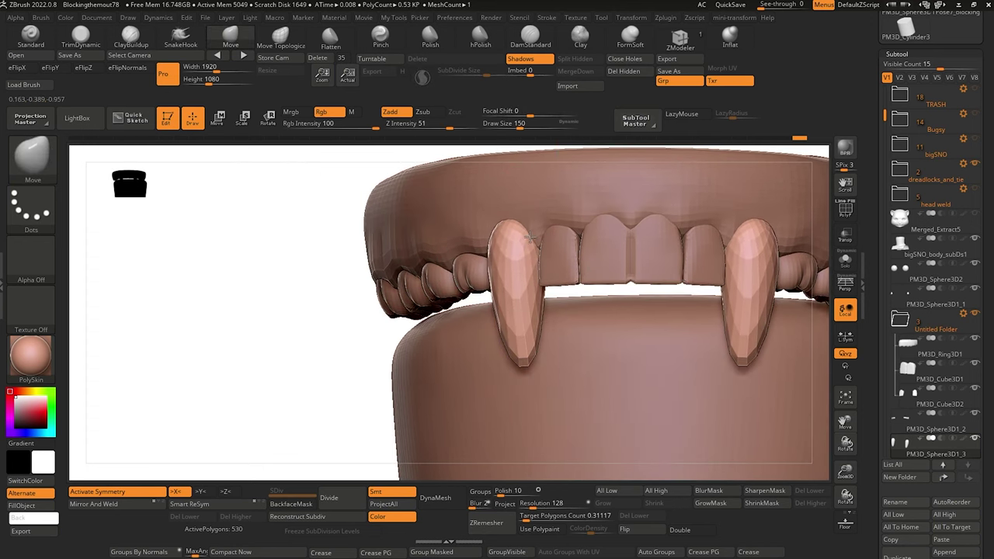
drag(327, 311, 392, 312)
drag(536, 244, 480, 243)
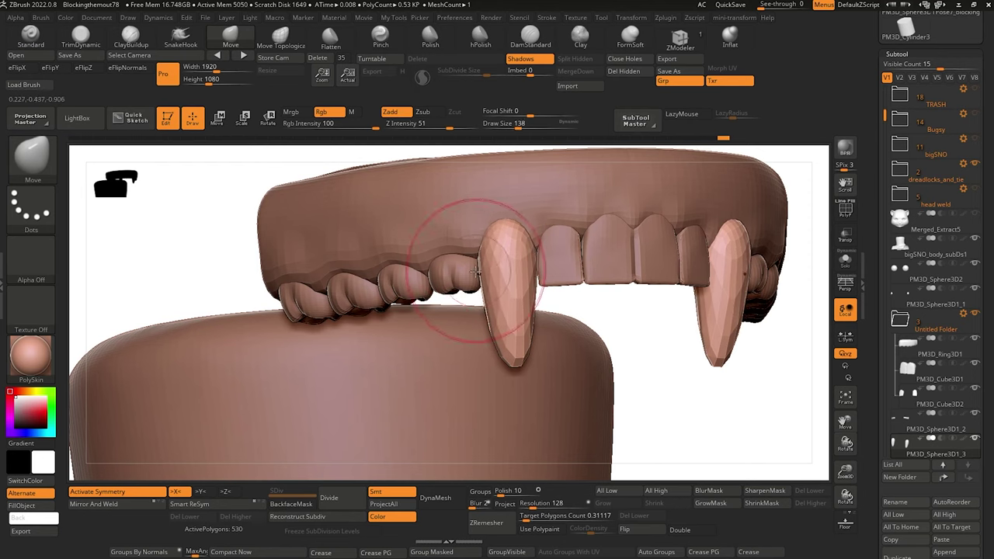
Taper the lower part of the canines into a narrower tip with a smaller Move brush.
key(bracketright)
ctrl+shift+drag(538, 286, 527, 353)
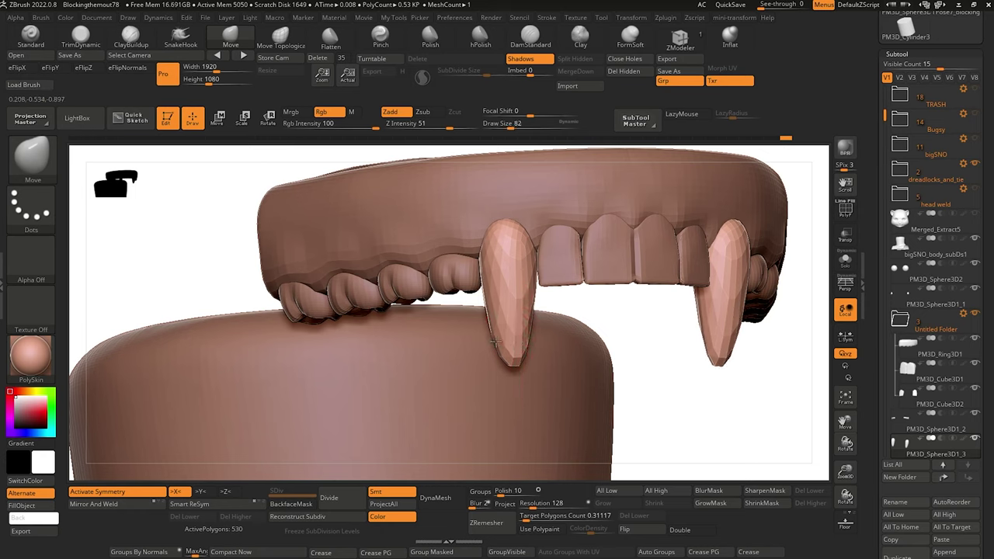
ctrl+shift+drag(526, 351, 526, 351)
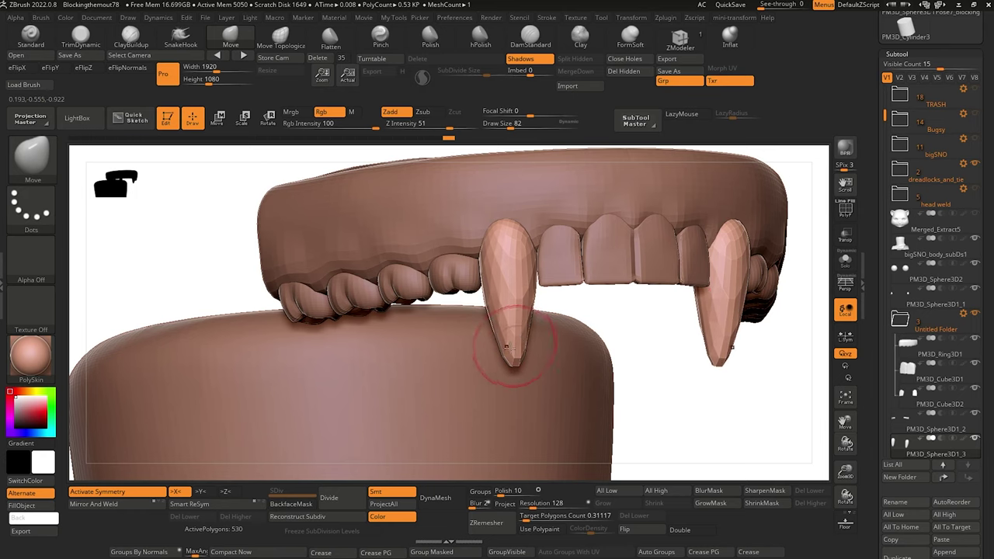
Show the Merged_Extract5 head subtool and examine how the canines sit against the upper lip from the side.
click(976, 216)
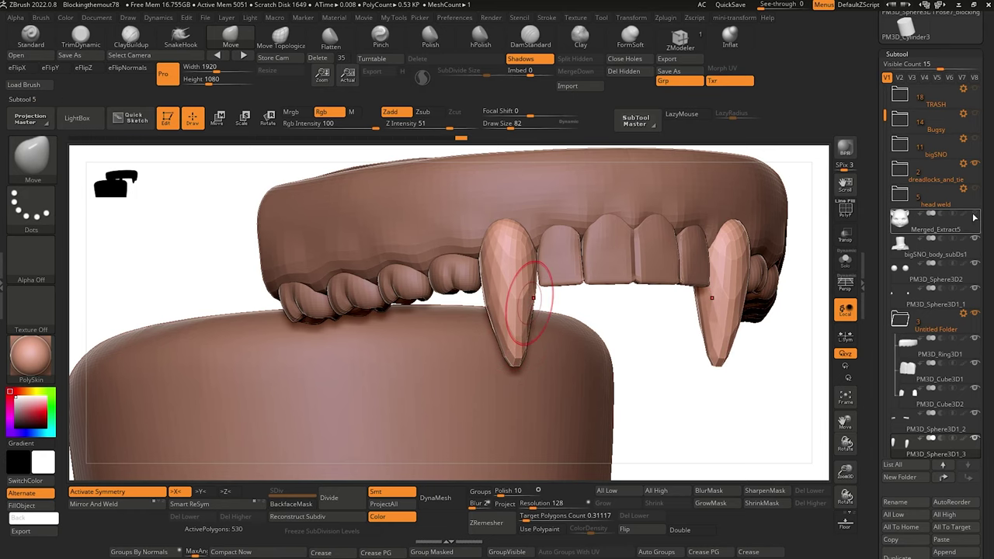
alt+drag(744, 451, 412, 167)
shift+drag(280, 256, 357, 413)
mouse_move(249, 311)
mouse_down()
mouse_move(226, 291)
mouse_move(215, 257)
mouse_move(238, 272)
mouse_move(251, 225)
mouse_move(255, 240)
mouse_move(278, 249)
mouse_move(249, 246)
mouse_move(253, 282)
mouse_move(239, 298)
mouse_move(281, 392)
mouse_move(244, 362)
mouse_up()
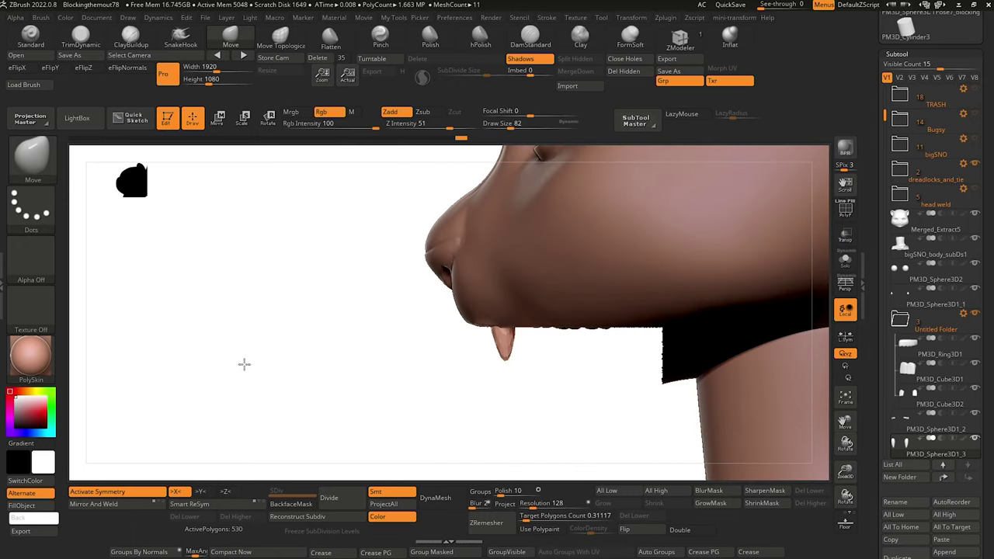
mouse_move(317, 346)
mouse_down()
mouse_move(371, 319)
mouse_move(411, 363)
mouse_up()
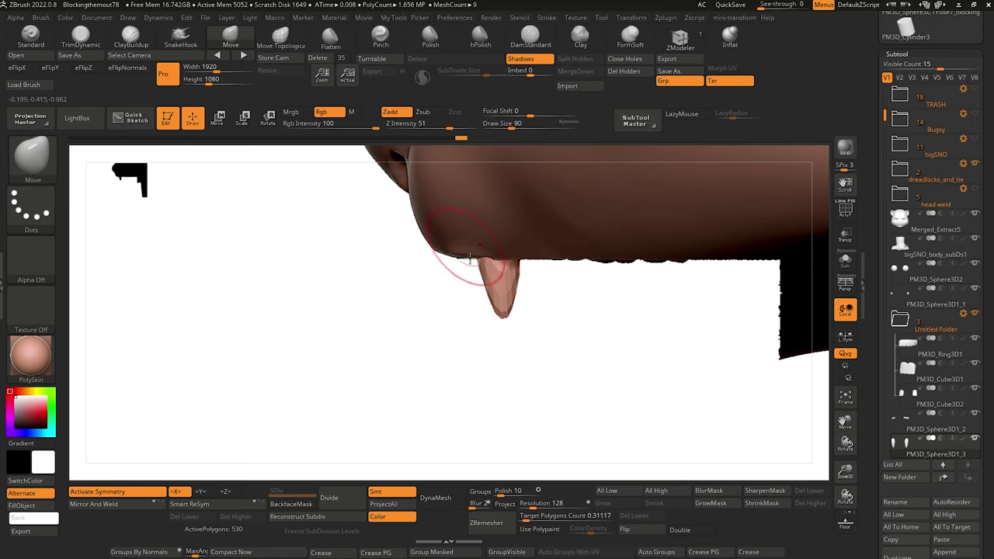
mouse_move(470, 258)
mouse_down()
mouse_move(450, 291)
mouse_move(483, 237)
mouse_up()
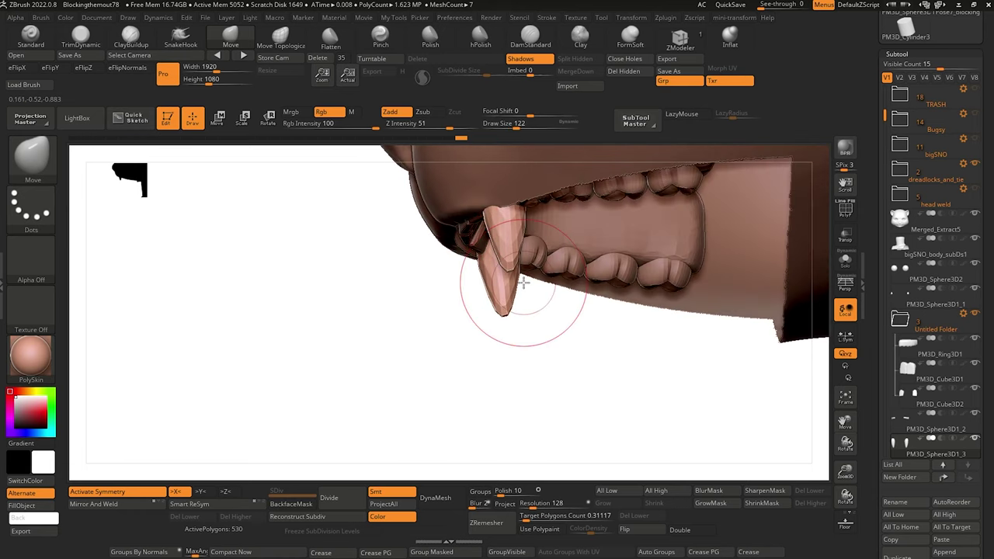
Isolate the canines with Solo and reshape their inner and outer sides with the Move brush.
key(shift+s)
shift+drag(524, 282, 444, 321)
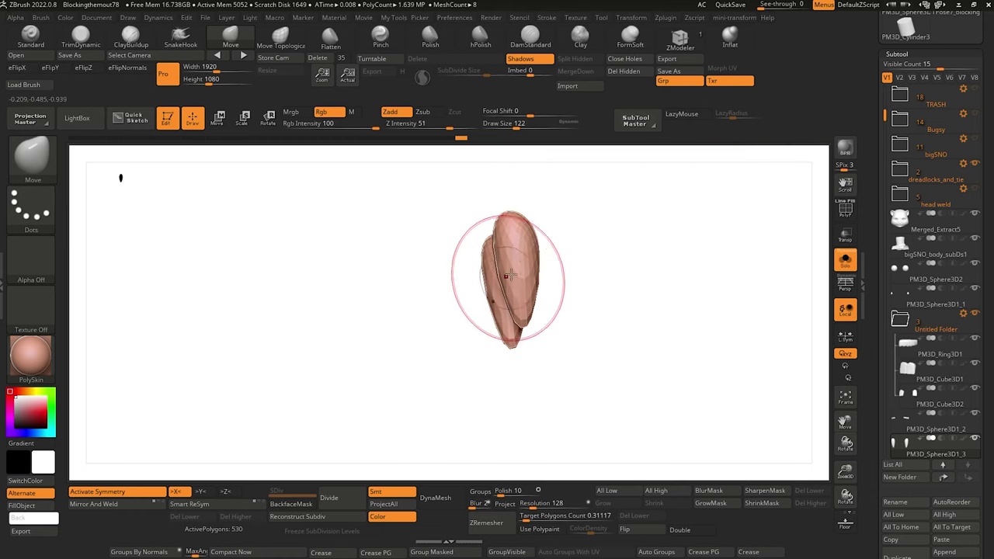
key(bracketright)
drag(508, 268, 456, 344)
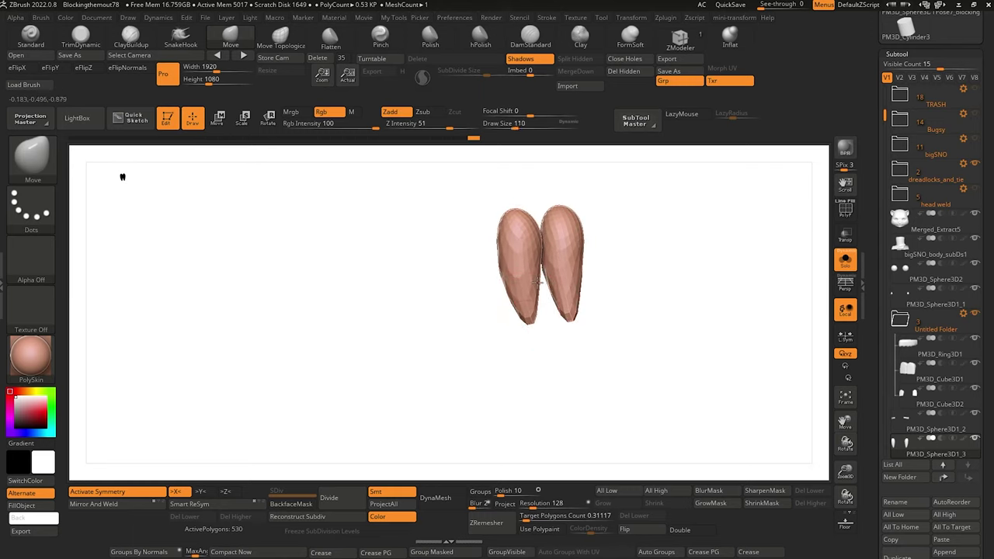
drag(460, 281, 412, 385)
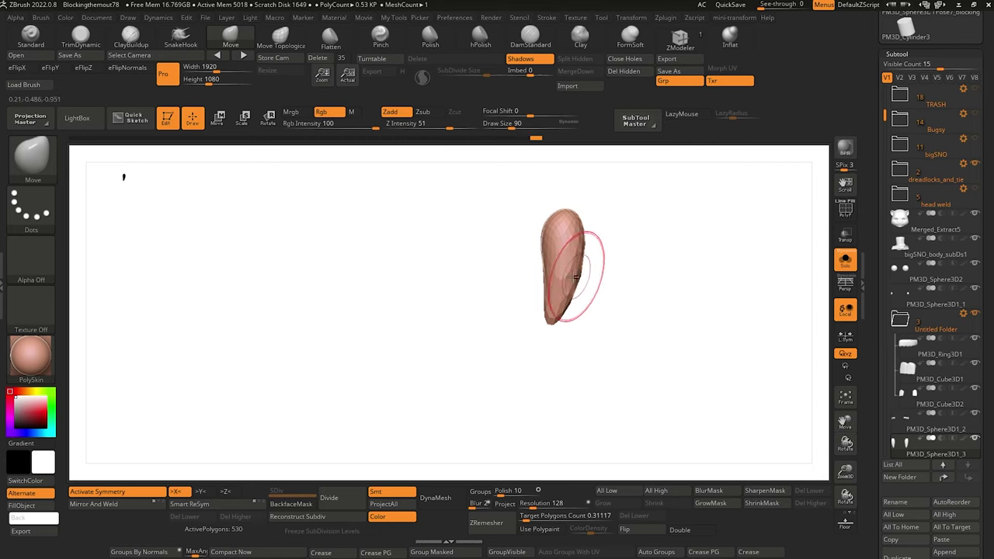
drag(501, 364, 486, 287)
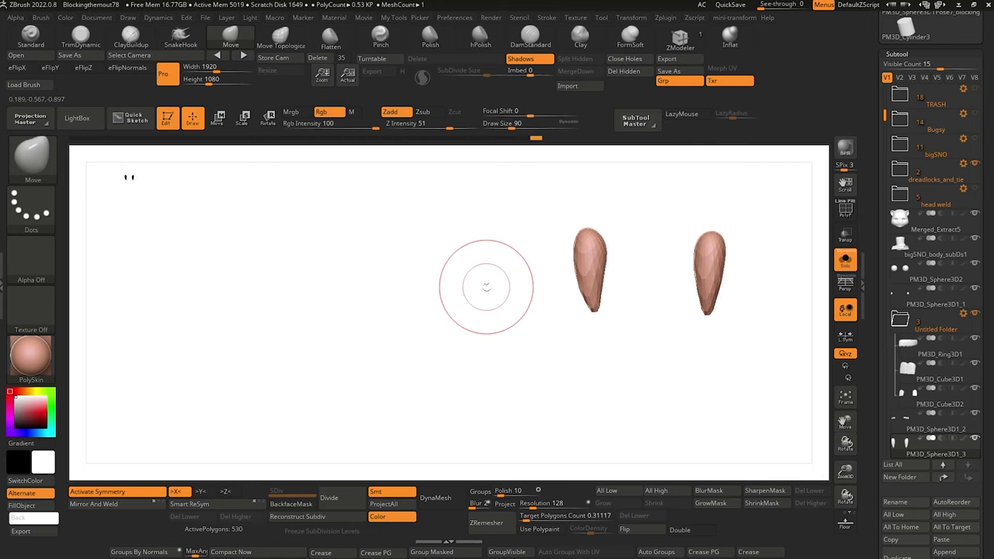
Turn off Solo and inspect the canines' alignment in the dental arch from below.
click(846, 259)
drag(381, 277, 589, 302)
mouse_move(316, 240)
mouse_down()
mouse_move(318, 299)
mouse_move(317, 258)
mouse_move(291, 255)
mouse_move(267, 306)
mouse_move(288, 266)
mouse_up()
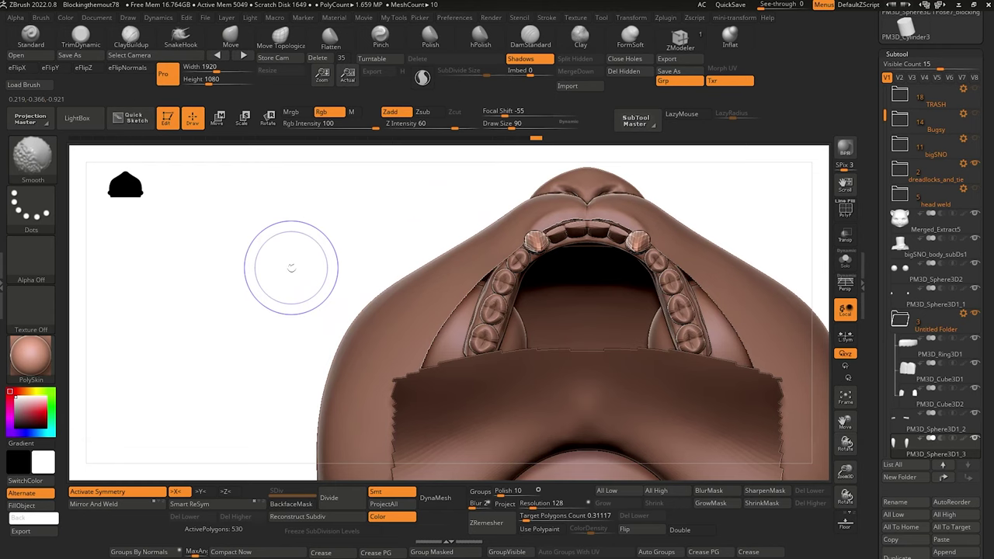
Move the molar subtool PM3D_Sphere3D1_2 and the canine subtool PM3D_Sphere3D1_3 into the Untitled Folder with the gums and front teeth.
click(917, 396)
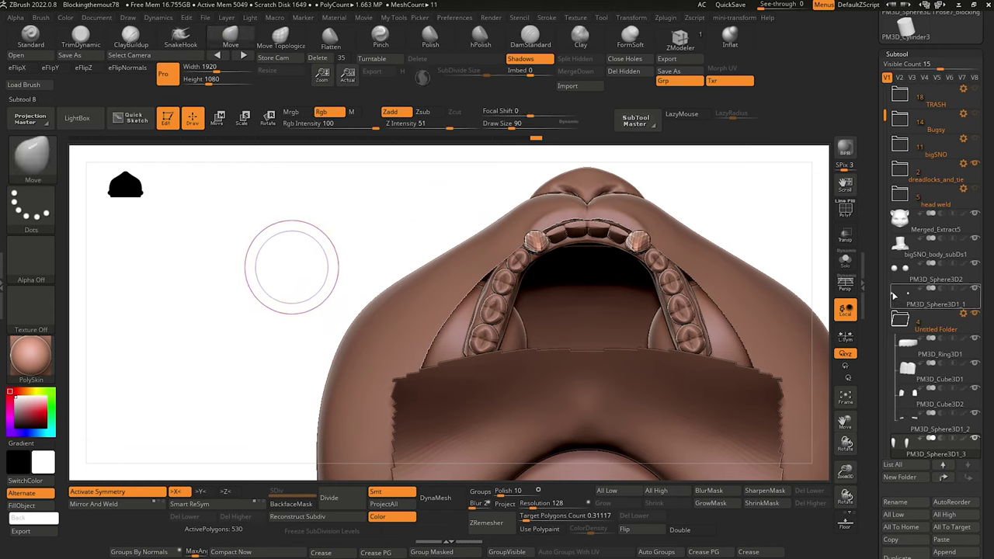
drag(886, 117, 886, 162)
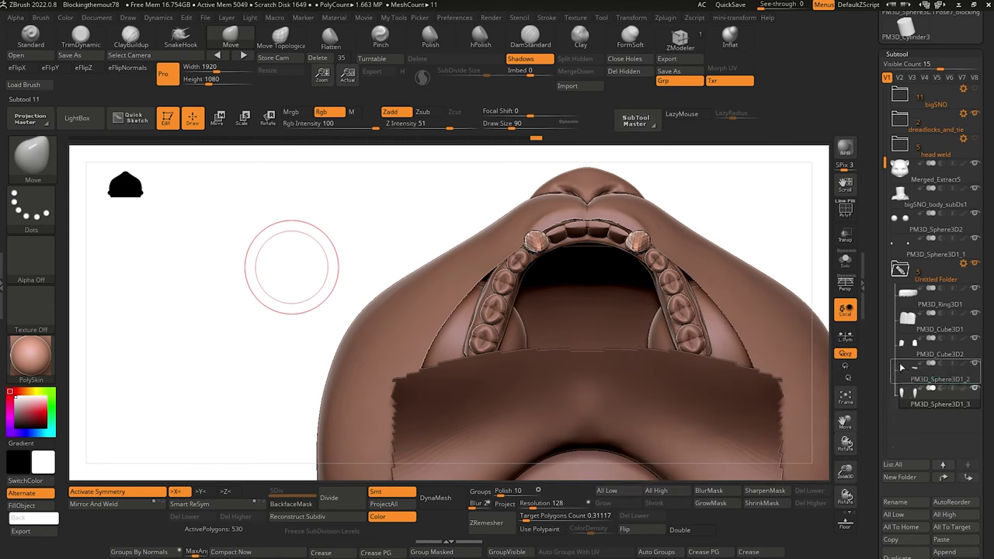
click(919, 296)
alt+drag(315, 265, 300, 278)
Apply Transpose Set to the teeth folder and shift the whole gum-and-teeth set slightly back into the mouth.
click(965, 265)
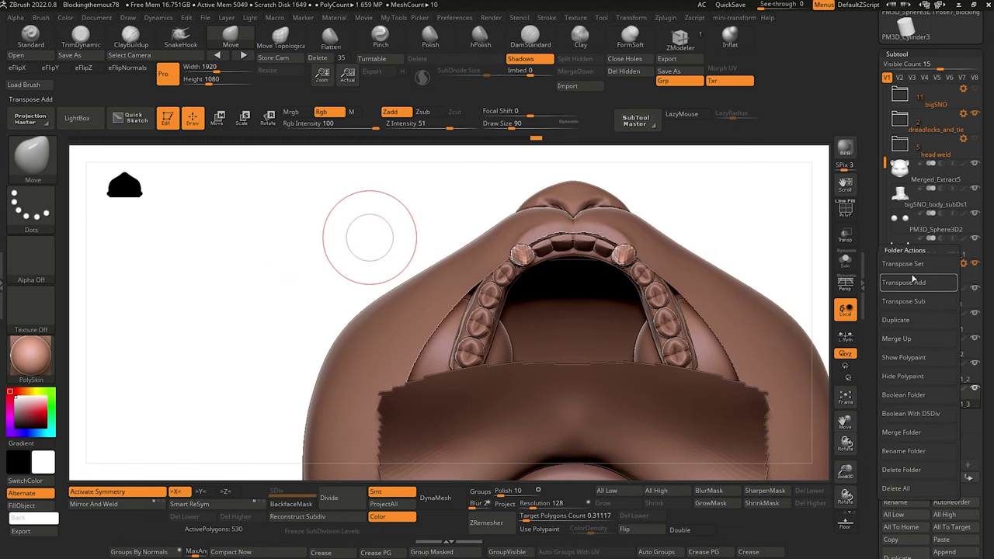
click(913, 271)
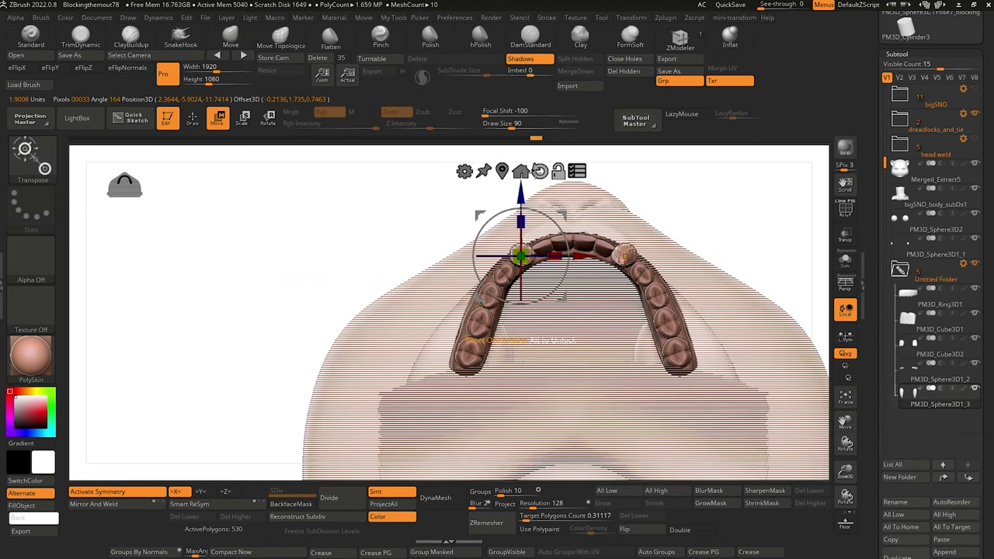
drag(522, 193, 523, 200)
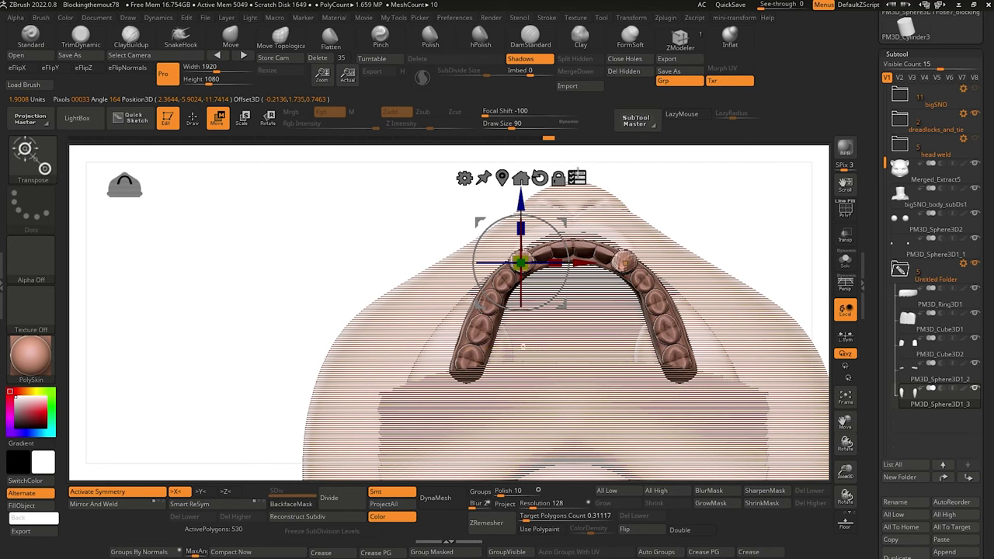
mouse_move(204, 269)
mouse_down()
mouse_move(207, 377)
mouse_move(225, 286)
mouse_up()
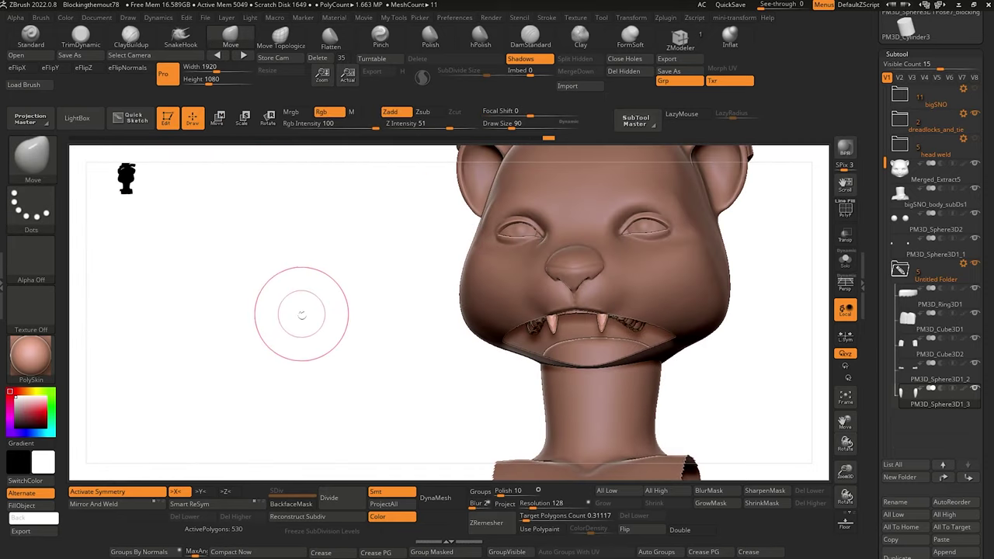
Hide the Merged_Extract5 head subtool and frame the gums and teeth from the front.
drag(299, 325, 407, 400)
click(976, 167)
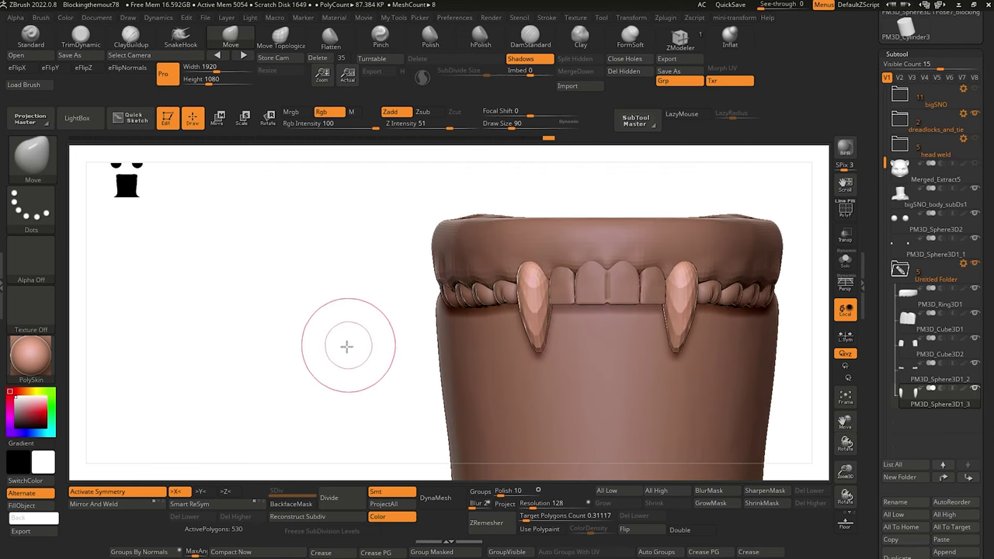
alt+drag(349, 346, 335, 371)
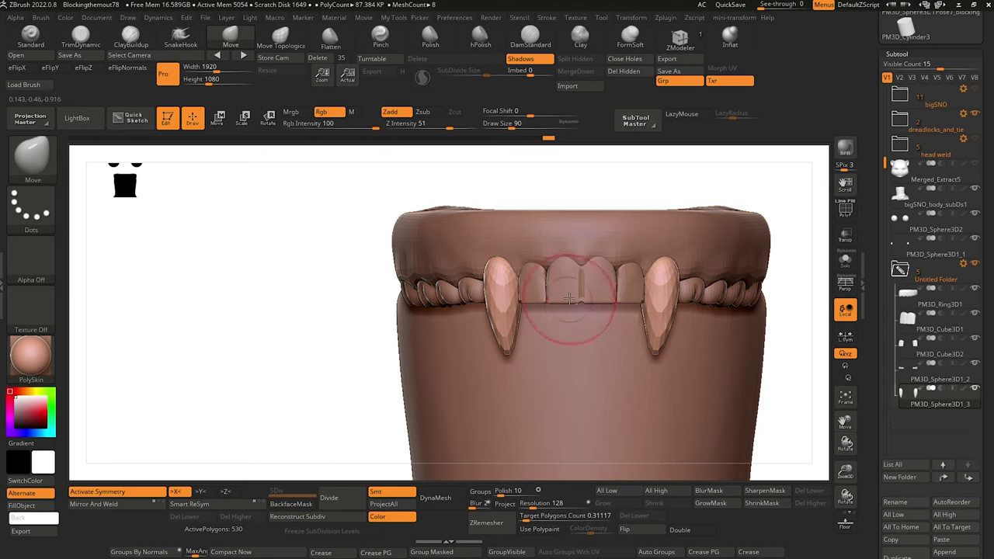
Pull the lower edges of the central teeth and the outer sides of the lateral incisors toward the canines with the Move brush.
alt+click(568, 298)
key(bracketright)
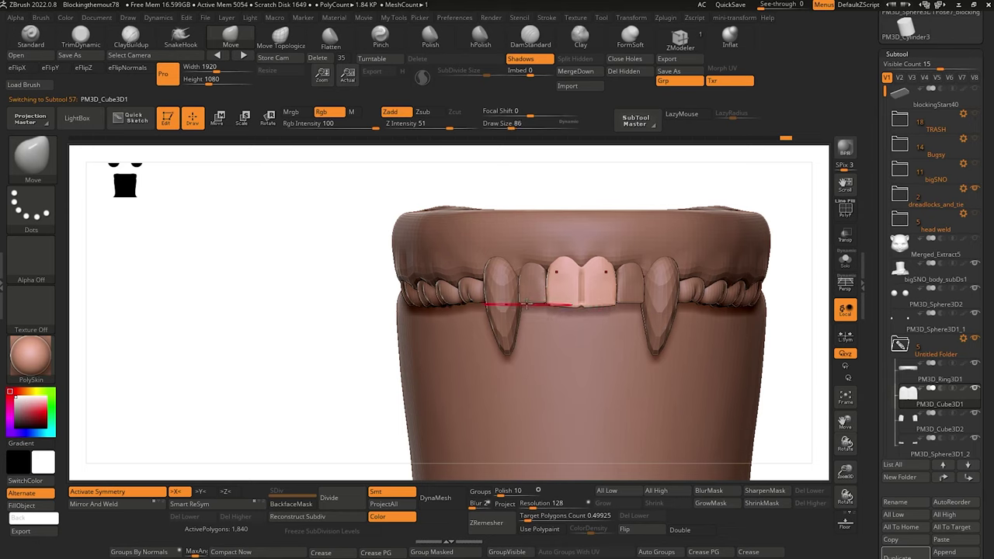
alt+click(526, 303)
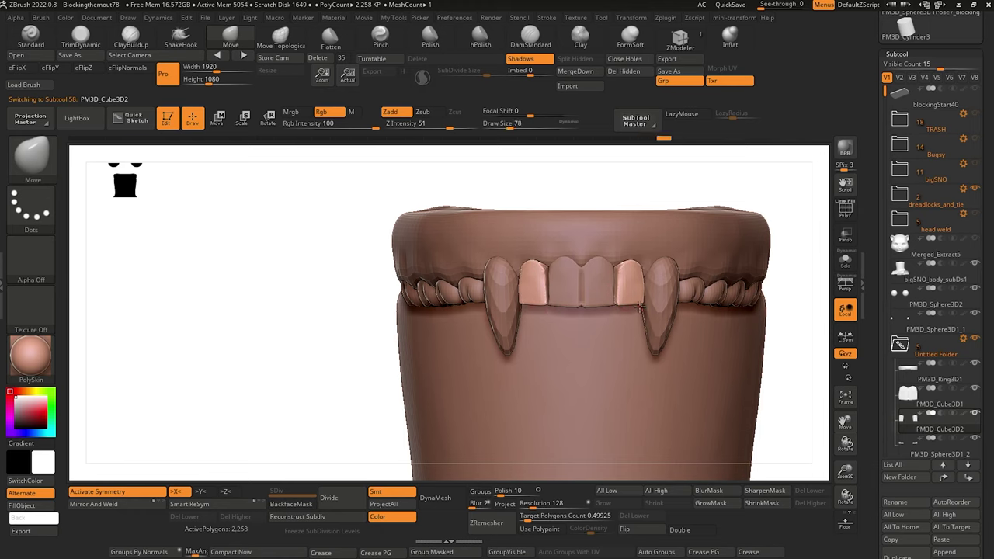
key(bracketleft)
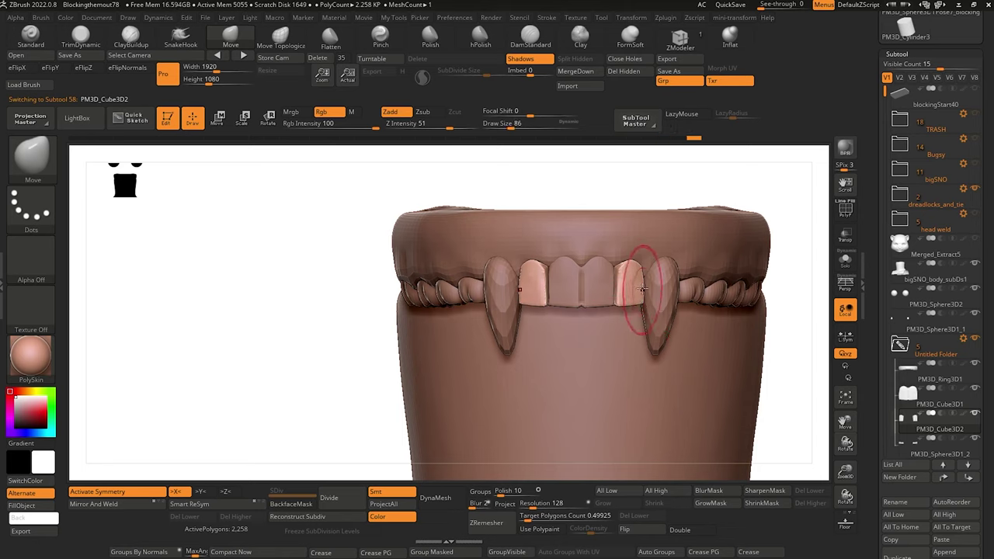
drag(642, 276, 645, 276)
Select the gum subtool PM3D_Ring3D1 and build up clay along its edge above the lateral incisors with ClayBuildup at Z Intensity 7.
alt+drag(299, 282, 255, 248)
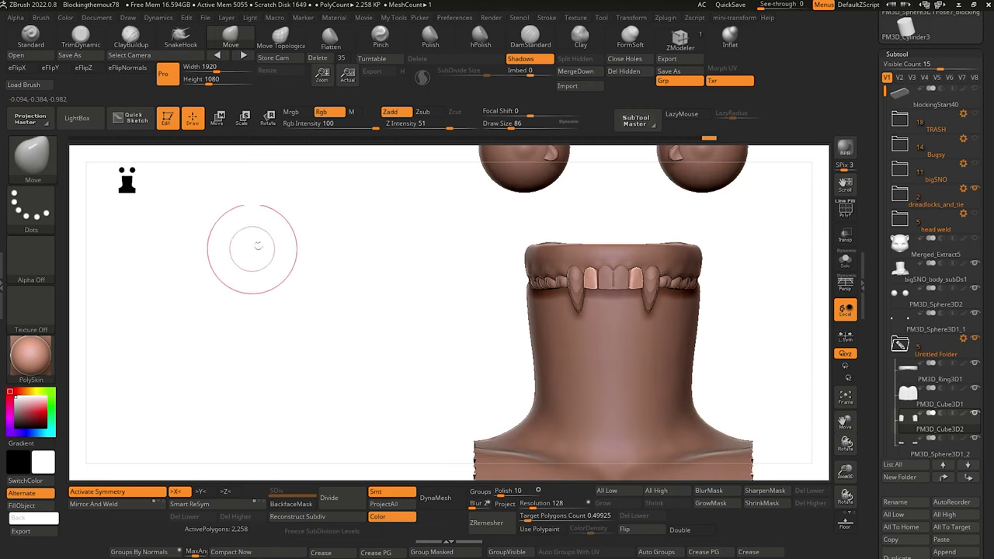
mouse_move(252, 249)
right_down()
mouse_move(316, 261)
mouse_move(298, 317)
mouse_move(331, 347)
mouse_move(317, 330)
right_up()
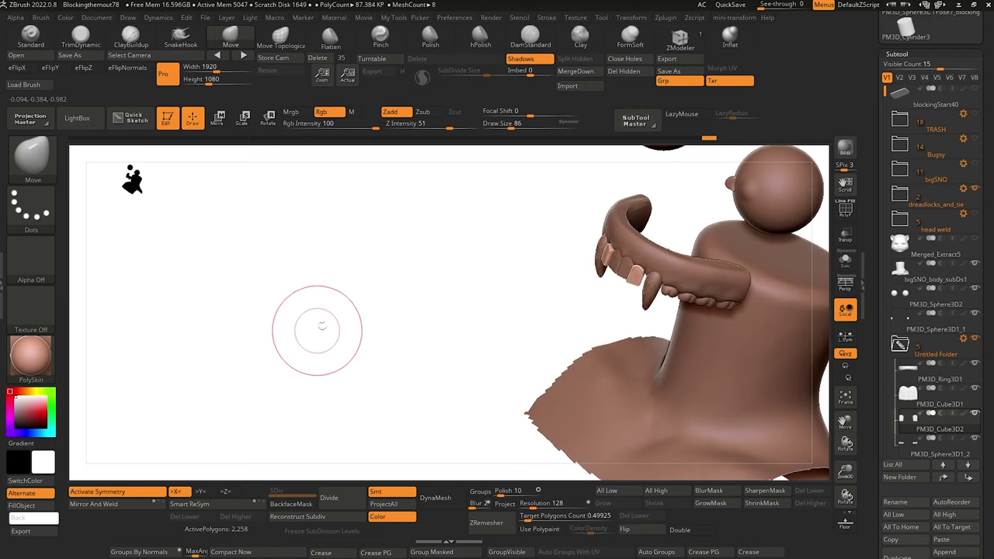
alt+drag(317, 330, 391, 404)
alt+click(619, 296)
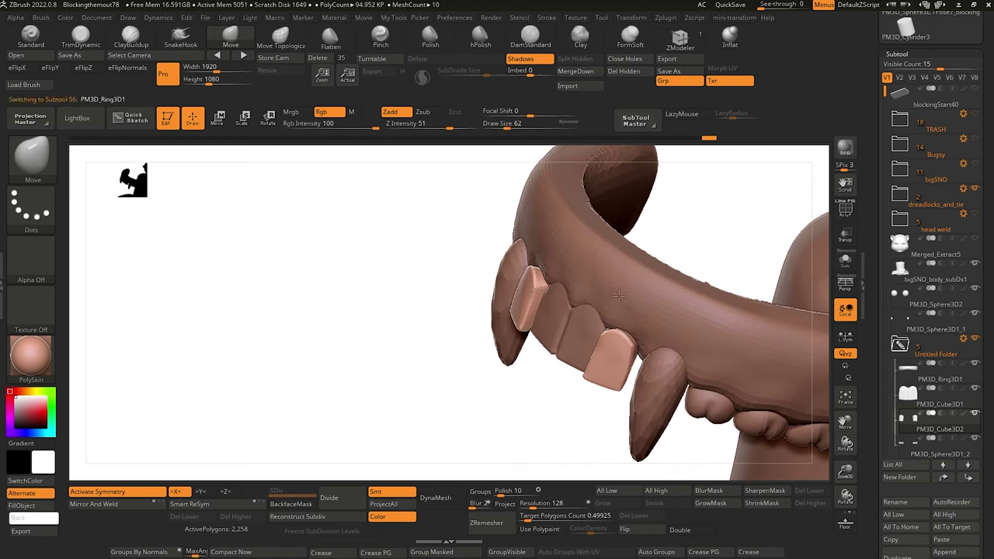
drag(400, 252, 408, 231)
click(131, 38)
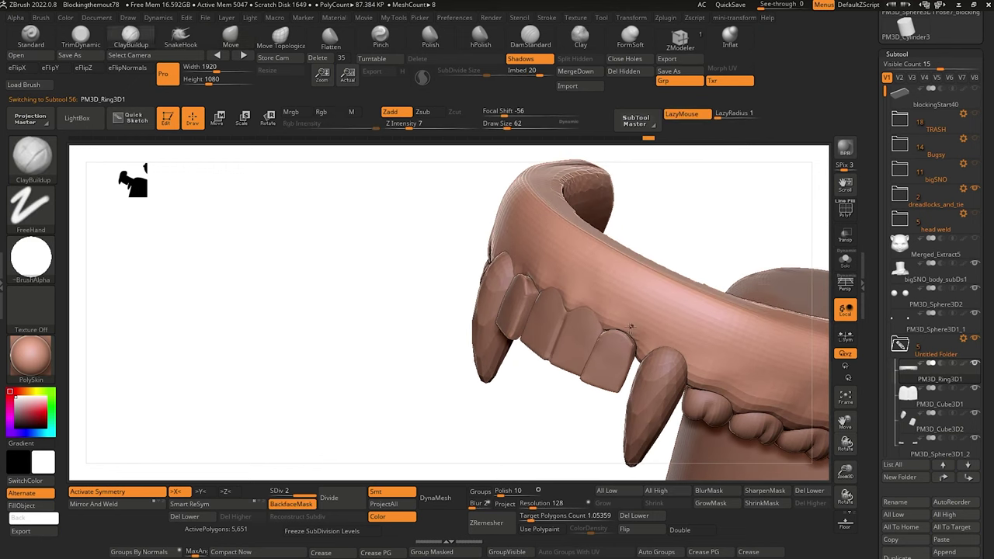
drag(634, 333, 610, 319)
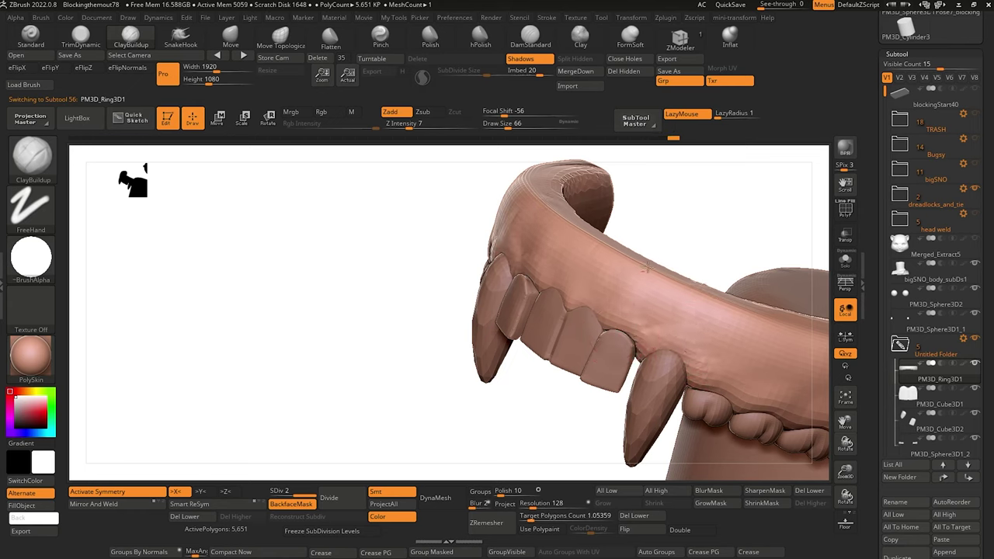
Build up vertical root ridges across the front and sides of the gums with ClayBuildup, continuing back above the molars.
drag(616, 224, 734, 218)
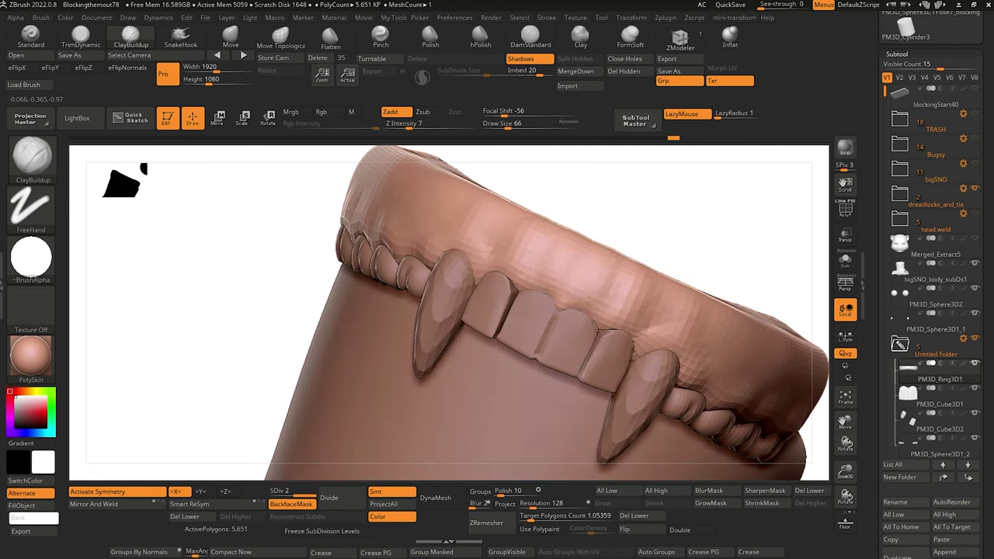
mouse_move(539, 222)
right_down()
mouse_move(234, 249)
mouse_move(260, 224)
right_up()
right_drag(429, 217, 212, 284)
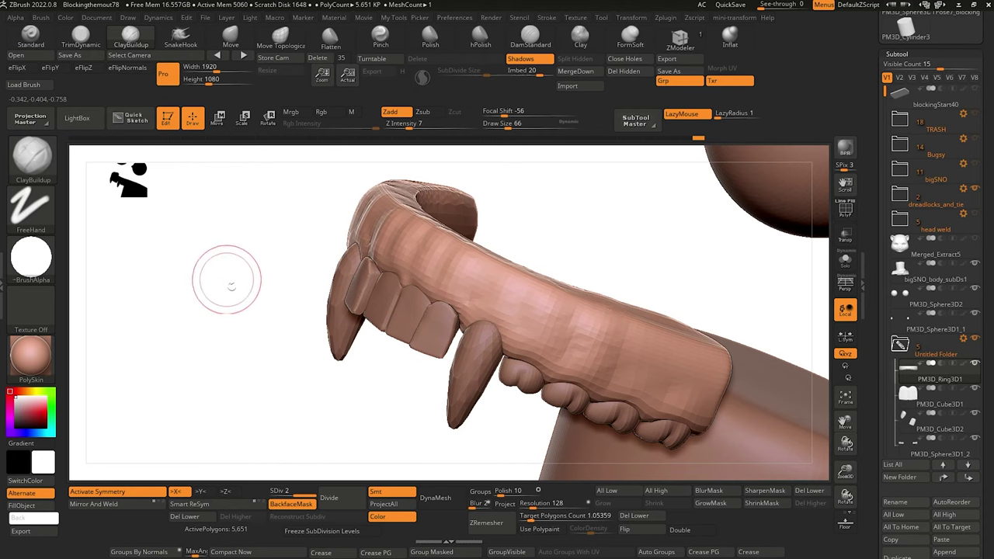
right_drag(222, 277, 254, 251)
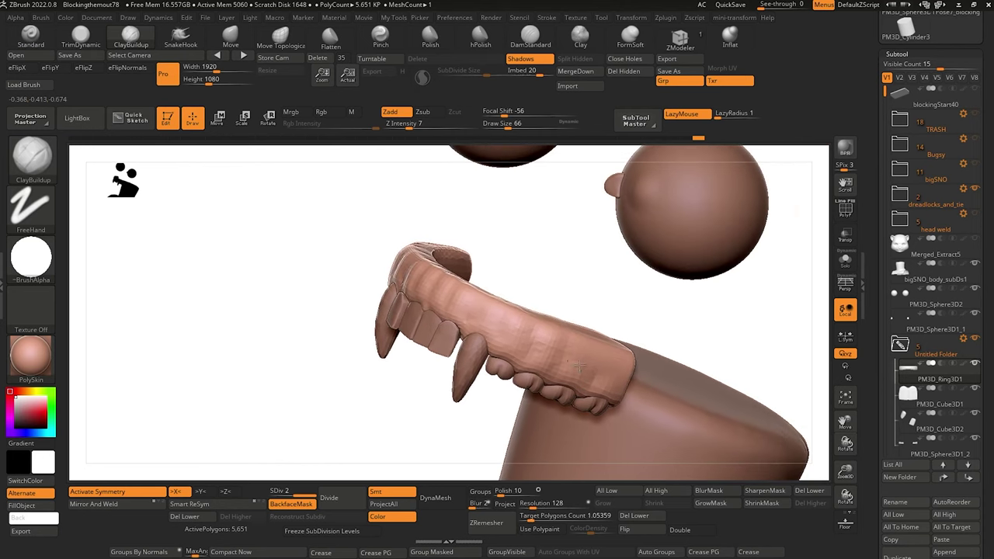
drag(588, 324, 610, 405)
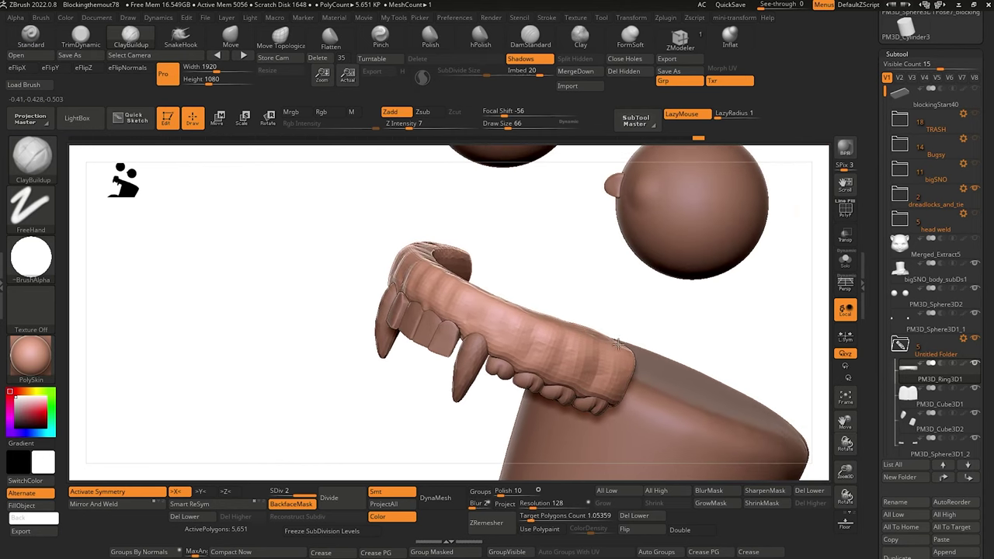
Reduce the ClayBuildup draw size to 46 and add gum volume around the tops of the canines.
right_drag(284, 313, 293, 260)
alt+drag(293, 266, 165, 289)
key(bracketleft)
key(bracketleft)
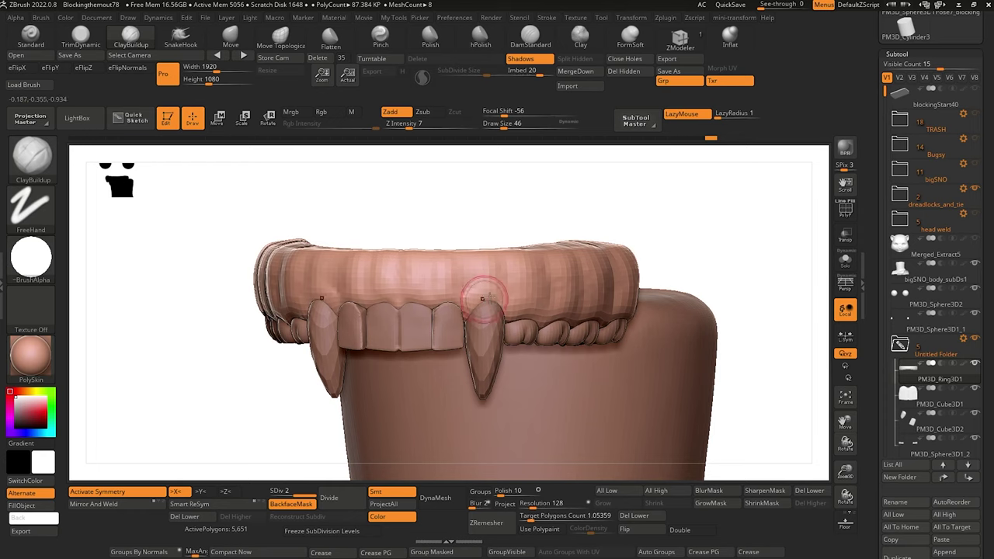
mouse_move(466, 310)
mouse_down()
mouse_move(504, 303)
mouse_move(461, 313)
mouse_up()
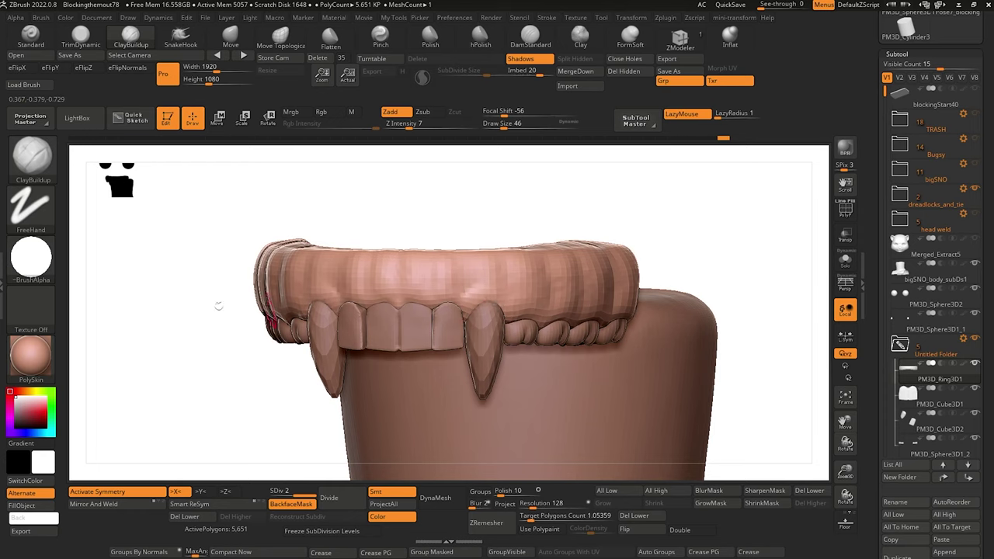
Switch to Move Topological with draw size 66 and adjust the gum edge around the canine roots.
drag(218, 306, 187, 304)
alt+drag(228, 265, 230, 240)
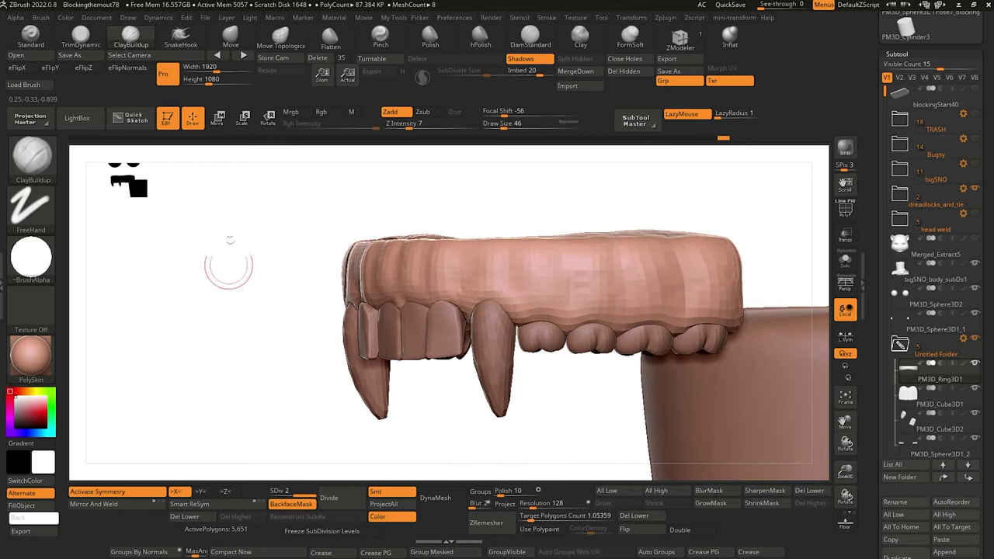
key(bracketright)
key(bracketright)
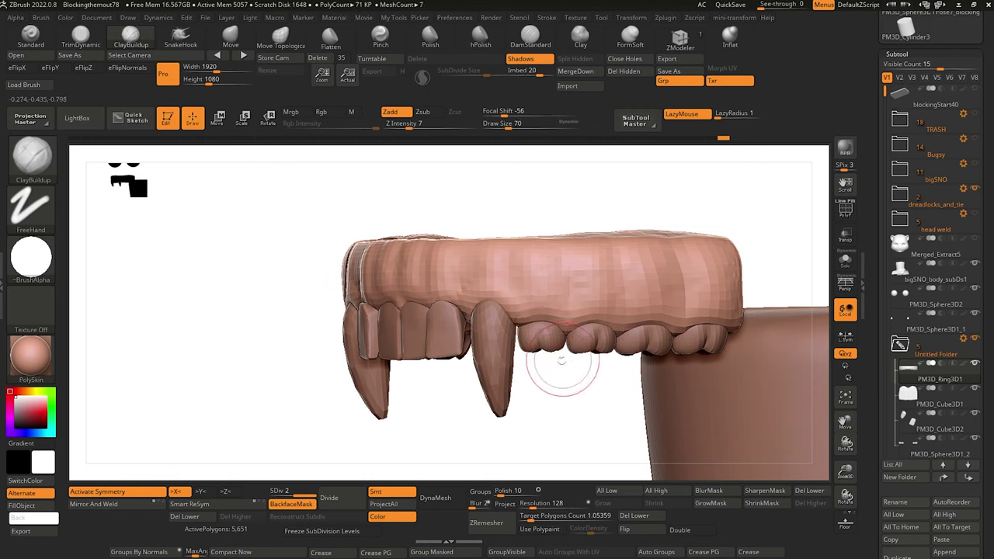
click(279, 39)
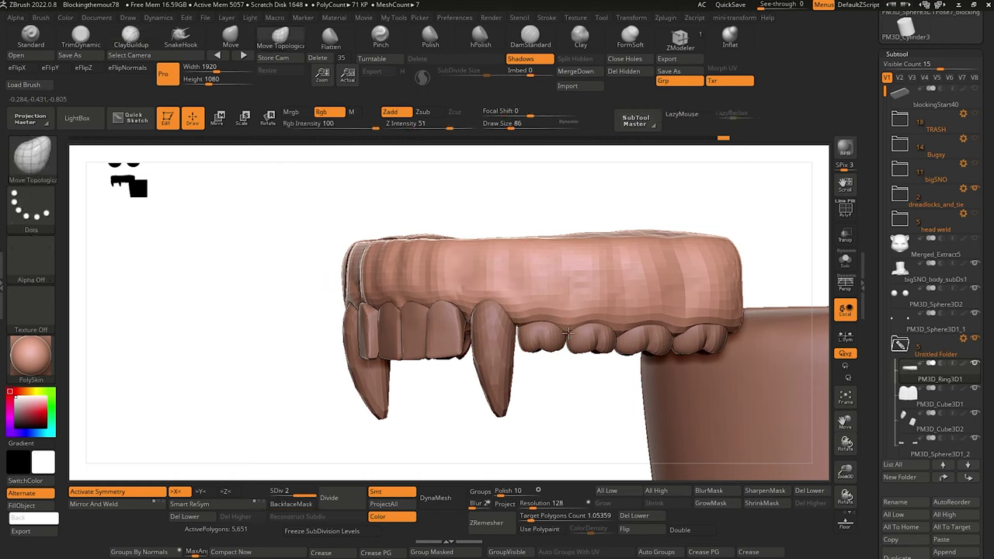
key(bracketleft)
key(bracketleft)
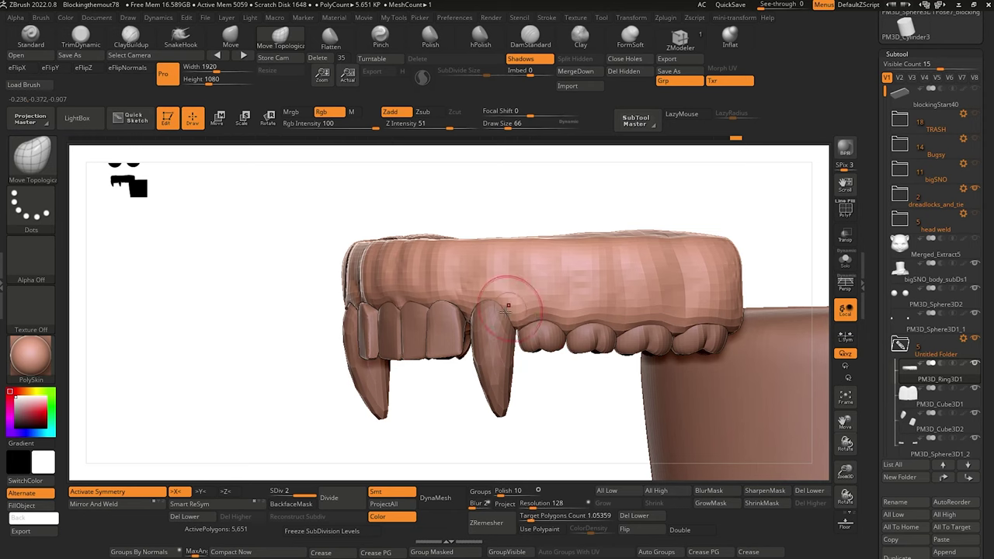
Fit the gum edge into the gaps between the lateral incisors and canines with Move Topological, working from both sides.
drag(320, 343, 209, 345)
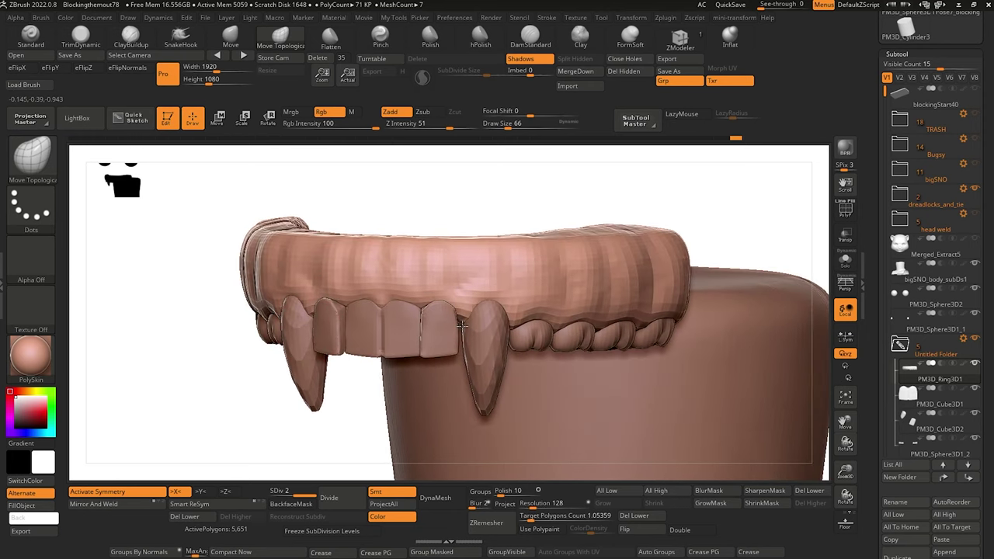
drag(222, 272, 149, 300)
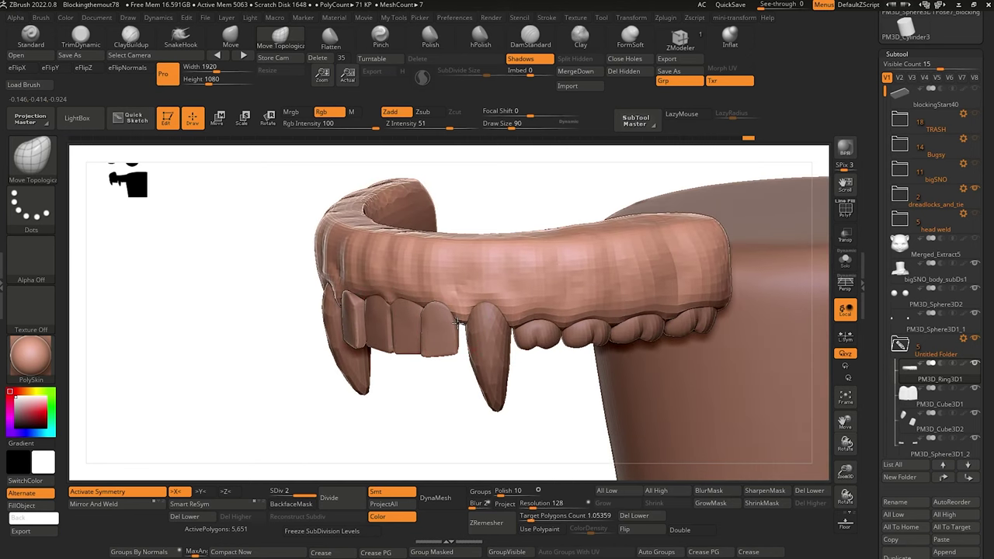
shift+drag(210, 282, 233, 257)
alt+drag(185, 204, 313, 175)
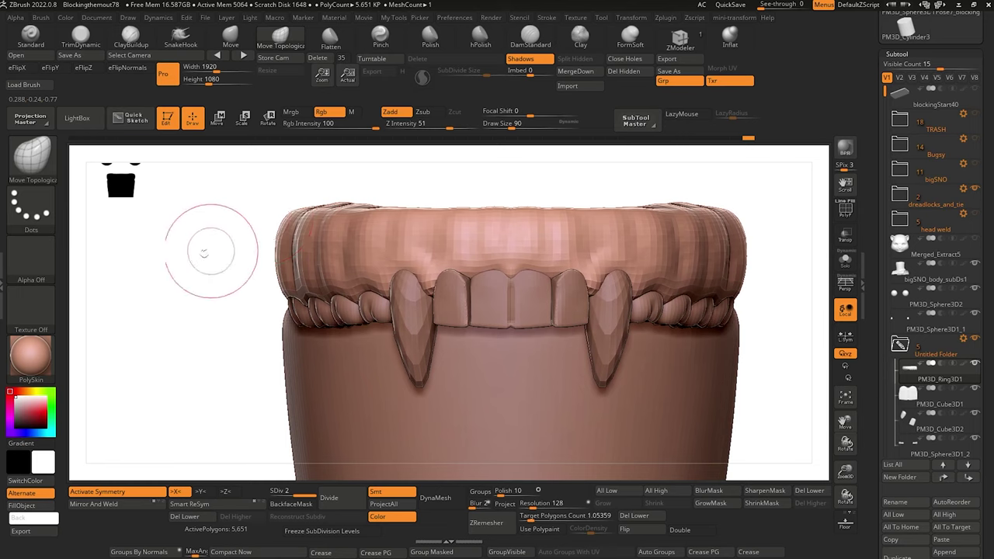
drag(204, 253, 307, 258)
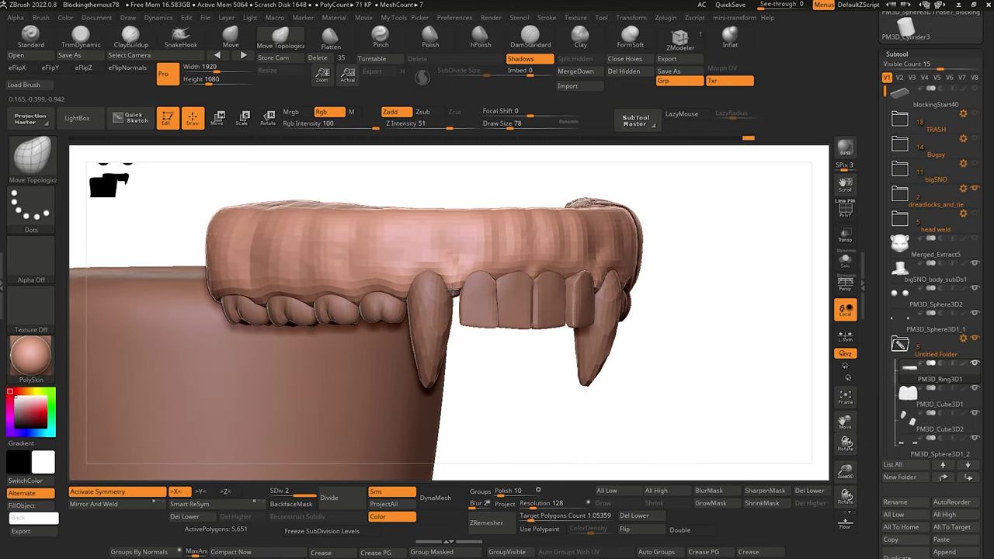
drag(484, 399, 290, 329)
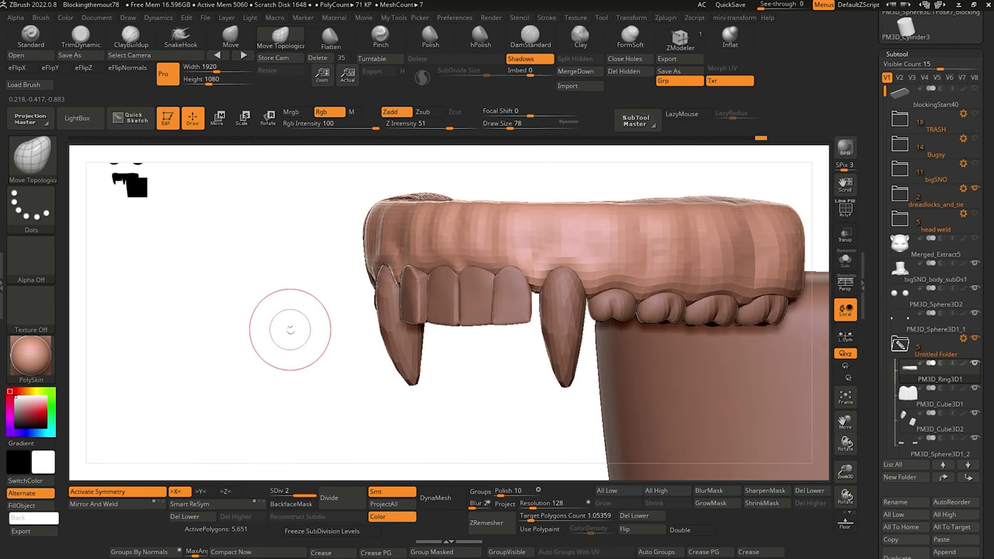
Select the lateral incisors PM3D_Cube3D2 and reshape their upper outer corners inward with Move Topological.
alt+click(561, 334)
mouse_move(538, 401)
mouse_down()
mouse_move(565, 401)
mouse_move(543, 396)
mouse_up()
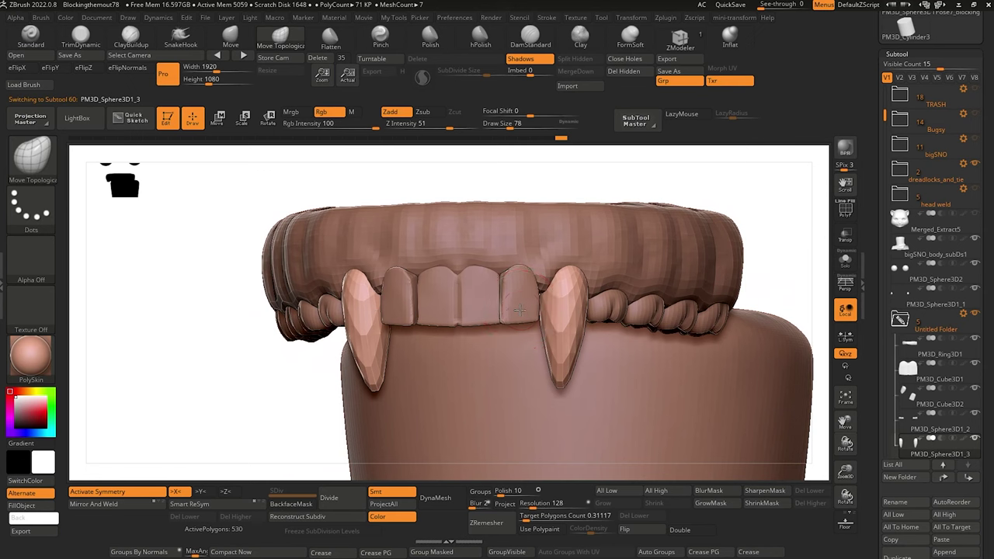
alt+click(514, 272)
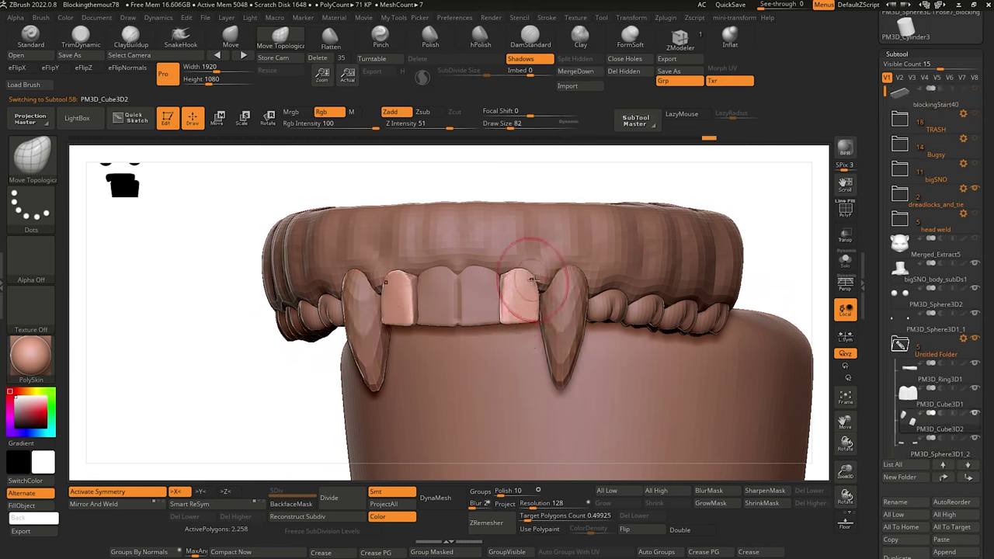
key(])
drag(532, 279, 525, 282)
drag(189, 270, 200, 269)
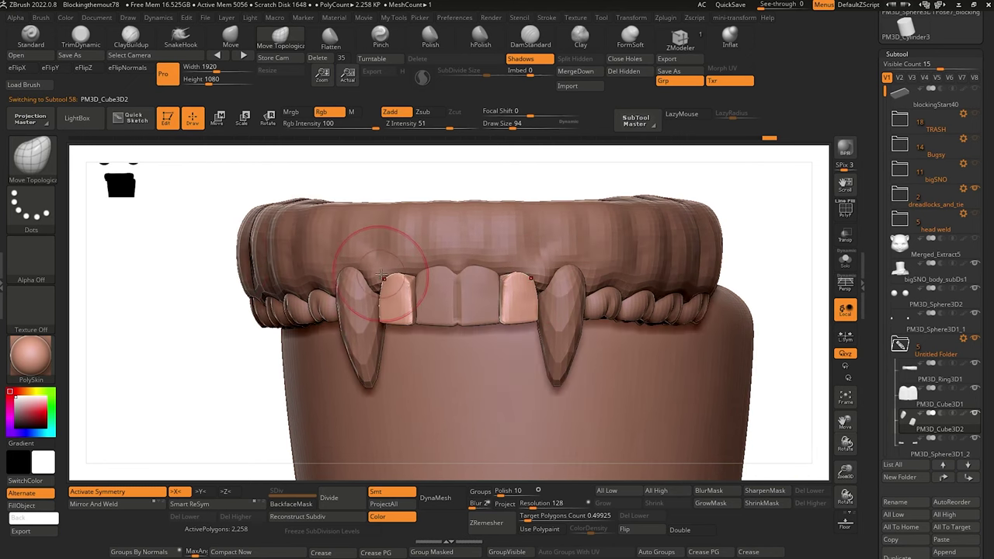
Return to the gum subtool and build up the gum edge above the central front teeth with ClayBuildup.
alt+click(394, 251)
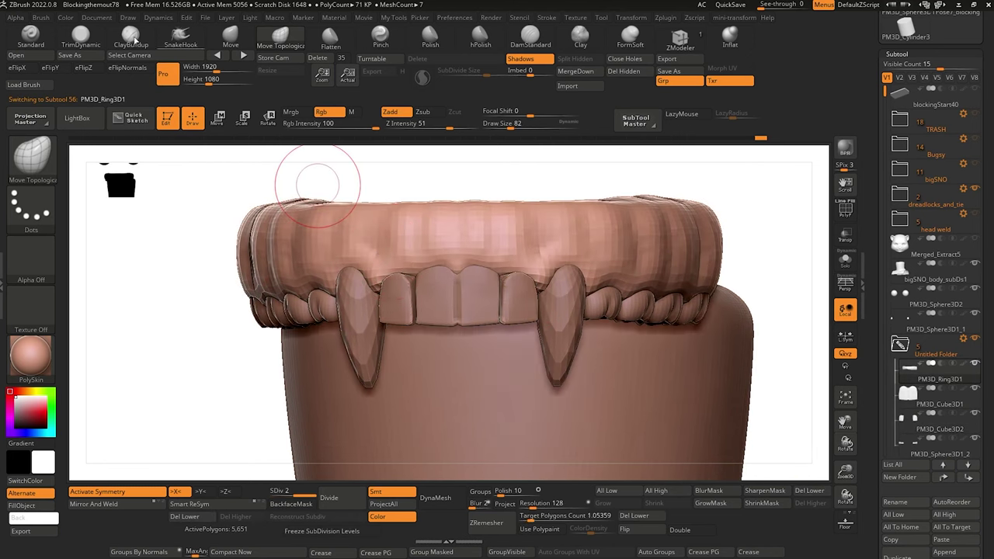
key(b)
key(c)
key(b)
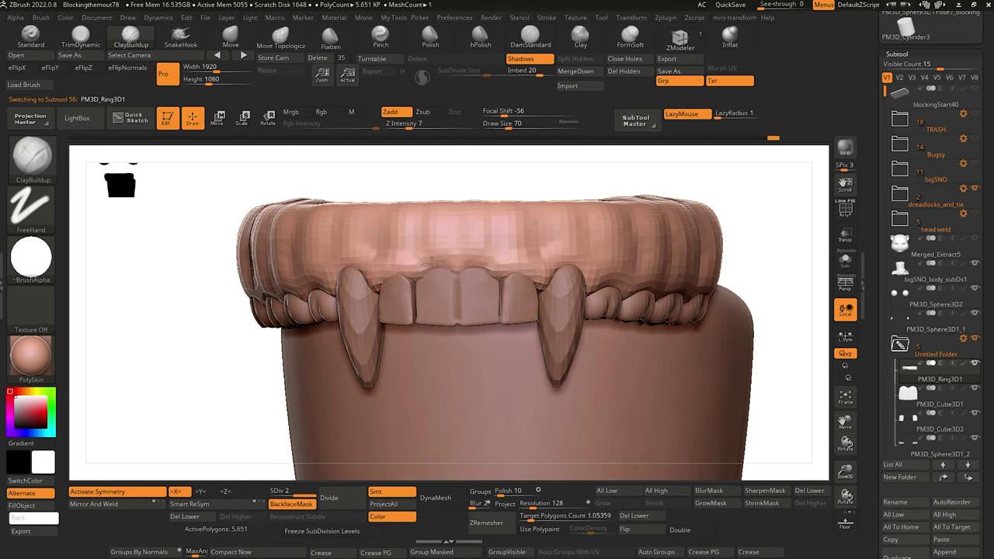
mouse_move(432, 264)
mouse_down()
mouse_move(412, 255)
mouse_move(435, 260)
mouse_up()
key(bracketleft)
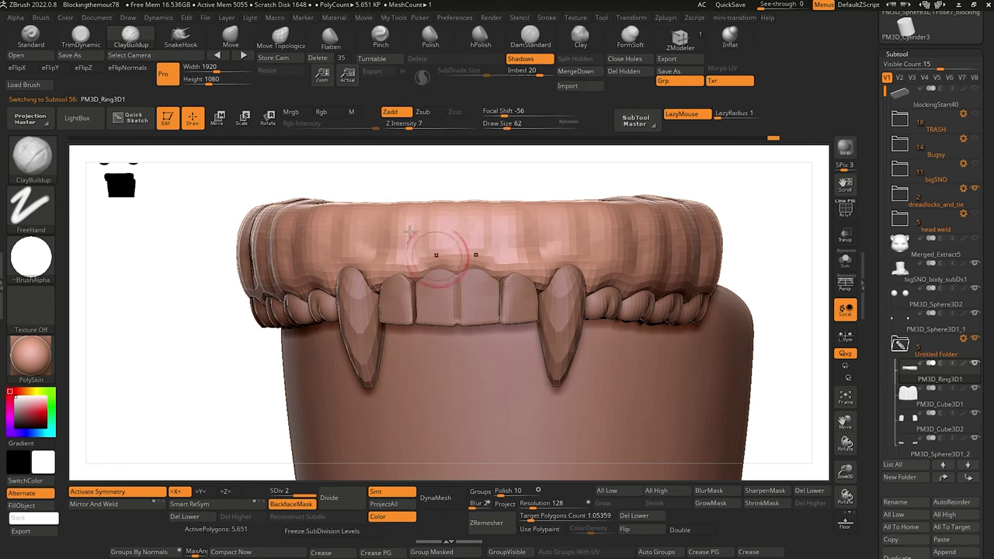
Refine the gum contour over the front teeth and pull it down between the lateral incisors and canines with the Move brush.
key(b)
key(m)
key(v)
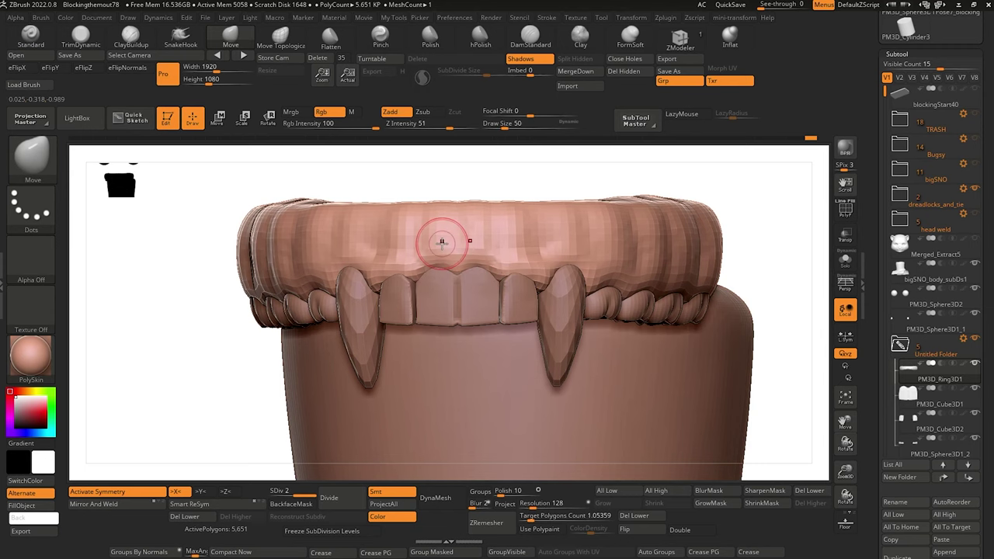
alt+drag(149, 230, 152, 204)
mouse_move(215, 229)
mouse_down()
mouse_move(175, 237)
mouse_move(217, 299)
mouse_up()
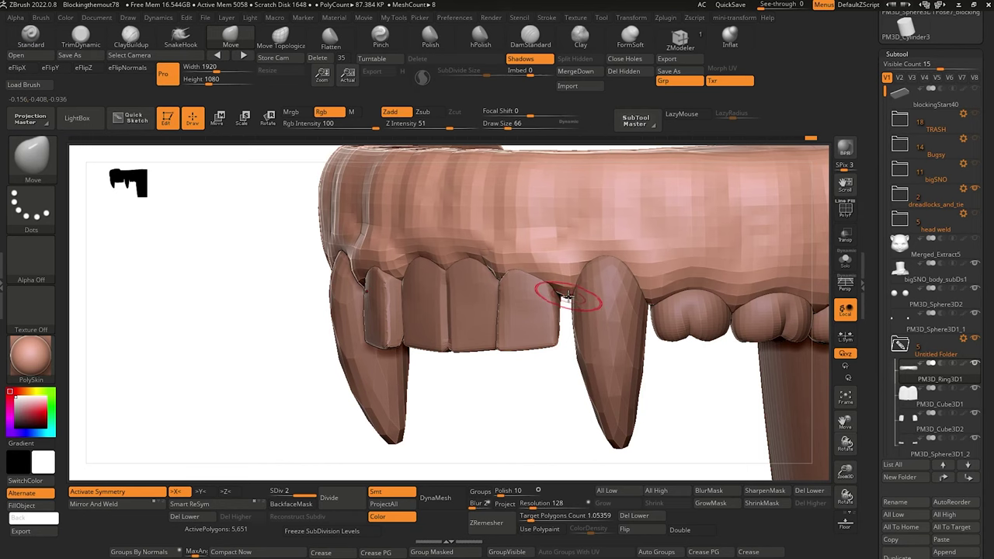
ctrl+right_drag(539, 373, 490, 334)
mouse_move(329, 301)
mouse_down()
mouse_move(304, 299)
mouse_move(321, 302)
mouse_move(337, 329)
mouse_up()
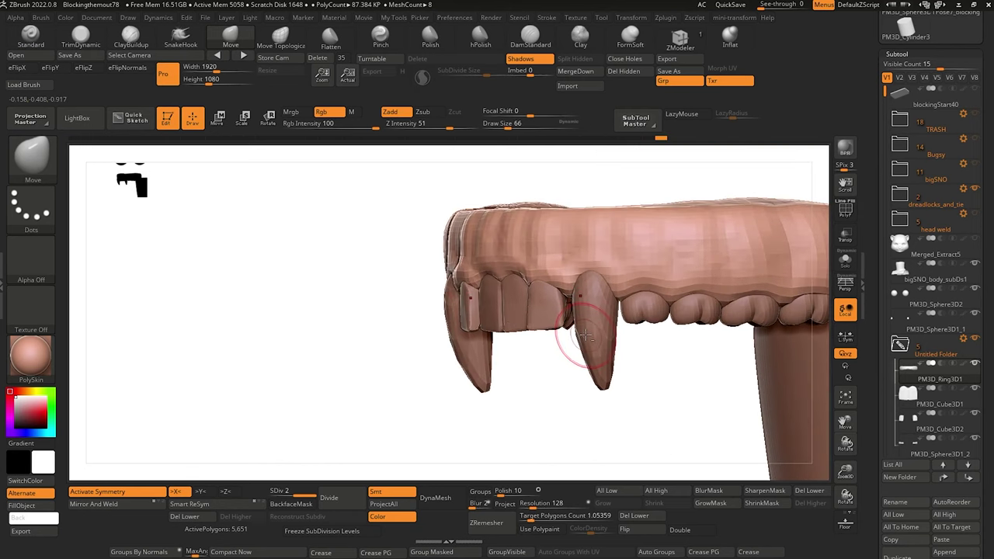
Select the canines PM3D_Sphere3D1_3 and scale them slightly narrower with the transform gizmo.
alt+click(571, 336)
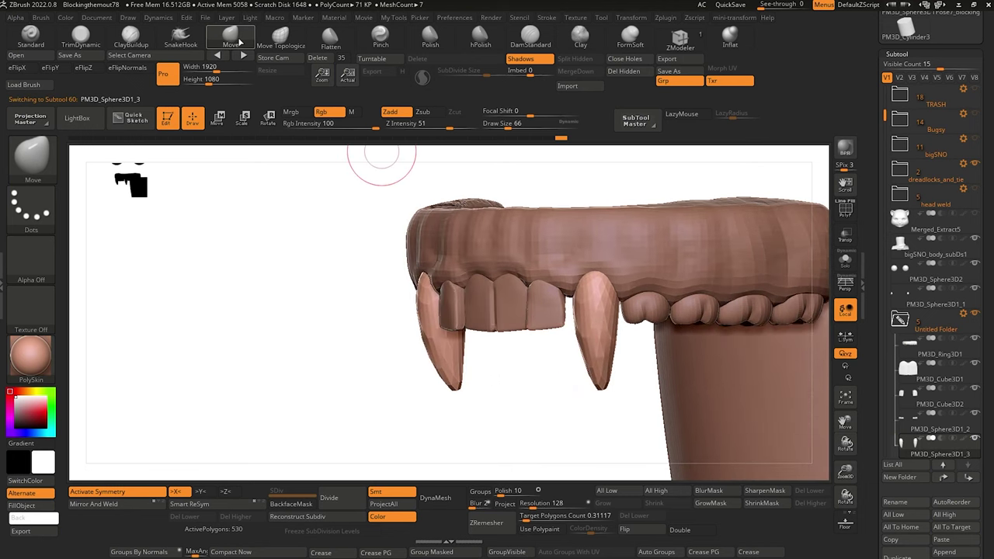
click(244, 118)
drag(319, 226, 466, 226)
drag(433, 373, 406, 425)
right_drag(407, 424, 415, 400)
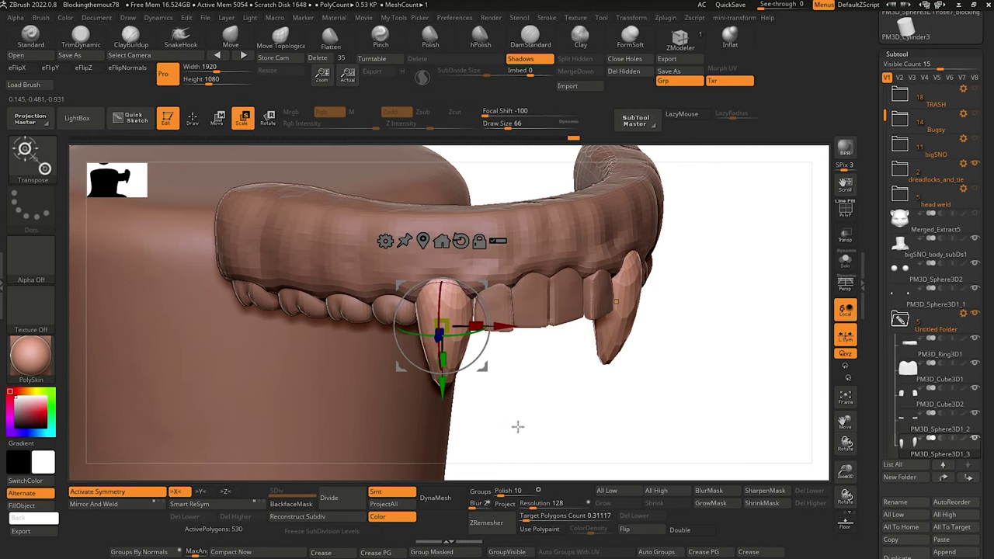
drag(517, 427, 513, 405)
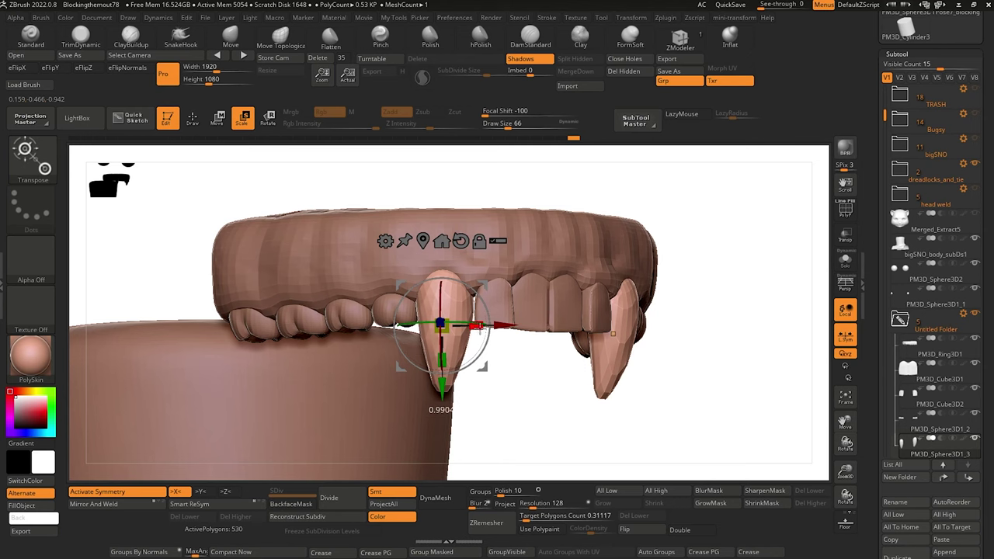
drag(507, 371, 335, 275)
Select the lateral incisors PM3D_Cube3D2 and move them slightly back into the gum with the gizmo.
click(505, 298)
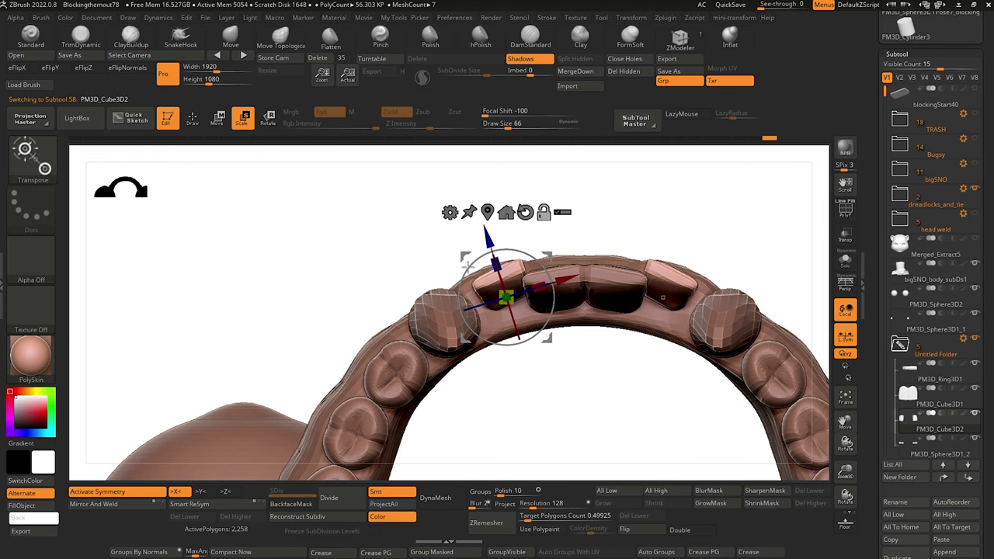
drag(494, 235, 494, 252)
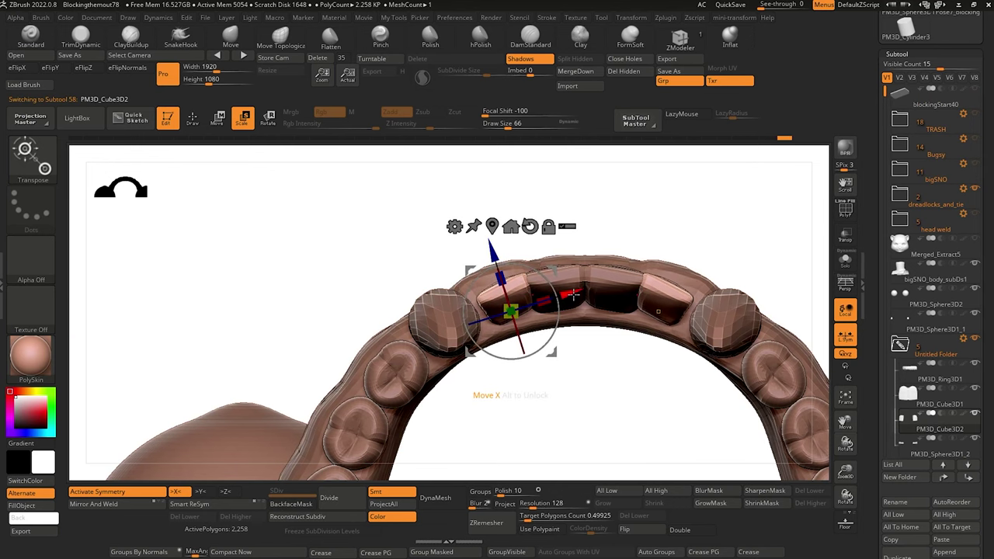
drag(360, 235, 324, 345)
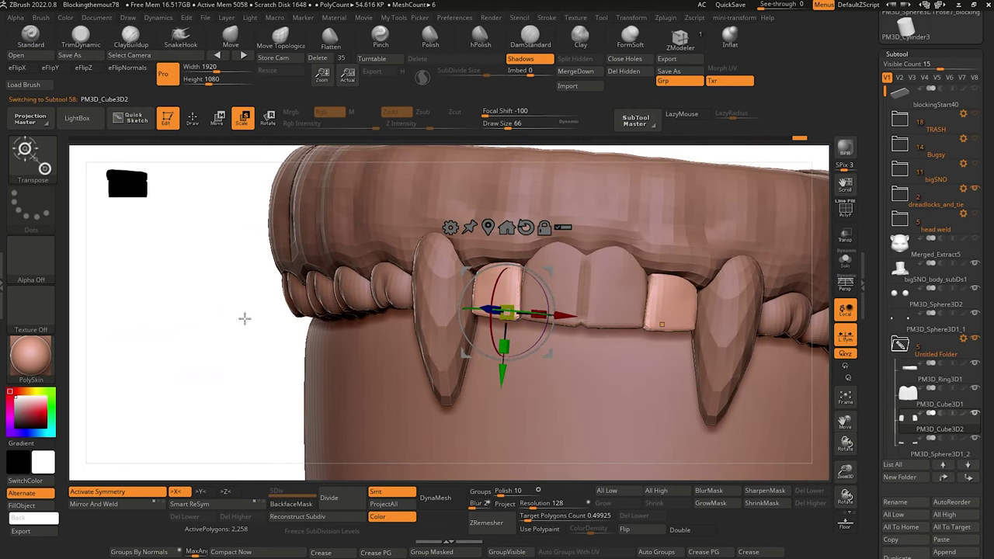
drag(245, 318, 198, 205)
Return to the gum subtool PM3D_Ring3D1 and raise its edge above the lateral incisors with the Move brush.
click(125, 35)
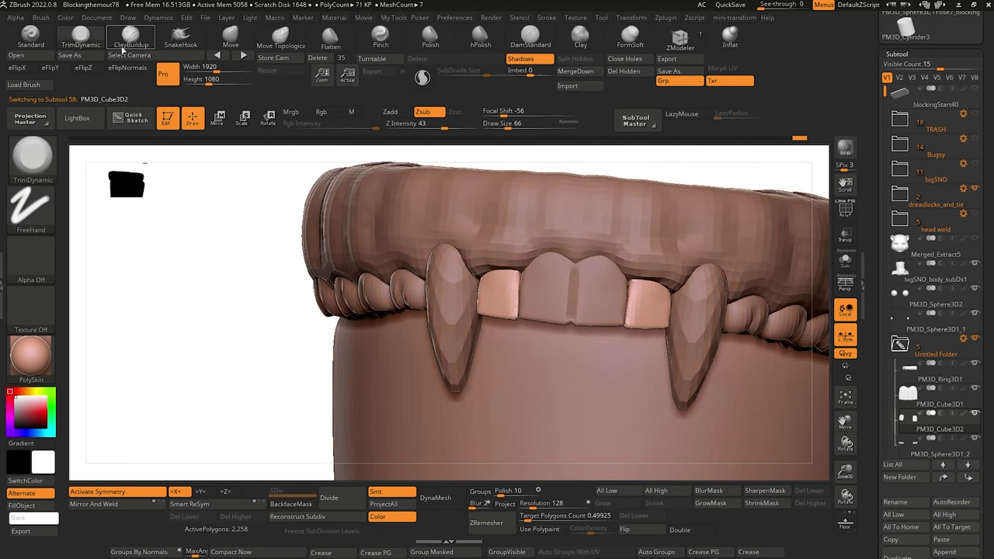
alt+click(499, 258)
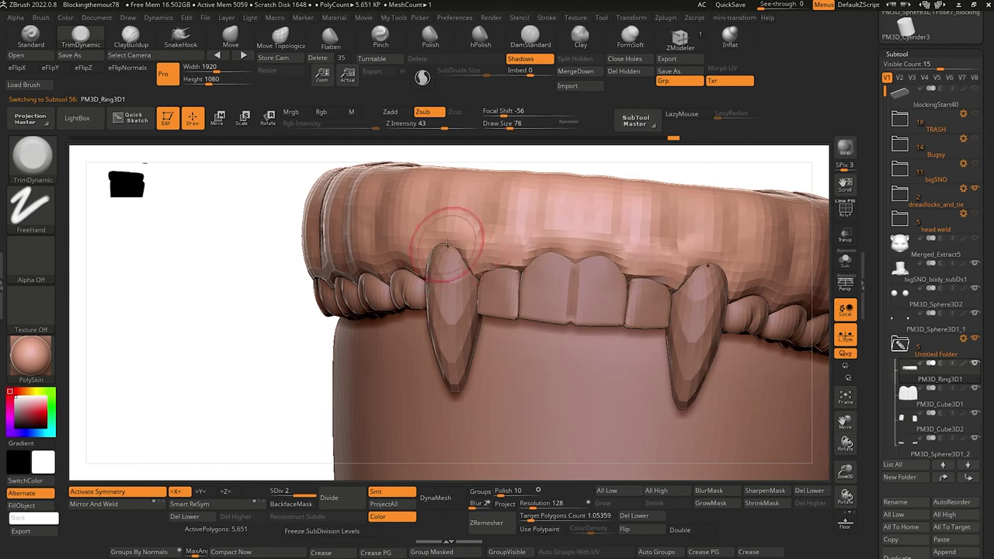
click(230, 36)
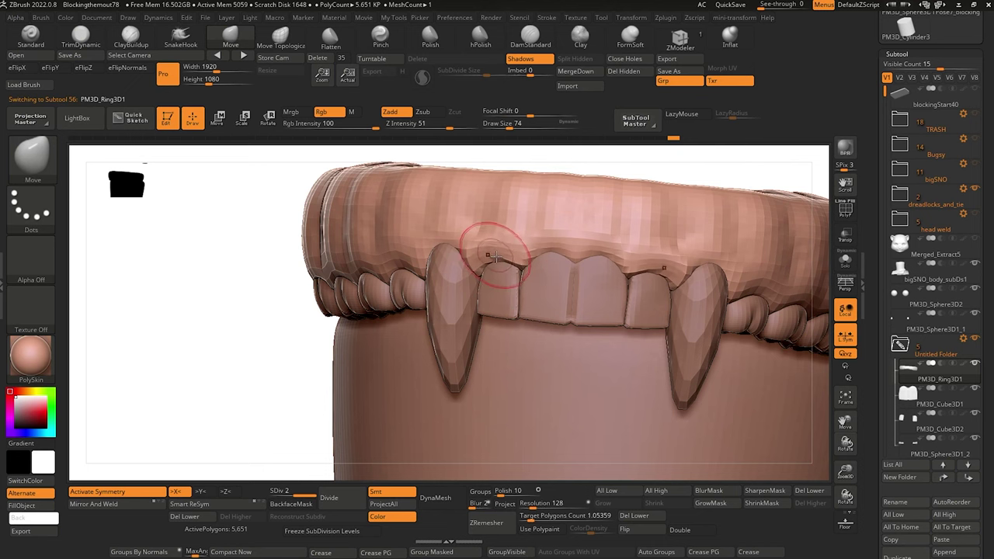
drag(287, 228, 471, 257)
drag(178, 229, 463, 270)
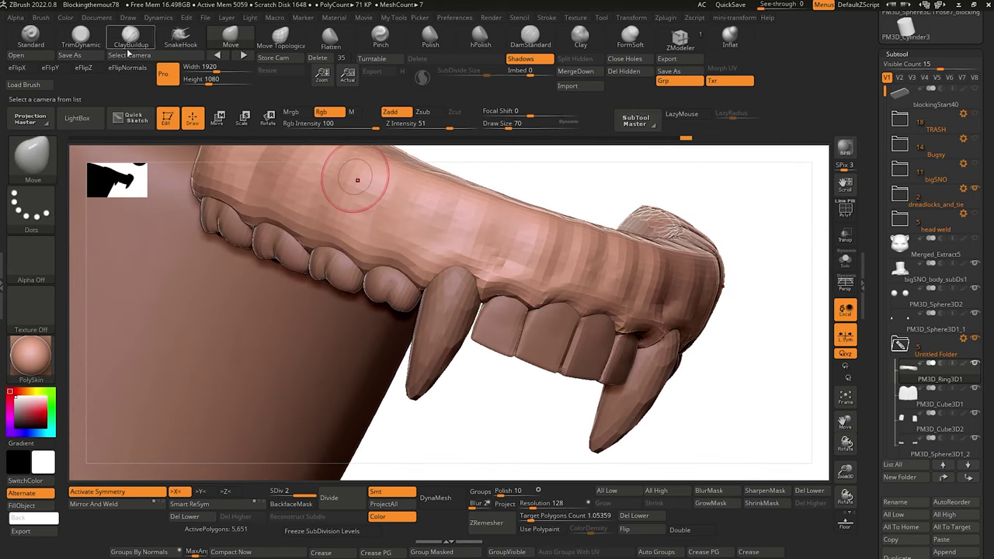
Build up the gum surface around the canine roots with ClayBuildup.
click(130, 38)
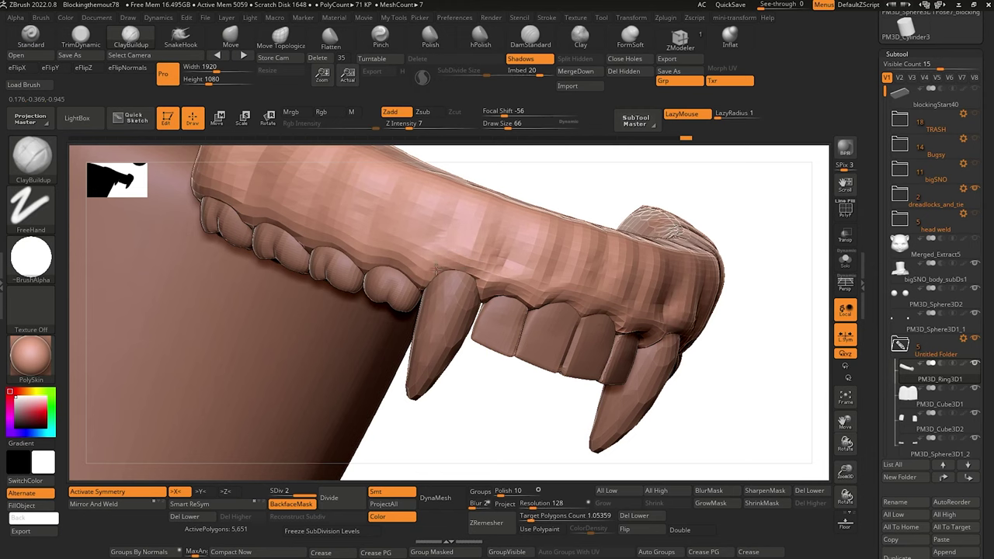
drag(487, 418, 555, 420)
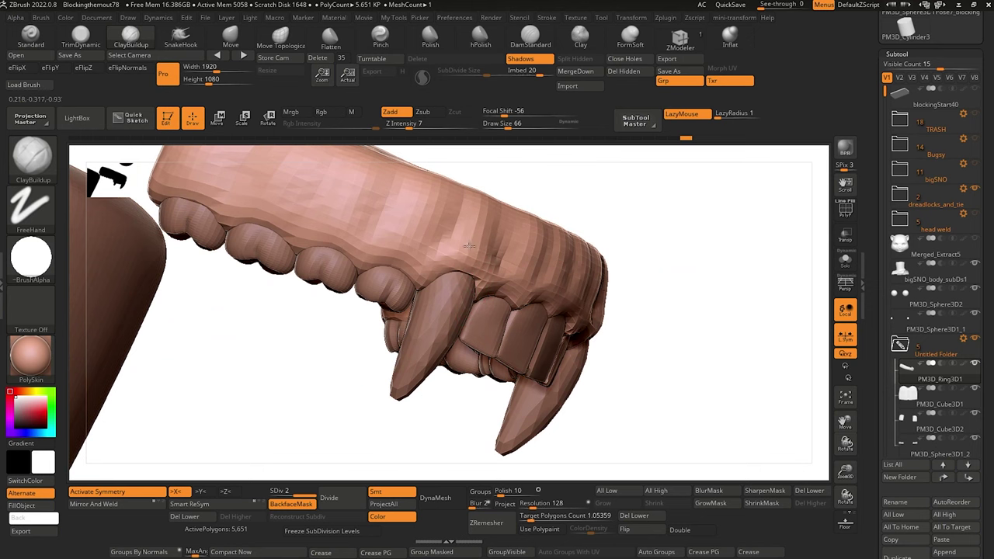
drag(464, 419, 401, 403)
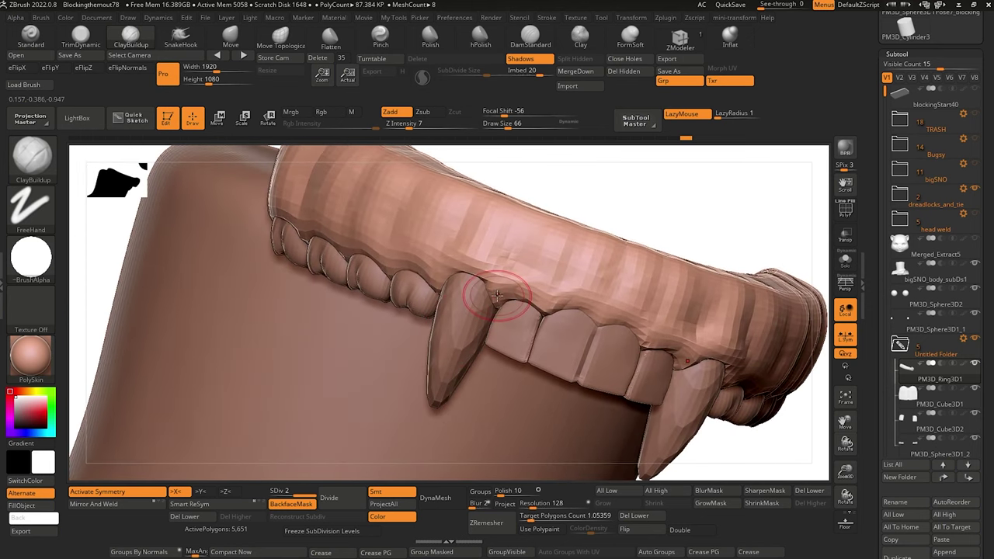
Pull the gum edge into the gaps on both sides of the lateral incisors with a smaller Move brush.
key(b)
key(m)
key(v)
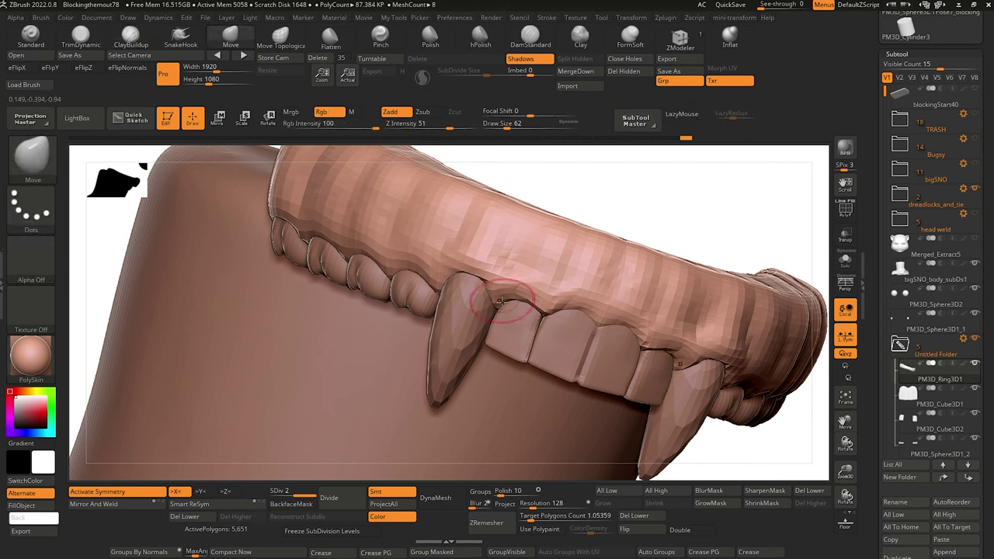
mouse_move(501, 301)
mouse_down()
mouse_move(496, 290)
mouse_move(569, 310)
mouse_move(544, 317)
mouse_up()
key([)
key([)
key(bracketleft)
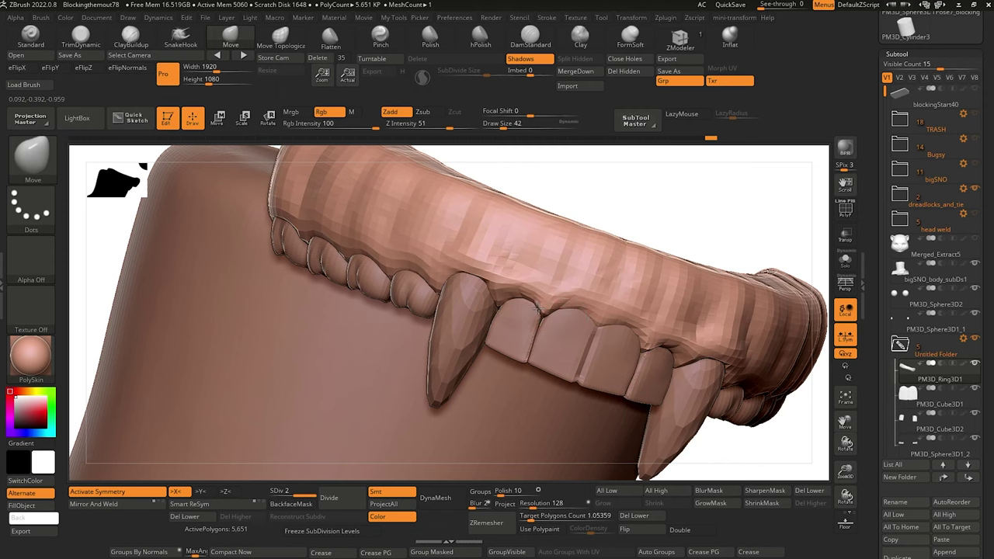
key(])
Adjust the gum edge along the molars with the Move brush.
mouse_move(118, 228)
mouse_down()
mouse_move(111, 242)
mouse_move(138, 246)
mouse_up()
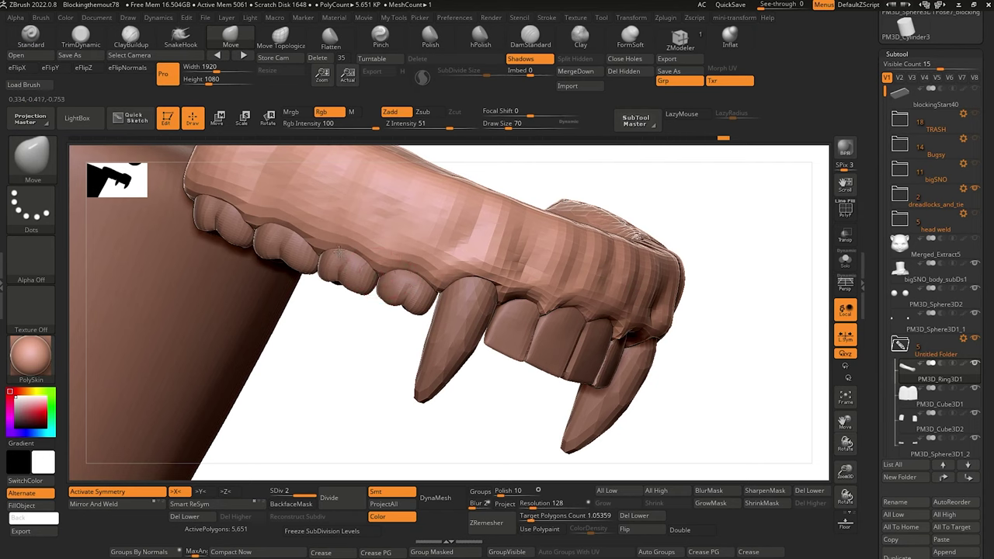
key(bracketleft)
key(bracketleft)
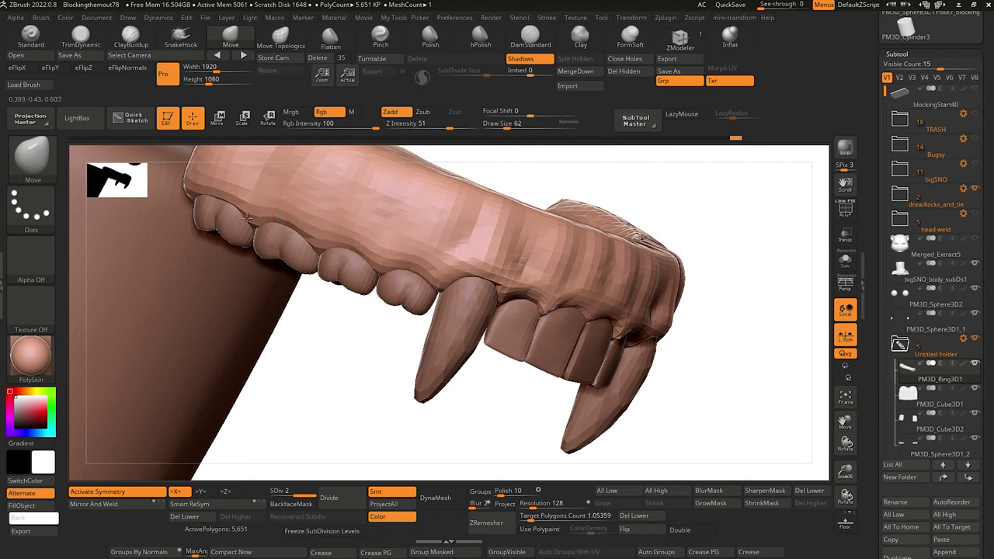
Select the lateral incisors PM3D_Cube3D2 and extend their outer edges toward the canines with the Move brush.
alt+drag(336, 334, 281, 226)
shift+drag(373, 299, 312, 309)
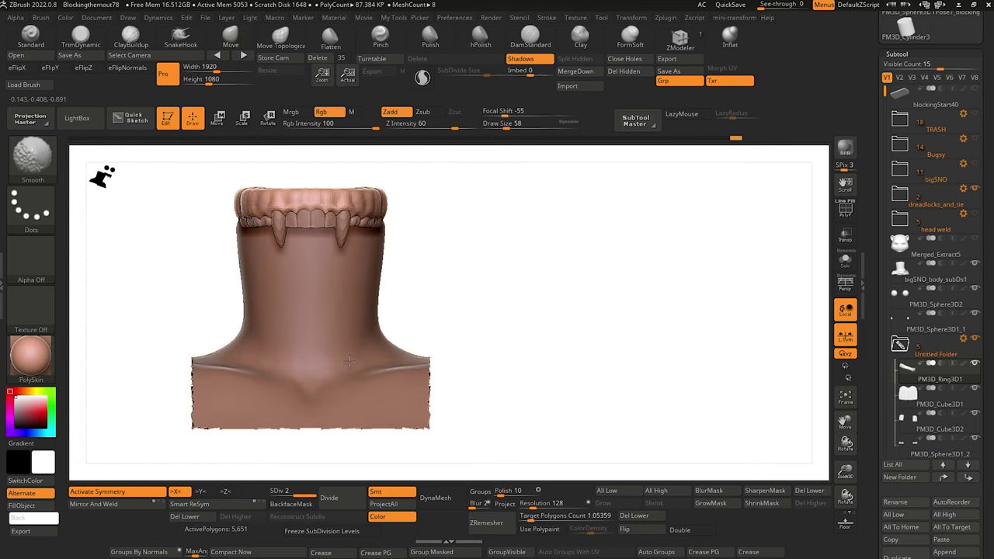
alt+drag(171, 229, 313, 264)
alt+drag(219, 235, 263, 307)
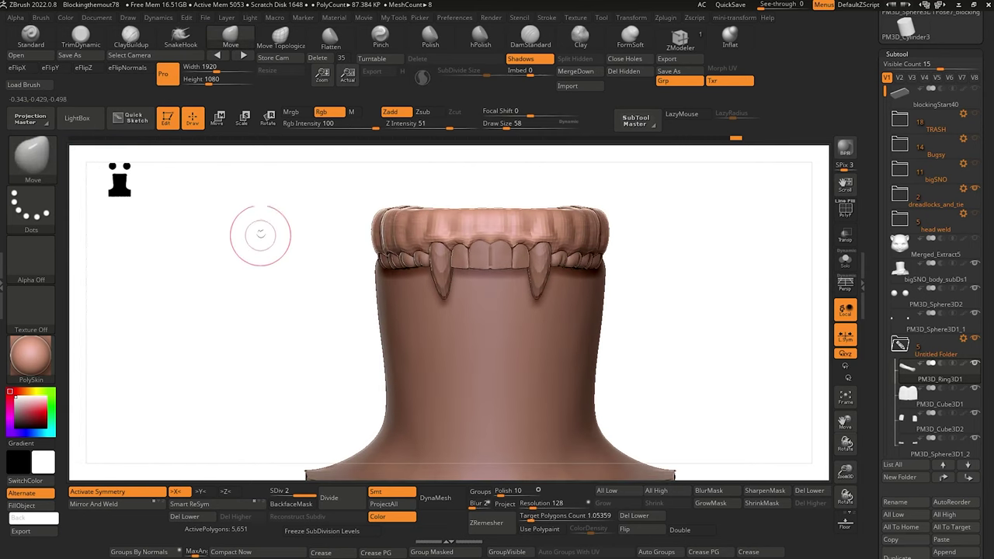
drag(247, 268, 251, 339)
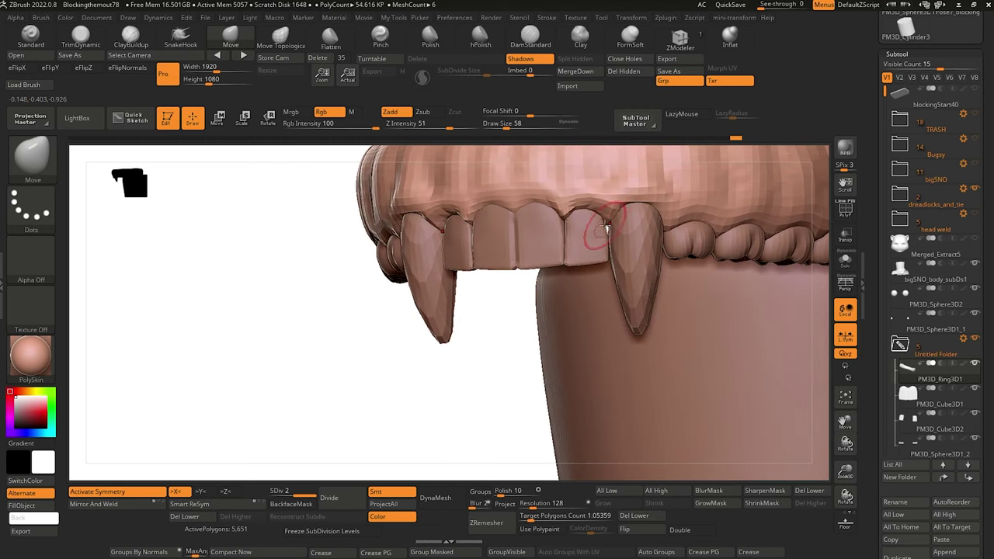
alt+click(595, 245)
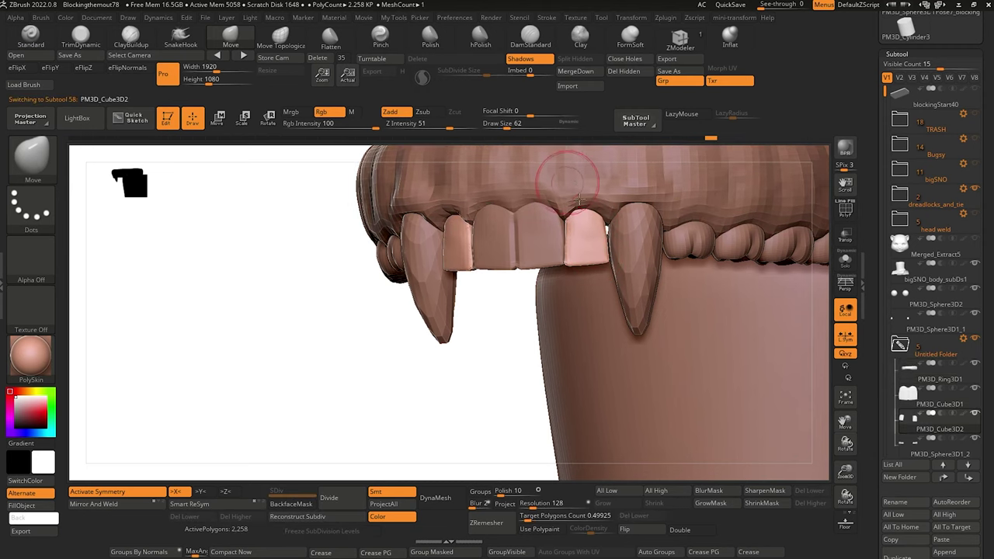
drag(602, 226, 606, 227)
drag(521, 277, 548, 282)
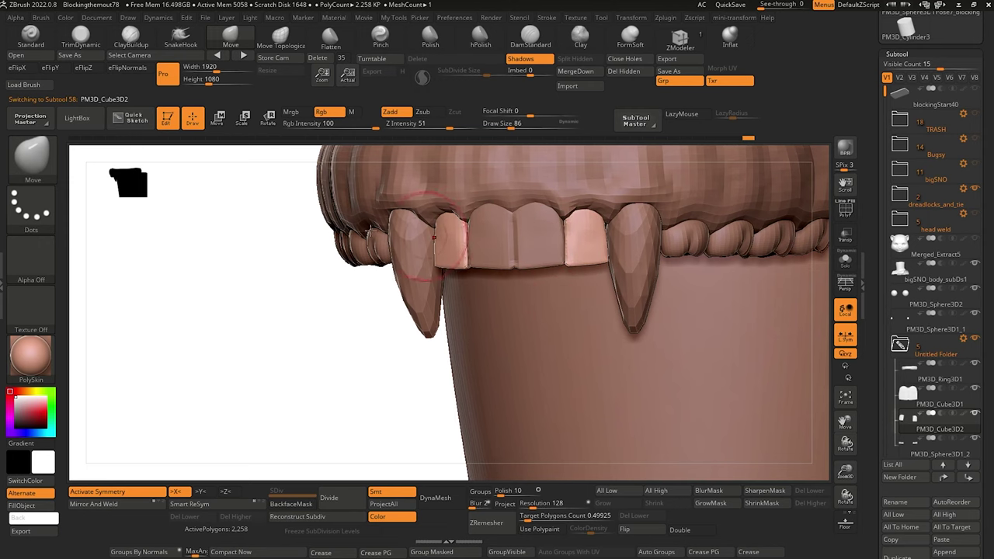
Select the canines PM3D_Sphere3D1_3 and reshape their profile from the front and side with a larger Move brush.
alt+drag(224, 250, 321, 328)
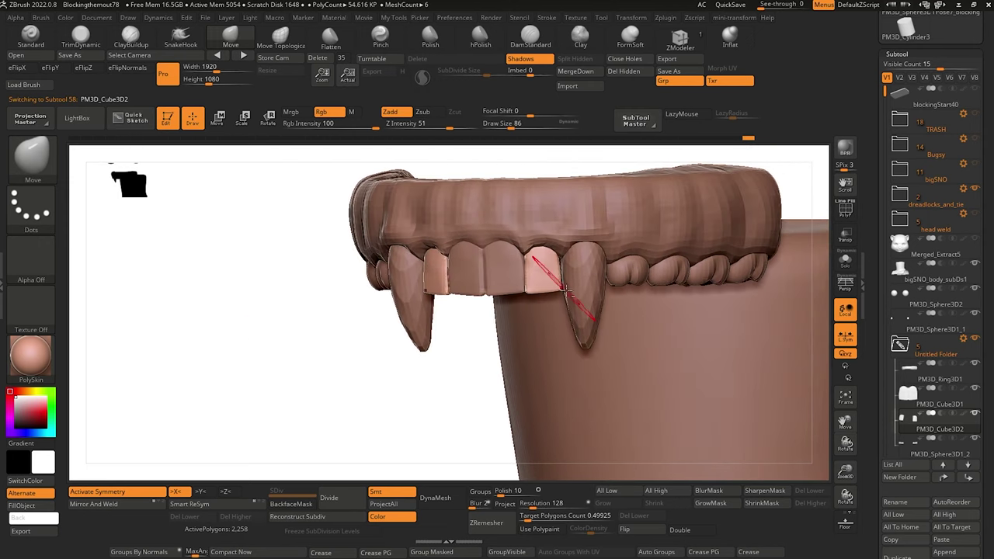
alt+click(575, 298)
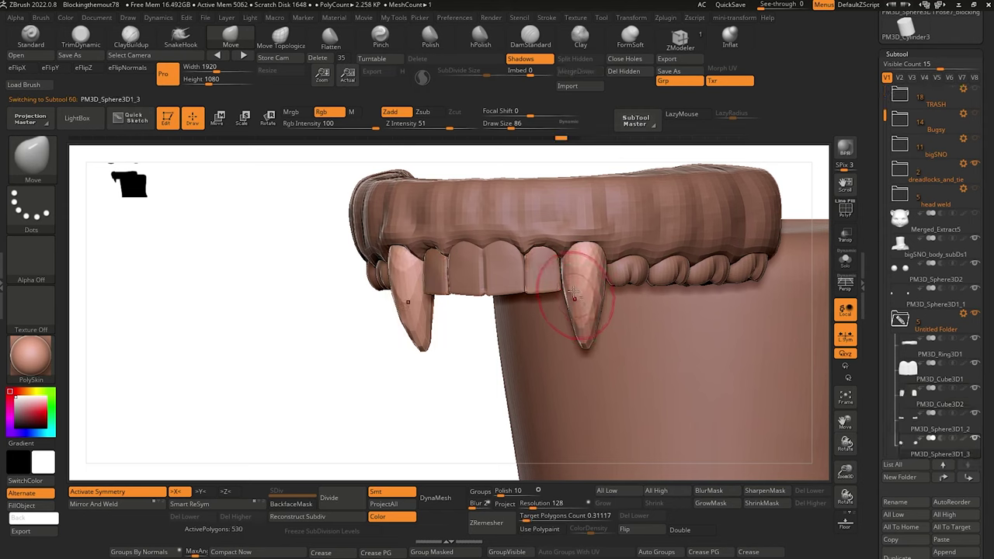
drag(596, 267, 604, 266)
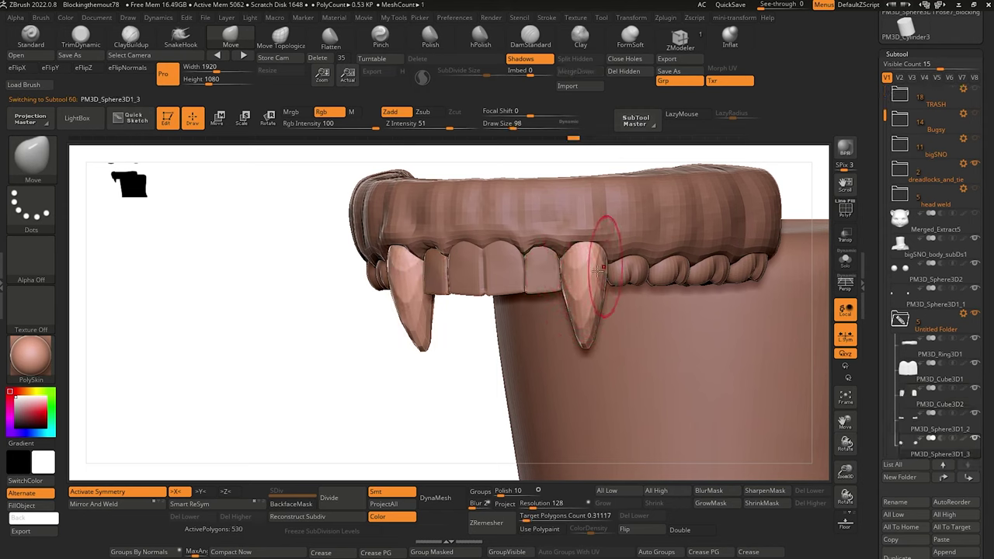
mouse_move(464, 347)
mouse_down()
mouse_move(421, 373)
mouse_move(411, 368)
mouse_up()
key(bracketright)
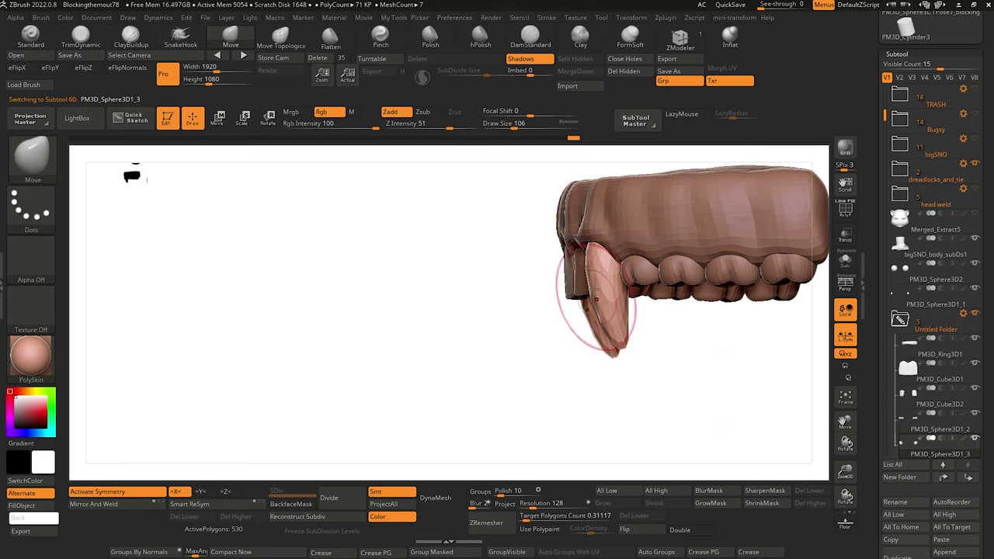
mouse_move(459, 299)
mouse_down()
mouse_move(463, 284)
mouse_move(459, 311)
mouse_up()
drag(450, 264, 472, 259)
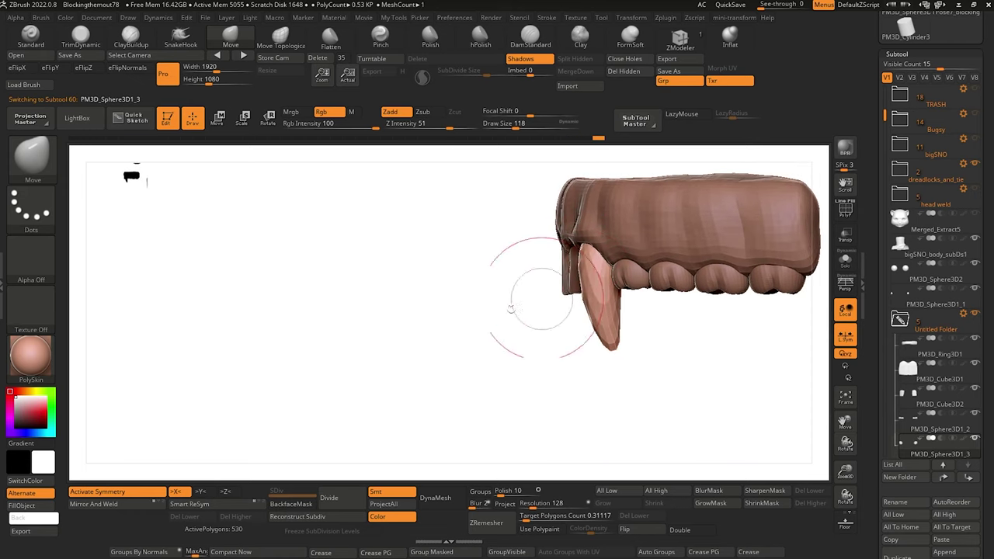
Select the gum PM3D_Ring3D1 and refine its edge above the front teeth with the Move brush.
alt+drag(439, 334, 350, 244)
drag(351, 292, 387, 295)
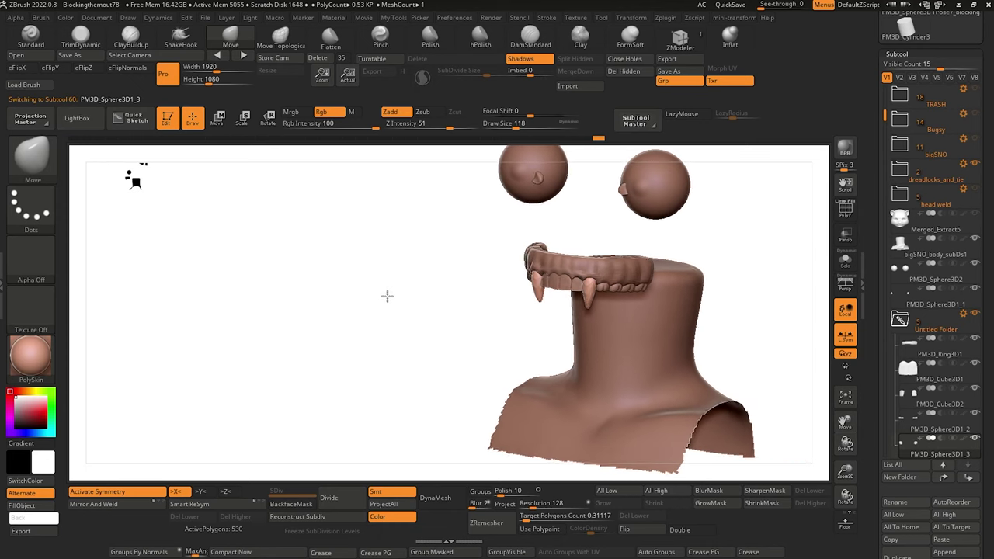
mouse_move(387, 295)
right_down()
mouse_move(402, 293)
mouse_move(365, 258)
right_up()
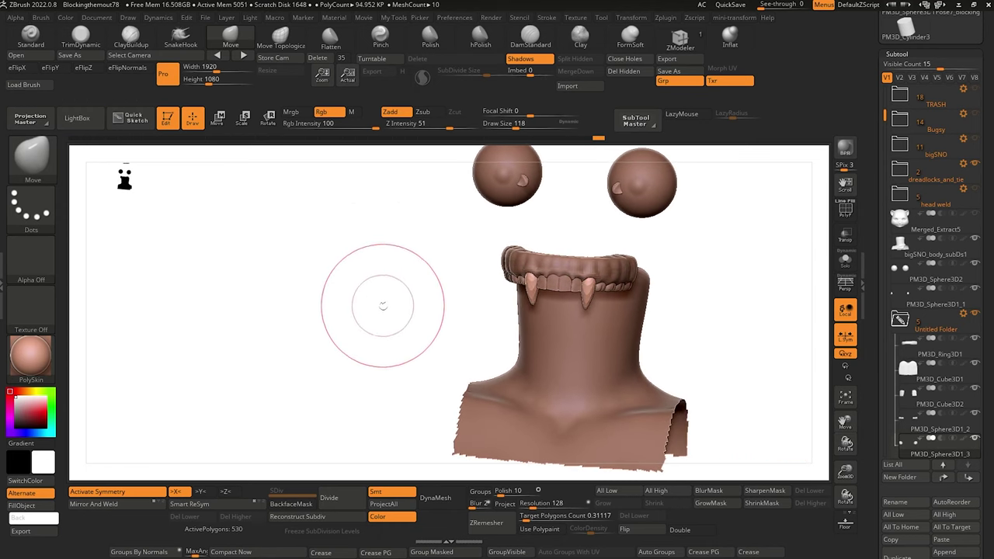
alt+drag(366, 329, 386, 407)
drag(350, 359, 351, 350)
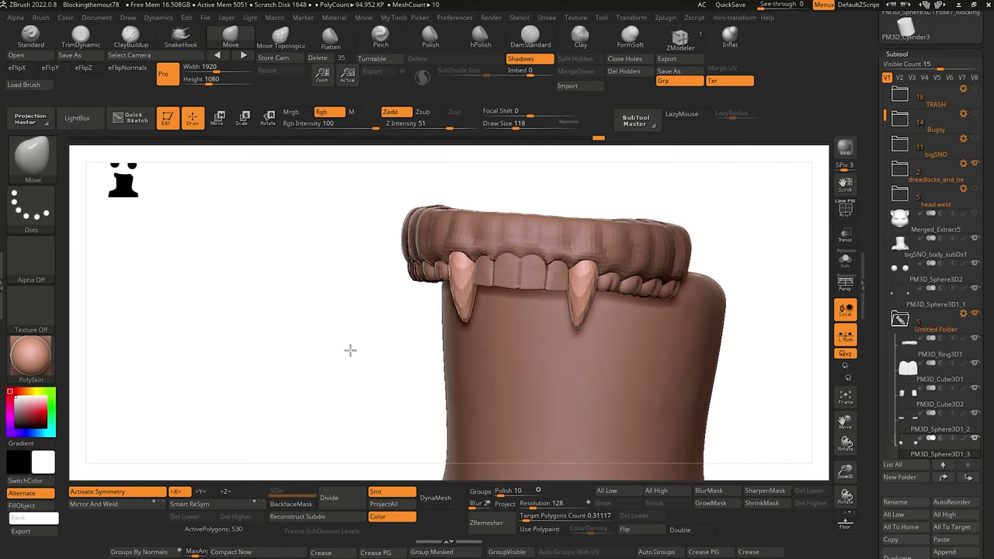
right_drag(351, 351, 355, 342)
alt+click(486, 237)
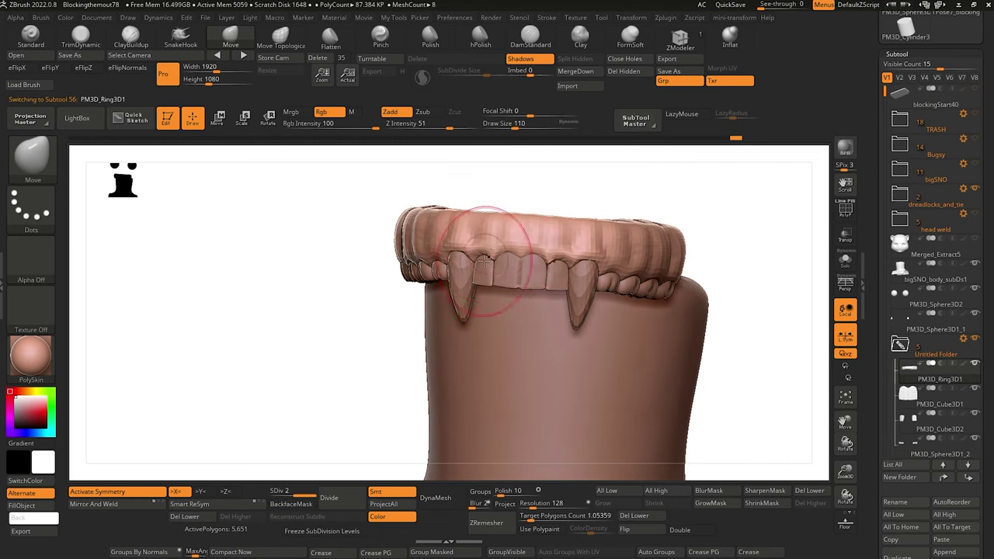
key([)
drag(480, 260, 480, 257)
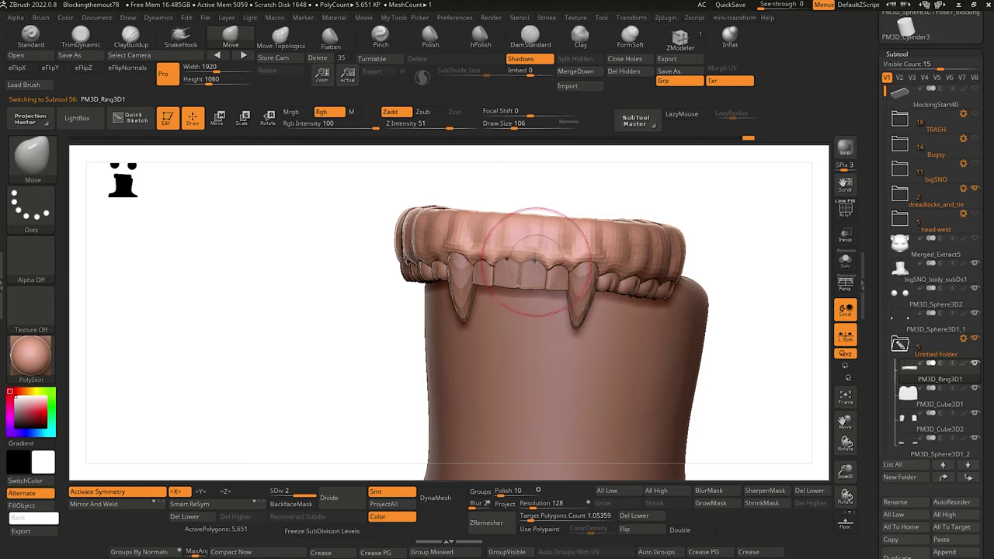
Select the lateral incisors PM3D_Cube3D2 and central incisors PM3D_Cube3D1 in turn and refine their edges with the Move brush.
mouse_move(294, 276)
mouse_down()
mouse_move(278, 278)
mouse_move(295, 277)
mouse_move(316, 316)
mouse_move(386, 260)
mouse_up()
alt+click(457, 299)
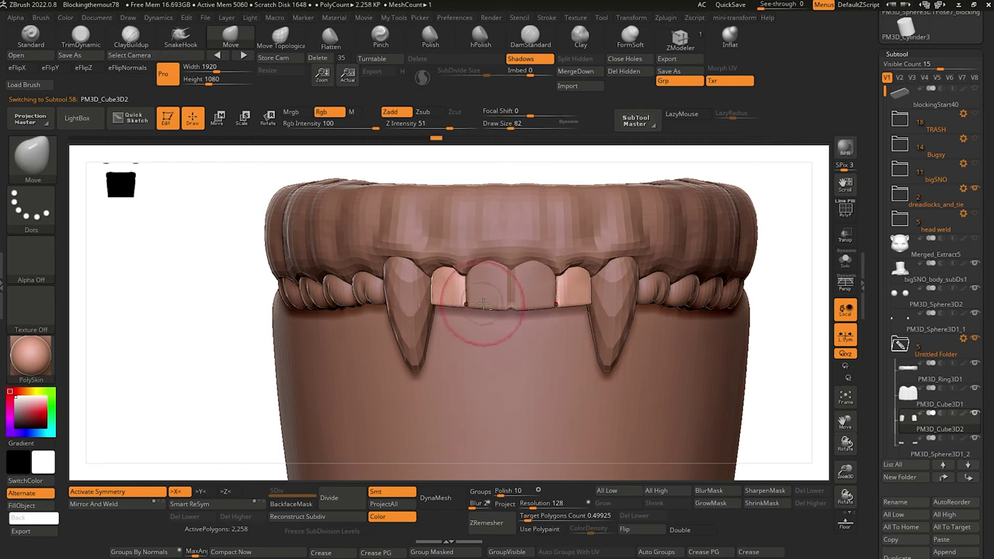
alt+click(490, 307)
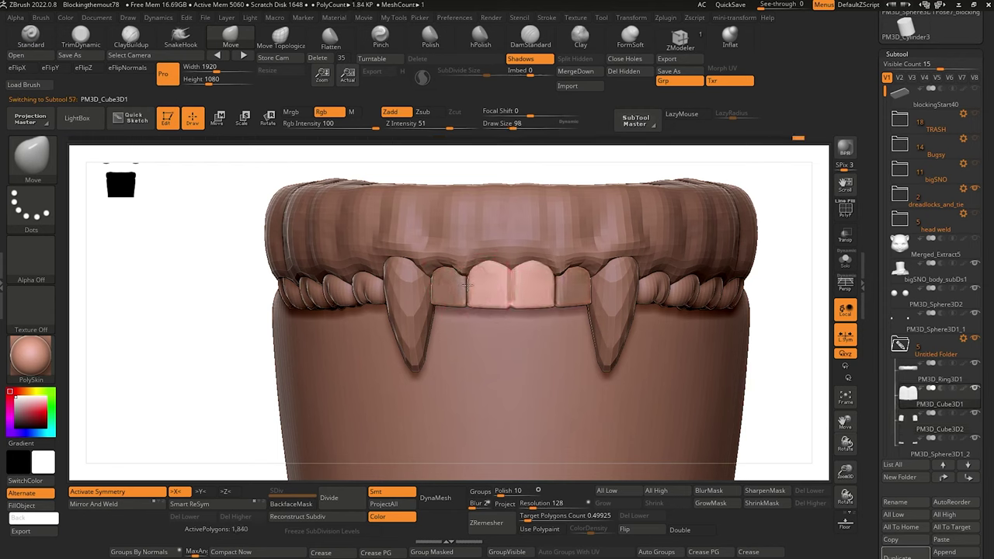
drag(251, 252, 329, 219)
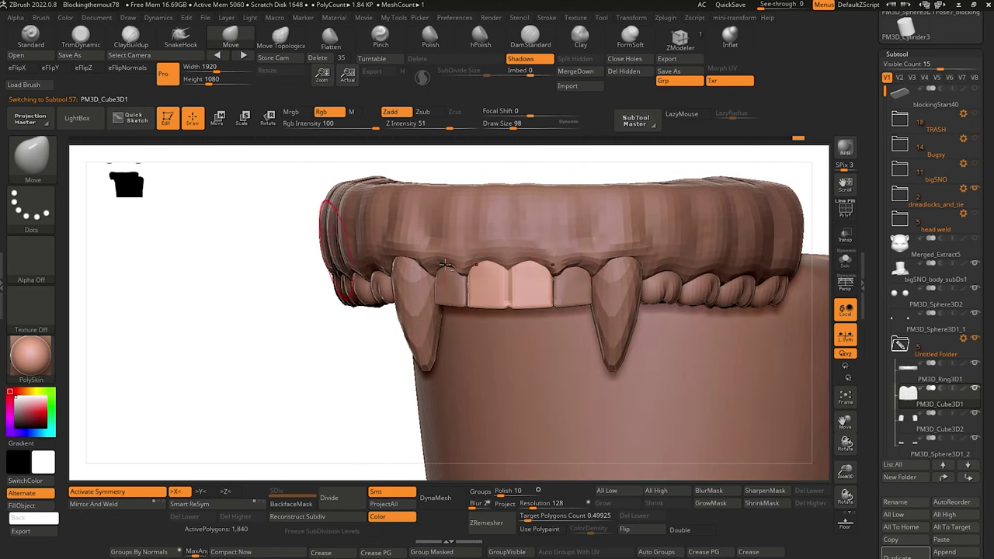
alt+click(555, 284)
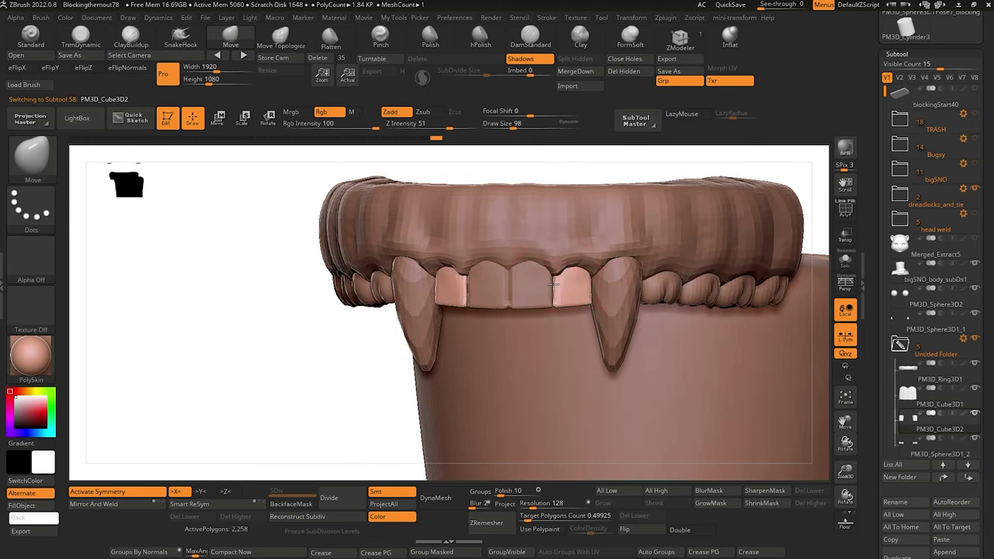
mouse_move(225, 303)
alt+mouse_down()
mouse_move(218, 254)
mouse_move(277, 285)
mouse_move(315, 273)
alt+mouse_up()
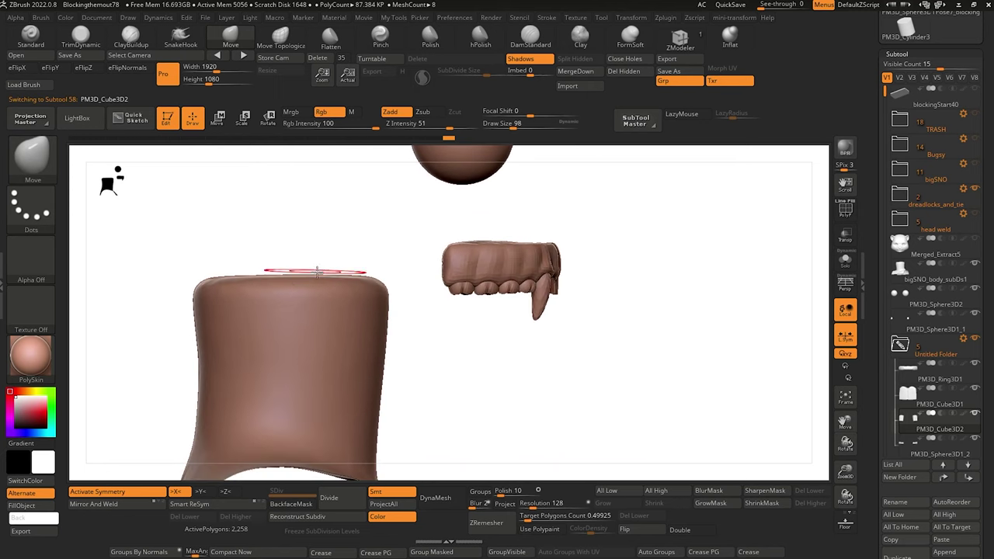
Select the molars PM3D_Sphere3D1_2 and adjust their individual shapes with a smaller Move Topological brush.
mouse_move(500, 366)
mouse_down()
mouse_move(489, 373)
mouse_move(513, 439)
mouse_move(422, 401)
mouse_move(418, 307)
mouse_up()
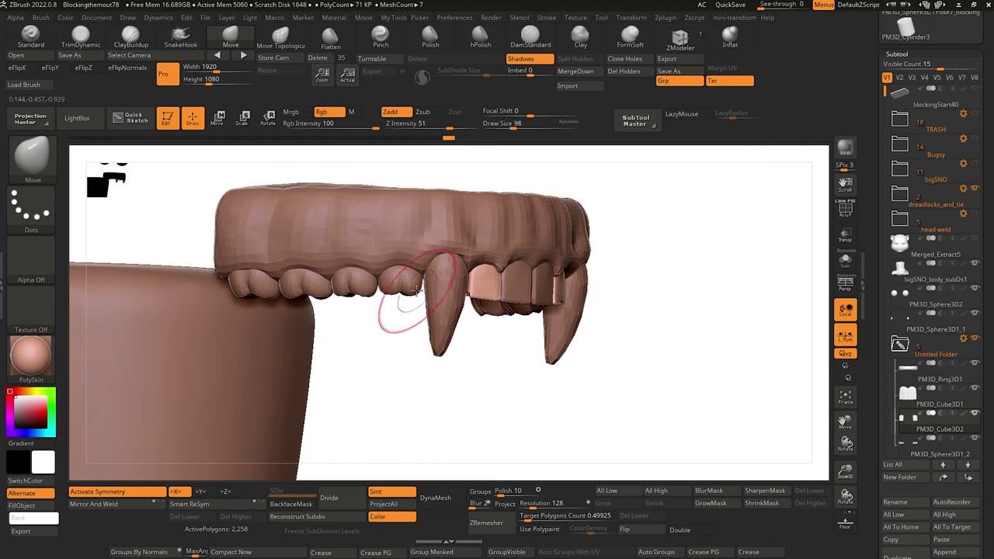
alt+click(411, 279)
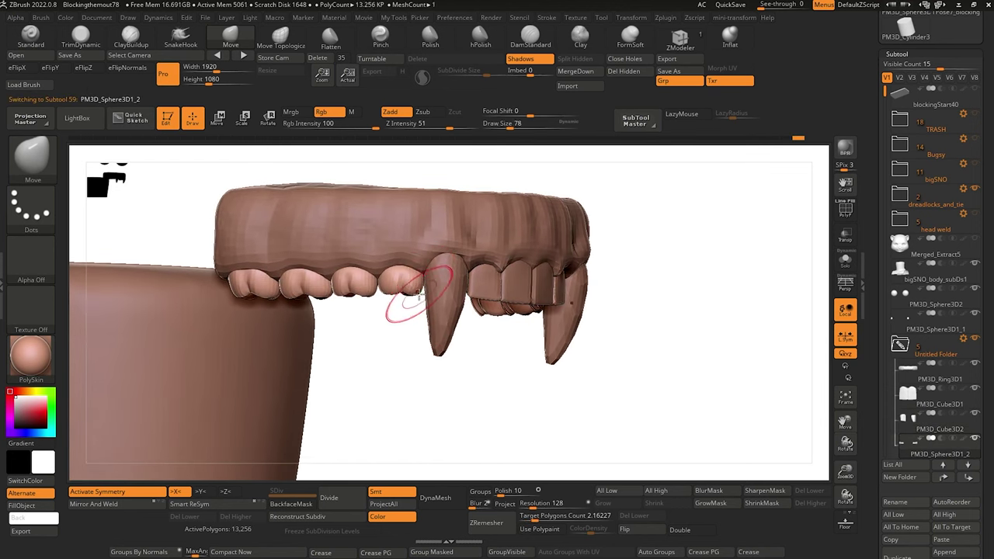
key(bracketleft)
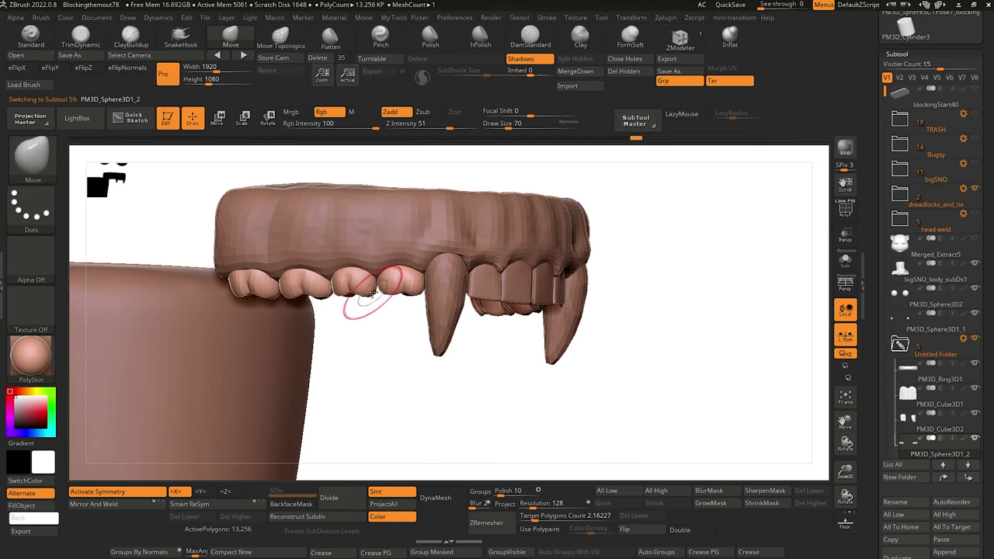
click(289, 46)
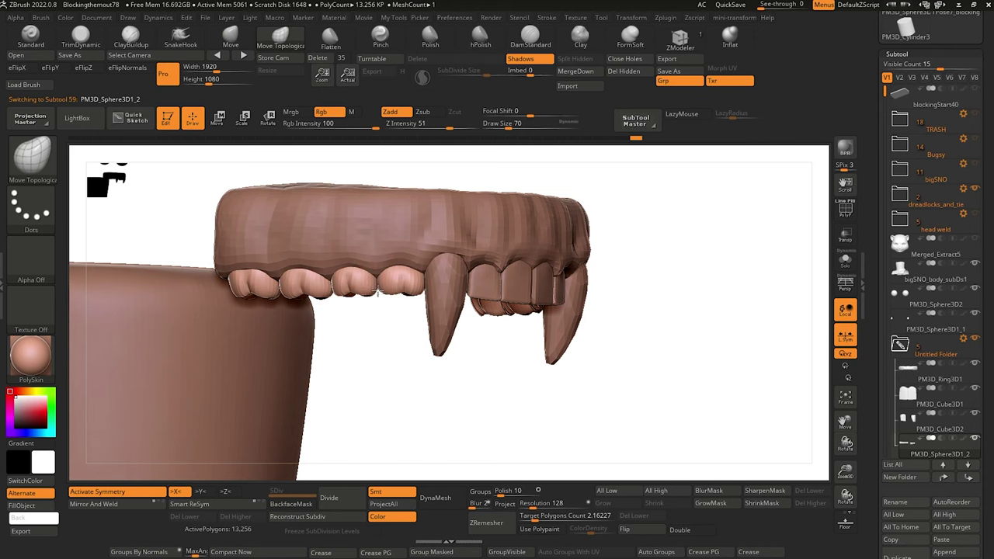
mouse_move(393, 327)
mouse_down()
mouse_move(388, 366)
mouse_move(406, 372)
mouse_move(396, 337)
mouse_up()
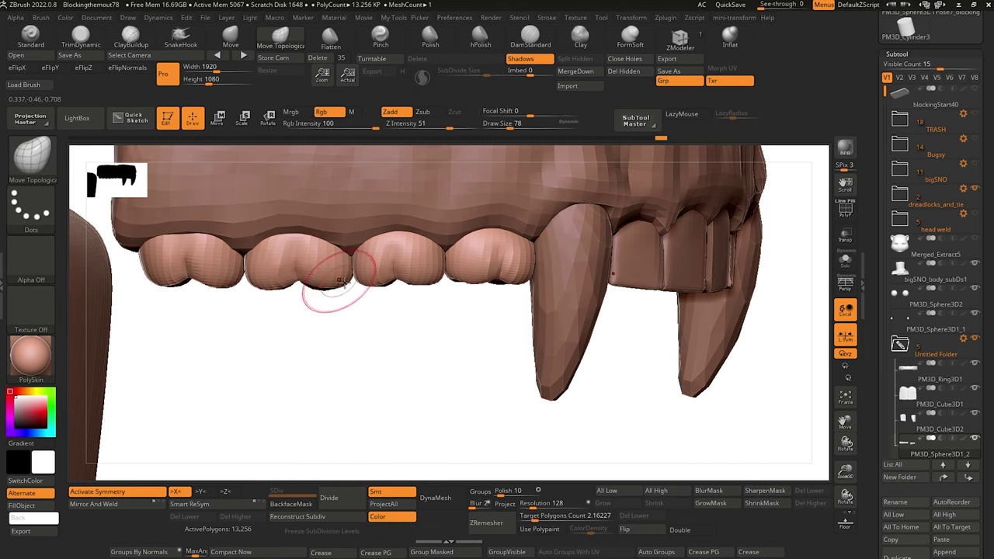
alt+drag(366, 360, 293, 288)
Select the gum PM3D_Ring3D1 and build up its inner side along the molars with ClayBuildup at intensity 7.
drag(359, 396, 334, 209)
right_drag(334, 208, 436, 365)
mouse_move(436, 365)
alt+mouse_down()
mouse_move(419, 373)
mouse_move(456, 355)
alt+mouse_up()
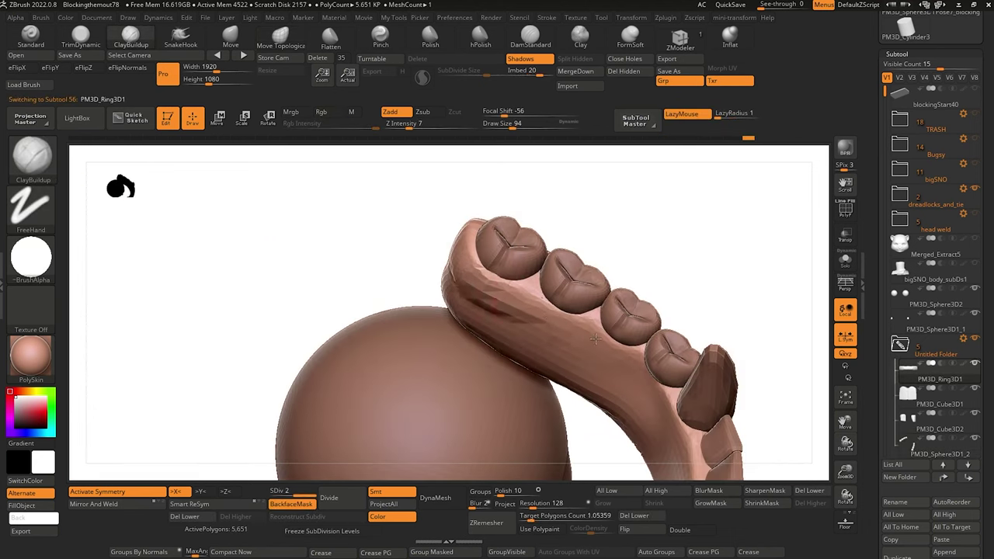
drag(588, 320, 570, 317)
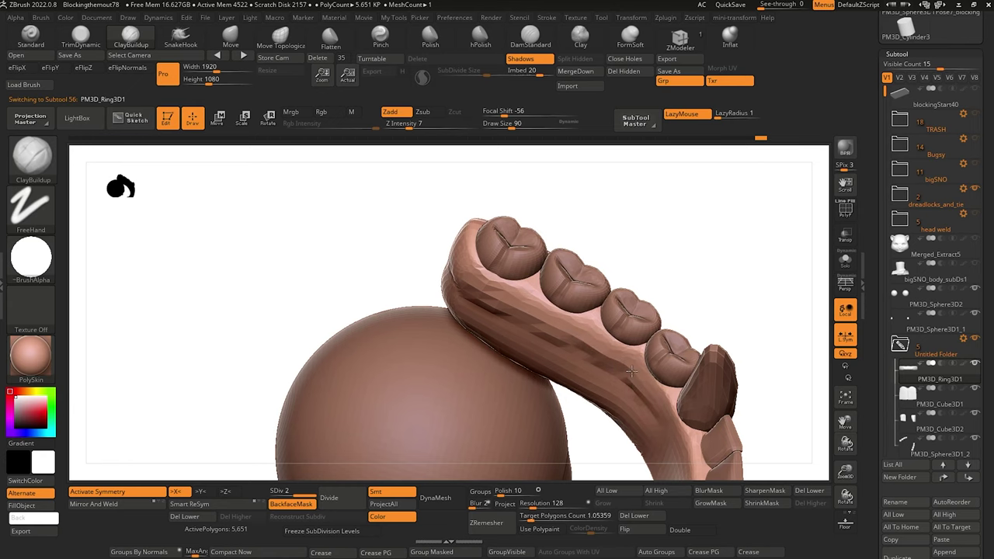
drag(508, 313, 655, 393)
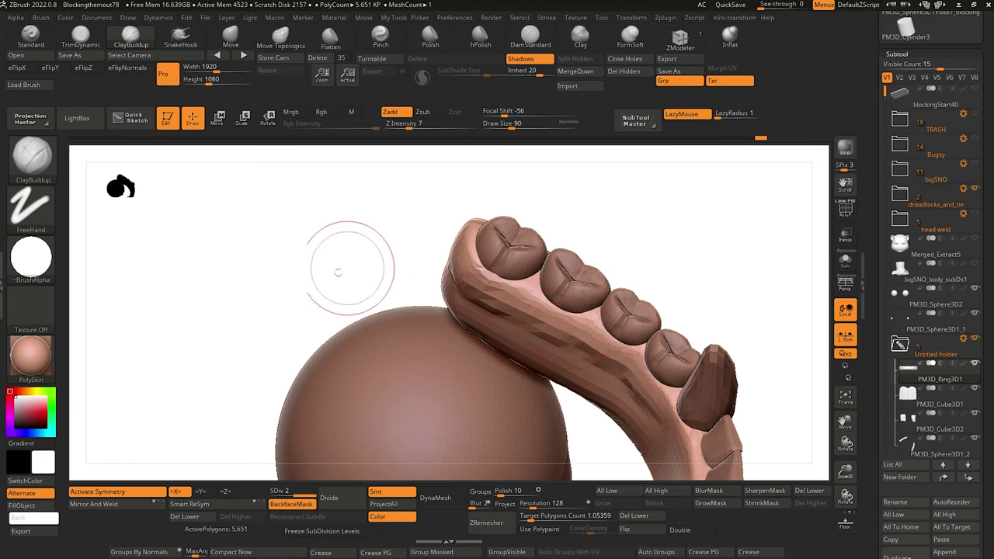
mouse_move(338, 273)
mouse_down()
mouse_move(342, 365)
mouse_move(351, 264)
mouse_up()
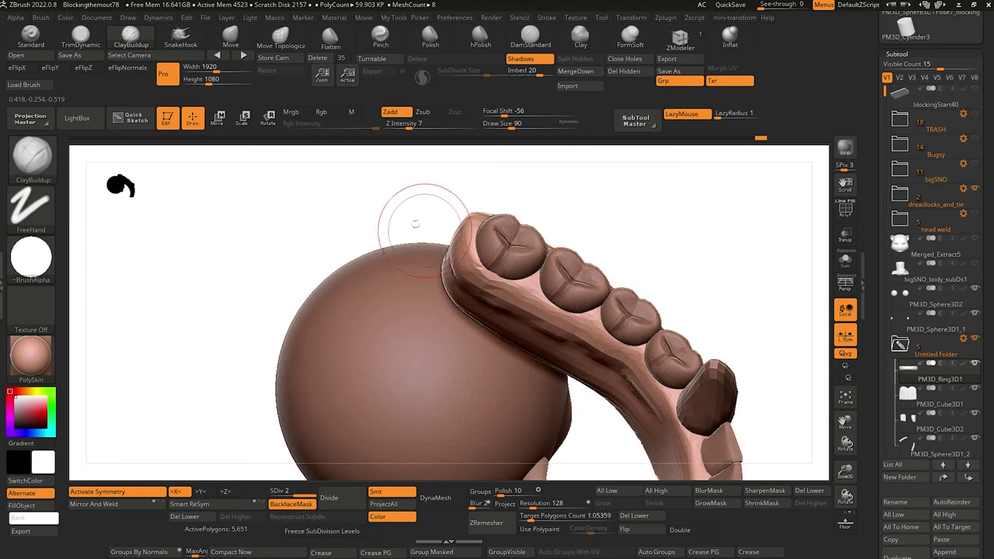
drag(411, 216, 321, 210)
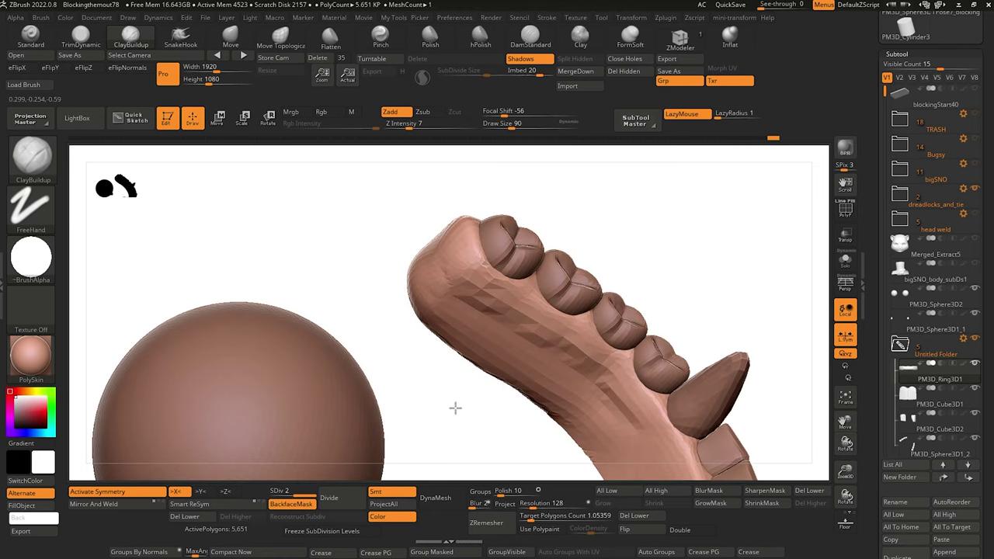
Adjust the gum's outer side above the molars from the front and side with the Move brush.
drag(455, 408, 231, 318)
alt+drag(244, 265, 249, 310)
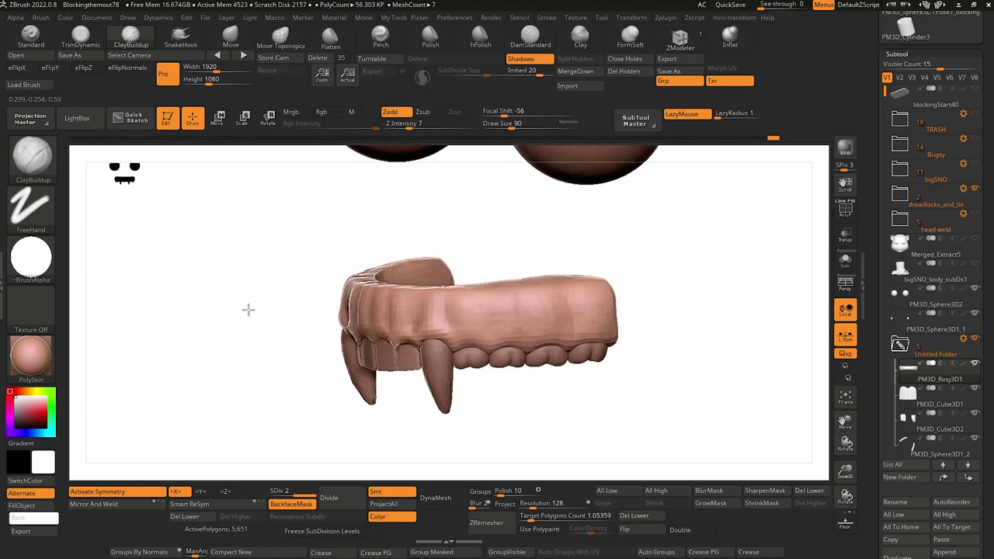
drag(248, 310, 244, 313)
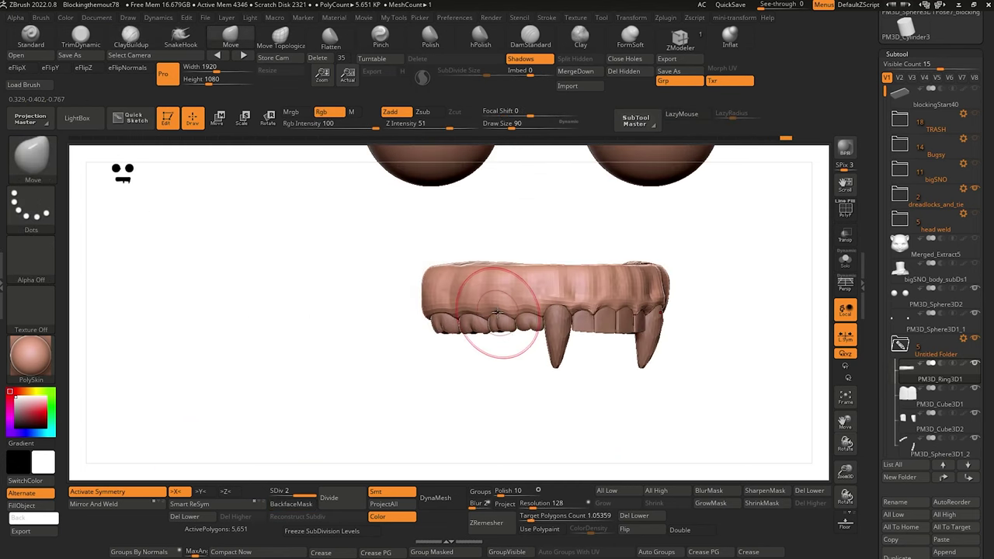
shift+drag(350, 279, 295, 288)
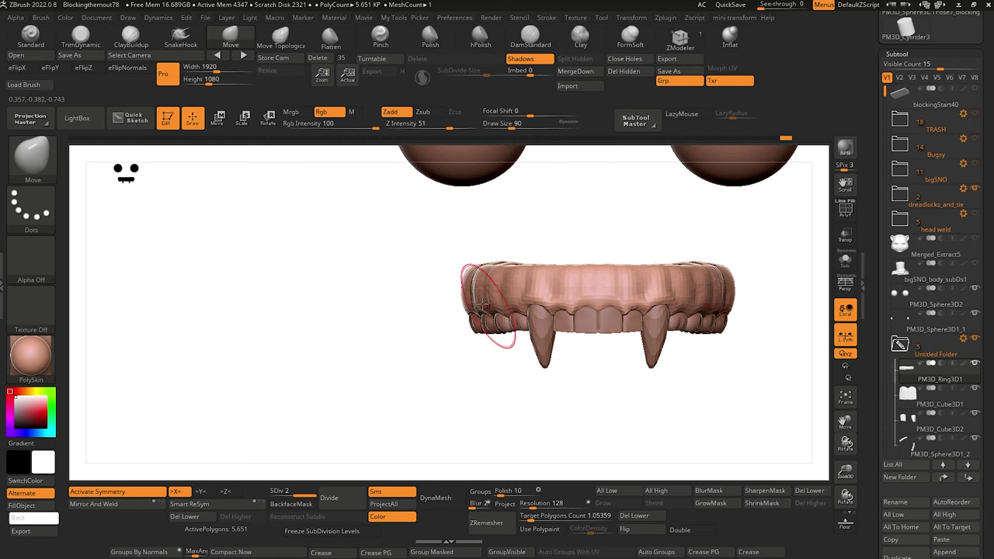
drag(398, 282, 406, 334)
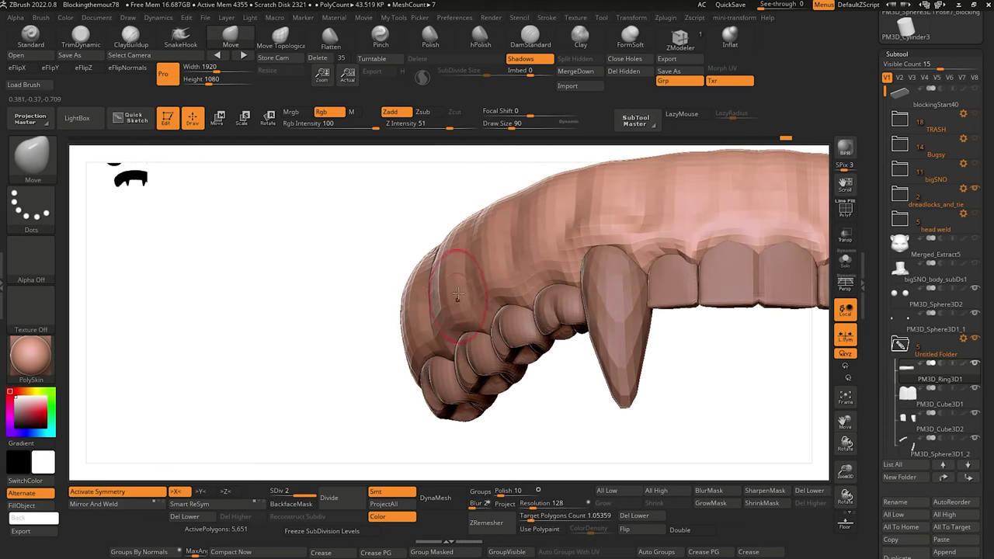
Select the molars PM3D_Sphere3D1_2 and refine their fit against the gum line with the Move brush at size 86.
alt+click(497, 315)
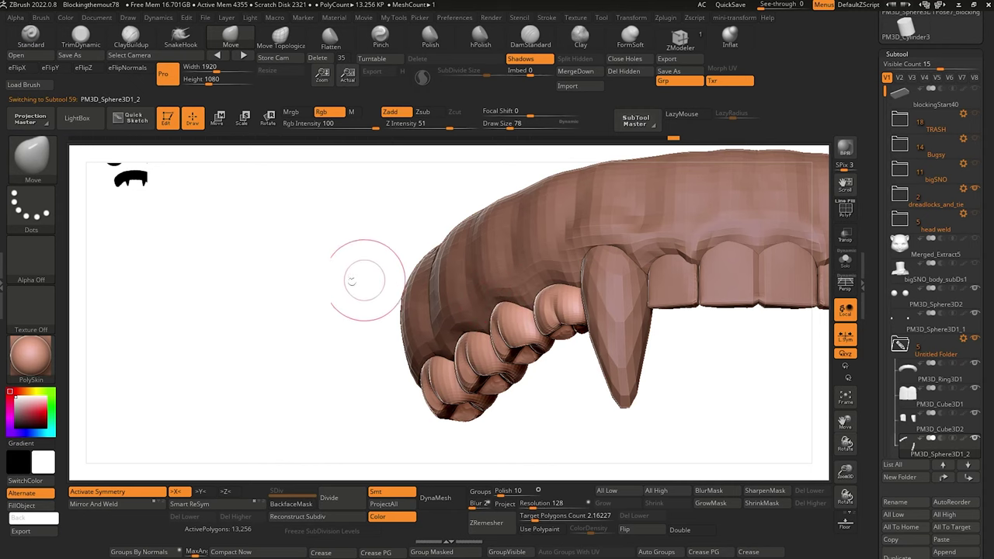
drag(355, 277, 470, 291)
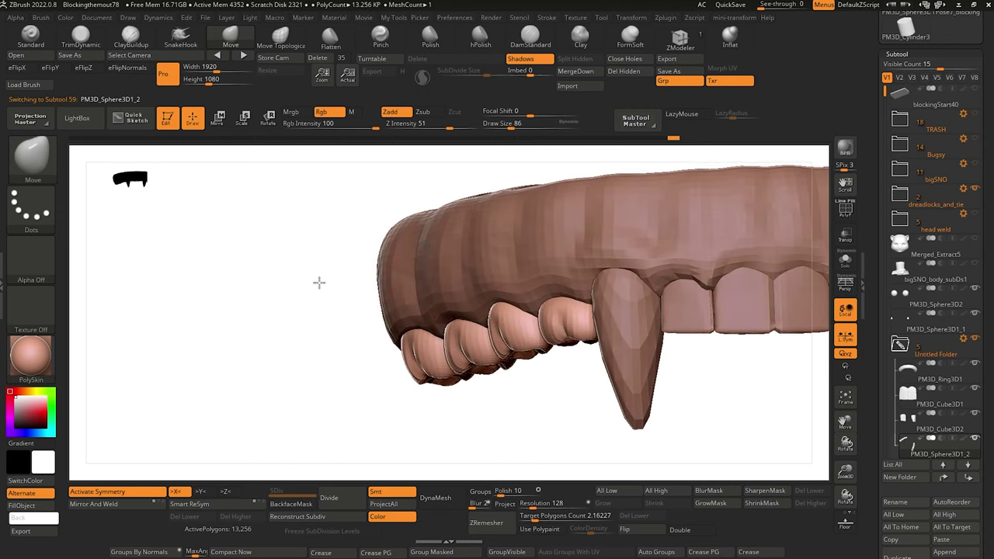
drag(319, 282, 439, 309)
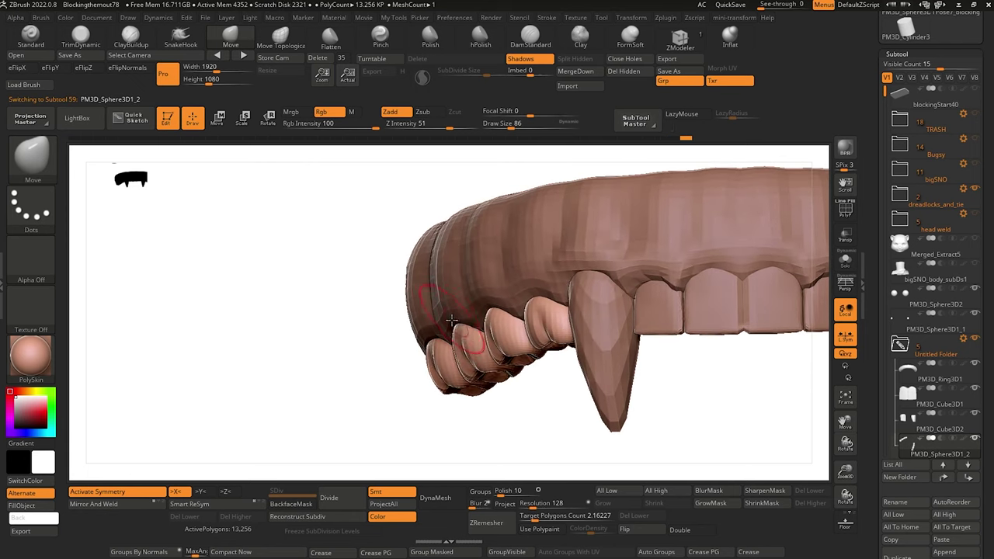
drag(362, 311, 427, 317)
drag(506, 390, 319, 302)
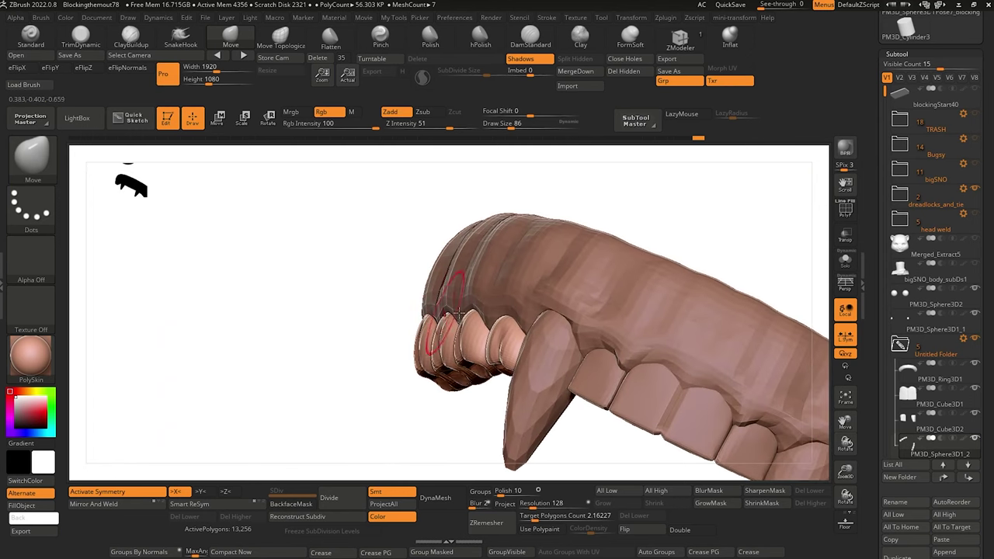
Collapse the mouth parts folder and show the head Merged_Extract5 to examine how the teeth fit the open mouth.
shift+drag(308, 316, 318, 342)
alt+drag(318, 342, 318, 286)
click(924, 346)
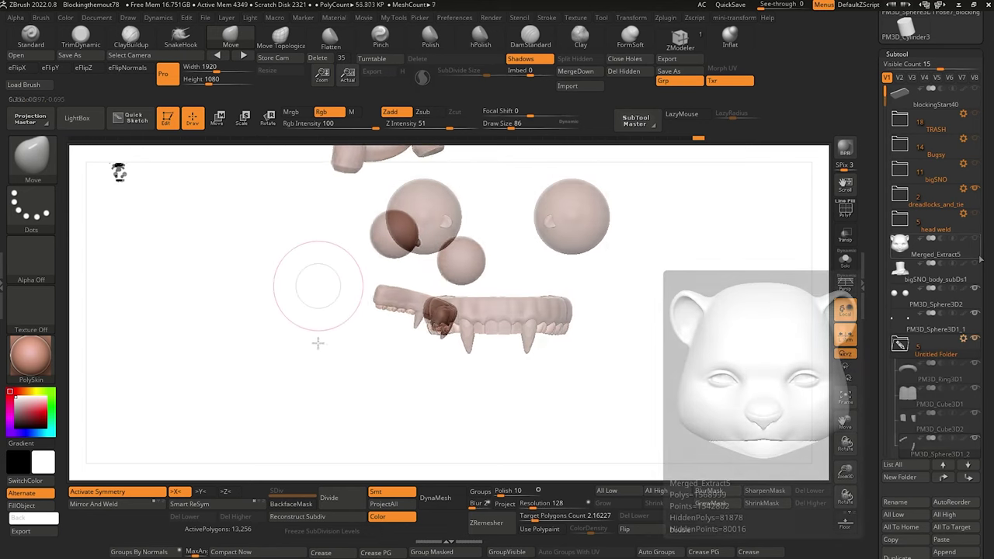
click(976, 239)
drag(265, 342, 286, 336)
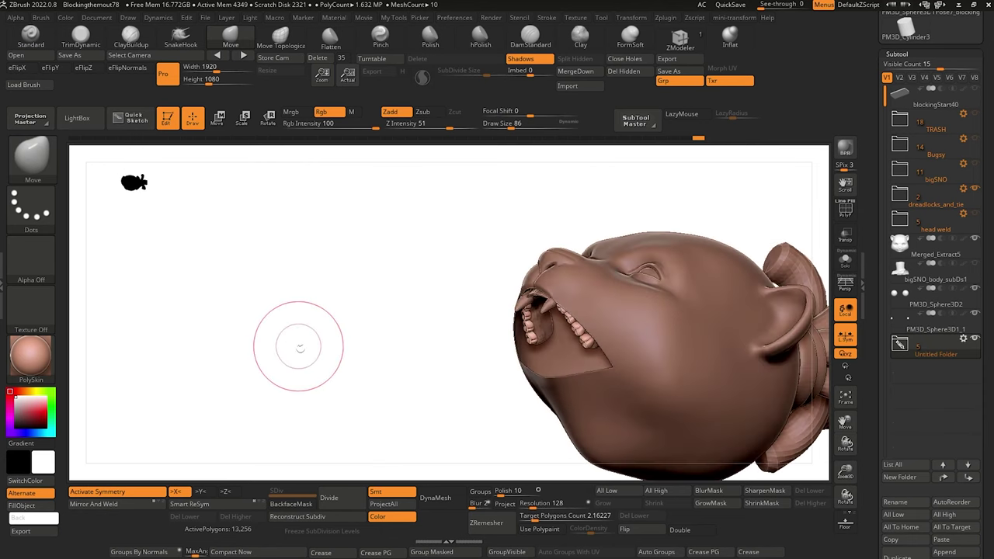
drag(295, 345, 355, 381)
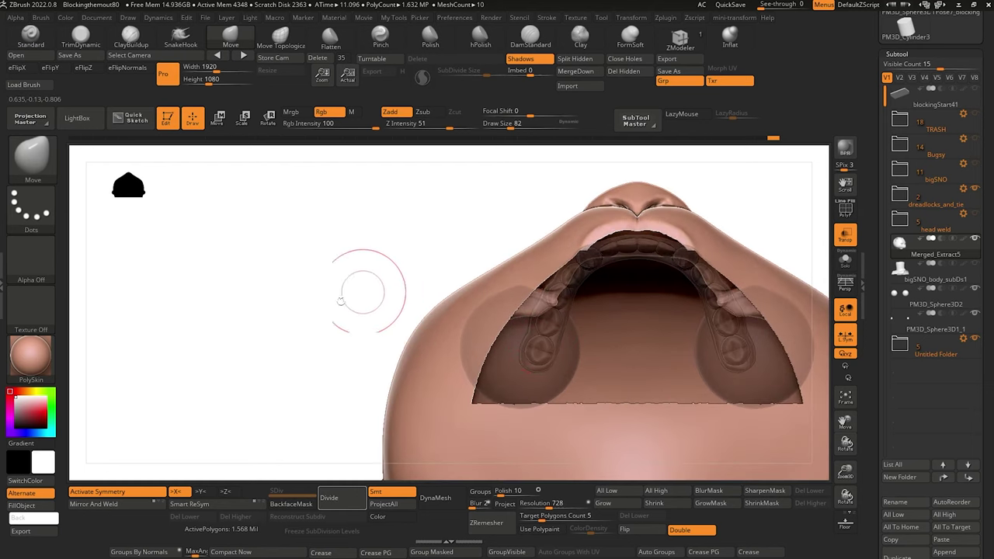
Combine the teeth and gum parts in Untitled Folder into one mesh with Boolean With DSDiv.
mouse_move(340, 302)
mouse_down()
mouse_move(346, 288)
mouse_move(340, 324)
mouse_move(388, 288)
mouse_move(334, 306)
mouse_move(338, 291)
mouse_move(316, 318)
mouse_move(298, 313)
mouse_move(324, 309)
mouse_up()
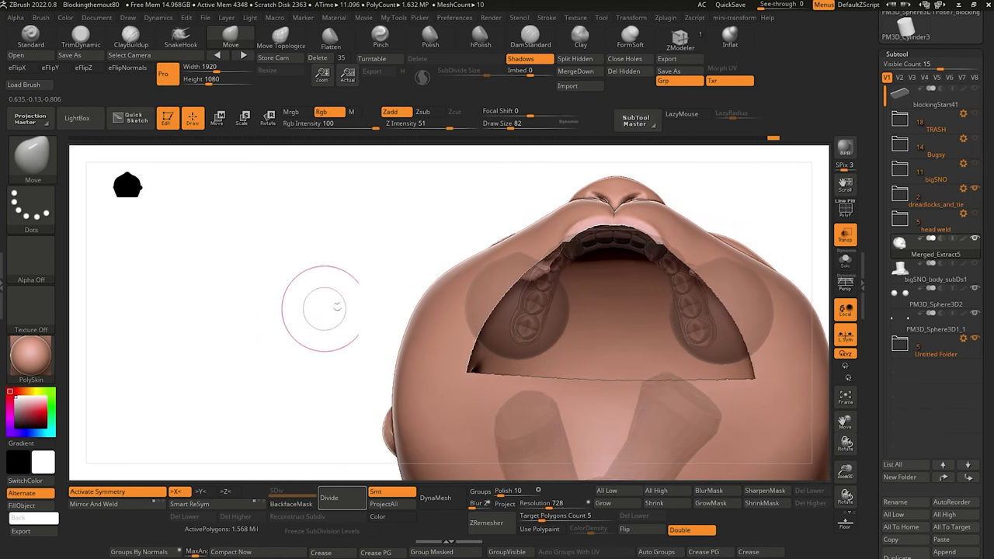
click(965, 341)
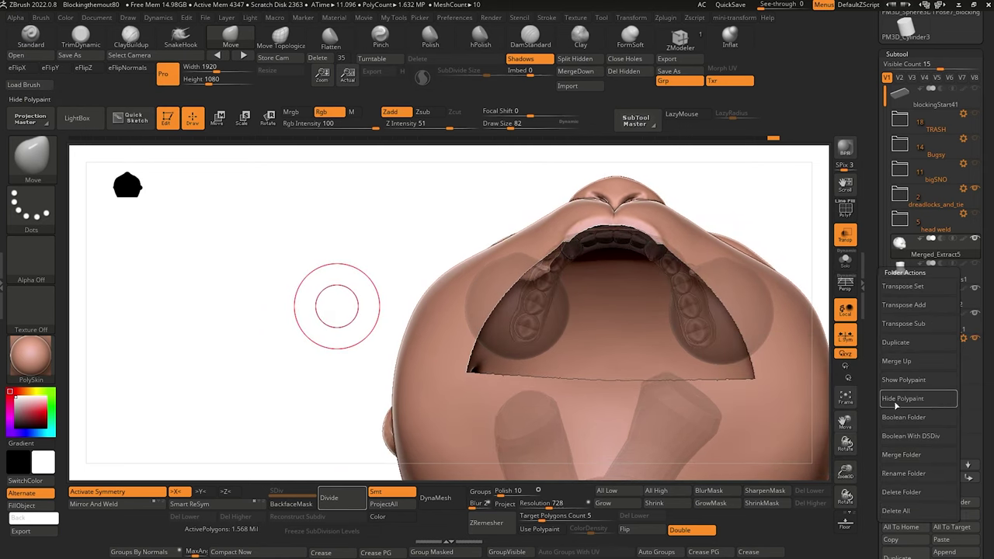
click(902, 442)
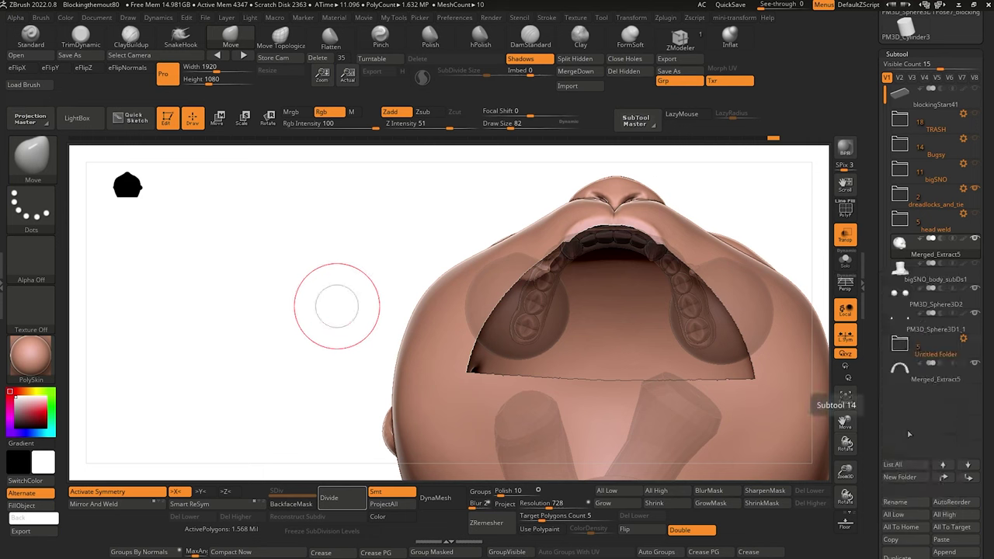
Activate X symmetry on the combined teeth and gum mesh and apply Mirror And Weld.
mouse_move(309, 326)
mouse_down()
mouse_move(311, 353)
mouse_move(305, 325)
mouse_move(300, 332)
mouse_up()
alt+drag(246, 314, 268, 313)
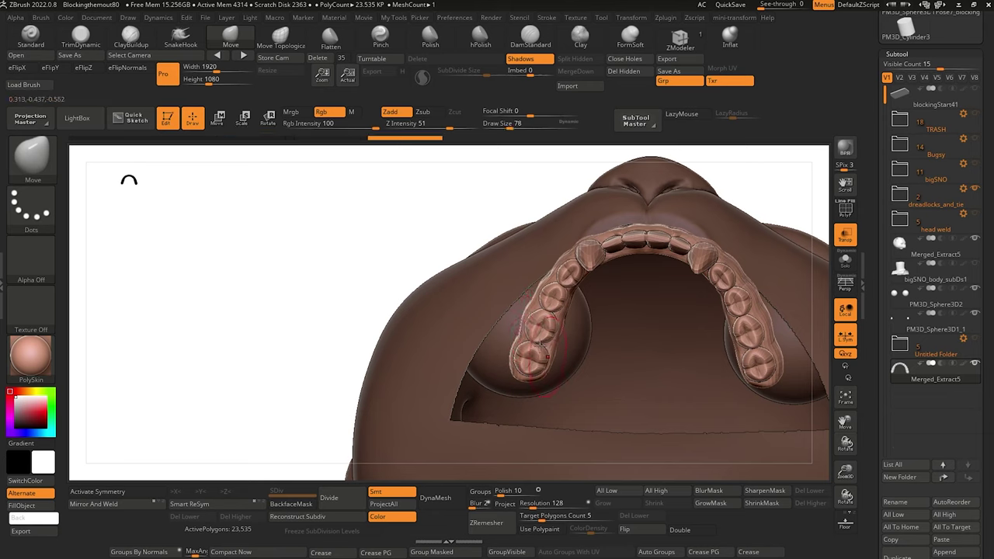
click(99, 492)
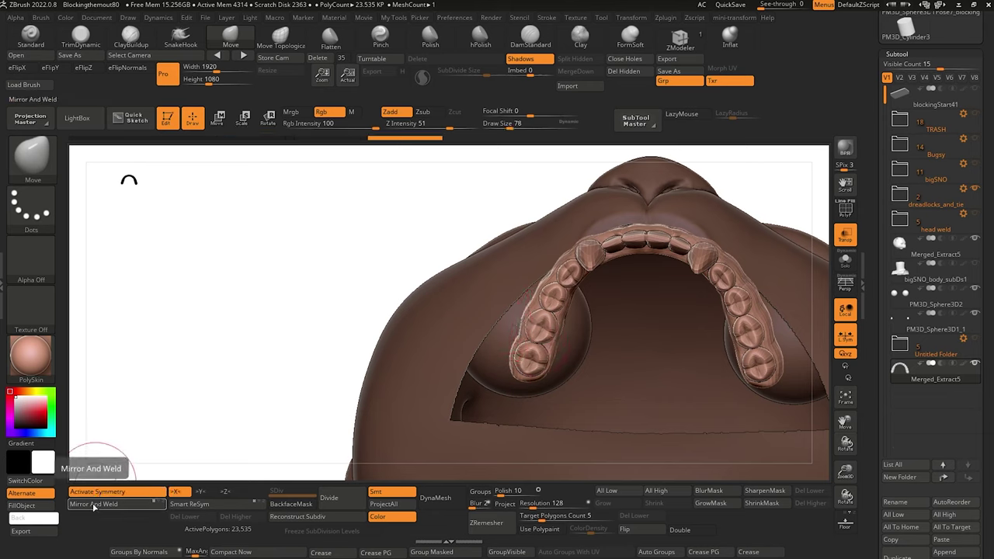
click(96, 505)
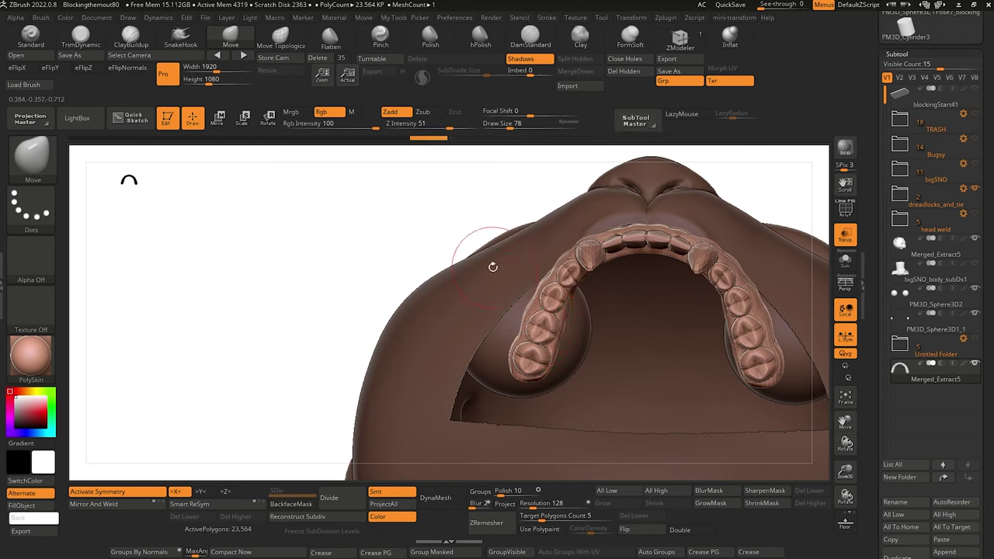
Adjust the combined mesh's molars with Move Topological, and build up the gum's rear ends in Solo mode with ClayBuildup at intensity 7.
click(280, 37)
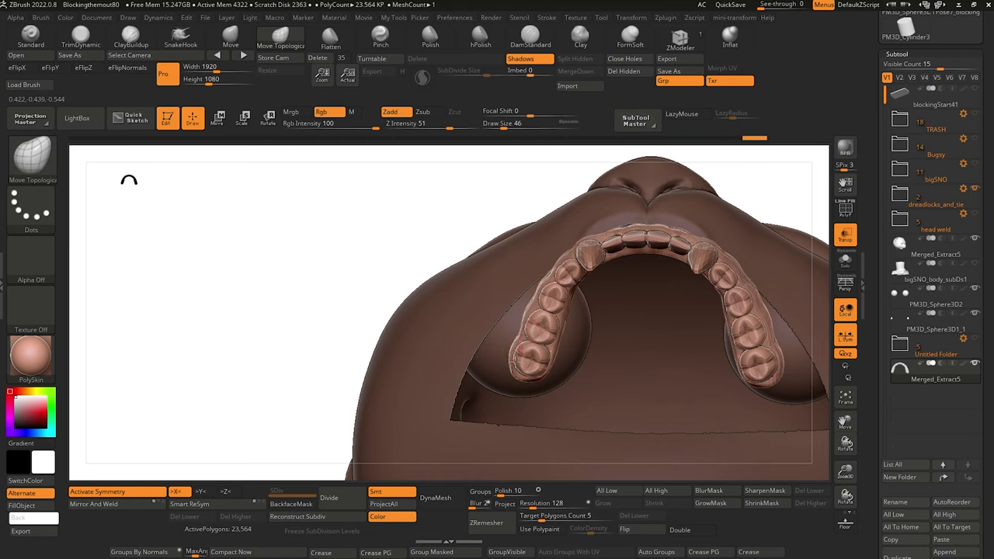
mouse_move(298, 301)
mouse_down()
mouse_move(303, 257)
mouse_move(340, 240)
mouse_move(342, 314)
mouse_move(322, 277)
mouse_move(303, 296)
mouse_move(394, 274)
mouse_up()
click(846, 263)
mouse_move(401, 342)
mouse_down()
mouse_move(425, 345)
mouse_move(417, 335)
mouse_move(467, 411)
mouse_move(424, 317)
mouse_up()
click(132, 35)
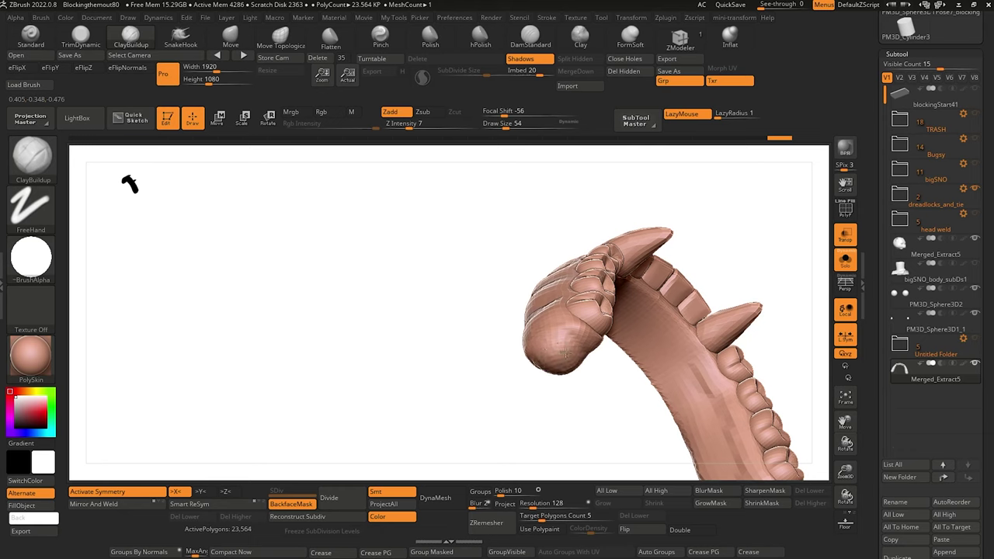
drag(554, 373, 458, 306)
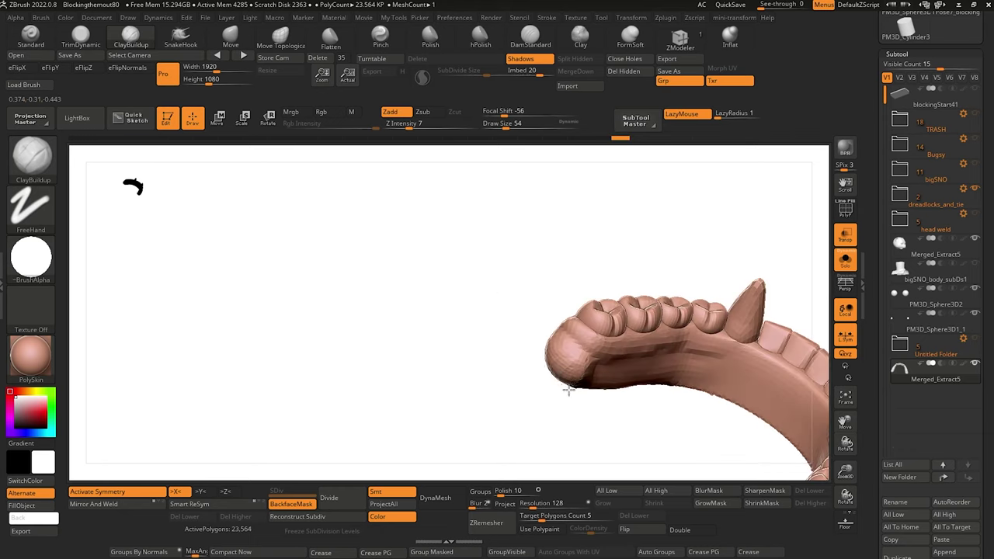
mouse_move(568, 391)
mouse_down()
mouse_move(595, 419)
mouse_move(579, 447)
mouse_up()
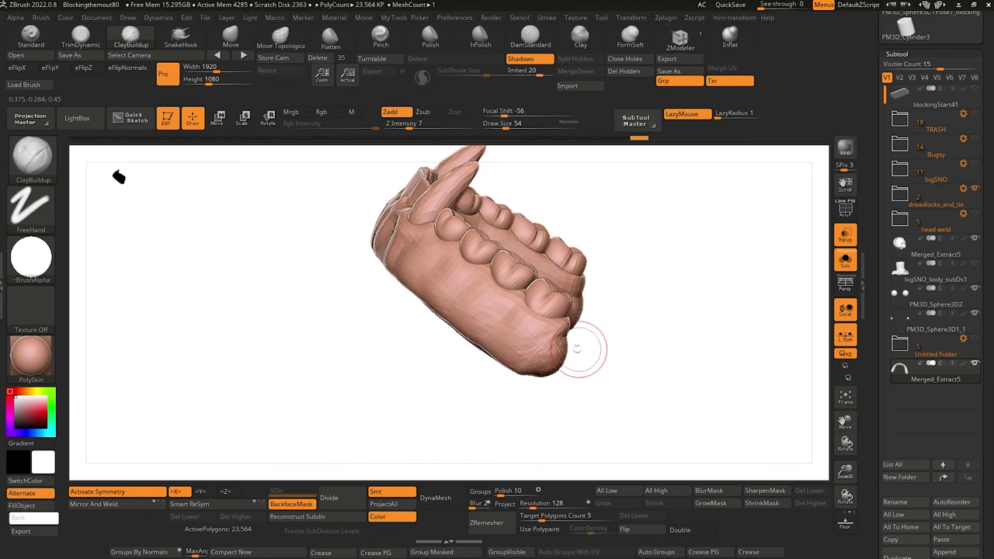
mouse_move(579, 350)
mouse_down()
mouse_move(567, 412)
mouse_move(571, 373)
mouse_move(573, 404)
mouse_move(531, 307)
mouse_up()
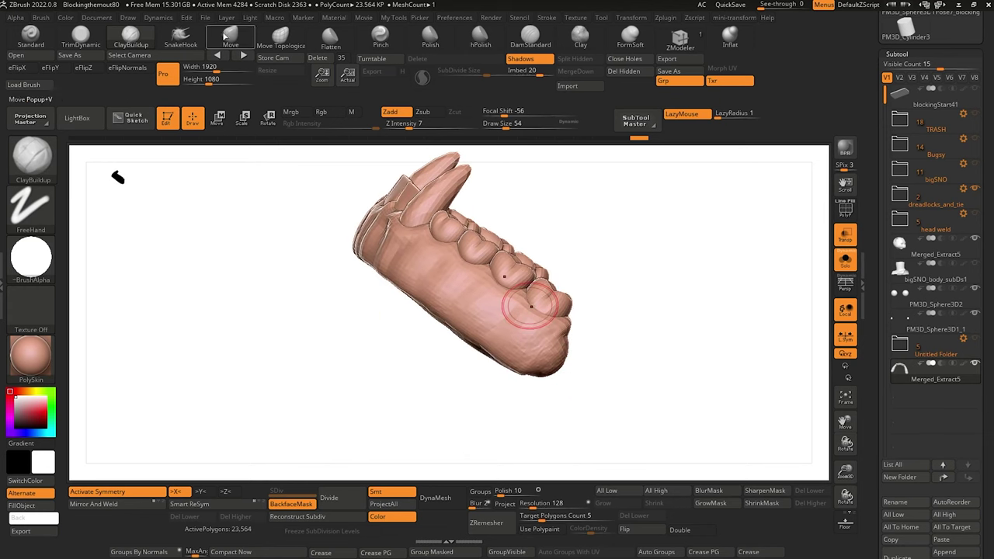
Reshape the rear end of the gum behind the last molar with the Move brush, extending and rounding it symmetrically.
click(225, 36)
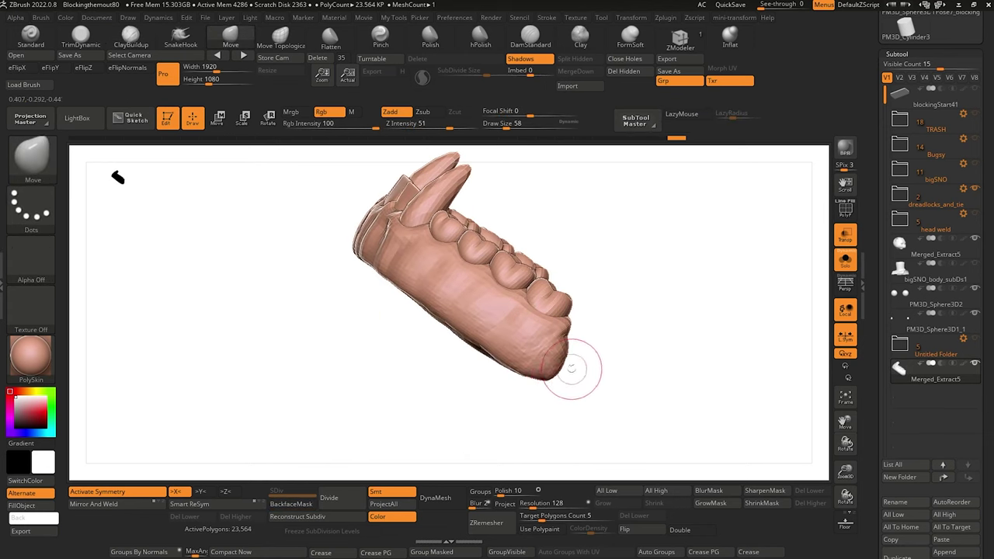
mouse_move(573, 356)
mouse_down()
mouse_move(521, 380)
mouse_move(551, 411)
mouse_move(603, 382)
mouse_up()
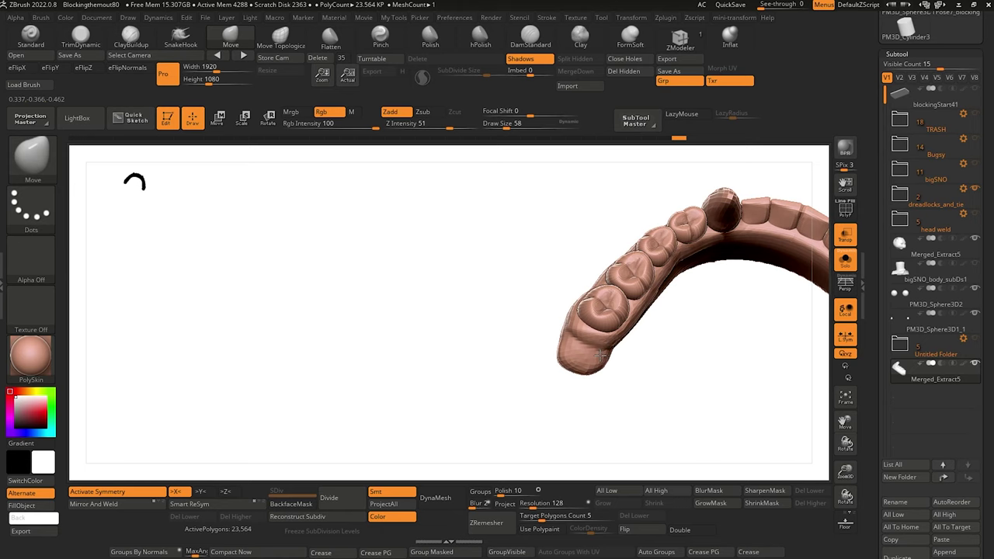
mouse_move(548, 353)
mouse_down()
mouse_move(505, 306)
mouse_move(628, 366)
mouse_move(588, 446)
mouse_move(610, 424)
mouse_move(598, 384)
mouse_up()
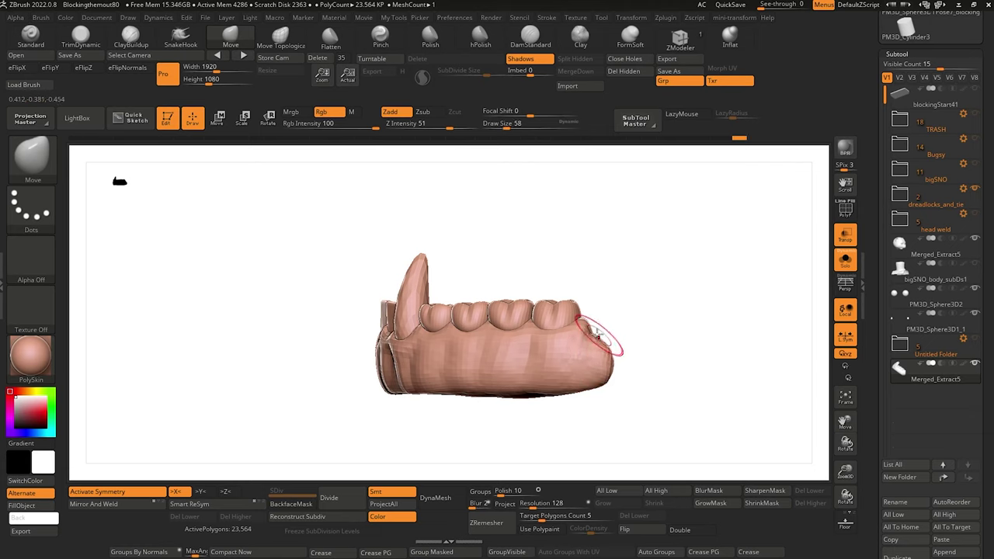
drag(611, 352, 629, 387)
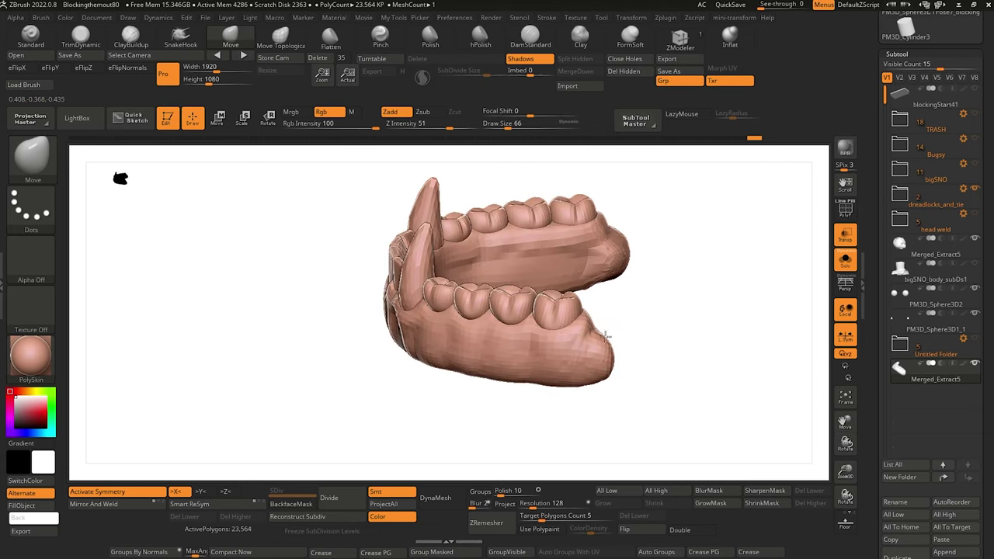
mouse_move(606, 335)
mouse_down()
mouse_move(628, 386)
mouse_move(552, 376)
mouse_move(611, 335)
mouse_move(577, 342)
mouse_move(590, 325)
mouse_move(566, 381)
mouse_move(595, 402)
mouse_move(611, 393)
mouse_move(601, 314)
mouse_up()
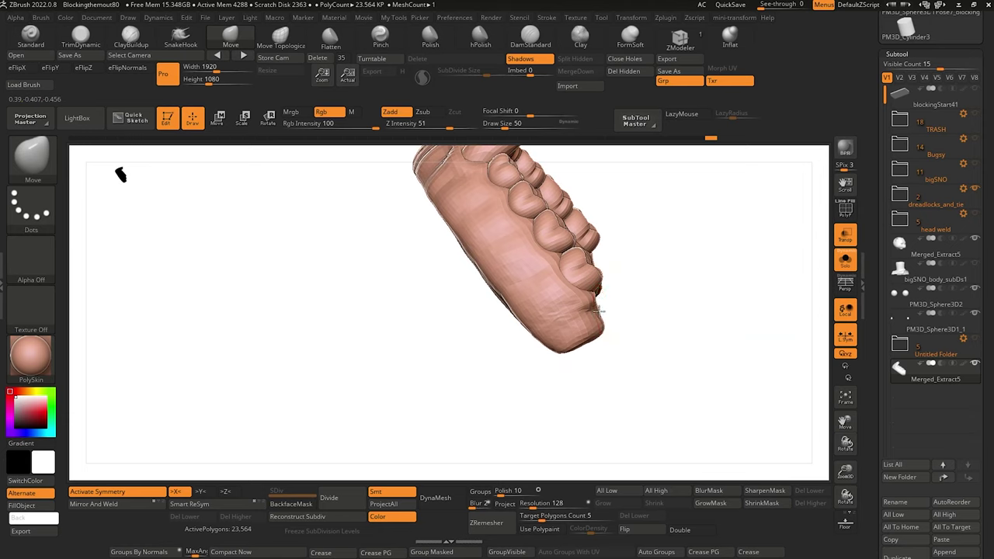
Refine the gum's rear end and the dip behind the last molar from several sides with the Move Topological brush.
key(b)
key(m)
key(t)
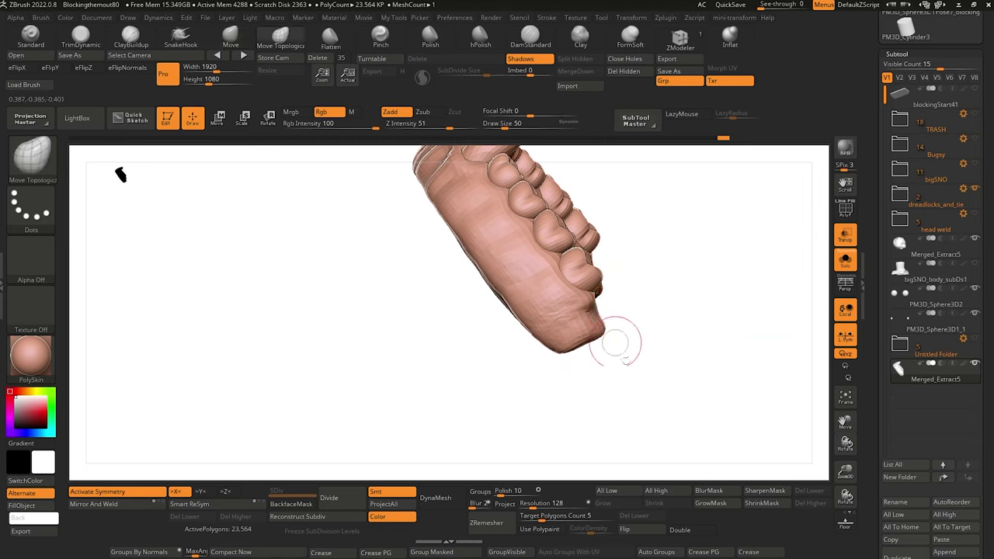
drag(615, 341, 505, 350)
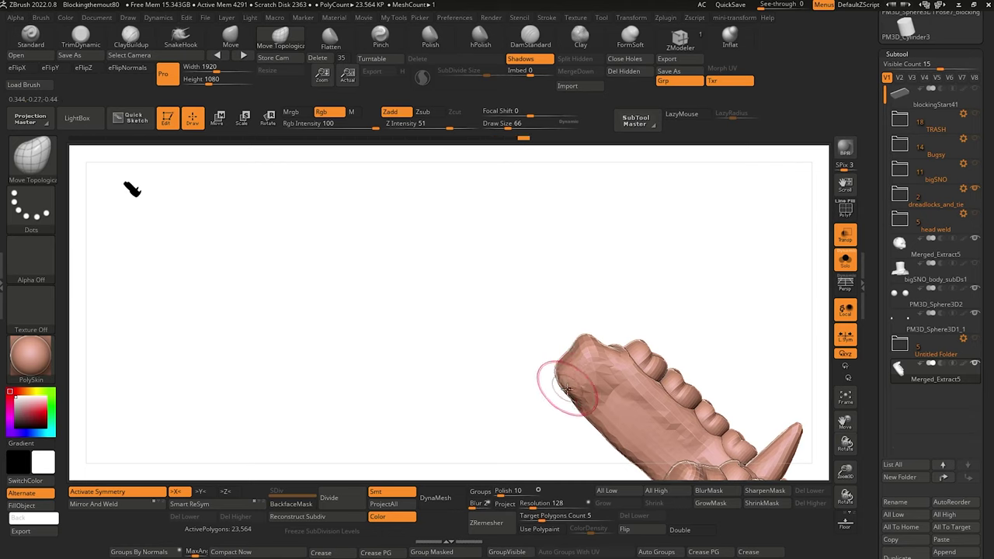
mouse_move(567, 392)
mouse_down()
mouse_move(536, 367)
mouse_move(504, 435)
mouse_move(467, 394)
mouse_move(475, 388)
mouse_up()
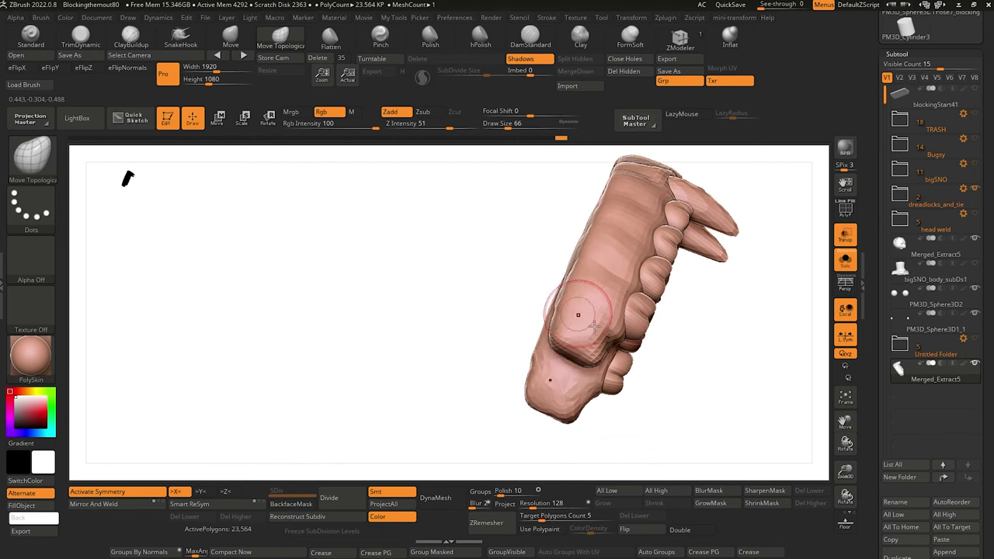
drag(473, 311, 453, 257)
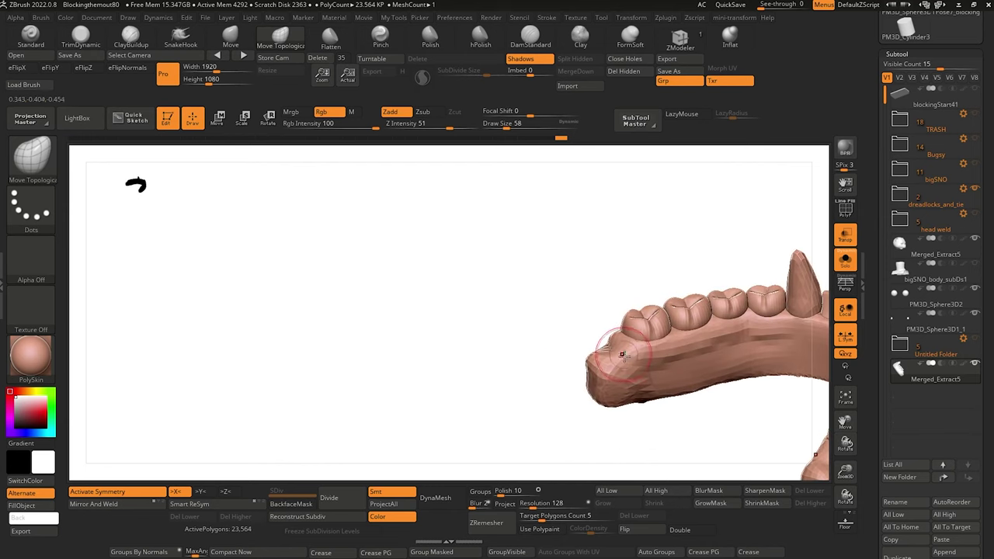
drag(481, 340, 560, 349)
drag(704, 433, 661, 359)
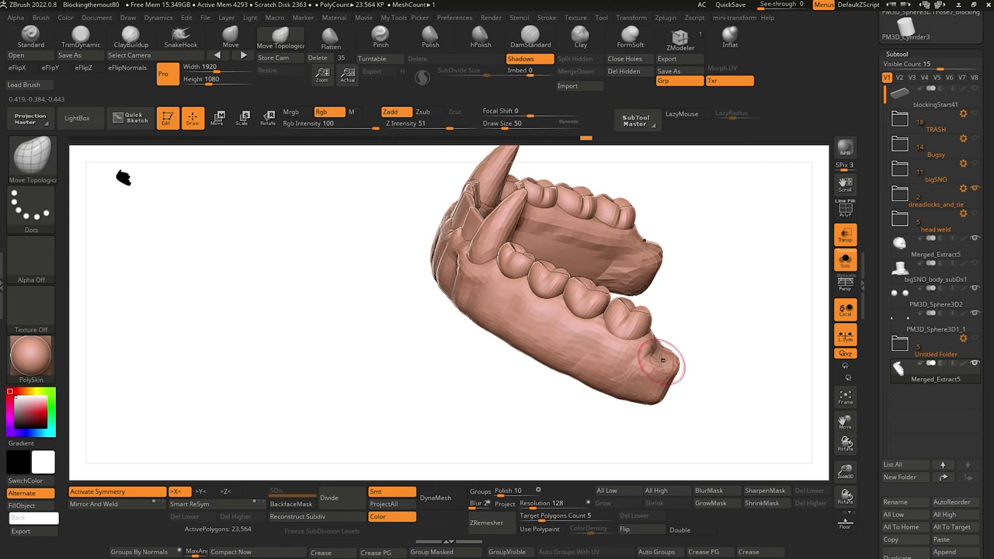
drag(728, 400, 689, 404)
alt+drag(533, 373, 487, 278)
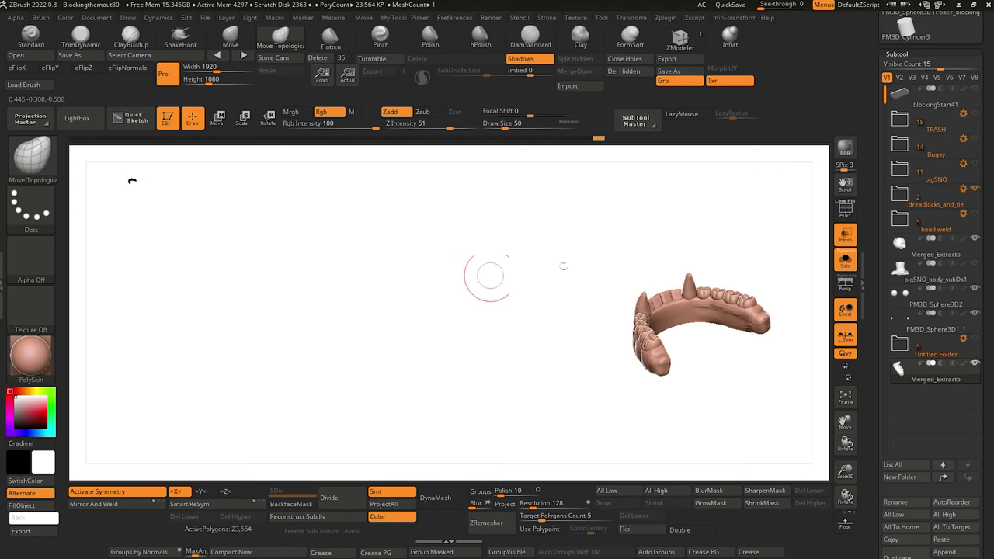
Turn off Solo to show the whole head and duplicate the upper teeth subtool.
click(846, 261)
drag(411, 316, 314, 370)
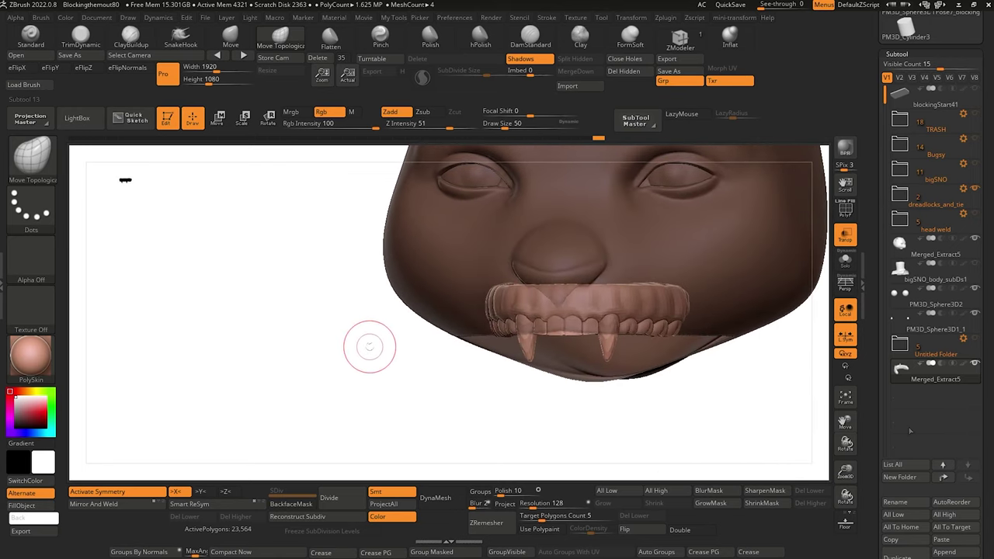
scroll(888, 440, down, 3)
click(905, 492)
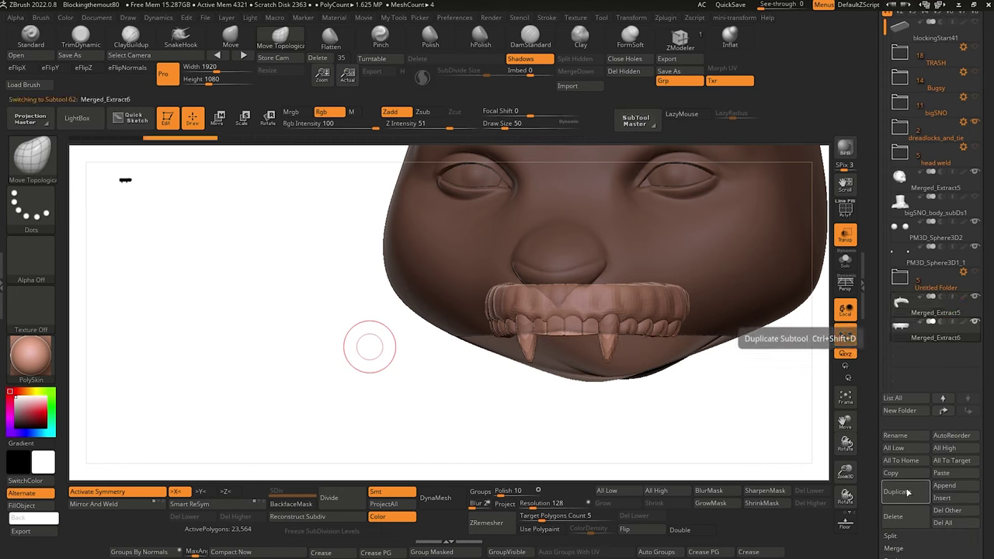
Reset and center the gizmo on the duplicated teeth, rotate them upside down with symmetry off, and reactivate symmetry.
key(r)
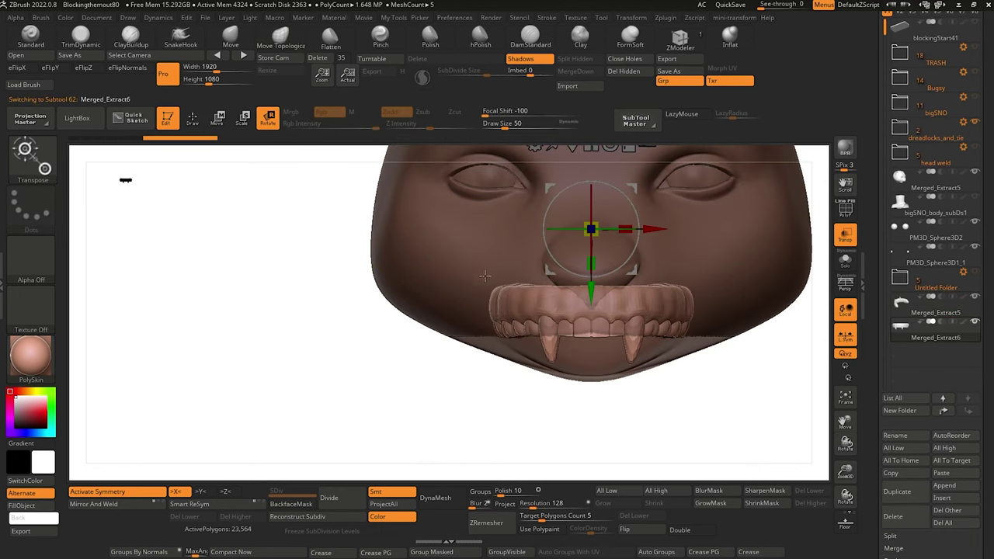
alt+drag(314, 362, 326, 419)
click(588, 202)
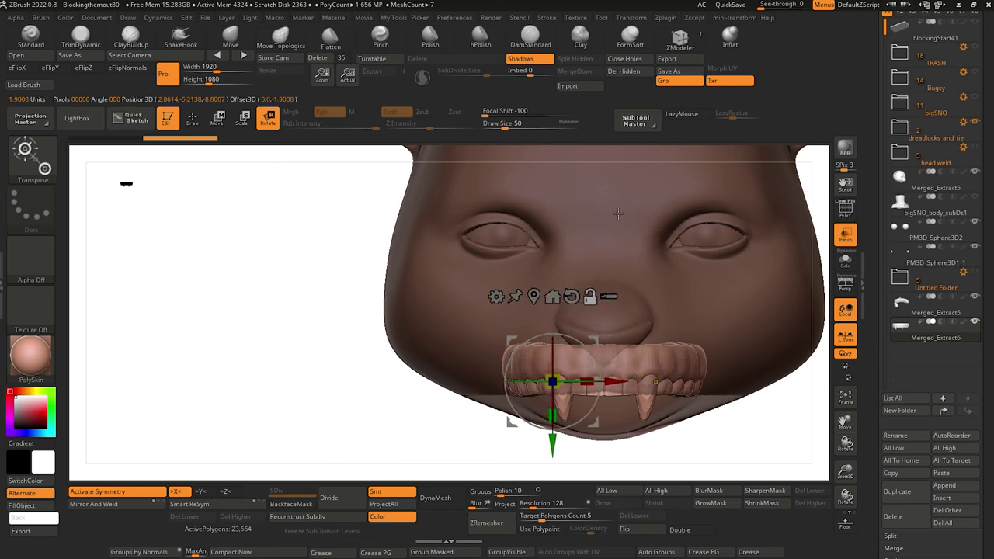
click(571, 299)
key(x)
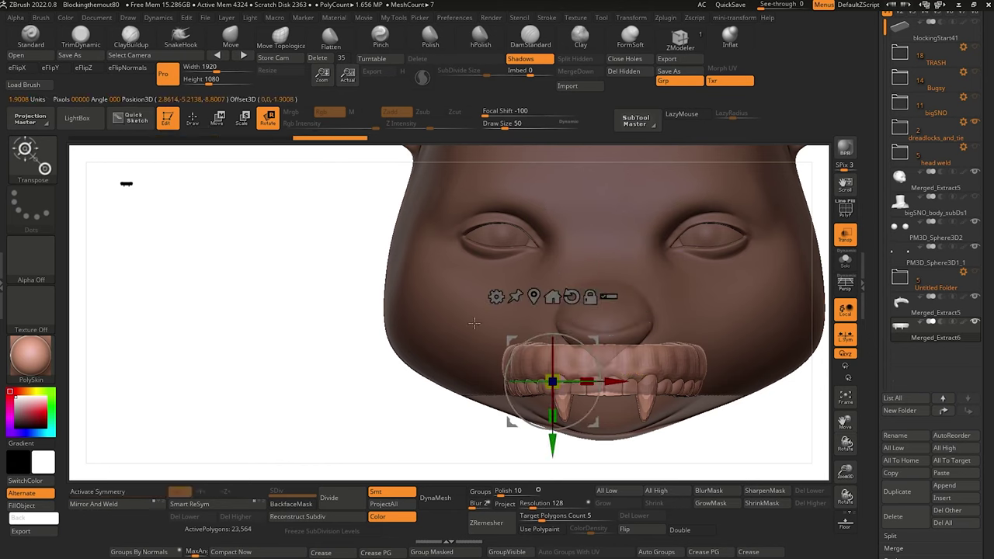
click(535, 299)
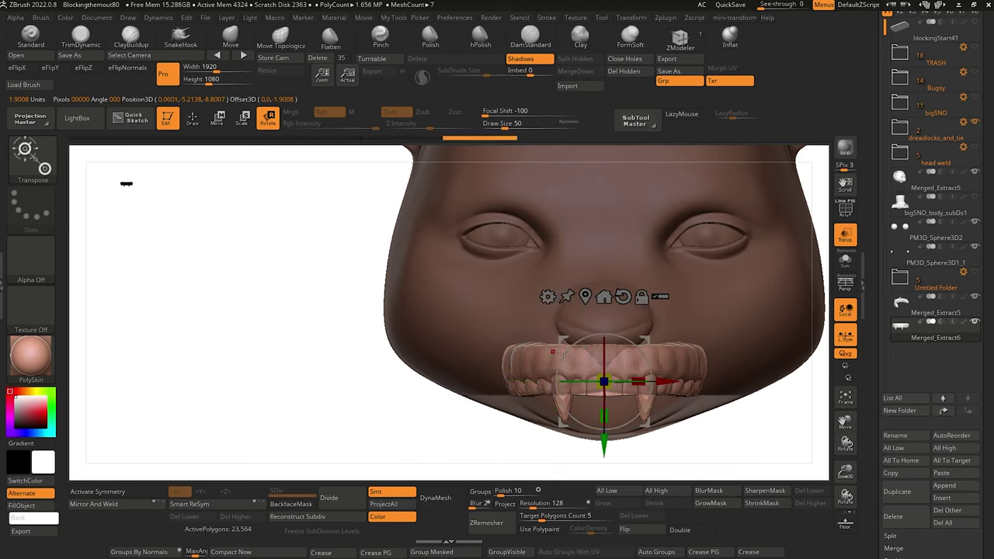
drag(571, 344, 676, 471)
alt+drag(332, 401, 326, 376)
click(112, 489)
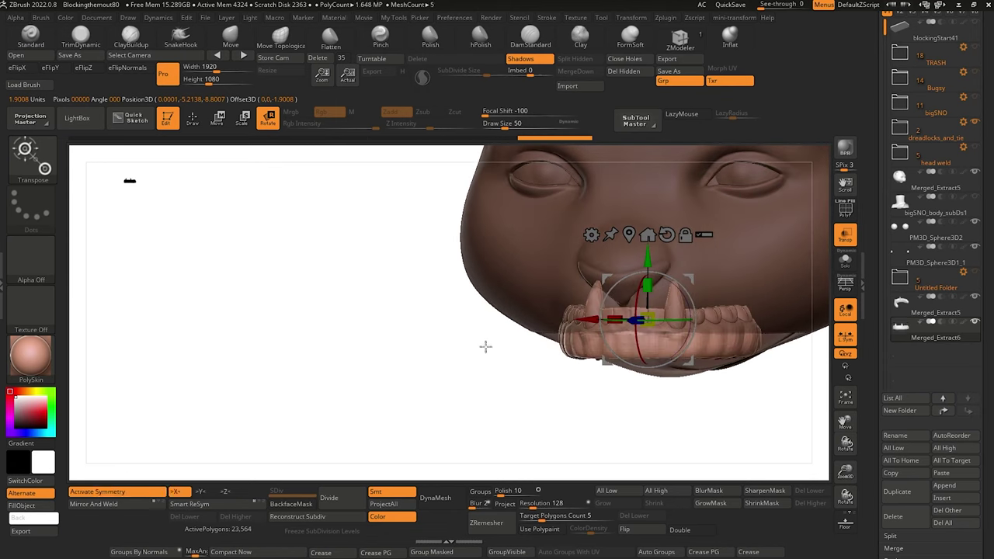
Lower the flipped teeth vertically so they sit beneath the upper teeth as the lower set.
drag(485, 347, 444, 346)
drag(647, 259, 648, 294)
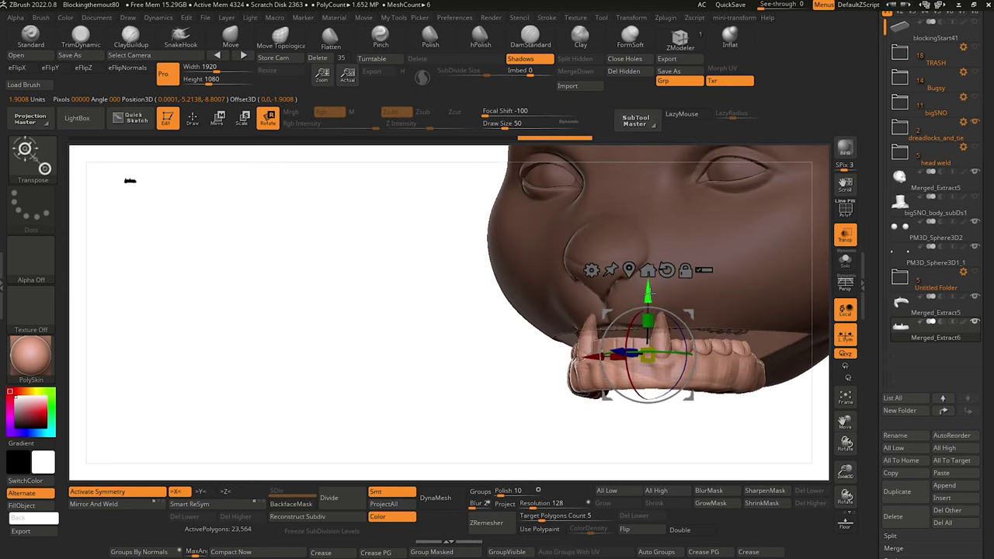
drag(384, 318, 514, 450)
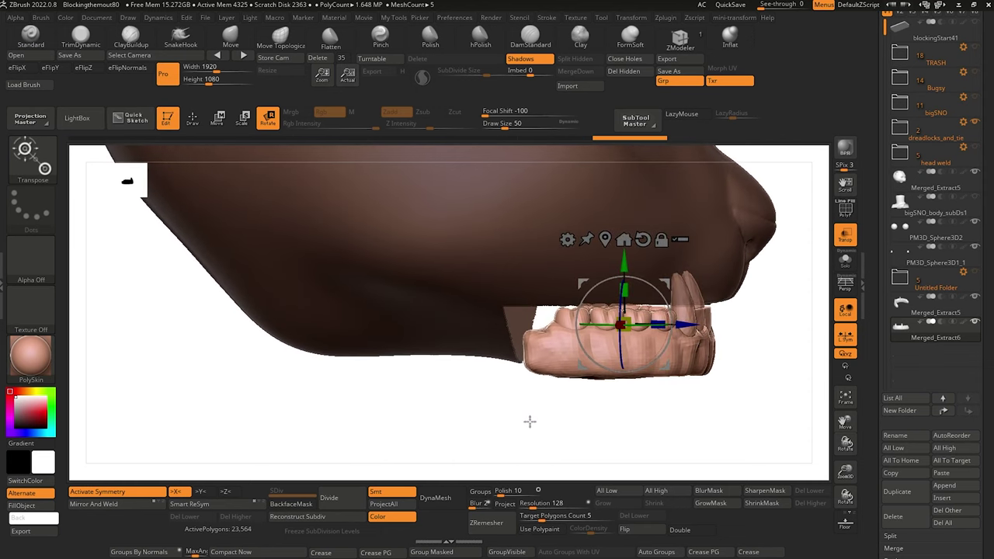
Hide the head mesh and turn off transparency to expose both sets of teeth from the side.
click(977, 173)
mouse_move(595, 403)
mouse_down()
mouse_move(588, 452)
mouse_move(611, 409)
mouse_up()
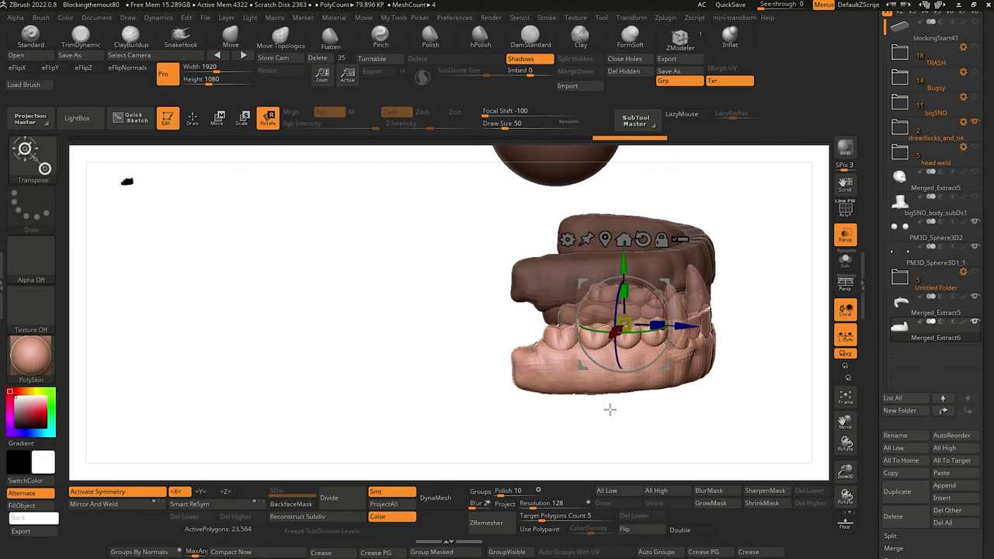
click(853, 237)
drag(573, 410, 404, 391)
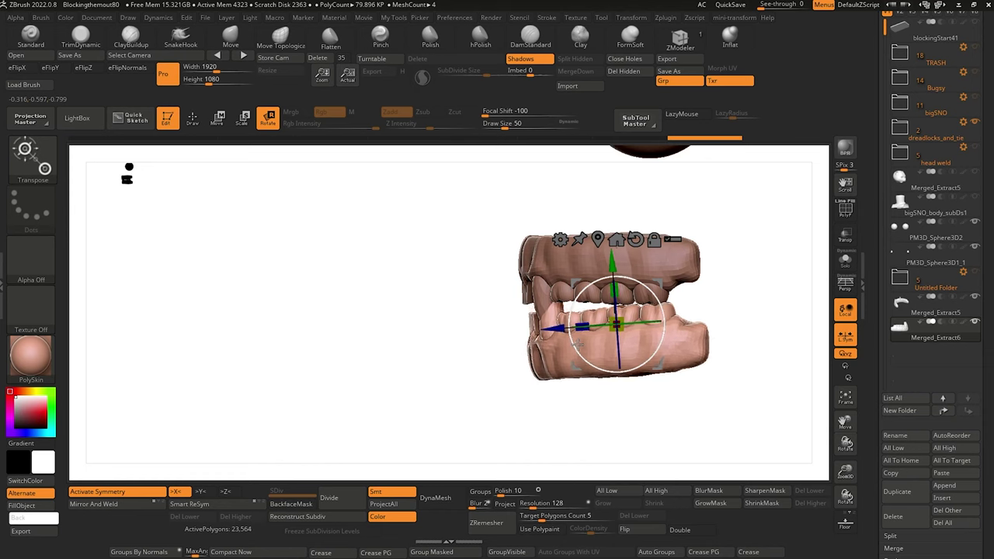
Fit the lower teeth to the upper set by nudging them slightly back and up and adjusting their overall scale.
drag(555, 327, 559, 327)
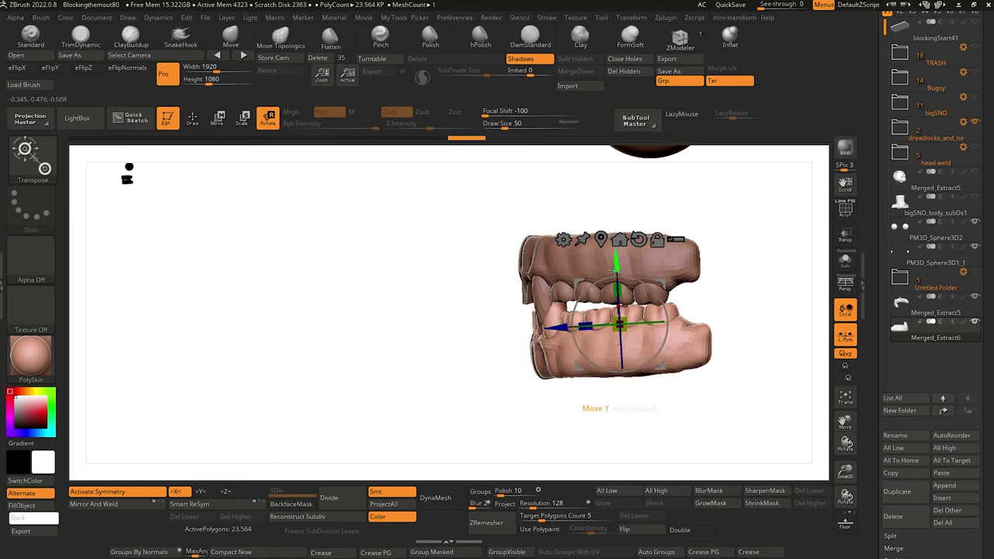
drag(615, 270, 615, 267)
drag(449, 313, 483, 314)
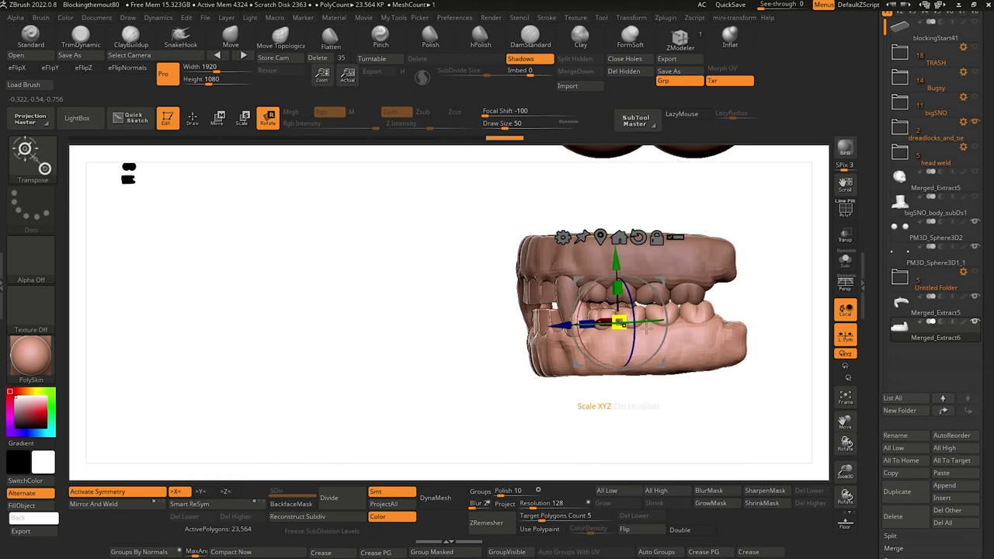
drag(668, 311, 502, 317)
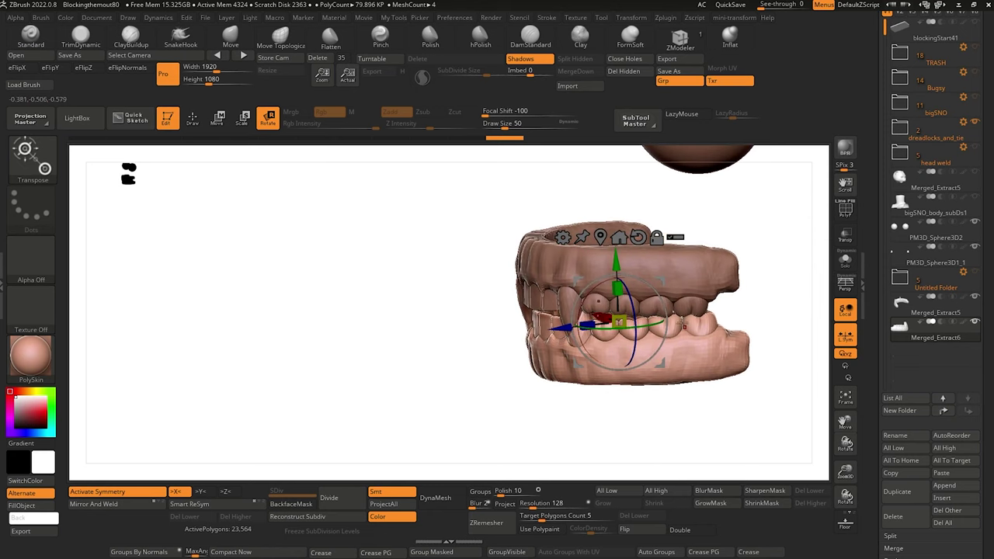
drag(442, 329, 649, 340)
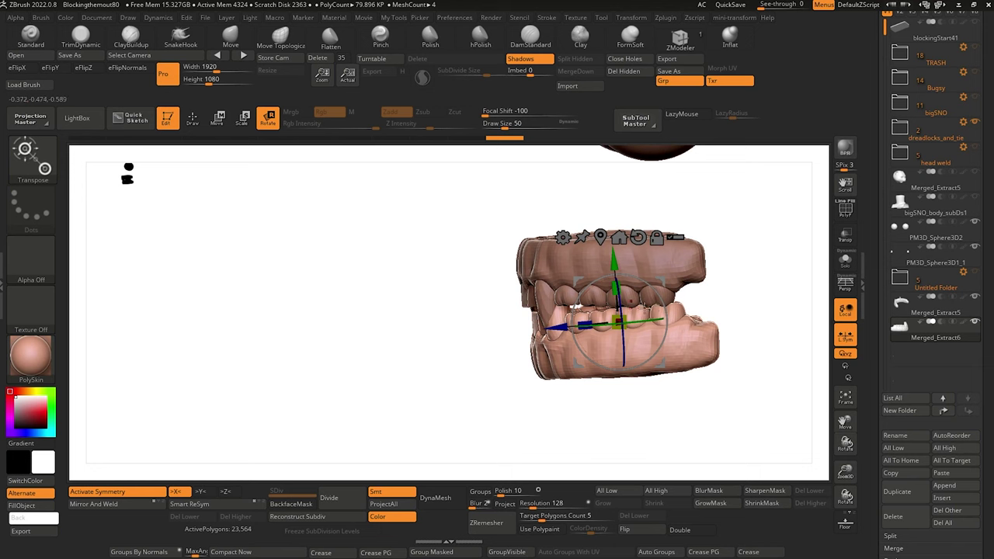
alt+drag(422, 310, 433, 331)
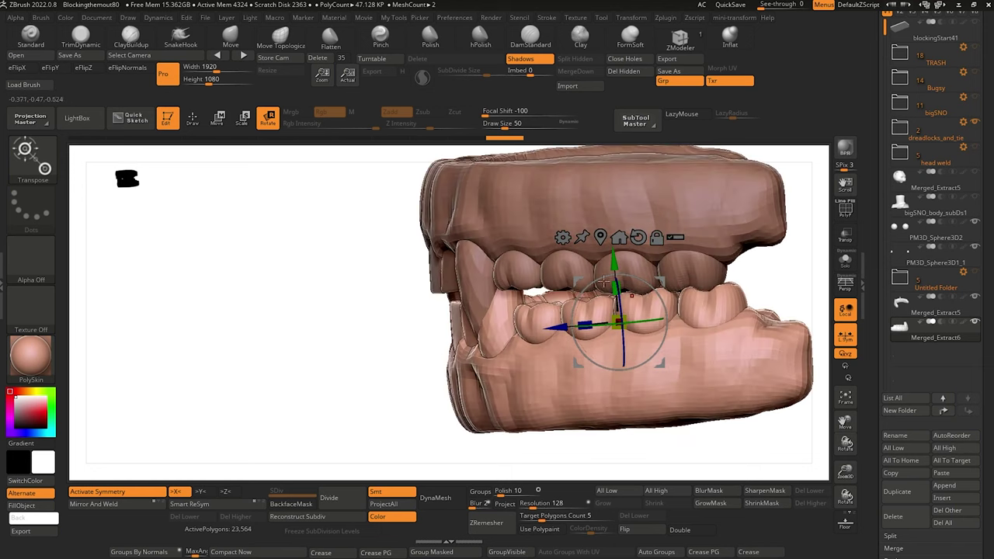
drag(593, 254, 730, 299)
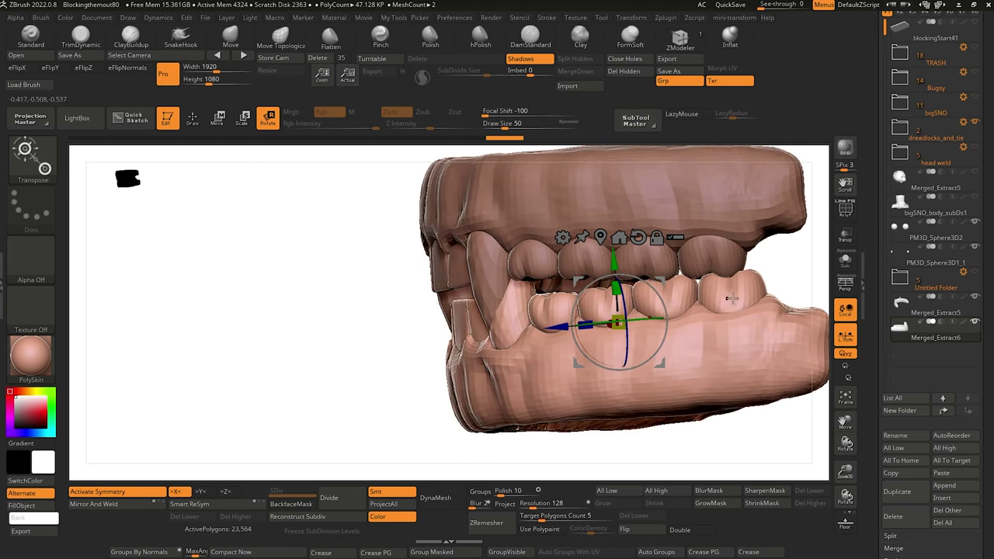
drag(395, 282, 588, 310)
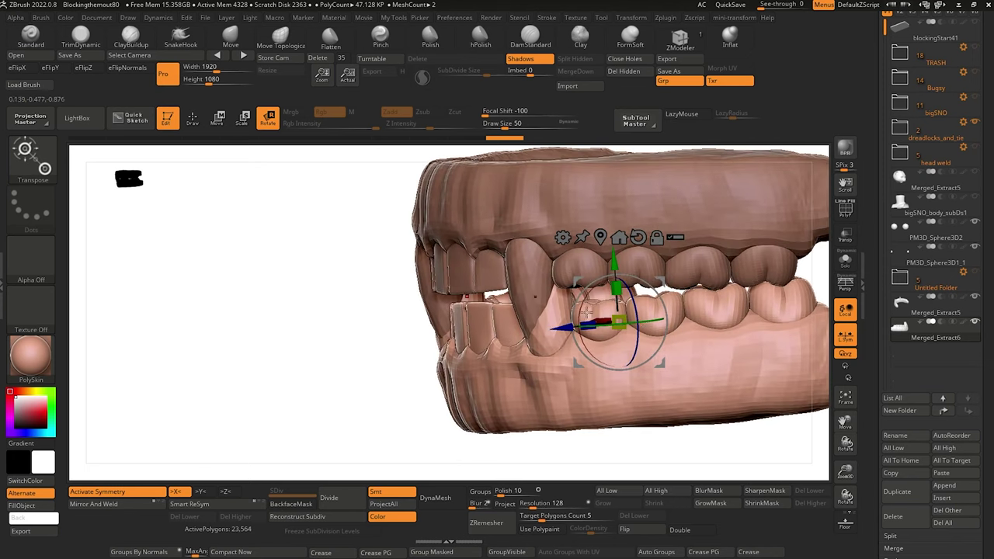
drag(358, 329, 300, 295)
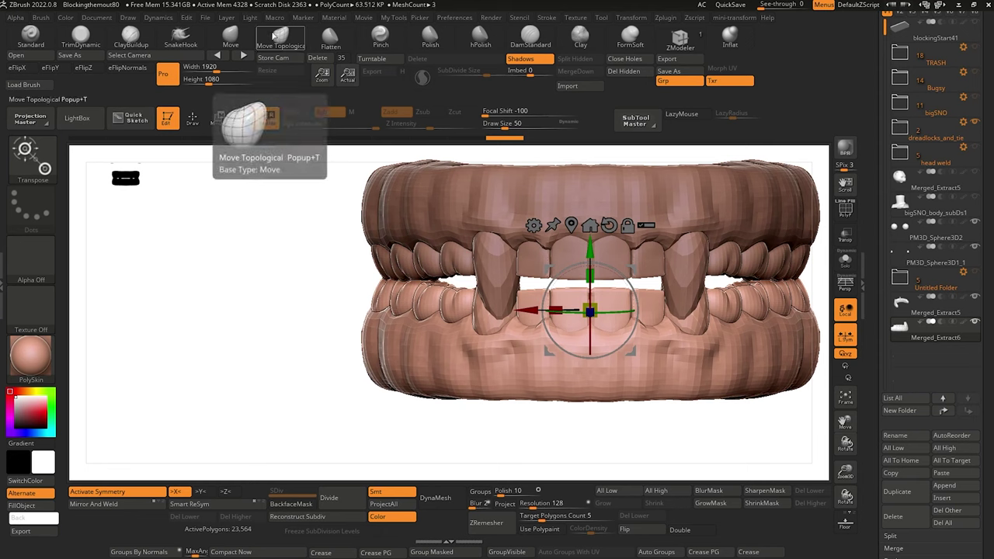
Mask the lower set except its four front incisors, with the Move Topological brush active.
click(280, 37)
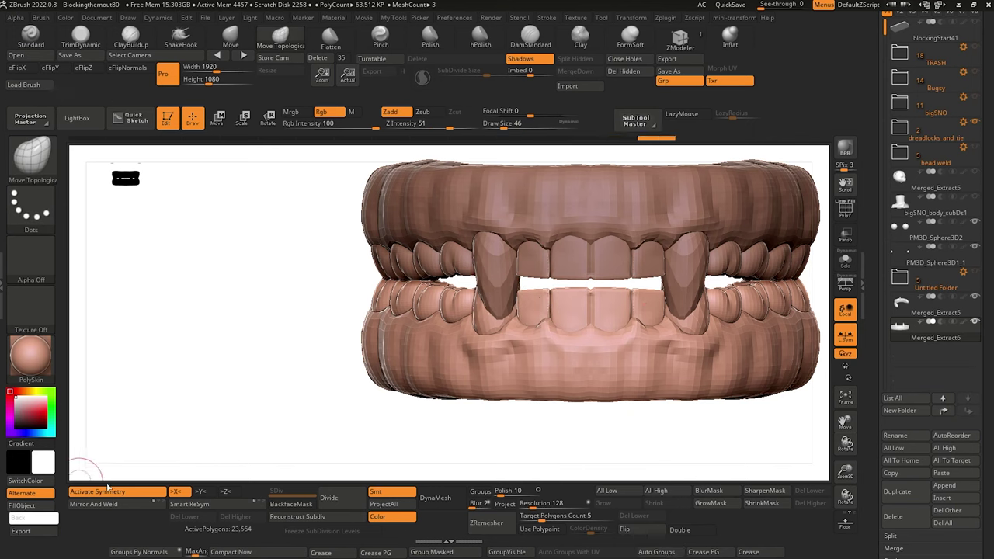
ctrl+shift+click(536, 308)
ctrl+shift+drag(568, 371, 573, 392)
ctrl+shift+click(573, 312)
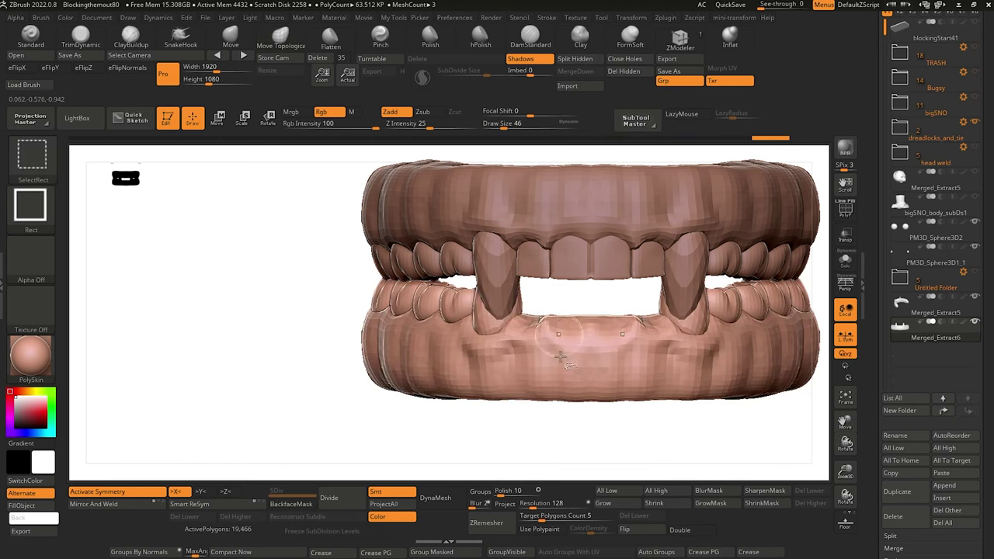
ctrl+click(552, 439)
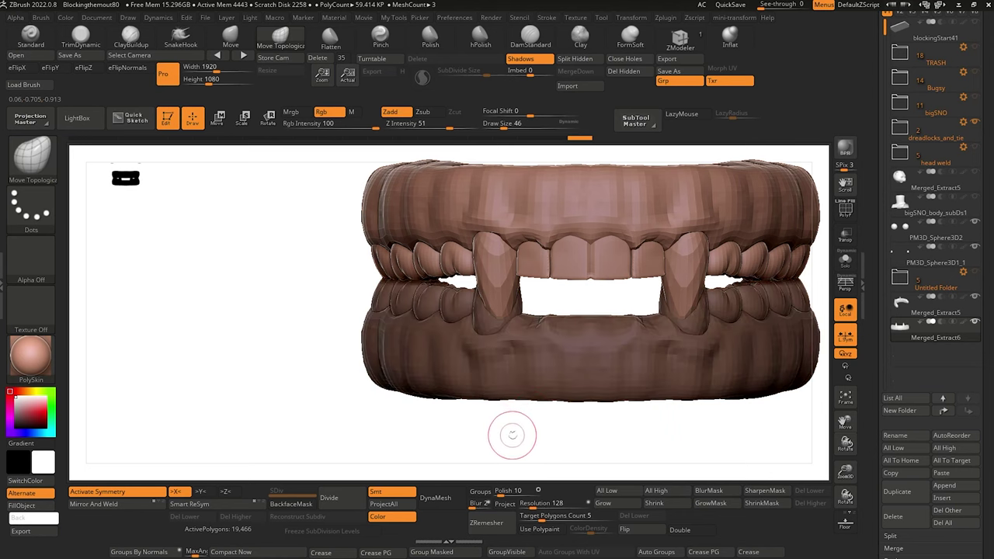
ctrl+shift+click(511, 435)
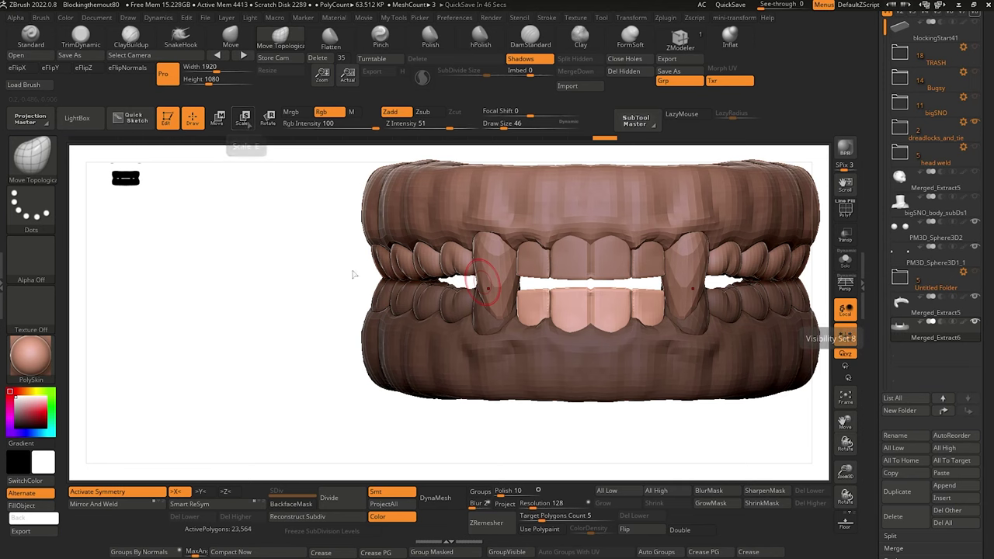
mouse_move(300, 293)
mouse_down()
mouse_move(292, 307)
mouse_move(288, 298)
mouse_up()
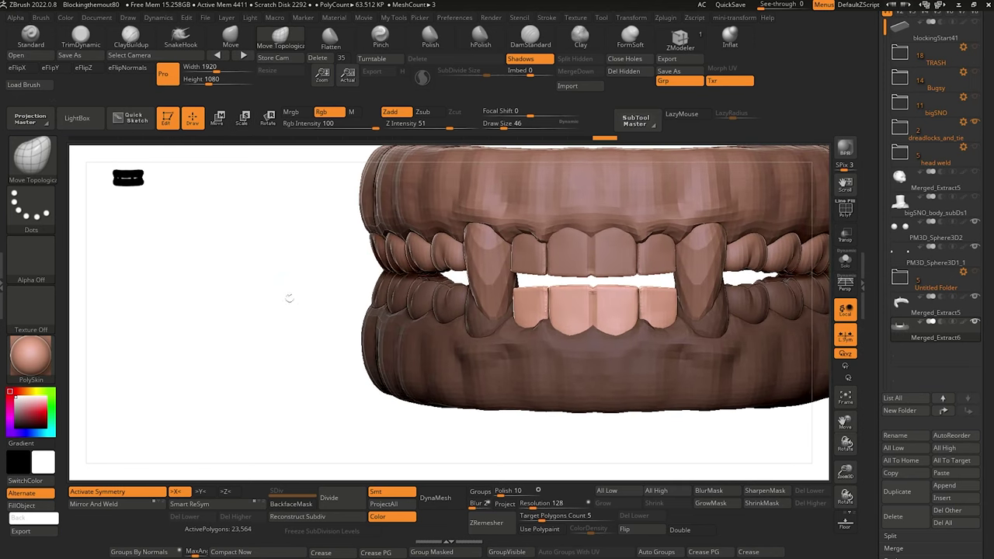
Adjust the scale of the unmasked lower front incisors, then clear the mask on the lower set.
click(248, 122)
drag(319, 305, 307, 261)
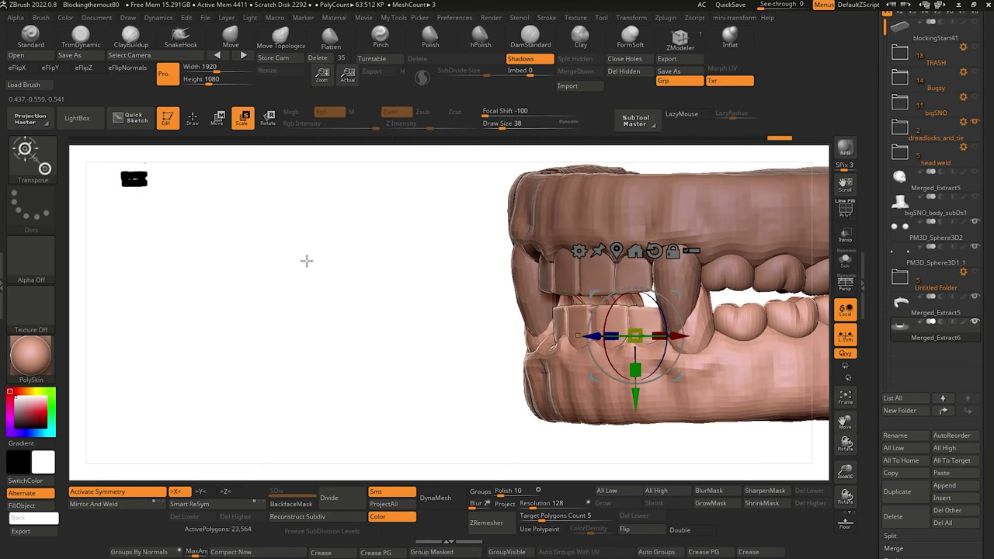
drag(382, 260, 359, 234)
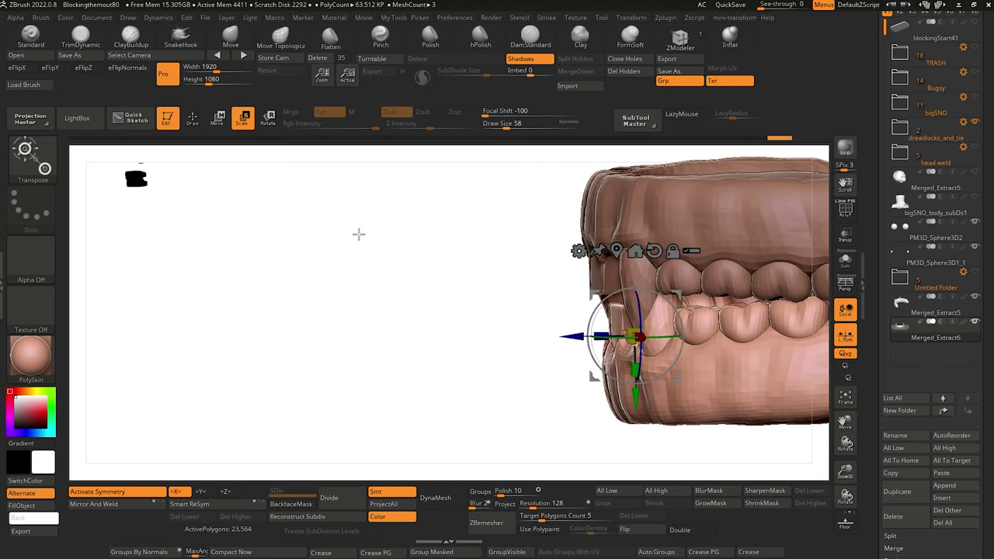
Try to reshape the base of the lower fangs with the Move Topological brush.
click(282, 44)
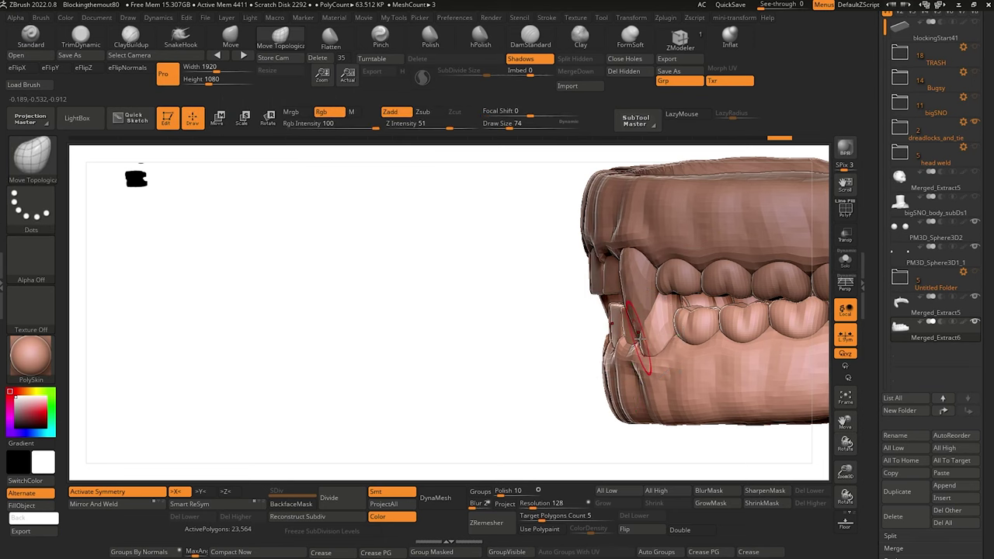
drag(647, 339, 646, 326)
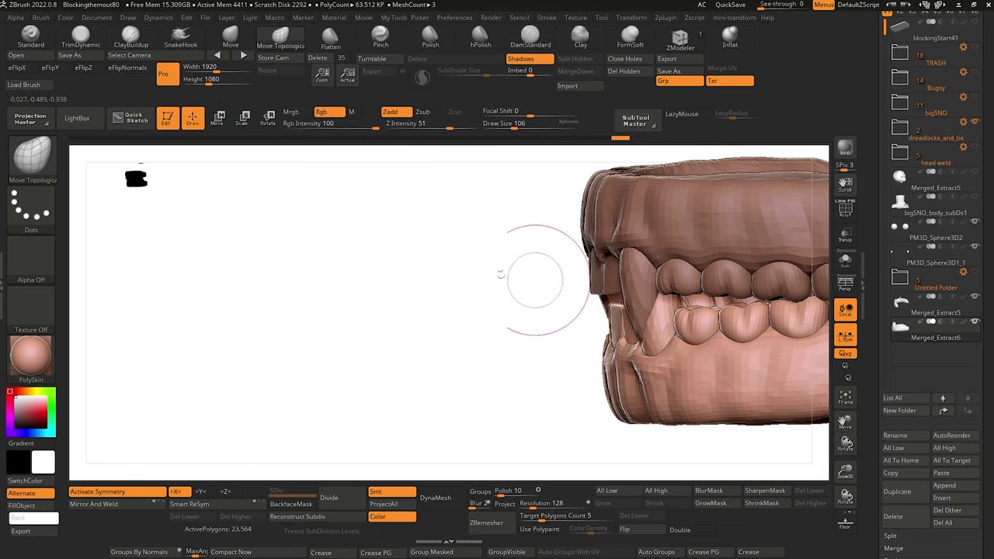
drag(449, 272, 498, 205)
alt+drag(214, 252, 376, 246)
drag(286, 264, 326, 271)
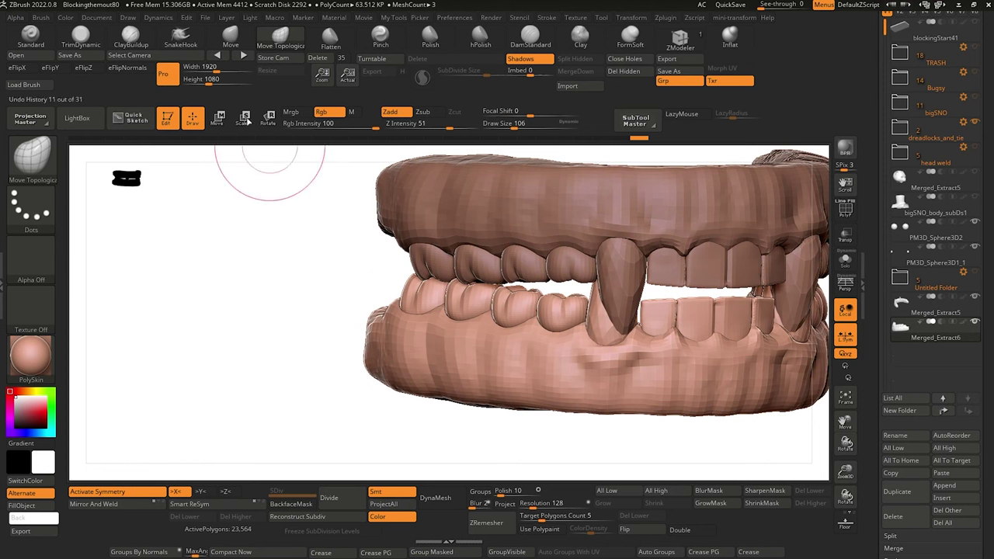
Mask the lower set except its two fangs and adjust the fangs' placement behind the upper ones.
click(218, 118)
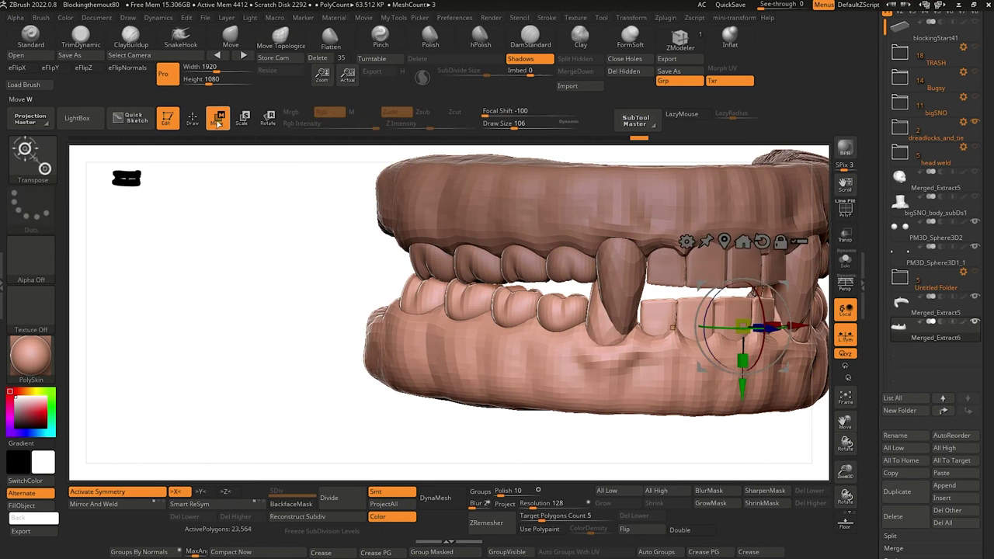
click(605, 334)
drag(339, 279, 442, 250)
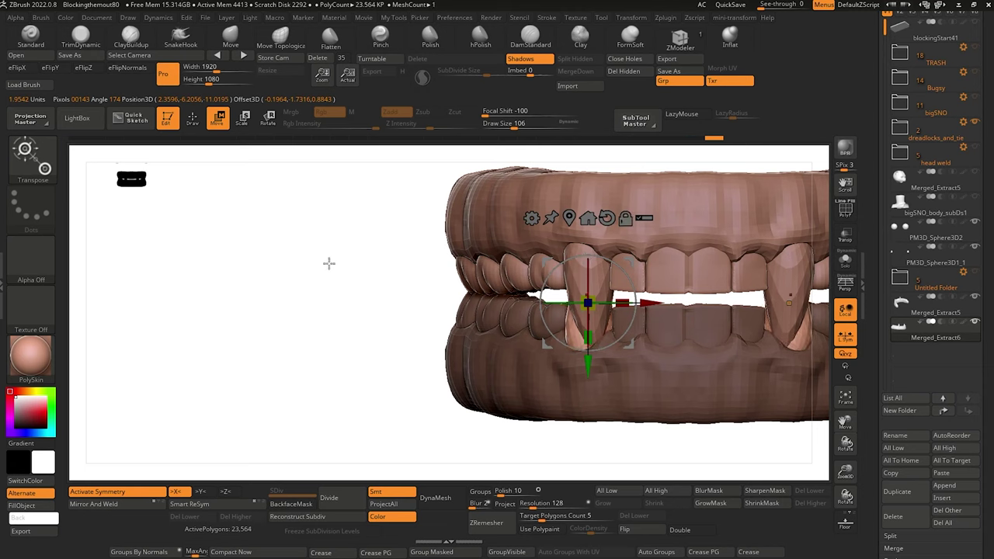
drag(329, 263, 329, 286)
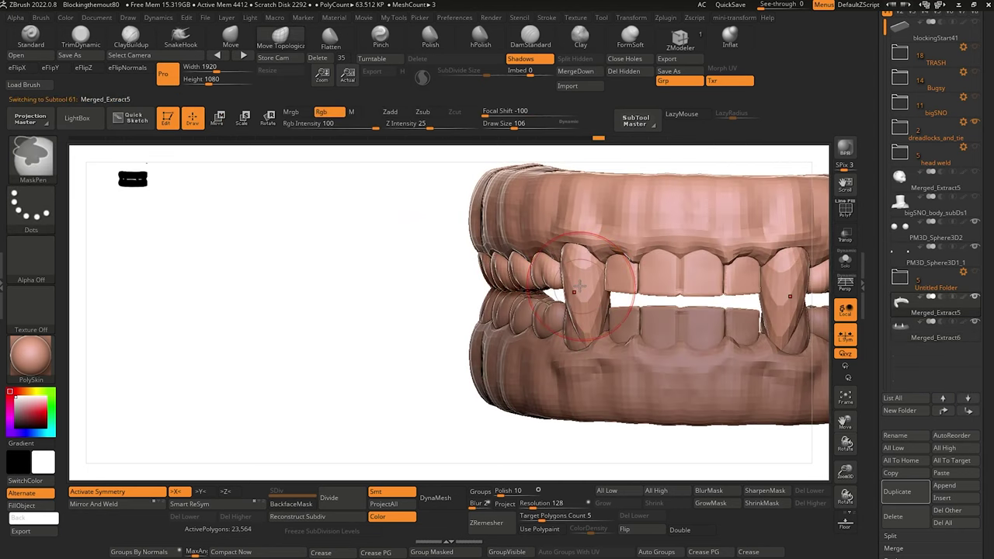
With everything but the upper fangs masked, nudge the fangs about 0.016 forward and 0.005 outward.
click(218, 119)
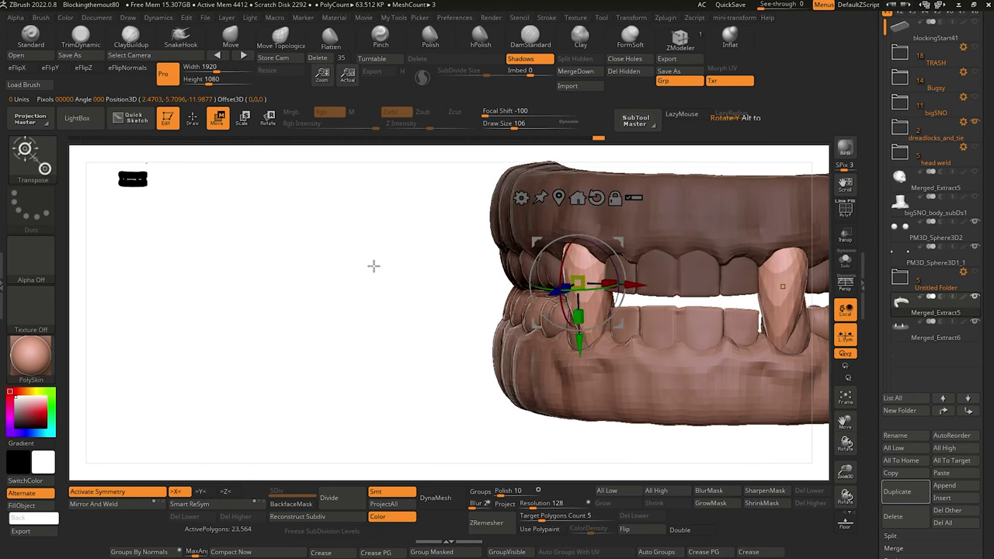
drag(373, 264, 454, 258)
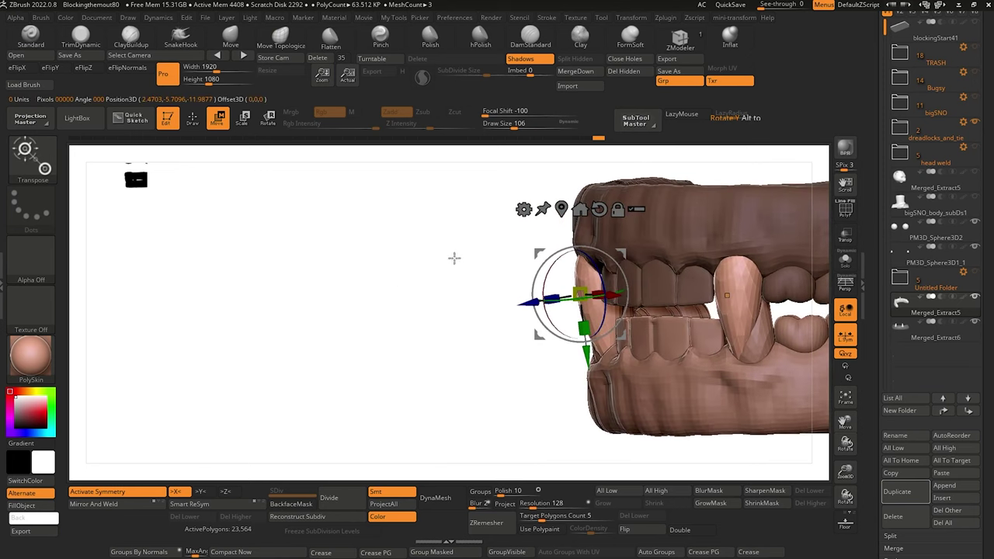
mouse_move(481, 291)
mouse_down()
mouse_move(494, 313)
mouse_move(500, 294)
mouse_up()
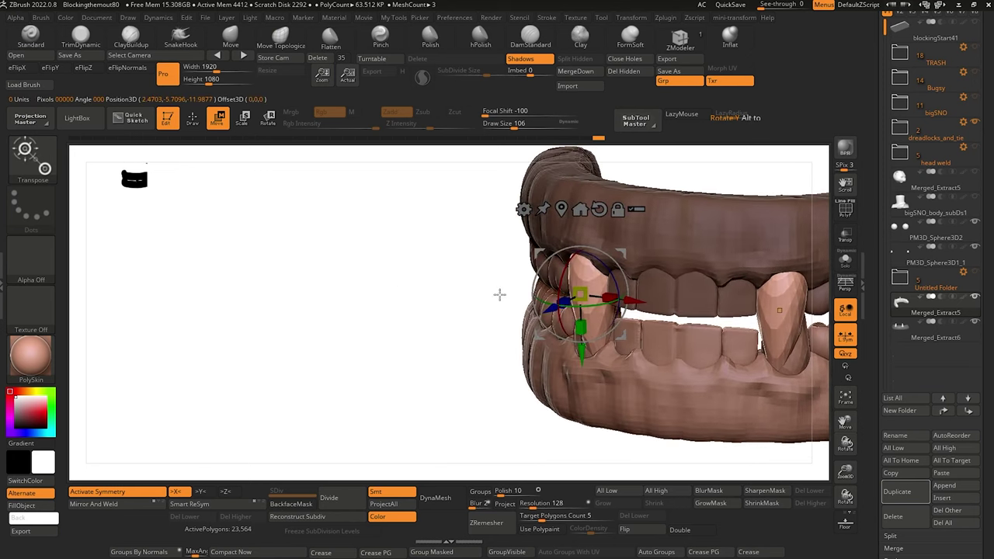
drag(581, 353, 576, 354)
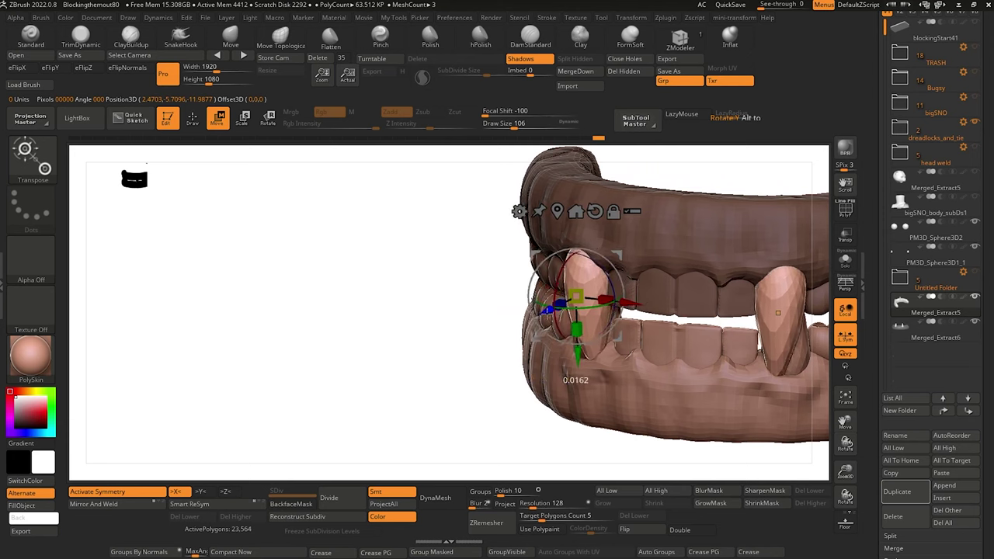
drag(466, 282, 552, 275)
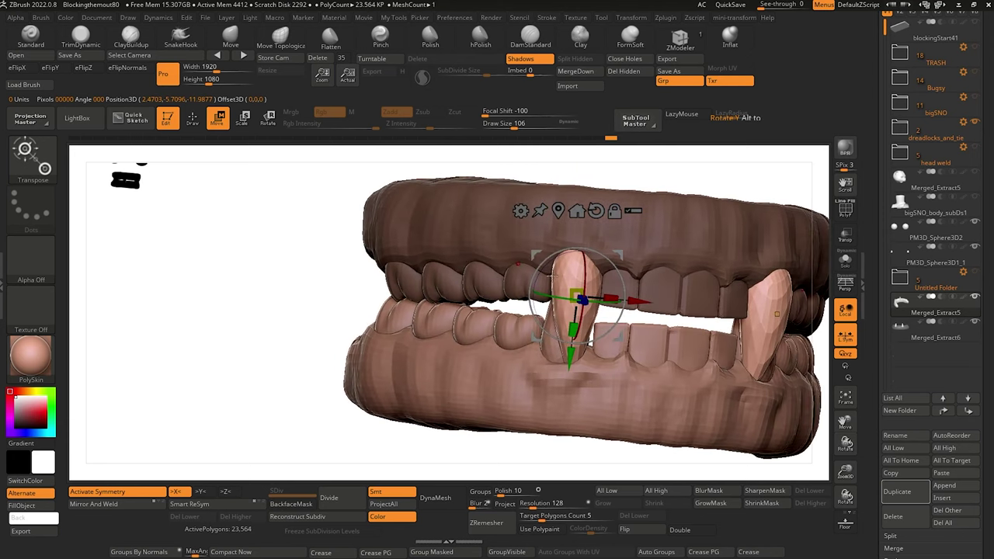
drag(579, 353, 574, 353)
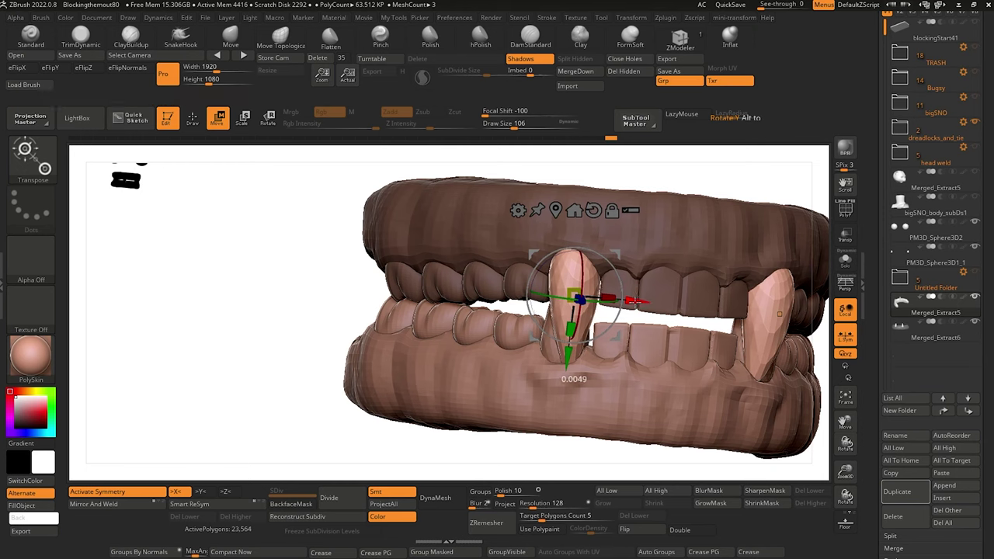
Show and select the complete head mesh, including its hidden lower part, and turn on transparency in a front view.
drag(305, 263, 295, 326)
click(977, 172)
alt+drag(689, 404, 705, 374)
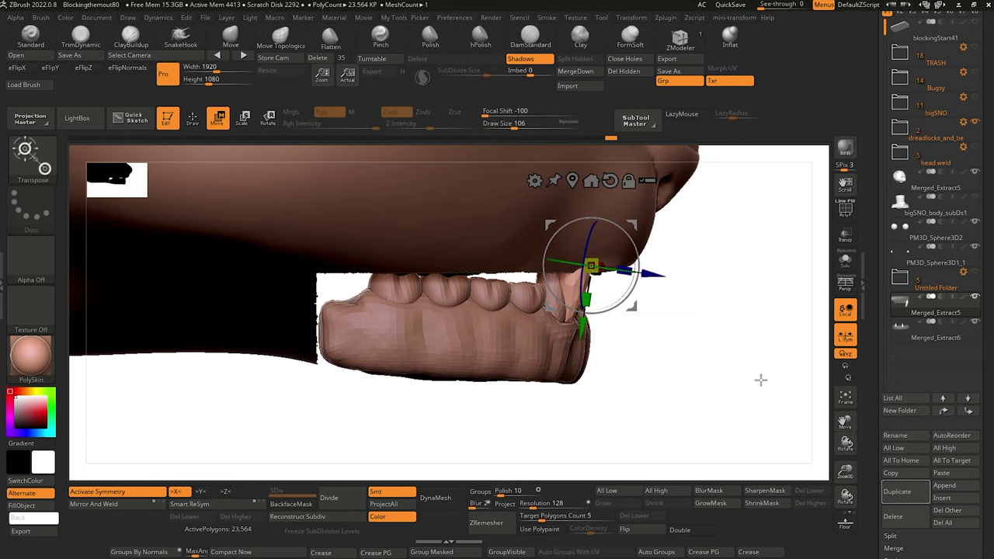
click(901, 177)
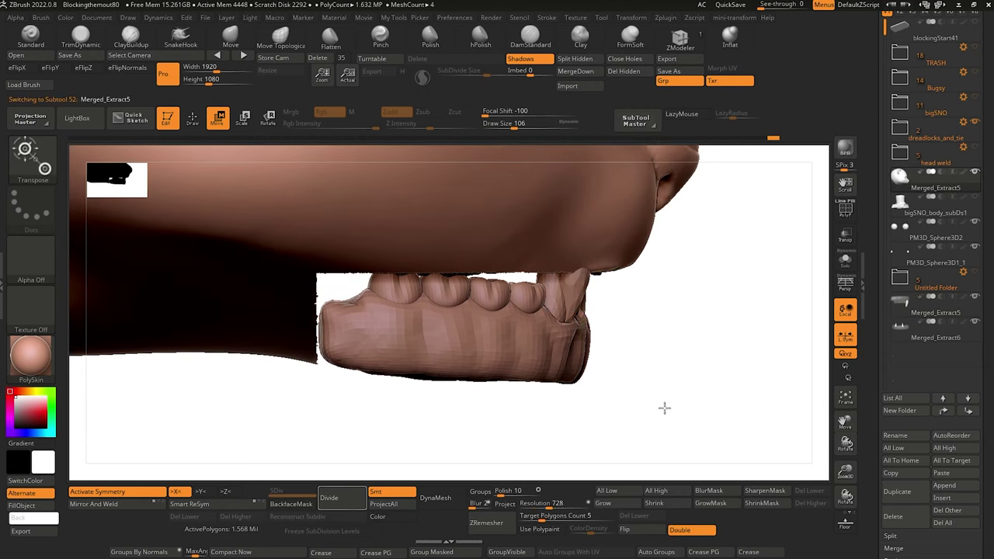
alt+drag(665, 408, 553, 376)
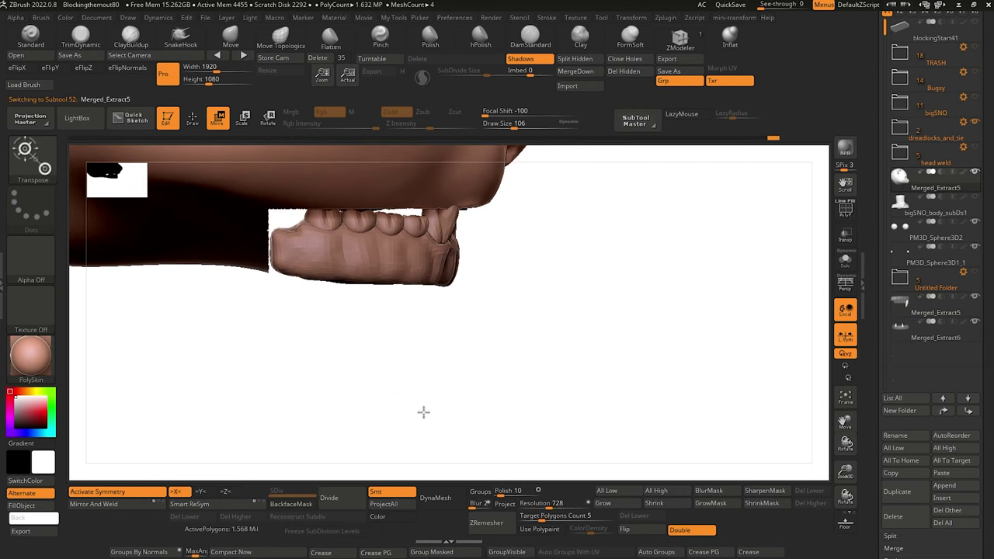
alt+drag(400, 389, 585, 386)
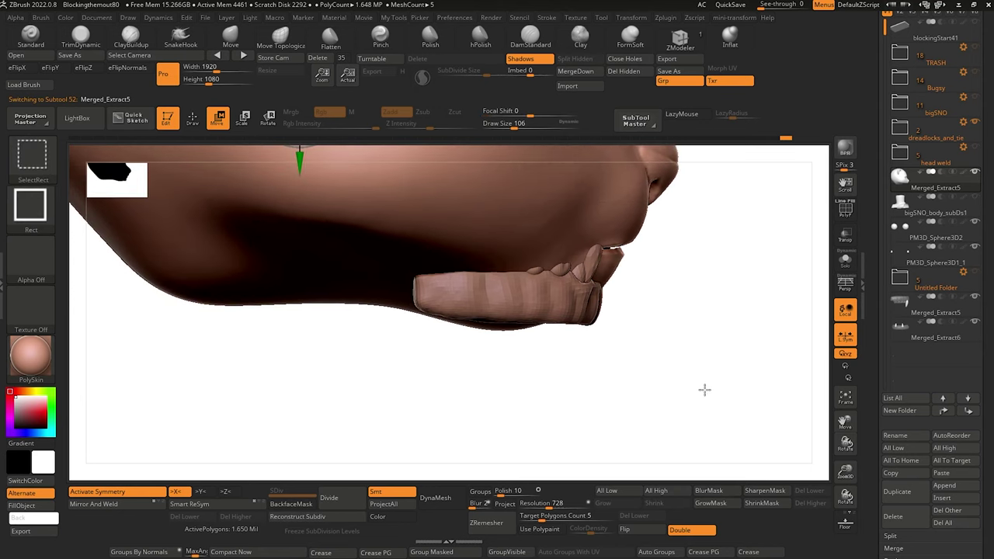
drag(704, 391, 315, 338)
click(846, 236)
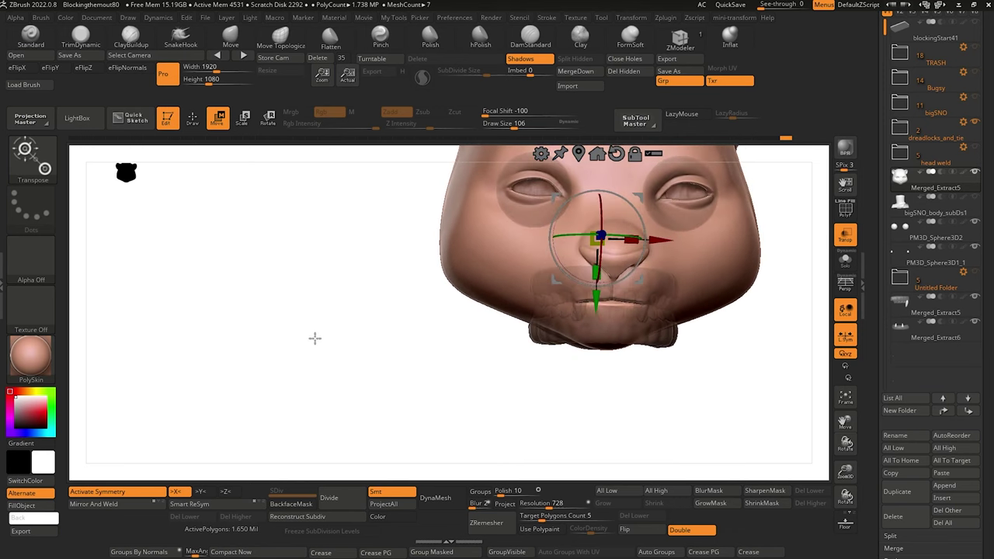
Clear the masks on the upper and lower teeth subtools.
click(903, 308)
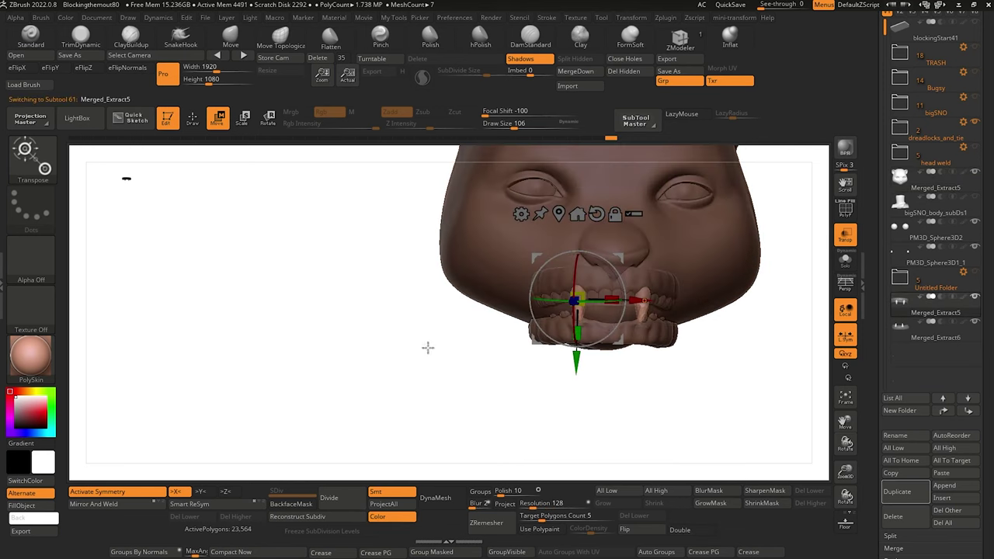
ctrl+drag(432, 349, 470, 369)
click(903, 330)
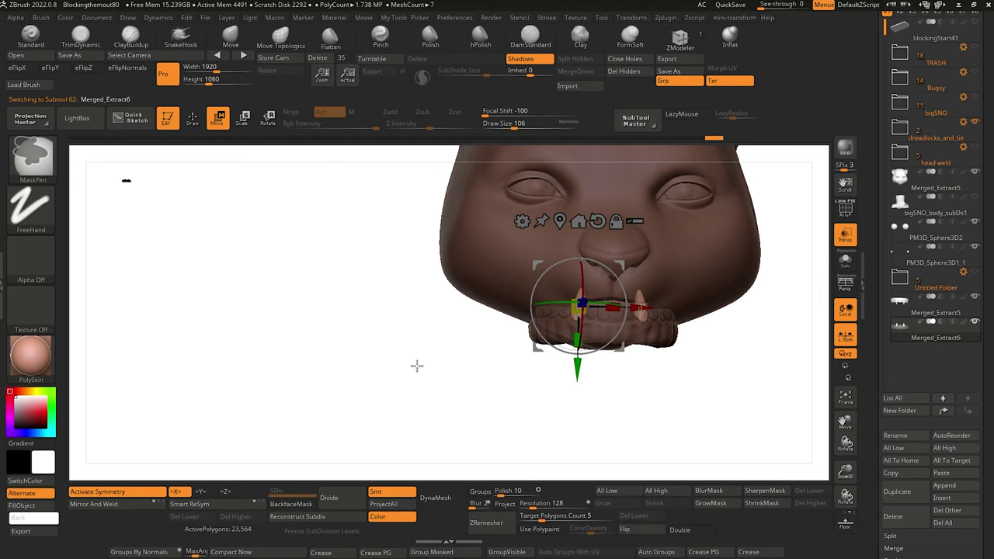
Create a new subtool folder with the default name and put both the upper and lower teeth in it.
click(903, 308)
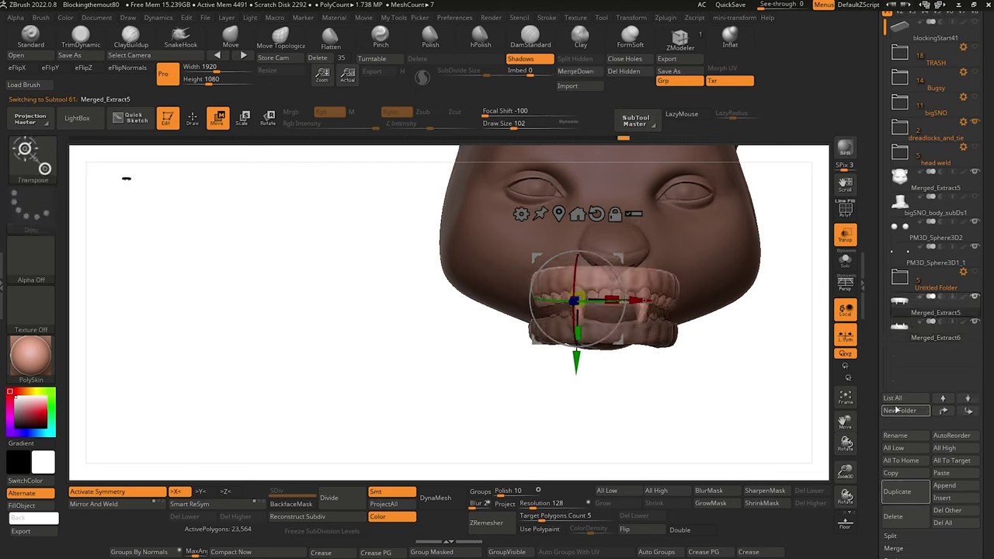
click(895, 408)
key(Return)
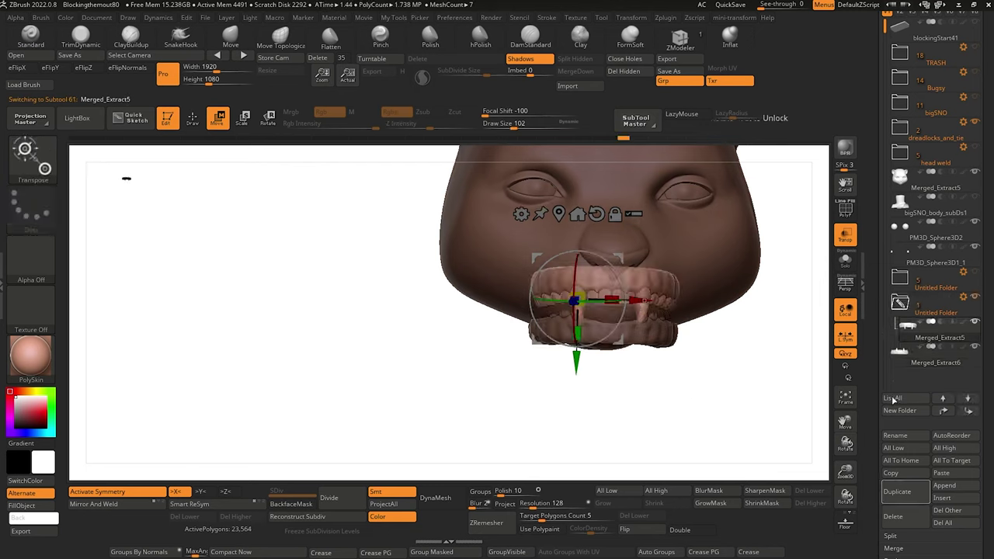
drag(808, 330, 389, 316)
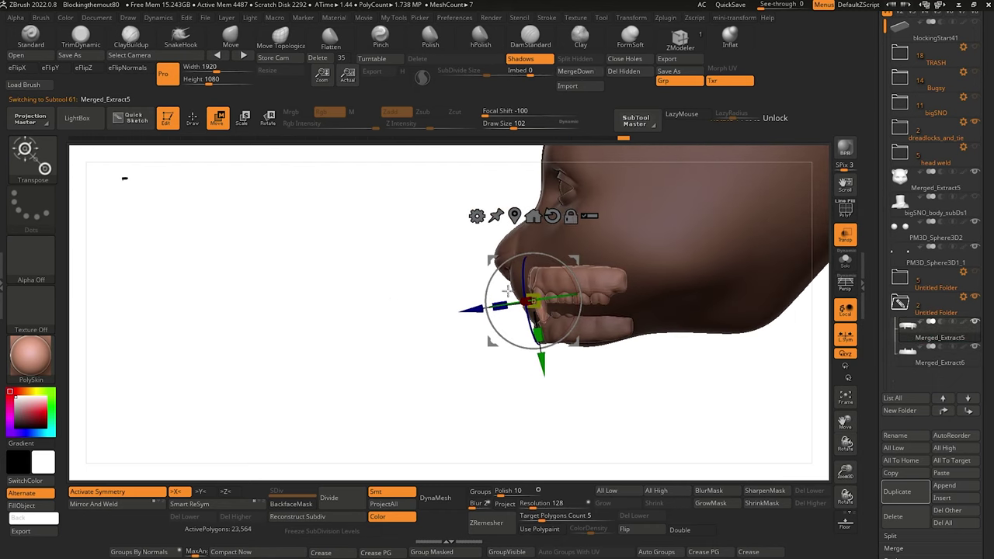
Set up the teeth folder to transform as one set, center and realign the gizmo, and turn off symmetry.
click(962, 296)
click(903, 287)
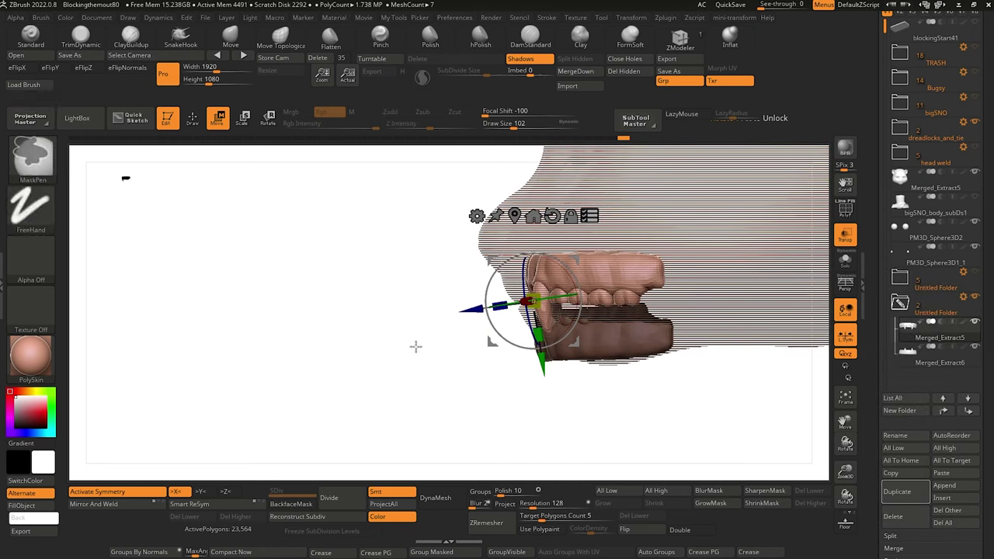
click(516, 215)
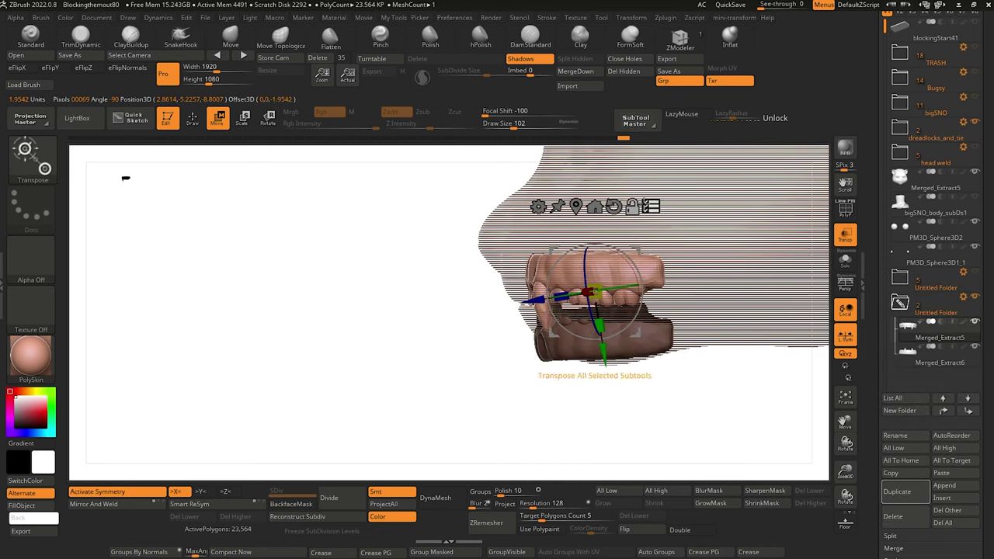
click(594, 206)
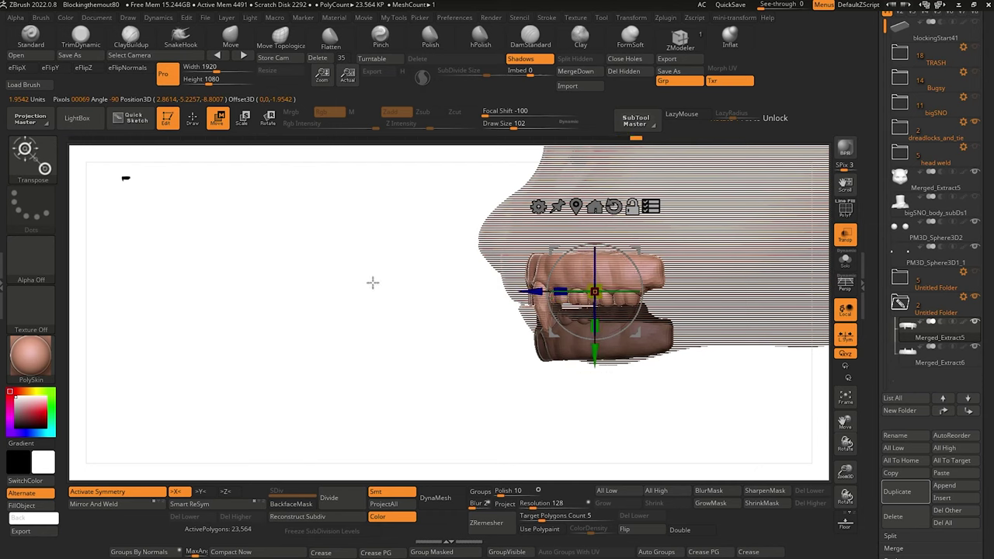
click(106, 491)
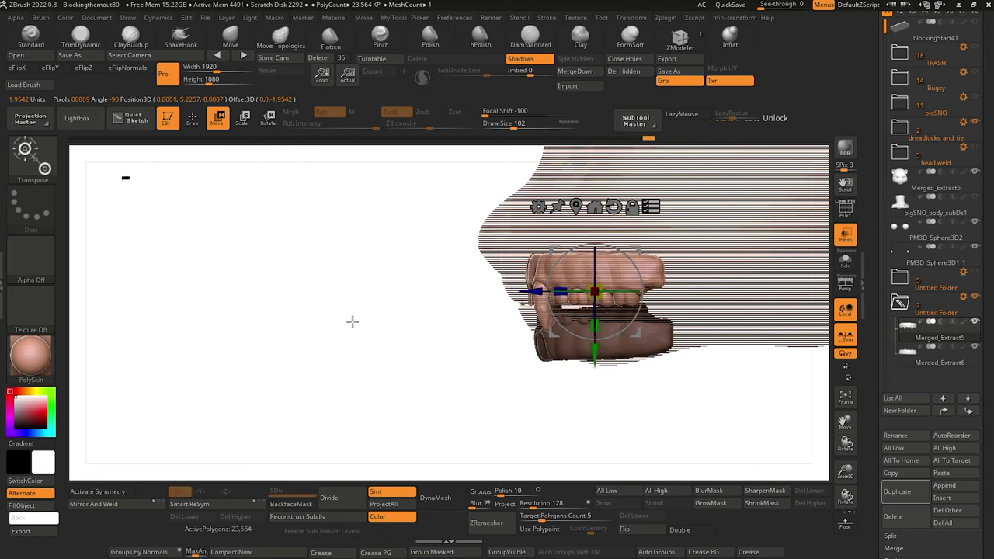
From the front, raise both teeth sets together slightly inside the head.
shift+drag(352, 321, 182, 322)
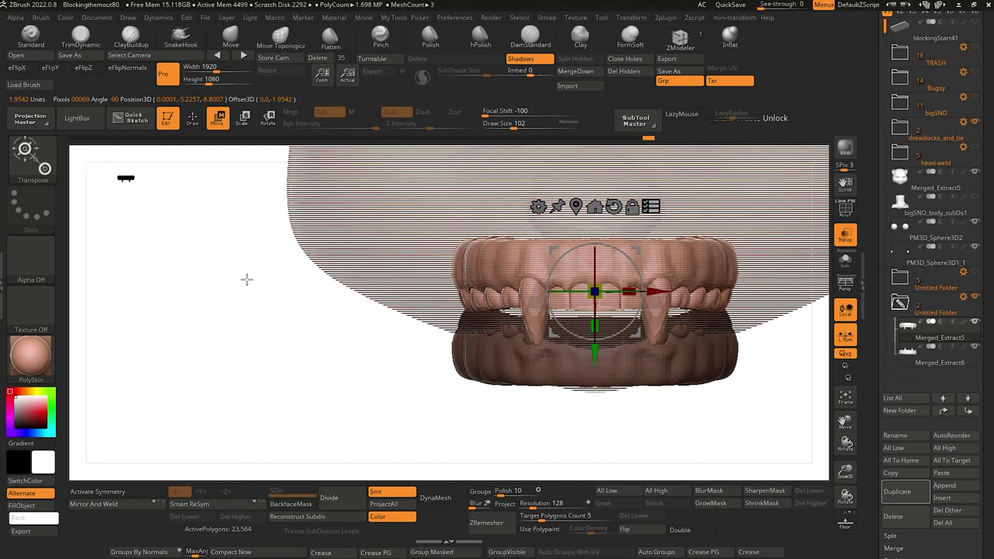
click(911, 353)
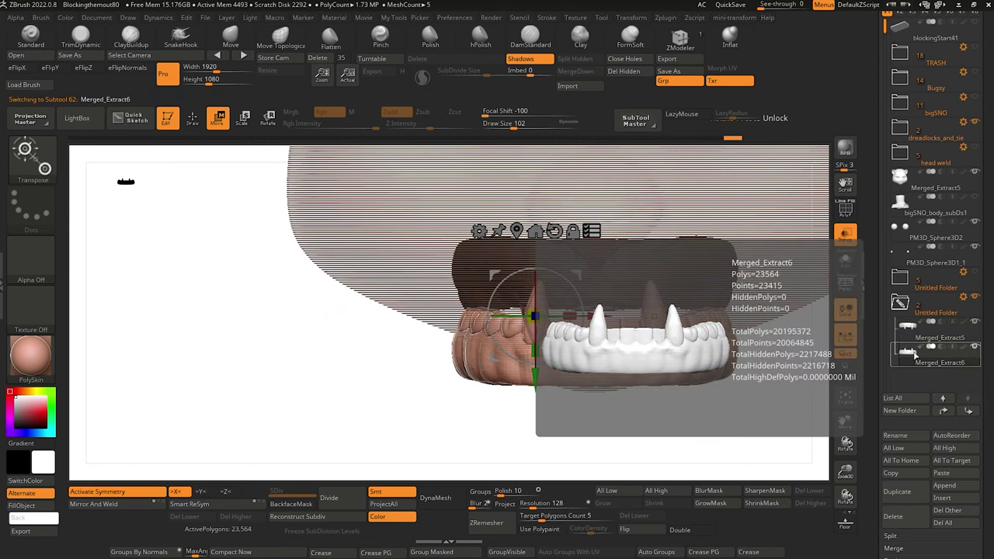
click(908, 327)
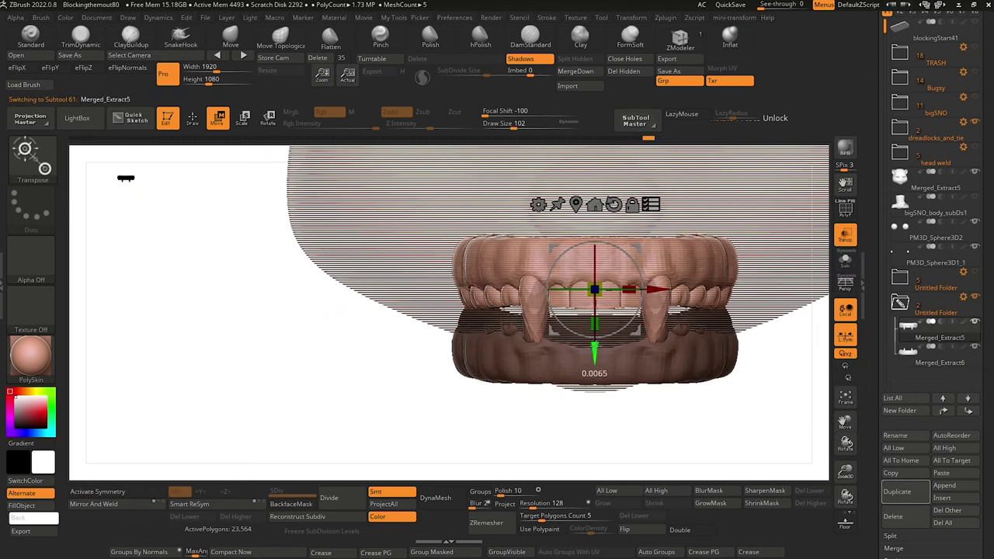
drag(595, 353, 595, 350)
From the side, tilt both teeth sets together and move them slightly forward toward the muzzle.
drag(331, 346, 386, 396)
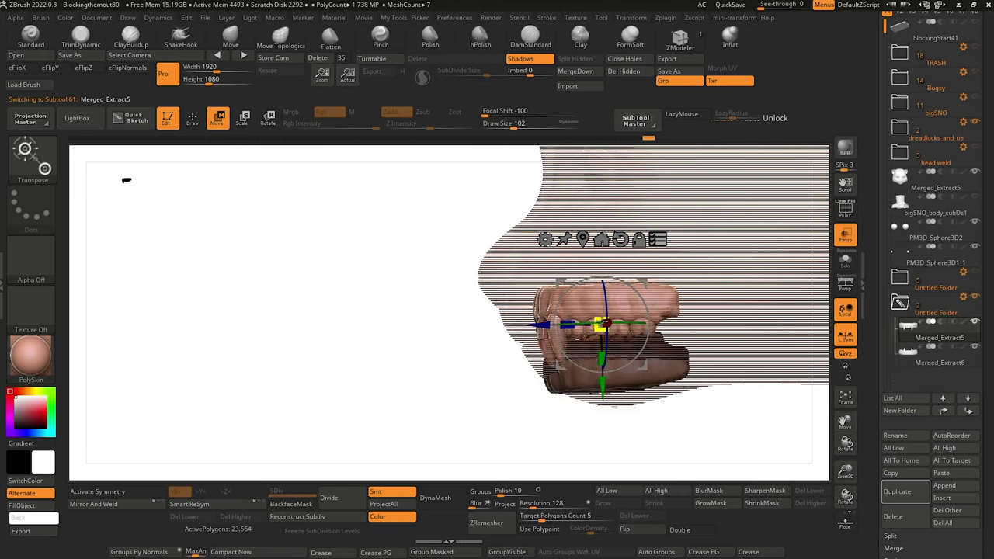
drag(365, 317, 298, 336)
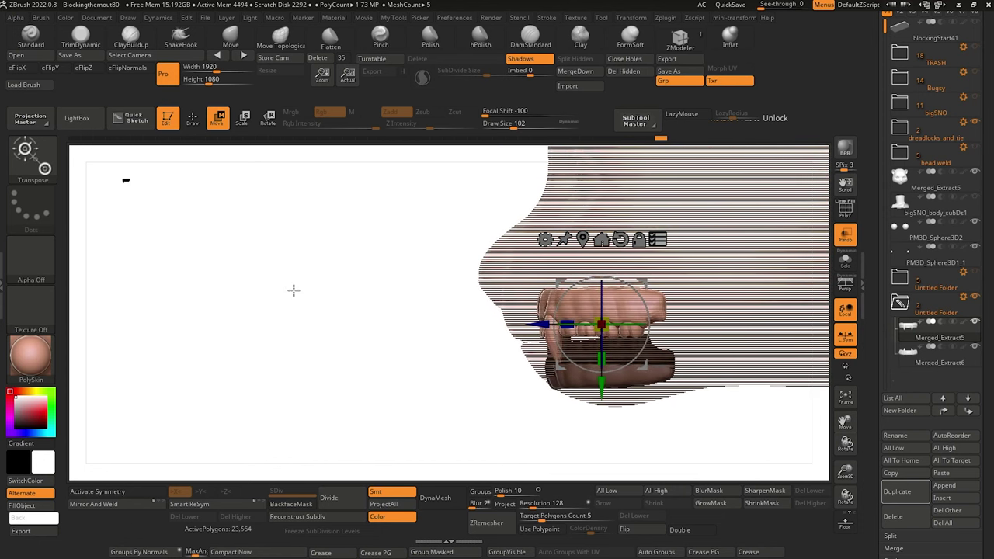
drag(294, 290, 493, 322)
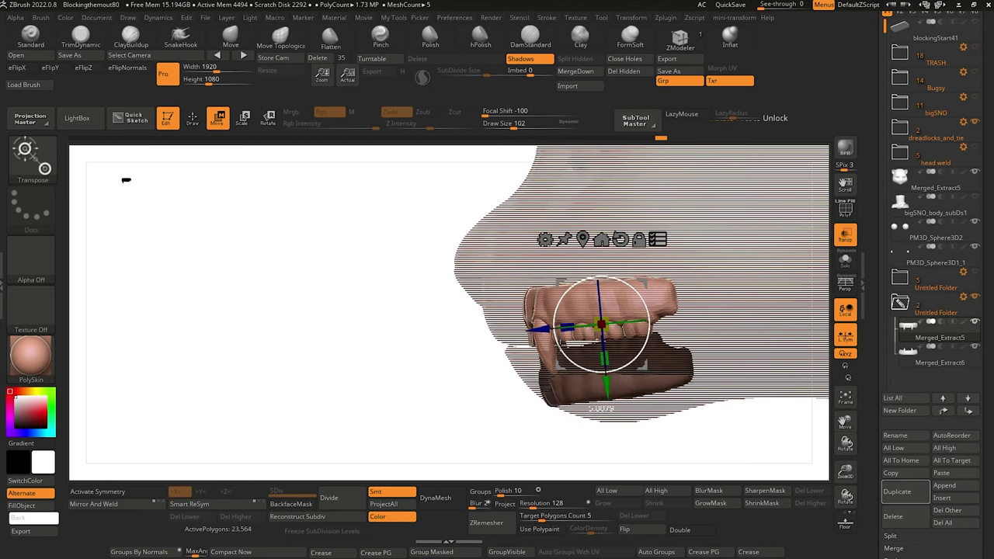
drag(618, 381, 523, 325)
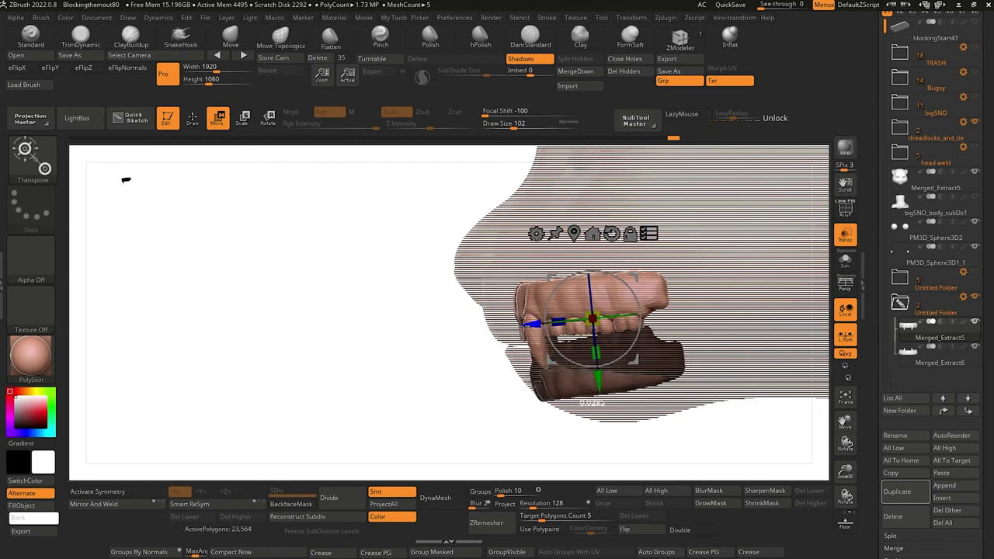
Scale both teeth sets down slightly together and check their fit inside the muzzle from both sides.
mouse_move(397, 310)
mouse_down()
mouse_move(433, 310)
mouse_move(402, 321)
mouse_move(409, 317)
mouse_up()
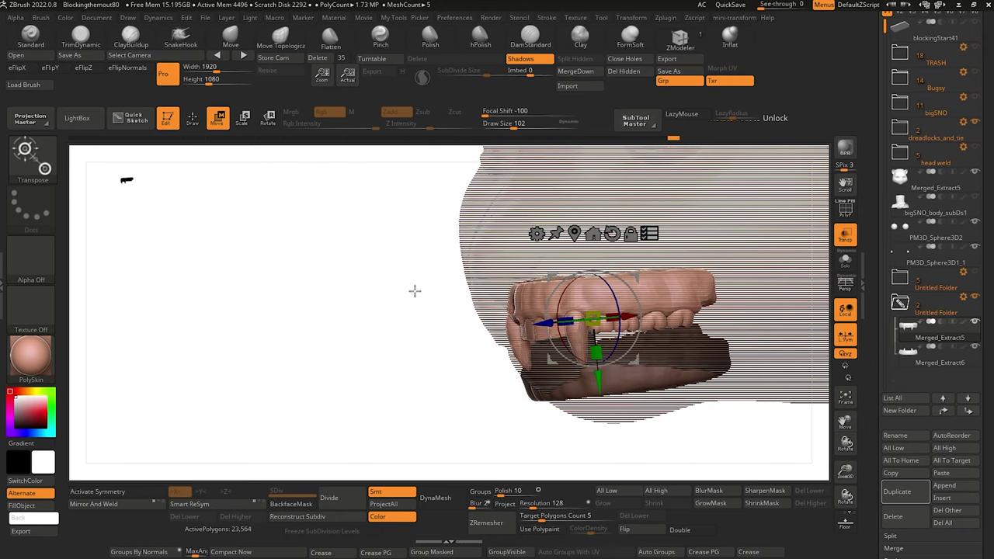
drag(408, 302, 416, 273)
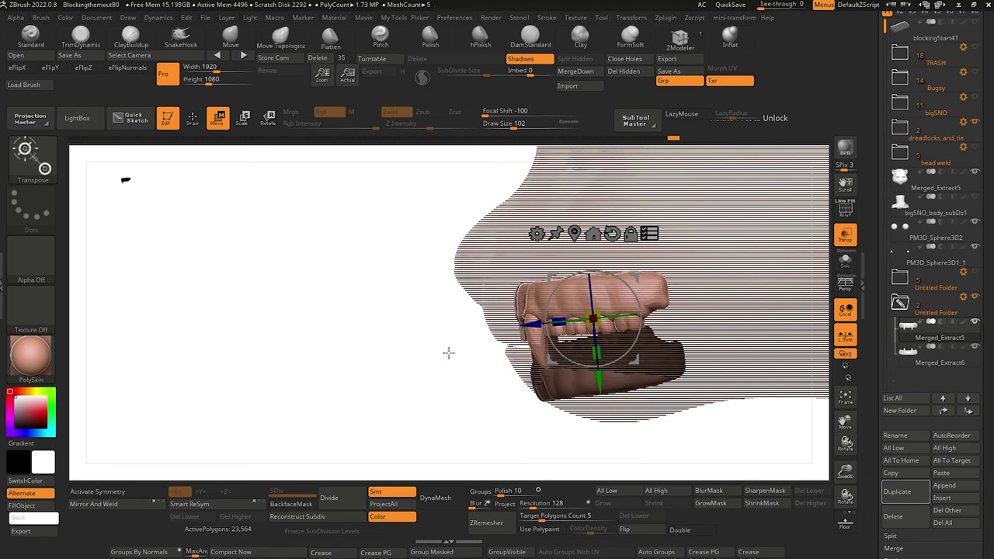
drag(448, 353, 505, 348)
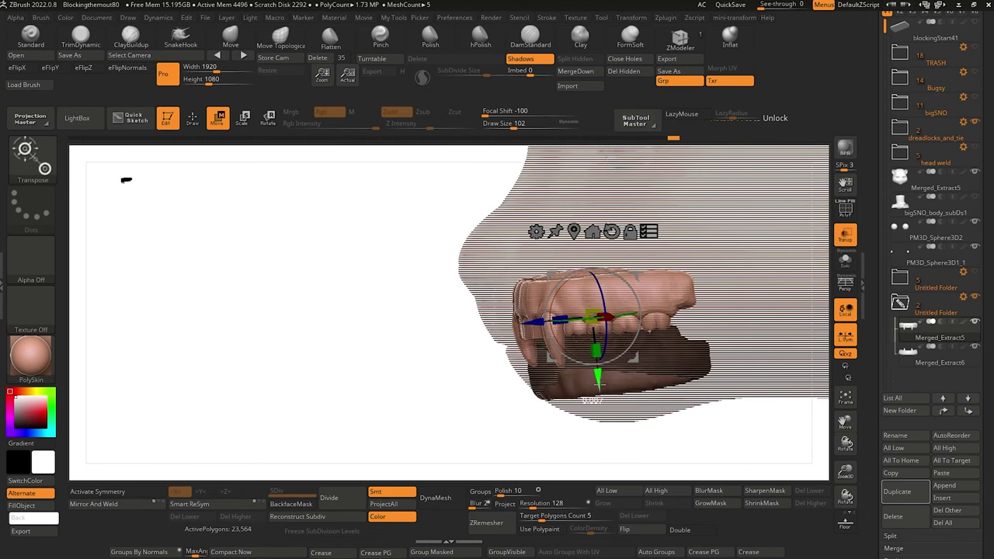
drag(351, 327, 386, 381)
drag(374, 369, 466, 433)
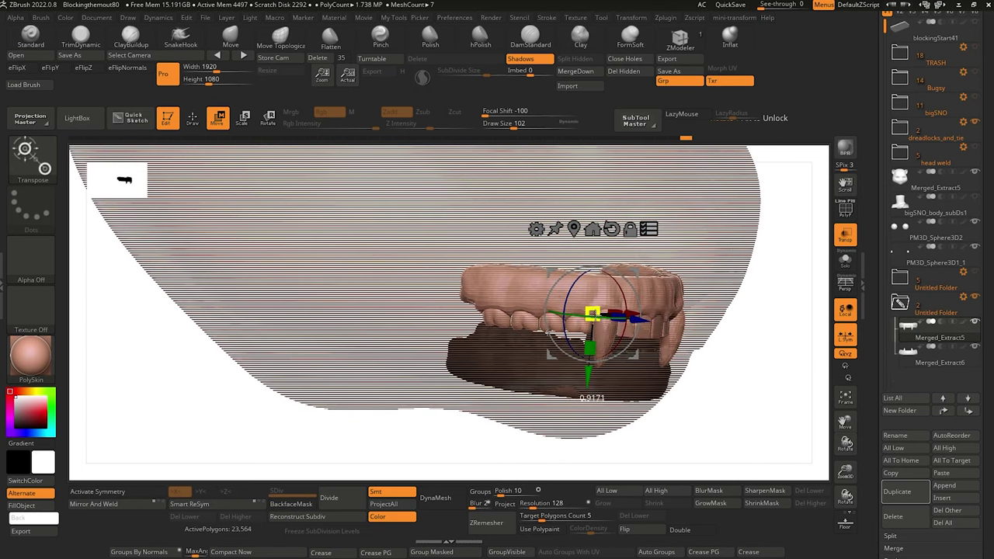
drag(508, 400, 276, 385)
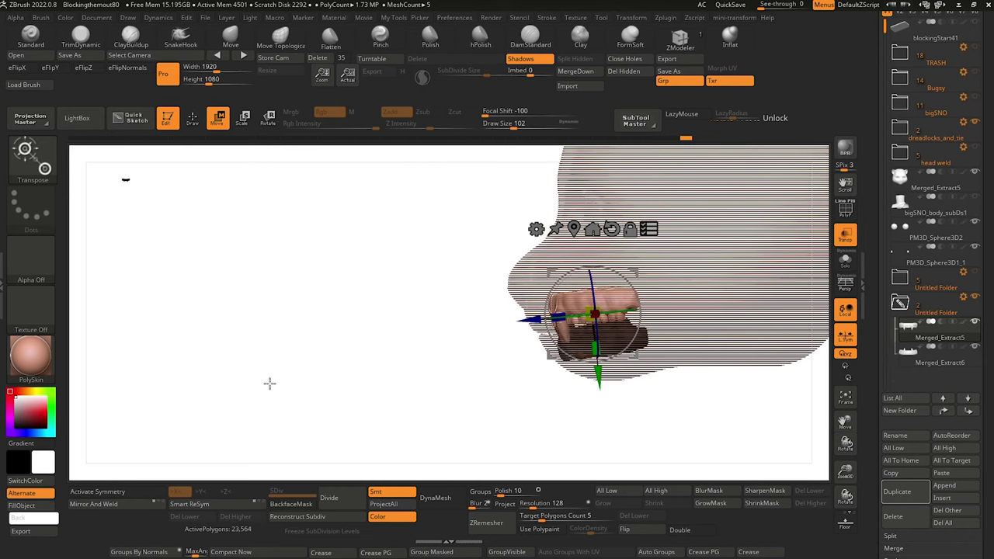
drag(273, 383, 378, 376)
drag(362, 298, 367, 327)
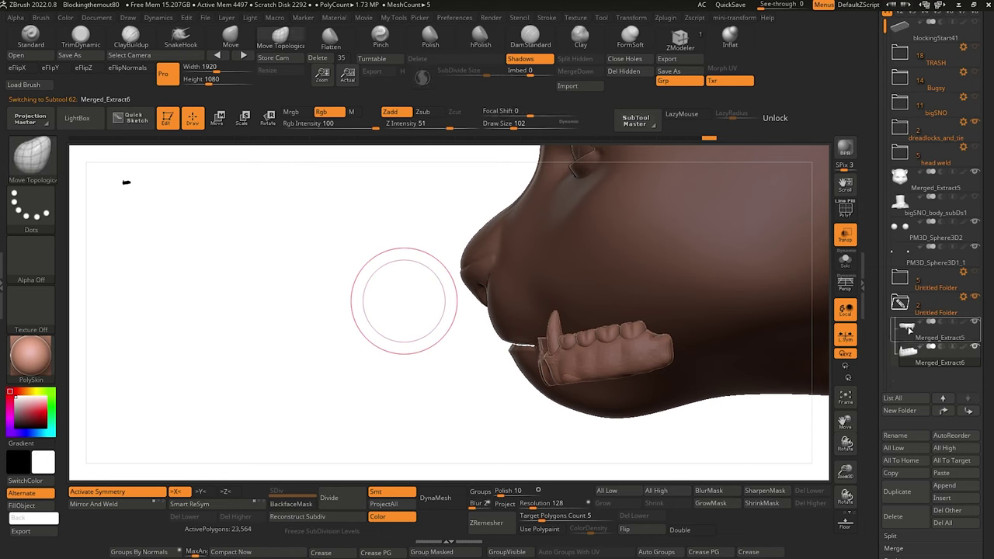
Select the upper teeth, hide the head mesh, and ready the teeth for moving one set at a time.
click(910, 330)
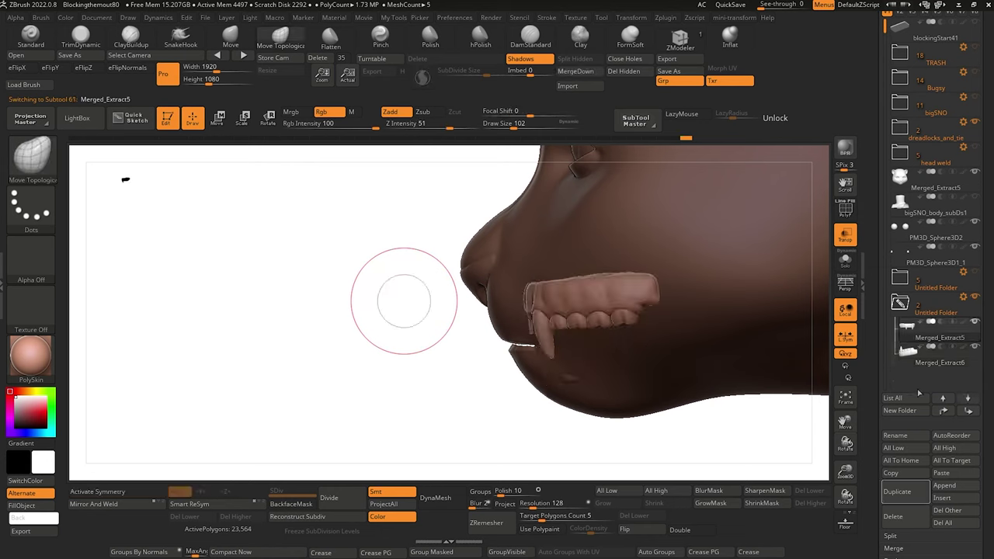
click(974, 174)
mouse_move(404, 302)
mouse_down()
mouse_move(444, 347)
mouse_move(526, 333)
mouse_move(451, 340)
mouse_move(450, 322)
mouse_move(396, 278)
mouse_up()
click(222, 122)
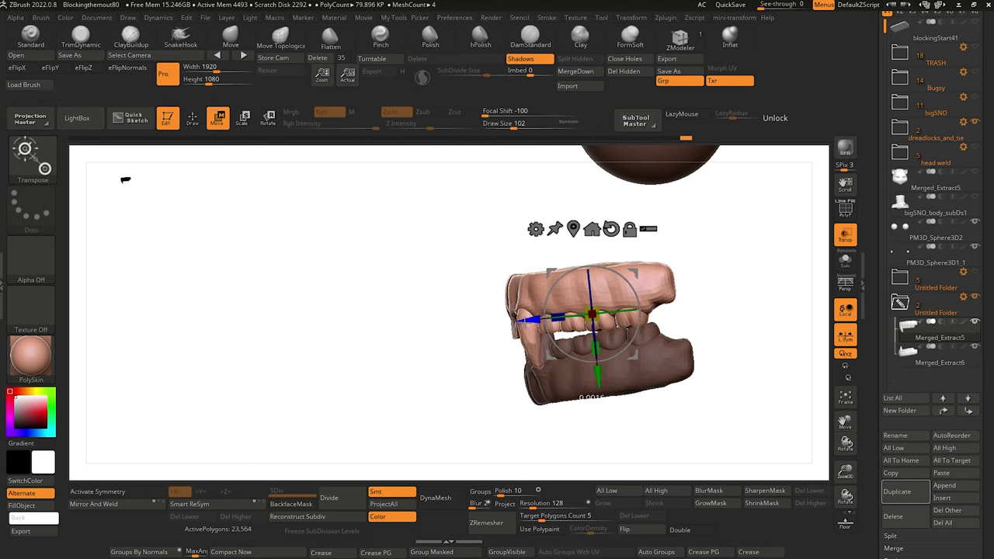
drag(297, 302, 339, 272)
drag(390, 348, 365, 350)
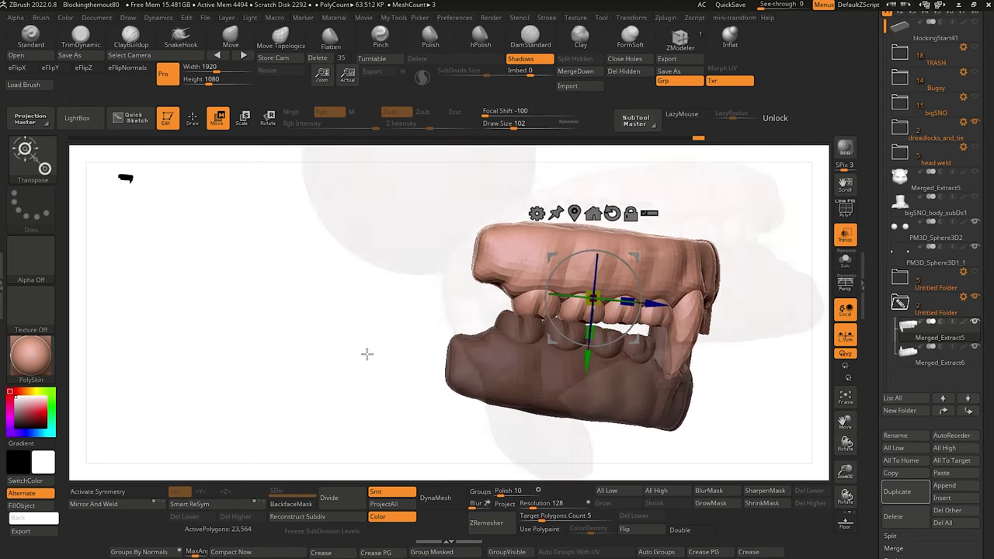
Place the lower teeth's pivot at the rear end of the jaw and rotate them to adjust the bite.
alt+click(485, 374)
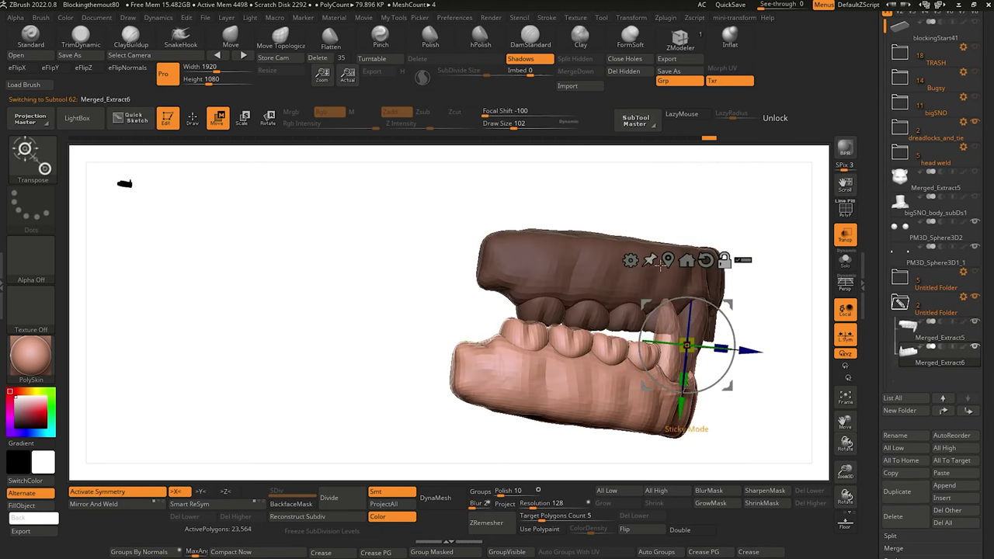
click(686, 259)
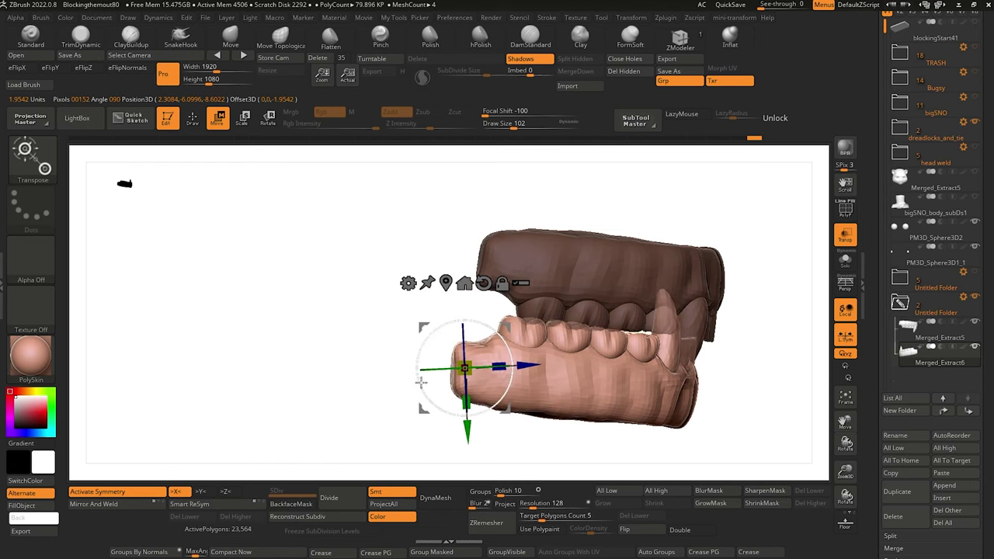
drag(420, 382, 292, 369)
Place the upper teeth's pivot at the rear of the jaw, rotate them toward the lower set, and check the bite.
alt+click(506, 268)
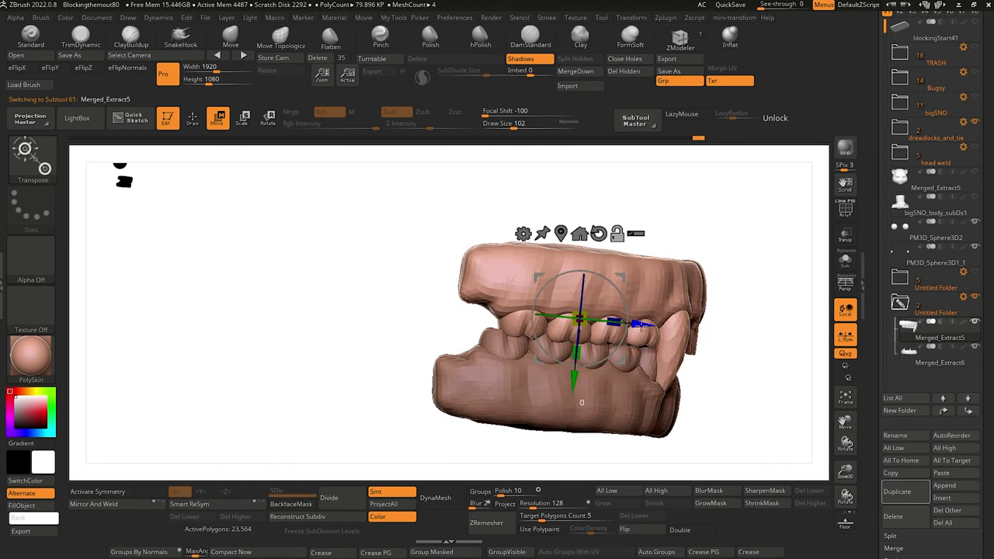
alt+drag(641, 324, 523, 312)
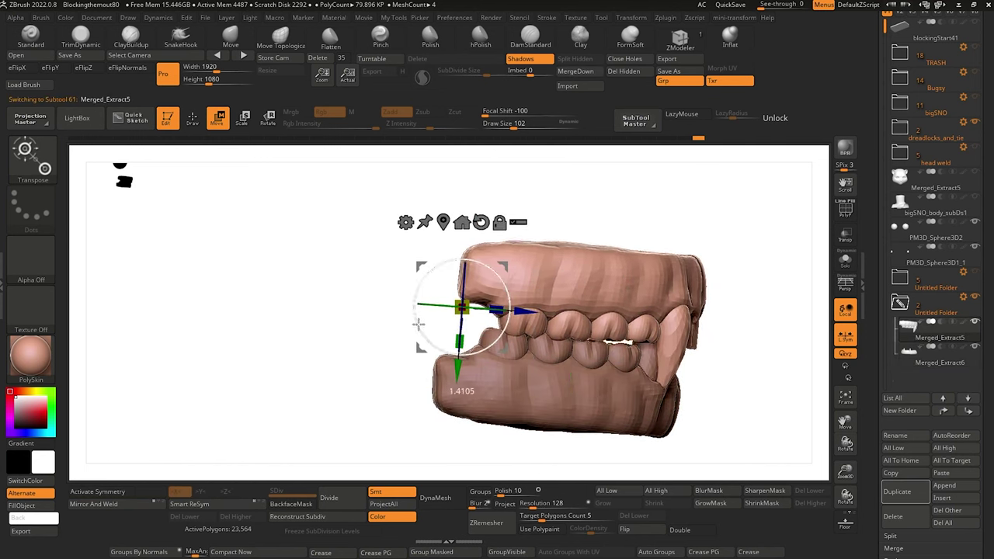
drag(341, 315, 467, 309)
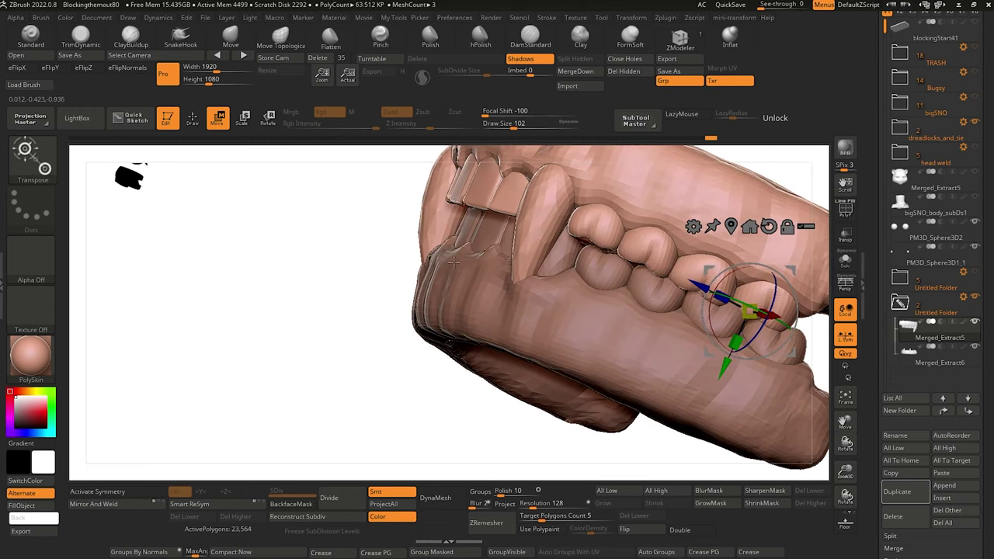
drag(379, 304, 577, 376)
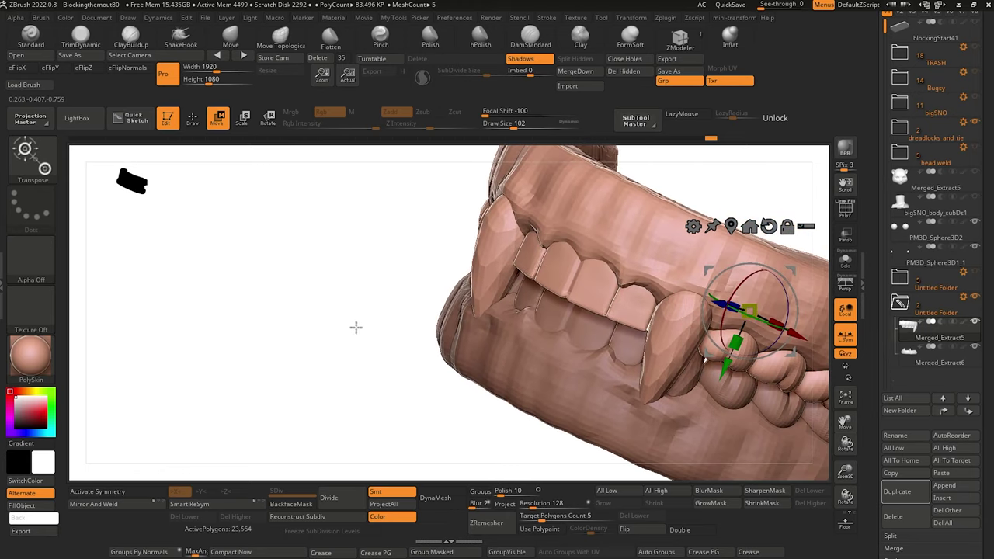
drag(356, 327, 520, 395)
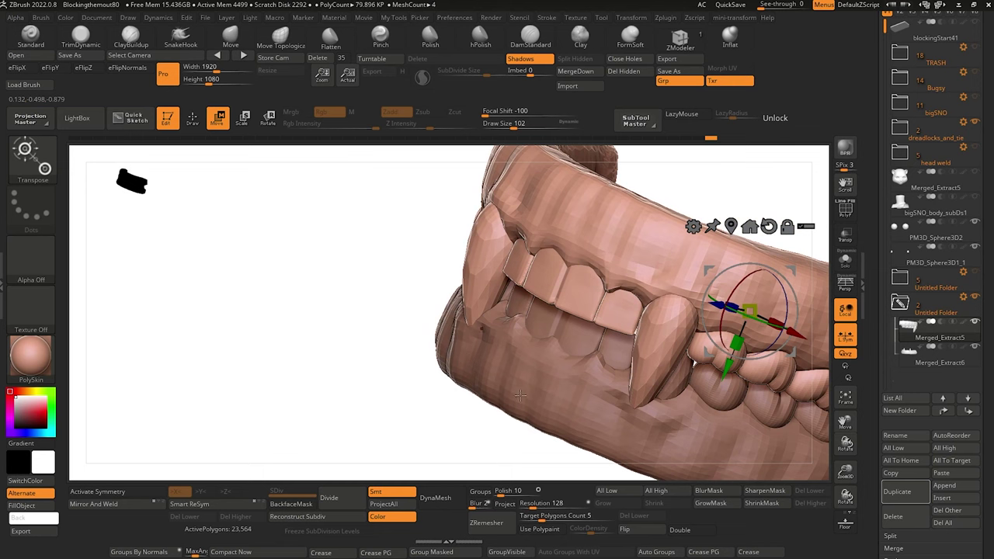
drag(371, 302, 506, 342)
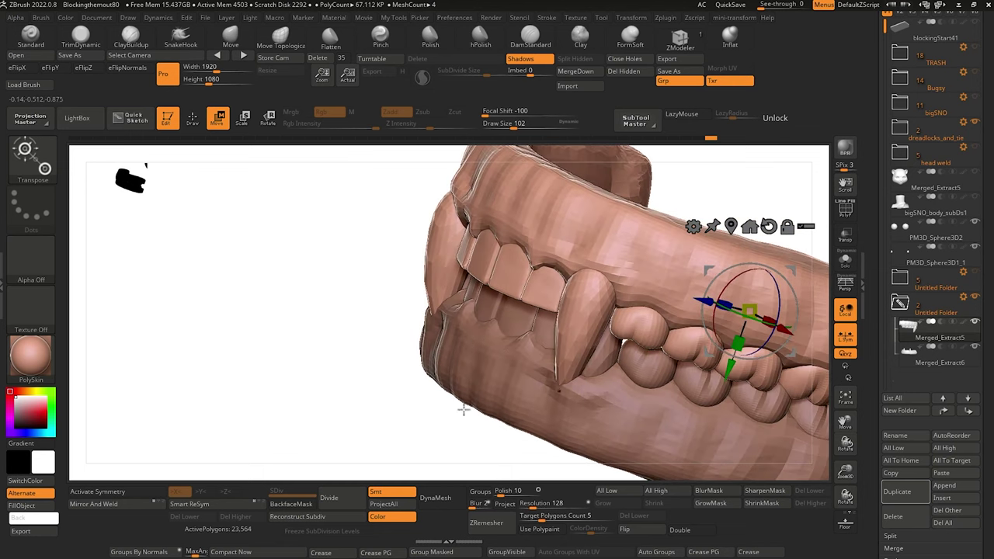
drag(353, 329, 257, 314)
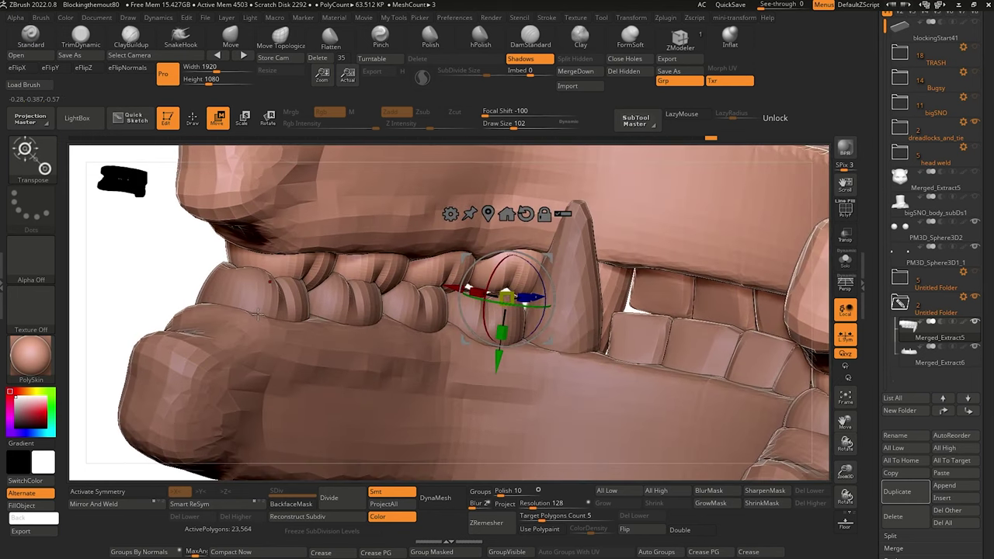
On the lower teeth, mask everything except the two fangs, then center and realign the gizmo and lower it to the fang base.
alt+click(566, 329)
drag(178, 285, 233, 320)
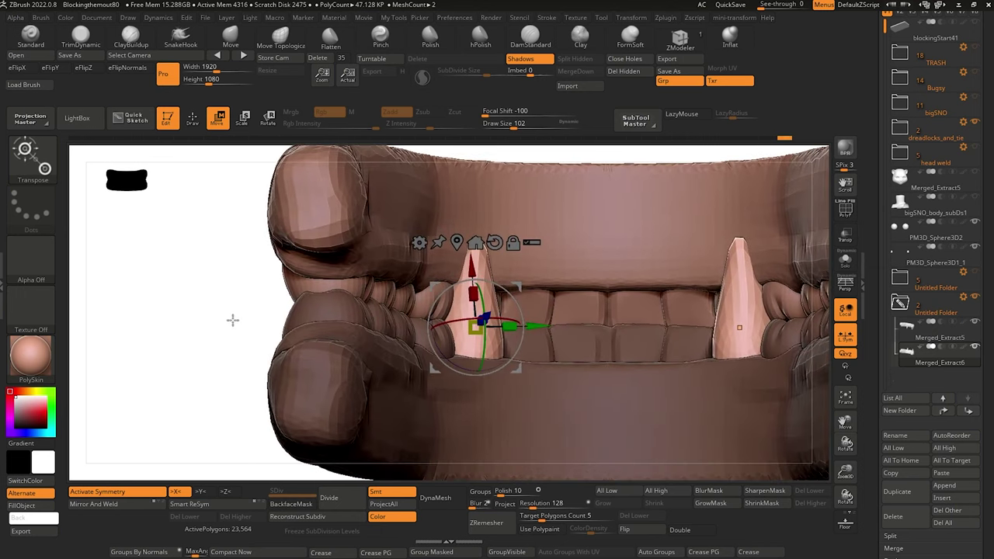
alt+click(457, 242)
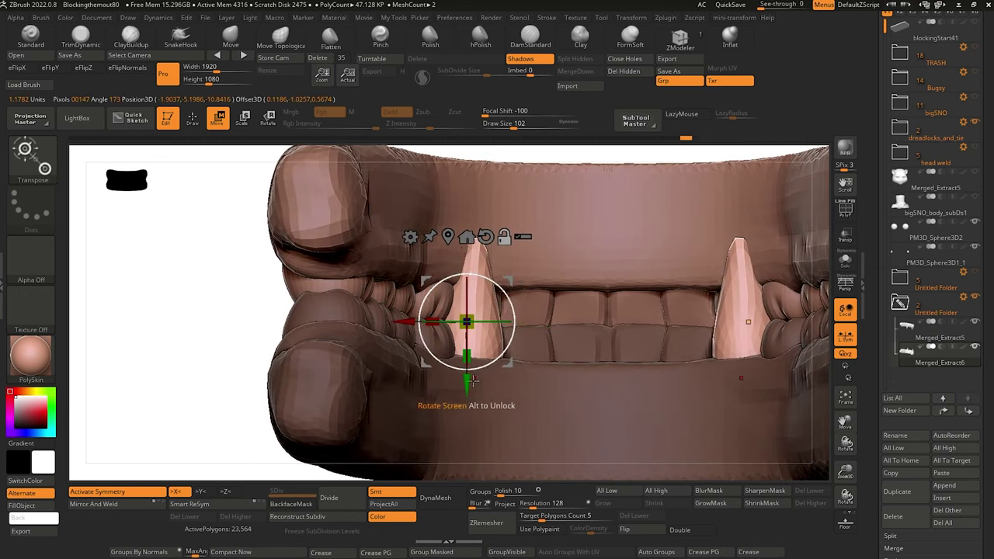
alt+drag(473, 380, 473, 410)
drag(221, 317, 258, 293)
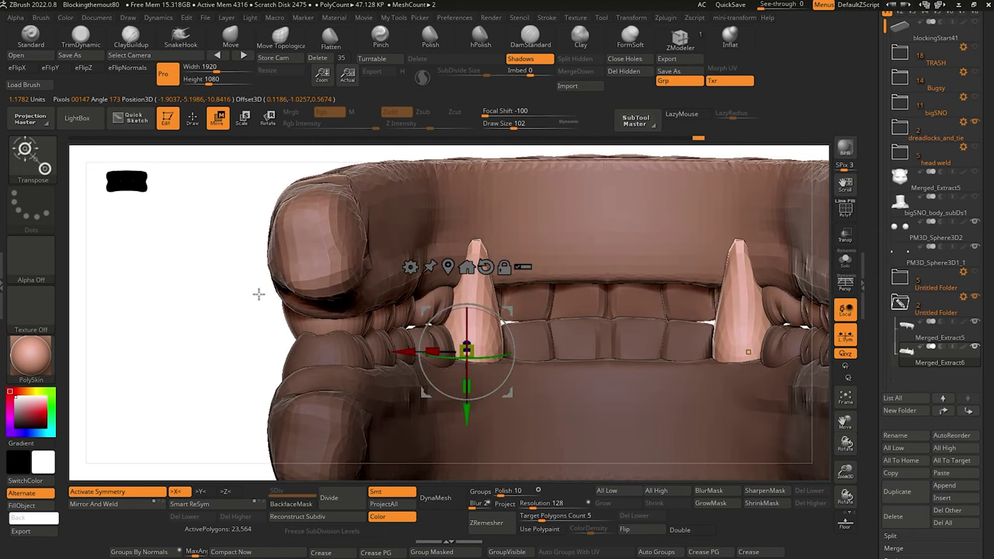
drag(210, 326, 211, 316)
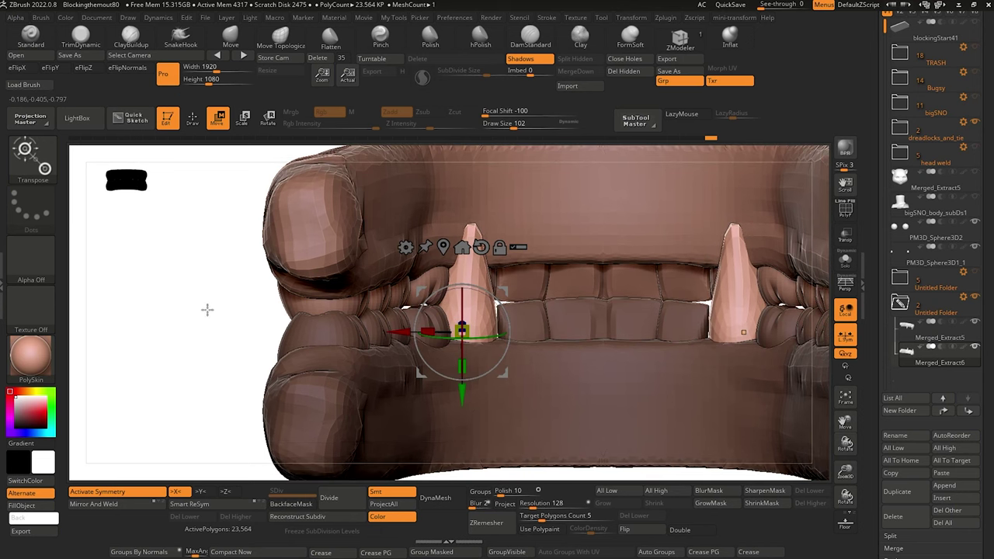
drag(207, 308, 268, 327)
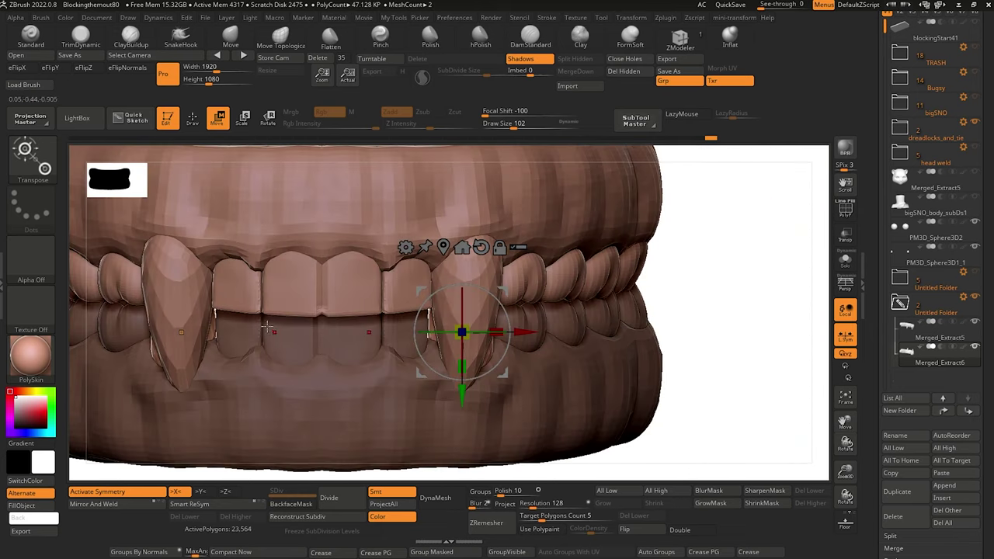
Mask everything on the lower set except the four front incisors and scale them down slightly.
alt+drag(727, 431, 847, 369)
alt+drag(535, 448, 500, 338)
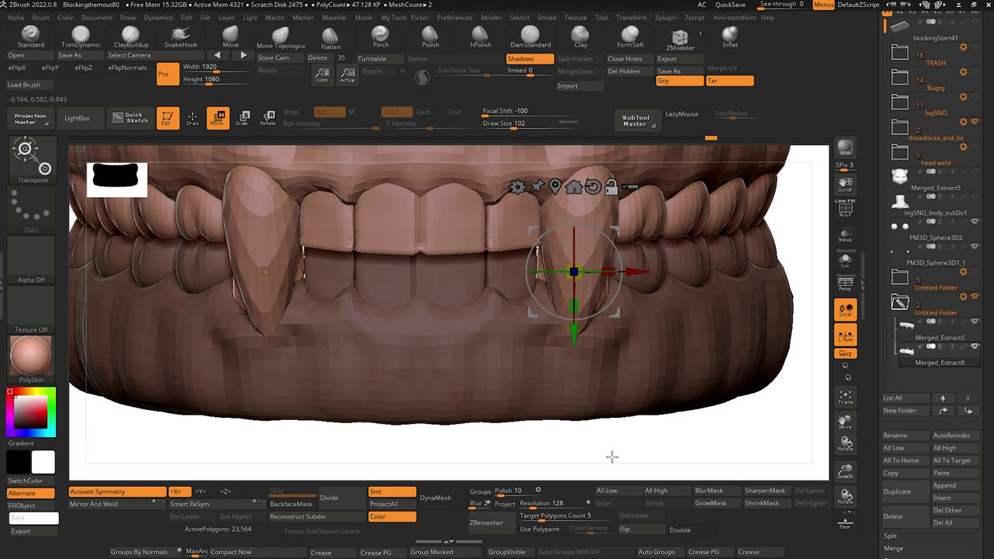
alt+drag(612, 457, 629, 453)
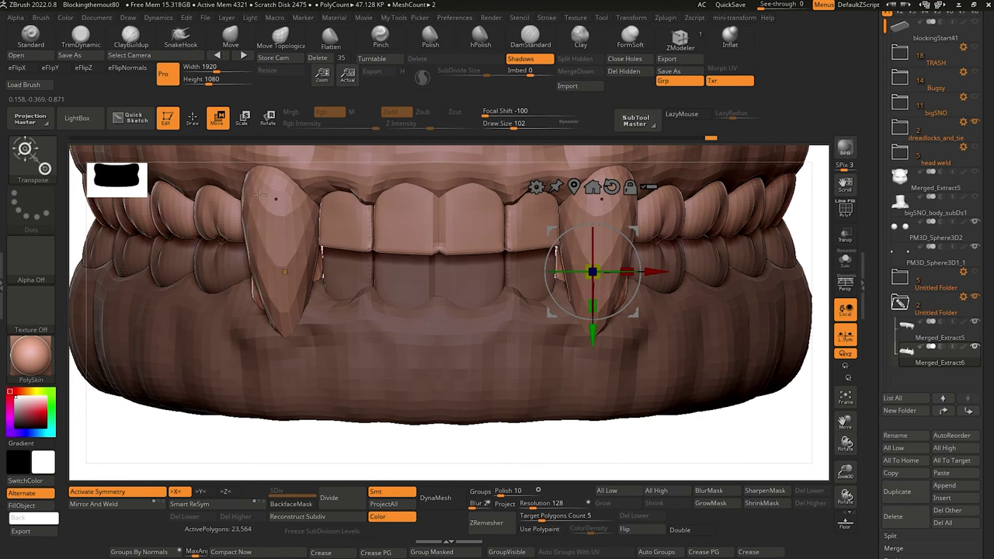
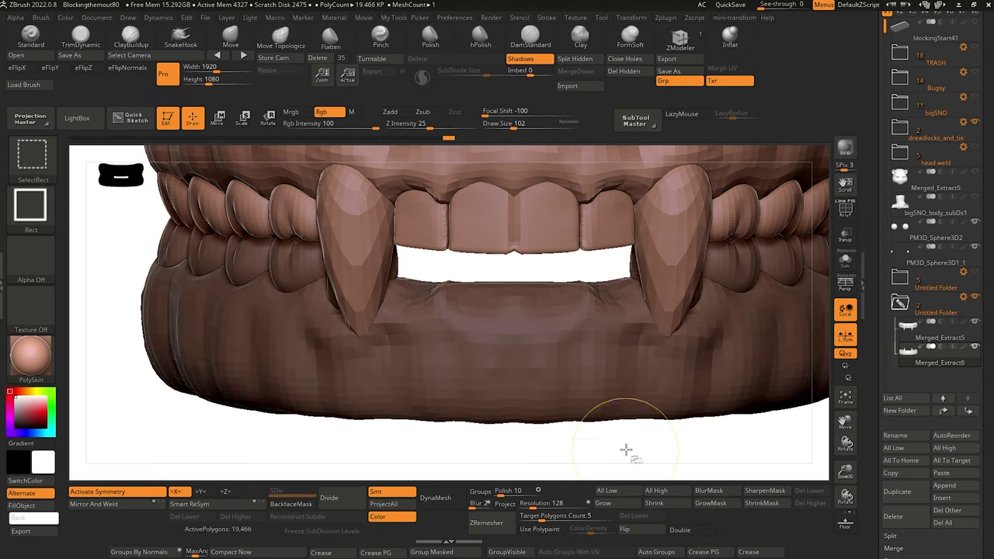
ctrl+shift+click(625, 452)
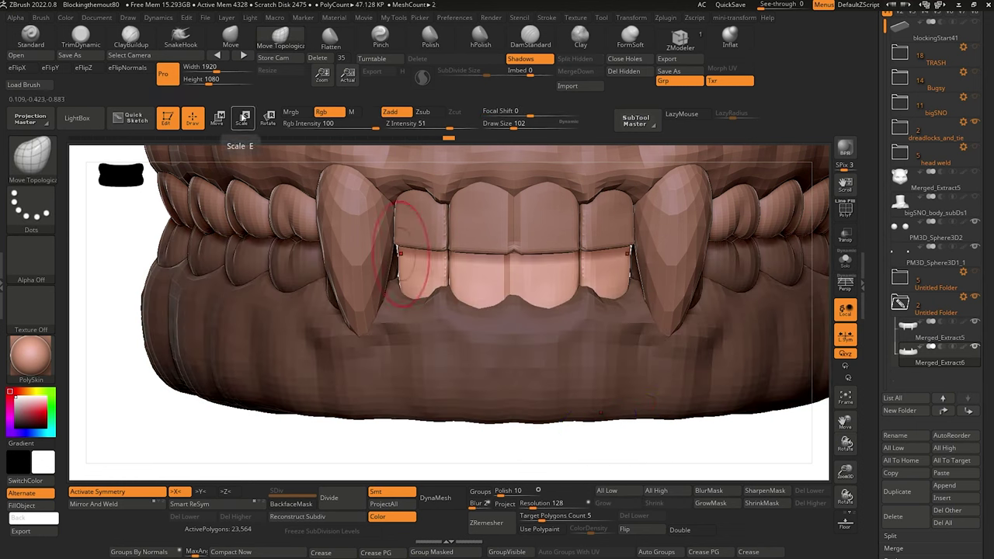
click(243, 117)
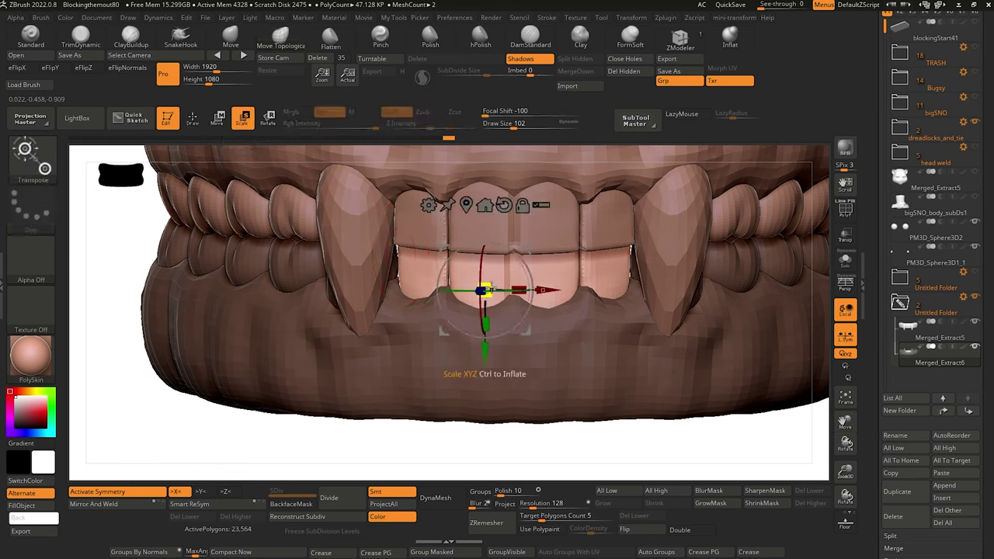
drag(505, 291, 514, 302)
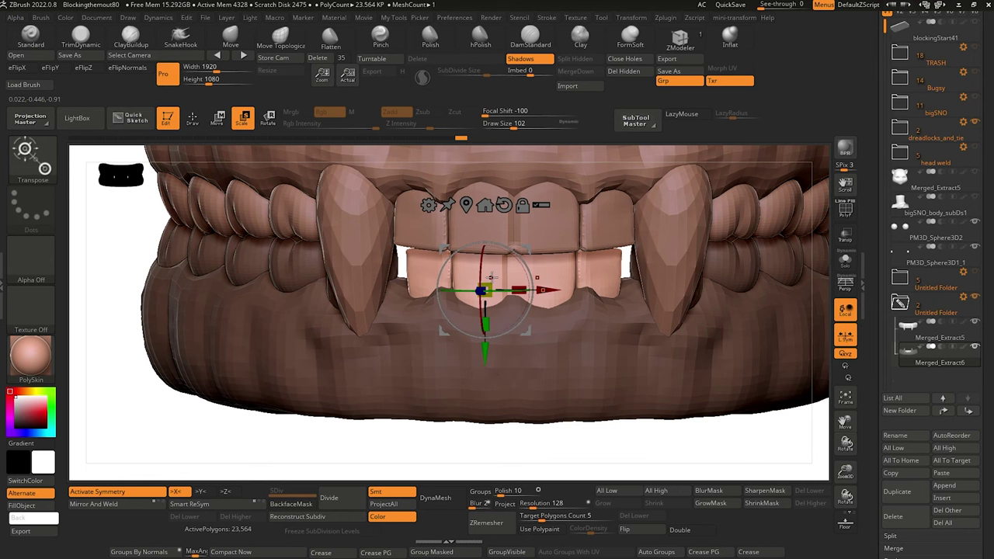
drag(318, 411, 394, 416)
Clear the mask, choose the Move Topological brush, and show the lower teeth alone.
click(265, 36)
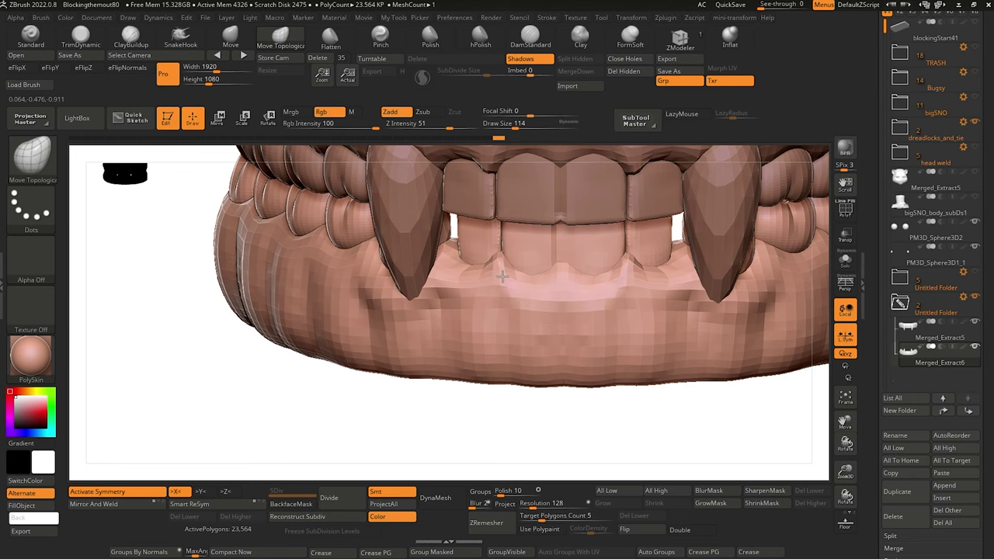
mouse_move(396, 423)
mouse_down()
mouse_move(430, 428)
mouse_move(404, 422)
mouse_move(409, 411)
mouse_move(401, 451)
mouse_move(420, 449)
mouse_move(412, 355)
mouse_up()
click(854, 272)
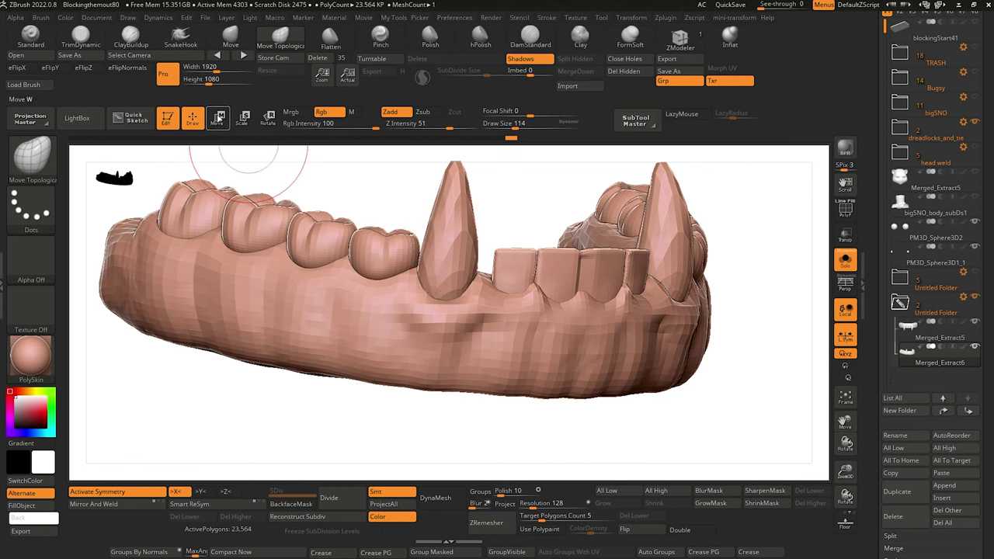
Mask all but the lower fangs, move them slightly inward toward the incisors, and clear the mask.
click(219, 119)
ctrl+click(446, 268)
drag(380, 406, 354, 423)
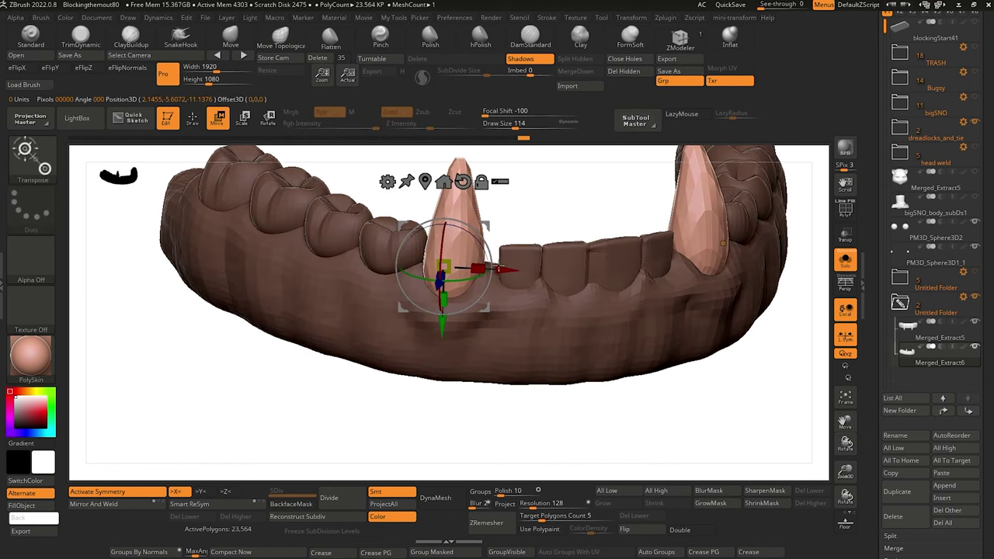
drag(510, 270, 522, 272)
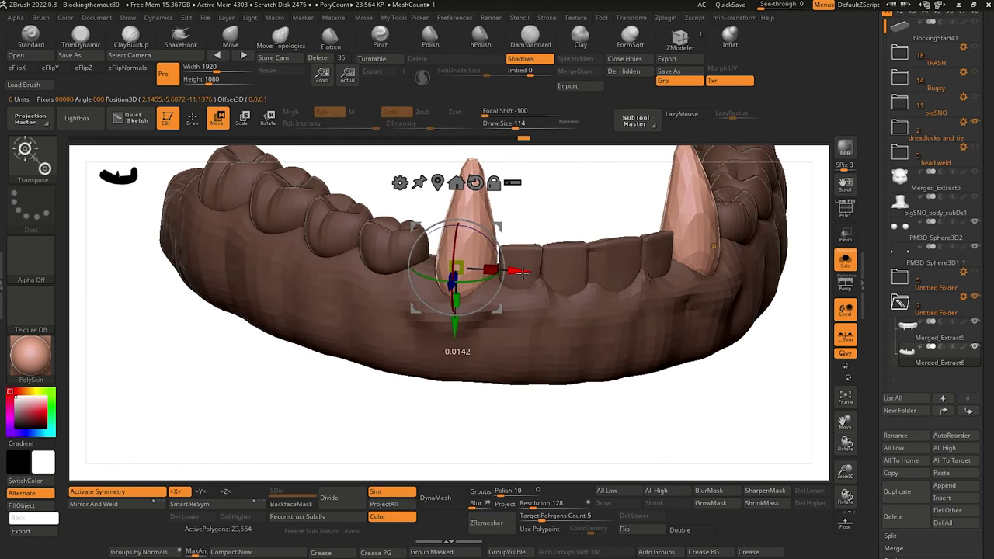
drag(366, 400, 336, 387)
click(193, 117)
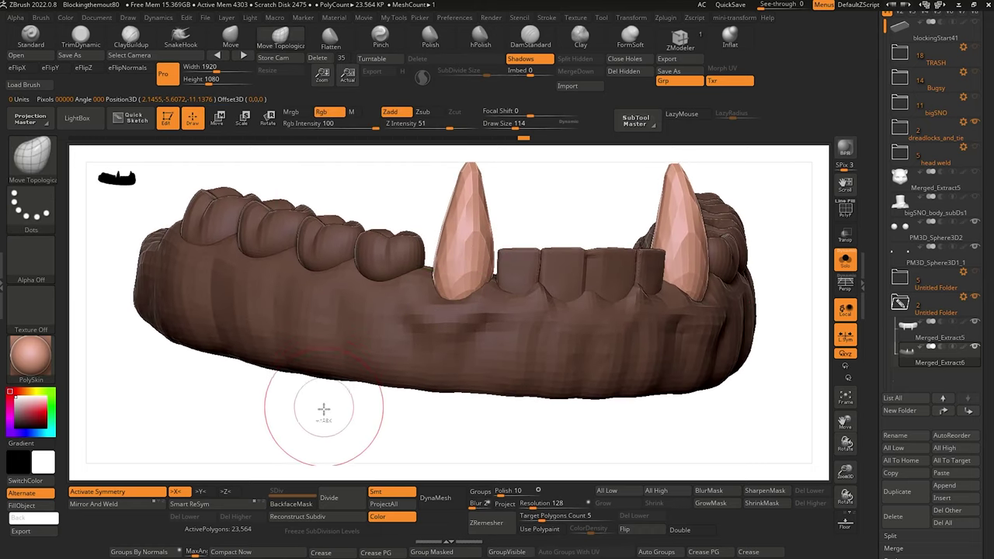
alt+click(343, 340)
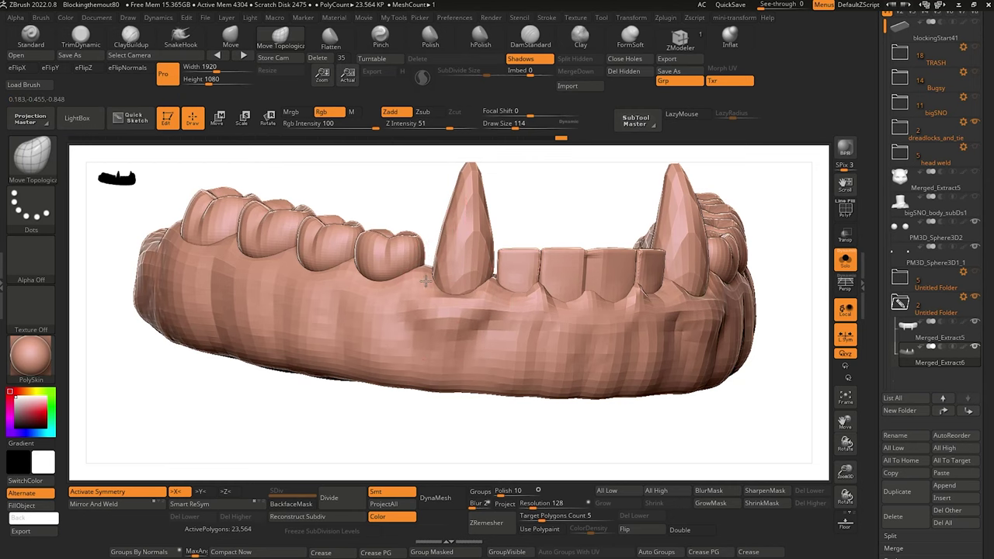
Examine the lower set on its own, then show the upper teeth with it and compare the bite from front and side.
drag(429, 435, 470, 476)
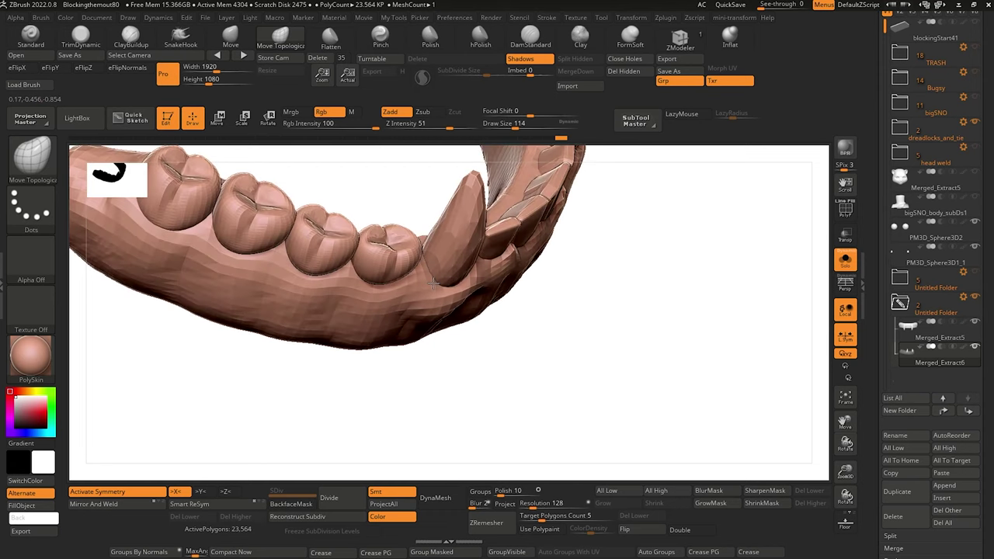
mouse_move(432, 283)
right_down()
mouse_move(461, 368)
mouse_move(404, 311)
right_up()
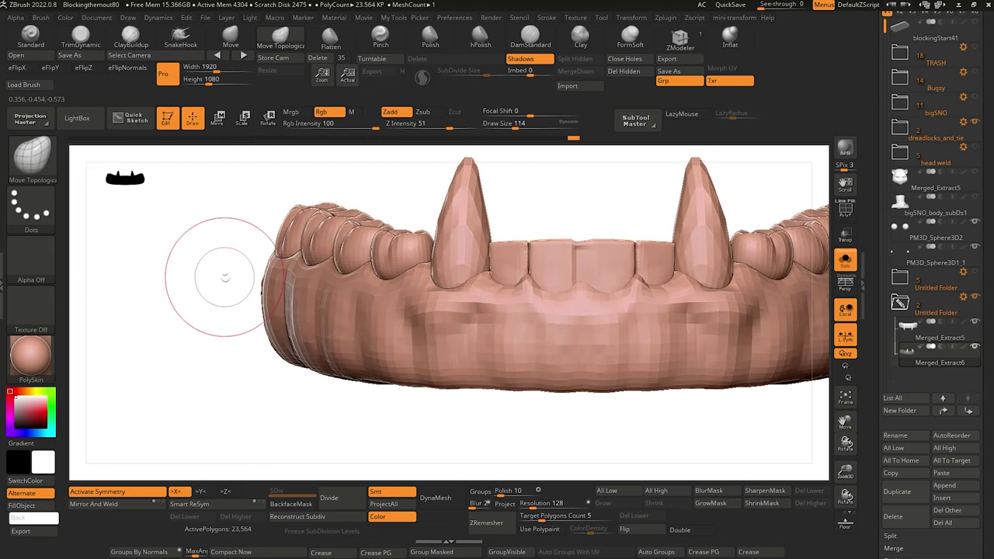
ctrl+right_drag(199, 257, 86, 252)
alt+right_drag(193, 266, 282, 362)
click(846, 262)
right_drag(186, 342, 437, 406)
mouse_move(233, 365)
right_down()
mouse_move(288, 382)
mouse_move(260, 373)
mouse_move(256, 351)
mouse_move(213, 339)
right_up()
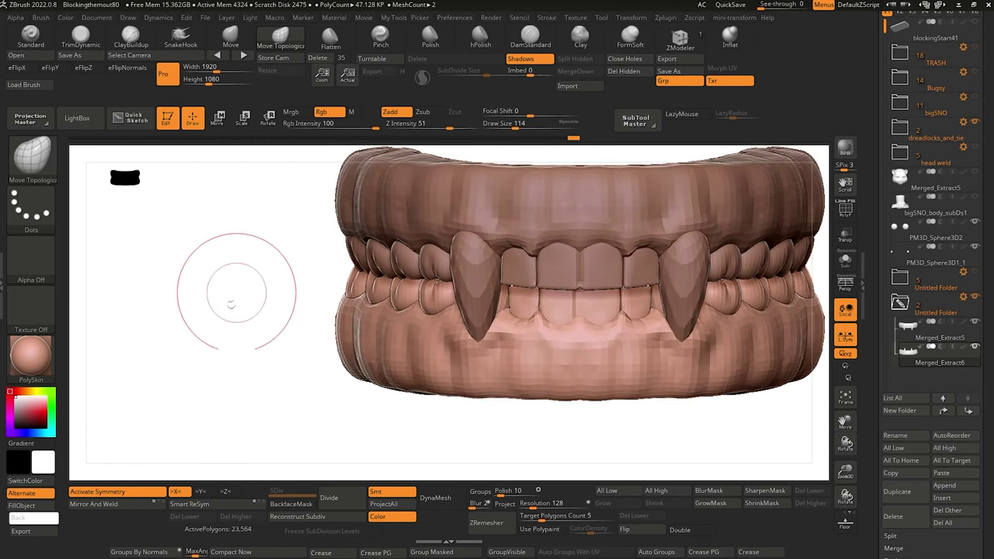
right_drag(231, 303, 372, 336)
ctrl+right_drag(497, 389, 571, 388)
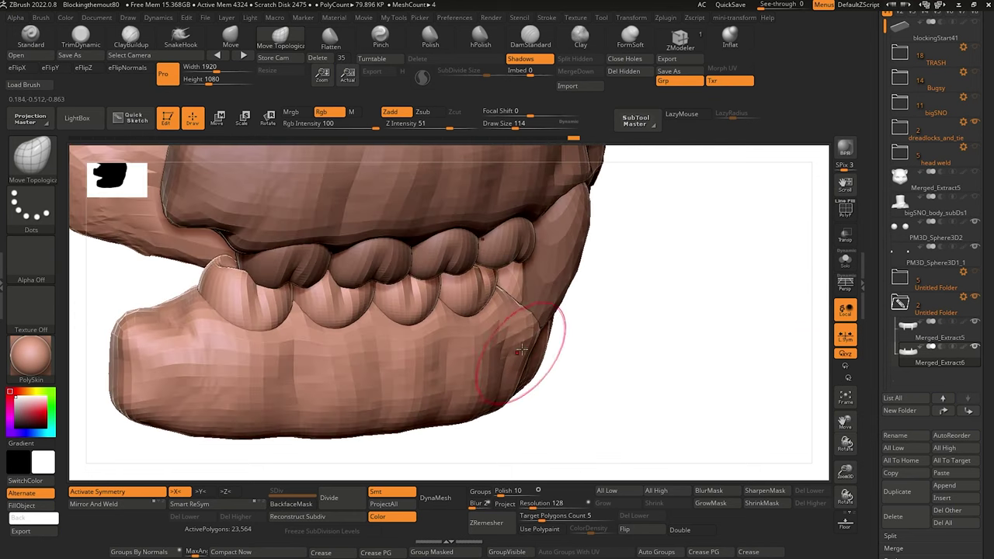
Enlarge the Move Topological brush to a draw size of about 180 and push the lower gum's front bottom edge upward.
mouse_move(533, 432)
mouse_down()
mouse_move(451, 417)
mouse_move(457, 410)
mouse_up()
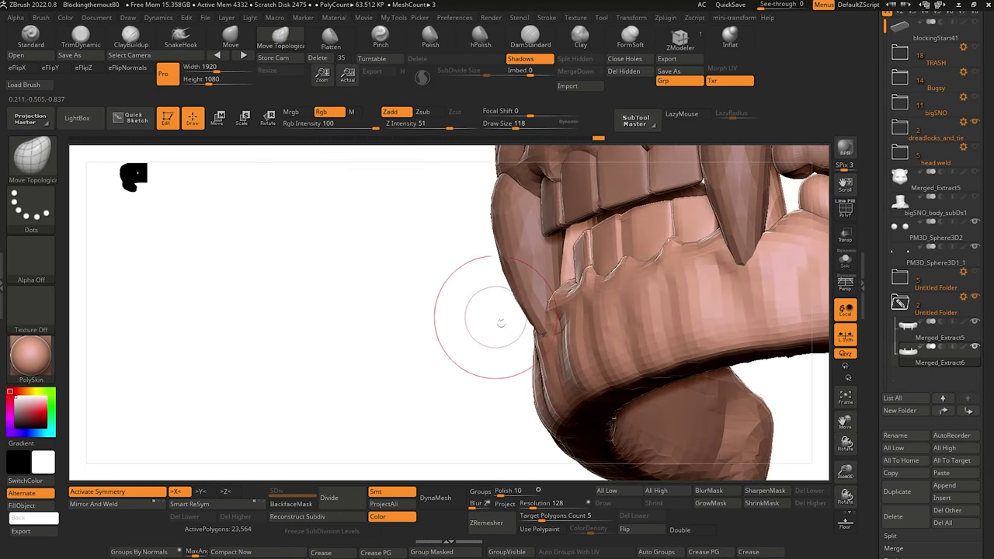
right_drag(500, 370, 404, 321)
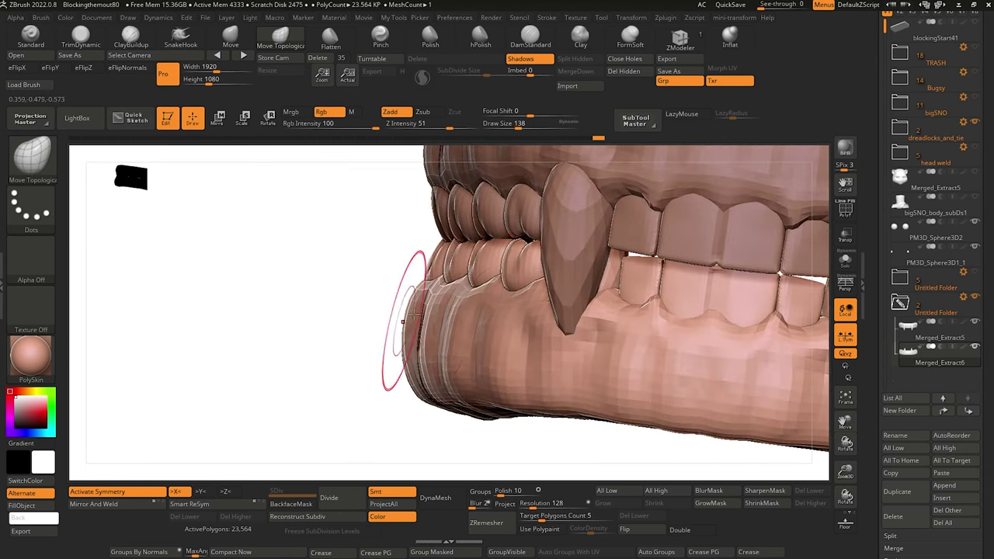
mouse_move(637, 424)
mouse_down()
mouse_move(638, 410)
mouse_move(702, 411)
mouse_up()
drag(619, 409, 617, 395)
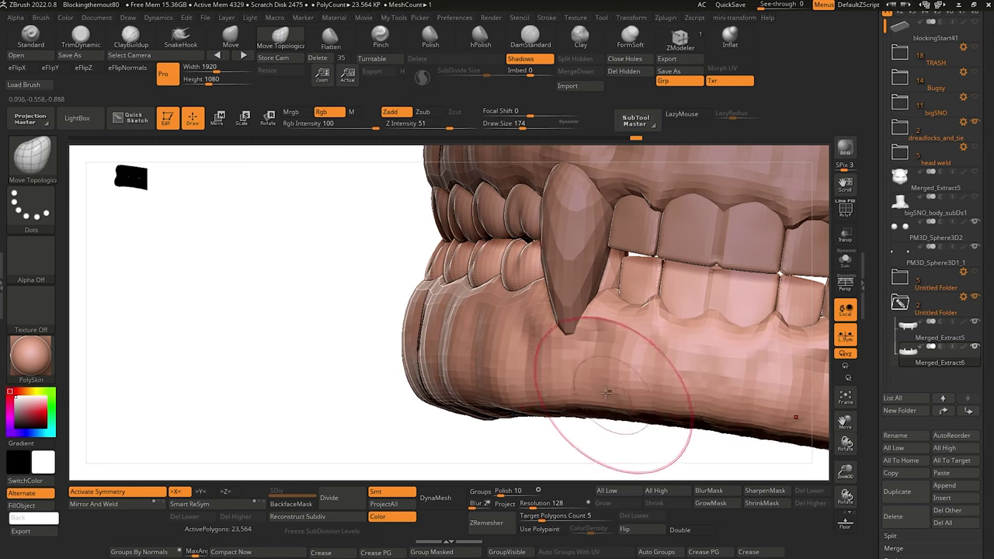
drag(561, 409, 557, 391)
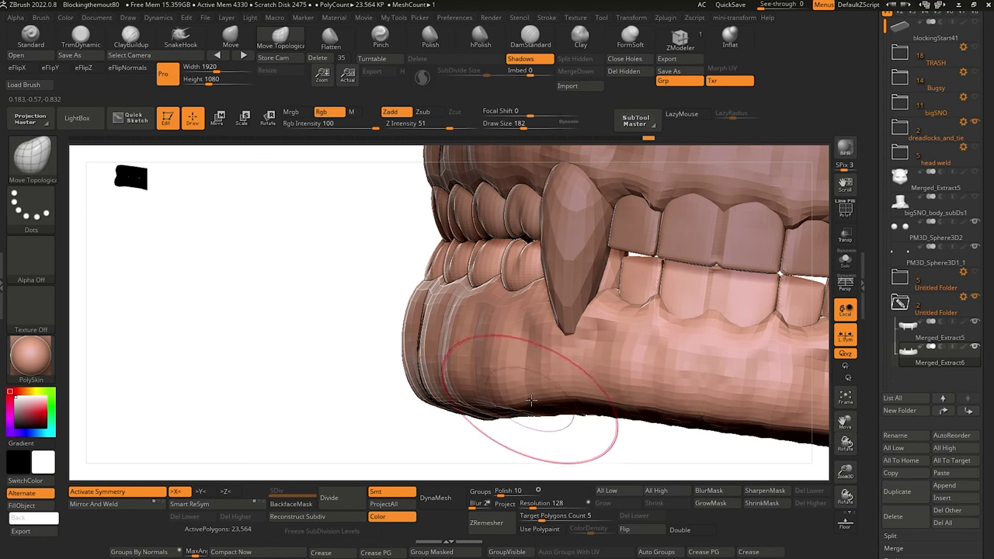
Enlarge the brush to a draw size of about 198 and push up the lower gum's bottom edge along the side and rear.
right_drag(333, 333, 449, 427)
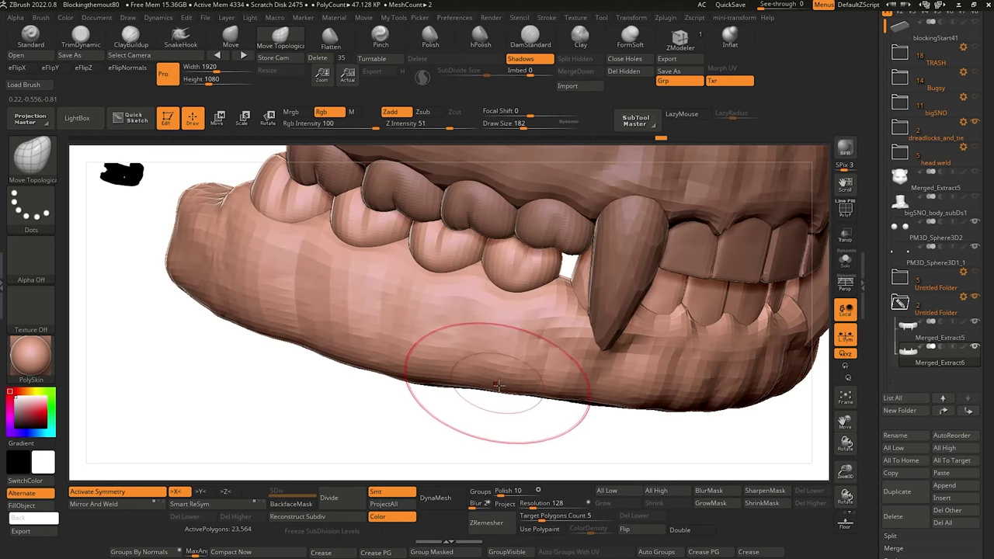
mouse_move(500, 382)
right_down()
mouse_move(404, 427)
mouse_move(417, 383)
right_up()
mouse_move(408, 388)
mouse_down()
mouse_move(406, 377)
mouse_move(423, 372)
mouse_move(363, 359)
mouse_up()
drag(299, 357, 289, 342)
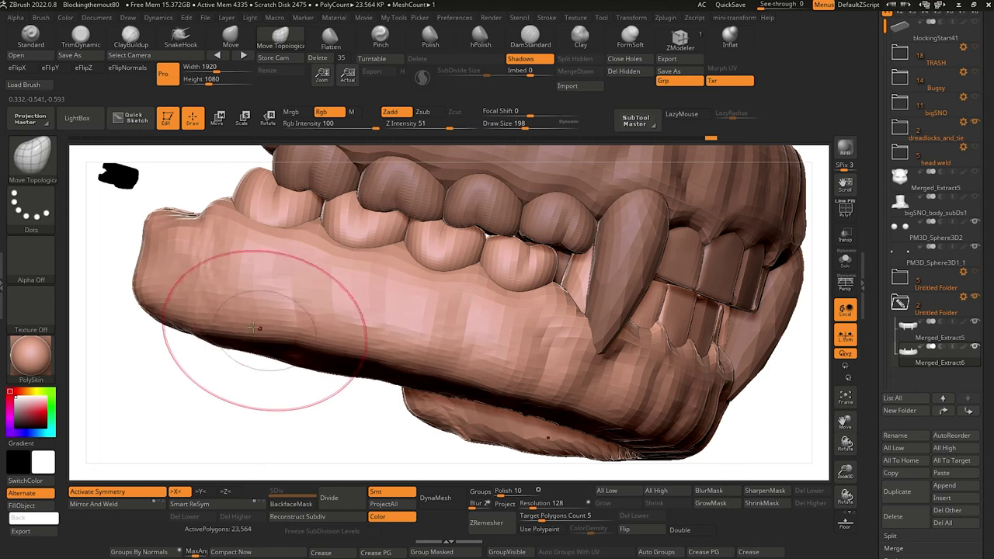
drag(152, 297, 156, 290)
With the MaskLasso brush, mask the lower teeth and upper gum so only the bottom rim stays free, and blur the mask.
ctrl+right_drag(156, 289, 321, 344)
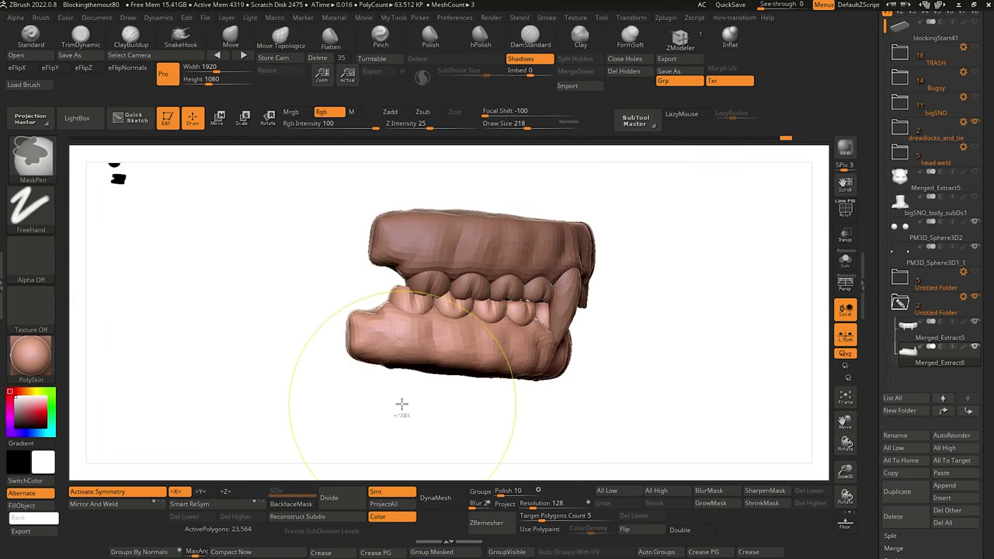
click(43, 164)
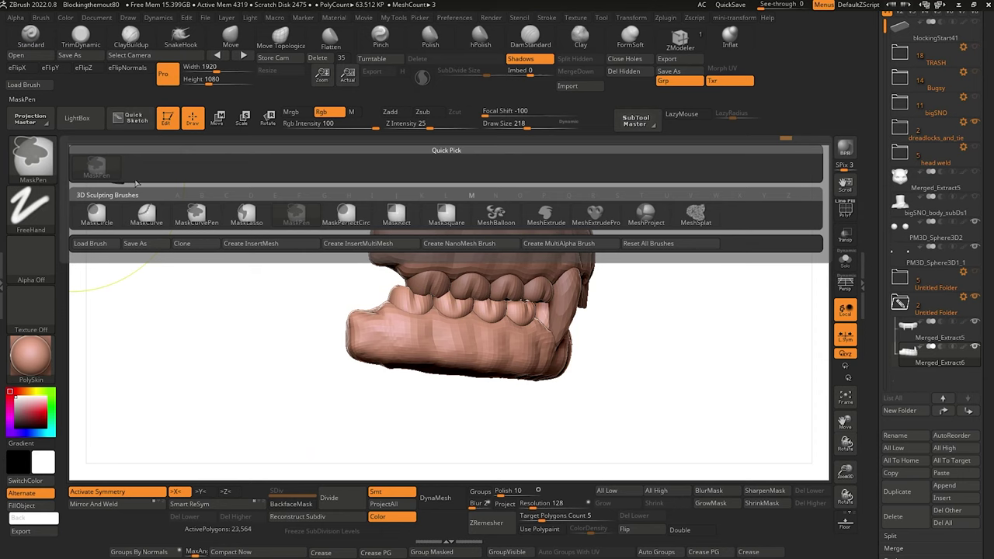
click(247, 215)
mouse_move(410, 427)
ctrl+mouse_down()
mouse_move(577, 417)
mouse_move(588, 365)
mouse_move(469, 347)
mouse_move(222, 337)
mouse_move(346, 406)
ctrl+mouse_up()
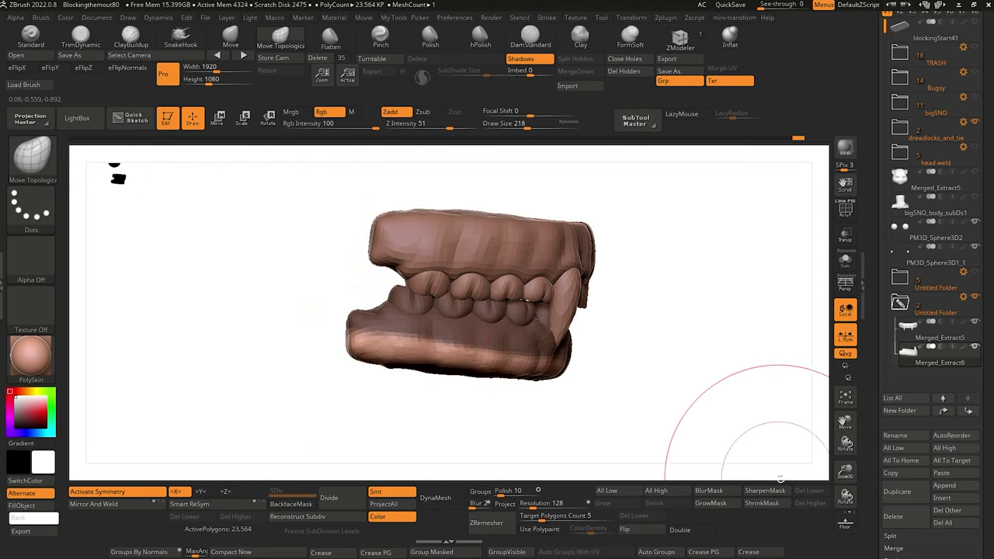
click(710, 492)
Raise the free bottom rim of the lower gum slightly with the Move gizmo and clear the mask.
shift+drag(681, 446, 332, 421)
drag(346, 432, 352, 381)
click(220, 120)
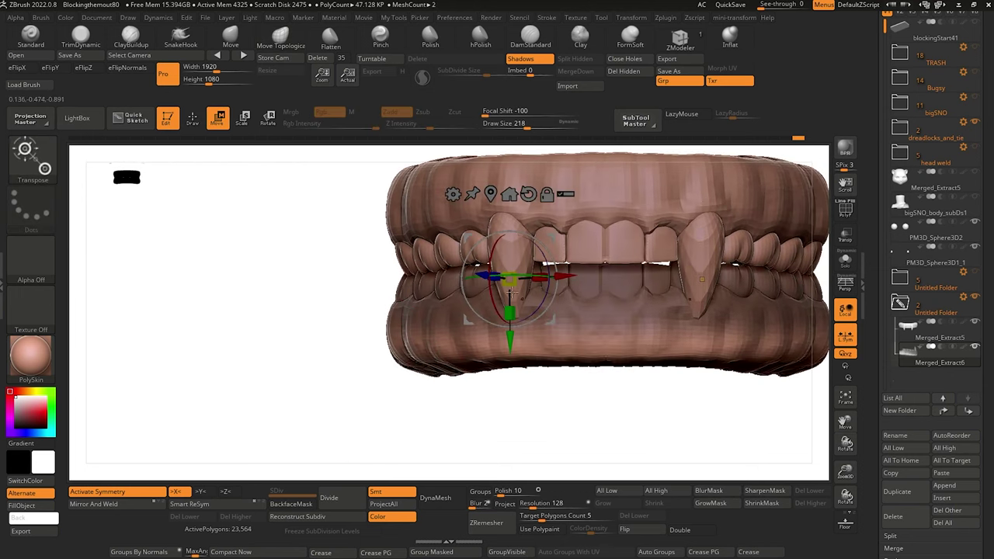
drag(511, 338, 511, 332)
drag(317, 325, 397, 375)
alt+drag(556, 384, 562, 426)
alt+drag(611, 390, 616, 457)
alt+drag(650, 425, 652, 419)
key(ctrl)
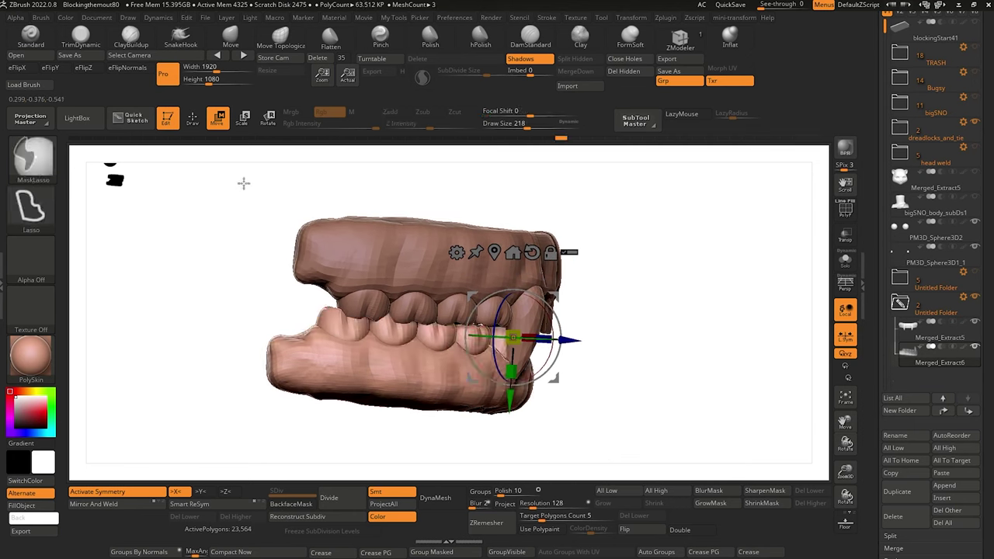
On the upper set, lasso-mask so only the gum's top rim is free, blur the mask, and lower the rim slightly.
alt+click(302, 248)
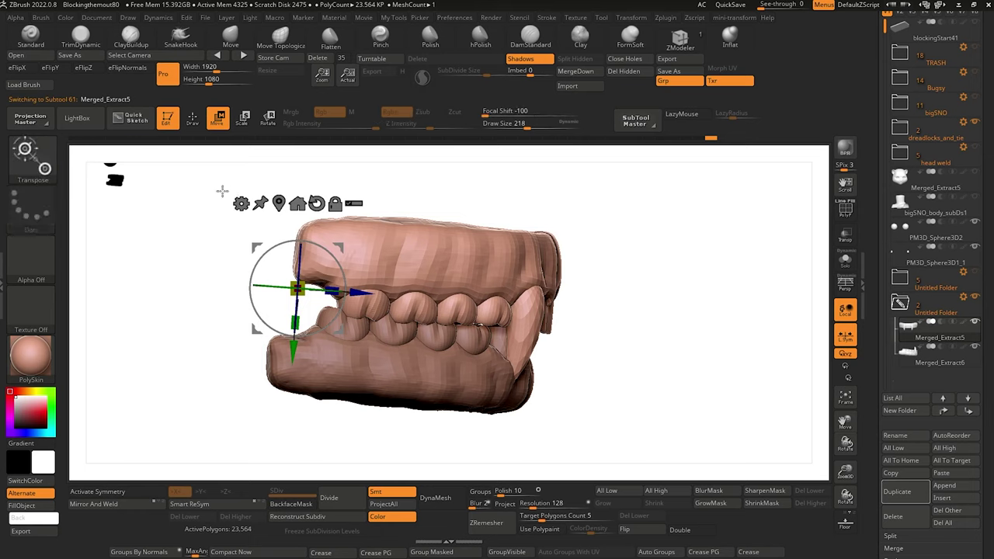
mouse_move(187, 188)
ctrl+mouse_down()
mouse_move(260, 244)
mouse_move(565, 257)
mouse_move(595, 186)
ctrl+mouse_up()
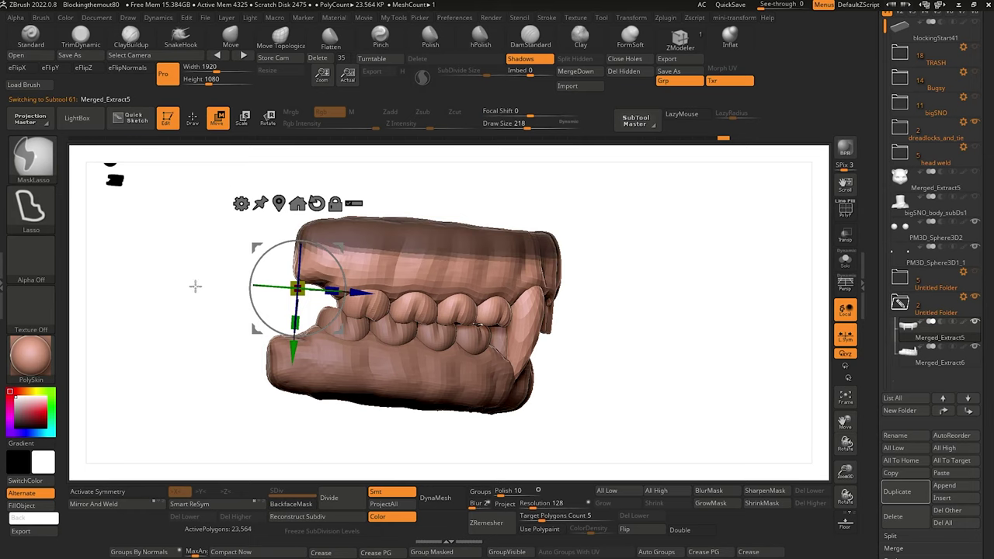
click(730, 494)
drag(294, 350, 293, 361)
alt+drag(499, 446, 555, 383)
drag(398, 374, 423, 397)
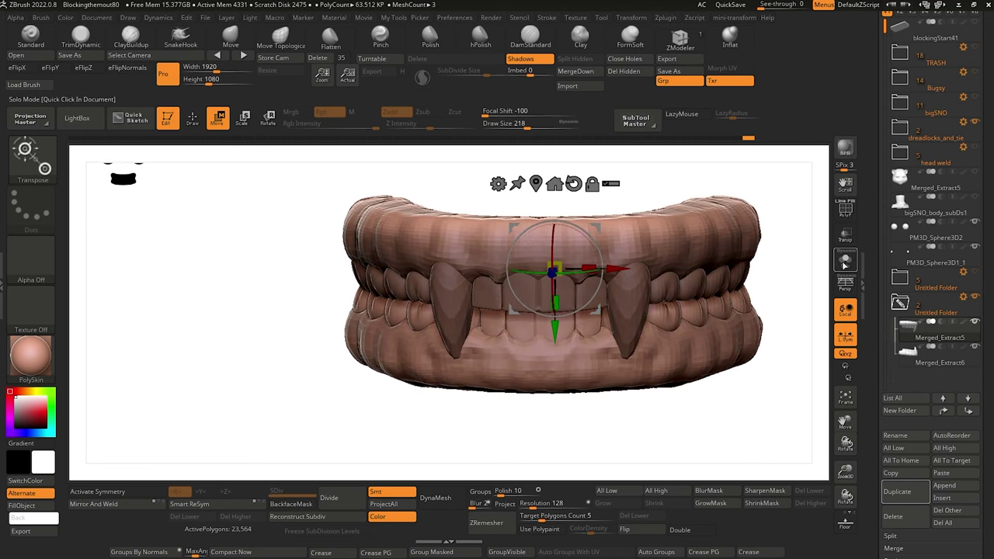
On the lower set, mask everything except the four front incisors and the gum beneath them.
alt+drag(300, 325, 370, 404)
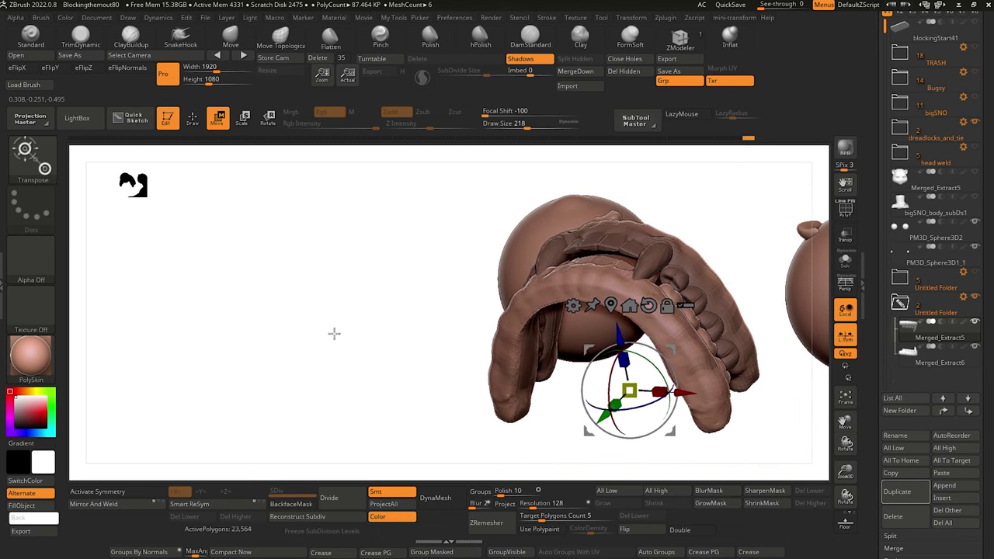
drag(333, 333, 411, 261)
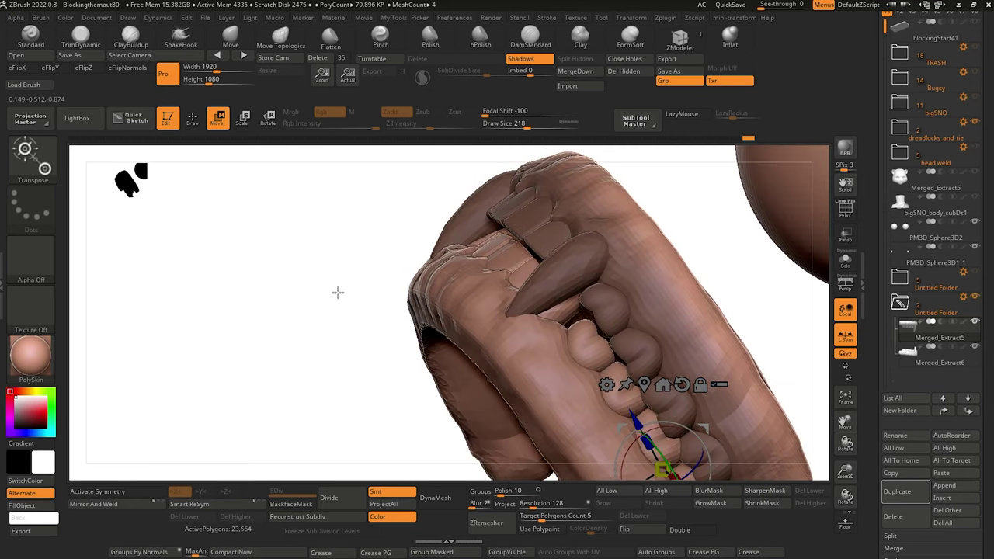
mouse_move(337, 292)
mouse_down()
mouse_move(326, 267)
mouse_move(346, 274)
mouse_up()
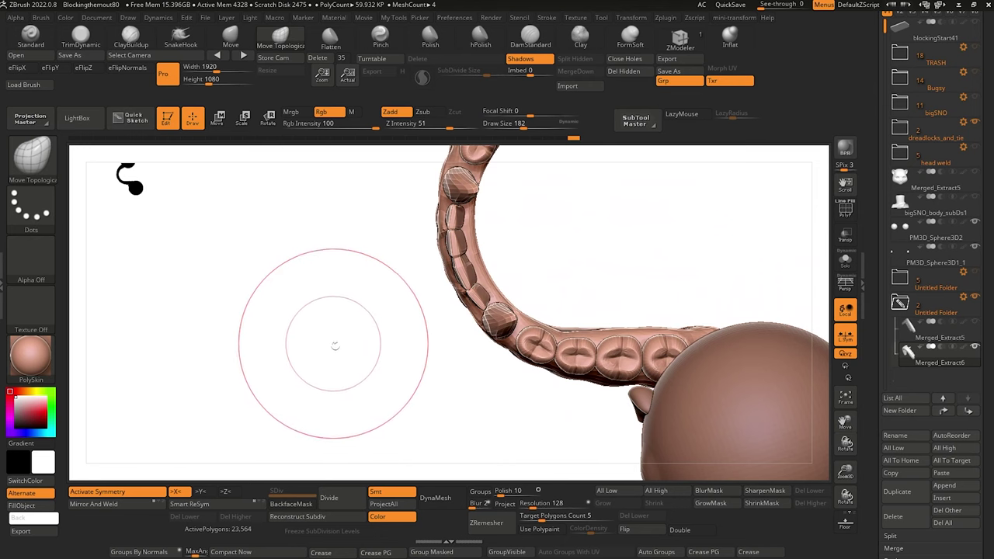
mouse_move(333, 346)
mouse_down()
mouse_move(333, 362)
mouse_move(355, 365)
mouse_move(399, 400)
mouse_move(395, 342)
mouse_move(435, 355)
mouse_up()
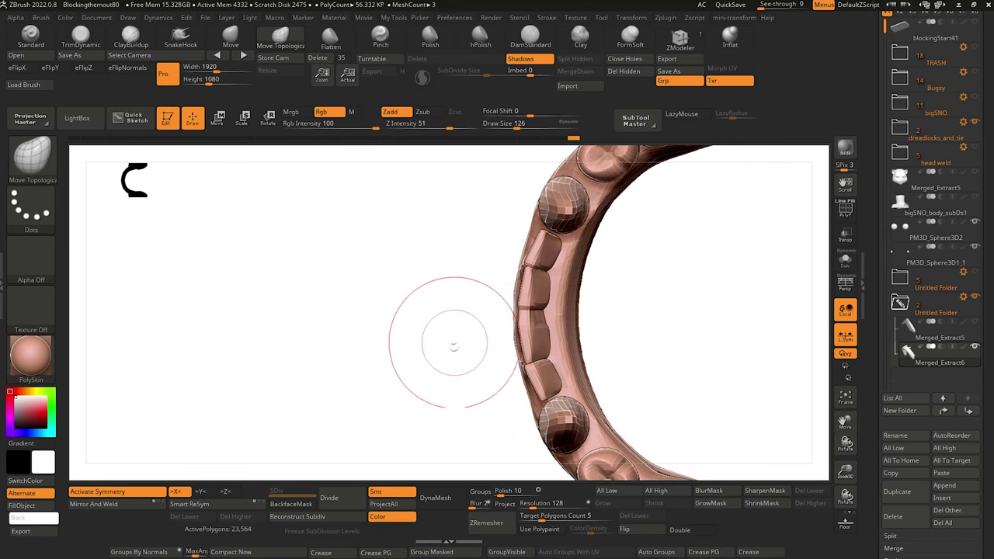
mouse_move(454, 347)
mouse_down()
mouse_move(484, 362)
mouse_move(542, 320)
mouse_up()
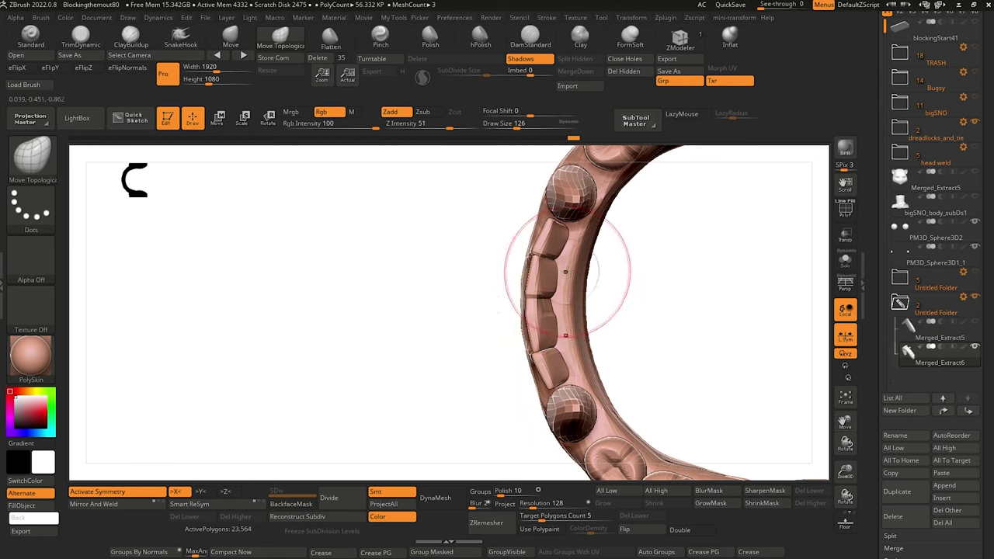
mouse_move(536, 388)
ctrl+mouse_down()
mouse_move(469, 307)
mouse_move(610, 295)
mouse_move(576, 225)
mouse_move(544, 208)
ctrl+mouse_up()
drag(383, 356, 389, 300)
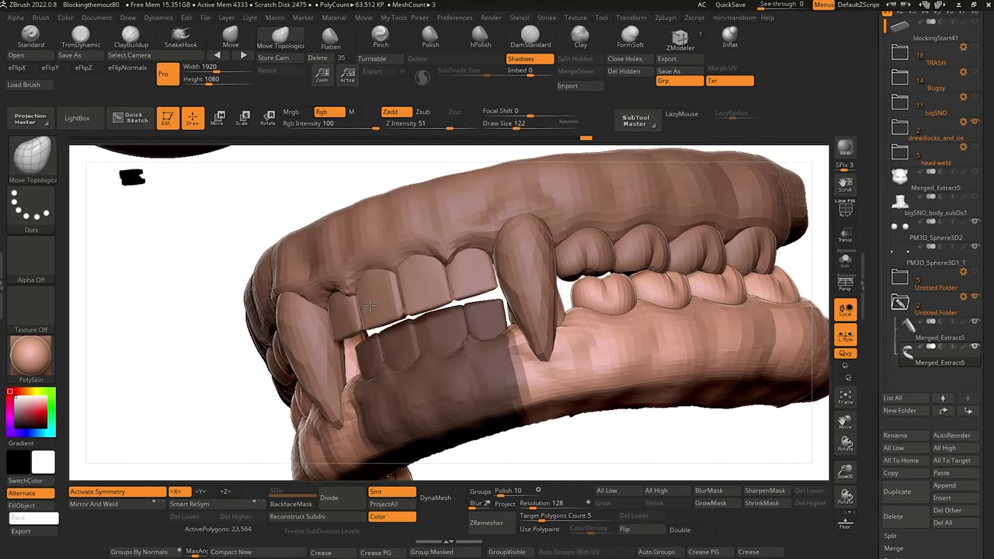
drag(370, 306, 412, 323)
drag(412, 323, 427, 338)
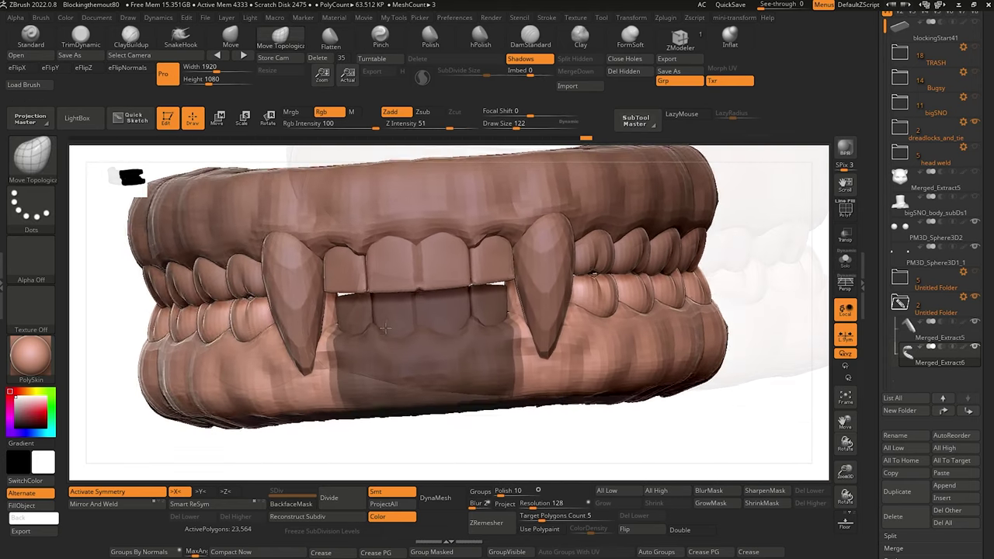
ctrl+click(246, 324)
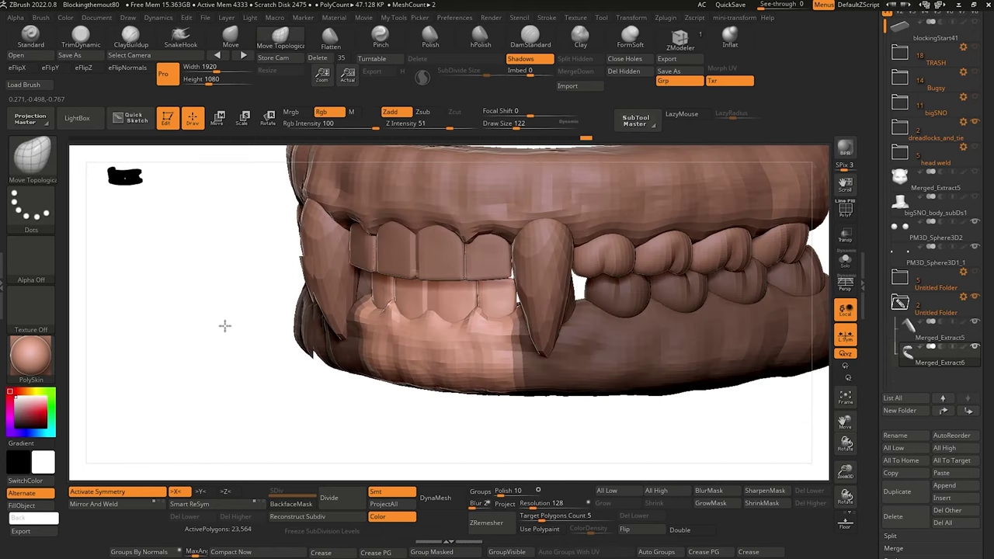
Tilt the unmasked lower incisors and their gum slightly with the Rotate gizmo to follow the upper incisors' angle.
right_drag(225, 325, 327, 310)
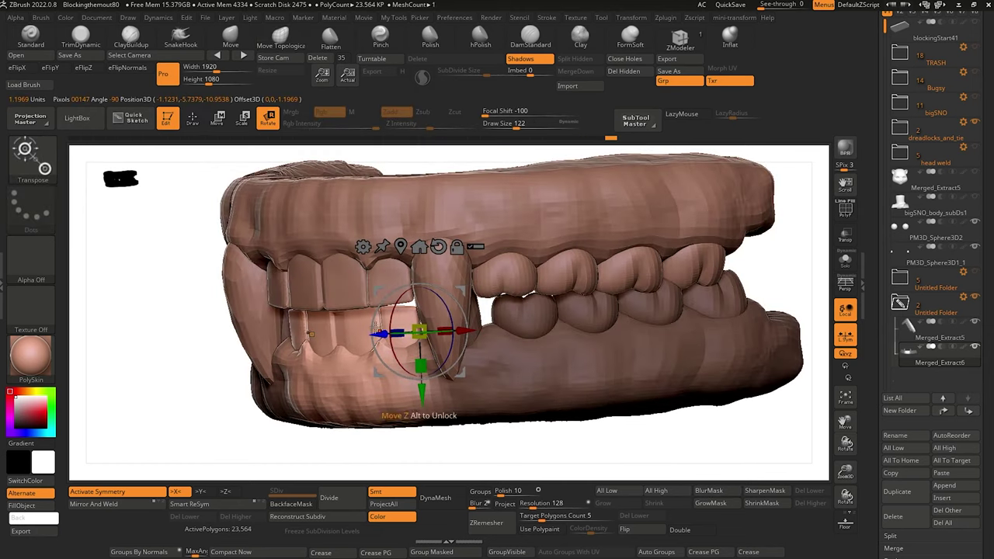
right_drag(171, 334, 145, 341)
drag(145, 340, 264, 314)
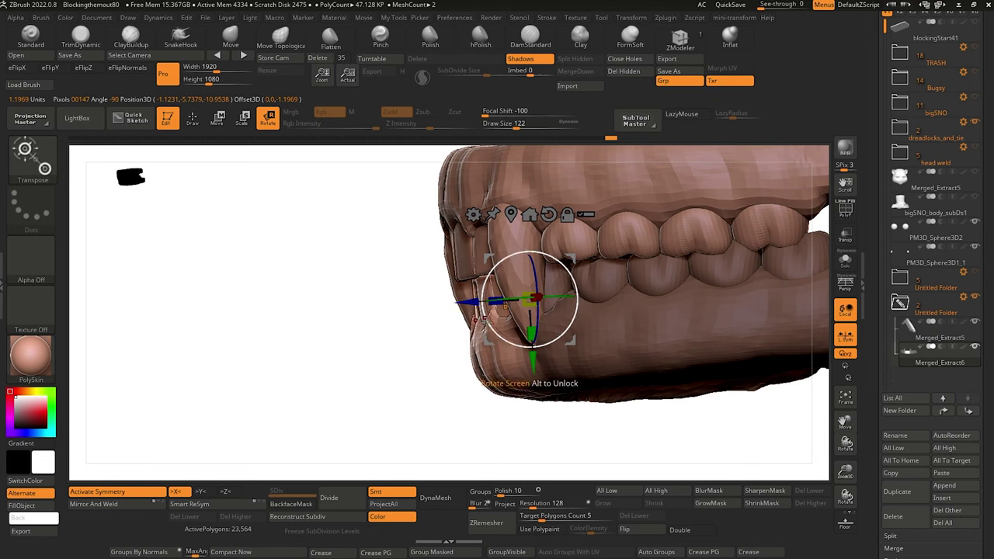
right_drag(453, 370, 510, 318)
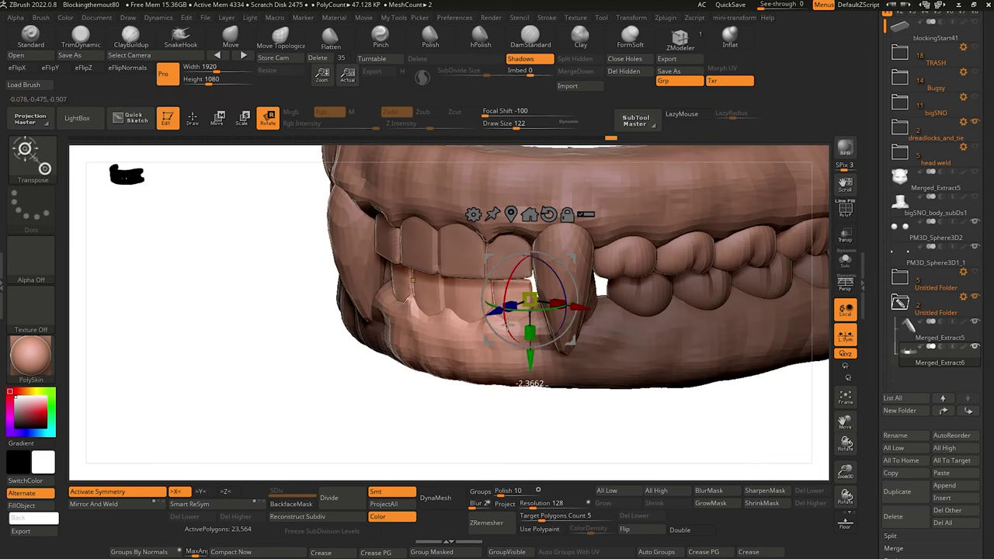
drag(297, 377, 277, 368)
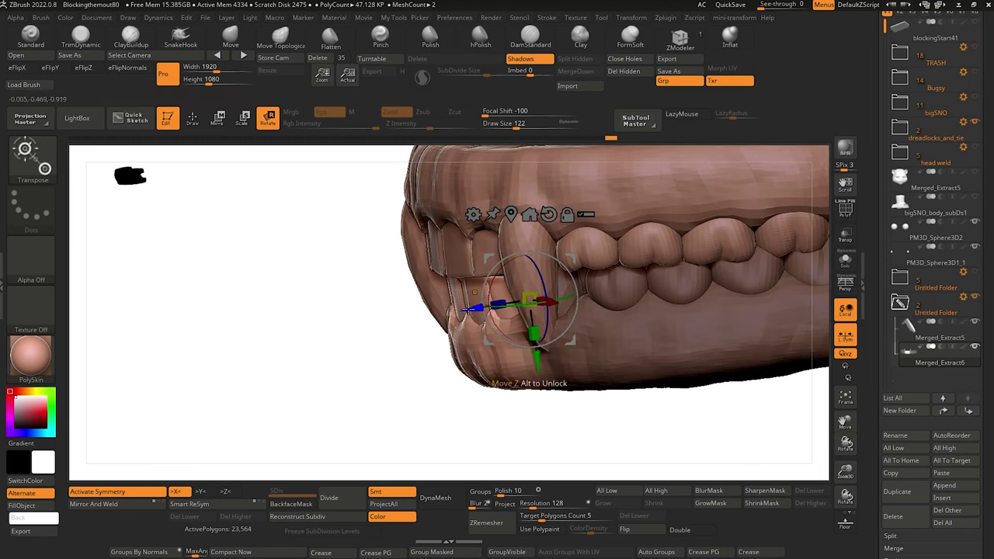
Nudge the lower incisors slightly upward toward the upper ones, clear the mask, and return to draw mode.
drag(352, 322, 380, 303)
drag(371, 371, 420, 358)
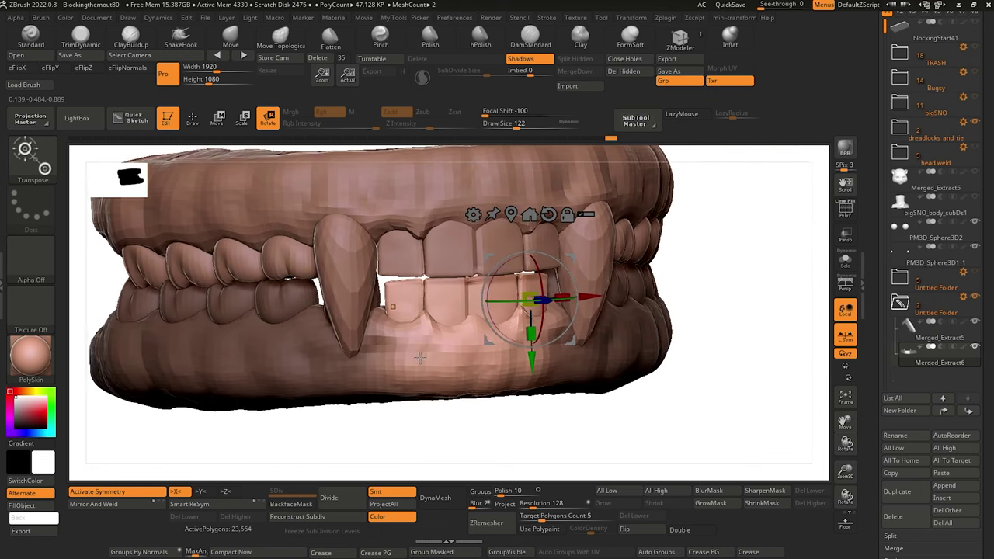
right_drag(419, 357, 449, 320)
drag(535, 359, 533, 357)
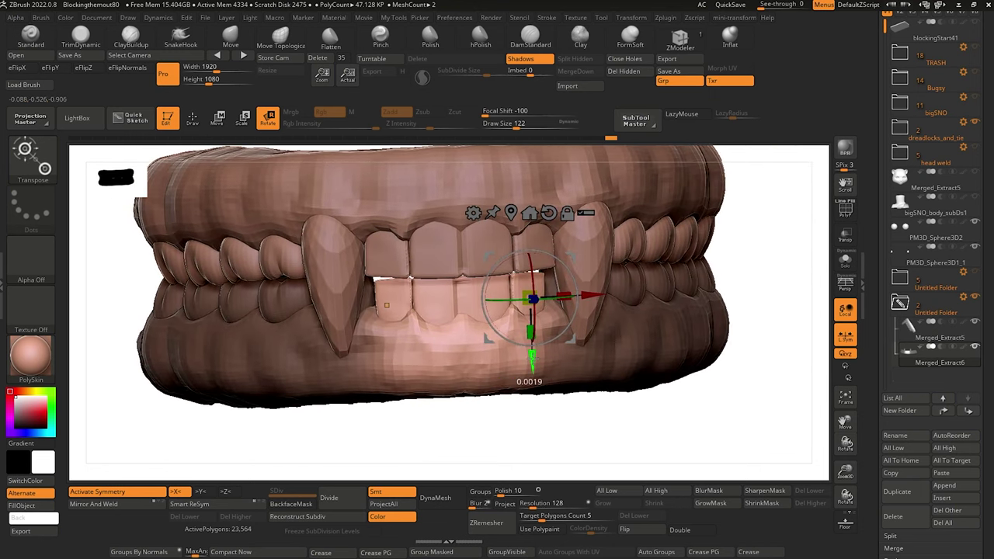
alt+drag(426, 442, 382, 386)
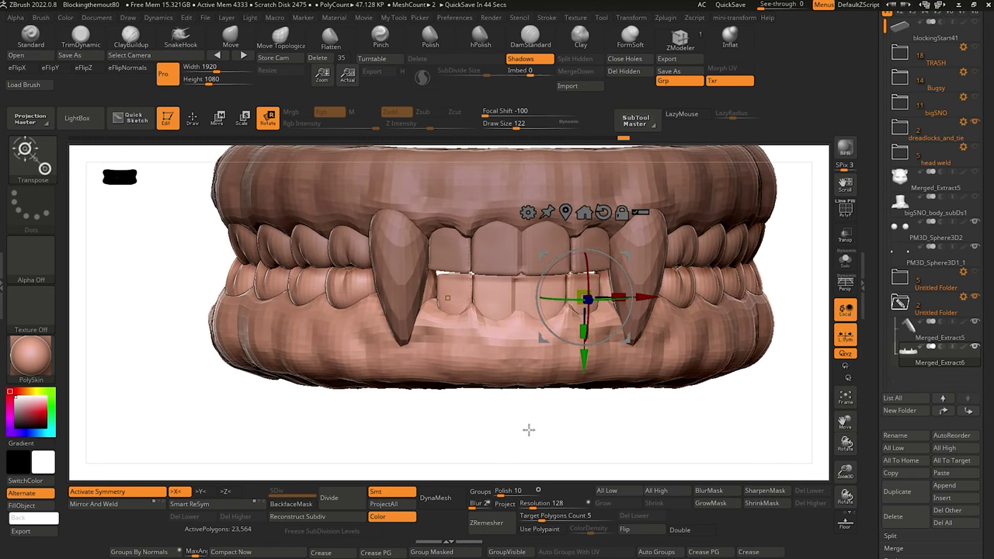
ctrl+right_drag(528, 430, 529, 411)
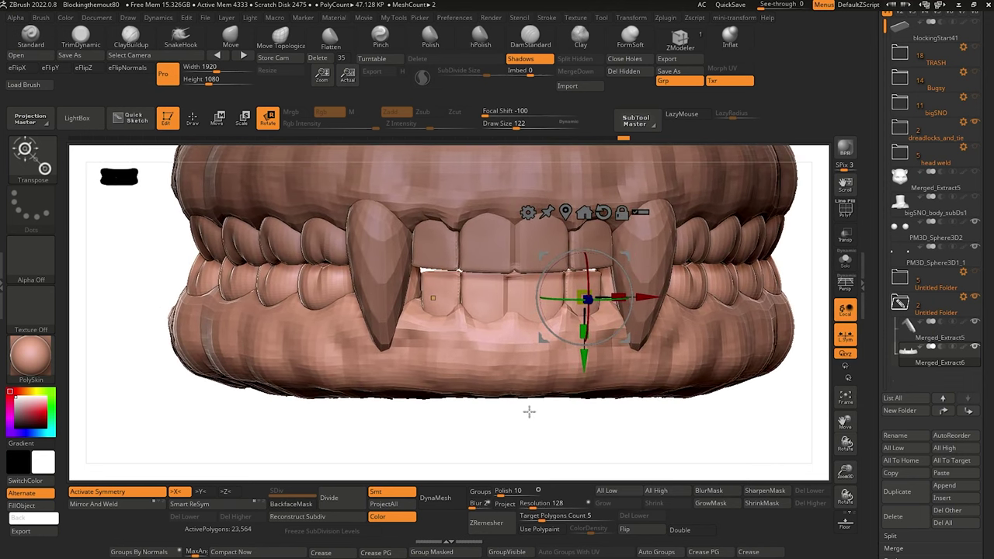
key(q)
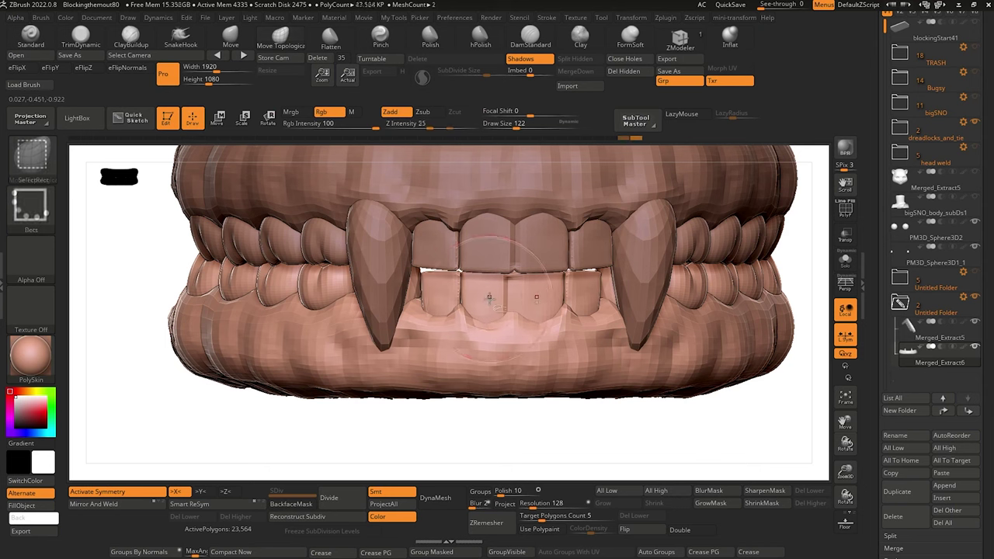
Isolate the lower set's four front incisors by polygroup and mask everything except those teeth.
ctrl+shift+click(491, 303)
ctrl+shift+click(498, 402)
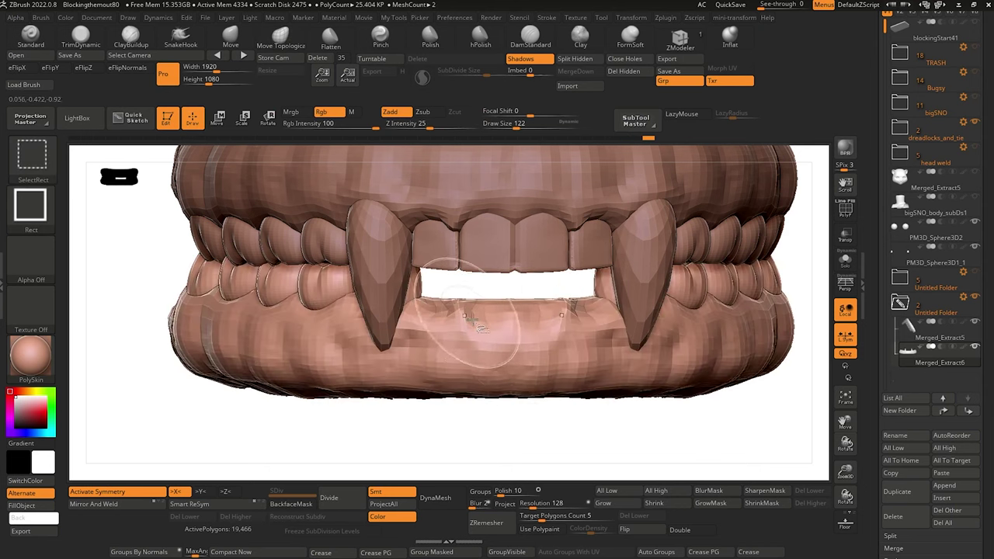
ctrl+shift+click(531, 429)
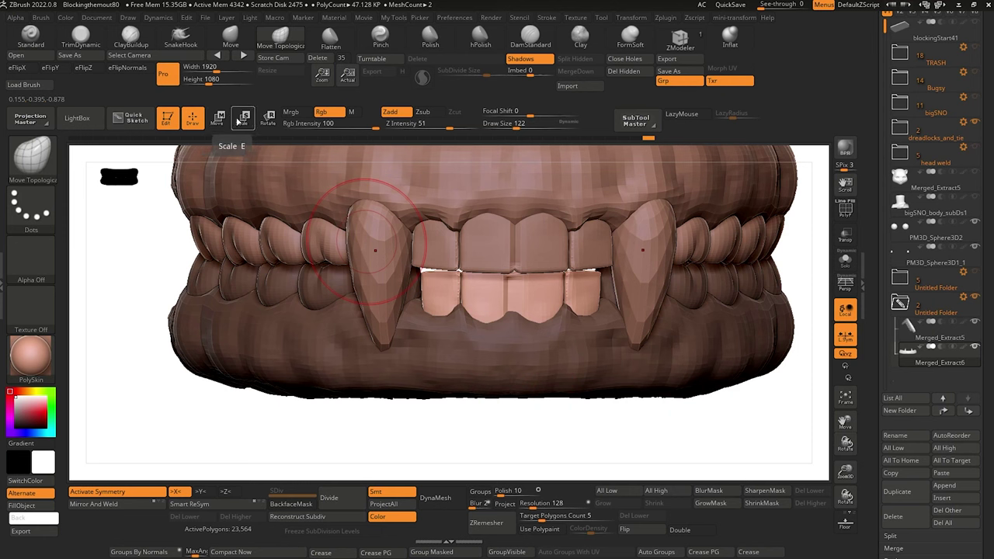
Narrow the row of lower incisors slightly with the transform gizmo, clear the mask, and turn X symmetry back on.
key(w)
drag(648, 299, 643, 299)
drag(499, 418, 522, 362)
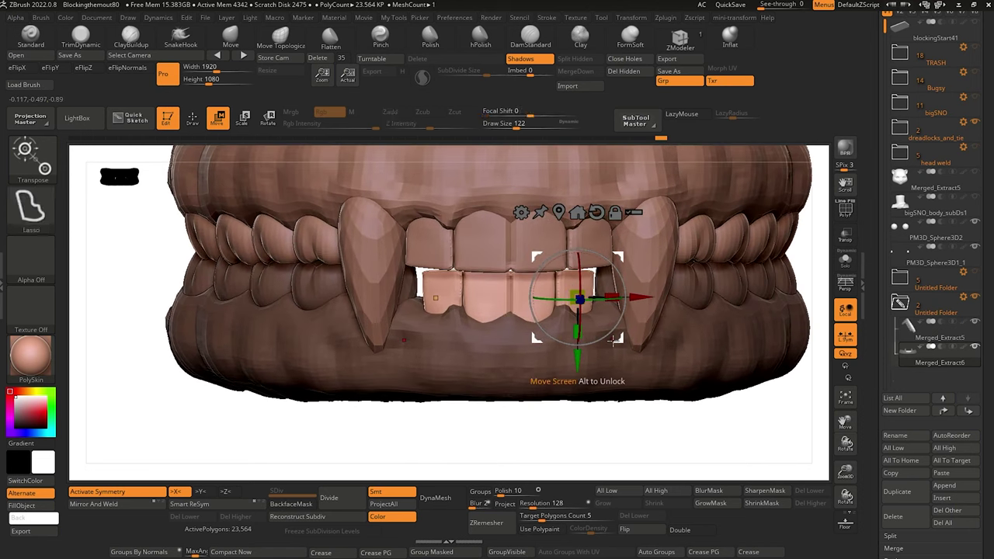
drag(577, 423, 577, 380)
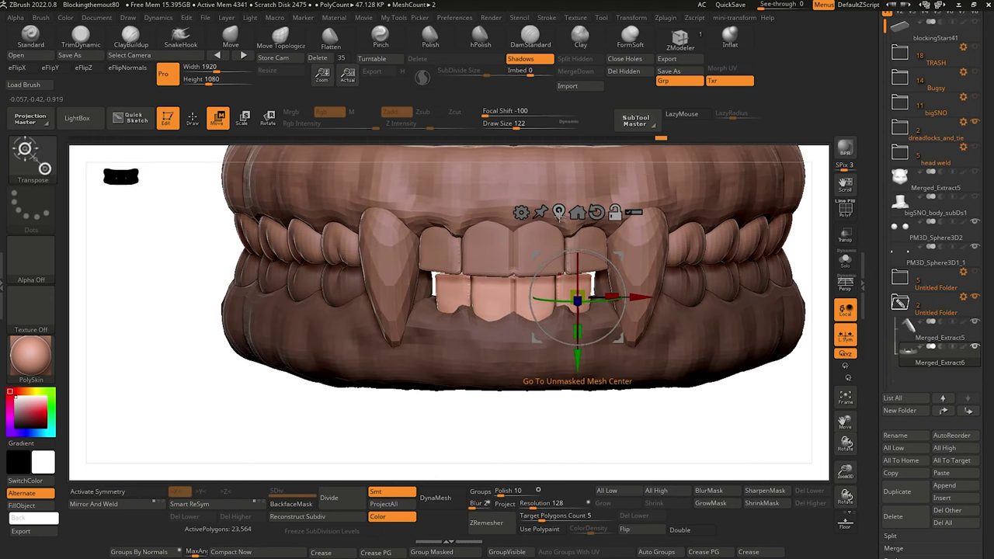
click(577, 213)
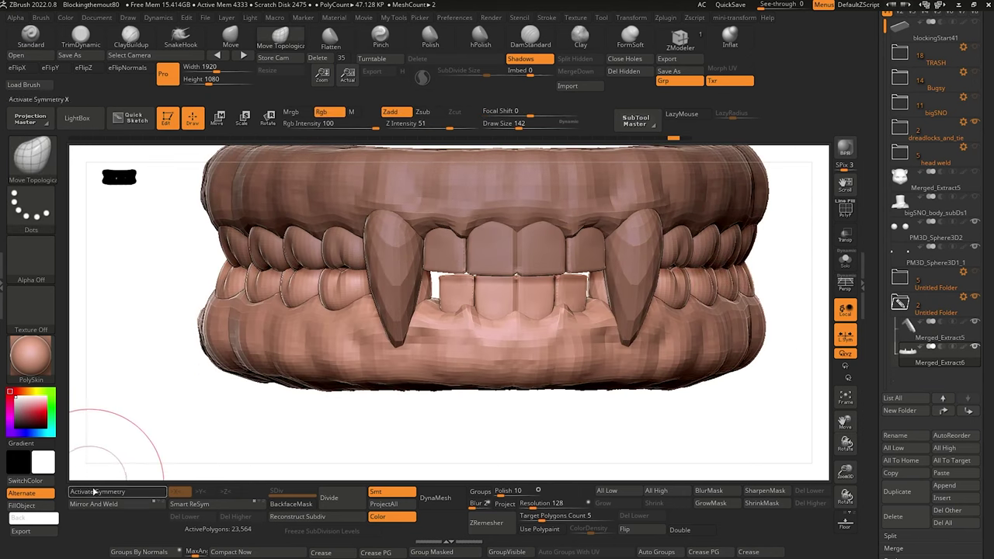
click(94, 492)
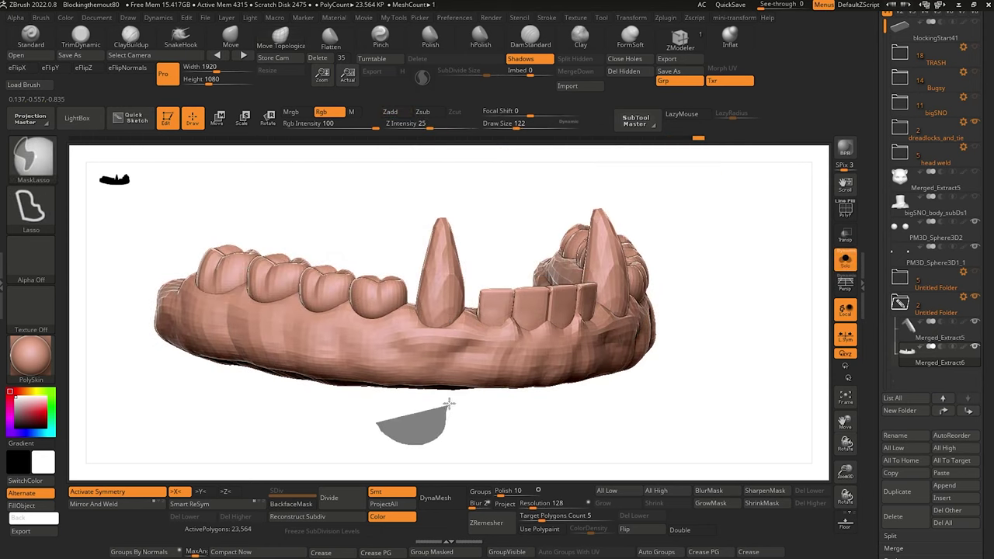
Lasso-mask the lower fangs with the gum beneath them and invert the mask so only those areas are free.
mouse_move(445, 406)
ctrl+mouse_down()
mouse_move(469, 334)
mouse_move(468, 261)
mouse_move(414, 233)
ctrl+mouse_up()
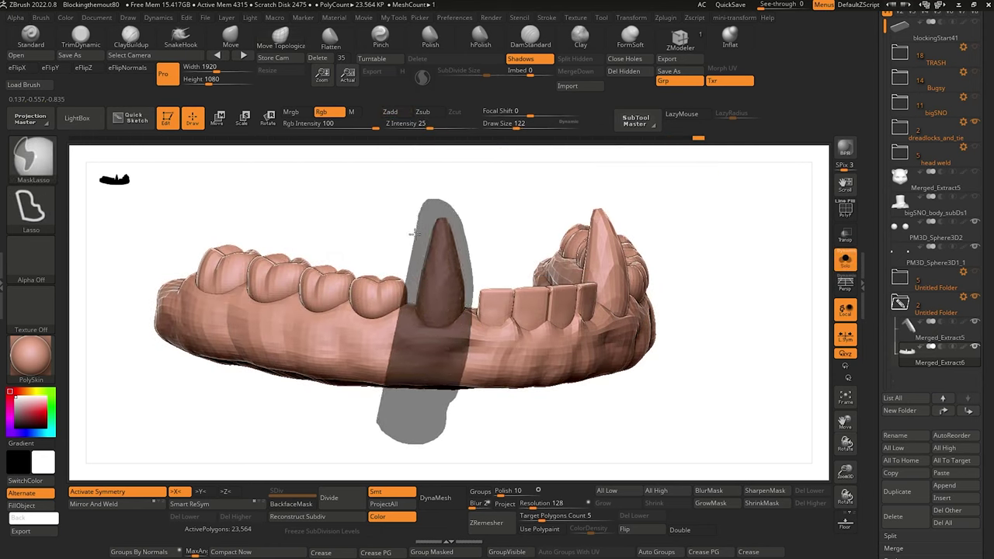
ctrl+drag(406, 350, 382, 444)
ctrl+click(391, 414)
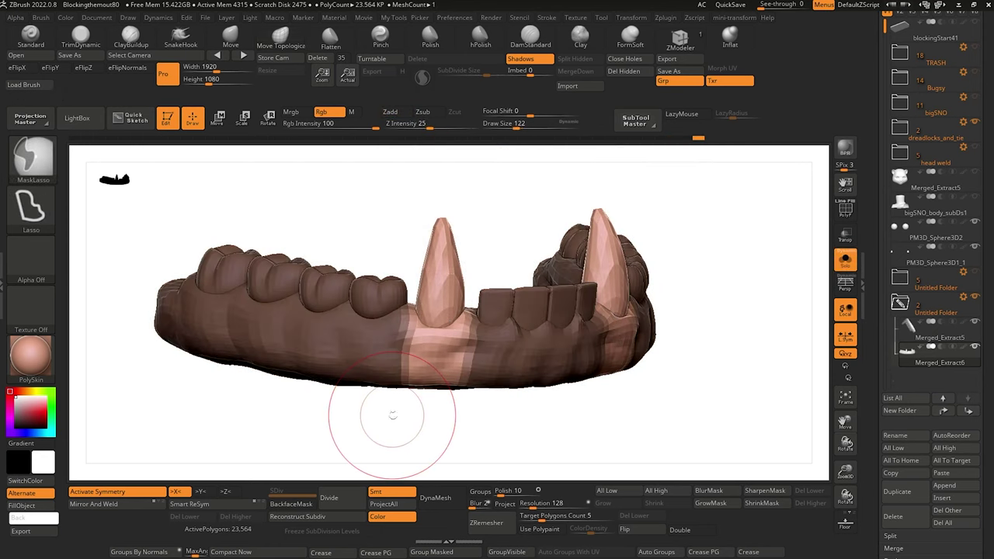
Place the gizmo on the gum under a lower fang, shift both fangs inward toward the incisors, and return to draw mode.
click(218, 117)
drag(643, 421, 617, 424)
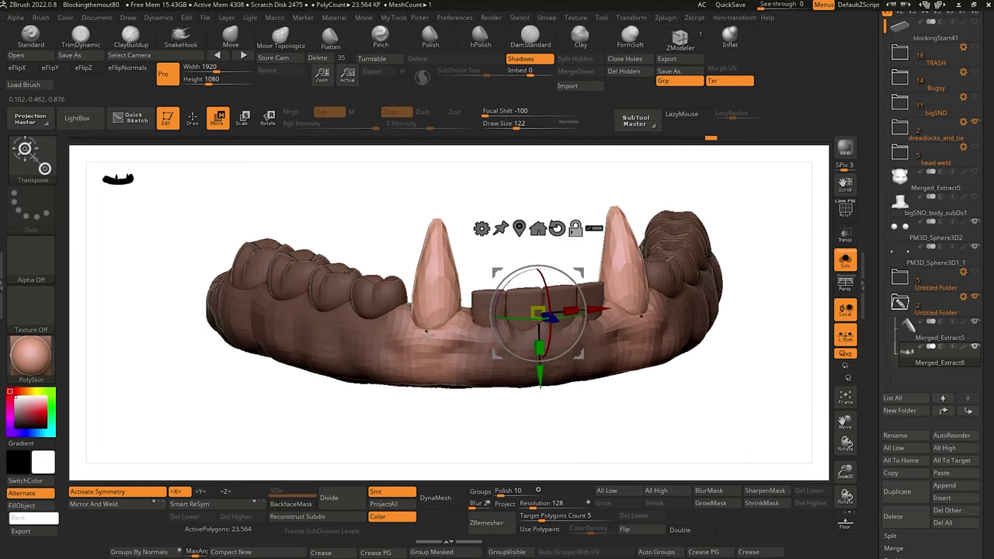
drag(431, 343, 437, 372)
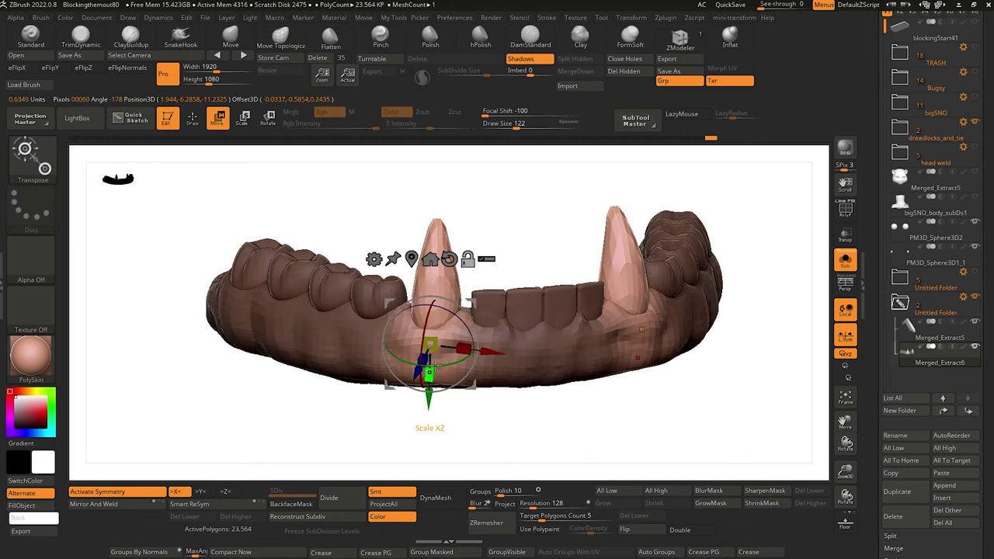
drag(491, 336, 504, 353)
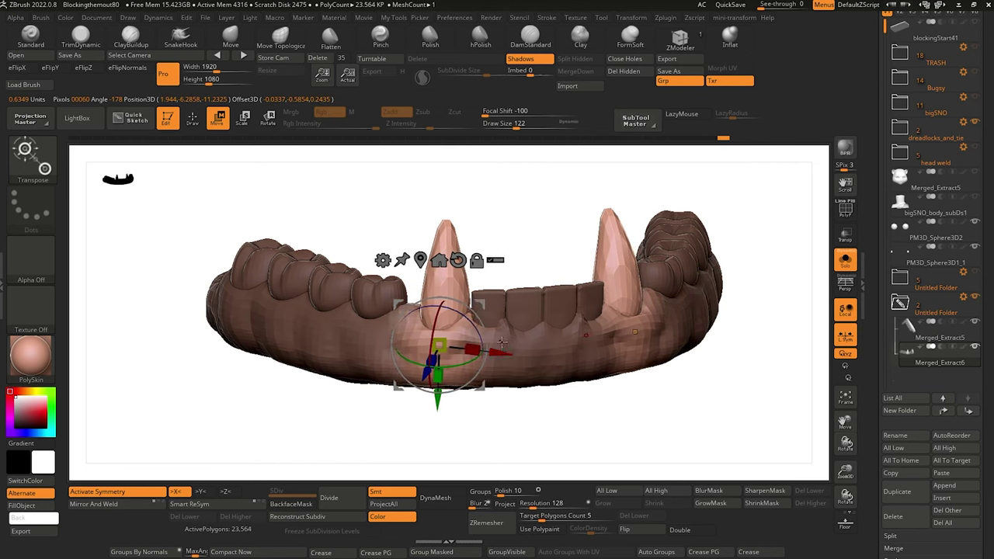
drag(428, 431, 417, 439)
drag(399, 383, 350, 373)
drag(477, 310, 481, 310)
drag(495, 386, 484, 389)
click(192, 117)
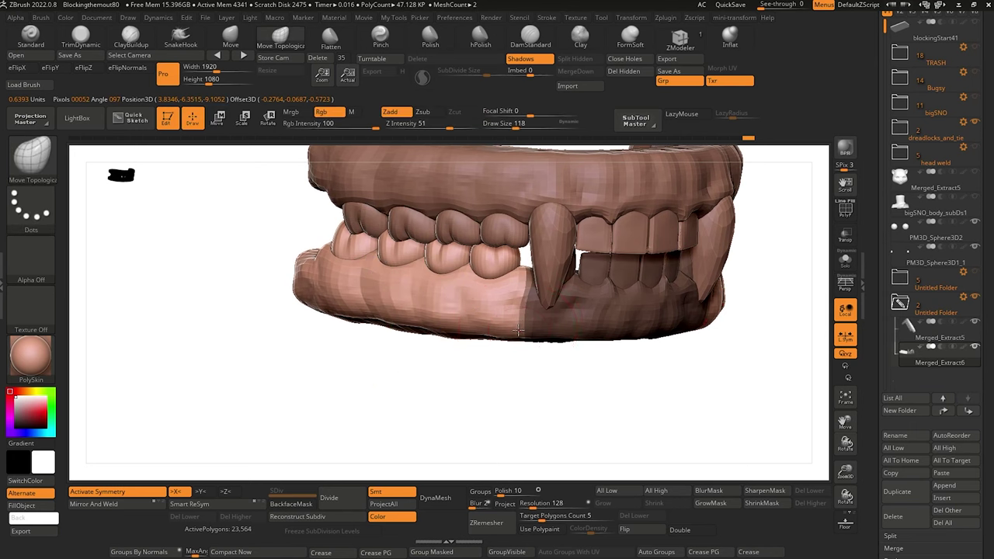
Select the upper set, enable X symmetry, and pull the lateral incisors' biting edges down toward the lower teeth with Move Topological.
key(shift)
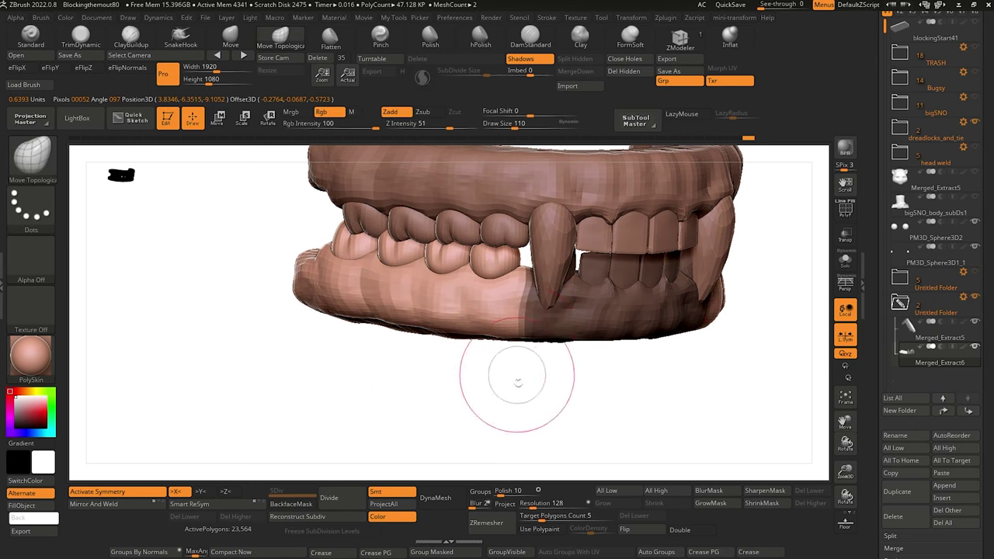
mouse_move(517, 382)
alt+mouse_down()
mouse_move(462, 308)
mouse_move(471, 384)
mouse_move(502, 397)
alt+mouse_up()
alt+drag(404, 348, 374, 336)
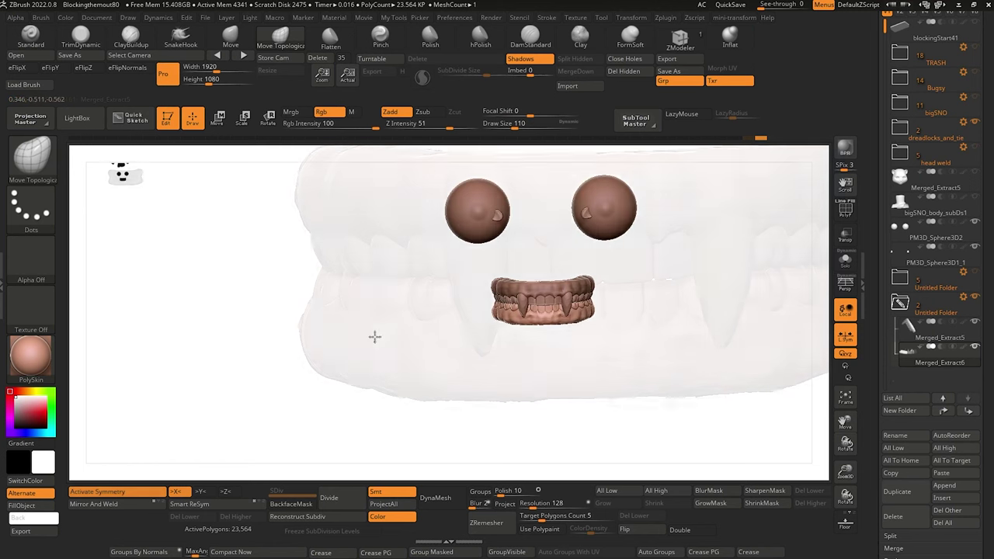
alt+click(375, 336)
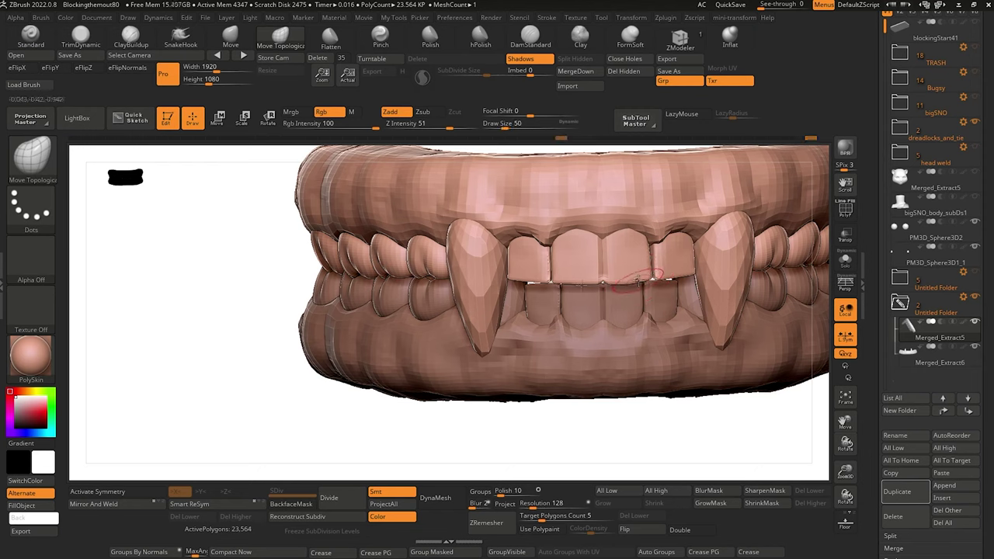
key(x)
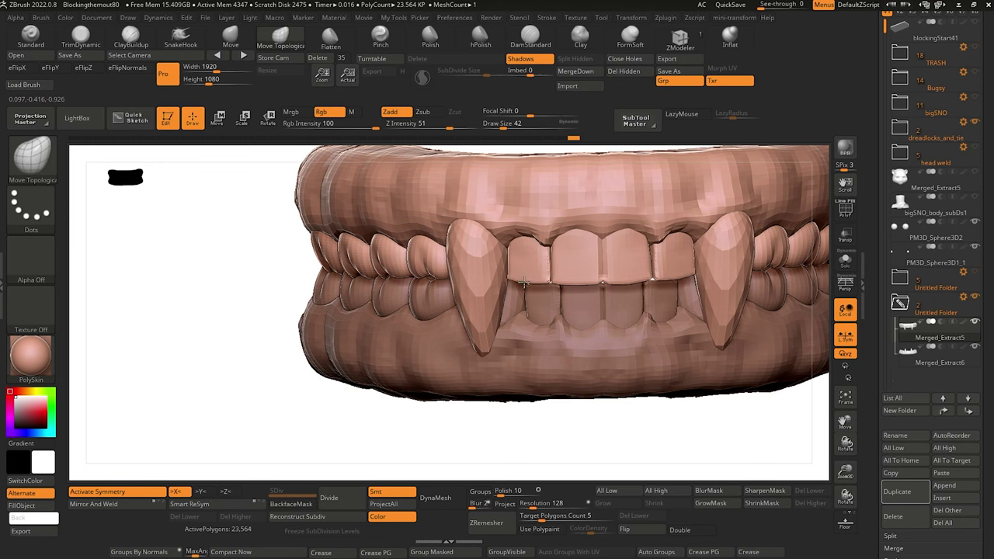
drag(568, 431, 244, 277)
mouse_move(153, 262)
mouse_down()
mouse_move(102, 277)
mouse_move(223, 324)
mouse_move(249, 293)
mouse_move(244, 300)
mouse_move(191, 251)
mouse_up()
Build up the front faces of the upper lateral incisors lightly with ClayBuildup at Z Intensity 2.
click(134, 38)
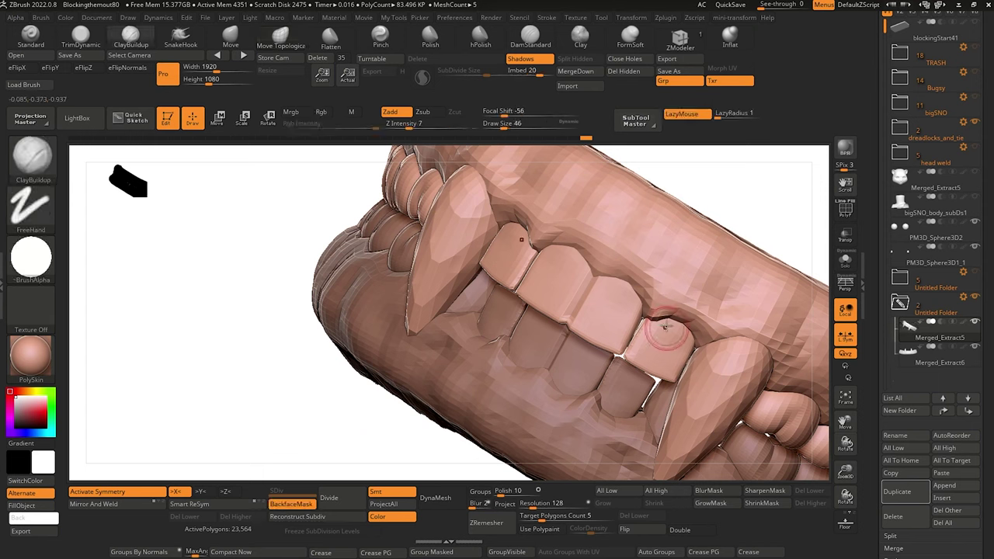
text(2)
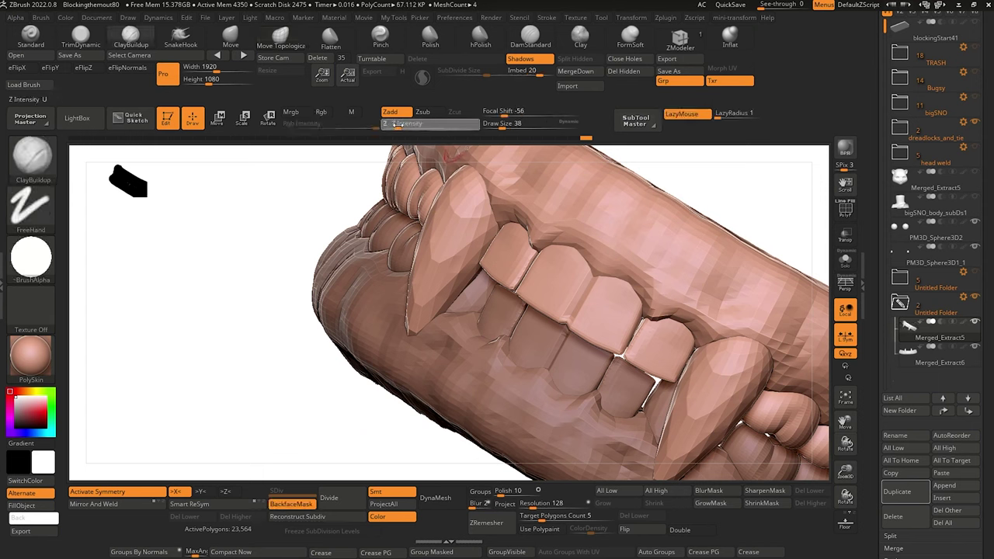
key(Return)
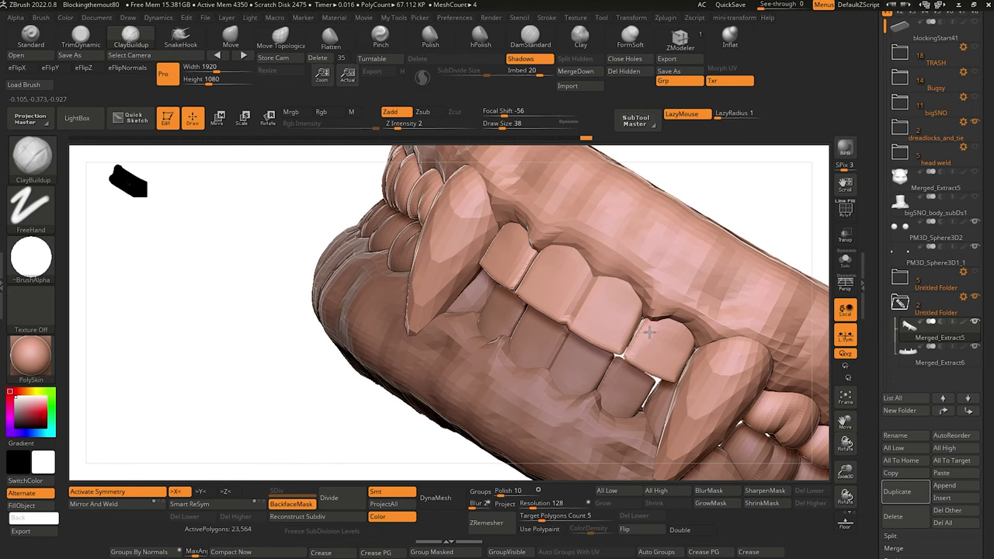
drag(650, 337, 674, 354)
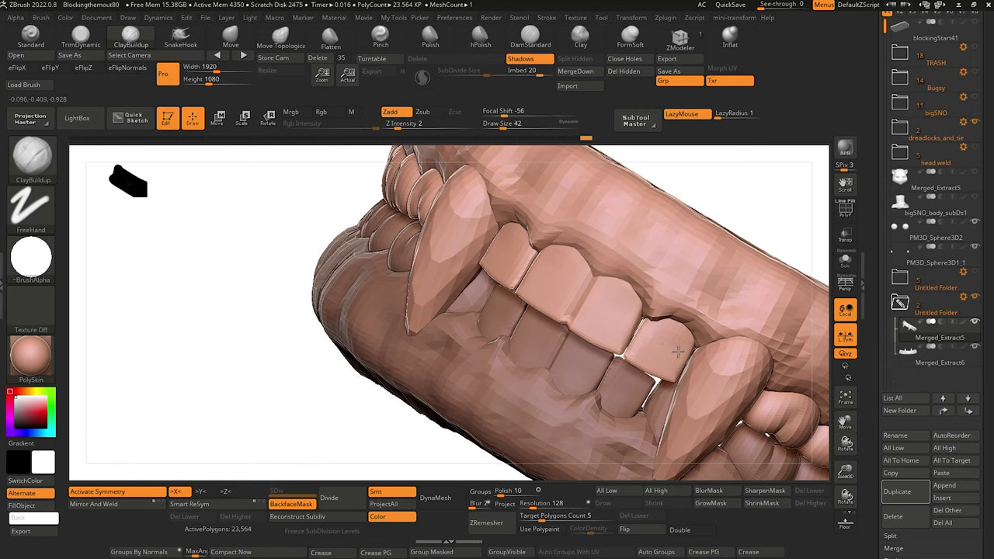
Raise ClayBuildup to Z Intensity 4 and add volume to the front faces of the upper central incisors.
drag(253, 240, 277, 207)
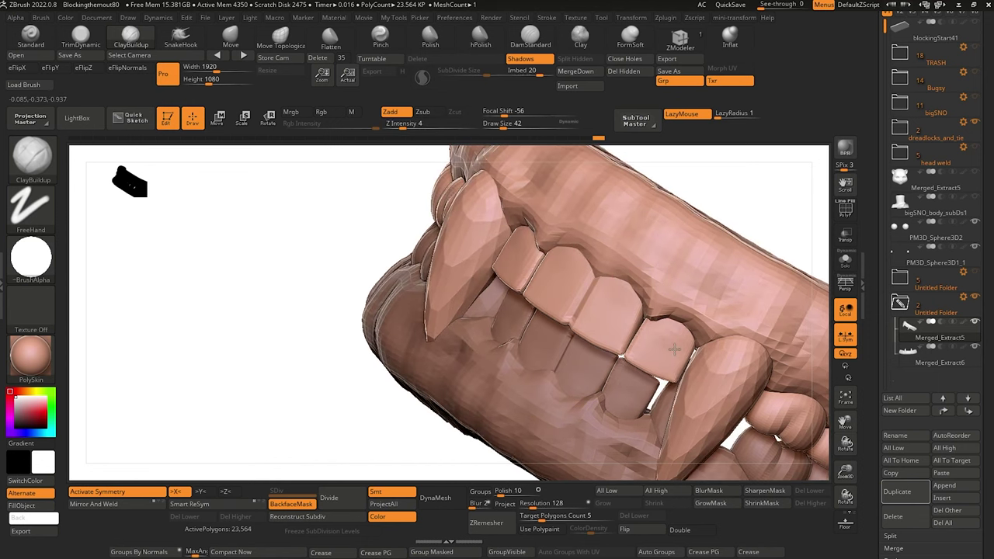
mouse_move(319, 276)
mouse_down()
mouse_move(288, 244)
mouse_move(309, 263)
mouse_up()
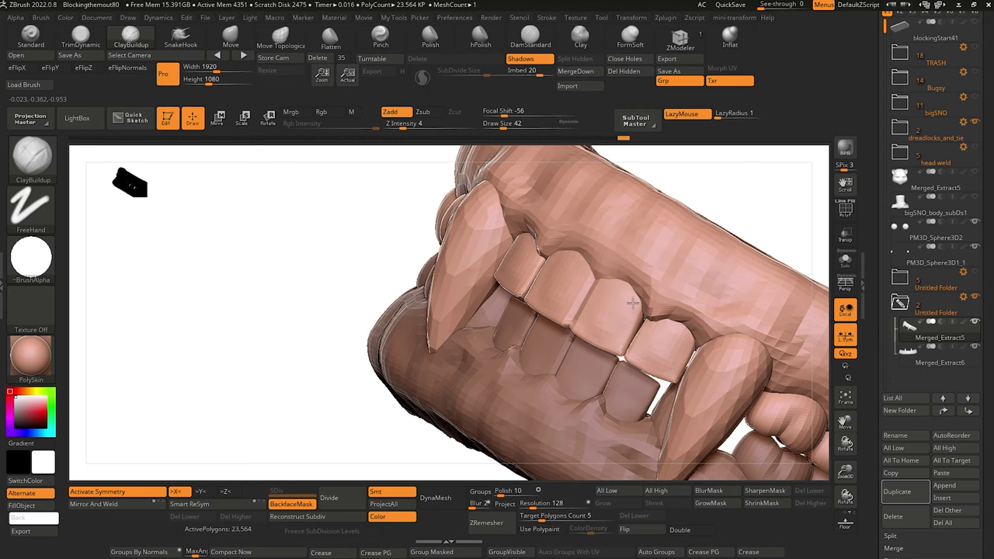
drag(595, 315, 608, 338)
alt+drag(319, 334, 173, 216)
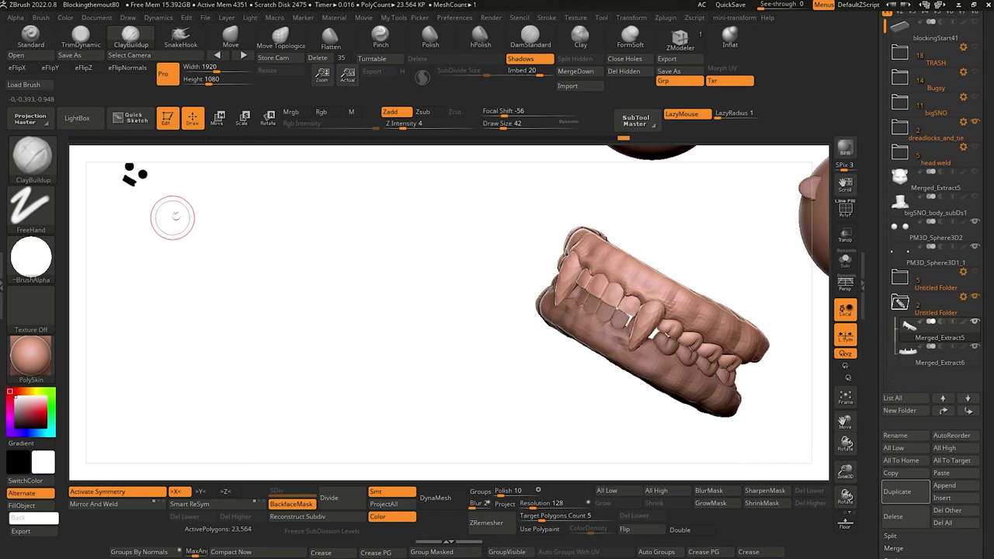
mouse_move(357, 326)
mouse_down()
mouse_move(393, 386)
mouse_move(384, 389)
mouse_move(485, 452)
mouse_up()
Smooth the upper lateral incisors and build up their edges toward the fangs with ClayBuildup, raising Z Intensity to 9.
key(shift)
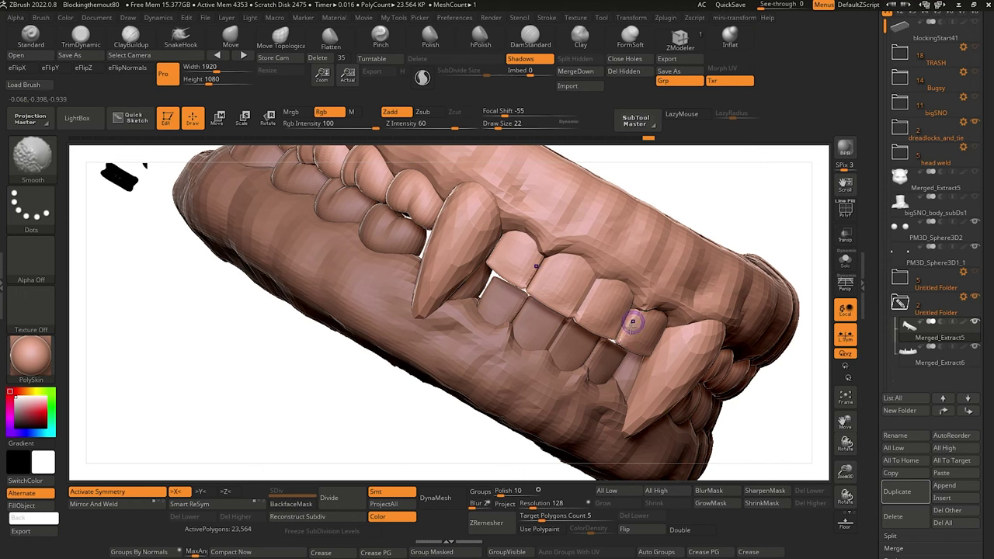
shift+drag(633, 322, 637, 329)
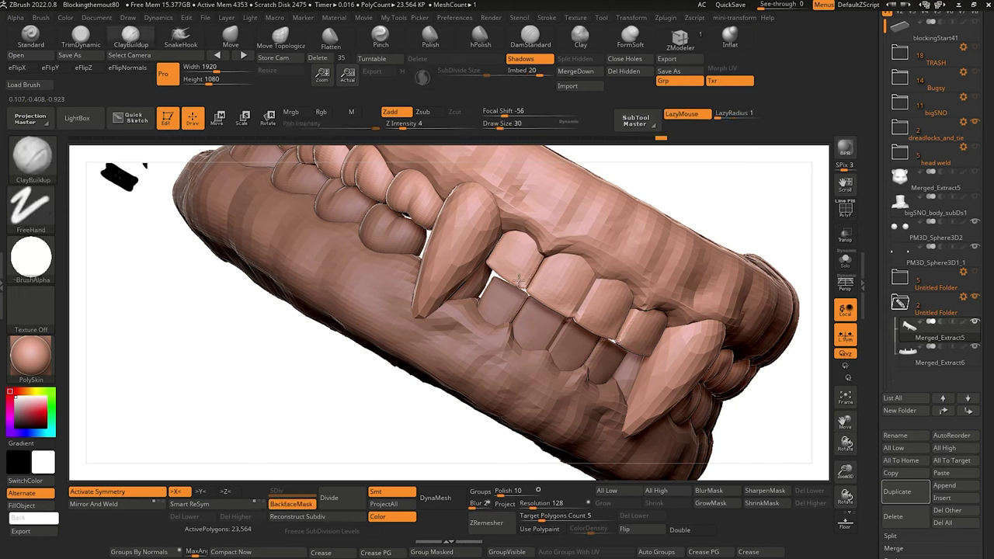
drag(519, 282, 505, 270)
click(413, 124)
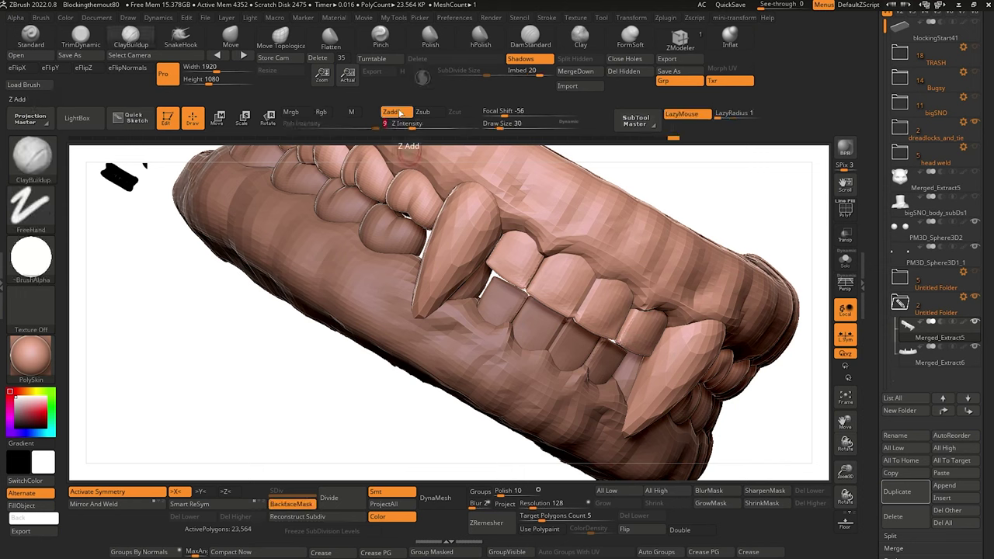
drag(491, 243, 487, 235)
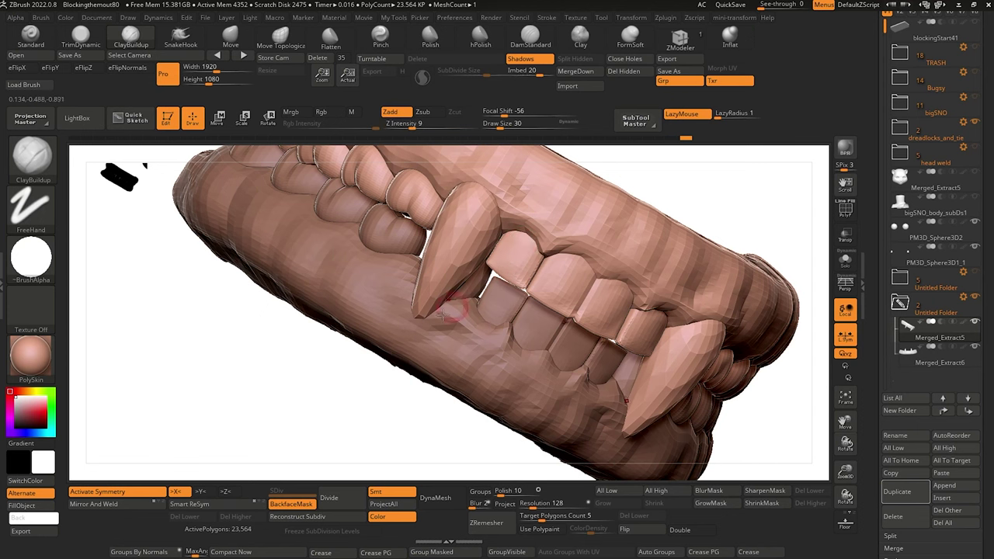
Select the lower set and build up the lower lateral incisors near the gum with ClayBuildup at draw size 46.
alt+drag(384, 424, 400, 406)
alt+click(513, 349)
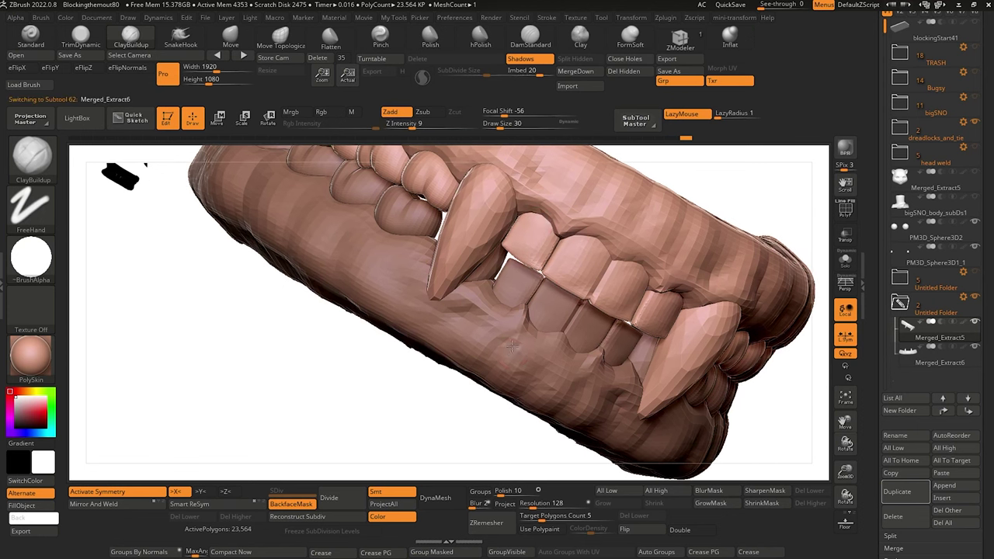
key(bracketright)
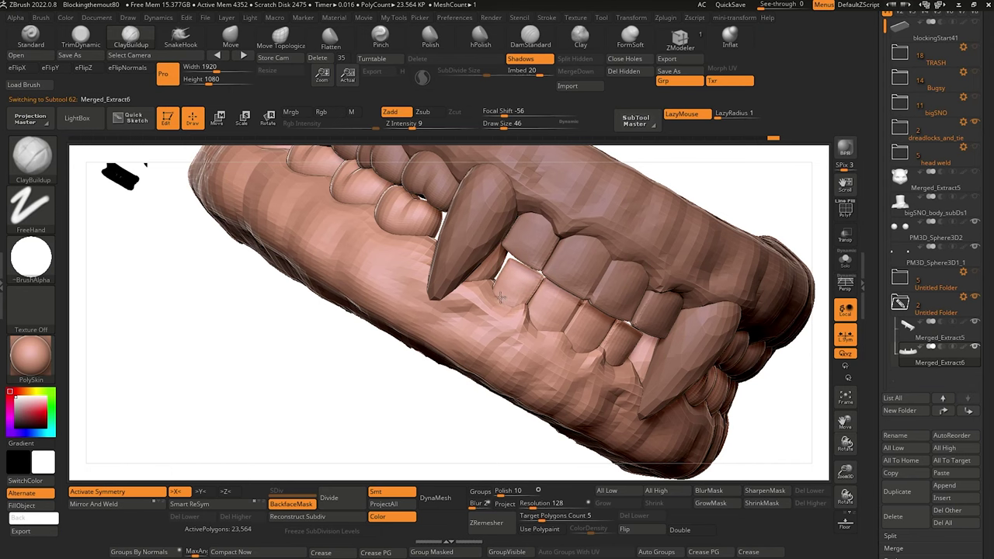
drag(513, 299, 512, 293)
mouse_move(466, 417)
mouse_down()
mouse_move(403, 422)
mouse_move(395, 357)
mouse_up()
right_drag(342, 360, 399, 426)
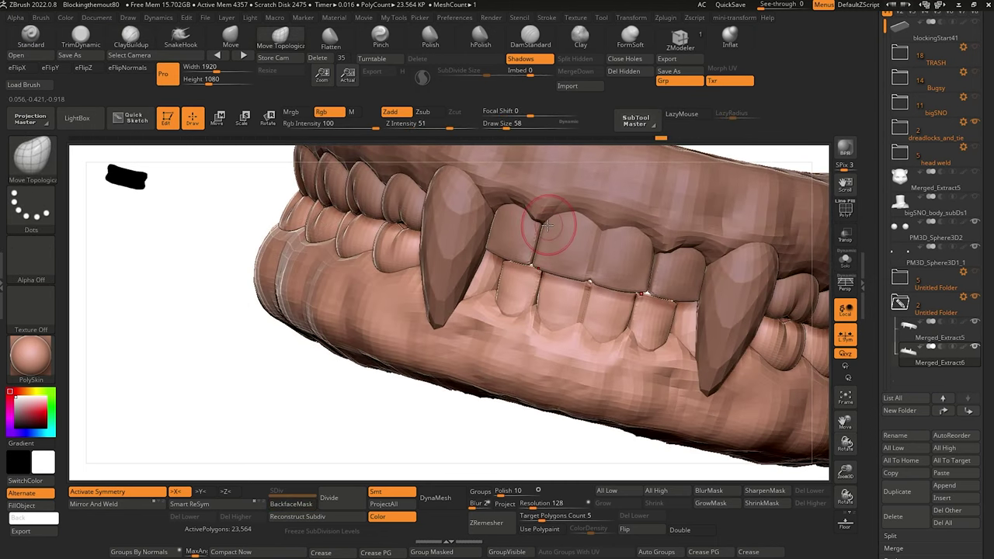
On the upper set, adjust the edge between the central and lateral incisors with Move Topological, reducing the draw size to 50.
alt+click(547, 224)
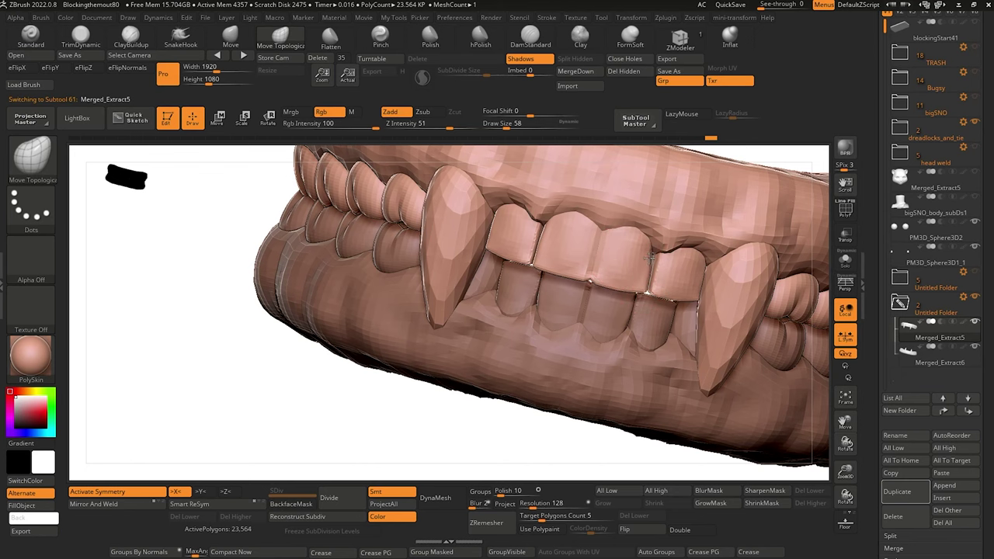
drag(650, 258, 651, 262)
key(bracketleft)
key(bracketleft)
drag(515, 445, 556, 443)
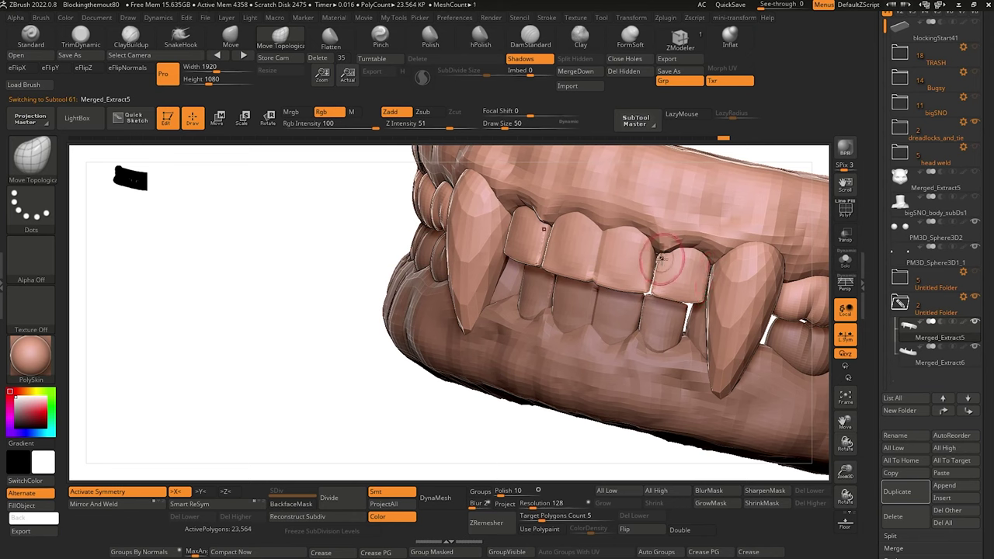
right_drag(610, 439, 385, 210)
right_drag(486, 373, 592, 328)
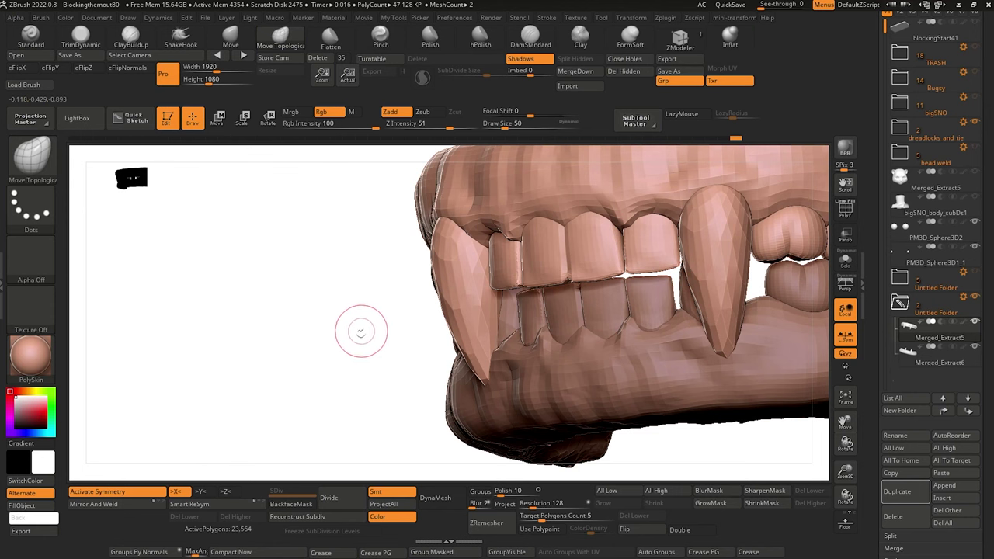
right_drag(360, 331, 386, 284)
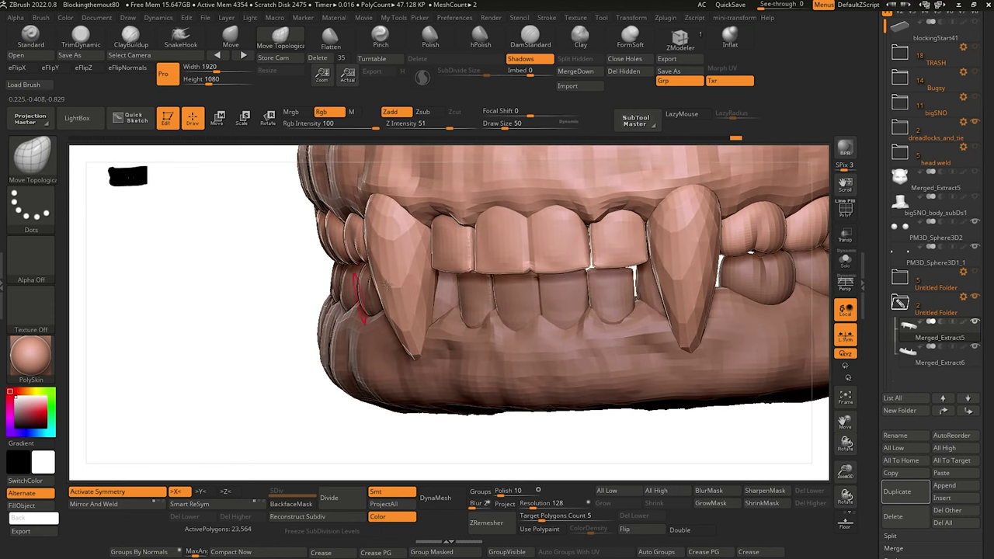
On the upper set, refine the gumline corners between the central and lateral incisors with Move Topological, reducing the draw size to 66.
alt+click(642, 281)
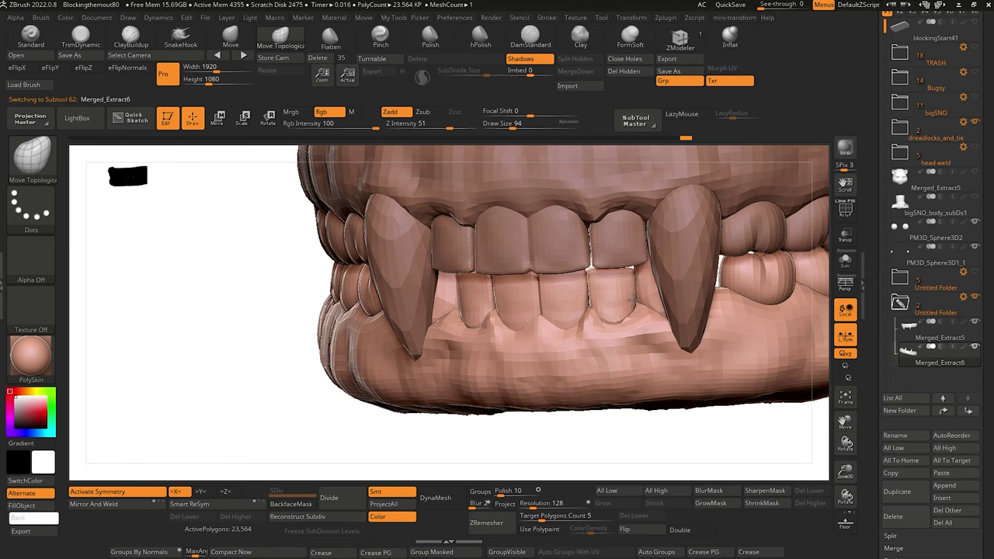
drag(684, 401, 692, 437)
alt+click(632, 237)
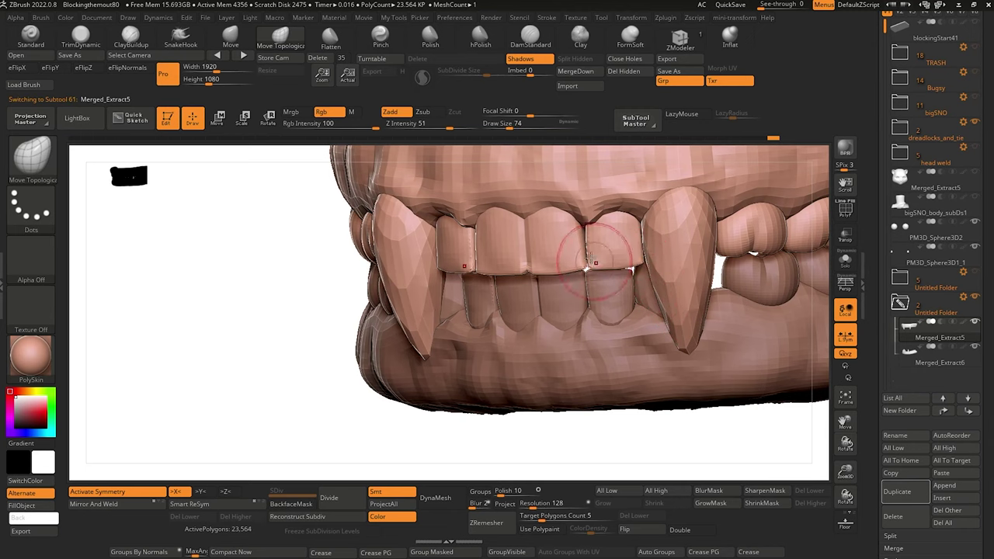
drag(564, 442, 574, 428)
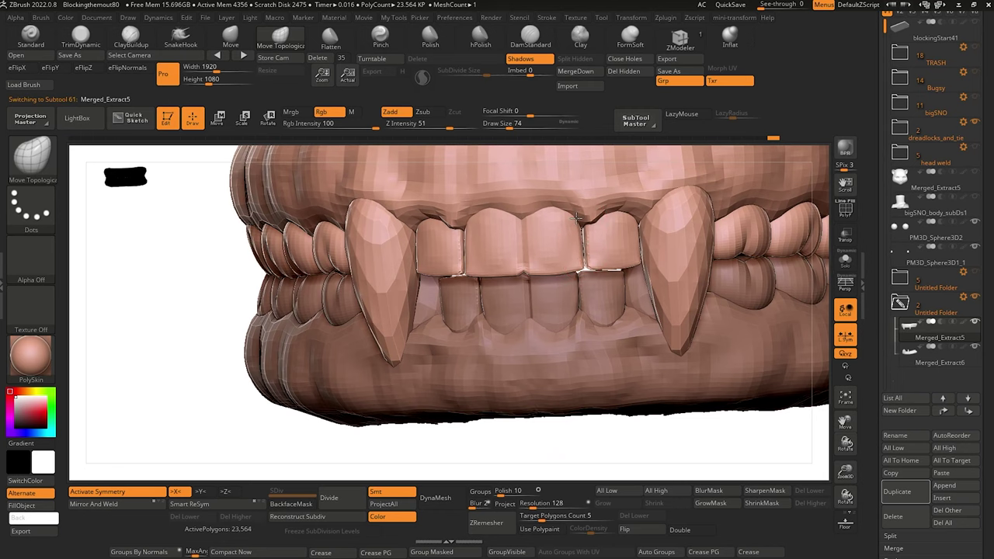
key(bracketleft)
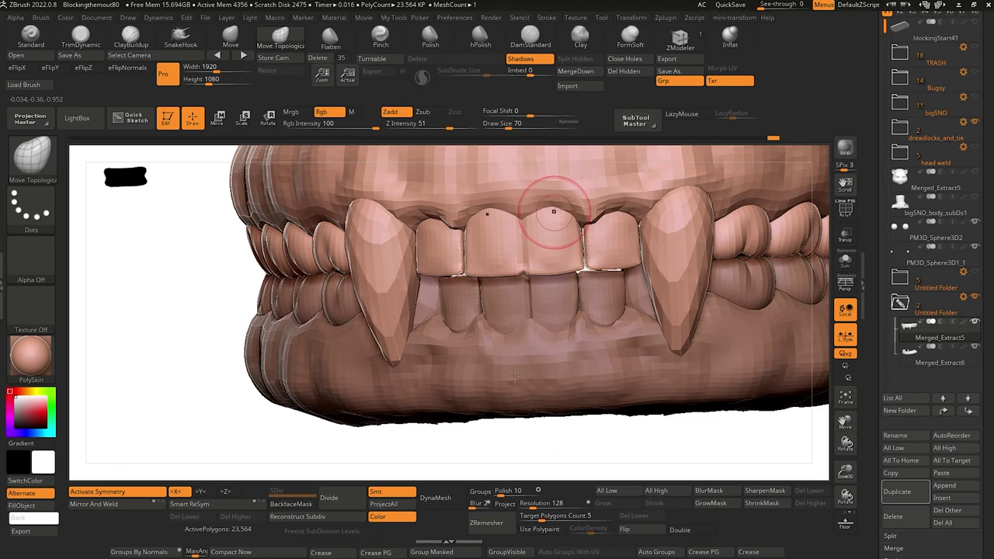
alt+drag(569, 449, 521, 417)
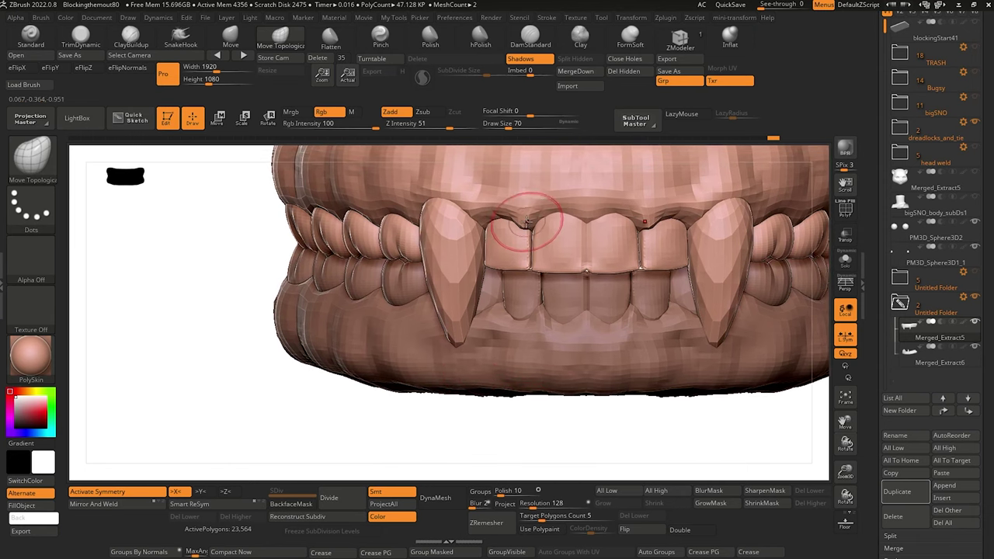
drag(527, 222, 530, 224)
key(bracketleft)
drag(645, 226, 645, 225)
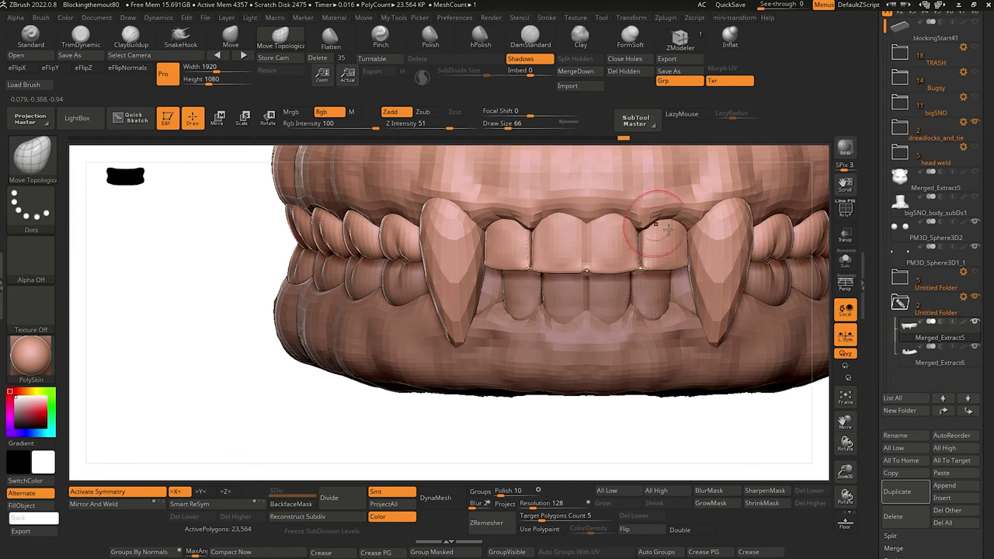
alt+drag(599, 437, 597, 408)
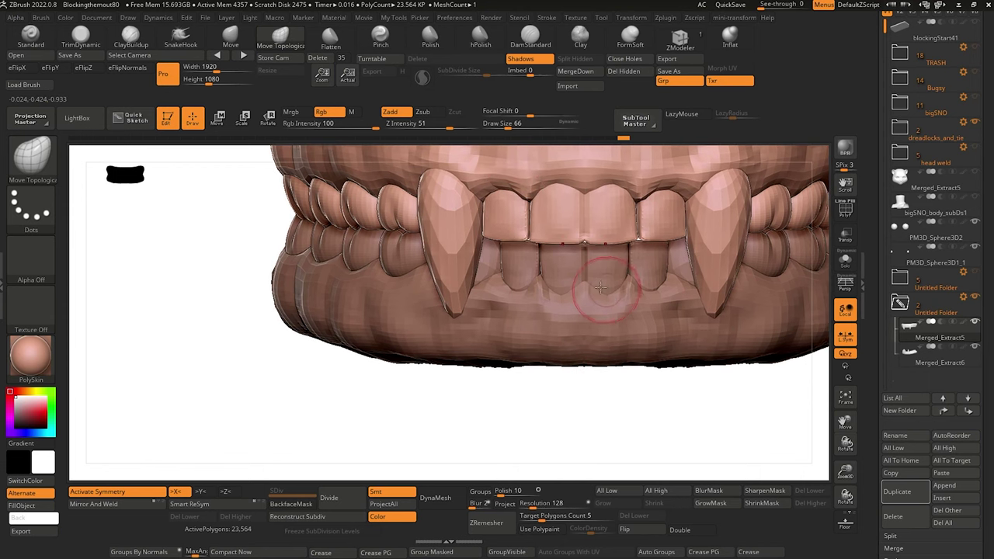
Select the lower set and adjust the gumline below the central incisors with Move Topological, checking the bite from the side.
alt+click(574, 320)
alt+drag(588, 409, 322, 225)
mouse_move(359, 266)
mouse_down()
mouse_move(339, 291)
mouse_move(415, 366)
mouse_move(575, 427)
mouse_up()
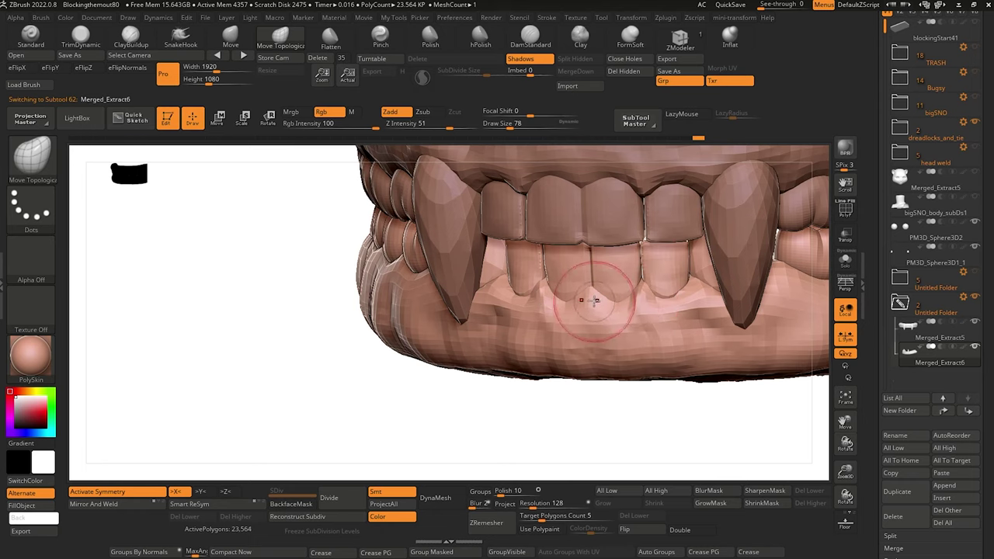
alt+drag(306, 286, 311, 235)
mouse_move(334, 298)
mouse_down()
mouse_move(313, 290)
mouse_move(362, 290)
mouse_move(264, 288)
mouse_move(284, 284)
mouse_move(463, 368)
mouse_move(422, 359)
mouse_move(477, 288)
mouse_move(495, 299)
mouse_move(456, 298)
mouse_up()
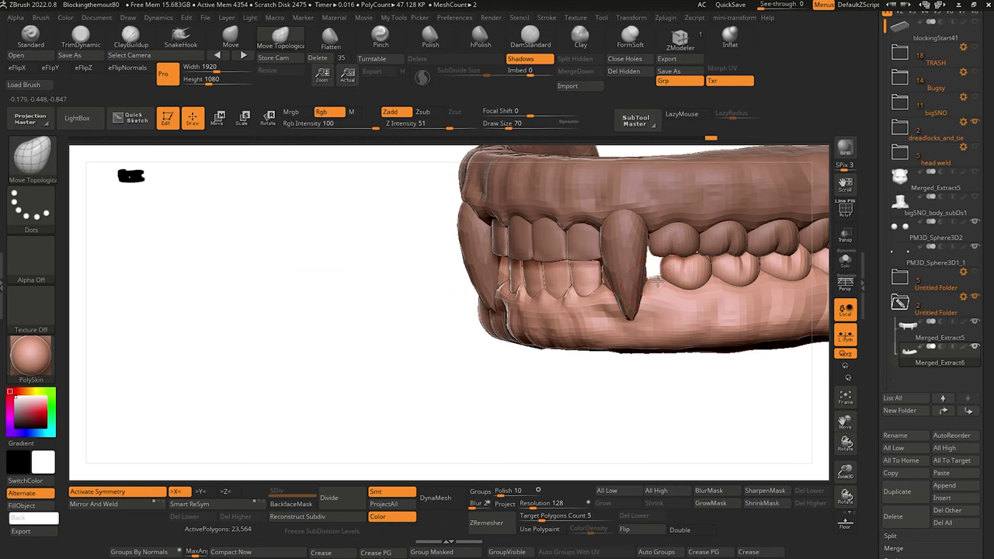
drag(377, 287, 402, 293)
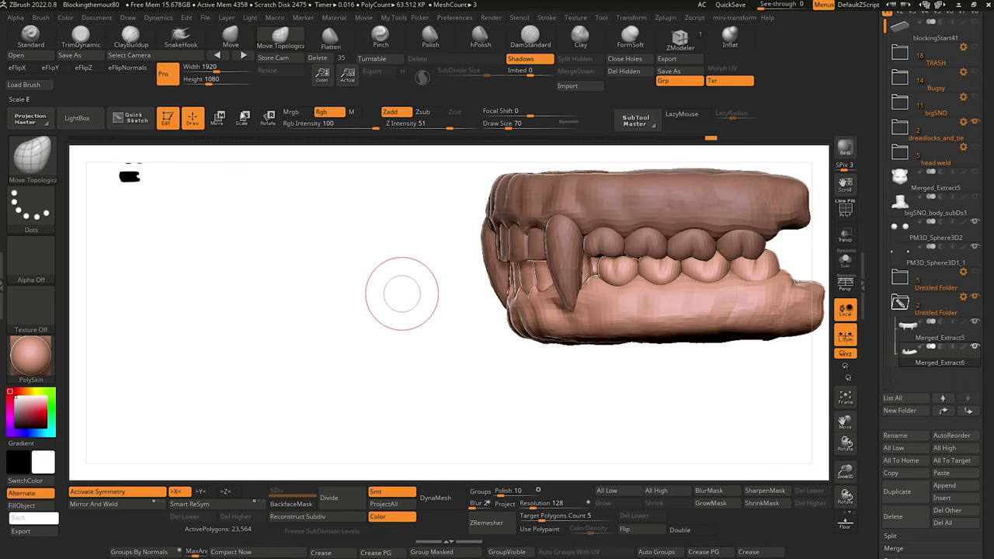
click(218, 119)
drag(498, 391, 564, 394)
On the upper set, flatten the incisors' front faces near the biting edges with TrimDynamic at draw size 78.
click(541, 227)
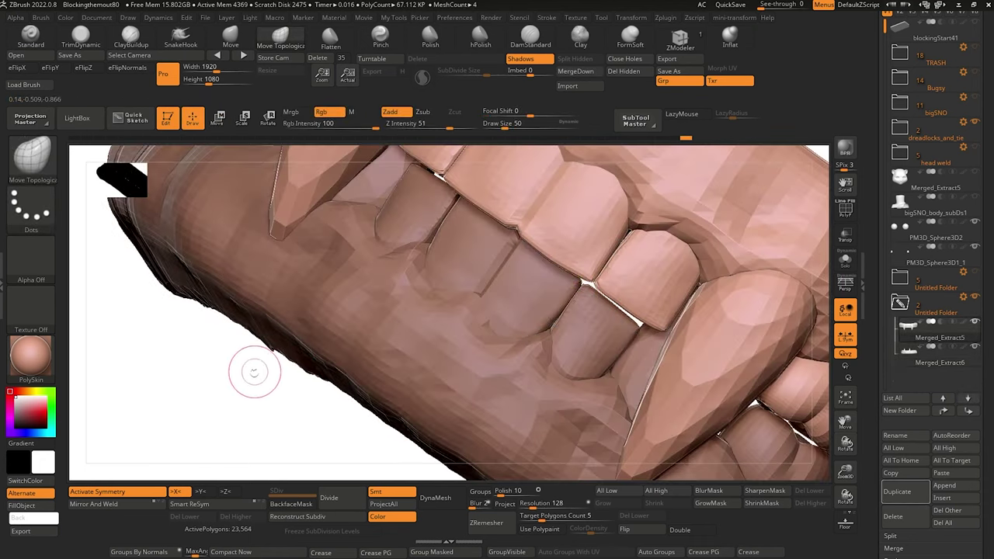
mouse_move(254, 372)
mouse_down()
mouse_move(282, 395)
mouse_move(275, 388)
mouse_move(294, 328)
mouse_up()
click(94, 35)
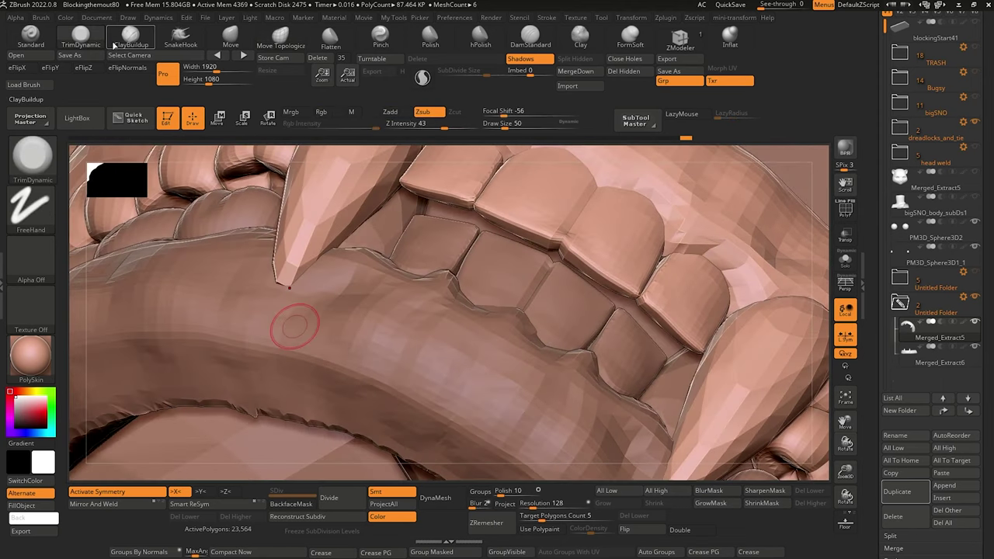
drag(550, 236, 520, 219)
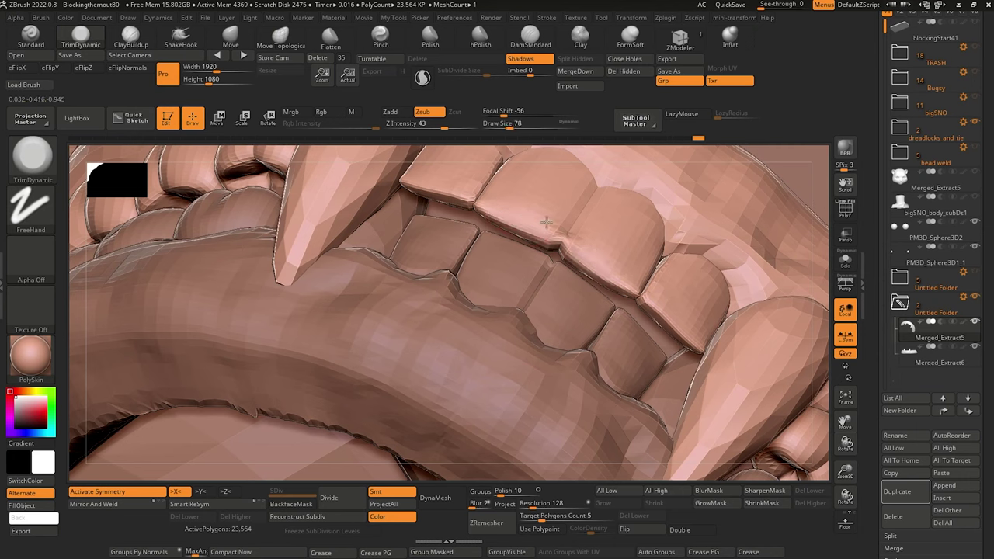
drag(535, 229, 518, 218)
mouse_move(440, 187)
mouse_down()
mouse_move(461, 197)
mouse_move(453, 196)
mouse_up()
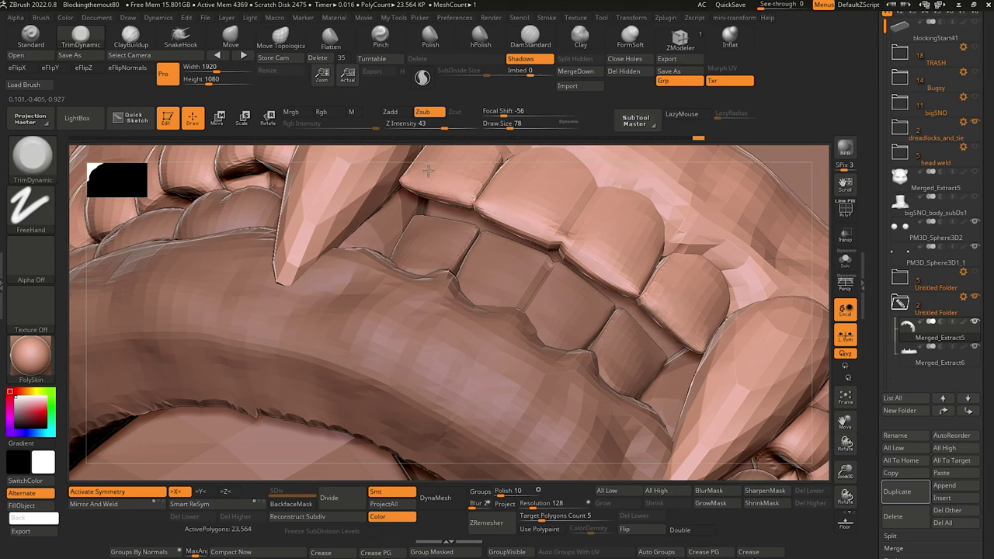
drag(657, 268, 697, 339)
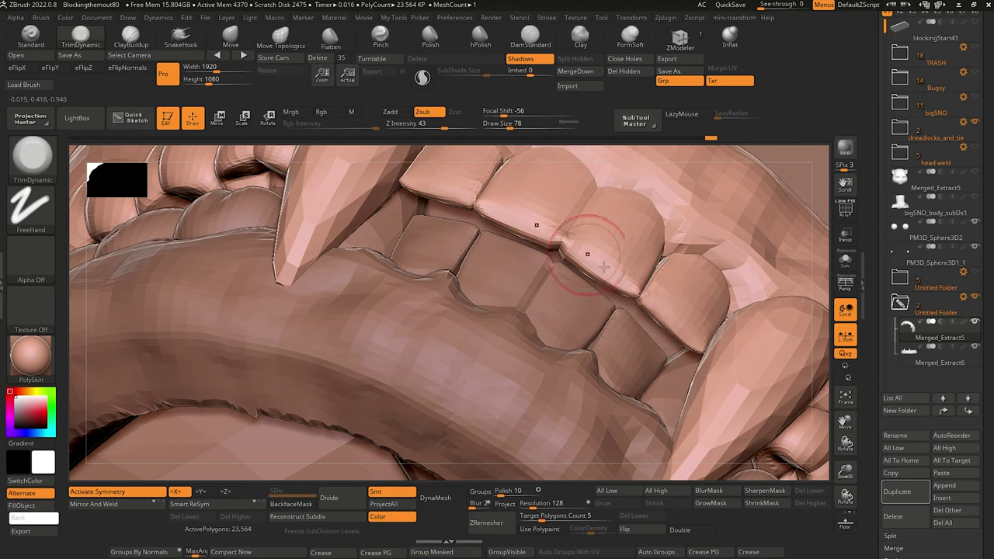
Isolate the upper set and trim the biting edges and outer corners of its incisors with TrimDynamic.
click(845, 260)
mouse_move(474, 342)
mouse_down()
mouse_move(549, 402)
mouse_move(562, 347)
mouse_move(461, 401)
mouse_move(478, 373)
mouse_up()
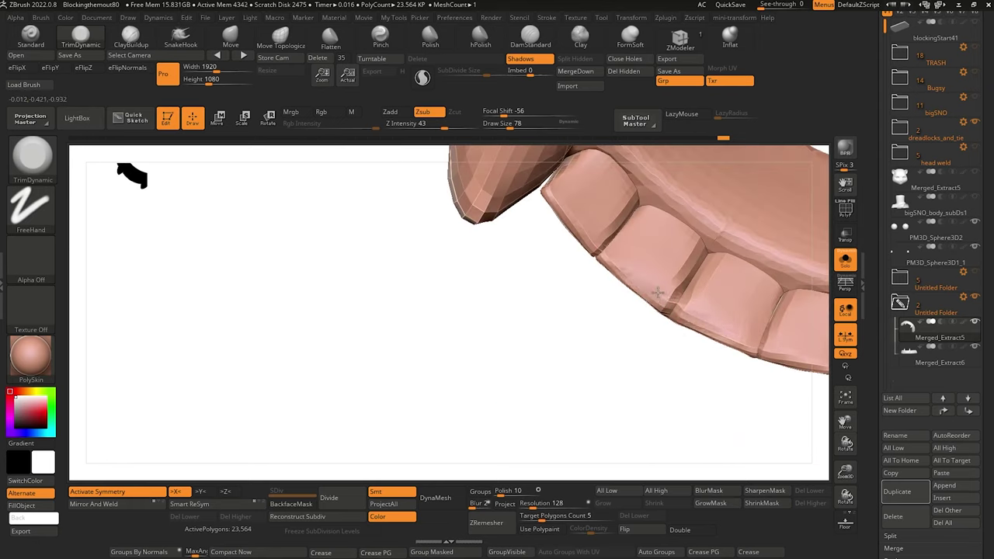
drag(578, 329, 595, 231)
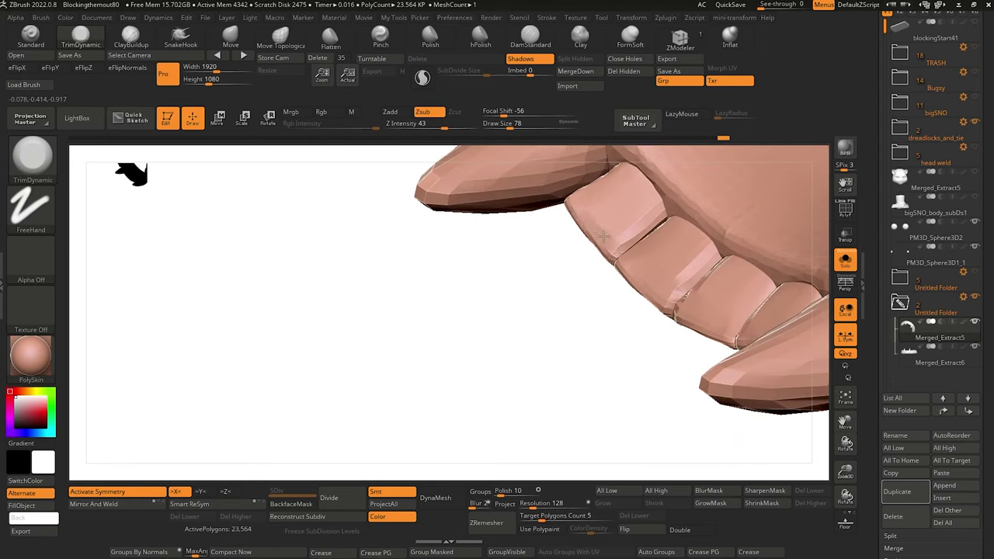
drag(602, 297, 642, 271)
mouse_move(677, 299)
mouse_down()
mouse_move(619, 380)
mouse_move(598, 370)
mouse_move(666, 287)
mouse_up()
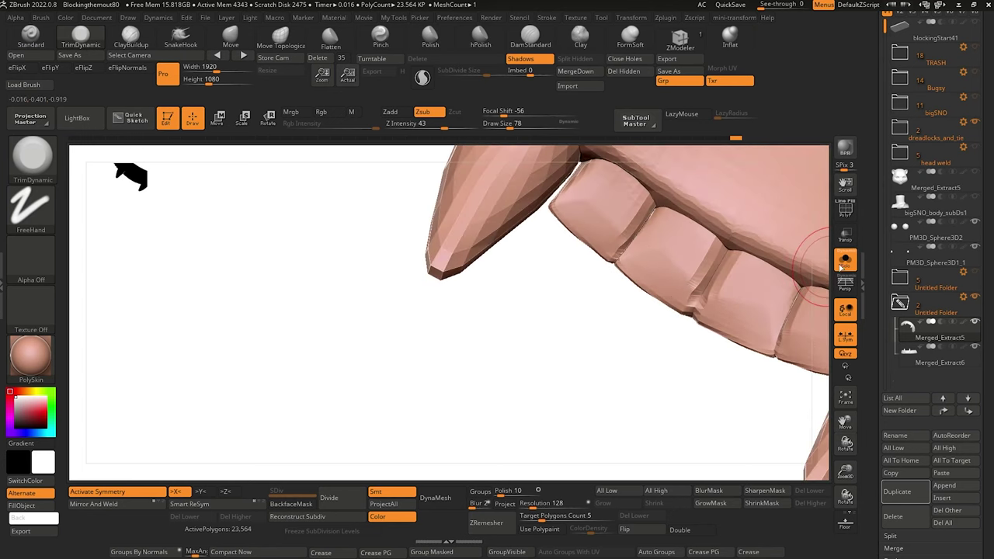
Isolate the lower set, flatten the front faces and upper edges of its incisors with TrimDynamic, and show both sets again.
click(906, 351)
drag(393, 346, 364, 432)
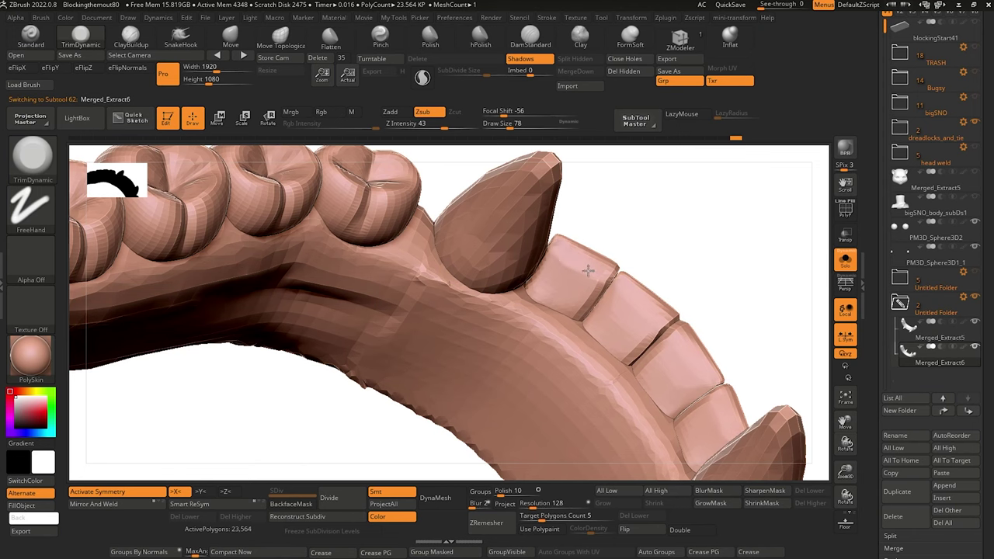
drag(732, 329, 326, 300)
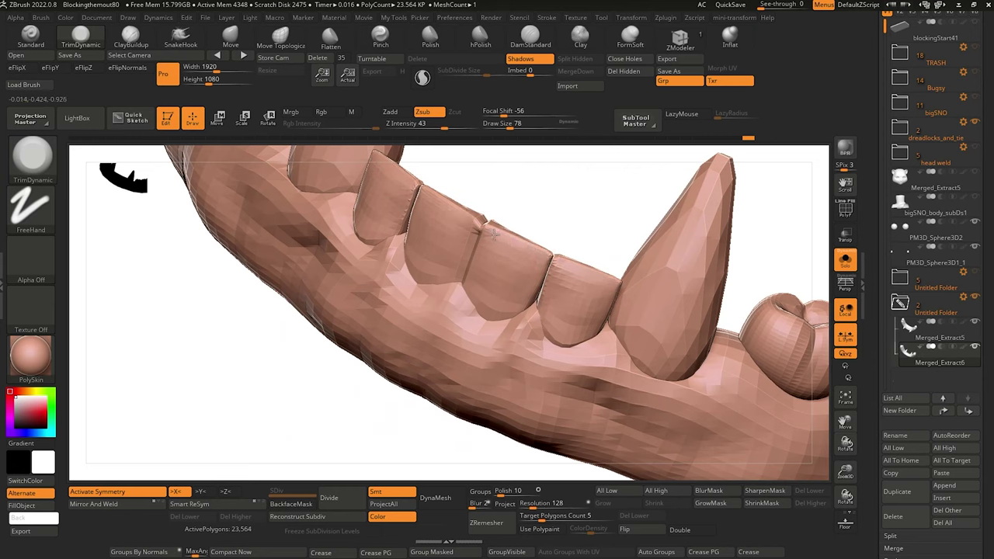
drag(491, 234, 522, 253)
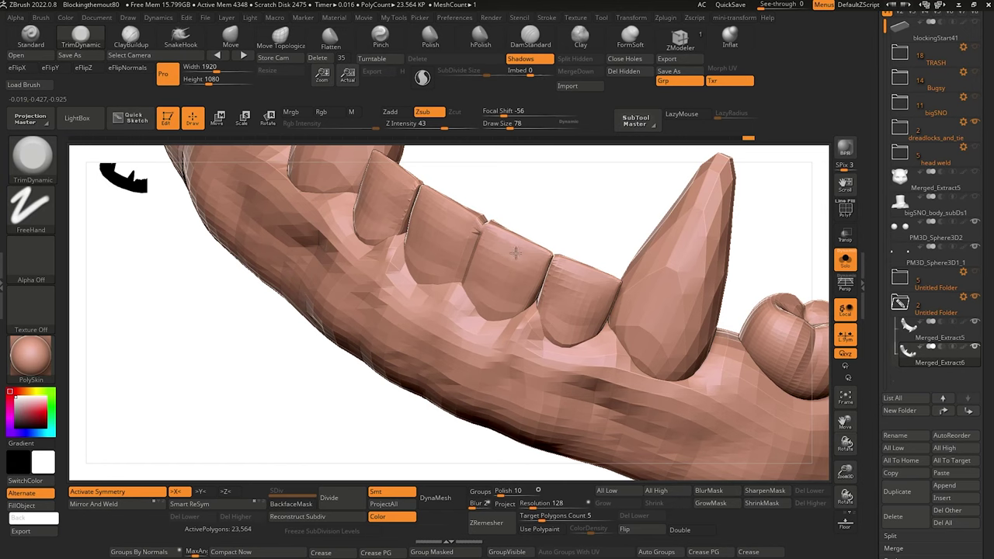
drag(582, 272, 550, 273)
alt+drag(335, 368, 308, 238)
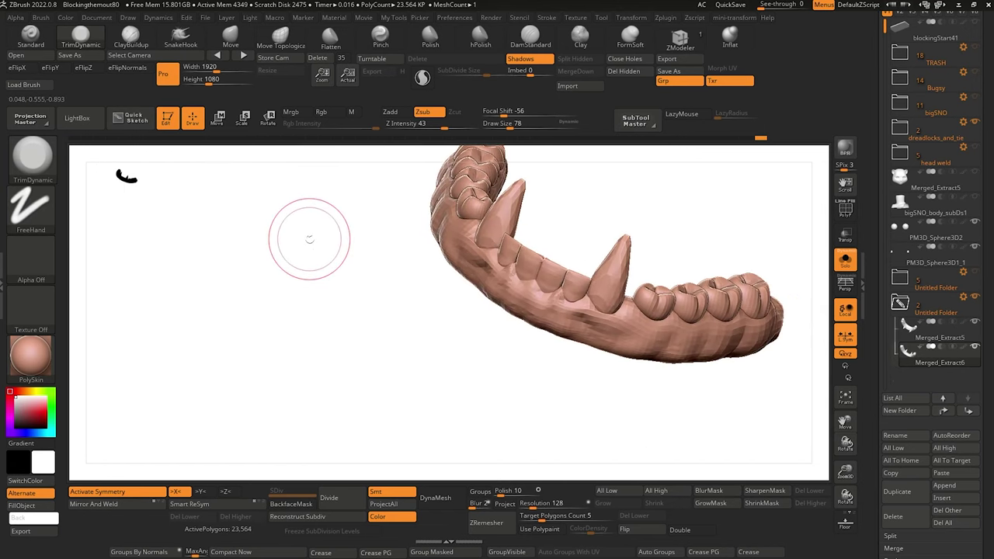
click(847, 264)
Select the upper set from behind and mask everything except the inner wall of its gum.
drag(490, 378, 411, 330)
mouse_move(340, 337)
alt+mouse_down()
mouse_move(437, 362)
mouse_move(408, 365)
mouse_move(399, 377)
alt+mouse_up()
mouse_move(400, 377)
alt+mouse_down()
mouse_move(240, 366)
mouse_move(256, 322)
alt+mouse_up()
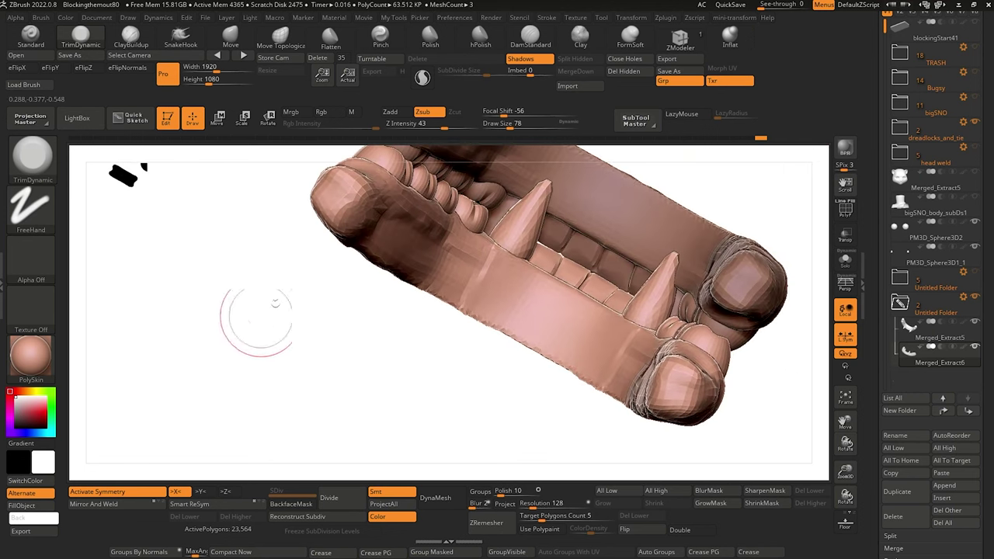
alt+click(604, 207)
drag(425, 339, 416, 401)
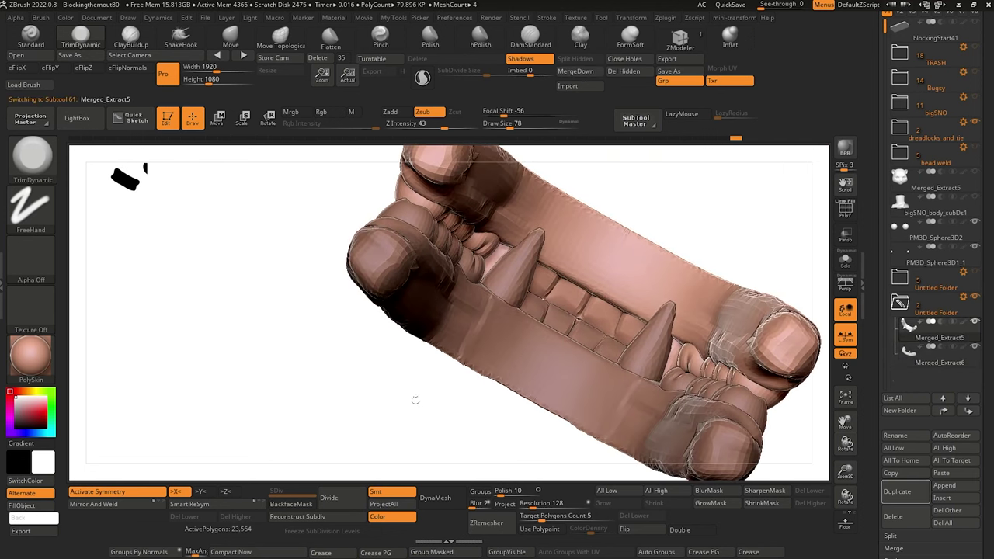
click(220, 117)
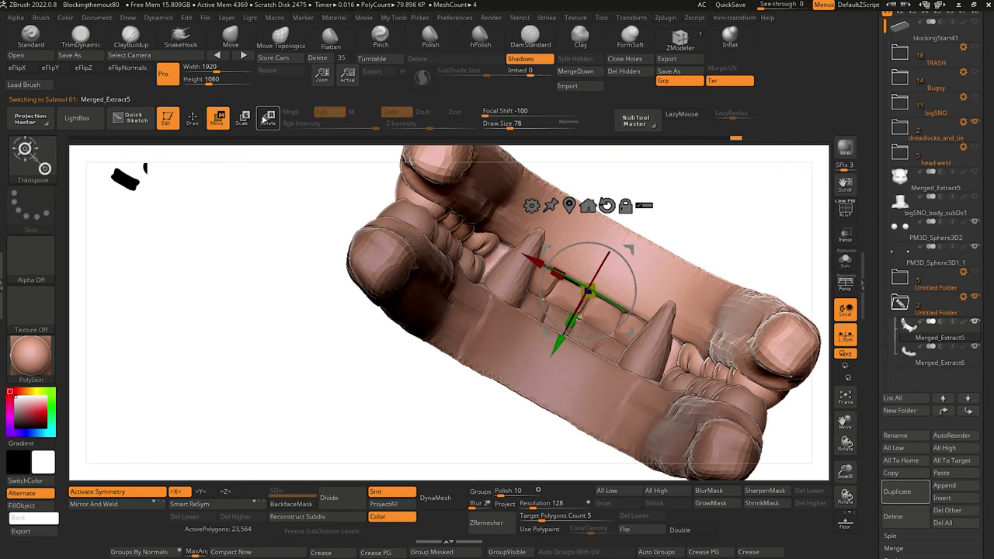
click(662, 283)
click(192, 116)
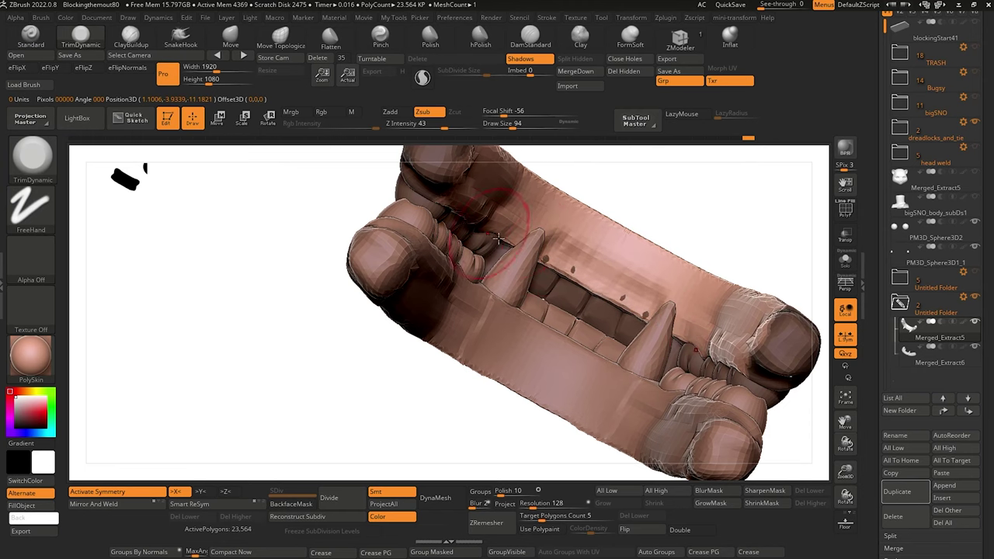
Smooth the unmasked inner wall of the upper gum behind the incisors and molars, reducing the draw size from 94 to 78.
drag(386, 361, 358, 429)
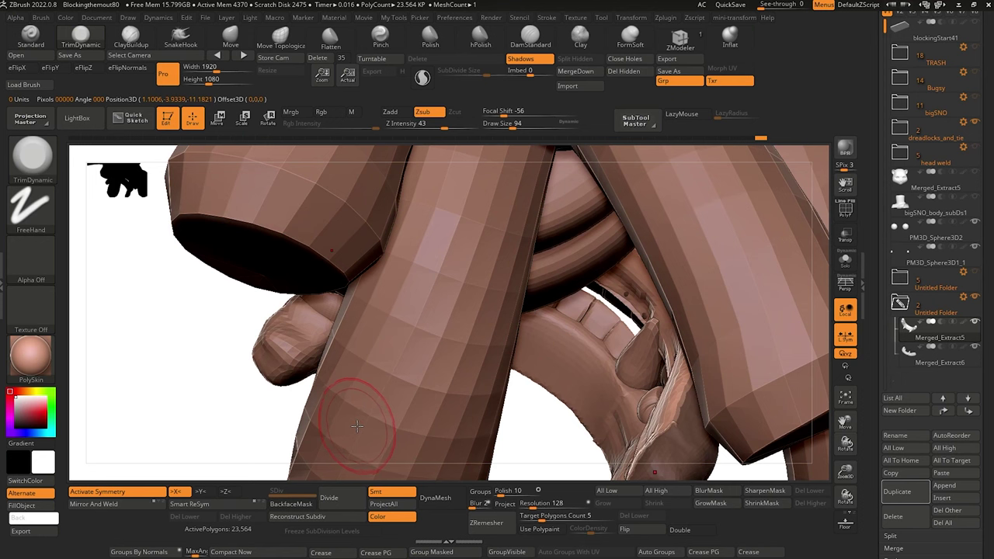
drag(538, 443, 557, 334)
key(shift)
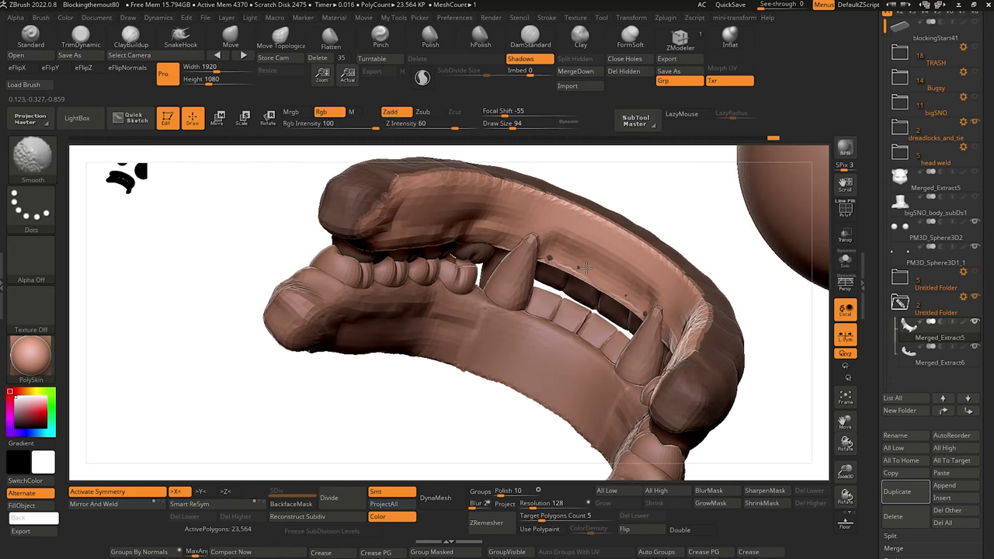
shift+drag(518, 243, 638, 303)
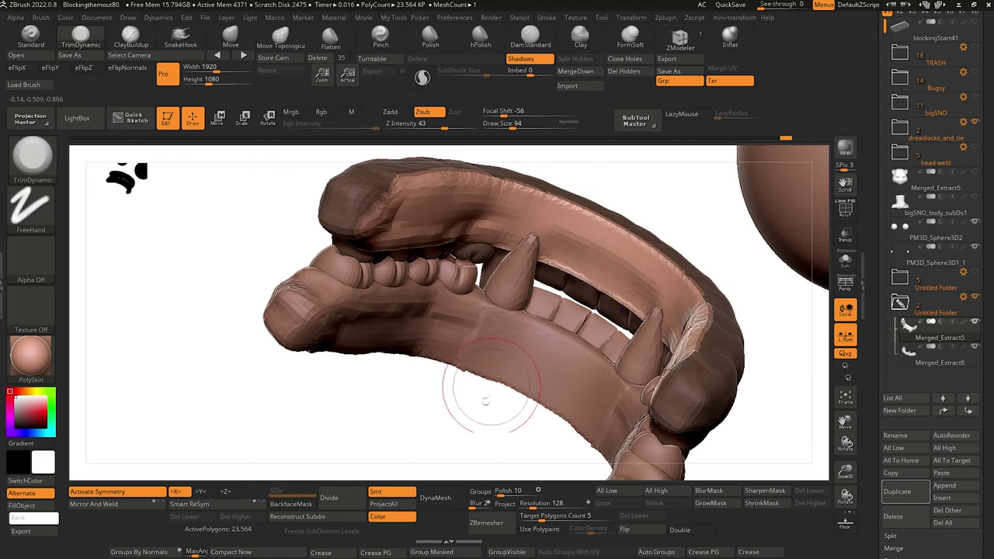
mouse_move(488, 402)
mouse_down()
mouse_move(469, 405)
mouse_move(471, 393)
mouse_up()
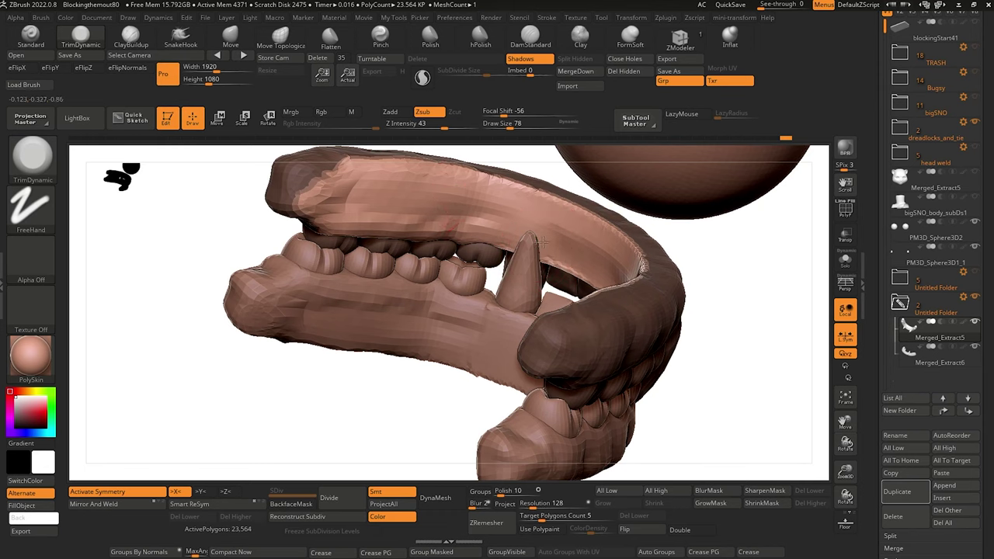
key(shift)
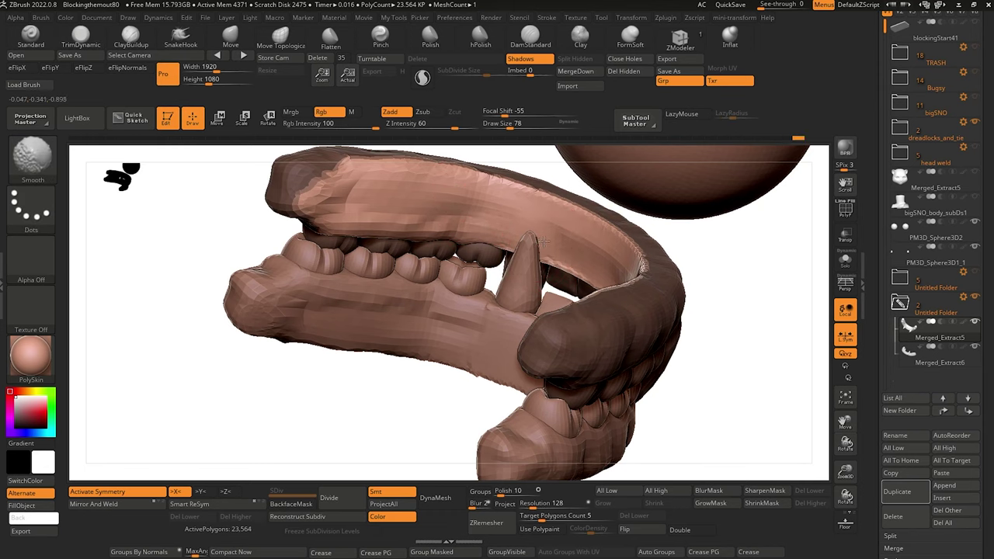
mouse_move(433, 395)
mouse_down()
mouse_move(453, 331)
mouse_move(442, 363)
mouse_up()
Clear the mask on the upper set and apply Mirror And Weld across X.
key(ctrl)
mouse_move(439, 401)
mouse_down()
mouse_move(349, 426)
mouse_move(358, 402)
mouse_move(318, 377)
mouse_move(328, 419)
mouse_move(340, 402)
mouse_move(215, 275)
mouse_up()
drag(322, 371, 350, 329)
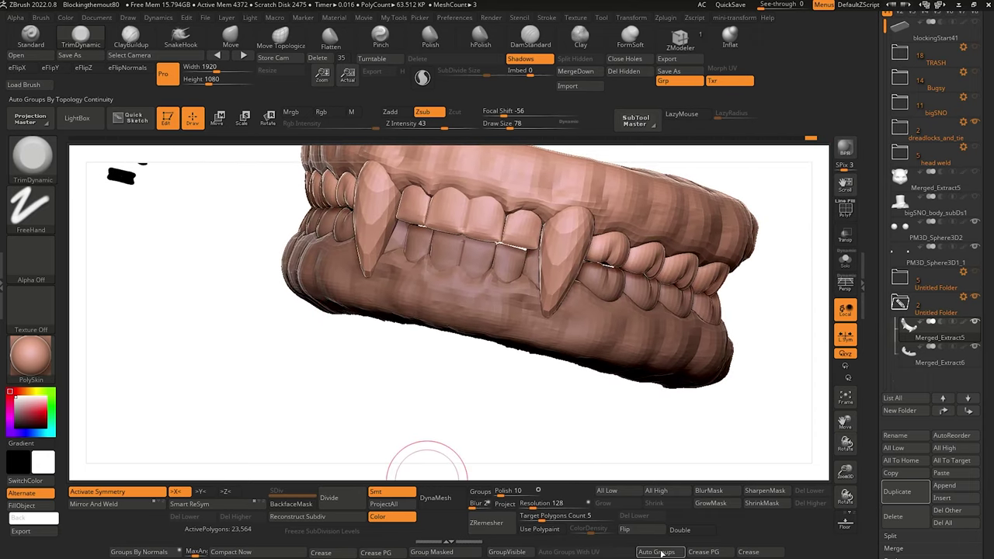
click(97, 504)
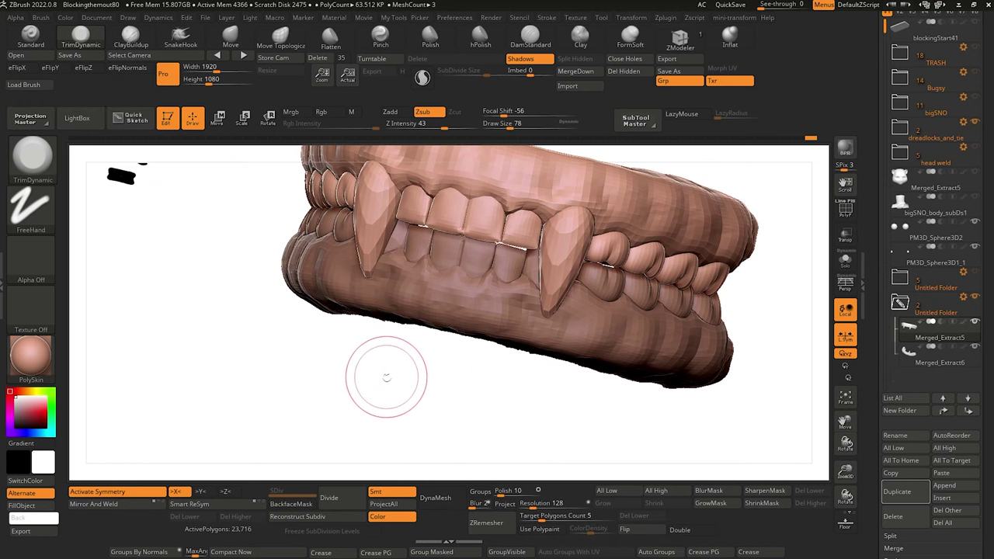
drag(386, 378, 503, 346)
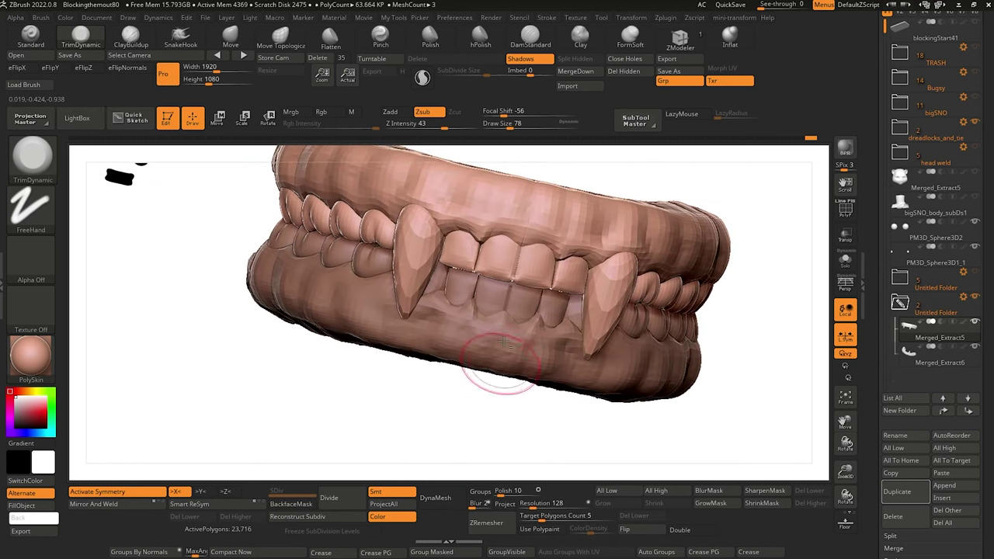
Smooth the front of the upper set around the central incisors, reducing the draw size to 42 and then 26.
key(bracketleft)
key(bracketleft)
key(bracketleft)
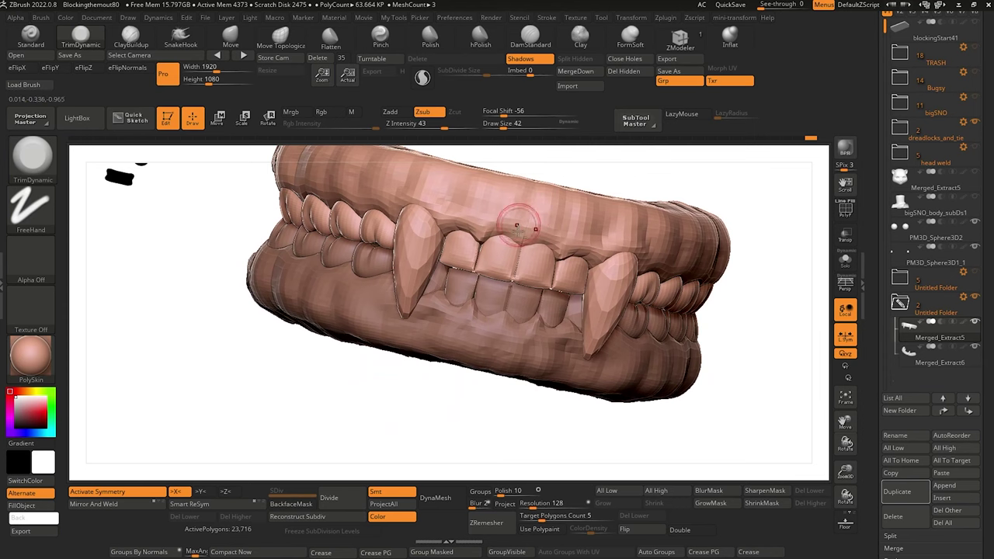
key(shift)
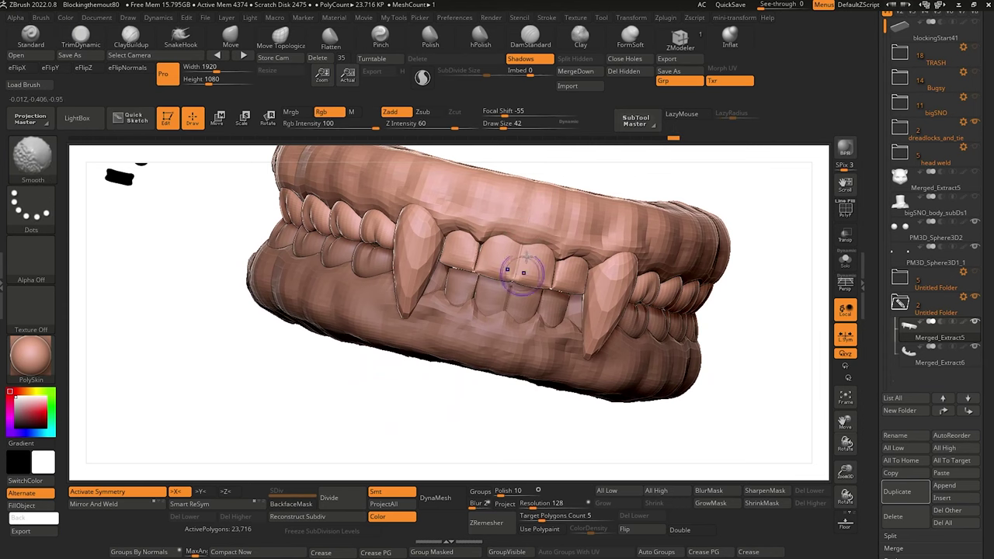
mouse_move(504, 421)
mouse_down()
mouse_move(495, 446)
mouse_move(504, 429)
mouse_up()
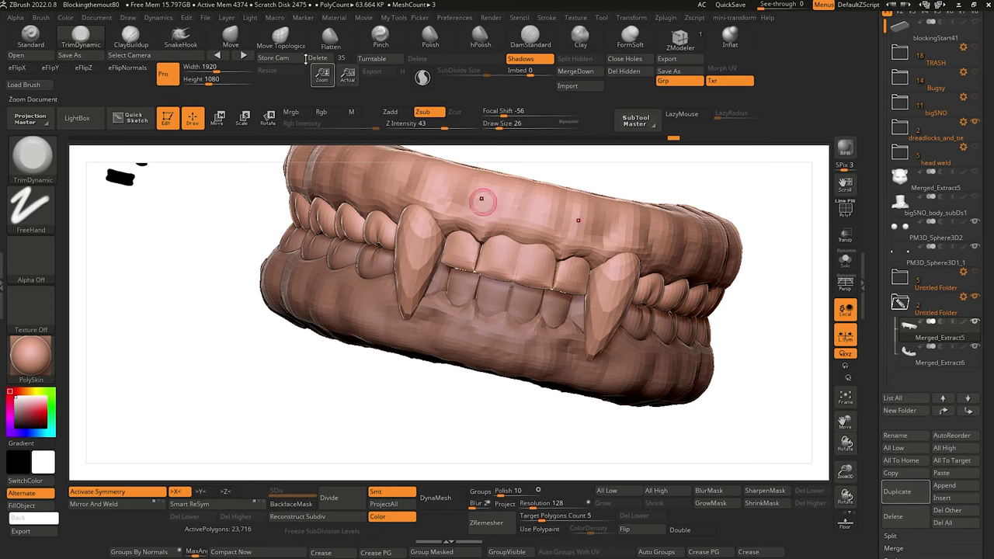
Adjust the upper incisors' shapes with Move Topological, and refine the seam between the central ones with DamStandard at Z Intensity 23.
click(283, 39)
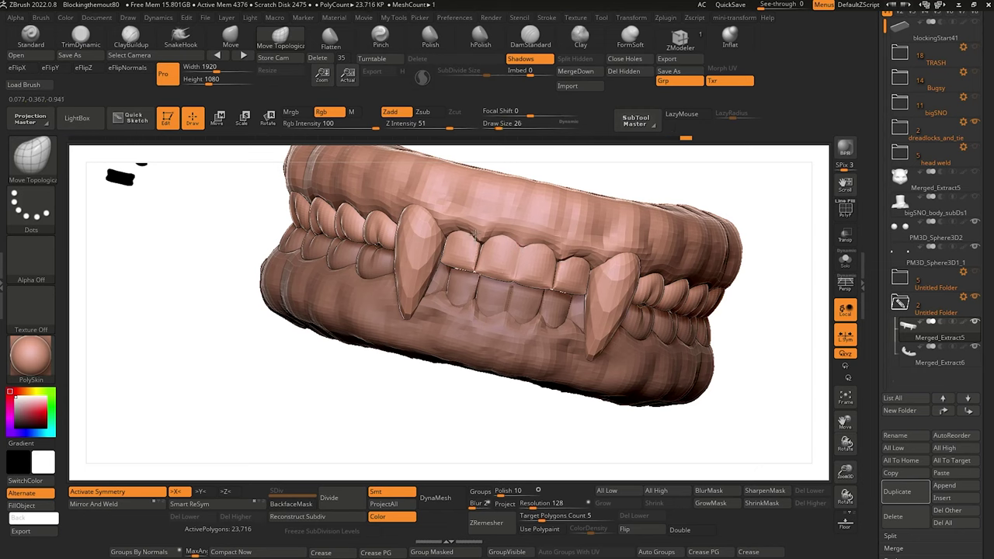
drag(462, 424, 517, 439)
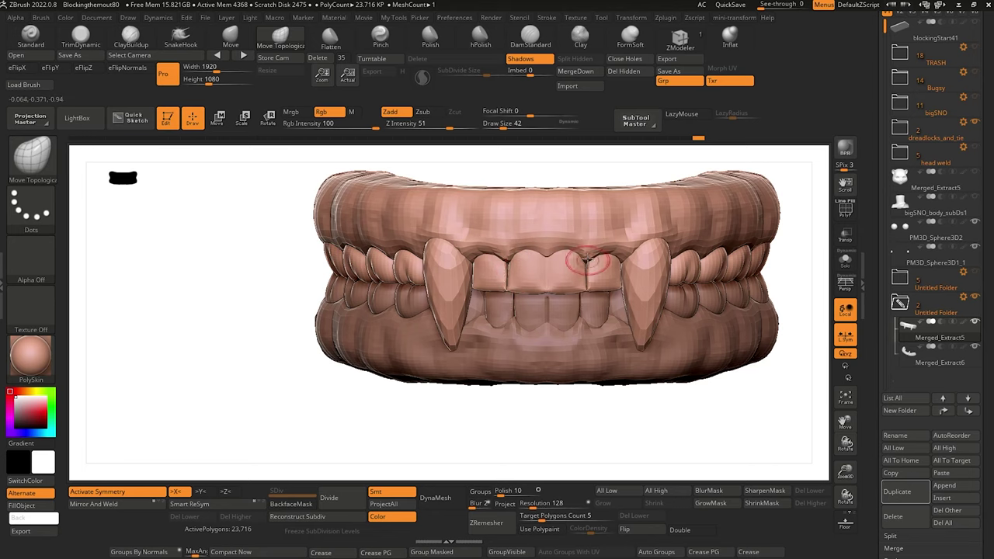
alt+drag(587, 406, 423, 244)
drag(448, 313, 532, 450)
drag(531, 450, 557, 438)
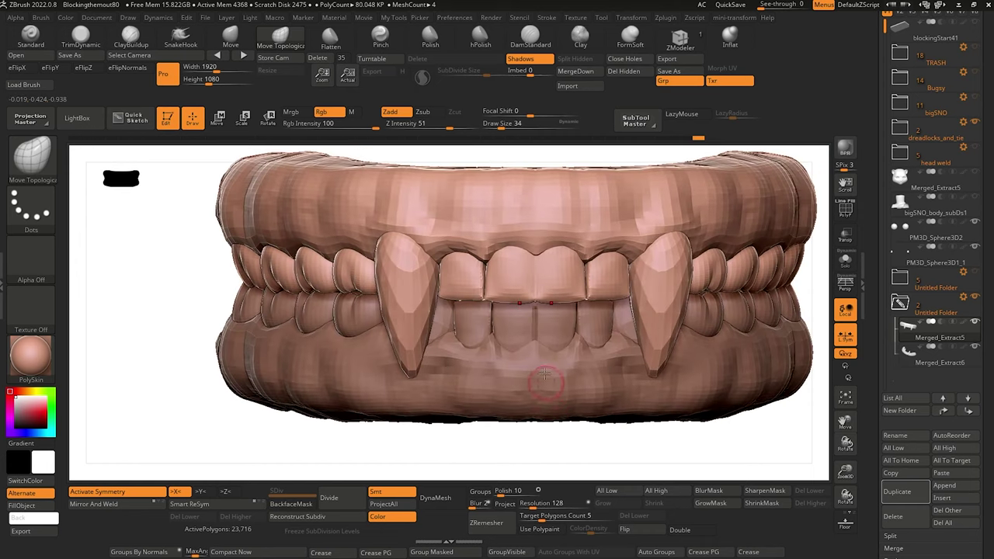
click(530, 37)
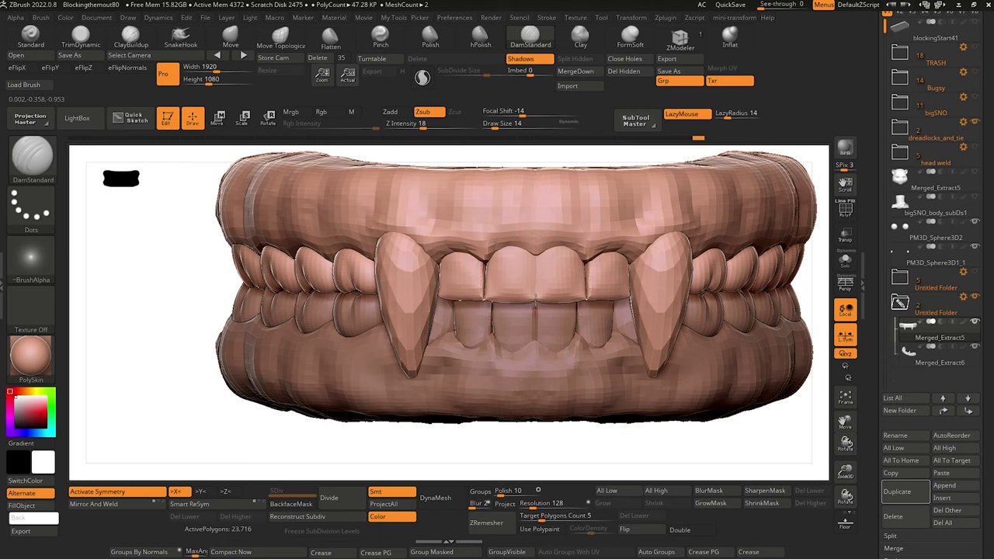
click(428, 125)
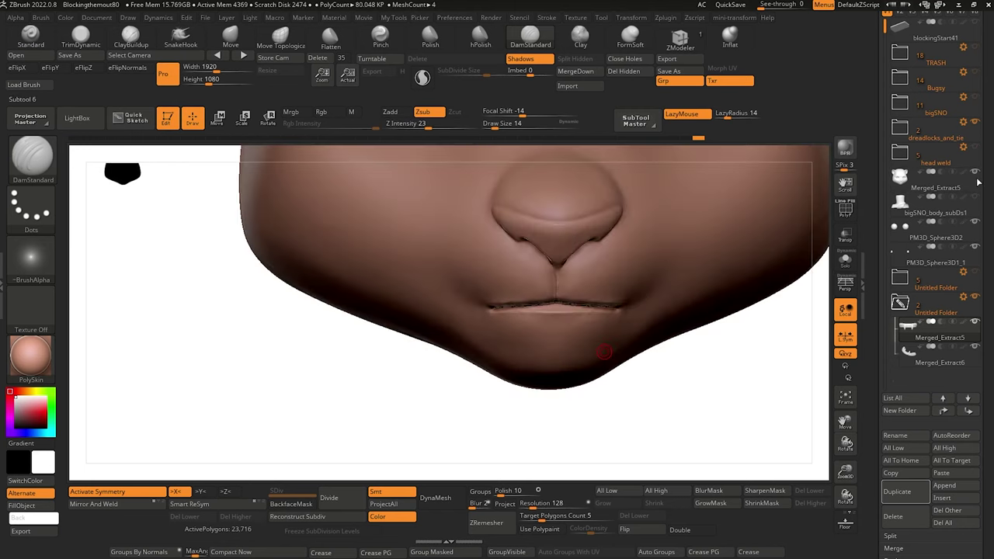
Check the teeth's placement inside the transparent head, and inspect the lower and upper sets in isolation.
alt+drag(566, 422, 591, 362)
click(846, 236)
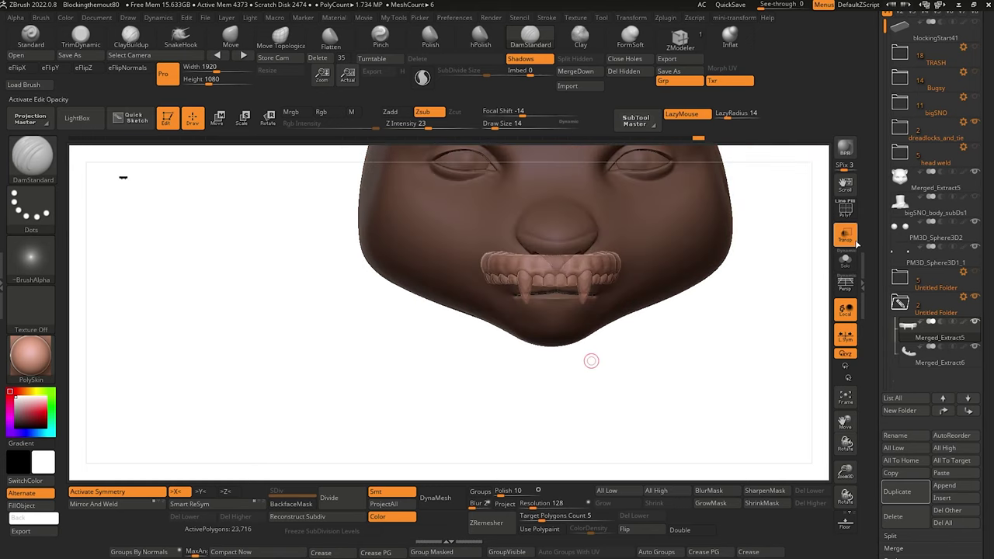
drag(437, 375, 414, 385)
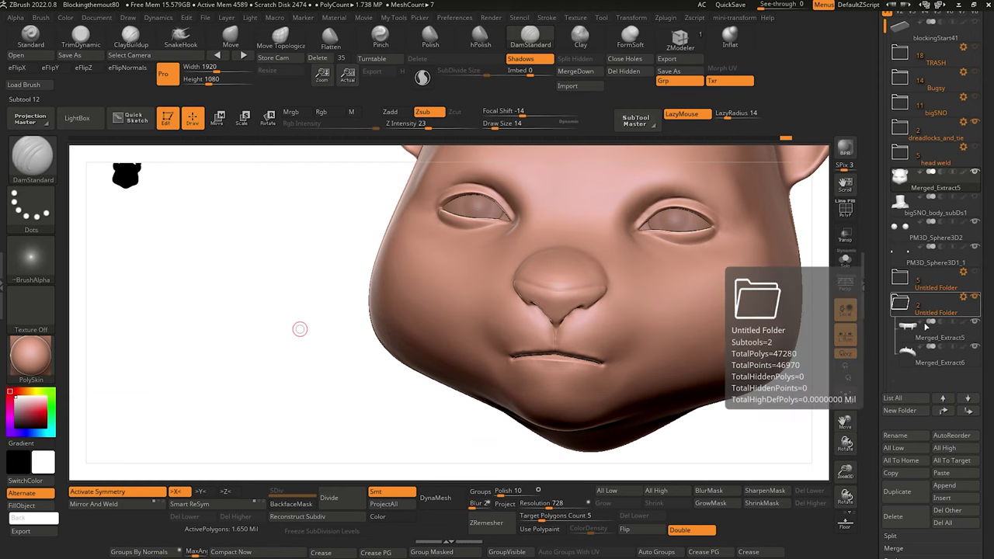
click(910, 330)
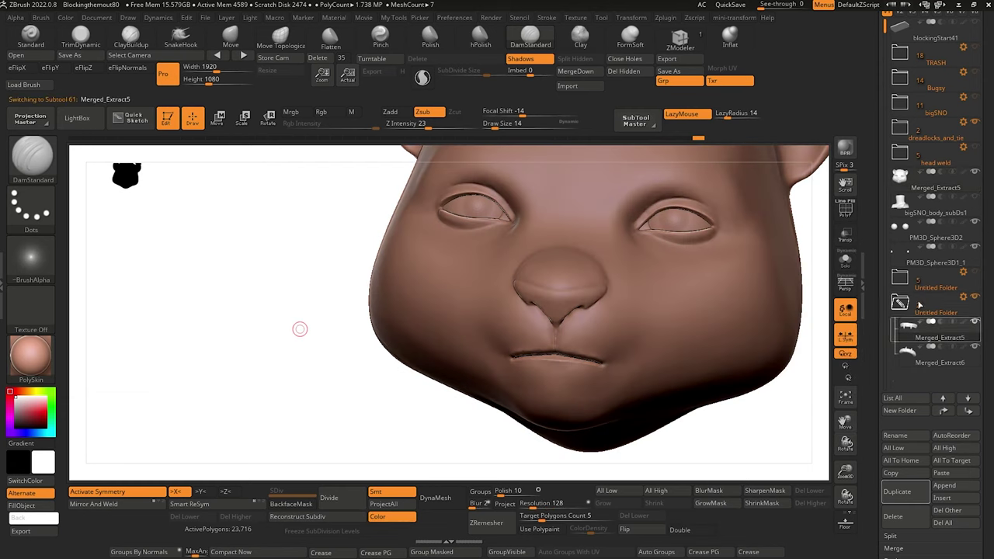
click(847, 262)
click(932, 356)
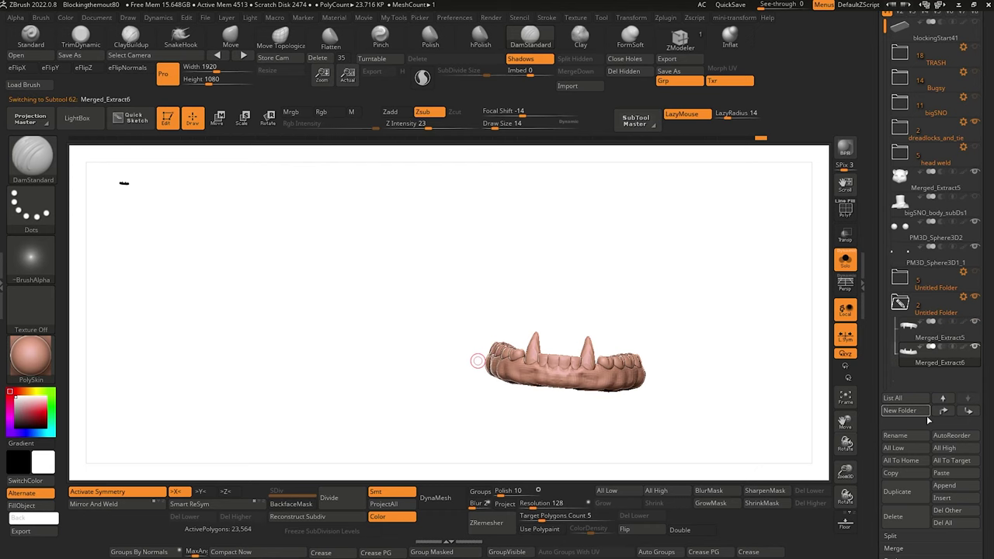
mouse_move(921, 302)
click(926, 333)
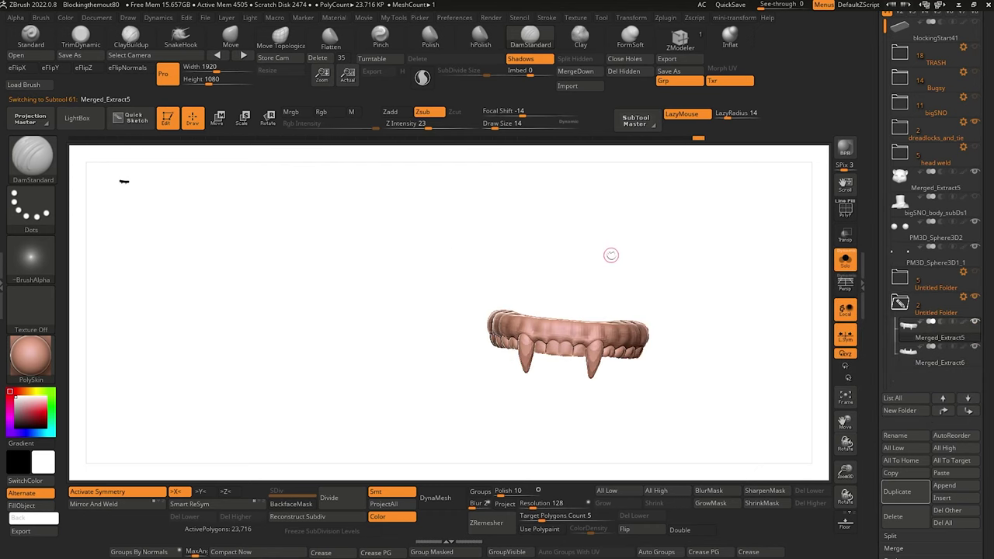
click(846, 262)
Use Transpose Set on the teeth folder, centre and reset the gizmo, and shift both sets about 1.64 units along Z inside the mouth.
click(964, 297)
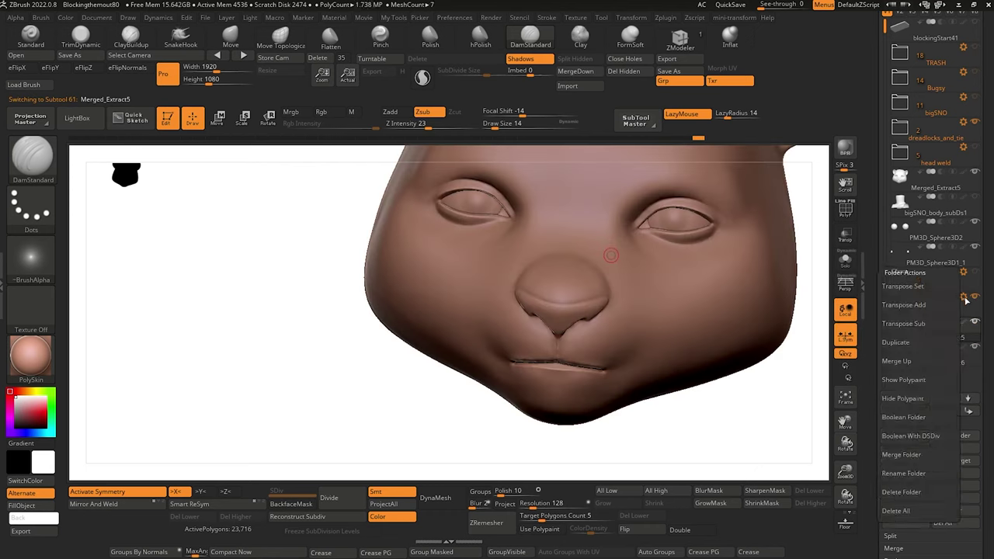
click(909, 287)
drag(354, 313, 303, 277)
click(102, 490)
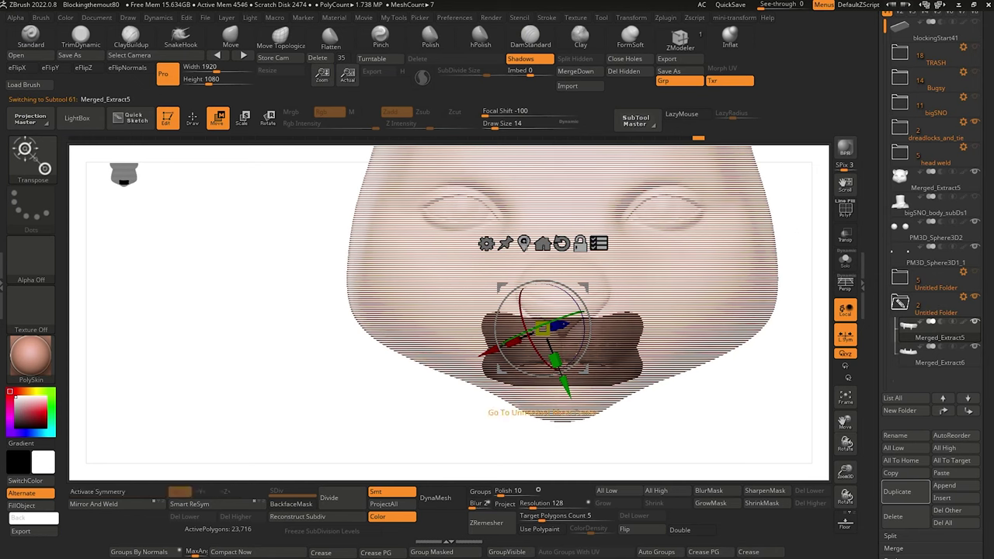
click(542, 243)
click(580, 257)
drag(310, 363, 287, 342)
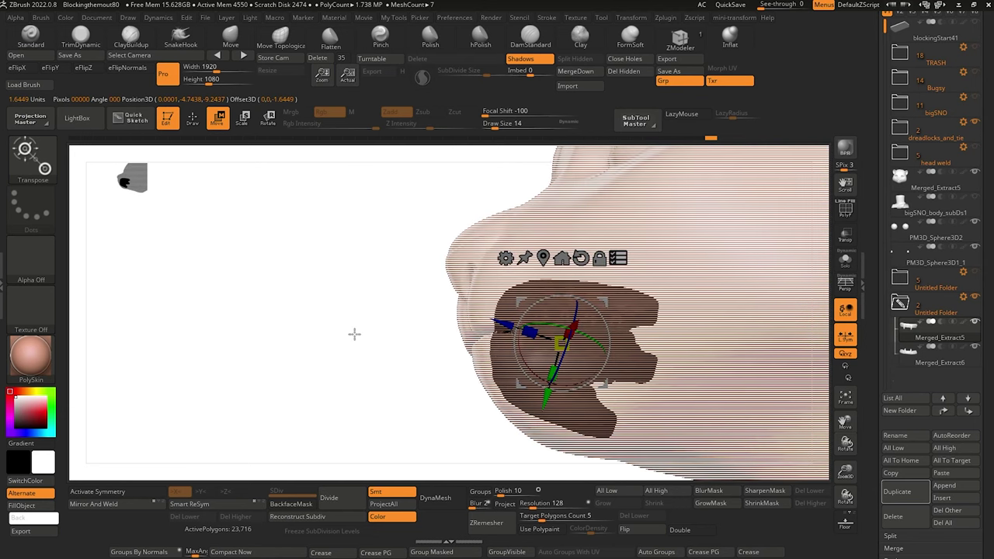
drag(354, 334, 287, 326)
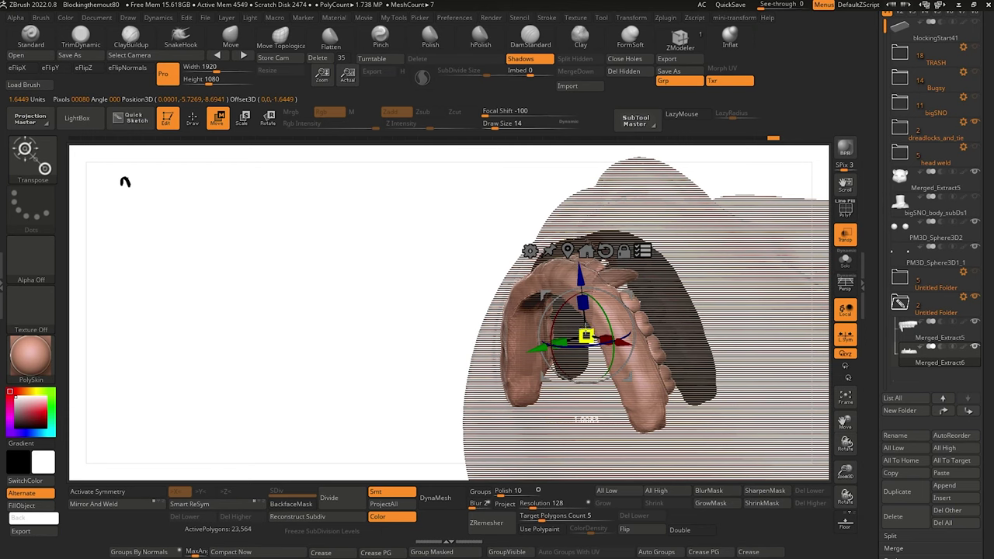
Tilt and reposition the lower set so the jaw opens below the upper set, checking the fit inside the transparent head.
drag(322, 294, 326, 259)
drag(293, 325, 348, 305)
click(845, 235)
drag(385, 349, 487, 310)
click(846, 237)
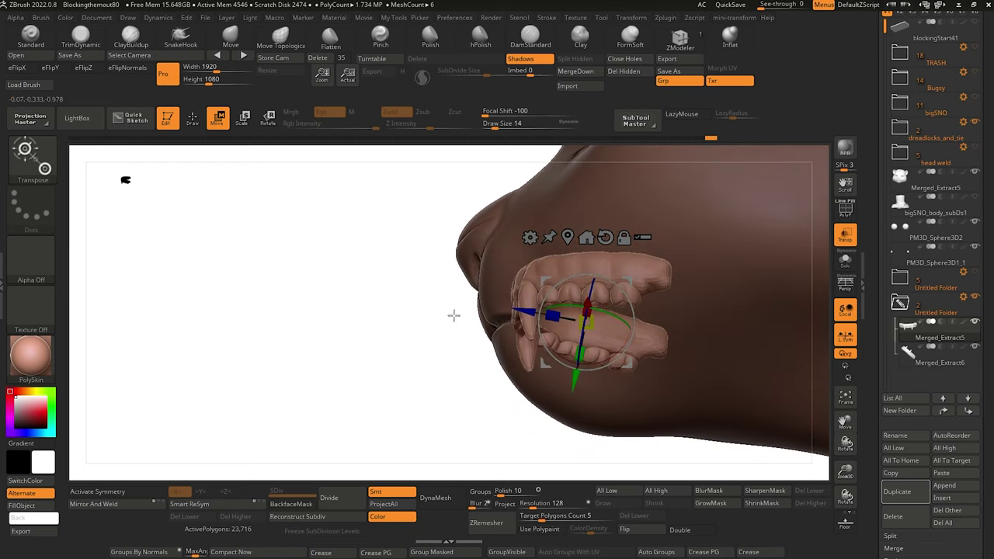
drag(454, 315, 335, 300)
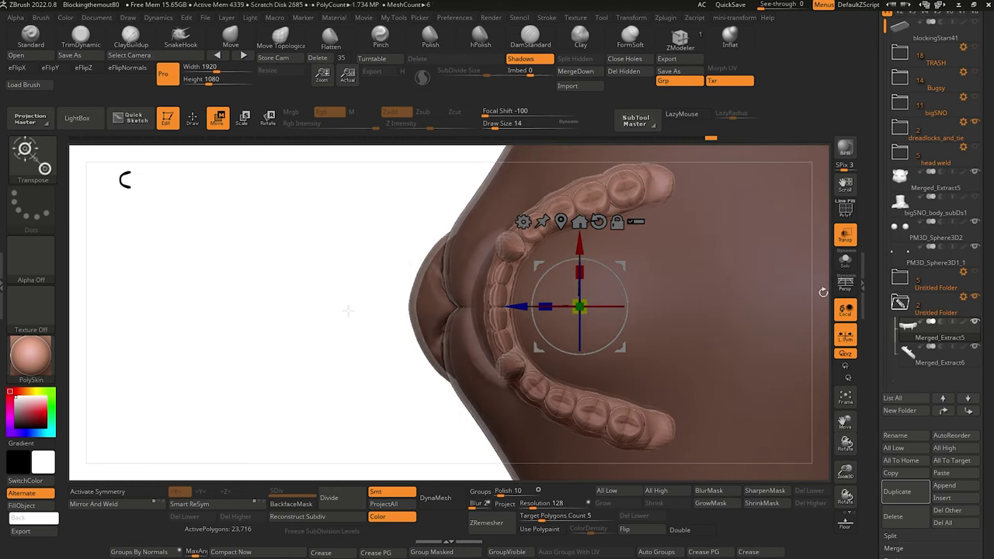
Hide the head and reshape the front curve of the upper set with the Move brush, enlarging the draw size to 166.
click(975, 173)
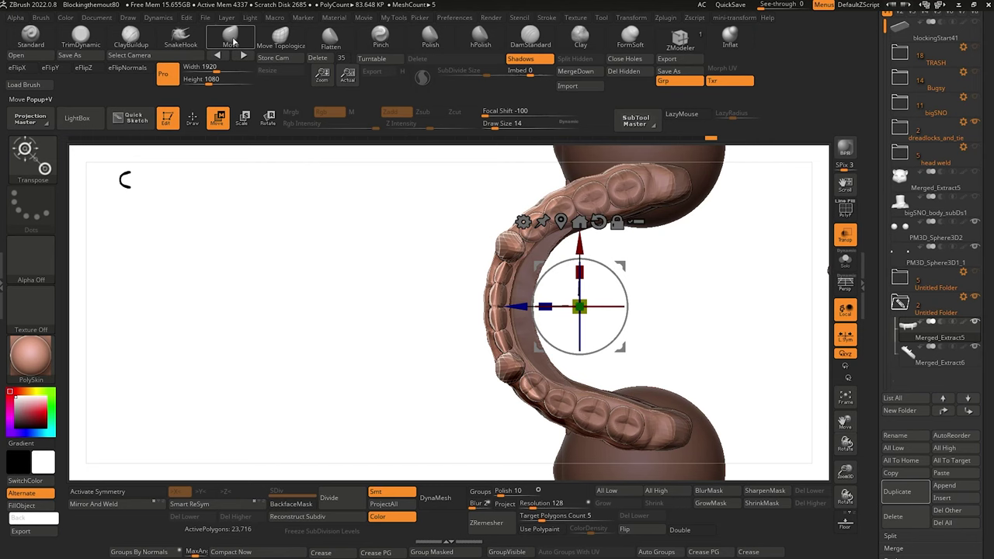
click(232, 39)
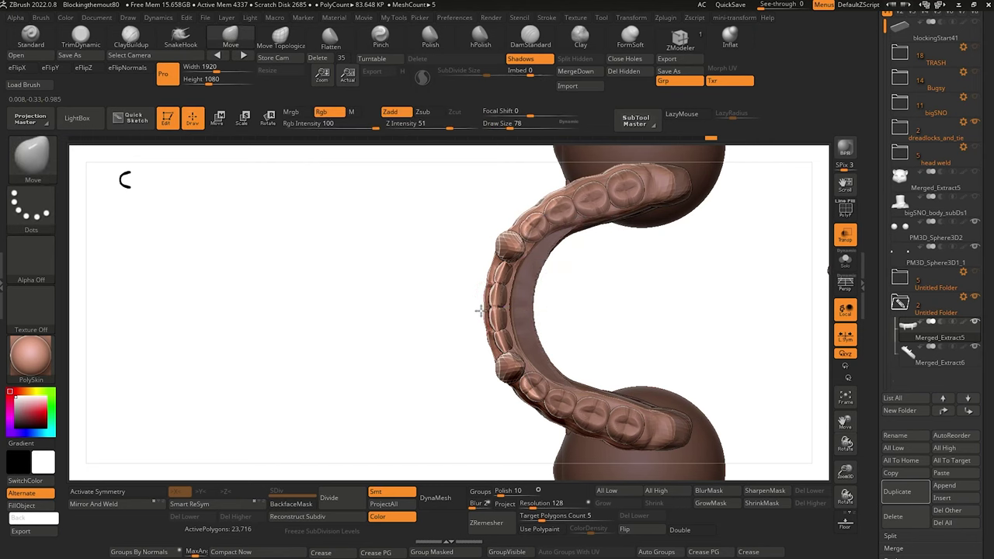
mouse_move(467, 309)
mouse_down()
mouse_move(482, 360)
mouse_move(663, 411)
mouse_move(704, 441)
mouse_up()
key(])
key(])
key(])
key(])
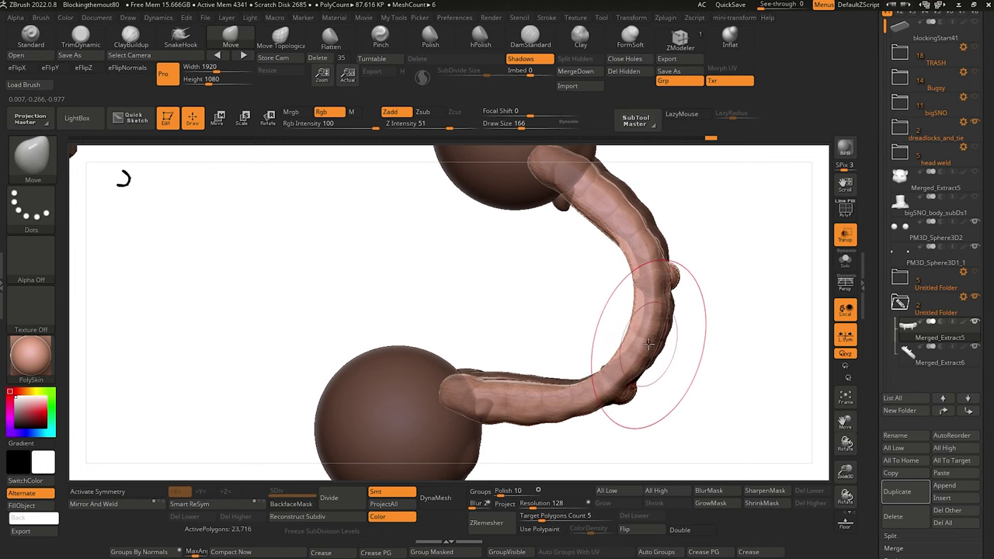
drag(673, 375, 481, 303)
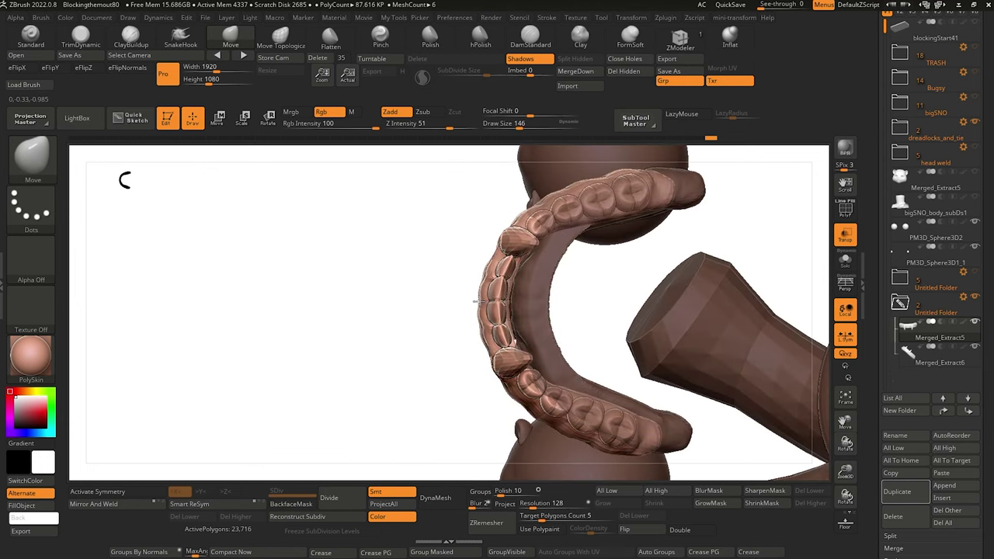
Undo the last pull and refine the upper set's front curve with the Move brush at draw size 138.
key(ctrl+z)
key([)
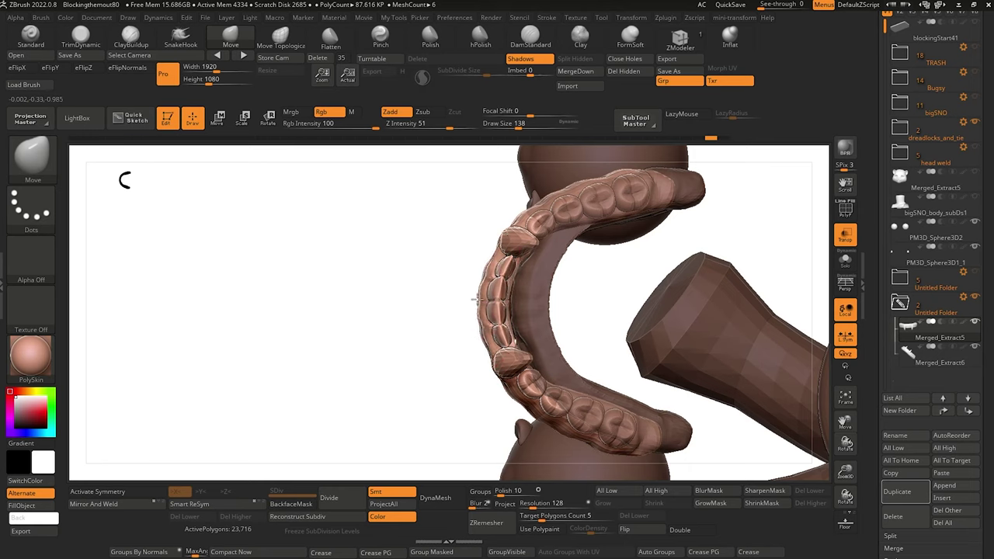
drag(419, 271, 406, 306)
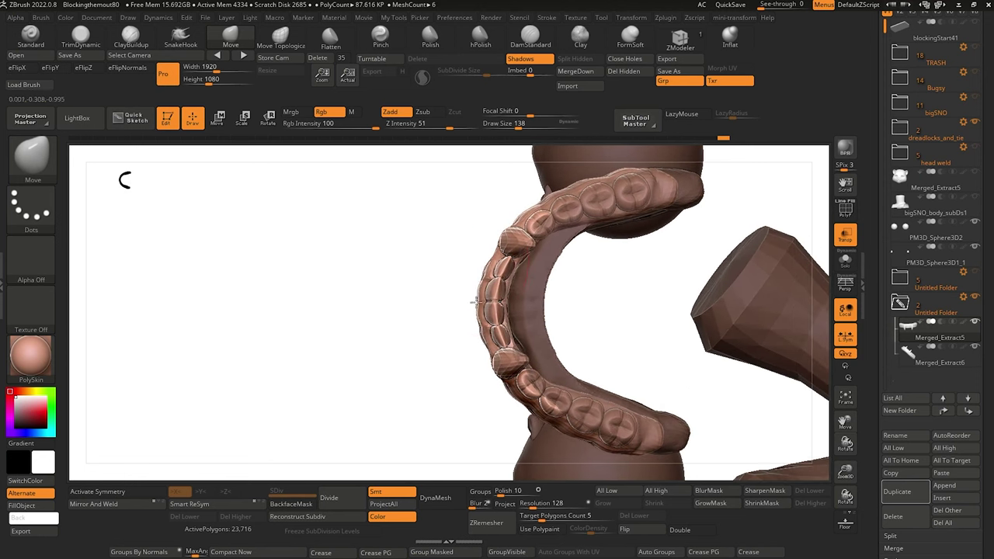
drag(437, 322, 520, 321)
Select the lower set and reshape its front arch and incisors with the Move brush to follow the upper set.
alt+click(501, 306)
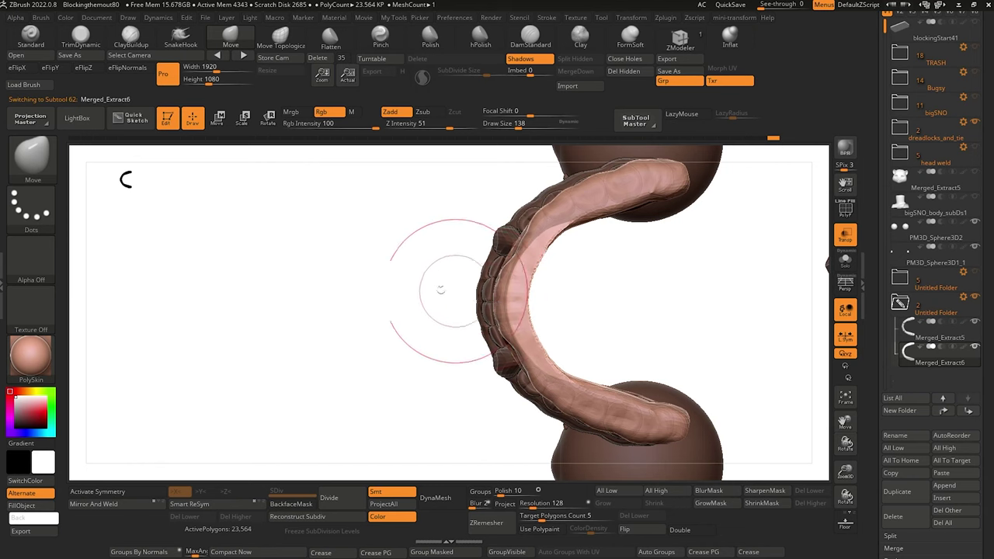
drag(440, 290, 484, 302)
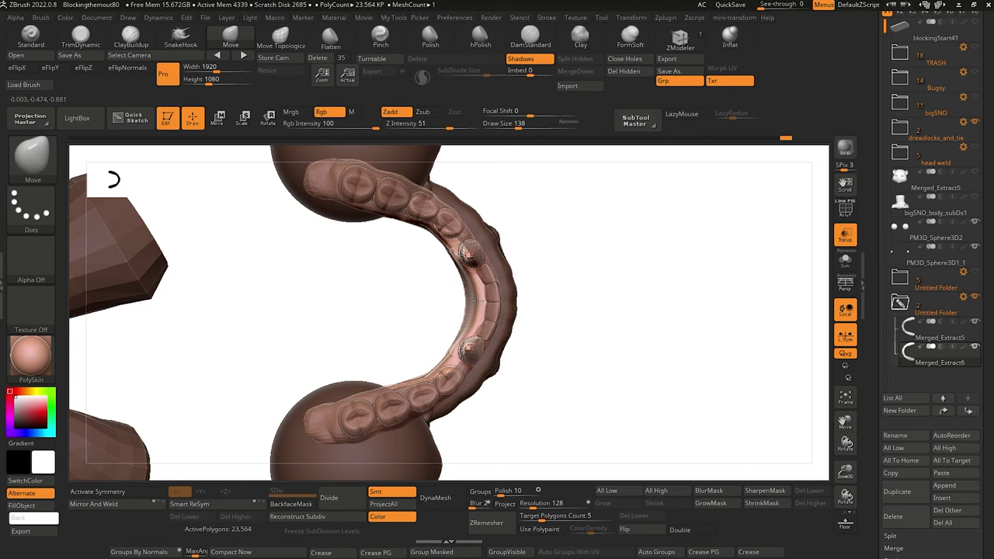
mouse_move(378, 307)
mouse_down()
mouse_move(506, 326)
mouse_move(400, 326)
mouse_move(408, 367)
mouse_move(384, 406)
mouse_move(381, 295)
mouse_move(360, 324)
mouse_move(360, 260)
mouse_up()
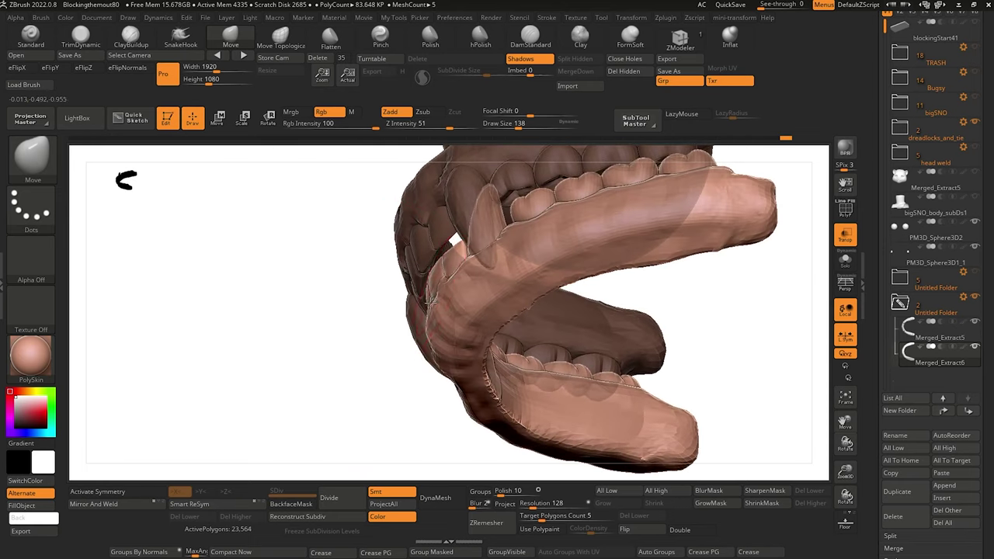
mouse_move(363, 301)
mouse_down()
mouse_move(380, 361)
mouse_move(353, 376)
mouse_move(355, 362)
mouse_move(295, 280)
mouse_move(339, 293)
mouse_move(344, 315)
mouse_move(337, 308)
mouse_move(349, 307)
mouse_up()
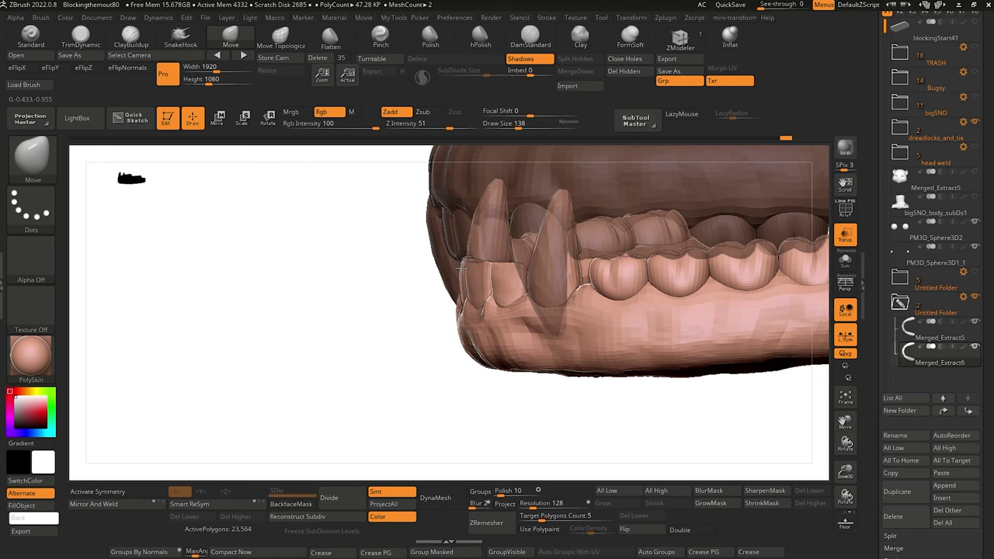
mouse_move(360, 295)
mouse_down()
mouse_move(556, 366)
mouse_move(528, 341)
mouse_up()
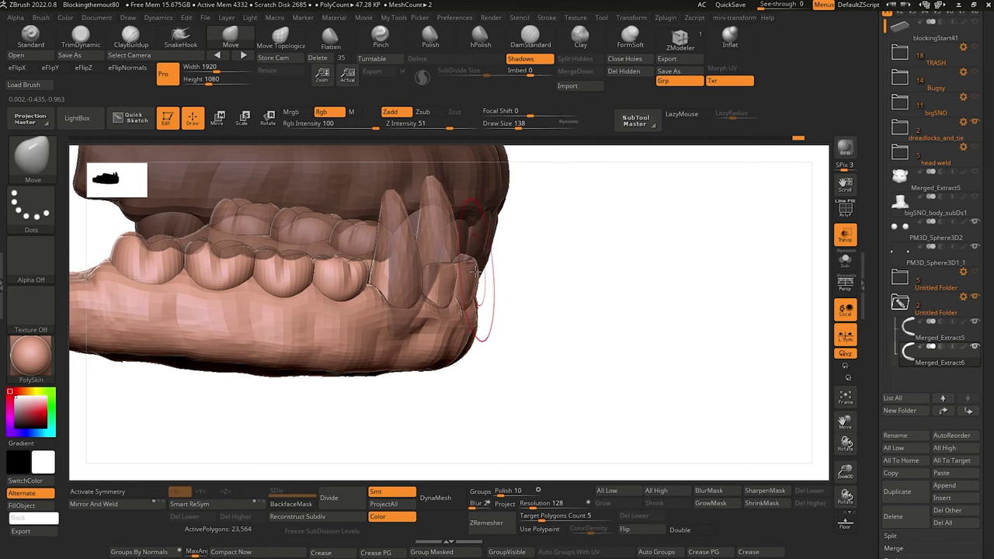
mouse_move(476, 270)
mouse_down()
mouse_move(470, 382)
mouse_move(443, 381)
mouse_move(430, 397)
mouse_move(482, 331)
mouse_up()
Turn on X symmetry for the lower set and apply Mirror And Weld.
mouse_move(401, 345)
mouse_down()
mouse_move(179, 419)
mouse_move(112, 457)
mouse_up()
click(108, 491)
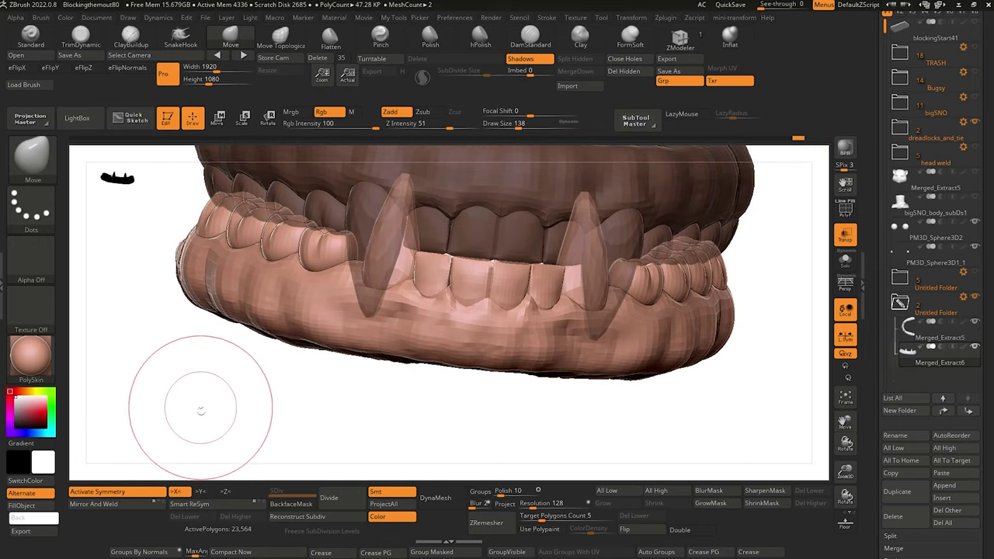
shift+drag(199, 409, 200, 375)
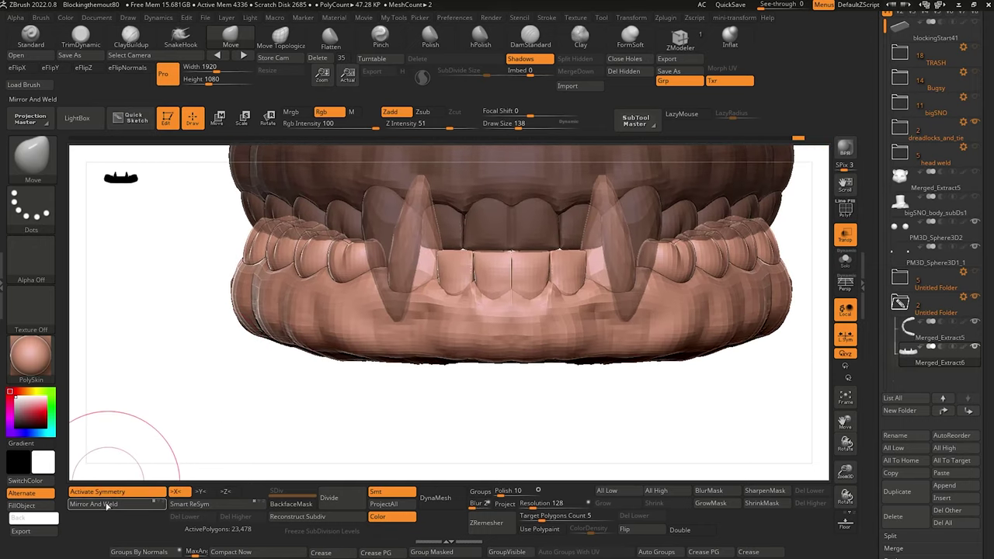
drag(355, 421, 483, 260)
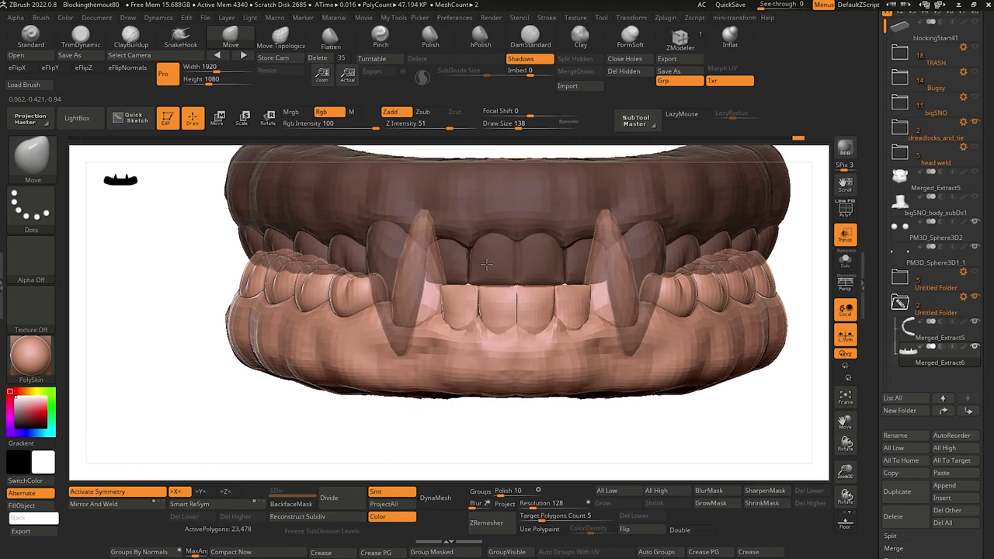
Select the upper set and make it symmetrical with Mirror And Weld across X.
alt+click(486, 265)
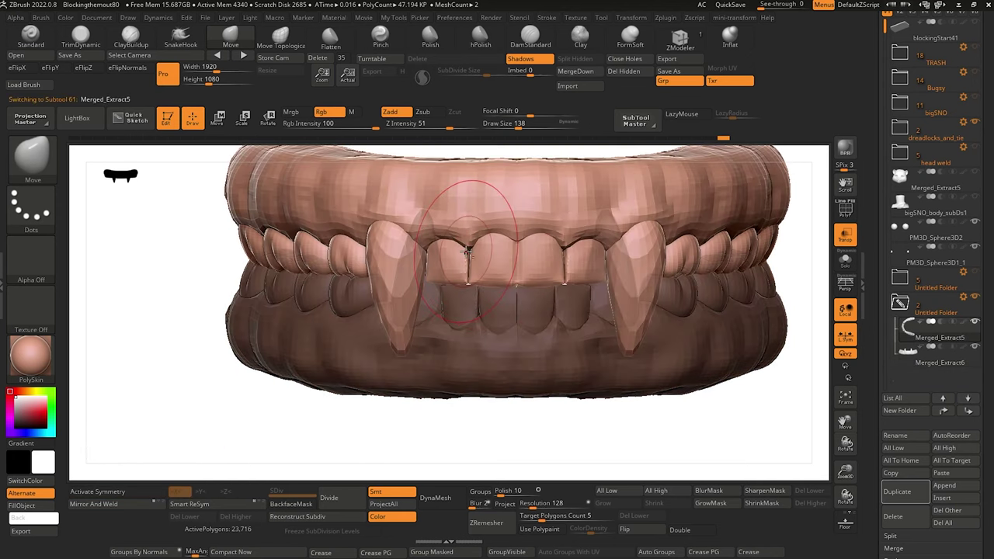
click(108, 501)
mouse_move(317, 418)
alt+mouse_down()
mouse_move(277, 396)
mouse_move(274, 350)
mouse_move(275, 446)
mouse_move(266, 446)
mouse_move(266, 373)
mouse_move(297, 402)
mouse_move(347, 351)
mouse_move(285, 421)
mouse_move(151, 417)
mouse_move(240, 391)
mouse_move(349, 440)
alt+mouse_up()
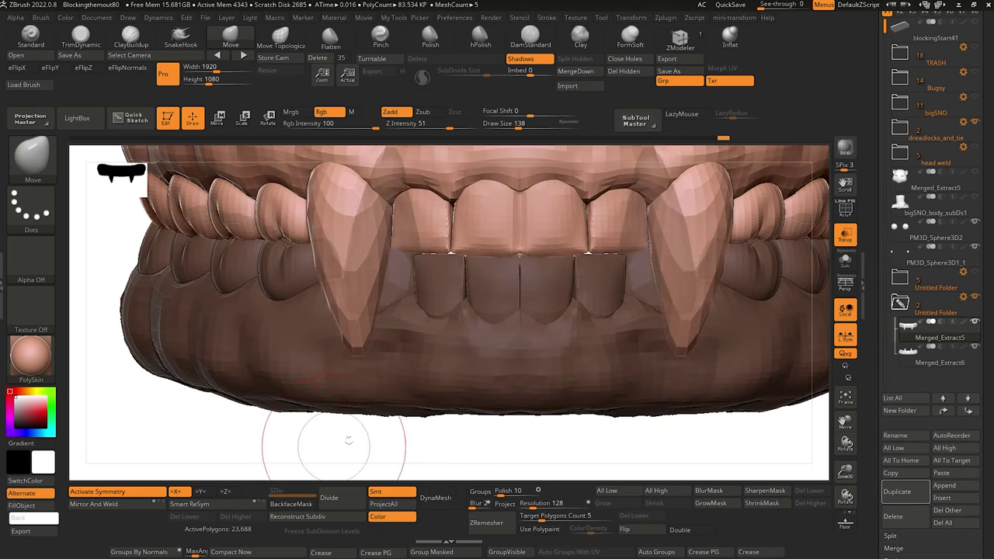
Select the lower set, smooth the seam between its central incisors and carve the gap line there with the DamStandard brush.
alt+click(512, 363)
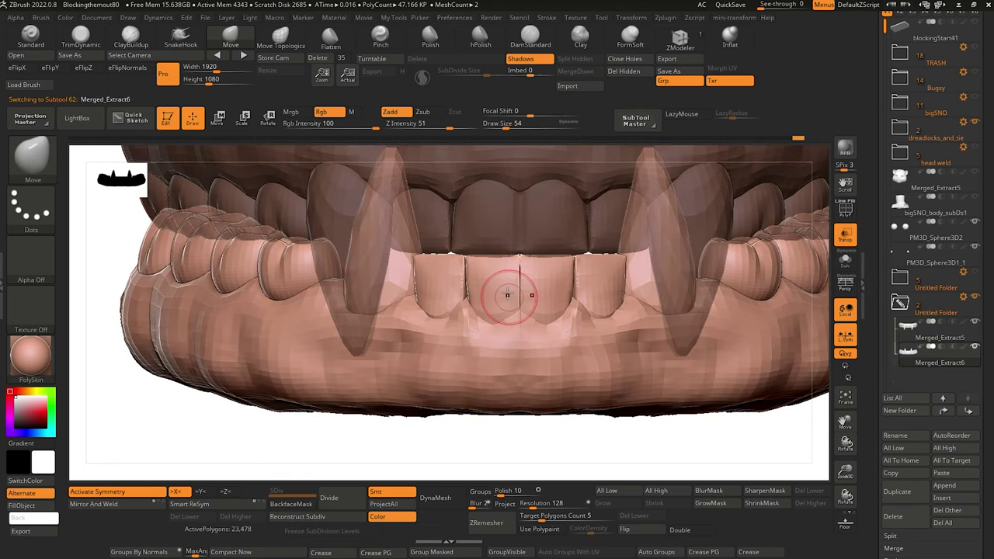
key(shift)
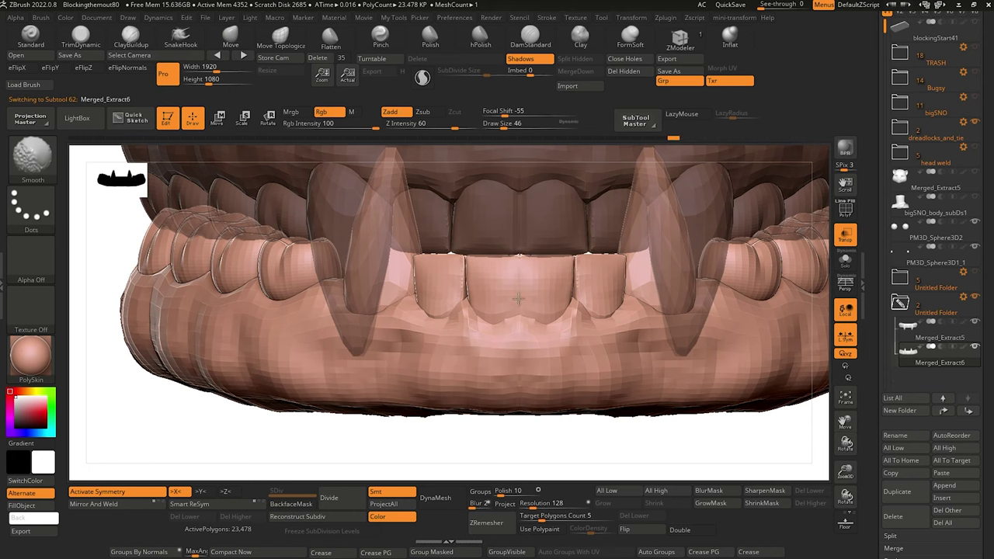
click(525, 37)
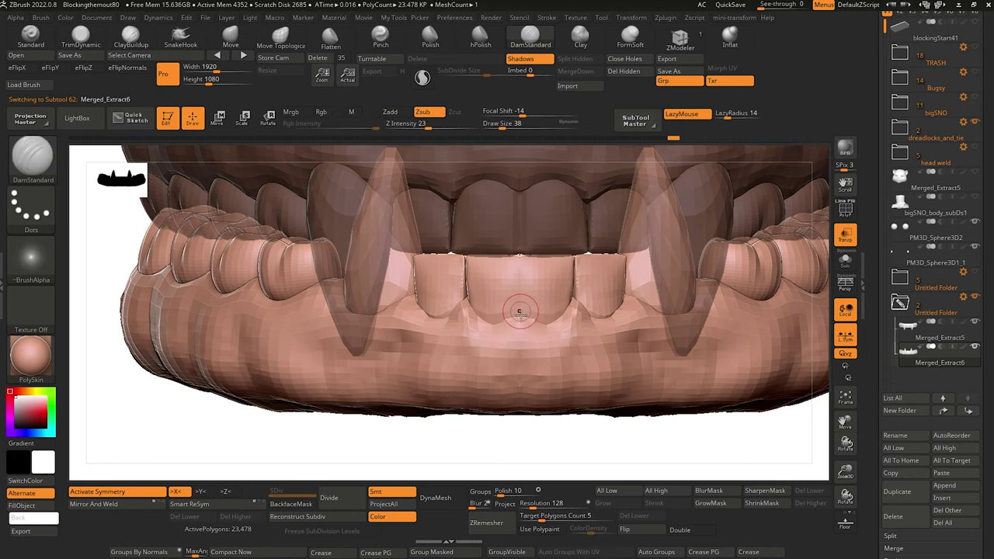
mouse_move(518, 245)
right_down()
mouse_move(522, 330)
mouse_move(521, 262)
right_up()
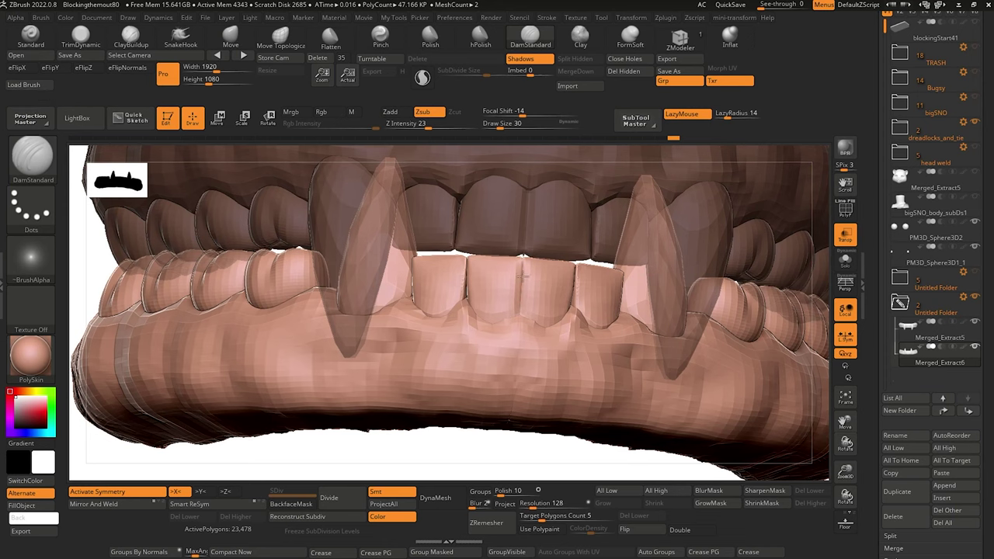
Turn off Transparency so both tooth sets display as solid.
mouse_move(491, 448)
ctrl+right_down()
mouse_move(482, 429)
mouse_move(495, 353)
ctrl+right_up()
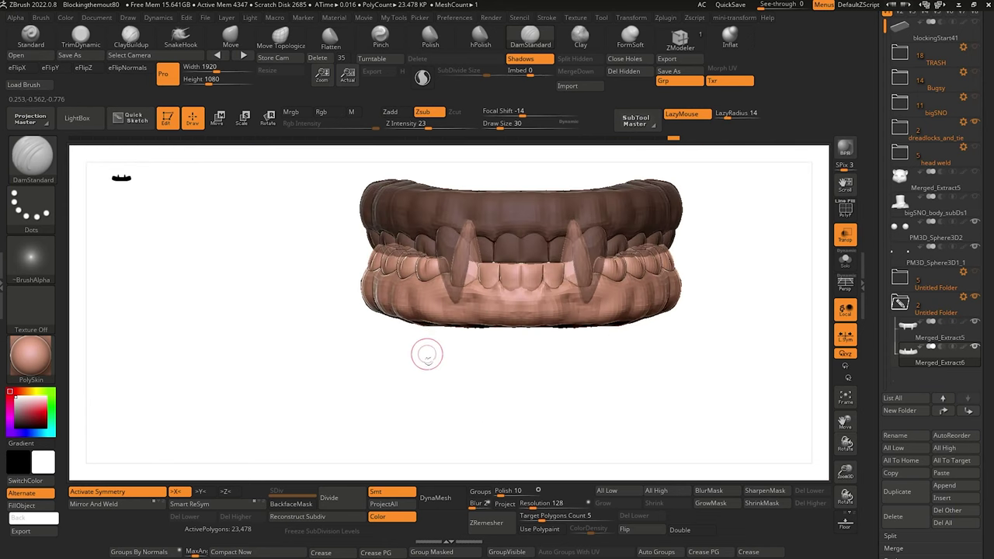
ctrl+right_drag(427, 355, 416, 309)
right_drag(436, 359, 456, 358)
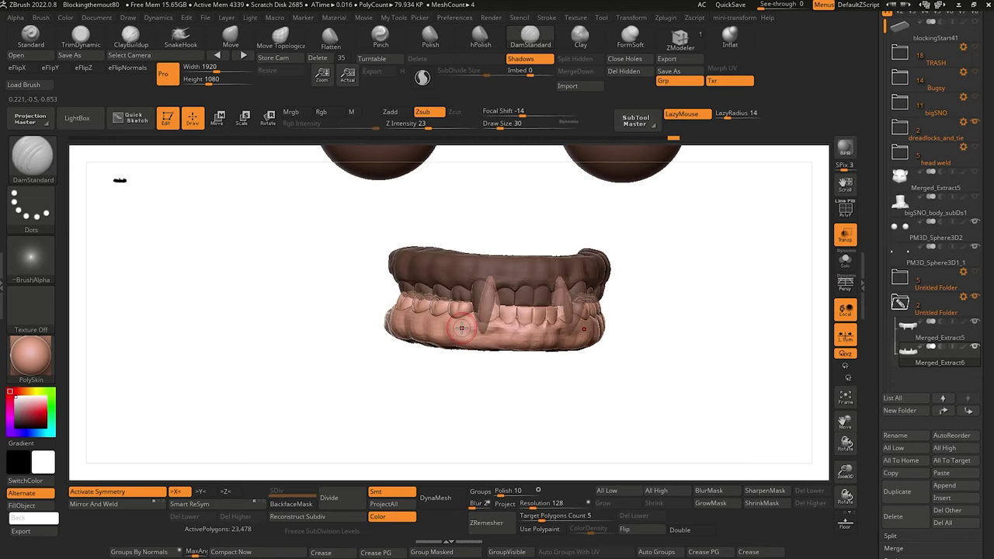
click(849, 237)
right_drag(379, 370, 251, 321)
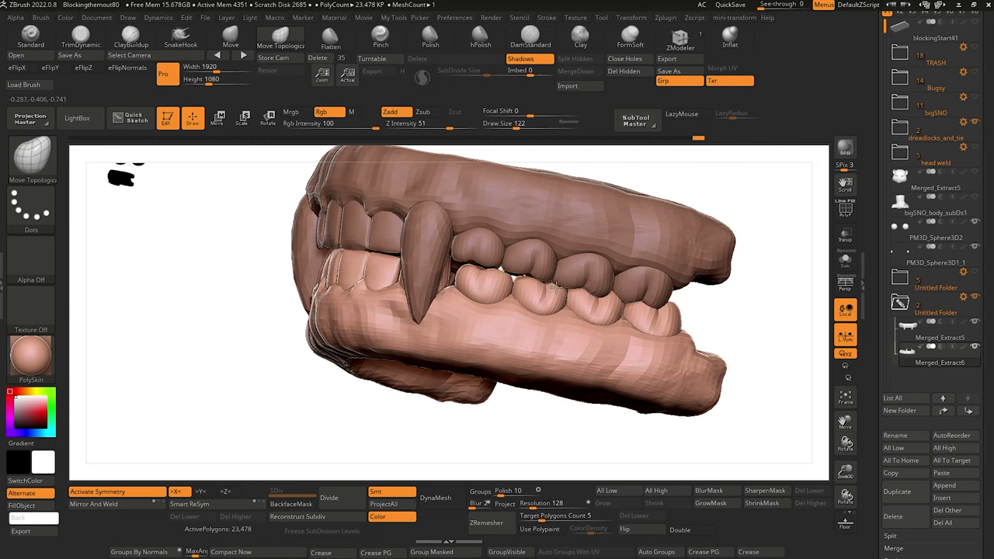
Reshape the lower set's back teeth to meet the upper ones with the Move Topological brush at draw sizes 122 and 114.
right_drag(533, 411, 555, 290)
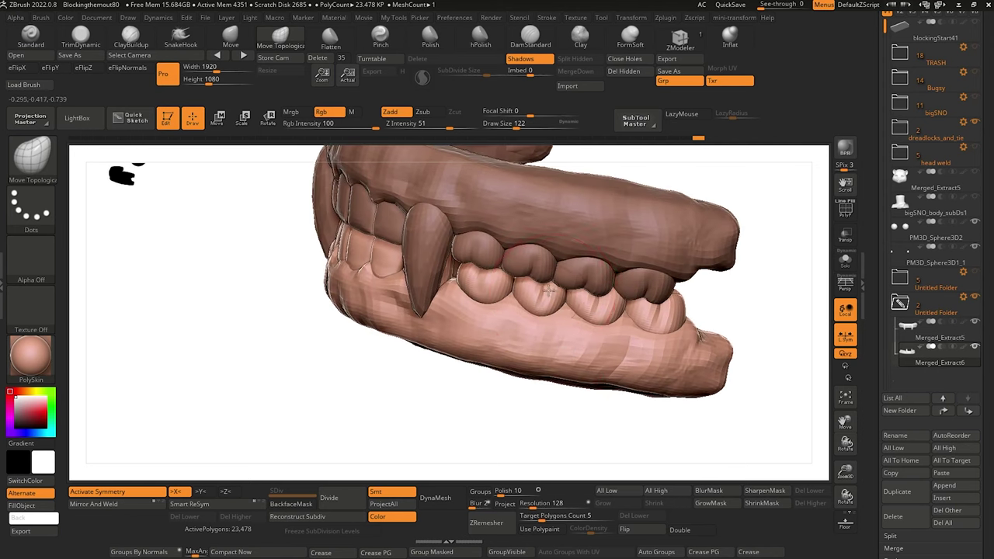
right_drag(621, 386, 575, 289)
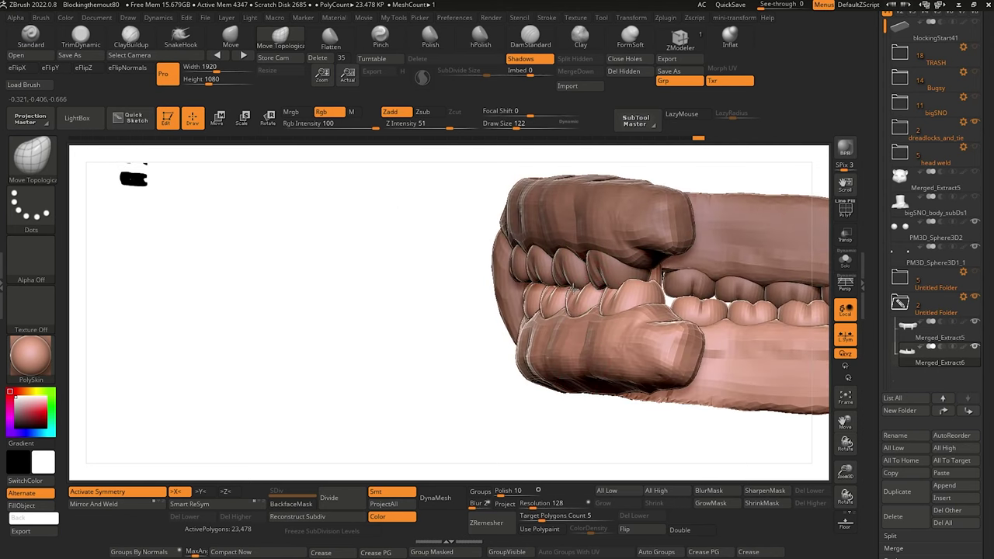
drag(576, 300, 575, 291)
right_drag(426, 332, 463, 336)
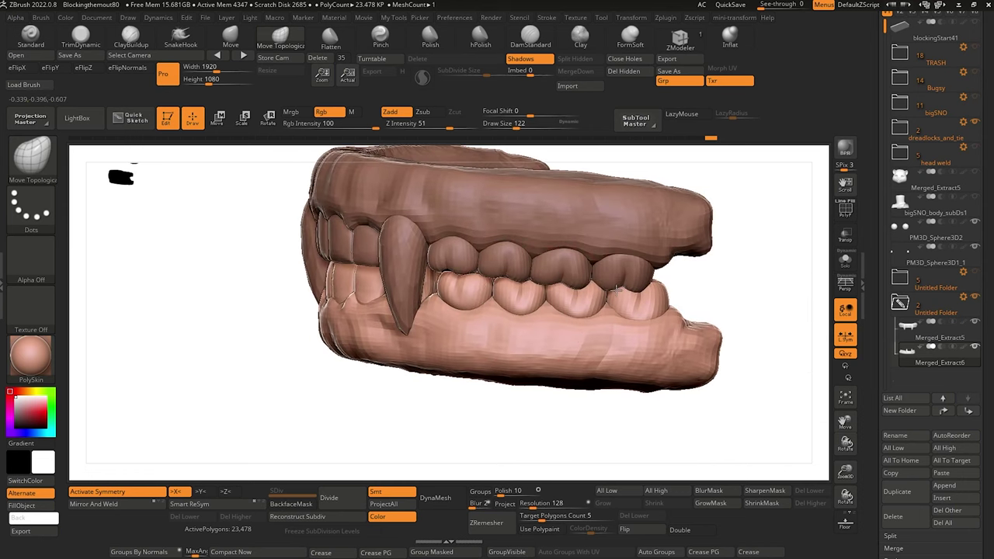
right_drag(690, 376, 544, 354)
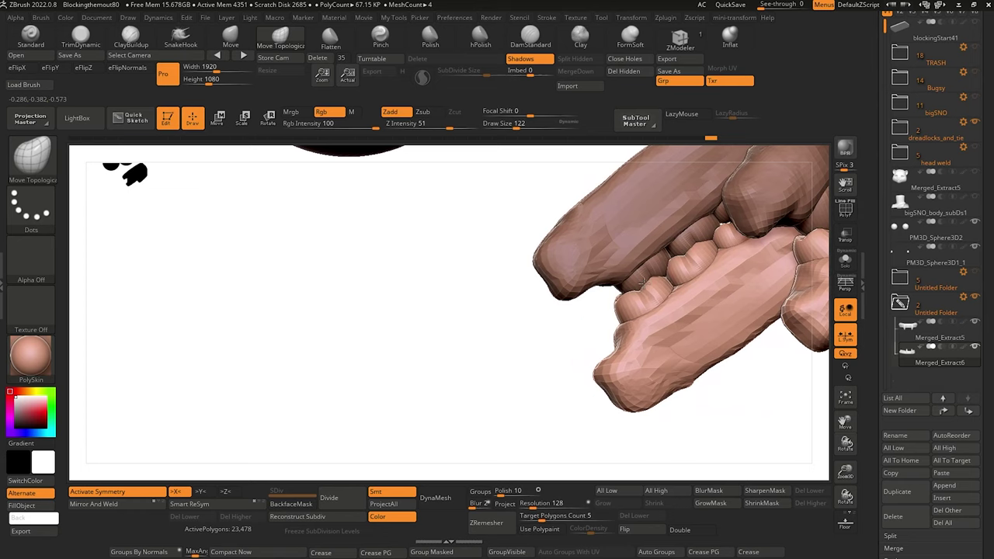
drag(665, 278, 670, 269)
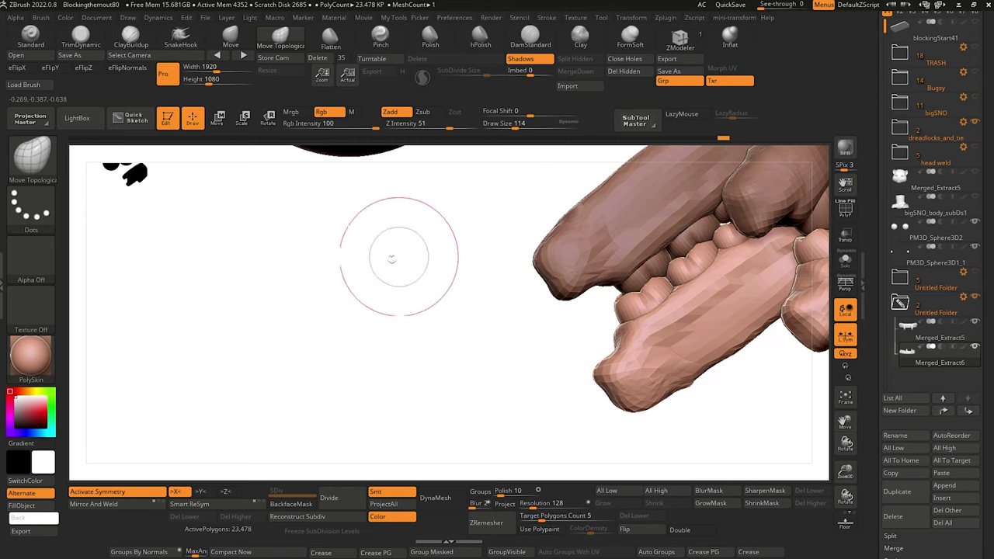
right_drag(389, 259, 487, 228)
mouse_move(440, 290)
right_down()
mouse_move(428, 302)
mouse_move(443, 300)
right_up()
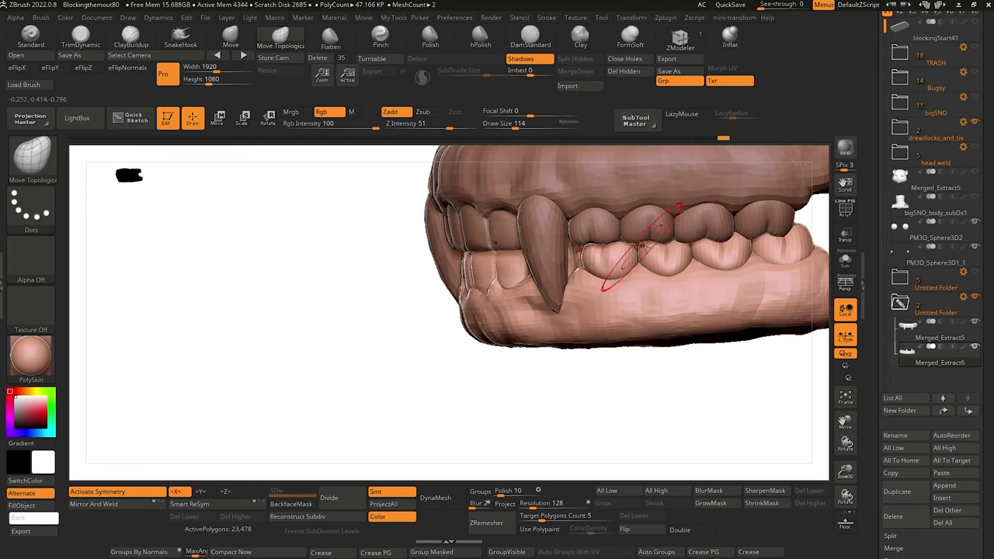
drag(646, 248, 645, 260)
drag(546, 395, 575, 399)
right_drag(575, 399, 565, 315)
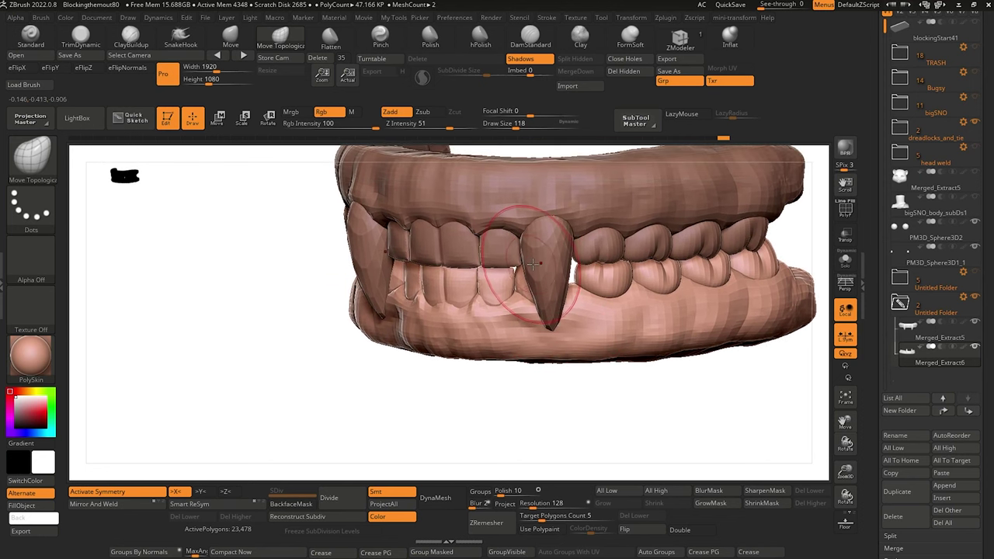
Select the upper set and shorten its fangs with the Move Topological brush at draw size 142, refining their shape at smaller sizes.
alt+click(542, 270)
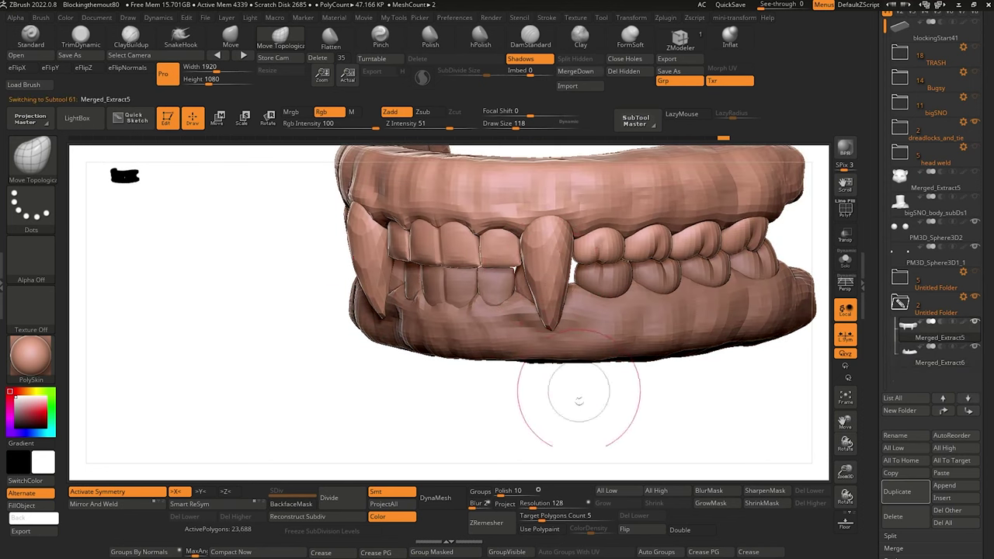
drag(580, 402, 600, 399)
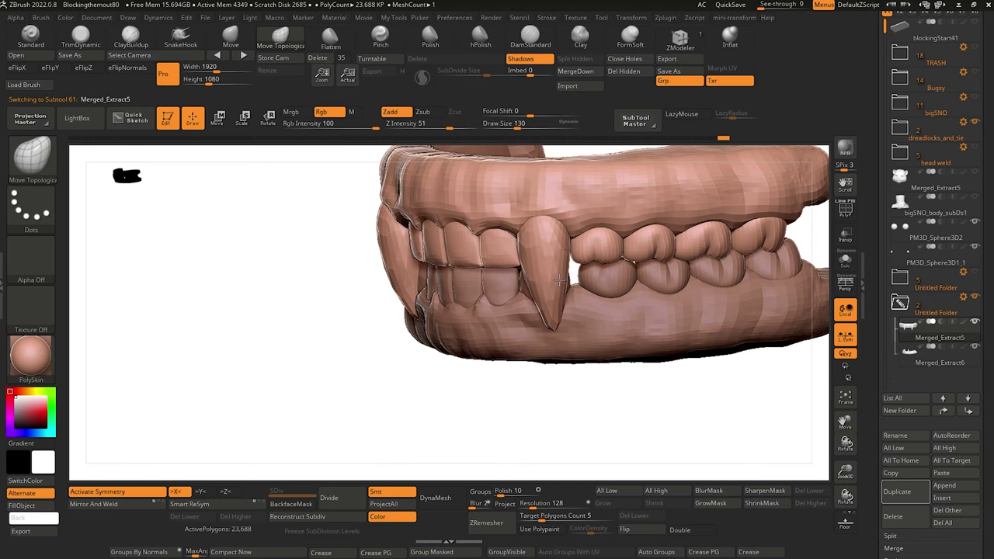
mouse_move(532, 360)
right_down()
mouse_move(497, 365)
mouse_move(544, 371)
right_up()
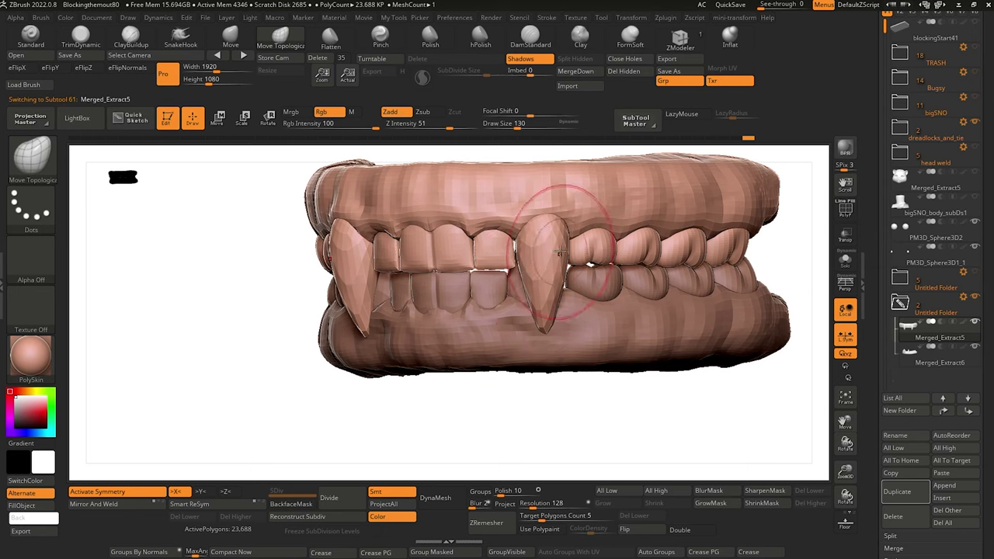
key(])
key(])
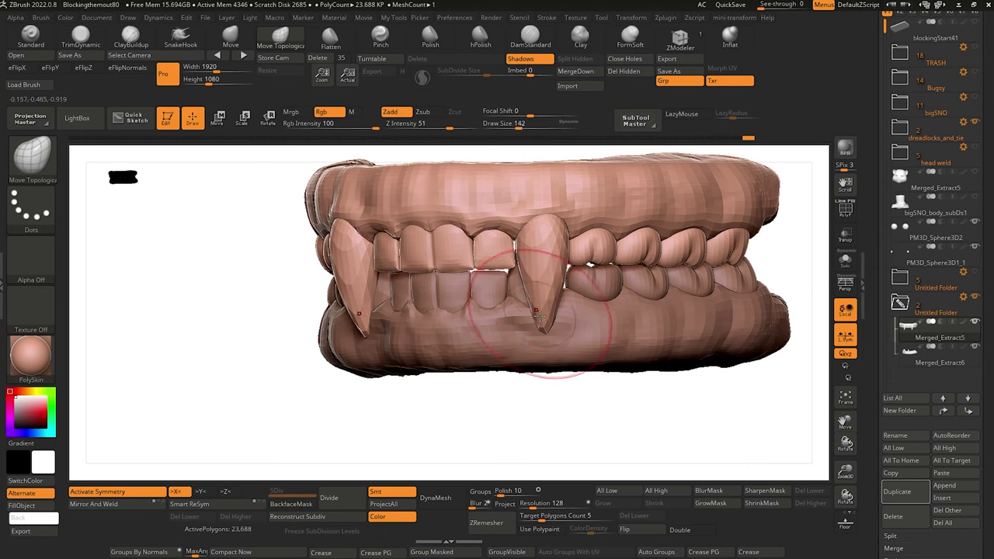
drag(541, 319, 543, 306)
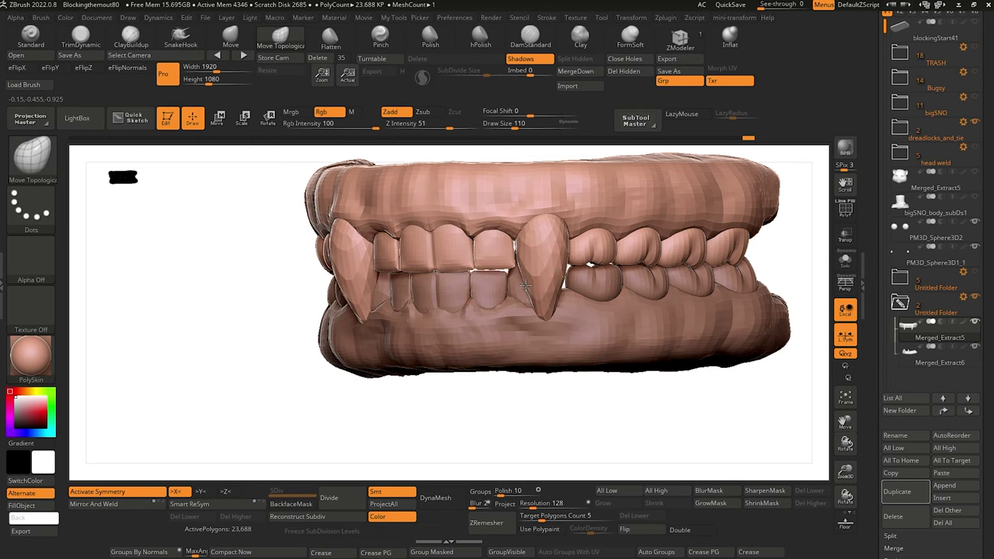
drag(249, 247, 265, 247)
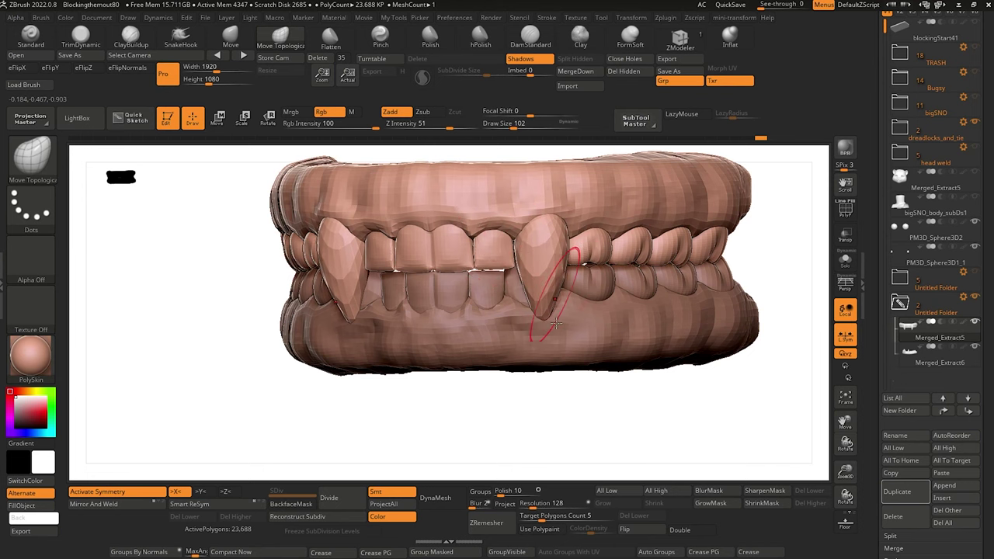
Select the lower set and adjust its fangs from the inner side with the Move Topological brush at draw sizes 74 and 82.
drag(575, 385, 583, 298)
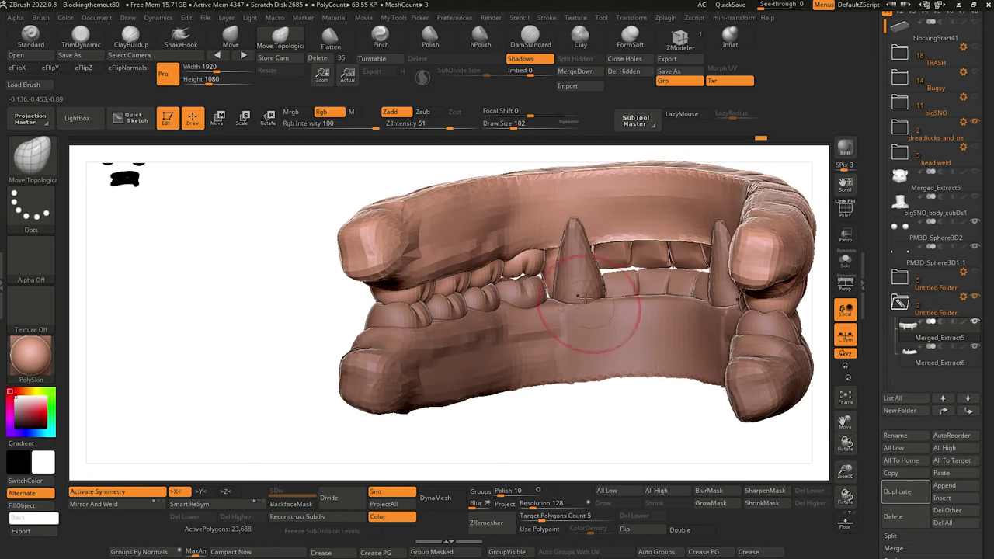
alt+click(573, 291)
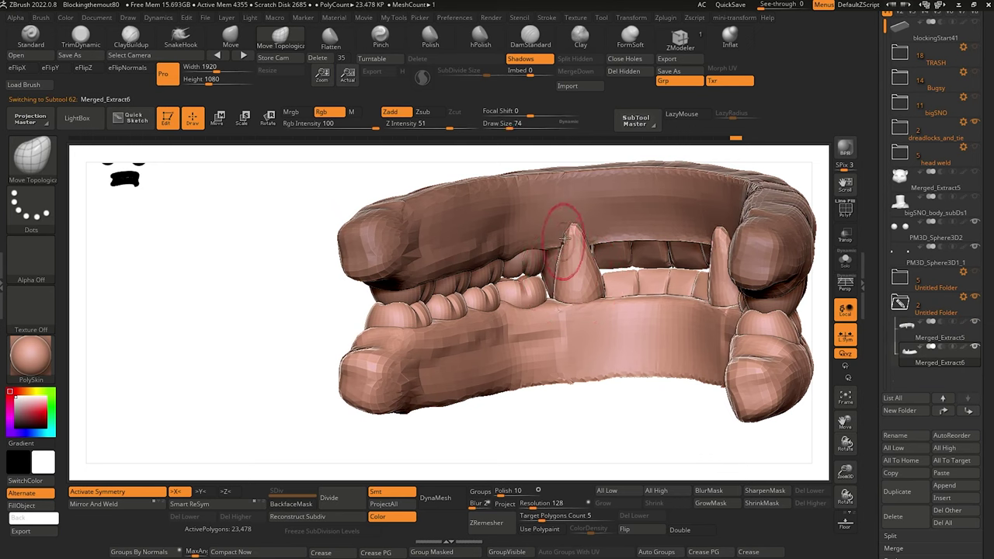
drag(584, 430, 617, 423)
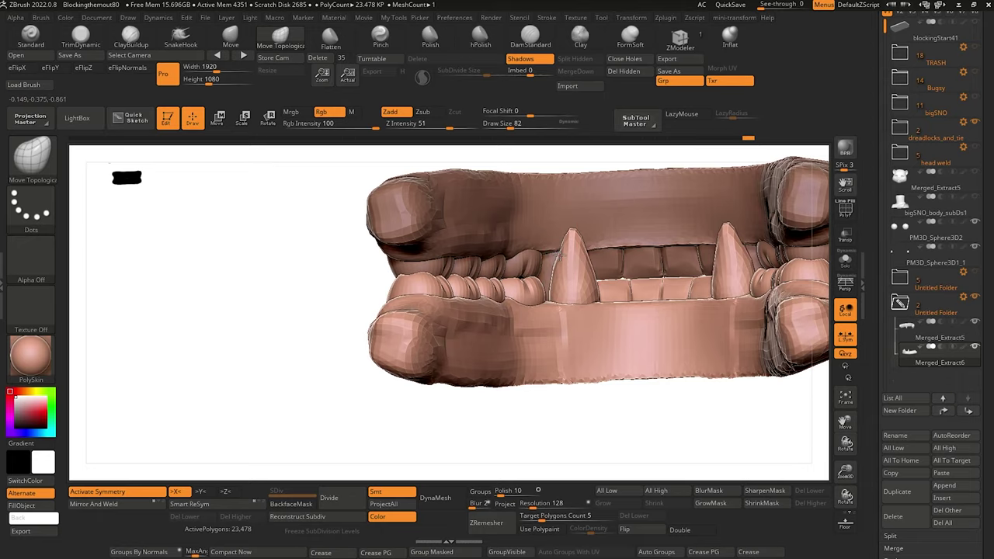
key(])
mouse_move(602, 443)
mouse_down()
mouse_move(466, 458)
mouse_move(614, 459)
mouse_up()
Build up and smooth the inner gum surface of the lower set with the ClayBuildup and Smooth brushes at draw size 70.
mouse_move(615, 459)
right_down()
mouse_move(632, 446)
mouse_move(591, 428)
mouse_move(582, 459)
mouse_move(582, 427)
mouse_move(573, 461)
mouse_move(543, 486)
mouse_move(572, 328)
mouse_move(481, 425)
mouse_move(407, 426)
mouse_move(335, 384)
mouse_move(349, 421)
mouse_move(415, 355)
mouse_move(377, 299)
right_up()
key(b)
key(c)
key(b)
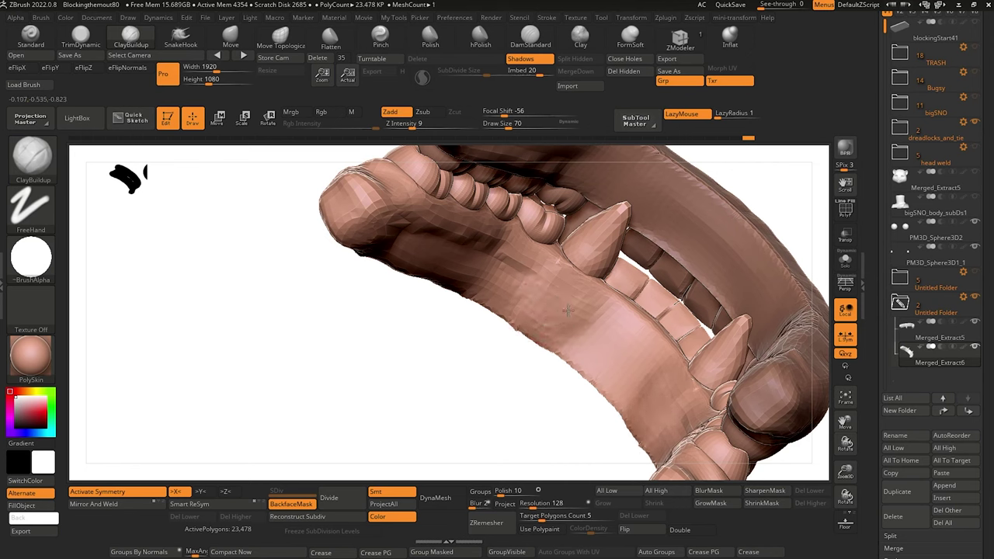
mouse_move(536, 249)
right_down()
mouse_move(515, 380)
mouse_move(558, 319)
right_up()
key(shift)
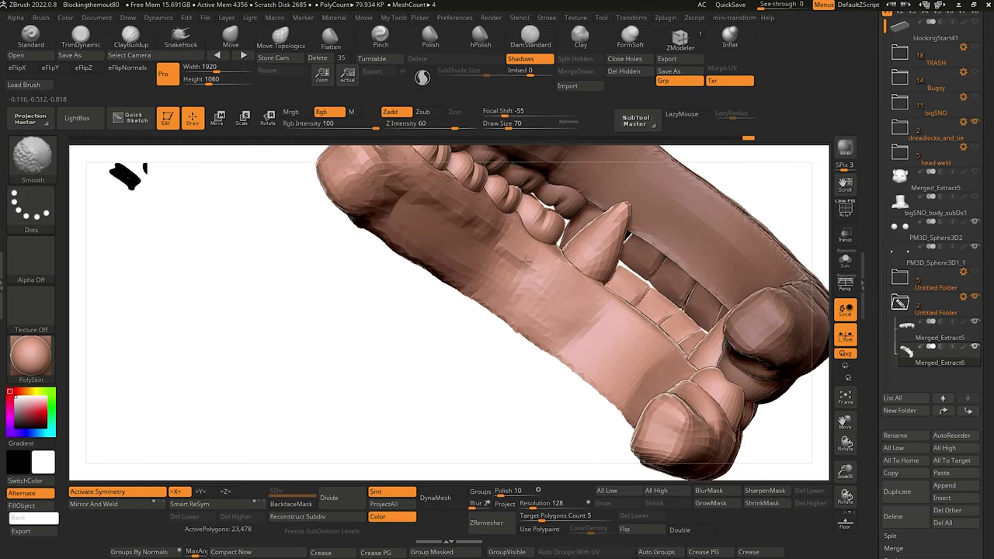
right_drag(490, 327, 602, 324)
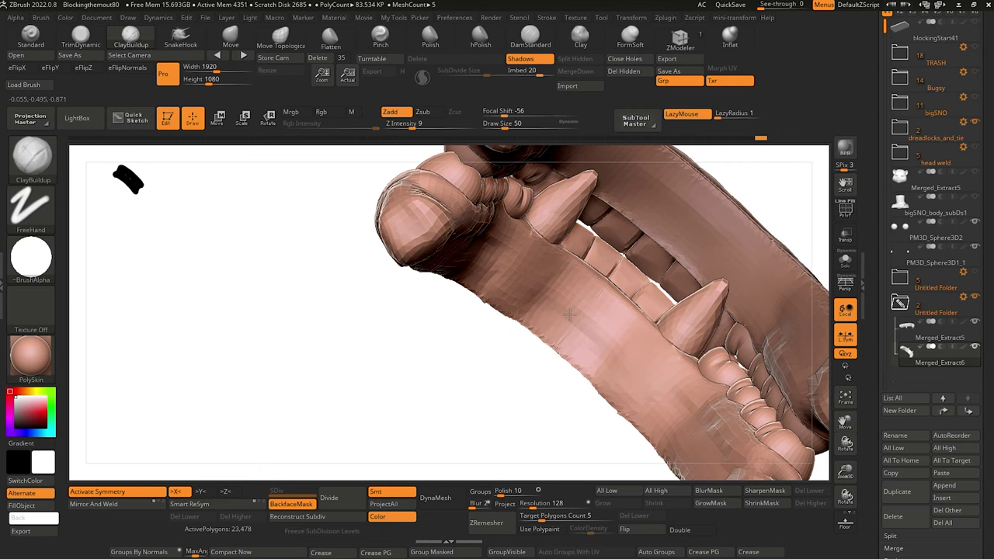
Isolate the lower set with Solo and build up its outer gum below the front teeth with ClayBuildup at draw size 62.
right_drag(523, 318, 546, 412)
click(846, 260)
right_drag(440, 348, 416, 318)
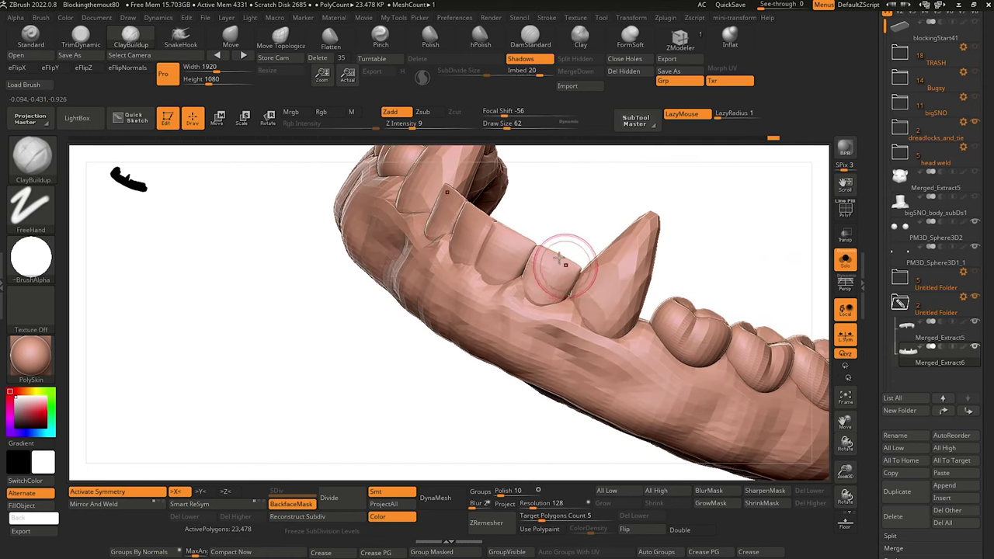
Reshape the lower set's outer gumline around the incisors and fangs with the Move Topological brush at draw sizes 98, 70 and 94.
click(280, 38)
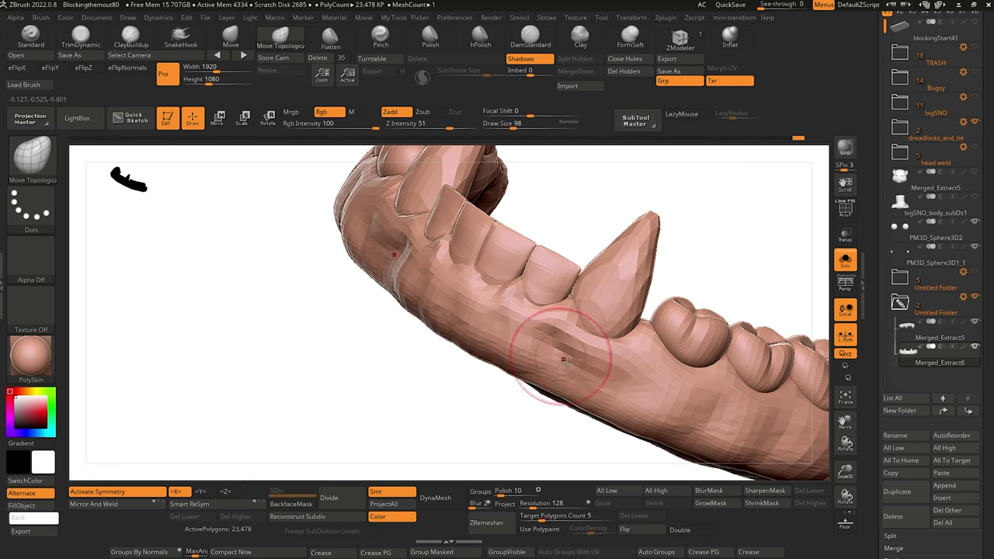
drag(425, 357, 435, 368)
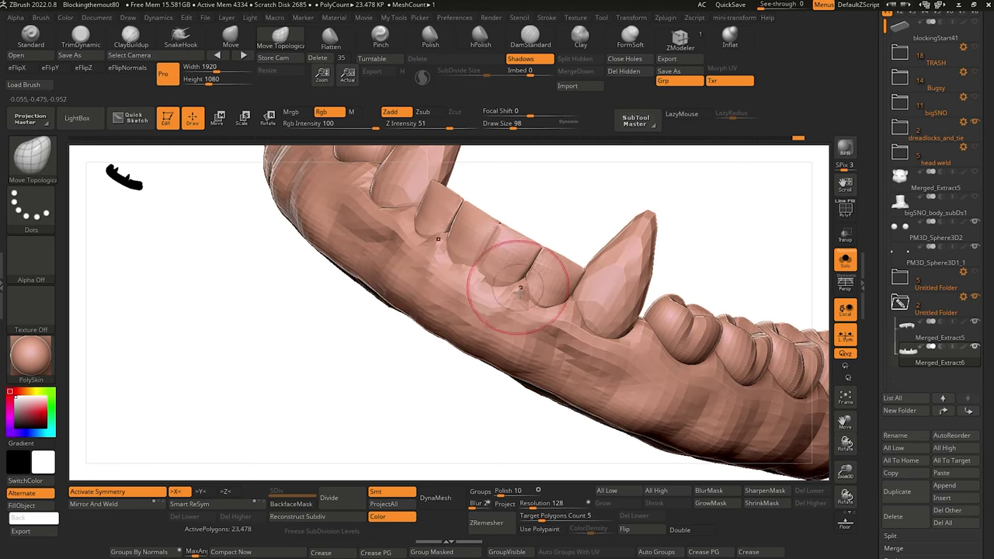
key([)
key([)
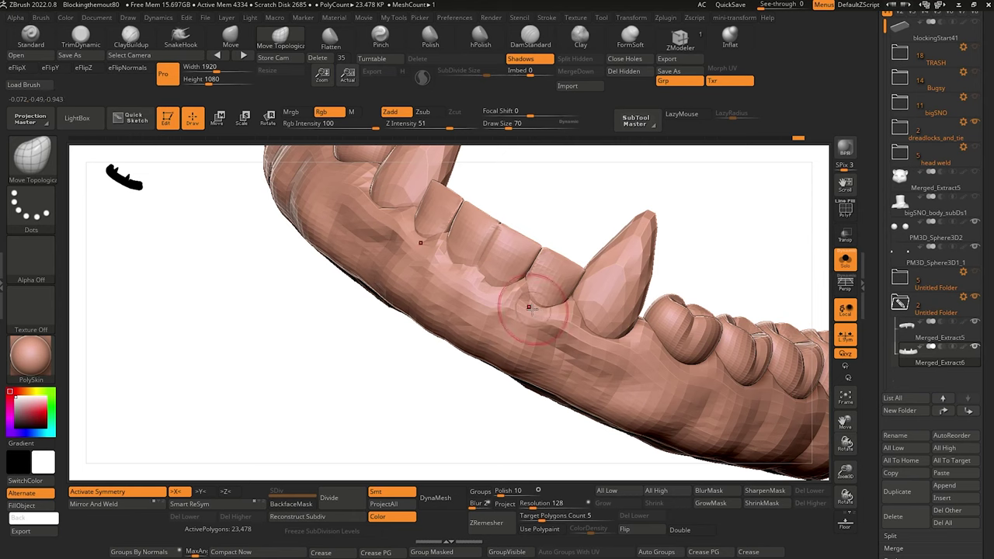
mouse_move(518, 404)
mouse_down()
mouse_move(490, 407)
mouse_move(402, 263)
mouse_move(434, 344)
mouse_up()
key(])
key(])
key(])
drag(427, 380, 520, 317)
shift+drag(528, 415, 500, 416)
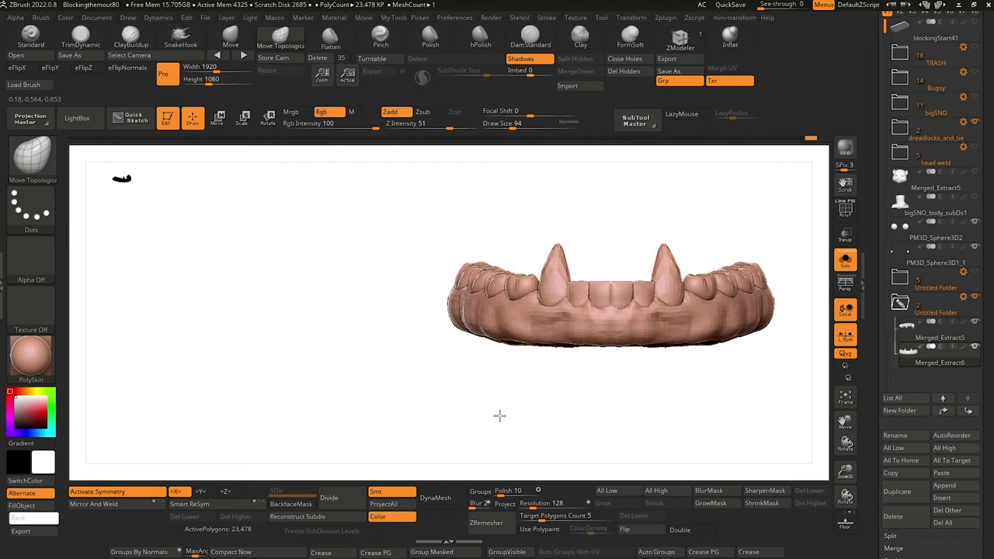
mouse_move(438, 365)
alt+mouse_down()
mouse_move(393, 308)
mouse_move(386, 350)
alt+mouse_up()
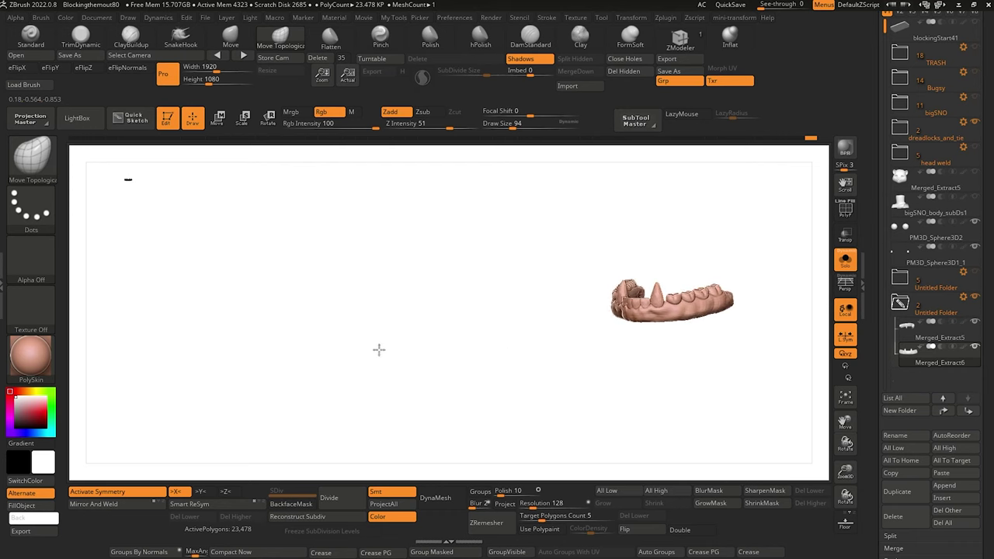
drag(380, 349, 356, 351)
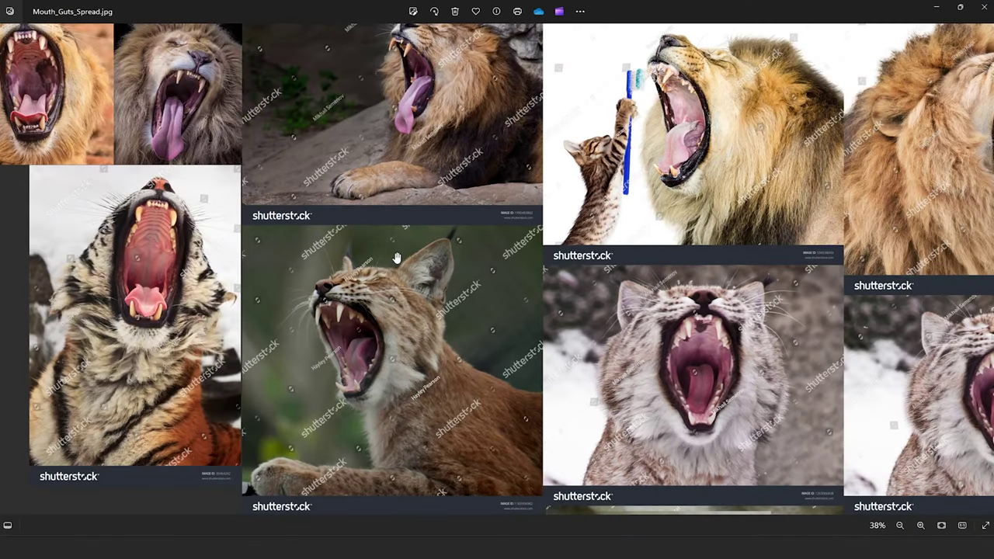
Examine the open mouths of the big cats in the Mouth_Guts_Spread.jpg reference sheet, focusing on the teeth and gums.
scroll(398, 258, down, 1)
drag(508, 383, 515, 242)
scroll(548, 261, up, 3)
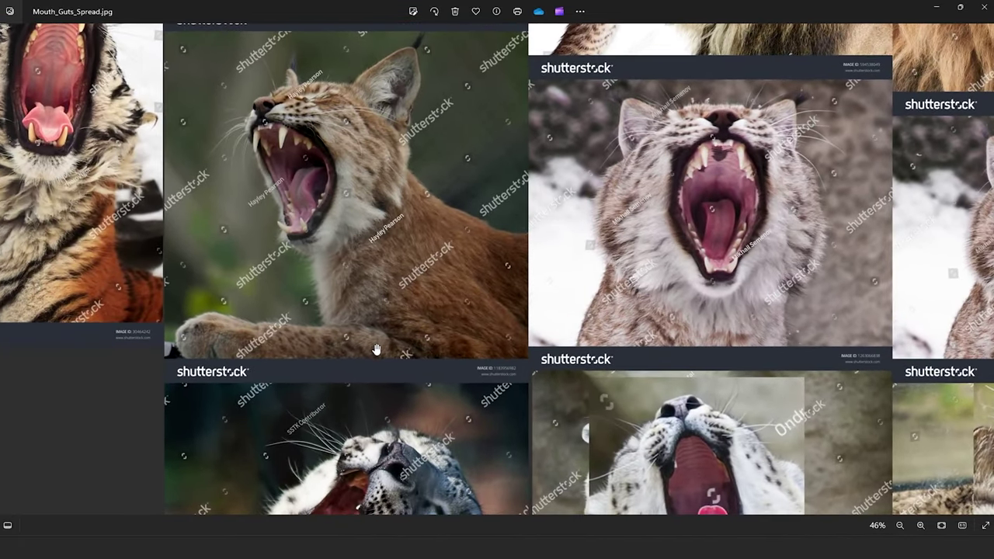
drag(377, 350, 593, 86)
scroll(424, 171, up, 1)
scroll(428, 172, down, 6)
drag(428, 172, 501, 534)
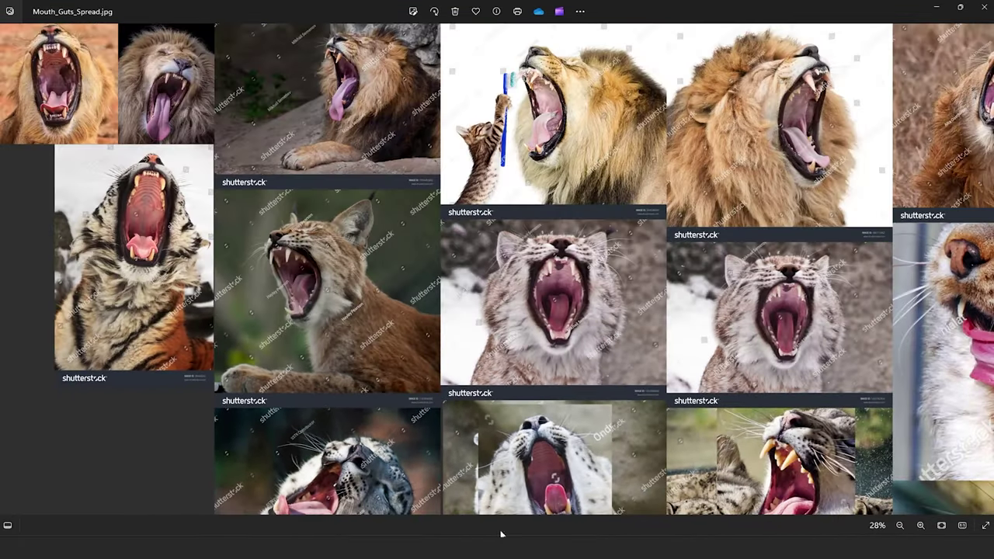
Examine close-ups of the open lion and lynx mouths in the reference sheet, focusing on the lower fangs, molars and gums.
scroll(238, 217, up, 8)
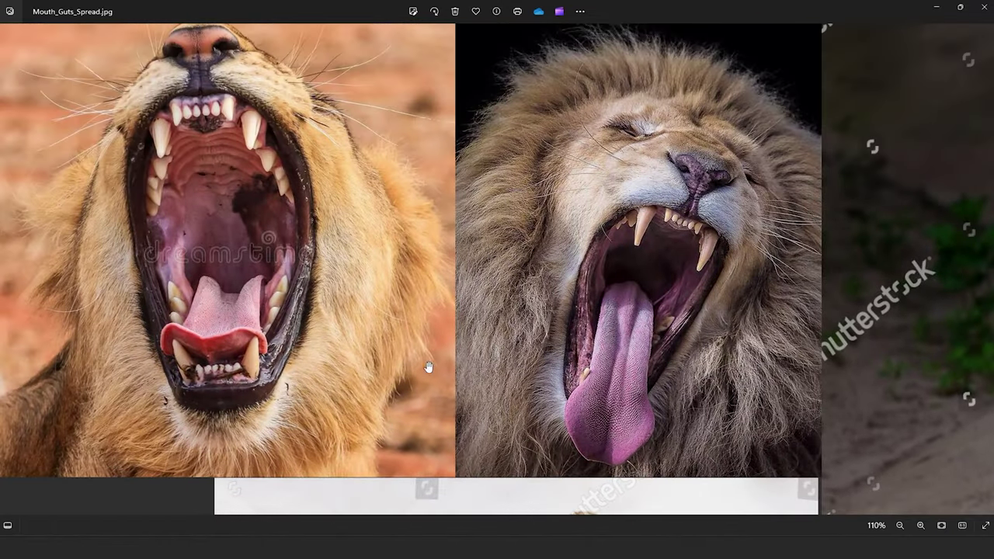
scroll(428, 367, up, 3)
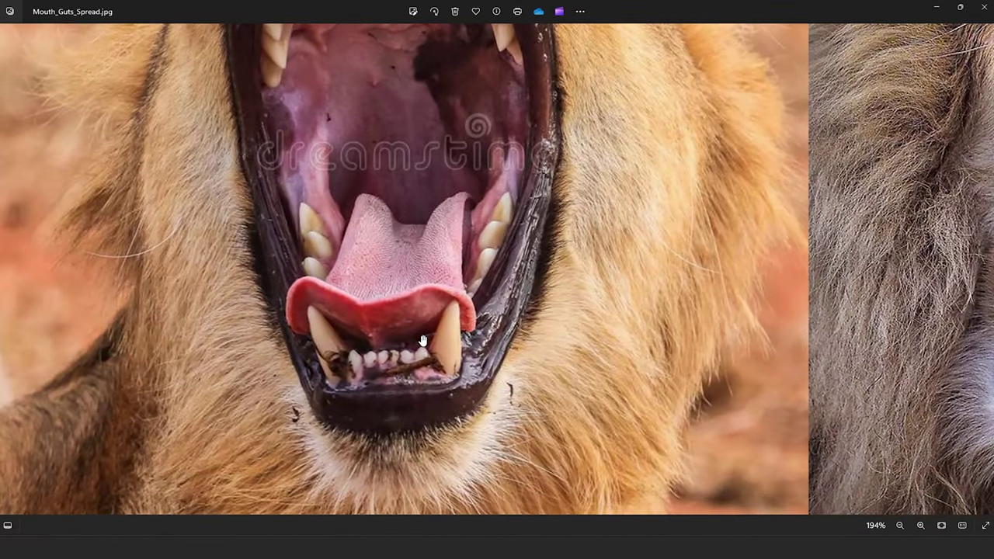
scroll(435, 333, down, 4)
drag(596, 376, 147, 344)
scroll(705, 376, right, 10)
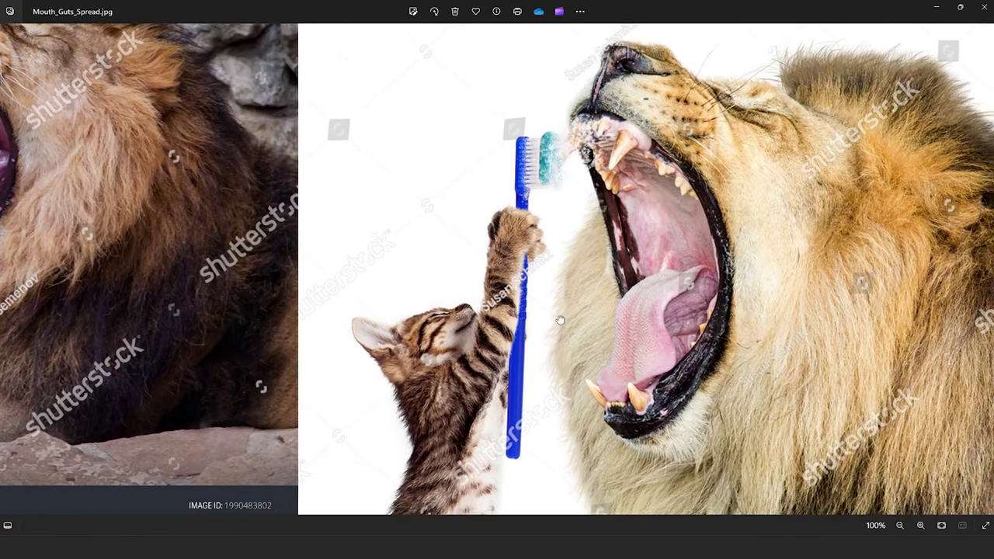
scroll(606, 307, down, 5)
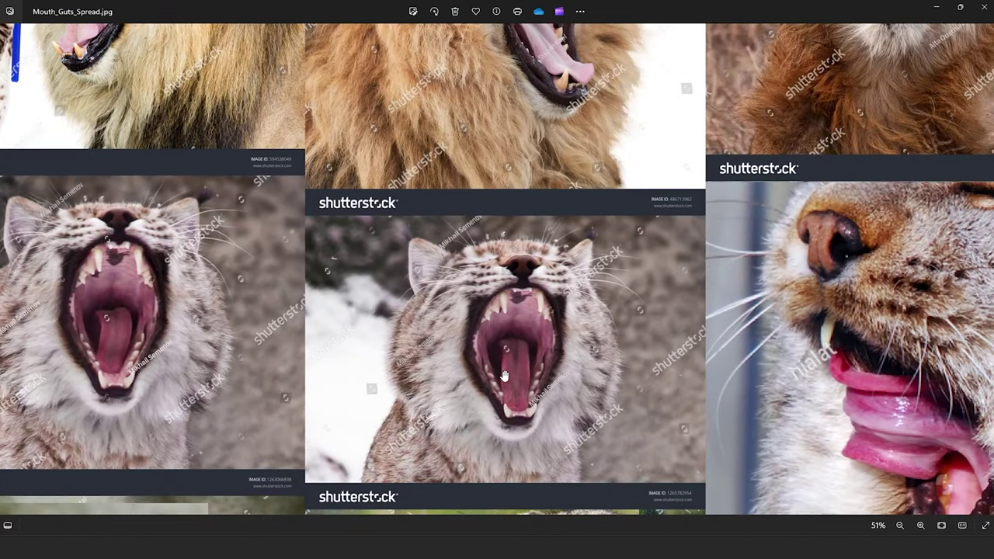
scroll(503, 376, up, 5)
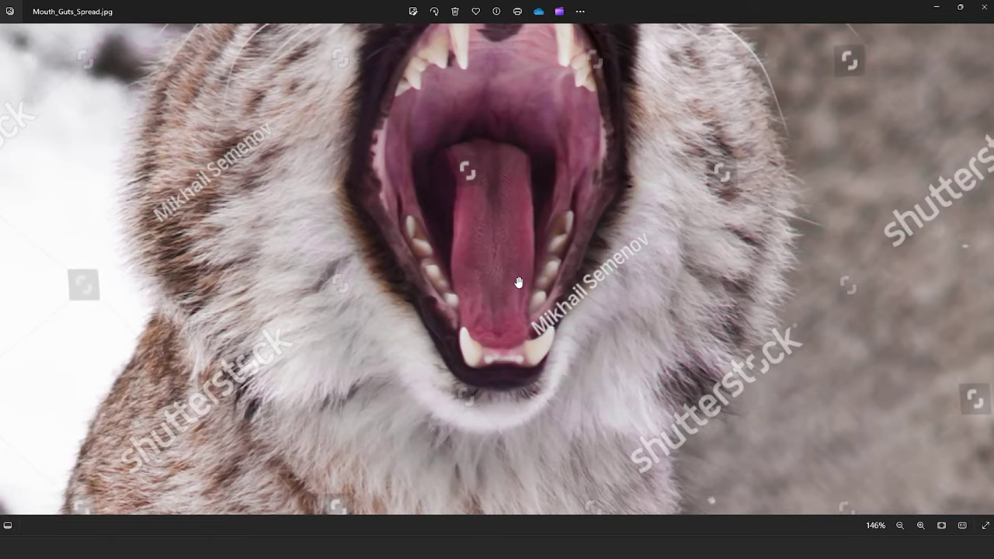
scroll(518, 282, down, 6)
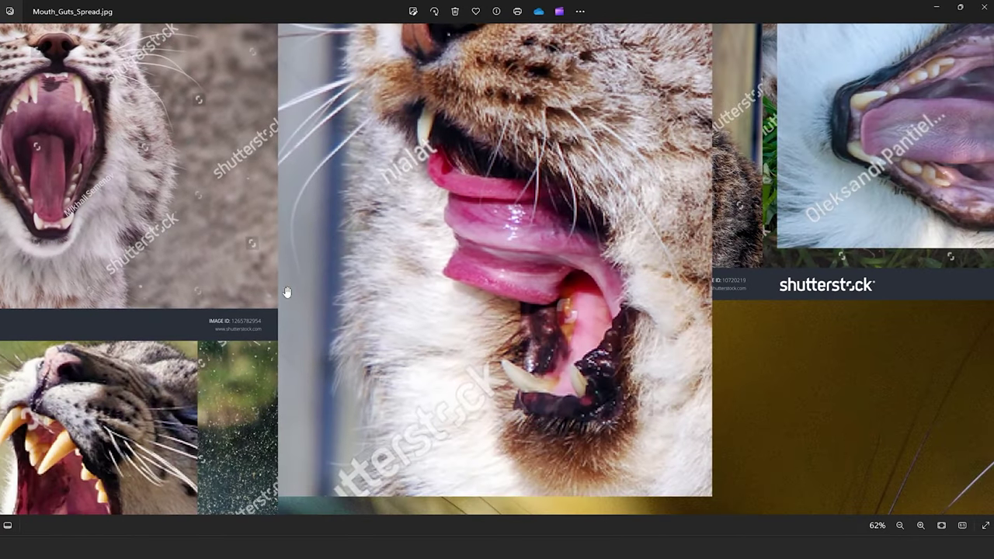
Study the yawning spotted cat's full mouth in the reference sheet, comparing its upper and lower fangs, incisors and palate.
drag(287, 292, 255, 253)
scroll(351, 260, down, 4)
drag(350, 312, 110, 274)
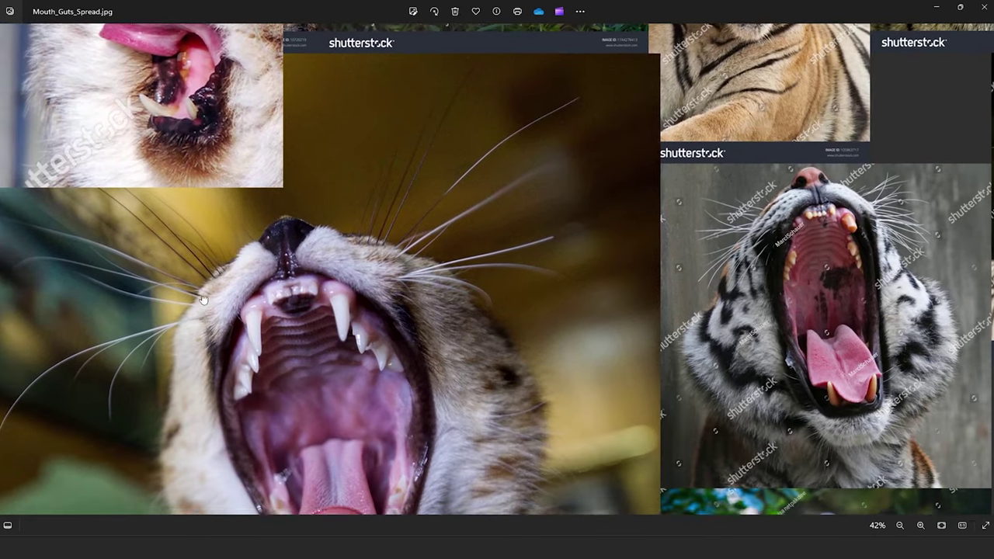
drag(203, 301, 462, 192)
scroll(459, 156, up, 1)
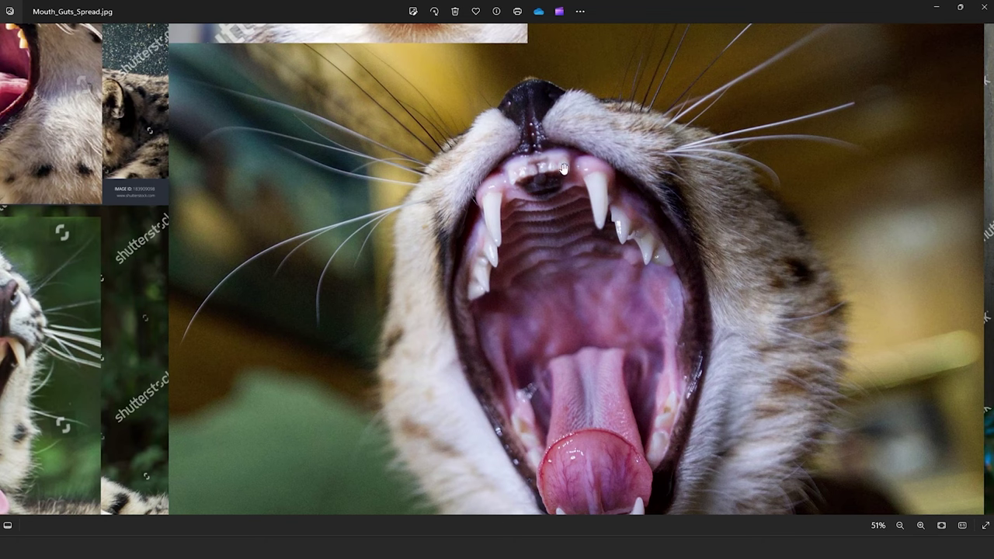
drag(561, 295, 546, 171)
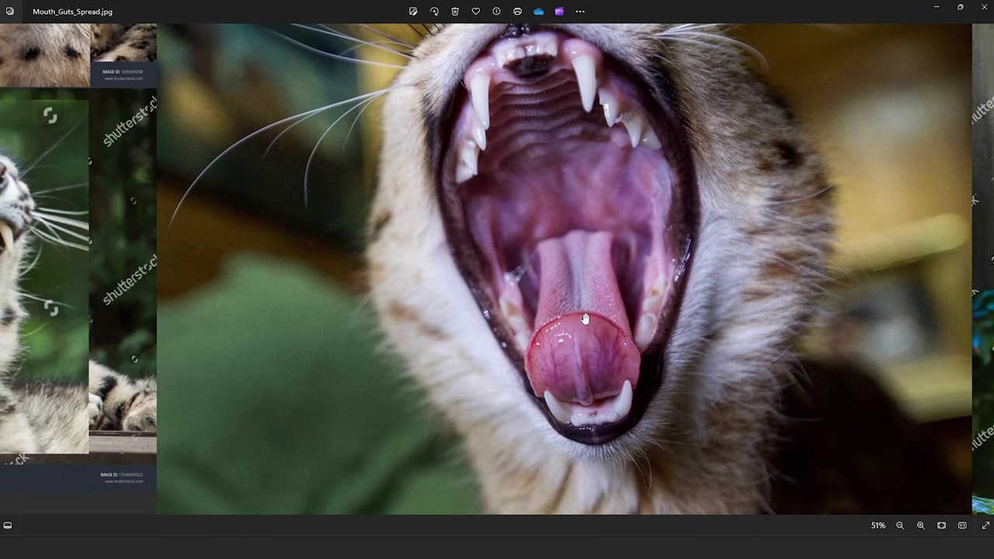
drag(616, 70, 588, 110)
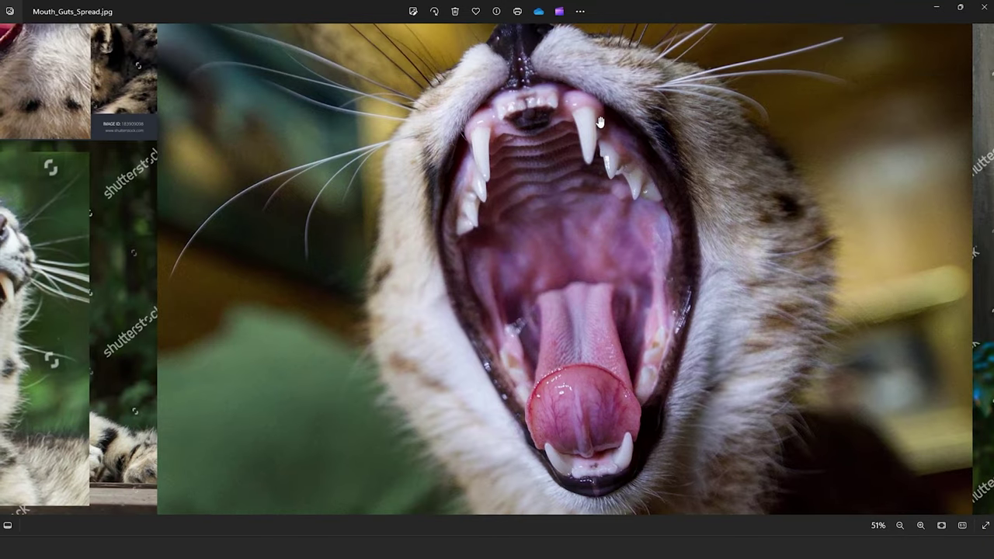
drag(583, 407, 438, 122)
scroll(492, 176, down, 3)
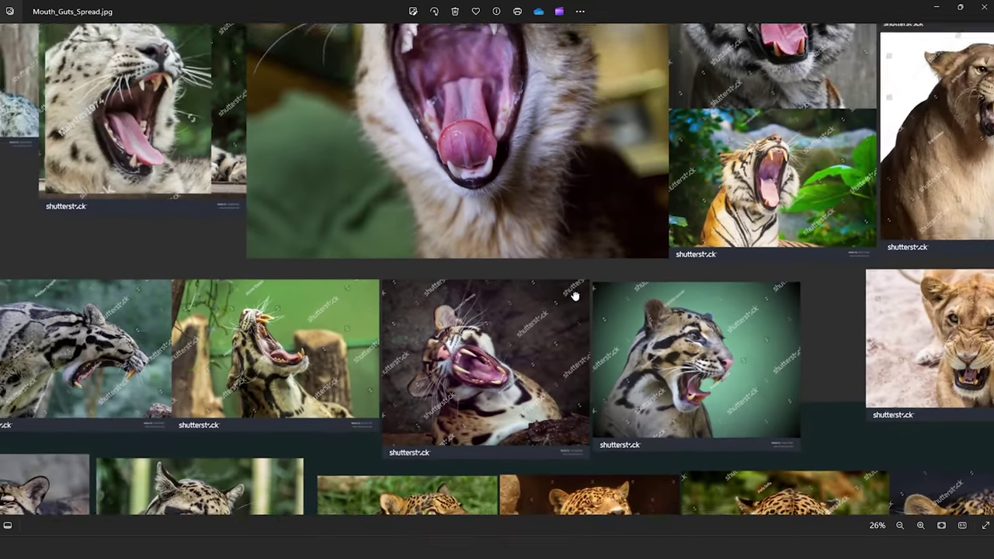
Compare the fang angles in the clouded leopard and leopard photos on the reference sheet.
drag(572, 295, 535, 130)
scroll(648, 280, up, 5)
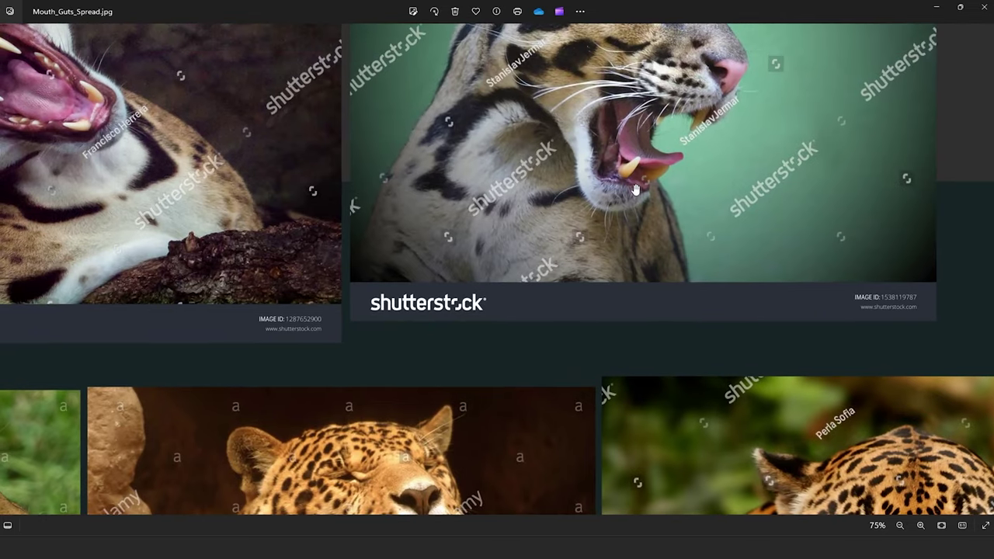
scroll(595, 209, down, 2)
drag(580, 290, 727, 2)
drag(396, 347, 526, 291)
scroll(525, 292, down, 2)
drag(424, 393, 36, 146)
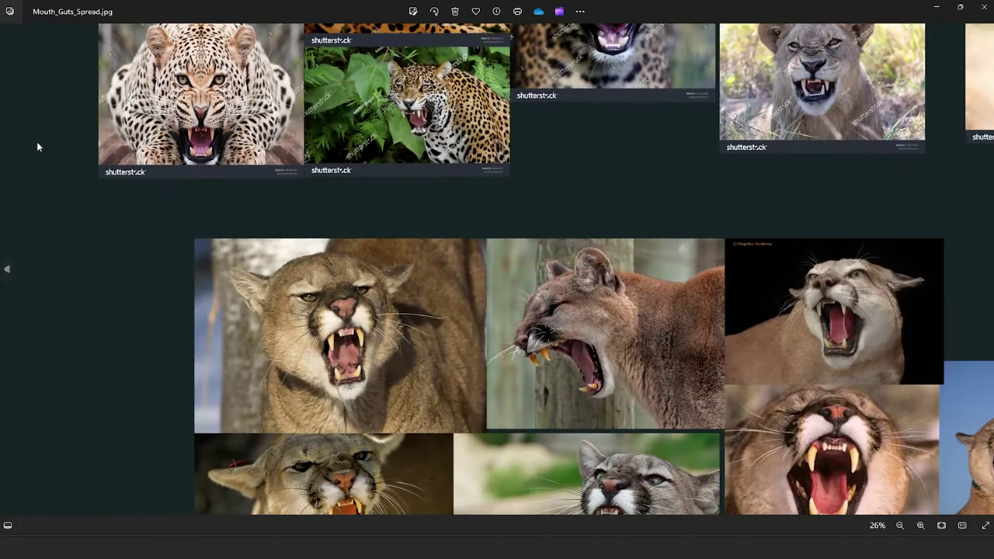
Examine the snarling cougar photos in the reference sheet, focusing on how the upper and lower fangs sit beside the incisors.
drag(672, 397, 222, 140)
scroll(369, 165, up, 2)
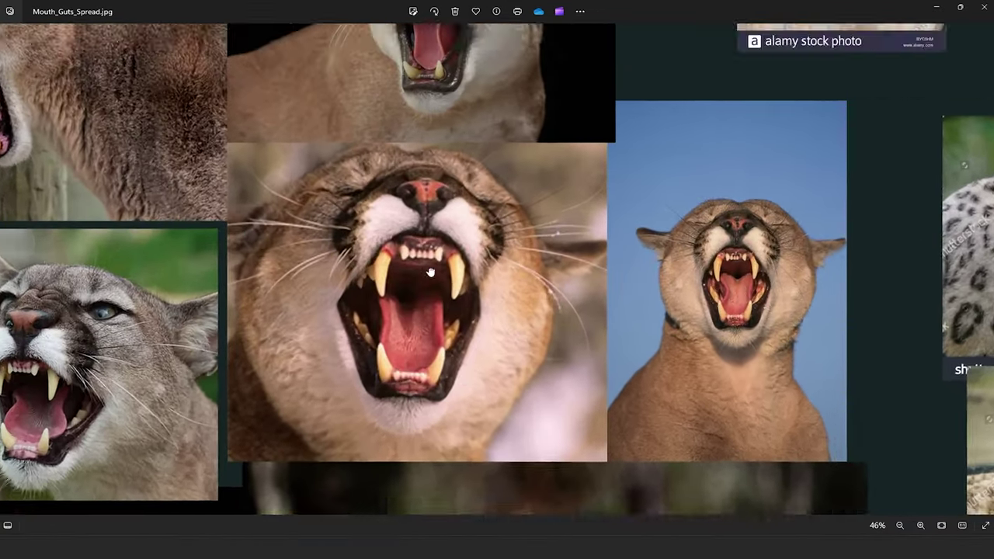
drag(460, 59, 513, 226)
scroll(513, 225, up, 2)
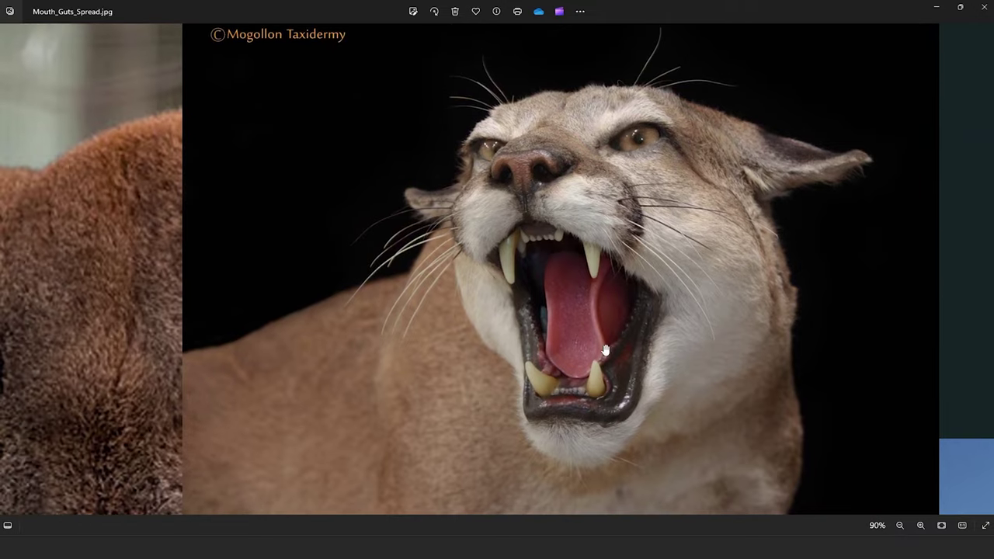
scroll(531, 244, down, 2)
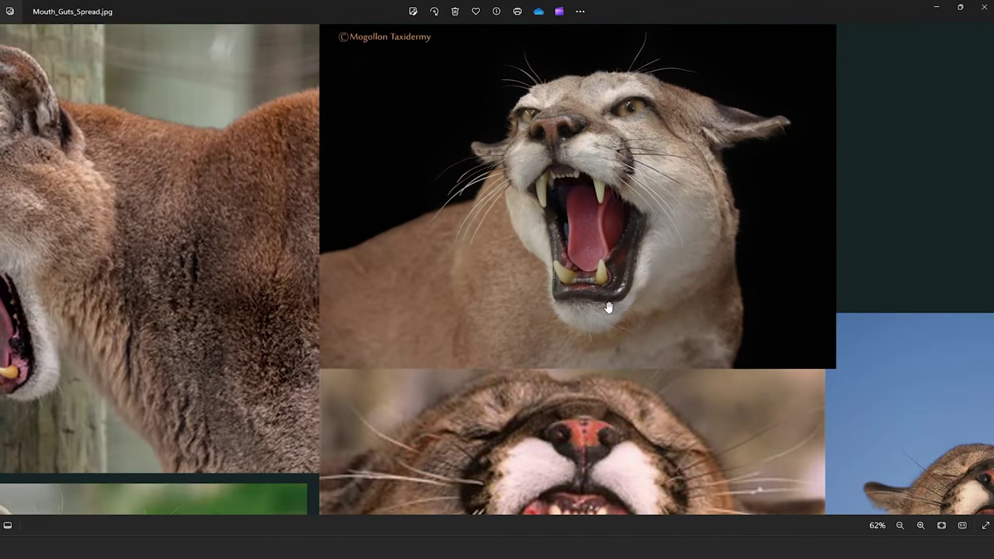
scroll(609, 307, down, 3)
drag(587, 332, 633, 50)
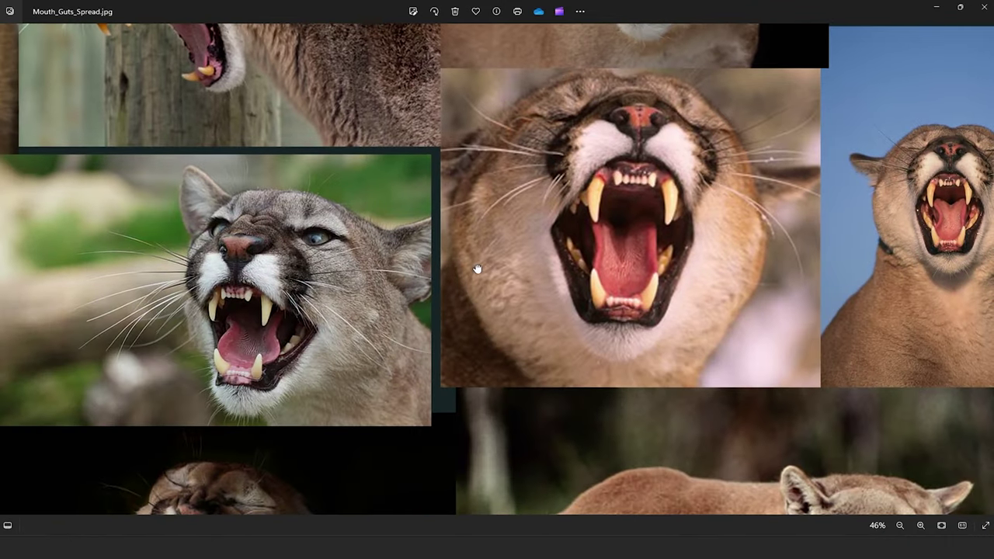
drag(478, 269, 629, 90)
drag(687, 196, 236, 129)
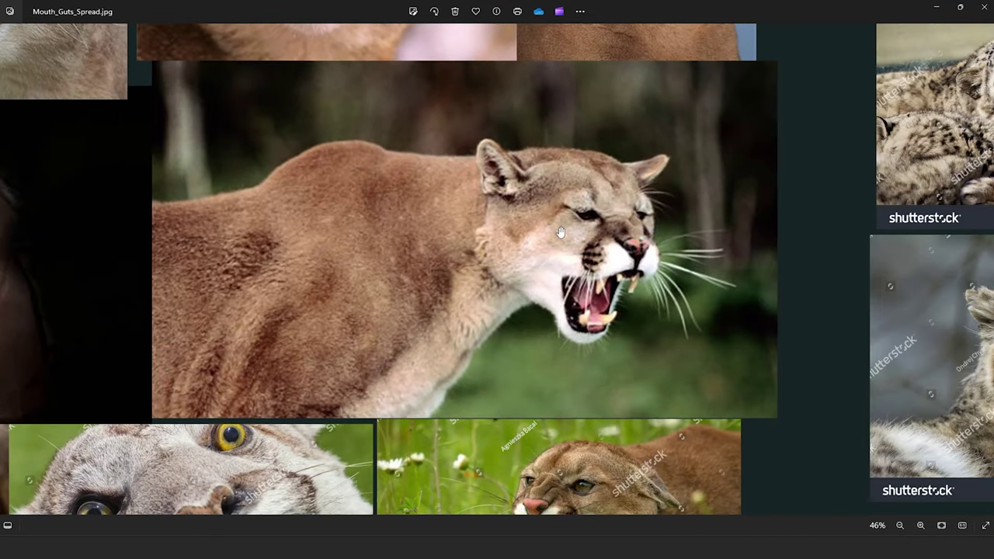
drag(561, 233, 172, 99)
Examine the snow leopard photos in the reference sheet, focusing on the lower fangs and the surrounding gums.
scroll(581, 223, up, 5)
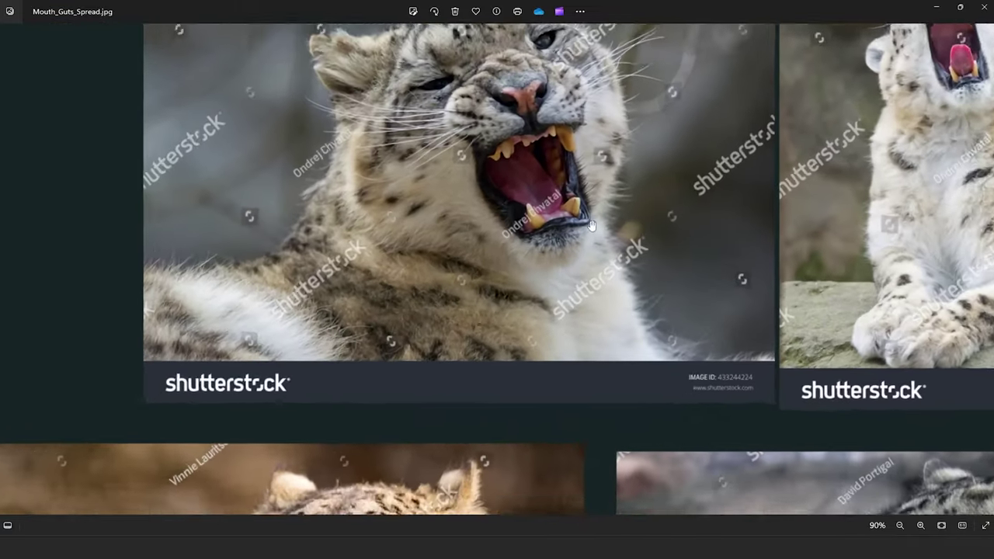
scroll(581, 223, up, 2)
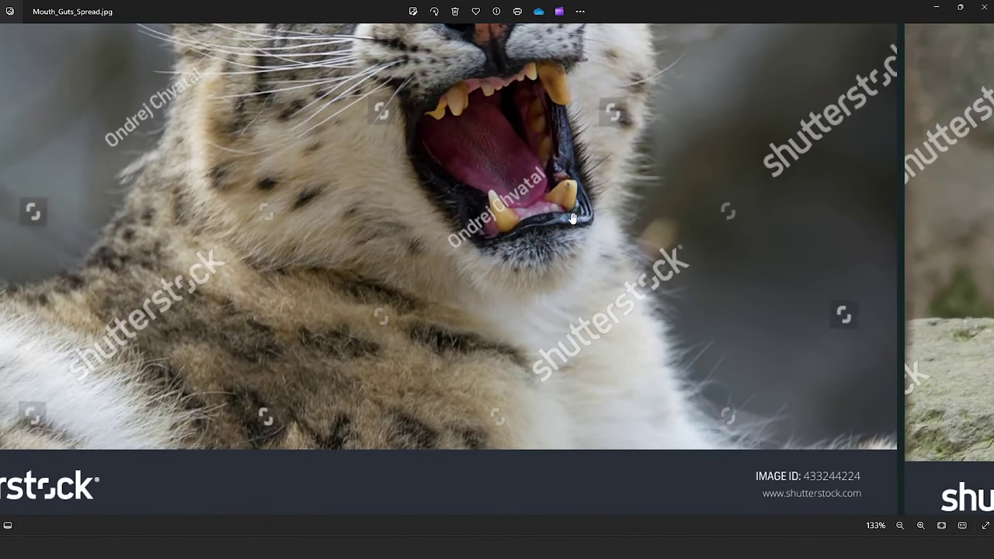
scroll(561, 213, down, 5)
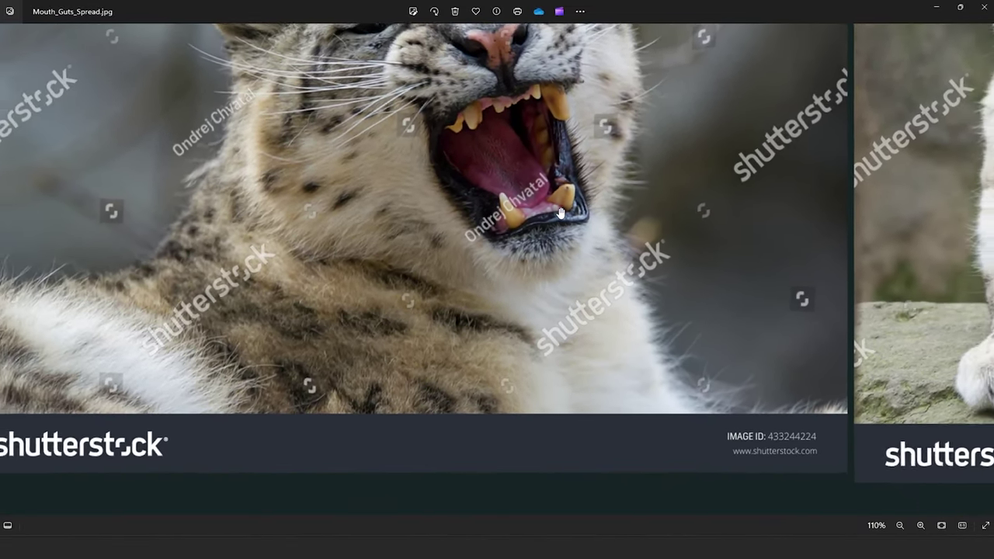
drag(594, 262, 280, 84)
drag(550, 240, 348, 82)
scroll(478, 157, down, 3)
drag(513, 198, 84, 55)
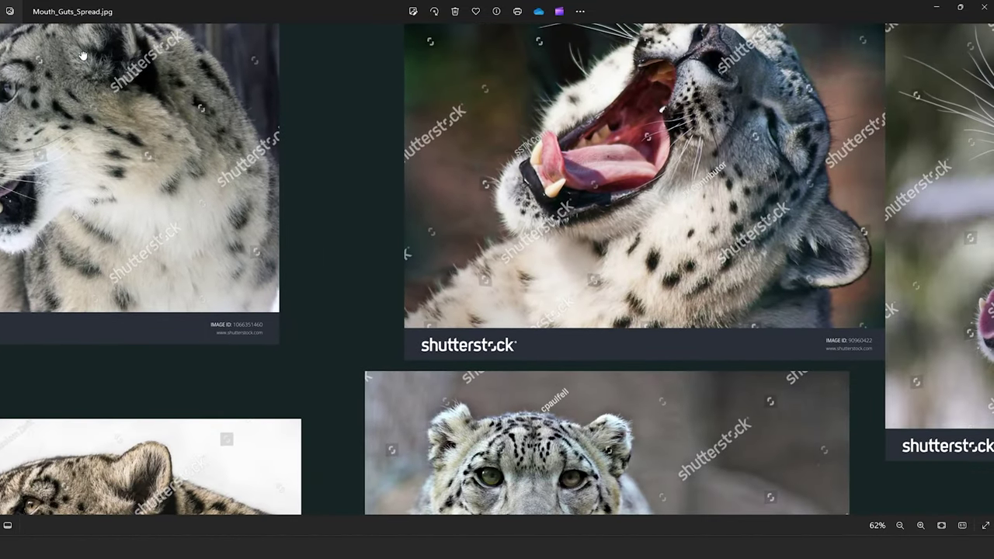
drag(274, 431, 109, 355)
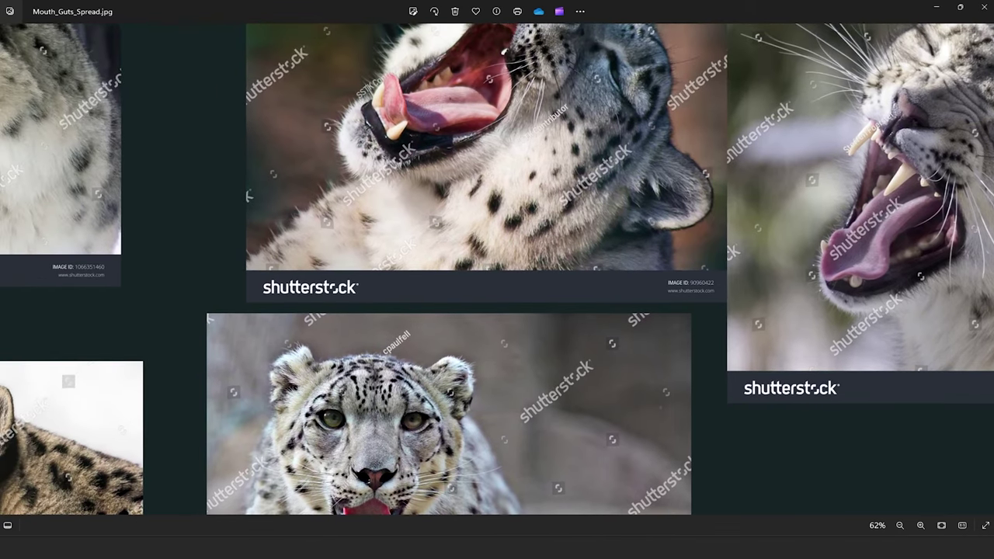
Switch back to ZBrush and nudge the lower fang's shape with the Move Topological brush at draw size 94.
click(963, 7)
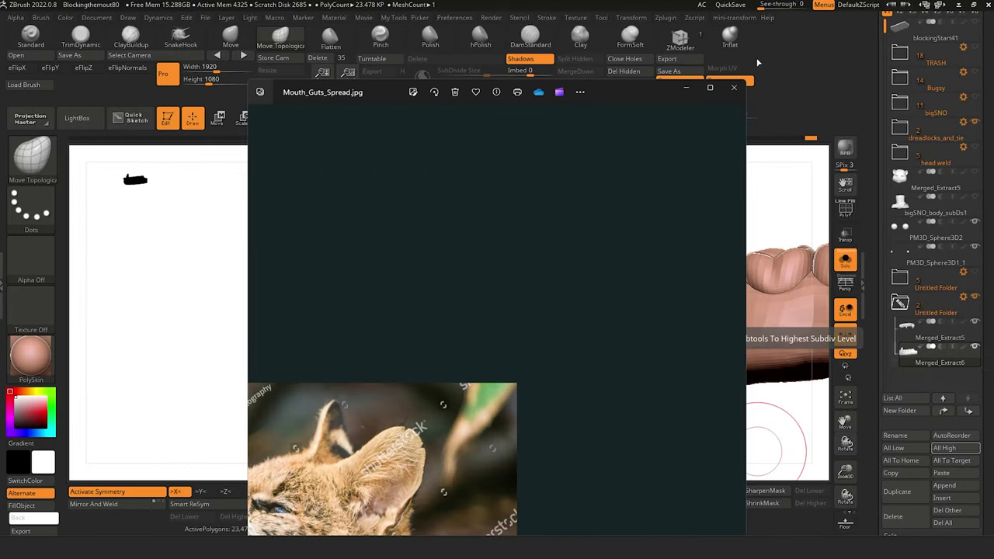
click(757, 452)
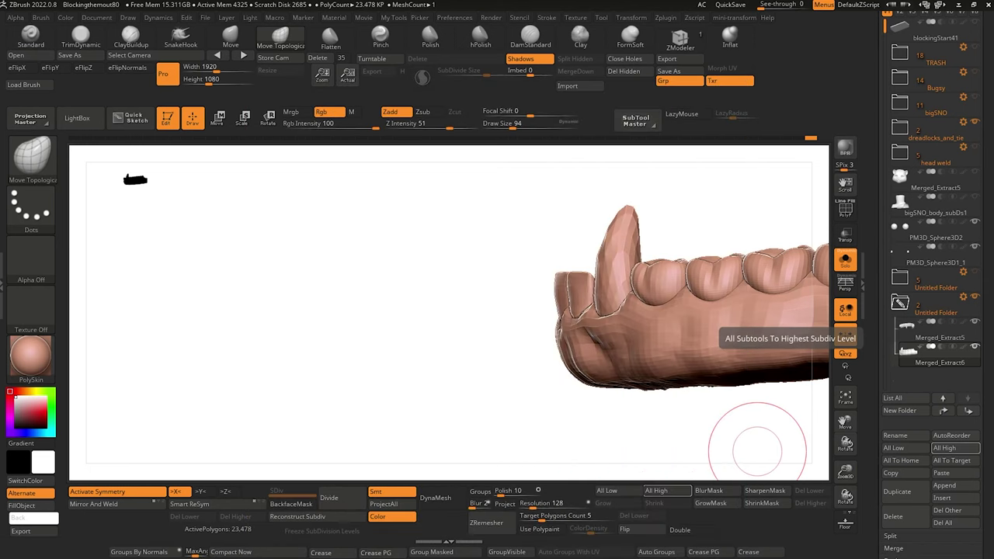
drag(444, 295, 559, 403)
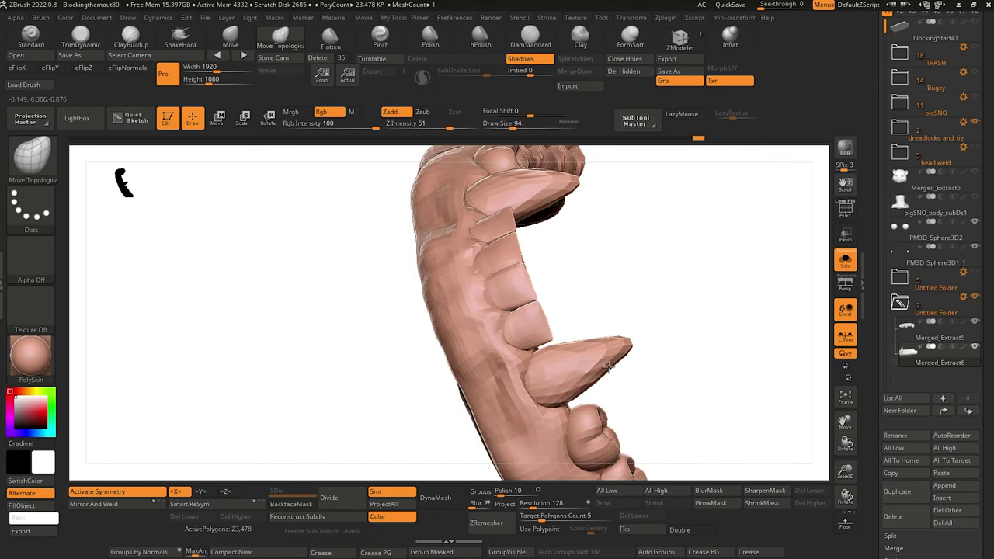
drag(609, 366, 603, 365)
drag(382, 335, 369, 367)
drag(368, 367, 445, 343)
Mask everything except the lower fangs and reposition them symmetrically in the gum with the Transpose gizmo.
click(218, 119)
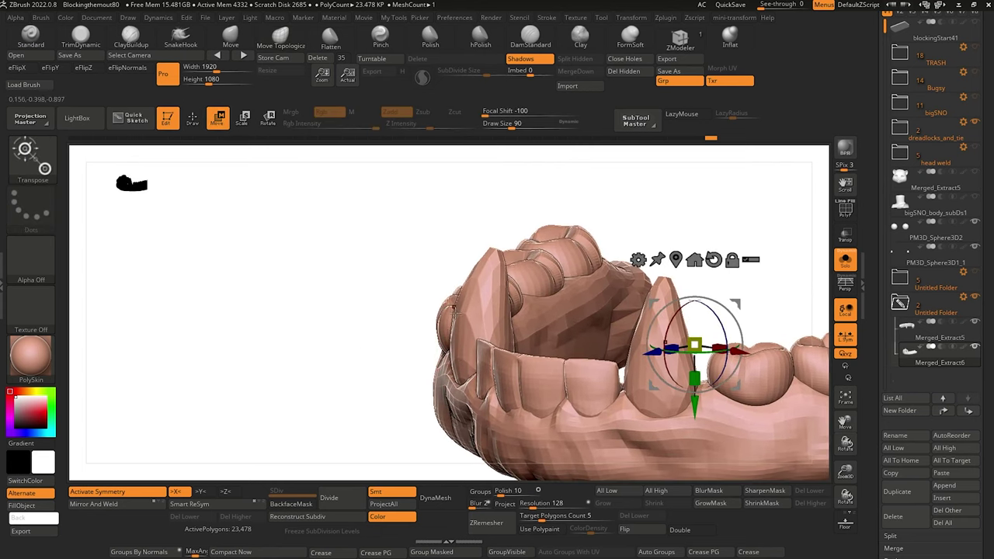
ctrl+click(459, 334)
mouse_move(343, 318)
mouse_down()
mouse_move(333, 319)
mouse_move(329, 300)
mouse_move(355, 372)
mouse_move(350, 406)
mouse_move(363, 334)
mouse_move(349, 309)
mouse_up()
alt+drag(494, 366, 494, 378)
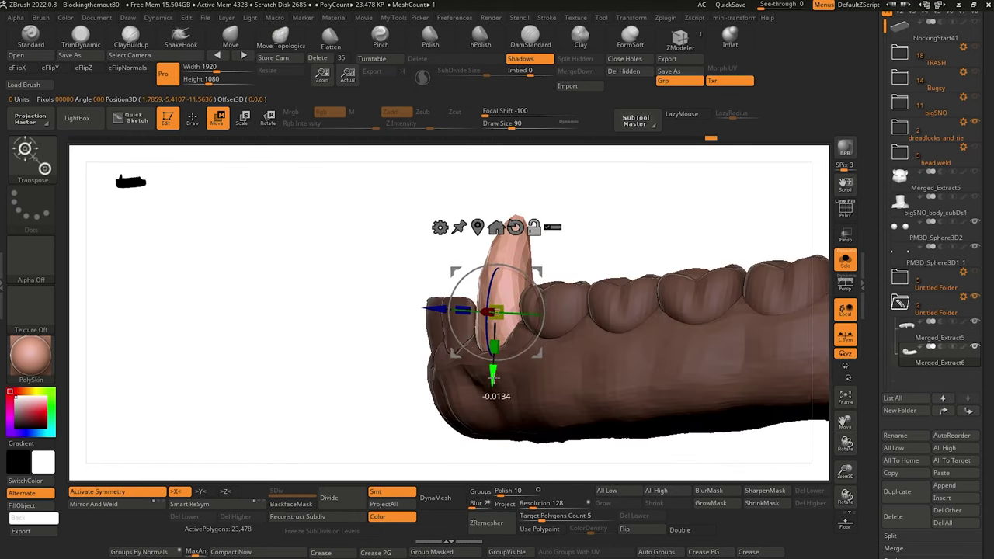
drag(439, 314, 467, 294)
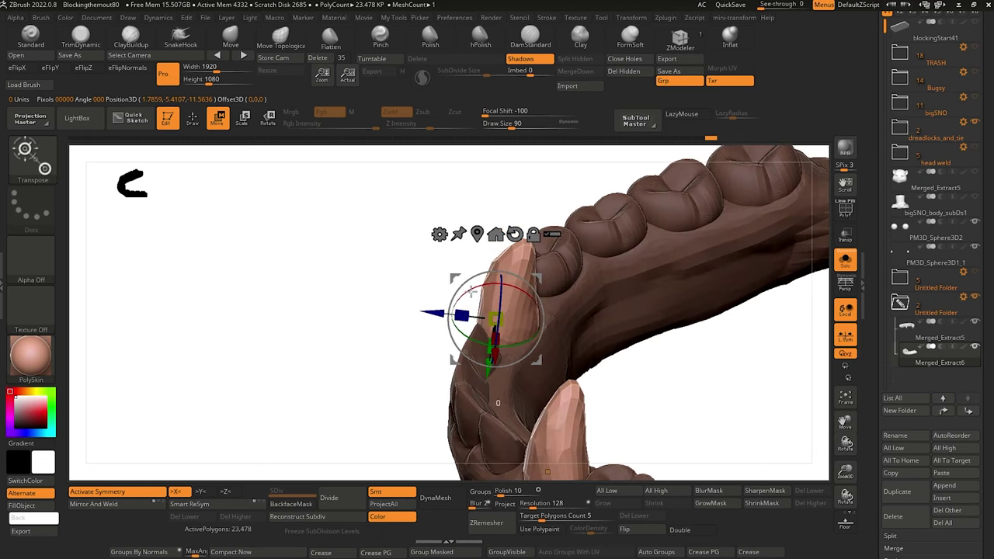
drag(350, 290, 437, 288)
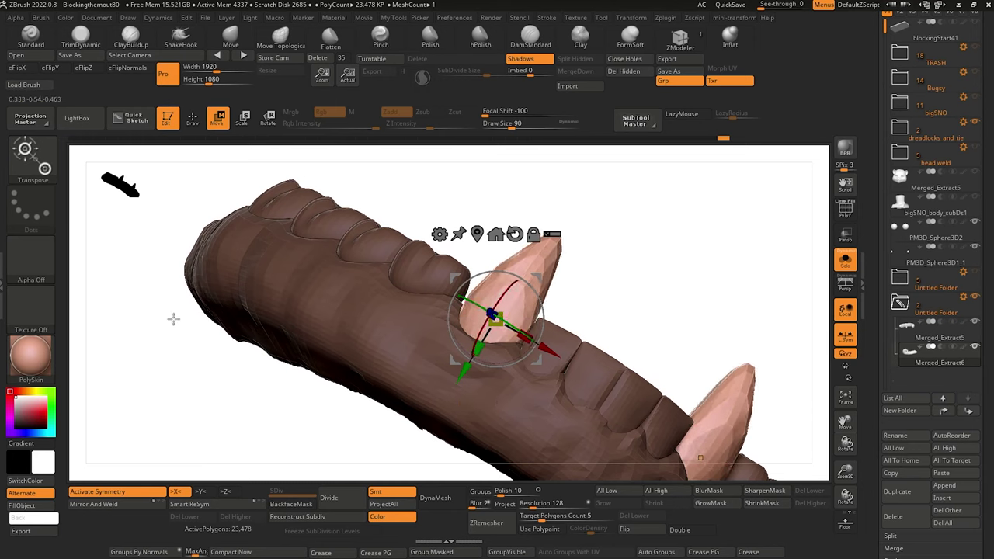
drag(173, 318, 269, 241)
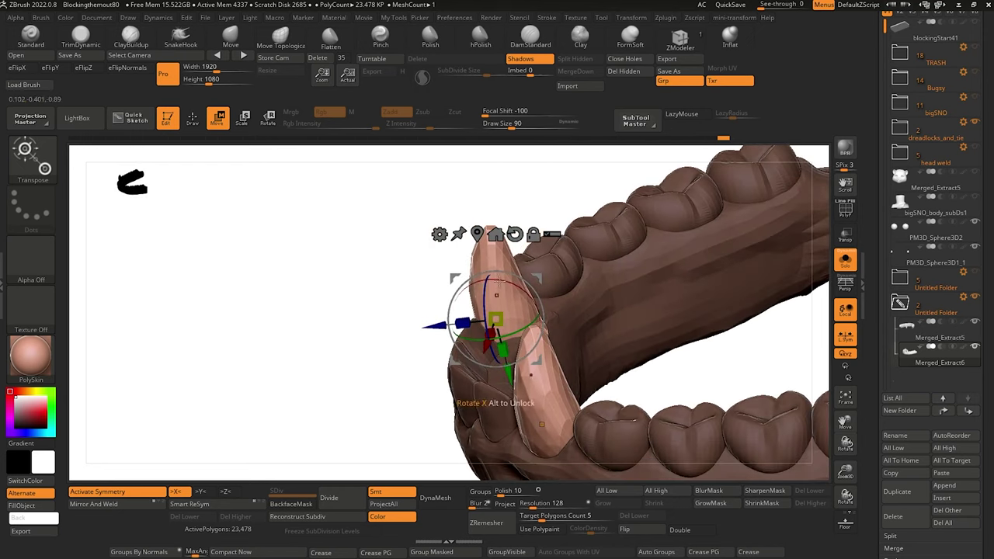
mouse_move(368, 297)
mouse_down()
mouse_move(266, 258)
mouse_move(272, 300)
mouse_move(264, 244)
mouse_move(235, 204)
mouse_up()
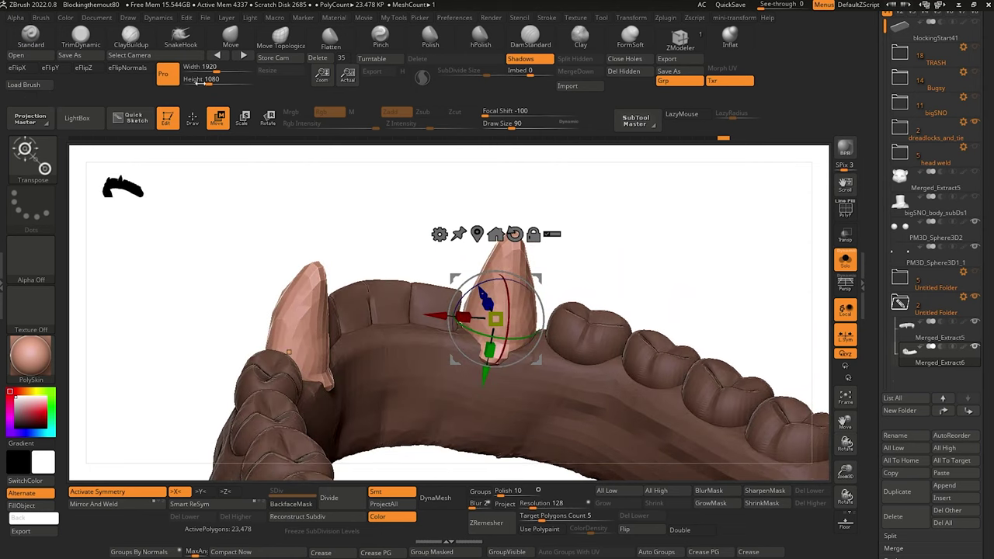
Smooth the bases of the unmasked lower fangs with the Smooth brush at draw size 90.
key(q)
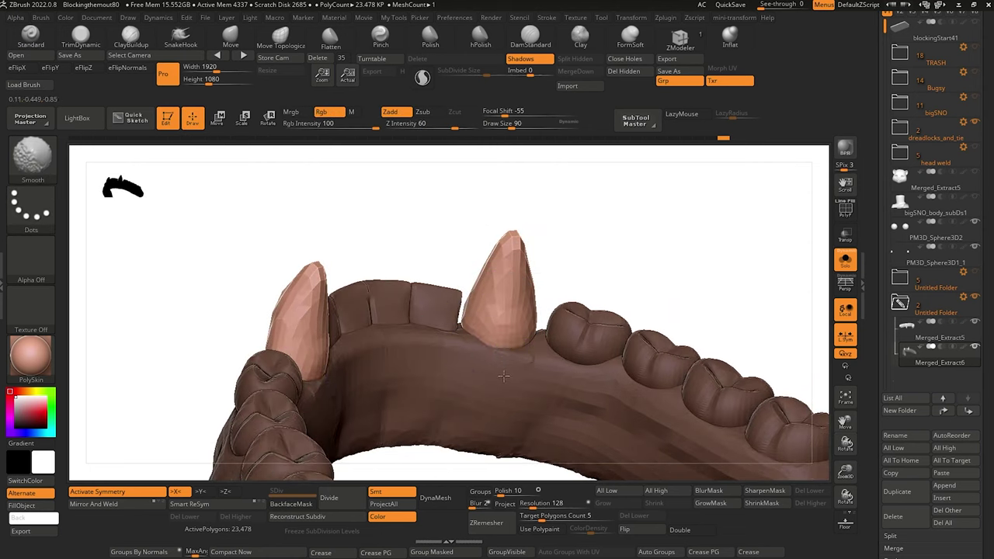
mouse_move(258, 238)
mouse_down()
mouse_move(230, 261)
mouse_move(317, 309)
mouse_move(288, 275)
mouse_move(290, 298)
mouse_move(284, 288)
mouse_up()
mouse_move(267, 222)
mouse_down()
mouse_move(282, 273)
mouse_move(259, 235)
mouse_up()
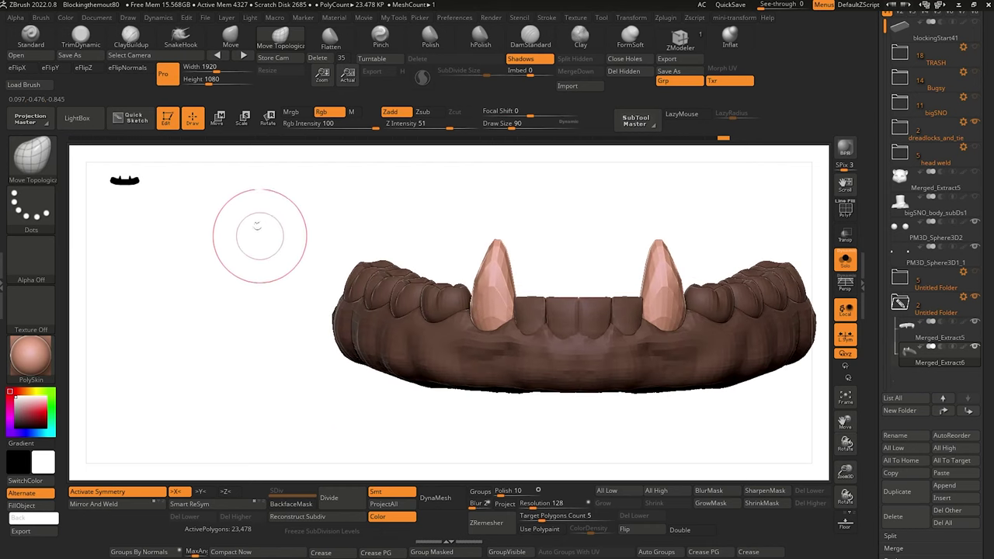
Adjust the angle of the unmasked lower fangs symmetrically by rotating them with the Transpose gizmo.
key(r)
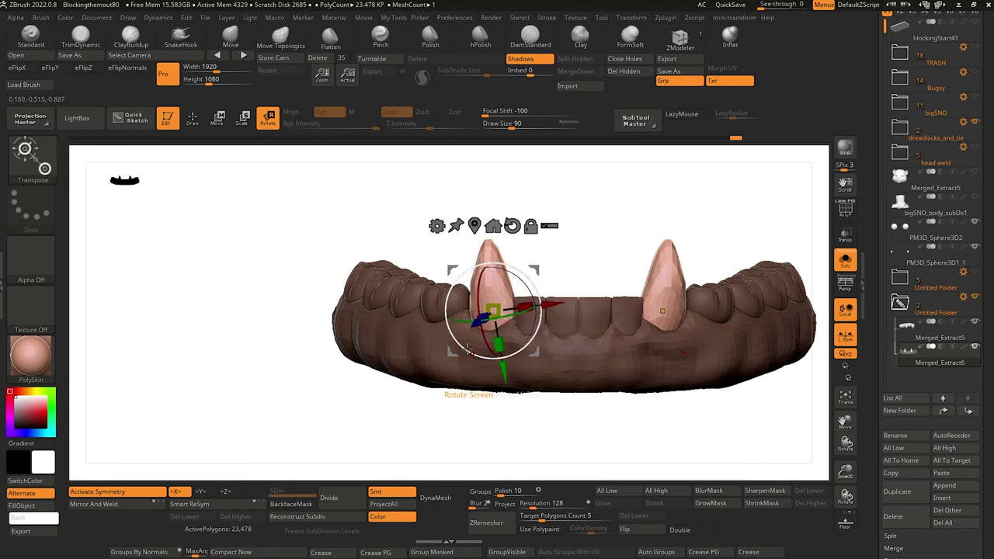
drag(273, 278, 329, 305)
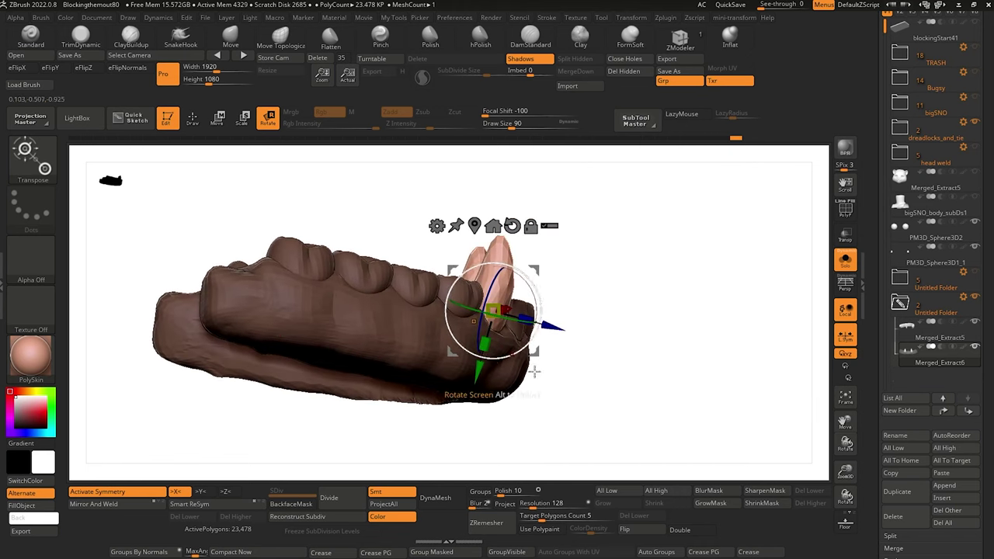
mouse_move(534, 373)
mouse_down()
mouse_move(572, 435)
mouse_move(486, 368)
mouse_move(513, 415)
mouse_move(473, 411)
mouse_up()
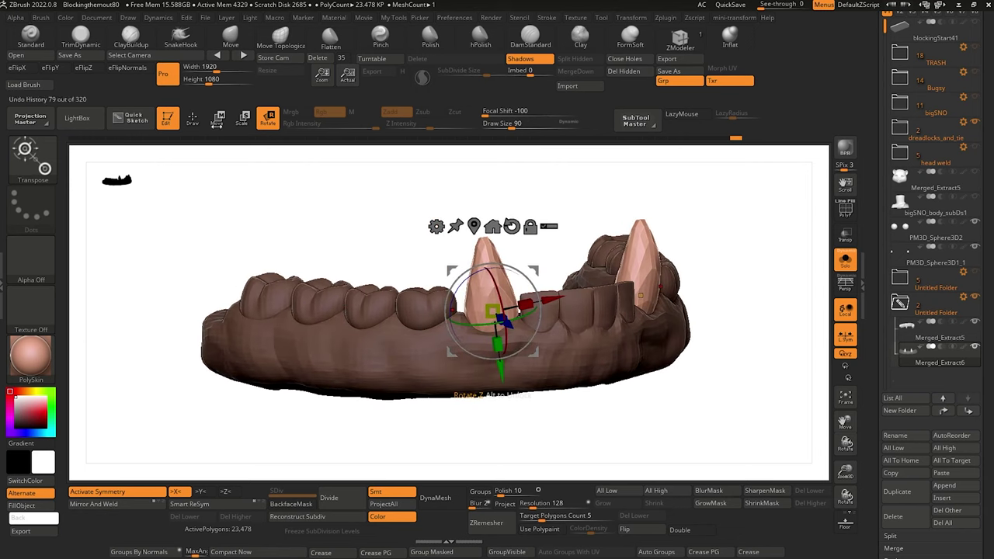
key(q)
Select the upper teeth and refine the upper fangs against the lower gums with the Move Topological brush at draw size 106 to 122.
drag(393, 435, 389, 362)
alt+click(478, 342)
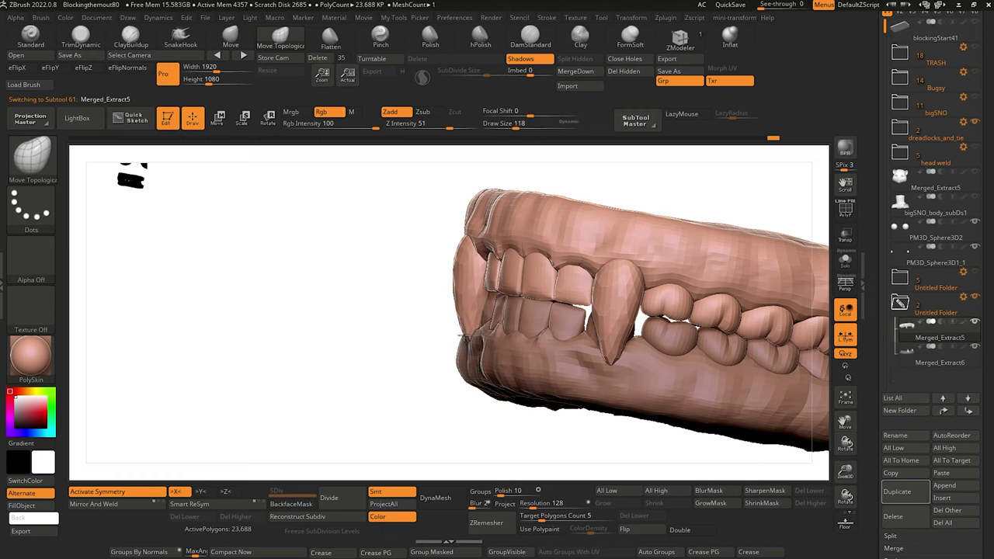
drag(400, 307, 411, 379)
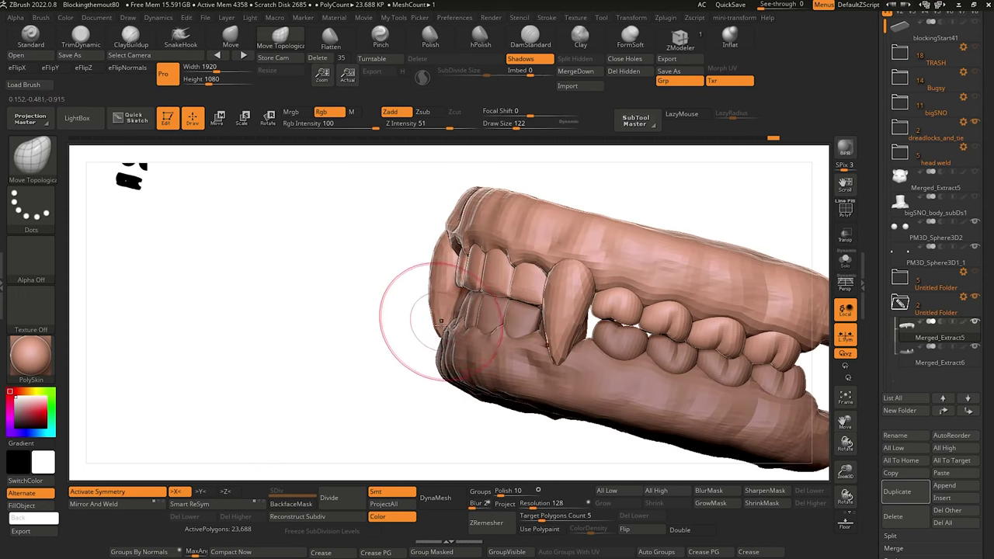
drag(410, 311, 382, 321)
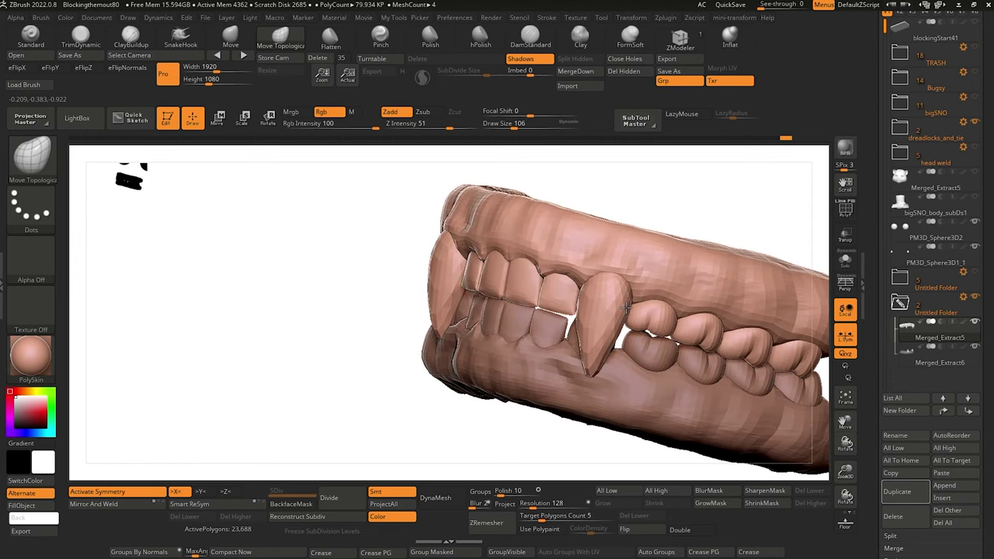
shift+drag(526, 425, 526, 445)
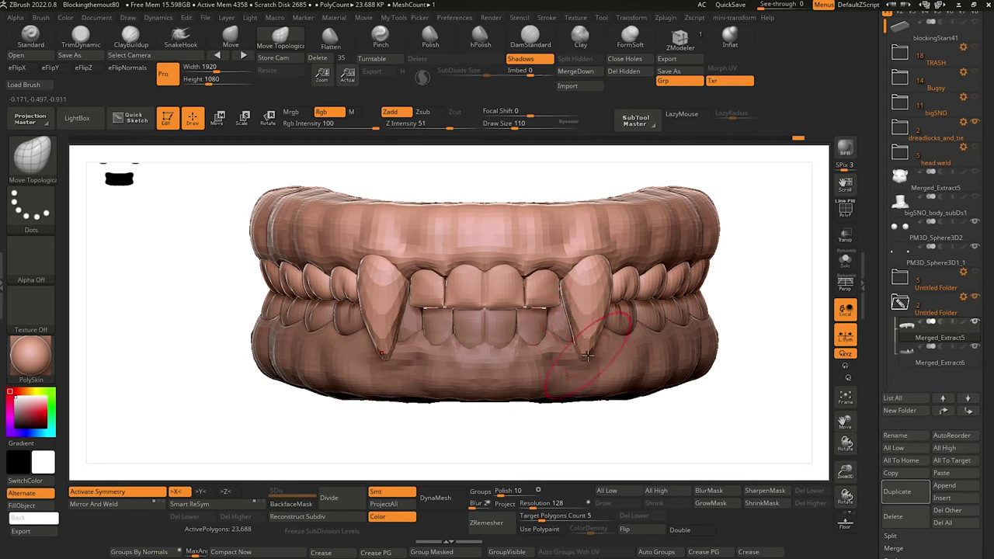
key(bracketright)
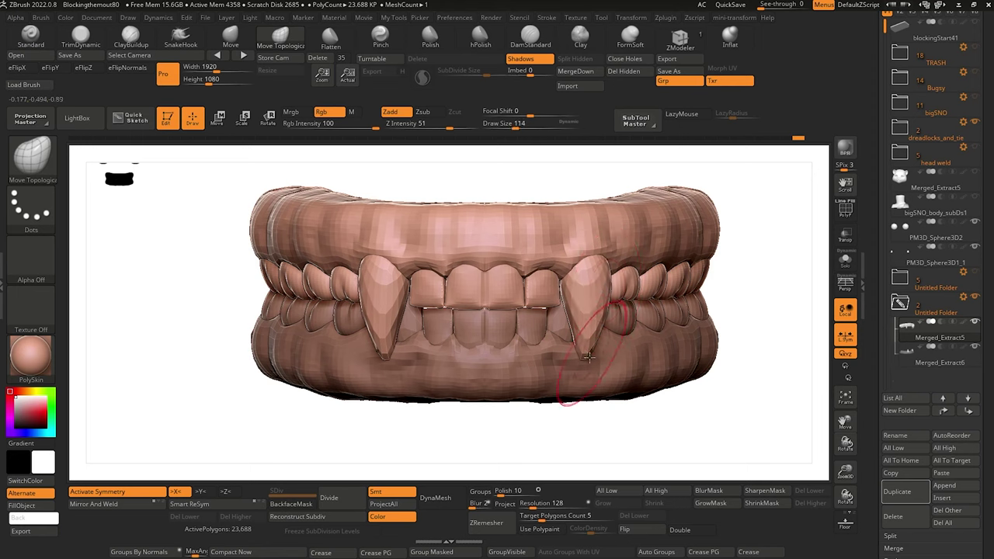
Reshape the edges and corners of the upper incisors symmetrically with the Move Topological brush at draw size 38 to 70.
key(bracketleft)
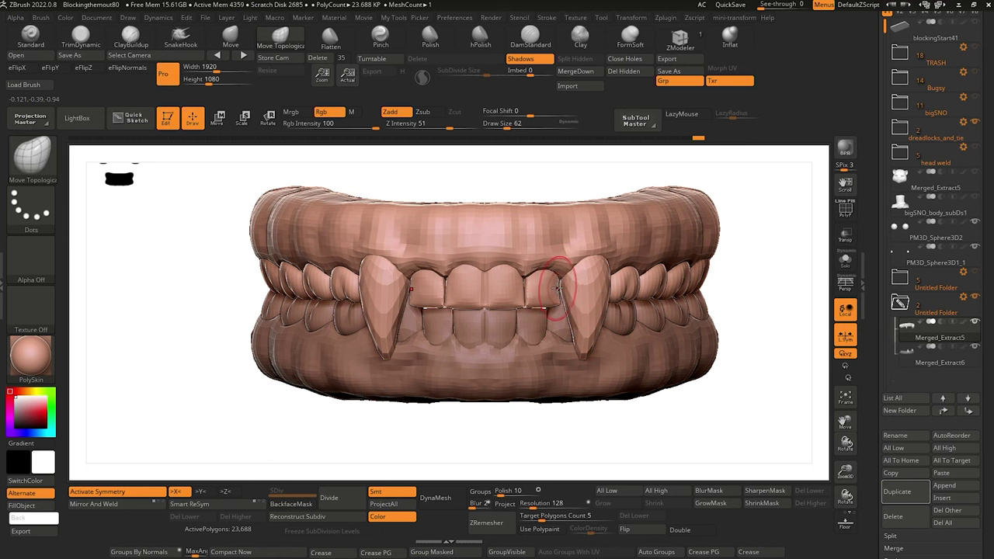
alt+drag(559, 418, 561, 438)
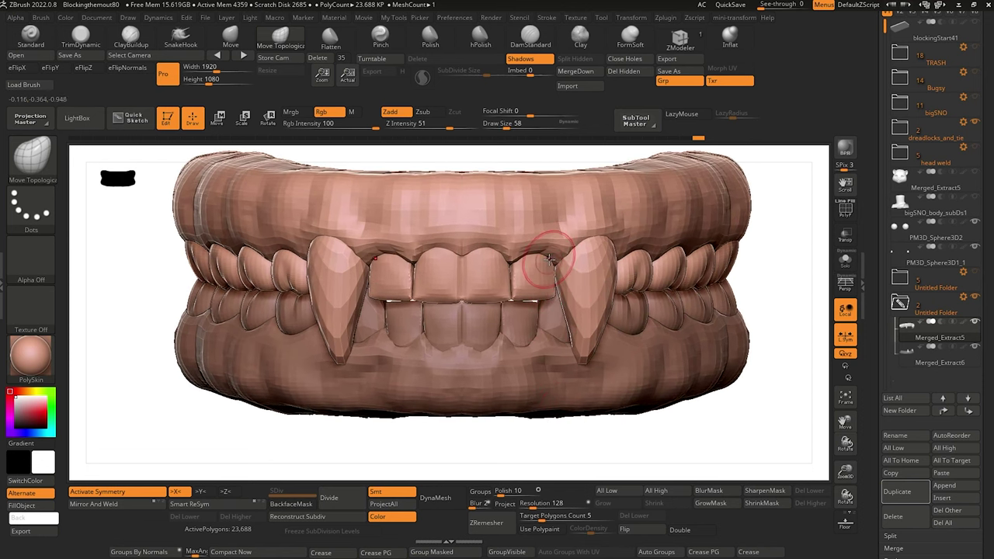
key(])
drag(549, 261, 547, 259)
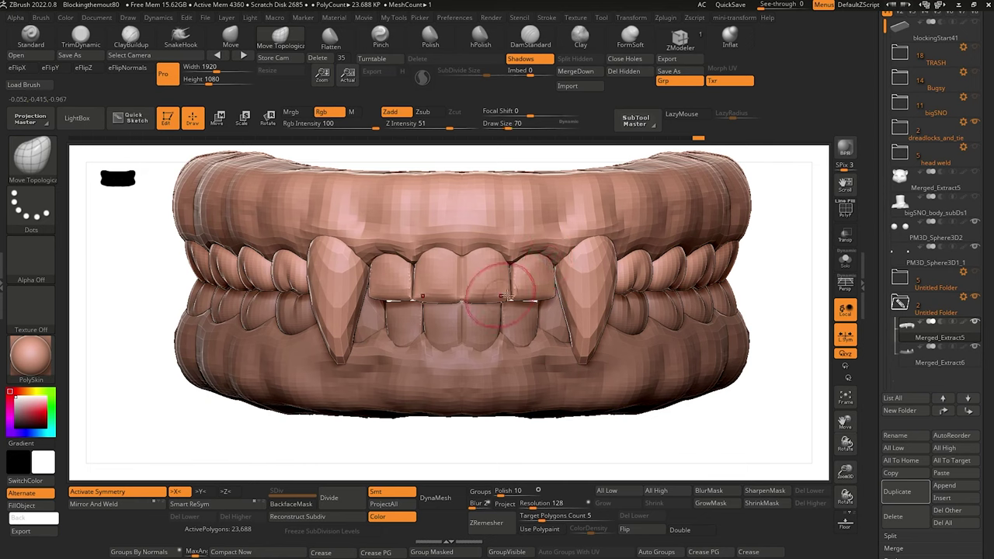
key(bracketright)
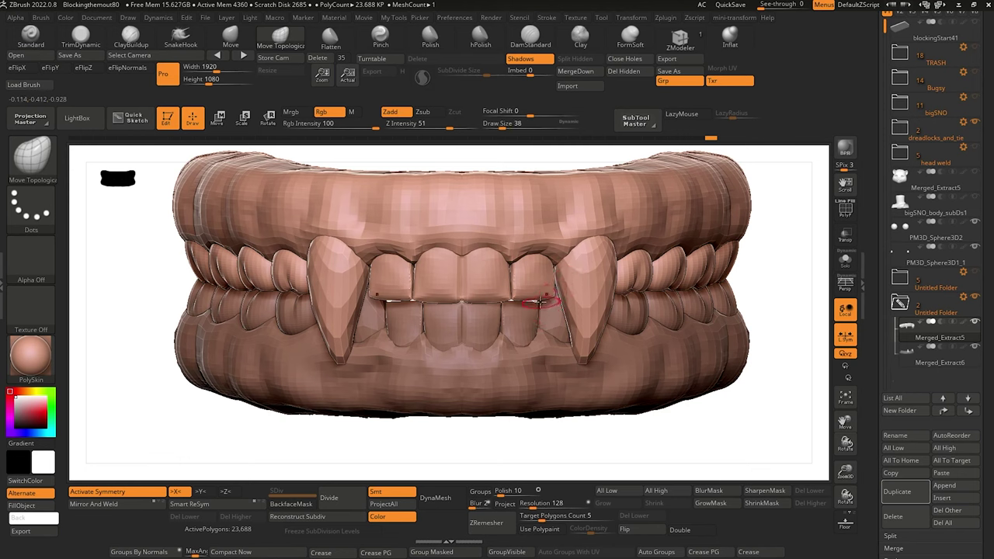
key(bracketright)
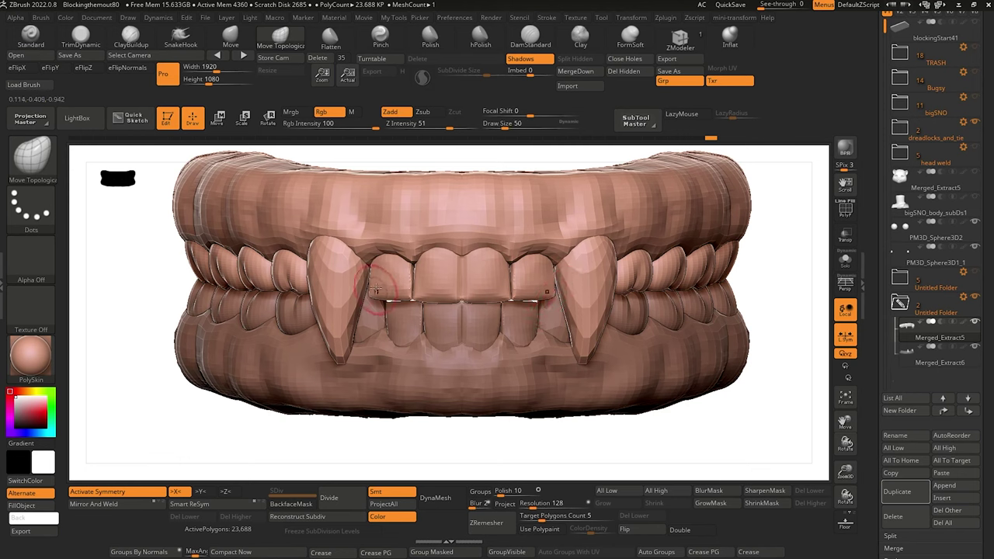
drag(464, 448, 470, 446)
key(bracketright)
drag(414, 262, 411, 262)
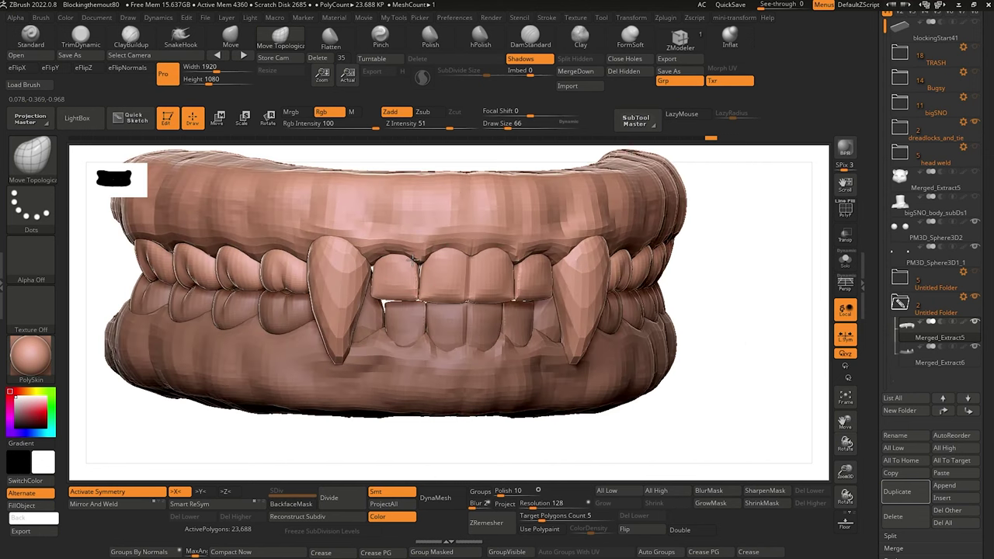
Shape the gum line above the outer upper incisors with the Move Topological brush at draw size 46 to 66.
key(bracketright)
key(bracketleft)
key(bracketleft)
key(bracketleft)
key(bracketleft)
key(bracketleft)
key(bracketleft)
key(bracketleft)
key(bracketleft)
key(bracketleft)
key(bracketleft)
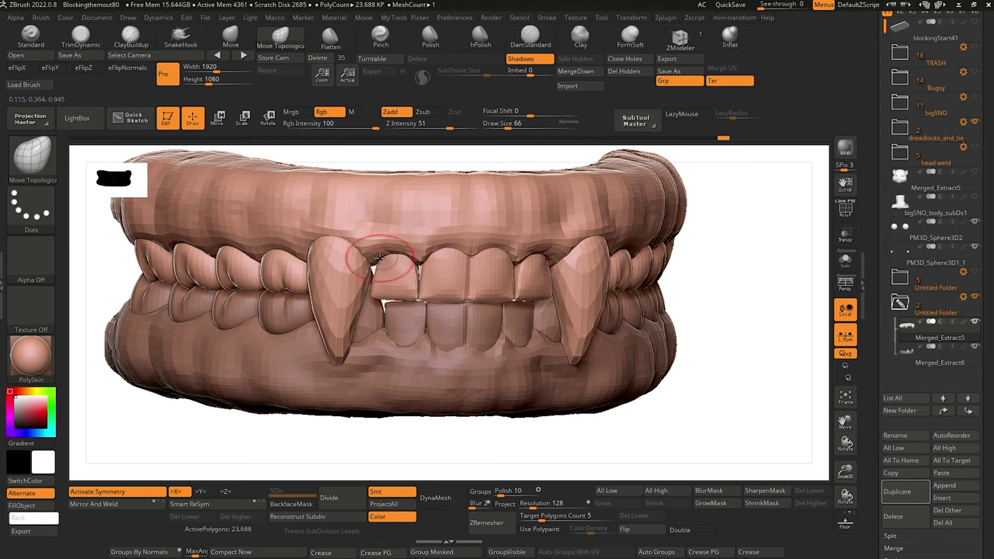
drag(380, 261, 375, 263)
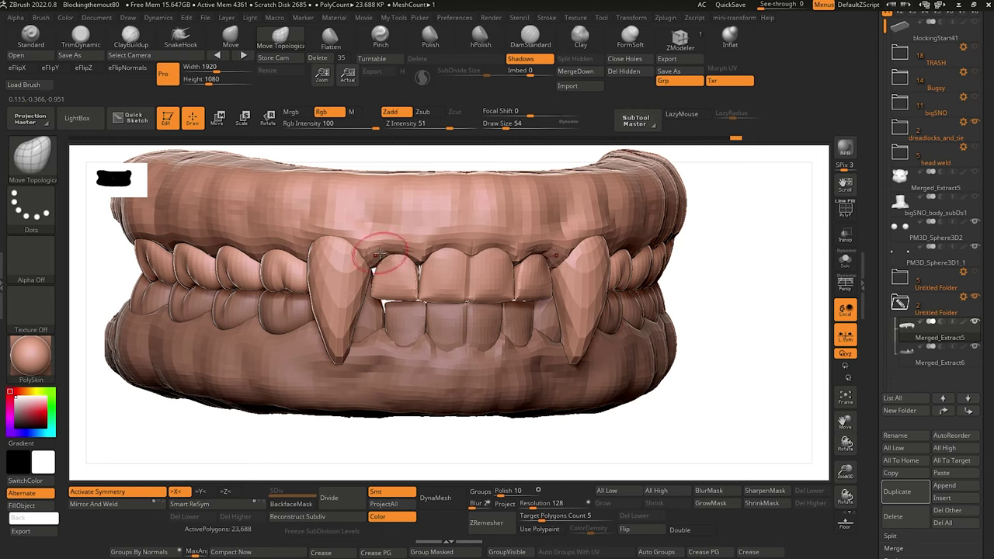
drag(418, 264, 419, 268)
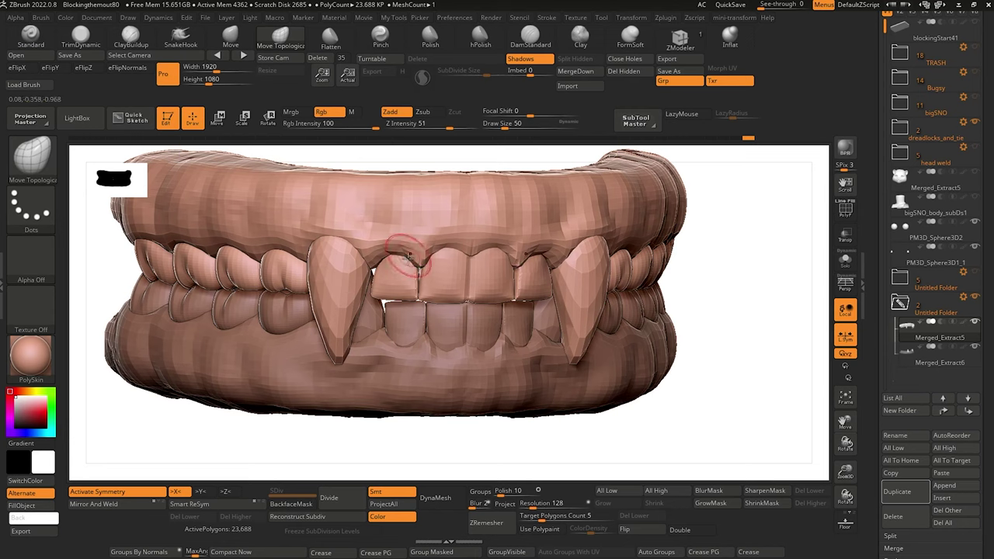
key([)
drag(427, 267, 426, 261)
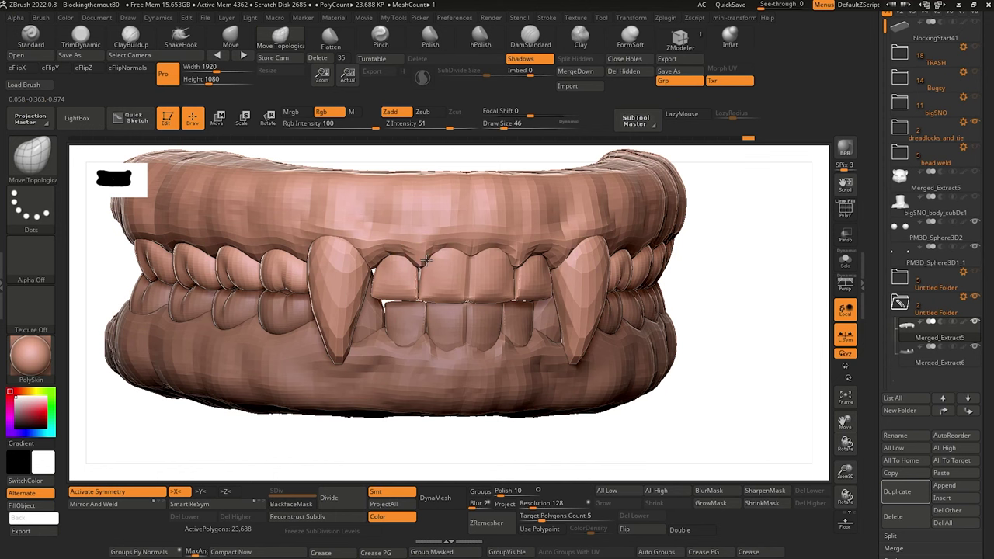
Pull the gum down into a point between the two central upper incisors with the Move Topological brush at draw size 38 to 42.
shift+drag(446, 452, 430, 446)
mouse_move(146, 250)
alt+mouse_down()
mouse_move(166, 235)
mouse_move(146, 246)
alt+mouse_up()
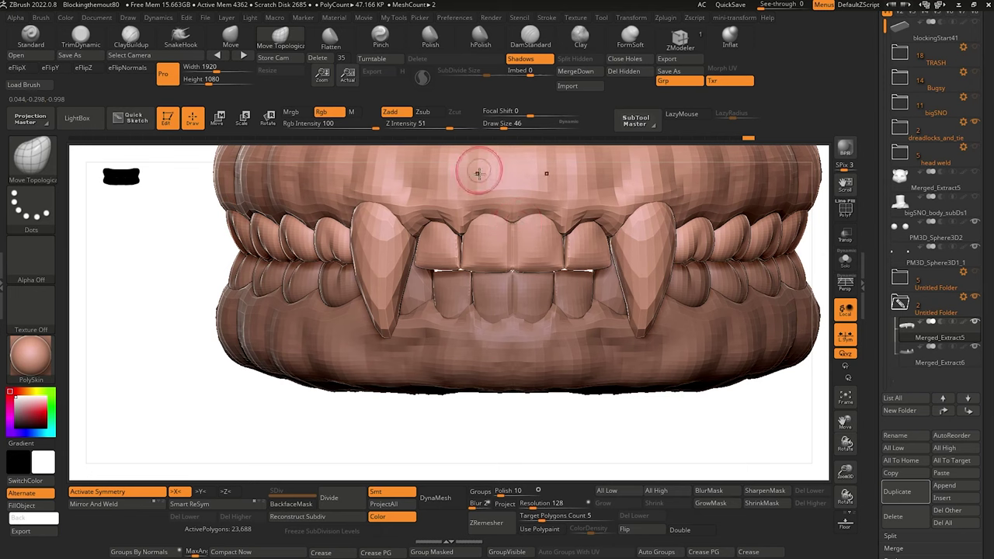
key(ctrl+z)
drag(510, 210, 512, 223)
key(])
key([)
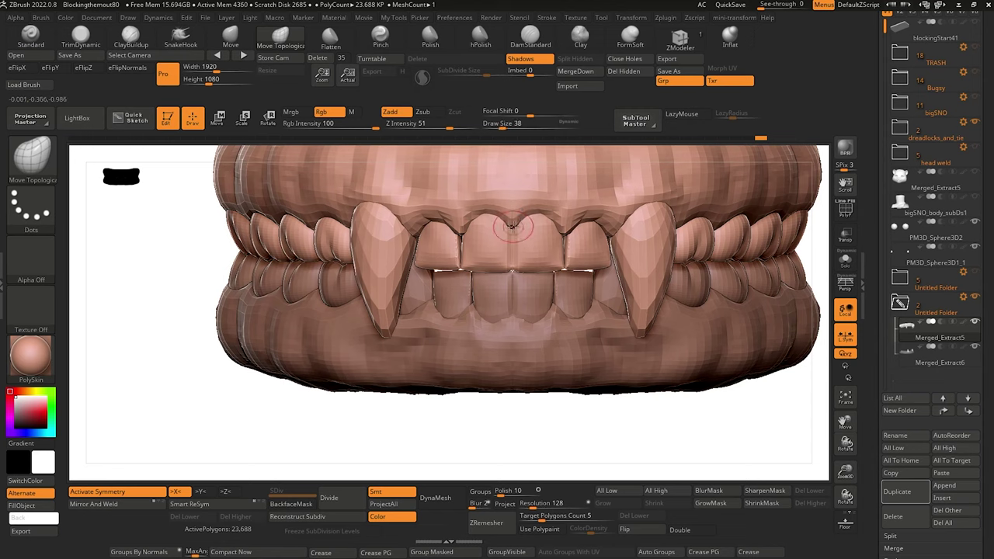
key(])
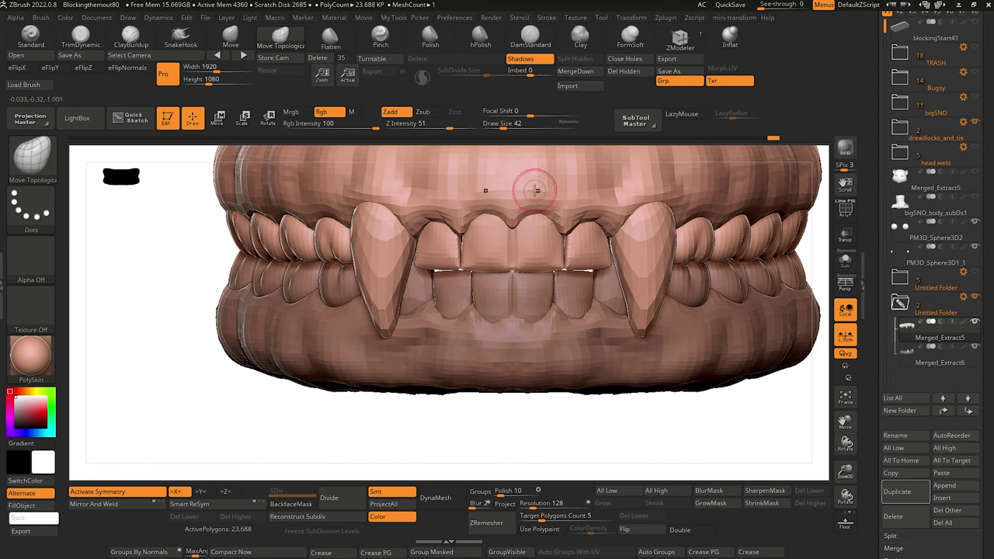
key(])
Carve the groove between the central upper incisors with the DamStandard brush at draw size 26 and Z intensity 23.
key(b)
key(d)
key(s)
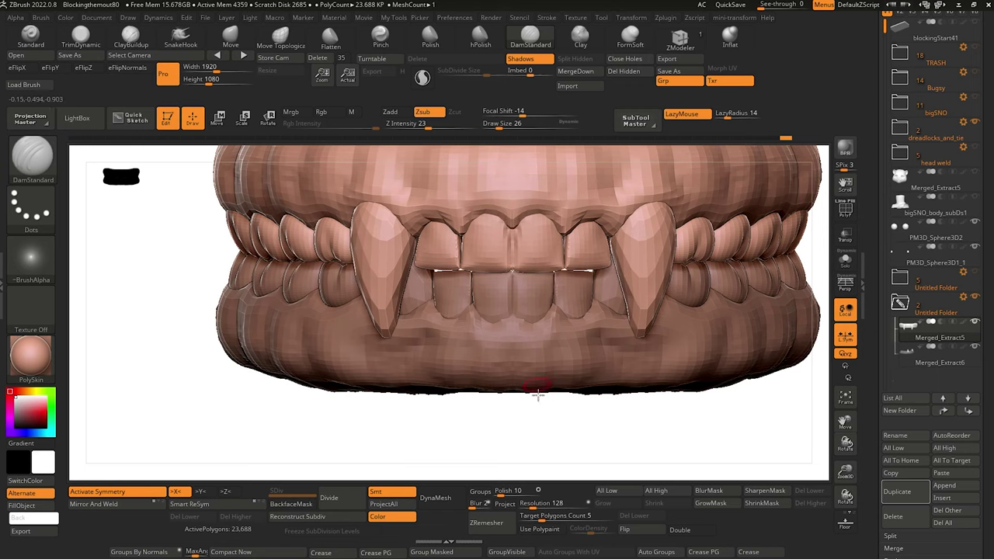
alt+drag(538, 442, 404, 220)
alt+drag(397, 314, 453, 416)
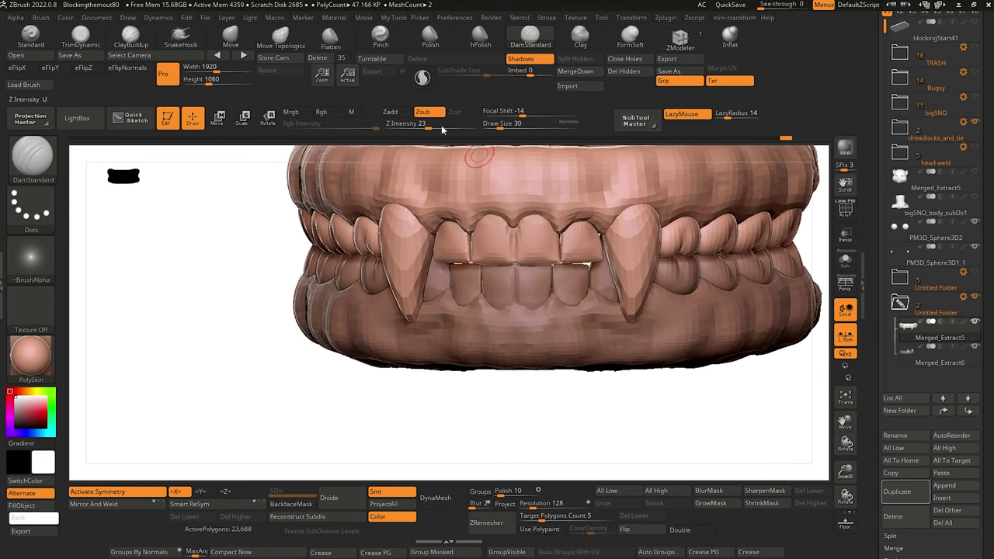
Refine the upper incisors with Move Topological at draw size 46 and flatten their front surfaces with TrimDynamic at draw size 54.
click(280, 38)
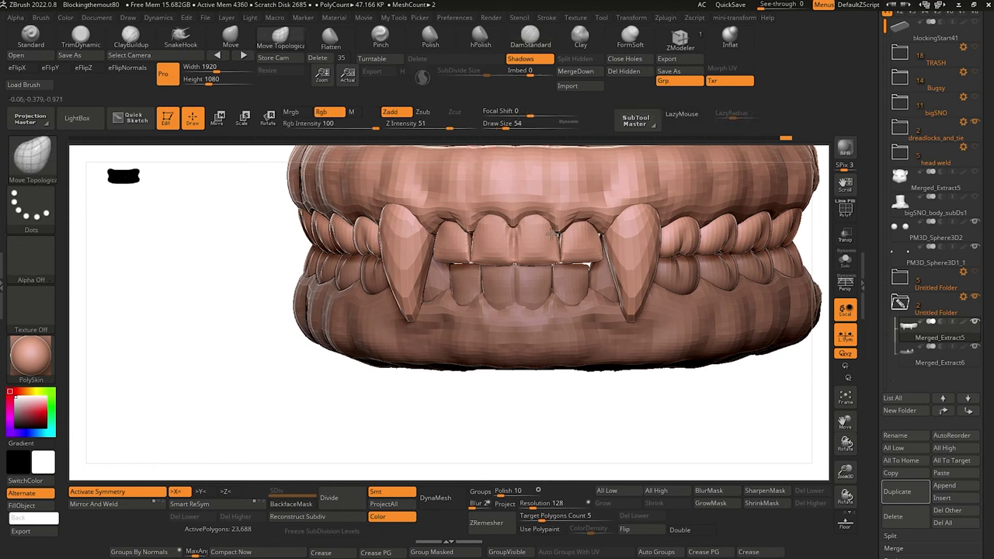
key([)
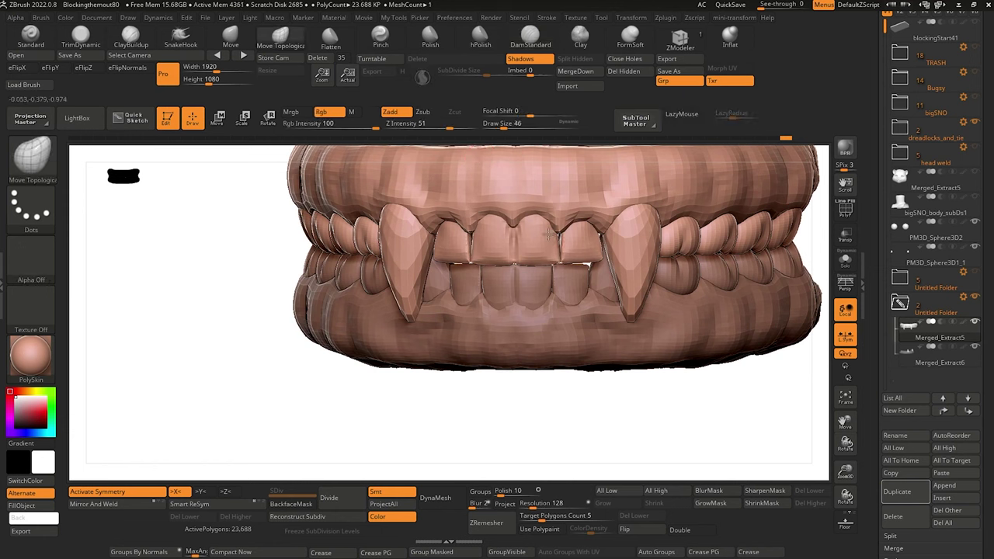
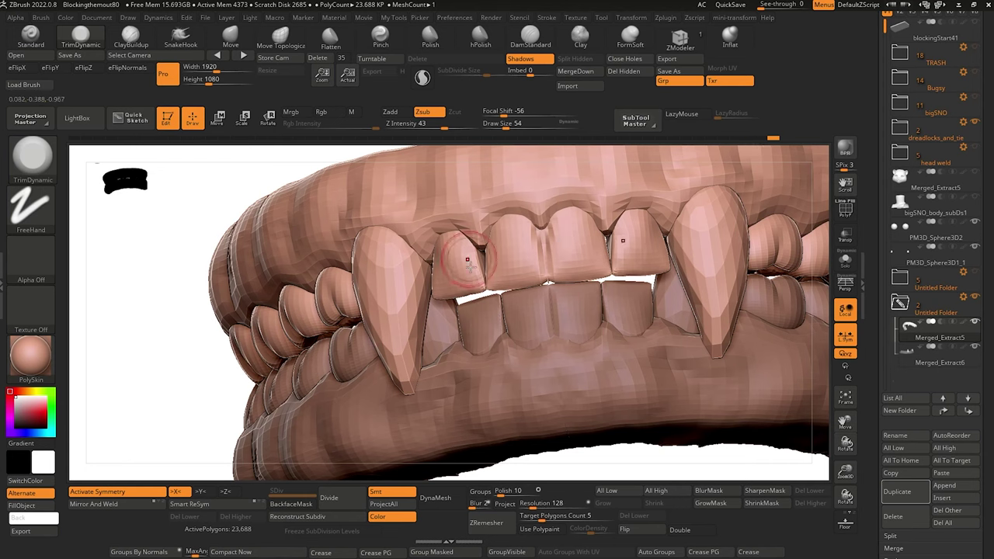
alt+drag(171, 233, 153, 202)
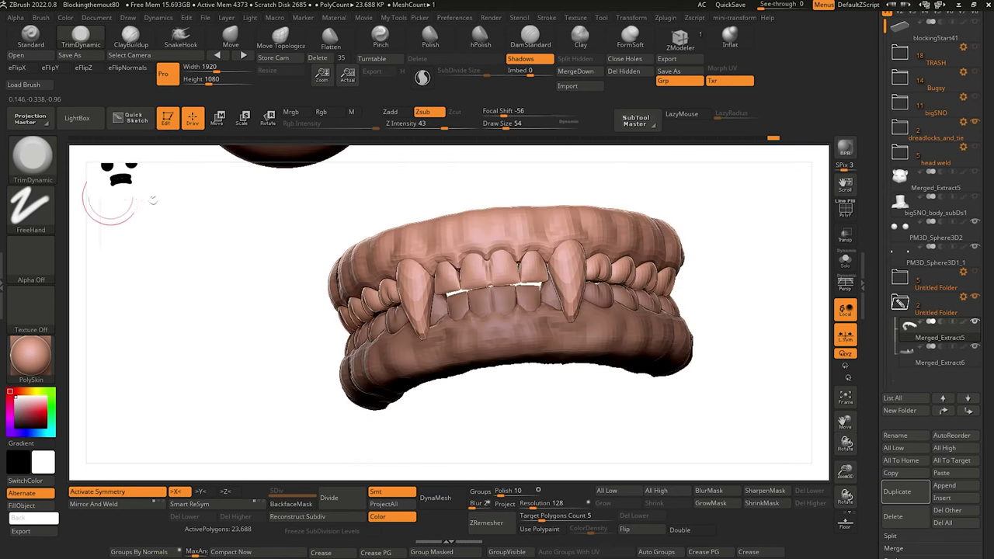
shift+drag(259, 260, 270, 275)
drag(216, 244, 269, 271)
mouse_move(268, 271)
mouse_down()
mouse_move(258, 296)
mouse_move(249, 287)
mouse_move(274, 288)
mouse_up()
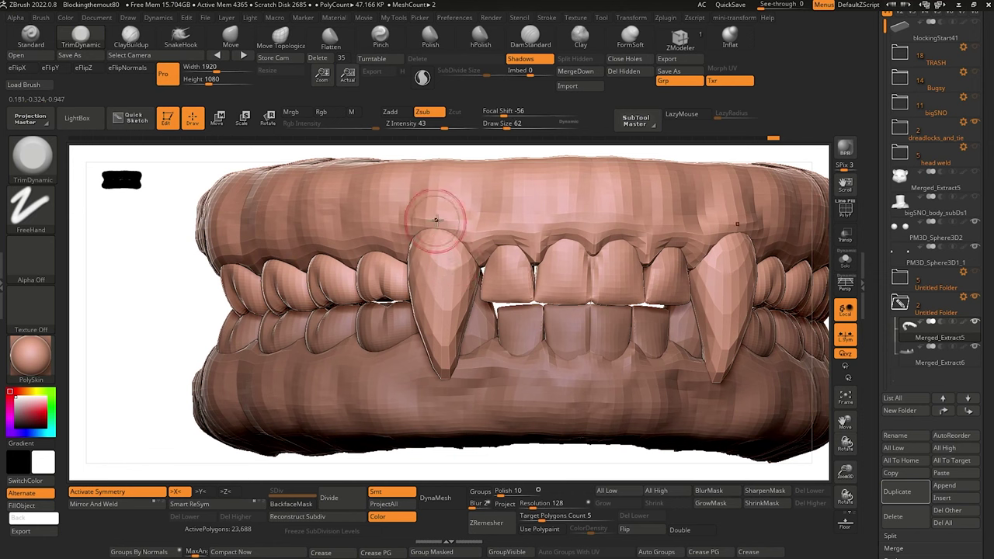
Show the head with transparency turned on and examine how the teeth fit inside the muzzle from the front and from below.
click(276, 40)
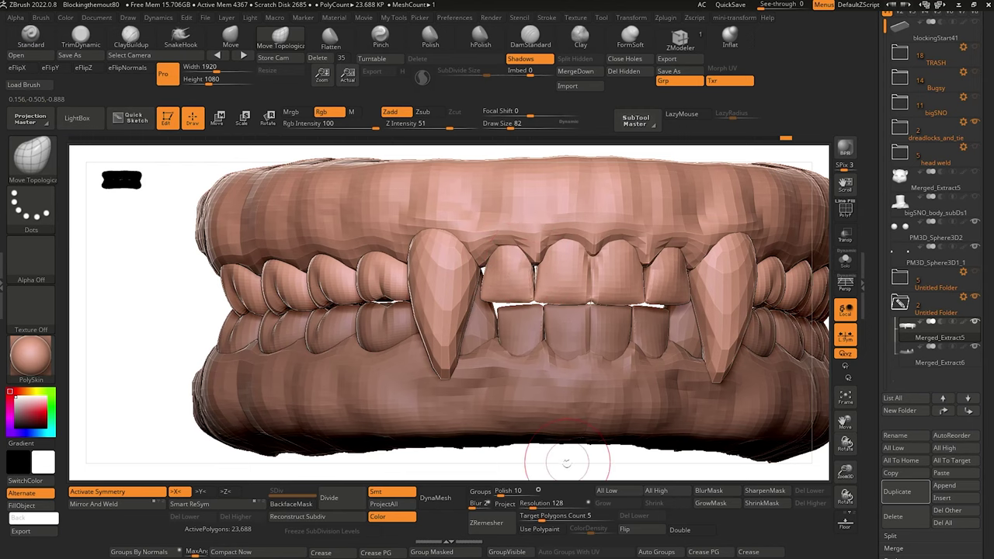
alt+drag(566, 464, 349, 186)
shift+drag(319, 236, 366, 349)
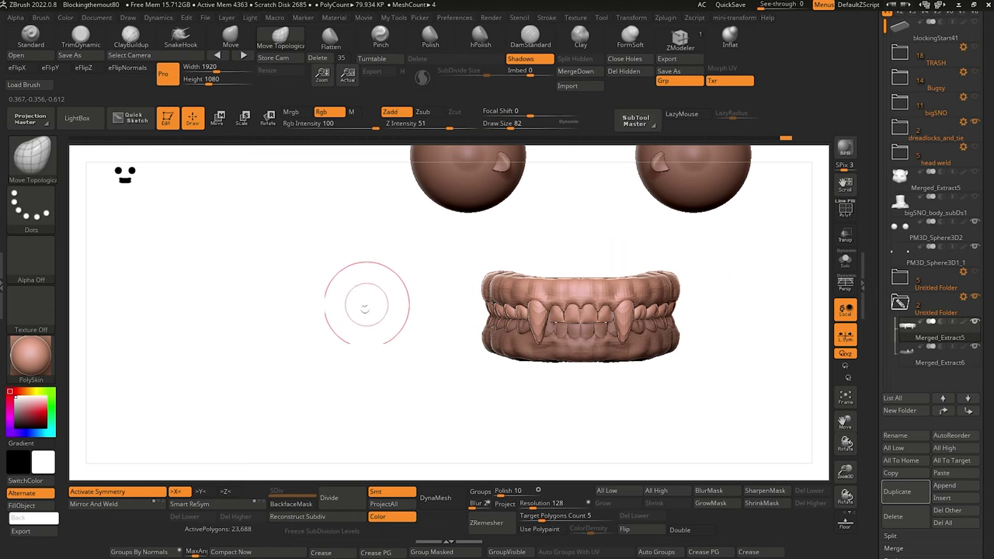
mouse_move(366, 307)
mouse_down()
mouse_move(349, 316)
mouse_move(357, 317)
mouse_up()
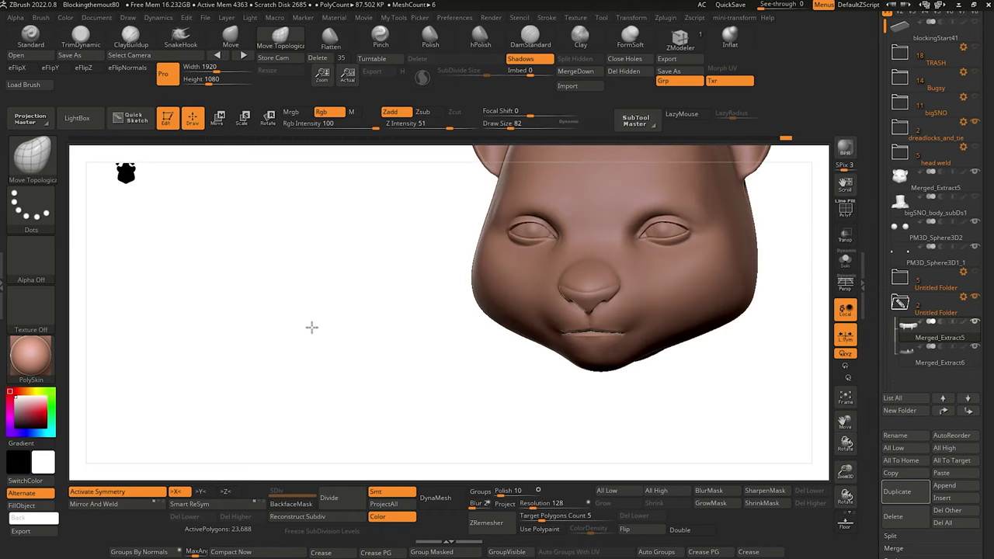
mouse_move(312, 328)
mouse_down()
mouse_move(282, 327)
mouse_move(309, 318)
mouse_move(407, 339)
mouse_move(350, 340)
mouse_move(350, 318)
mouse_move(333, 339)
mouse_move(351, 372)
mouse_move(345, 339)
mouse_move(346, 376)
mouse_move(337, 362)
mouse_move(351, 382)
mouse_move(353, 357)
mouse_move(320, 264)
mouse_move(333, 318)
mouse_move(365, 337)
mouse_move(380, 299)
mouse_up()
click(848, 236)
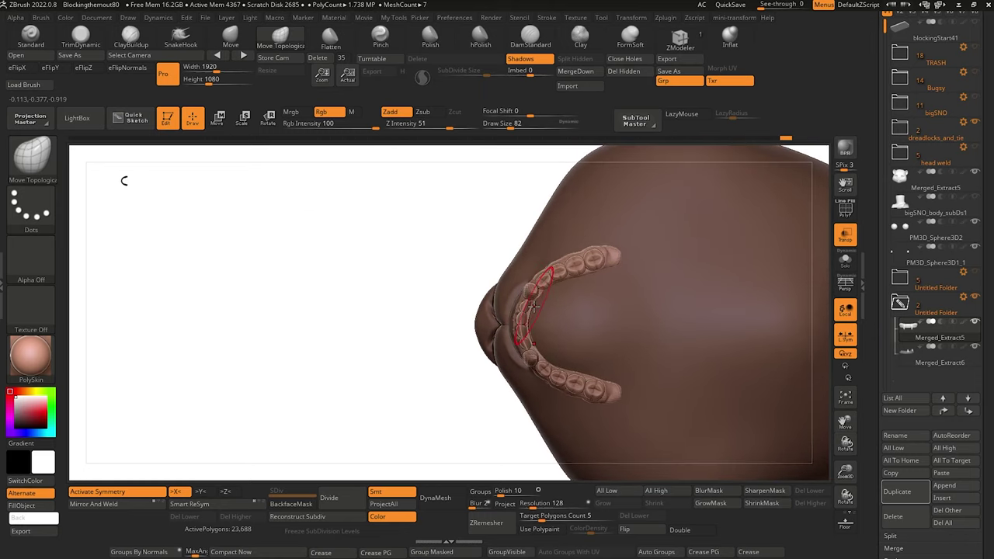
mouse_move(440, 271)
mouse_down()
mouse_move(415, 350)
mouse_move(493, 311)
mouse_move(396, 378)
mouse_move(386, 373)
mouse_move(466, 303)
mouse_up()
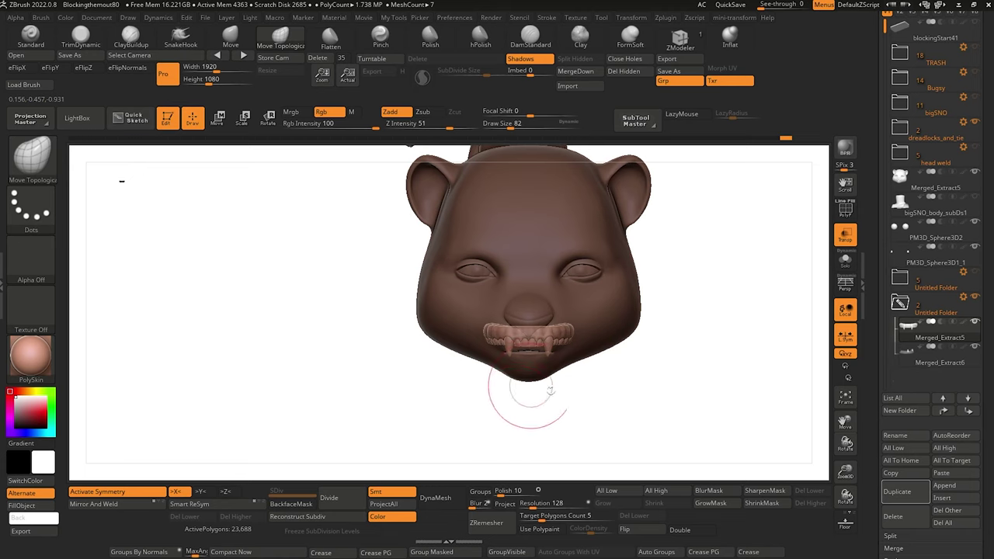
mouse_move(388, 333)
alt+mouse_down()
mouse_move(413, 448)
mouse_move(422, 353)
alt+mouse_up()
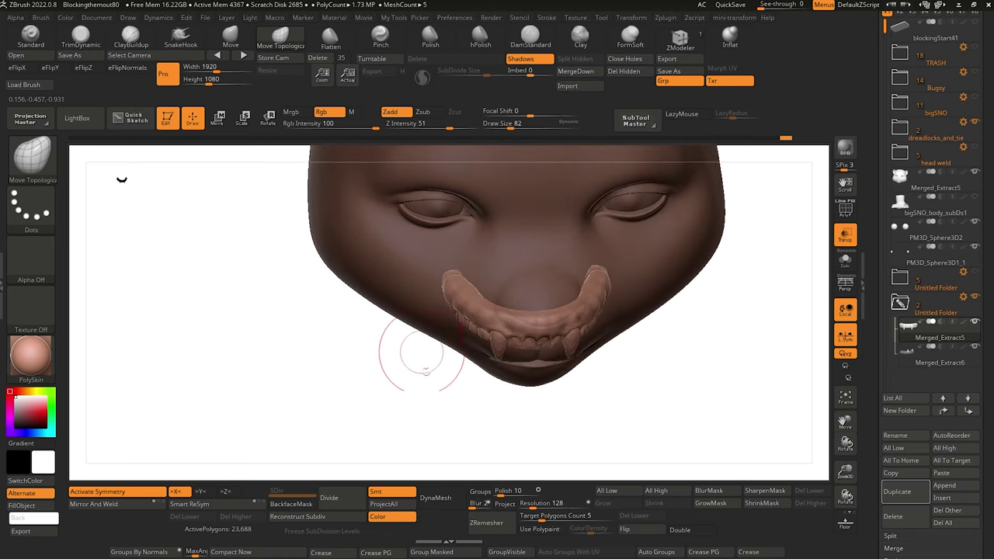
drag(423, 420, 426, 359)
drag(308, 364, 308, 302)
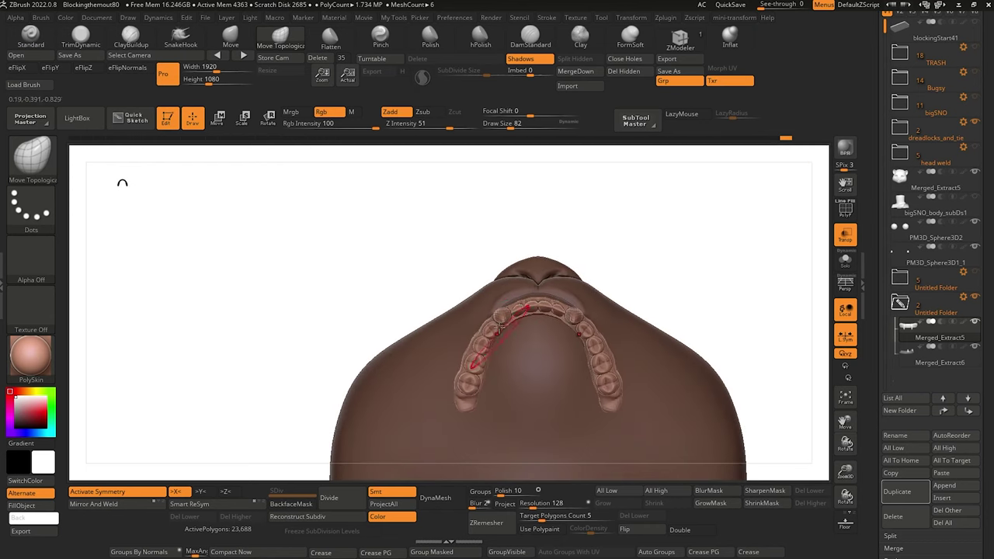
Select the lower teeth in side view and reset the orientation of the Move gizmo on them.
mouse_move(351, 326)
mouse_down()
mouse_move(280, 352)
mouse_move(255, 339)
mouse_move(275, 338)
mouse_move(312, 430)
mouse_move(316, 391)
mouse_move(334, 407)
mouse_move(290, 365)
mouse_move(309, 339)
mouse_up()
click(912, 355)
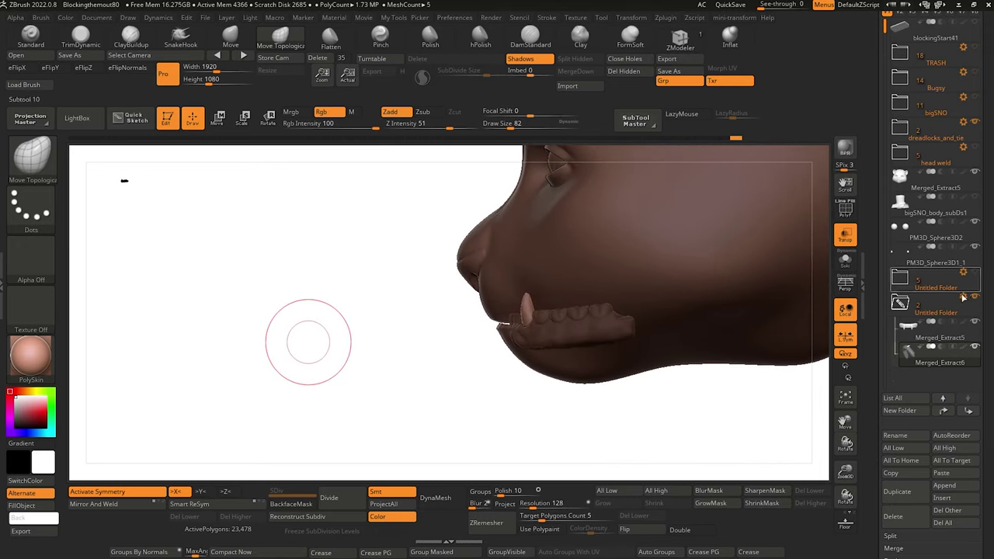
key(w)
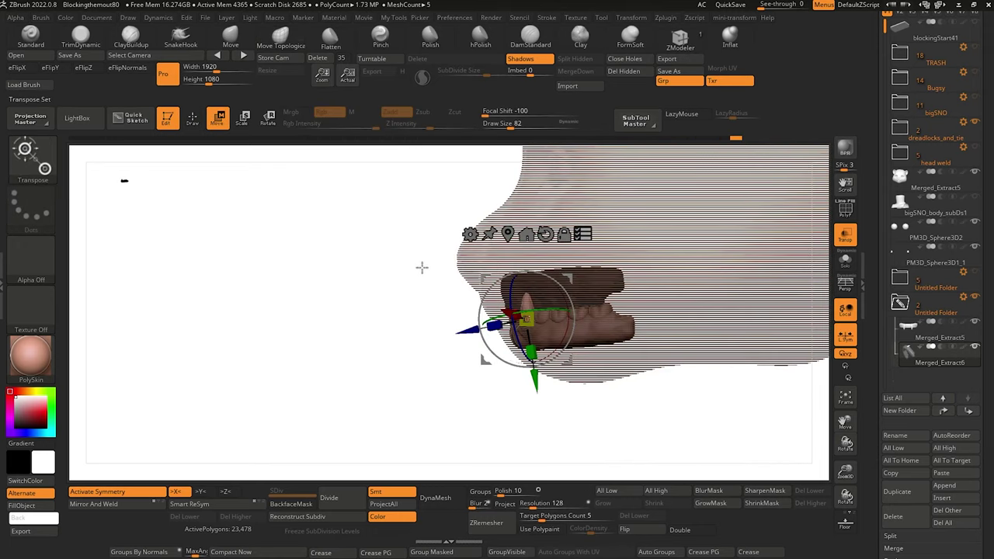
click(509, 234)
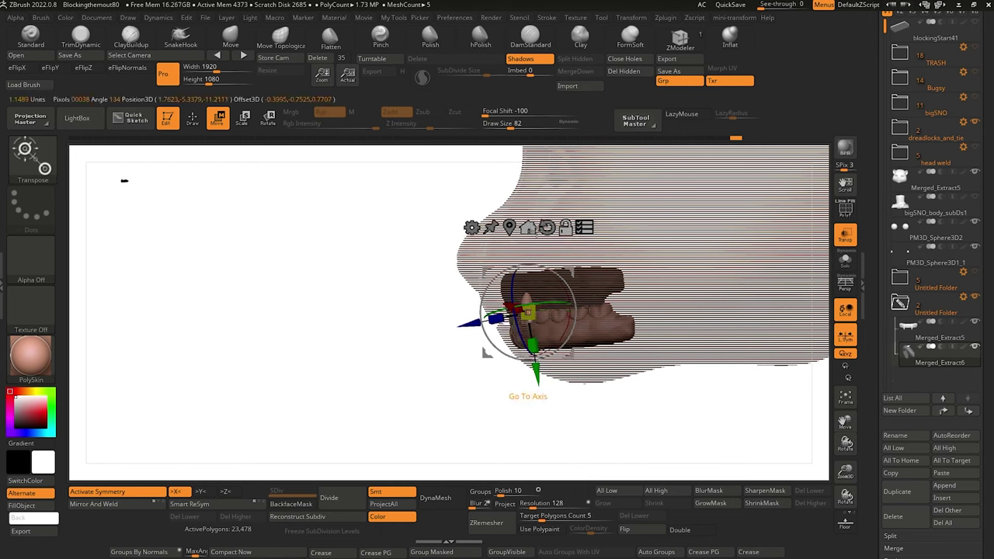
click(548, 229)
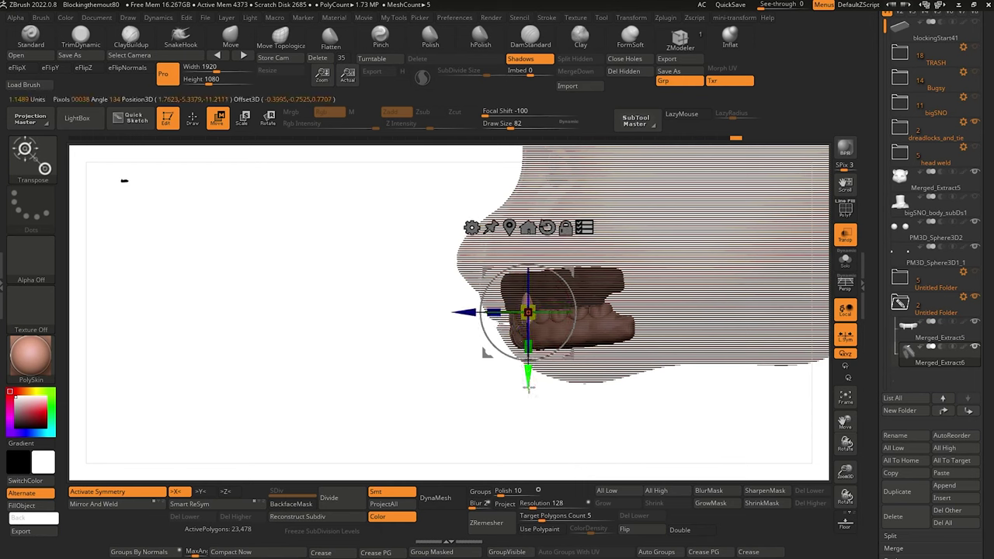
key(ctrl)
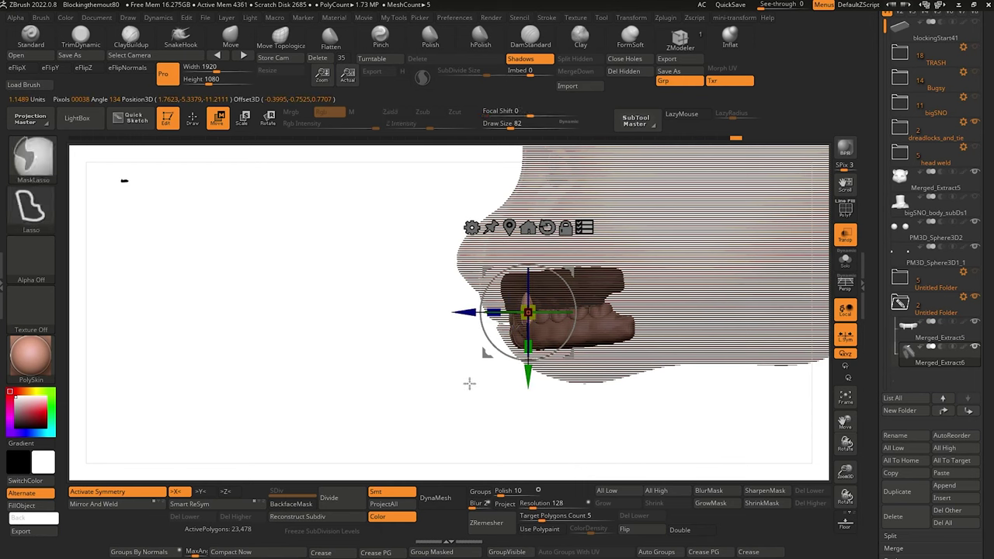
alt+click(561, 286)
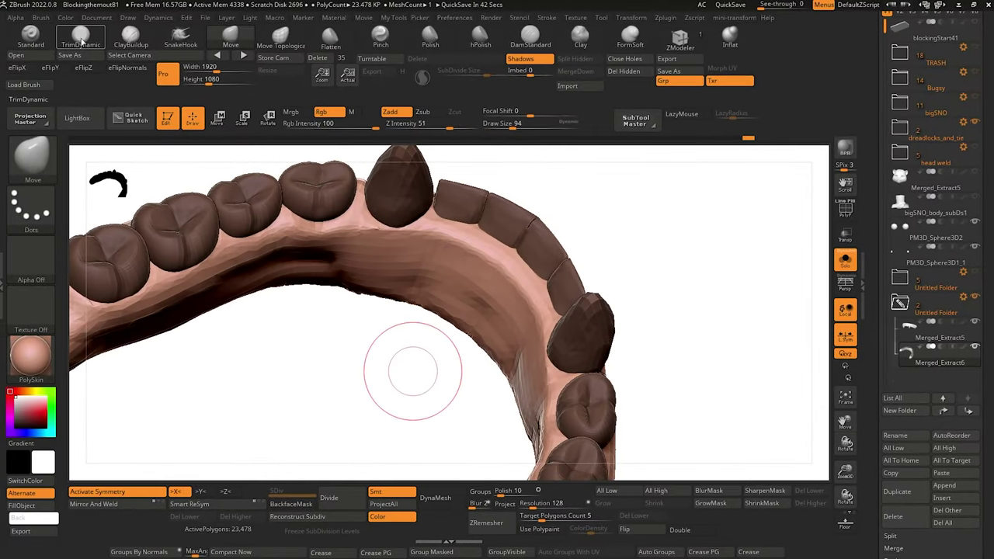
Flatten and smooth the inner gum wall behind the lower incisors with TrimDynamic at draw size 102 to 118 and Z intensity 43.
mouse_move(466, 268)
mouse_down()
mouse_move(485, 288)
mouse_move(513, 287)
mouse_up()
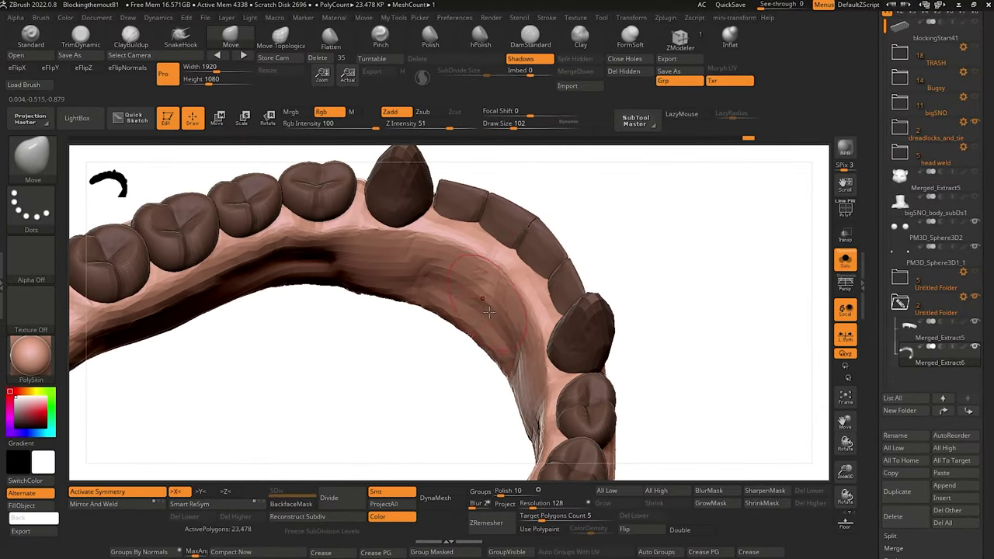
click(96, 39)
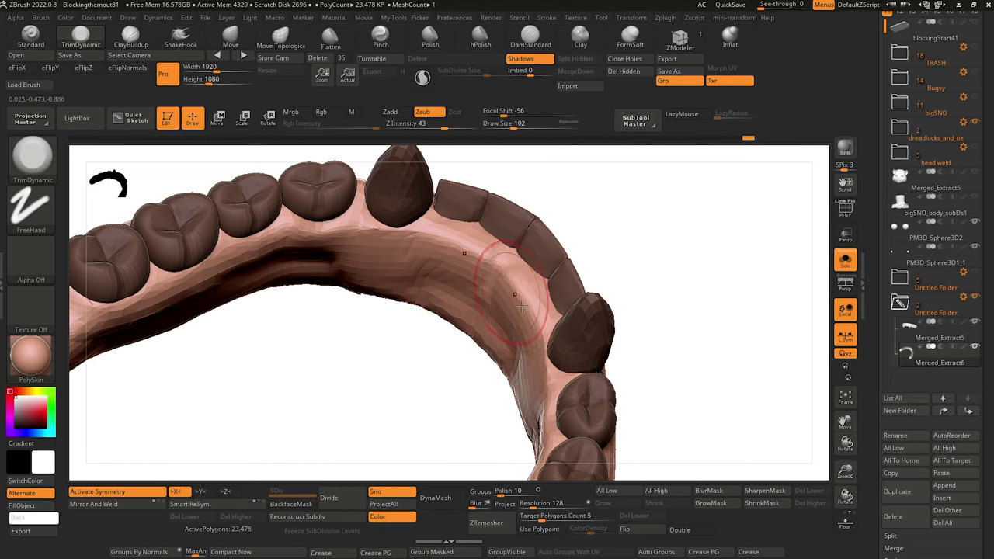
key(bracketright)
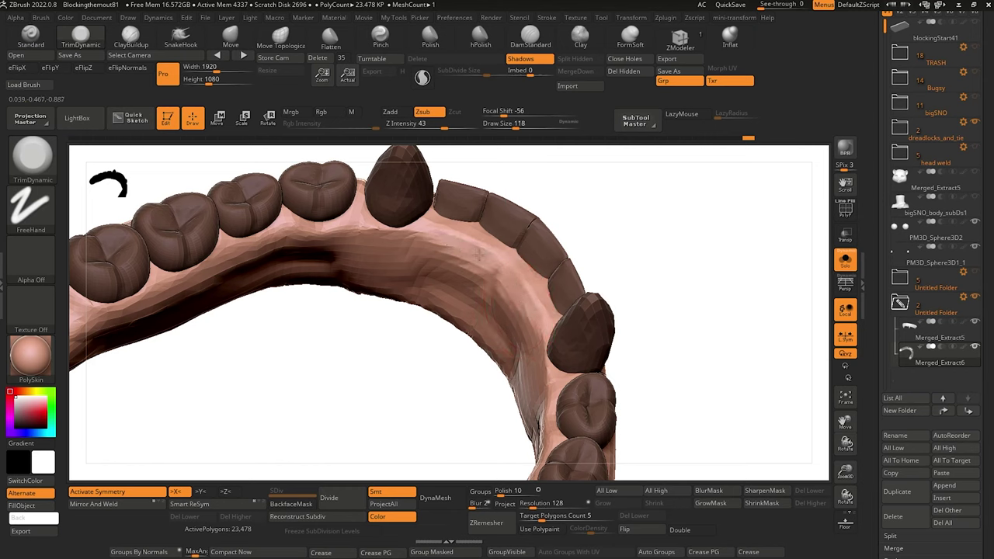
drag(478, 254, 527, 301)
drag(457, 245, 454, 245)
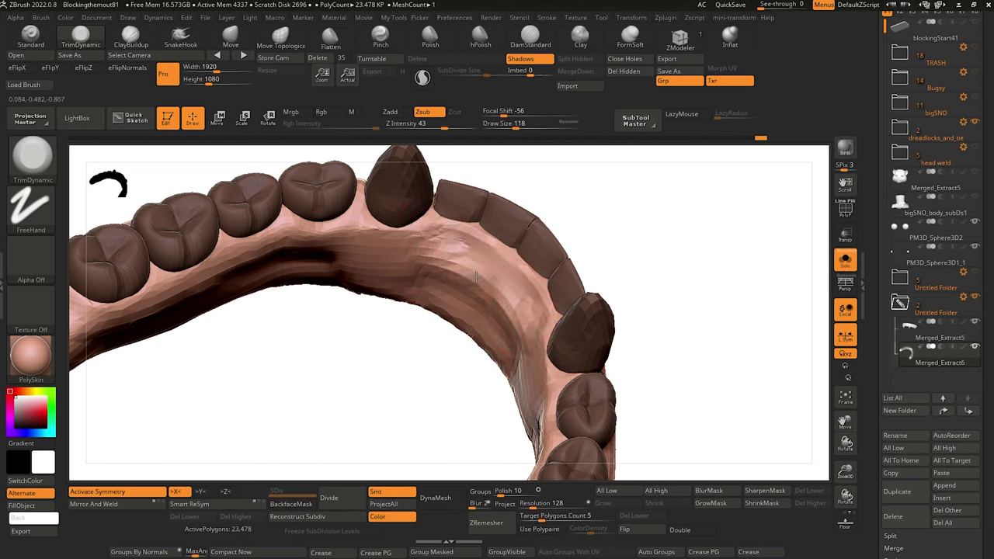
drag(476, 278, 435, 255)
mouse_move(499, 277)
shift+mouse_down()
mouse_move(502, 307)
mouse_move(455, 261)
shift+mouse_up()
Build up the inner gum wall behind the lower front teeth with ClayBuildup at draw size 82 and Z intensity 9.
mouse_move(466, 260)
right_down()
mouse_move(422, 433)
mouse_move(304, 346)
mouse_move(344, 378)
mouse_move(404, 344)
mouse_move(364, 402)
mouse_move(345, 349)
mouse_move(329, 417)
mouse_move(372, 344)
mouse_move(418, 364)
mouse_move(390, 314)
right_up()
click(132, 37)
key(bracketleft)
key(bracketleft)
drag(515, 411, 505, 379)
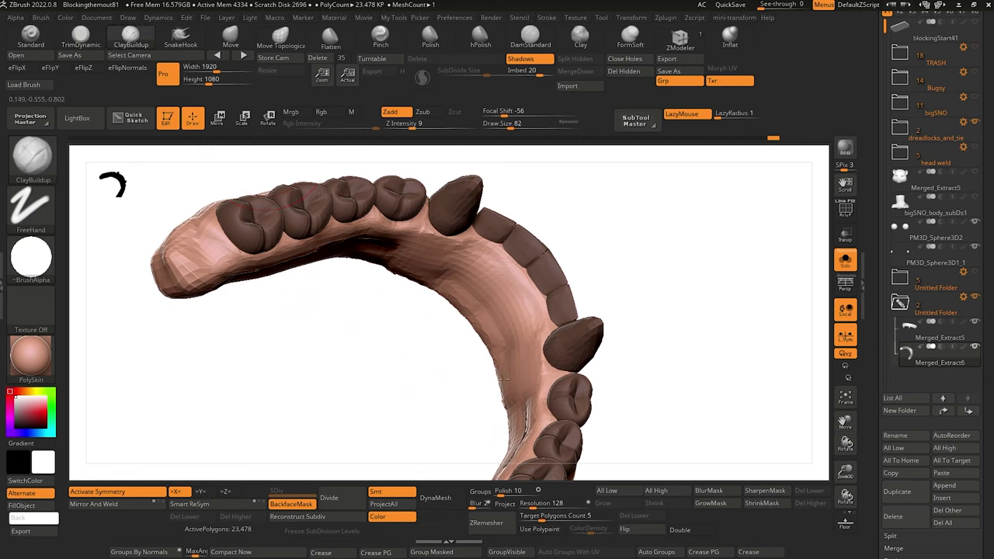
drag(445, 285, 510, 399)
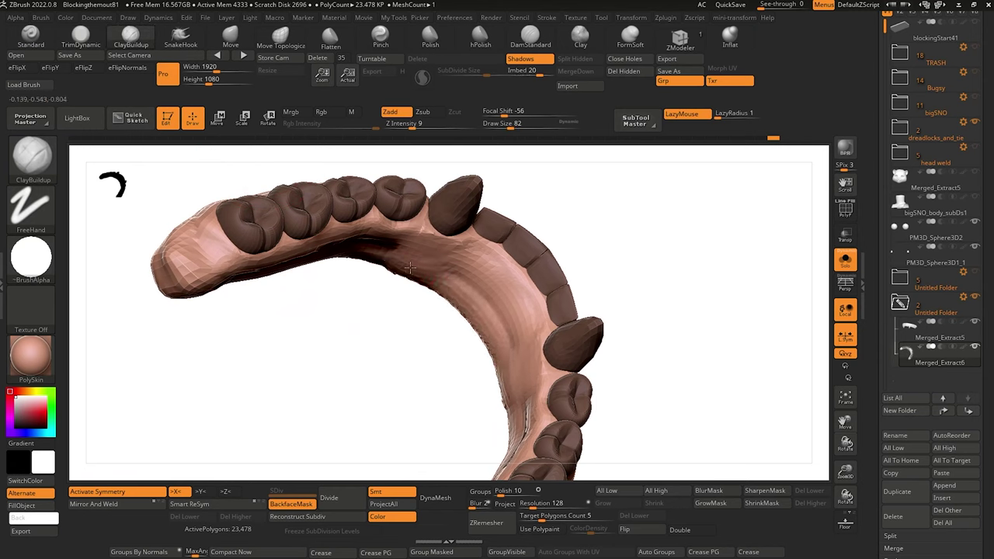
drag(410, 268, 507, 408)
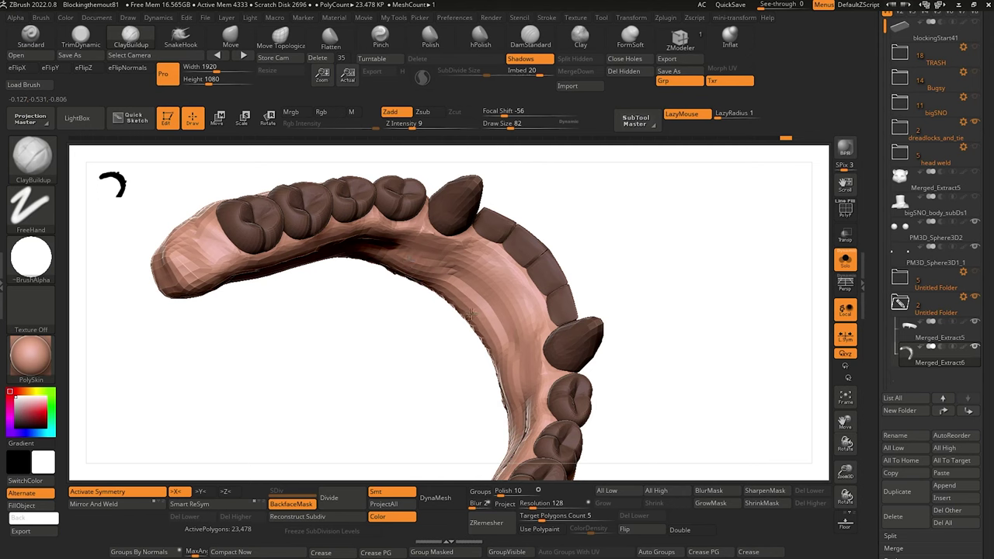
Continue filling the lower gum's inner side along the molars with ClayBuildup at draw size 82 down to 70.
drag(382, 343, 350, 299)
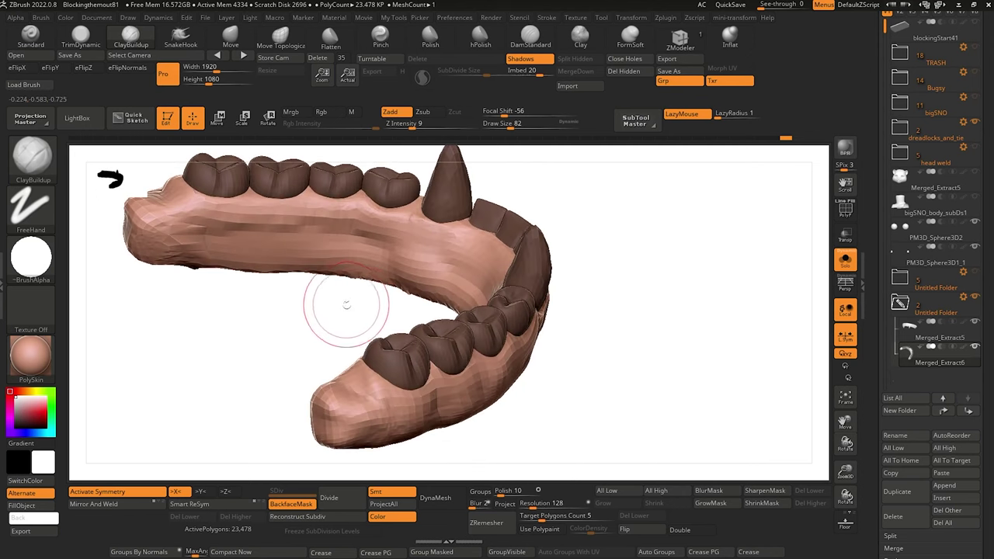
drag(282, 318, 317, 310)
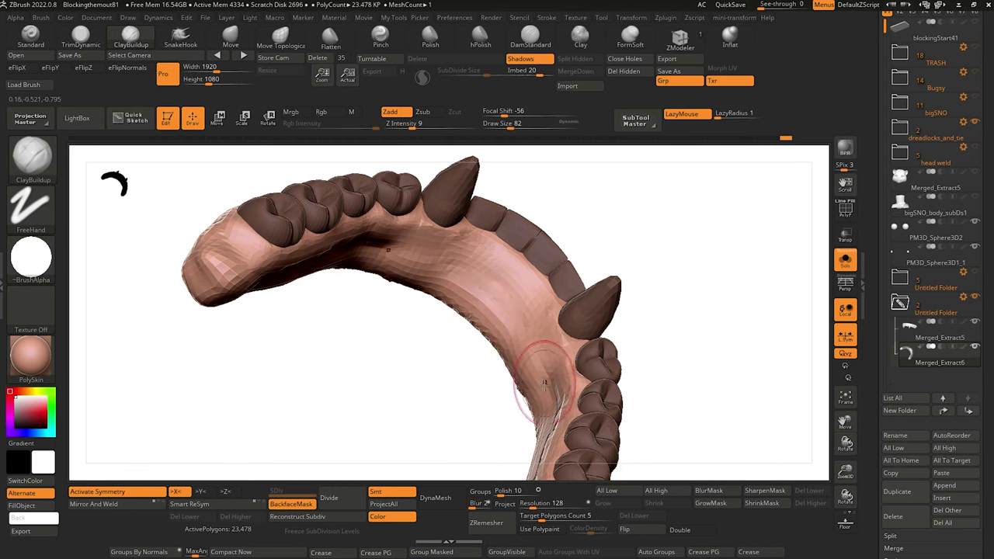
drag(453, 419, 492, 299)
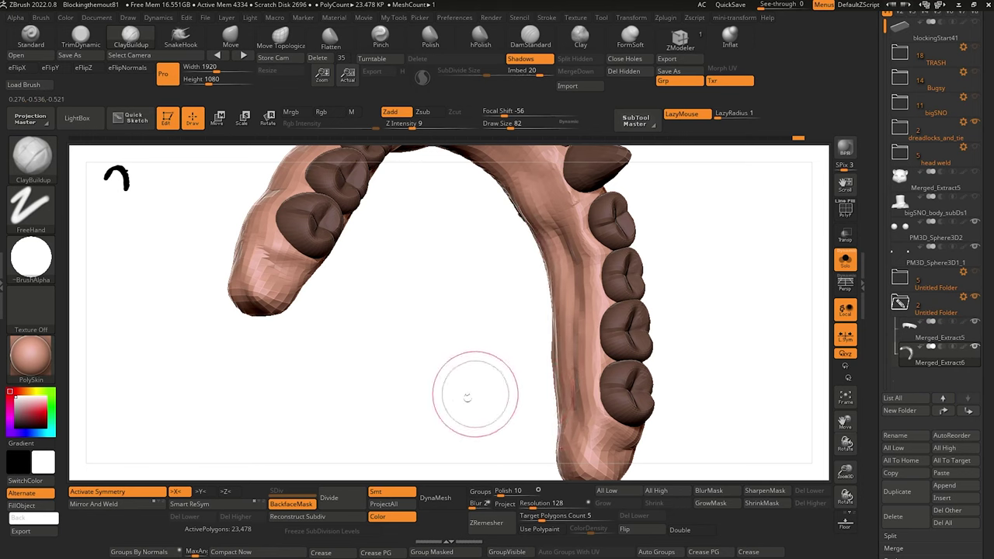
drag(466, 400, 543, 244)
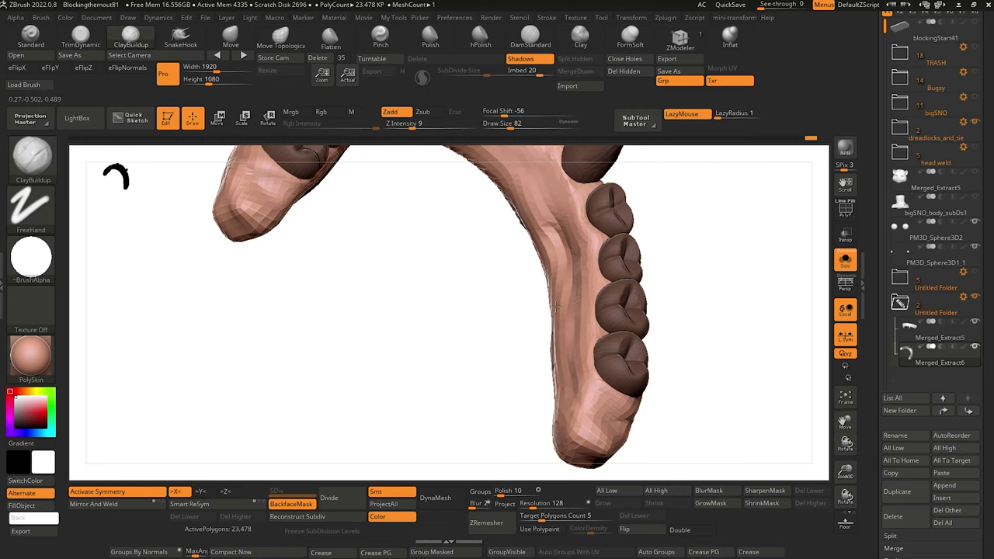
mouse_move(471, 321)
mouse_down()
mouse_move(417, 316)
mouse_move(310, 255)
mouse_move(312, 415)
mouse_move(337, 330)
mouse_move(344, 339)
mouse_move(345, 288)
mouse_move(336, 326)
mouse_move(374, 414)
mouse_up()
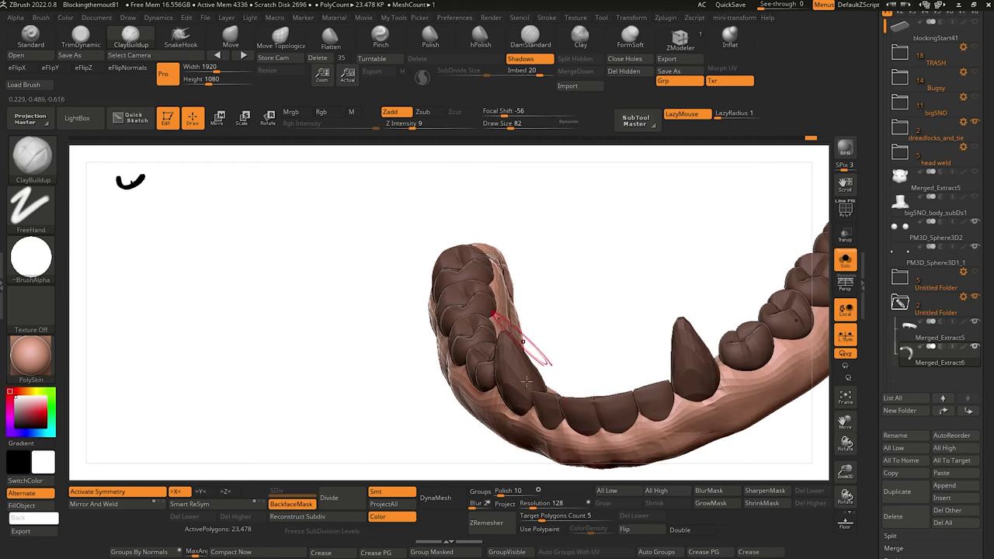
mouse_move(354, 368)
mouse_down()
mouse_move(342, 395)
mouse_move(379, 330)
mouse_up()
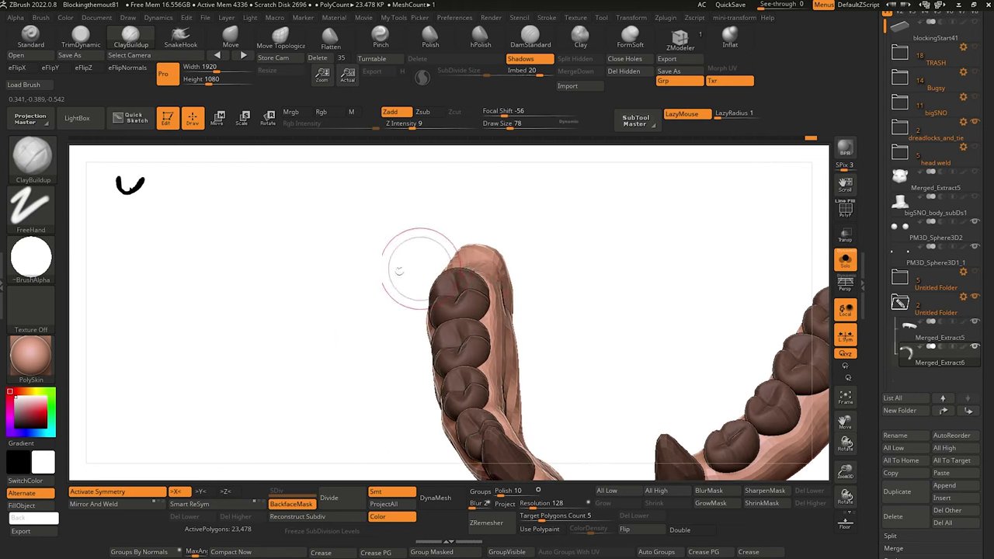
drag(390, 272, 384, 282)
drag(493, 308, 502, 326)
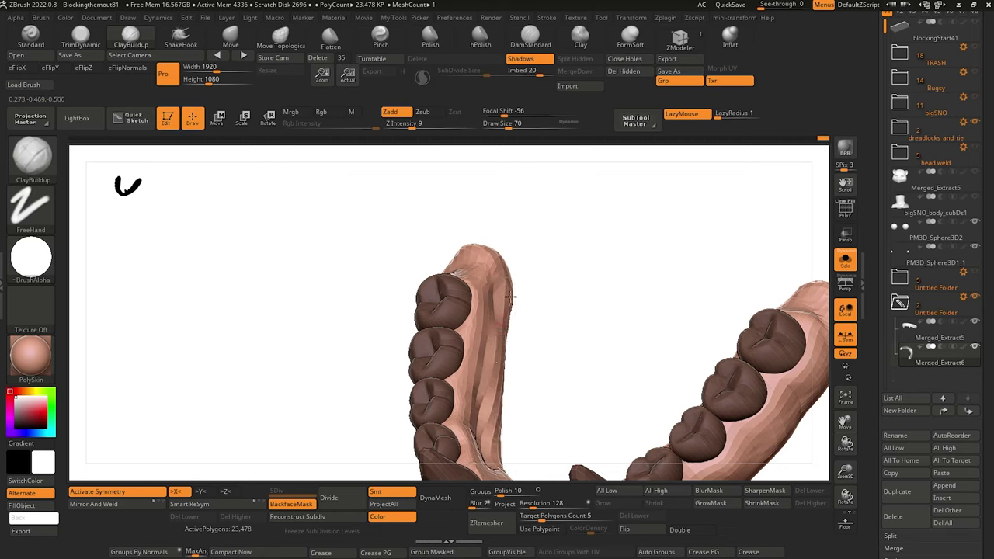
Show both tooth rows together and adjust the gum line around the upper incisors with Move Topological at draw size 58 to 78.
mouse_move(329, 333)
mouse_down()
mouse_move(324, 319)
mouse_move(344, 311)
mouse_move(340, 336)
mouse_up()
click(335, 274)
alt+drag(334, 274, 303, 361)
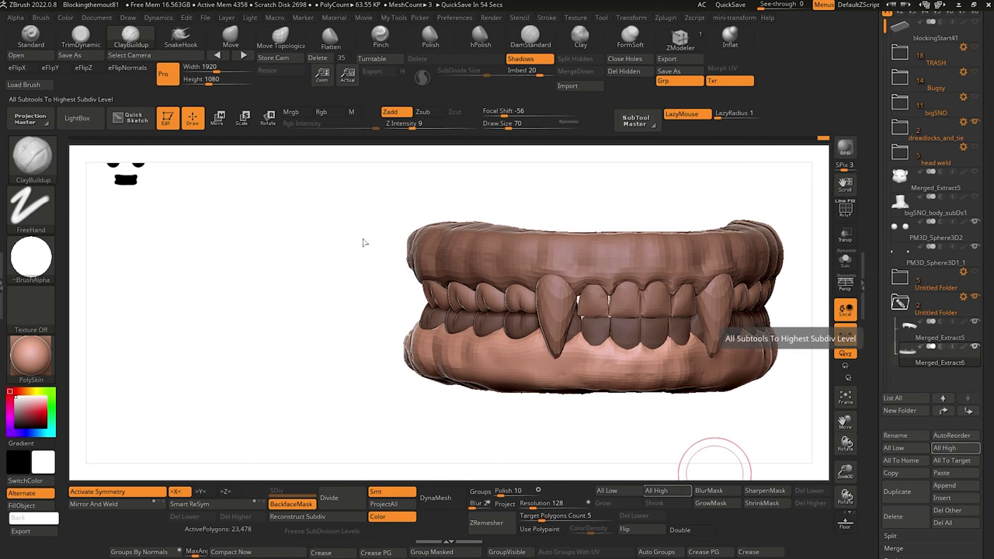
drag(365, 243, 342, 311)
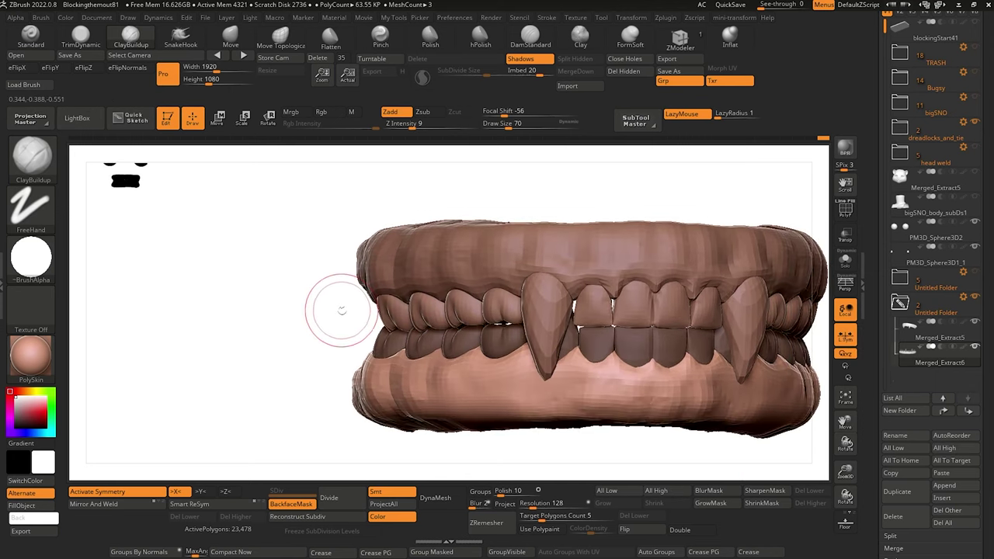
alt+click(554, 256)
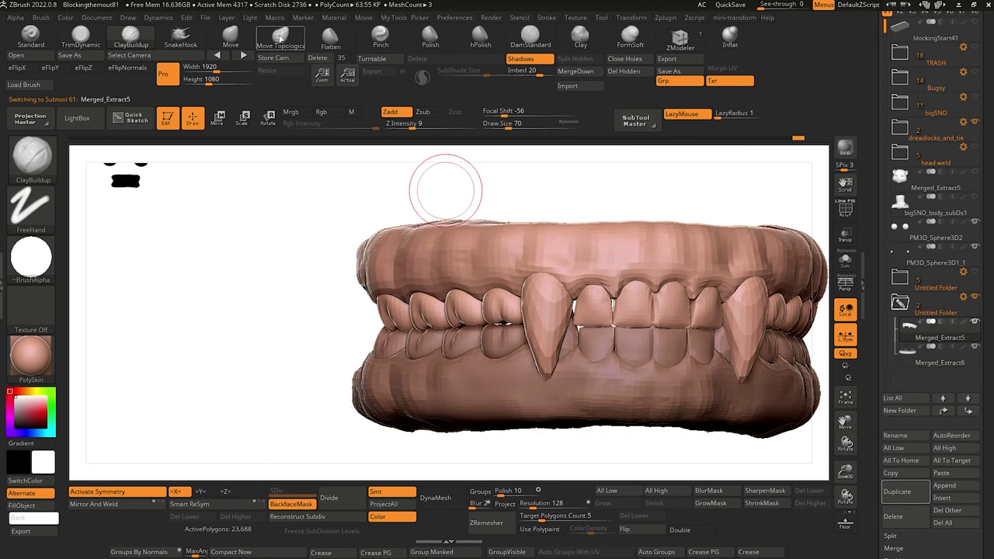
click(280, 38)
key(bracketleft)
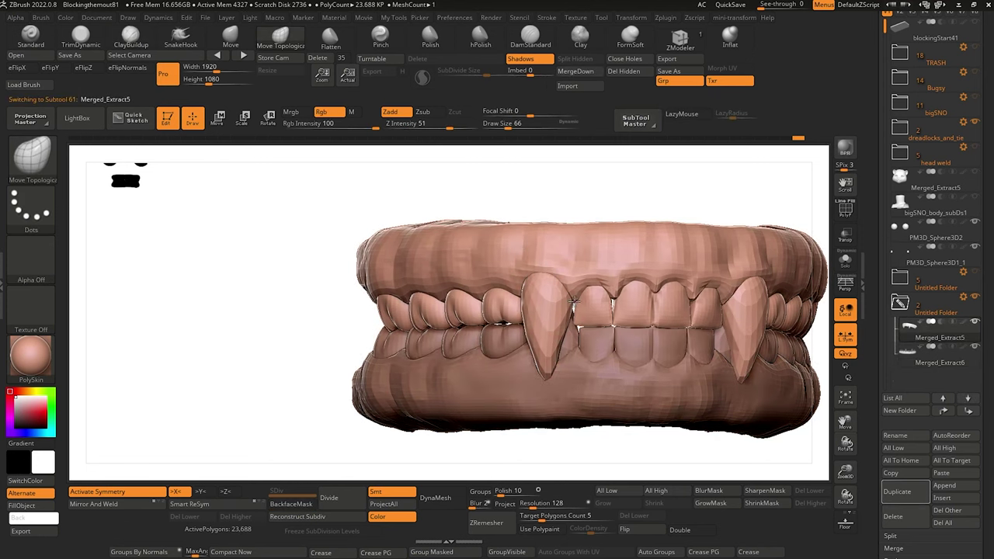
key(bracketright)
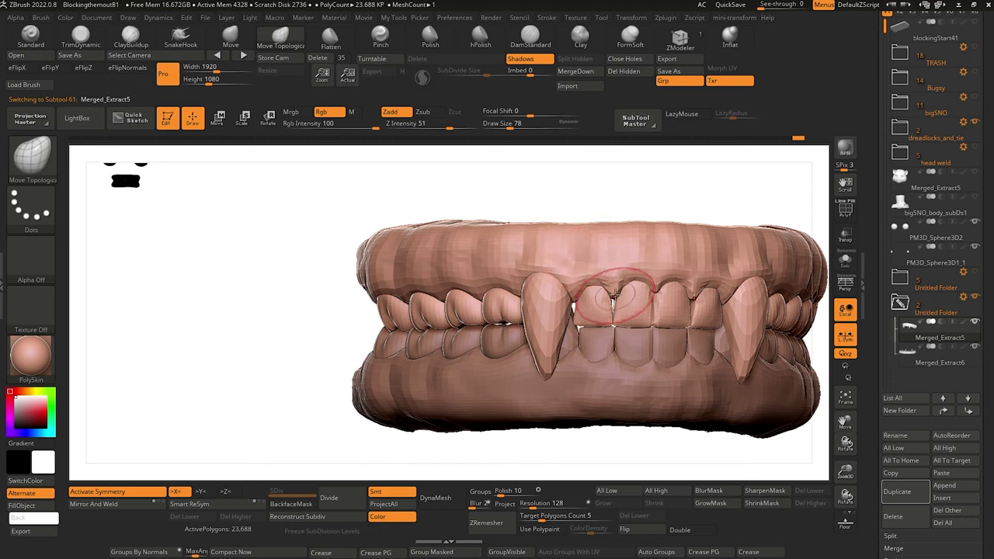
shift+drag(320, 266, 299, 217)
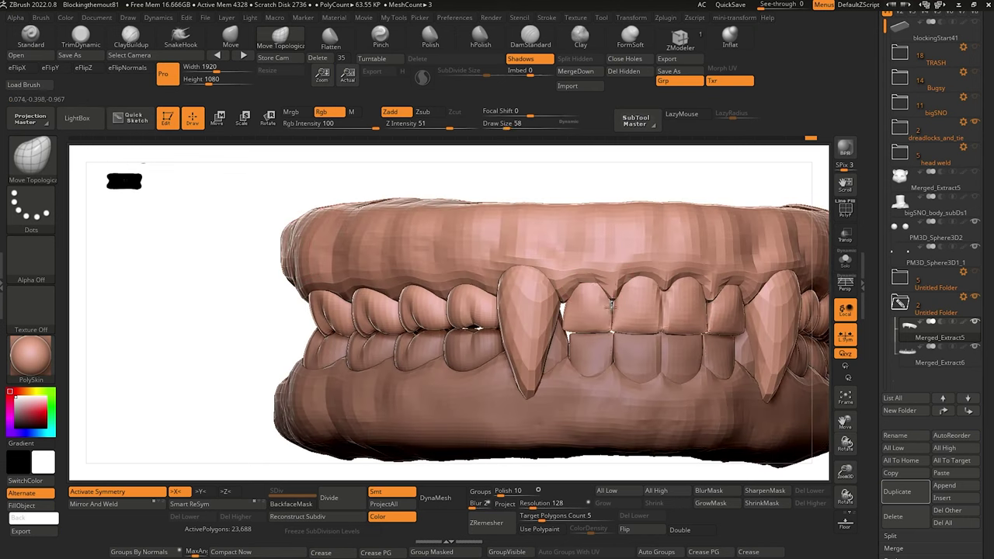
Reshape the upper fangs and their tips with the Move Topological brush, checking the bite from several angles.
key(bracketright)
drag(186, 289, 288, 233)
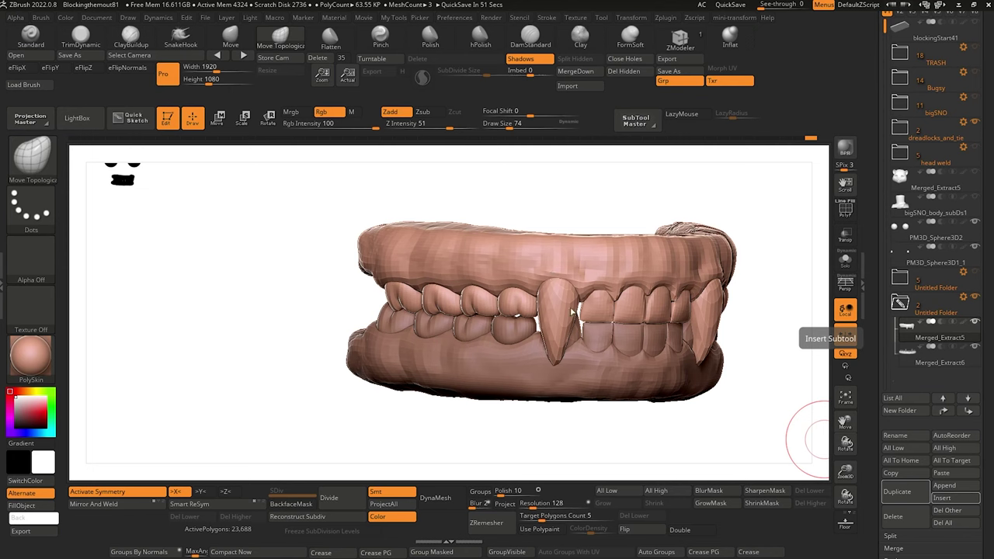
mouse_move(355, 244)
mouse_down()
mouse_move(277, 257)
mouse_move(349, 240)
mouse_up()
key(bracketright)
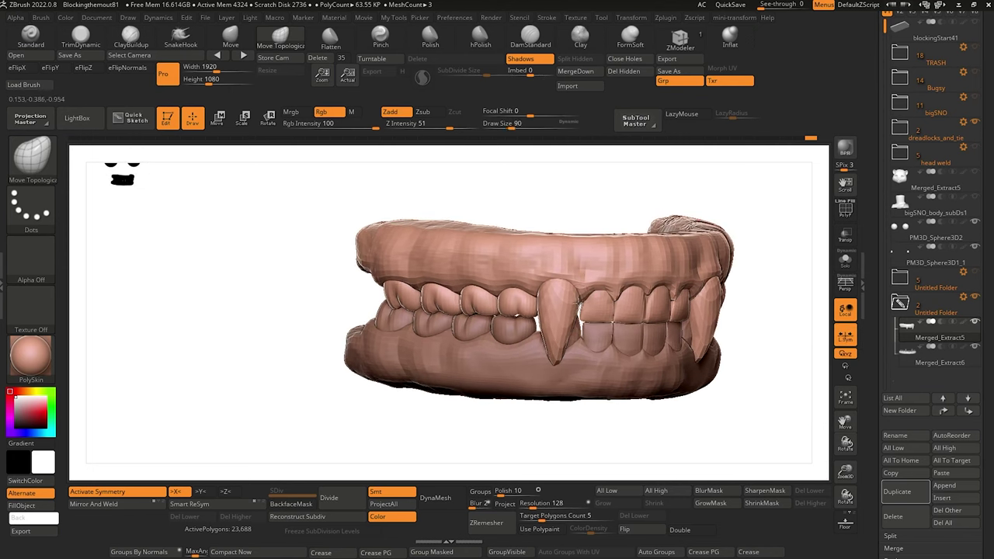
drag(583, 309, 536, 309)
drag(523, 405, 571, 326)
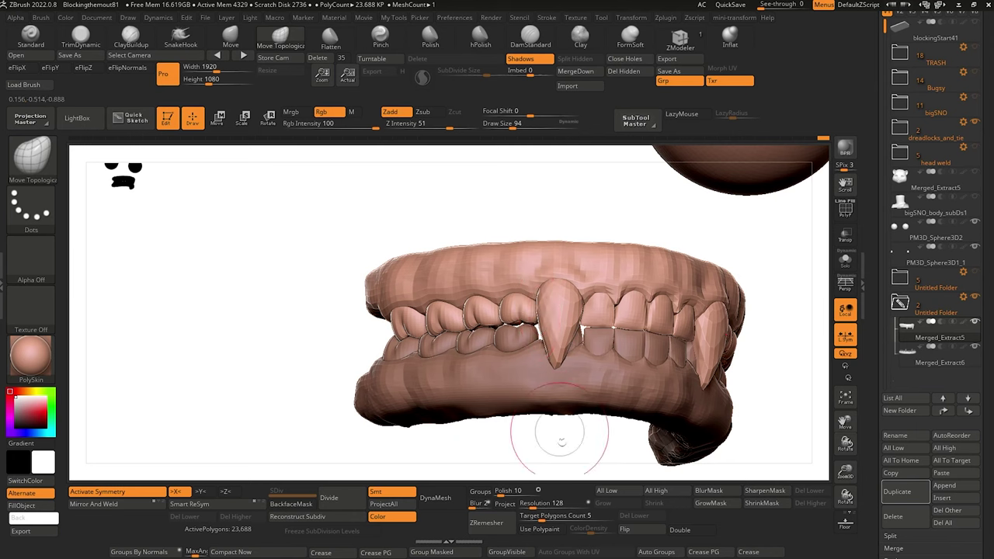
drag(548, 447, 588, 404)
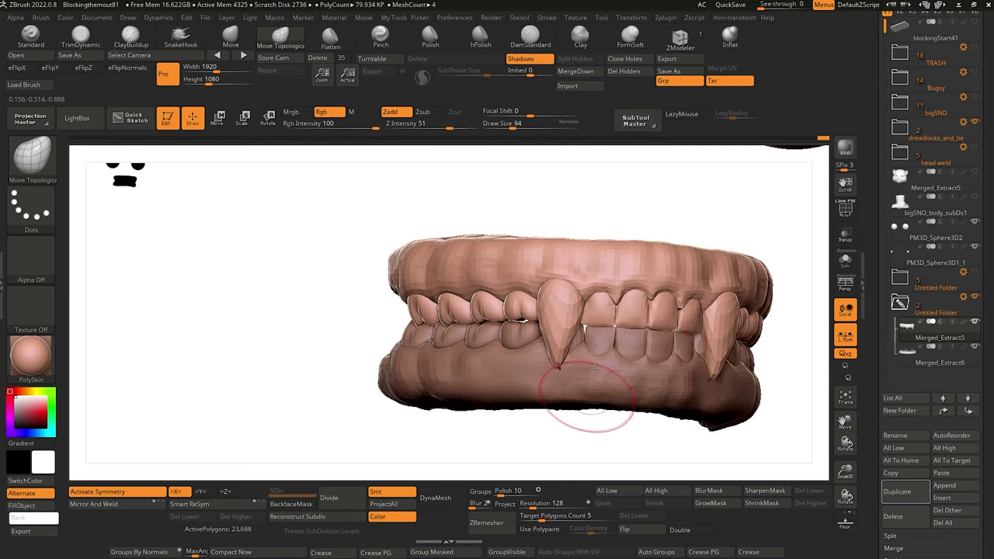
drag(566, 355, 594, 369)
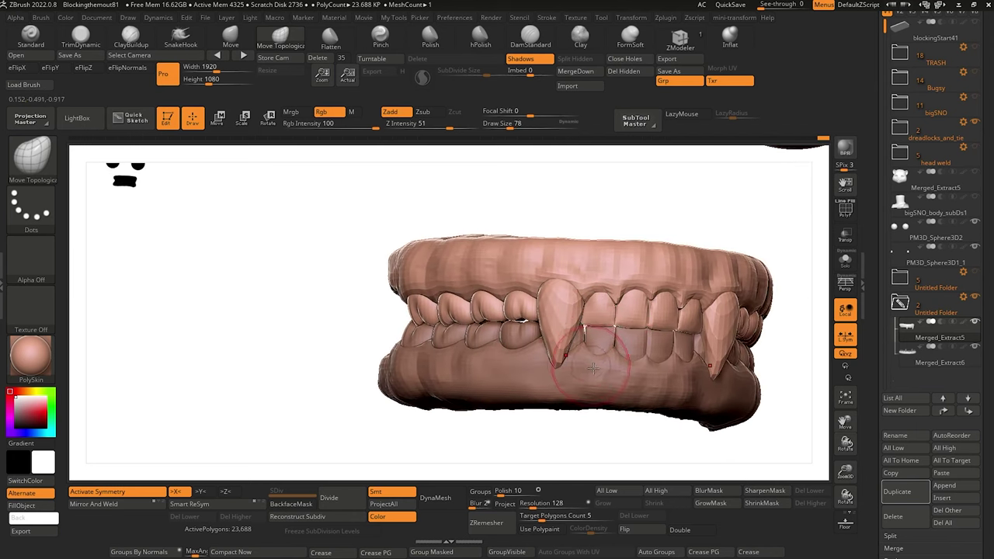
drag(580, 425, 595, 421)
Make the lower jaw the active subtool and adjust its teeth around the fangs with Move Topological.
key(shift+alt+s)
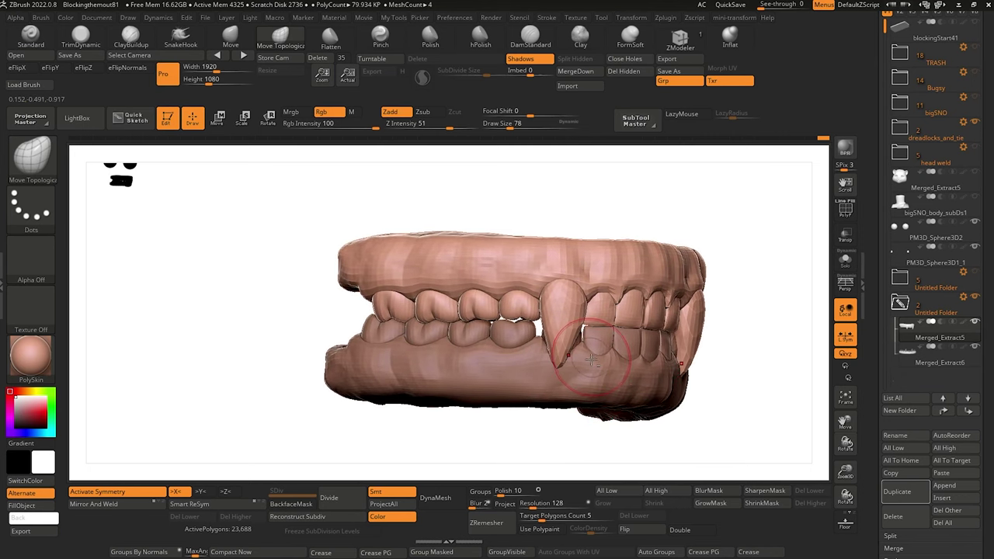
alt+click(589, 354)
ctrl+drag(582, 456, 588, 460)
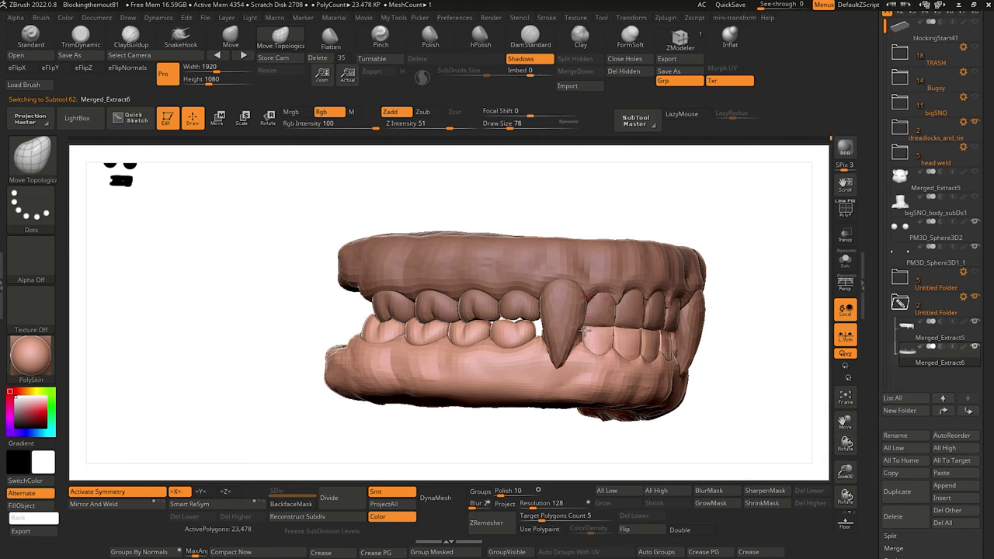
drag(539, 433, 606, 457)
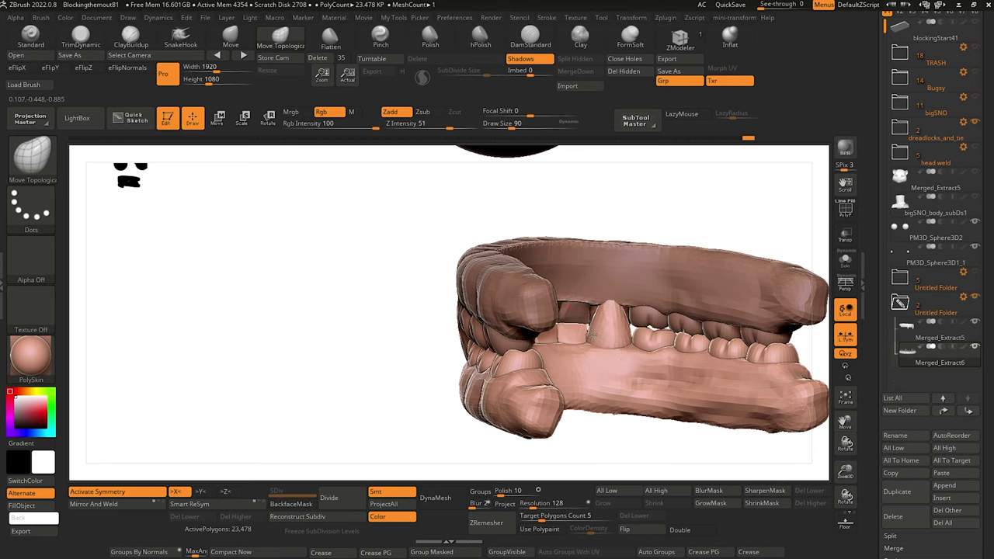
mouse_move(618, 443)
mouse_down()
mouse_move(528, 438)
mouse_move(582, 462)
mouse_move(581, 442)
mouse_move(583, 460)
mouse_up()
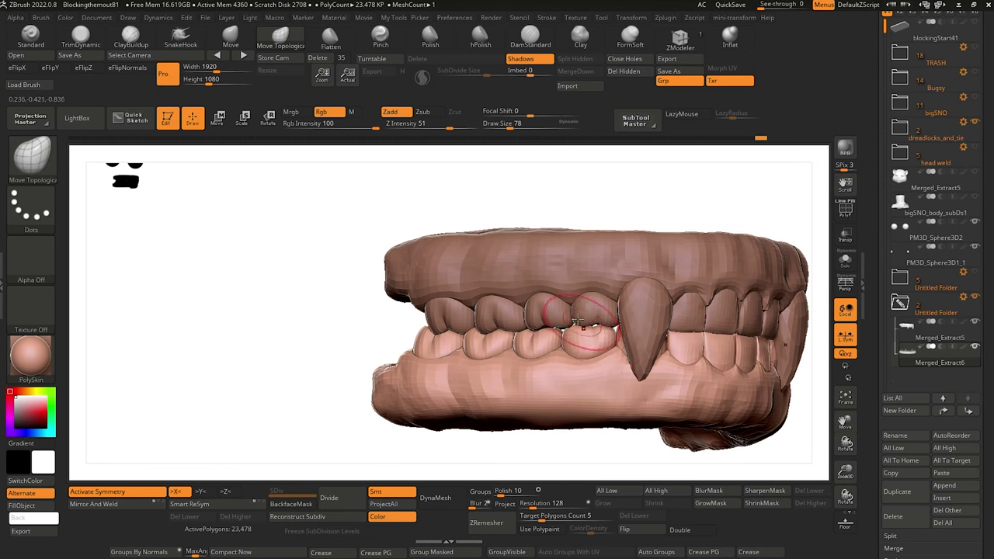
Alternate between the upper and lower jaw subtools to fit the premolars together just behind the upper fang.
alt+click(585, 315)
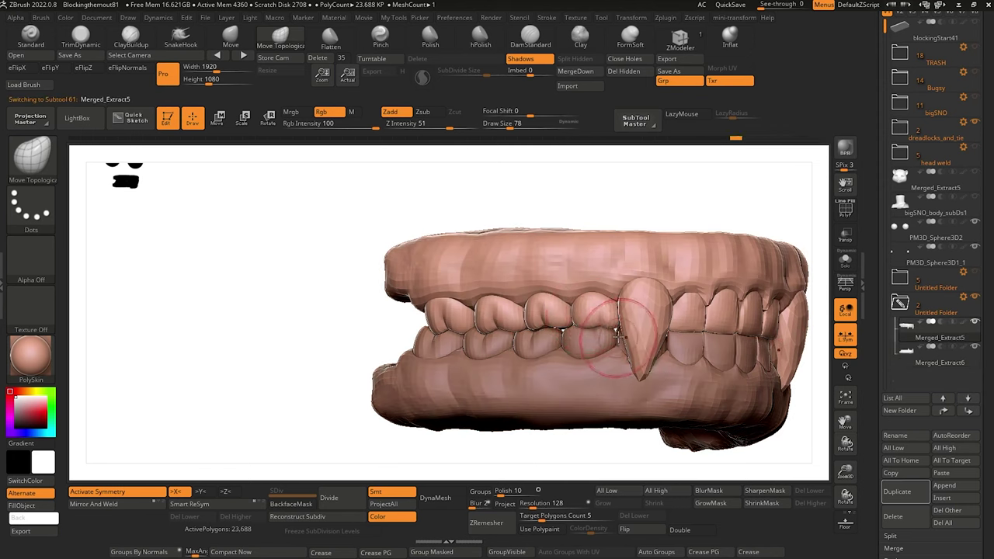
alt+click(617, 335)
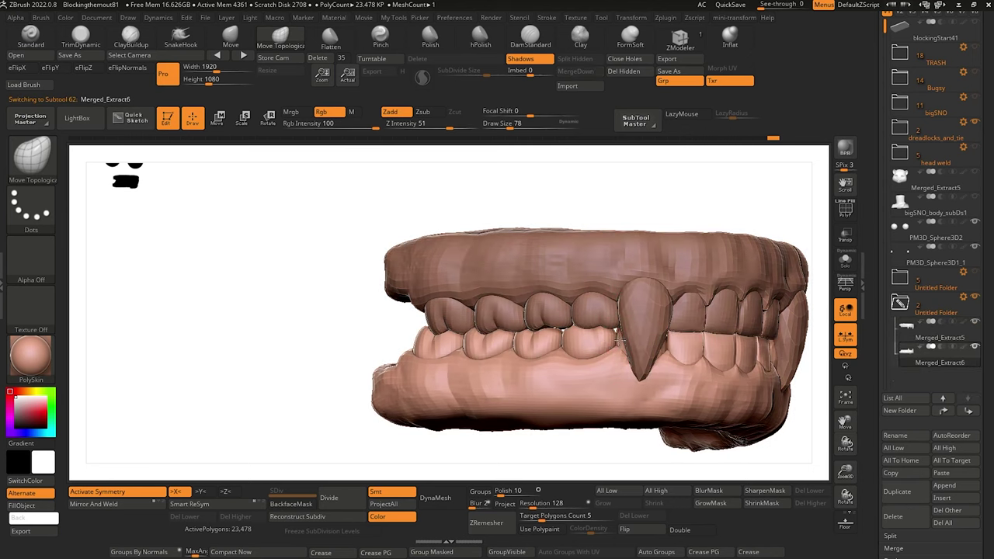
alt+click(613, 328)
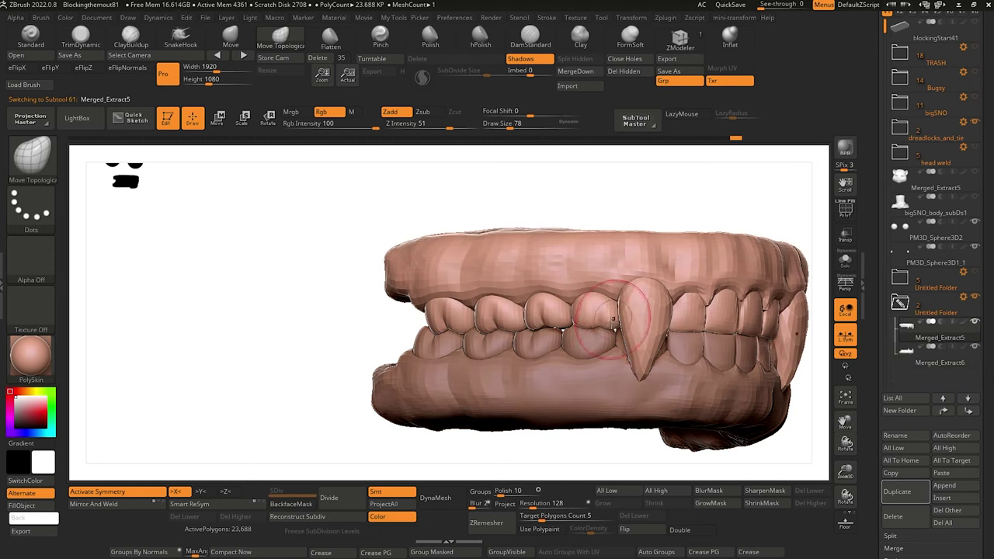
Nudge the lower fang's edge from the inner side of the bite, then reactivate the upper jaw.
drag(587, 451, 579, 505)
drag(561, 466, 553, 433)
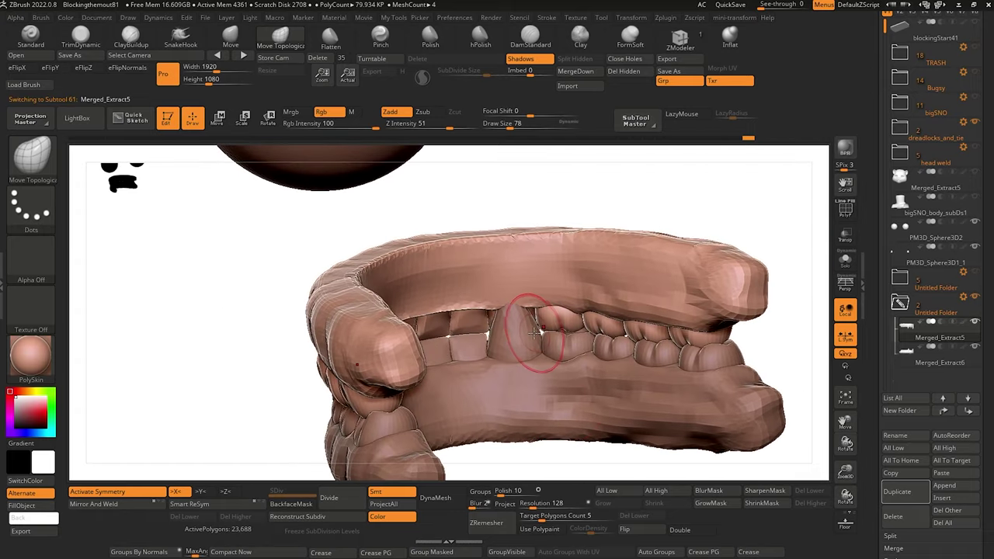
alt+click(535, 332)
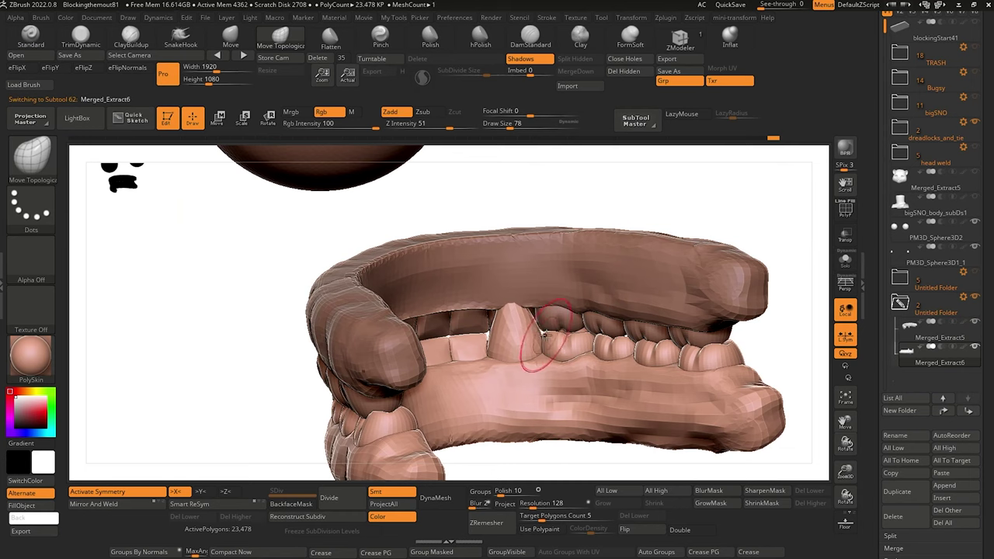
drag(533, 319, 530, 311)
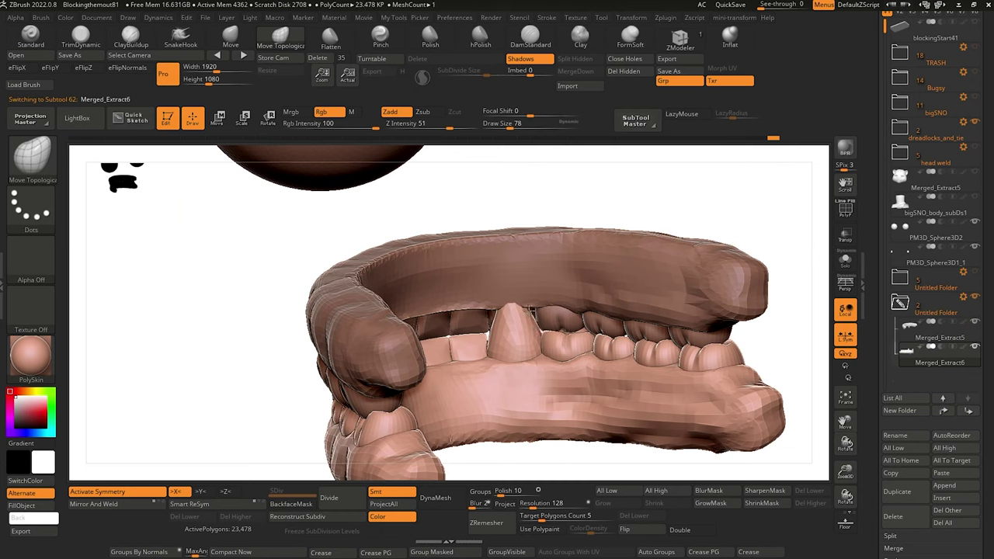
alt+click(543, 326)
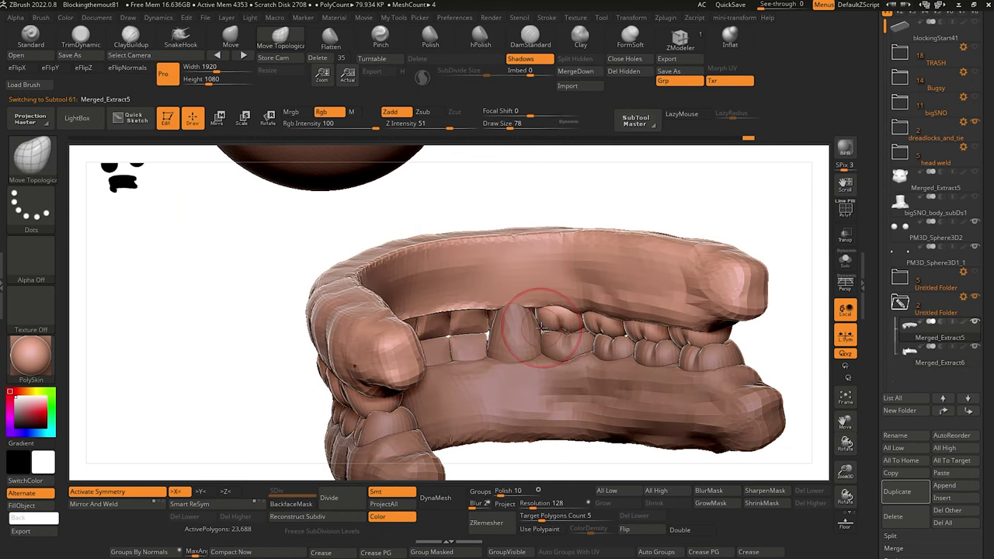
Pull the biting edges of the upper side teeth toward the lower ones to close the gap between them.
drag(553, 452, 455, 377)
drag(261, 321, 389, 260)
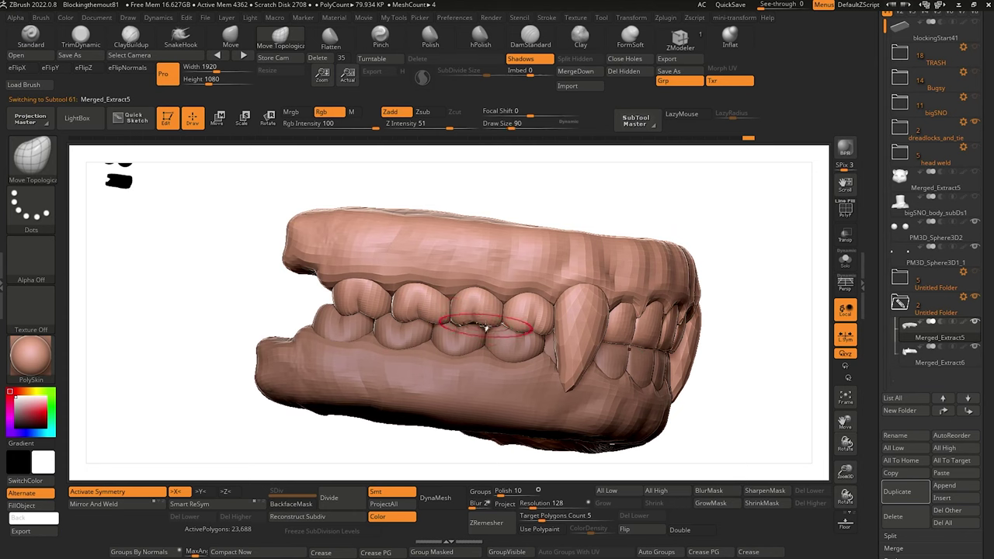
drag(190, 304, 225, 303)
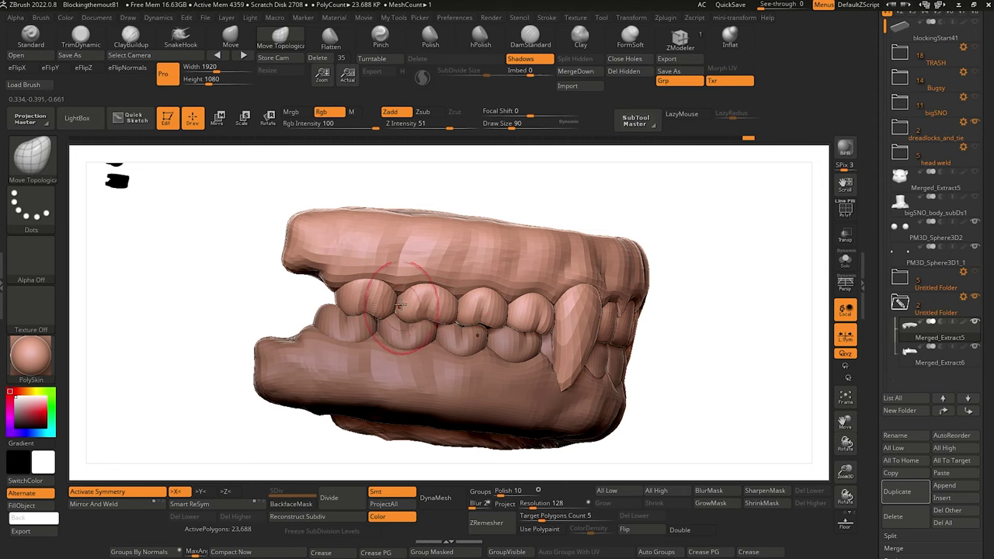
Refine where the upper and lower incisors meet using a smaller Move Topological brush, switching to the lower jaw.
drag(183, 296, 230, 284)
key(bracketleft)
key(bracketleft)
key(bracketleft)
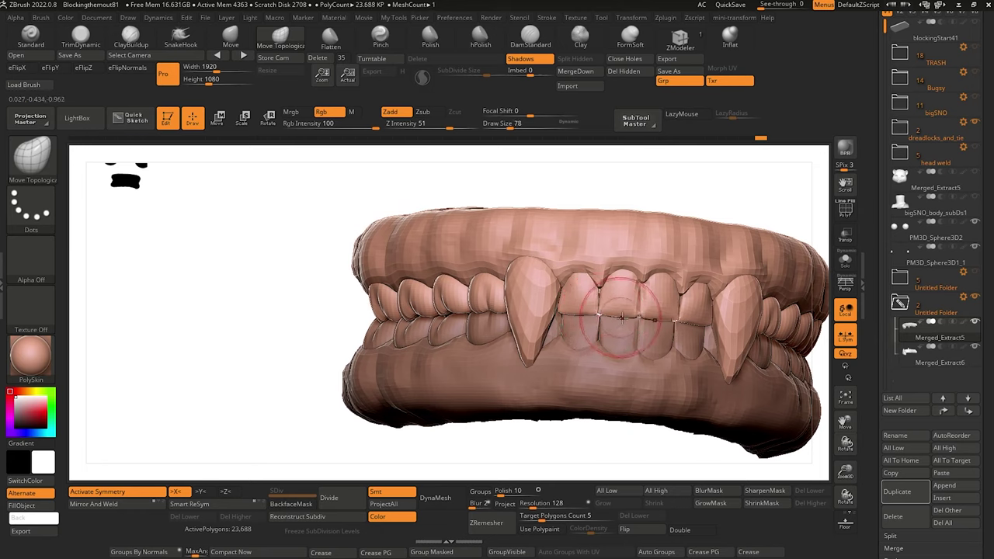
key(bracketleft)
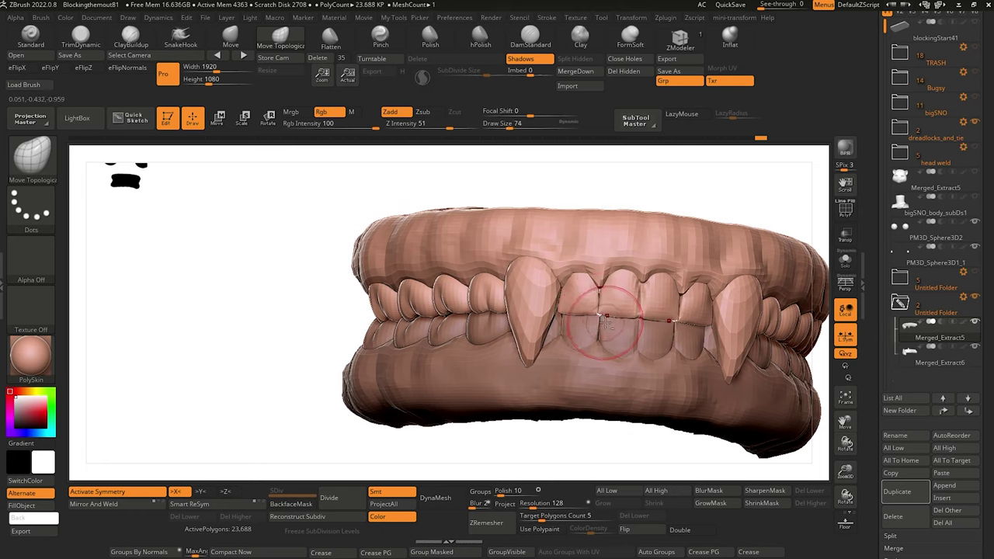
alt+click(602, 320)
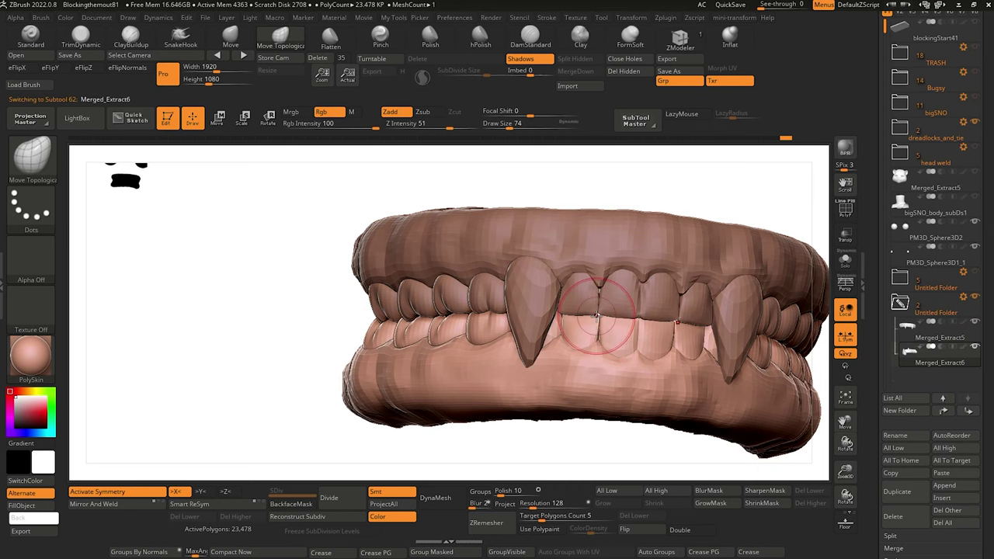
drag(595, 444, 567, 344)
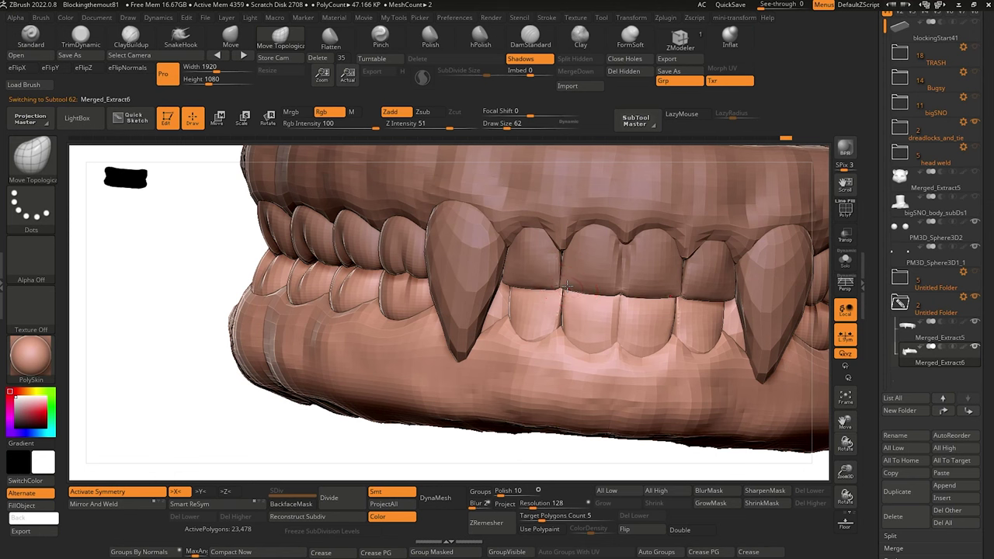
Activate the upper jaw and reshape the sides and biting edges of the incisors beside the fangs.
alt+click(562, 286)
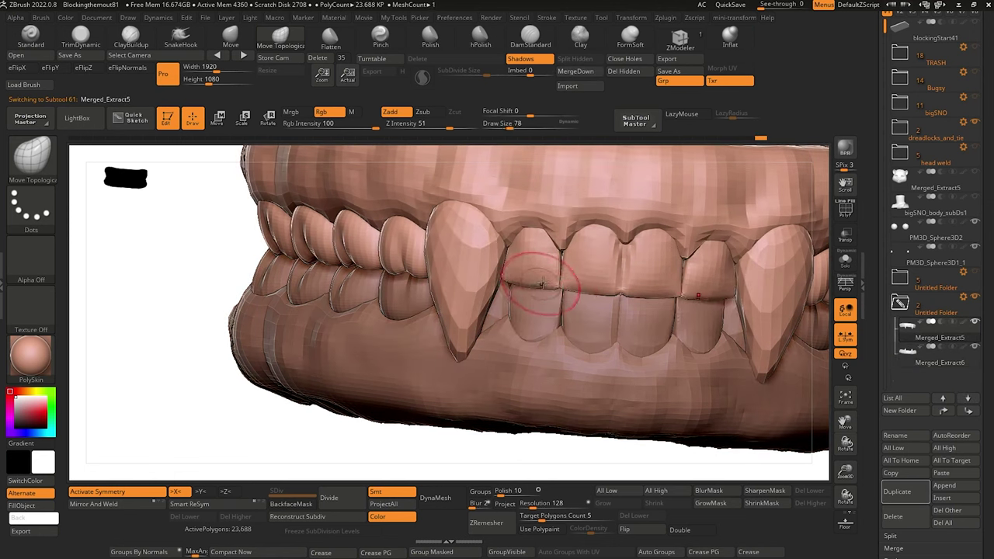
drag(554, 252, 568, 260)
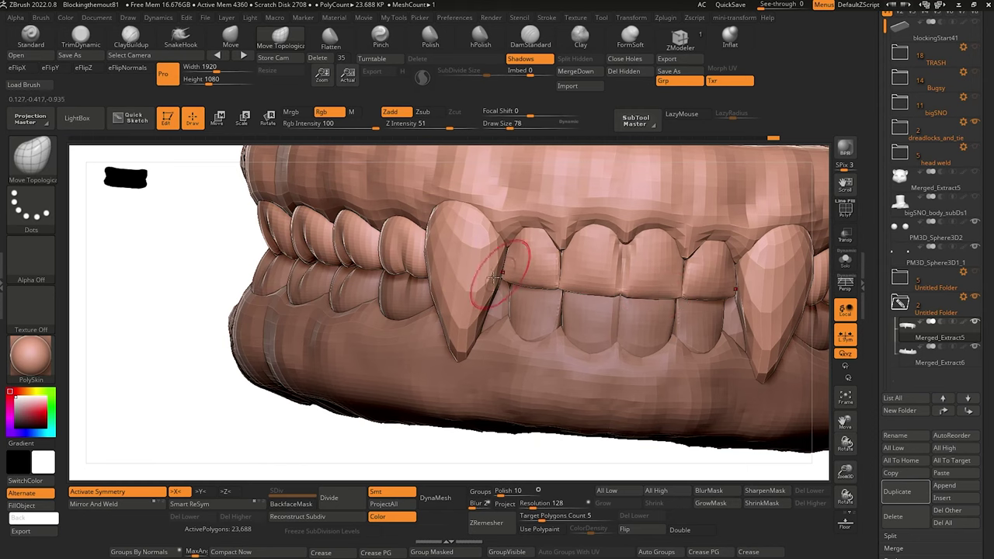
drag(506, 272, 503, 279)
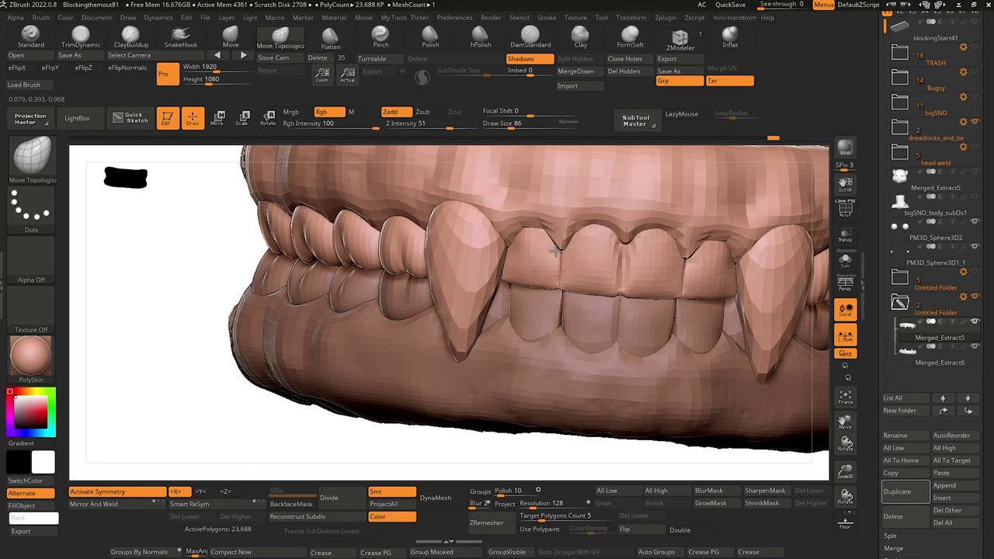
drag(566, 430, 388, 428)
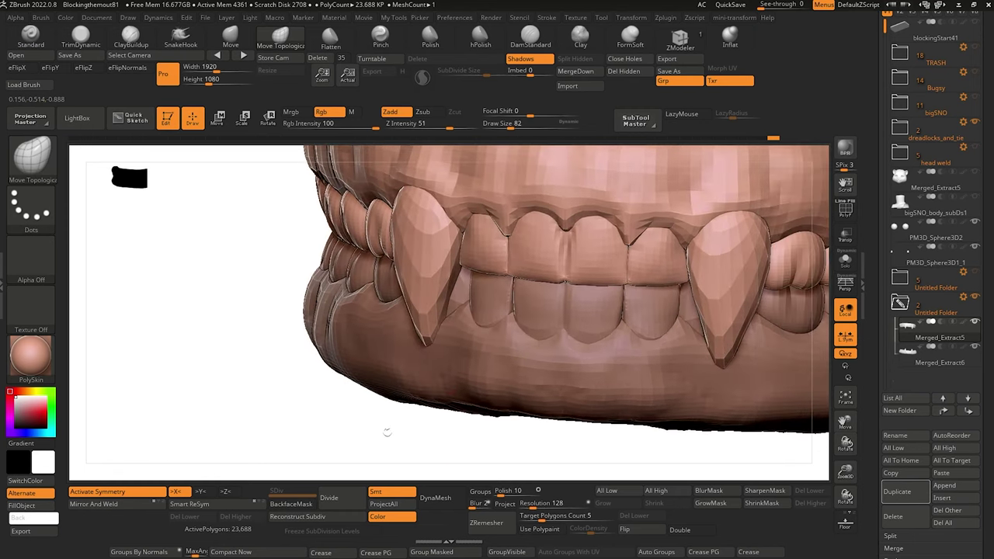
drag(548, 458, 573, 431)
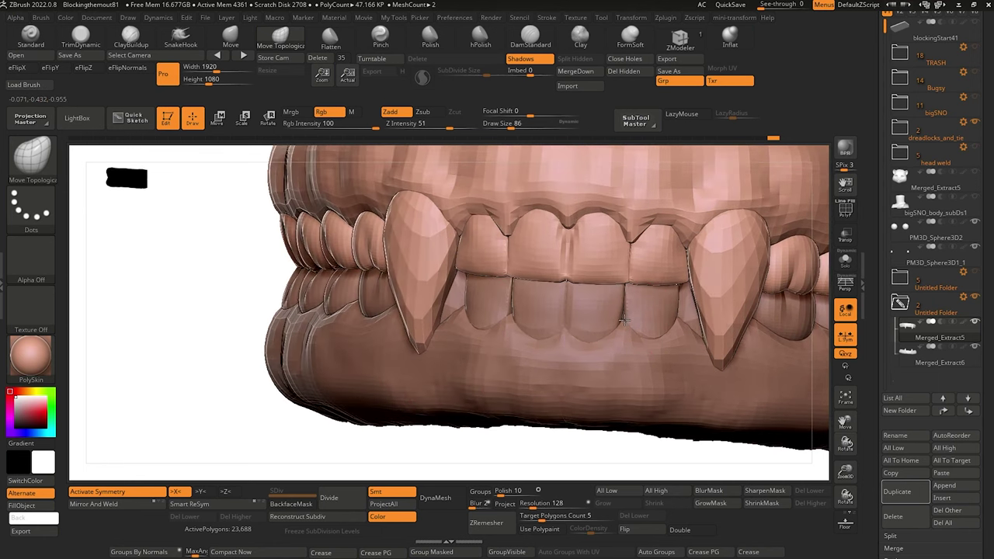
drag(685, 253, 684, 250)
Activate the lower jaw and push out the lower fang's side next to the incisors from the inner view.
alt+click(621, 320)
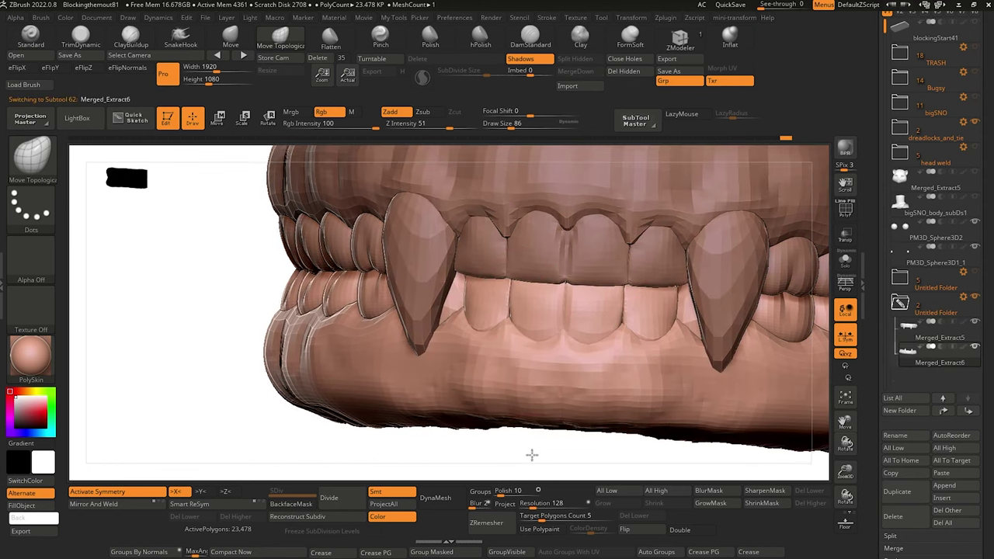
mouse_move(532, 455)
alt+mouse_down()
mouse_move(321, 233)
mouse_move(314, 255)
mouse_move(380, 280)
alt+mouse_up()
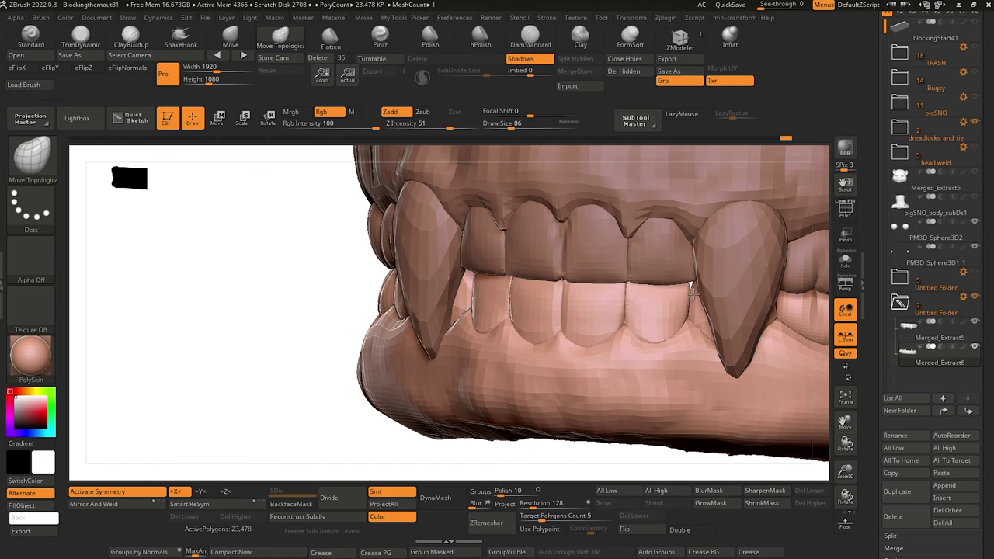
drag(604, 462, 522, 475)
drag(202, 222, 179, 244)
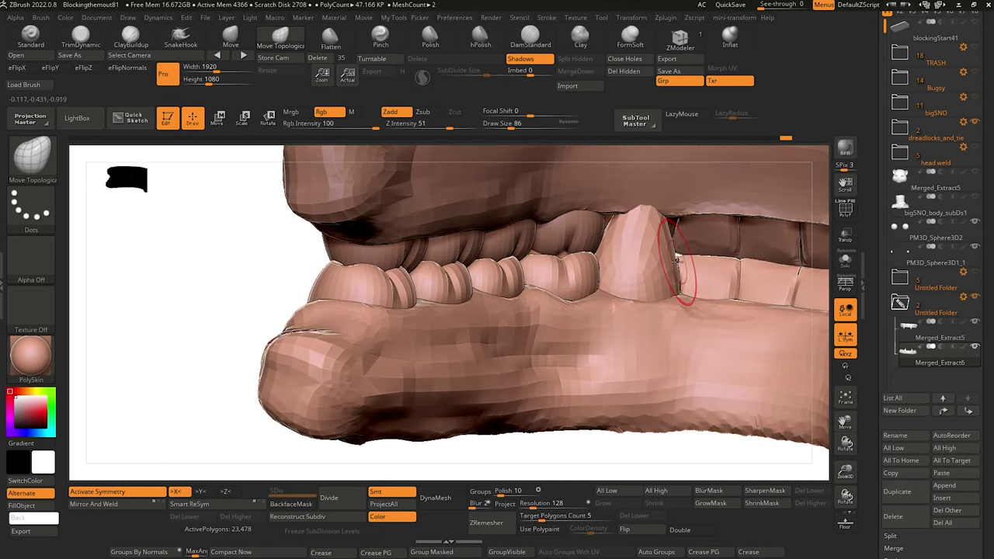
drag(678, 262, 677, 248)
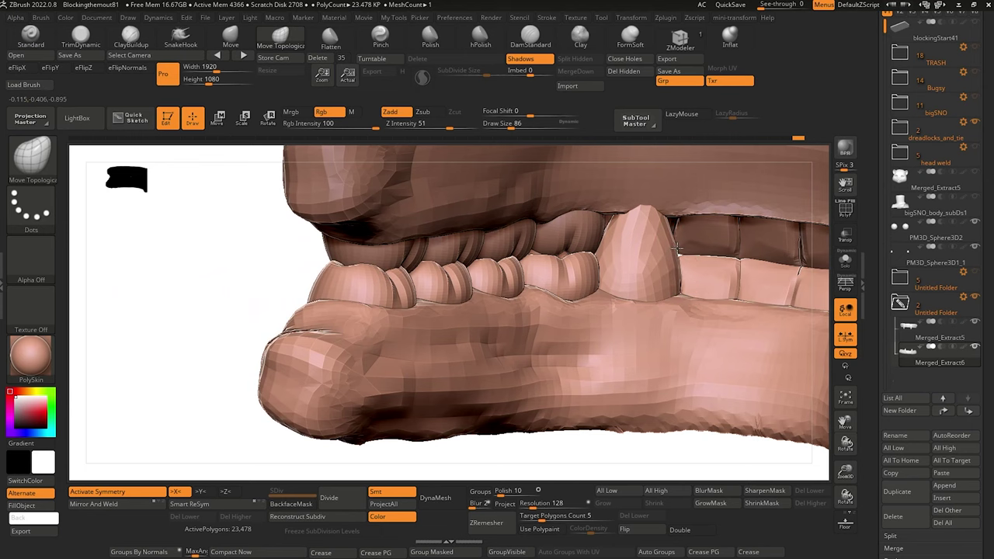
drag(261, 275, 377, 381)
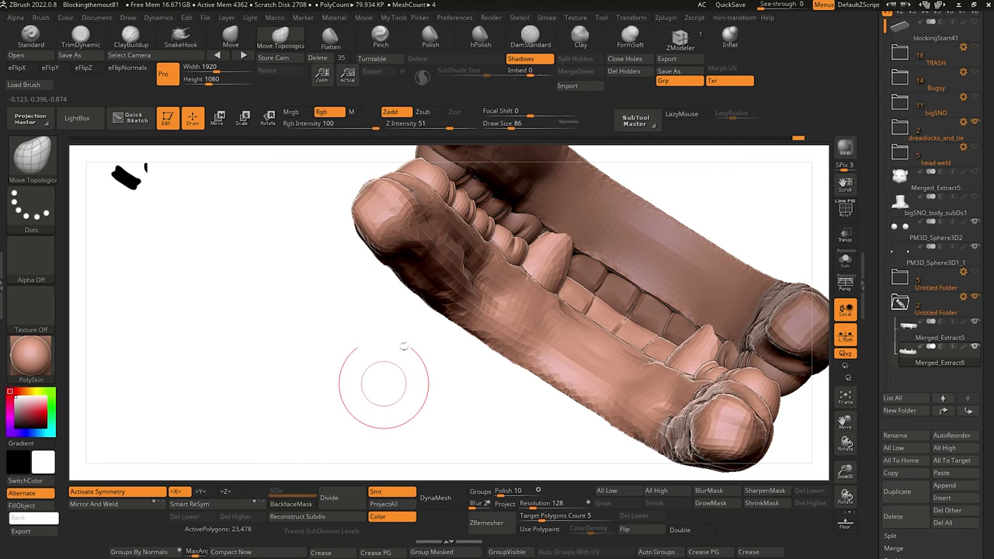
Activate the upper jaw, mask its teeth with Transpose so only the gum stays editable, and return to Draw mode.
alt+click(612, 230)
drag(344, 344, 378, 310)
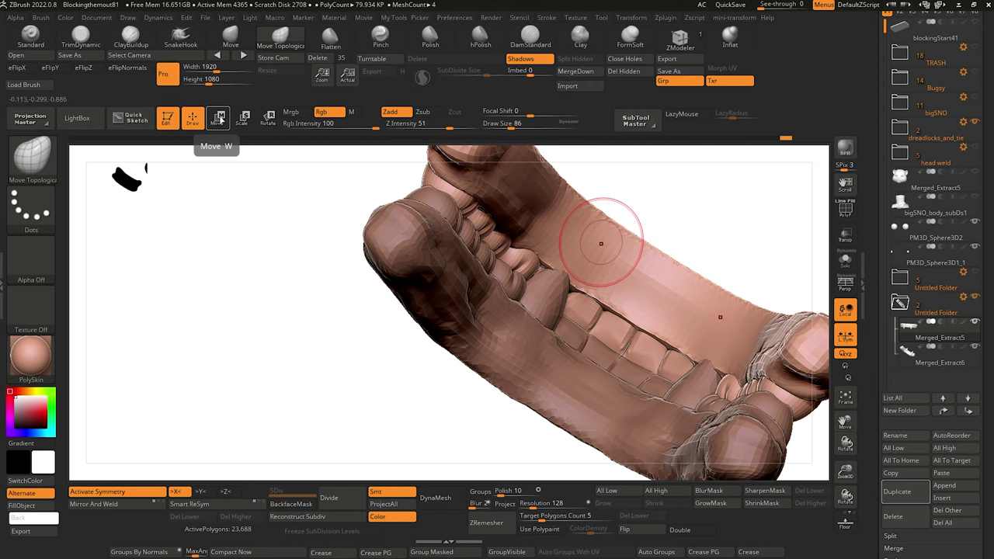
click(219, 117)
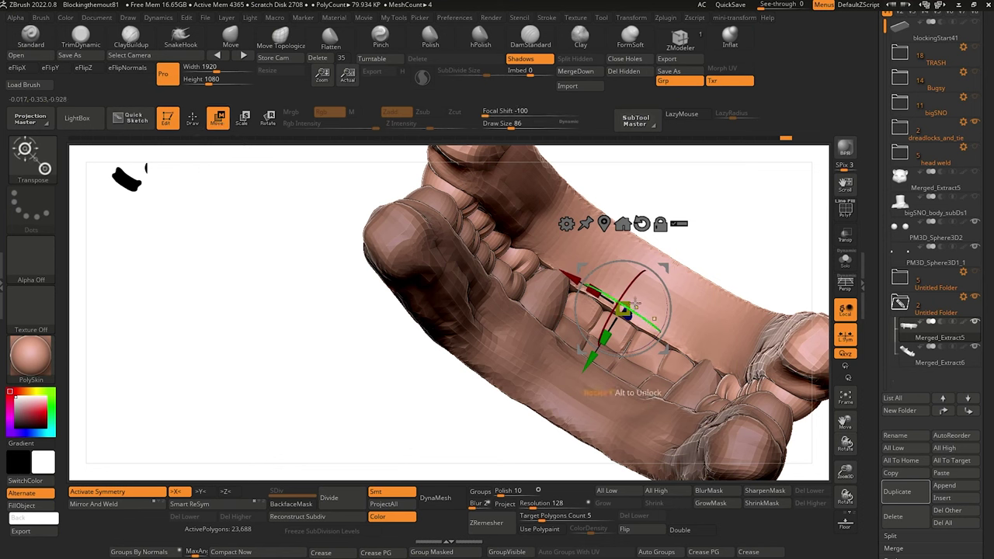
drag(635, 304, 570, 244)
drag(289, 206, 333, 205)
click(194, 118)
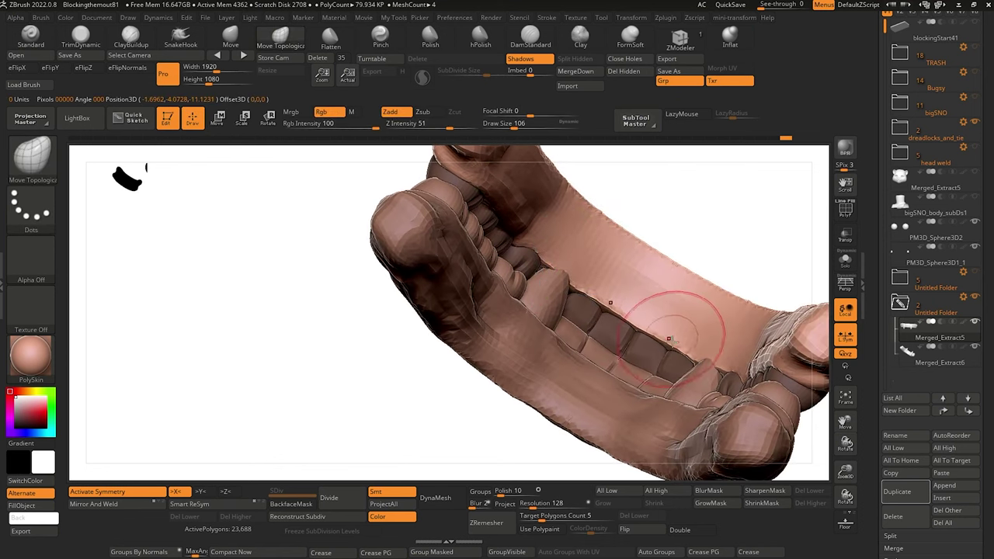
Isolate the upper jaw and trim the inner gum behind the incisors with TrimDynamic.
key(shift)
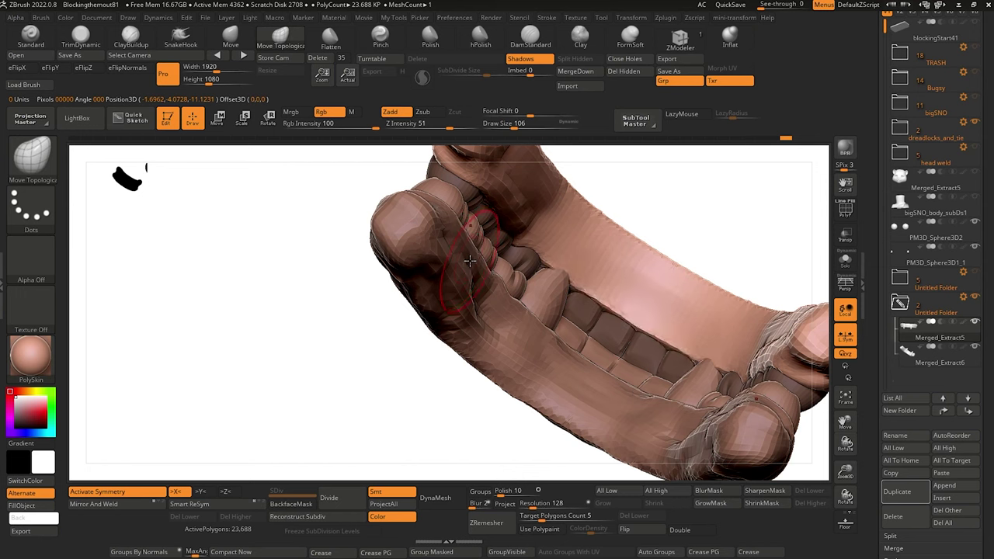
mouse_move(322, 214)
mouse_down()
mouse_move(282, 262)
mouse_move(311, 217)
mouse_up()
click(846, 260)
mouse_move(467, 400)
mouse_down()
mouse_move(487, 399)
mouse_move(452, 290)
mouse_up()
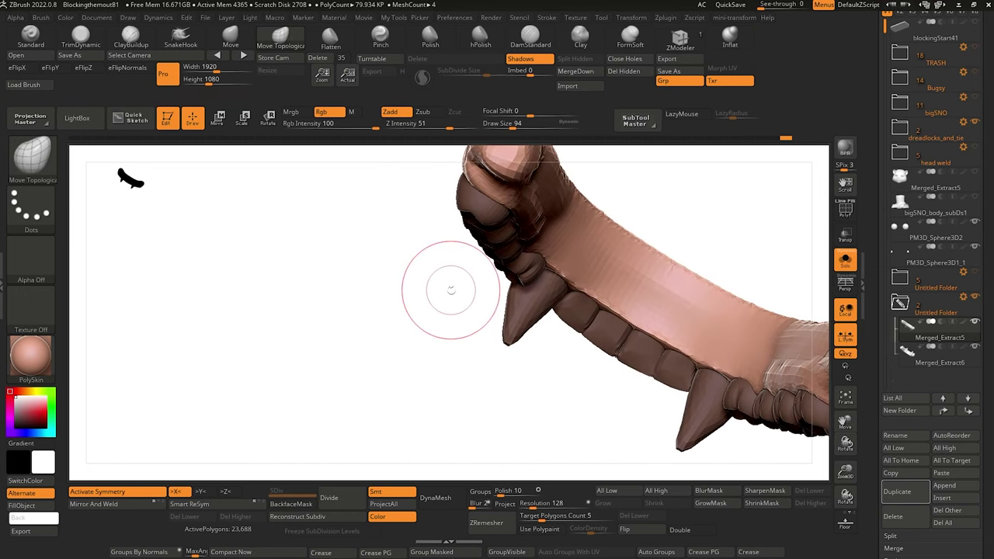
click(81, 36)
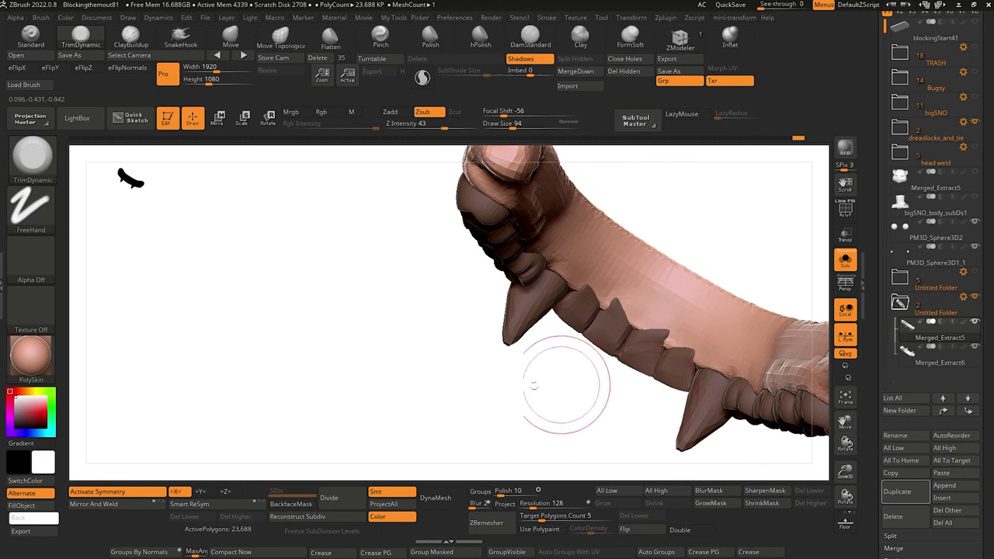
mouse_move(533, 384)
mouse_down()
mouse_move(471, 420)
mouse_move(509, 370)
mouse_move(542, 393)
mouse_up()
Build up the inner gum along the upper incisors with ClayBuildup, then bring the other subtools back into view.
key(b)
key(c)
key(b)
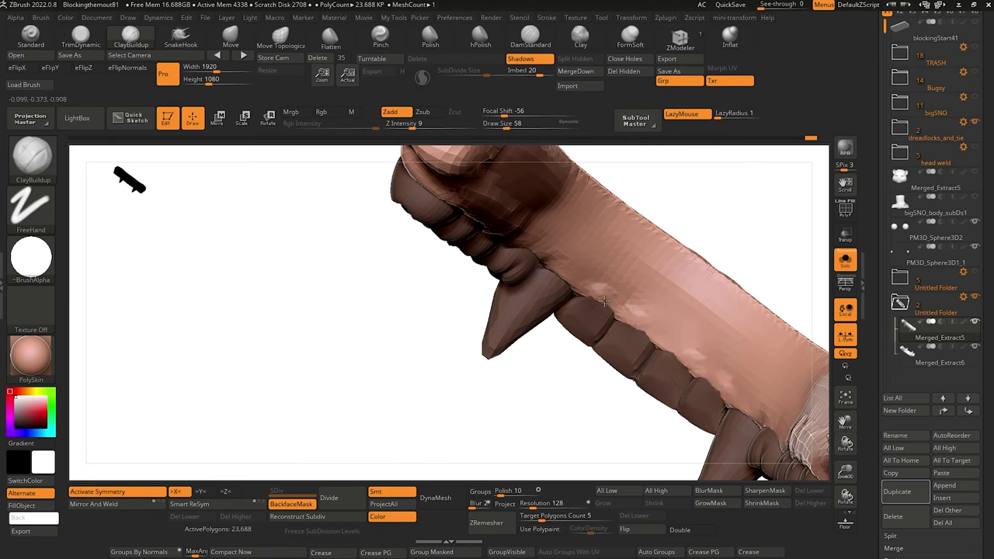
mouse_move(445, 282)
mouse_down()
mouse_move(371, 329)
mouse_move(380, 377)
mouse_move(344, 213)
mouse_move(440, 269)
mouse_move(413, 324)
mouse_move(486, 297)
mouse_move(444, 366)
mouse_move(389, 344)
mouse_move(344, 362)
mouse_move(331, 356)
mouse_move(319, 289)
mouse_move(340, 322)
mouse_move(357, 282)
mouse_up()
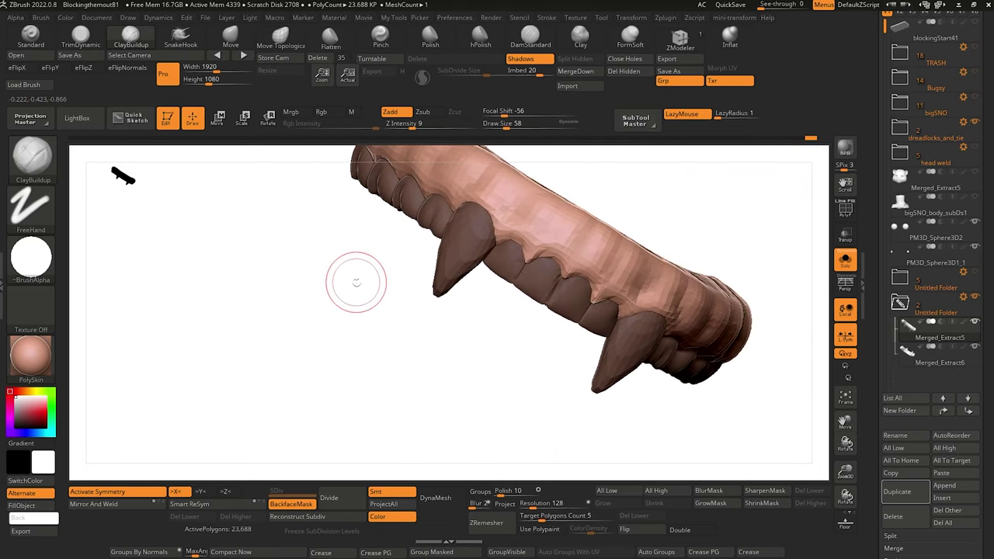
click(846, 275)
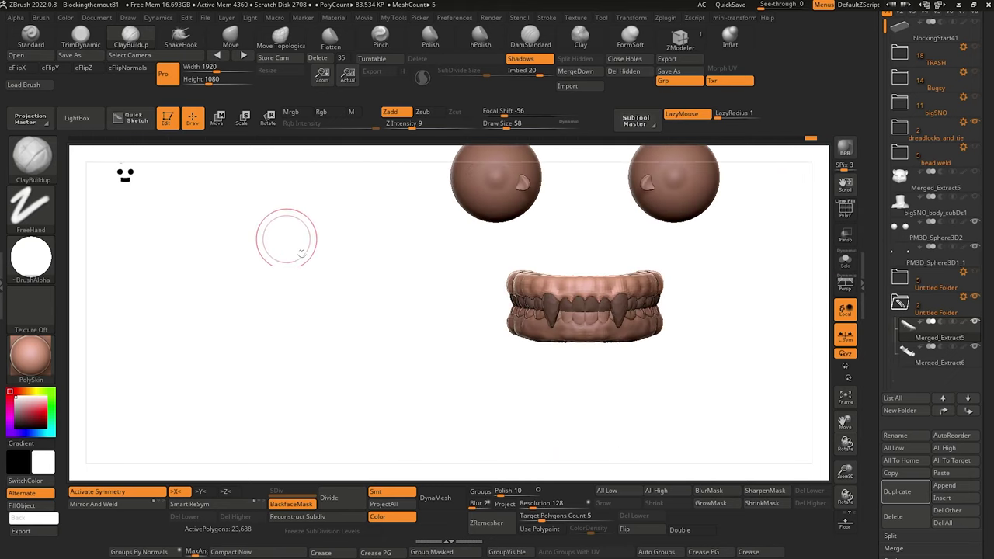
Activate the lower jaw, then smooth and build up its outer gum using Smooth and ClayBuildup at draw size 30.
mouse_move(339, 317)
mouse_down()
mouse_move(322, 337)
mouse_move(313, 335)
mouse_move(342, 335)
mouse_move(275, 324)
mouse_move(385, 281)
mouse_up()
mouse_move(496, 377)
mouse_down()
mouse_move(486, 380)
mouse_move(525, 391)
mouse_up()
alt+click(519, 352)
key(shift)
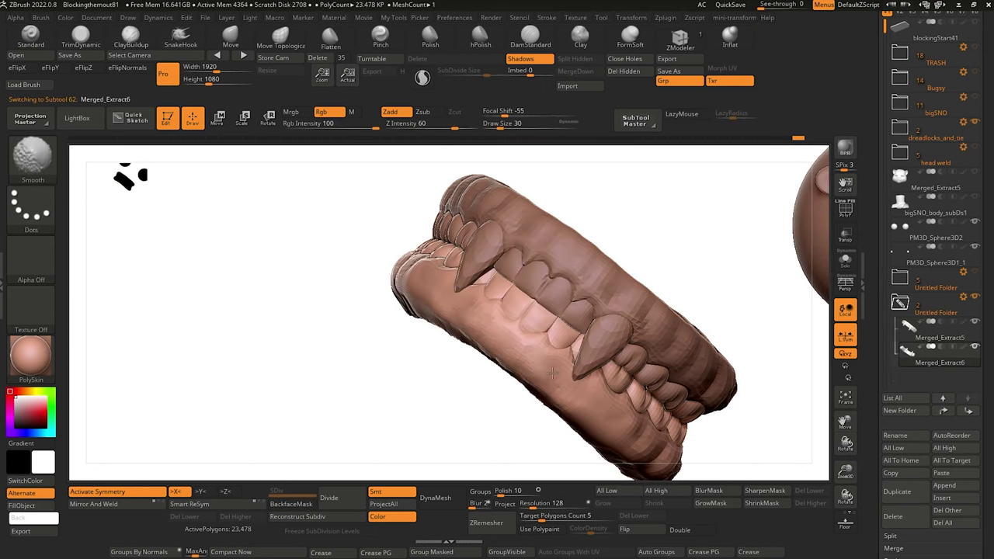
mouse_move(375, 360)
mouse_down()
mouse_move(362, 382)
mouse_move(350, 346)
mouse_move(360, 326)
mouse_move(313, 280)
mouse_move(342, 299)
mouse_move(328, 269)
mouse_move(326, 322)
mouse_move(337, 347)
mouse_move(368, 346)
mouse_move(366, 331)
mouse_move(317, 324)
mouse_move(435, 392)
mouse_move(412, 326)
mouse_move(315, 310)
mouse_up()
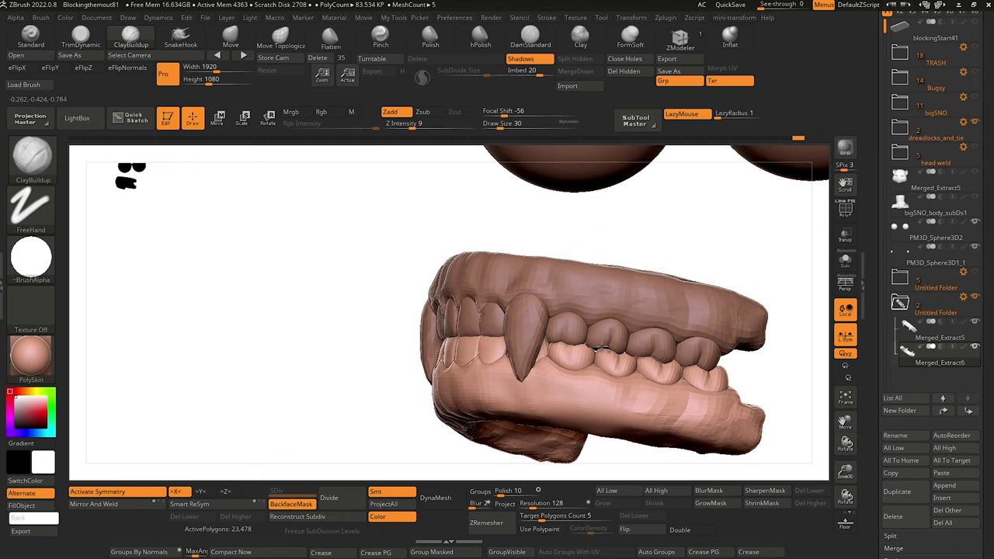
Activate the upper jaw and adjust its teeth and gum line with Move Topological at draw size 70.
alt+click(514, 271)
click(277, 42)
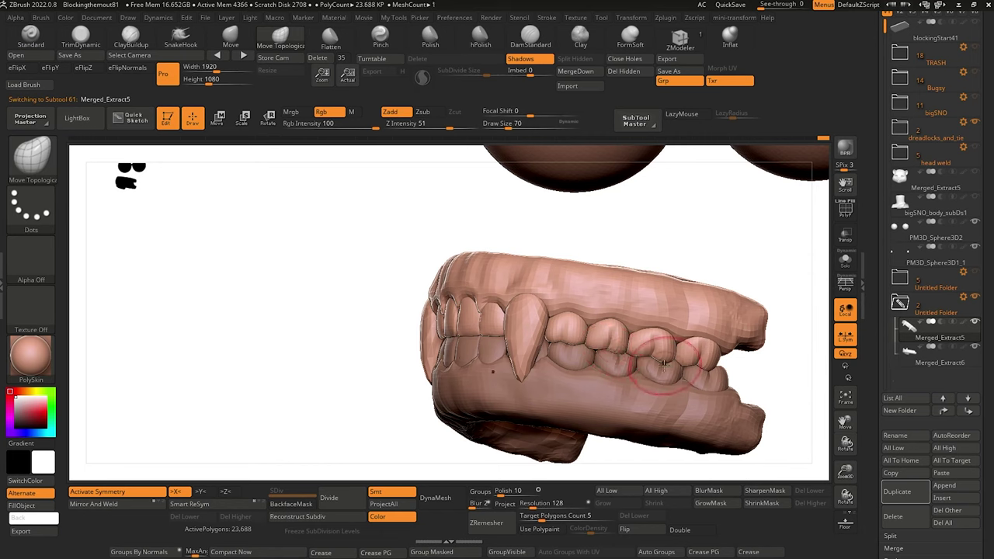
drag(365, 271, 318, 289)
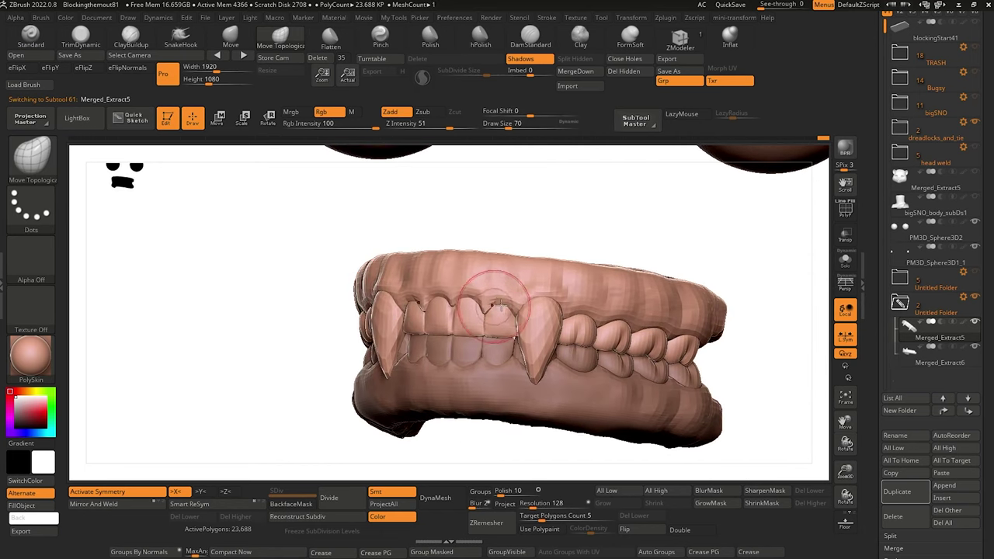
mouse_move(278, 265)
mouse_down()
mouse_move(291, 262)
mouse_move(251, 257)
mouse_move(233, 277)
mouse_move(295, 262)
mouse_move(280, 215)
mouse_move(357, 279)
mouse_move(344, 282)
mouse_move(402, 255)
mouse_move(371, 271)
mouse_move(386, 306)
mouse_move(413, 318)
mouse_move(395, 323)
mouse_move(417, 355)
mouse_move(444, 278)
mouse_up()
alt+drag(343, 281, 272, 293)
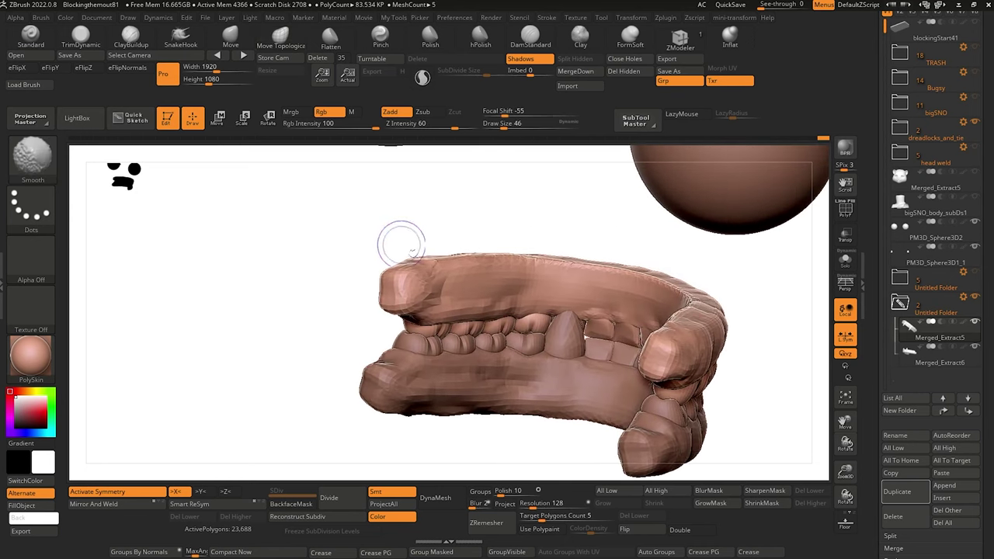
Flatten and smooth the rear end of the upper gum with TrimDynamic and Smooth.
mouse_move(317, 248)
mouse_down()
mouse_move(282, 326)
mouse_move(427, 255)
mouse_move(416, 268)
mouse_move(286, 231)
mouse_move(314, 357)
mouse_move(329, 338)
mouse_move(315, 260)
mouse_up()
click(83, 37)
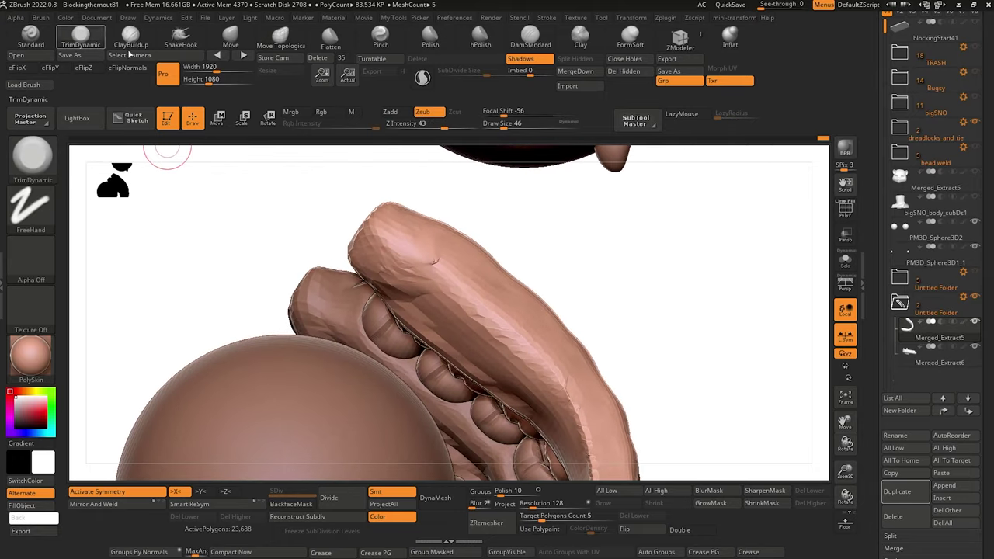
key(shift)
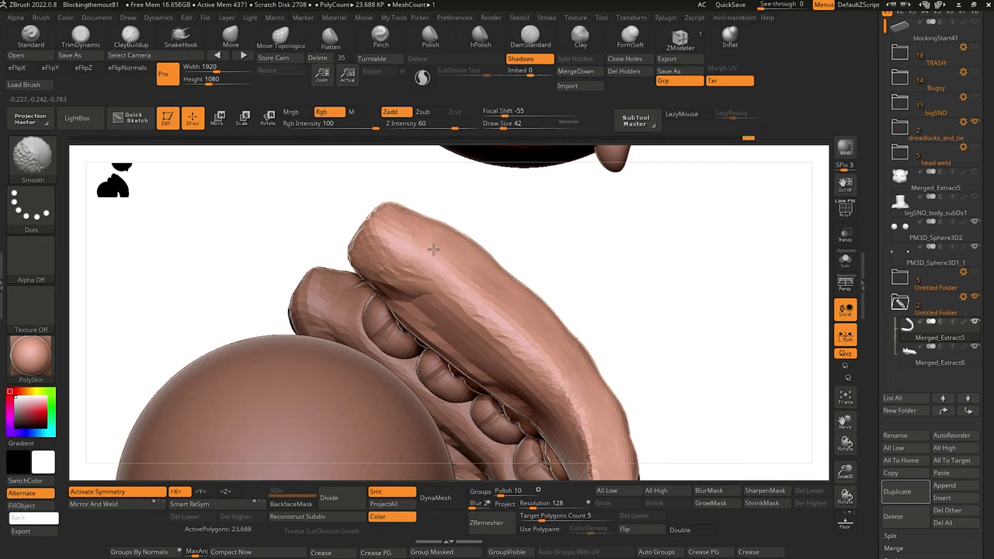
Undo the last two TrimDynamic edits on the upper jaw's front gum line.
mouse_move(690, 407)
alt+mouse_down()
mouse_move(693, 418)
mouse_move(297, 308)
mouse_move(290, 238)
alt+mouse_up()
alt+drag(317, 334, 303, 224)
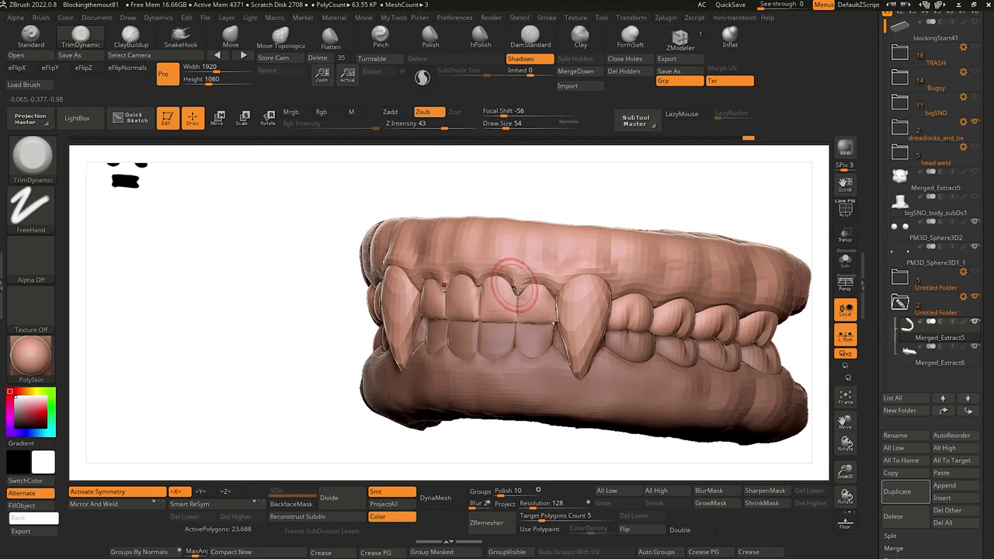
key(ctrl+z)
key(ctrl+z)
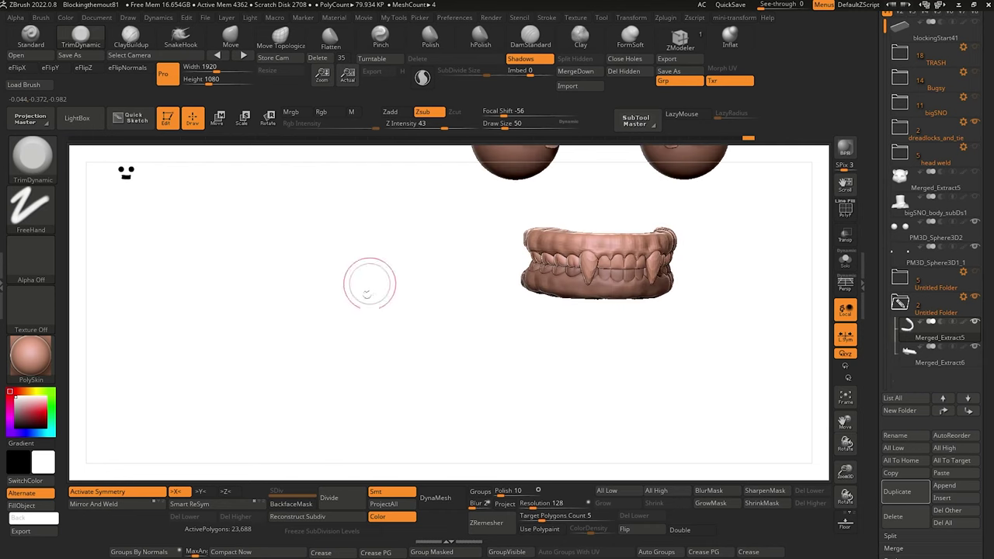
Show the Merged_Extract5 head, make it active, and hide its lower mouth area to reveal the teeth.
drag(354, 343, 321, 337)
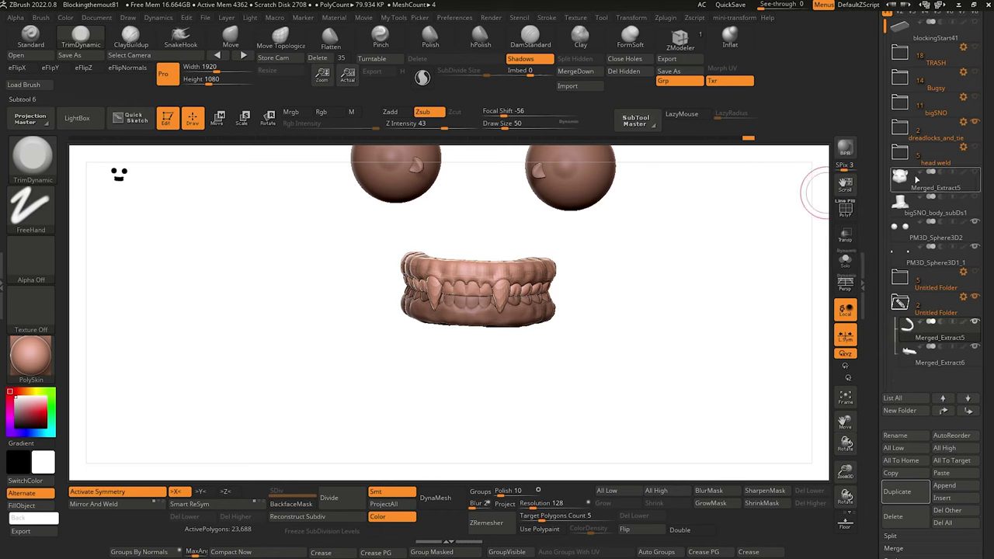
click(975, 173)
alt+drag(325, 369, 389, 376)
click(896, 184)
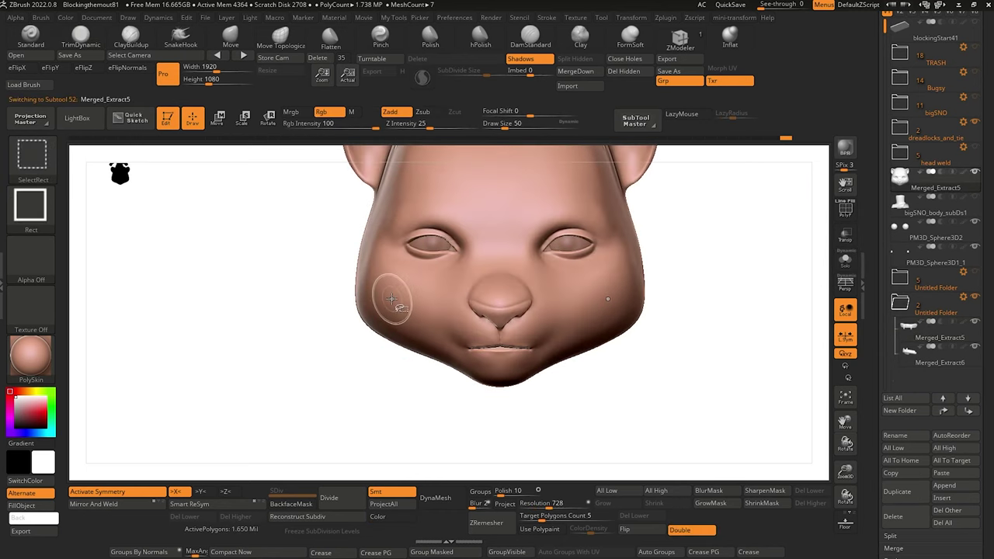
drag(262, 333, 241, 344)
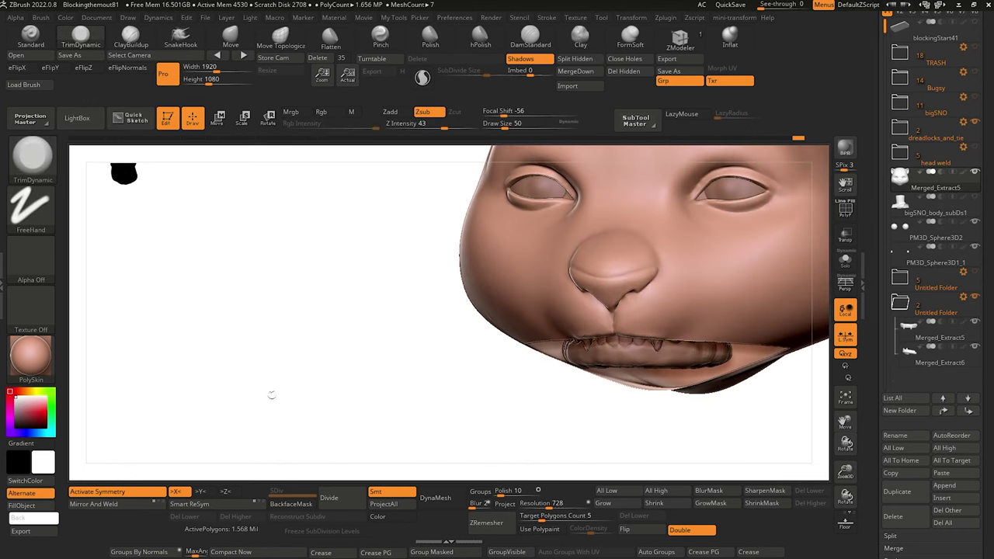
Examine how the jaws sit inside the head from the front, from below and in side profile.
drag(346, 373, 406, 382)
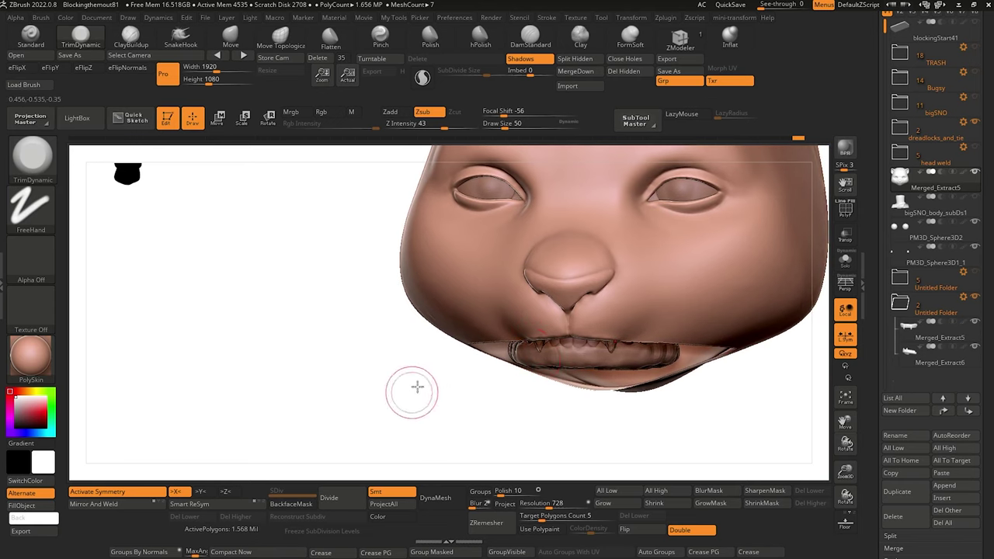
drag(418, 387, 562, 332)
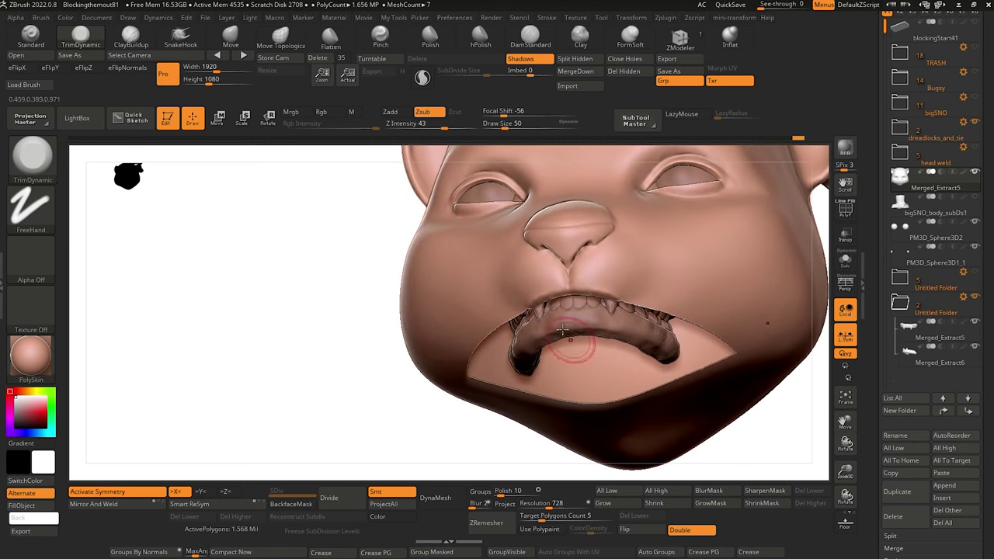
drag(347, 319, 420, 357)
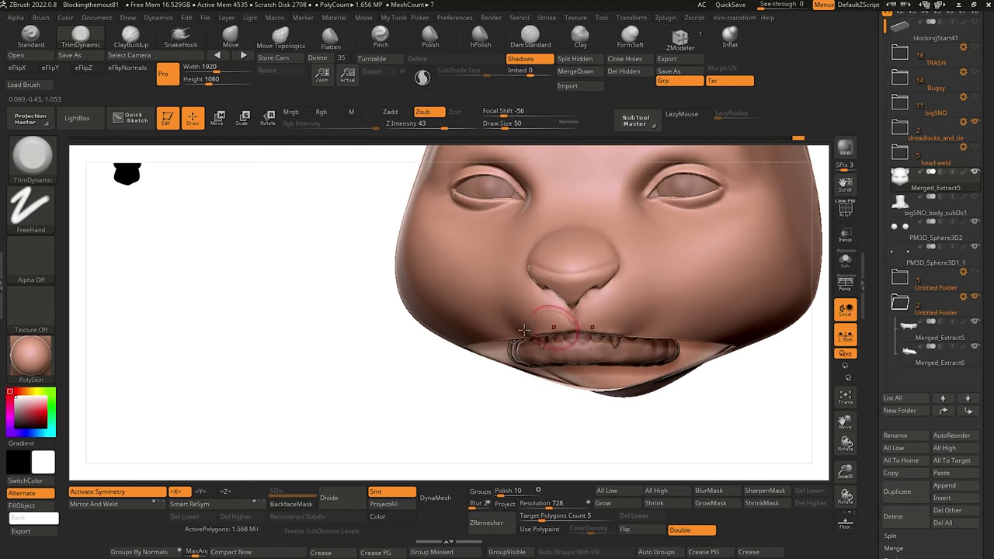
mouse_move(428, 390)
mouse_down()
mouse_move(425, 431)
mouse_move(439, 437)
mouse_move(423, 386)
mouse_up()
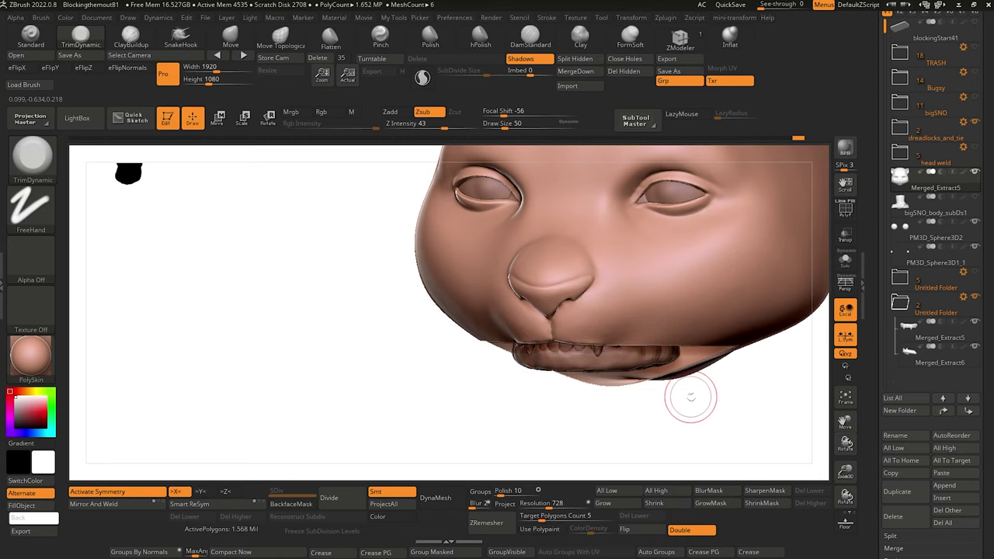
drag(311, 350, 340, 359)
alt+drag(342, 393, 232, 316)
drag(231, 316, 327, 371)
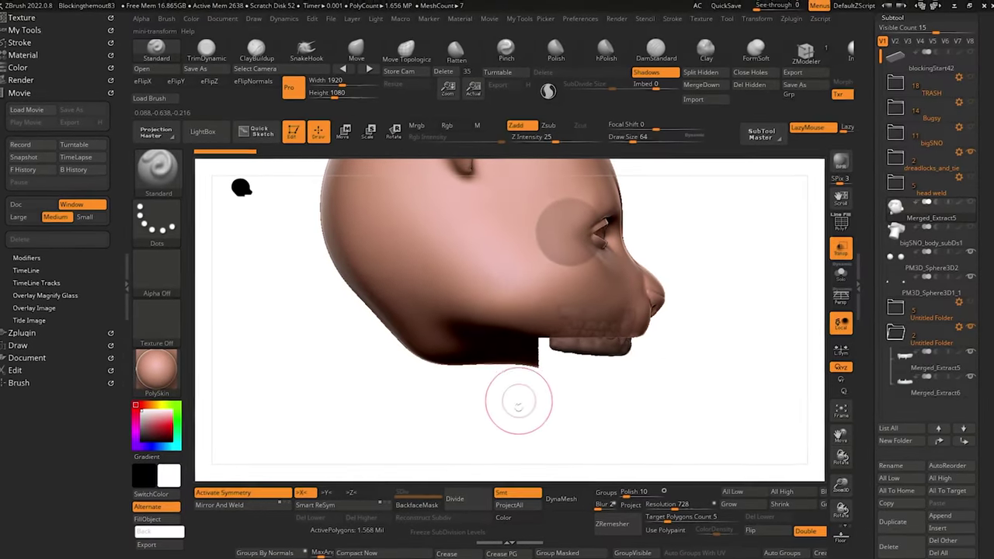
mouse_move(517, 417)
mouse_down()
mouse_move(446, 422)
mouse_move(377, 391)
mouse_move(443, 393)
mouse_move(414, 394)
mouse_move(415, 404)
mouse_up()
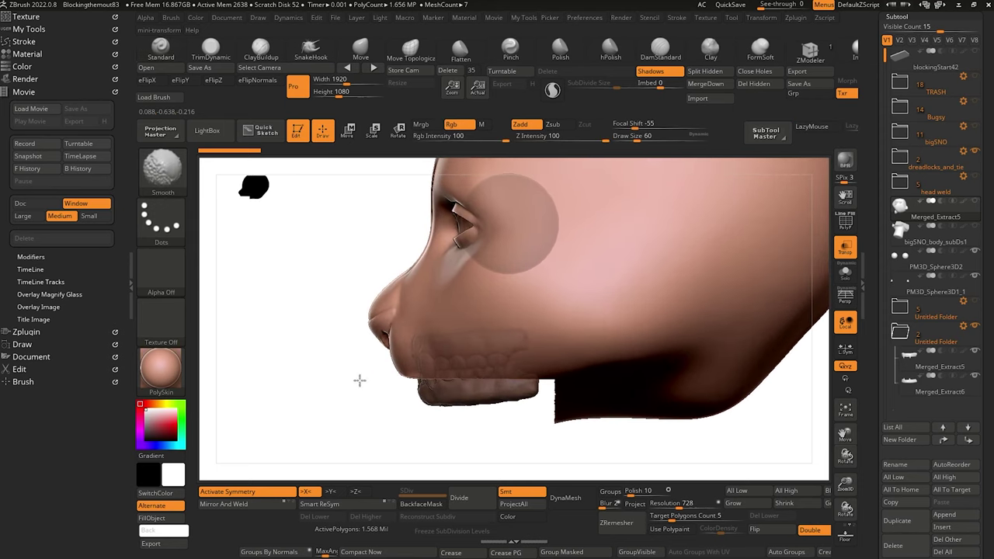
alt+drag(345, 392, 369, 364)
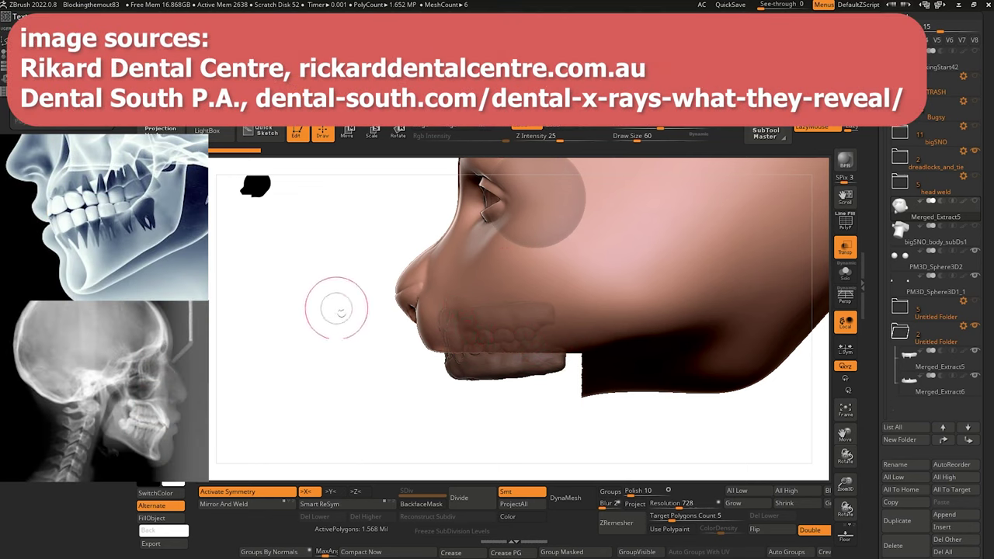
mouse_move(364, 381)
mouse_down()
mouse_move(392, 376)
mouse_move(362, 376)
mouse_move(379, 352)
mouse_up()
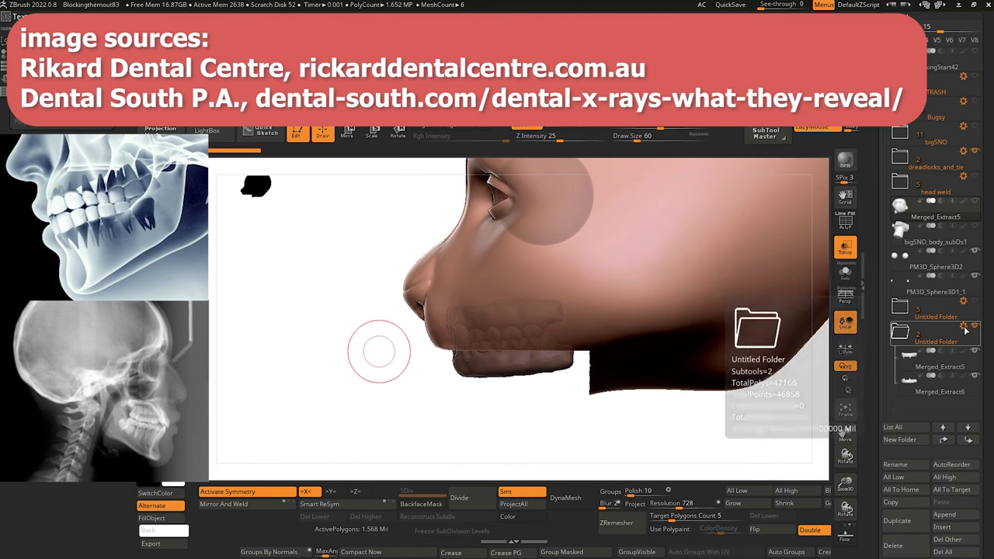
Collapse the folder holding the two jaws and duplicate it.
click(901, 332)
click(965, 327)
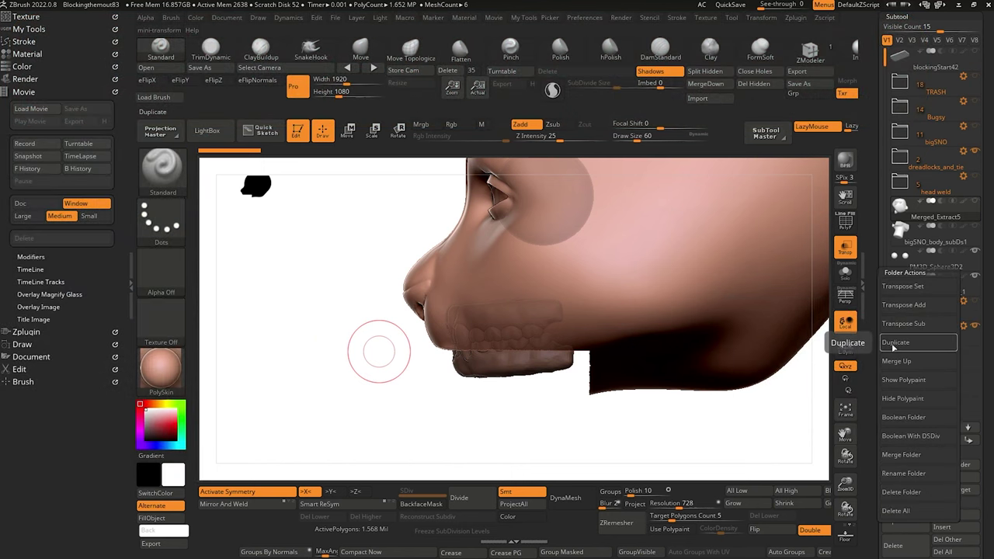
click(895, 343)
click(839, 374)
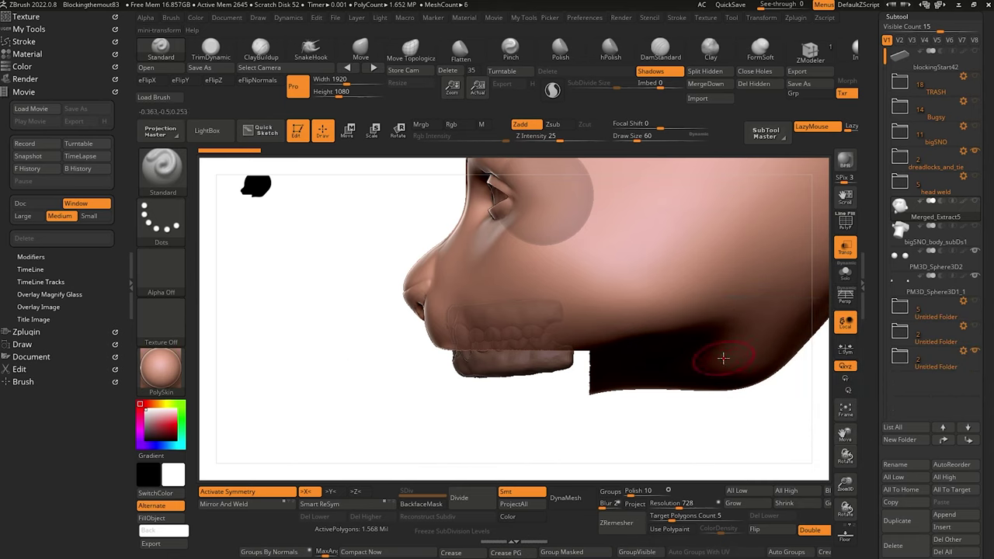
Place the original jaws folder directly beneath the TRASH folder and merge it up into TRASH.
click(931, 327)
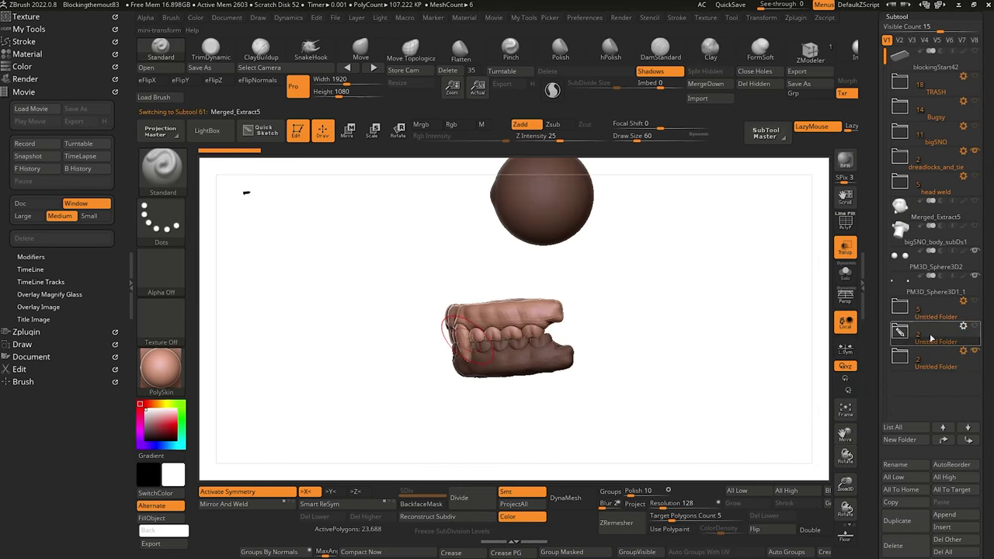
drag(931, 303, 937, 121)
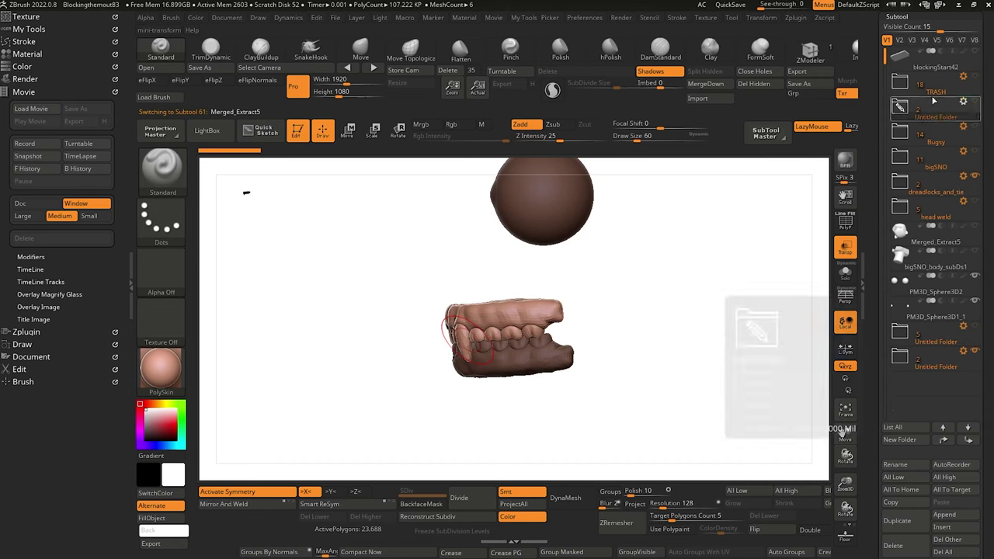
click(963, 102)
click(901, 176)
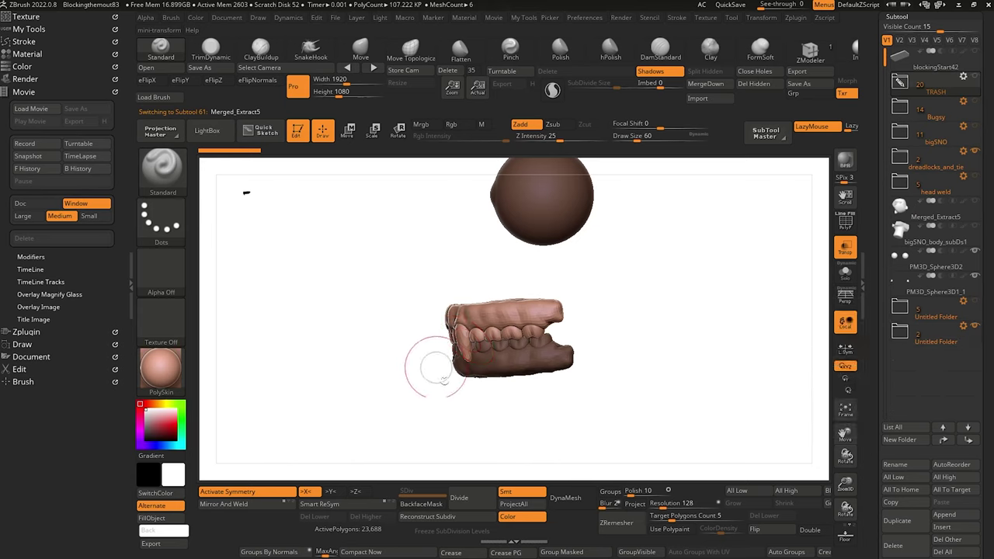
Make the remaining two-jaw folder active and show the Merged_Extract5 head around the jaws.
click(938, 338)
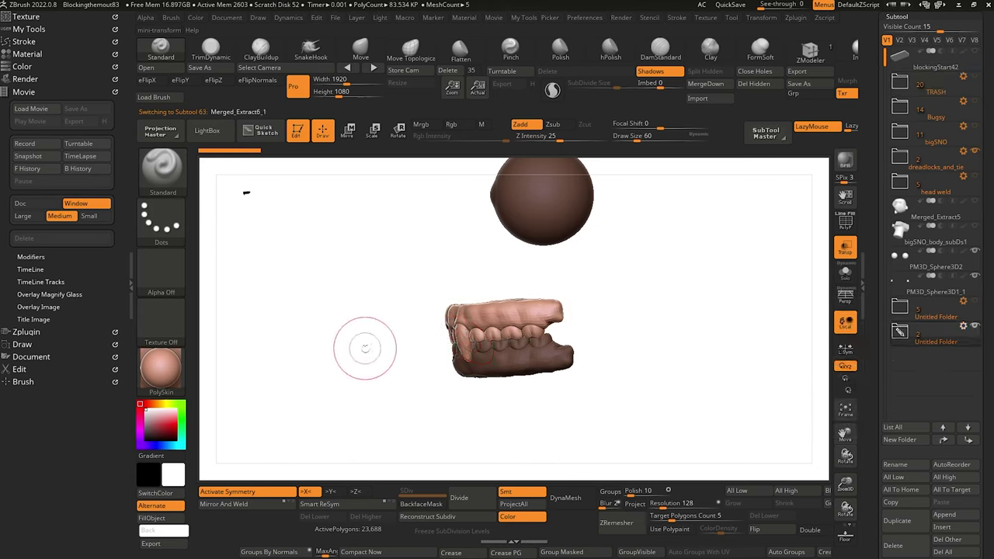
click(976, 201)
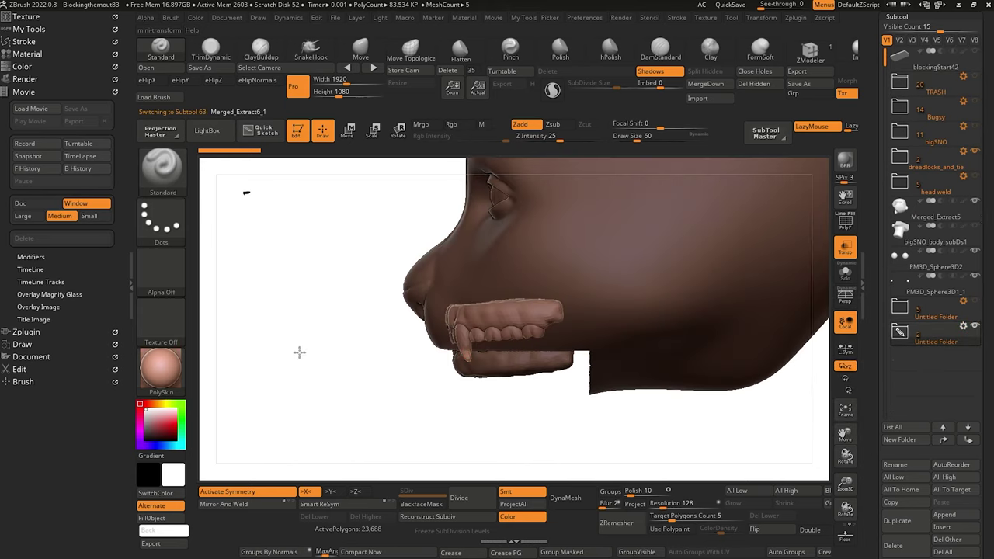
drag(311, 372, 307, 359)
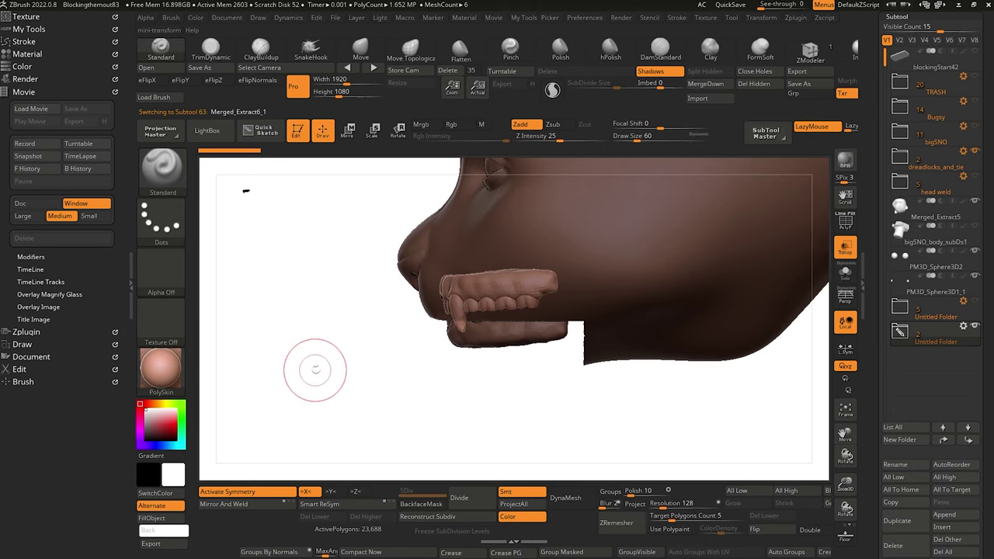
Use Transpose Set on the jaws folder, centre the gizmo on the jaws and tilt both slightly together inside the head.
click(964, 327)
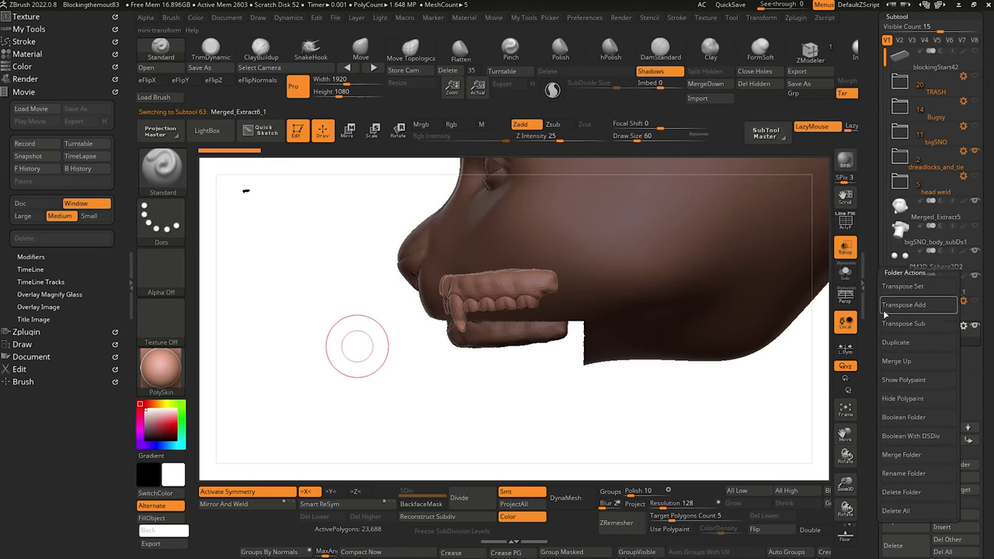
click(901, 287)
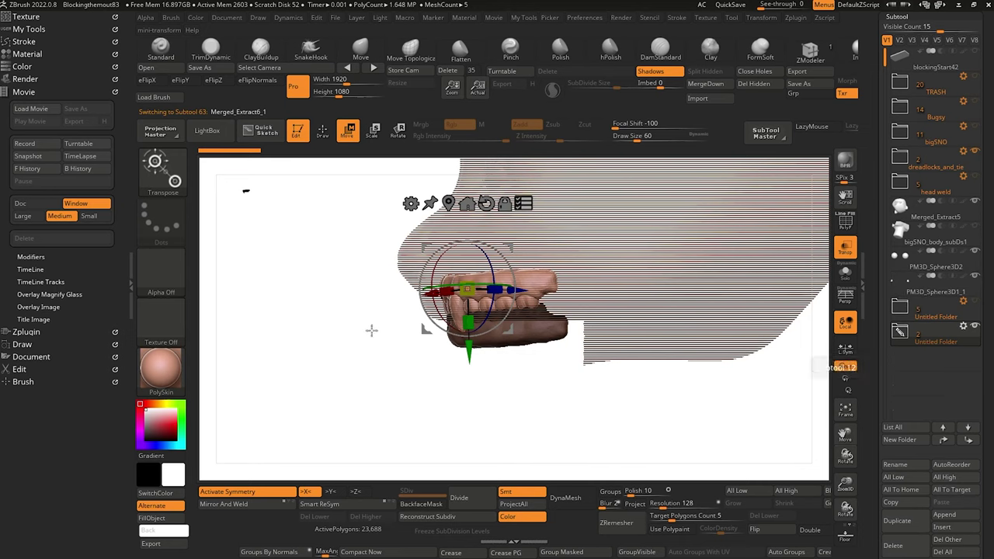
click(467, 204)
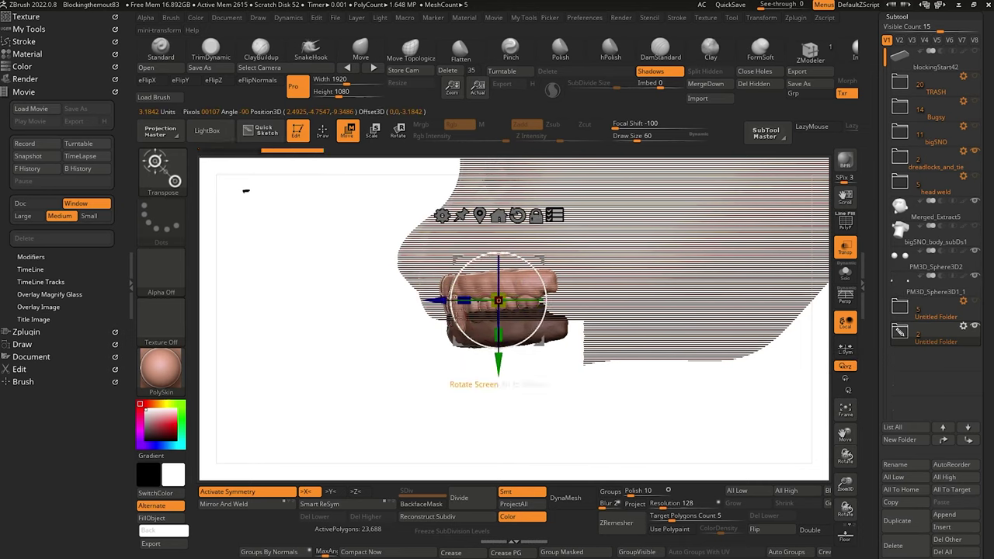
drag(461, 330, 463, 332)
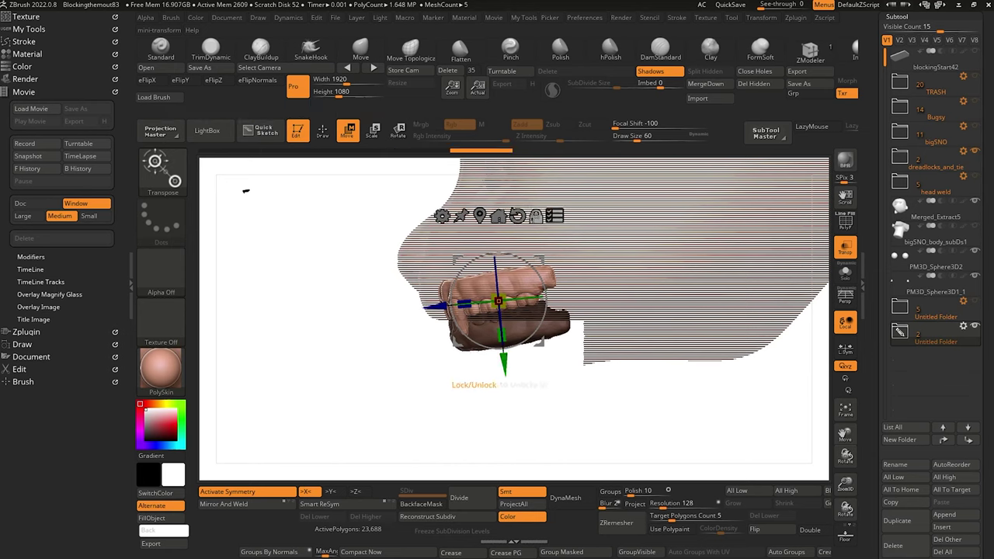
click(554, 216)
Use Transpose Set on the two-jaw folder again with the whole head shown in profile, and make the folder active.
drag(340, 355, 369, 415)
alt+click(481, 245)
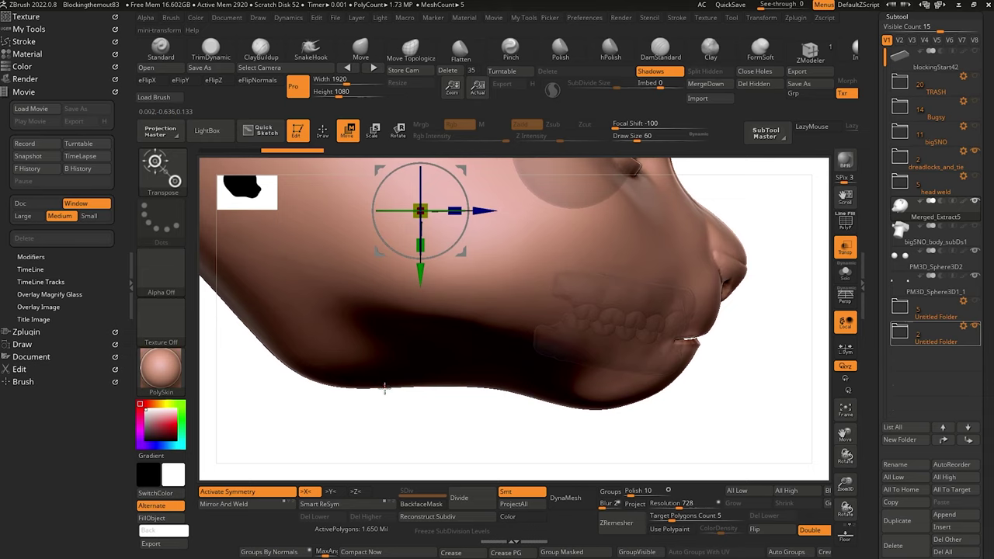
click(964, 327)
click(933, 306)
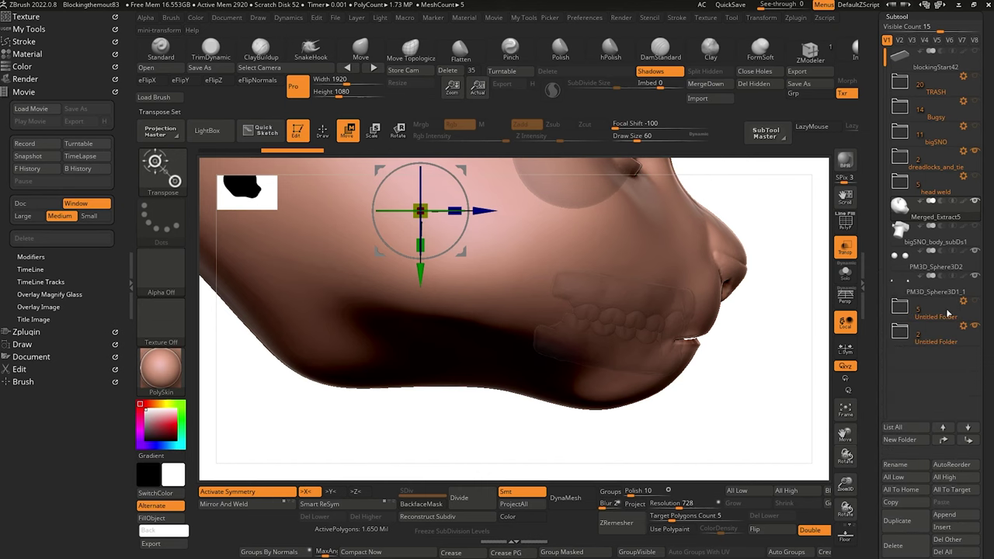
click(416, 198)
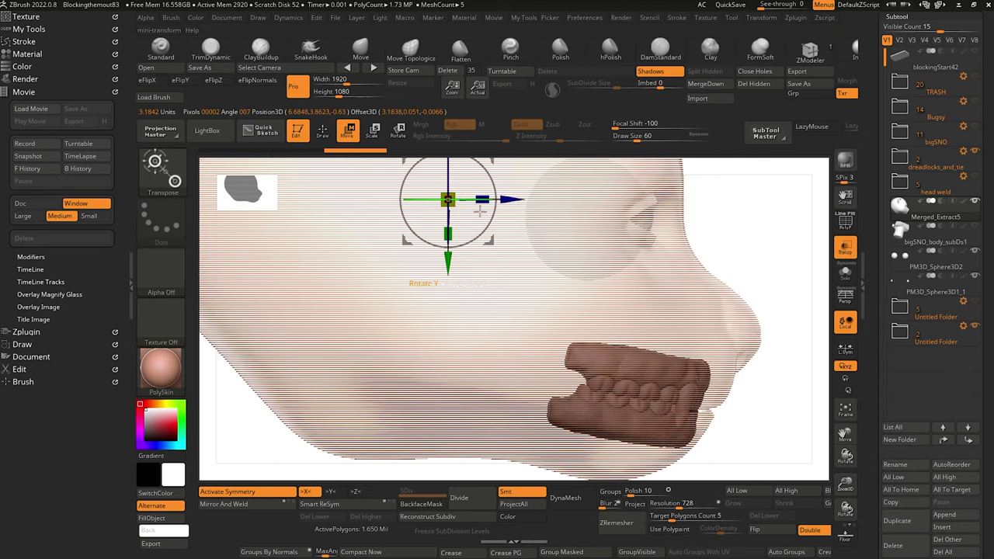
alt+drag(769, 407, 751, 386)
alt+drag(648, 263, 674, 339)
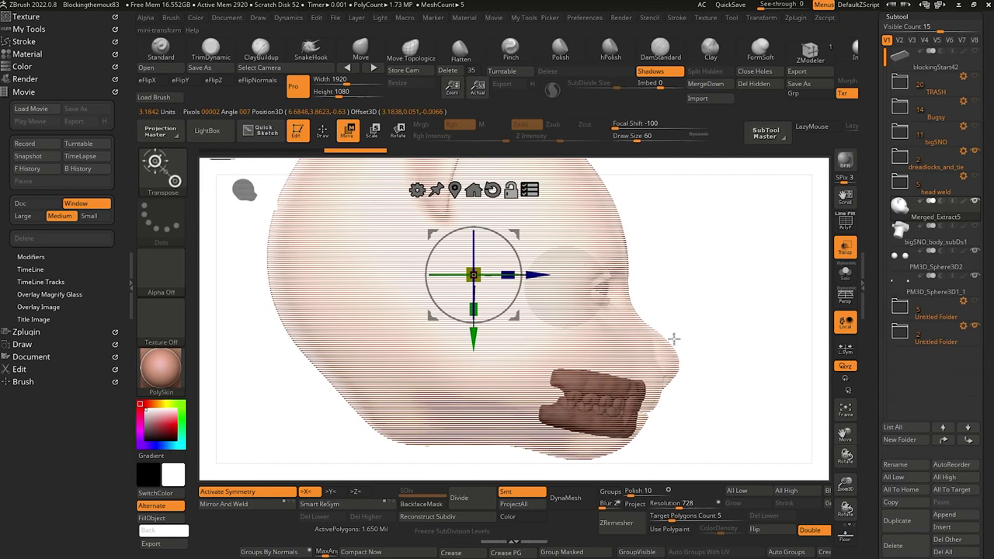
click(947, 334)
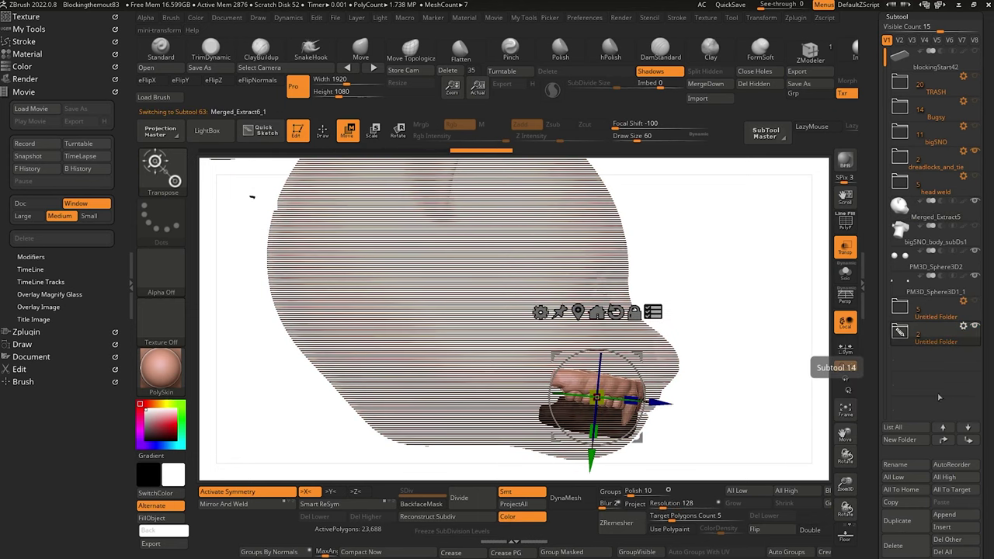
Centre and realign the gizmo on the jaws, then tilt both jaws and shift them slightly forward inside the muzzle.
alt+drag(524, 462, 498, 406)
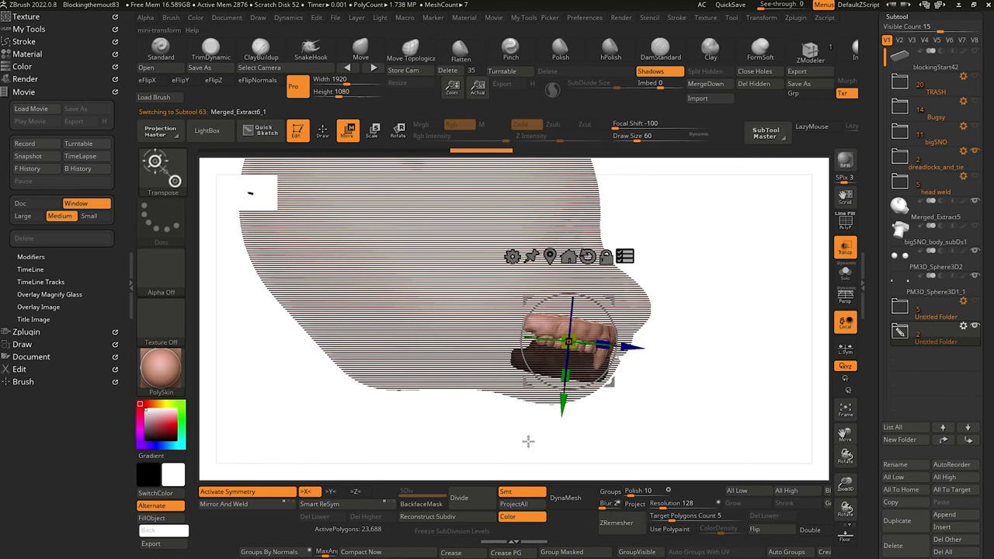
alt+drag(529, 442, 536, 453)
click(550, 255)
click(587, 255)
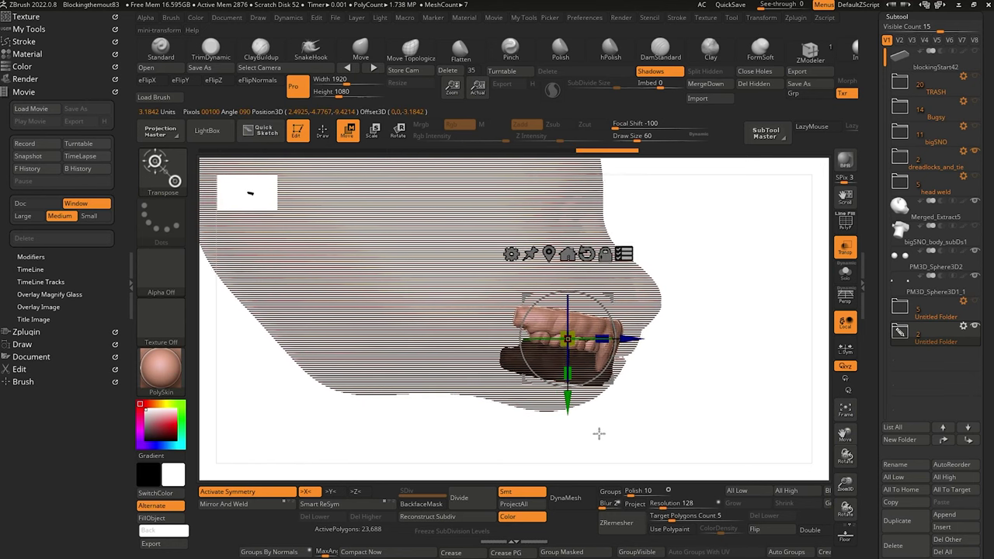
alt+drag(599, 433, 605, 446)
drag(527, 359, 526, 355)
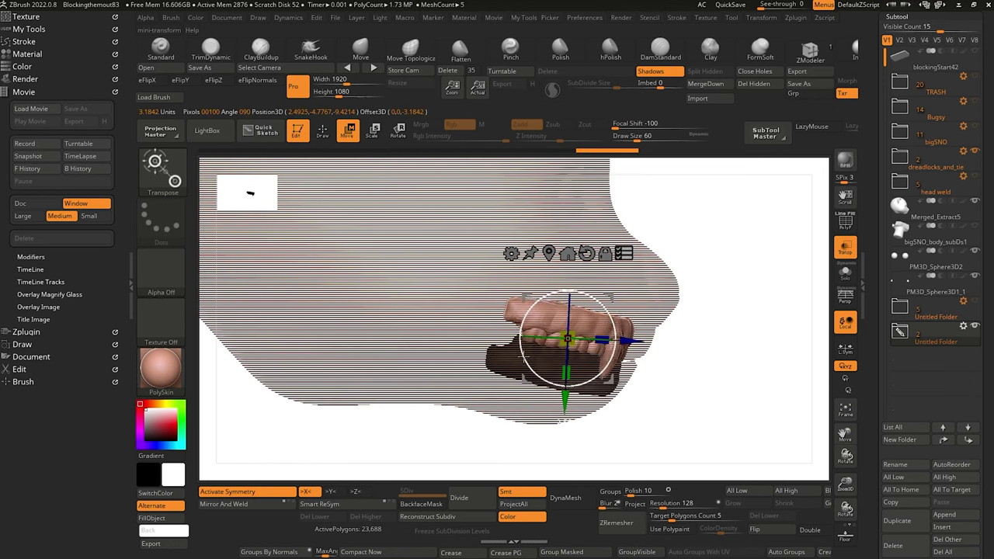
drag(633, 344, 636, 342)
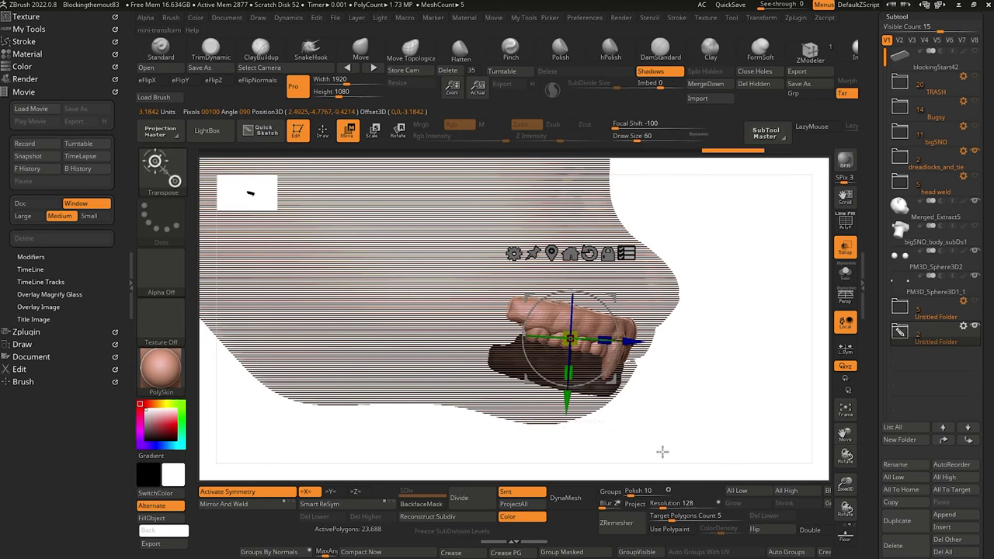
mouse_move(660, 448)
mouse_down()
mouse_move(595, 450)
mouse_move(661, 448)
mouse_up()
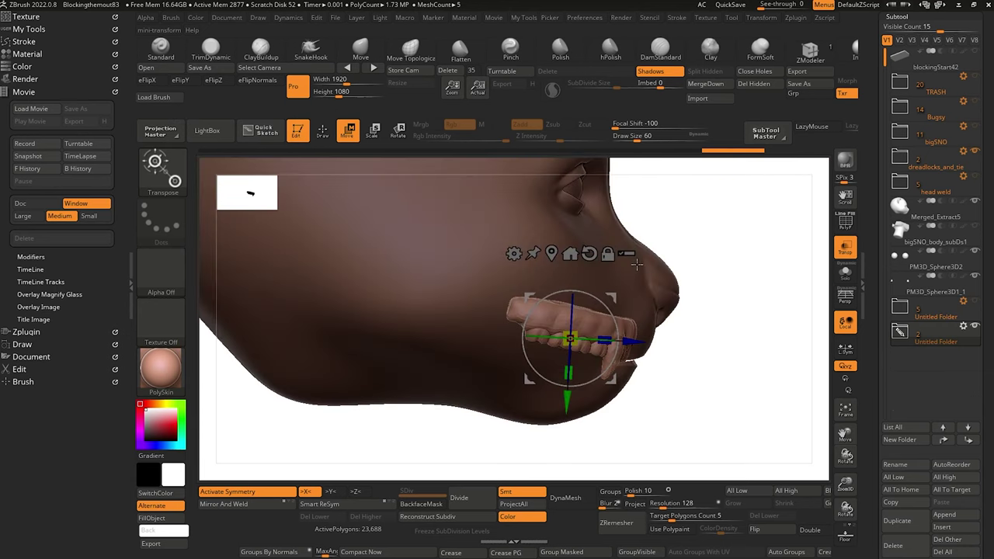
Close the gap between the upper and lower teeth beside the canine with the Move brush.
drag(660, 440, 337, 406)
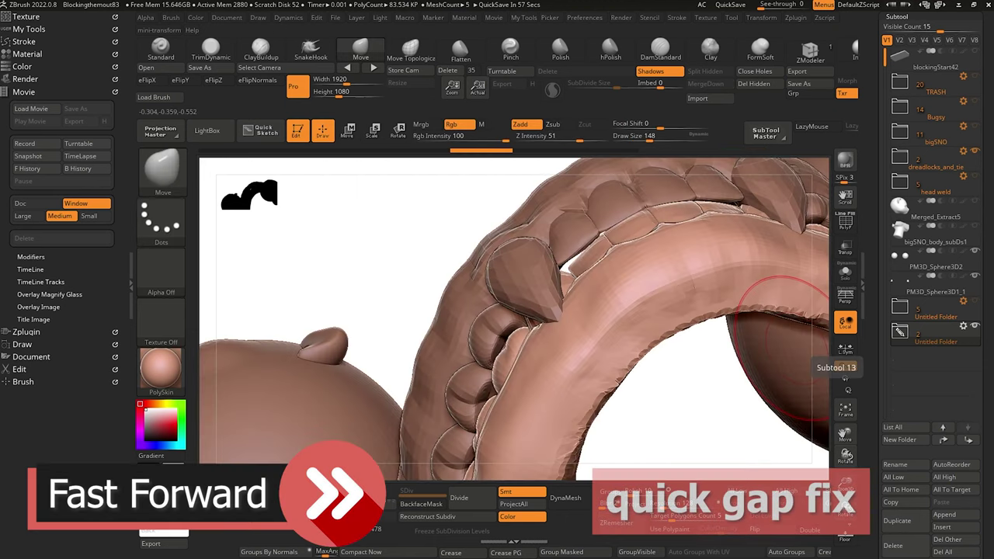
drag(440, 240, 565, 267)
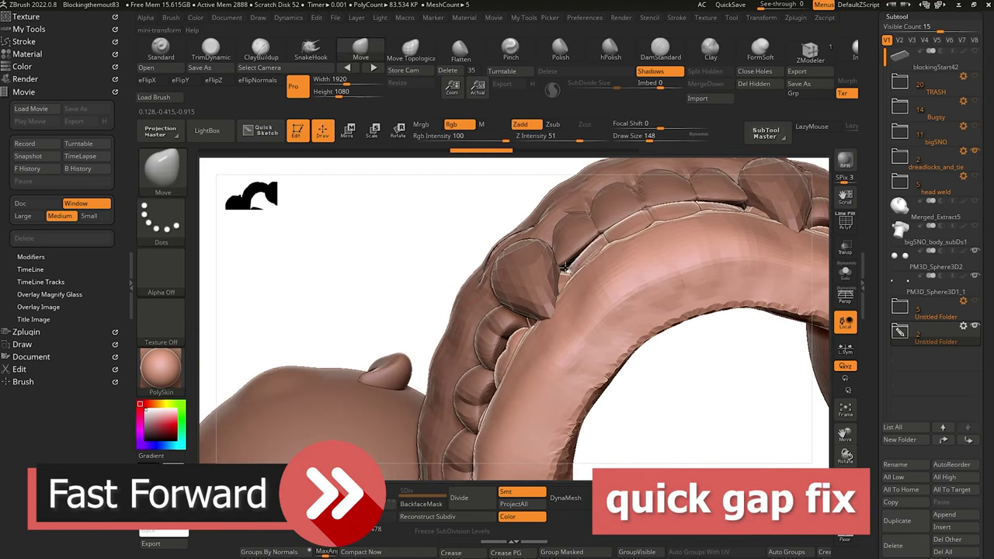
drag(466, 235, 488, 241)
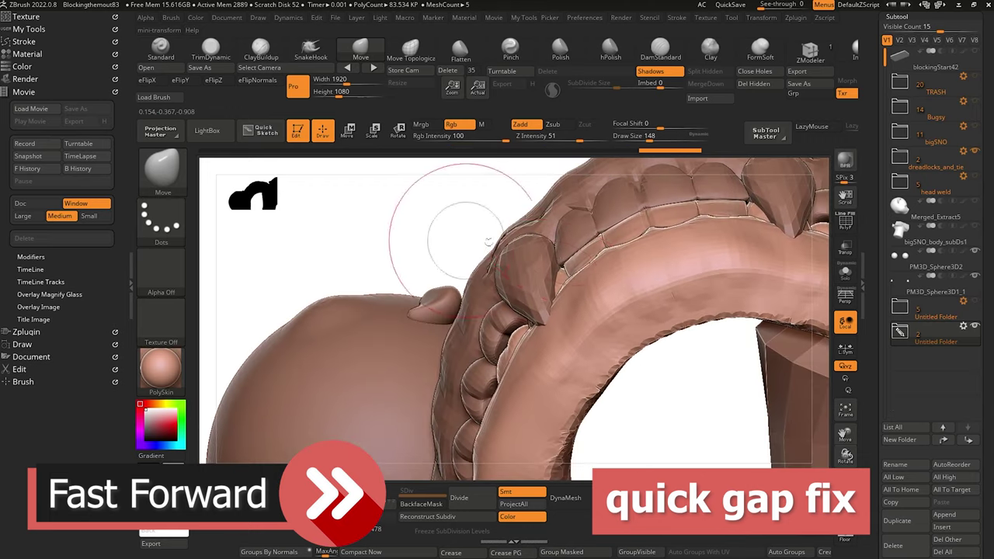
drag(559, 267, 377, 247)
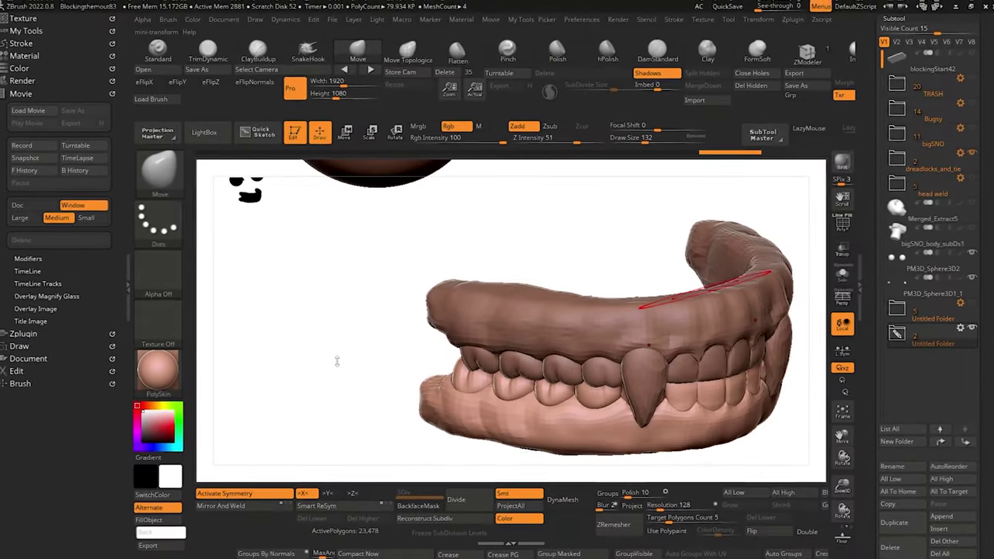
Append a Sphere3D subtool and make it active.
mouse_move(337, 359)
mouse_down()
mouse_move(370, 313)
mouse_move(333, 411)
mouse_up()
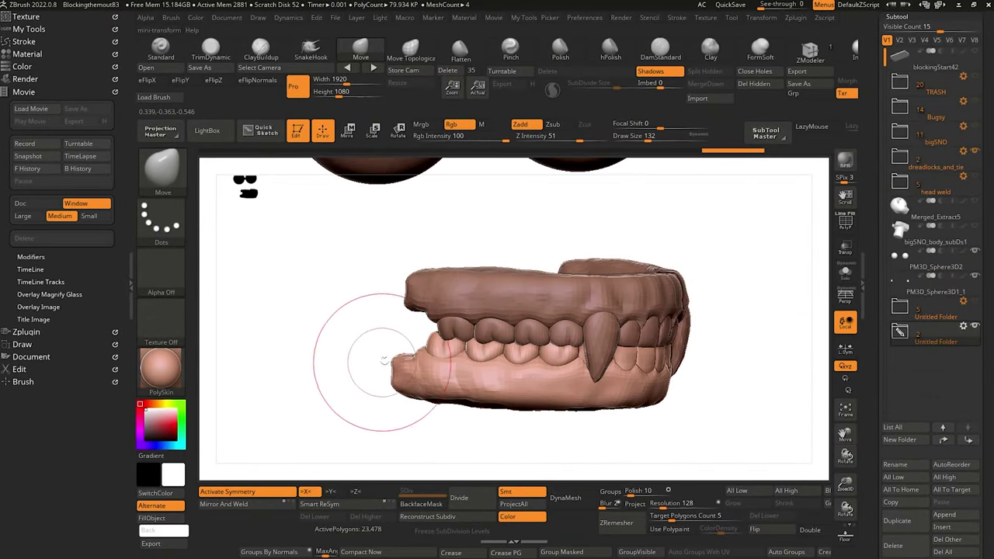
drag(337, 314, 312, 317)
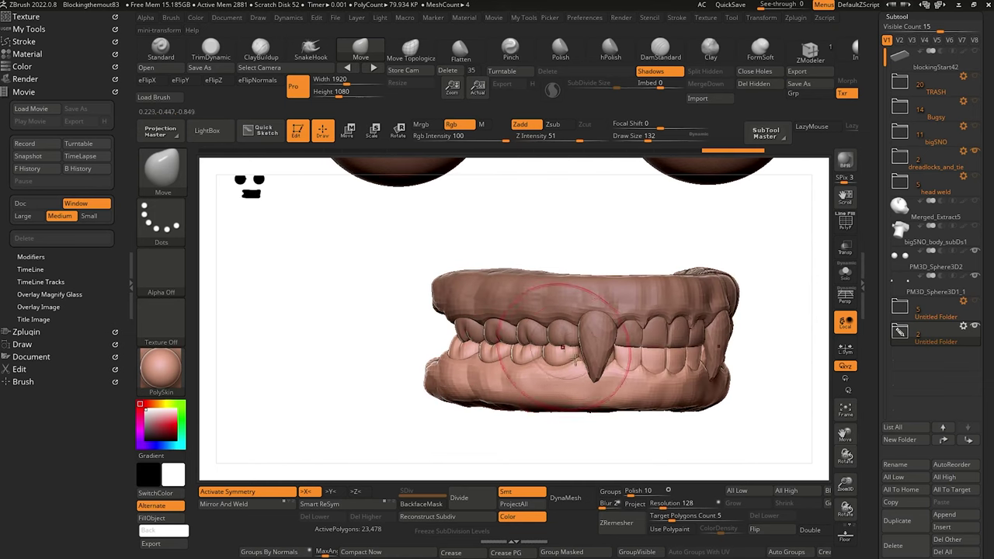
mouse_move(483, 319)
mouse_down()
mouse_move(371, 347)
mouse_move(440, 347)
mouse_up()
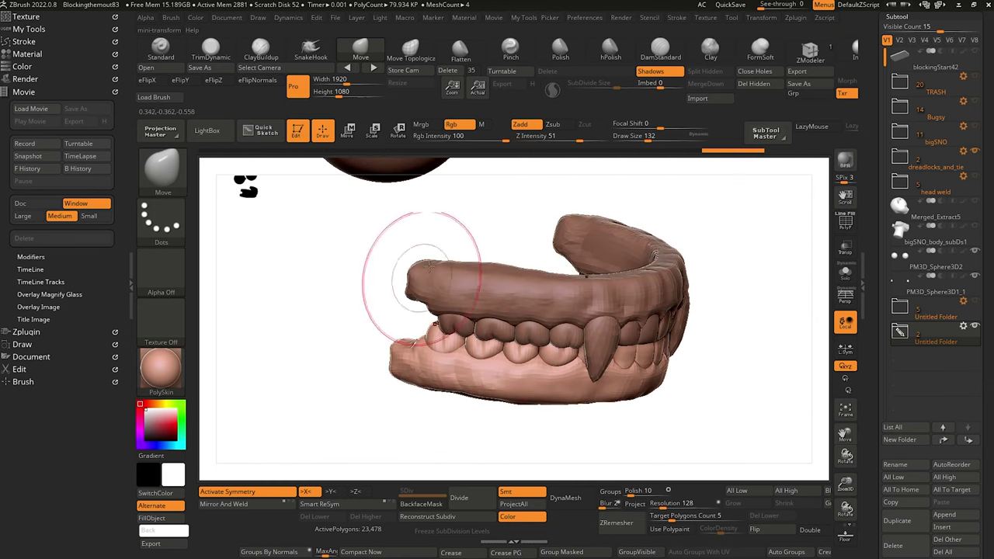
mouse_move(355, 288)
mouse_down()
mouse_move(339, 355)
mouse_move(330, 345)
mouse_move(344, 308)
mouse_up()
click(943, 517)
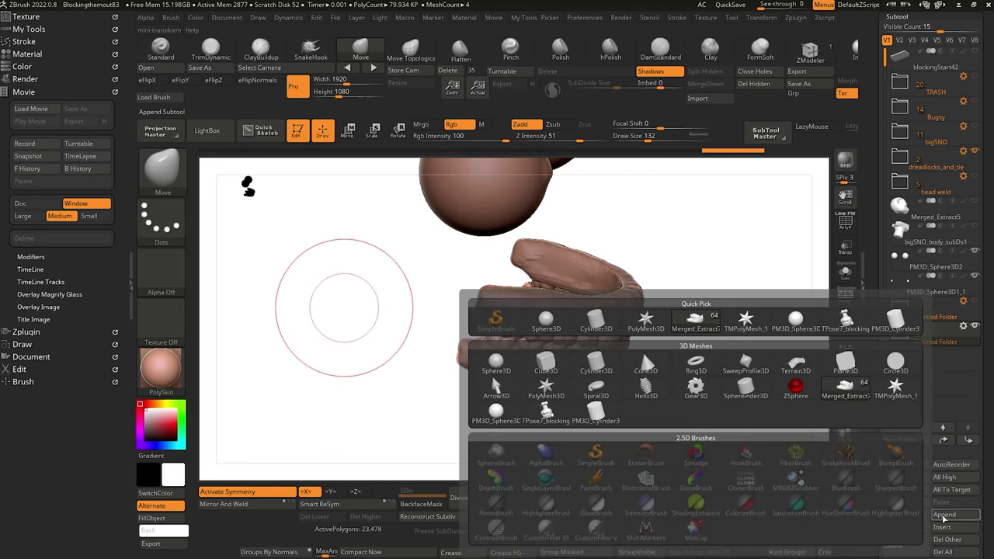
click(548, 323)
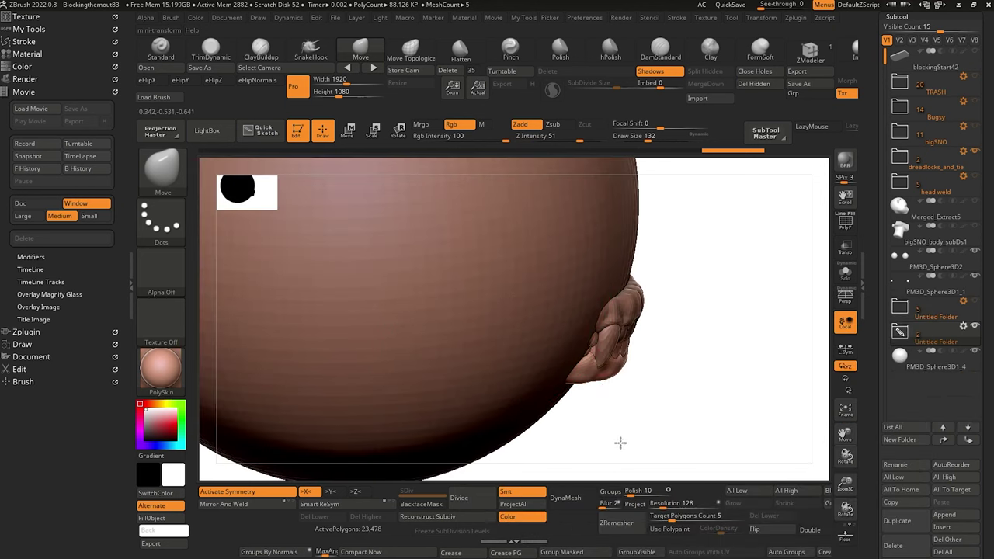
ctrl+right_drag(620, 443, 500, 437)
alt+right_drag(359, 405, 357, 445)
alt+click(410, 311)
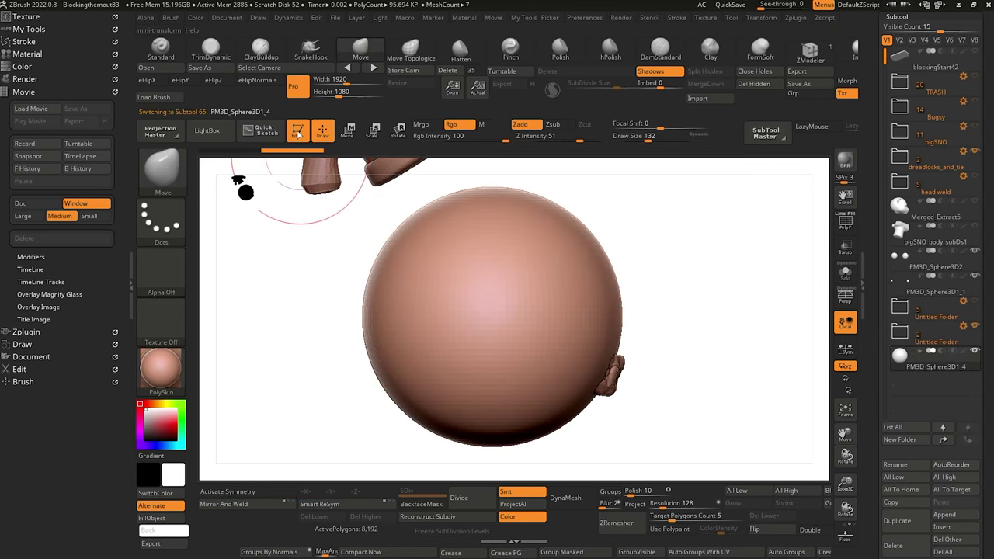
Scale the new sphere down and move it into place beside the jaws.
click(350, 133)
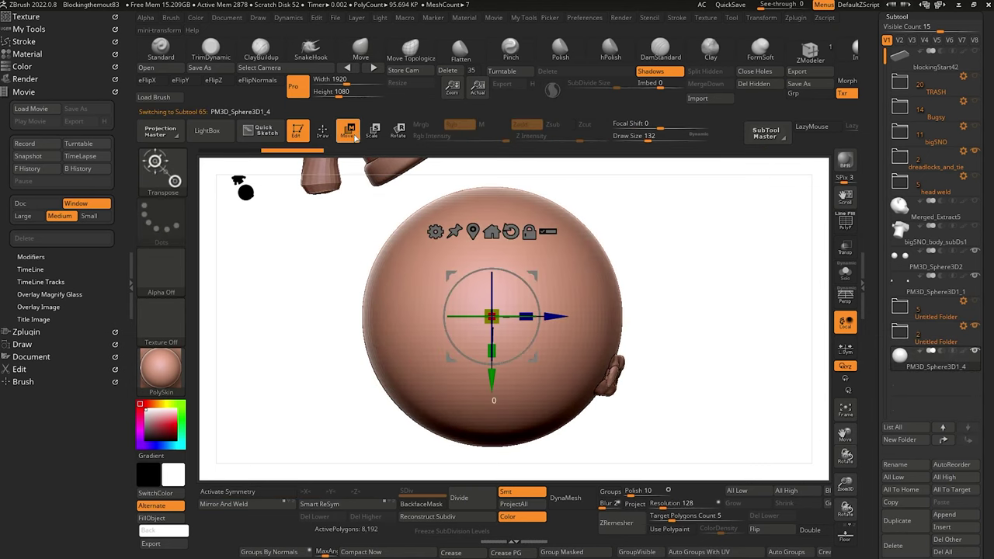
drag(492, 315, 498, 419)
drag(555, 354, 609, 355)
ctrl+right_drag(422, 345, 467, 380)
drag(434, 399, 373, 380)
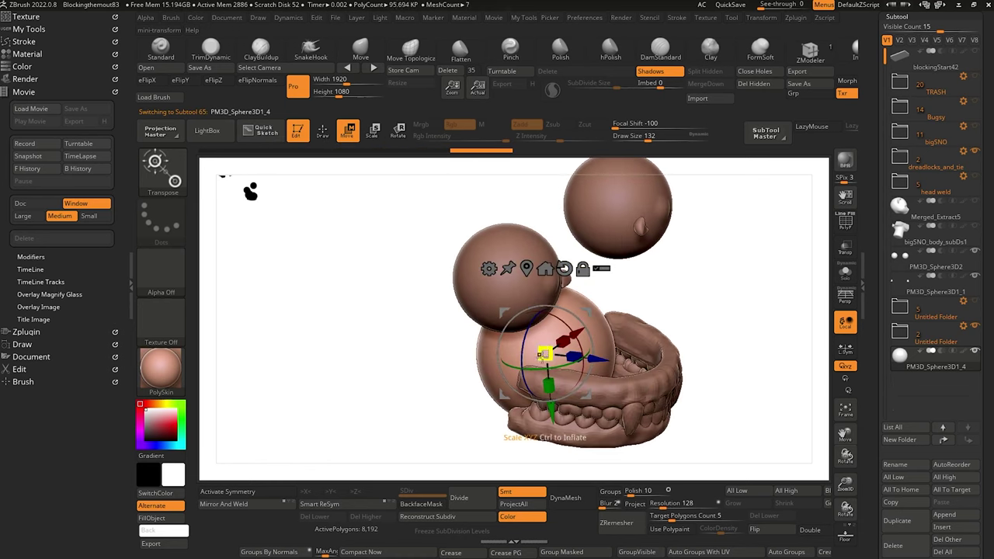
drag(546, 374, 546, 367)
Shape the sphere into a flattened ellipsoid inside the jaw arch and isolate it from the other subtools.
drag(431, 330, 371, 412)
drag(574, 333, 566, 340)
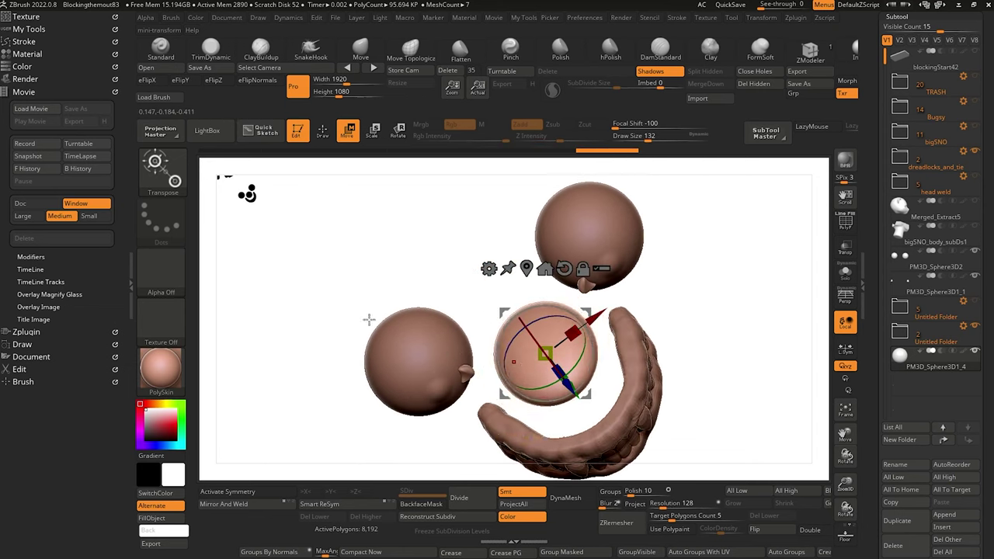
shift+drag(368, 320, 440, 391)
click(842, 276)
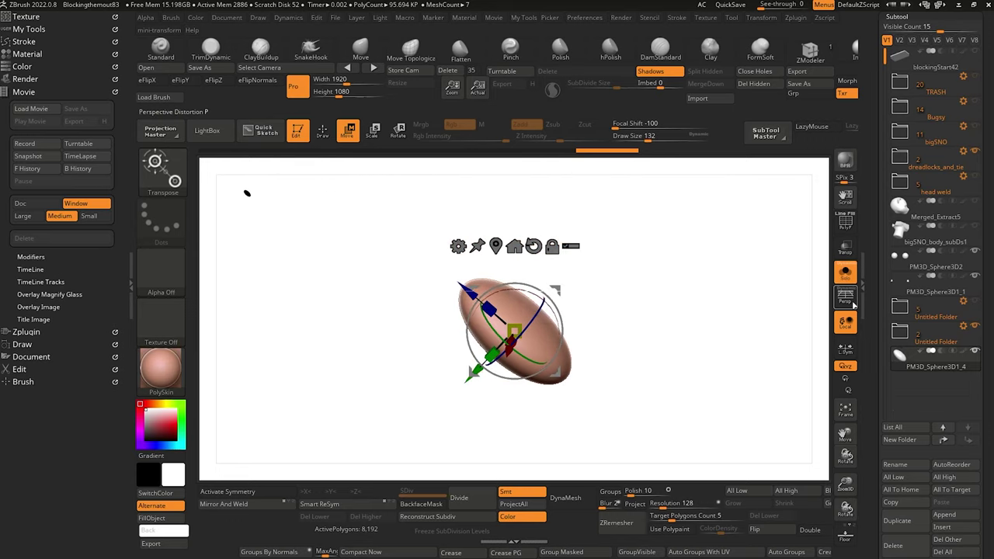
Reshape the ellipsoid with the Move brush into a tongue form with one narrower end.
key(q)
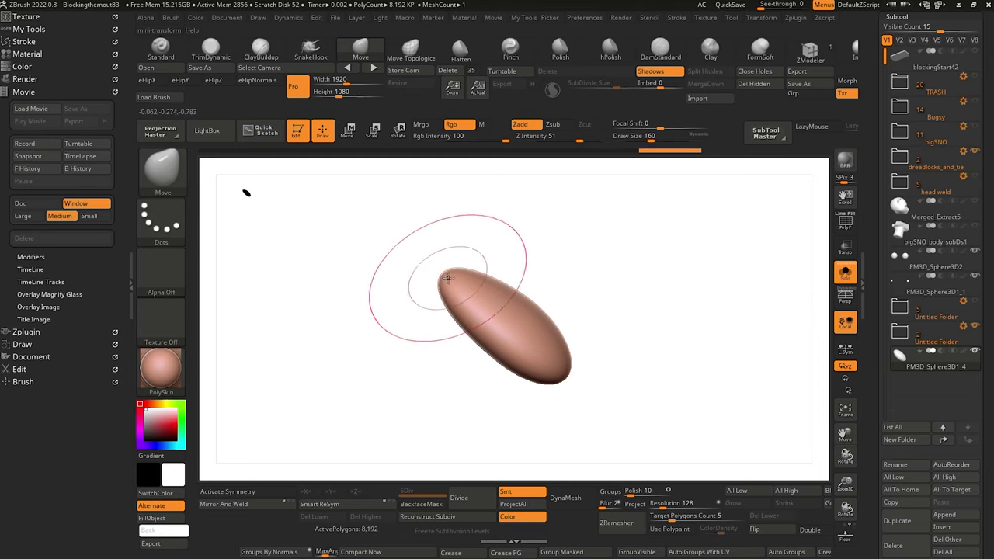
mouse_move(411, 259)
mouse_down()
mouse_move(422, 368)
mouse_move(404, 408)
mouse_move(406, 295)
mouse_move(426, 274)
mouse_move(427, 395)
mouse_move(411, 396)
mouse_move(443, 399)
mouse_move(458, 323)
mouse_move(411, 268)
mouse_up()
drag(368, 332, 341, 349)
mouse_move(360, 295)
alt+mouse_down()
mouse_move(355, 321)
mouse_move(384, 287)
alt+mouse_up()
key([)
key([)
key([)
Carve a lengthwise groove along the middle of the tongue with the DamStandard brush at draw size 56.
click(664, 51)
key([)
key([)
key([)
key([)
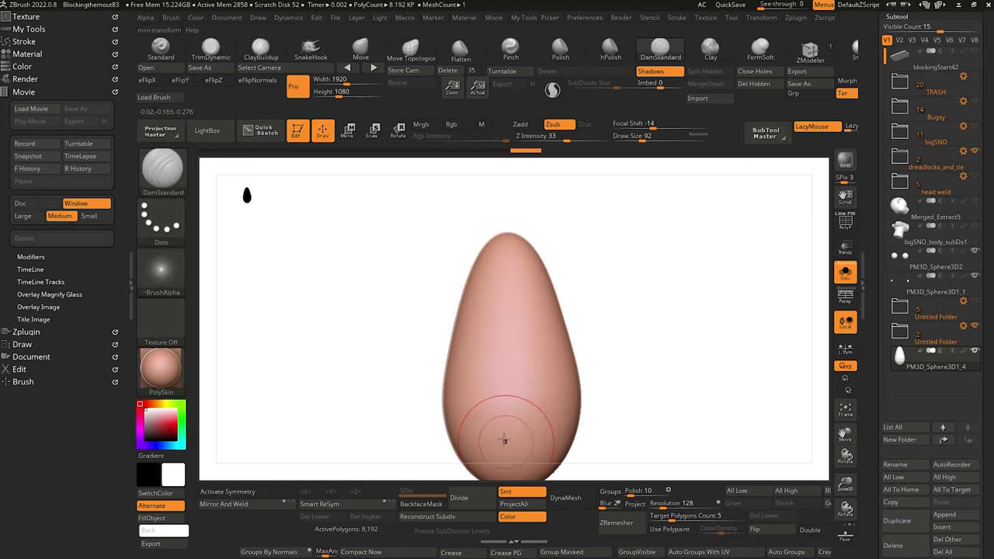
alt+drag(396, 364, 393, 334)
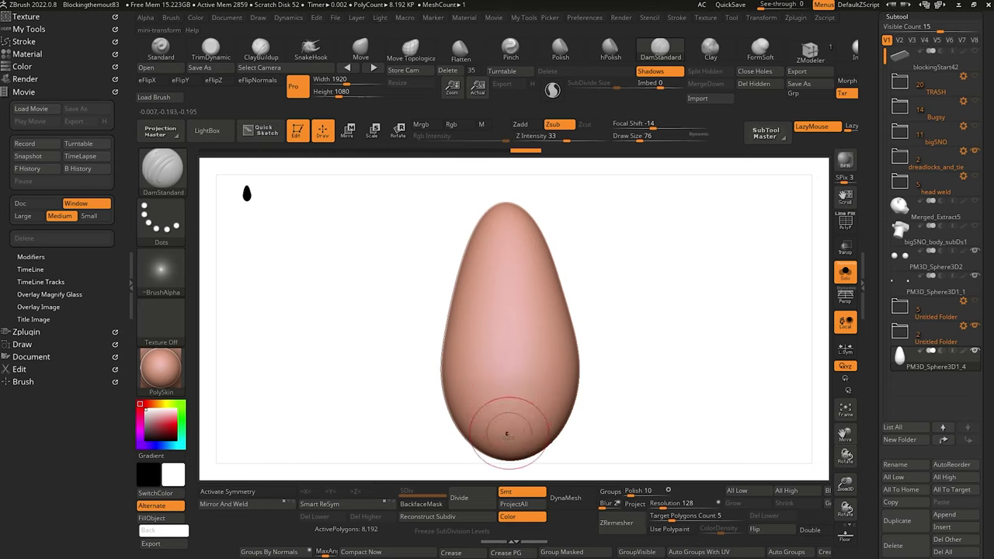
key([)
drag(510, 396, 509, 258)
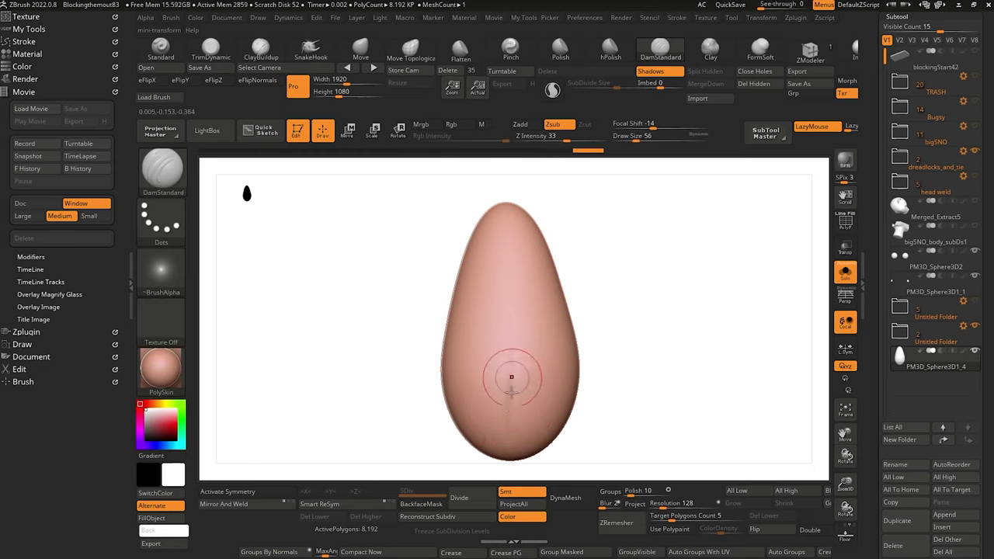
Extend the groove toward the tongue's narrow end, activate X symmetry and smooth the surface at that end.
drag(510, 415, 512, 239)
click(227, 492)
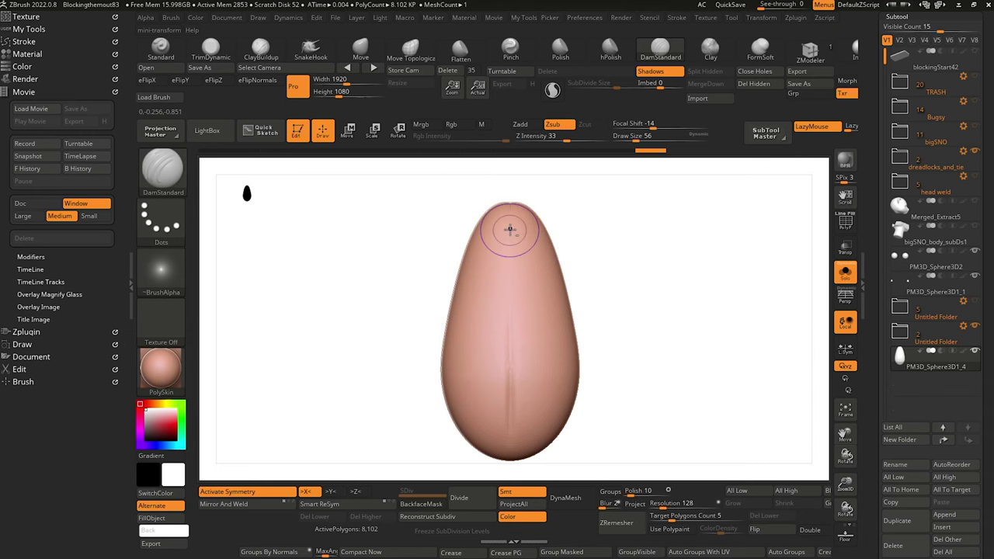
shift+drag(510, 227, 511, 206)
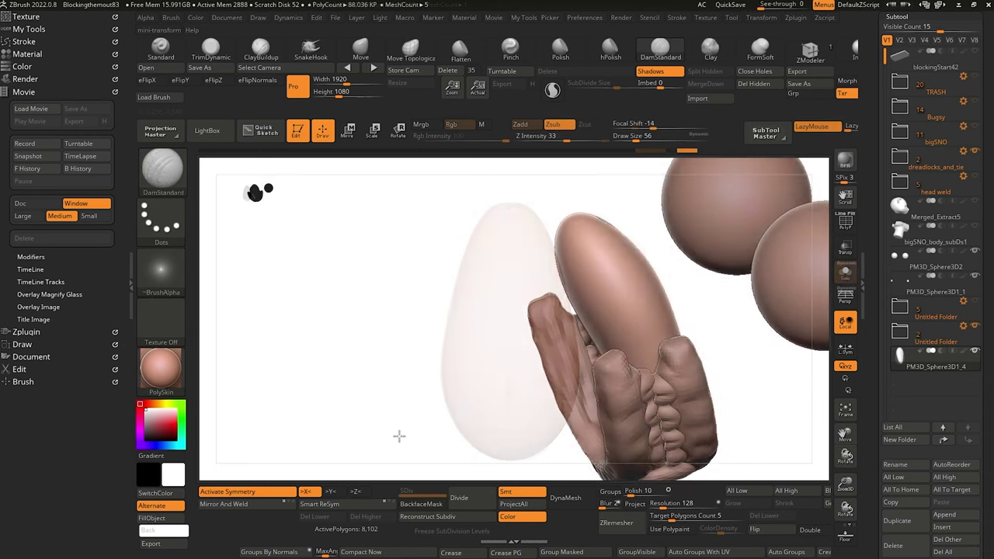
Bend the tongue's protruding end over the jaws with the Move brush at draw size 124.
drag(399, 435, 415, 365)
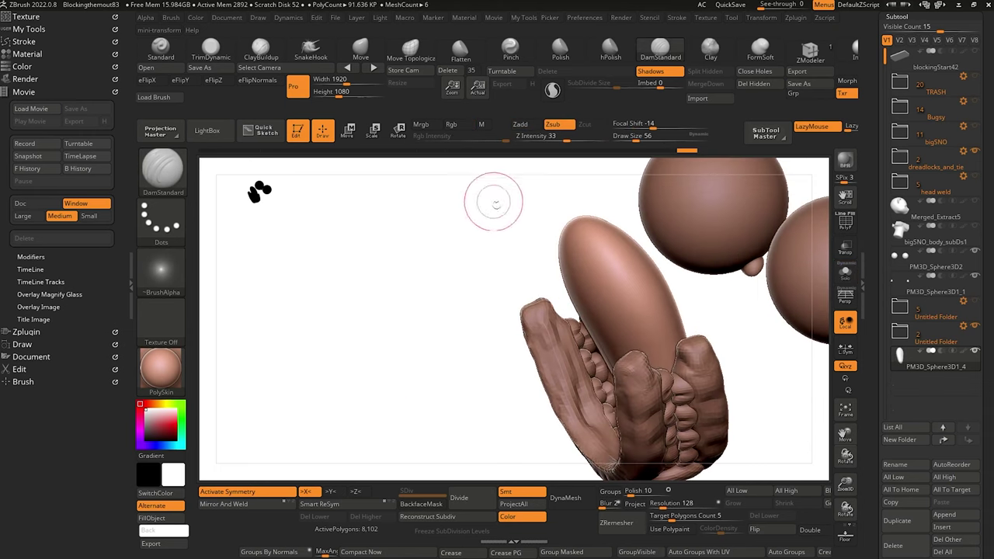
key(bracketright)
key(bracketright)
key(bracketright)
key(bracketright)
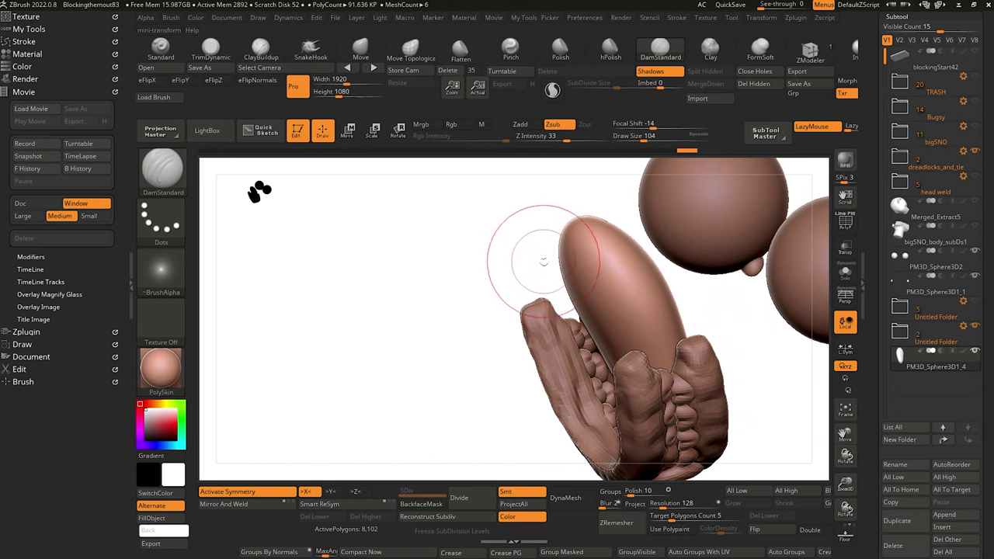
mouse_move(494, 241)
mouse_down()
mouse_move(492, 254)
mouse_move(468, 244)
mouse_move(585, 257)
mouse_up()
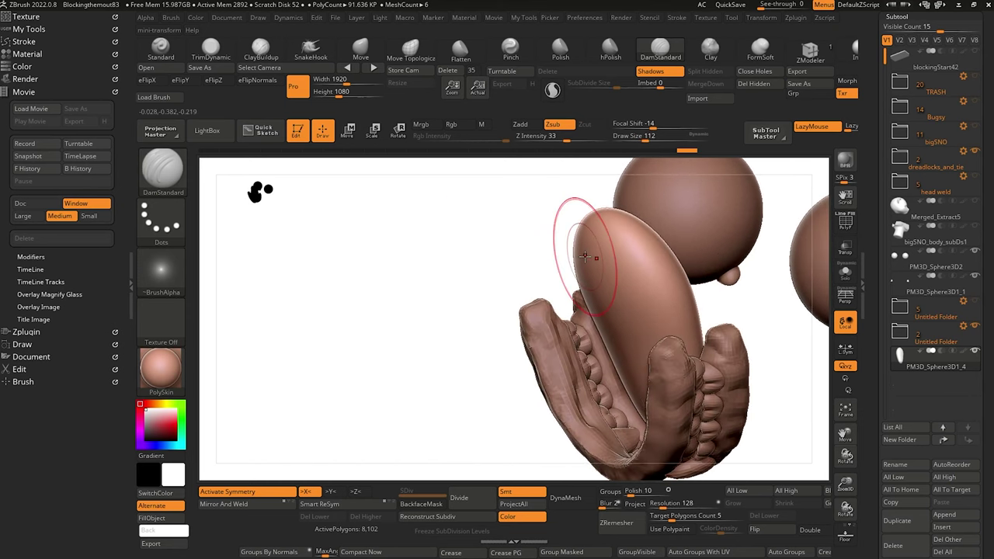
drag(530, 234, 519, 226)
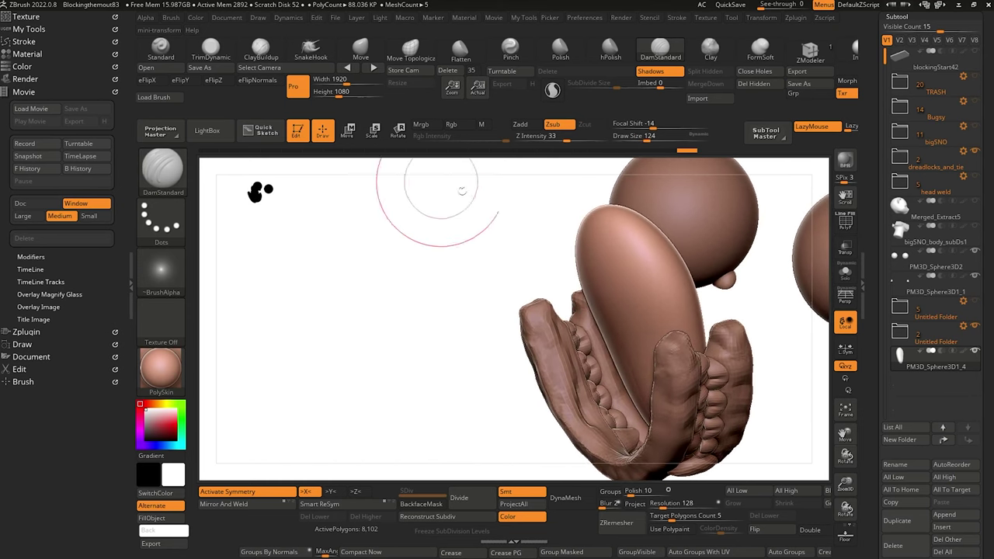
click(362, 49)
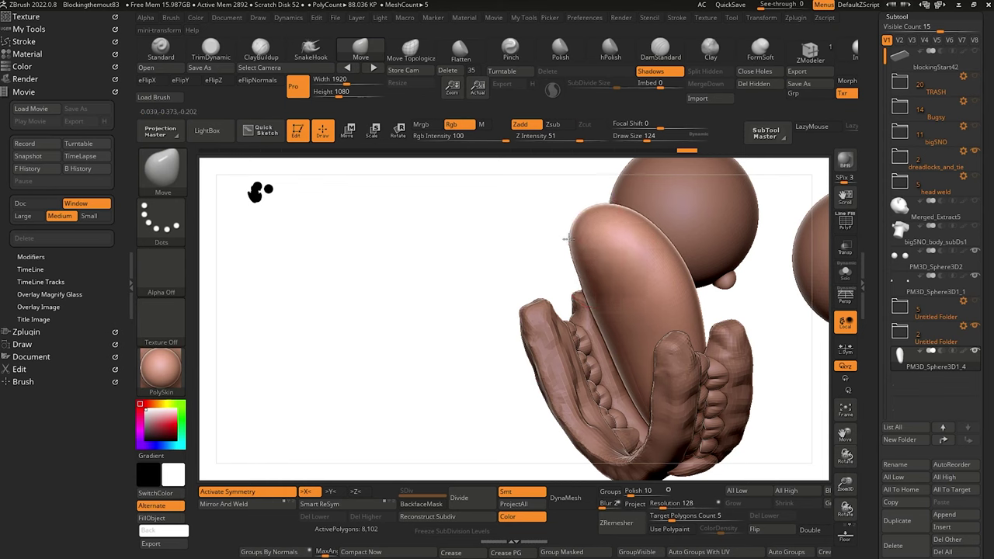
drag(550, 233, 590, 254)
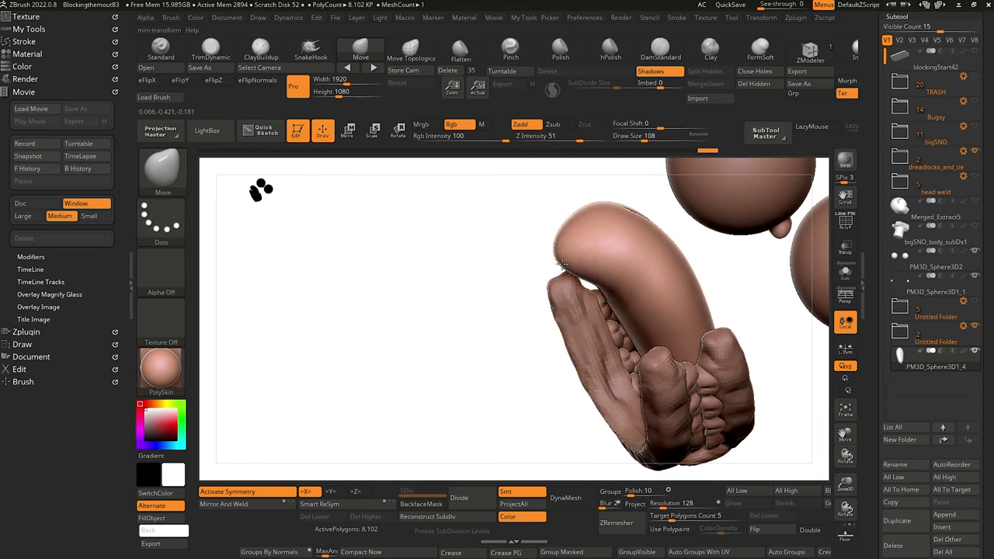
Refine the curl and thickness of the tongue's bent end with the Move brush at draw sizes 92 to 108.
drag(477, 232, 525, 198)
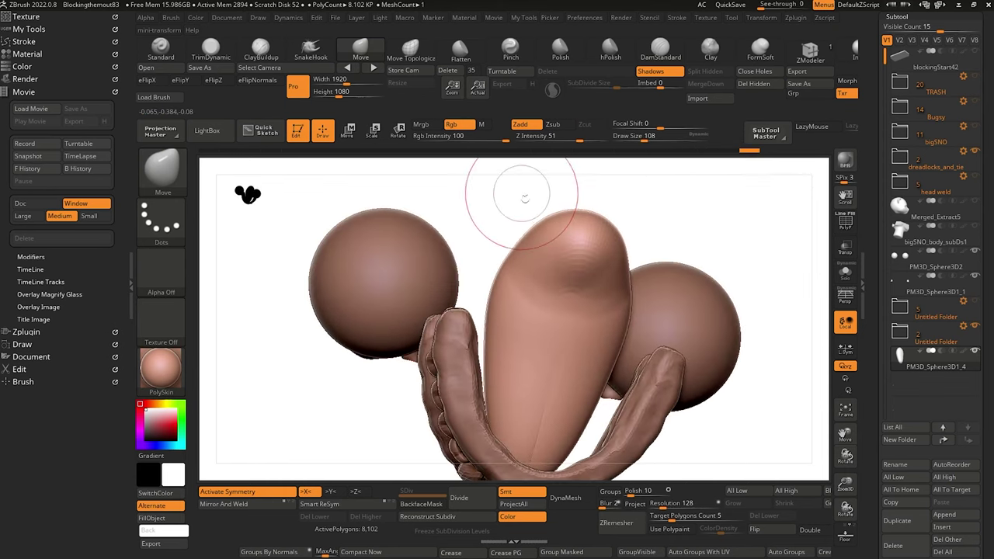
drag(532, 238, 513, 210)
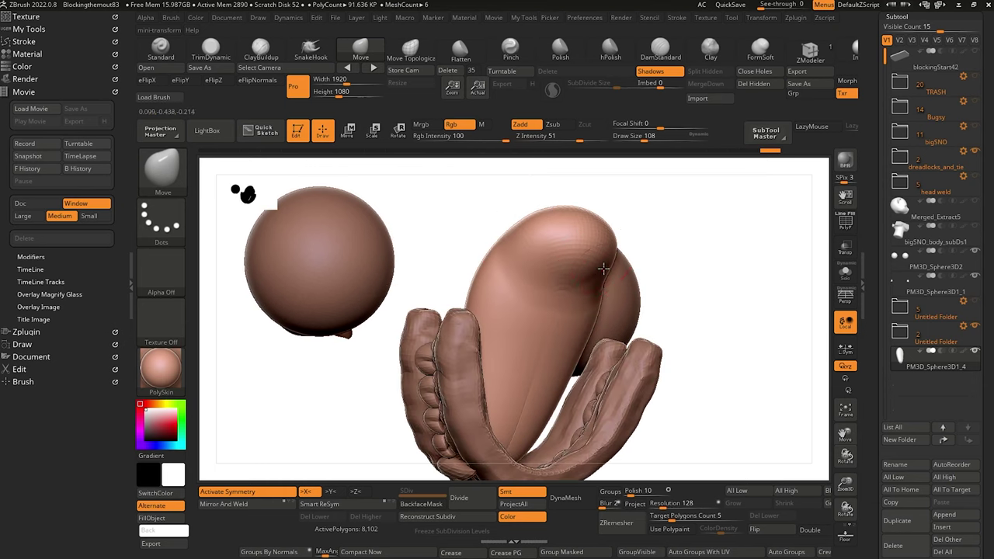
drag(621, 278, 608, 272)
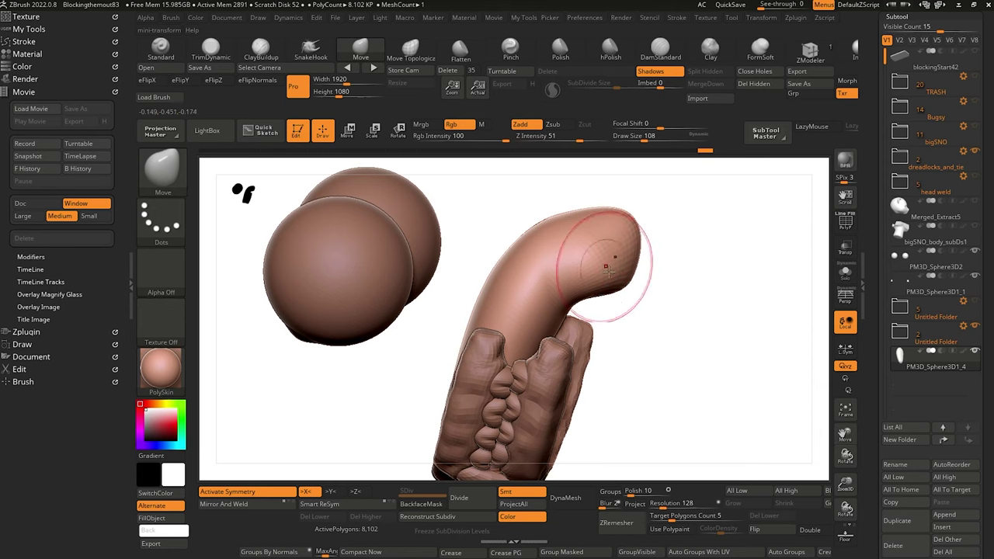
drag(489, 169, 465, 186)
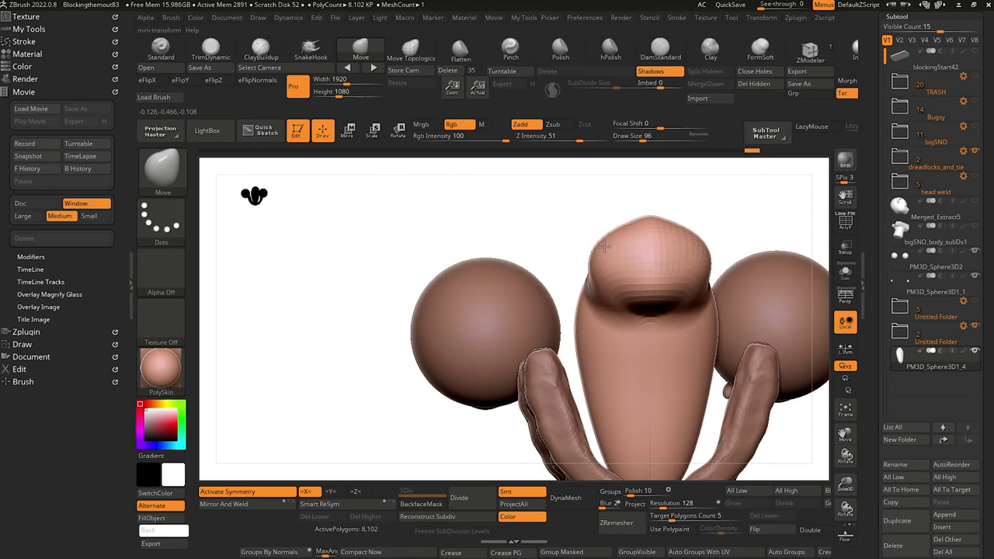
drag(611, 226, 483, 227)
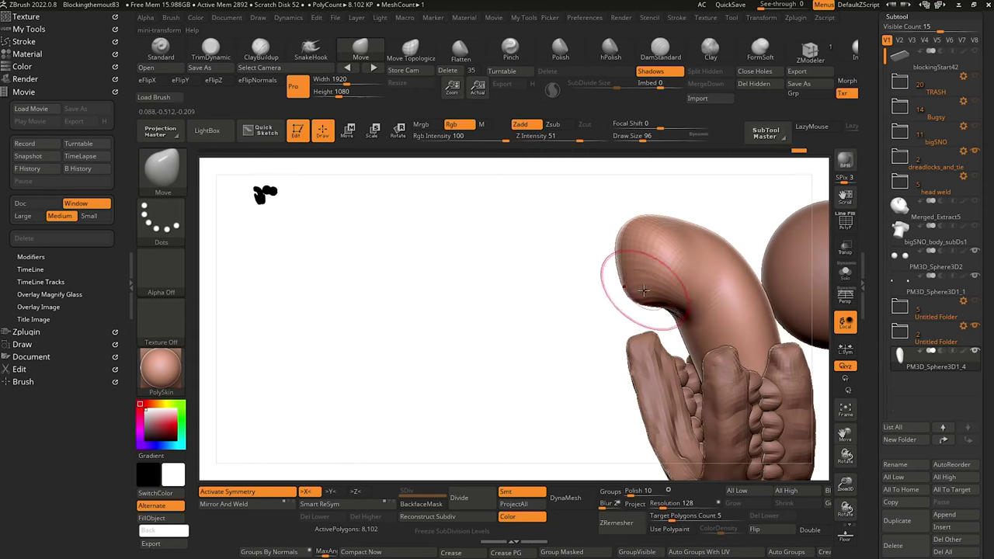
mouse_move(567, 272)
mouse_down()
mouse_move(573, 289)
mouse_move(648, 289)
mouse_move(495, 331)
mouse_move(712, 347)
mouse_up()
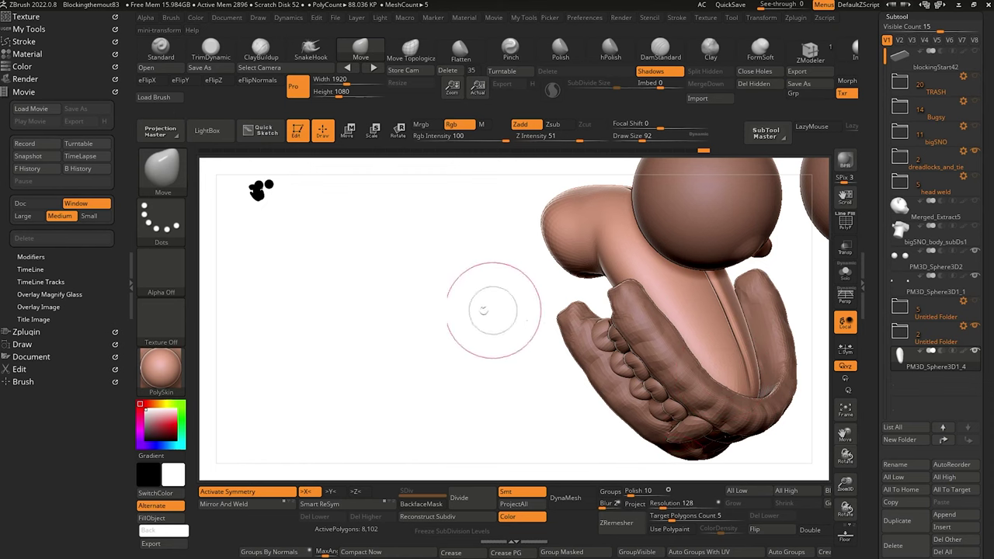
drag(488, 310, 511, 262)
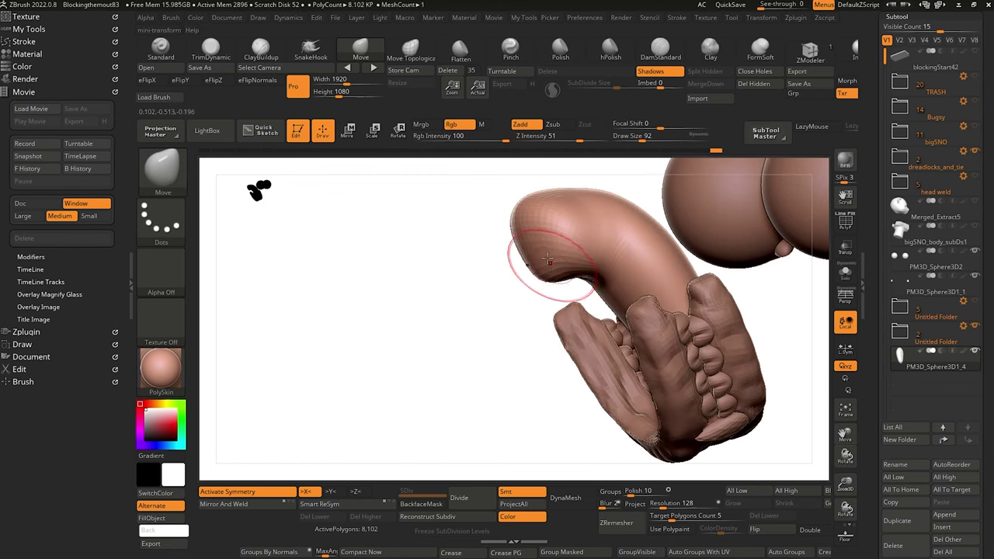
mouse_move(466, 222)
mouse_down()
mouse_move(451, 248)
mouse_move(459, 322)
mouse_move(440, 309)
mouse_move(435, 352)
mouse_move(438, 273)
mouse_up()
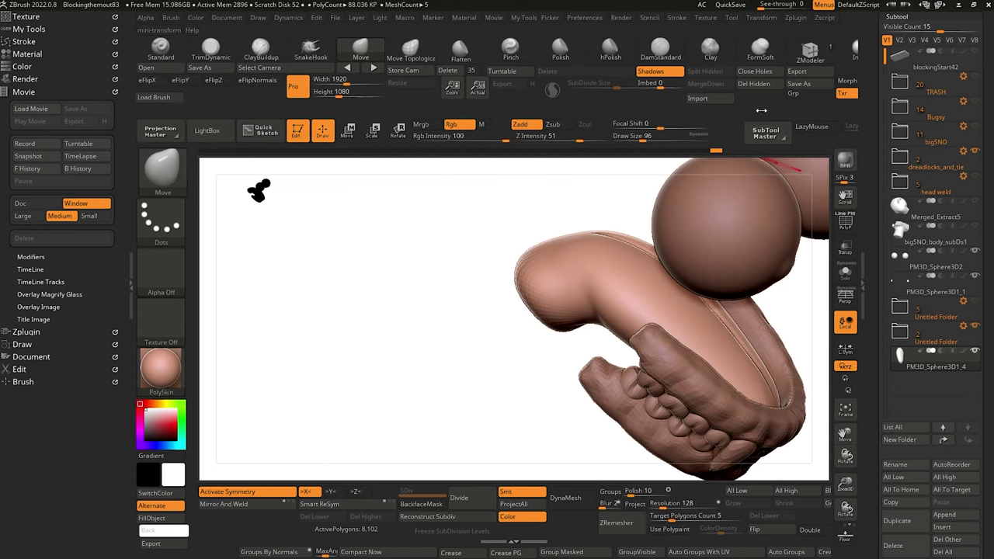
Isolate the tongue and ZRemesh it with a target polygons count of 1.16908.
click(845, 269)
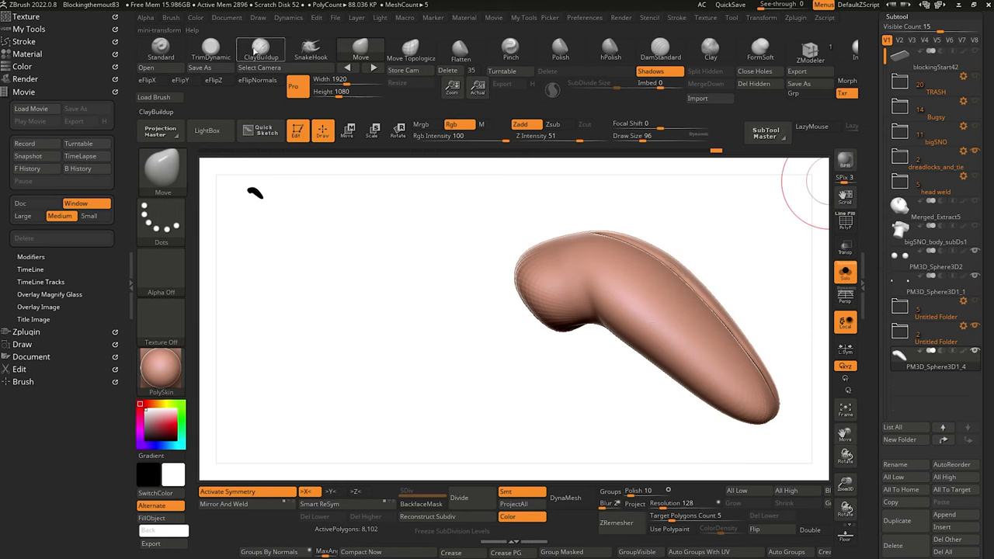
click(254, 51)
alt+drag(444, 360, 410, 340)
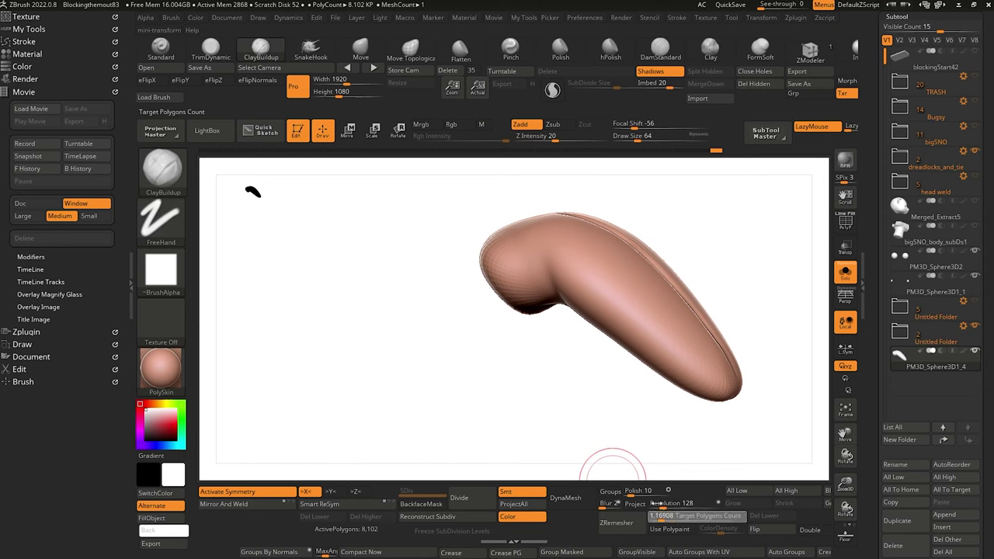
click(616, 523)
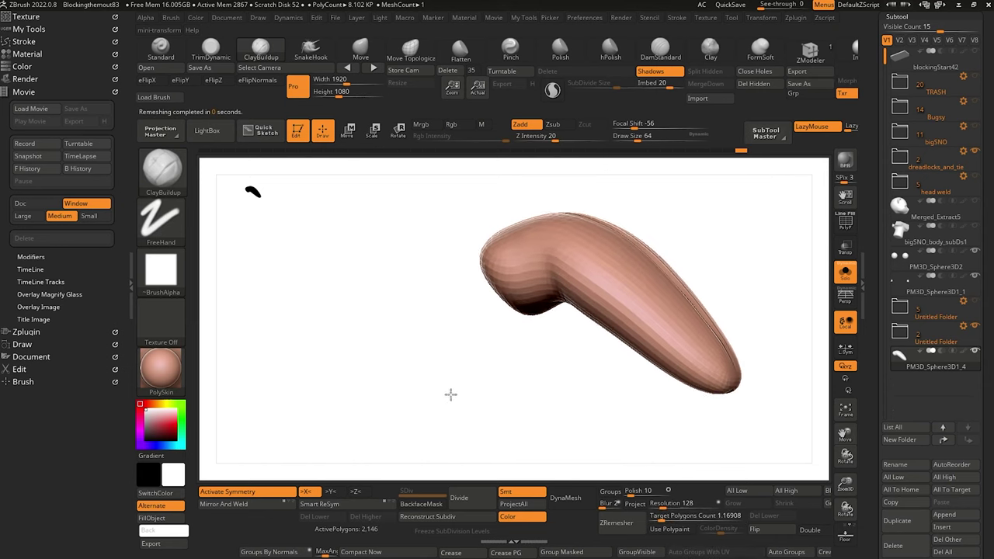
Build up volume under the tongue's bend and along its side with ClayBuildup at draw sizes 60 to 76.
drag(451, 395, 467, 376)
drag(528, 358, 551, 308)
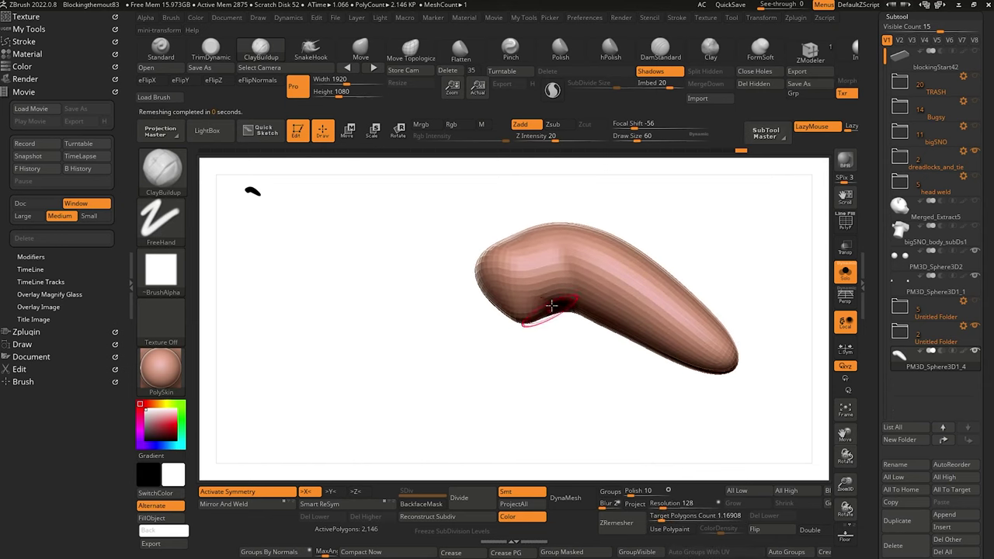
key(])
drag(573, 262, 576, 260)
key(bracketright)
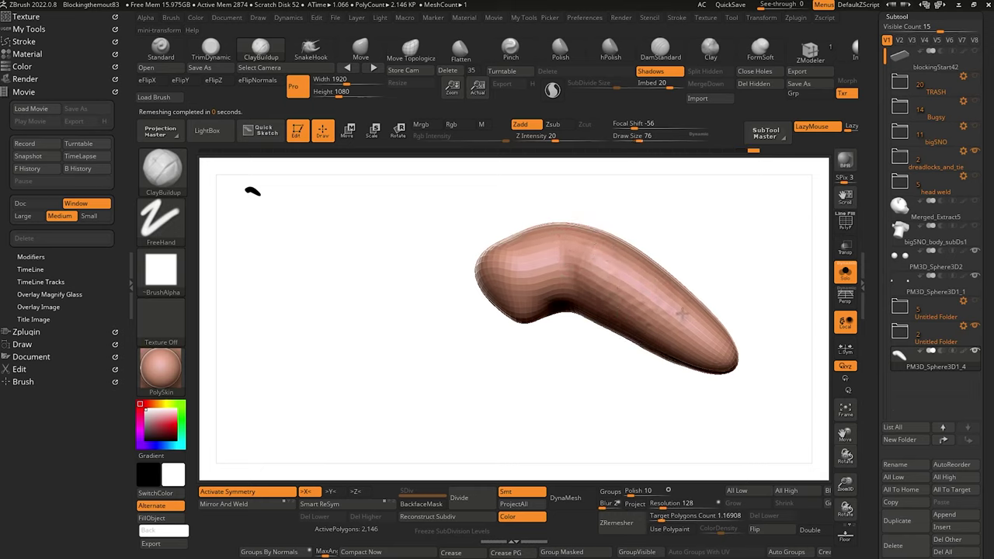
drag(432, 339, 346, 334)
drag(560, 382, 624, 356)
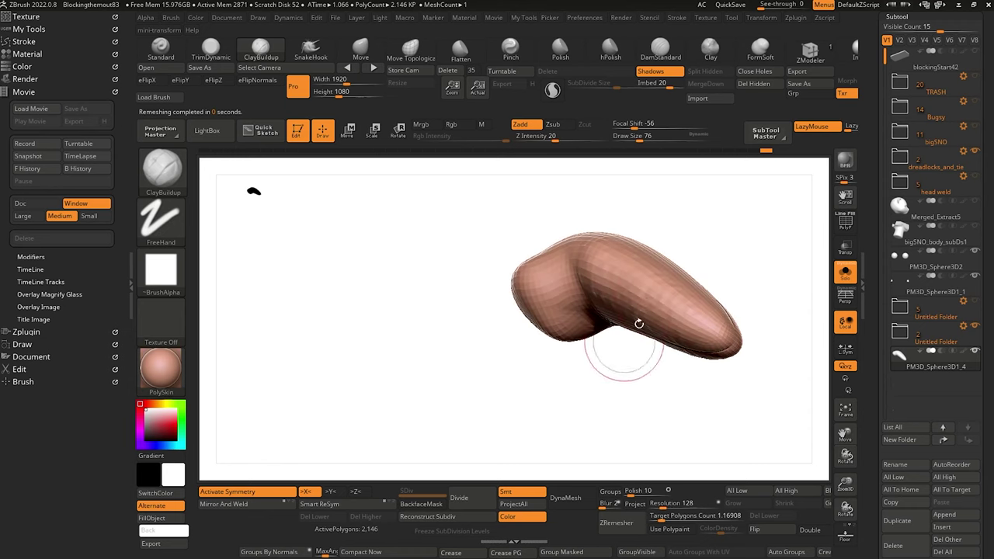
key([)
drag(645, 294, 653, 285)
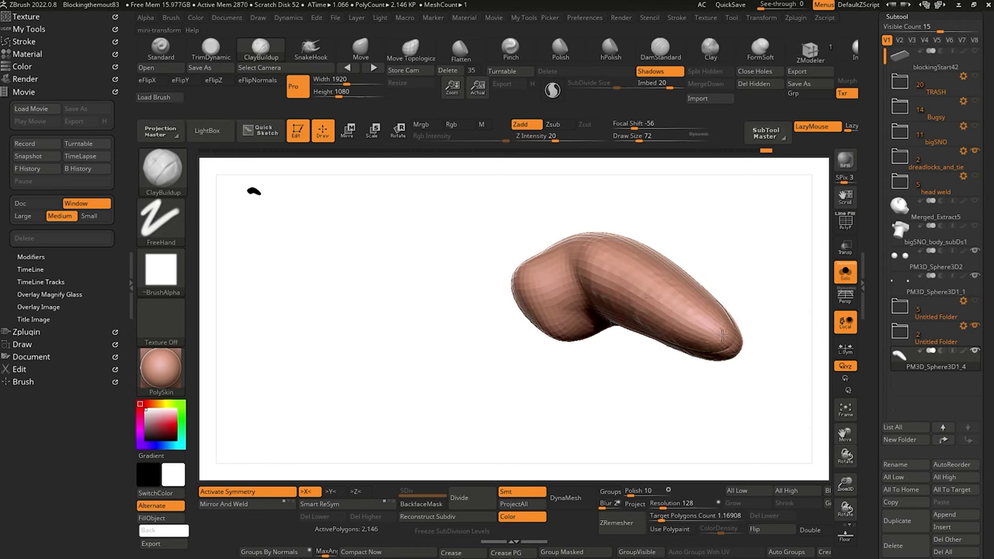
key(bracketleft)
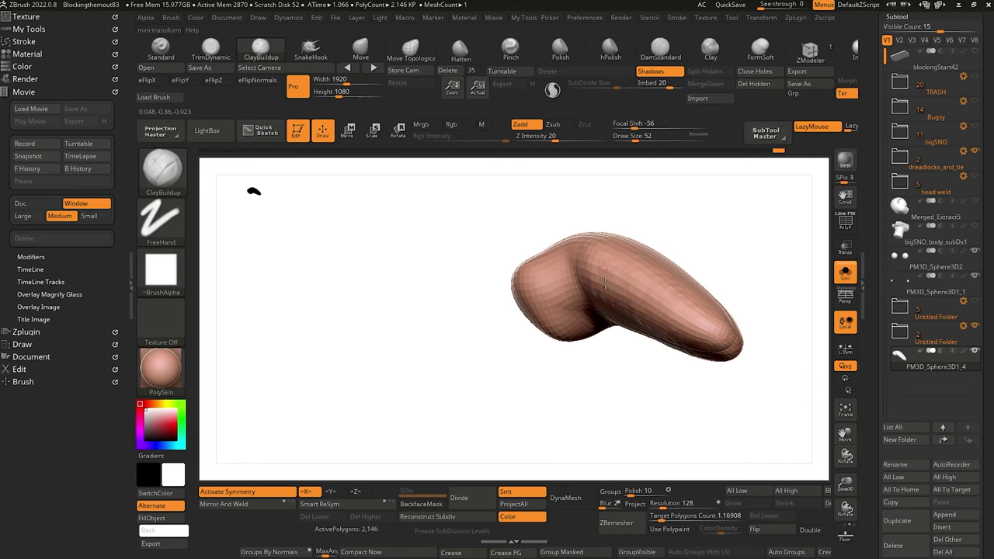
Smooth the tongue's side and continue shaping its underside with ClayBuildup, enlarging the draw size to 112.
drag(640, 389, 641, 330)
mouse_move(609, 251)
shift+mouse_down()
mouse_move(715, 349)
mouse_move(698, 305)
shift+mouse_up()
drag(581, 368, 610, 350)
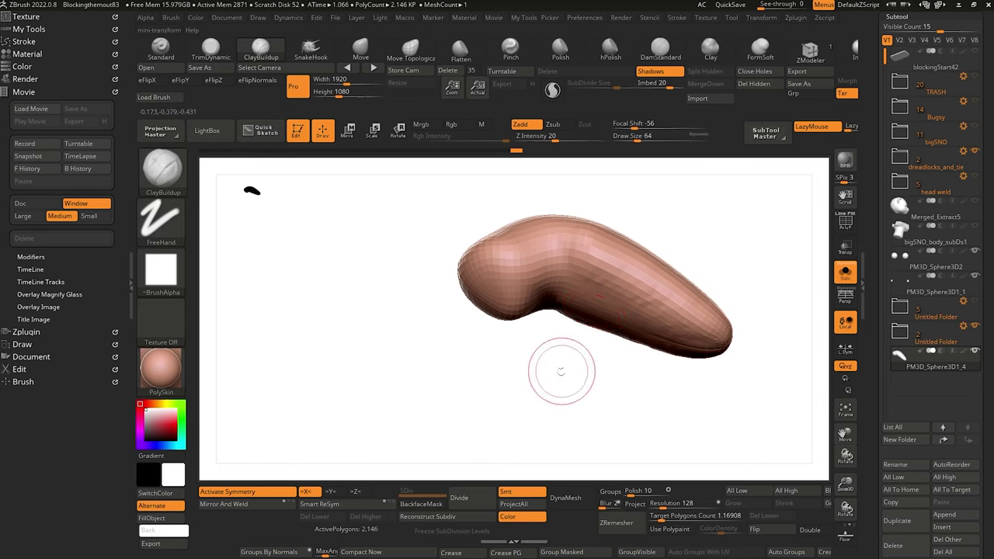
mouse_move(593, 421)
mouse_down()
mouse_move(568, 415)
mouse_move(524, 429)
mouse_move(536, 334)
mouse_move(536, 347)
mouse_move(550, 331)
mouse_up()
key(bracketright)
drag(541, 371, 534, 317)
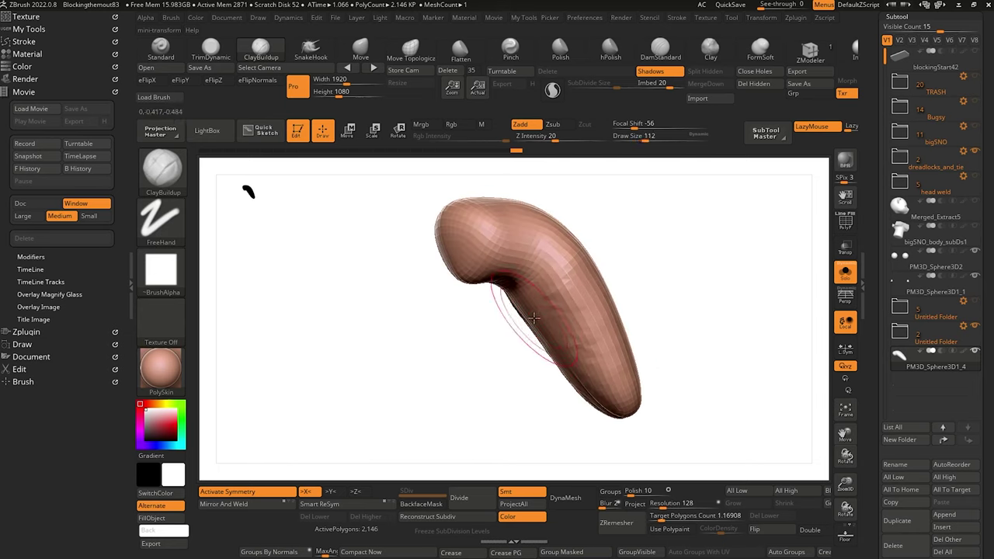
Push the tongue's underside inward to thin its long section with the Move brush at draw sizes 132 to 160.
key(b)
key(m)
key(v)
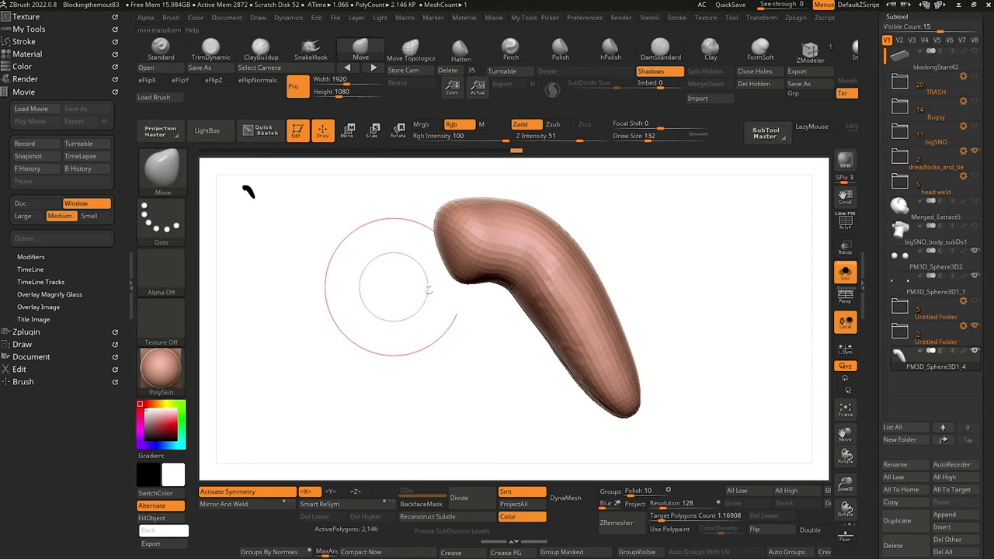
drag(528, 313, 541, 310)
drag(566, 369, 573, 364)
drag(576, 378, 583, 374)
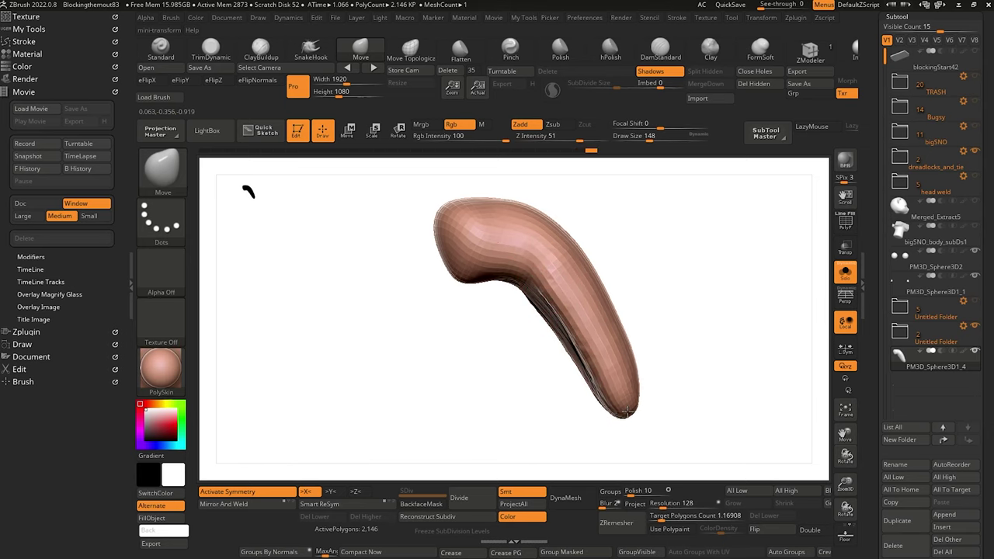
mouse_move(533, 411)
mouse_down()
mouse_move(502, 380)
mouse_move(582, 285)
mouse_up()
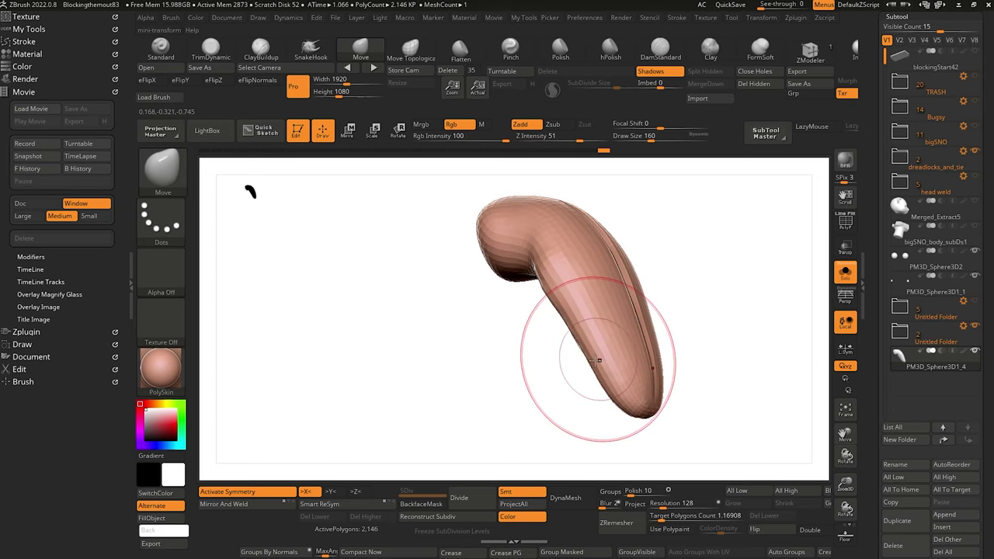
mouse_move(533, 422)
mouse_down()
mouse_move(489, 393)
mouse_move(608, 206)
mouse_up()
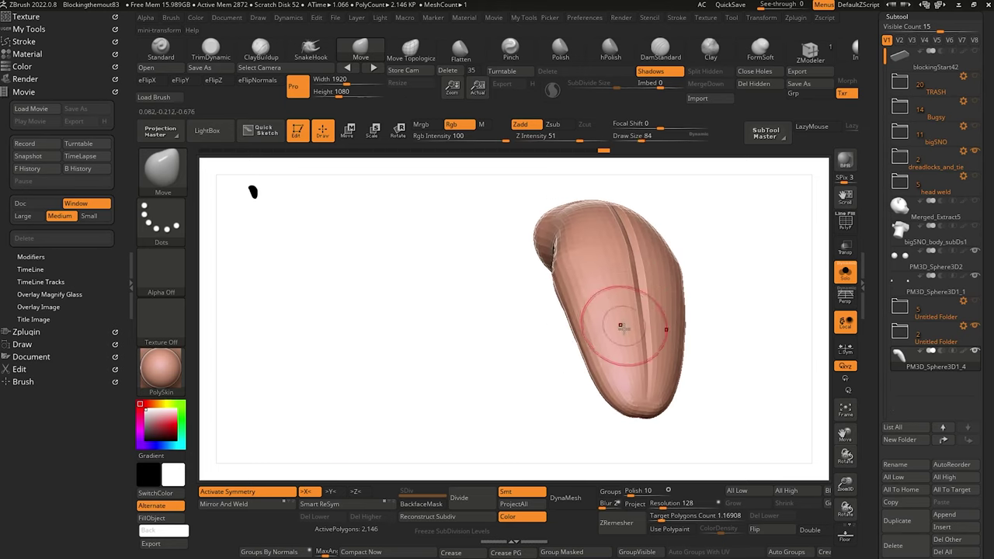
Switch to ClayBuildup and smooth the tongue's grooved upper surface and sides at draw size 68.
key(b)
key(c)
key(b)
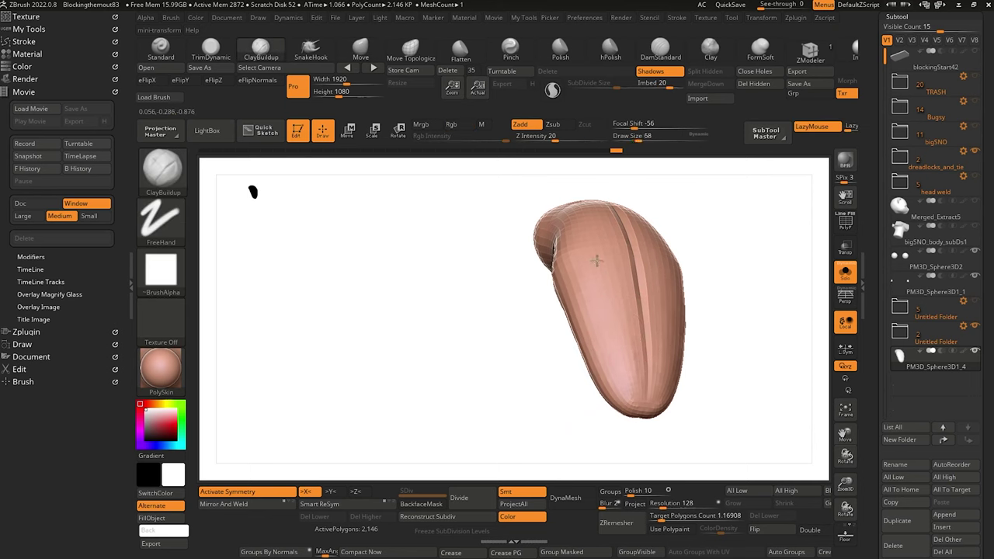
key(shift)
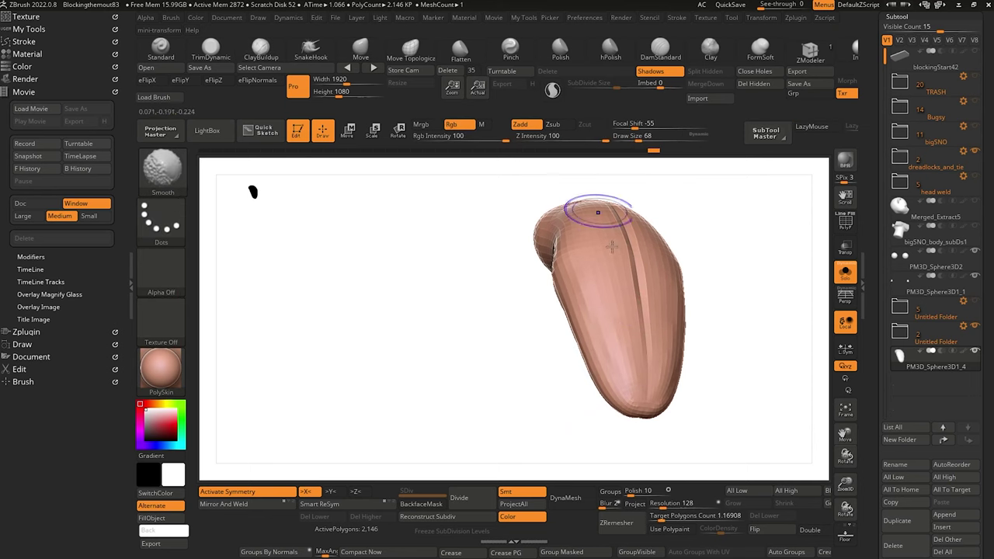
shift+drag(604, 235, 622, 300)
mouse_move(509, 350)
mouse_down()
mouse_move(461, 349)
mouse_move(467, 323)
mouse_move(455, 362)
mouse_move(486, 381)
mouse_up()
mouse_move(577, 302)
shift+mouse_down()
mouse_move(604, 389)
mouse_move(595, 320)
shift+mouse_up()
shift+drag(595, 318, 583, 309)
mouse_move(666, 340)
shift+mouse_down()
mouse_move(674, 268)
mouse_move(655, 229)
shift+mouse_up()
drag(474, 322, 476, 193)
drag(476, 193, 480, 277)
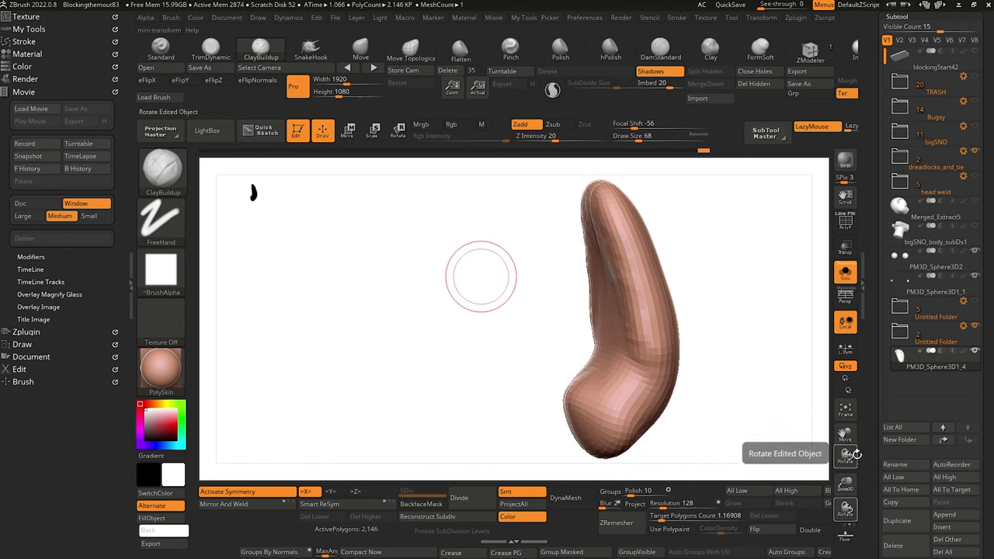
Append a Cube3D as a new subtool and make it active with the Scale gizmo.
click(953, 515)
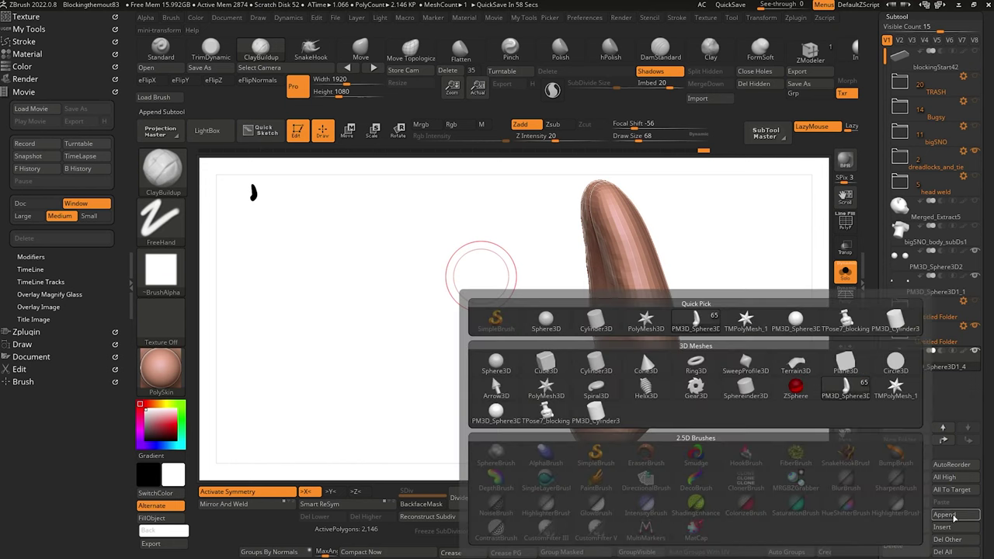
click(545, 362)
alt+drag(406, 305, 444, 375)
drag(412, 317, 385, 322)
click(898, 382)
click(374, 130)
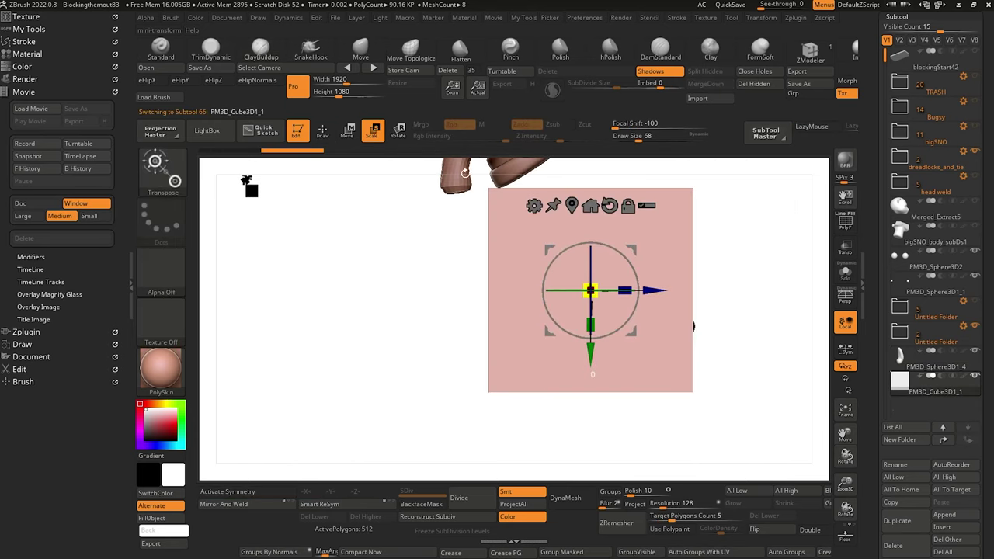
Scale the new cube down uniformly, place it beneath the tongue and flatten it into a thin upright plate.
drag(587, 286, 595, 417)
drag(652, 352, 688, 352)
drag(488, 295, 481, 201)
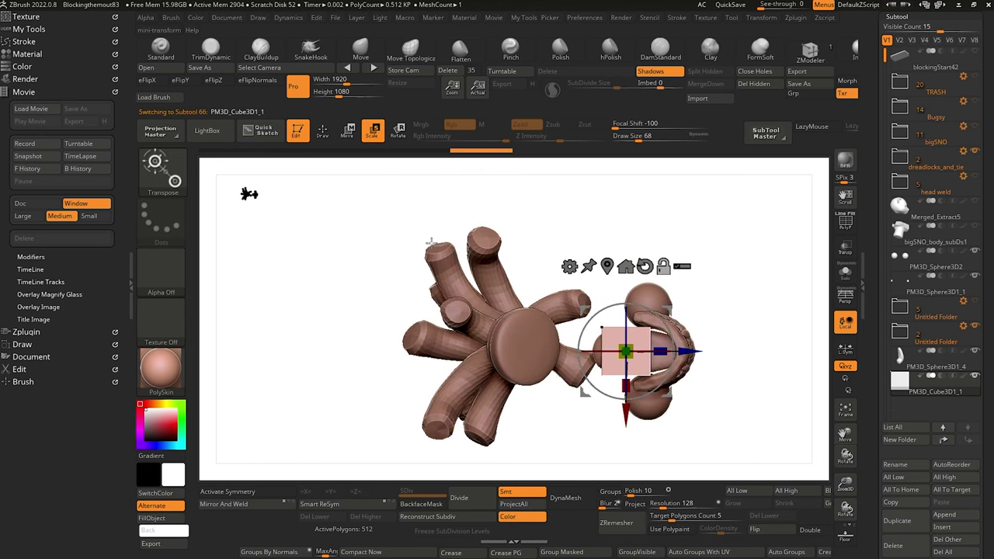
alt+drag(430, 244, 436, 327)
drag(625, 386, 633, 355)
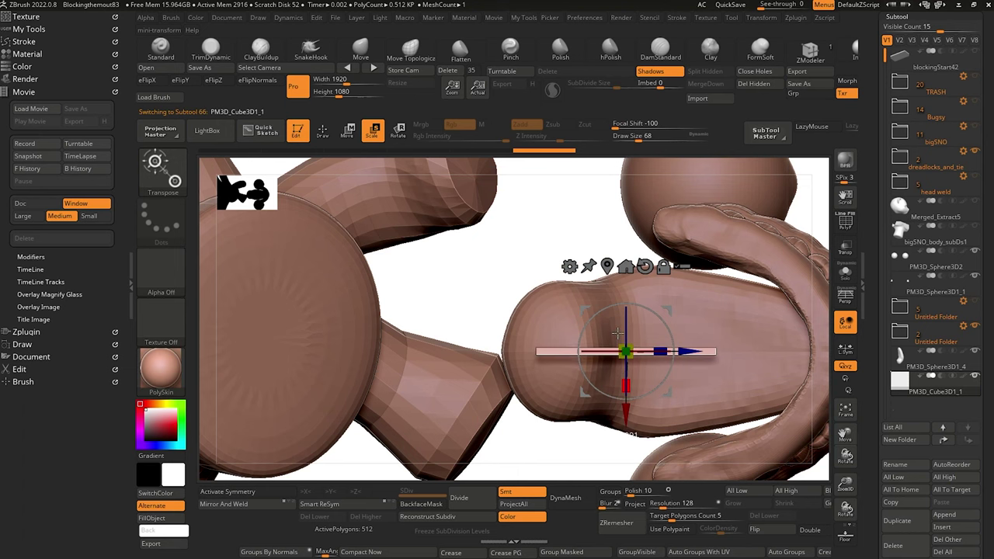
Shorten the thin plate, then tilt and move it against the tongue's underside along the centre line.
drag(544, 235, 552, 327)
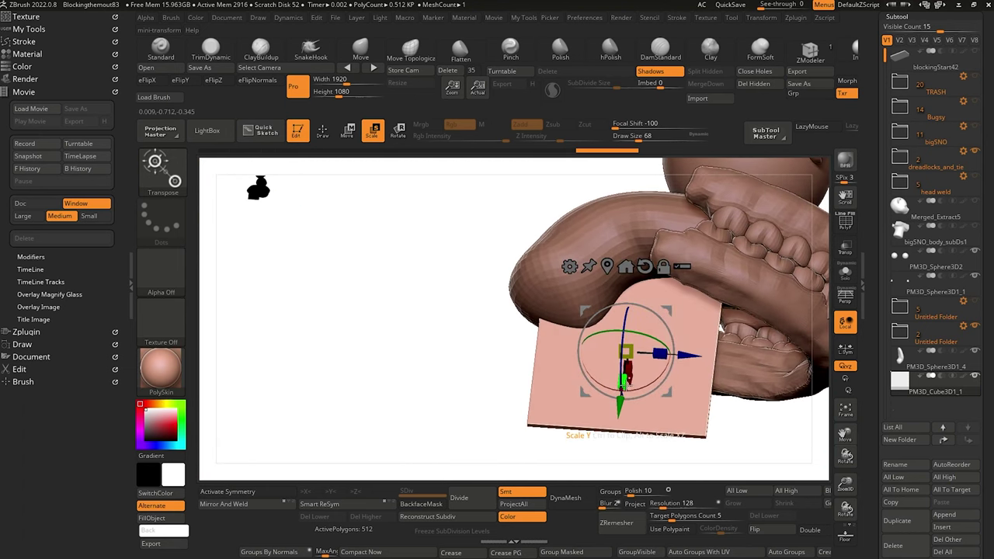
drag(626, 375, 627, 347)
drag(606, 390, 664, 336)
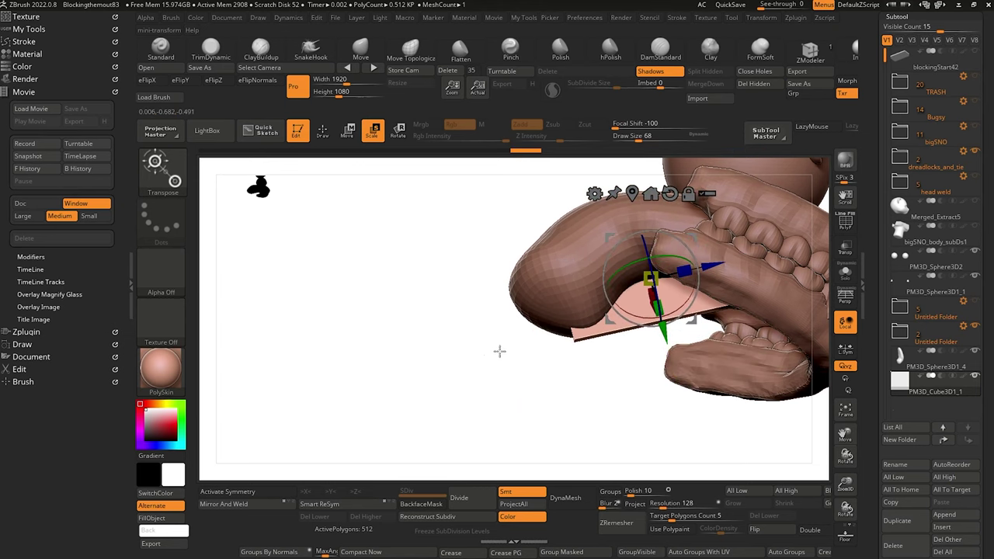
drag(500, 351, 525, 319)
drag(649, 325, 674, 309)
drag(435, 295, 440, 371)
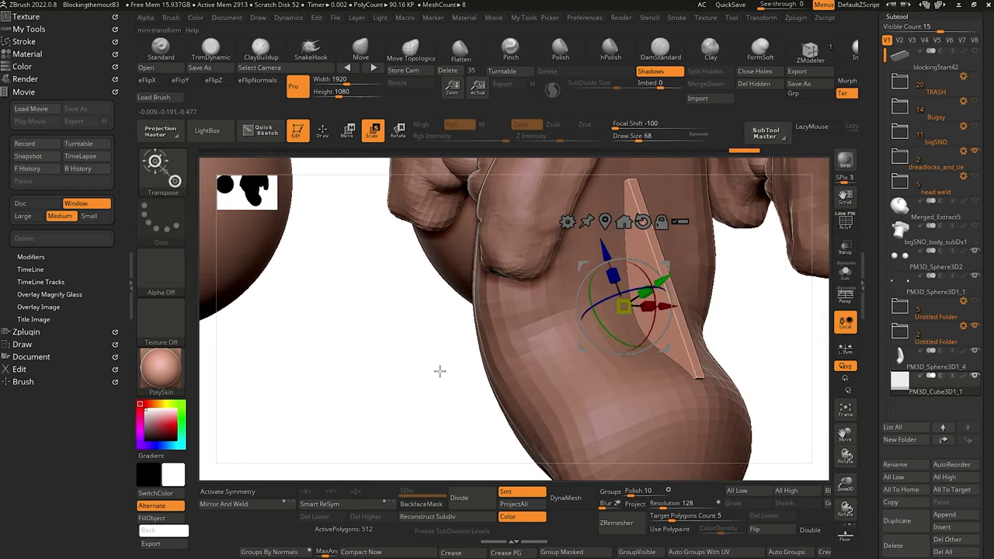
drag(612, 248, 609, 239)
shift+drag(457, 374, 435, 391)
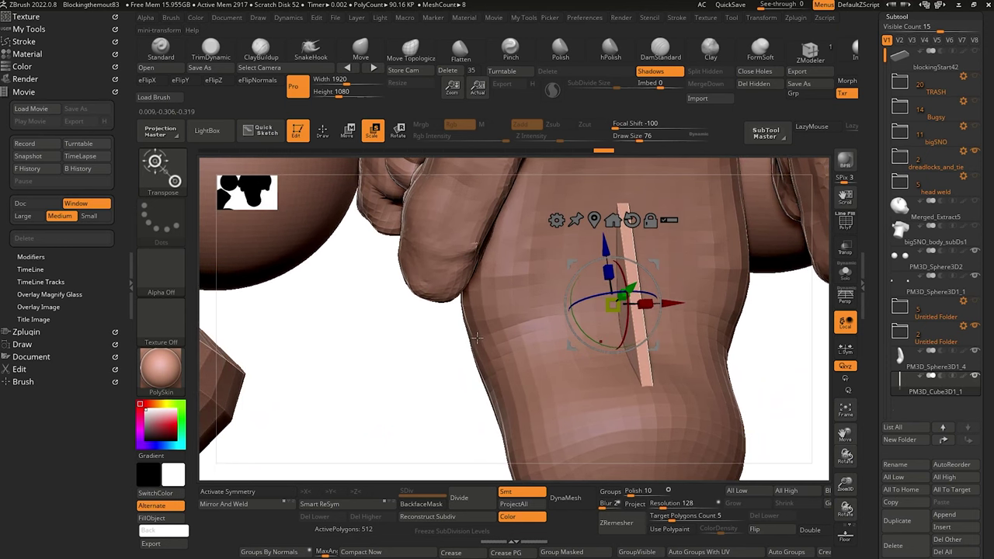
Turn on X symmetry and smooth the upper end and front edge of the thin plate.
click(265, 49)
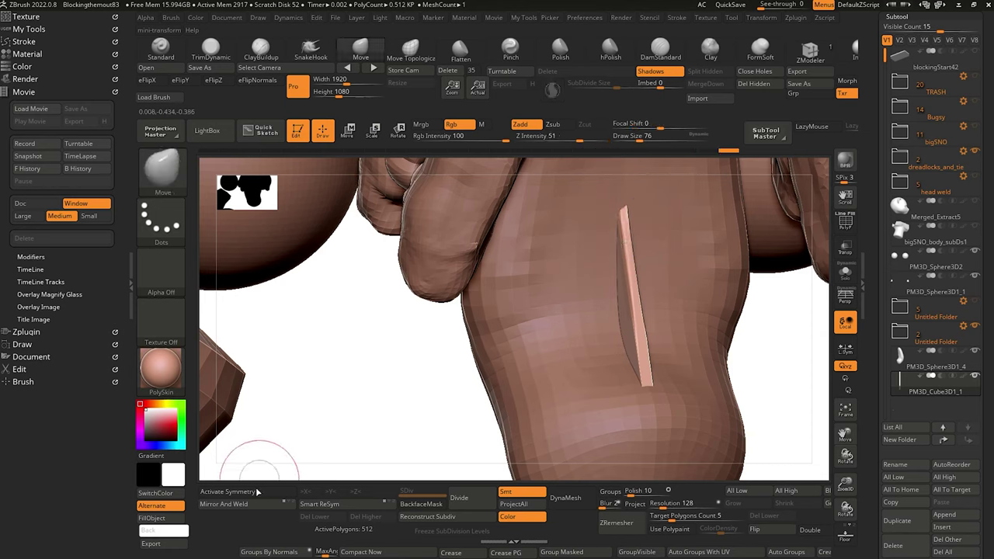
click(234, 491)
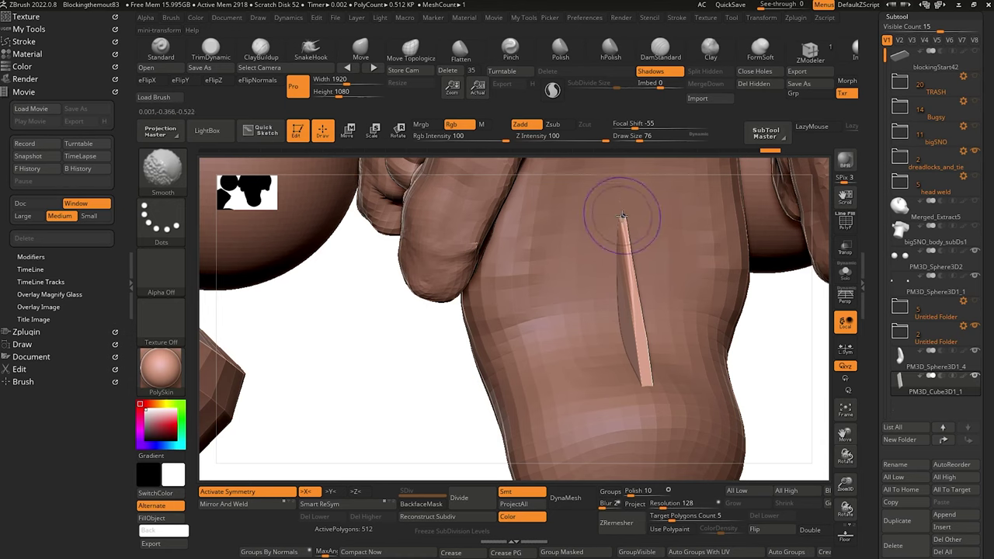
shift+drag(624, 228, 630, 342)
shift+drag(624, 278, 634, 342)
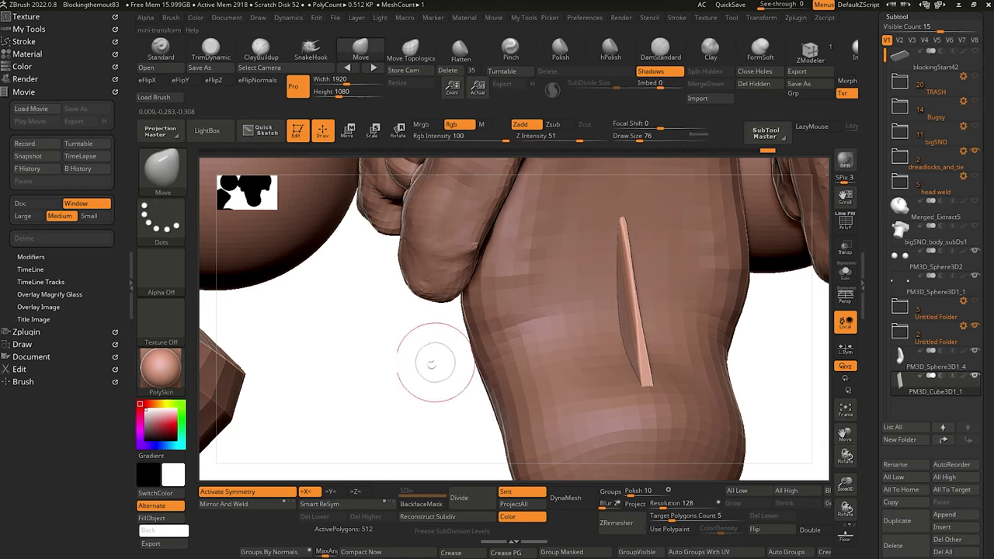
Enable BackfaceMask and flare the plate's lower end outward with the Move brush at draw size 68.
mouse_move(433, 362)
mouse_down()
mouse_move(367, 336)
mouse_move(360, 343)
mouse_move(401, 452)
mouse_up()
click(421, 504)
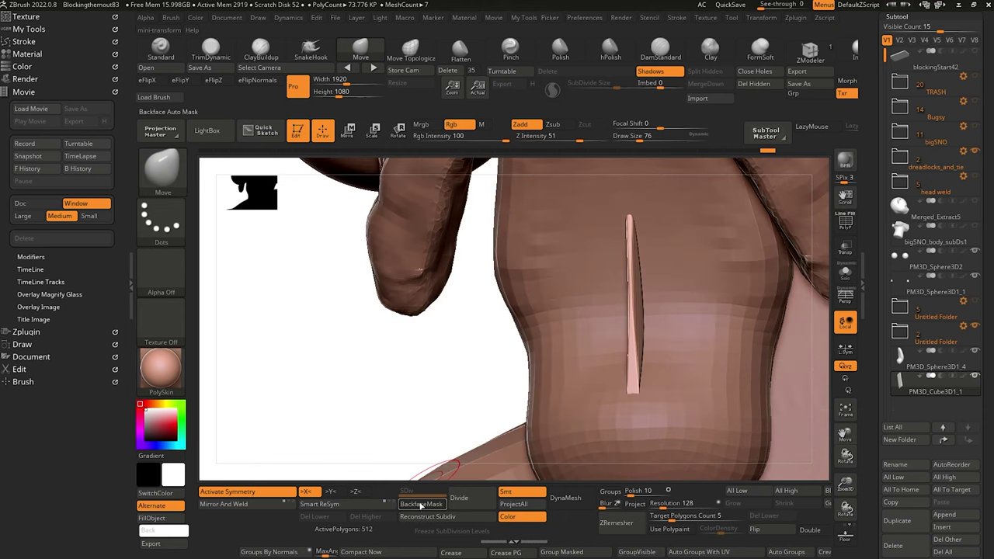
drag(391, 401, 428, 380)
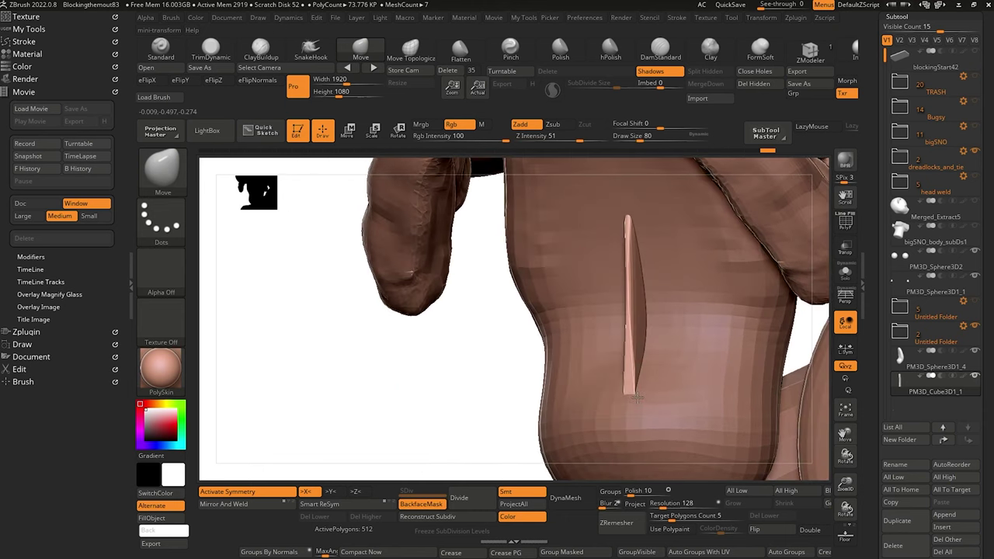
key(bracketleft)
key(bracketleft)
key(bracketleft)
drag(637, 399, 649, 406)
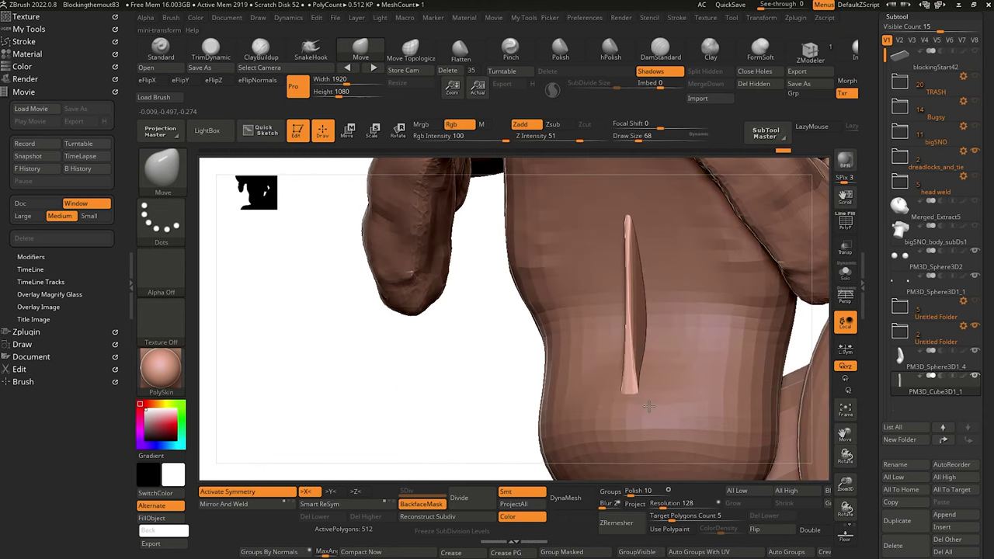
key(bracketleft)
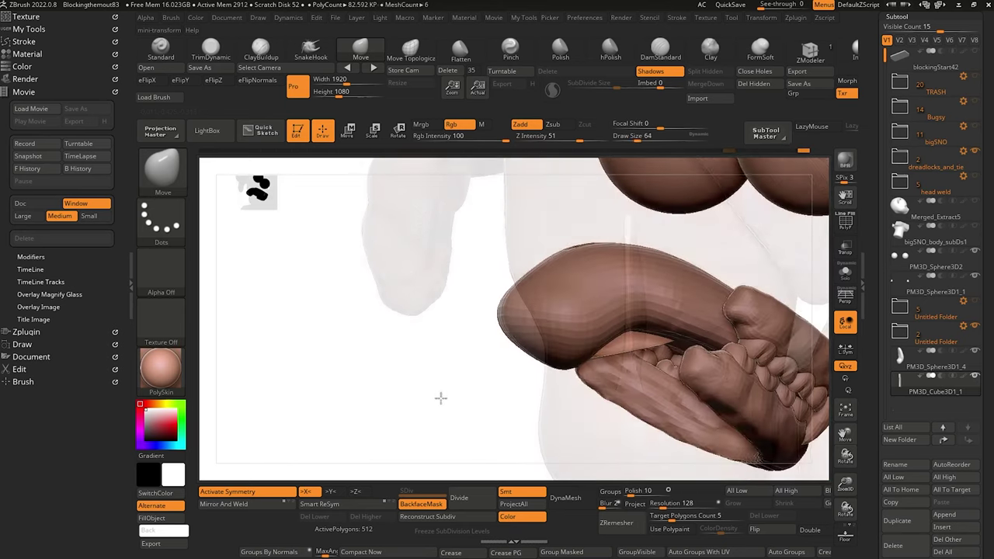
Remesh the plate, smooth its flared base and fit it to the tongue's underside with the Move brush at draw sizes 68 to 108.
mouse_move(440, 399)
mouse_down()
mouse_move(419, 326)
mouse_move(430, 366)
mouse_up()
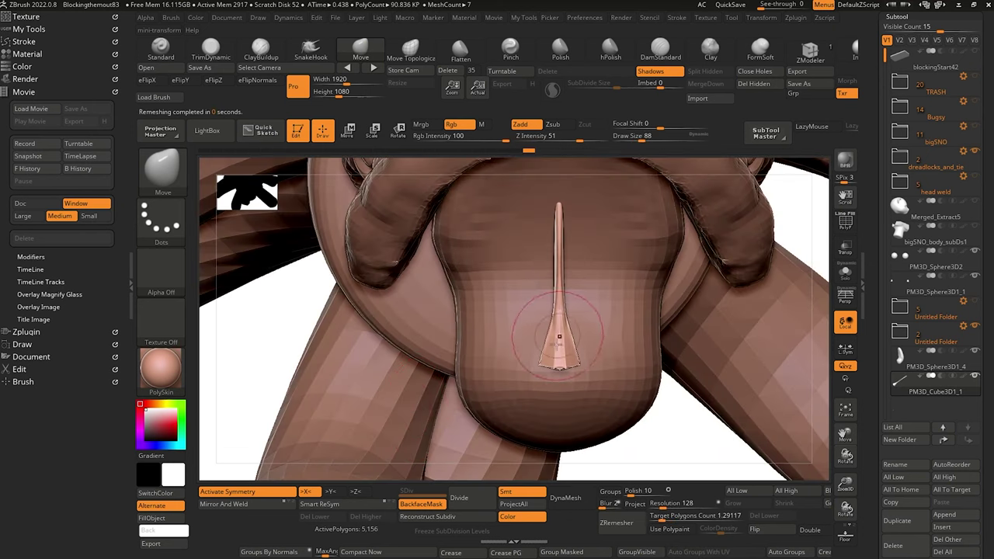
shift+drag(533, 355, 551, 338)
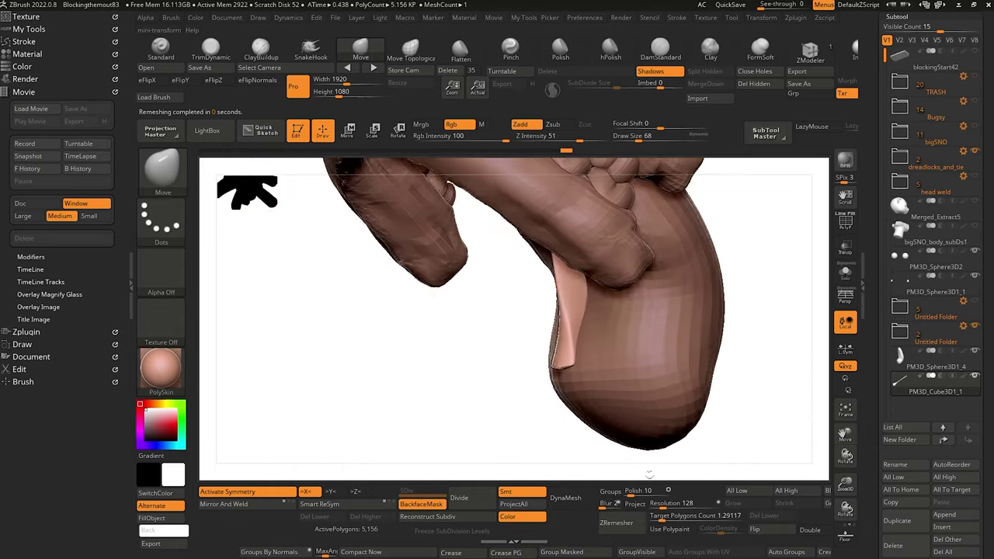
drag(650, 473, 676, 466)
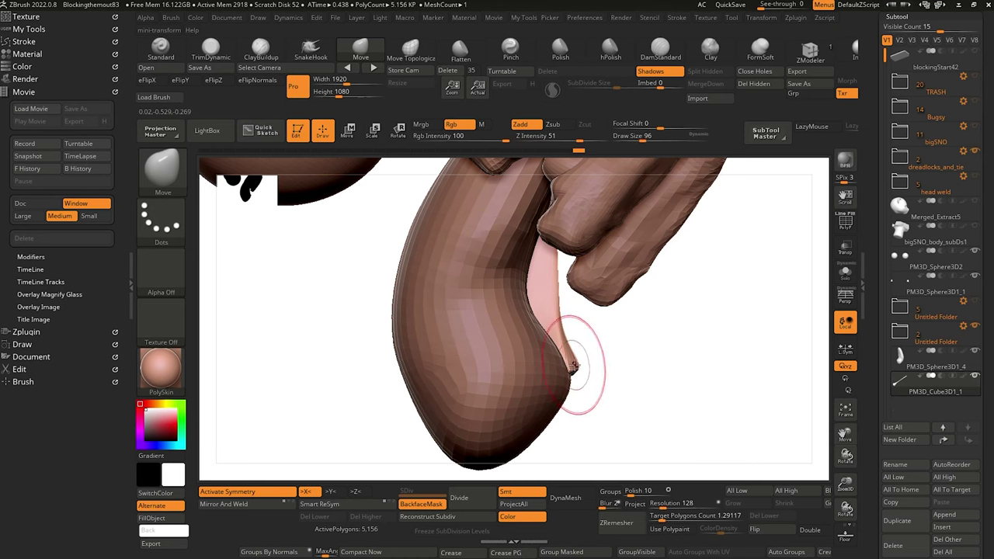
click(362, 48)
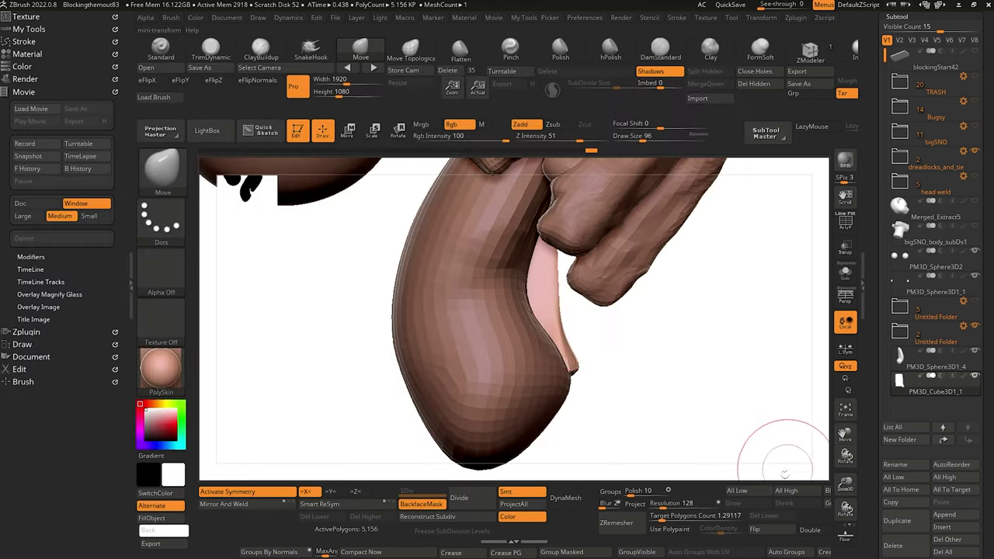
drag(622, 374, 536, 380)
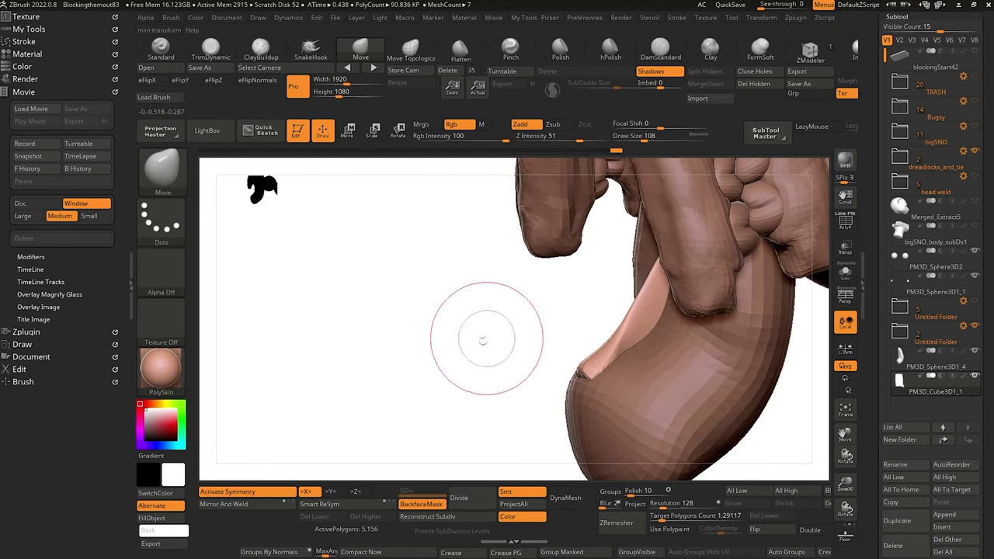
mouse_move(477, 337)
mouse_down()
mouse_move(591, 335)
mouse_move(477, 333)
mouse_up()
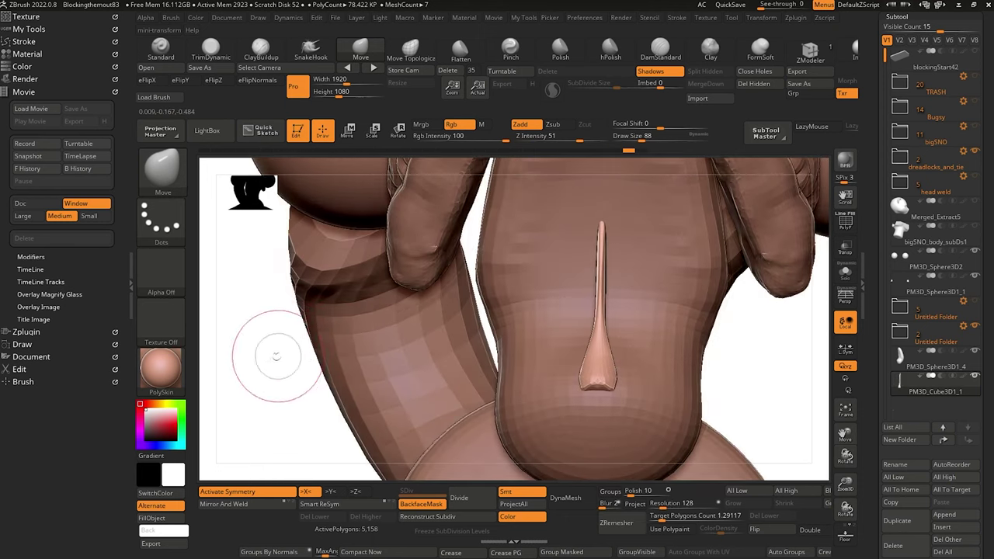
mouse_move(275, 357)
mouse_down()
mouse_move(275, 384)
mouse_move(259, 362)
mouse_move(249, 368)
mouse_move(350, 399)
mouse_move(344, 339)
mouse_move(349, 420)
mouse_move(327, 364)
mouse_move(311, 362)
mouse_move(317, 391)
mouse_move(342, 414)
mouse_move(502, 330)
mouse_up()
Group the tongue and plate in a new folder with the default name, merge the folder and select the merged subtool.
click(902, 362)
click(890, 443)
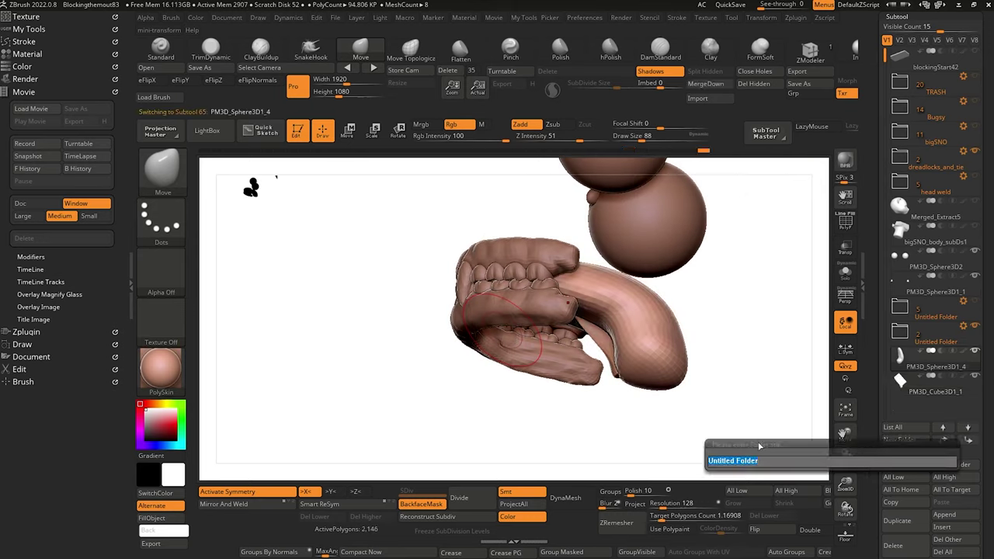
key(Return)
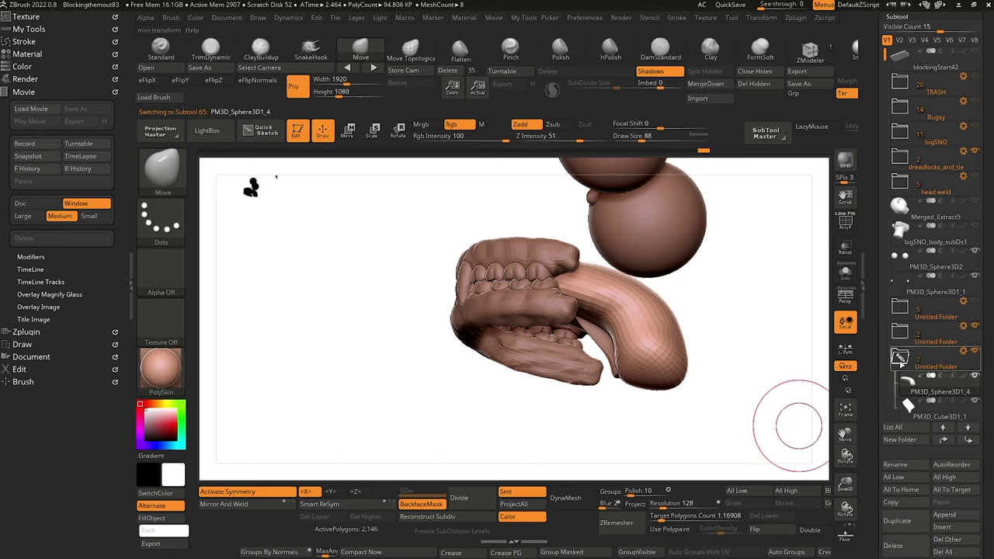
click(899, 356)
click(904, 466)
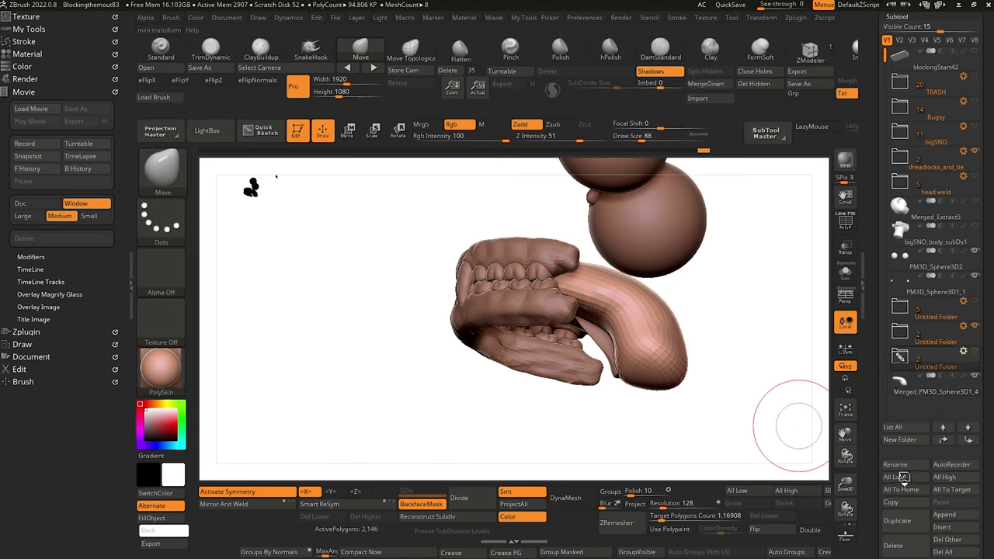
click(900, 386)
Isolate the merged tongue in Solo mode and DynaMesh it at resolution 304.
drag(380, 315, 439, 394)
click(846, 273)
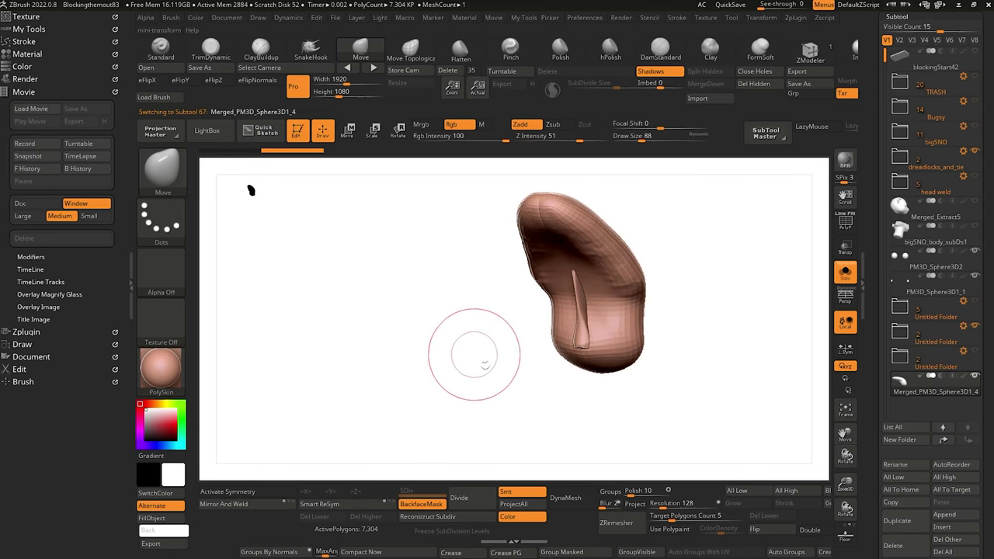
click(664, 504)
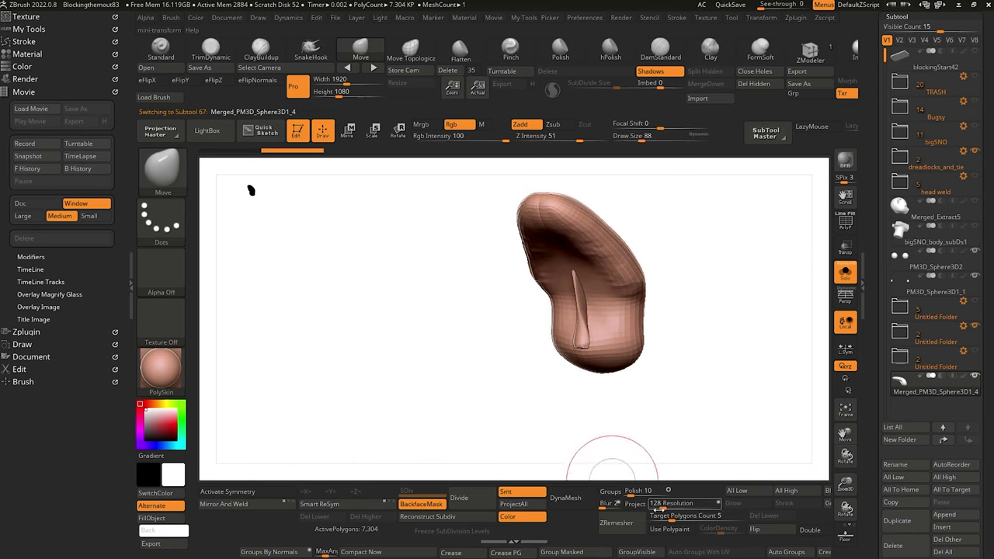
text(304)
click(566, 498)
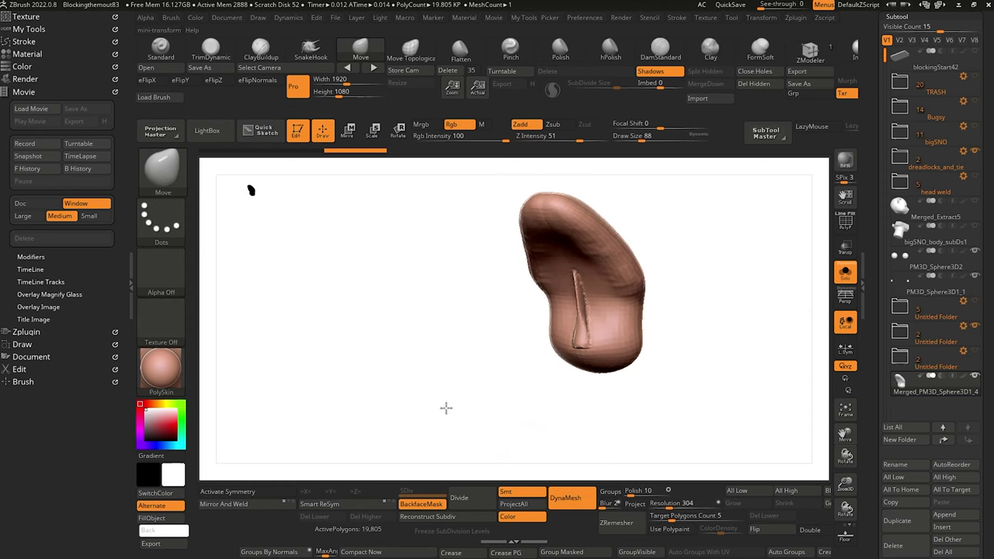
Smooth the seam around the ridge under the tongue and blend its base with ClayBuildup at draw size 36 using X symmetry.
shift+drag(556, 202, 570, 245)
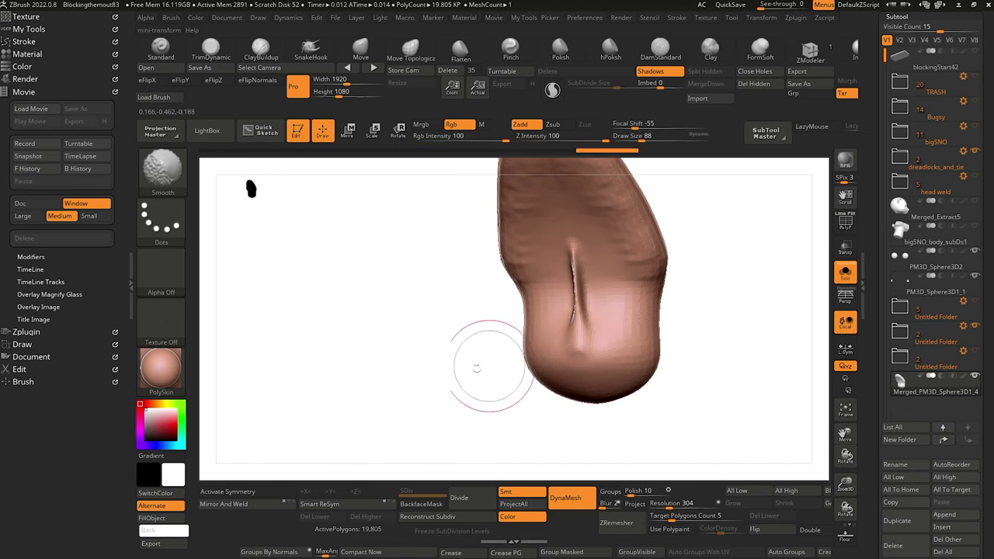
mouse_move(472, 355)
mouse_down()
mouse_move(440, 400)
mouse_move(461, 381)
mouse_move(456, 355)
mouse_move(499, 334)
mouse_up()
click(261, 52)
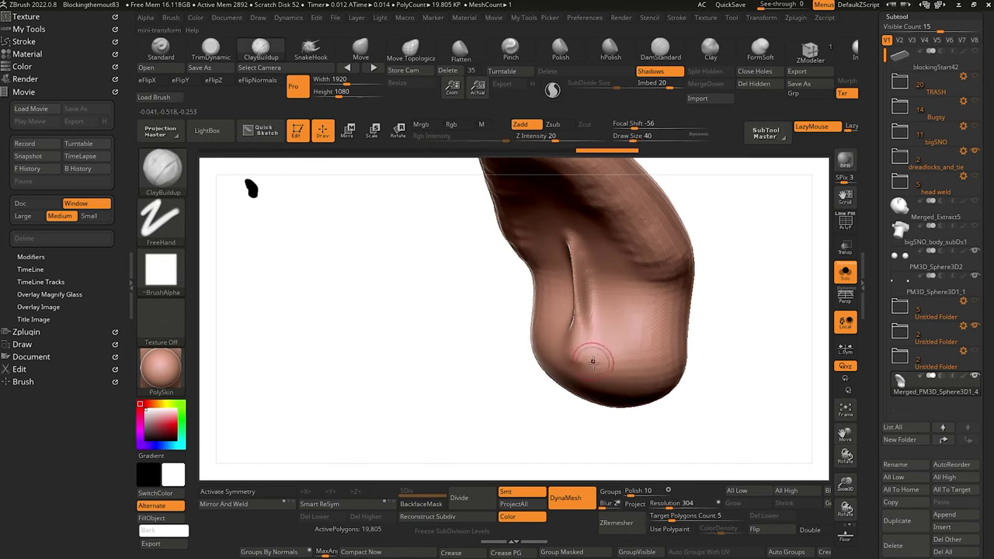
drag(572, 317, 584, 355)
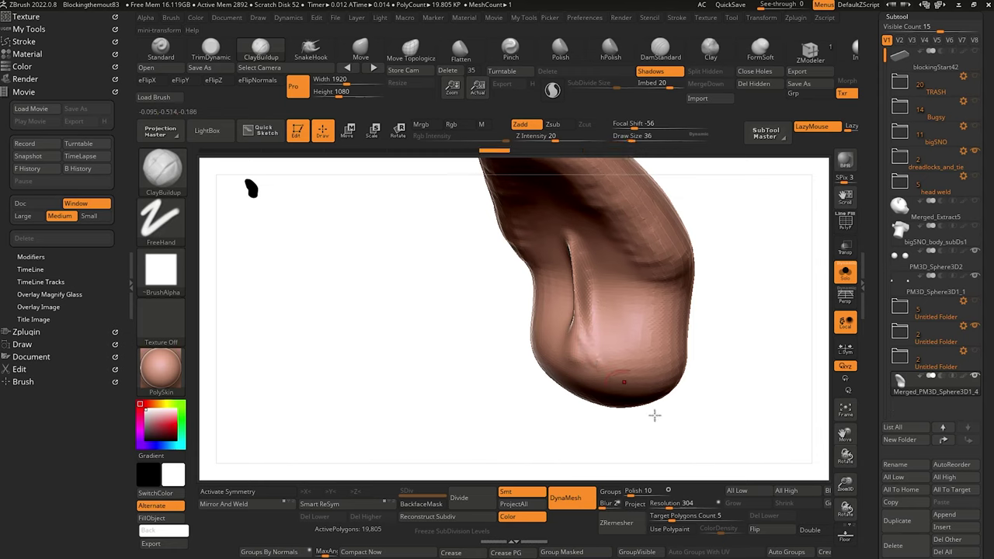
click(227, 491)
mouse_move(583, 329)
mouse_down()
mouse_move(590, 363)
mouse_move(586, 345)
mouse_up()
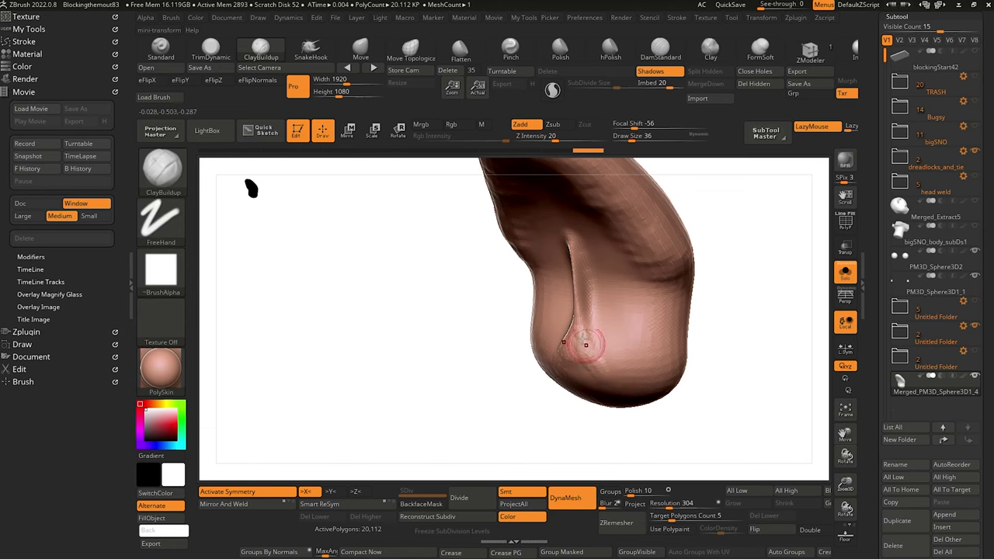
Smooth the tongue's side and underside with the Smooth brush at draw sizes 92 to 96.
mouse_move(458, 351)
mouse_down()
mouse_move(435, 328)
mouse_move(416, 409)
mouse_up()
key(bracketright)
mouse_move(417, 409)
mouse_down()
mouse_move(411, 359)
mouse_move(437, 346)
mouse_up()
key(bracketright)
key(bracketright)
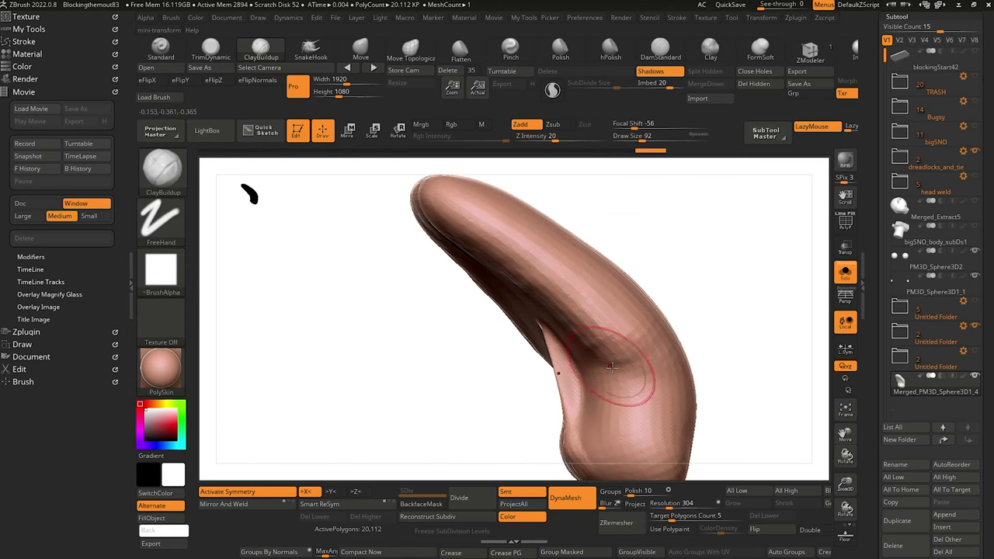
shift+drag(637, 371, 608, 332)
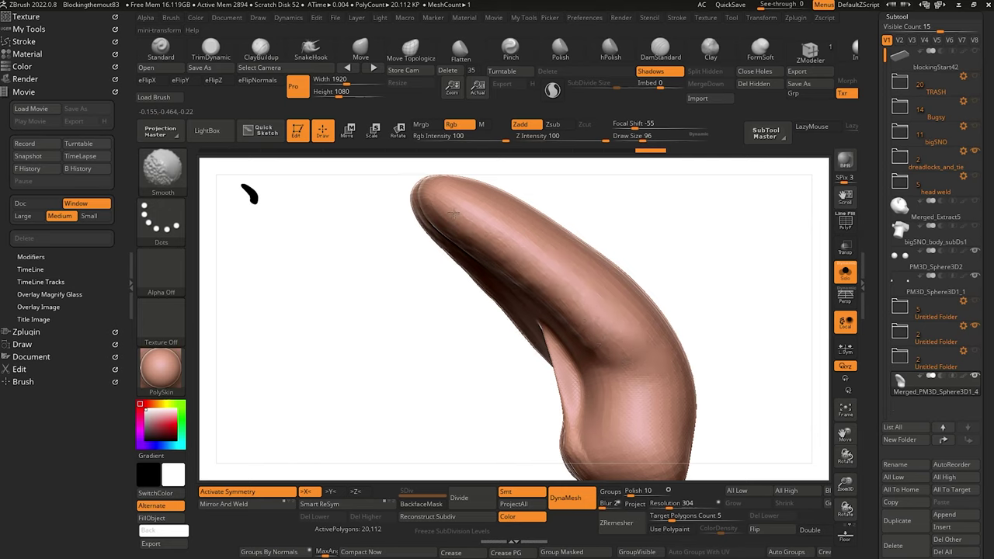
drag(388, 289, 458, 272)
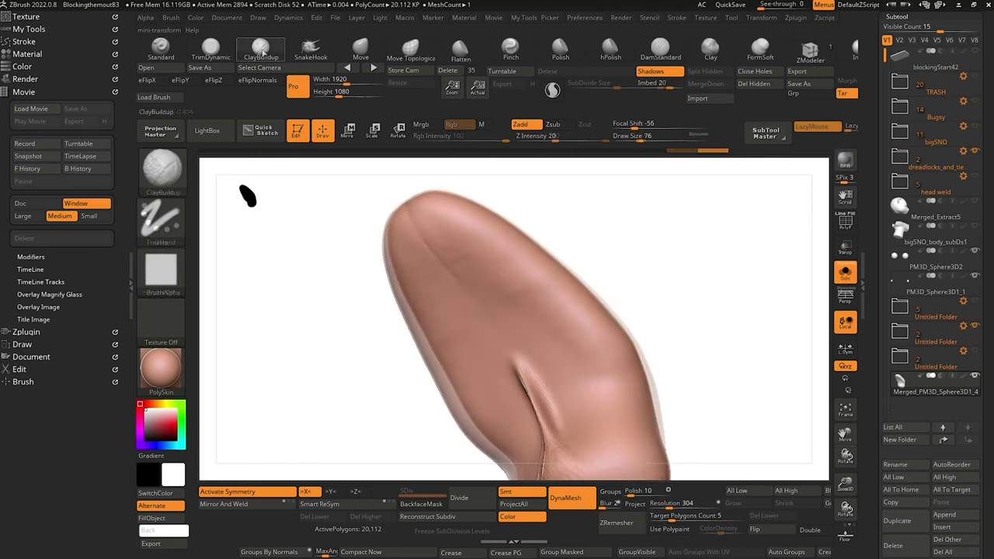
Extend the central ridge along the tongue's underside toward the tip with ClayBuildup at draw sizes 32 to 28.
key(b)
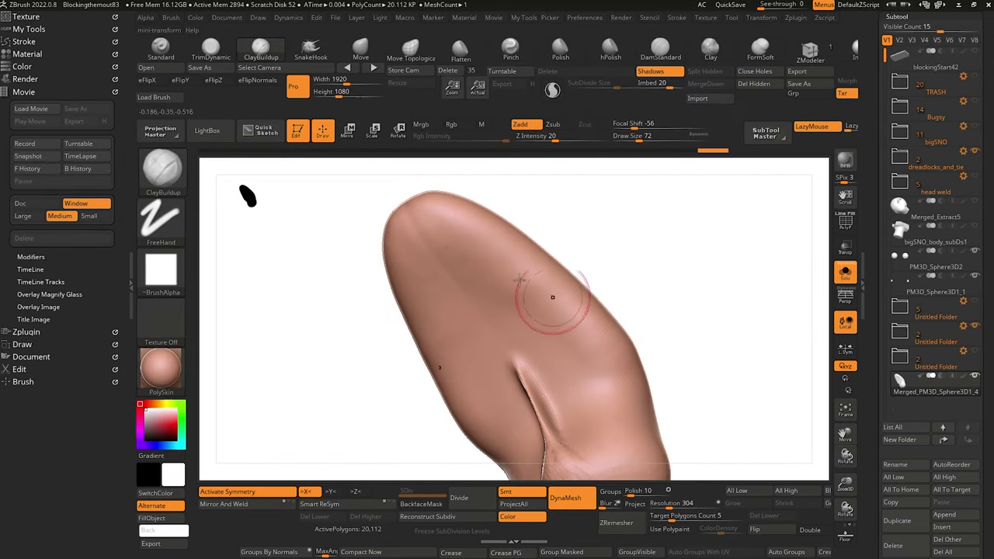
key(bracketleft)
key(bracketleft)
key(bracketleft)
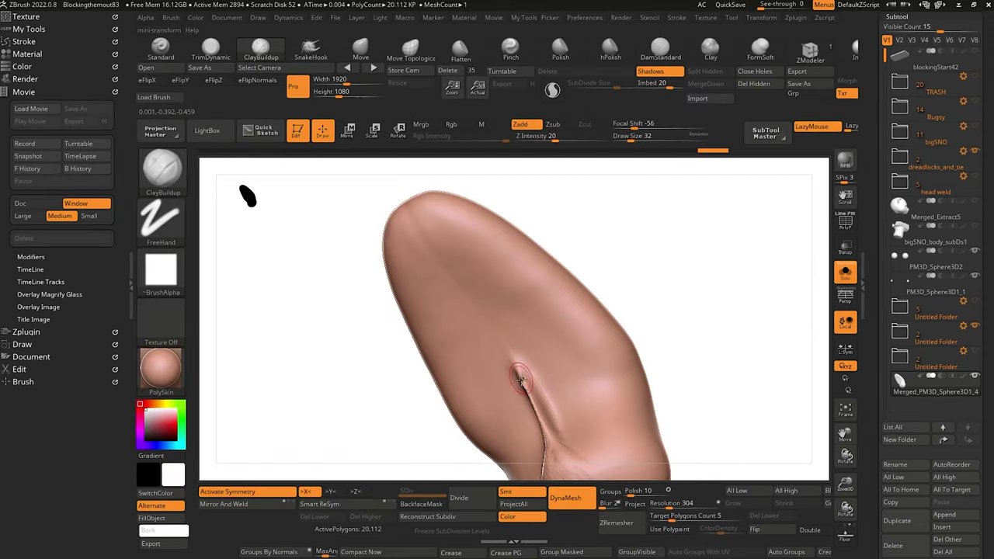
key(bracketleft)
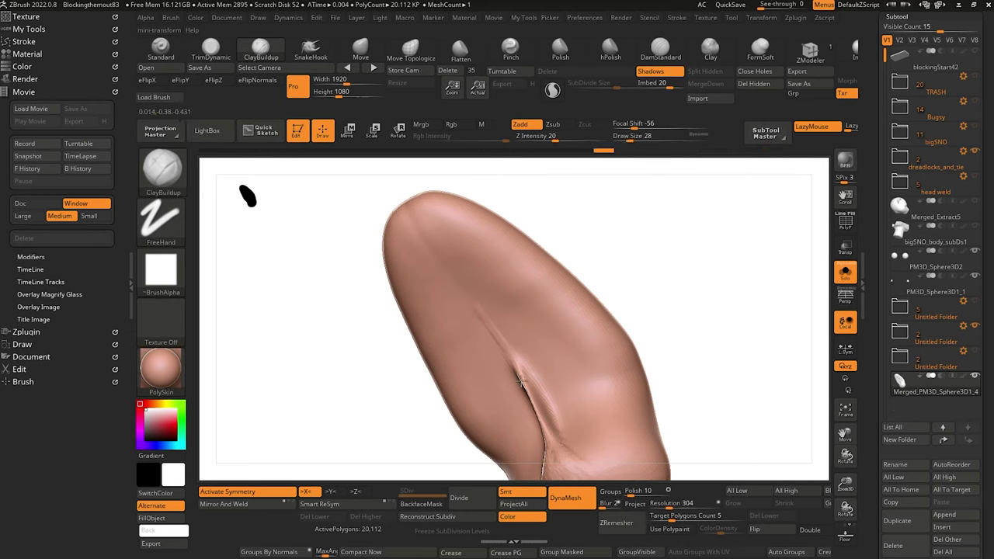
Sharpen and lengthen the central ridge under the tongue with ClayBuildup at draw sizes 12 to 10.
key(bracketleft)
key(bracketleft)
key(bracketleft)
key(bracketleft)
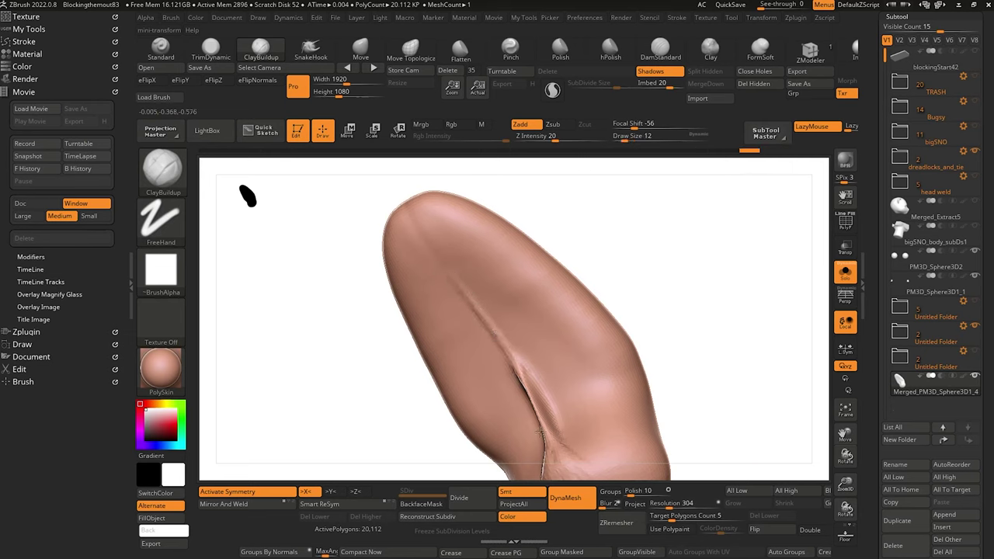
mouse_move(389, 352)
mouse_down()
mouse_move(362, 386)
mouse_move(455, 335)
mouse_up()
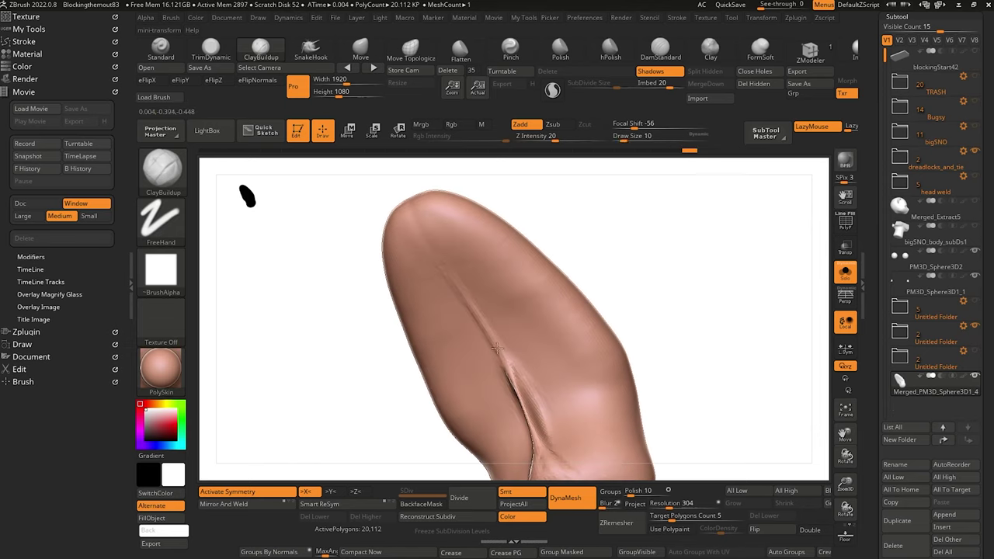
mouse_move(346, 371)
mouse_down()
mouse_move(339, 382)
mouse_move(389, 397)
mouse_up()
Adjust the ridge's side profile with the Move brush at draw size 66 and re-DynaMesh the tongue at resolution 304.
click(361, 49)
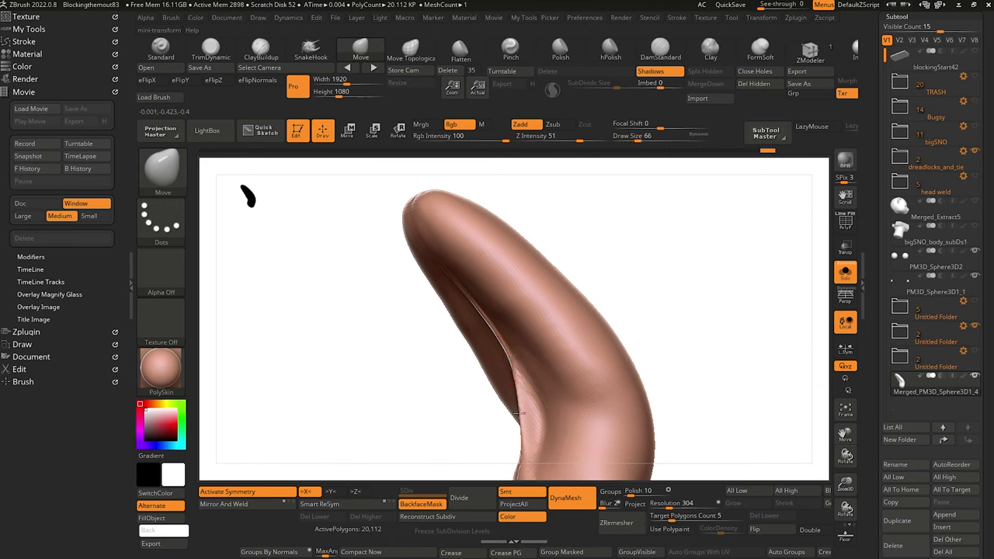
drag(452, 449, 468, 371)
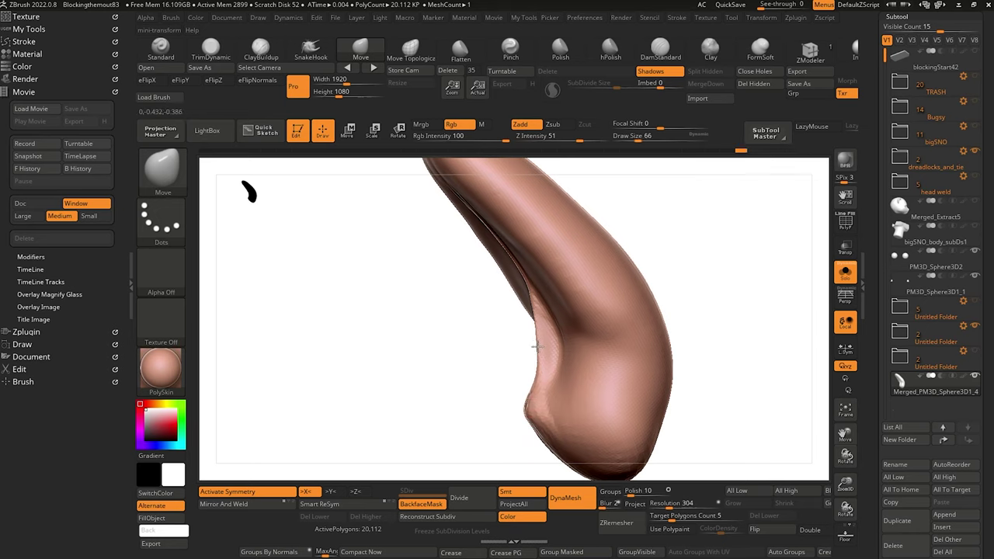
ctrl+drag(484, 303, 444, 325)
shift+drag(544, 343, 539, 363)
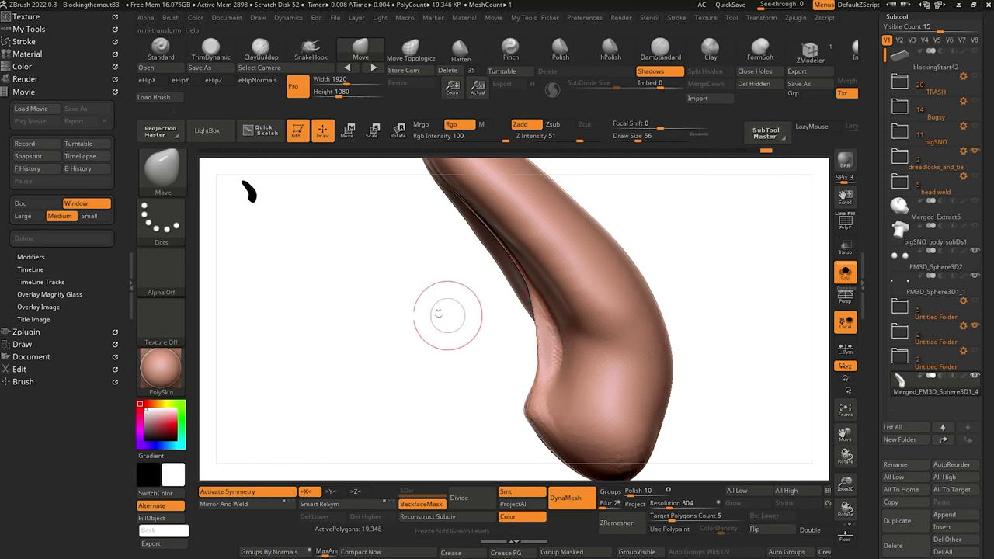
Build up the ridge near the tongue's base with ClayBuildup at draw sizes 30 to 34 and smooth it.
mouse_move(447, 315)
mouse_down()
mouse_move(415, 288)
mouse_move(391, 334)
mouse_up()
mouse_move(353, 262)
mouse_down()
mouse_move(339, 335)
mouse_move(362, 336)
mouse_move(340, 341)
mouse_move(355, 339)
mouse_move(365, 318)
mouse_move(324, 291)
mouse_move(318, 349)
mouse_move(318, 229)
mouse_up()
key(bracketleft)
key(bracketleft)
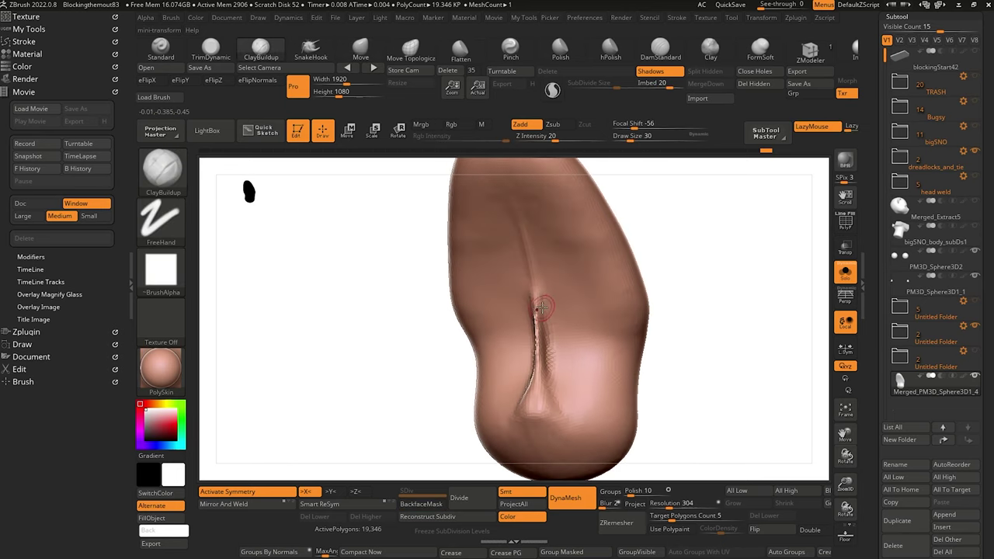
drag(424, 331, 411, 349)
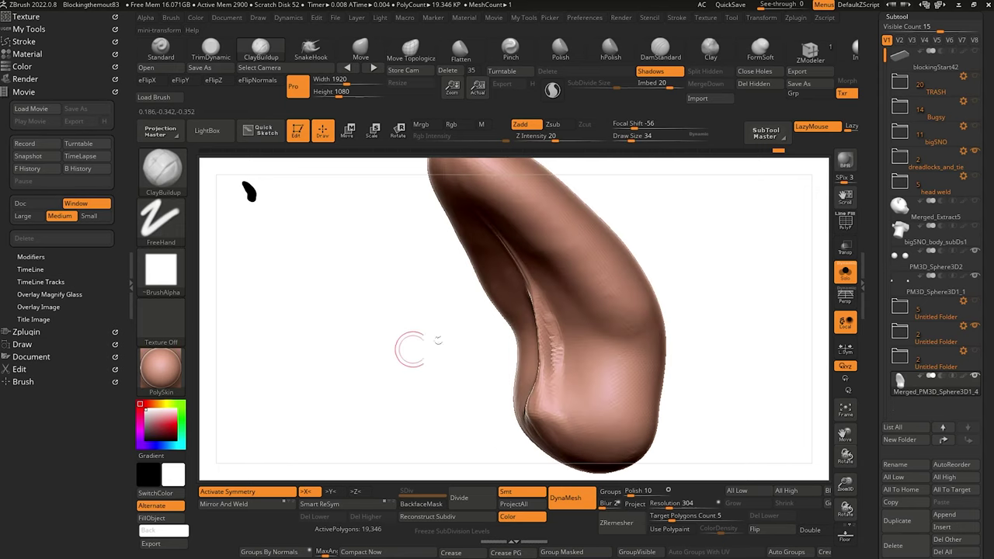
mouse_move(553, 379)
shift+mouse_down()
mouse_move(552, 317)
mouse_move(359, 296)
mouse_move(396, 304)
mouse_move(357, 315)
mouse_move(391, 266)
shift+mouse_up()
Thicken the ridge with the Inflat brush at draw size 54 and adjust its profile with the Move brush at draw size 66.
key(b)
key(i)
key(n)
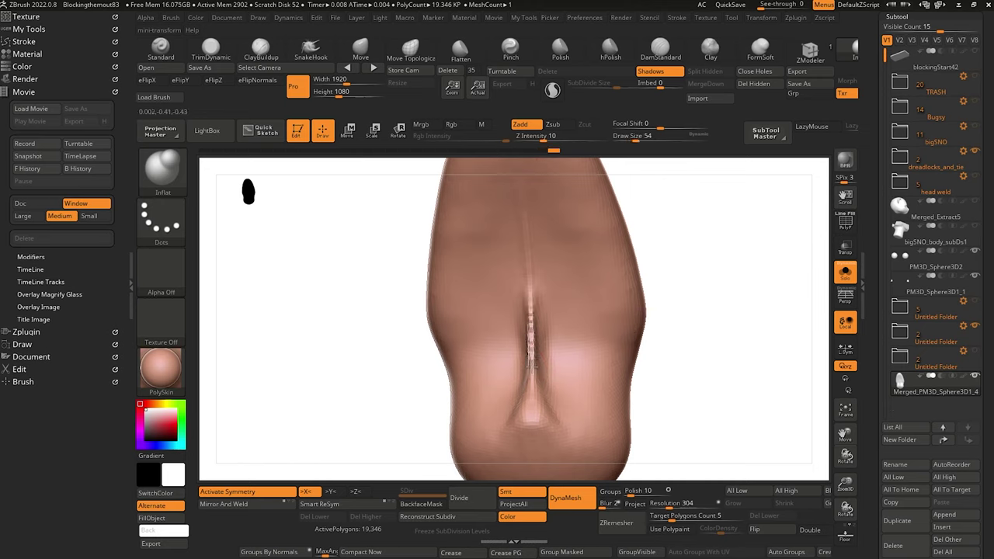
drag(381, 324, 411, 332)
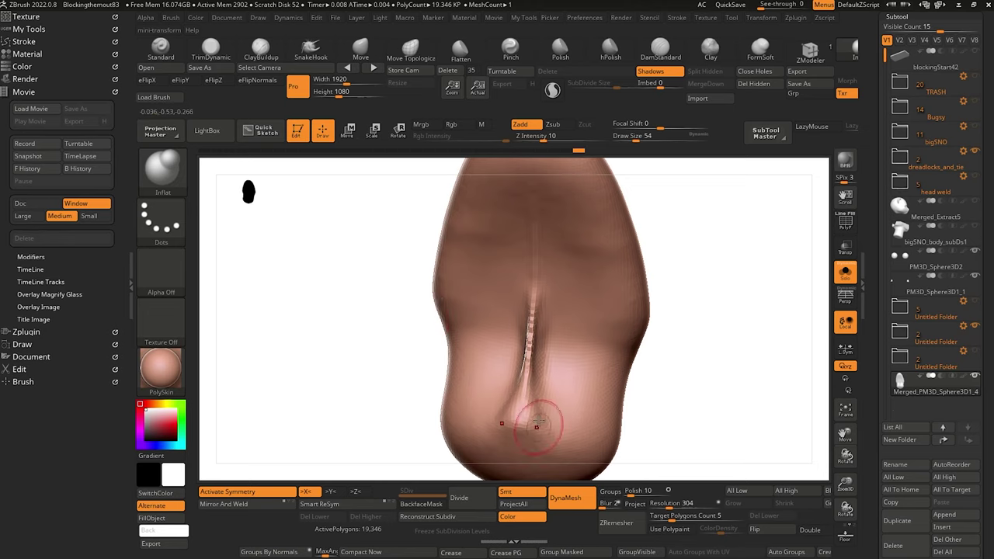
mouse_move(373, 273)
mouse_down()
mouse_move(357, 287)
mouse_move(351, 255)
mouse_move(378, 369)
mouse_move(370, 375)
mouse_move(407, 285)
mouse_move(417, 344)
mouse_up()
click(360, 51)
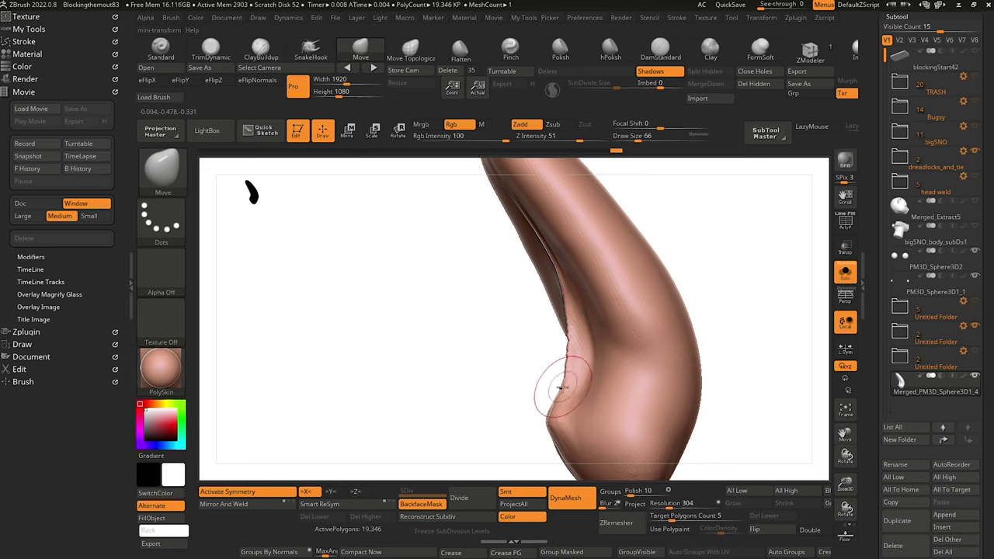
mouse_move(513, 311)
mouse_down()
mouse_move(484, 279)
mouse_move(404, 273)
mouse_move(406, 381)
mouse_move(395, 273)
mouse_move(373, 360)
mouse_move(407, 348)
mouse_up()
Reshape the tongue's tip and sides with the Move brush at draw sizes 134 to 146.
key(bracketright)
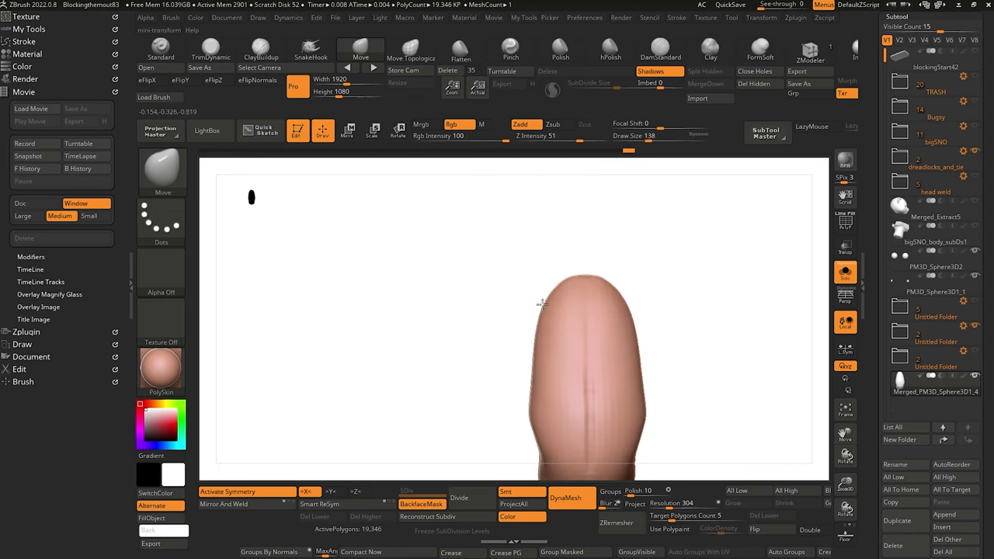
mouse_move(542, 303)
mouse_down()
mouse_move(490, 291)
mouse_move(521, 300)
mouse_move(515, 286)
mouse_move(481, 292)
mouse_move(505, 307)
mouse_move(441, 270)
mouse_move(442, 257)
mouse_up()
drag(470, 317, 456, 318)
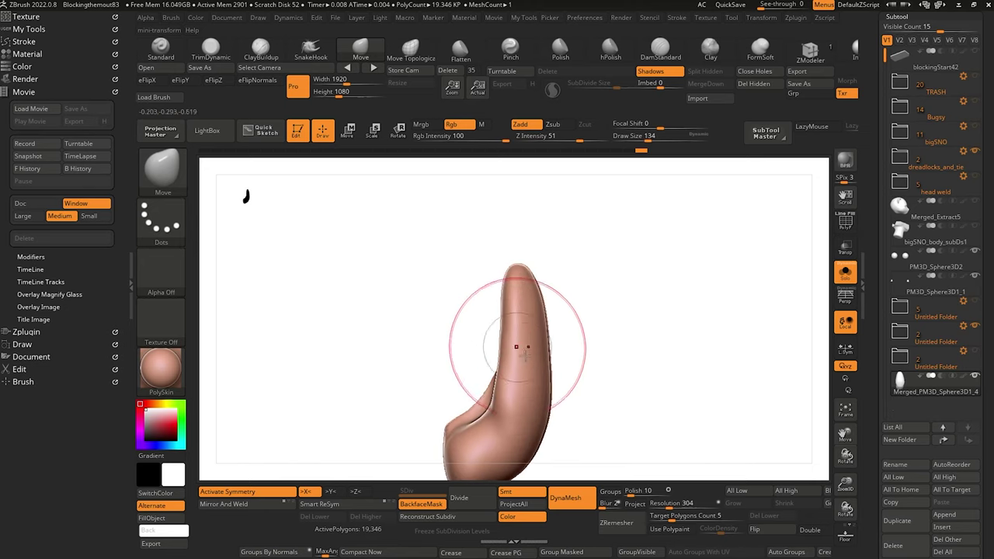
drag(524, 357, 532, 359)
mouse_move(517, 351)
mouse_down()
mouse_move(522, 360)
mouse_move(505, 361)
mouse_up()
drag(354, 255, 394, 309)
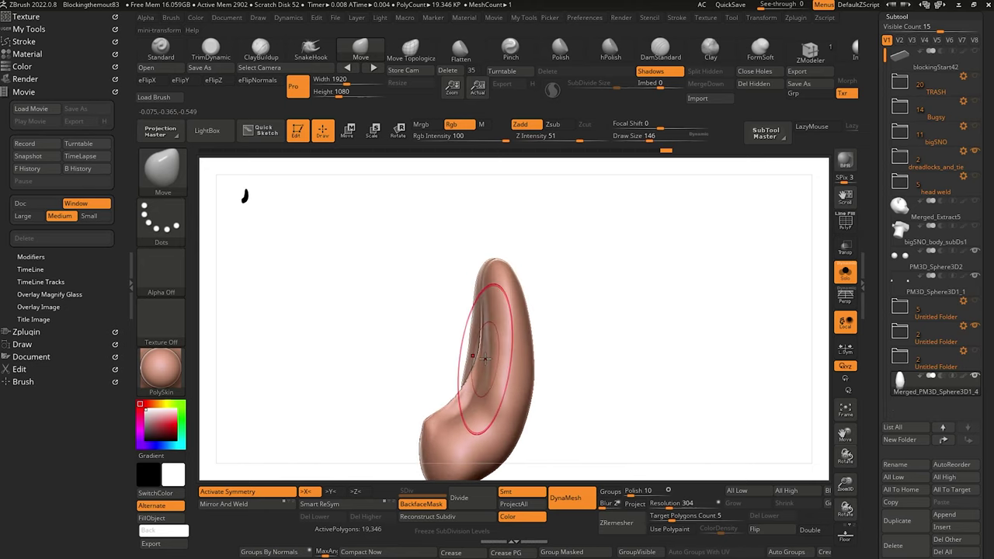
drag(488, 359, 492, 360)
Refine the tongue's curve and outline with the Move brush at draw sizes 146 to 78 and smooth its upper surface.
mouse_move(395, 314)
mouse_down()
mouse_move(386, 258)
mouse_move(376, 264)
mouse_up()
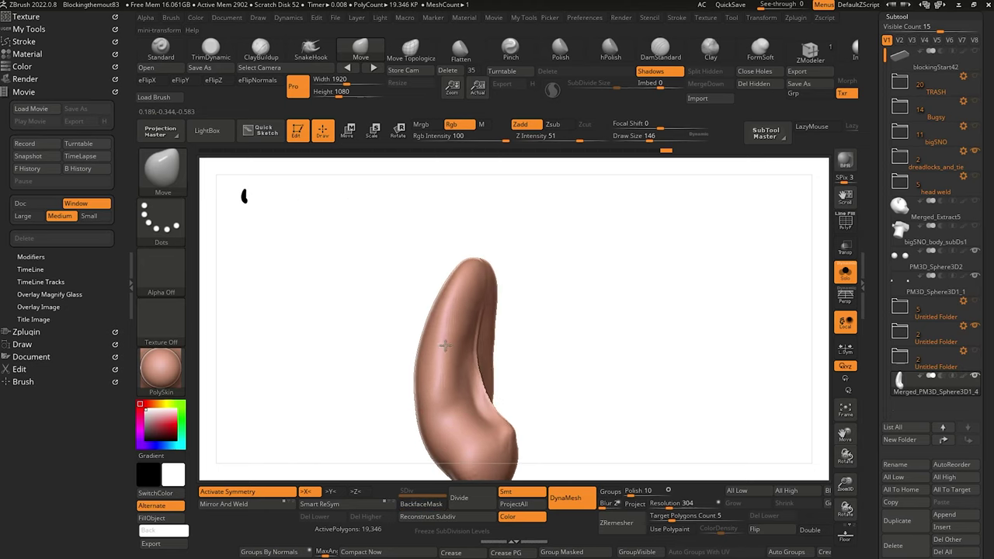
drag(415, 327, 432, 344)
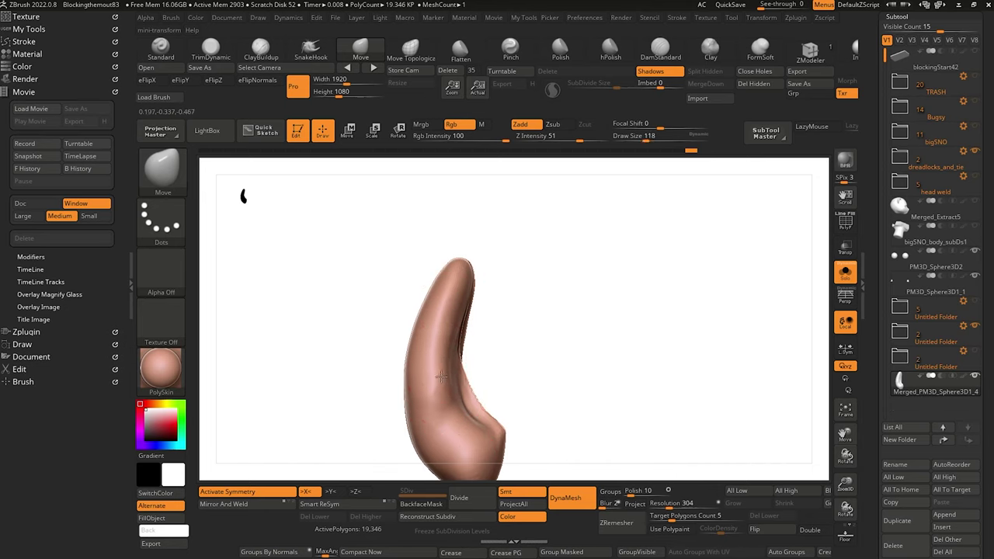
drag(441, 377, 435, 368)
drag(497, 375, 394, 354)
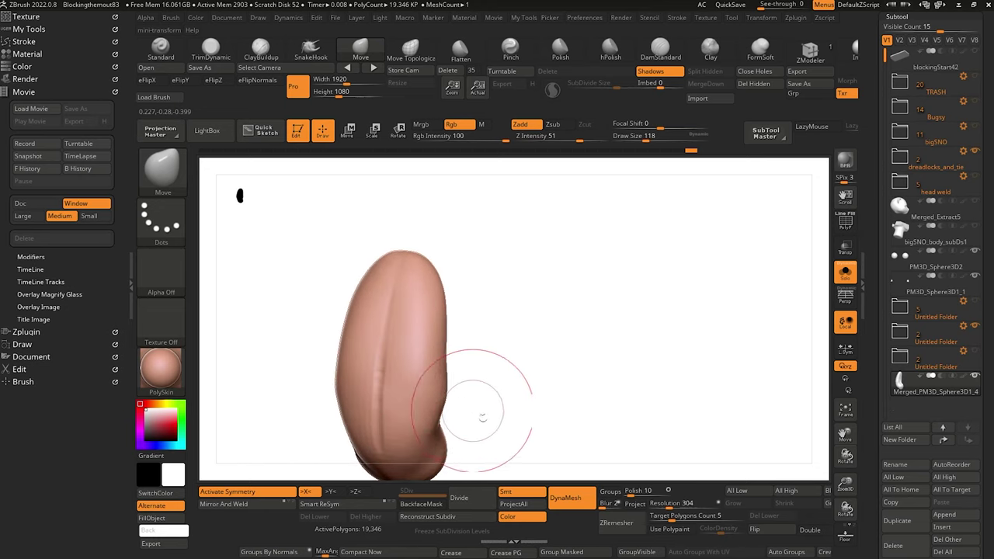
drag(482, 417, 440, 359)
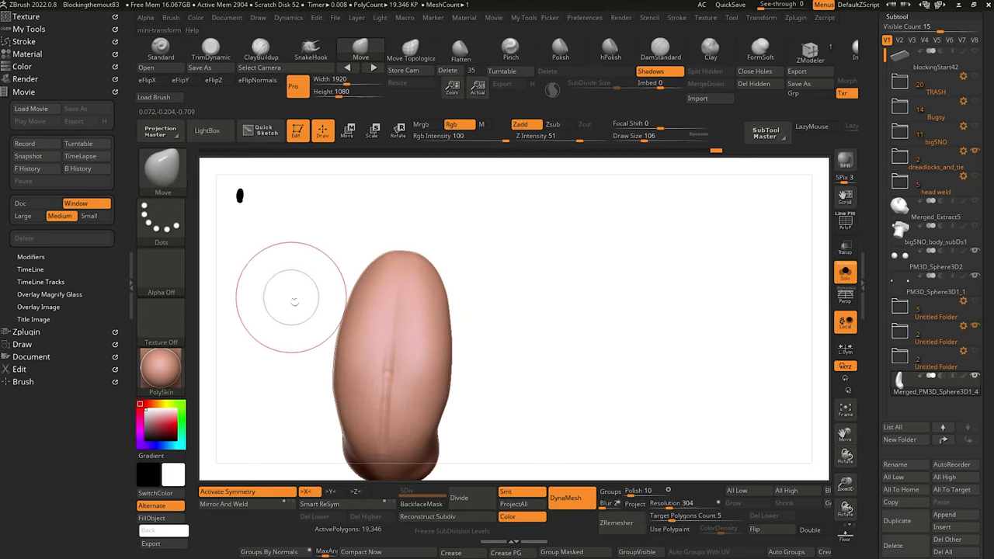
mouse_move(292, 300)
mouse_down()
mouse_move(329, 326)
mouse_move(360, 329)
mouse_up()
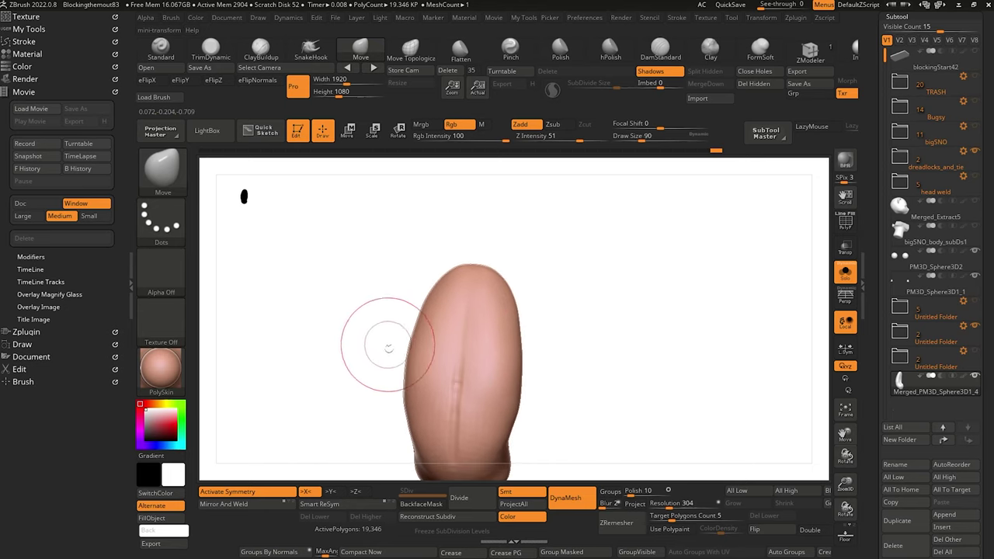
drag(351, 383, 392, 310)
key(shift)
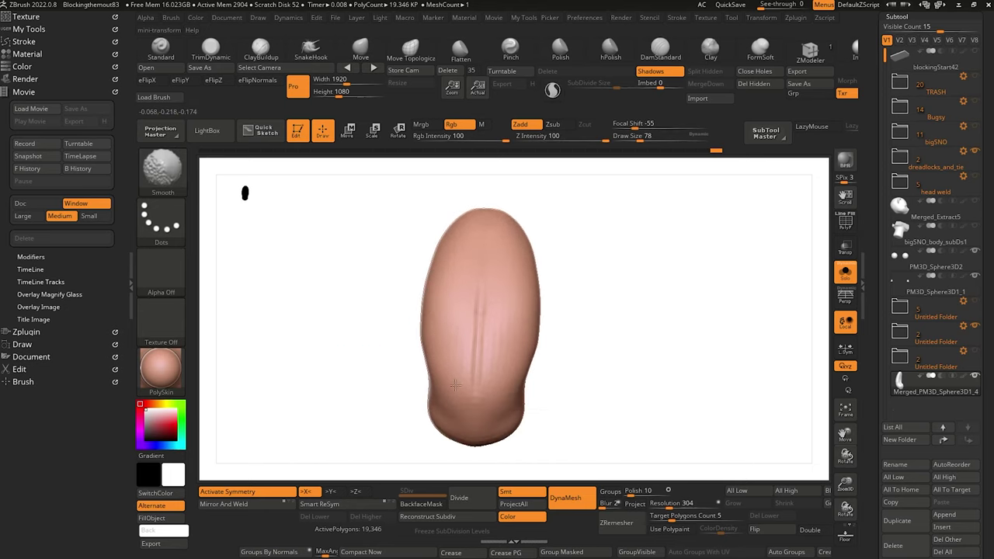
drag(342, 363, 340, 396)
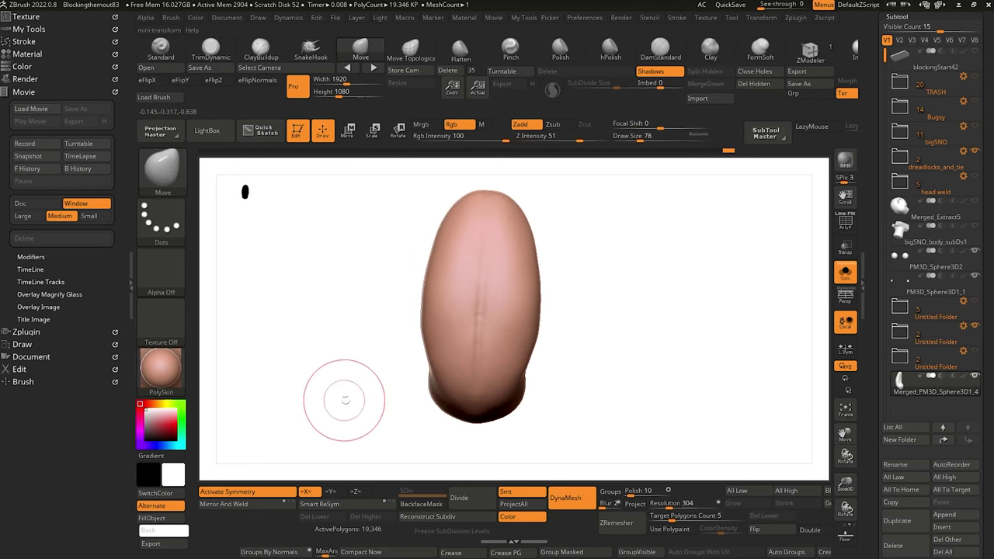
Carve a groove down the centre of the tongue's top with DamStandard at draw size 38 and soften its end.
click(659, 49)
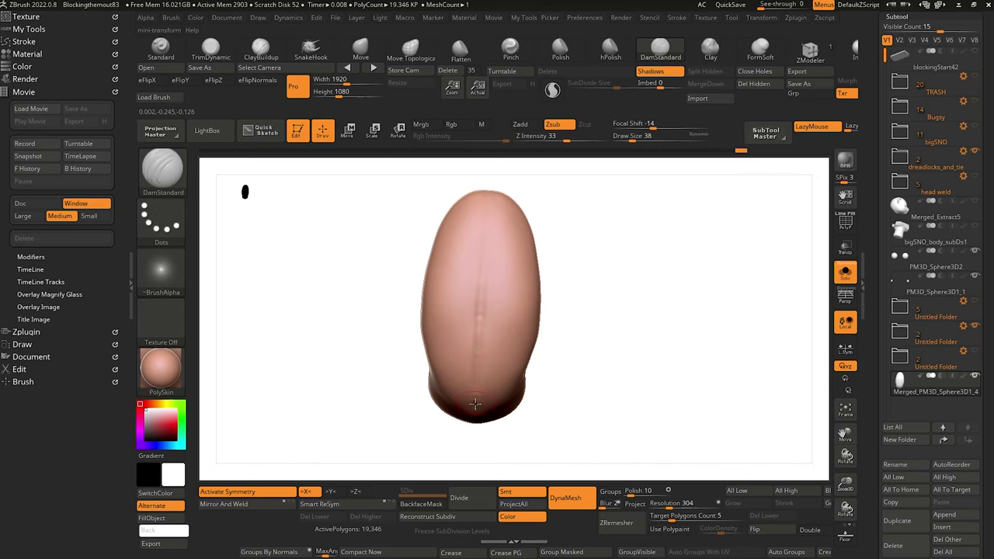
mouse_move(479, 323)
mouse_down()
mouse_move(488, 239)
mouse_move(474, 400)
mouse_up()
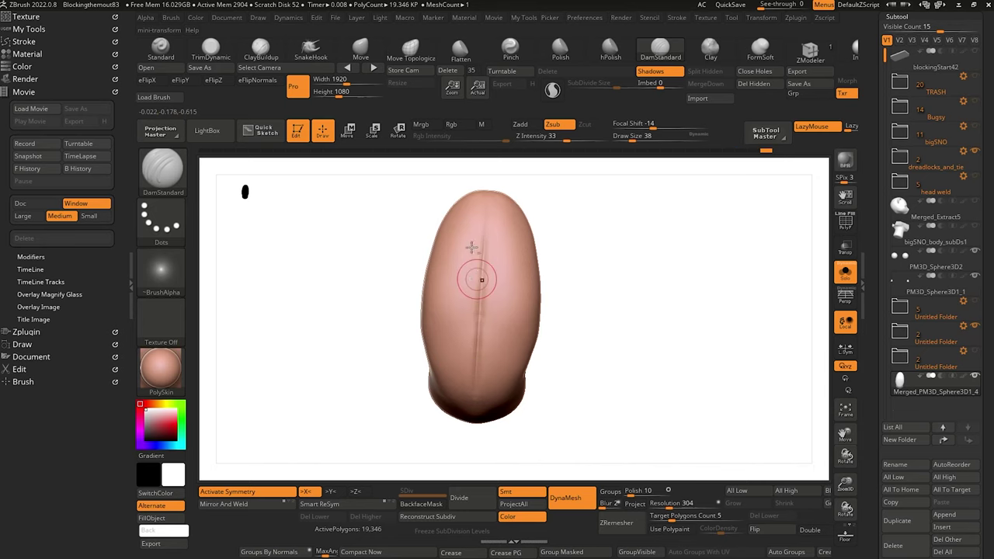
key(shift)
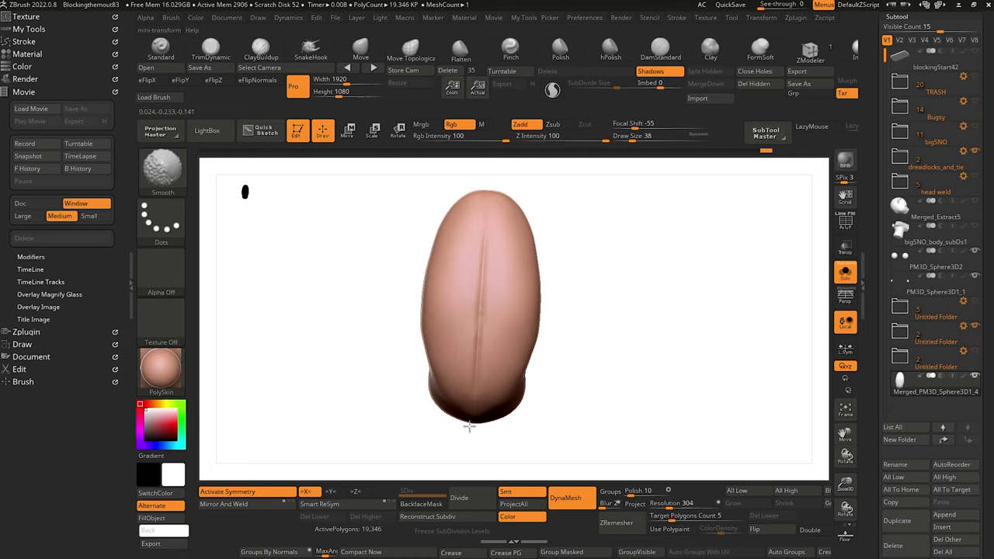
DynaMesh the tongue at resolution 440, divide it to subdivision level 2 and show it together with the jaws.
mouse_move(391, 415)
alt+mouse_down()
mouse_move(372, 366)
mouse_move(381, 295)
alt+mouse_up()
mouse_move(381, 295)
mouse_down()
mouse_move(424, 293)
mouse_move(399, 352)
mouse_move(417, 289)
mouse_move(475, 324)
mouse_move(473, 366)
mouse_move(456, 386)
mouse_move(431, 355)
mouse_move(388, 382)
mouse_move(391, 422)
mouse_move(406, 351)
mouse_up()
key(alt+s)
click(404, 135)
shift+drag(502, 399, 505, 354)
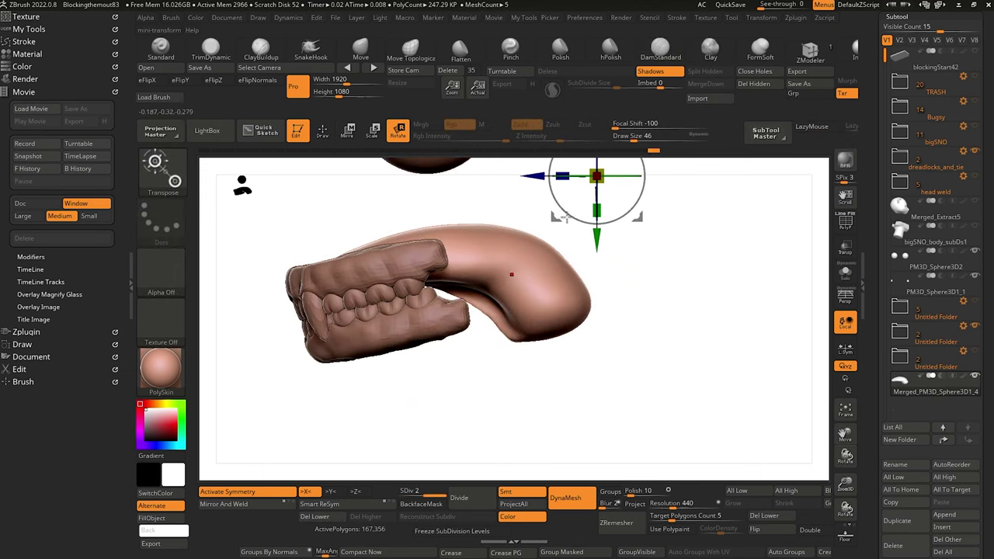
Place the gizmo pivot at the tongue's base and rotate the tongue down between the jaws.
alt+drag(596, 239, 596, 379)
alt+drag(532, 316, 495, 318)
drag(502, 351, 535, 396)
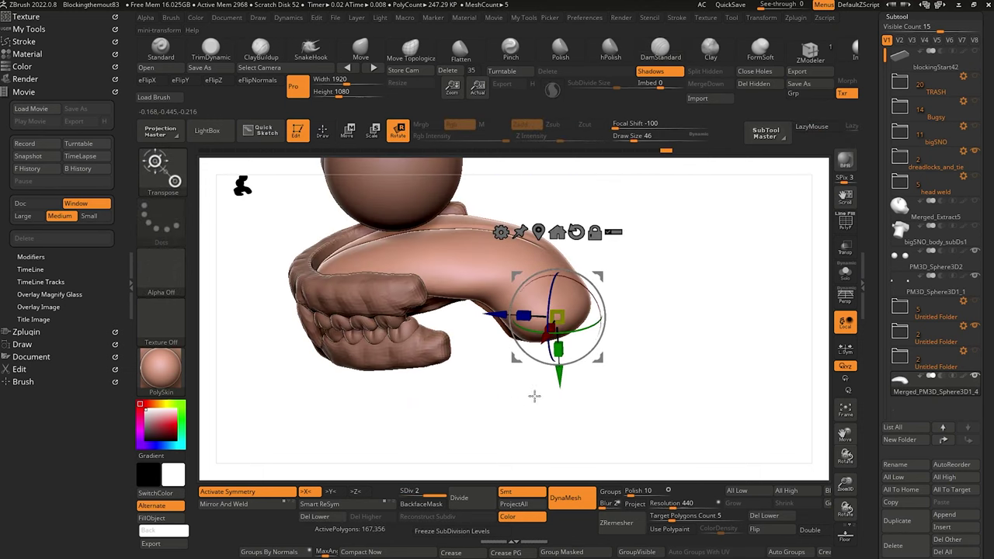
drag(590, 290, 581, 282)
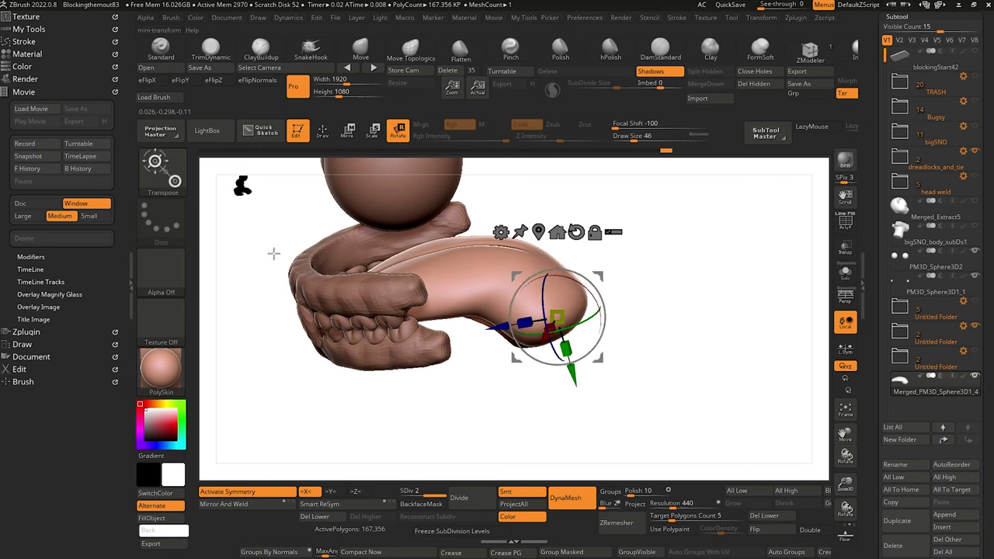
drag(273, 254, 451, 292)
drag(567, 289, 563, 287)
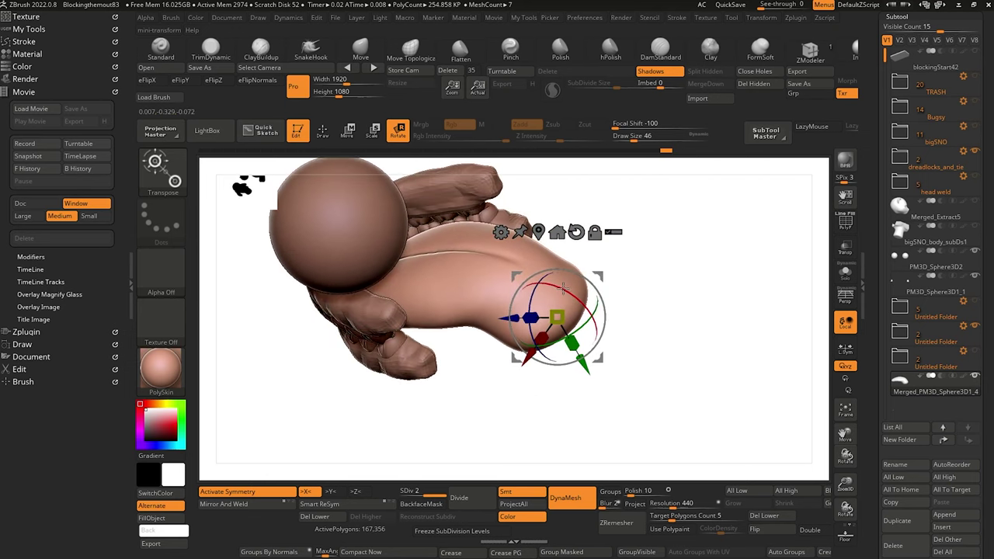
Isolate the tongue at subdivision level 1 and adjust the underside ridge's profile with the Move brush at draw sizes 50 to 54.
mouse_move(265, 271)
mouse_down()
mouse_move(277, 210)
mouse_move(253, 275)
mouse_move(327, 305)
mouse_move(372, 339)
mouse_move(362, 326)
mouse_move(306, 348)
mouse_move(341, 377)
mouse_move(340, 402)
mouse_up()
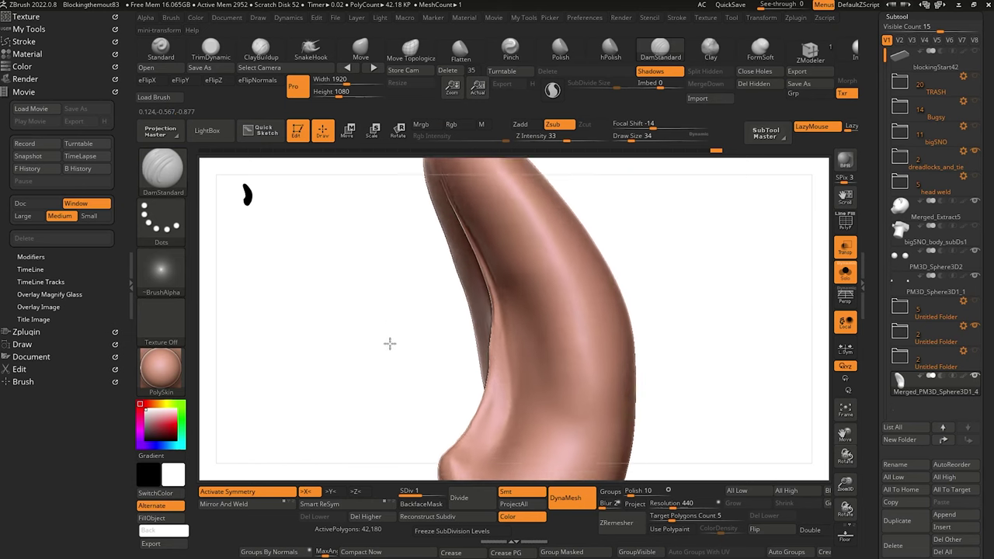
click(361, 50)
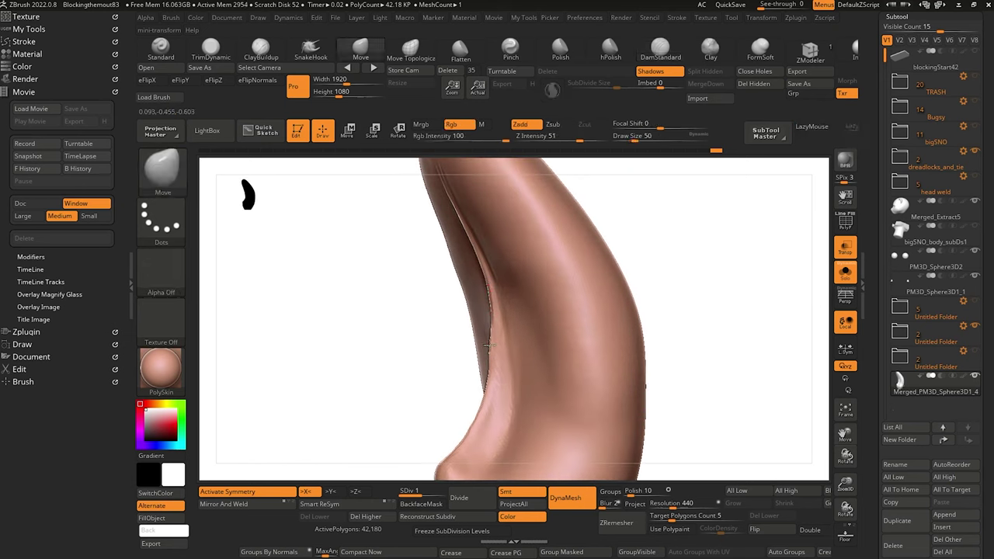
drag(447, 317, 424, 354)
key(ctrl+z)
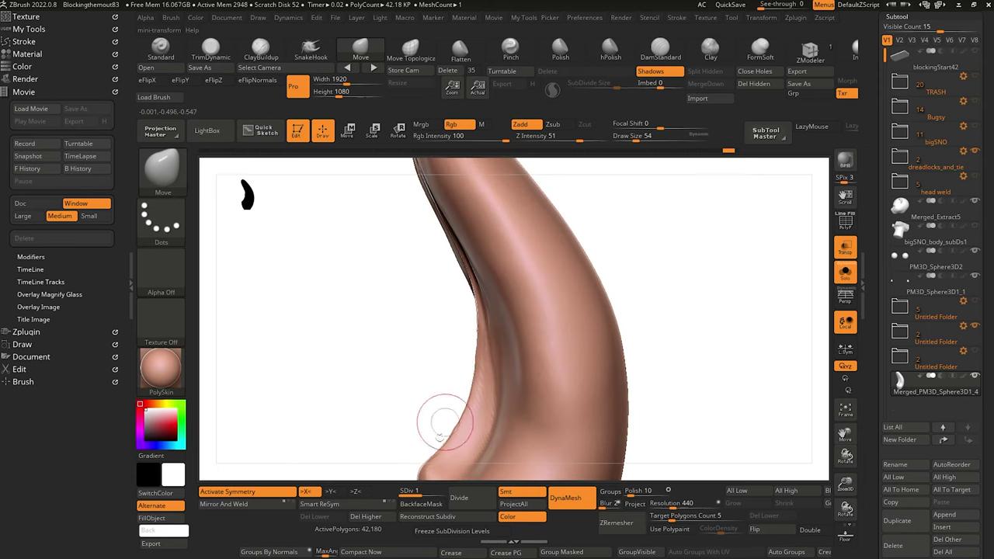
drag(405, 289, 389, 230)
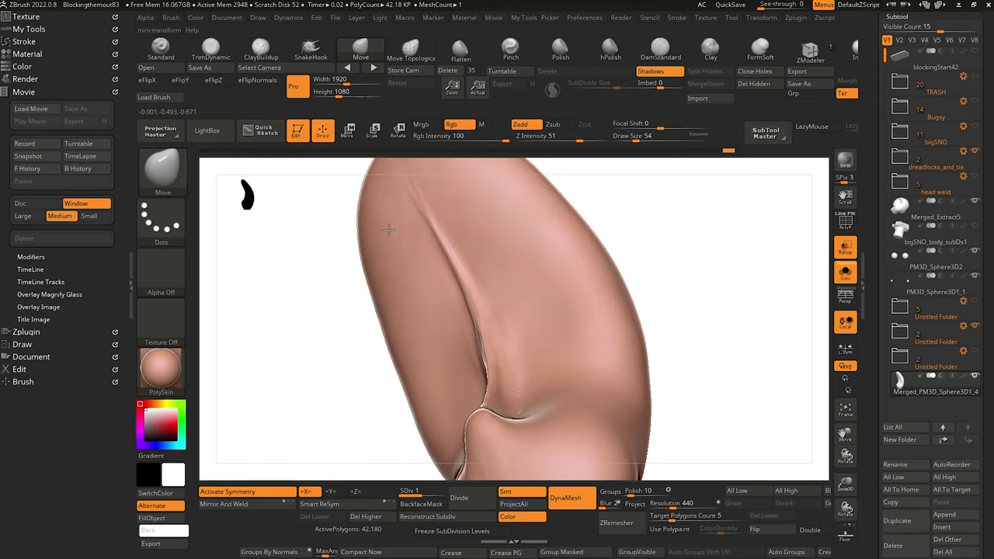
drag(342, 310, 303, 302)
Reshape the tongue's side and curve with the Move brush at draw sizes 66 to 90 and smooth the surface.
drag(303, 302, 357, 349)
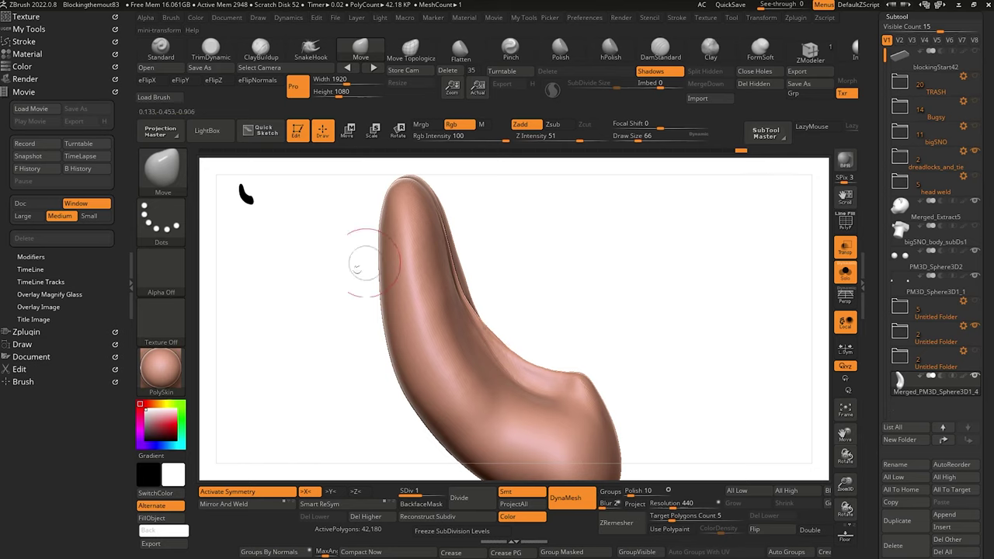
mouse_move(366, 262)
mouse_down()
mouse_move(335, 288)
mouse_move(364, 272)
mouse_up()
mouse_move(470, 293)
mouse_down()
mouse_move(412, 288)
mouse_move(341, 256)
mouse_up()
key(bracketright)
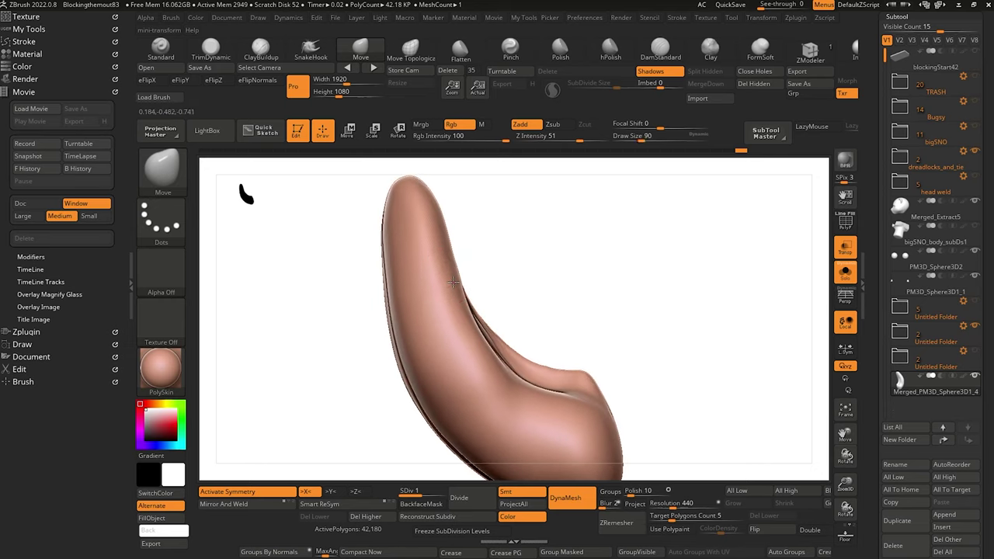
mouse_move(334, 295)
mouse_down()
mouse_move(317, 317)
mouse_move(377, 282)
mouse_up()
key(shift)
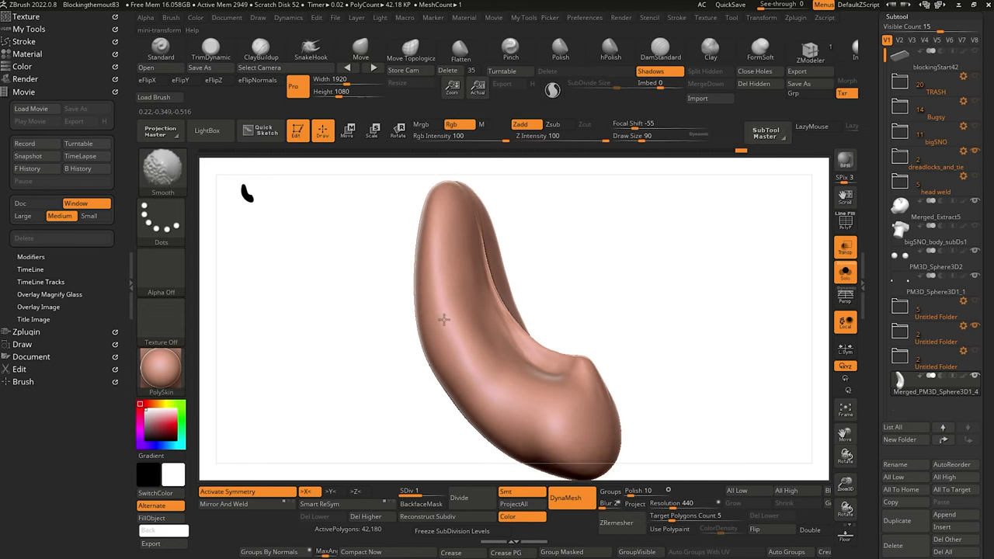
Reshape the tongue's side outline and tip with the Move brush at draw size 110.
mouse_move(395, 377)
mouse_down()
mouse_move(329, 388)
mouse_move(342, 401)
mouse_move(332, 420)
mouse_up()
key(bracketright)
mouse_move(377, 395)
mouse_down()
mouse_move(391, 362)
mouse_move(429, 357)
mouse_move(378, 402)
mouse_move(436, 376)
mouse_move(410, 404)
mouse_move(433, 369)
mouse_up()
key(bracketright)
key(bracketright)
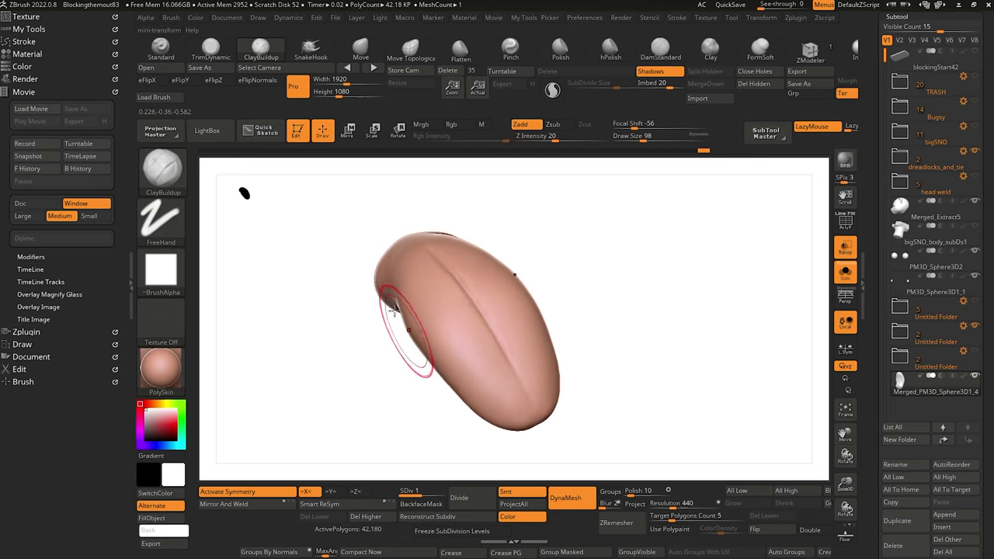
click(361, 48)
drag(441, 376, 442, 381)
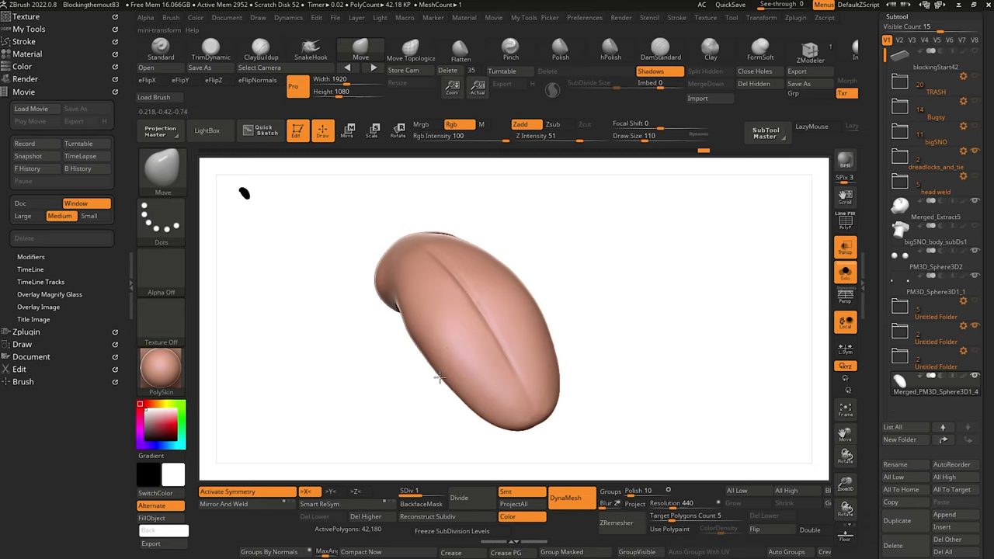
drag(437, 418, 470, 414)
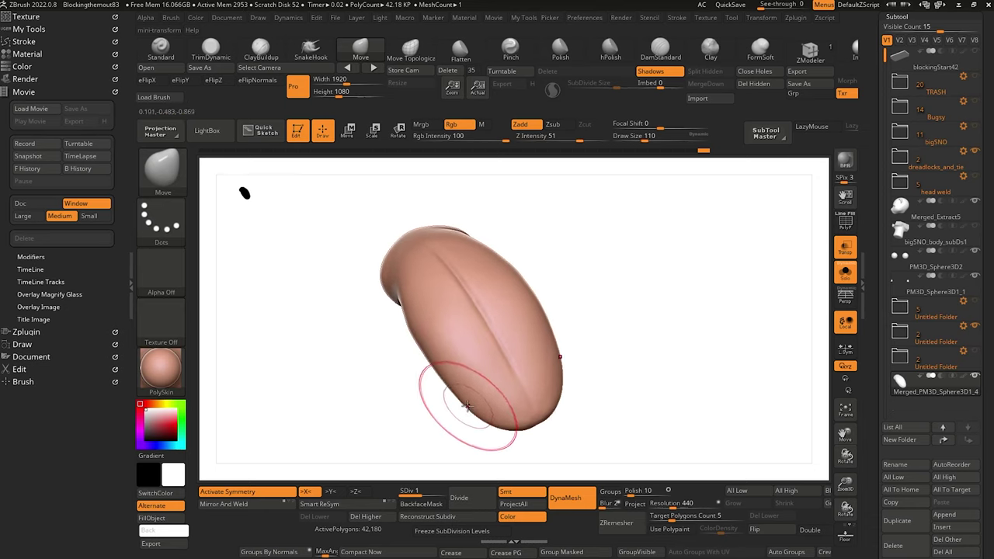
drag(399, 411, 293, 351)
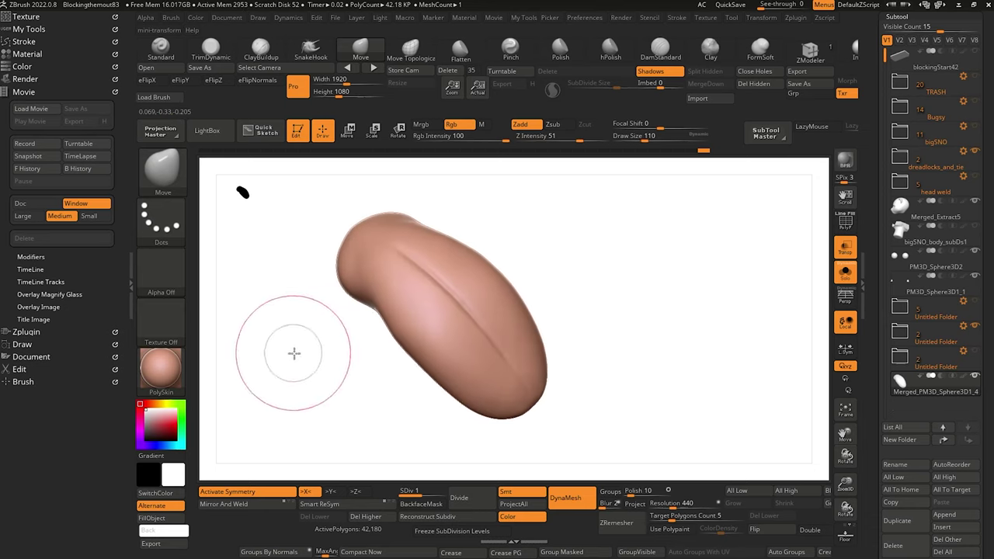
mouse_move(364, 374)
mouse_down()
mouse_move(390, 394)
mouse_move(393, 347)
mouse_move(388, 376)
mouse_up()
Build up the tongue's side edges from the base to the tip with the ClayBuildup brush at draw size 46.
click(264, 51)
key(bracketleft)
key(bracketleft)
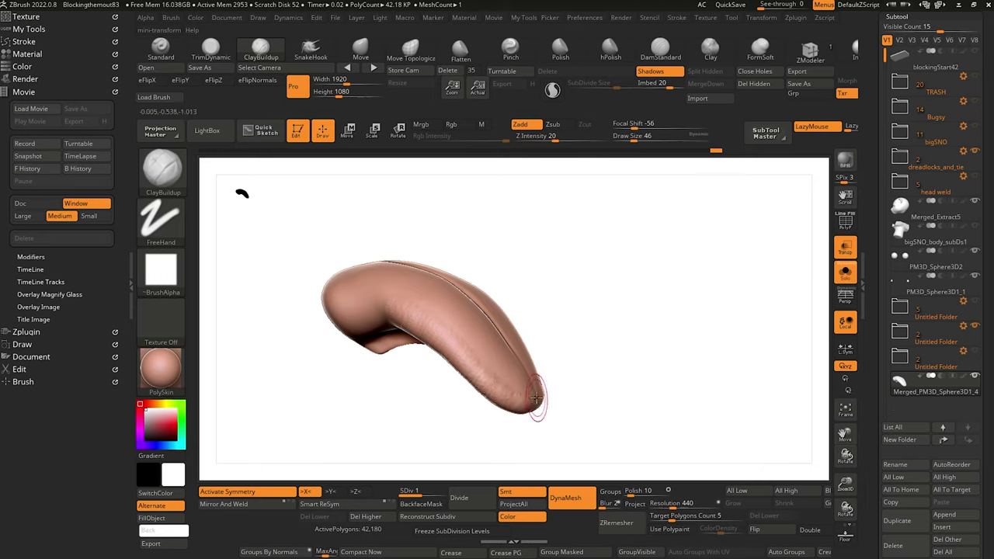
drag(540, 407, 436, 397)
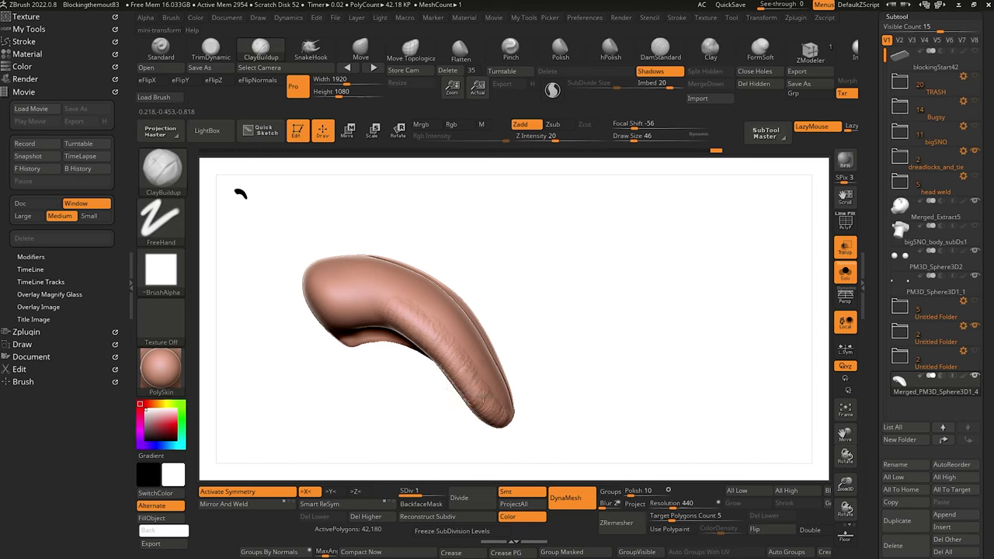
drag(470, 446, 440, 422)
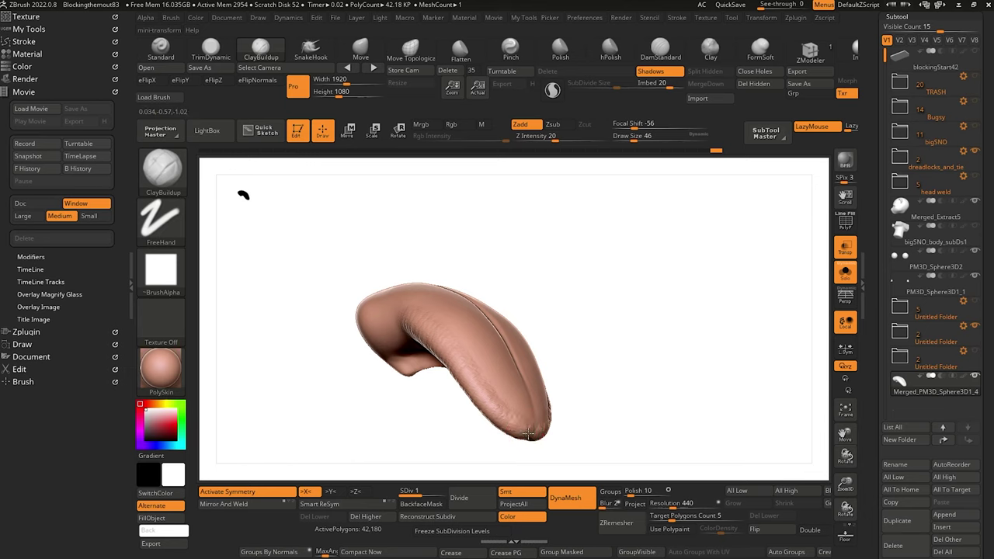
Smooth the built-up clay strokes along the tongue's side edges at draw size 46.
key(shift)
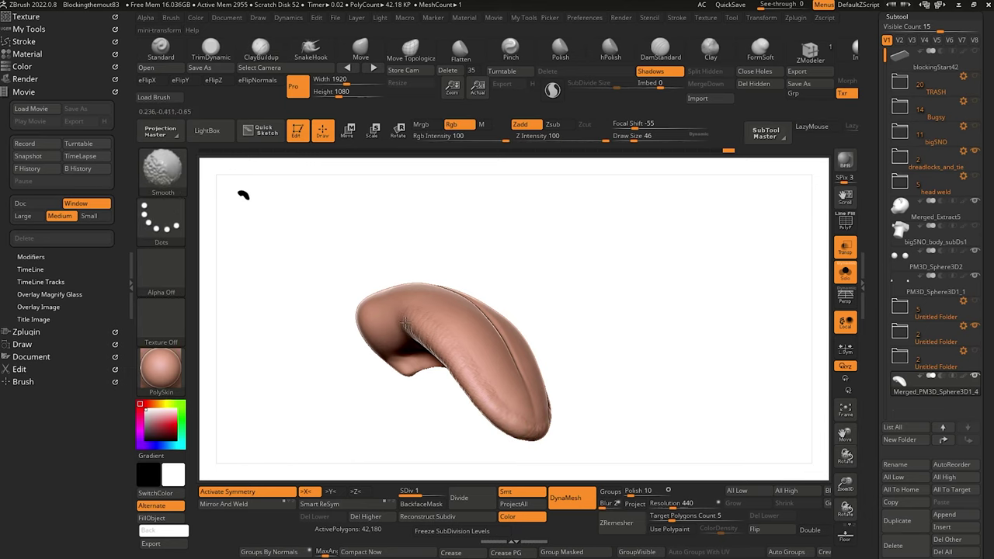
mouse_move(396, 441)
mouse_down()
mouse_move(359, 464)
mouse_move(386, 391)
mouse_move(384, 330)
mouse_move(413, 312)
mouse_up()
key(shift)
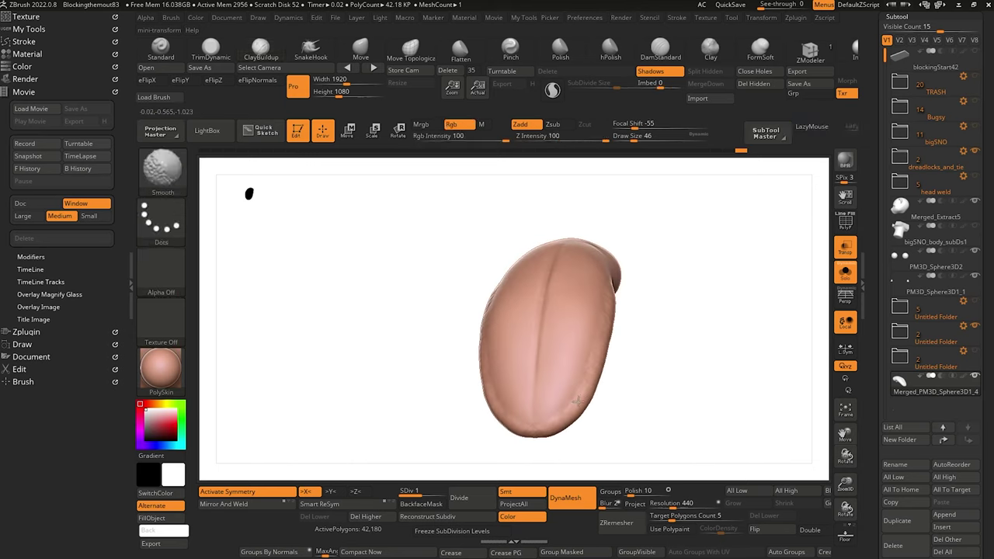
shift+drag(611, 290, 601, 362)
drag(447, 319, 404, 326)
shift+drag(607, 299, 627, 295)
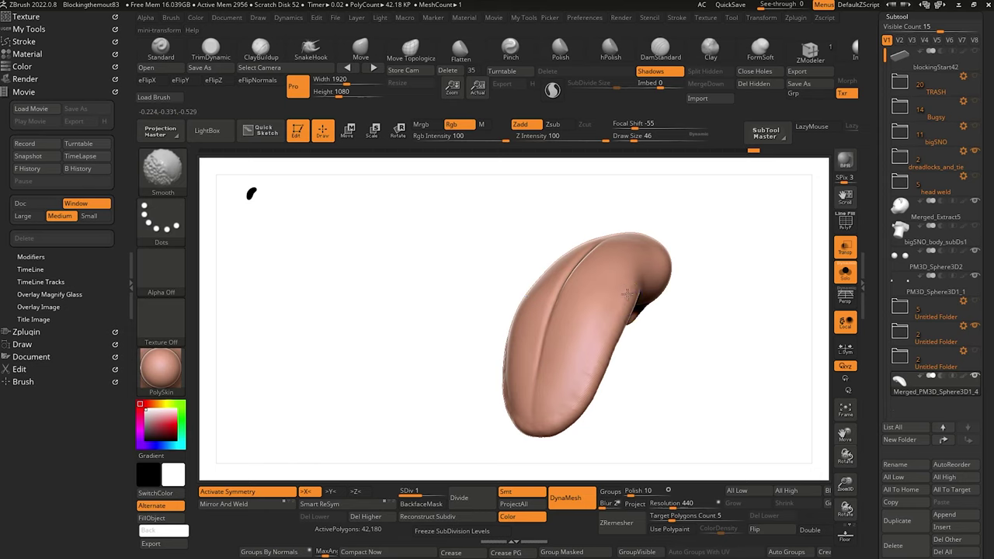
shift+drag(607, 355, 573, 413)
drag(451, 359, 457, 391)
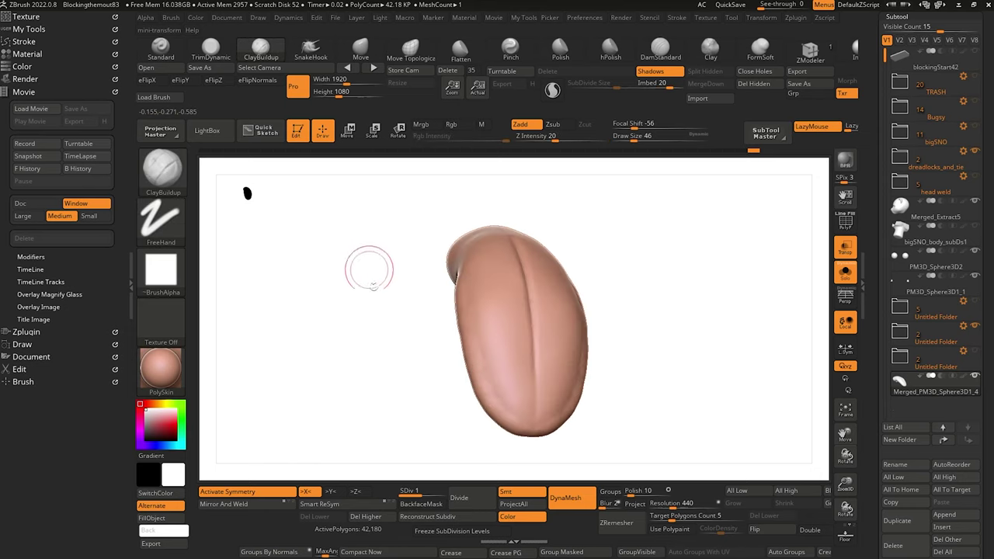
Smooth the tongue's upper surface beside the central groove and toward the base.
drag(371, 269, 476, 306)
key(shift)
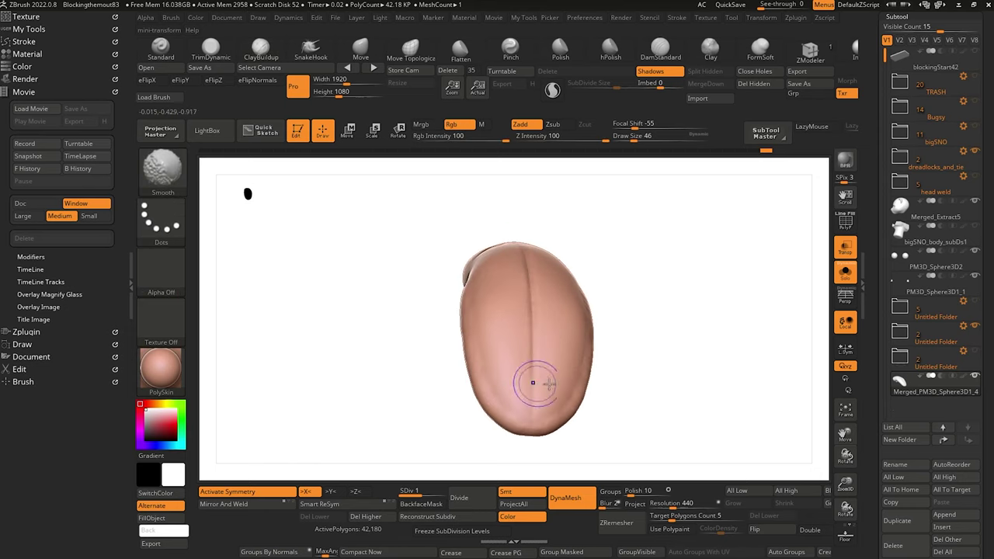
mouse_move(410, 264)
alt+mouse_down()
mouse_move(391, 271)
mouse_move(350, 215)
alt+mouse_up()
mouse_move(385, 368)
mouse_down()
mouse_move(366, 370)
mouse_move(381, 371)
mouse_move(386, 427)
mouse_move(388, 413)
mouse_up()
key(shift)
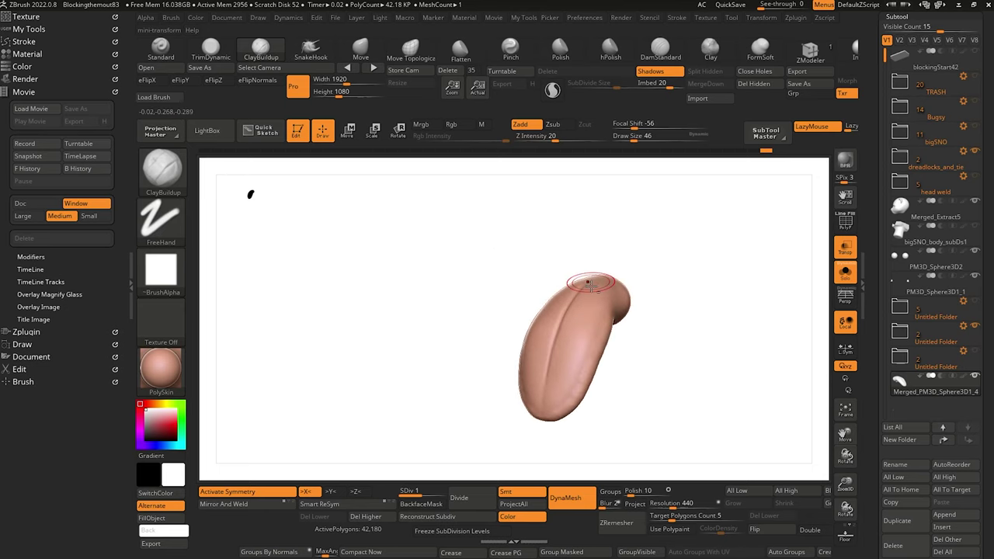
shift+drag(588, 354, 592, 337)
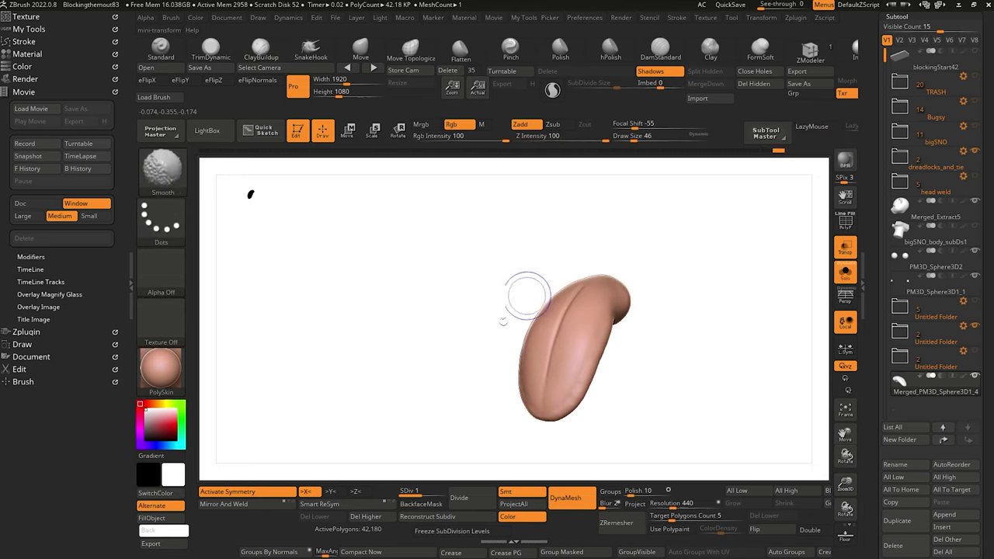
drag(526, 288, 485, 327)
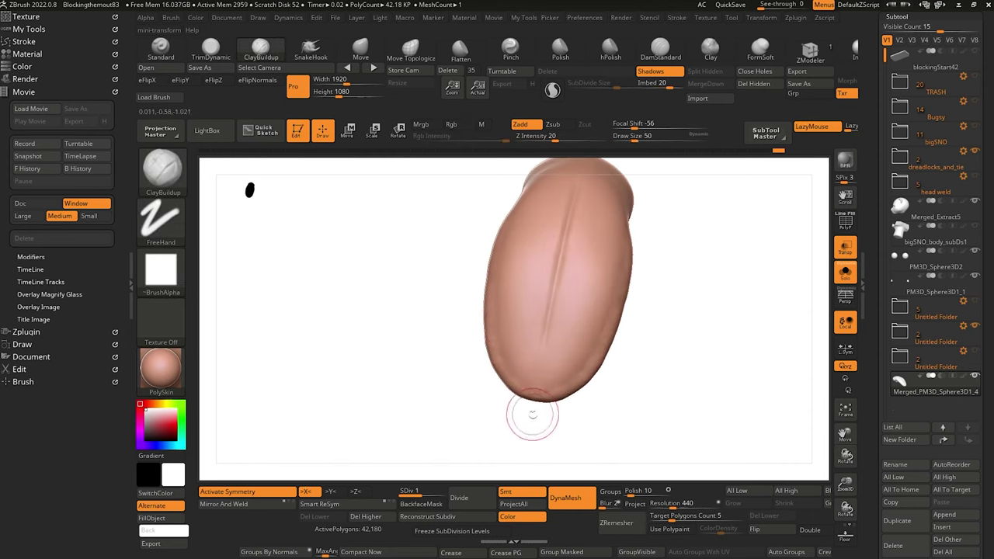
Adjust the tongue tip with the Move brush at draw size 58 and cut a central notch into it with DamStandard at sizes 42 and 30.
click(361, 50)
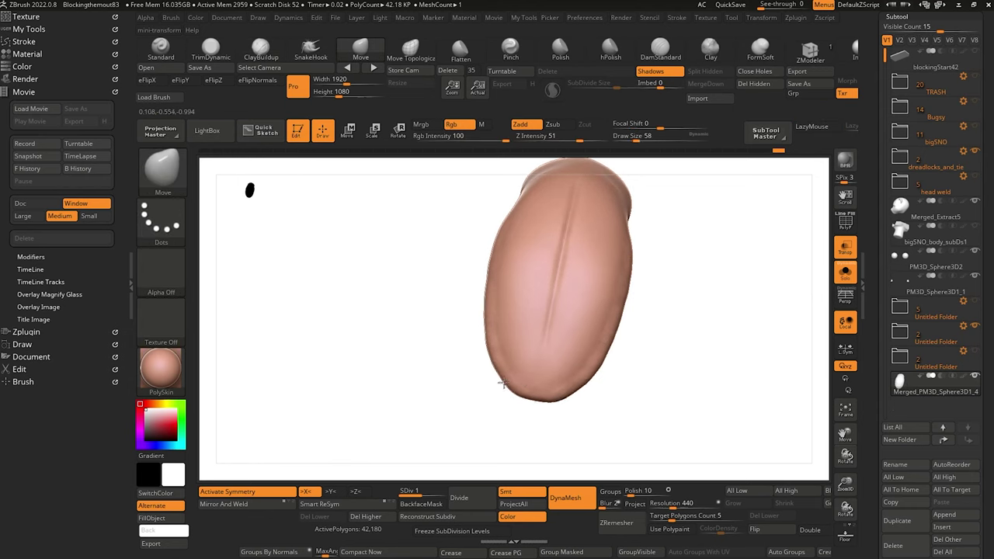
mouse_move(497, 378)
mouse_down()
mouse_move(466, 400)
mouse_move(440, 400)
mouse_move(439, 427)
mouse_move(437, 343)
mouse_up()
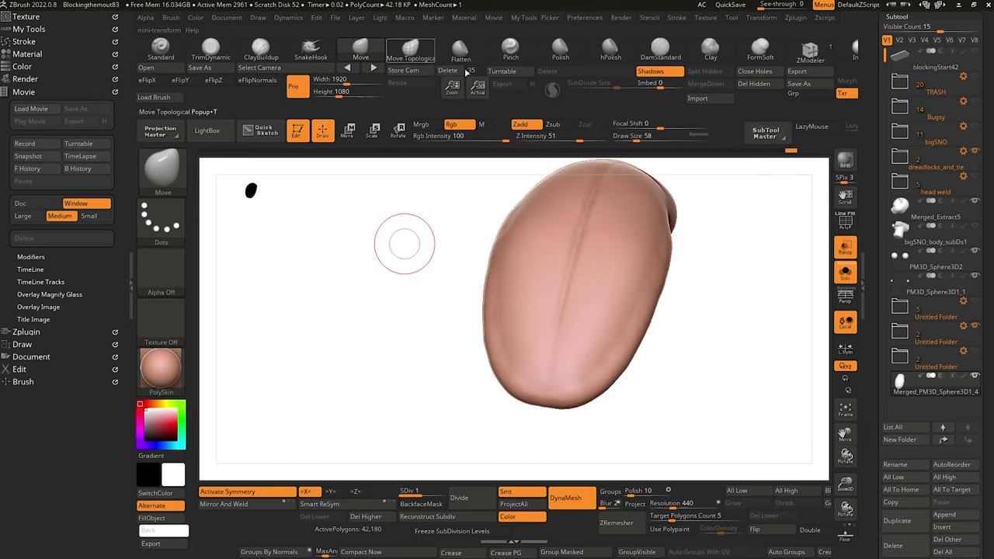
click(653, 53)
mouse_move(461, 428)
mouse_down()
mouse_move(547, 396)
mouse_move(552, 335)
mouse_move(538, 277)
mouse_up()
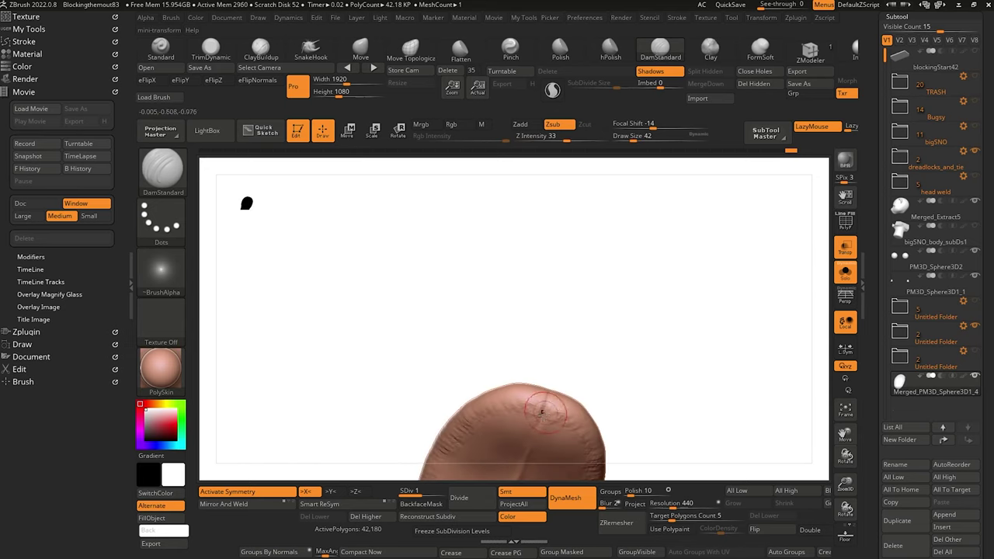
right_drag(556, 311, 547, 376)
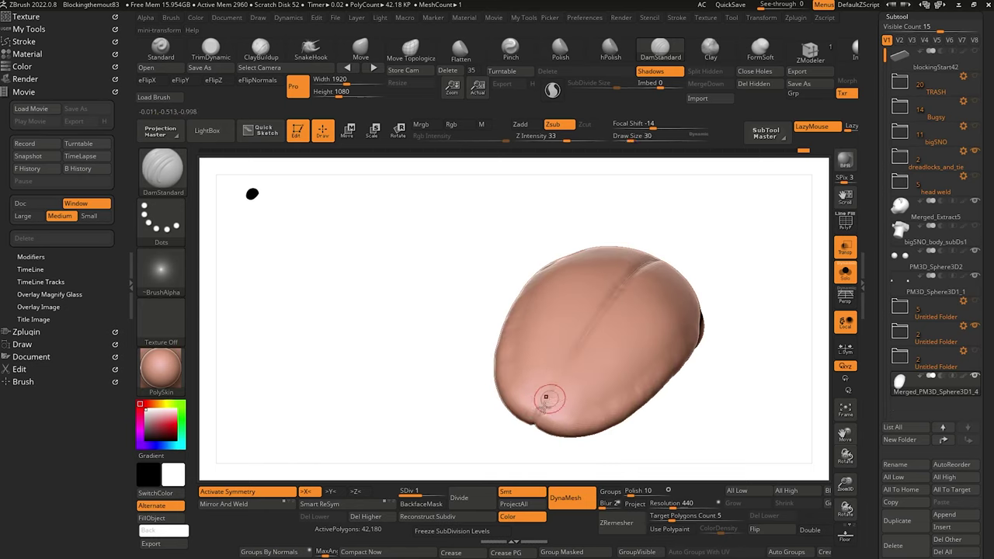
Shape the lobes beside the tip notch with the Move brush at draw sizes 54 to 66.
mouse_move(592, 298)
right_down()
mouse_move(417, 444)
mouse_move(424, 415)
mouse_move(447, 400)
mouse_move(442, 328)
right_up()
key(b)
key(m)
key(v)
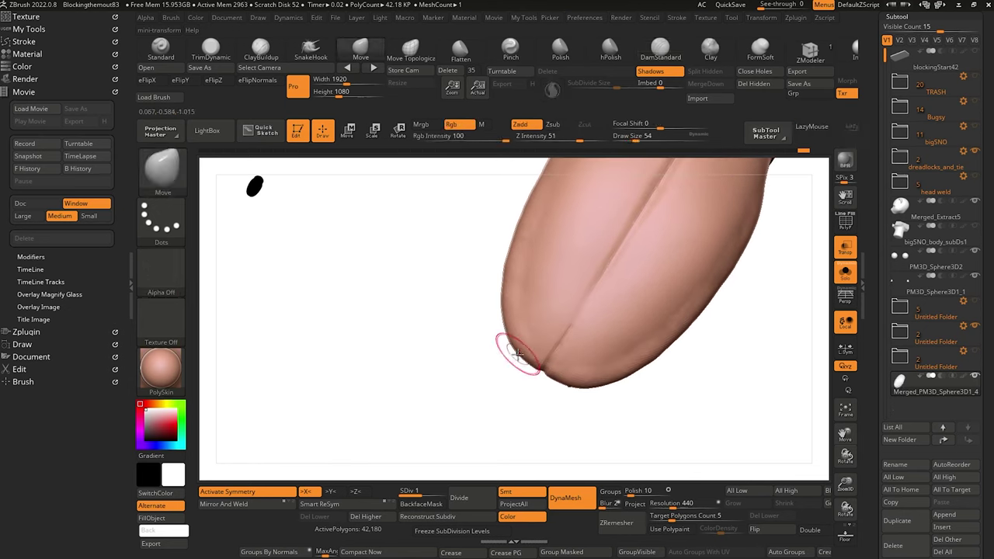
drag(514, 356, 499, 336)
key(])
drag(501, 302, 499, 305)
key([)
key([)
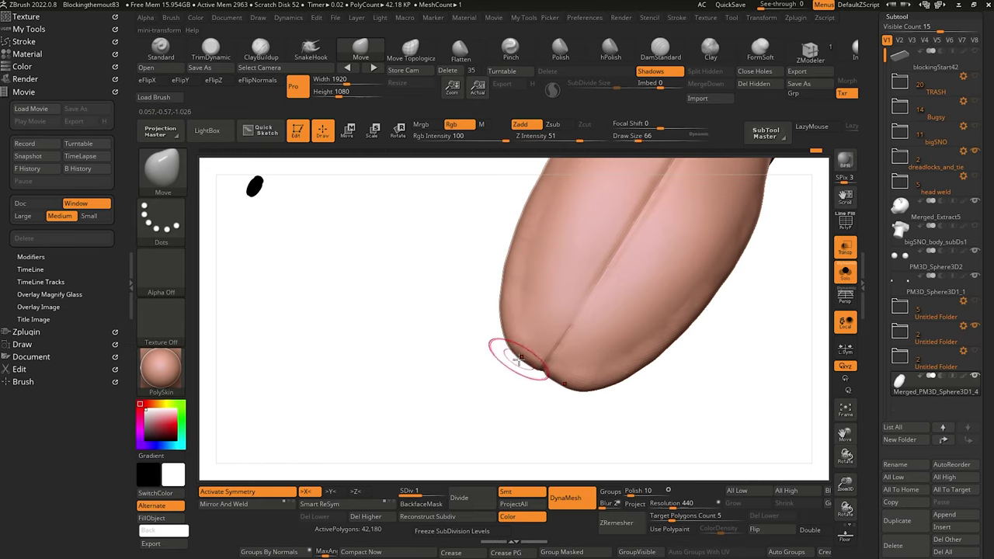
Refine the tongue's outline around the notched tip with the Move brush at draw sizes 70 to 90.
right_drag(513, 357, 468, 402)
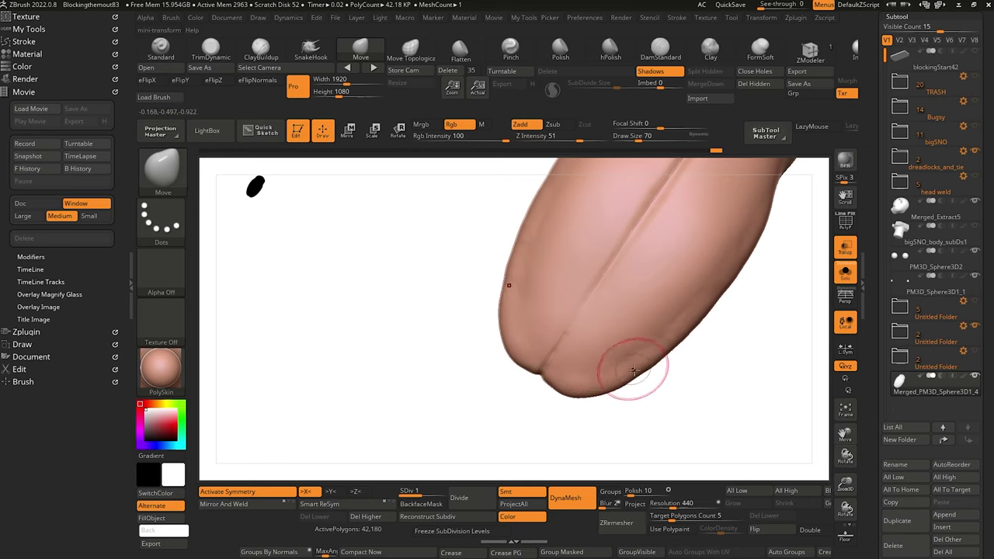
key(])
key(])
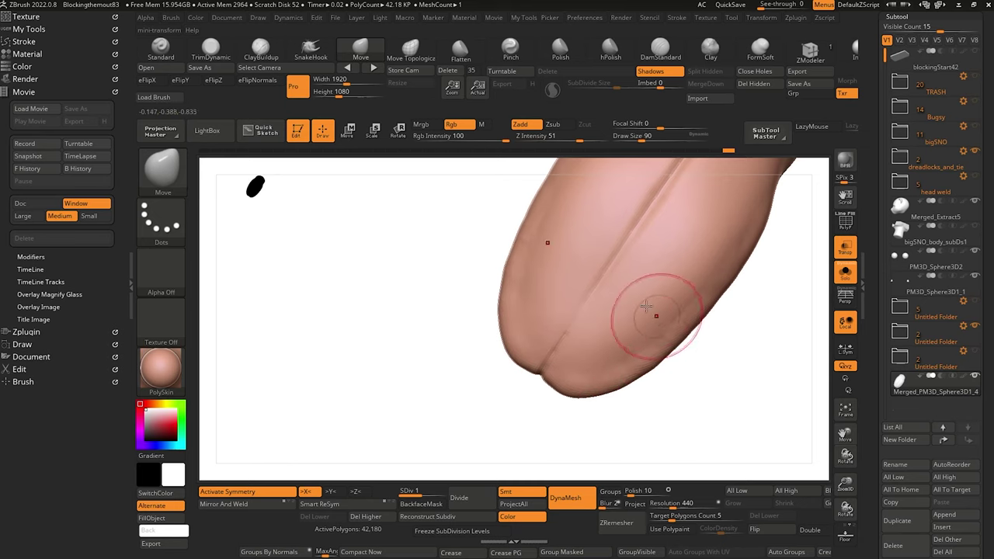
key(bracketright)
mouse_move(432, 367)
right_down()
mouse_move(440, 322)
mouse_move(433, 433)
mouse_move(431, 398)
mouse_move(442, 423)
right_up()
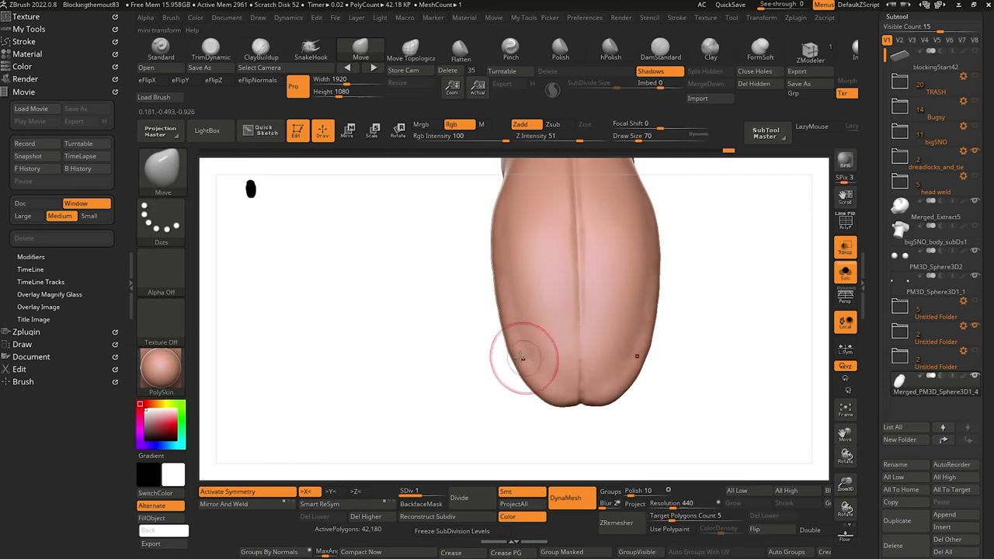
key(bracketright)
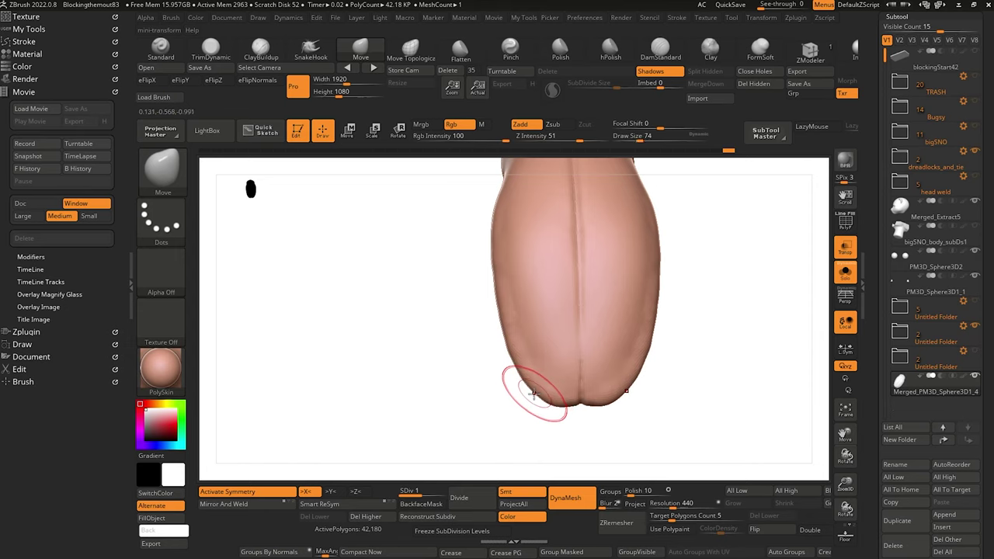
Round the tongue's tip corners and even out its lower sides with the Move brush at draw sizes 86 to 90.
key(bracketleft)
key(bracketleft)
key(bracketright)
drag(504, 345, 510, 346)
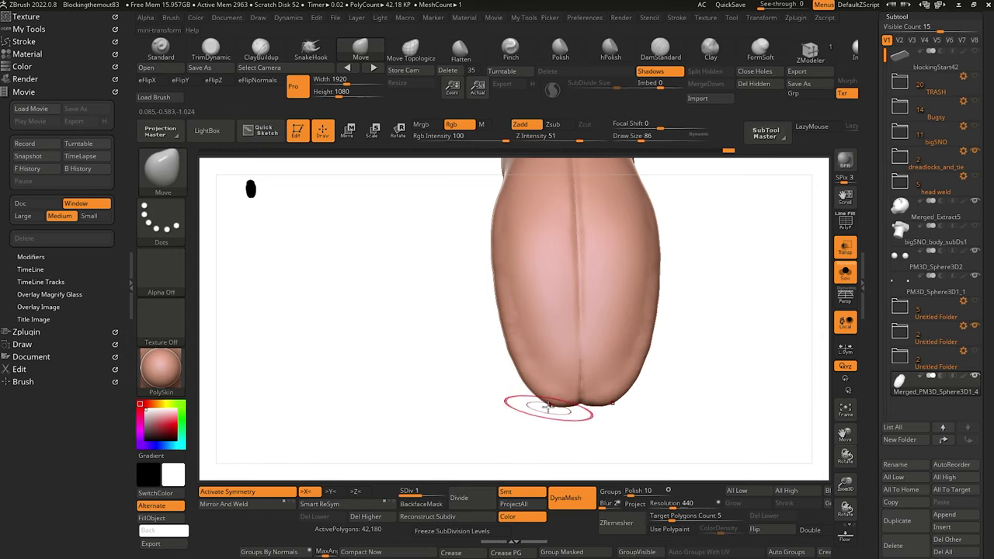
drag(547, 405, 610, 404)
key(bracketright)
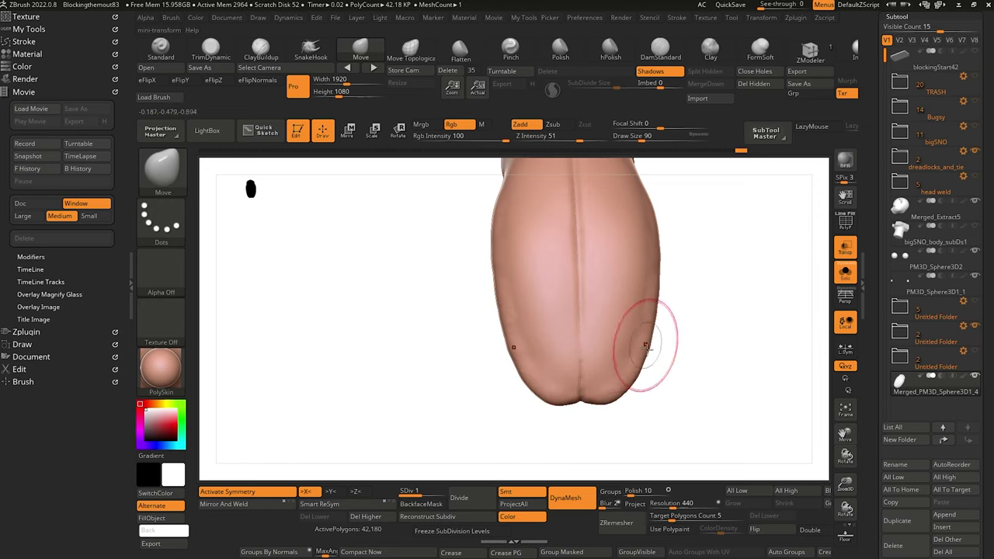
drag(644, 361, 645, 358)
drag(650, 292, 652, 295)
drag(655, 304, 653, 333)
key(bracketleft)
key(bracketleft)
key(bracketleft)
key(bracketleft)
key(bracketleft)
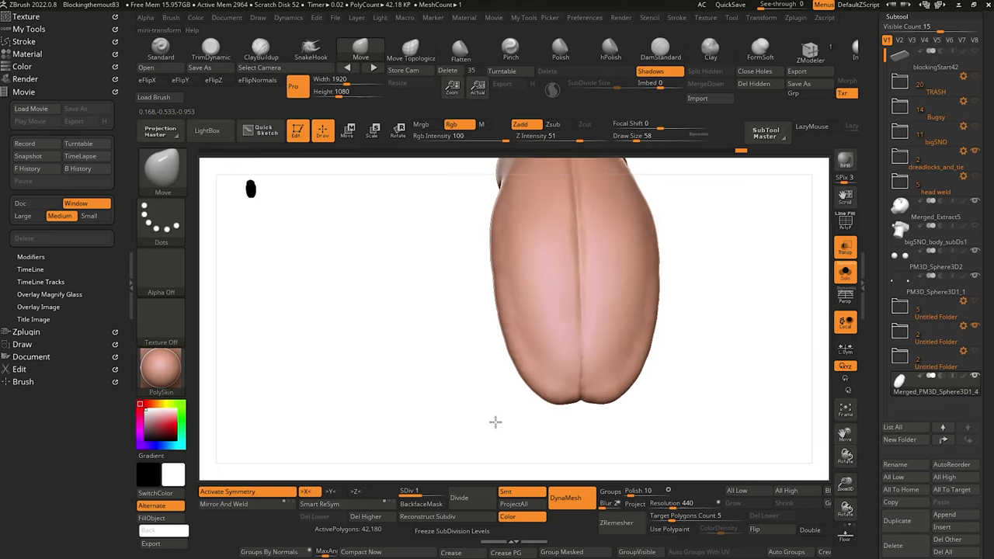
Deepen the central groove into the tip notch with DamStandard at draw size 34 and smooth its edges.
key(b)
key(d)
key(s)
drag(489, 432, 493, 380)
key(bracketleft)
key(bracketleft)
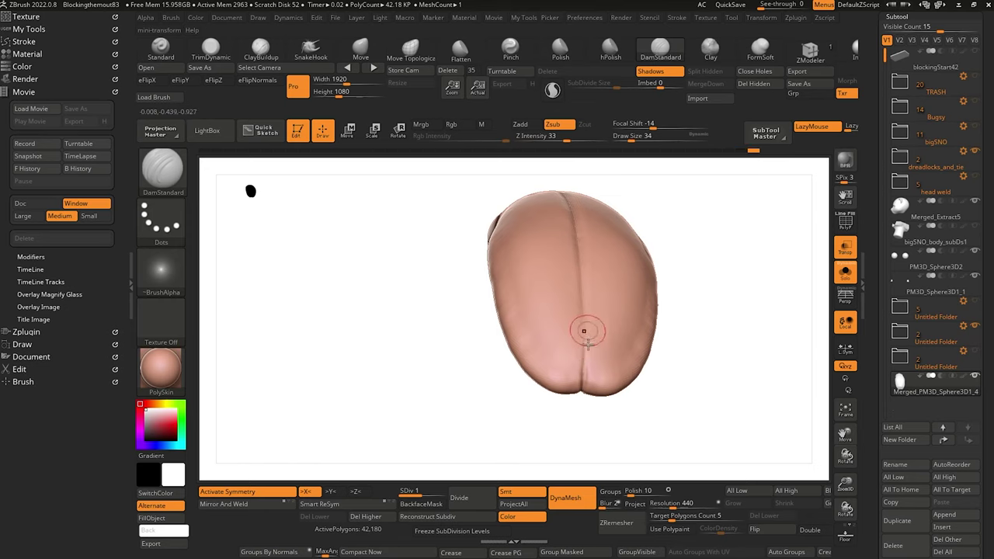
drag(553, 423, 574, 376)
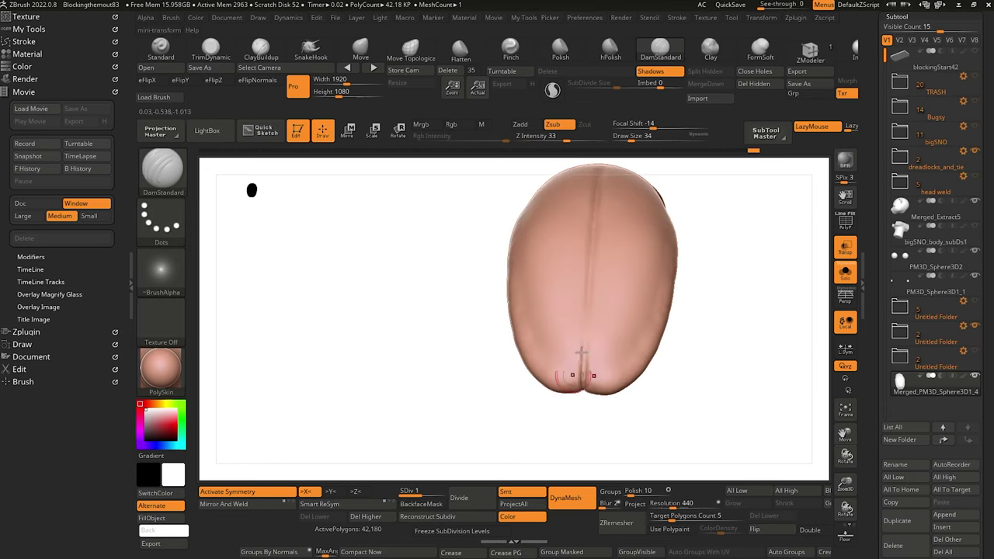
key(shift)
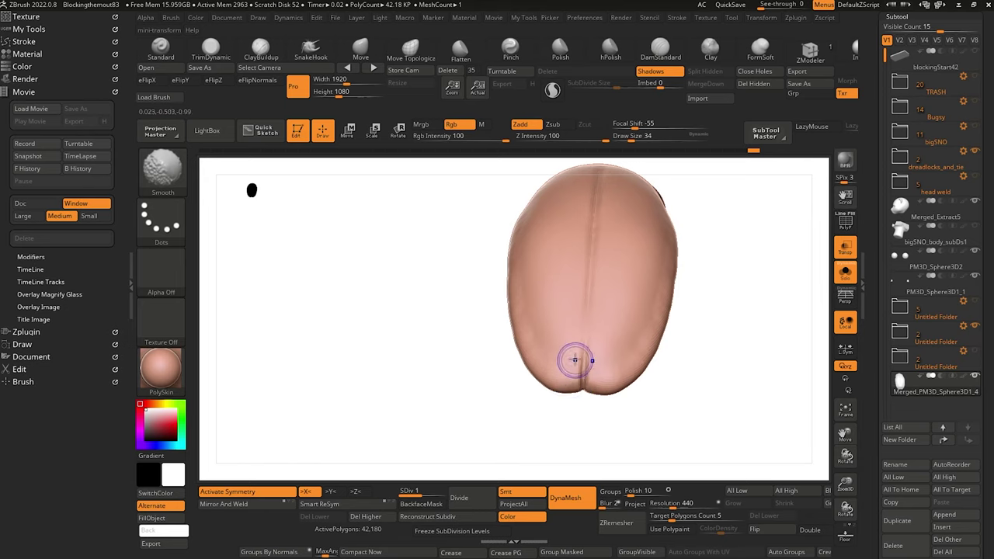
shift+drag(578, 369, 588, 306)
Carve the central groove further toward the tongue's base with DamStandard at draw size 30.
mouse_move(423, 296)
alt+mouse_down()
mouse_move(404, 241)
mouse_move(431, 397)
alt+mouse_up()
alt+right_drag(432, 396, 455, 366)
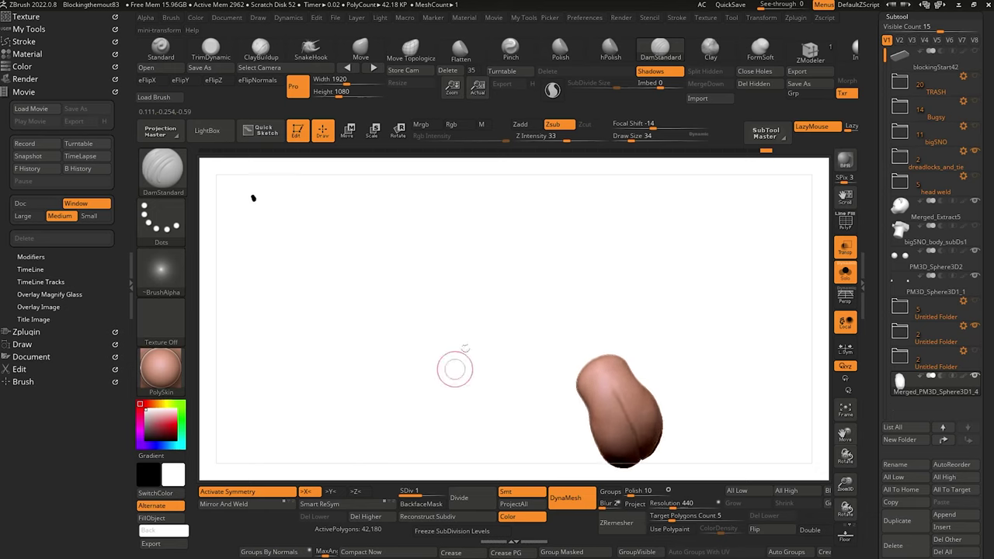
key(bracketleft)
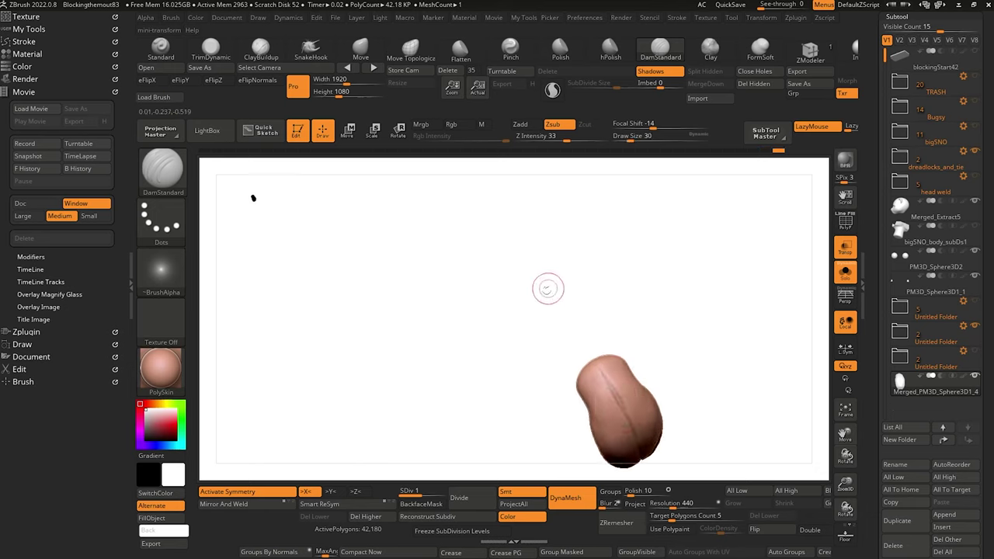
drag(549, 289, 416, 280)
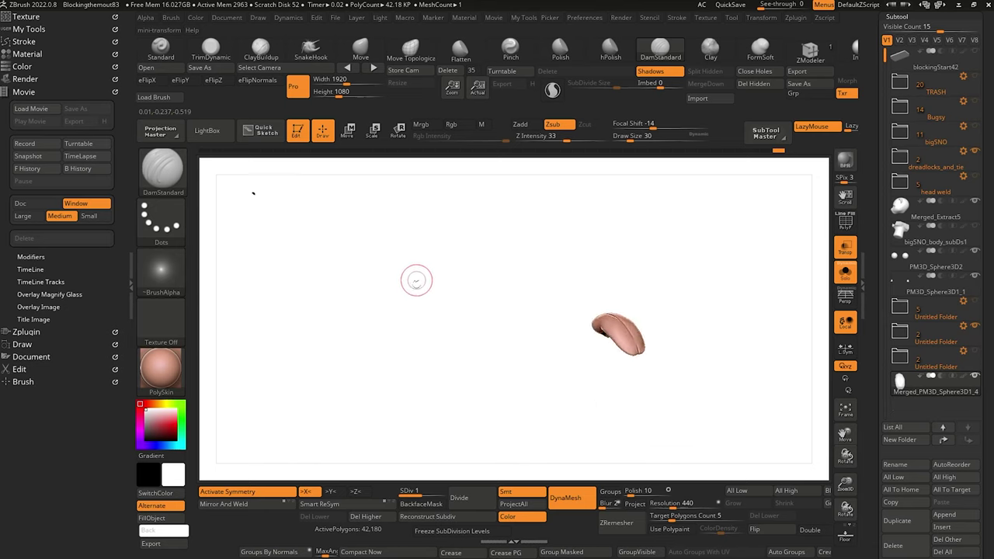
mouse_move(416, 280)
right_down()
mouse_move(437, 377)
mouse_move(464, 382)
mouse_move(435, 384)
right_up()
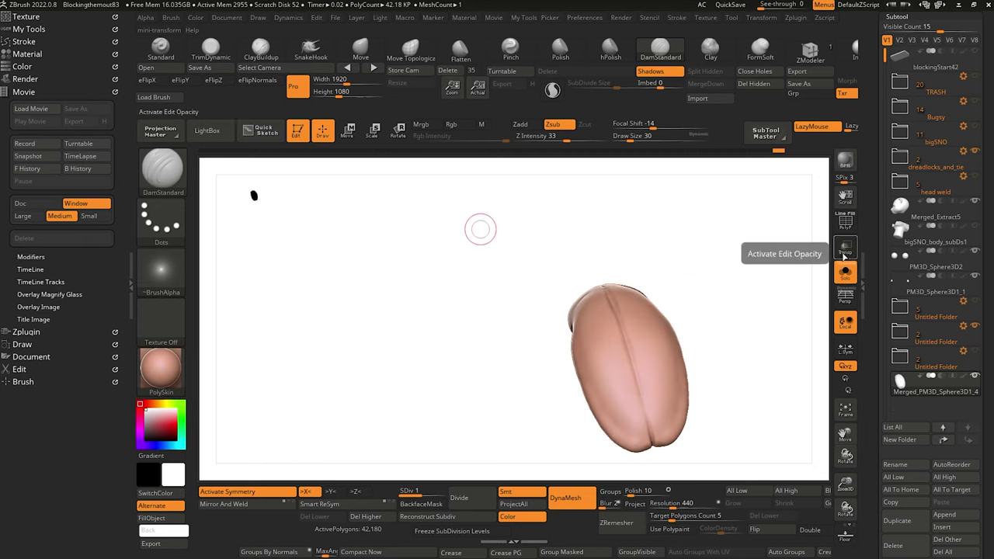
Turn off Solo and move the tongue back inside the head along its Z axis, using transparency as a guide and switching it off when done.
click(846, 272)
mouse_move(380, 378)
right_down()
mouse_move(384, 326)
mouse_move(359, 288)
mouse_move(409, 329)
mouse_move(395, 333)
mouse_move(393, 371)
mouse_move(408, 388)
right_up()
mouse_move(431, 407)
alt+mouse_down()
mouse_move(360, 401)
mouse_move(447, 365)
alt+mouse_up()
key(w)
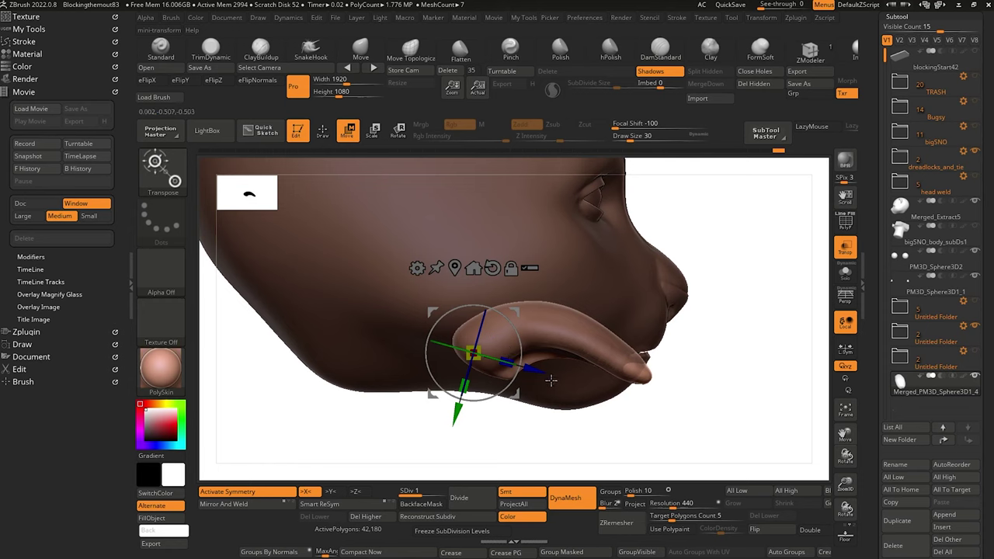
drag(537, 371, 513, 354)
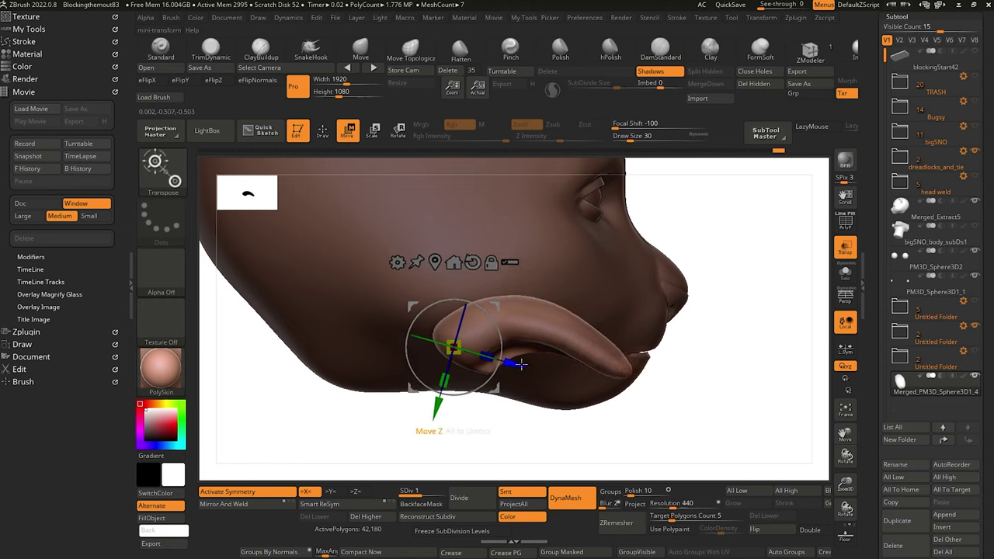
click(323, 131)
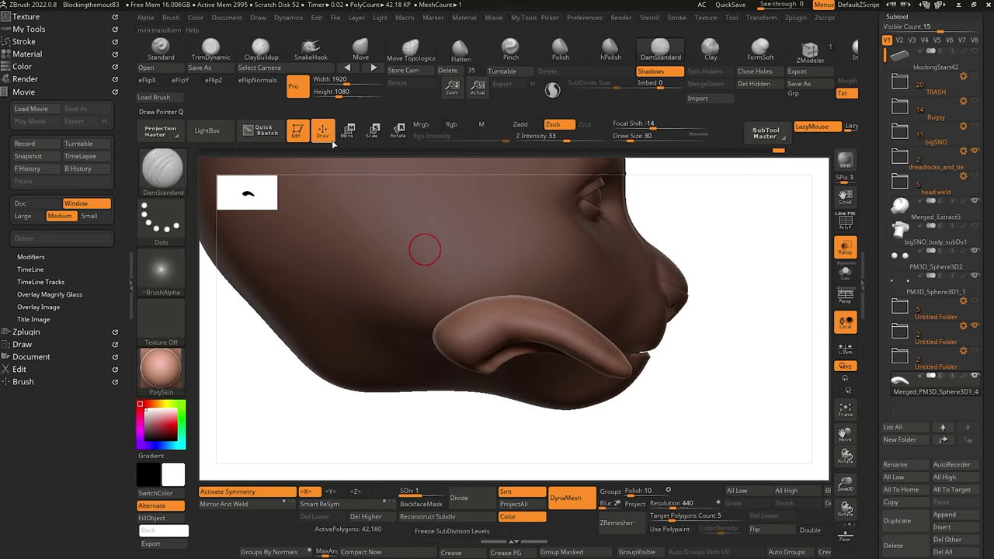
alt+drag(522, 442, 520, 426)
click(847, 250)
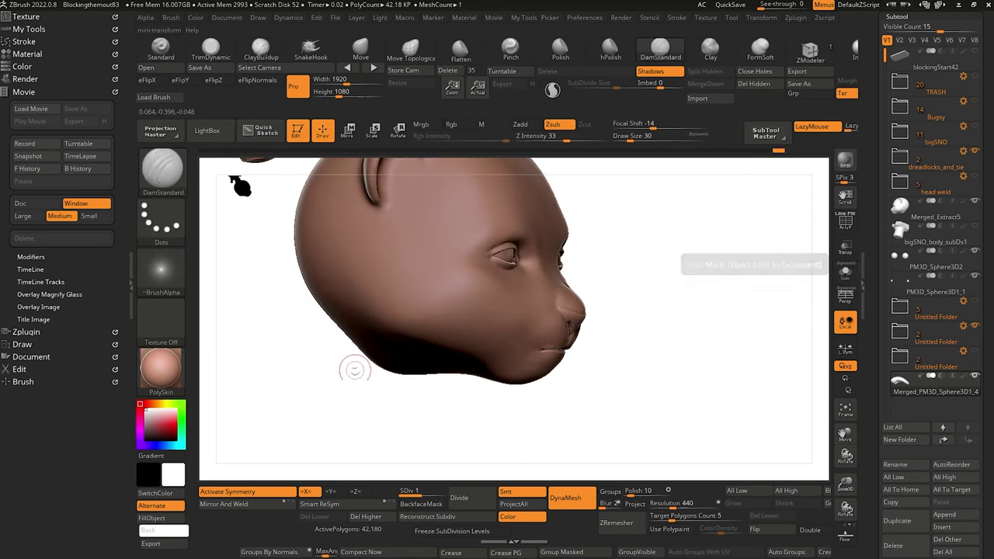
Put the last untitled folder, holding two subtools, into the TRASH folder.
alt+drag(376, 361, 474, 366)
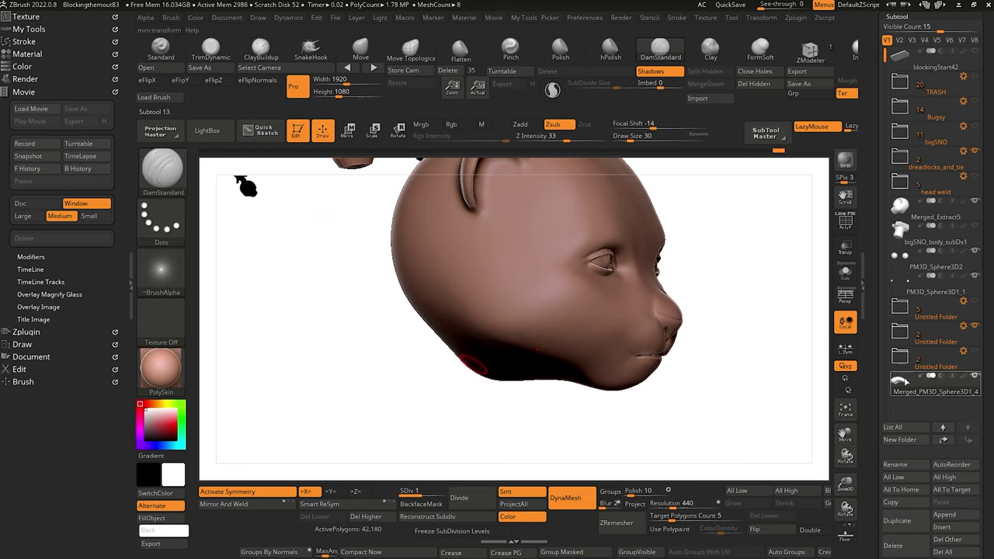
click(899, 357)
click(901, 360)
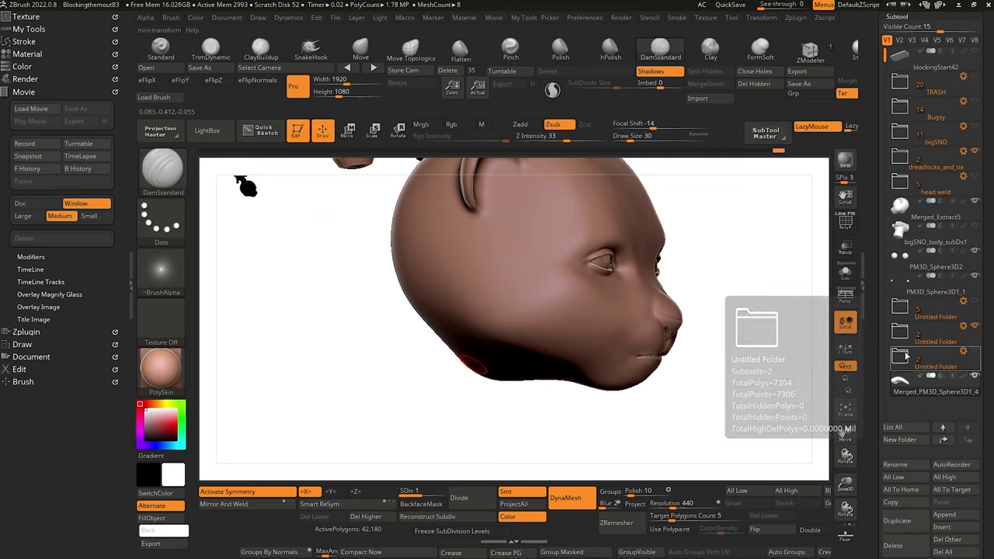
drag(903, 357, 901, 105)
click(901, 106)
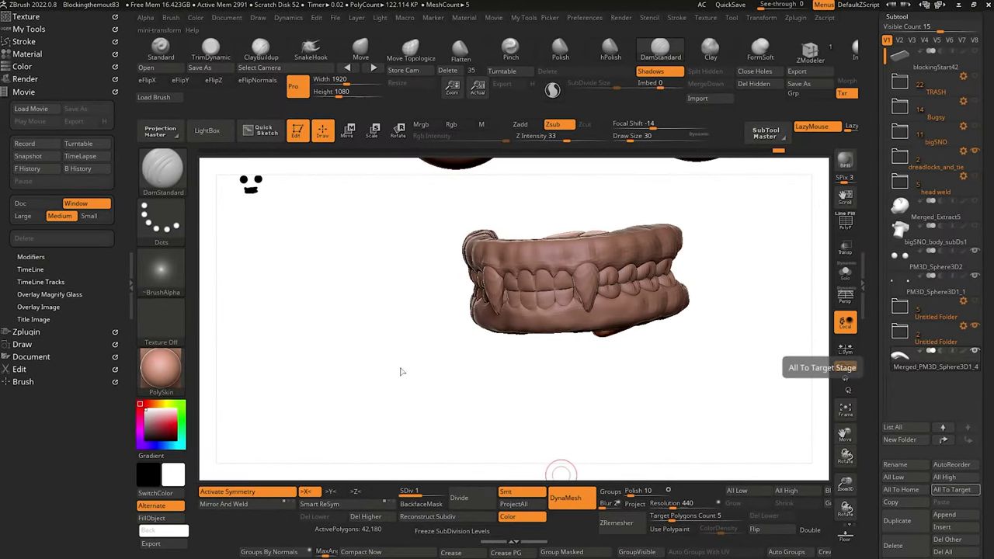
Hide the head, eyes and tongue so that only the upper and lower jaws are shown.
drag(402, 372, 308, 404)
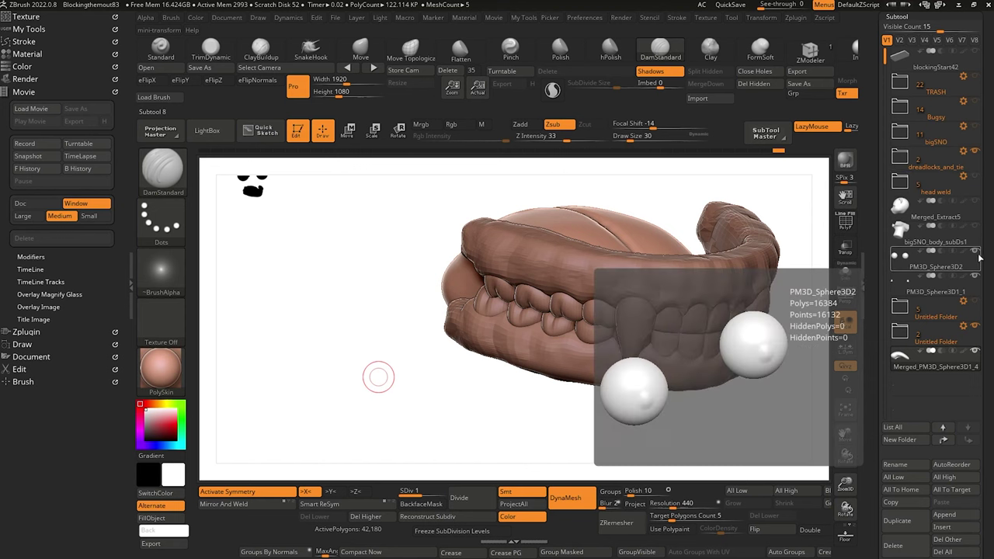
drag(377, 329, 435, 355)
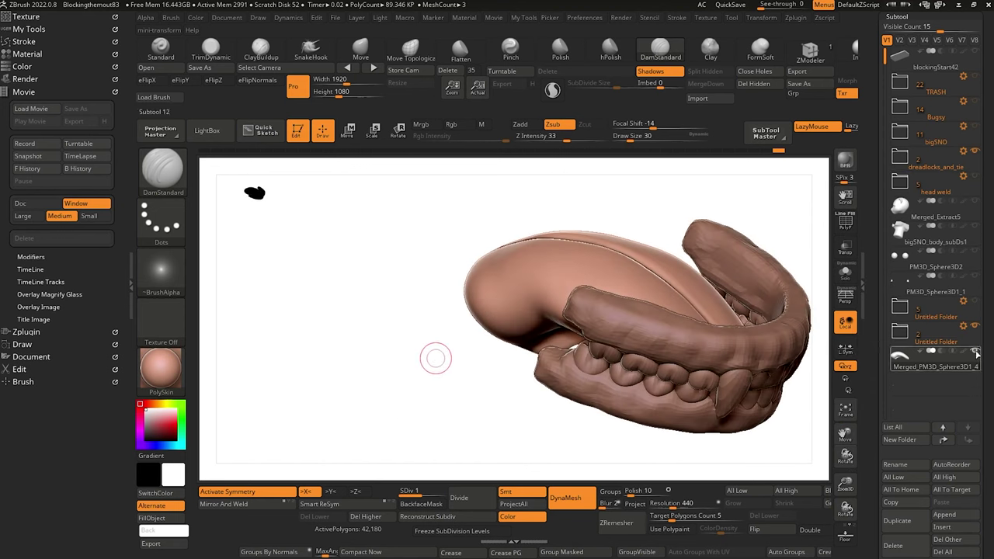
drag(334, 323, 369, 378)
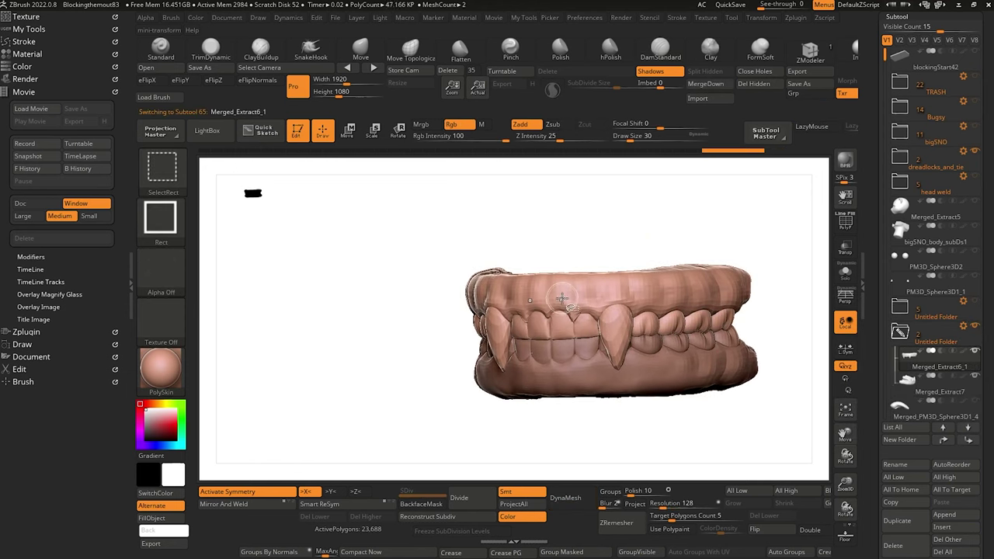
Isolate the upper gum and split the hidden upper teeth off into their own subtool.
ctrl+shift+click(561, 299)
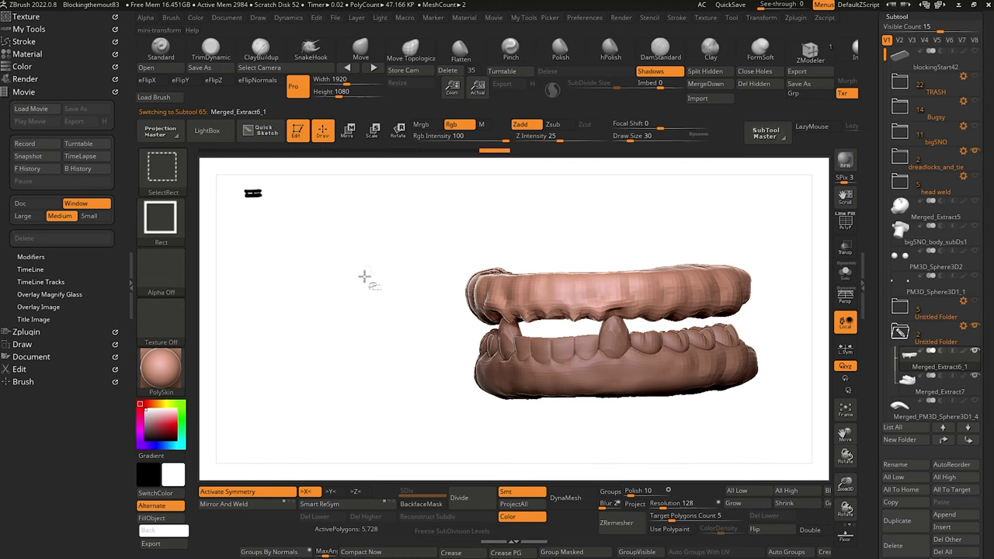
click(699, 71)
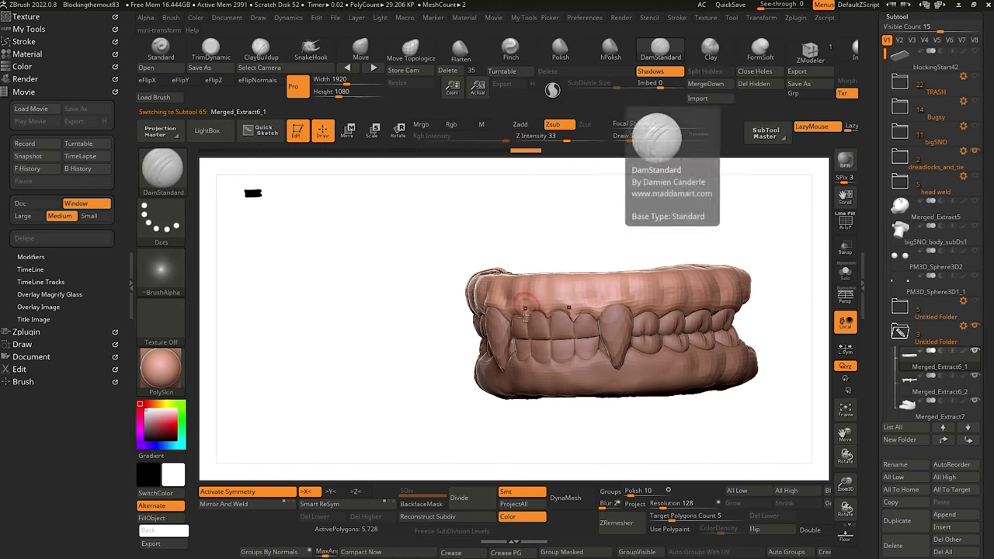
click(923, 403)
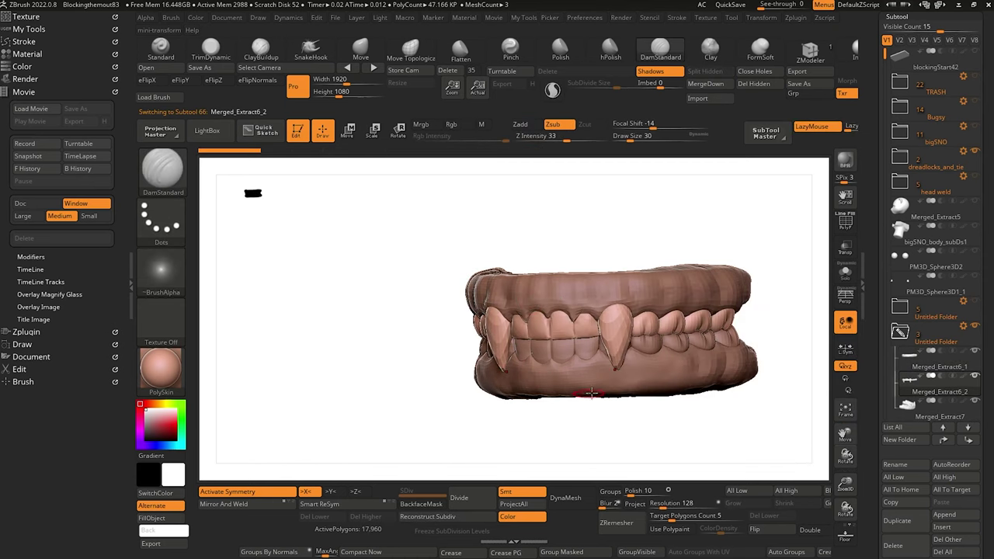
ctrl+shift+click(571, 384)
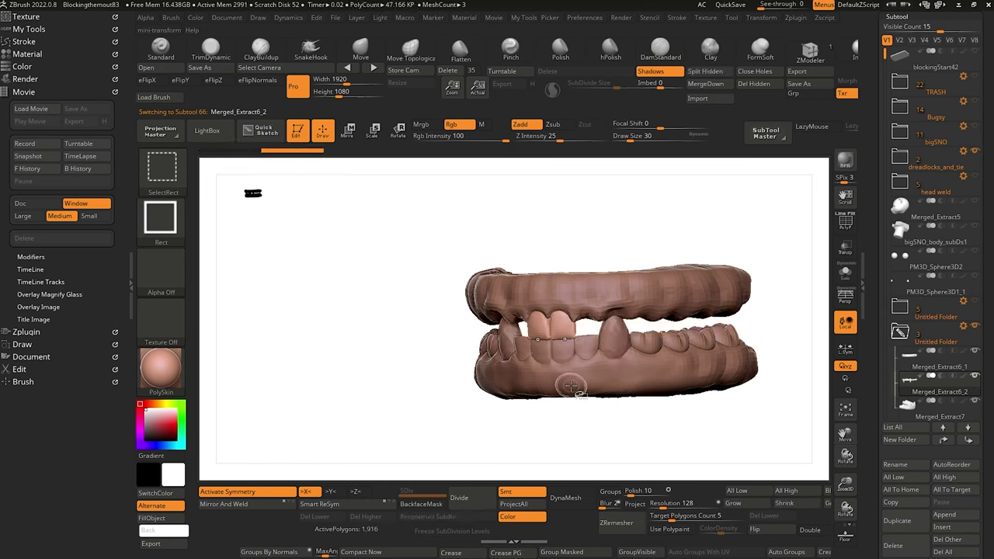
ctrl+shift+click(571, 386)
ctrl+shift+click(579, 424)
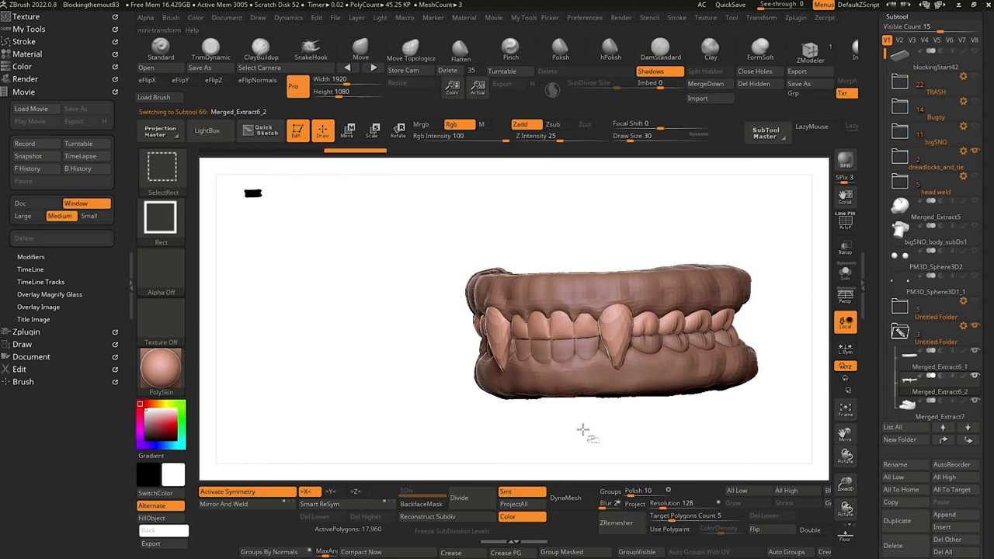
Isolate the lower gum of the lower jaw and split its hidden teeth off into their own subtool.
alt+click(574, 382)
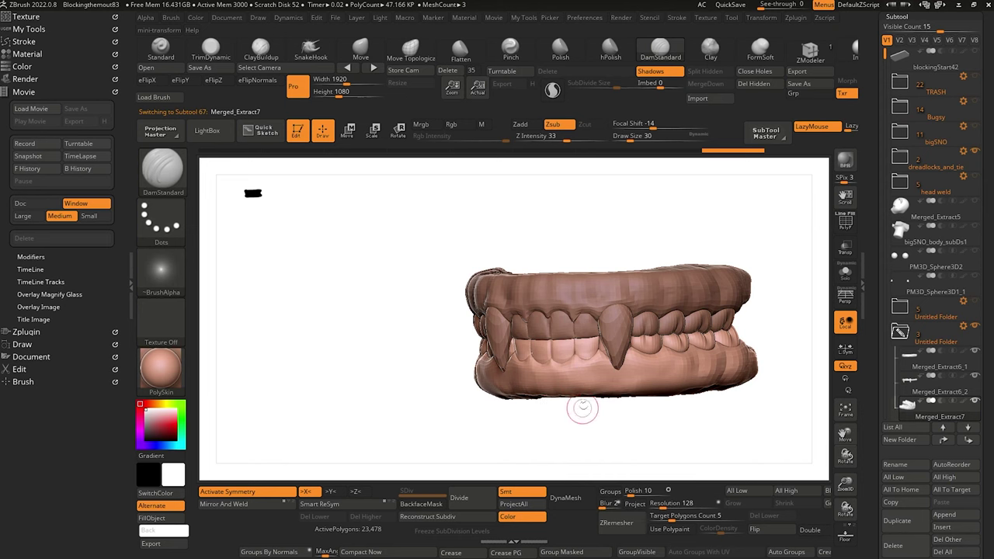
ctrl+shift+click(582, 381)
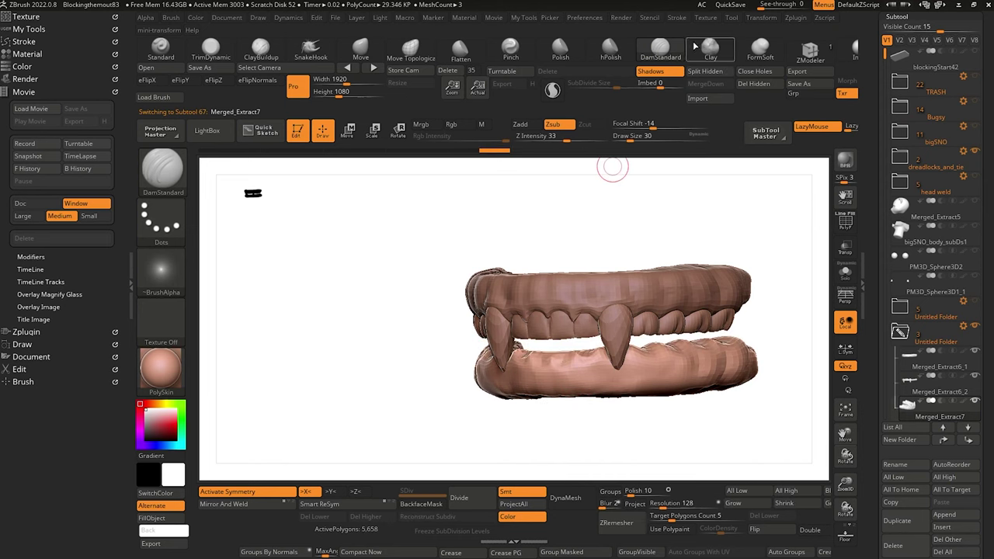
click(706, 71)
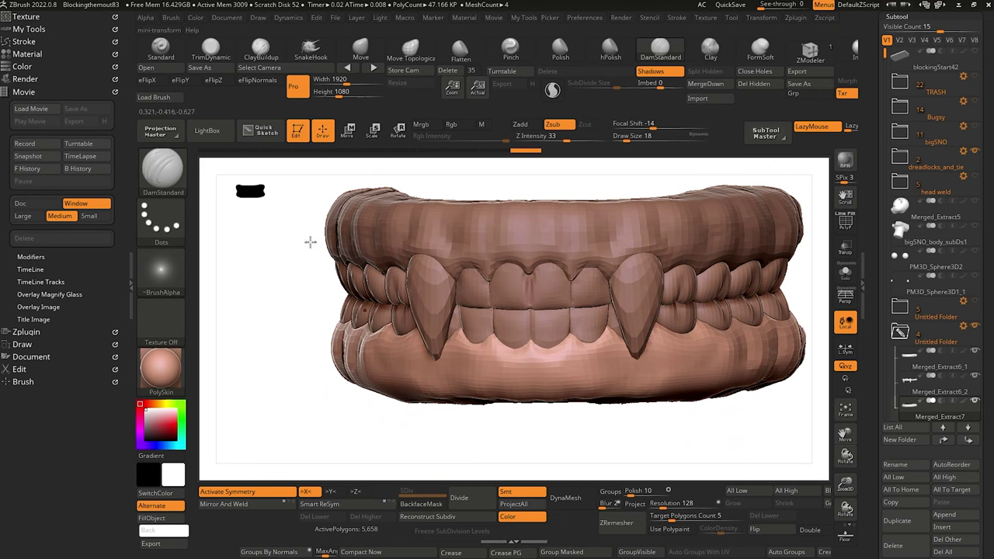
Pull the lower gum's edge up between the front teeth with the Move brush at draw size 54.
alt+drag(277, 277, 337, 327)
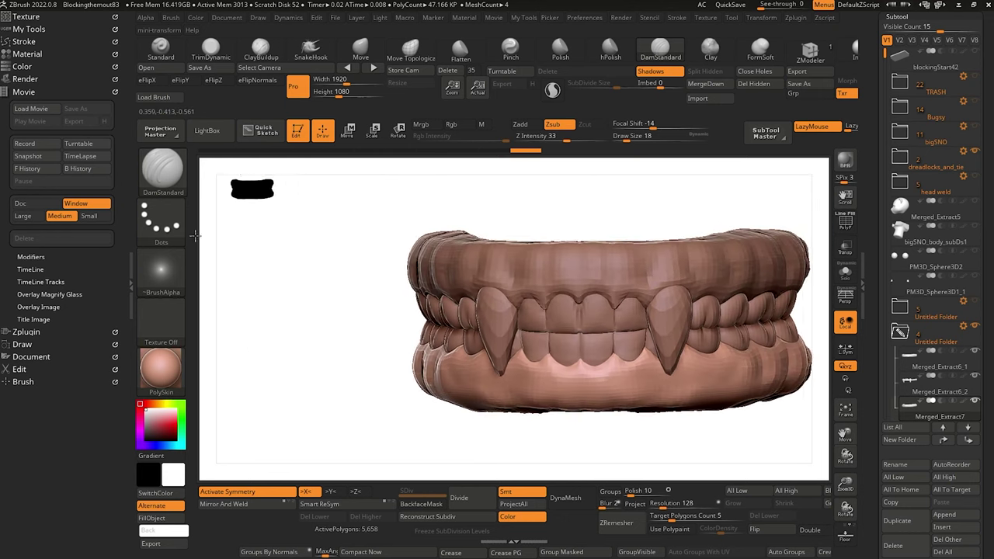
mouse_move(330, 303)
mouse_down()
mouse_move(277, 303)
mouse_move(271, 257)
mouse_move(301, 276)
mouse_move(284, 273)
mouse_move(288, 280)
mouse_up()
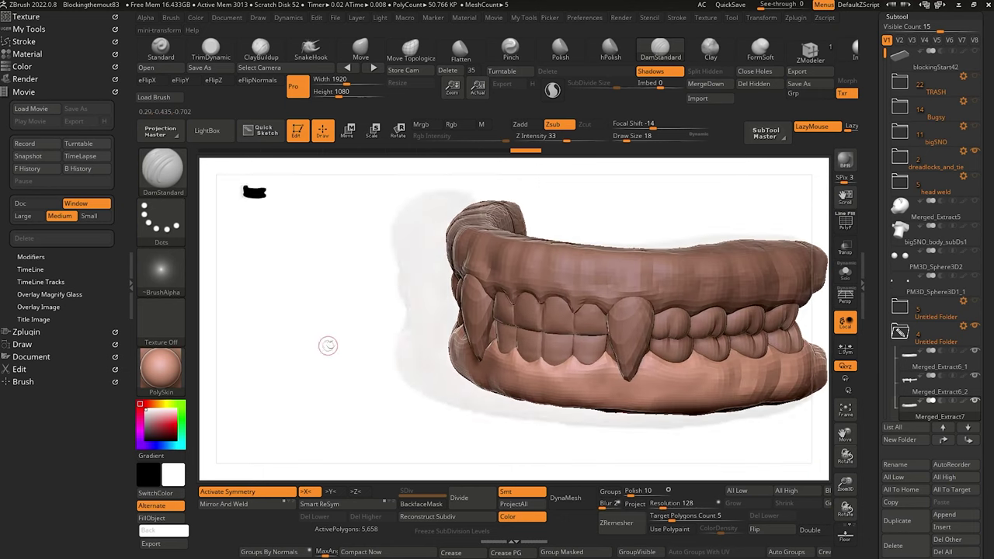
drag(326, 347, 337, 266)
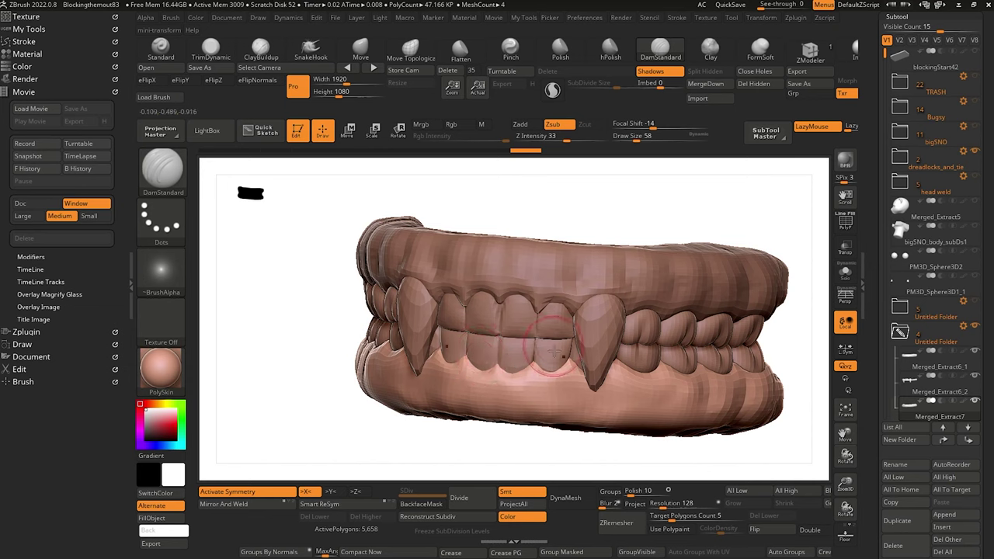
key(bracketright)
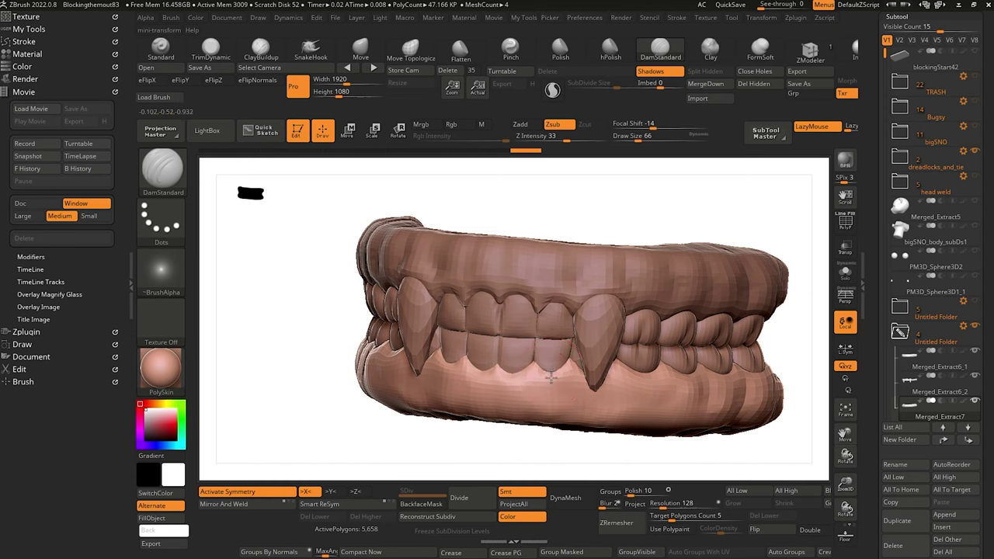
click(360, 48)
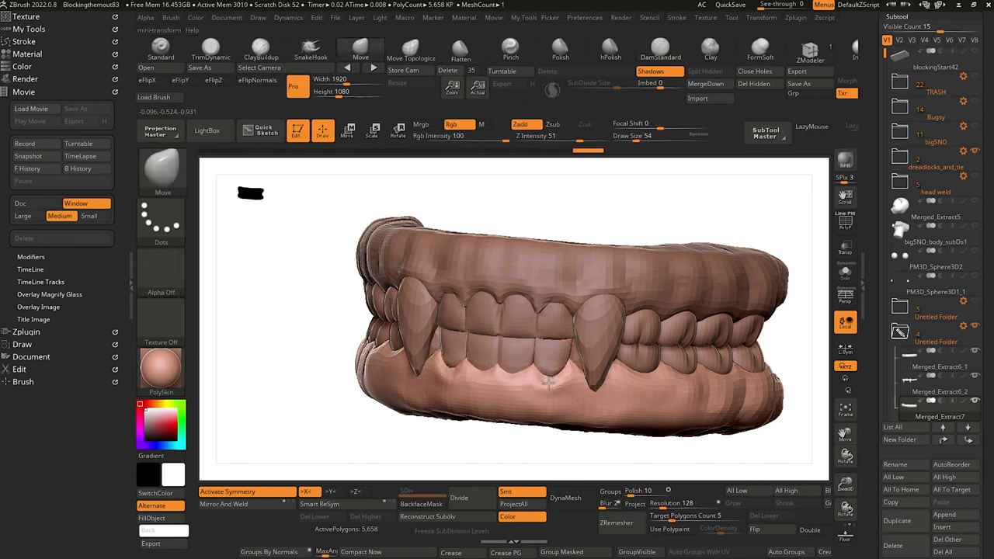
drag(512, 382, 510, 386)
drag(342, 308, 345, 313)
right_drag(346, 312, 524, 379)
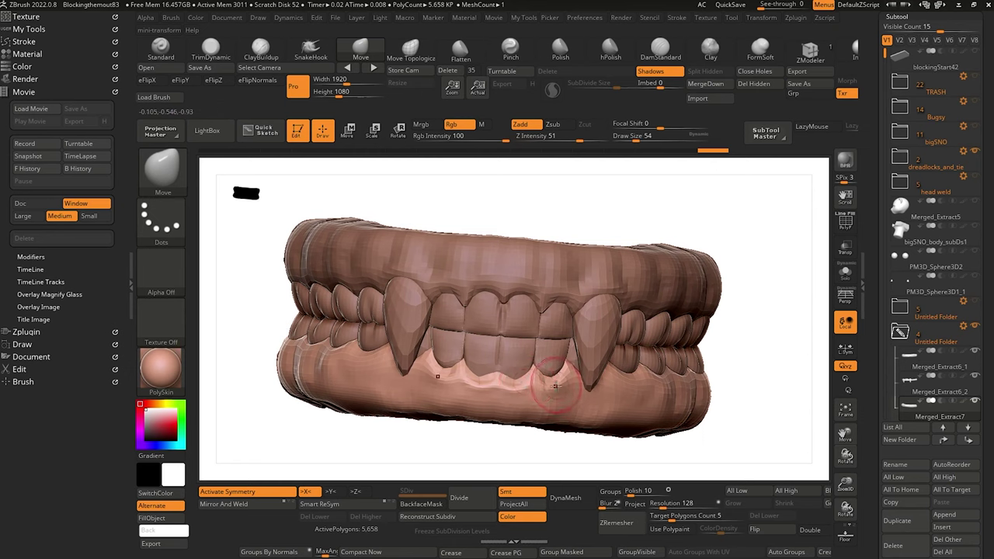
Shape the lower gum line beside the fang and along the back teeth with the Move brush at draw sizes 70 to 74.
right_drag(579, 458, 465, 404)
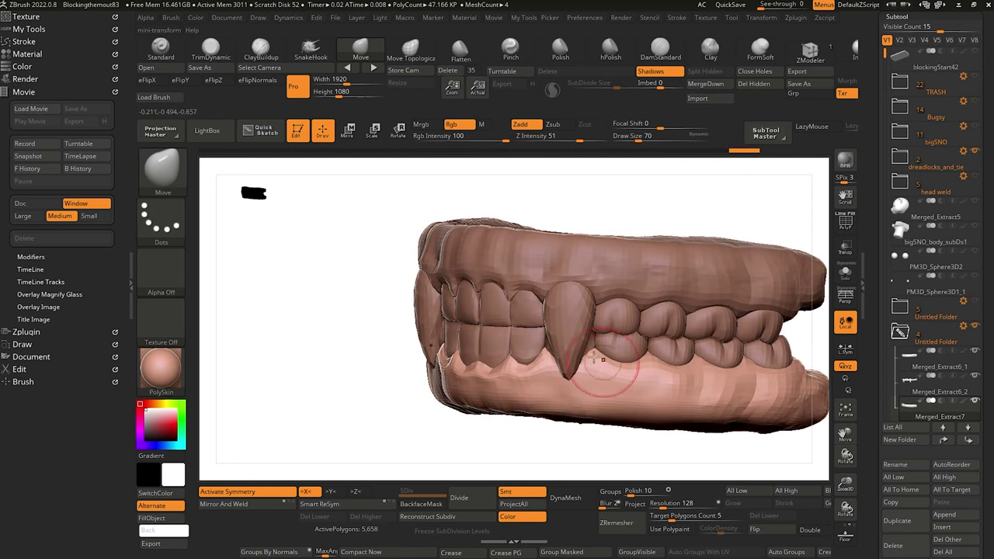
drag(311, 307, 358, 317)
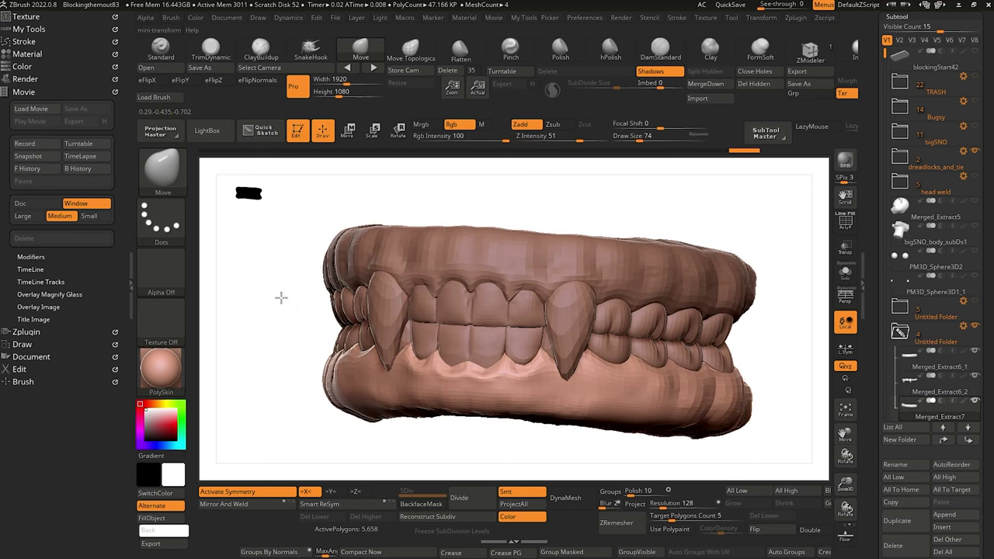
right_drag(282, 294, 251, 286)
alt+drag(252, 287, 298, 294)
Shape the upper gum's edge around the fangs and front teeth with the Move brush at draw sizes 66 to 74.
alt+click(715, 258)
drag(290, 212, 289, 214)
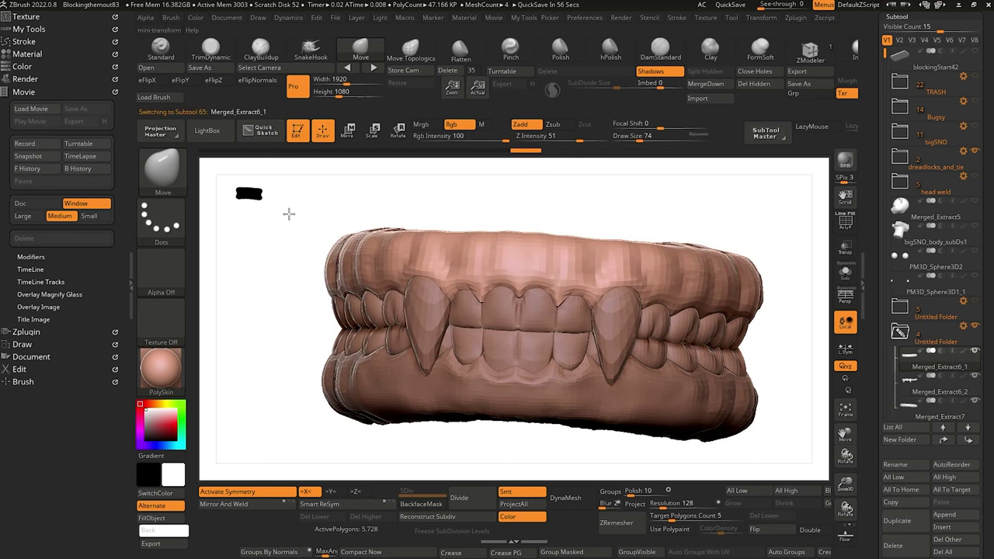
drag(620, 285, 625, 282)
key(bracketright)
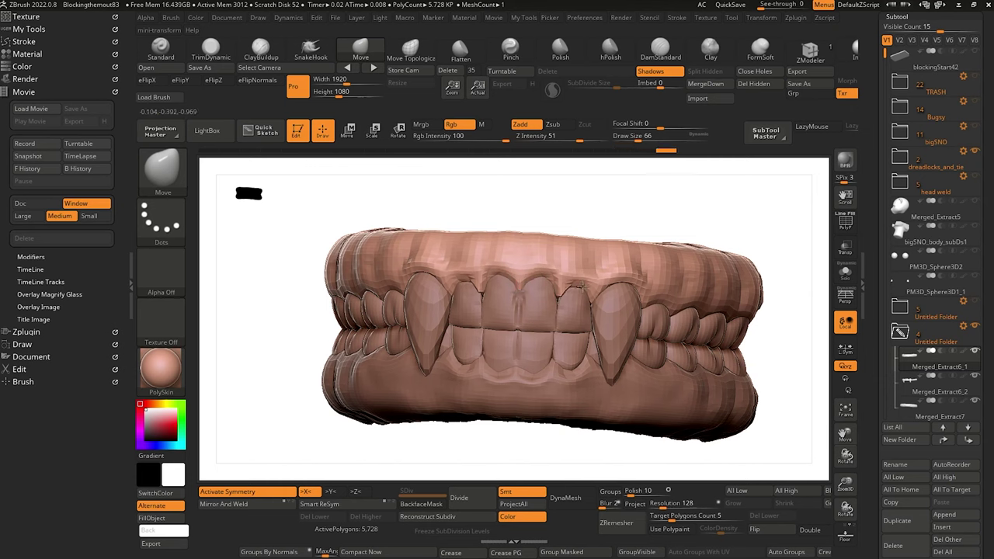
Adjust the upper teeth and fangs against the gum with the Move brush at draw sizes 86 to 110.
alt+click(469, 292)
right_drag(519, 289, 475, 317)
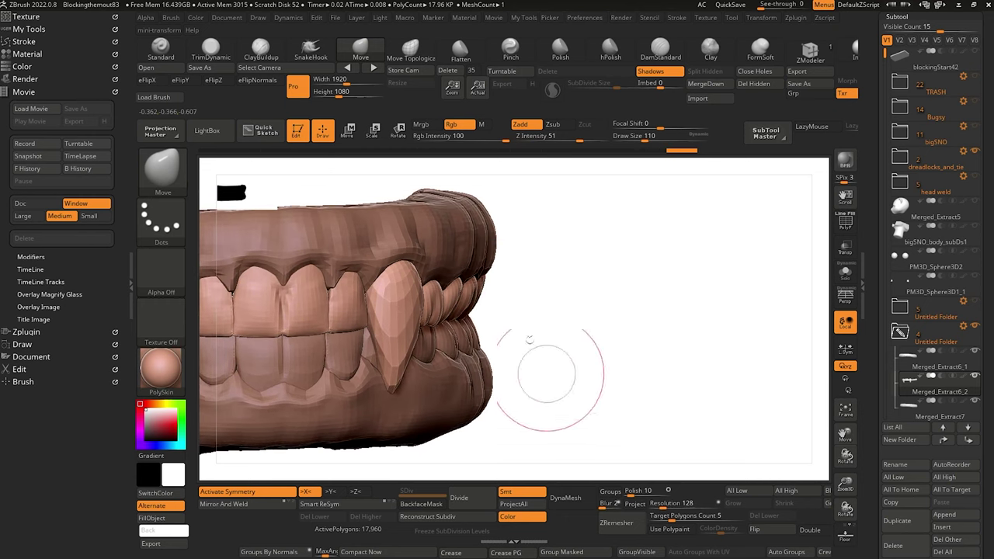
mouse_move(502, 392)
mouse_down()
mouse_move(520, 413)
mouse_move(524, 370)
mouse_move(542, 453)
mouse_move(543, 429)
mouse_move(760, 387)
mouse_up()
key([)
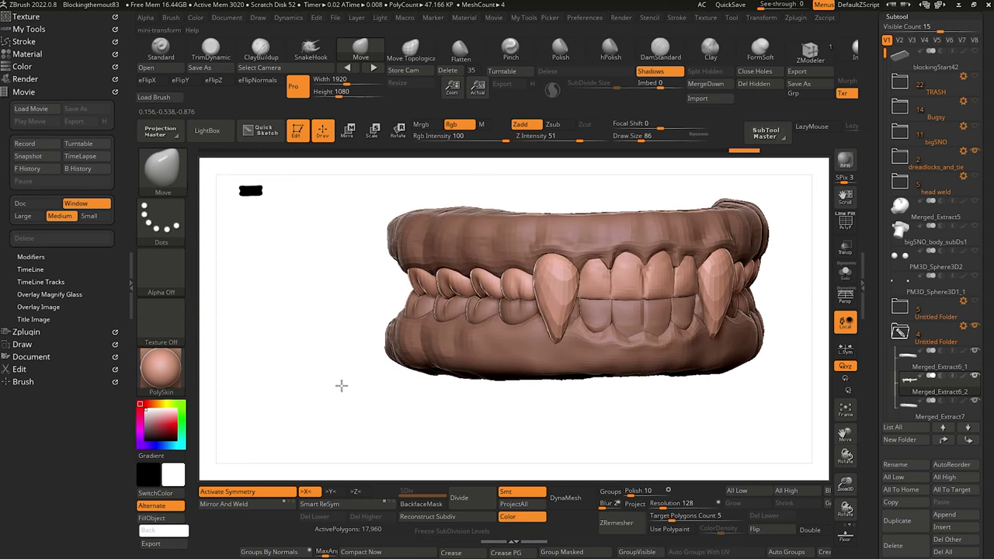
Adjust the lower back teeth and the upper gum above the molars with the Move brush at draw sizes 82 to 86.
alt+click(408, 294)
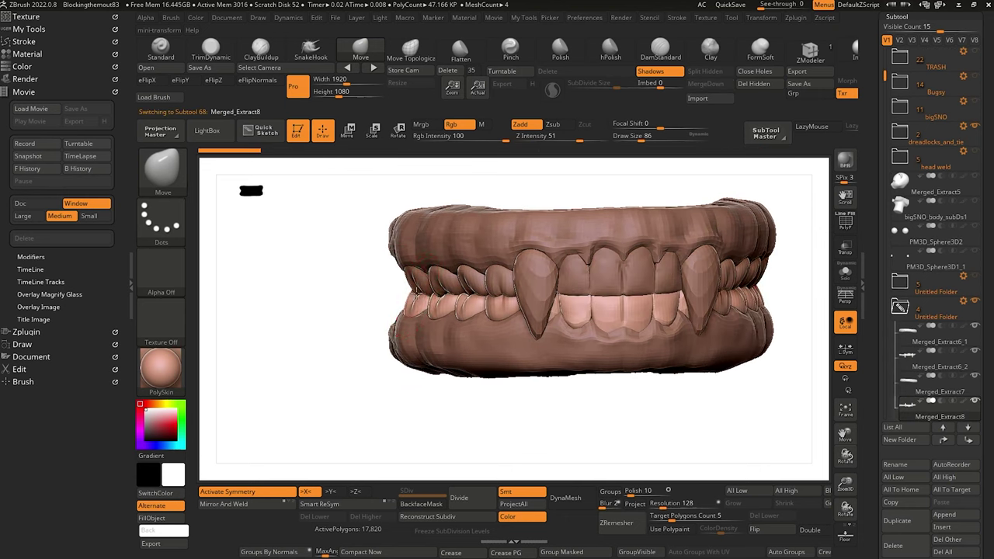
drag(344, 277, 399, 244)
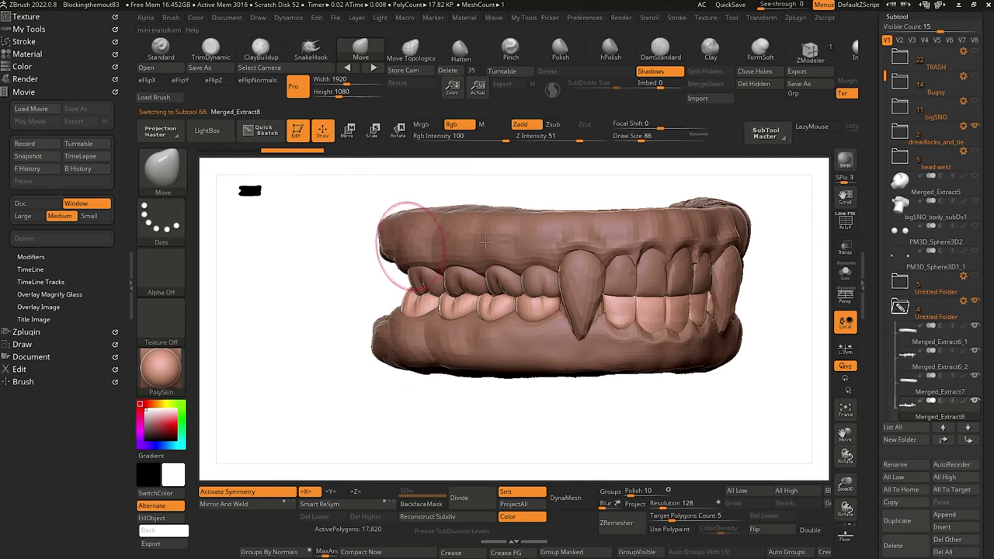
alt+click(537, 256)
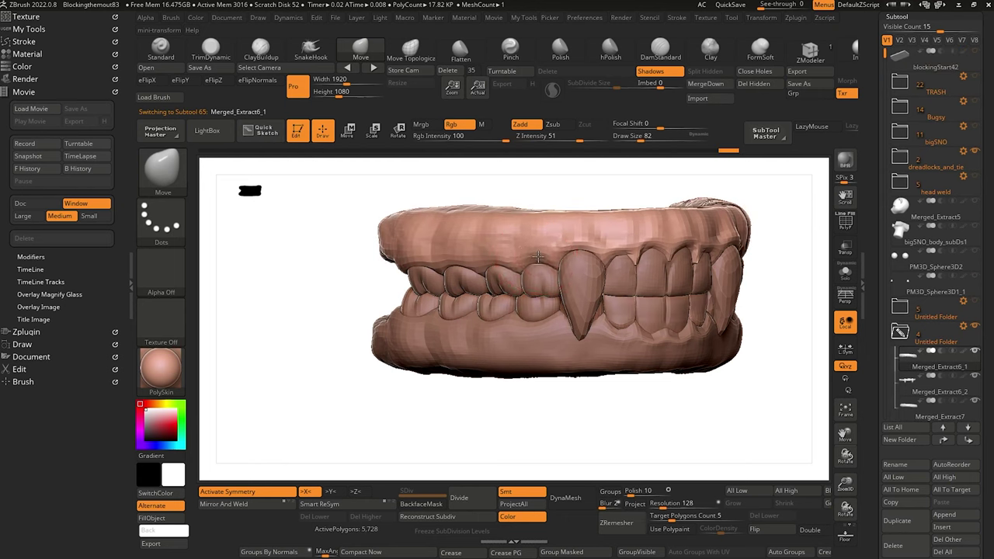
Adjust the upper back tooth beside the fang with the Move Topological brush at draw size 46.
alt+click(537, 261)
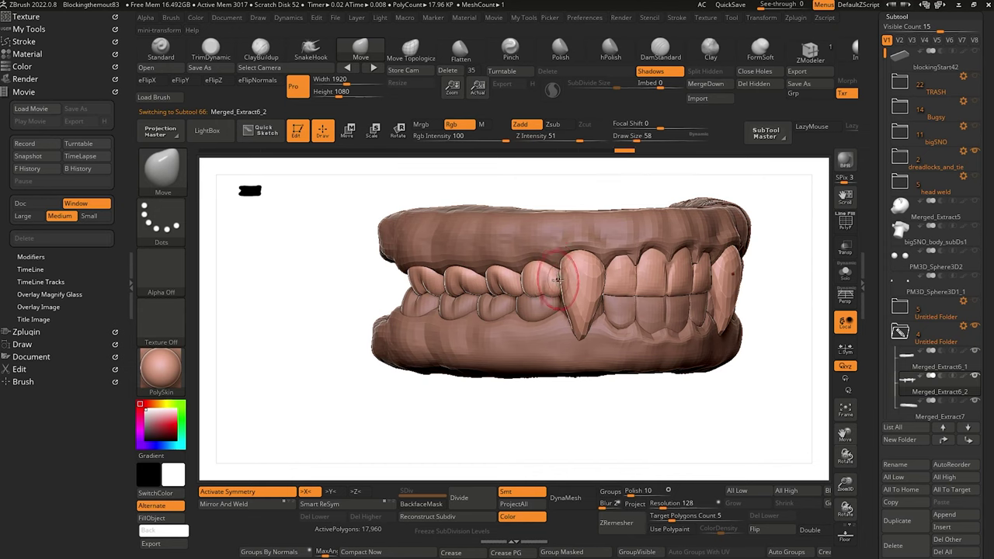
key(b)
key(m)
key(t)
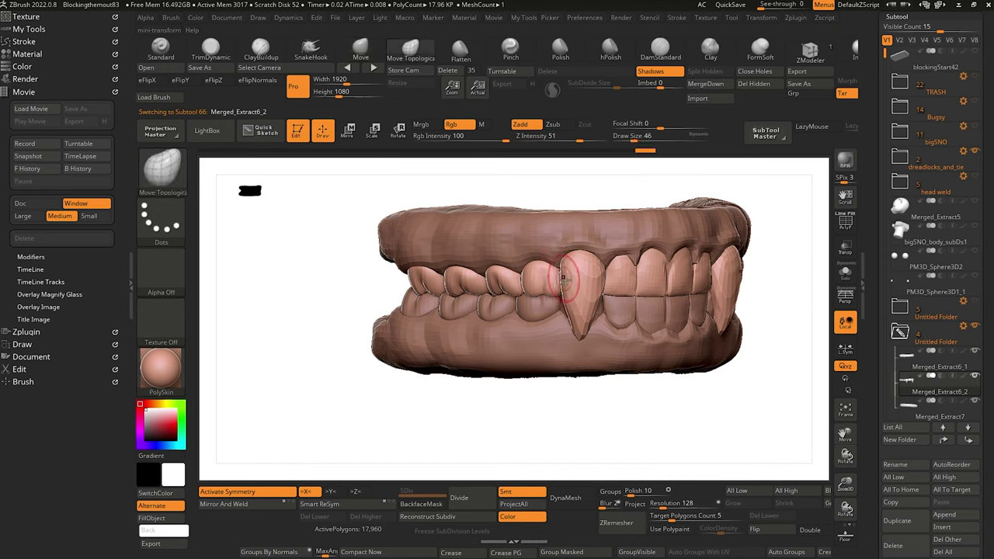
drag(442, 407, 454, 427)
Refine the upper and lower gum edges along the back teeth with the Move brush at draw size 62.
click(361, 50)
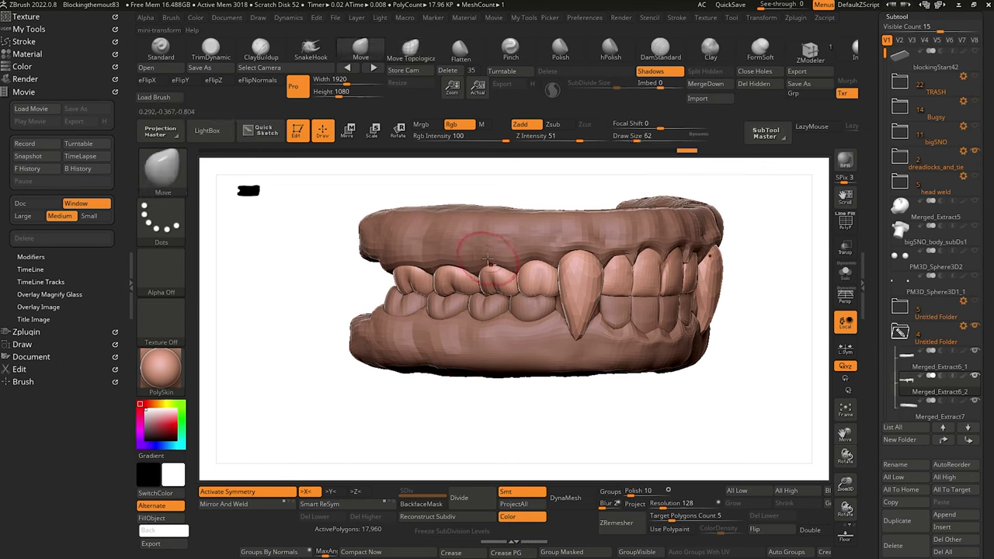
alt+click(494, 263)
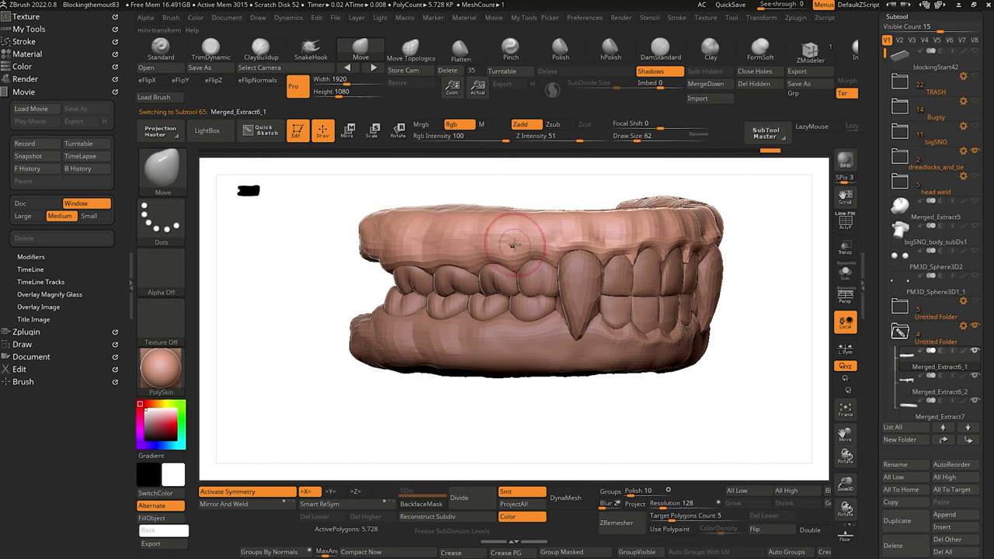
right_drag(506, 233, 322, 268)
alt+click(522, 334)
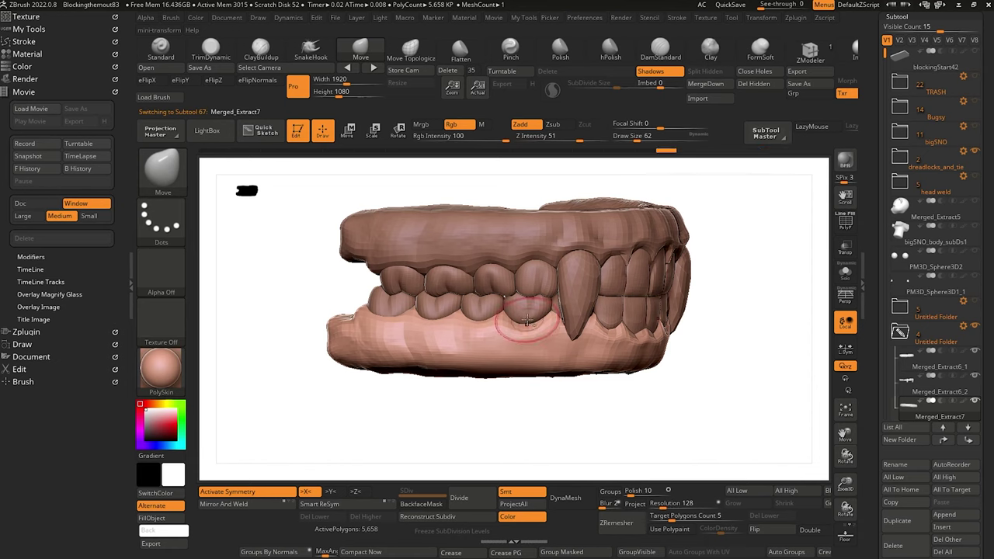
Adjust the lower teeth against the gum with the Move and Move Topological brushes at draw sizes 62 to 74.
alt+click(526, 318)
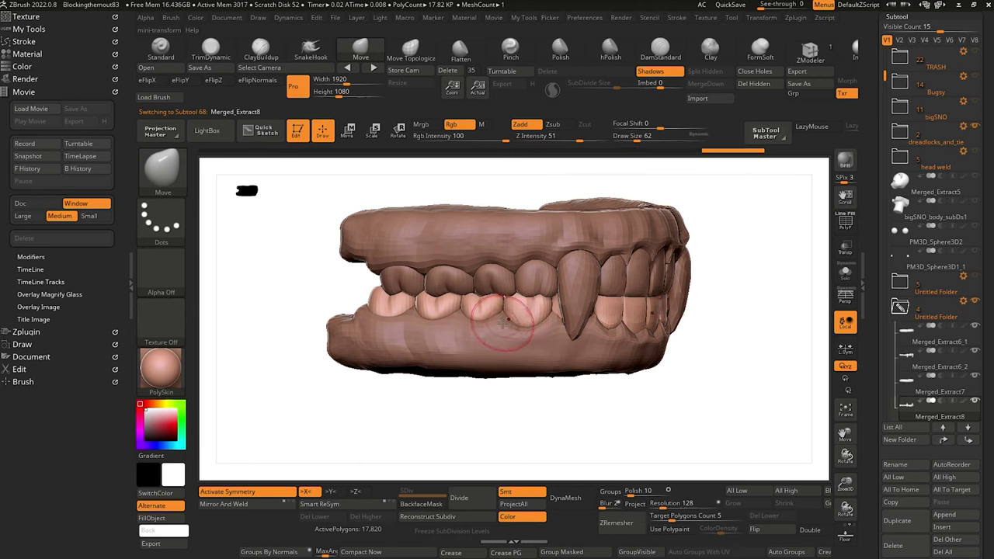
mouse_move(408, 406)
mouse_down()
mouse_move(444, 404)
mouse_move(462, 431)
mouse_move(478, 424)
mouse_up()
click(411, 51)
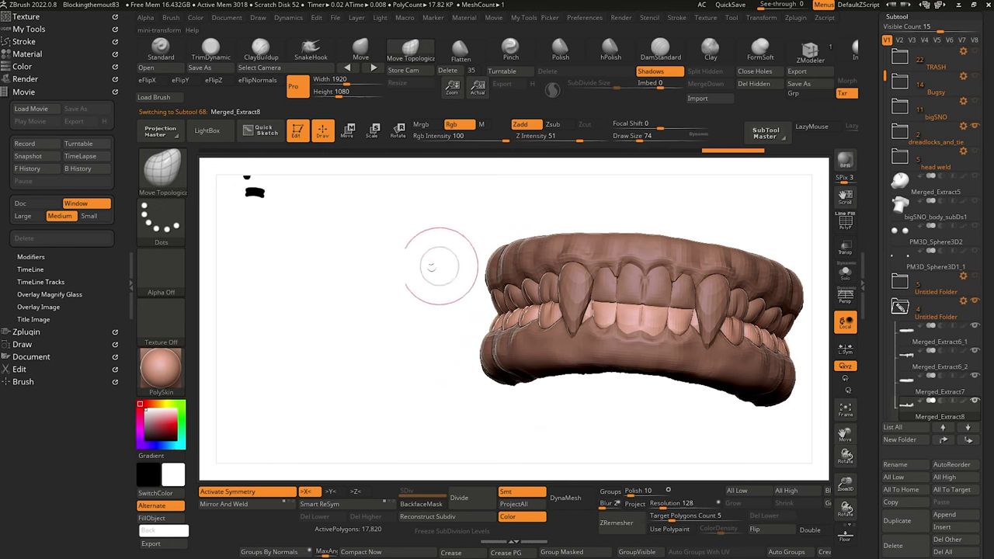
alt+click(523, 266)
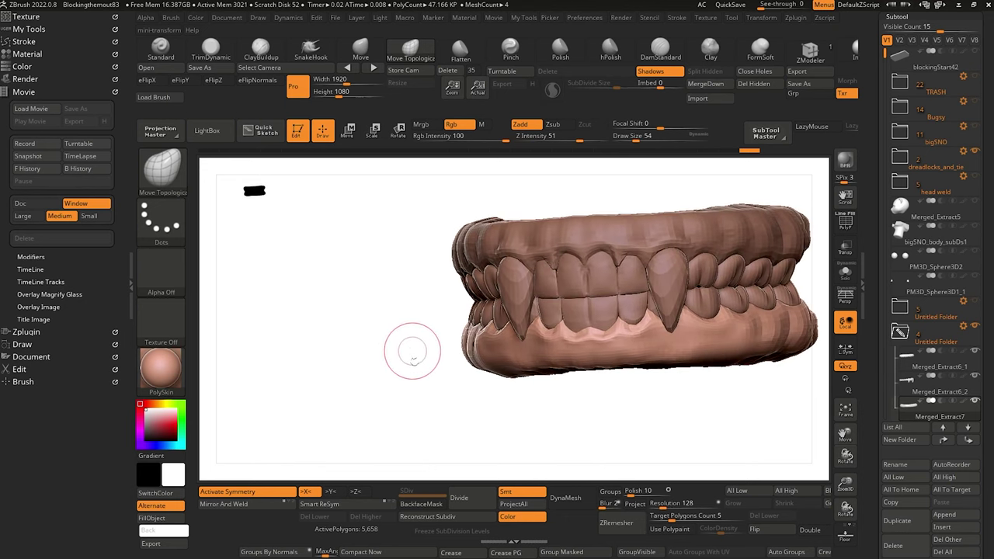
Divide the lower gum once and smooth its front with the TrimDynamic brush at draw sizes 58 to 70.
alt+drag(404, 403, 379, 392)
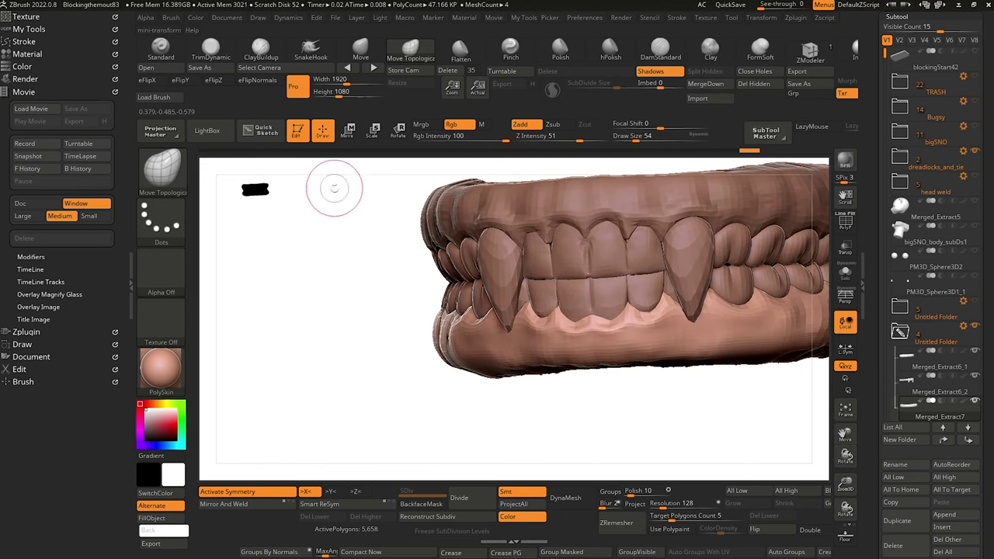
click(211, 51)
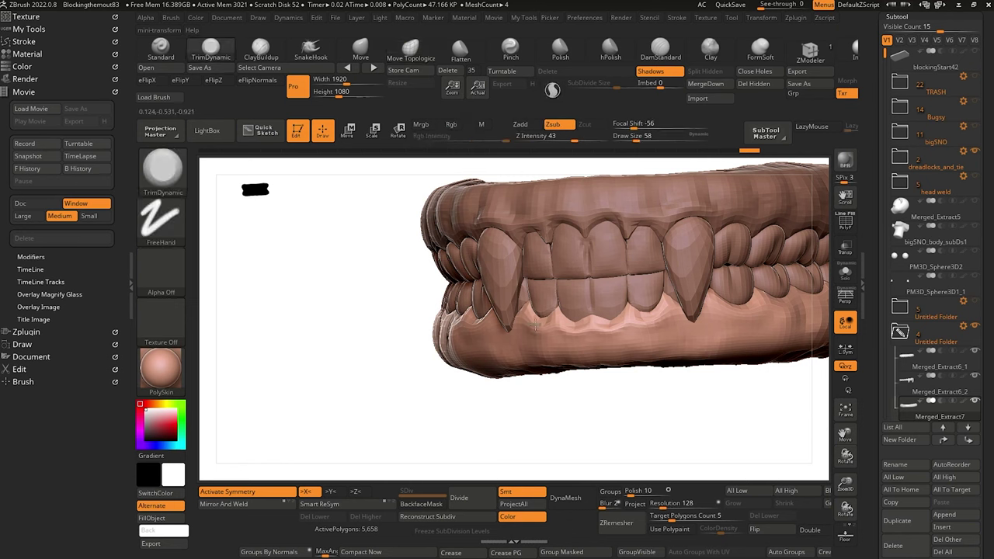
click(460, 498)
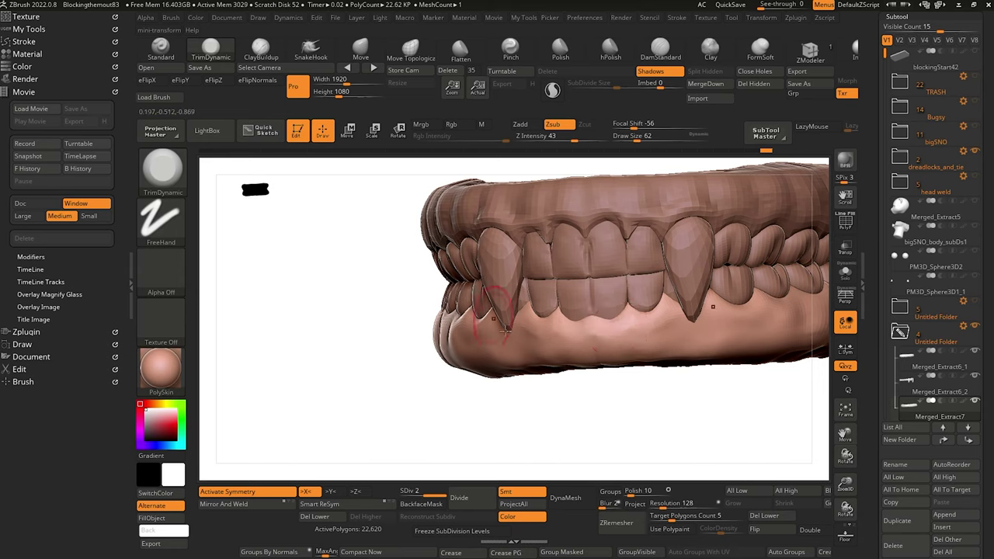
drag(524, 378, 584, 350)
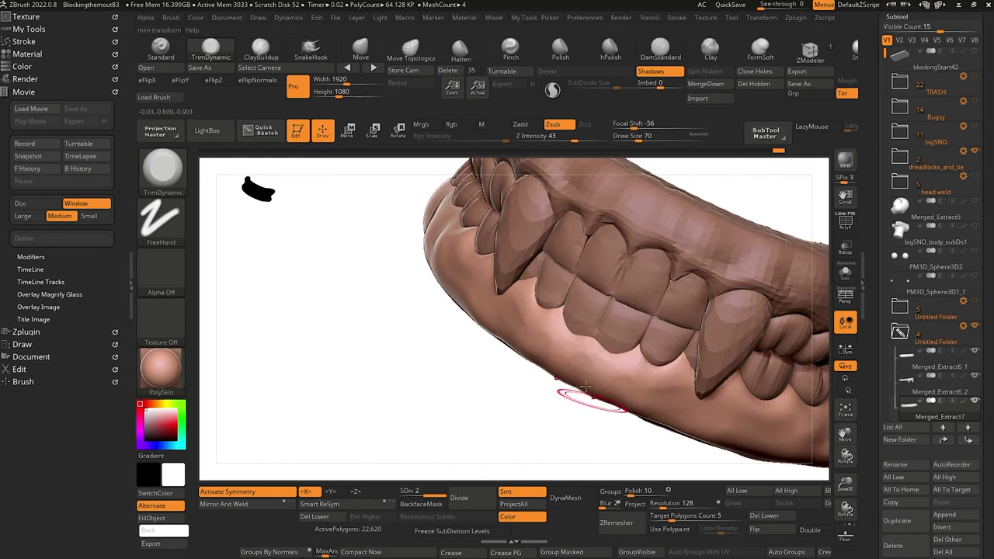
drag(586, 387, 588, 359)
Smooth the lower gum's side below the fang and molars to its back end with TrimDynamic at draw sizes 54 to 78.
key(bracketright)
mouse_move(465, 400)
alt+mouse_down()
mouse_move(424, 346)
mouse_move(435, 357)
alt+mouse_up()
mouse_move(438, 360)
mouse_down()
mouse_move(453, 348)
mouse_move(455, 381)
mouse_move(511, 433)
mouse_move(495, 412)
mouse_up()
drag(485, 397, 474, 425)
drag(543, 424, 555, 413)
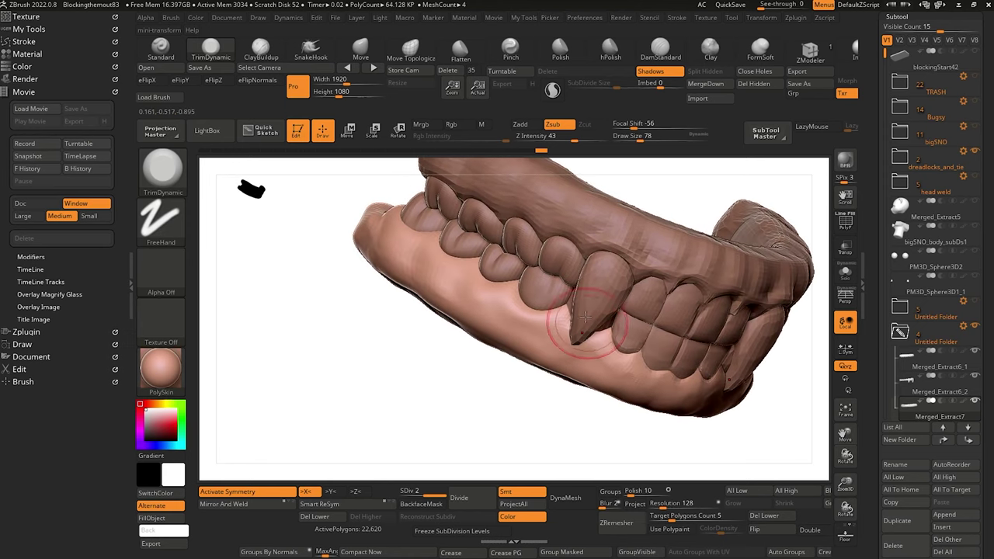
key(bracketleft)
key(bracketleft)
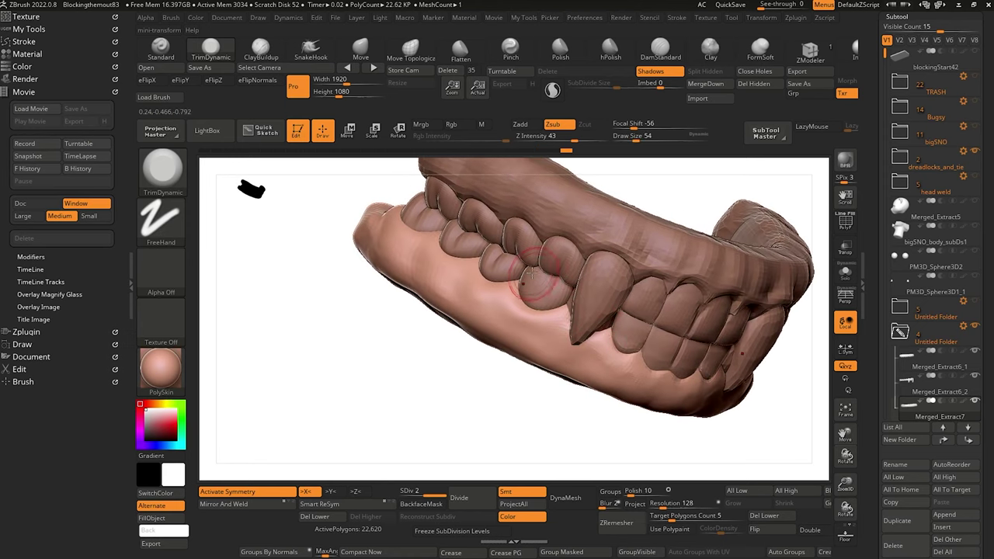
key(bracketright)
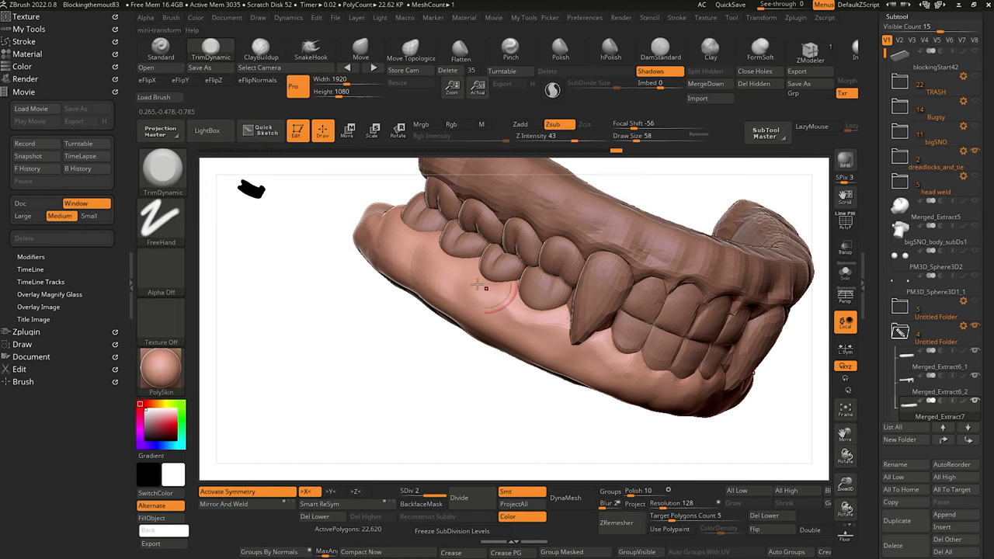
mouse_move(418, 327)
mouse_down()
mouse_move(386, 322)
mouse_move(424, 324)
mouse_up()
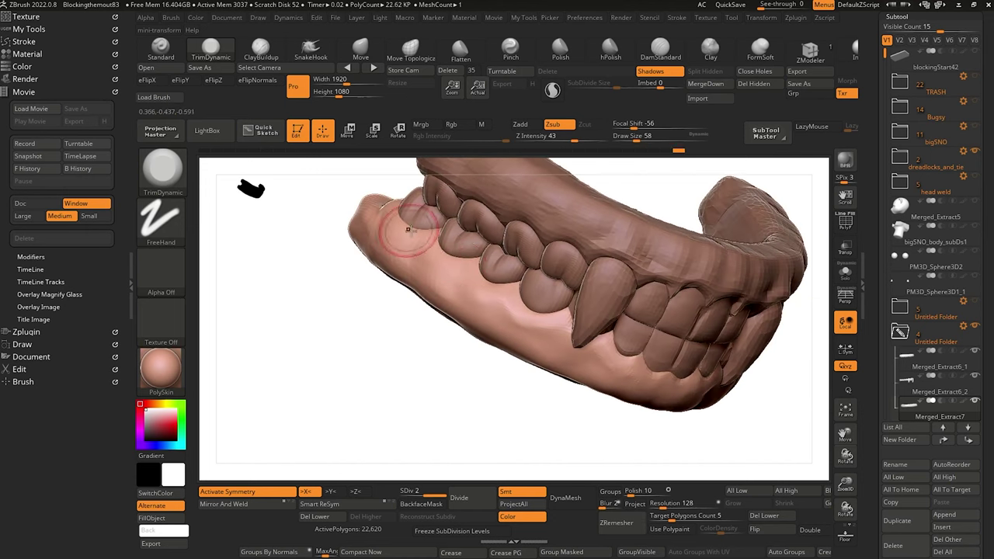
drag(385, 299, 324, 320)
Divide the upper gum once and smooth it above the fangs and front teeth with TrimDynamic at draw size 58.
alt+click(578, 231)
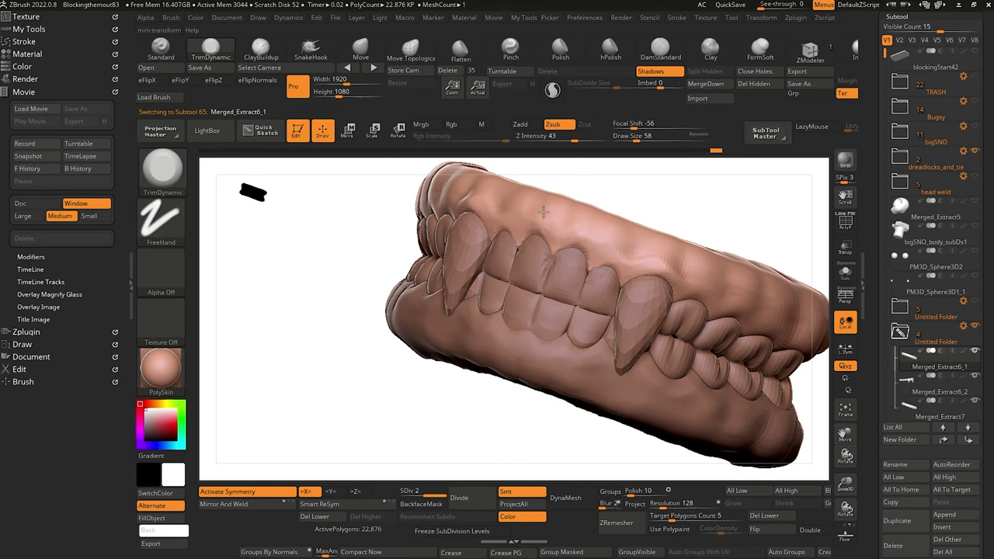
drag(349, 237, 482, 428)
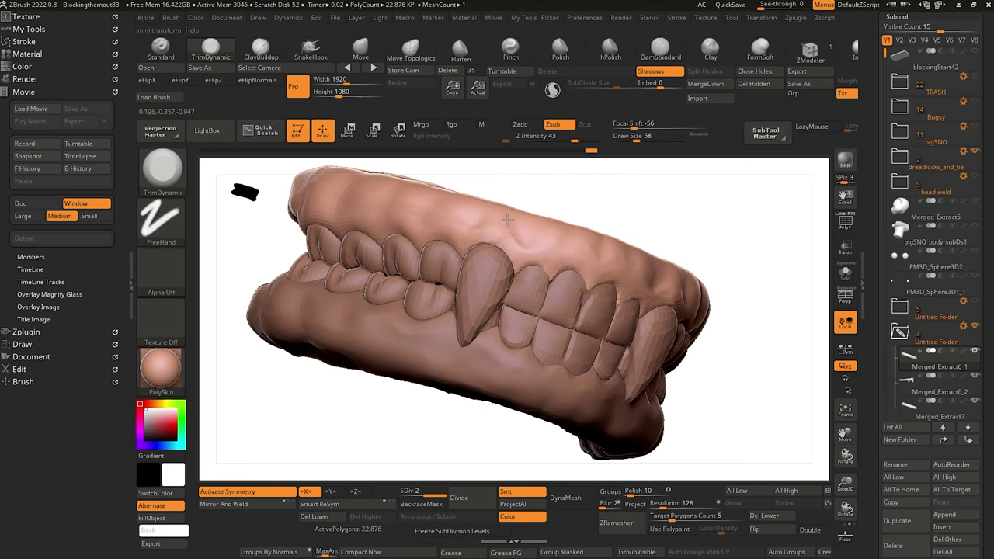
drag(315, 410, 435, 400)
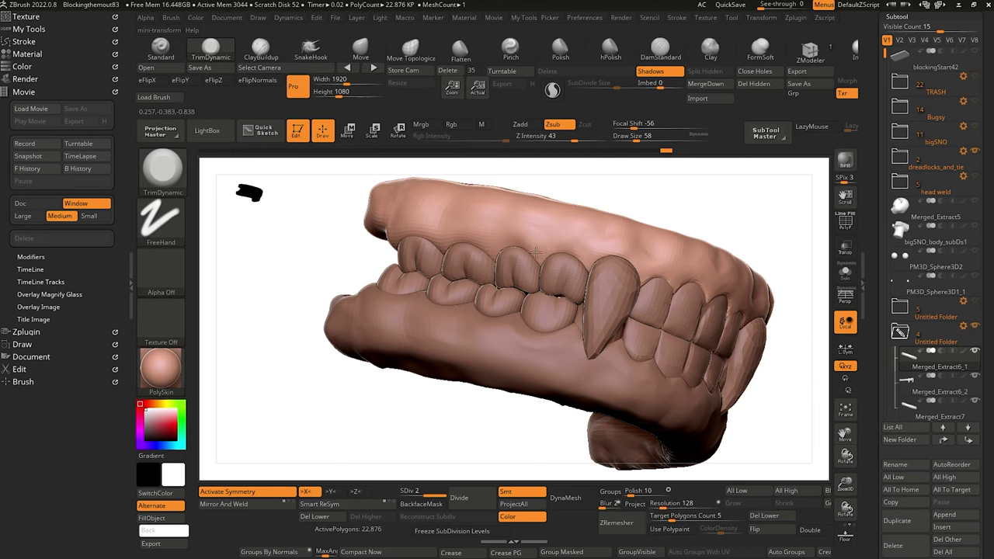
drag(406, 413, 391, 355)
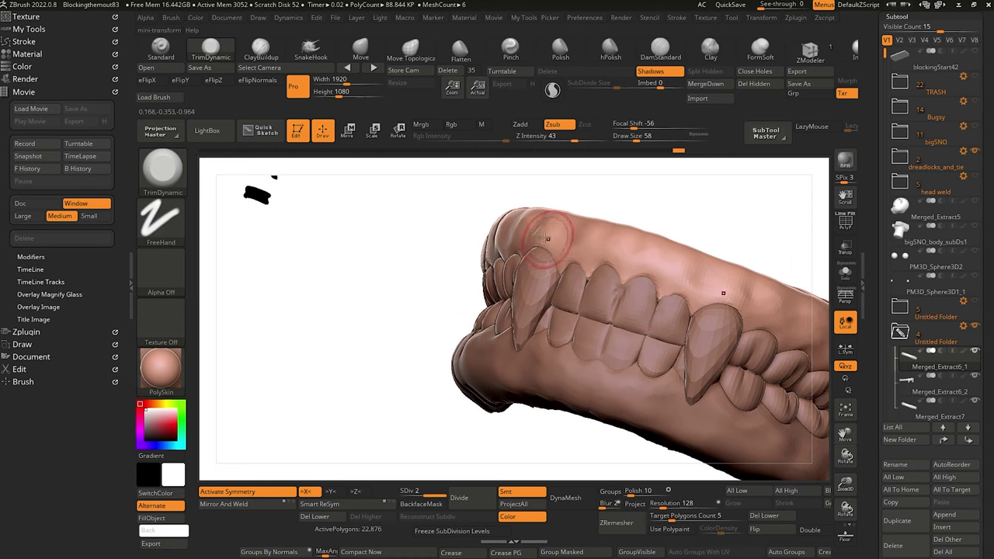
drag(536, 232, 529, 240)
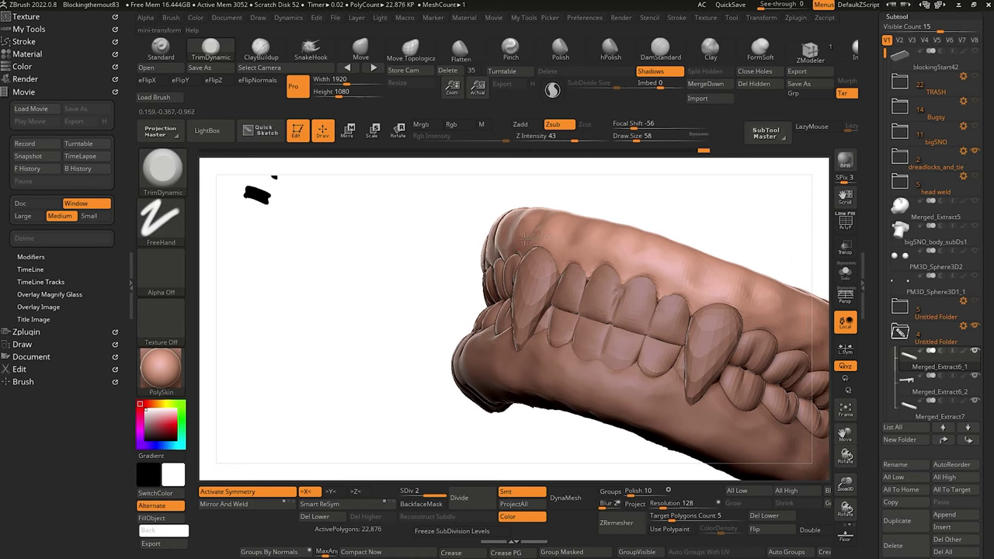
Smooth the upper gum above the molars and the back of the lower gum with TrimDynamic at draw size 58.
mouse_move(362, 271)
mouse_down()
mouse_move(378, 311)
mouse_move(333, 306)
mouse_move(323, 318)
mouse_move(379, 310)
mouse_up()
mouse_move(643, 291)
mouse_down()
mouse_move(652, 292)
mouse_move(625, 285)
mouse_move(651, 291)
mouse_up()
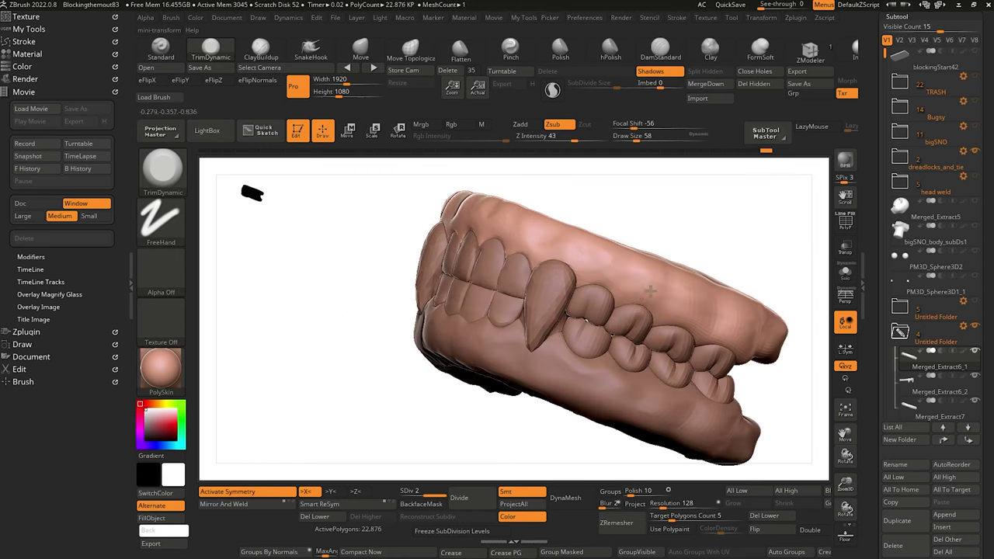
alt+click(617, 393)
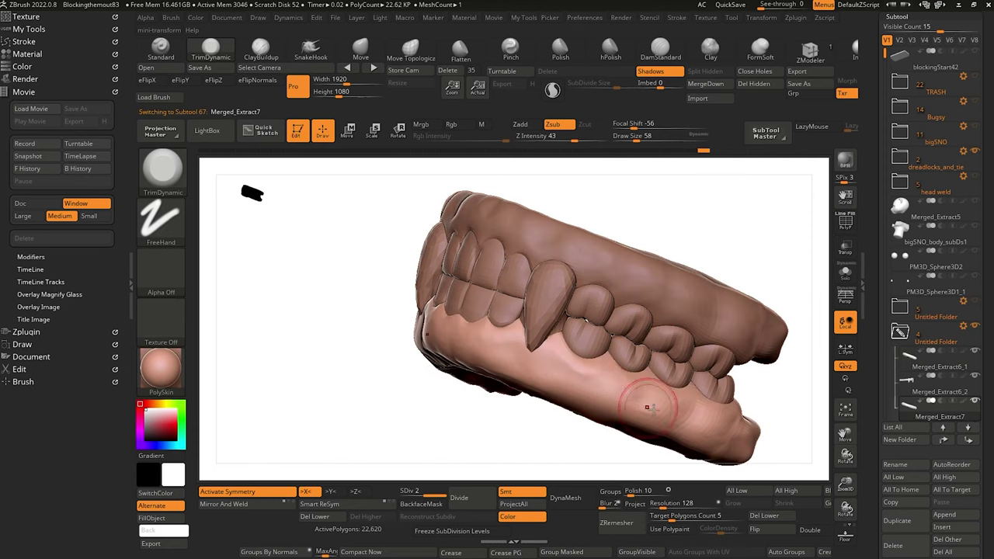
key(shift)
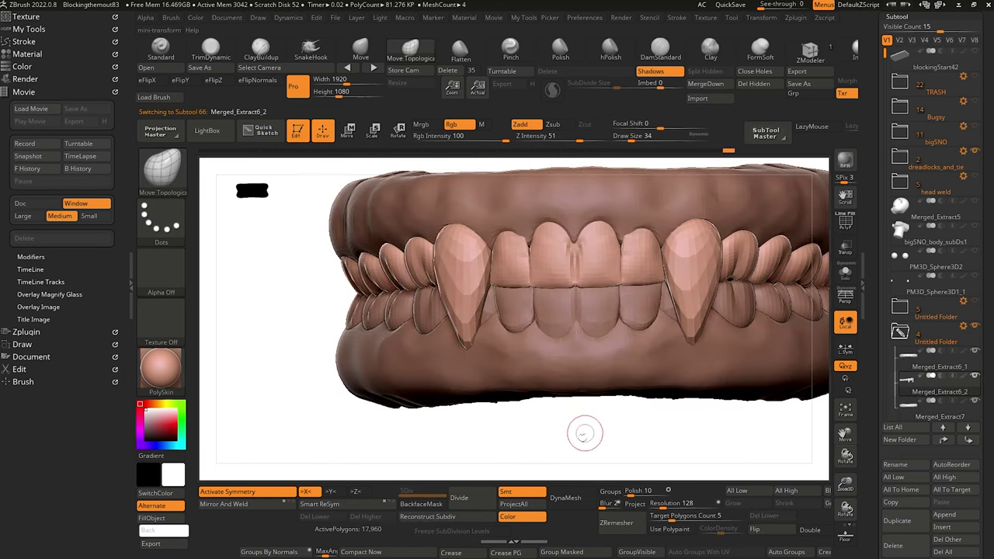
Divide the upper teeth once and even out the upper front teeth with TrimDynamic at draw sizes 38 to 42.
mouse_move(583, 428)
alt+mouse_down()
mouse_move(562, 437)
mouse_move(571, 417)
mouse_move(582, 444)
mouse_move(557, 399)
alt+mouse_up()
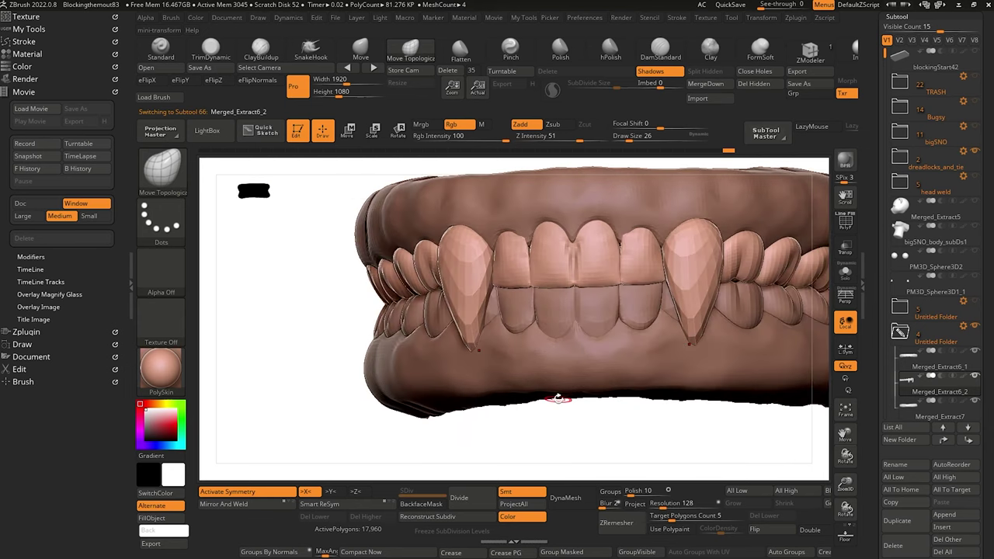
click(477, 501)
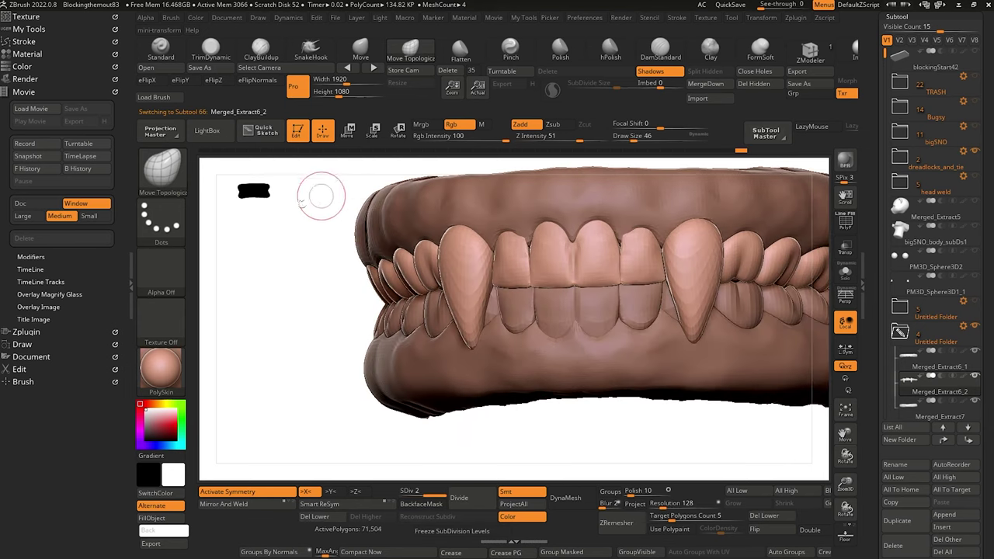
drag(321, 196, 299, 218)
alt+drag(590, 434, 569, 366)
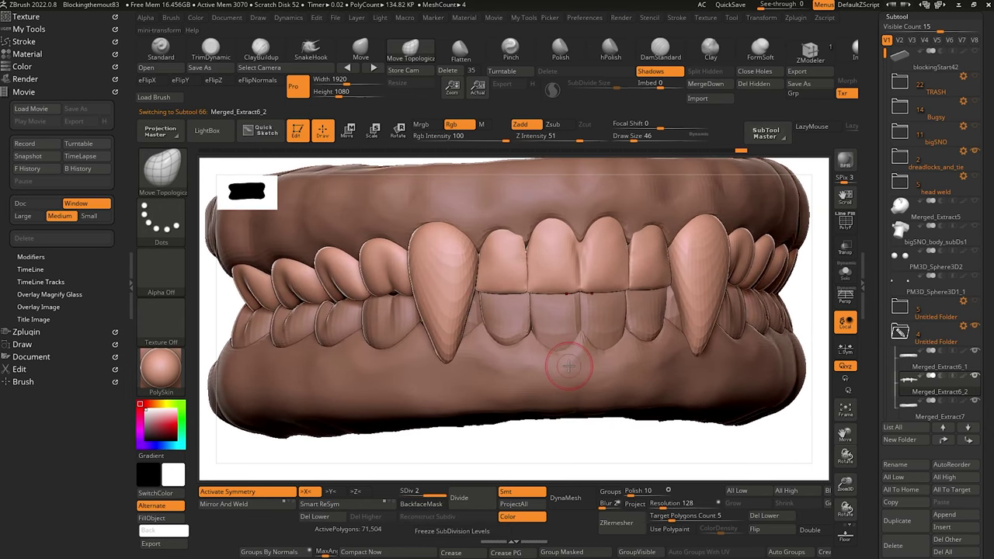
click(210, 50)
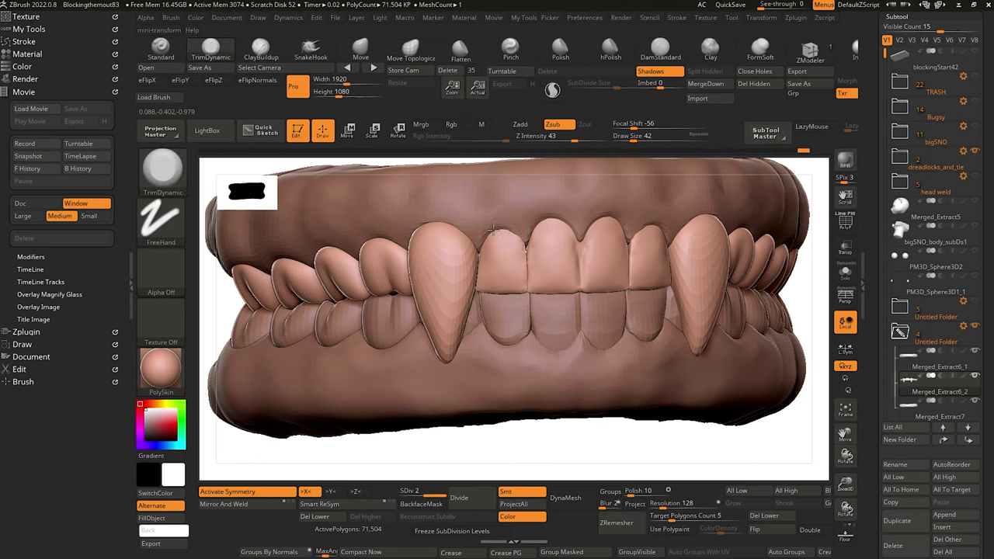
alt+drag(544, 448, 515, 391)
mouse_move(530, 431)
mouse_down()
mouse_move(464, 419)
mouse_move(517, 427)
mouse_move(521, 355)
mouse_move(551, 404)
mouse_move(529, 399)
mouse_move(526, 415)
mouse_up()
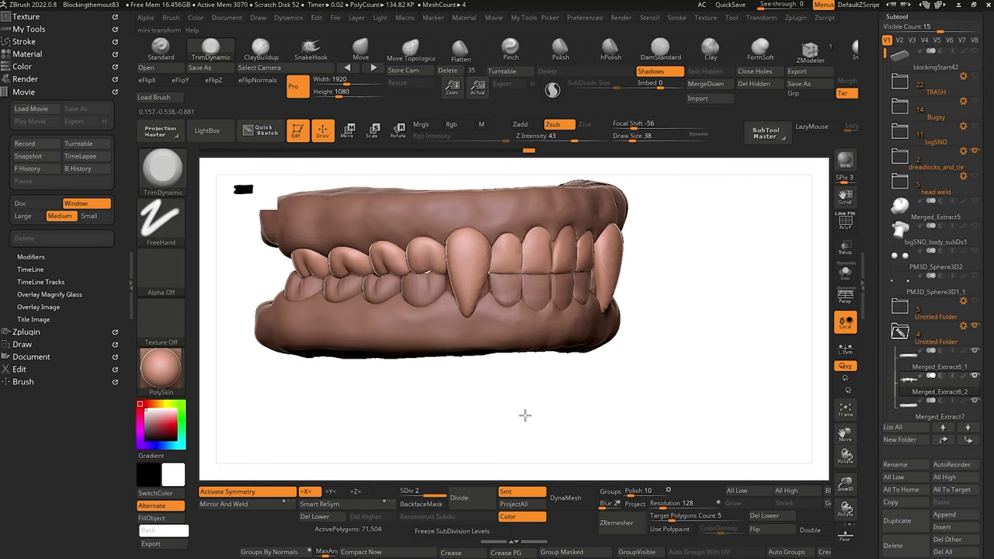
key(ctrl+shift)
ctrl+shift+click(465, 267)
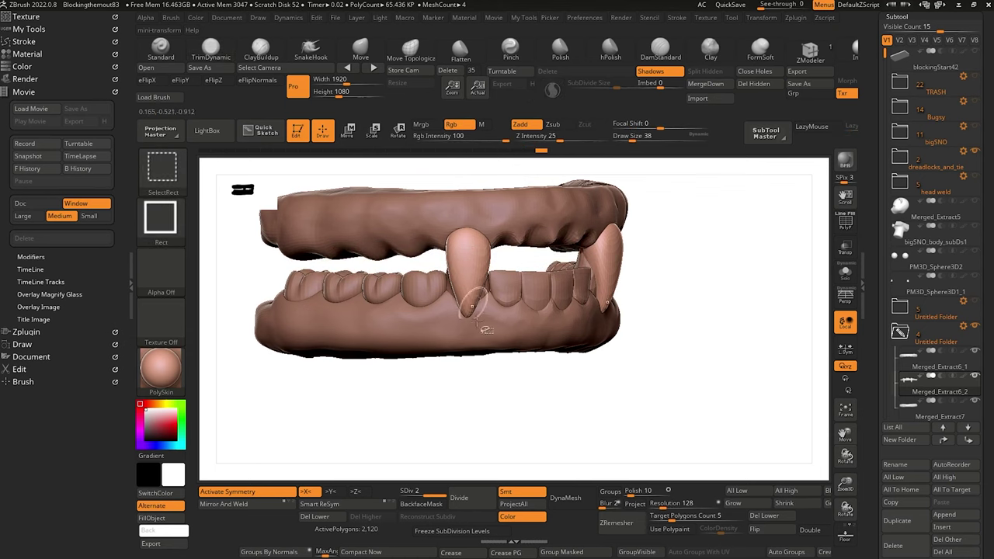
mouse_move(495, 388)
mouse_down()
mouse_move(444, 388)
mouse_move(458, 395)
mouse_move(488, 330)
mouse_up()
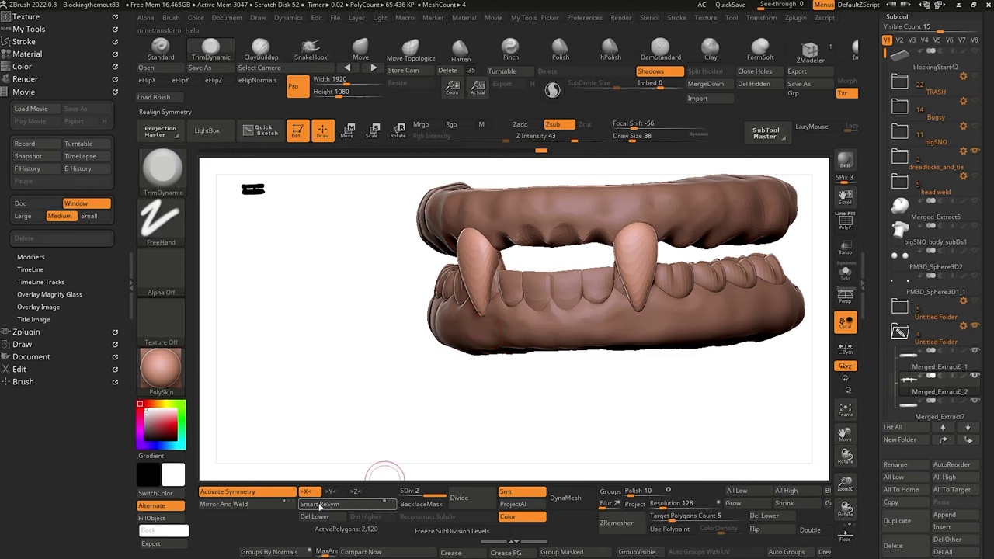
ctrl+shift+click(340, 442)
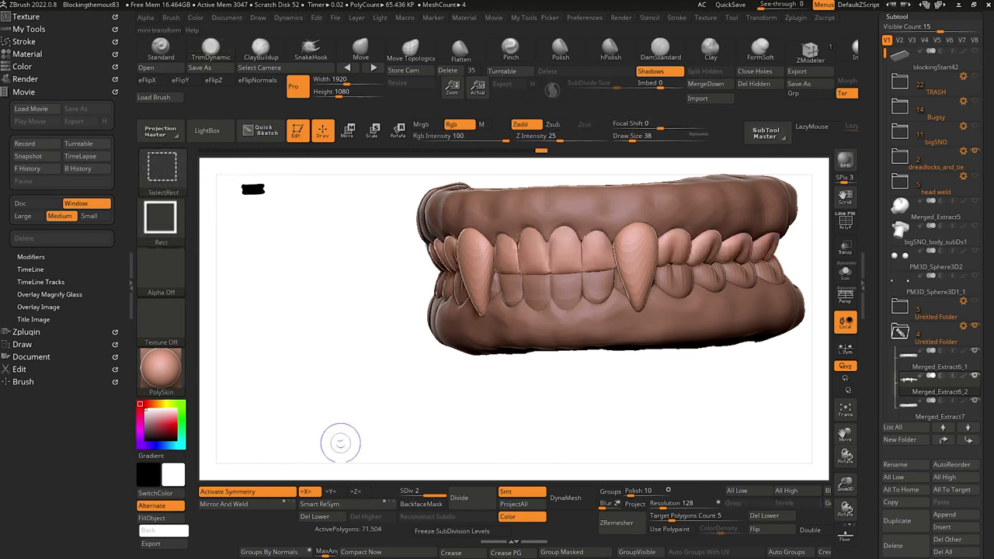
Delete the upper teeth's lower subdivision levels and split the two fangs into a separate subtool.
click(314, 519)
key(ctrl+shift+z)
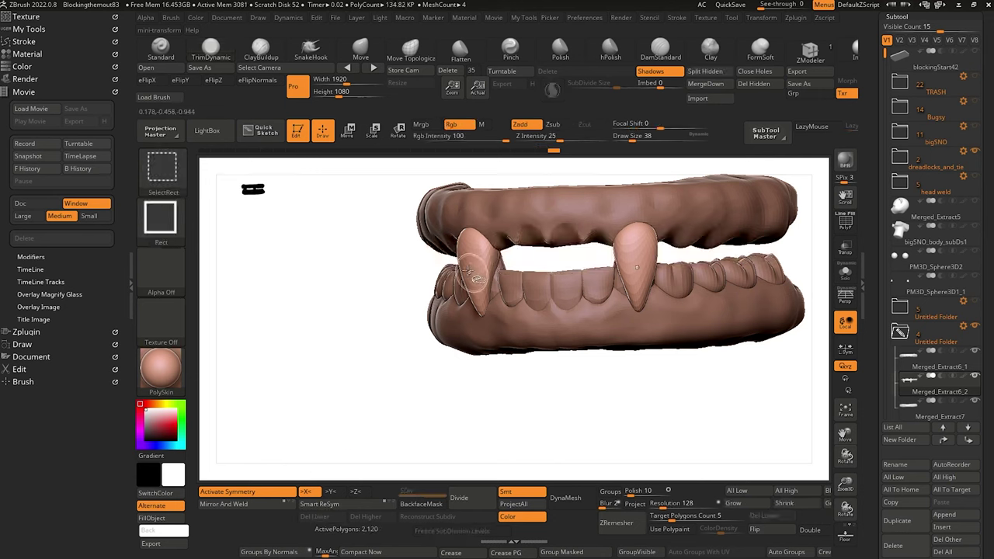
click(714, 72)
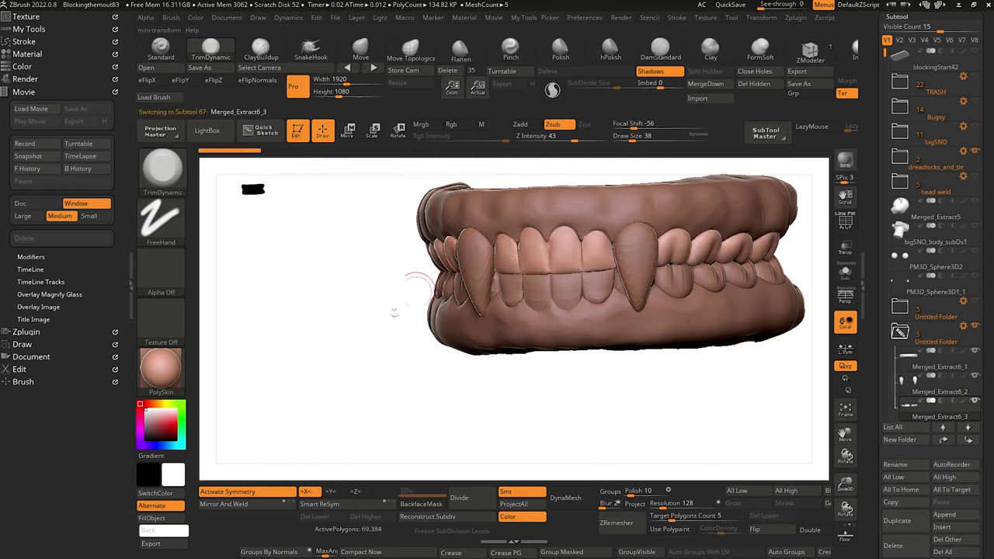
drag(389, 319, 344, 376)
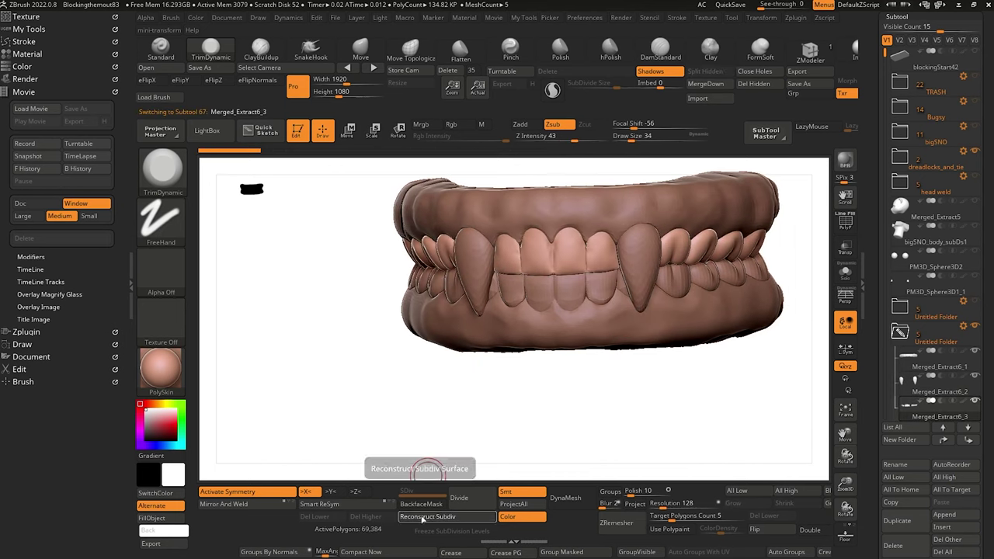
Reconstruct a lower subdivision level for the upper teeth and for the separated fangs, returning each to its highest level.
click(422, 519)
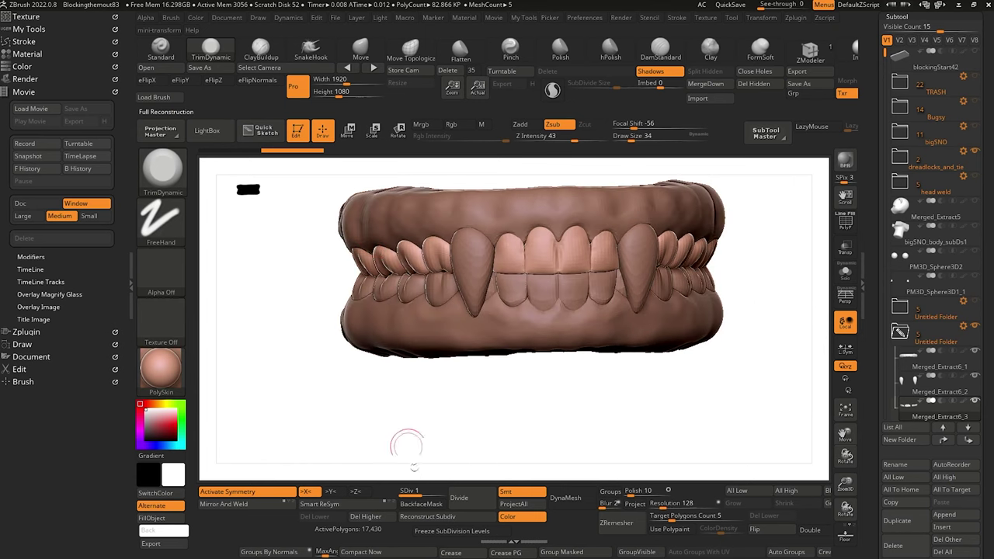
key(d)
alt+click(475, 271)
drag(289, 293, 335, 313)
drag(362, 349, 366, 306)
Isolate the lower teeth subtool and split its two fang-shaped pieces off from the remaining lower teeth.
alt+click(515, 292)
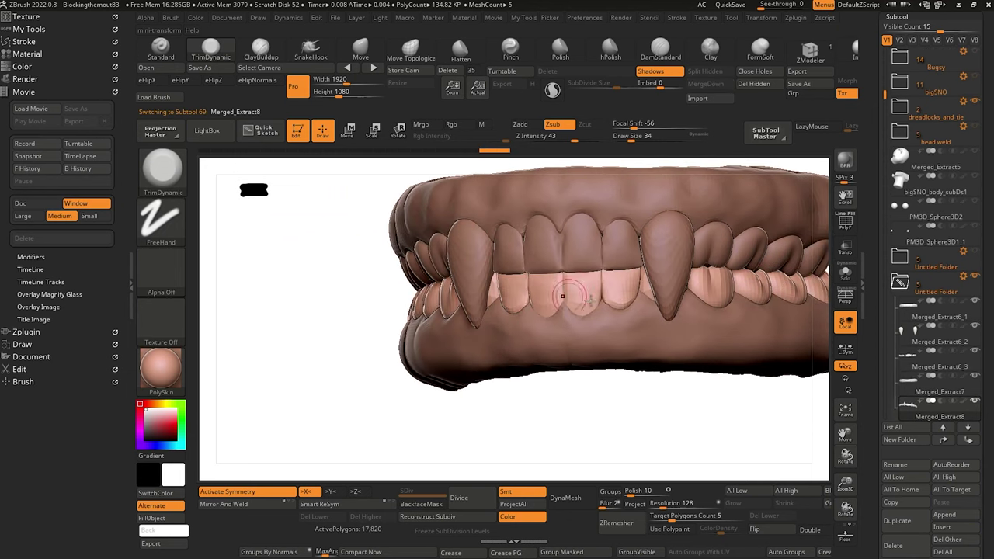
click(846, 274)
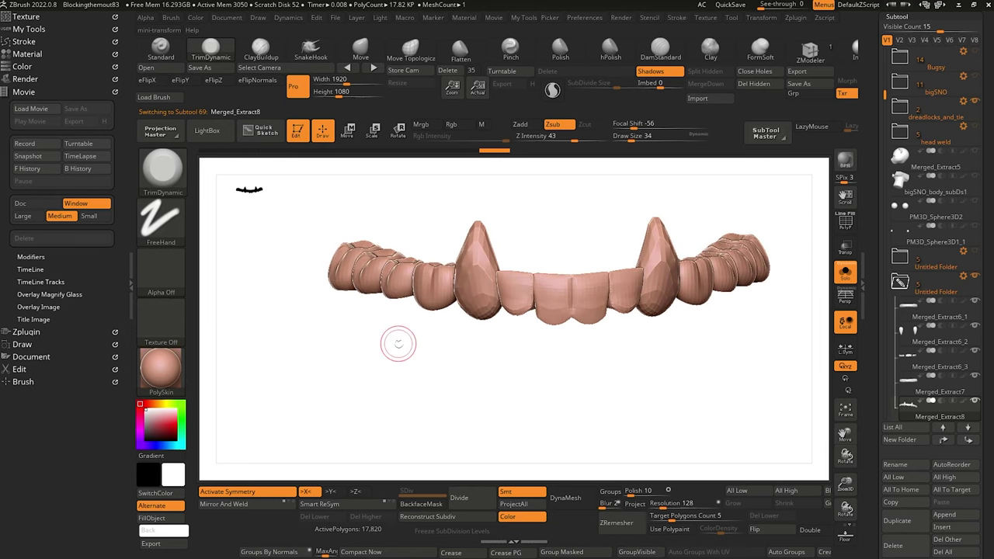
ctrl+shift+click(472, 297)
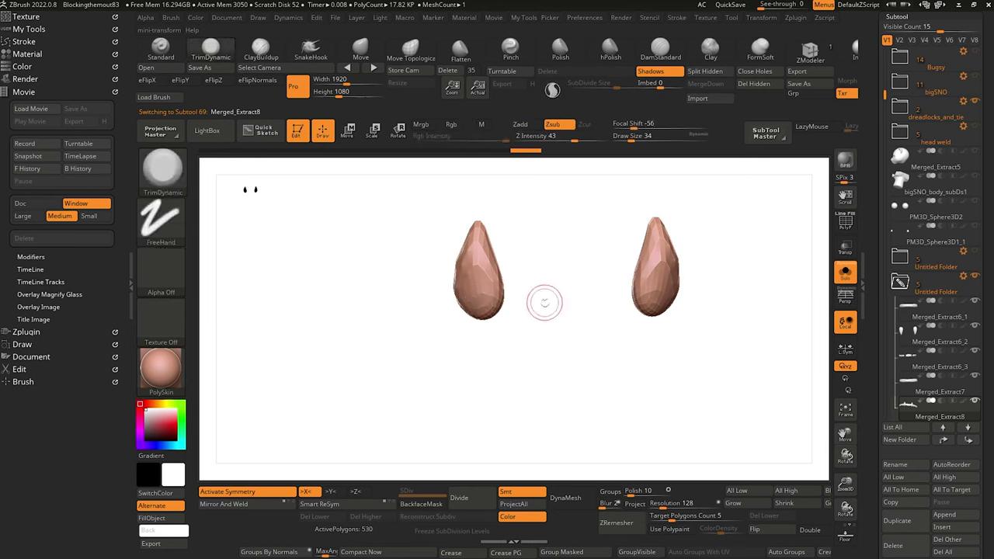
click(705, 71)
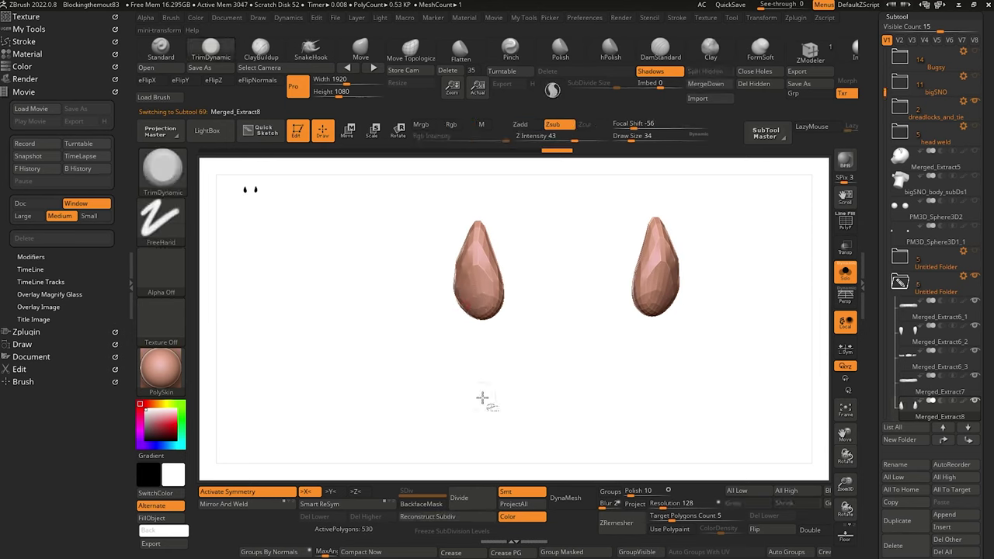
key(alt+shift+s)
drag(428, 382, 221, 276)
Isolate the upper fangs and curve their inner edge and tip in side view with the Move brush at draw sizes 78 to 118.
drag(517, 410, 505, 437)
drag(515, 323, 505, 298)
alt+click(505, 298)
drag(421, 411, 437, 412)
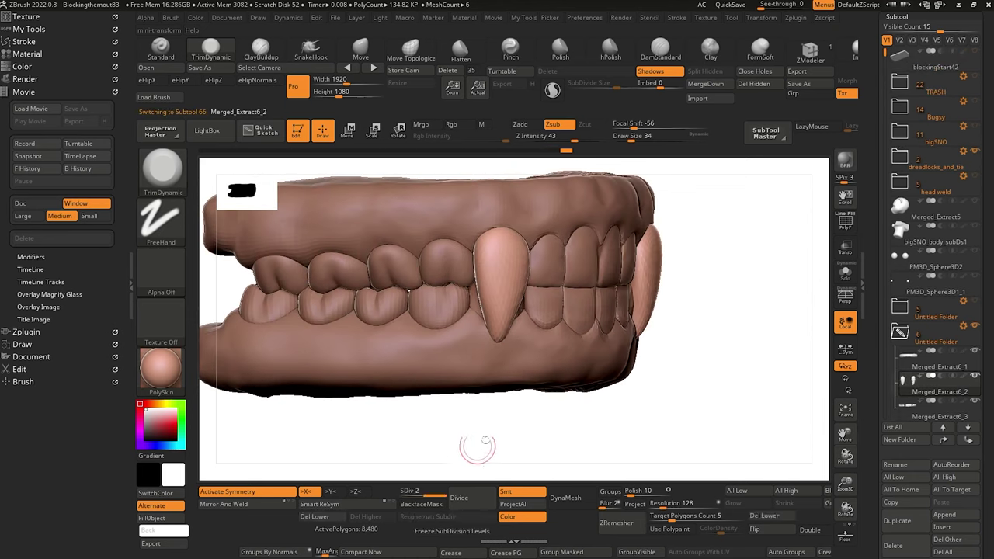
click(846, 268)
mouse_move(502, 428)
mouse_down()
mouse_move(448, 337)
mouse_move(471, 336)
mouse_move(488, 404)
mouse_move(517, 411)
mouse_move(528, 401)
mouse_move(439, 363)
mouse_move(413, 293)
mouse_move(420, 394)
mouse_up()
mouse_move(355, 253)
mouse_down()
mouse_move(340, 265)
mouse_move(338, 252)
mouse_up()
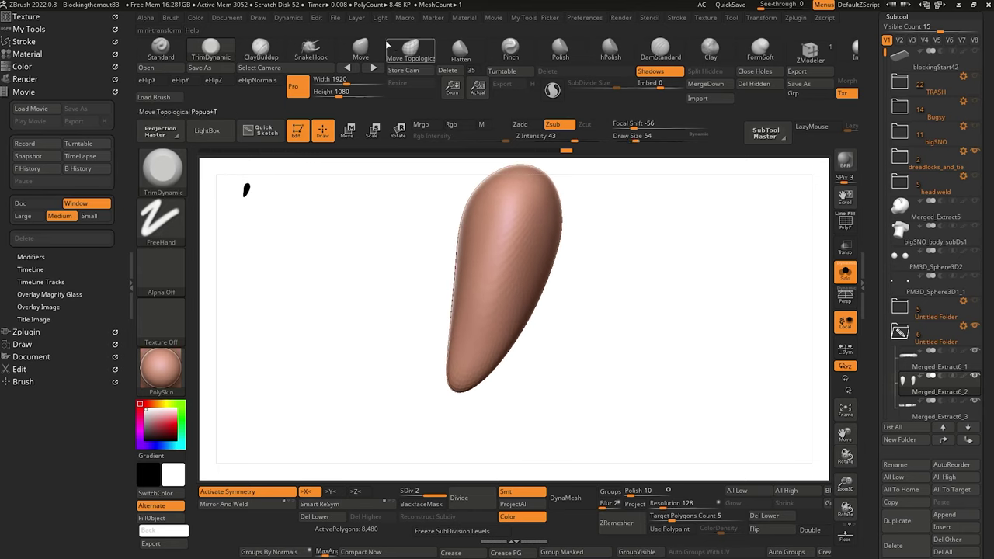
click(361, 48)
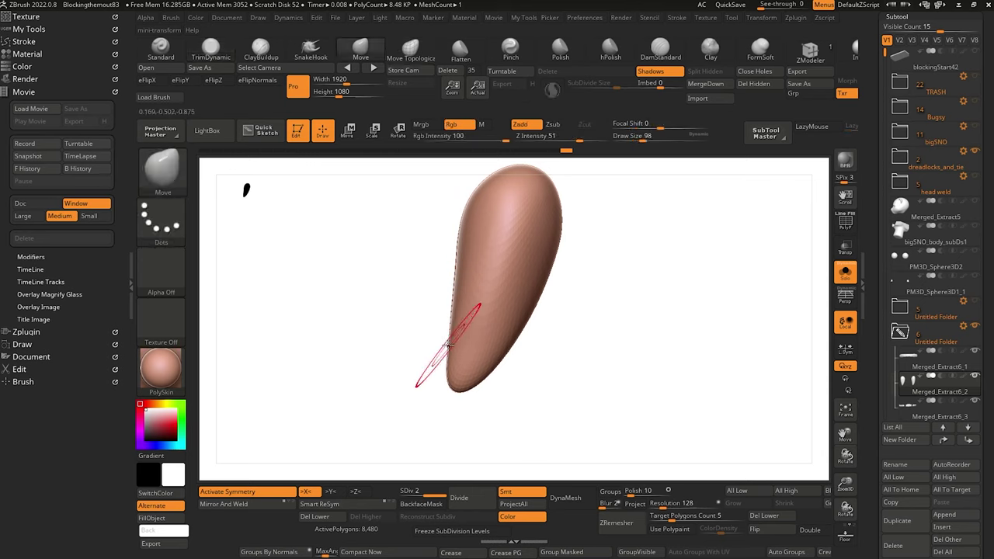
key(])
drag(451, 351, 454, 348)
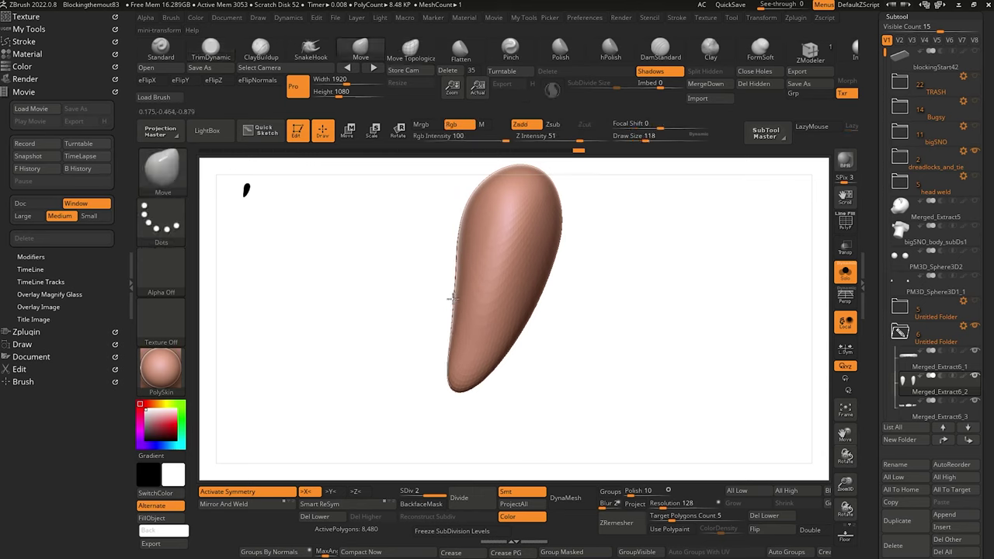
key(bracketleft)
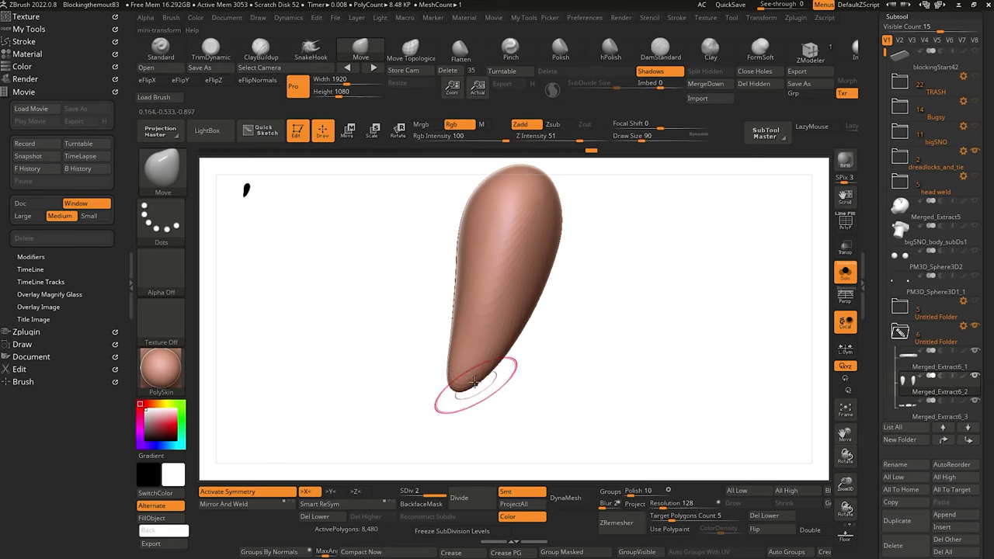
key(bracketleft)
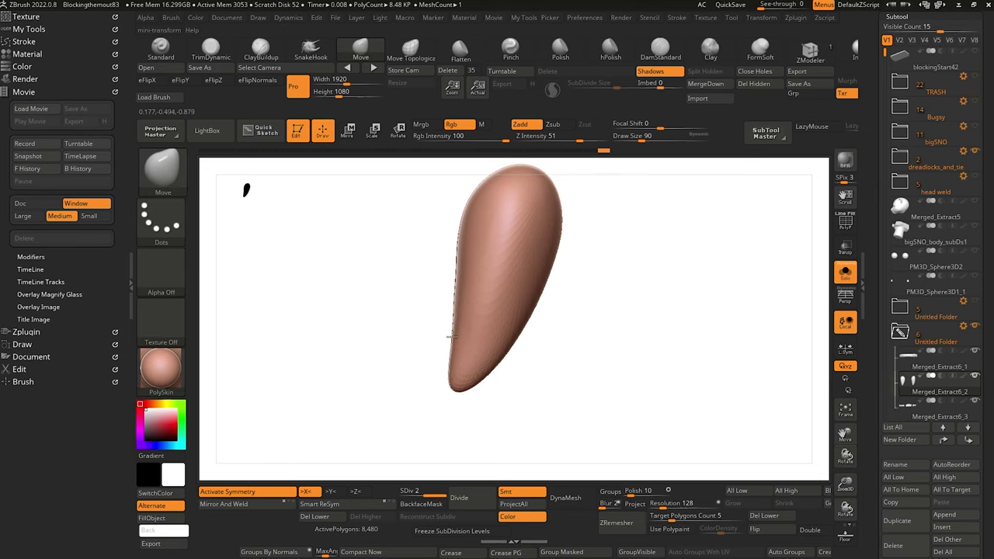
key(bracketright)
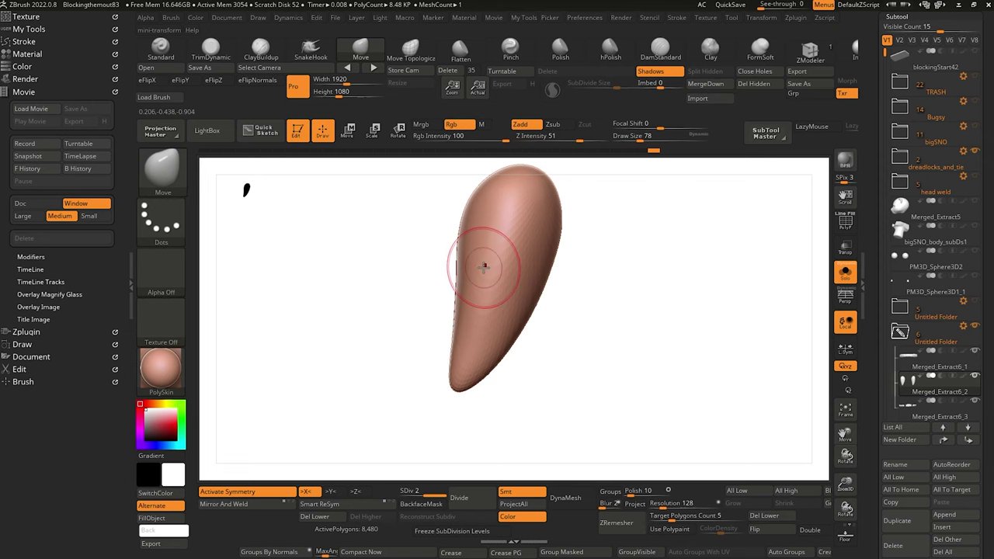
Show the full set of jaws and divide the upper fangs once to subdivision level 3.
click(846, 272)
alt+drag(696, 391, 627, 420)
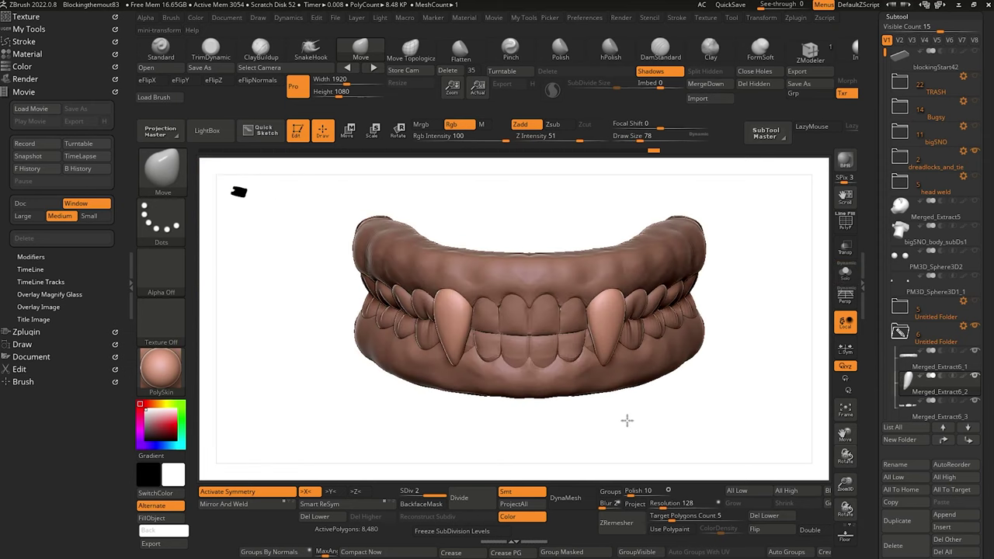
drag(303, 290, 280, 300)
drag(280, 300, 284, 329)
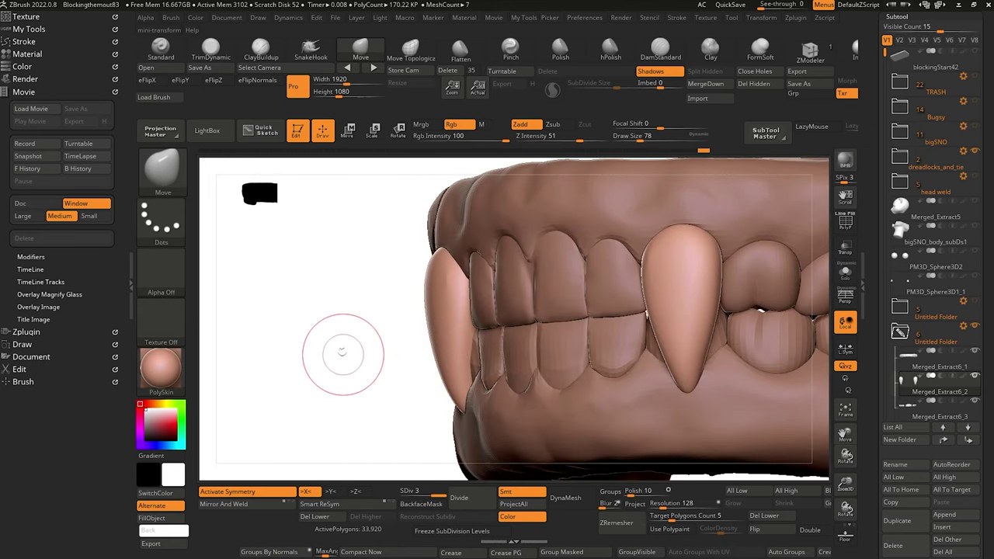
Adjust the upper fangs' outer curve beside the gums with the Move brush on subdivision level 2, using draw sizes 82 to 122.
key(bracketright)
key(bracketright)
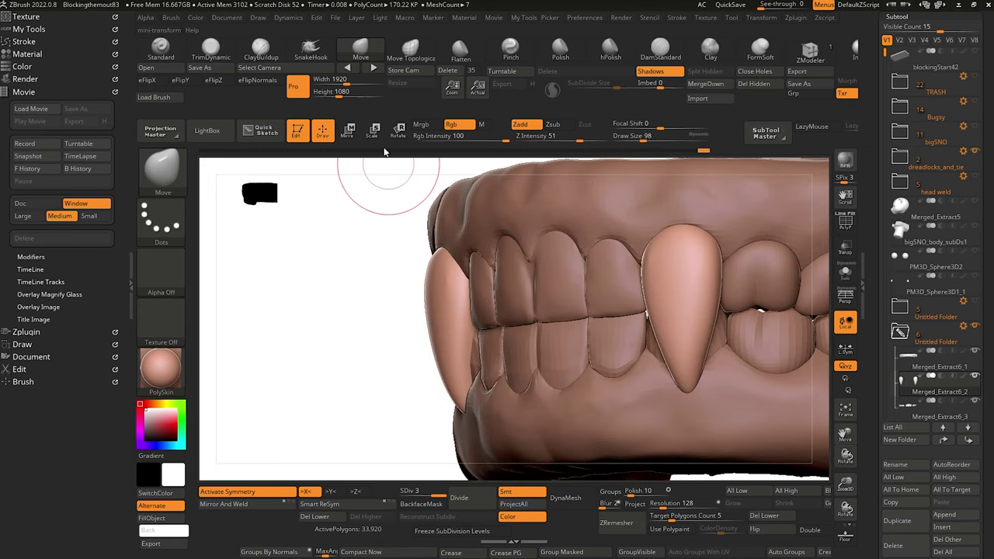
key(])
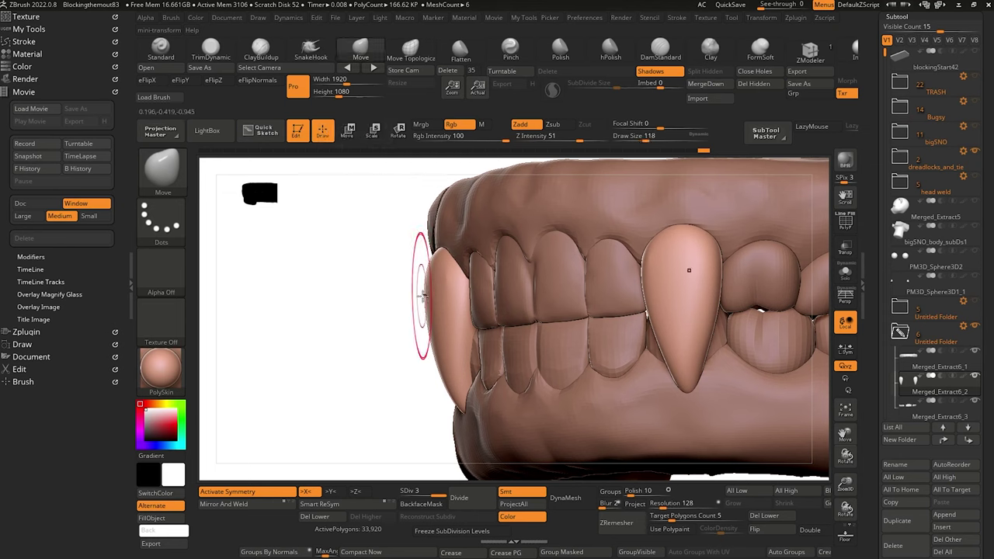
key(shift+d)
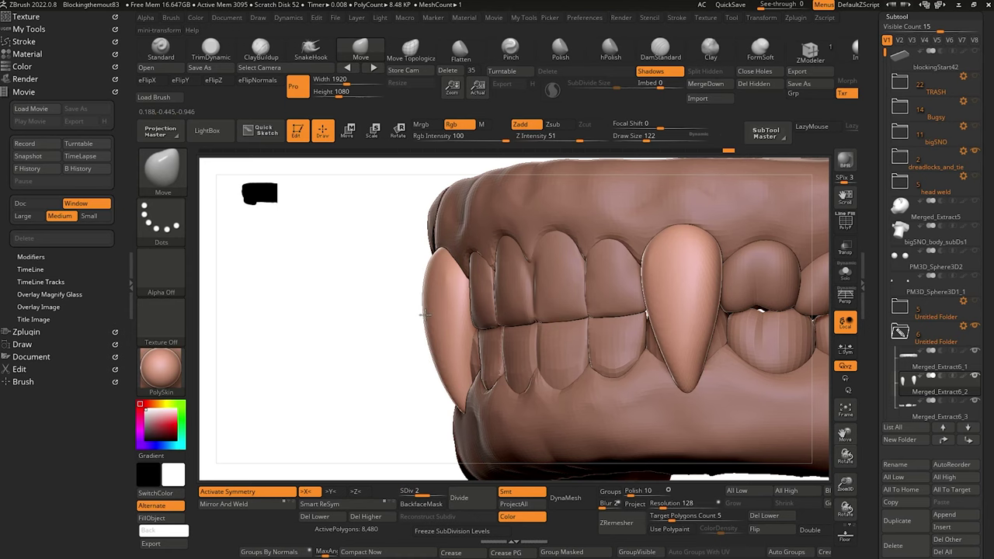
mouse_move(350, 325)
mouse_down()
mouse_move(401, 326)
mouse_move(413, 312)
mouse_up()
drag(601, 378, 595, 359)
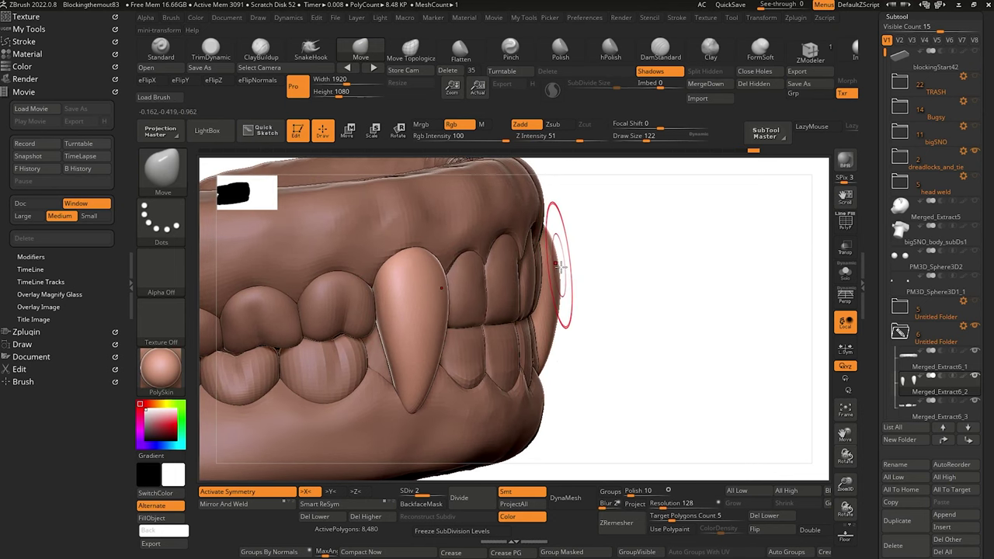
mouse_move(555, 237)
mouse_down()
mouse_move(506, 377)
mouse_move(477, 377)
mouse_move(493, 382)
mouse_move(471, 344)
mouse_up()
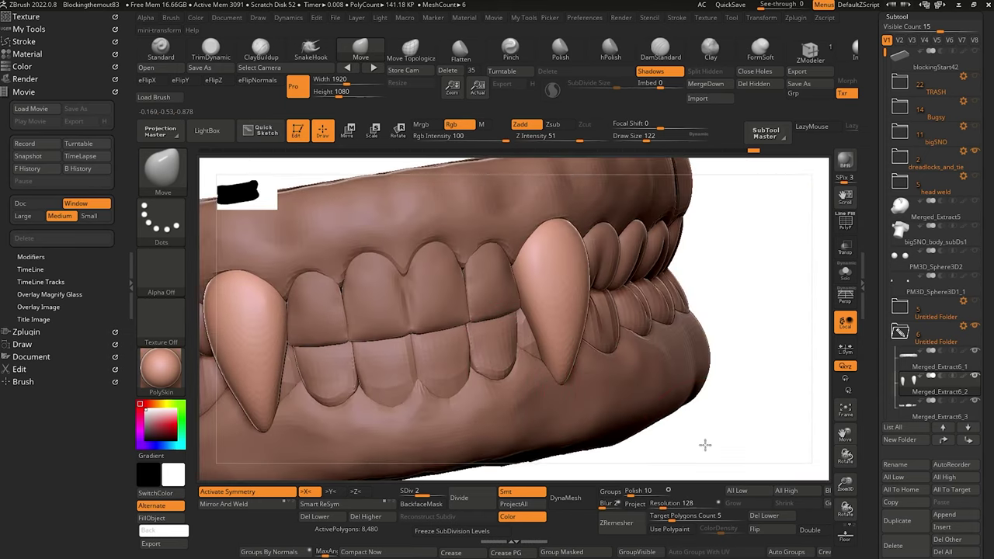
mouse_move(706, 446)
alt+mouse_down()
mouse_move(650, 419)
mouse_move(631, 394)
mouse_move(582, 410)
mouse_move(603, 440)
mouse_move(615, 438)
mouse_move(594, 418)
mouse_move(735, 445)
alt+mouse_up()
drag(326, 312, 336, 338)
key(bracketleft)
key(bracketleft)
key(bracketleft)
key(bracketleft)
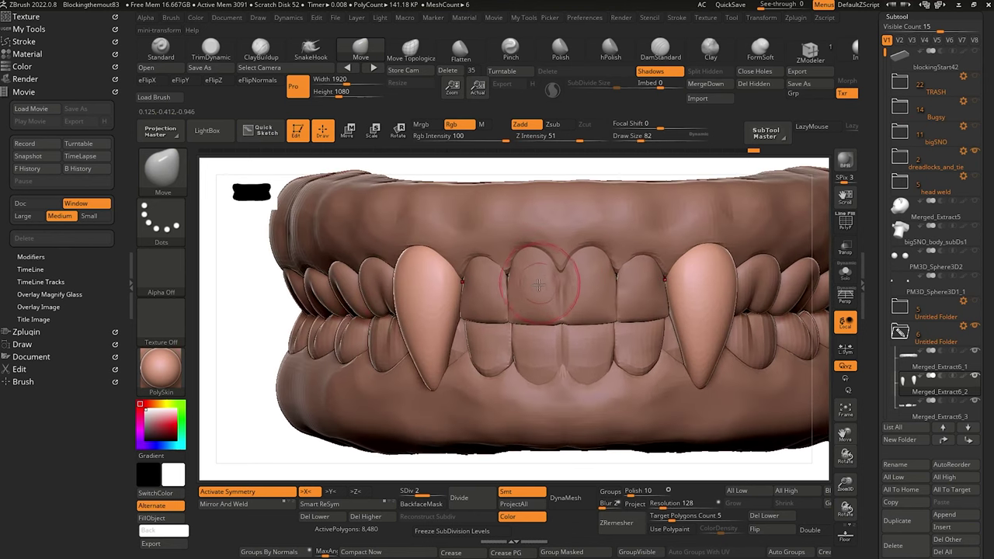
Carve the groove between the two central upper front teeth with DamStandard, reducing the draw size from 22 to 10.
alt+click(529, 272)
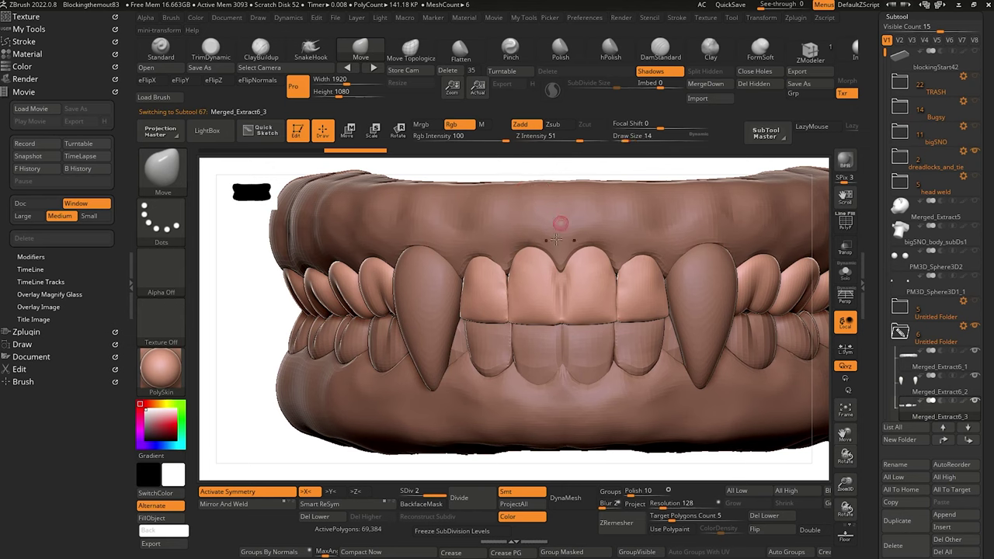
click(659, 52)
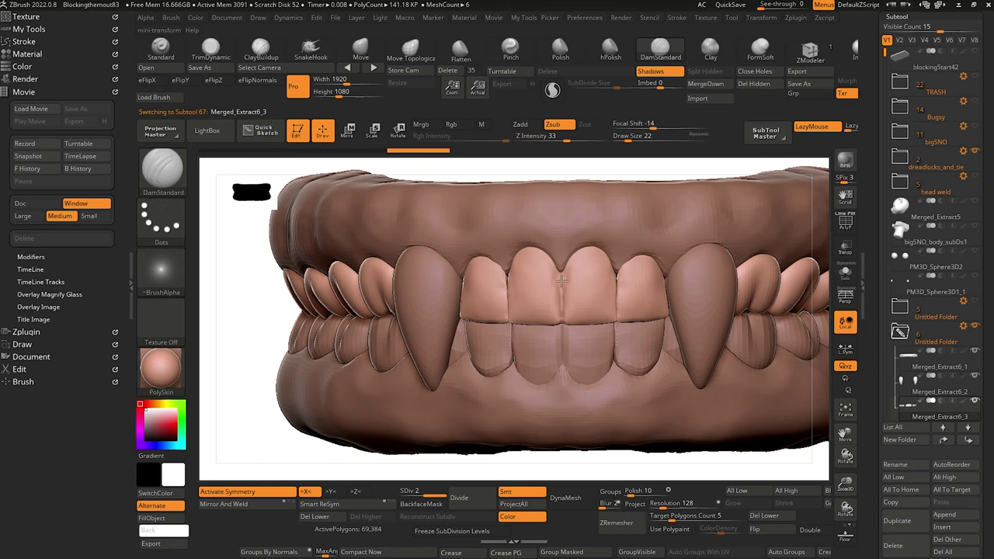
mouse_move(561, 252)
mouse_down()
mouse_move(561, 286)
mouse_move(559, 268)
mouse_up()
key([)
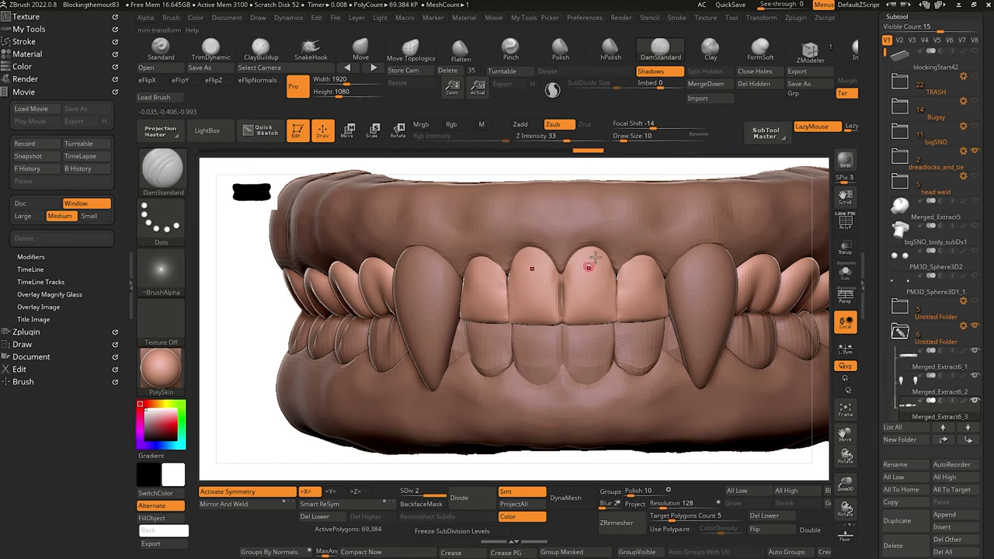
alt+drag(584, 467, 481, 311)
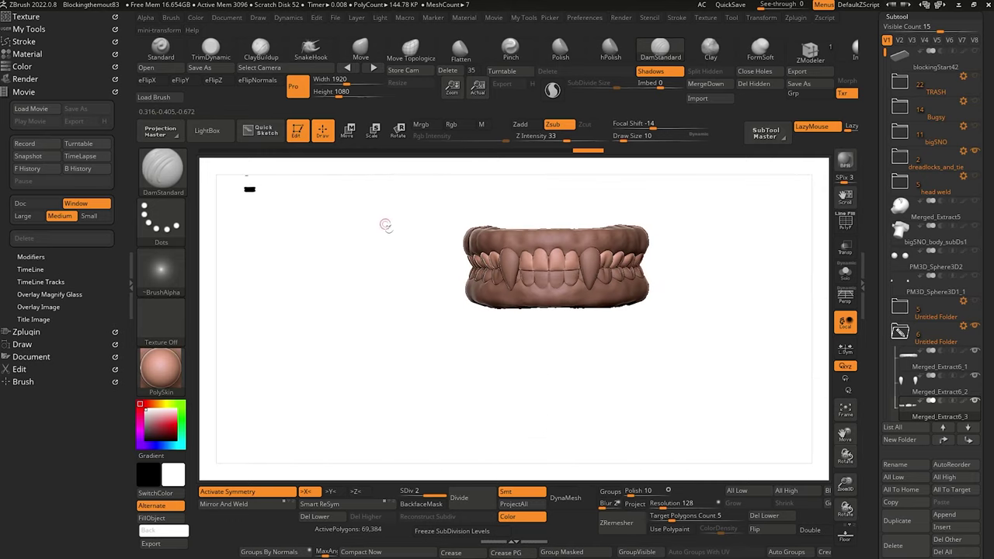
drag(386, 226, 540, 428)
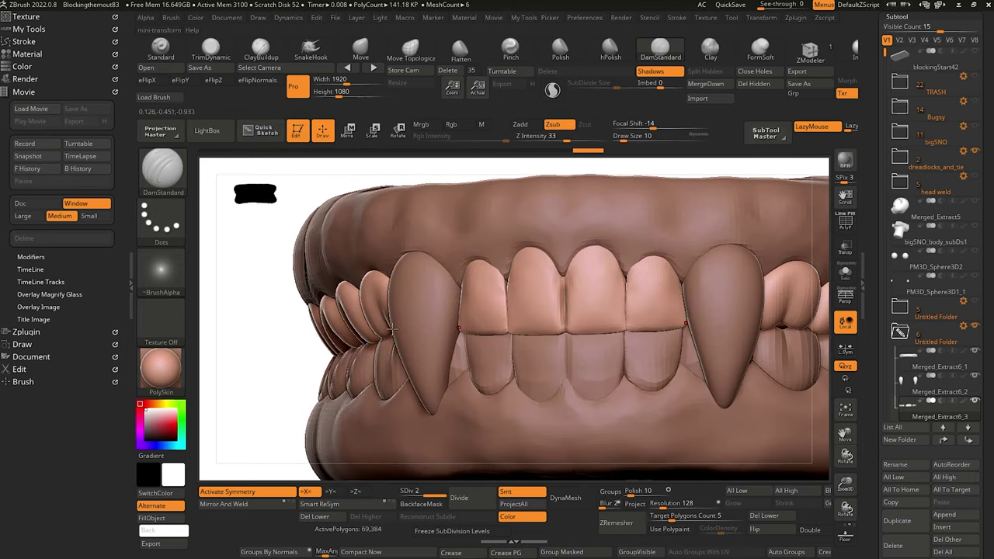
drag(298, 299, 319, 286)
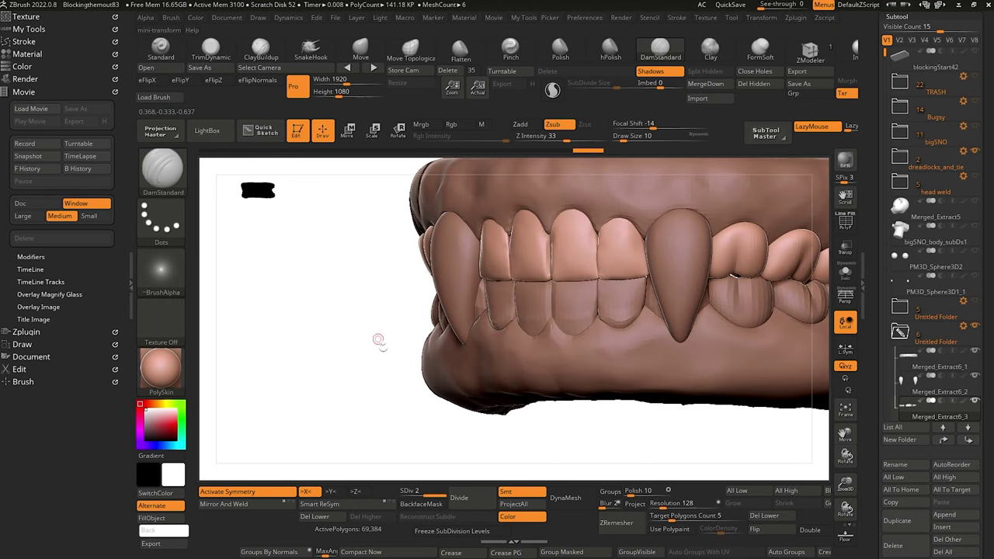
Divide the upper teeth once to subdivision level 3 and enlarge the DamStandard draw size to 22.
click(460, 499)
drag(357, 348, 415, 349)
key(bracketright)
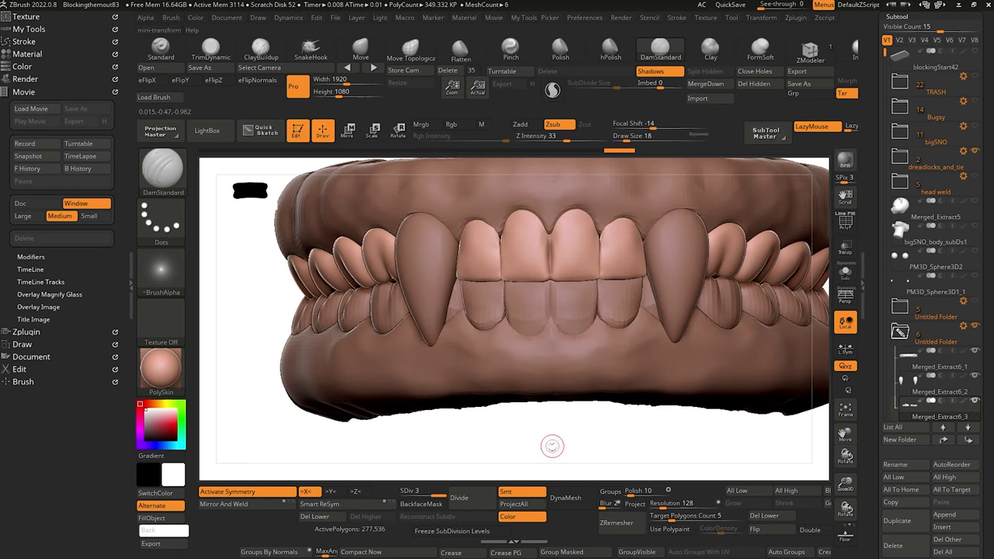
drag(552, 446, 549, 446)
Isolate the upper teeth and deepen the seam between the two central front teeth on all sides with DamStandard at draw size 22.
click(846, 272)
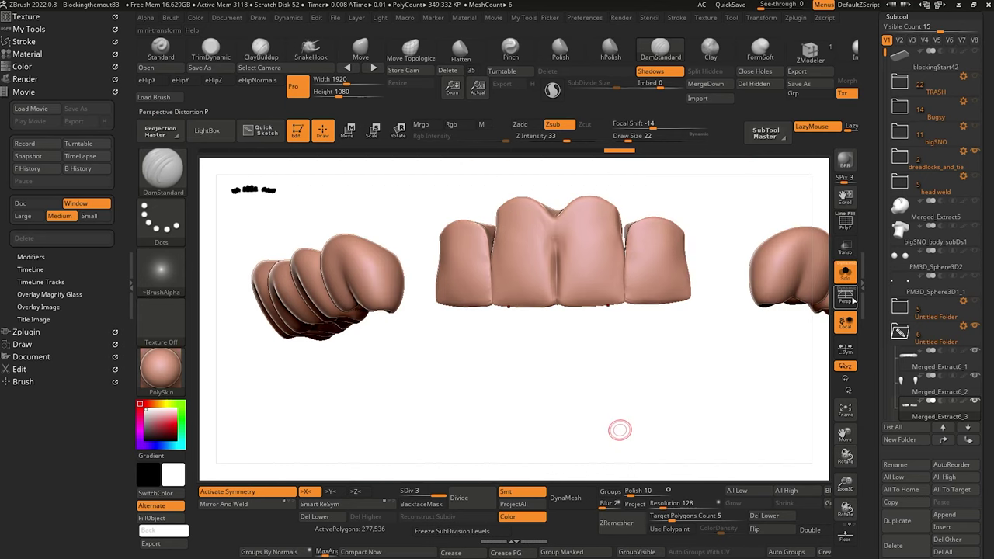
drag(517, 396, 509, 349)
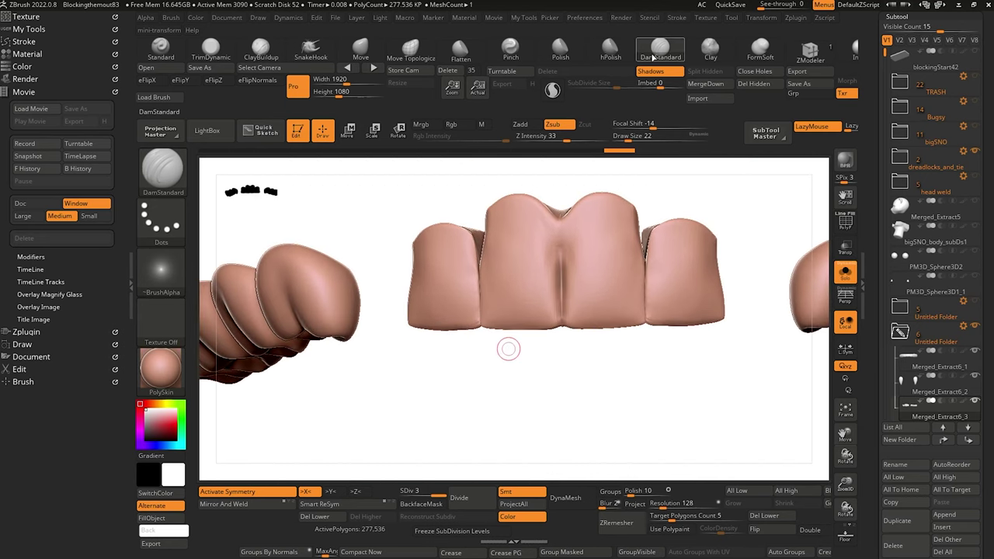
key(b)
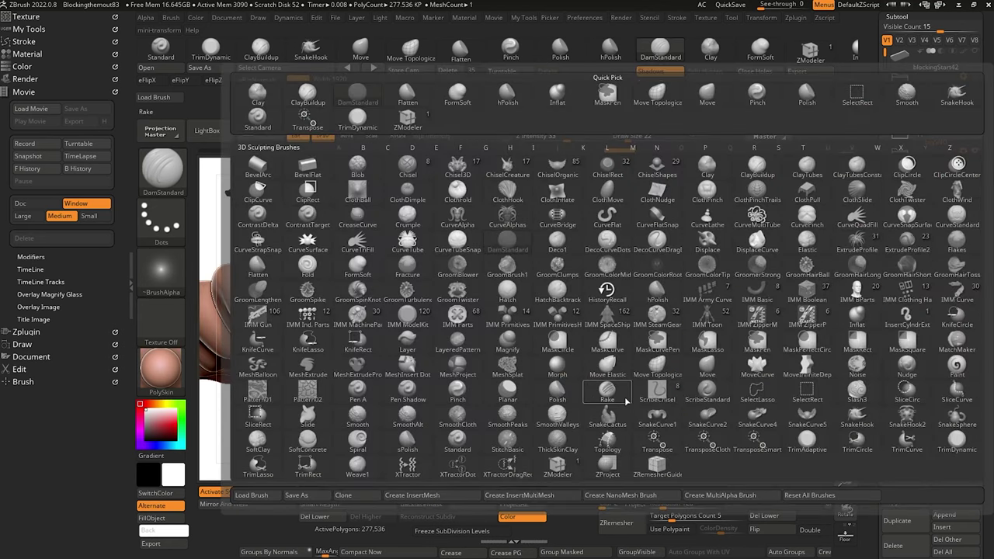
key(d)
key(s)
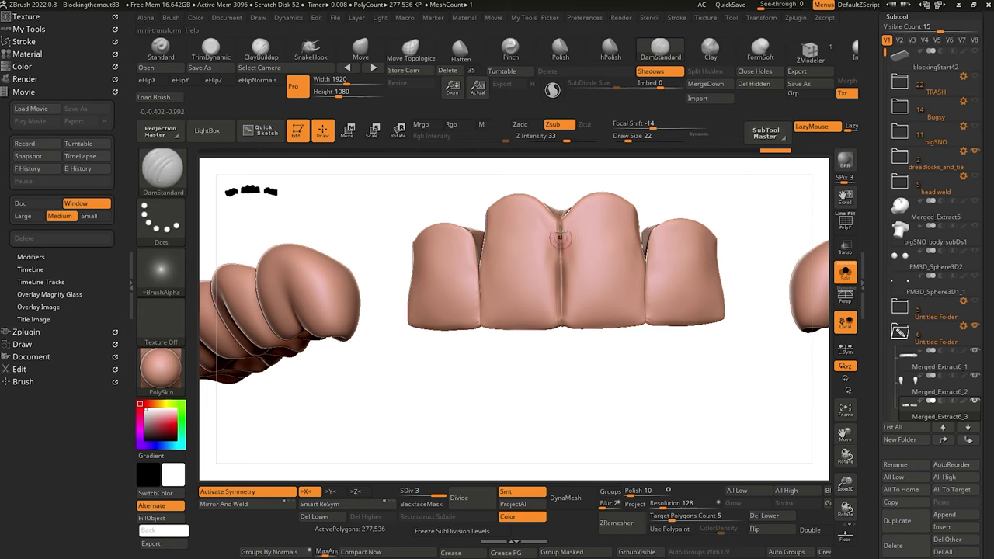
drag(565, 336, 569, 284)
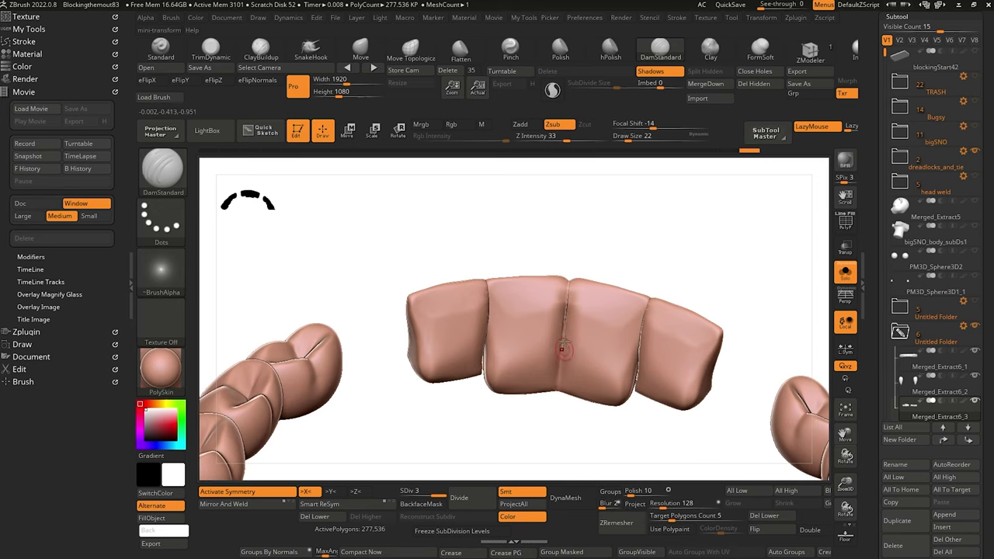
drag(544, 456, 565, 366)
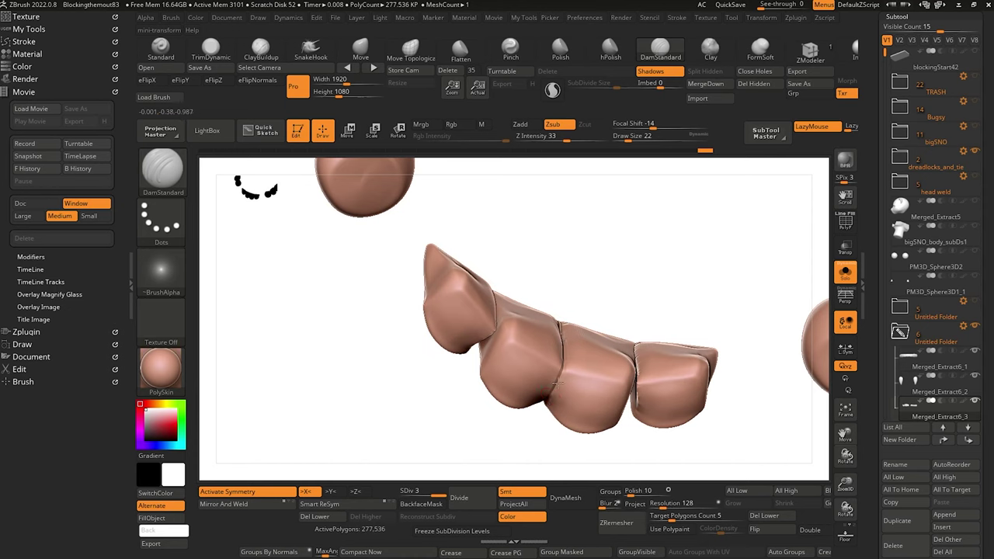
drag(523, 436, 495, 268)
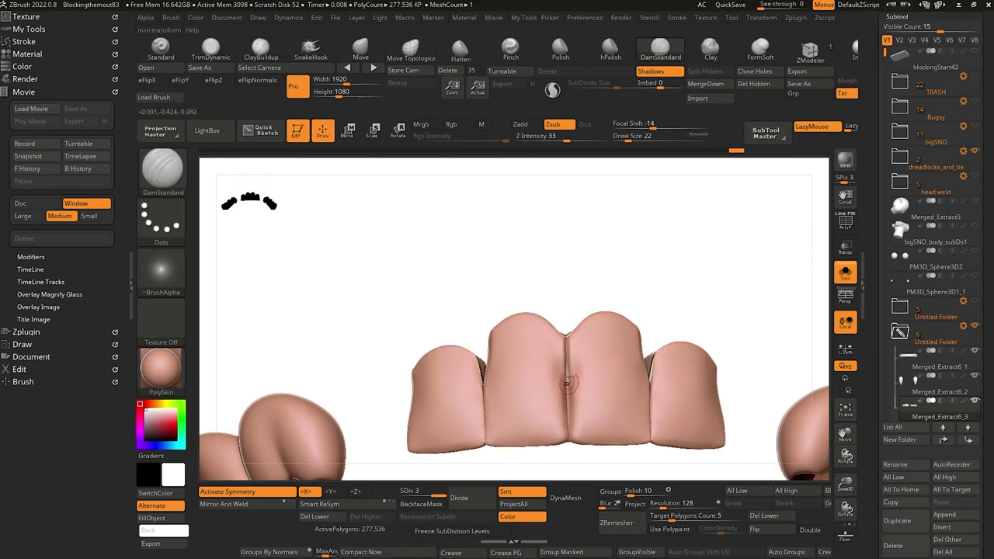
drag(554, 278, 544, 297)
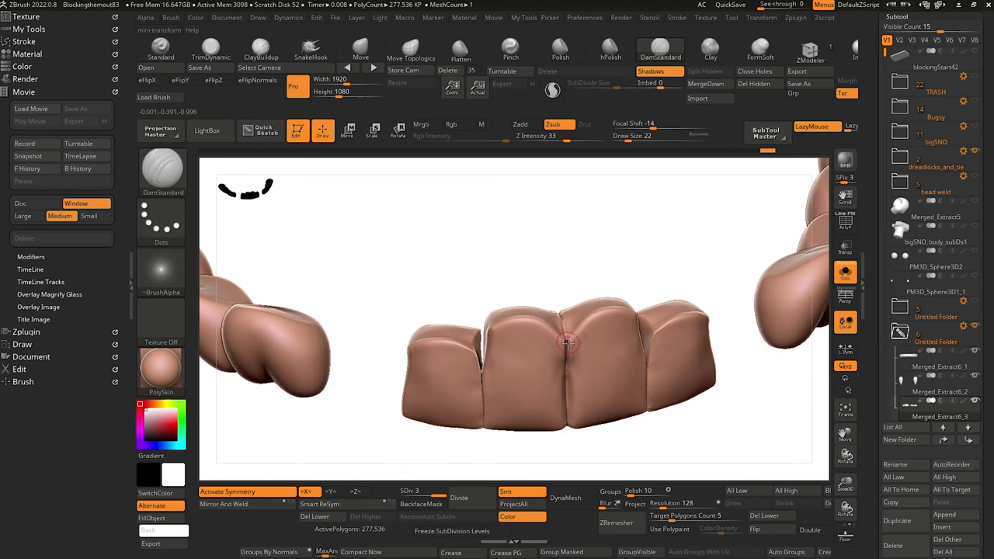
Bring all jaw parts back into view and divide the lower teeth twice to subdivision level 3.
click(846, 272)
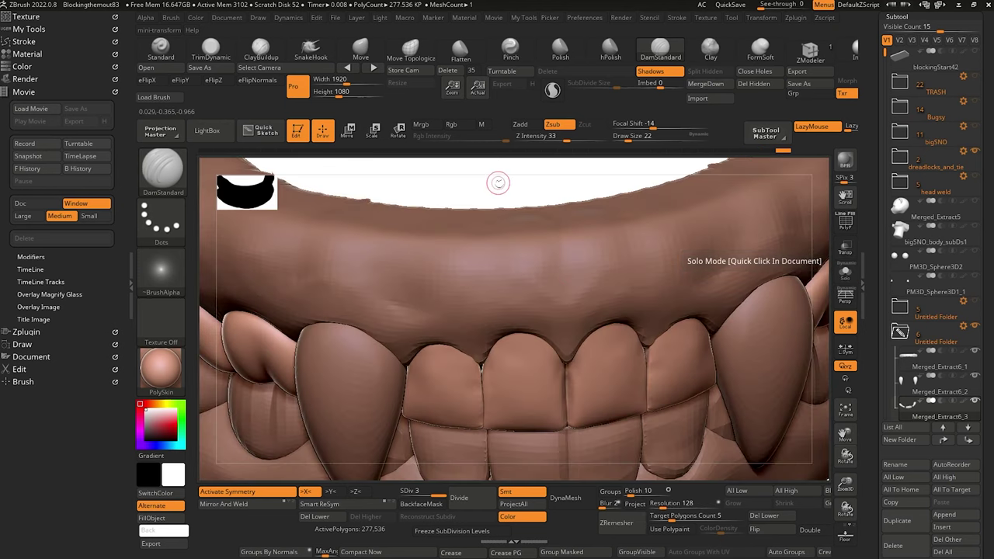
key(f)
drag(335, 220, 348, 238)
alt+drag(381, 272, 432, 357)
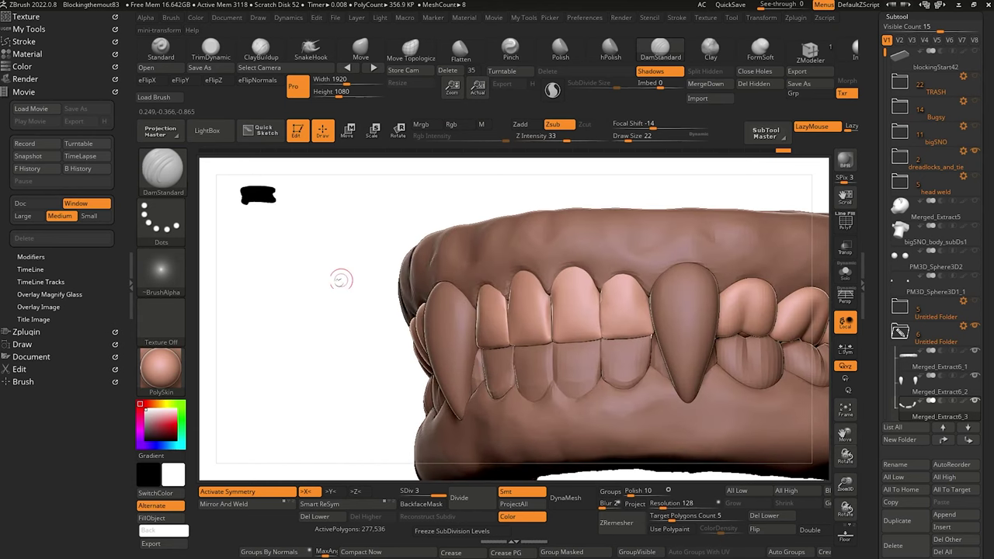
drag(341, 281, 536, 445)
alt+click(512, 324)
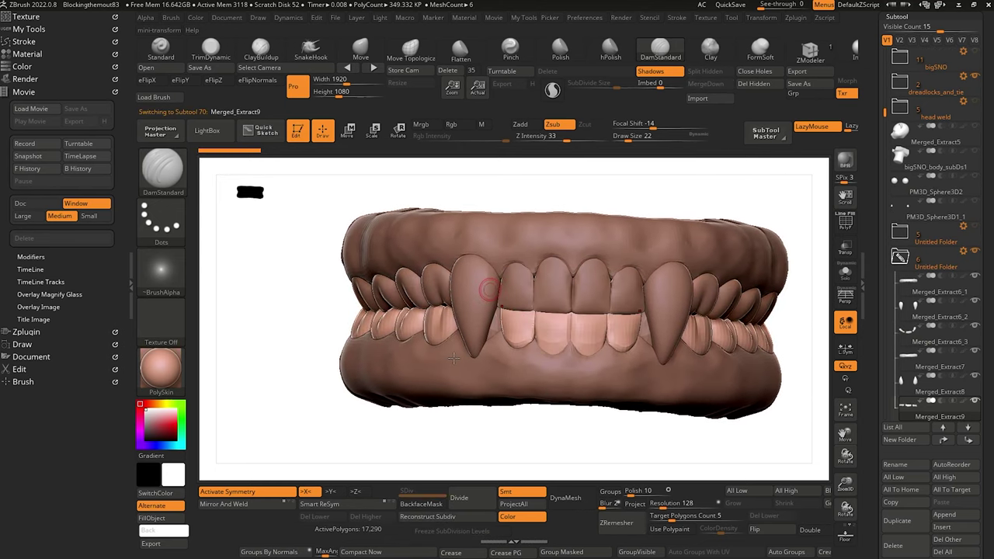
click(471, 498)
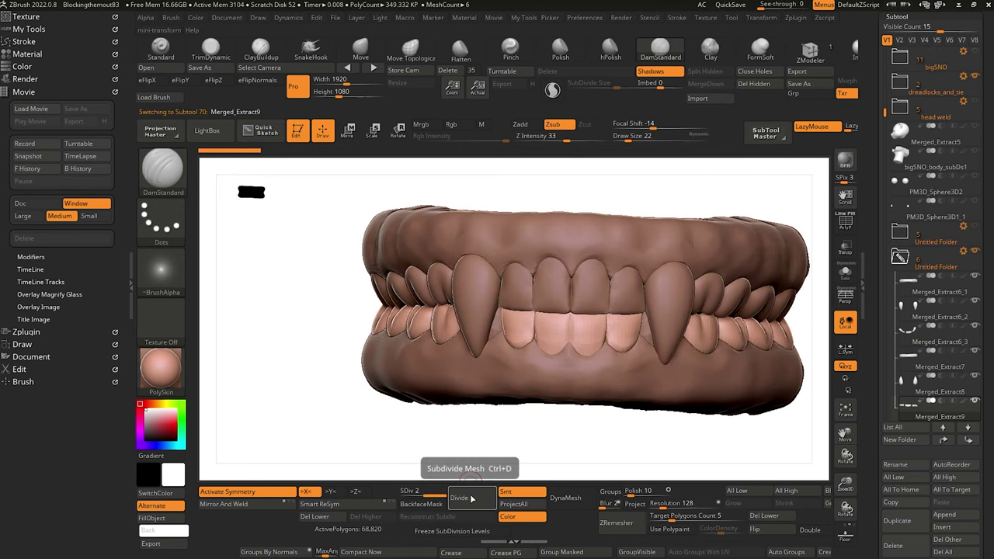
click(471, 498)
Isolate the lower teeth and carve the seam between the two central front teeth with DamStandard at draw size 22.
alt+drag(427, 422, 450, 460)
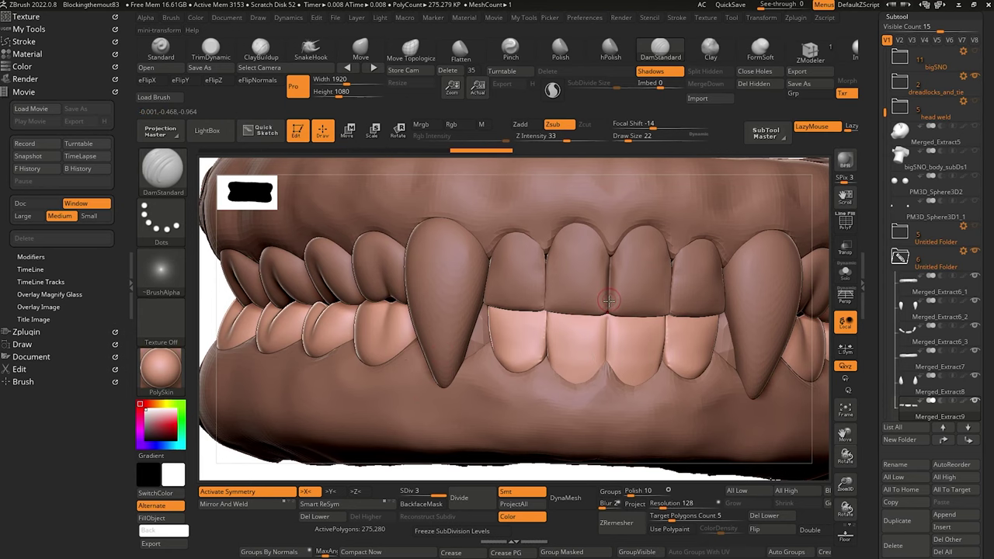
drag(606, 372, 606, 378)
key(alt+s)
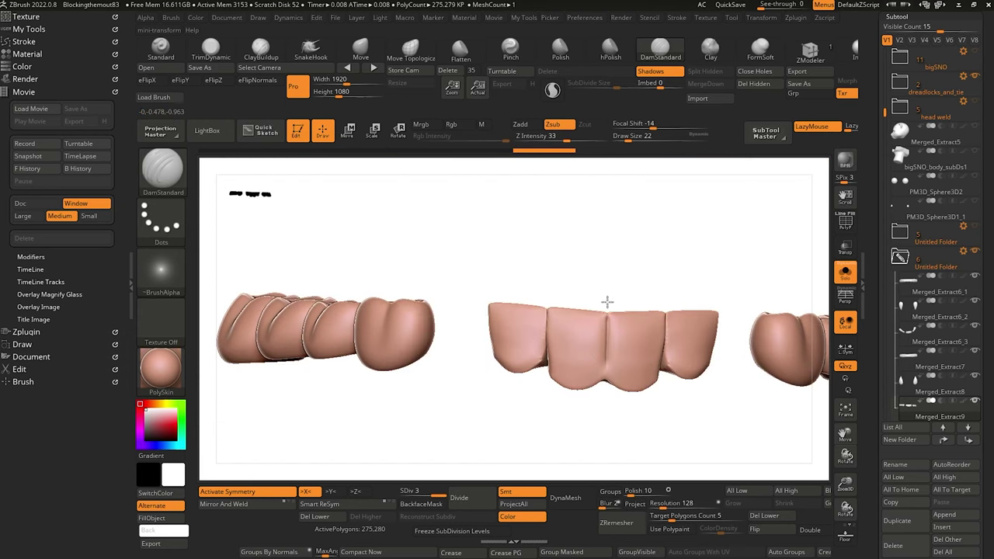
drag(581, 186, 606, 315)
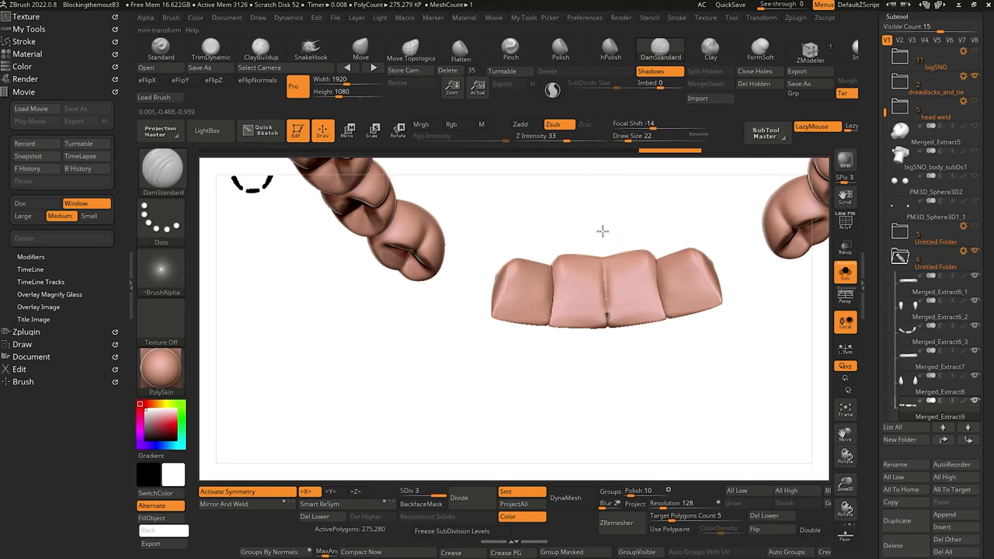
Divide the lower gums to subdivision level 3 and flatten their front surface below the teeth with TrimDynamic at draw size 42.
click(848, 279)
drag(843, 488, 800, 389)
drag(433, 362, 483, 432)
alt+click(516, 362)
click(460, 496)
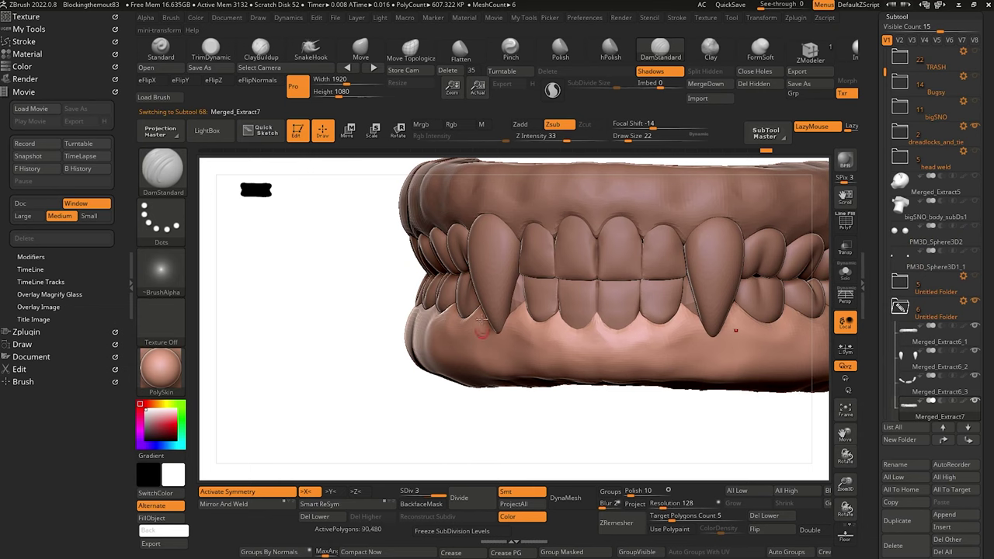
click(210, 50)
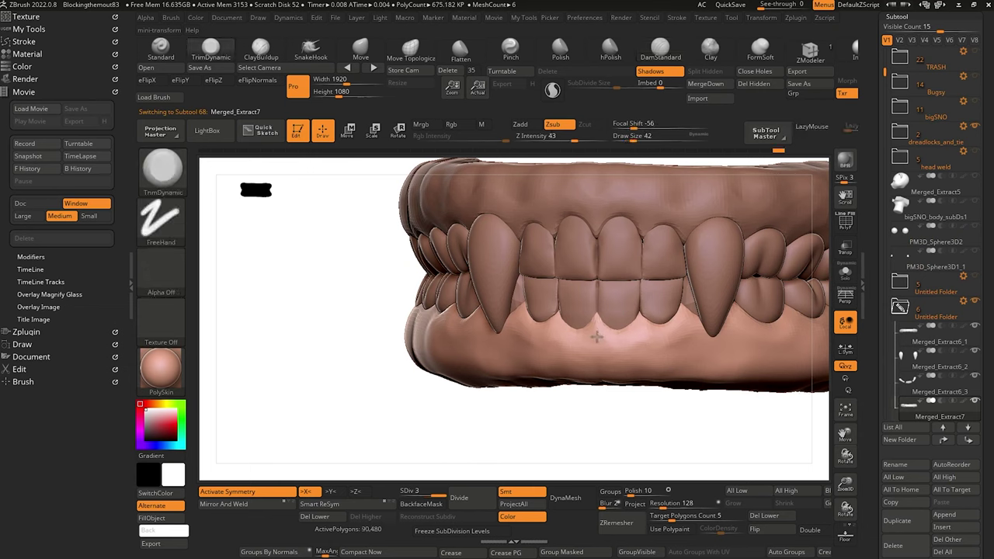
drag(656, 354, 658, 344)
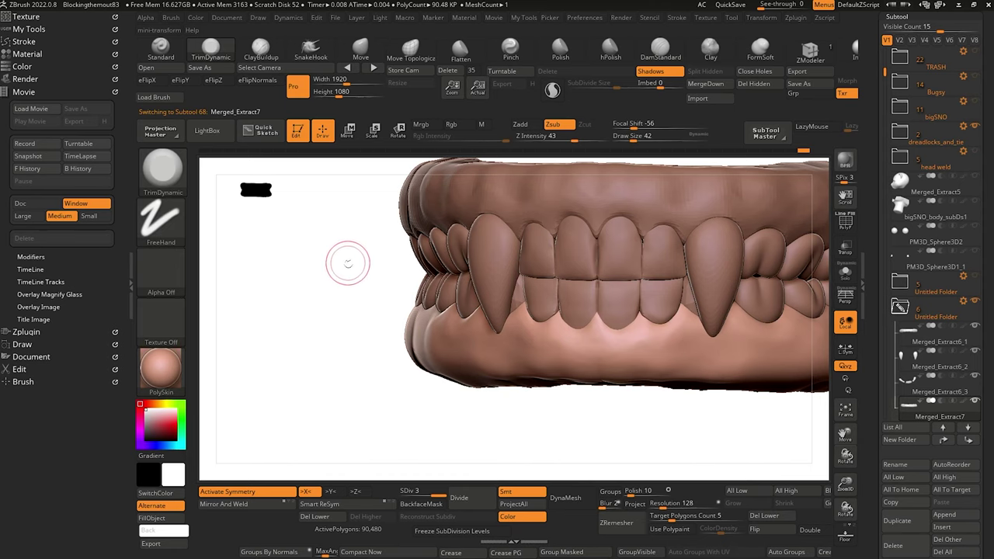
Divide the upper gums to subdivision level 3.
drag(333, 264, 307, 295)
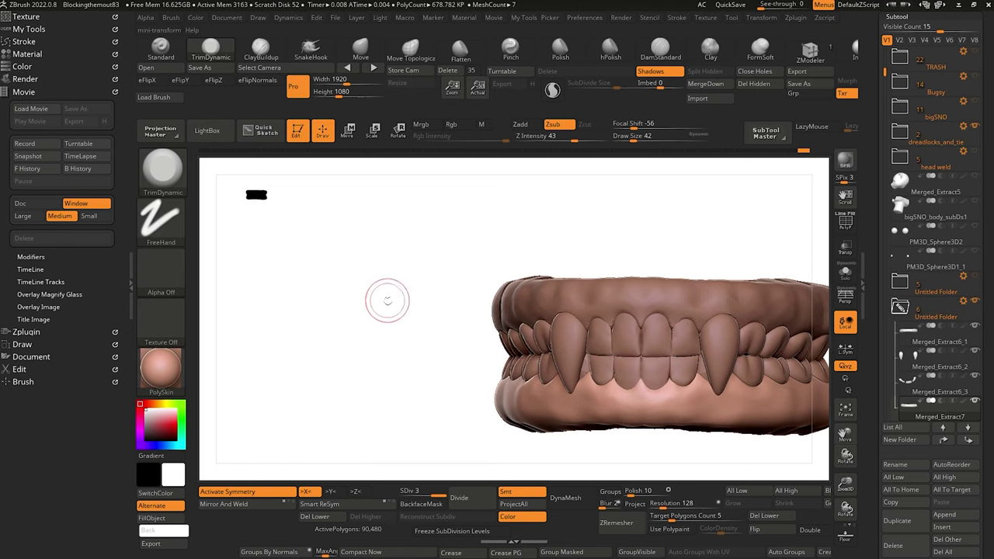
alt+click(555, 300)
click(472, 497)
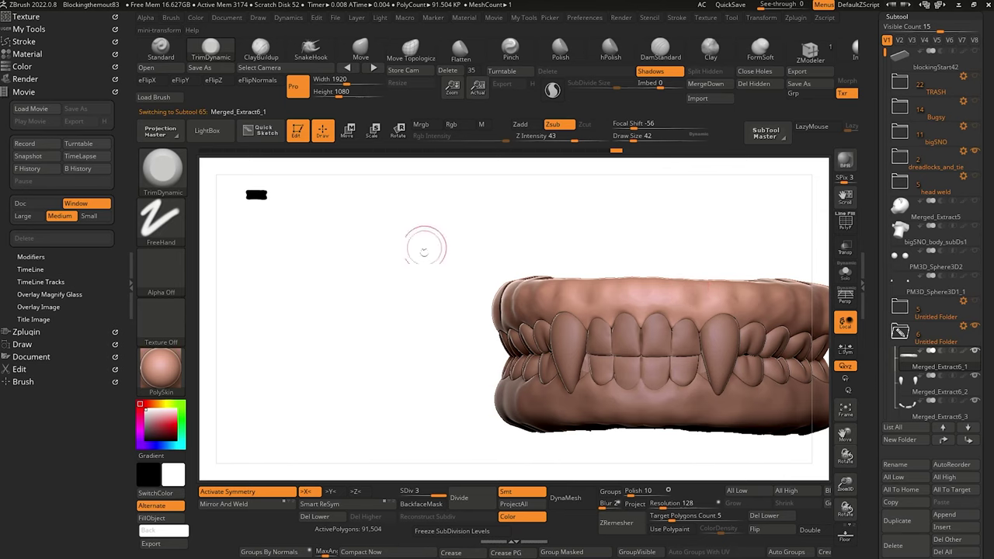
Make the upper teeth the active subtool and isolate them to expose their biting surfaces.
alt+drag(424, 248, 382, 202)
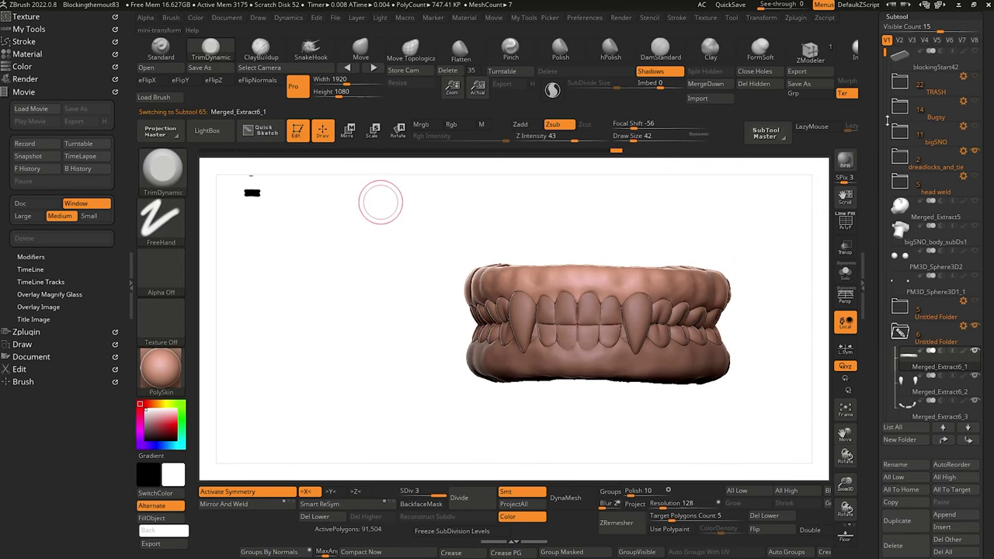
drag(883, 59, 887, 87)
click(917, 361)
drag(360, 284, 405, 297)
click(846, 273)
drag(508, 362, 516, 463)
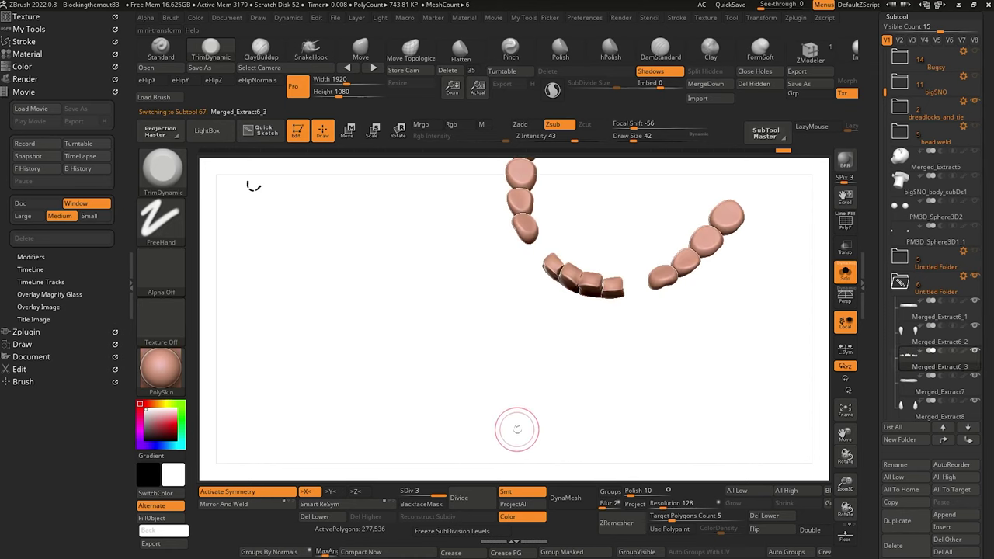
Flatten the cusps of the foremost upper back tooth on both sides of its groove with TrimDynamic at draw size 46.
key(ctrl+z)
key(ctrl+z)
key(ctrl+z)
key(ctrl+z)
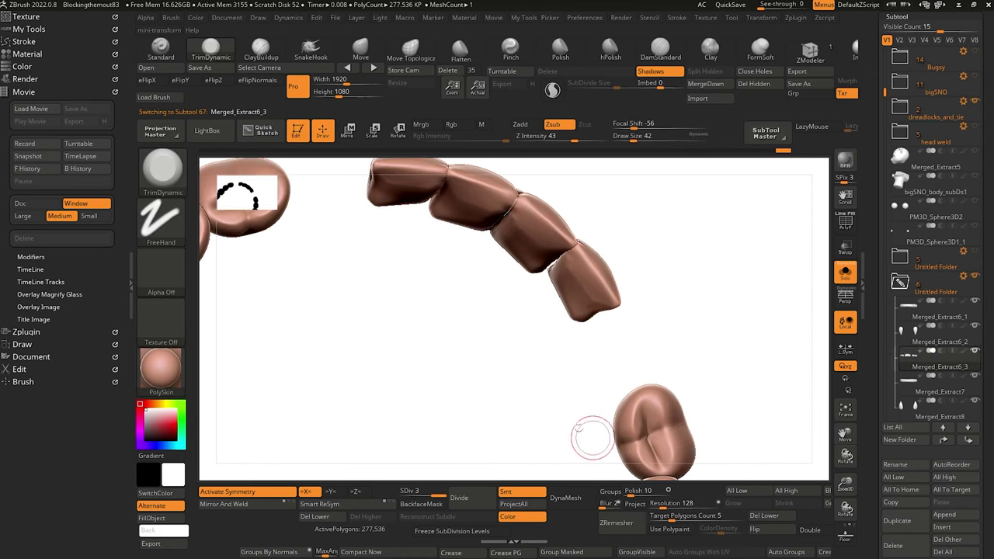
key(ctrl+z)
key(ctrl+z)
key(ctrl+z)
key(ctrl+z)
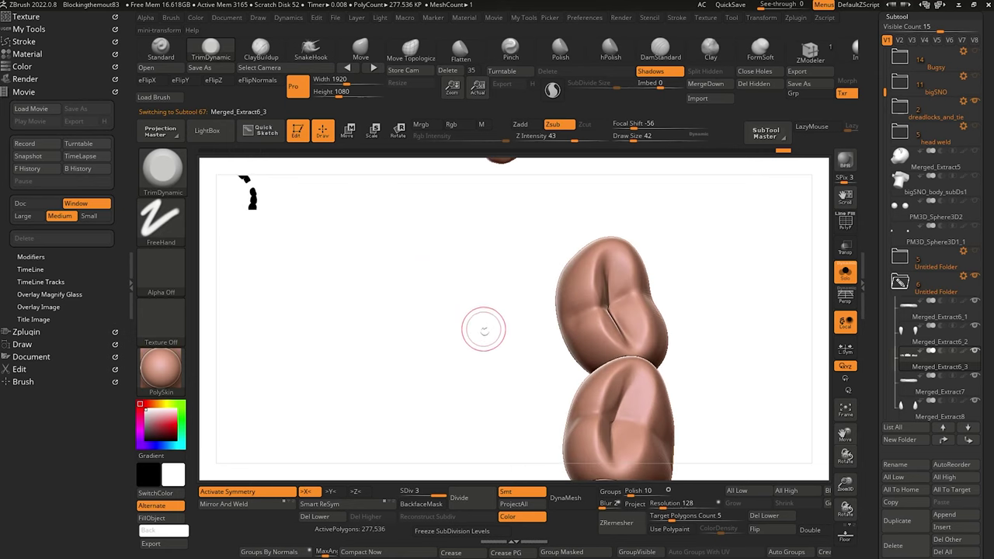
key(ctrl+z)
key(ctrl+z)
key(ctrl+z)
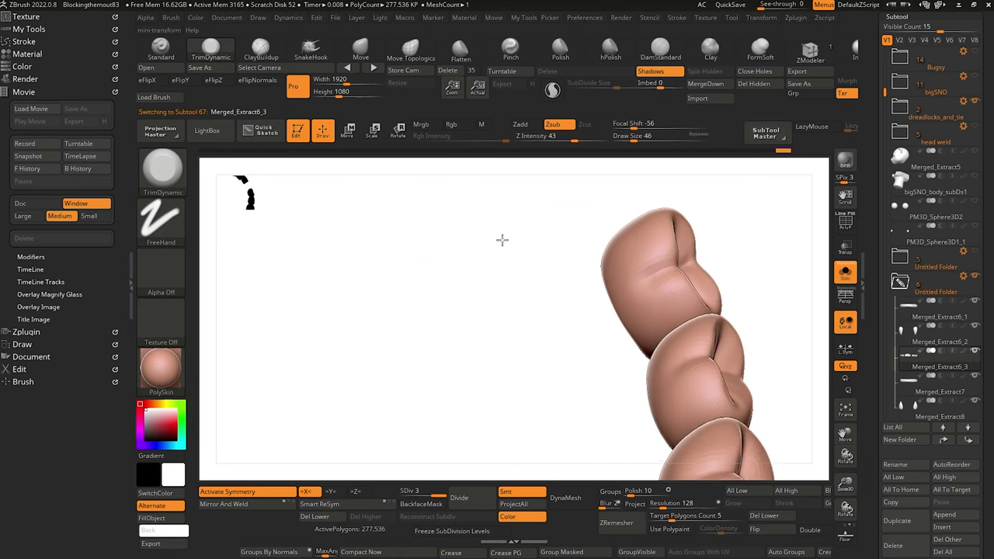
mouse_move(503, 240)
mouse_down()
mouse_move(476, 274)
mouse_move(497, 234)
mouse_up()
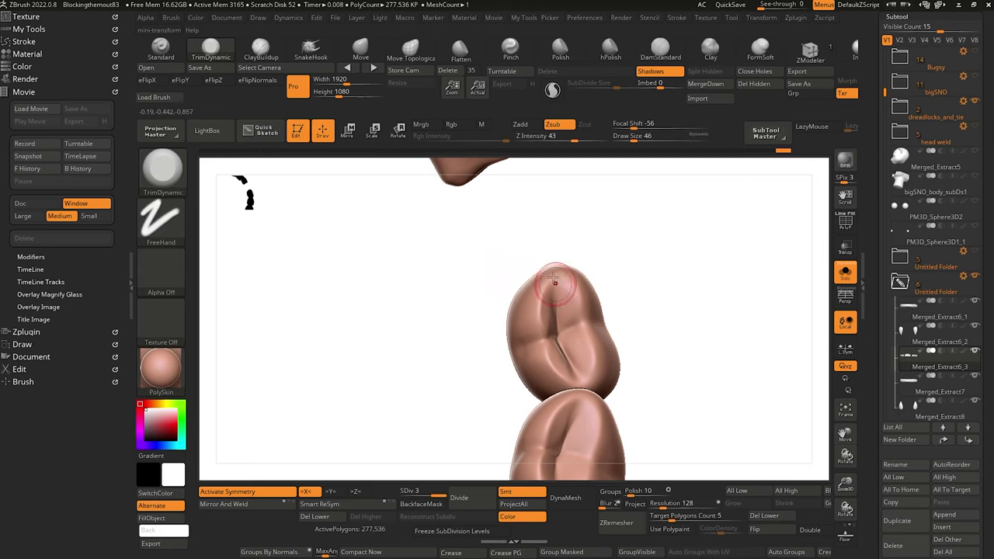
click(219, 51)
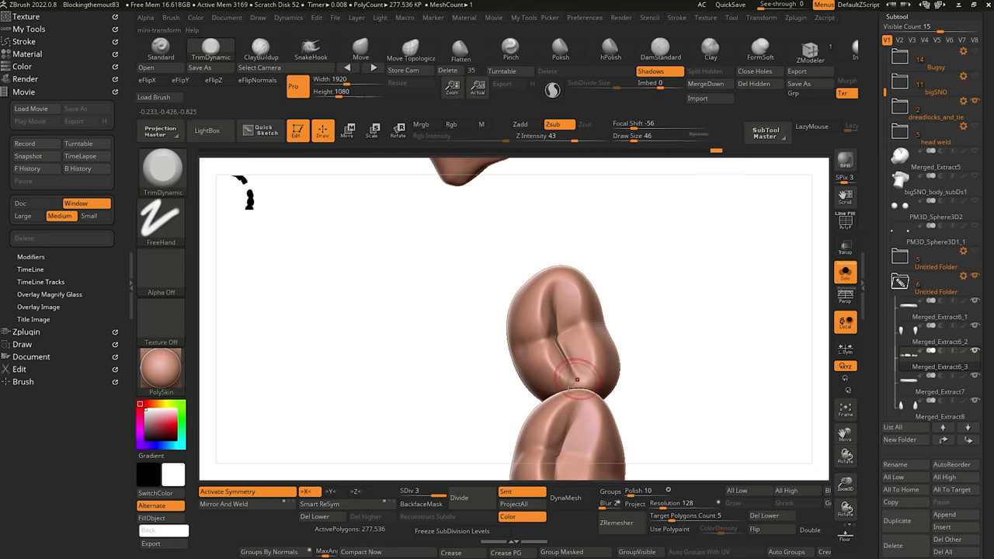
drag(441, 325, 415, 329)
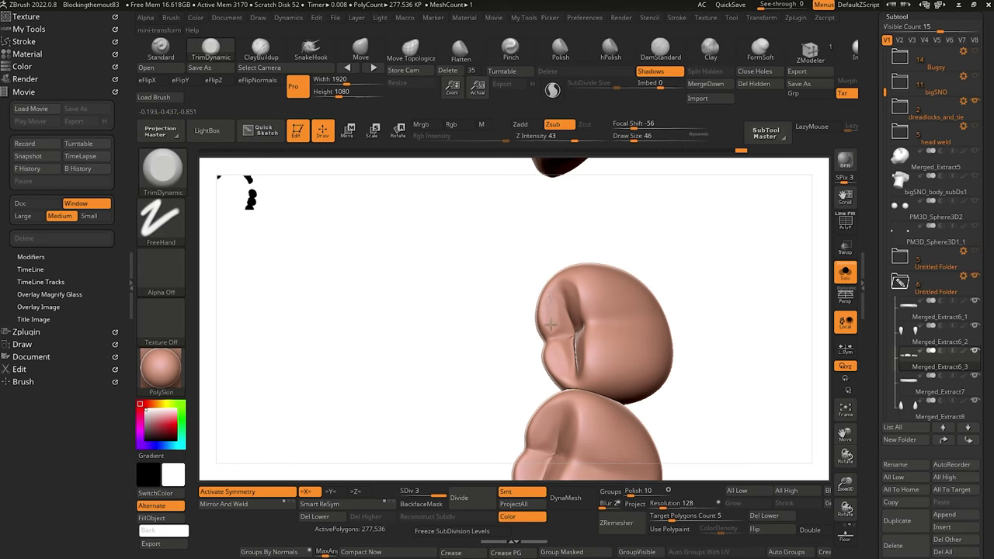
mouse_move(444, 313)
mouse_down()
mouse_move(449, 344)
mouse_move(496, 305)
mouse_up()
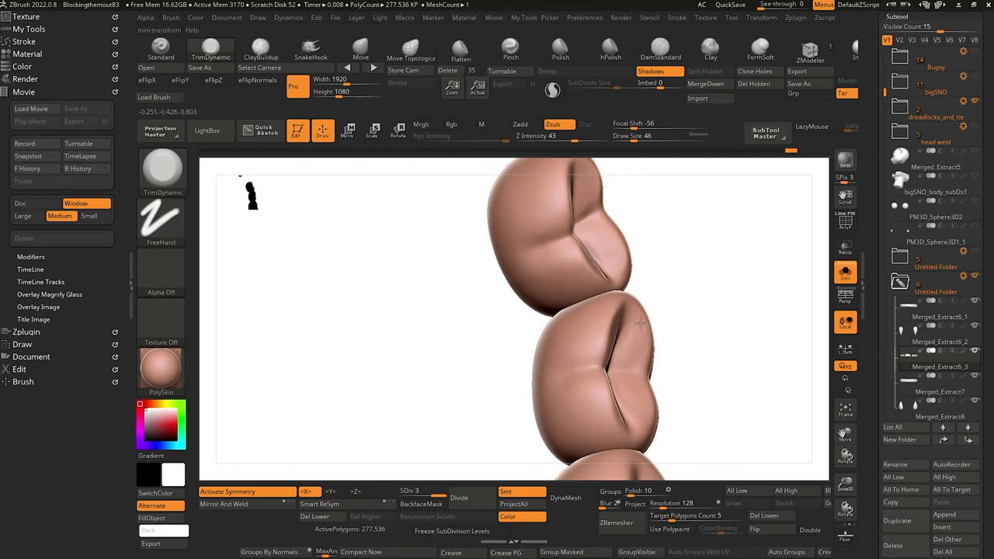
Flatten the cusps along the grooves of the middle upper back teeth with TrimDynamic at draw size 46.
drag(640, 324, 637, 322)
mouse_move(423, 304)
mouse_down()
mouse_move(415, 302)
mouse_move(605, 327)
mouse_move(508, 310)
mouse_move(528, 349)
mouse_move(604, 296)
mouse_move(607, 307)
mouse_up()
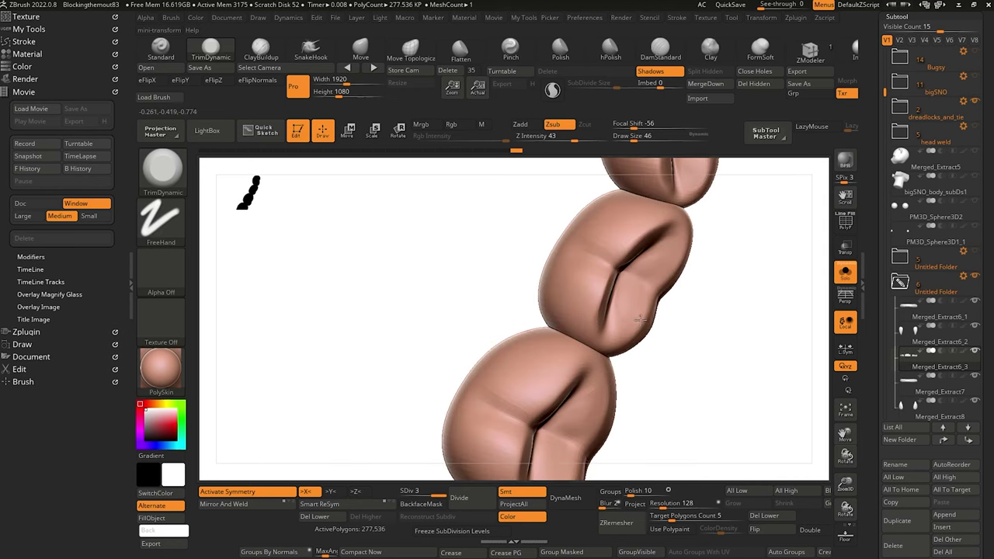
mouse_move(474, 310)
mouse_down()
mouse_move(424, 266)
mouse_move(459, 322)
mouse_up()
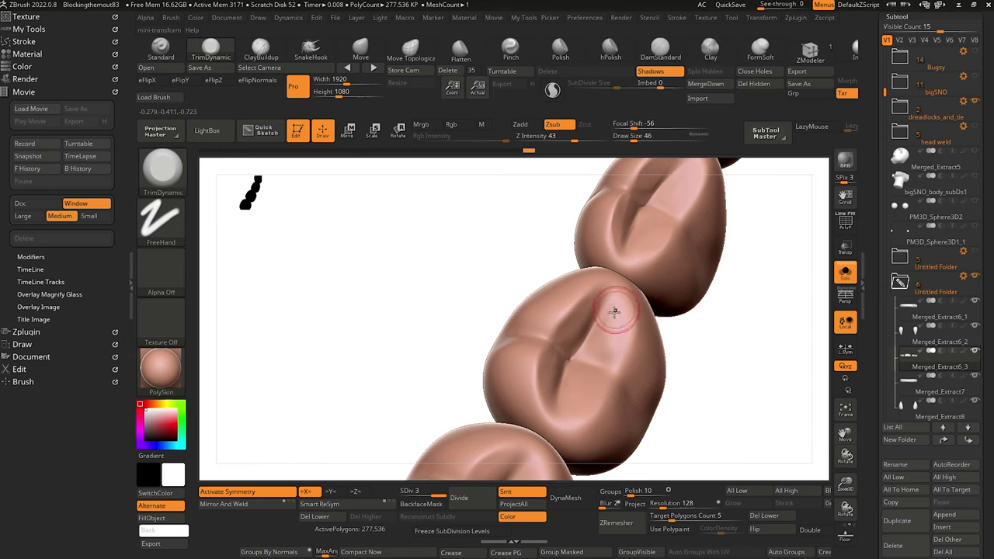
Flatten the cusps of the rearmost upper molars with TrimDynamic, enlarging the draw size to 58.
drag(598, 358, 621, 319)
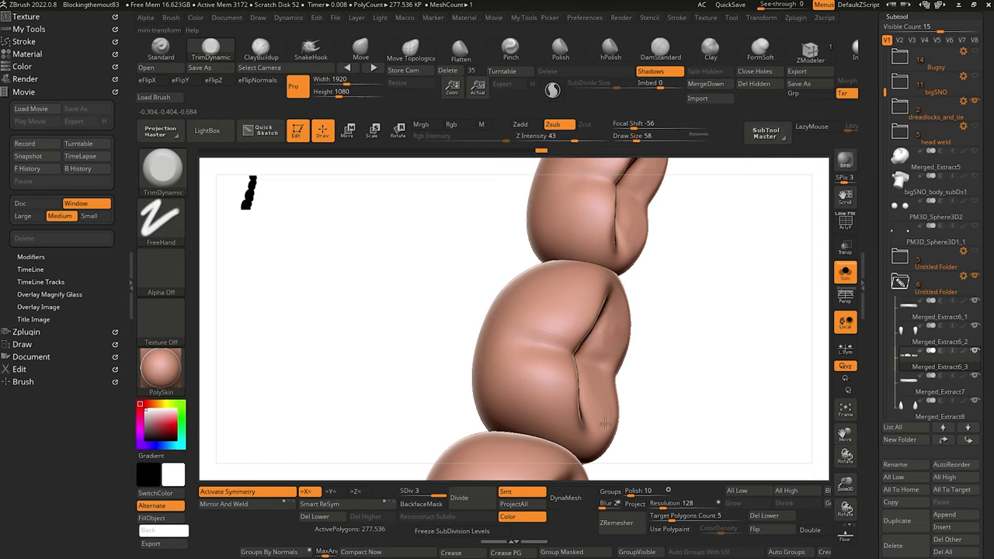
drag(470, 377, 566, 389)
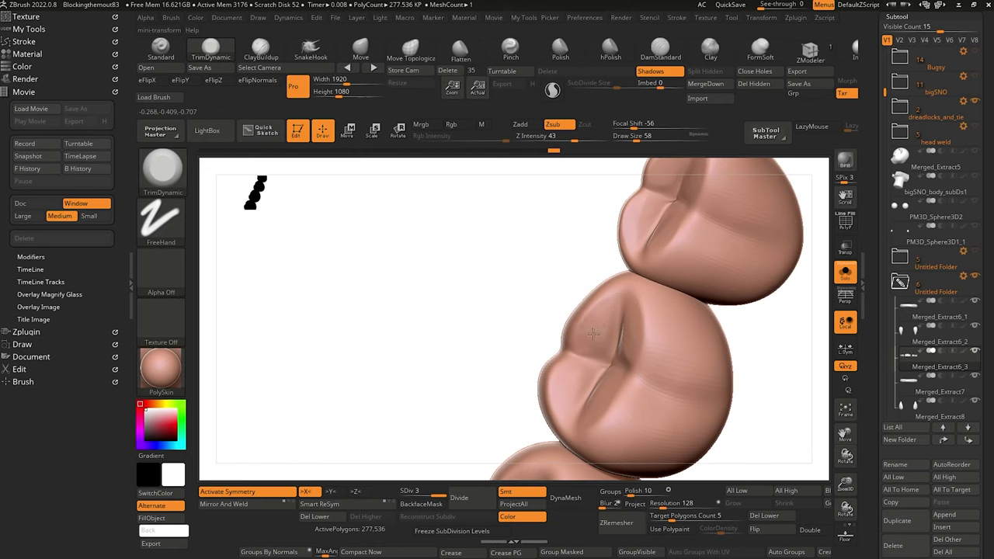
drag(544, 331, 456, 329)
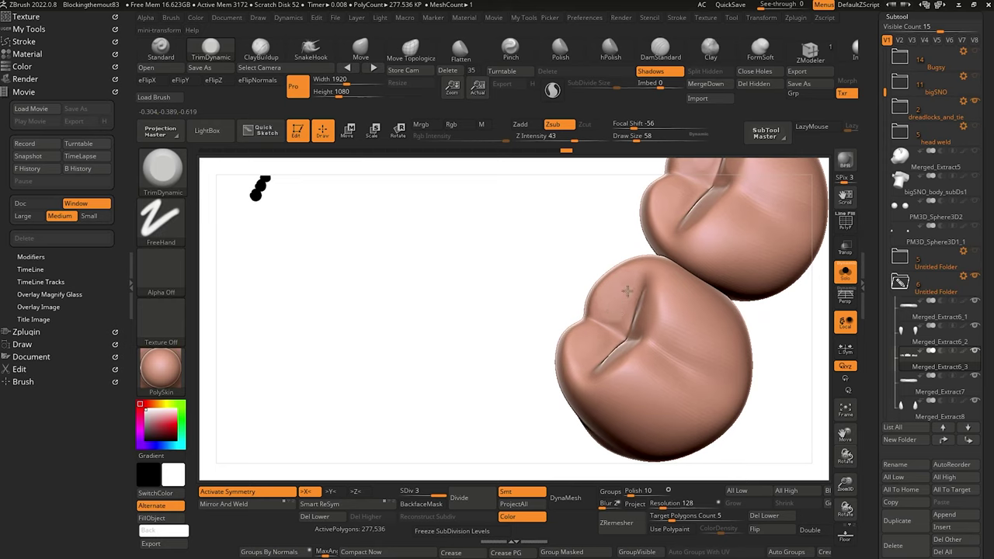
drag(580, 355, 614, 359)
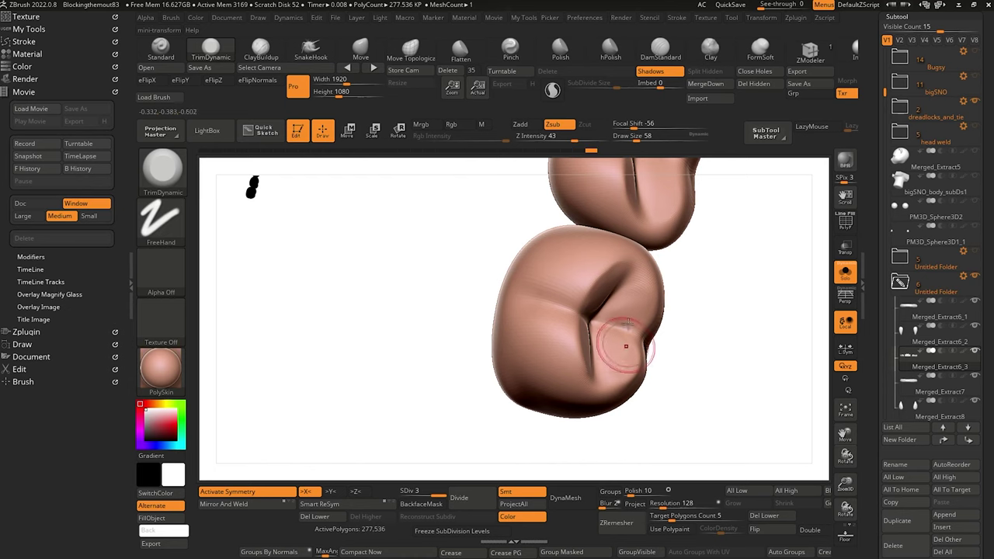
alt+drag(715, 428, 692, 288)
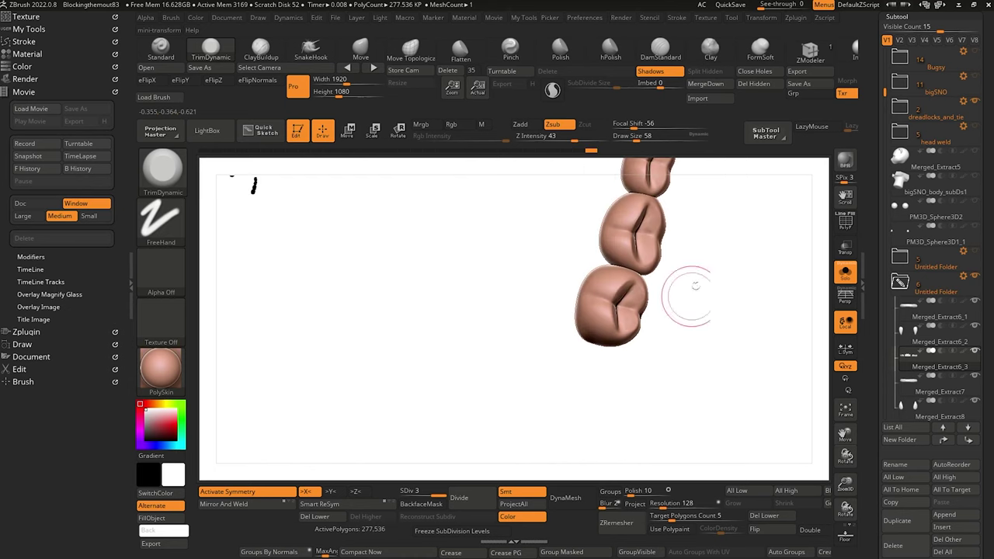
Switch to the lower teeth, isolate them and flatten the cusps of their back teeth with TrimDynamic at draw size 58.
click(846, 275)
drag(738, 427, 708, 345)
drag(779, 458, 737, 412)
mouse_move(484, 259)
mouse_down()
mouse_move(396, 291)
mouse_move(446, 208)
mouse_move(411, 220)
mouse_move(393, 280)
mouse_move(402, 389)
mouse_move(419, 351)
mouse_move(459, 352)
mouse_up()
alt+click(598, 304)
click(846, 273)
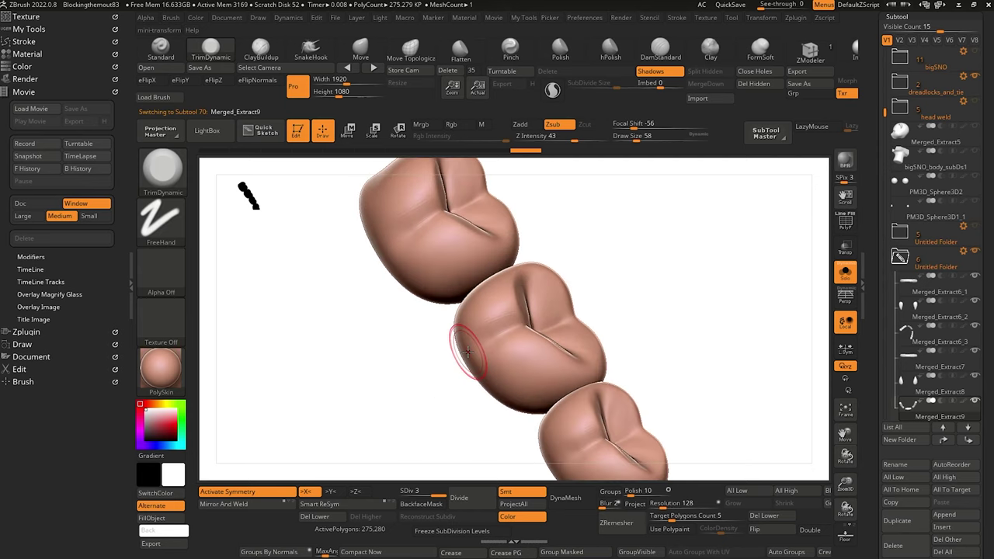
drag(550, 294, 550, 306)
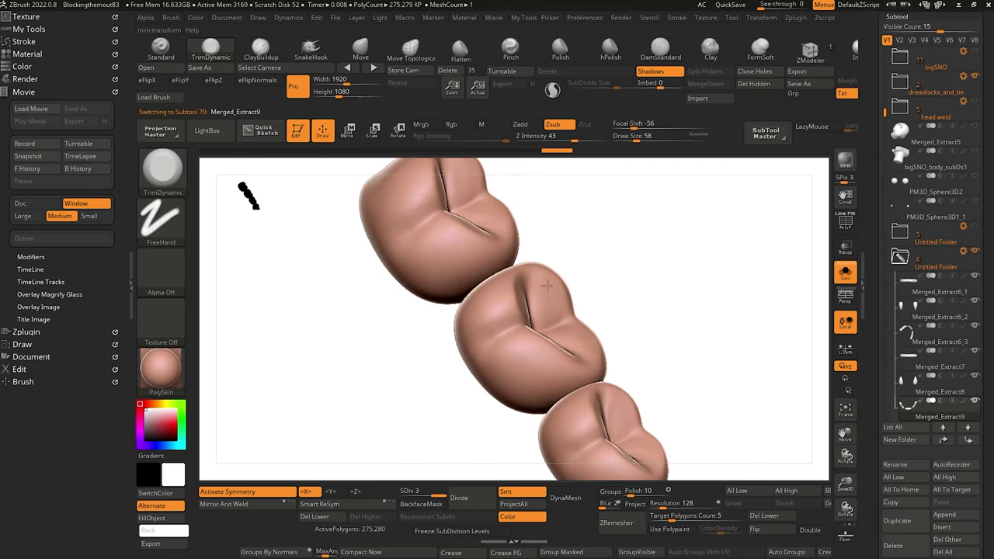
Flatten the cusps around the central grooves of the upper molars in the row with the TrimDynamic brush.
drag(412, 376, 428, 359)
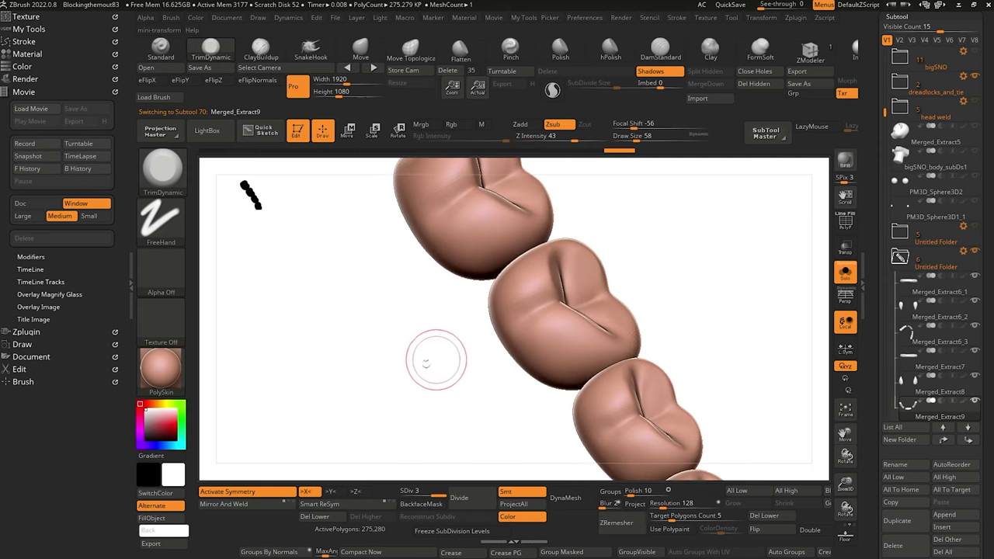
drag(400, 318, 423, 329)
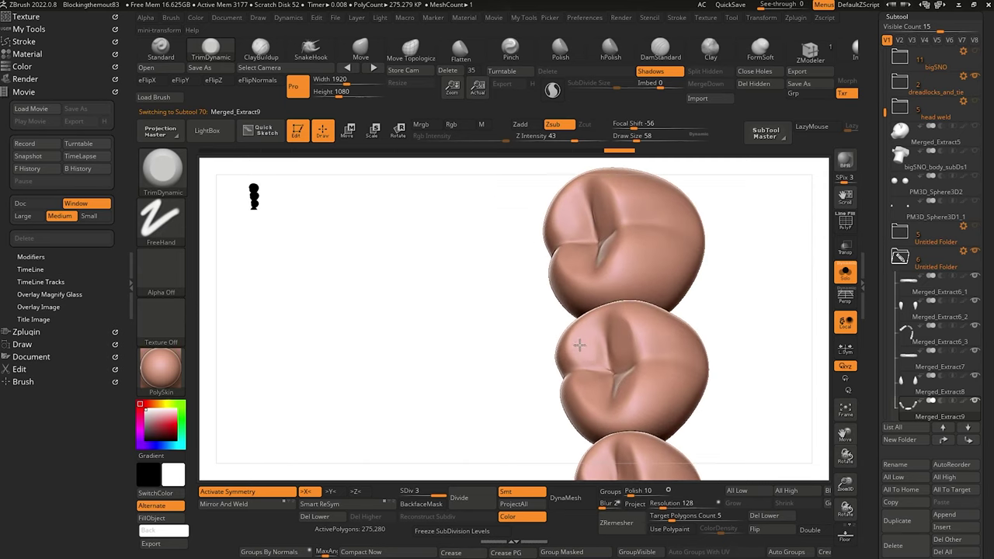
drag(506, 333, 518, 207)
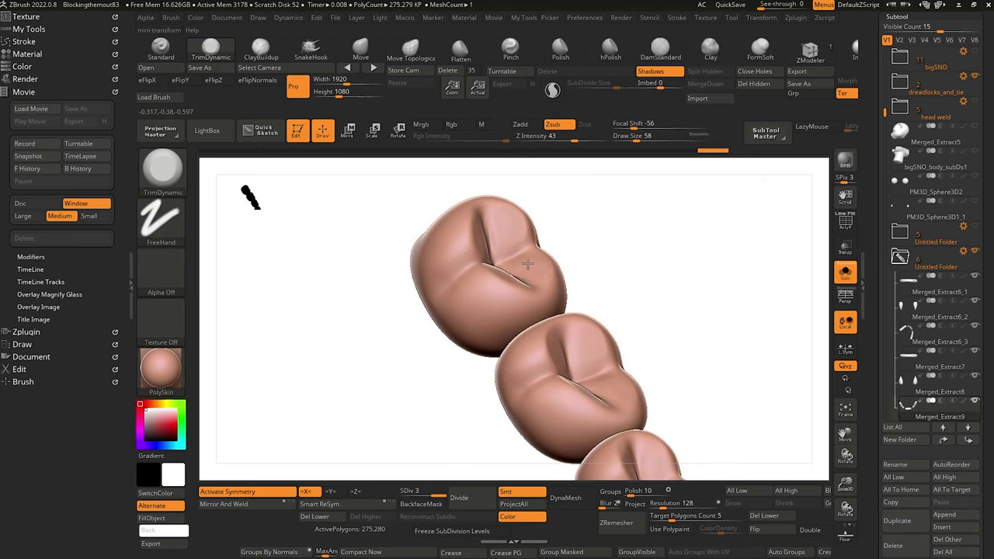
drag(368, 242, 334, 258)
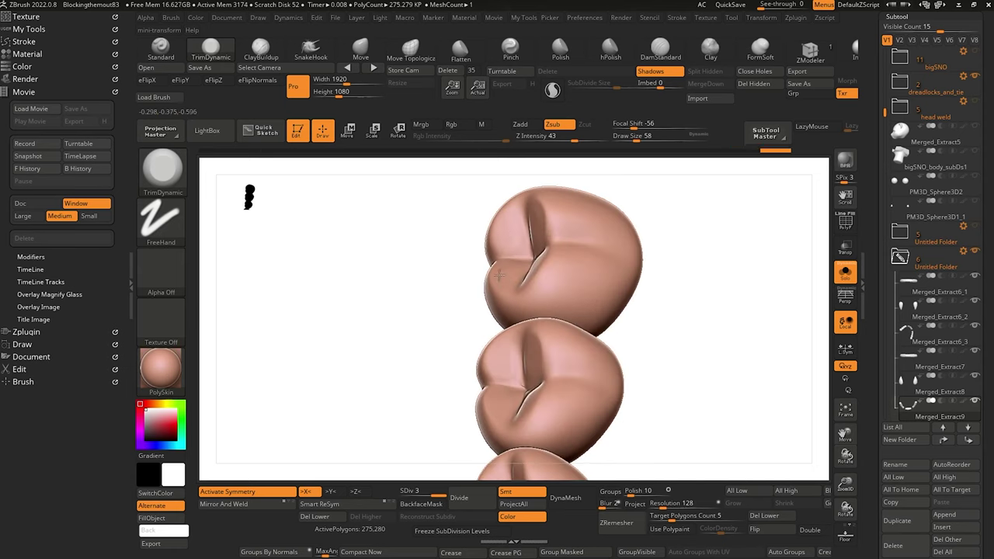
drag(409, 368, 473, 255)
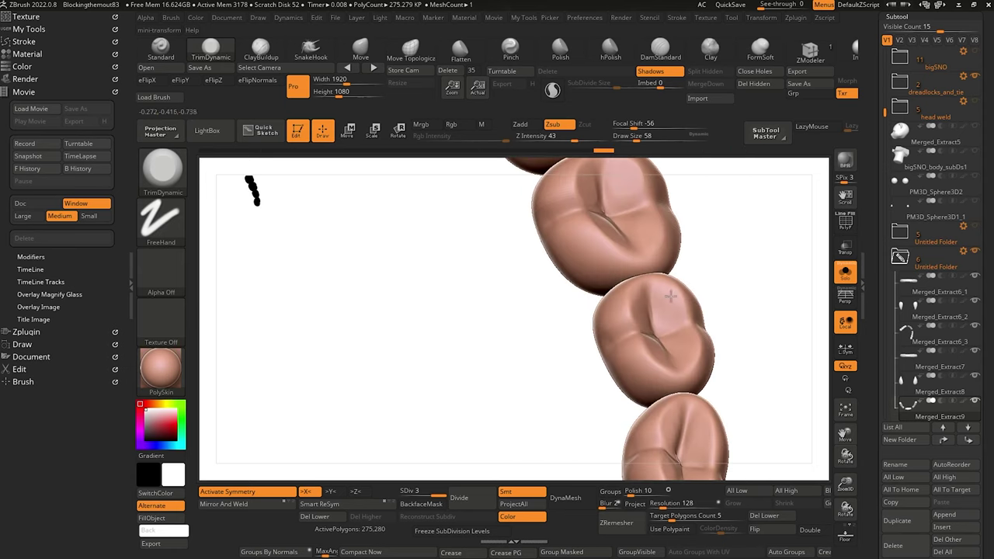
Trim flat planes onto the cusps of the lower molars in the row, reducing the draw size to 46.
drag(686, 349, 658, 351)
drag(519, 346, 561, 345)
drag(657, 349, 662, 364)
mouse_move(533, 328)
mouse_down()
mouse_move(510, 273)
mouse_move(550, 326)
mouse_up()
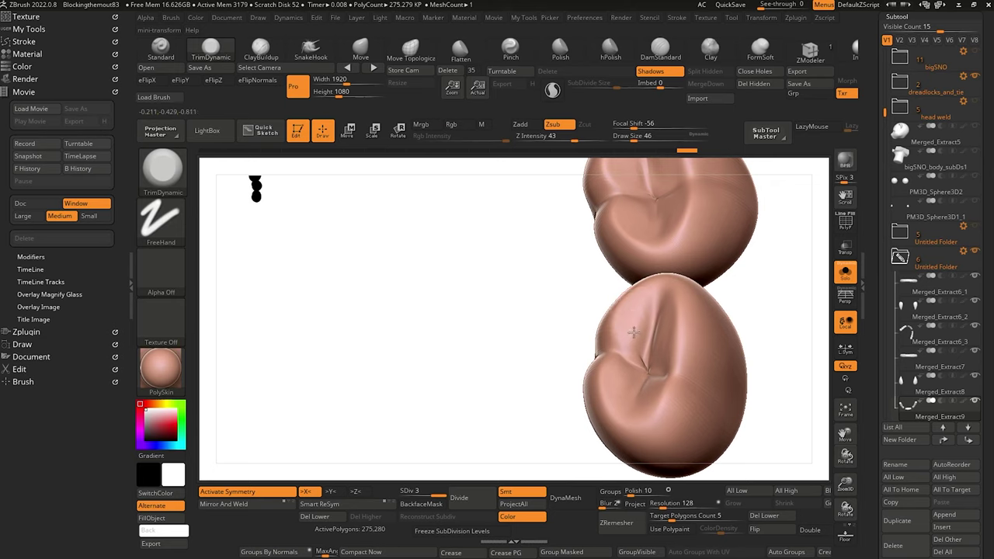
Flatten the cusps on both sides of the groove of the last molar with TrimDynamic.
drag(624, 332, 614, 346)
drag(531, 334, 584, 327)
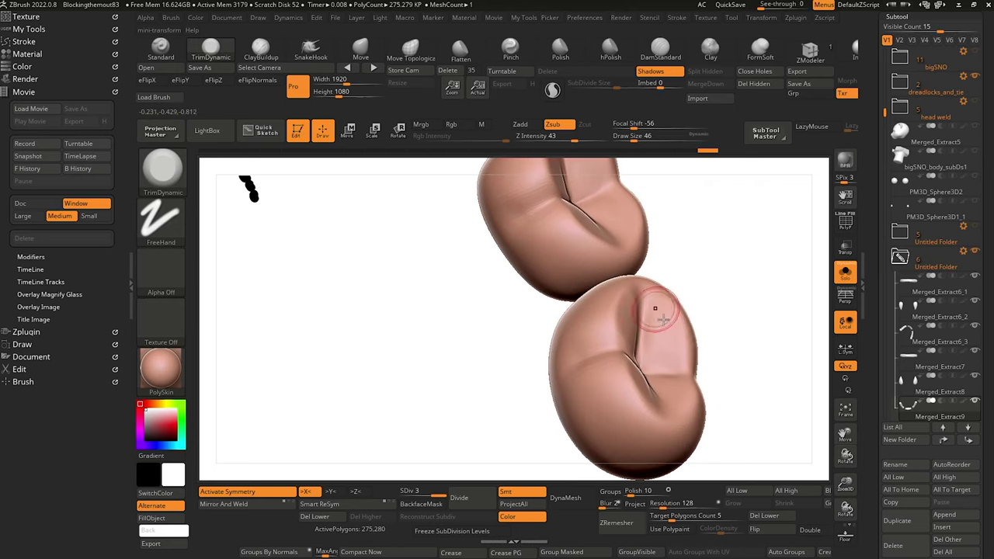
right_drag(632, 395, 544, 401)
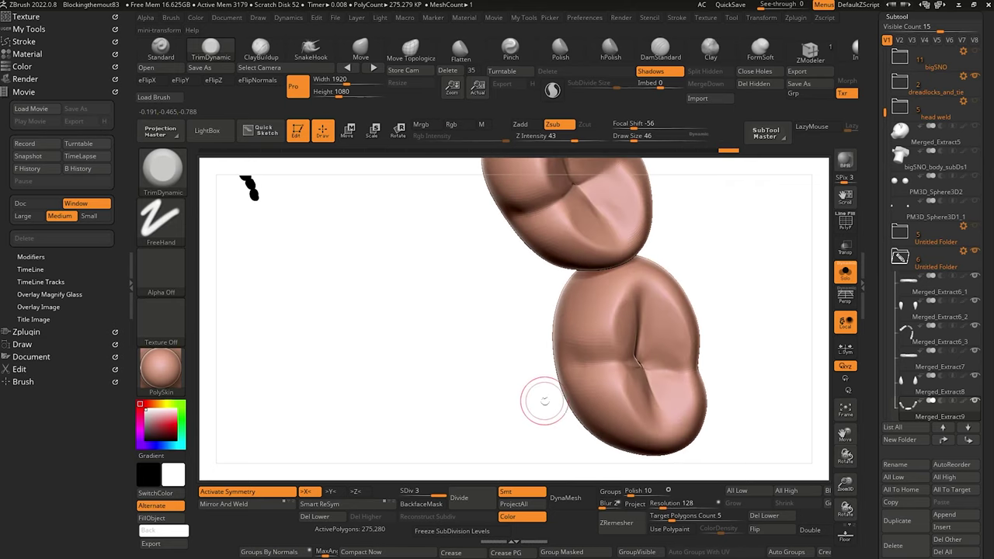
right_drag(681, 403, 477, 388)
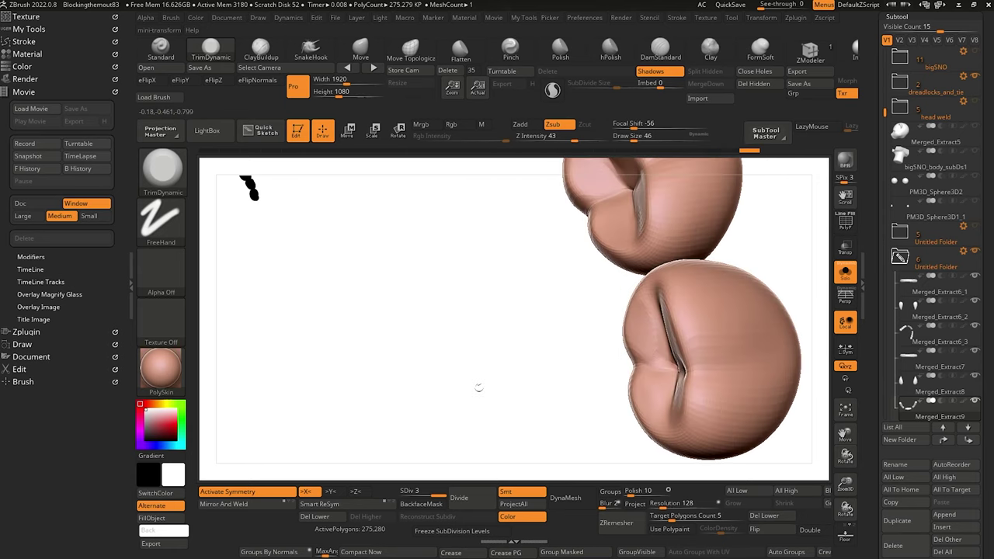
drag(654, 411, 637, 388)
ctrl+right_drag(539, 368, 510, 281)
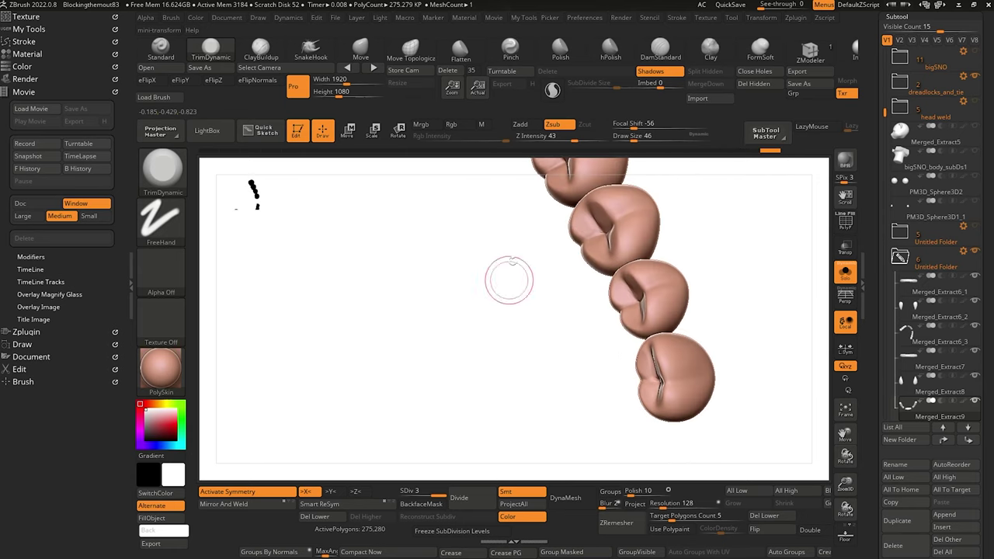
Isolate the pointed teeth subtool Merged_Extract8 and subdivide it to level 3.
click(845, 272)
ctrl+right_drag(466, 363, 396, 304)
click(936, 385)
click(845, 271)
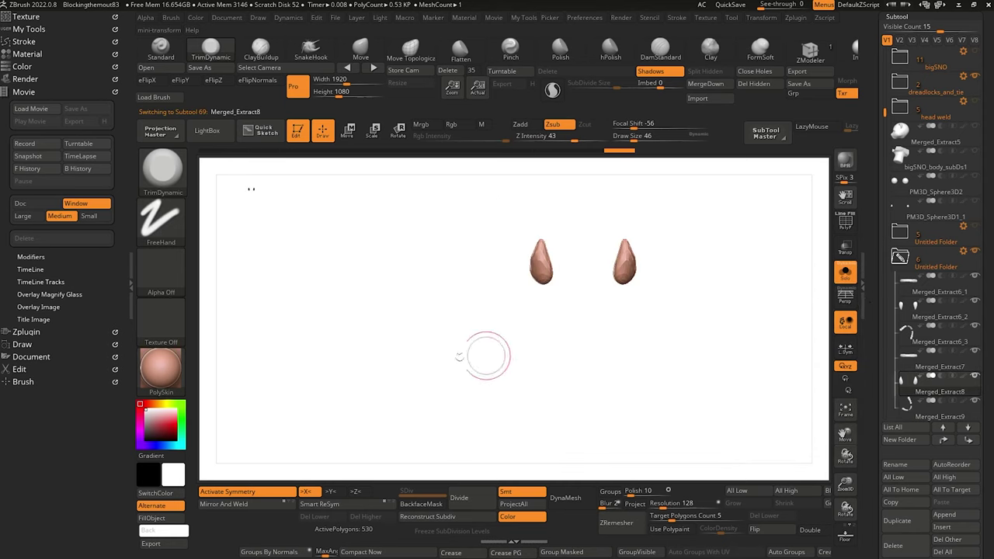
key(f)
click(459, 498)
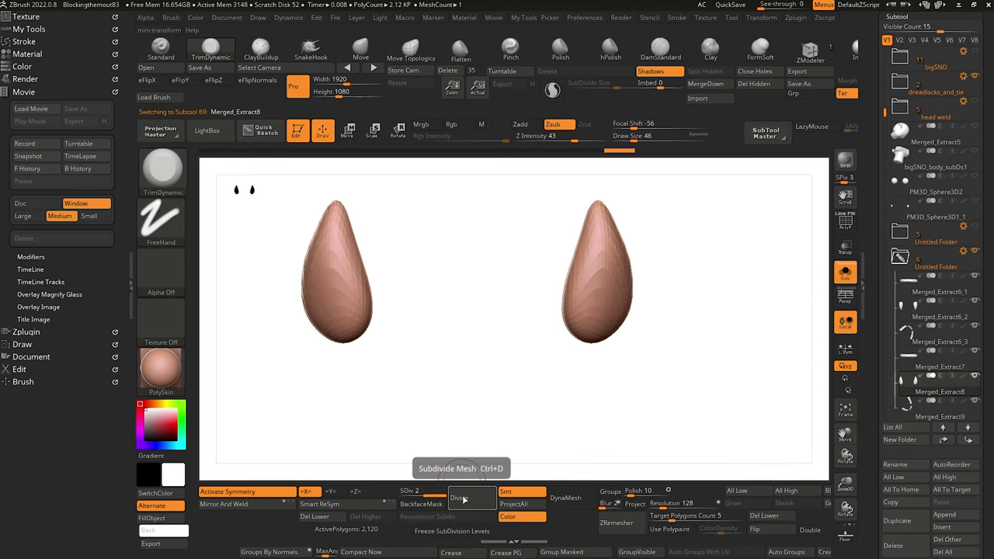
mouse_move(459, 470)
right_down()
mouse_move(455, 417)
mouse_move(441, 411)
right_up()
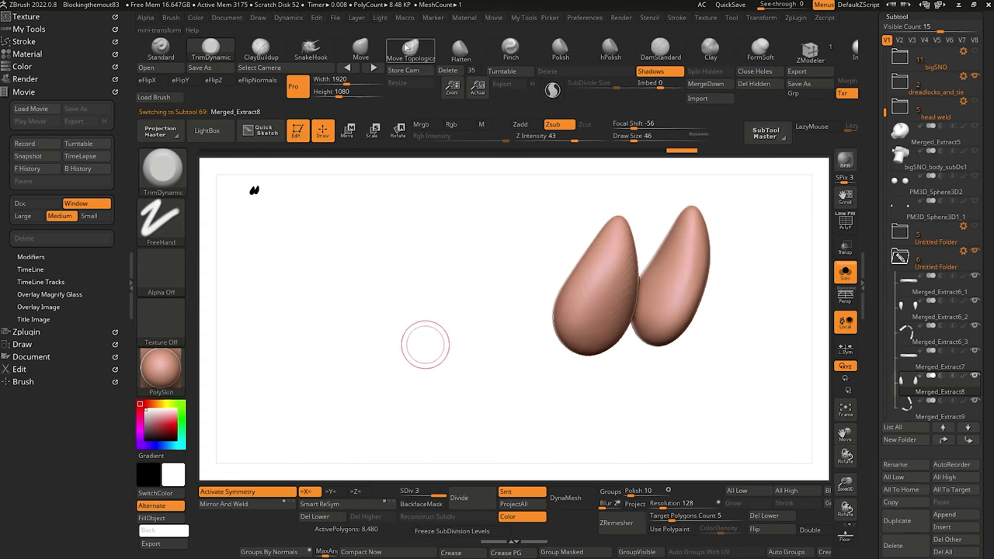
Reshape the side contours of the pointed teeth with the Move brush, keeping symmetry on.
click(360, 48)
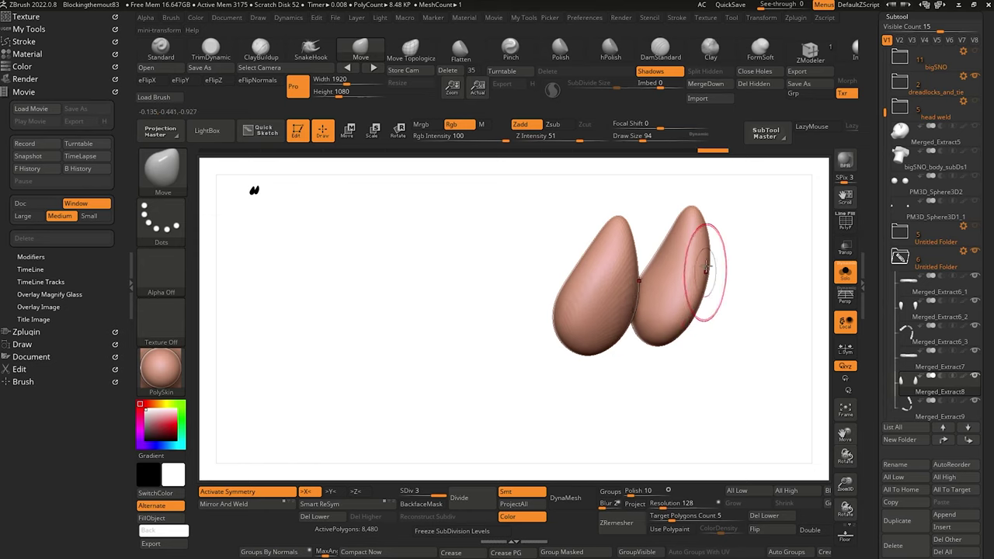
drag(706, 268, 712, 254)
mouse_move(711, 359)
mouse_down()
mouse_move(720, 361)
mouse_move(689, 334)
mouse_up()
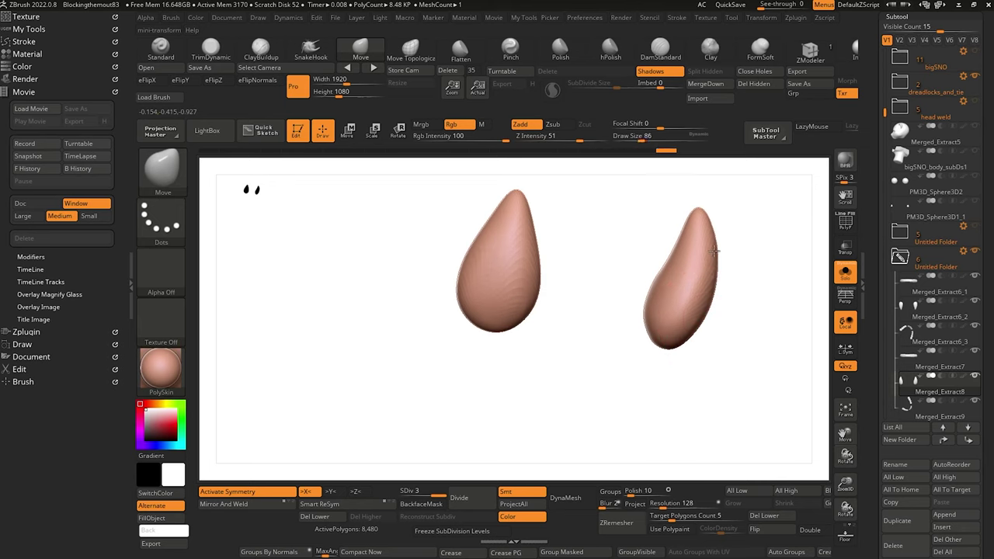
mouse_move(719, 291)
mouse_down()
mouse_move(694, 355)
mouse_move(715, 310)
mouse_up()
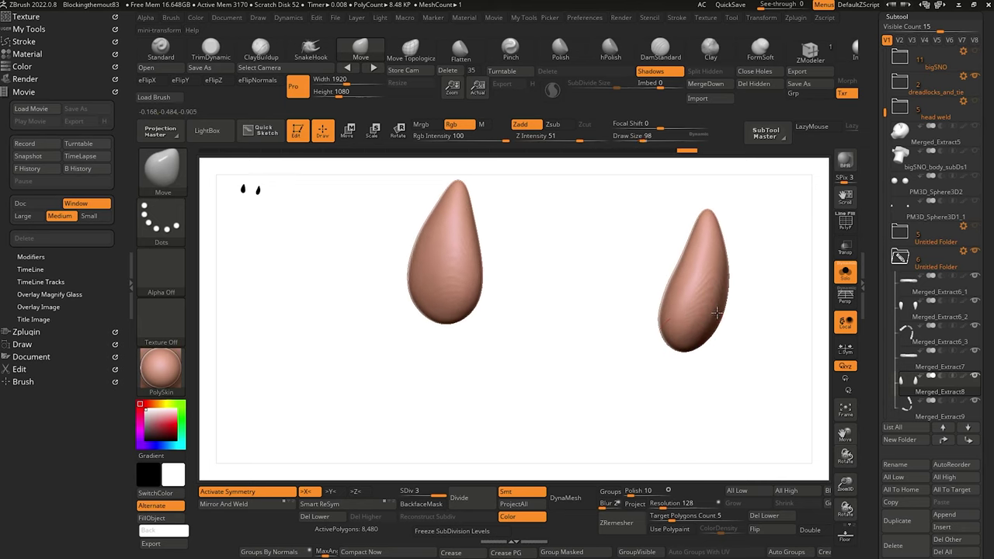
drag(648, 240, 617, 224)
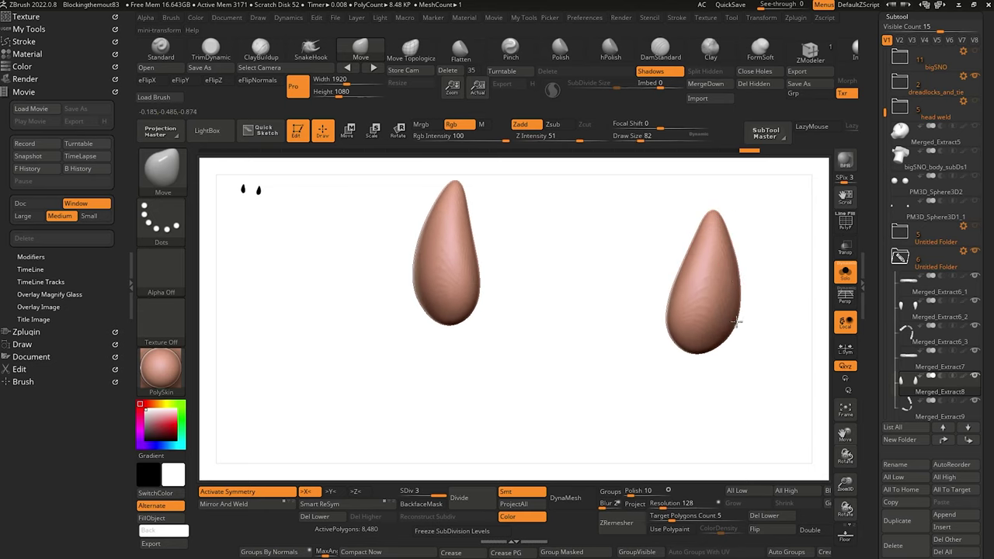
Push the opposite side of the pointed teeth into shape with the Move brush at draw size 90 to 98.
drag(737, 351, 666, 395)
drag(705, 268, 730, 256)
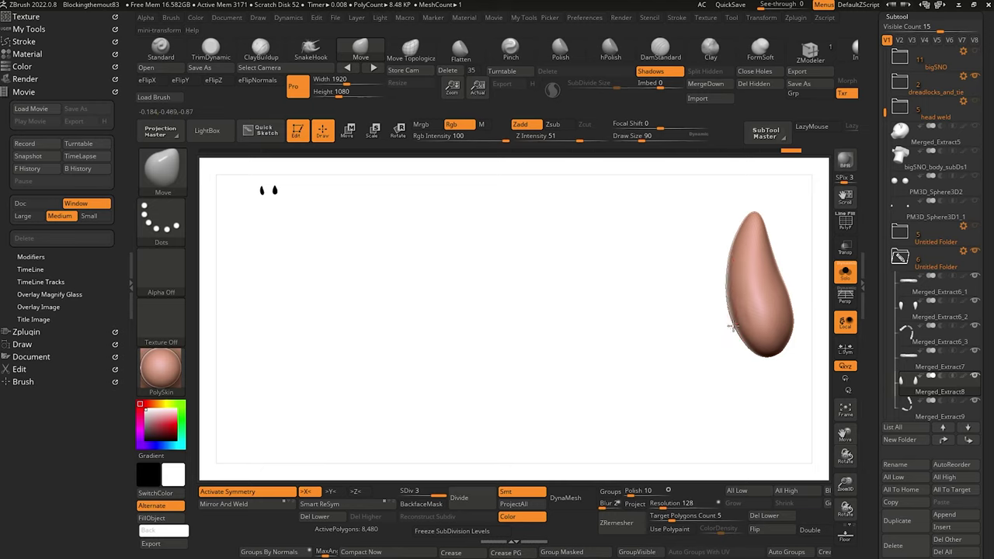
mouse_move(732, 326)
mouse_down()
mouse_move(675, 340)
mouse_move(582, 328)
mouse_up()
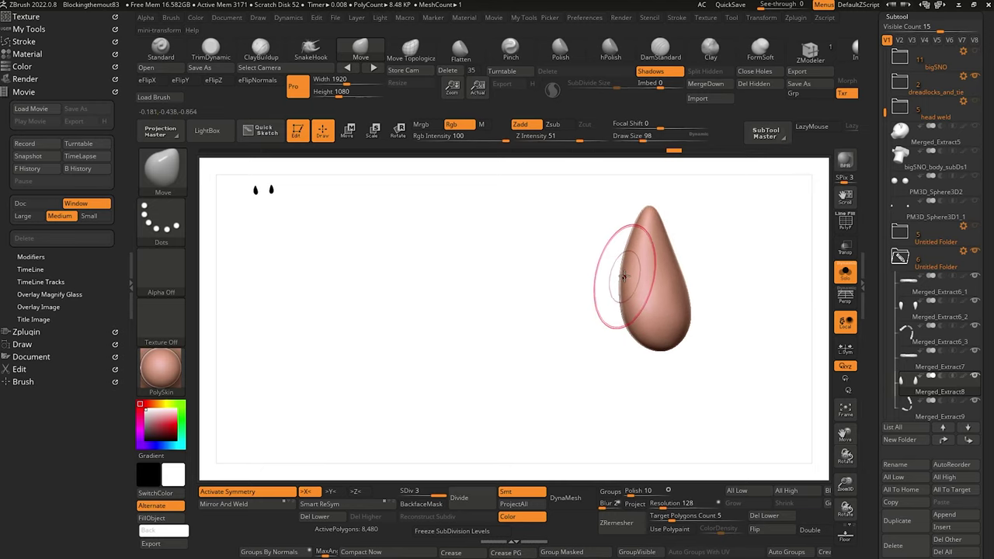
mouse_move(586, 264)
mouse_down()
mouse_move(648, 280)
mouse_move(666, 352)
mouse_move(625, 390)
mouse_move(541, 380)
mouse_move(539, 404)
mouse_move(557, 323)
mouse_up()
Refine the tips and upper edges of the pointed teeth using Move brush draw sizes between 38 and 74.
key(bracketleft)
key(bracketleft)
key(bracketleft)
key(bracketleft)
key(bracketleft)
key(bracketleft)
key(bracketleft)
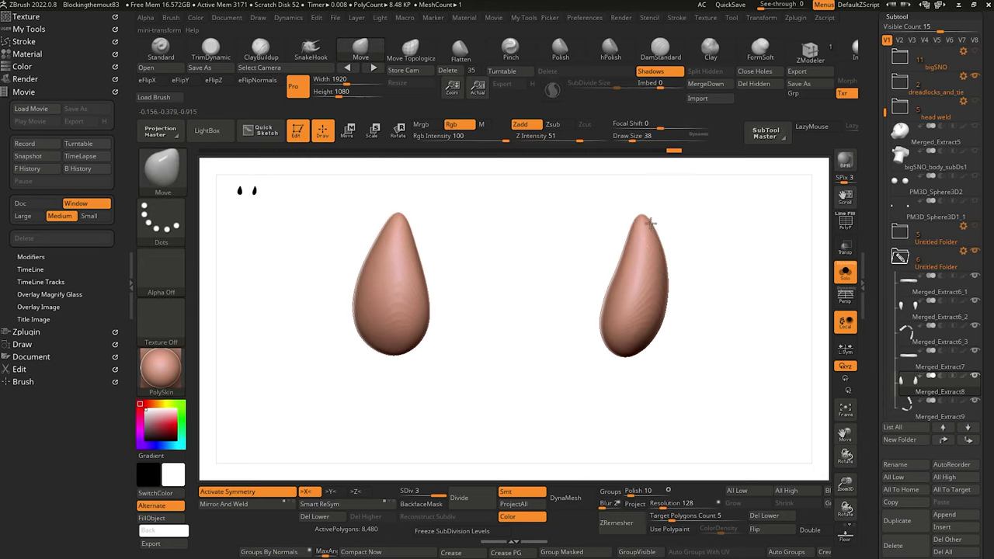
key(bracketright)
key(bracketright)
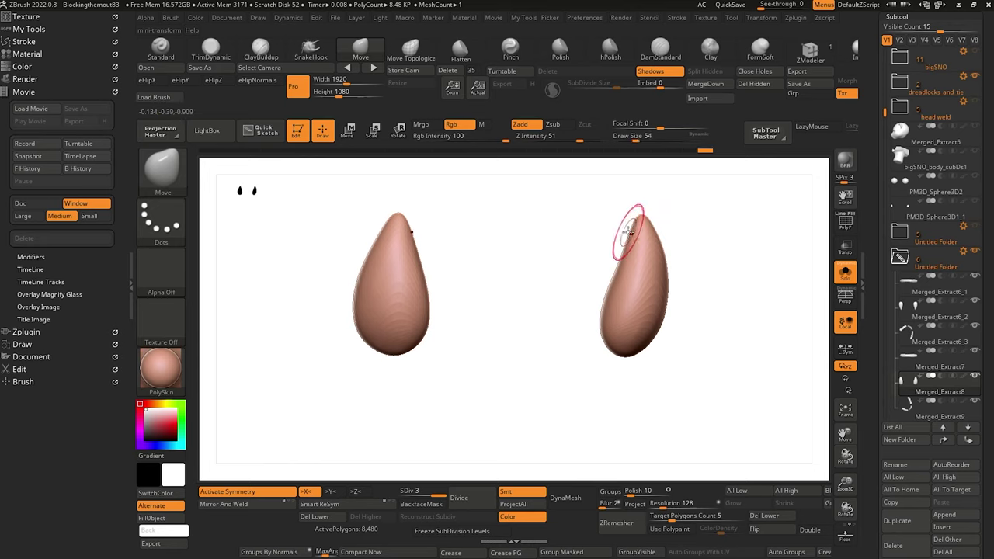
key(bracketright)
key(bracketright)
key(bracketright)
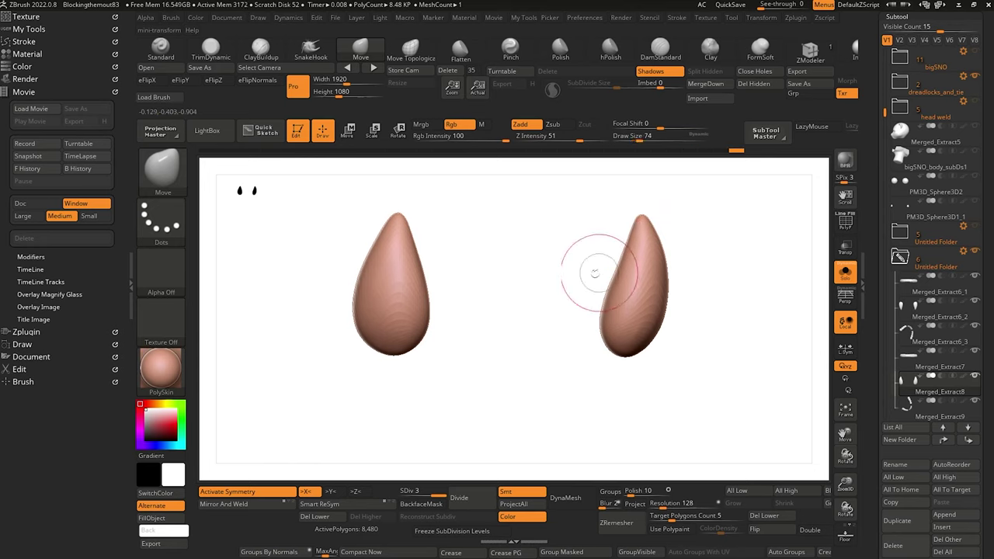
mouse_move(588, 400)
mouse_down()
mouse_move(572, 421)
mouse_move(544, 415)
mouse_move(502, 366)
mouse_move(457, 276)
mouse_up()
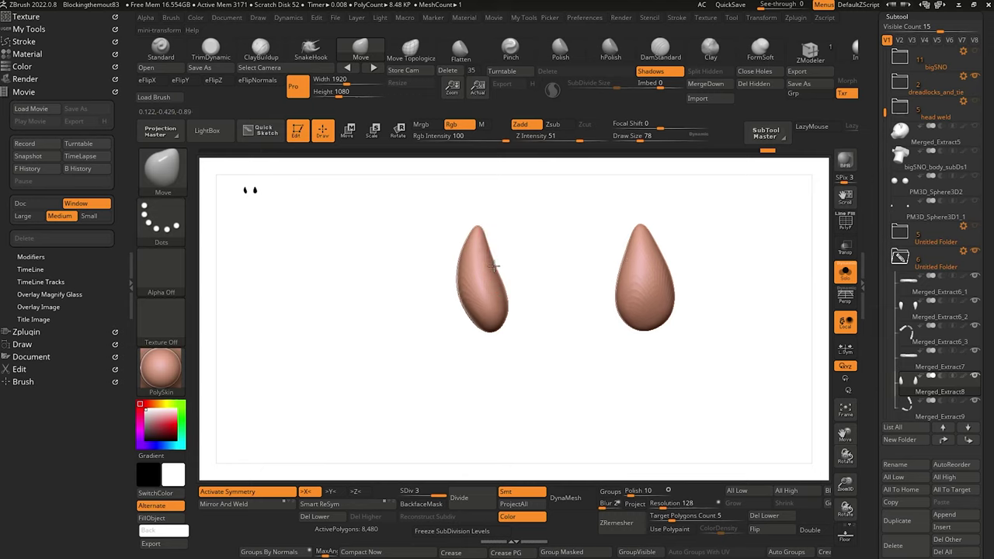
Adjust the curved inner edge of the pointed teeth with the Move brush at draw size 78.
drag(507, 342, 502, 344)
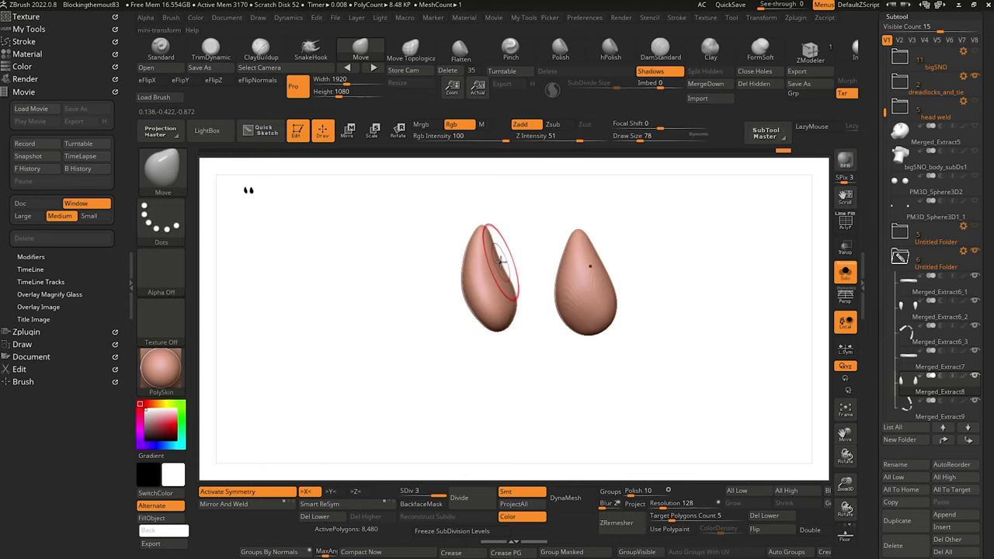
drag(499, 262, 500, 263)
mouse_move(509, 367)
mouse_down()
mouse_move(477, 378)
mouse_move(472, 368)
mouse_up()
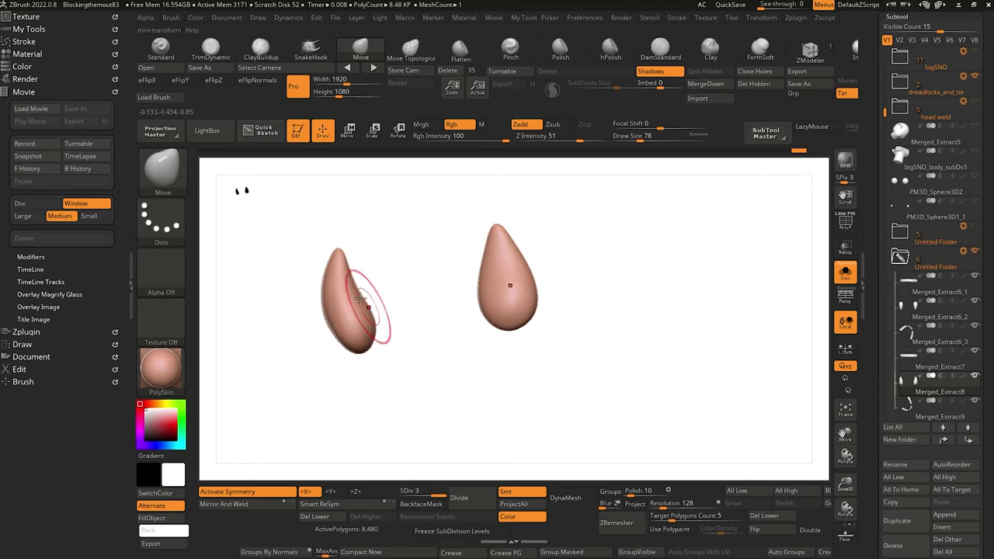
drag(365, 293, 360, 293)
Shape the tip and upper flanks of one pointed tooth up close, varying the Move brush size between 46 and 86.
mouse_move(257, 243)
mouse_down()
mouse_move(275, 291)
mouse_move(405, 287)
mouse_move(484, 420)
mouse_move(635, 427)
mouse_move(574, 421)
mouse_up()
alt+drag(557, 418, 561, 460)
mouse_move(444, 297)
mouse_down()
mouse_move(473, 228)
mouse_move(518, 212)
mouse_up()
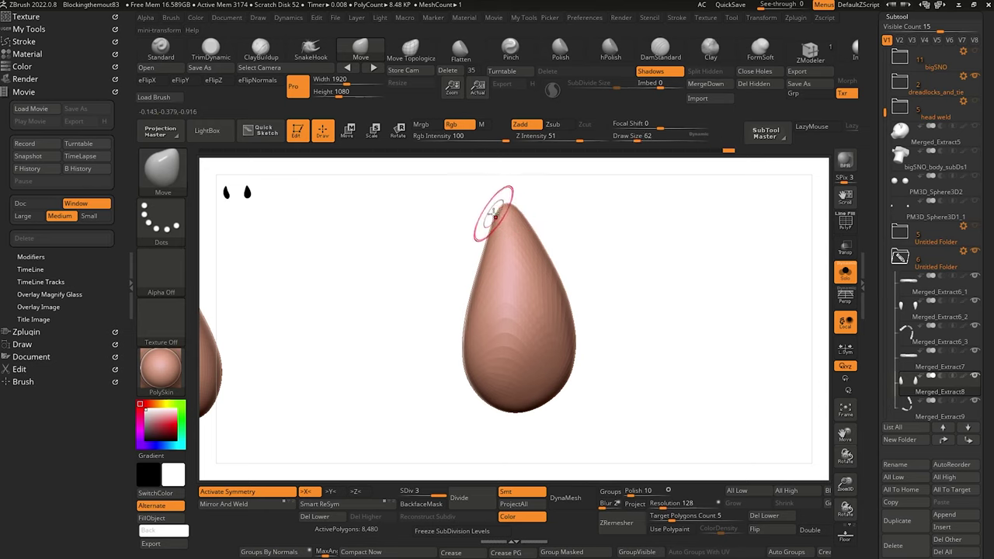
key(bracketright)
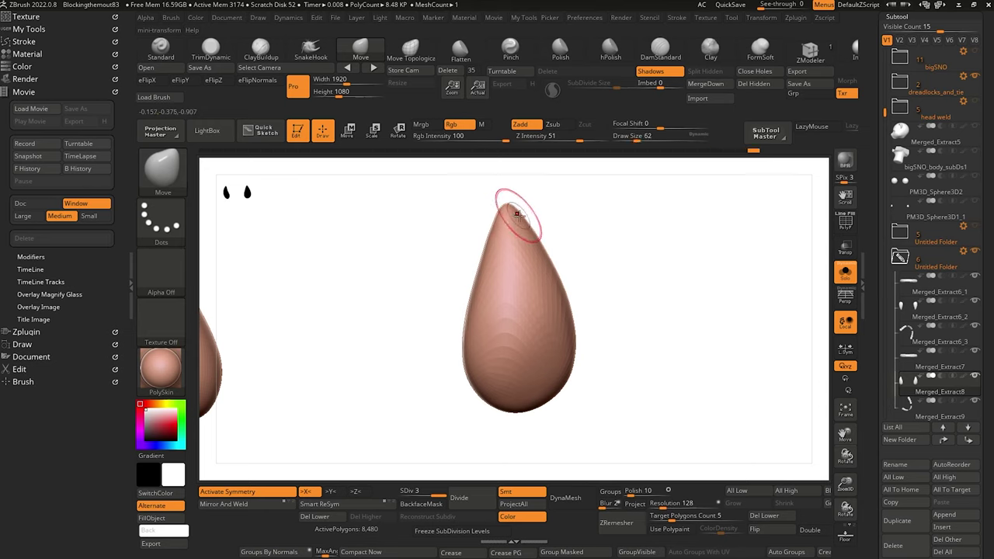
key(bracketright)
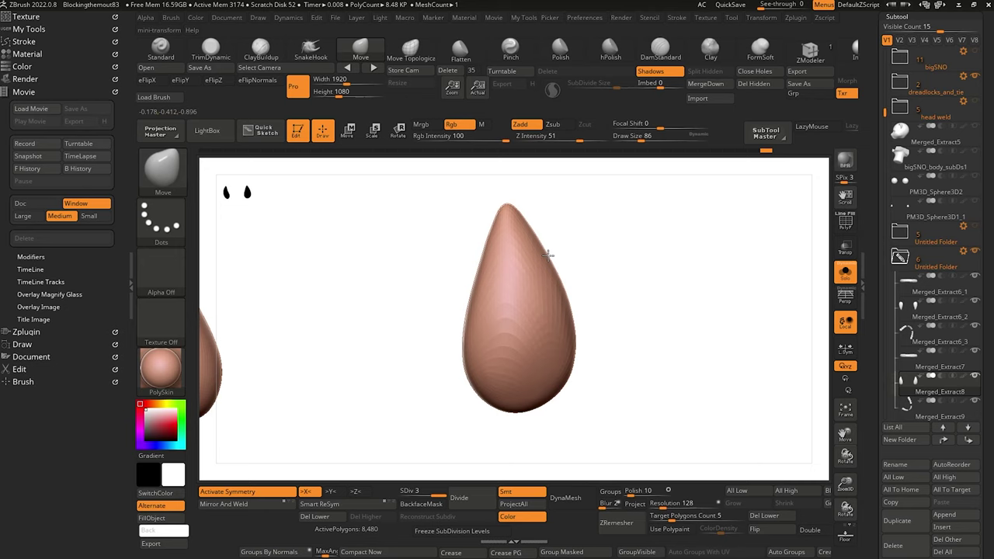
key(bracketleft)
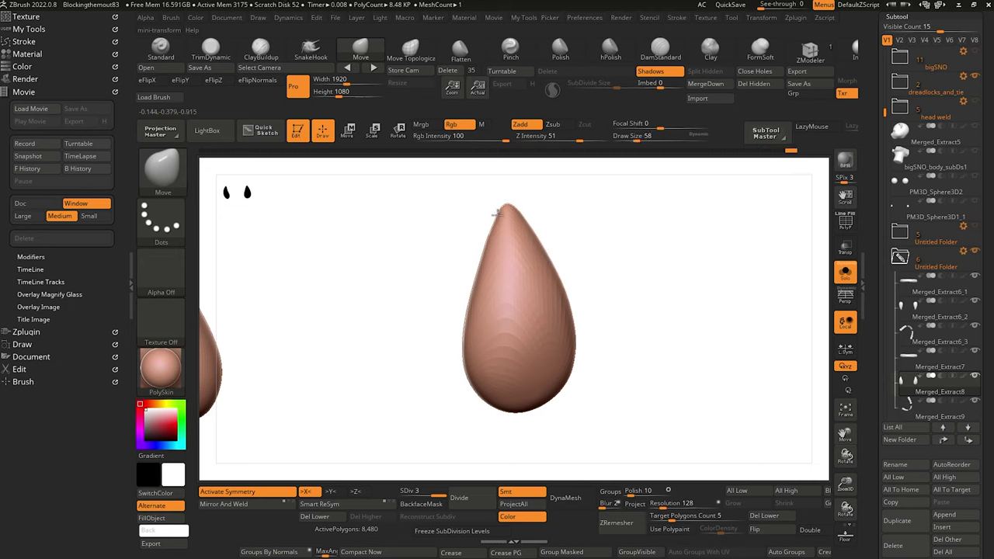
key(bracketright)
key(bracketright)
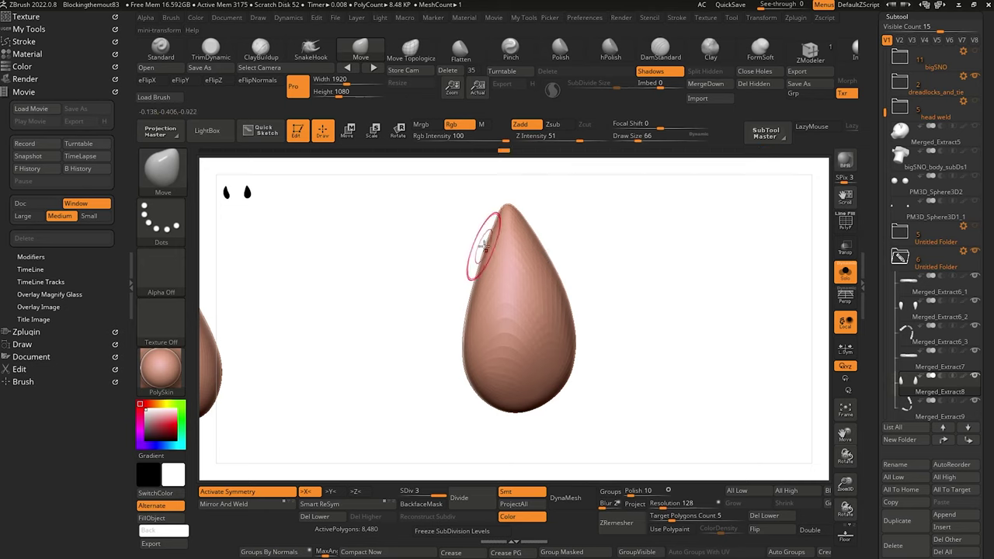
key(bracketleft)
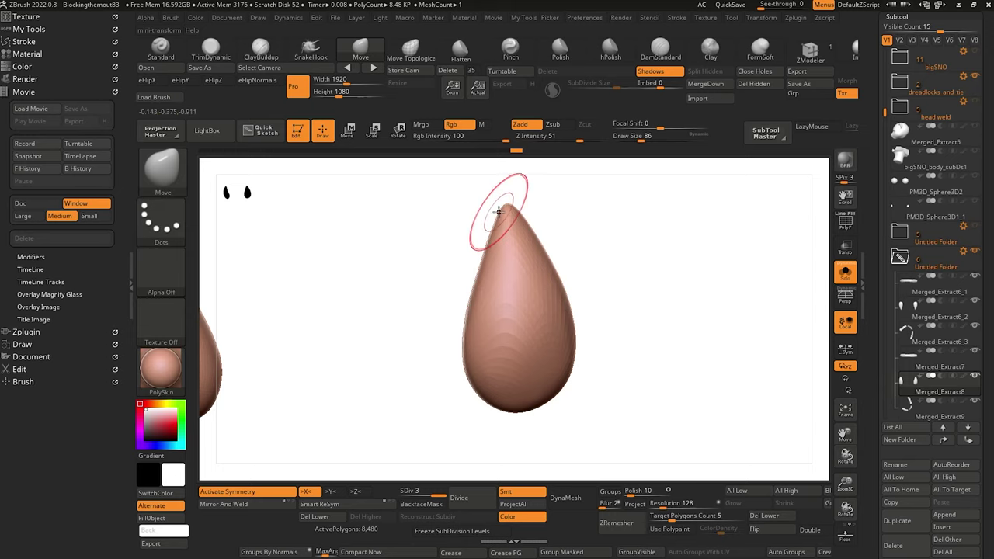
key(bracketleft)
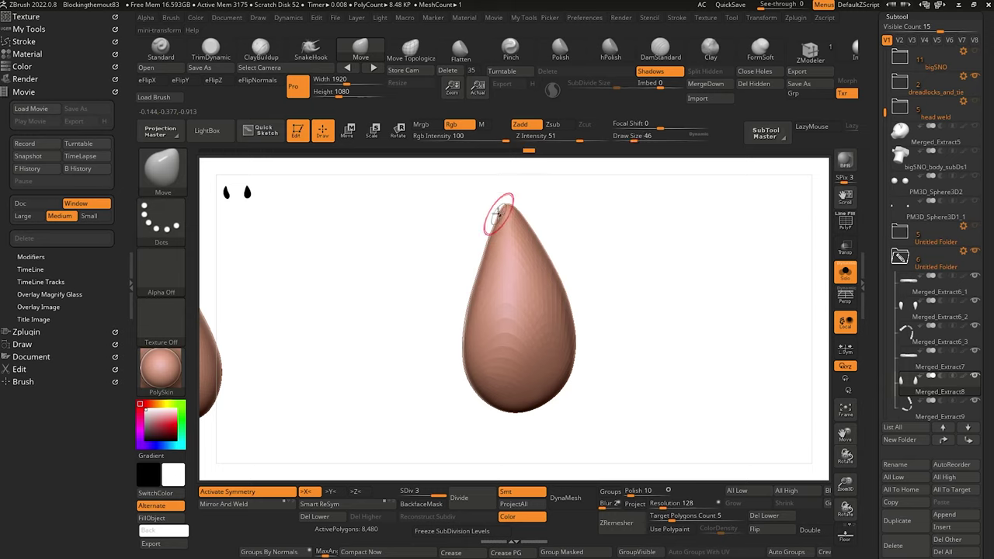
Refine both flanks of the isolated pointed tooth with the Move brush at draw sizes between 74 and 90.
mouse_move(440, 202)
mouse_down()
mouse_move(408, 215)
mouse_move(430, 304)
mouse_move(513, 325)
mouse_move(549, 387)
mouse_up()
key(bracketright)
key(bracketright)
key(bracketright)
drag(593, 272, 591, 274)
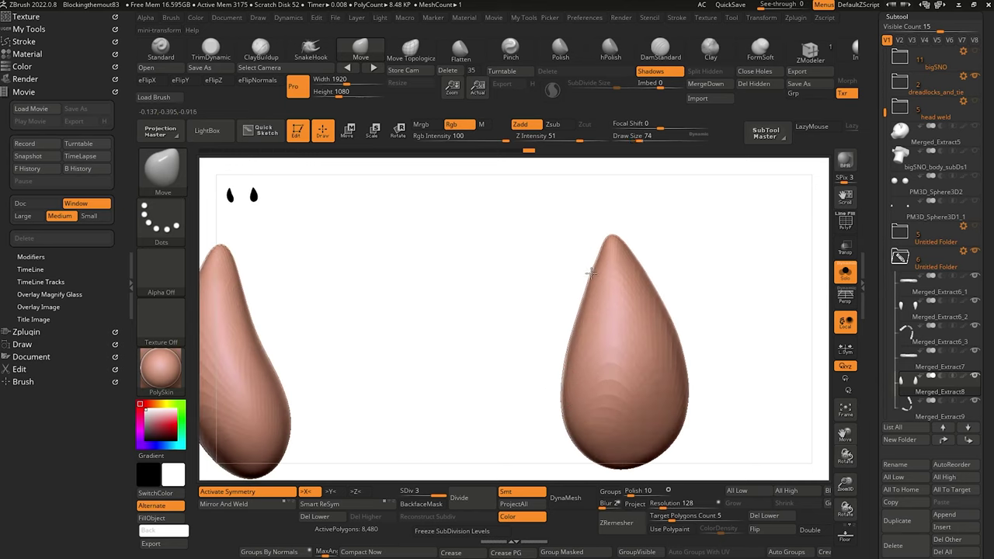
key(bracketright)
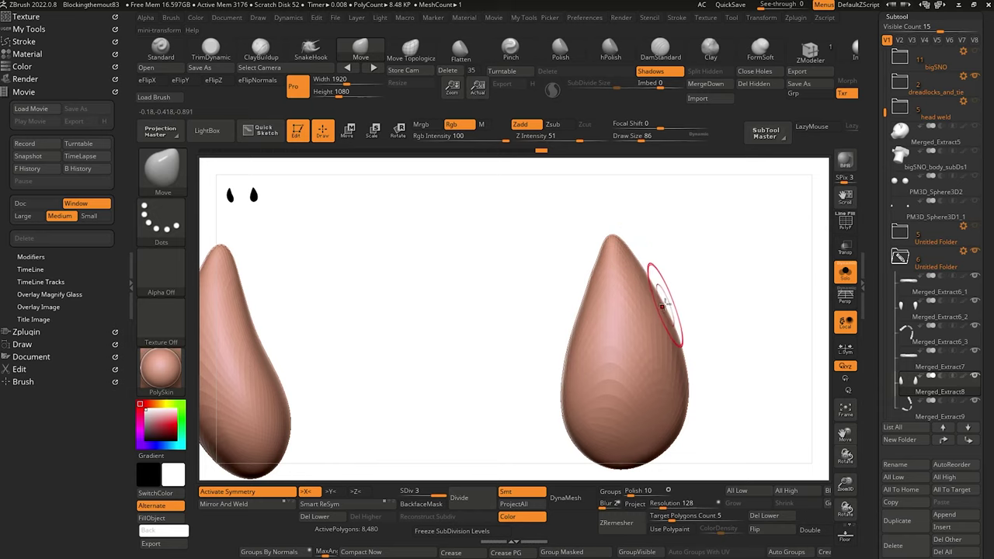
drag(633, 257, 657, 291)
key(bracketright)
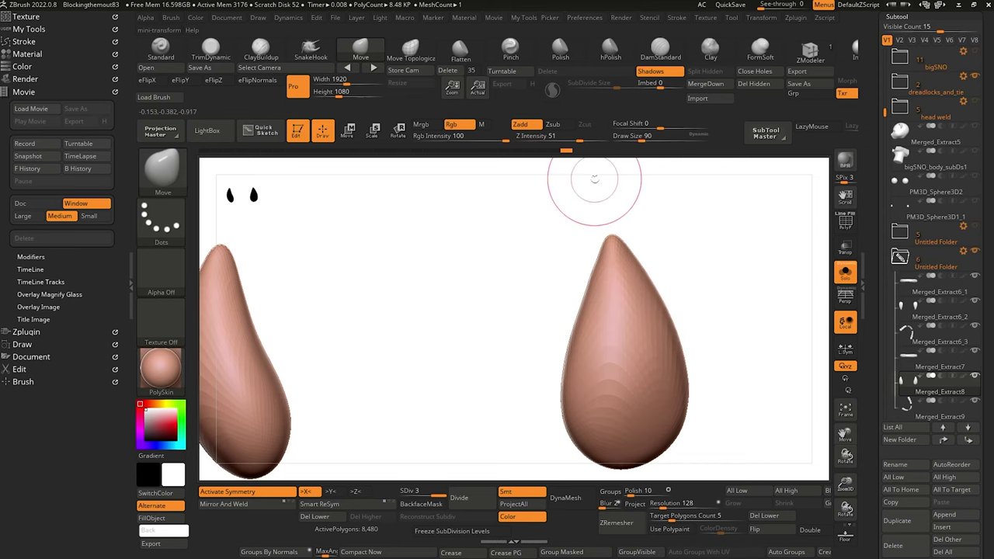
Turn off solo display to show the full set of teeth and gums, and make the upper gum the active subtool.
click(846, 273)
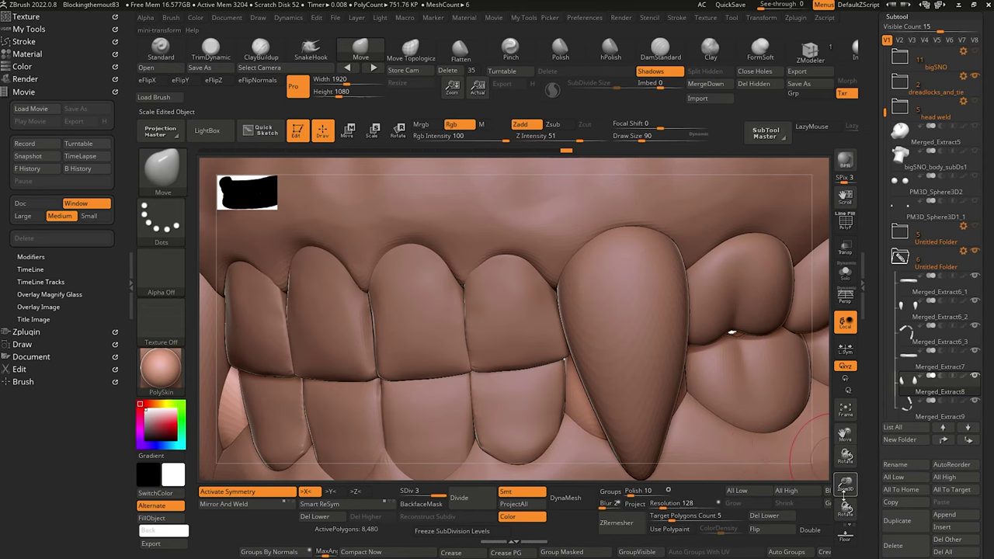
drag(846, 486, 846, 470)
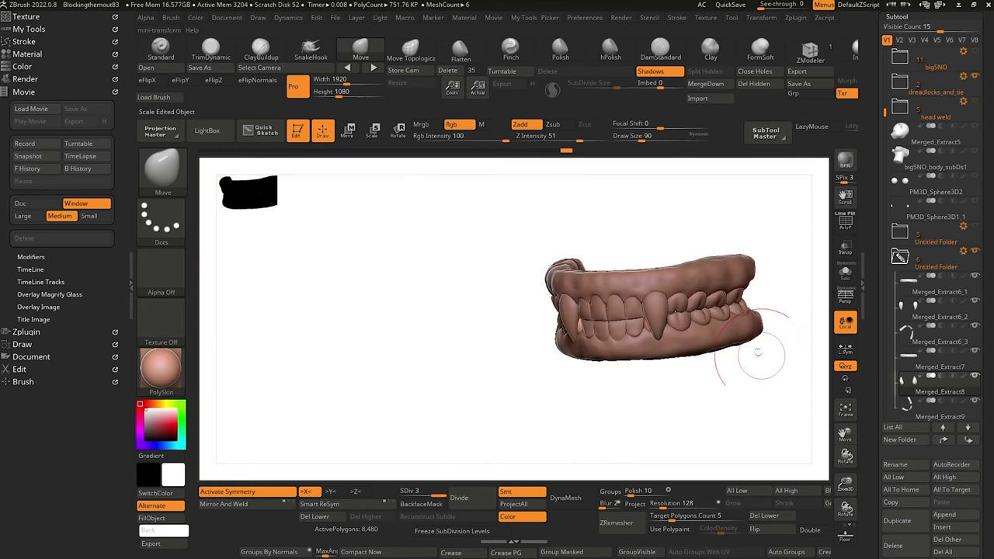
drag(442, 268, 409, 312)
alt+drag(298, 296, 317, 339)
mouse_move(313, 275)
mouse_down()
mouse_move(285, 301)
mouse_move(291, 313)
mouse_move(372, 250)
mouse_move(460, 235)
mouse_up()
alt+click(466, 237)
key(shift)
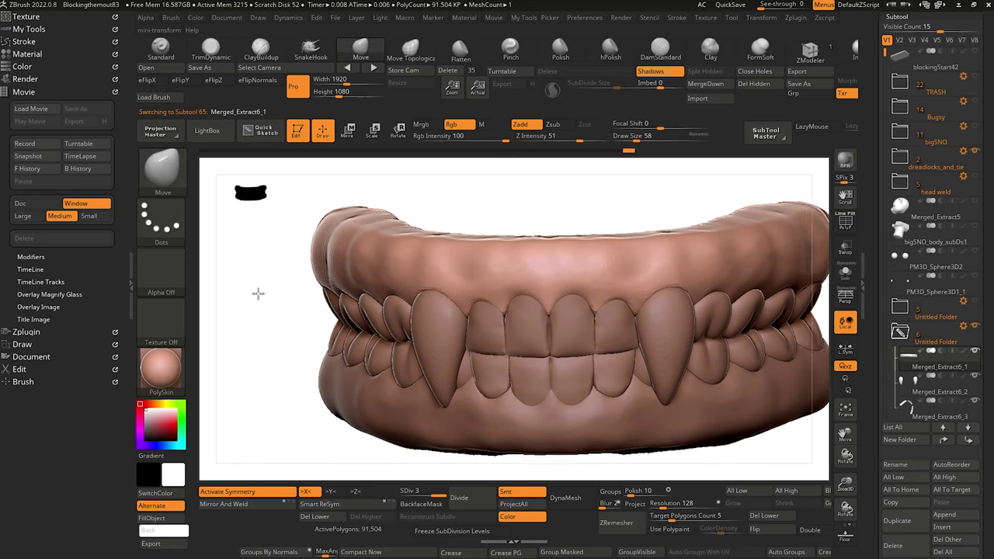
mouse_move(257, 291)
mouse_down()
mouse_move(344, 267)
mouse_move(344, 333)
mouse_move(358, 347)
mouse_move(329, 321)
mouse_move(342, 293)
mouse_move(313, 309)
mouse_move(326, 318)
mouse_up()
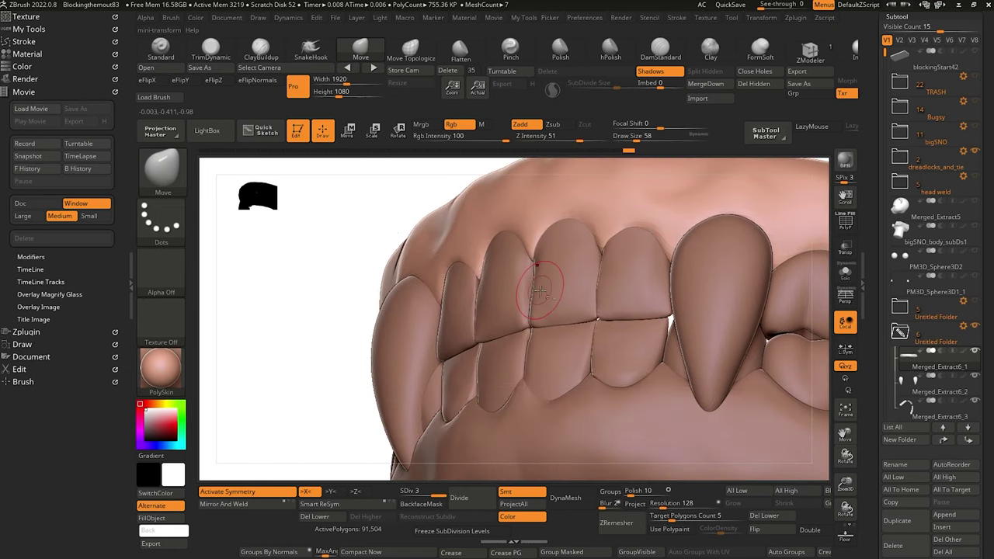
Isolate the upper front teeth, smooth their surfaces and adjust their back edges with the Move brush at draw size 34.
alt+click(540, 294)
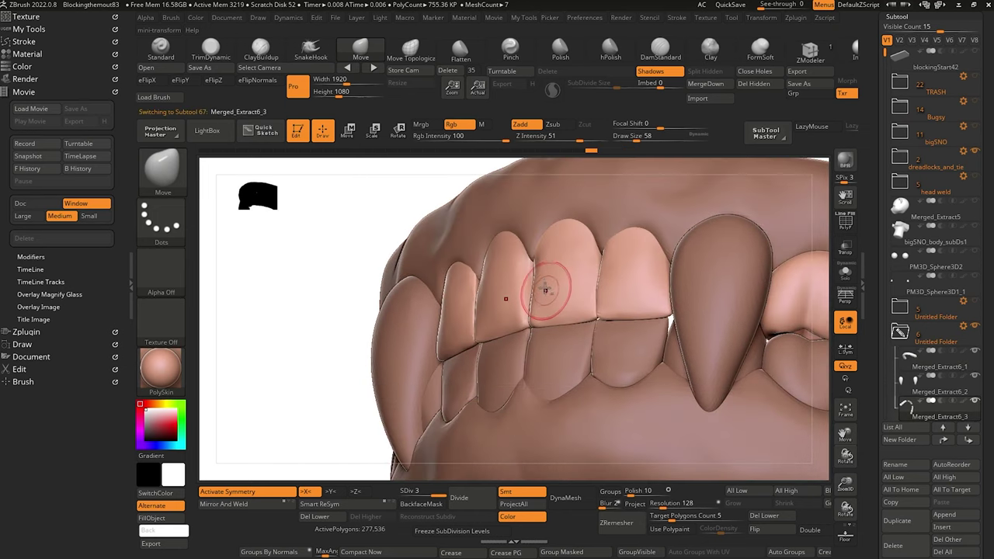
click(846, 272)
drag(572, 401, 593, 418)
mouse_move(655, 260)
shift+mouse_down()
mouse_move(651, 290)
mouse_move(643, 276)
shift+mouse_up()
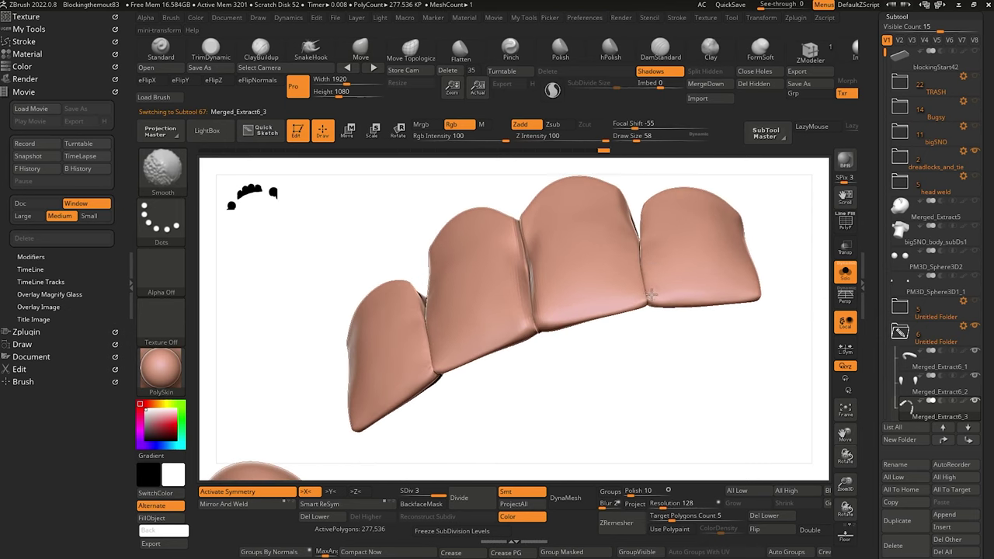
mouse_move(389, 199)
mouse_down()
mouse_move(322, 215)
mouse_move(392, 225)
mouse_move(468, 282)
mouse_move(461, 367)
mouse_move(500, 355)
mouse_move(612, 273)
mouse_up()
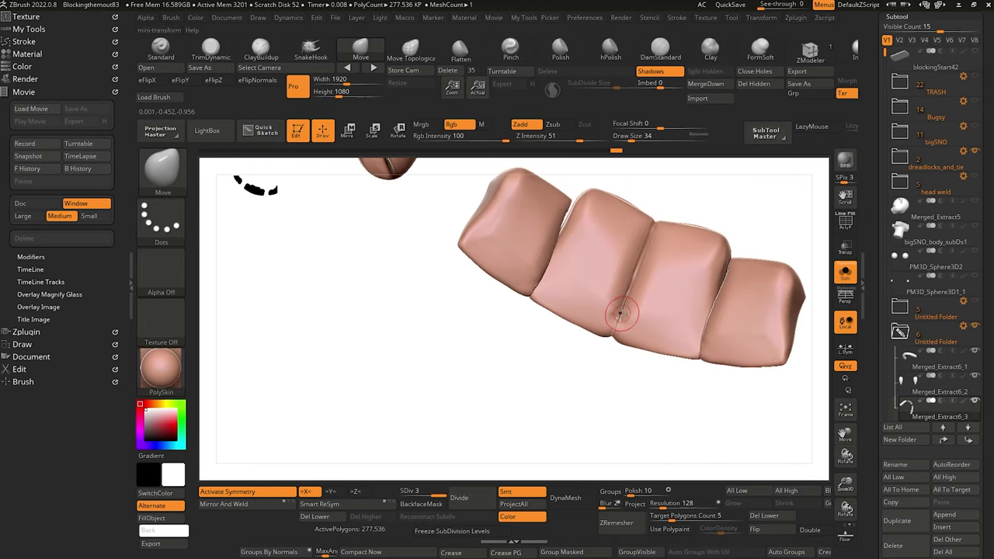
key(shift)
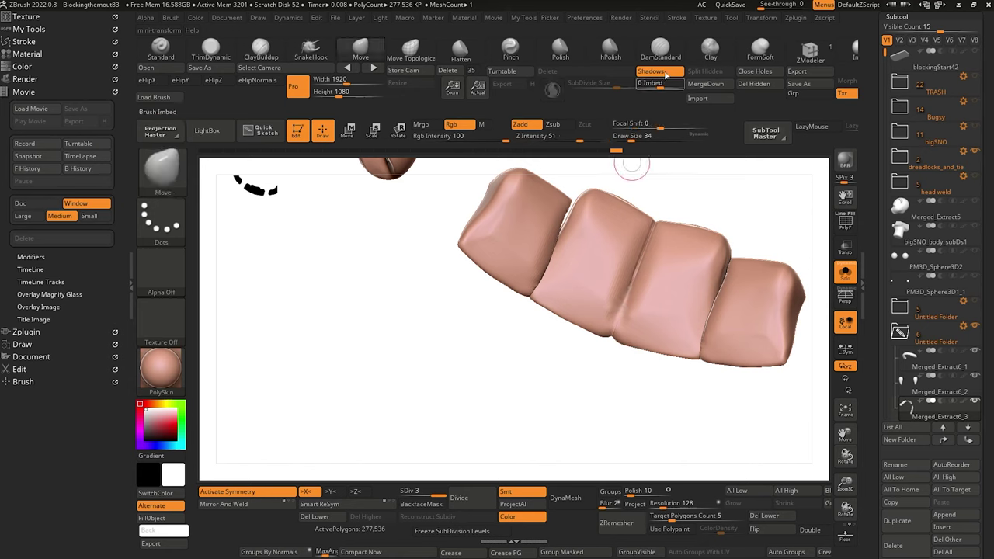
Define the seam between the two central upper teeth with the DamStandard brush at draw size 8, and show the gums again.
click(661, 48)
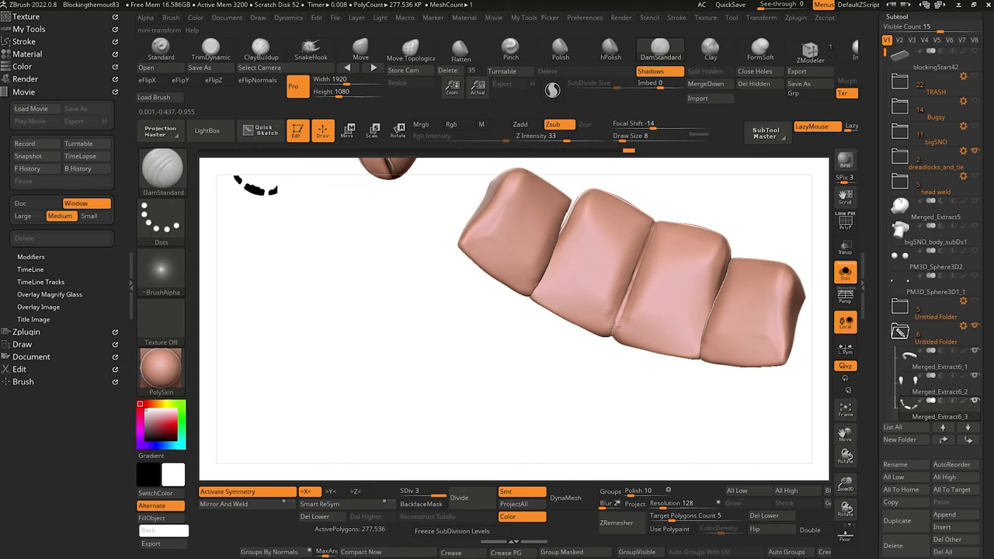
click(846, 273)
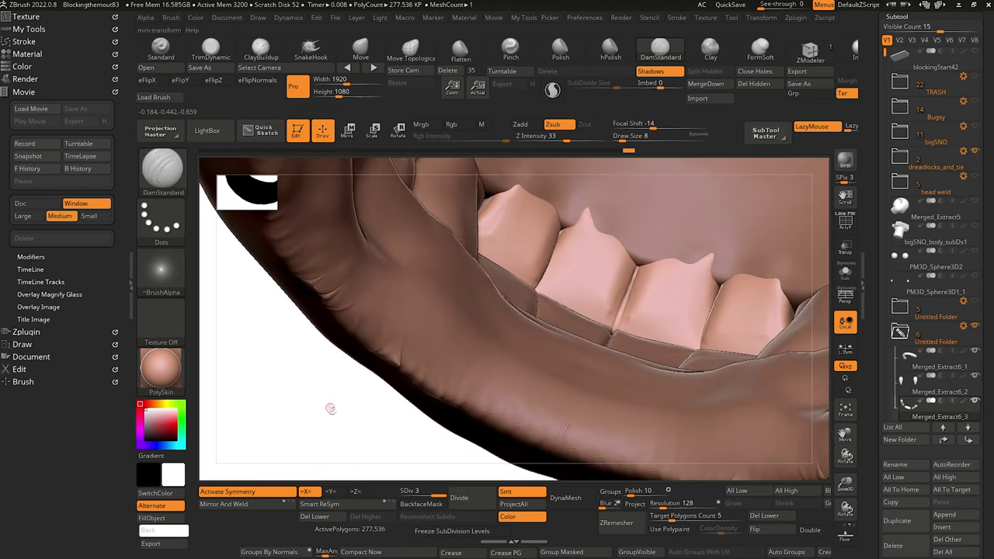
alt+drag(331, 408, 376, 396)
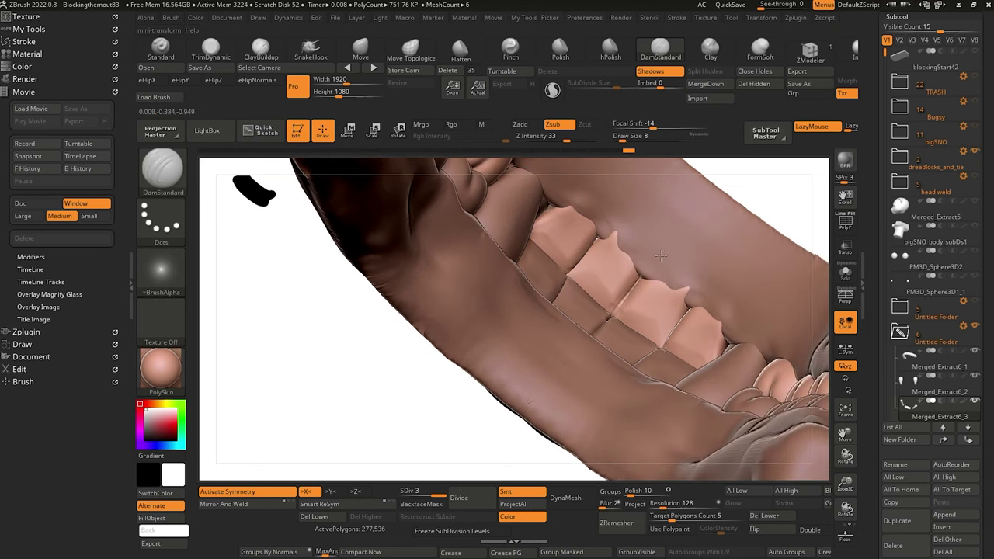
Select the upper gum, lower it to subdivision level 1 and soften its inner margin behind the front teeth.
alt+click(656, 254)
click(261, 46)
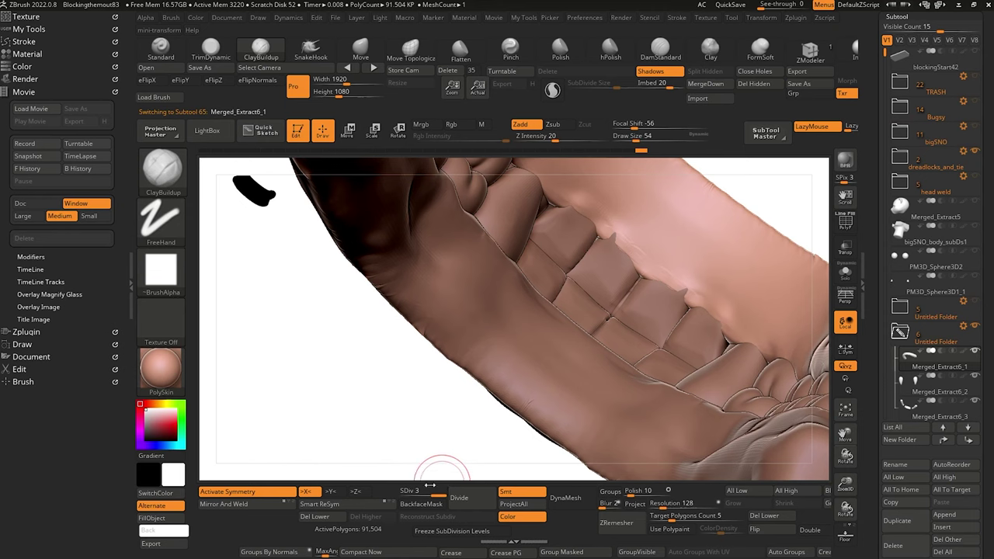
key(shift+d)
key(shift+d)
key(bracketright)
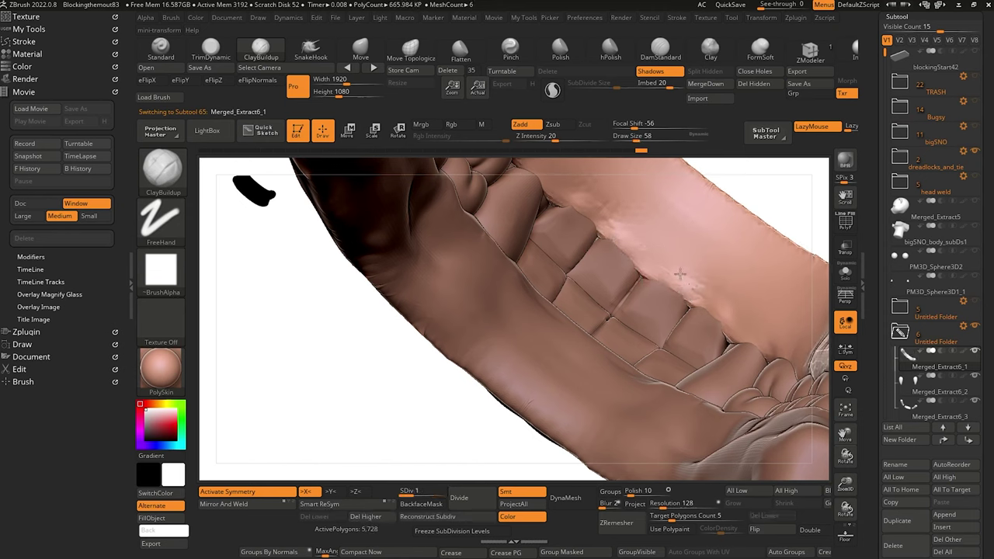
drag(681, 274, 674, 260)
Raise the upper gum to subdivision level 2 and build up its inner margin with ClayBuildup at draw size 62.
click(424, 493)
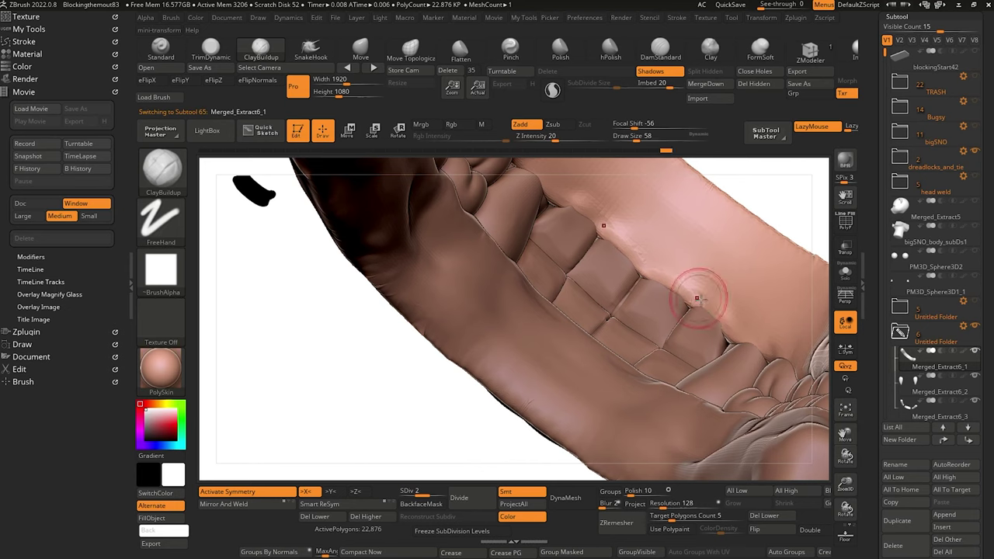
key(bracketright)
key(bracketright)
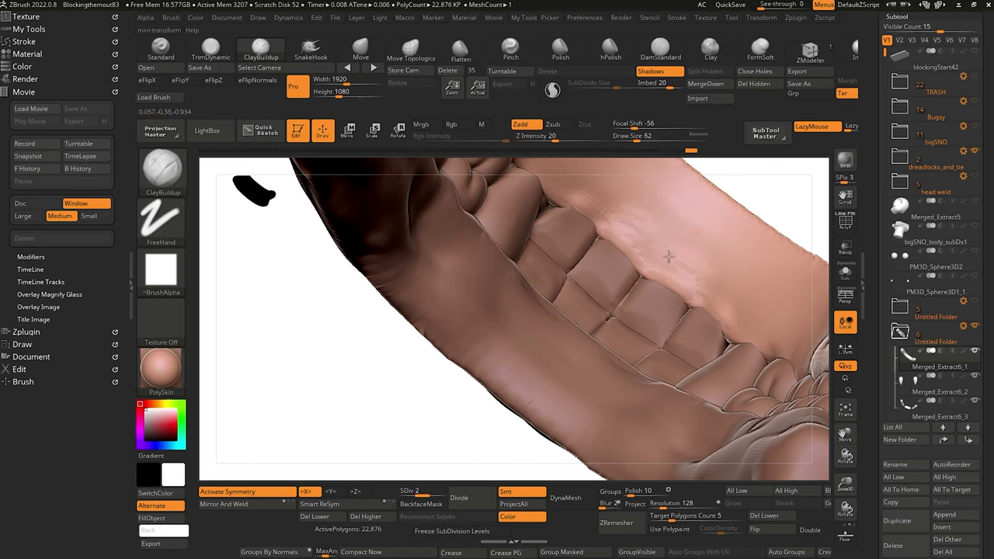
mouse_move(703, 303)
mouse_down()
mouse_move(685, 278)
mouse_move(703, 302)
mouse_move(718, 295)
mouse_up()
drag(736, 339, 715, 300)
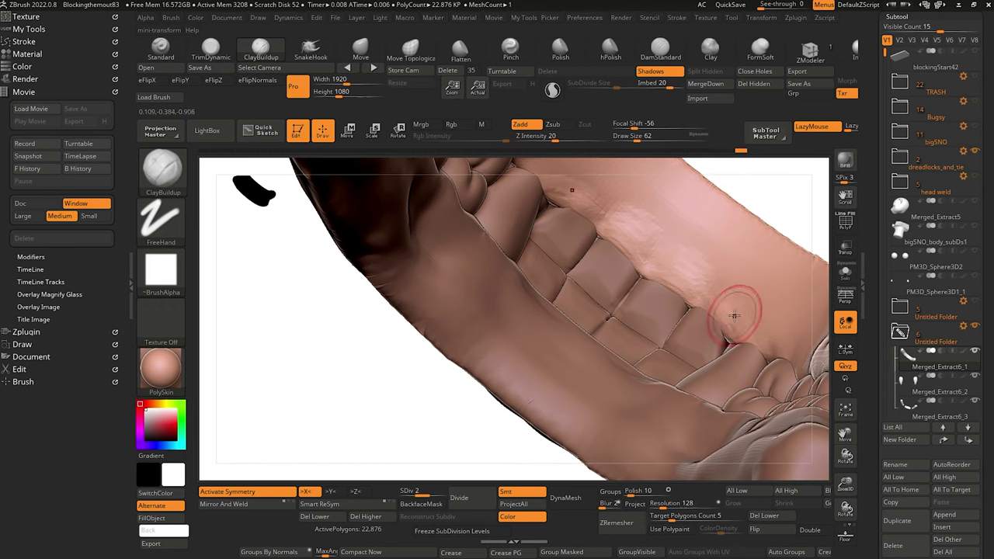
Shape the gum edge around the backs of the upper front teeth with the Move brush at draw sizes 34 to 46.
click(361, 49)
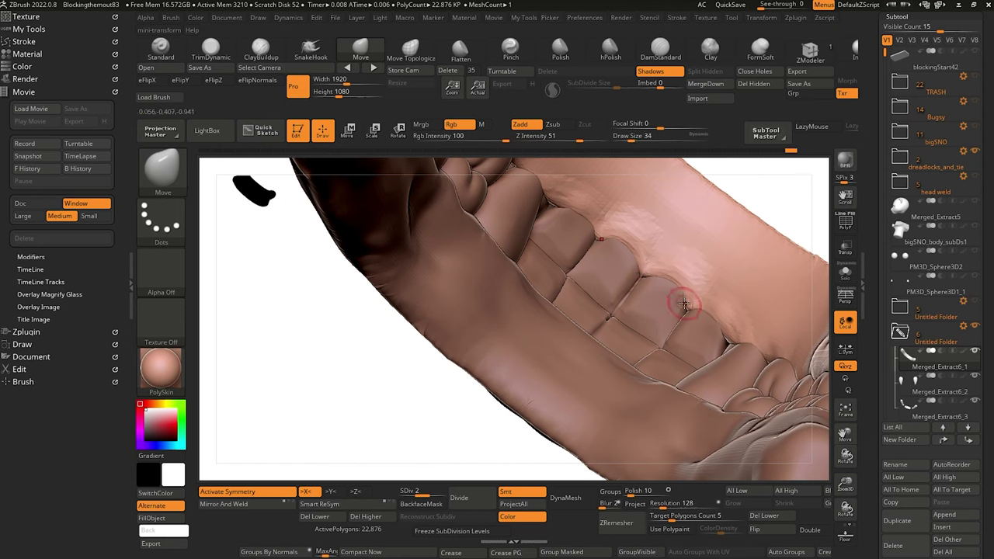
drag(370, 366, 375, 362)
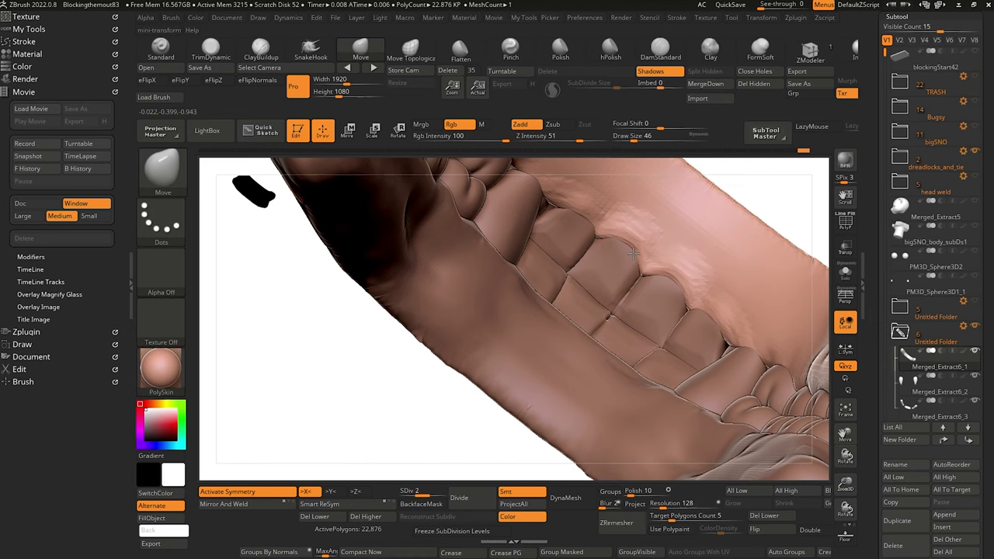
mouse_move(372, 336)
mouse_down()
mouse_move(349, 295)
mouse_move(366, 417)
mouse_move(362, 386)
mouse_move(389, 366)
mouse_move(625, 270)
mouse_up()
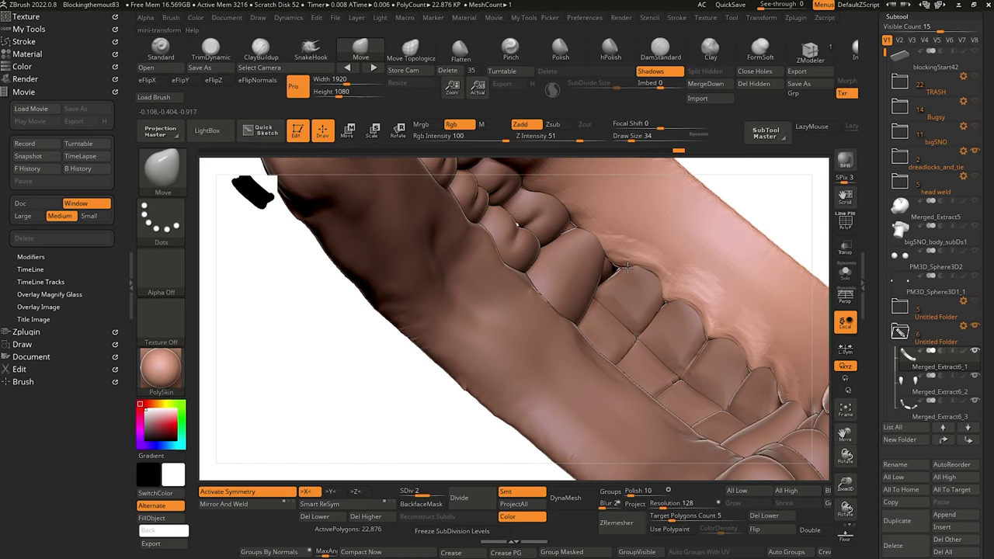
Smooth the built-up inner surface of the upper gum at draw size 34.
mouse_move(364, 313)
alt+mouse_down()
mouse_move(333, 264)
mouse_move(377, 346)
mouse_move(406, 344)
mouse_move(348, 320)
alt+mouse_up()
mouse_move(348, 320)
mouse_down()
mouse_move(379, 343)
mouse_move(386, 369)
mouse_up()
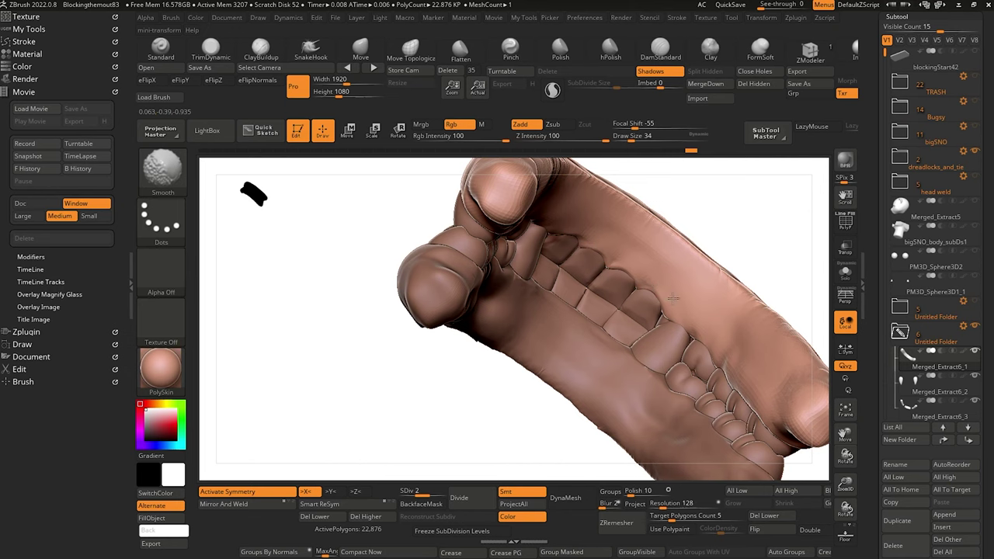
mouse_move(594, 407)
mouse_down()
mouse_move(562, 438)
mouse_move(544, 402)
mouse_move(536, 416)
mouse_move(567, 432)
mouse_move(577, 422)
mouse_move(606, 433)
mouse_move(567, 397)
mouse_up()
drag(446, 350, 597, 355)
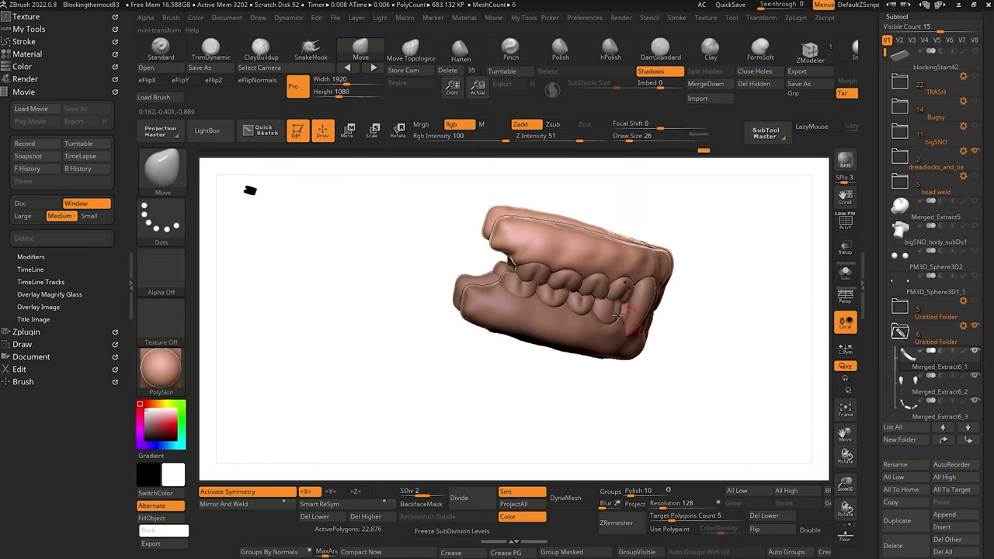
Show the head again, make it the active subtool with the teeth exposed at the mouth, and collapse the teeth folder.
mouse_move(617, 316)
mouse_down()
mouse_move(406, 334)
mouse_move(389, 271)
mouse_move(395, 260)
mouse_move(406, 316)
mouse_move(395, 295)
mouse_move(449, 251)
mouse_move(796, 360)
mouse_up()
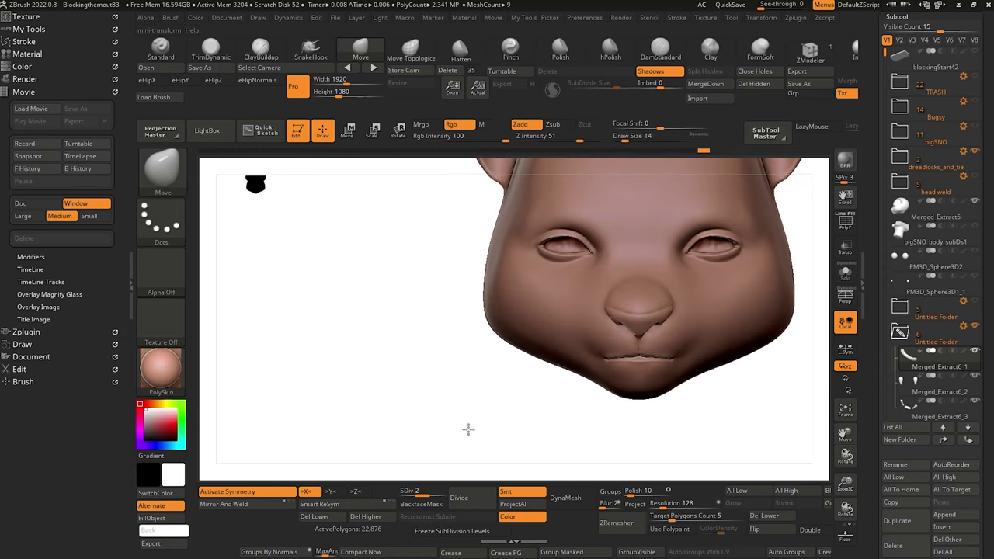
alt+click(582, 332)
key(ctrl+shift)
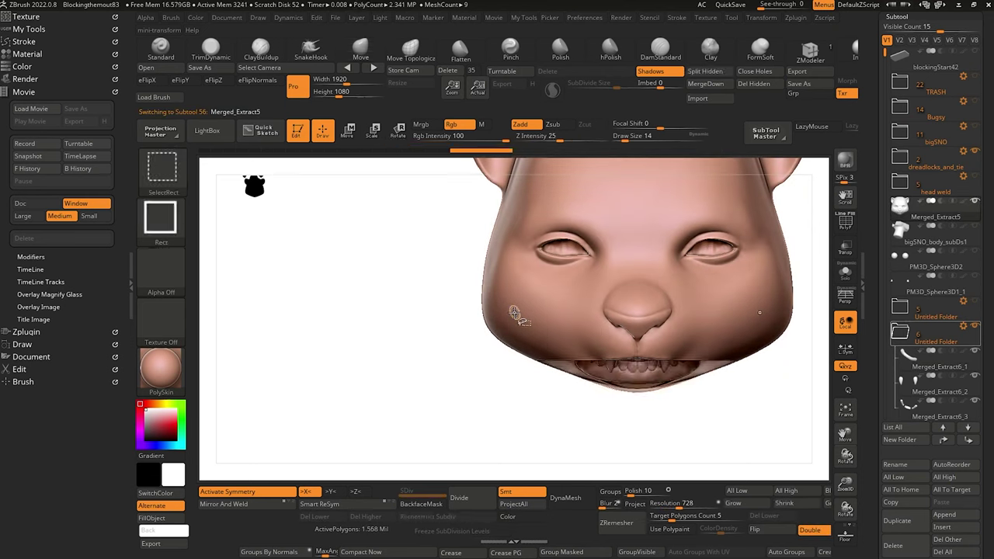
mouse_move(400, 306)
mouse_down()
mouse_move(371, 304)
mouse_move(397, 311)
mouse_move(384, 275)
mouse_move(408, 275)
mouse_move(413, 322)
mouse_move(451, 362)
mouse_move(424, 368)
mouse_move(439, 359)
mouse_move(409, 355)
mouse_move(422, 353)
mouse_move(422, 215)
mouse_move(429, 248)
mouse_move(415, 377)
mouse_move(500, 388)
mouse_up()
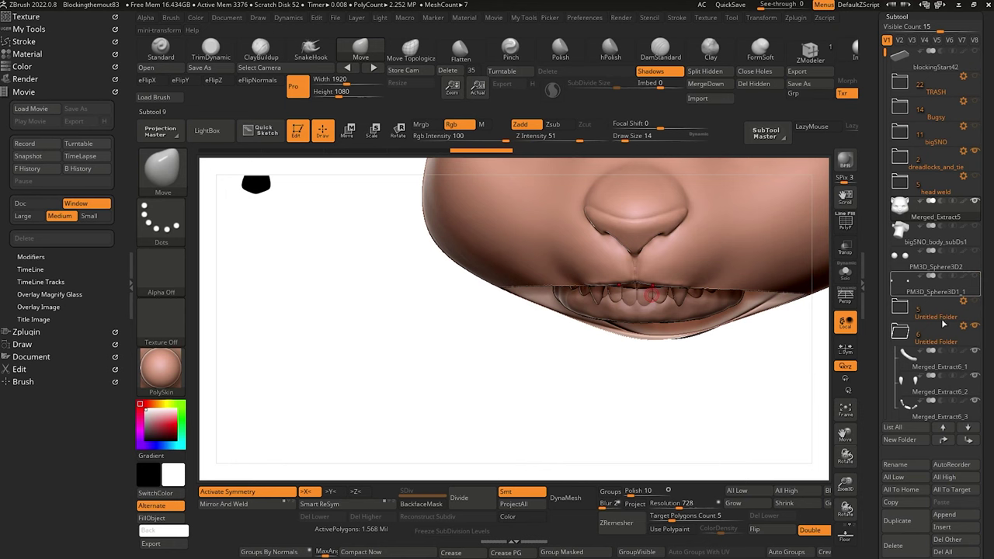
click(900, 332)
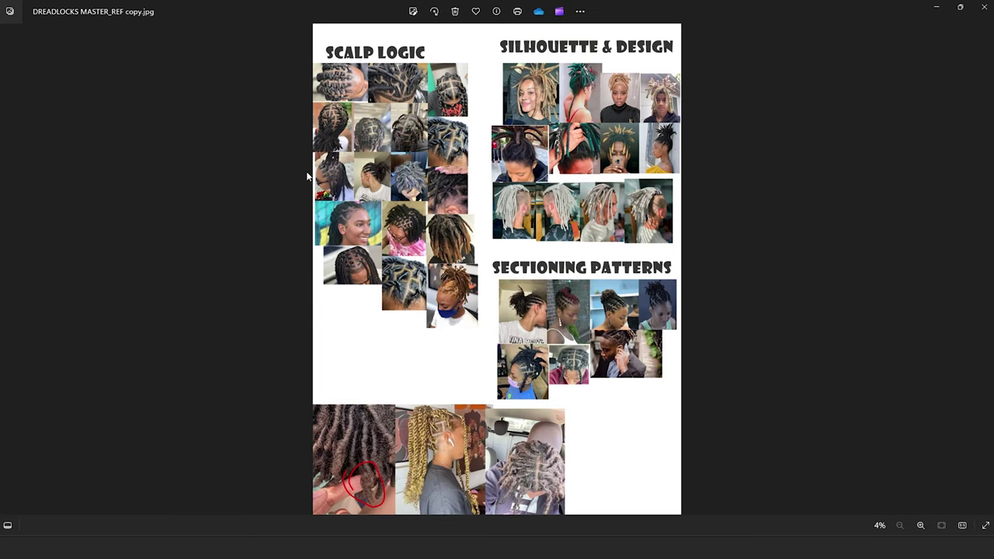
Examine the scalp parting and dreadlock root photos up close in the DREADLOCKS MASTER_REF copy.jpg reference board.
scroll(307, 177, up, 5)
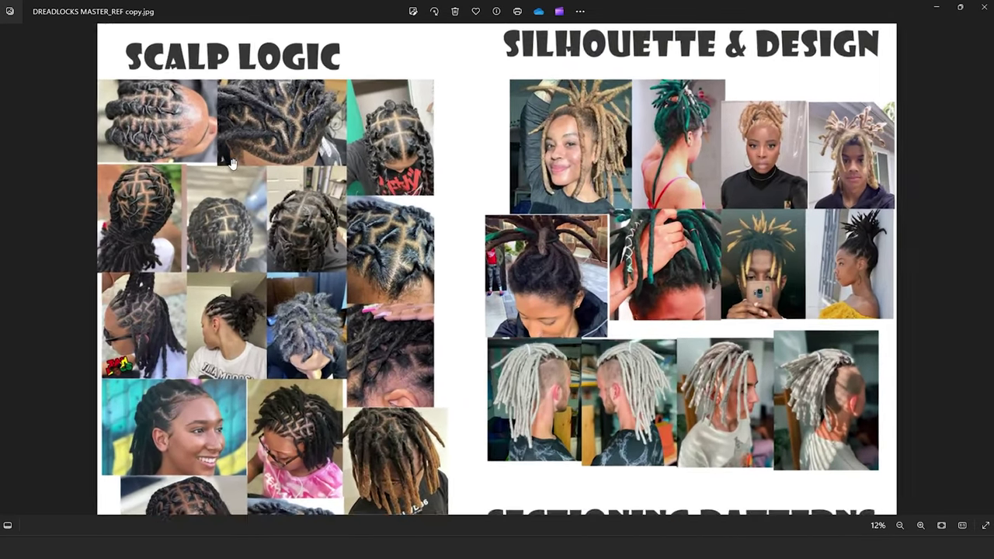
drag(233, 164, 487, 263)
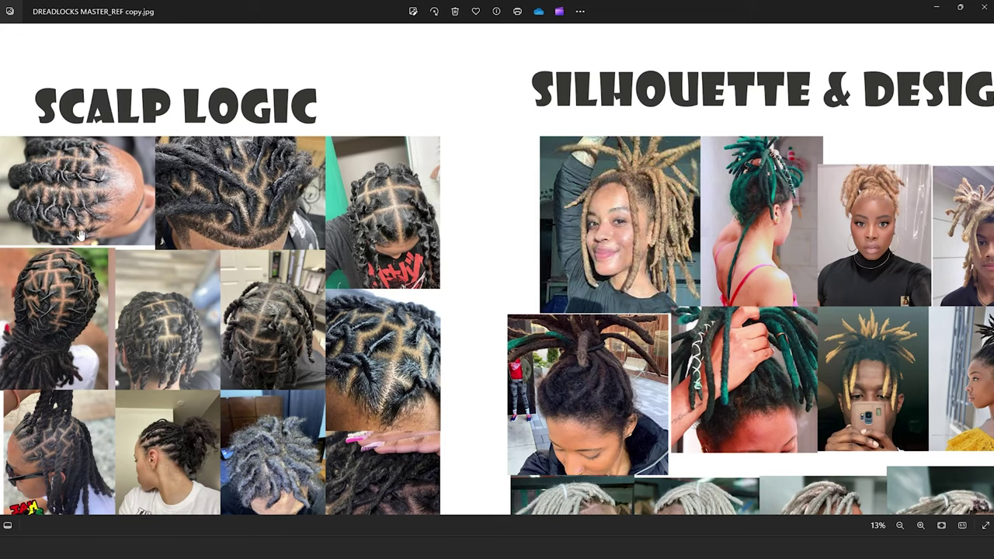
scroll(80, 235, up, 4)
scroll(240, 257, up, 1)
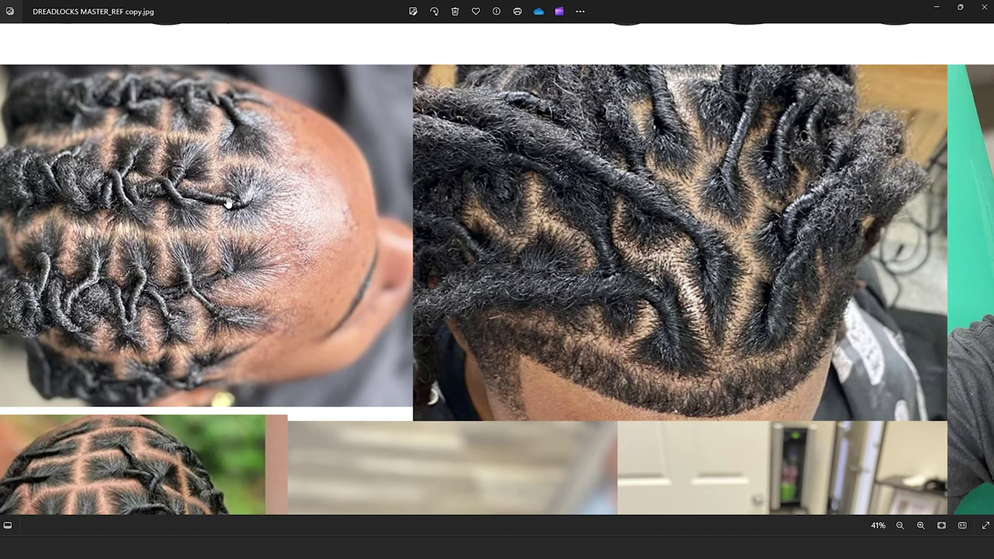
scroll(436, 224, up, 4)
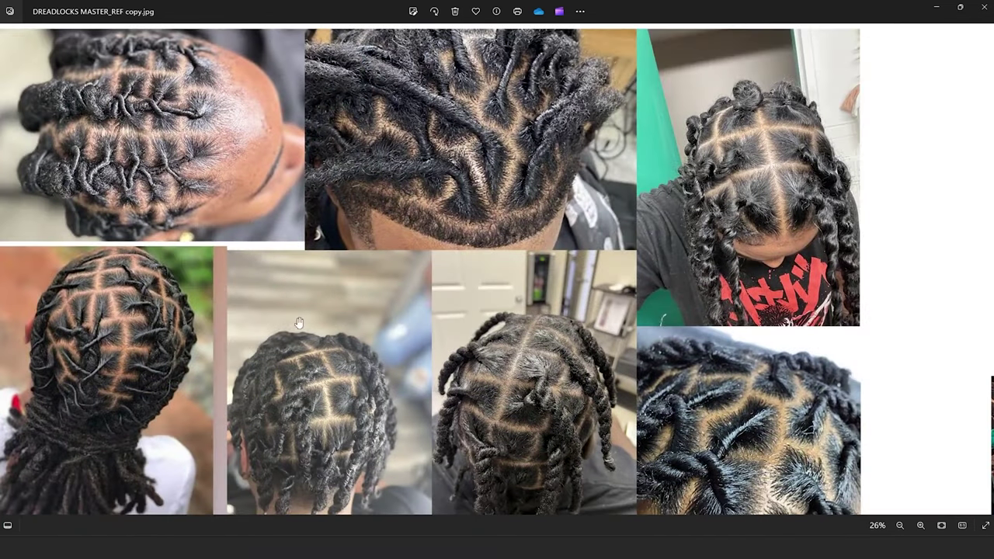
scroll(407, 333, up, 4)
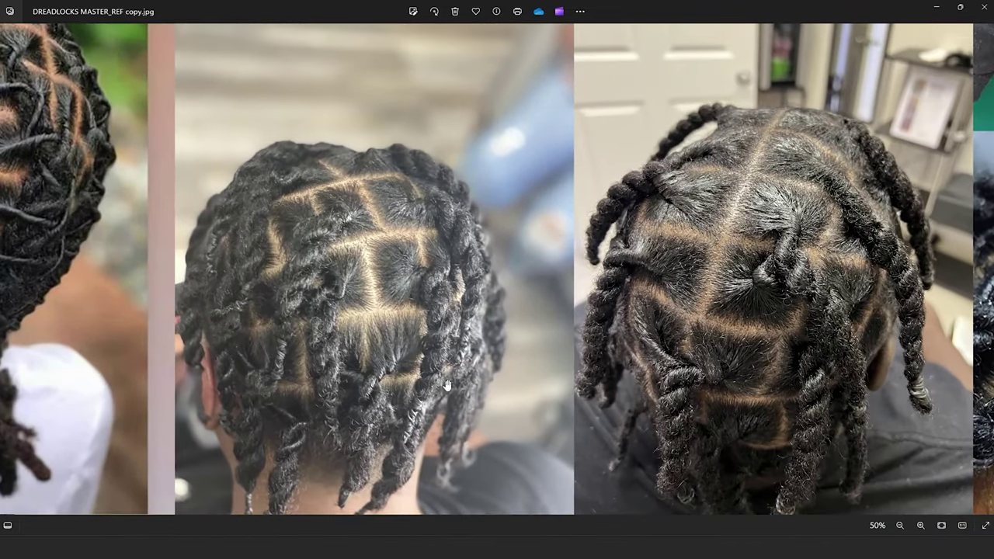
drag(435, 284, 220, 348)
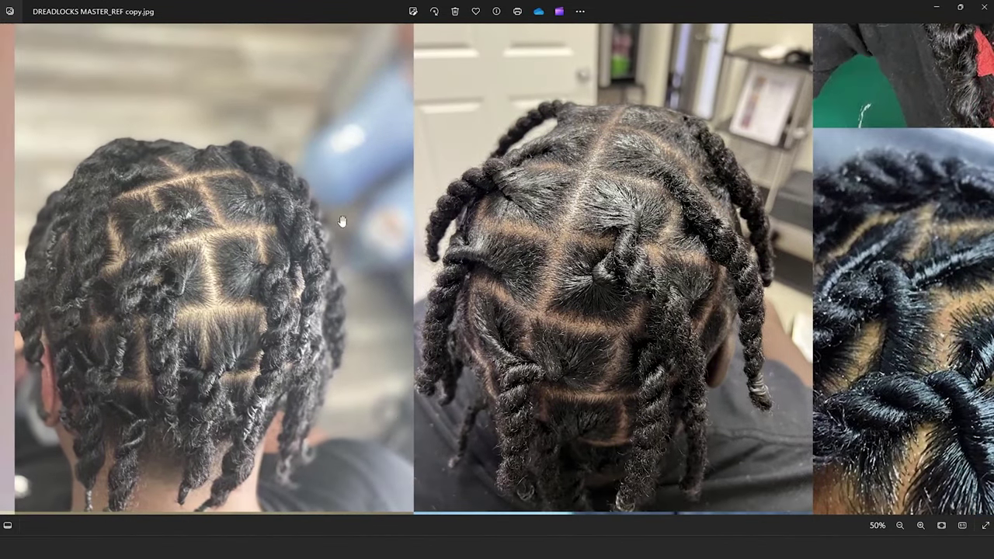
drag(642, 297, 559, 283)
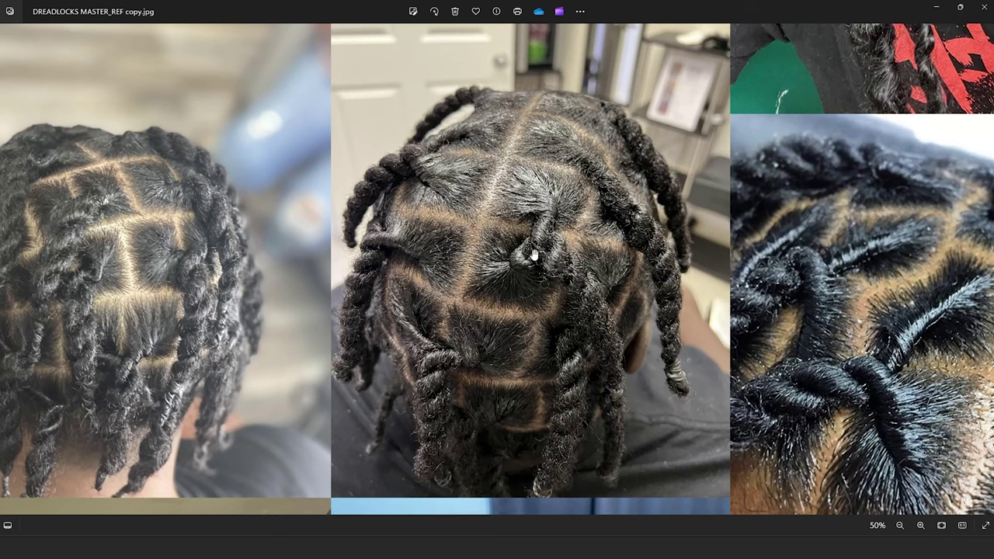
Compare the square scalp partings at the back of the head with the hairline root close-up among the Scalp Logic photos.
scroll(590, 316, down, 3)
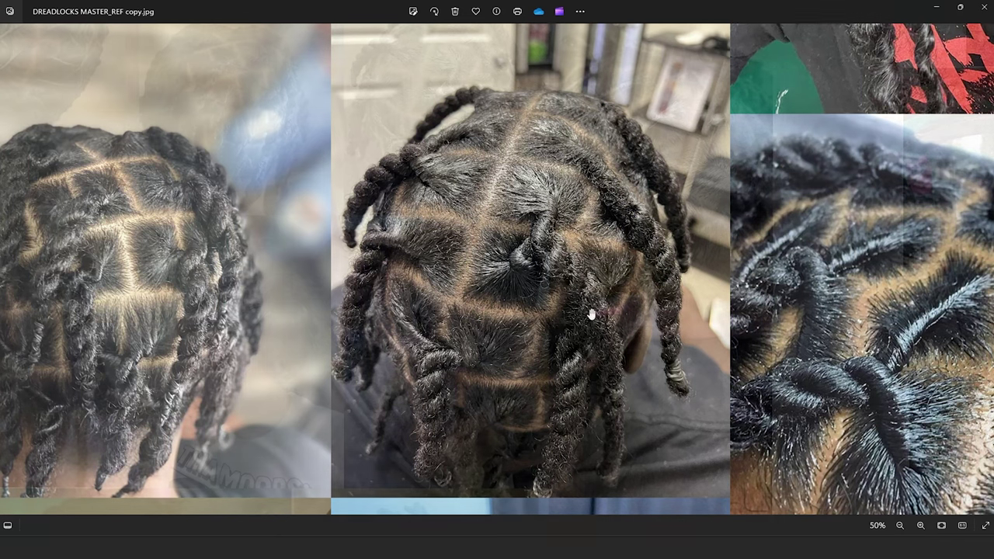
scroll(718, 220, up, 3)
drag(491, 193, 571, 320)
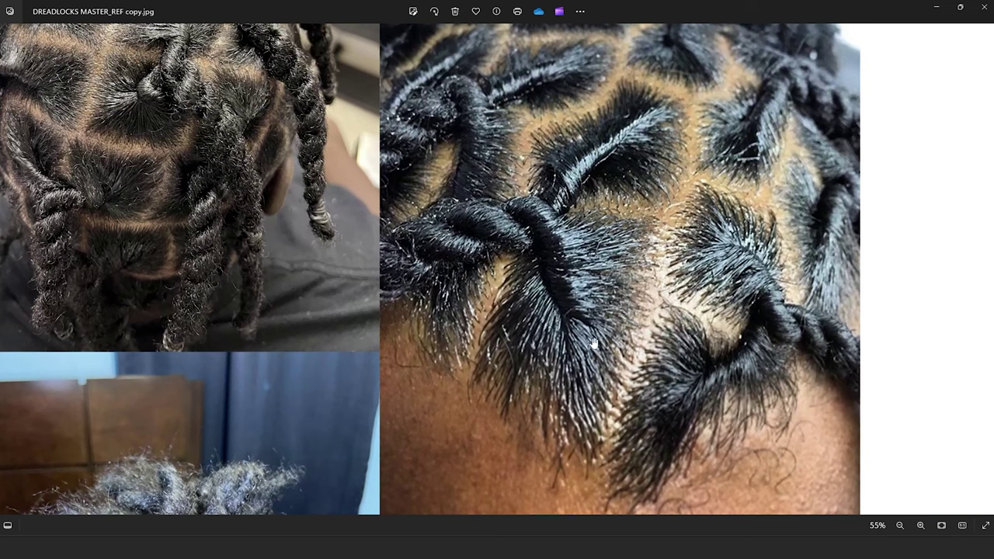
scroll(594, 344, down, 8)
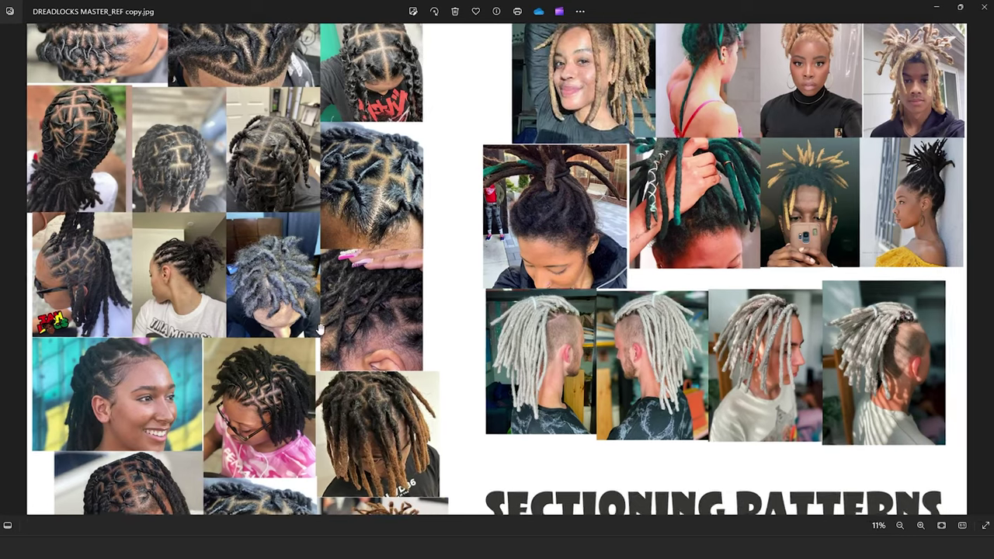
scroll(320, 329, down, 2)
Look over the Silhouette & Design photos on the reference board, comparing the overall shapes of the dreadlock hairstyles.
drag(318, 284, 314, 168)
drag(719, 228, 512, 450)
scroll(627, 200, up, 3)
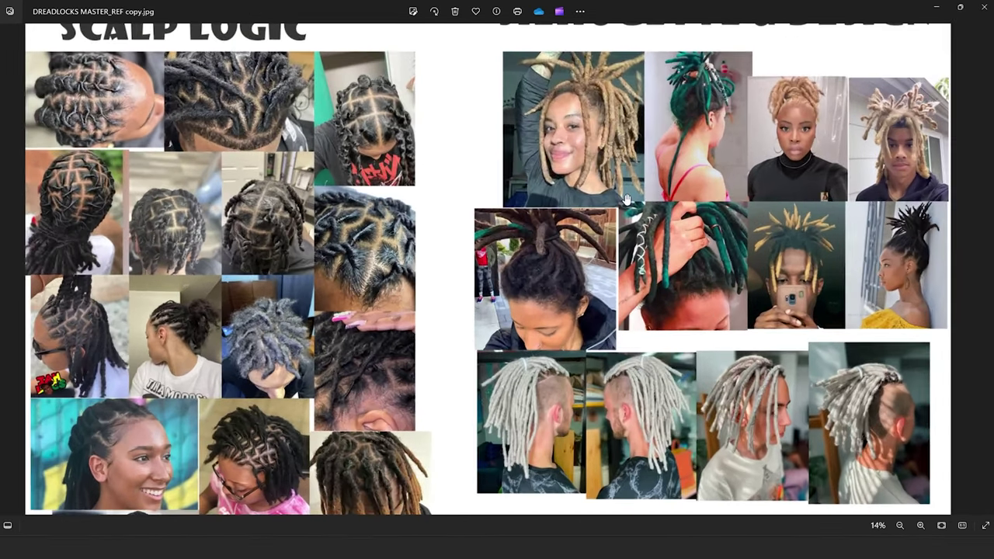
scroll(628, 199, up, 2)
scroll(800, 209, down, 2)
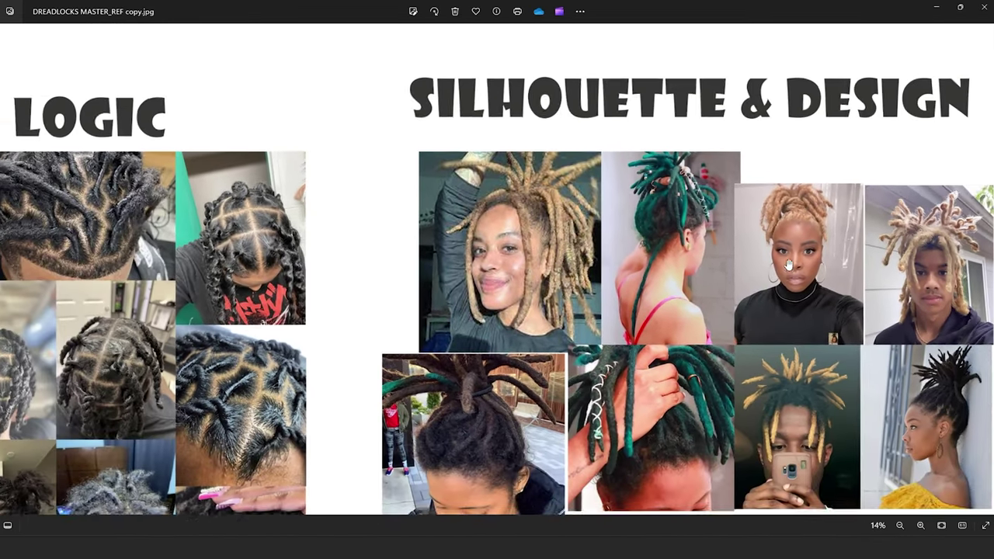
drag(514, 287, 514, 251)
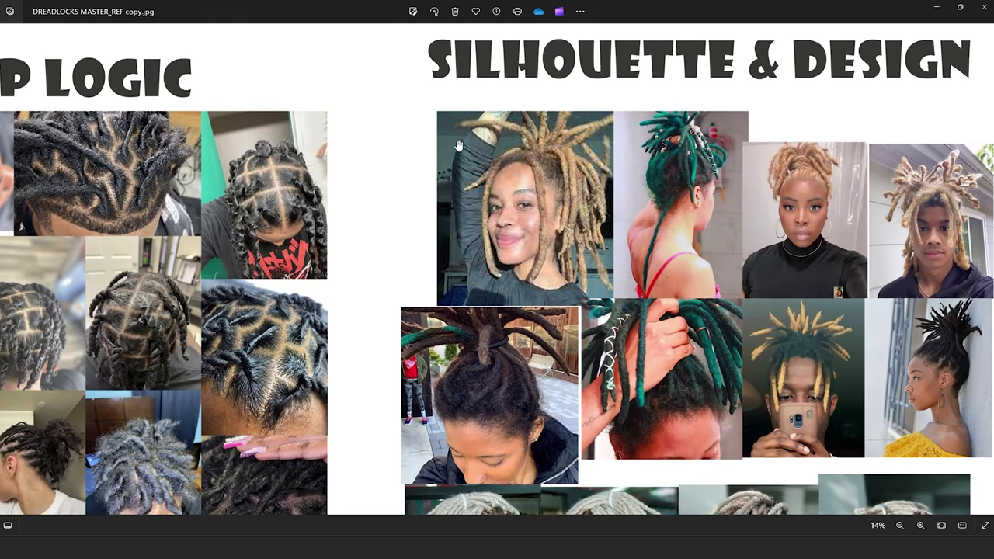
drag(806, 285, 806, 242)
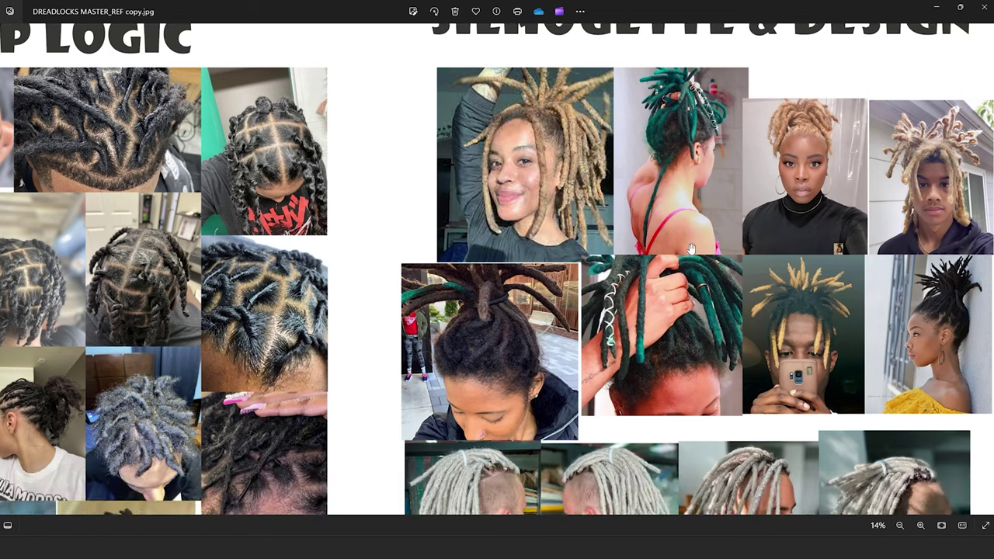
scroll(983, 365, up, 3)
drag(787, 346, 790, 327)
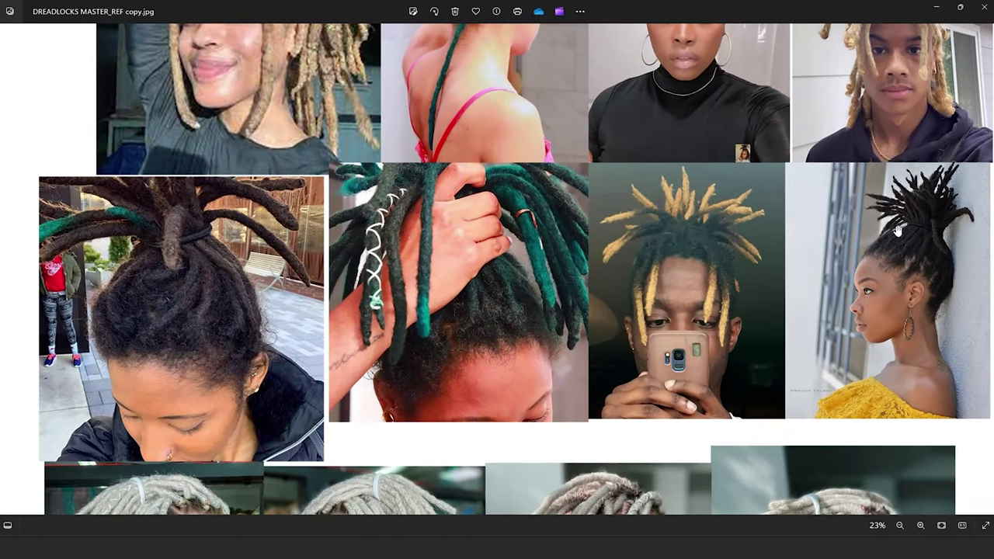
Examine how dreadlocks gather and fan out from a tie in the yellow-tipped, black and dark brown updo photos.
scroll(986, 270, up, 4)
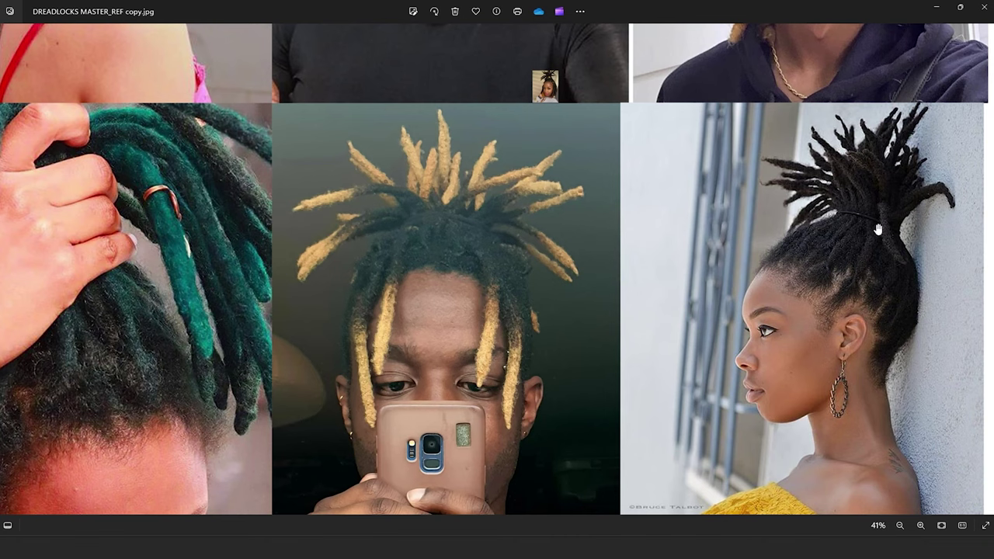
scroll(883, 238, down, 2)
drag(677, 227, 760, 211)
scroll(290, 237, down, 1)
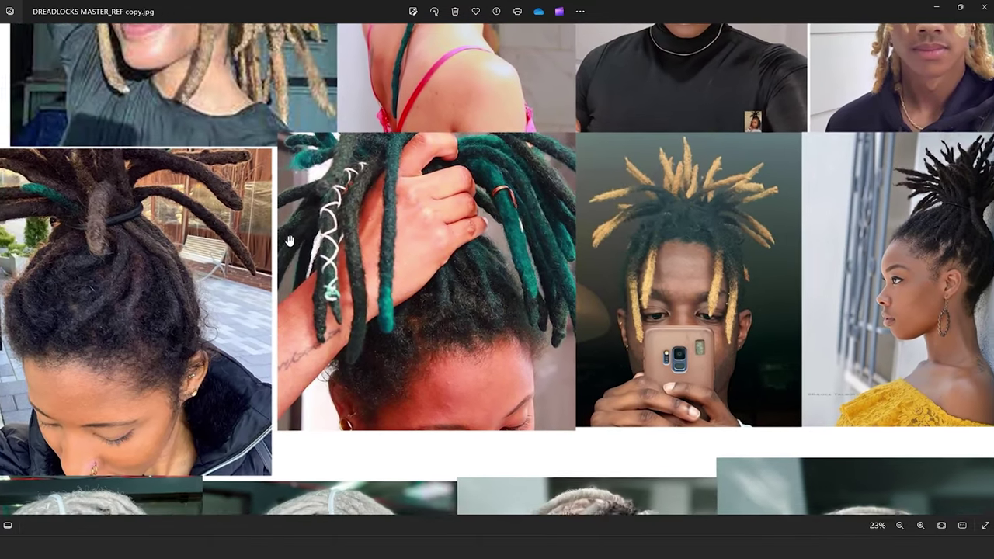
drag(268, 235, 499, 202)
scroll(432, 184, up, 4)
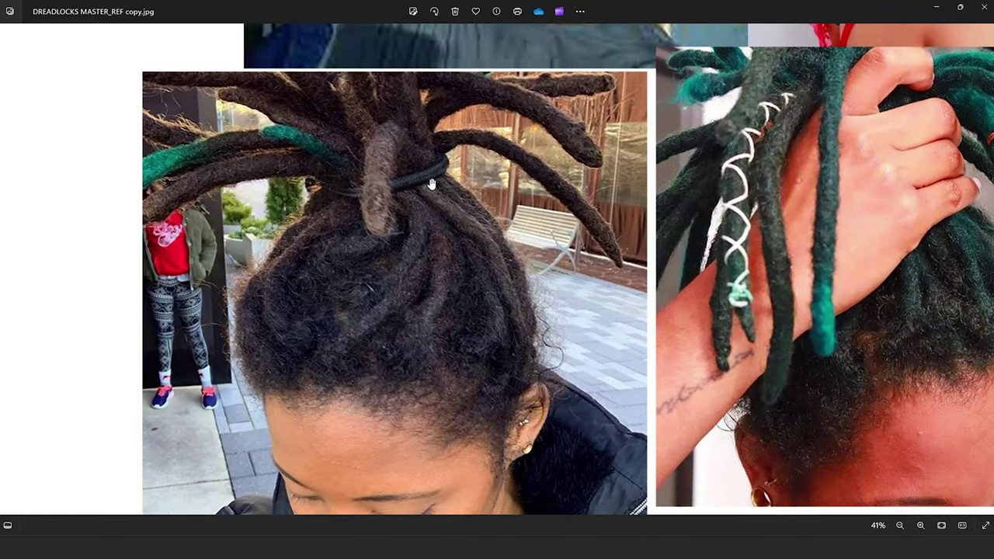
scroll(407, 178, down, 4)
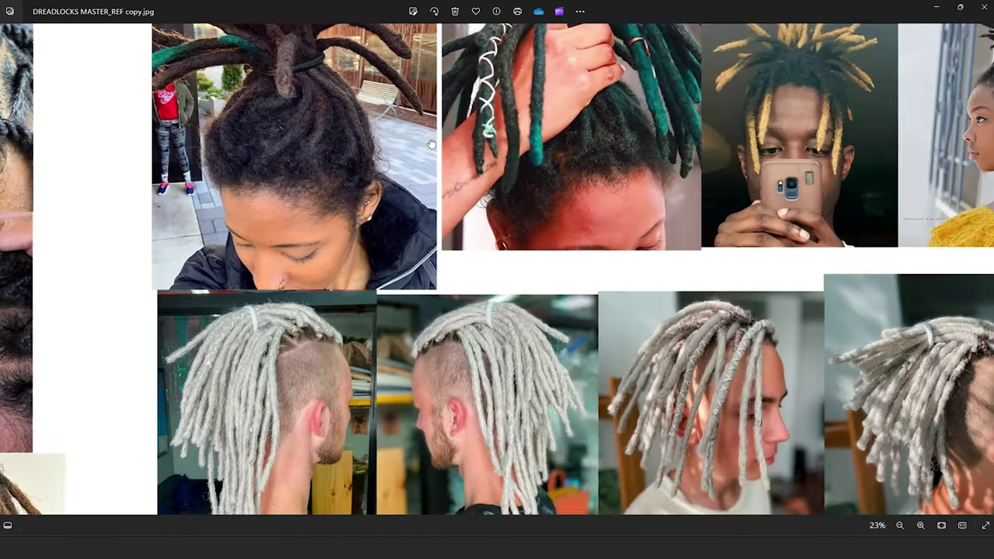
Study the grey dreadlock photos with shaved sides up close, including the wrapped strands and the band holding them back.
scroll(628, 297, up, 3)
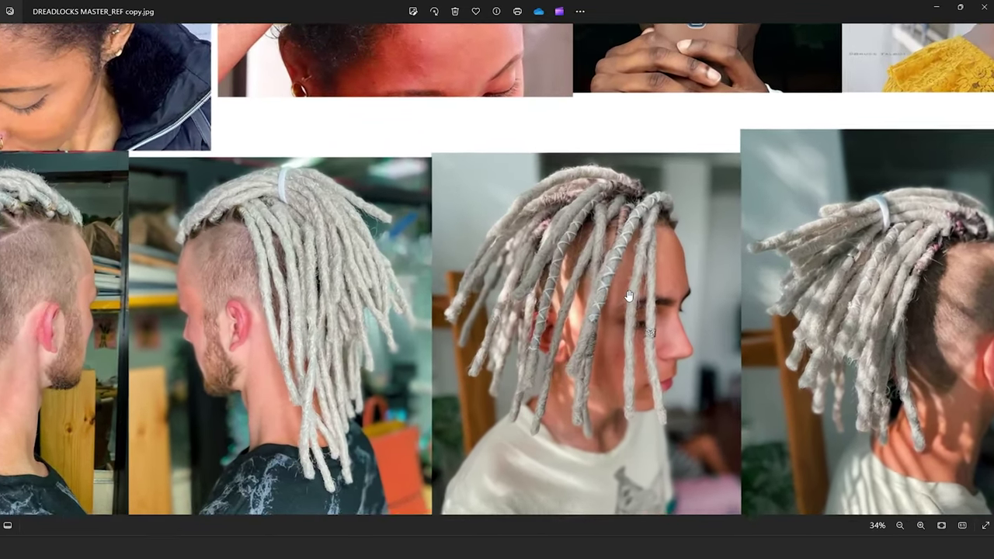
scroll(628, 296, down, 3)
drag(482, 171, 707, 404)
drag(633, 248, 428, 185)
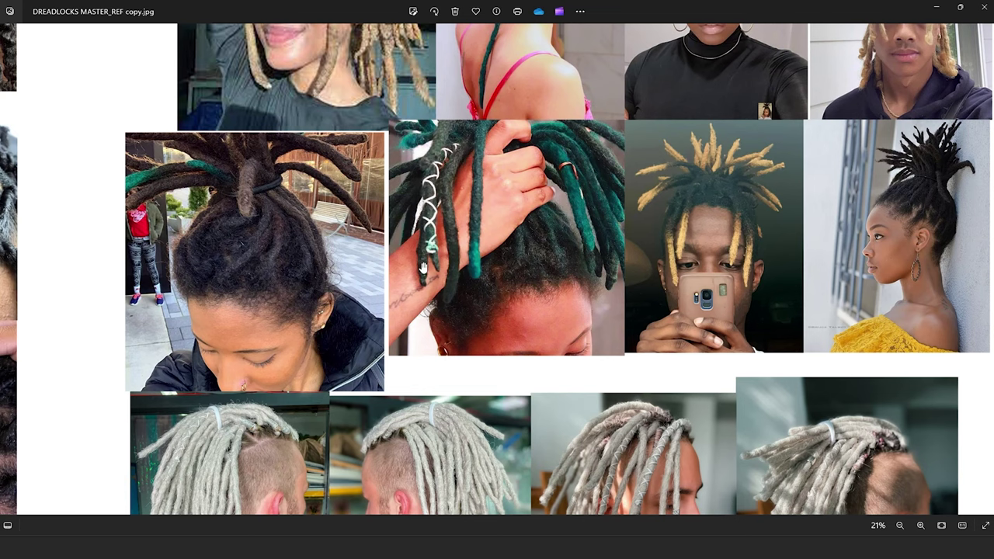
drag(521, 312, 546, 222)
scroll(640, 349, up, 3)
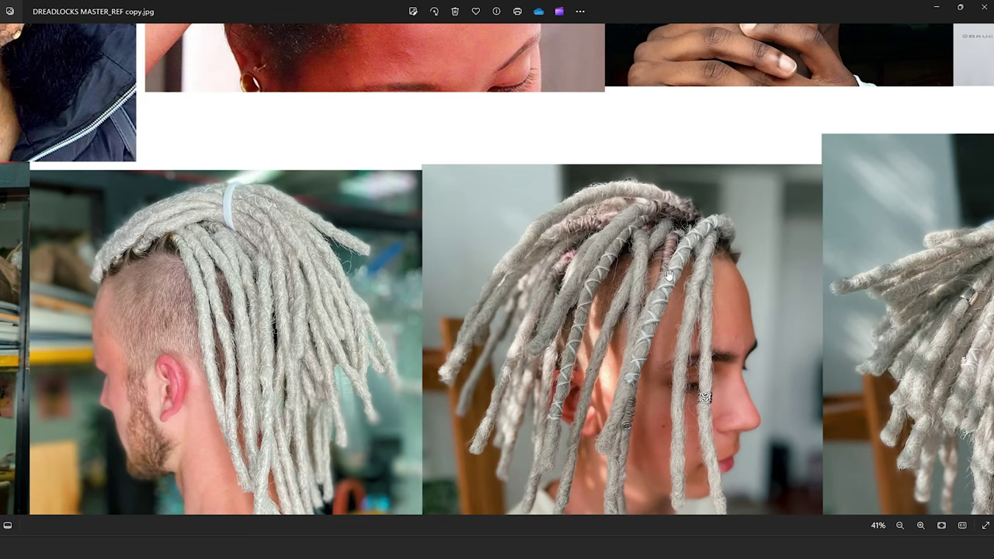
scroll(668, 274, down, 2)
drag(668, 273, 607, 334)
drag(656, 232, 628, 323)
scroll(644, 348, down, 2)
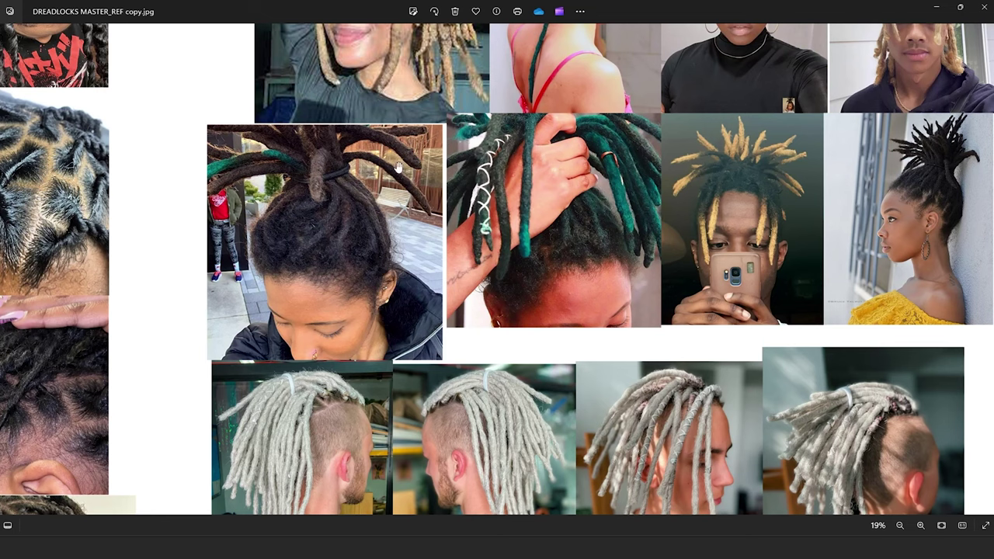
Compare the green, blonde, yellow-tipped and black updo photos for strand thickness, tips and silhouette.
scroll(818, 160, up, 5)
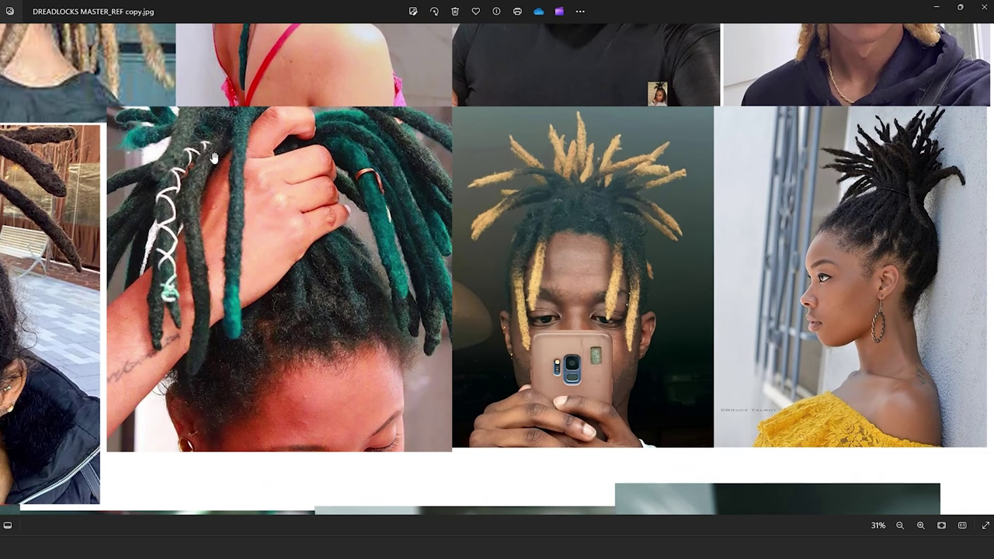
scroll(303, 274, down, 5)
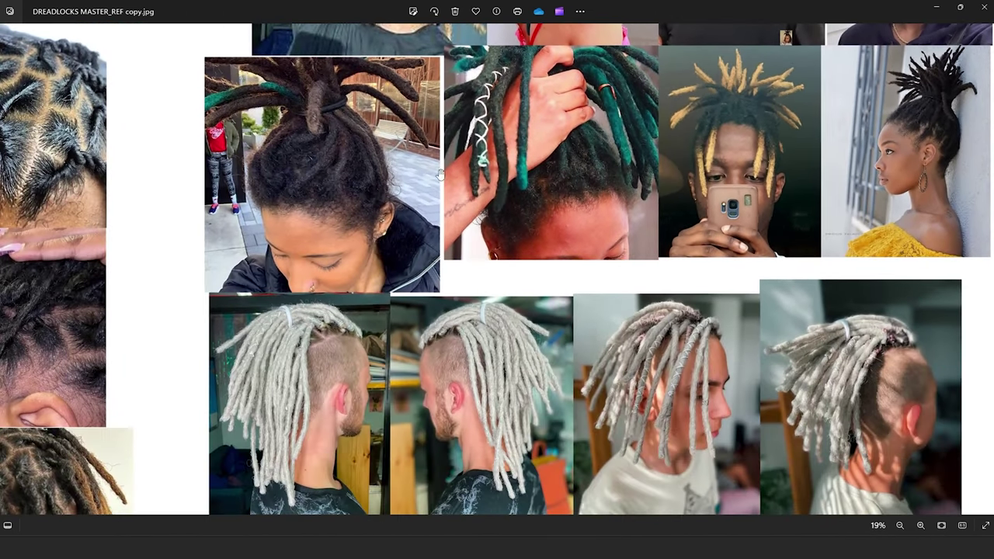
scroll(808, 150, up, 6)
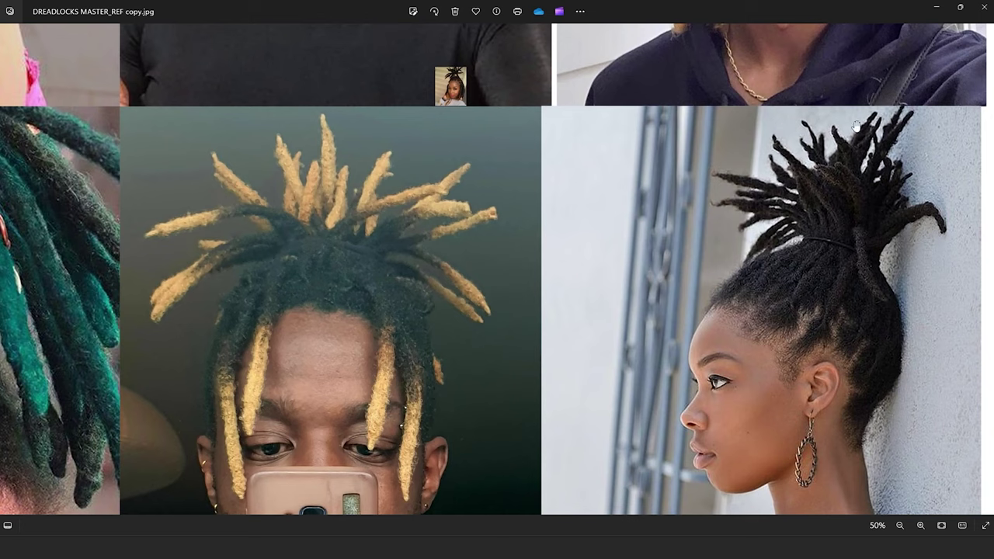
scroll(820, 253, down, 2)
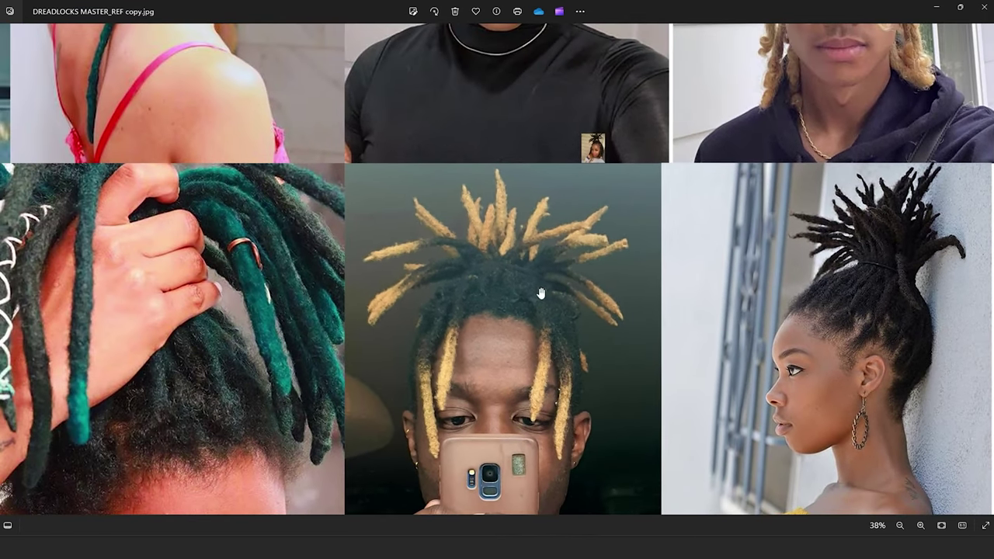
scroll(498, 243, down, 1)
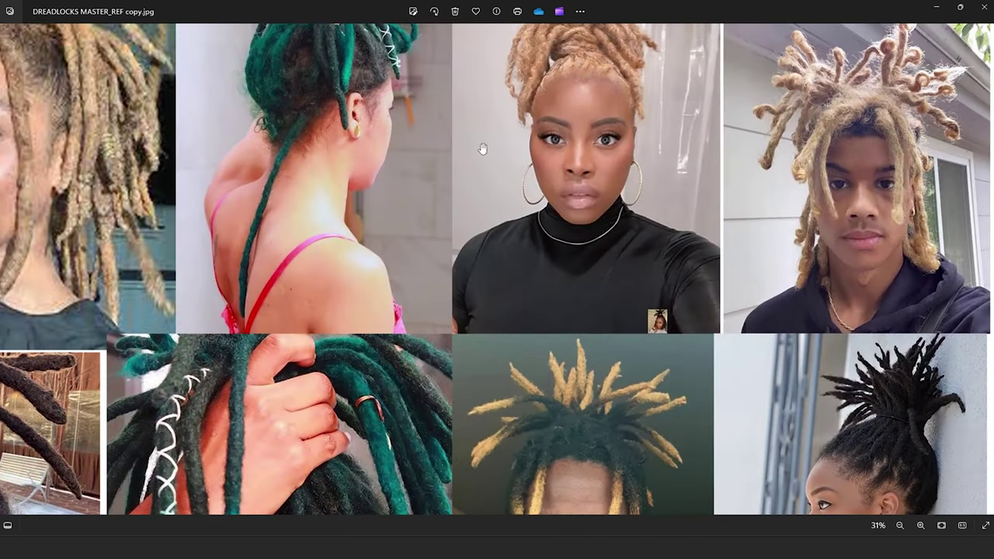
drag(882, 182, 883, 229)
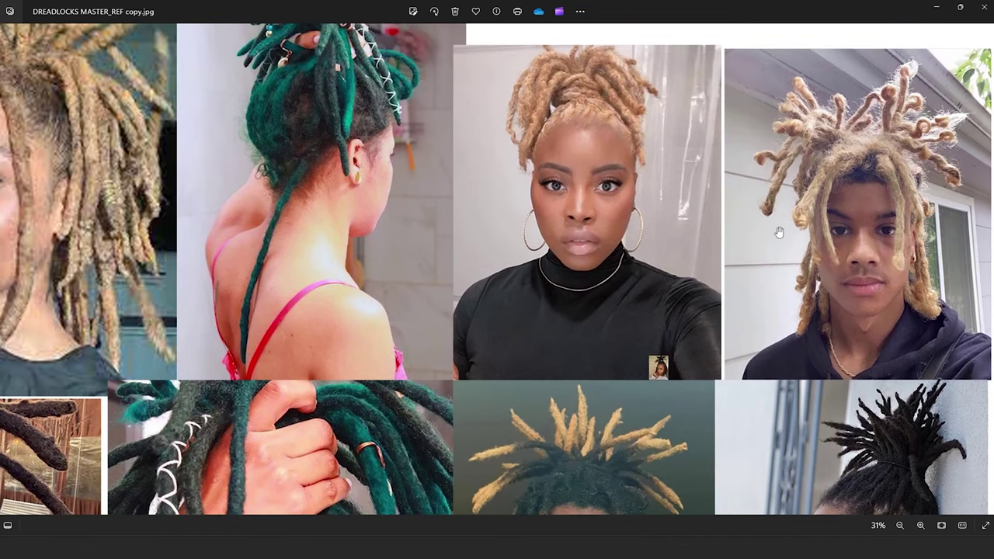
scroll(592, 105, down, 1)
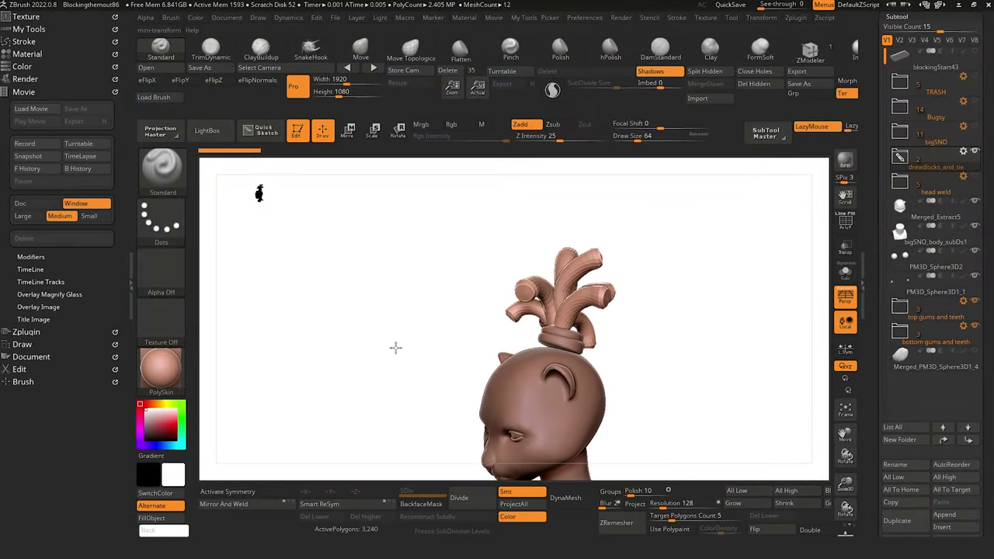
Switch to ZBrush and inspect the character's blocked-out dreadlocks and hair tie up close.
alt+drag(395, 348, 405, 325)
alt+drag(405, 325, 469, 365)
alt+drag(362, 179, 345, 322)
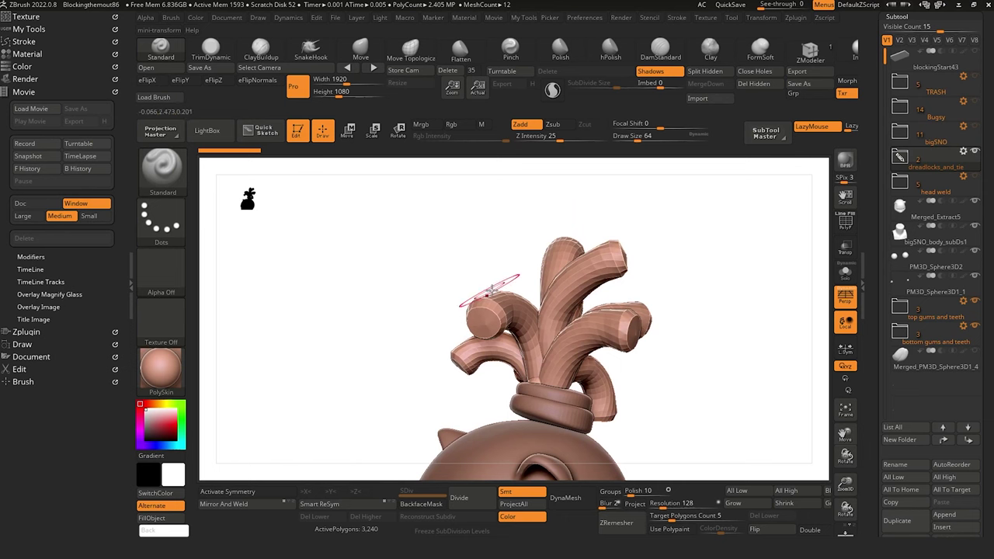
mouse_move(936, 337)
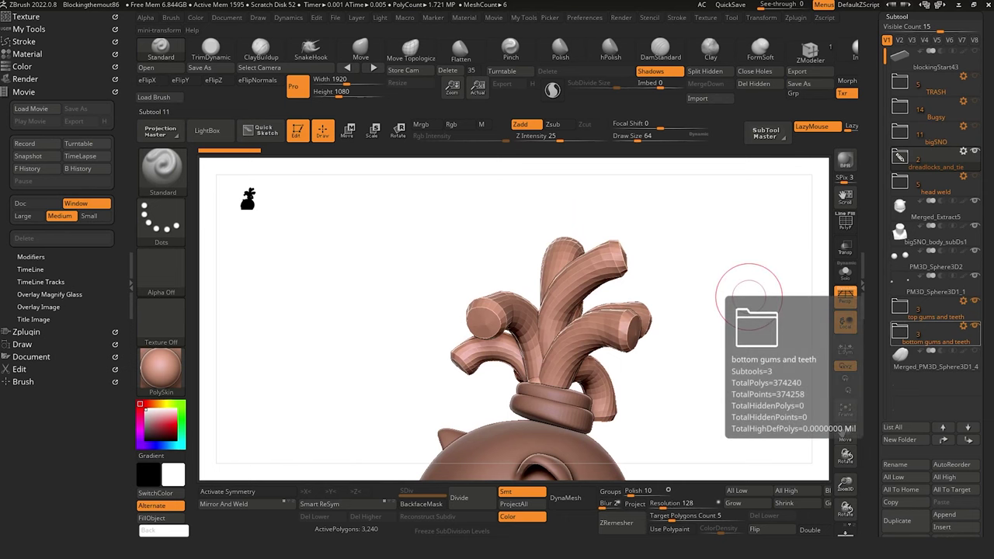
Return to the DREADLOCKS MASTER_REF copy.jpg board and review the Silhouette & Design photos down to the grey dreadlocks.
key(alt+Tab)
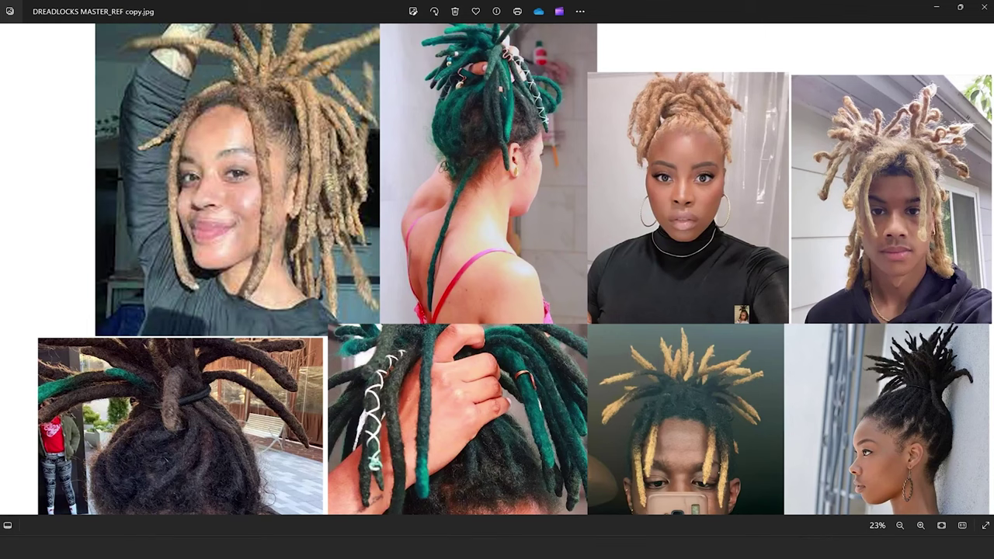
scroll(770, 193, up, 1)
drag(609, 489, 549, 261)
drag(821, 287, 649, 288)
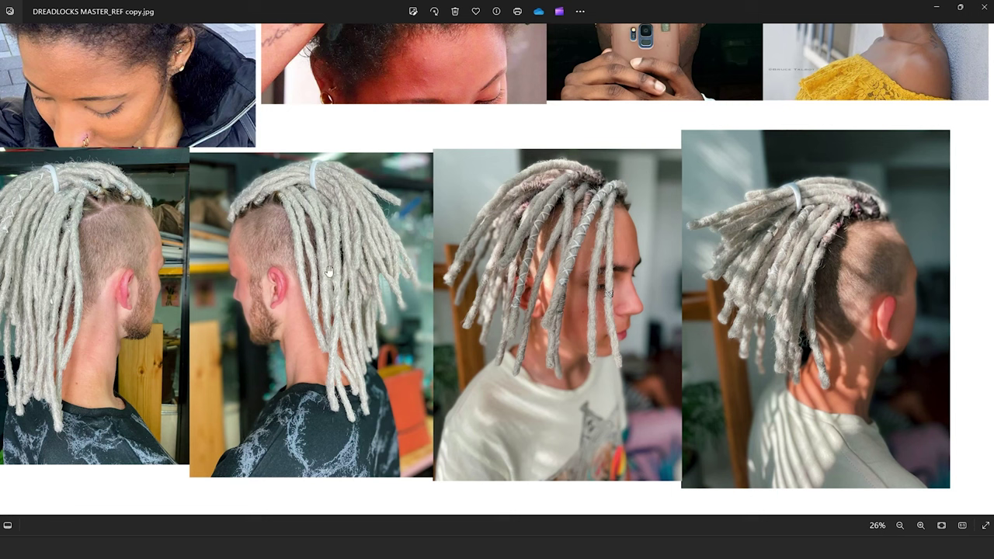
Examine the Sectioning Patterns photos, studying how the scalp is divided on tied-up hairstyles from the side and front.
scroll(352, 302, down, 3)
drag(428, 435, 446, 213)
scroll(450, 233, down, 2)
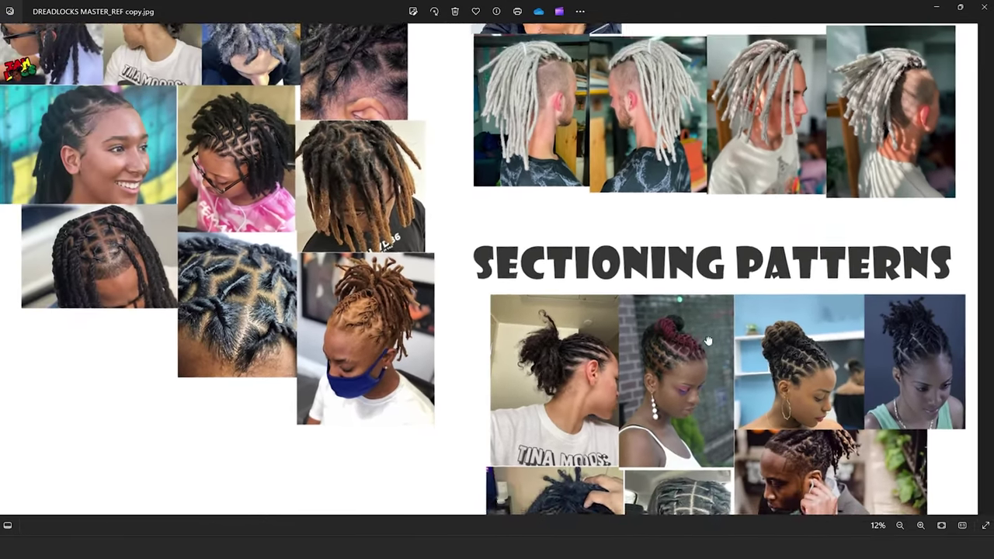
drag(540, 400, 554, 175)
scroll(762, 192, up, 3)
drag(832, 189, 692, 238)
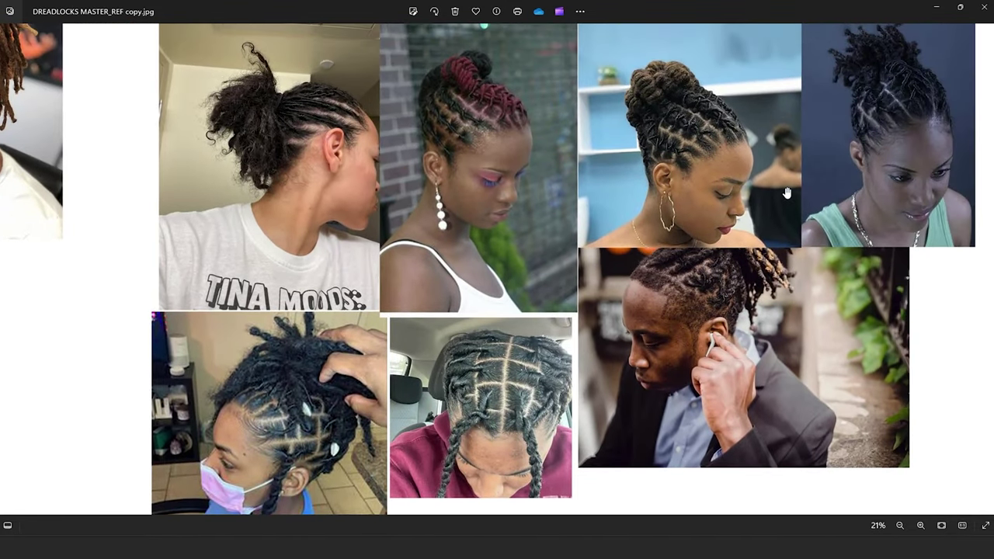
scroll(787, 192, up, 1)
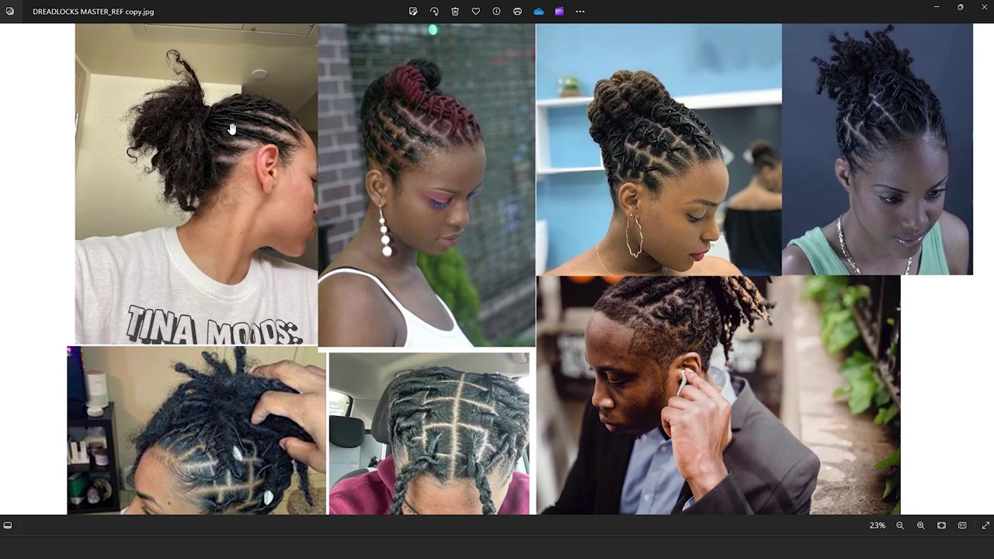
scroll(151, 283, down, 2)
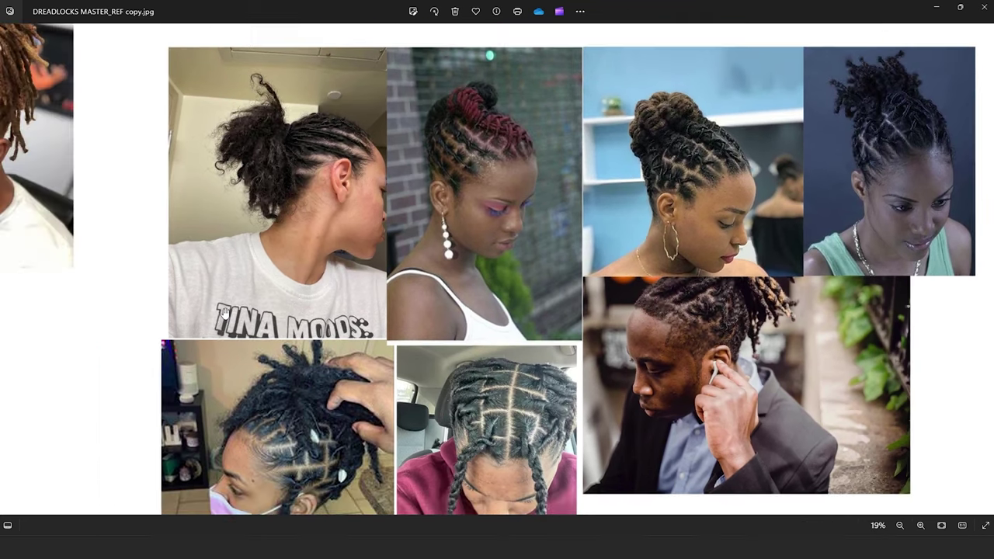
drag(253, 402, 260, 313)
scroll(358, 381, up, 3)
drag(605, 341, 398, 450)
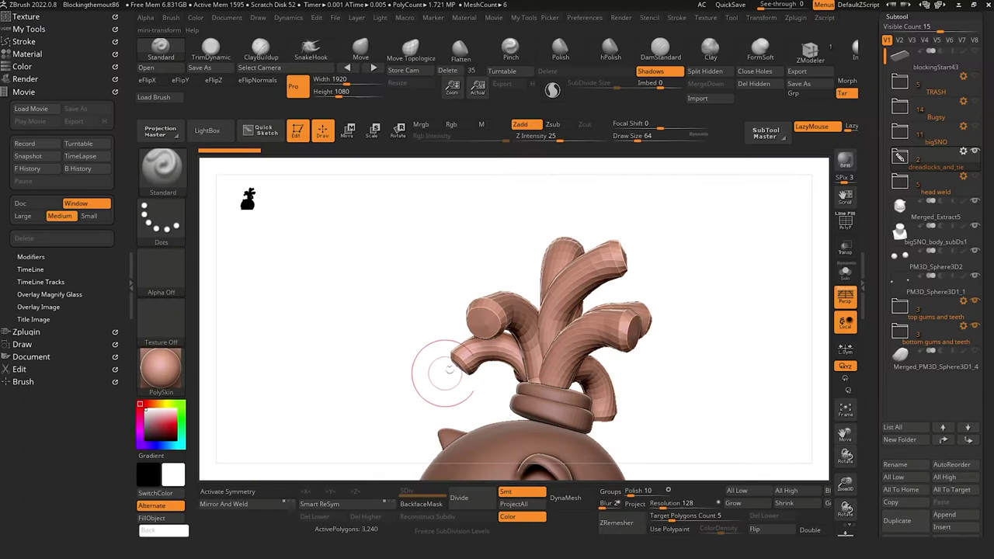
Switch to ZBrush and inspect the character's bare scalp between the ears and the hair tie from several angles.
drag(444, 378, 328, 340)
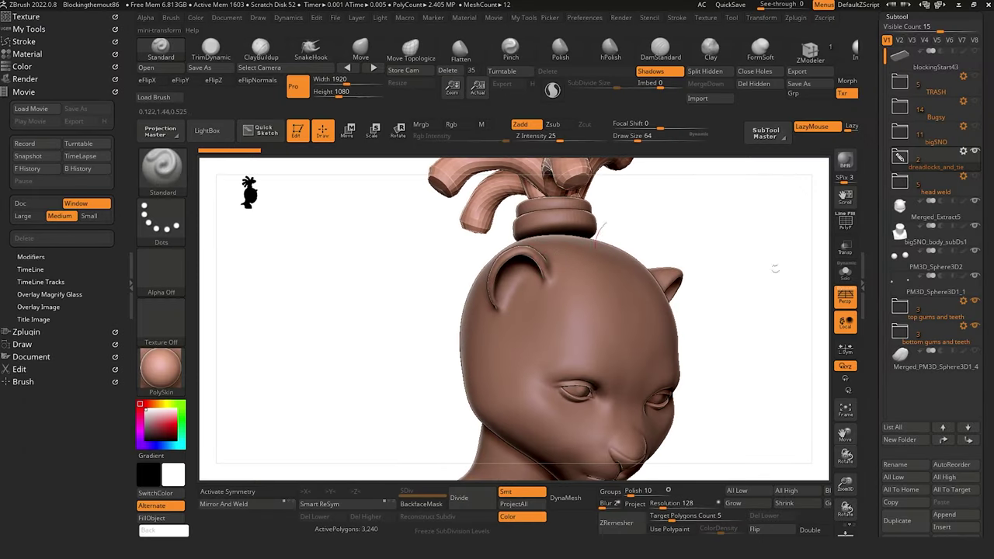
mouse_move(909, 309)
drag(365, 401, 442, 407)
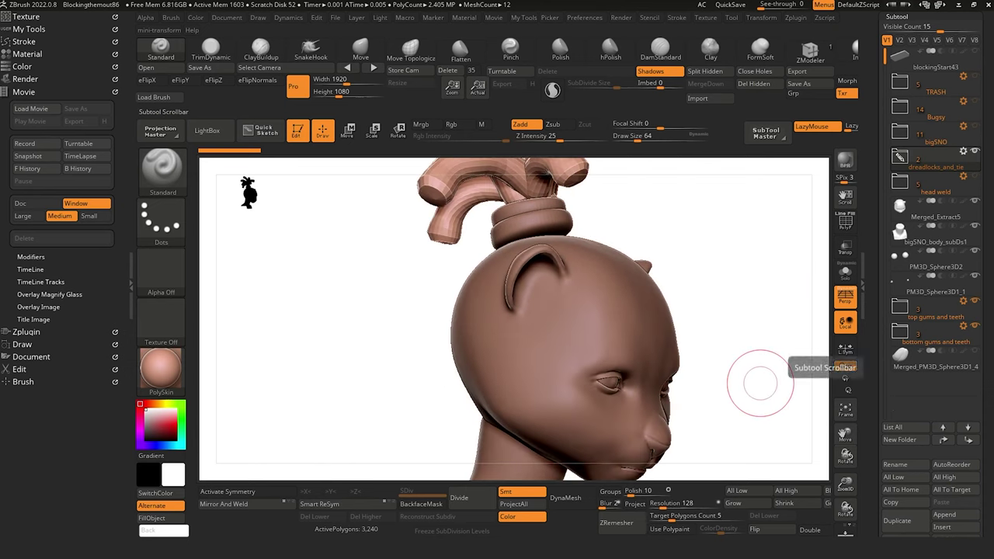
Return to the DREADLOCKS MASTER_REF copy.jpg board and examine the scalp partings on the bun and dark-backdrop updo photos.
key(alt+Tab)
drag(749, 174, 714, 271)
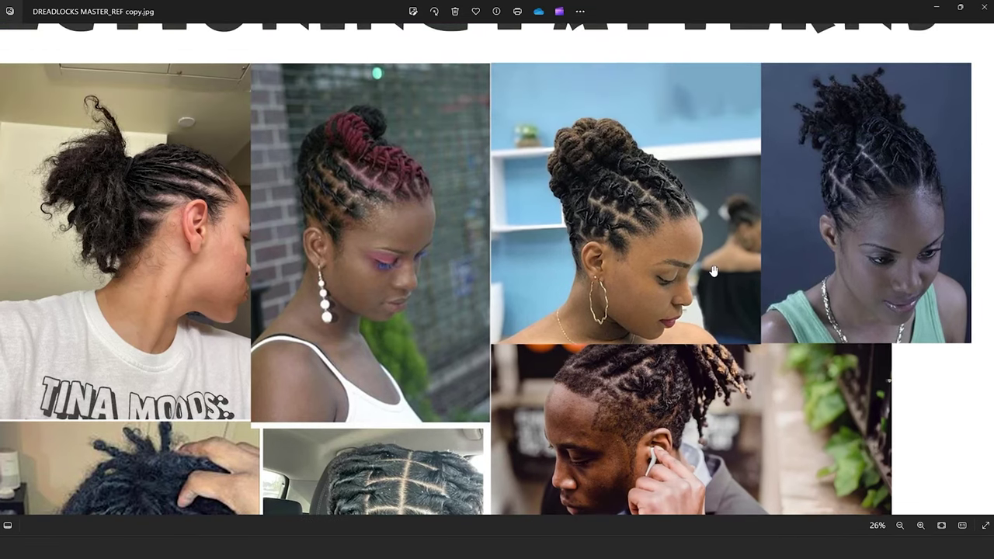
scroll(858, 185, up, 1)
drag(963, 173, 951, 234)
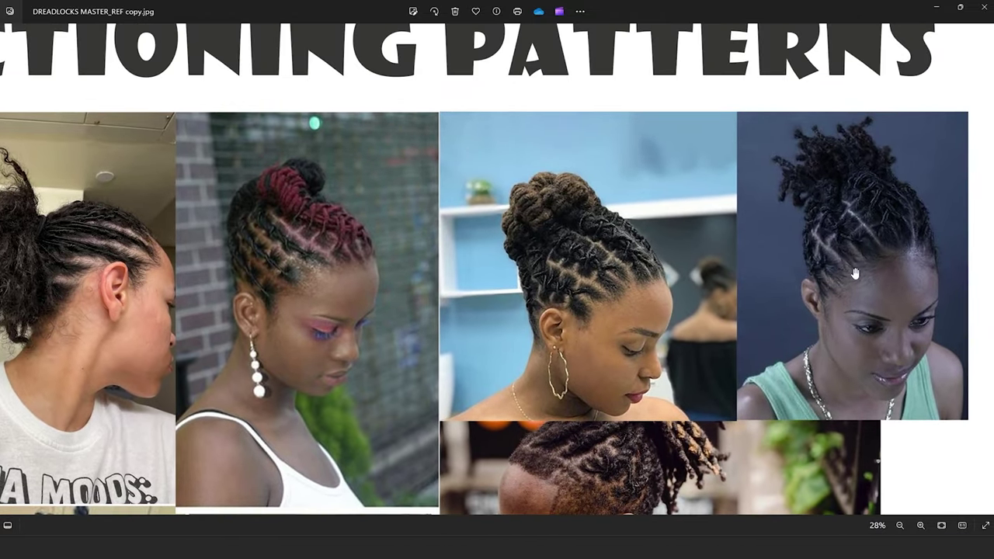
scroll(852, 274, up, 5)
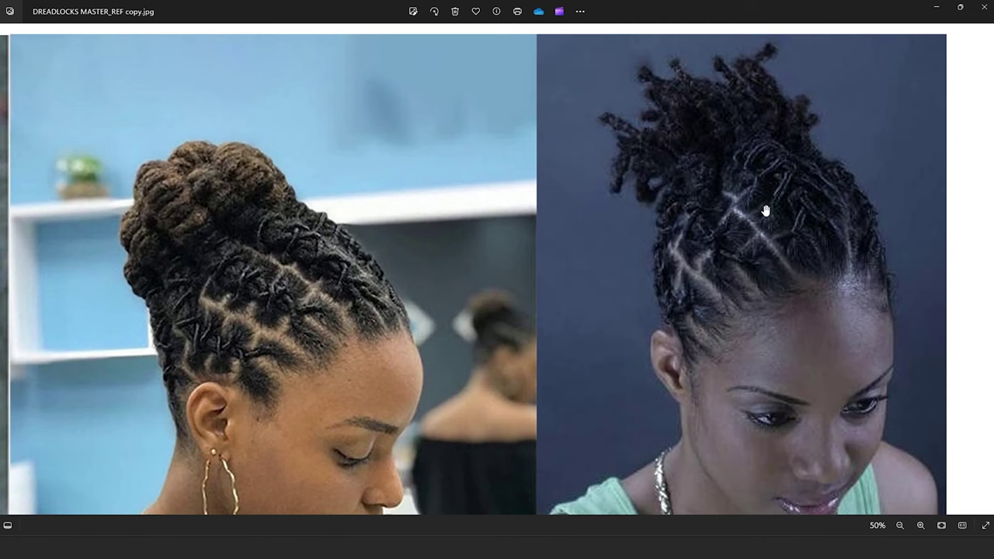
scroll(763, 208, down, 2)
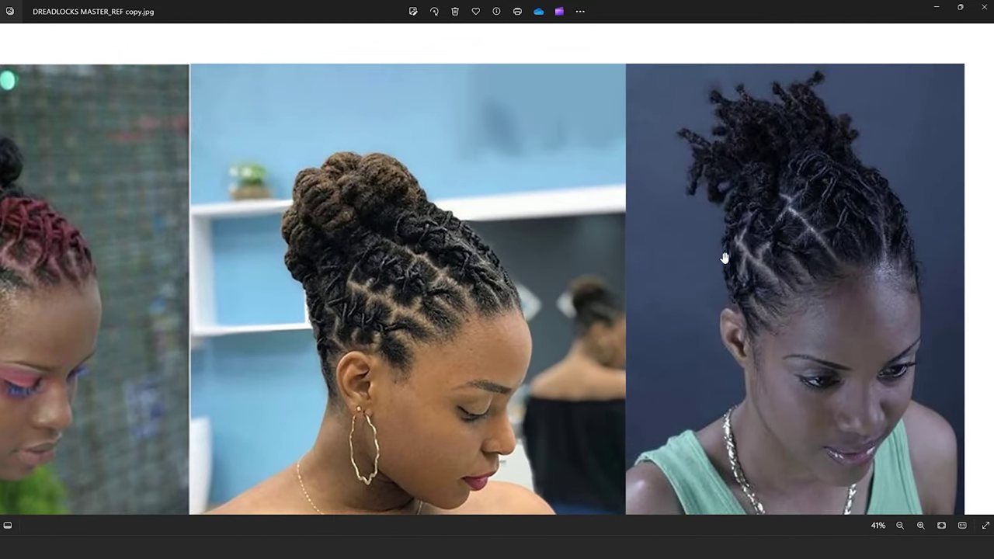
Compare the side partings on the loose ponytail, red-topped updo and bun photos in the upper row of Sectioning Patterns.
scroll(726, 258, down, 5)
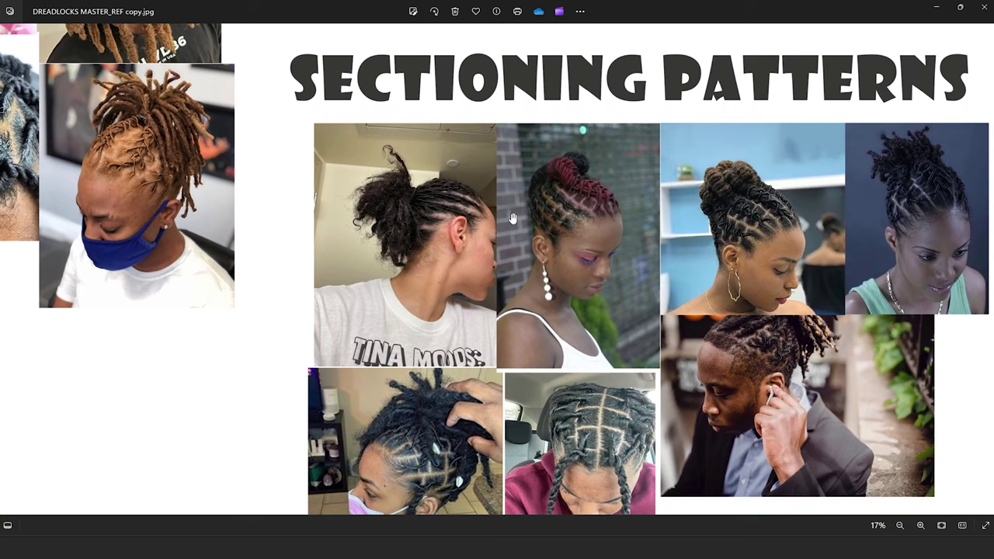
scroll(513, 218, up, 2)
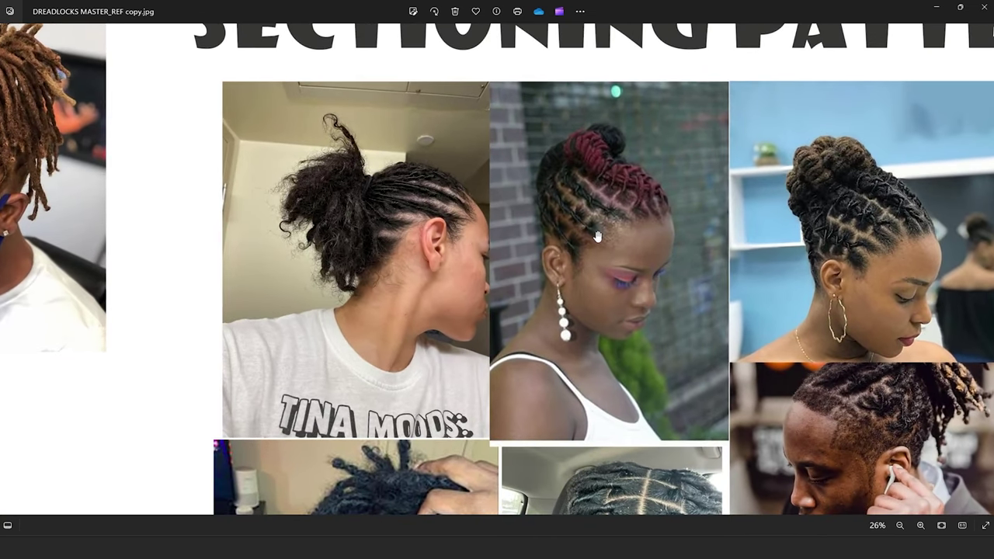
scroll(595, 216, up, 2)
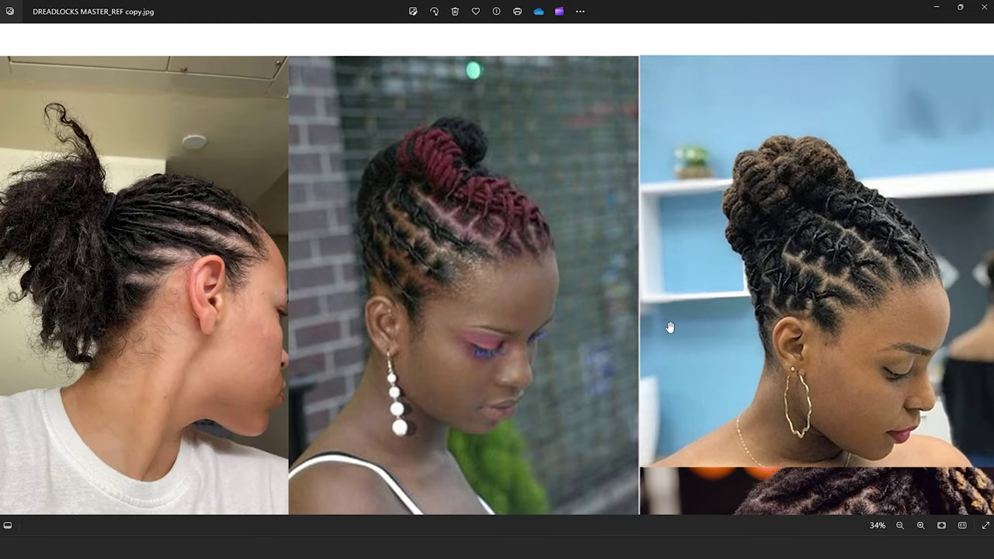
scroll(664, 326, down, 3)
scroll(583, 302, down, 4)
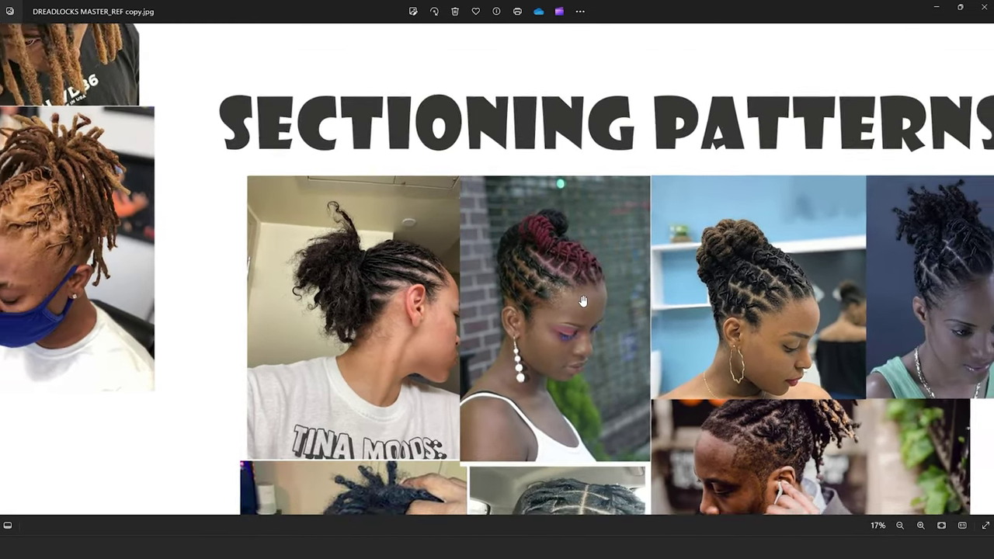
scroll(678, 211, up, 4)
scroll(678, 211, up, 2)
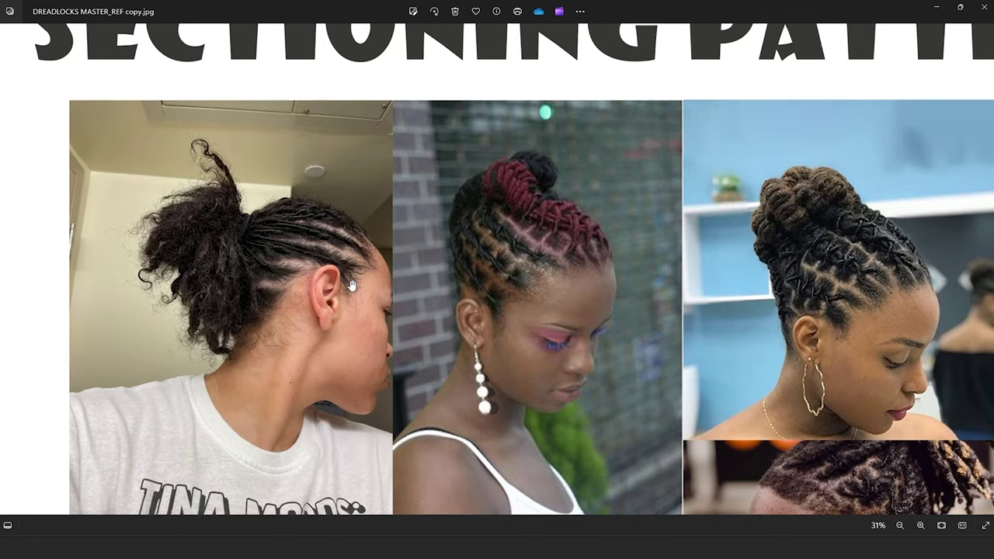
scroll(352, 285, down, 2)
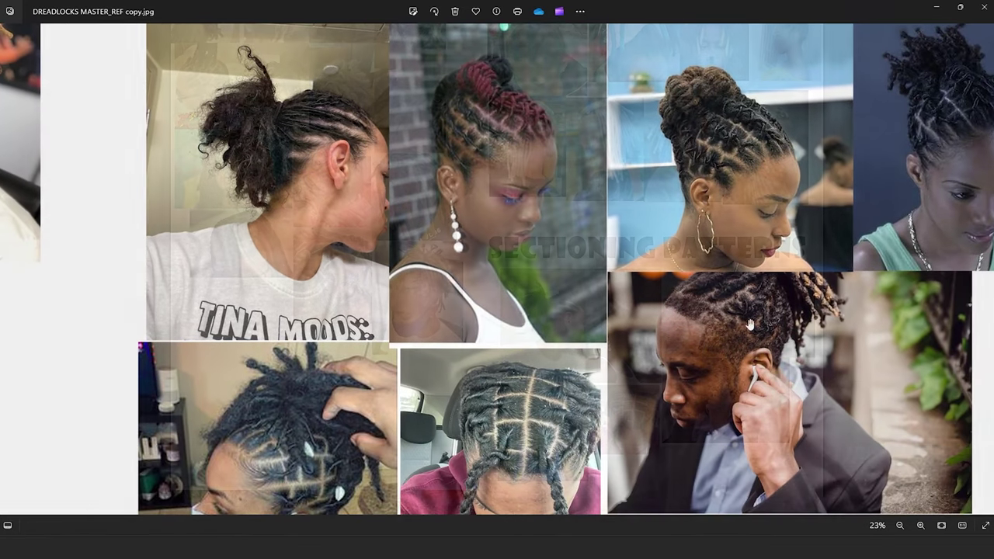
scroll(751, 325, down, 4)
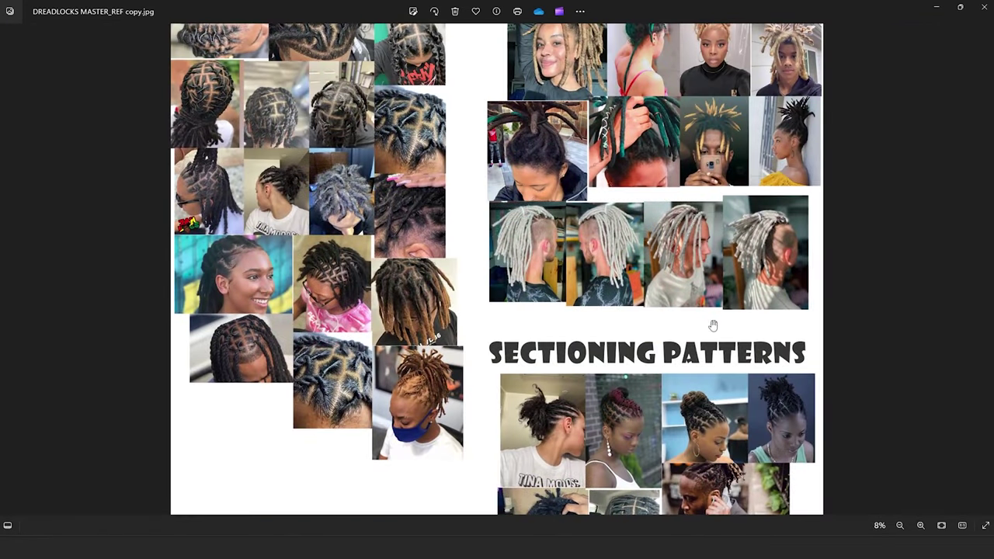
Examine the lower reference photos, studying the parting around the ear on the golden twists and the circled dreadlock tips.
scroll(532, 400, up, 2)
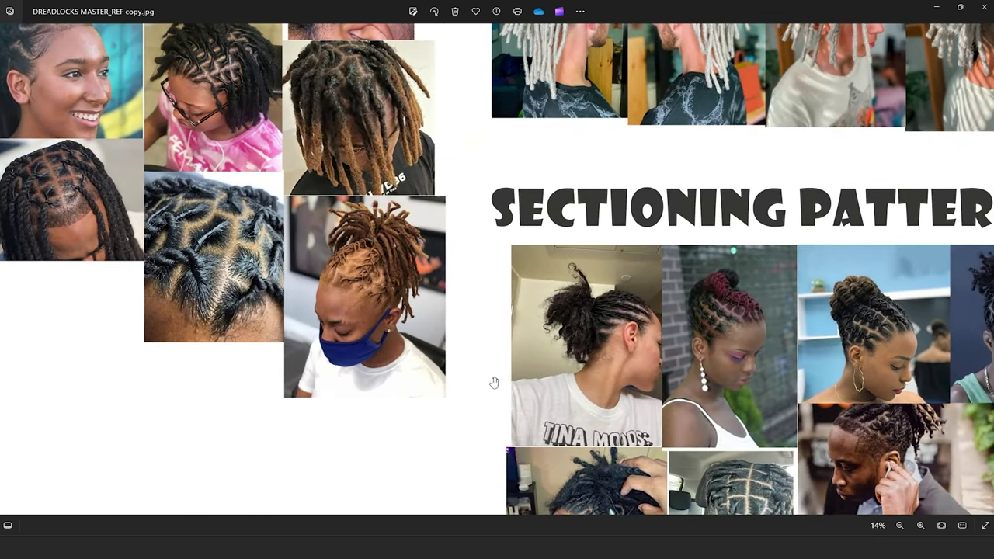
scroll(495, 383, down, 3)
drag(411, 417, 507, 184)
scroll(365, 391, up, 3)
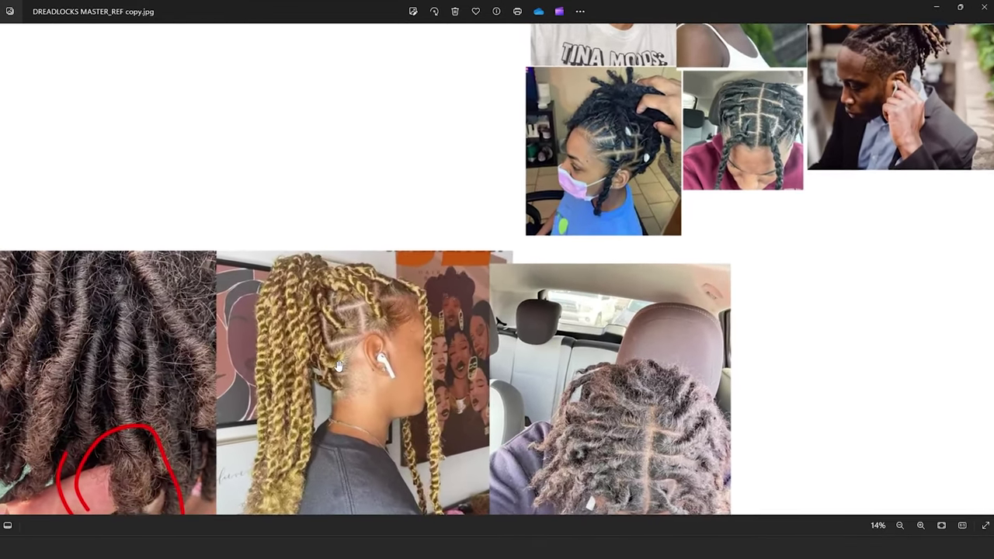
scroll(338, 365, up, 3)
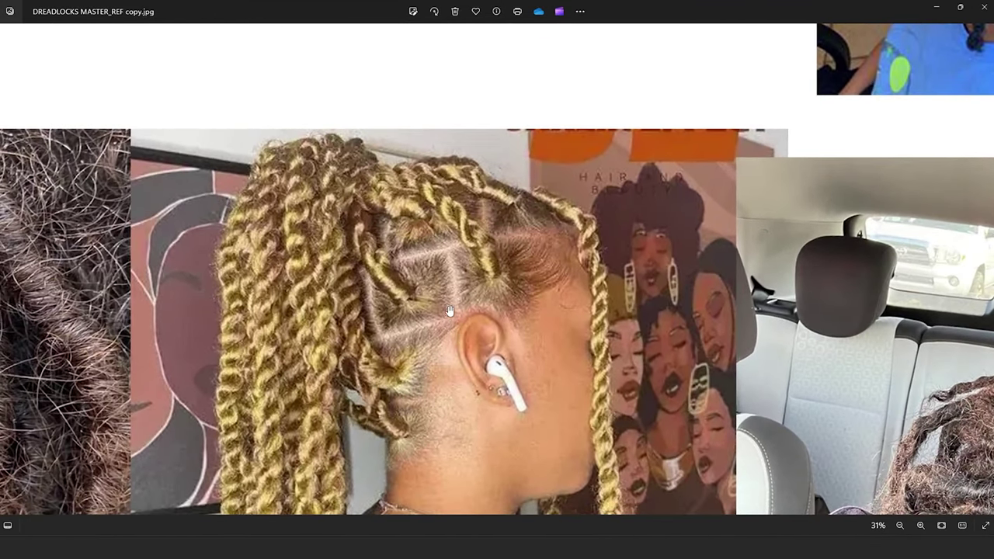
scroll(671, 281, down, 4)
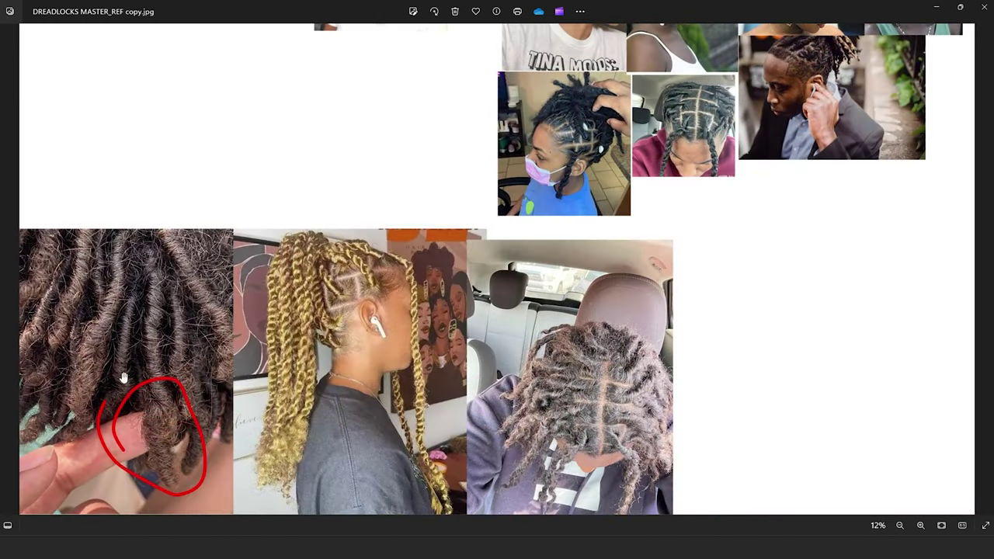
scroll(198, 431, up, 2)
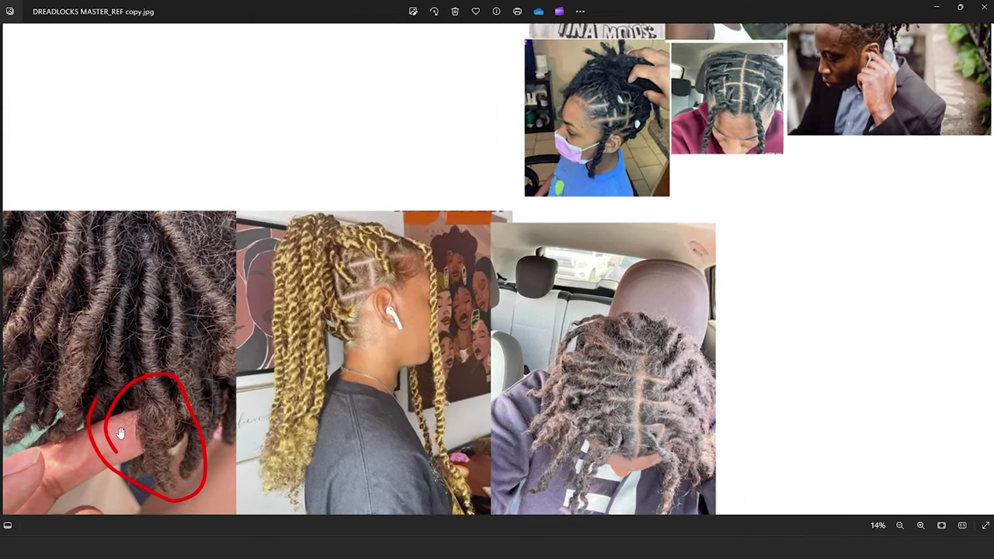
scroll(152, 313, up, 3)
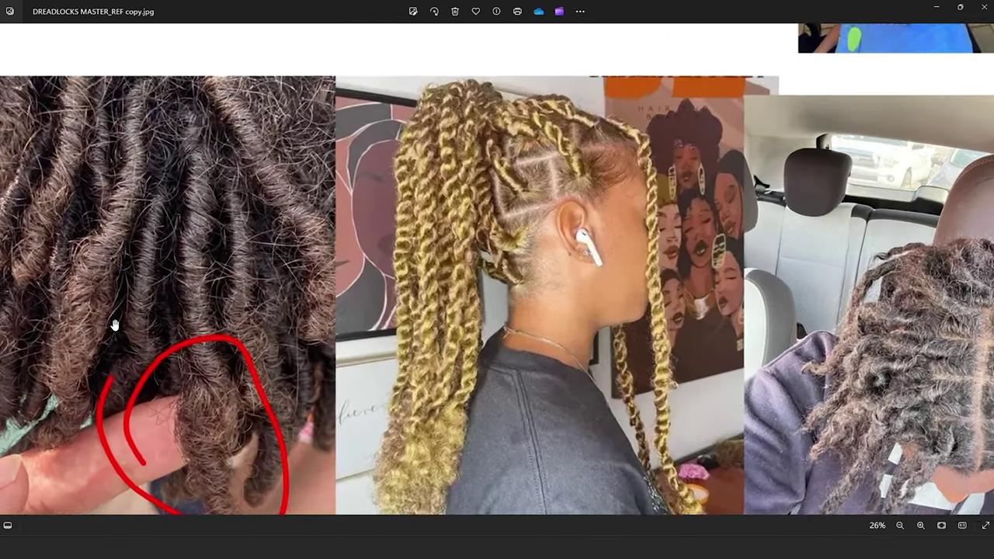
scroll(349, 360, down, 2)
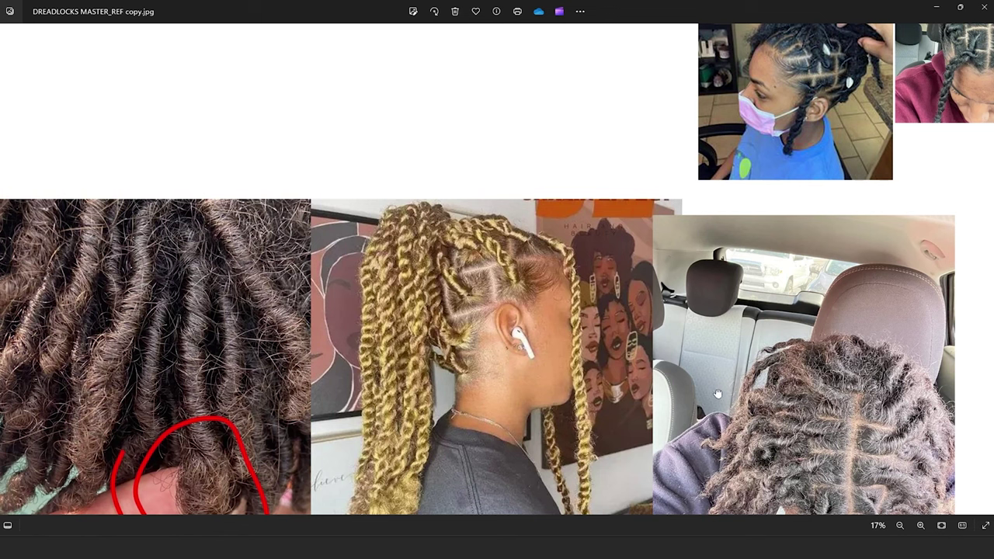
Study the centre parting and its crosswise branches on the top-of-head photo taken in the car.
drag(718, 393, 318, 245)
scroll(377, 404, up, 4)
drag(471, 391, 456, 355)
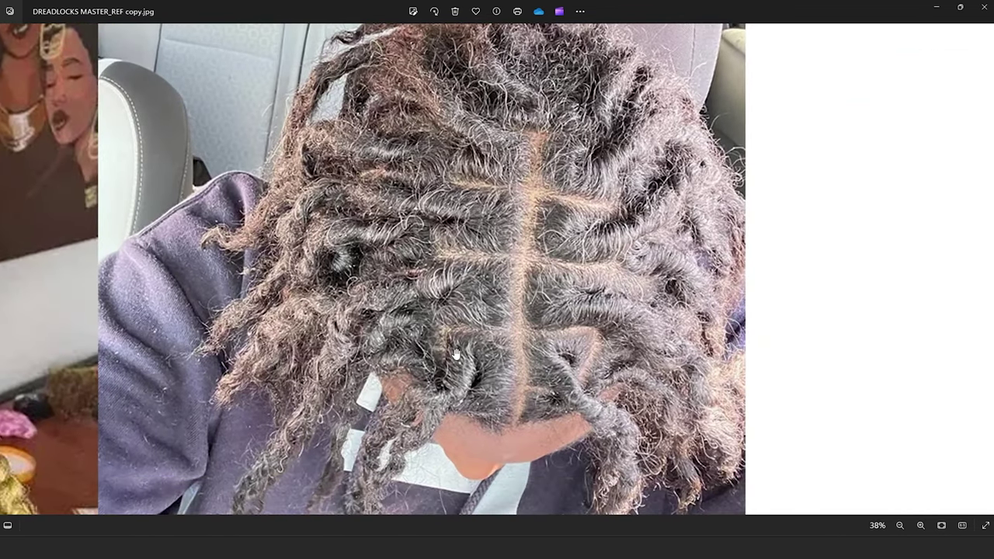
drag(462, 308, 440, 354)
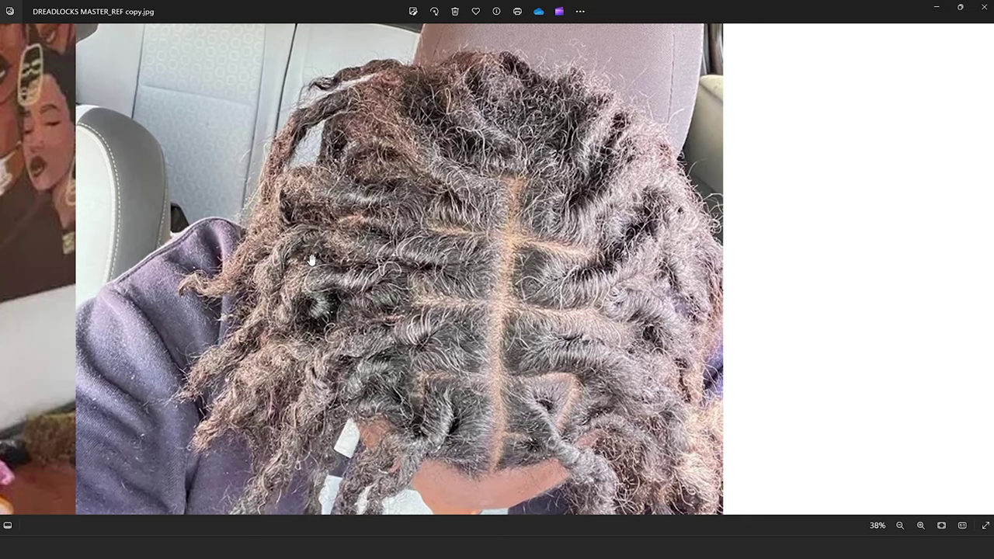
scroll(383, 258, down, 3)
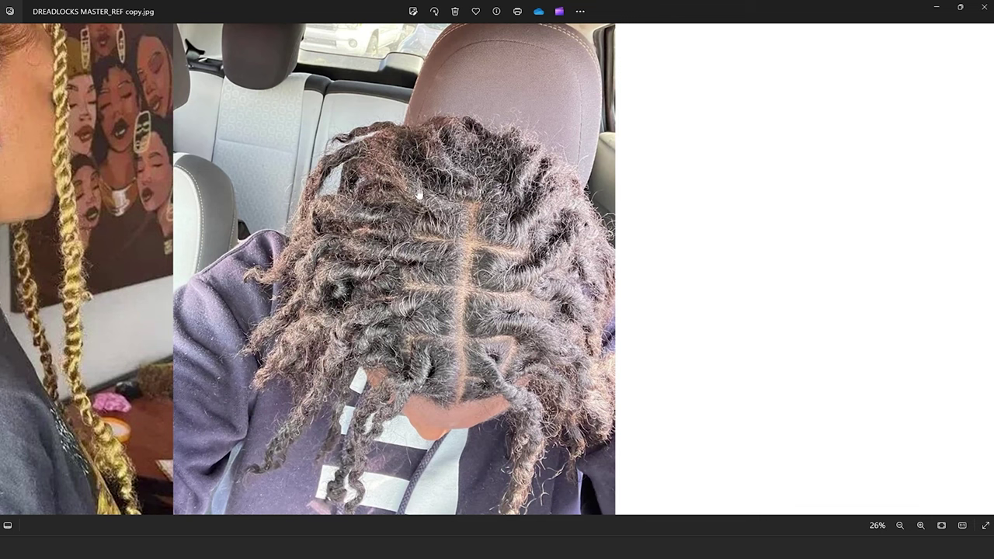
scroll(305, 257, down, 5)
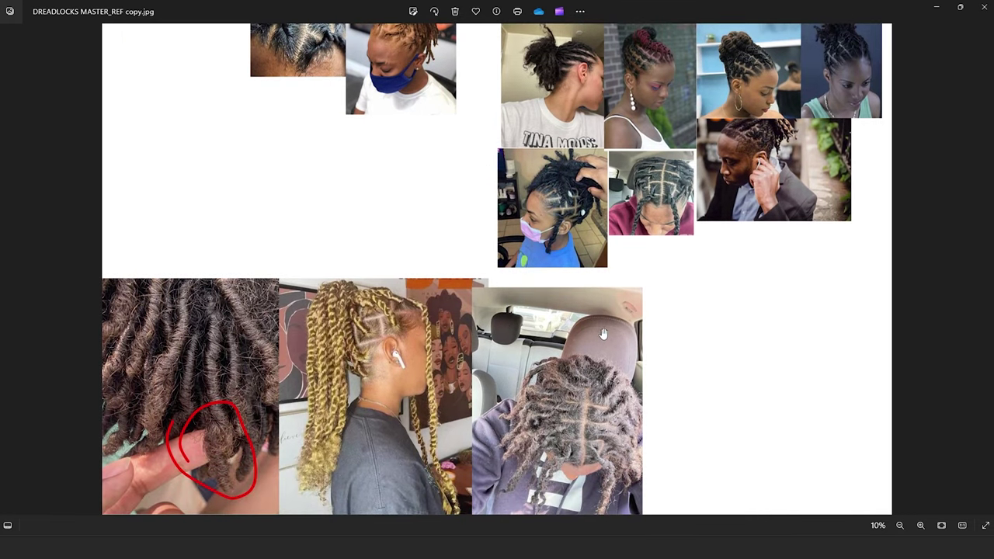
Compare the car photo, golden twists and upper sectioning photos once more, then switch to ZBrush.
scroll(605, 406, up, 3)
drag(600, 402, 611, 337)
scroll(590, 292, down, 2)
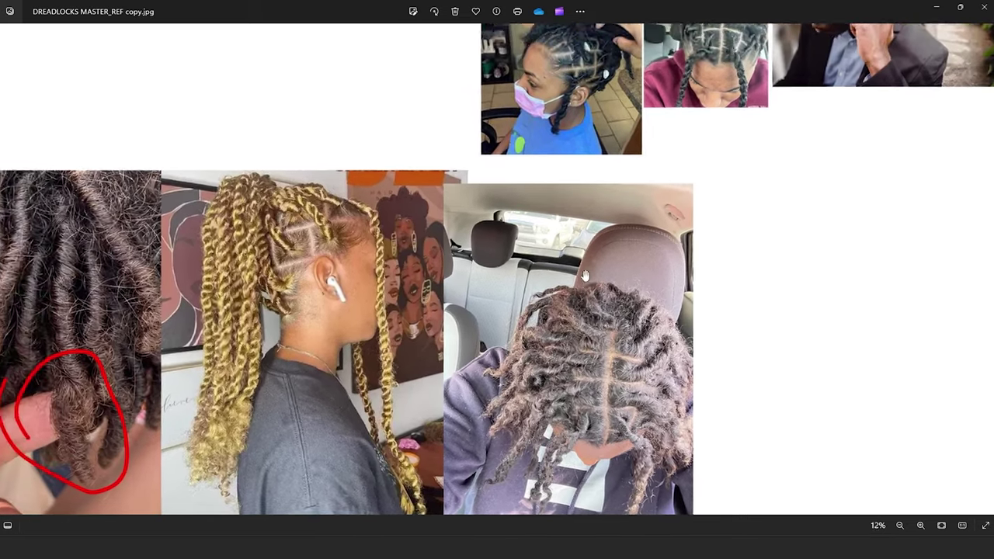
drag(466, 245, 441, 328)
scroll(440, 328, up, 3)
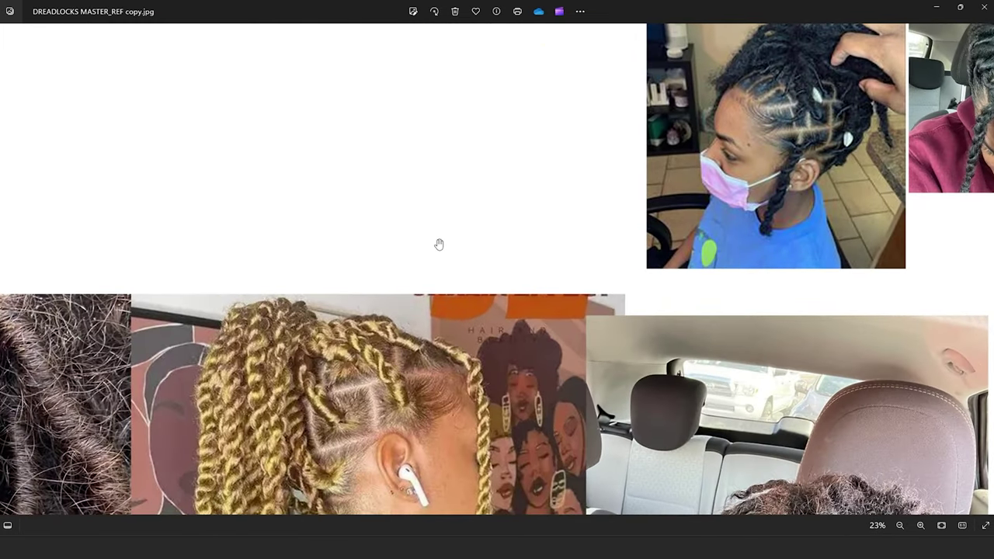
scroll(440, 245, down, 3)
drag(629, 151, 652, 304)
scroll(652, 306, up, 2)
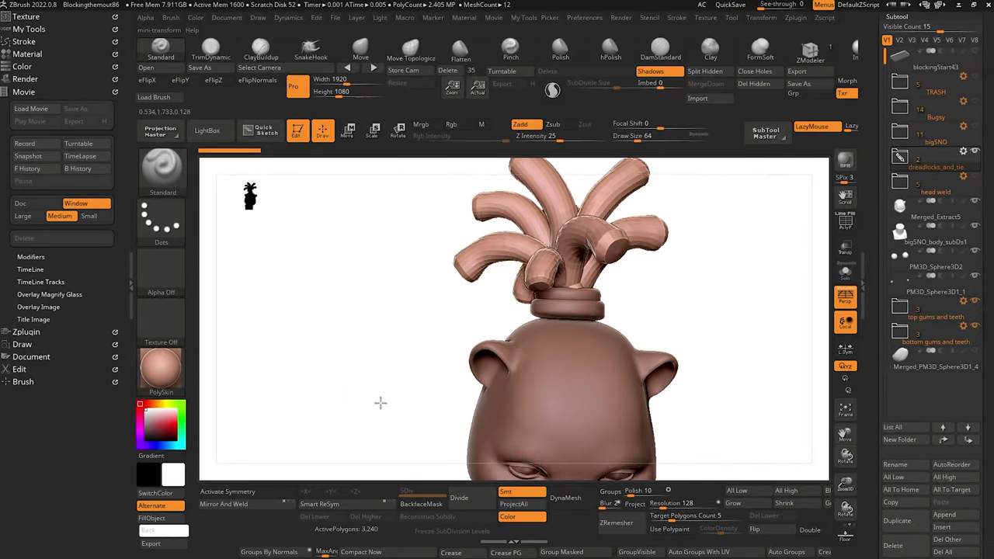
Make the head subtool Merged_Extract5 active and reduce the Draw Size to 24.
alt+click(554, 410)
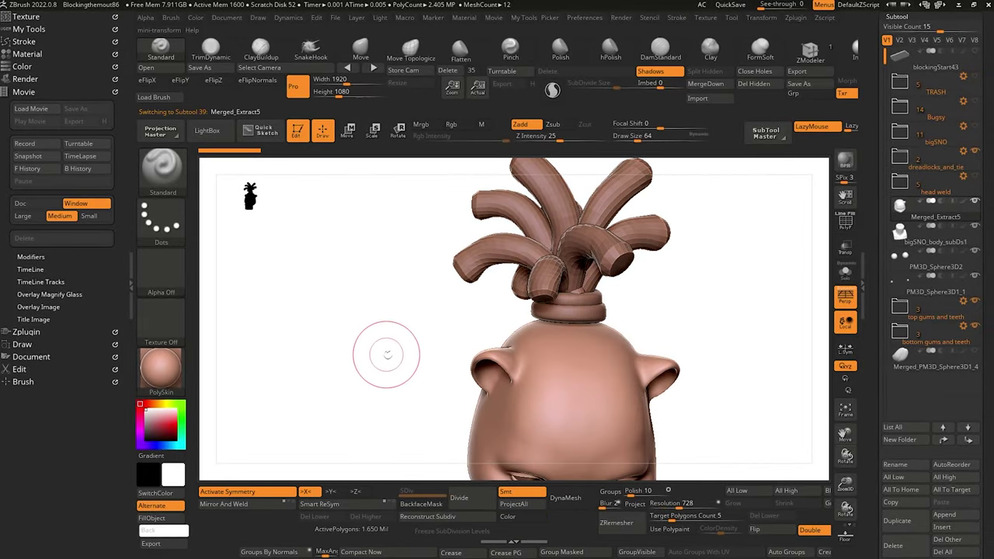
key(bracketleft)
key(bracketleft)
key(bracketleft)
key(bracketleft)
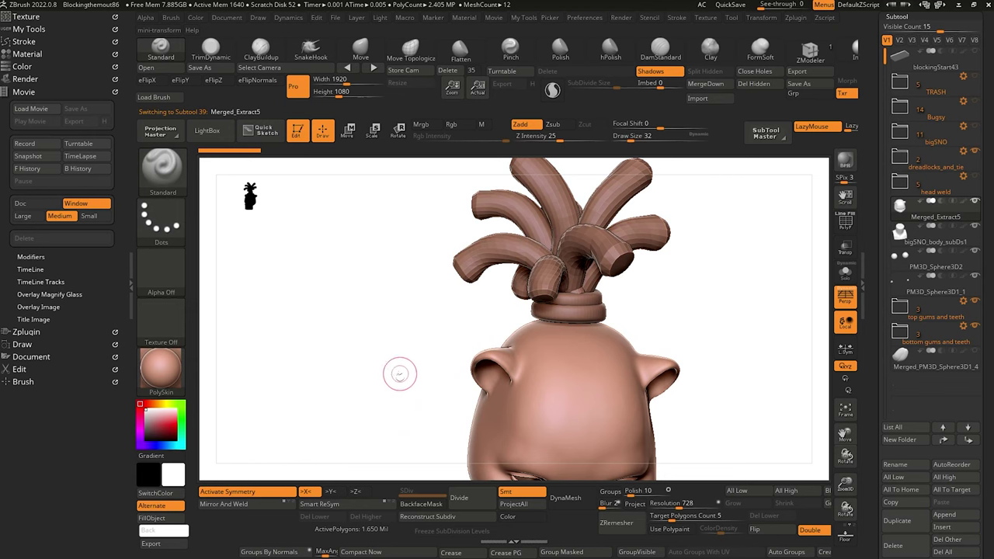
mouse_move(400, 375)
mouse_down()
mouse_move(357, 371)
mouse_move(372, 378)
mouse_move(370, 391)
mouse_move(381, 395)
mouse_move(384, 362)
mouse_up()
key(bracketleft)
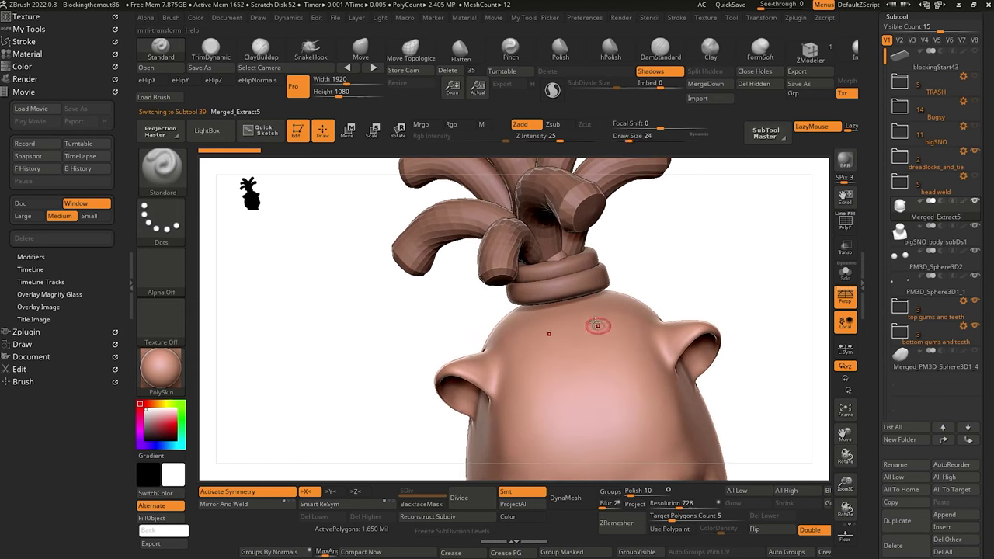
Keep MaskPen as the masking brush and set its Focal Shift to -100.
ctrl+click(173, 178)
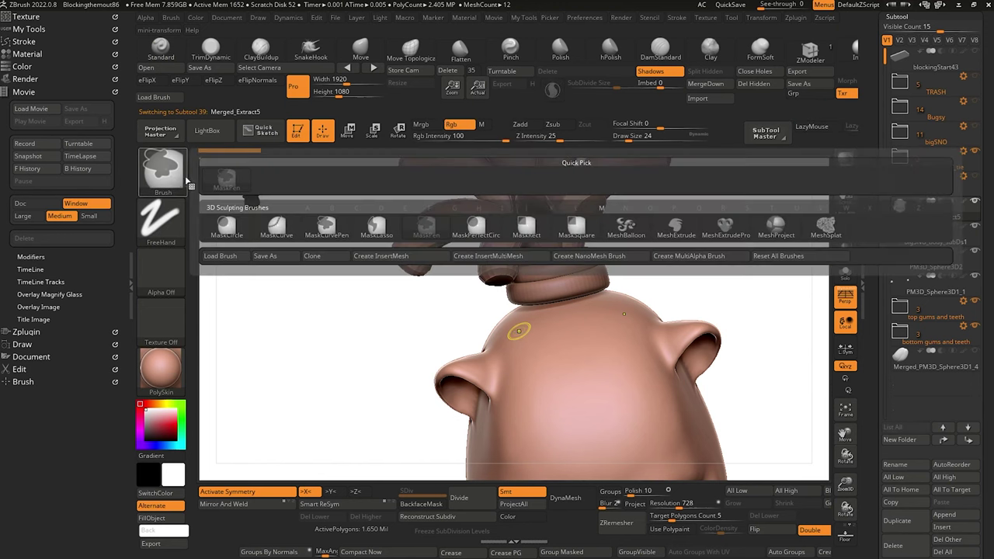
ctrl+click(170, 180)
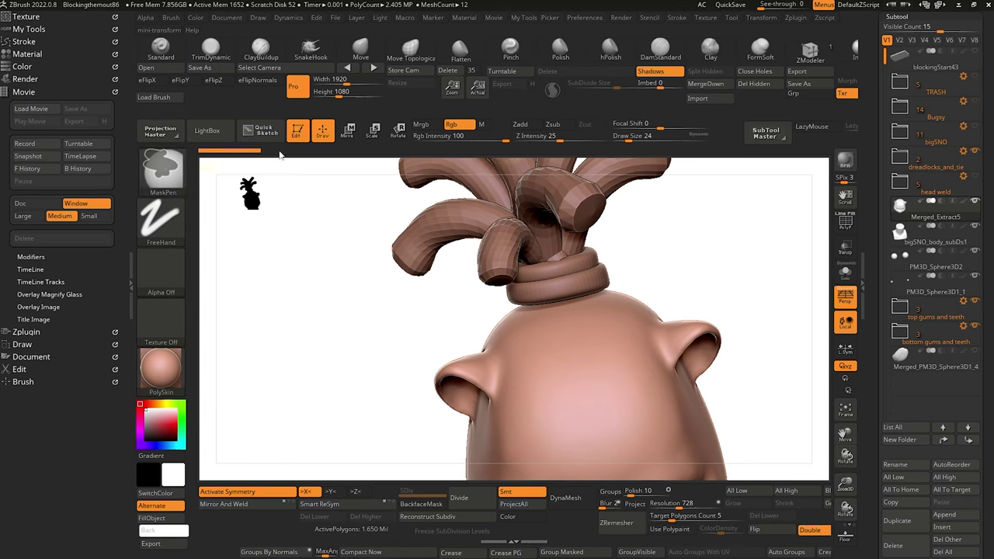
ctrl+drag(643, 124, 608, 154)
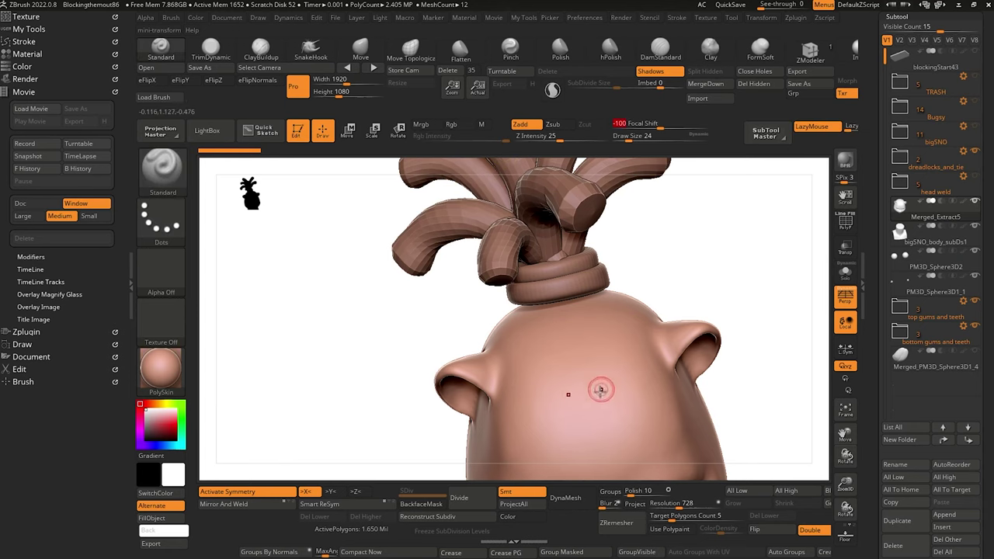
Mask a symmetrical central scalp section running from the hair tie towards the forehead and check its shape from several angles.
mouse_move(604, 411)
ctrl+mouse_down()
mouse_move(604, 389)
mouse_move(590, 410)
mouse_move(560, 308)
ctrl+mouse_up()
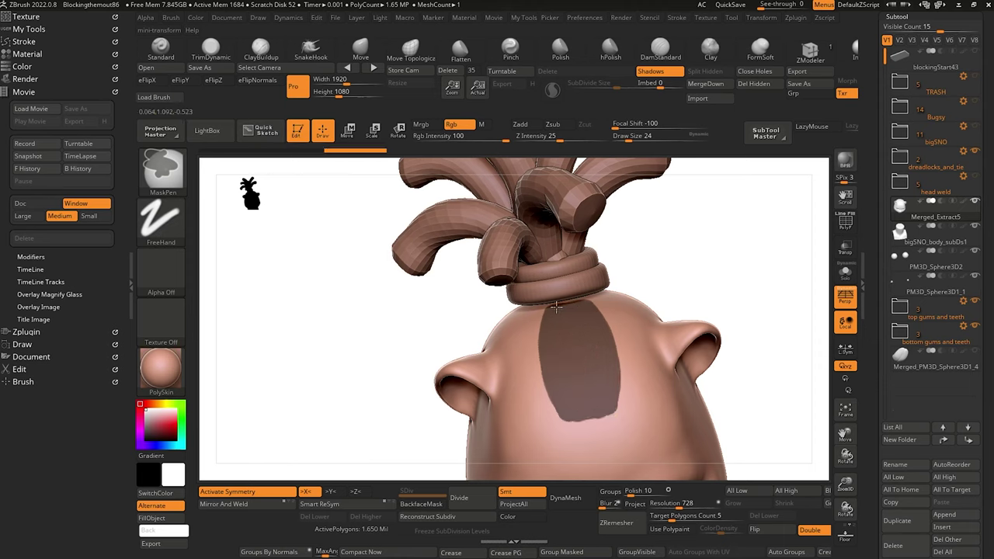
ctrl+drag(603, 373, 603, 394)
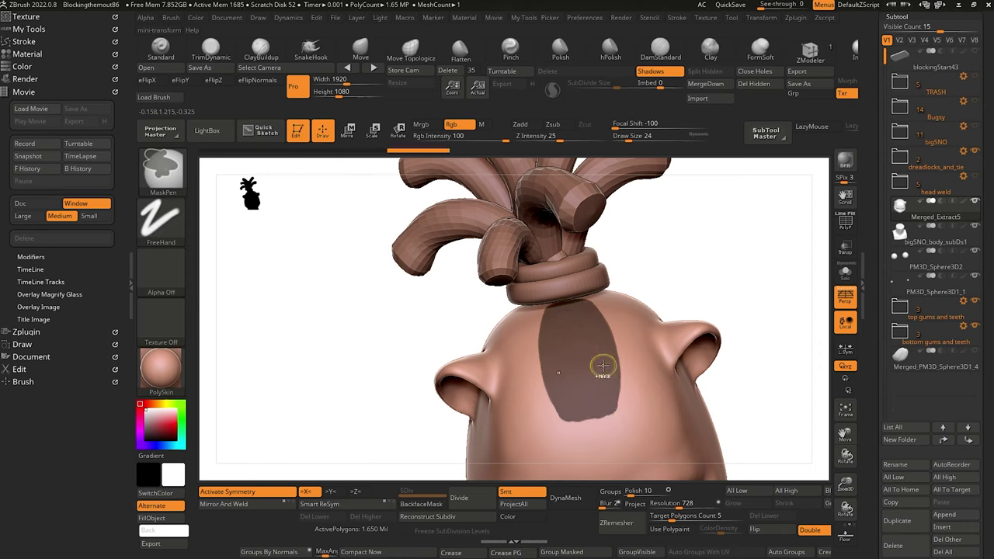
mouse_move(362, 318)
shift+mouse_down()
mouse_move(330, 338)
mouse_move(335, 375)
mouse_move(351, 375)
mouse_move(337, 350)
shift+mouse_up()
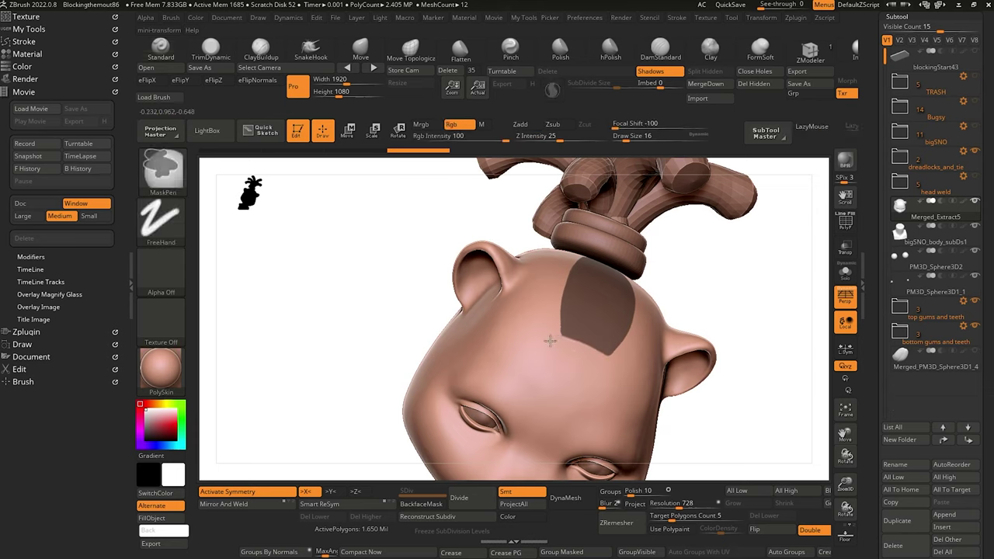
drag(344, 317, 322, 352)
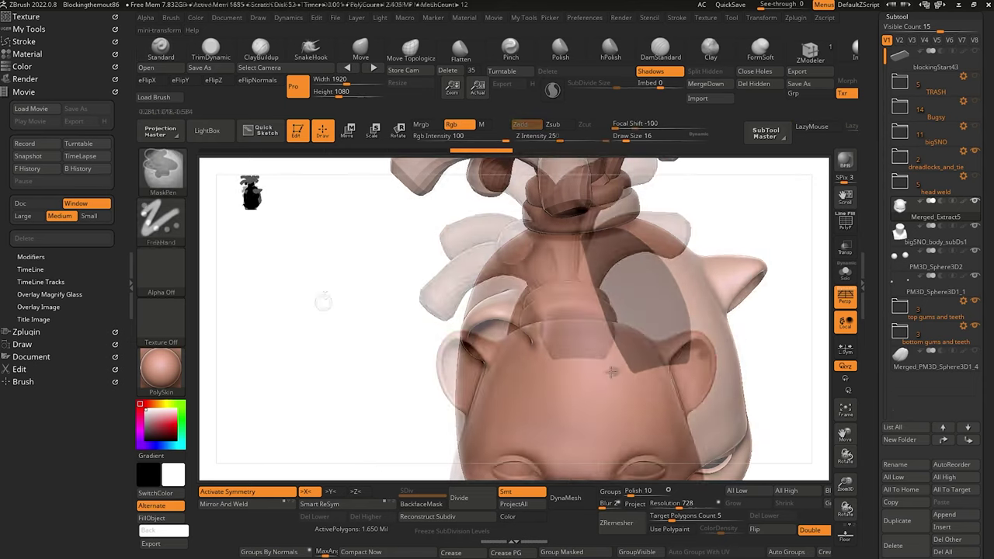
Outline a symmetrical mask section beside the central one, following the front hairline and curving over the ear, with Draw Size reduced to 12.
mouse_move(618, 371)
ctrl+mouse_down()
mouse_move(550, 353)
mouse_move(616, 374)
mouse_move(567, 249)
ctrl+mouse_up()
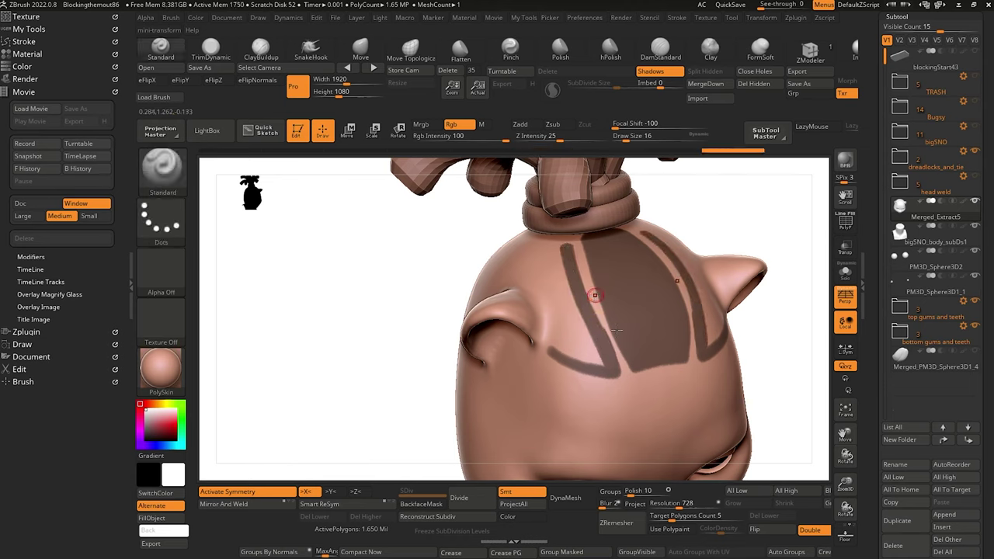
mouse_move(633, 384)
ctrl+mouse_down()
mouse_move(581, 267)
mouse_move(630, 376)
ctrl+mouse_up()
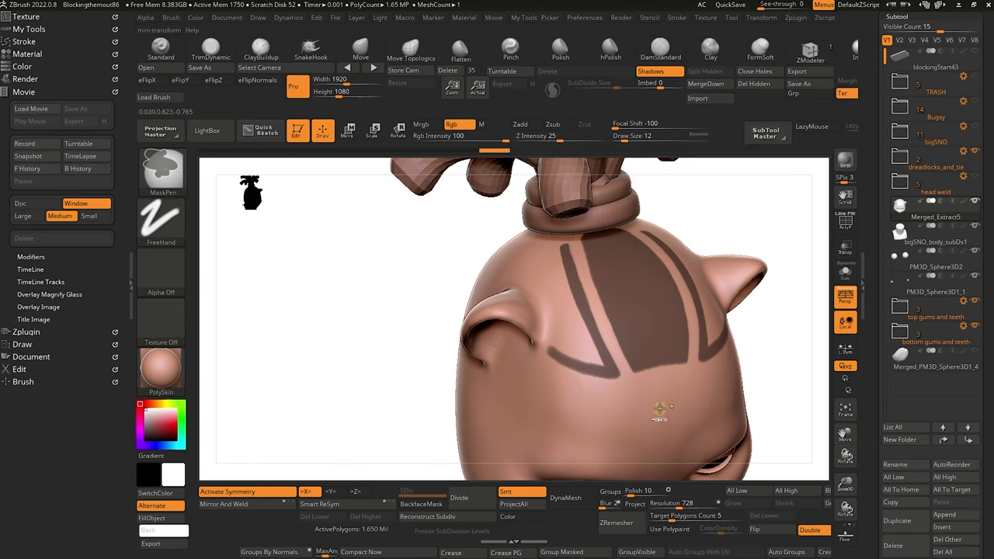
key(ctrl)
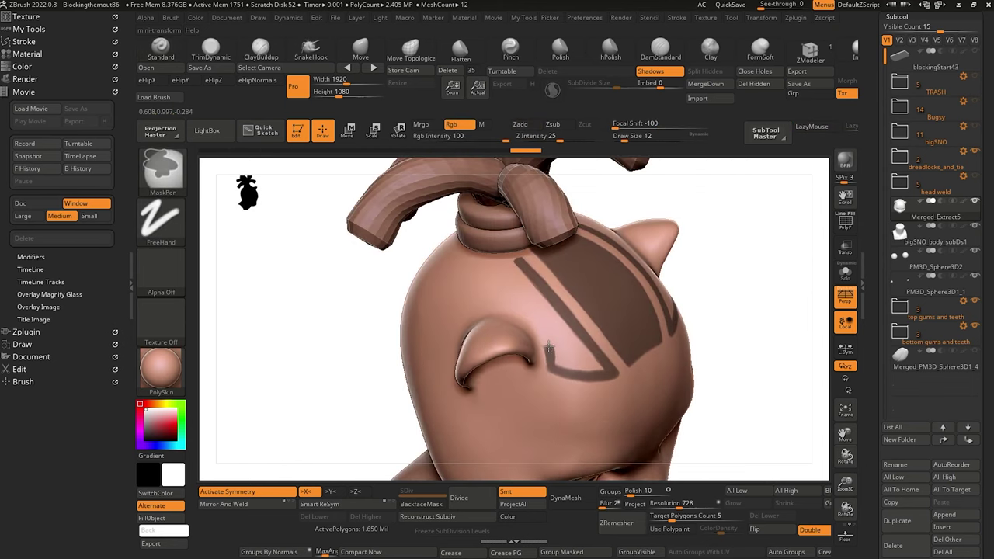
drag(541, 336, 488, 310)
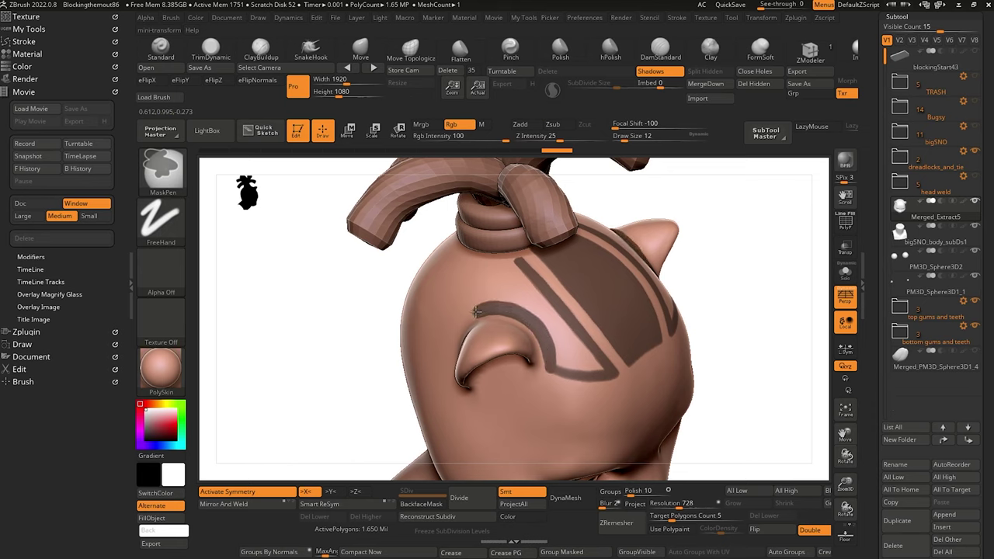
Mask the rear hairline from behind each ear down around the nape and thicken it above the neck.
drag(578, 285, 575, 334)
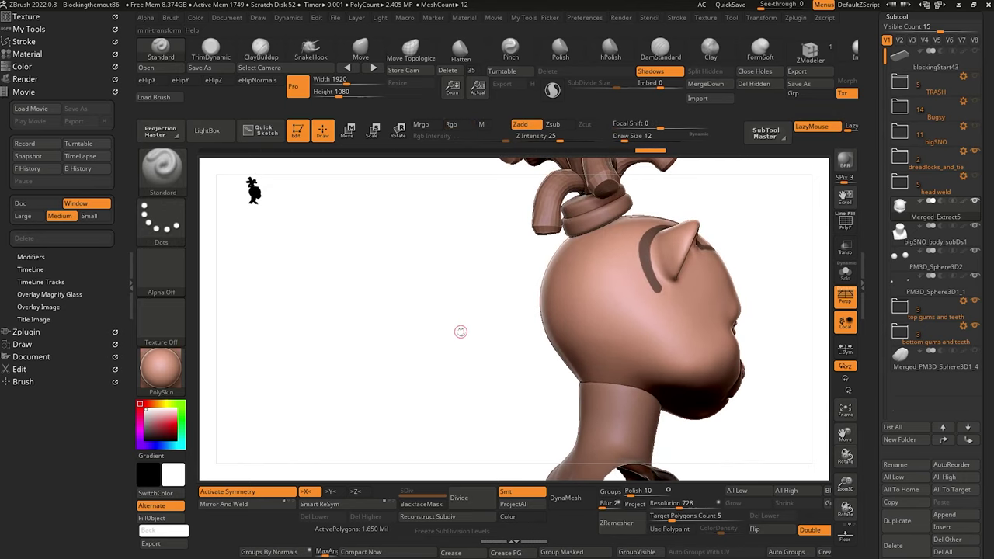
key(ctrl)
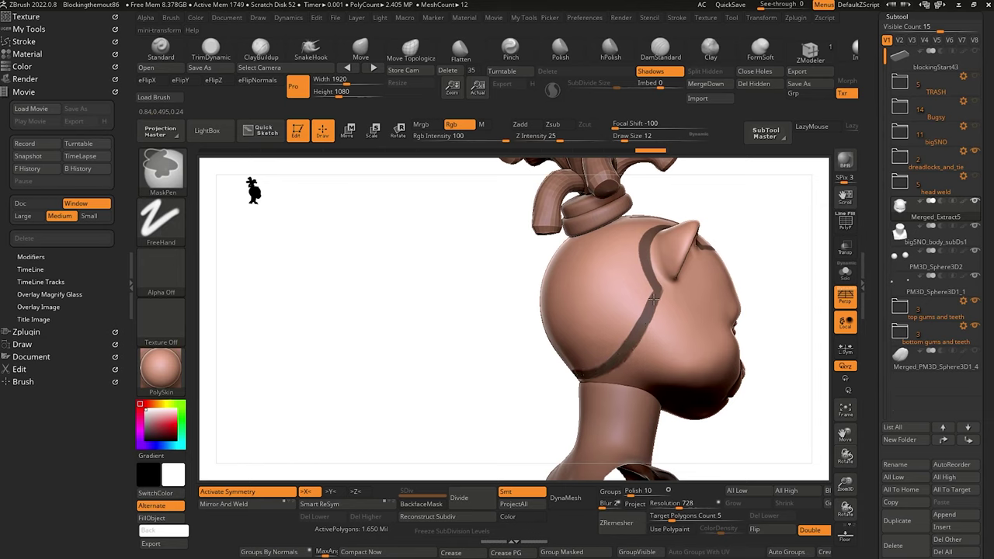
ctrl+drag(657, 291, 658, 289)
drag(446, 362, 464, 352)
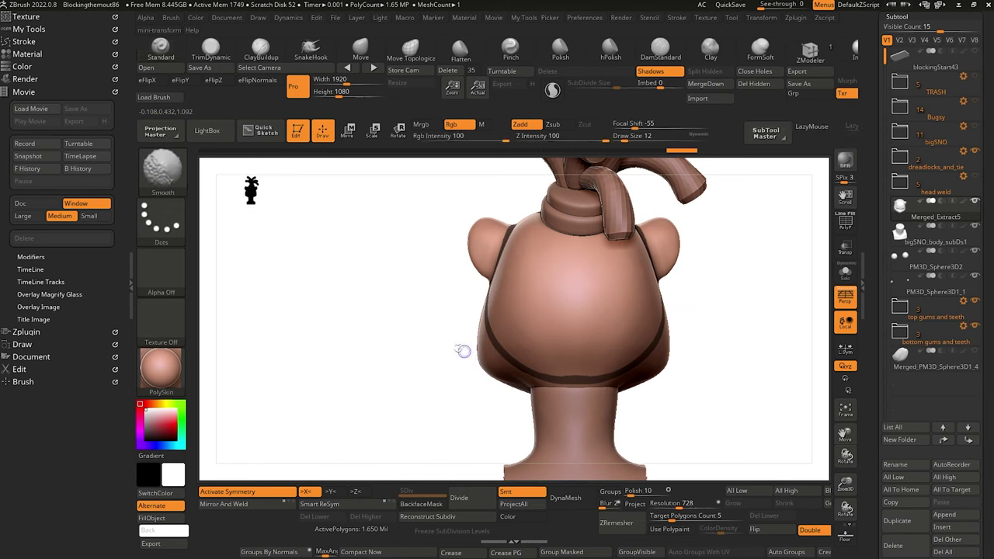
mouse_move(399, 367)
mouse_down()
mouse_move(439, 364)
mouse_move(412, 350)
mouse_move(444, 378)
mouse_move(366, 360)
mouse_move(371, 395)
mouse_move(349, 384)
mouse_move(375, 350)
mouse_up()
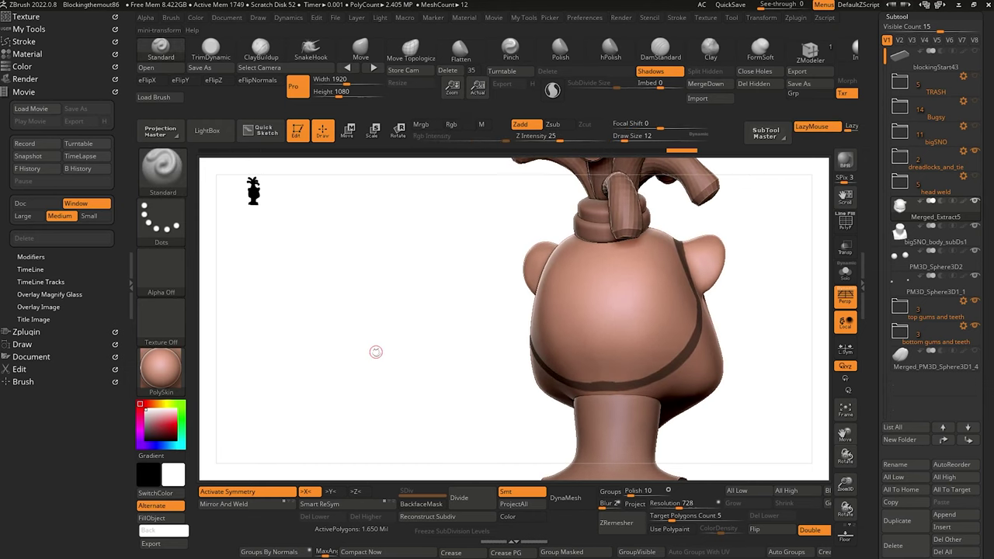
key(ctrl)
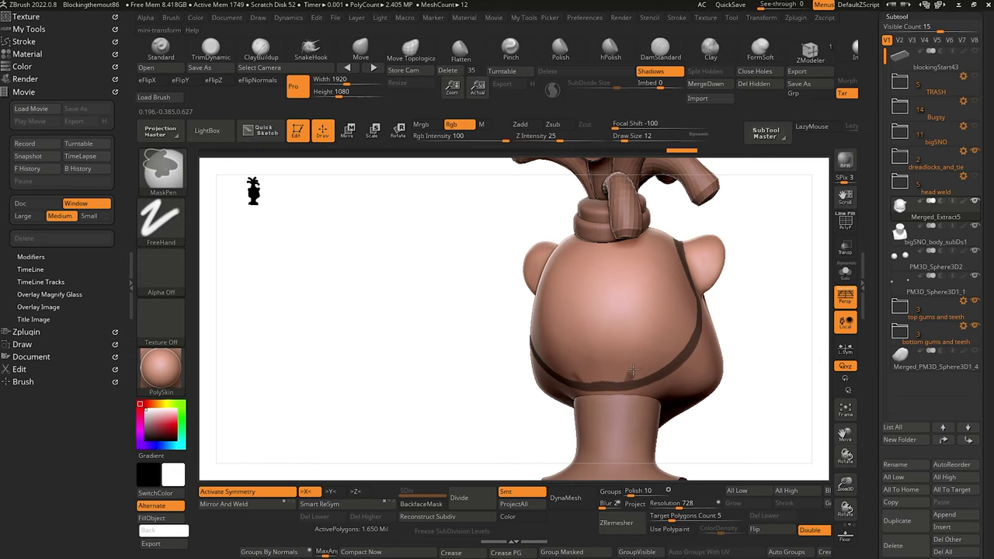
mouse_move(633, 371)
ctrl+mouse_down()
mouse_move(626, 386)
mouse_move(640, 313)
mouse_move(633, 260)
mouse_move(635, 371)
ctrl+mouse_up()
Fill a wide central mask section on the back of the head, from the hair tie down to the nape hairline.
drag(456, 230, 461, 219)
mouse_move(615, 376)
ctrl+mouse_down()
mouse_move(635, 311)
mouse_move(604, 342)
mouse_move(590, 276)
mouse_move(621, 283)
mouse_move(616, 312)
mouse_move(630, 260)
mouse_move(636, 278)
mouse_move(603, 278)
ctrl+mouse_up()
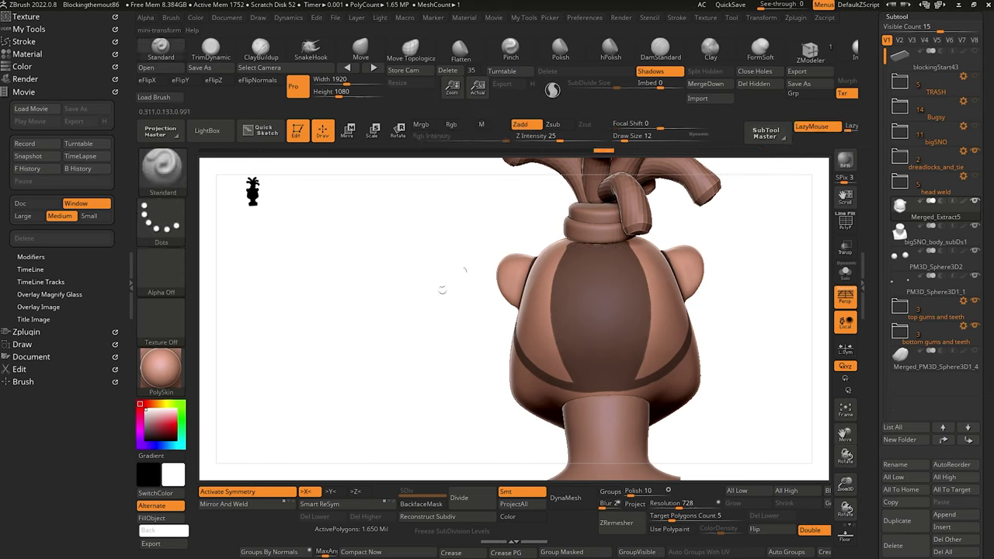
drag(443, 288, 462, 318)
mouse_move(324, 271)
mouse_down()
mouse_move(336, 272)
mouse_move(310, 263)
mouse_up()
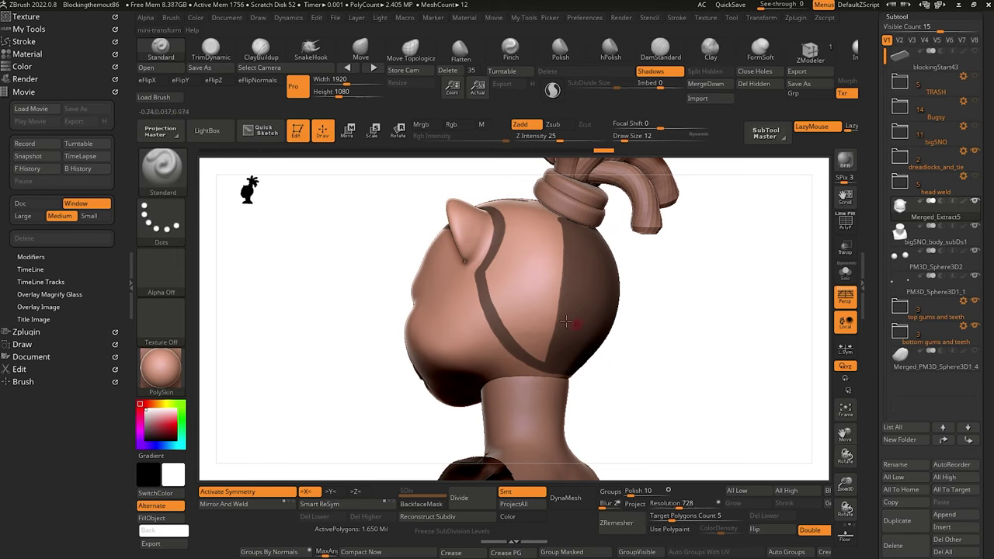
Set the Draw Size to 16 and outline the side section behind the ear, connecting it to the outline above the ear.
key(bracketright)
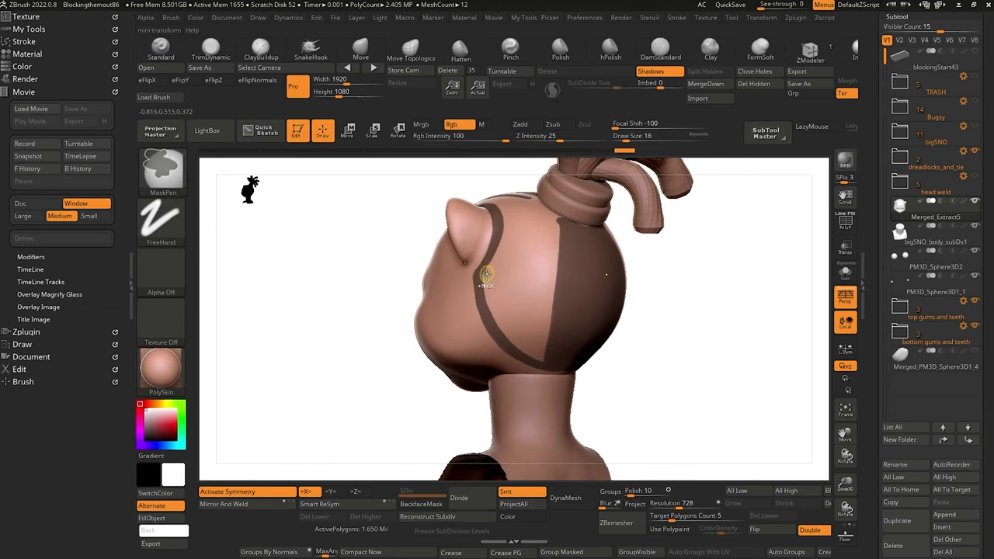
mouse_move(482, 278)
ctrl+mouse_down()
mouse_move(501, 299)
mouse_move(542, 311)
mouse_move(546, 237)
ctrl+mouse_up()
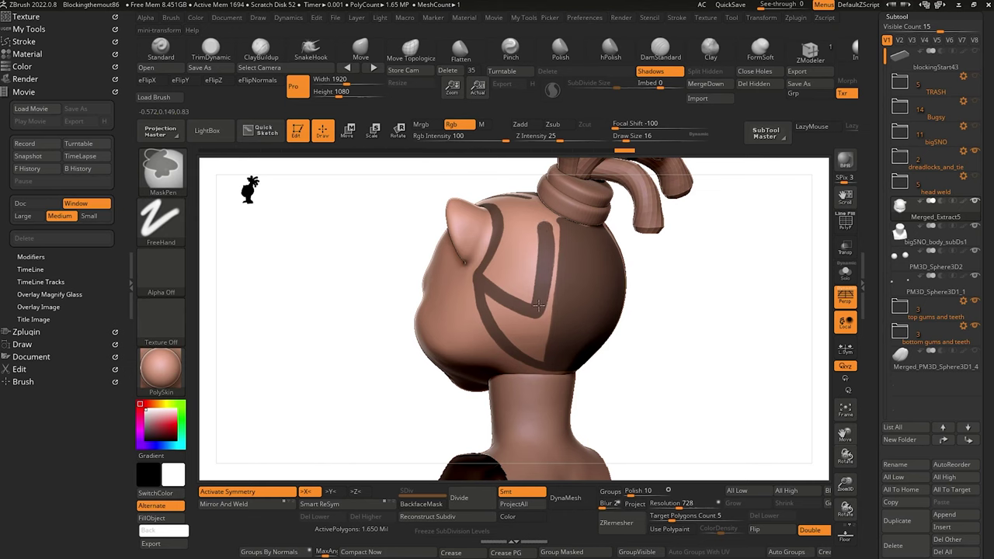
mouse_move(340, 284)
mouse_down()
mouse_move(340, 359)
mouse_move(342, 282)
mouse_move(315, 328)
mouse_move(355, 293)
mouse_up()
key(ctrl)
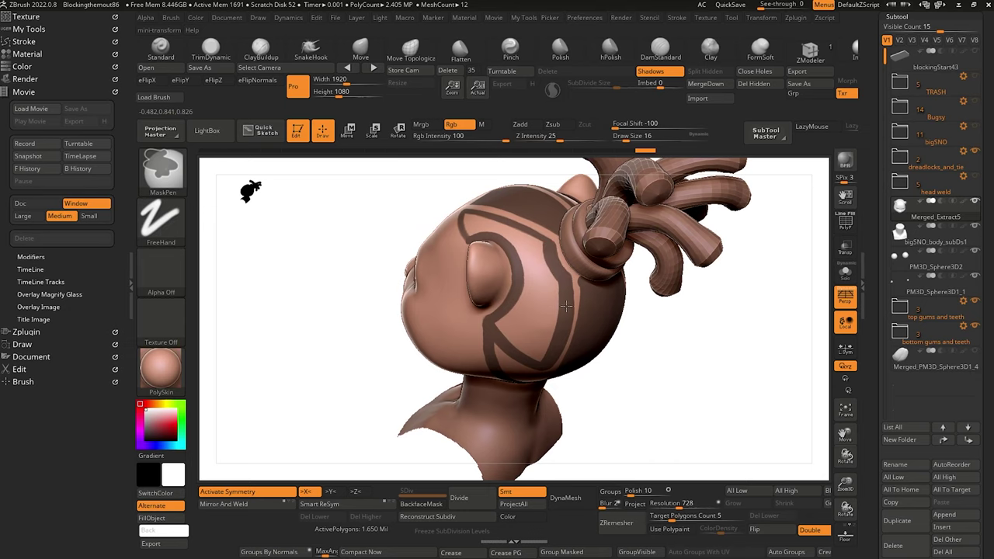
Unmask a parting below the side section and across the central back section at Draw Size 20, separating off the nape area.
mouse_move(318, 277)
mouse_down()
mouse_move(311, 266)
mouse_move(329, 256)
mouse_move(316, 287)
mouse_move(334, 315)
mouse_move(284, 293)
mouse_move(319, 246)
mouse_up()
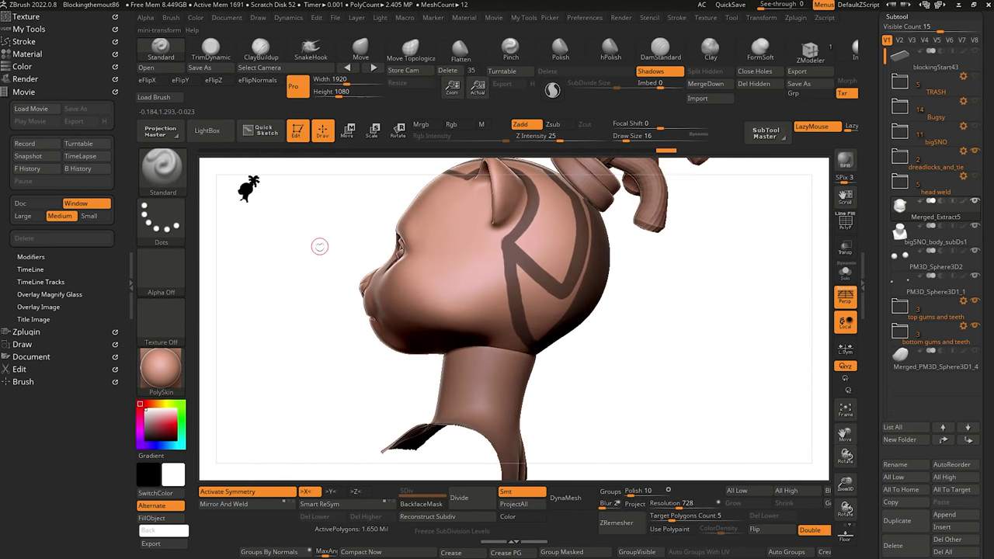
key(ctrl)
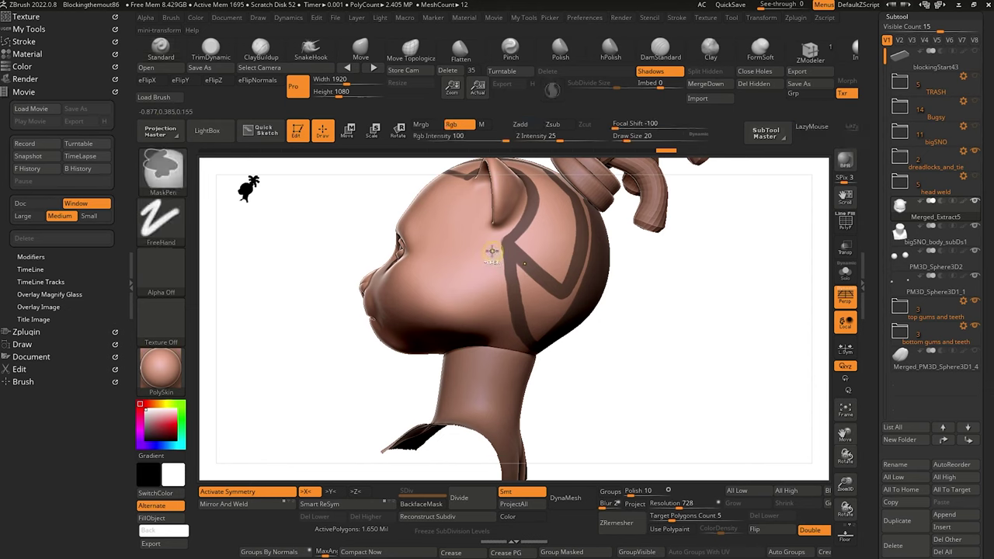
drag(497, 252, 513, 272)
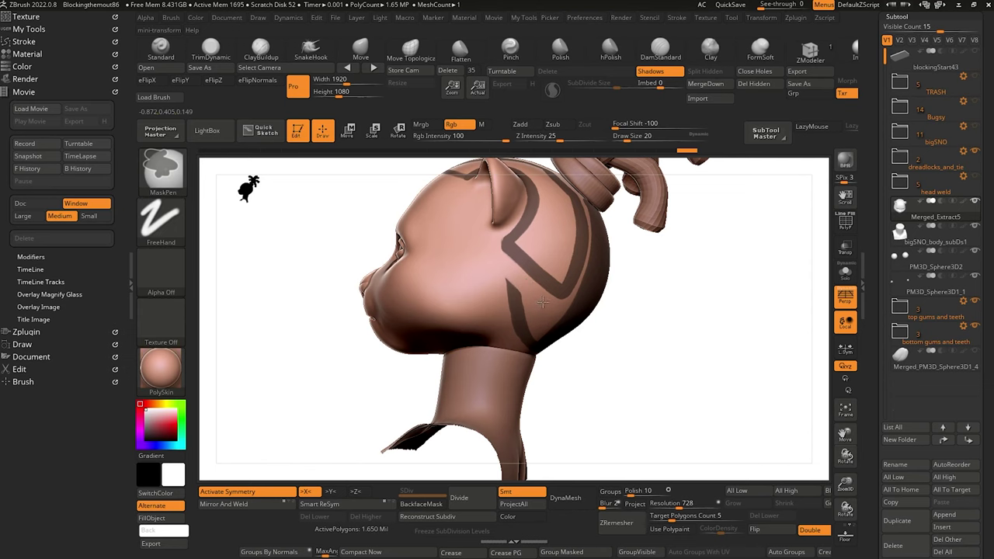
drag(302, 280, 297, 236)
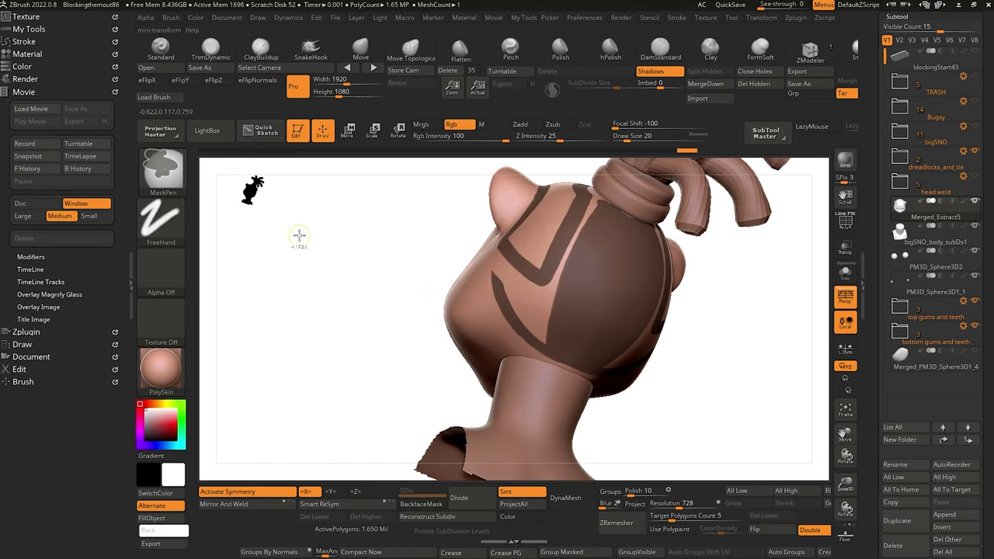
drag(549, 303, 621, 338)
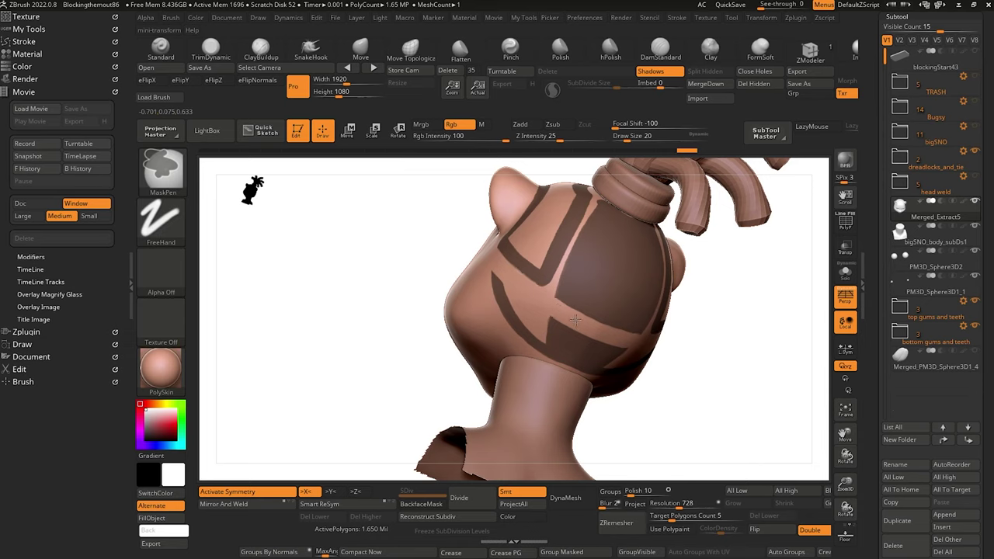
Fill the nape section's mask between the rear hairline and the central back part, keeping the parting above it clear.
mouse_move(299, 307)
mouse_down()
mouse_move(371, 331)
mouse_move(381, 318)
mouse_up()
ctrl+right_drag(286, 289, 275, 293)
drag(275, 293, 291, 243)
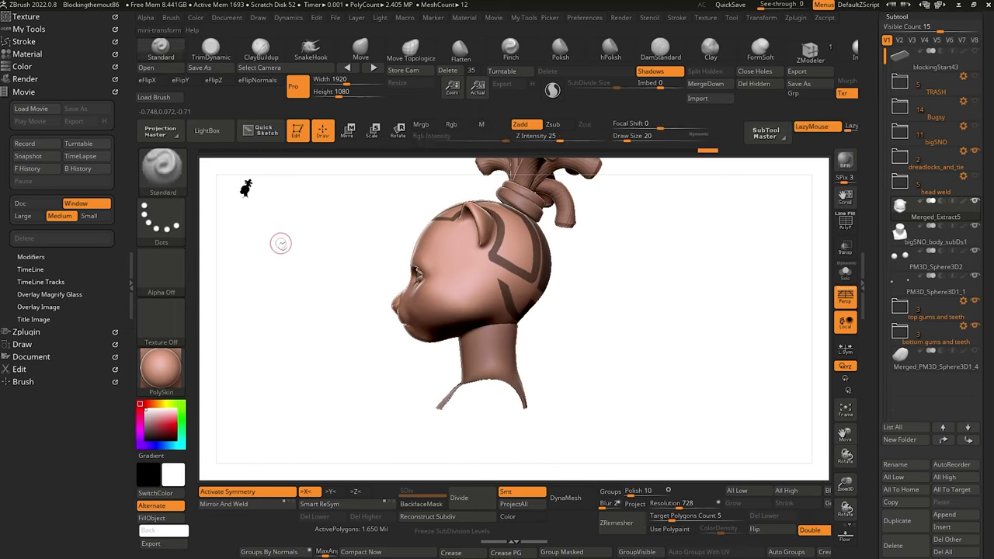
drag(287, 279, 306, 312)
alt+right_drag(307, 312, 260, 266)
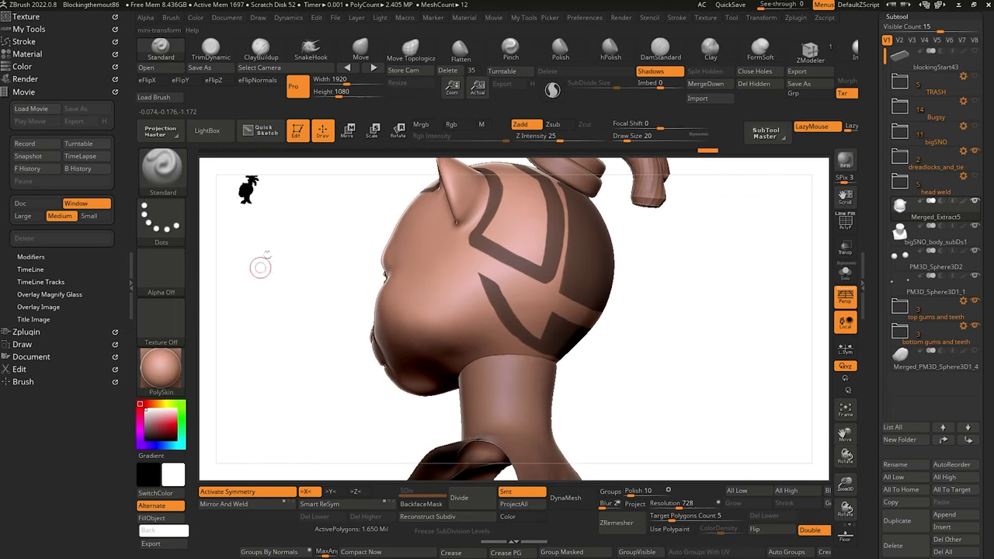
ctrl+drag(484, 283, 473, 275)
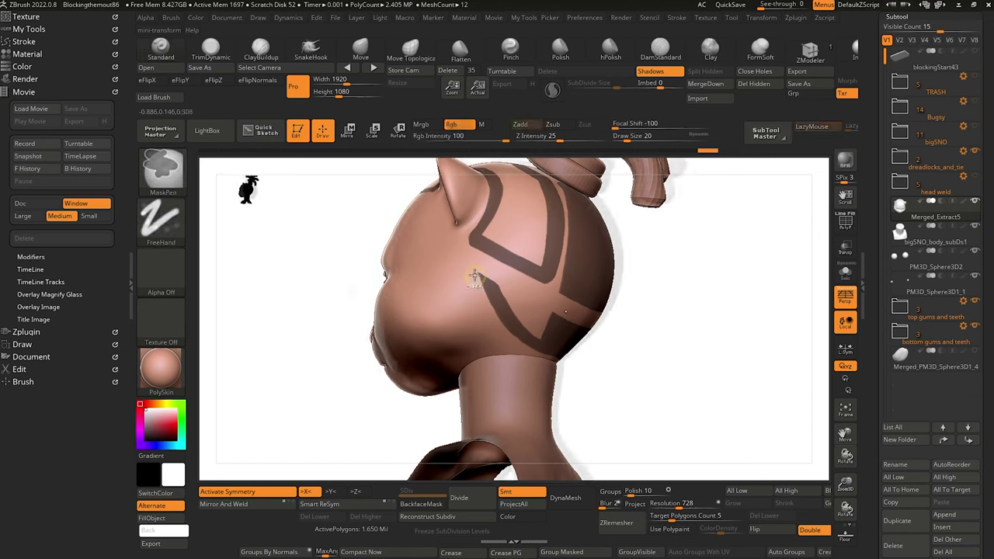
drag(351, 238, 334, 233)
key(ctrl)
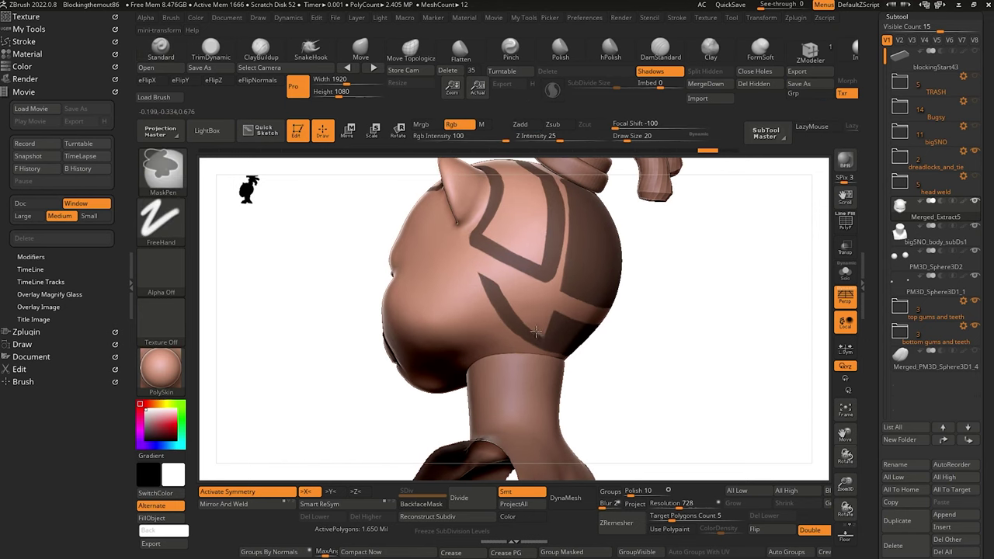
mouse_move(525, 320)
ctrl+mouse_down()
mouse_move(543, 305)
mouse_move(567, 328)
ctrl+mouse_up()
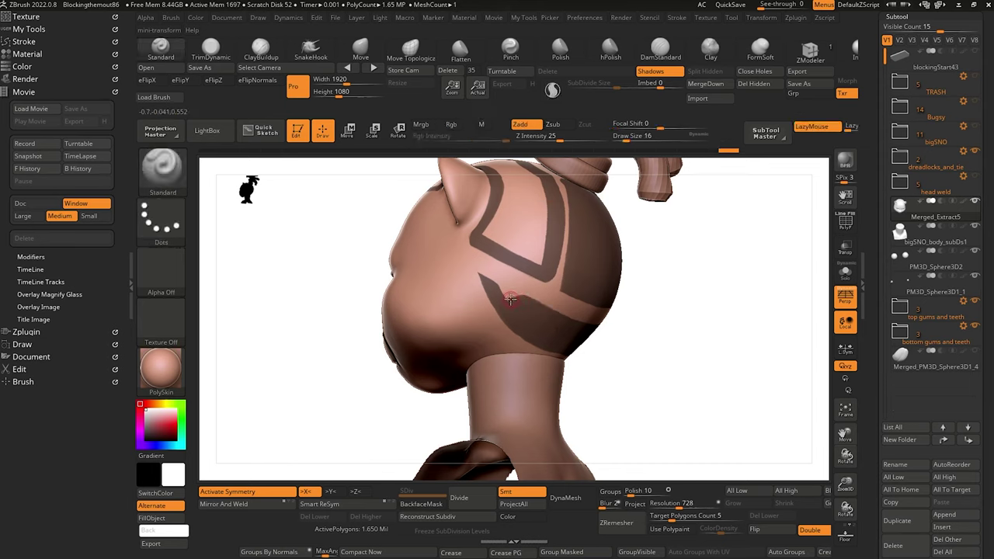
Reduce the Draw Size to 10 and extend the nape section's upper edge, leaving a thin, even parting across the back of the head.
key([)
key(ctrl)
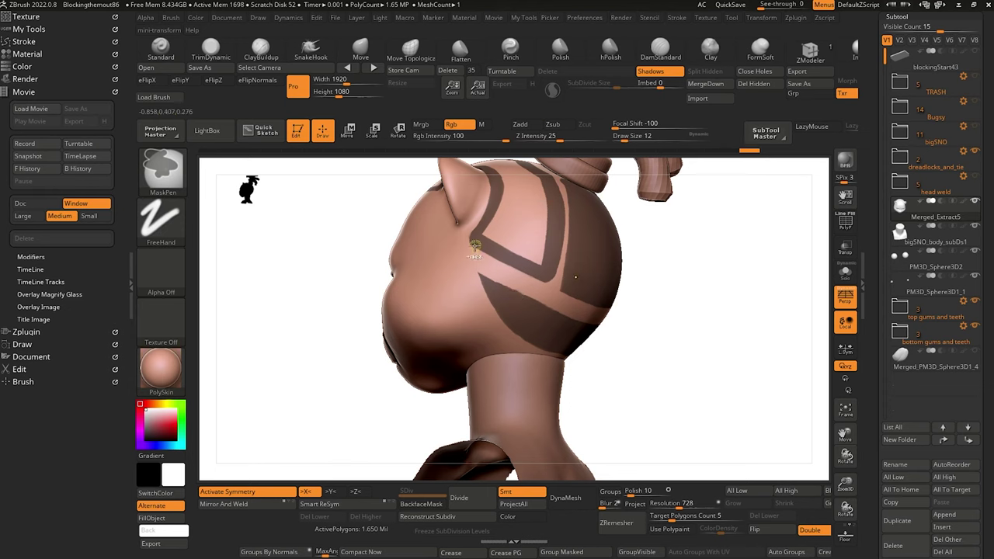
key(ctrl)
key(ctrl)
mouse_move(479, 265)
ctrl+mouse_down()
mouse_move(548, 301)
mouse_move(505, 286)
ctrl+mouse_up()
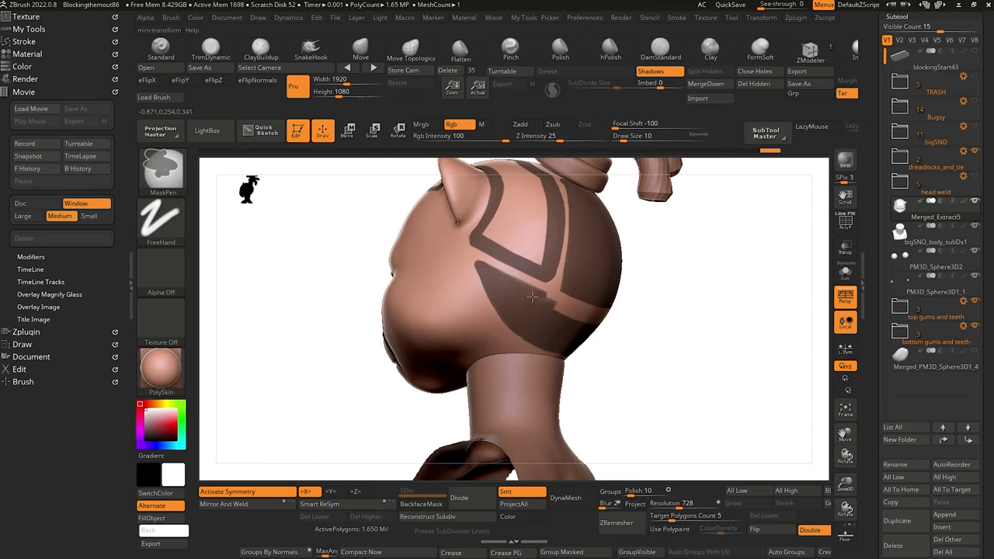
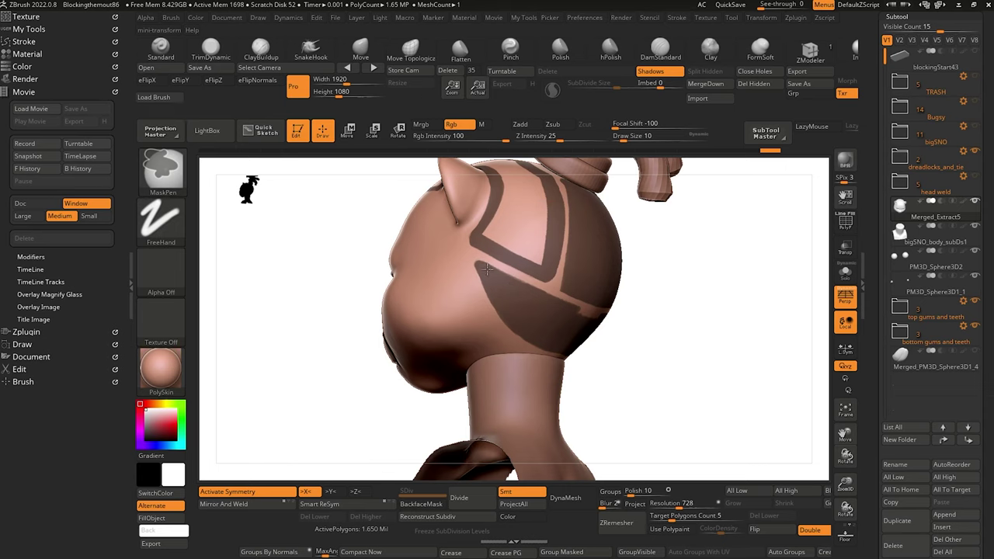
drag(275, 269, 271, 231)
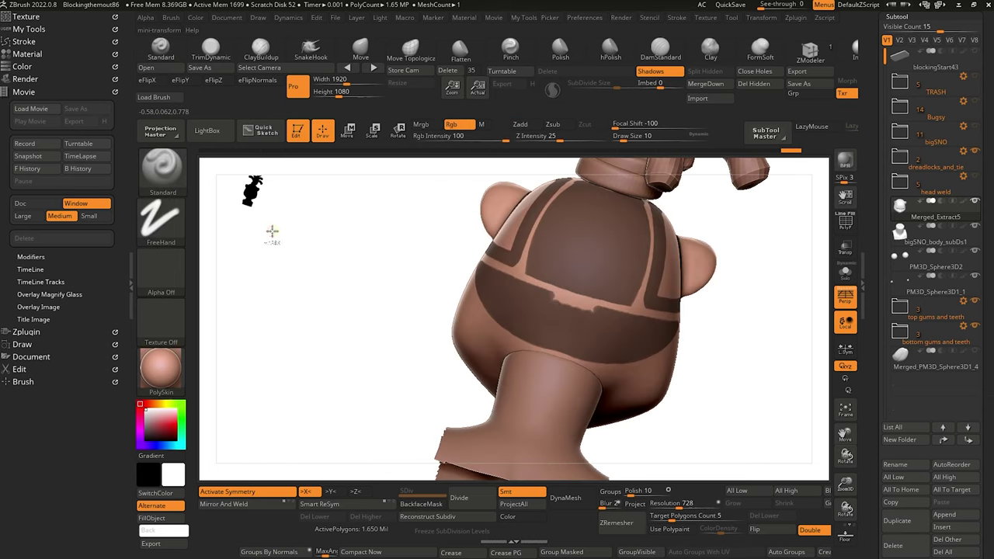
mouse_move(585, 312)
mouse_down()
mouse_move(555, 302)
mouse_move(571, 303)
mouse_up()
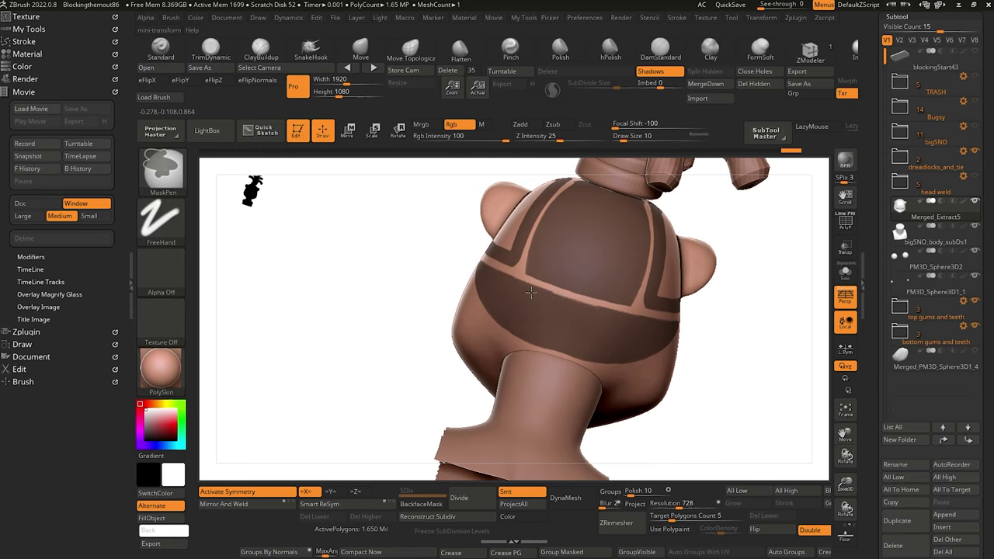
drag(389, 275, 473, 267)
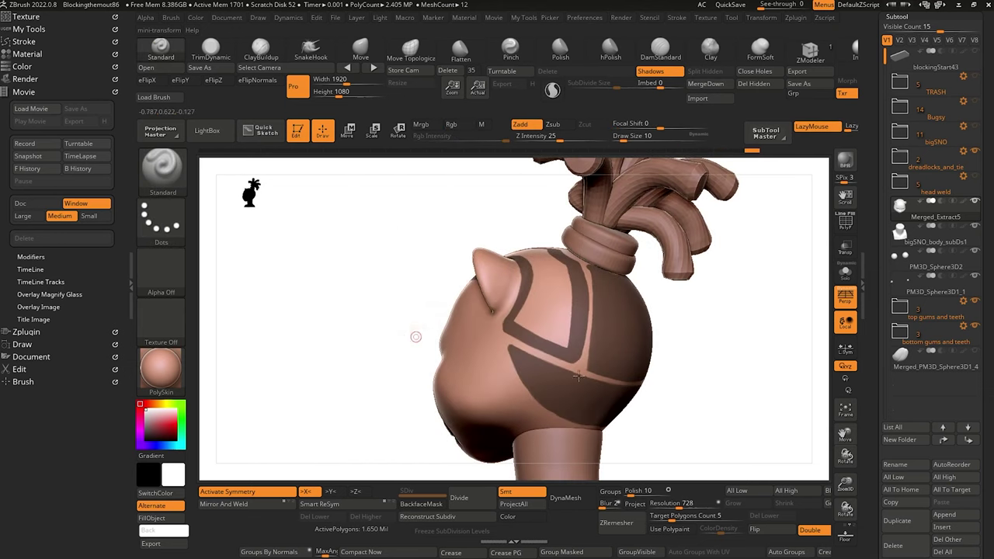
Refine the nape section's front corner and upper edge below the ear, reducing the Draw Size to 9.
mouse_move(362, 342)
mouse_down()
mouse_move(350, 326)
mouse_move(308, 331)
mouse_move(308, 300)
mouse_move(324, 315)
mouse_move(349, 295)
mouse_up()
key(ctrl)
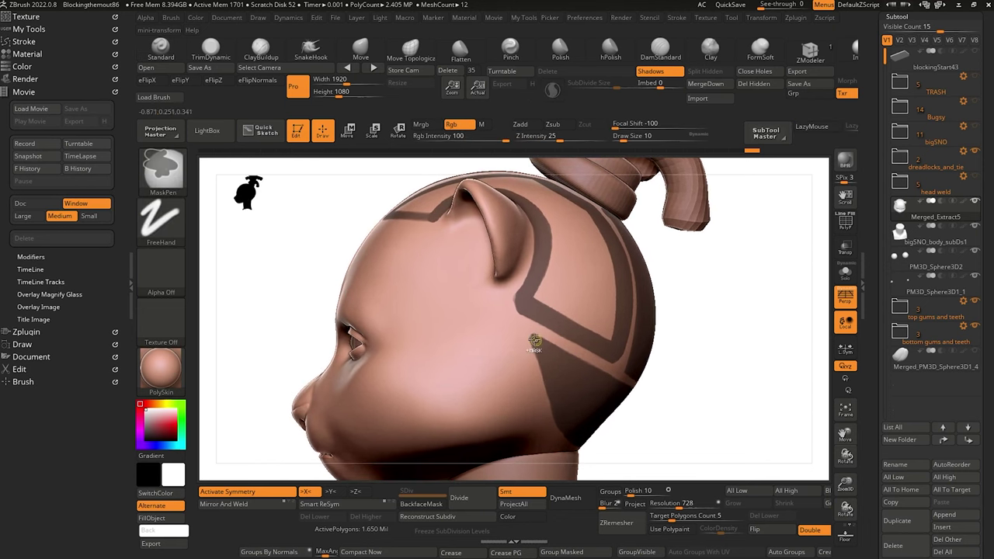
mouse_move(536, 347)
ctrl+mouse_down()
mouse_move(533, 340)
mouse_move(592, 374)
ctrl+mouse_up()
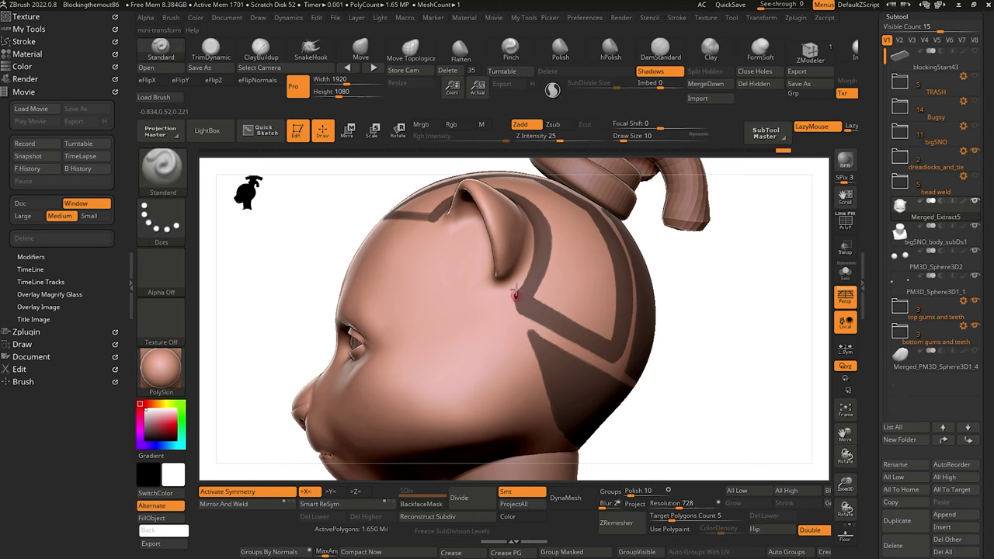
key(bracketleft)
ctrl+drag(529, 333, 554, 344)
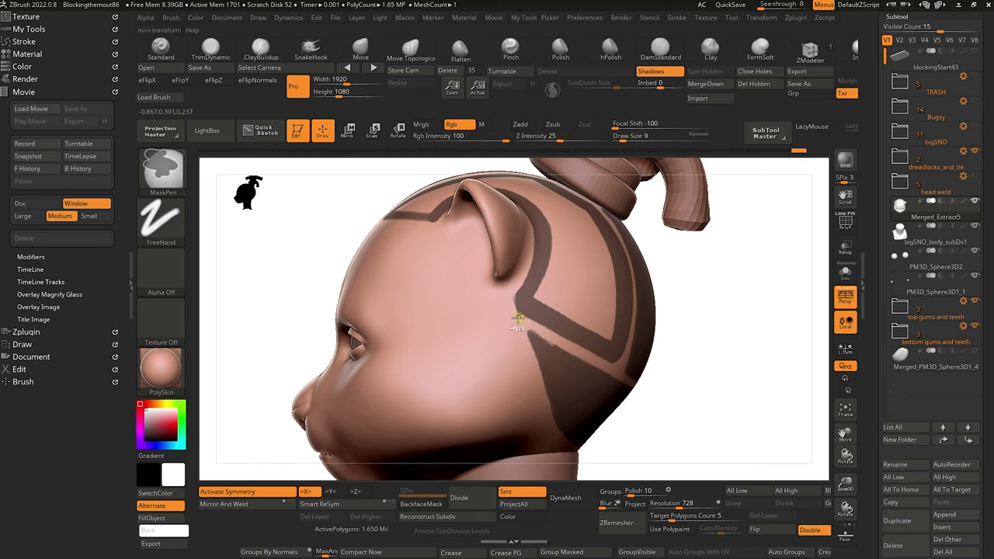
Fill the mask of the curved section directly behind the ear at Draw Size 14, keeping the surrounding partings clear.
mouse_move(571, 409)
ctrl+mouse_down()
mouse_move(580, 332)
mouse_move(566, 304)
mouse_move(536, 290)
ctrl+mouse_up()
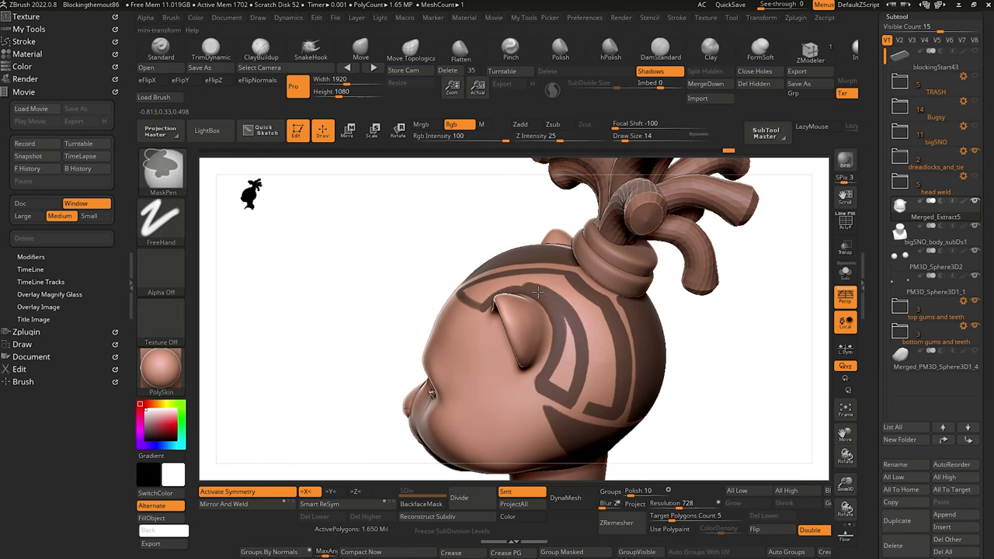
mouse_move(569, 321)
ctrl+mouse_down()
mouse_move(574, 379)
mouse_move(570, 334)
mouse_move(564, 392)
mouse_move(568, 351)
ctrl+mouse_up()
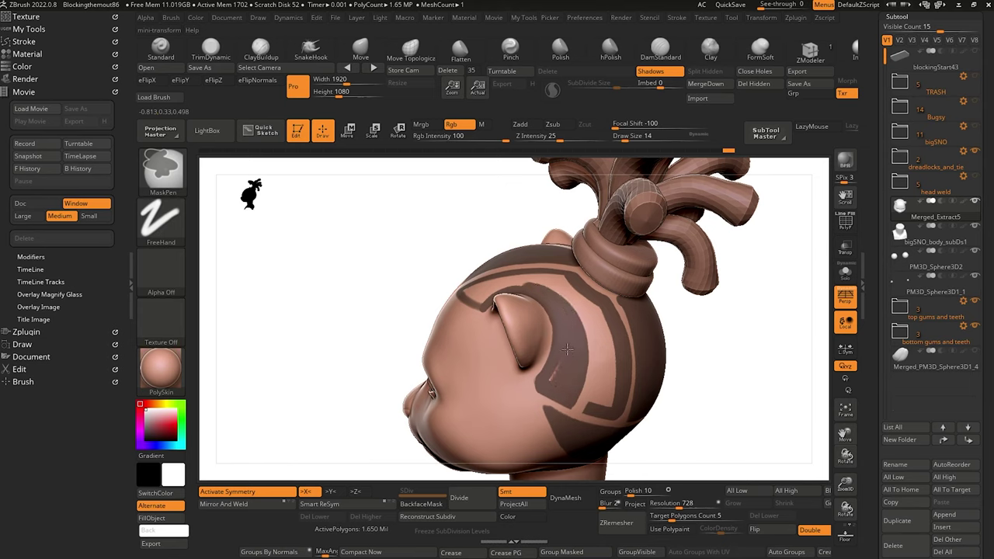
mouse_move(566, 323)
right_down()
mouse_move(324, 310)
mouse_move(356, 382)
right_up()
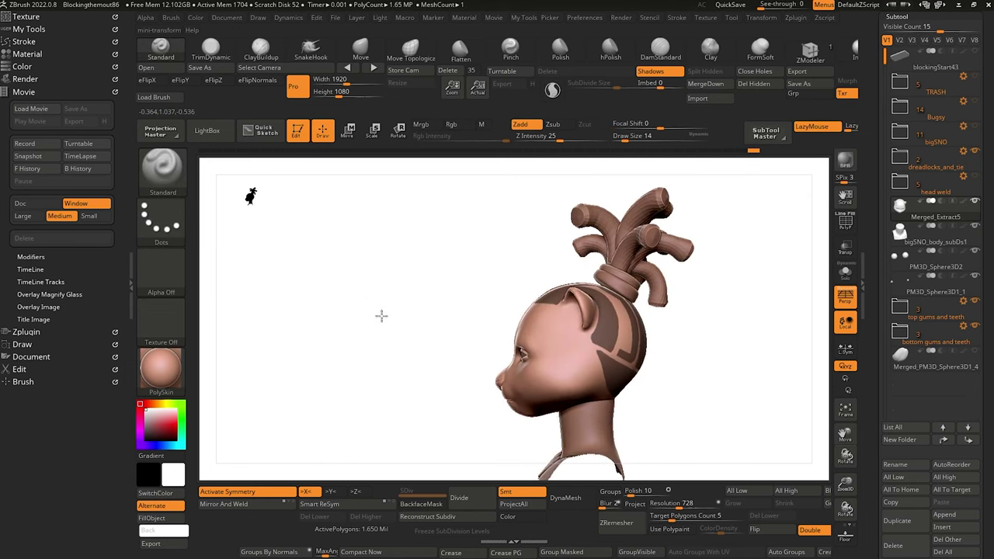
Extend the front sections' mask forward onto the forehead, shaping the hairline from a central point back toward the ears.
drag(381, 317, 610, 392)
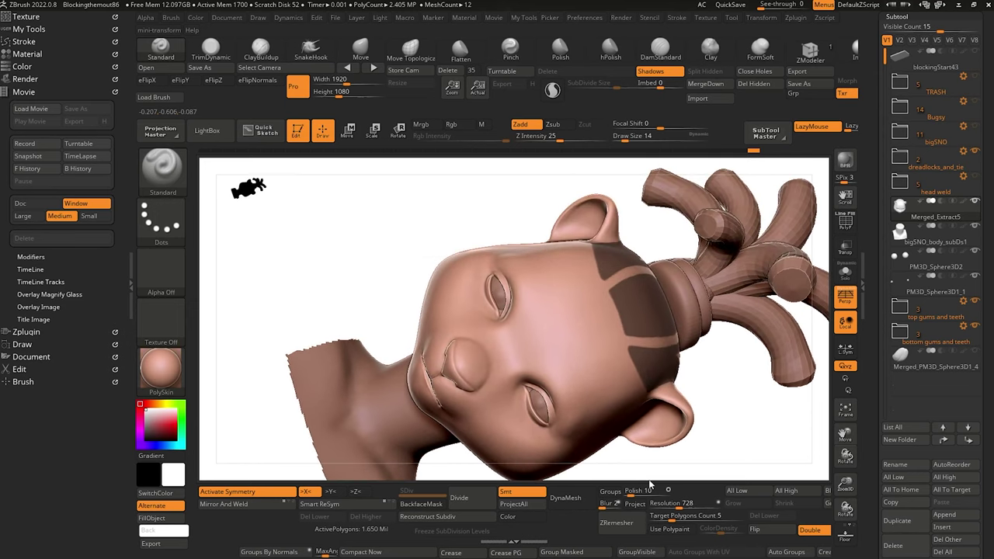
key(ctrl)
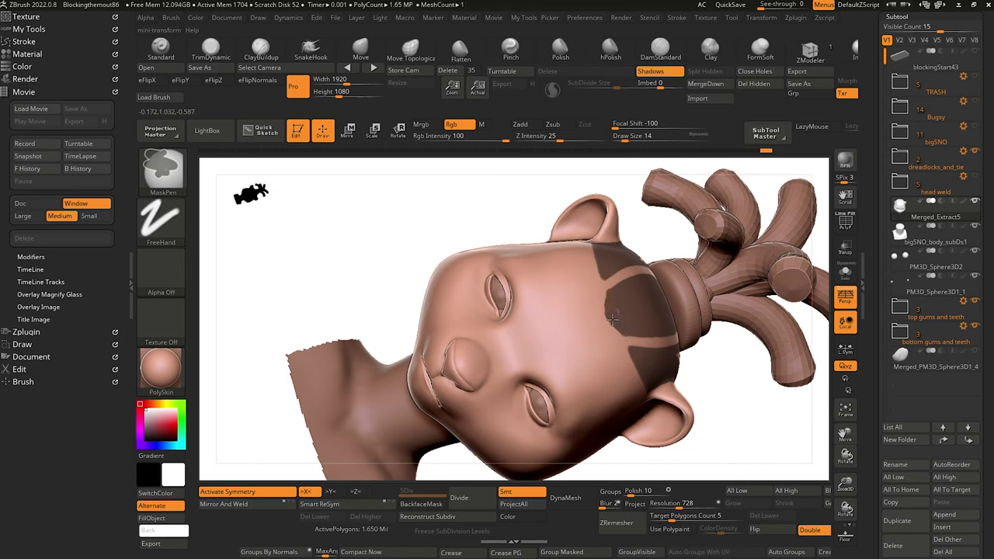
ctrl+drag(613, 320, 602, 301)
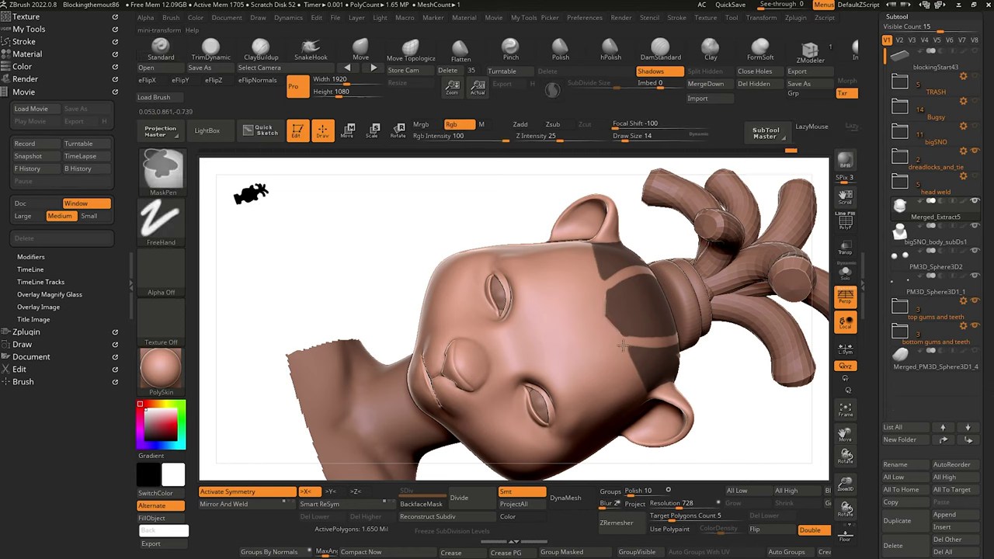
key(ctrl)
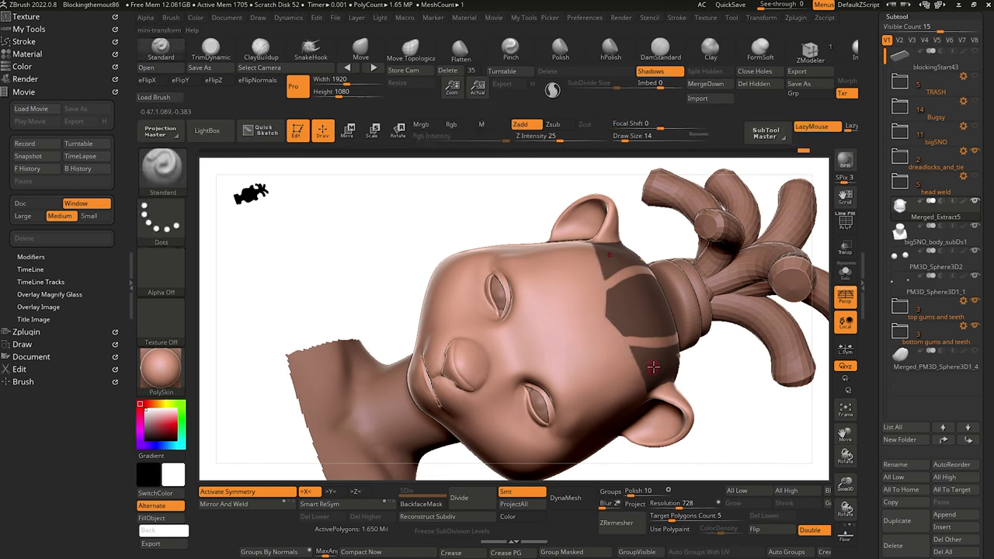
key(ctrl)
ctrl+drag(636, 354, 603, 317)
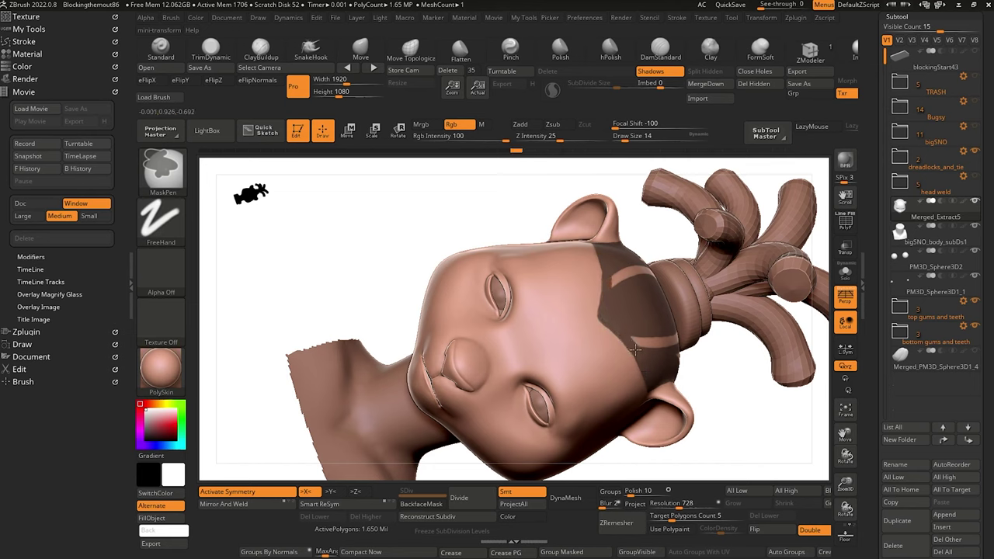
ctrl+drag(653, 384, 597, 303)
Unmask the two front partings through to the new hairline and refine the side section's front corner at Draw Size 9.
mouse_move(304, 260)
mouse_down()
mouse_move(312, 251)
mouse_move(290, 244)
mouse_move(317, 322)
mouse_move(368, 383)
mouse_move(402, 360)
mouse_up()
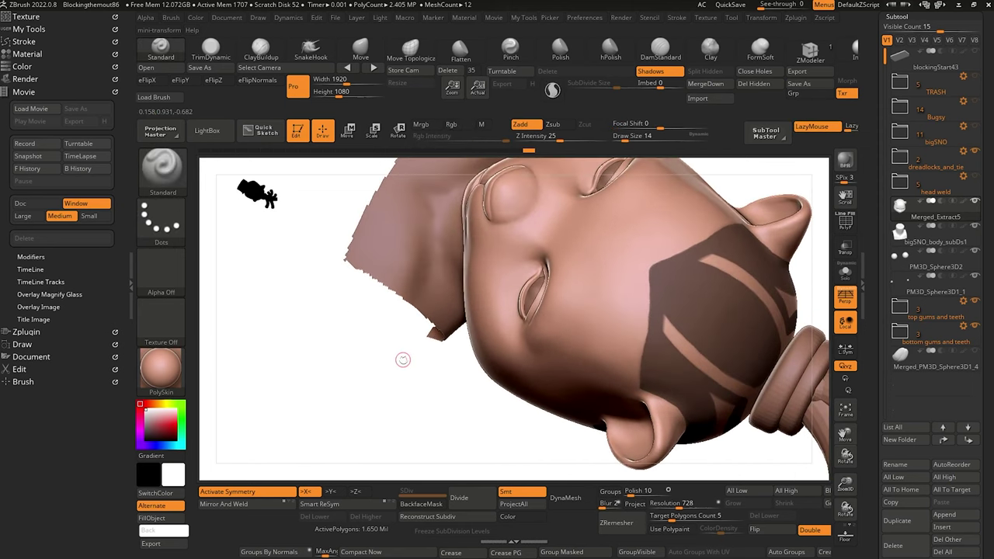
ctrl+alt+drag(643, 301, 678, 335)
ctrl+alt+drag(643, 298, 685, 333)
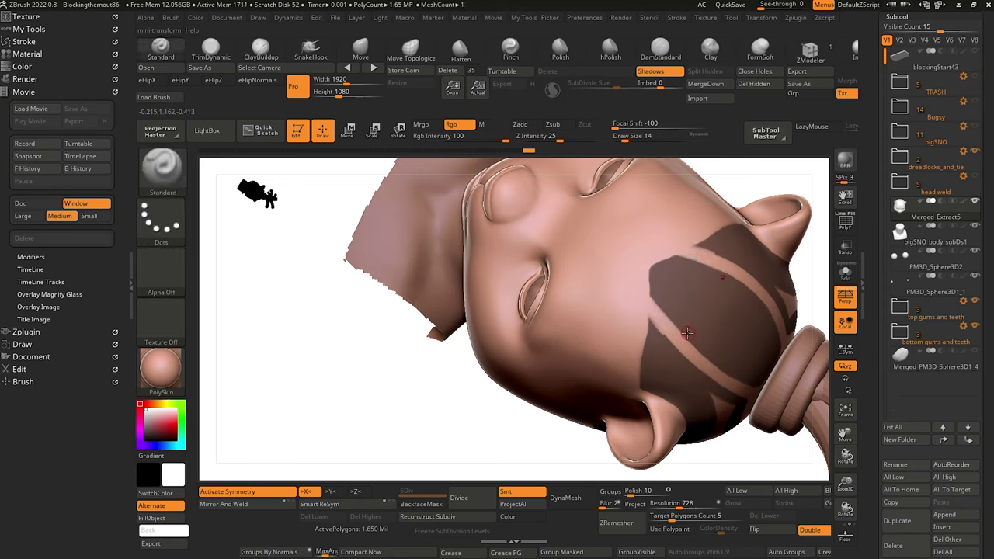
key(ctrl)
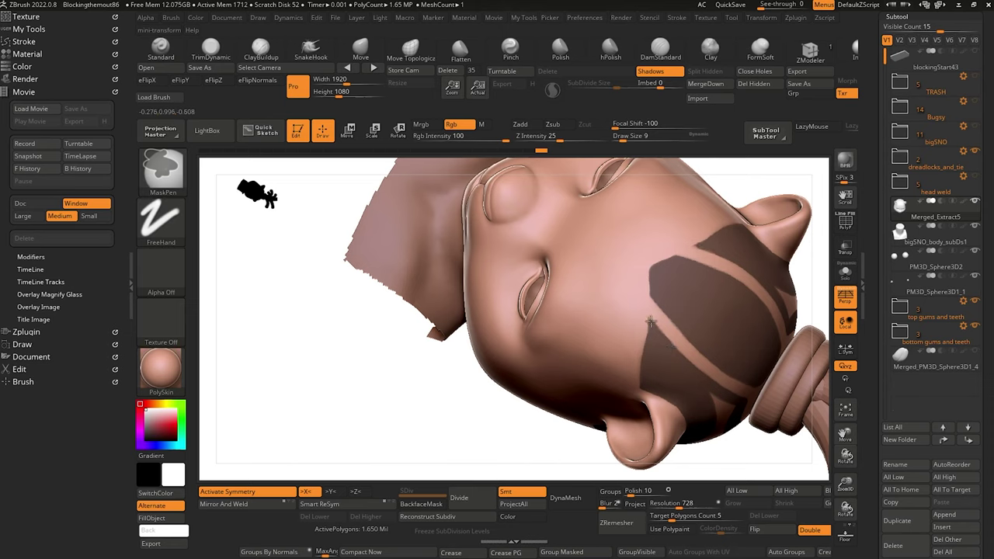
ctrl+drag(649, 327, 659, 340)
Fill the mask of the second side section behind the ear at Draw Size 18, leaving thin partings around it.
mouse_move(448, 427)
mouse_down()
mouse_move(350, 321)
mouse_move(400, 349)
mouse_move(402, 337)
mouse_move(397, 356)
mouse_move(468, 315)
mouse_up()
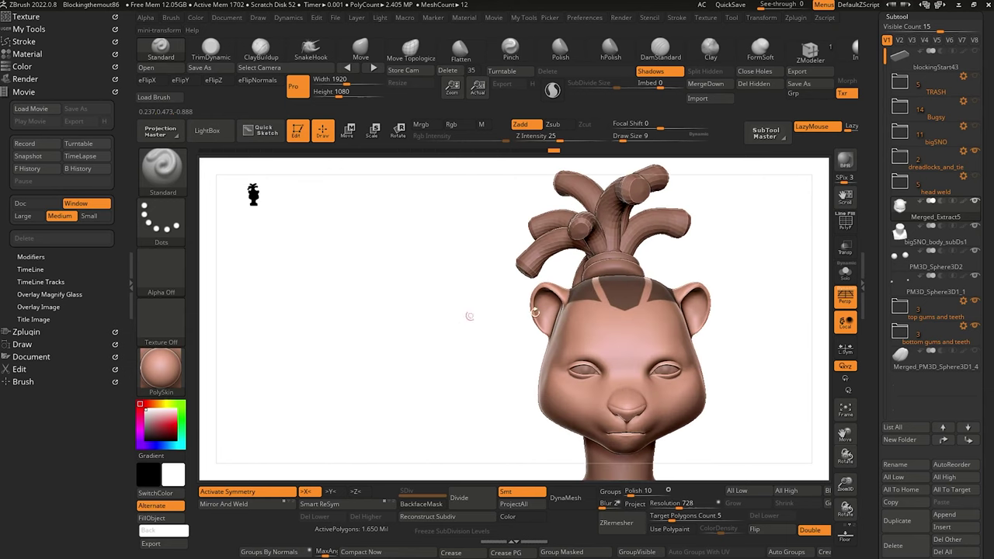
drag(424, 290, 446, 345)
drag(447, 345, 438, 353)
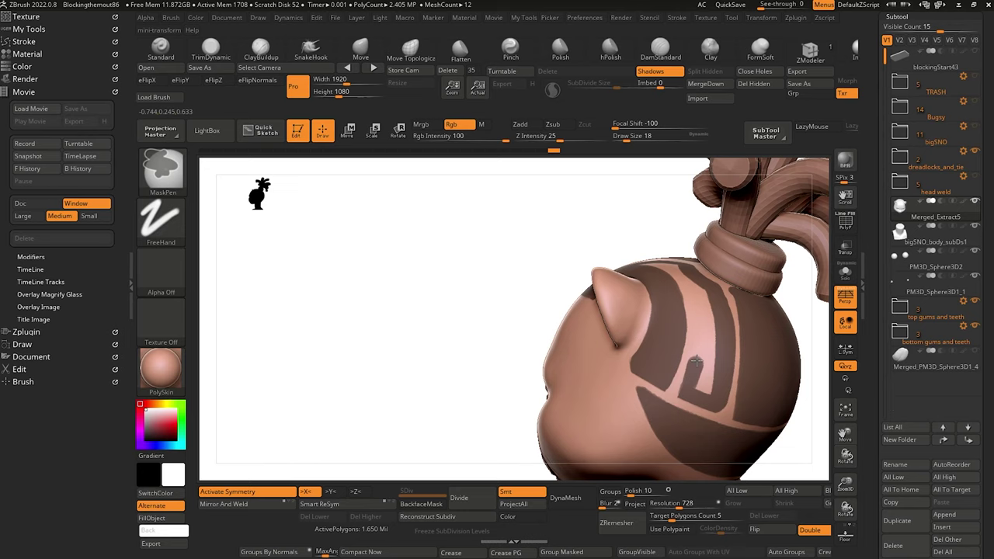
mouse_move(696, 360)
ctrl+mouse_down()
mouse_move(702, 295)
mouse_move(695, 346)
mouse_move(702, 389)
mouse_move(709, 336)
mouse_move(707, 393)
ctrl+mouse_up()
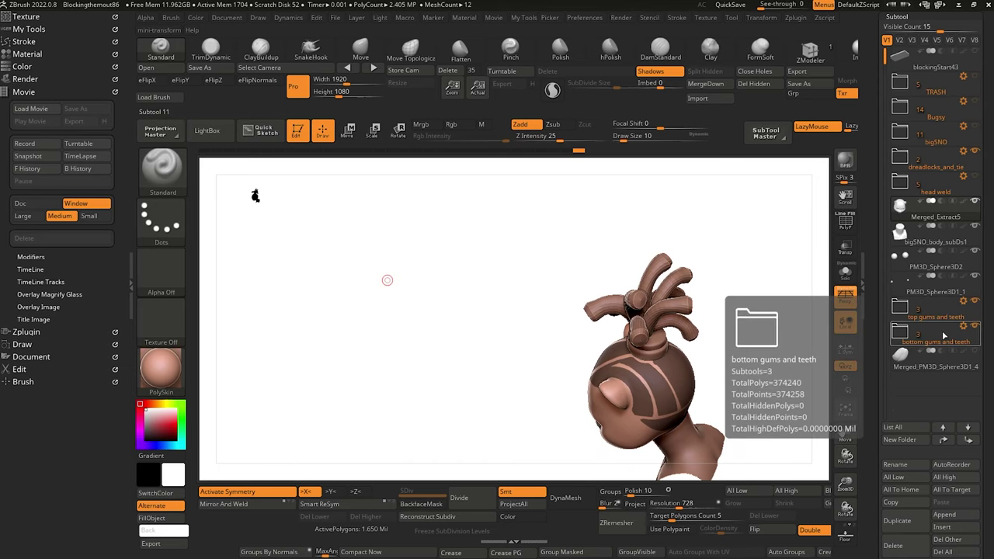
Hide the dreadlocks_and_tie folder and mask the bare crown at Draw Size 10, continuing the side partings across it.
click(976, 152)
drag(481, 350, 457, 363)
key(ctrl)
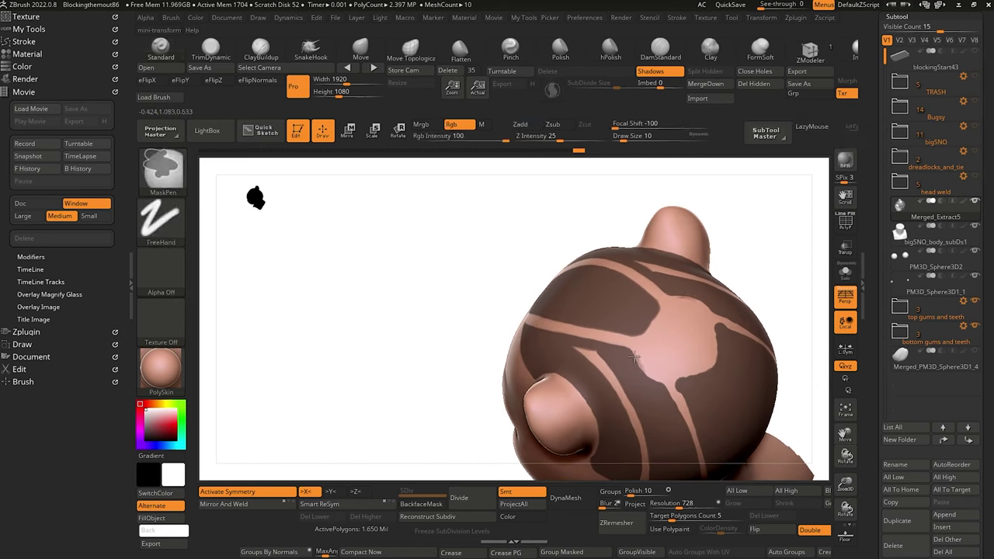
mouse_move(623, 352)
ctrl+mouse_down()
mouse_move(641, 357)
mouse_move(667, 401)
ctrl+mouse_up()
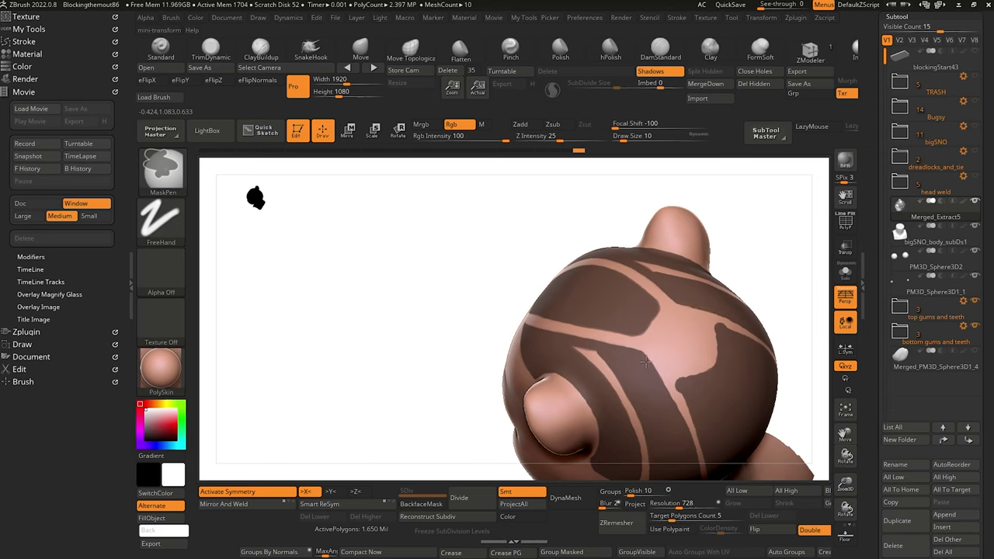
mouse_move(401, 294)
mouse_down()
mouse_move(406, 349)
mouse_move(397, 313)
mouse_up()
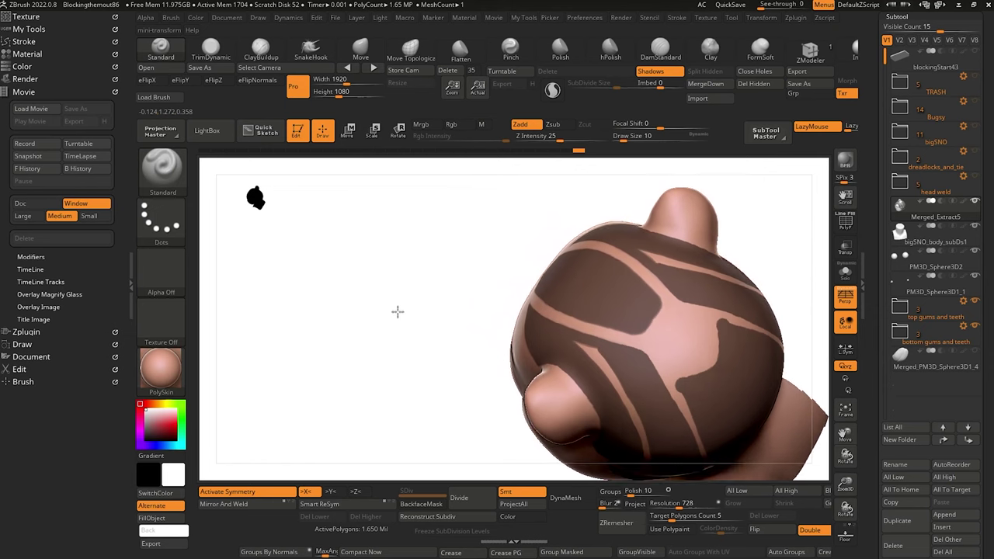
key(ctrl)
mouse_move(678, 380)
ctrl+mouse_down()
mouse_move(635, 334)
mouse_move(682, 379)
mouse_move(664, 342)
mouse_move(684, 322)
mouse_move(680, 358)
mouse_move(666, 335)
mouse_move(710, 358)
ctrl+mouse_up()
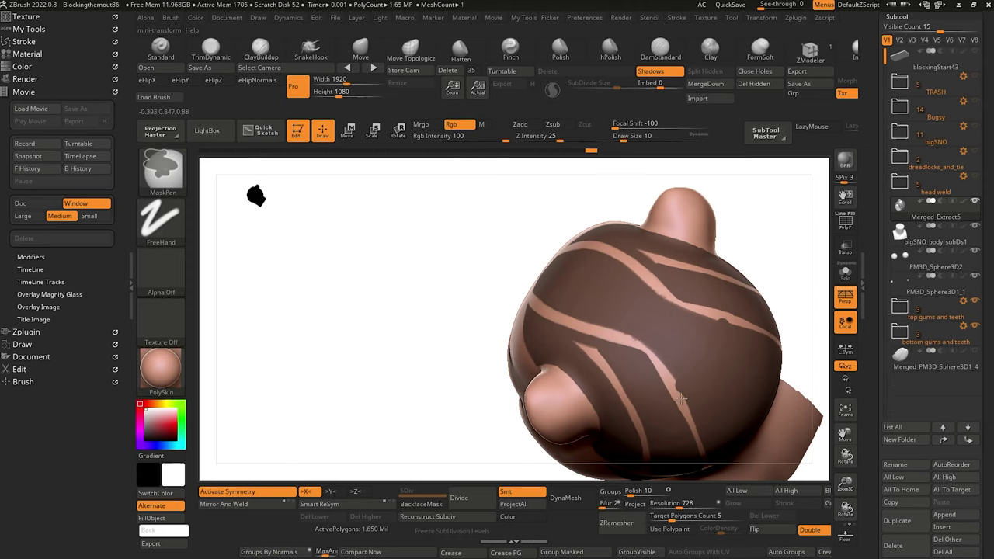
Narrow the parting between the central and side sections from crown to front hairline at Draw Size 9.
alt+drag(463, 333, 505, 410)
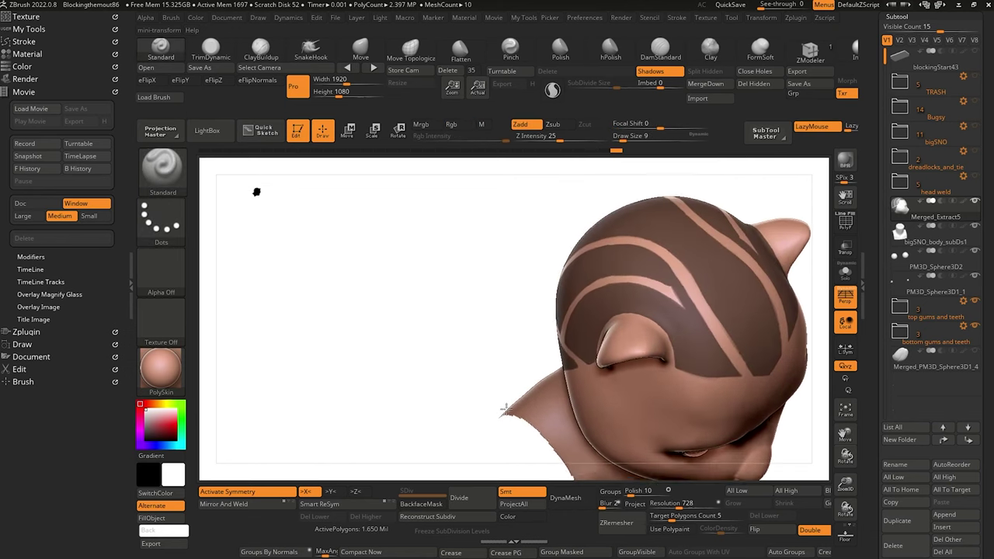
mouse_move(459, 312)
mouse_down()
mouse_move(376, 330)
mouse_move(410, 303)
mouse_up()
key(ctrl)
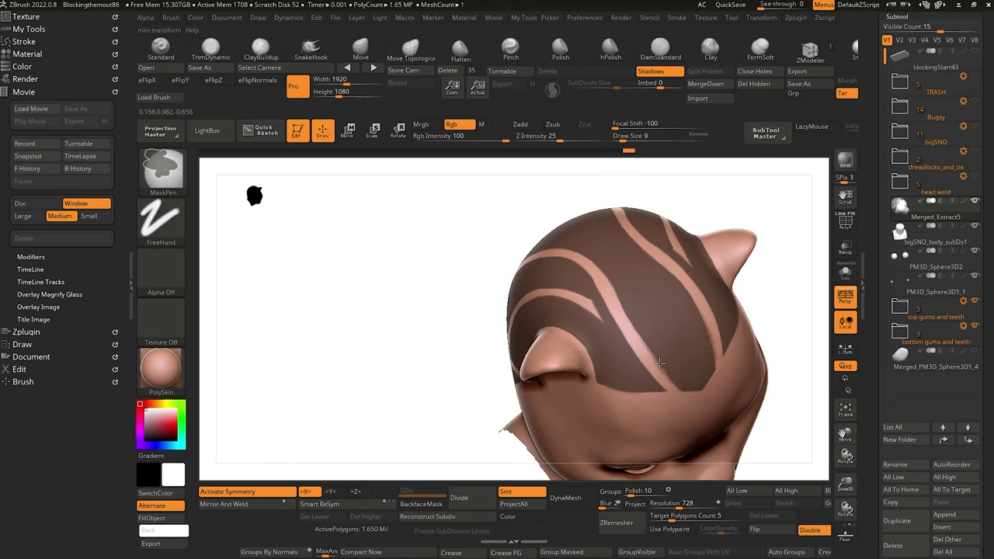
mouse_move(679, 389)
ctrl+mouse_down()
mouse_move(638, 339)
mouse_move(659, 367)
ctrl+mouse_up()
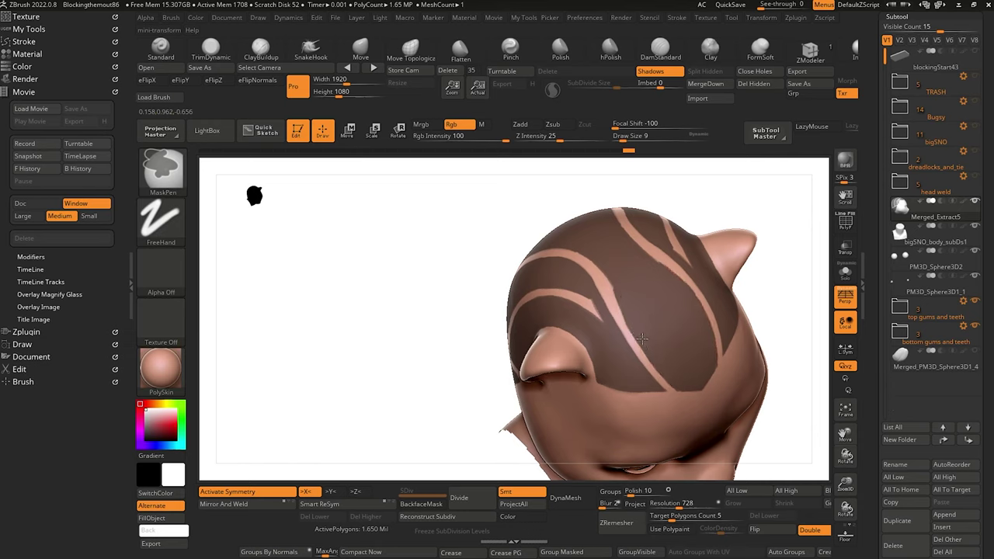
ctrl+drag(641, 339, 604, 270)
ctrl+drag(625, 312, 650, 354)
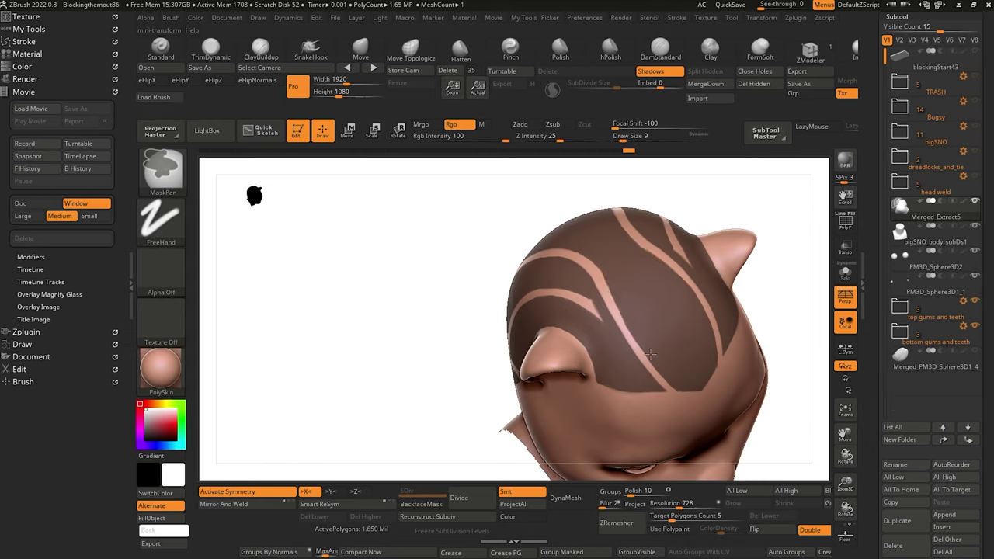
ctrl+drag(624, 313, 639, 339)
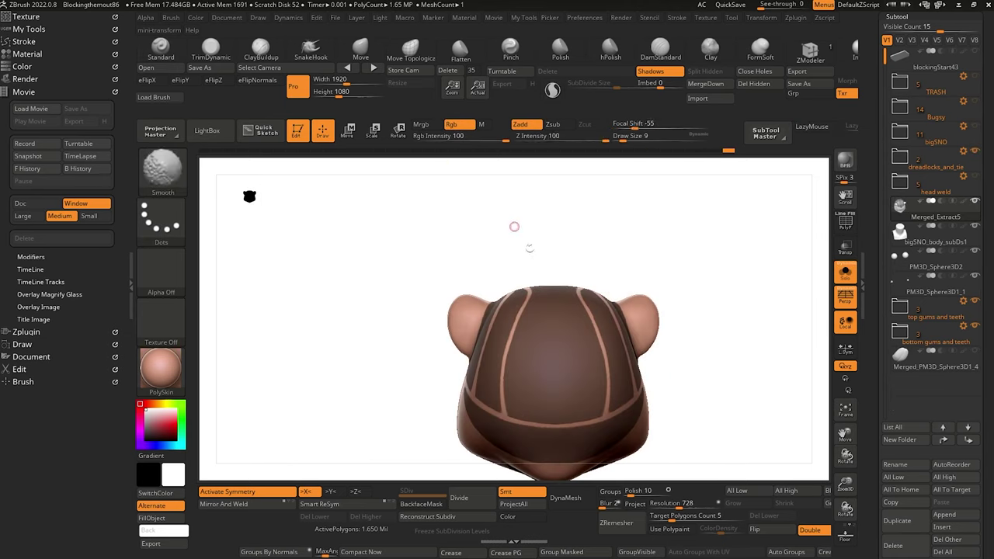
Unmask a straight centre parting over the head down to the nape parting, using LazyMouse at Draw Size 9.
key(ctrl)
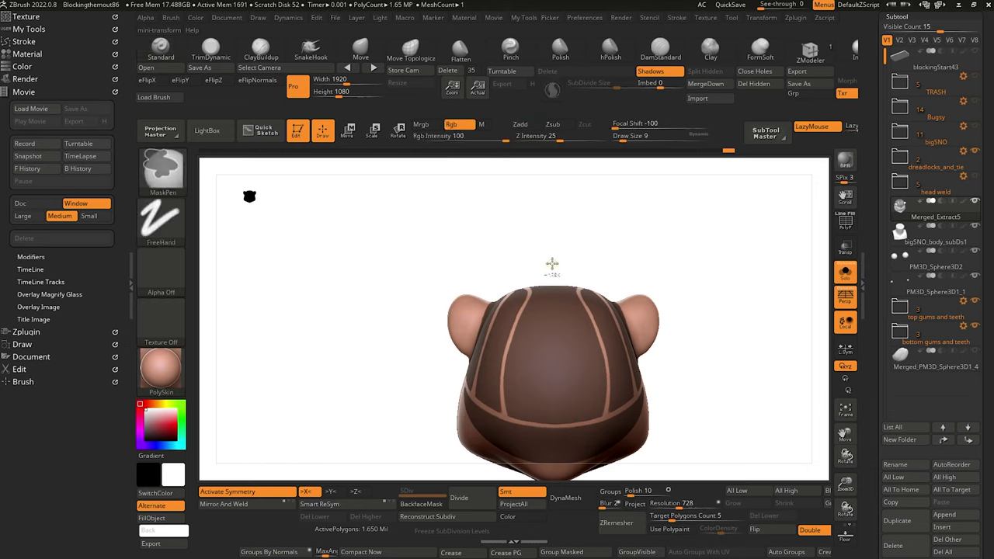
mouse_move(554, 297)
mouse_down()
mouse_move(555, 433)
mouse_move(559, 426)
mouse_up()
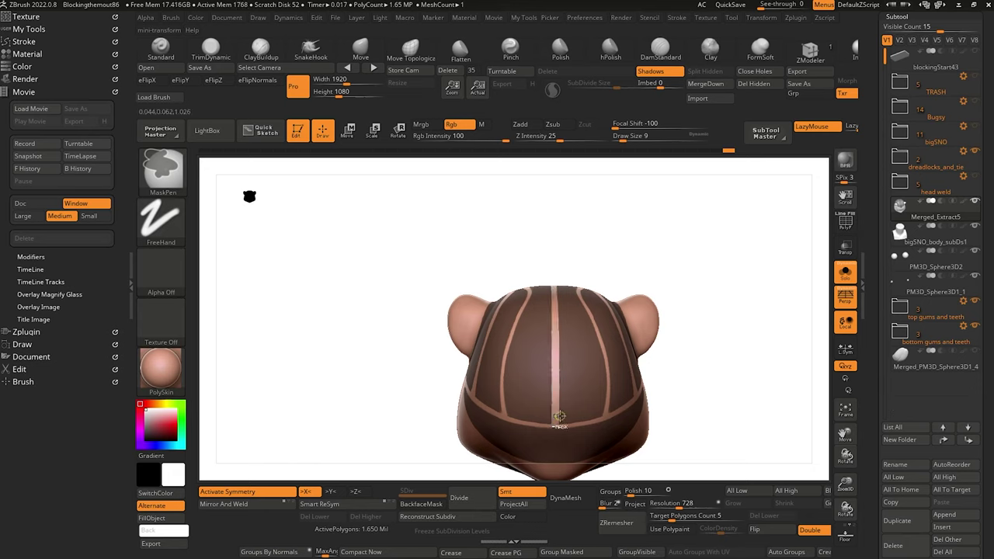
mouse_move(349, 217)
mouse_down()
mouse_move(344, 422)
mouse_move(348, 385)
mouse_up()
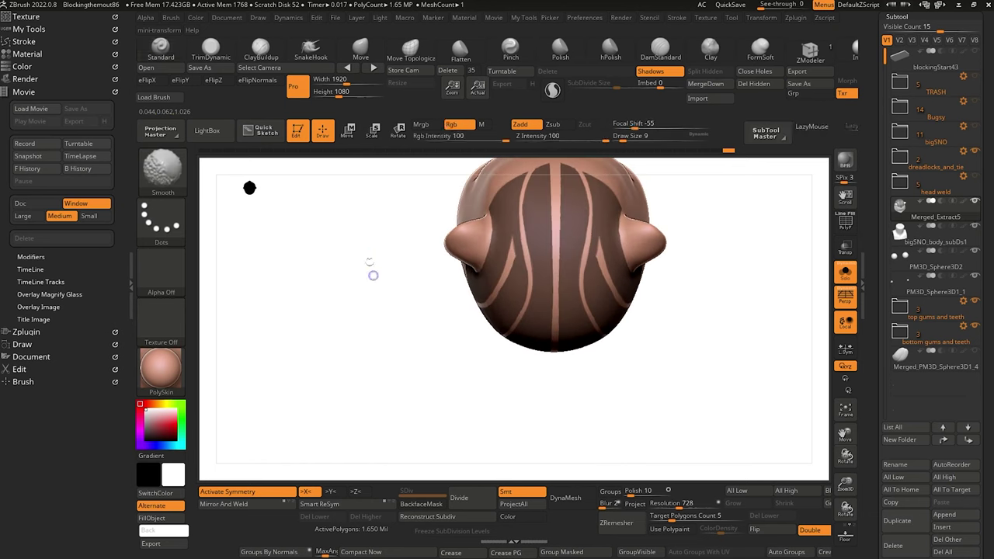
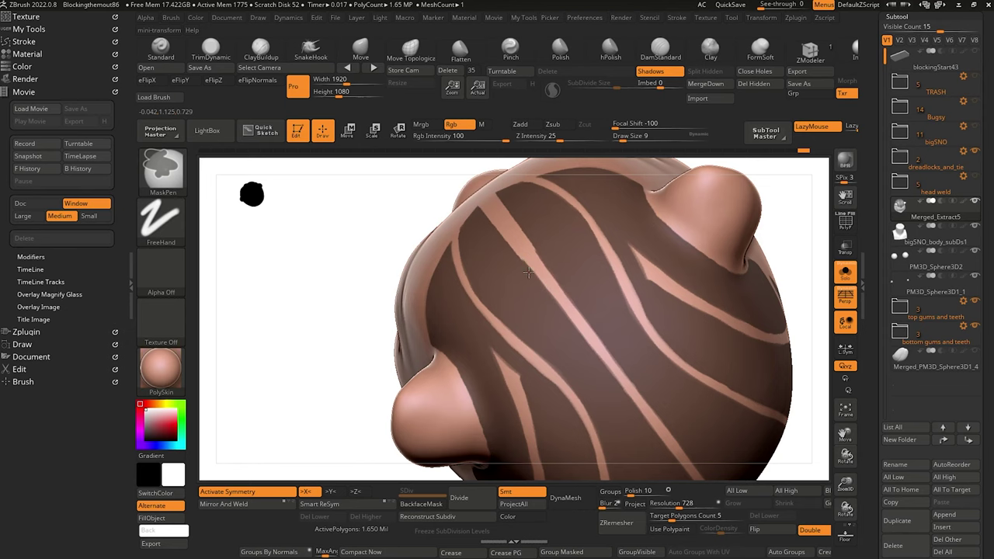
Extend the parting above the ear forward to join the main side parting near the crown.
mouse_move(320, 257)
mouse_down()
mouse_move(293, 289)
mouse_move(347, 366)
mouse_up()
key(ctrl)
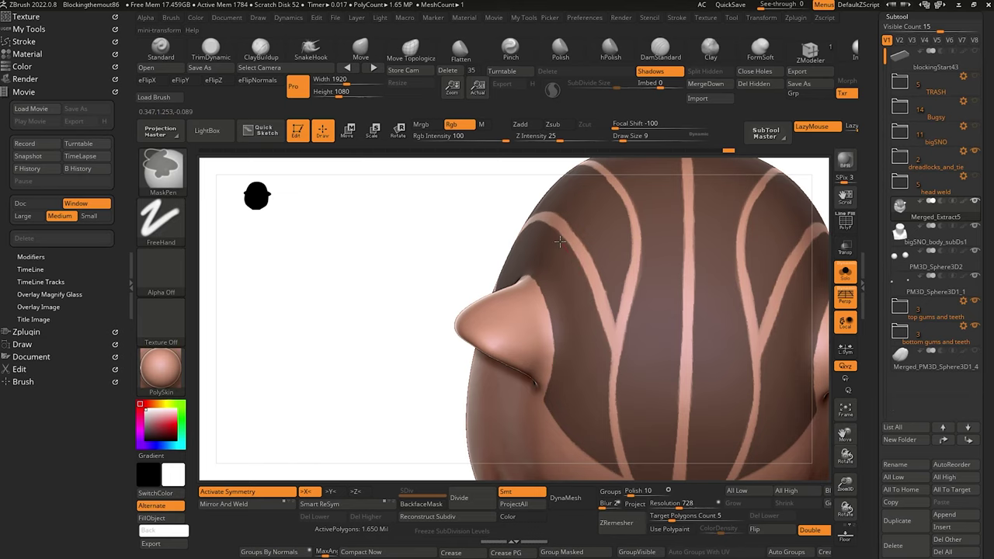
key(shift)
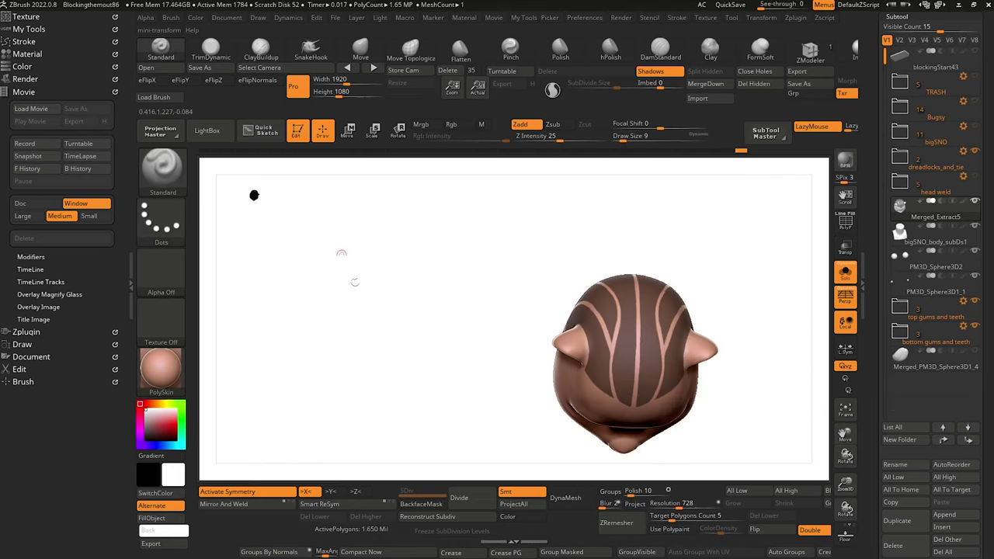
Check the mask pattern from the front and side, and duplicate the masked head subtool Merged_Extract5.
mouse_move(377, 249)
mouse_down()
mouse_move(357, 264)
mouse_move(397, 313)
mouse_move(418, 309)
mouse_up()
drag(404, 262, 380, 345)
drag(378, 307, 363, 387)
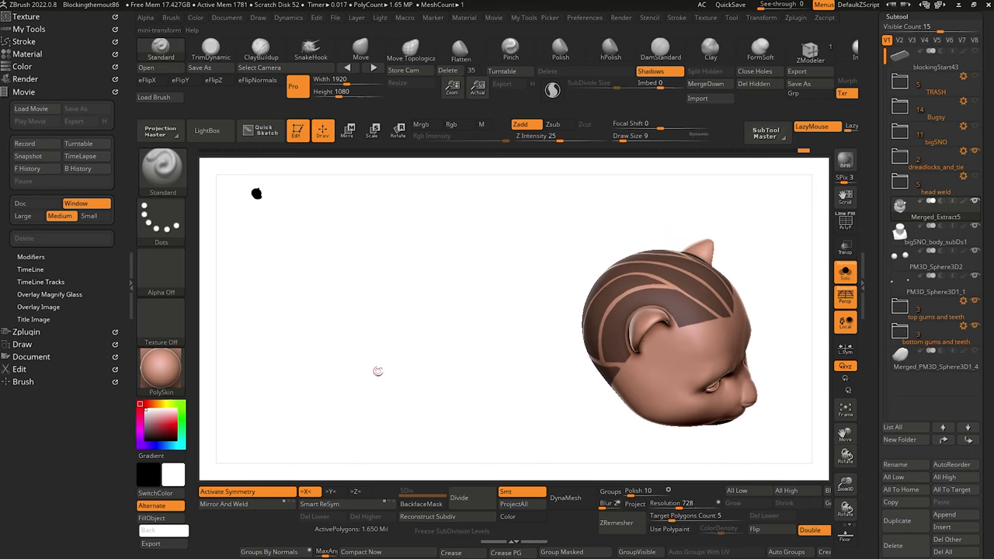
click(899, 522)
Unmask a V-shaped parting across the central back section of the duplicate, from the side partings down to the centre line.
drag(447, 347, 392, 383)
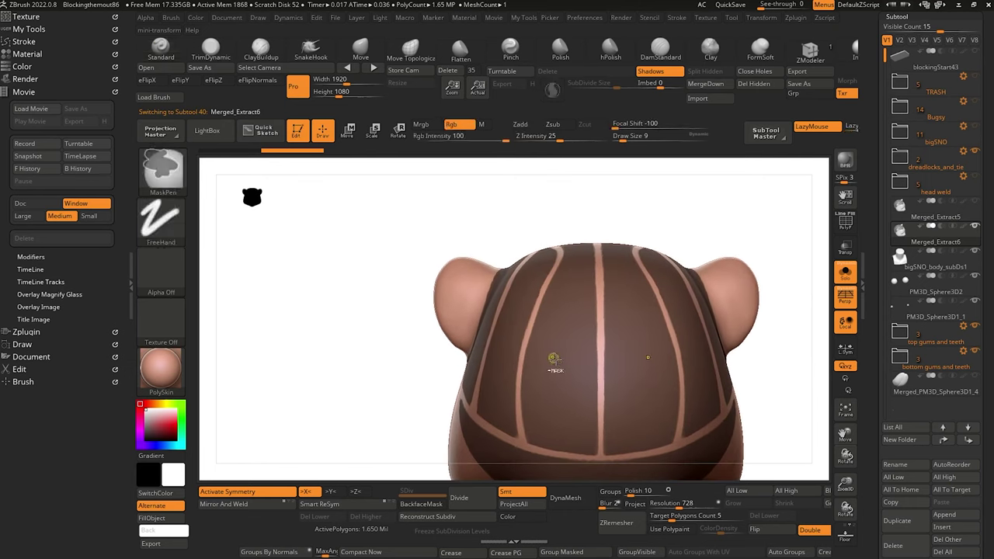
key(ctrl)
key(ctrl)
key(ctrl)
mouse_move(582, 390)
ctrl+mouse_down()
mouse_move(525, 351)
mouse_move(604, 407)
ctrl+mouse_up()
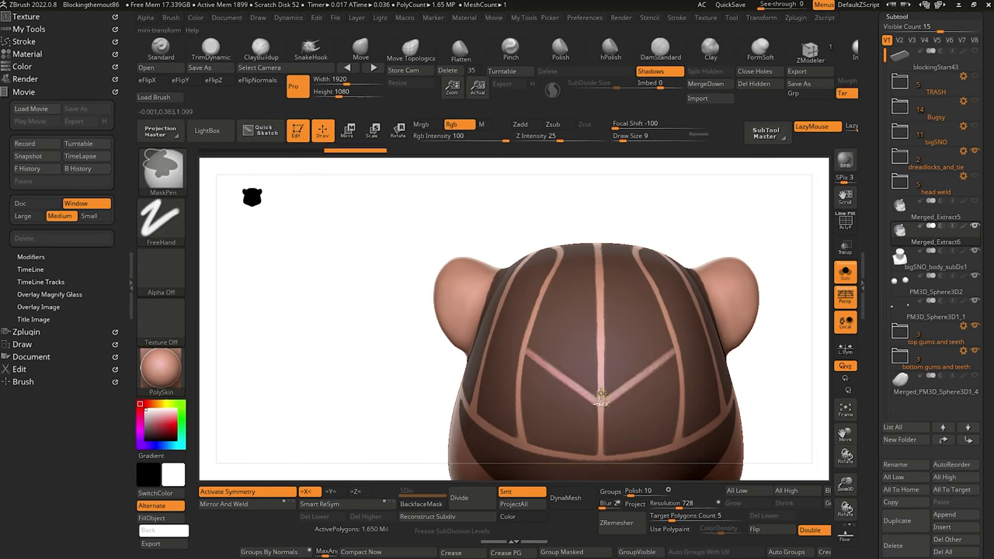
Unmask another diagonal parting across the central back section, higher up toward the crown.
mouse_move(350, 302)
mouse_down()
mouse_move(304, 295)
mouse_move(335, 360)
mouse_move(364, 340)
mouse_up()
key(ctrl)
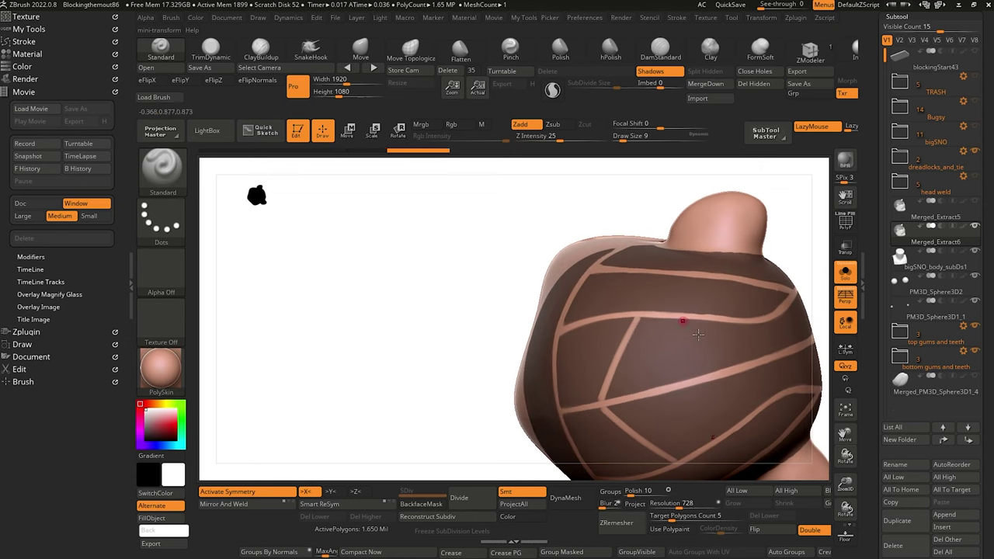
key(ctrl)
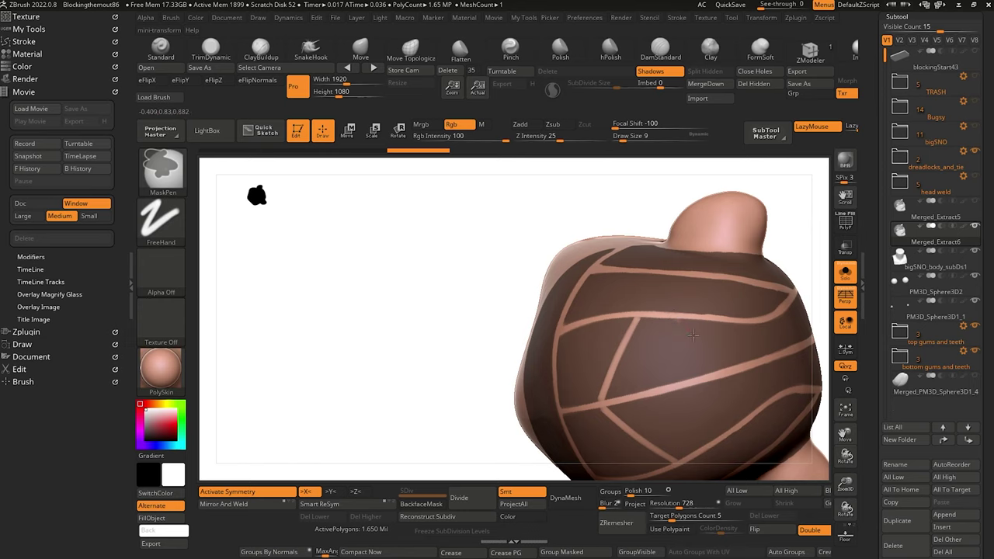
mouse_move(693, 335)
ctrl+alt+mouse_down()
mouse_move(729, 371)
mouse_move(667, 311)
mouse_move(729, 371)
ctrl+alt+mouse_up()
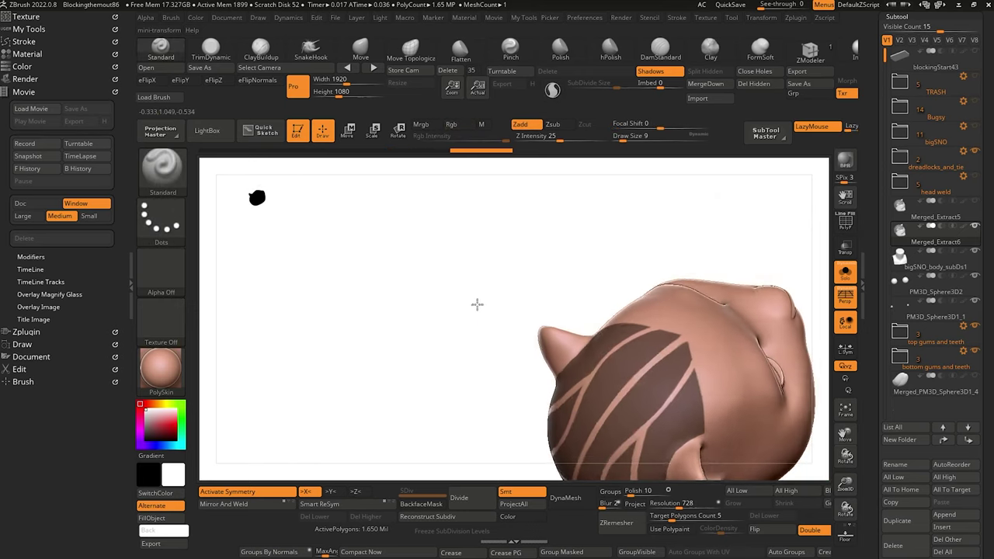
Unmask a cross parting over the front scalp sections, running parallel to the hairline between the ears.
mouse_move(474, 303)
mouse_down()
mouse_move(471, 284)
mouse_move(478, 308)
mouse_up()
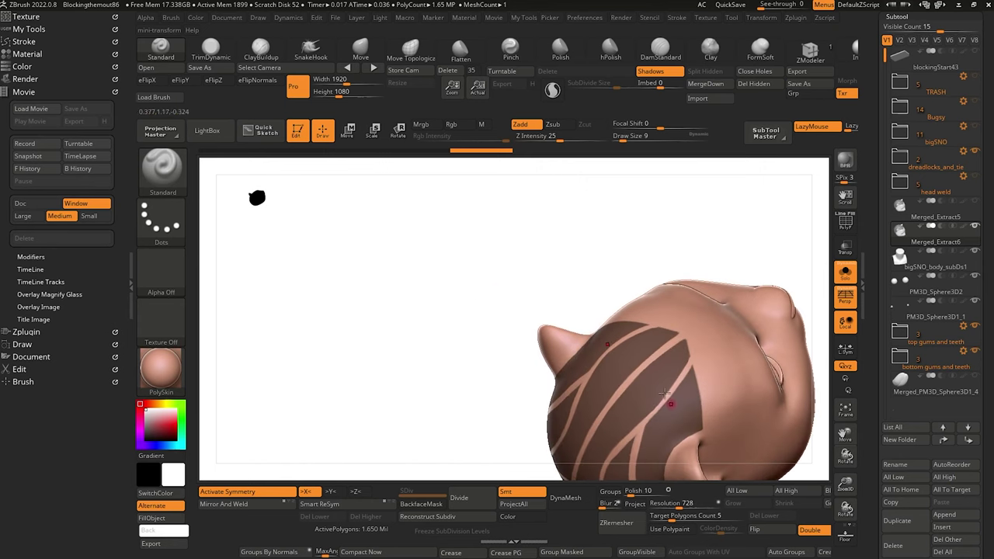
drag(479, 338, 479, 299)
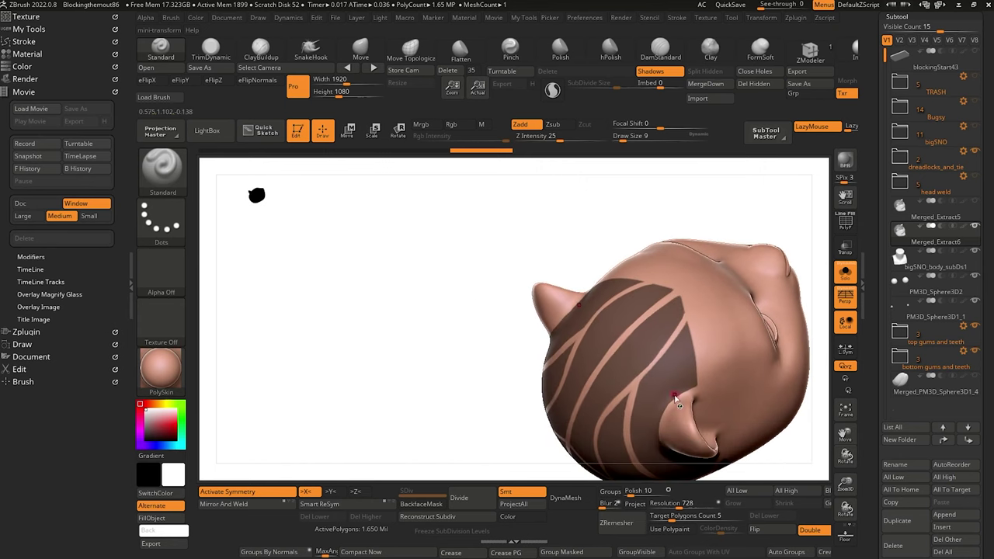
key(ctrl)
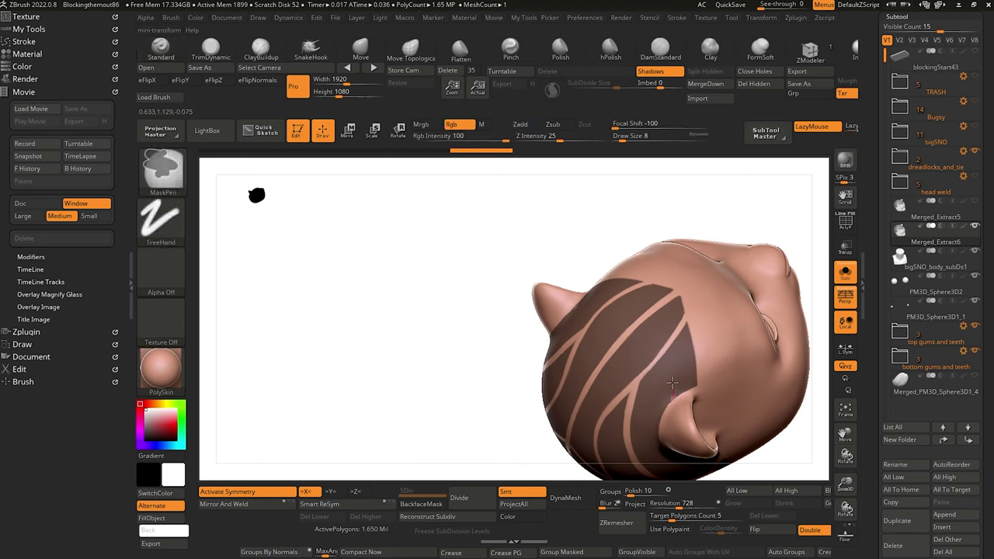
mouse_move(668, 364)
ctrl+mouse_down()
mouse_move(633, 313)
mouse_move(611, 302)
ctrl+mouse_up()
mouse_move(398, 346)
alt+mouse_down()
mouse_move(372, 268)
mouse_move(369, 393)
alt+mouse_up()
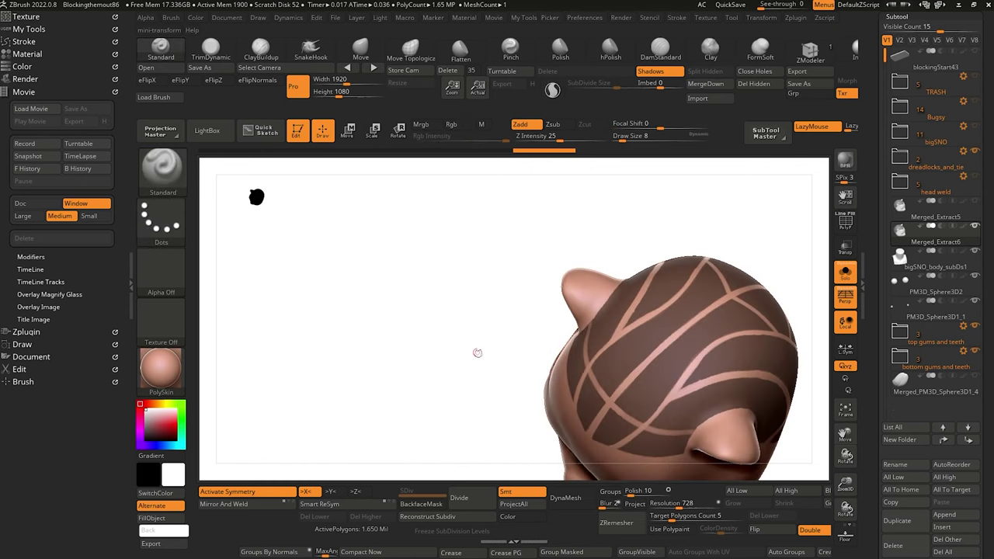
Unmask a cross parting through the crown sections behind the ear, undoing the first stroke and redrawing it.
key(ctrl)
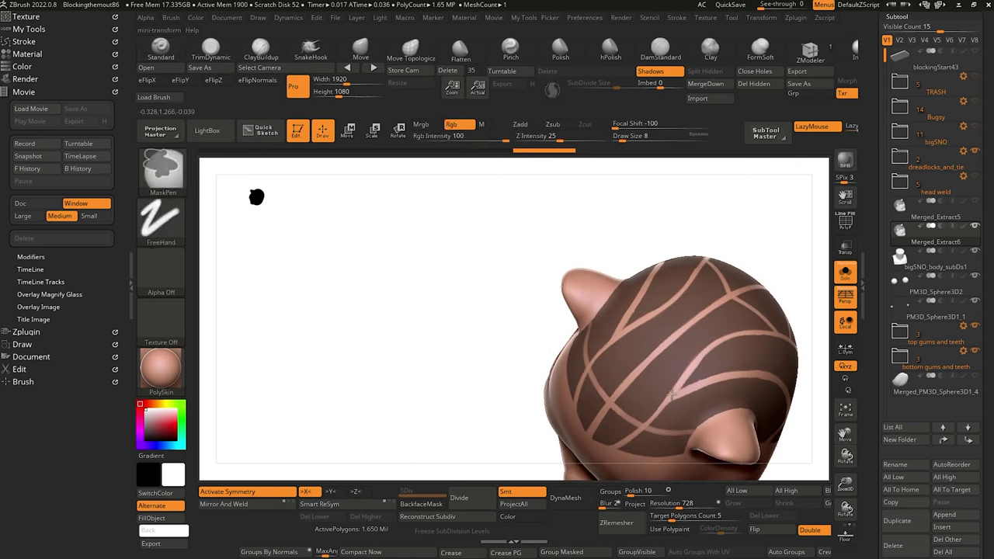
ctrl+alt+drag(665, 376, 638, 342)
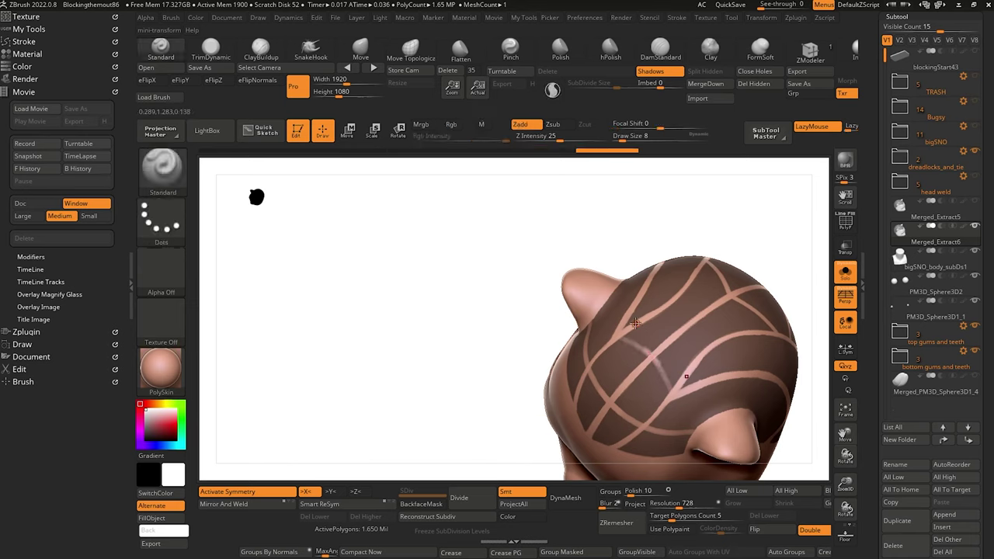
key(ctrl+z)
ctrl+alt+drag(674, 395, 646, 349)
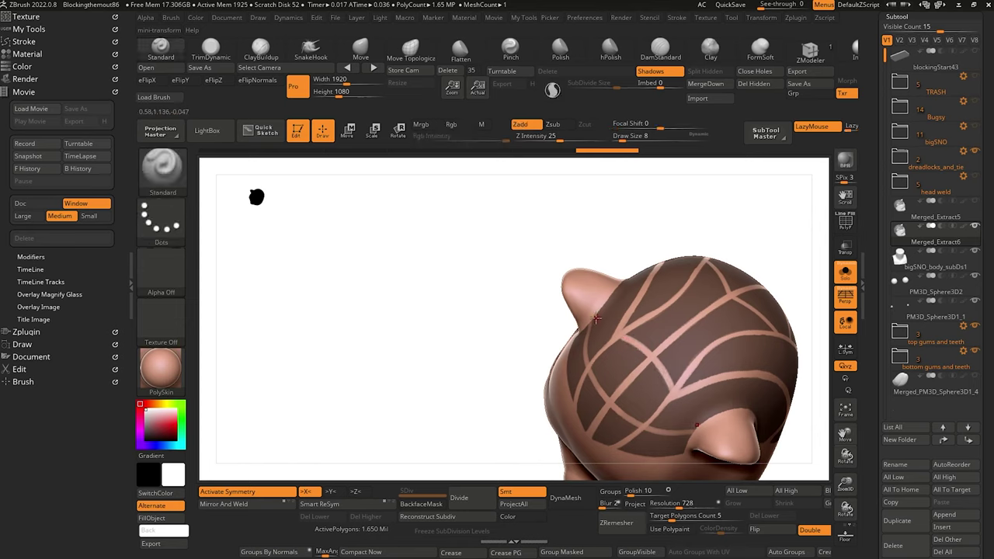
Unmask another cross parting on top of the head, midway between the front and crown cross partings.
alt+drag(416, 332, 393, 349)
alt+drag(515, 311, 446, 414)
key(ctrl)
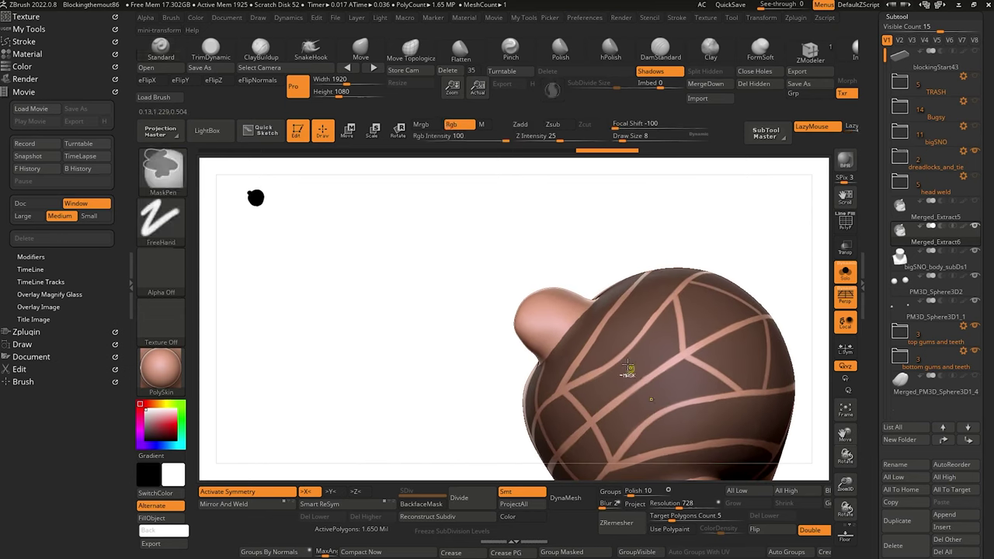
key(ctrl)
key(ctrl)
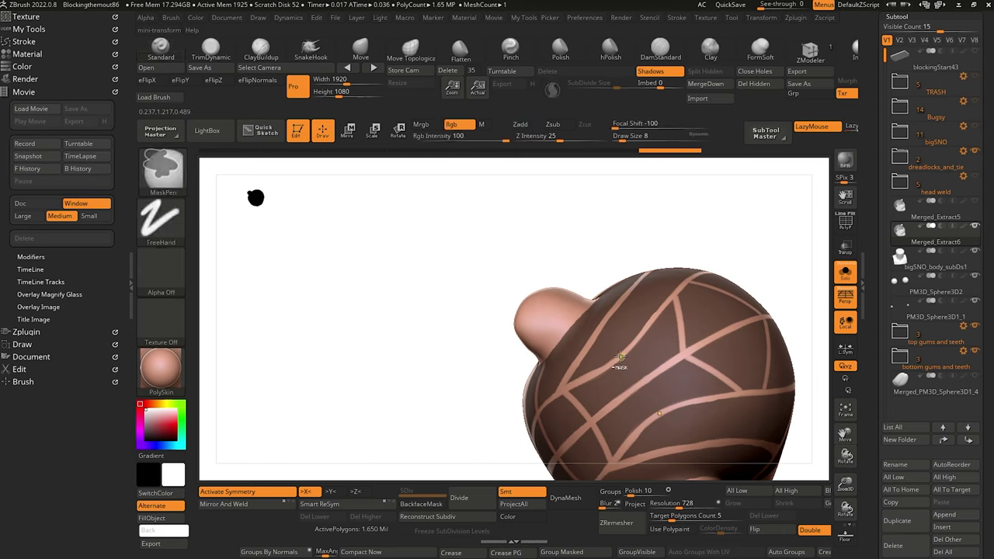
ctrl+drag(628, 373, 659, 418)
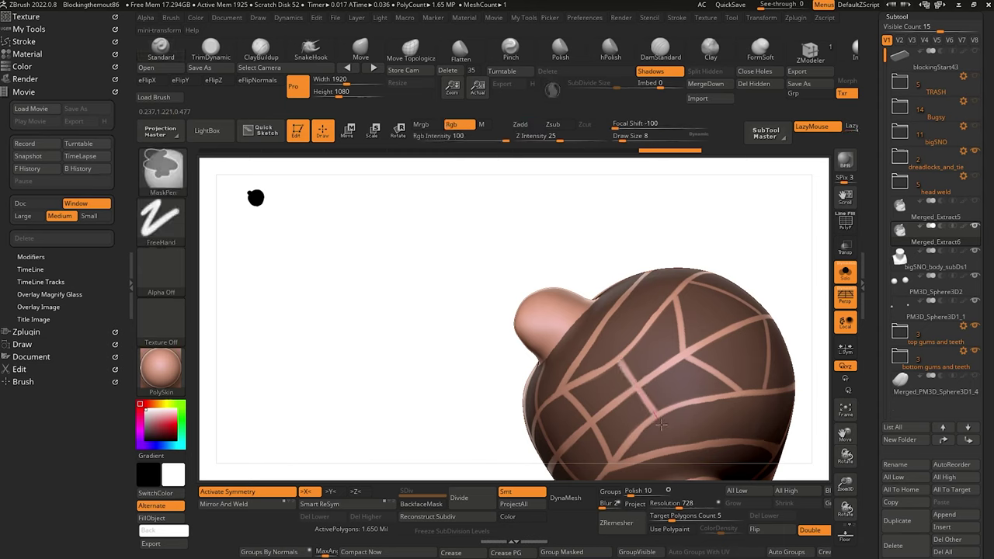
Unmask a diagonal parting through the side section behind the ear, down to the lower back partings.
mouse_move(413, 302)
mouse_down()
mouse_move(404, 318)
mouse_move(406, 240)
mouse_up()
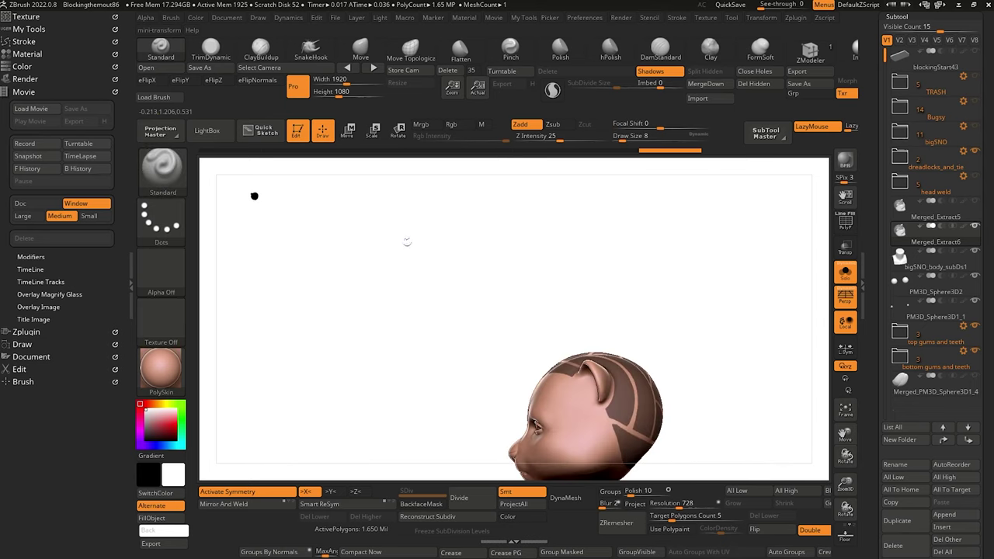
drag(383, 327, 517, 333)
key(ctrl)
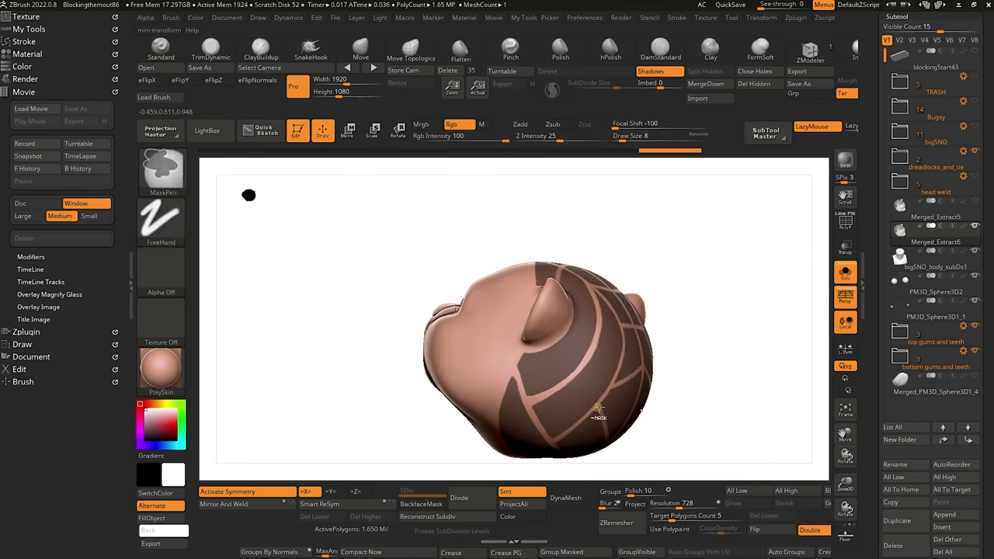
mouse_move(584, 384)
ctrl+alt+mouse_down()
mouse_move(538, 344)
mouse_move(575, 370)
ctrl+alt+mouse_up()
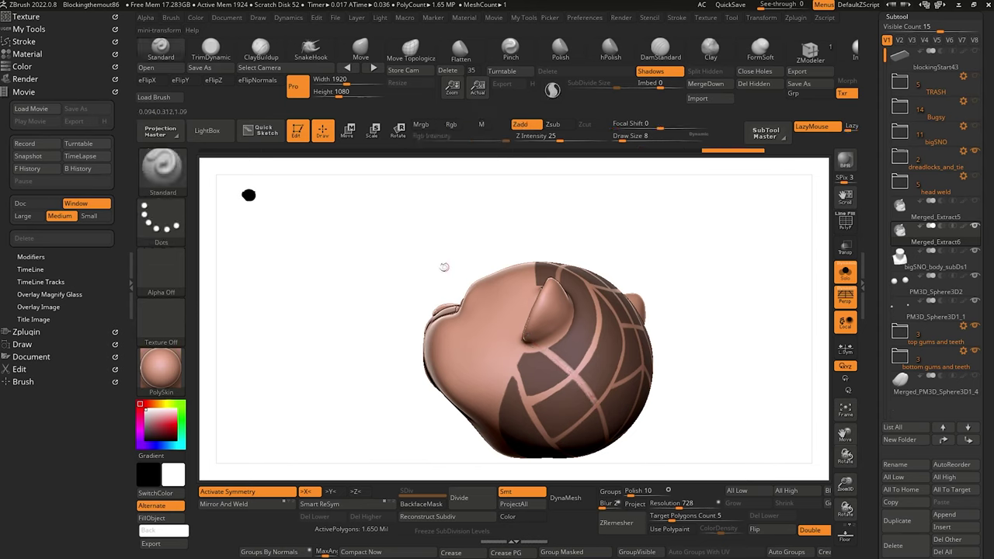
Examine the parting pattern from the side and back, with the dreadlocks and body shown around the head.
mouse_move(443, 266)
mouse_down()
mouse_move(422, 269)
mouse_move(617, 320)
mouse_up()
key(ctrl)
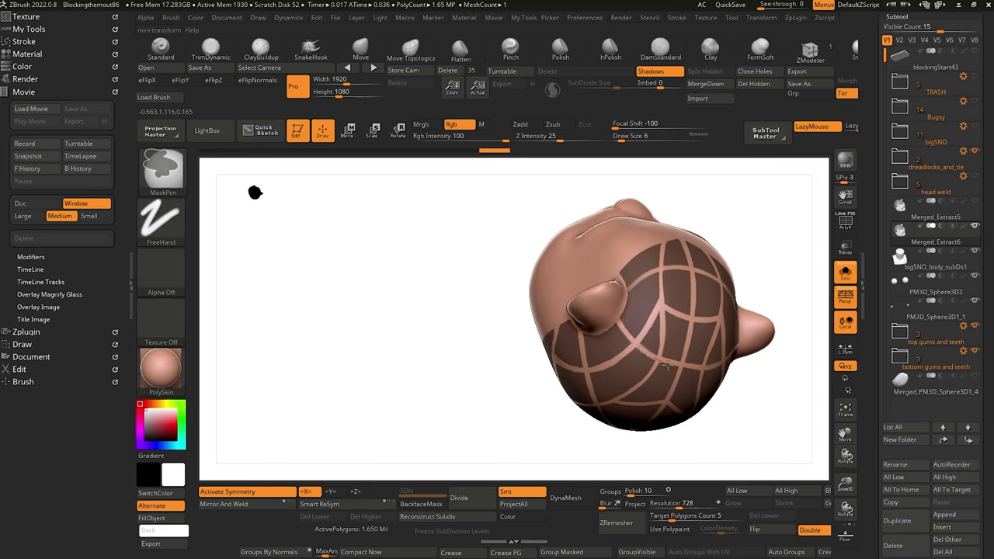
alt+drag(403, 346, 371, 333)
drag(370, 333, 355, 234)
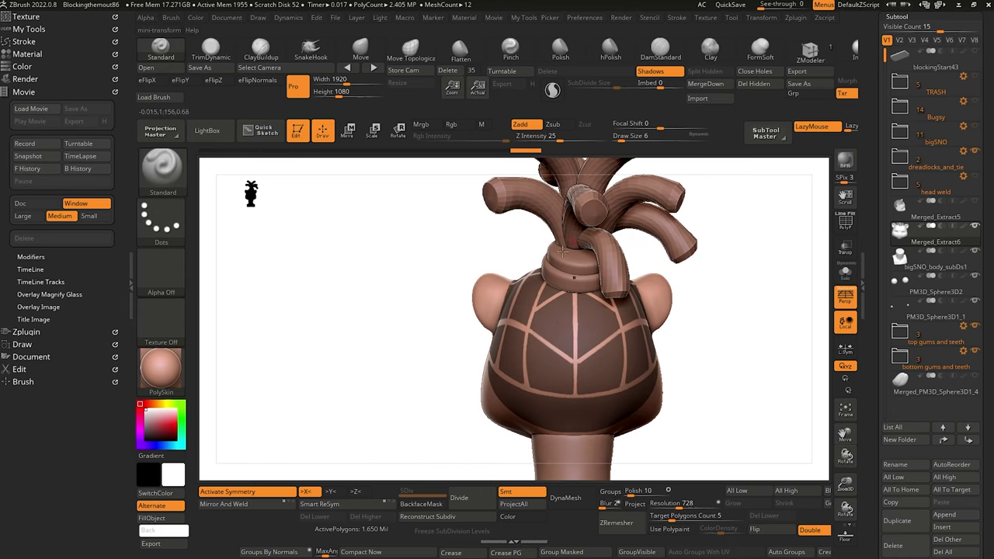
mouse_move(405, 299)
mouse_down()
mouse_move(413, 318)
mouse_move(435, 322)
mouse_move(422, 326)
mouse_move(397, 292)
mouse_move(357, 288)
mouse_move(377, 302)
mouse_move(404, 290)
mouse_up()
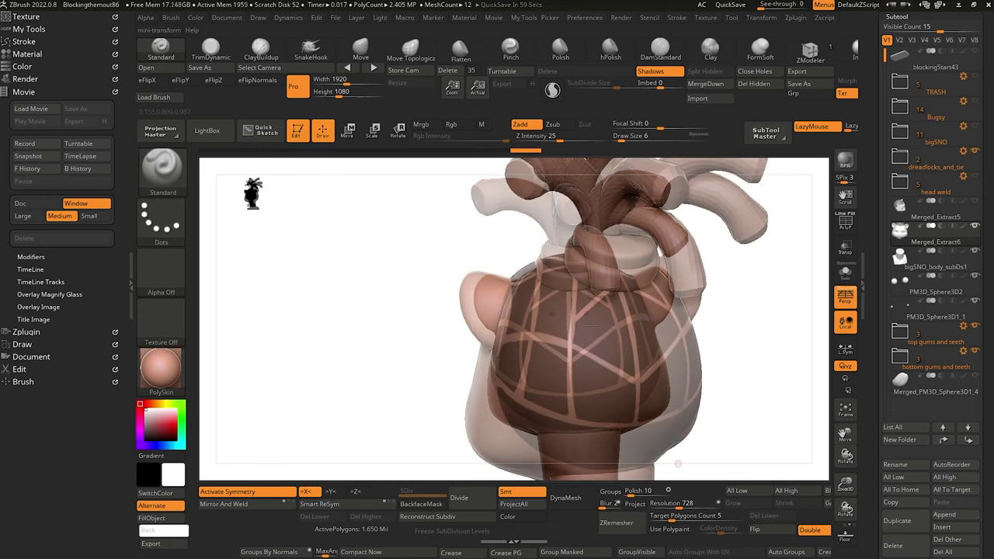
Switch to the DREADLOCKS MASTER_REF copy.jpg reference sheet and look over its scalp and silhouette photos.
key(alt+Tab)
drag(544, 240, 445, 234)
scroll(445, 235, down, 4)
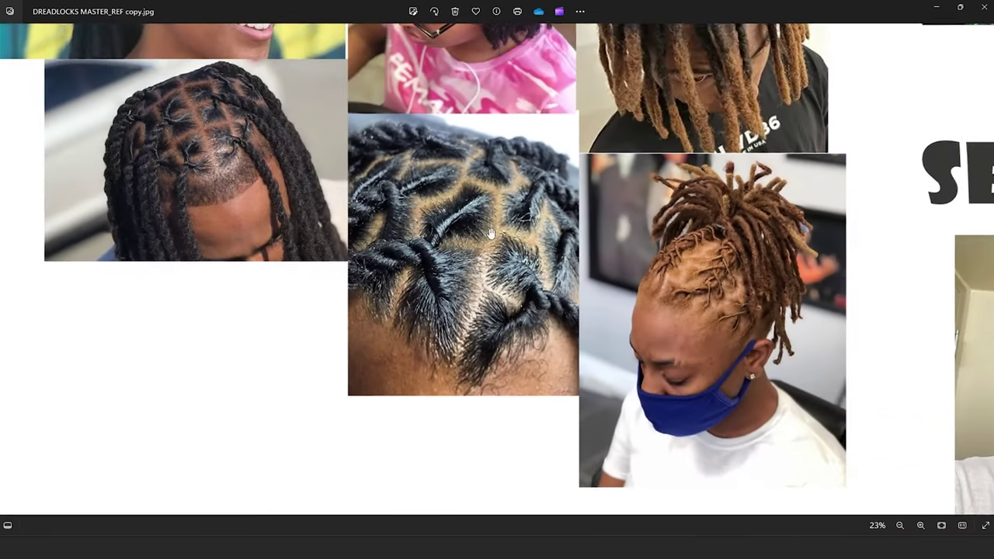
drag(402, 196, 386, 250)
scroll(692, 326, down, 2)
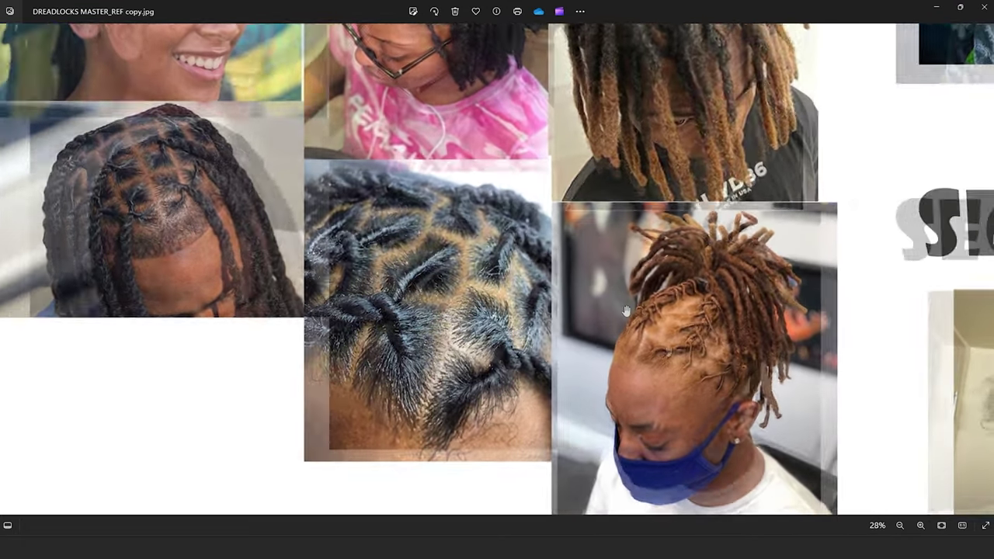
scroll(365, 221, down, 2)
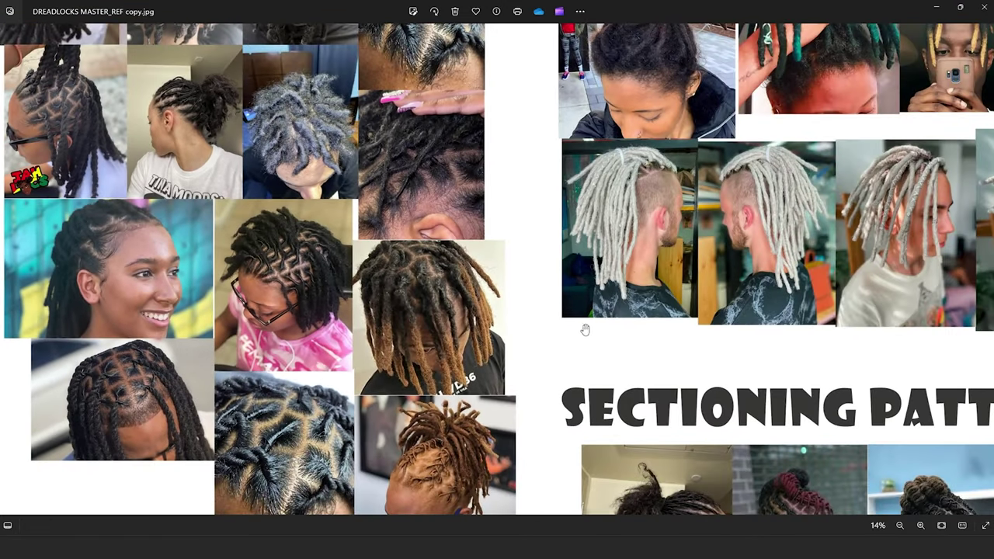
drag(520, 263, 508, 414)
scroll(270, 283, down, 1)
drag(660, 307, 665, 453)
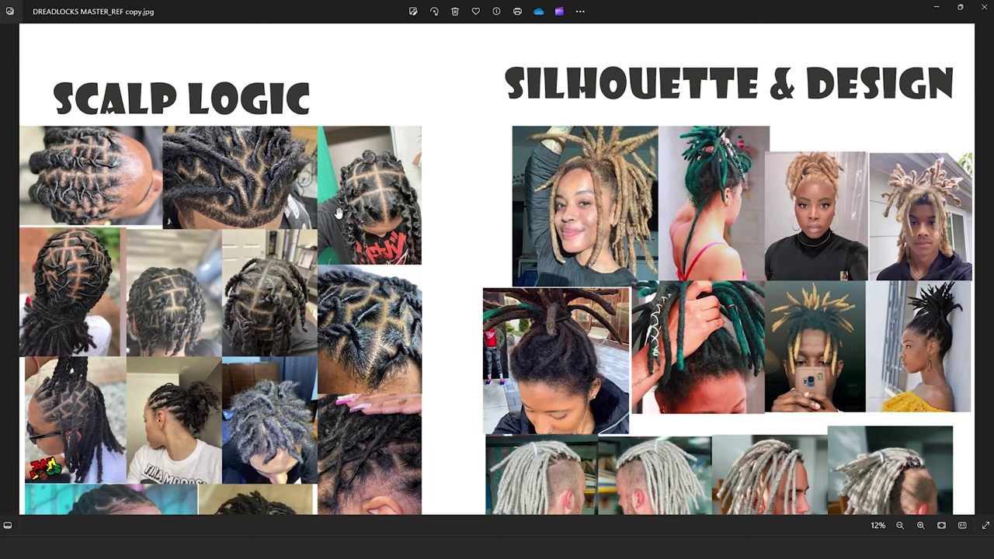
Examine the scalp partings in the upper Scalp Logic photos on the reference sheet.
scroll(338, 212, up, 5)
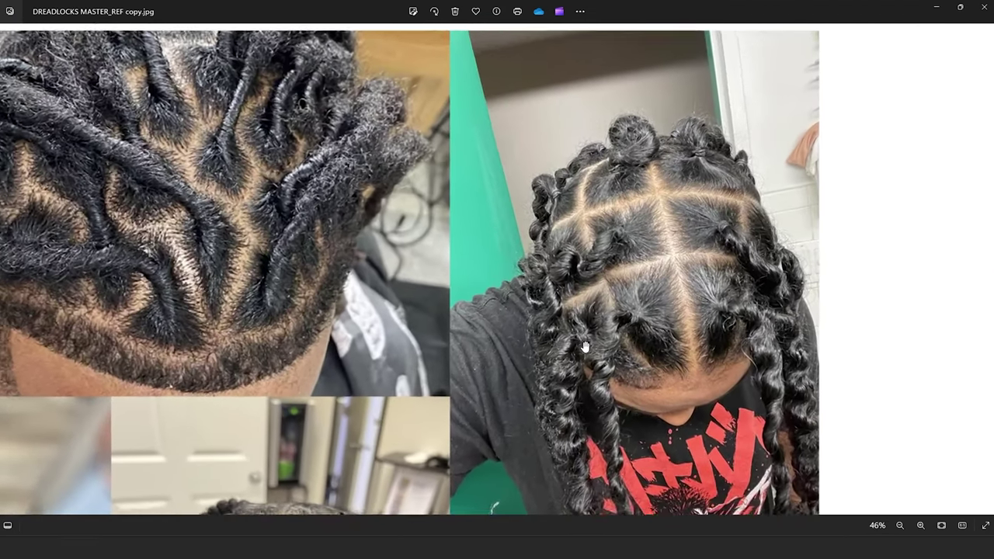
drag(602, 337, 564, 324)
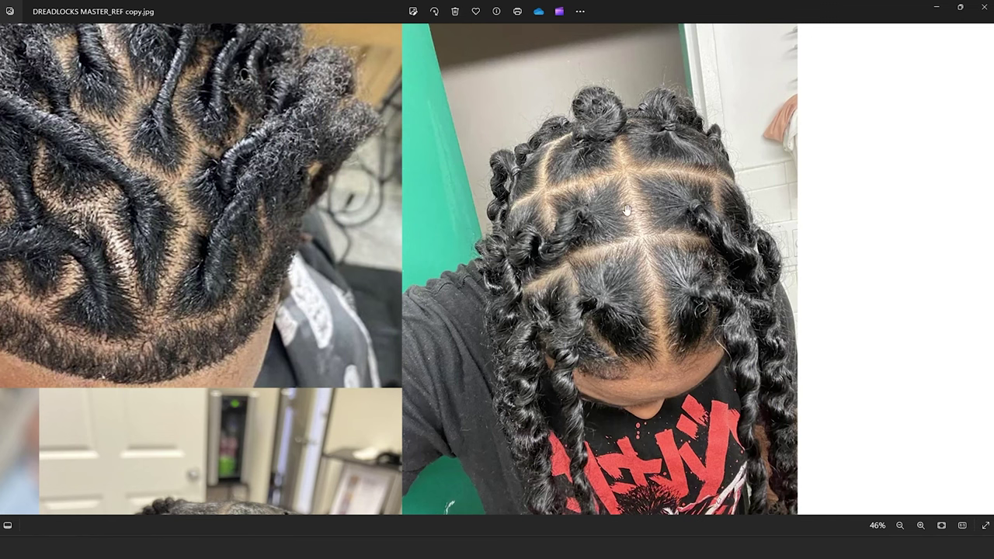
scroll(628, 210, down, 3)
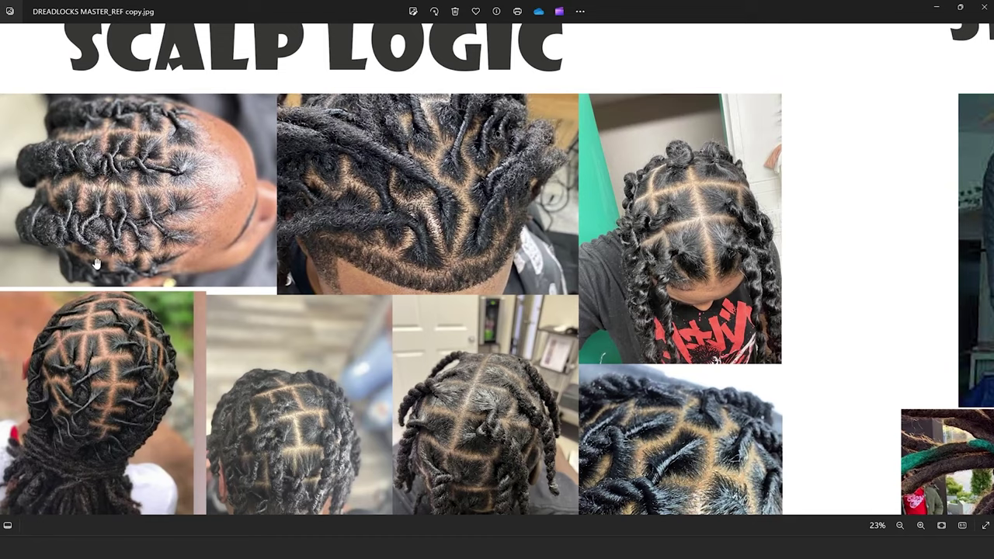
scroll(94, 263, up, 3)
drag(173, 172, 246, 173)
scroll(160, 378, down, 2)
drag(202, 450, 284, 106)
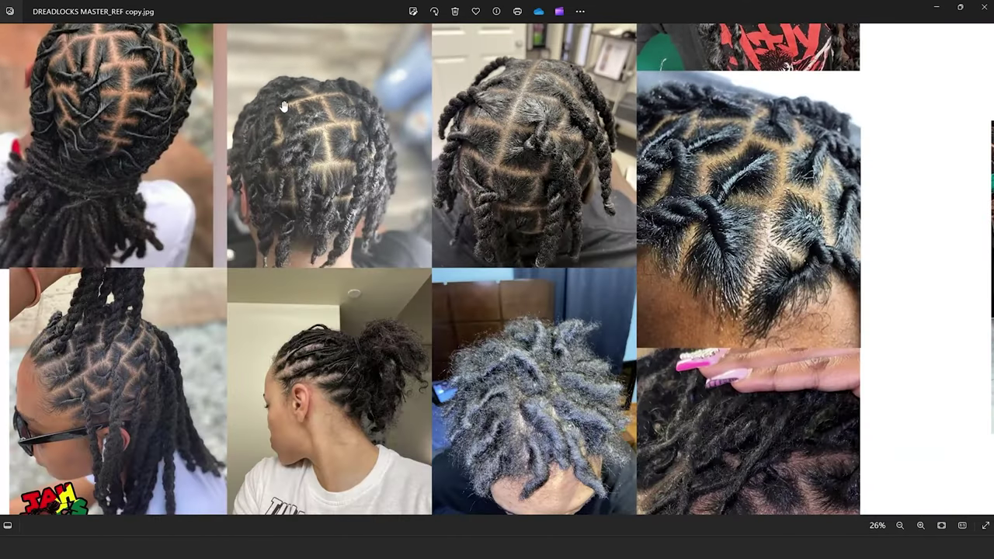
Examine the side-view photos further down the reference sheet for how partings run above the ear.
drag(241, 227, 395, 50)
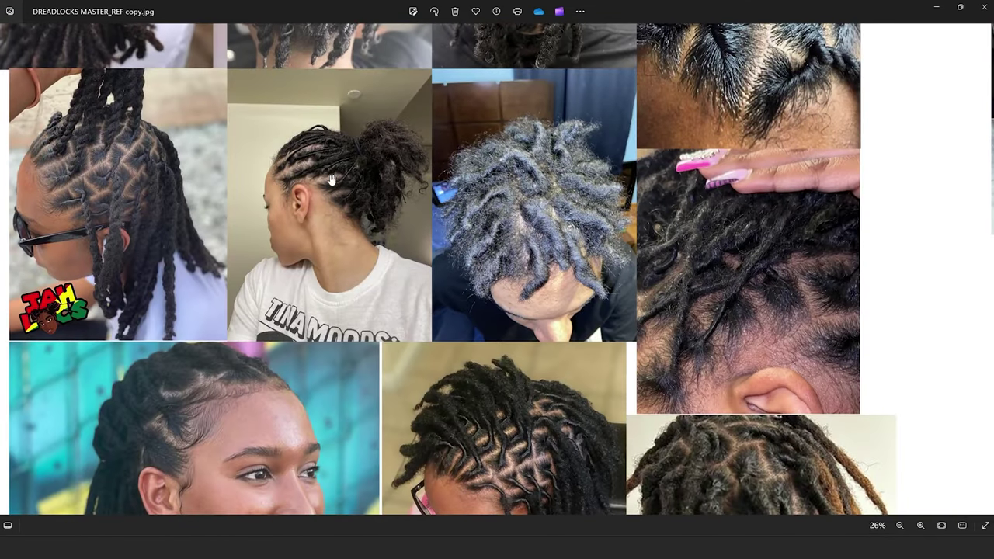
scroll(307, 224, up, 1)
drag(307, 250, 349, 30)
drag(391, 231, 331, 7)
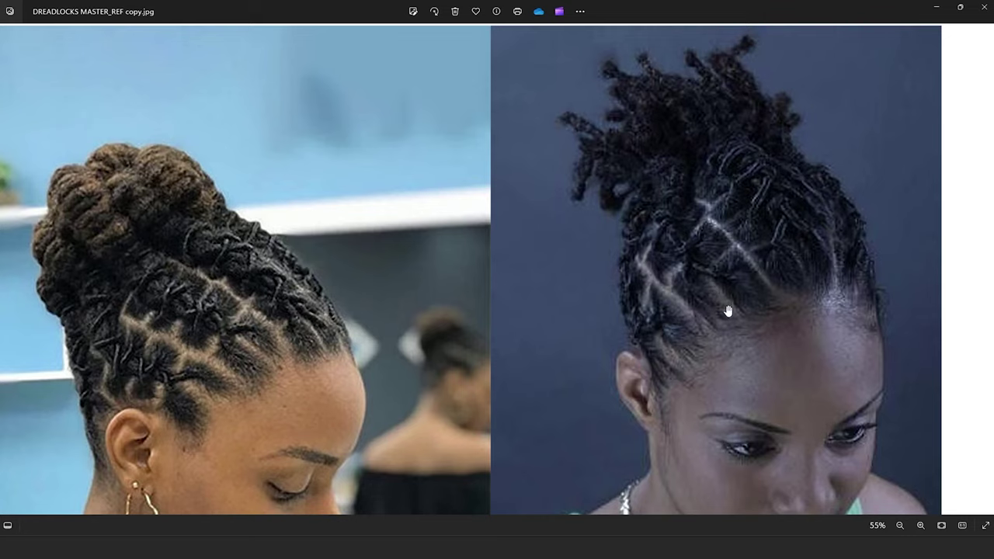
scroll(775, 272, down, 3)
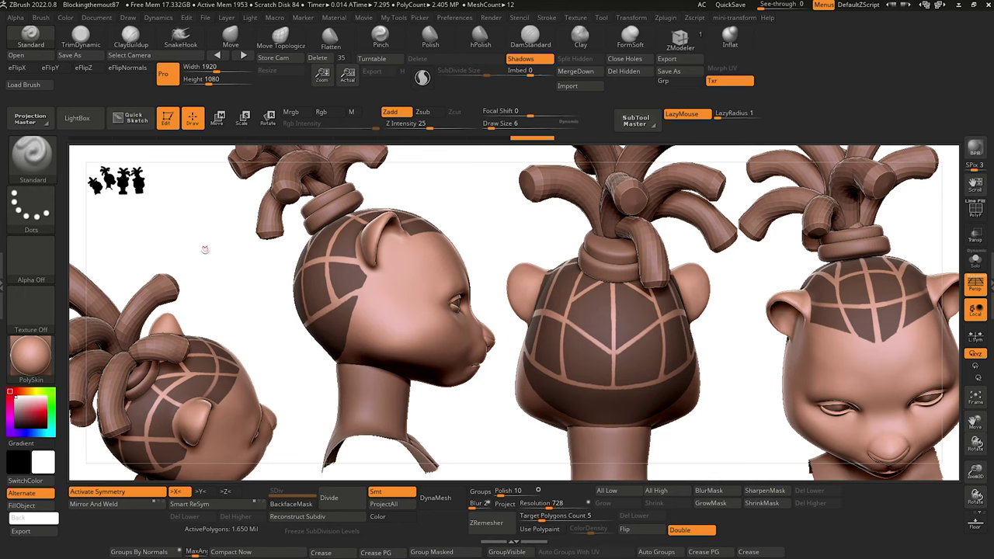
Review the four head views with the interface hidden, clear the canvas, and redraw one editable head seen from behind.
key(Tab)
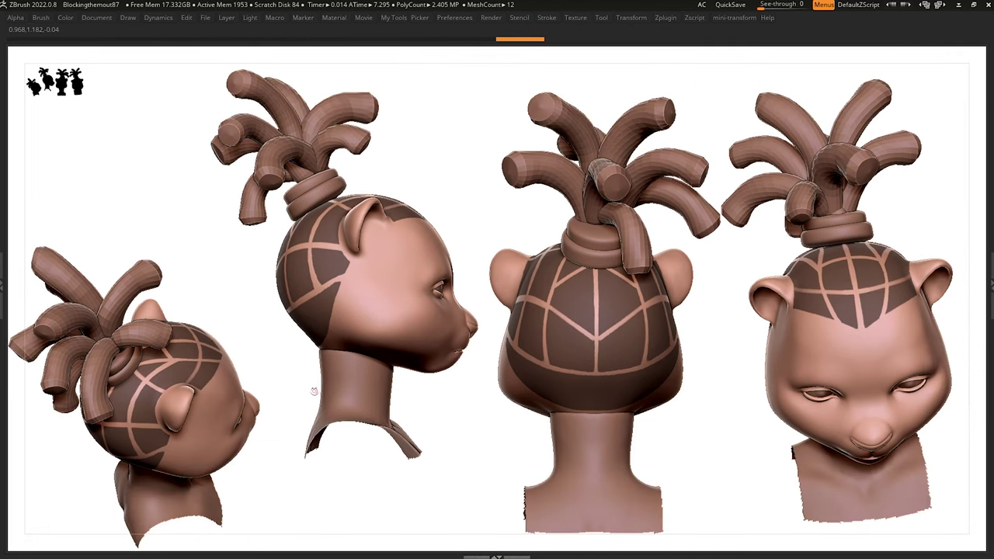
key(ctrl+n)
drag(314, 392, 746, 451)
drag(342, 435, 274, 370)
key(Tab)
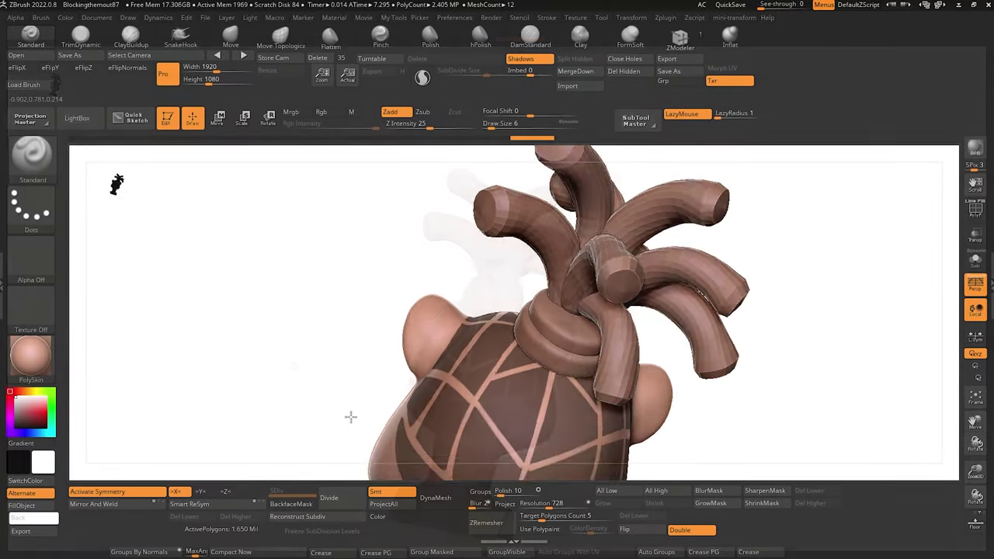
drag(302, 326, 305, 296)
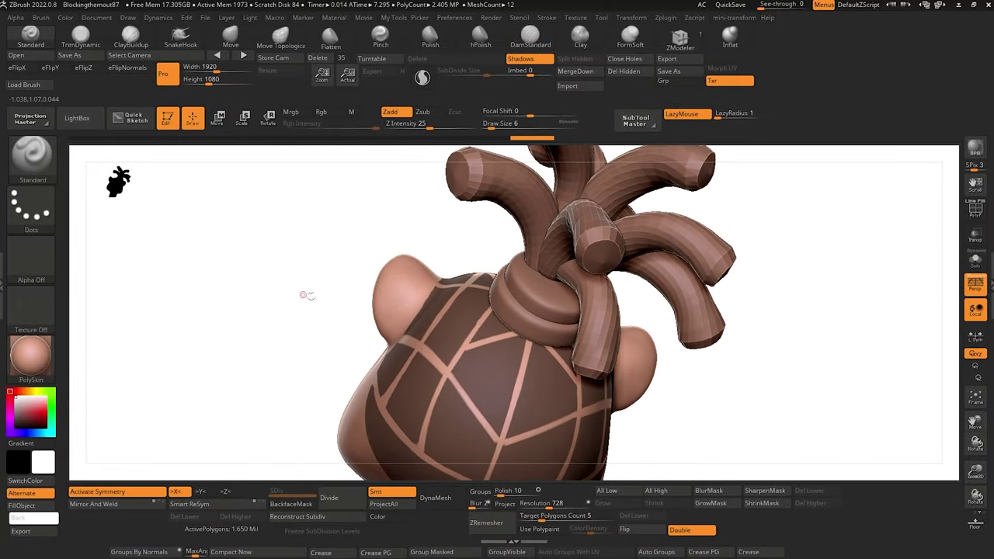
Isolate the head, mask over the upper diagonal parting in the central back section, and show the dreadlocks again.
click(976, 260)
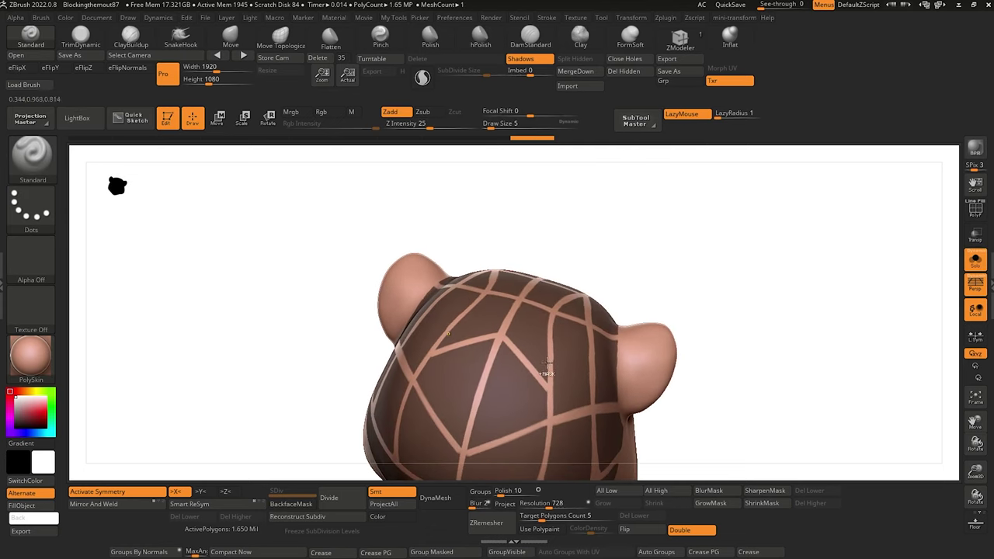
key(ctrl)
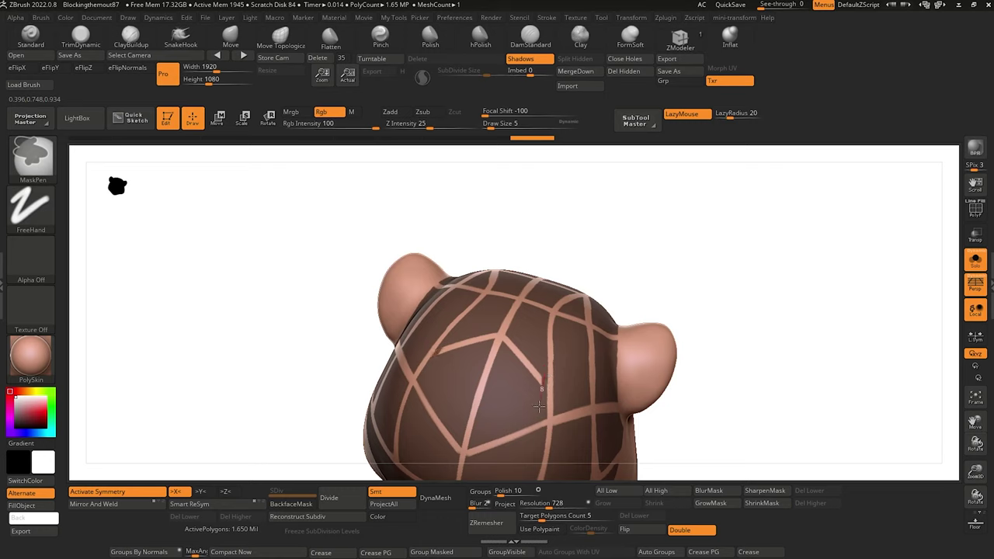
ctrl+drag(537, 344, 538, 376)
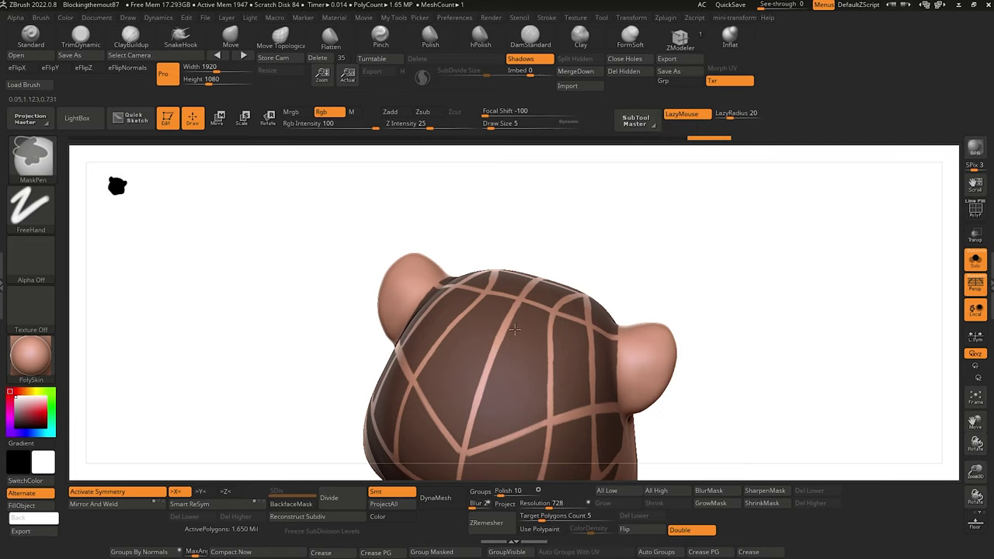
click(975, 260)
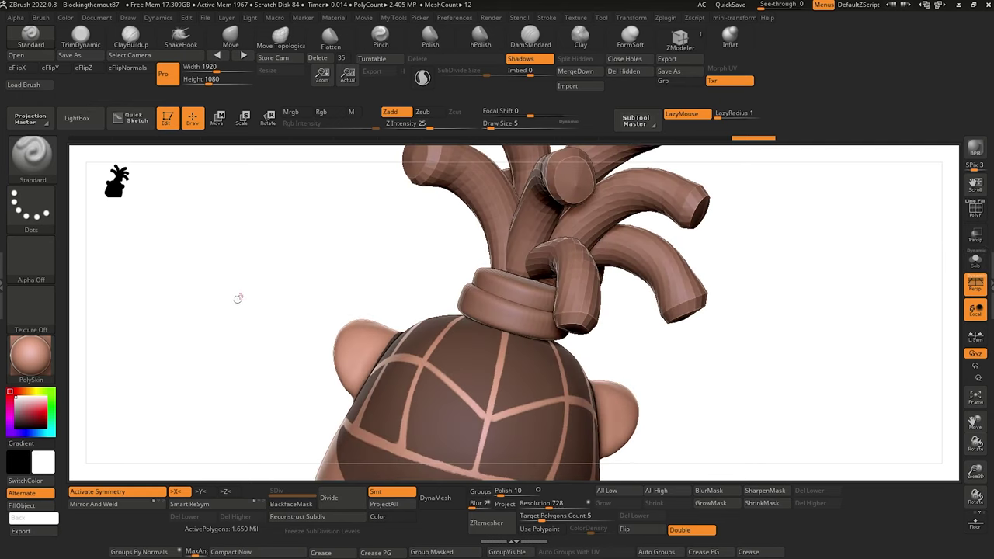
mouse_move(239, 298)
mouse_down()
mouse_move(193, 329)
mouse_move(224, 371)
mouse_move(233, 359)
mouse_move(211, 350)
mouse_move(164, 284)
mouse_move(207, 310)
mouse_move(183, 264)
mouse_move(195, 378)
mouse_move(221, 300)
mouse_up()
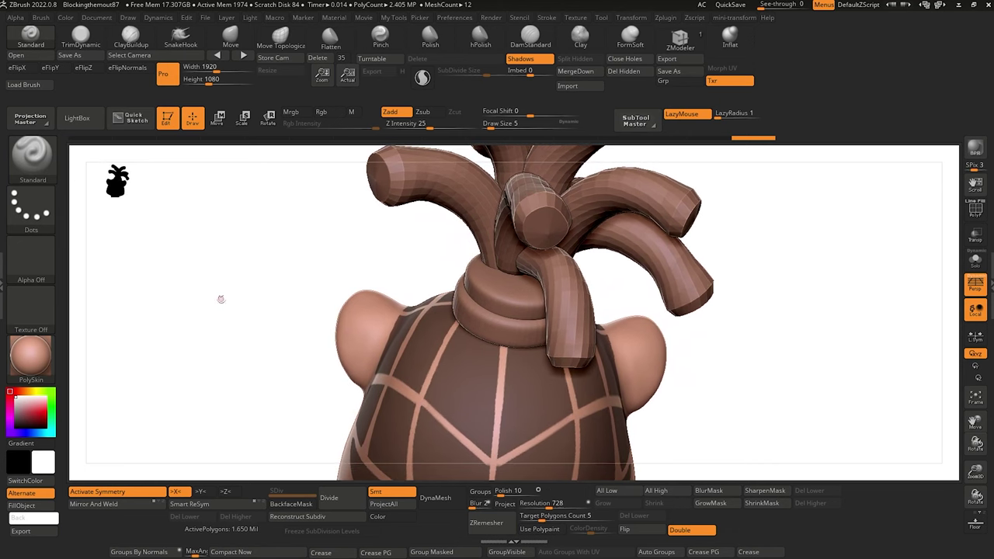
Restore the mirrored upper diagonal partings in the central back section of the scalp.
key(ctrl)
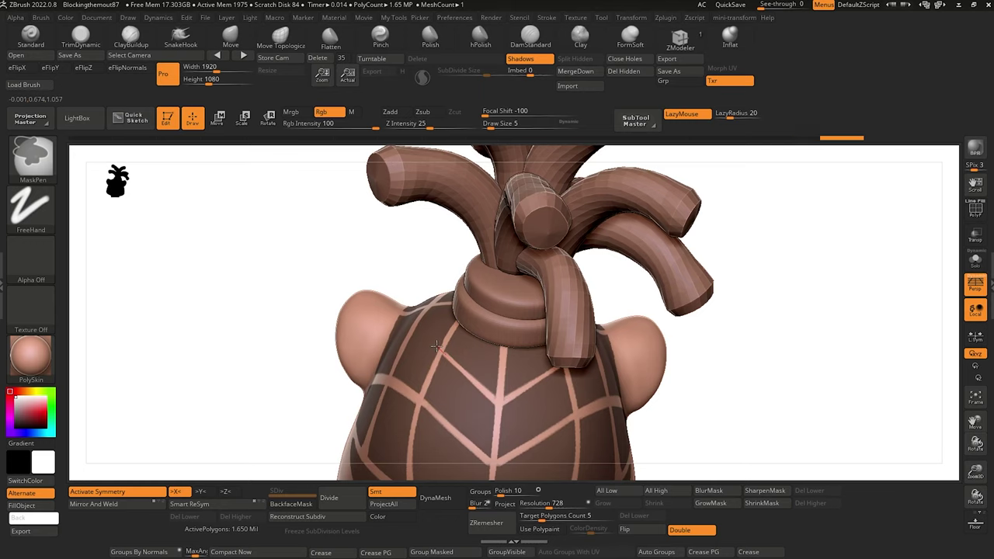
alt+drag(237, 346, 226, 306)
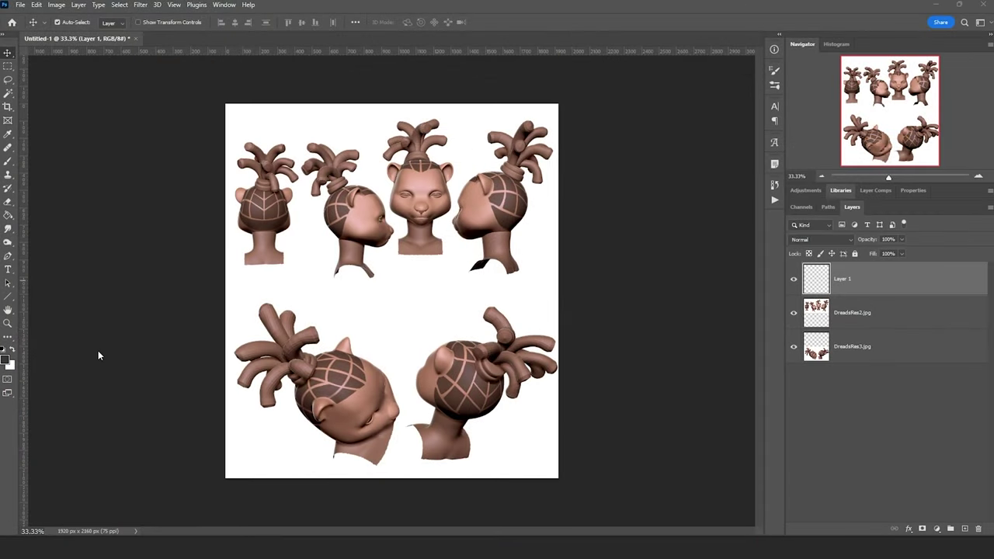
Switch to Photoshop and brush a thick blue strand on Layer 1 across the front scalp sections of the lower-left tilted head.
click(7, 163)
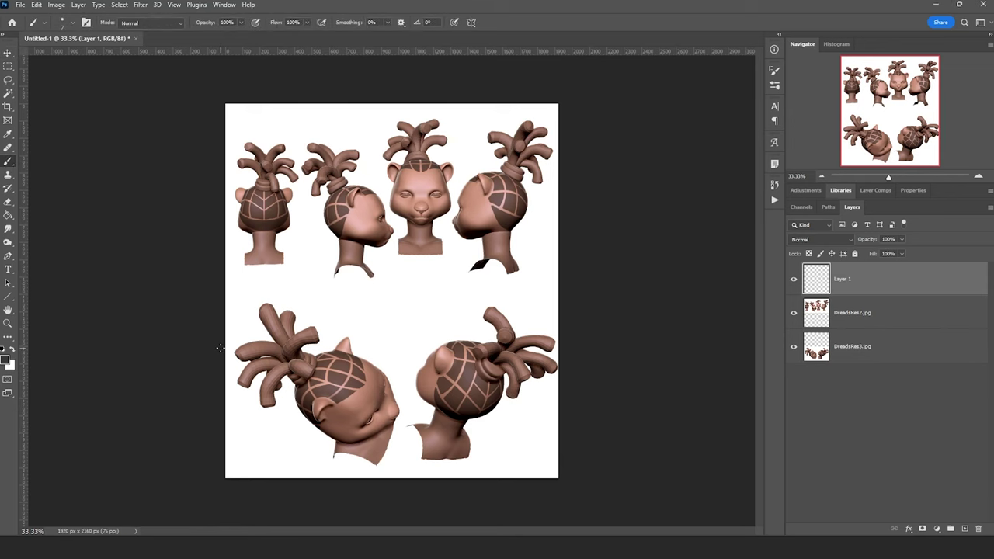
ctrl+click(344, 398)
ctrl+click(344, 398)
ctrl+click(344, 399)
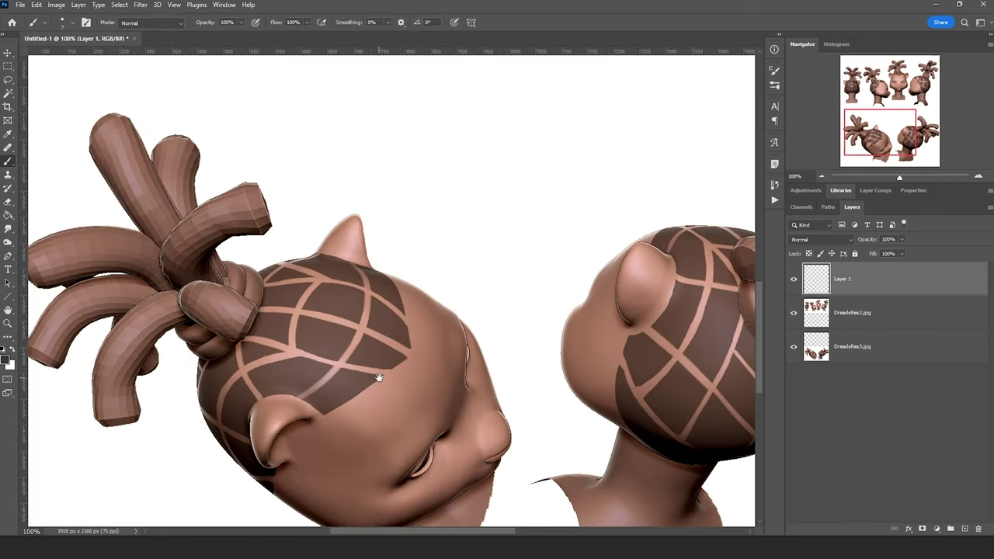
drag(379, 377, 422, 418)
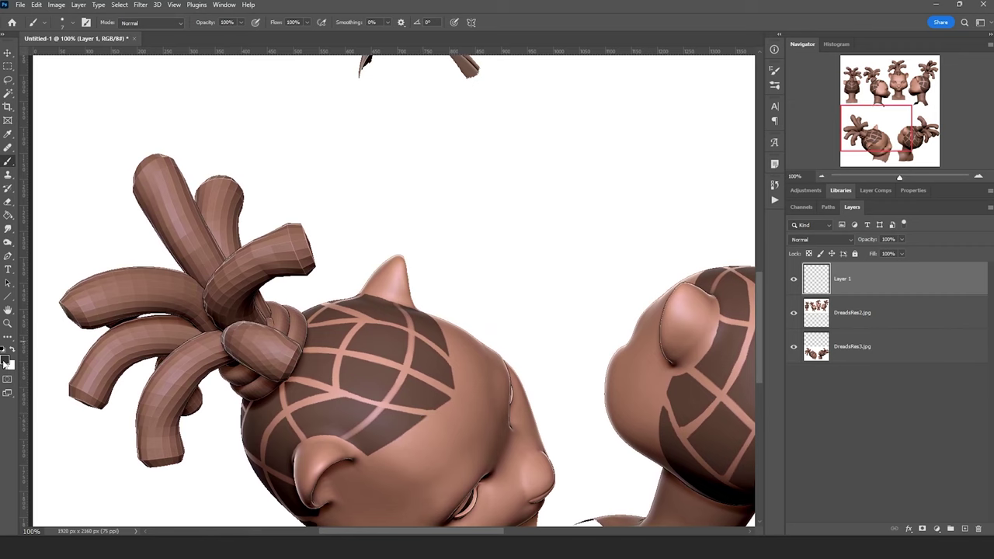
click(6, 362)
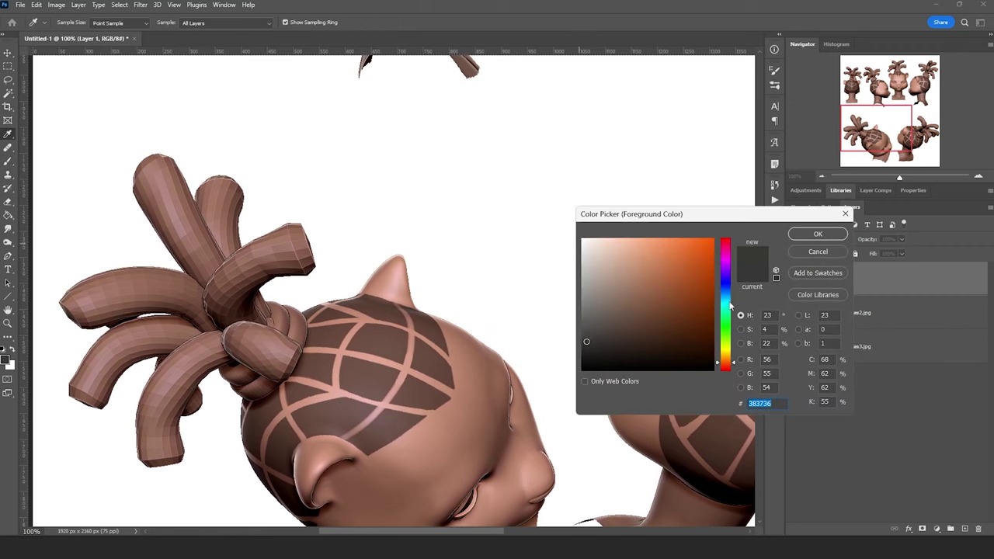
mouse_move(718, 295)
mouse_down()
mouse_move(706, 278)
mouse_move(713, 286)
mouse_up()
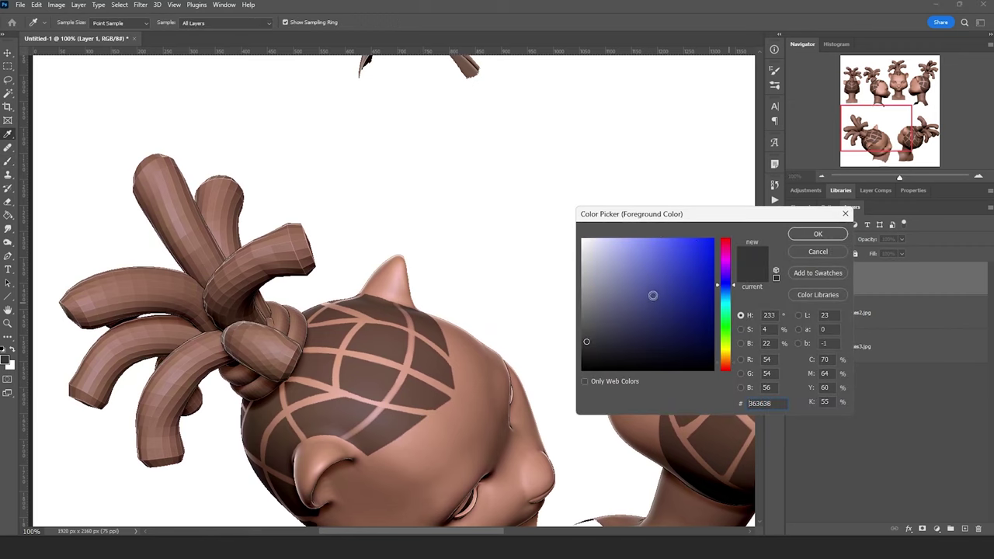
click(675, 285)
click(818, 235)
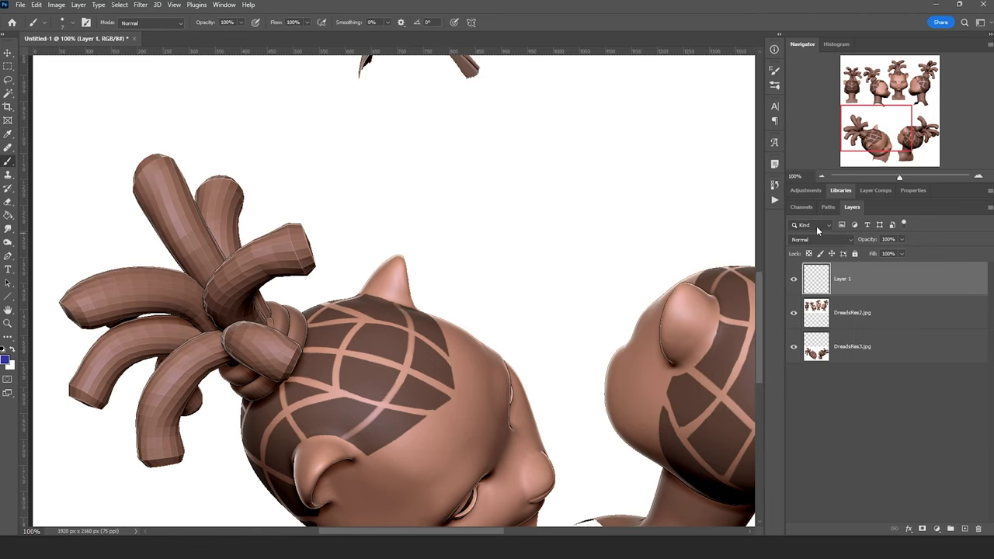
key(bracketright)
mouse_move(423, 390)
mouse_down()
mouse_move(413, 354)
mouse_move(388, 332)
mouse_move(420, 378)
mouse_move(400, 344)
mouse_up()
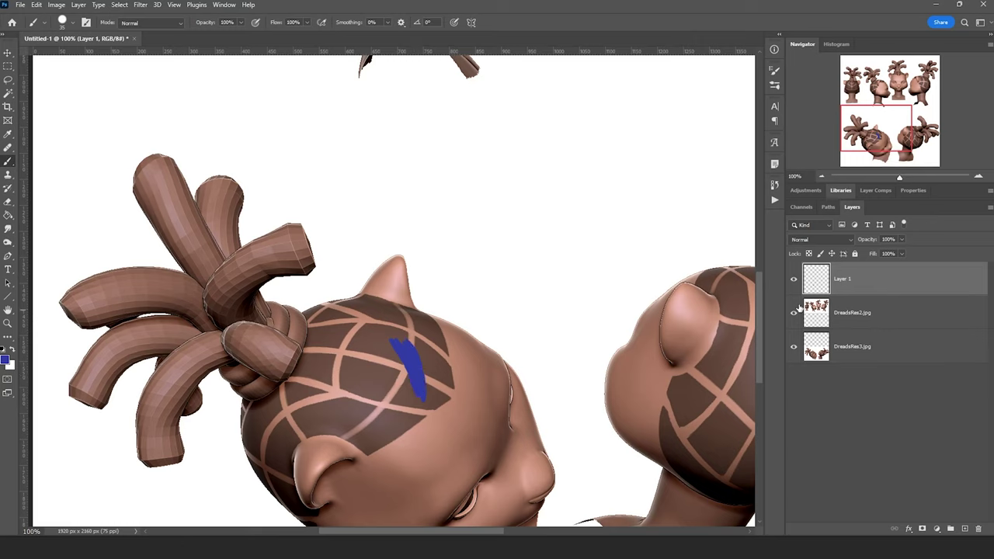
Add a new layer beneath Layer 1 and paint white strands on it passing under the blue strand.
click(965, 529)
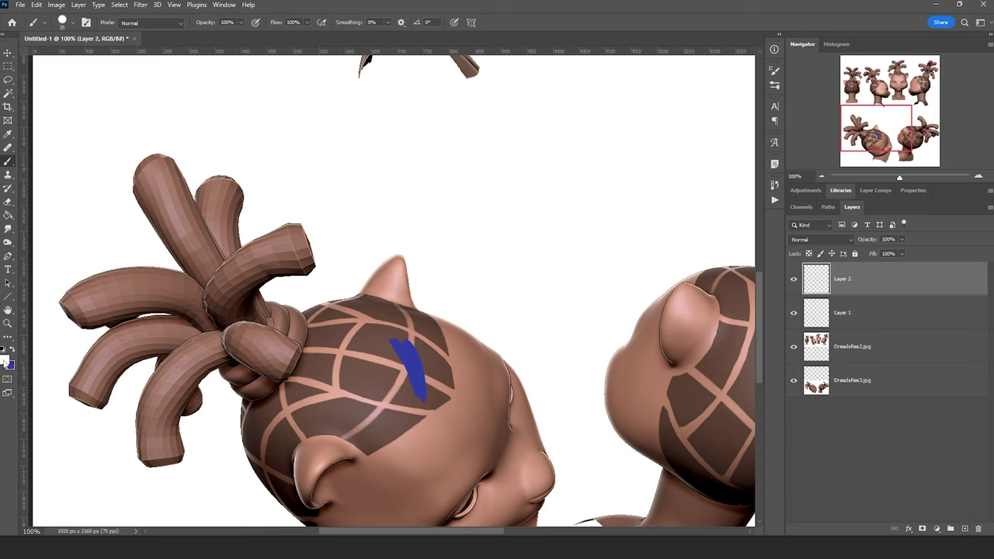
click(7, 359)
drag(727, 257, 725, 245)
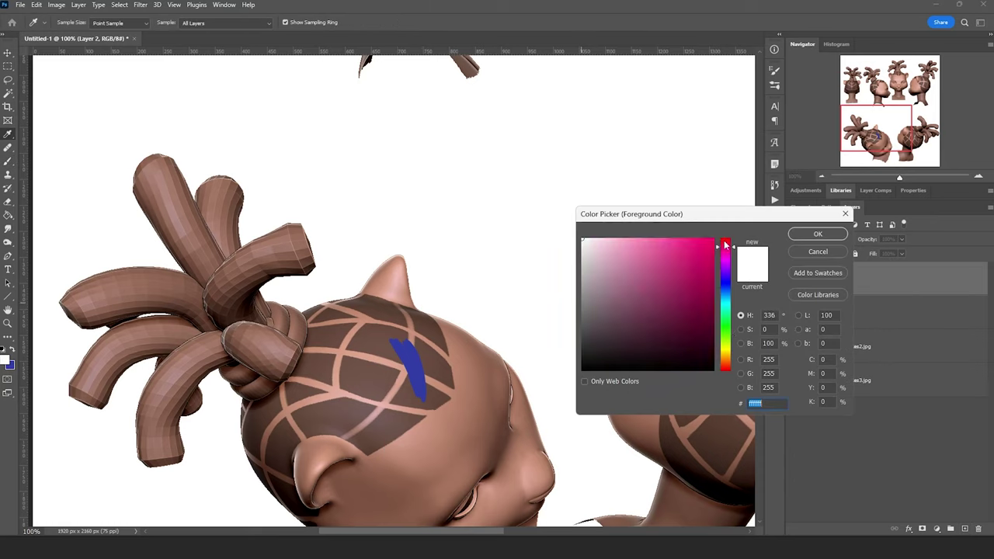
click(829, 235)
click(436, 363)
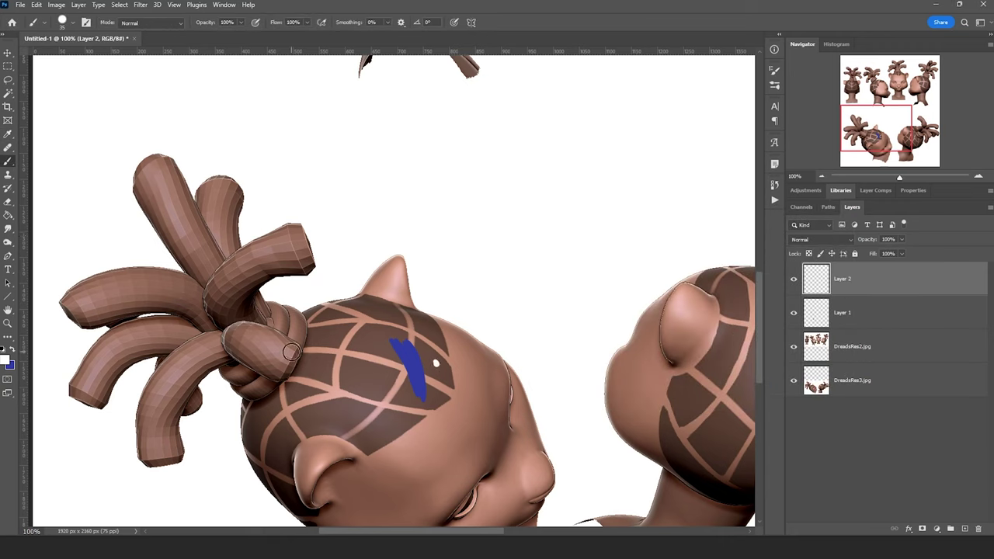
key(ctrl+bracketleft)
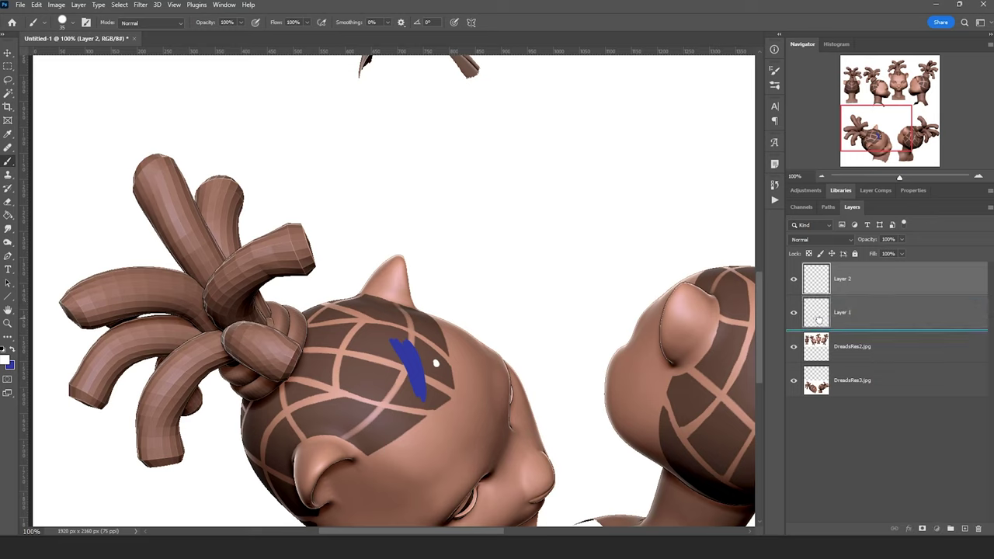
mouse_move(437, 365)
mouse_down()
mouse_move(413, 371)
mouse_move(405, 356)
mouse_move(419, 362)
mouse_up()
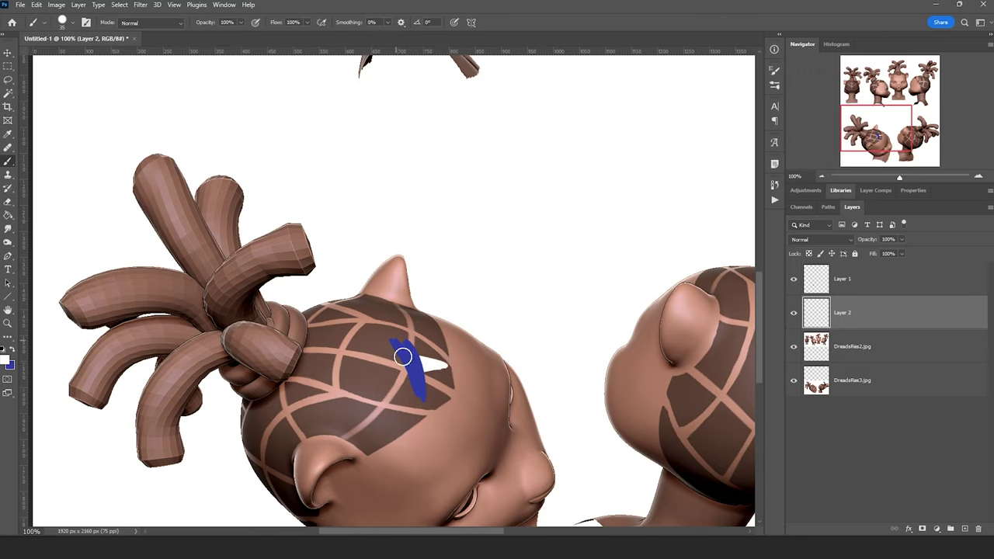
mouse_move(407, 372)
mouse_down()
mouse_move(397, 359)
mouse_move(394, 371)
mouse_move(381, 338)
mouse_move(394, 370)
mouse_move(380, 341)
mouse_move(402, 362)
mouse_up()
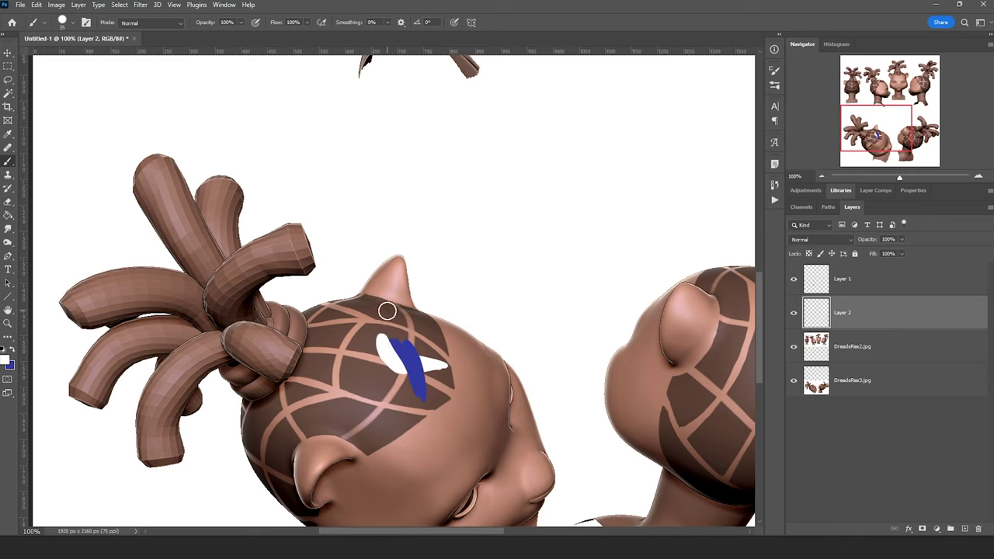
Continue the twist back to the hair tie with alternating blue strands on Layer 1 and white strands on Layer 2.
click(813, 293)
click(11, 349)
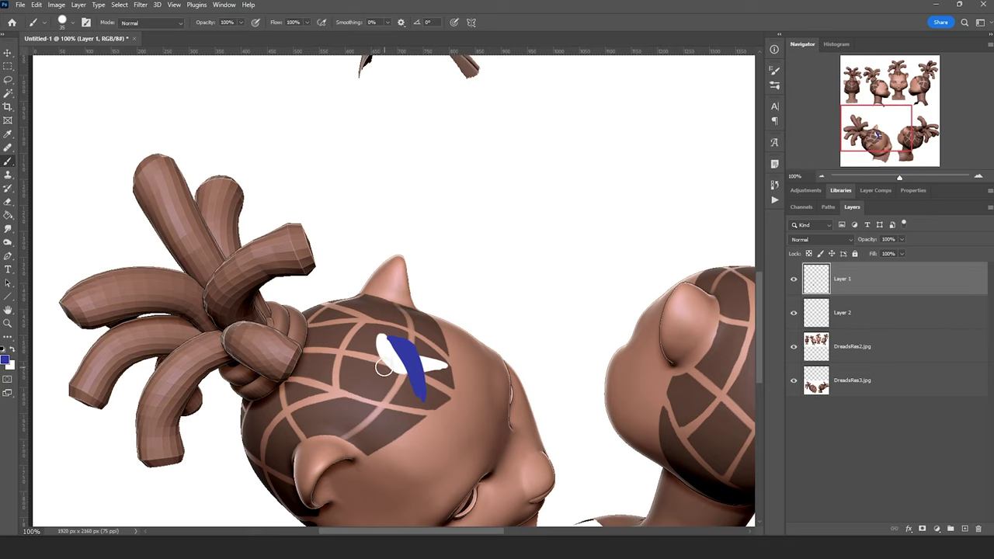
mouse_move(384, 368)
mouse_down()
mouse_move(363, 334)
mouse_move(379, 364)
mouse_move(364, 339)
mouse_move(351, 349)
mouse_move(338, 332)
mouse_move(327, 358)
mouse_move(315, 336)
mouse_move(360, 352)
mouse_move(335, 353)
mouse_move(329, 337)
mouse_move(303, 340)
mouse_up()
key(x)
key(alt+bracketleft)
Add a new top layer and paint green strands joining the twist from the neighbouring scalp section.
key(ctrl+shift+alt+n)
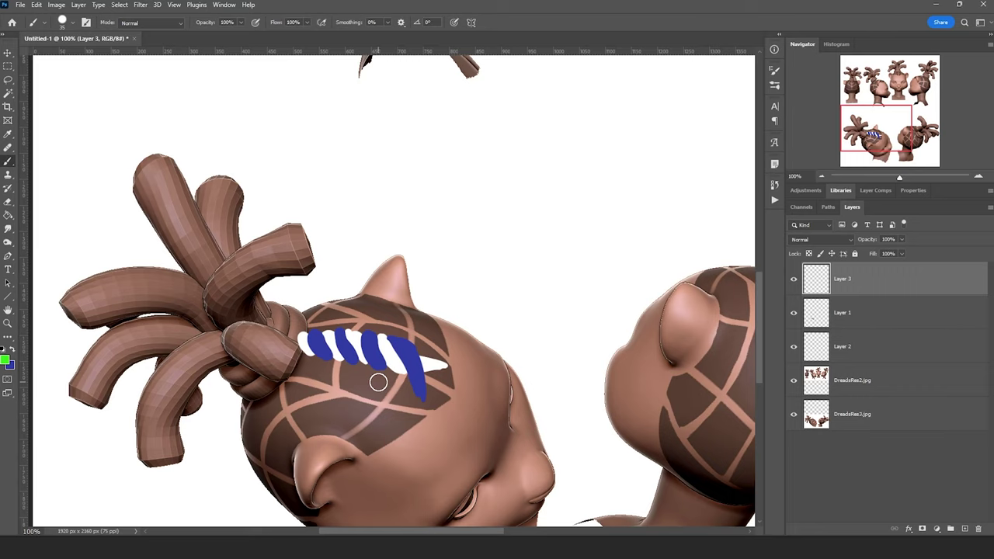
mouse_move(379, 383)
mouse_down()
mouse_move(353, 336)
mouse_move(357, 366)
mouse_move(372, 383)
mouse_move(352, 334)
mouse_move(381, 384)
mouse_move(352, 332)
mouse_up()
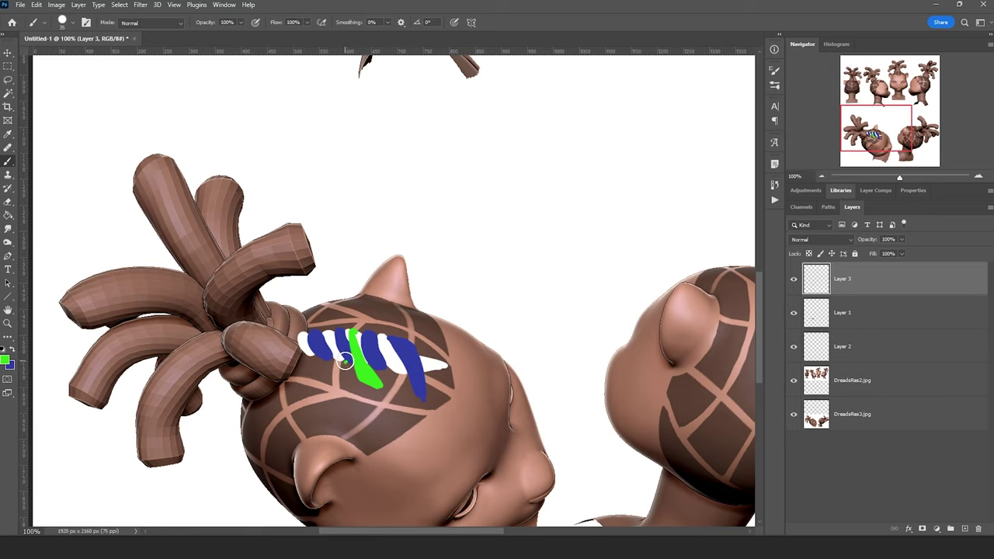
mouse_move(342, 365)
mouse_down()
mouse_move(319, 331)
mouse_move(307, 332)
mouse_move(315, 356)
mouse_move(313, 338)
mouse_up()
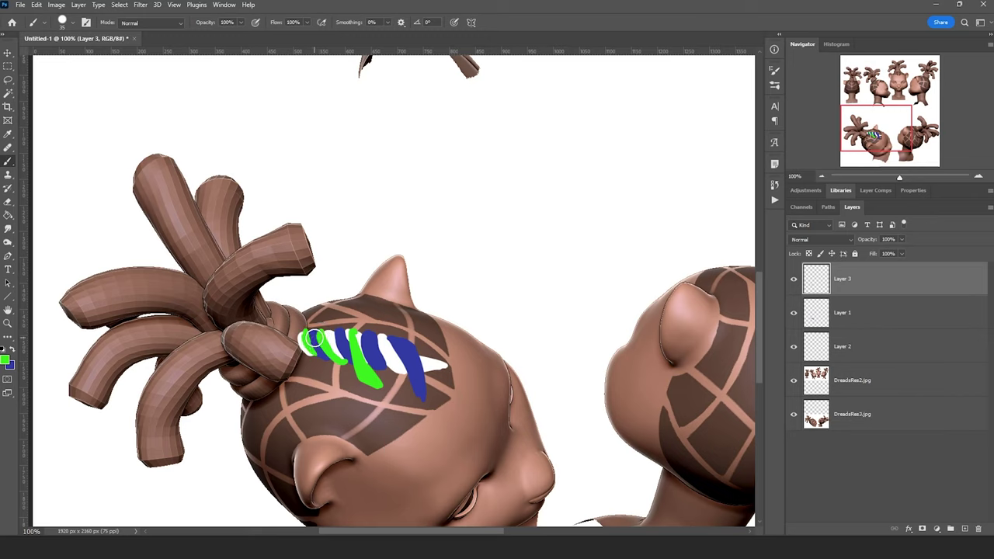
Change the foreground colour to crimson and paint crossing strands along the twist from the opposite scalp side.
click(6, 360)
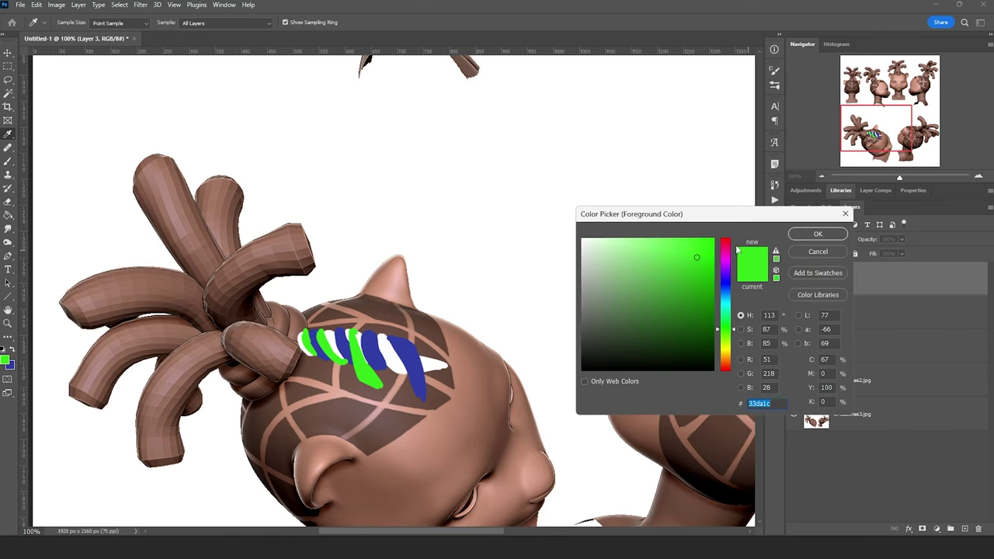
click(726, 247)
click(699, 260)
click(818, 234)
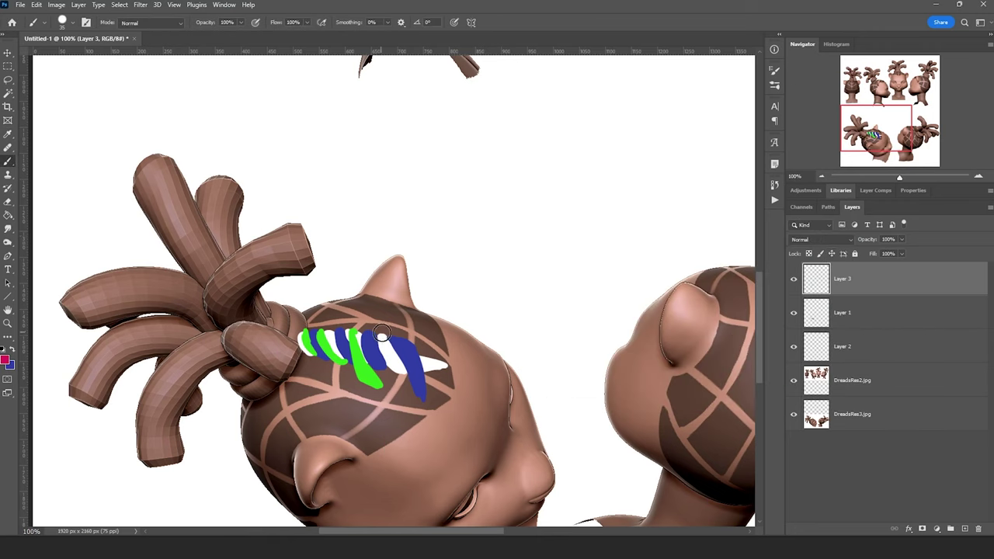
mouse_move(392, 332)
mouse_down()
mouse_move(374, 330)
mouse_move(363, 361)
mouse_move(350, 335)
mouse_move(344, 358)
mouse_move(326, 334)
mouse_move(327, 354)
mouse_move(311, 335)
mouse_move(308, 360)
mouse_move(304, 342)
mouse_up()
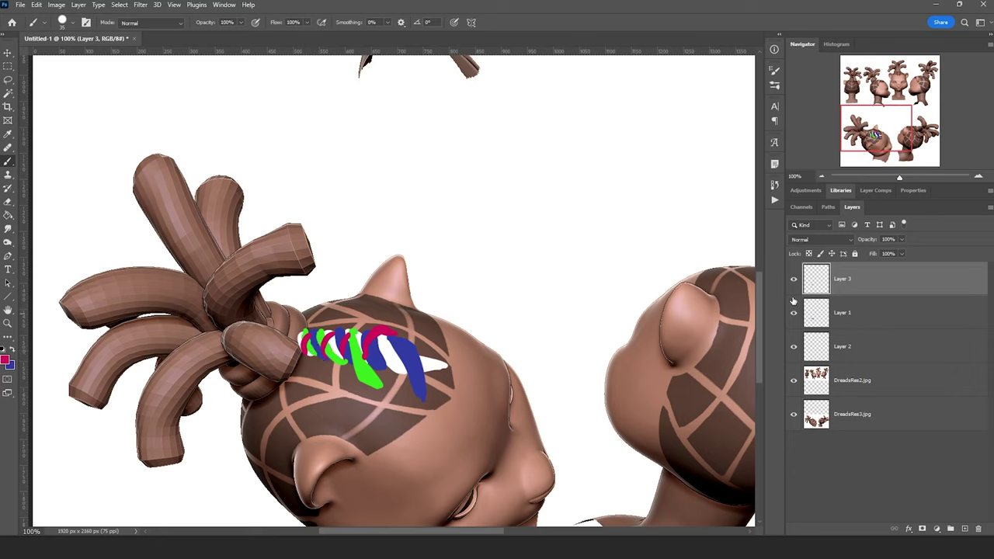
Add another layer and paint short magenta and cyan strands at the end of the twist beside the hair tie.
key(ctrl+shift+alt+n)
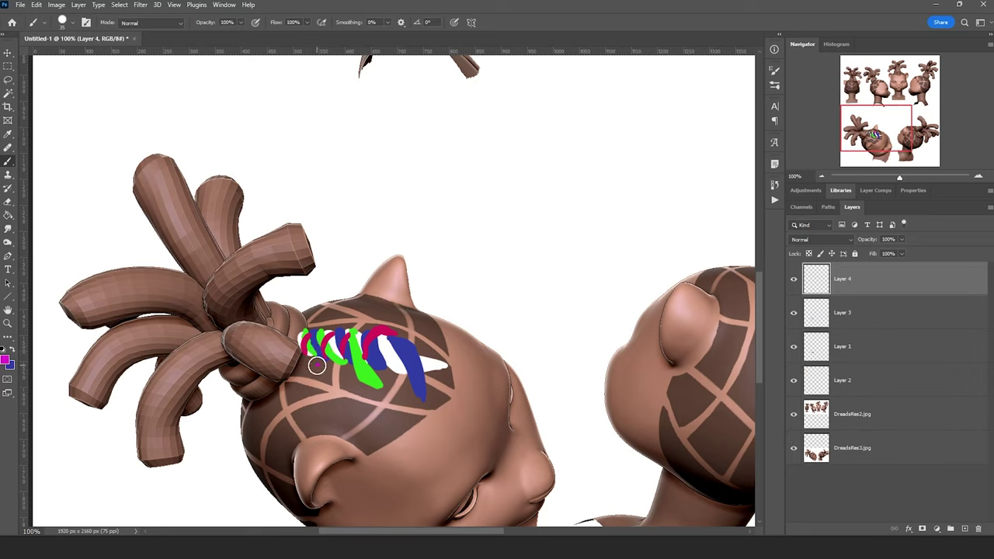
mouse_move(312, 366)
mouse_down()
mouse_move(296, 341)
mouse_move(309, 367)
mouse_up()
mouse_move(285, 313)
alt+shift+right_down()
mouse_move(187, 267)
mouse_move(330, 328)
alt+shift+right_up()
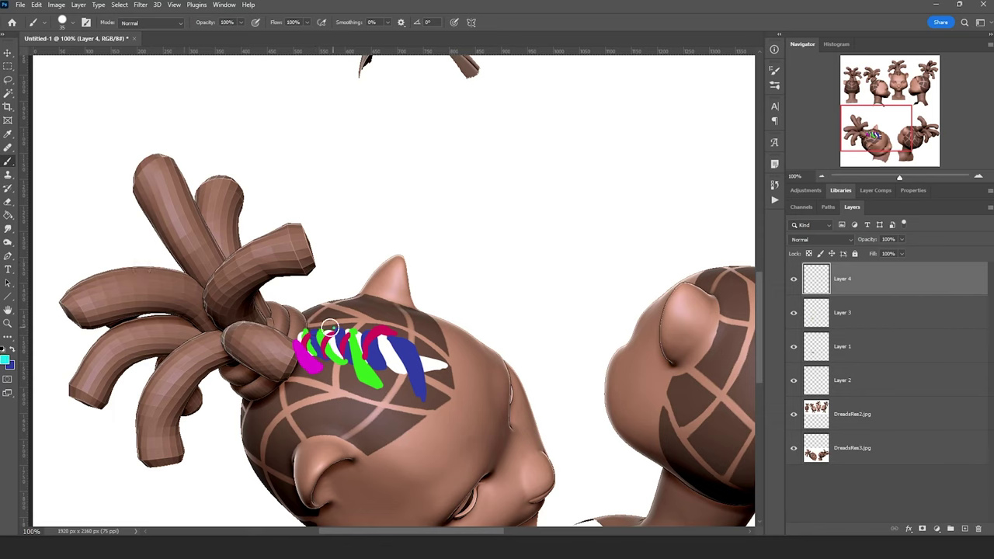
mouse_move(310, 327)
mouse_down()
mouse_move(327, 328)
mouse_move(302, 331)
mouse_up()
Paint crossing white and blue strands up the central back partings of the back-view head, starting with white on Layer 2.
drag(866, 140, 867, 112)
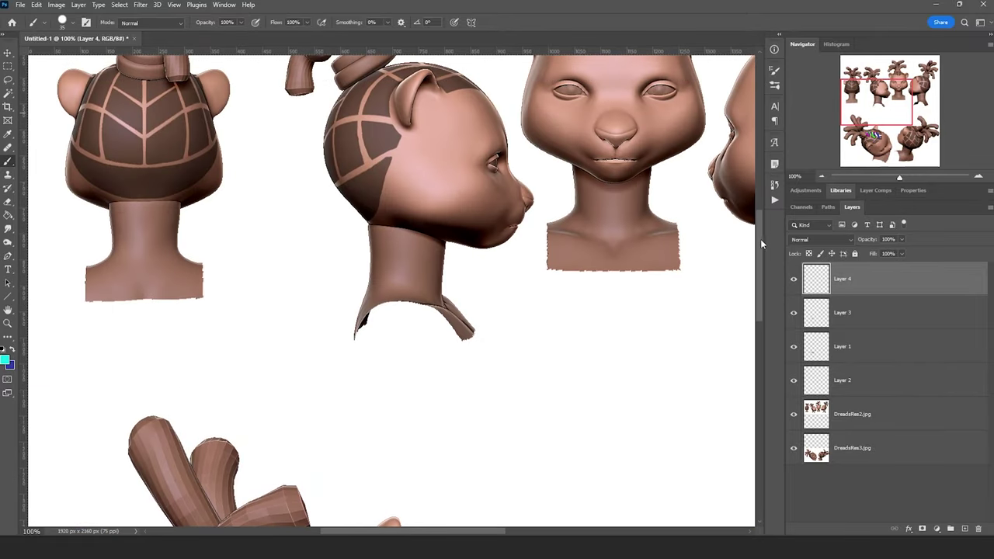
drag(760, 238, 757, 226)
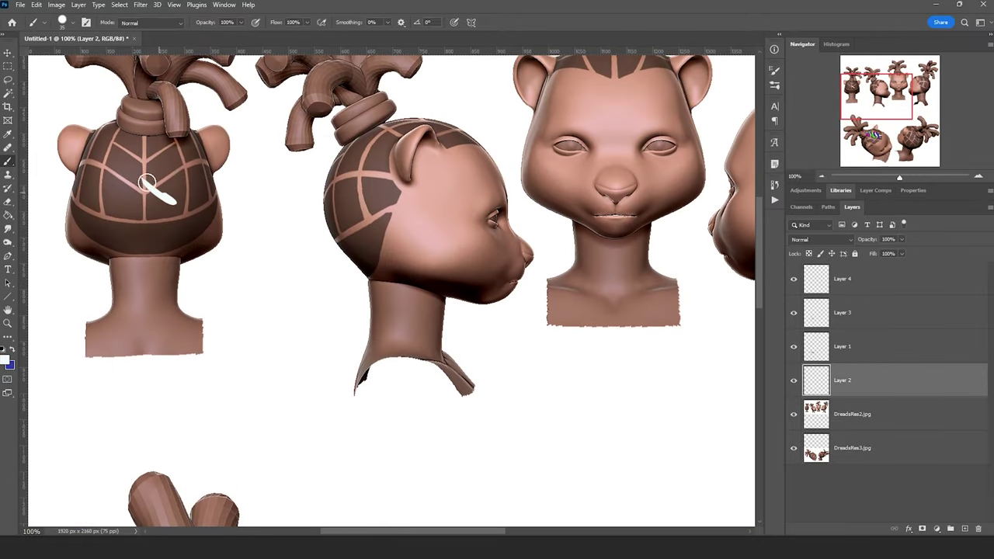
mouse_move(148, 183)
mouse_down()
mouse_move(172, 200)
mouse_move(133, 165)
mouse_move(170, 202)
mouse_move(145, 186)
mouse_up()
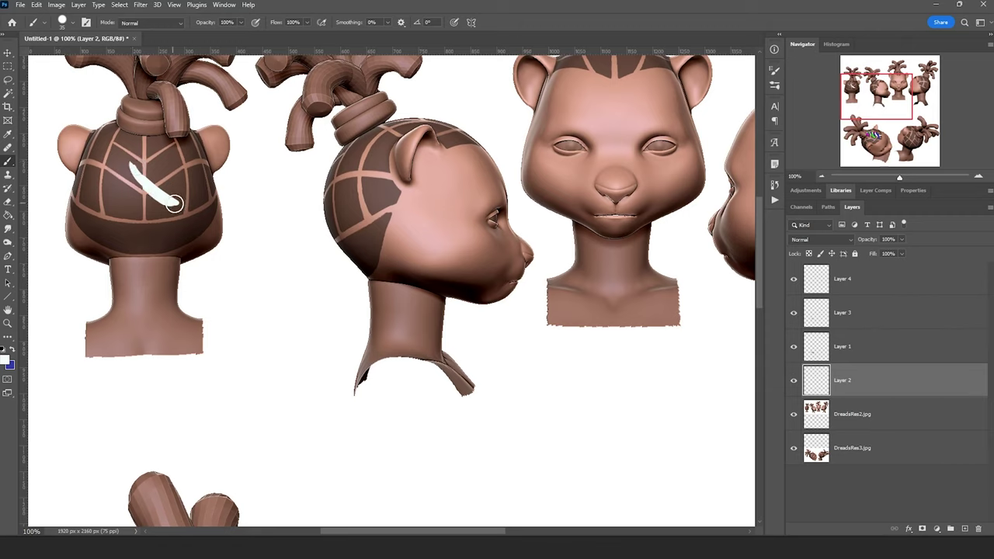
click(11, 351)
drag(146, 189, 124, 202)
drag(136, 158, 152, 176)
click(11, 351)
mouse_move(139, 148)
mouse_down()
mouse_move(166, 163)
mouse_move(159, 144)
mouse_move(125, 165)
mouse_up()
Add green and crimson crossing strands to the back-view head's braid, just below the hair tie.
click(12, 350)
click(4, 359)
click(726, 327)
click(818, 234)
click(5, 360)
click(726, 243)
click(818, 233)
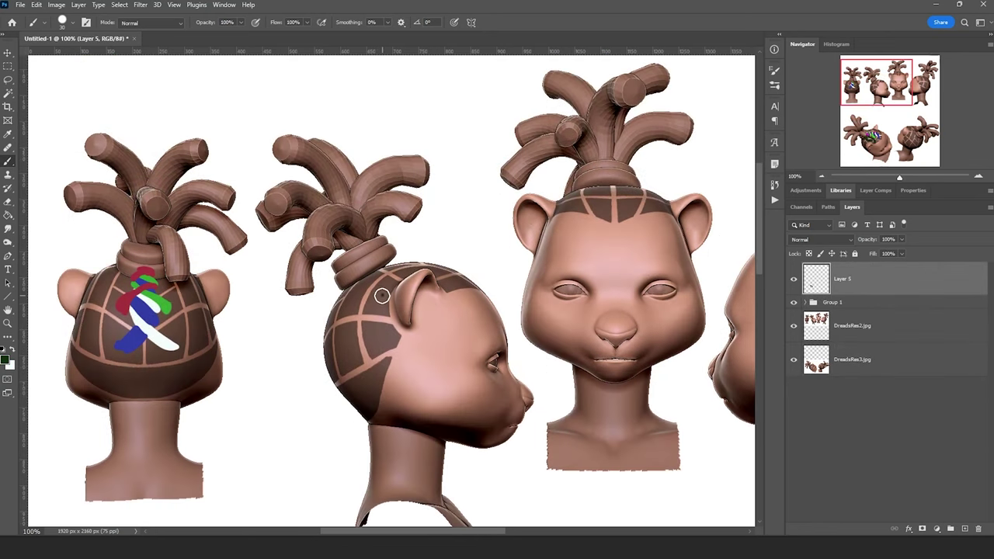
Paint dark green locks on Layer 5 from the hair tie over the side and top scalp sections of the right-facing side-view head.
mouse_move(381, 301)
mouse_down()
mouse_move(362, 280)
mouse_move(374, 287)
mouse_up()
drag(382, 334, 355, 286)
mouse_move(381, 338)
mouse_down()
mouse_move(349, 282)
mouse_move(381, 337)
mouse_move(358, 285)
mouse_up()
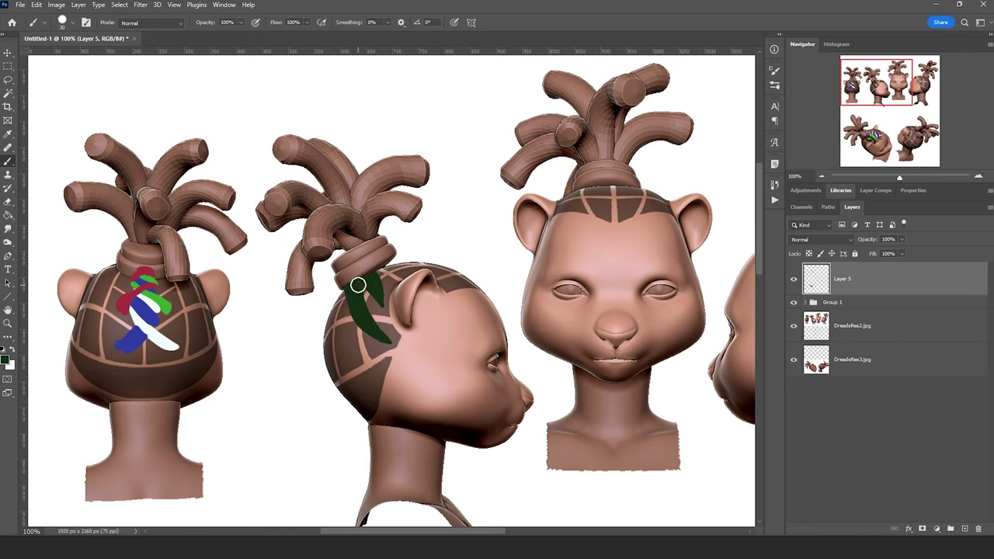
drag(350, 353, 345, 292)
mouse_move(353, 353)
mouse_down()
mouse_move(344, 286)
mouse_move(351, 348)
mouse_move(348, 336)
mouse_up()
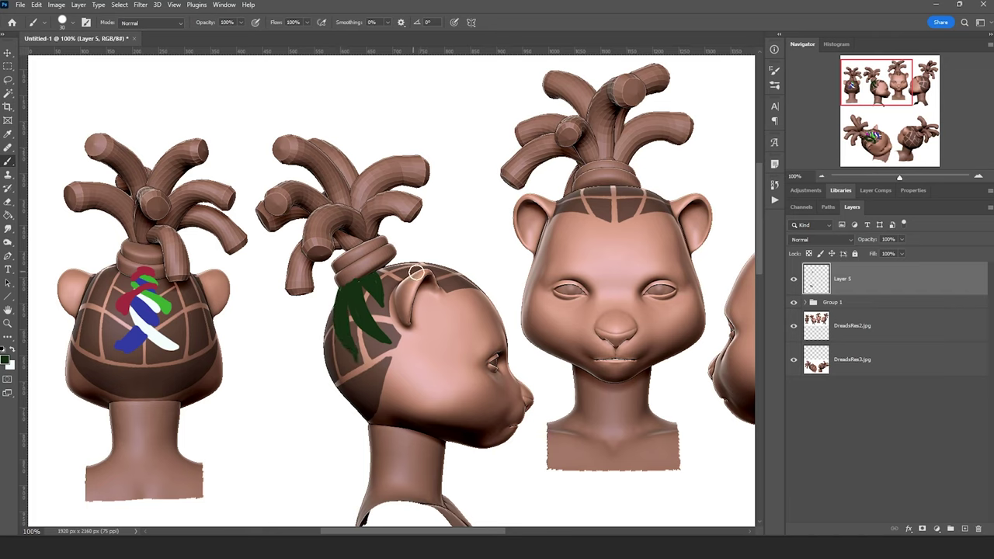
mouse_move(424, 272)
mouse_down()
mouse_move(386, 264)
mouse_move(399, 257)
mouse_up()
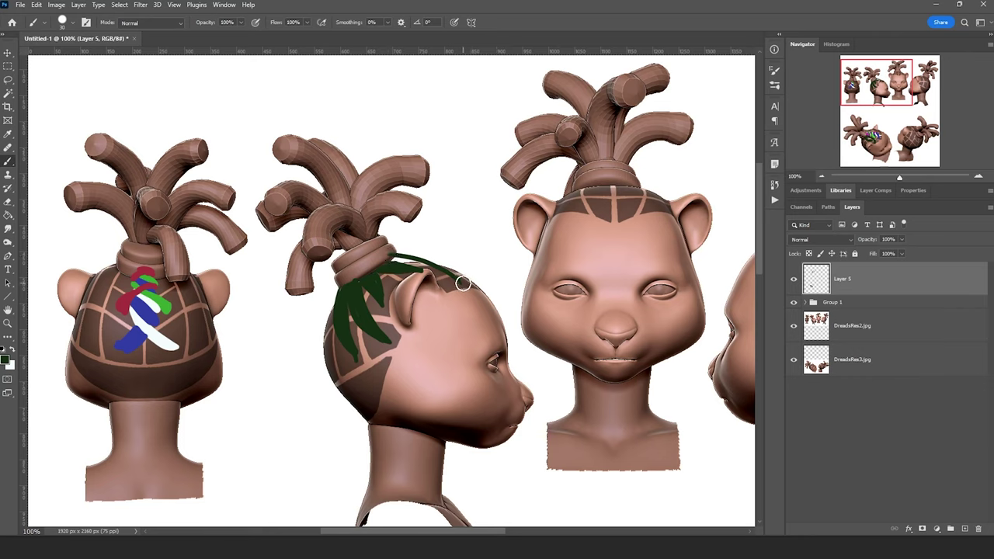
mouse_move(451, 279)
mouse_down()
mouse_move(391, 260)
mouse_move(421, 264)
mouse_up()
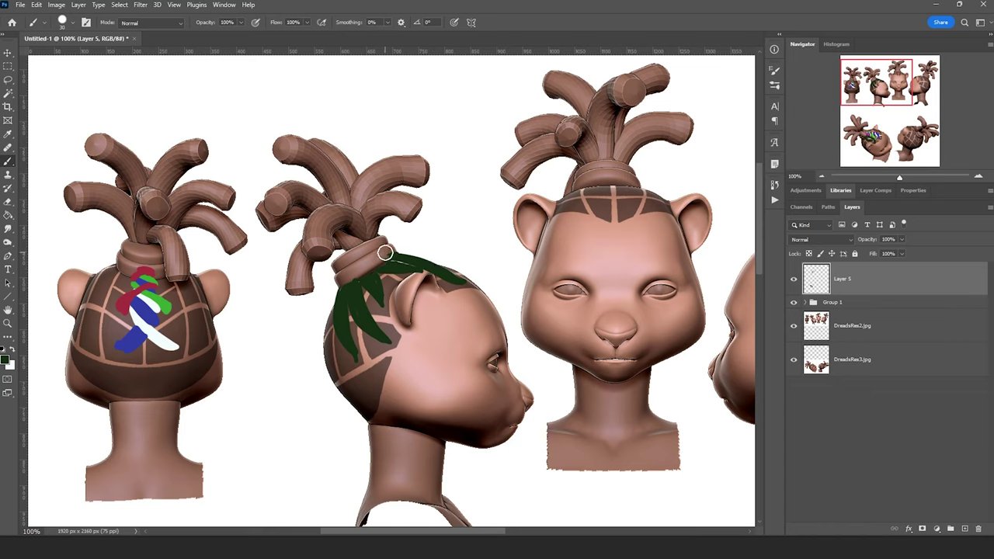
Mark the dark green locks on the side-view head with short white diagonal twist strokes.
key(x)
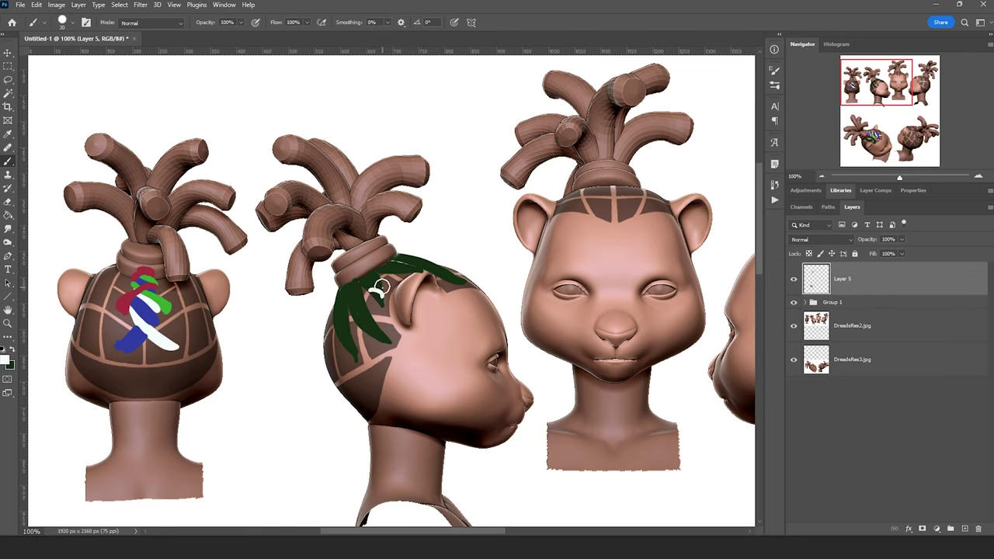
drag(378, 289, 364, 279)
mouse_move(388, 339)
mouse_down()
mouse_move(365, 328)
mouse_move(362, 310)
mouse_up()
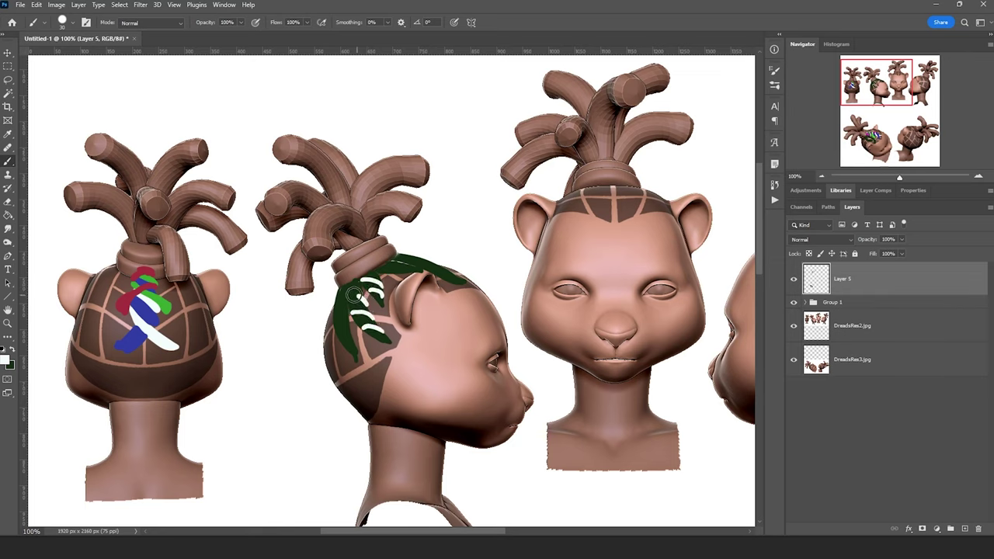
mouse_move(354, 344)
mouse_down()
mouse_move(340, 337)
mouse_move(335, 293)
mouse_up()
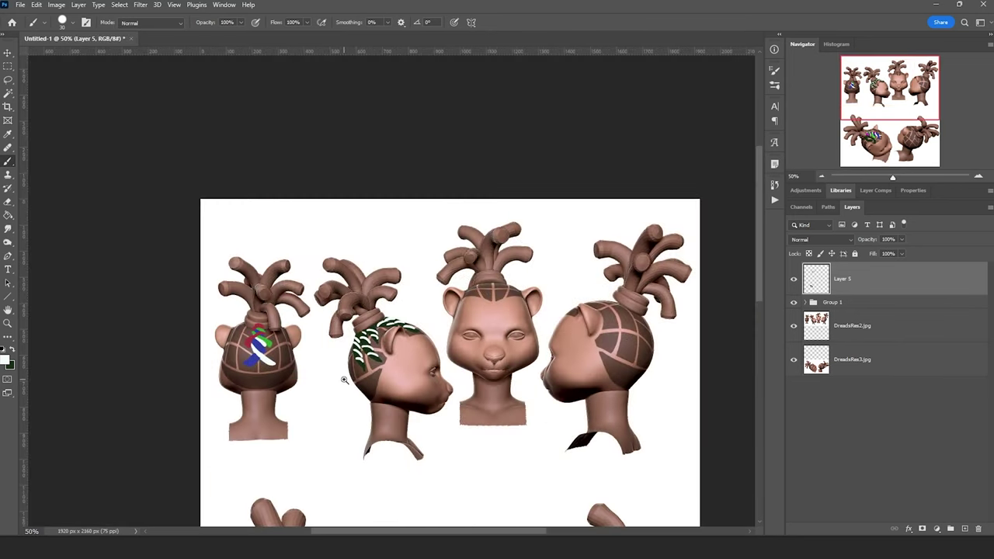
Paint white twist strokes over the dark green lock on the lower tilted head and extend a white strand into the front section.
ctrl+click(345, 377)
click(345, 378)
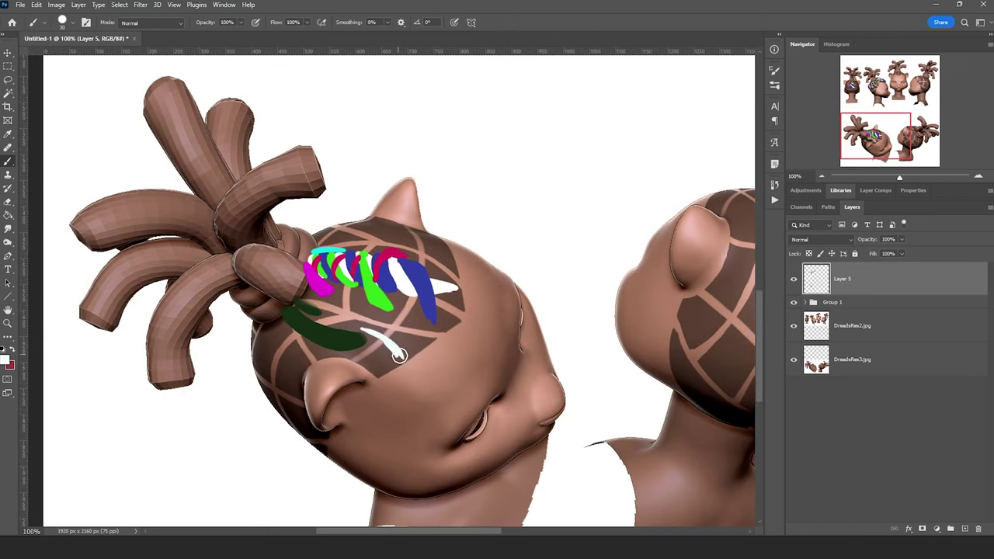
drag(398, 355, 342, 331)
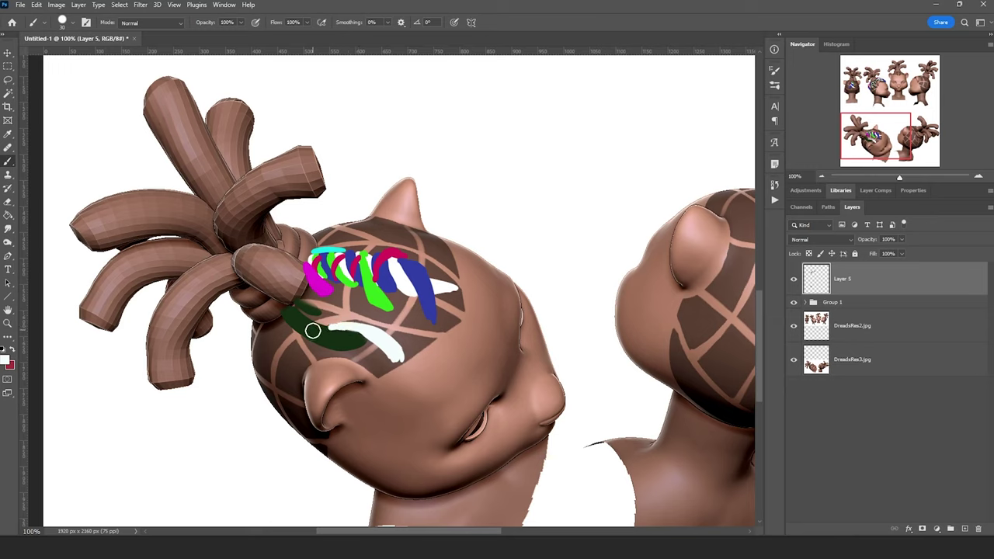
drag(331, 346, 290, 314)
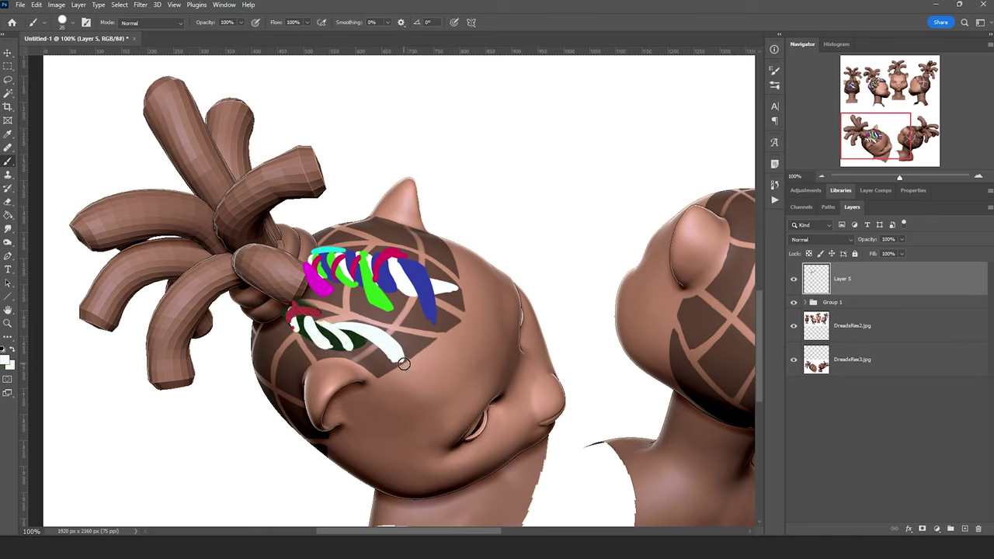
key(F5)
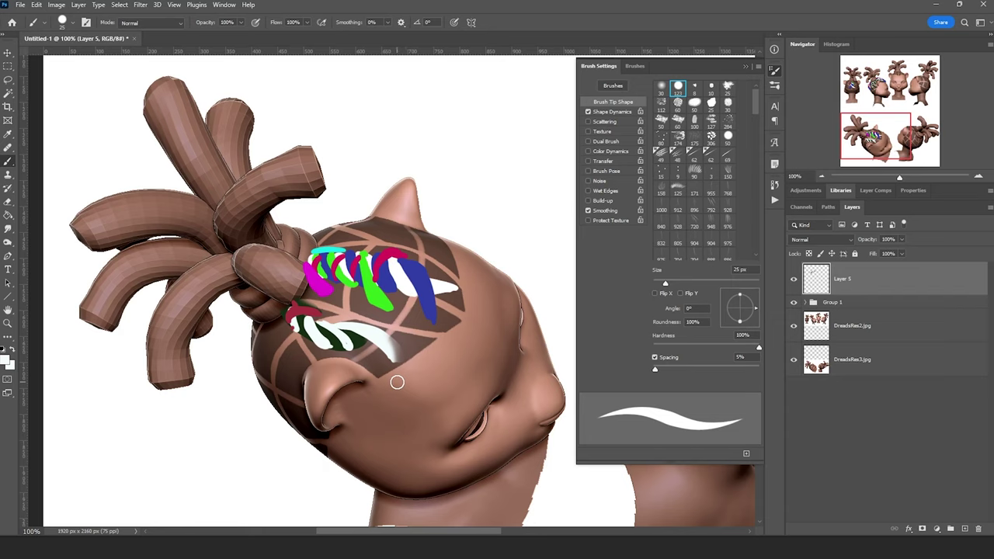
drag(396, 345, 398, 361)
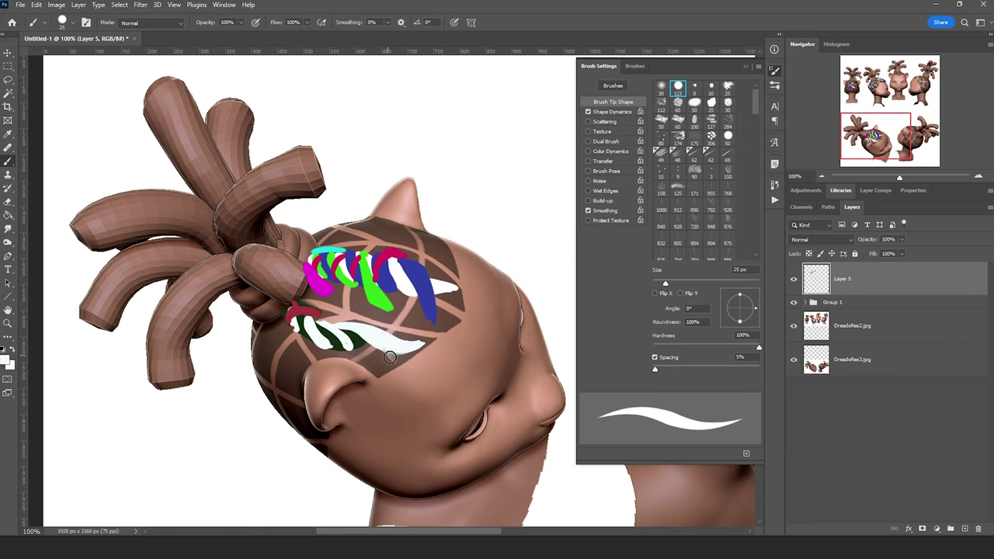
key(bracketleft)
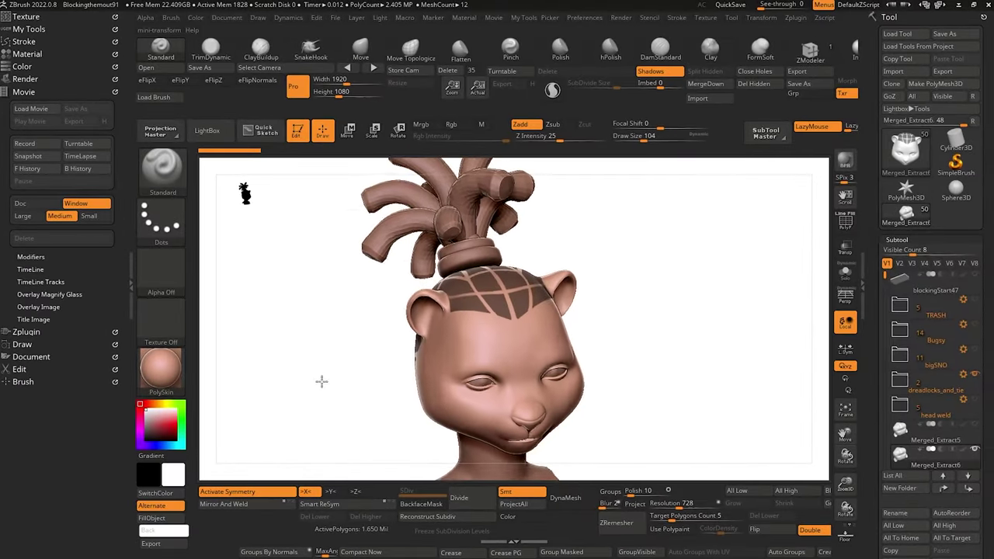
Switch to ZBrush, duplicate the Merged_Extract6 head subtool and rename the copy scalp.
drag(322, 382, 444, 333)
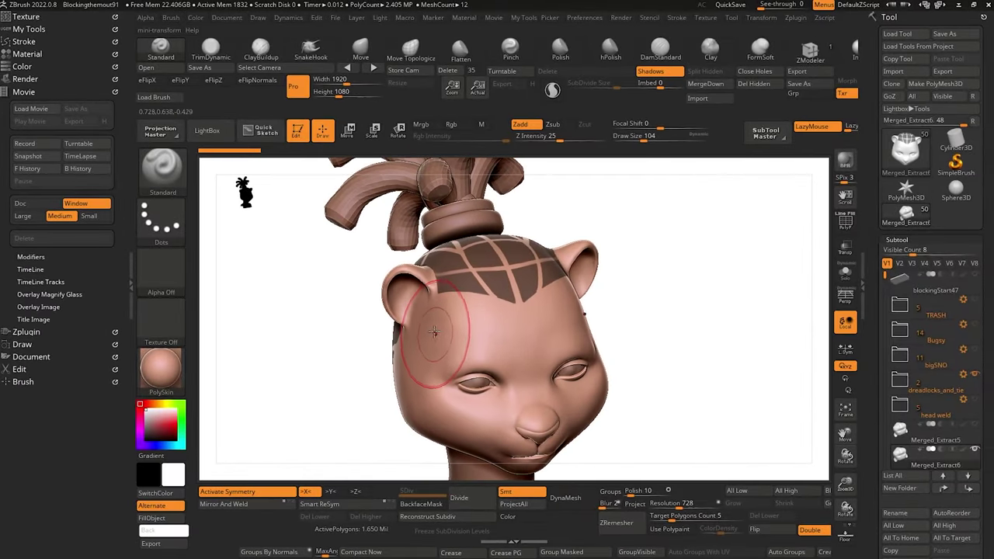
key(bracketleft)
key(bracketleft)
key(bracketleft)
key(bracketleft)
drag(352, 293, 346, 313)
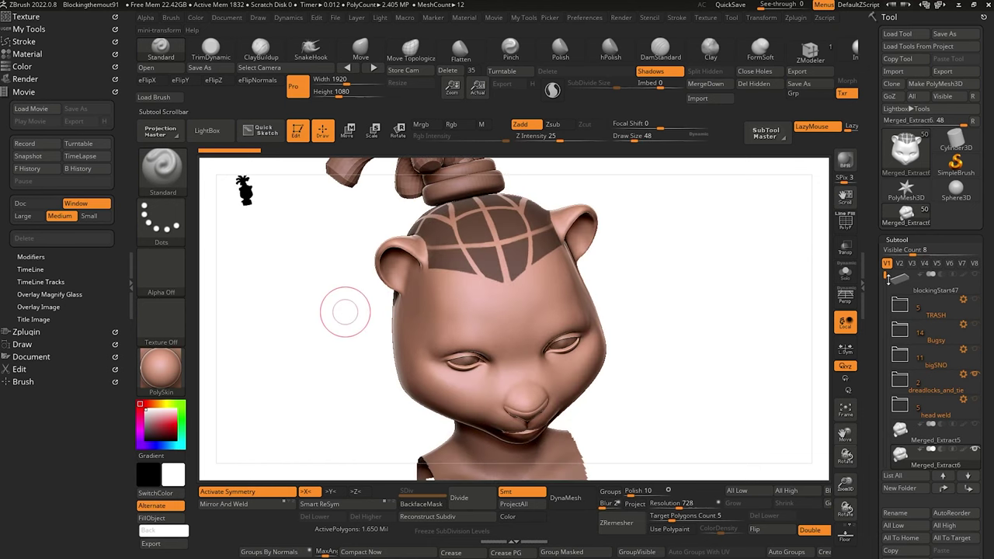
drag(888, 279, 888, 306)
drag(869, 483, 869, 448)
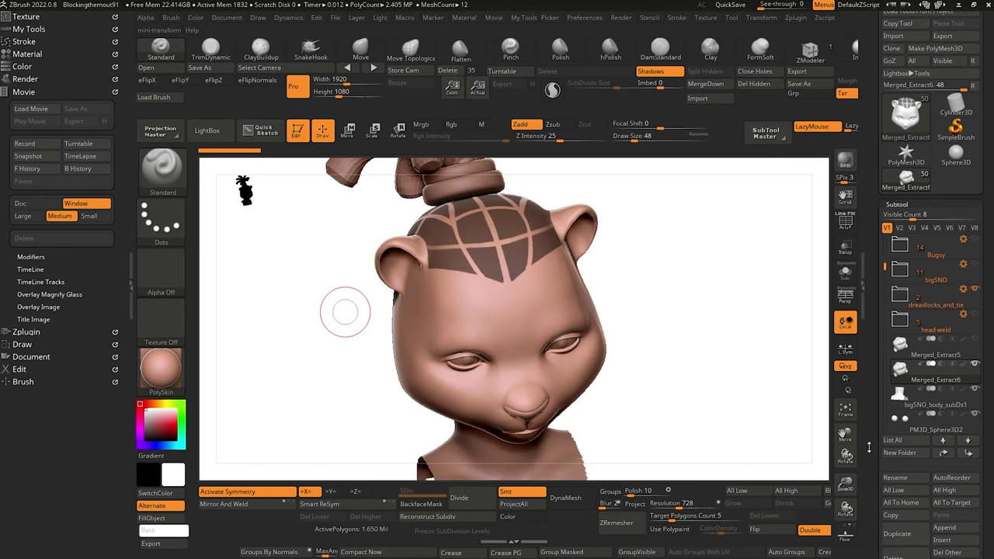
click(904, 463)
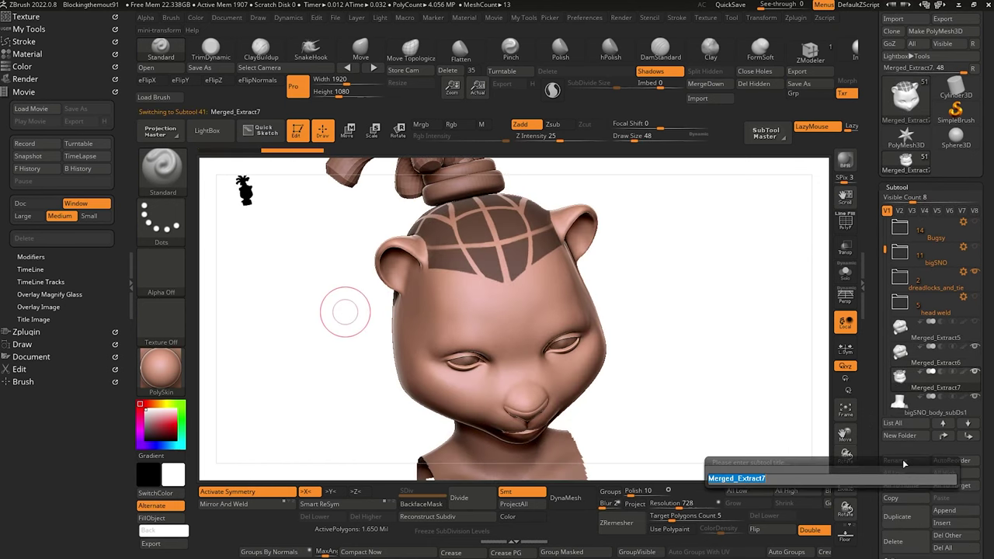
text(scalp)
key(Return)
Show the scalp subtool's polygroup colours without wireframe lines and turn the masked scalp sections into their own polygroup.
right_drag(344, 311, 480, 282)
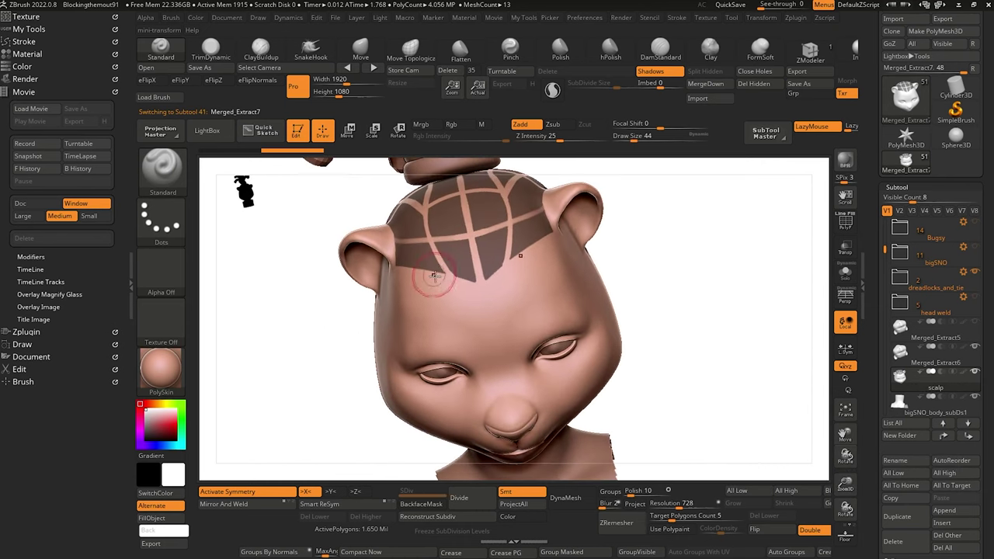
key(shift+f)
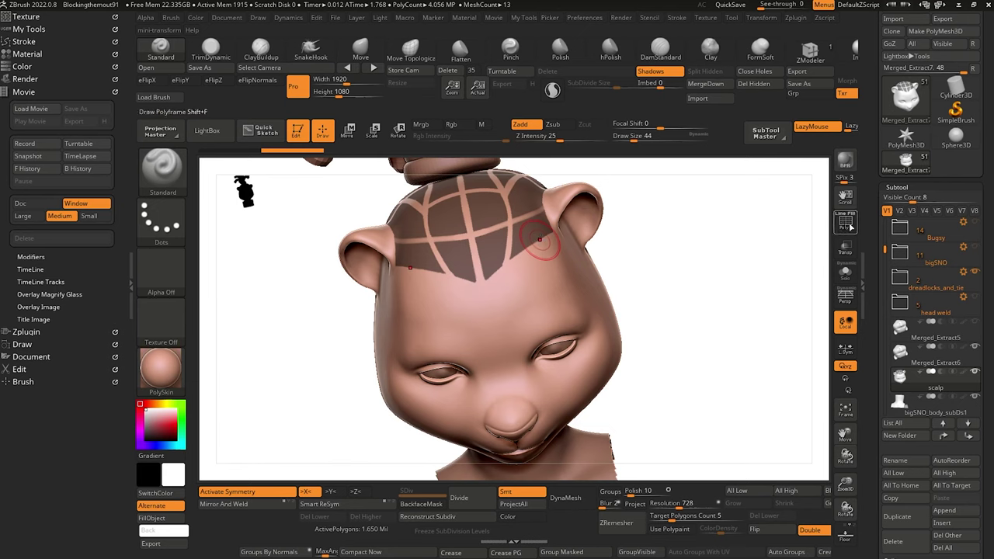
click(848, 224)
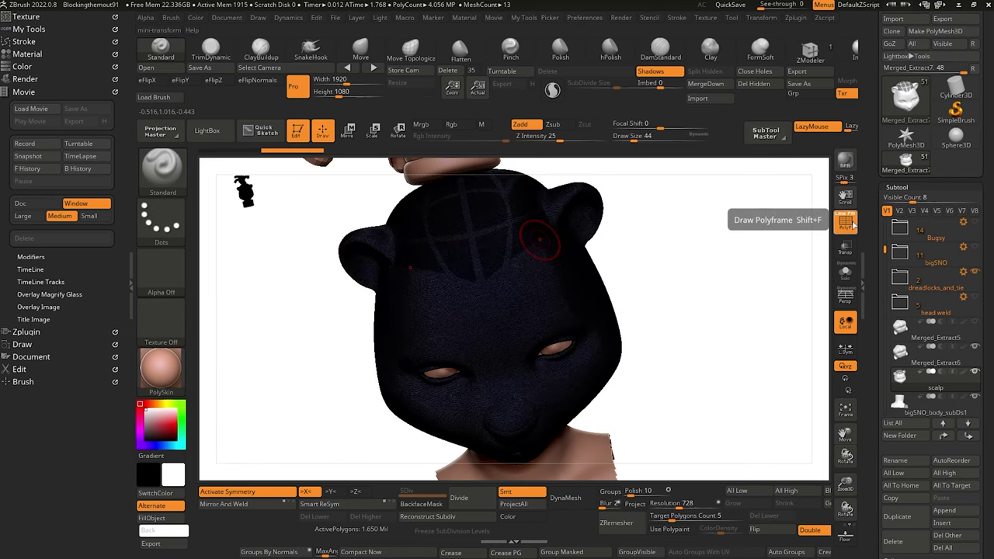
click(849, 225)
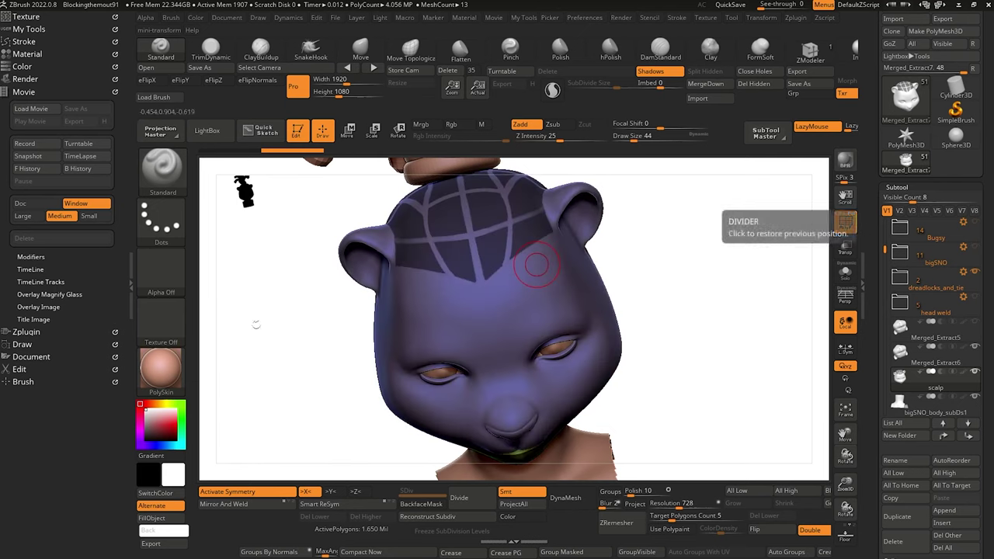
drag(257, 325, 282, 318)
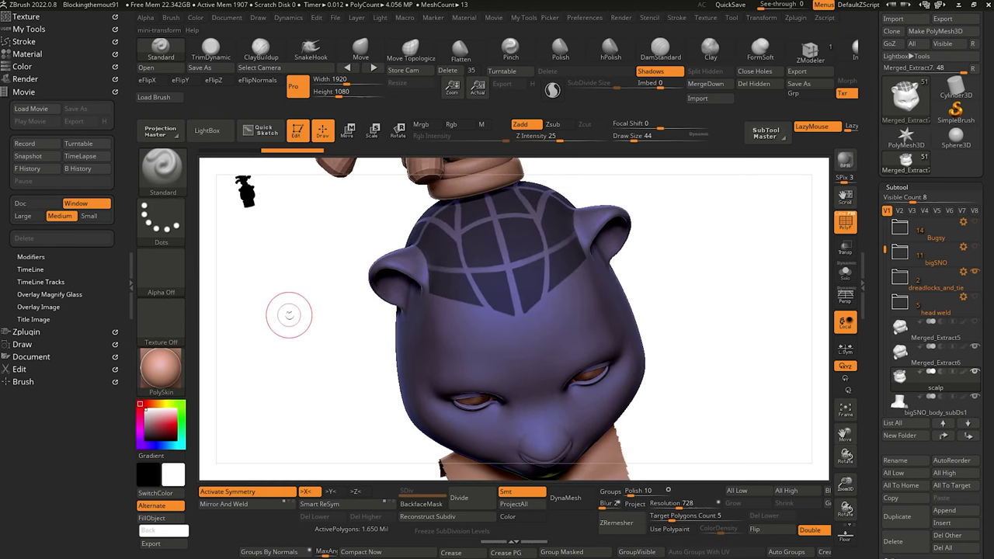
click(562, 550)
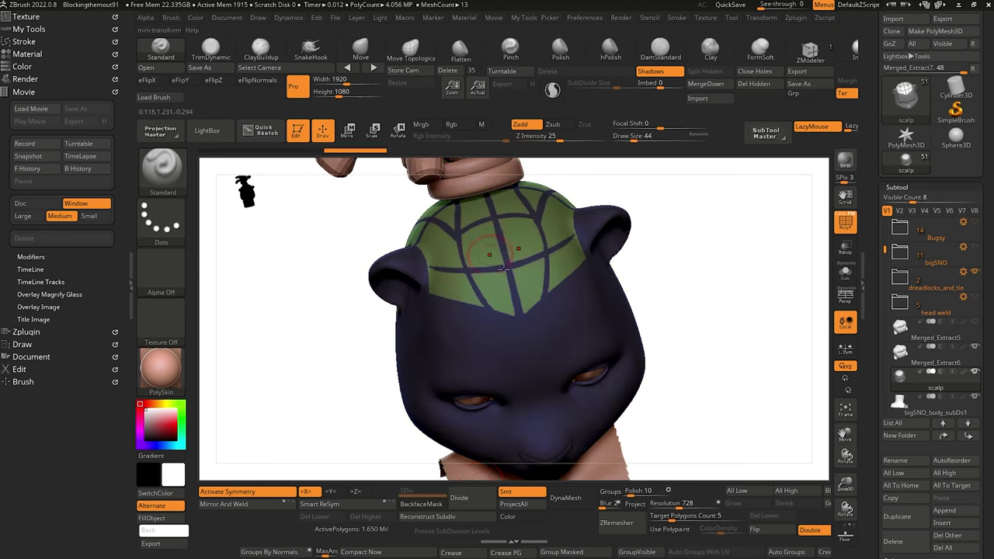
drag(307, 317, 347, 272)
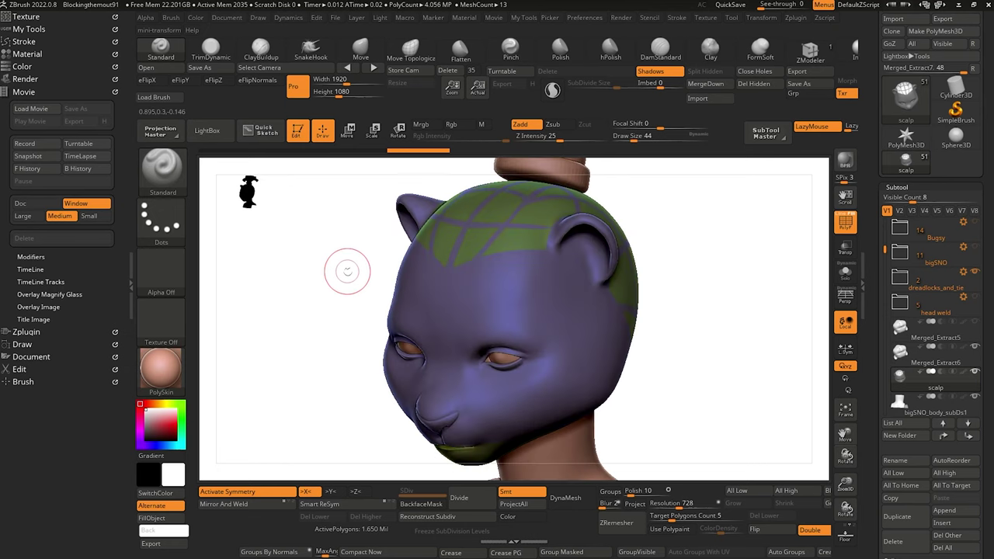
Duplicate the scalp subtool, isolate its green scalp sections and separate them into individual polygroups with Auto Groups.
click(897, 517)
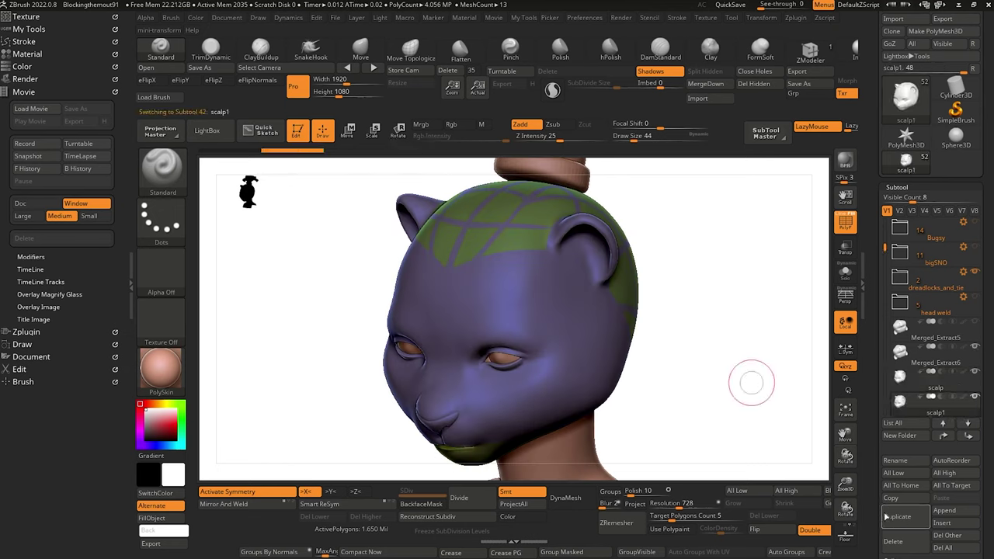
ctrl+shift+click(534, 216)
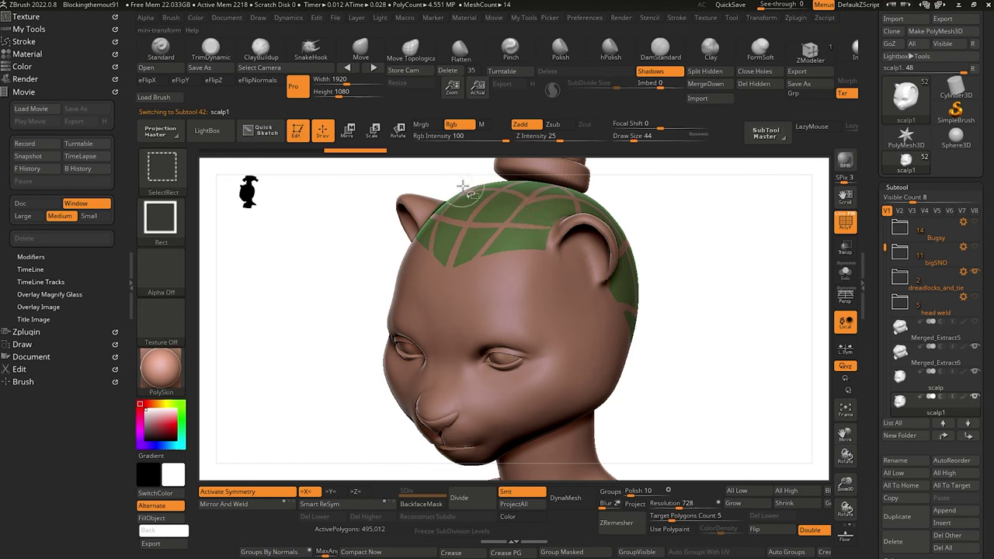
click(845, 273)
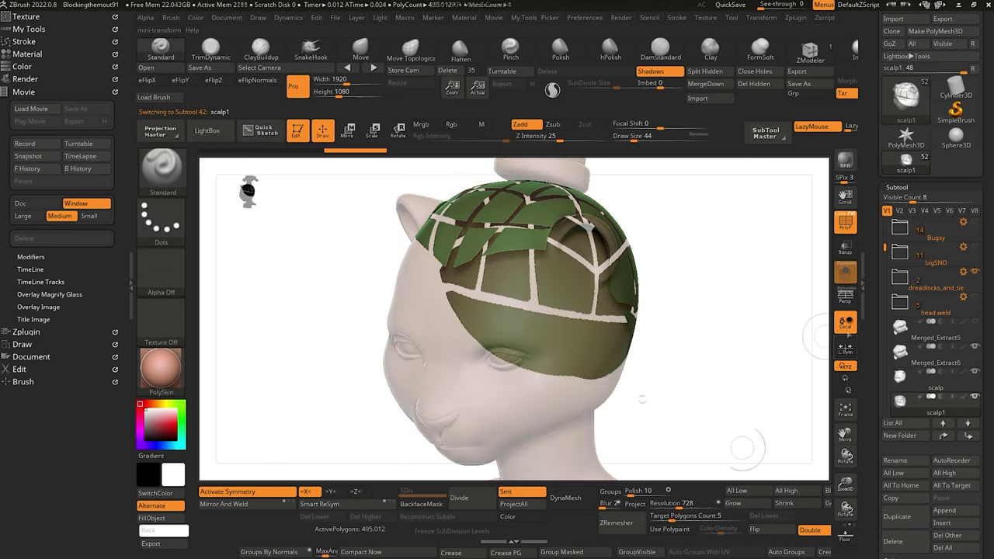
drag(388, 355, 628, 466)
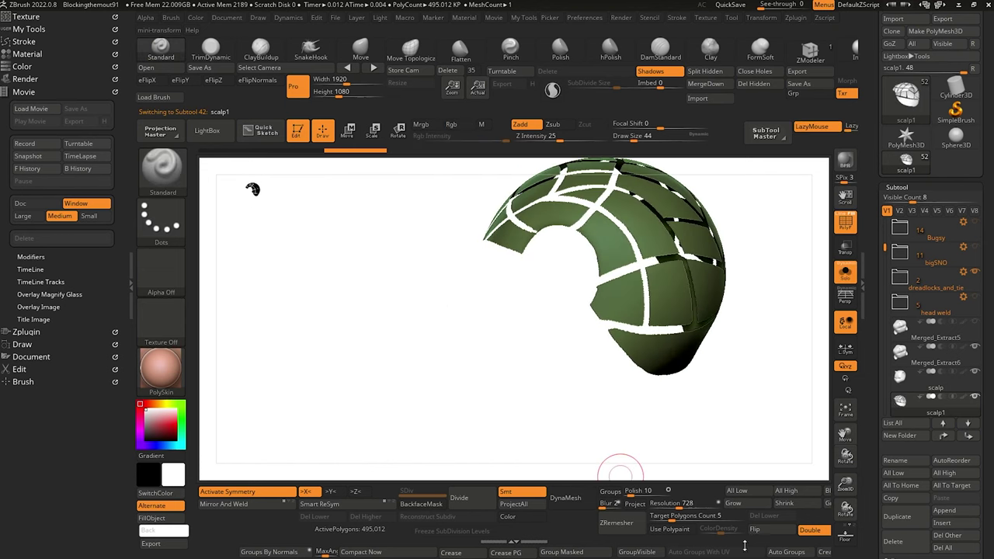
click(786, 552)
drag(579, 420, 510, 382)
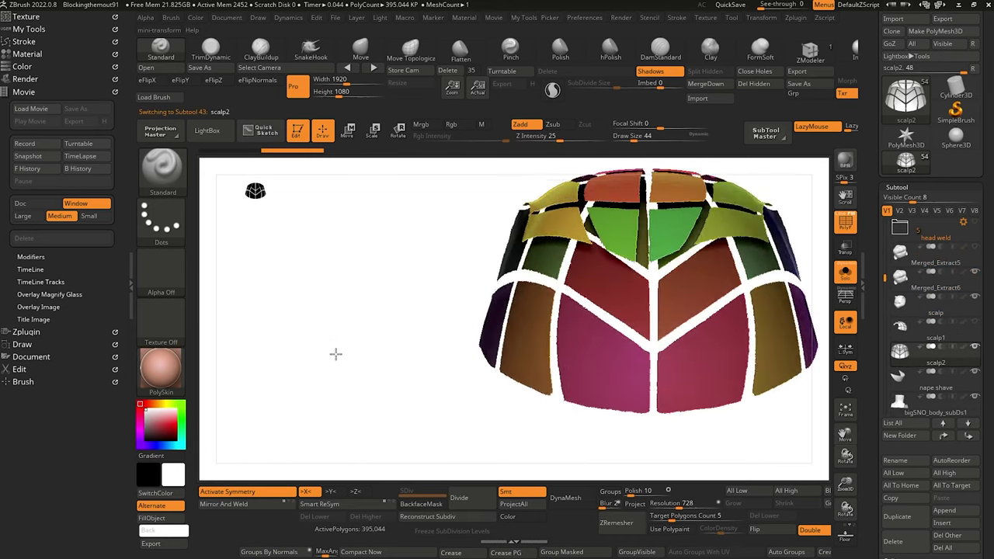
Turn off symmetry and delete the right half of the scalp2 sections, cutting at the centre line in back view.
drag(335, 352, 244, 344)
click(221, 492)
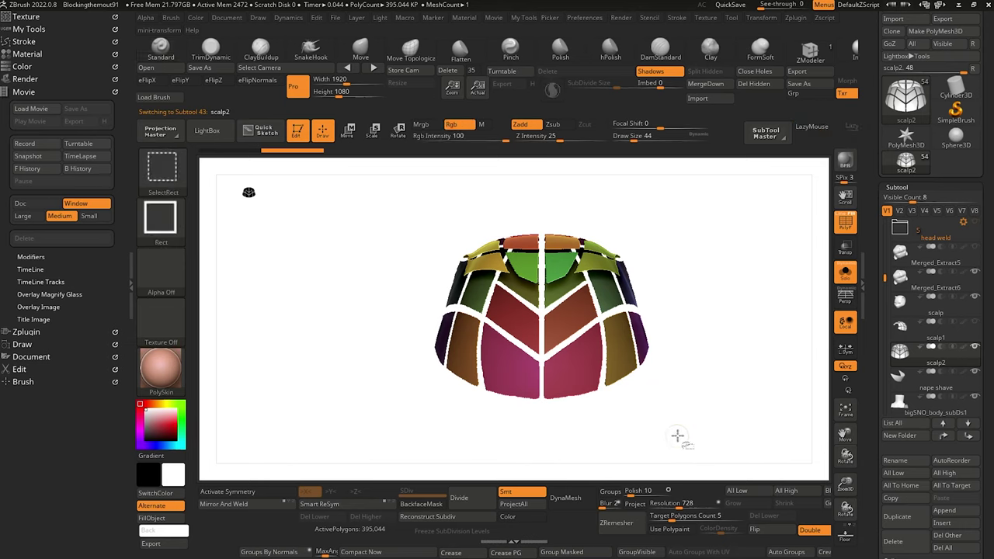
ctrl+shift+drag(683, 441, 540, 187)
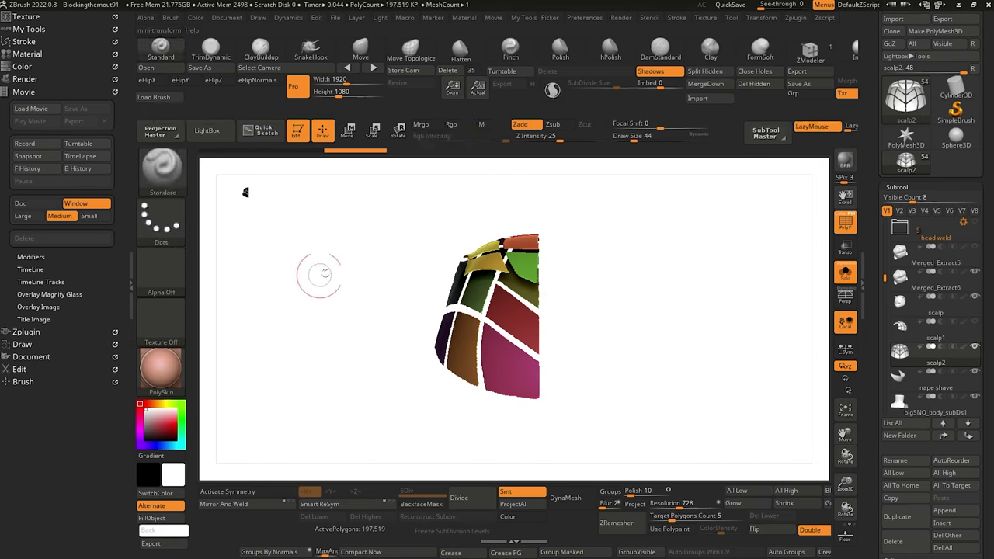
click(742, 83)
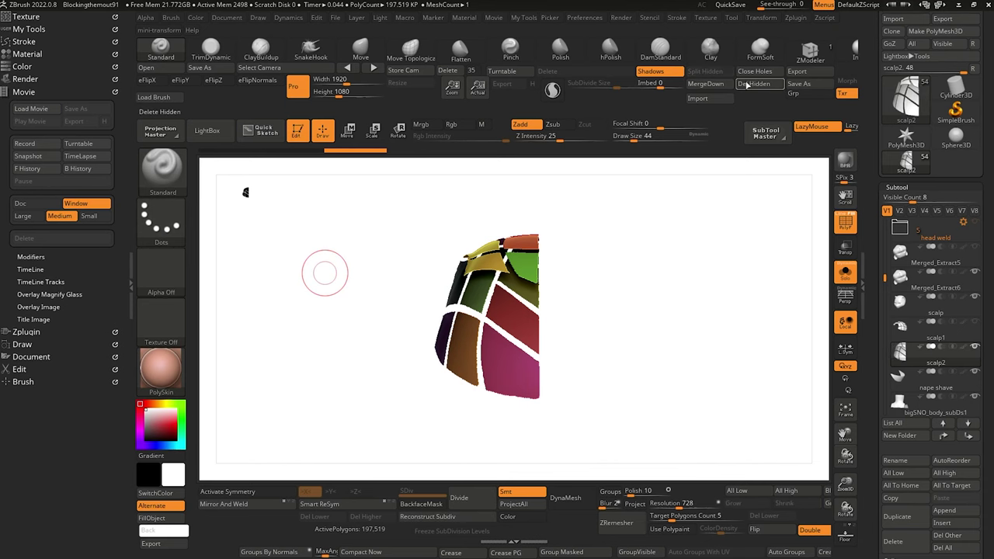
Hide the column of sections beside the centre line on the half scalp and split them off into a separate subtool.
drag(701, 349, 755, 343)
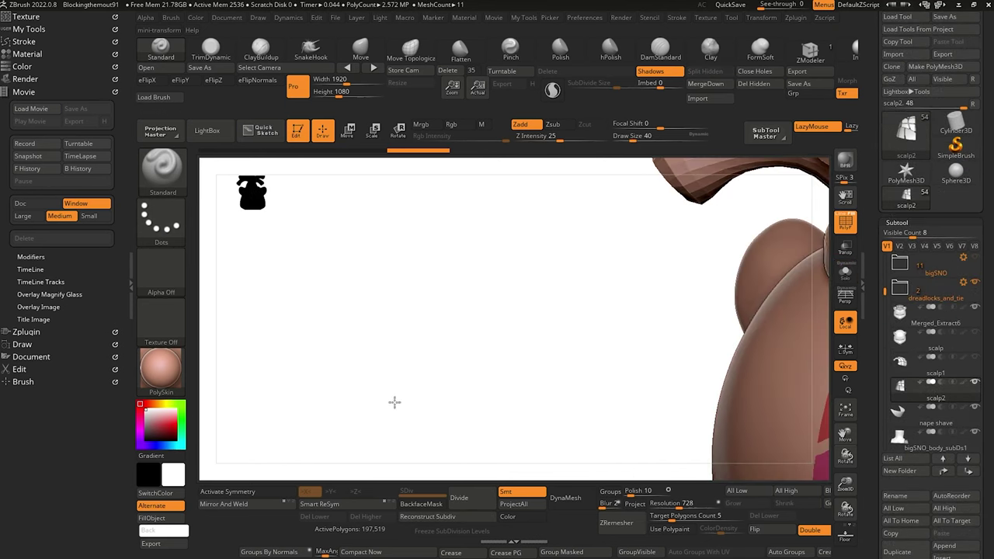
mouse_move(435, 417)
mouse_down()
mouse_move(246, 352)
mouse_move(298, 358)
mouse_move(282, 375)
mouse_move(267, 339)
mouse_move(299, 350)
mouse_move(275, 393)
mouse_move(216, 351)
mouse_move(244, 384)
mouse_move(240, 415)
mouse_move(233, 395)
mouse_move(355, 357)
mouse_move(295, 417)
mouse_move(302, 443)
mouse_move(288, 357)
mouse_move(333, 317)
mouse_move(371, 359)
mouse_up()
click(846, 273)
ctrl+shift+click(502, 442)
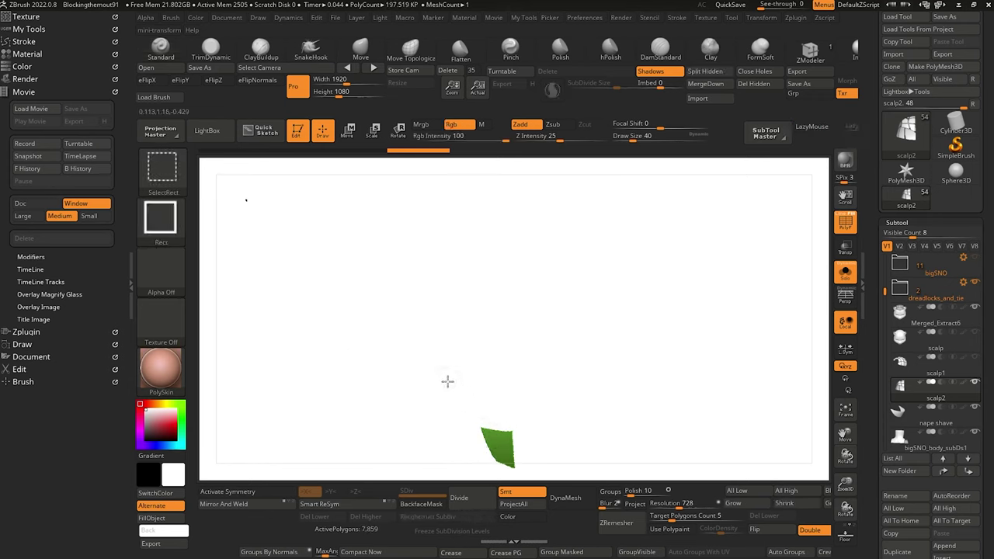
ctrl+shift+drag(449, 382, 463, 387)
ctrl+shift+click(495, 392)
ctrl+shift+click(498, 352)
ctrl+shift+click(504, 314)
drag(329, 288, 326, 386)
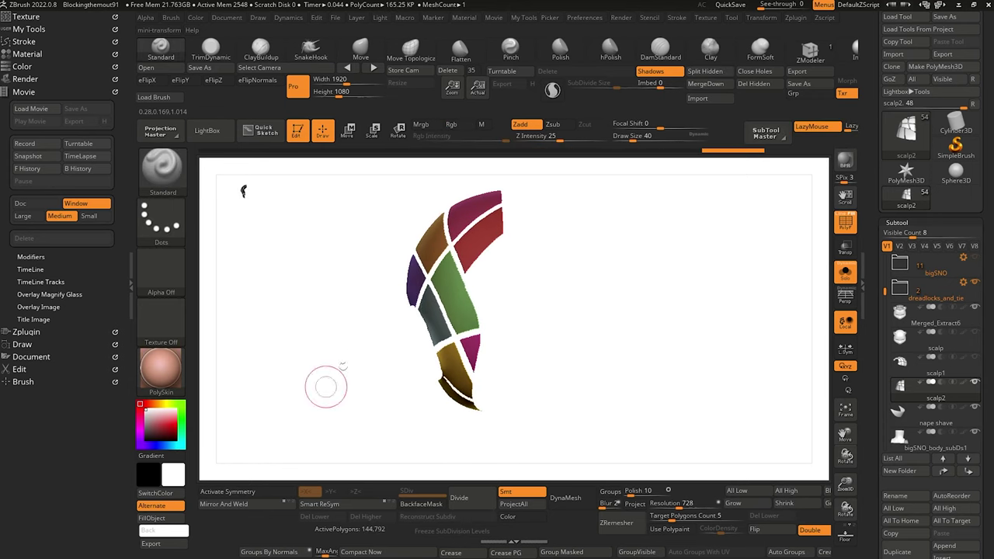
ctrl+shift+click(494, 231)
ctrl+shift+click(475, 209)
drag(331, 272, 360, 263)
click(705, 72)
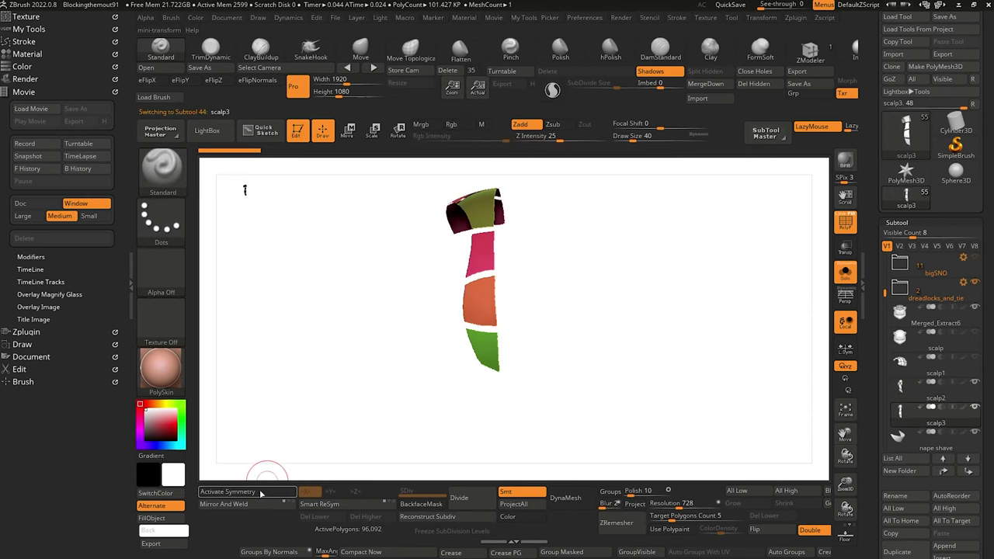
Mirror and weld the split-off central sections across the X axis, leaving symmetry off.
click(227, 492)
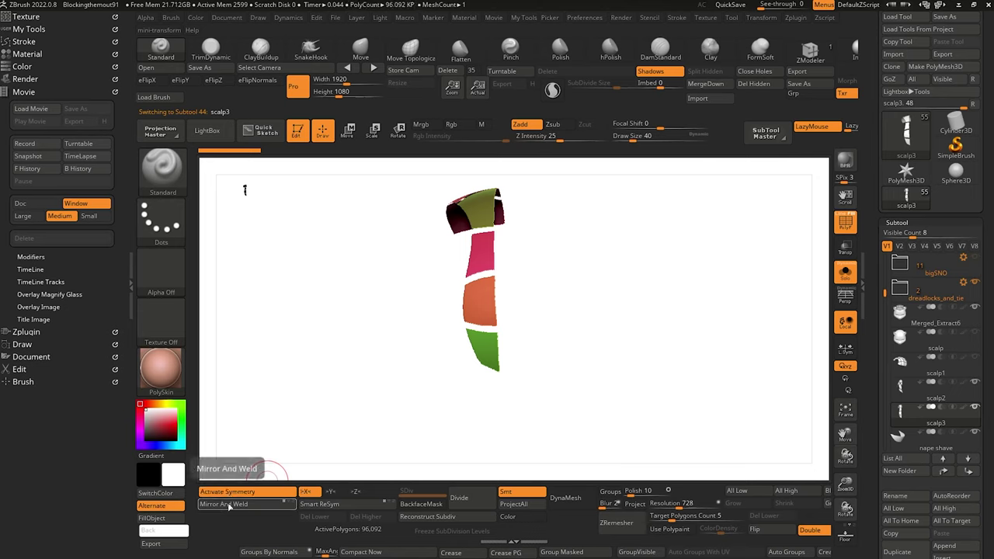
click(229, 505)
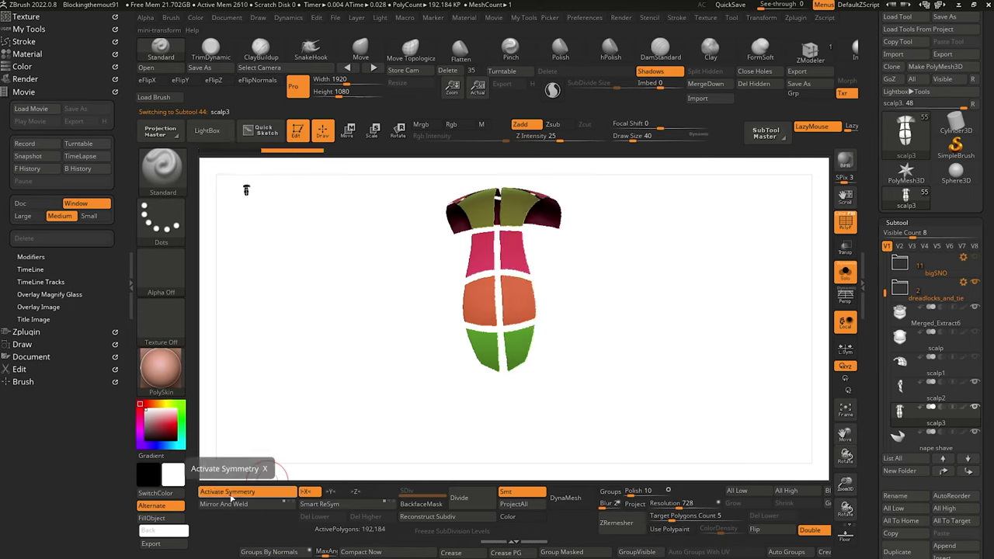
drag(313, 380, 260, 464)
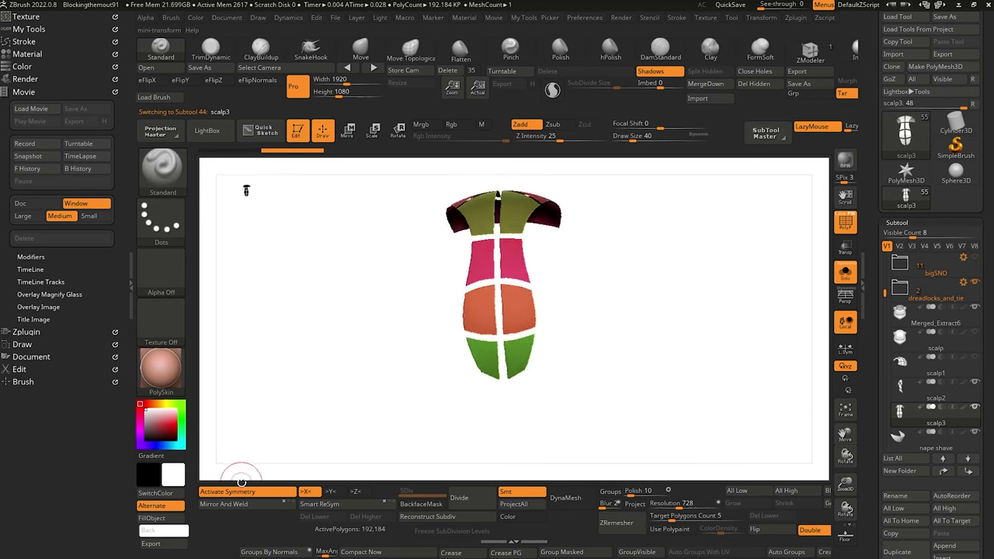
click(233, 491)
Show the whole model around the scalp2 side sections, then select the scalp3 subtool and switch to the ZModeler brush.
drag(318, 375, 344, 371)
click(901, 387)
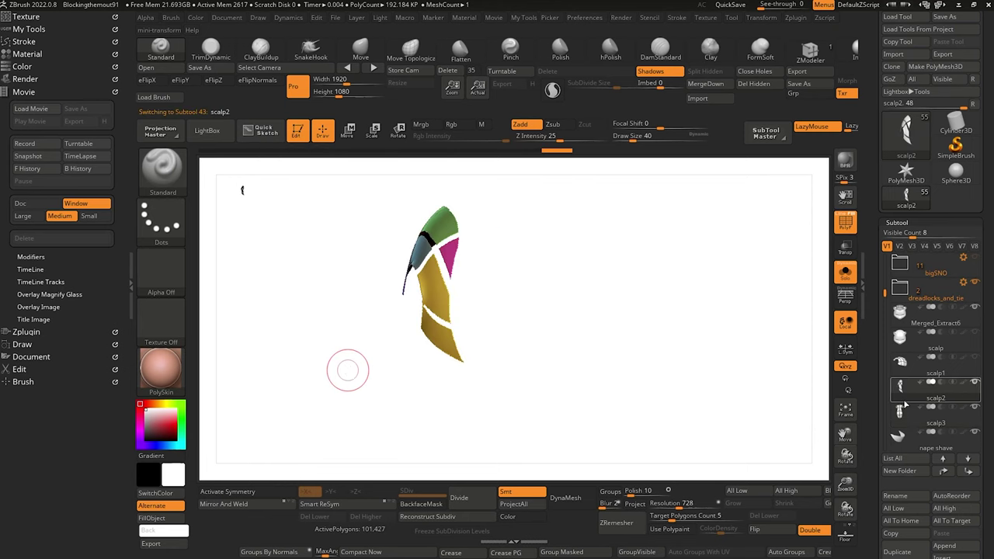
click(846, 273)
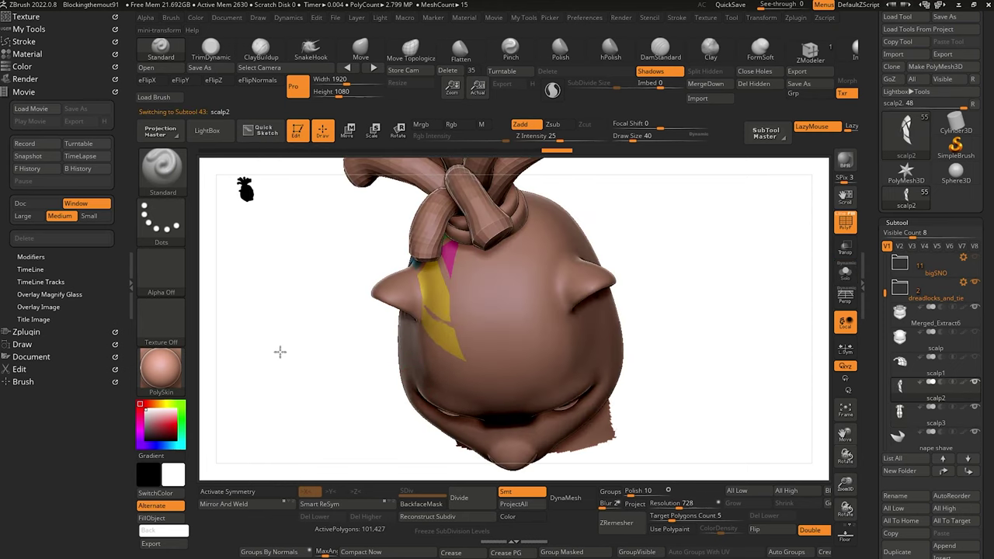
mouse_move(280, 351)
mouse_down()
mouse_move(285, 306)
mouse_move(300, 329)
mouse_move(305, 317)
mouse_move(344, 388)
mouse_move(365, 388)
mouse_up()
click(903, 418)
key(b)
click(527, 508)
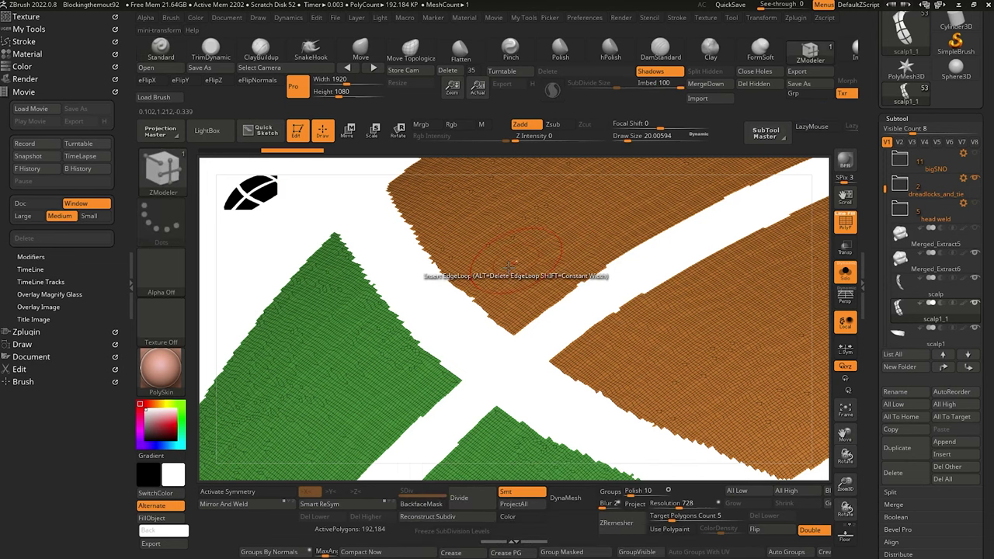
Set the ZModeler polygon action to Extrude with All Polygons as the target and thicken the scalp1_1 sections.
drag(506, 360, 536, 419)
alt+drag(533, 348, 801, 432)
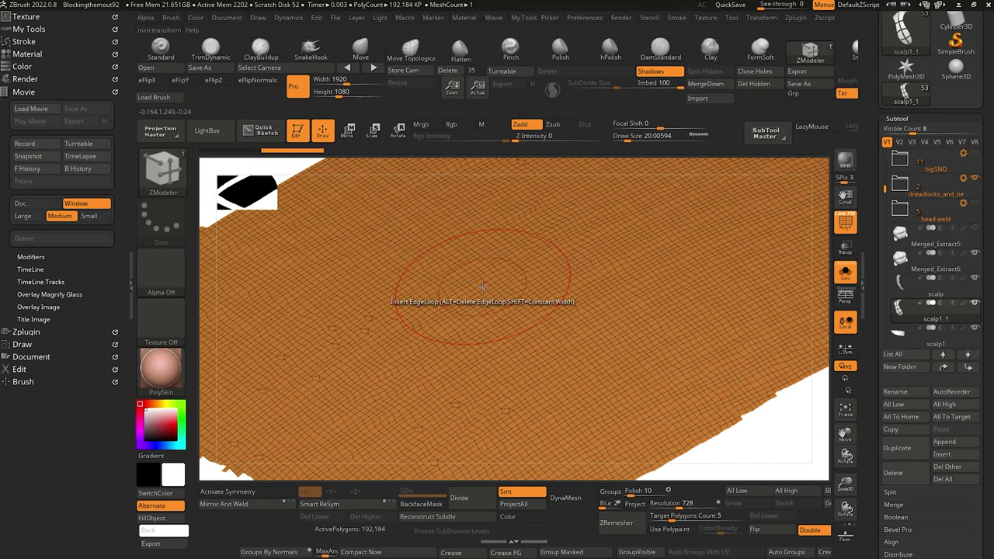
key(space)
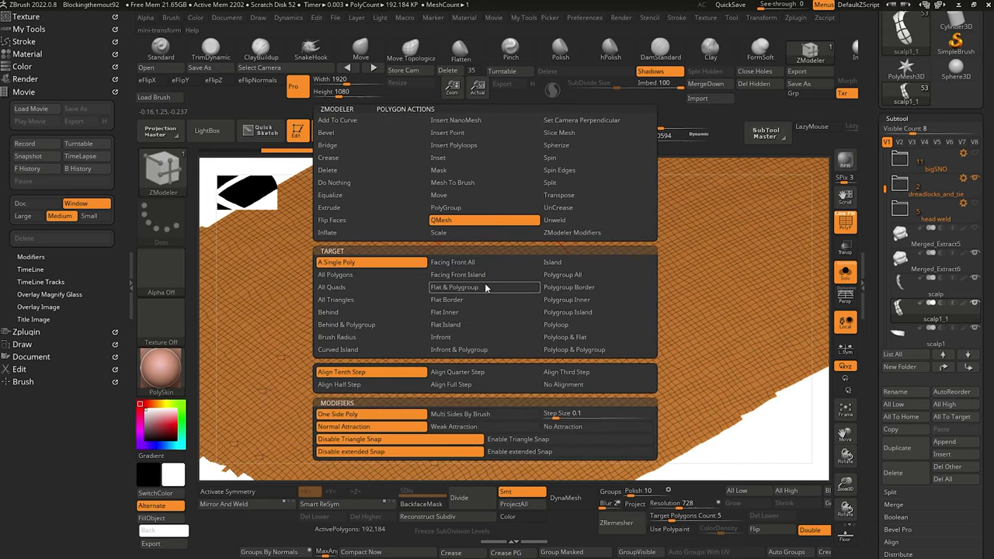
click(395, 277)
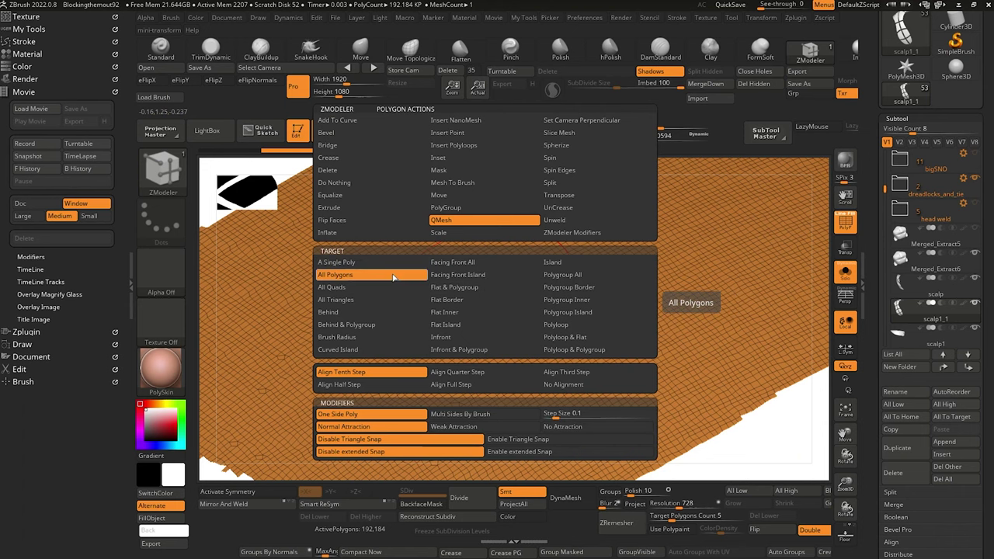
click(346, 207)
click(364, 263)
click(361, 275)
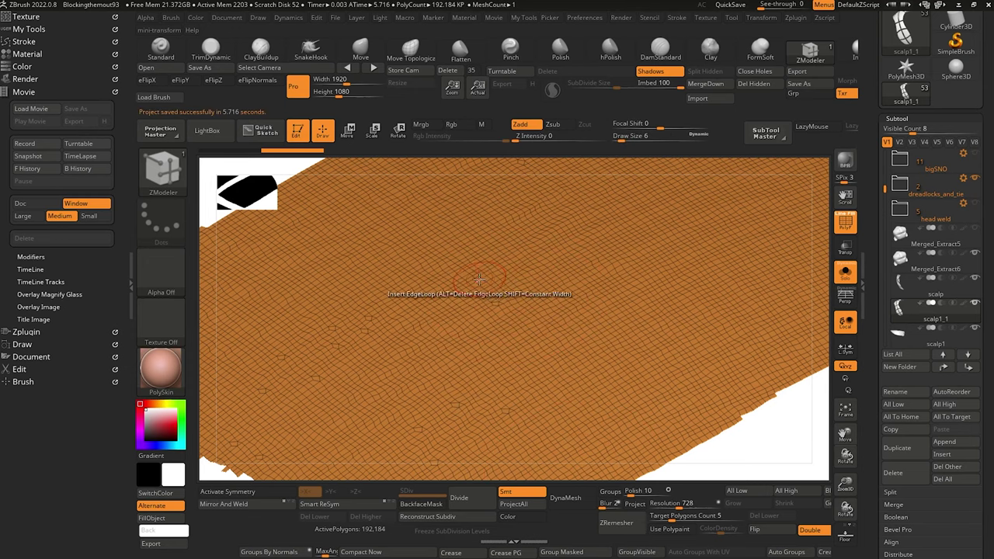
drag(481, 281, 471, 239)
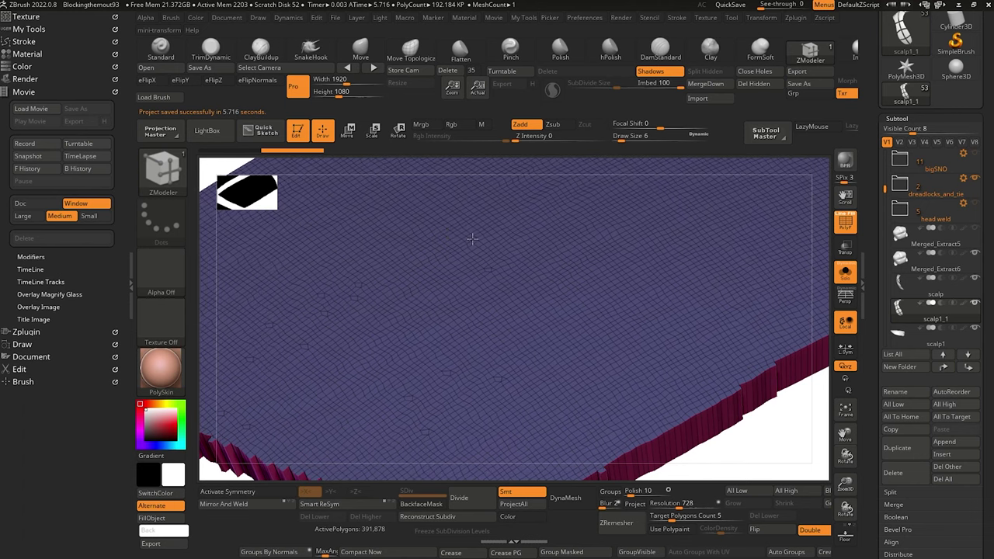
Extrude all polygons of the scalp subtool's sections to give them thickness, and show the whole model.
alt+drag(769, 449, 388, 335)
key(Up)
drag(329, 426, 446, 291)
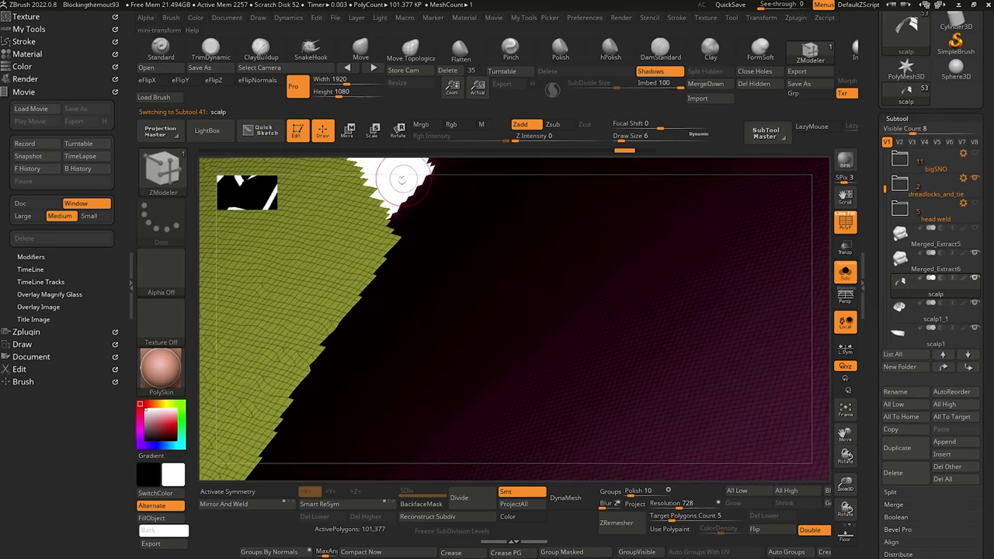
drag(403, 177, 549, 329)
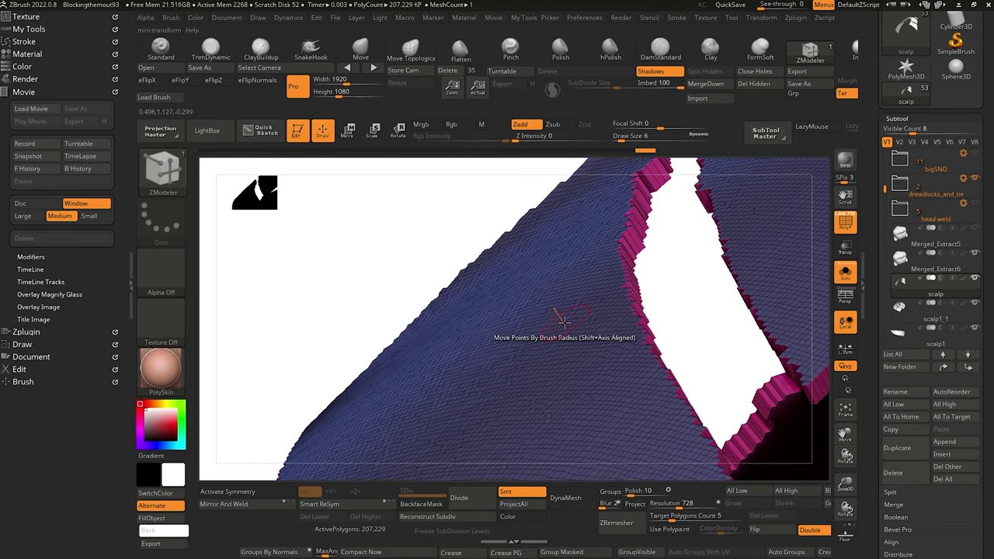
click(846, 274)
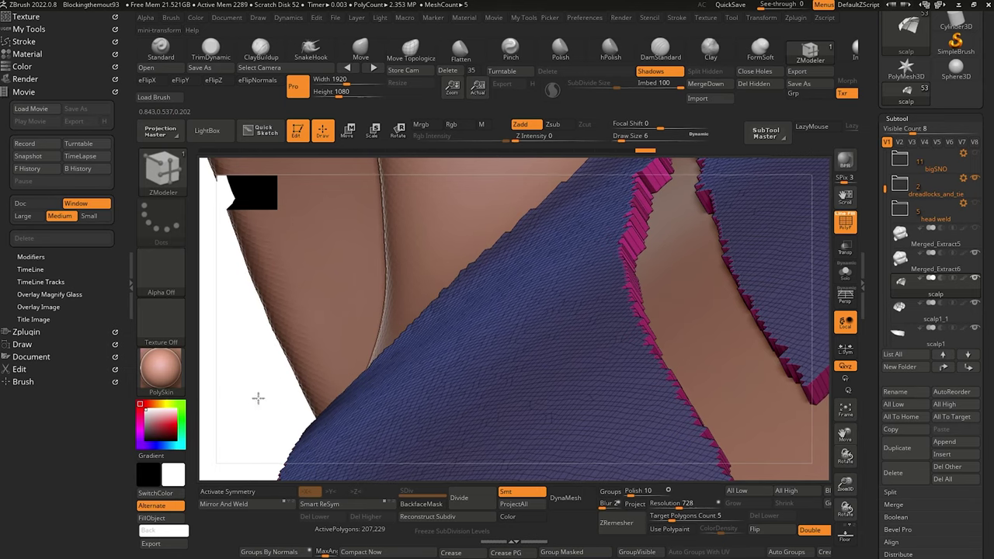
drag(257, 399, 298, 342)
alt+drag(298, 304, 400, 427)
drag(400, 428, 357, 408)
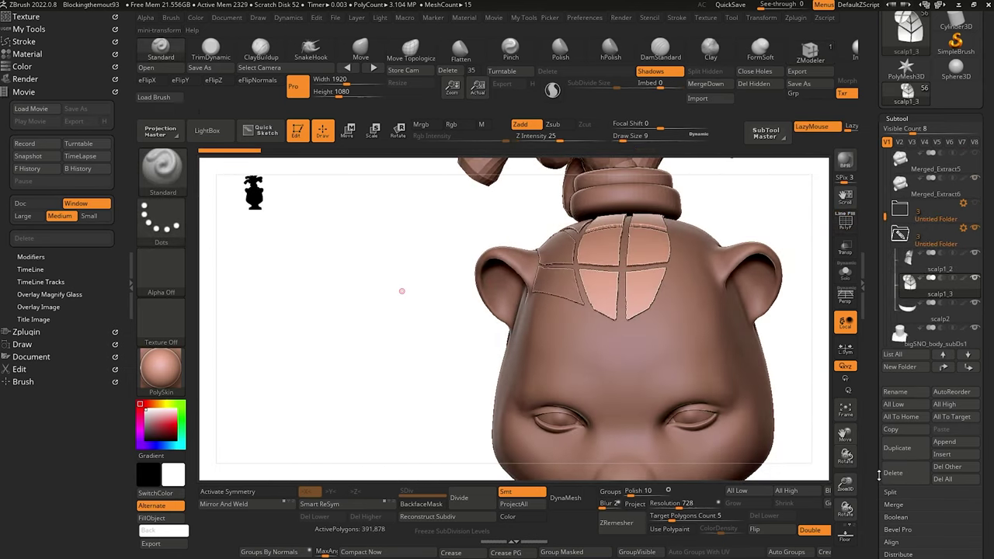
Append a sphere as a new subtool and make it the active subtool.
scroll(890, 475, down, 3)
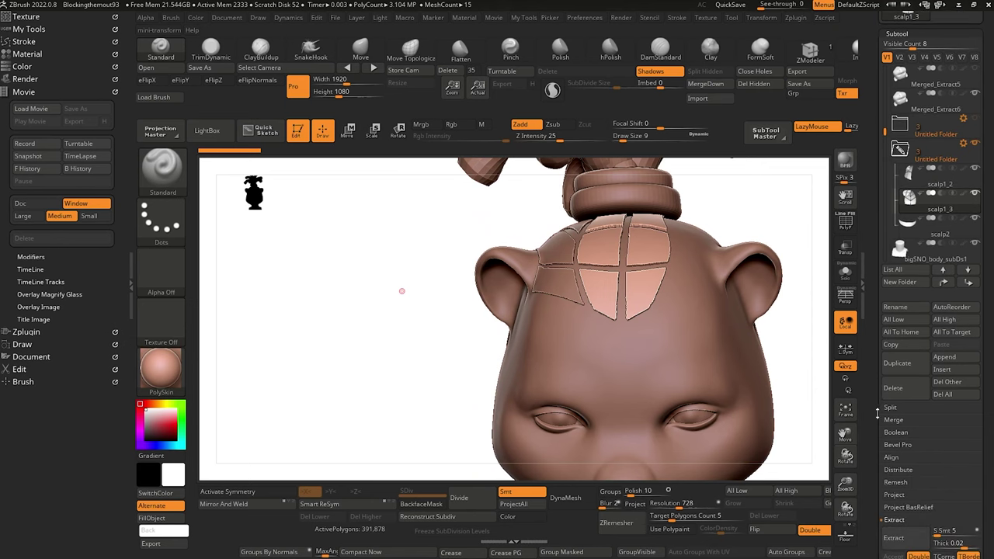
scroll(870, 404, up, 6)
drag(871, 404, 871, 186)
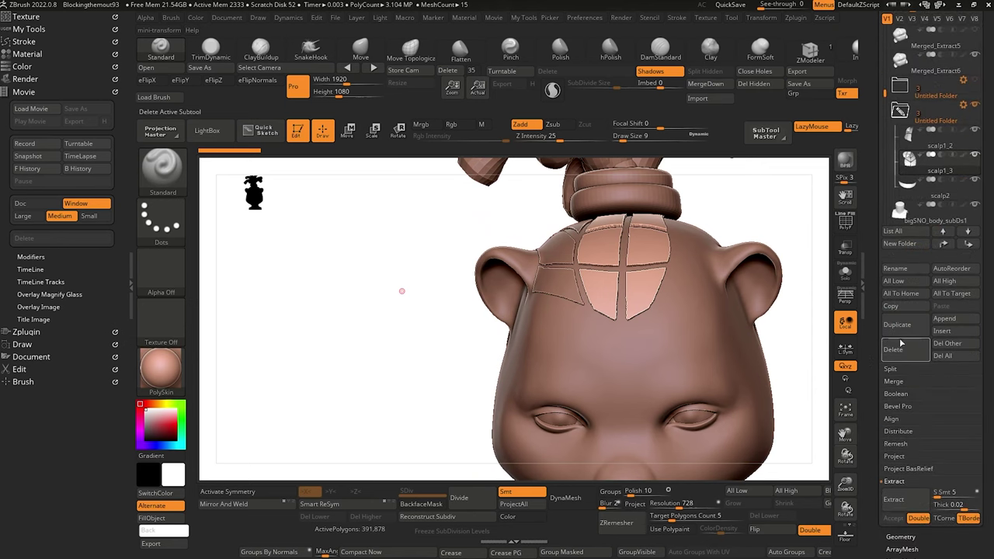
click(949, 322)
click(636, 281)
drag(366, 304, 367, 295)
alt+click(513, 360)
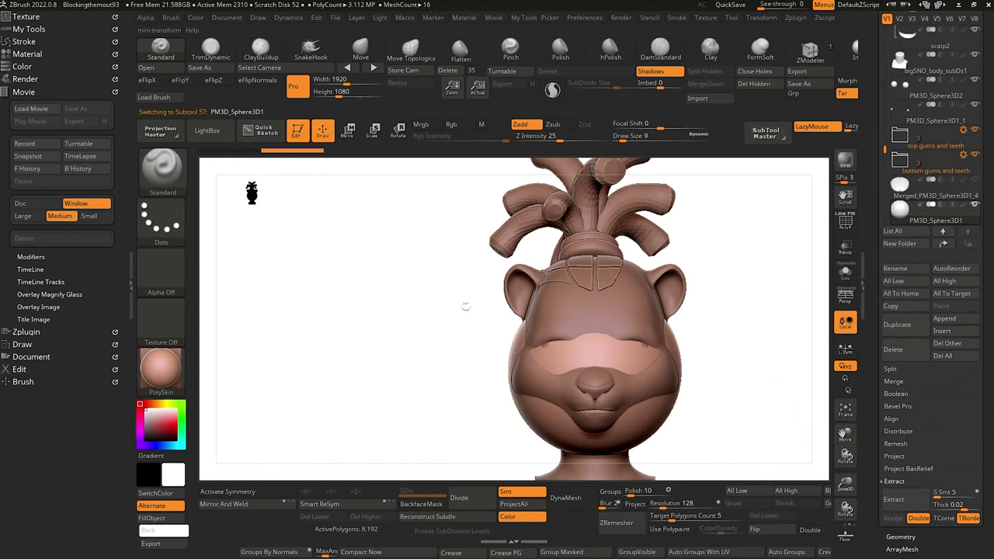
Scale the sphere down to a small marker and move it up onto the front scalp section beside the centre line.
click(373, 131)
drag(594, 370, 581, 392)
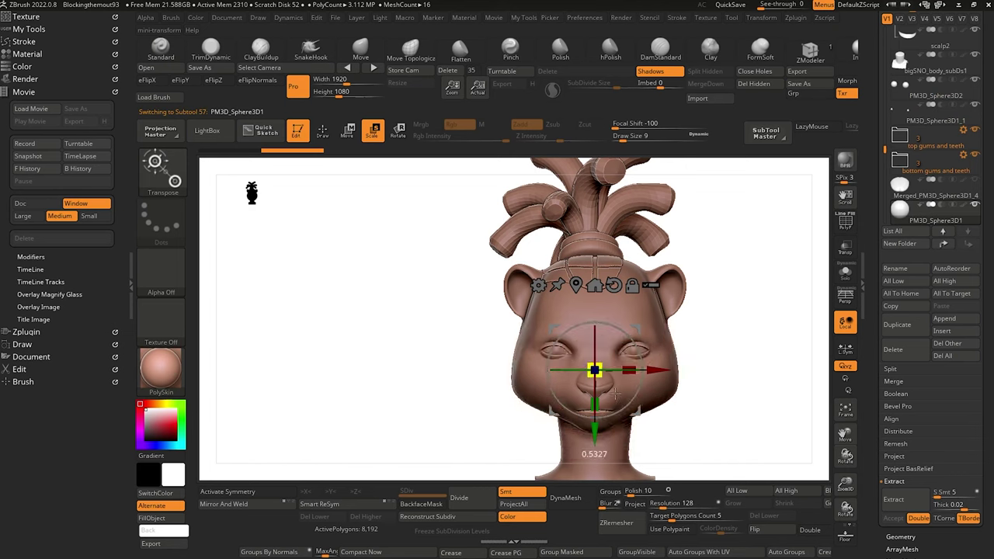
drag(595, 433, 595, 299)
drag(458, 316, 532, 410)
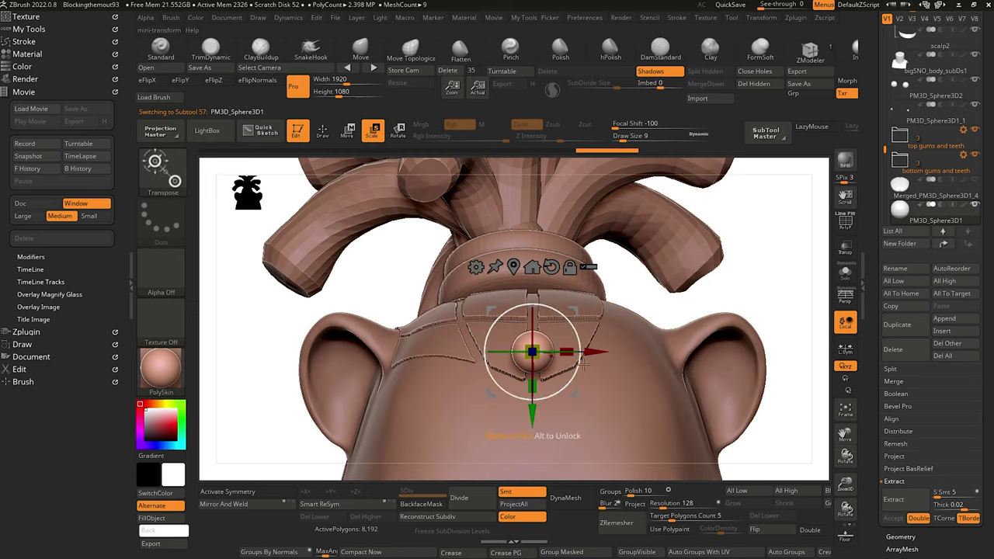
drag(534, 357, 508, 365)
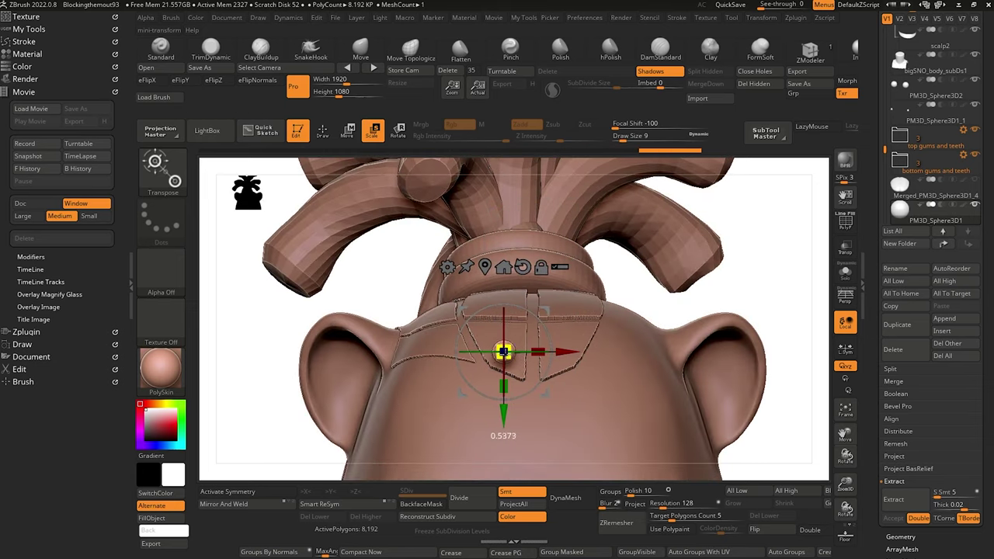
Fine-tune the marker sphere's position and size so it sits on the surface of the front scalp section.
drag(295, 329, 298, 352)
drag(564, 340, 494, 295)
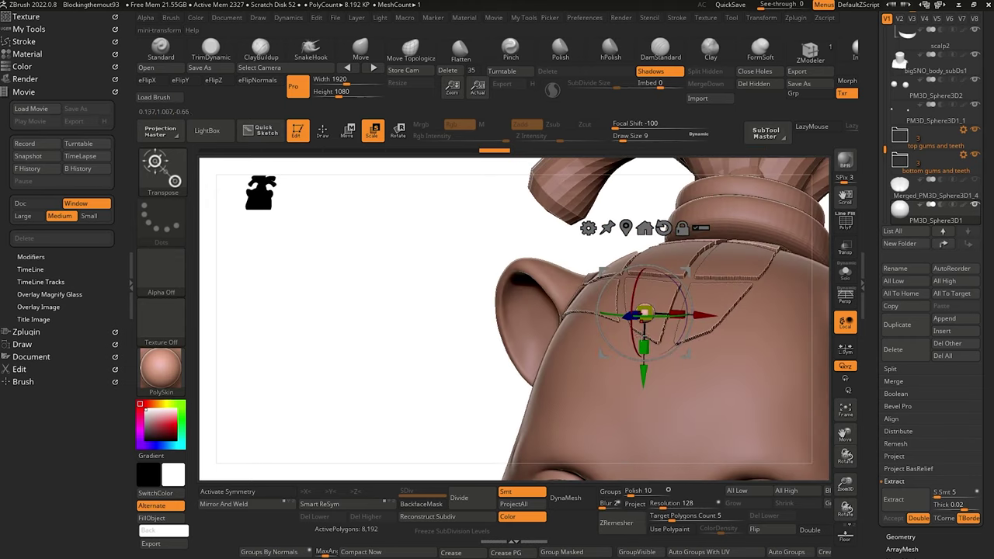
drag(388, 333, 435, 366)
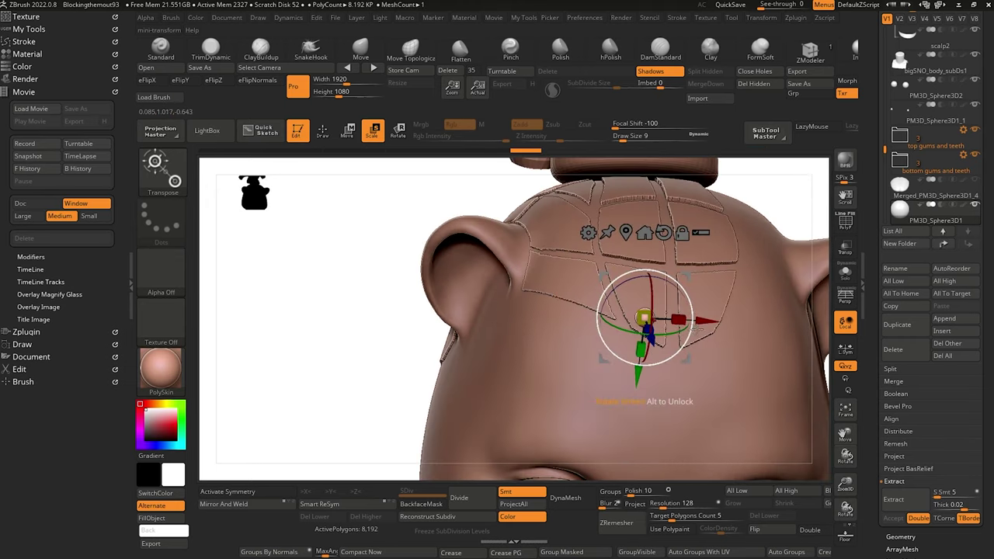
drag(360, 325, 399, 323)
drag(649, 318, 651, 318)
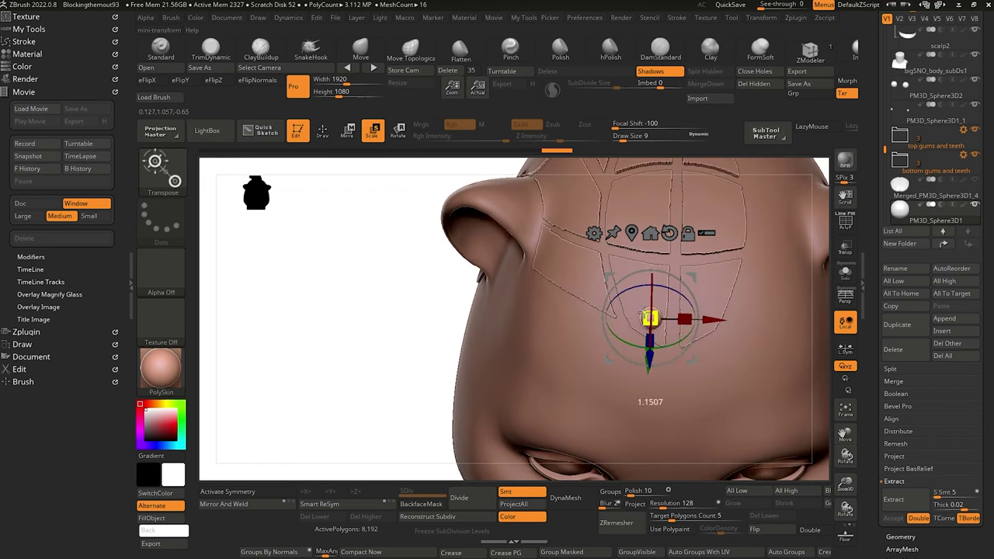
Make three copies of the marker sphere and place one each on neighbouring scalp sections towards the crown.
drag(369, 282, 380, 335)
alt+click(649, 342)
drag(647, 335, 646, 335)
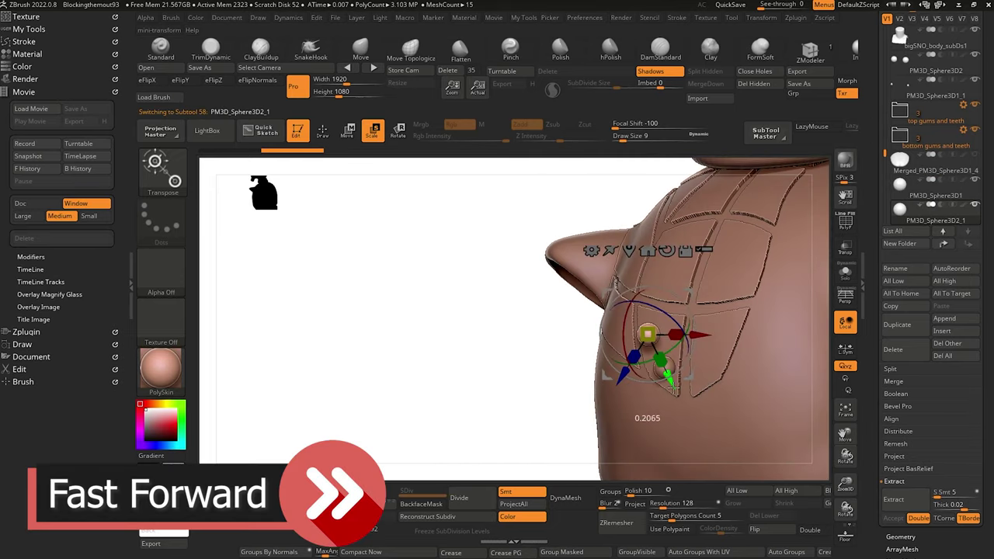
mouse_move(365, 304)
mouse_down()
mouse_move(388, 326)
mouse_move(369, 303)
mouse_up()
click(908, 327)
click(908, 326)
drag(703, 251, 684, 251)
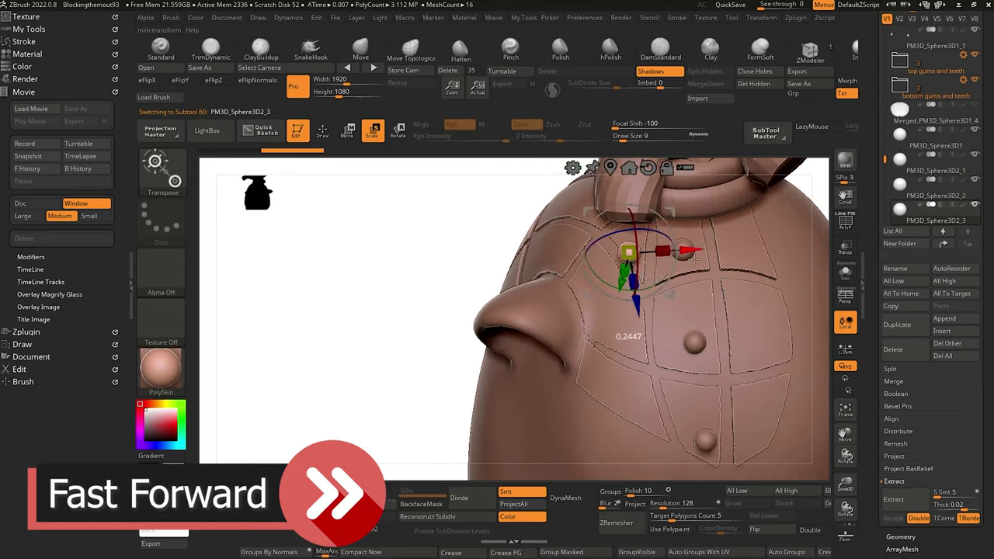
Duplicate the marker sphere four more times and place the copies on the scalp sections around and behind the ear.
drag(369, 303, 396, 310)
key(ctrl+shift+d)
key(ctrl+shift+d)
key(ctrl+shift+d)
drag(631, 281, 621, 286)
drag(350, 295, 388, 311)
drag(584, 311, 583, 326)
mouse_move(388, 311)
mouse_down()
mouse_move(347, 256)
mouse_move(389, 311)
mouse_up()
key(ctrl+shift+d)
drag(619, 373, 619, 388)
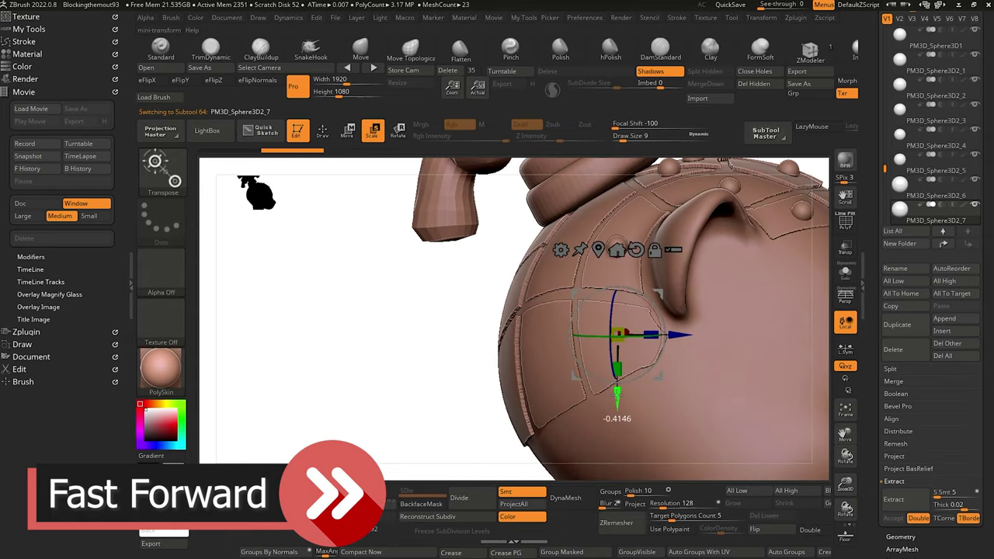
Duplicate the marker sphere twice and seat the copies on the scalp sections at the back of the head near the ear.
drag(388, 327, 388, 373)
click(907, 328)
drag(513, 381, 497, 362)
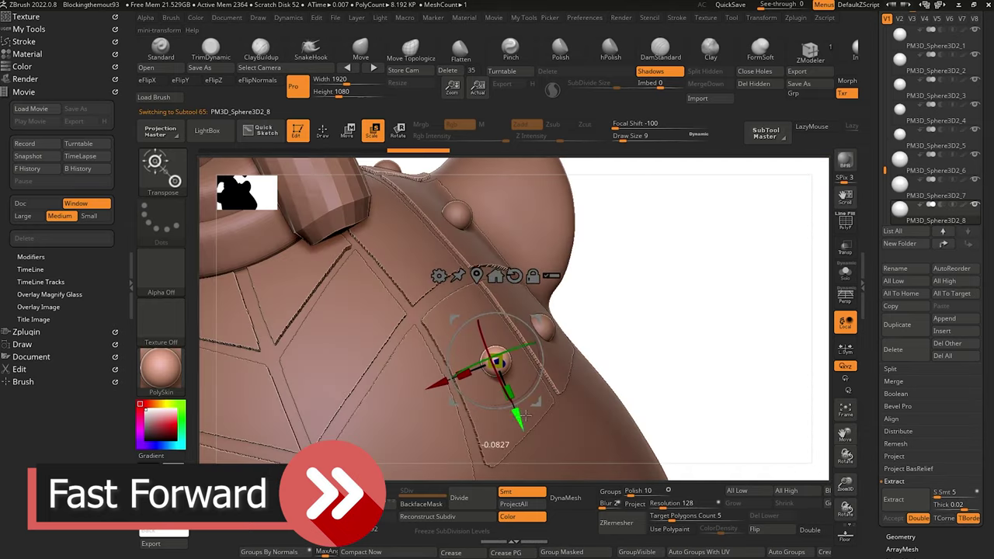
drag(326, 349, 342, 373)
click(899, 327)
drag(536, 287, 564, 262)
drag(311, 311, 364, 303)
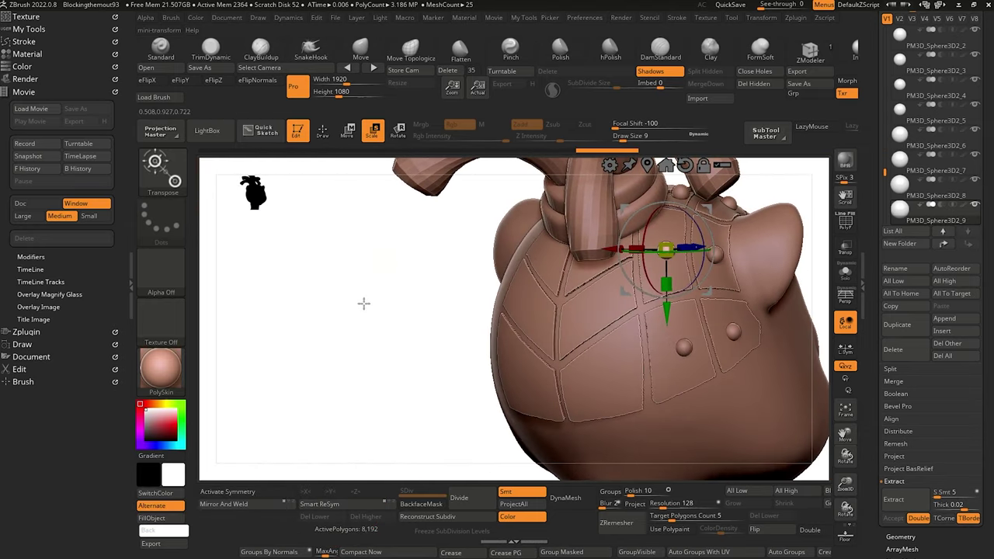
Duplicate the marker sphere twice and place the copies on the middle and lower back sections beside the centre line.
click(903, 325)
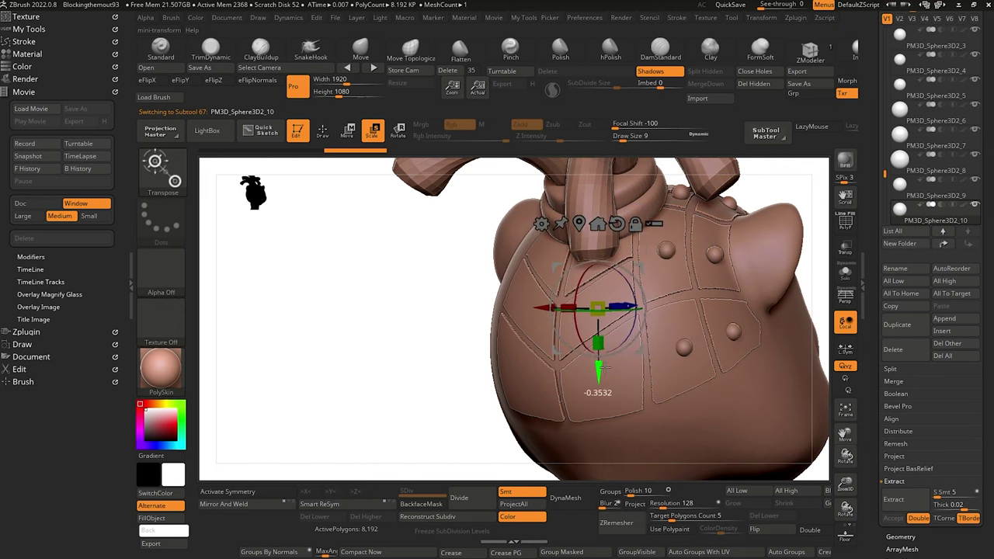
drag(549, 324, 478, 317)
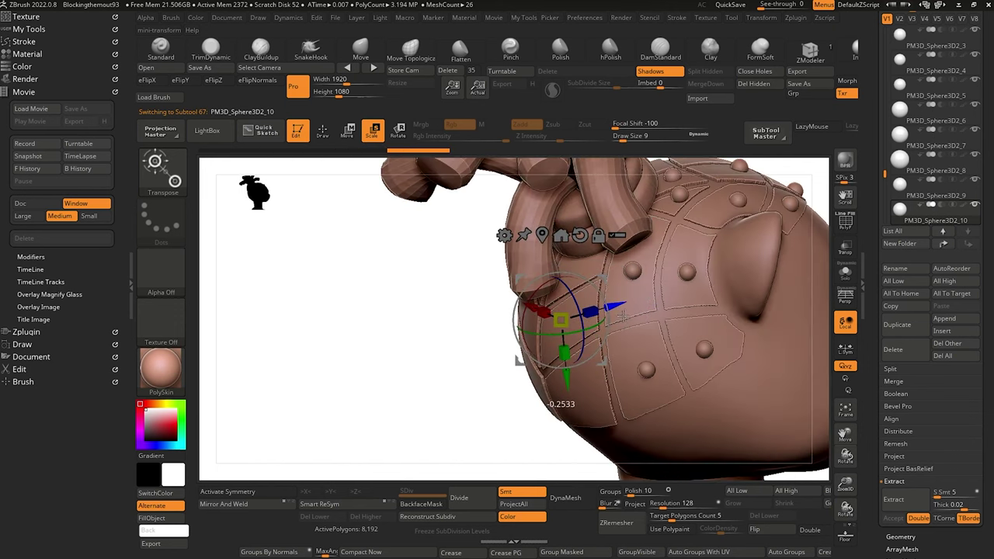
drag(590, 304, 411, 284)
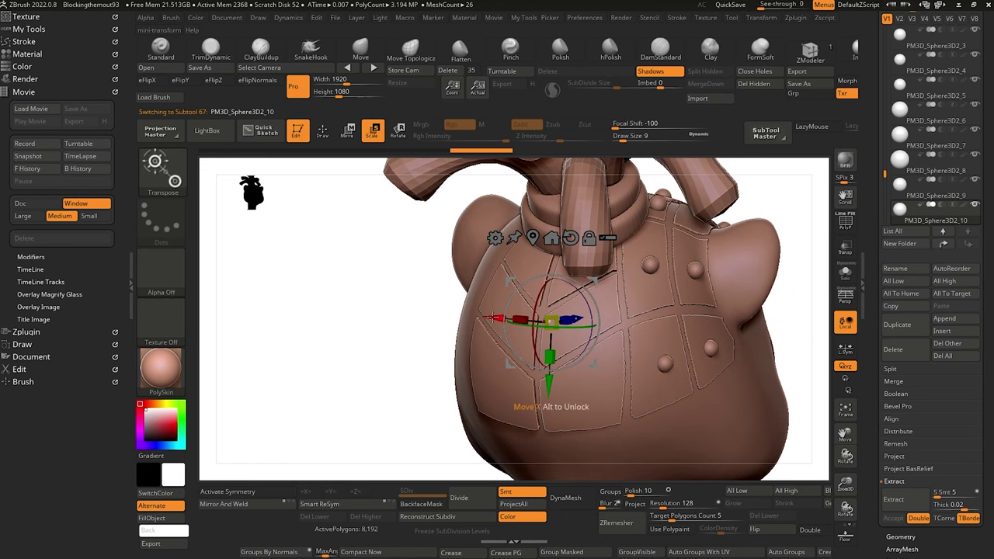
drag(353, 335, 309, 273)
click(910, 326)
drag(565, 338, 565, 342)
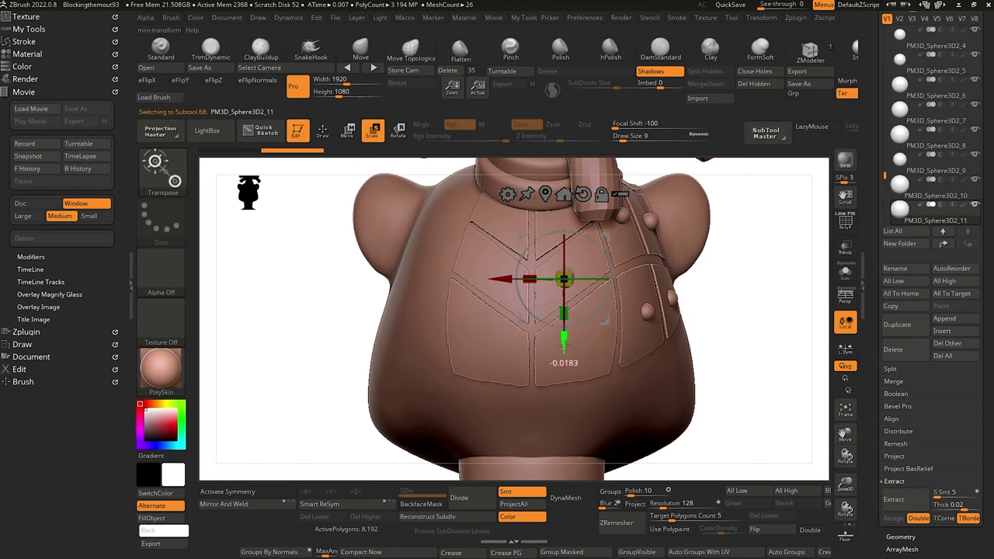
drag(570, 411, 570, 407)
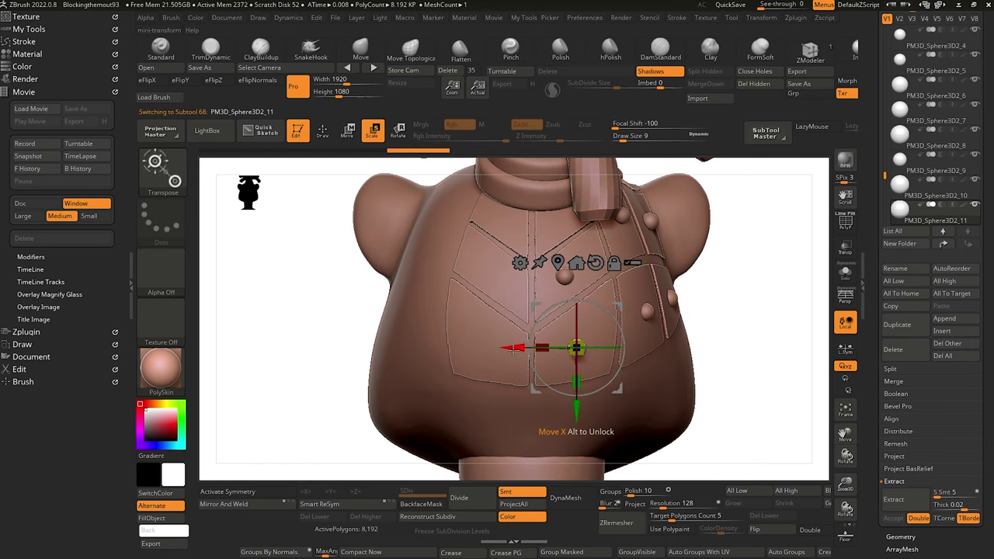
drag(343, 307, 312, 326)
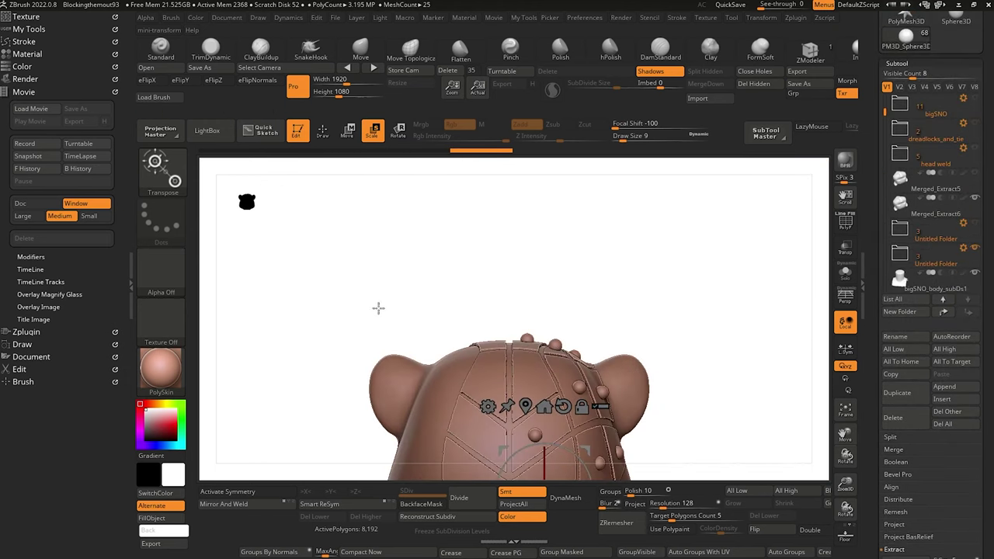
Duplicate the marker sphere once more and move the copy onto the upper back section at the crown.
mouse_move(378, 308)
mouse_down()
mouse_move(347, 220)
mouse_move(303, 311)
mouse_move(379, 303)
mouse_up()
click(897, 393)
drag(553, 402, 548, 287)
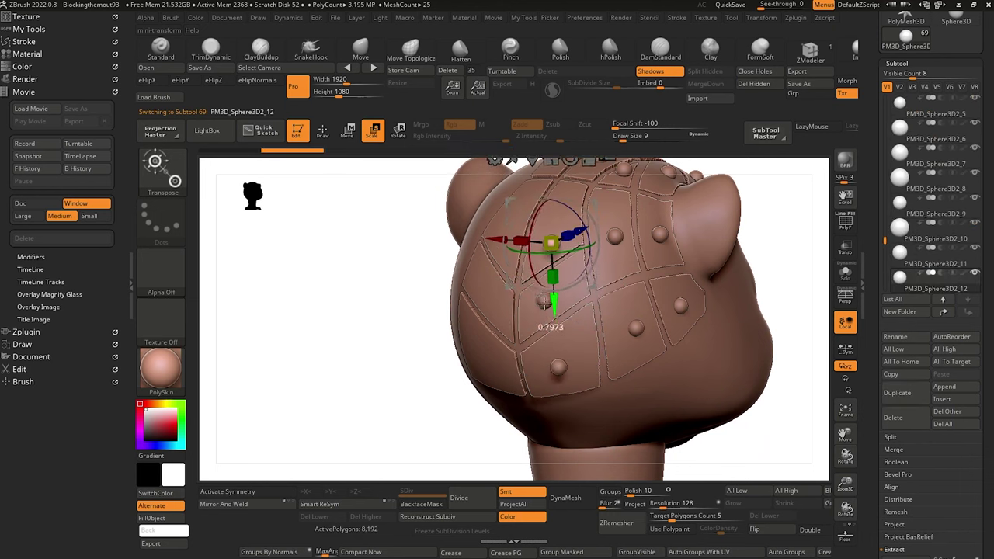
drag(372, 318, 389, 404)
alt+drag(386, 346, 430, 483)
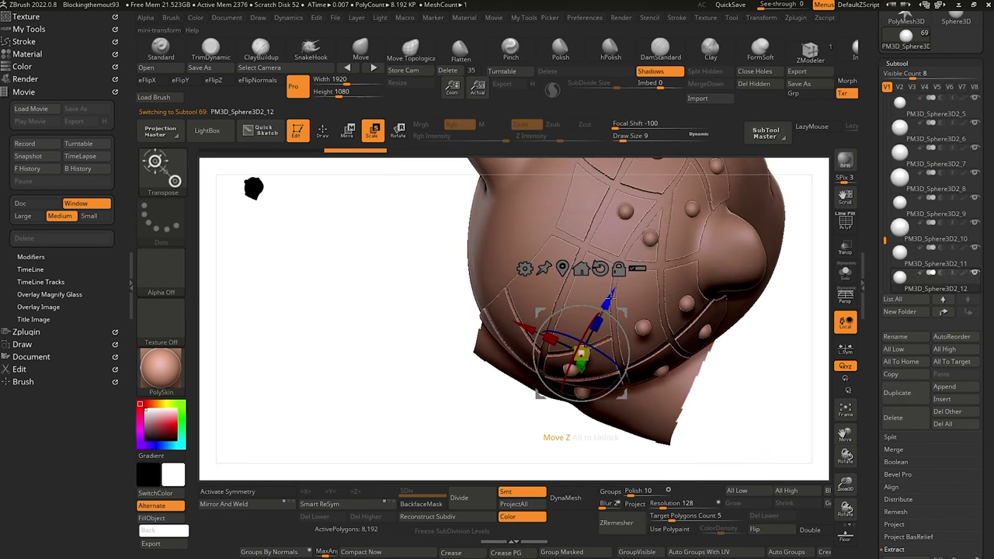
drag(608, 300, 624, 269)
drag(536, 296, 521, 290)
shift+drag(402, 305, 373, 313)
drag(651, 320, 653, 320)
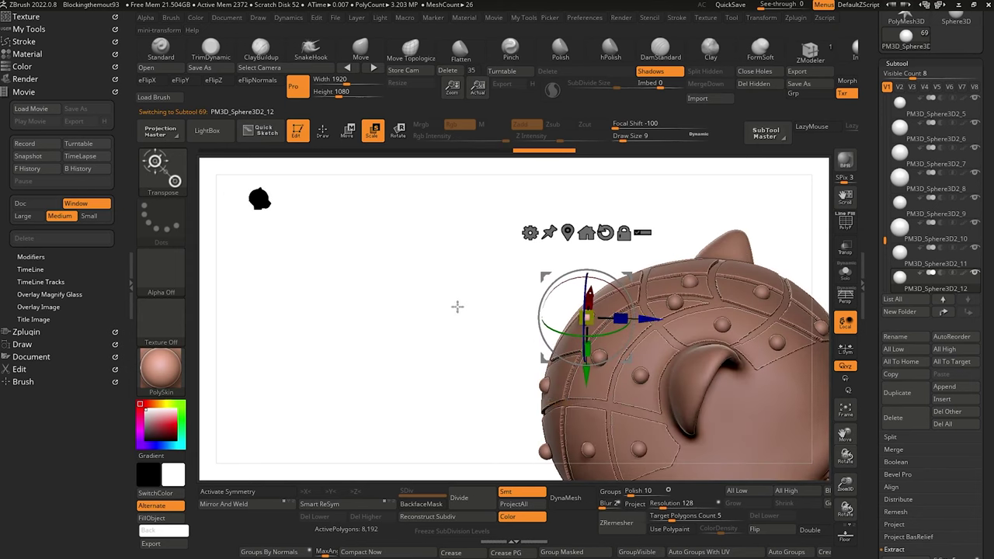
drag(457, 307, 543, 305)
drag(530, 290, 528, 288)
drag(307, 274, 343, 309)
Stretch the marker sphere on the front scalp section near the centre line into an elongated lock with the Move brush.
drag(885, 240, 884, 158)
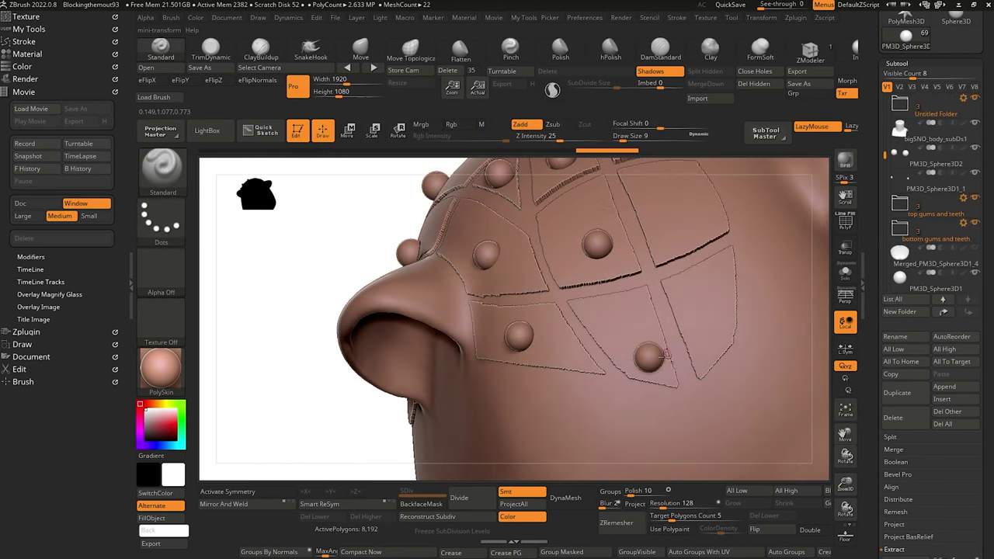
alt+click(654, 354)
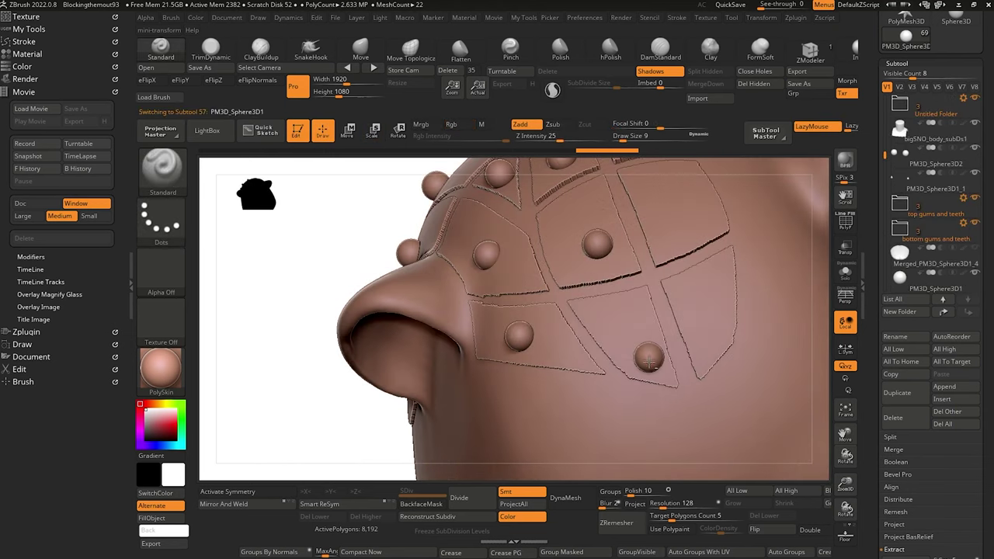
key(ctrl+shift+d)
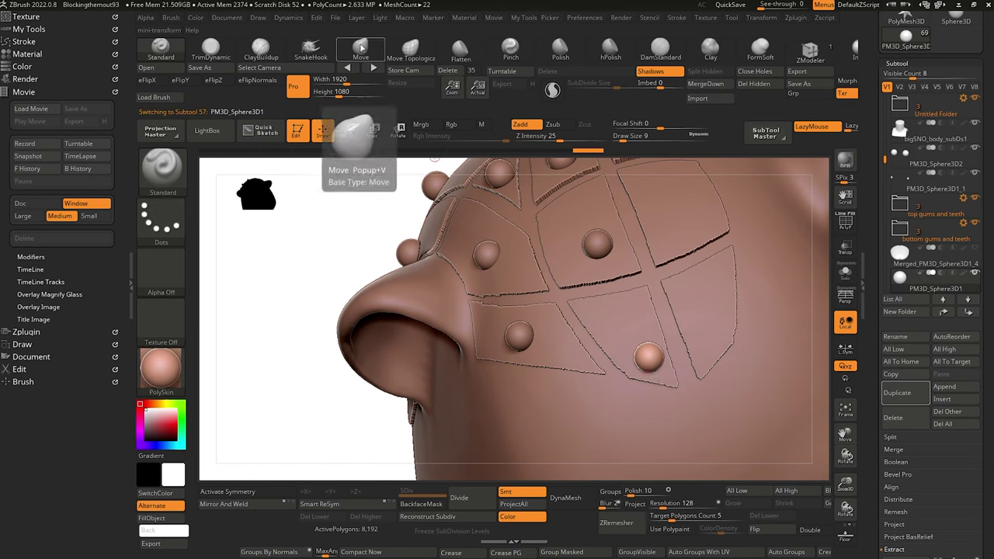
key(])
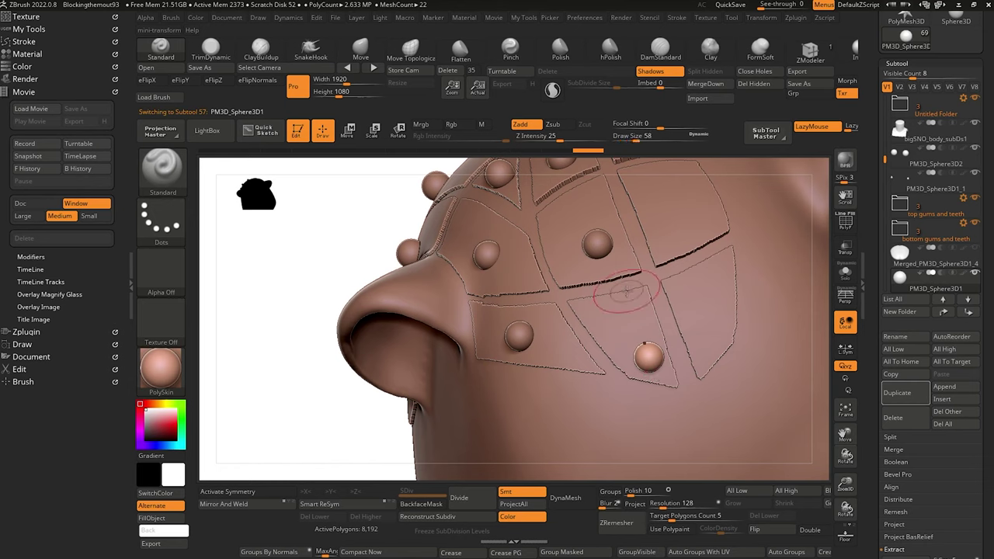
drag(308, 254, 360, 184)
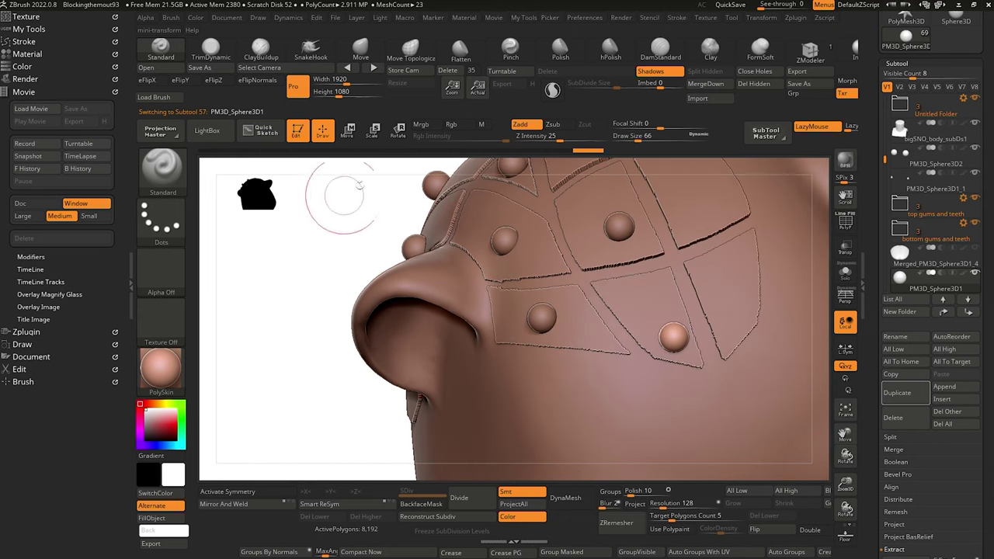
click(360, 48)
drag(649, 316, 657, 319)
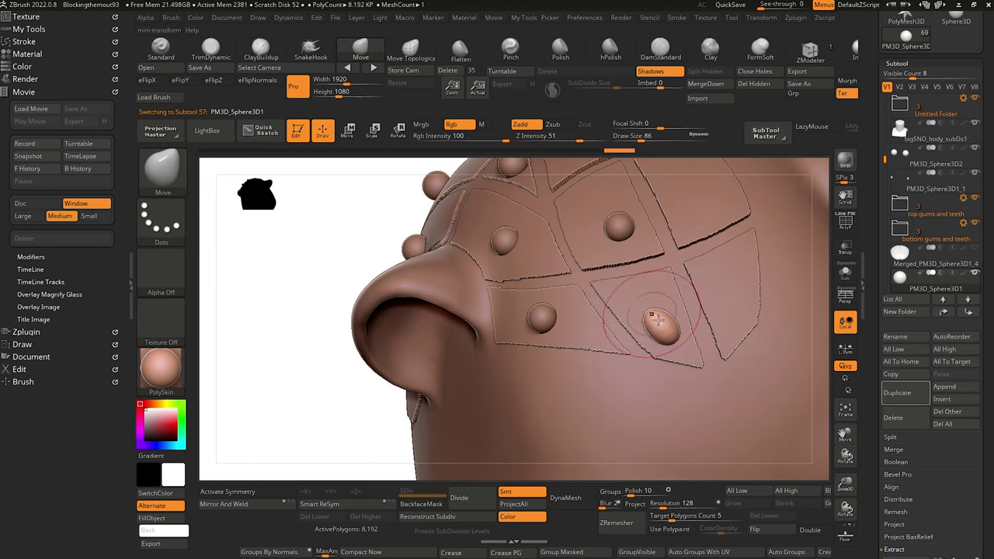
drag(311, 244, 440, 199)
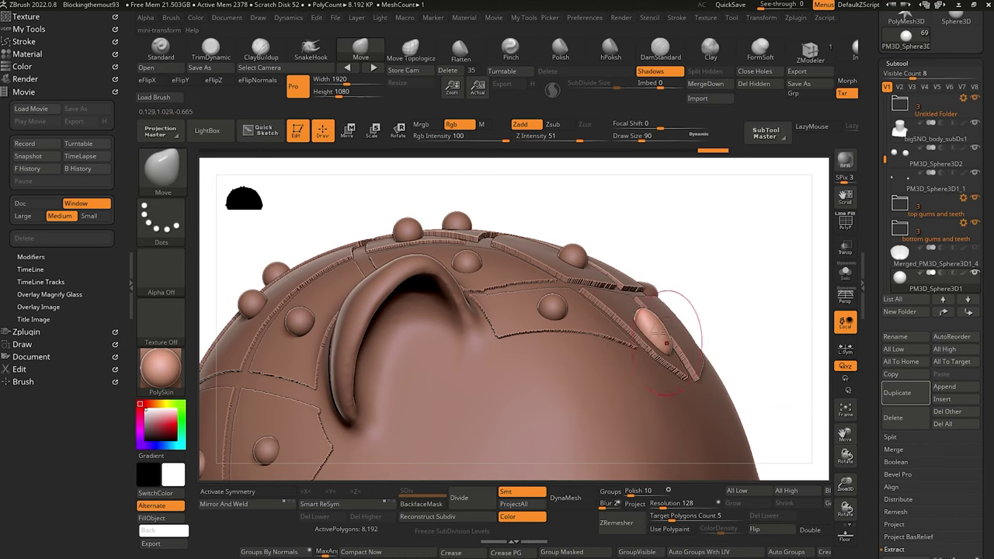
drag(757, 373, 665, 341)
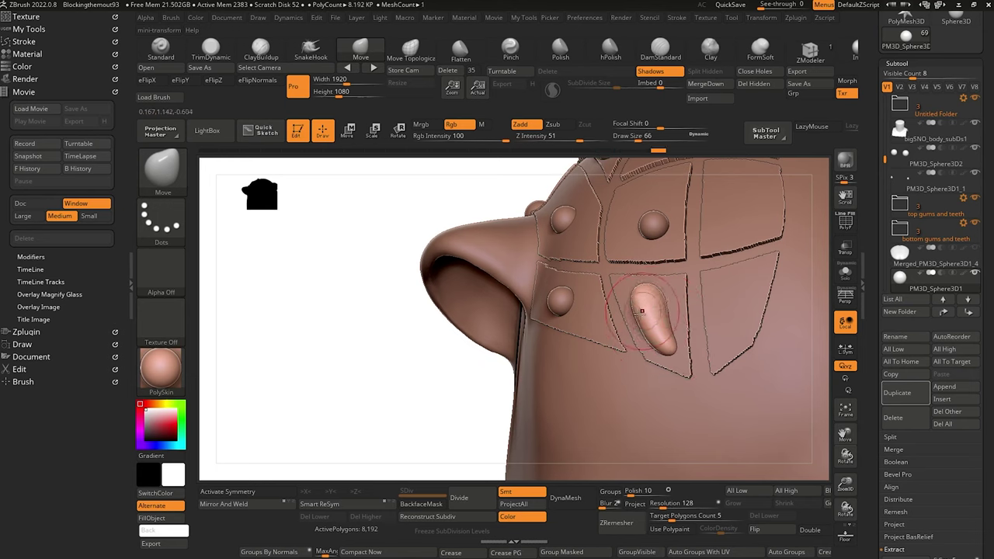
Refine the front lock into a curved, tapered teardrop lying along its scalp section, using smaller Move brush sizes for the tip.
drag(642, 310, 672, 348)
key(bracketleft)
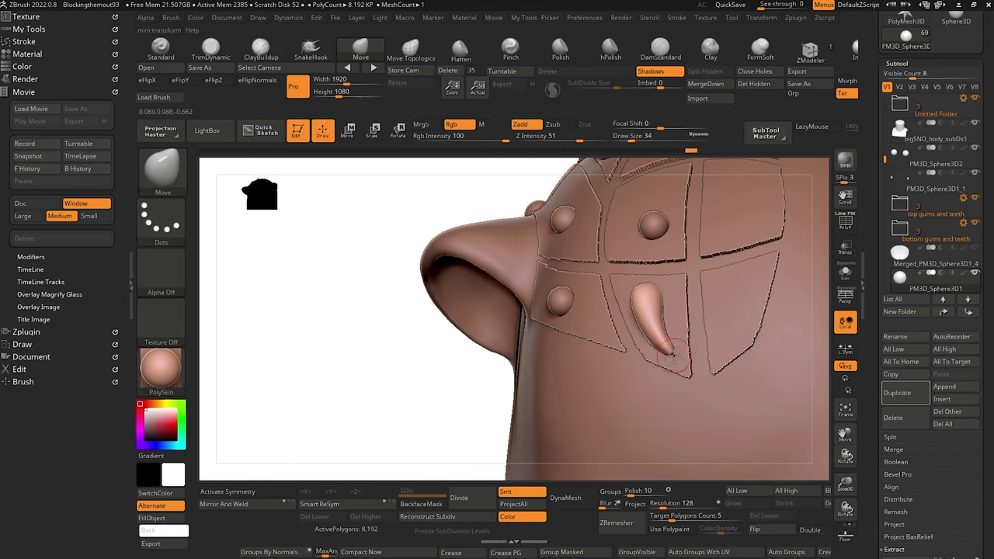
drag(643, 334, 647, 331)
drag(437, 274, 477, 277)
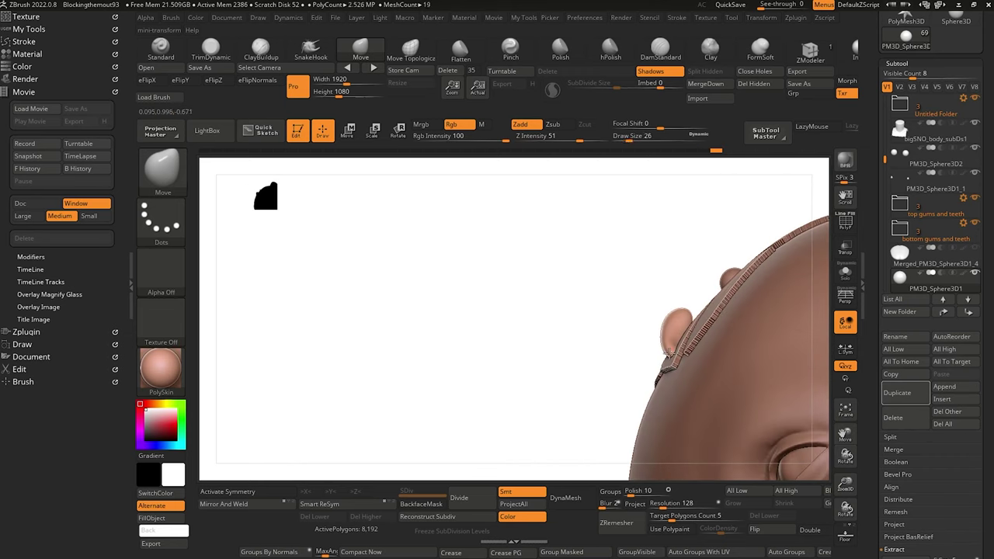
right_drag(542, 310, 634, 323)
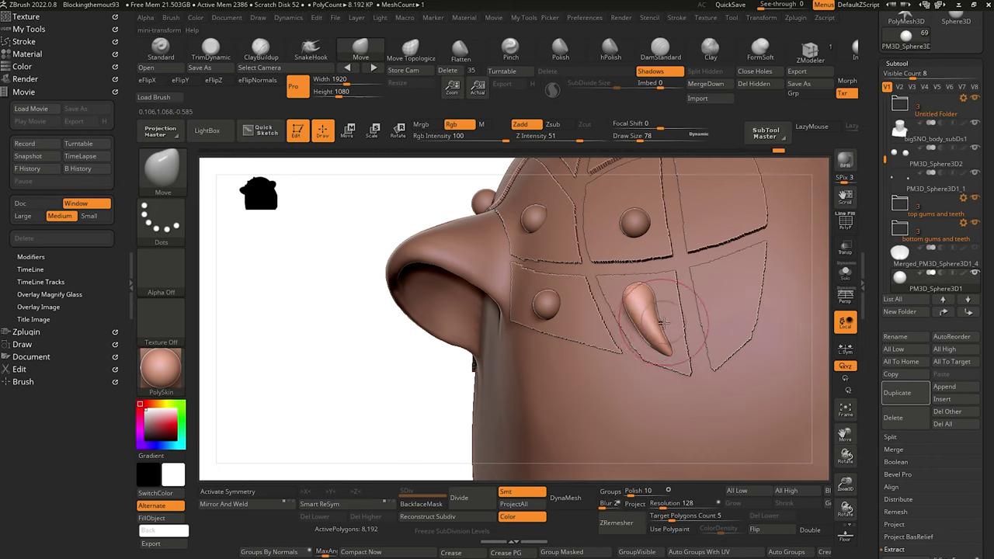
mouse_move(612, 288)
right_down()
mouse_move(297, 257)
mouse_move(290, 344)
right_up()
right_drag(651, 284, 699, 320)
mouse_move(710, 395)
right_down()
mouse_move(340, 196)
mouse_move(362, 215)
mouse_move(656, 316)
mouse_move(570, 412)
mouse_move(557, 384)
mouse_move(704, 321)
right_up()
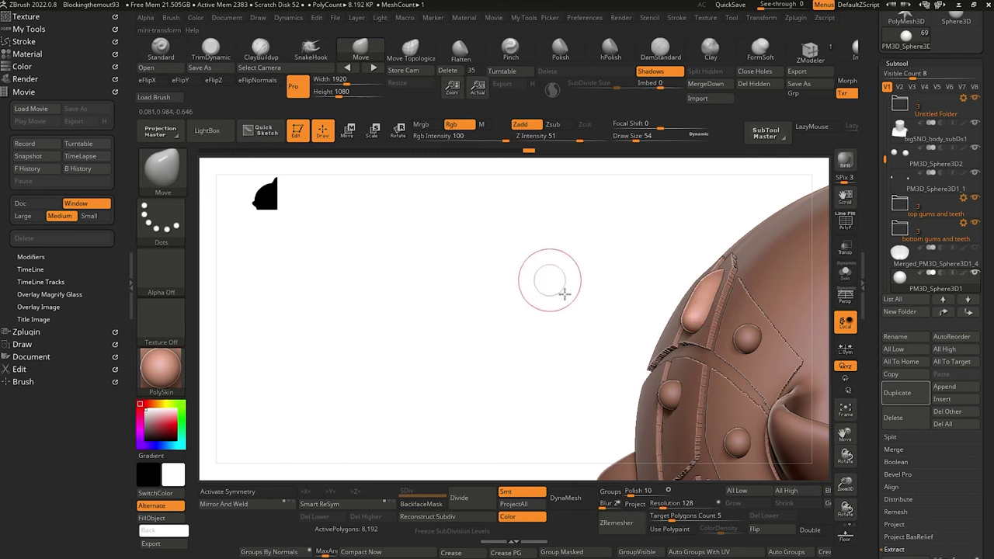
right_drag(565, 294, 709, 298)
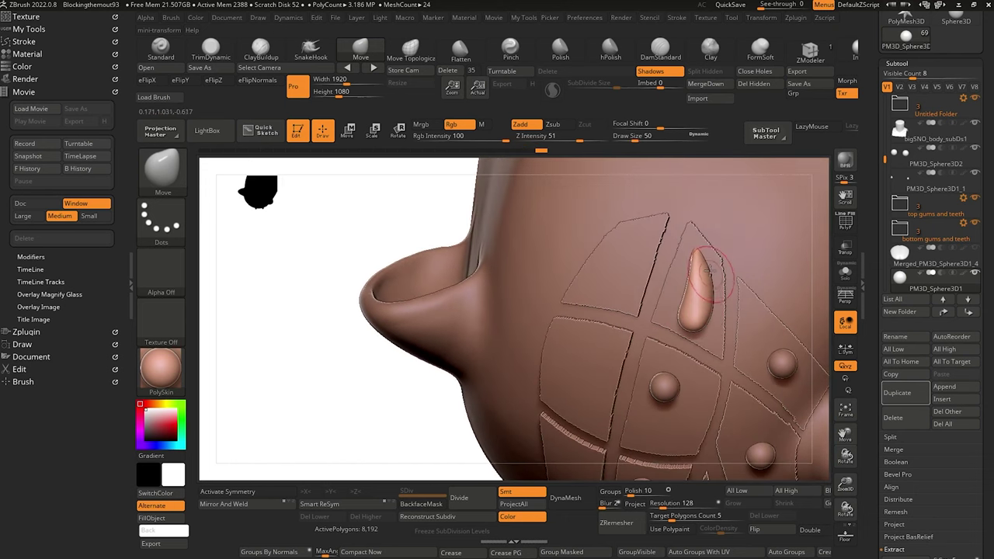
mouse_move(698, 250)
right_down()
mouse_move(378, 182)
mouse_move(414, 235)
mouse_move(461, 251)
right_up()
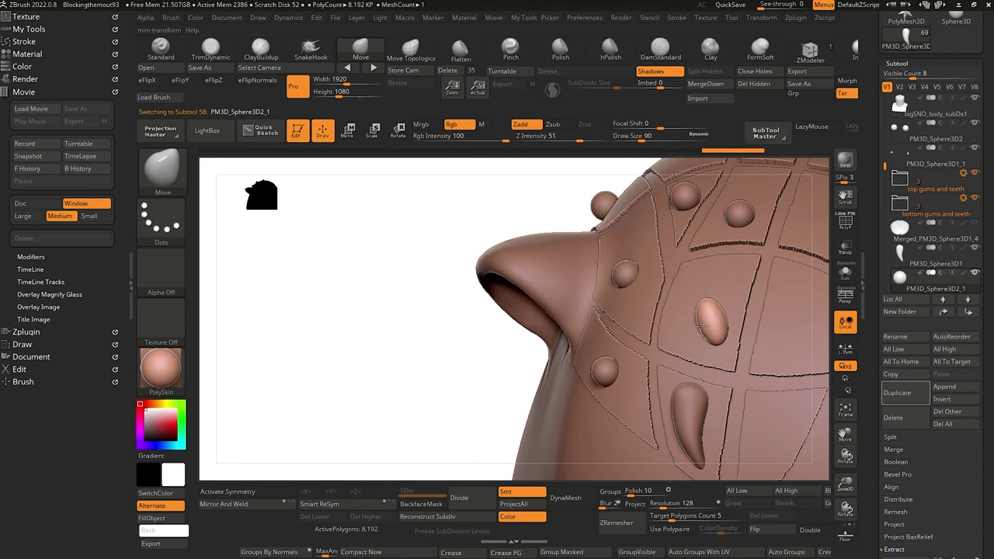
Shape the sphere on the section directly behind the front lock into a curved teardrop with a larger Move brush.
drag(427, 272, 758, 396)
key(bracketright)
key(bracketright)
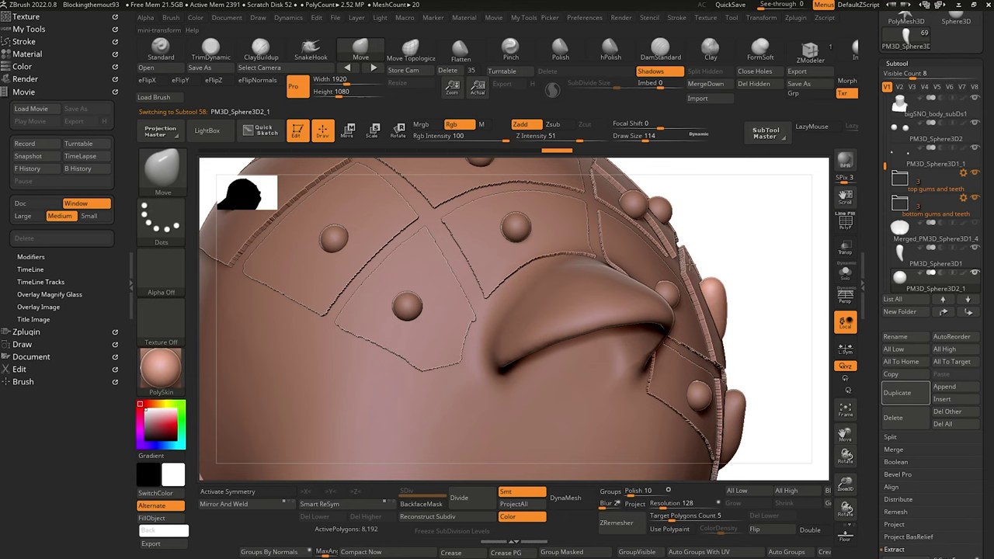
drag(770, 396, 529, 365)
drag(728, 307, 744, 346)
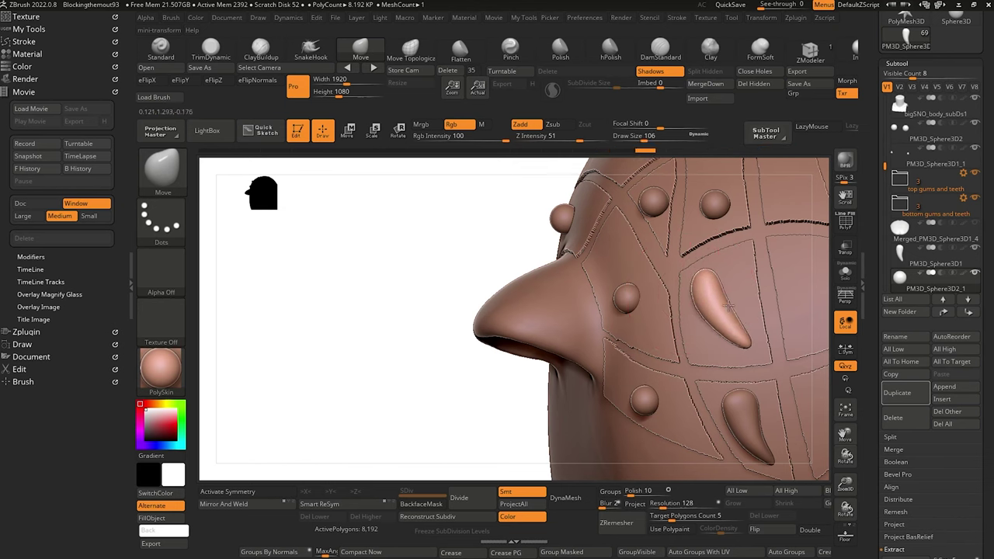
Select the sphere on the third section back beside the centre line and pull it into a slim, curved teardrop with the Move brush.
drag(454, 257, 467, 165)
alt+click(700, 272)
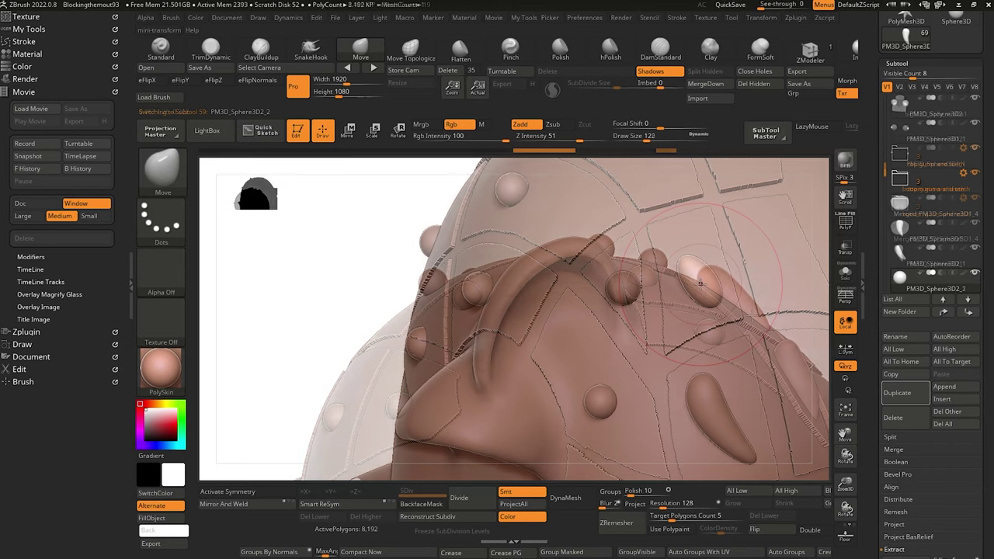
drag(272, 248, 344, 227)
key(])
drag(699, 264, 684, 247)
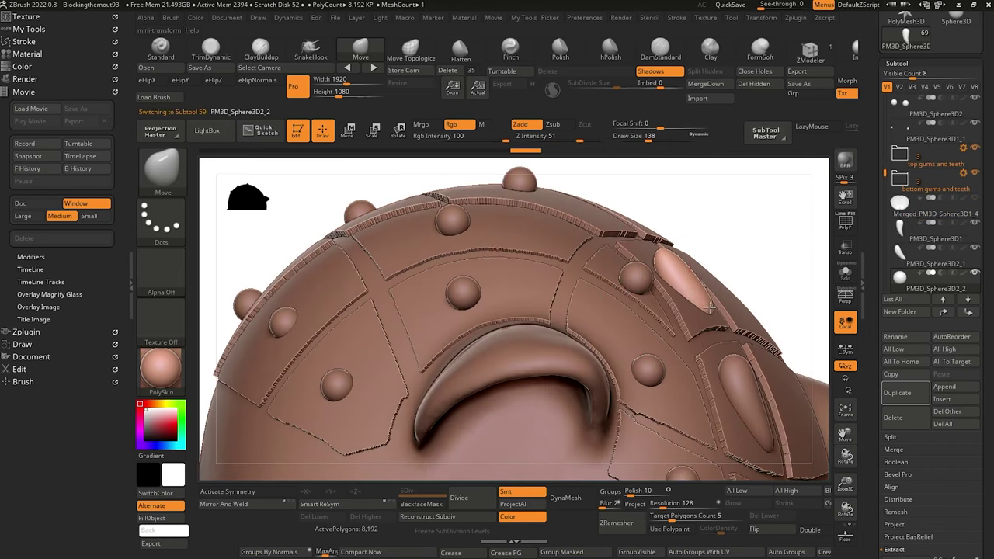
right_drag(712, 284, 443, 268)
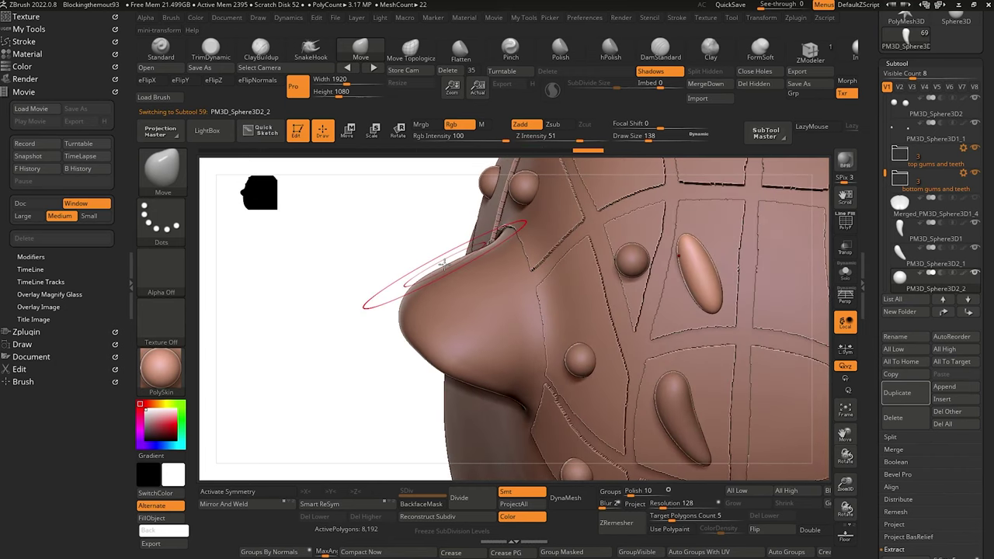
drag(699, 242, 717, 230)
drag(690, 262, 707, 258)
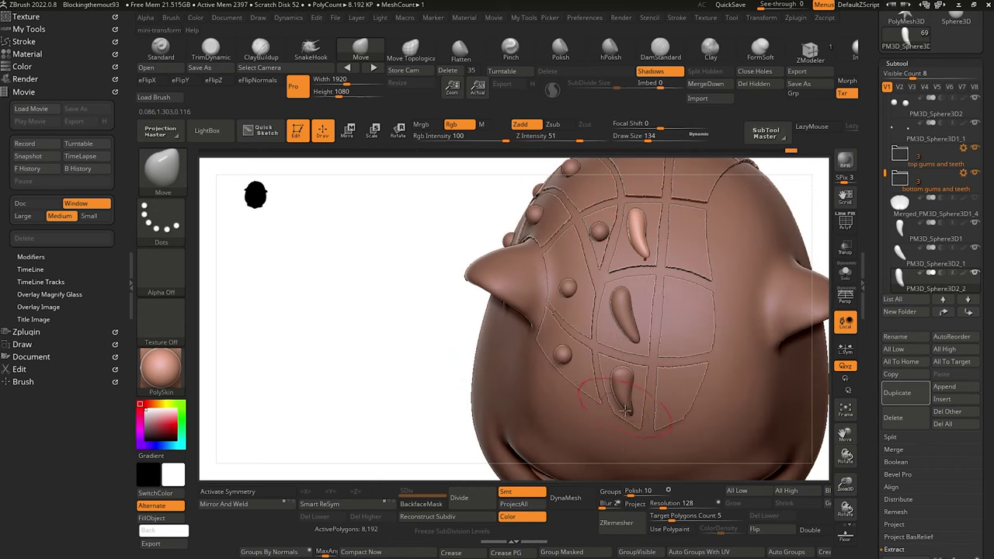
Select the front teardrop lock and mirror it to the other side of the head with Mirror And Weld.
mouse_move(627, 410)
mouse_down()
mouse_move(321, 244)
mouse_move(581, 359)
mouse_up()
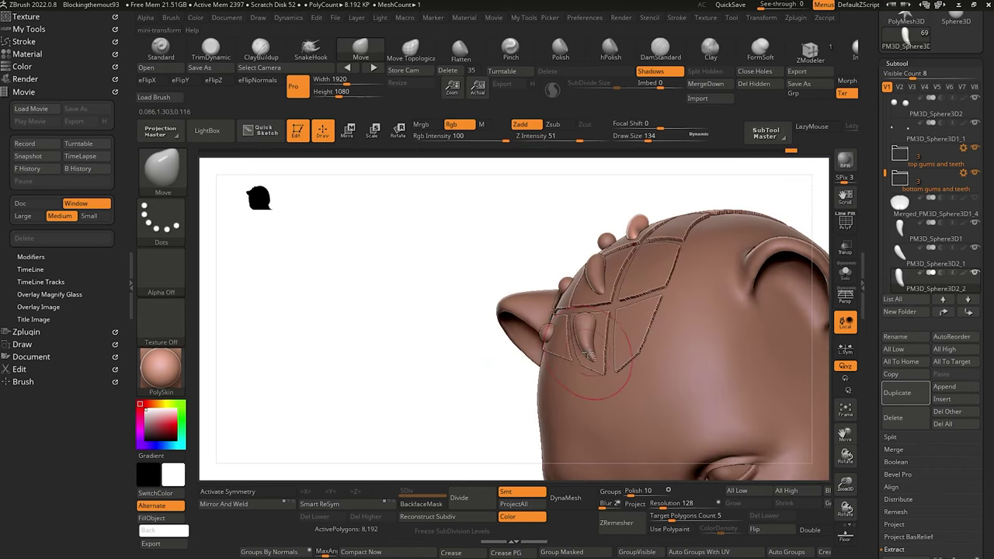
alt+click(591, 356)
mouse_move(344, 288)
mouse_down()
mouse_move(344, 328)
mouse_move(356, 339)
mouse_move(333, 303)
mouse_up()
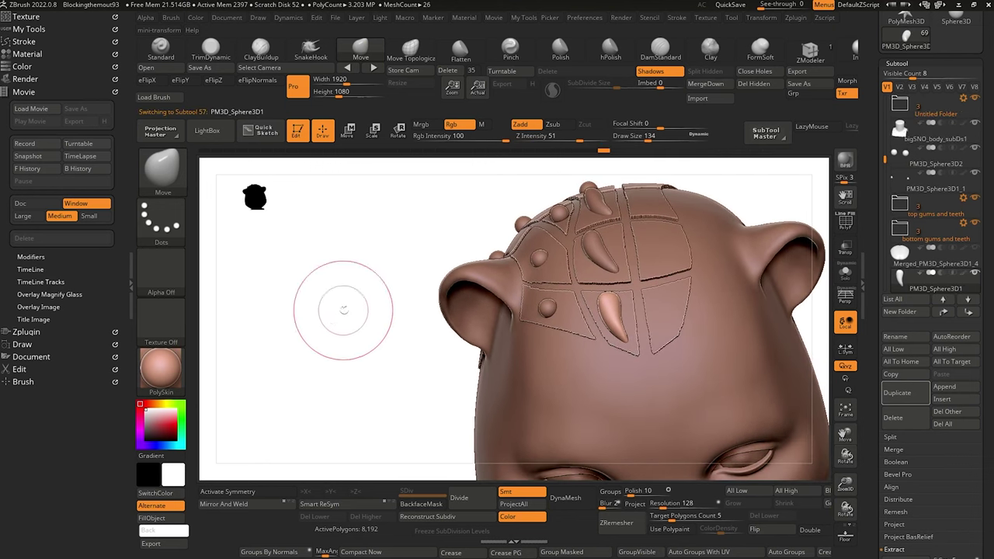
click(239, 506)
mouse_move(372, 290)
mouse_down()
mouse_move(368, 381)
mouse_move(366, 324)
mouse_move(322, 317)
mouse_move(324, 355)
mouse_move(326, 340)
mouse_move(316, 355)
mouse_move(340, 318)
mouse_up()
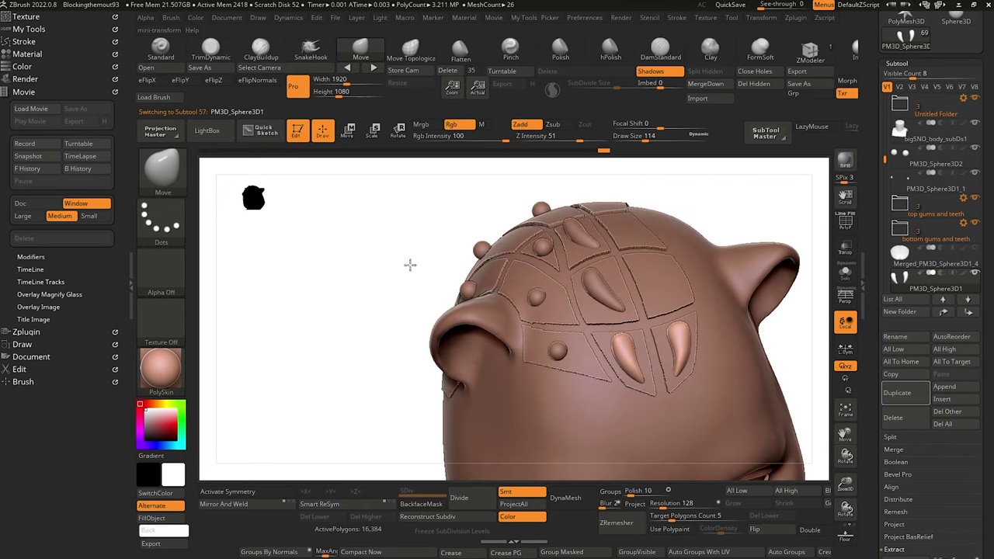
Pull the root of the front lock upward and outward with the SnakeHook brush in Sculptris Pro mode.
drag(410, 264, 404, 208)
click(313, 50)
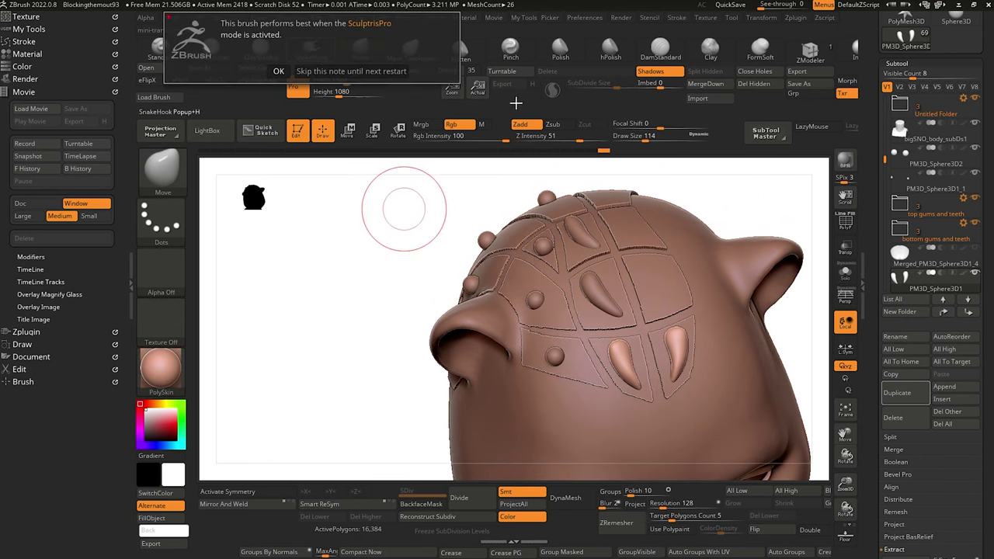
click(279, 71)
click(553, 90)
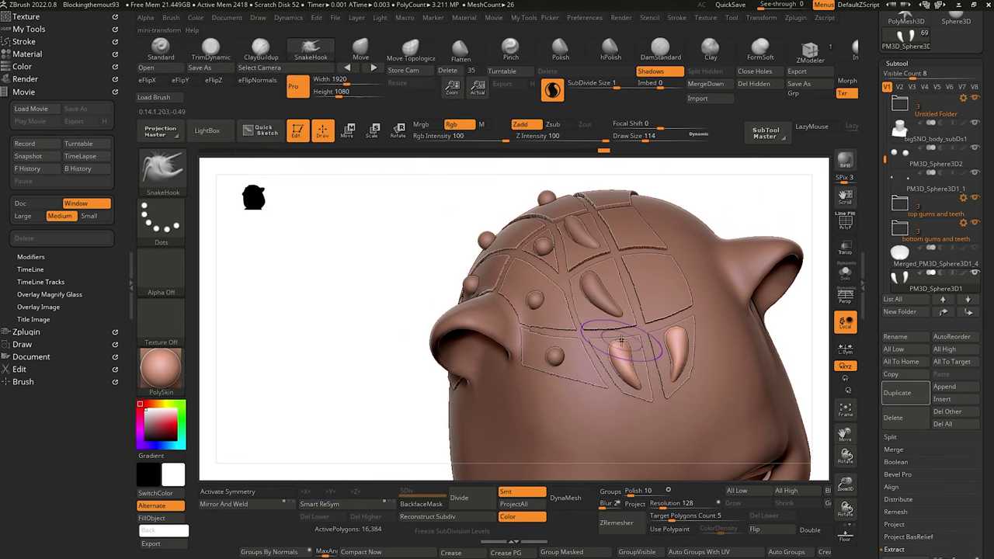
drag(621, 340, 635, 317)
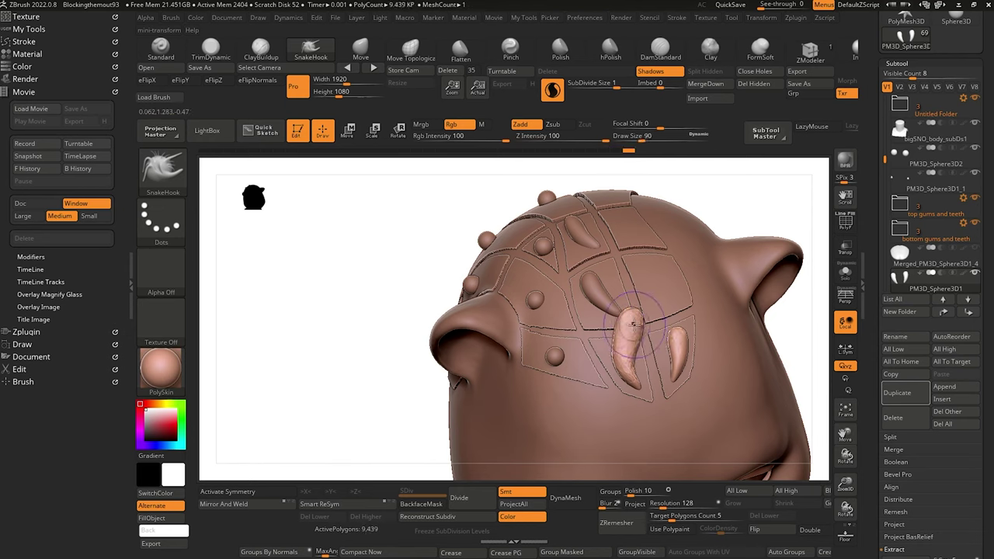
mouse_move(397, 273)
mouse_down()
mouse_move(482, 289)
mouse_move(480, 335)
mouse_up()
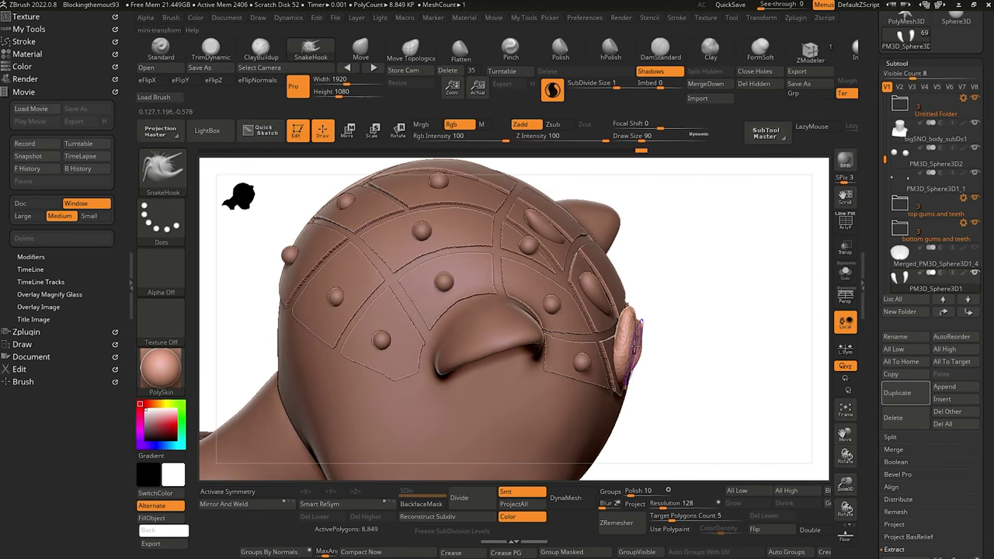
Reshape the mirrored pair of front locks with the Move brush and the Move Topological brush using topological auto masking.
click(362, 51)
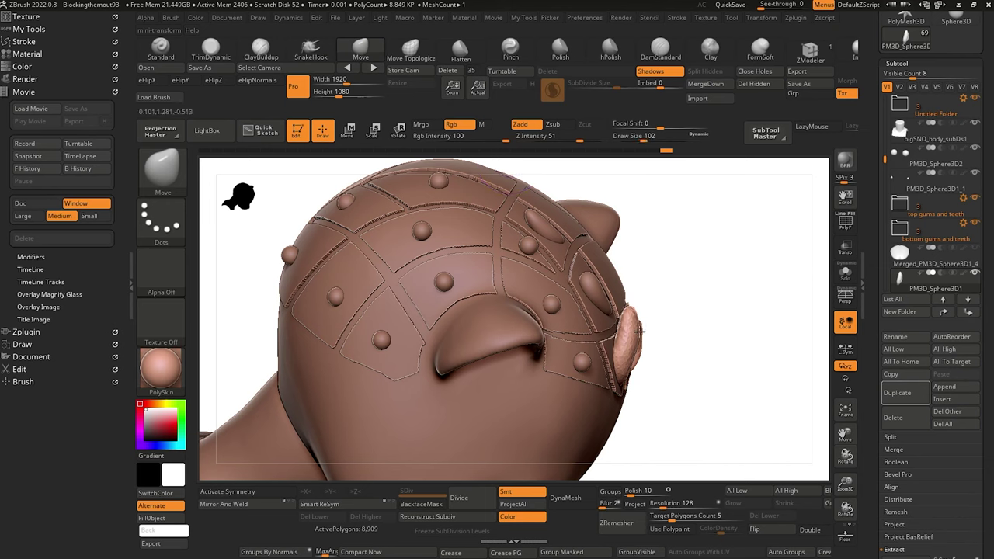
right_drag(685, 411, 644, 317)
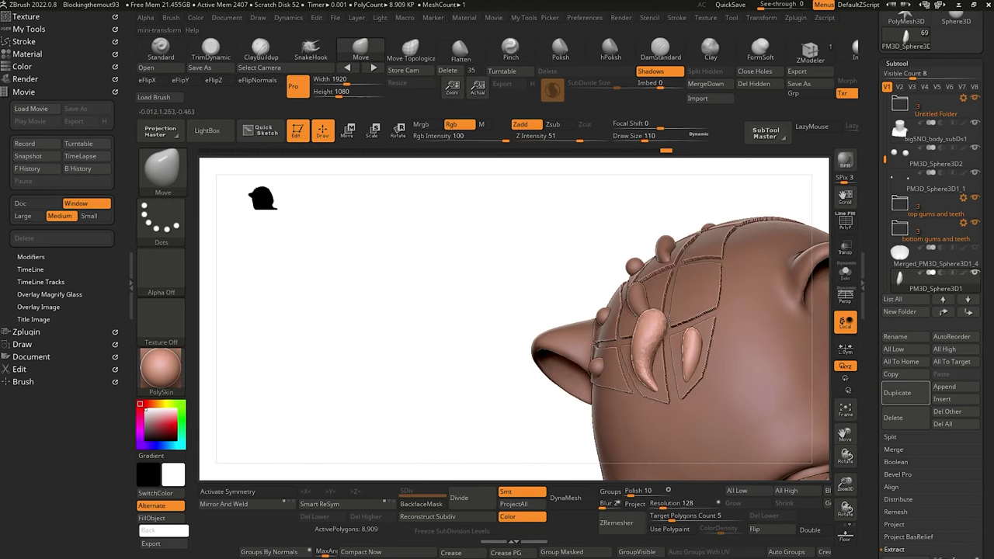
click(409, 53)
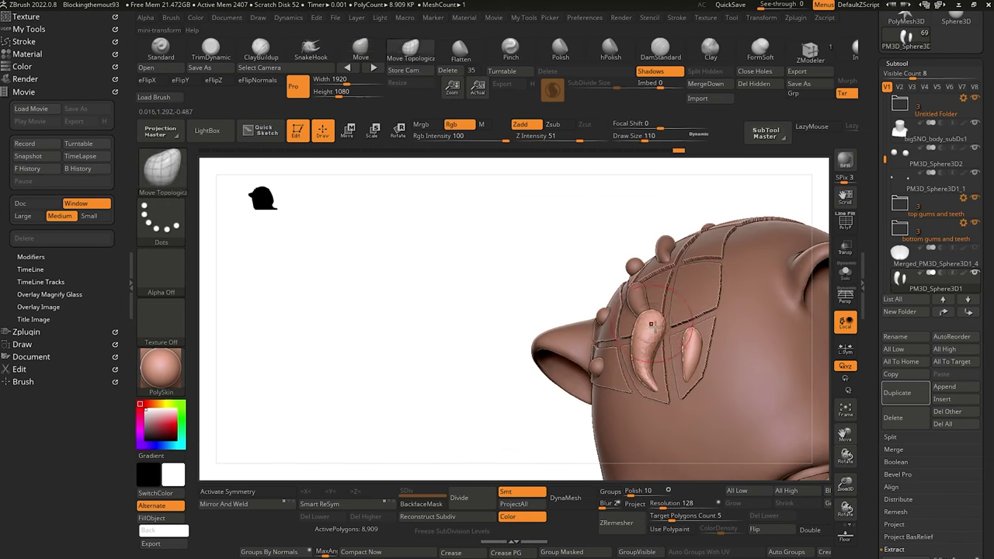
mouse_move(667, 318)
right_down()
mouse_move(559, 287)
mouse_move(543, 226)
right_up()
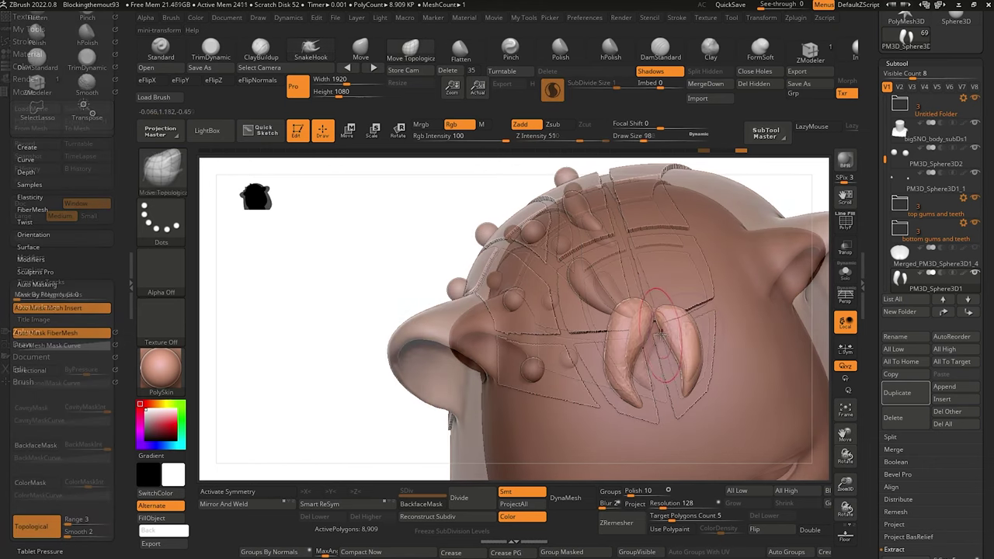
mouse_move(645, 317)
right_down()
mouse_move(393, 224)
mouse_move(433, 228)
right_up()
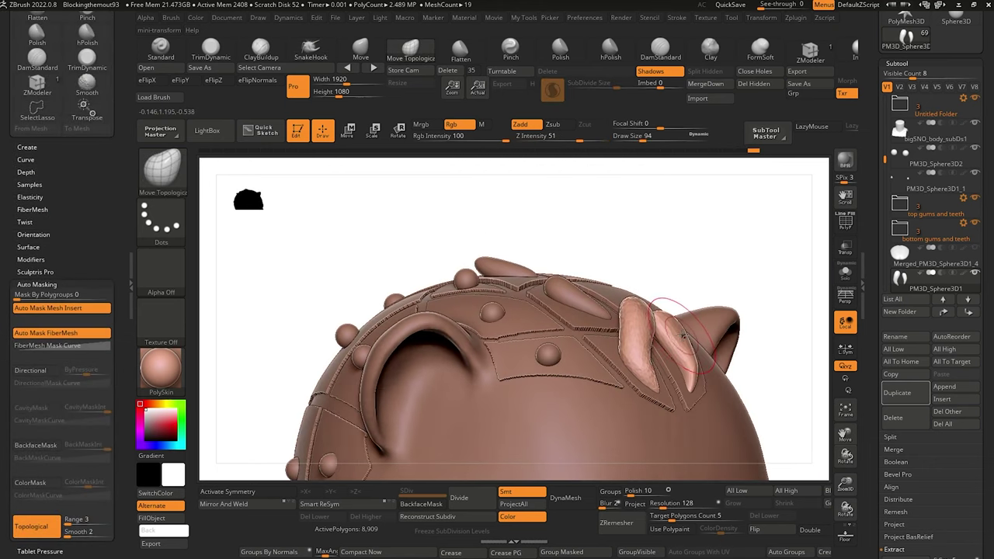
Lengthen and reshape the two front hair strands with Move Topological and SnakeHook, crossing one strand over the other.
mouse_move(657, 329)
right_down()
mouse_move(306, 312)
mouse_move(366, 399)
right_up()
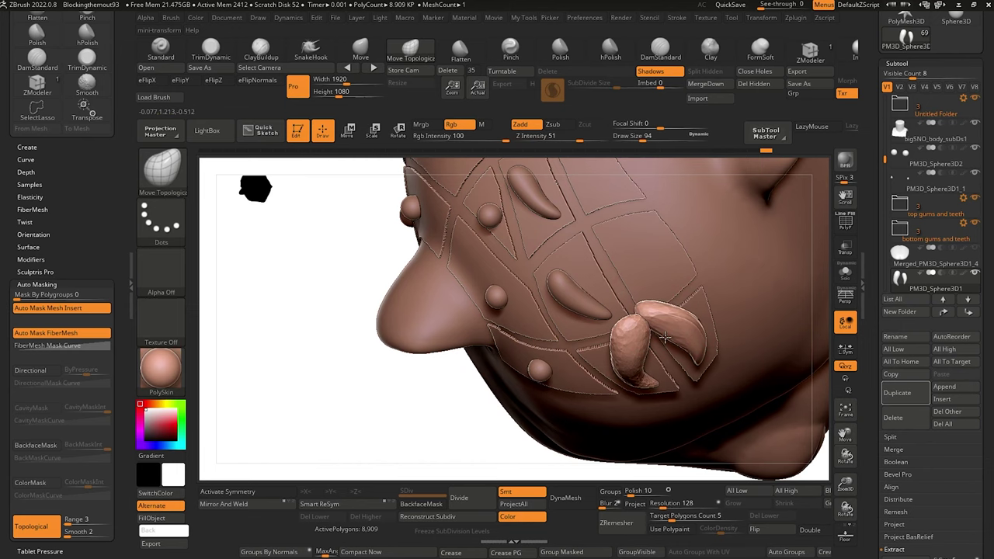
mouse_move(684, 311)
right_down()
mouse_move(311, 267)
mouse_move(339, 49)
mouse_move(654, 335)
right_up()
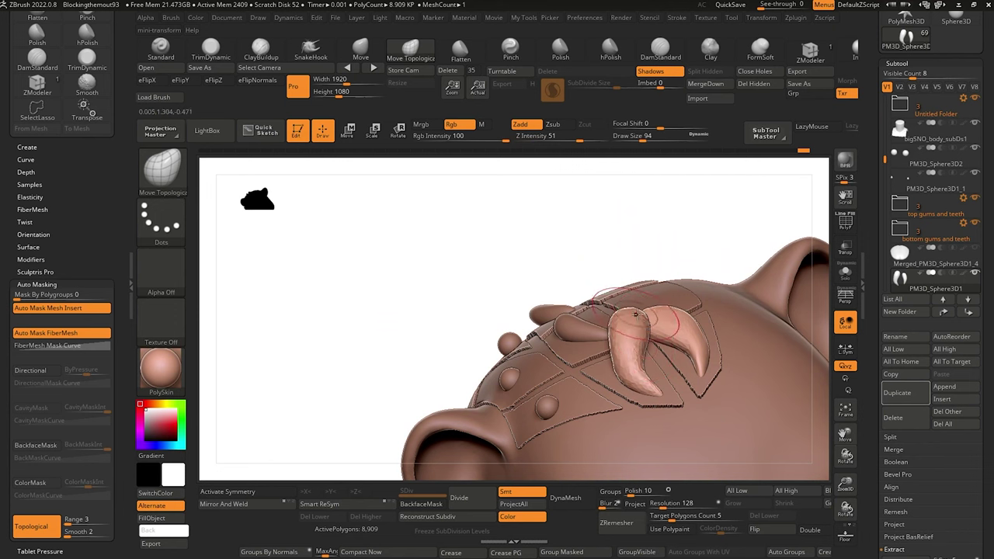
mouse_move(355, 267)
right_down()
mouse_move(377, 322)
mouse_move(505, 303)
mouse_move(619, 307)
mouse_move(348, 235)
right_up()
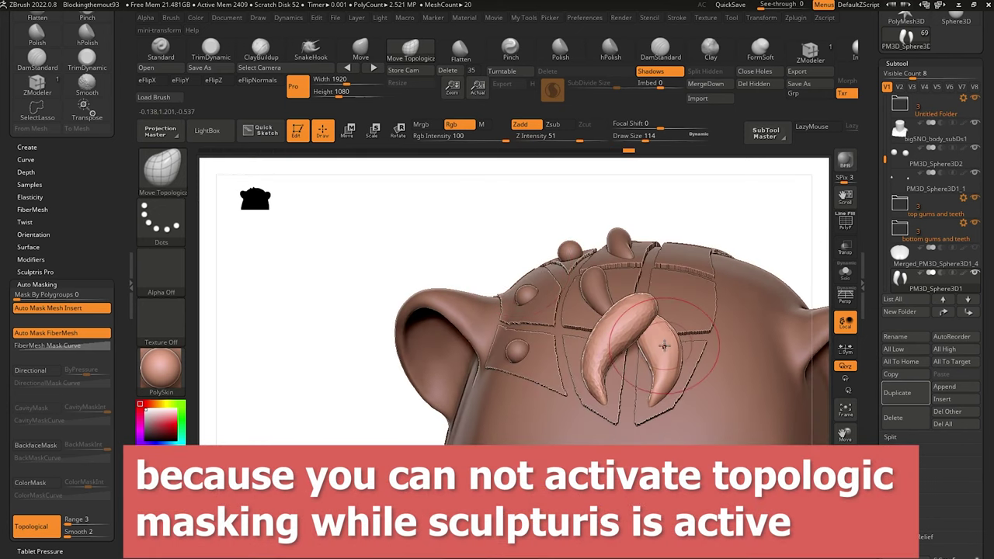
key(b)
key(s)
key(h)
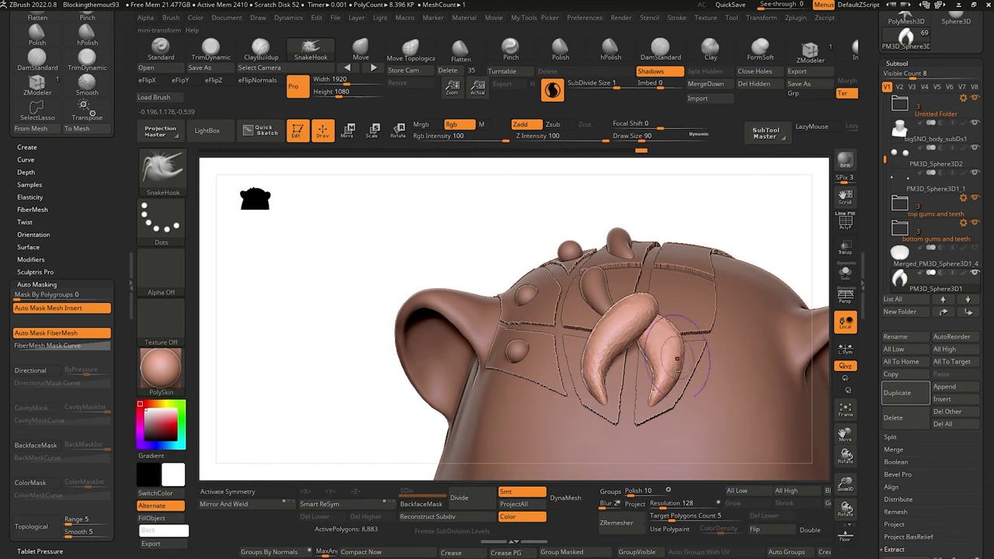
right_drag(317, 231, 355, 332)
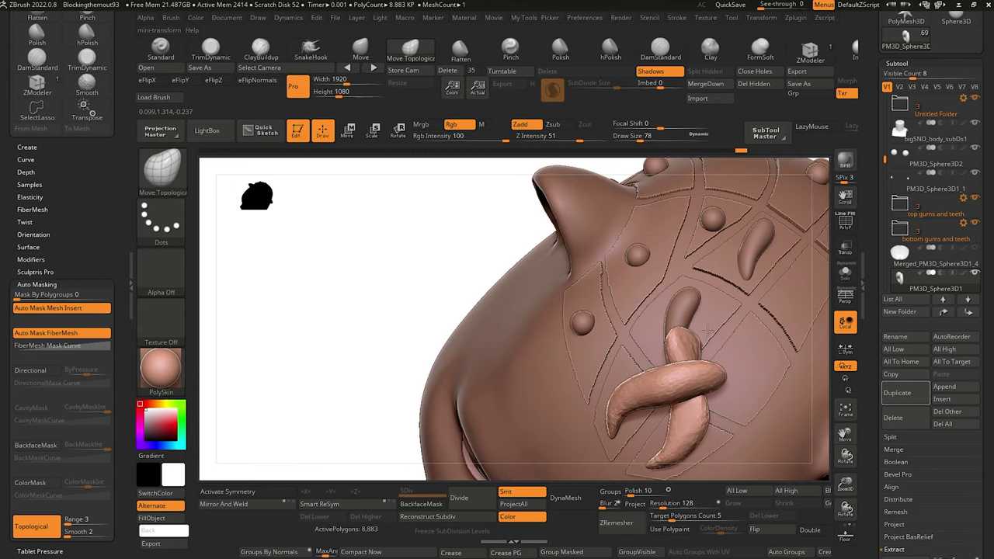
Extend the underlying strand with SnakeHook and bend its end over the crossing strand with Move Topological.
click(310, 49)
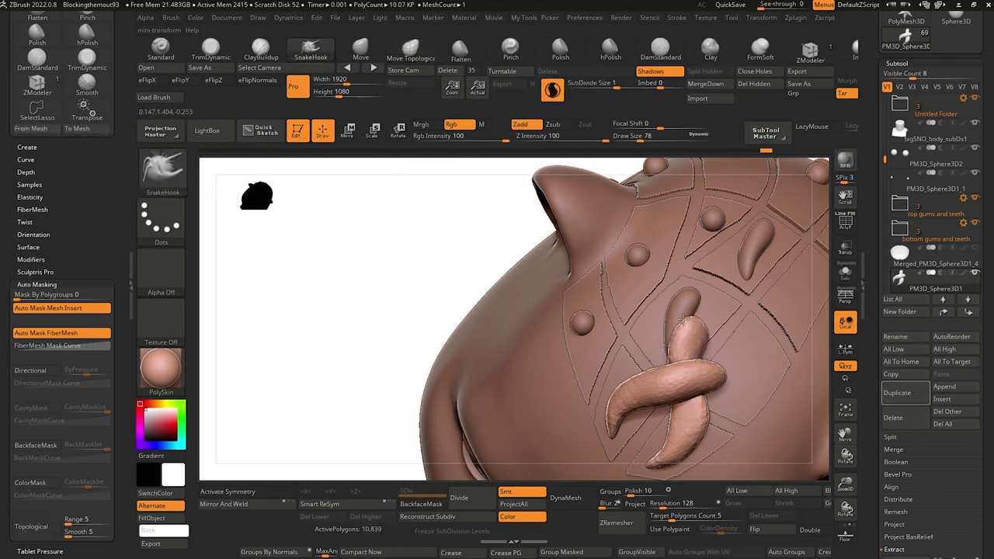
drag(402, 251, 425, 194)
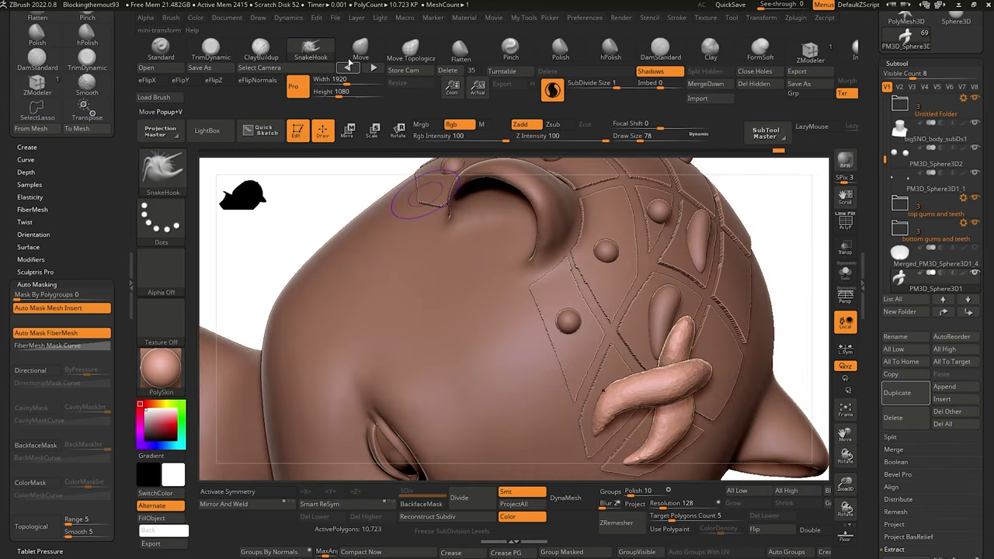
click(409, 56)
mouse_move(792, 360)
mouse_down()
mouse_move(775, 404)
mouse_move(801, 395)
mouse_up()
drag(377, 261, 368, 240)
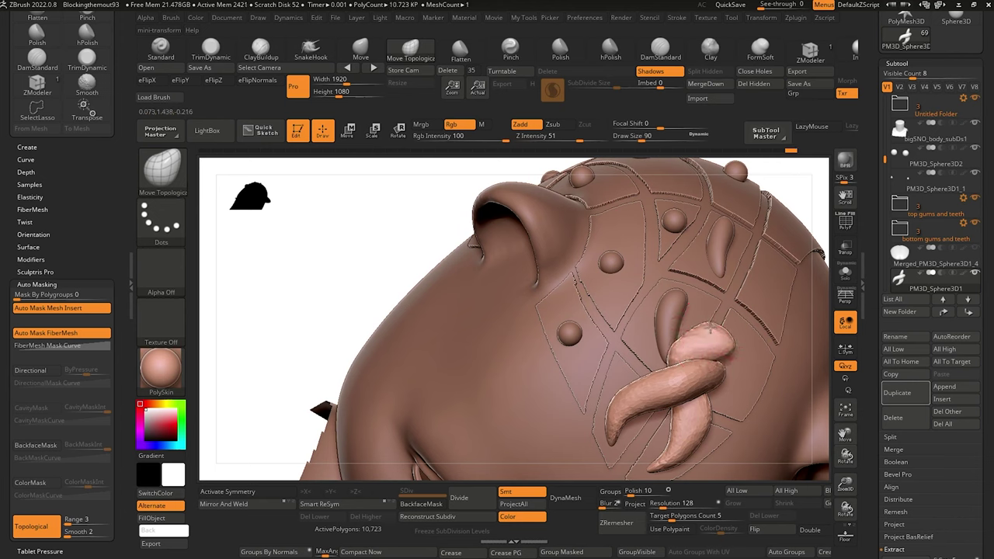
drag(400, 226, 347, 207)
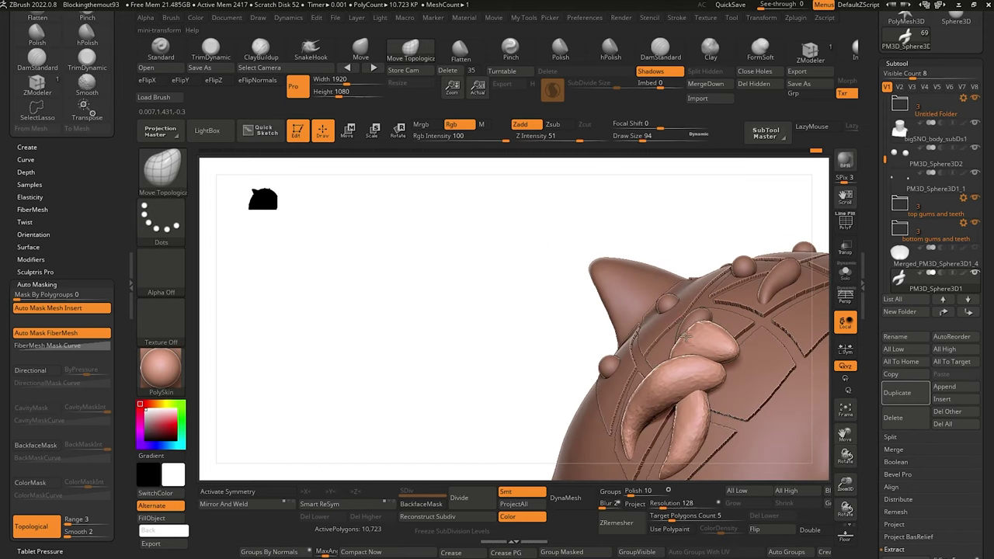
Wrap the strand ends around each other with Move Topological, following the curve of the scalp to form the next twist.
drag(450, 319, 699, 343)
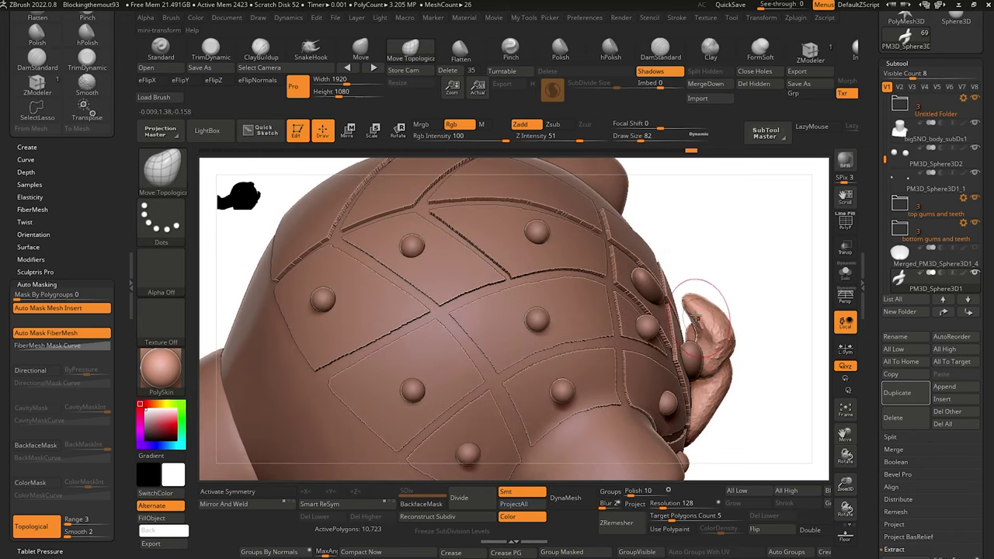
mouse_move(757, 432)
mouse_down()
mouse_move(697, 350)
mouse_move(699, 417)
mouse_move(560, 346)
mouse_move(457, 455)
mouse_move(475, 369)
mouse_up()
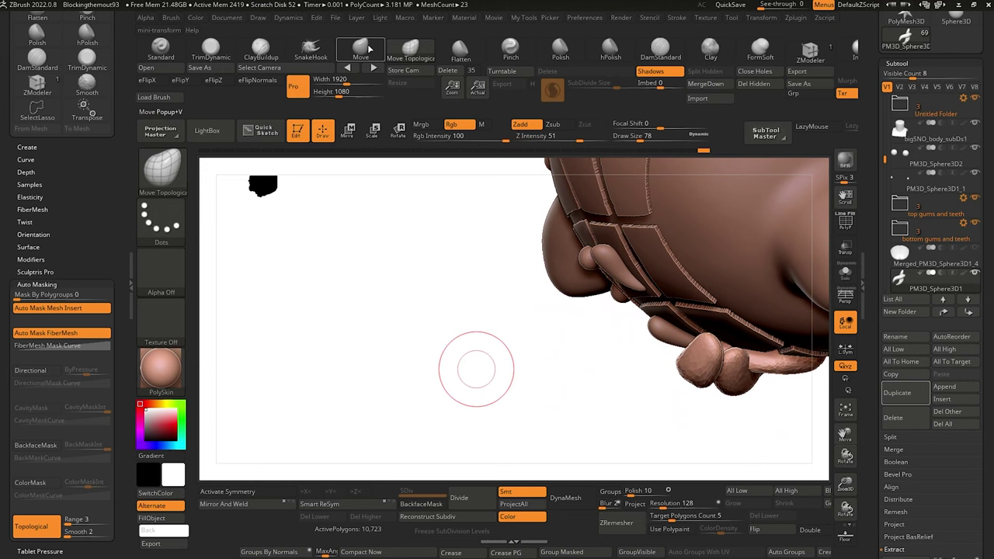
drag(371, 155, 621, 311)
drag(788, 433, 692, 463)
drag(731, 357, 703, 334)
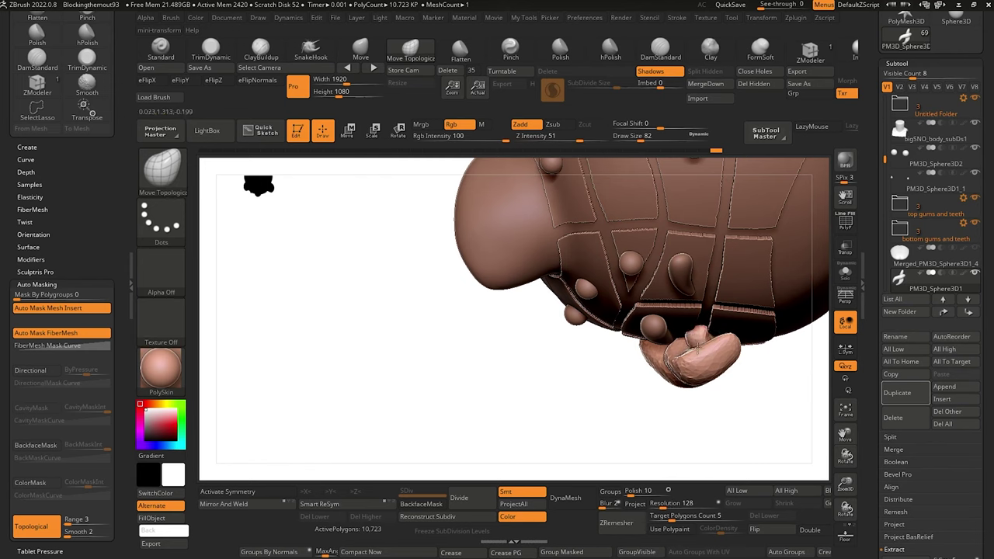
drag(606, 404, 684, 338)
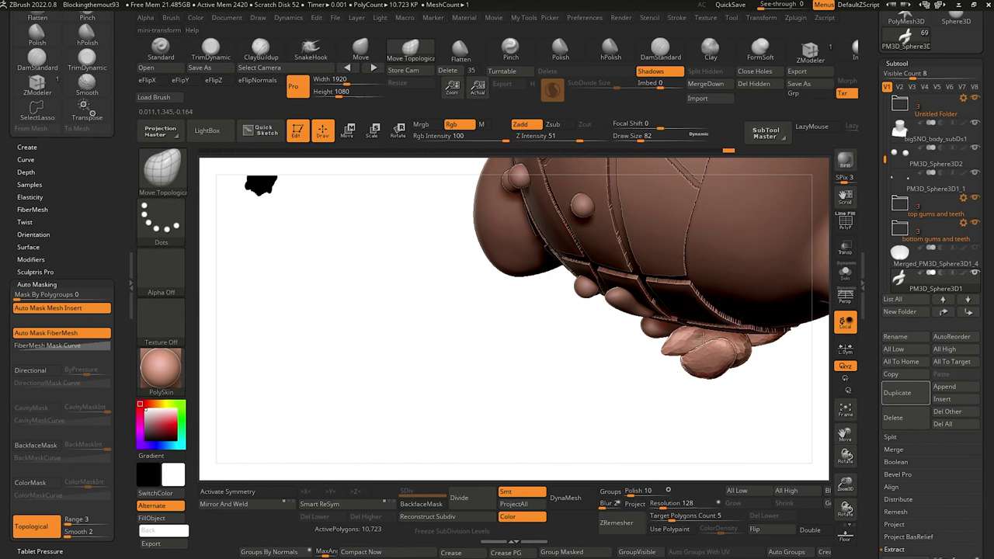
drag(404, 423, 357, 241)
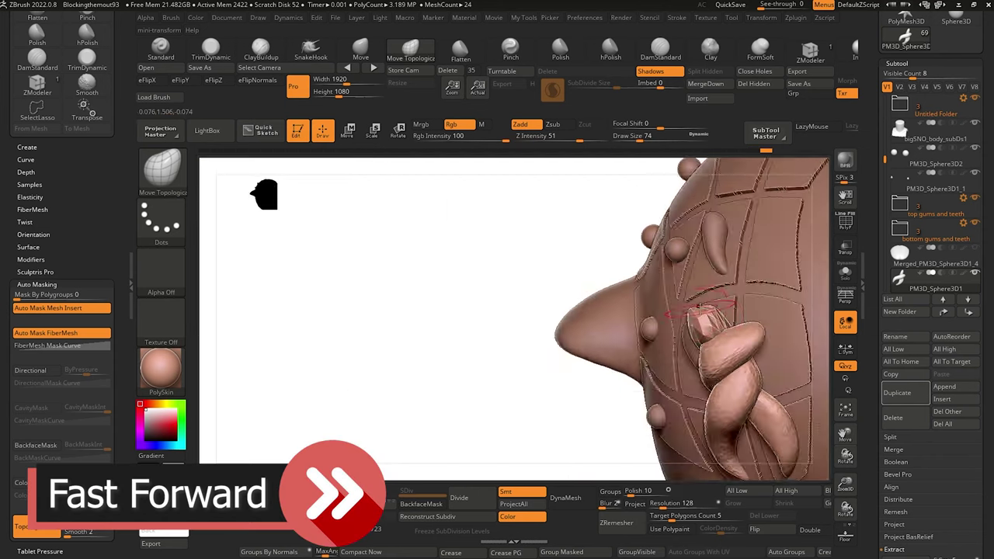
Continue the braid toward the crown, alternating SnakeHook to lengthen the strands and Move Topological to wrap them.
click(310, 50)
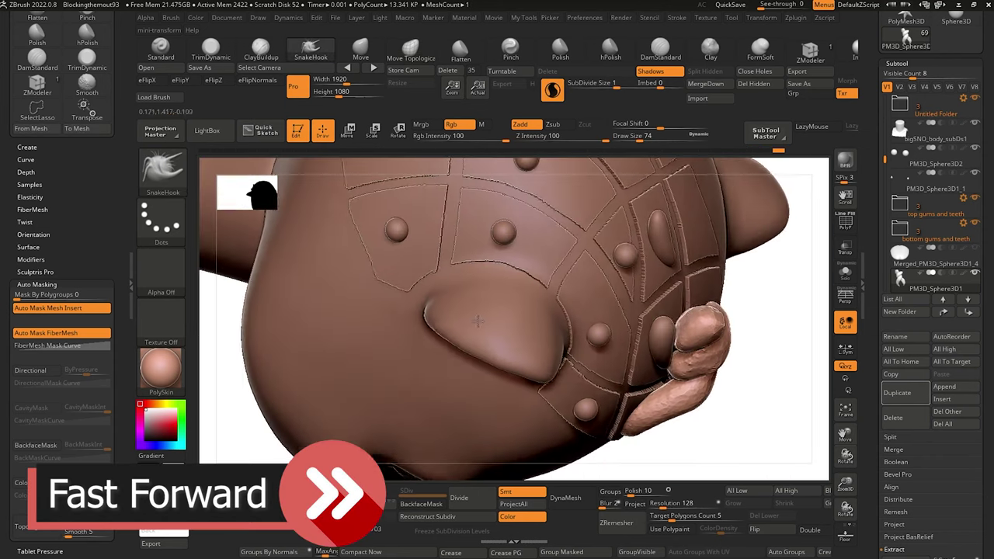
mouse_move(365, 372)
mouse_down()
mouse_move(323, 286)
mouse_move(295, 291)
mouse_up()
click(410, 50)
mouse_move(373, 310)
mouse_down()
mouse_move(467, 327)
mouse_move(420, 311)
mouse_move(481, 295)
mouse_move(420, 341)
mouse_move(342, 279)
mouse_move(482, 327)
mouse_move(342, 334)
mouse_up()
click(311, 50)
click(410, 51)
mouse_move(389, 280)
mouse_down()
mouse_move(420, 237)
mouse_move(389, 280)
mouse_move(342, 257)
mouse_move(388, 334)
mouse_move(342, 357)
mouse_up()
mouse_move(372, 295)
mouse_down()
mouse_move(311, 331)
mouse_move(477, 298)
mouse_move(419, 280)
mouse_move(388, 311)
mouse_up()
drag(373, 264, 435, 334)
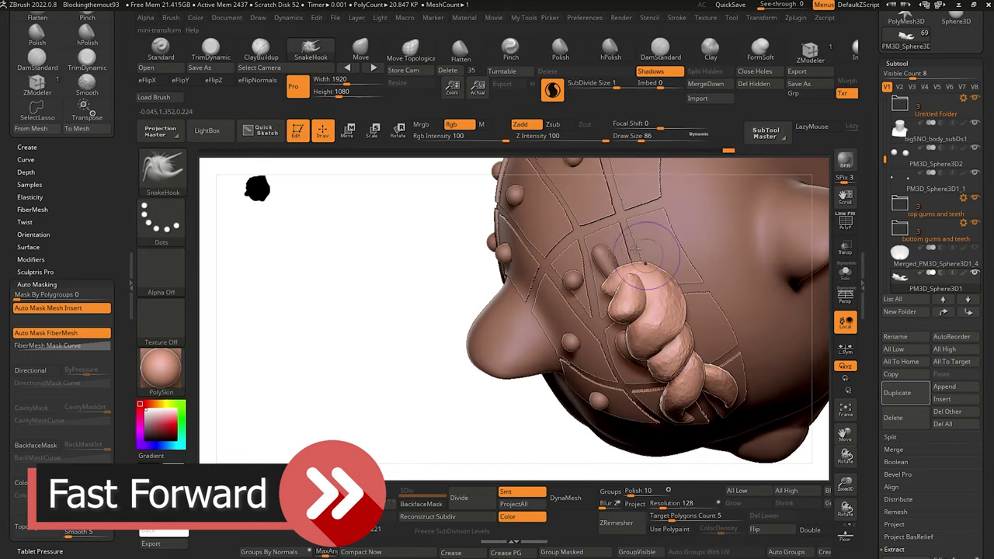
Pull out the braid's free strand end with SnakeHook and curl it over the neighbouring strand with Move Topological.
mouse_move(388, 295)
mouse_down()
mouse_move(413, 195)
mouse_move(497, 233)
mouse_up()
drag(644, 251, 658, 260)
mouse_move(435, 311)
mouse_down()
mouse_move(492, 360)
mouse_move(407, 300)
mouse_up()
drag(668, 210, 573, 222)
mouse_move(388, 233)
mouse_down()
mouse_move(333, 302)
mouse_move(492, 335)
mouse_up()
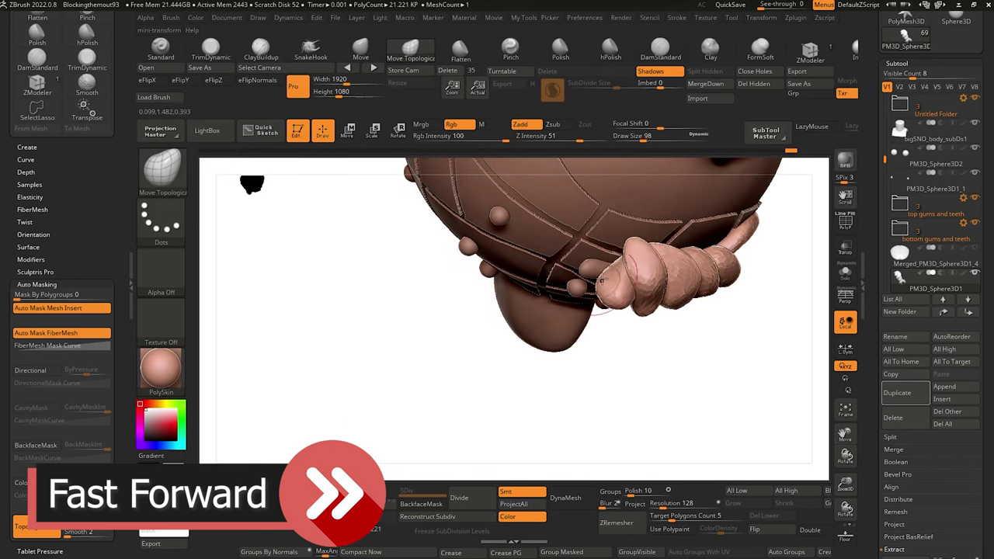
Tuck the braid's end strand around its neighbour with Move Topological and lengthen it with SnakeHook for another twist.
mouse_move(590, 373)
mouse_down()
mouse_move(710, 444)
mouse_move(684, 311)
mouse_up()
drag(466, 326, 584, 295)
drag(497, 327, 528, 233)
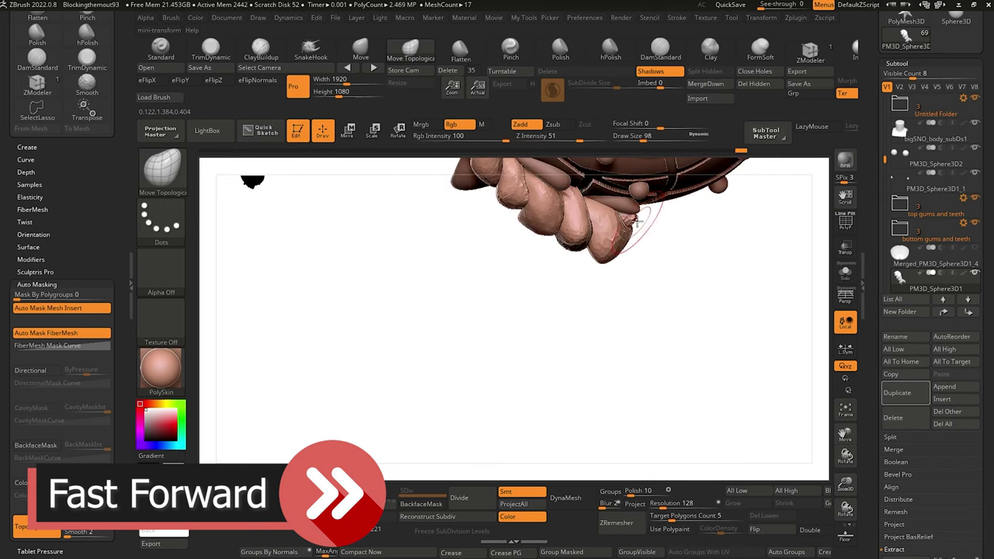
drag(512, 310, 575, 280)
click(311, 50)
drag(435, 311, 481, 257)
click(410, 50)
mouse_move(373, 311)
mouse_down()
mouse_move(420, 279)
mouse_move(347, 284)
mouse_move(373, 271)
mouse_up()
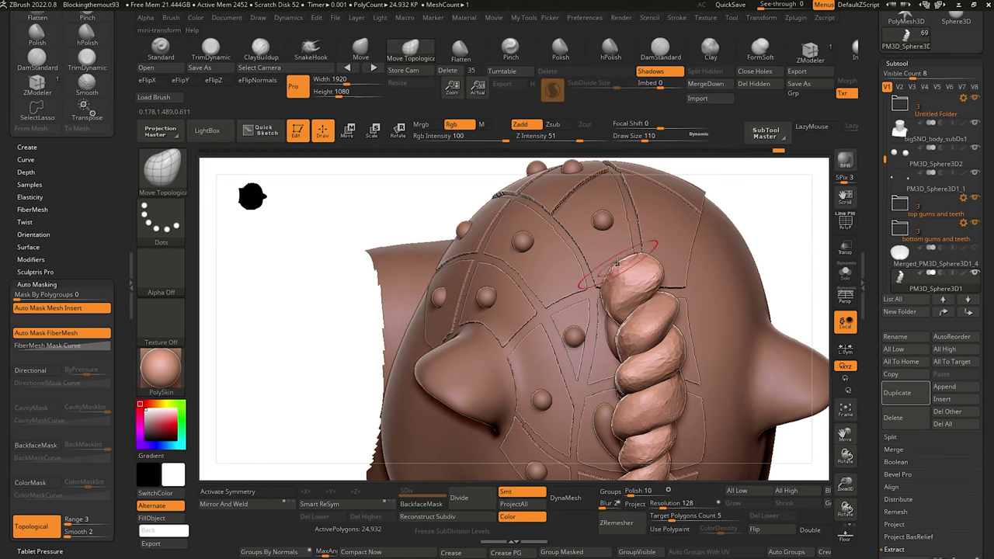
Position the uppermost braid twist over the crown with Move Topological.
drag(322, 249, 317, 180)
drag(634, 442, 653, 450)
drag(322, 226, 324, 238)
drag(637, 435, 622, 419)
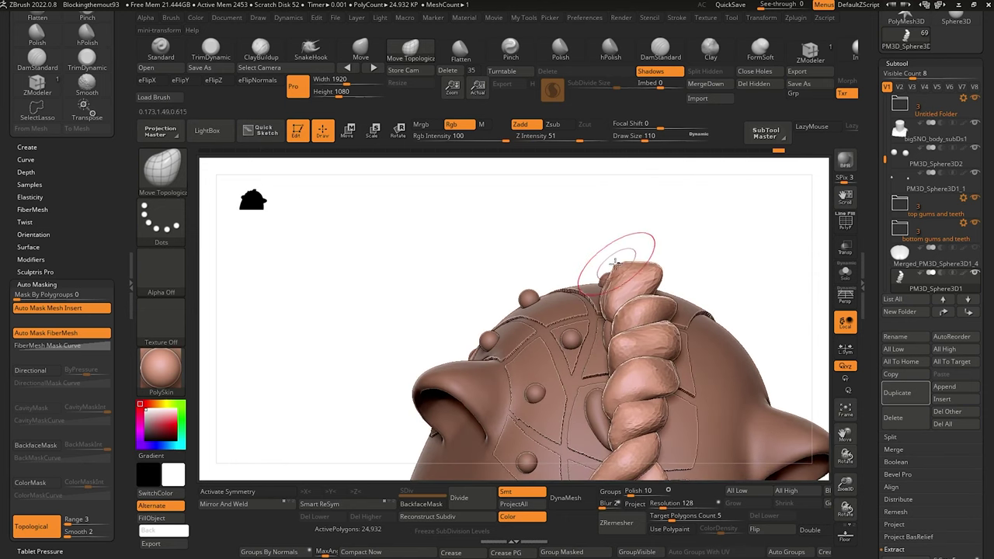
mouse_move(637, 259)
mouse_down()
mouse_move(451, 248)
mouse_move(675, 289)
mouse_move(526, 266)
mouse_move(533, 275)
mouse_move(688, 286)
mouse_up()
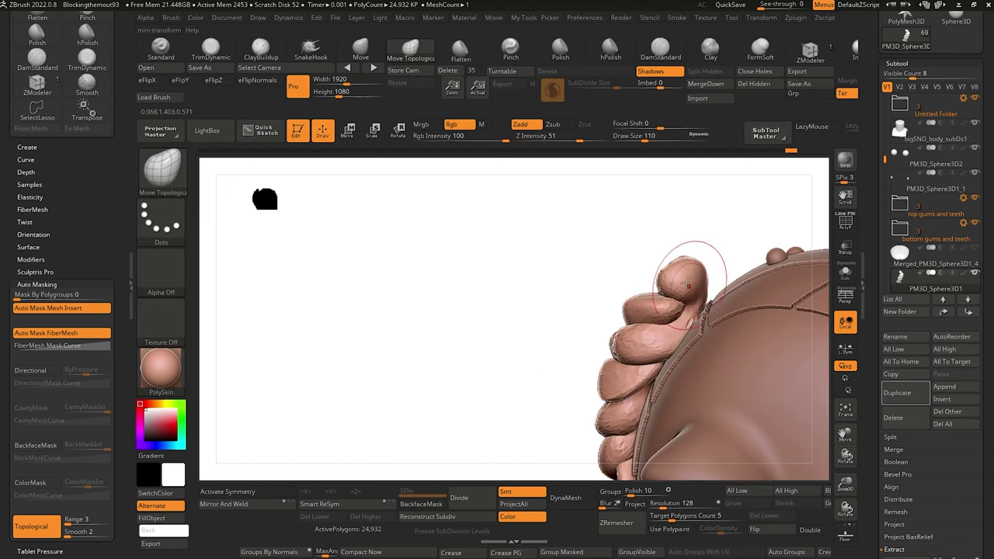
Wrap the last strands around each other at the braid's back end with Move Topological, keeping them close to the scalp.
drag(550, 317, 654, 253)
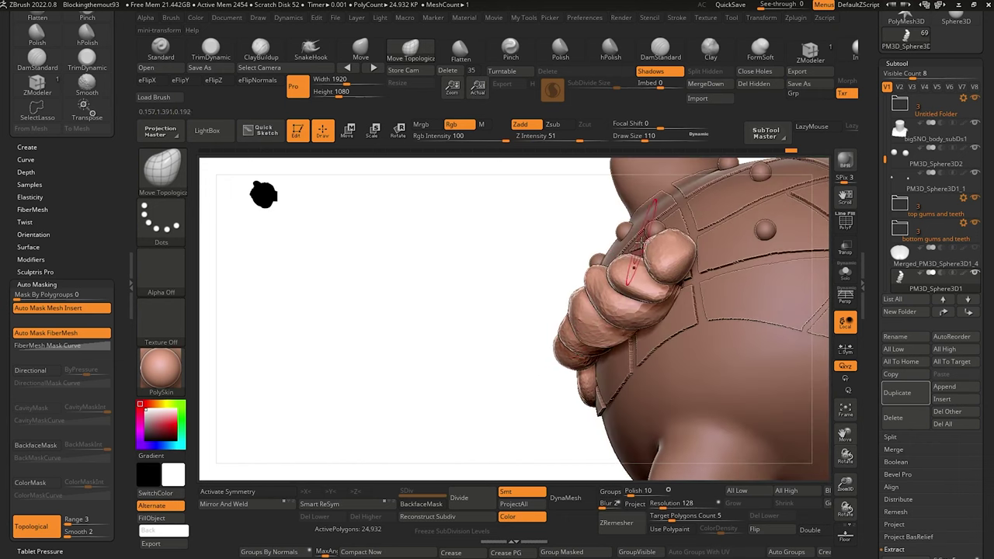
drag(493, 240, 564, 229)
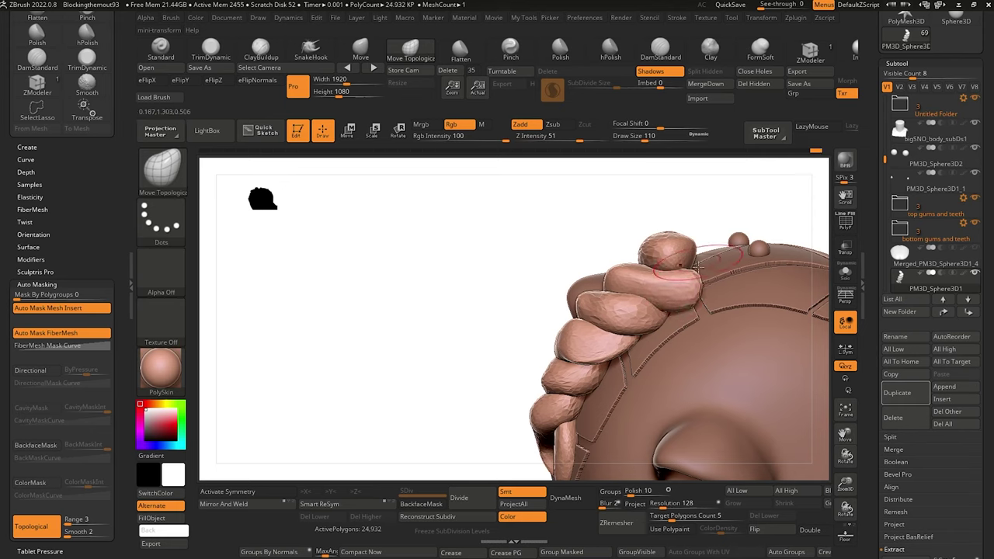
drag(470, 268, 461, 251)
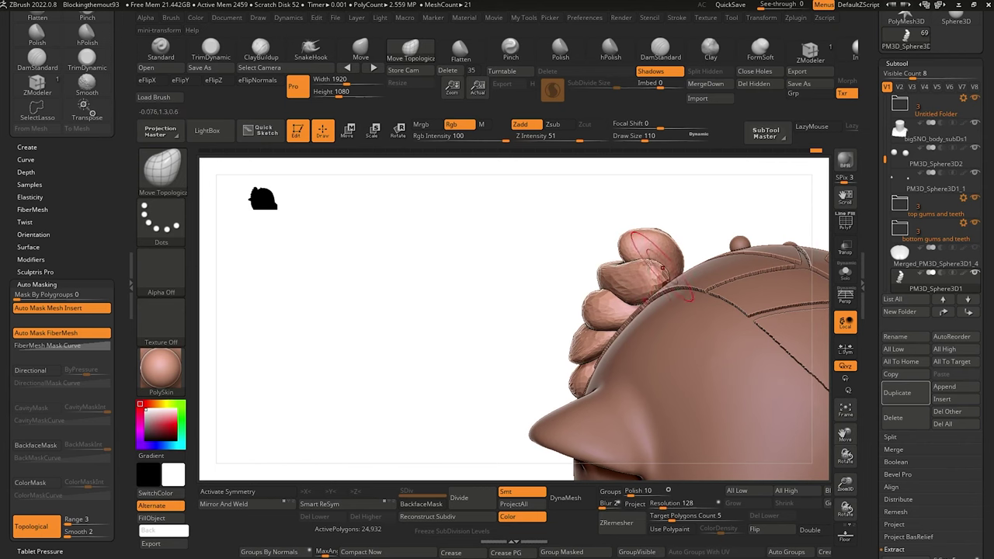
drag(584, 324, 581, 361)
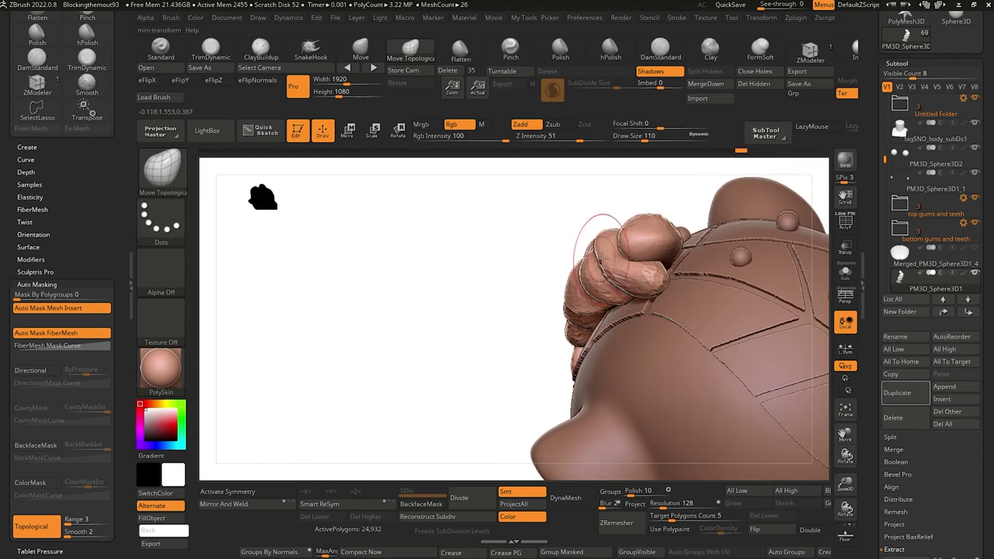
mouse_move(417, 337)
mouse_down()
mouse_move(430, 260)
mouse_move(403, 247)
mouse_move(373, 266)
mouse_move(437, 306)
mouse_move(417, 324)
mouse_move(401, 316)
mouse_move(409, 307)
mouse_up()
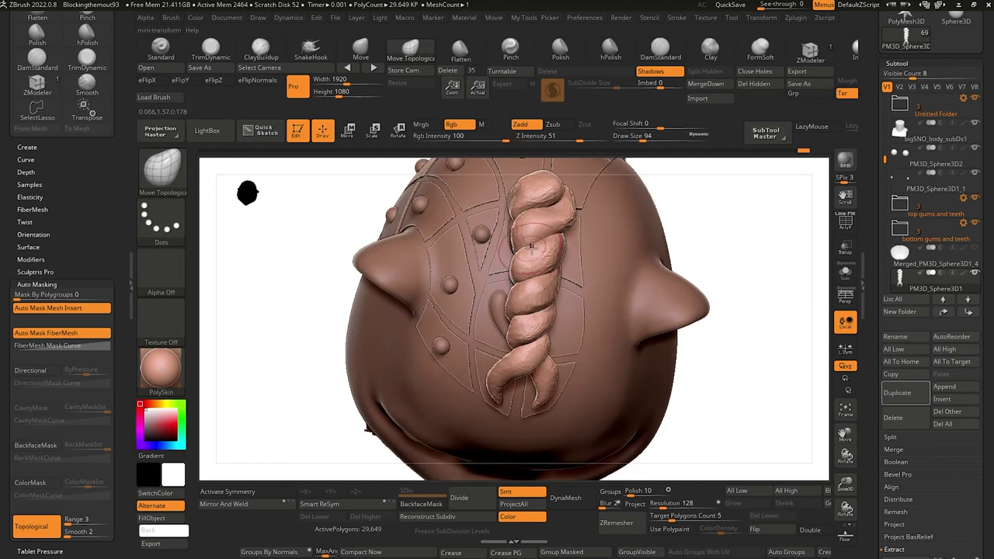
Refine the braid's side profile over the head with Move Topological, adapting the brush size to each twist.
mouse_move(288, 228)
mouse_down()
mouse_move(324, 215)
mouse_move(361, 173)
mouse_move(381, 240)
mouse_move(404, 215)
mouse_up()
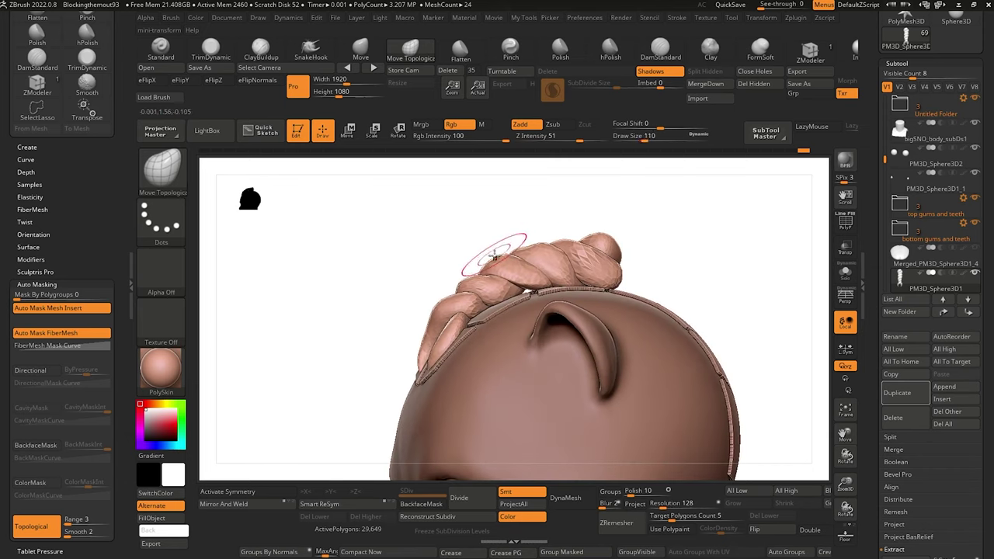
drag(496, 261, 528, 243)
key([)
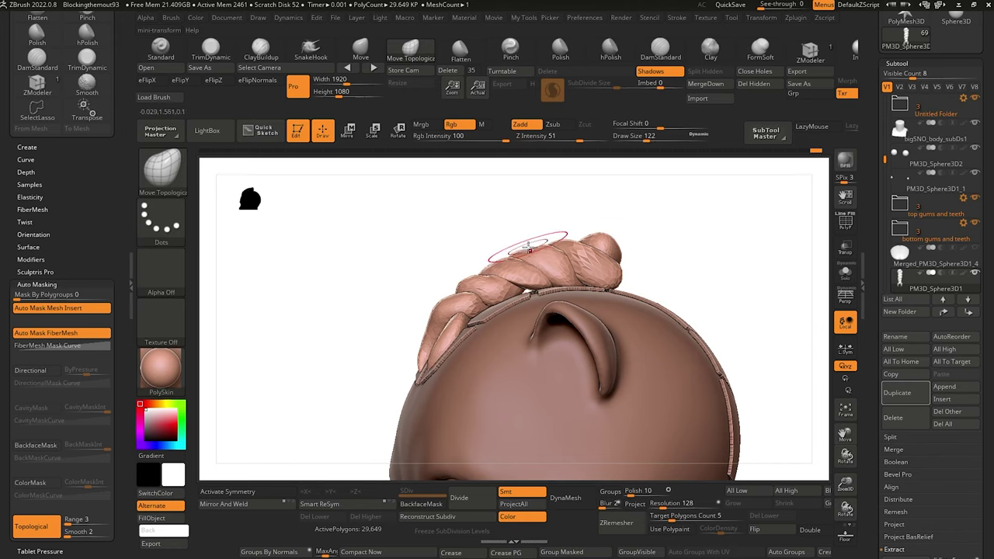
key(])
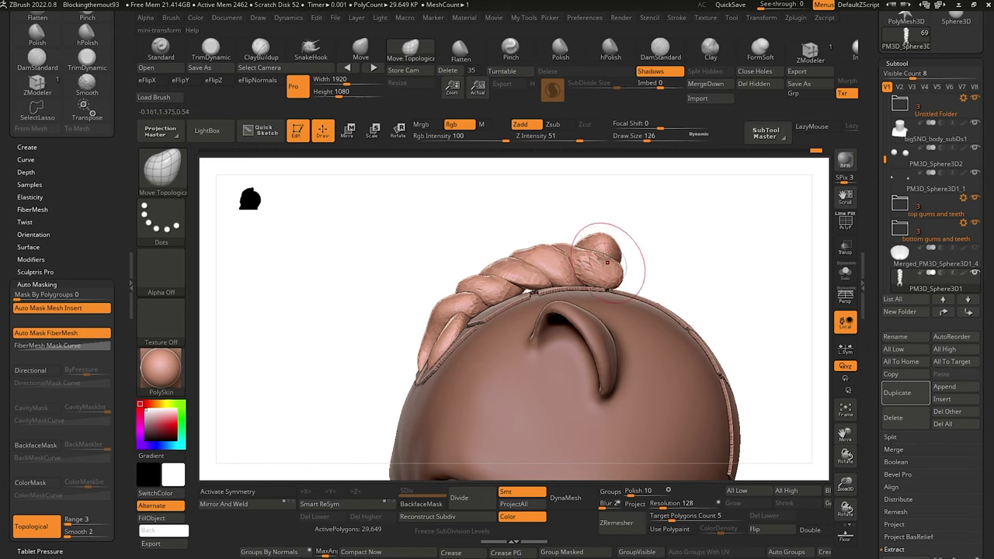
key([)
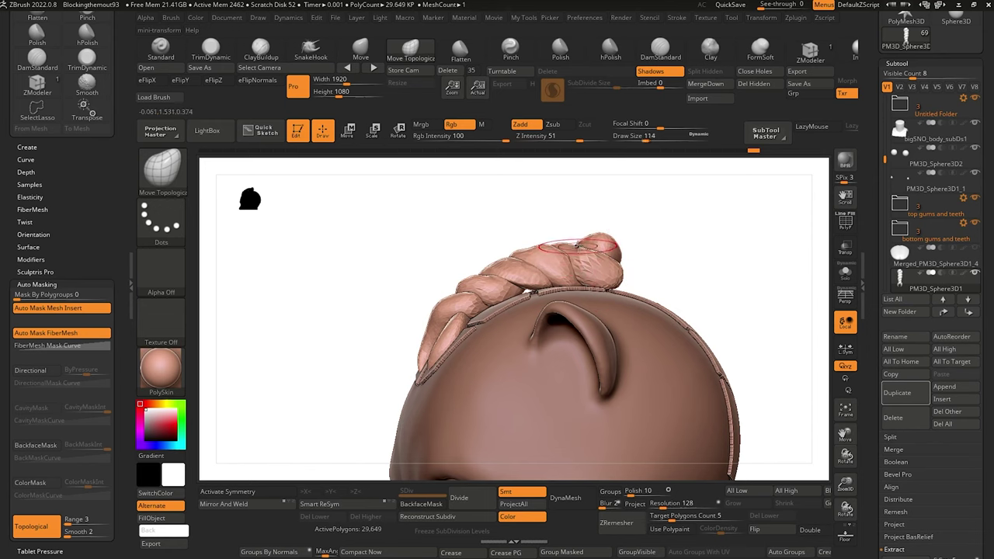
key(])
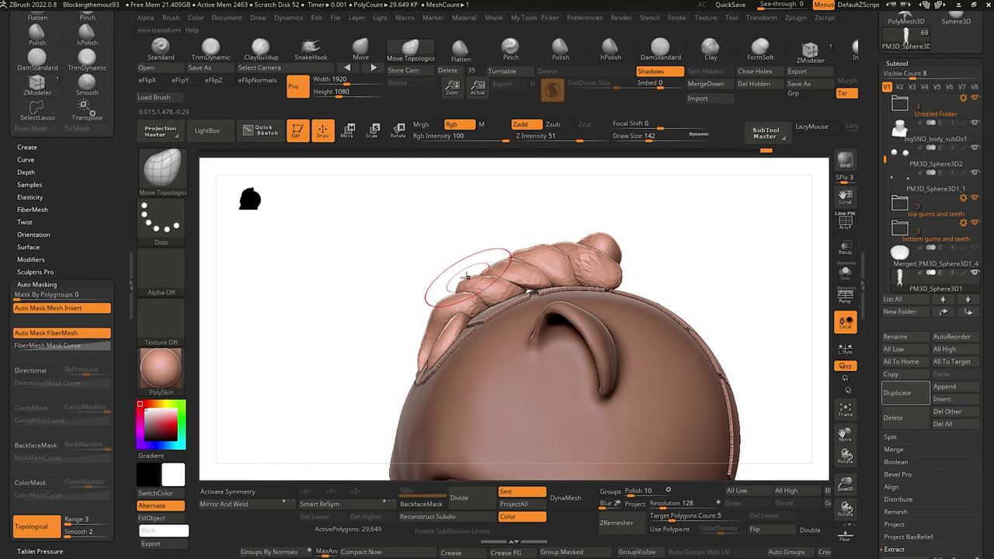
key([)
key([)
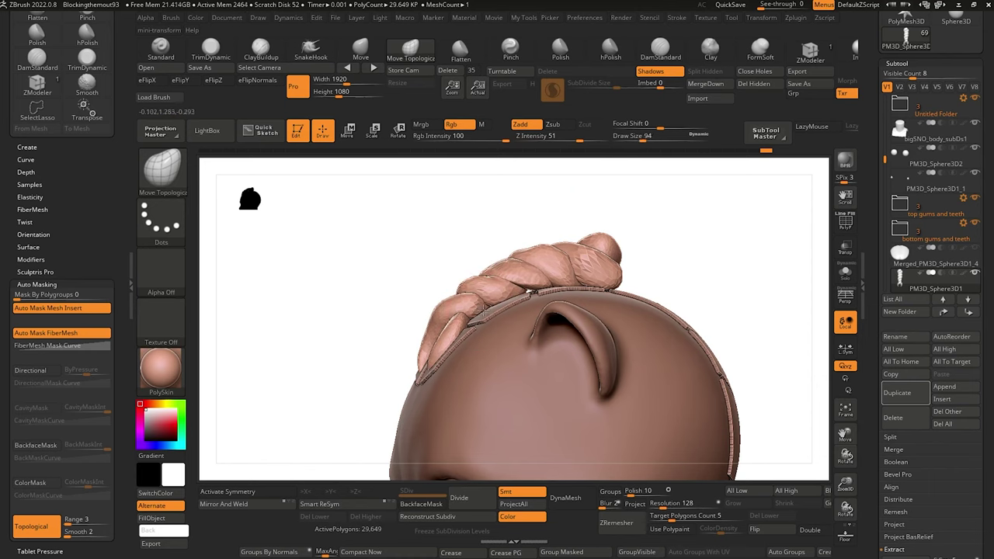
Show the dreadlocks and hair tie with the braid, and examine from both sides how the braid meets the tie.
key(])
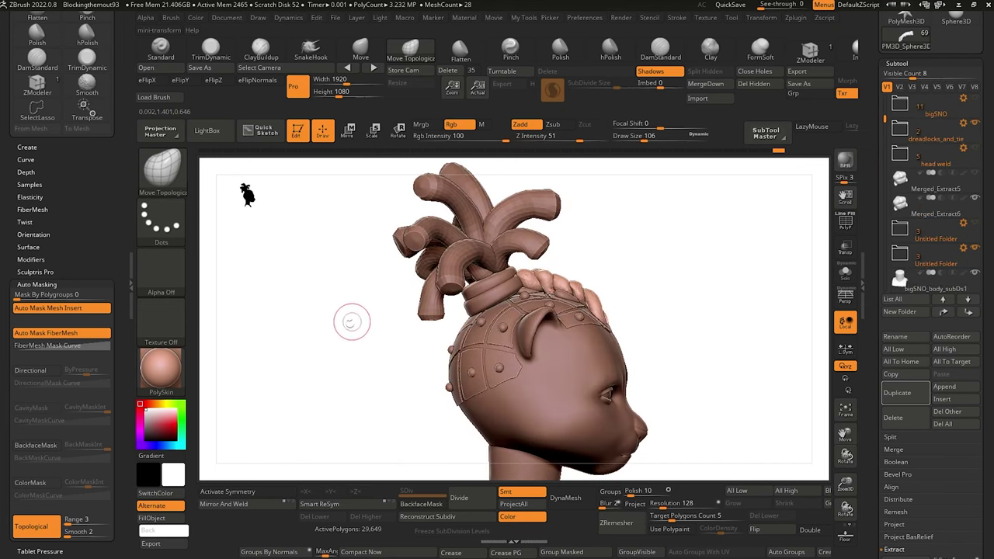
mouse_move(344, 321)
mouse_down()
mouse_move(404, 327)
mouse_move(429, 385)
mouse_move(578, 327)
mouse_up()
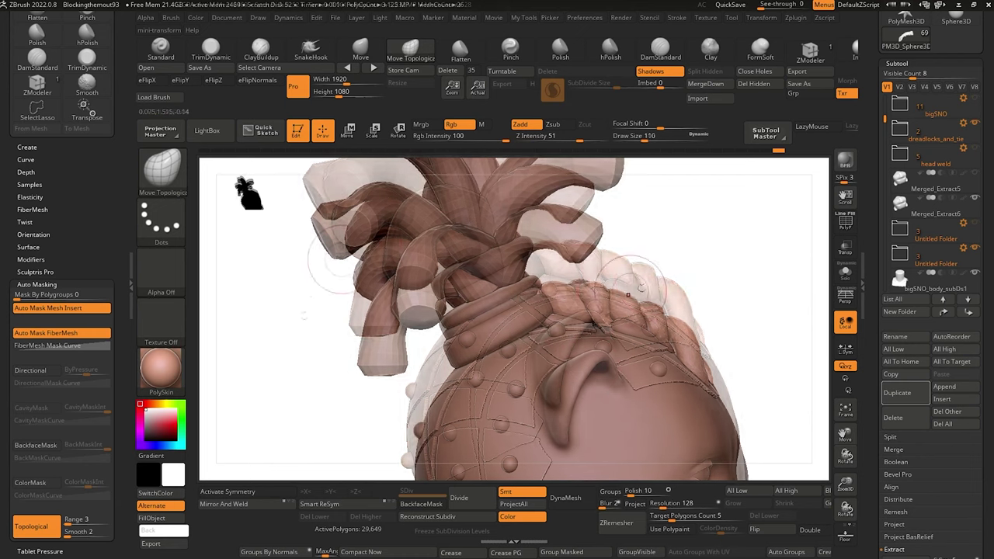
drag(388, 287, 447, 224)
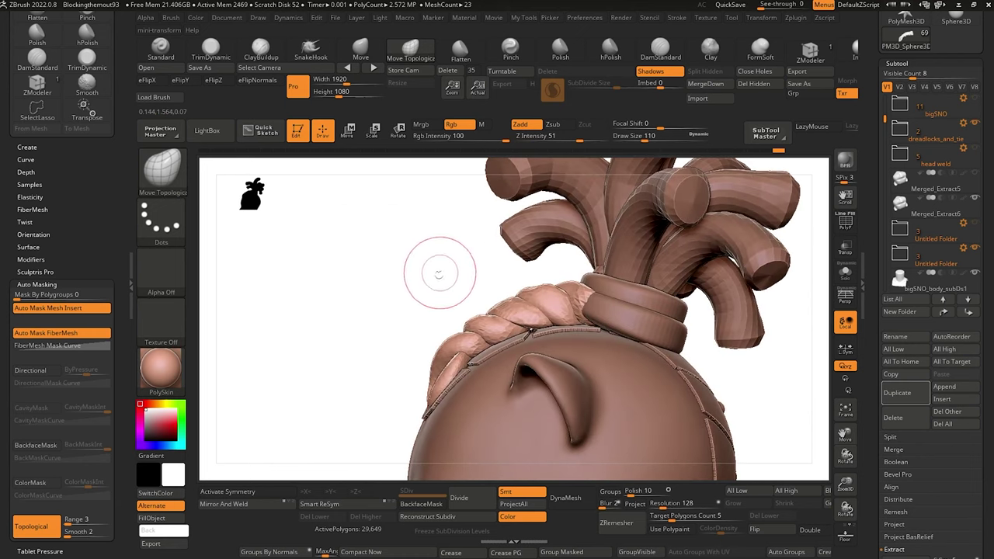
Switch to the dreadlocks reference sheet in the image viewer and examine how the photographed twists start from the scalp sections.
mouse_move(437, 269)
mouse_down()
mouse_move(437, 304)
mouse_move(483, 346)
mouse_up()
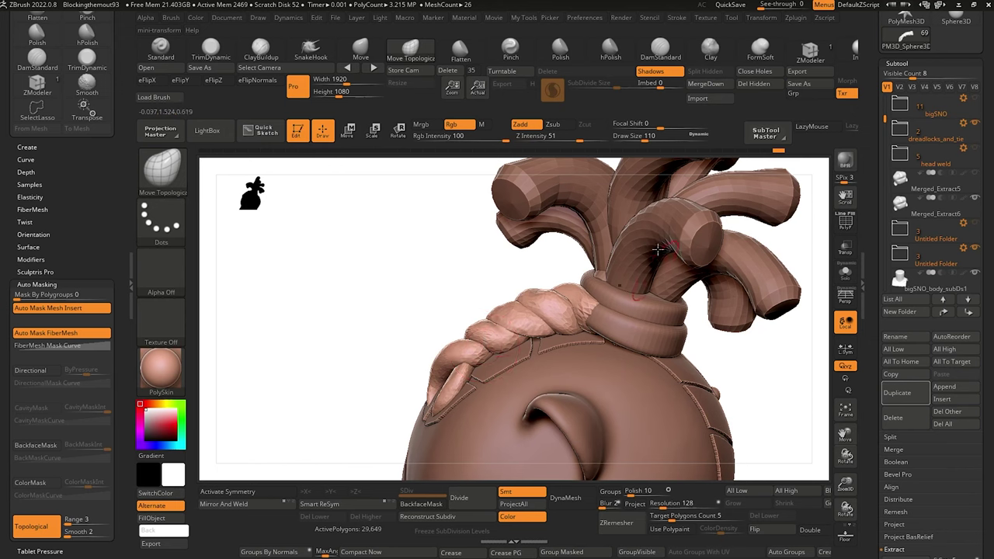
mouse_move(456, 251)
mouse_down()
mouse_move(459, 266)
mouse_move(439, 253)
mouse_move(444, 240)
mouse_up()
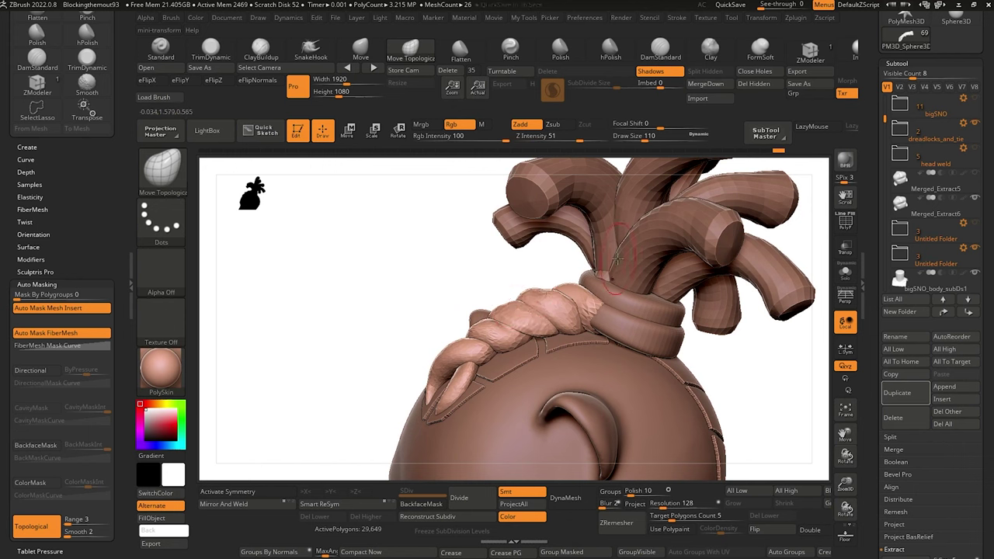
mouse_move(932, 258)
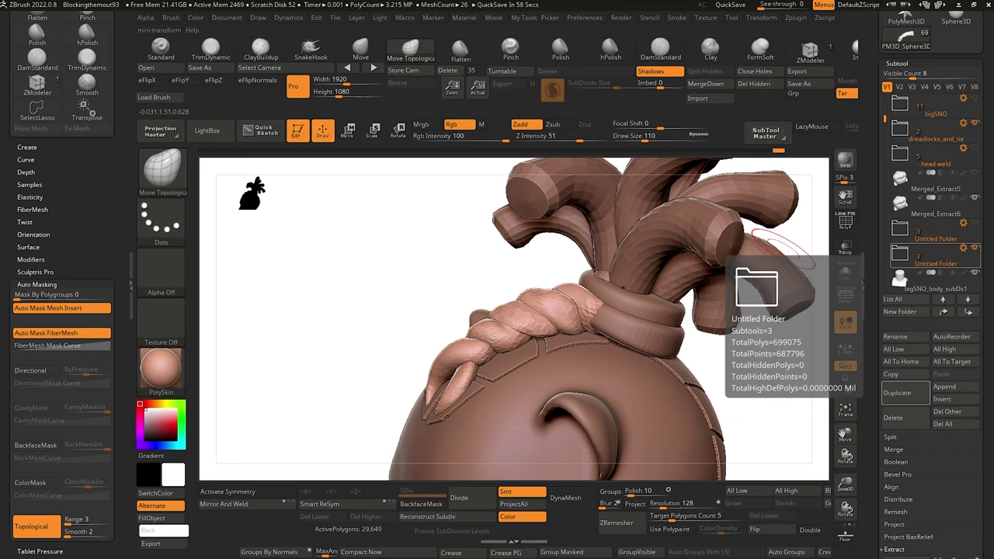
drag(993, 177, 598, 106)
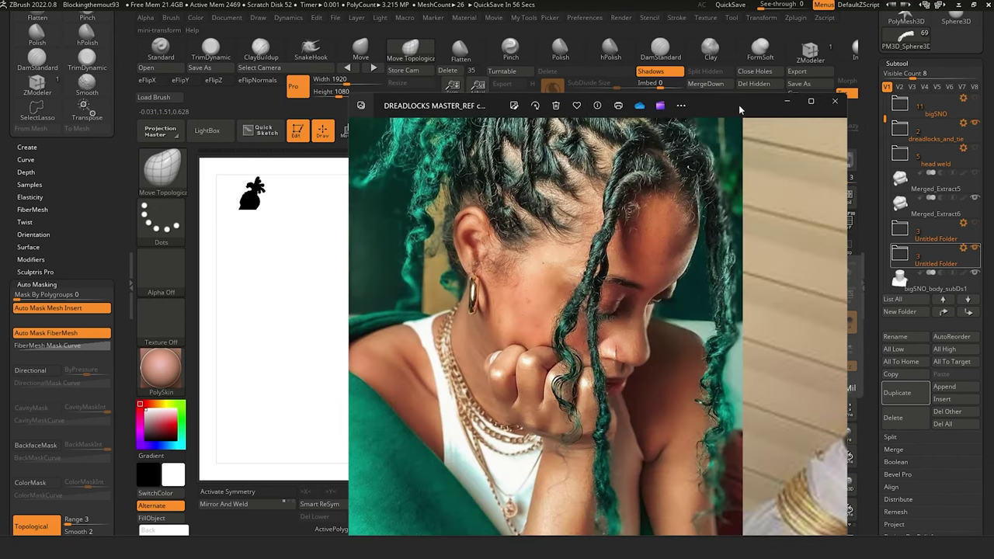
double_click(739, 105)
scroll(443, 225, down, 3)
drag(324, 263, 631, 121)
scroll(628, 223, up, 3)
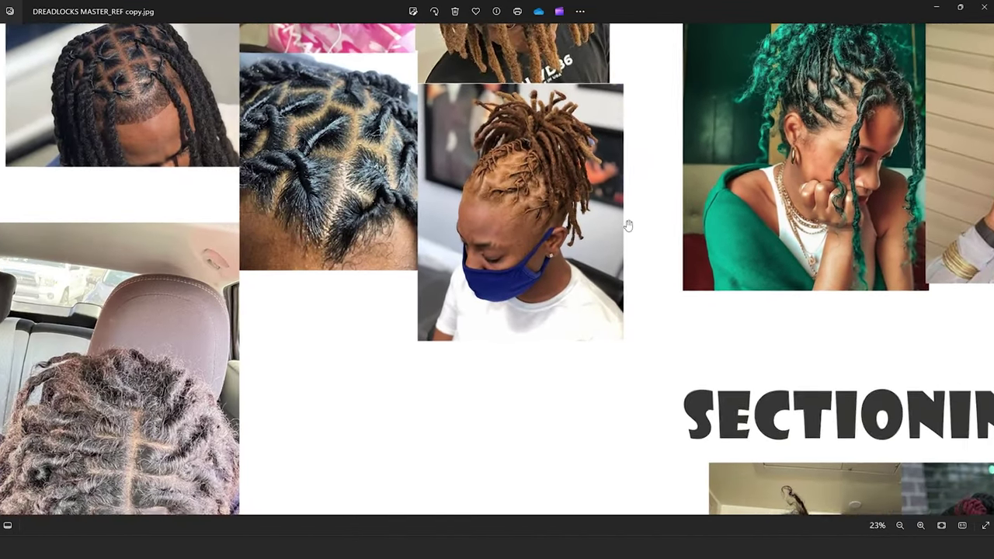
drag(373, 151, 597, 265)
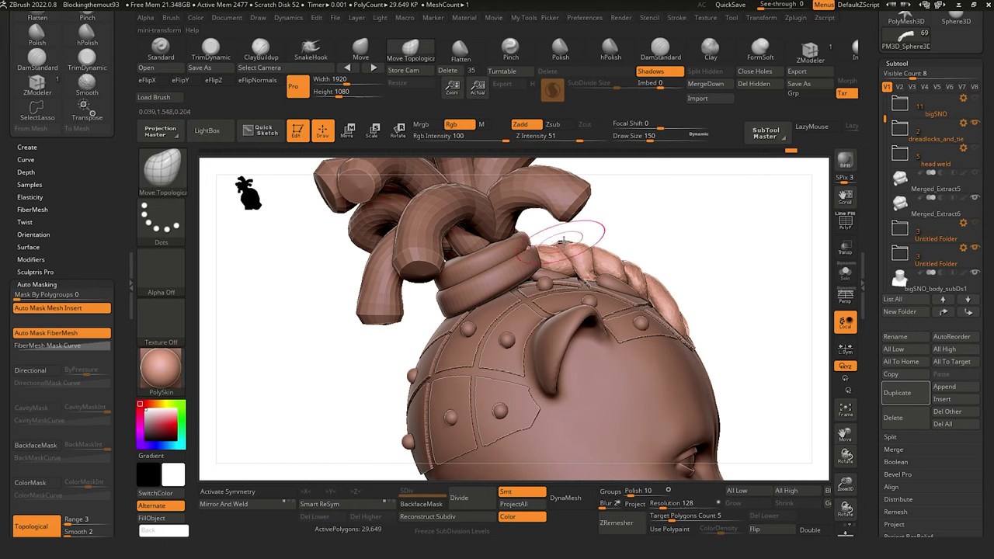
Refine the braid's outer twists and its front strands near the forehead with Move Topological, adapting the brush size.
key(bracketleft)
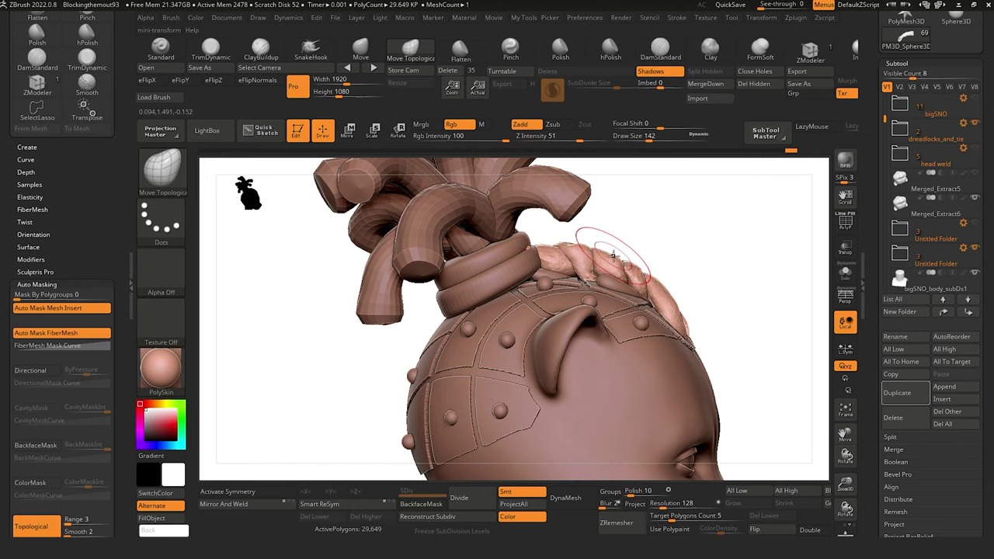
drag(651, 276, 655, 290)
drag(743, 397, 696, 411)
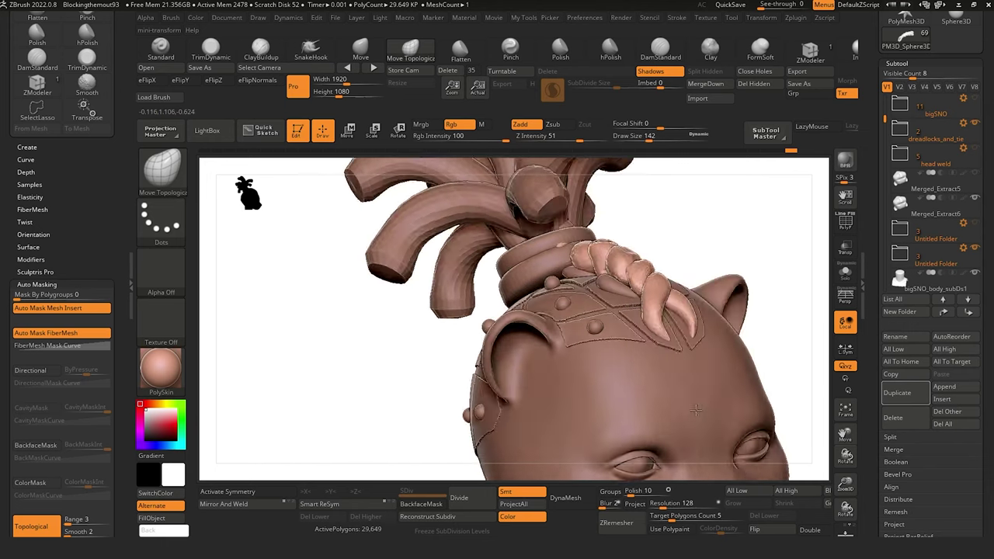
mouse_move(696, 410)
right_down()
mouse_move(522, 317)
mouse_move(494, 278)
mouse_move(519, 302)
right_up()
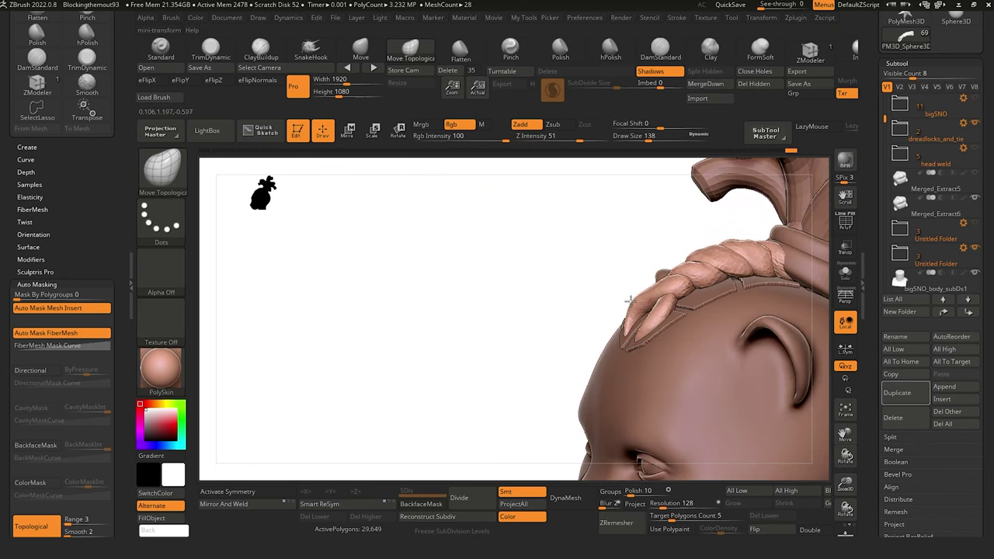
drag(634, 300, 636, 306)
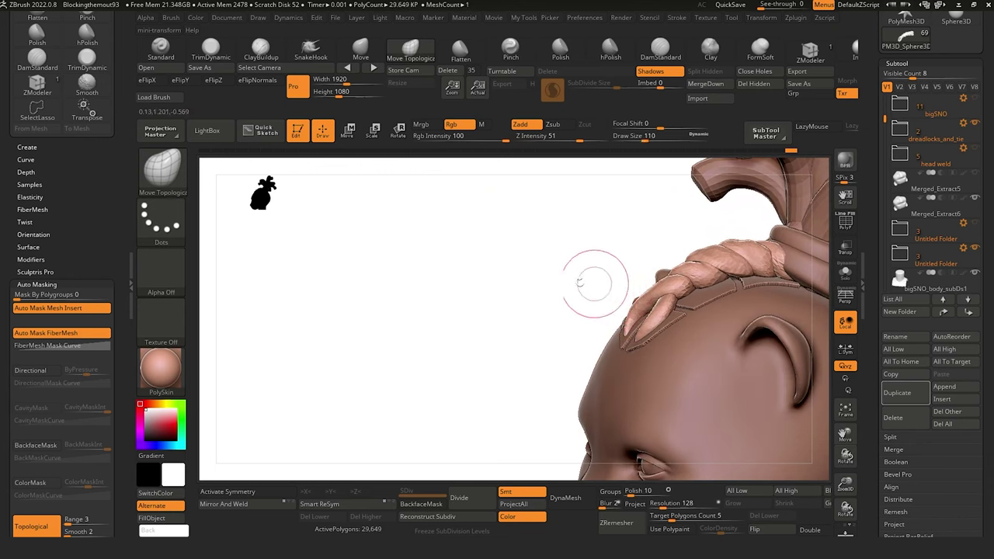
drag(581, 283, 561, 267)
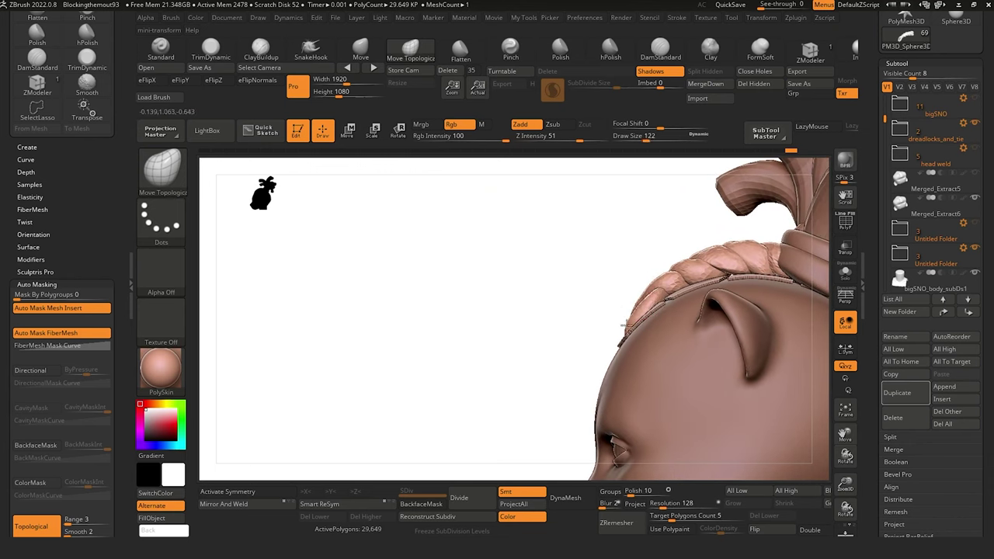
key(])
key(])
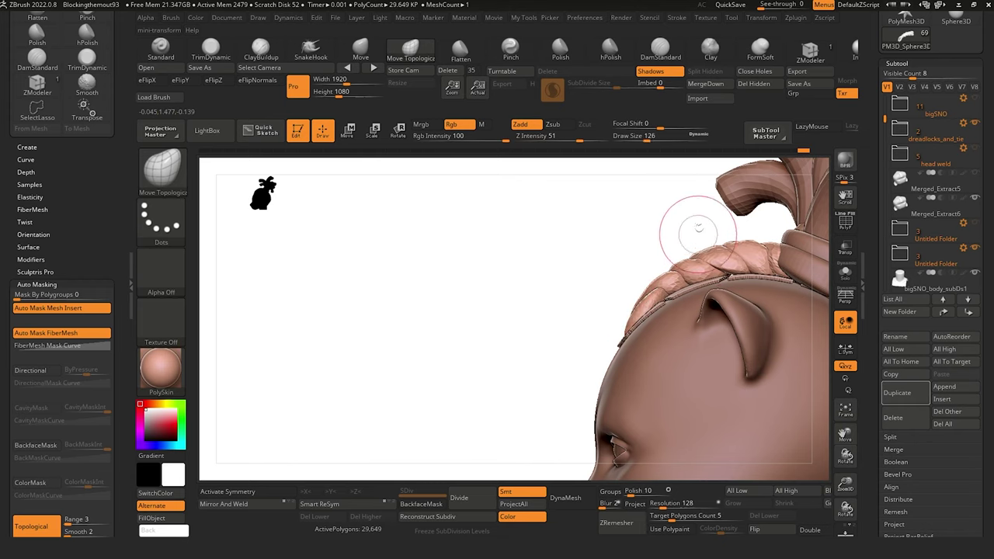
key(f)
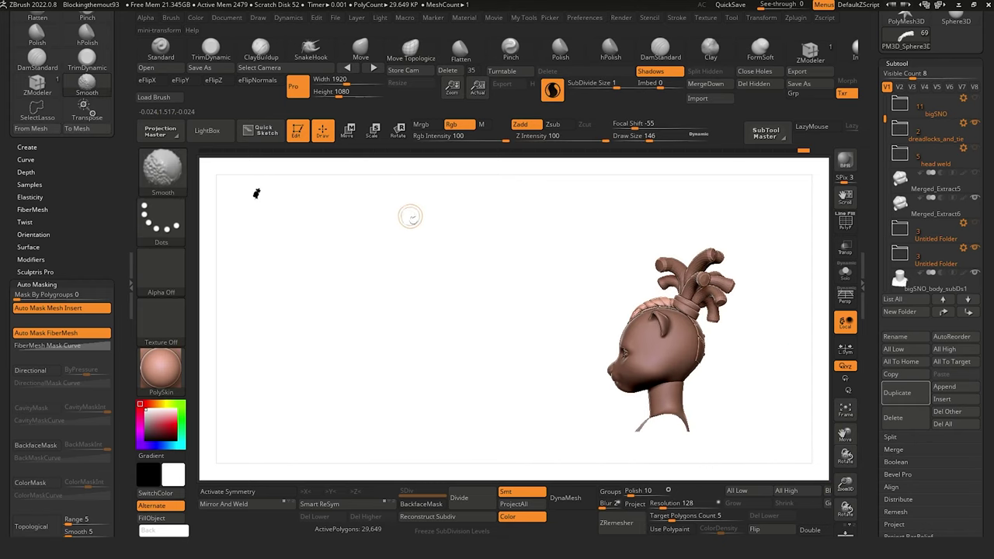
mouse_move(405, 279)
alt+mouse_down()
mouse_move(427, 316)
mouse_move(479, 352)
mouse_move(407, 366)
mouse_move(407, 333)
mouse_move(344, 271)
alt+mouse_up()
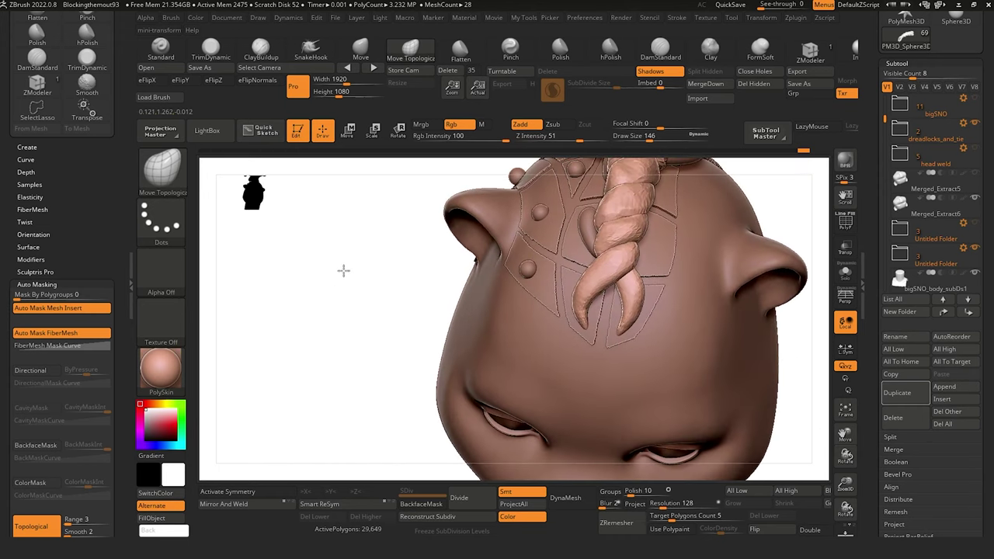
Select the small loose strand beside the braid, and use Mirror And Weld to add its counterpart on the other side.
alt+click(586, 232)
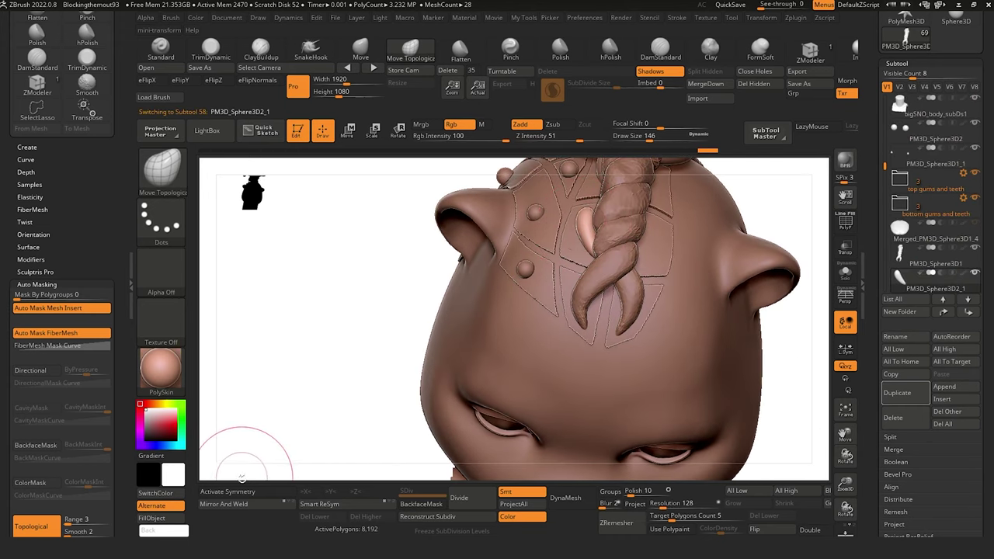
click(243, 505)
mouse_move(350, 269)
mouse_down()
mouse_move(362, 247)
mouse_move(351, 244)
mouse_move(352, 308)
mouse_move(333, 328)
mouse_move(362, 296)
mouse_move(317, 304)
mouse_move(339, 302)
mouse_move(369, 251)
mouse_up()
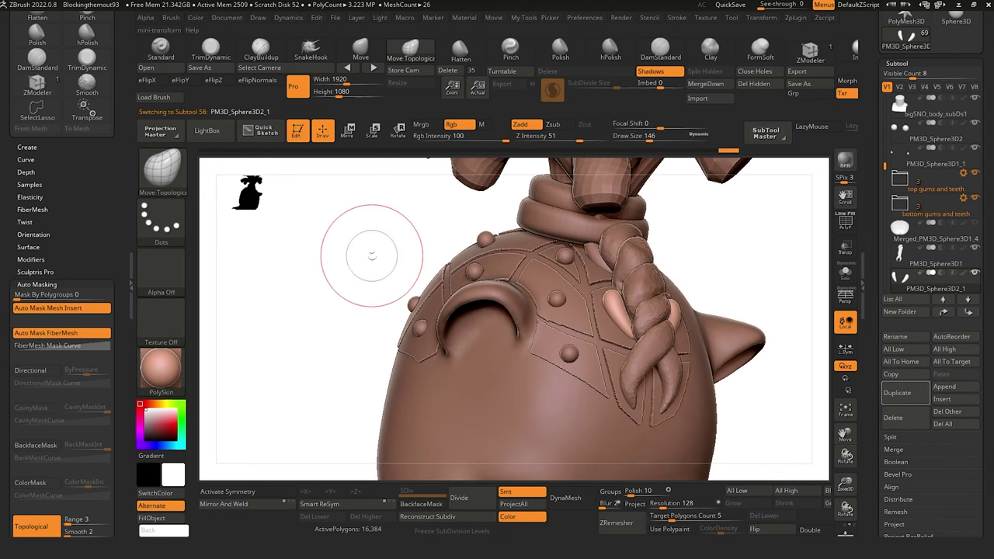
Stretch one of the small side strands outward and bend its upper end over the braid with Move Topological.
click(361, 49)
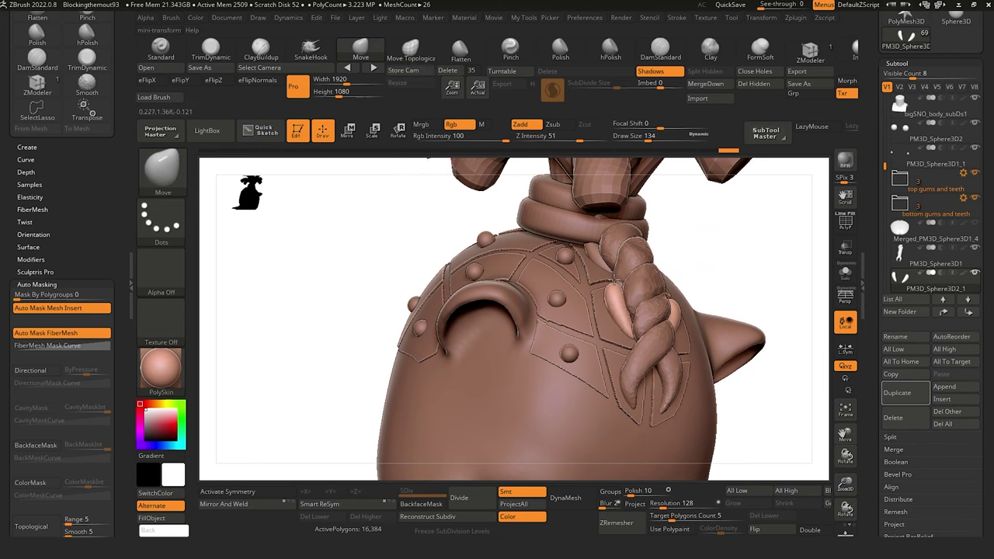
click(411, 50)
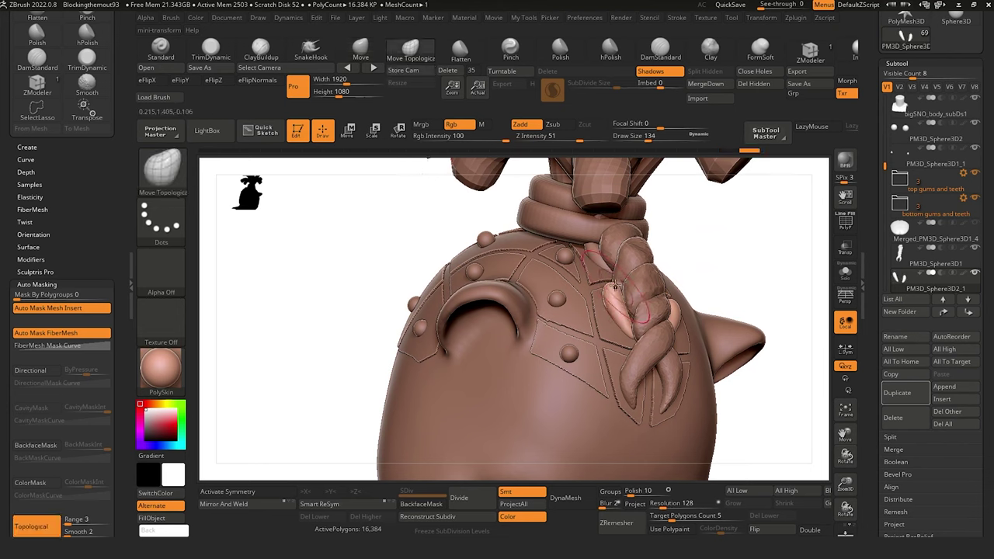
drag(355, 255, 410, 211)
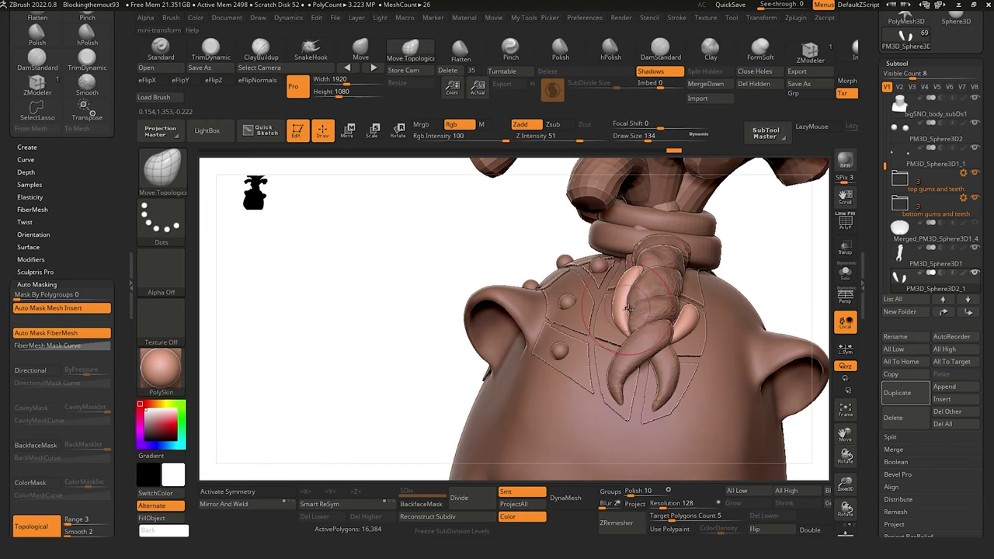
drag(629, 309, 613, 298)
drag(477, 188, 482, 238)
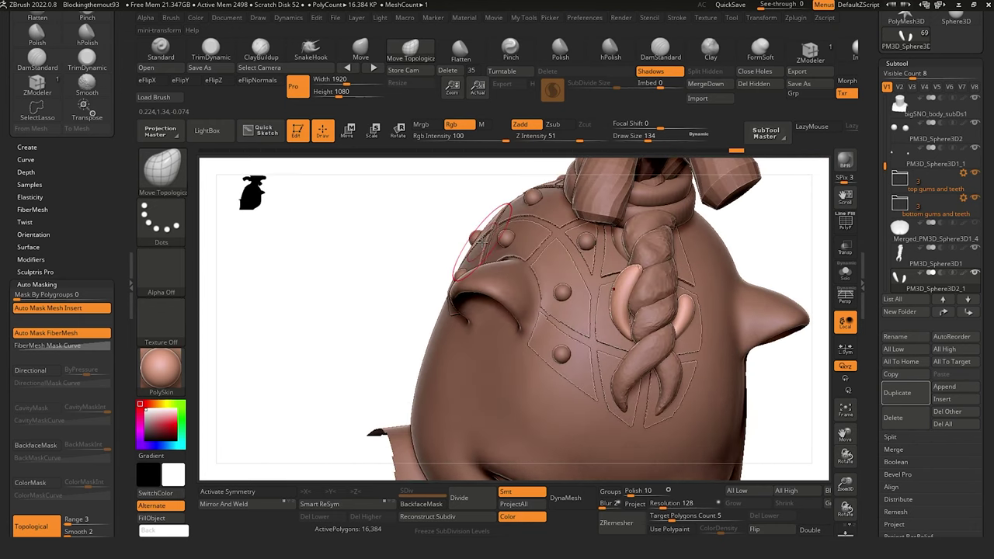
drag(636, 252, 504, 207)
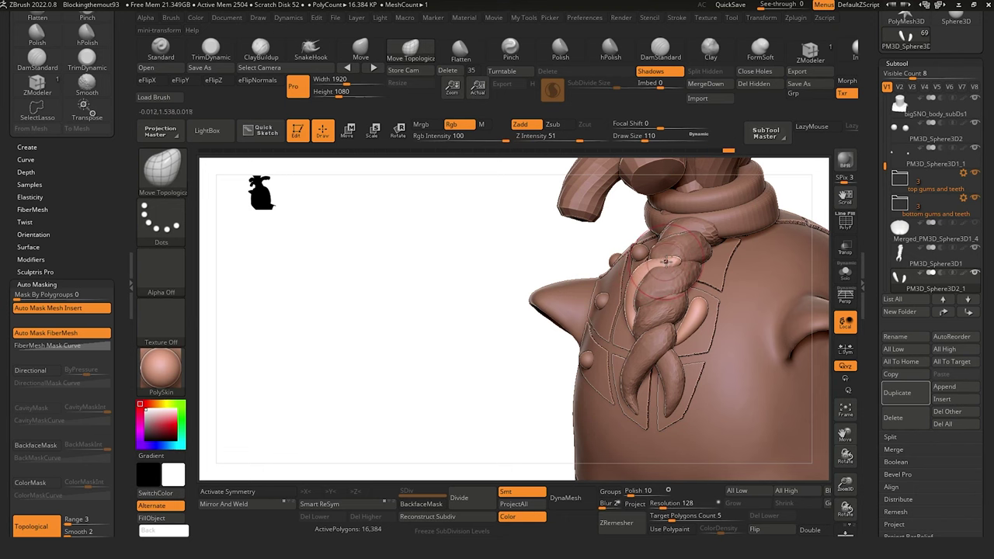
drag(482, 251, 652, 261)
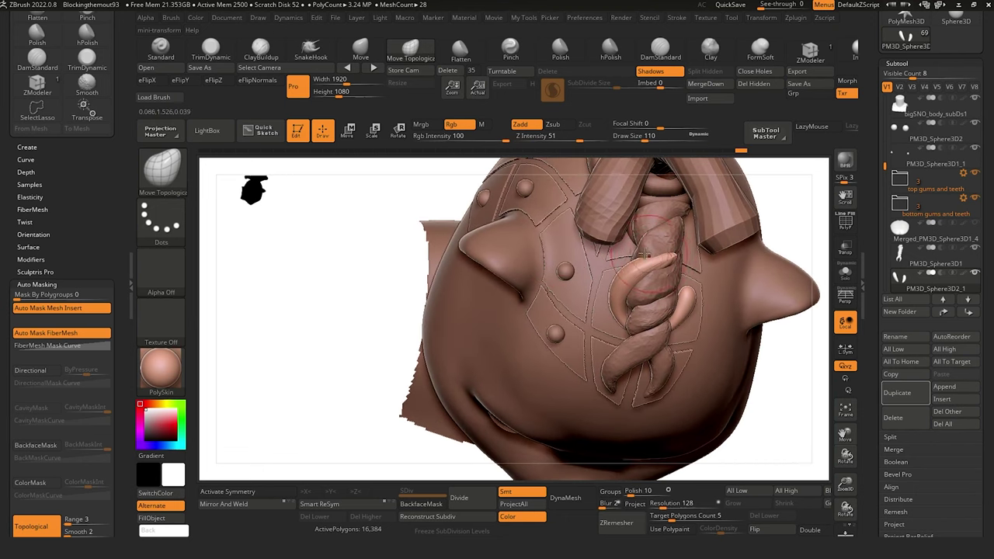
Wrap the side strand's tip further across the top of the braid with Move Topological, using a smaller brush.
drag(338, 252, 368, 187)
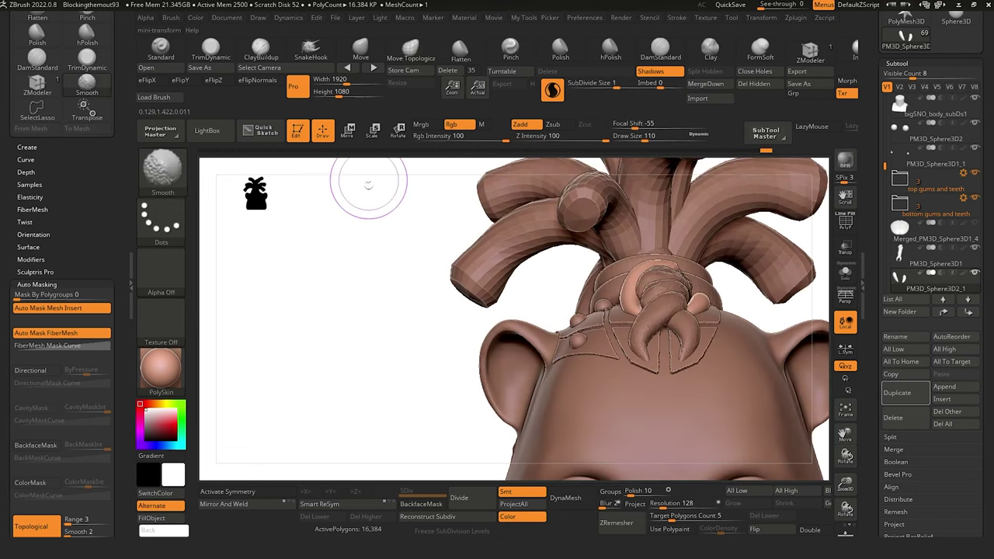
drag(368, 221, 415, 267)
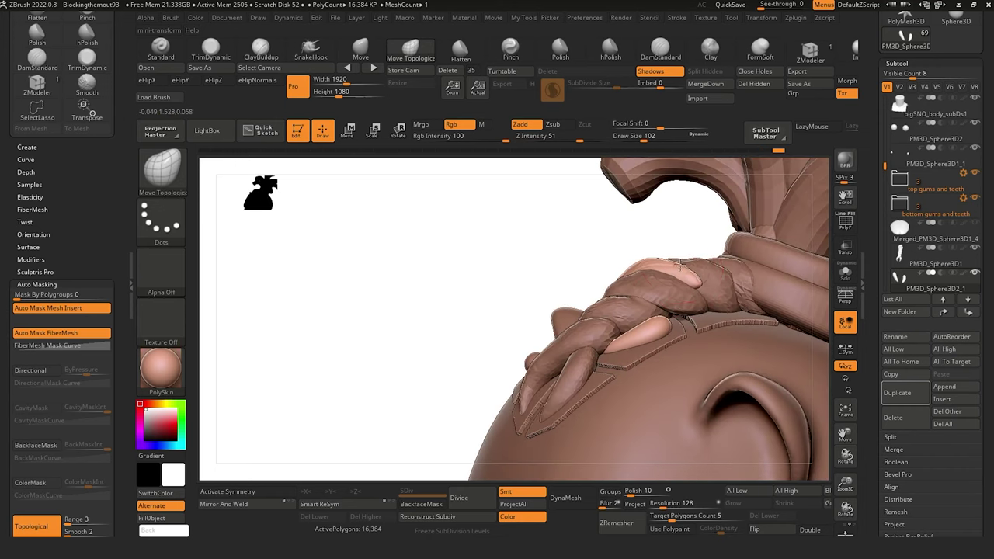
drag(595, 247, 697, 283)
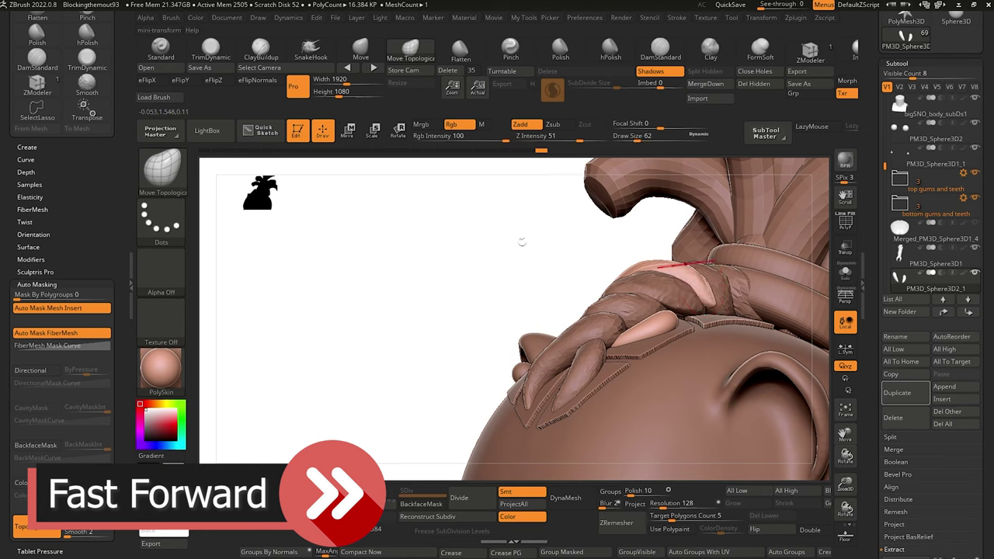
drag(521, 241, 574, 260)
mouse_move(697, 295)
mouse_down()
mouse_move(632, 308)
mouse_move(679, 310)
mouse_move(675, 278)
mouse_move(362, 351)
mouse_move(350, 419)
mouse_move(335, 188)
mouse_move(310, 311)
mouse_move(373, 256)
mouse_up()
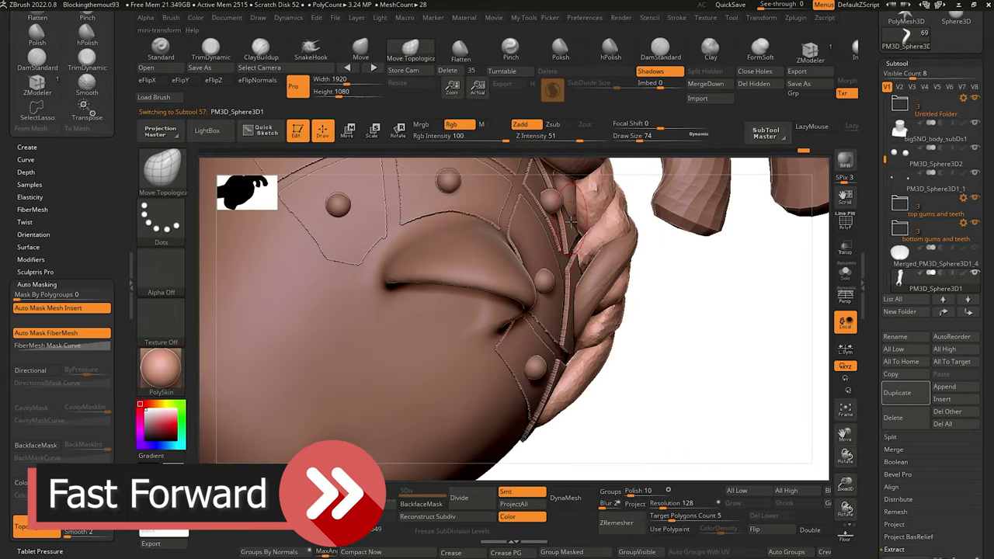
drag(655, 368, 404, 326)
Isolate the pair of side strands, smooth the crossing strand, and show the whole character again.
click(845, 273)
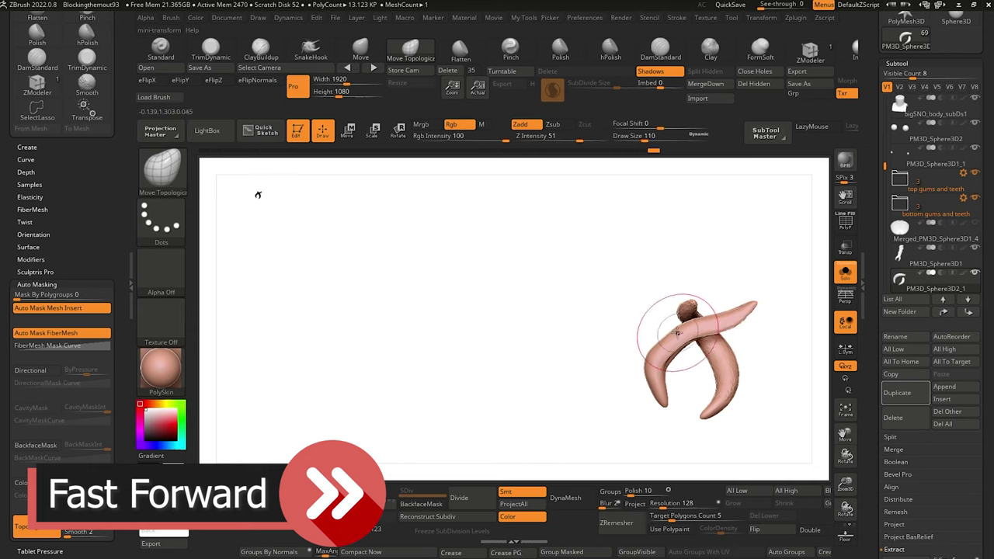
shift+drag(678, 334, 721, 324)
click(845, 272)
mouse_move(342, 310)
mouse_down()
mouse_move(373, 264)
mouse_move(310, 326)
mouse_up()
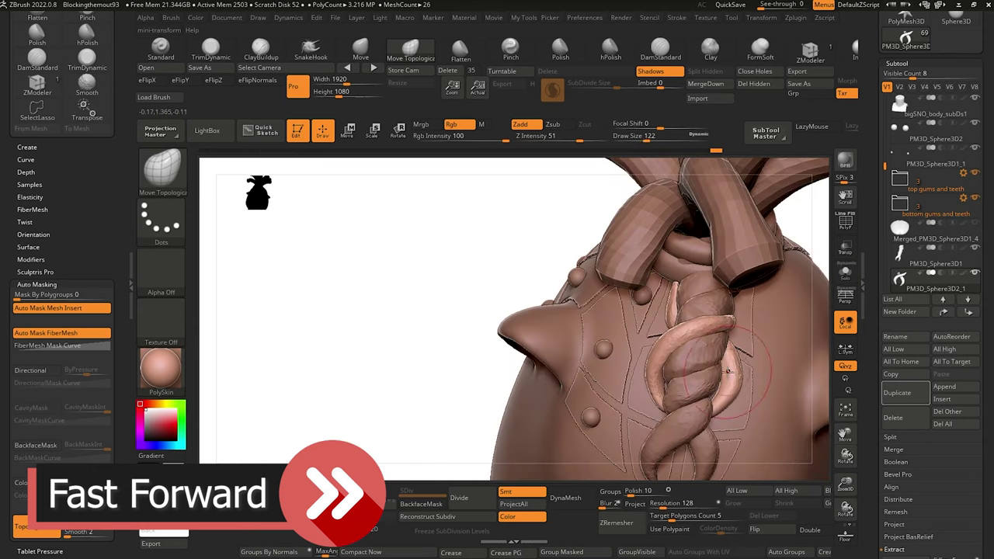
Shape the side strands around the braid with Move Topological, pulling the crossing strand's rear end toward the base of the hair tie.
drag(728, 372, 724, 350)
mouse_move(342, 233)
mouse_down()
mouse_move(388, 256)
mouse_move(340, 222)
mouse_move(355, 223)
mouse_move(339, 199)
mouse_up()
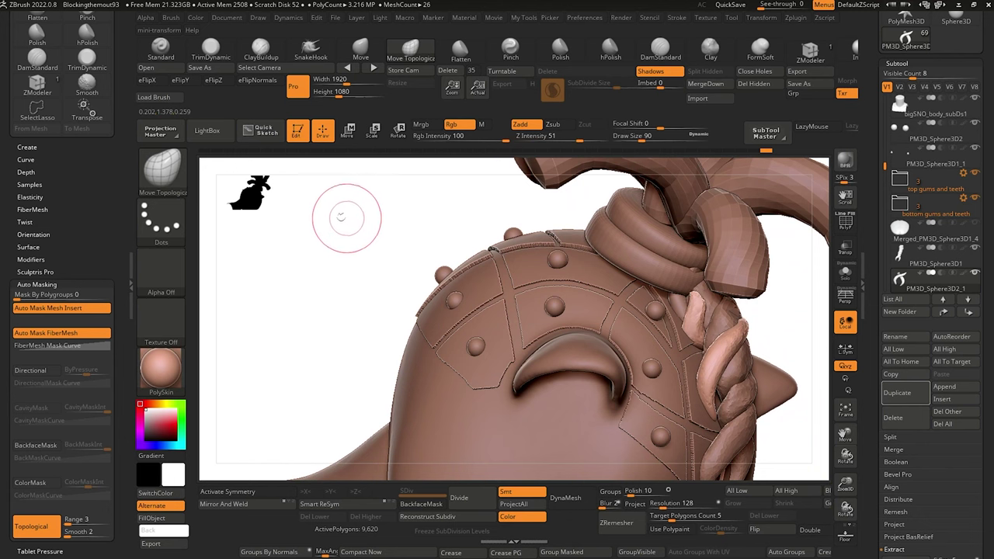
drag(344, 228, 407, 229)
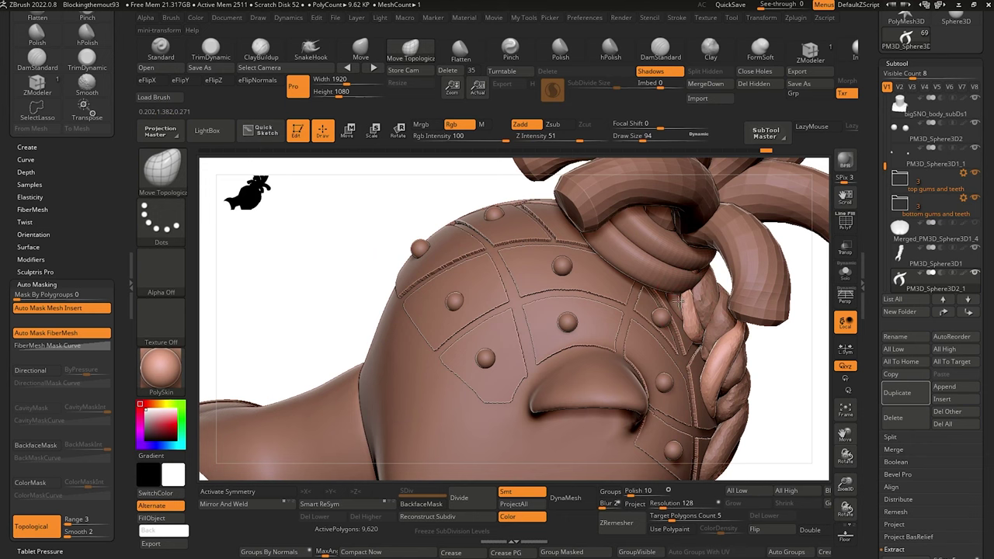
drag(381, 223, 420, 256)
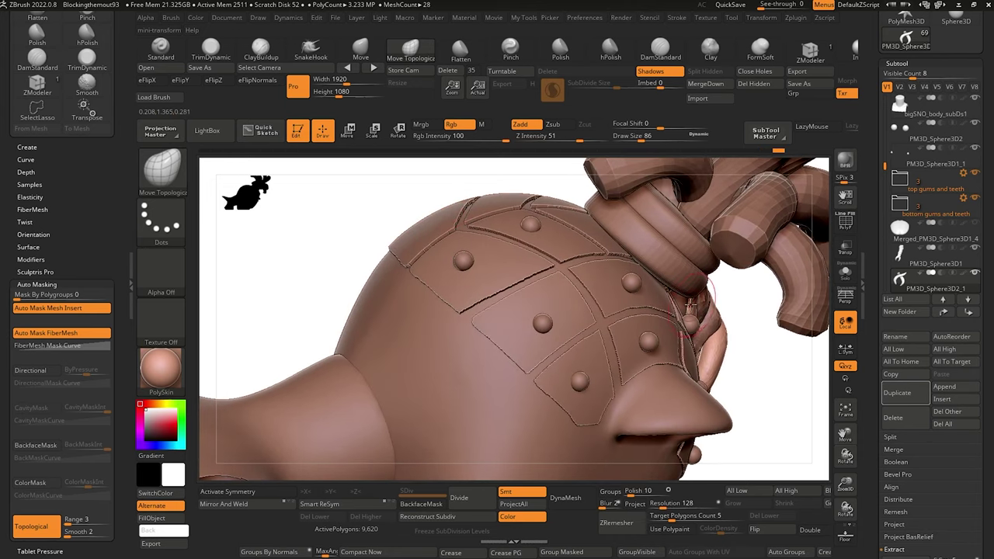
drag(326, 233, 442, 243)
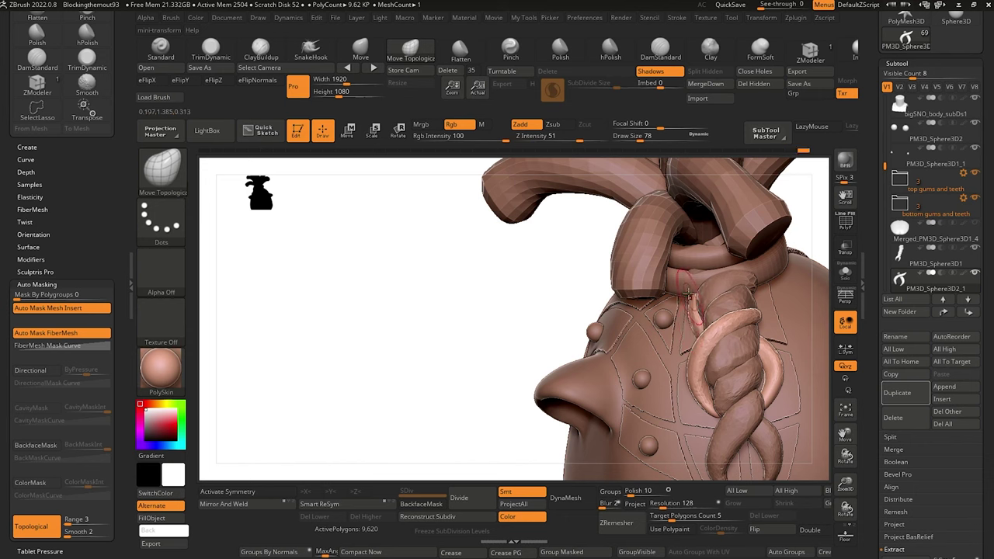
drag(560, 256, 459, 284)
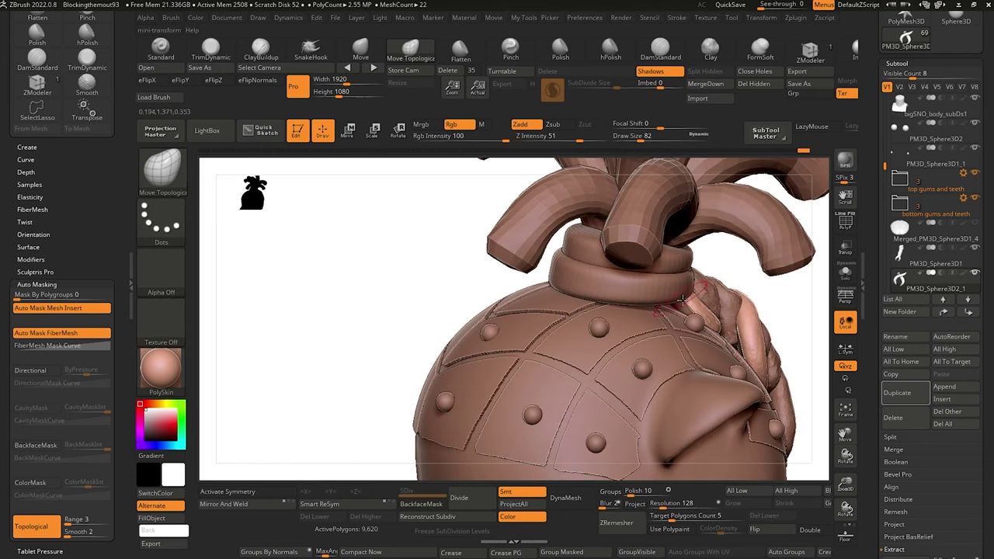
drag(435, 233, 686, 304)
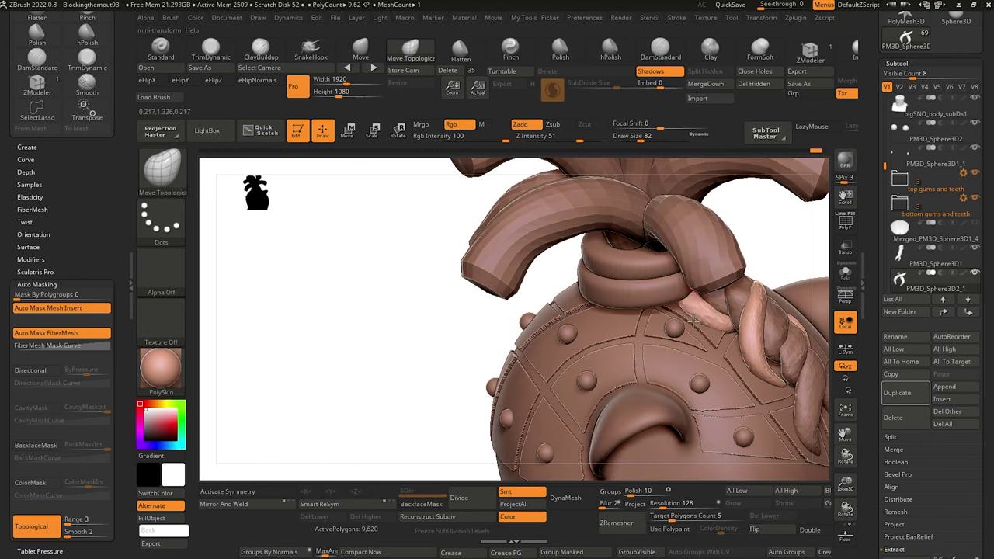
drag(358, 272, 699, 311)
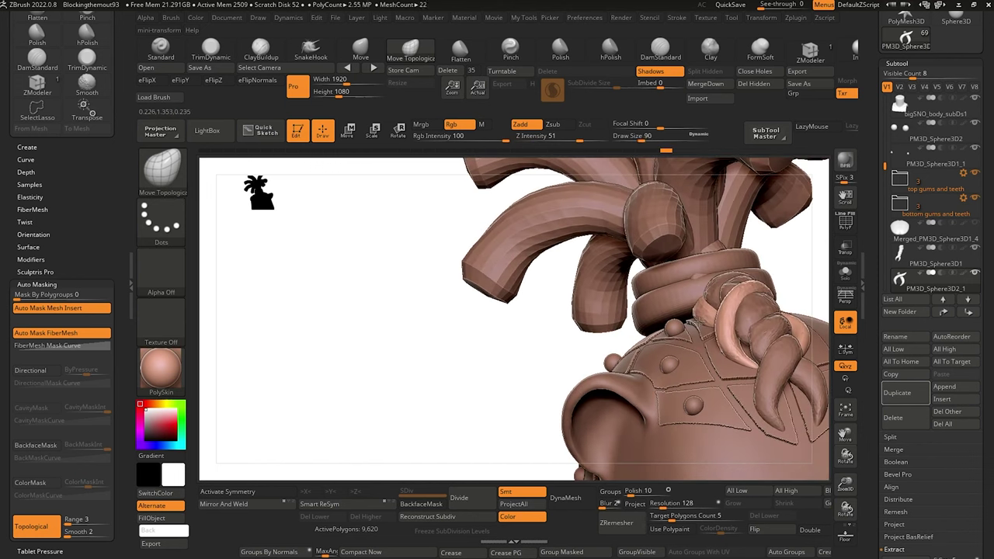
Lift the crossing strand's rear tip up alongside the braid, close against the hair tie, with Move Topological.
mouse_move(381, 277)
mouse_down()
mouse_move(414, 287)
mouse_move(482, 249)
mouse_up()
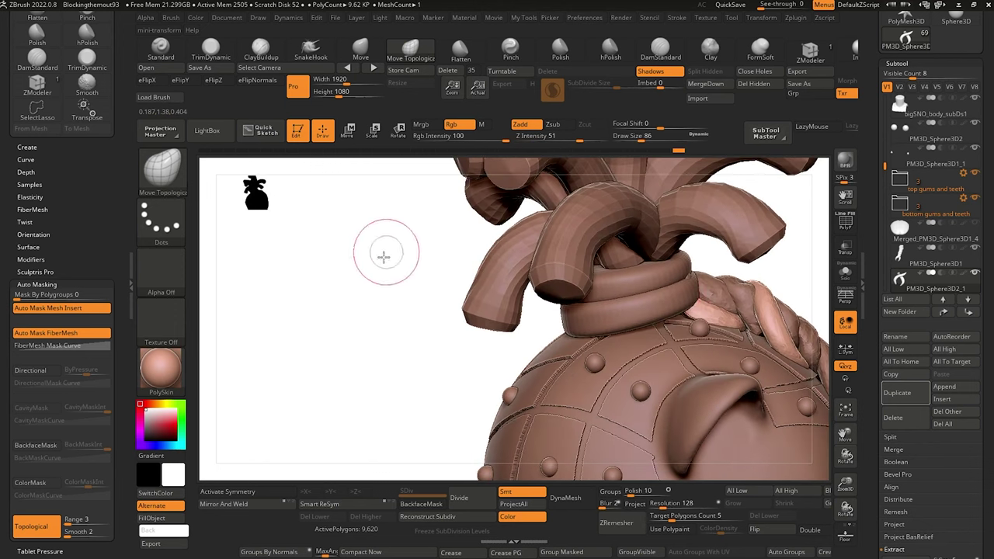
drag(382, 257, 411, 261)
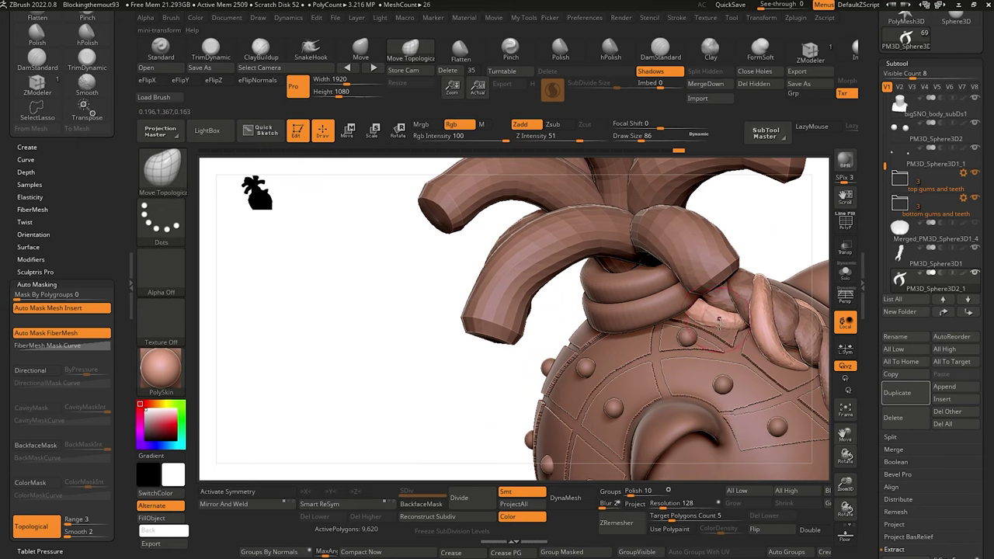
drag(373, 260, 422, 251)
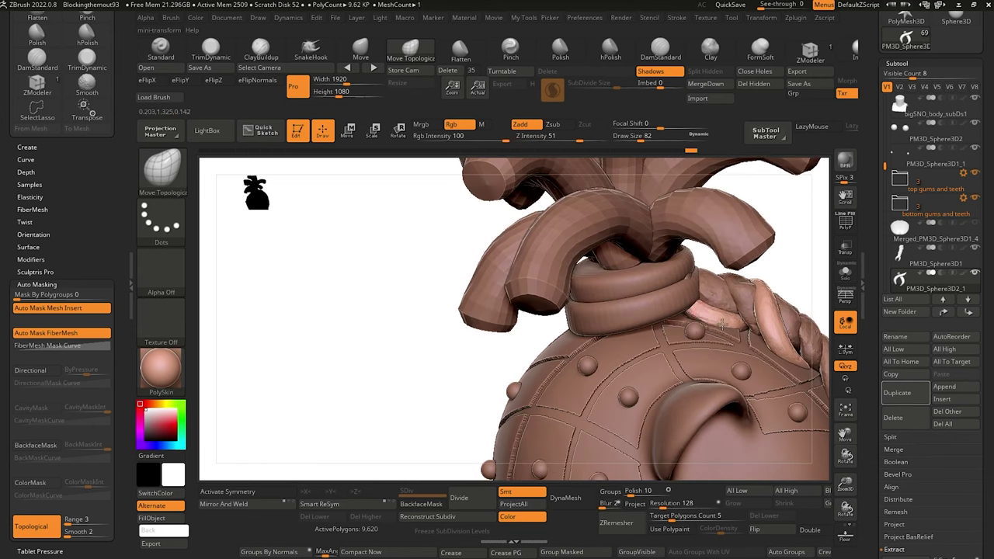
drag(442, 305, 342, 333)
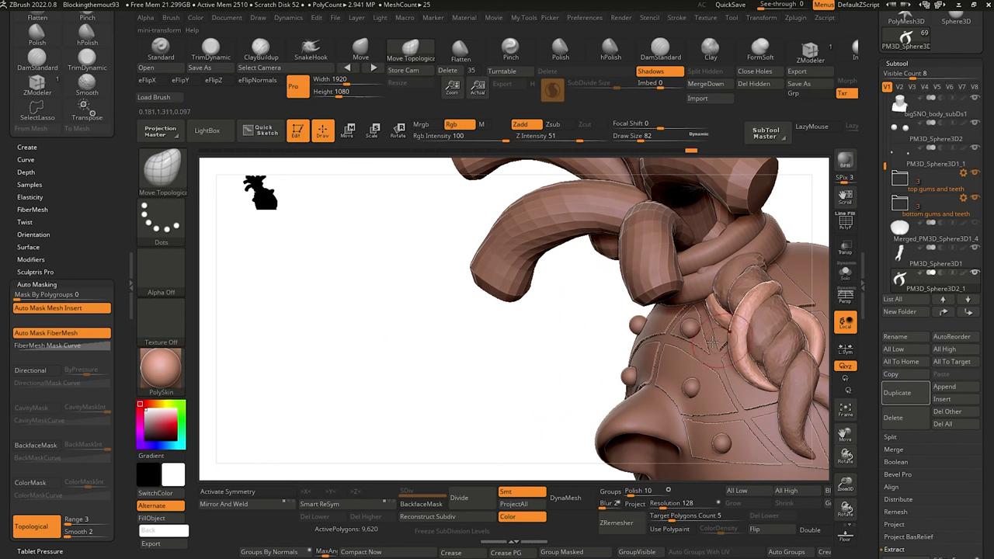
mouse_move(712, 342)
mouse_down()
mouse_move(347, 327)
mouse_move(311, 313)
mouse_move(335, 349)
mouse_move(373, 332)
mouse_move(355, 296)
mouse_move(366, 306)
mouse_move(302, 344)
mouse_move(318, 315)
mouse_move(311, 255)
mouse_move(311, 347)
mouse_up()
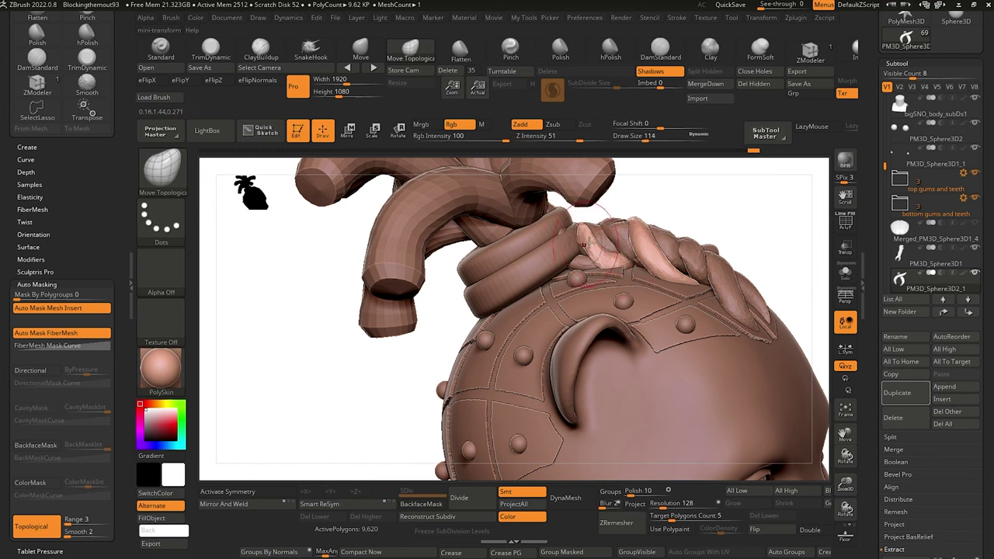
drag(312, 405, 339, 353)
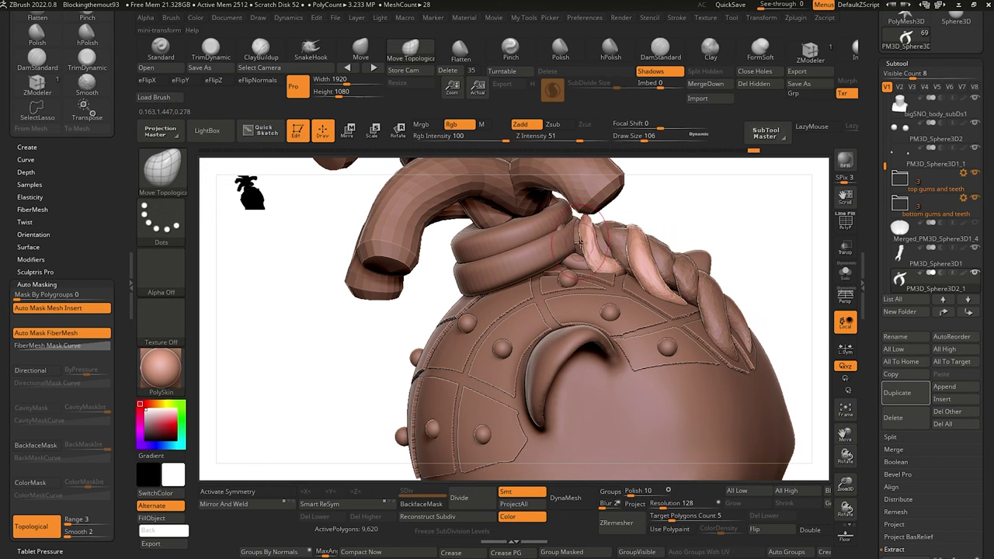
drag(583, 240, 580, 240)
mouse_move(343, 359)
mouse_down()
mouse_move(306, 396)
mouse_move(355, 371)
mouse_up()
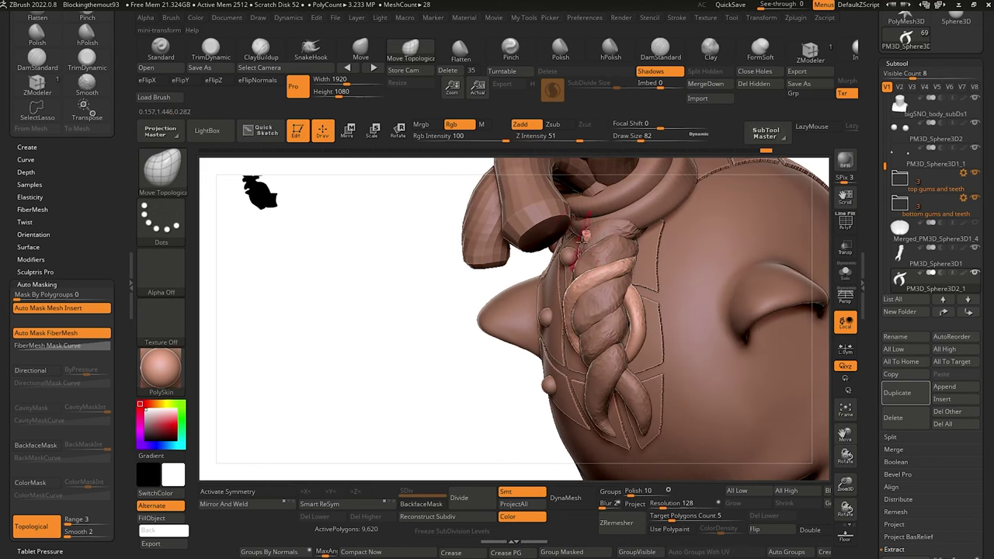
drag(456, 264, 547, 237)
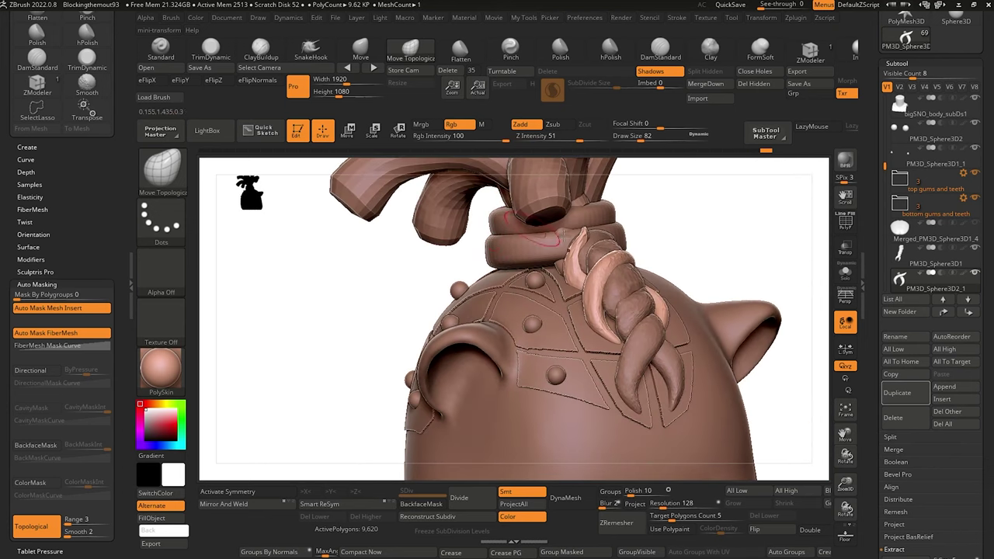
Pull the strand's rear tip out and curl it over the top of the braid's rear end with SnakeHook.
key(b)
key(s)
key(h)
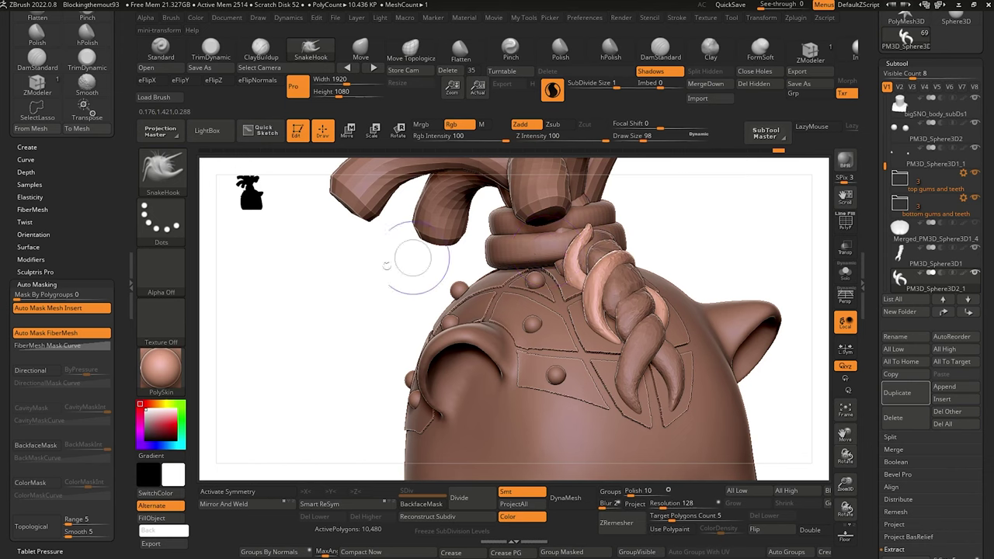
drag(412, 268, 401, 332)
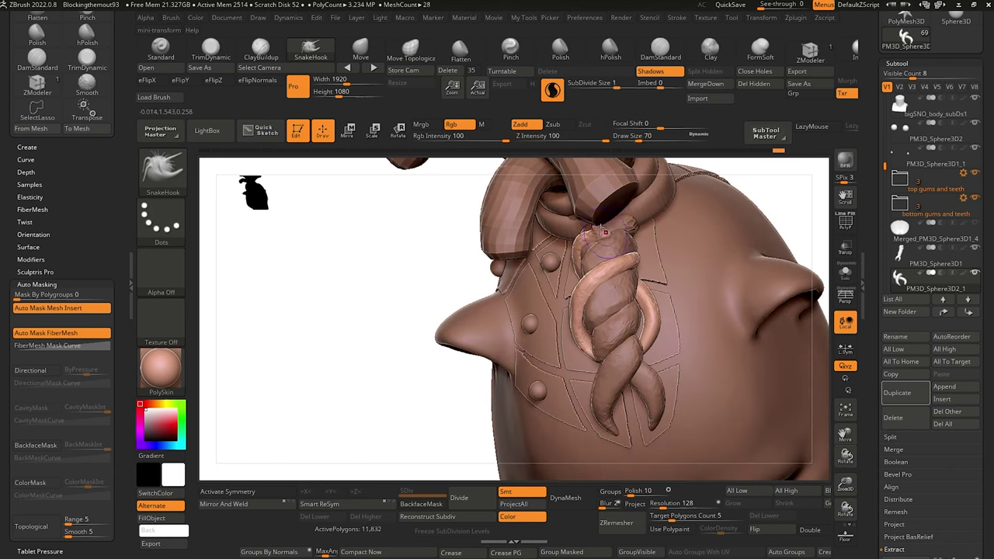
drag(435, 224, 395, 324)
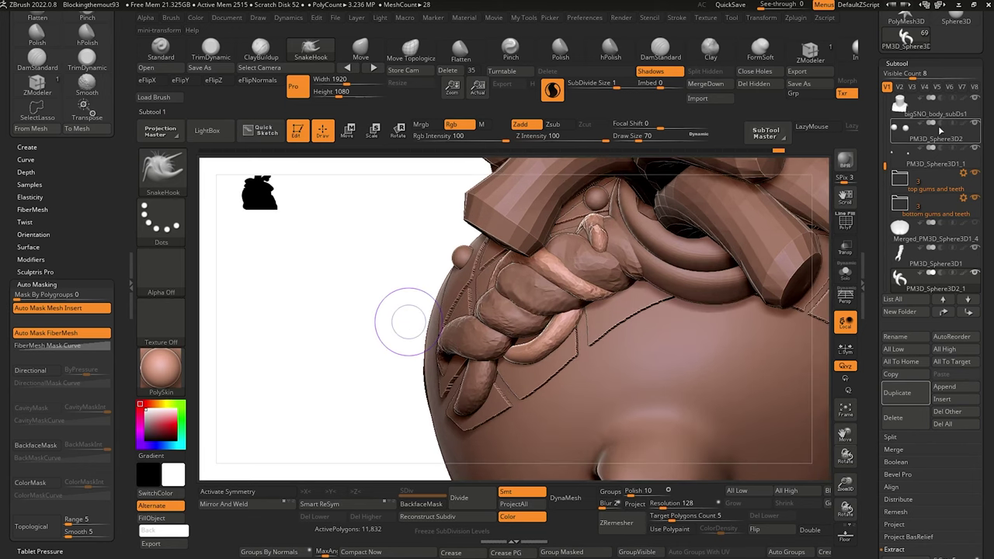
Hide the dreadlocks_and_tie folder and trim the side strand's hooked rear tip with TrimDynamic.
drag(887, 169, 886, 115)
mouse_move(917, 111)
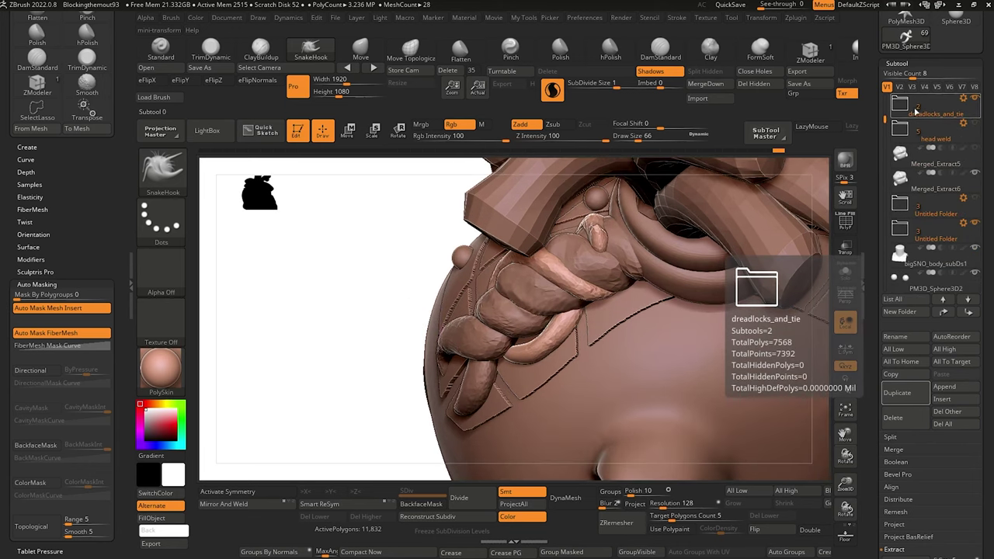
click(976, 102)
mouse_move(365, 314)
mouse_down()
mouse_move(349, 318)
mouse_move(321, 289)
mouse_move(314, 264)
mouse_up()
click(211, 51)
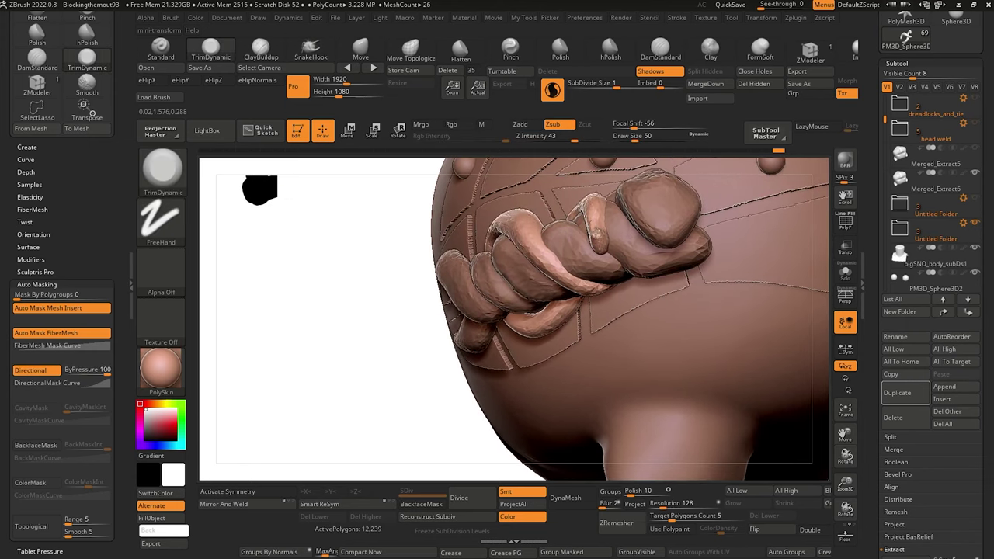
drag(593, 215, 593, 239)
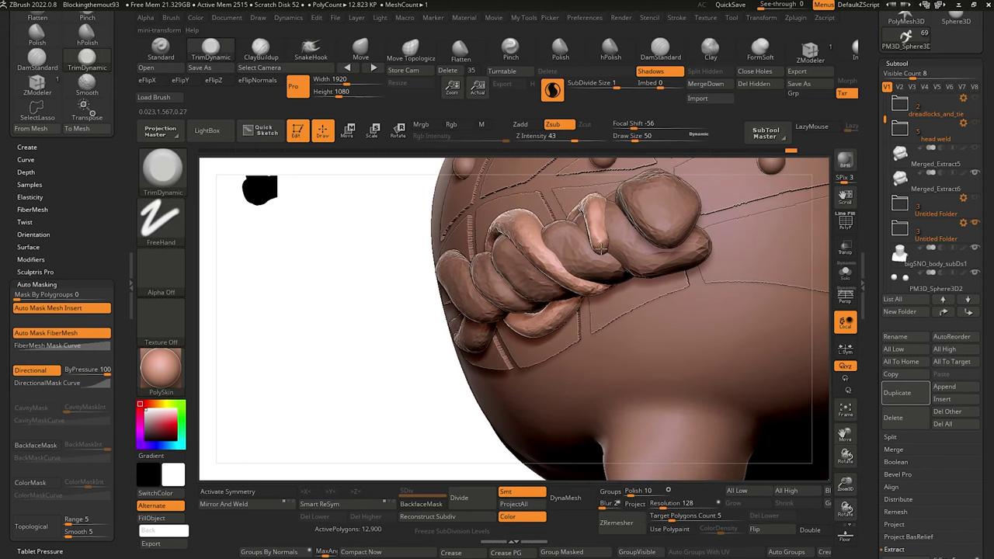
drag(291, 287, 317, 189)
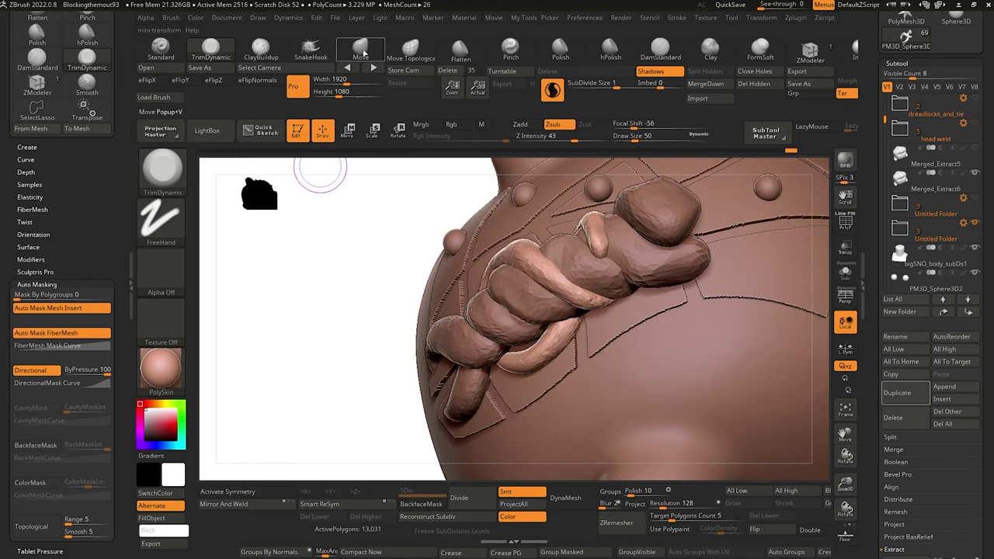
Refine the strand's rear loop so it curves snugly around the braid, using Move Topological.
click(410, 53)
drag(605, 254, 610, 249)
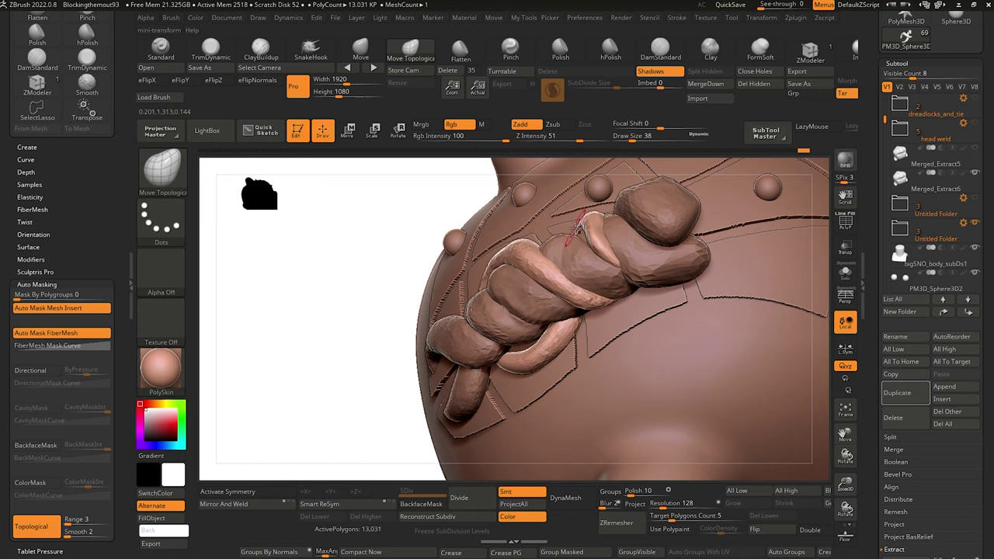
drag(324, 259, 388, 239)
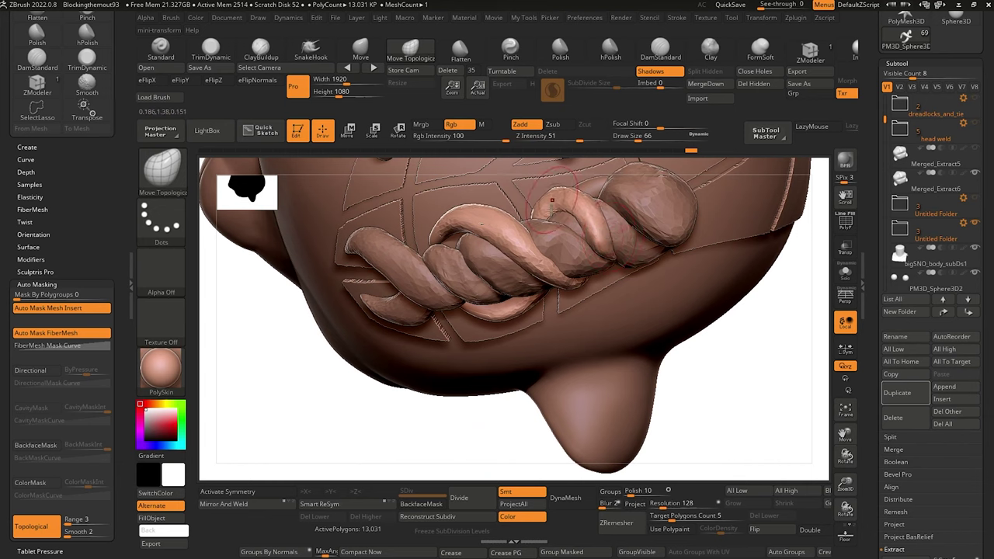
drag(553, 202, 548, 214)
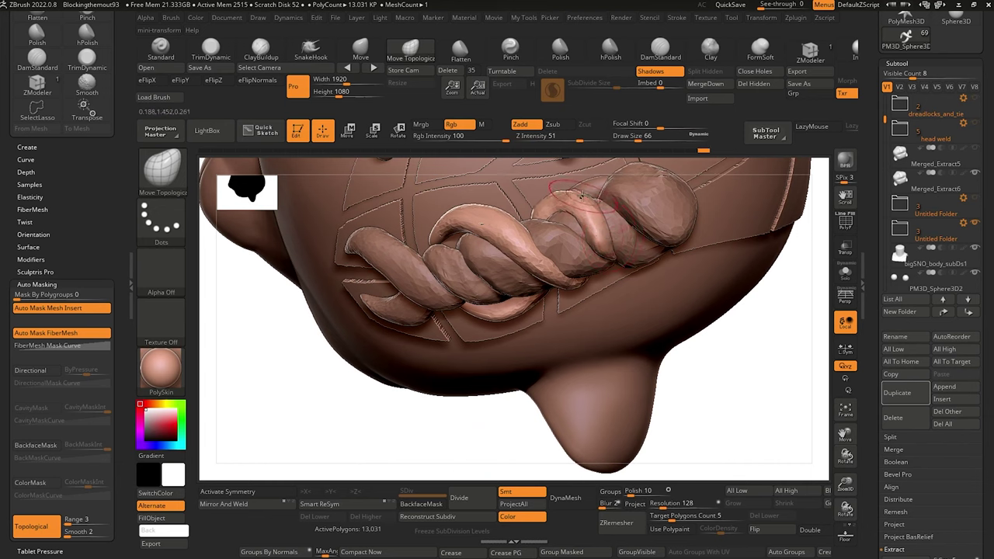
drag(536, 205, 533, 213)
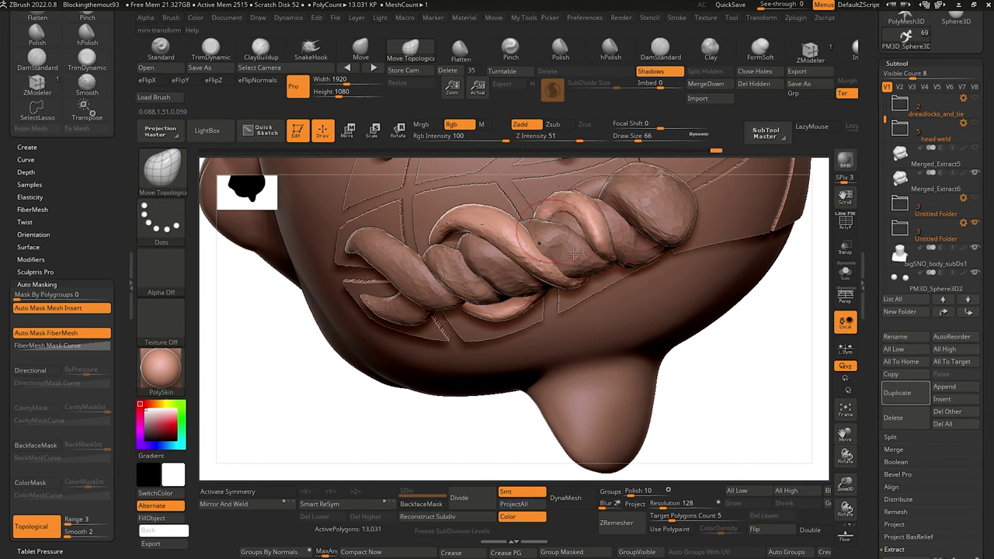
Select the separate strand piece PM3D_Sphere3D2_2 beside the braid's rear end and apply Mirror And Weld to it.
alt+drag(697, 449, 401, 280)
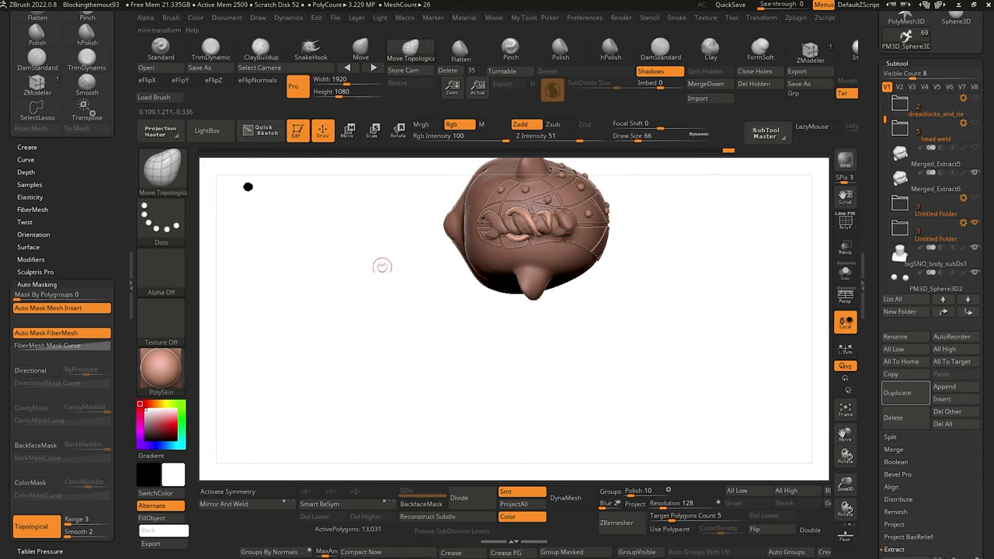
mouse_move(382, 266)
right_down()
mouse_move(360, 295)
mouse_move(366, 265)
right_up()
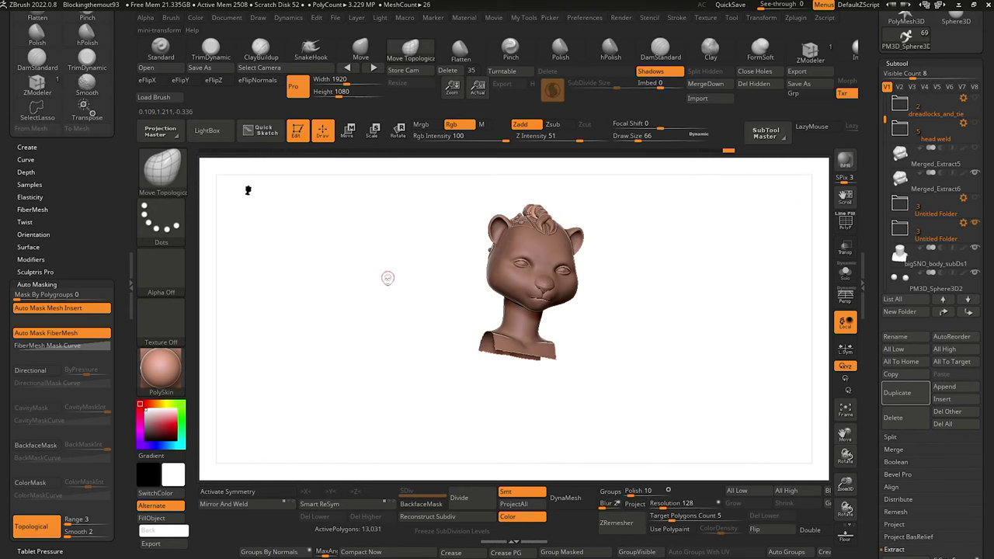
mouse_move(377, 313)
alt+mouse_down()
mouse_move(346, 334)
mouse_move(335, 306)
mouse_move(337, 337)
mouse_move(332, 304)
alt+mouse_up()
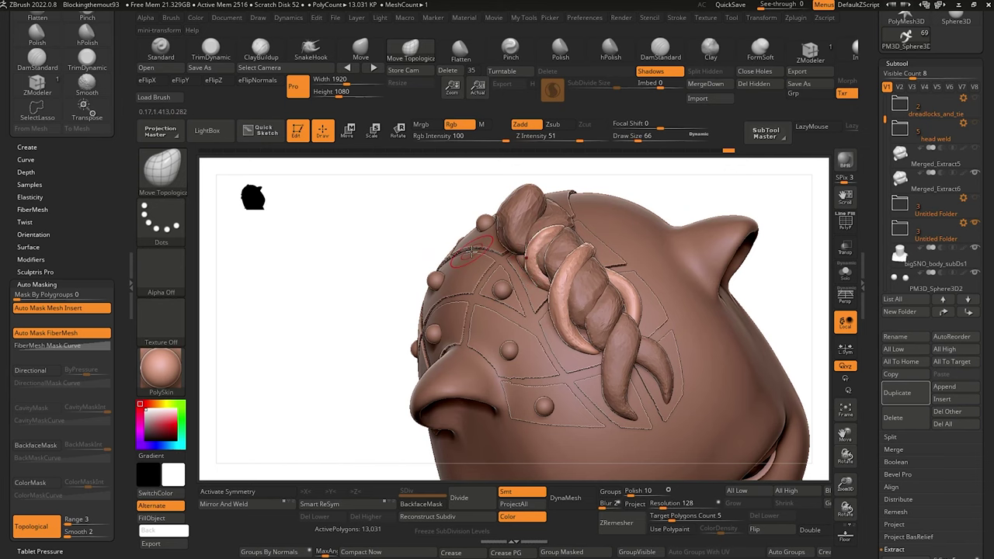
drag(362, 211, 399, 240)
mouse_move(249, 315)
mouse_down()
mouse_move(251, 293)
mouse_move(243, 303)
mouse_up()
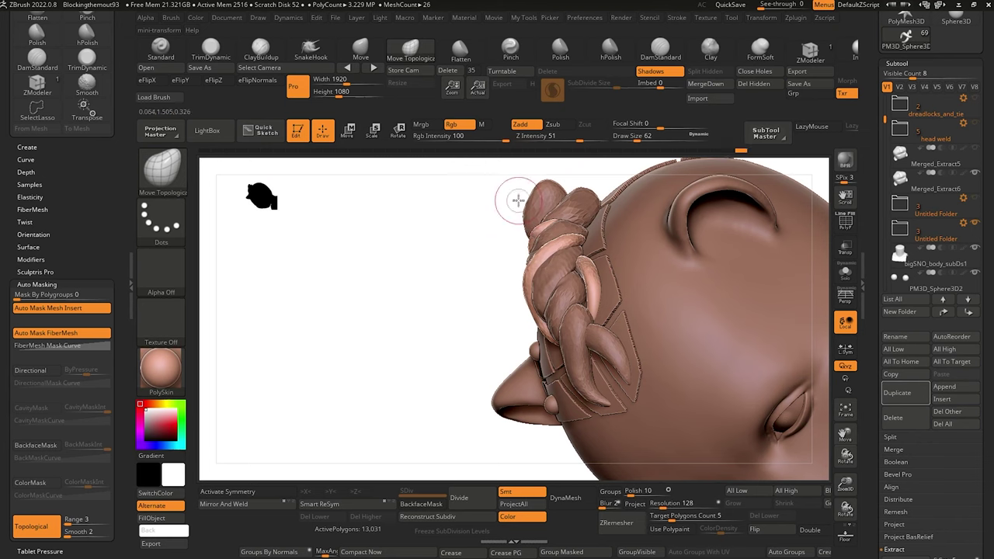
mouse_move(474, 233)
mouse_down()
mouse_move(403, 288)
mouse_move(300, 327)
mouse_move(285, 272)
mouse_move(317, 240)
mouse_move(306, 300)
mouse_move(317, 279)
mouse_move(260, 293)
mouse_move(291, 334)
mouse_move(342, 278)
mouse_move(331, 337)
mouse_move(276, 267)
mouse_move(288, 240)
mouse_up()
alt+click(491, 273)
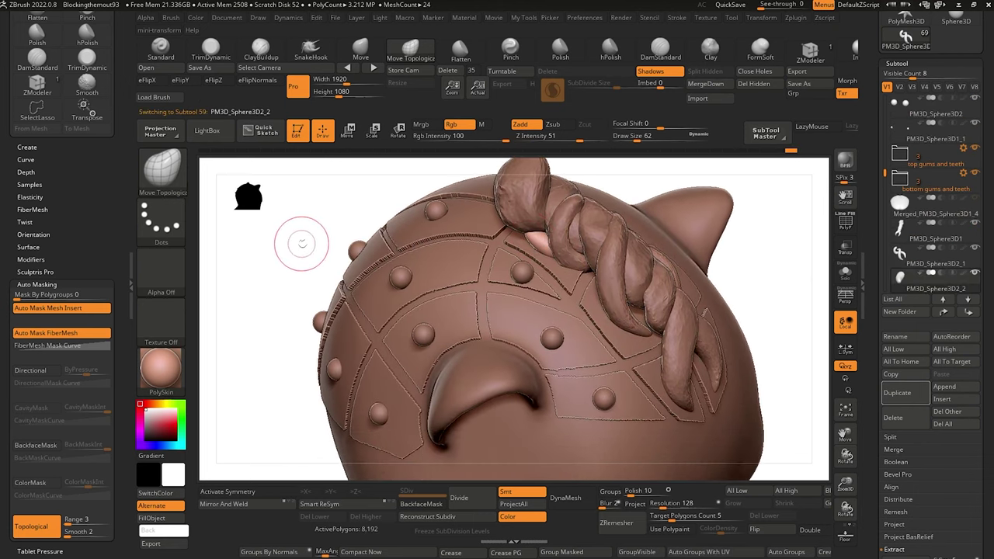
click(237, 506)
Shape the mirrored strand pair along the sides of the braid's rear section with Move Topological.
mouse_move(246, 424)
mouse_down()
mouse_move(244, 349)
mouse_move(262, 349)
mouse_move(298, 315)
mouse_move(300, 293)
mouse_move(284, 278)
mouse_move(309, 356)
mouse_move(339, 351)
mouse_up()
drag(607, 292, 602, 288)
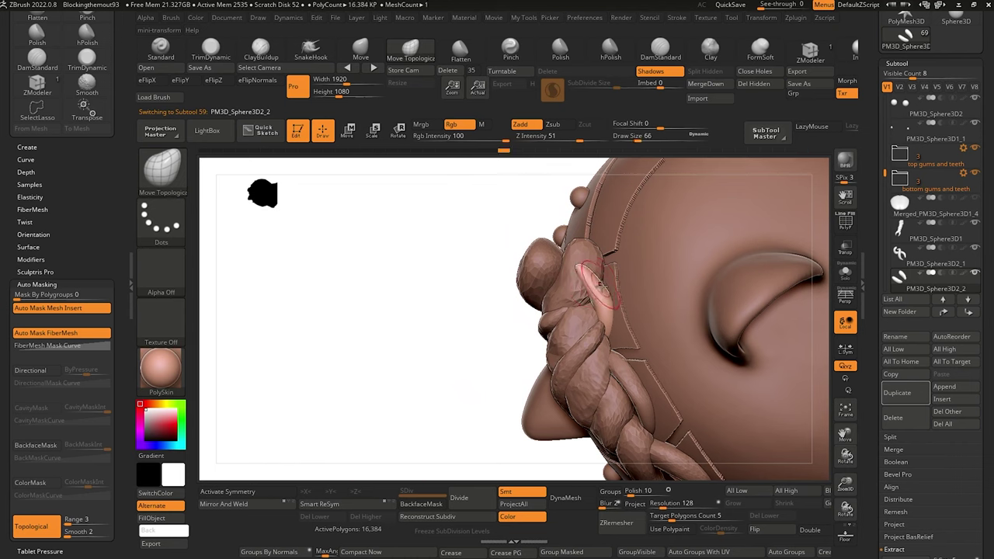
drag(421, 280, 451, 225)
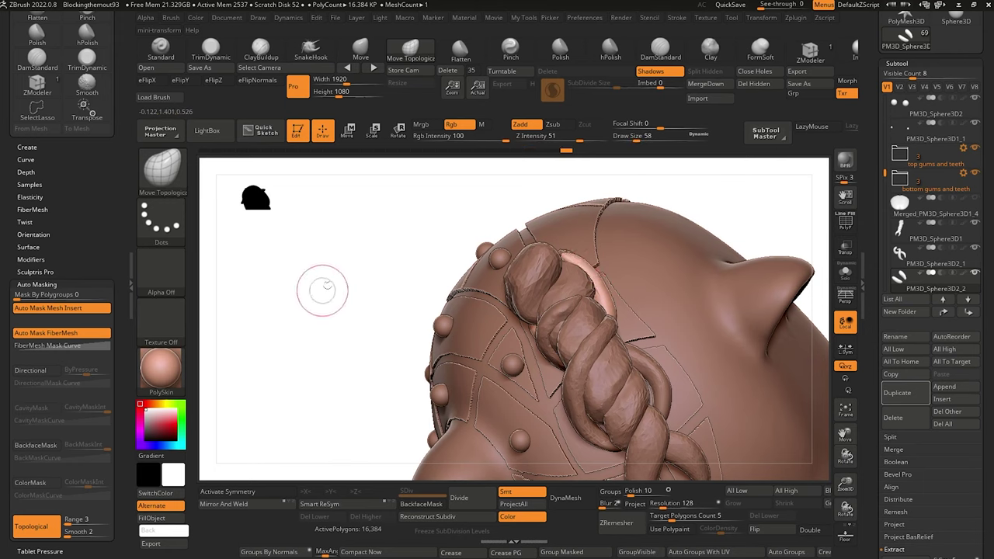
mouse_move(318, 288)
mouse_down()
mouse_move(355, 225)
mouse_move(373, 218)
mouse_up()
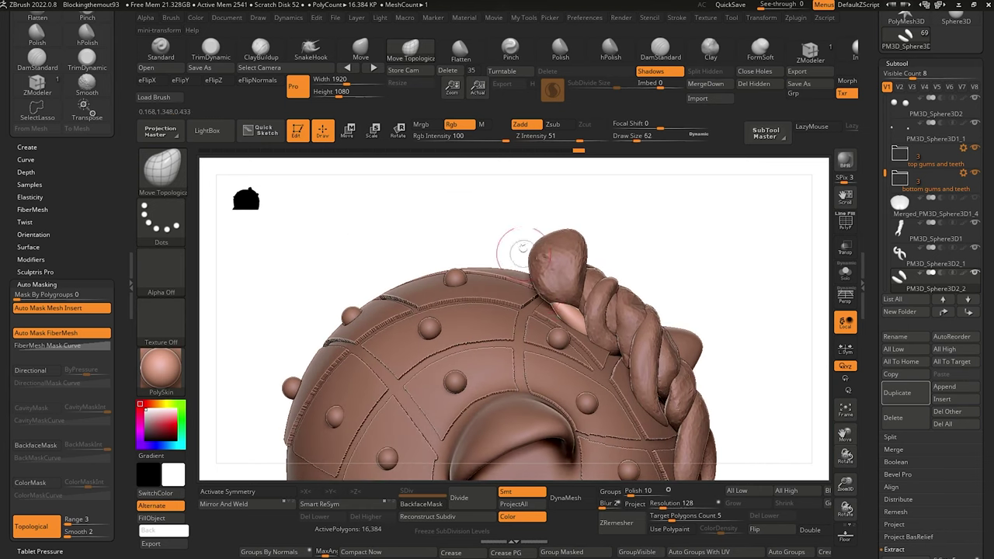
drag(443, 211, 327, 218)
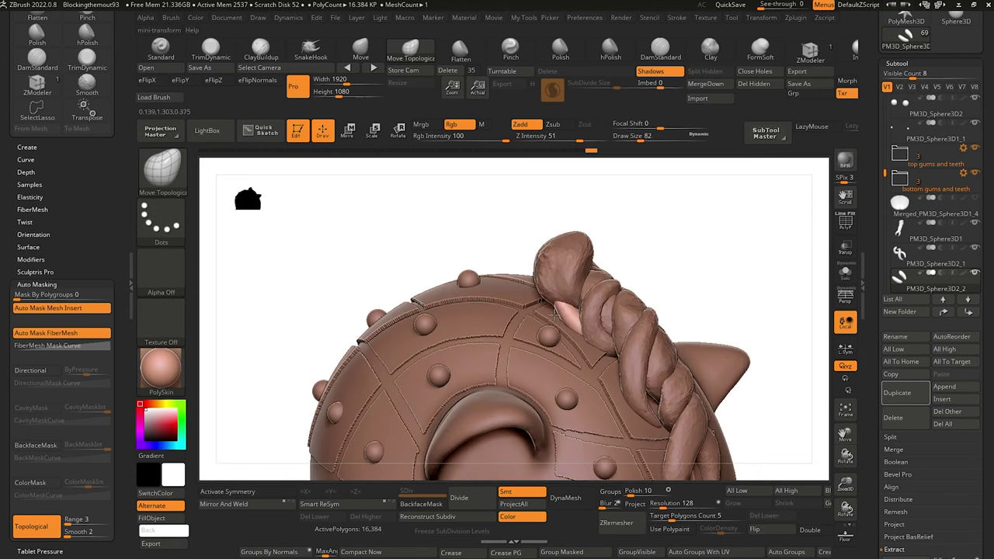
drag(362, 232, 347, 308)
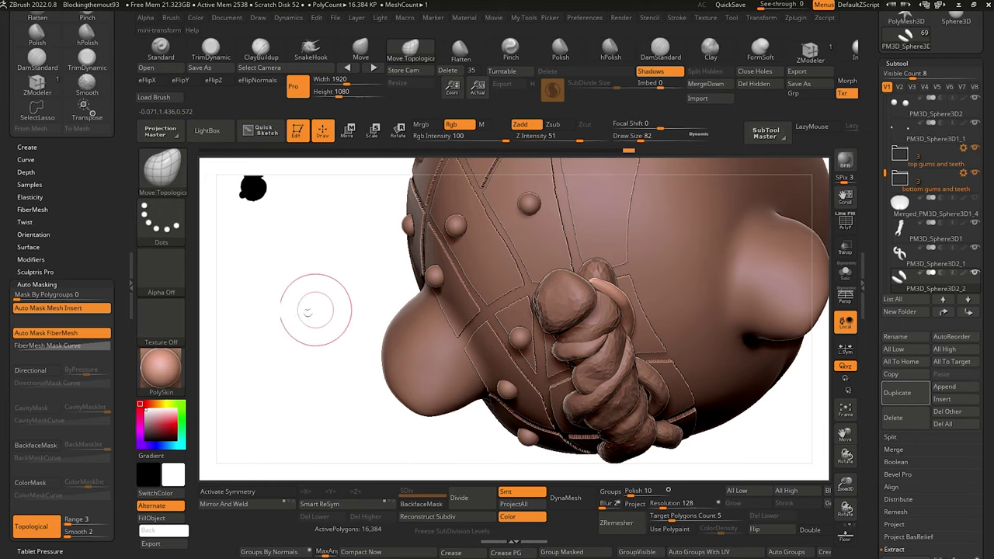
drag(318, 318, 387, 218)
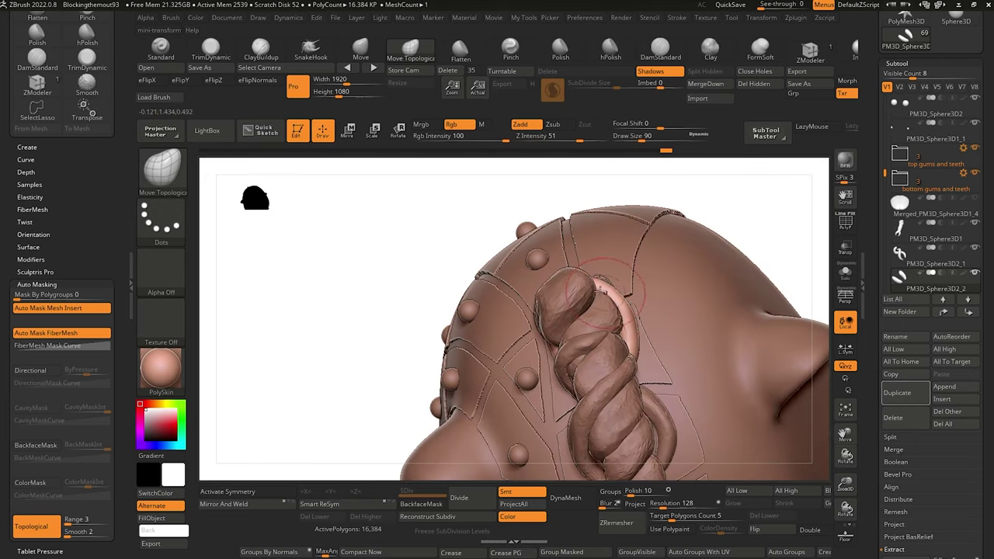
Adjust the rear end of the main braid, subtool PM3D_Sphere3D1, with Move Topological.
mouse_move(372, 274)
mouse_down()
mouse_move(357, 297)
mouse_move(362, 231)
mouse_move(349, 253)
mouse_move(384, 279)
mouse_move(414, 284)
mouse_move(414, 324)
mouse_move(360, 334)
mouse_up()
key([)
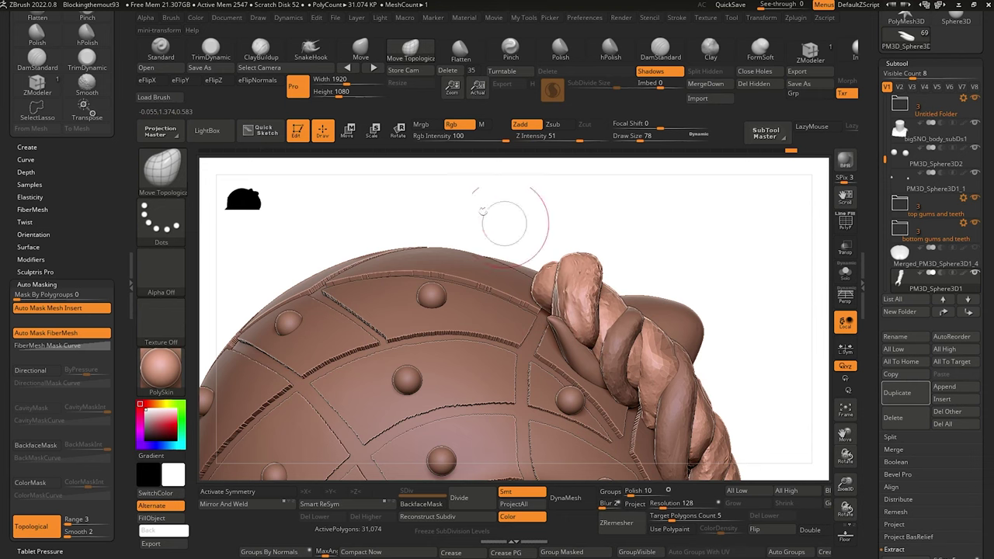
mouse_move(506, 211)
mouse_down()
mouse_move(628, 377)
mouse_move(577, 293)
mouse_up()
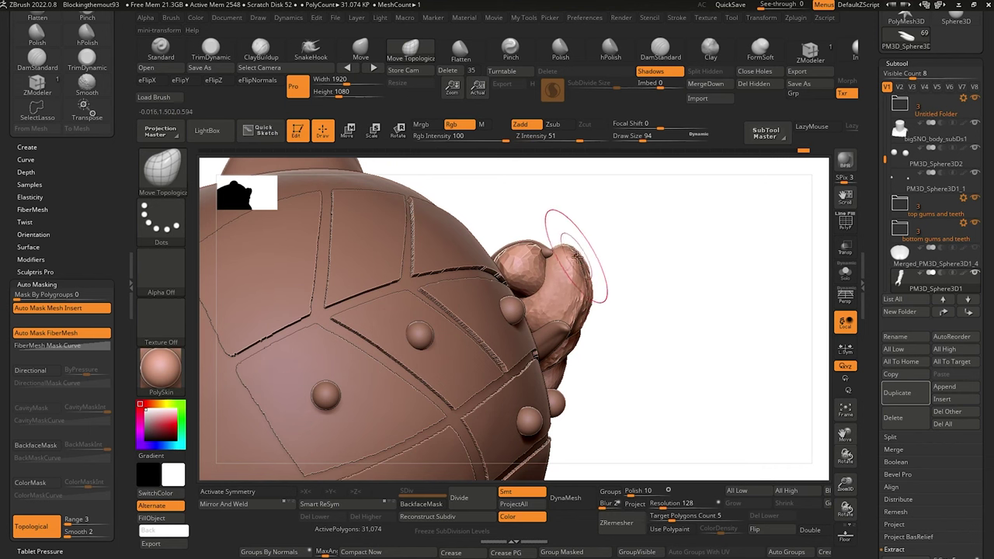
Select the side strand PM3D_Sphere3D2_2 and reshape it with Move Topological to hug the rear end of the braid.
drag(640, 329, 365, 198)
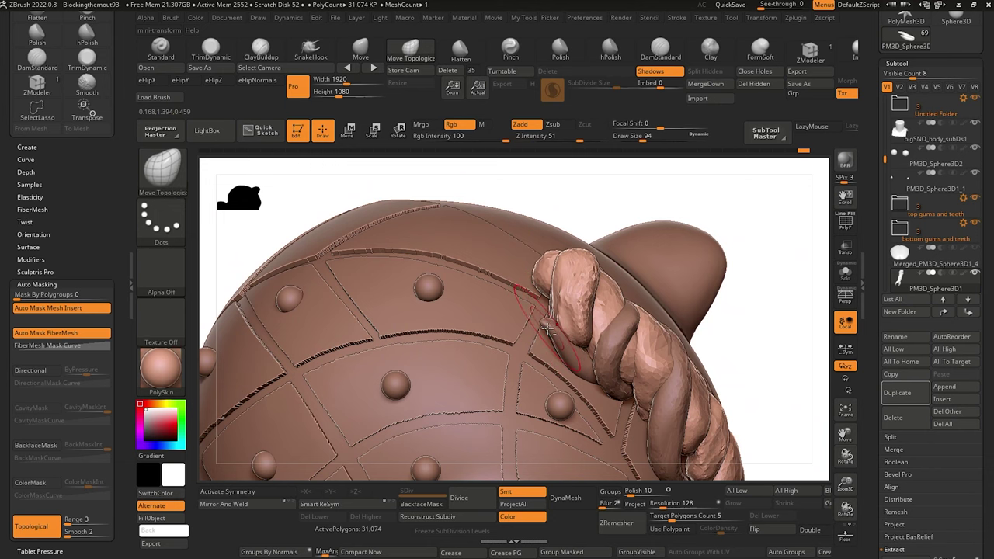
alt+click(570, 360)
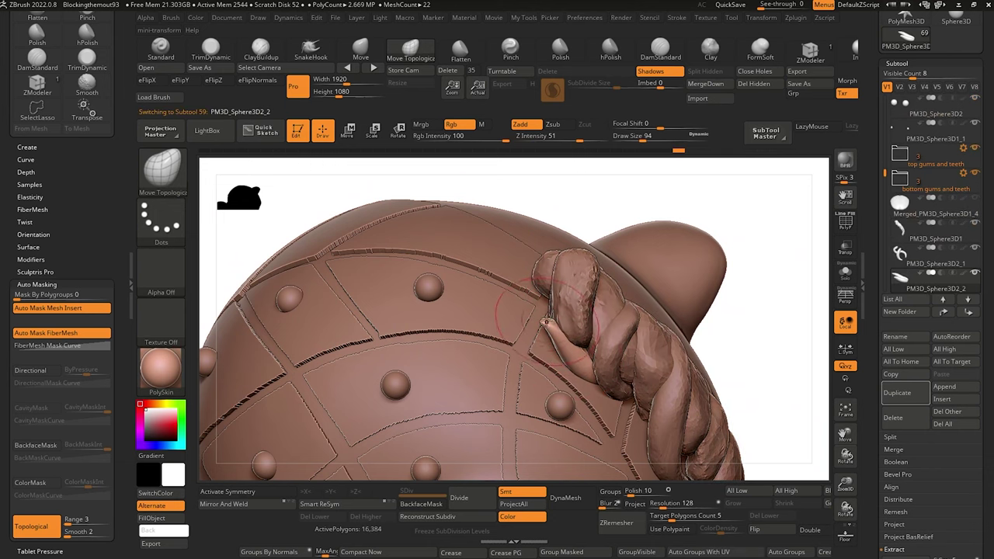
mouse_move(362, 193)
mouse_down()
mouse_move(352, 199)
mouse_move(367, 195)
mouse_up()
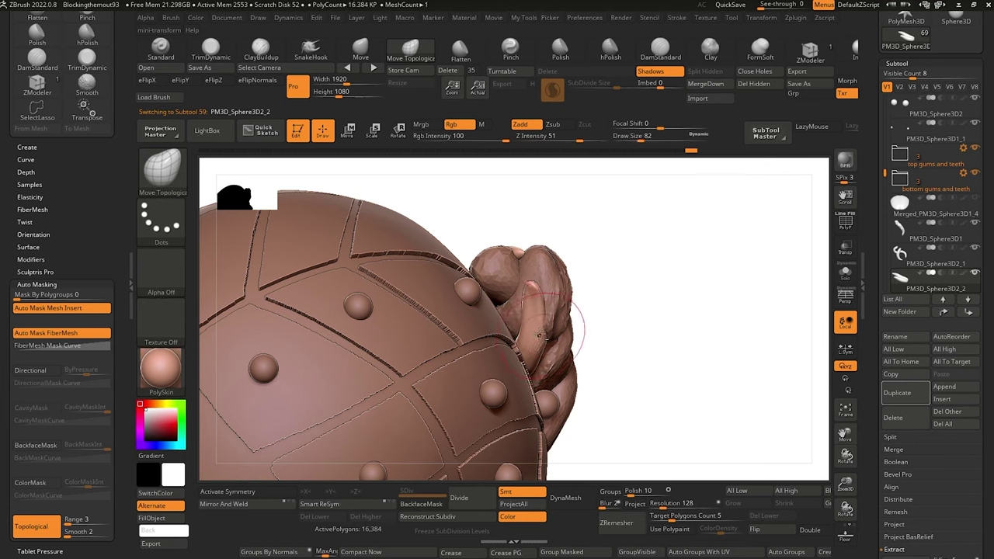
drag(530, 334, 548, 270)
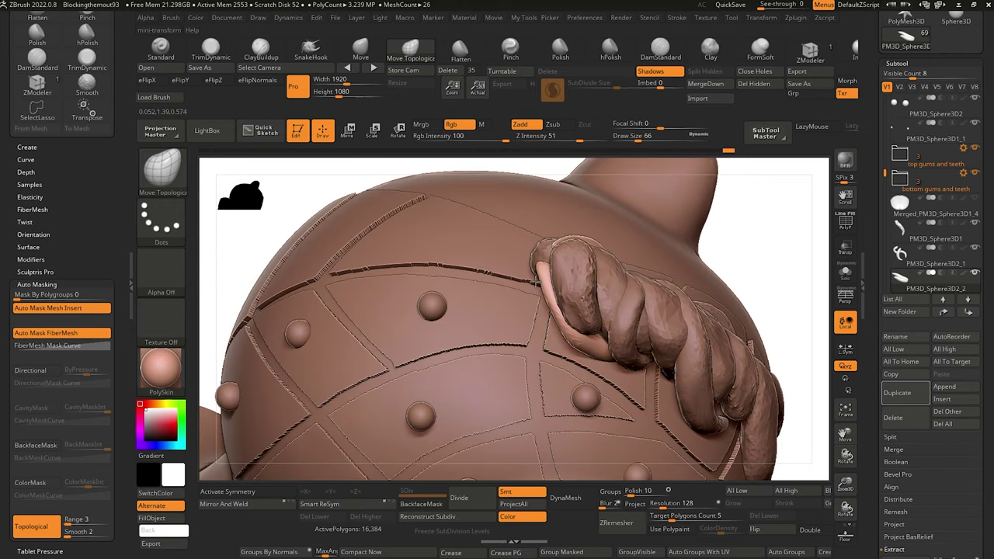
key(bracketright)
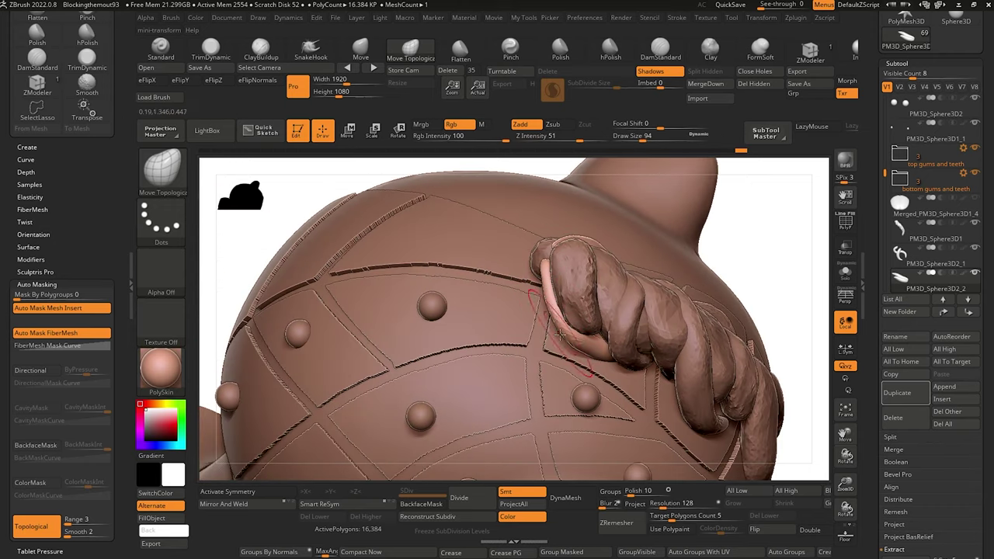
mouse_move(251, 174)
mouse_down()
mouse_move(248, 214)
mouse_move(324, 218)
mouse_move(347, 242)
mouse_up()
mouse_move(486, 334)
mouse_down()
mouse_move(366, 310)
mouse_move(391, 416)
mouse_move(388, 398)
mouse_move(357, 389)
mouse_move(357, 397)
mouse_move(405, 363)
mouse_move(599, 338)
mouse_up()
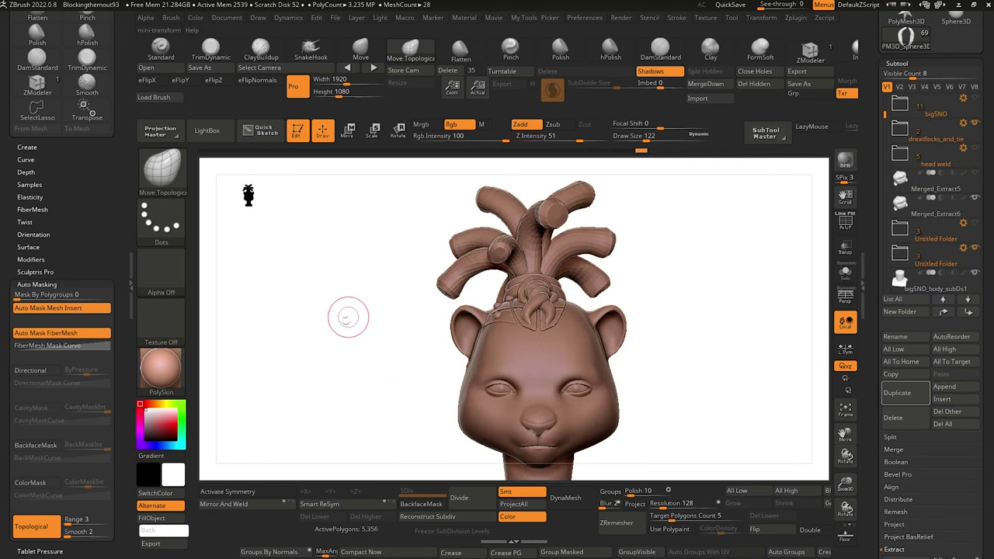
Stretch the sphere PM3D_Sphere3D2_5, on the panel between the ear and the braid, into a tapered strand using Move Topological.
drag(349, 315, 381, 346)
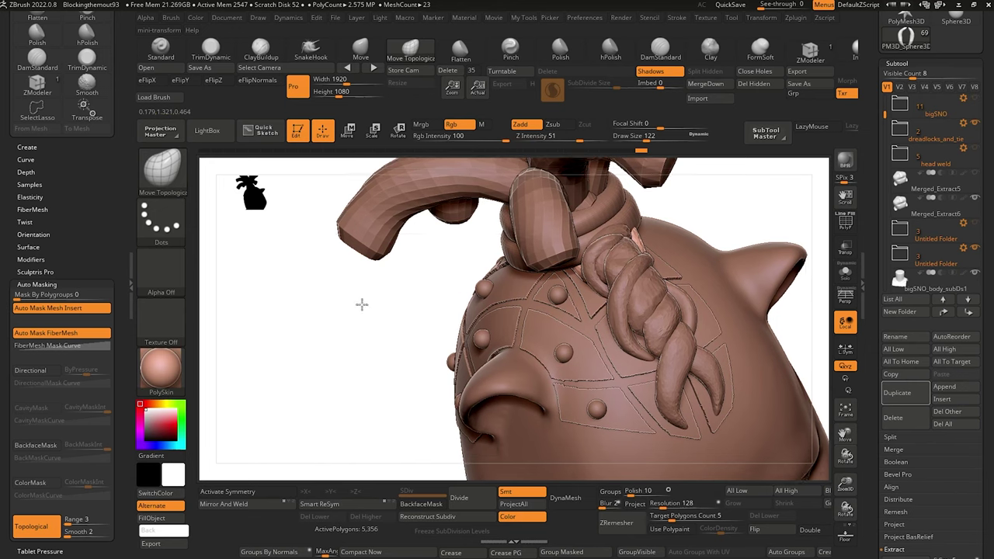
mouse_move(362, 304)
mouse_down()
mouse_move(348, 327)
mouse_move(323, 321)
mouse_move(321, 281)
mouse_move(288, 211)
mouse_up()
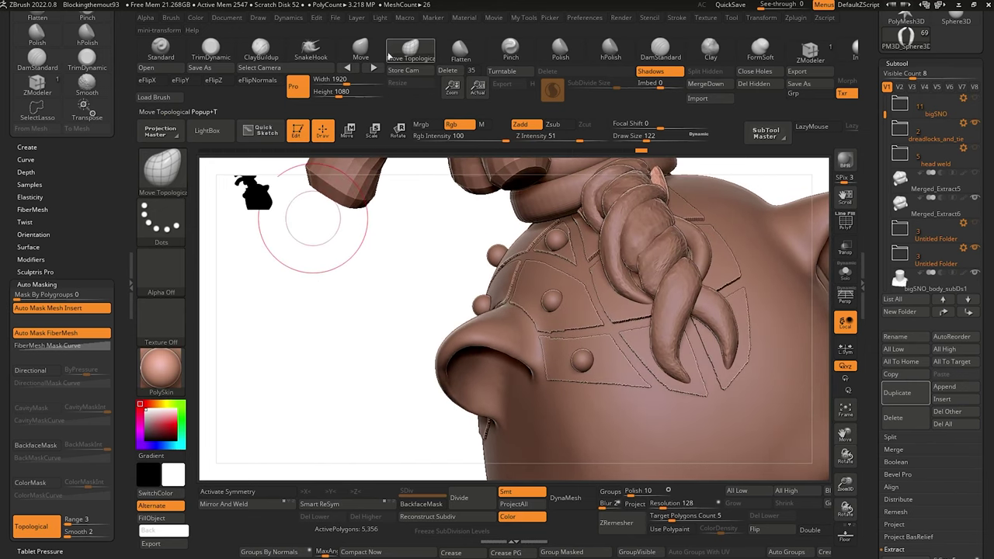
alt+click(582, 359)
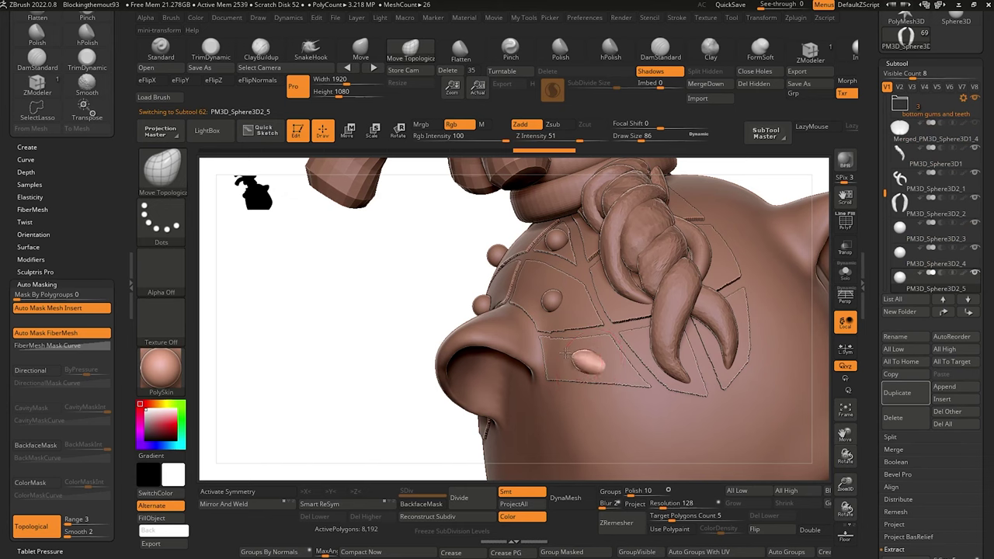
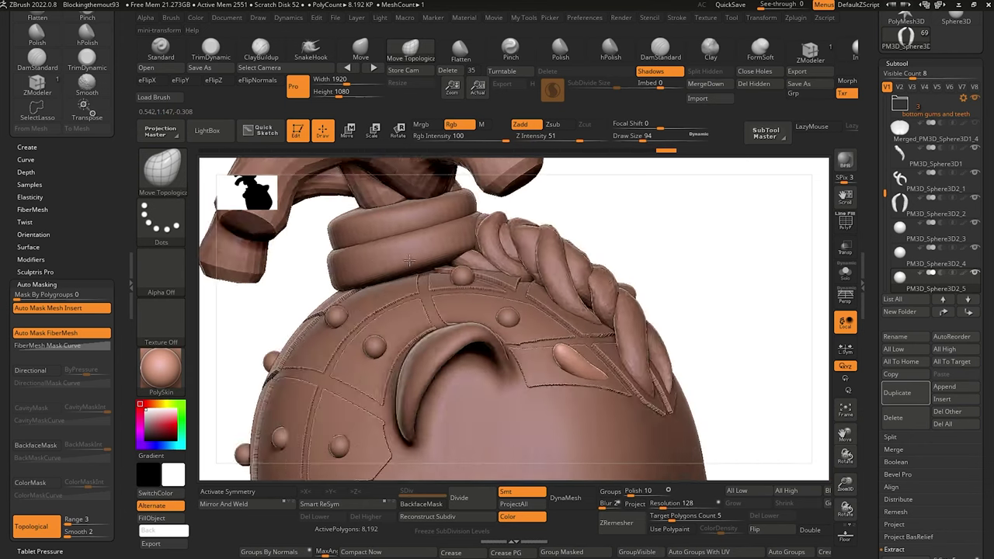
drag(637, 411, 670, 433)
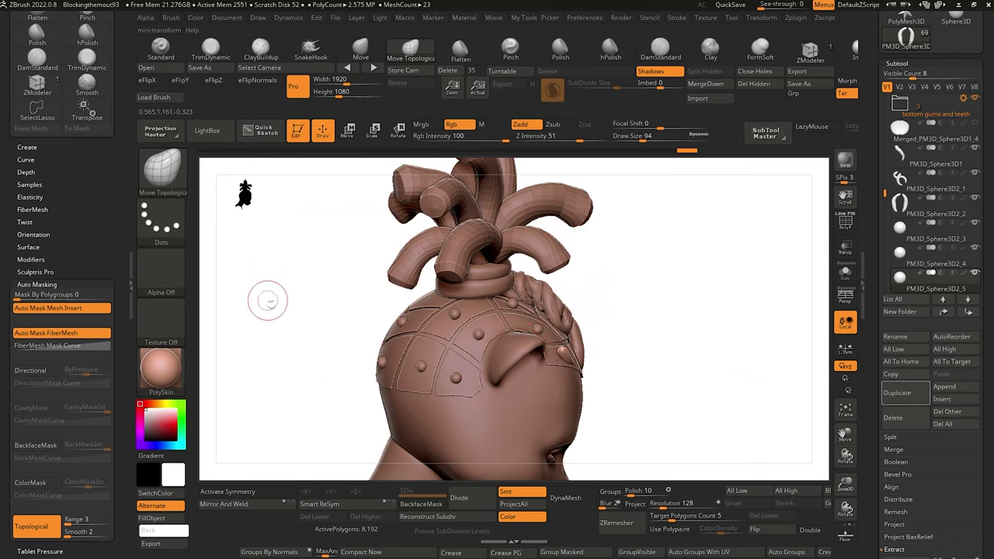
drag(266, 300, 299, 333)
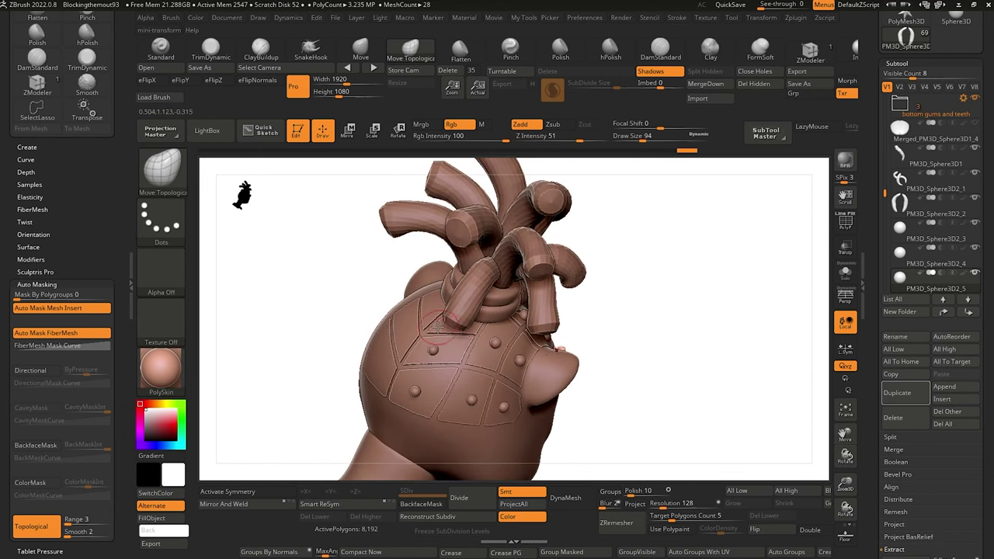
drag(357, 310, 355, 300)
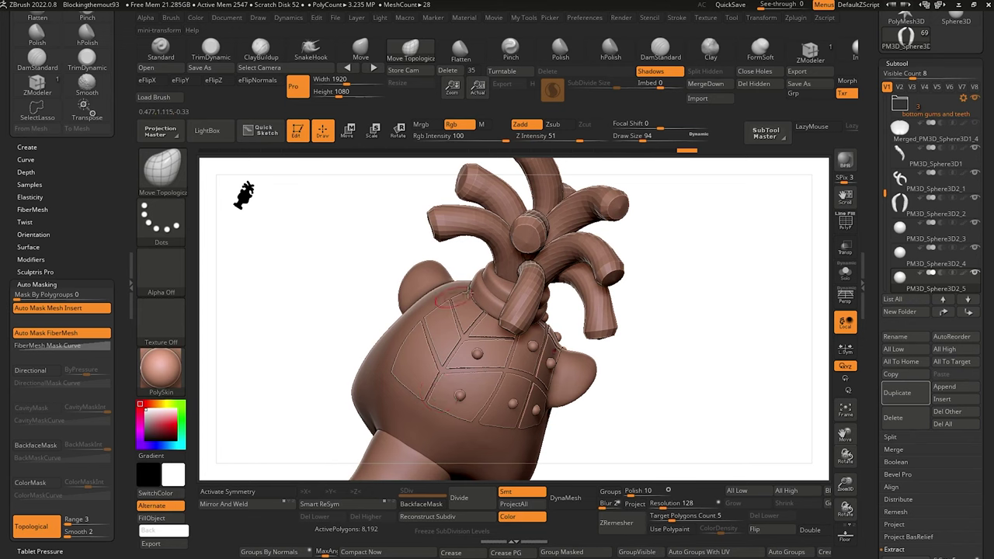
mouse_move(304, 301)
mouse_down()
mouse_move(231, 269)
mouse_move(284, 277)
mouse_move(261, 292)
mouse_move(293, 344)
mouse_move(297, 337)
mouse_move(279, 362)
mouse_move(334, 271)
mouse_move(313, 333)
mouse_move(315, 319)
mouse_move(328, 342)
mouse_up()
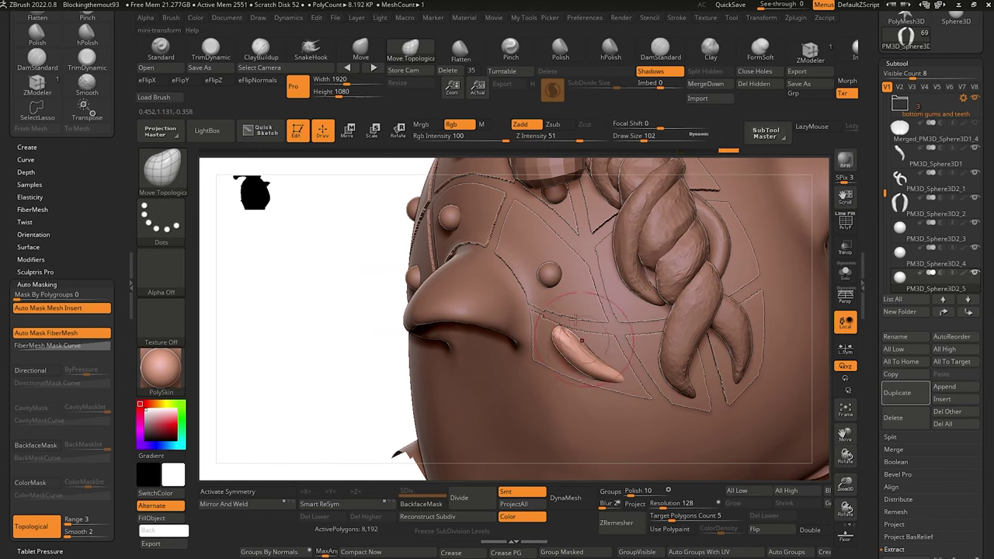
Stretch the neighbouring sphere PM3D_Sphere3D2_4 into a second elongated strand parallel to the first with Move Topological.
alt+click(547, 273)
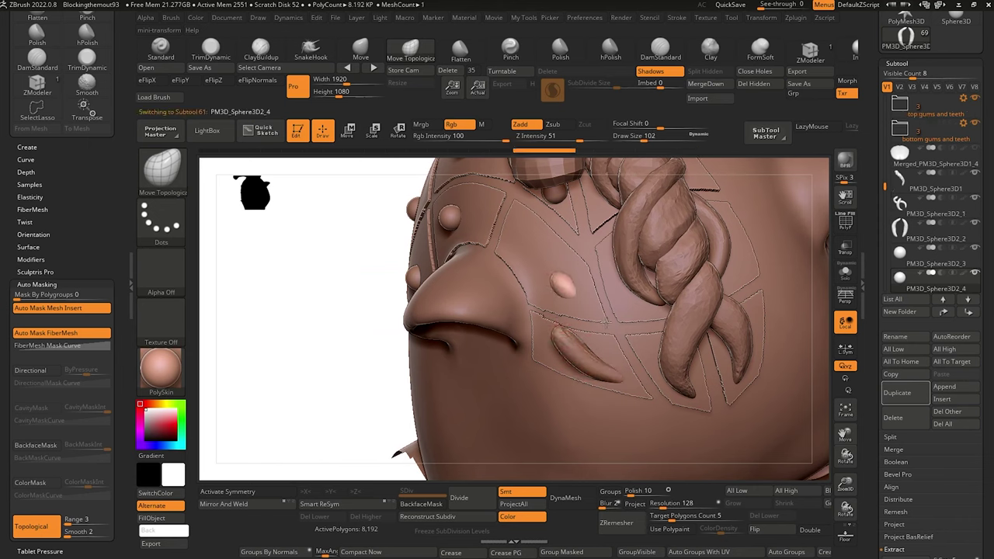
drag(551, 276, 521, 256)
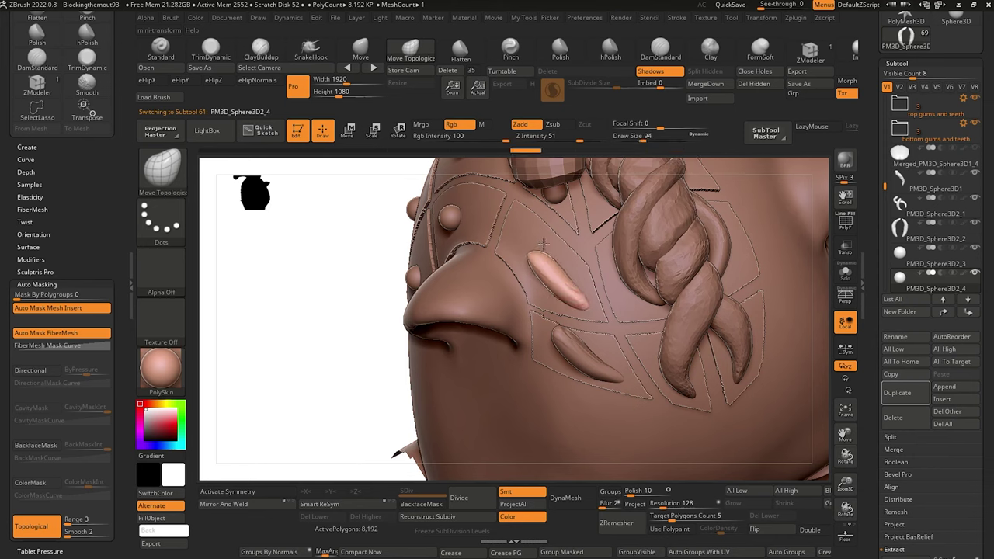
key([)
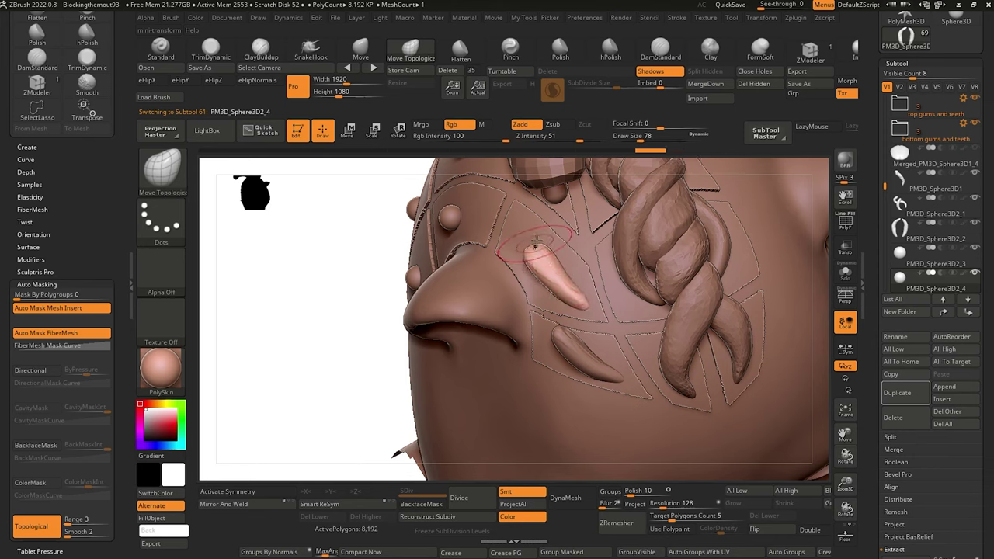
drag(353, 279, 471, 254)
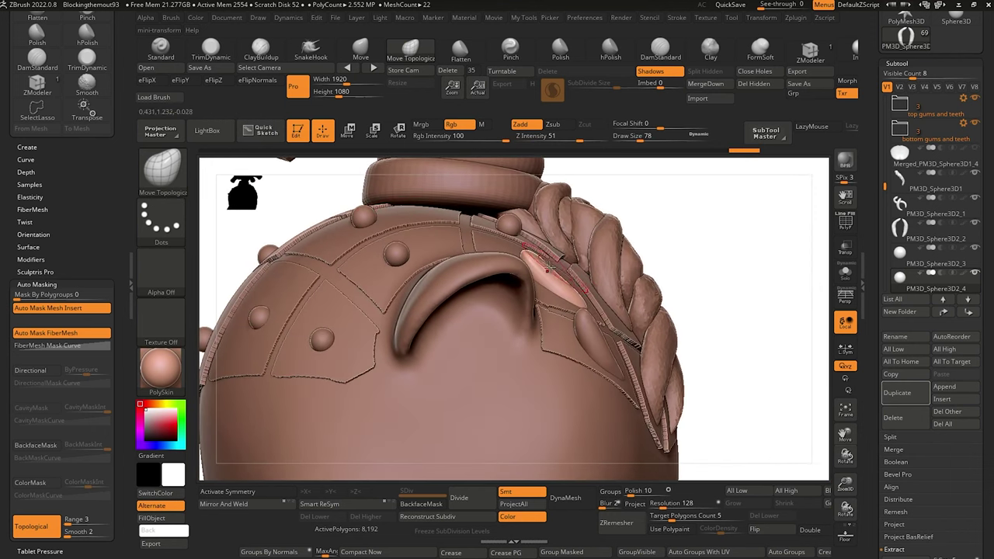
alt+click(574, 320)
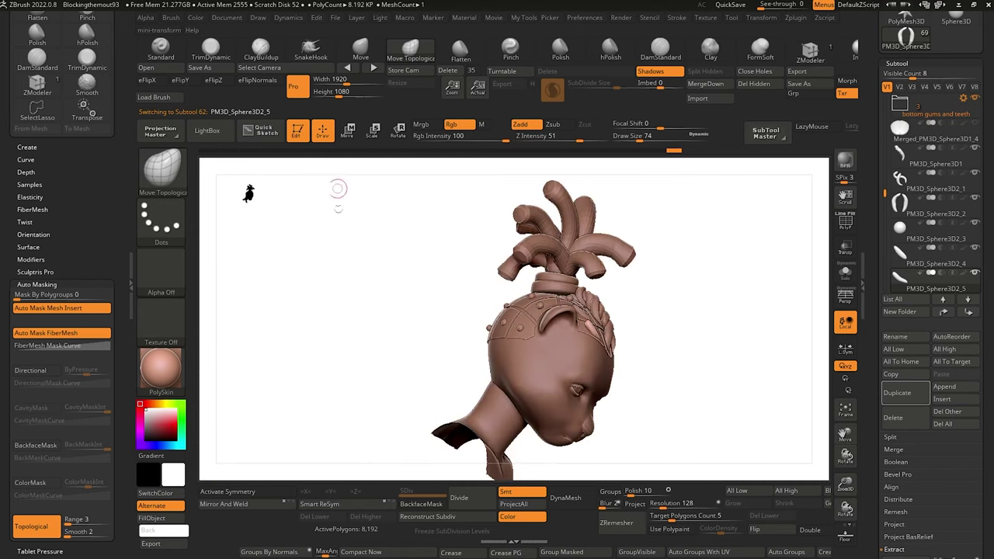
Shape the sphere PM3D_Sphere3D2_3, on the small panel near the hair tie, into a short tapered strand with Move Topological.
alt+click(645, 223)
drag(645, 226, 645, 206)
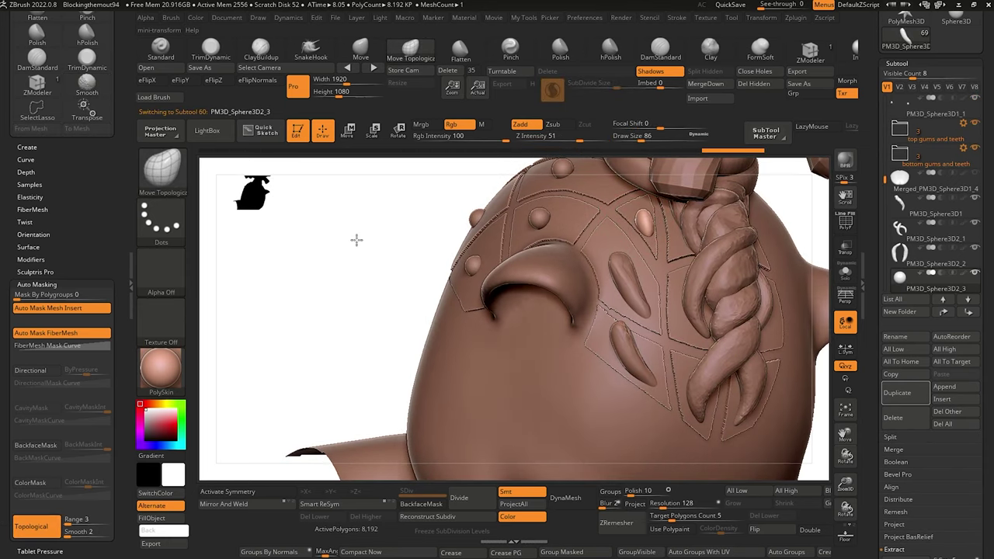
mouse_move(355, 238)
mouse_down()
mouse_move(372, 253)
mouse_move(360, 280)
mouse_move(362, 257)
mouse_up()
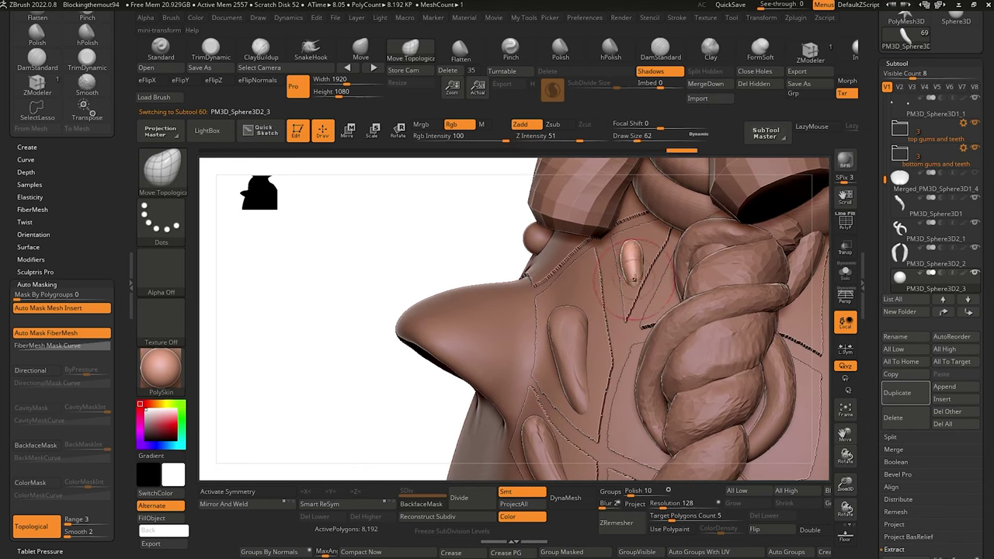
key(bracketleft)
key(bracketleft)
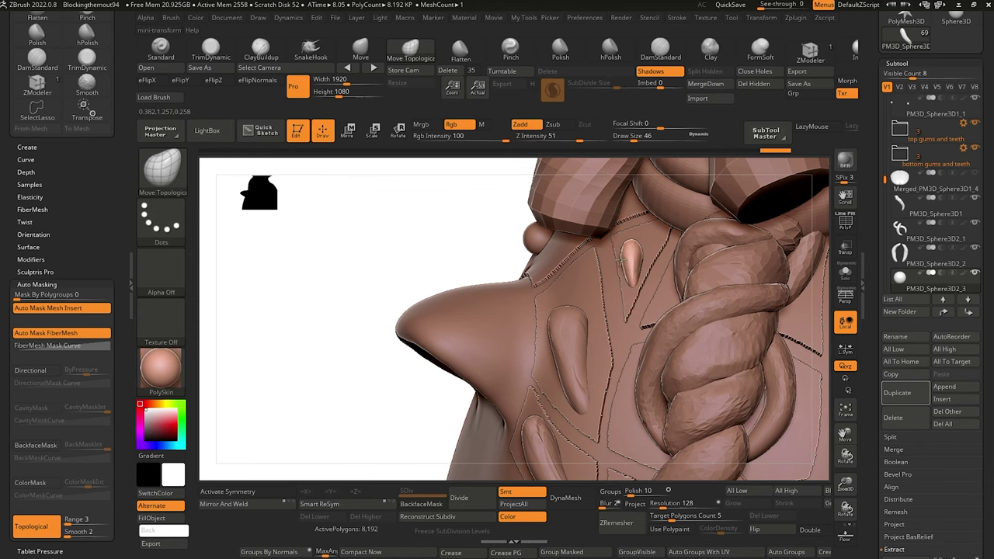
mouse_move(304, 185)
mouse_down()
mouse_move(392, 207)
mouse_move(424, 195)
mouse_up()
drag(314, 236, 405, 230)
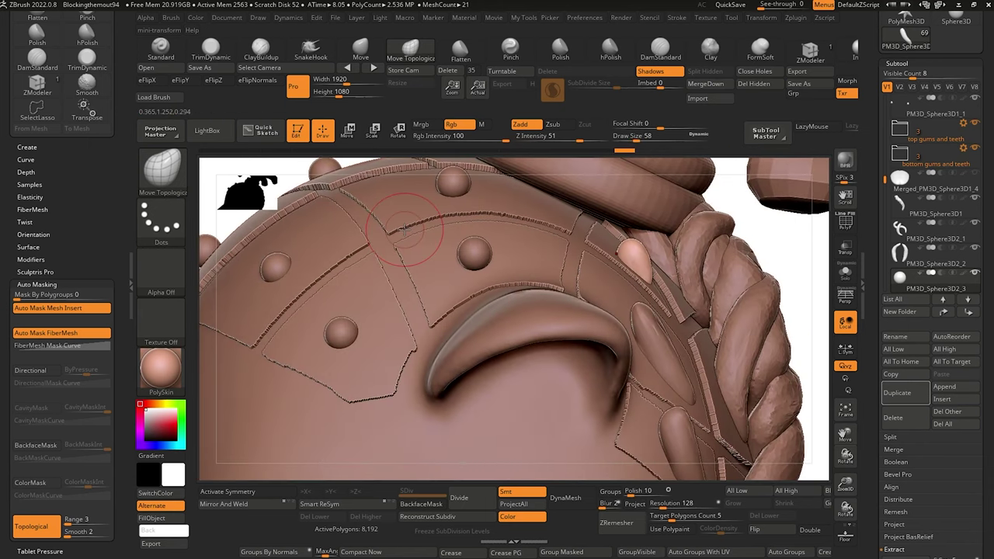
key(bracketright)
drag(629, 255, 637, 249)
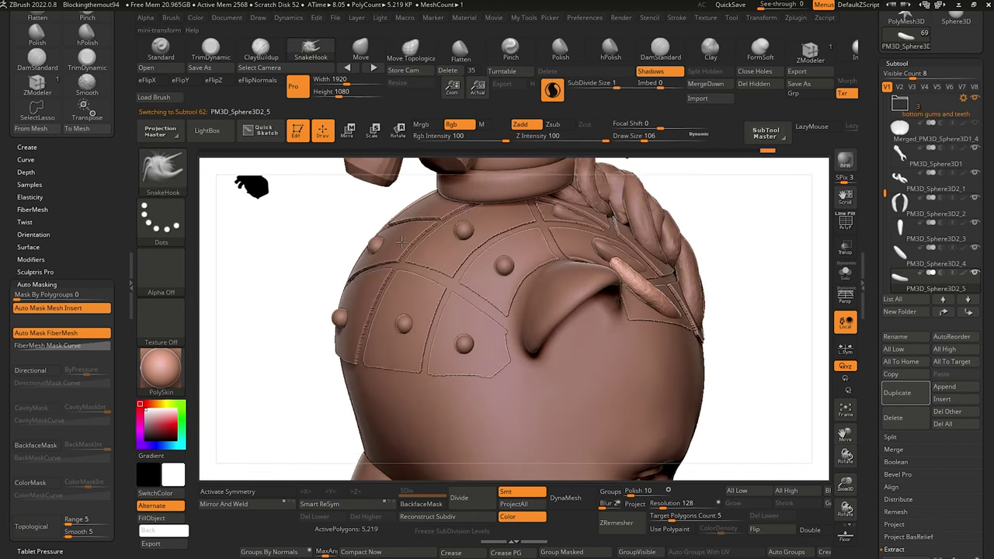
Cross strands PM3D_Sphere3D2_4 and PM3D_Sphere3D2_5 with SnakeHook, pulling the rear end of PM3D_Sphere3D2_5 under PM3D_Sphere3D2_4 toward the hair tie.
mouse_move(307, 307)
mouse_down()
mouse_move(303, 297)
mouse_move(301, 313)
mouse_up()
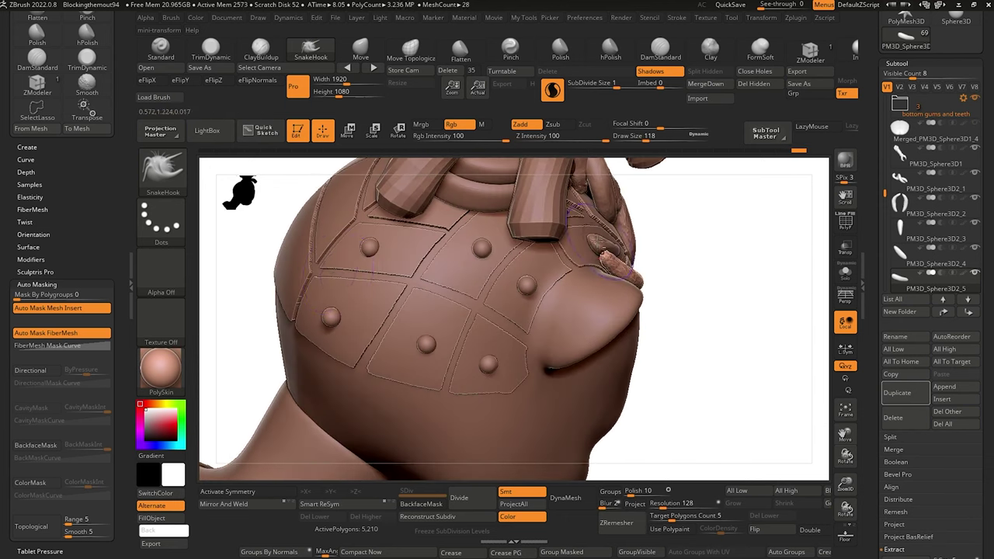
alt+click(598, 242)
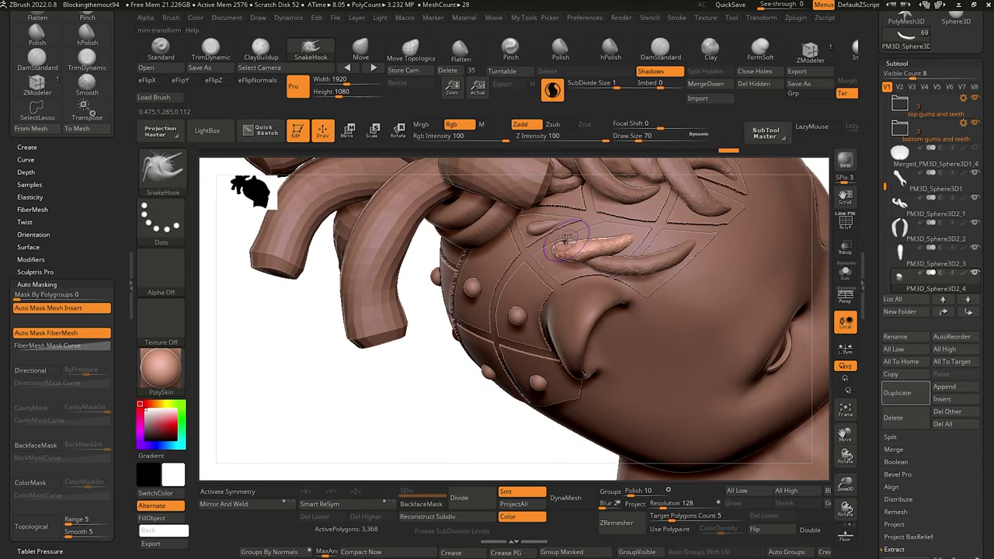
alt+click(571, 239)
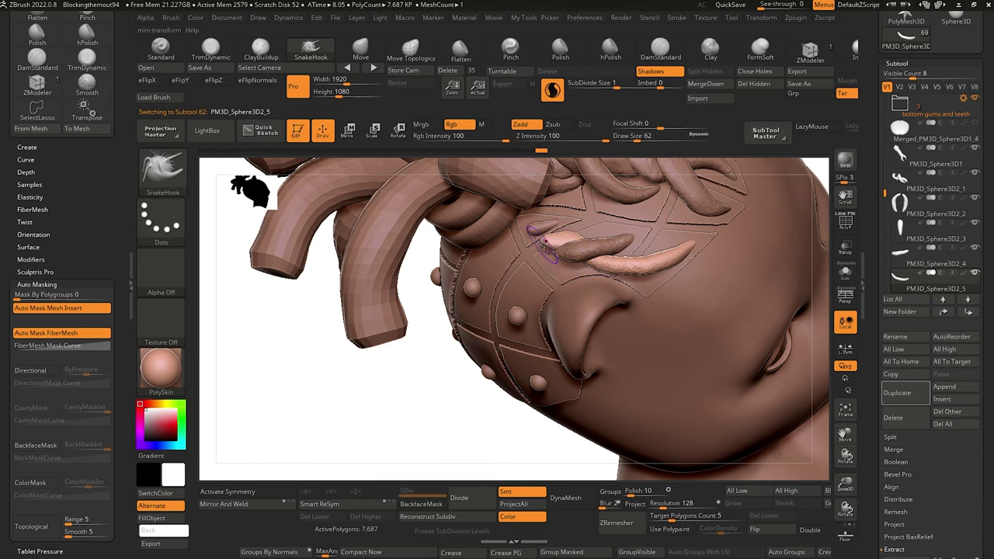
drag(545, 244, 537, 240)
drag(426, 311, 483, 293)
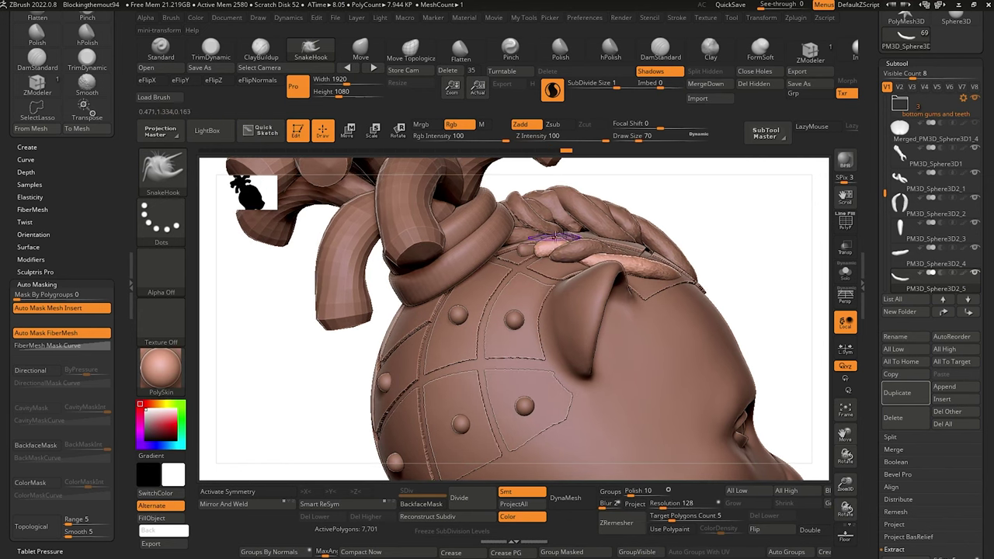
right_drag(746, 322, 583, 257)
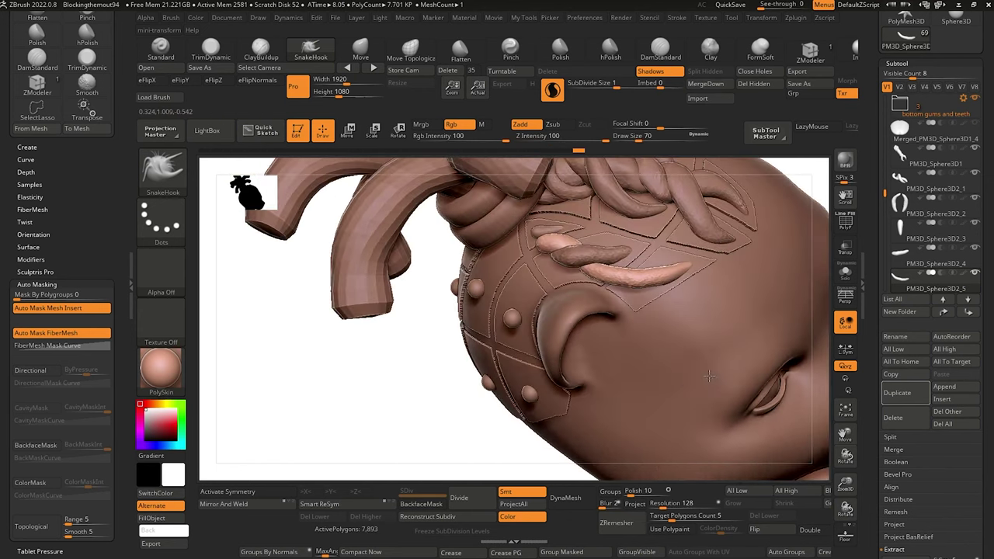
drag(570, 244, 576, 246)
drag(413, 332, 565, 340)
drag(726, 384, 717, 338)
Refine the crossing of strands PM3D_Sphere3D2_4 and PM3D_Sphere3D2_5 above the ear with SnakeHook, pulling PM3D_Sphere3D2_5's rear end toward the hair tie.
alt+click(558, 256)
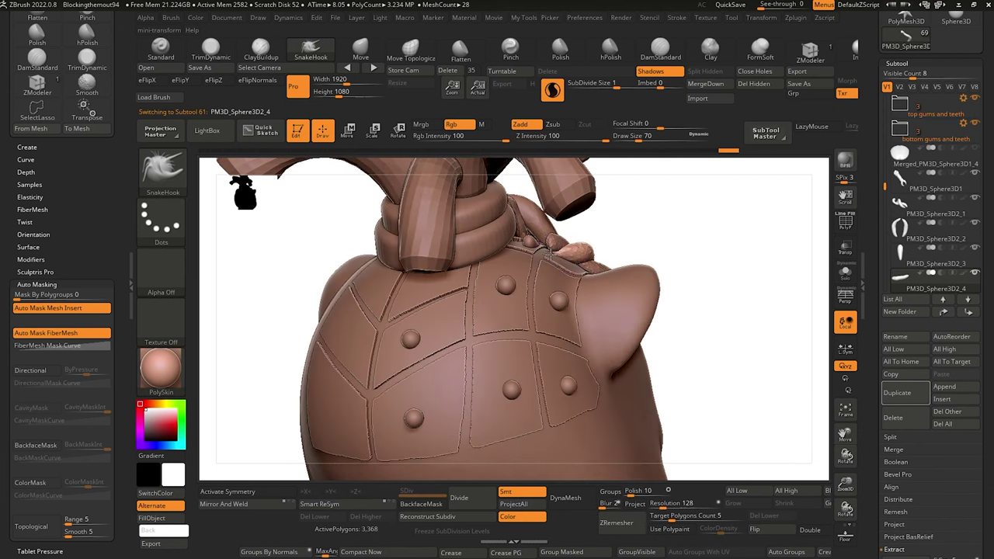
right_drag(672, 289, 700, 346)
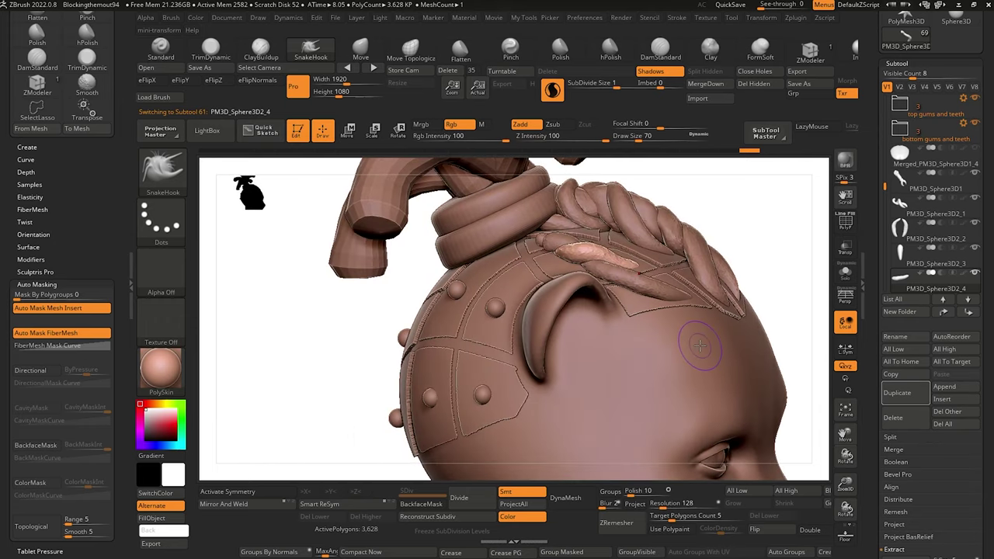
alt+click(553, 246)
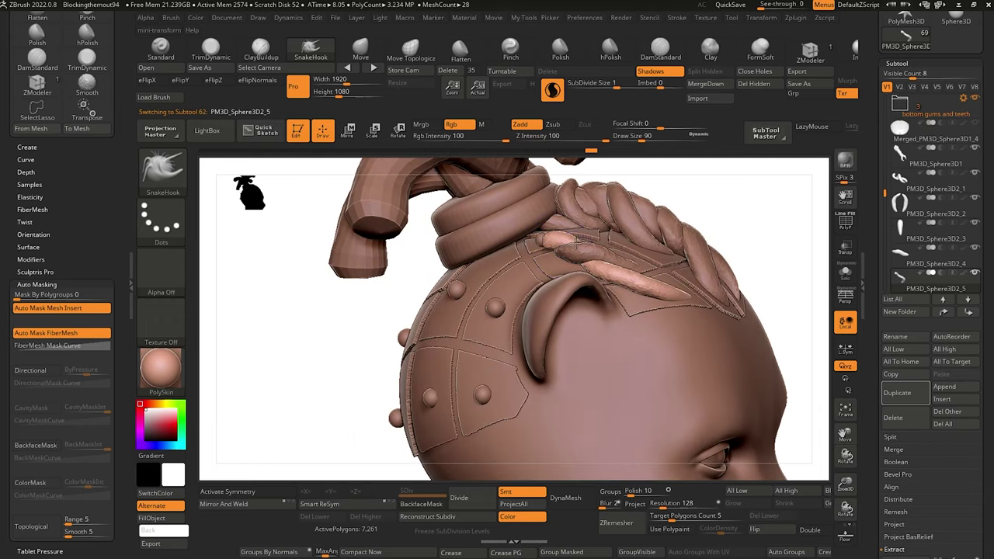
drag(579, 242, 558, 238)
drag(330, 330, 335, 393)
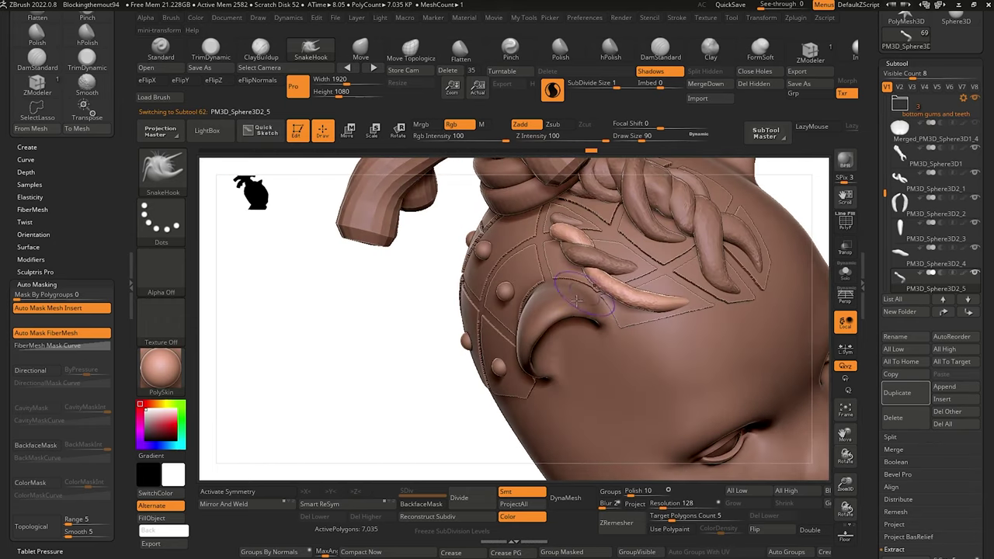
Pull the rear end of strand PM3D_Sphere3D2_4 under PM3D_Sphere3D2_5 and out the other side with SnakeHook.
drag(385, 342, 392, 379)
mouse_move(390, 379)
right_down()
mouse_move(699, 355)
mouse_move(712, 416)
right_up()
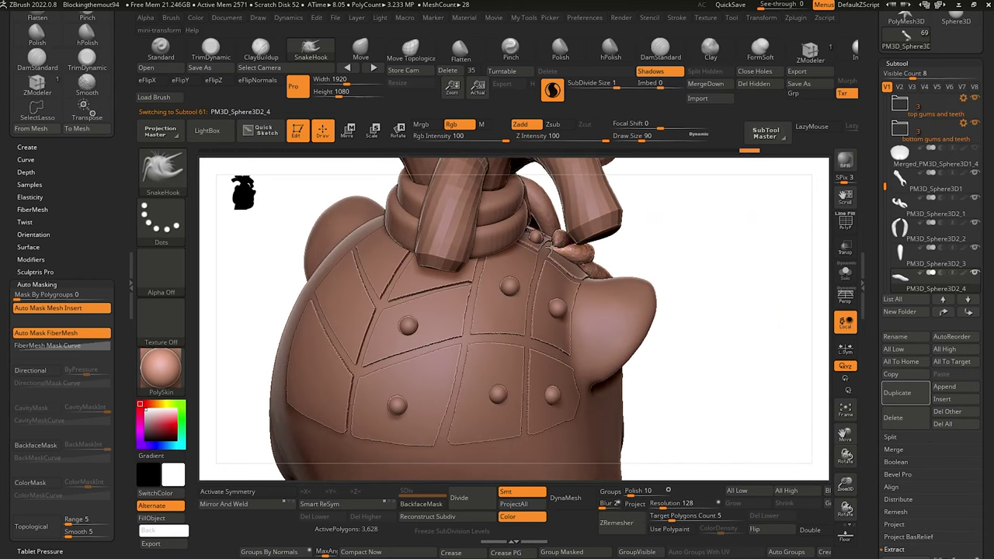
right_drag(695, 369, 649, 368)
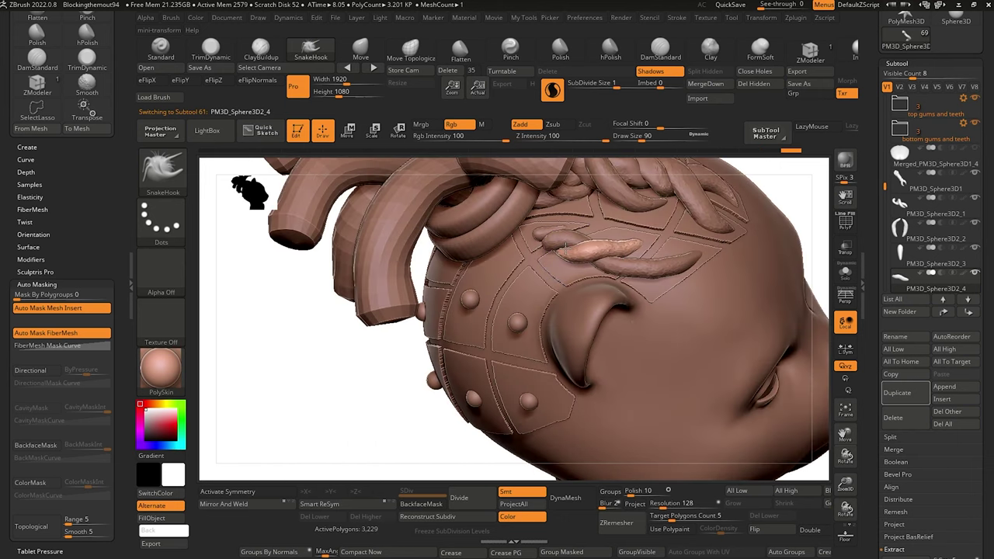
mouse_move(399, 387)
mouse_down()
mouse_move(376, 453)
mouse_move(409, 378)
mouse_up()
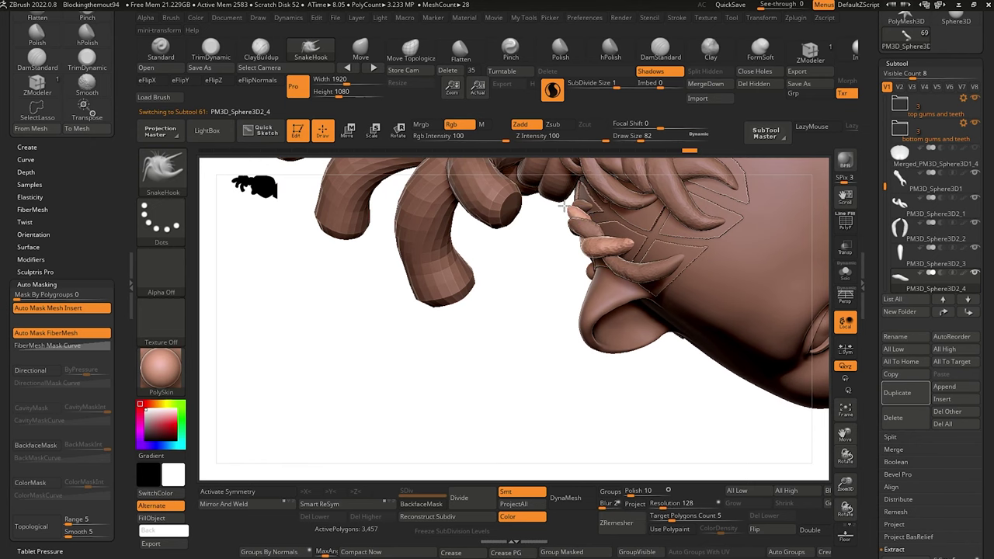
drag(520, 340, 509, 428)
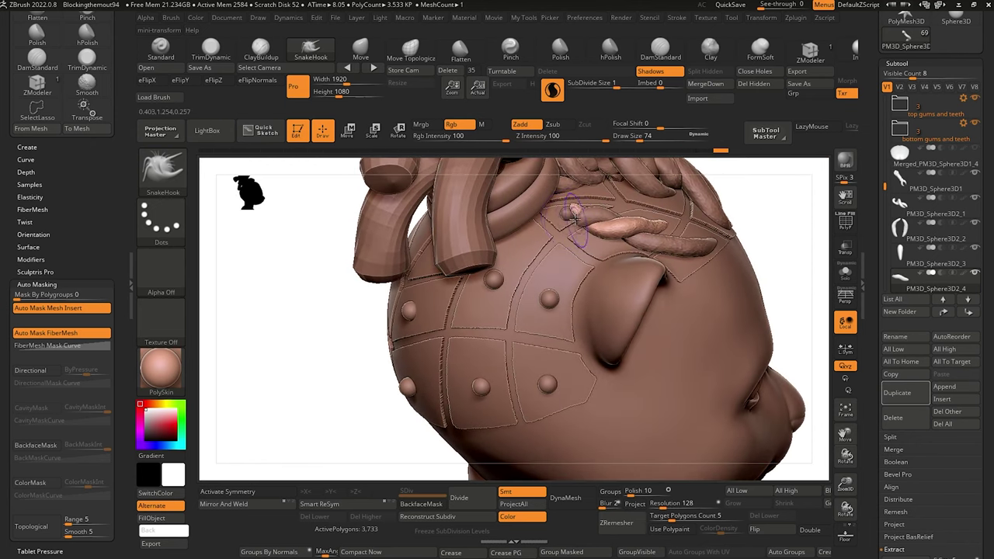
right_drag(817, 372, 819, 372)
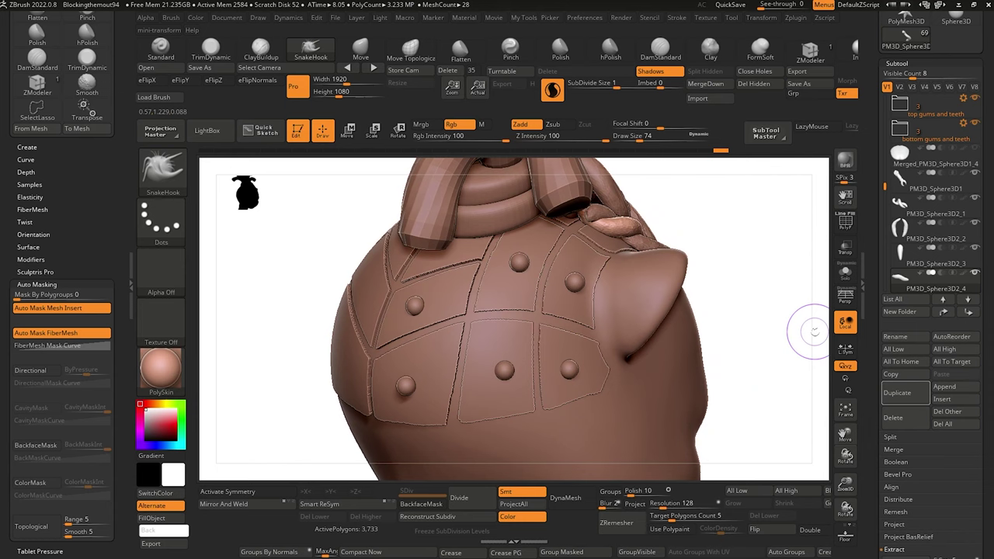
Wrap the rear end of strand PM3D_Sphere3D2_5 around PM3D_Sphere3D2_4 with SnakeHook, bringing its tip out beneath PM3D_Sphere3D2_4.
alt+click(588, 222)
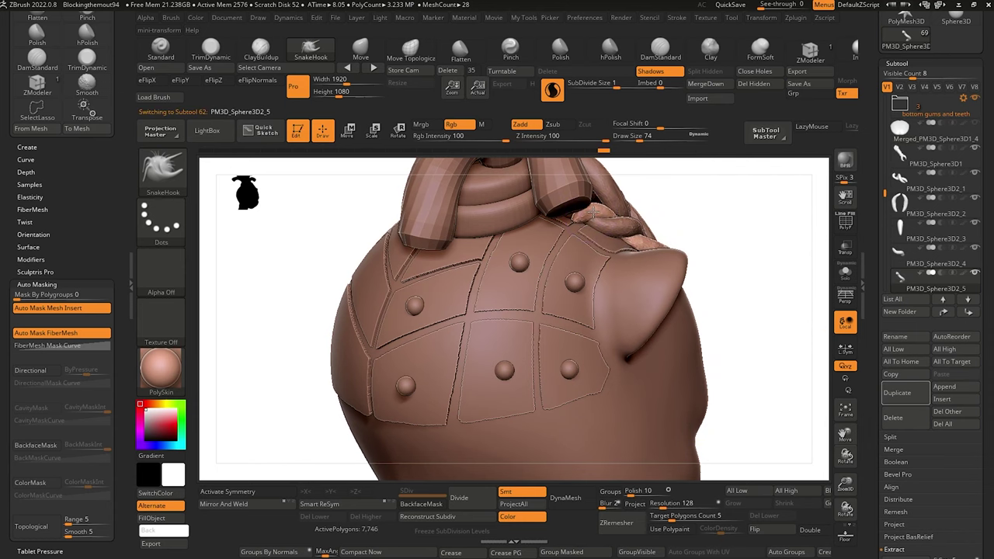
right_drag(721, 304, 699, 315)
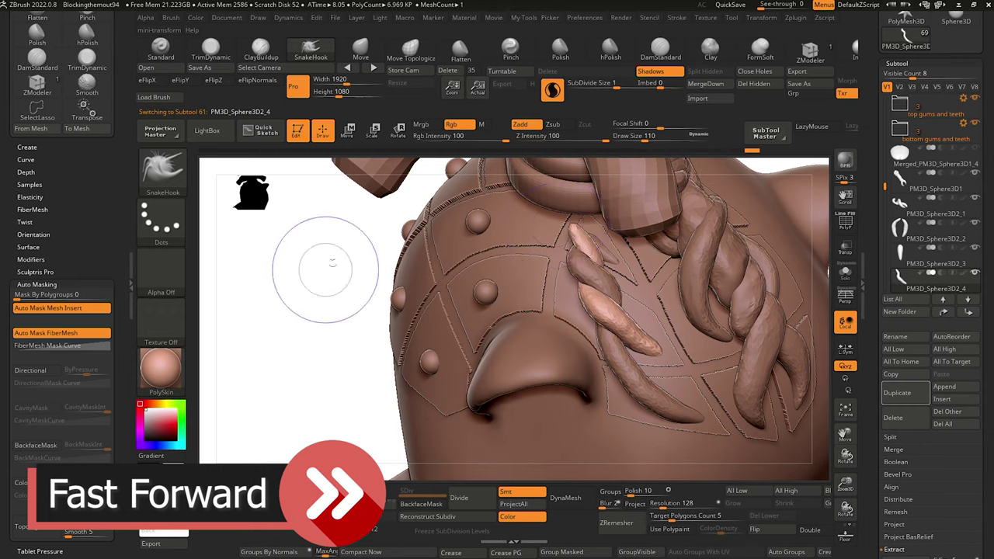
mouse_move(311, 256)
right_down()
mouse_move(373, 255)
mouse_move(676, 407)
mouse_move(730, 326)
mouse_move(761, 469)
right_up()
alt+click(561, 271)
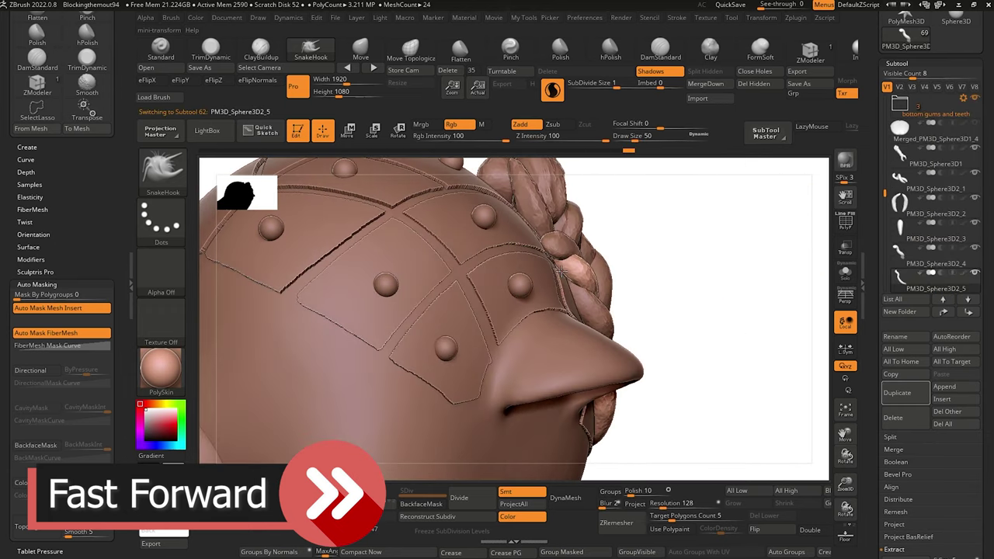
mouse_move(561, 271)
right_down()
mouse_move(536, 241)
mouse_move(668, 311)
mouse_move(699, 233)
right_up()
right_drag(256, 171, 288, 177)
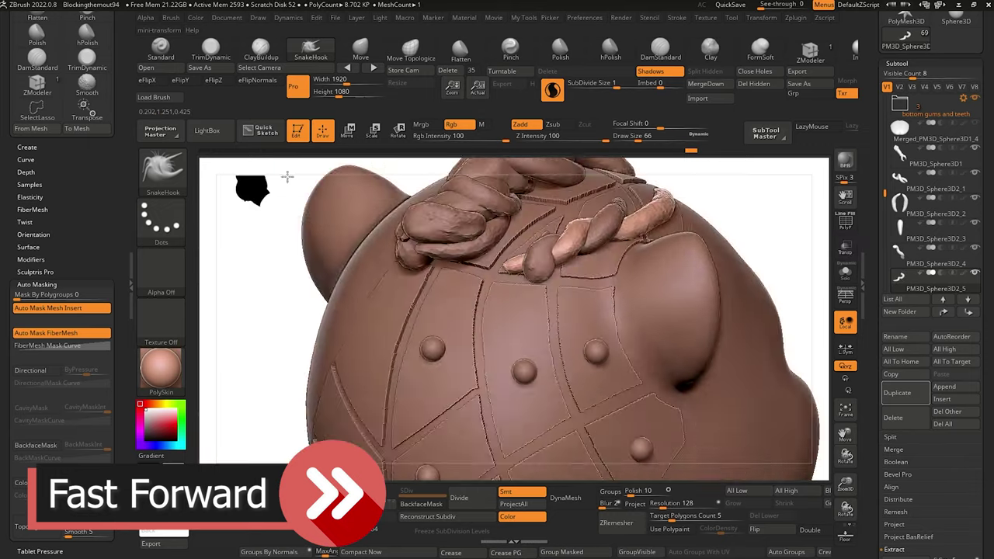
Alternate SnakeHook pulls on PM3D_Sphere3D2_4 and PM3D_Sphere3D2_5 to wind their rear ends into another twist over the panels behind the ear.
drag(288, 177, 257, 183)
alt+click(521, 278)
drag(249, 271, 311, 264)
mouse_move(738, 272)
mouse_down()
mouse_move(777, 272)
mouse_move(668, 311)
mouse_move(777, 225)
mouse_move(699, 327)
mouse_up()
alt+click(511, 284)
alt+click(555, 267)
alt+click(590, 256)
mouse_move(793, 272)
mouse_down()
mouse_move(746, 280)
mouse_move(746, 233)
mouse_up()
mouse_move(256, 271)
mouse_down()
mouse_move(311, 277)
mouse_move(287, 265)
mouse_move(233, 264)
mouse_up()
alt+click(699, 326)
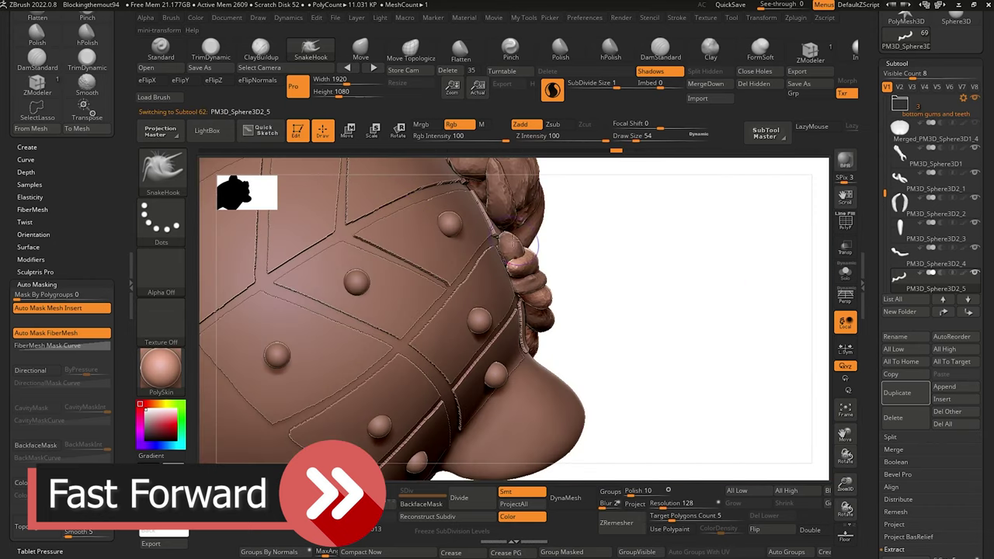
Thicken the rear end of strand PM3D_Sphere3D2_4 and draw PM3D_Sphere3D2_5's tip out past it toward the central braid's end with SnakeHook.
mouse_move(668, 310)
mouse_down()
mouse_move(622, 334)
mouse_move(746, 303)
mouse_up()
alt+click(491, 256)
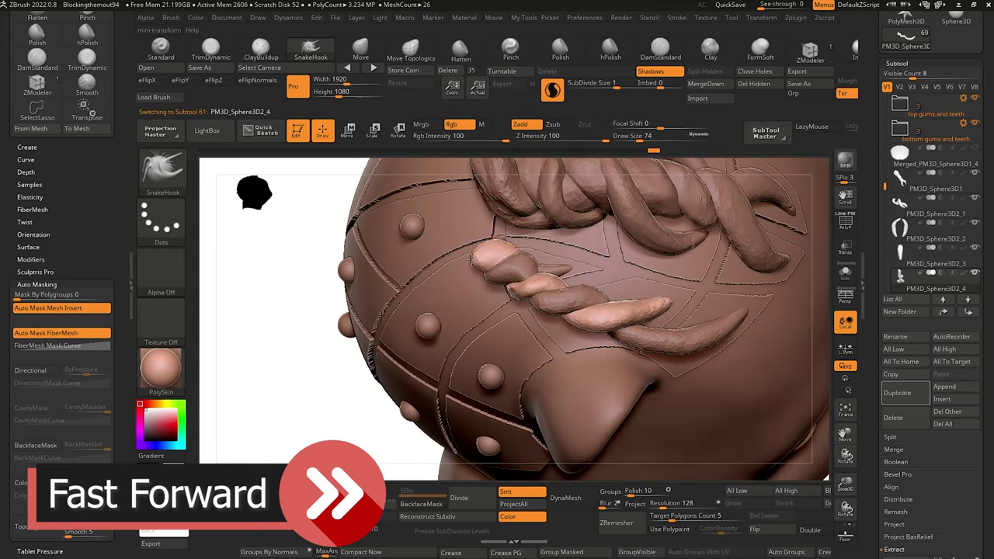
alt+click(511, 268)
mouse_move(280, 295)
mouse_down()
mouse_move(326, 272)
mouse_move(273, 240)
mouse_move(326, 257)
mouse_up()
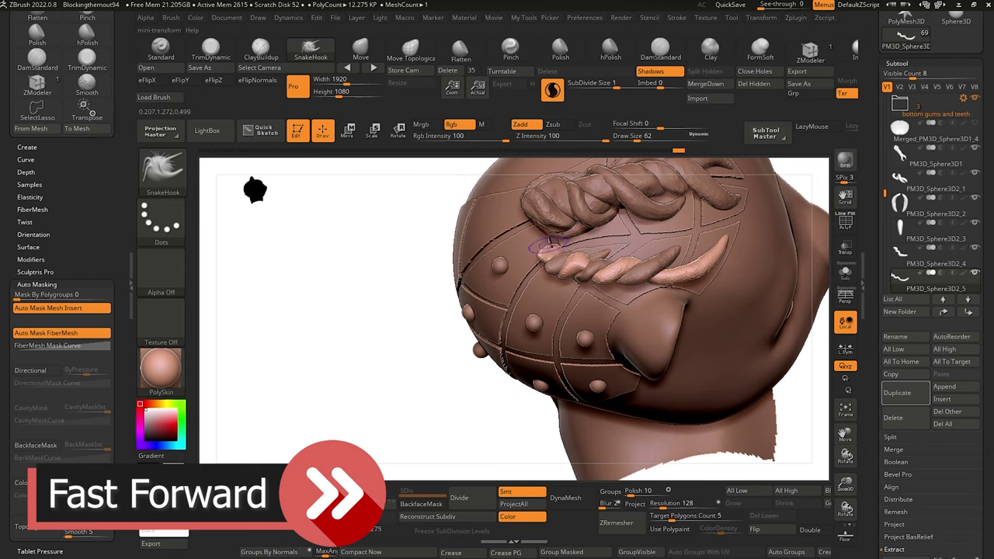
drag(311, 311, 373, 280)
drag(668, 420, 669, 341)
drag(311, 327, 264, 372)
drag(326, 311, 426, 300)
Extend and round the rear end of strand PM3D_Sphere3D2_4 beside the central braid's end with SnakeHook, closing the last twist.
alt+click(537, 239)
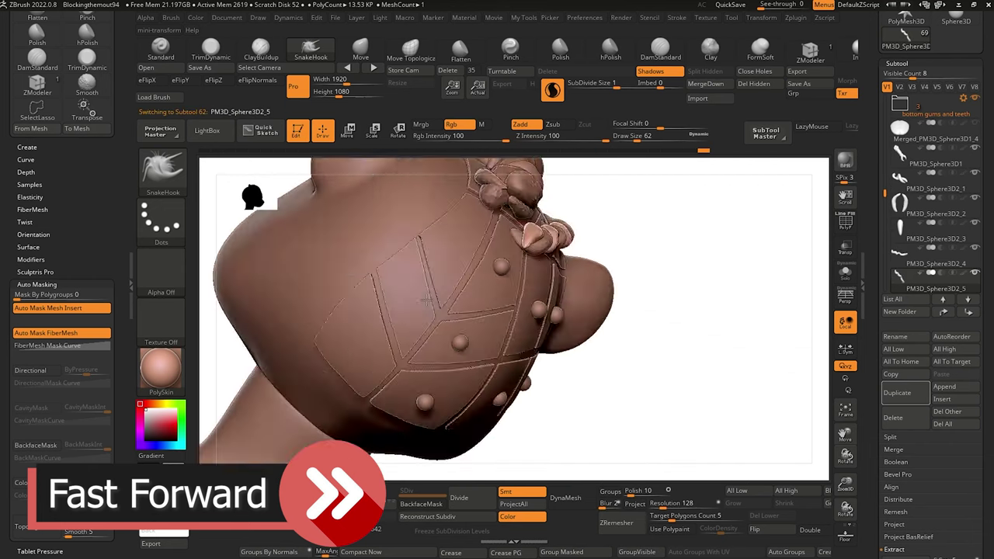
drag(668, 389, 700, 342)
alt+click(517, 221)
mouse_move(279, 311)
mouse_down()
mouse_move(311, 287)
mouse_move(357, 311)
mouse_up()
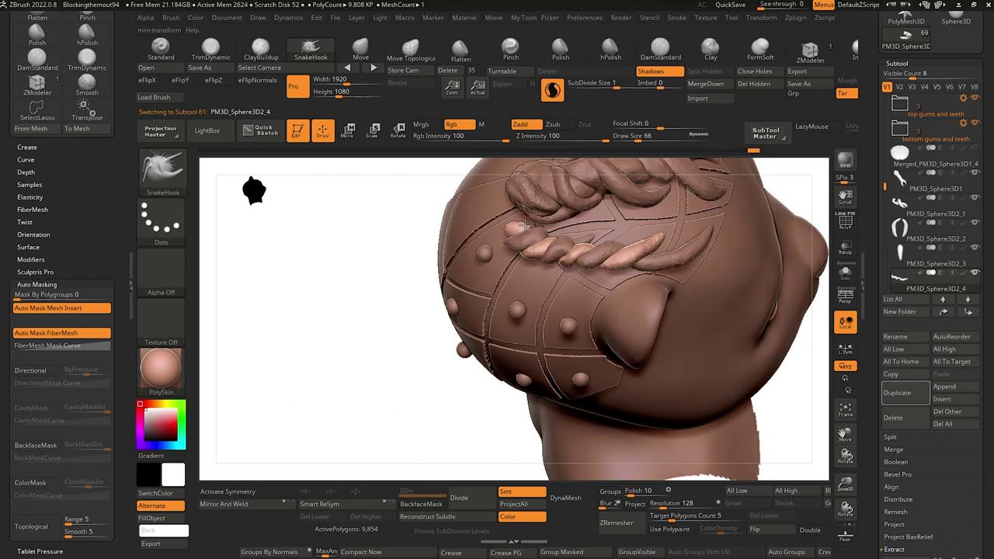
drag(342, 241, 415, 189)
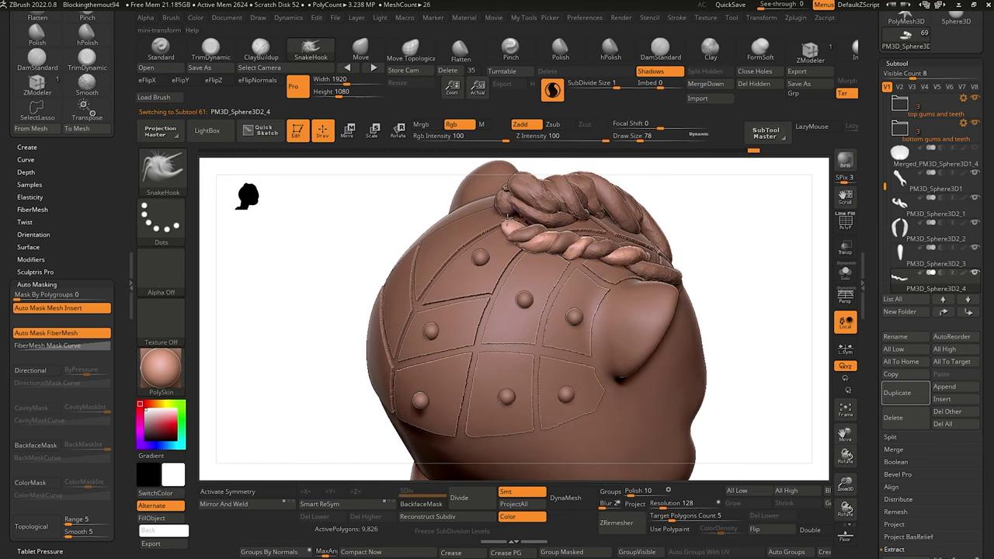
mouse_move(511, 241)
right_down()
mouse_move(366, 249)
mouse_move(467, 233)
right_up()
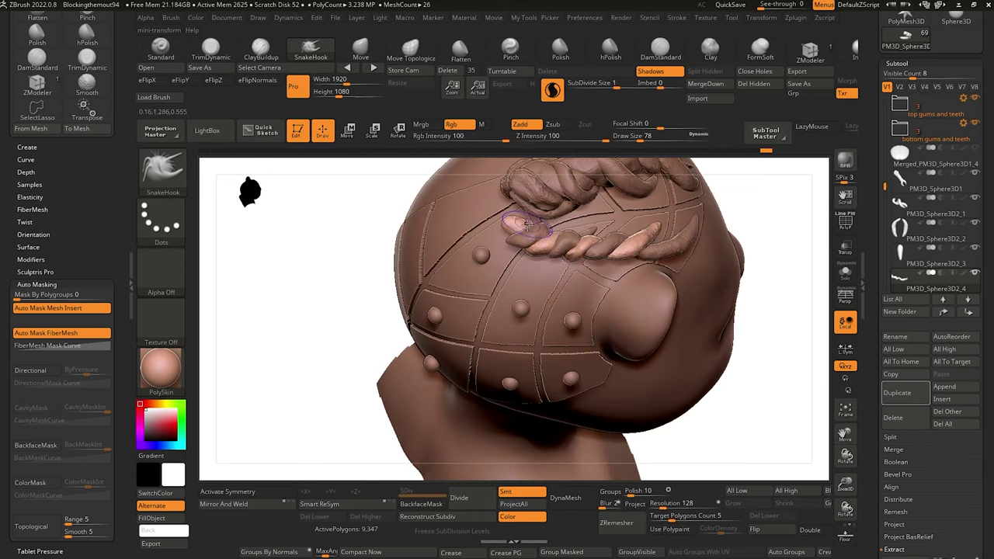
mouse_move(327, 218)
mouse_down()
mouse_move(513, 279)
mouse_move(563, 278)
mouse_up()
drag(600, 380, 594, 318)
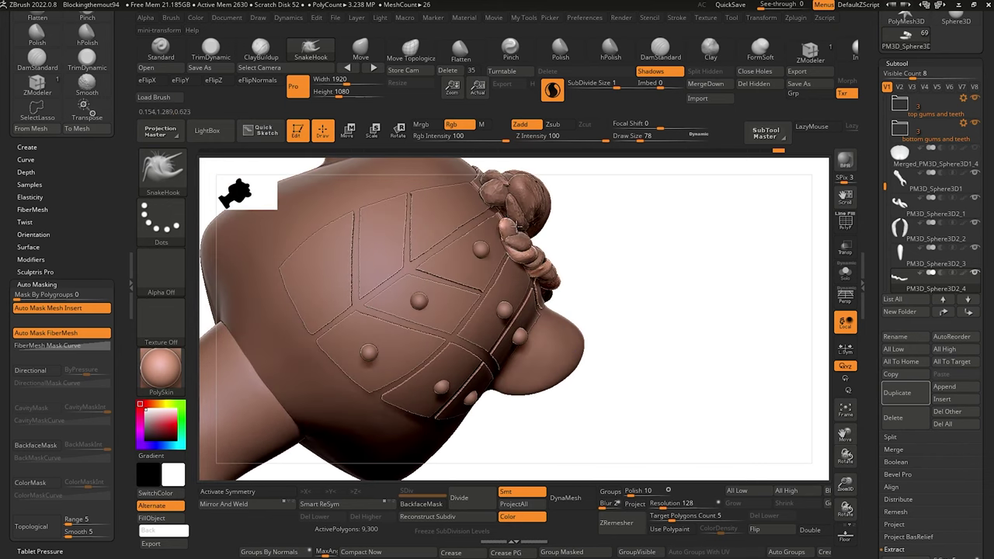
Bulk out the rear loops of strand PM3D_Sphere3D2_5 with SnakeHook so they wrap over PM3D_Sphere3D2_4, using a smaller brush for the narrow loops.
alt+click(515, 225)
mouse_move(515, 225)
right_down()
mouse_move(609, 350)
mouse_move(513, 245)
mouse_move(577, 412)
mouse_move(515, 247)
right_up()
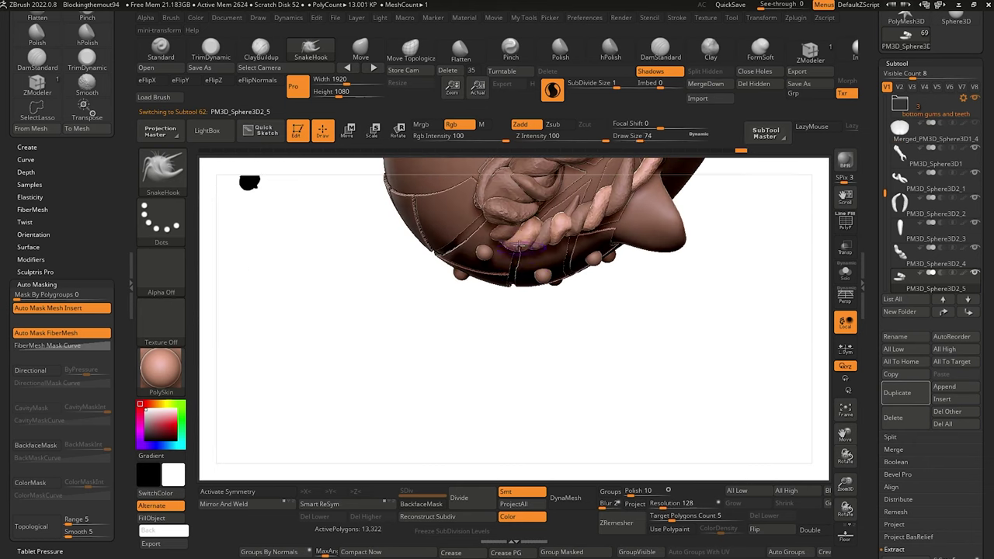
mouse_move(526, 226)
right_down()
mouse_move(544, 295)
mouse_move(557, 239)
right_up()
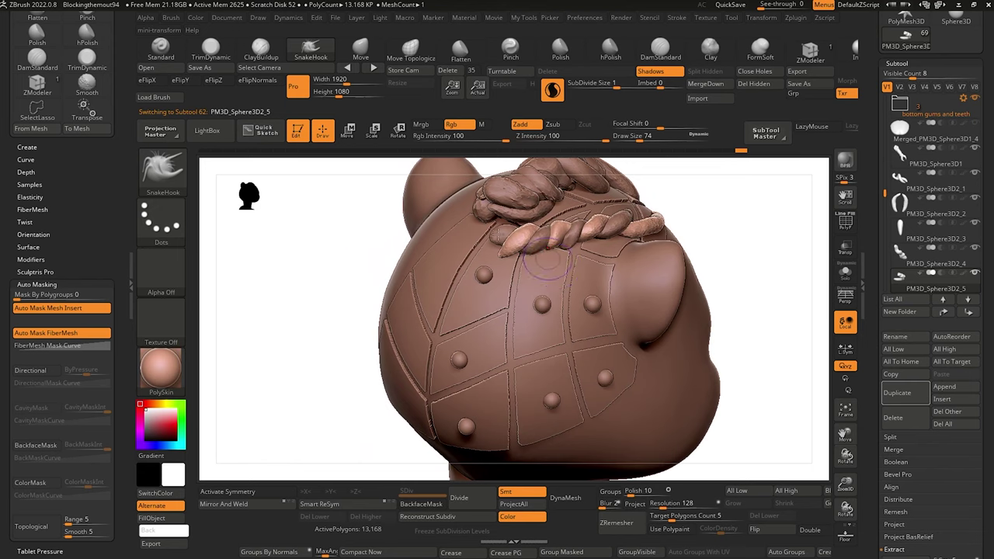
key(bracketleft)
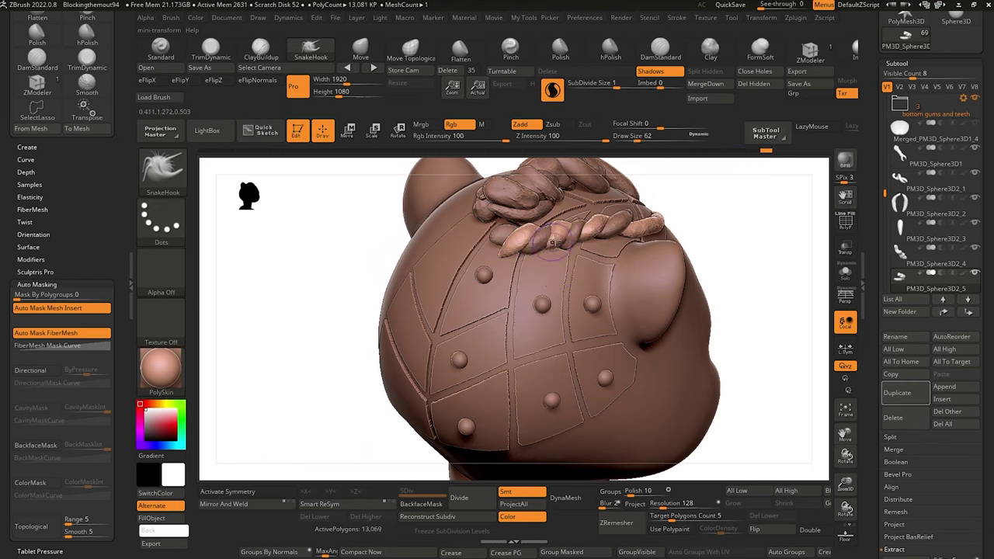
right_drag(751, 368, 579, 247)
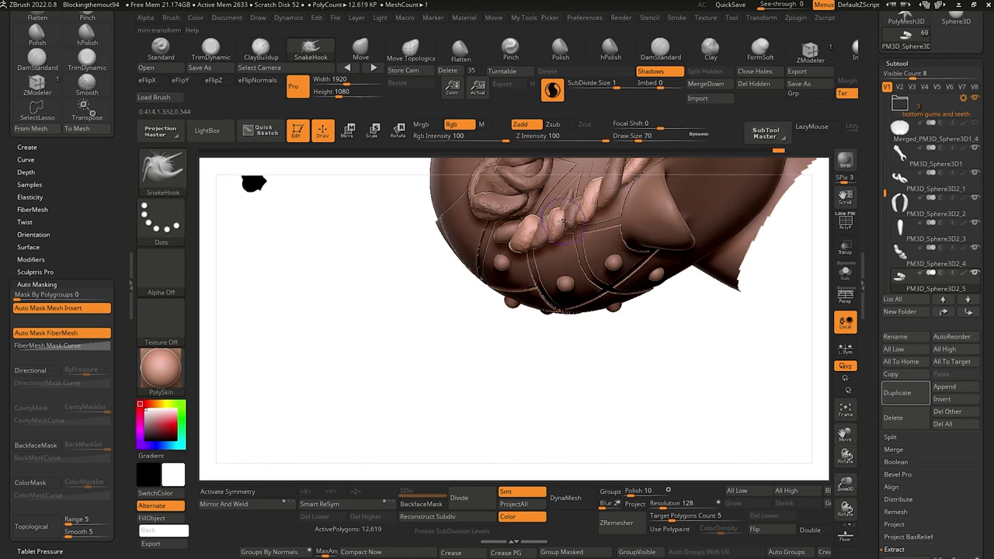
right_drag(617, 382, 610, 288)
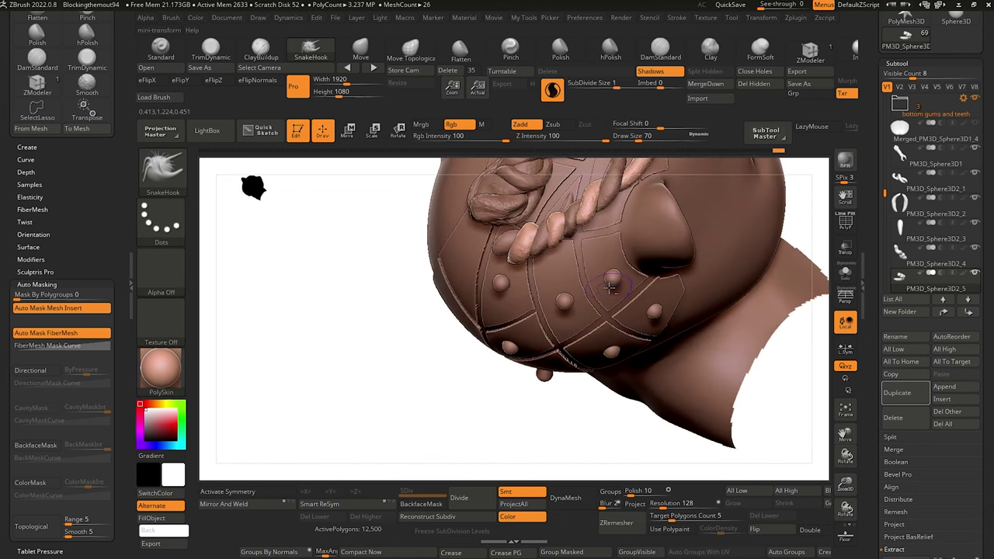
Reshape the middle loop of strand PM3D_Sphere3D2_4 with SnakeHook to fill the gaps between the twists of PM3D_Sphere3D2_5.
alt+click(573, 226)
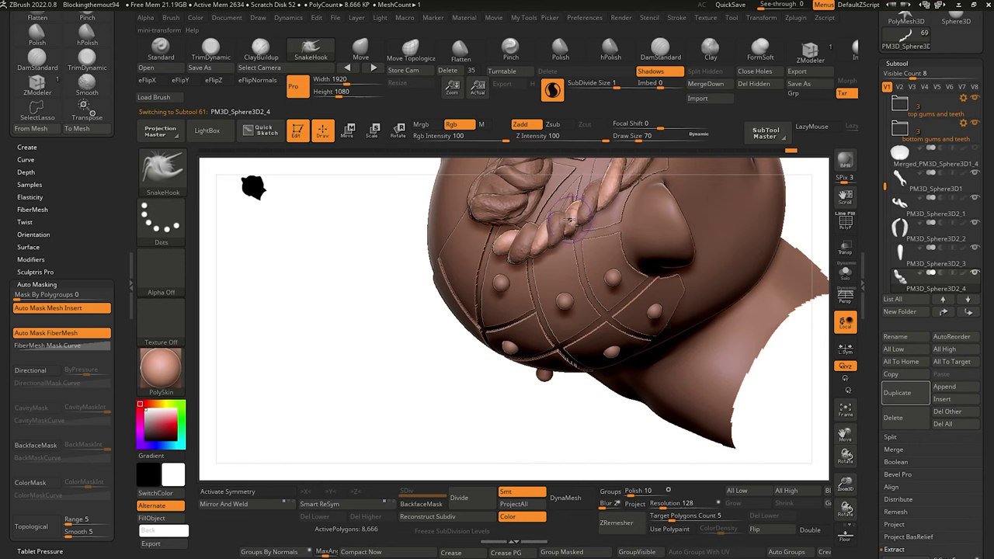
drag(348, 269, 355, 195)
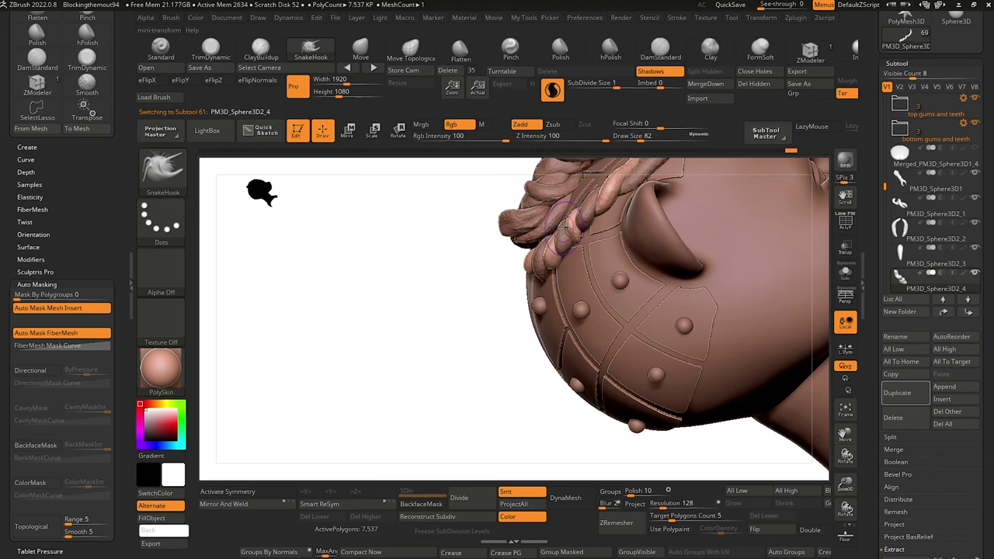
mouse_move(379, 268)
mouse_down()
mouse_move(410, 343)
mouse_move(323, 253)
mouse_up()
mouse_move(339, 297)
mouse_down()
mouse_move(359, 300)
mouse_move(351, 256)
mouse_move(329, 271)
mouse_move(345, 286)
mouse_up()
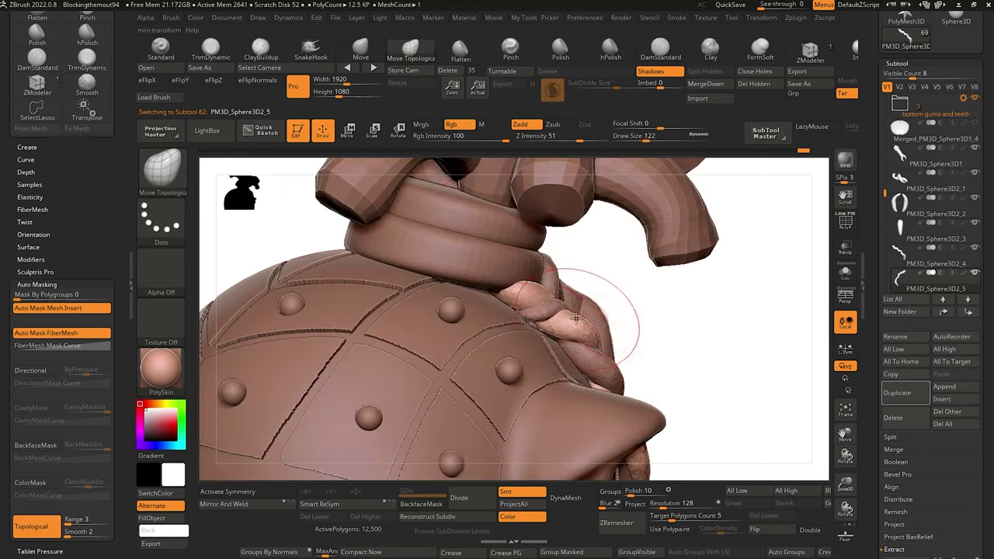
Refine the twists of side-braid strands PM3D_Sphere3D2_4 and PM3D_Sphere3D2_5 with Move Topological, alternating between the two and reducing the brush size.
alt+click(557, 309)
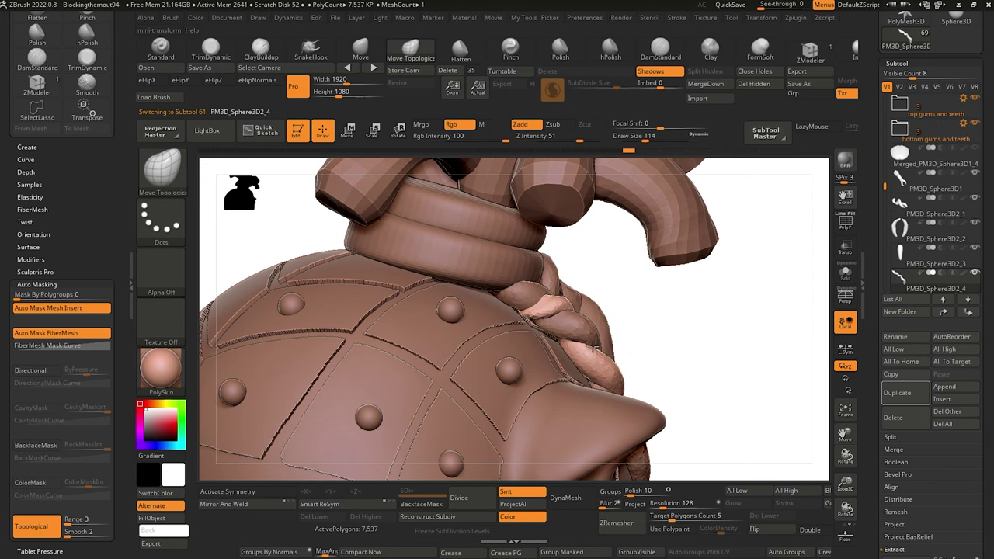
drag(677, 388, 625, 401)
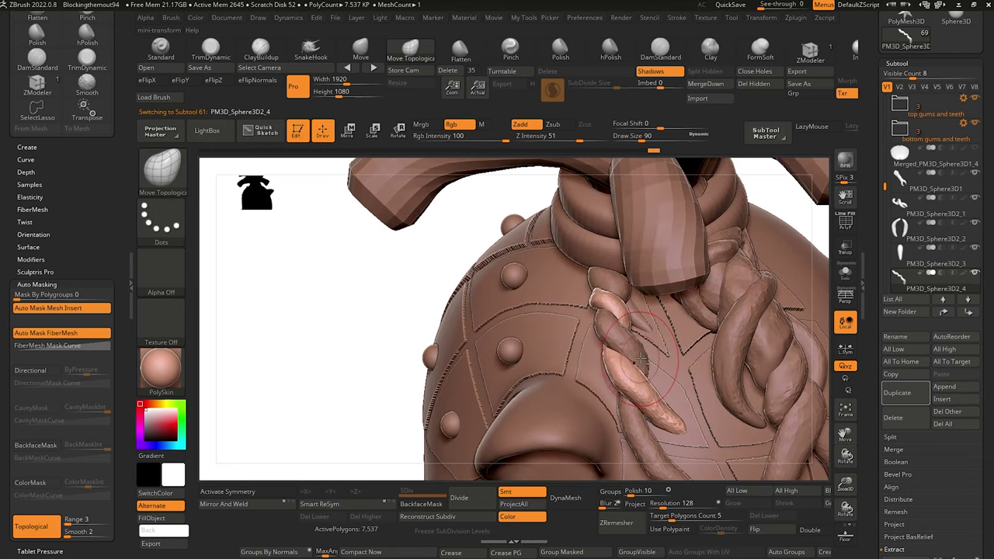
alt+click(641, 357)
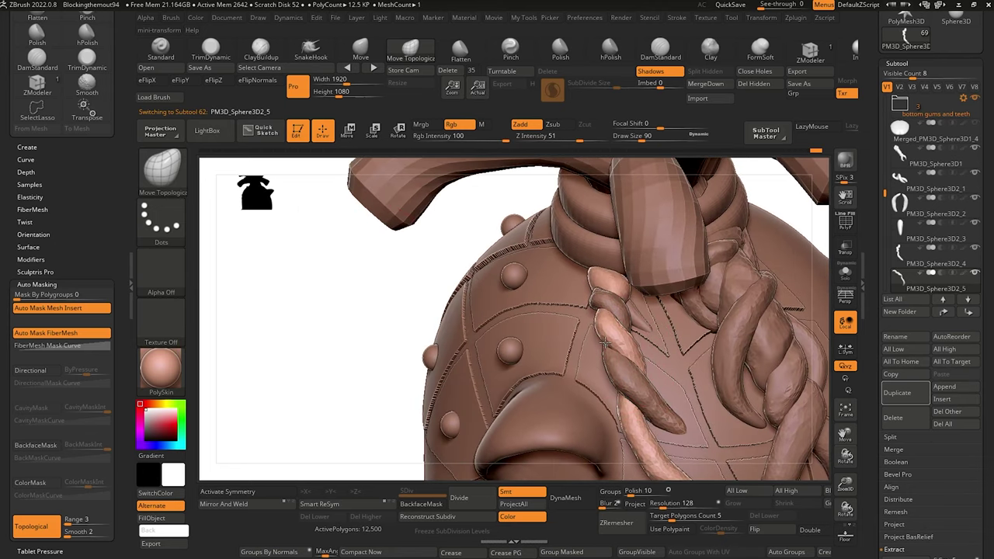
alt+click(641, 407)
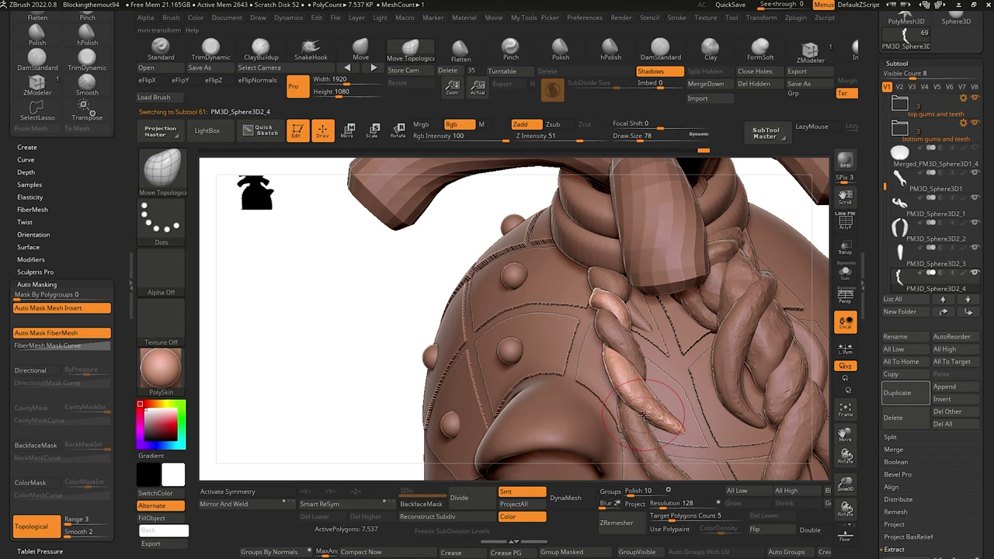
drag(378, 321, 409, 264)
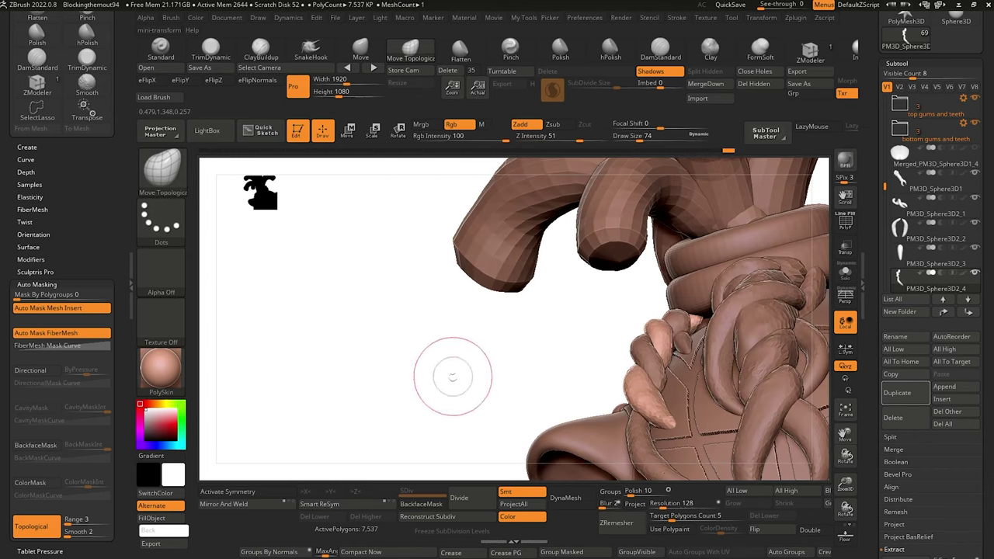
alt+drag(453, 377, 443, 356)
drag(453, 305, 410, 265)
Select the short strand PM3D_Sphere3D2_3, turn on transparency and stretch it rearward beneath the side braid with Move Topological.
alt+click(638, 334)
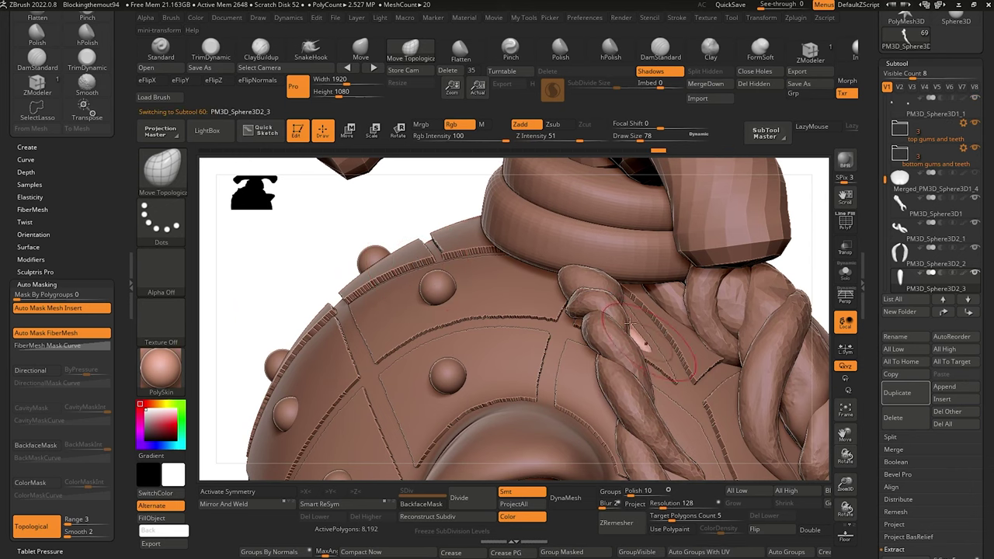
drag(340, 260, 413, 240)
click(852, 249)
drag(310, 214, 350, 295)
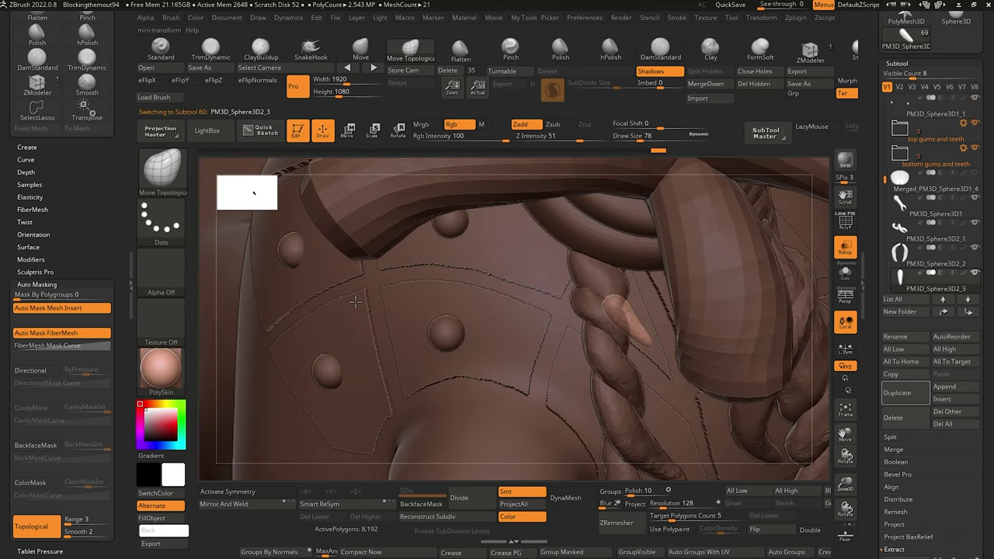
drag(531, 248, 512, 226)
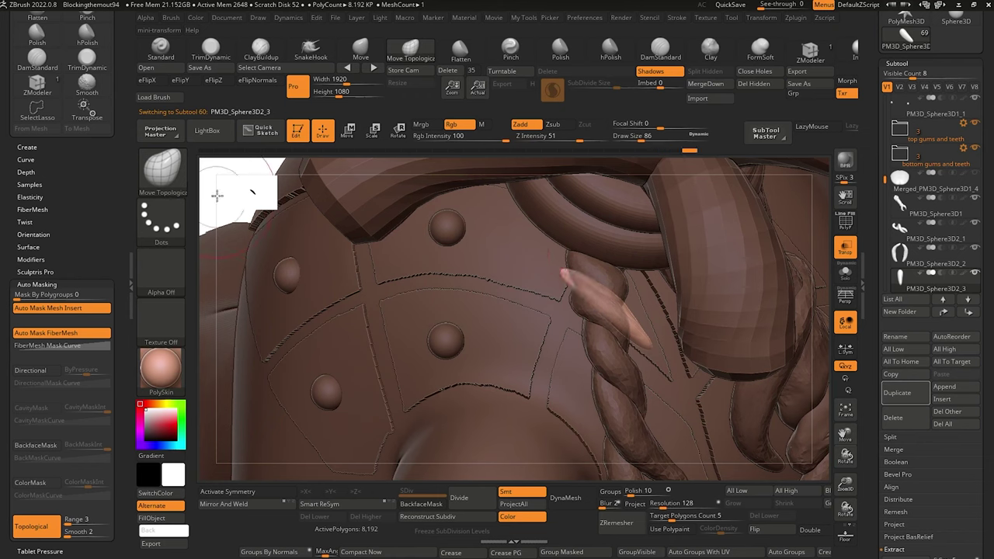
drag(218, 196, 261, 169)
mouse_move(294, 214)
mouse_down()
mouse_move(244, 189)
mouse_move(229, 216)
mouse_move(295, 189)
mouse_up()
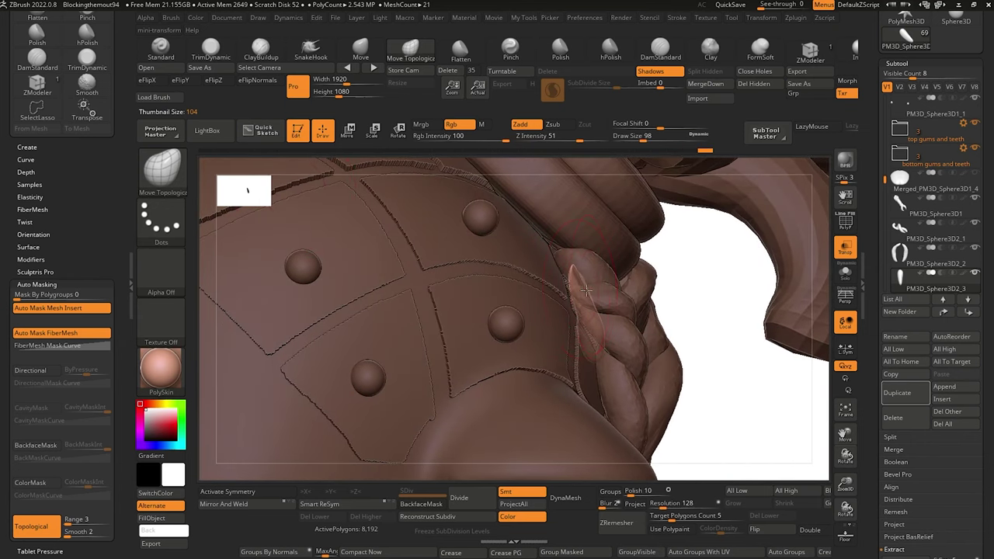
Isolate strand PM3D_Sphere3D2_3, pull its rear tip outward with SnakeHook and bring the other subtools back into view.
drag(770, 399, 737, 387)
click(846, 276)
drag(810, 455, 749, 413)
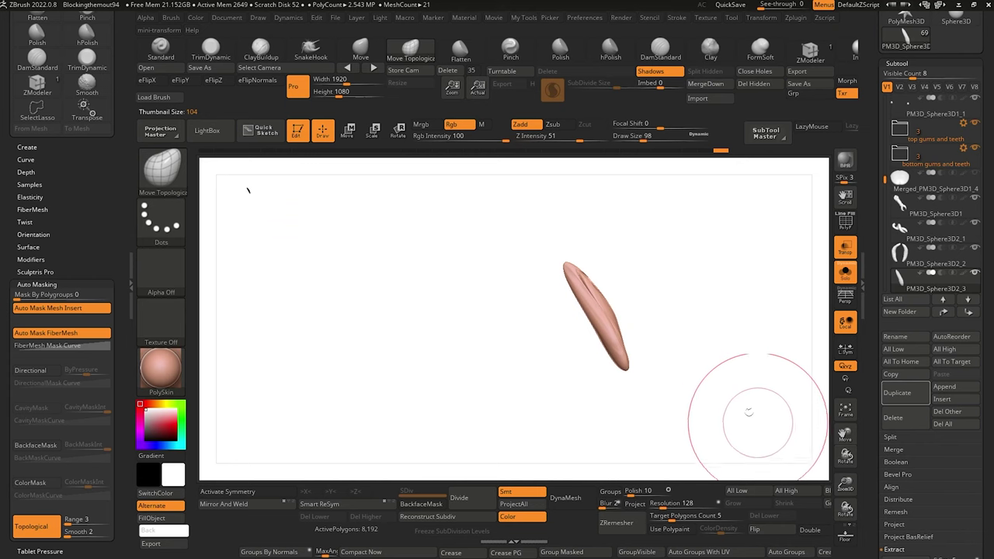
click(310, 53)
drag(587, 289, 568, 272)
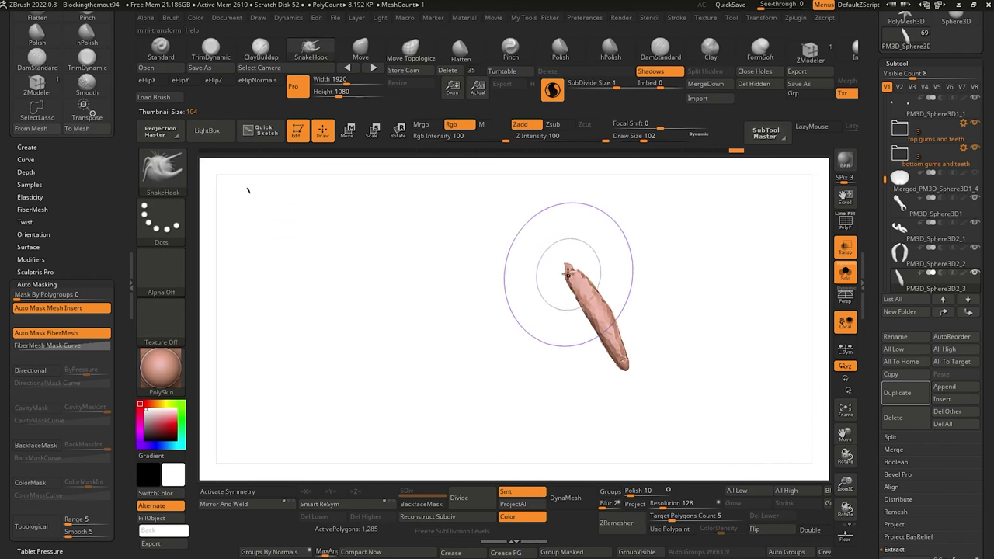
drag(560, 233, 566, 284)
click(846, 273)
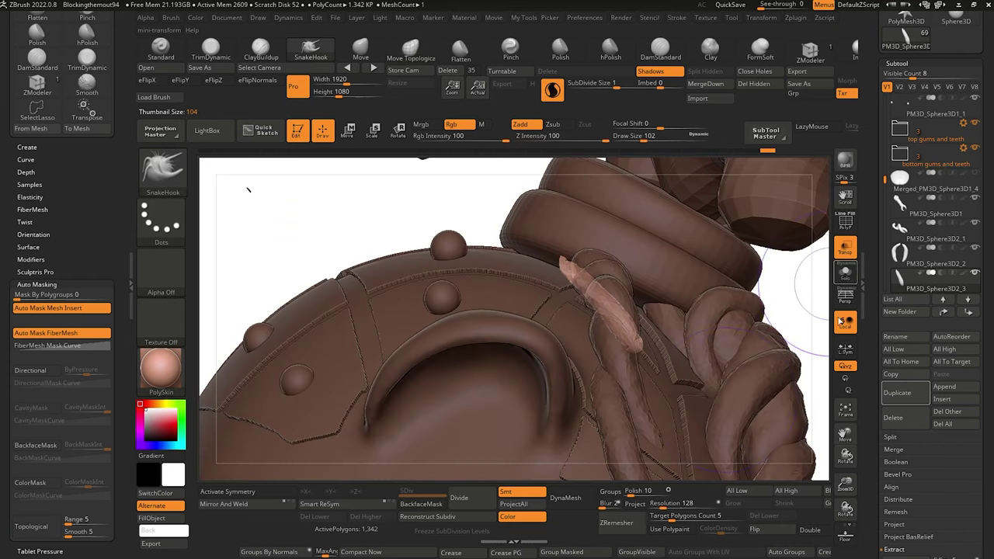
Draw the rear end of strand PM3D_Sphere3D2_3 out beside the side braid's end with smaller SnakeHook brushes, and turn transparency off.
drag(452, 224, 487, 240)
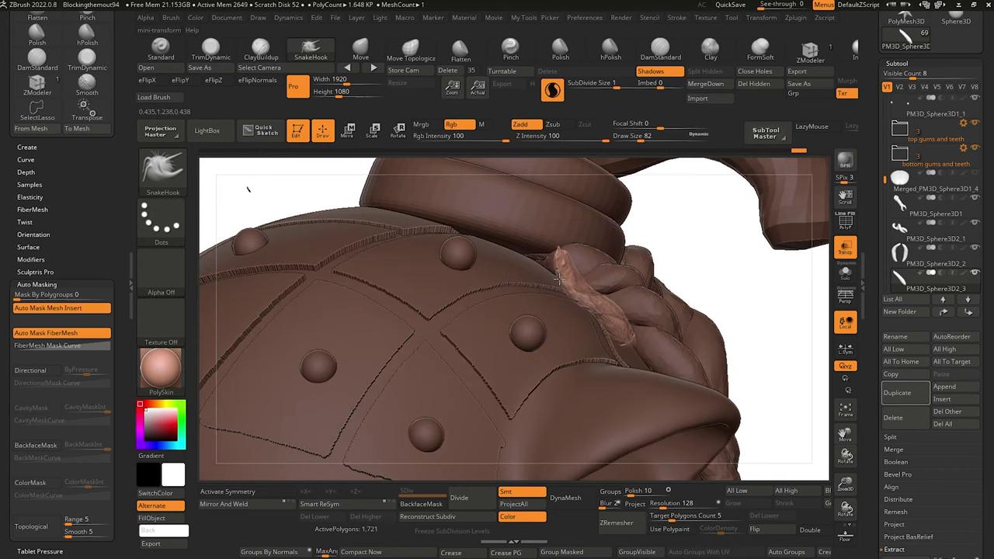
mouse_move(666, 244)
right_down()
mouse_move(673, 272)
mouse_move(561, 268)
right_up()
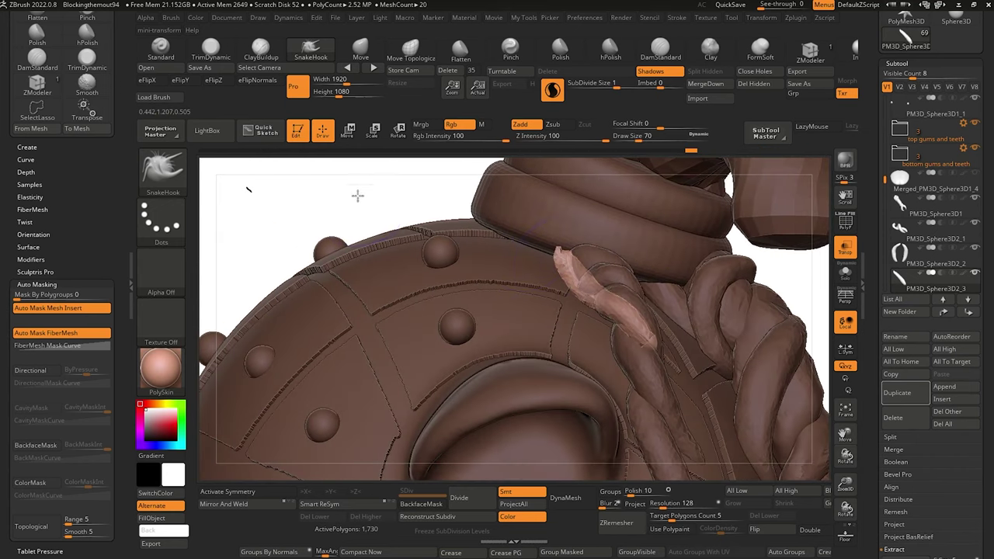
right_drag(355, 195, 481, 210)
mouse_move(377, 200)
right_down()
mouse_move(497, 233)
mouse_move(575, 274)
right_up()
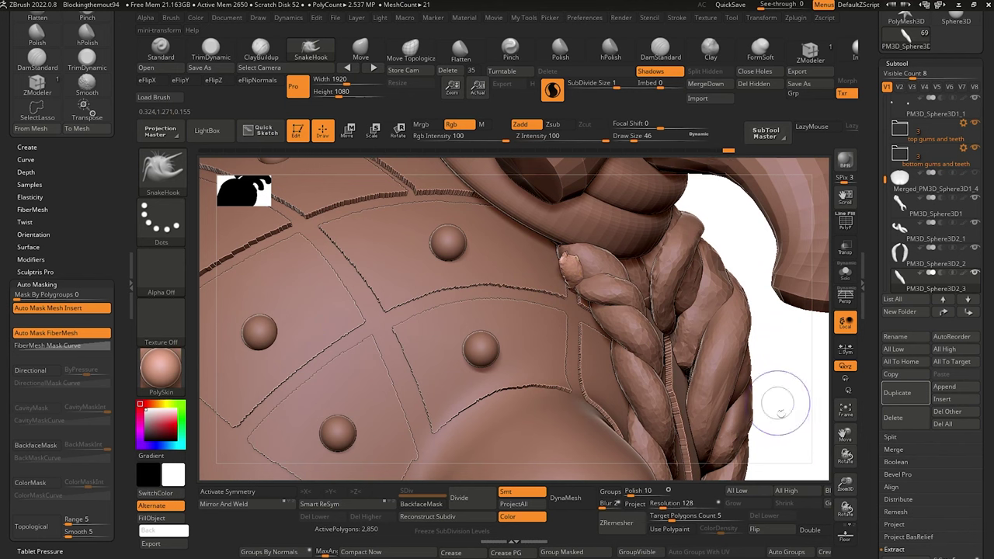
drag(779, 402, 803, 417)
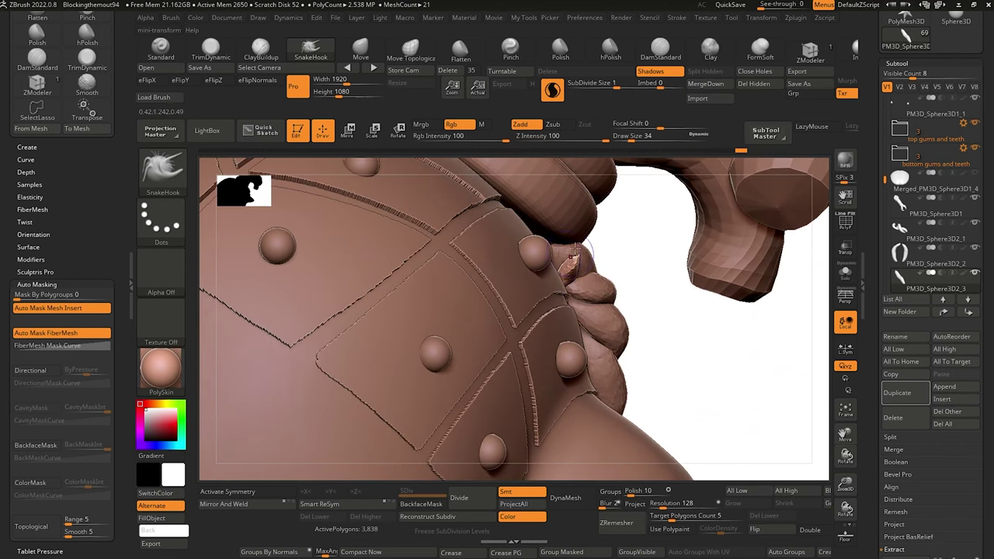
Thicken the rear tip of strand PM3D_Sphere3D2_3 with the Inflat brush and pull it rounder under the hair tie with SnakeHook.
click(853, 51)
right_drag(777, 420, 563, 268)
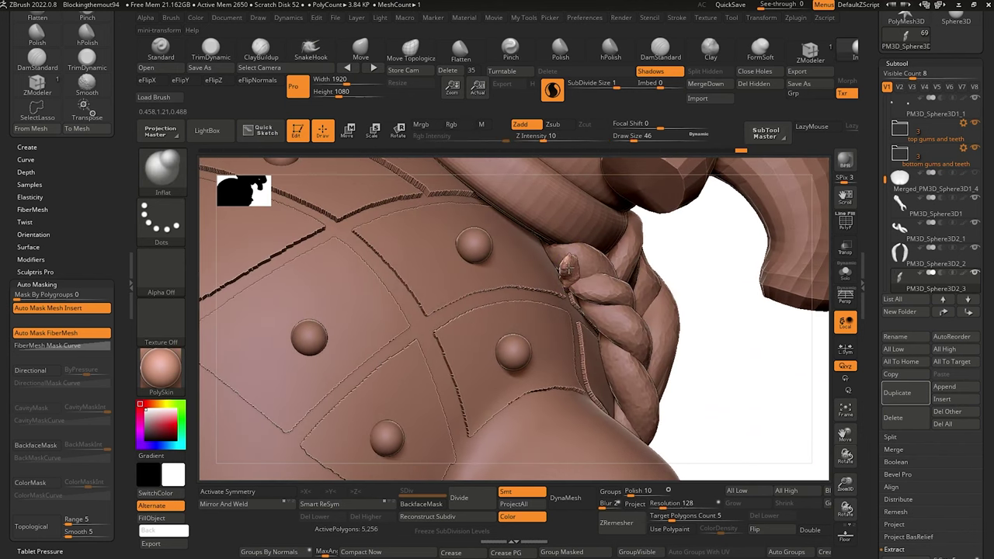
right_drag(774, 416, 419, 167)
click(312, 50)
right_drag(350, 229, 587, 270)
drag(593, 265, 572, 259)
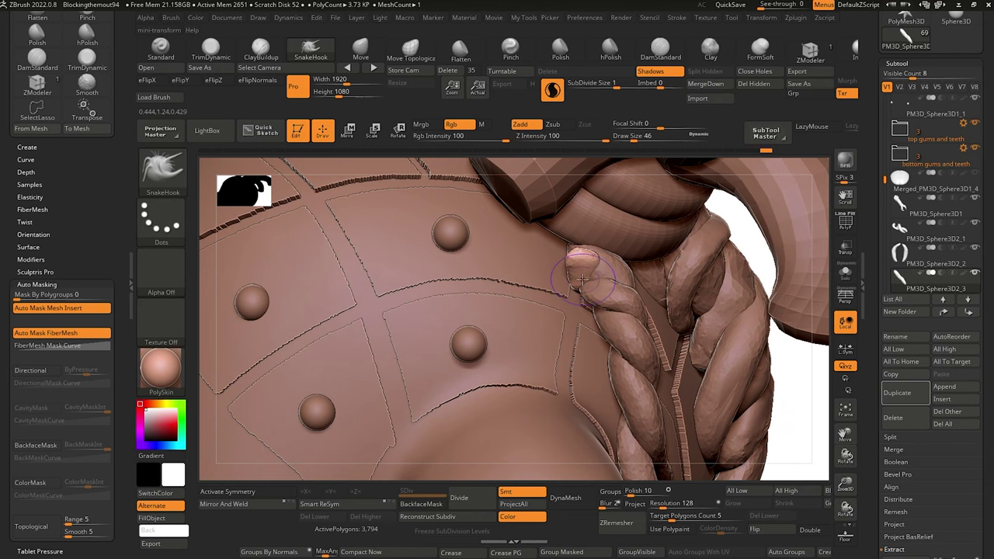
Curl the rear tip of strand PM3D_Sphere3D2_3 over the side braid's last twist with a smaller SnakeHook brush.
key(bracketleft)
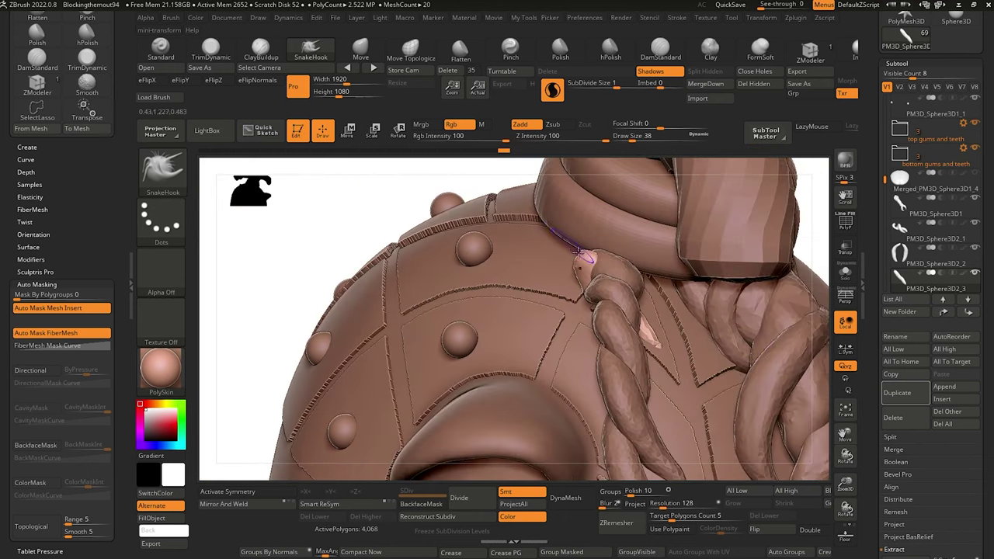
drag(594, 276, 591, 280)
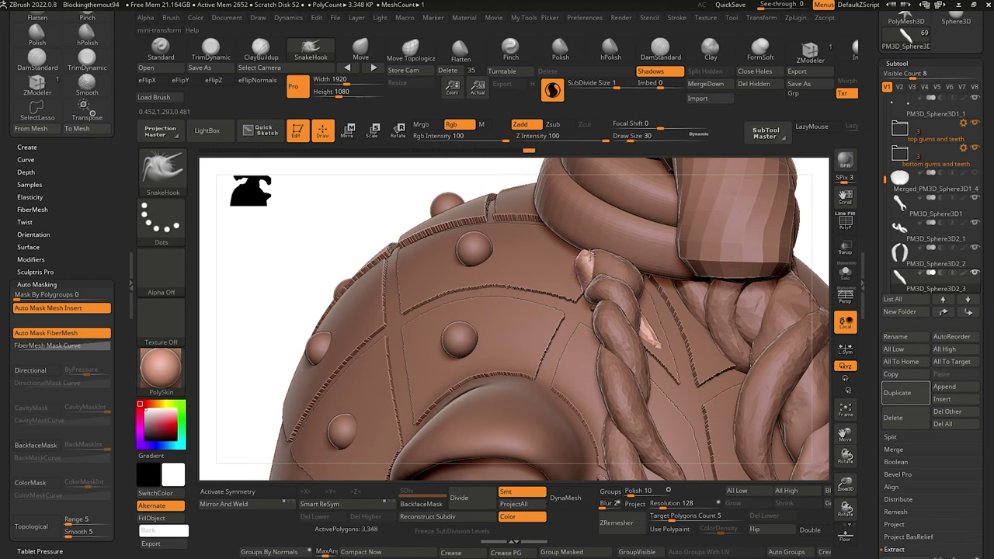
mouse_move(588, 249)
mouse_down()
mouse_move(577, 255)
mouse_move(589, 263)
mouse_up()
Adjust the curled rear end of strand PM3D_Sphere3D2_3 with Move Topological so it hugs the braid's last loop below the hair tie.
click(411, 50)
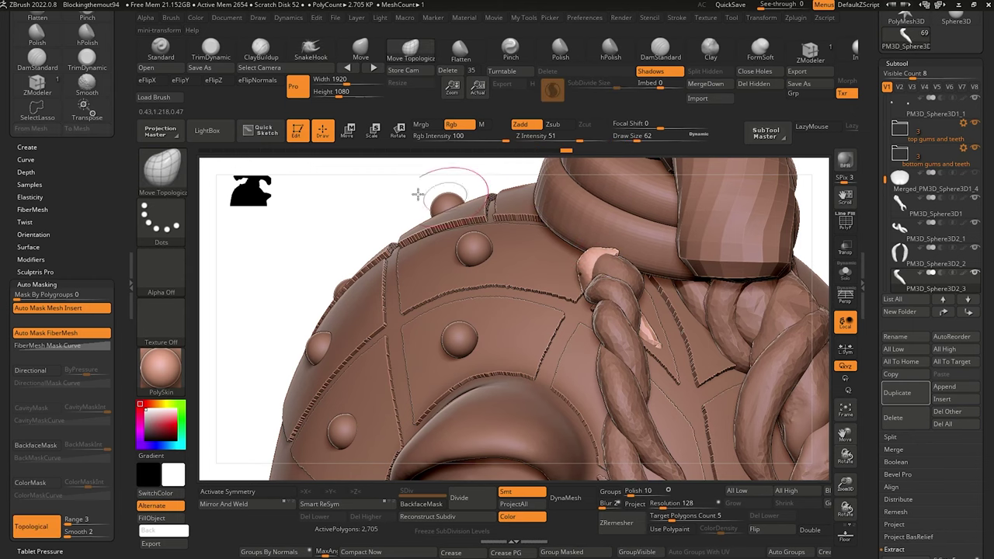
mouse_move(417, 194)
mouse_down()
mouse_move(485, 225)
mouse_move(501, 244)
mouse_up()
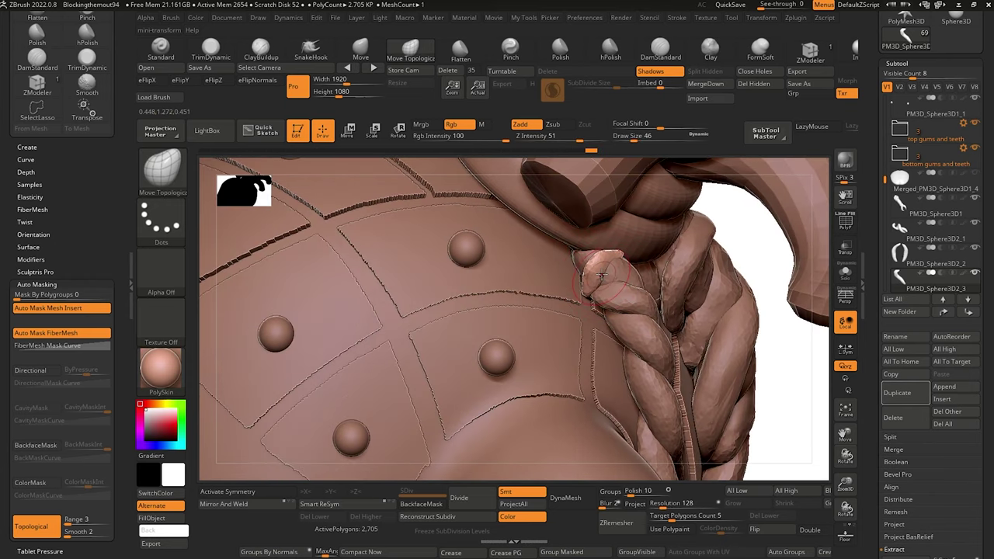
drag(763, 391, 741, 388)
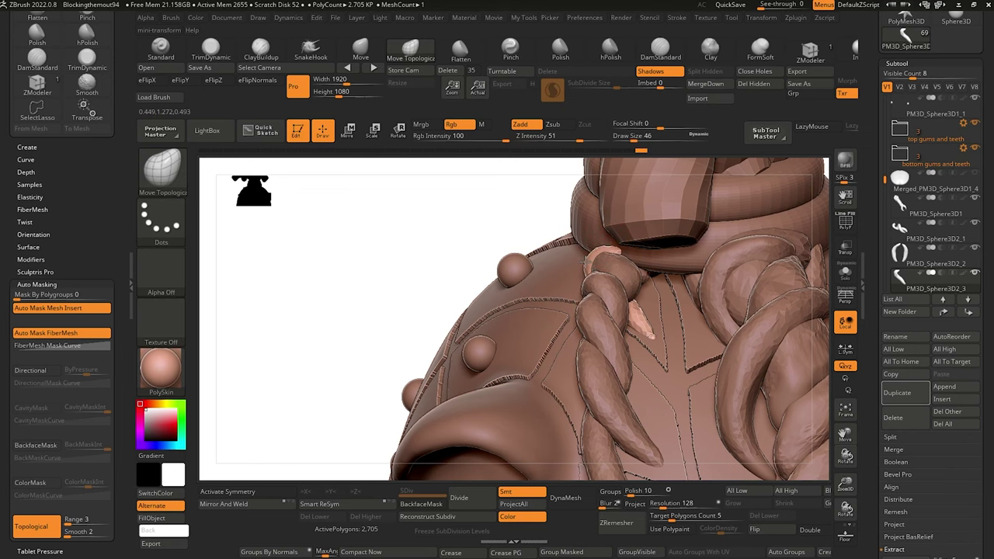
drag(586, 264, 584, 261)
mouse_move(368, 208)
alt+mouse_down()
mouse_move(352, 192)
mouse_move(365, 185)
mouse_move(366, 290)
alt+mouse_up()
drag(366, 289, 456, 318)
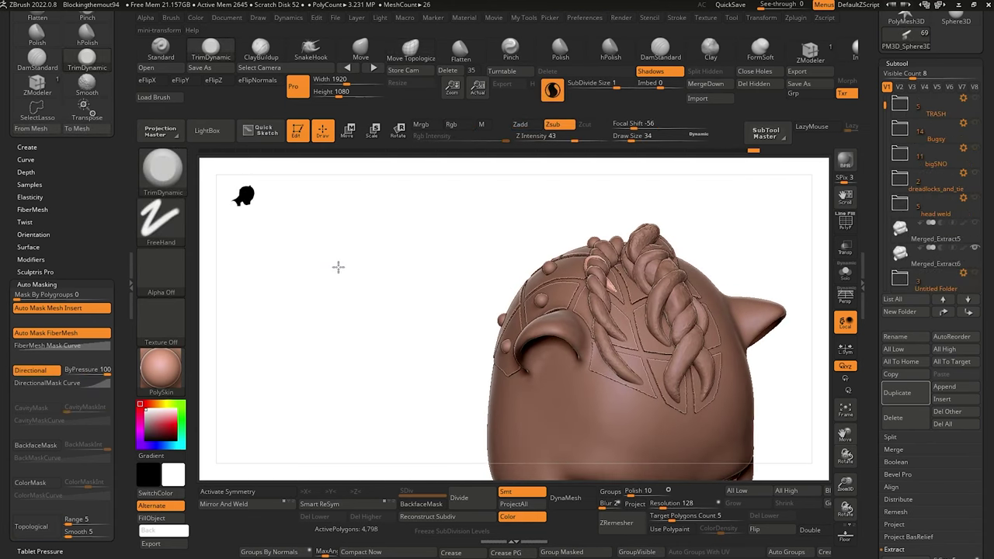
Show the dreadlocks_and_tie folder and apply Transpose Set to it so only the dreadlocks and hair tie can be moved.
click(975, 177)
drag(373, 240, 404, 217)
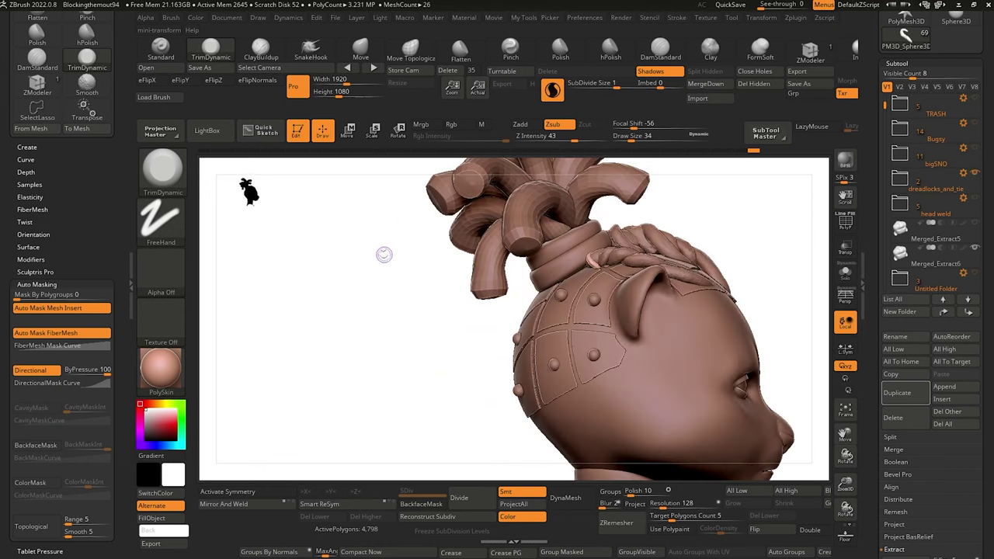
drag(384, 255, 459, 260)
click(964, 173)
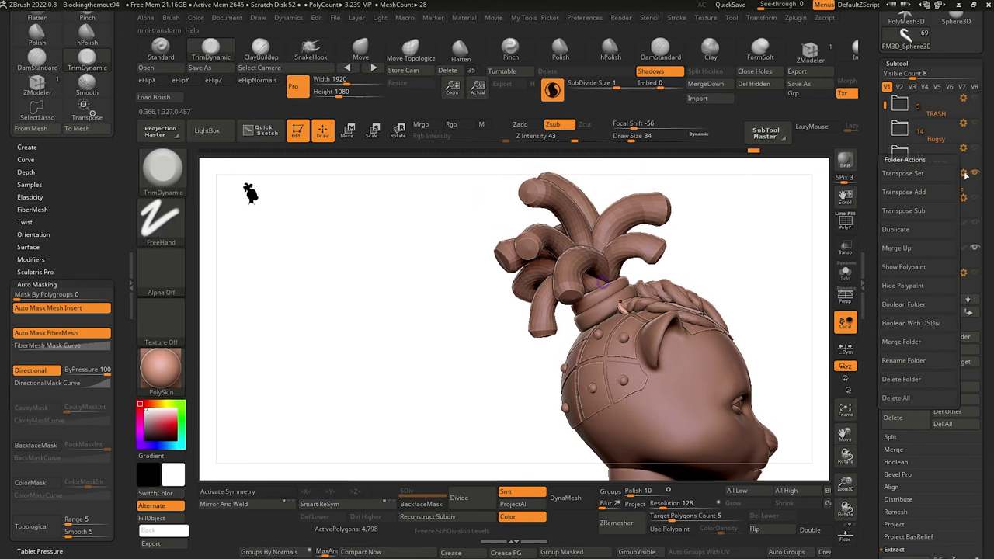
click(901, 174)
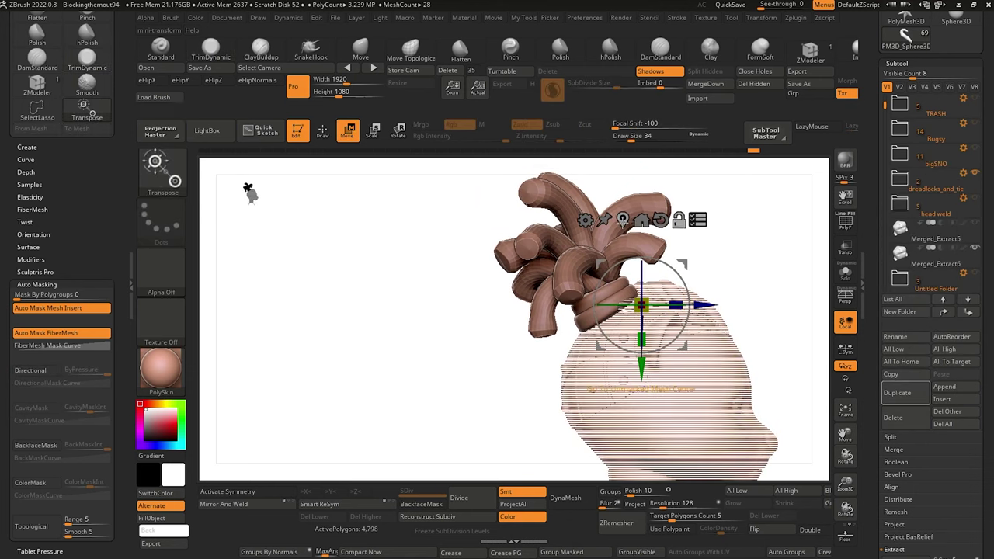
Raise the dreadlocks and hair tie slightly, shift them a little backward and tilt them back with the gizmo.
click(623, 220)
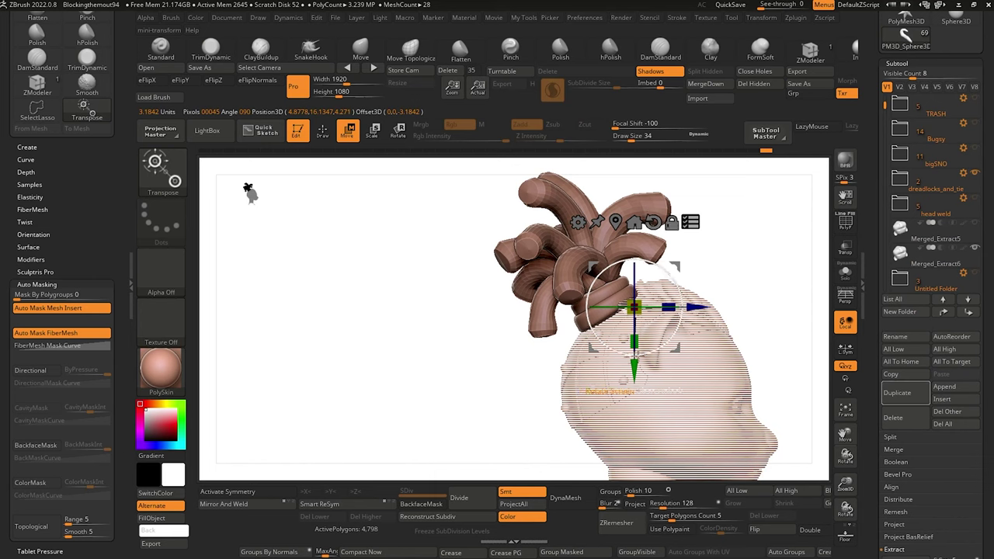
drag(635, 372, 635, 360)
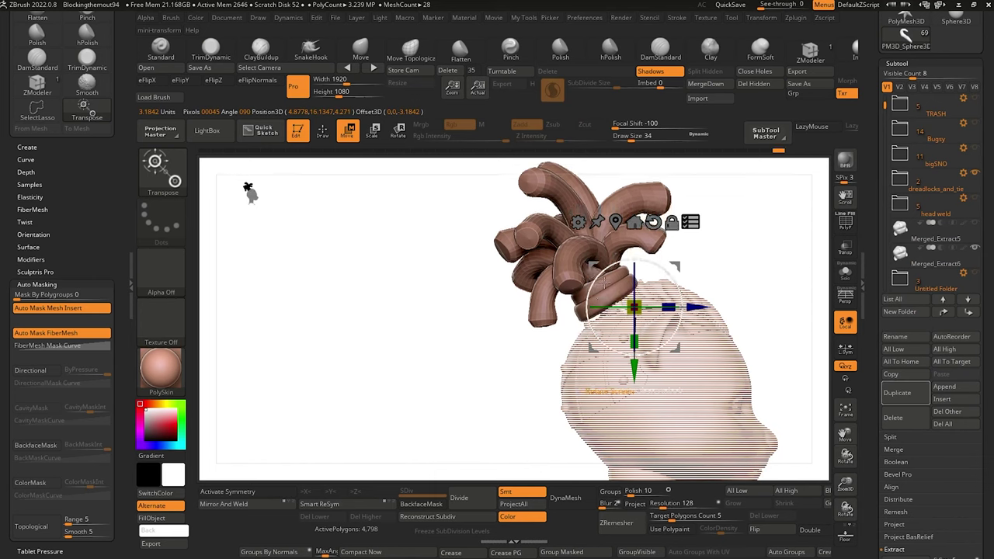
drag(697, 309, 695, 310)
drag(639, 377, 638, 376)
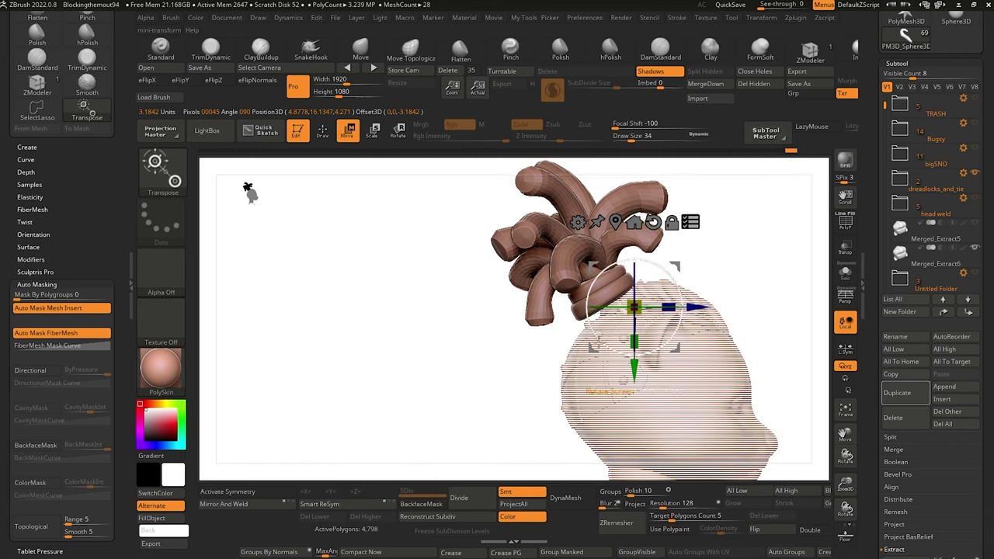
drag(595, 333, 597, 336)
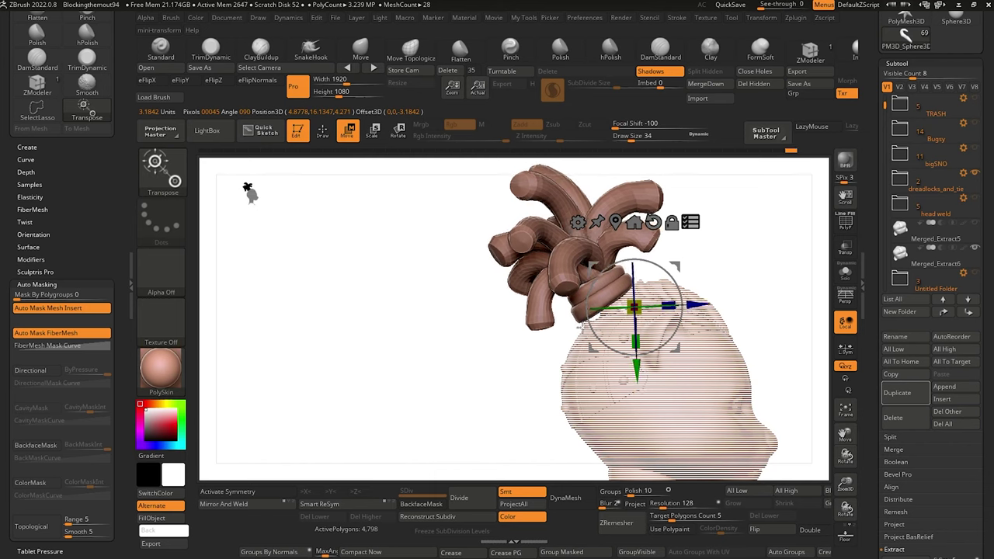
Check the hair tie's fit against the head and braids from several sides, and return to Draw mode with the head unmasked.
alt+drag(433, 286, 443, 338)
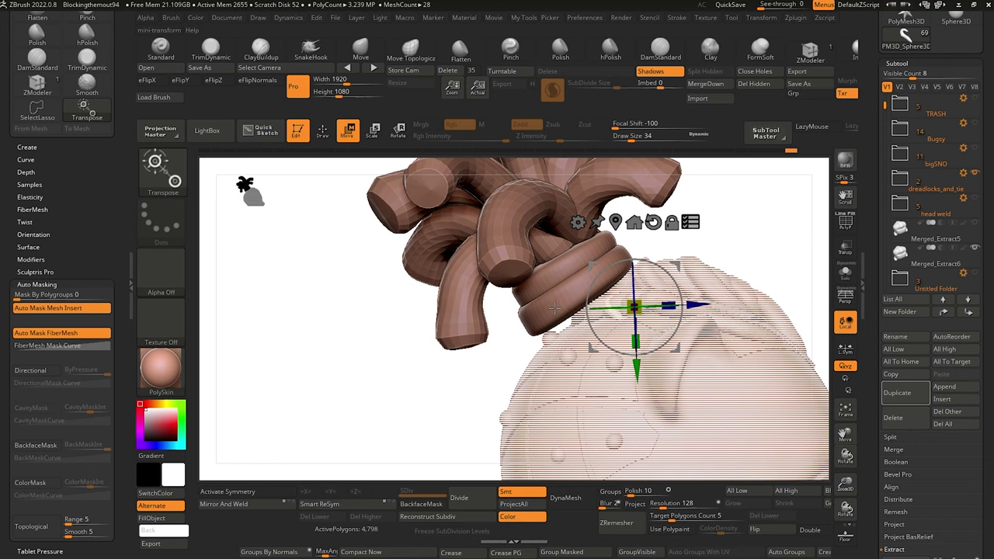
drag(352, 291, 324, 268)
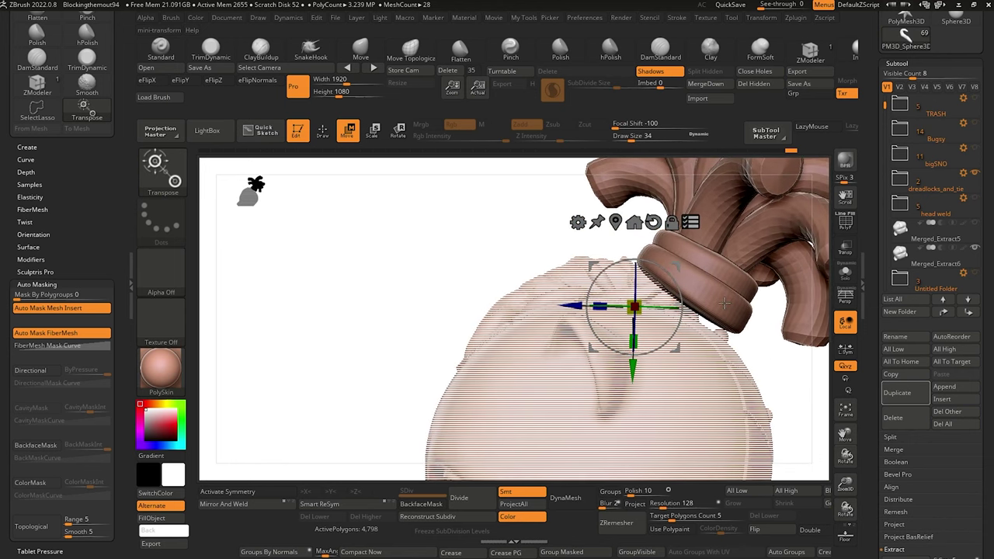
drag(724, 303, 282, 151)
mouse_move(319, 232)
mouse_down()
mouse_move(294, 233)
mouse_move(312, 225)
mouse_up()
click(322, 131)
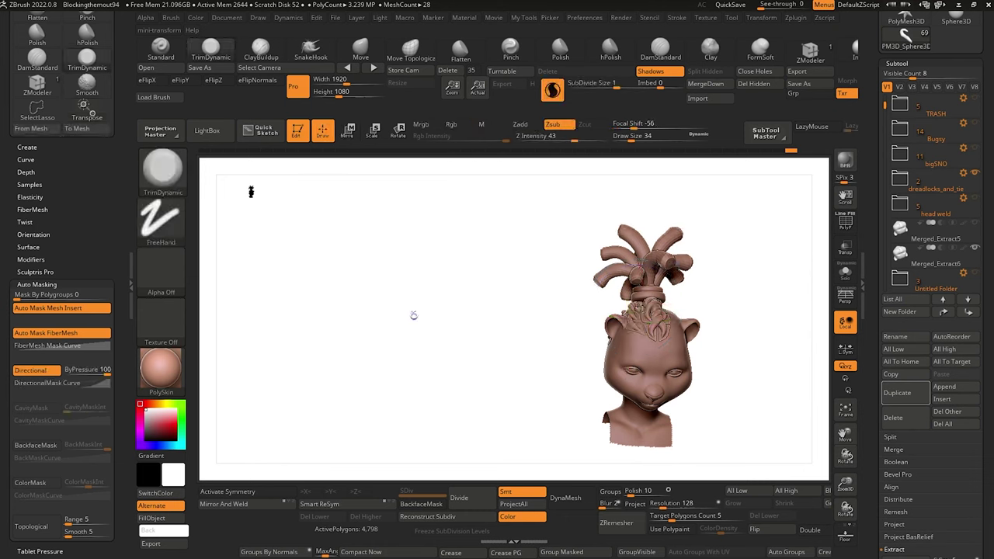
mouse_move(412, 315)
alt+mouse_down()
mouse_move(446, 386)
mouse_move(444, 340)
mouse_move(487, 337)
mouse_move(453, 326)
mouse_move(432, 348)
mouse_move(396, 349)
alt+mouse_up()
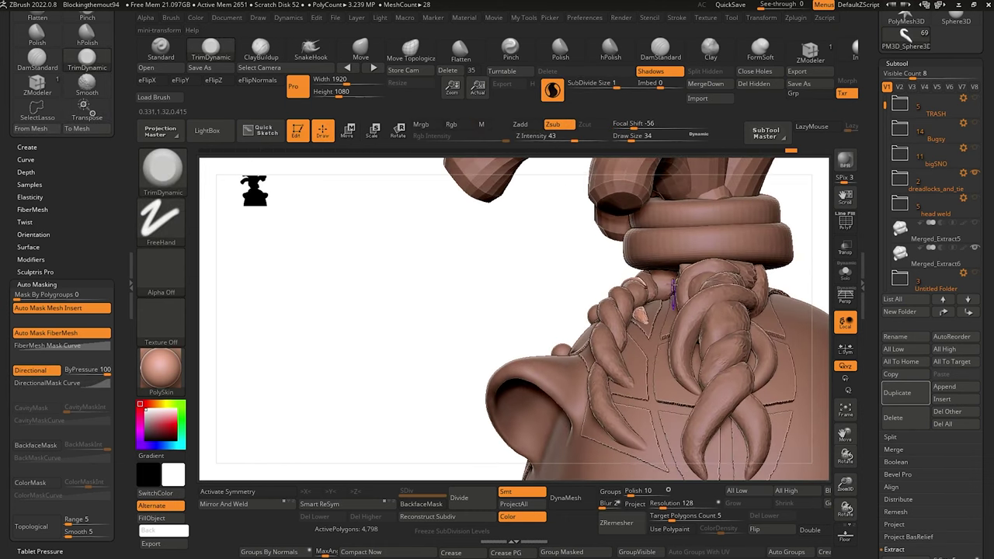
Select braid strand PM3D_Sphere3D2_5 for reshaping with the Move Topological brush.
mouse_move(681, 273)
mouse_down()
mouse_move(492, 291)
mouse_move(404, 284)
mouse_move(341, 257)
mouse_move(278, 293)
mouse_move(269, 264)
mouse_up()
click(410, 48)
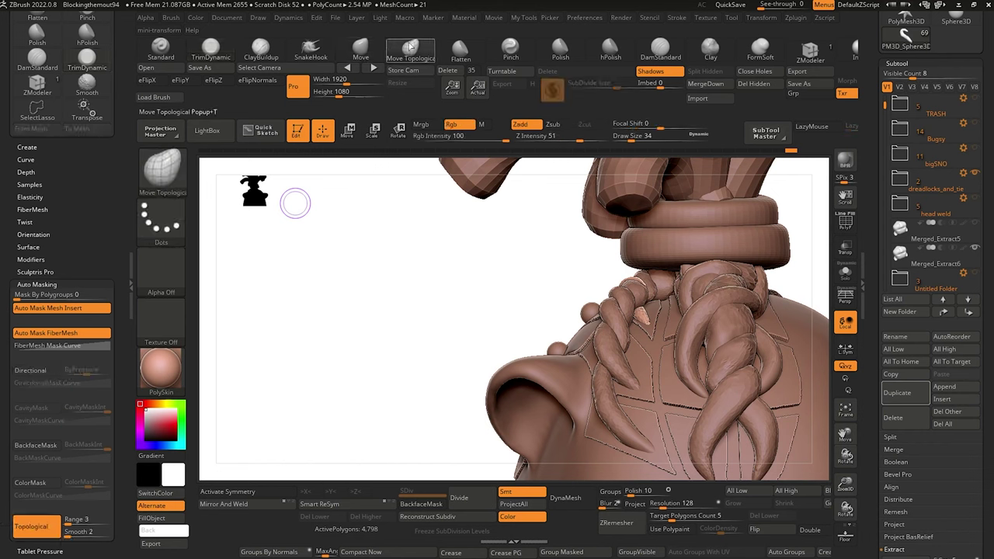
alt+click(646, 264)
drag(629, 251, 419, 268)
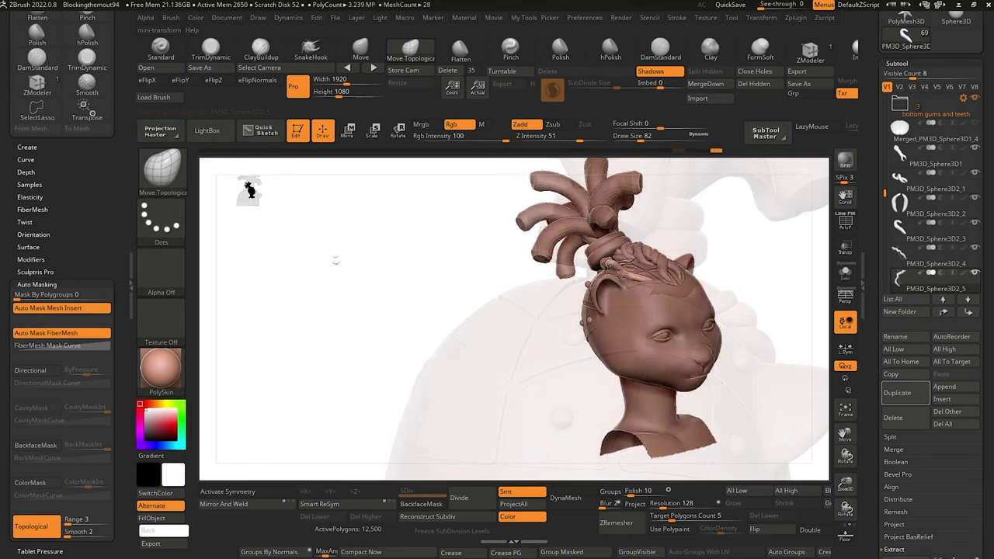
Combine the visible subtools into one temporary posing mesh with Transpose Master's TPoseMesh.
right_drag(273, 259, 328, 329)
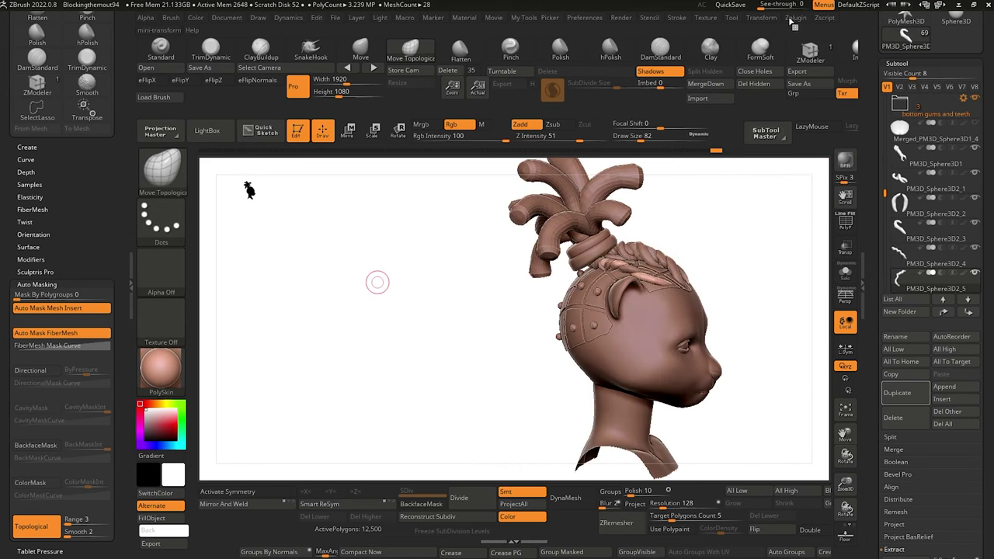
click(796, 19)
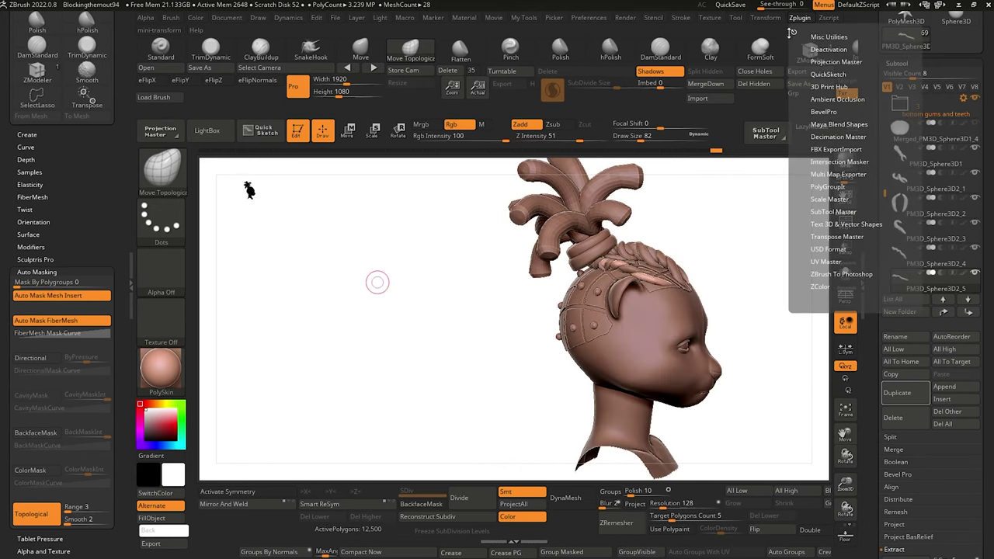
click(824, 234)
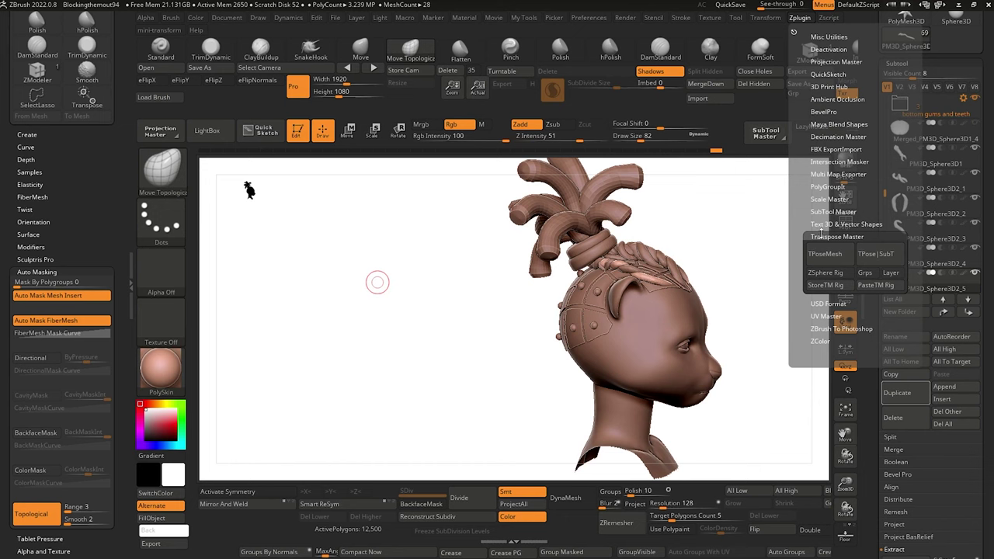
click(828, 253)
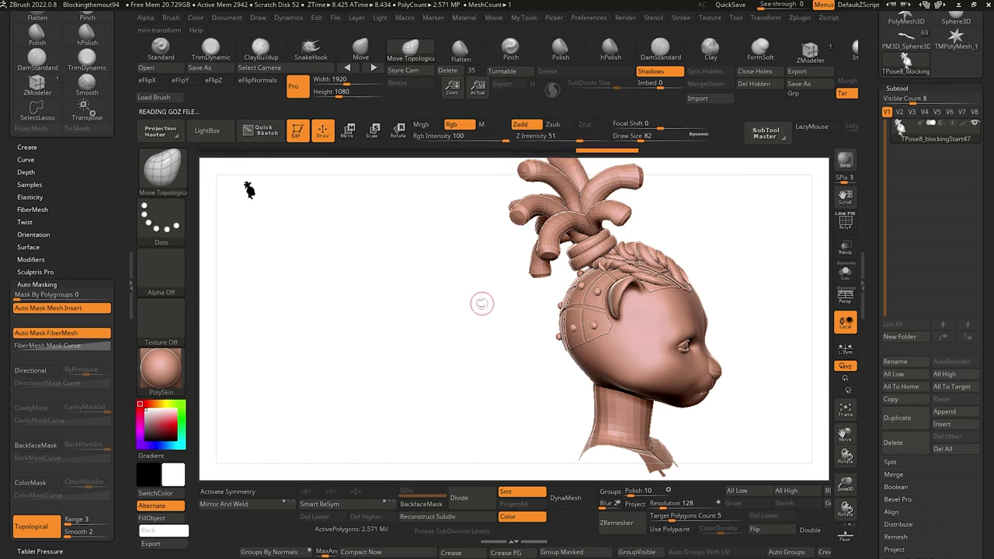
Hide the side braid's strands on the posing mesh one by one, using the SelectRect selection brush.
alt+drag(480, 303, 488, 373)
alt+drag(355, 233, 403, 357)
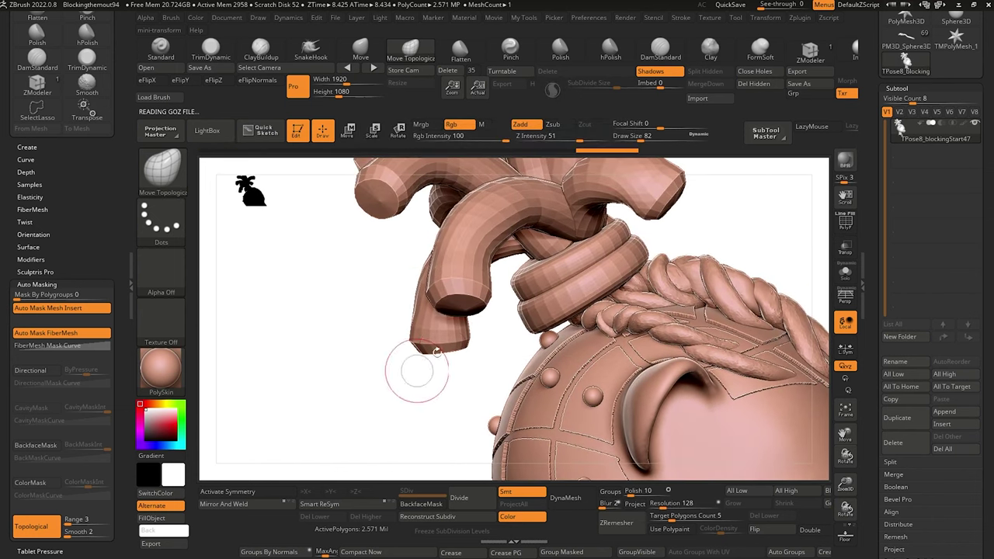
ctrl+shift+click(600, 317)
ctrl+shift+click(575, 339)
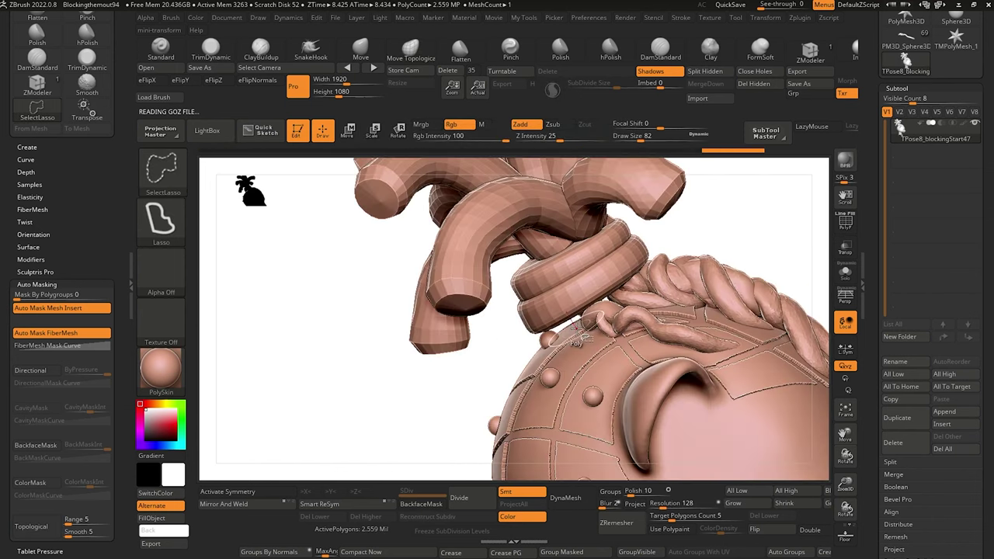
click(161, 167)
click(276, 181)
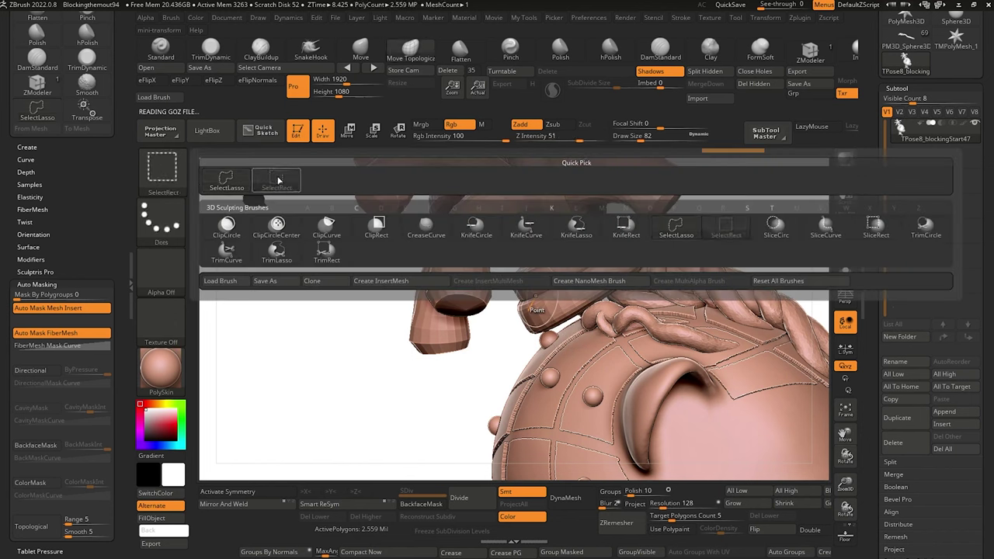
ctrl+alt+shift+click(598, 315)
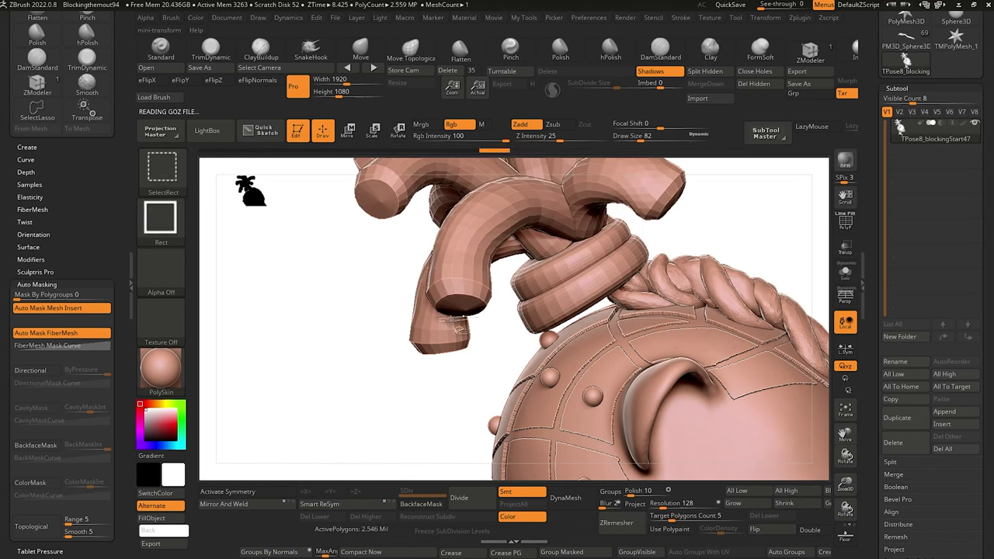
Mask the rest of the posing mesh and unhide the side braid so its strands remain unmasked.
ctrl+click(416, 393)
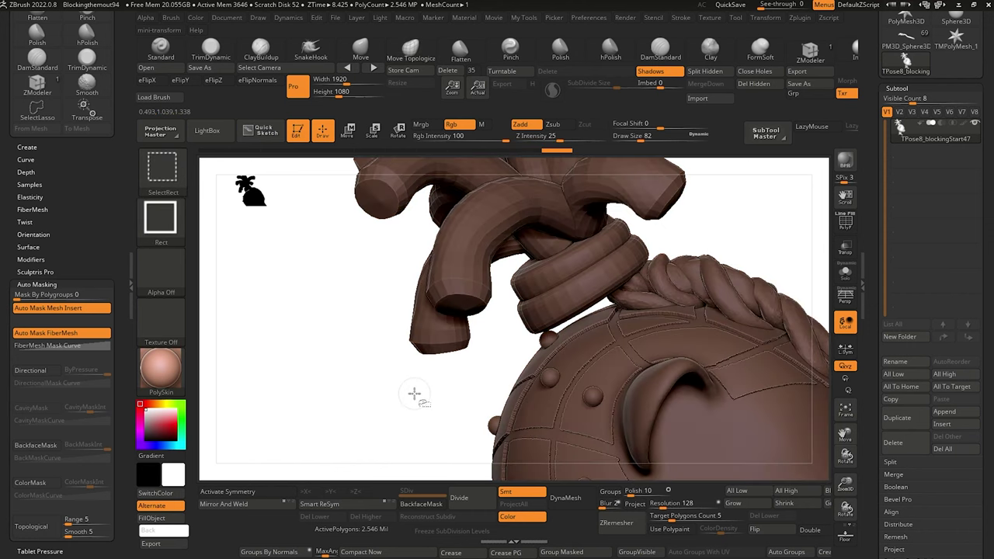
ctrl+shift+click(413, 386)
mouse_move(344, 378)
mouse_down()
mouse_move(352, 433)
mouse_move(375, 336)
mouse_move(355, 391)
mouse_move(317, 329)
mouse_move(350, 377)
mouse_move(337, 381)
mouse_up()
mouse_move(752, 363)
ctrl+mouse_down()
mouse_move(604, 195)
mouse_move(571, 217)
ctrl+mouse_up()
Rotate and slightly shift the unmasked side braid with the gizmo so its rear end sits against the hair tie.
key(b)
key(m)
key(t)
mouse_move(370, 335)
mouse_down()
mouse_move(348, 415)
mouse_move(361, 360)
mouse_move(406, 317)
mouse_move(364, 298)
mouse_move(363, 279)
mouse_up()
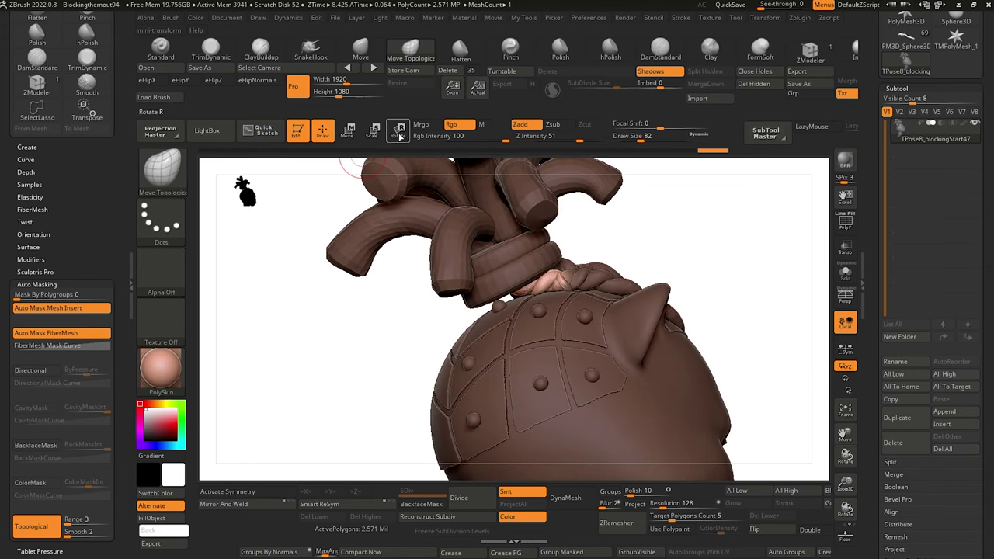
click(398, 130)
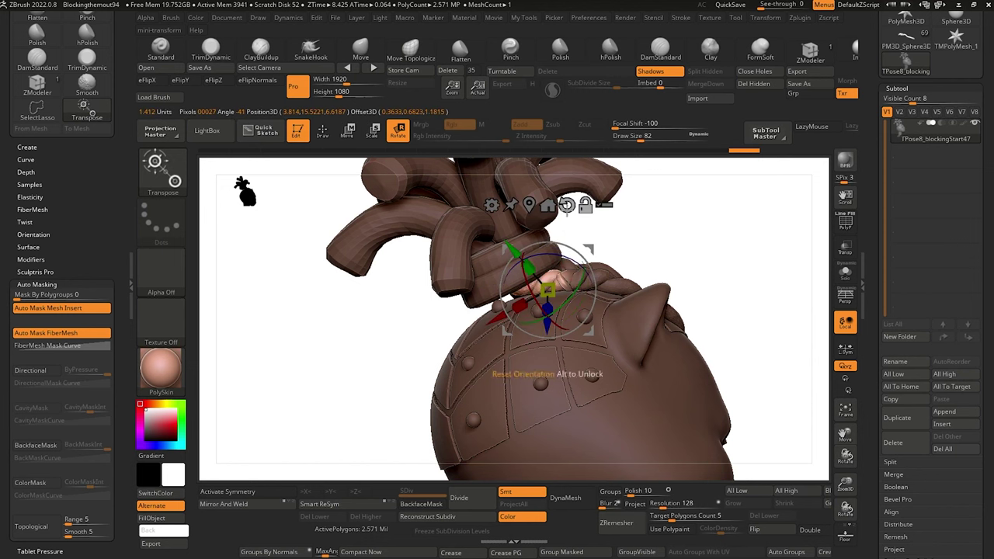
drag(513, 250, 497, 297)
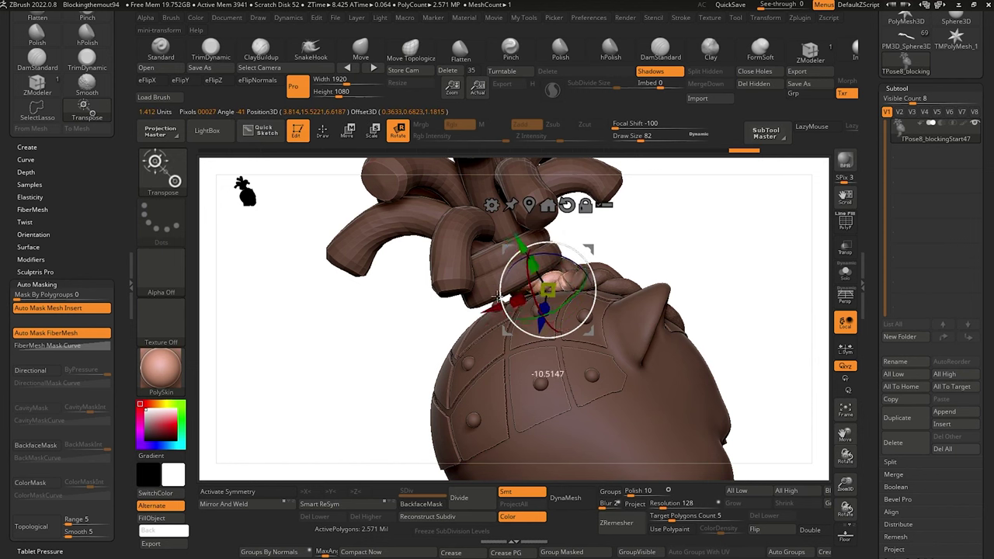
drag(506, 249, 506, 324)
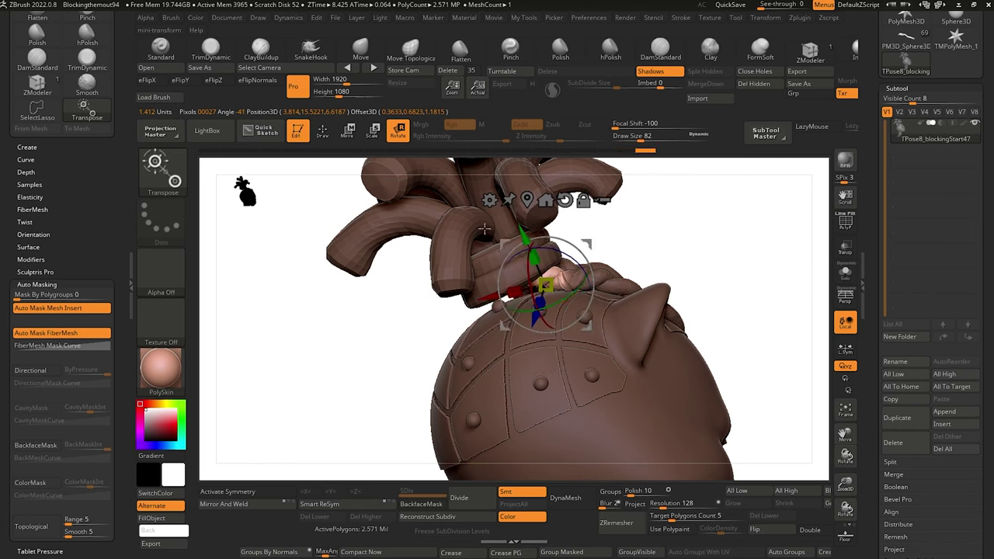
Clear the mask, return to Draw mode and transfer the pose back to the original subtools with TPose|SubT.
mouse_move(399, 342)
mouse_down()
mouse_move(311, 370)
mouse_move(297, 319)
mouse_up()
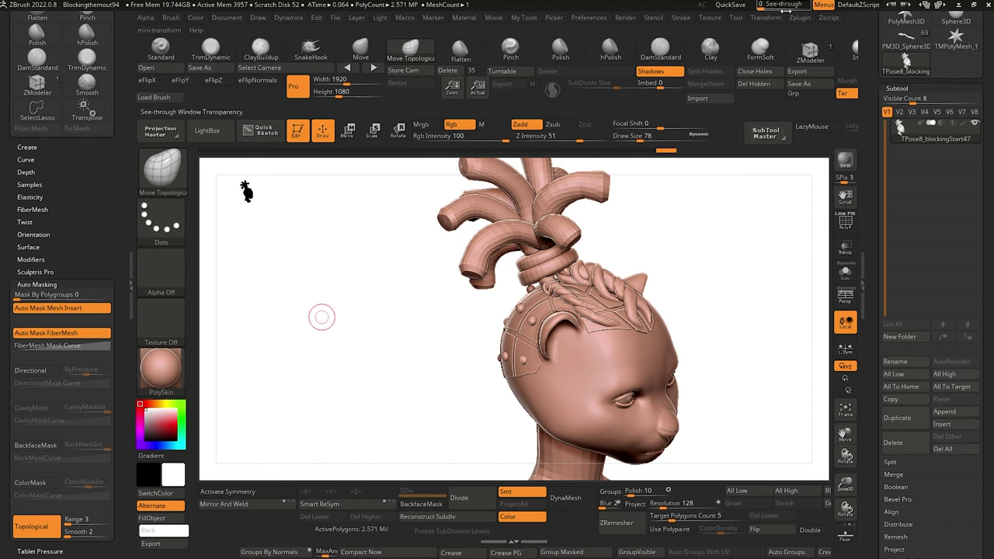
click(800, 18)
click(876, 256)
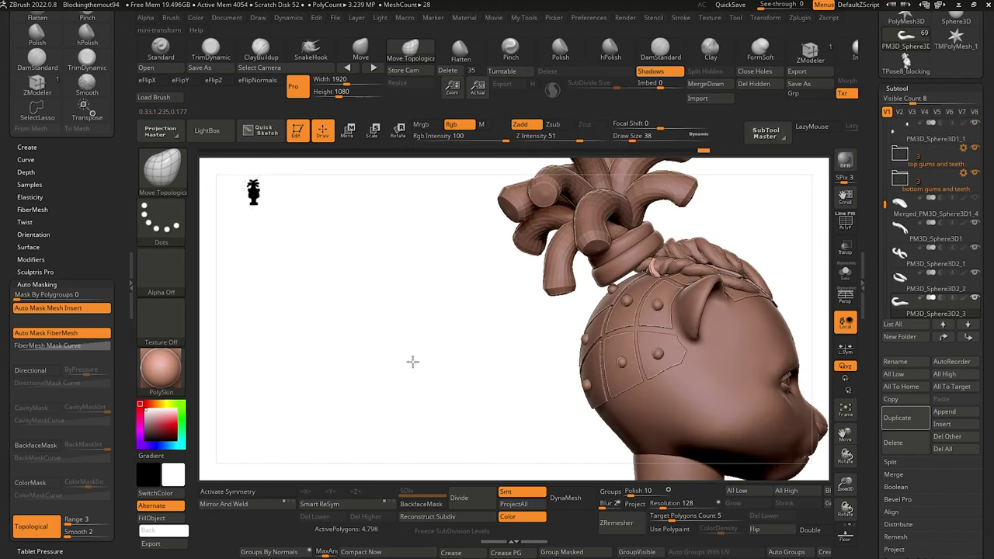
Stretch sphere PM3D_Sphere3D2_6, in the scalp patch behind the ear, into a tapered hair lock with Move Topological.
drag(412, 362, 449, 299)
alt+click(647, 314)
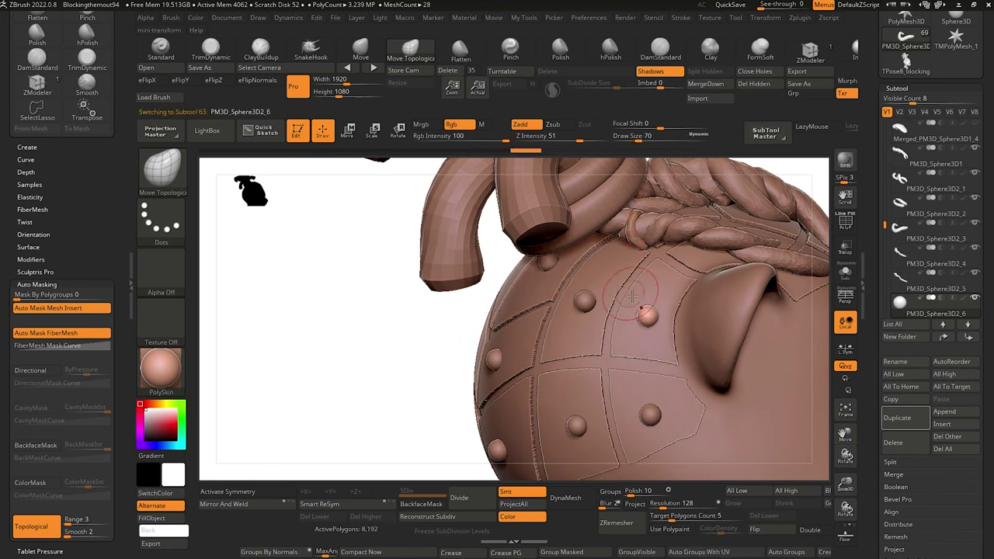
click(315, 51)
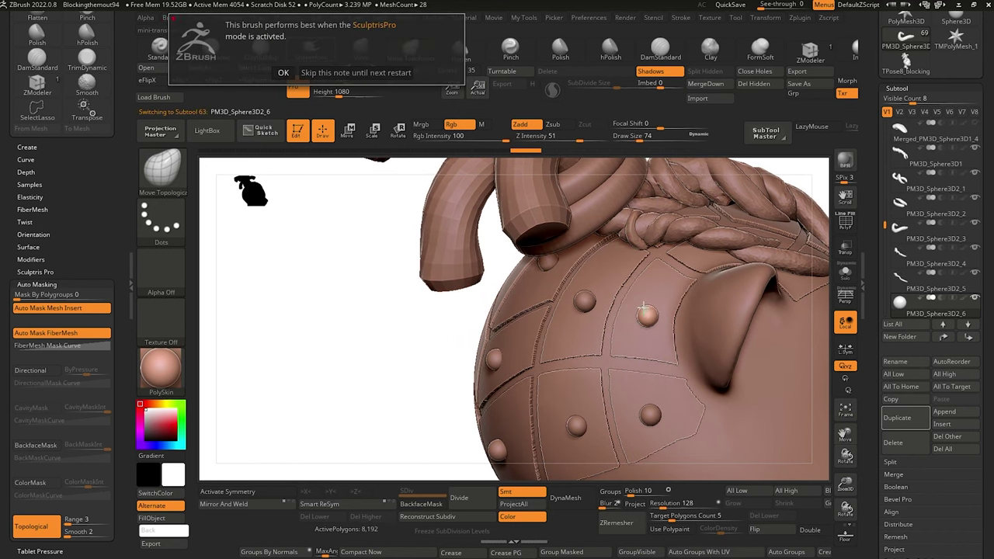
click(294, 72)
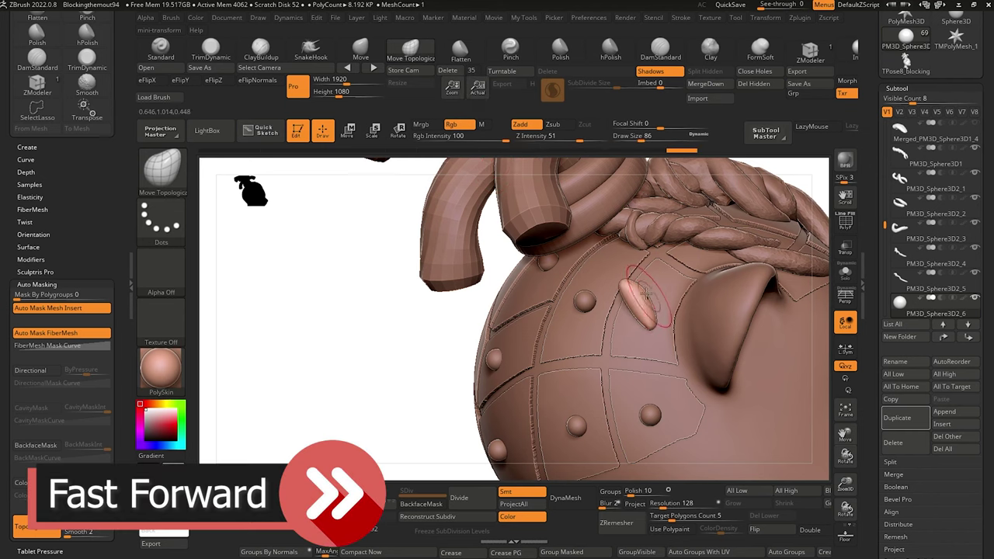
mouse_move(459, 311)
mouse_down()
mouse_move(428, 291)
mouse_move(417, 362)
mouse_move(467, 334)
mouse_up()
drag(374, 225, 373, 244)
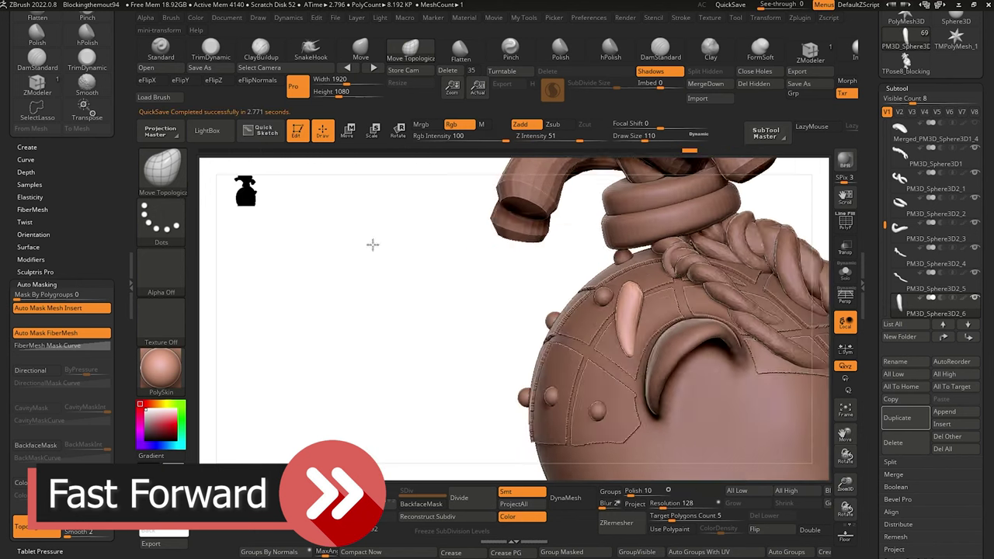
Shape the spheres PM3D_Sphere3D2_7 and PM3D_Sphere3D2_9 in the neighbouring scalp patches into tapered locks.
alt+click(597, 403)
drag(611, 418, 590, 390)
drag(396, 330, 433, 333)
alt+click(583, 300)
drag(585, 307, 573, 338)
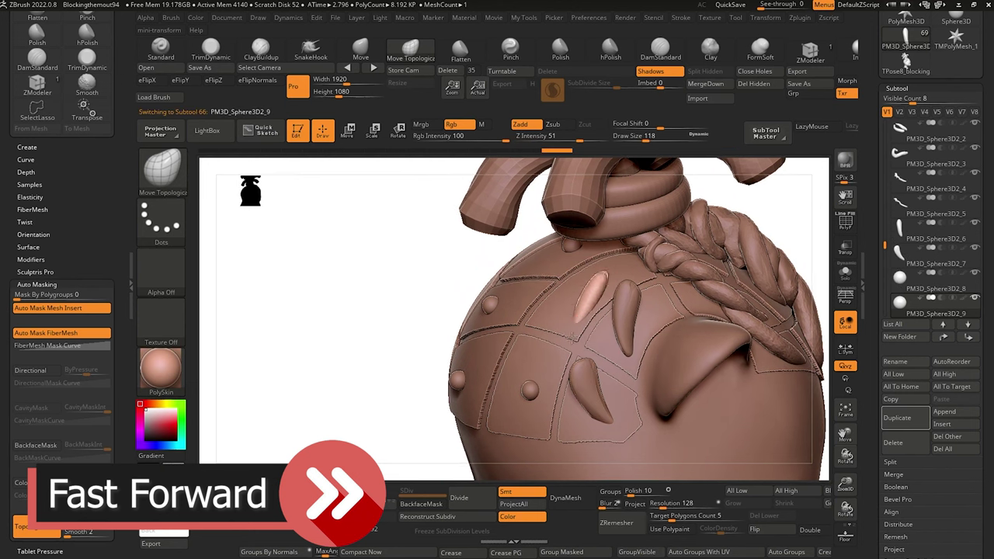
Refine the curve of lock PM3D_Sphere3D2_6 behind the ear so it follows the head's surface.
mouse_move(365, 311)
mouse_down()
mouse_move(435, 295)
mouse_move(365, 324)
mouse_move(503, 277)
mouse_up()
alt+click(619, 299)
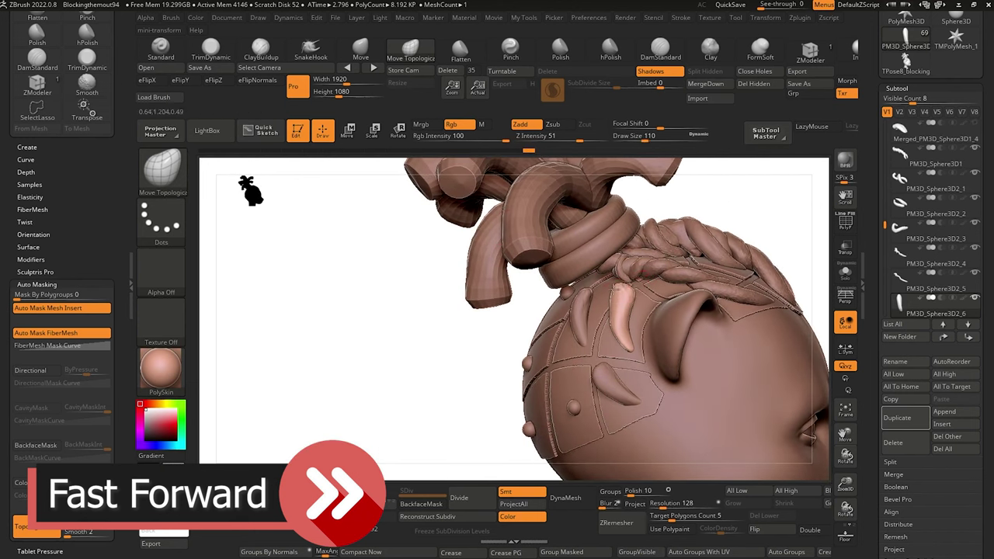
mouse_move(365, 311)
mouse_down()
mouse_move(458, 262)
mouse_move(423, 272)
mouse_up()
drag(749, 440, 668, 435)
drag(419, 326, 426, 311)
Stretch sphere PM3D_Sphere3D2_8, in the lower scalp patch, into a long curved lock with Move Topological.
alt+click(595, 342)
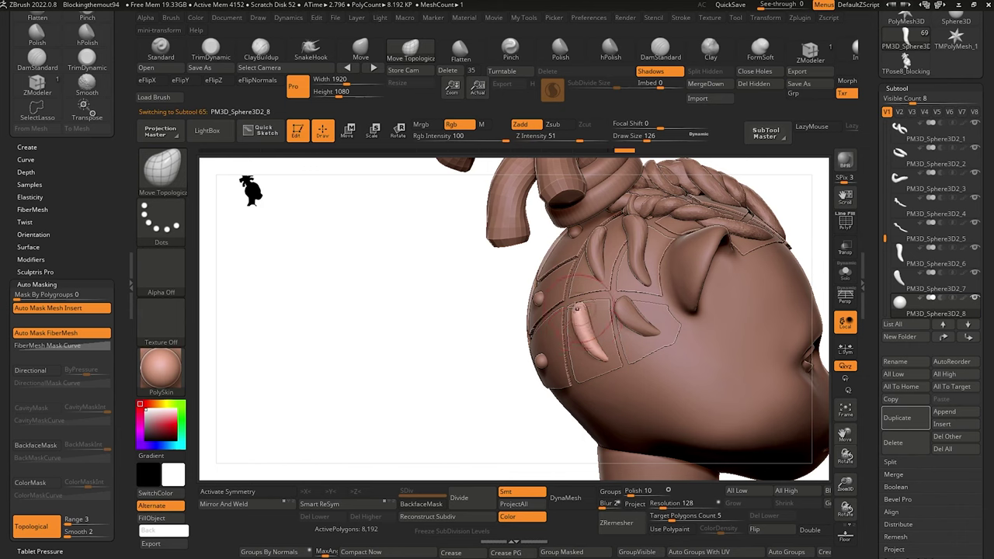
drag(468, 319, 544, 325)
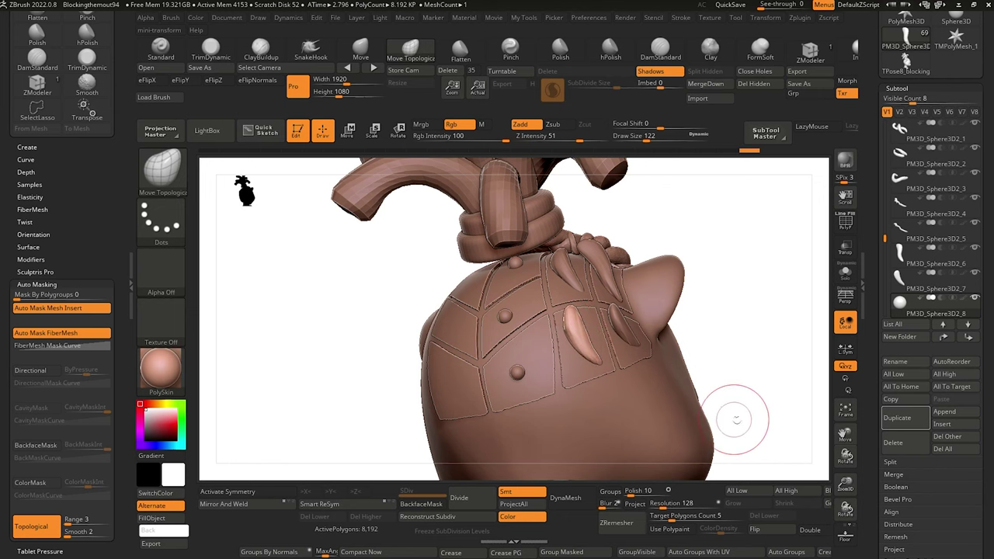
drag(736, 420, 700, 424)
Bend the upper part of duplicated lock PM3D_Sphere3D2_13 with SnakeHook so it curves from the hair tie.
drag(524, 361, 537, 380)
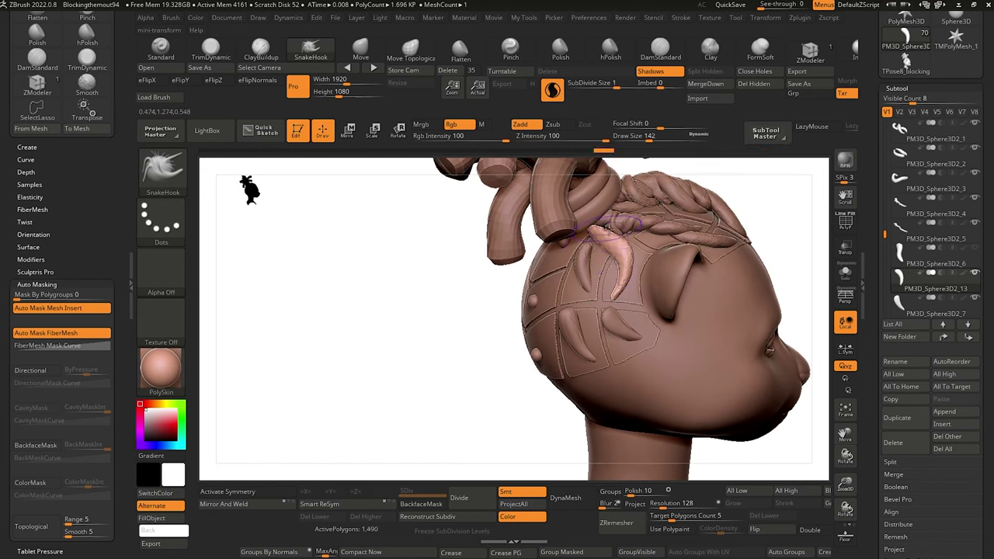
mouse_move(609, 228)
mouse_down()
mouse_move(624, 245)
mouse_move(613, 259)
mouse_move(626, 260)
mouse_move(610, 241)
mouse_move(630, 274)
mouse_up()
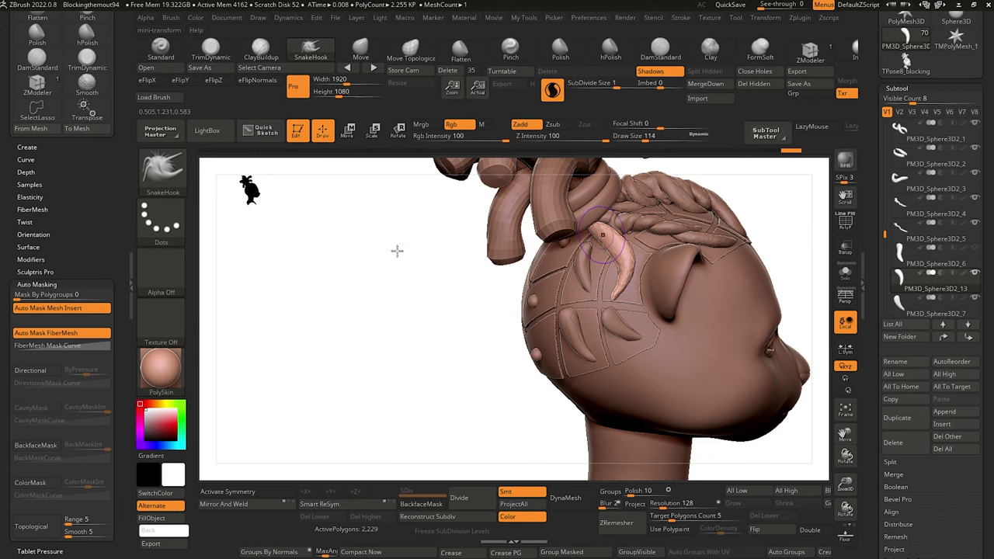
Pull the upper end of lock PM3D_Sphere3D2_9 up to the hair tie with SnakeHook.
drag(397, 251, 437, 207)
alt+click(575, 244)
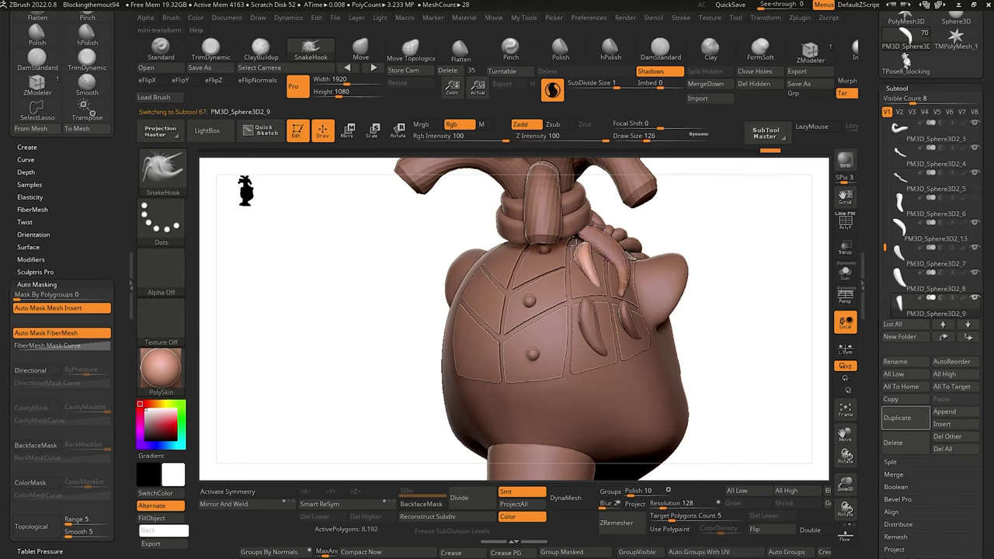
drag(579, 251, 585, 239)
drag(420, 260, 362, 301)
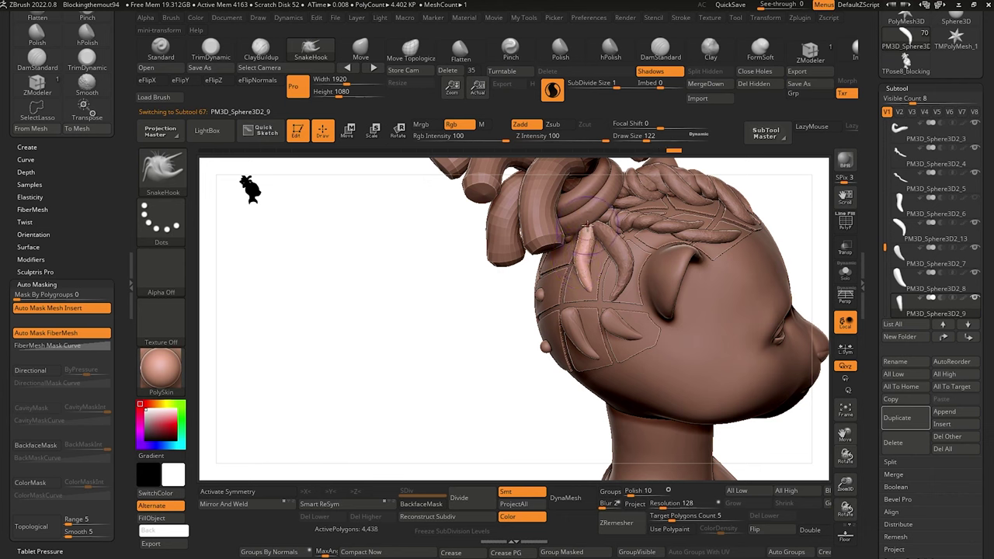
drag(462, 294, 497, 223)
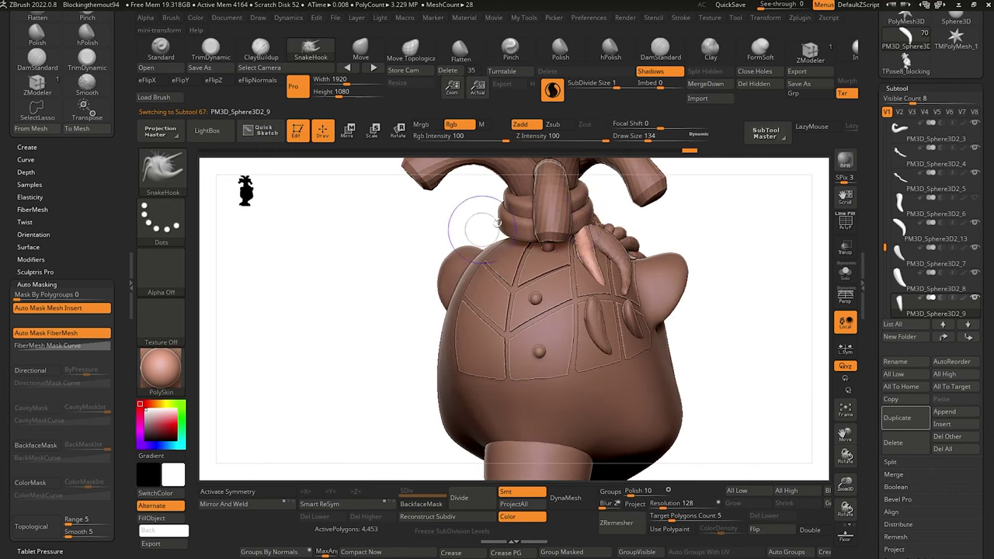
drag(585, 248, 583, 251)
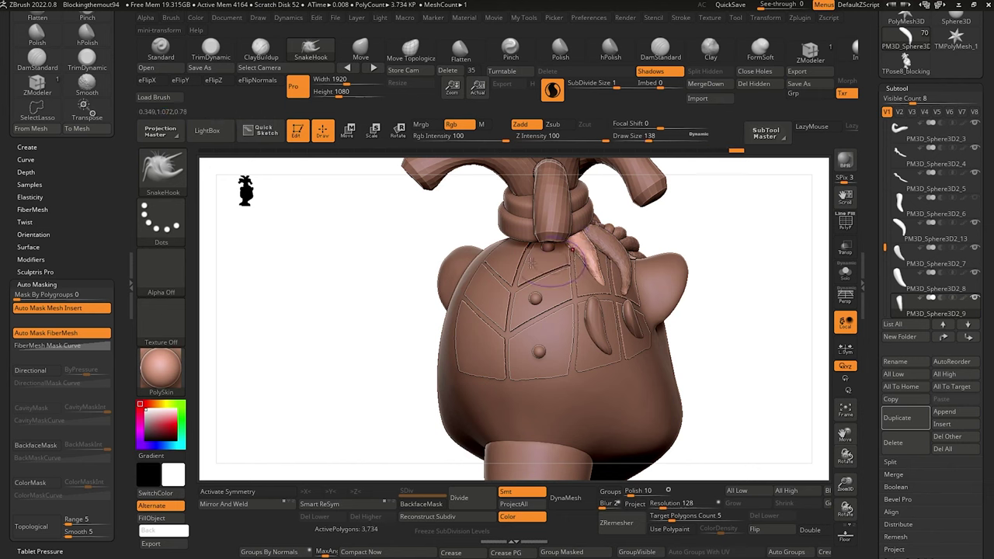
Refine the curve and lower tip of lock PM3D_Sphere3D2_9 with SnakeHook in side view.
drag(385, 252, 579, 287)
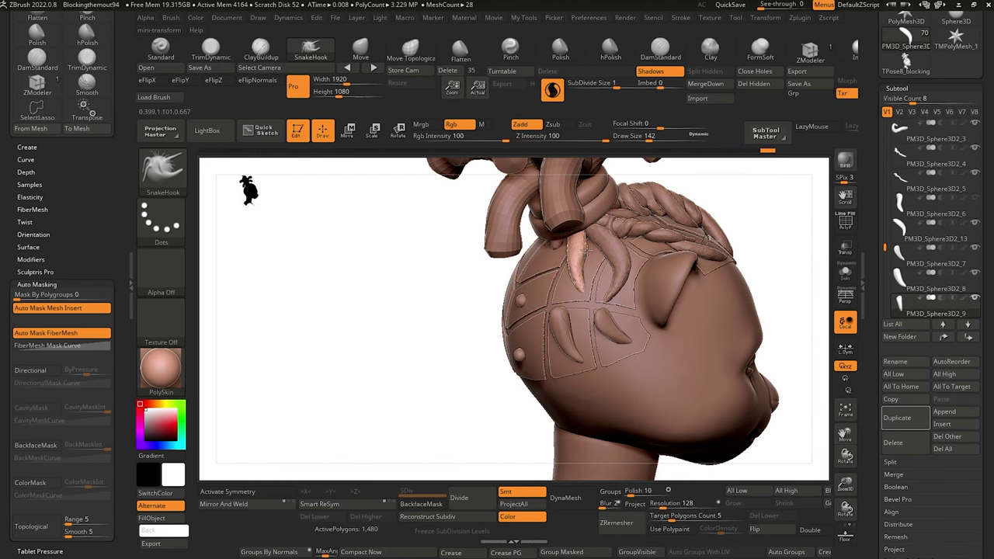
drag(587, 252, 586, 236)
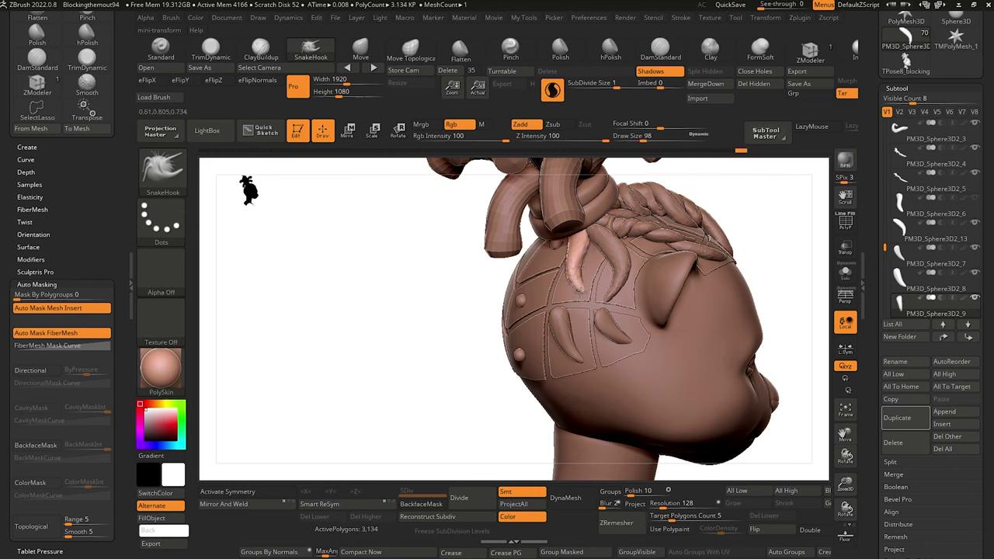
drag(581, 291, 584, 293)
drag(424, 312, 422, 317)
key(shift)
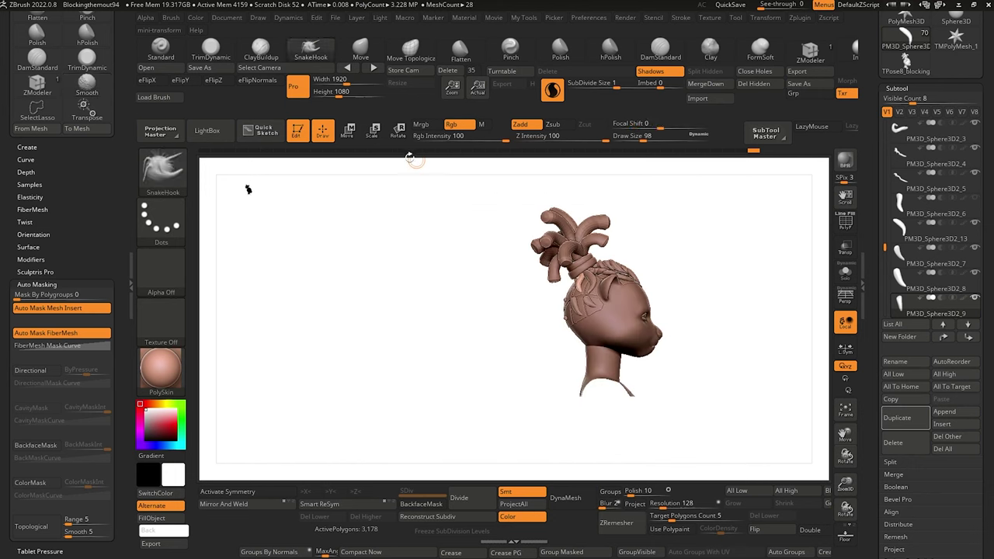
Lengthen lock PM3D_Sphere3D2_8 with SnakeHook by pulling its upper end up towards the hair tie.
mouse_move(393, 237)
alt+mouse_down()
mouse_move(428, 314)
mouse_move(444, 331)
mouse_move(450, 324)
mouse_move(437, 326)
mouse_move(486, 320)
alt+mouse_up()
alt+click(561, 287)
mouse_move(534, 239)
mouse_down()
mouse_move(466, 318)
mouse_move(484, 332)
mouse_up()
drag(522, 266, 536, 260)
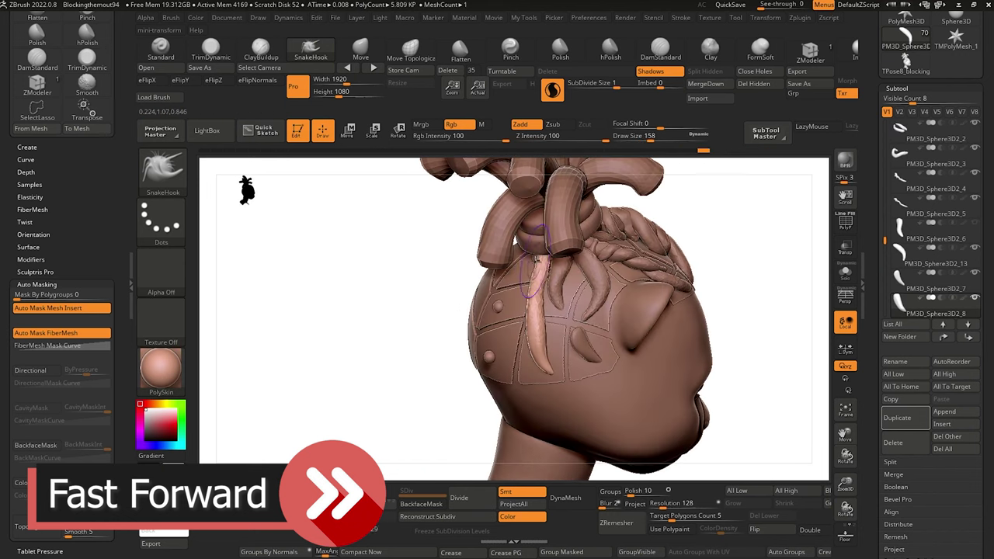
Adjust the curve of lock PM3D_Sphere3D2_8 with Move Topological so it follows the back of the head.
click(411, 51)
drag(411, 303, 354, 307)
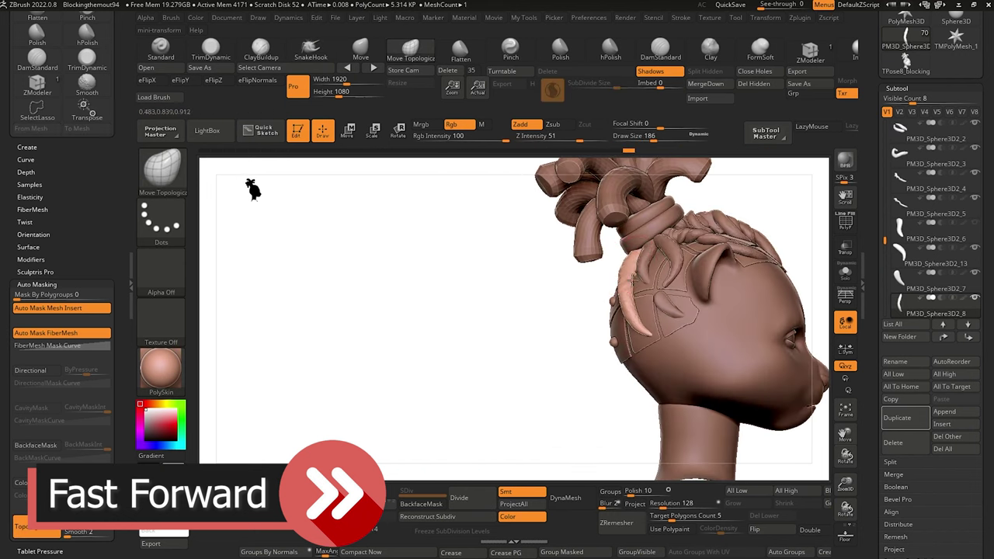
alt+drag(466, 334, 535, 331)
drag(412, 326, 447, 323)
Lengthen lock PM3D_Sphere3D2_7 with SnakeHook by pulling its upper end up to the hair tie.
alt+click(603, 276)
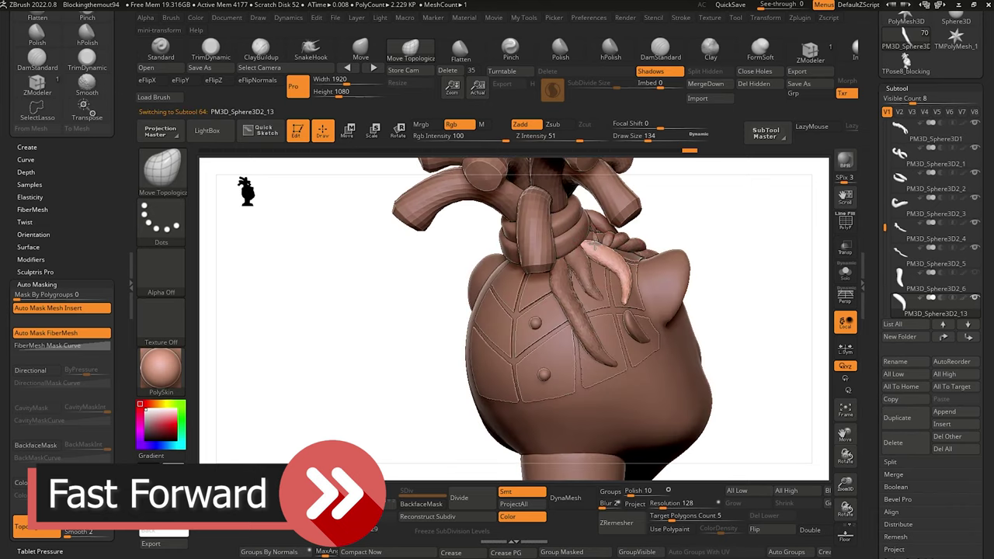
drag(450, 249, 505, 373)
alt+click(610, 336)
click(311, 51)
drag(595, 317, 572, 252)
mouse_move(404, 326)
mouse_down()
mouse_move(482, 311)
mouse_move(411, 322)
mouse_move(458, 299)
mouse_move(404, 322)
mouse_up()
Duplicate lock PM3D_Sphere3D2_7 and adjust the curve of the original with Move Topological.
key(ctrl+shift+d)
alt+drag(431, 187, 441, 230)
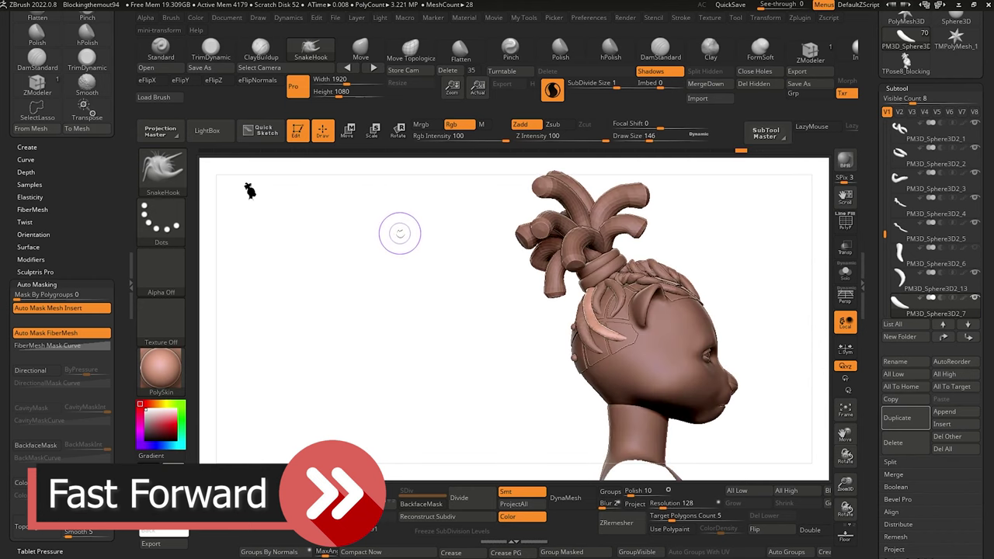
drag(614, 332, 600, 320)
drag(388, 299, 474, 327)
click(848, 52)
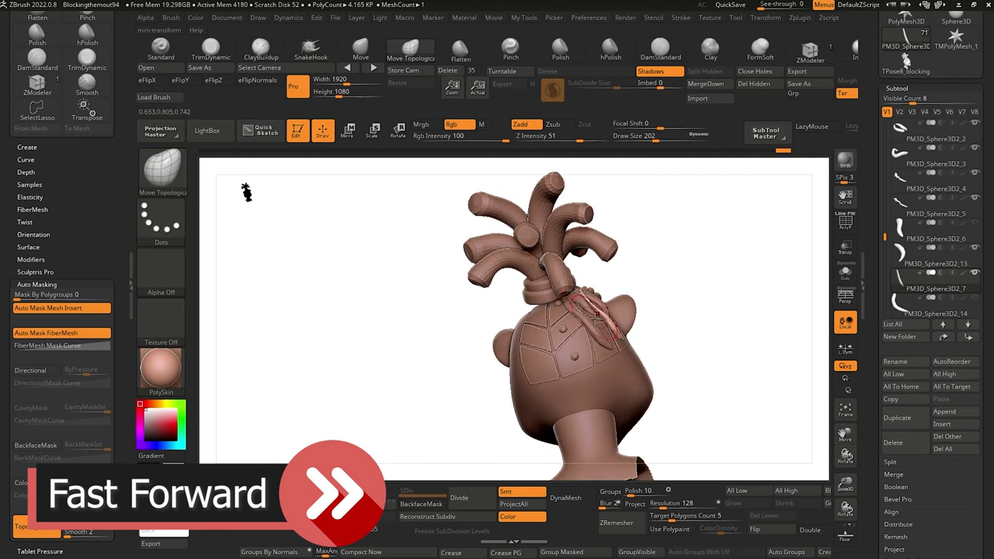
alt+drag(373, 264, 381, 342)
drag(561, 264, 598, 304)
Pull the upper end of lock PM3D_Sphere3D2_7 in against the hair tie with SnakeHook.
click(311, 52)
drag(334, 311, 450, 303)
drag(583, 233, 574, 253)
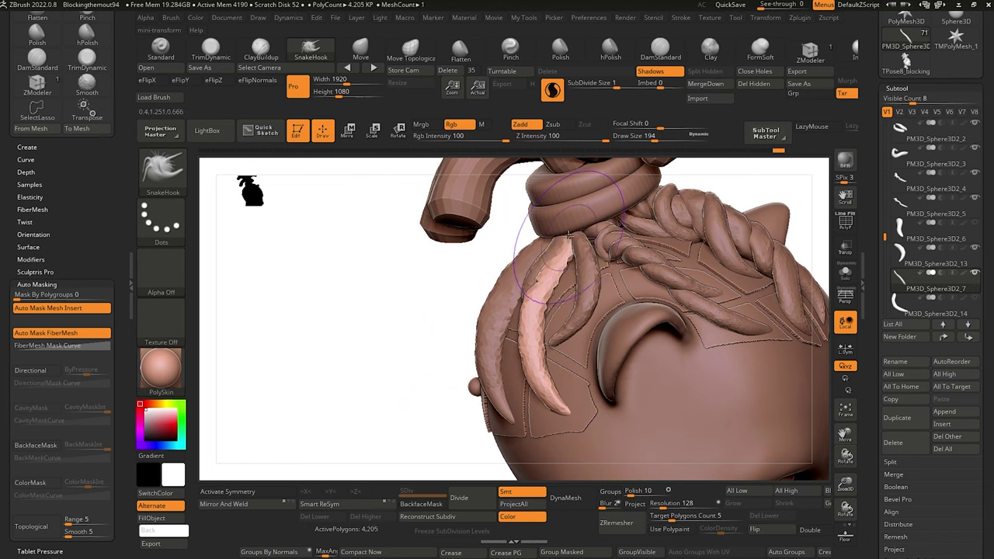
mouse_move(396, 242)
mouse_down()
mouse_move(412, 259)
mouse_move(397, 251)
mouse_up()
alt+drag(365, 206, 375, 157)
alt+drag(384, 245, 415, 332)
Refine the upper ends of locks PM3D_Sphere3D2_9 and PM3D_Sphere3D2_13 at the hair tie with SnakeHook.
alt+click(558, 288)
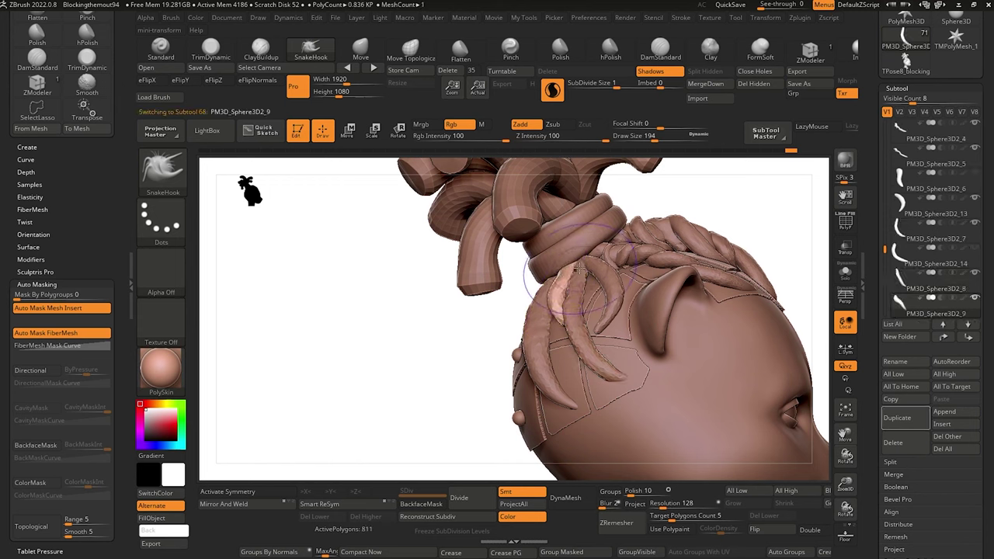
drag(466, 307, 583, 265)
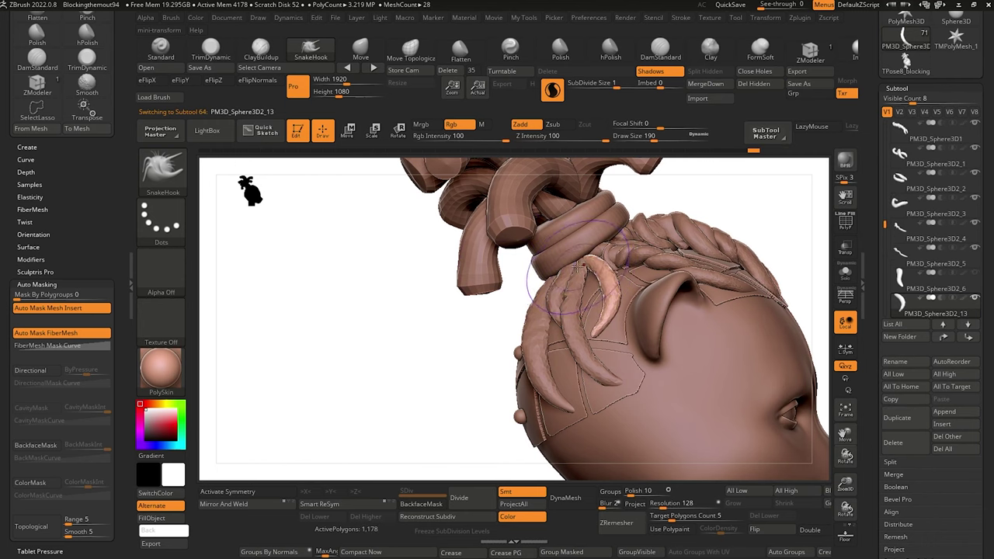
drag(422, 284, 505, 268)
Reshape the middle and lower part of lock PM3D_Sphere3D2_7 with Move Topological in back view.
alt+click(614, 312)
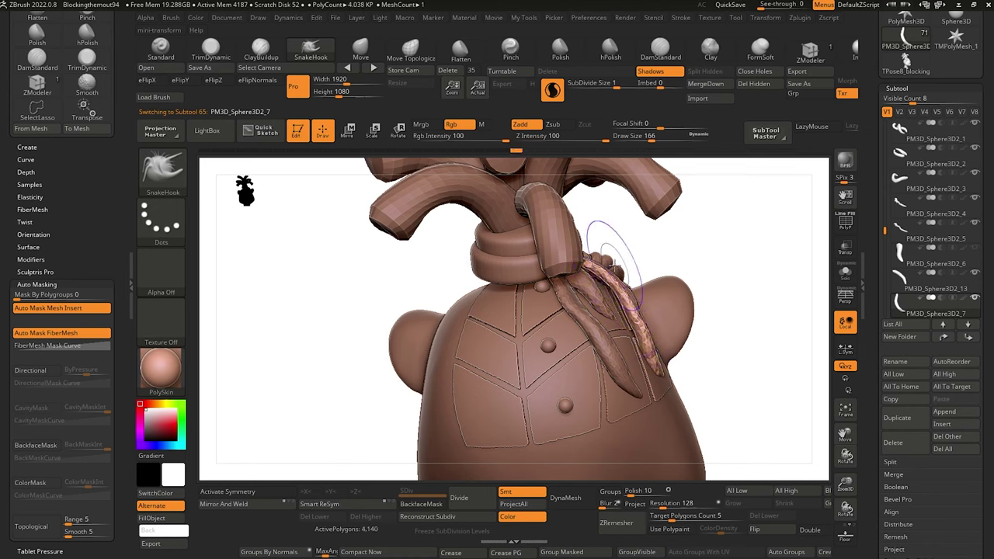
mouse_move(341, 273)
mouse_down()
mouse_move(311, 295)
mouse_move(310, 337)
mouse_move(349, 277)
mouse_move(466, 335)
mouse_move(477, 284)
mouse_up()
click(411, 51)
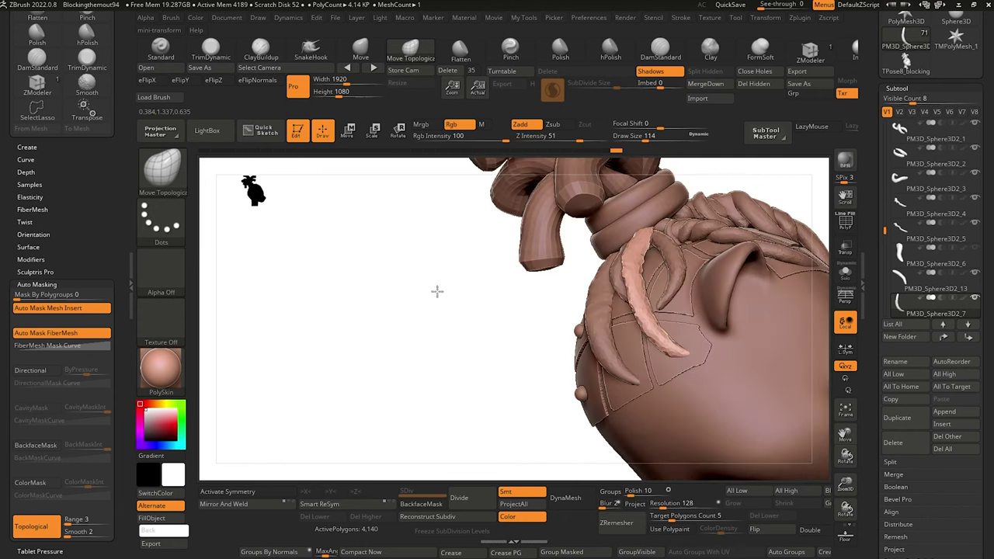
mouse_move(437, 291)
mouse_down()
mouse_move(421, 272)
mouse_move(466, 255)
mouse_move(464, 388)
mouse_up()
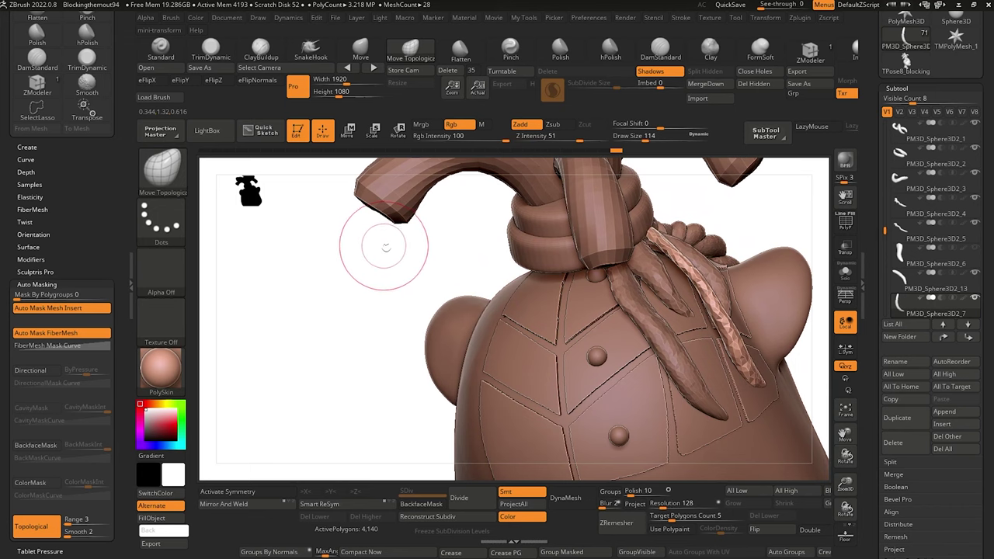
drag(386, 248, 422, 225)
key(])
drag(698, 283, 703, 281)
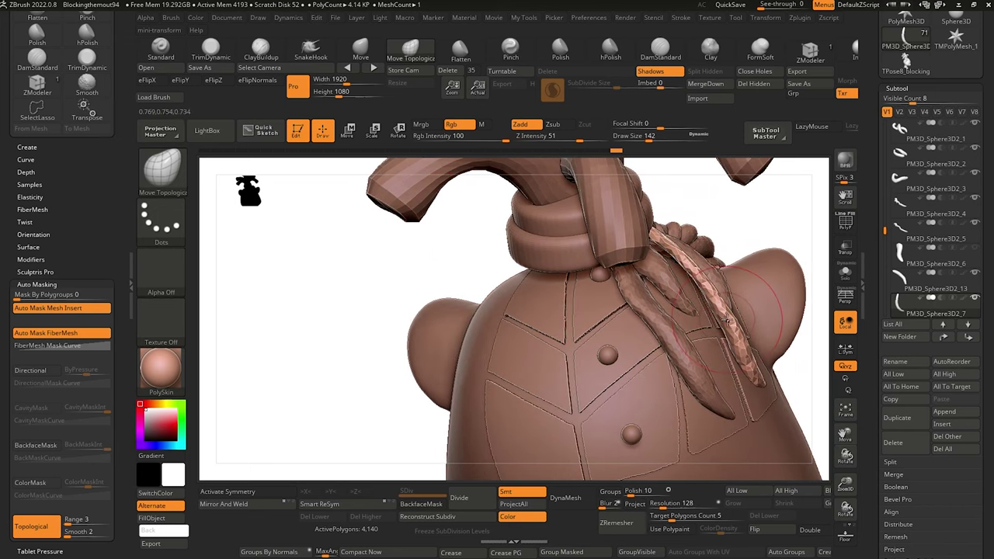
drag(716, 324, 721, 321)
mouse_move(401, 279)
mouse_down()
mouse_move(364, 304)
mouse_move(368, 316)
mouse_move(408, 277)
mouse_up()
Even out the bumpy surfaces of locks PM3D_Sphere3D2_7 and PM3D_Sphere3D2_8 with TrimDynamic.
alt+click(650, 282)
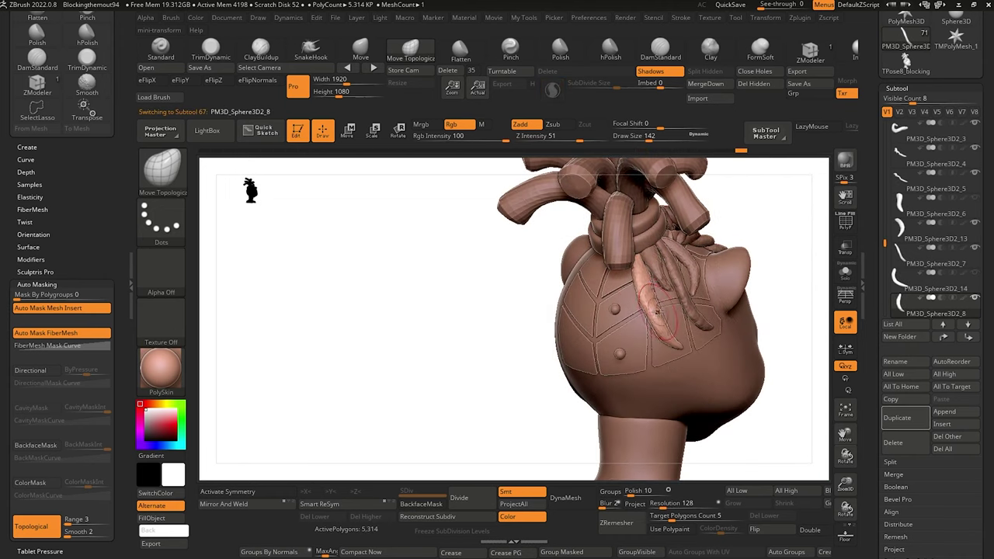
mouse_move(495, 306)
mouse_down()
mouse_move(486, 308)
mouse_move(493, 332)
mouse_move(447, 225)
mouse_move(448, 245)
mouse_up()
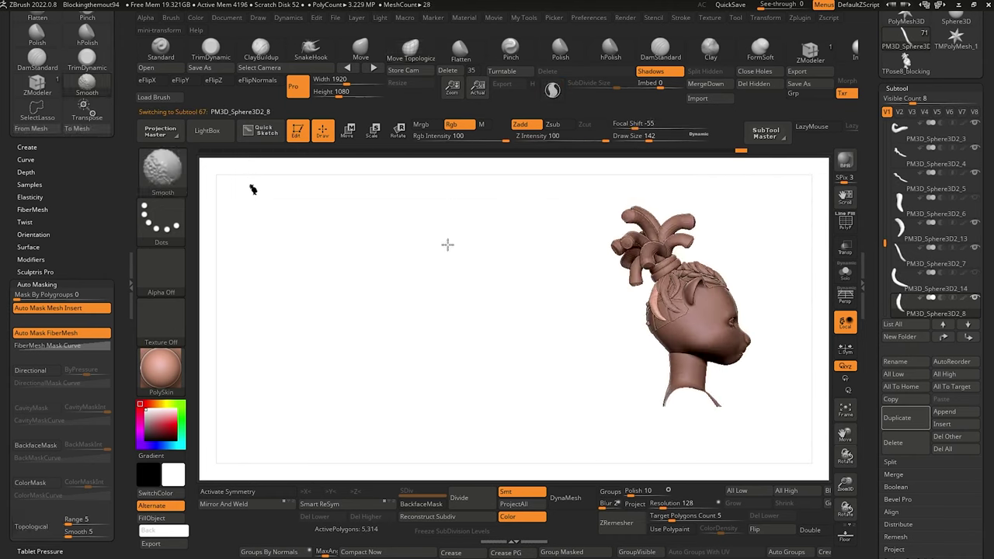
mouse_move(455, 280)
alt+mouse_down()
mouse_move(494, 357)
mouse_move(523, 373)
mouse_move(528, 357)
mouse_move(508, 334)
mouse_move(512, 375)
mouse_move(503, 311)
alt+mouse_up()
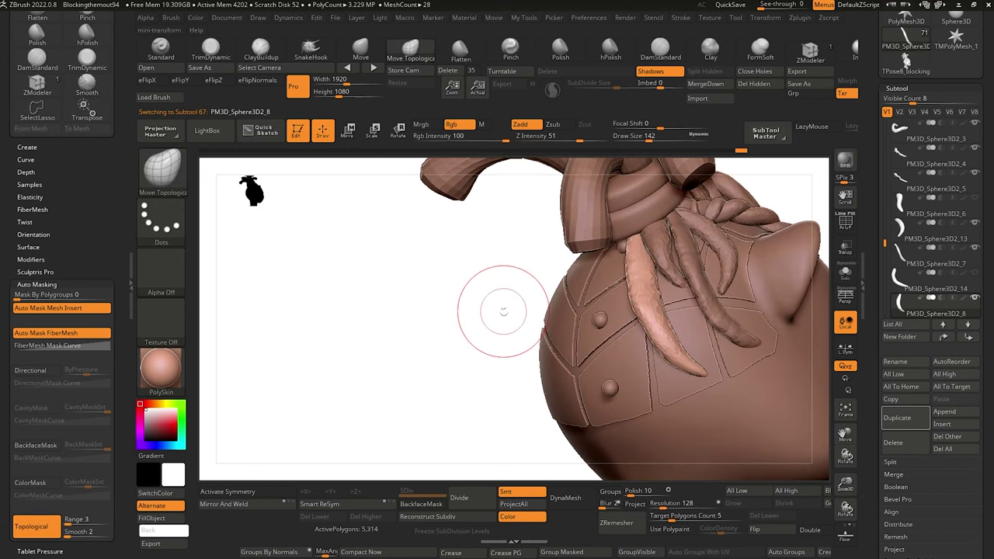
click(211, 48)
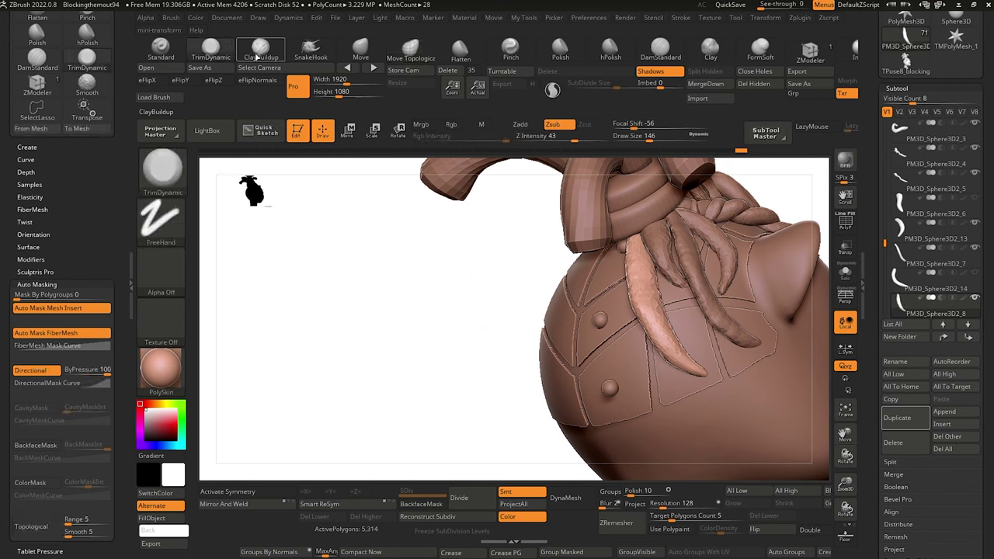
alt+click(706, 296)
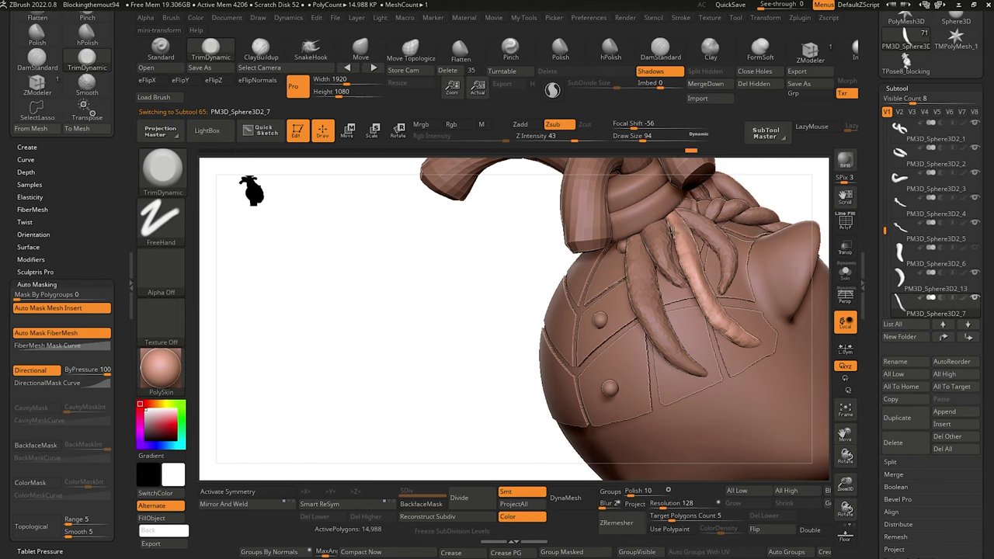
drag(687, 240, 716, 313)
mouse_move(495, 317)
mouse_down()
mouse_move(463, 353)
mouse_move(504, 311)
mouse_up()
alt+click(641, 284)
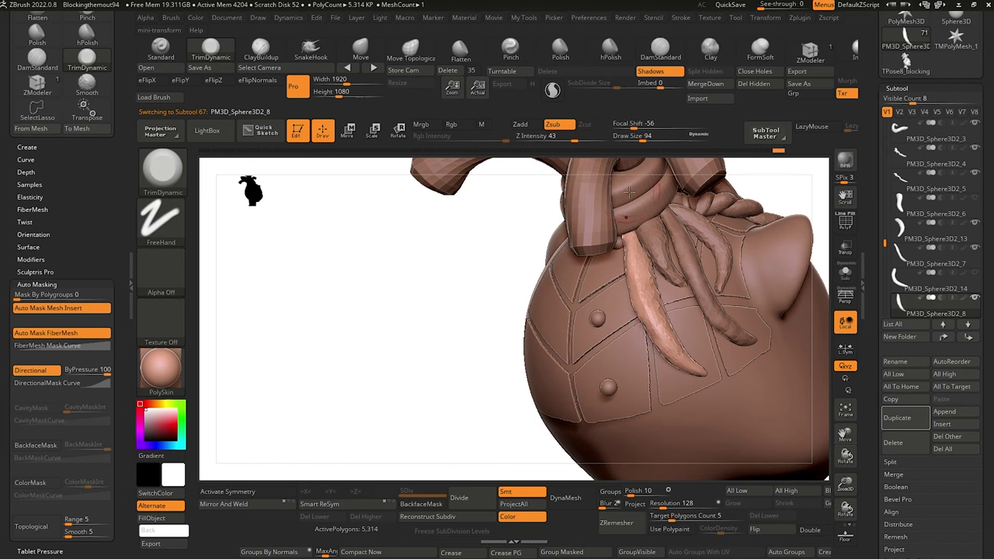
drag(493, 307, 495, 320)
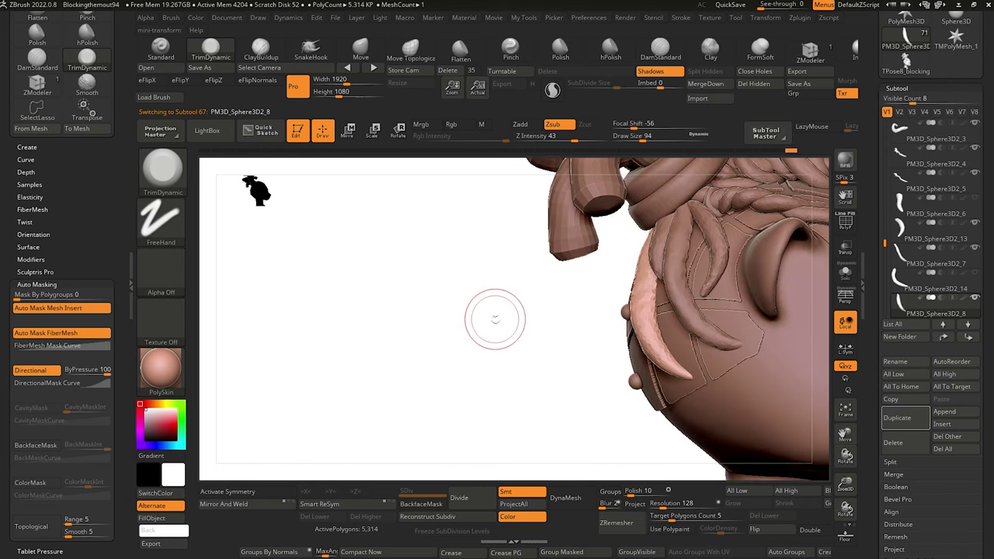
Refine the upper end, curve and lower tip of lock PM3D_Sphere3D2_7 with Move Topological.
alt+click(699, 262)
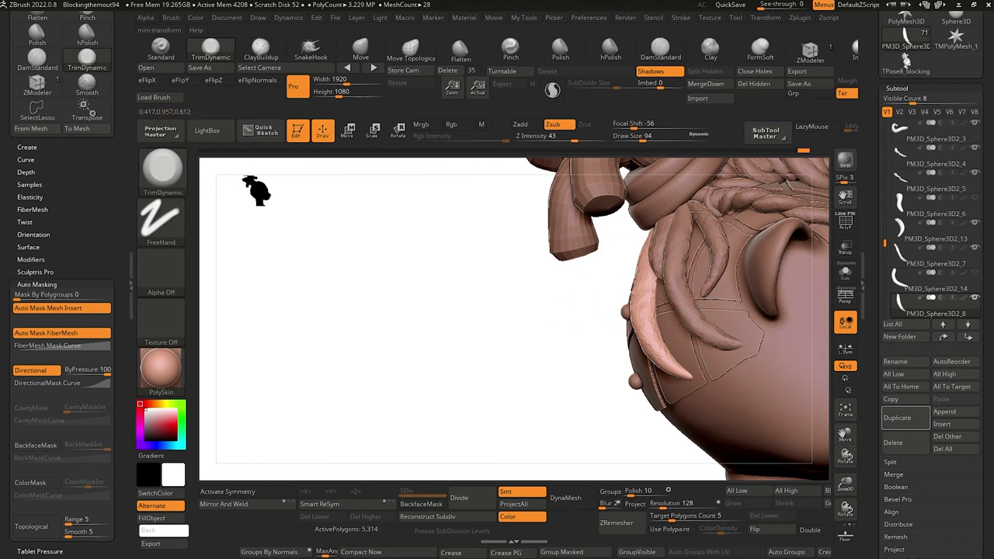
drag(557, 281, 525, 269)
click(411, 52)
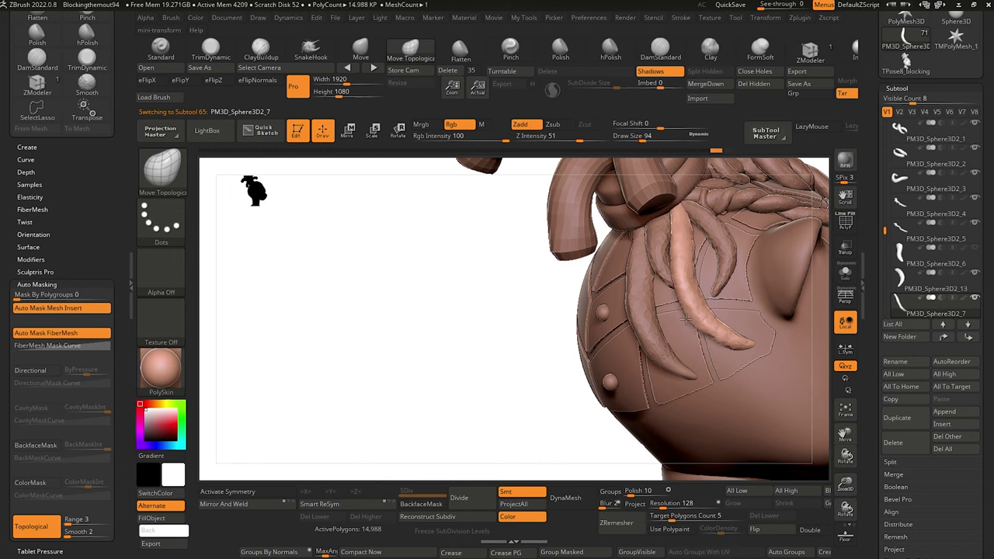
drag(720, 333, 727, 323)
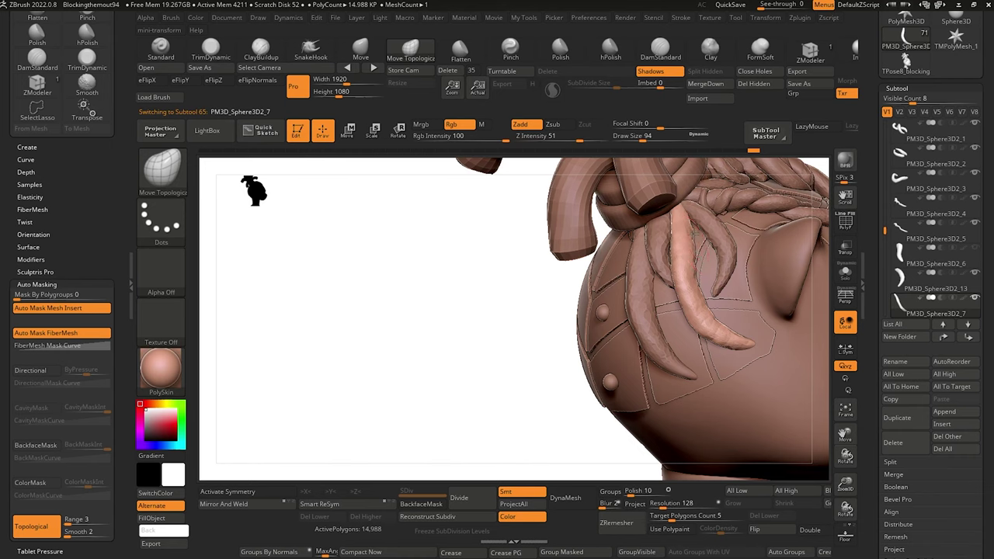
drag(694, 232, 689, 226)
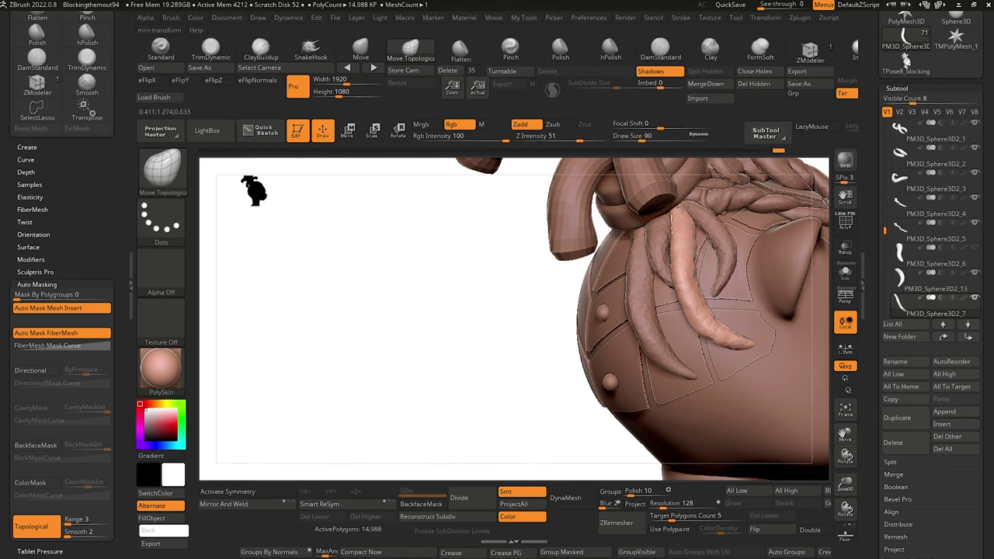
drag(739, 342, 734, 339)
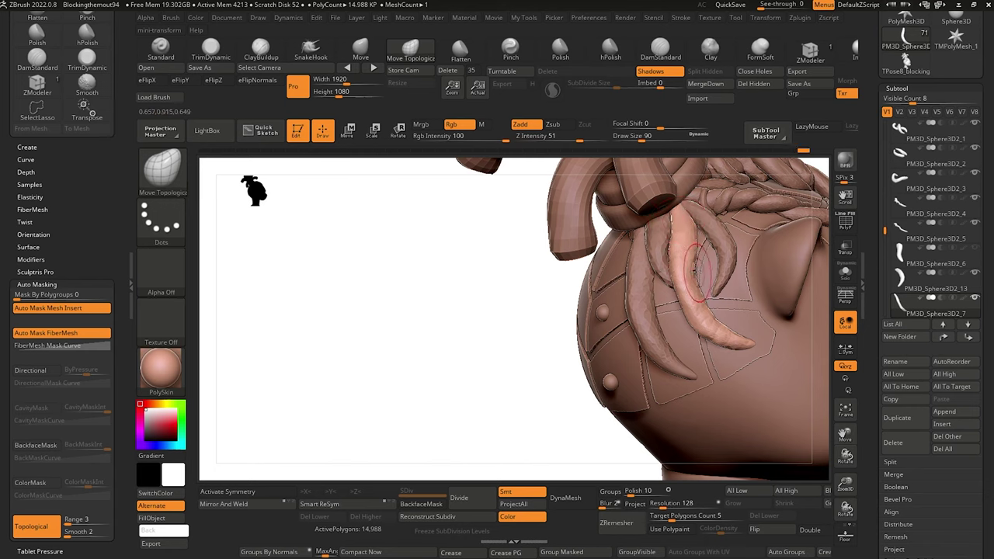
drag(701, 295, 699, 291)
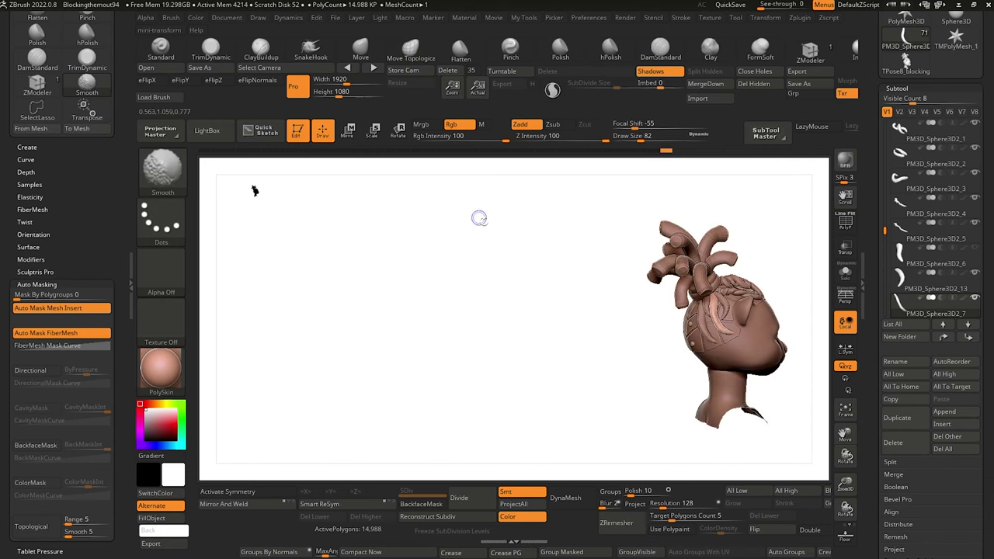
Adjust the short lock PM3D_Sphere3D2_9 between the longer locks with Move Topological.
drag(464, 252, 484, 304)
drag(399, 224, 438, 195)
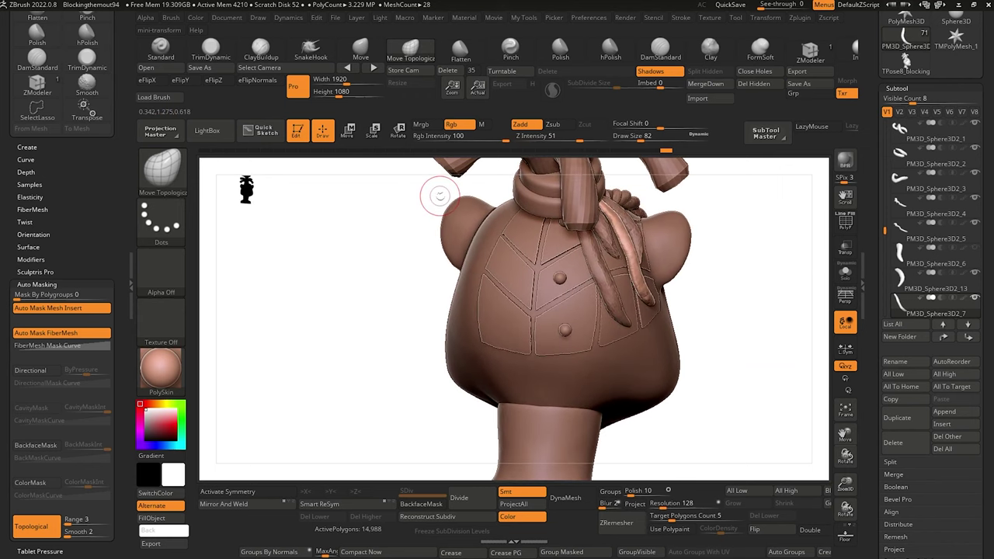
alt+click(612, 237)
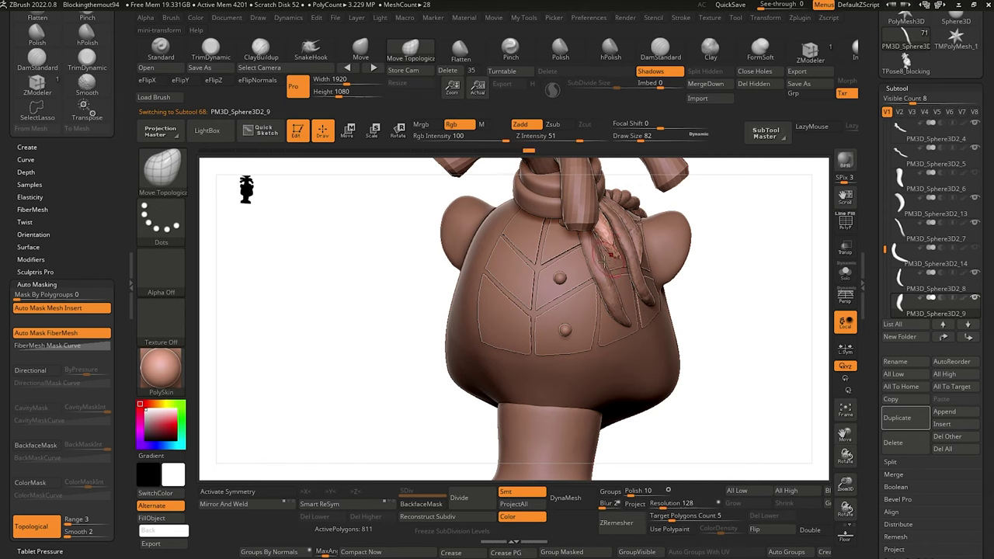
alt+click(602, 252)
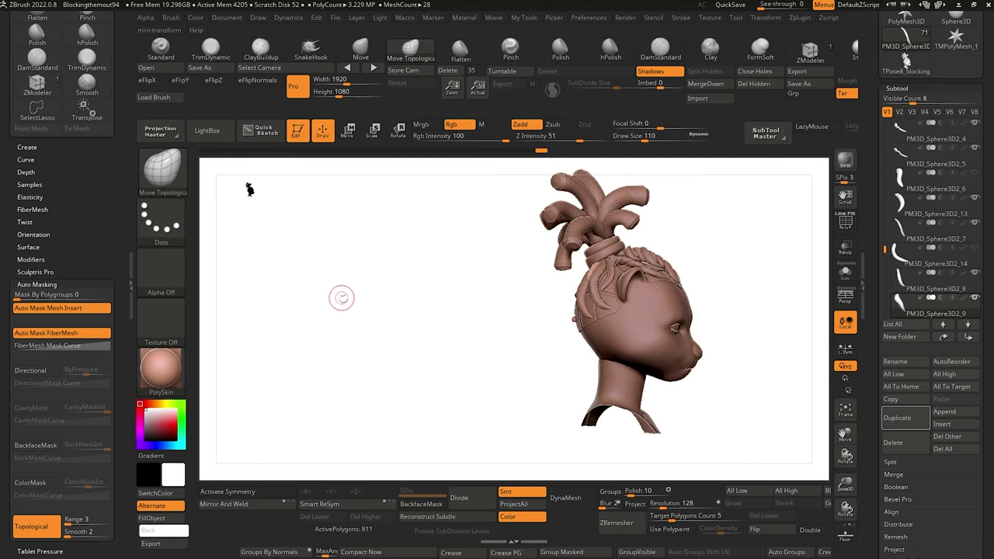
drag(339, 296, 374, 241)
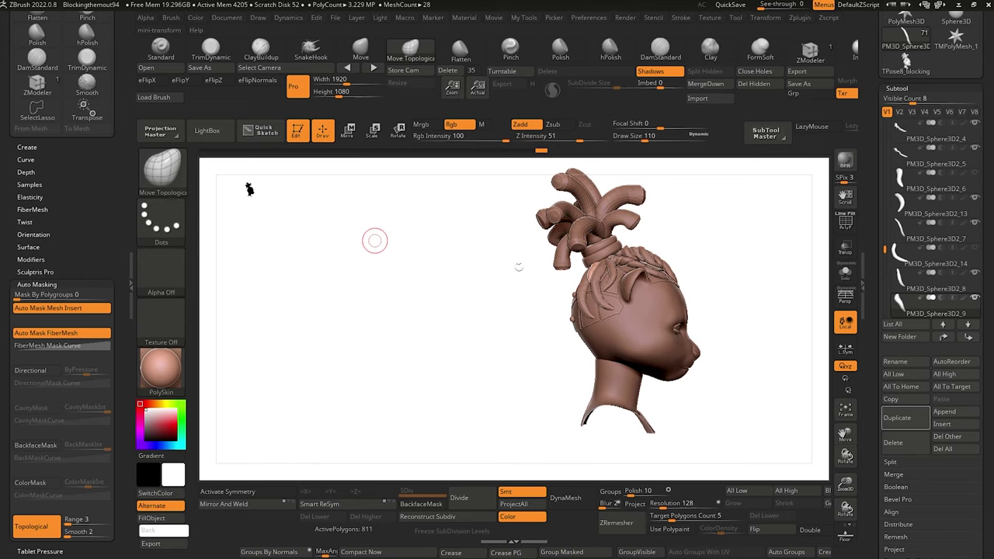
alt+drag(515, 318, 423, 215)
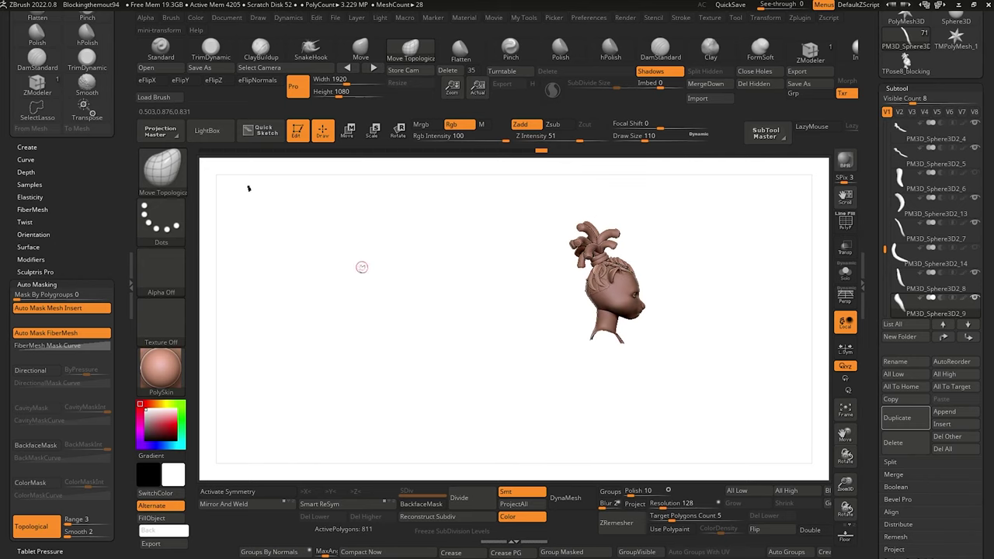
drag(378, 287, 429, 294)
Select sphere PM3D_Sphere3D2_11 near the lower edge of the scalp patches in a centred back view.
key(f)
alt+drag(531, 425, 555, 455)
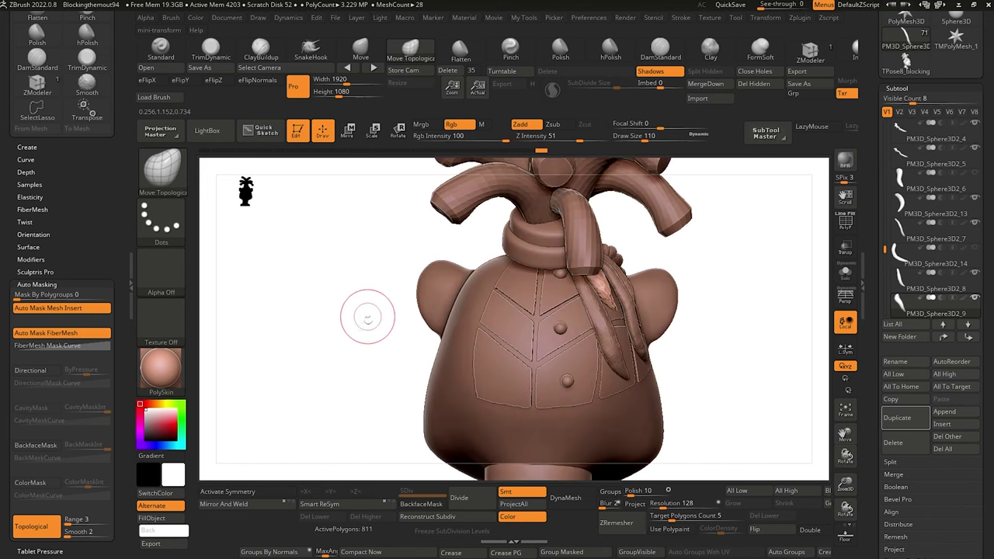
alt+drag(368, 317, 427, 295)
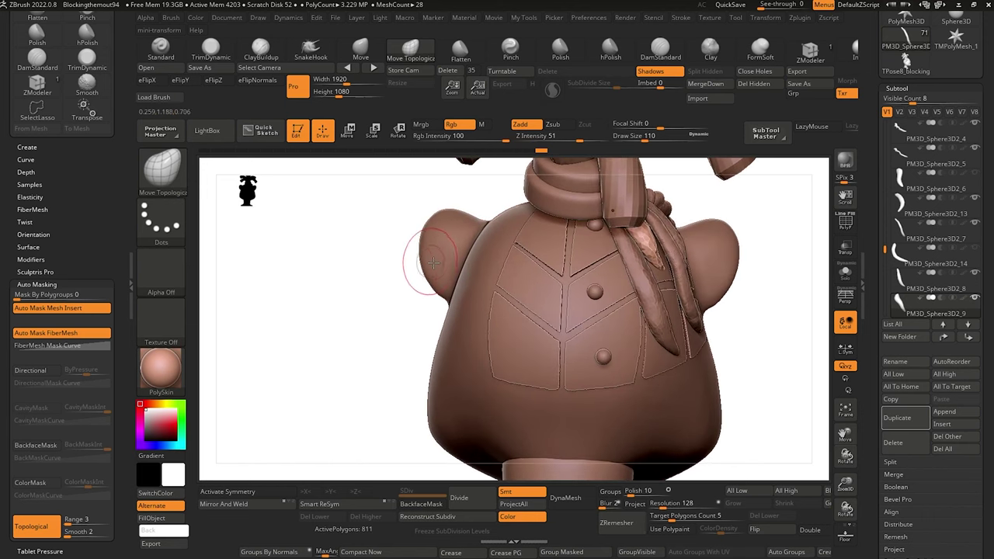
click(602, 358)
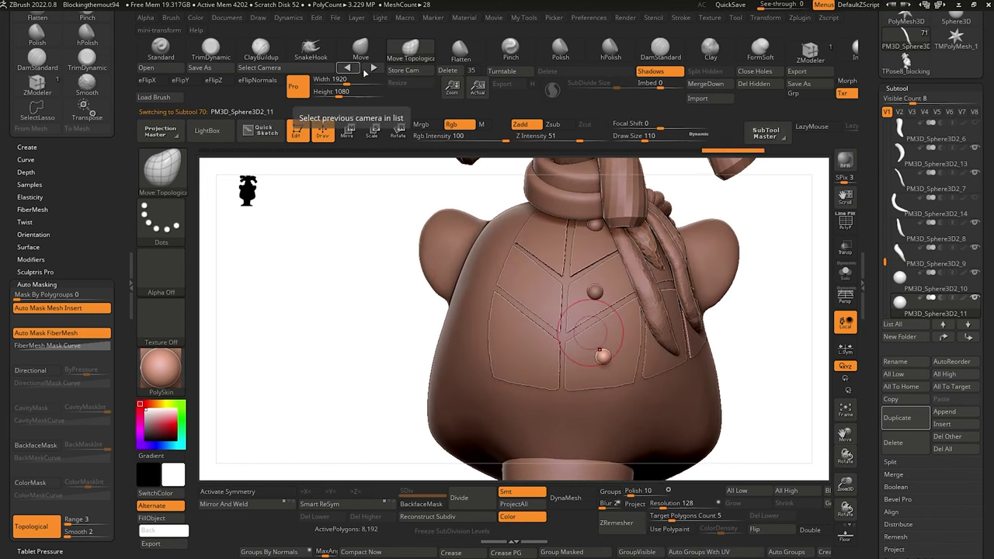
Try to pull PM3D_Sphere3D2_11 into a short curved lock with Move Topological and apply Mirror And Weld.
drag(600, 356, 610, 356)
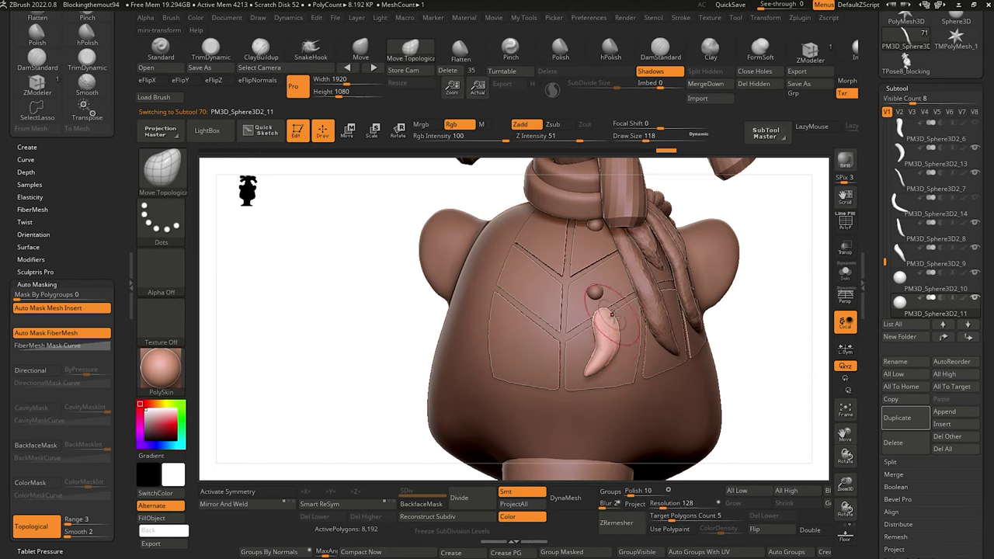
drag(613, 342, 600, 335)
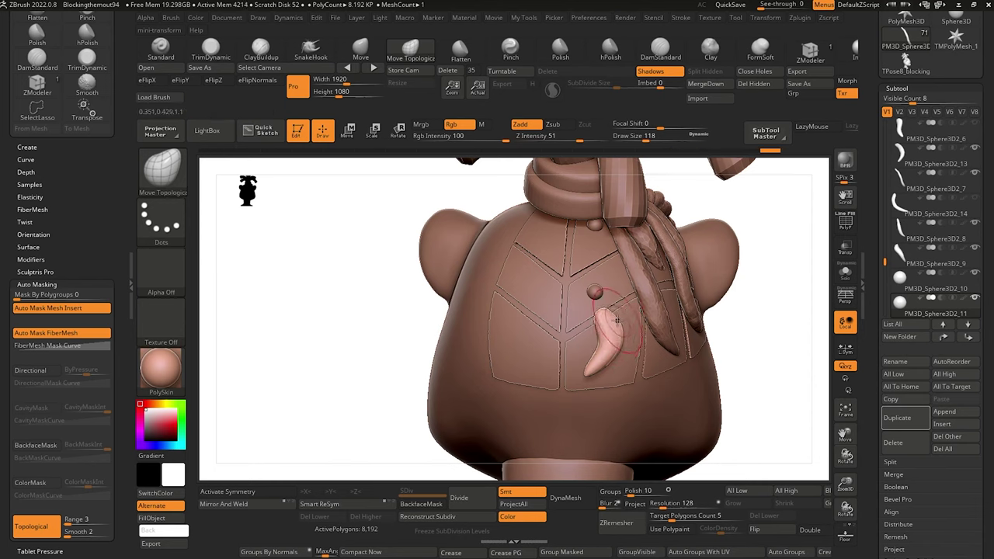
right_drag(606, 348, 596, 382)
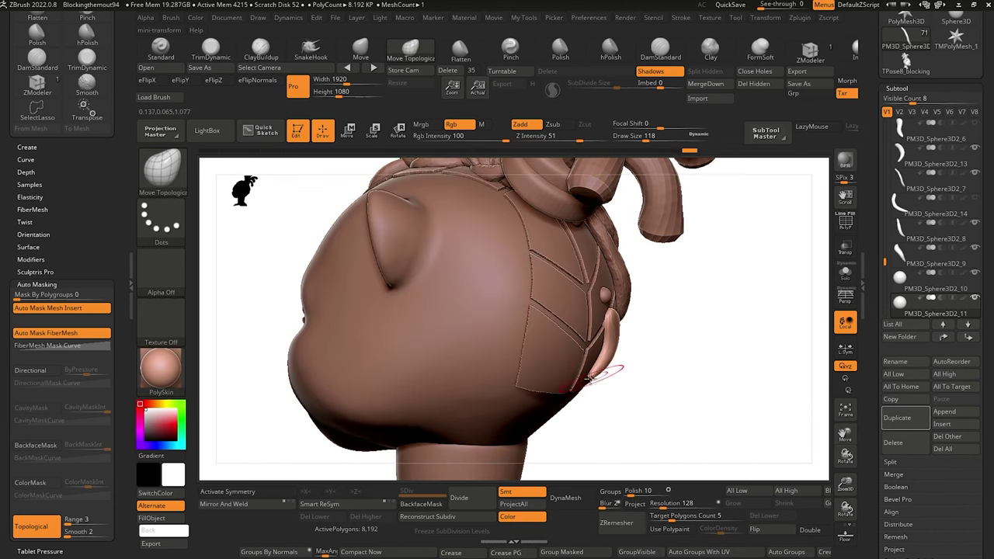
drag(600, 371, 601, 376)
drag(612, 439, 447, 459)
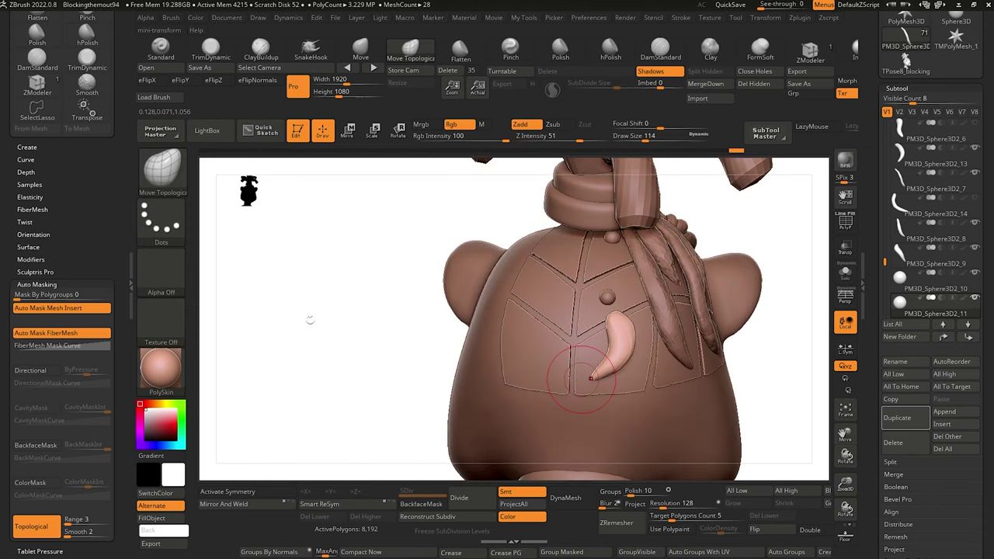
click(237, 497)
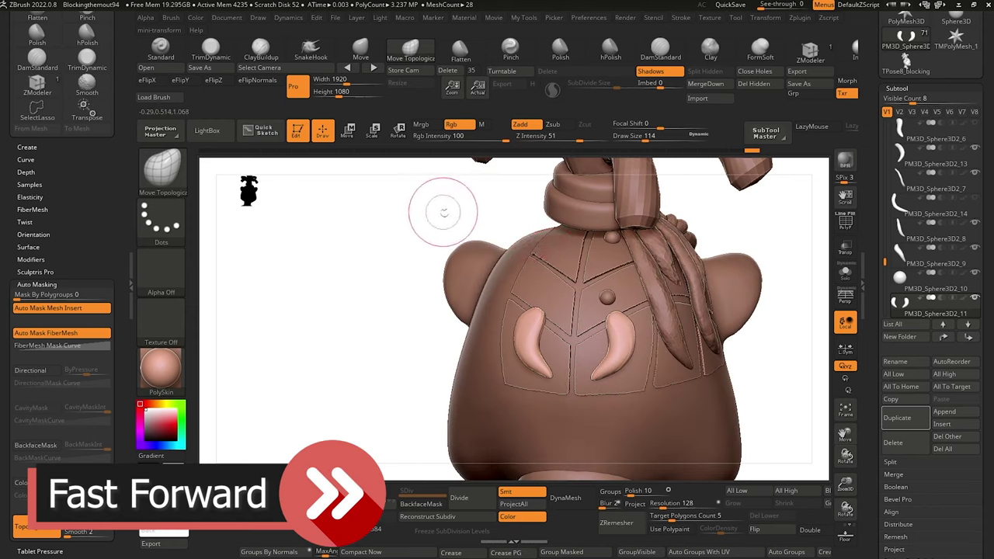
Undo the mirroring and the shaping of PM3D_Sphere3D2_11.
key(ctrl+z)
key(ctrl+z)
key(ctrl+z)
key(ctrl+z)
key(ctrl+z)
key(ctrl+z)
key(ctrl+z)
key(ctrl+z)
key(ctrl+z)
key(ctrl+z)
key(ctrl+z)
key(ctrl+z)
key(ctrl+z)
key(ctrl+z)
key(ctrl+z)
key(ctrl+z)
key(ctrl+z)
key(ctrl+z)
key(ctrl+z)
key(ctrl+z)
Reshape PM3D_Sphere3D2_11 into a tapered lock slanting outward from the centreline and duplicate it with Mirror And Weld.
drag(610, 370, 632, 388)
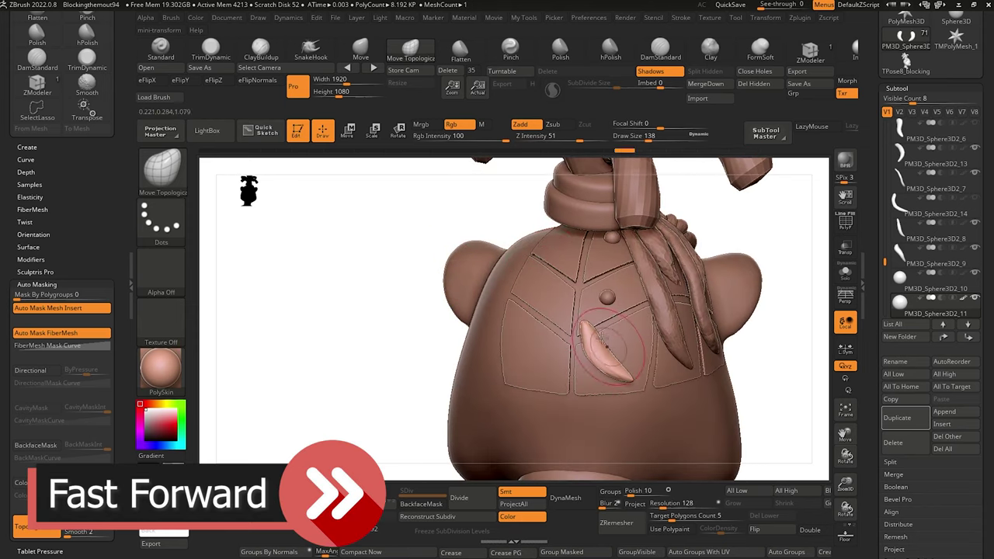
click(237, 497)
mouse_move(334, 311)
mouse_down()
mouse_move(404, 342)
mouse_move(362, 331)
mouse_move(365, 404)
mouse_up()
Pull the mirrored locks' upper ends upward with SnakeHook and cross them over each other with Move Topological.
click(311, 51)
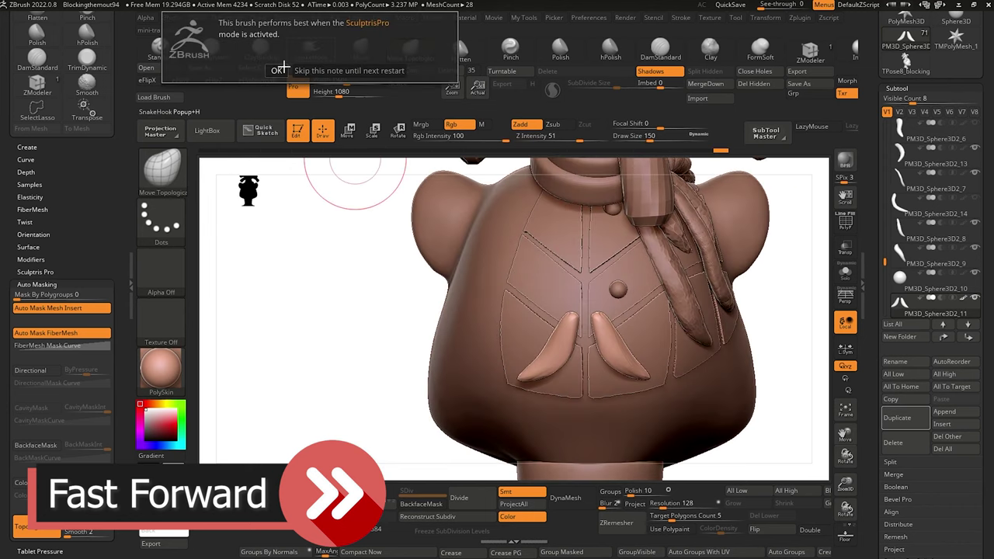
click(278, 70)
drag(560, 334, 568, 310)
drag(393, 268, 423, 244)
click(410, 51)
drag(610, 330, 592, 307)
mouse_move(389, 279)
mouse_down()
mouse_move(464, 323)
mouse_move(435, 311)
mouse_up()
drag(555, 277, 566, 289)
Lengthen the crossed strands of PM3D_Sphere3D2_11 with SnakeHook and wrap them around each other using a larger Move Topological brush.
mouse_move(311, 268)
mouse_down()
mouse_move(368, 257)
mouse_move(423, 211)
mouse_move(513, 218)
mouse_up()
click(310, 51)
click(410, 51)
key(bracketright)
key(bracketright)
drag(571, 268, 564, 280)
mouse_move(683, 248)
mouse_down()
mouse_move(637, 265)
mouse_move(660, 241)
mouse_move(622, 350)
mouse_up()
mouse_move(311, 420)
mouse_down()
mouse_move(287, 373)
mouse_move(272, 396)
mouse_up()
drag(529, 303, 513, 319)
Carry the upper end of the twisted strands higher up the back of the head with Move Topological.
mouse_move(295, 419)
mouse_down()
mouse_move(271, 364)
mouse_move(466, 311)
mouse_up()
mouse_move(668, 257)
mouse_down()
mouse_move(645, 295)
mouse_move(290, 273)
mouse_move(473, 241)
mouse_move(559, 249)
mouse_move(373, 311)
mouse_up()
alt+click(579, 330)
drag(526, 249, 537, 206)
drag(349, 326, 435, 295)
drag(544, 214, 549, 225)
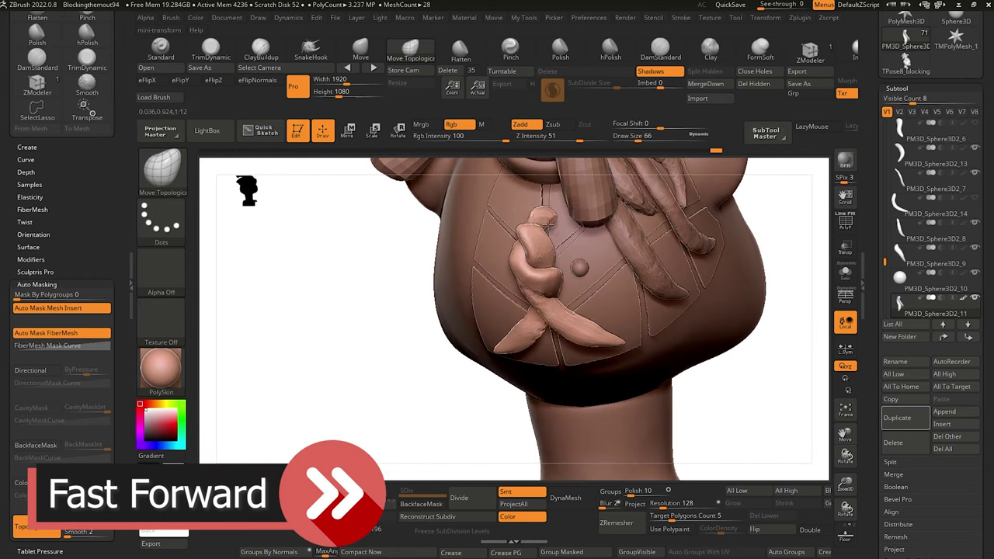
Refine the twists in the middle and upper part of the braid with Move Topological from several angles.
mouse_move(373, 310)
mouse_down()
mouse_move(342, 296)
mouse_move(428, 262)
mouse_move(668, 288)
mouse_up()
drag(579, 288, 571, 261)
drag(668, 288, 645, 291)
drag(553, 237, 529, 232)
mouse_move(618, 325)
mouse_down()
mouse_move(629, 303)
mouse_move(284, 255)
mouse_move(241, 260)
mouse_up()
drag(373, 311, 295, 280)
drag(571, 225, 563, 211)
mouse_move(373, 311)
mouse_down()
mouse_move(311, 256)
mouse_move(354, 295)
mouse_up()
drag(563, 221, 552, 217)
Extend the braid's upper strands to the hair tie with SnakeHook and fit them to the head with Move Topological.
drag(373, 326, 404, 249)
click(310, 48)
drag(574, 233, 564, 245)
click(411, 49)
mouse_move(373, 310)
mouse_down()
mouse_move(311, 257)
mouse_move(360, 250)
mouse_move(311, 257)
mouse_up()
mouse_move(342, 280)
mouse_down()
mouse_move(337, 158)
mouse_move(357, 311)
mouse_move(435, 342)
mouse_up()
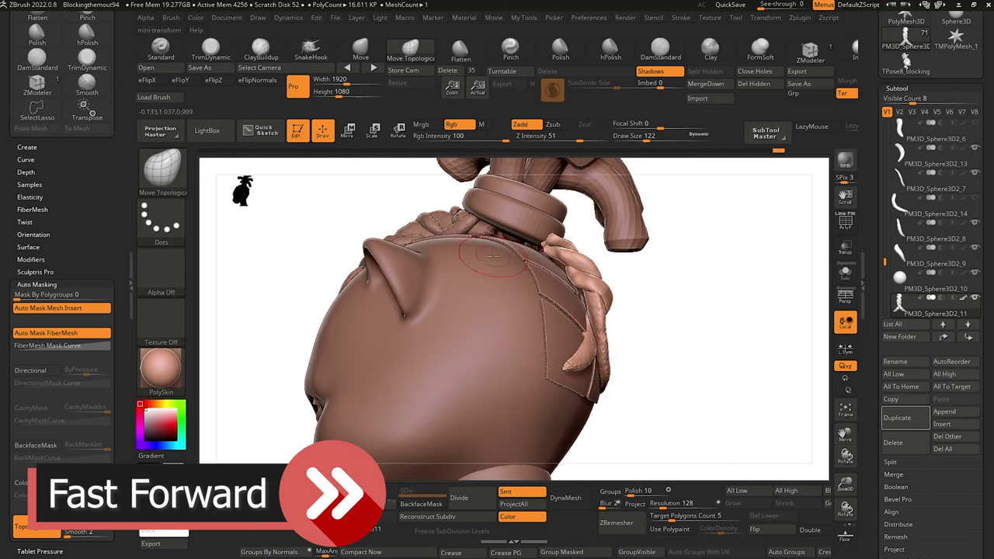
Adjust the braid's outline against the scalp with Move Topological and pull out its strands with SnakeHook.
mouse_move(699, 350)
mouse_down()
mouse_move(714, 342)
mouse_move(544, 341)
mouse_up()
mouse_move(544, 389)
mouse_down()
mouse_move(706, 435)
mouse_move(388, 404)
mouse_move(404, 326)
mouse_up()
drag(646, 288, 658, 284)
mouse_move(388, 349)
mouse_down()
mouse_move(683, 349)
mouse_move(731, 388)
mouse_move(676, 355)
mouse_move(497, 365)
mouse_up()
mouse_move(730, 357)
mouse_down()
mouse_move(668, 342)
mouse_move(712, 384)
mouse_move(335, 314)
mouse_up()
click(310, 50)
mouse_move(544, 256)
mouse_down()
mouse_move(622, 260)
mouse_move(536, 261)
mouse_move(562, 266)
mouse_move(546, 243)
mouse_move(699, 283)
mouse_move(536, 265)
mouse_move(446, 300)
mouse_move(622, 287)
mouse_move(652, 350)
mouse_move(311, 246)
mouse_move(508, 265)
mouse_move(516, 303)
mouse_move(590, 311)
mouse_move(511, 257)
mouse_move(497, 268)
mouse_move(583, 311)
mouse_up()
Select sphere PM3D_Sphere3D2_10 and draw it out with SnakeHook into a short curved lock beside the braid.
alt+click(592, 324)
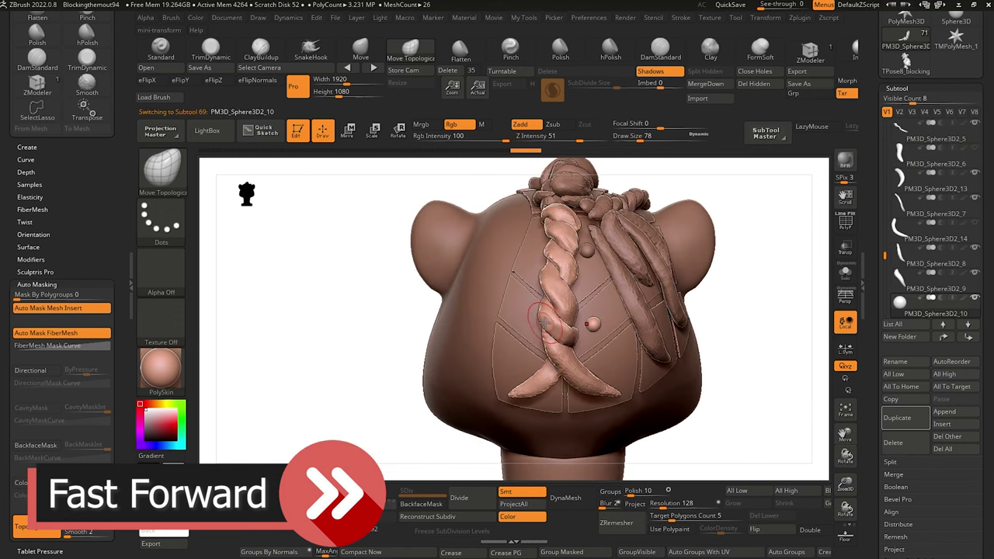
ctrl+right_drag(609, 299, 582, 294)
mouse_move(596, 328)
right_down()
mouse_move(648, 361)
mouse_move(595, 328)
right_up()
click(310, 49)
right_drag(306, 438, 389, 303)
drag(585, 276, 598, 330)
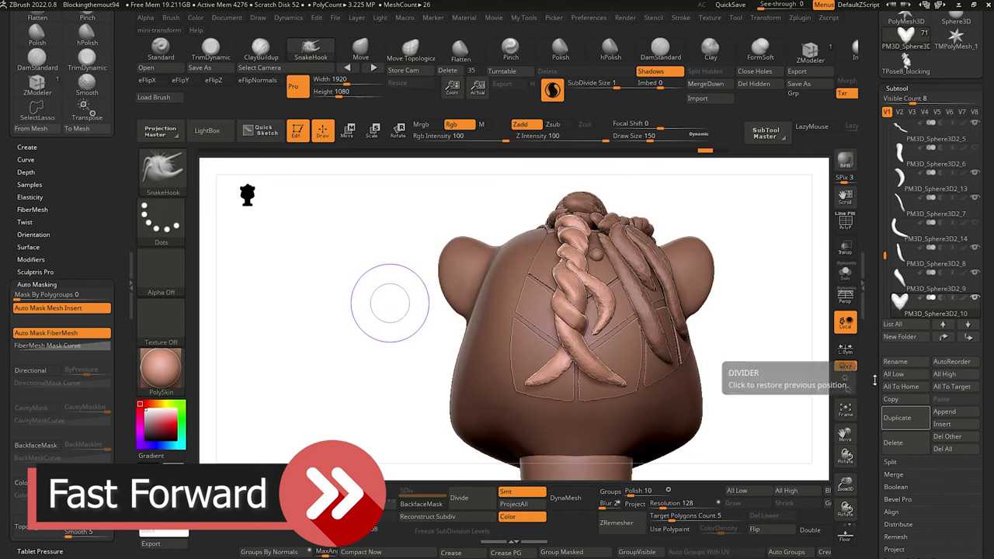
click(411, 49)
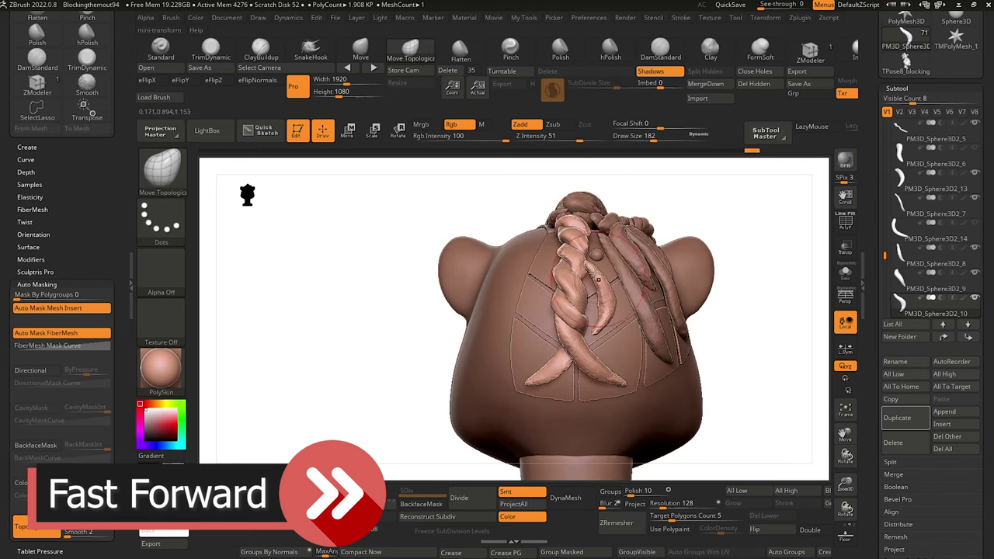
Shape the PM3D_Sphere3D2_10 locks on both sides of the braid and bend their upper ends over it using SnakeHook and Move Topological.
mouse_move(436, 327)
right_down()
mouse_move(413, 271)
mouse_move(553, 270)
mouse_move(628, 342)
mouse_move(474, 310)
mouse_move(583, 253)
right_up()
click(311, 50)
click(411, 50)
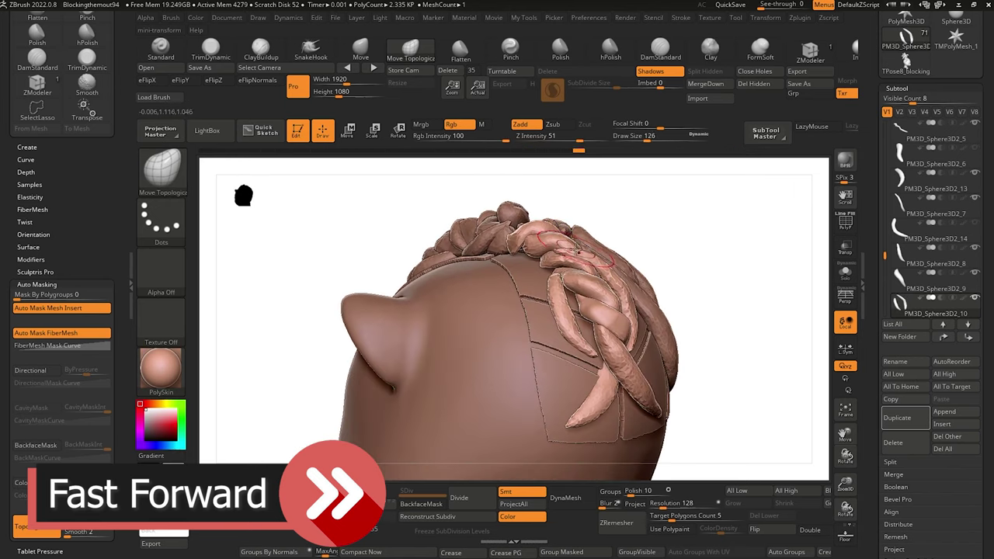
click(310, 50)
click(411, 50)
mouse_move(582, 311)
right_down()
mouse_move(684, 342)
mouse_move(544, 247)
mouse_move(613, 342)
mouse_move(560, 265)
mouse_move(621, 326)
mouse_move(679, 467)
right_up()
mouse_move(679, 467)
mouse_down()
mouse_move(339, 311)
mouse_move(373, 264)
mouse_move(422, 254)
mouse_up()
drag(399, 186, 552, 221)
Stretch the upper strands of PM3D_Sphere3D2_10 with SnakeHook and wrap them across the braid with Move Topological.
click(311, 49)
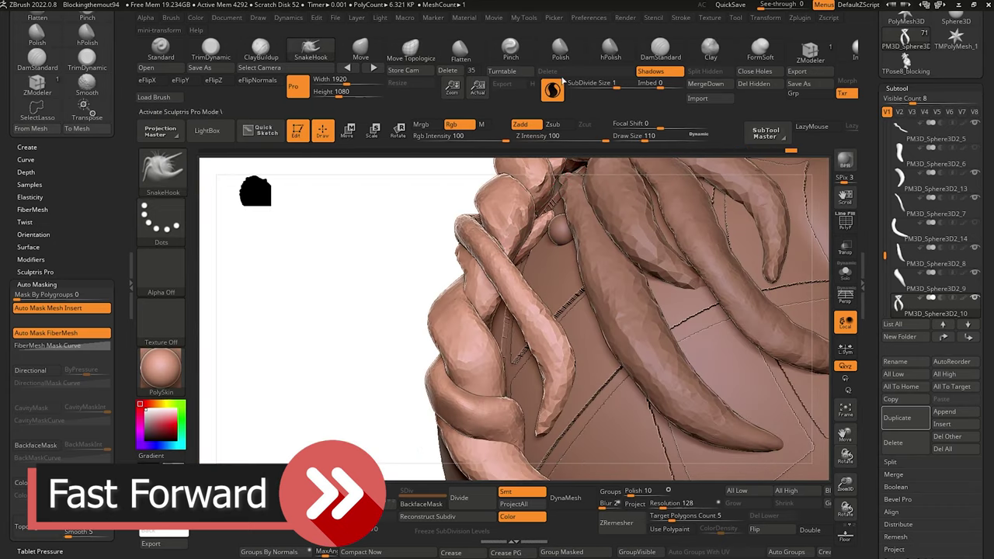
click(411, 50)
mouse_move(373, 310)
mouse_down()
mouse_move(670, 455)
mouse_move(348, 299)
mouse_move(373, 280)
mouse_move(668, 326)
mouse_move(598, 313)
mouse_up()
click(852, 50)
mouse_move(761, 435)
mouse_down()
mouse_move(668, 327)
mouse_move(622, 389)
mouse_up()
click(411, 50)
mouse_move(466, 373)
mouse_down()
mouse_move(668, 326)
mouse_move(637, 310)
mouse_up()
drag(699, 326, 435, 327)
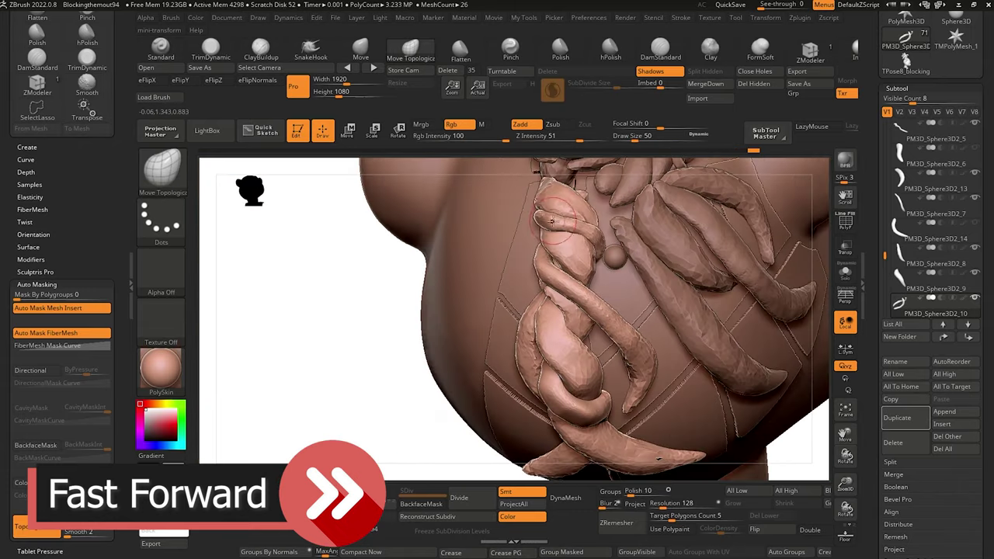
Refine the crossing strands' curves with Move Topological and even out the braid's surface with TrimDynamic.
drag(578, 403, 587, 416)
drag(571, 327, 579, 334)
mouse_move(342, 311)
mouse_down()
mouse_move(331, 178)
mouse_move(345, 307)
mouse_move(378, 211)
mouse_move(425, 198)
mouse_up()
alt+click(599, 306)
click(211, 50)
mouse_move(373, 303)
mouse_down()
mouse_move(677, 275)
mouse_move(404, 231)
mouse_move(404, 311)
mouse_move(358, 264)
mouse_up()
click(411, 50)
alt+click(561, 311)
drag(342, 319, 329, 241)
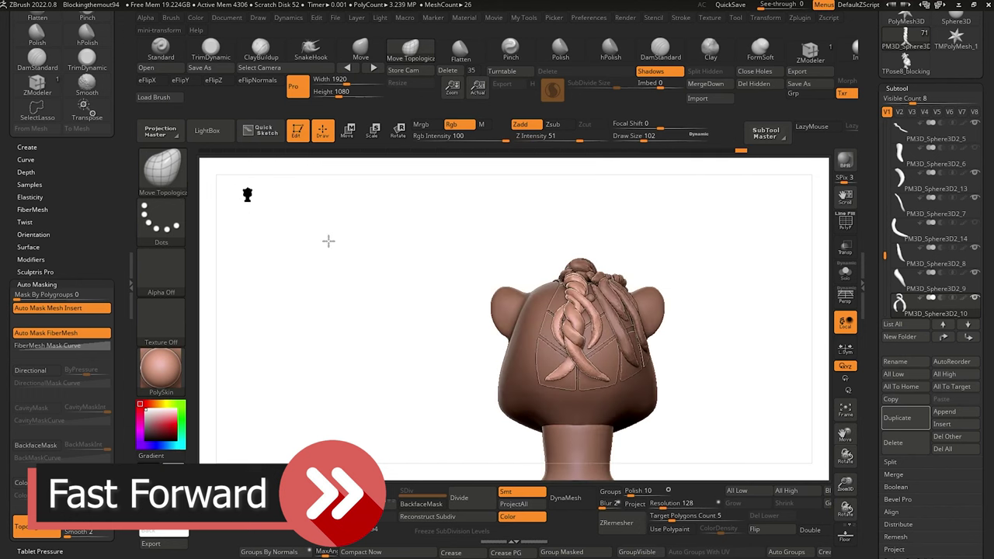
Show the dreadlocks_and_tie folder and fit the PM3D_Sphere3D2_10 locks beneath the hair tie with Move Topological.
drag(885, 256, 885, 135)
click(975, 172)
drag(362, 204, 320, 266)
drag(607, 247, 599, 250)
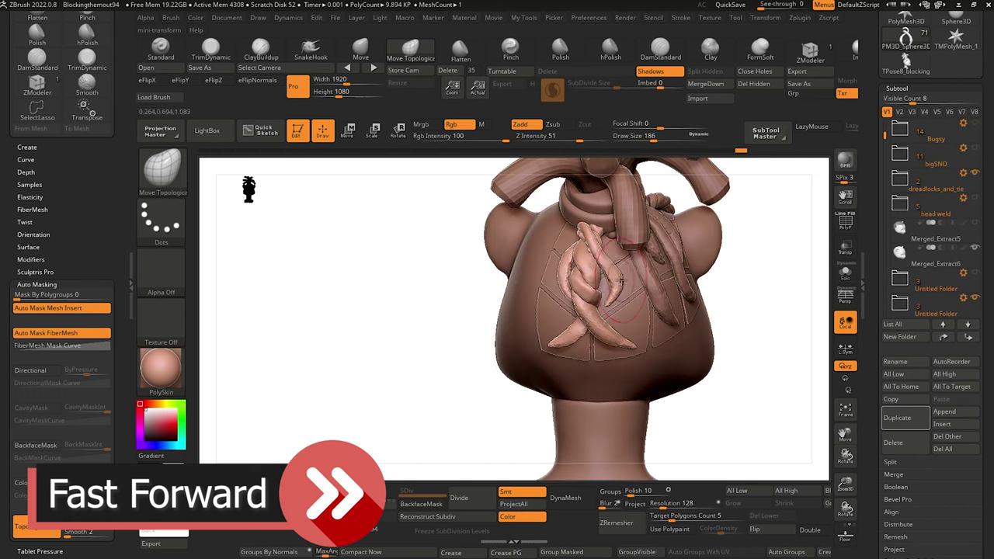
drag(435, 311, 342, 296)
mouse_move(466, 327)
mouse_down()
mouse_move(536, 298)
mouse_move(513, 321)
mouse_move(591, 310)
mouse_up()
Adjust the upper strands of PM3D_Sphere3D2_10 and build up the twists of braid PM3D_Sphere3D2_11 with ClayBuildup.
alt+click(579, 326)
mouse_move(334, 234)
mouse_down()
mouse_move(404, 220)
mouse_move(388, 264)
mouse_move(288, 233)
mouse_up()
alt+click(577, 257)
alt+drag(288, 233, 303, 194)
alt+click(596, 292)
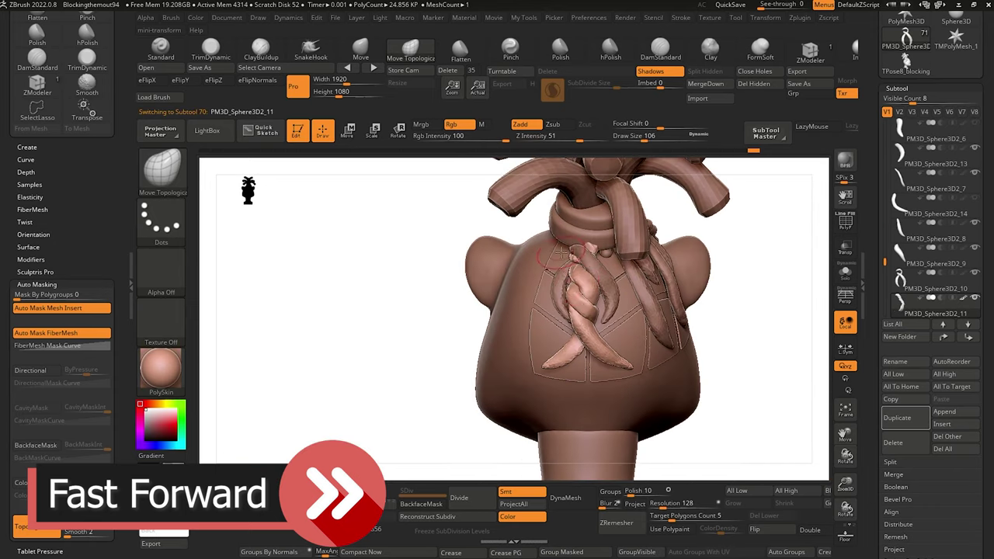
click(261, 49)
mouse_move(372, 249)
mouse_down()
mouse_move(388, 280)
mouse_move(422, 224)
mouse_move(337, 259)
mouse_move(373, 349)
mouse_up()
click(410, 52)
Select sphere PM3D_Sphere3D2_12 and pull it up under the hair tie beside the braid with Move Topological.
alt+click(595, 319)
mouse_move(358, 311)
mouse_down()
mouse_move(288, 319)
mouse_move(357, 295)
mouse_up()
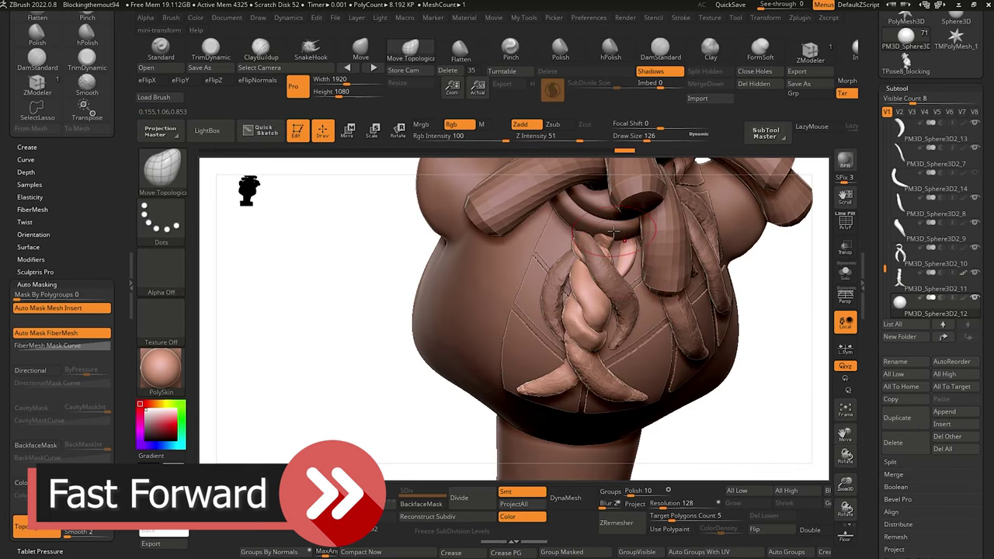
mouse_move(311, 342)
mouse_down()
mouse_move(267, 461)
mouse_move(303, 435)
mouse_up()
drag(280, 311, 521, 249)
mouse_move(699, 327)
mouse_down()
mouse_move(348, 261)
mouse_move(309, 168)
mouse_move(349, 186)
mouse_move(327, 260)
mouse_up()
Select braid PM3D_Sphere3D2_11 and refine the curve of its long lower strand with a smaller Move Topological brush.
alt+click(682, 320)
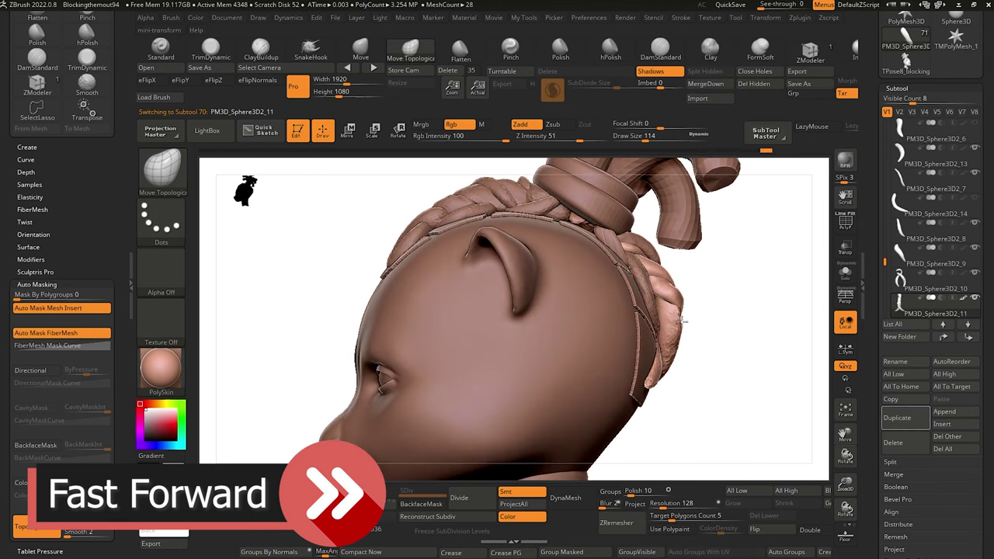
mouse_move(466, 311)
mouse_down()
mouse_move(357, 298)
mouse_move(424, 346)
mouse_move(442, 347)
mouse_move(438, 318)
mouse_up()
key(bracketleft)
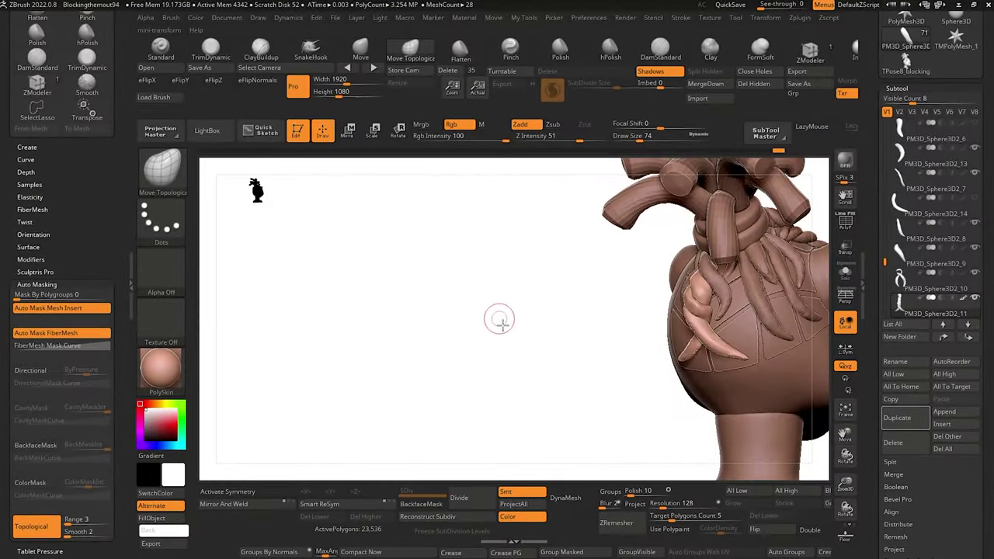
drag(499, 322, 475, 363)
alt+click(576, 326)
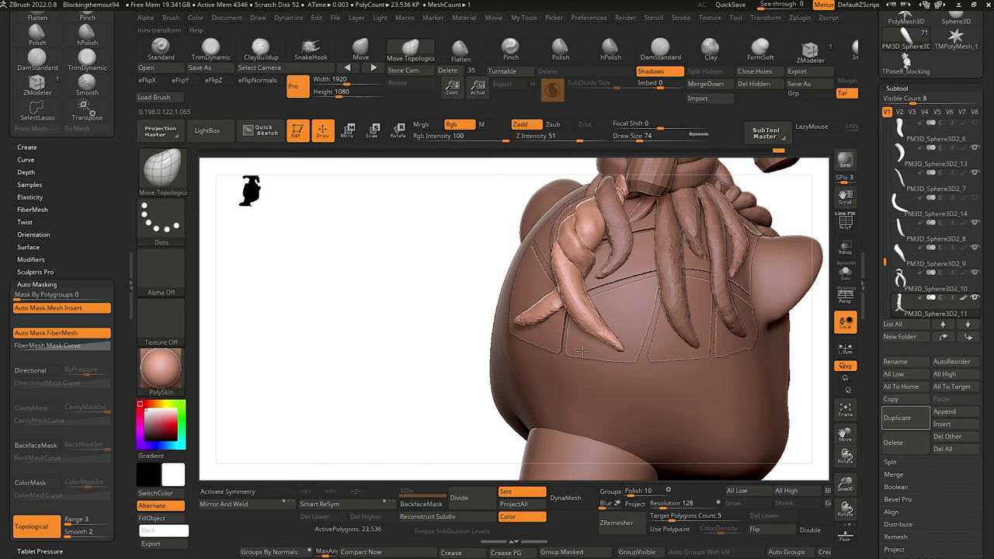
Prepare ClayBuildup for the scalp patches of scalp1_3 with draw size 66 and Z Intensity 44.
drag(391, 273, 437, 216)
click(262, 51)
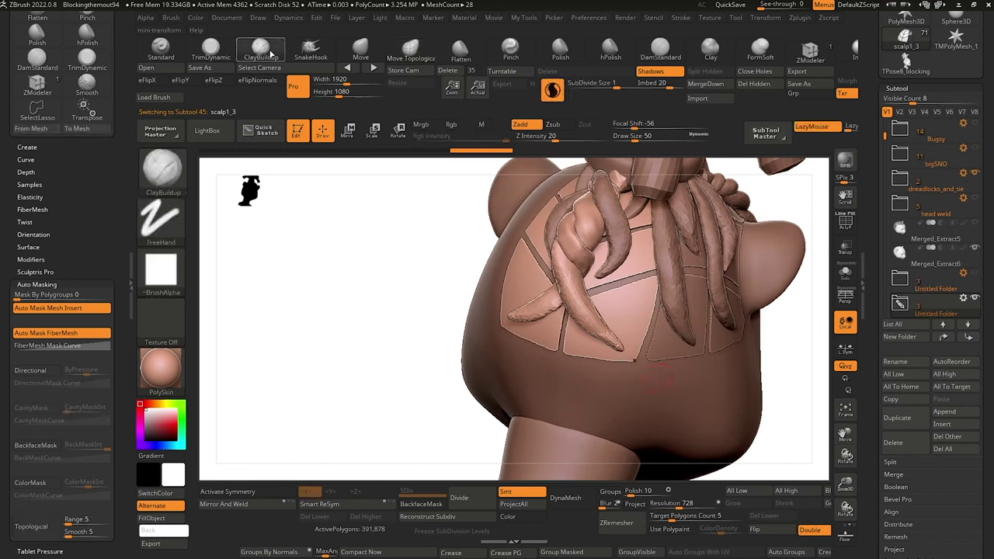
mouse_move(596, 299)
mouse_down()
mouse_move(619, 338)
mouse_move(588, 267)
mouse_up()
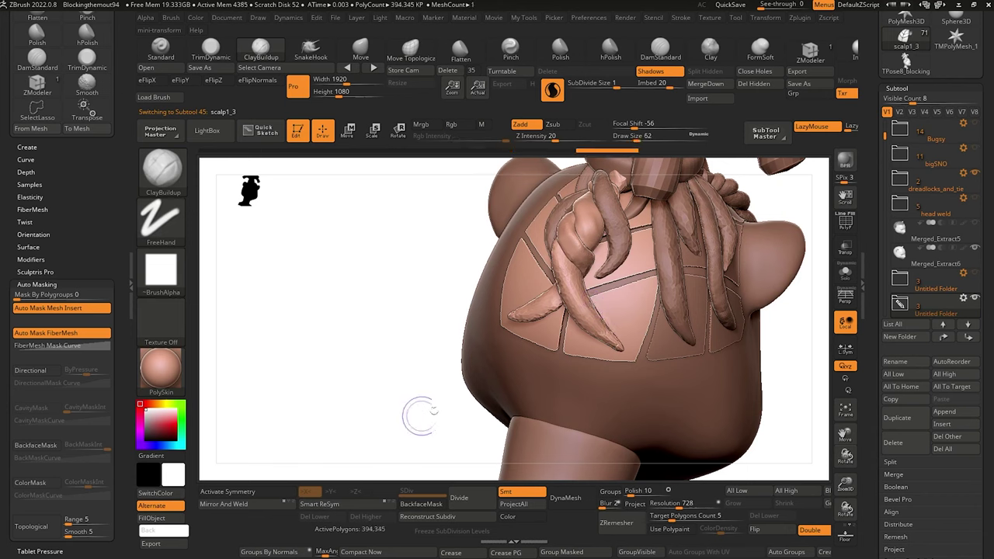
key(bracketright)
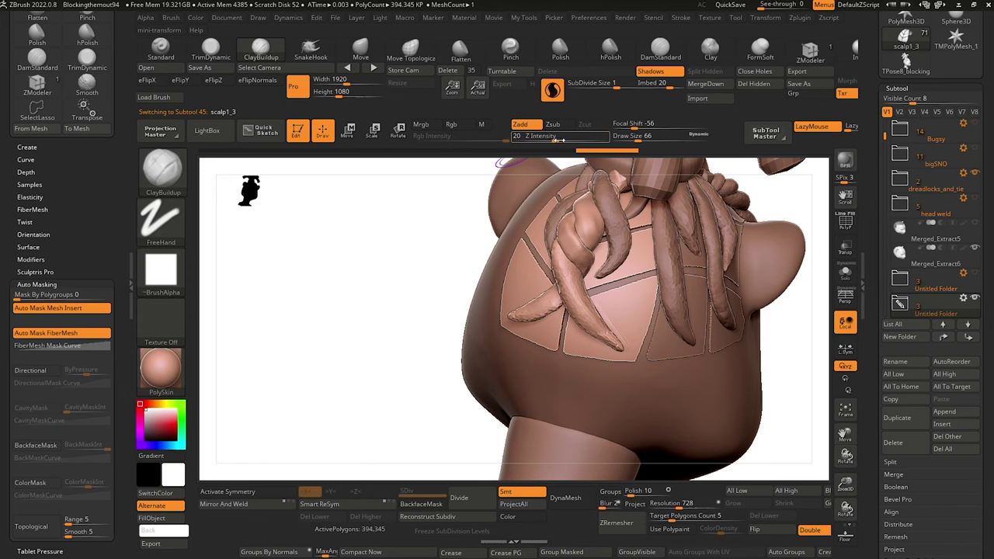
click(575, 139)
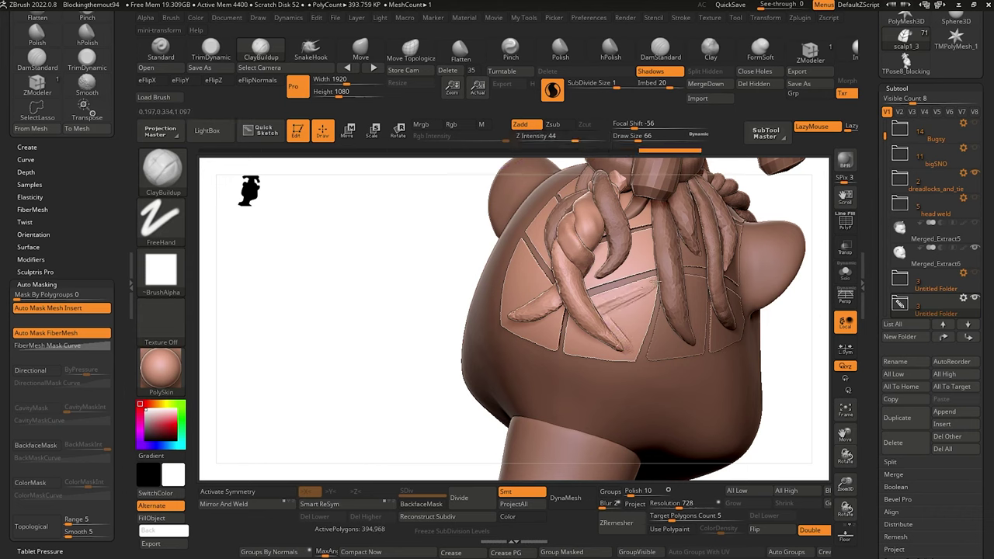
Sculpt fanned hair strands on the scalp patch under the braid's lower tip, running from the patch edges toward the lock.
drag(608, 317, 641, 296)
drag(605, 335, 638, 315)
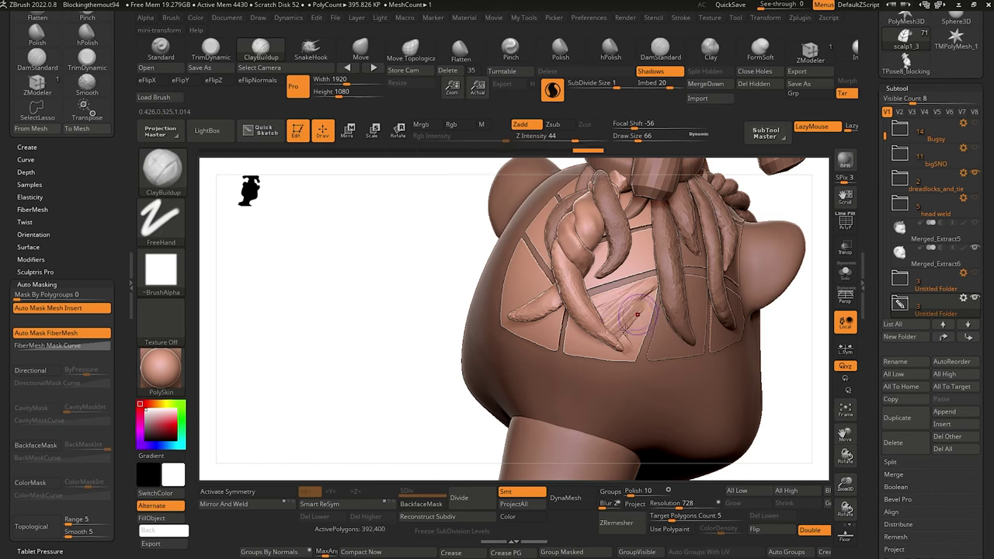
drag(619, 349, 655, 299)
drag(630, 347, 627, 351)
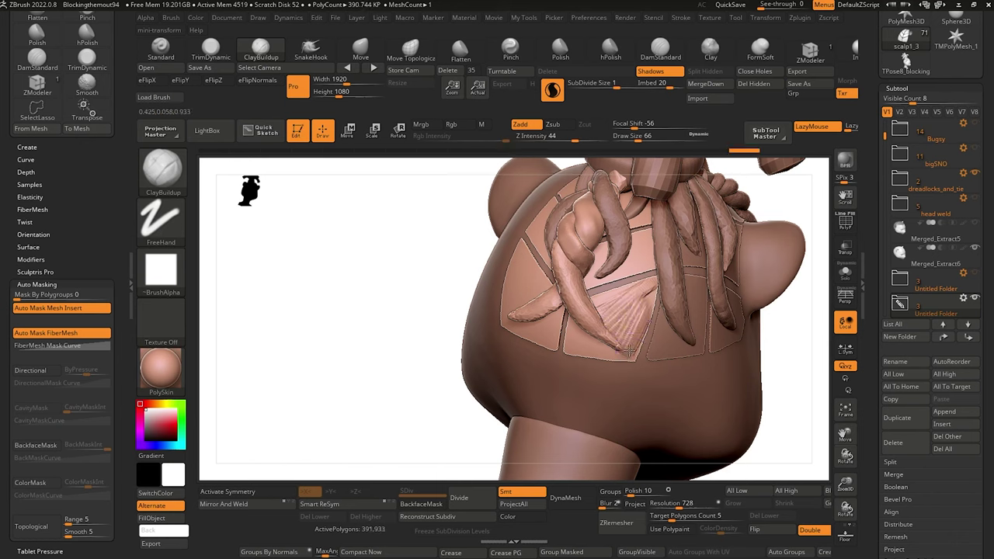
drag(645, 289, 613, 351)
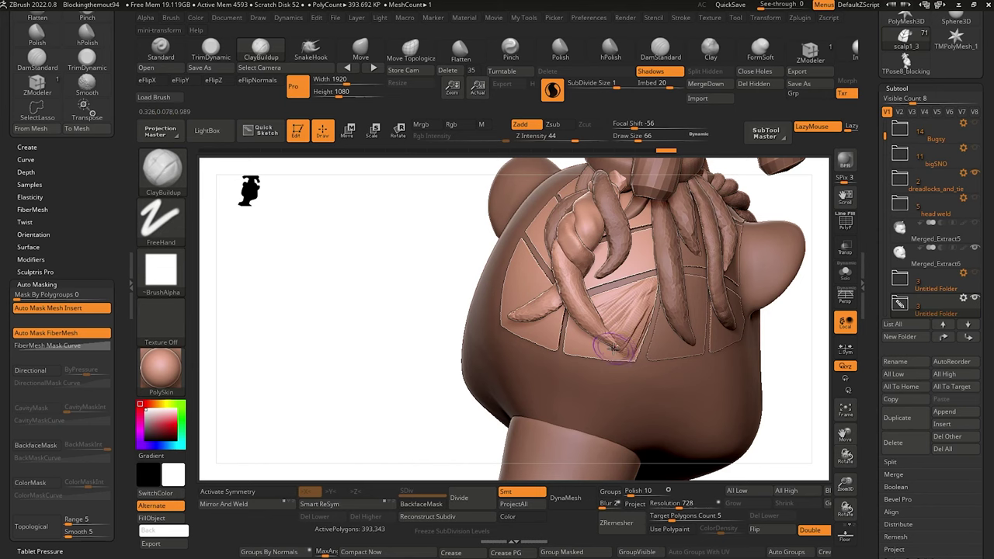
drag(625, 315, 595, 318)
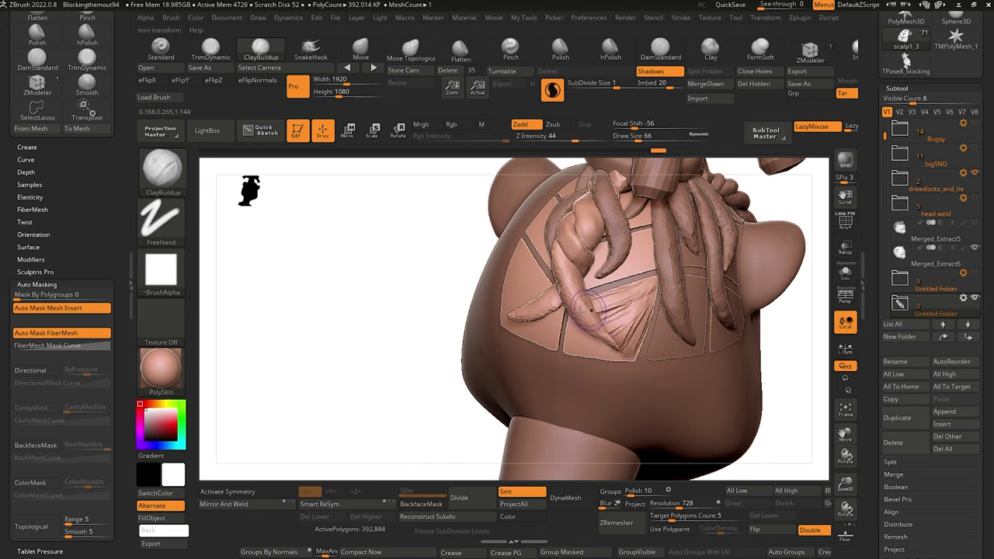
Adjust the combed scalp patch against the braid's lower strand with Move Topological and undo the last stroke.
drag(381, 255, 379, 187)
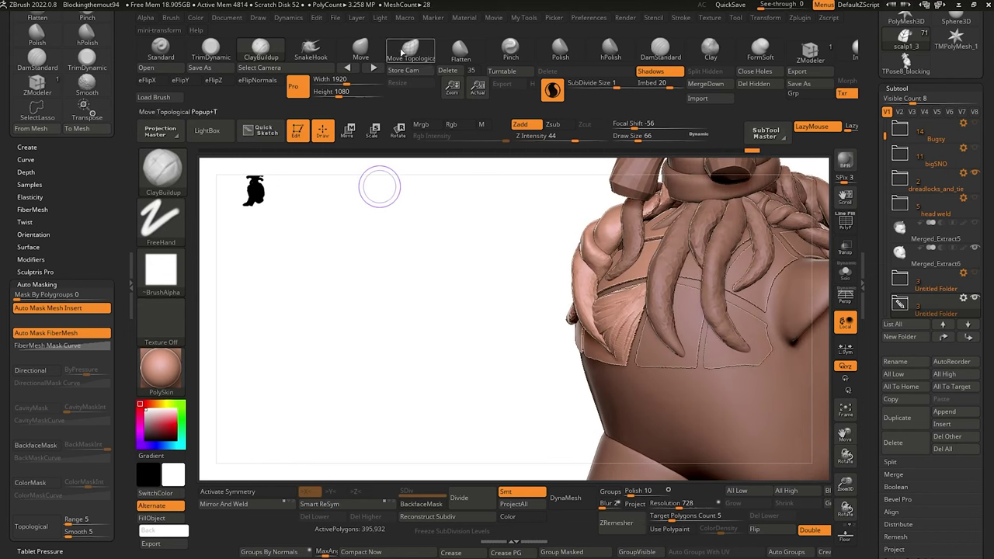
click(401, 52)
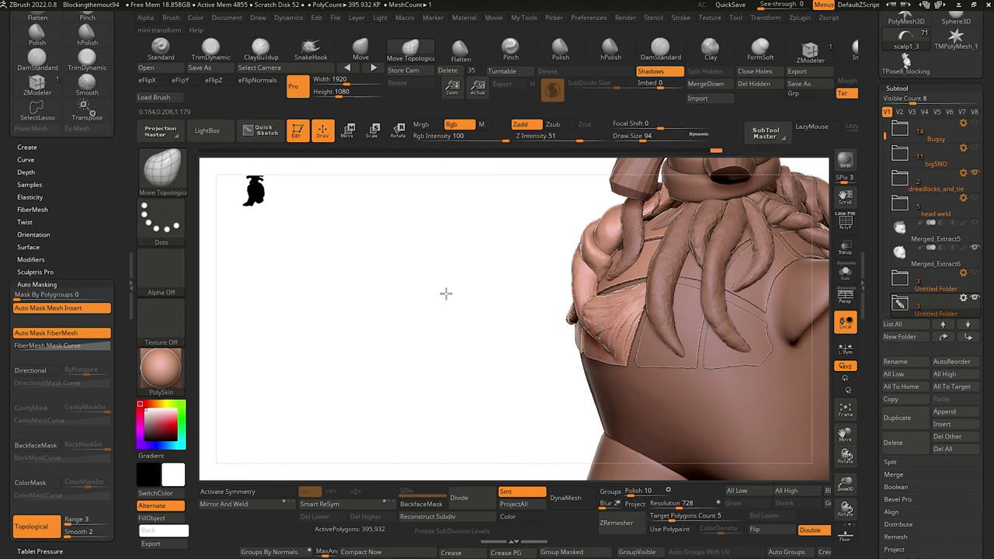
drag(446, 293, 498, 279)
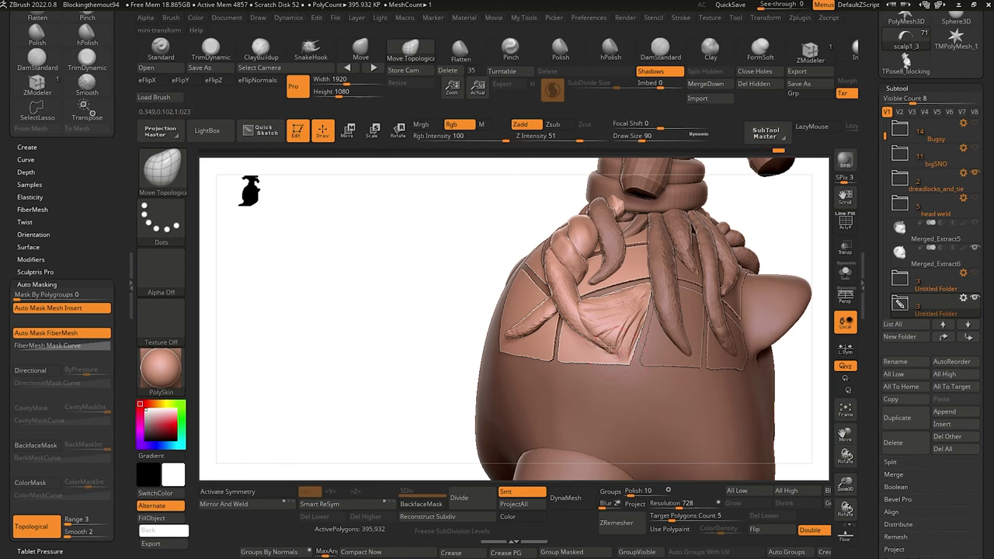
mouse_move(391, 286)
mouse_down()
mouse_move(355, 306)
mouse_move(384, 291)
mouse_move(406, 314)
mouse_up()
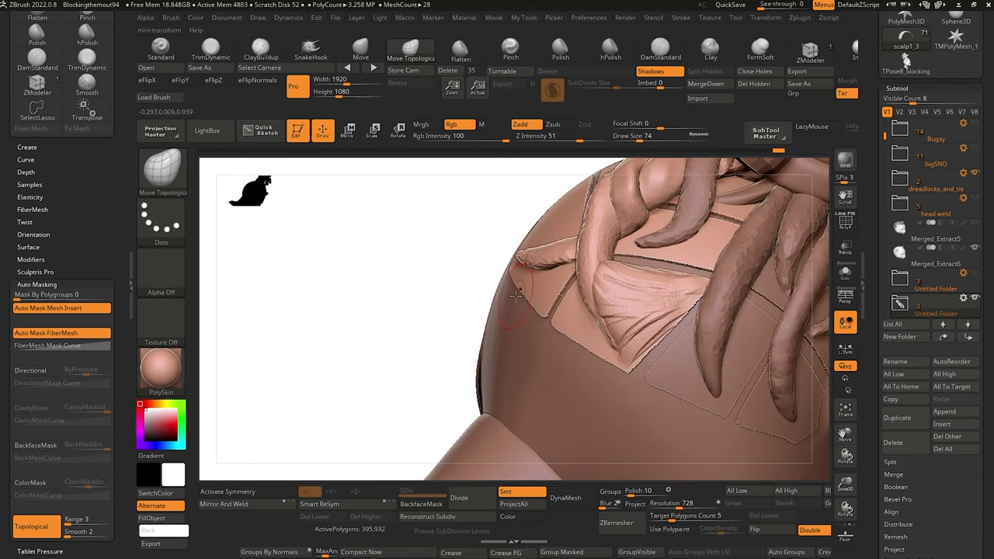
key(shift)
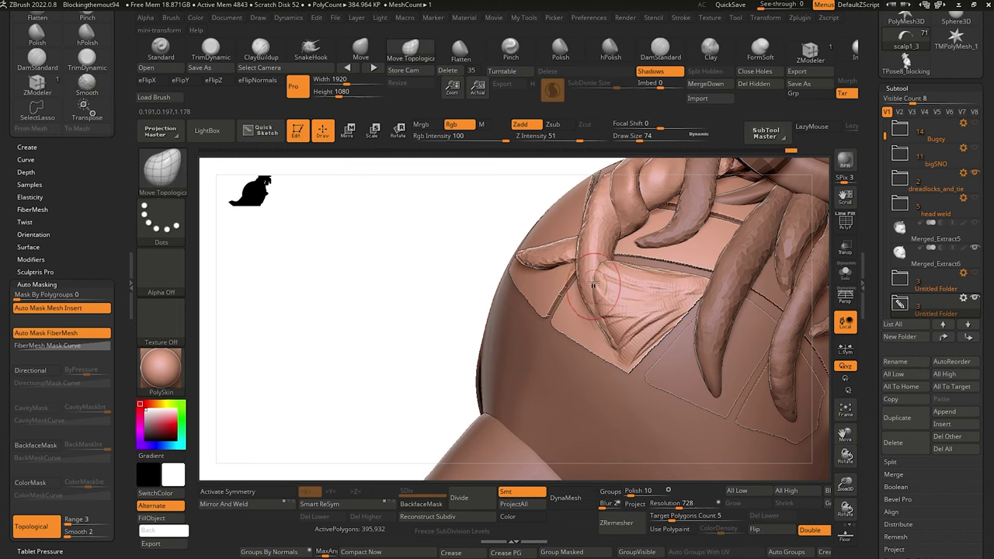
key(ctrl+z)
Sculpt finer combed strands from the patch edges toward the braid's tip with ClayBuildup, reducing the draw size to 38.
click(261, 48)
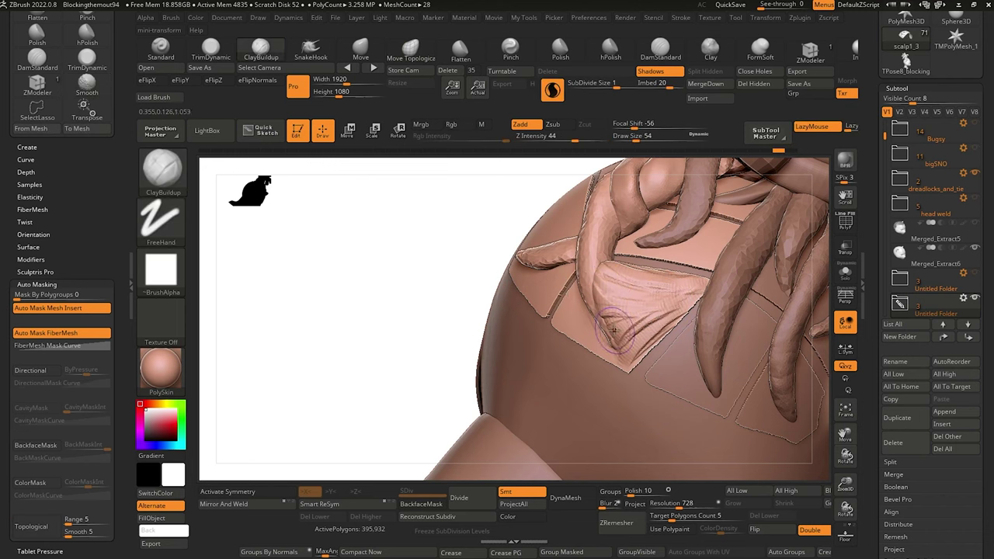
drag(628, 365, 616, 325)
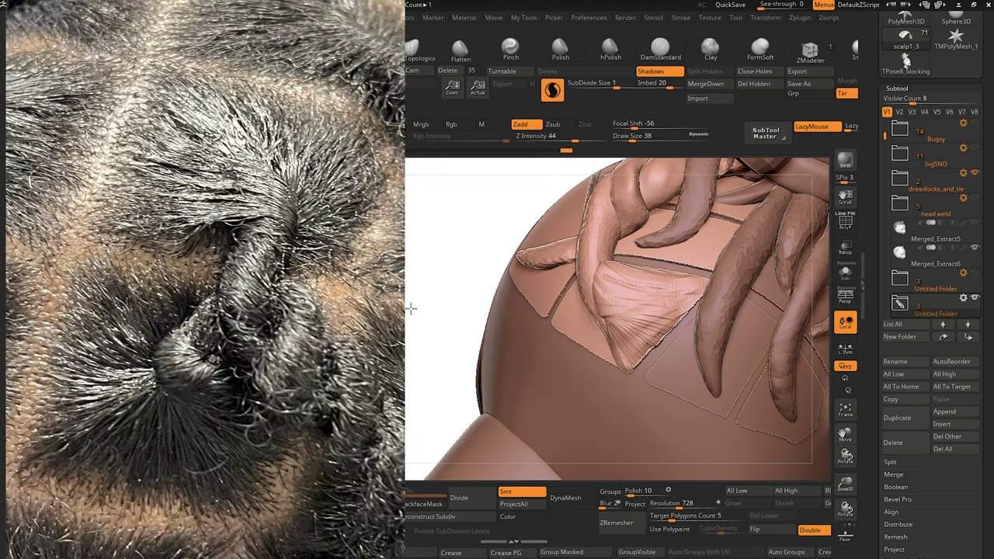
drag(411, 308, 408, 366)
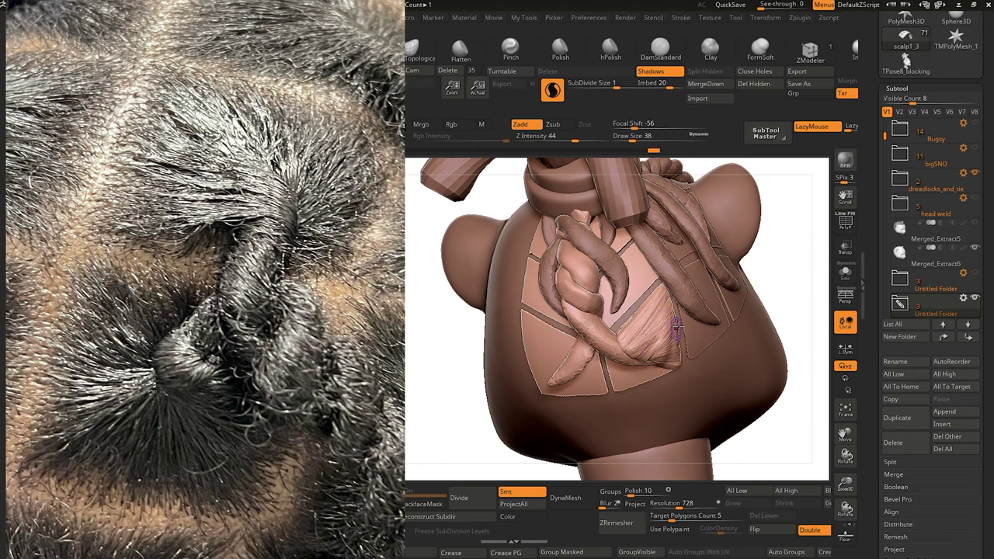
drag(417, 313, 410, 272)
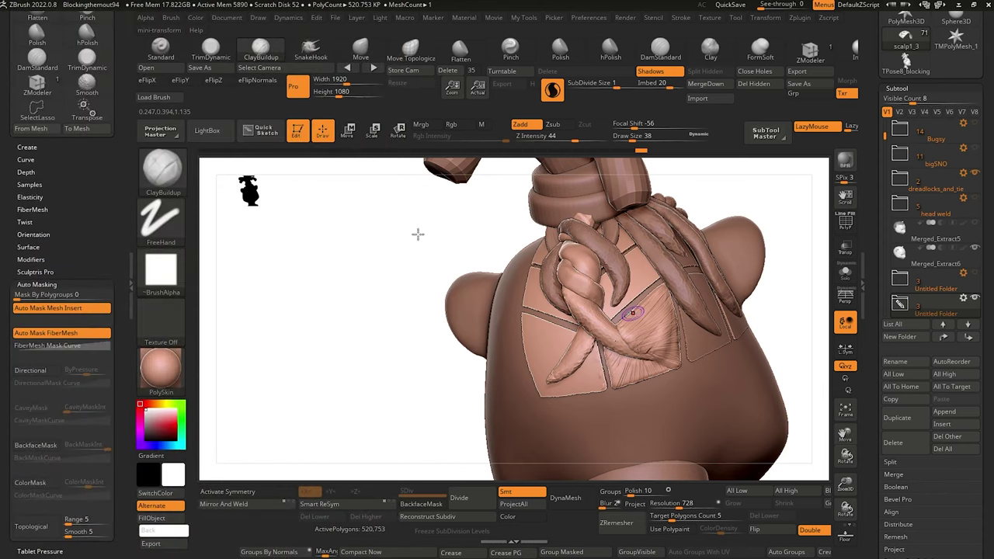
Shape the combed scalp patch around the braid's lower tip with Move Topological at draw size 90.
mouse_move(376, 222)
alt+mouse_down()
mouse_move(373, 205)
mouse_move(409, 193)
alt+mouse_up()
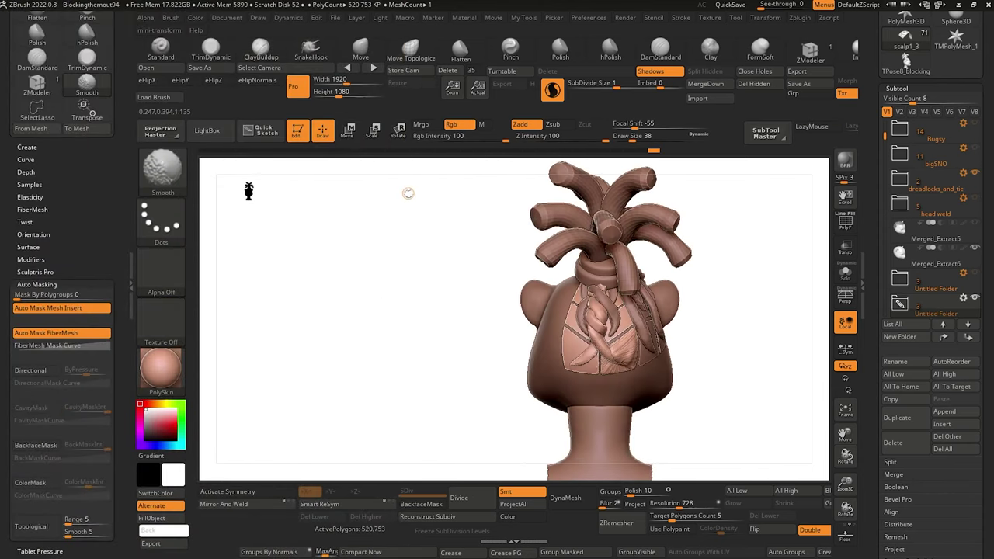
mouse_move(355, 235)
alt+mouse_down()
mouse_move(382, 288)
mouse_move(342, 260)
alt+mouse_up()
key(b)
key(m)
key(t)
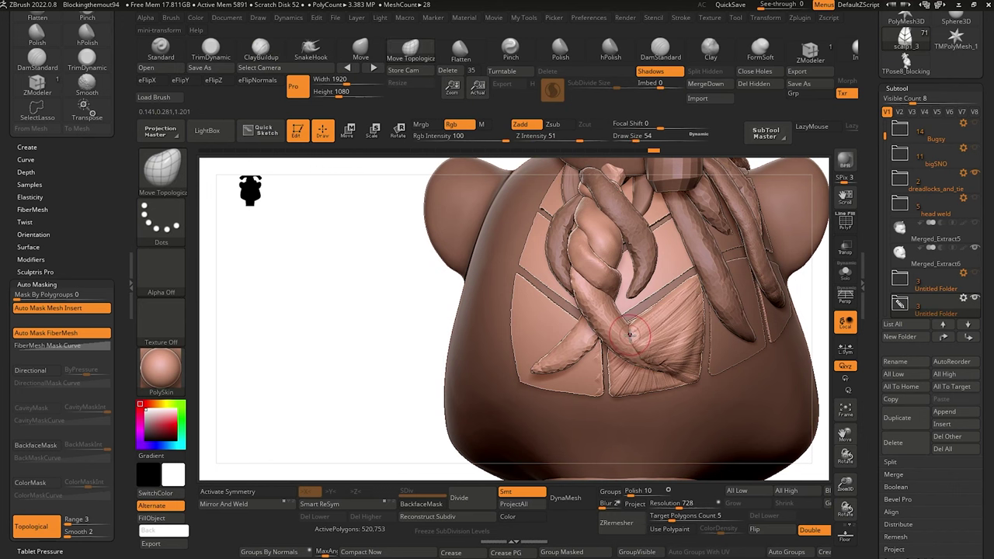
key(])
key(])
drag(344, 280, 635, 344)
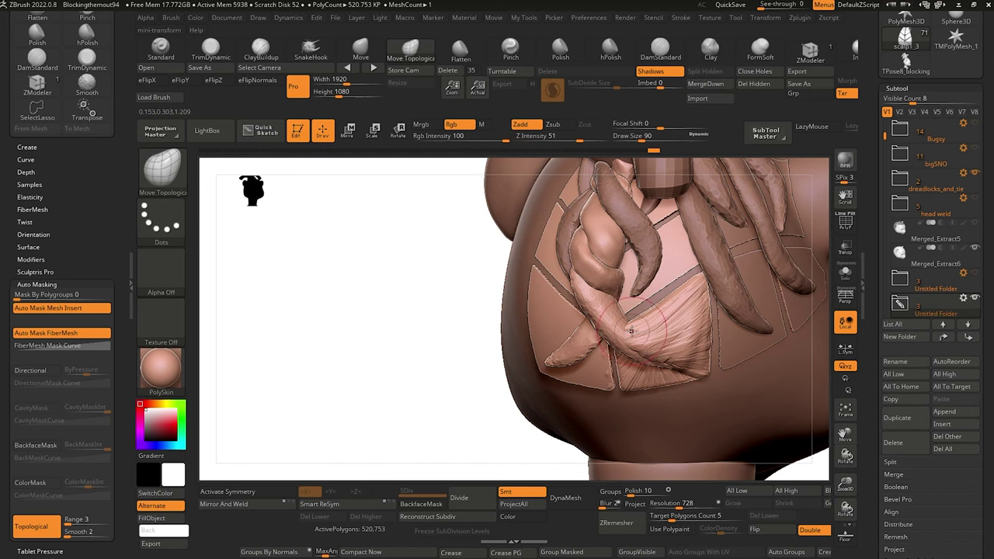
Activate X symmetry for scalp1_3 and rotate the subtool by 180 with the Deformation Rotate setting.
click(227, 491)
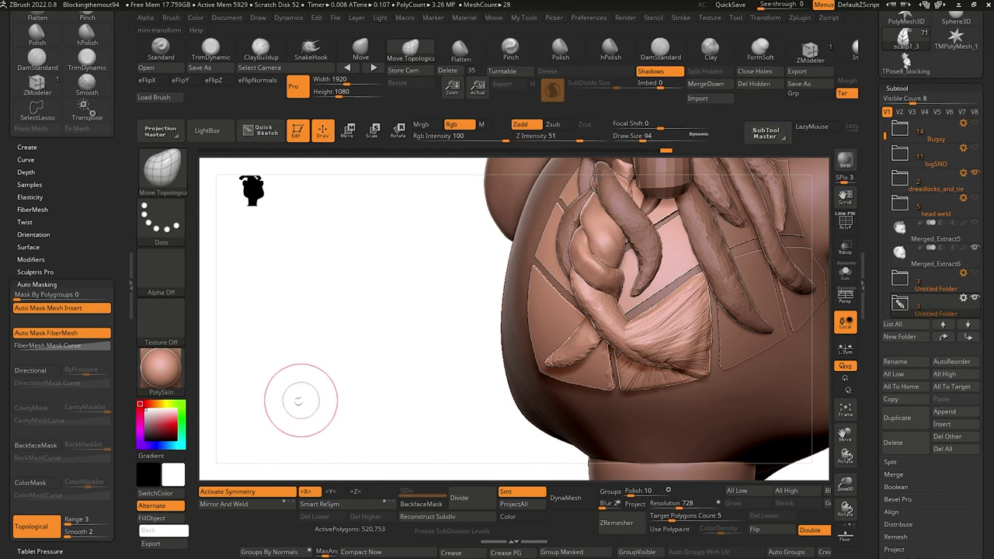
mouse_move(299, 400)
mouse_down()
mouse_move(309, 395)
mouse_move(265, 365)
mouse_move(355, 355)
mouse_move(331, 331)
mouse_up()
drag(872, 495, 860, 381)
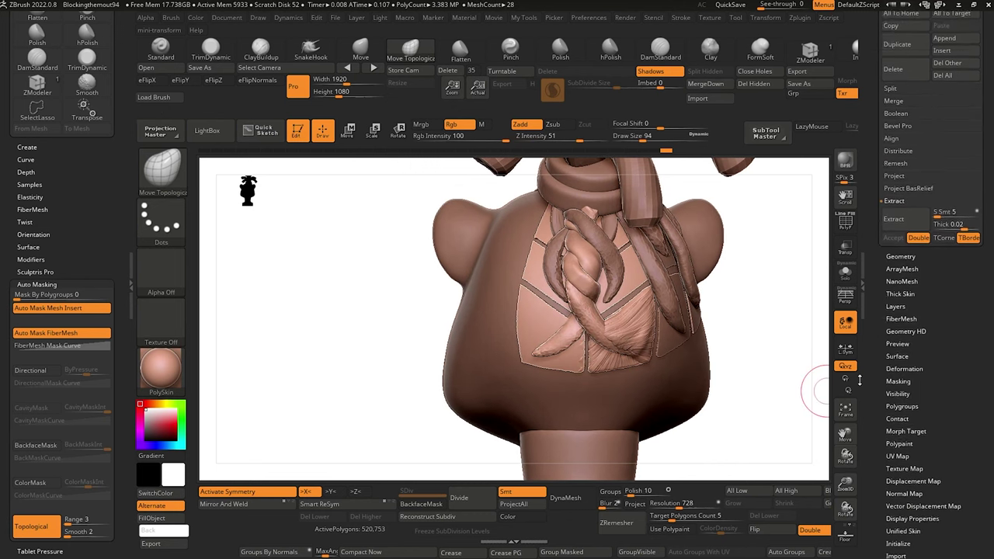
scroll(859, 381, down, 1)
click(905, 330)
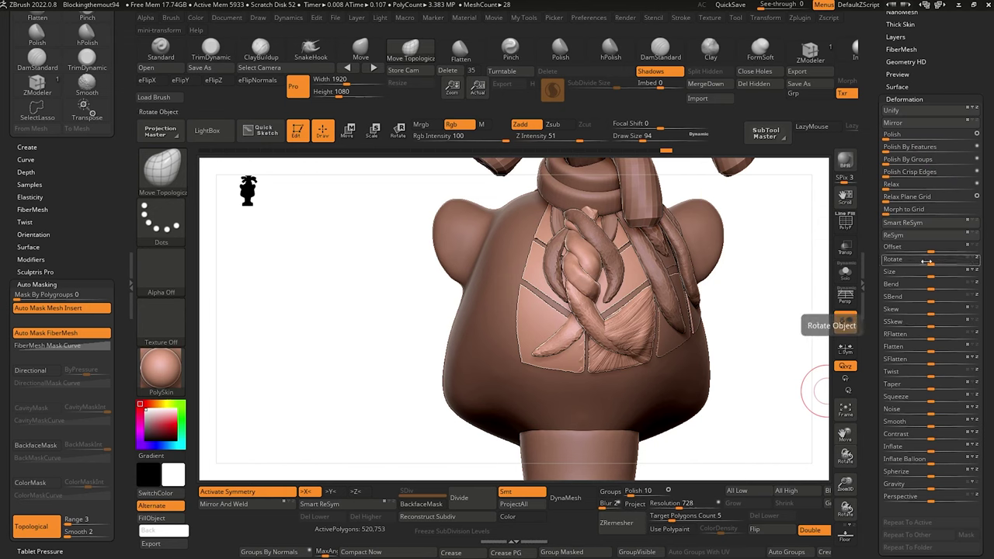
click(901, 259)
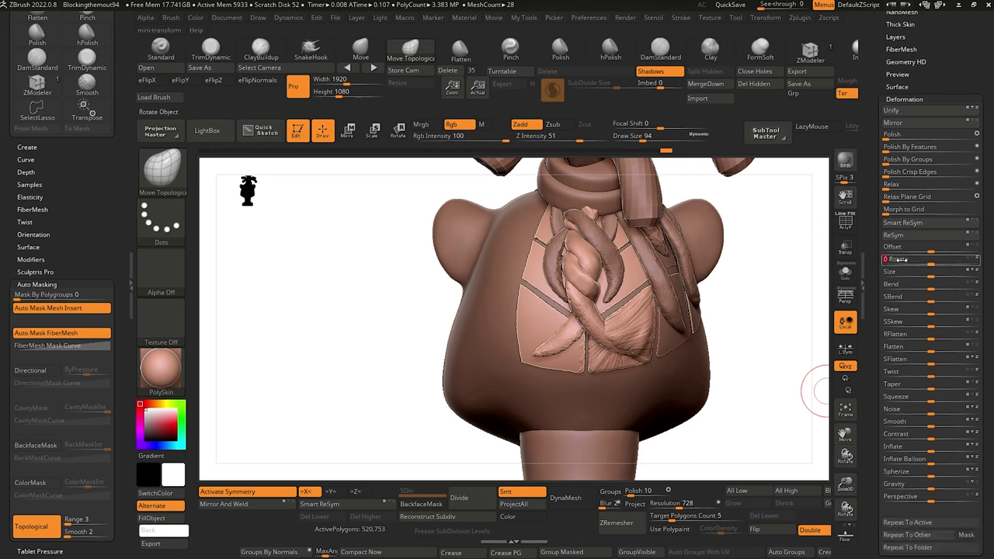
text(18)
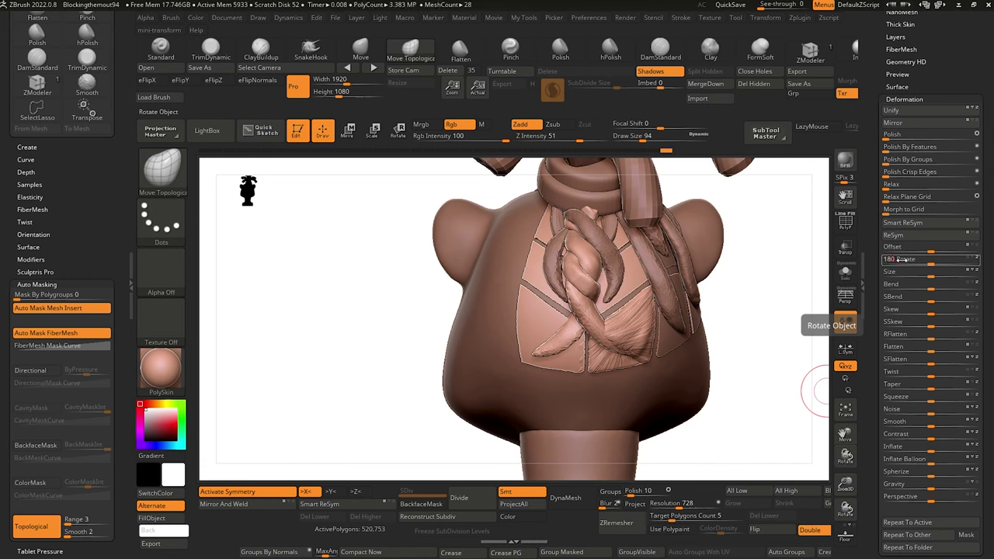
text(0)
key(Return)
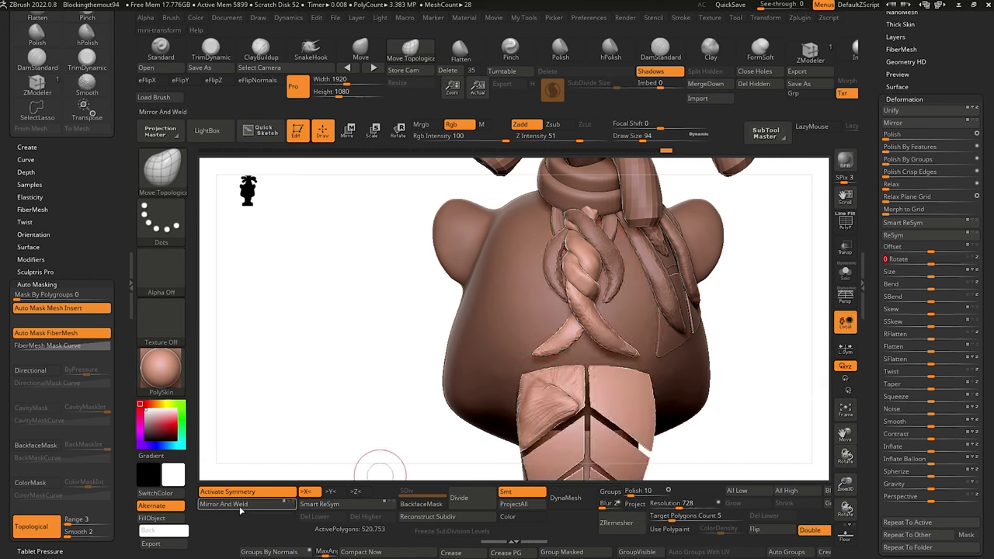
Mirror and weld the combed patch to the opposite side, and rotate scalp1_3 back onto the head.
click(240, 505)
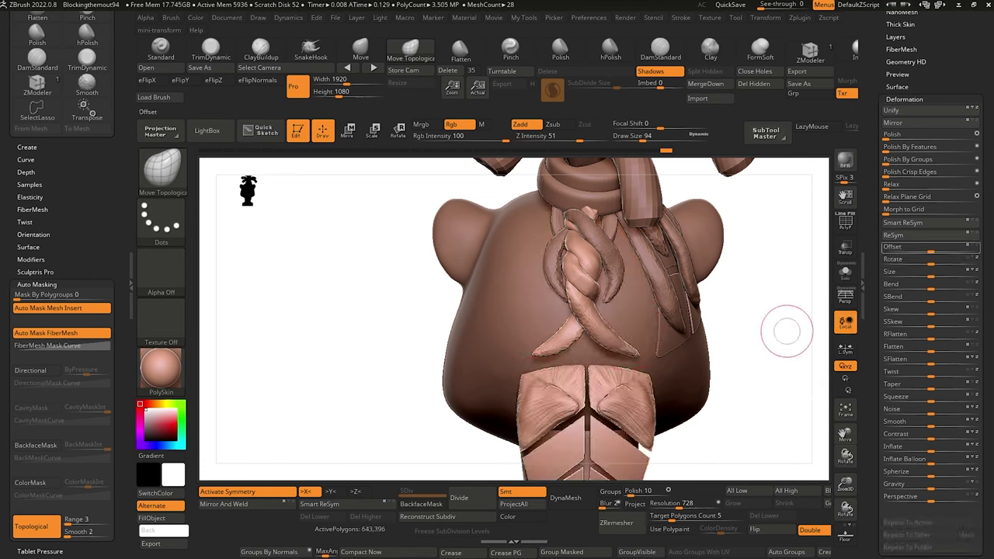
click(898, 259)
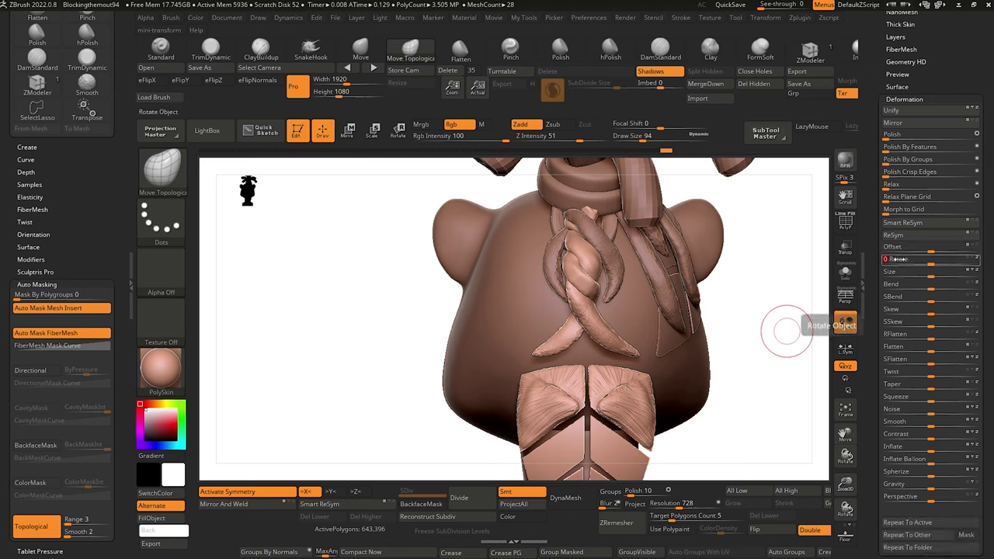
drag(896, 259, 898, 259)
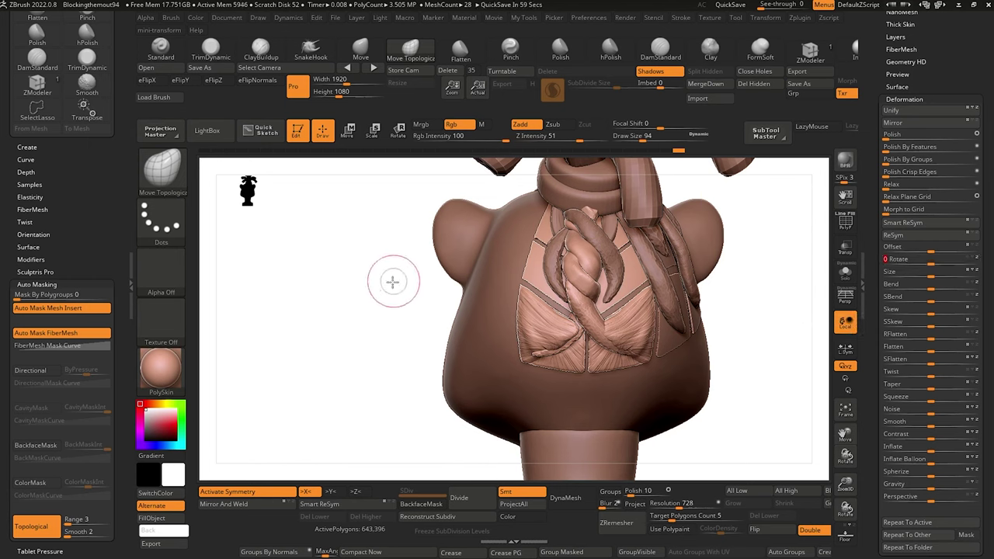
Flatten the raised area of the mirrored scalp patch with TrimDynamic and smooth it with Sculptris Pro off.
mouse_move(391, 282)
mouse_down()
mouse_move(395, 251)
mouse_move(364, 275)
mouse_move(378, 295)
mouse_move(389, 251)
mouse_move(380, 252)
mouse_move(379, 302)
mouse_up()
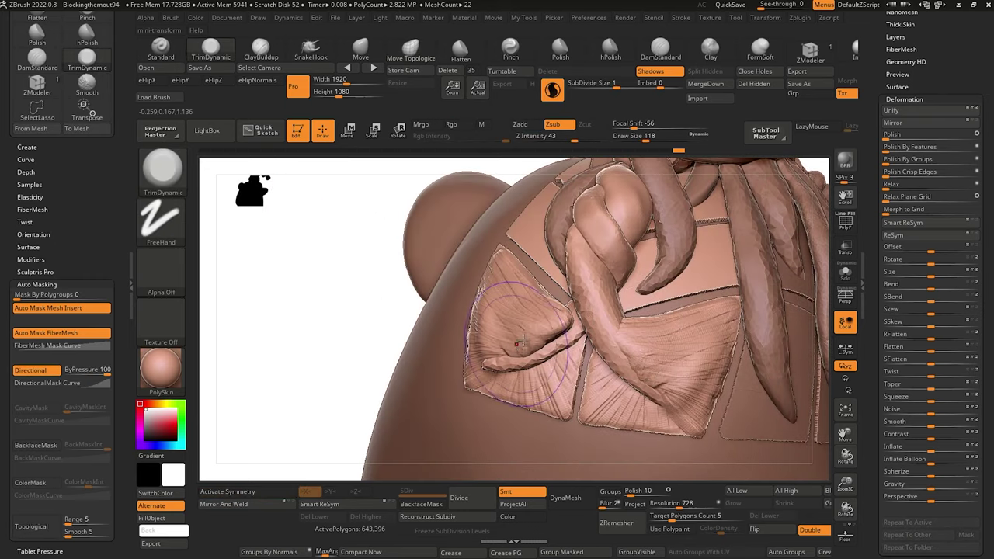
mouse_move(522, 341)
mouse_down()
mouse_move(536, 322)
mouse_move(556, 319)
mouse_move(536, 314)
mouse_move(541, 306)
mouse_move(544, 325)
mouse_move(539, 303)
mouse_move(539, 337)
mouse_up()
click(552, 90)
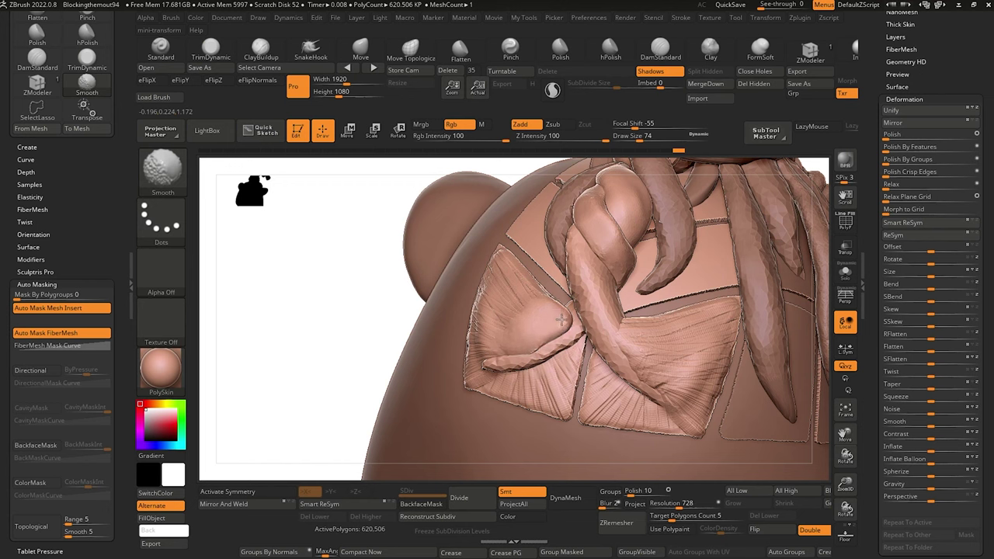
shift+drag(548, 345, 542, 332)
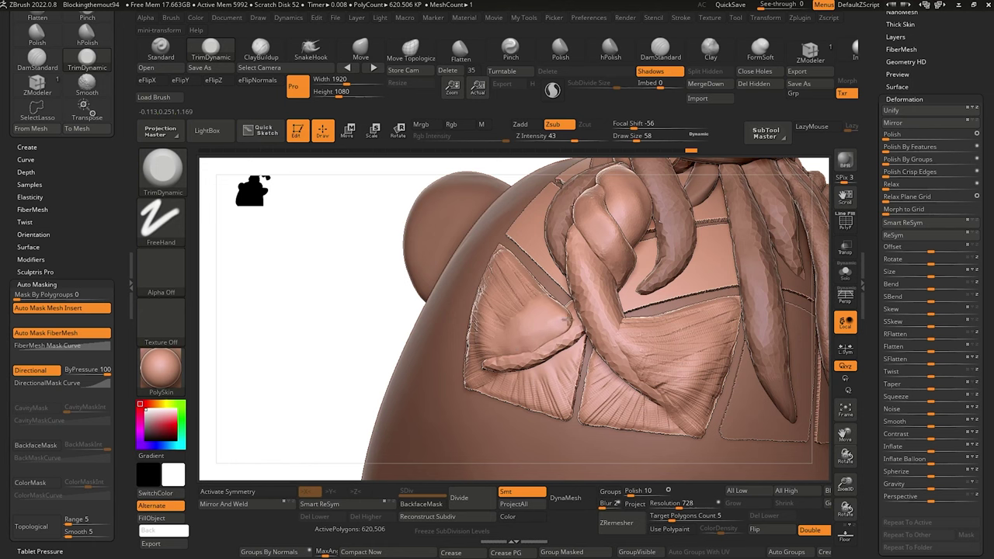
Sculpt combed strands on the mirrored patch toward the short lock with ClayBuildup at draw size 30, undoing unwanted strokes.
click(261, 48)
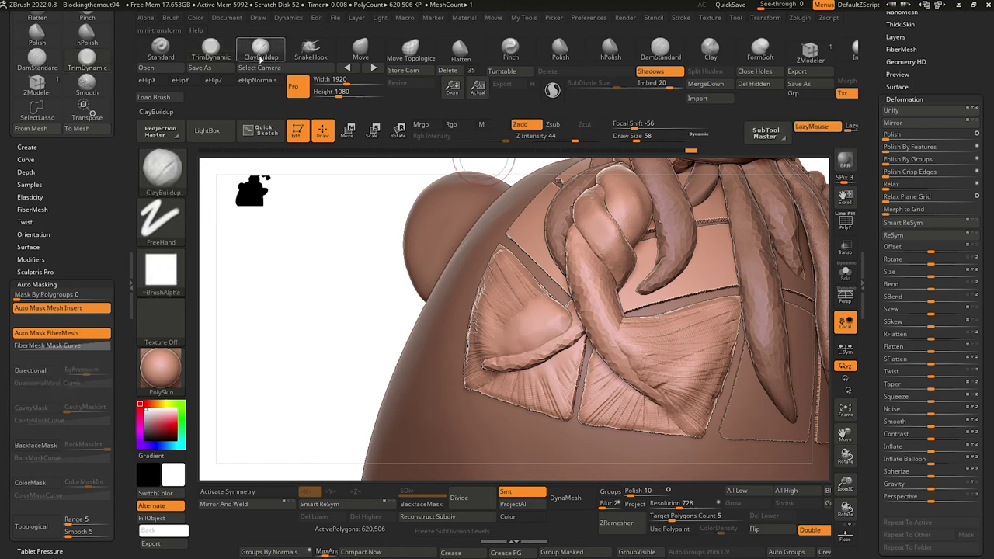
key(bracketleft)
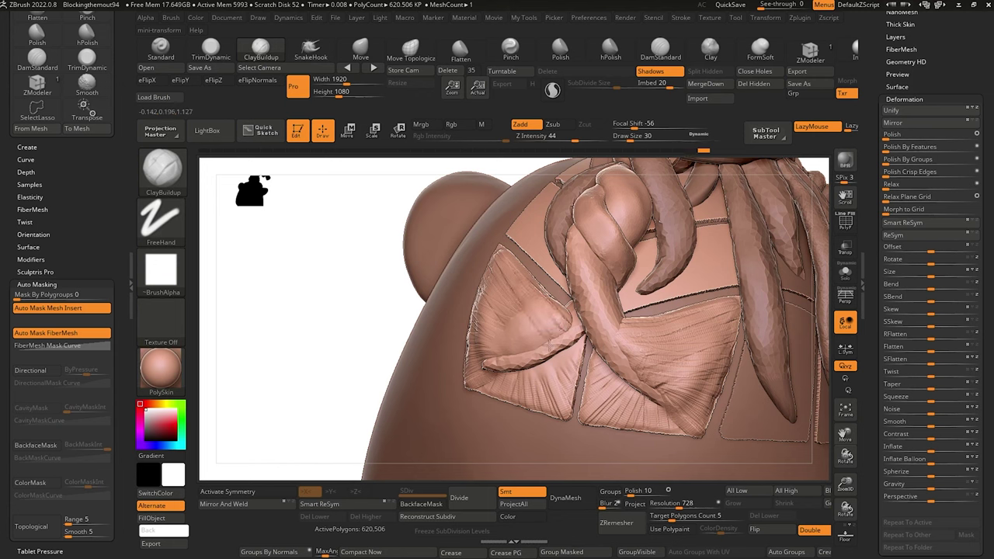
mouse_move(550, 344)
mouse_down()
mouse_move(519, 318)
mouse_move(489, 330)
mouse_move(477, 300)
mouse_up()
key(ctrl+z)
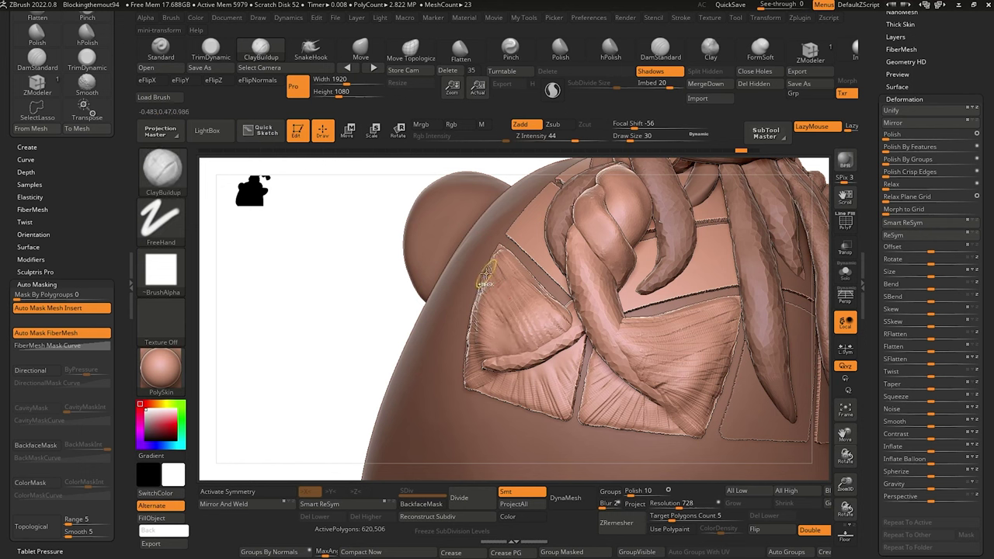
key(ctrl+z)
key(ctrl+z)
mouse_move(539, 328)
mouse_down()
mouse_move(508, 304)
mouse_move(465, 294)
mouse_move(489, 317)
mouse_move(471, 322)
mouse_move(497, 342)
mouse_move(464, 350)
mouse_move(505, 361)
mouse_move(466, 377)
mouse_move(505, 371)
mouse_move(464, 380)
mouse_up()
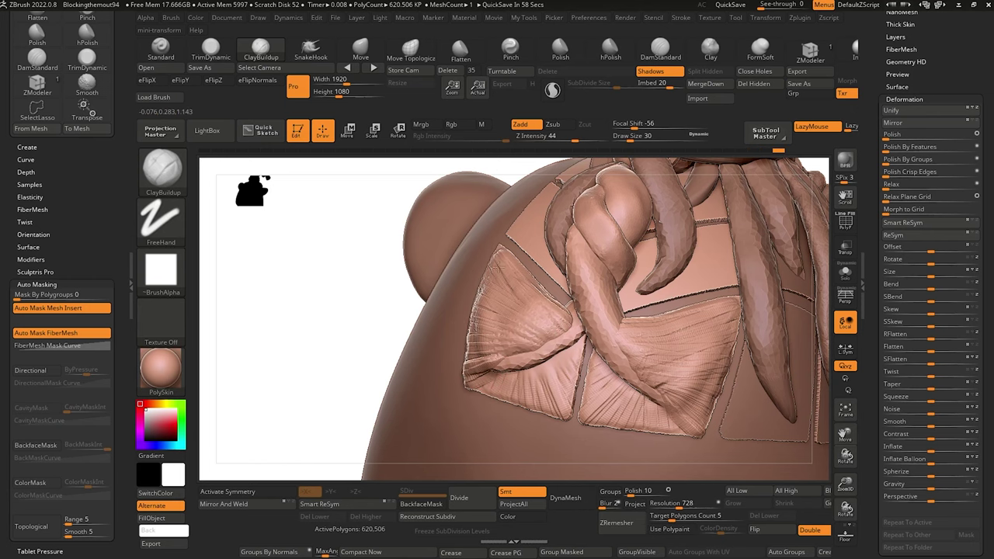
Select braid PM3D_Sphere3D2_11 and thicken its short lower strand over the mirrored patch with the Inflat brush at Z Intensity 10.
alt+drag(362, 331, 420, 393)
drag(350, 308, 505, 323)
alt+click(535, 325)
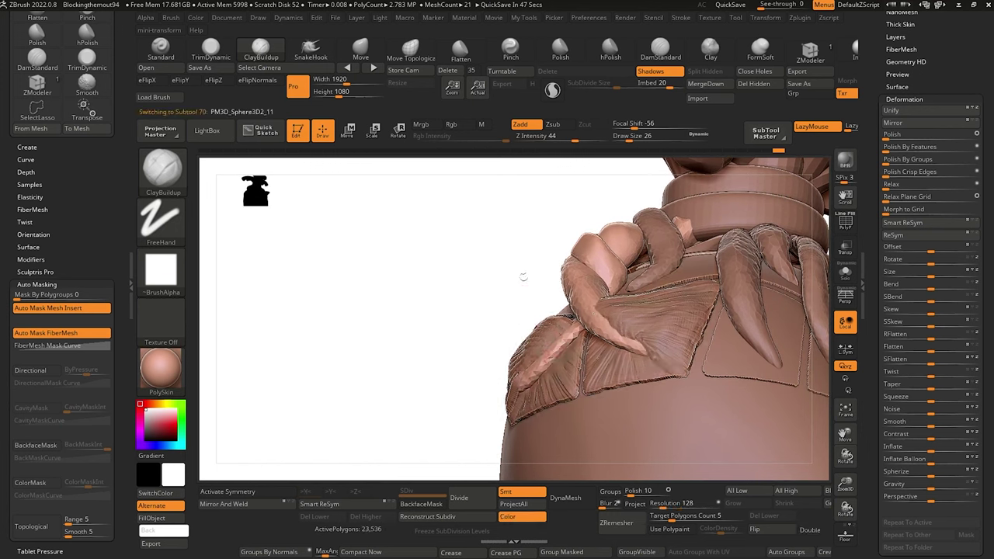
key(b)
key(i)
key(n)
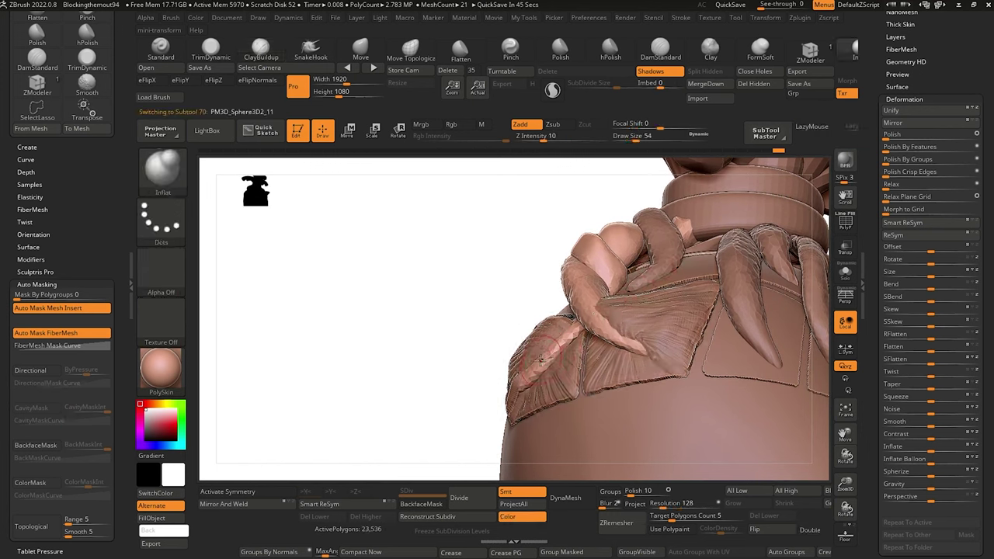
key(bracketright)
key(bracketright)
key(bracketright)
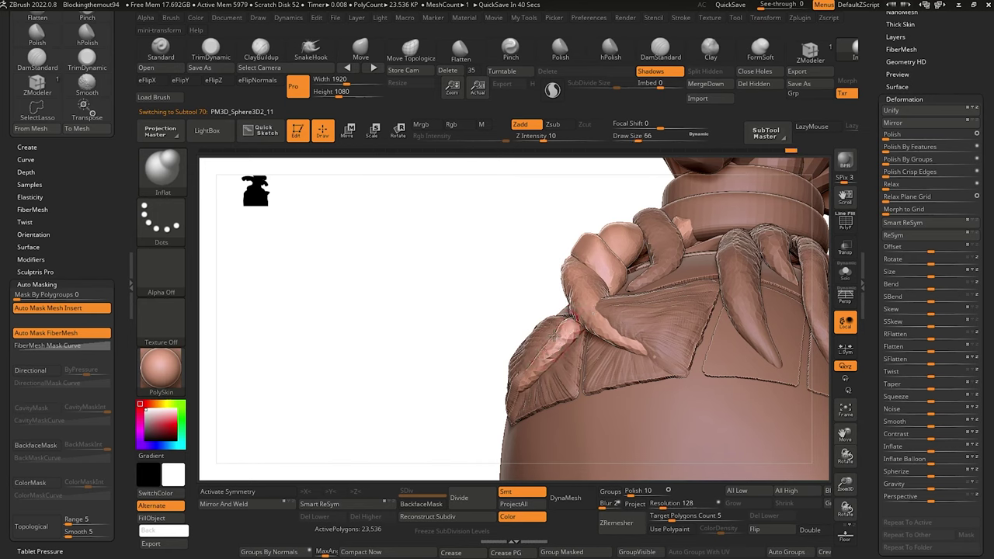
drag(425, 421, 456, 413)
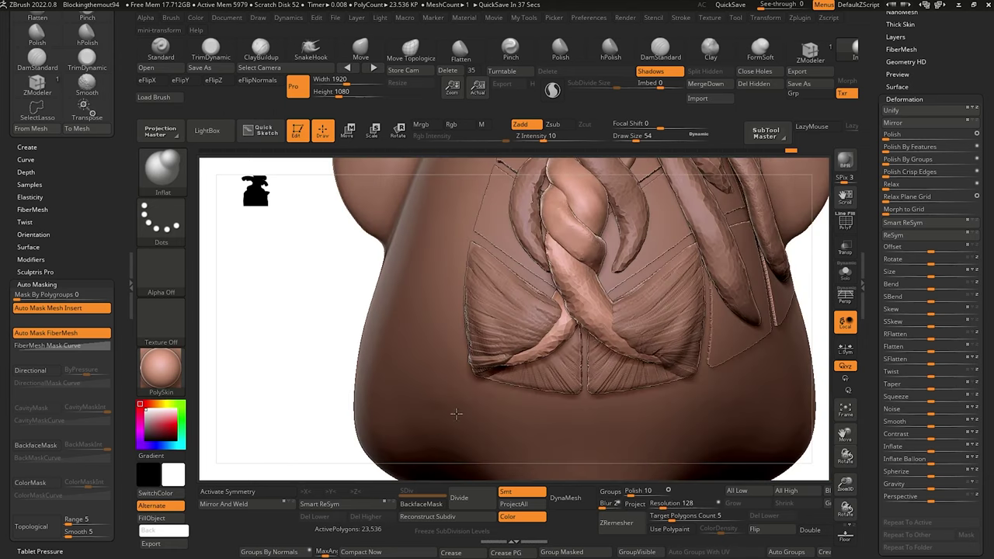
mouse_move(327, 281)
mouse_down()
mouse_move(288, 226)
mouse_move(306, 225)
mouse_up()
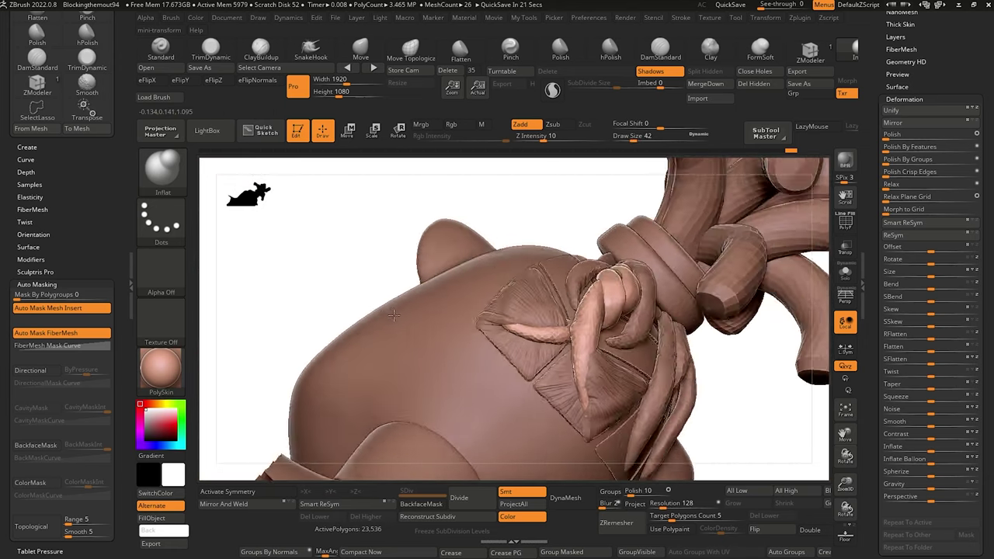
drag(435, 289, 509, 283)
Select scalp1_3 and reshape the smooth patch under the short lock with the Move Topological and Move brushes.
mouse_move(322, 249)
mouse_down()
mouse_move(304, 331)
mouse_move(316, 291)
mouse_move(287, 329)
mouse_move(313, 318)
mouse_move(350, 192)
mouse_up()
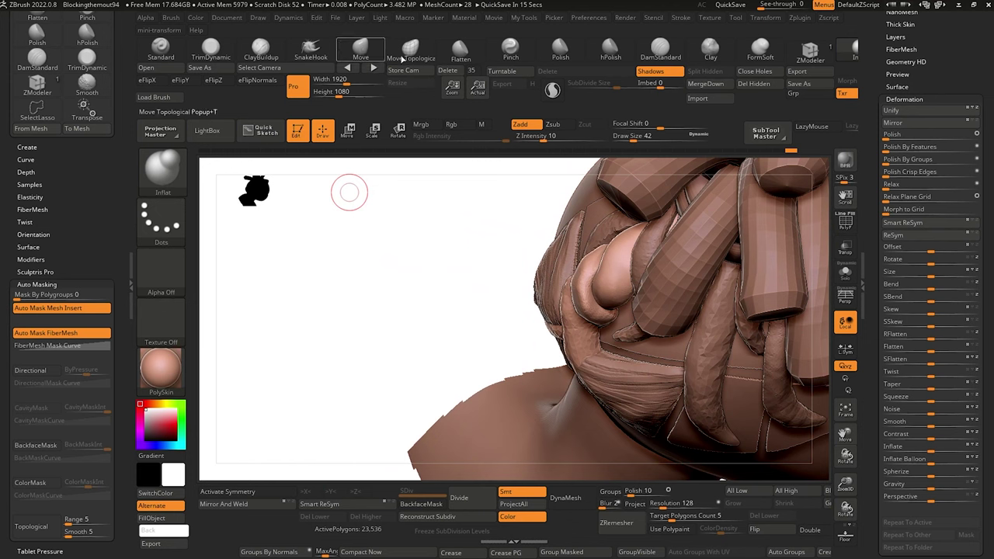
click(402, 58)
alt+click(538, 299)
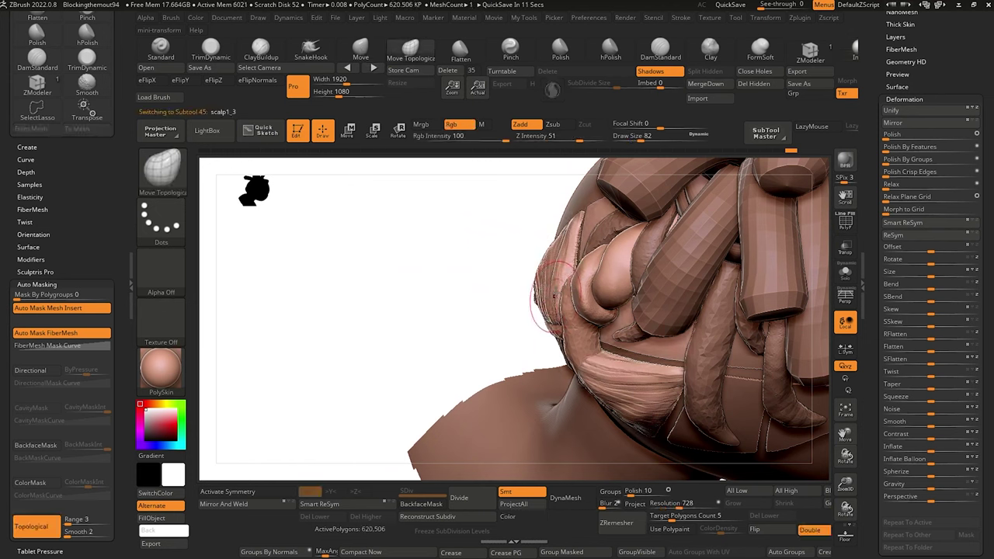
drag(442, 250, 532, 303)
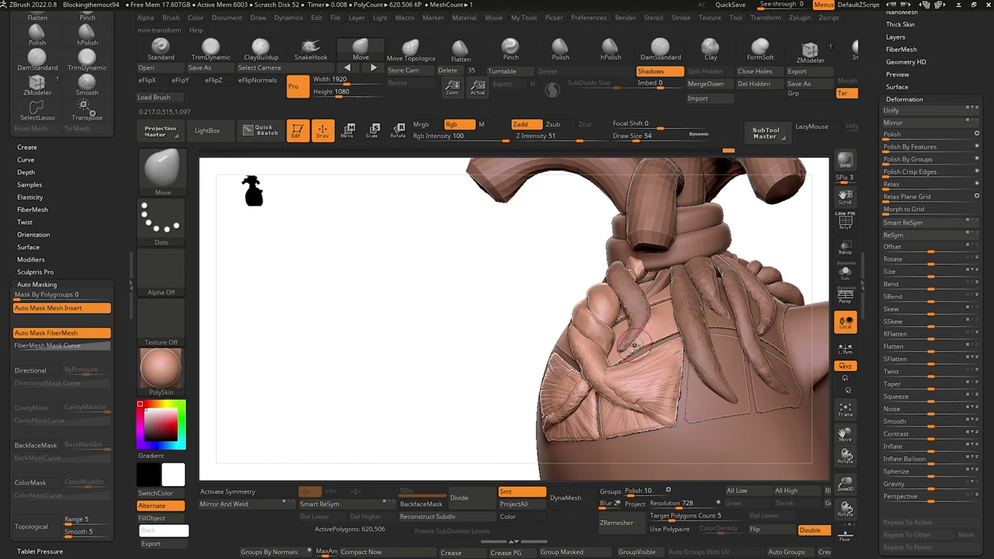
key(])
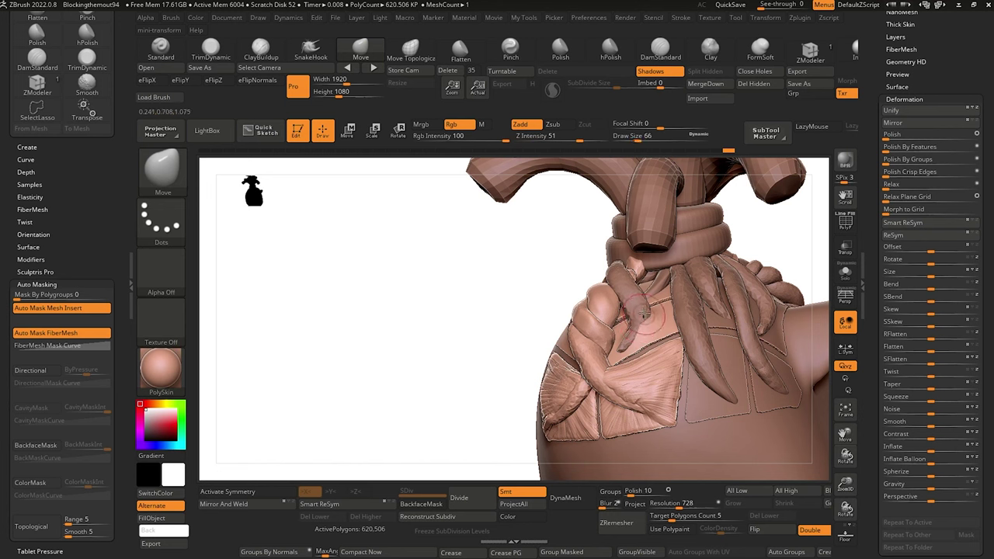
drag(535, 276, 476, 346)
key([)
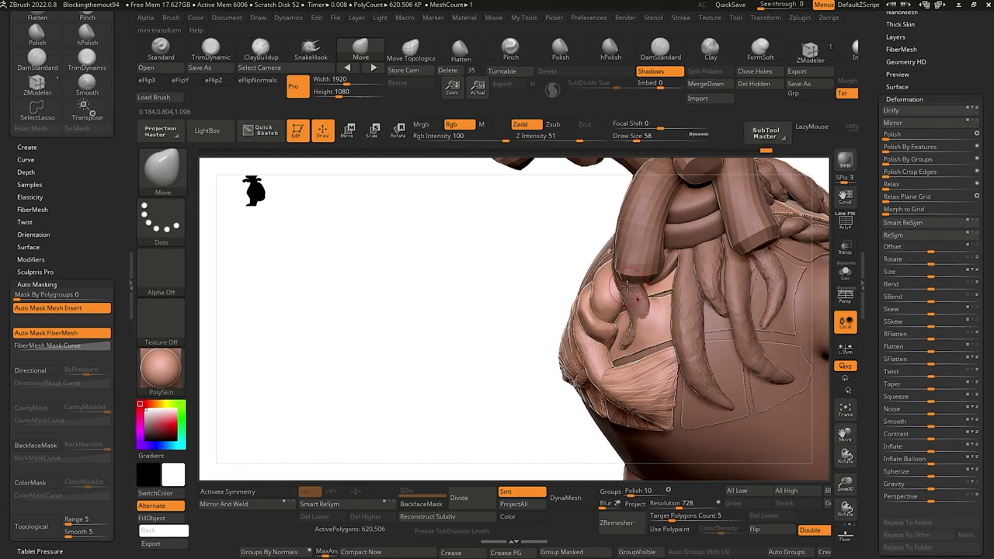
drag(544, 239, 459, 198)
Sculpt combed strands on the patch under the short lock with ClayBuildup at draw size 34.
click(261, 50)
mouse_move(319, 222)
mouse_down()
mouse_move(362, 273)
mouse_move(428, 315)
mouse_move(411, 281)
mouse_move(505, 289)
mouse_move(644, 354)
mouse_up()
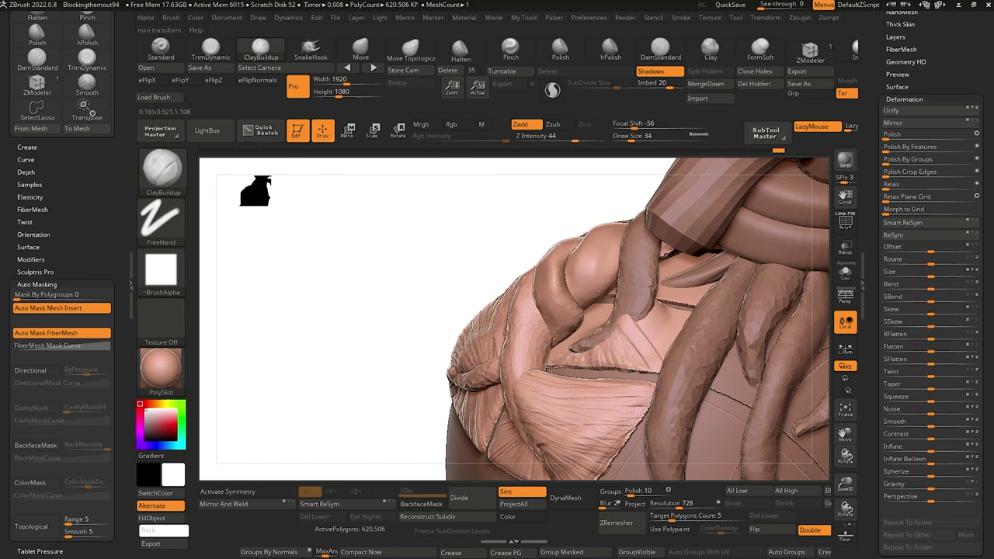
drag(371, 318, 650, 336)
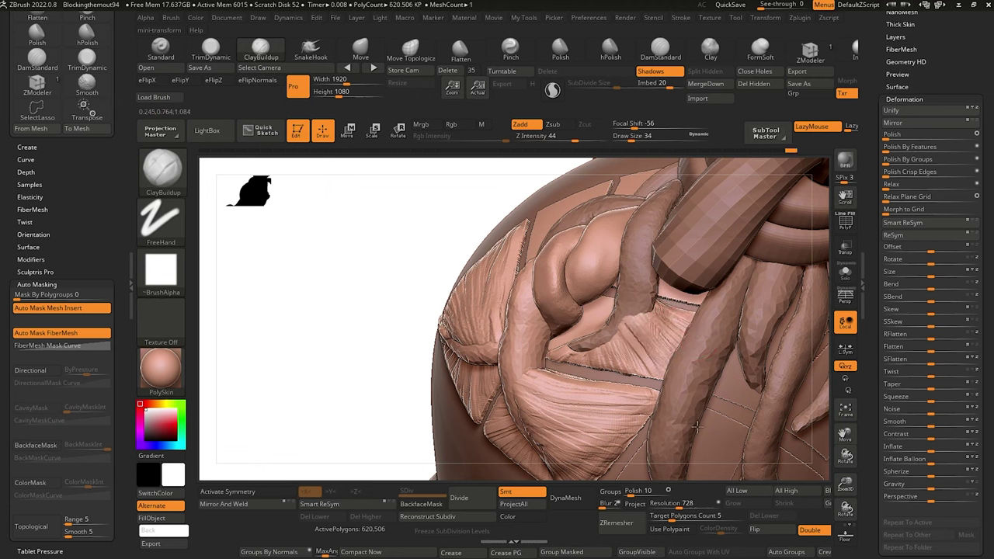
mouse_move(393, 309)
mouse_down()
mouse_move(371, 271)
mouse_move(380, 251)
mouse_move(334, 303)
mouse_move(344, 290)
mouse_move(393, 278)
mouse_move(406, 328)
mouse_move(409, 307)
mouse_up()
drag(315, 275, 349, 322)
Isolate the scalp patches to complete the combed strands where the lock covered them, and show the whole head again.
key(alt+s)
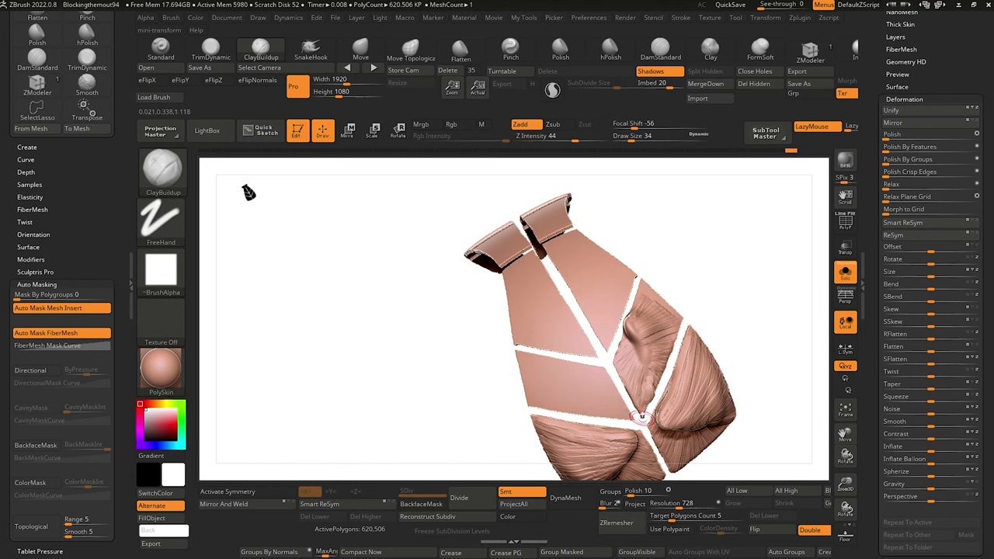
drag(373, 351, 417, 349)
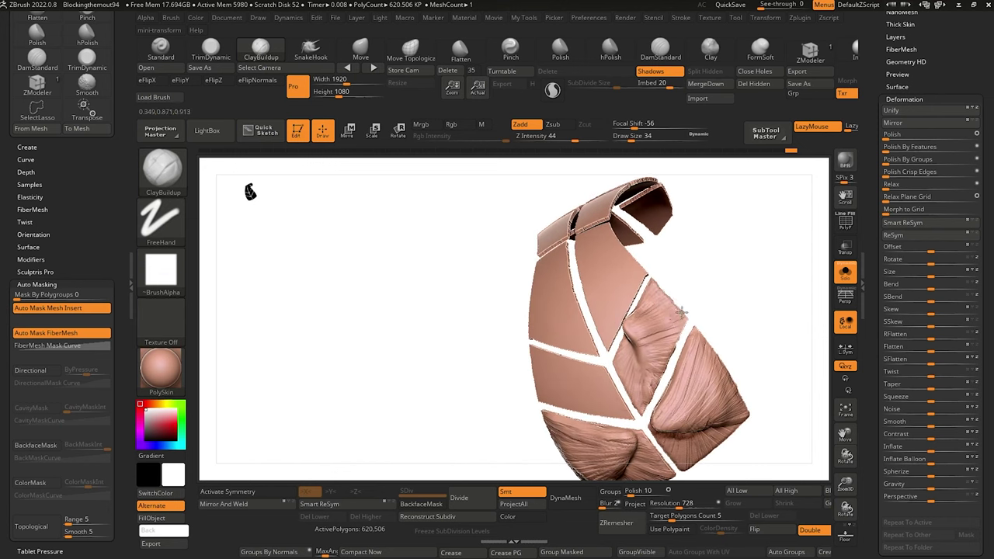
drag(443, 284, 383, 337)
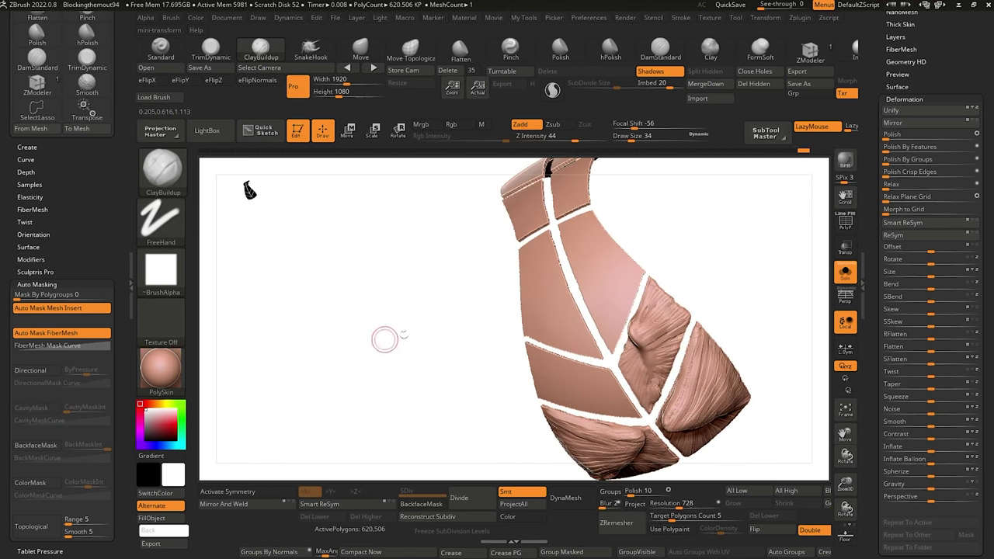
click(846, 272)
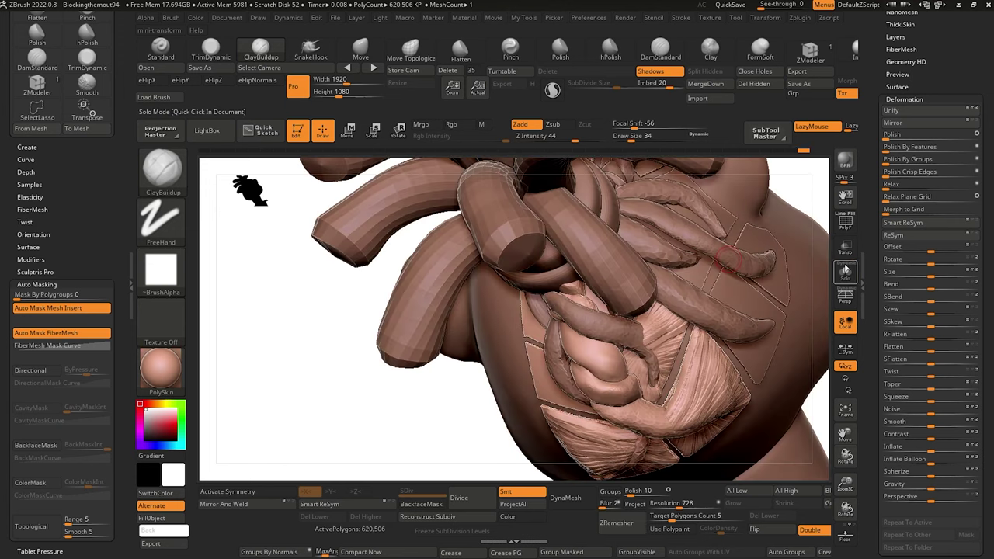
alt+drag(352, 335, 364, 217)
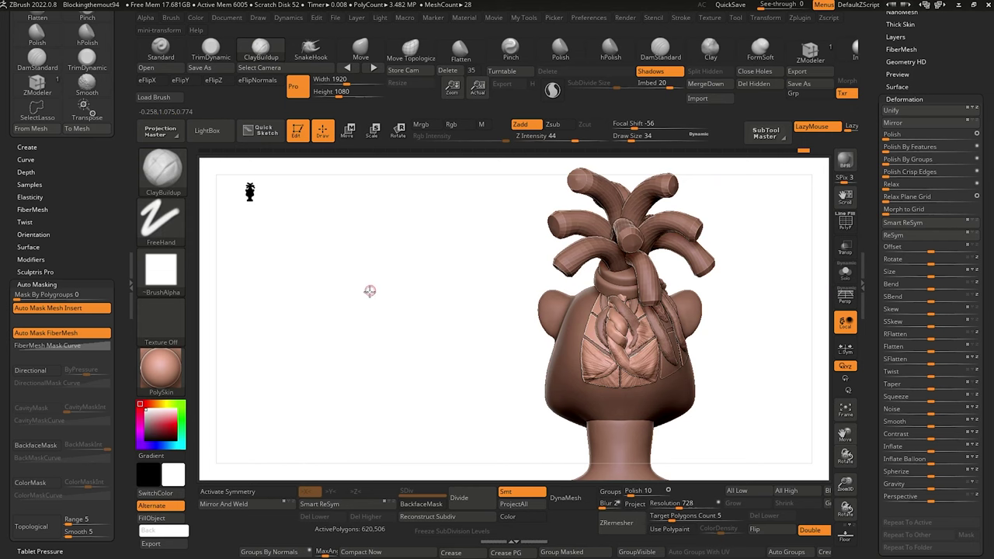
drag(370, 291, 396, 289)
Adjust the combed patch around the short lock's tip with Move Topological, and refine it with ClayBuildup at draw size 58.
click(411, 51)
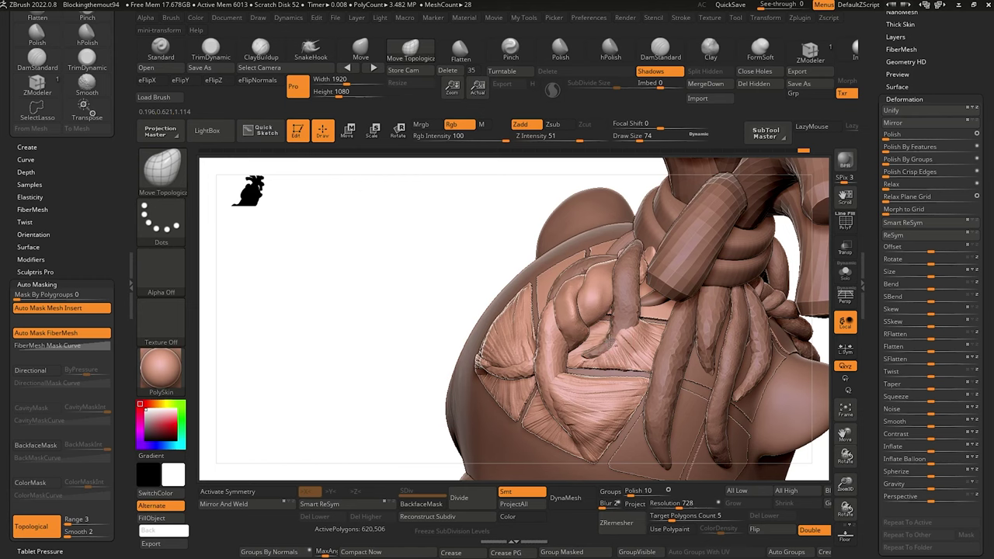
drag(612, 342, 597, 355)
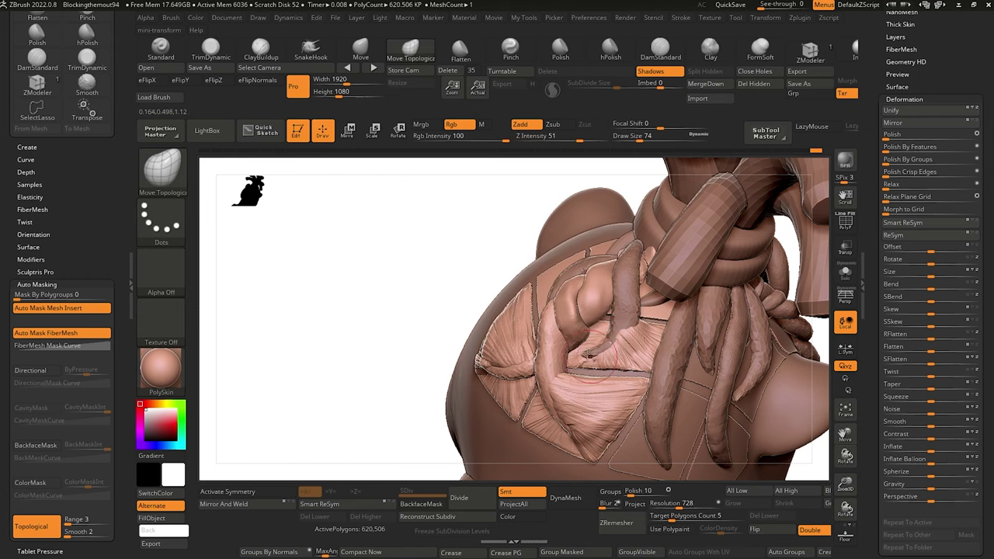
drag(429, 266, 485, 286)
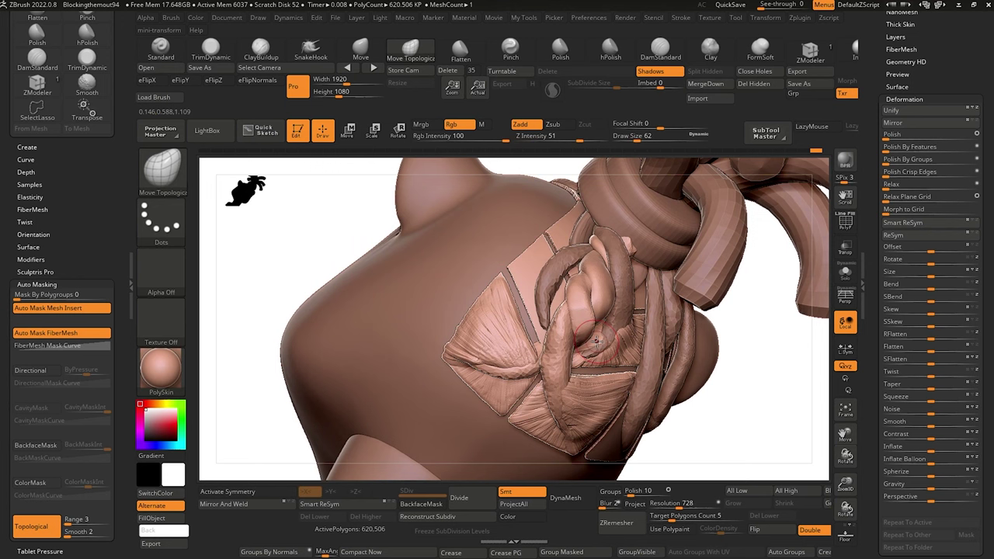
mouse_move(327, 223)
mouse_down()
mouse_move(295, 225)
mouse_move(366, 222)
mouse_up()
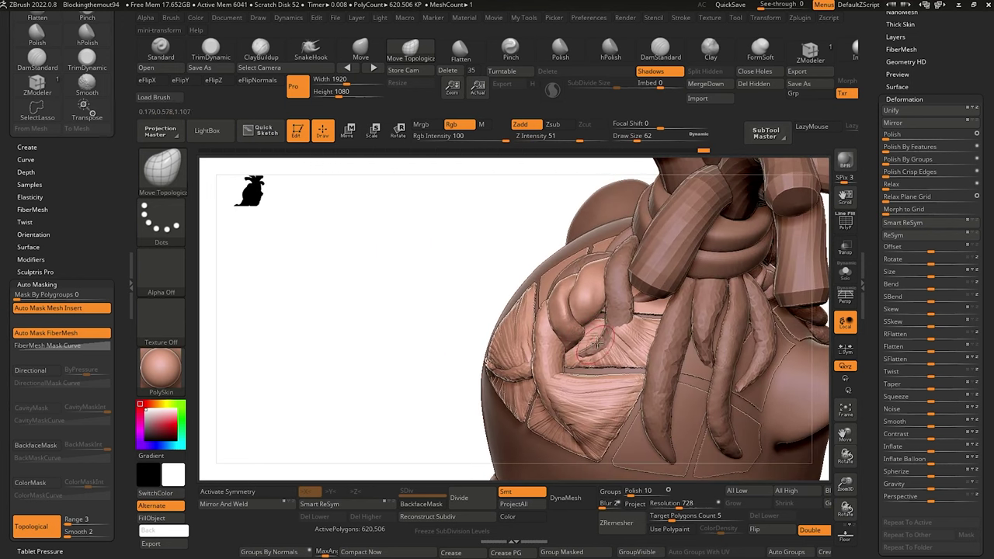
key(b)
key(c)
key(b)
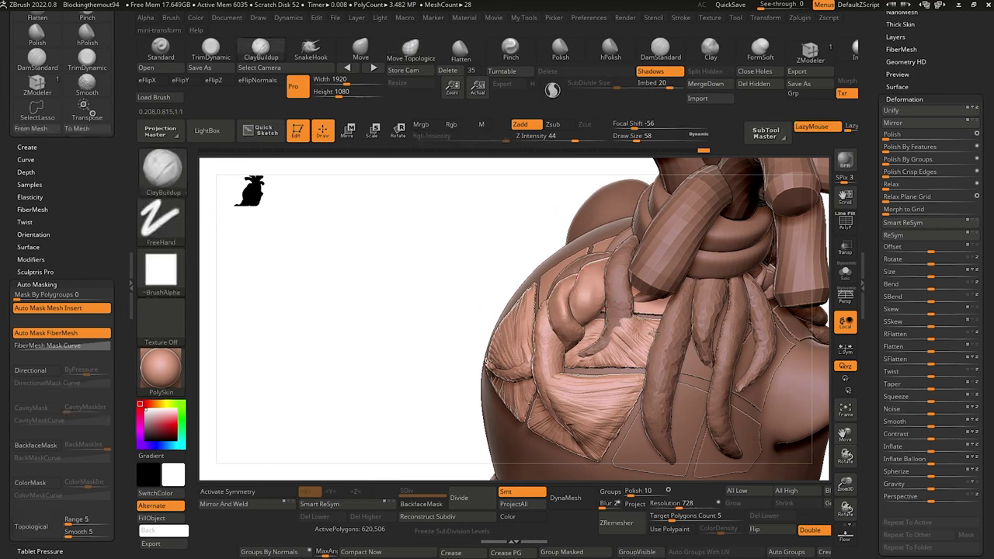
mouse_move(466, 249)
mouse_down()
mouse_move(420, 225)
mouse_move(425, 206)
mouse_move(395, 226)
mouse_move(393, 211)
mouse_up()
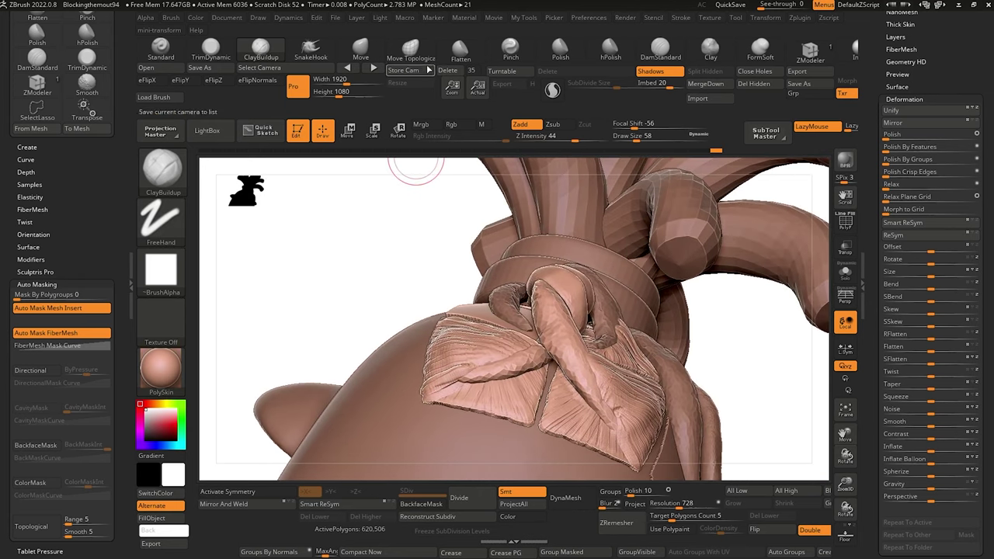
Adjust the edge of the combed patch beside the short lock with Move Topological, reducing the draw size to 58.
click(405, 48)
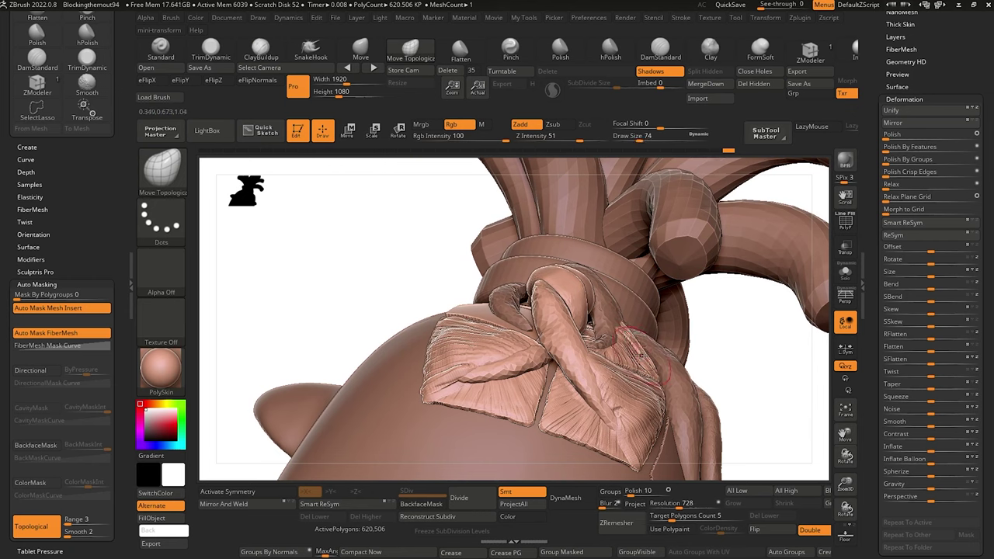
key([)
key([)
key([)
key([)
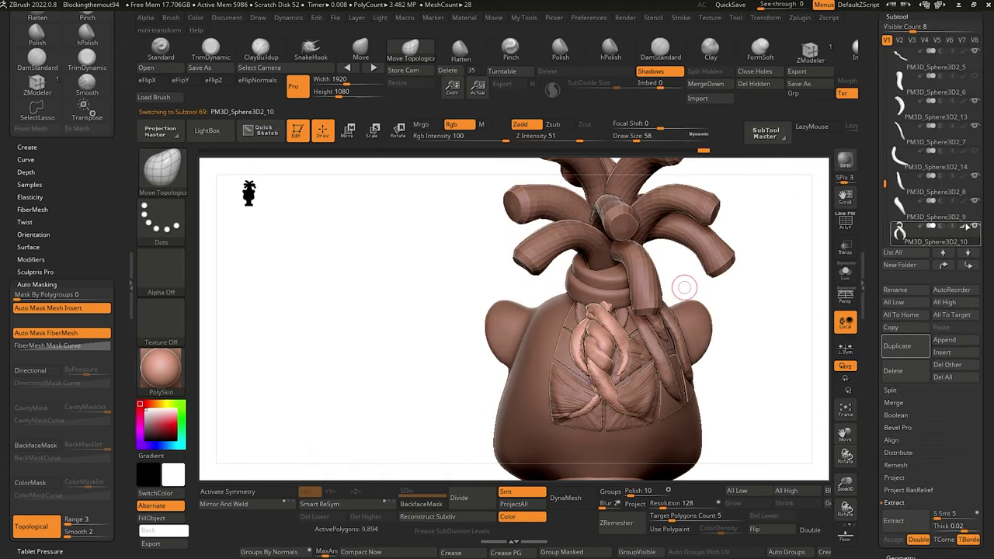
Select scalp1_3, enable BackfaceMask and sculpt combed strands with ClayBuildup on the matching patch across the braid, smoothing where needed.
drag(479, 279, 340, 322)
alt+click(559, 348)
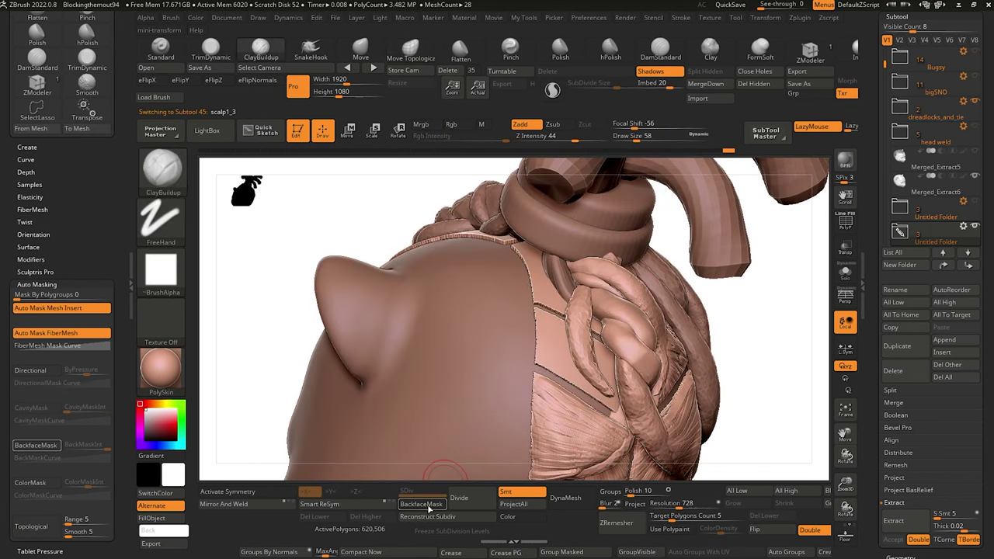
click(432, 505)
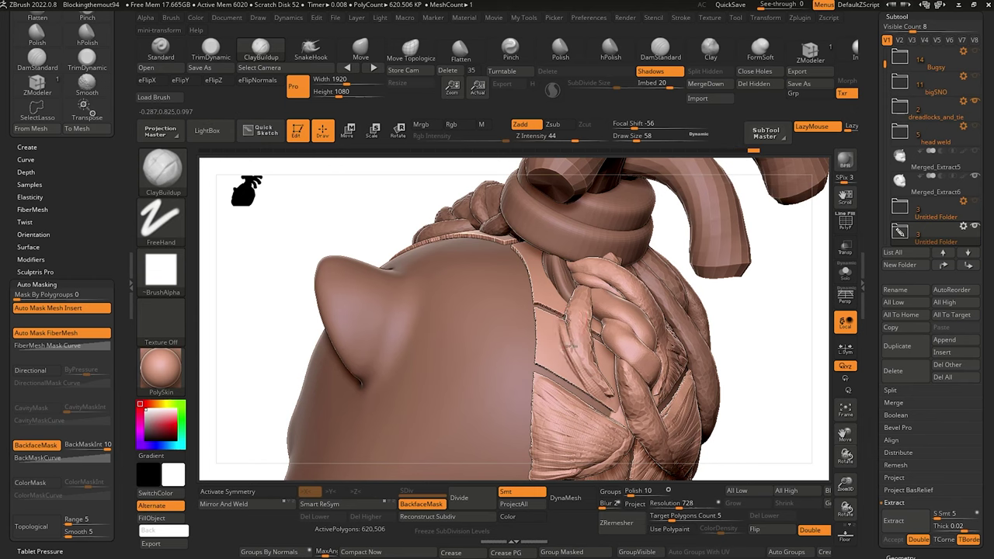
drag(322, 228, 553, 324)
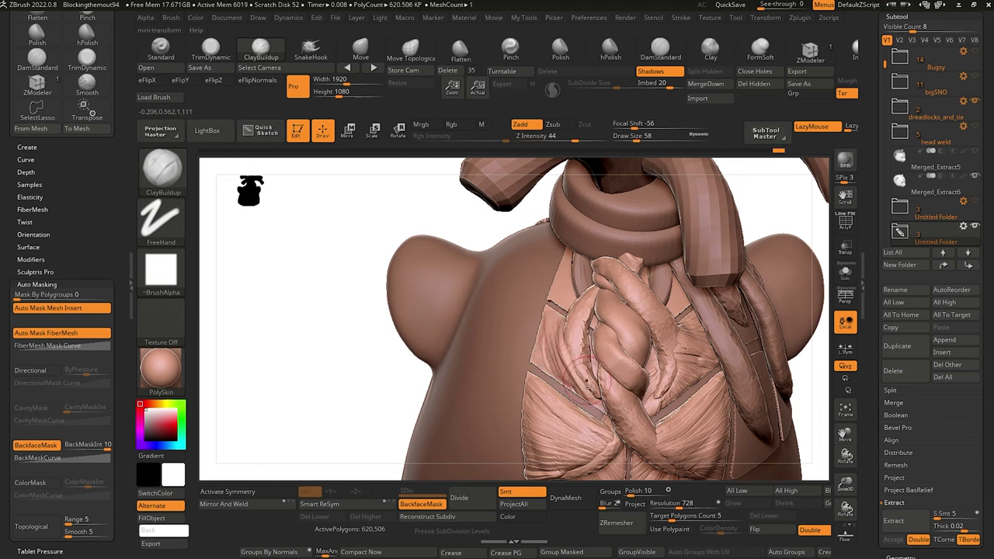
key(shift)
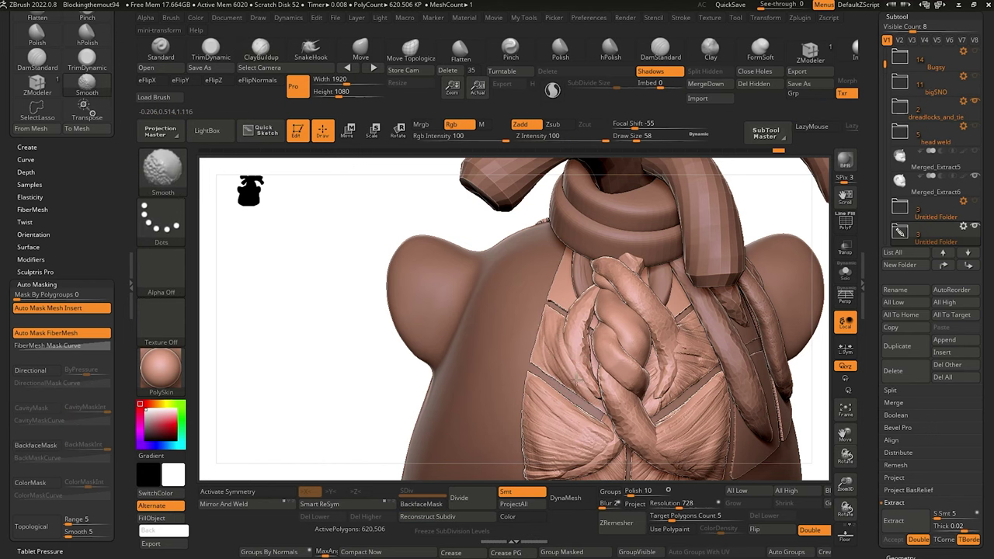
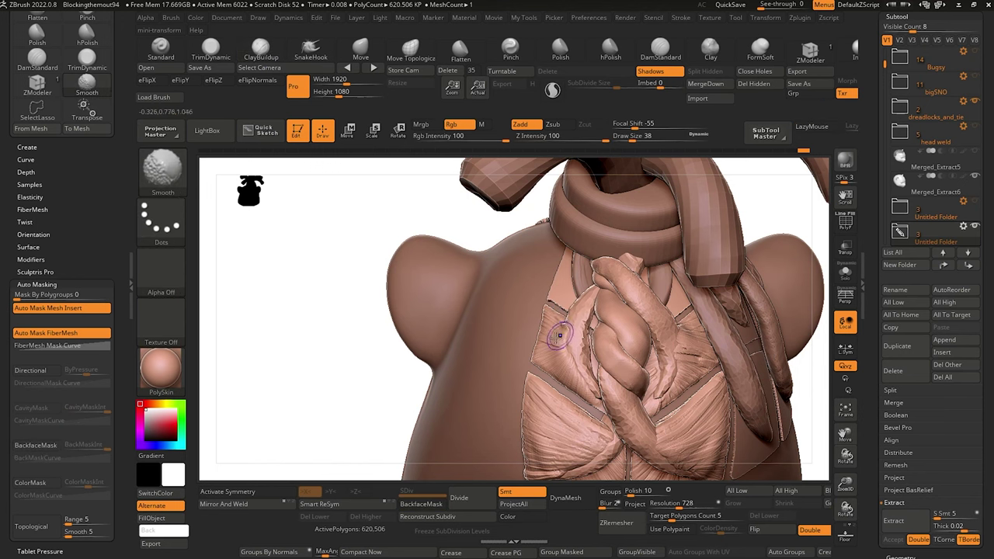
Reshape the upper corner of the newly combed patch with Move Topological at draw size 66.
mouse_move(412, 187)
mouse_down()
mouse_move(368, 212)
mouse_move(339, 271)
mouse_move(359, 240)
mouse_move(456, 255)
mouse_up()
click(409, 53)
drag(559, 324, 566, 323)
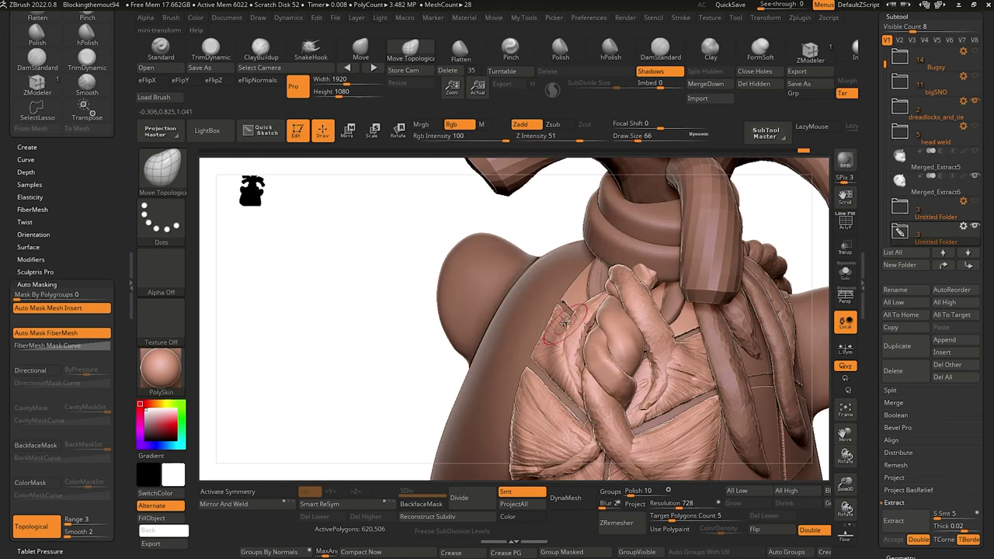
mouse_move(395, 239)
mouse_down()
mouse_move(400, 227)
mouse_move(381, 271)
mouse_move(395, 225)
mouse_move(362, 224)
mouse_move(395, 210)
mouse_move(446, 253)
mouse_move(395, 329)
mouse_move(447, 381)
mouse_up()
Isolate the scalp patches, add finer strands to the newly combed patch with ClayBuildup, and show the whole head again.
click(850, 285)
drag(396, 326, 389, 210)
click(266, 51)
key(bracketleft)
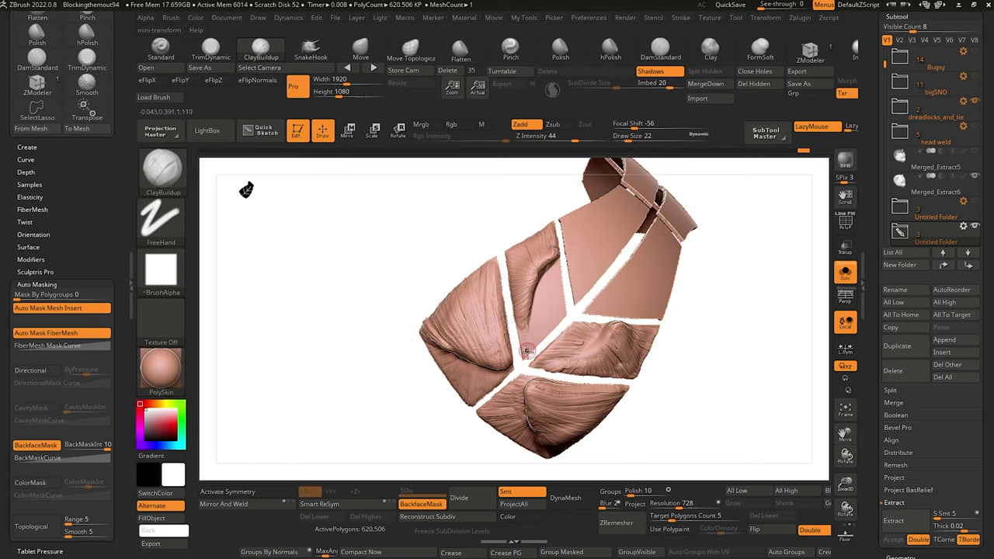
key(bracketright)
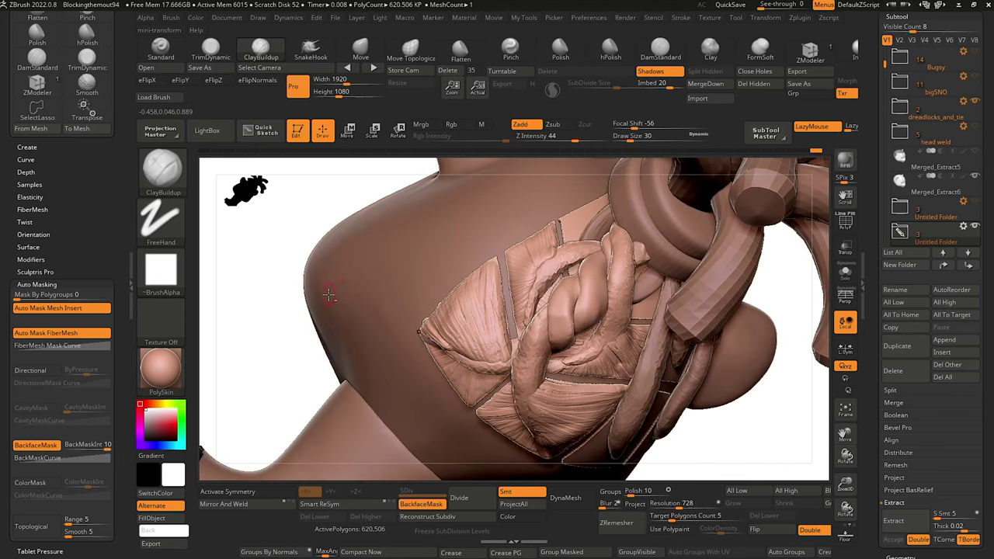
key(f)
mouse_move(313, 233)
mouse_down()
mouse_move(302, 280)
mouse_move(347, 258)
mouse_up()
shift+drag(339, 325, 330, 307)
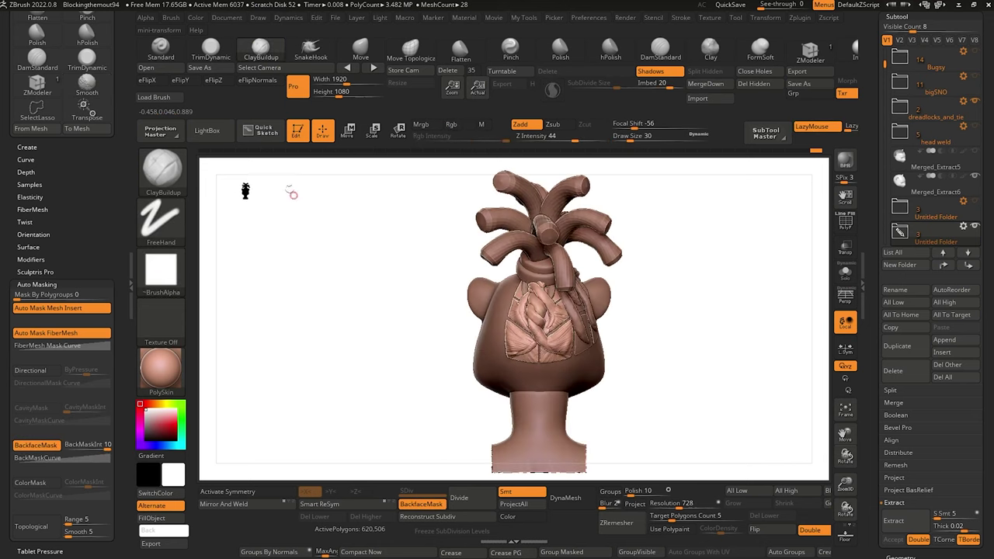
alt+drag(333, 271, 373, 331)
alt+drag(309, 240, 331, 313)
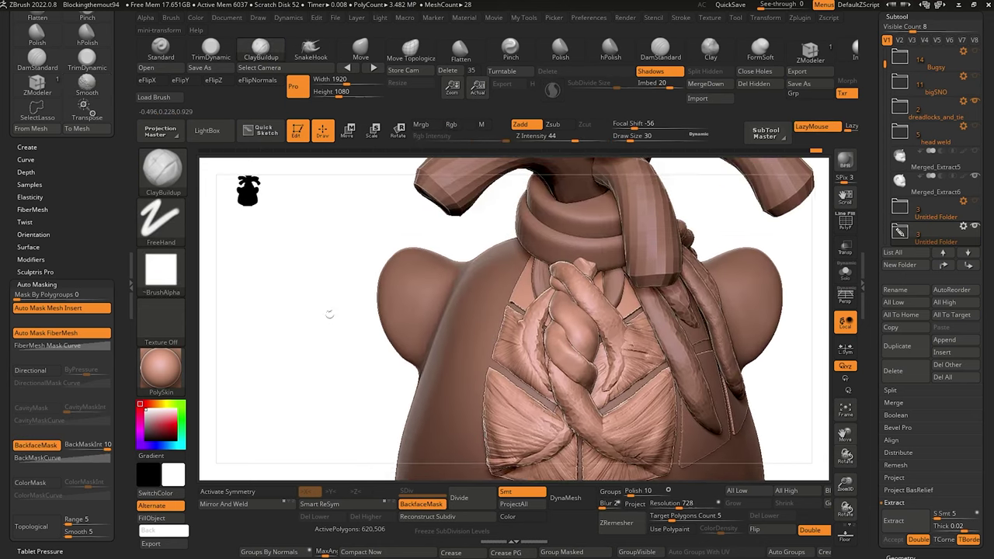
Switch the visible scalp set to the scalp1_4 folder and hide the dreadlocks_and_tie folder.
drag(883, 221, 877, 211)
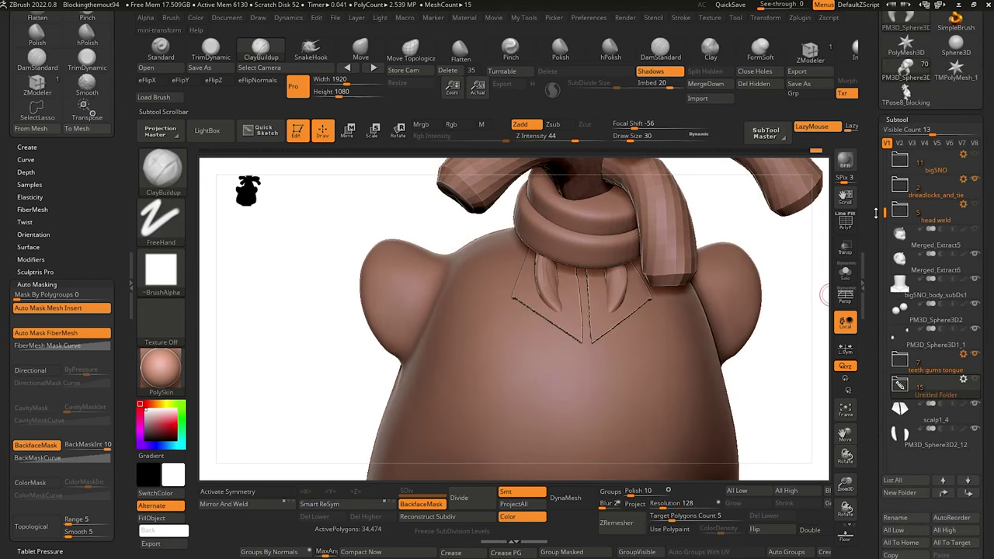
click(974, 182)
drag(337, 251, 280, 350)
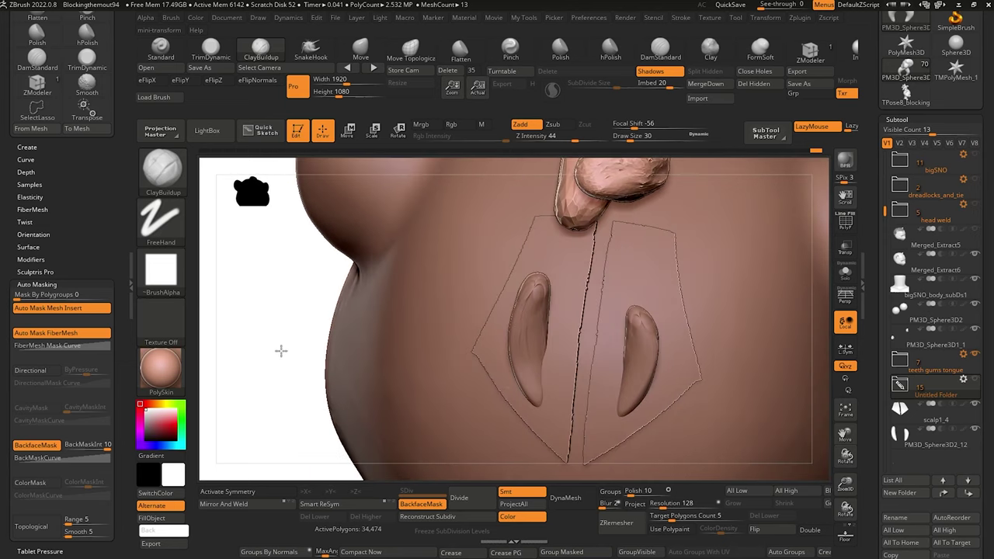
Select PM3D_Sphere3D2_12 and stretch one lock into a long tapered point using SnakeHook with Sculptris Pro enabled at draw size 70.
alt+click(637, 319)
drag(271, 259, 460, 225)
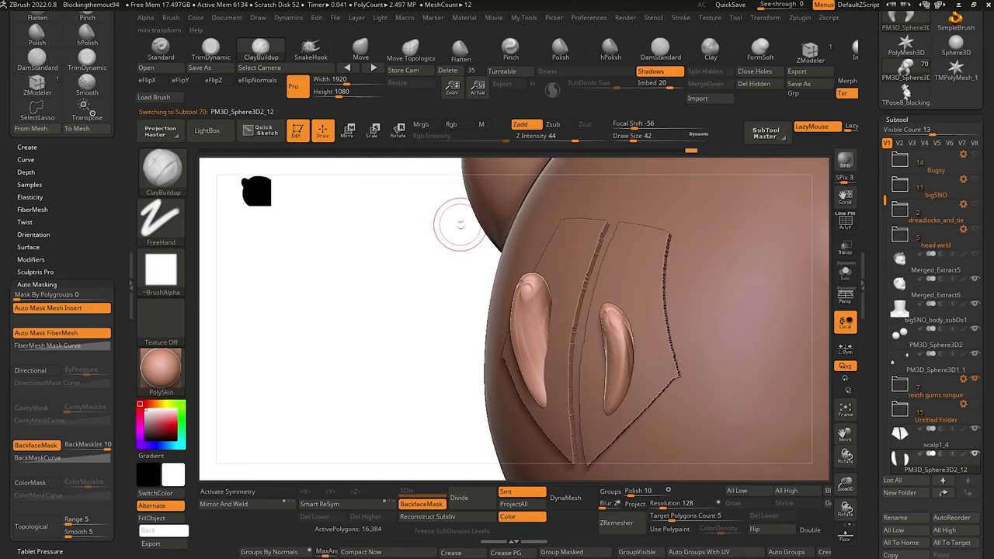
click(311, 49)
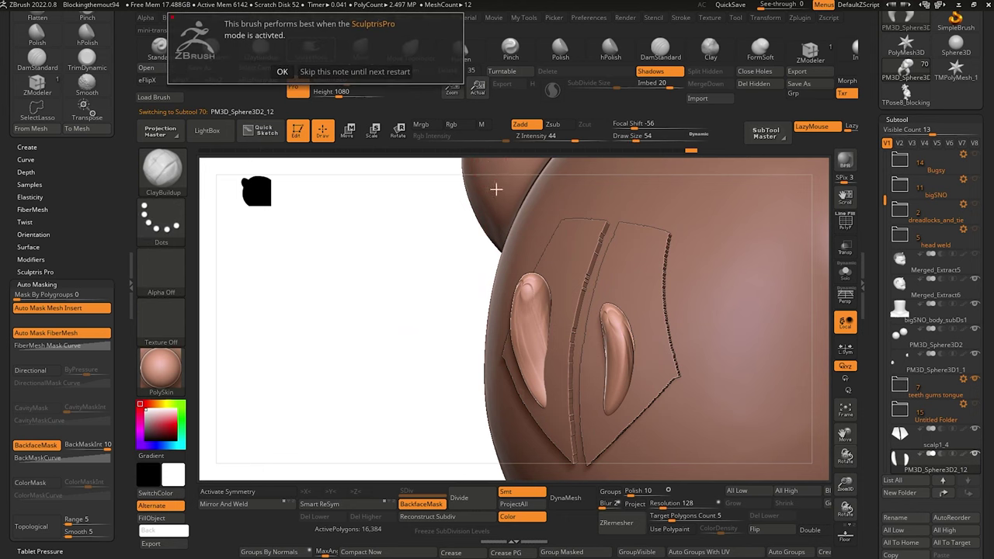
click(552, 89)
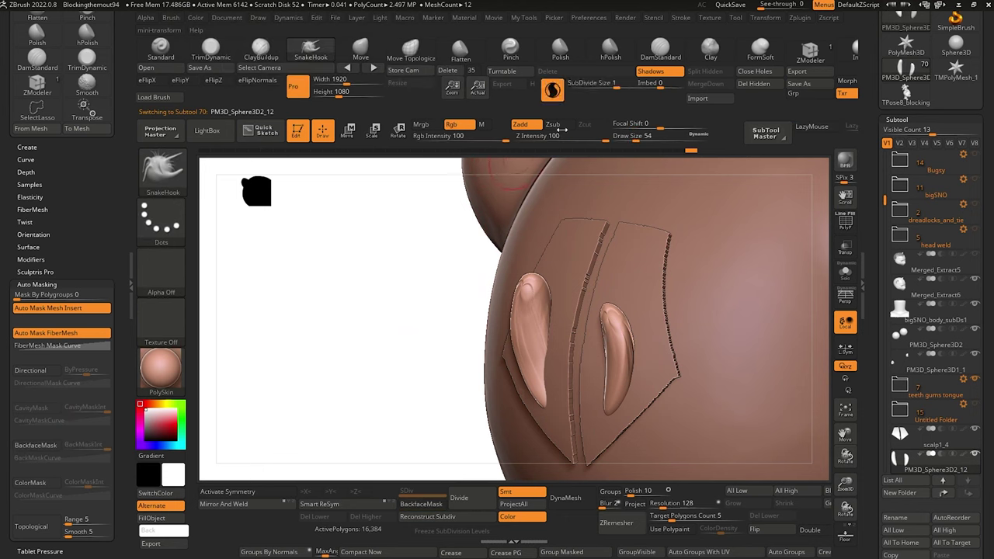
drag(599, 283, 584, 232)
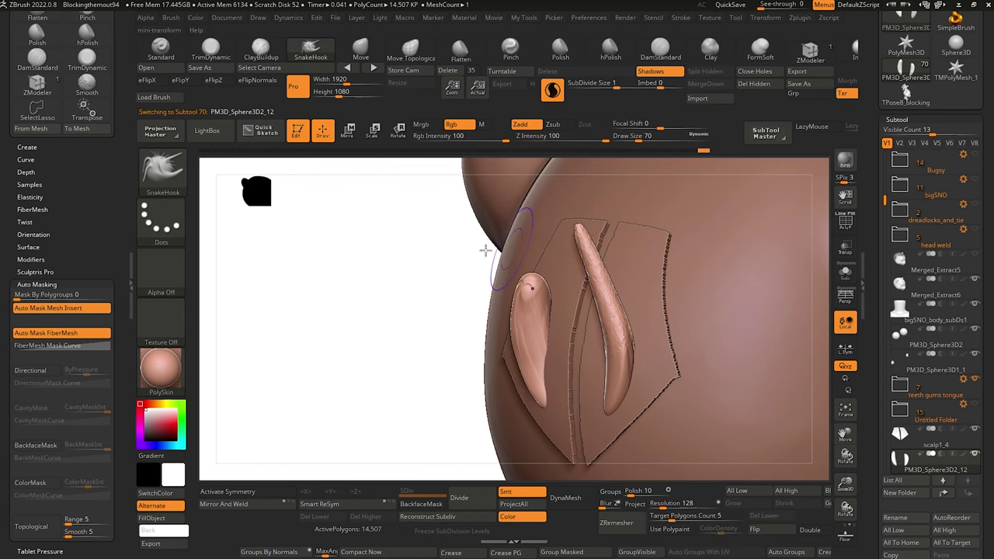
drag(486, 251, 539, 258)
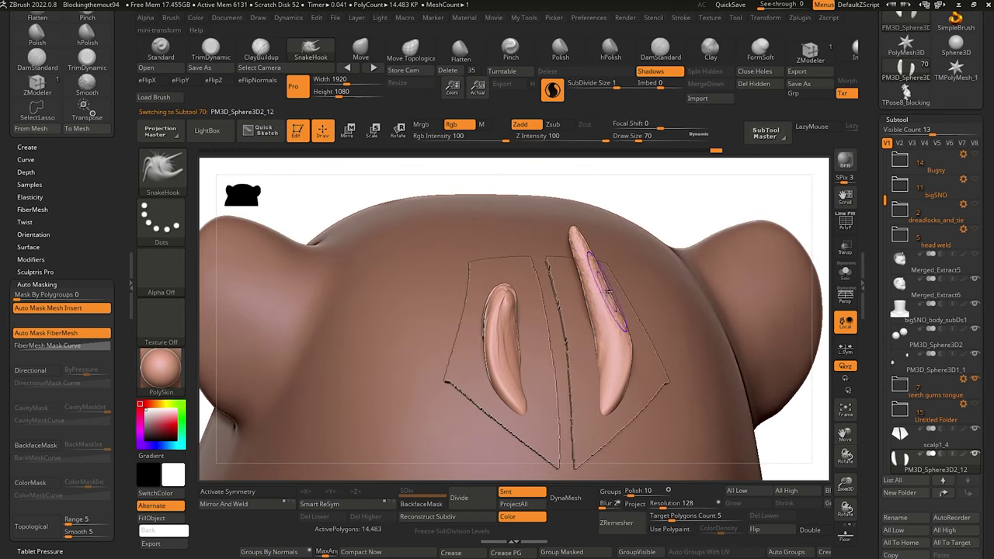
drag(608, 290, 605, 276)
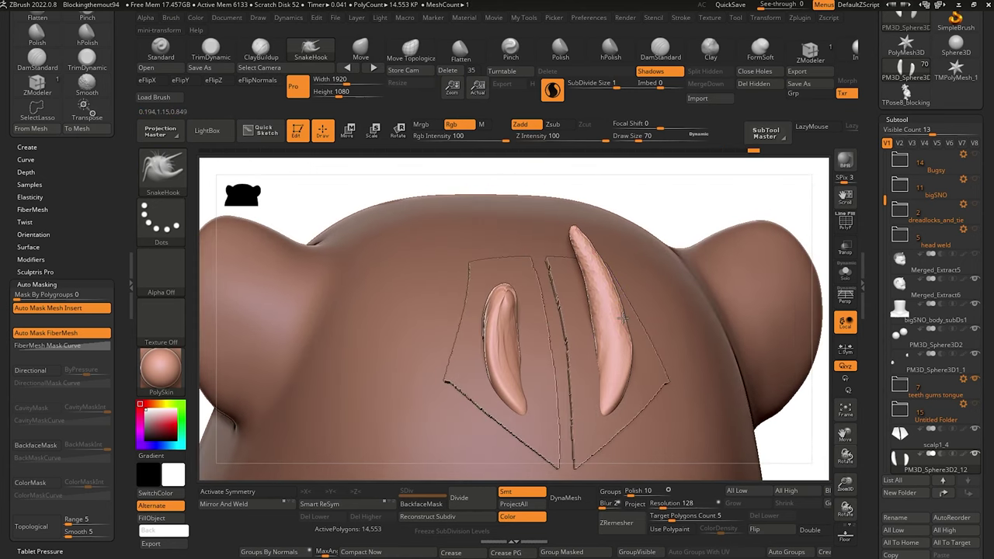
Extend the second lock into a matching tapered point and refine the curve of both locks.
drag(525, 236, 530, 227)
drag(260, 214, 312, 198)
drag(537, 214, 544, 217)
mouse_move(350, 256)
mouse_down()
mouse_move(444, 310)
mouse_move(462, 282)
mouse_up()
alt+click(444, 238)
alt+click(473, 272)
mouse_move(264, 234)
mouse_down()
mouse_move(291, 238)
mouse_move(313, 318)
mouse_up()
Select scalp1_4 and build up raised hair around the base of the lock with ClayBuildup.
alt+click(555, 295)
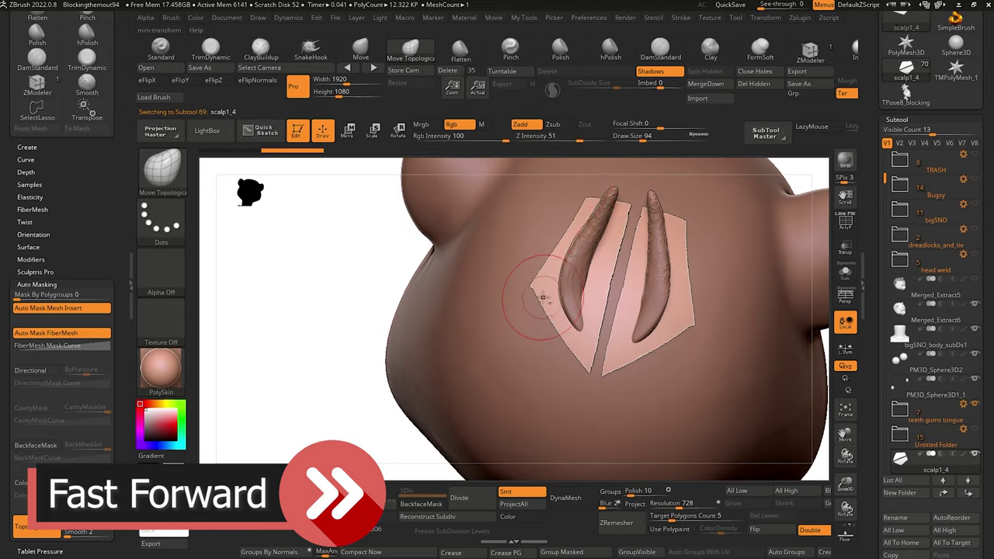
key(b)
key(c)
key(b)
drag(579, 303, 563, 238)
Pull the scalp1_4 patch edges up toward the locks with Move Topological.
key(b)
key(m)
key(t)
mouse_move(241, 342)
mouse_down()
mouse_move(311, 334)
mouse_move(268, 330)
mouse_up()
drag(554, 222, 566, 215)
alt+click(586, 233)
mouse_move(373, 284)
mouse_down()
mouse_move(313, 293)
mouse_move(322, 284)
mouse_move(264, 233)
mouse_move(244, 231)
mouse_up()
Sculpt hair strands on the first scalp1_4 patch with ClayBuildup and smooth the built-up surface.
key(b)
key(m)
key(v)
key(b)
key(c)
key(b)
drag(629, 268, 606, 285)
mouse_move(311, 404)
mouse_down()
mouse_move(326, 311)
mouse_move(264, 373)
mouse_up()
shift+drag(560, 311, 579, 279)
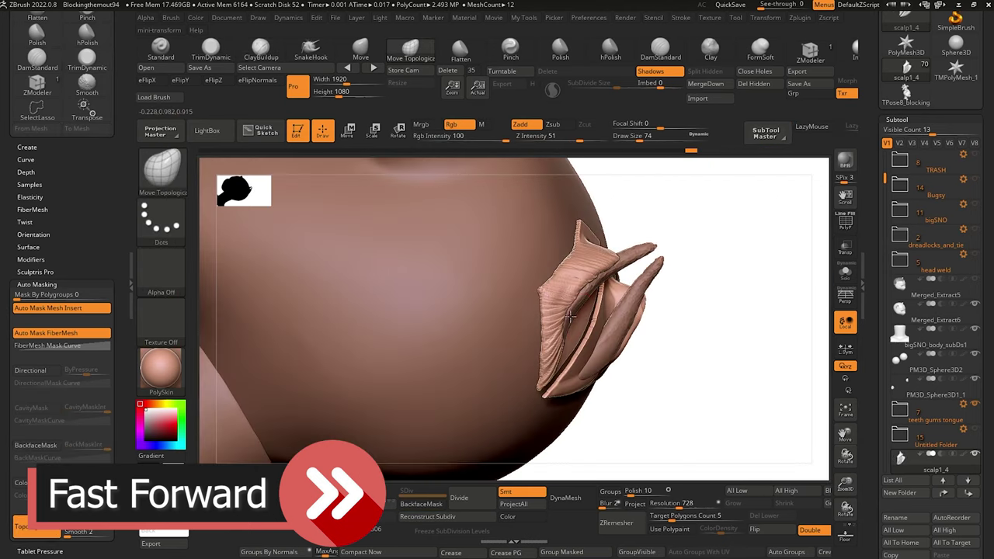
Comb finer strands radiating around the lock on the first patch with ClayBuildup and BackfaceMask at draw size 30.
drag(264, 373, 311, 311)
drag(577, 378, 619, 330)
drag(326, 311, 401, 249)
drag(579, 268, 606, 292)
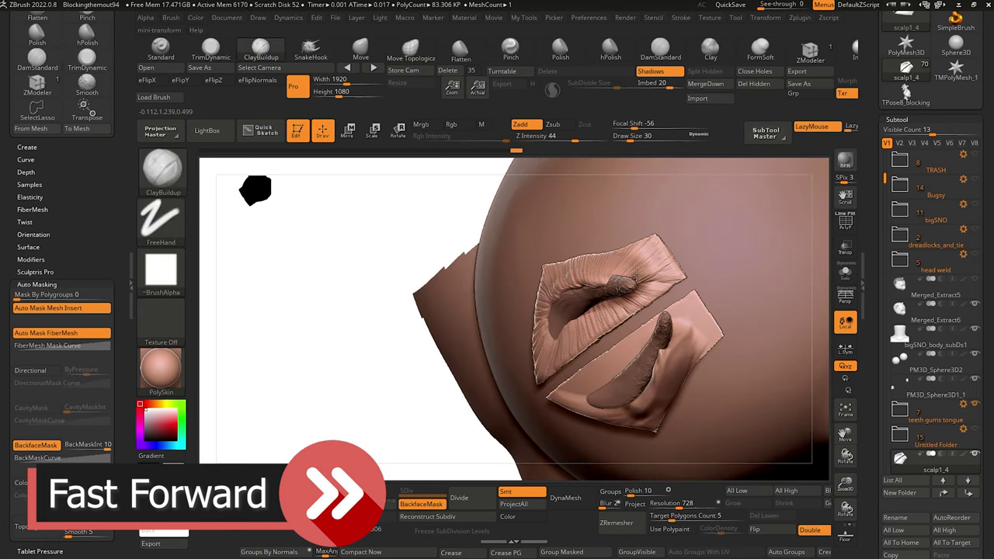
Reshape the combed scalp1_4 patches to wrap around the lock bases using Move Topological at draw size 70.
key(b)
key(m)
key(t)
mouse_move(327, 342)
mouse_down()
mouse_move(310, 264)
mouse_move(351, 306)
mouse_move(327, 373)
mouse_up()
mouse_move(700, 373)
mouse_down()
mouse_move(721, 437)
mouse_move(745, 389)
mouse_move(668, 327)
mouse_up()
drag(571, 253, 581, 237)
mouse_move(699, 327)
mouse_down()
mouse_move(668, 357)
mouse_move(669, 295)
mouse_up()
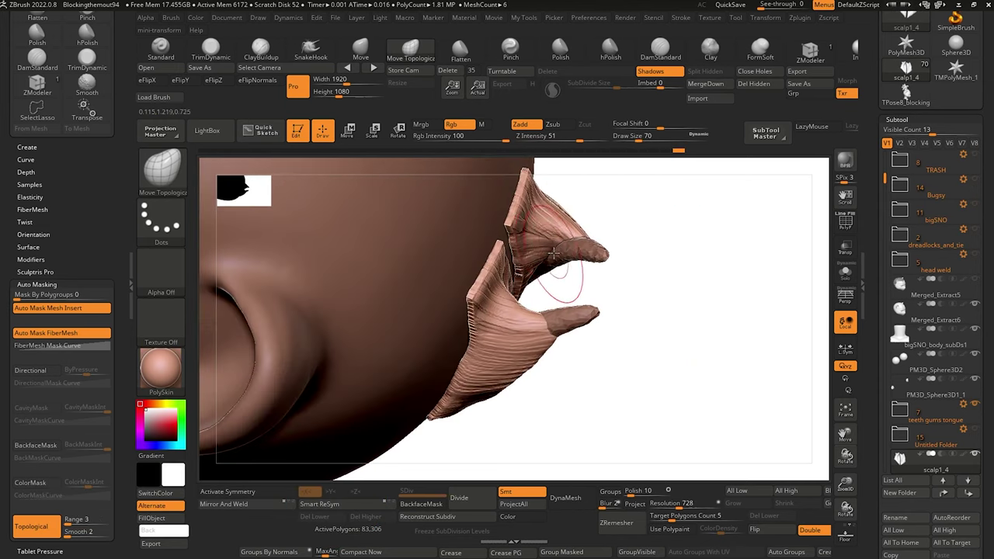
drag(649, 380, 547, 233)
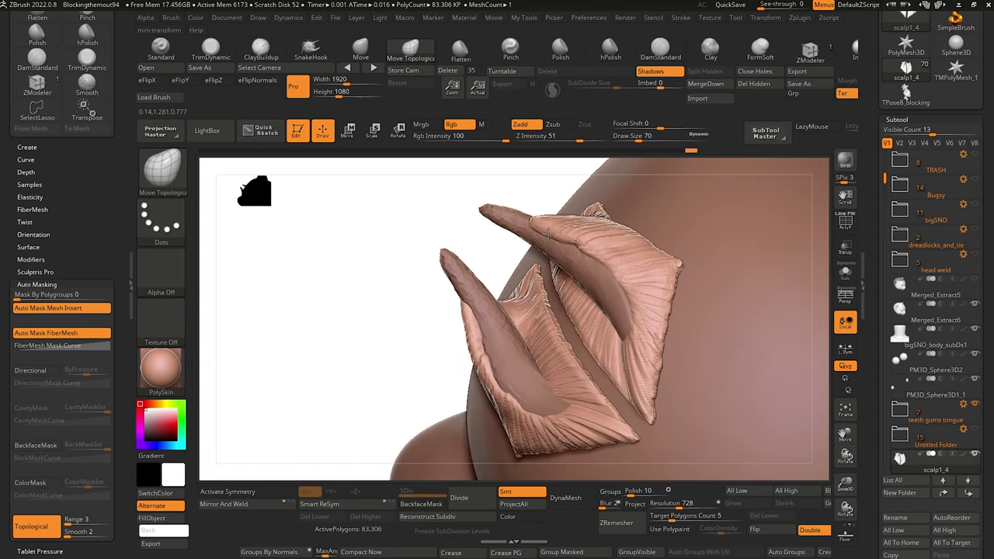
Select the PM3D_Sphere3D2_12 locks and sculpt strand texture along both with ClayBuildup at draw size 30.
drag(322, 289, 324, 382)
alt+drag(280, 330, 306, 315)
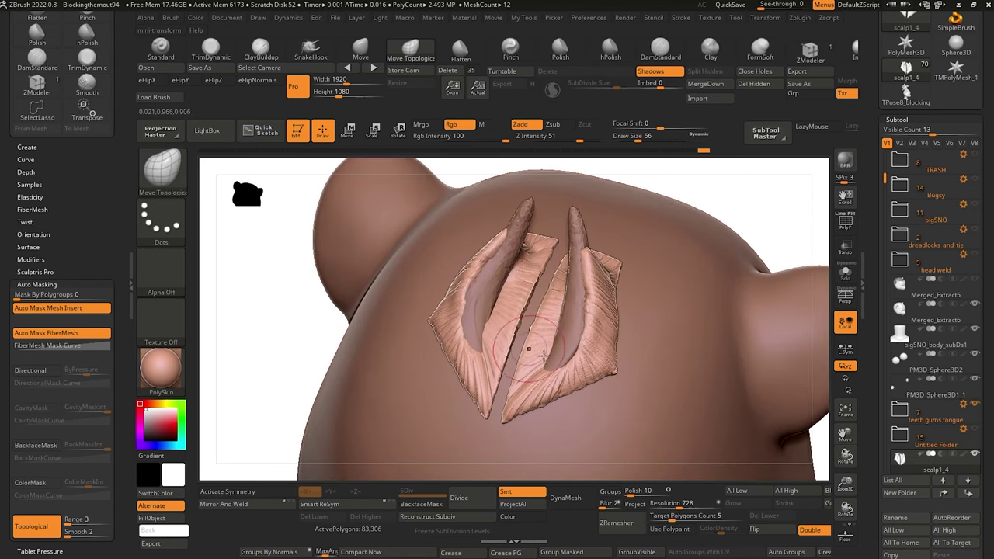
key(bracketleft)
key(bracketleft)
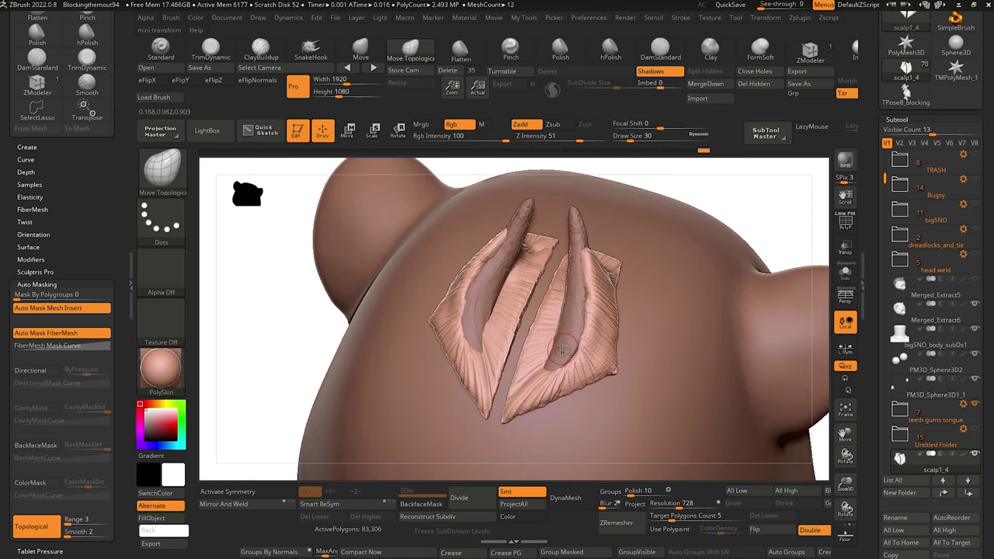
alt+click(562, 350)
click(263, 56)
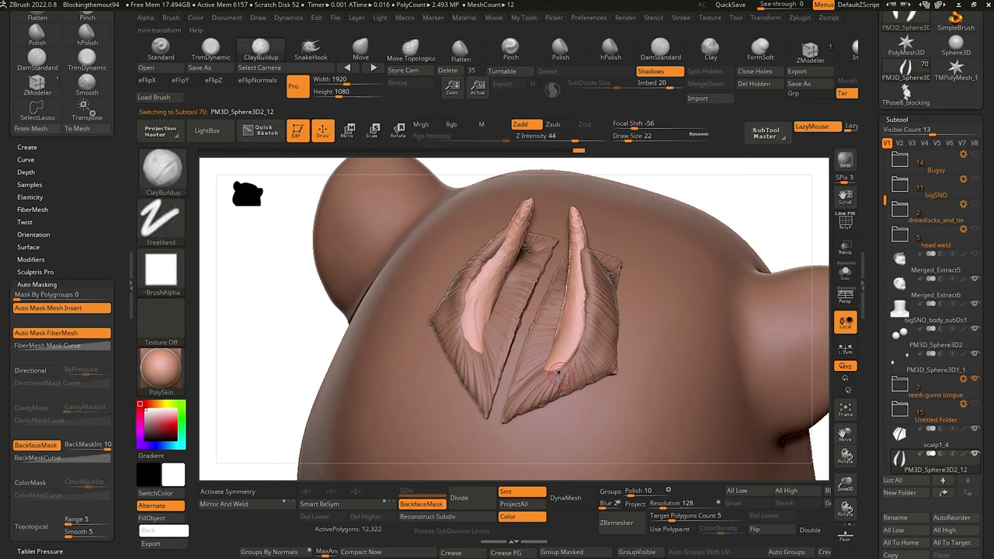
key(bracketright)
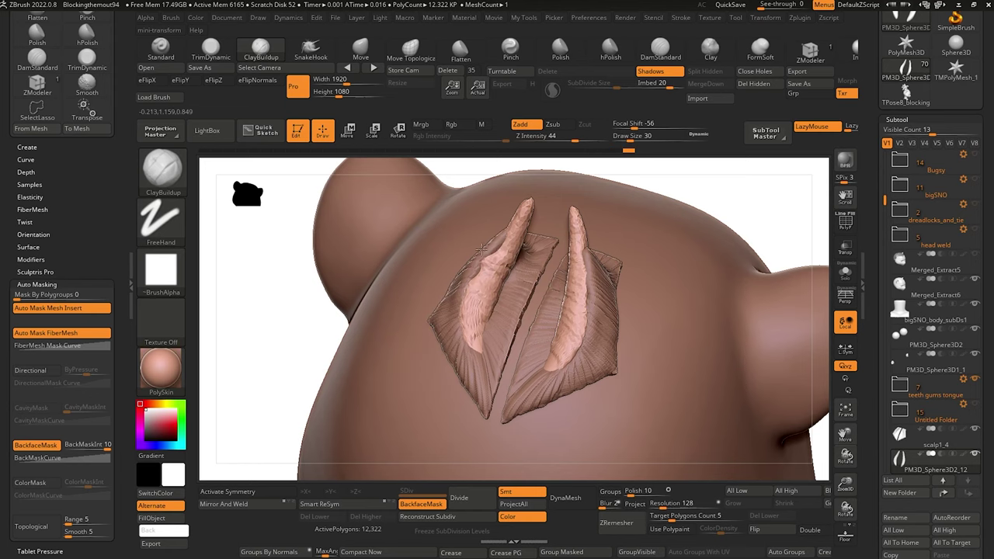
alt+drag(280, 311, 299, 268)
shift+drag(300, 268, 311, 255)
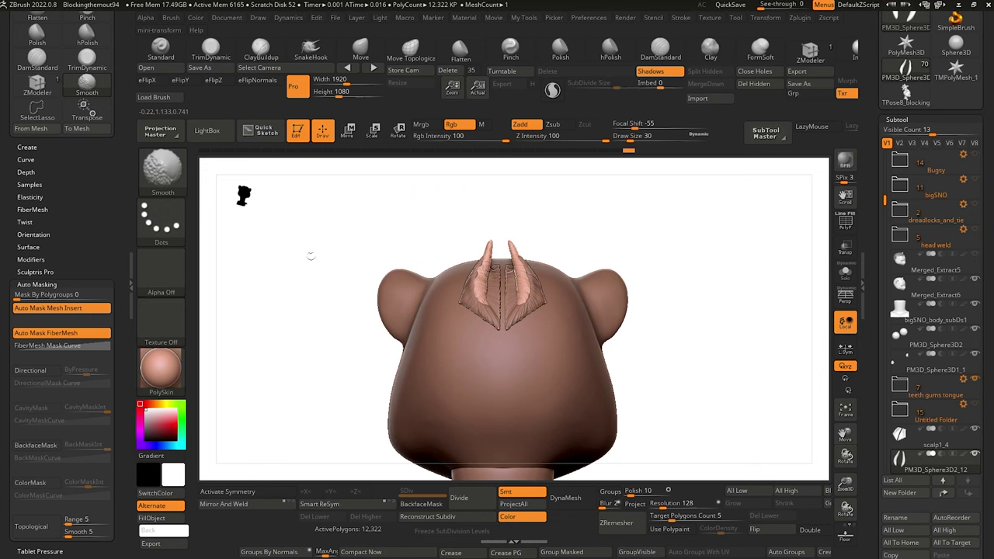
Show the braid and scalp pieces stored in Untitled Folder on the back of the head.
alt+drag(310, 316, 355, 285)
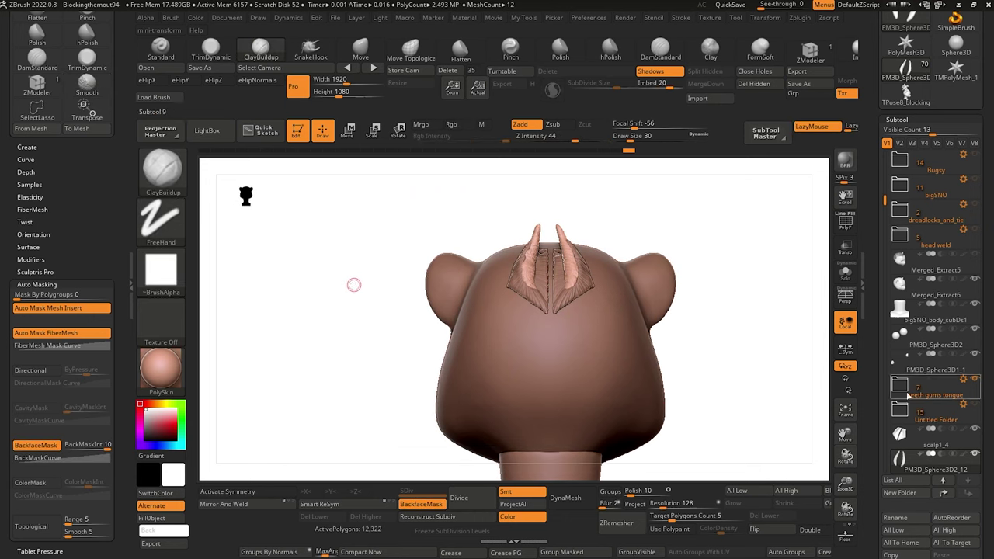
click(975, 405)
drag(325, 313, 301, 293)
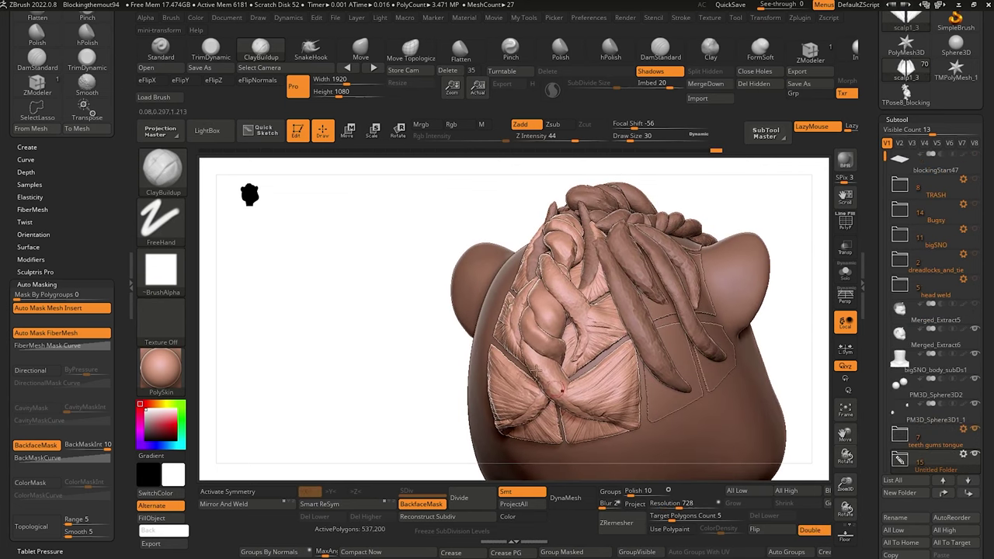
Select the lower braid strand PM3D_Sphere3D2_11 and divide it to subdivision level 2.
mouse_move(313, 328)
mouse_down()
mouse_move(321, 378)
mouse_move(282, 296)
mouse_move(315, 378)
mouse_move(299, 320)
mouse_up()
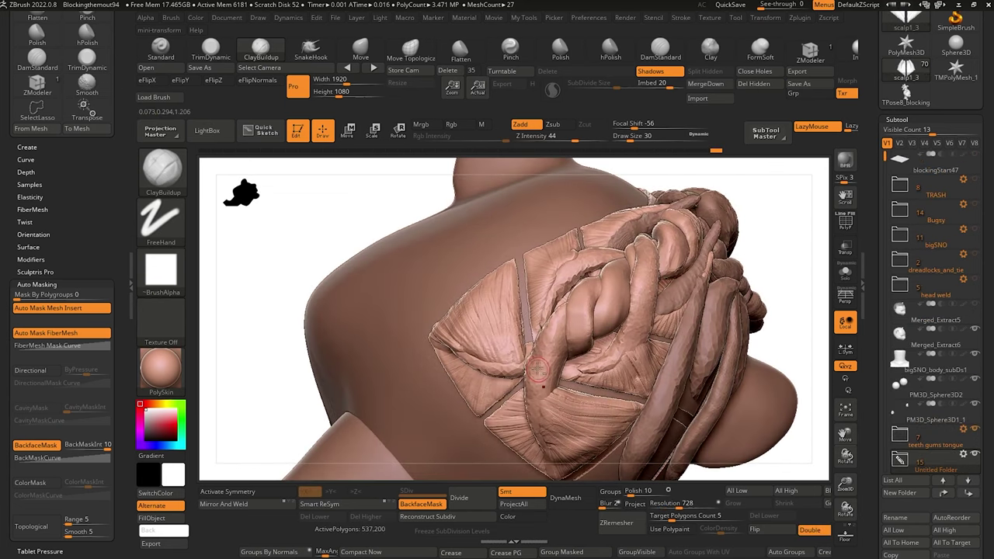
alt+click(531, 365)
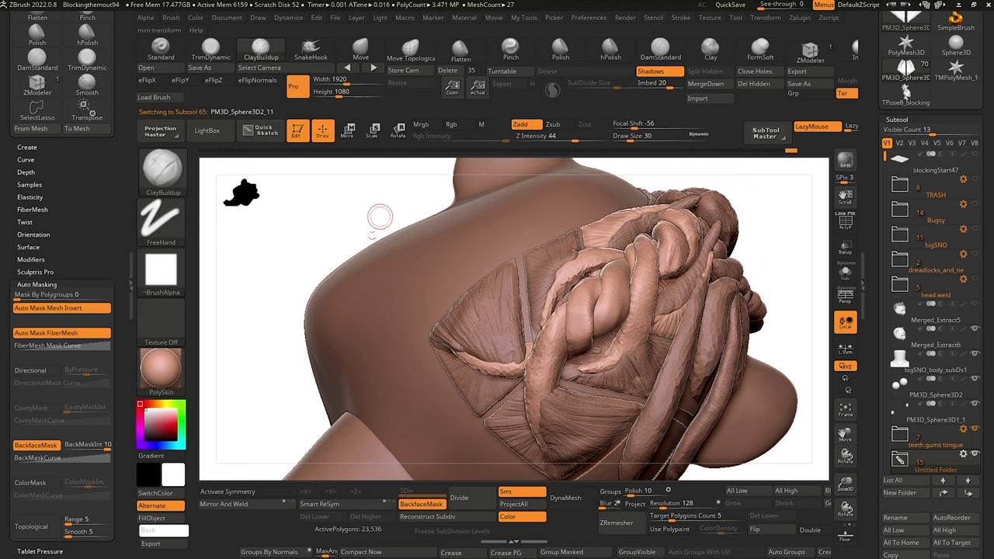
click(470, 503)
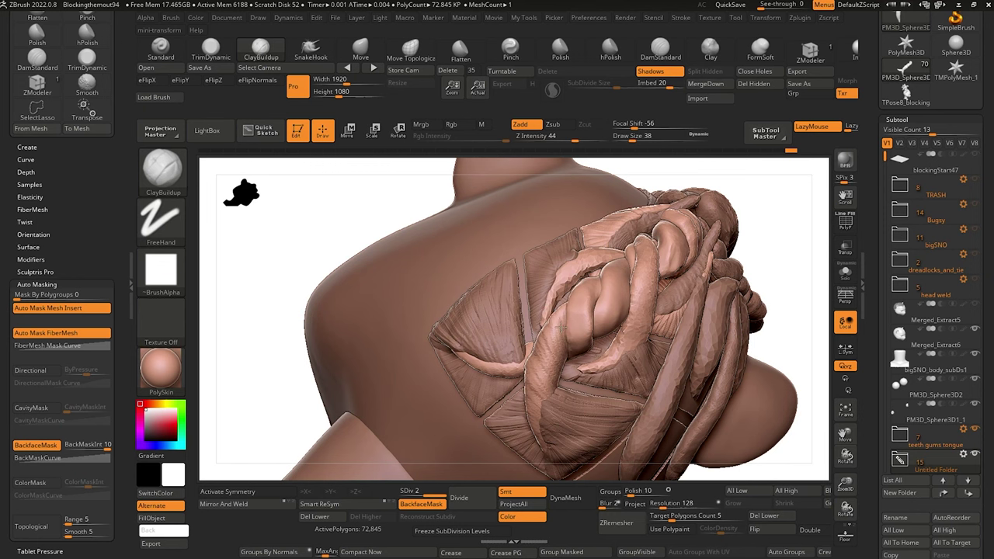
Sculpt fine hair grooves along the divided braid strand with the ClayBuildup brush at draw size 38.
drag(302, 264, 275, 241)
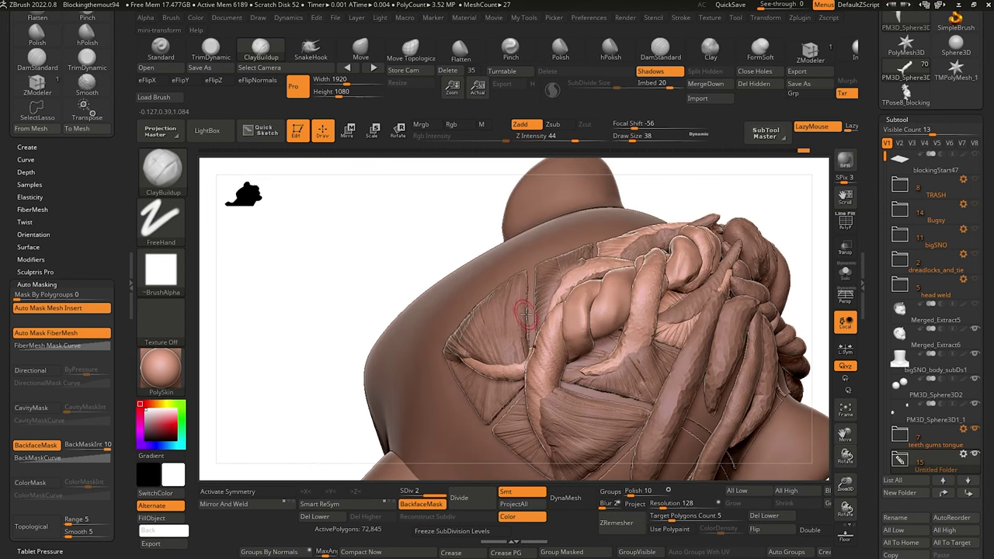
drag(361, 272, 399, 251)
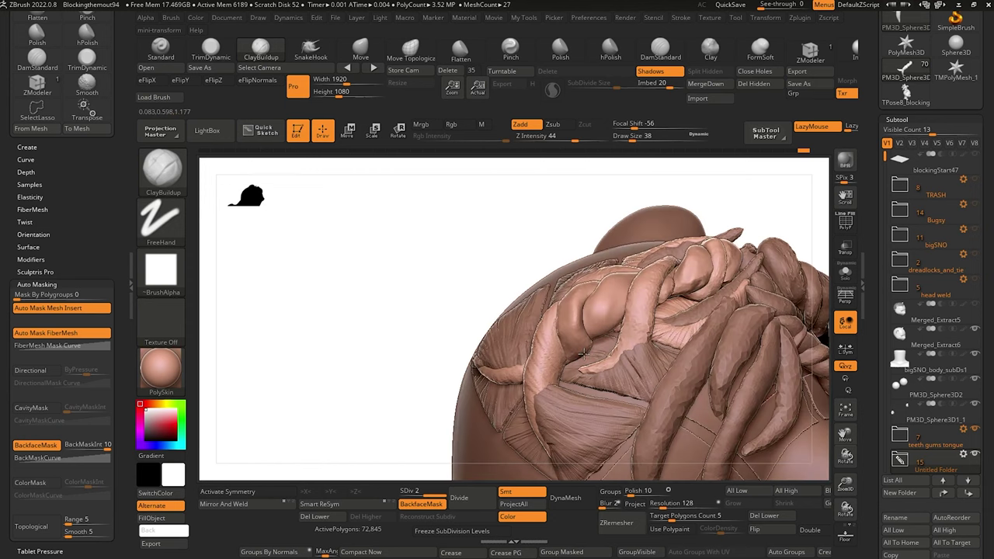
drag(569, 335, 575, 332)
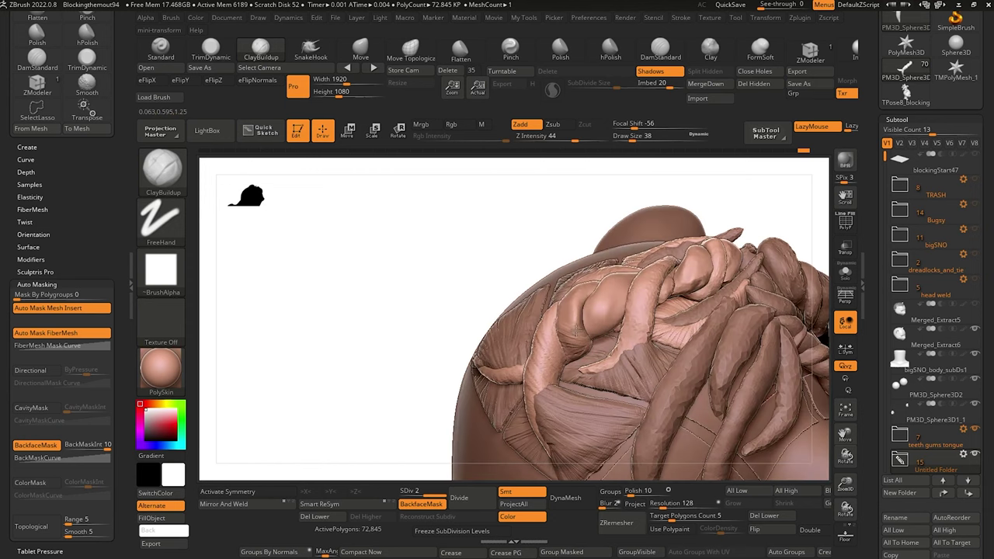
drag(391, 267, 466, 295)
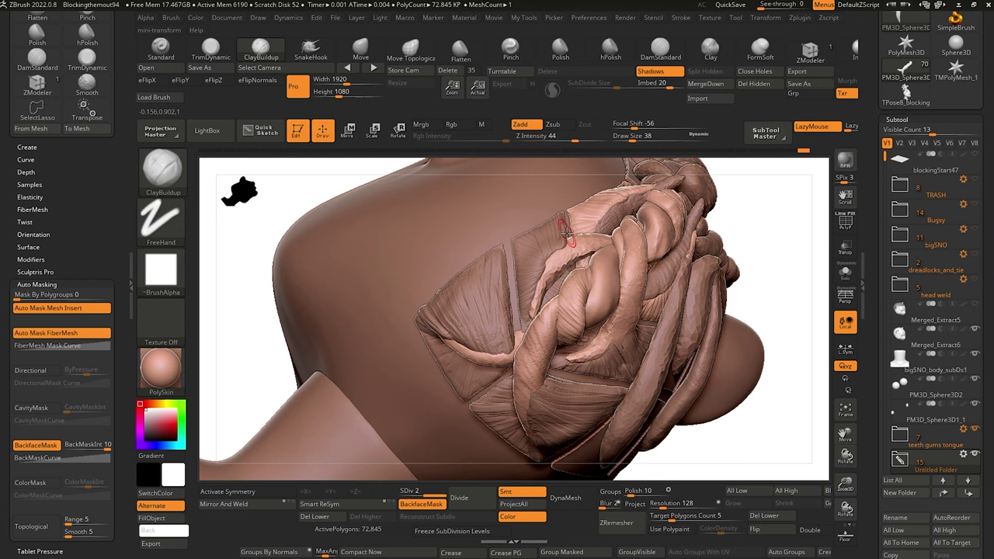
drag(262, 222, 491, 268)
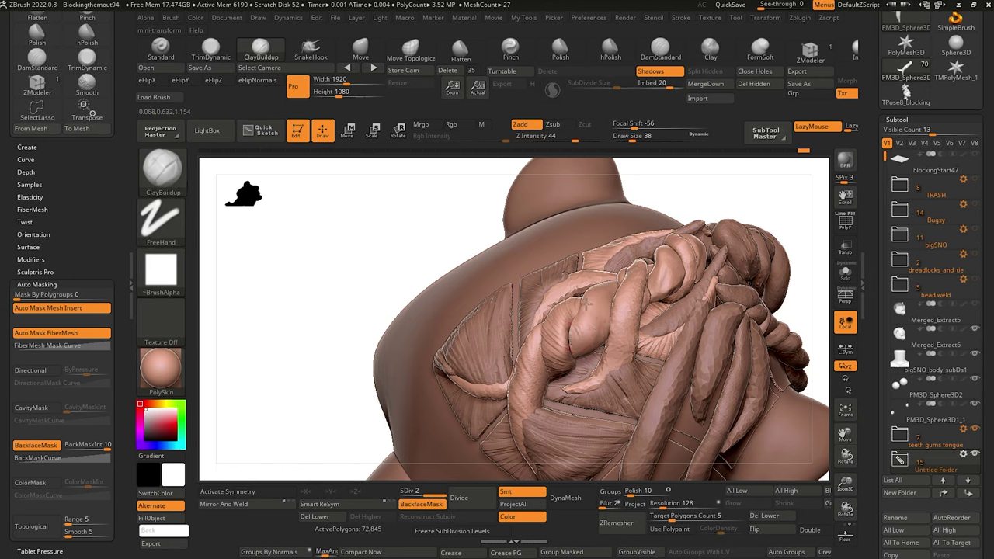
drag(344, 256, 559, 296)
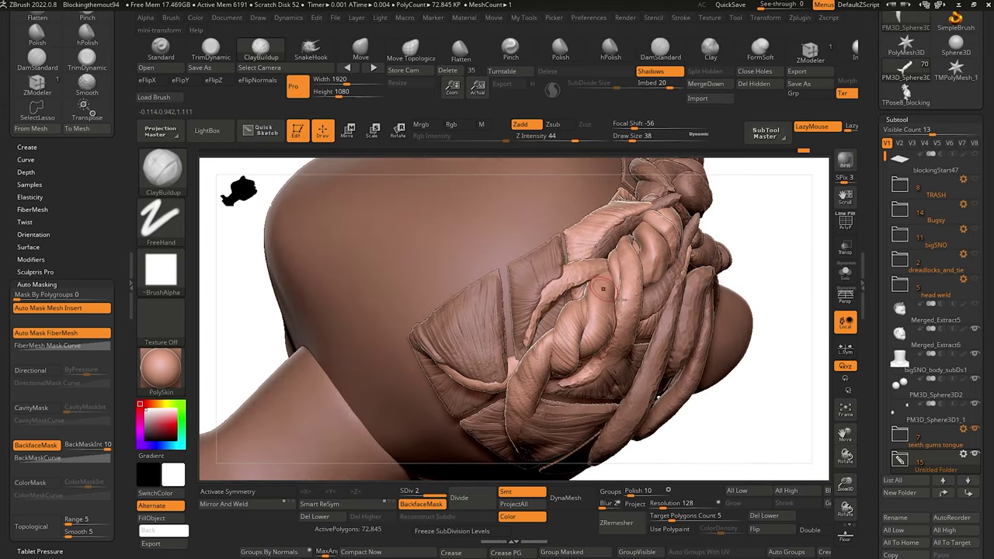
Divide the neighbouring braid strand PM3D_Sphere3D2_10 to level 2 and sculpt flowing hair grooves along it.
mouse_move(248, 310)
mouse_down()
mouse_move(324, 344)
mouse_move(357, 342)
mouse_up()
alt+click(587, 309)
click(466, 501)
drag(280, 295, 389, 318)
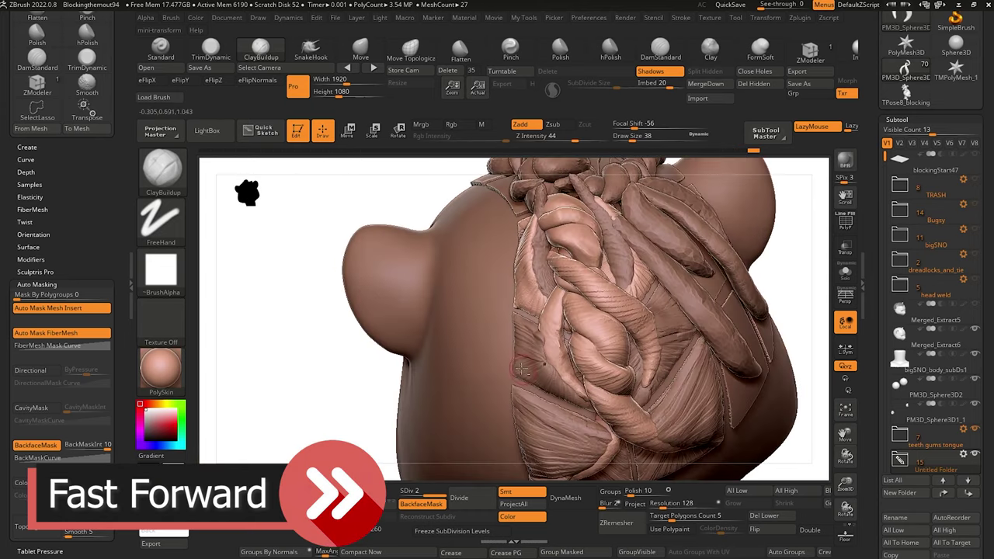
Refine the hair grooves where the scalp section meets the braid, working on the scalp and strand PM3D_Sphere3D2_10.
alt+click(660, 419)
drag(296, 311, 334, 315)
alt+click(553, 373)
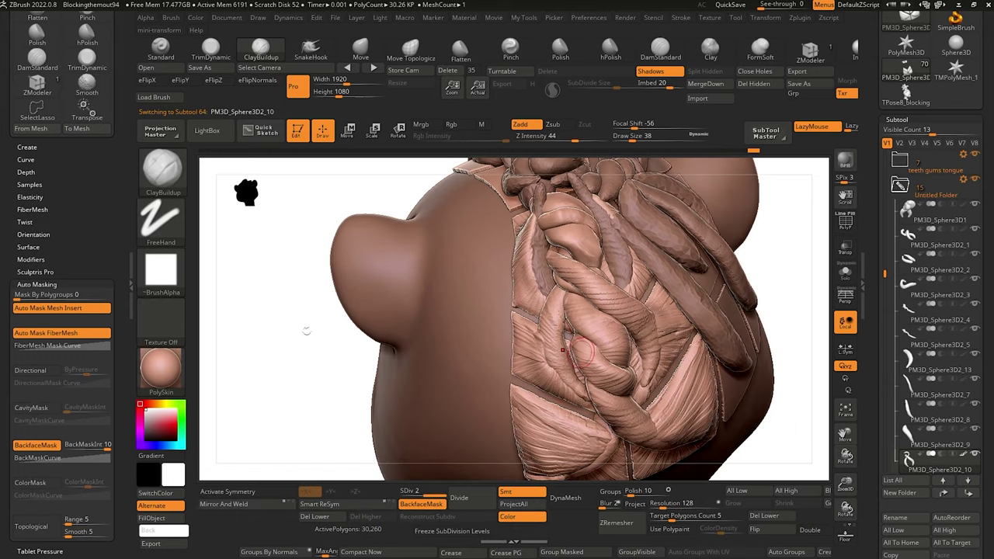
mouse_move(306, 331)
alt+mouse_down()
mouse_move(290, 306)
mouse_move(288, 260)
alt+mouse_up()
mouse_move(295, 309)
alt+mouse_down()
mouse_move(268, 281)
mouse_move(269, 303)
mouse_move(332, 303)
mouse_move(364, 347)
mouse_move(623, 408)
alt+mouse_up()
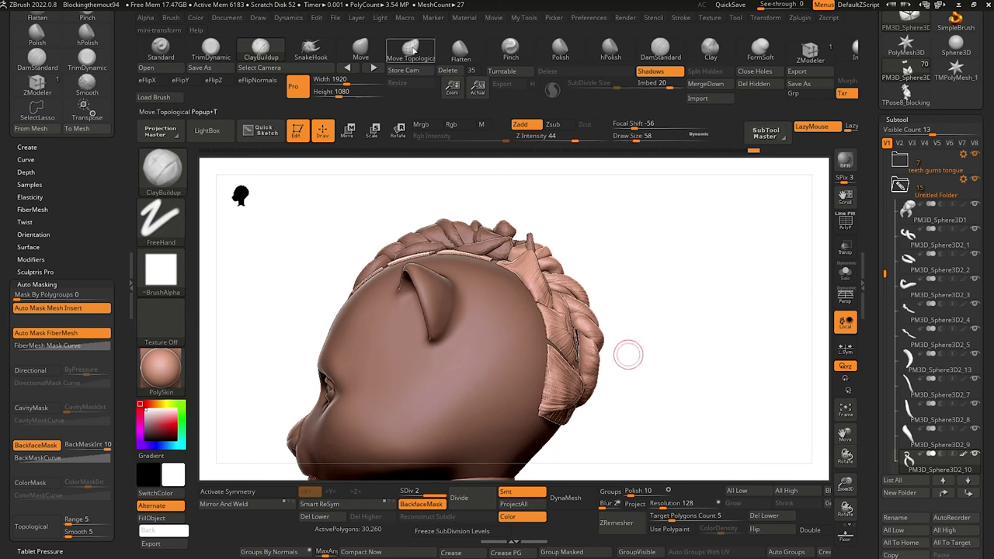
Reshape the profile of braid strands PM3D_Sphere3D2_10 and PM3D_Sphere3D2_11 from the side with the Move Topological brush.
click(411, 50)
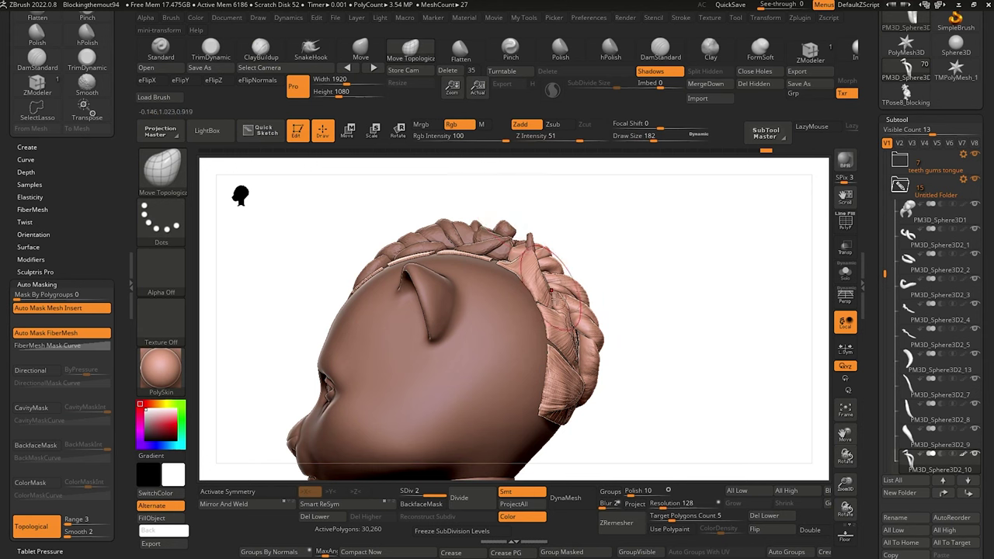
alt+click(594, 330)
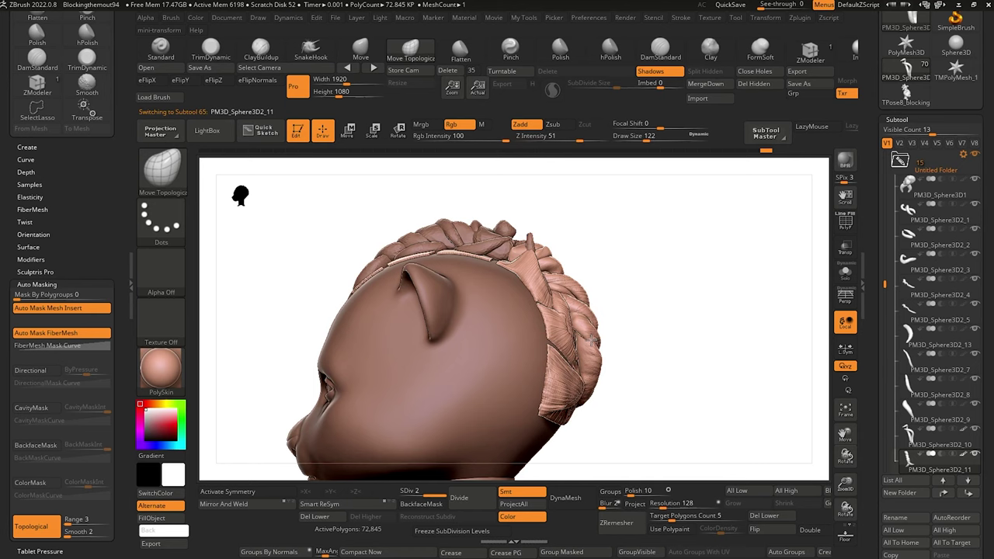
key(bracketleft)
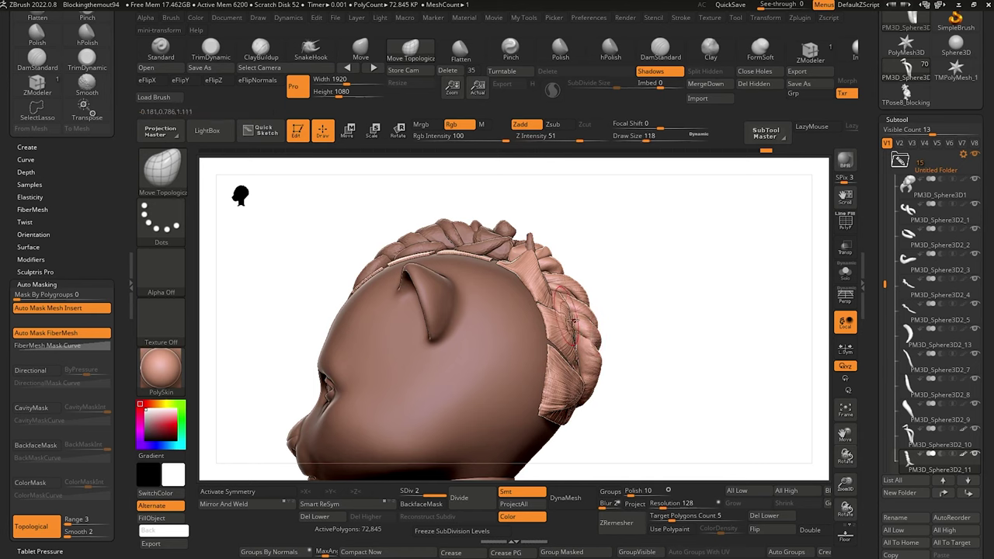
key(bracketright)
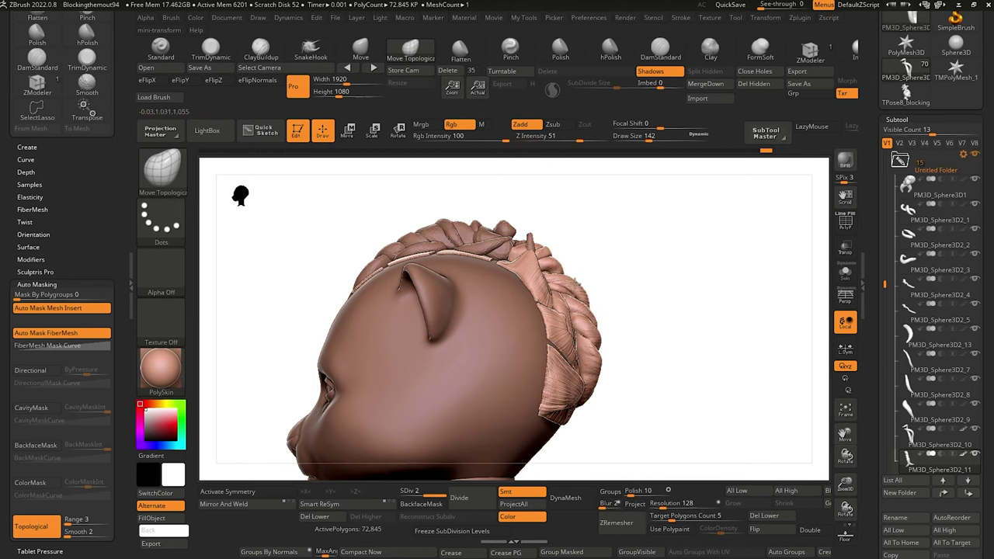
mouse_move(697, 445)
alt+mouse_down()
mouse_move(679, 453)
mouse_move(340, 235)
mouse_move(347, 276)
mouse_move(366, 293)
mouse_move(591, 342)
alt+mouse_up()
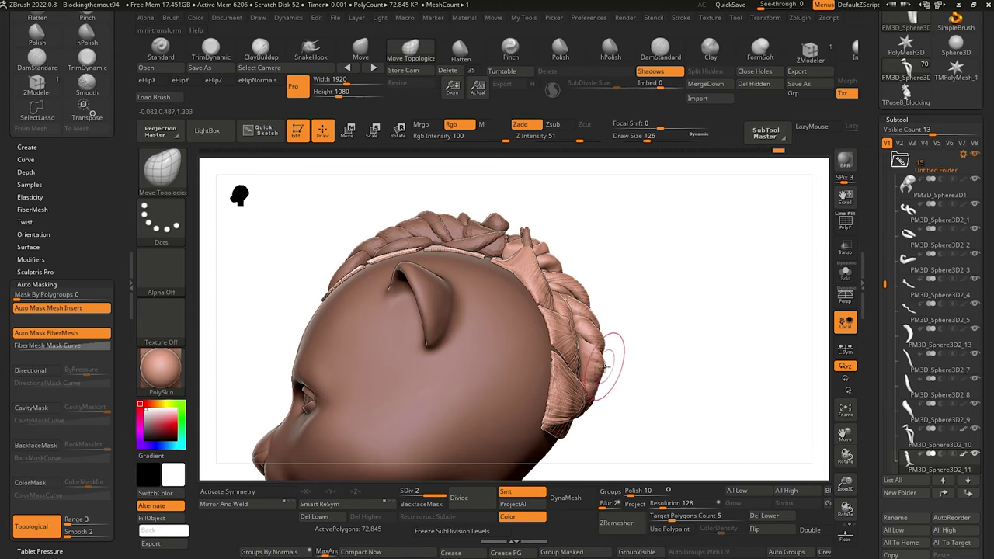
alt+drag(289, 279, 201, 214)
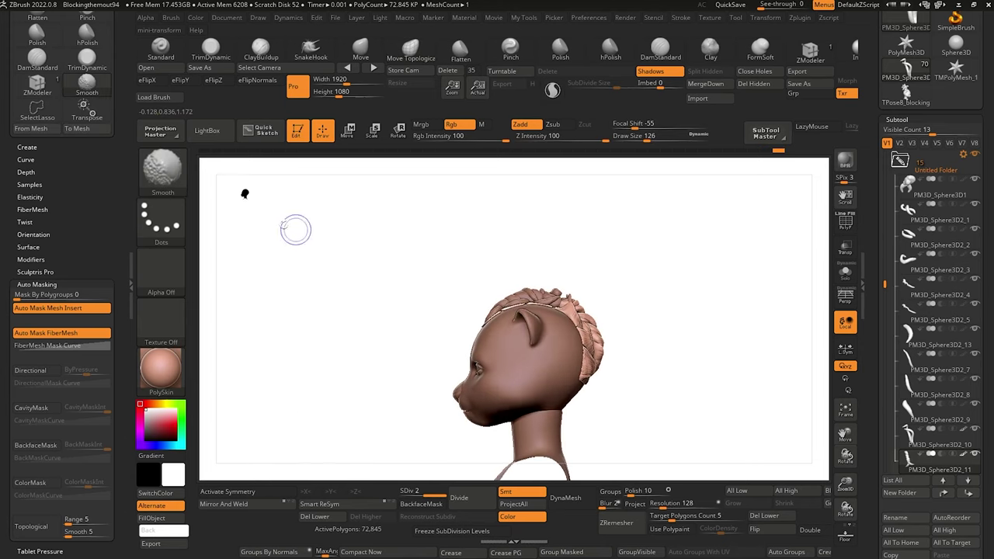
Adjust scalp section scalp1_3 around the braid from behind with the Move Topological brush at draw size 70.
drag(311, 273, 258, 335)
mouse_move(326, 337)
mouse_down()
mouse_move(350, 378)
mouse_move(297, 333)
mouse_move(365, 347)
mouse_move(437, 452)
mouse_move(360, 303)
mouse_up()
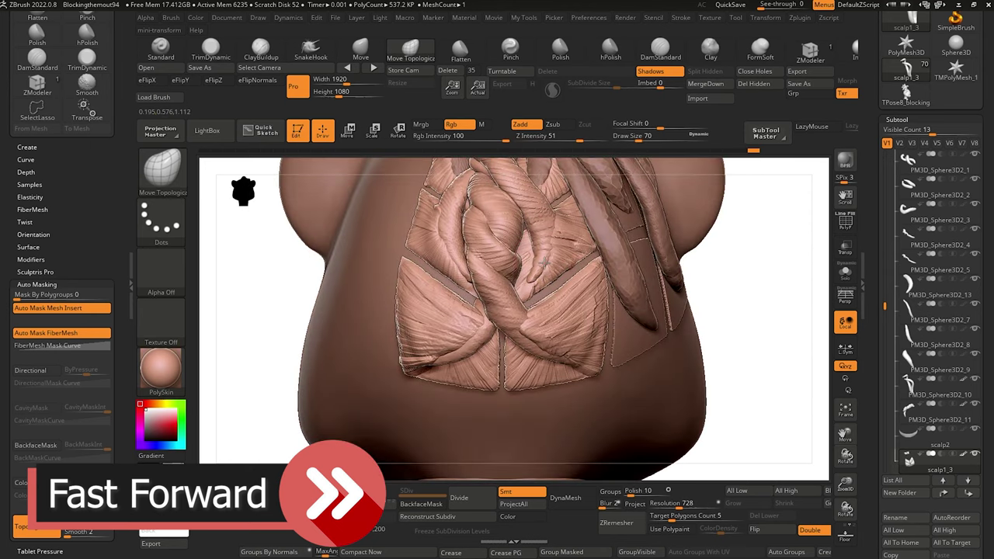
drag(766, 432, 804, 407)
drag(480, 288, 485, 281)
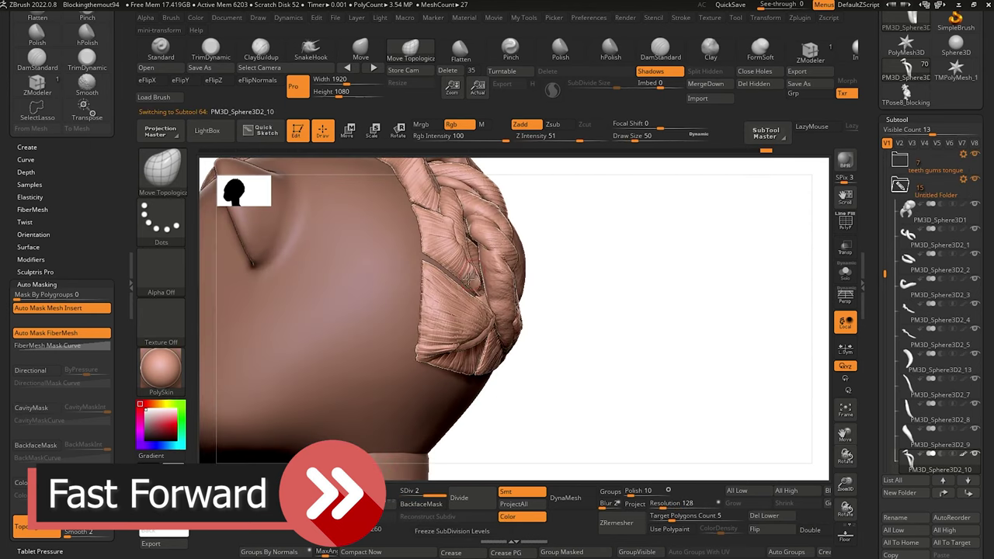
Adjust the outer curve of the lower braid strands in side view, then check the hairstyle from behind.
mouse_move(303, 328)
mouse_down()
mouse_move(293, 200)
mouse_move(327, 299)
mouse_move(288, 226)
mouse_move(310, 319)
mouse_up()
drag(240, 334, 334, 389)
alt+click(522, 332)
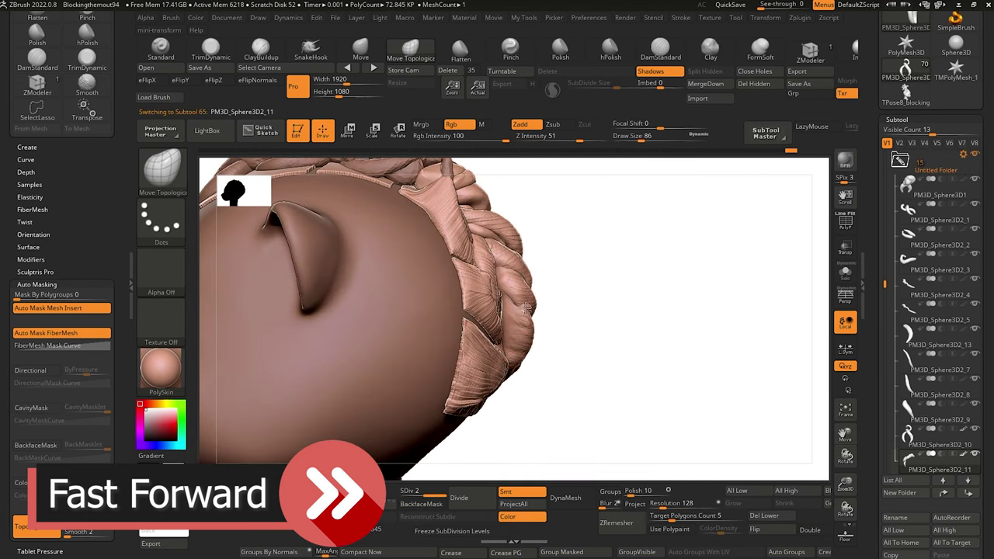
drag(660, 342, 571, 308)
alt+drag(310, 318, 311, 264)
drag(311, 342, 333, 377)
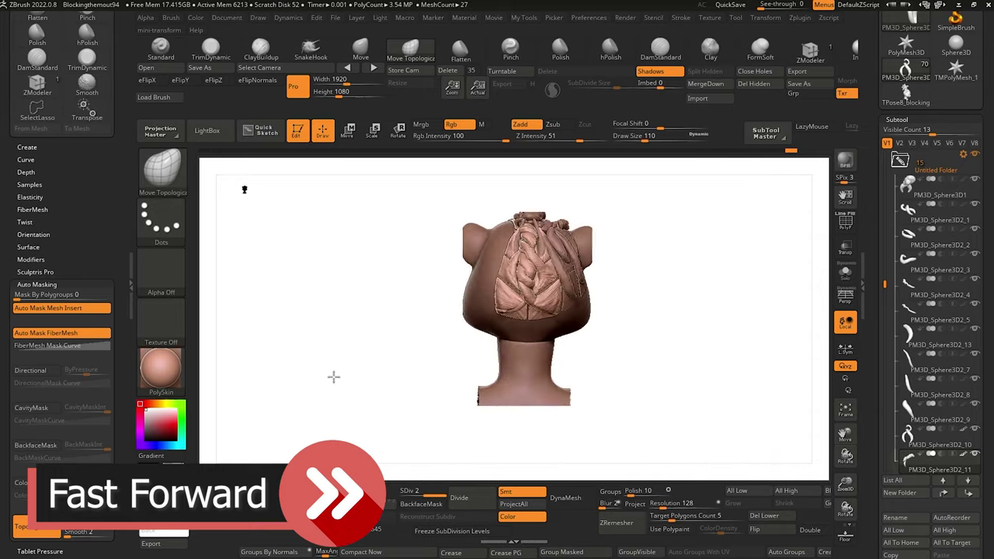
Reshape the two lower braid strands from the opposite side of the head with a smaller Move Topological brush.
alt+drag(295, 233, 299, 373)
alt+drag(299, 373, 357, 404)
drag(436, 334, 359, 318)
alt+drag(381, 412, 429, 335)
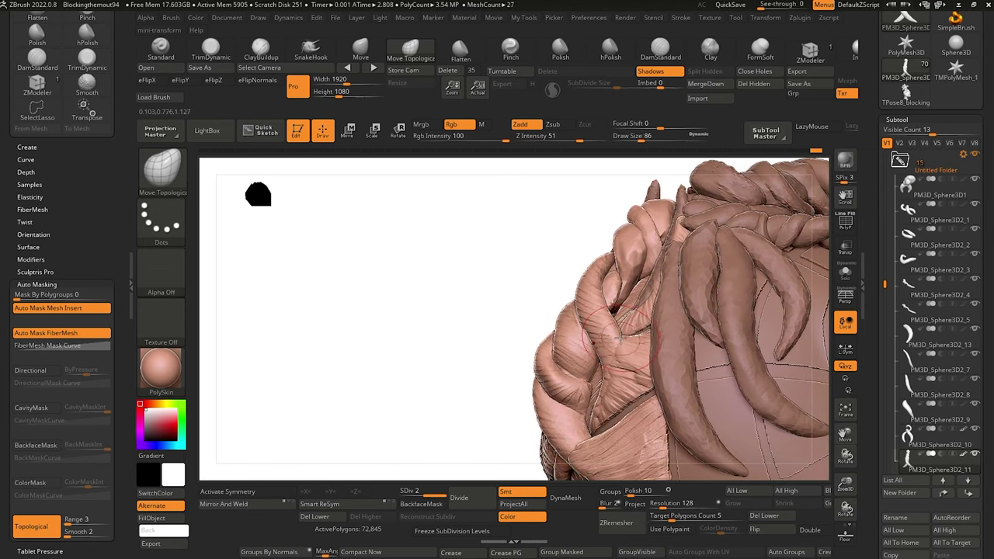
key(bracketleft)
alt+click(606, 342)
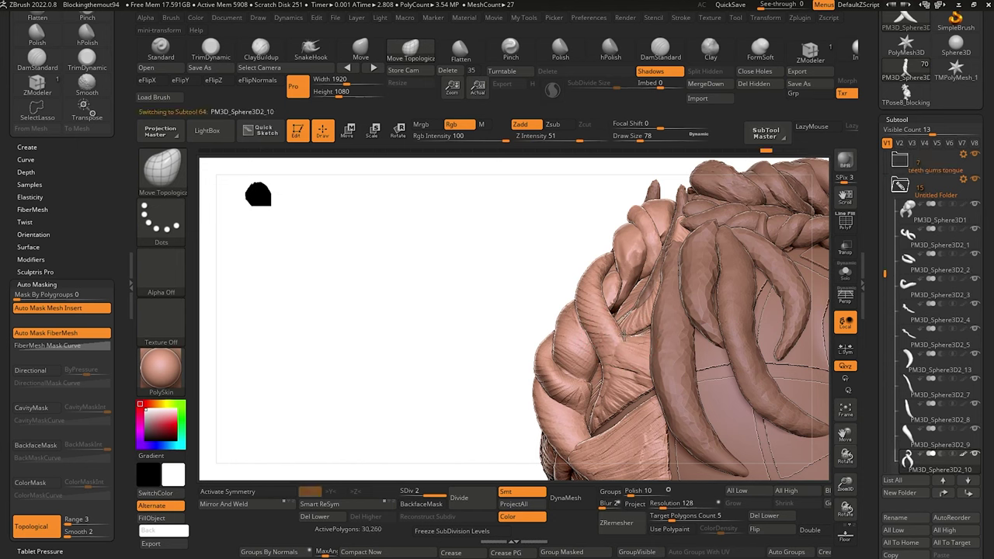
Fit scalp section scalp1_3 against the braid with Move Topological and smooth its surface beside the strand.
alt+click(626, 342)
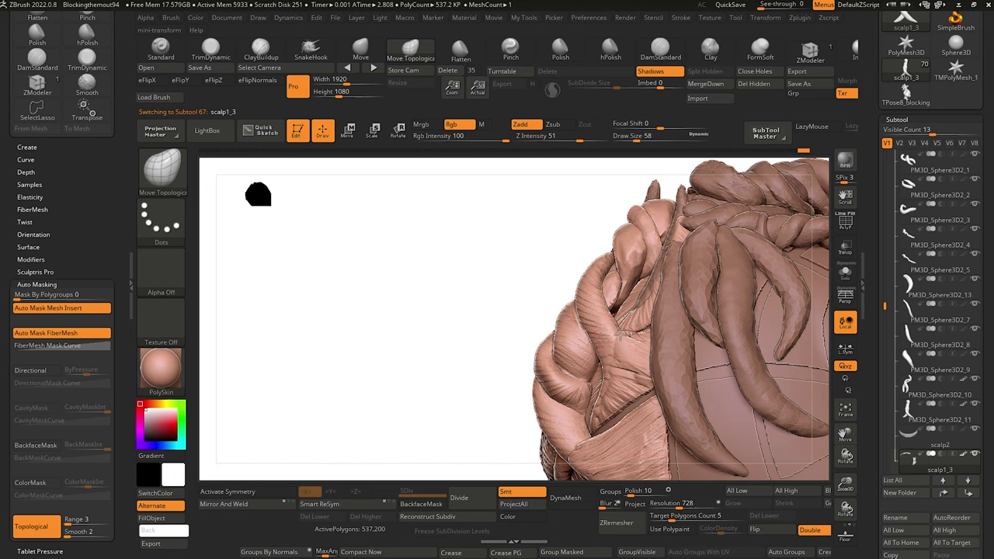
drag(483, 309, 509, 408)
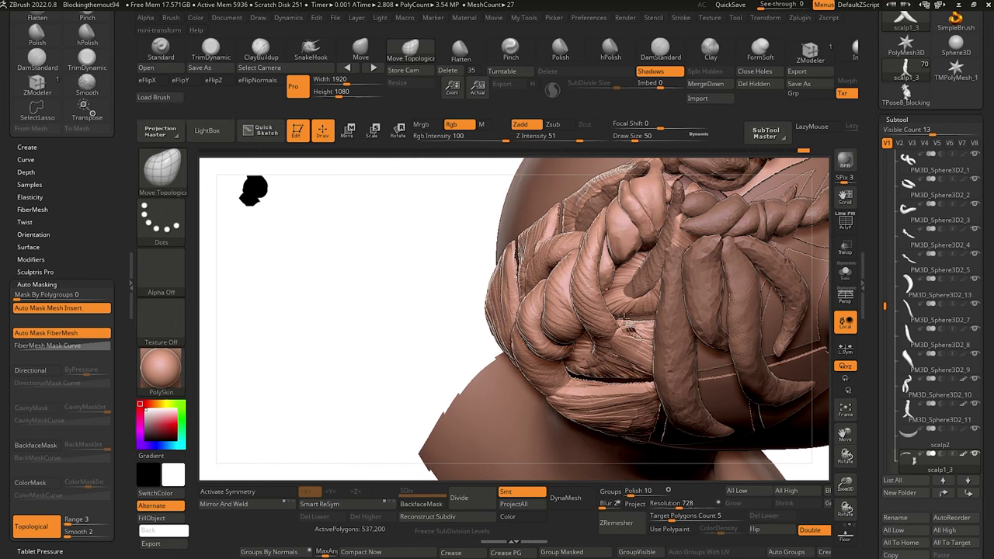
drag(392, 282, 393, 238)
shift+drag(626, 325, 631, 334)
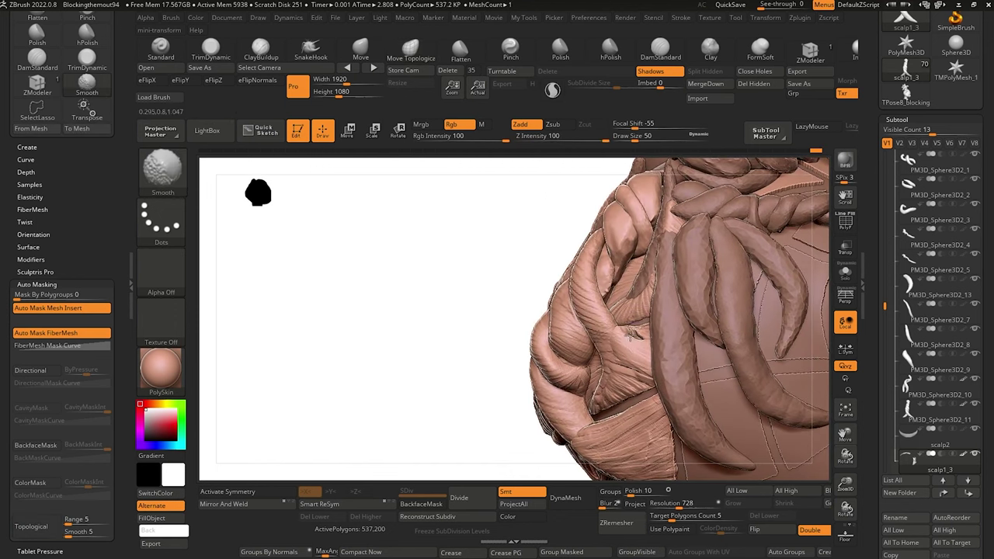
mouse_move(394, 279)
mouse_down()
mouse_move(368, 295)
mouse_move(394, 255)
mouse_up()
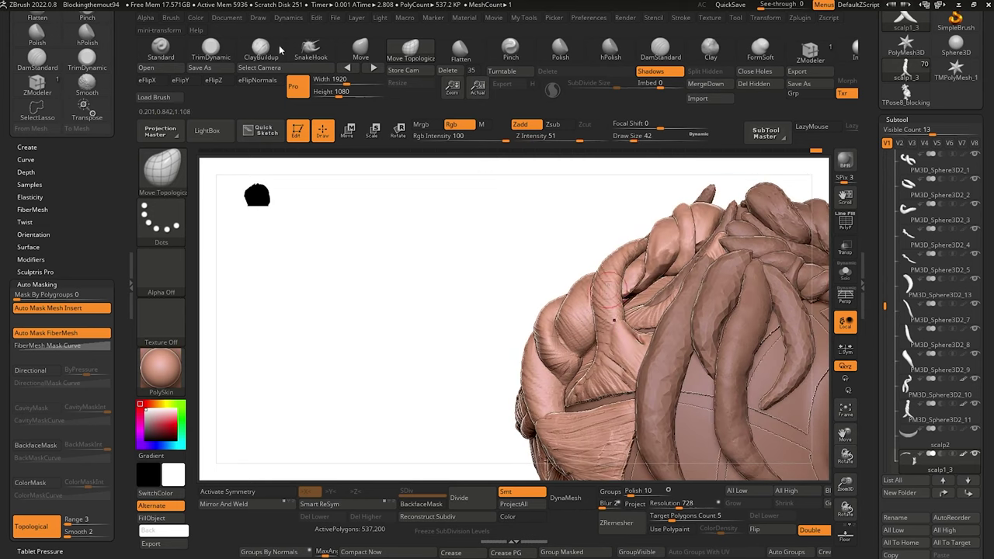
Build up the scalp hair between the braid and loose locks with the ClayBuildup brush at draw size 30.
key(b)
key(c)
key(b)
key(bracketleft)
key(bracketleft)
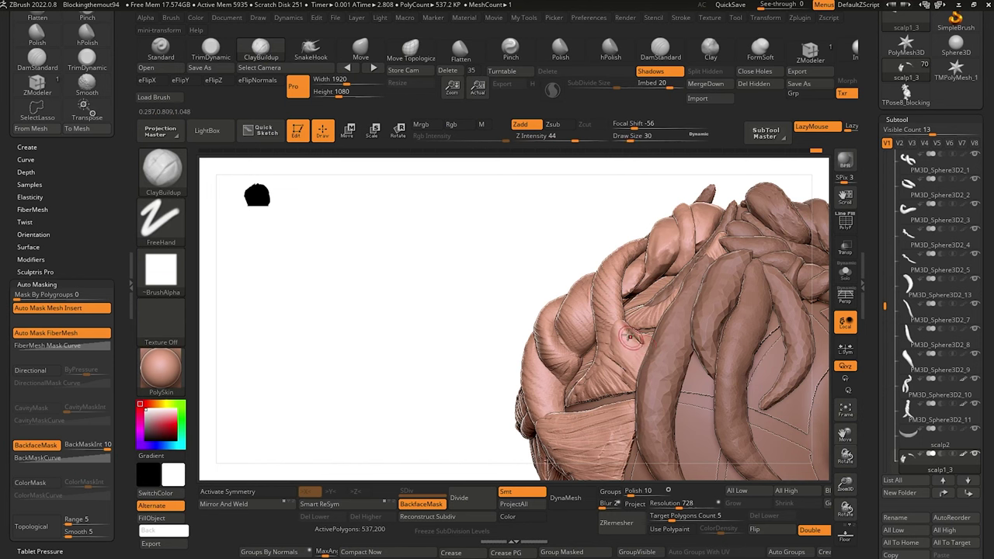
mouse_move(492, 285)
mouse_down()
mouse_move(478, 360)
mouse_move(628, 352)
mouse_up()
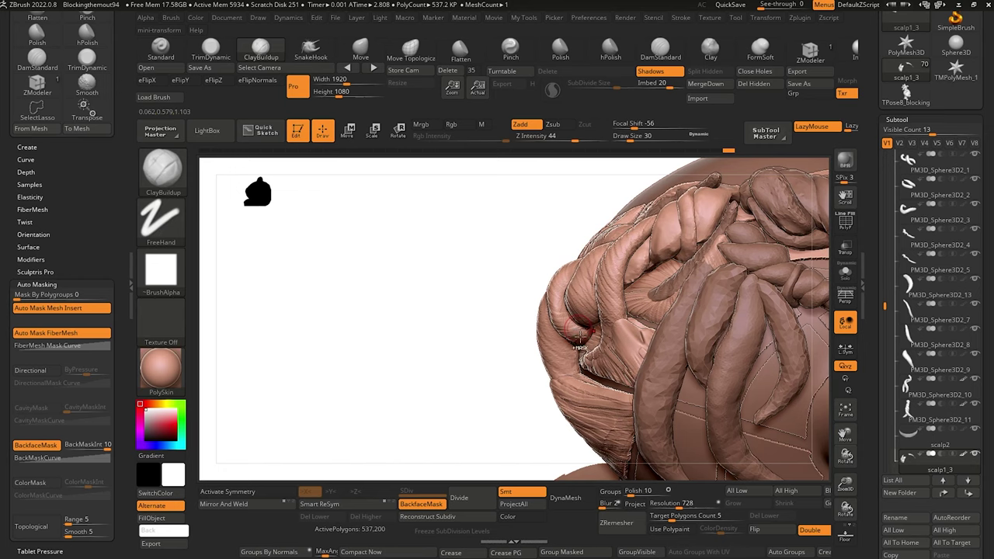
Isolate the scalp piece and display its polygon wireframe to examine the remeshed topology on the underside.
click(844, 273)
mouse_move(444, 303)
mouse_down()
mouse_move(384, 288)
mouse_move(431, 317)
mouse_move(473, 395)
mouse_move(464, 404)
mouse_move(438, 356)
mouse_move(458, 371)
mouse_up()
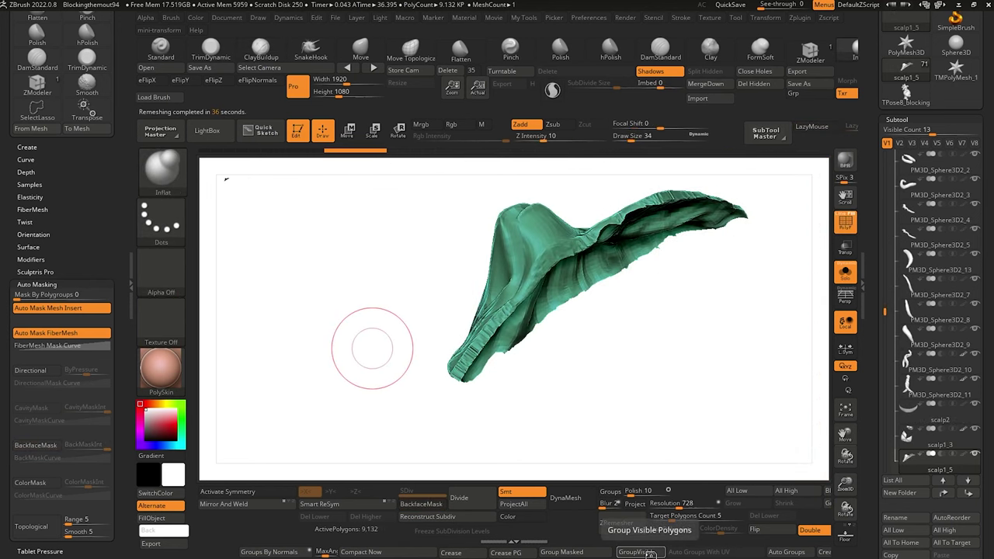
mouse_move(373, 326)
mouse_down()
mouse_move(388, 195)
mouse_move(365, 244)
mouse_up()
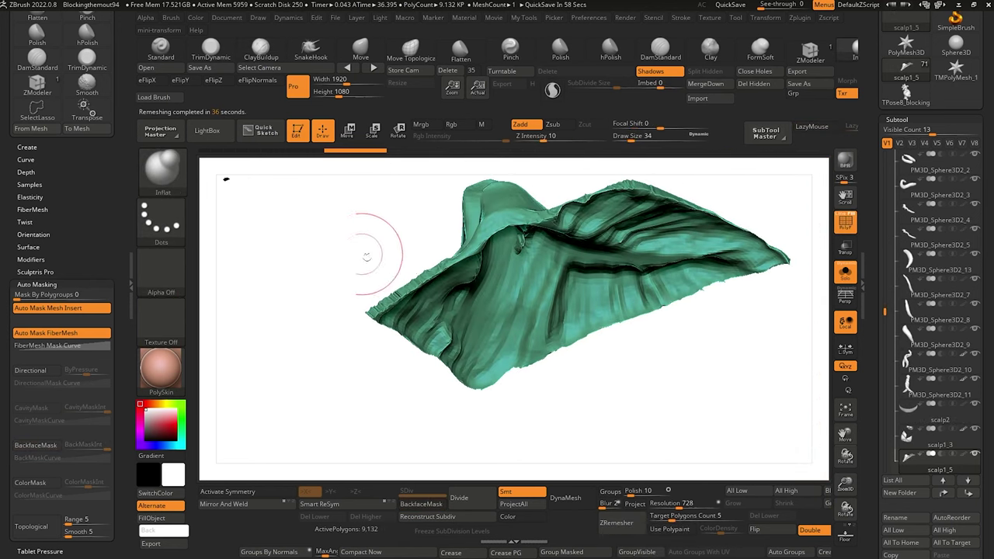
click(845, 222)
key(shift+f)
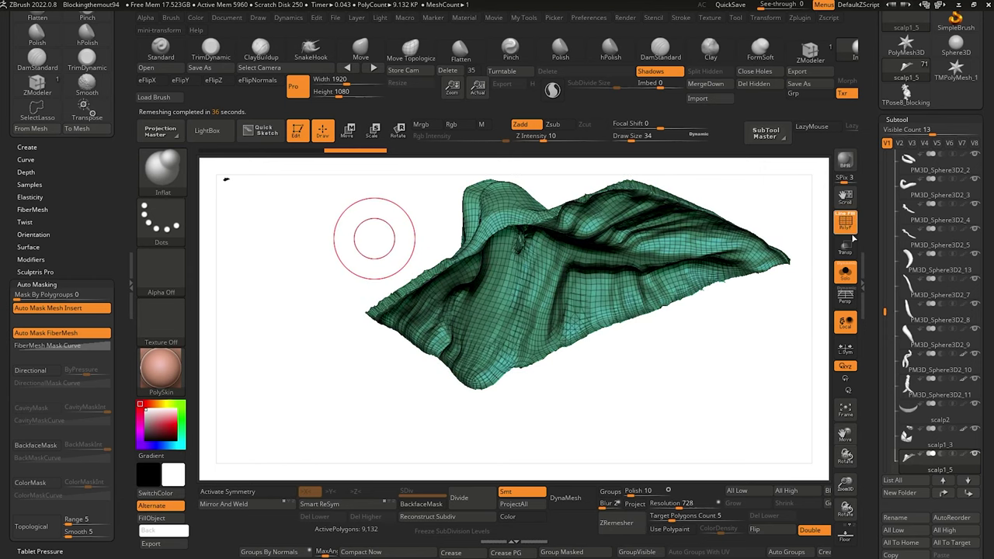
Smooth the folds and bulge of the isolated scalp piece with the Smooth brush at draw size 34.
mouse_move(373, 233)
mouse_down()
mouse_move(329, 288)
mouse_move(390, 351)
mouse_move(339, 306)
mouse_move(349, 304)
mouse_move(334, 262)
mouse_move(324, 290)
mouse_move(372, 238)
mouse_up()
shift+drag(550, 268, 548, 239)
mouse_move(350, 241)
mouse_down()
mouse_move(373, 293)
mouse_move(440, 270)
mouse_up()
shift+drag(608, 280, 626, 247)
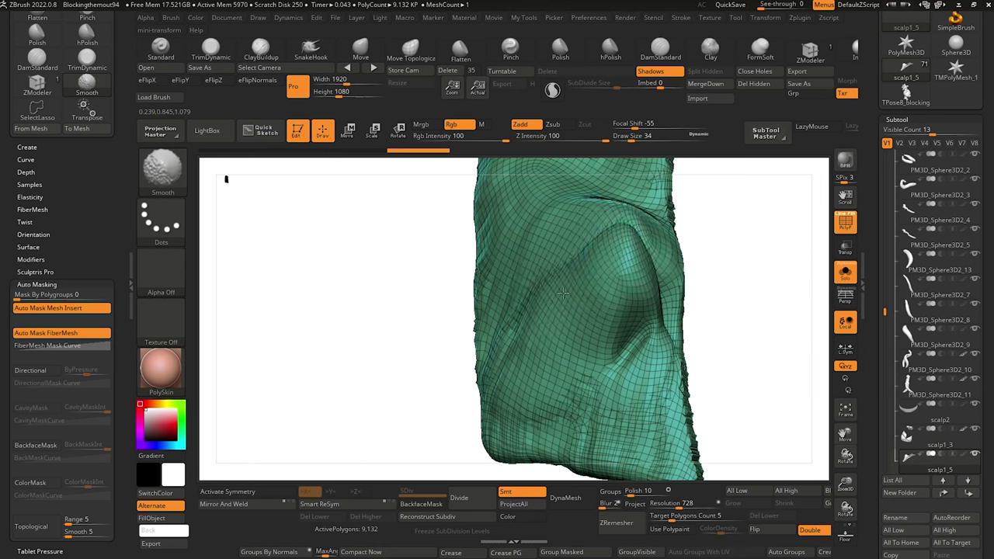
shift+drag(655, 333, 645, 358)
mouse_move(435, 289)
mouse_down()
mouse_move(355, 256)
mouse_move(405, 281)
mouse_up()
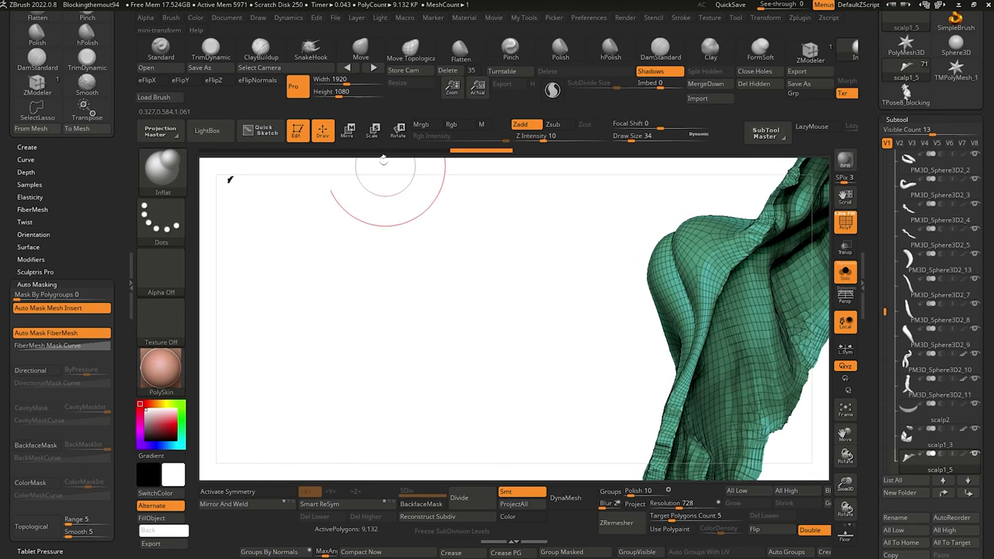
Push in the bulging side of the isolated scalp piece with the Move Topological brush, undoing the last stroke.
click(403, 51)
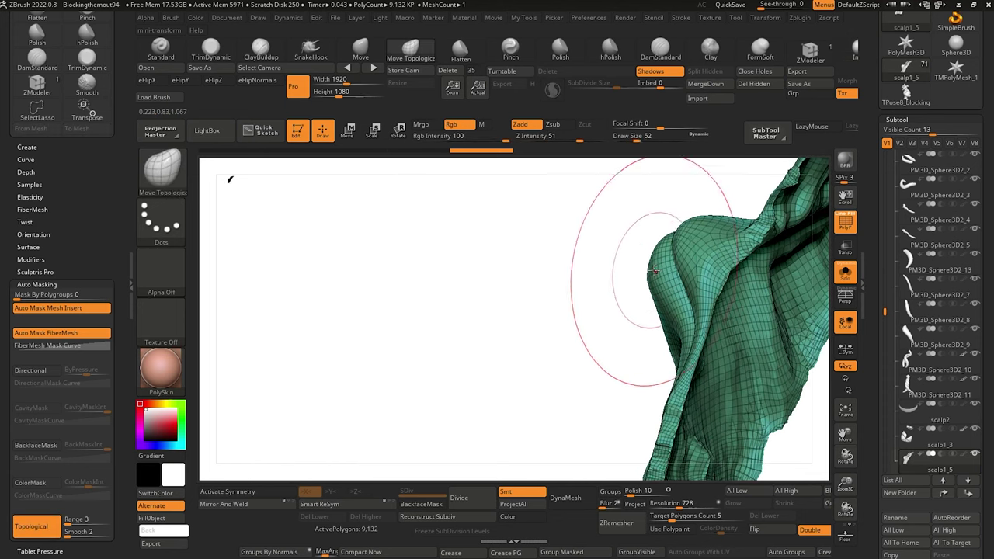
drag(662, 274, 679, 282)
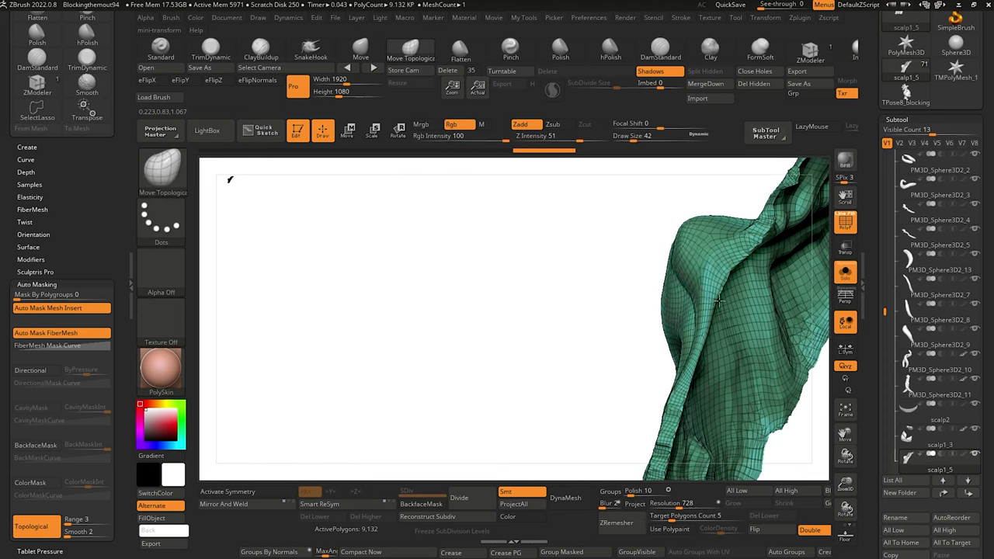
mouse_move(627, 266)
mouse_down()
mouse_move(589, 229)
mouse_move(583, 253)
mouse_up()
mouse_move(655, 286)
mouse_down()
mouse_move(692, 337)
mouse_move(710, 333)
mouse_move(769, 401)
mouse_move(754, 355)
mouse_up()
drag(787, 417, 733, 377)
drag(604, 262, 655, 268)
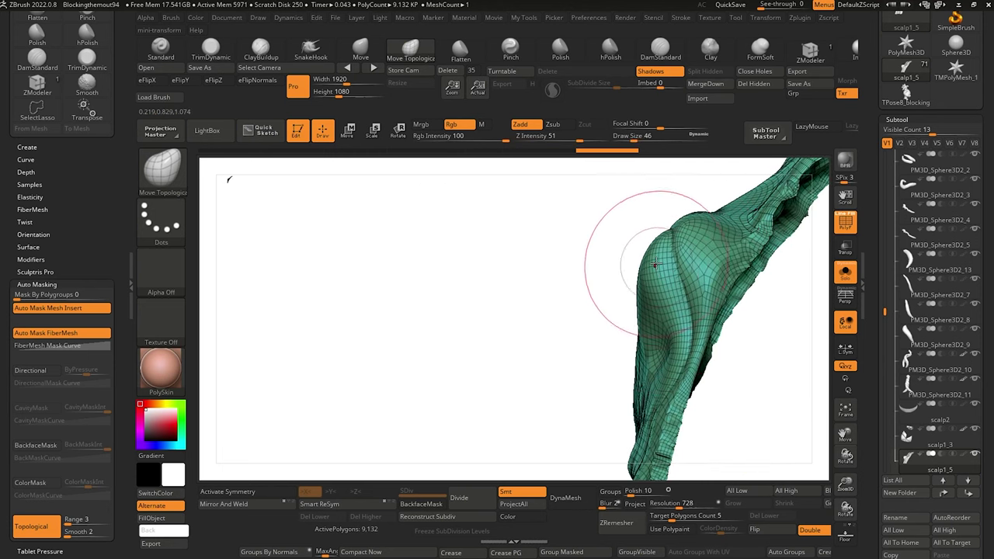
key(ctrl+z)
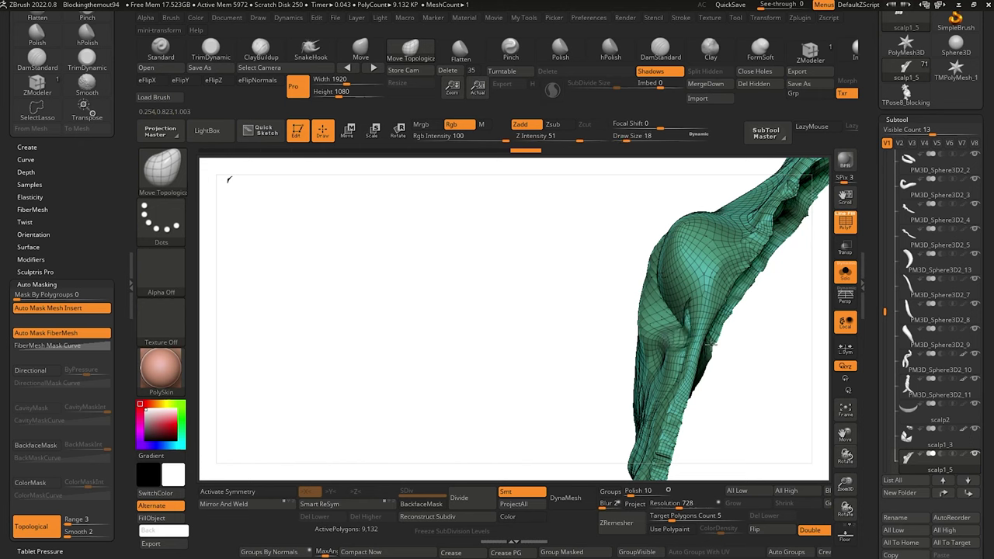
Adjust the scalp piece's side contour with Move Topological and smooth its ragged lower edge and underside at draw size 42.
drag(566, 273, 738, 371)
drag(694, 325, 616, 326)
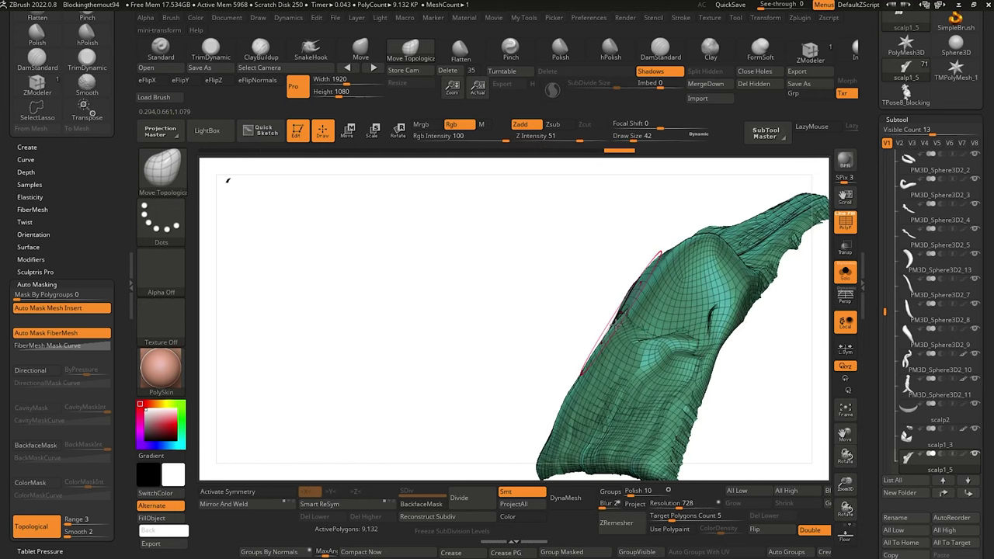
drag(566, 308, 515, 303)
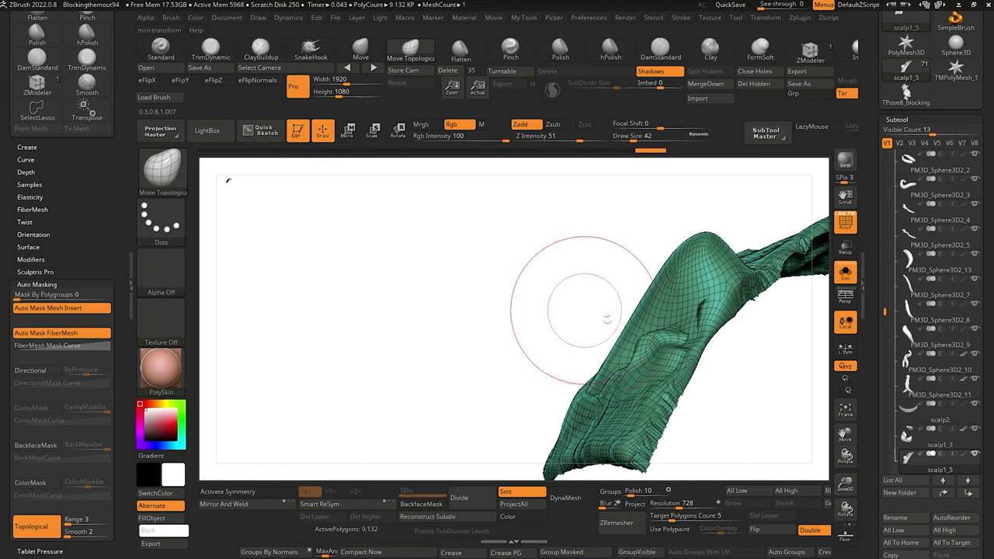
mouse_move(573, 385)
mouse_down()
mouse_move(524, 362)
mouse_move(632, 355)
mouse_up()
key(shift)
mouse_move(663, 386)
shift+mouse_down()
mouse_move(590, 413)
mouse_move(562, 407)
shift+mouse_up()
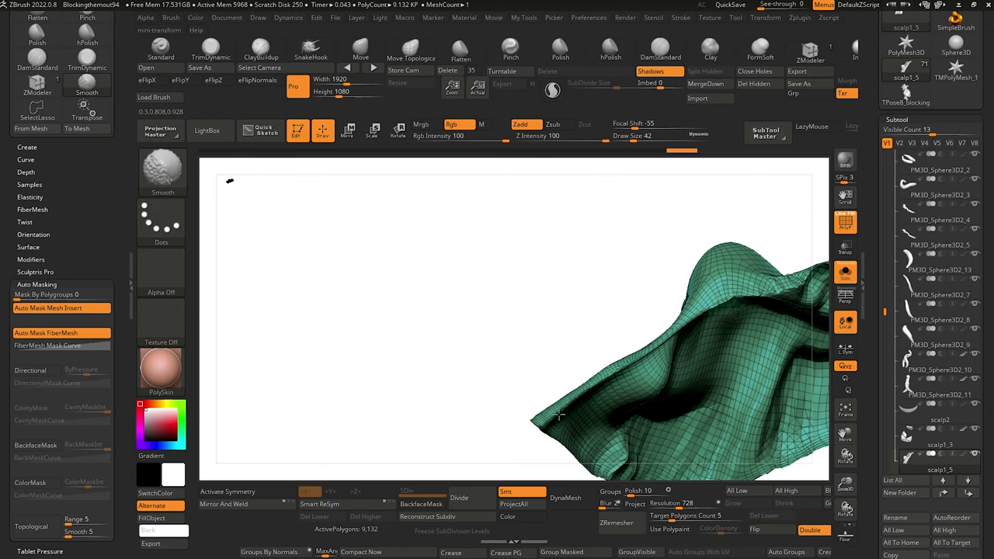
drag(444, 347, 485, 423)
key(shift)
mouse_move(604, 447)
shift+mouse_down()
mouse_move(579, 435)
mouse_move(548, 381)
mouse_move(489, 334)
mouse_move(469, 392)
mouse_move(466, 280)
mouse_move(485, 404)
mouse_move(491, 371)
mouse_move(474, 385)
mouse_move(491, 377)
shift+mouse_up()
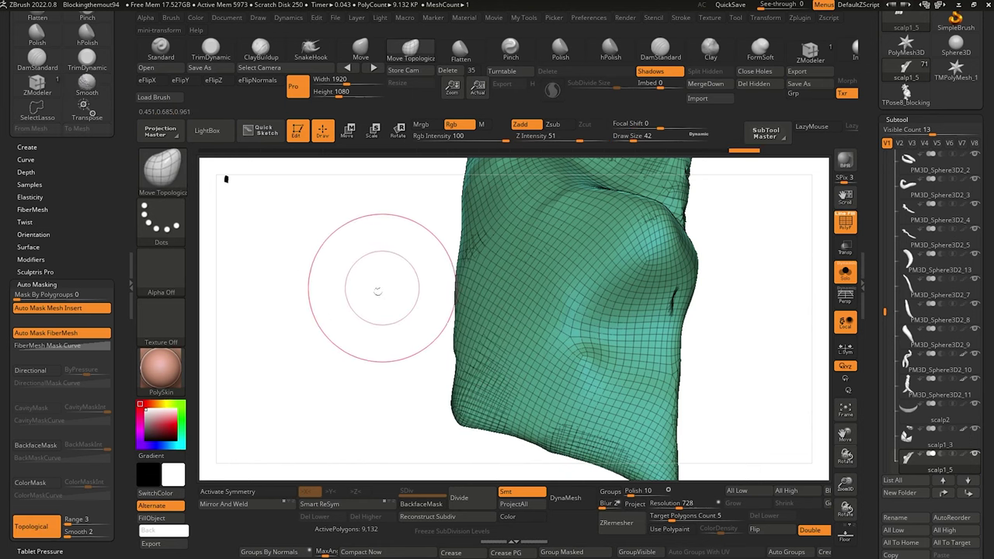
Smooth the outer surface of the scalp piece around the bulge and up toward its narrow end.
mouse_move(382, 288)
mouse_down()
mouse_move(373, 335)
mouse_move(410, 316)
mouse_up()
shift+drag(681, 350, 653, 409)
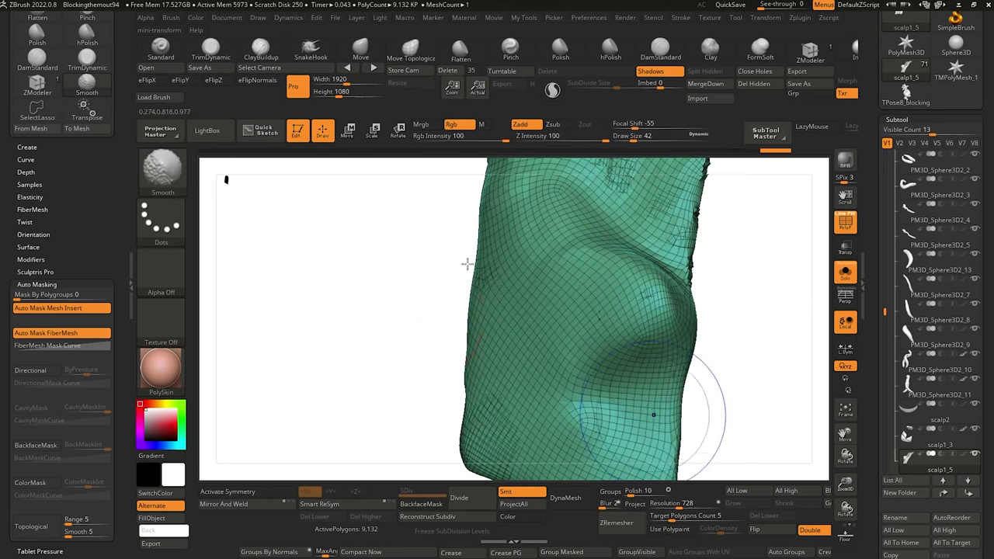
alt+drag(469, 266, 422, 339)
mouse_move(573, 233)
shift+mouse_down()
mouse_move(585, 276)
mouse_move(615, 296)
mouse_move(625, 278)
shift+mouse_up()
alt+drag(391, 274, 378, 341)
mouse_move(536, 221)
shift+mouse_down()
mouse_move(553, 183)
mouse_move(579, 206)
mouse_move(471, 272)
mouse_move(493, 201)
shift+mouse_up()
shift+drag(486, 261, 456, 350)
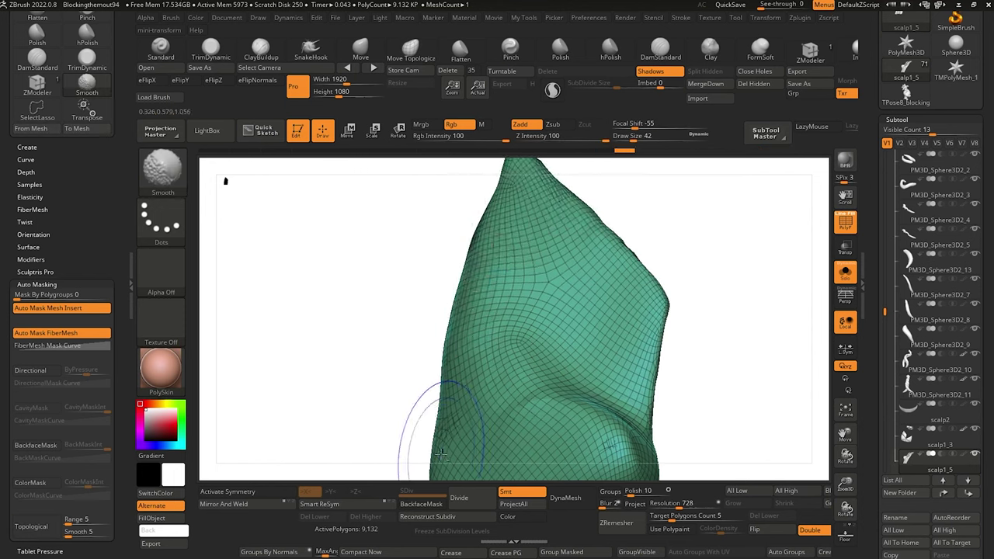
Smooth the lower border of the scalp piece and check its underside for remaining creases.
drag(379, 378, 395, 291)
mouse_move(376, 330)
alt+mouse_down()
mouse_move(361, 272)
mouse_move(375, 354)
alt+mouse_up()
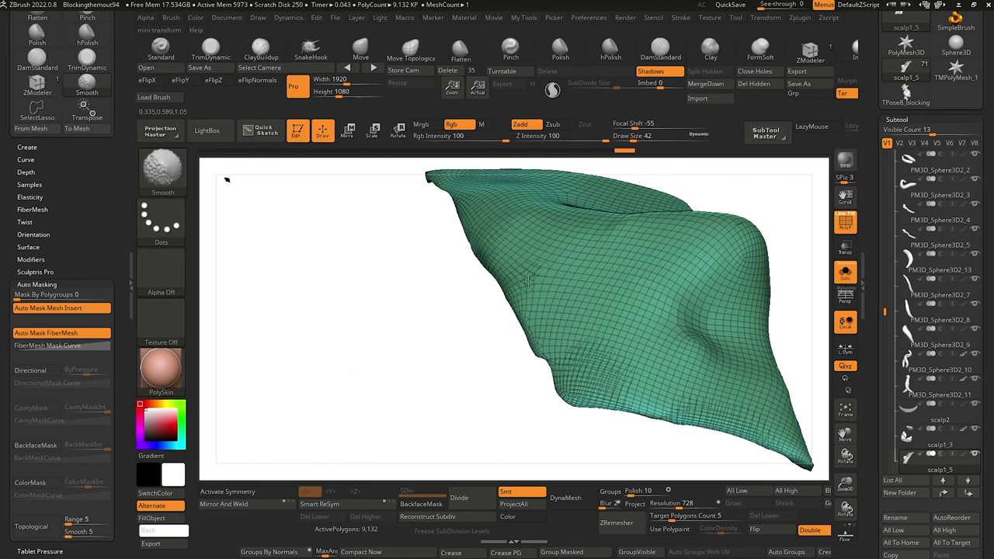
mouse_move(578, 371)
shift+mouse_down()
mouse_move(628, 369)
mouse_move(645, 406)
shift+mouse_up()
drag(452, 354, 461, 237)
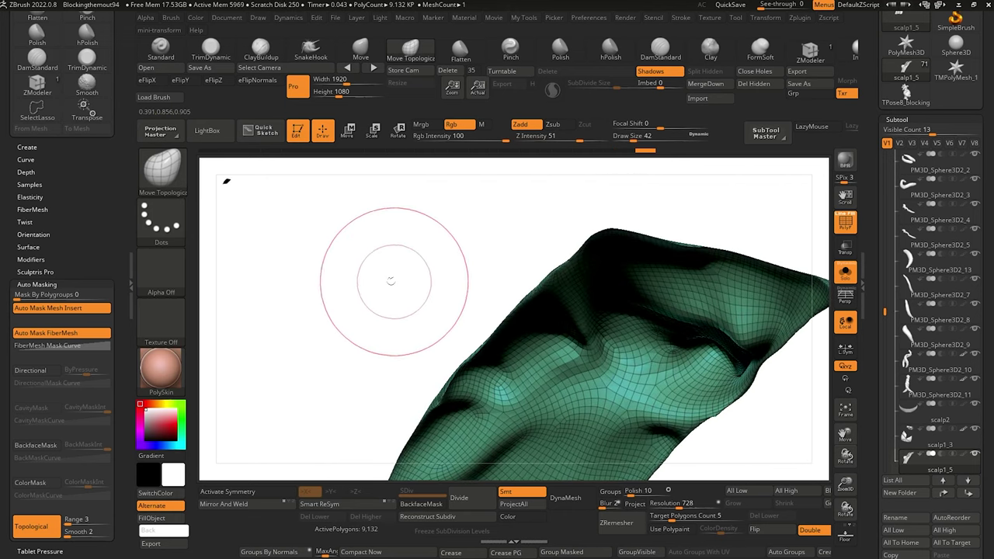
alt+drag(393, 280, 377, 225)
mouse_move(377, 225)
mouse_down()
mouse_move(400, 244)
mouse_move(411, 278)
mouse_move(449, 288)
mouse_up()
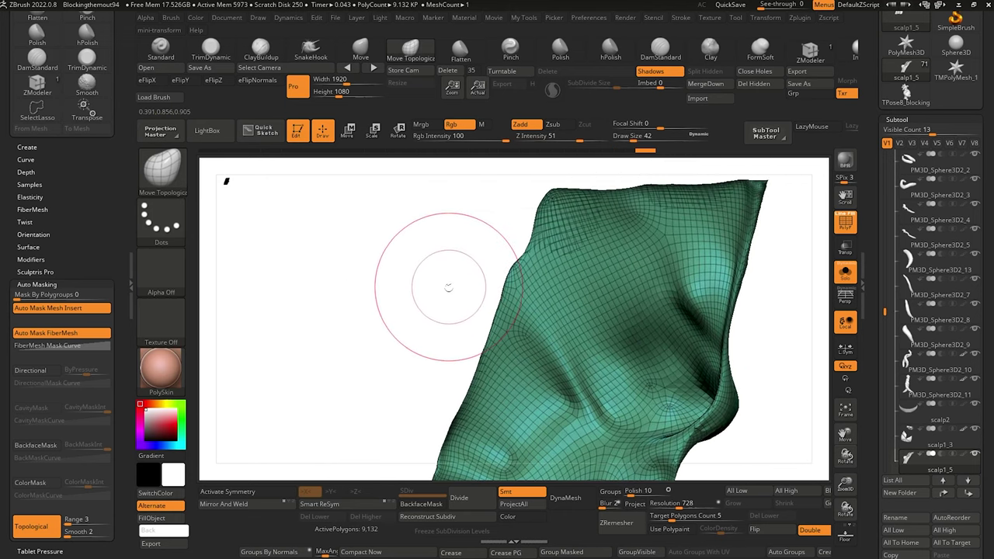
Inflate the thin areas and edges of the isolated scalp piece with the Inflat brush at draw size 54.
click(848, 61)
mouse_move(545, 248)
mouse_down()
mouse_move(571, 219)
mouse_move(730, 211)
mouse_up()
drag(497, 213, 482, 233)
drag(519, 267, 497, 311)
mouse_move(417, 309)
mouse_down()
mouse_move(428, 309)
mouse_move(442, 226)
mouse_up()
drag(388, 346, 412, 350)
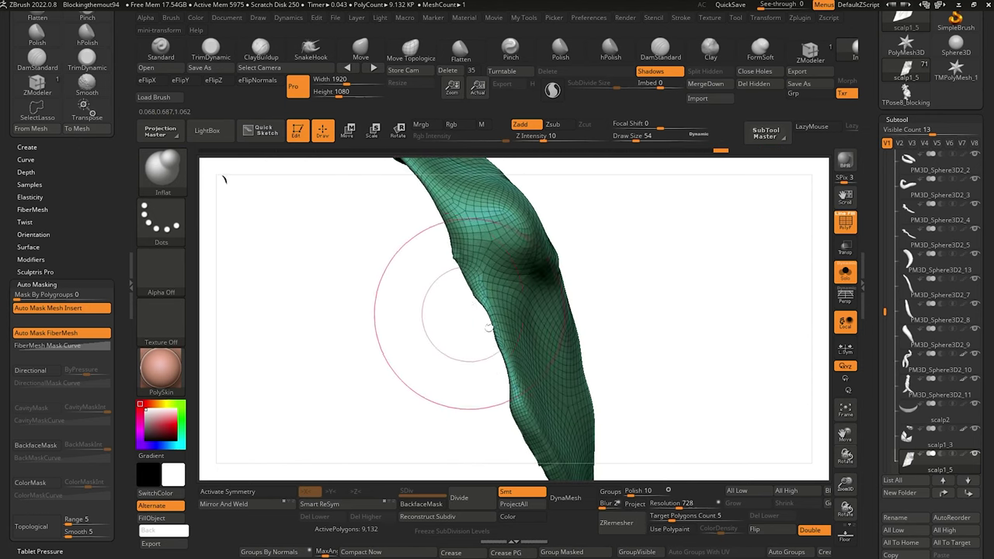
drag(341, 257, 433, 267)
drag(499, 260, 388, 295)
mouse_move(488, 278)
mouse_down()
mouse_move(371, 324)
mouse_move(428, 355)
mouse_move(434, 271)
mouse_up()
Show the whole head again and fit scalp1_5 against the braid strand with the Move brush.
key(b)
key(c)
key(b)
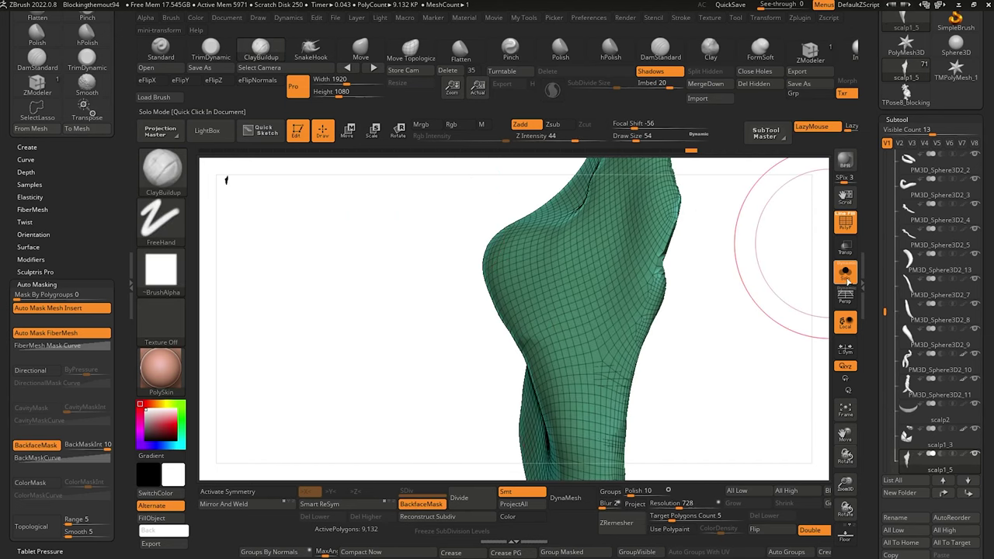
click(846, 272)
drag(299, 253, 342, 240)
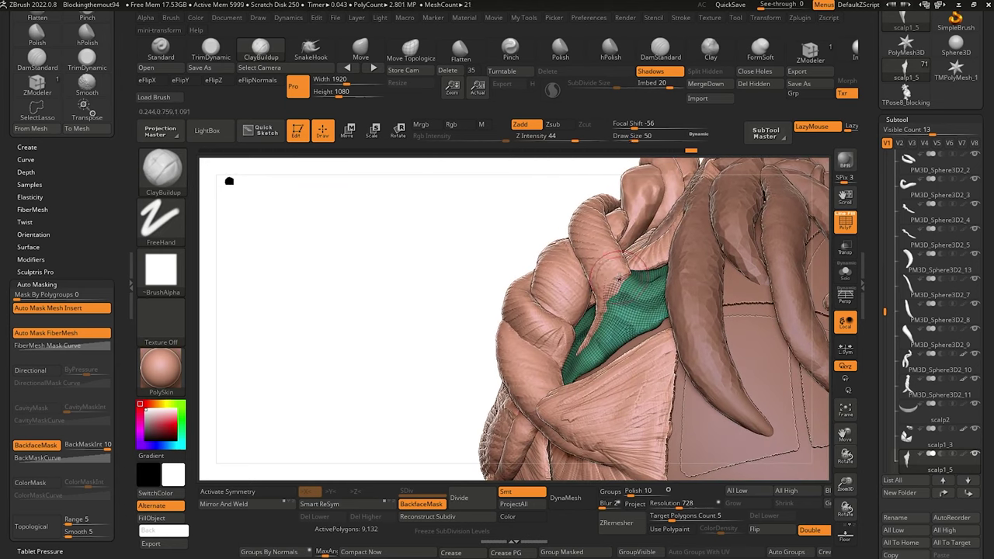
key(])
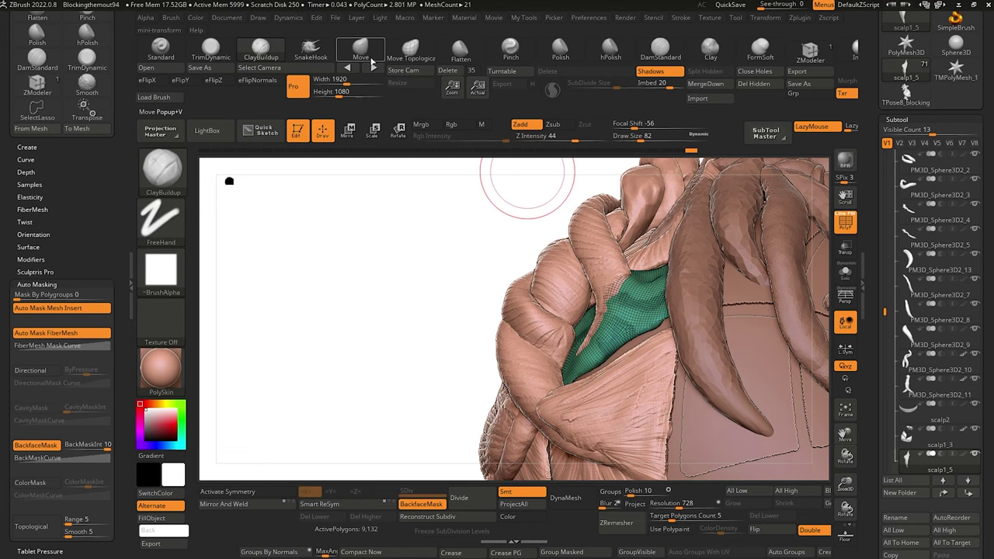
key(bracketright)
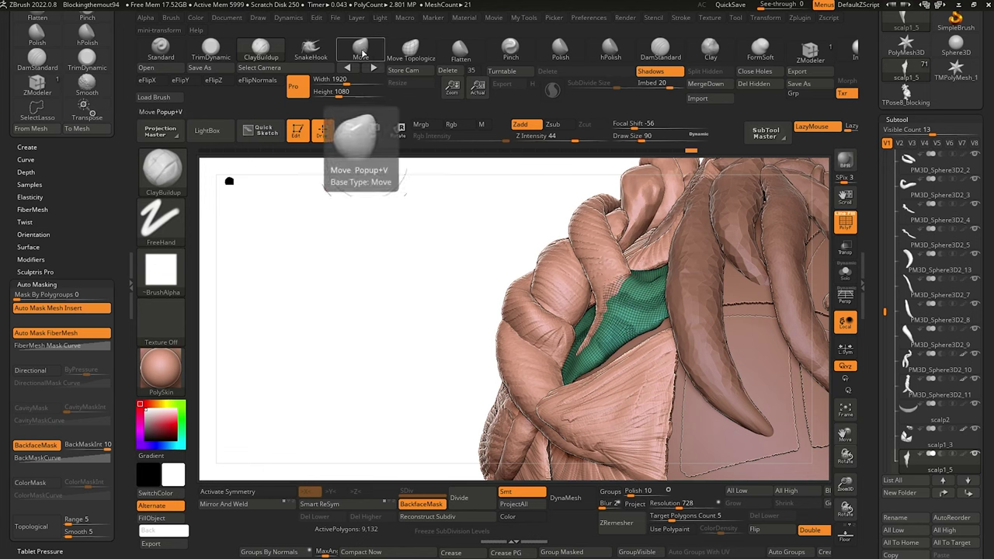
click(359, 47)
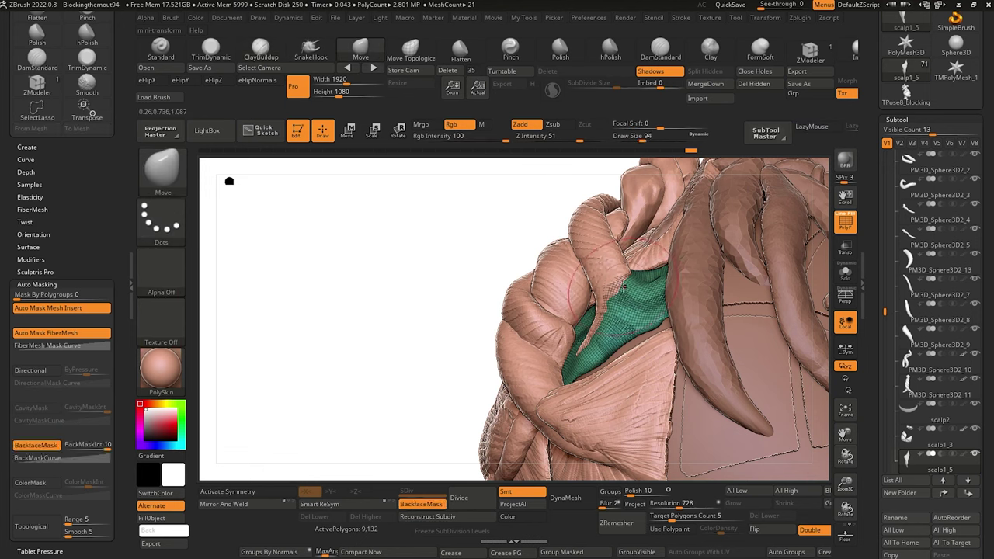
key(bracketleft)
key(bracketleft)
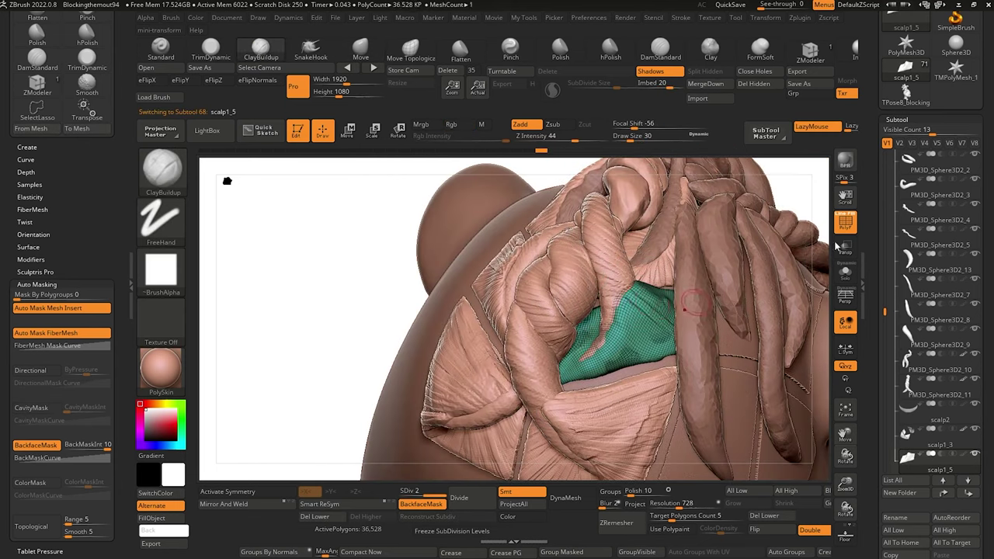
Turn off the wireframe and sculpt hair strands on scalp1_5 beside the braid with ClayBuildup at draw size 26.
click(843, 223)
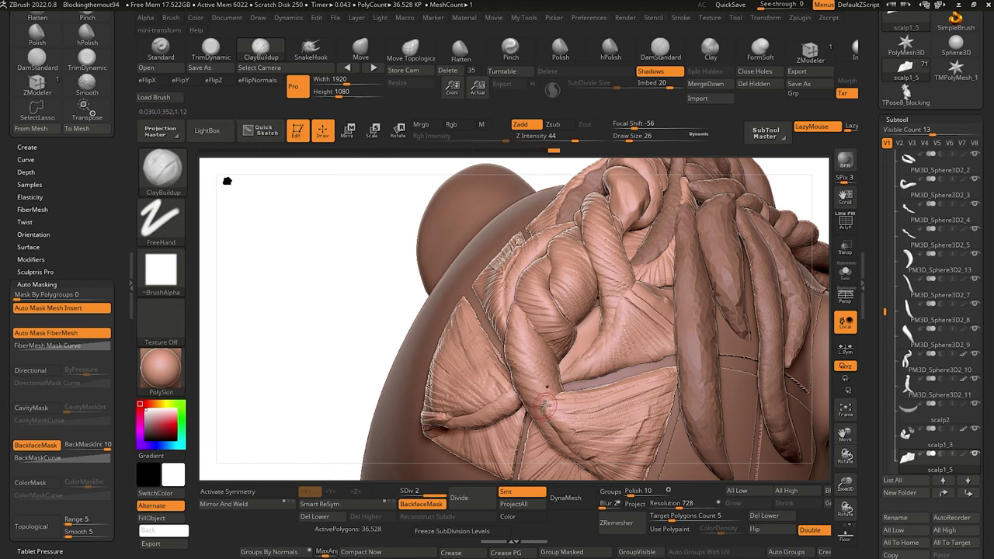
drag(344, 246, 413, 233)
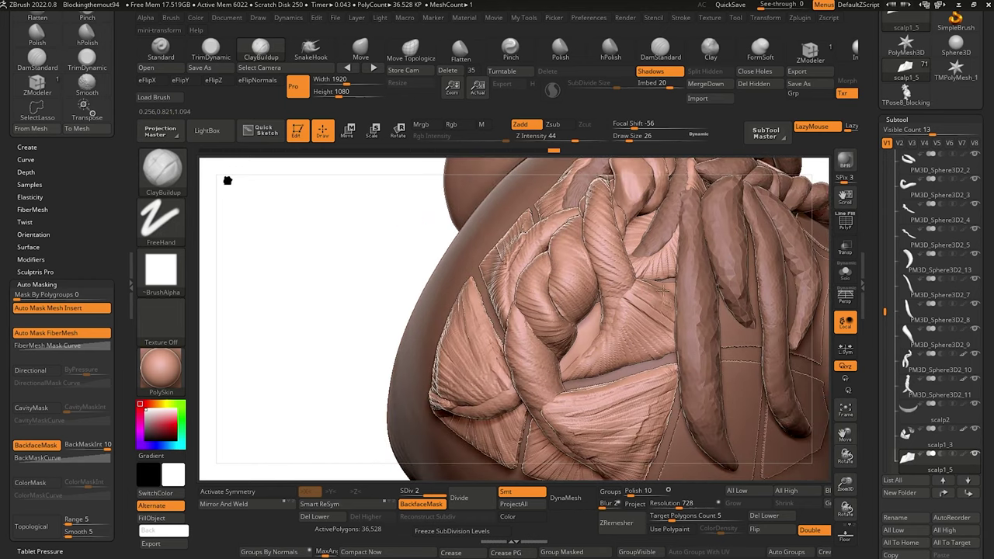
drag(334, 207, 346, 214)
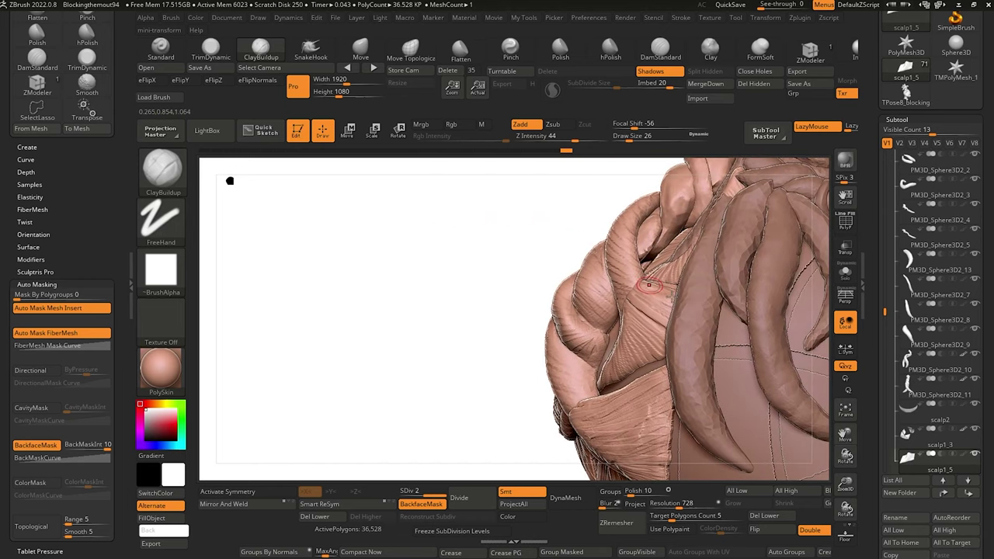
drag(288, 204, 559, 290)
Select scalp1_3 and build up hair beside the front braid's tip with ClayBuildup at draw size 46, smoothing the strokes.
alt+click(591, 416)
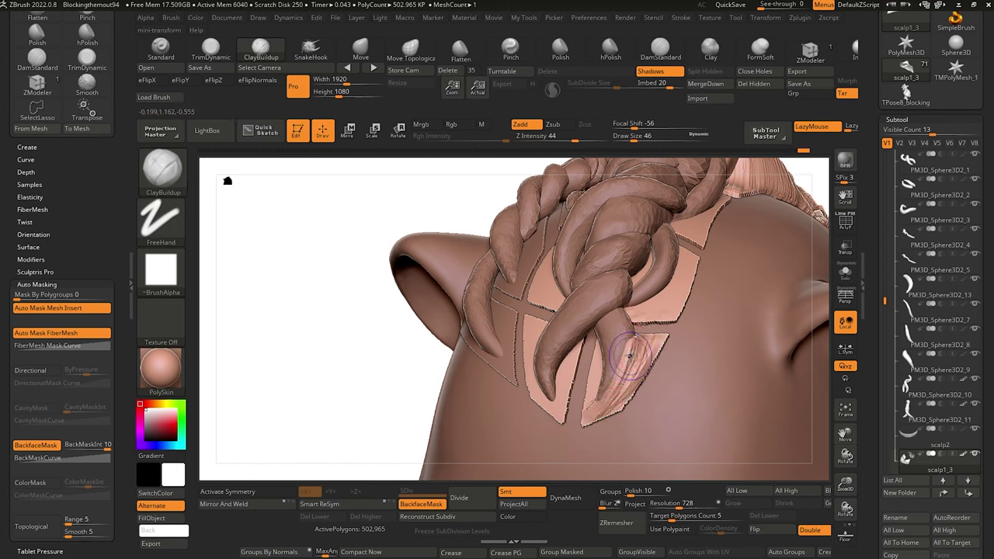
drag(630, 357, 614, 398)
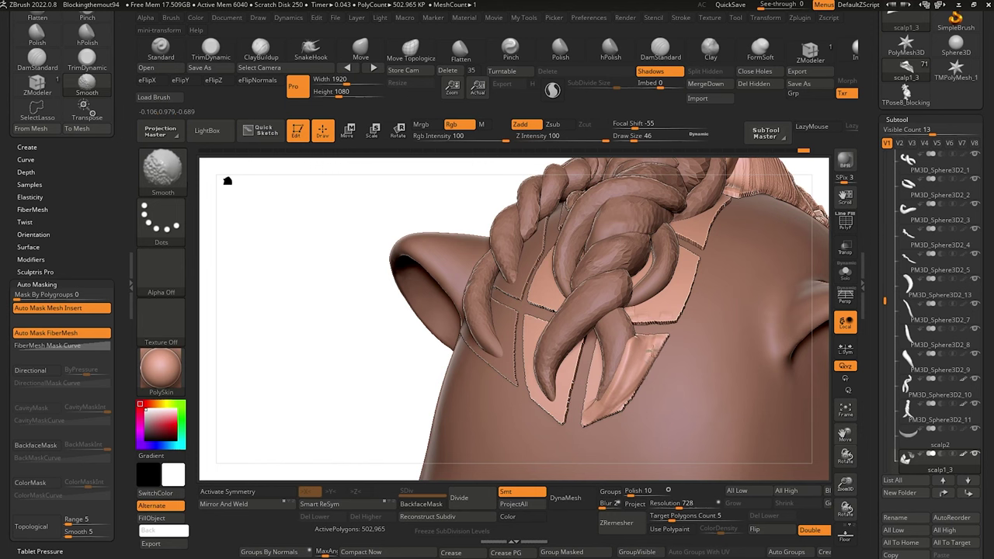
mouse_move(310, 249)
mouse_down()
mouse_move(362, 298)
mouse_move(339, 192)
mouse_up()
key(ctrl+z)
drag(334, 283, 359, 300)
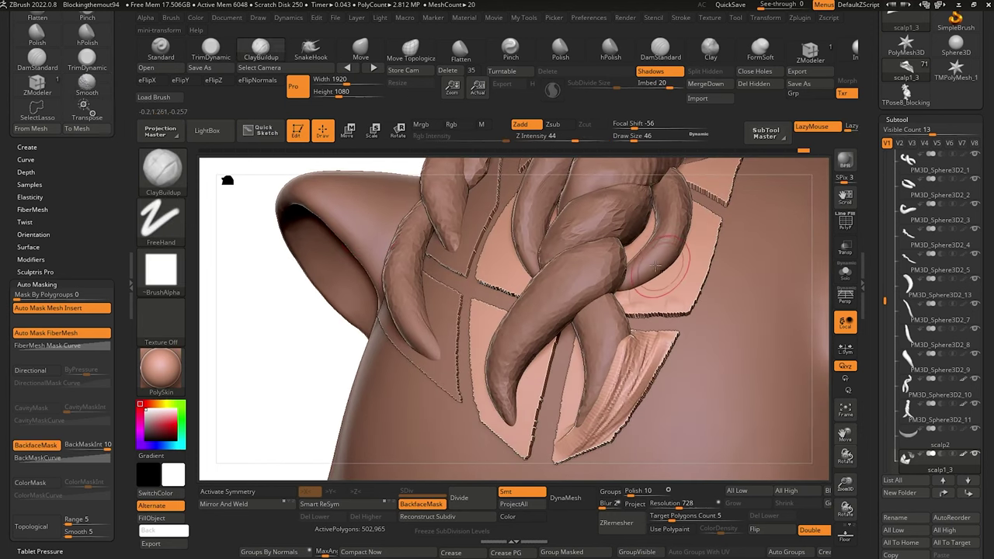
shift+drag(598, 427, 600, 404)
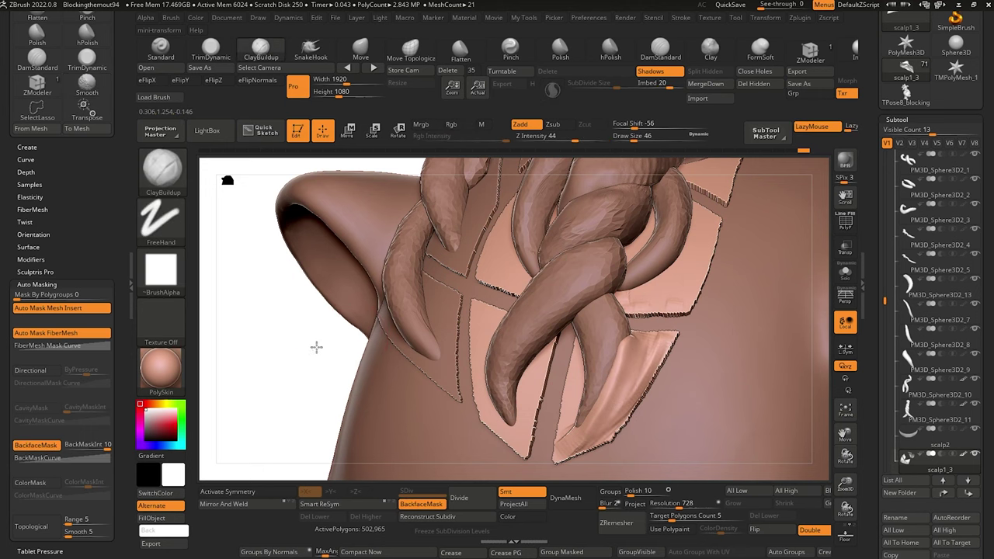
Sculpt fine hair strands across the built-up area of scalp1_3 at the braid tip with ClayBuildup at draw size 14.
mouse_move(315, 346)
mouse_down()
mouse_move(343, 257)
mouse_move(333, 278)
mouse_move(347, 183)
mouse_up()
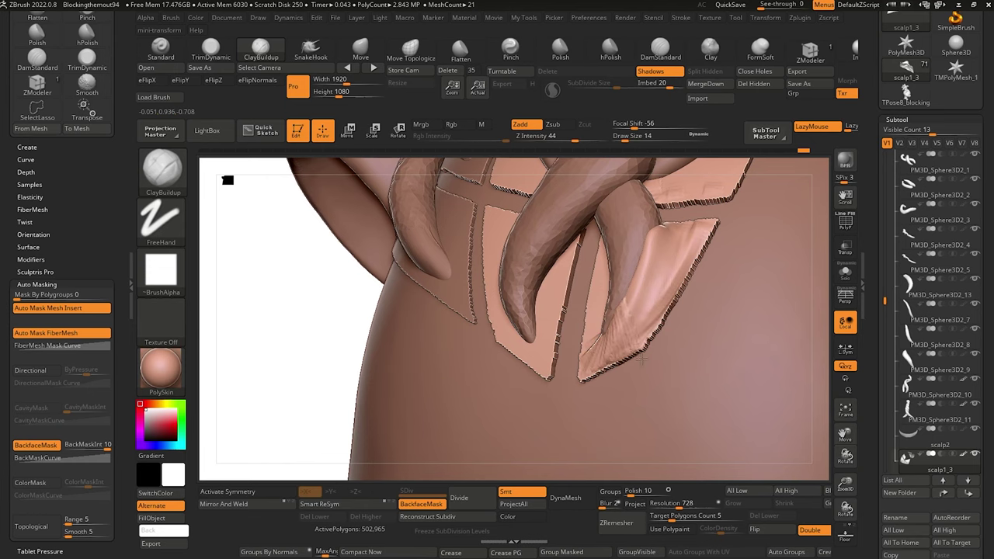
mouse_move(319, 323)
mouse_down()
mouse_move(308, 329)
mouse_move(349, 282)
mouse_up()
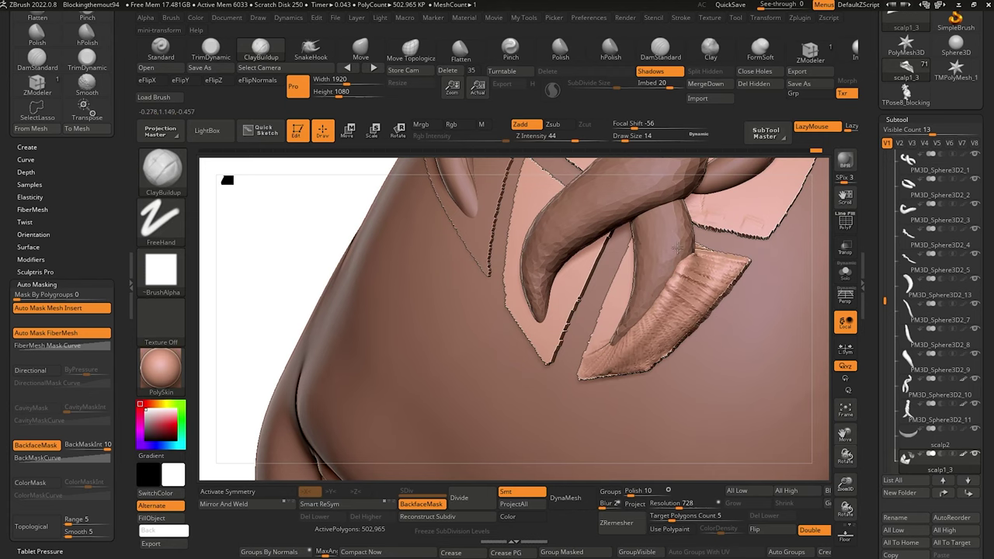
mouse_move(308, 224)
mouse_down()
mouse_move(292, 211)
mouse_move(304, 256)
mouse_move(289, 280)
mouse_move(313, 291)
mouse_move(350, 253)
mouse_up()
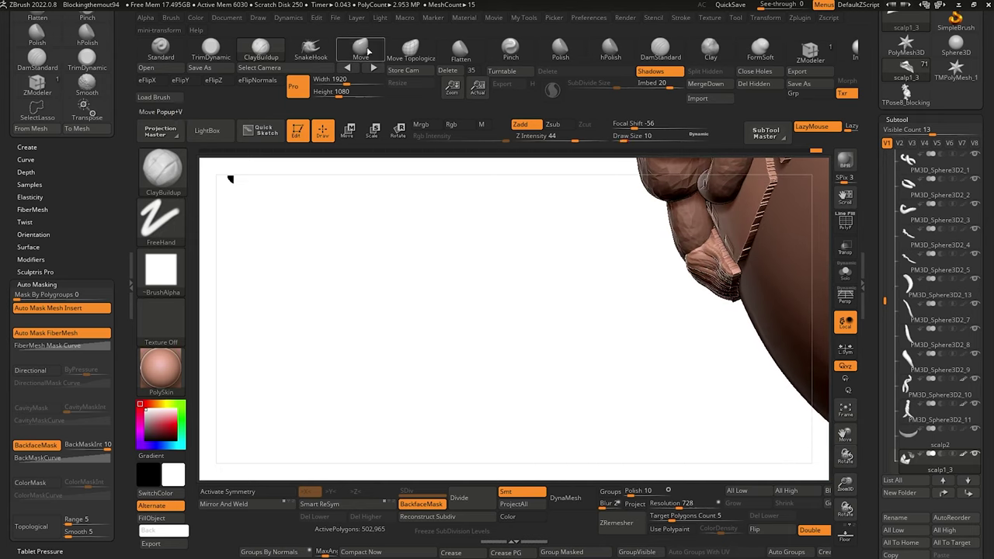
Reshape the profile of the built-up scalp1_3 hair beside the braid tip with the Move Topological brush.
click(410, 49)
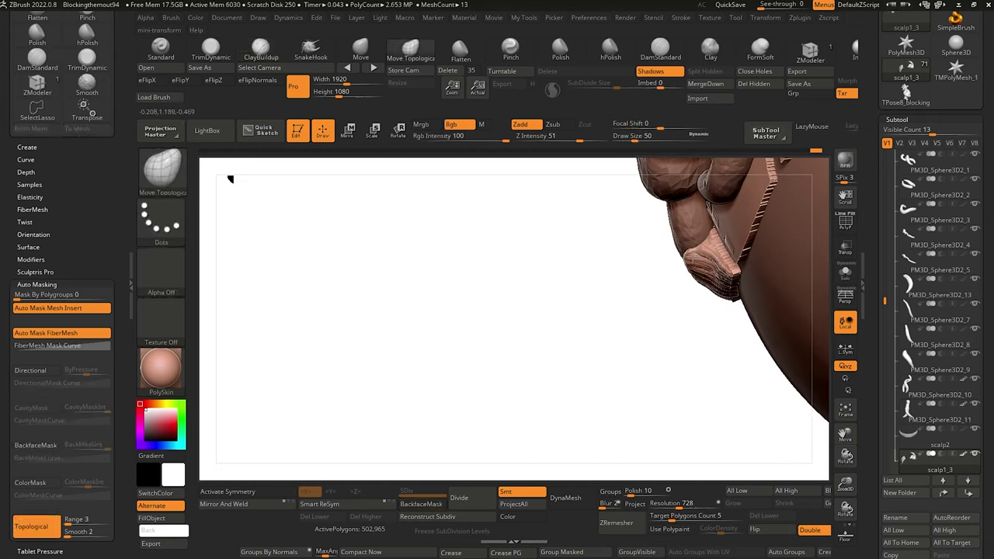
drag(694, 257, 721, 286)
drag(443, 191, 518, 176)
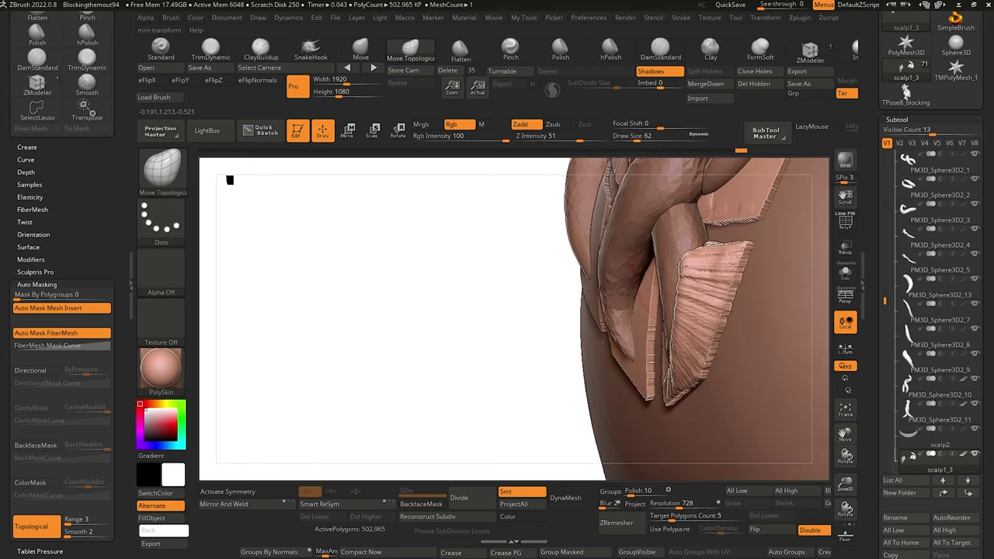
drag(488, 247, 584, 224)
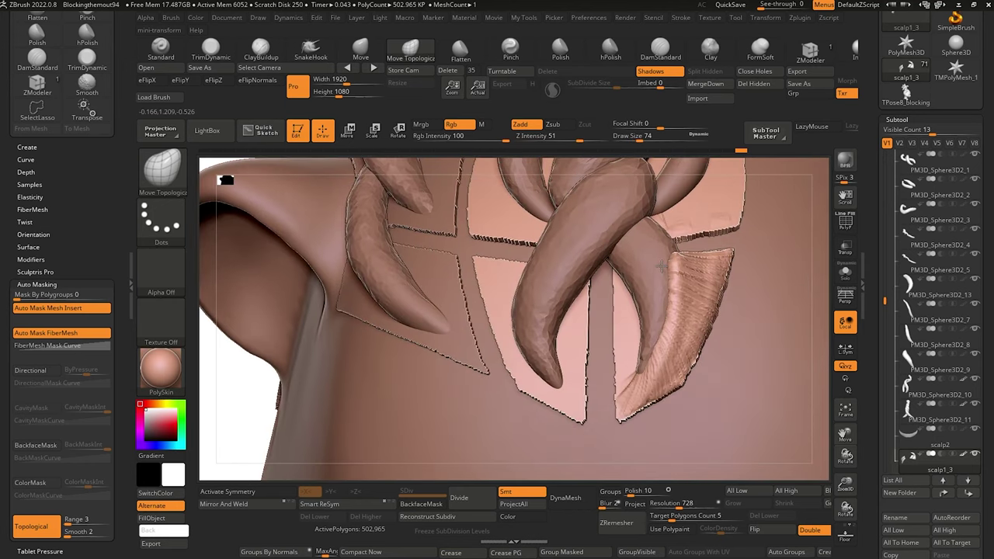
Nudge the built-up edge of scalp1_3, then sculpt strands on its flat inner area in isolation with ClayBuildup at draw size 18.
drag(673, 256, 666, 241)
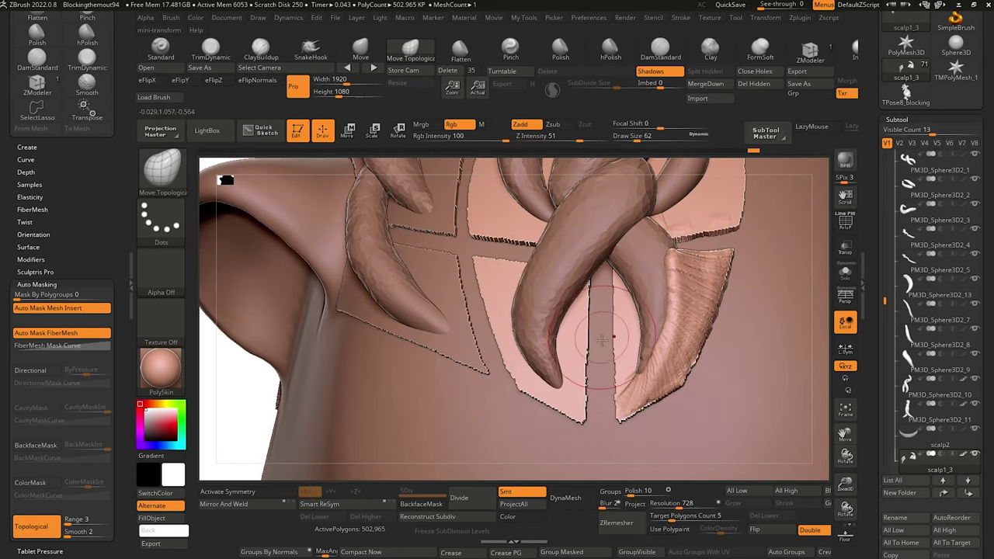
click(843, 271)
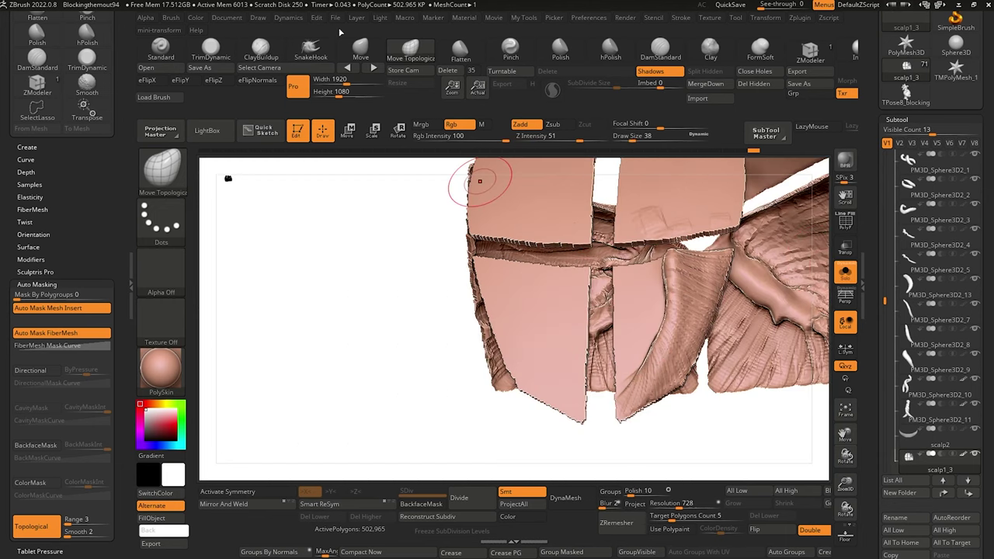
click(262, 48)
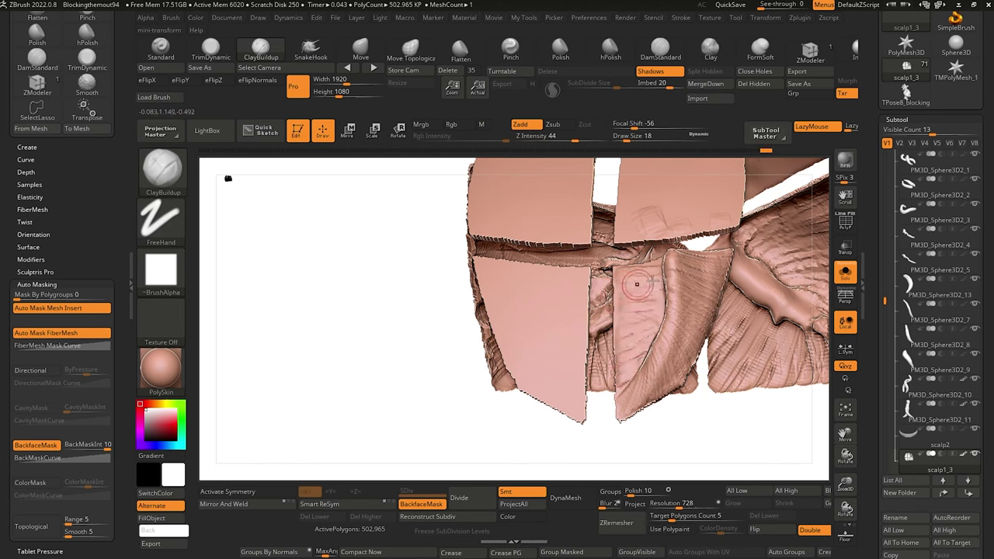
drag(637, 284, 649, 263)
mouse_move(360, 291)
alt+mouse_down()
mouse_move(328, 265)
mouse_move(352, 235)
mouse_move(416, 253)
alt+mouse_up()
click(846, 274)
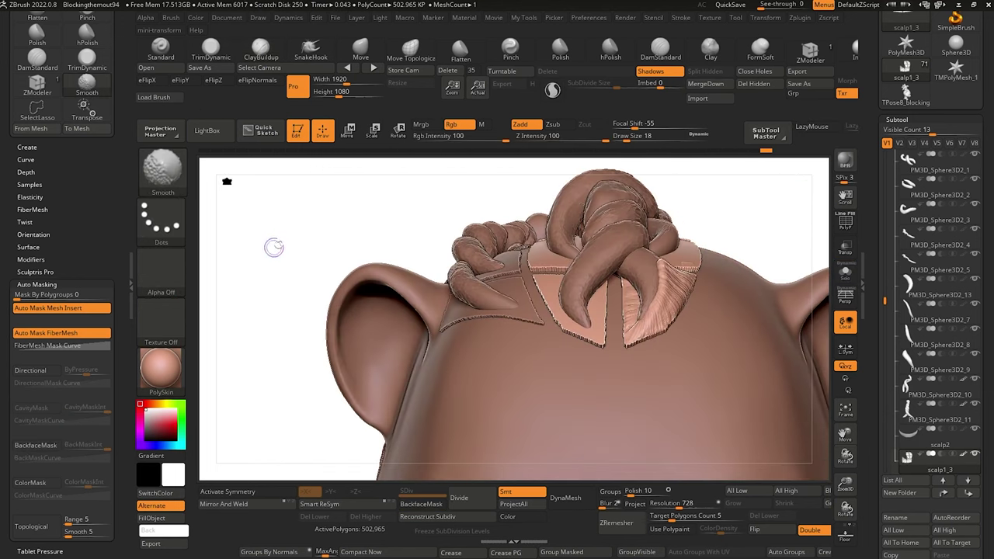
drag(281, 236, 314, 325)
Build up hair on the opposite scalp1_3 piece beside the braid tip with ClayBuildup at draw size 42 and smooth the strokes.
key(bracketright)
key(bracketright)
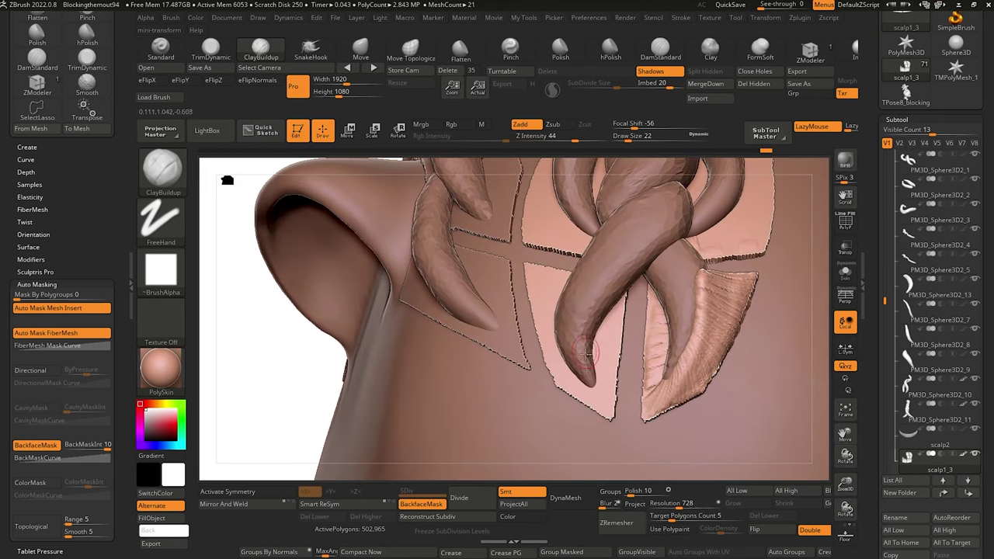
mouse_move(602, 390)
mouse_down()
mouse_move(552, 332)
mouse_move(545, 268)
mouse_up()
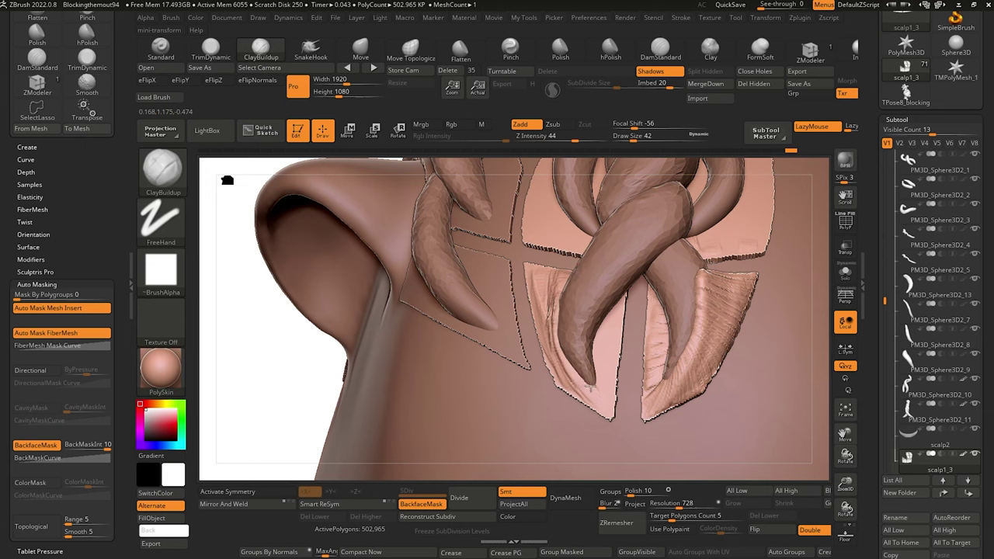
drag(599, 381, 594, 373)
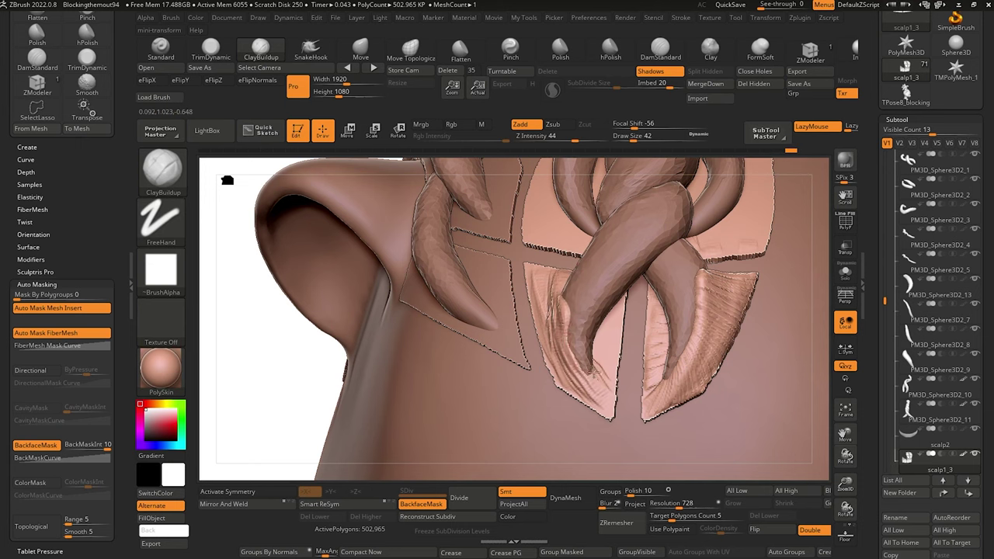
drag(291, 357, 336, 334)
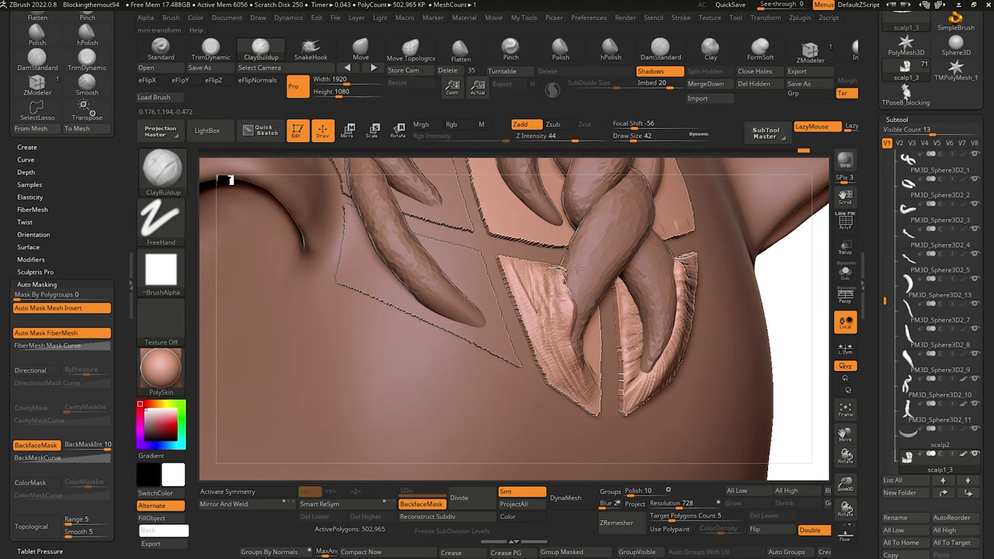
key(shift)
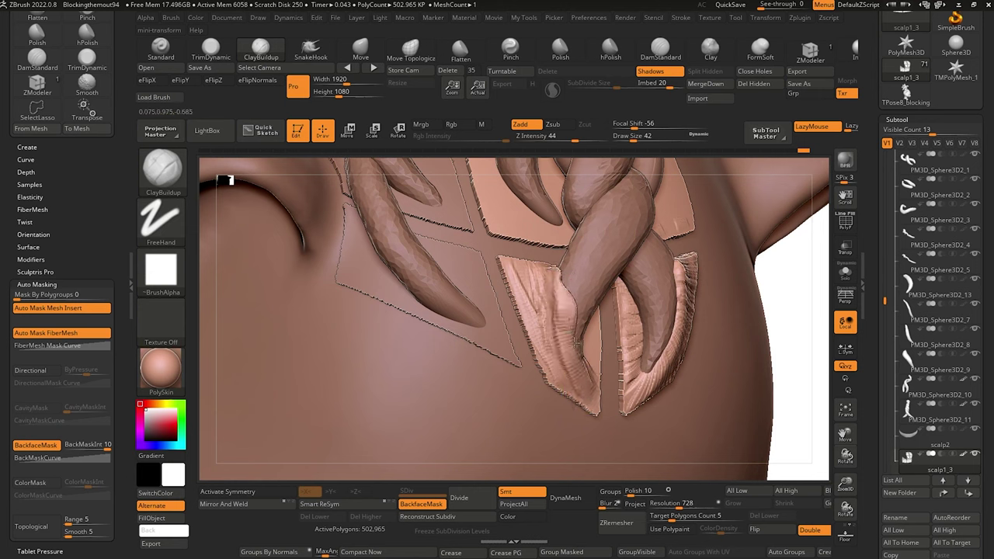
key(shift)
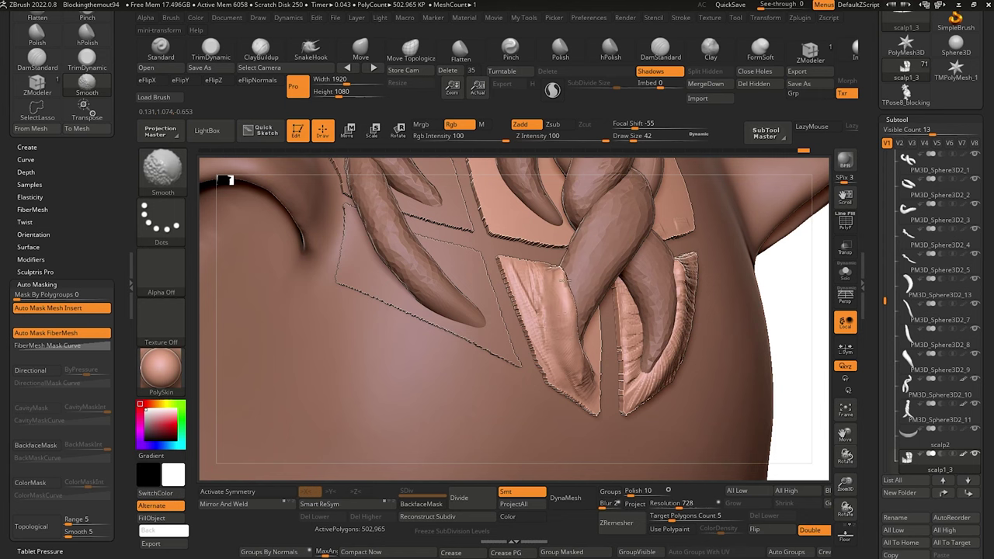
shift+drag(555, 266, 566, 273)
Reshape the profile of the newly built-up scalp1_3 hair against the braid with Move Topological at draw size 58, and smooth it.
mouse_move(819, 398)
mouse_down()
mouse_move(816, 435)
mouse_move(816, 404)
mouse_up()
drag(753, 417, 761, 404)
click(411, 50)
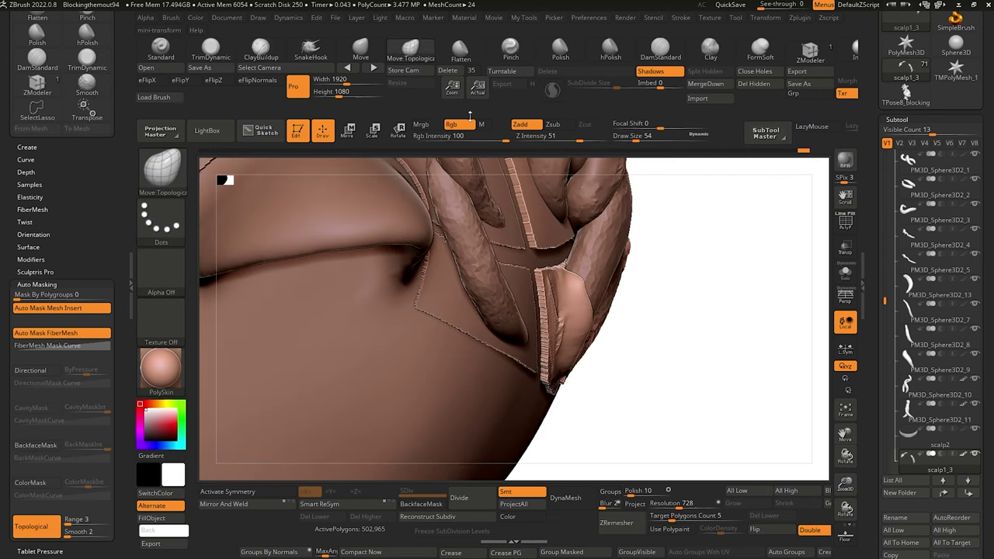
drag(602, 285, 592, 288)
key([)
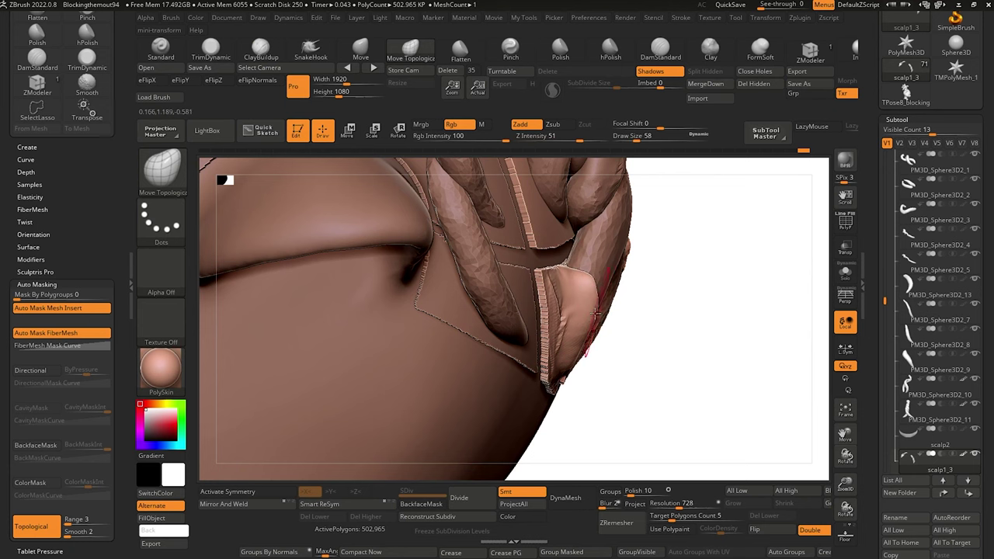
mouse_move(637, 326)
mouse_down()
mouse_move(632, 406)
mouse_move(362, 187)
mouse_move(324, 291)
mouse_move(424, 254)
mouse_move(417, 261)
mouse_up()
mouse_move(659, 386)
shift+mouse_down()
mouse_move(602, 310)
mouse_move(614, 347)
shift+mouse_up()
Flatten the uneven surface of the built-up scalp1_3 hair beside the braid tip with TrimDynamic at draw size 58.
mouse_move(270, 290)
mouse_down()
mouse_move(275, 267)
mouse_move(262, 261)
mouse_up()
click(211, 52)
drag(593, 294, 595, 312)
drag(268, 345, 217, 342)
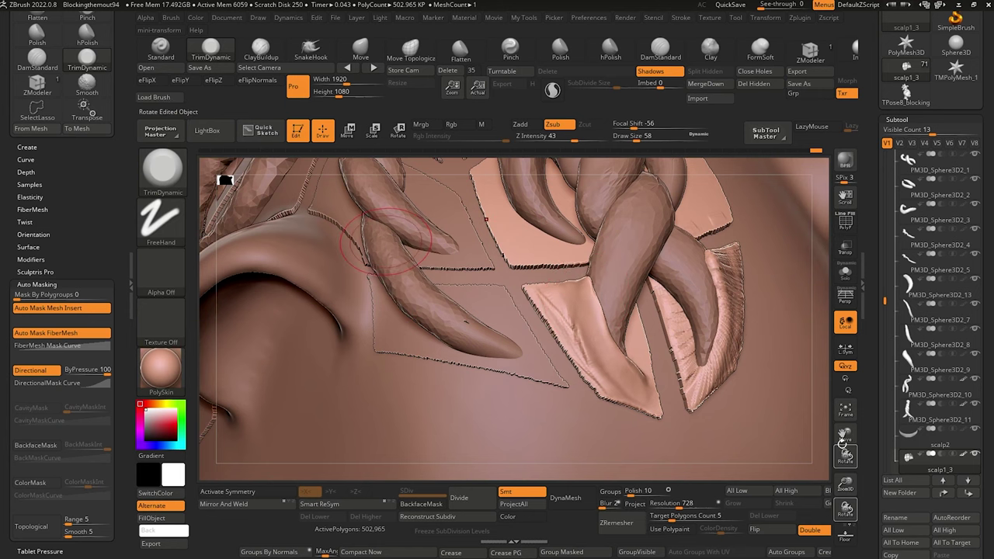
Fill out the outer part of the trimmed scalp1_3 hair with ClayBuildup at draw size 34 and smooth the strokes.
drag(845, 454, 824, 445)
alt+drag(330, 359, 380, 326)
mouse_move(295, 383)
mouse_down()
mouse_move(260, 379)
mouse_move(346, 345)
mouse_up()
click(261, 51)
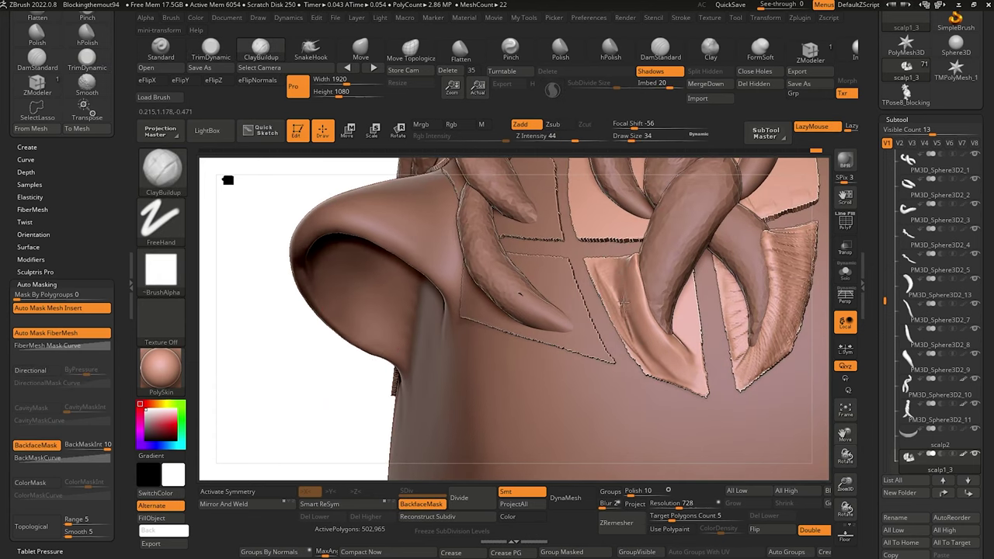
drag(617, 279, 629, 332)
mouse_move(595, 266)
mouse_down()
mouse_move(639, 374)
mouse_move(616, 272)
mouse_up()
key(shift)
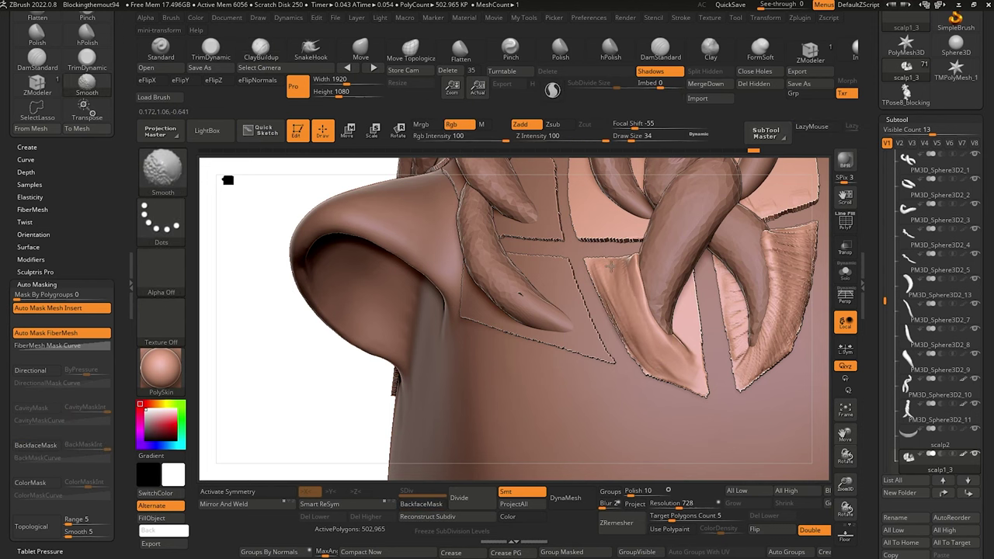
Sculpt fine hair strands across the smoothed scalp1_3 piece down to its lower corner with ClayBuildup at draw size 22.
mouse_move(239, 341)
mouse_down()
mouse_move(289, 361)
mouse_move(311, 291)
mouse_up()
key(bracketleft)
key(bracketleft)
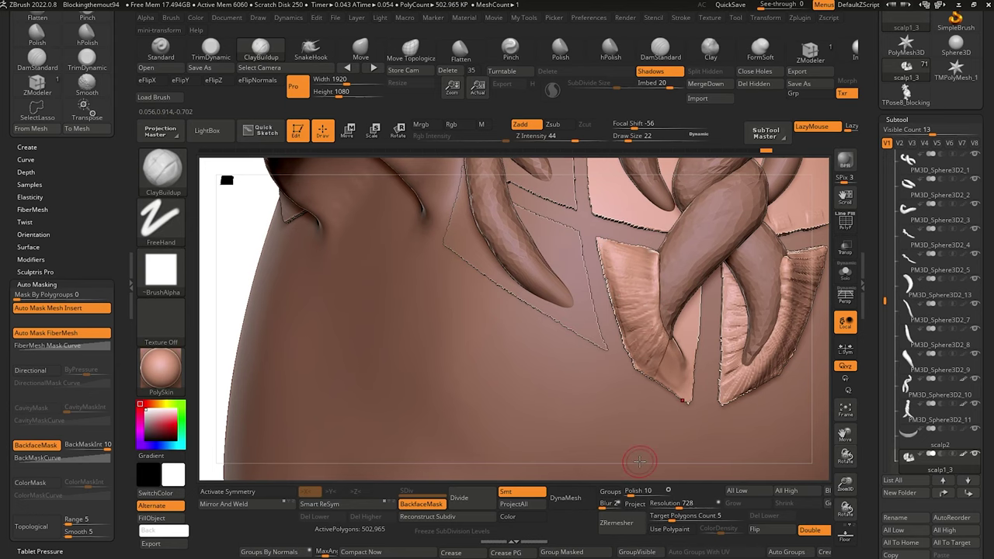
drag(214, 261, 255, 241)
drag(687, 361, 685, 387)
click(846, 273)
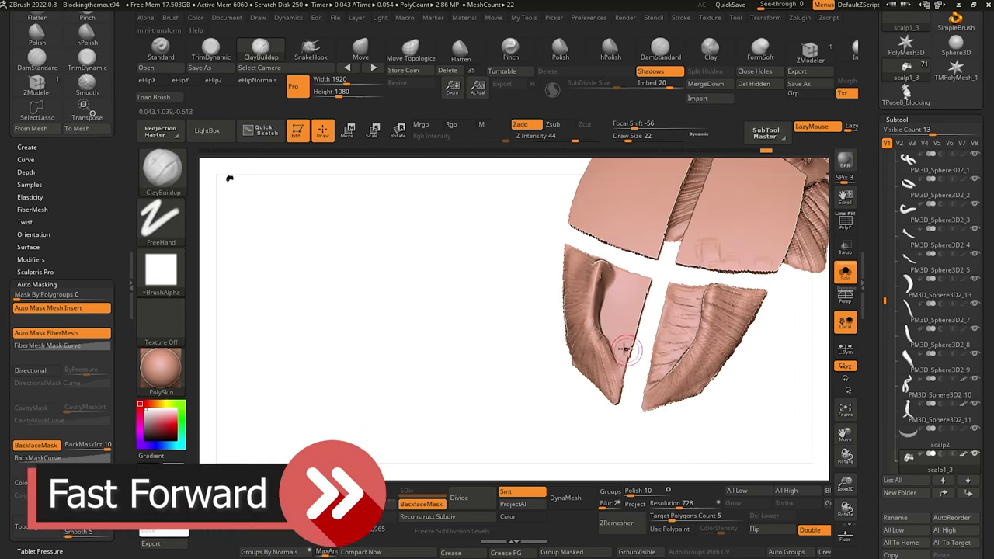
click(846, 272)
Build up hair on the next scalp1_3 section along the braid's side with ClayBuildup at draw size 38 and smooth it.
mouse_move(368, 282)
mouse_down()
mouse_move(391, 311)
mouse_move(326, 334)
mouse_up()
drag(524, 253, 511, 336)
shift+drag(653, 289, 638, 345)
drag(311, 264, 435, 245)
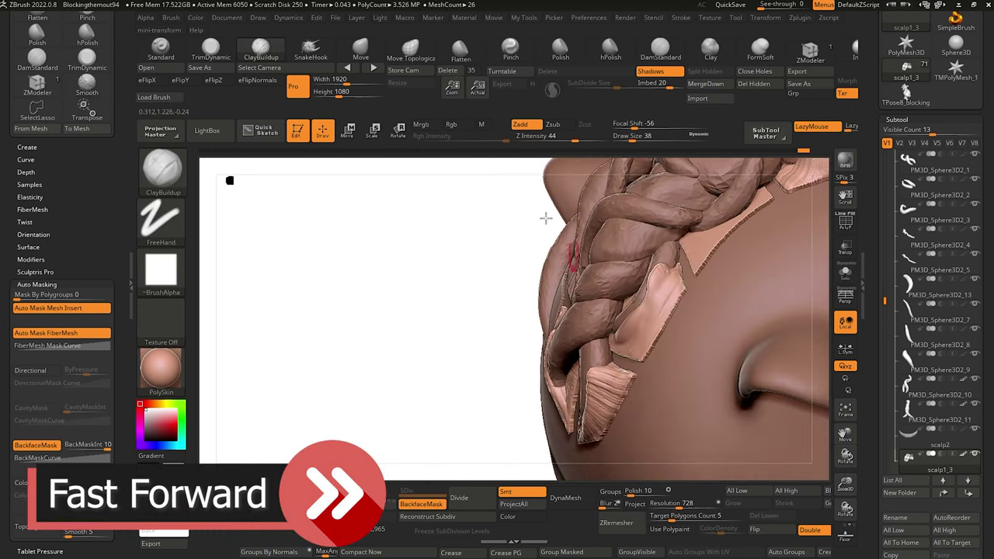
mouse_move(373, 264)
mouse_down()
mouse_move(327, 295)
mouse_move(544, 311)
mouse_move(311, 327)
mouse_move(334, 365)
mouse_up()
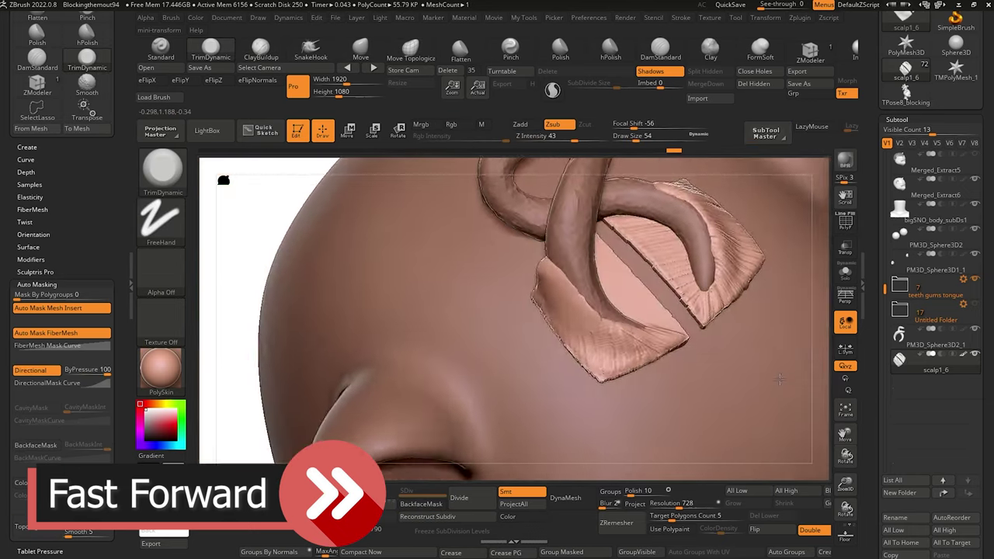
Isolate scalp1_6 and sculpt hair strands on its flat inner area with ClayBuildup at draw size 10, then restore the full model.
click(261, 50)
click(846, 273)
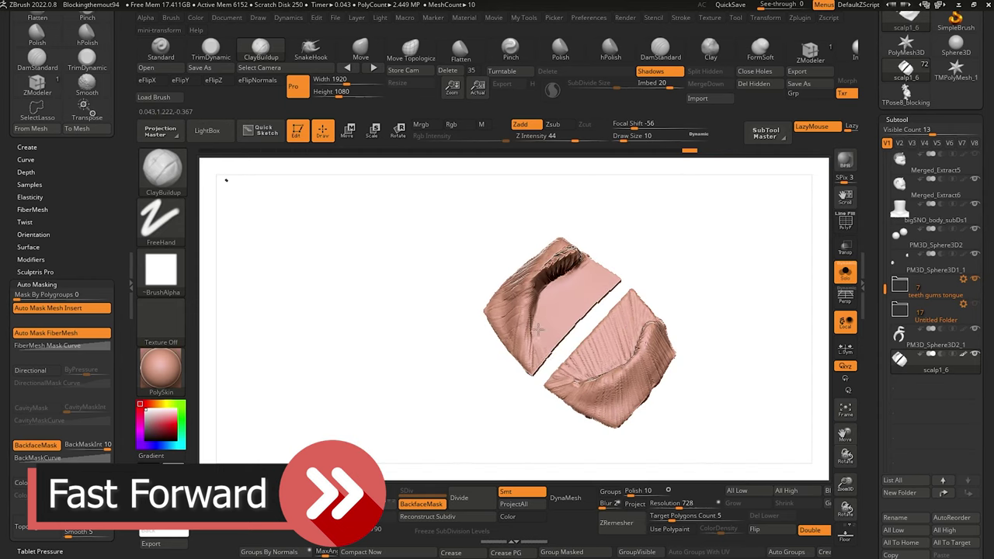
click(846, 275)
click(846, 281)
click(846, 281)
drag(334, 296, 308, 279)
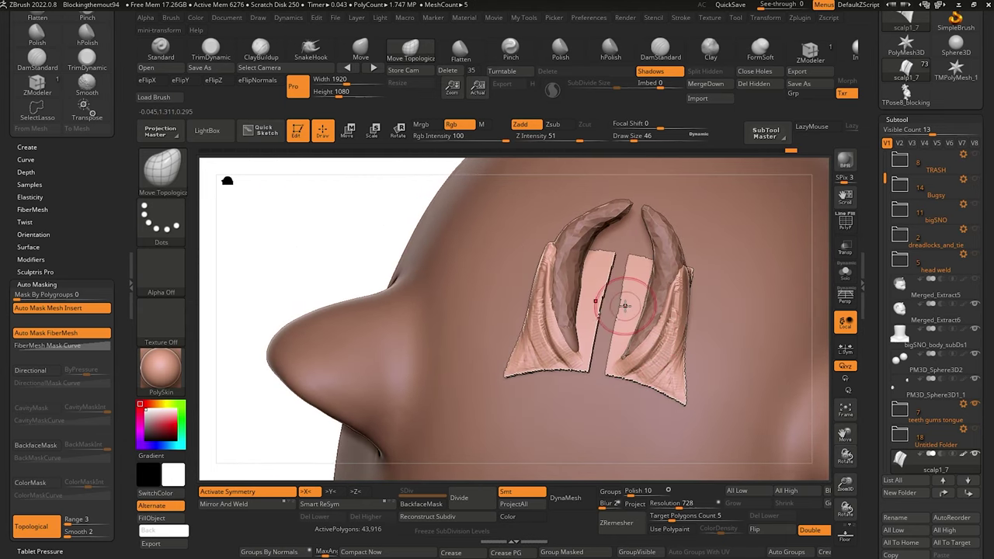
Smooth the built-up hair beside the two braid tips on scalp1_7.
drag(317, 221, 324, 202)
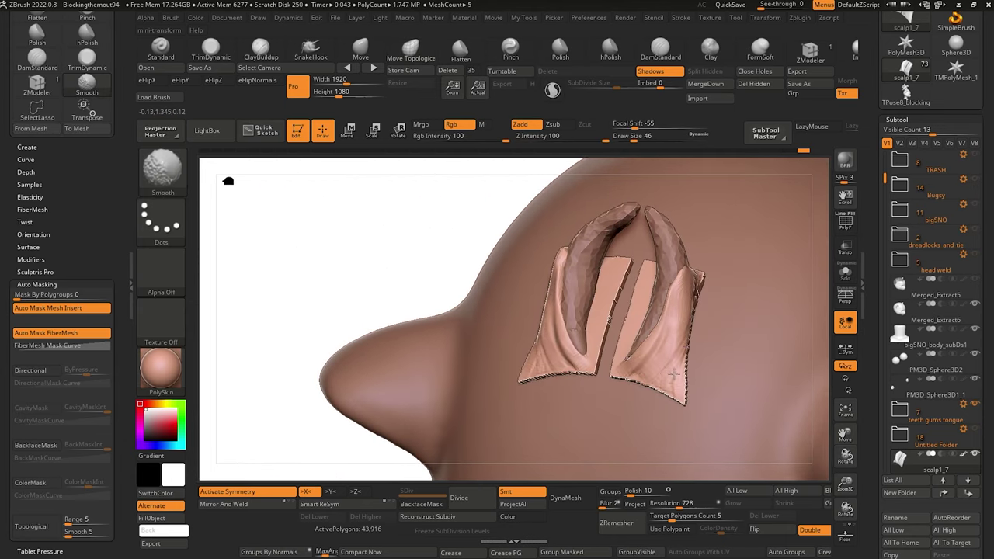
shift+drag(674, 374, 681, 351)
drag(311, 226, 330, 220)
Sculpt fine hair strands over the smoothed outer hair of scalp1_7 with ClayBuildup at draw sizes 10 and 18.
click(261, 51)
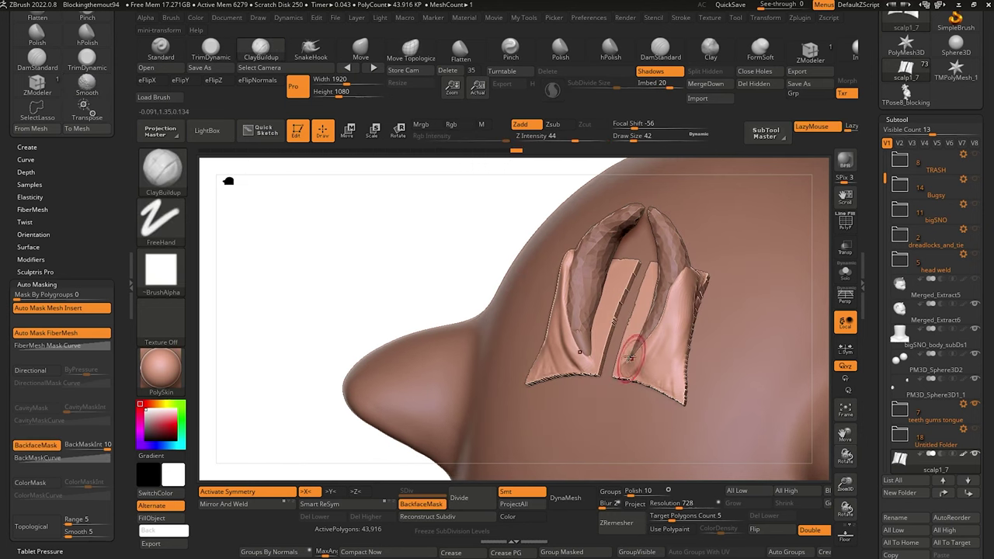
key([)
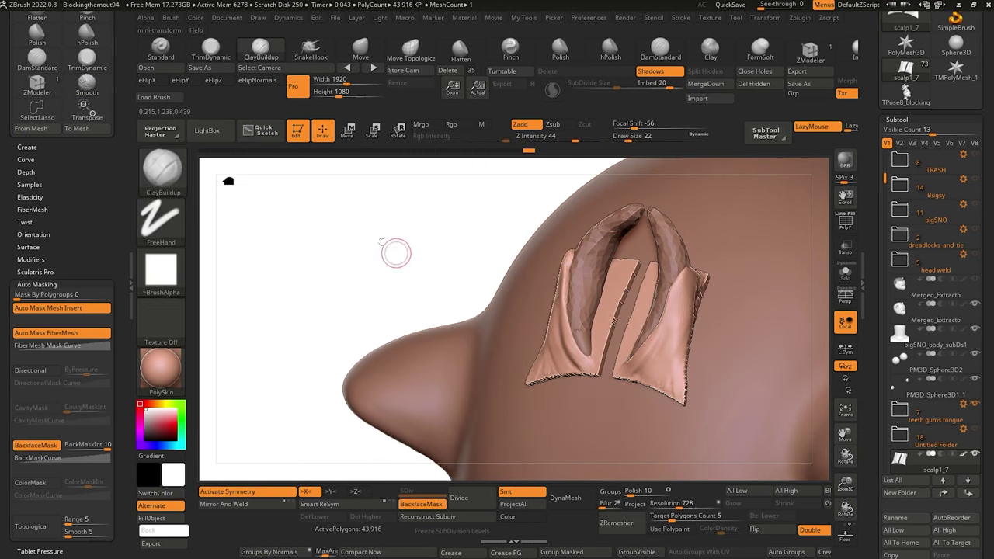
drag(352, 260, 464, 210)
key(bracketleft)
key(bracketleft)
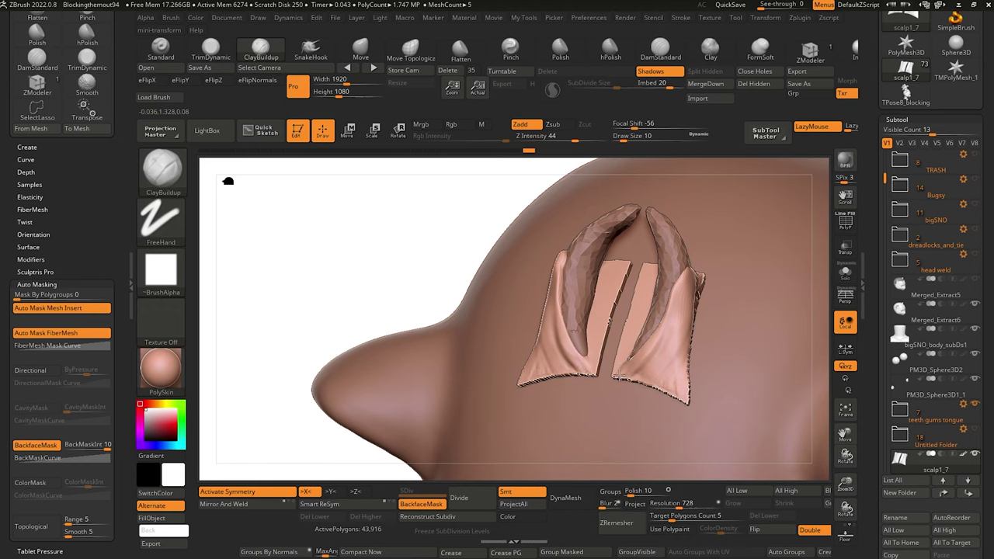
mouse_move(649, 334)
mouse_down()
mouse_move(657, 387)
mouse_move(668, 389)
mouse_up()
drag(360, 252, 416, 232)
mouse_move(654, 354)
mouse_down()
mouse_move(659, 383)
mouse_move(673, 349)
mouse_move(667, 311)
mouse_up()
drag(434, 254, 462, 266)
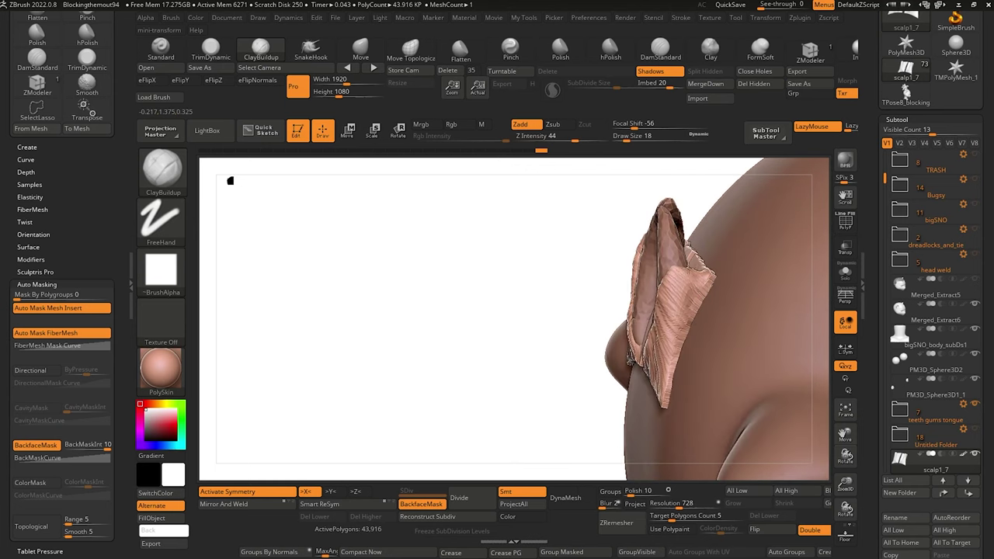
drag(484, 191, 466, 244)
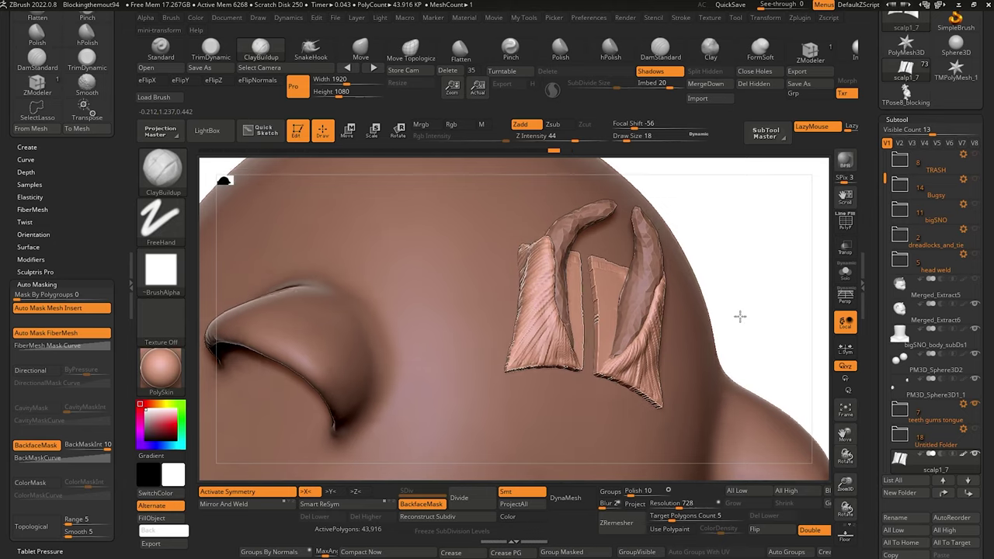
drag(741, 317, 606, 292)
drag(345, 249, 323, 266)
Isolate scalp1_7, sculpt strands across its flat inner areas with ClayBuildup at draw size 18, and show the full model again.
click(846, 272)
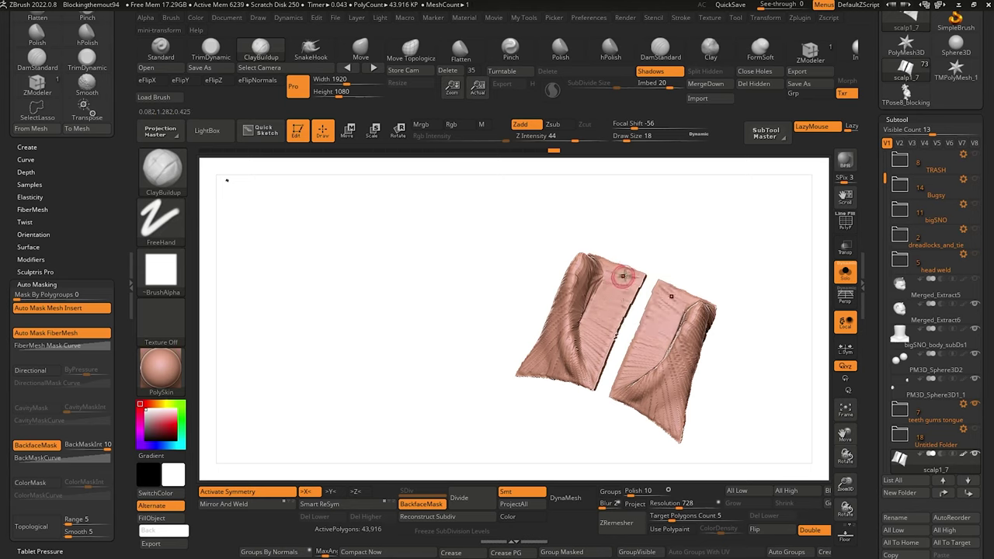
drag(625, 269, 627, 265)
mouse_move(600, 278)
mouse_down()
mouse_move(626, 268)
mouse_move(617, 258)
mouse_up()
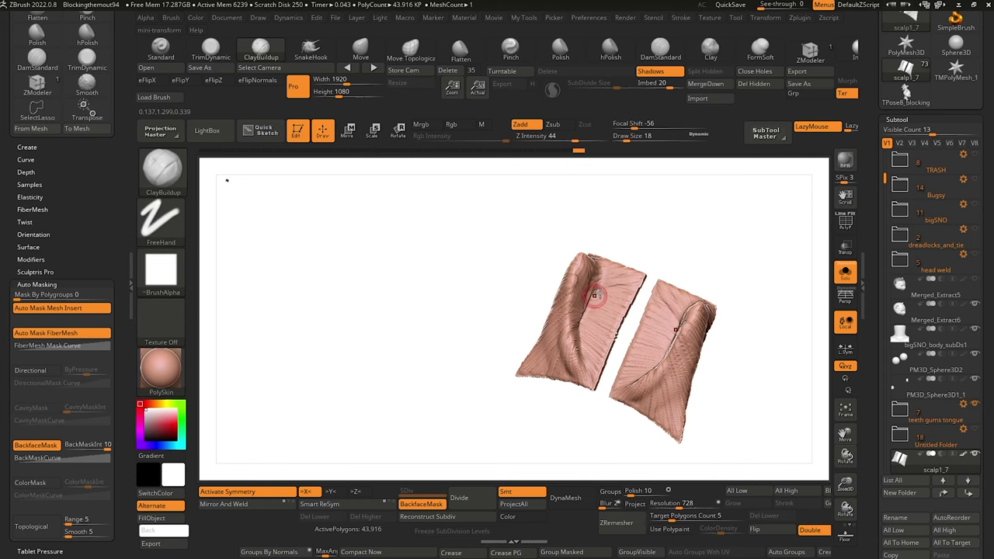
click(846, 273)
alt+drag(309, 268, 324, 220)
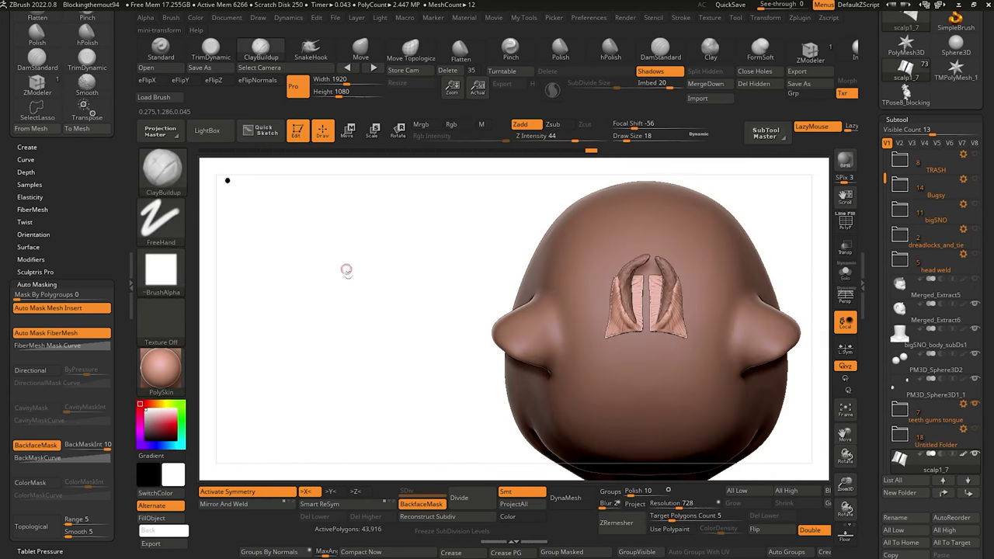
mouse_move(344, 269)
mouse_down()
mouse_move(337, 280)
mouse_move(344, 262)
mouse_move(357, 284)
mouse_move(324, 317)
mouse_move(334, 322)
mouse_up()
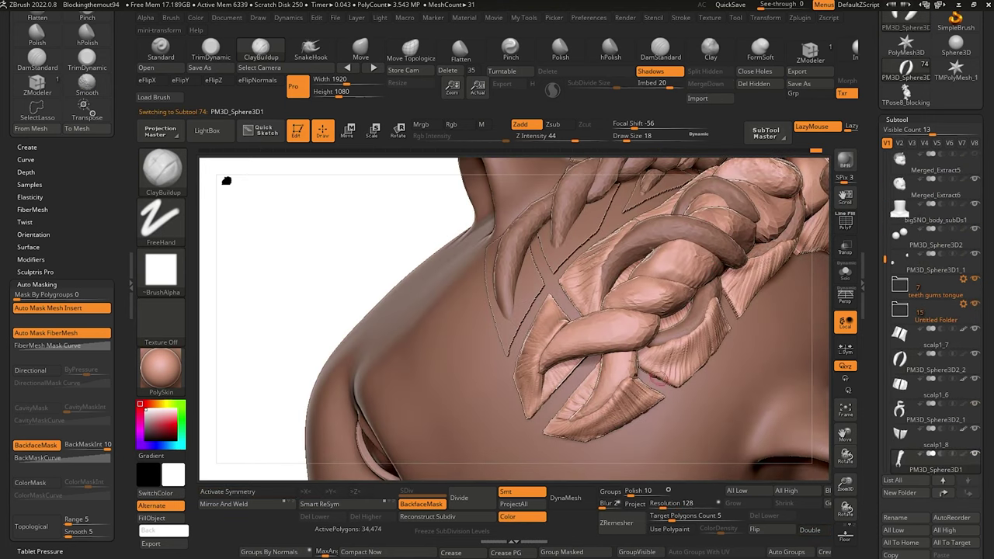
Subdivide the PM3D_Sphere3D1 braid once, isolate it, and sculpt hair strands along its twists with ClayBuildup at draw size 18.
click(488, 493)
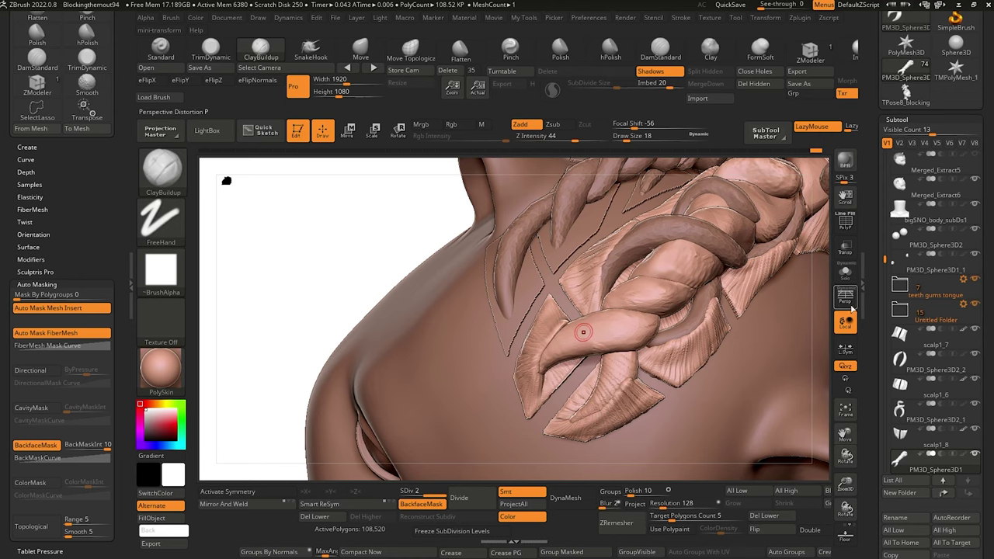
click(849, 271)
drag(334, 283, 355, 331)
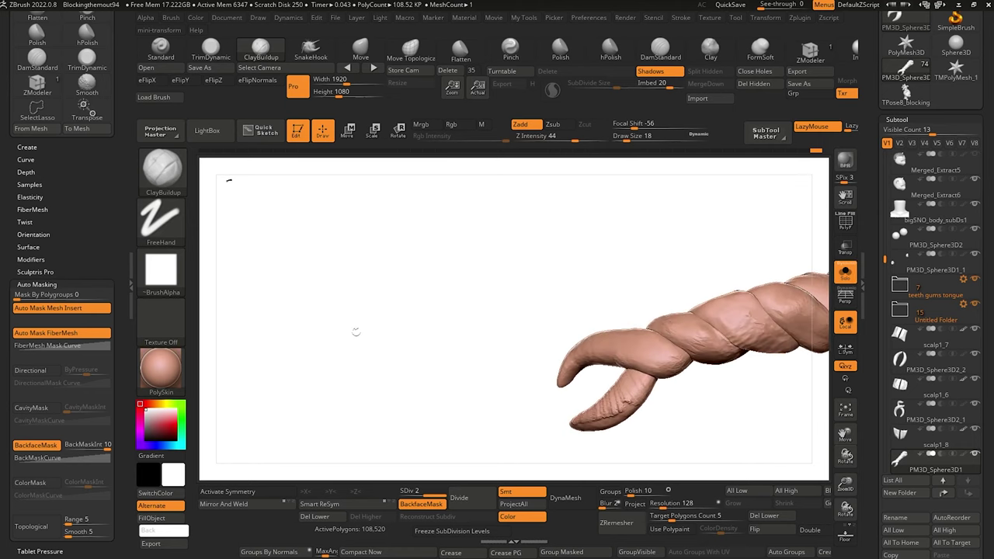
drag(627, 318, 583, 347)
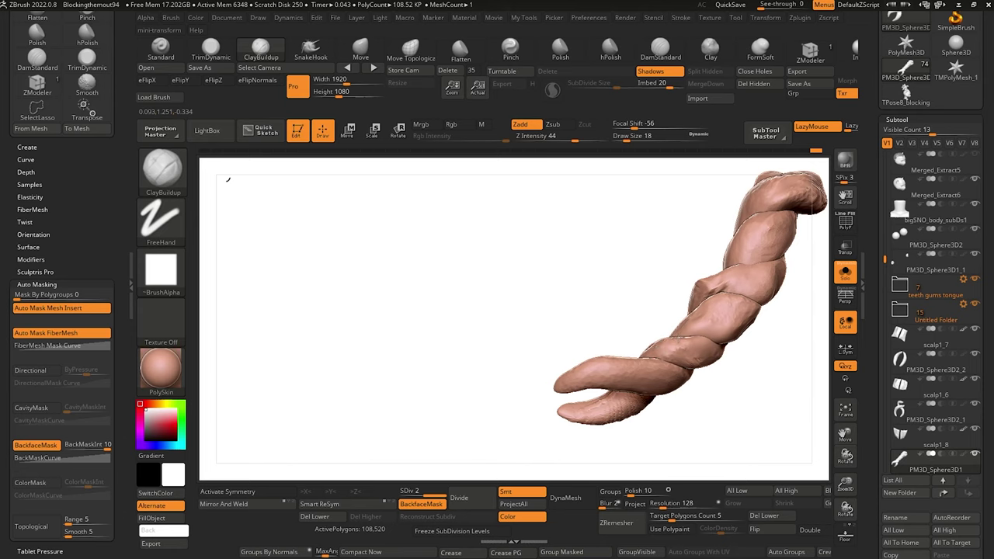
drag(614, 312, 674, 335)
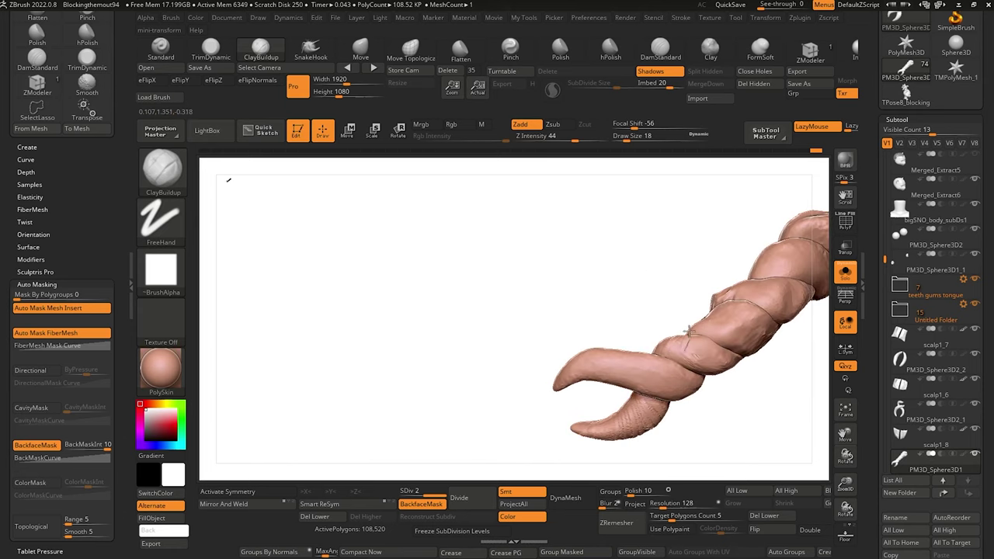
drag(717, 400, 599, 299)
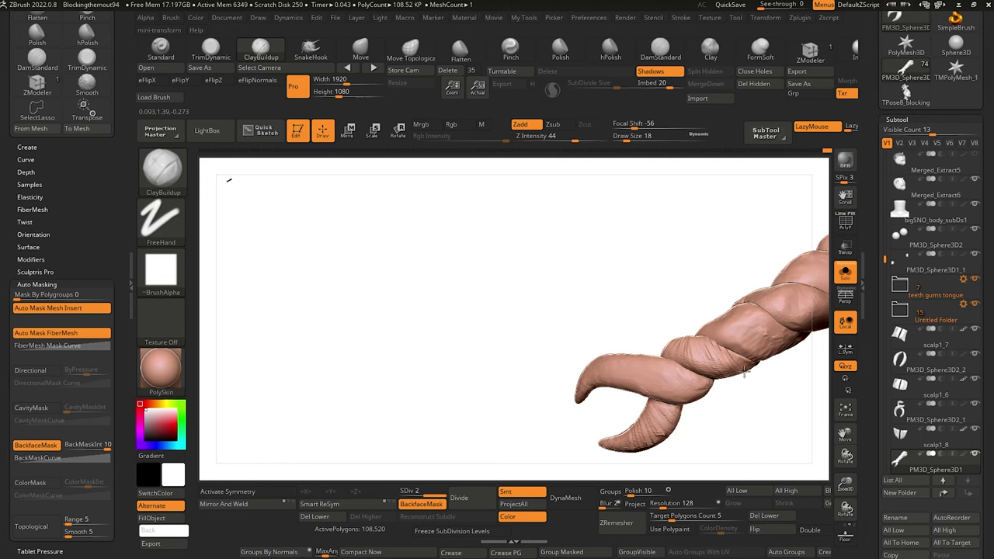
drag(745, 373, 445, 287)
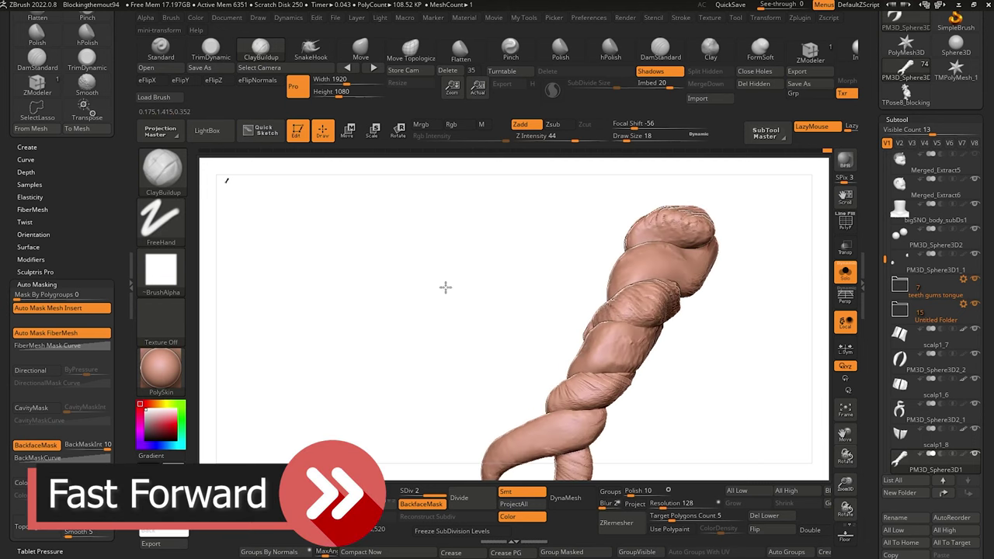
Refine the strand detail of PM3D_Sphere3D1 against the whole head and again in isolation, then restore the full model.
click(846, 274)
drag(538, 393, 606, 343)
drag(327, 235, 593, 257)
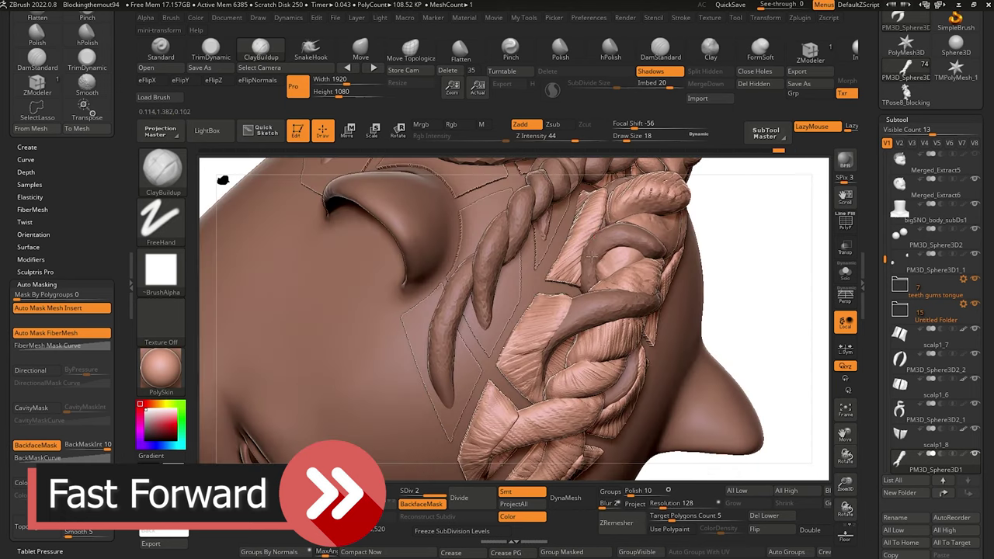
click(846, 273)
drag(765, 334, 536, 310)
click(846, 274)
Select the overlapping curved locks PM3D_Sphere3D2_1, isolate them to sculpt strands with ClayBuildup at draw size 18, and restore the full model.
alt+click(569, 290)
click(846, 273)
drag(621, 223, 672, 249)
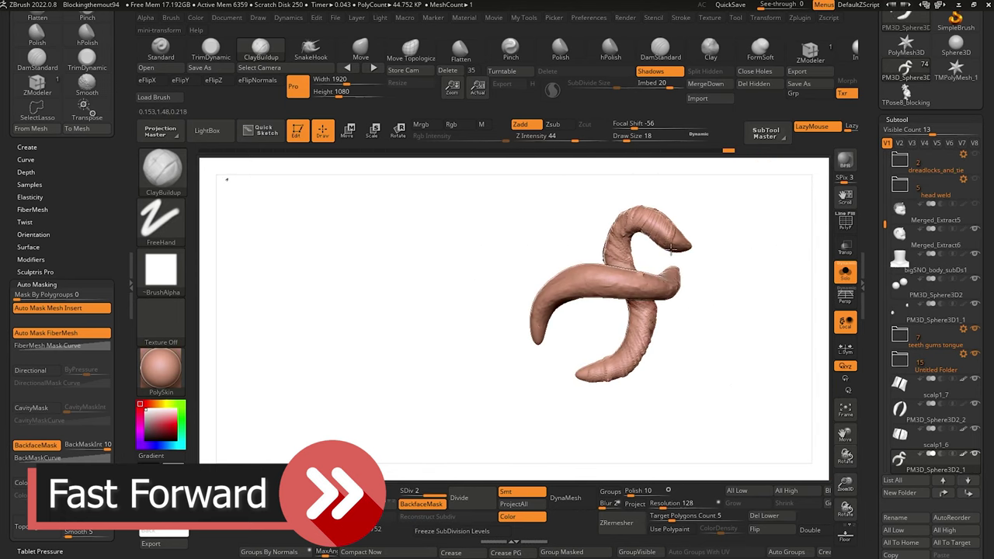
click(845, 272)
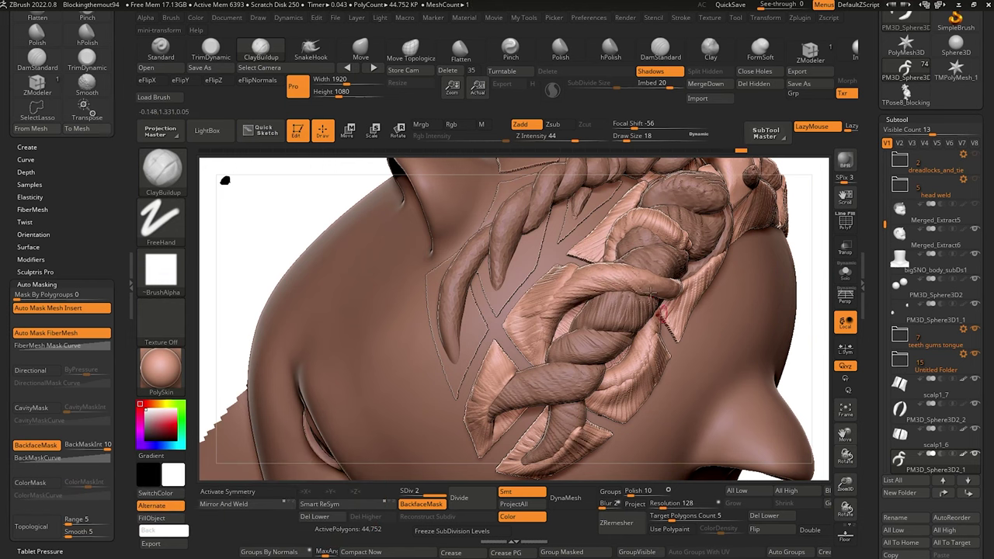
drag(237, 220, 334, 196)
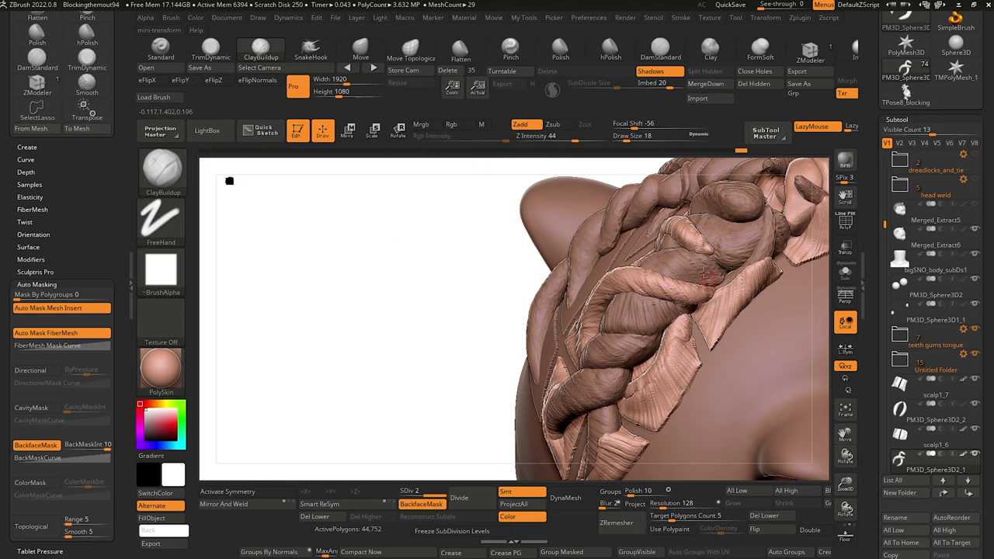
alt+drag(399, 274, 459, 435)
Reselect PM3D_Sphere3D1 and smooth the rough strands in the middle of the braid, using draw sizes 18 and 30.
alt+click(612, 300)
key(shift)
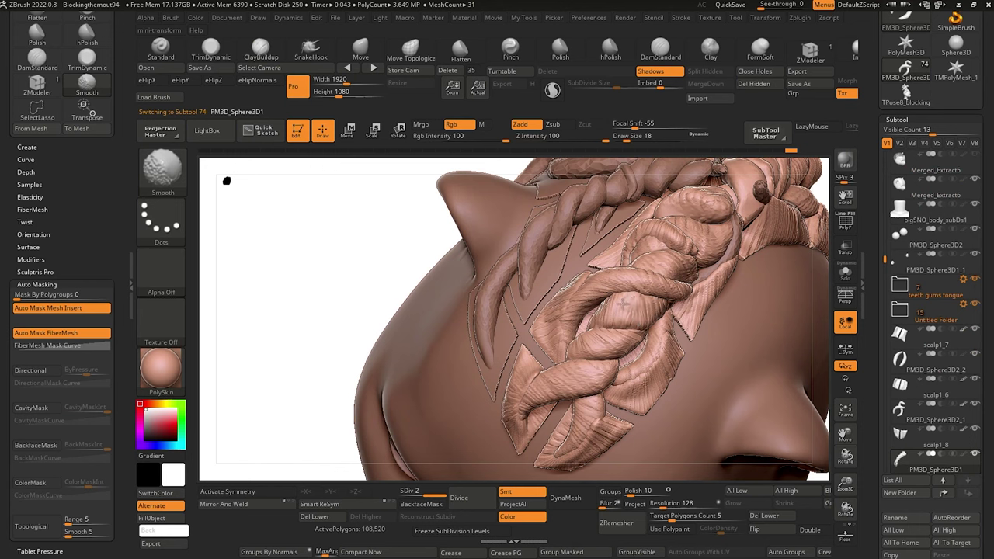
shift+drag(602, 317, 596, 334)
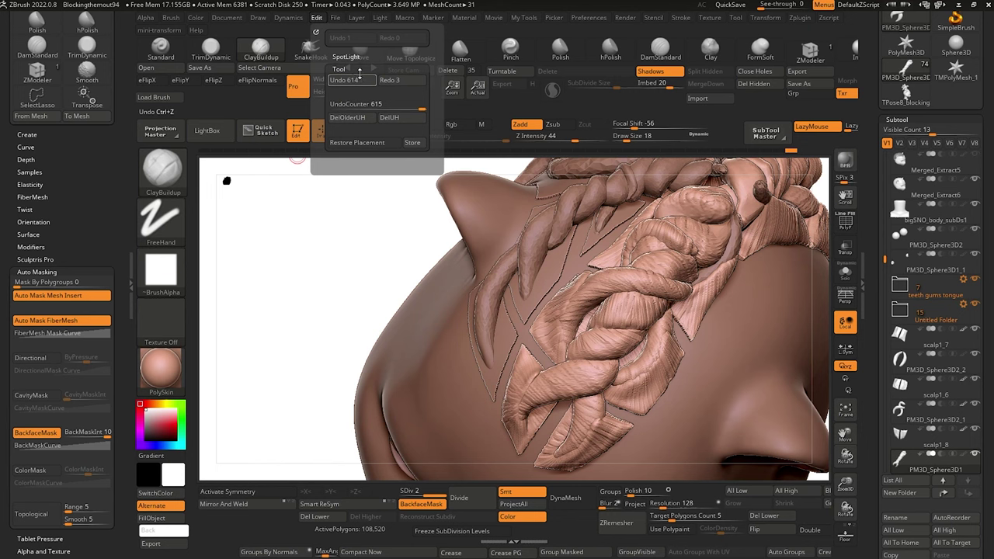
drag(313, 256, 369, 334)
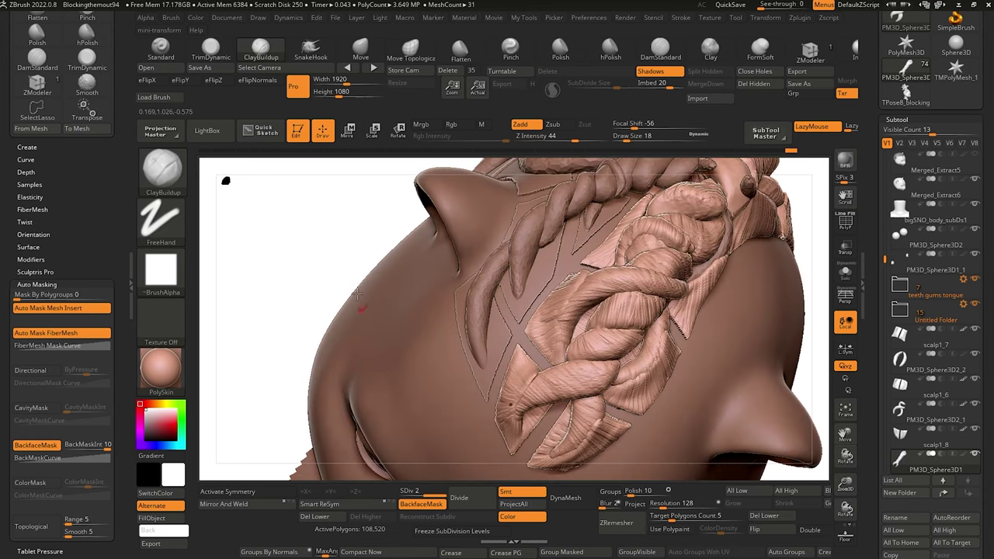
key(shift)
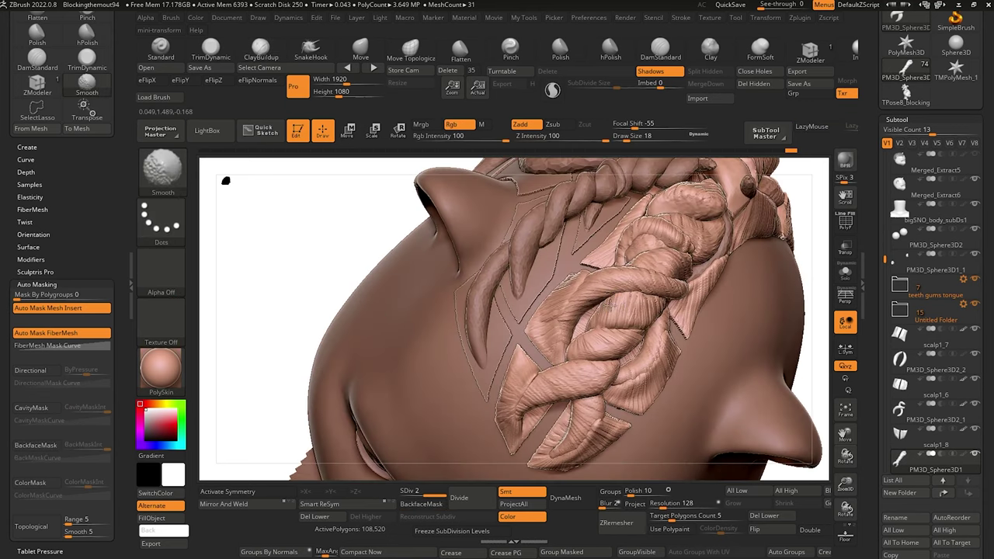
shift+drag(629, 319, 619, 313)
key(shift)
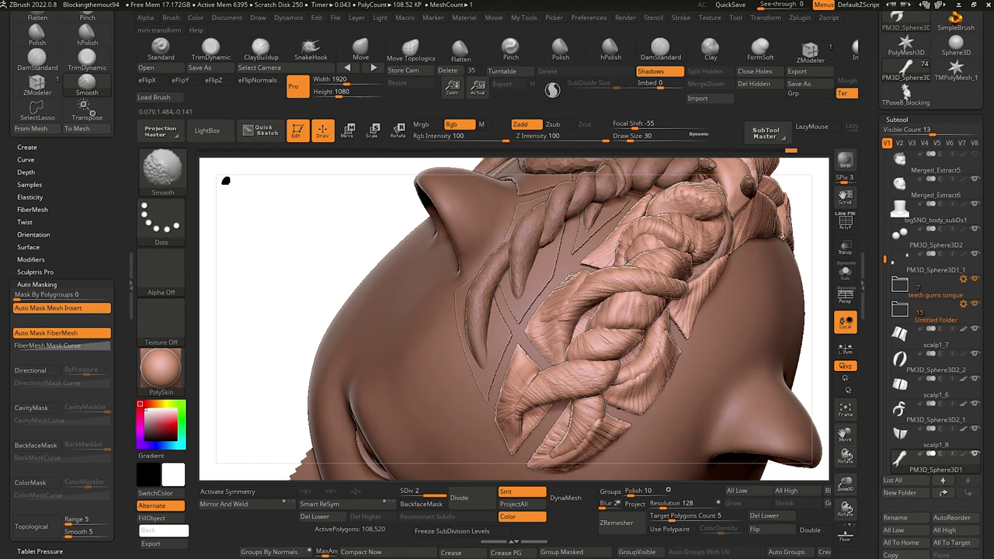
key(shift)
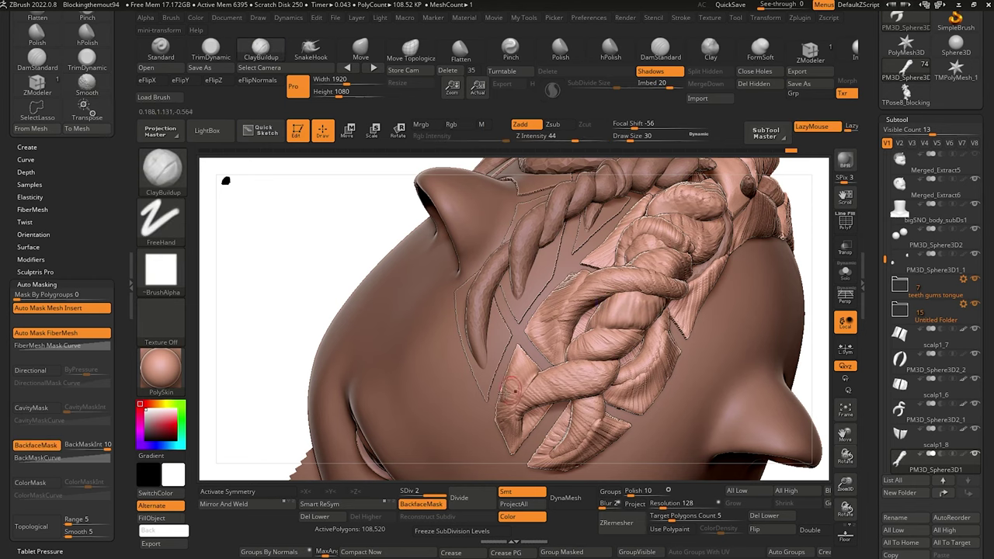
Isolate PM3D_Sphere3D1, sculpt strands around all its sides with ClayBuildup at draw sizes 30 and 22, and show the full head again.
click(846, 277)
drag(363, 245, 415, 327)
drag(478, 339, 579, 352)
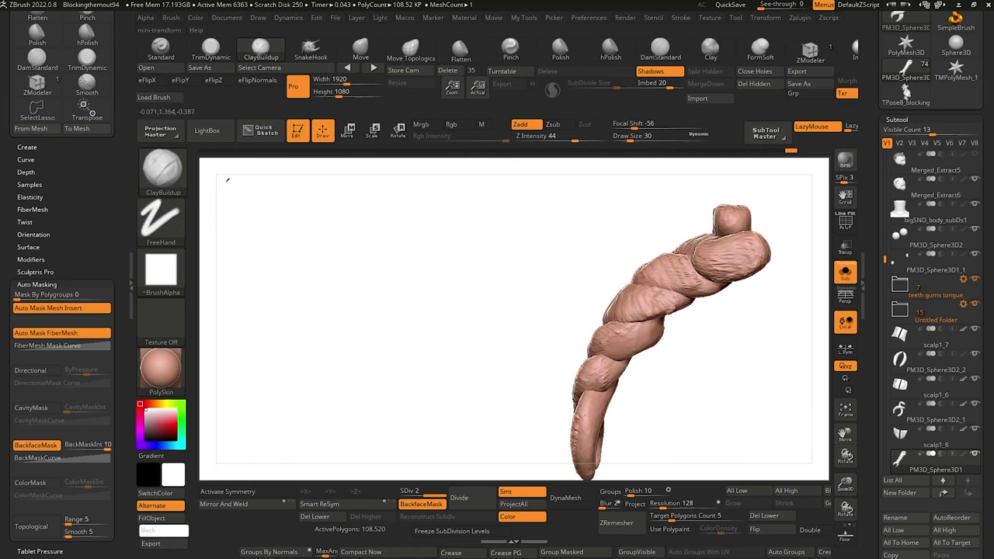
drag(382, 283, 613, 337)
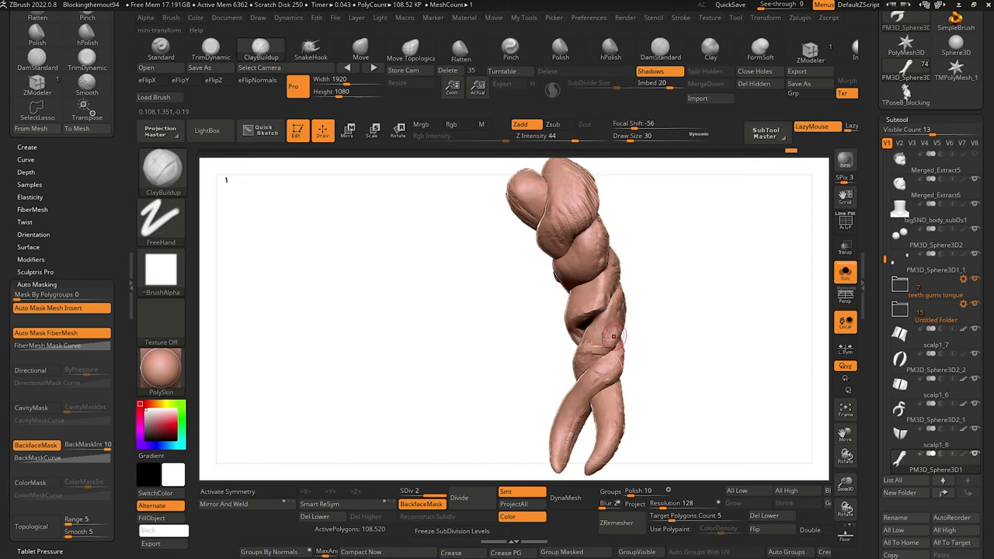
drag(423, 335, 579, 330)
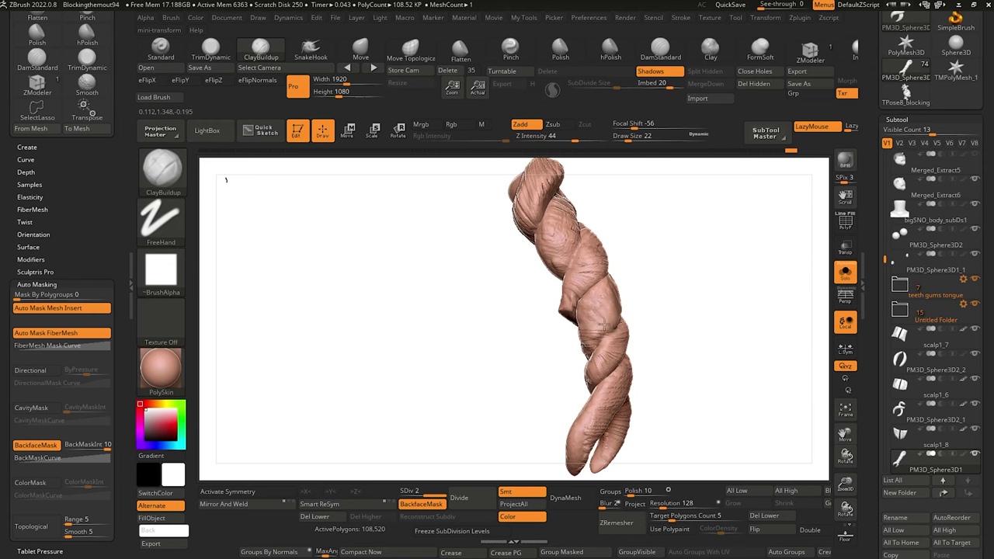
drag(499, 292, 484, 323)
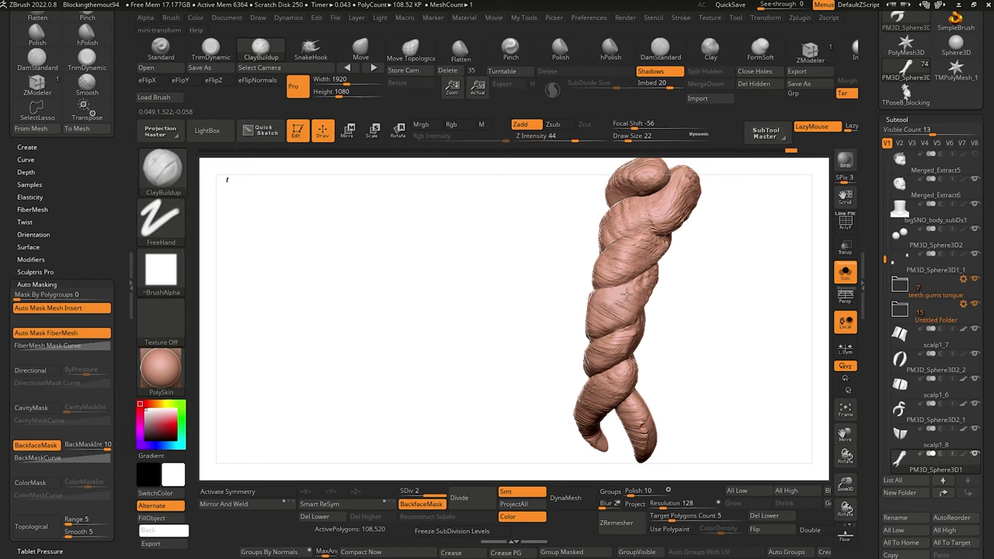
mouse_move(574, 266)
mouse_down()
mouse_move(617, 288)
mouse_move(504, 256)
mouse_move(590, 256)
mouse_up()
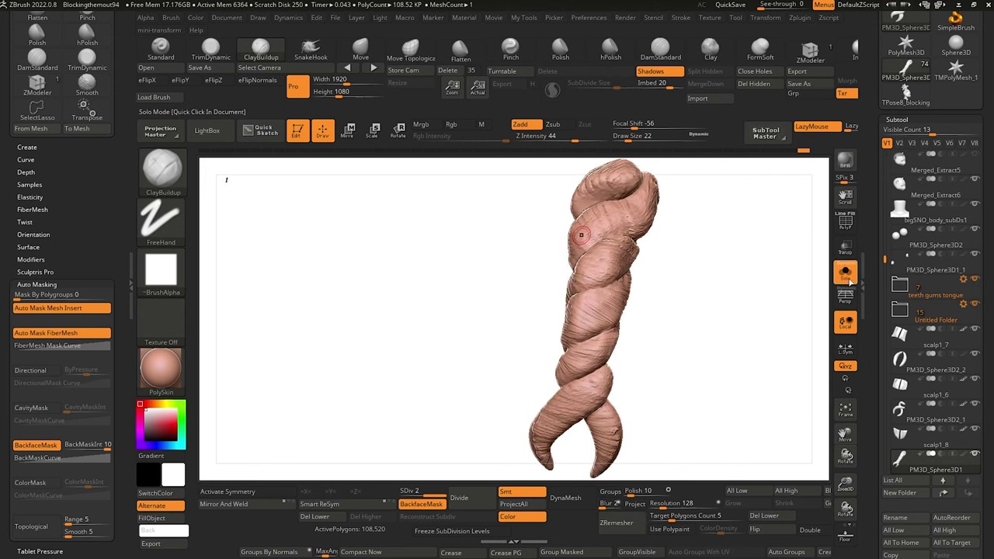
click(845, 272)
key(f)
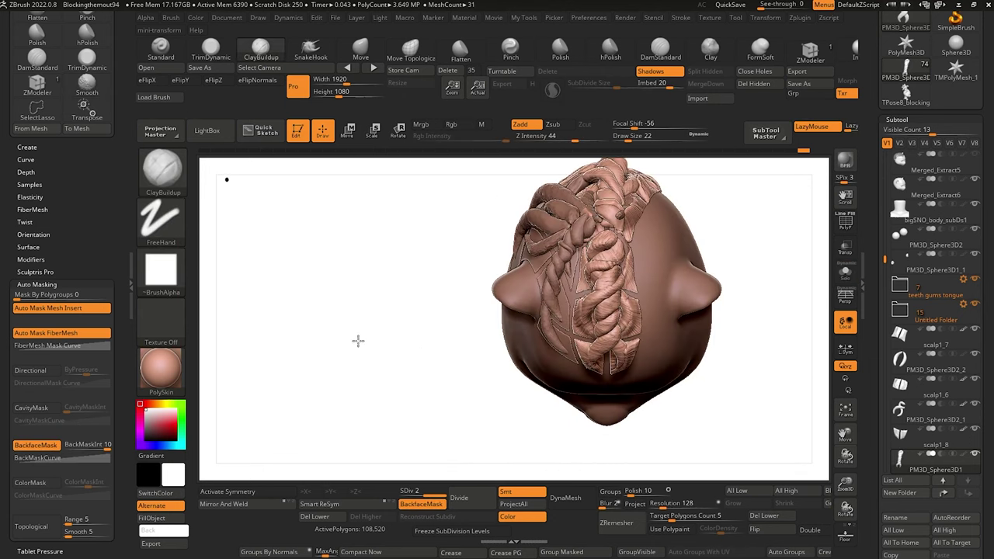
mouse_move(357, 339)
mouse_down()
mouse_move(360, 327)
mouse_move(369, 332)
mouse_up()
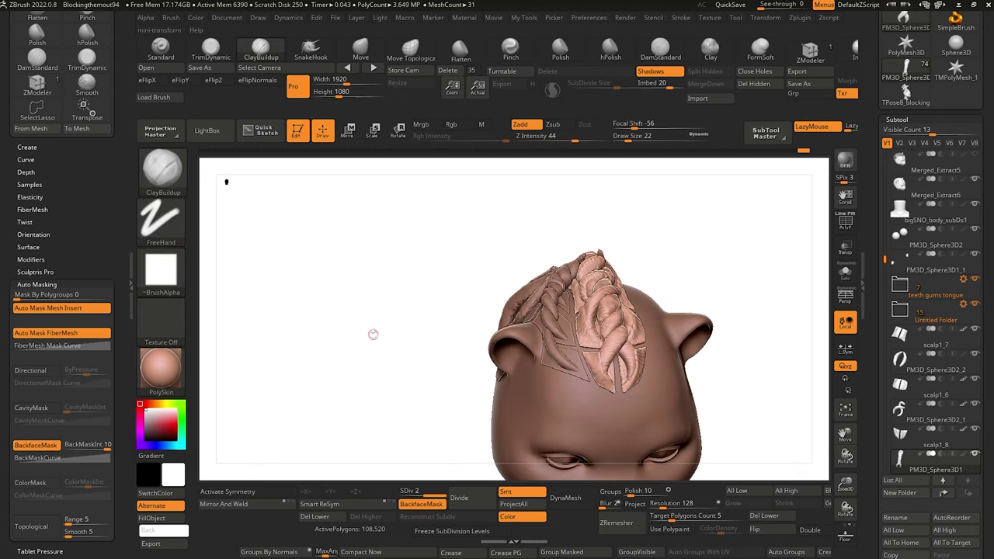
Select scalp1_2, quick-save the project, and build up hair volume beside its thin braid with ClayBuildup at draw size 30.
alt+click(501, 342)
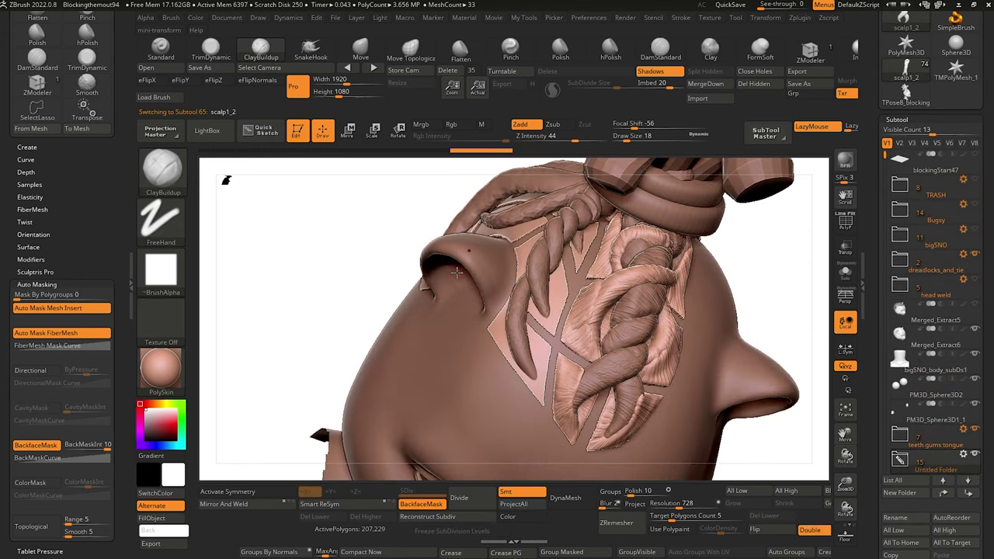
drag(326, 275, 319, 218)
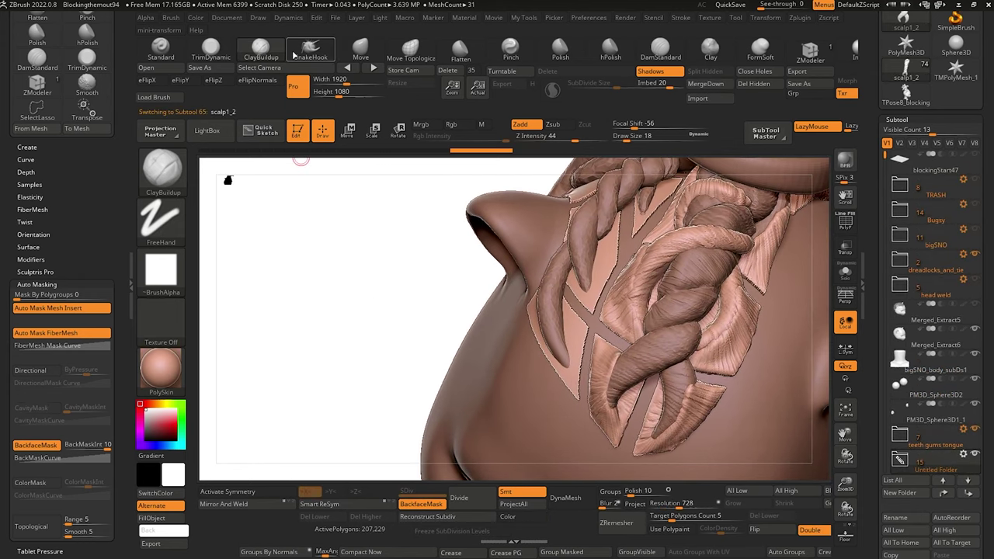
click(729, 5)
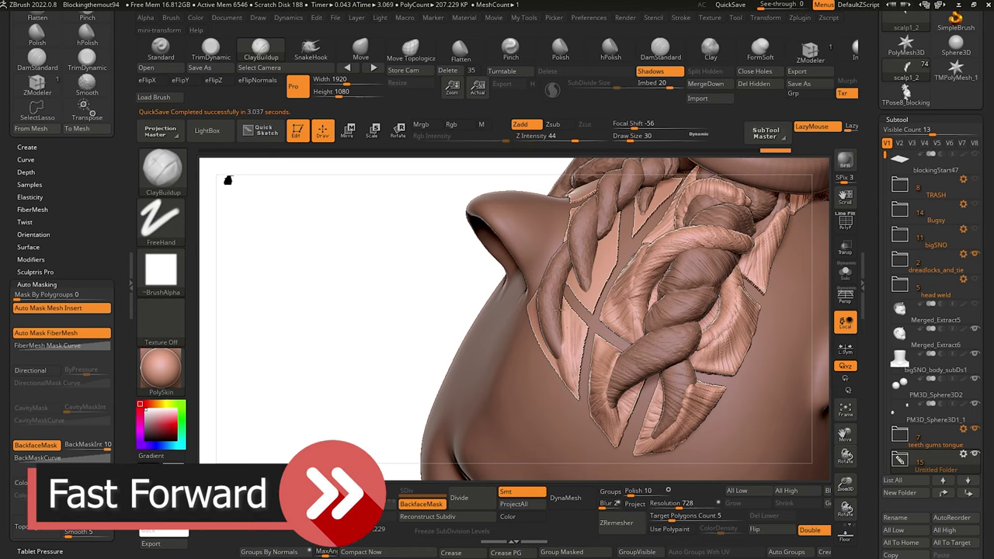
mouse_move(404, 289)
mouse_down()
mouse_move(357, 326)
mouse_move(373, 322)
mouse_up()
mouse_move(386, 229)
mouse_down()
mouse_move(395, 241)
mouse_move(374, 233)
mouse_move(350, 253)
mouse_move(354, 280)
mouse_up()
Reshape the scalp1_2 sections and the adjoining braid near the ear with Move Topological at draw size 54.
key(b)
key(m)
key(t)
mouse_move(388, 249)
mouse_down()
mouse_move(366, 222)
mouse_move(435, 234)
mouse_move(373, 233)
mouse_move(377, 247)
mouse_move(342, 264)
mouse_up()
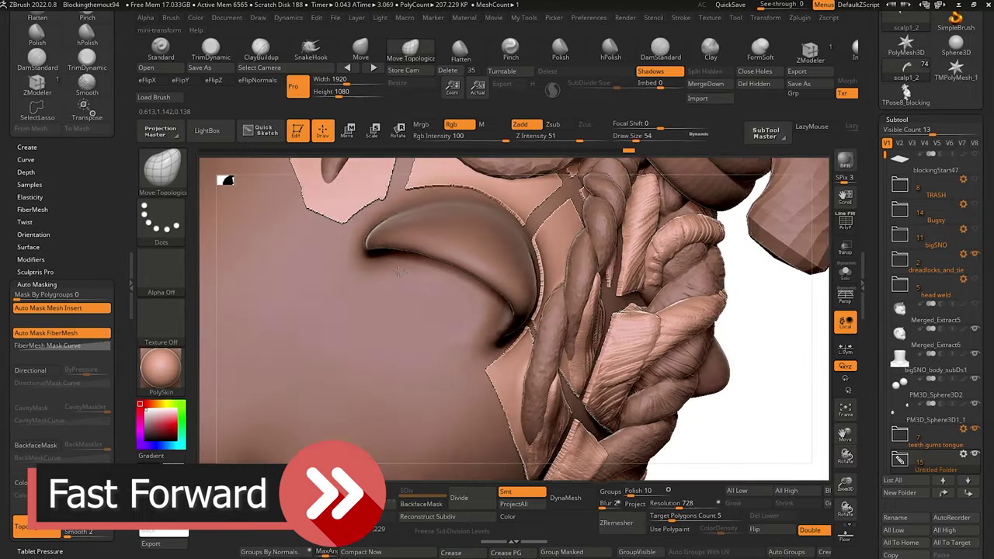
alt+click(585, 320)
mouse_move(637, 411)
mouse_down()
mouse_move(570, 409)
mouse_move(435, 268)
mouse_move(388, 261)
mouse_move(435, 287)
mouse_up()
alt+click(596, 306)
drag(311, 233, 390, 166)
Sculpt hair strands on scalp1_2 with ClayBuildup at draw sizes 22 and 14, isolating the piece to reach covered areas.
click(261, 50)
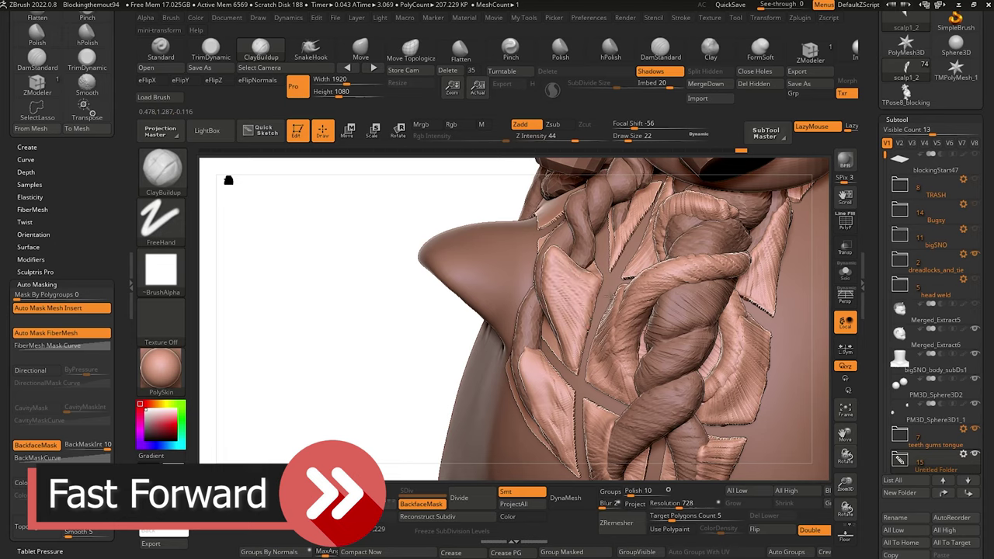
click(846, 273)
drag(435, 264, 466, 241)
drag(388, 326, 375, 397)
click(846, 273)
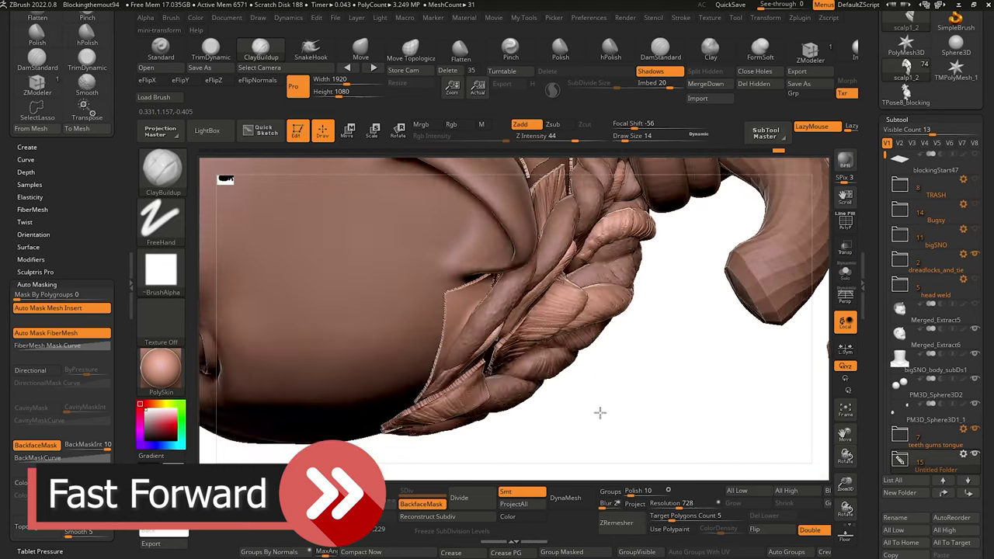
Select the thin braid PM3D_Sphere3D2_5 and adjust its shape against the scalp with Move Topological at draw size 66.
drag(599, 412, 543, 311)
alt+click(529, 217)
click(411, 49)
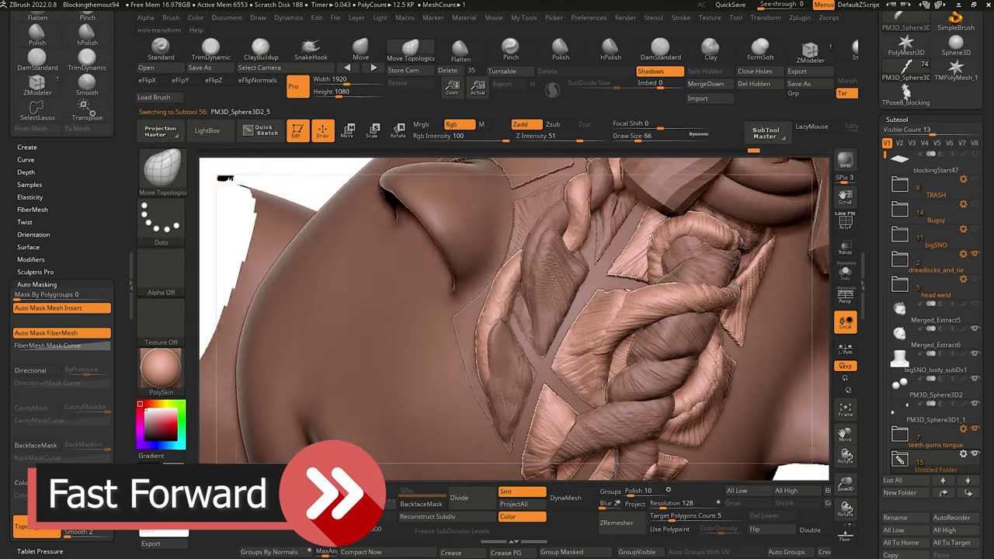
mouse_move(310, 435)
mouse_down()
mouse_move(383, 279)
mouse_move(259, 232)
mouse_move(311, 257)
mouse_up()
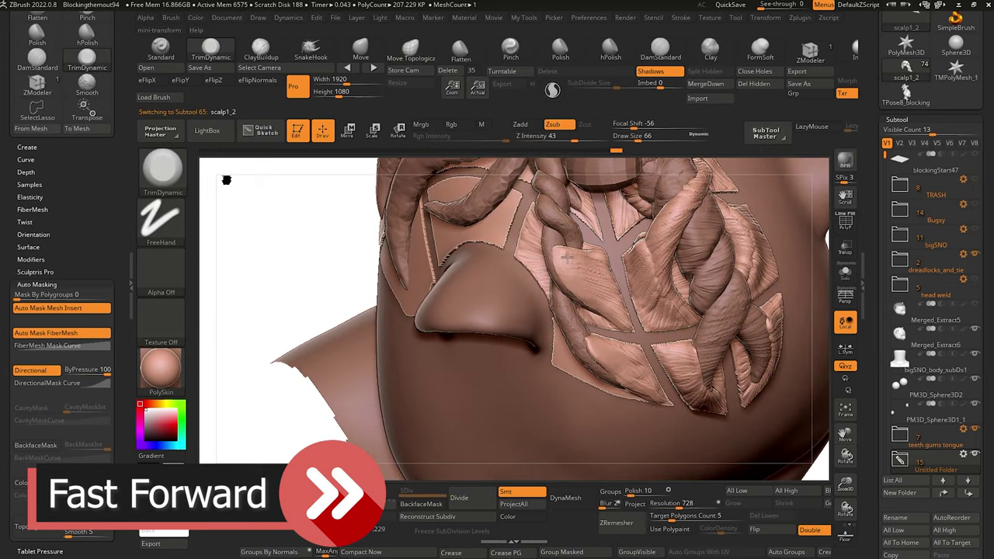
Flatten the raised hair on scalp1_2 with TrimDynamic at draw size 66, then add strands with ClayBuildup.
drag(311, 310, 404, 326)
click(261, 50)
mouse_move(349, 311)
mouse_down()
mouse_move(311, 334)
mouse_move(388, 233)
mouse_move(311, 311)
mouse_move(309, 357)
mouse_move(341, 358)
mouse_up()
click(846, 272)
click(846, 272)
Select the hair piece above the ear and expand the Untitled Folder to look through its subtools.
alt+click(564, 323)
click(900, 459)
drag(885, 160, 884, 335)
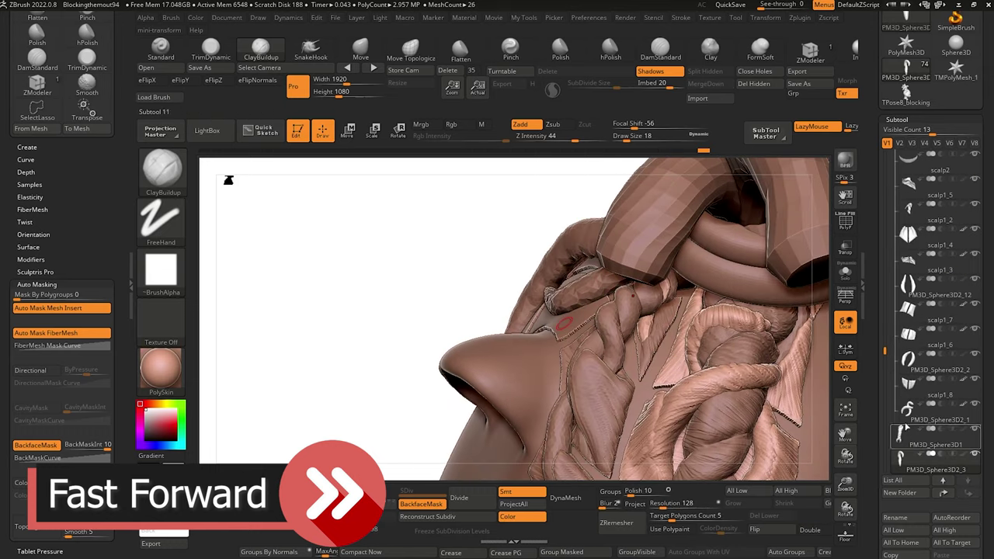
Isolate scalp1_2, show only its narrow triangular section, and split the hidden parts into a separate subtool.
alt+click(650, 333)
drag(342, 272, 412, 290)
click(846, 273)
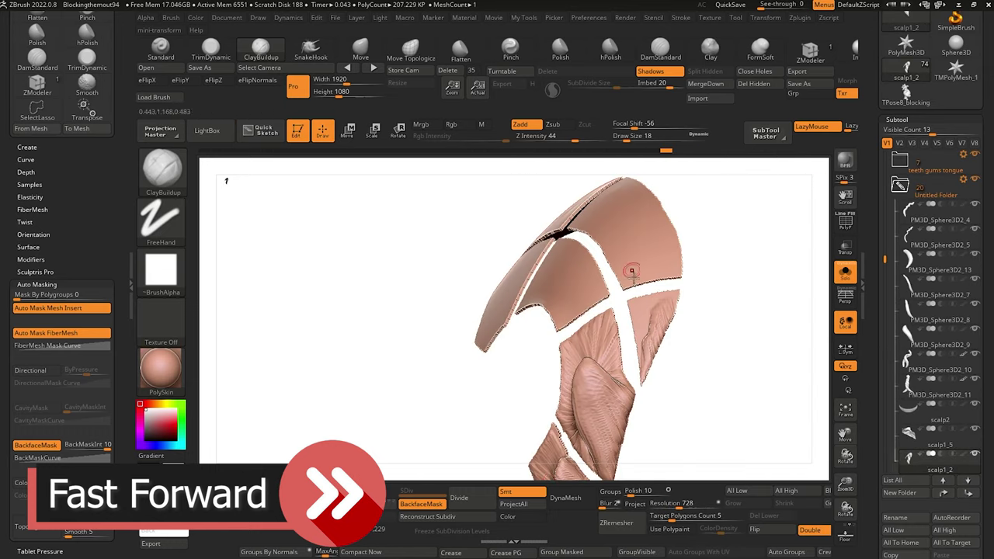
click(130, 286)
drag(397, 355, 435, 341)
drag(373, 342, 412, 340)
ctrl+shift+click(588, 322)
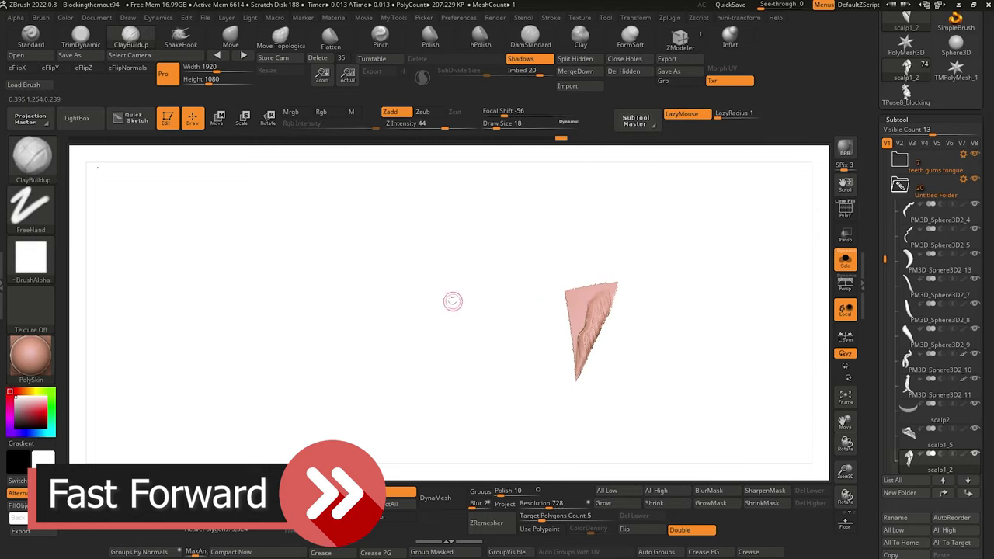
click(576, 59)
Show the full model, select the triangular piece scalp1_9, and collapse and hide the Untitled Folder.
click(846, 261)
drag(233, 272, 257, 311)
alt+click(650, 366)
click(900, 258)
click(975, 255)
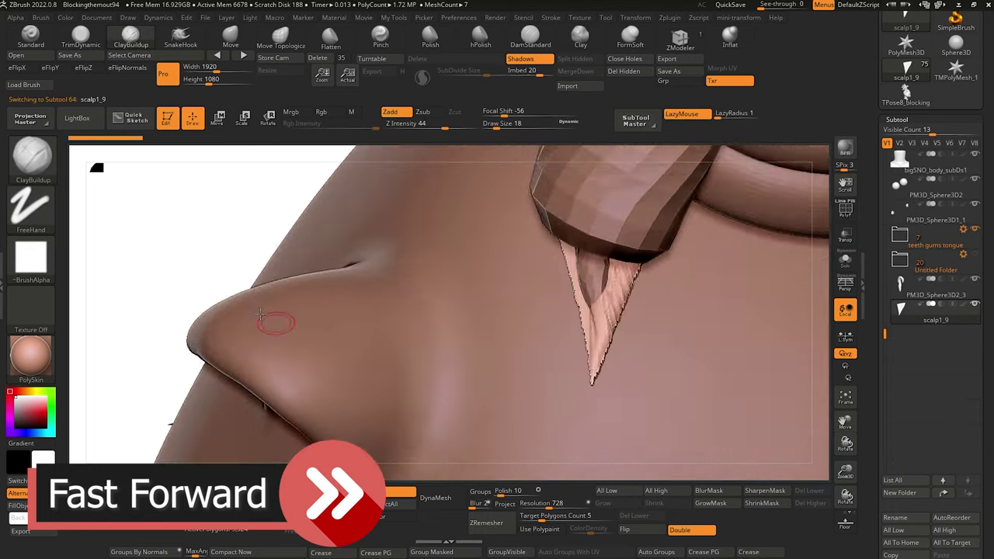
Reshape the triangular scalp piece scalp1_9 with Move Topological, checking its form in isolation.
drag(194, 233, 260, 257)
click(280, 37)
click(846, 261)
mouse_move(403, 233)
mouse_down()
mouse_move(473, 220)
mouse_move(420, 241)
mouse_up()
click(846, 261)
mouse_move(350, 271)
mouse_down()
mouse_move(380, 316)
mouse_move(311, 311)
mouse_up()
drag(536, 389, 520, 400)
Sculpt hair strands on scalp1_9 with ClayBuildup.
click(130, 37)
drag(710, 326, 722, 342)
mouse_move(194, 326)
mouse_down()
mouse_move(213, 344)
mouse_move(256, 311)
mouse_move(233, 373)
mouse_up()
click(846, 261)
click(846, 261)
Select the curl PM3D_Sphere3D2_3, smooth its lower part at draw size 42, and adjust its shape with Move Topological.
alt+click(647, 272)
click(280, 37)
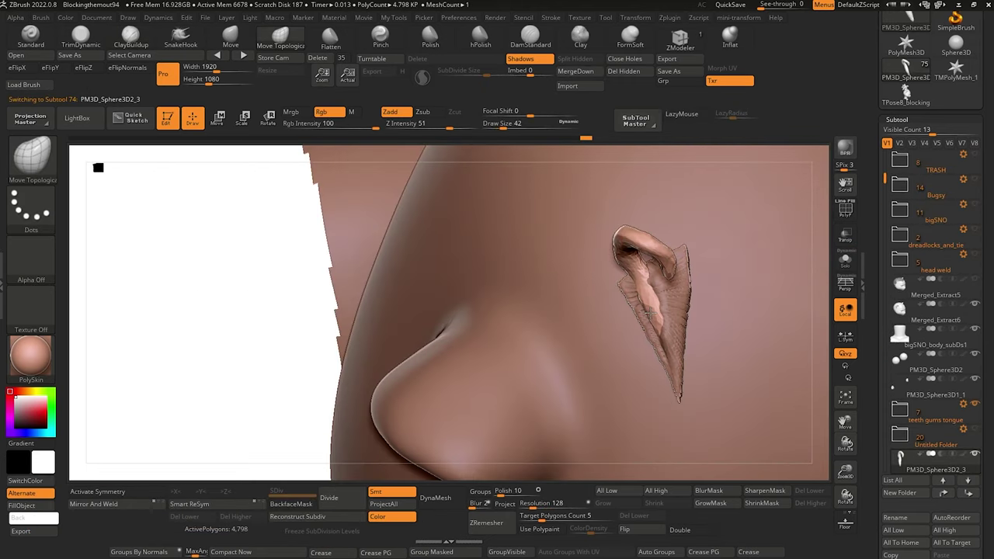
key(shift)
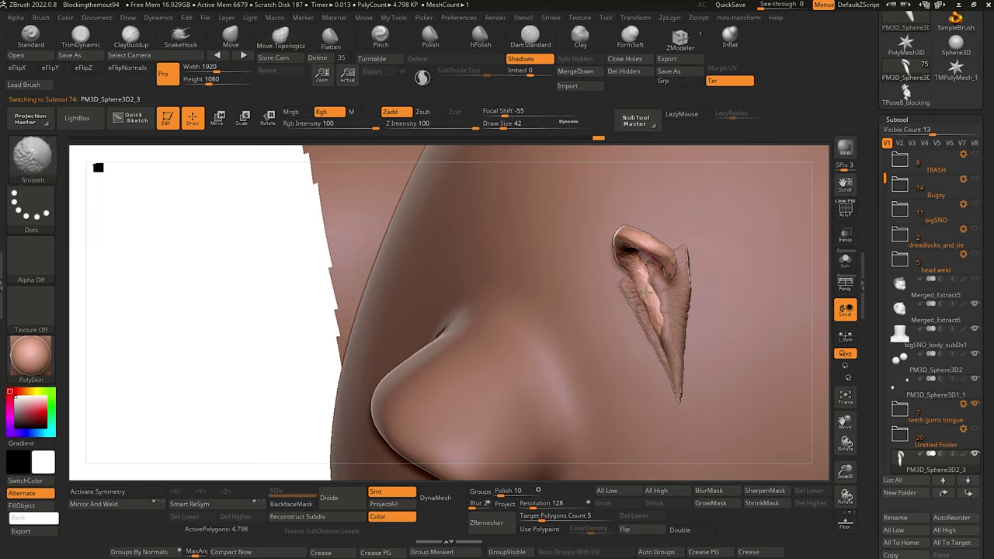
shift+drag(646, 293, 651, 308)
drag(250, 284, 330, 248)
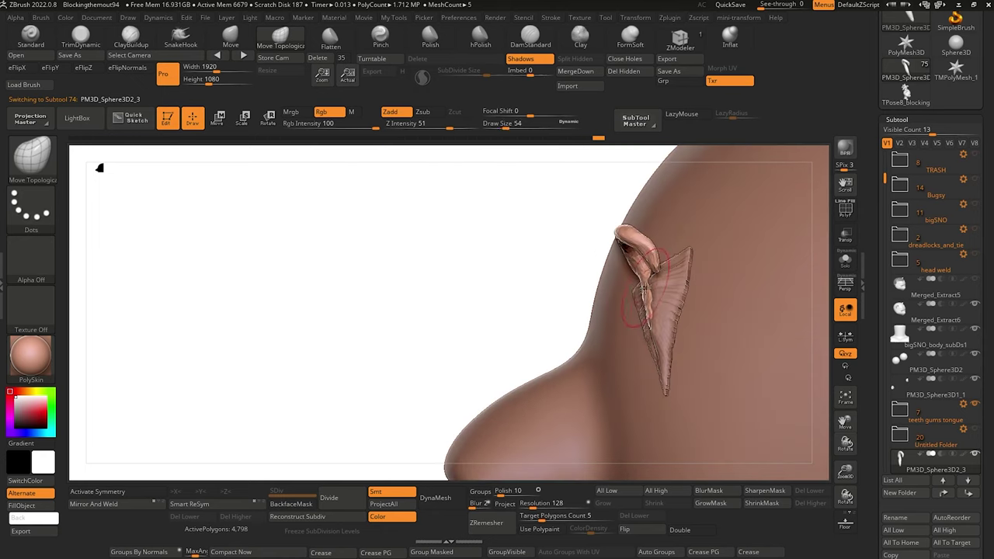
drag(415, 293, 516, 252)
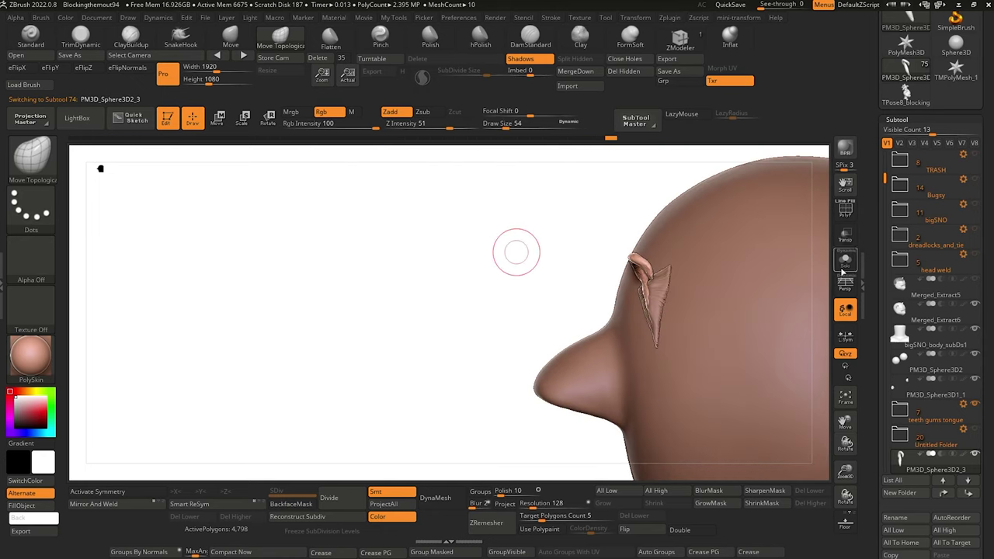
Show the Untitled Folder again and review the braids and scalp sections from several sides.
click(976, 430)
drag(348, 298, 389, 337)
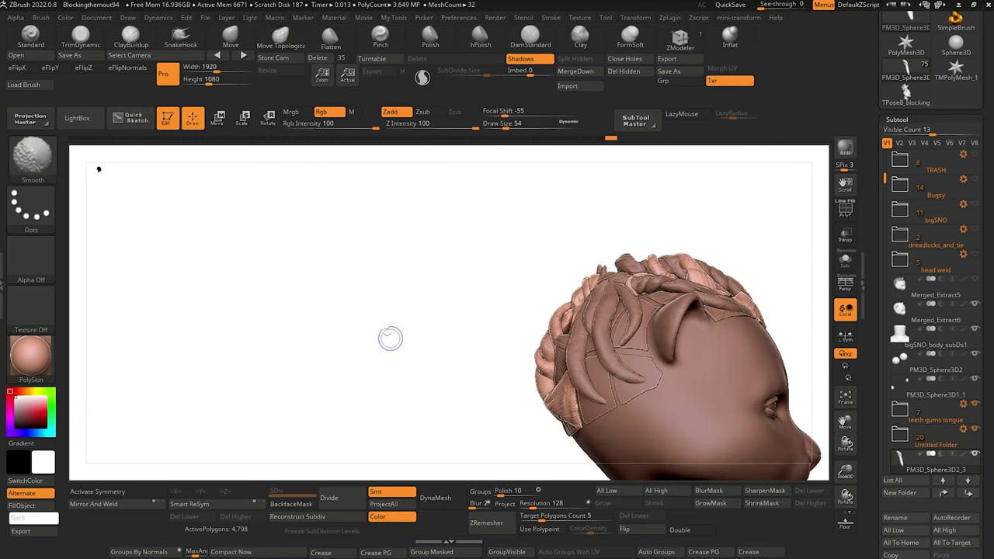
drag(378, 375, 353, 342)
drag(351, 293, 433, 293)
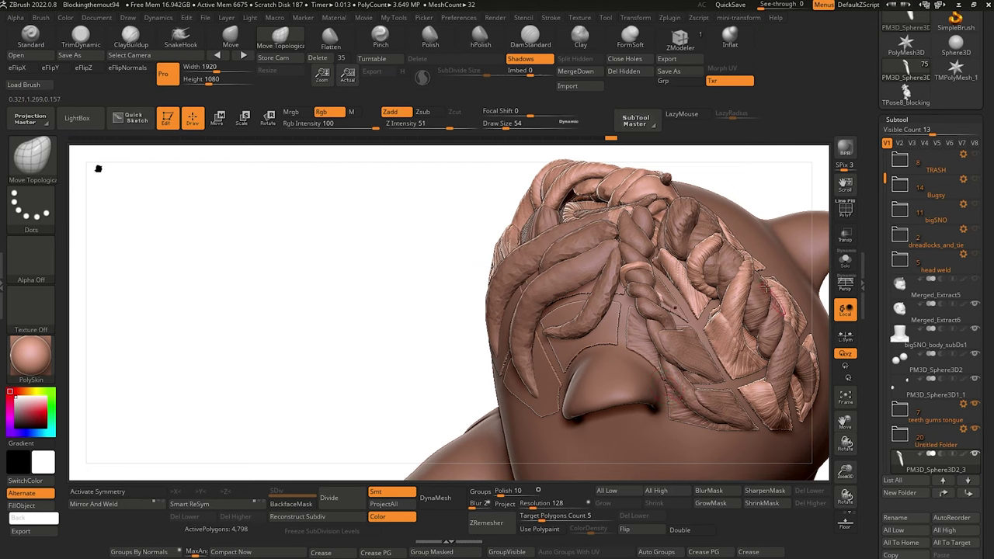
mouse_move(315, 307)
mouse_down()
mouse_move(317, 321)
mouse_move(335, 290)
mouse_move(317, 287)
mouse_up()
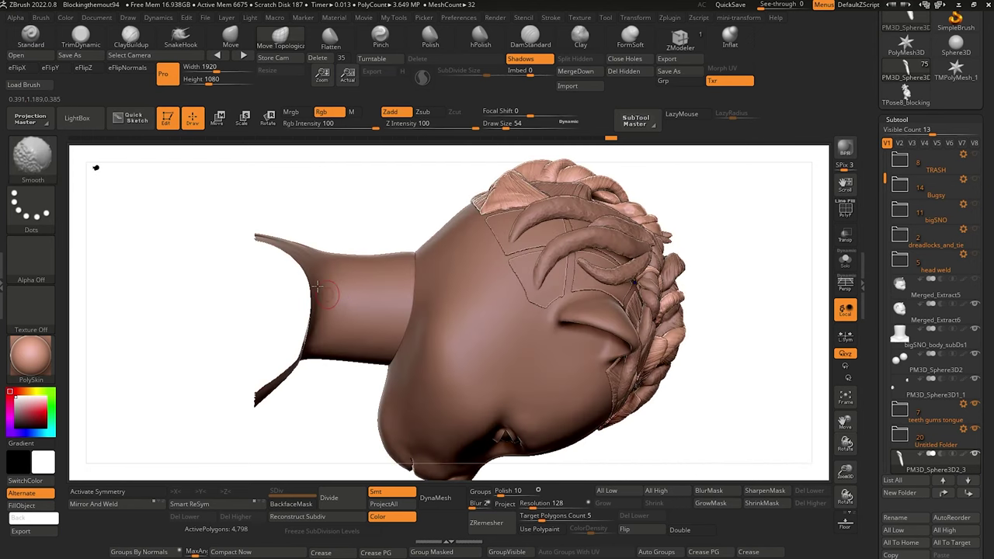
mouse_move(360, 402)
mouse_down()
mouse_move(349, 391)
mouse_move(313, 406)
mouse_move(339, 306)
mouse_move(361, 343)
mouse_up()
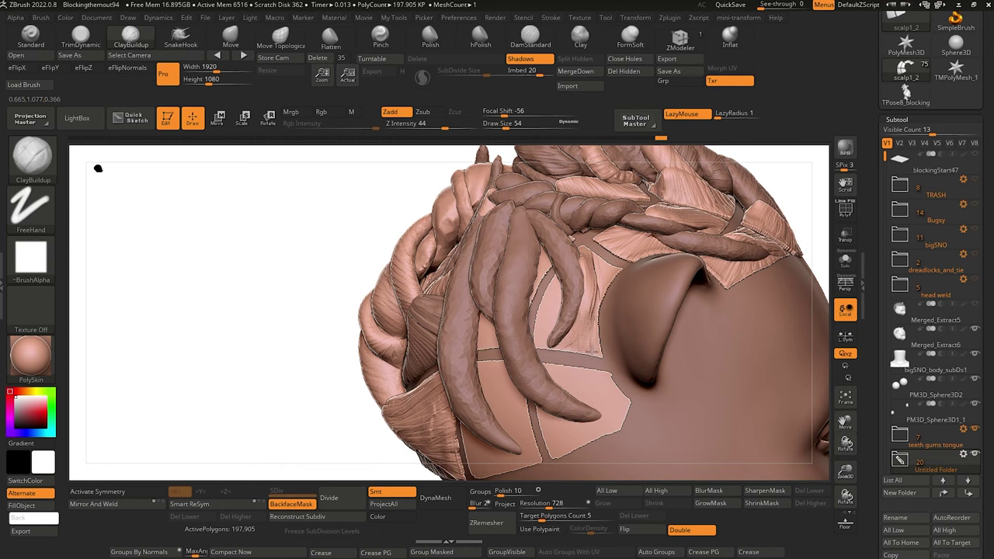
Add strands to scalp1_2 beside the ear with ClayBuildup at draw size 54, then adjust braid PM3D_Sphere3D2_13 with Move Topological.
drag(592, 352, 605, 249)
drag(582, 329, 588, 272)
alt+click(567, 268)
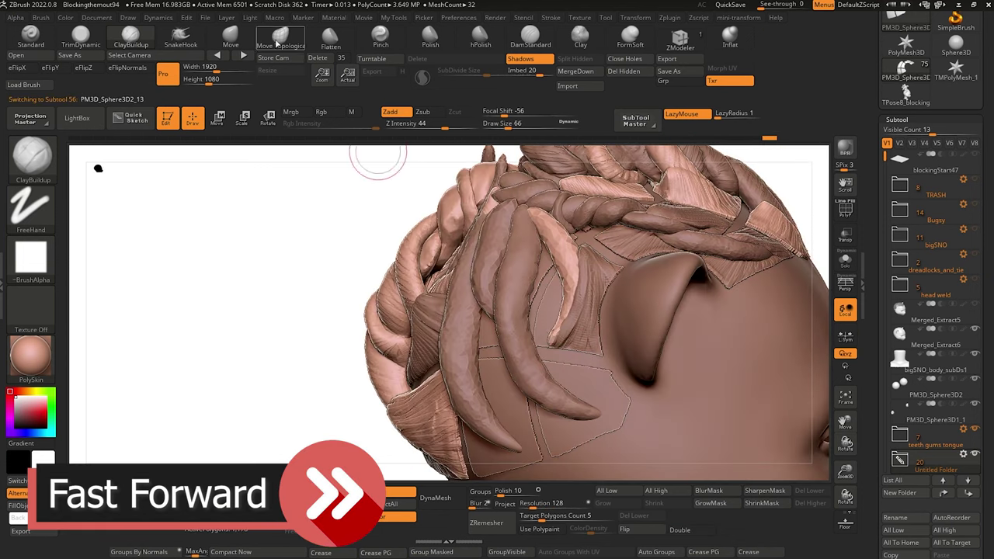
click(280, 37)
mouse_move(326, 256)
mouse_down()
mouse_move(318, 226)
mouse_move(310, 264)
mouse_up()
Build up strands on scalp1_2's section behind the ear with ClayBuildup at draw size 62, then reshape it with Move Topological at size 70.
alt+click(559, 323)
mouse_move(257, 287)
mouse_down()
mouse_move(342, 283)
mouse_move(260, 287)
mouse_up()
click(130, 37)
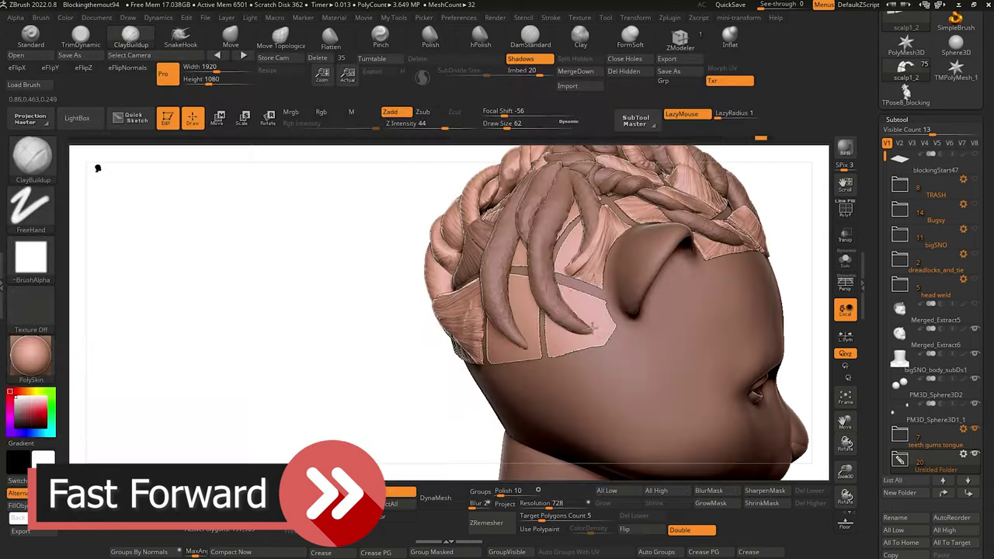
mouse_move(311, 311)
mouse_down()
mouse_move(342, 341)
mouse_move(326, 303)
mouse_up()
click(280, 37)
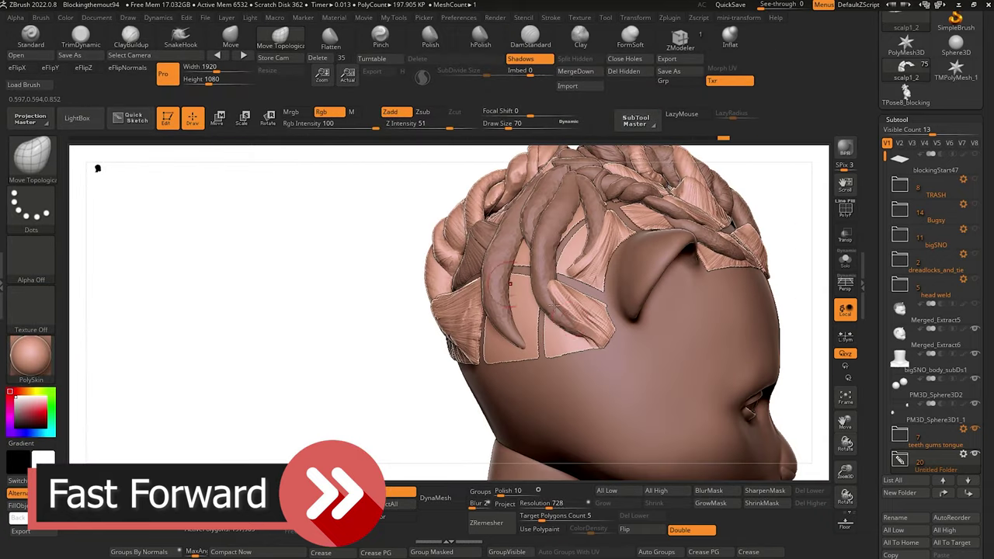
mouse_move(428, 295)
mouse_down()
mouse_move(330, 337)
mouse_move(423, 303)
mouse_move(497, 299)
mouse_up()
mouse_move(381, 292)
mouse_down()
mouse_move(303, 285)
mouse_move(369, 249)
mouse_move(345, 247)
mouse_move(357, 288)
mouse_move(311, 317)
mouse_move(345, 328)
mouse_move(361, 313)
mouse_up()
Expand the Untitled Folder and merge scalp1_10 back with scalp1_2.
click(130, 37)
alt+click(624, 325)
click(900, 460)
scroll(925, 412, down, 10)
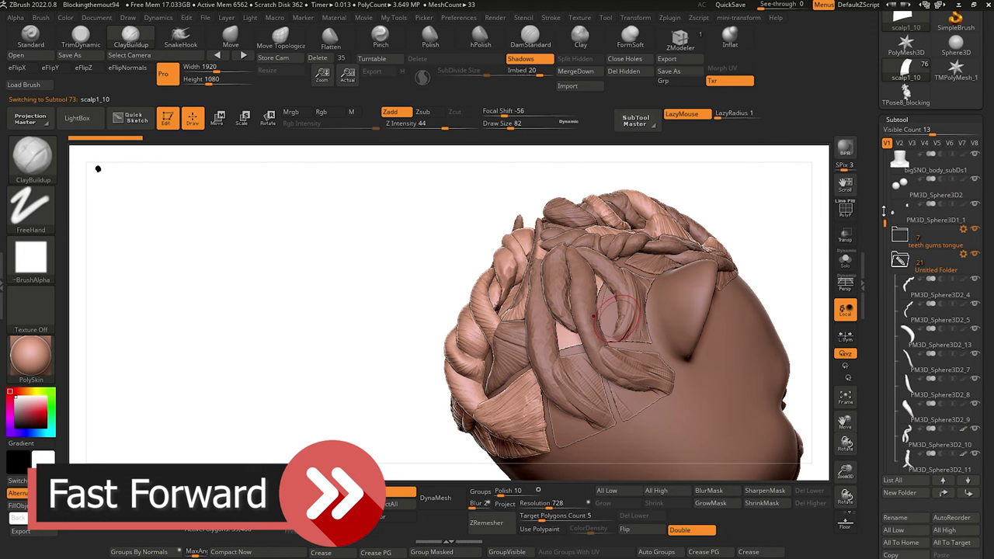
click(576, 72)
click(553, 98)
Isolate scalp1_2 and split its sections into separate subtools, showing one section at a time and splitting off the hidden part.
click(846, 261)
drag(422, 288, 451, 297)
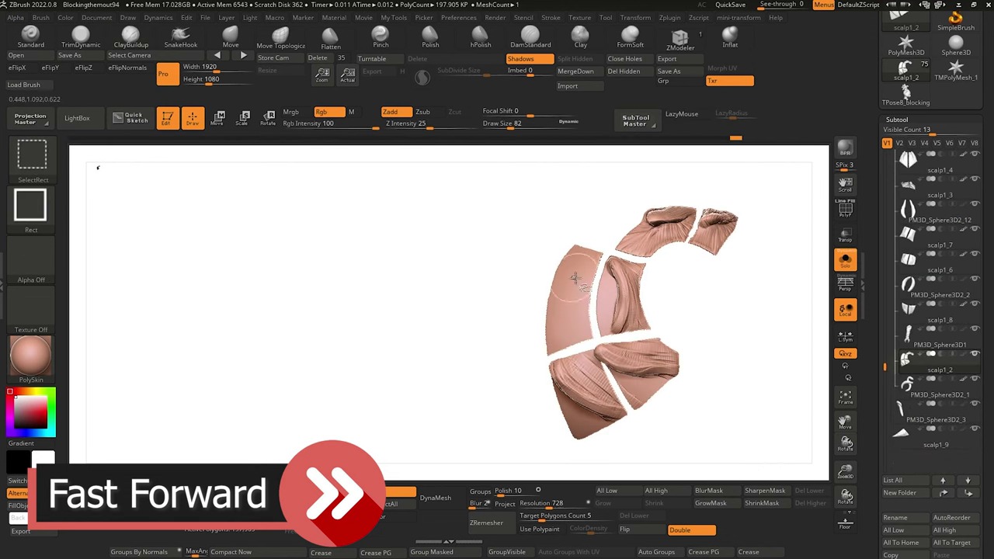
ctrl+shift+click(577, 278)
click(576, 60)
ctrl+shift+click(622, 311)
click(578, 61)
Move scalp1_11 and braid PM3D_Sphere3D2_9 out of the Untitled Folder, then collapse and hide the folder.
click(921, 390)
click(845, 261)
alt+click(610, 284)
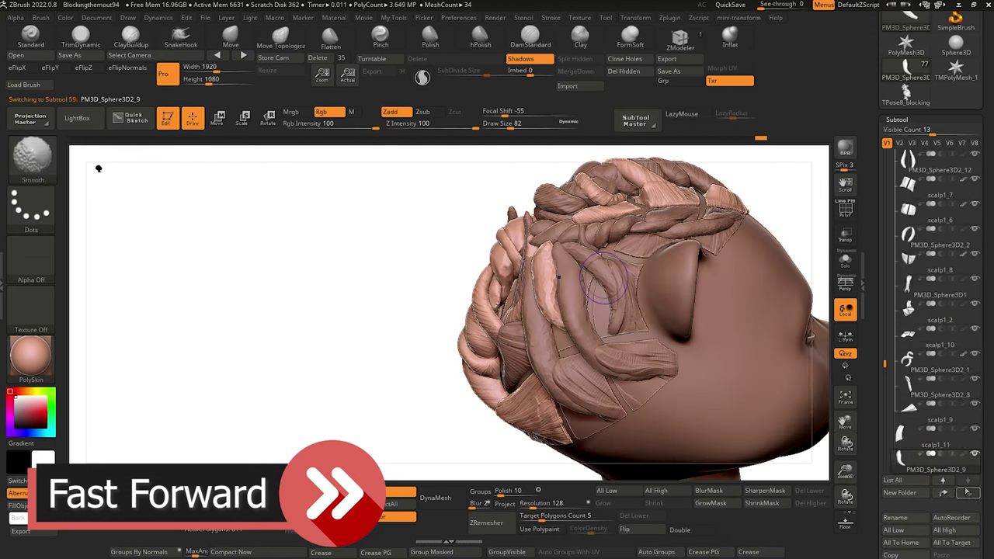
click(900, 233)
click(975, 229)
Rough in the hair flowing into the braid on scalp1_11 with ClayBuildup and Move Topological at draw size 62.
mouse_move(319, 303)
mouse_down()
mouse_move(386, 296)
mouse_move(256, 295)
mouse_up()
alt+click(571, 354)
drag(555, 318, 578, 362)
click(281, 36)
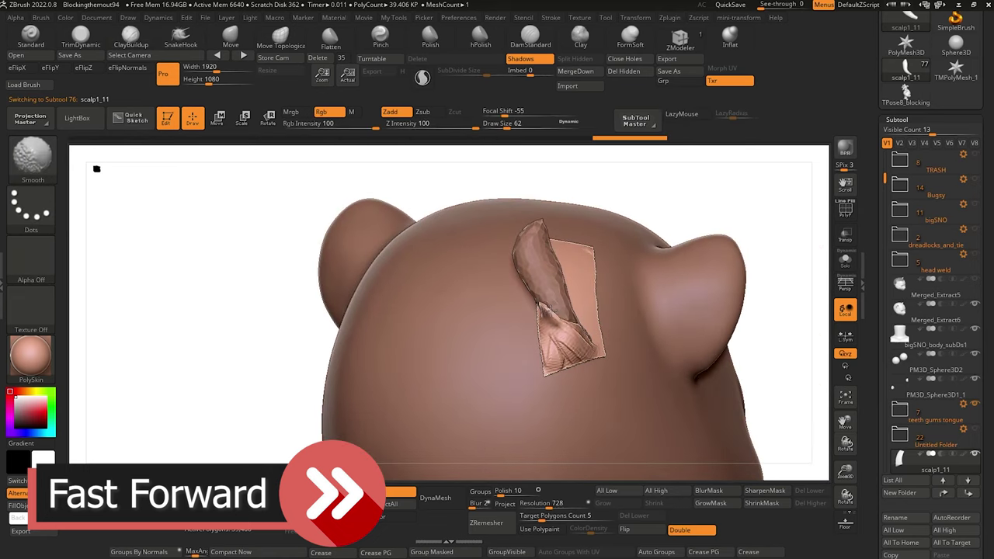
click(130, 37)
mouse_move(233, 233)
mouse_down()
mouse_move(241, 241)
mouse_move(296, 221)
mouse_up()
click(281, 36)
drag(535, 342, 544, 334)
drag(373, 225, 311, 257)
Flatten the raised hair on scalp1_11 with TrimDynamic at draw size 62, then add strands with ClayBuildup at size 42.
click(81, 37)
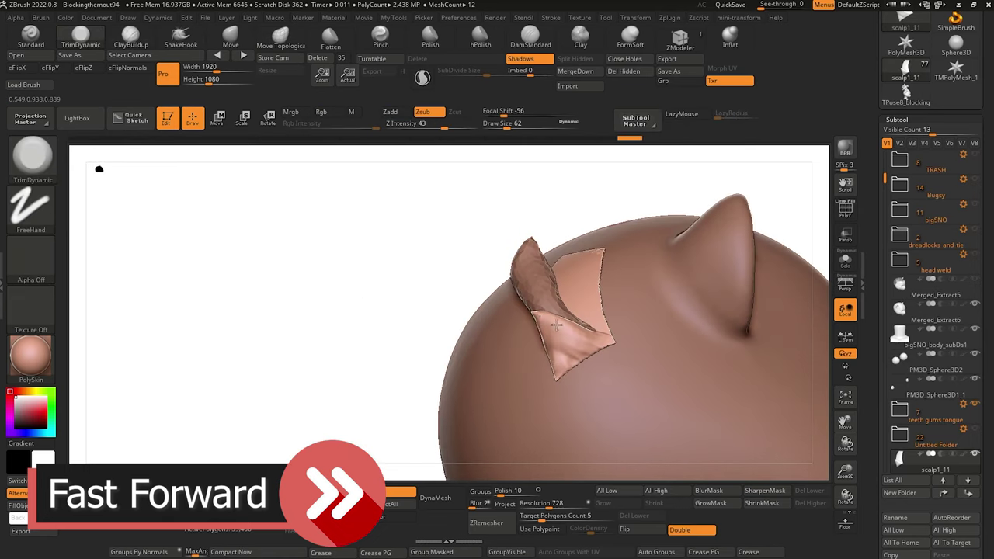
drag(555, 326, 578, 358)
mouse_move(419, 350)
mouse_down()
mouse_move(381, 362)
mouse_move(391, 368)
mouse_move(311, 349)
mouse_up()
click(131, 37)
drag(233, 311, 311, 318)
drag(540, 326, 586, 354)
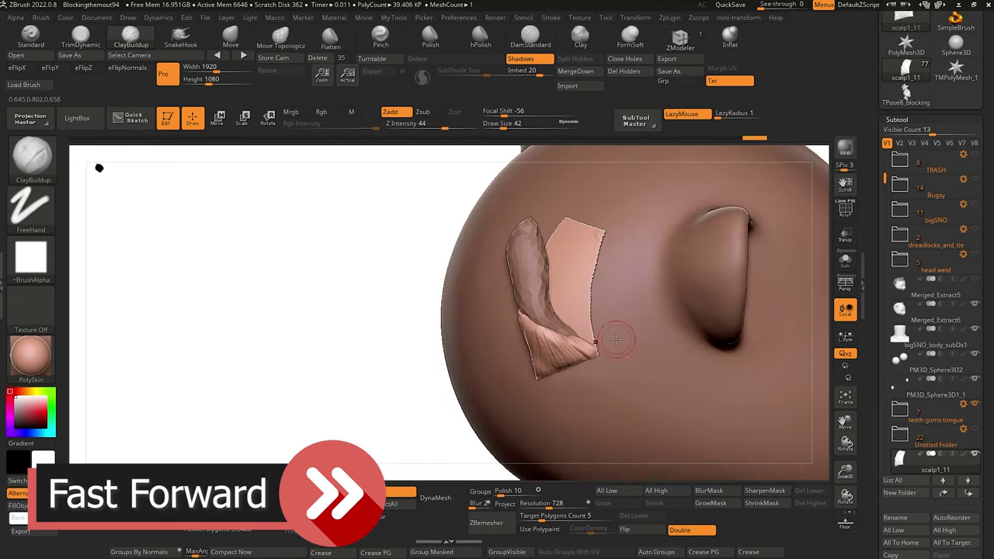
Show the Untitled Folder, select scalp1_2, and smooth its section at the end of the braid at draw size 42.
alt+drag(366, 233, 380, 365)
click(975, 428)
alt+click(567, 295)
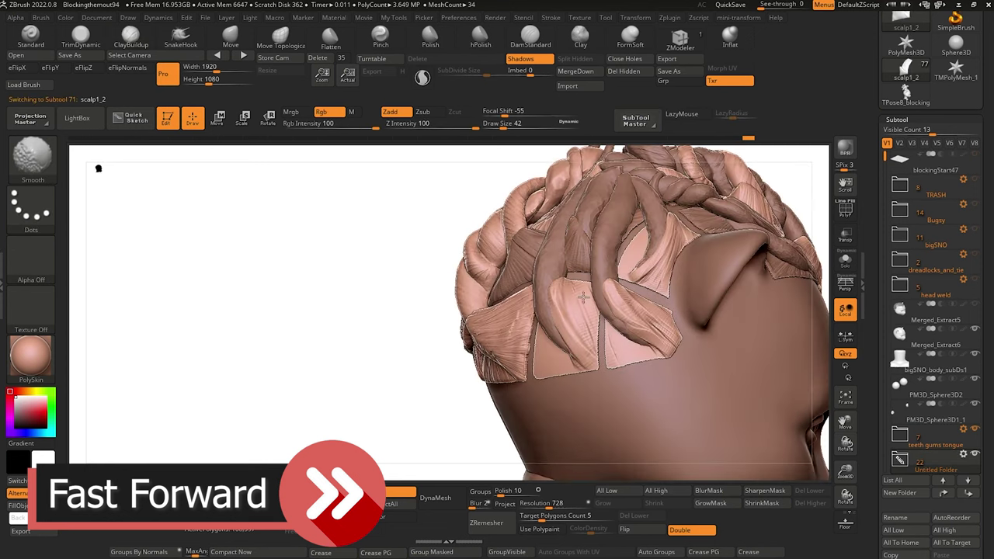
click(846, 260)
drag(397, 269, 365, 279)
shift+drag(570, 326, 590, 358)
click(846, 260)
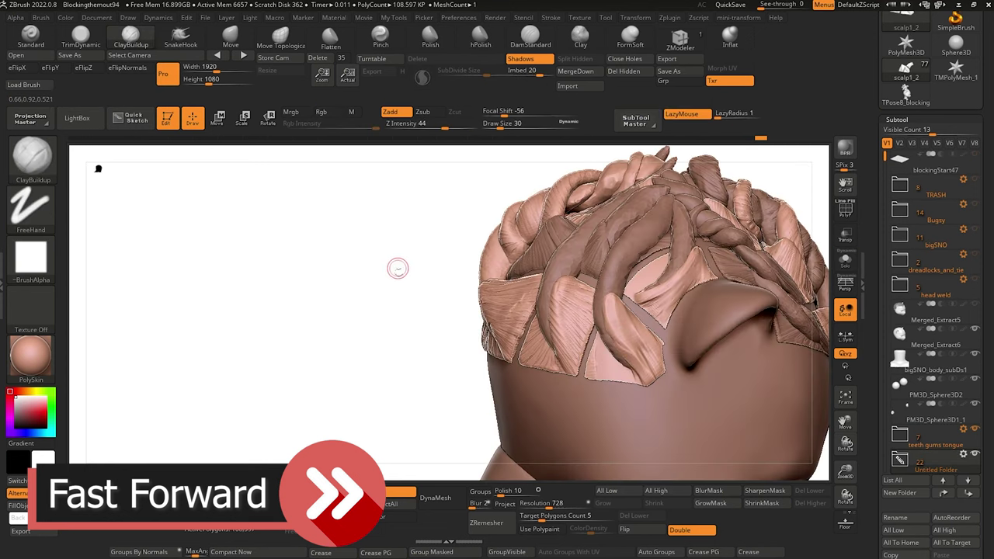
Sculpt fine strands on scalp1_2's section behind the ear with ClayBuildup at draw size 30.
mouse_move(396, 269)
mouse_down()
mouse_move(373, 295)
mouse_move(373, 334)
mouse_up()
click(846, 261)
drag(571, 334, 543, 389)
click(846, 260)
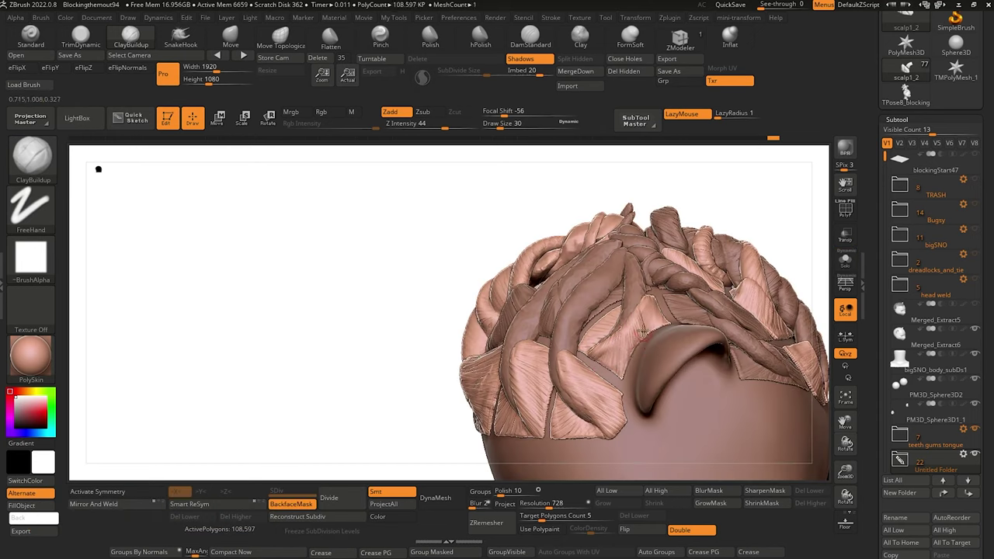
Expand the Untitled Folder and turn on polypaint display for all braid and scalp subtools in and below it.
drag(377, 270, 417, 293)
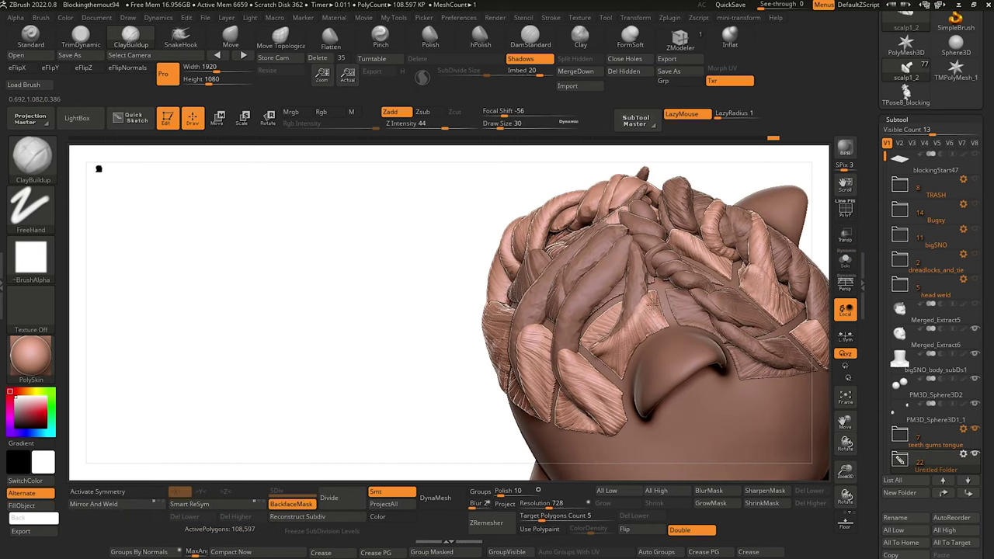
mouse_move(388, 272)
mouse_down()
mouse_move(371, 290)
mouse_move(391, 278)
mouse_move(396, 302)
mouse_move(423, 241)
mouse_up()
mouse_move(393, 306)
alt+mouse_down()
mouse_move(385, 276)
mouse_move(401, 305)
mouse_move(438, 292)
alt+mouse_up()
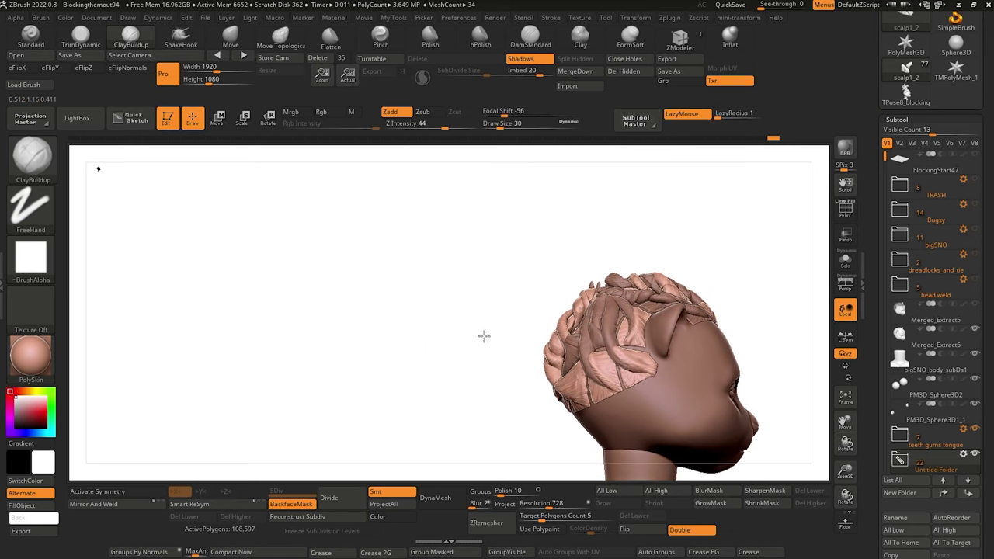
alt+drag(484, 335, 512, 276)
drag(884, 160, 885, 258)
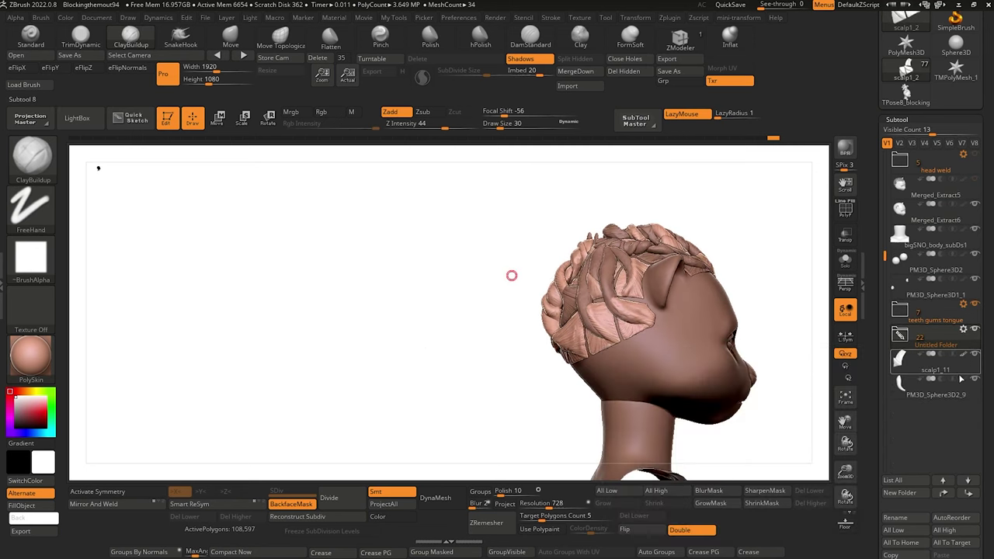
click(897, 336)
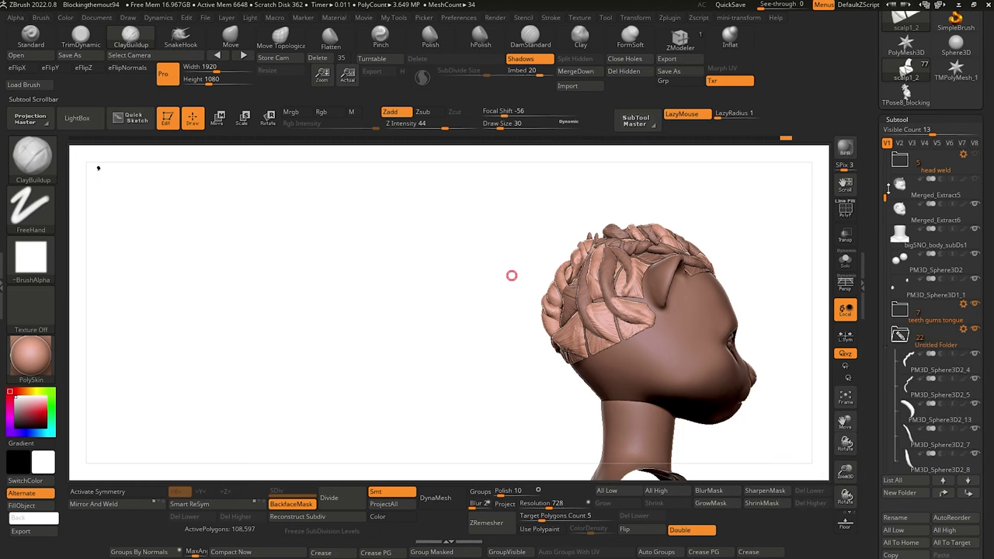
drag(886, 196, 886, 224)
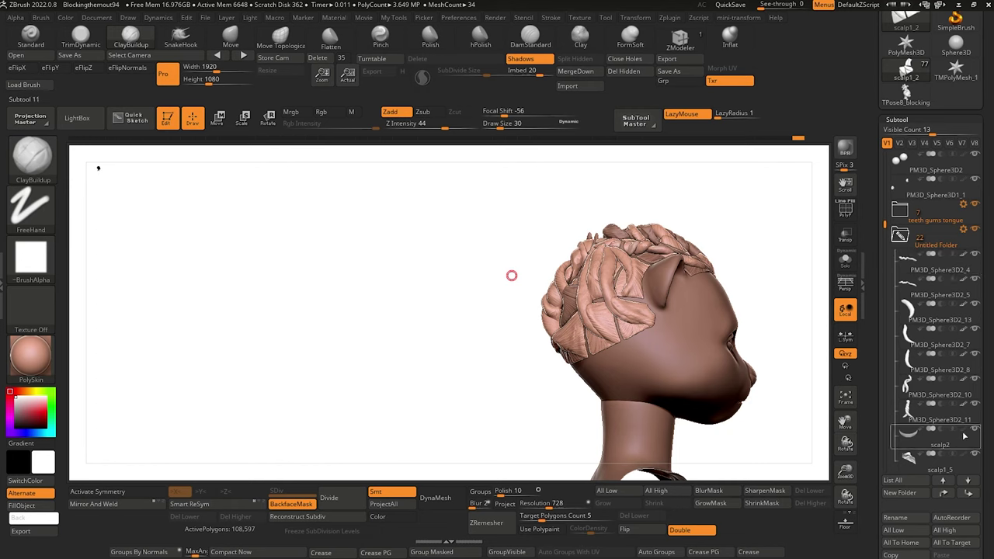
scroll(924, 349, down, 6)
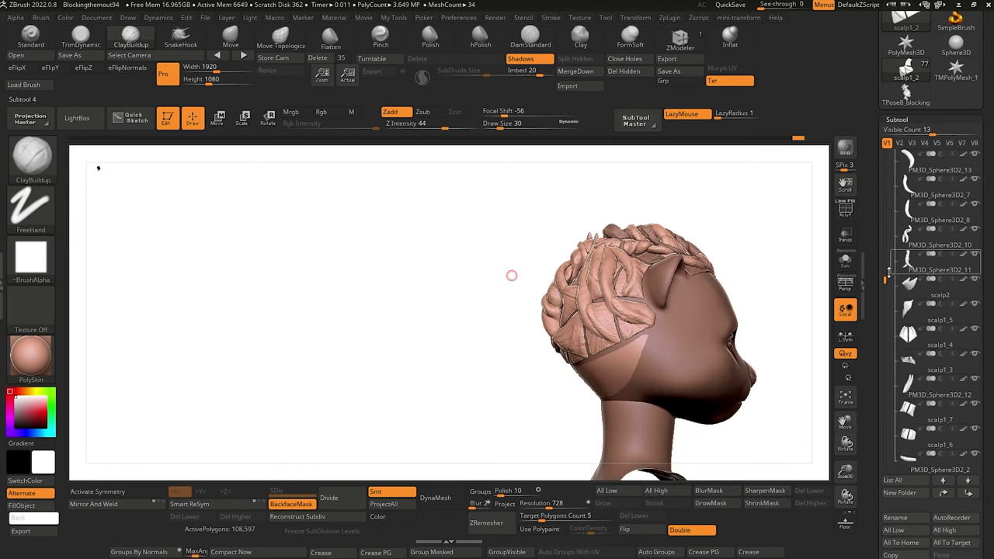
drag(889, 274, 884, 341)
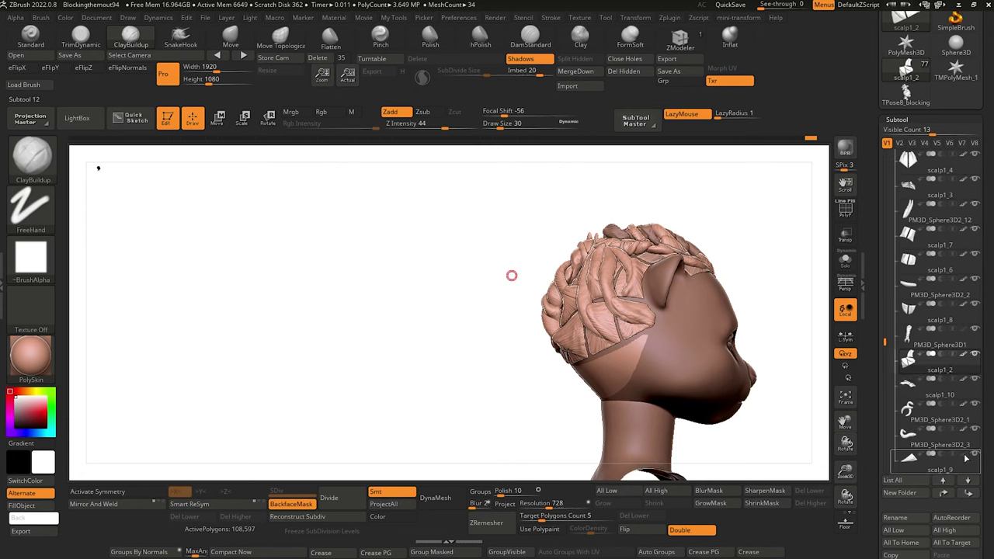
drag(886, 354, 885, 378)
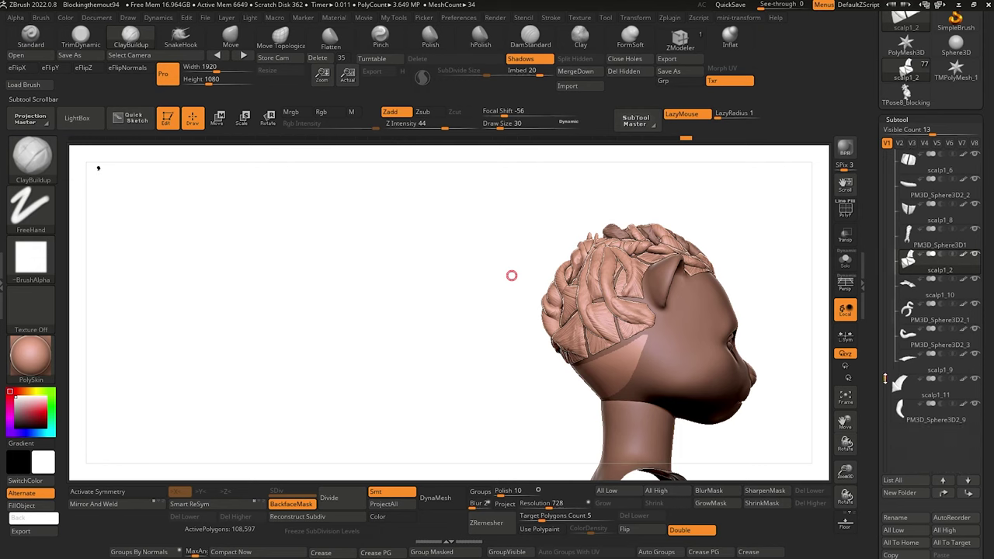
Show the dreadlocks_and_tie folder and review the complete hairstyle from the front, back and side.
drag(441, 330, 428, 269)
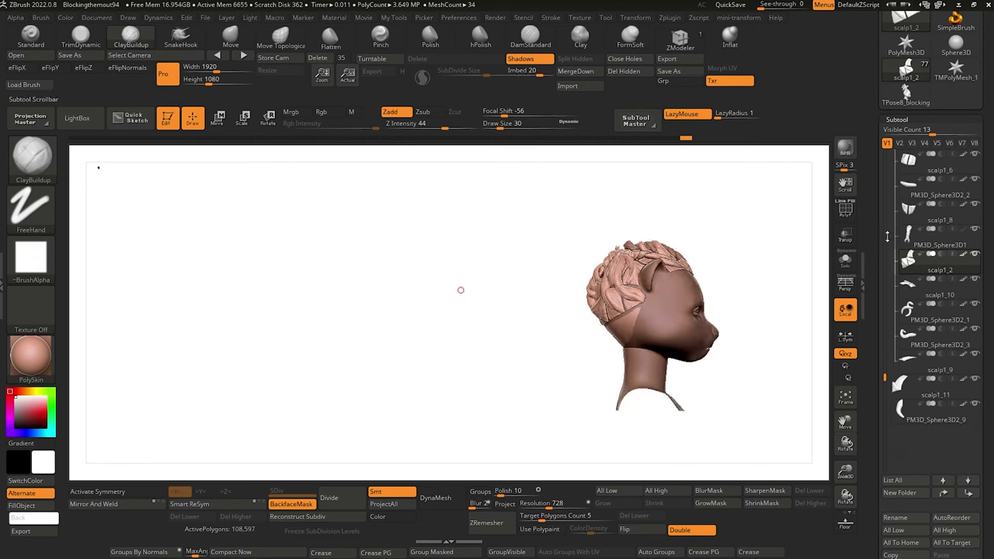
scroll(933, 185, up, 5)
click(975, 228)
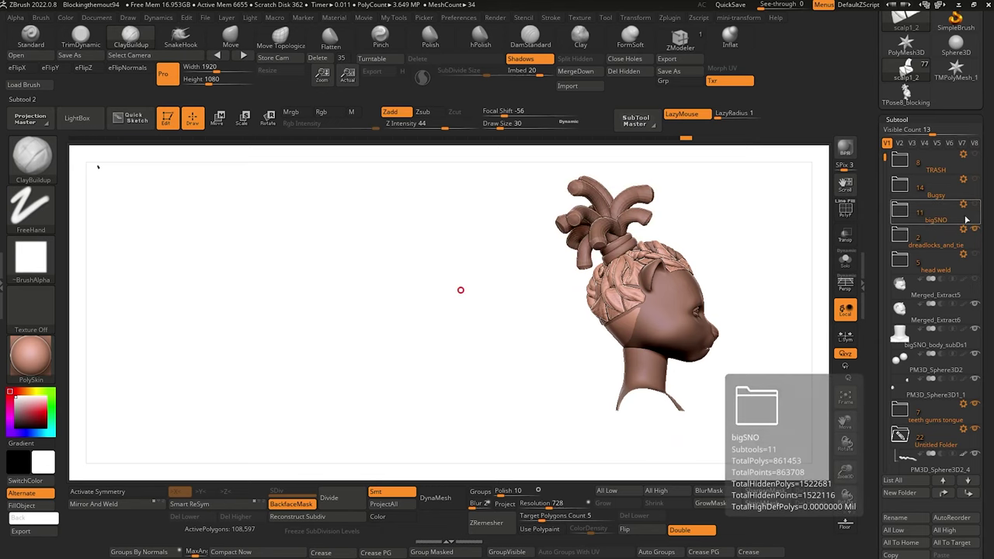
drag(402, 279, 396, 270)
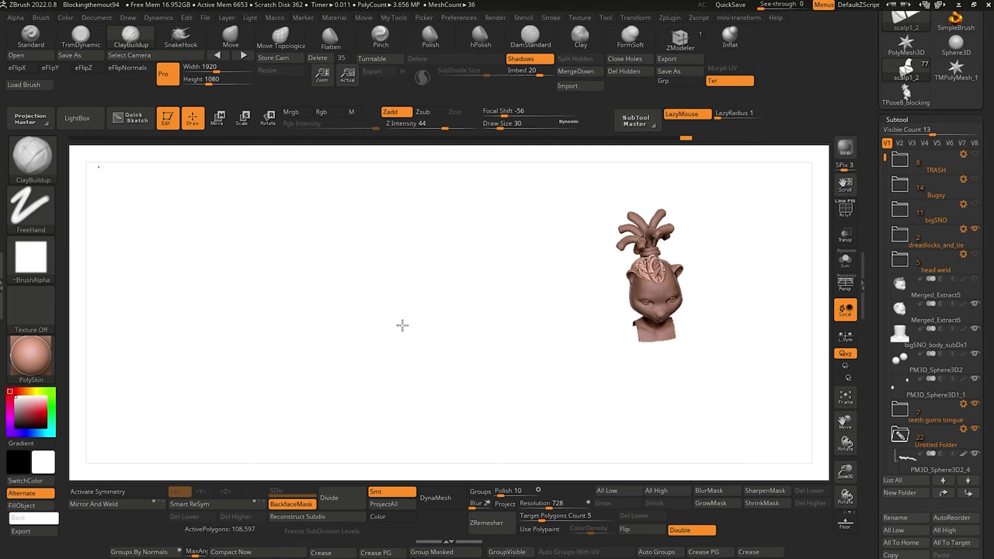
alt+drag(402, 326, 446, 355)
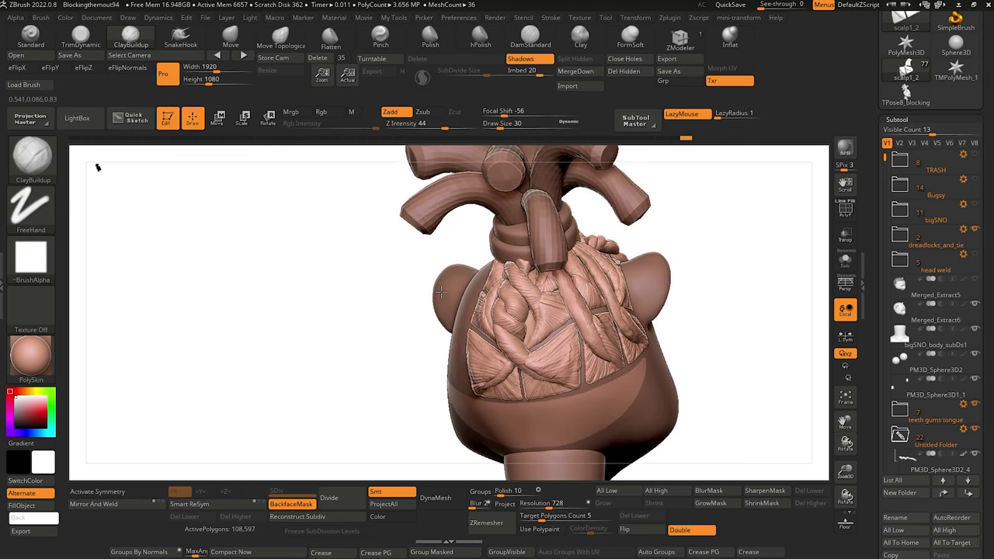
mouse_move(445, 294)
mouse_down()
mouse_move(402, 298)
mouse_move(395, 353)
mouse_move(470, 353)
mouse_move(360, 361)
mouse_up()
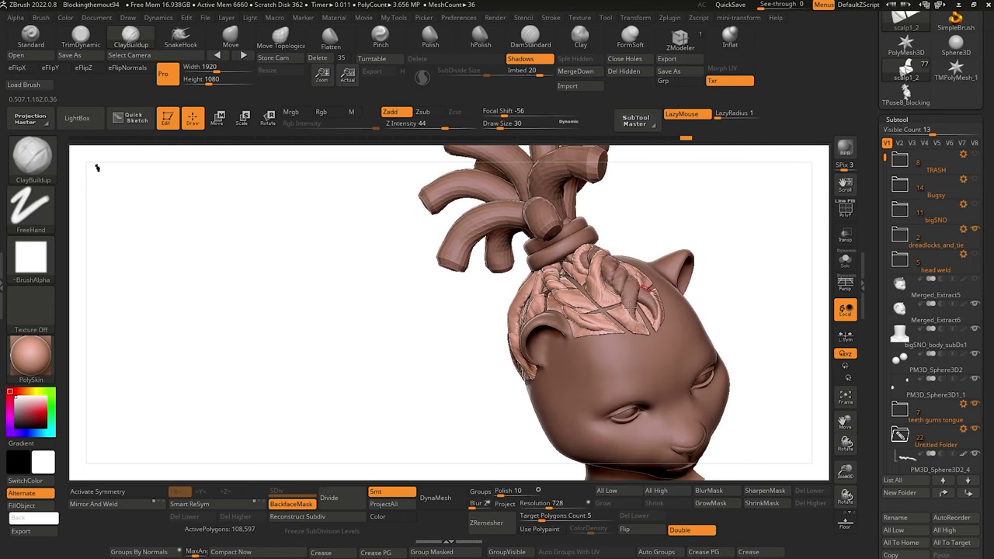
Save the project as Blockingthemout95.
drag(429, 344, 407, 317)
key(ctrl+s)
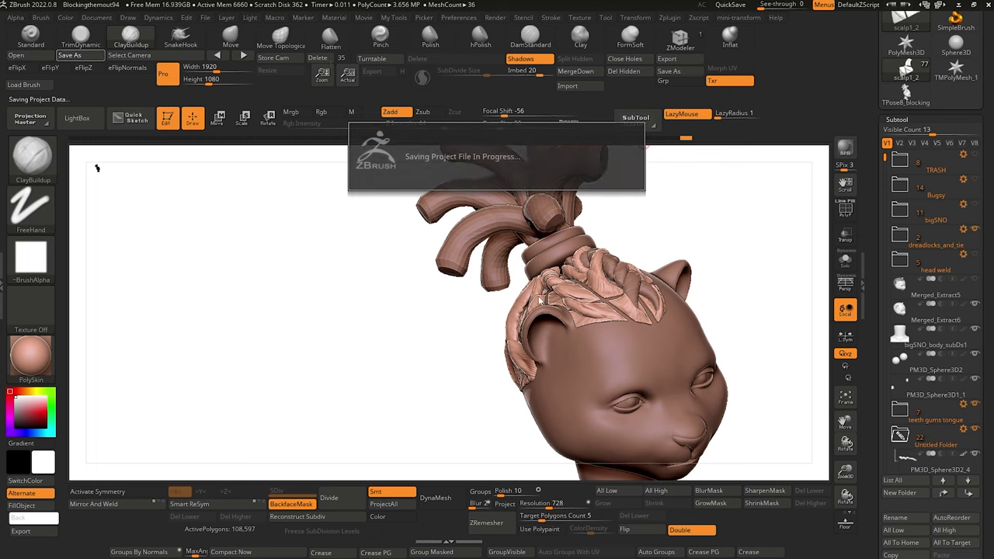
drag(356, 351, 368, 355)
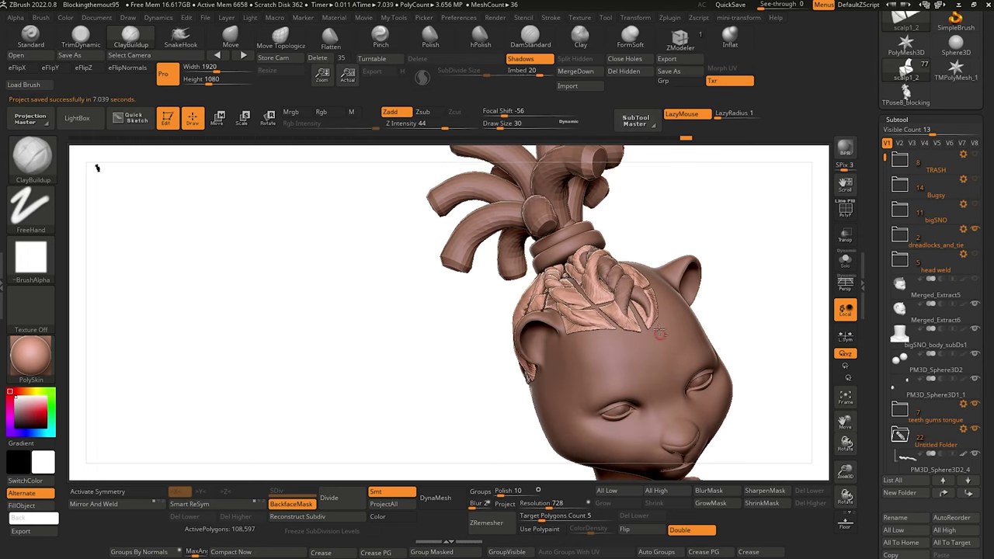
Split the two halves of the scalp1_8 hair section at the front hairline into separate subtools.
alt+click(627, 326)
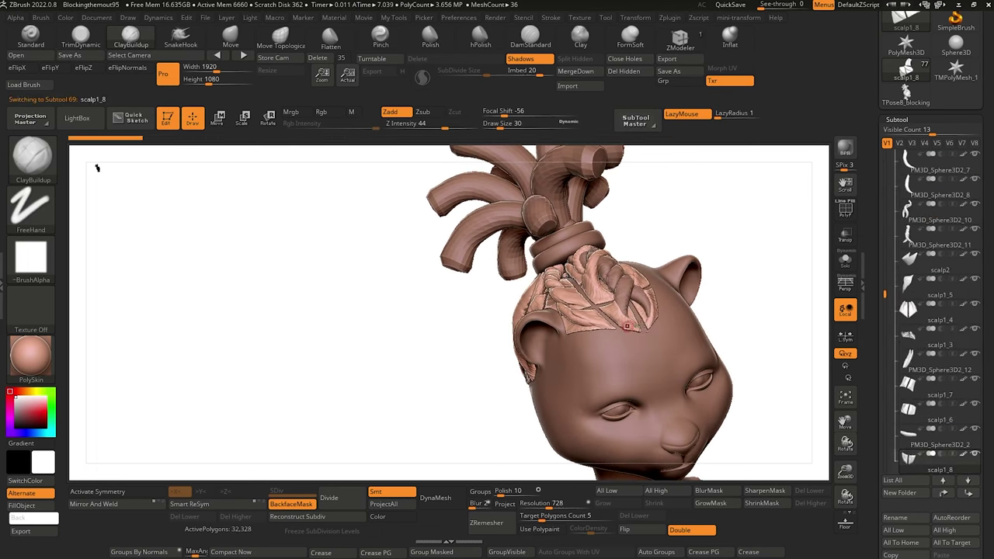
click(847, 262)
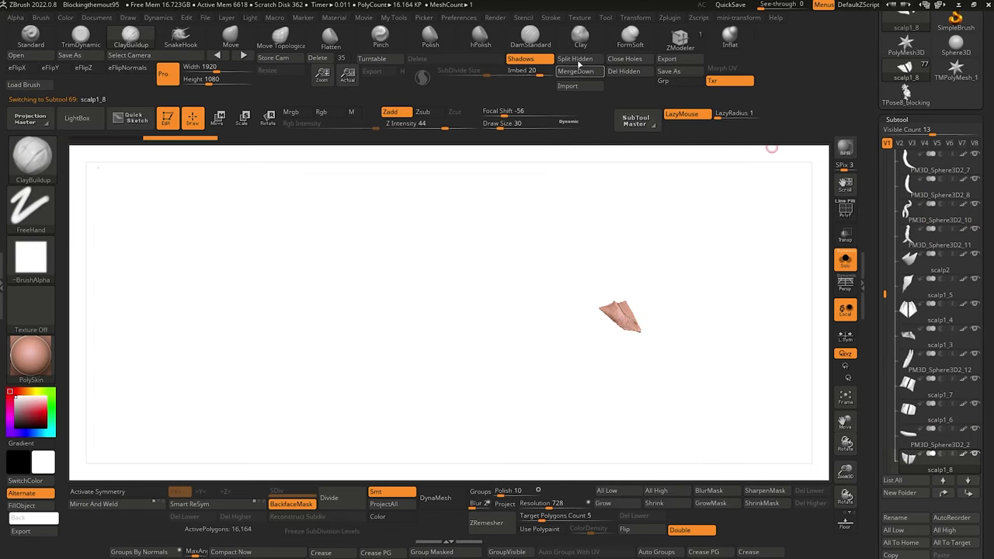
click(846, 261)
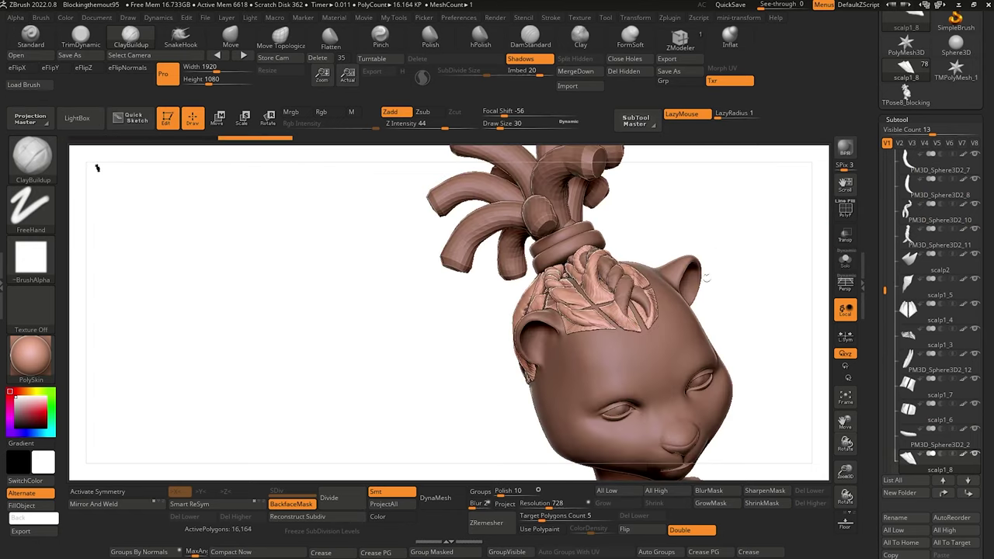
Split scalp1_6 into two subtools by isolating one half of the section and applying Split Hidden.
alt+click(599, 291)
drag(439, 302, 471, 311)
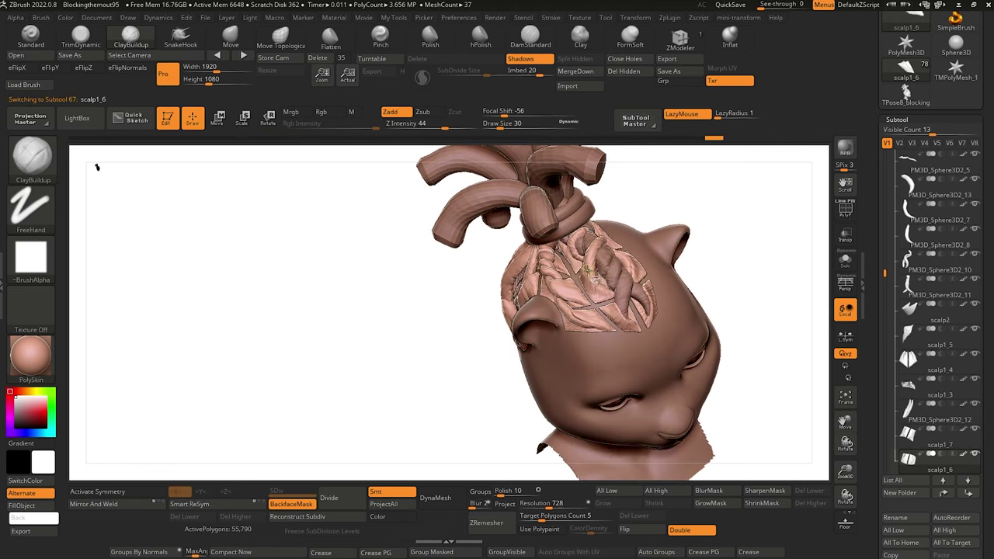
click(846, 262)
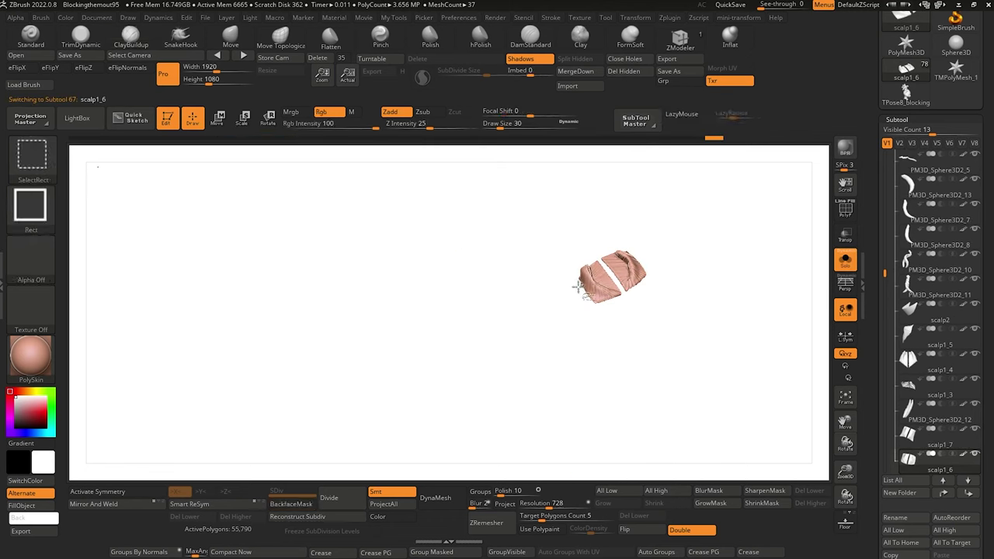
ctrl+shift+drag(579, 287, 625, 256)
click(575, 59)
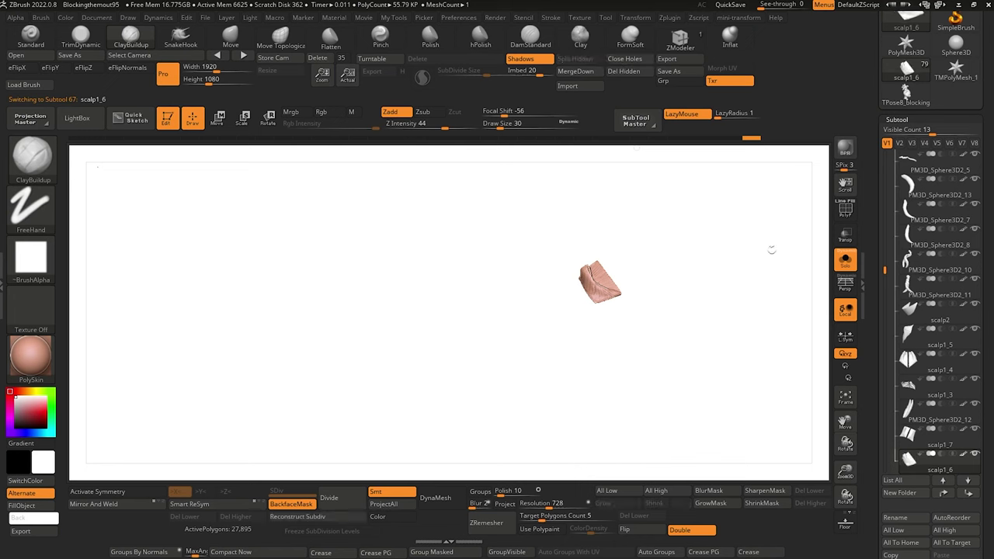
click(846, 262)
Split the two halves of scalp1_7 into separate subtools with Split Hidden.
alt+click(575, 260)
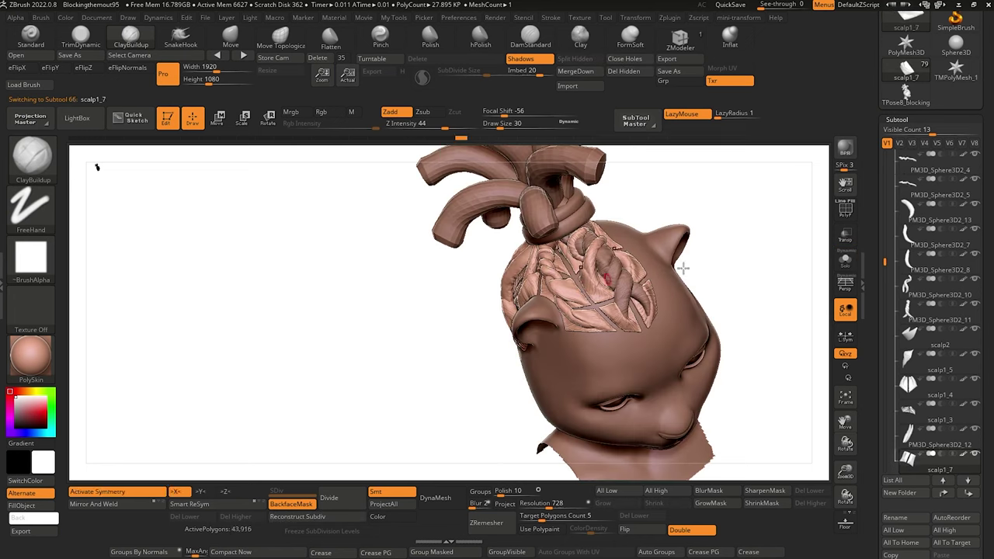
click(846, 262)
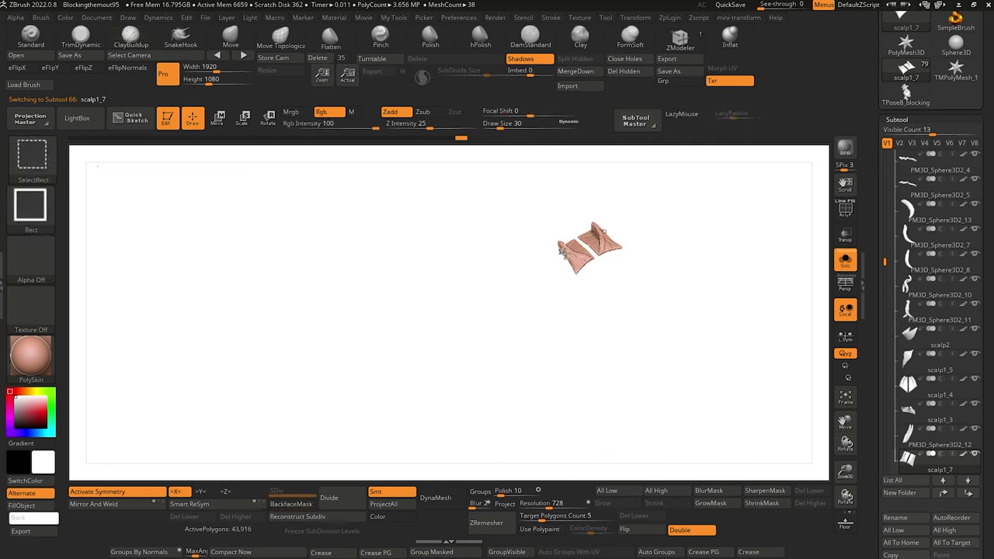
ctrl+shift+click(572, 254)
click(589, 61)
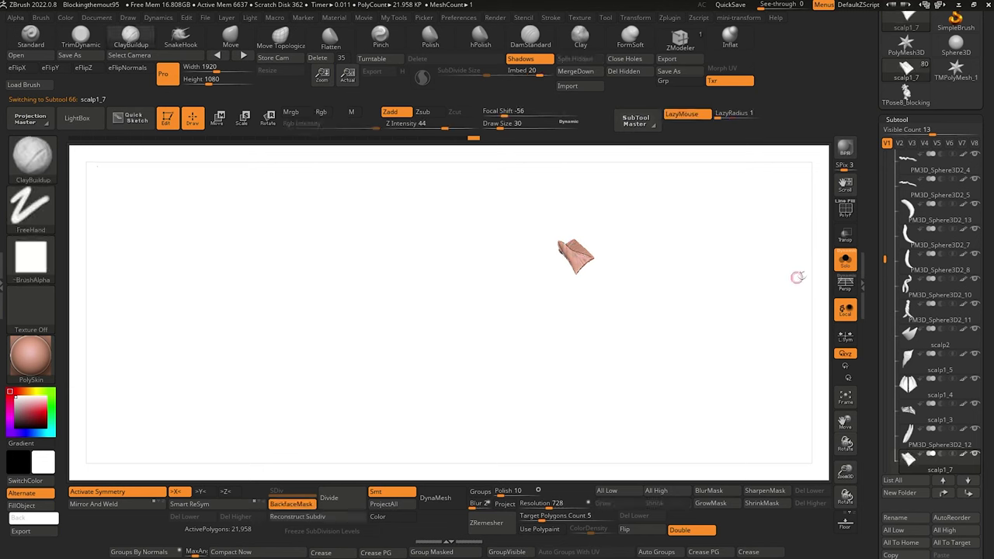
click(846, 261)
Select scalp1_10 above the ear and split its two pieces into separate subtools.
drag(368, 340, 392, 330)
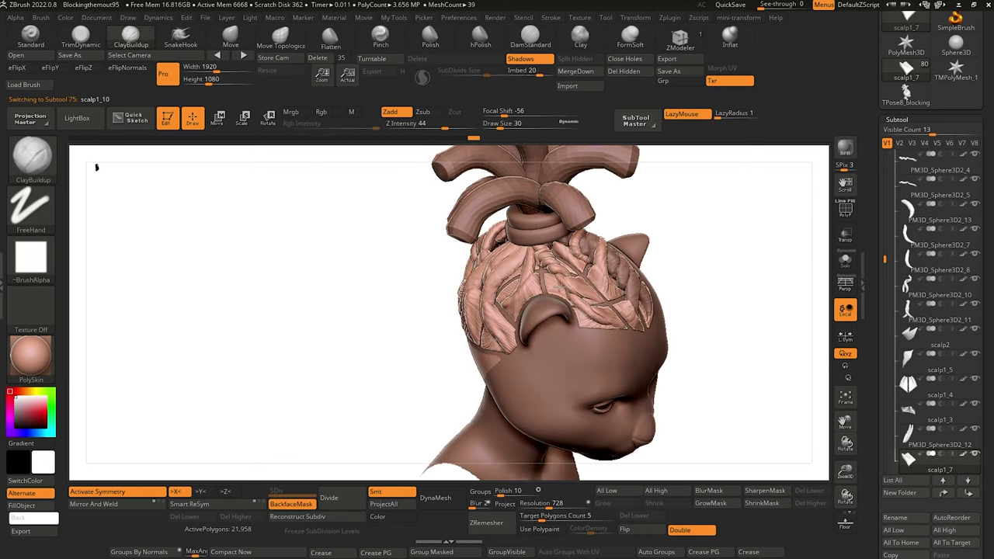
click(846, 262)
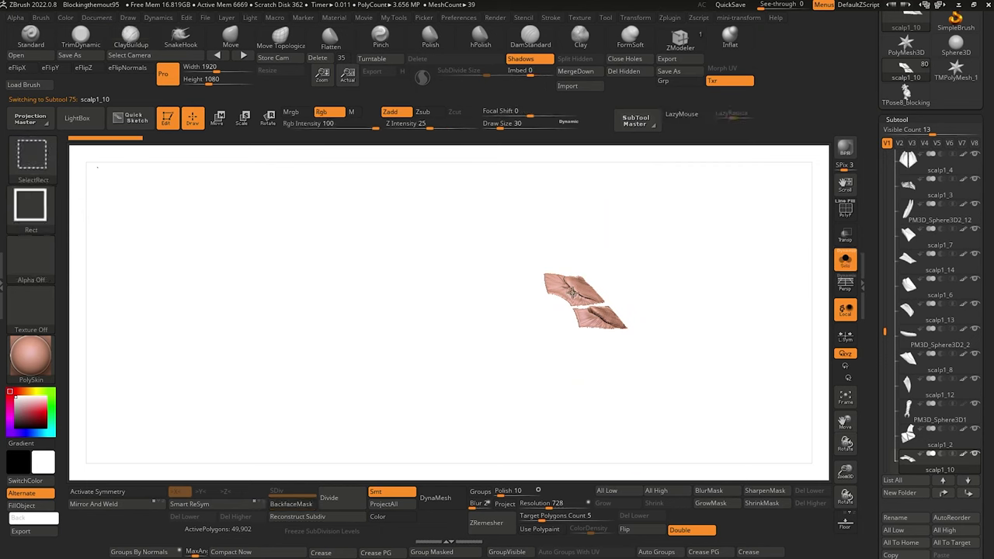
ctrl+shift+click(573, 289)
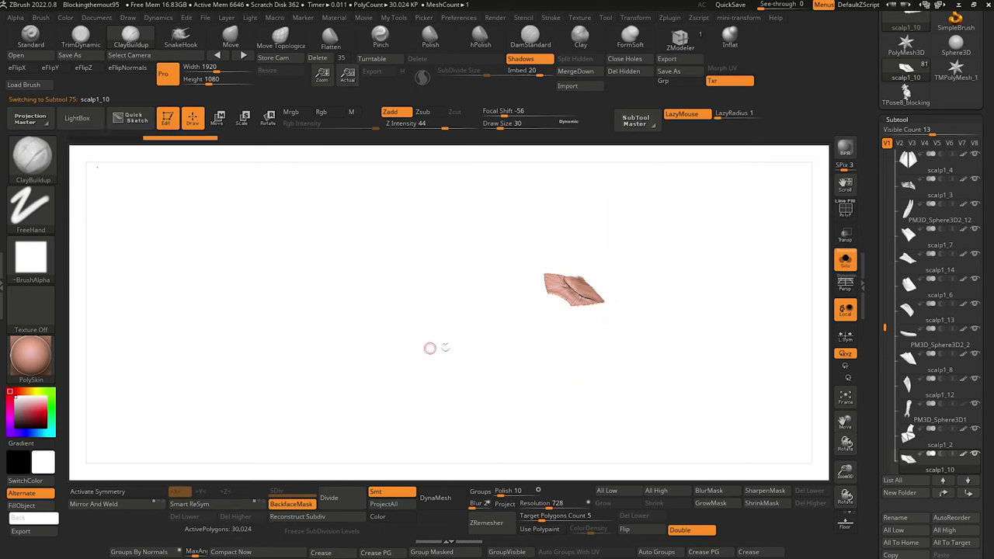
click(846, 262)
Split scalp1_2 behind the ear into three separate subtools, one for each hair piece.
mouse_move(373, 341)
mouse_down()
mouse_move(359, 362)
mouse_move(374, 351)
mouse_up()
key(Up)
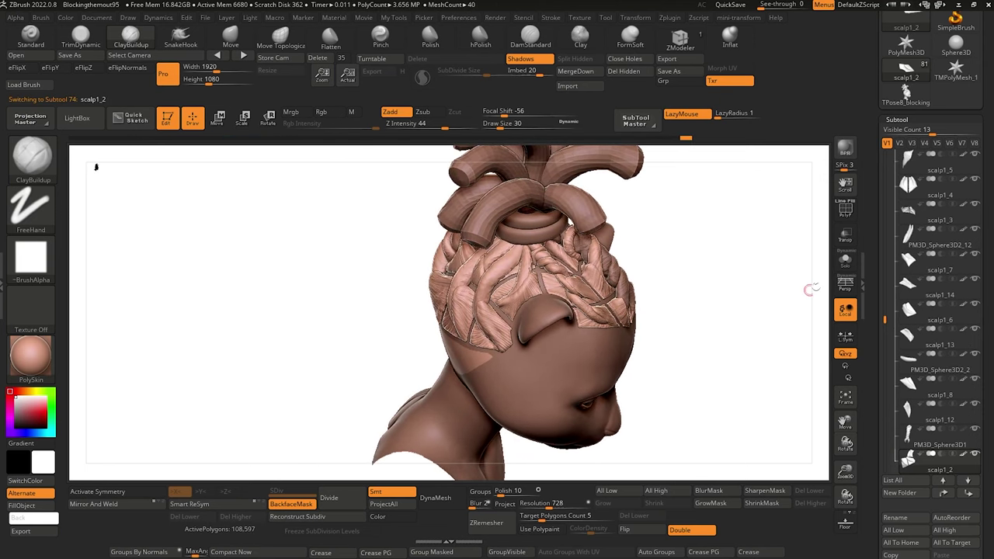
click(851, 267)
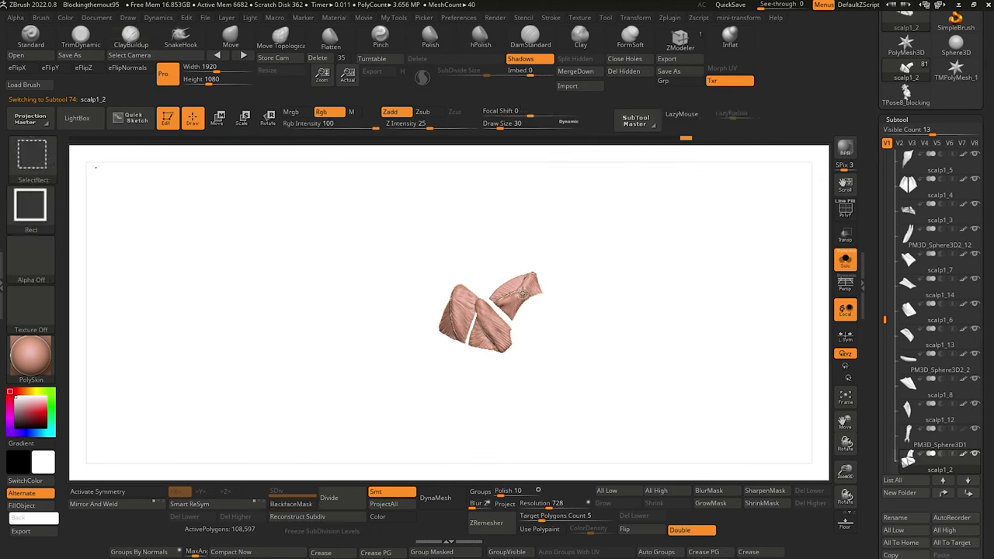
ctrl+shift+click(528, 296)
ctrl+shift+click(599, 195)
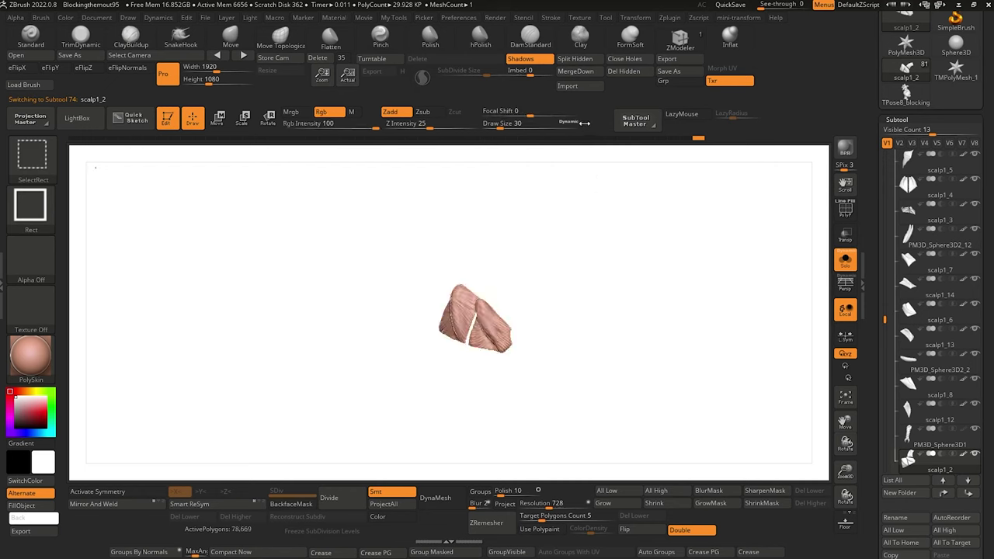
click(575, 61)
ctrl+shift+click(489, 321)
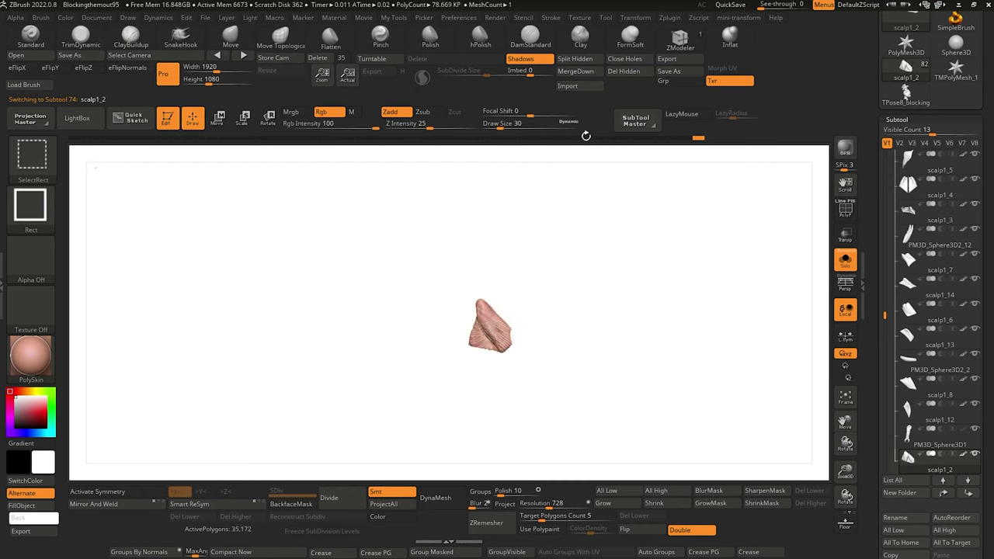
click(577, 60)
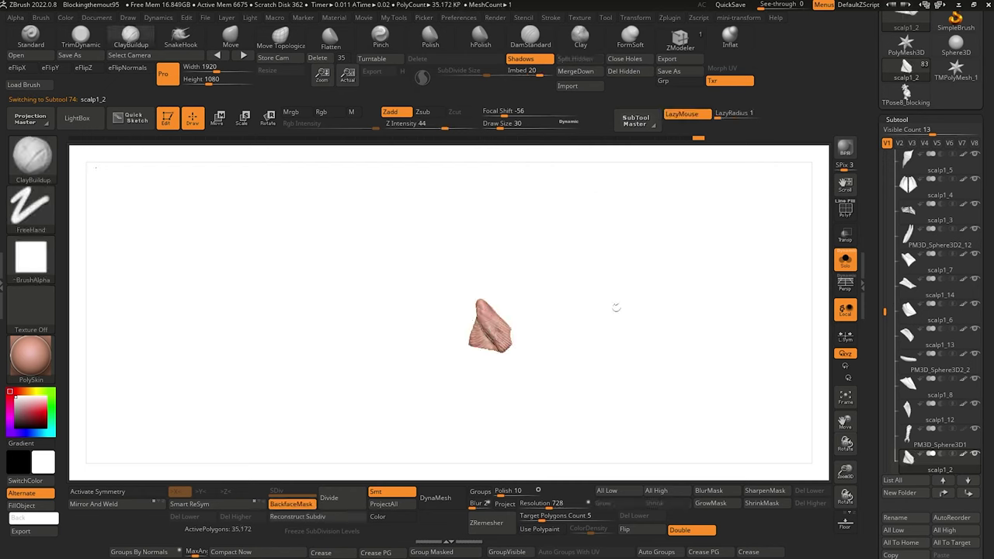
click(847, 263)
Split scalp1_3 at the back of the head into three separate subtools.
drag(699, 401, 703, 365)
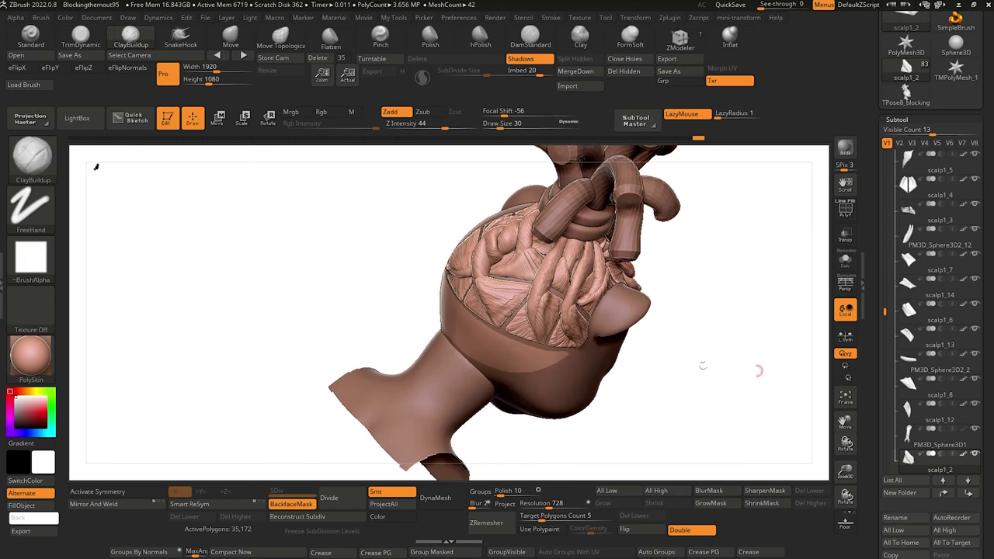
alt+click(521, 303)
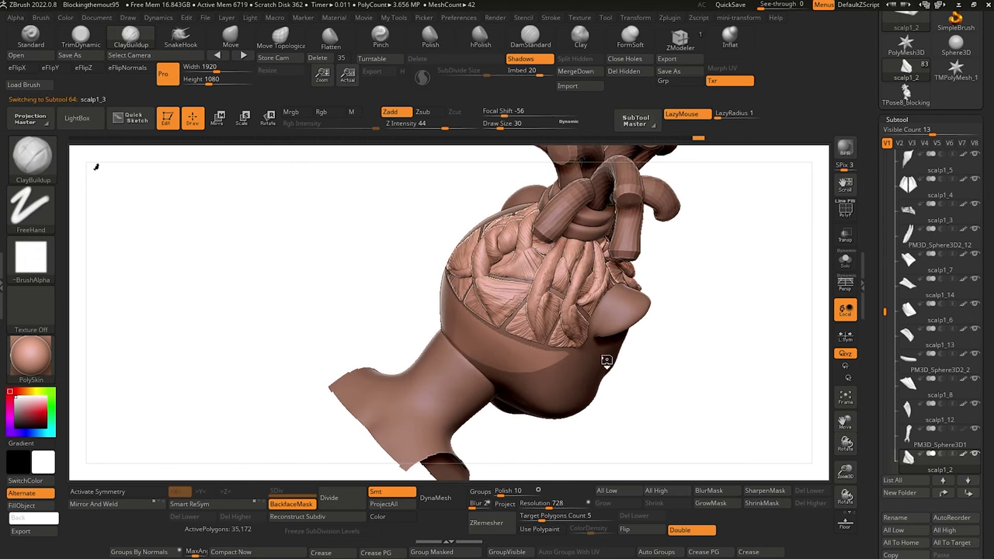
click(845, 264)
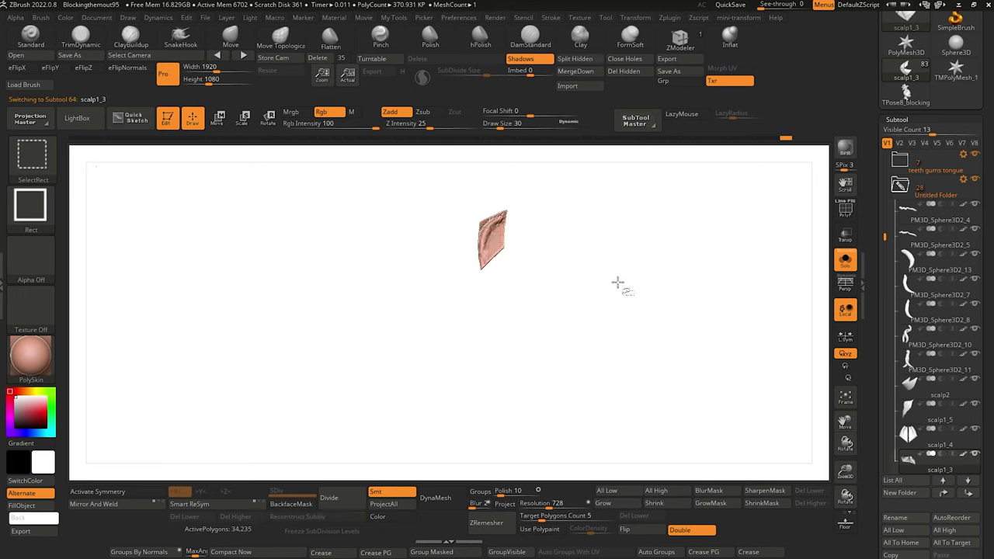
ctrl+shift+click(613, 232)
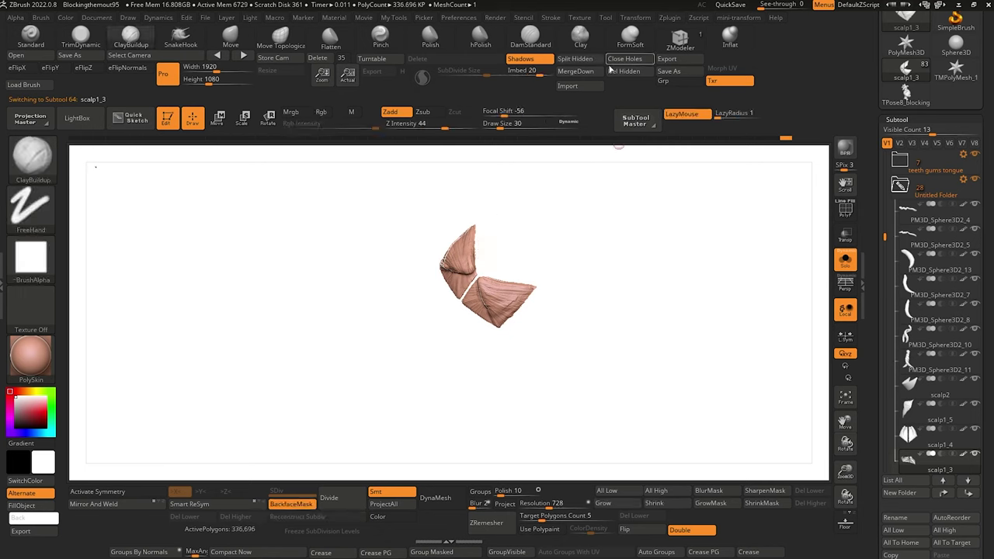
ctrl+shift+click(512, 303)
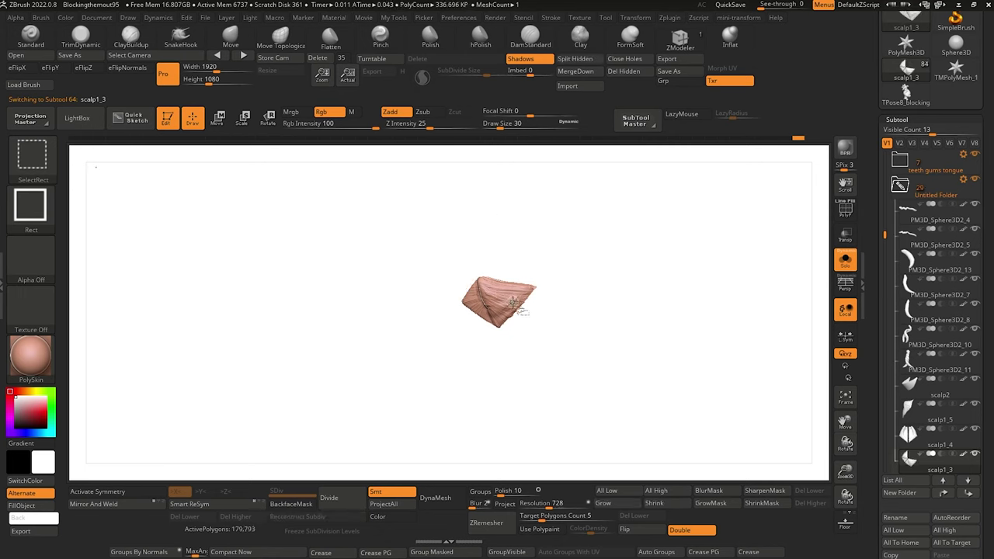
click(582, 60)
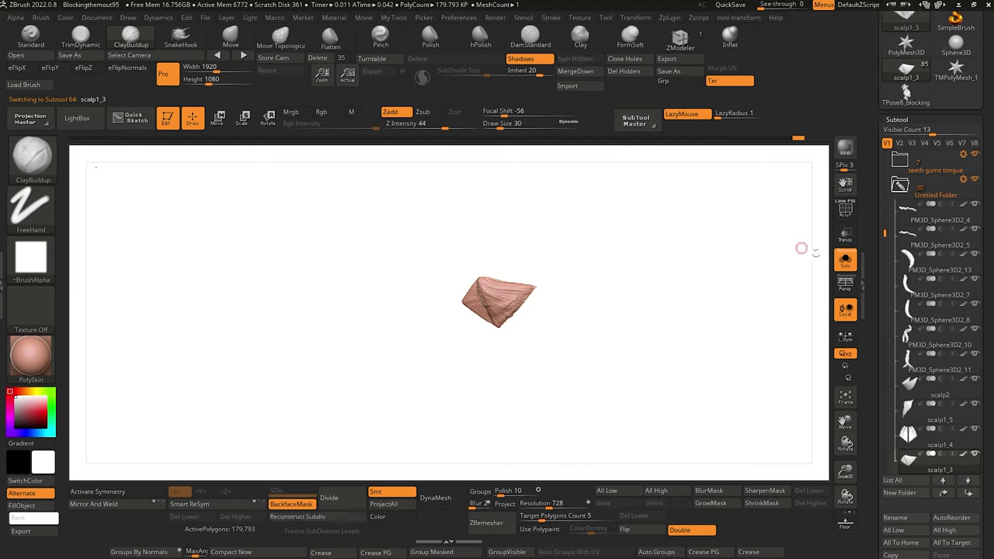
click(845, 260)
Split scalp1_4 near the hair tie into two subtools, isolating one half with the other hidden.
drag(329, 293, 527, 184)
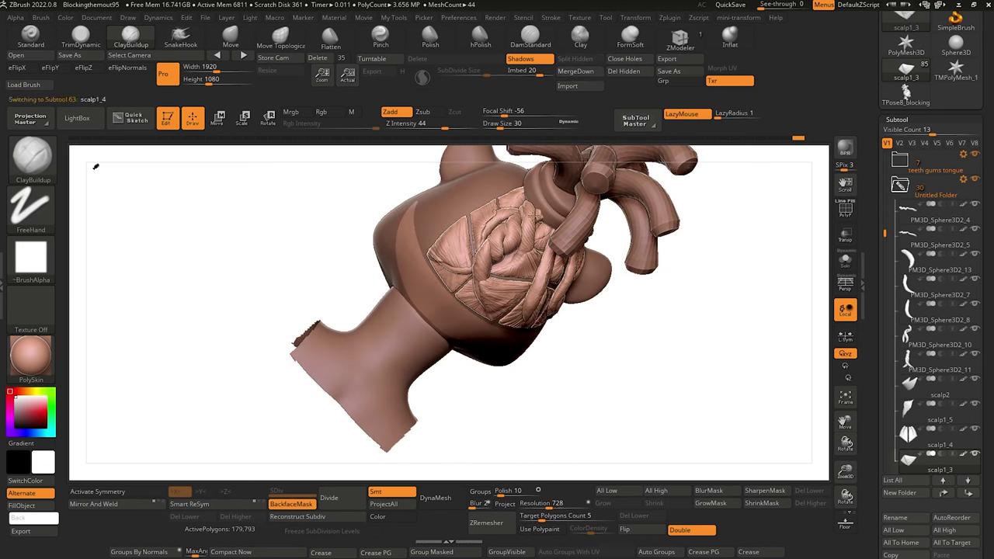
alt+click(534, 214)
click(845, 261)
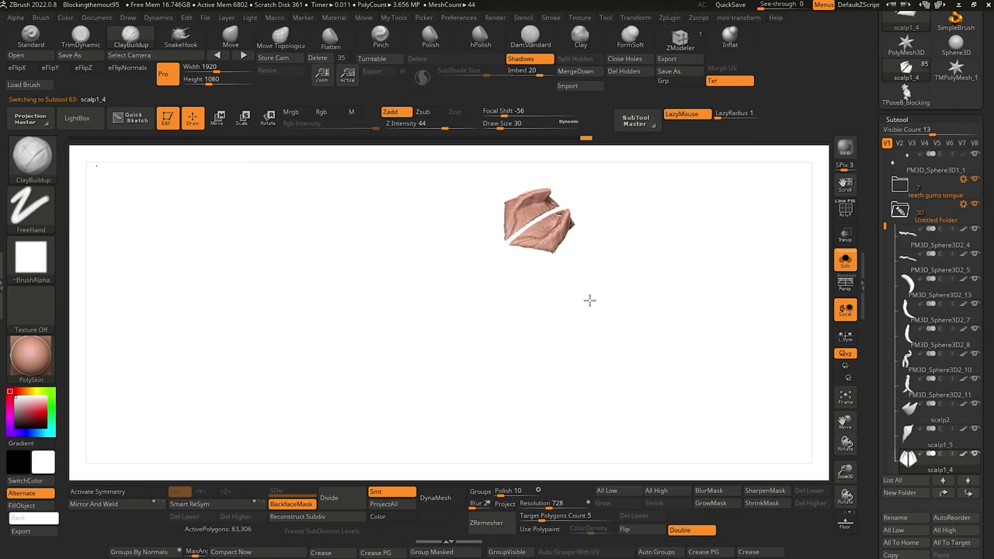
key(ctrl+shift)
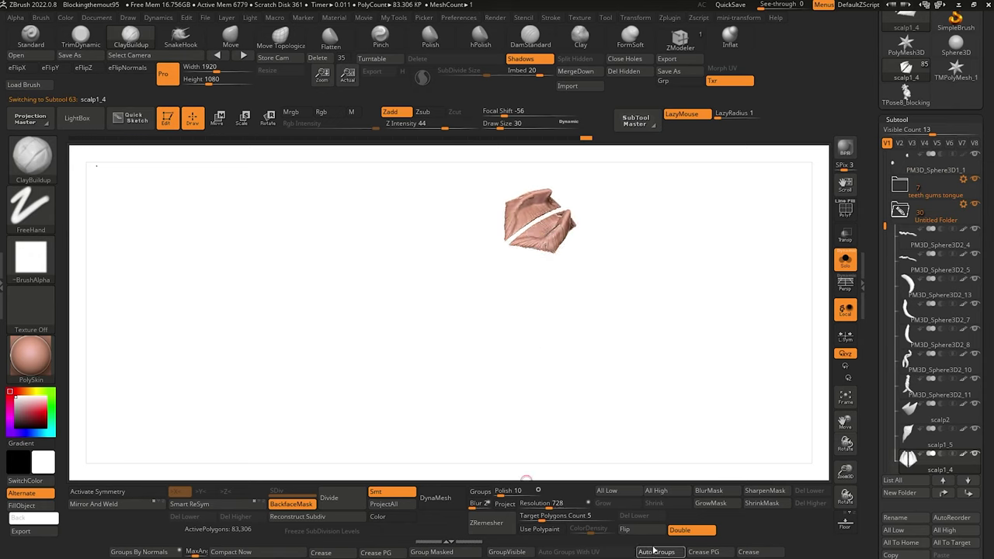
ctrl+shift+click(552, 233)
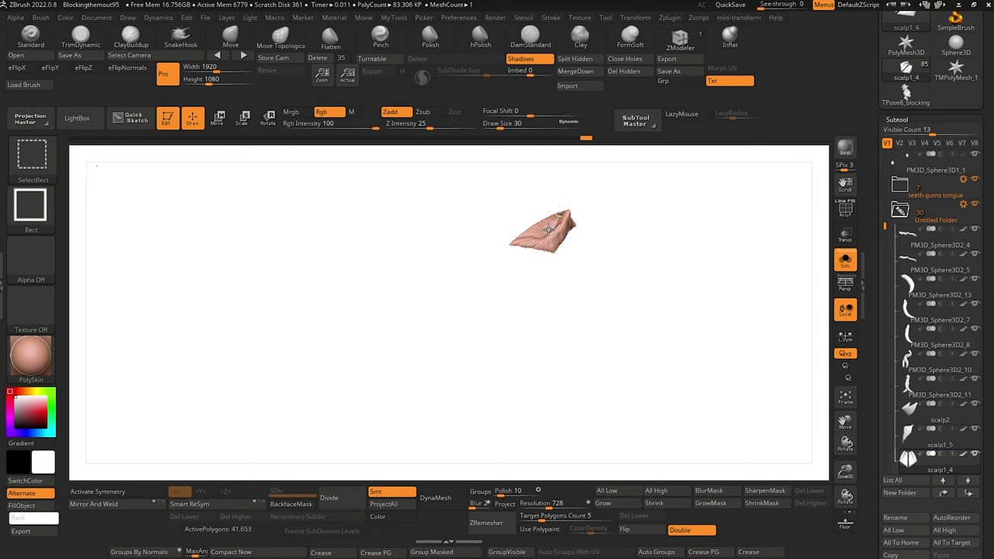
click(583, 60)
drag(658, 344, 730, 315)
click(846, 261)
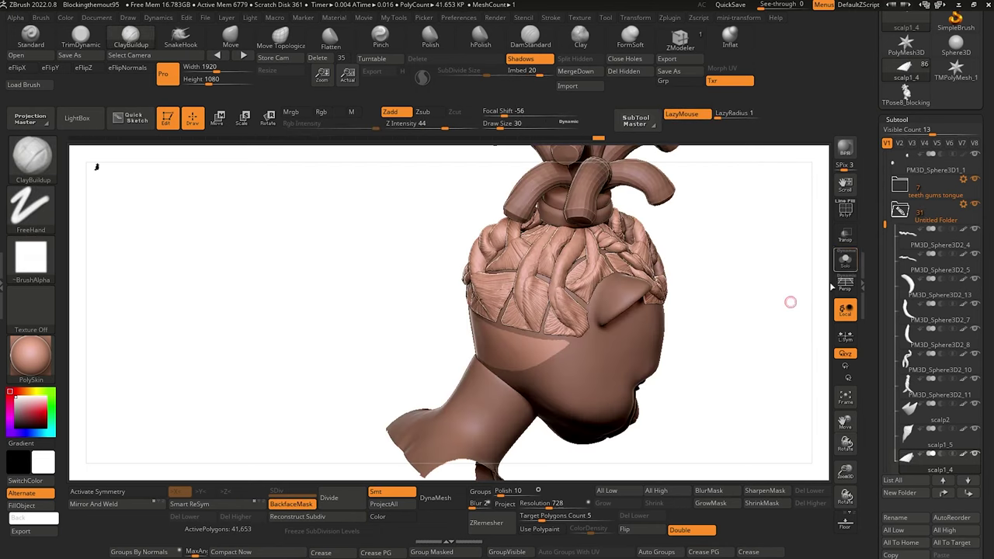
Split the two interlaced strands of the front braid PM3D_Sphere3D1 into separate subtools.
drag(715, 436, 311, 381)
alt+click(626, 302)
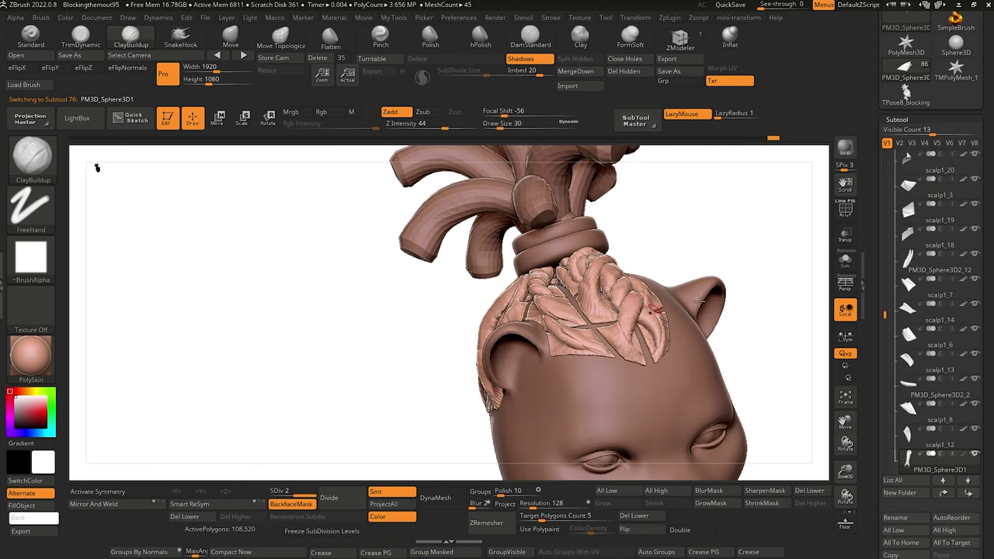
click(847, 261)
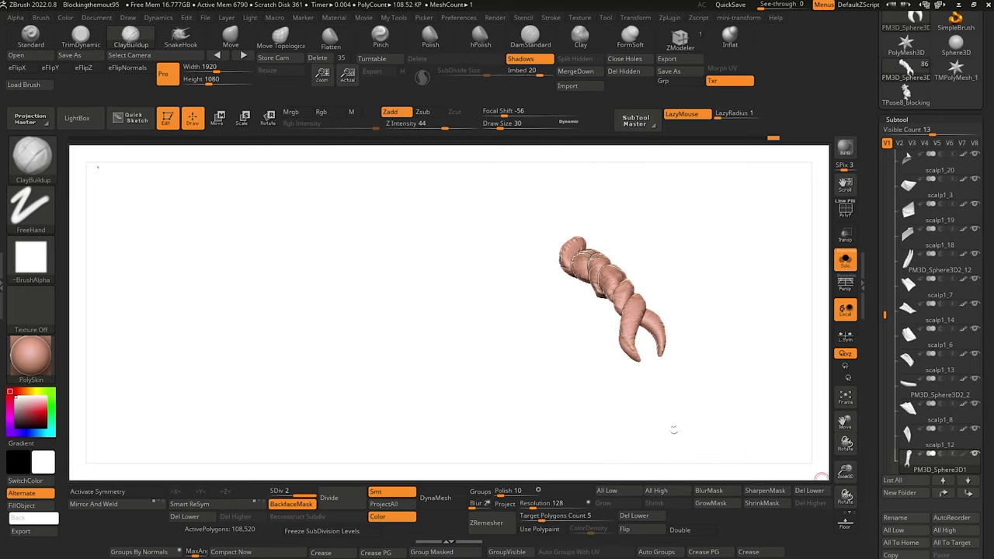
ctrl+shift+click(624, 287)
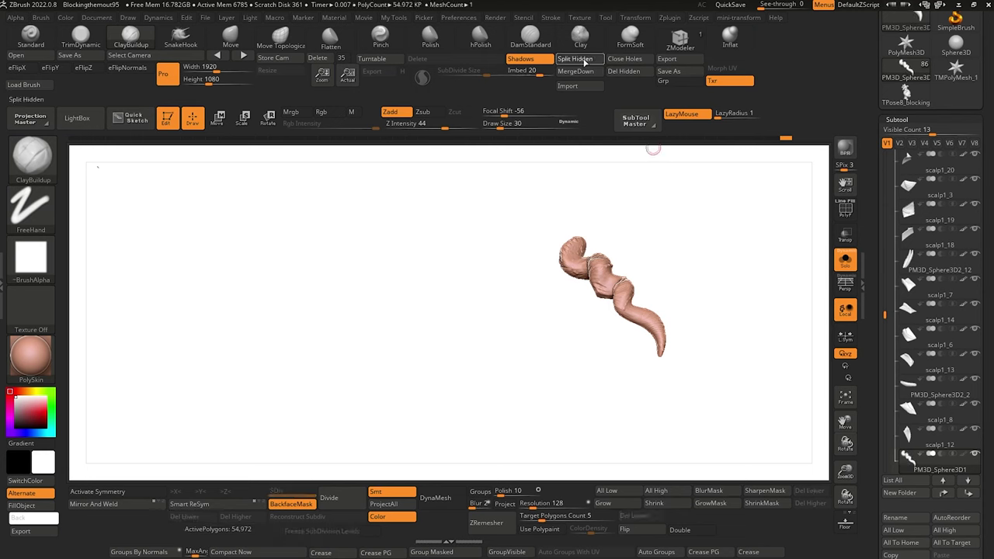
click(853, 270)
Move scalp1_12 and the braid strand PM3D_Sphere3D1 together at the end of the subtool list.
drag(755, 340, 728, 352)
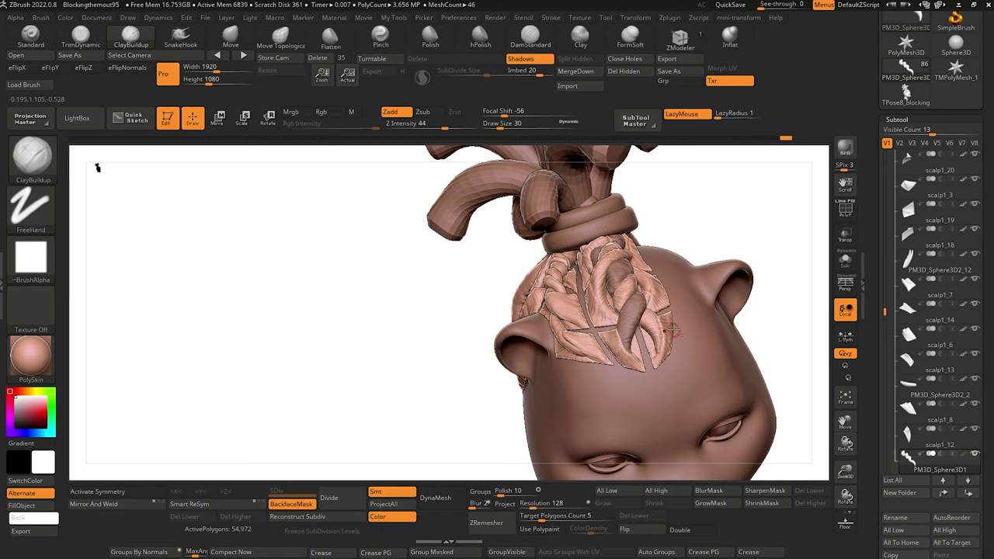
drag(886, 305, 885, 362)
alt+click(666, 328)
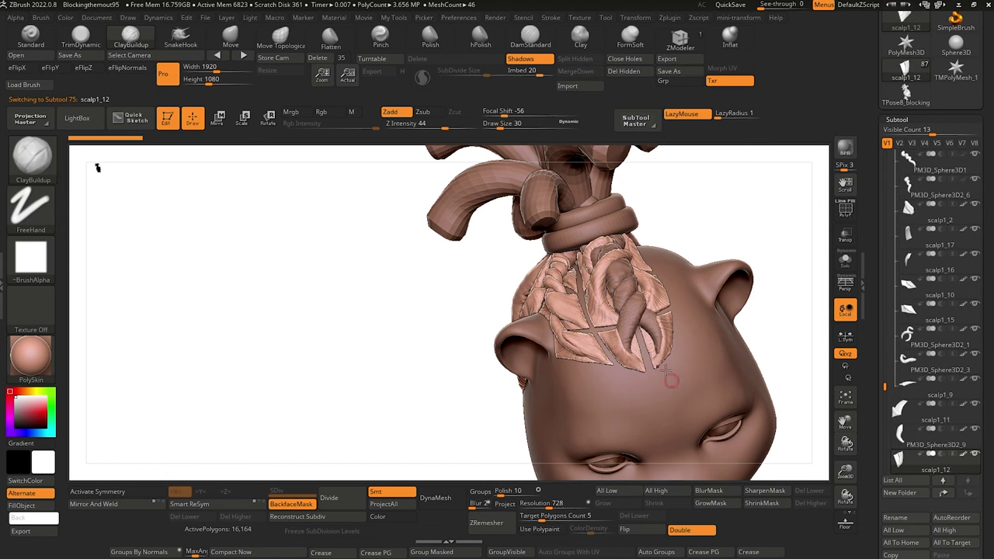
alt+click(658, 327)
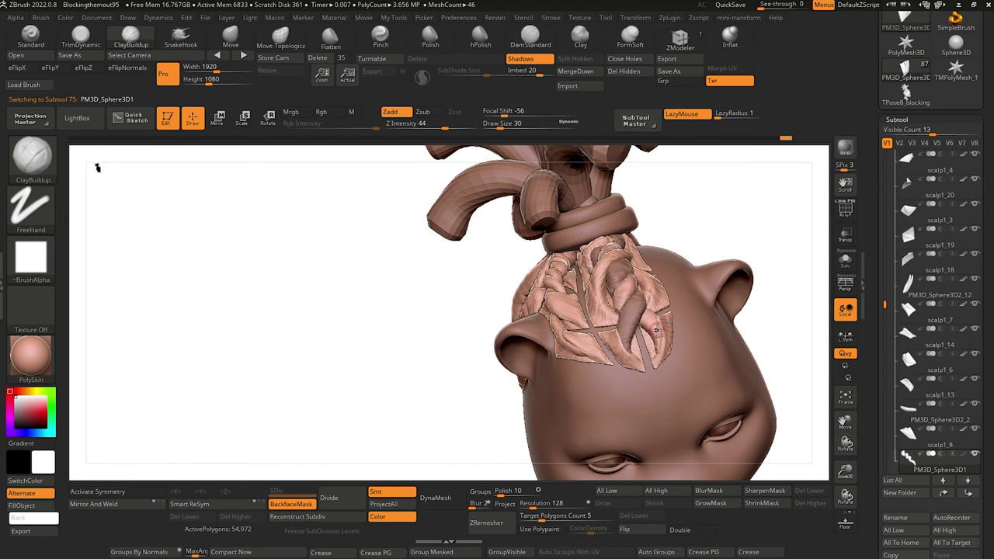
shift+click(971, 497)
mouse_move(903, 437)
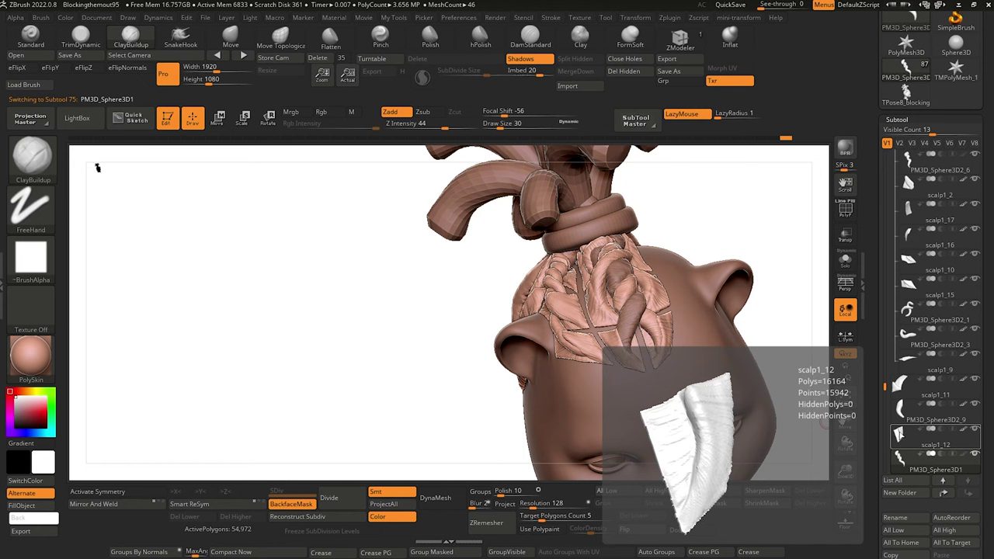
Save the project, merge scalp1_12 with the braid strand PM3D_Sphere3D1 below it, and check the merged piece in isolation.
click(899, 433)
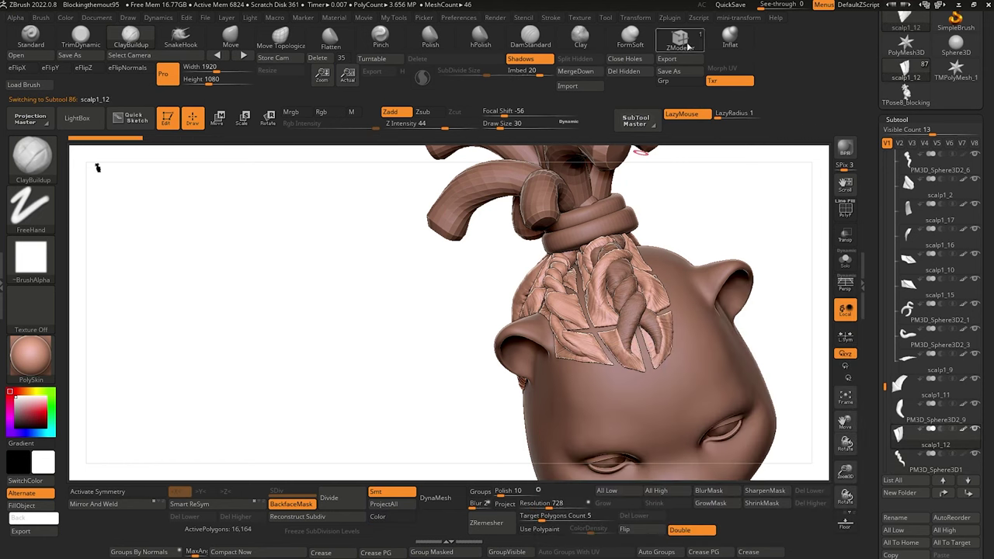
click(733, 5)
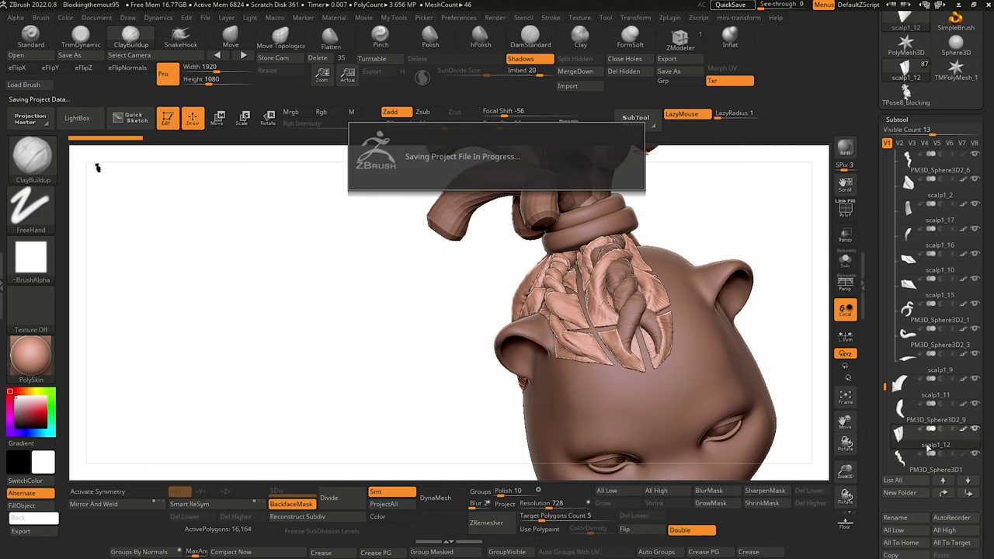
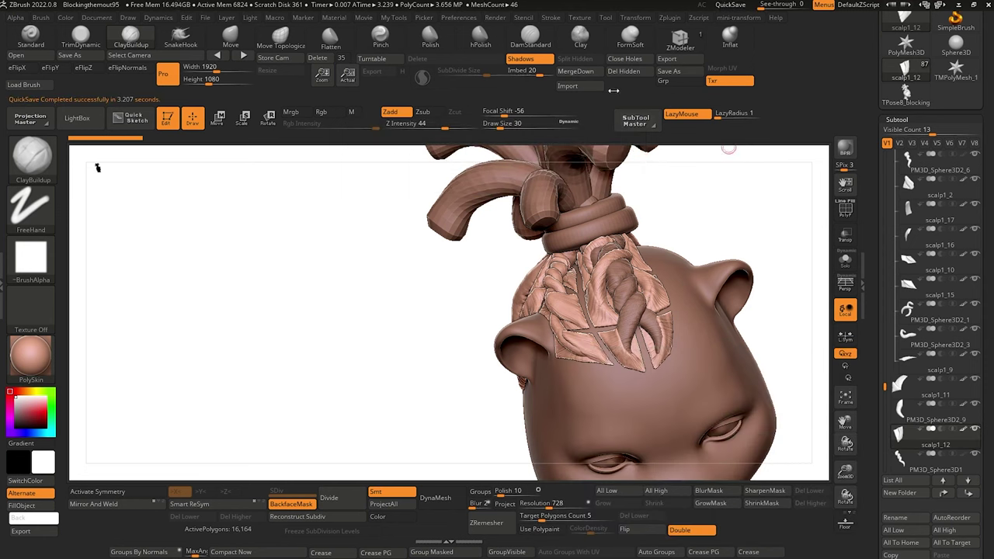
click(588, 72)
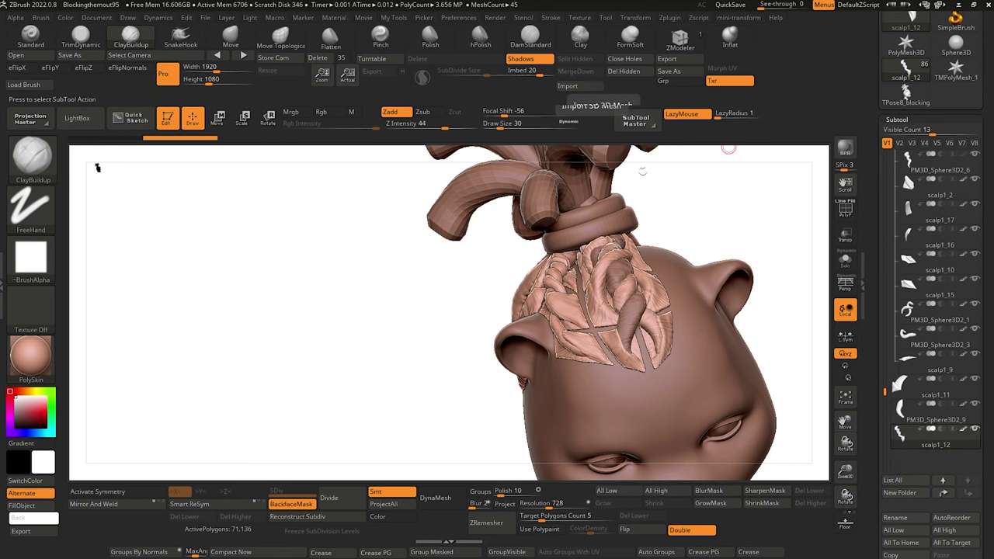
click(846, 264)
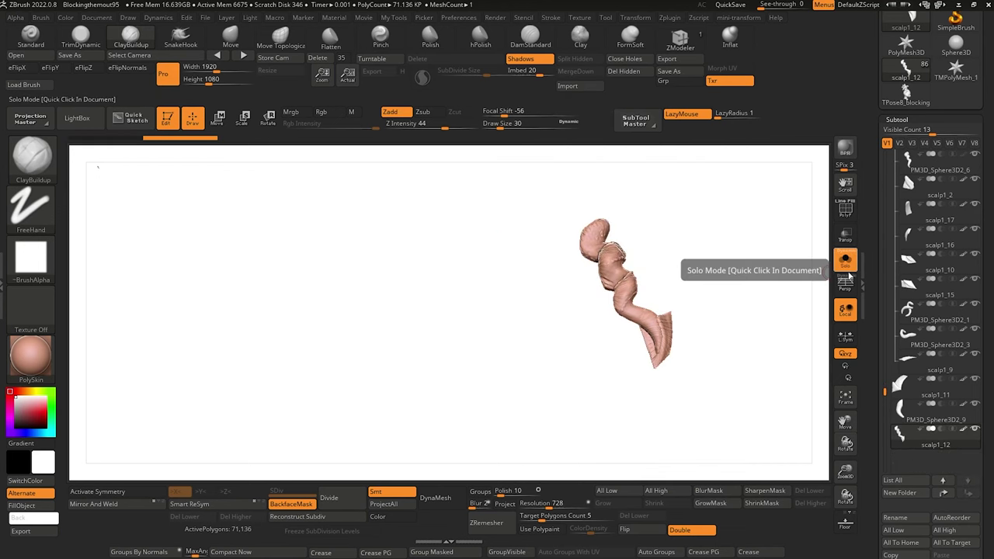
click(846, 264)
Move scalp1_8 and the front braid strand PM3D_Sphere3D2_6 to the end of the subtool list and merge them.
drag(769, 363, 782, 359)
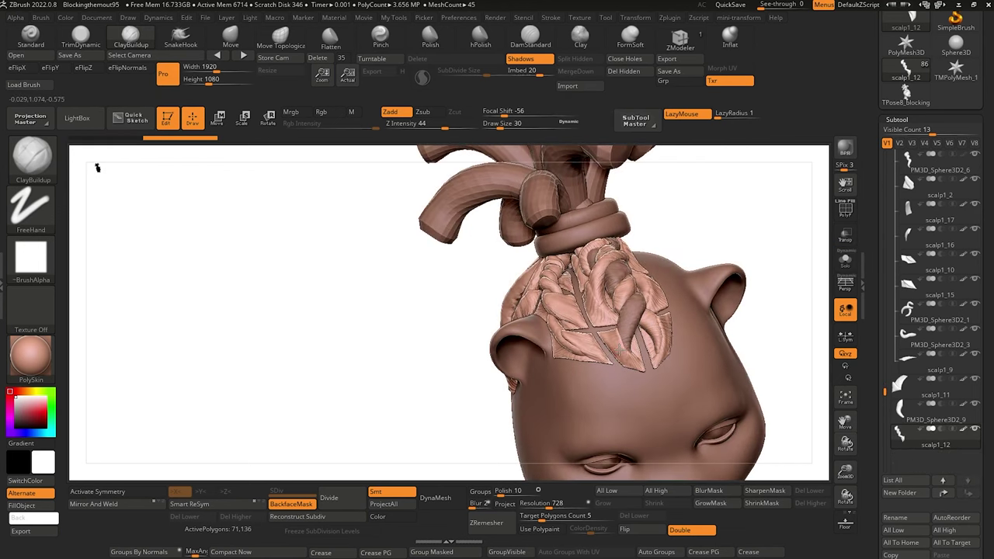
alt+click(659, 340)
shift+click(976, 496)
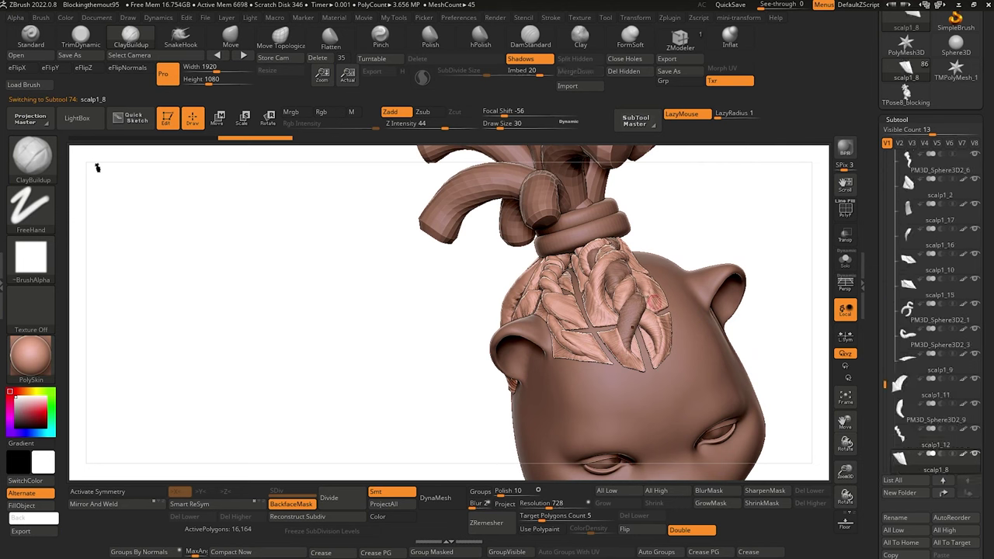
alt+click(631, 313)
shift+click(969, 495)
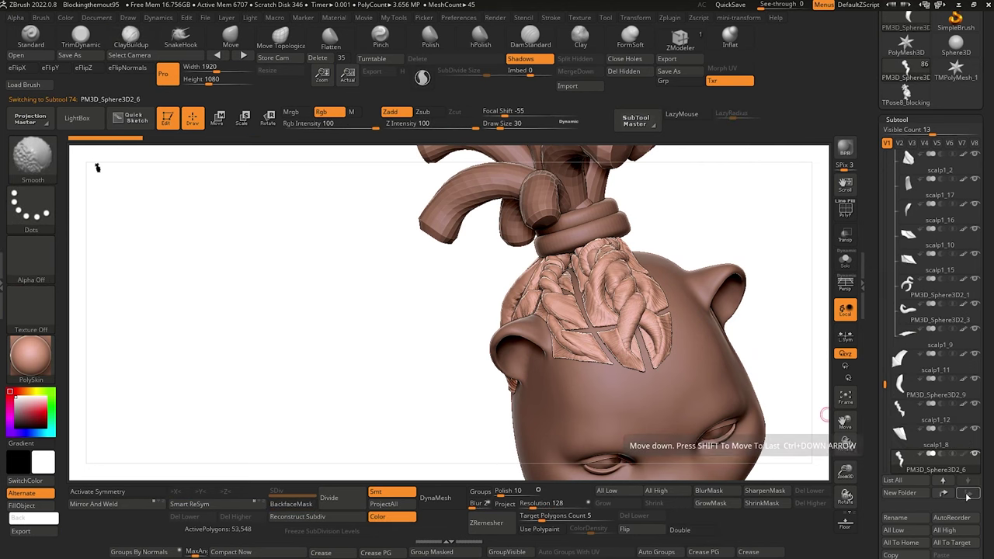
click(902, 443)
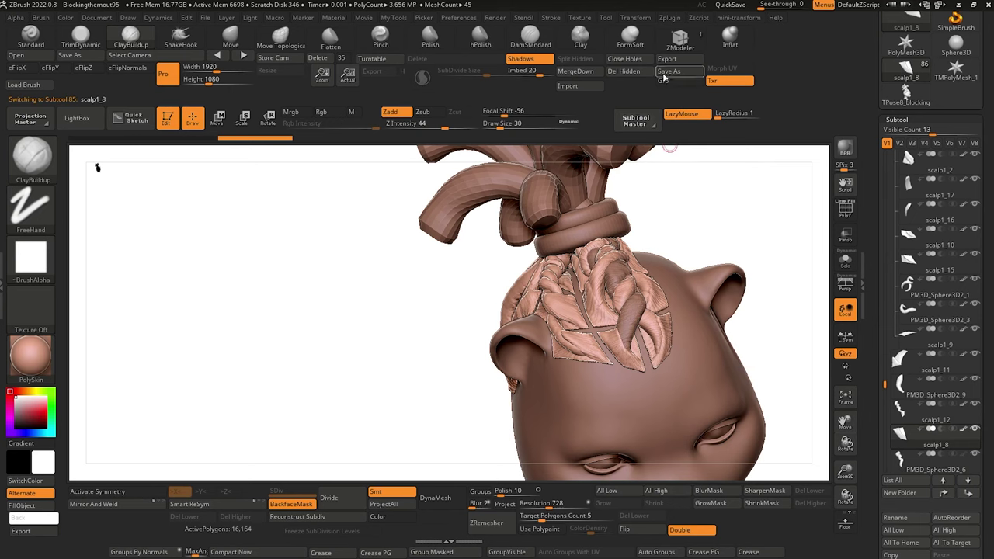
click(577, 72)
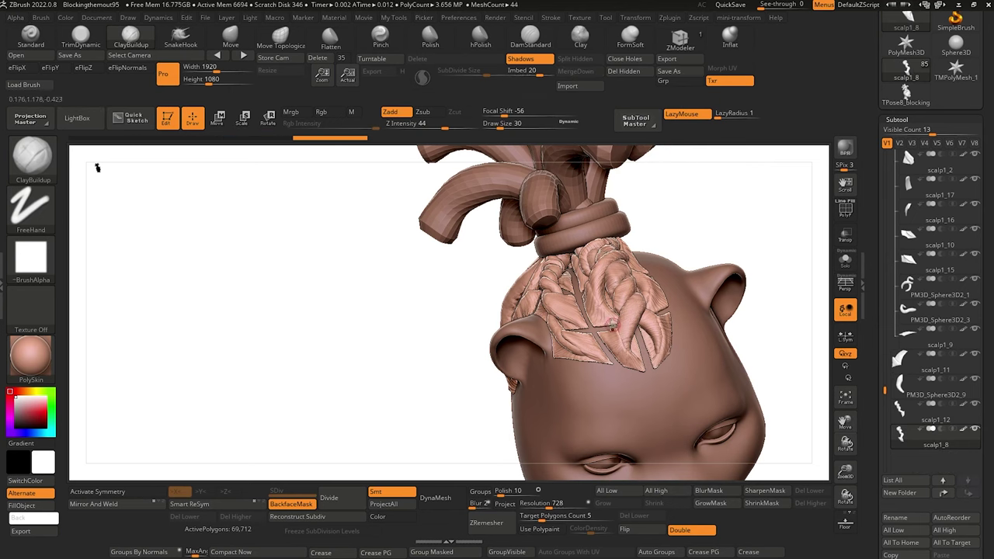
Move PM3D_Sphere3D2_1 to the end of the subtool list and split its crescent-shaped strand from the other strand using auto groups.
alt+click(602, 290)
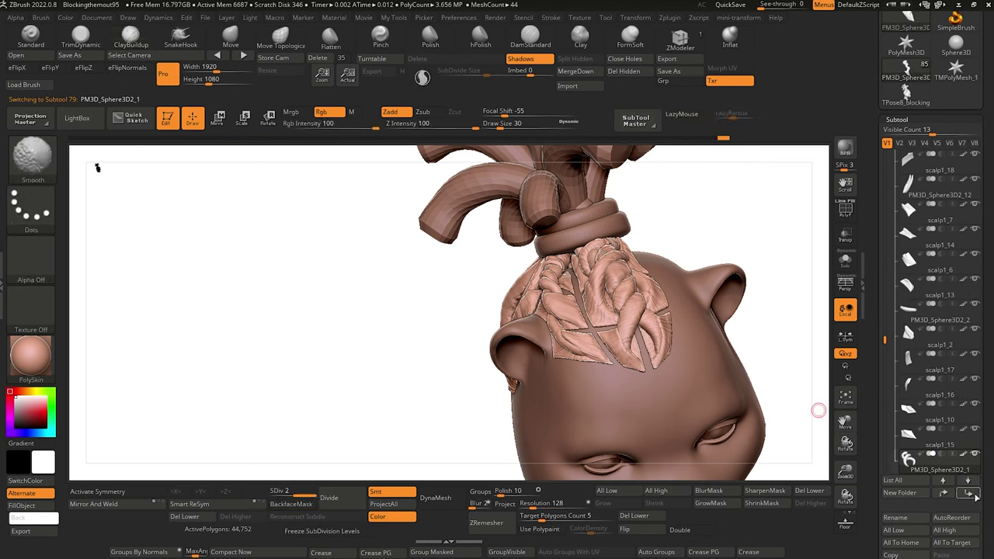
click(845, 260)
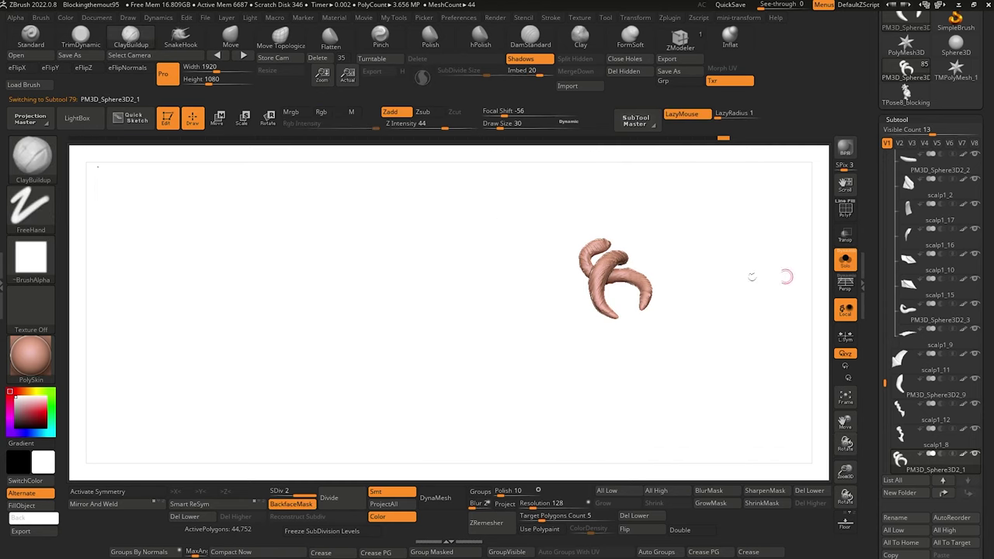
key(ctrl+shift)
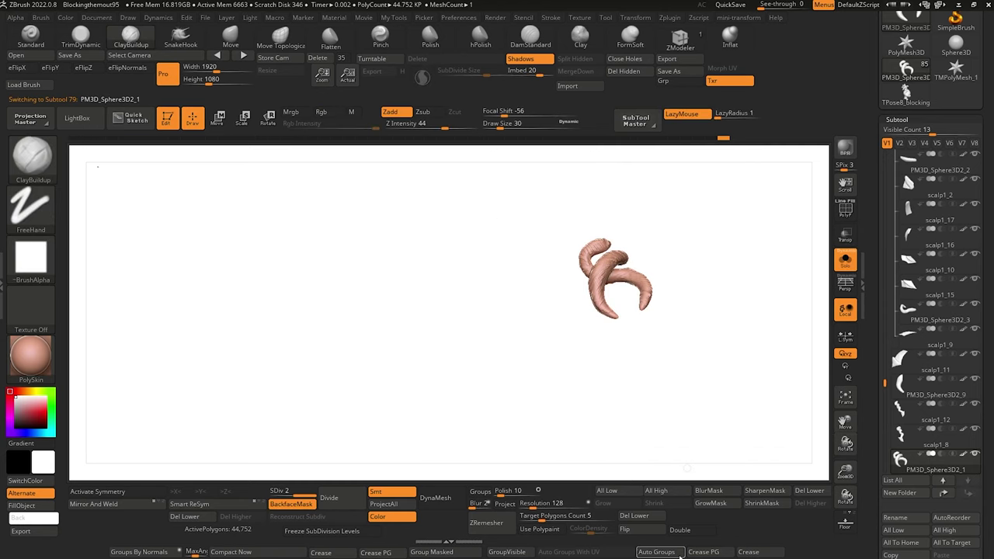
click(659, 552)
key(ctrl+shift)
ctrl+shift+click(604, 286)
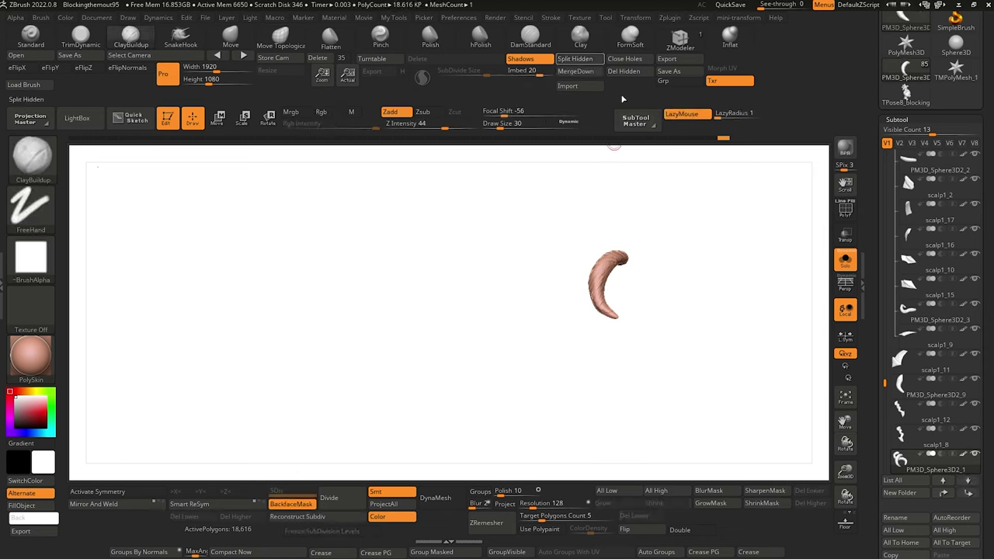
click(847, 263)
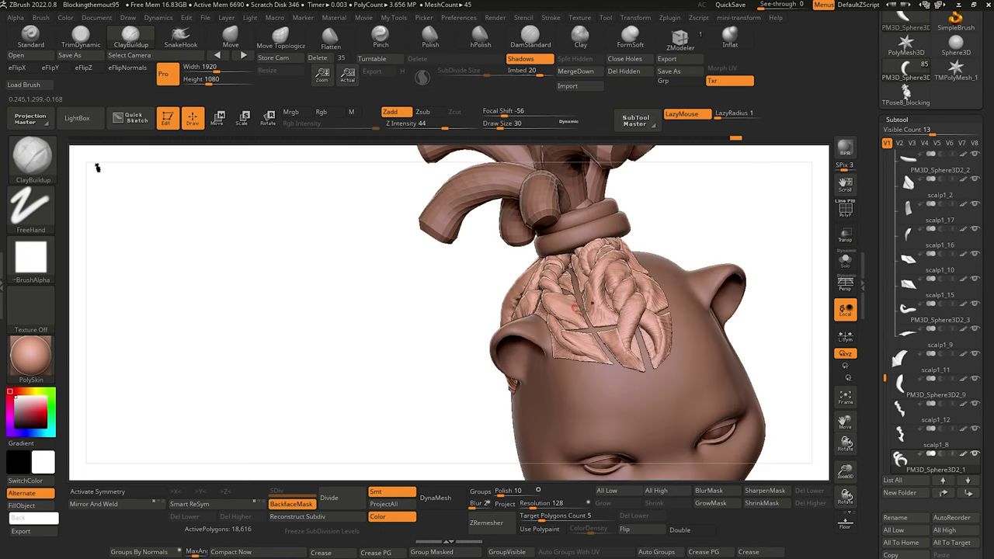
Move scalp1_6 to the end of the subtool list and show the polygroup colours on the S-shaped strand PM3D_Sphere3D2_6 above it.
alt+click(605, 313)
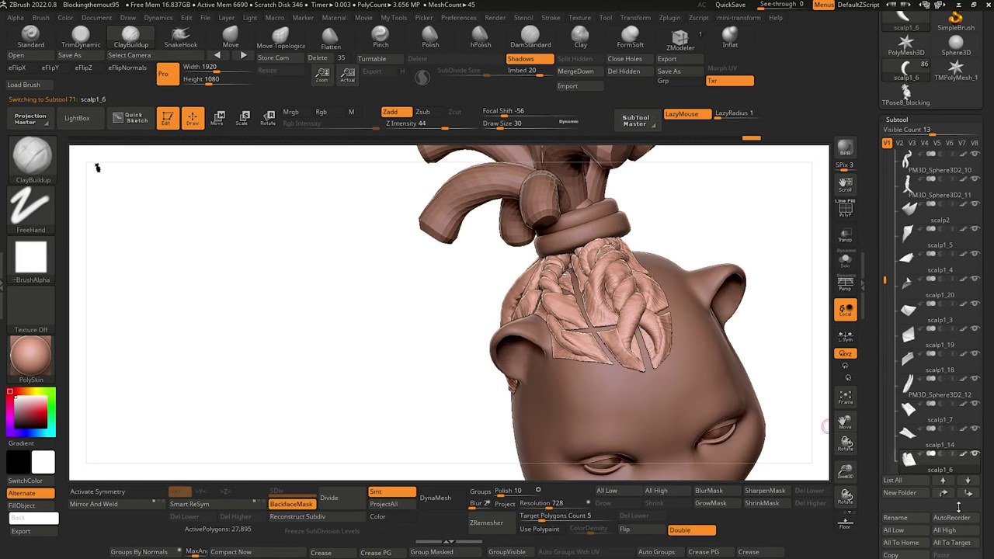
shift+click(971, 495)
key(Up)
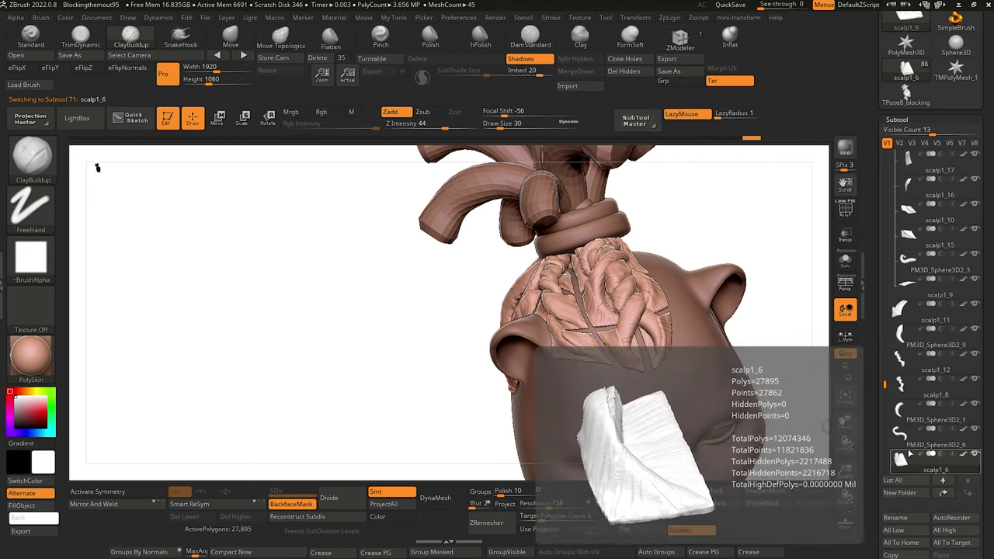
click(846, 208)
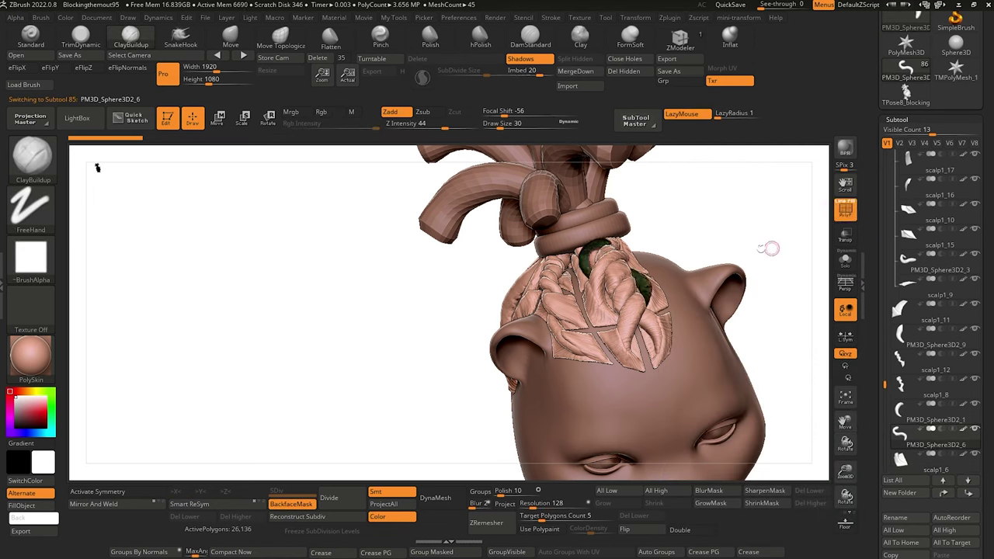
Move the crescent strand PM3D_Sphere3D2_1 directly below scalp1_6 and merge the two subtools.
alt+click(597, 280)
shift+click(972, 495)
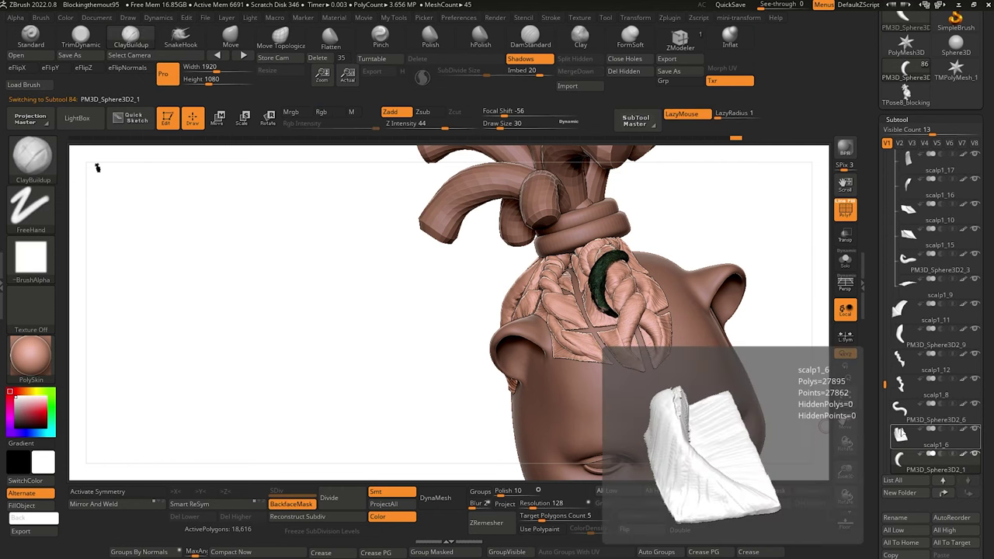
click(902, 433)
click(901, 461)
click(901, 444)
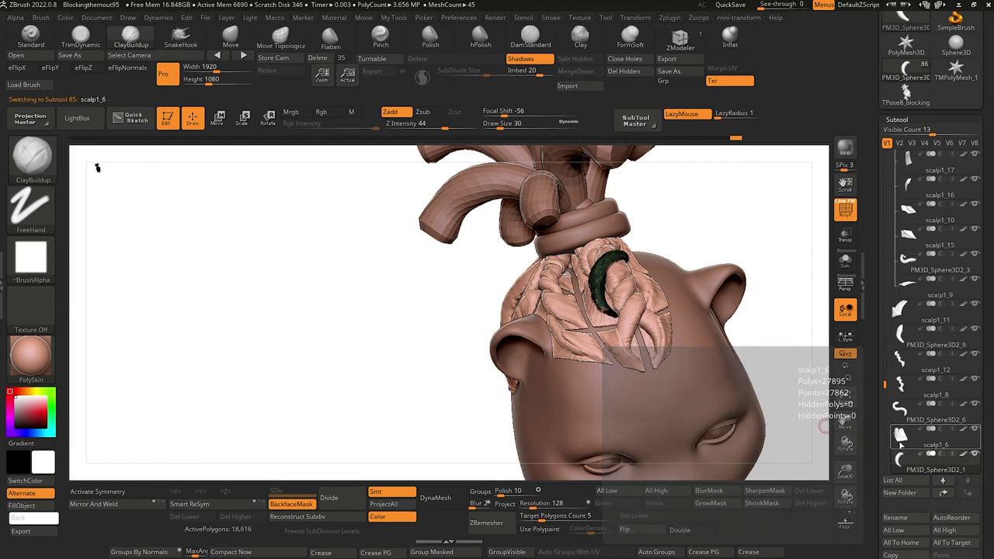
click(572, 73)
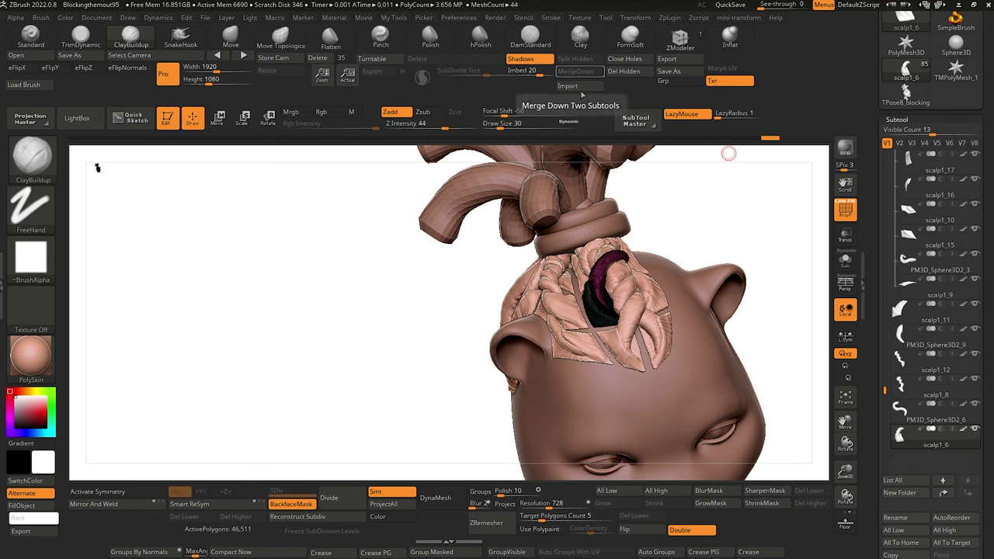
Move scalp1_13 and the S-shaped strand PM3D_Sphere3D2_6 to the end of the subtool list and merge them.
drag(728, 221, 695, 227)
alt+click(647, 300)
key(shift)
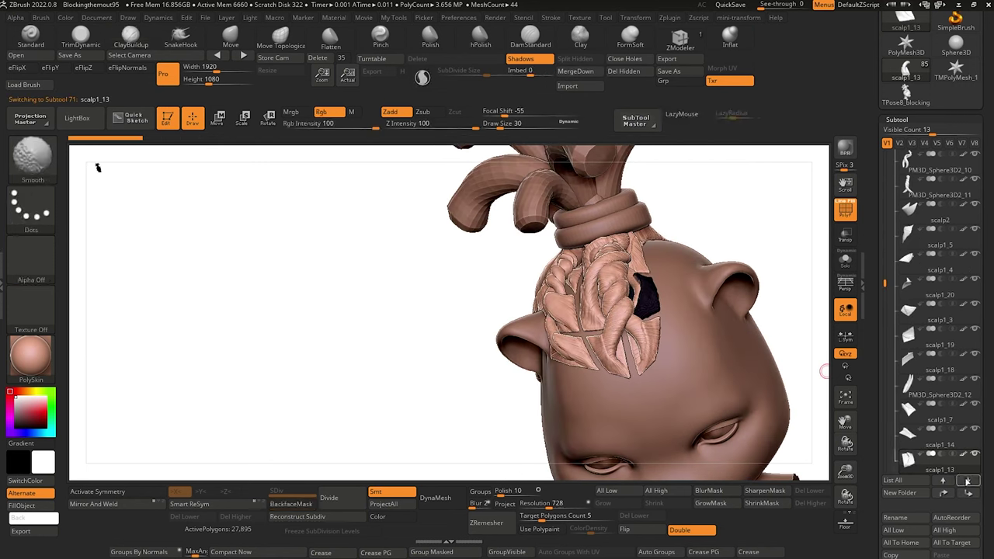
shift+click(973, 496)
alt+click(637, 286)
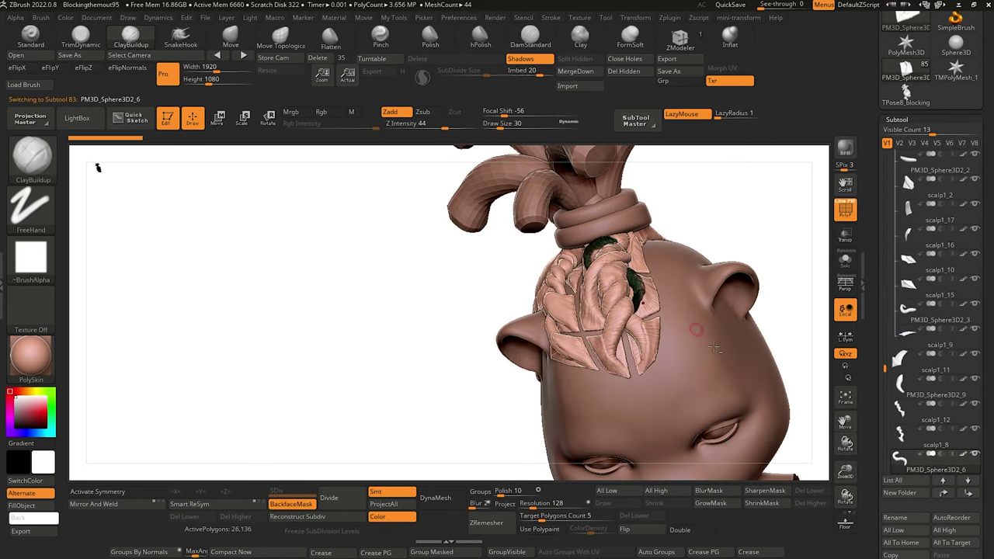
shift+click(969, 493)
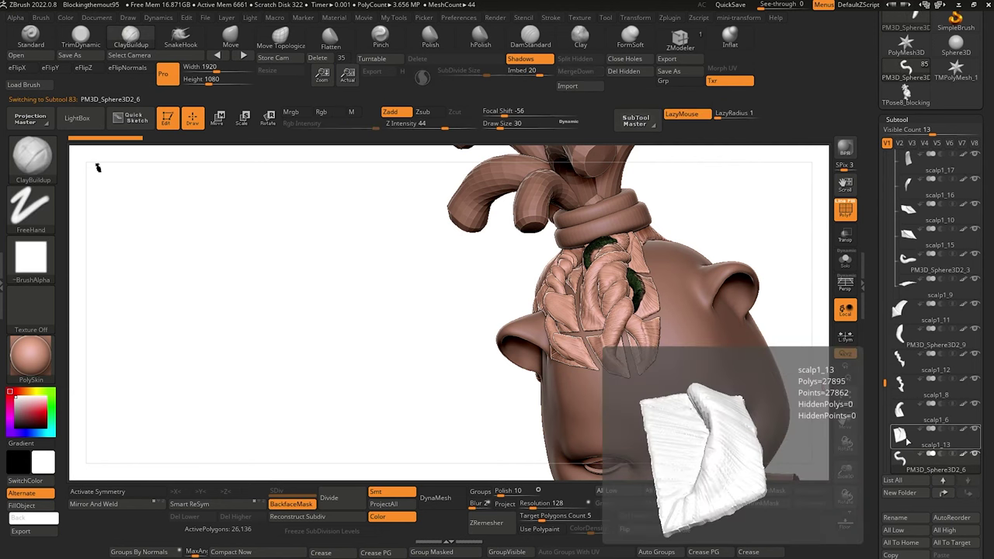
click(924, 439)
click(578, 70)
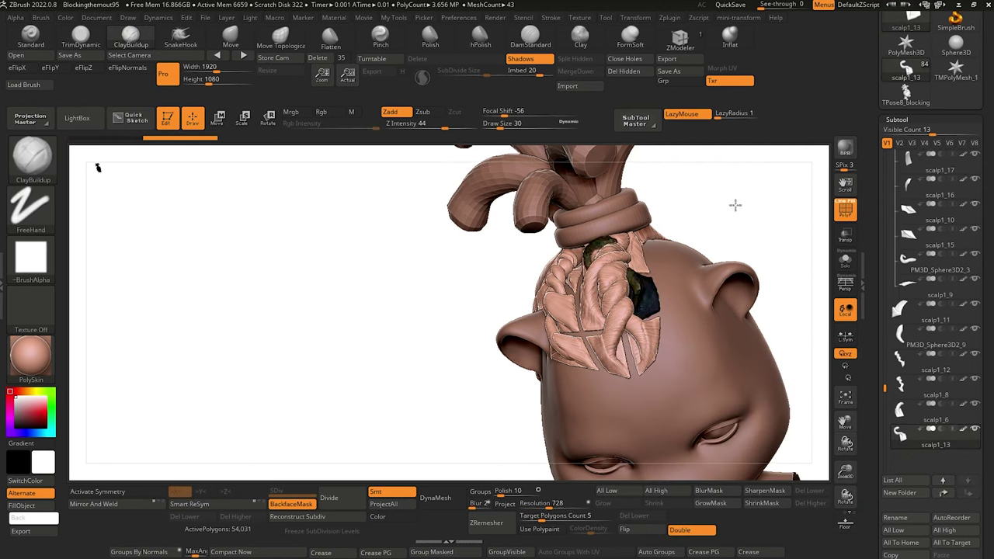
Move the narrow scalp section scalp1_14 near the hair tie to the end of the subtool list.
drag(735, 205, 658, 253)
alt+click(648, 255)
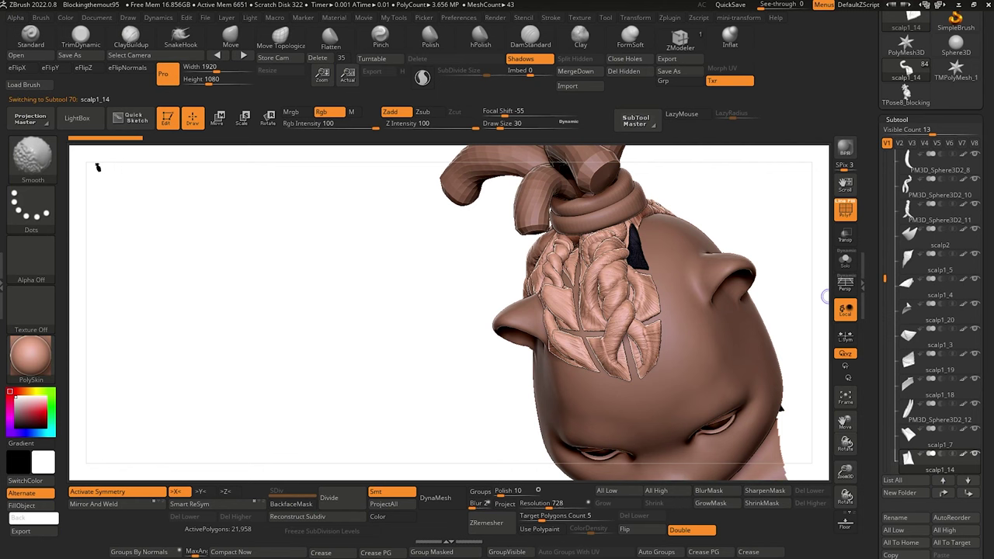
shift+click(972, 496)
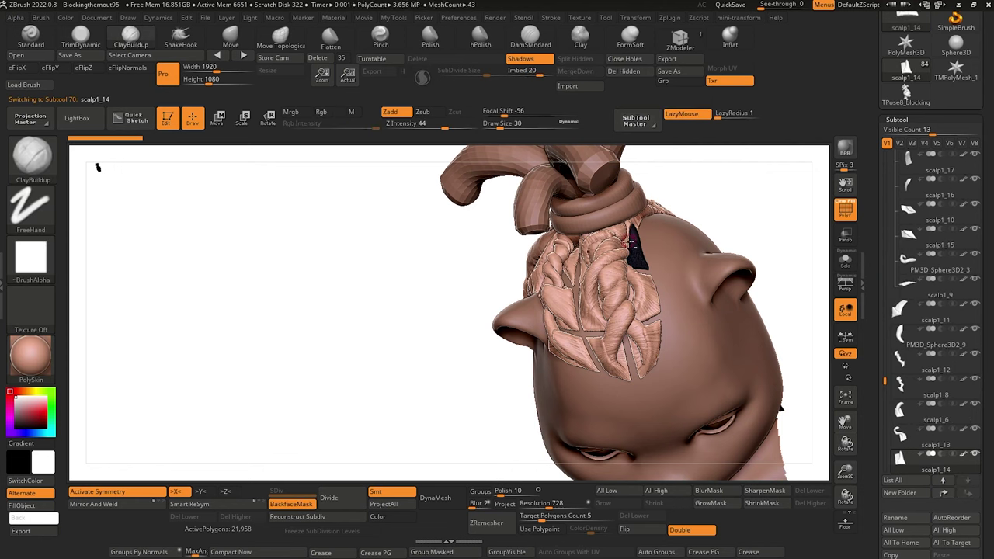
Isolate PM3D_Sphere3D2_2 and split its two curved strands into separate subtools.
alt+click(626, 233)
mouse_move(391, 308)
mouse_down()
mouse_move(426, 298)
mouse_move(406, 302)
mouse_up()
click(846, 261)
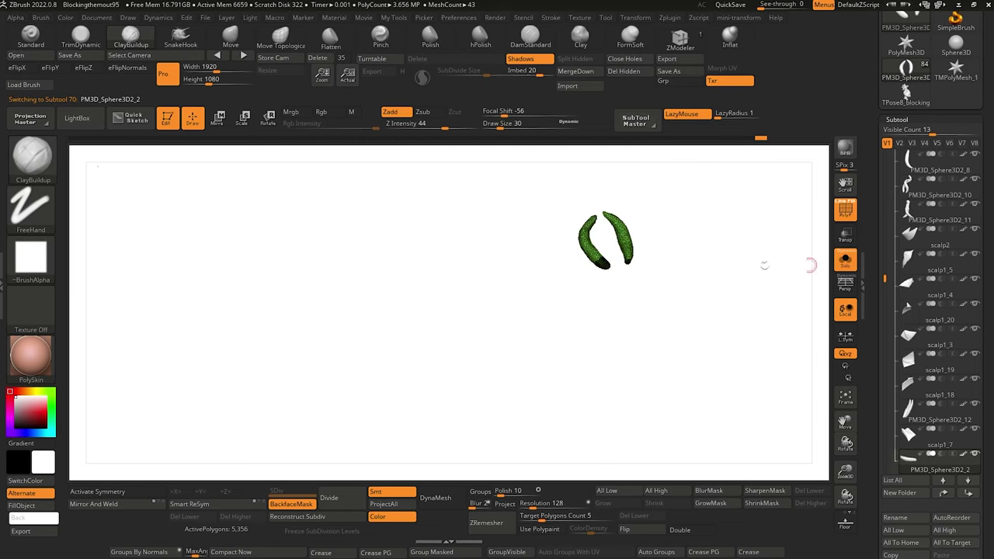
key(ctrl+shift)
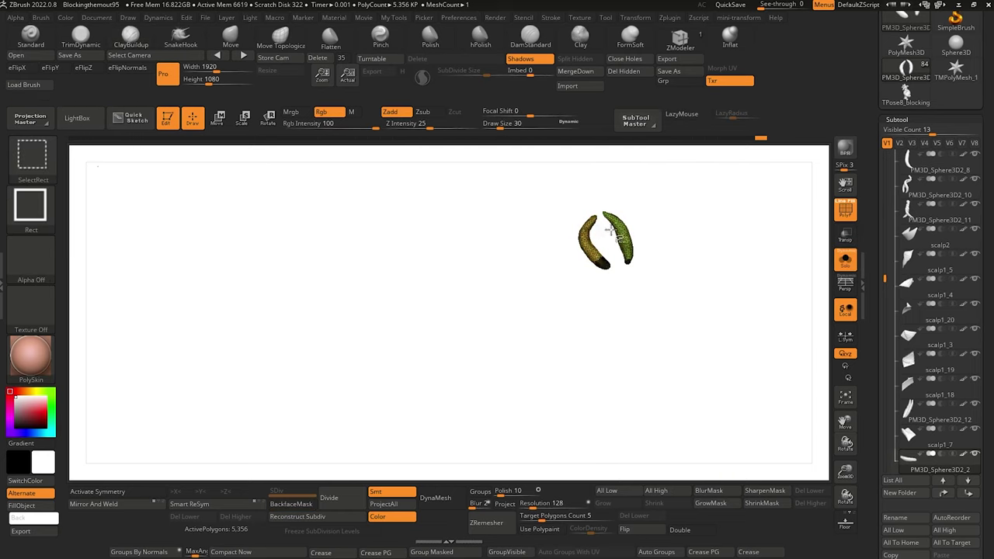
ctrl+shift+click(621, 237)
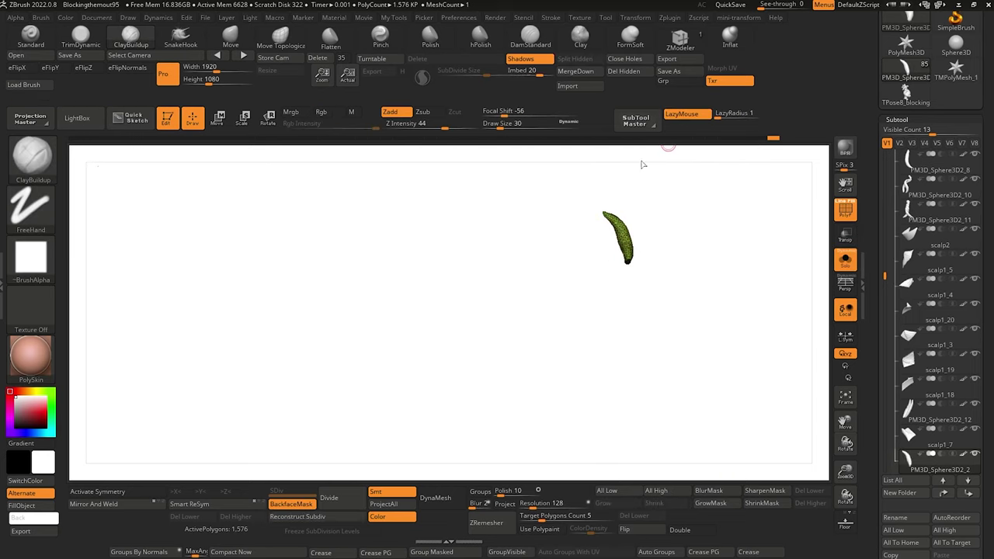
click(846, 261)
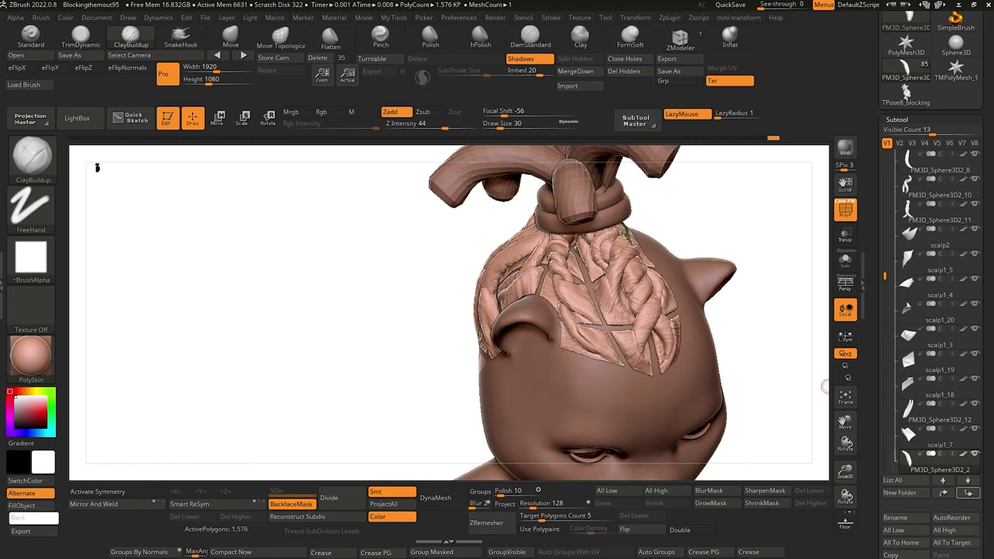
Move the split strand PM3D_Sphere3D2_2 directly below scalp1_14 and merge the two subtools.
shift+click(968, 493)
click(909, 438)
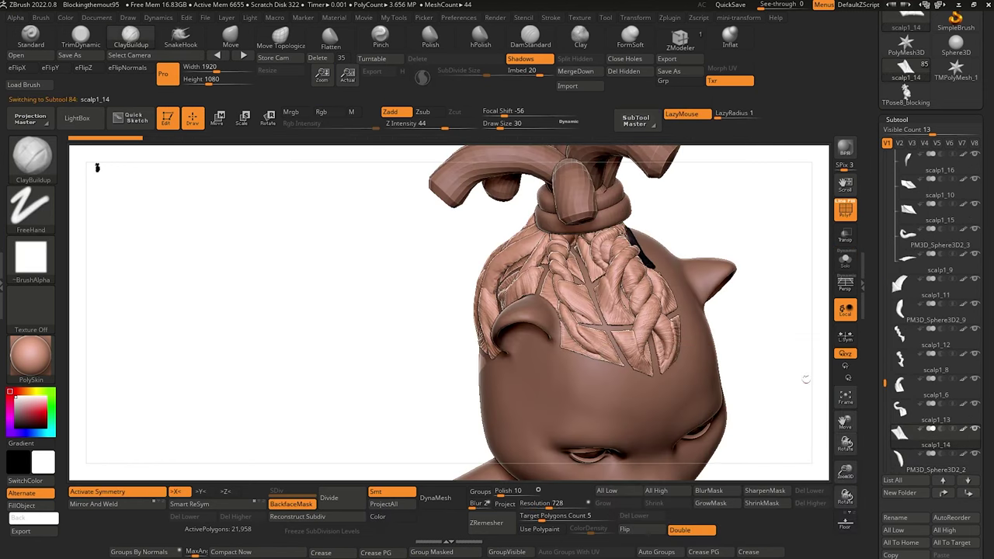
drag(805, 379, 870, 445)
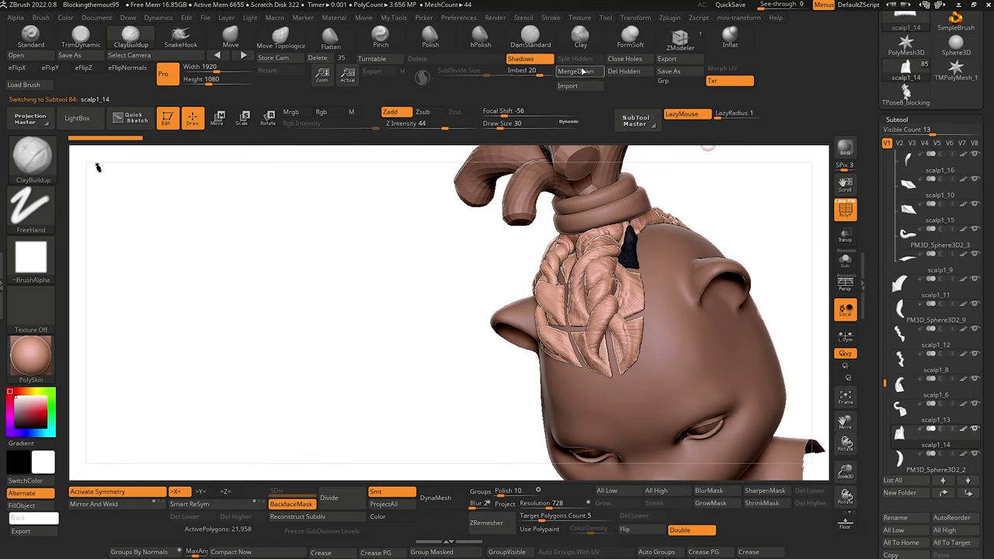
drag(409, 314, 405, 332)
drag(456, 334, 567, 258)
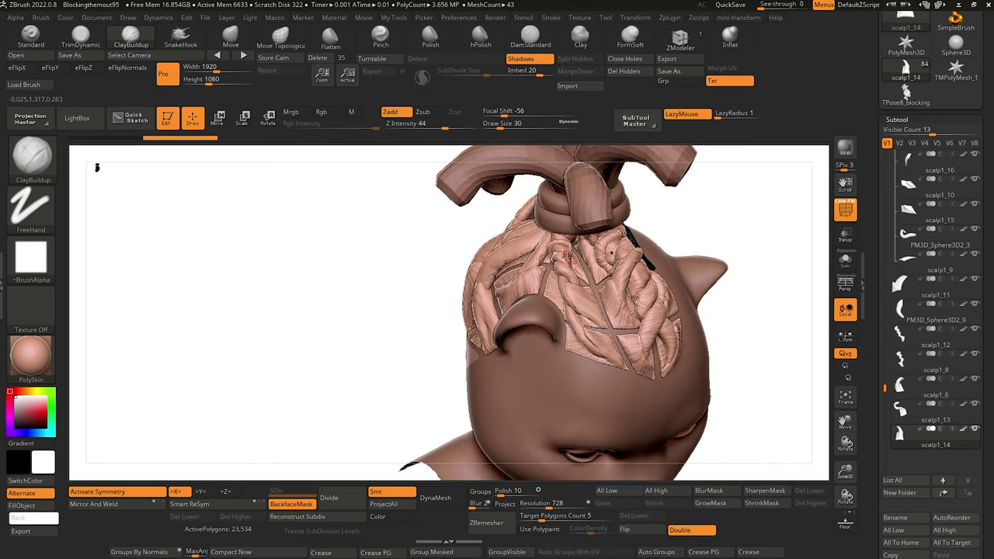
drag(314, 310, 406, 320)
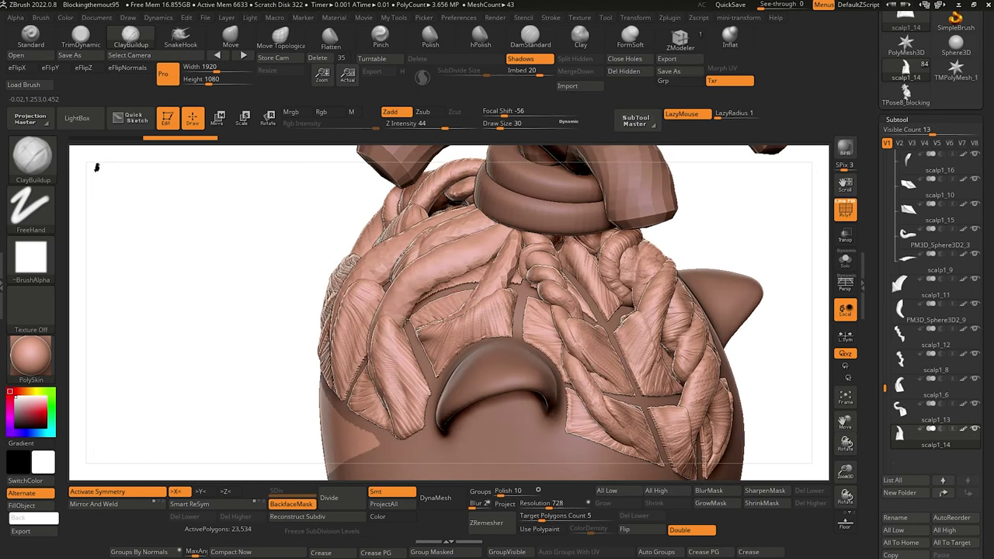
Move strand PM3D_Sphere3D2_6 and scalp section scalp1_7 to the end of the subtool list and merge them.
alt+click(596, 258)
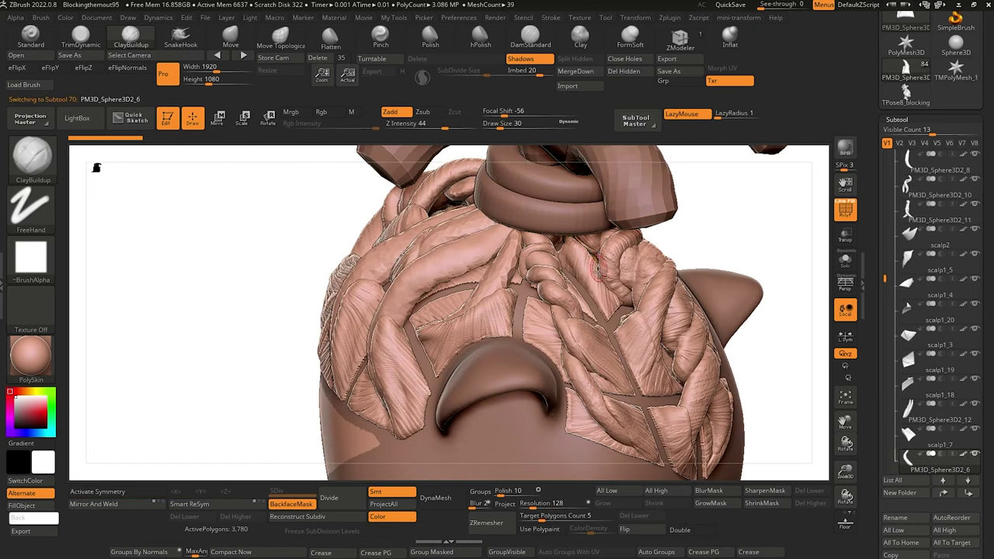
key(shift)
click(969, 494)
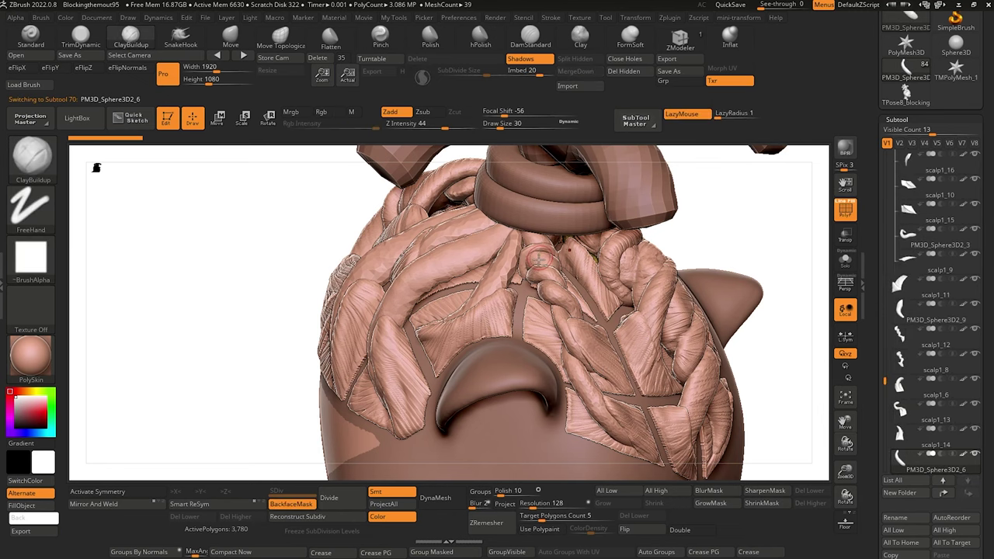
alt+click(578, 271)
key(shift)
shift+click(966, 496)
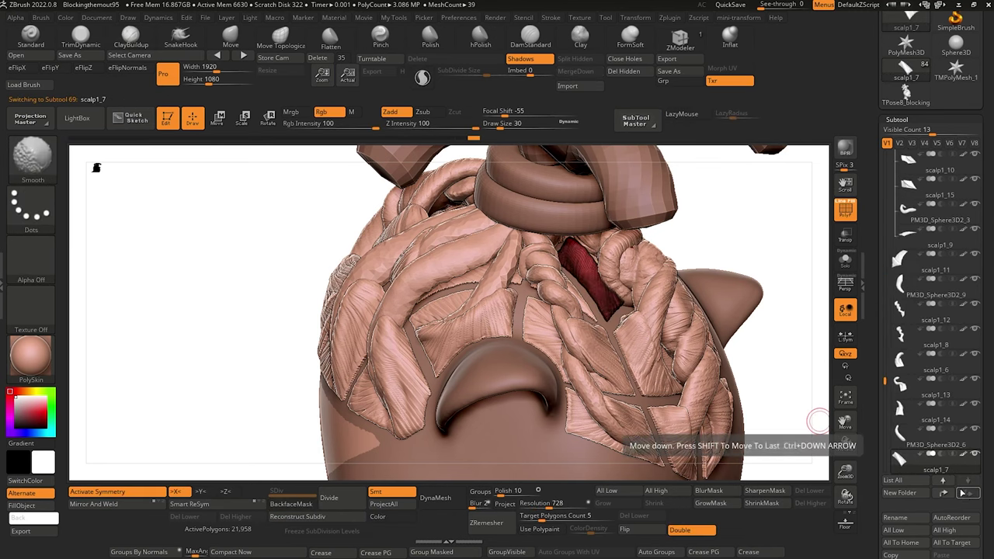
click(918, 441)
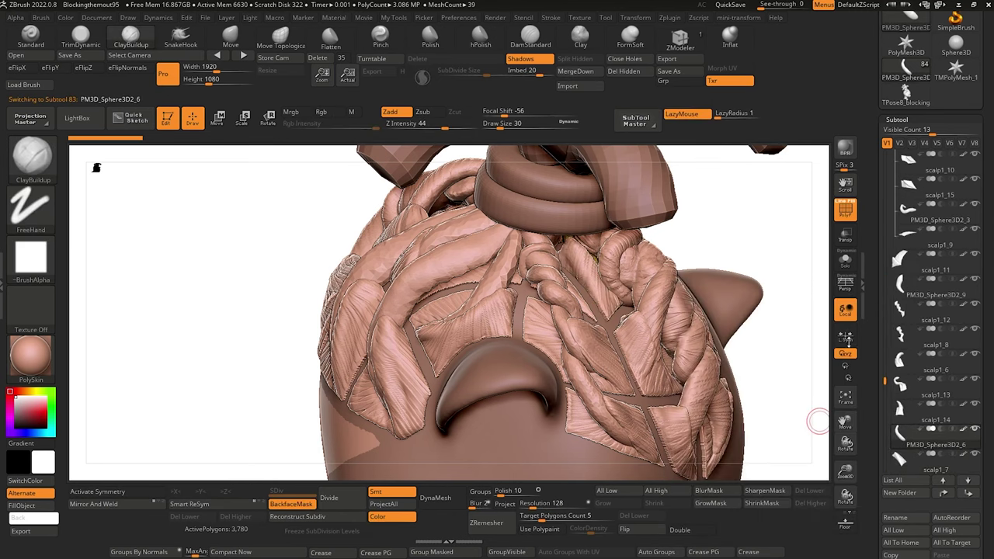
click(575, 71)
Move the long twisted braid strand PM3D_Sphere3D2_5 to the end of the subtool list.
drag(766, 249, 590, 256)
mouse_move(342, 353)
alt+mouse_down()
mouse_move(345, 327)
mouse_move(383, 343)
mouse_move(400, 331)
mouse_move(556, 336)
alt+mouse_up()
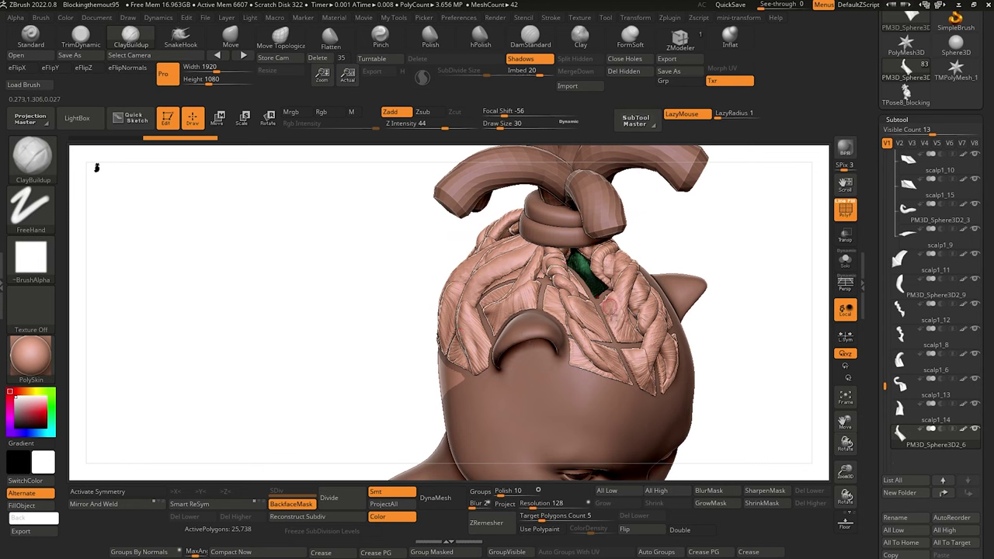
alt+click(611, 307)
alt+click(665, 336)
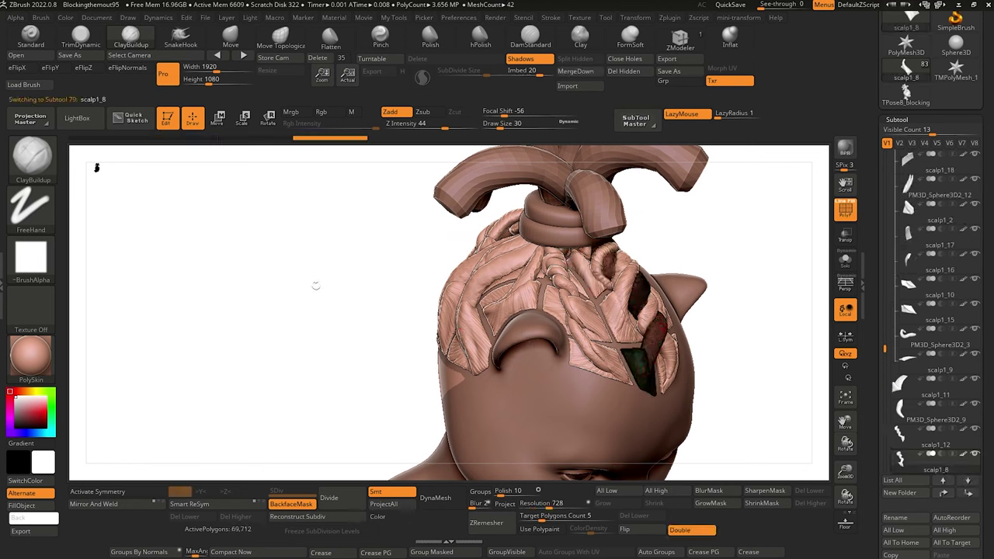
mouse_move(315, 285)
mouse_down()
mouse_move(280, 349)
mouse_move(312, 299)
mouse_up()
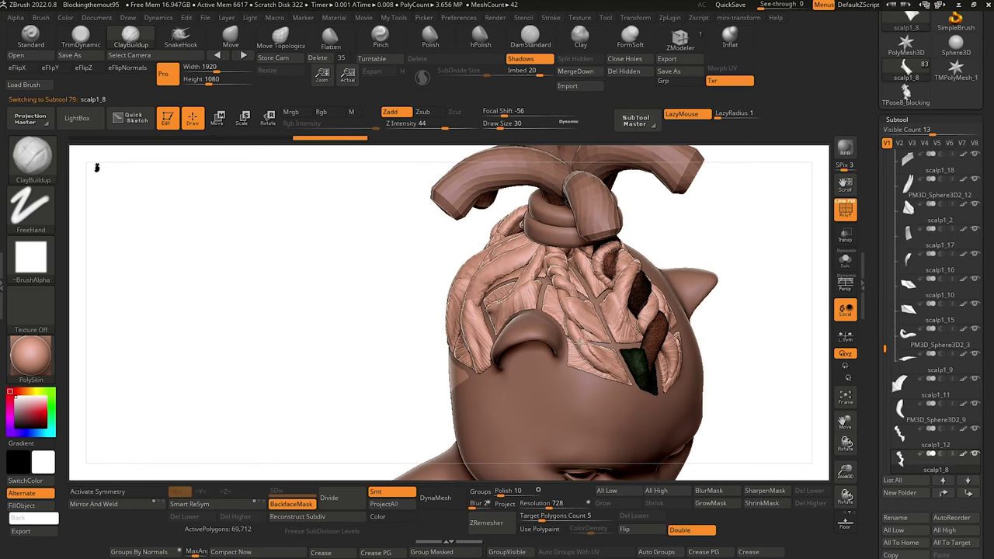
alt+click(587, 382)
key(shift)
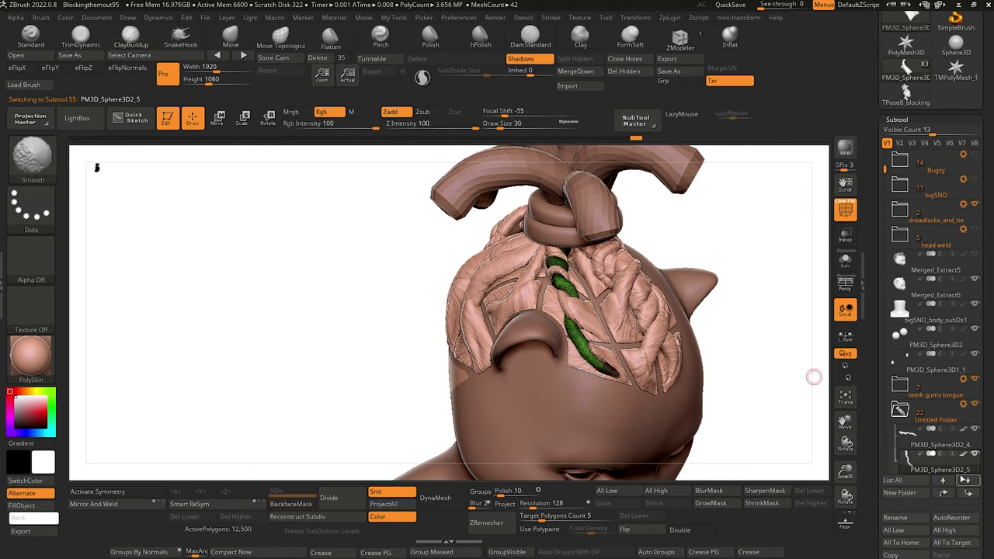
shift+click(967, 495)
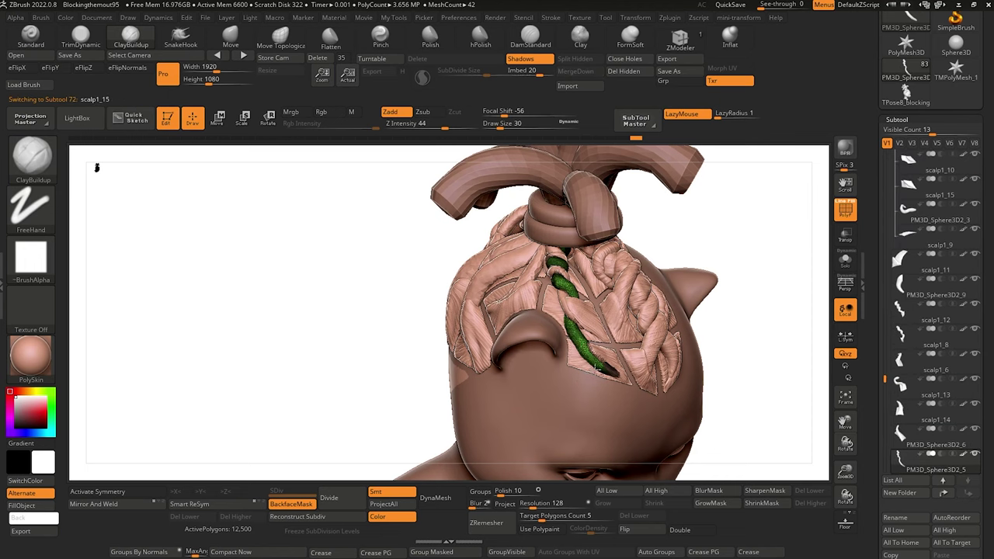
Move scalp1_15 directly below PM3D_Sphere3D2_5 and merge the two subtools.
alt+click(597, 369)
key(shift)
scroll(932, 451, down, 4)
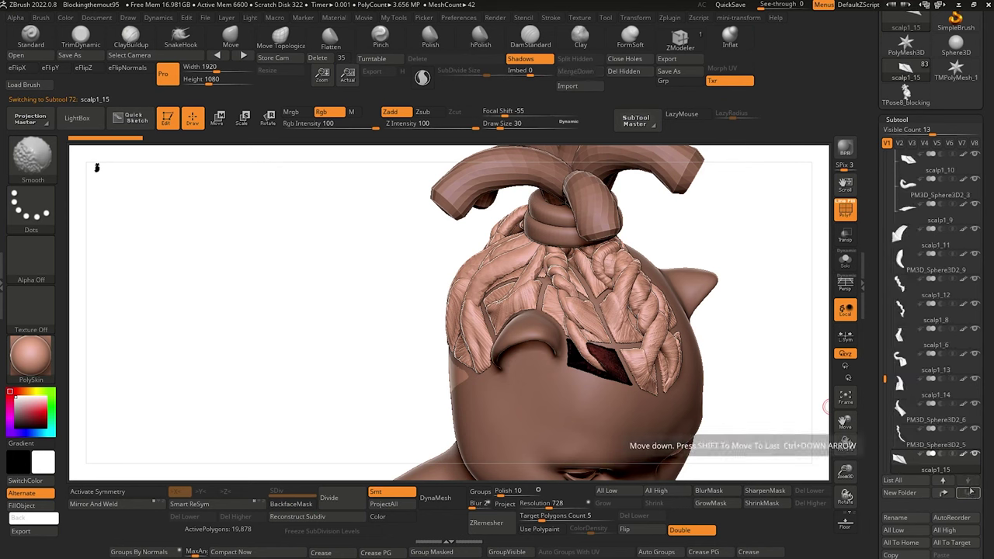
click(907, 442)
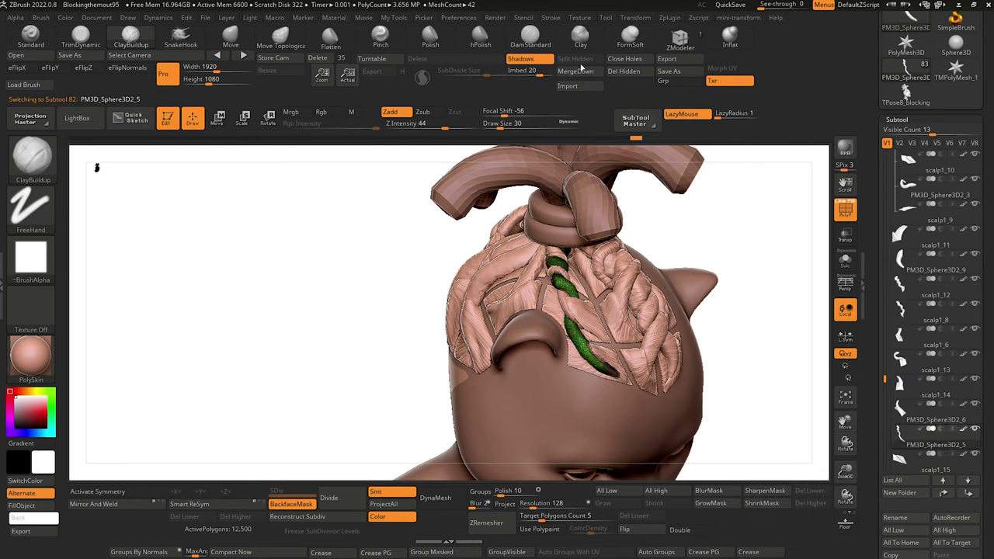
click(575, 71)
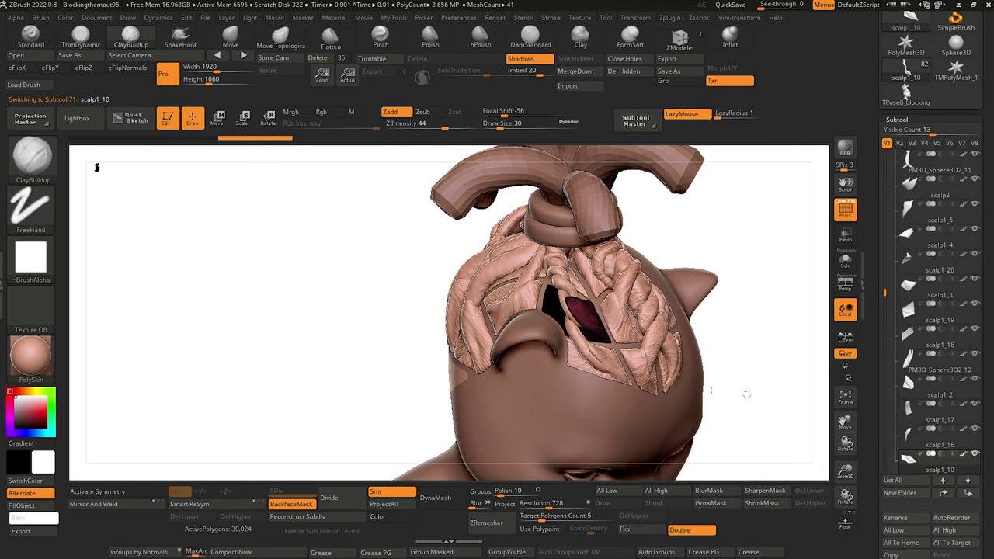
Move scalp1_10 and braid strand PM3D_Sphere3D2_4 to the end of the subtool list and merge them.
key(shift)
shift+click(968, 492)
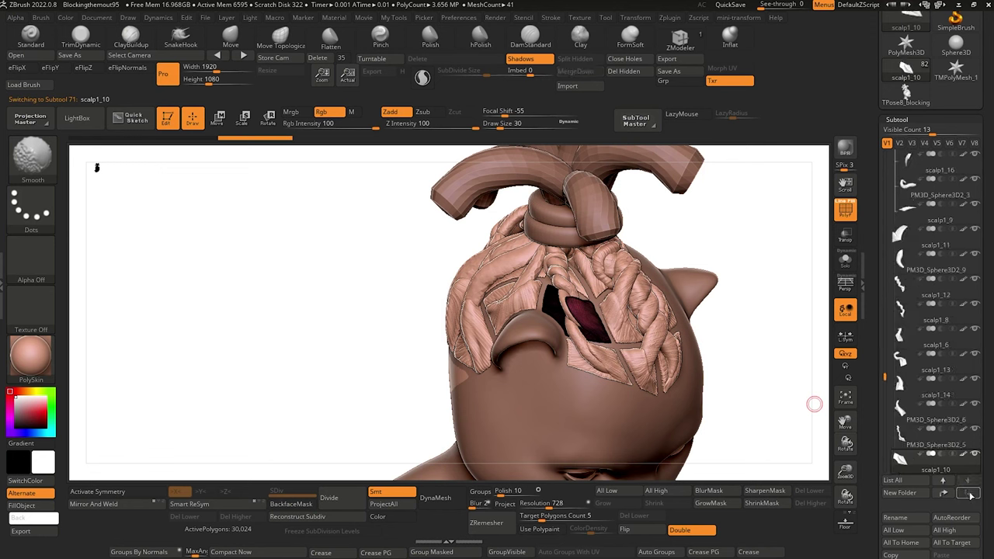
alt+click(565, 297)
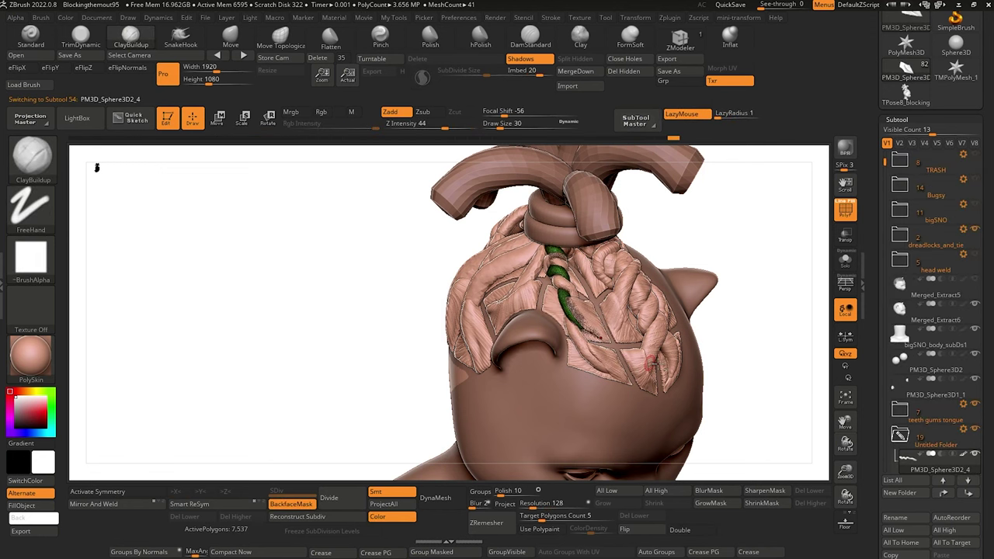
shift+click(974, 494)
click(904, 442)
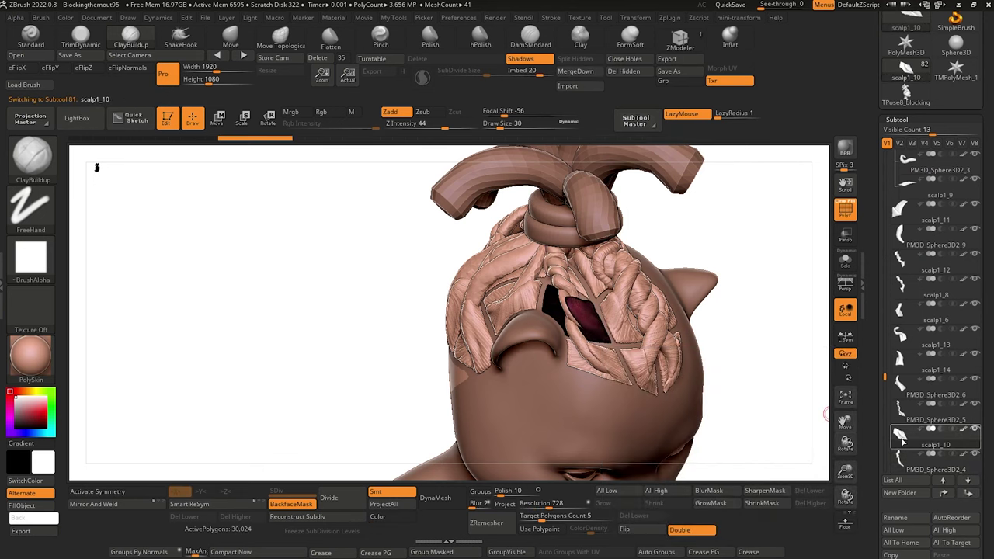
click(580, 73)
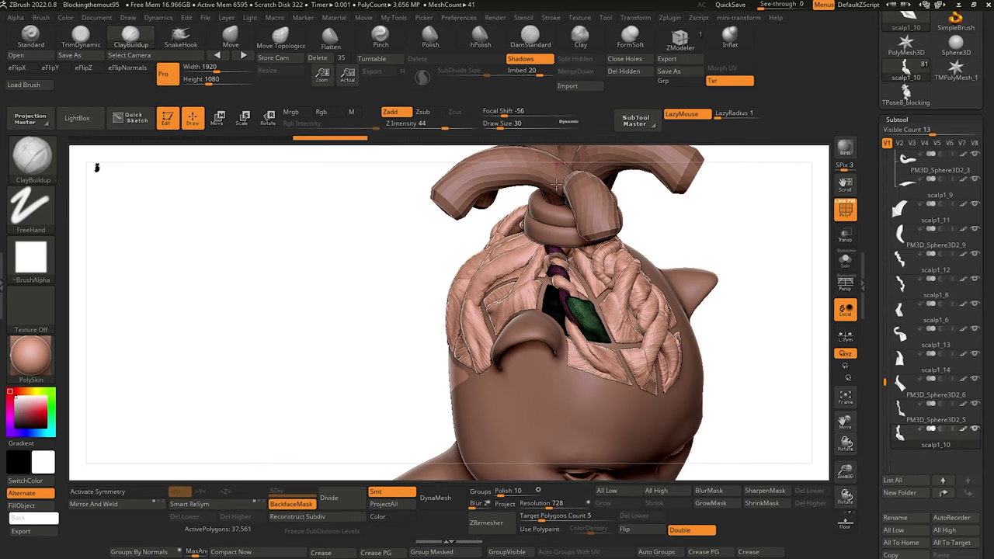
Move scalp1_9 and the small strand PM3D_Sphere3D2_3 to the end of the subtool list and merge them.
alt+click(579, 283)
drag(273, 260, 309, 300)
shift+click(970, 494)
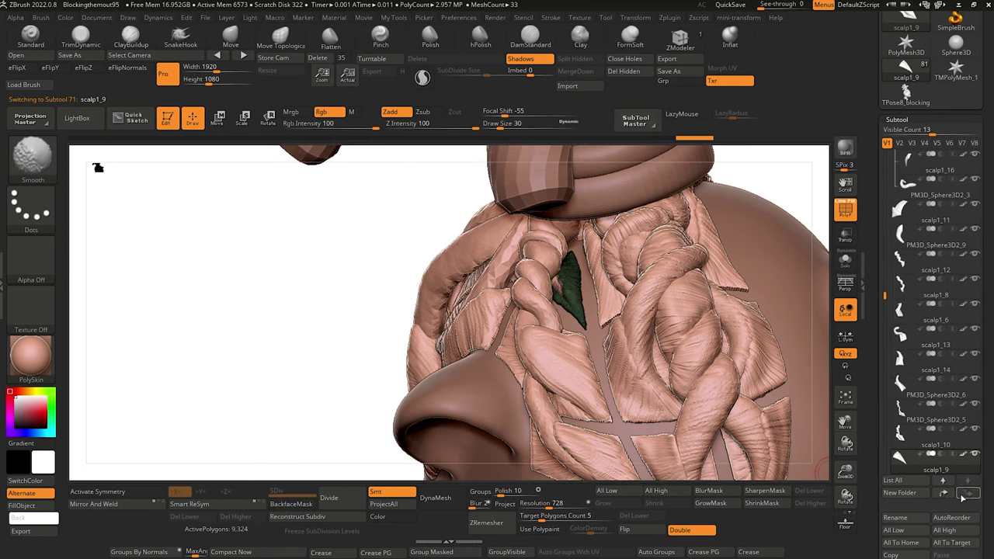
alt+click(557, 286)
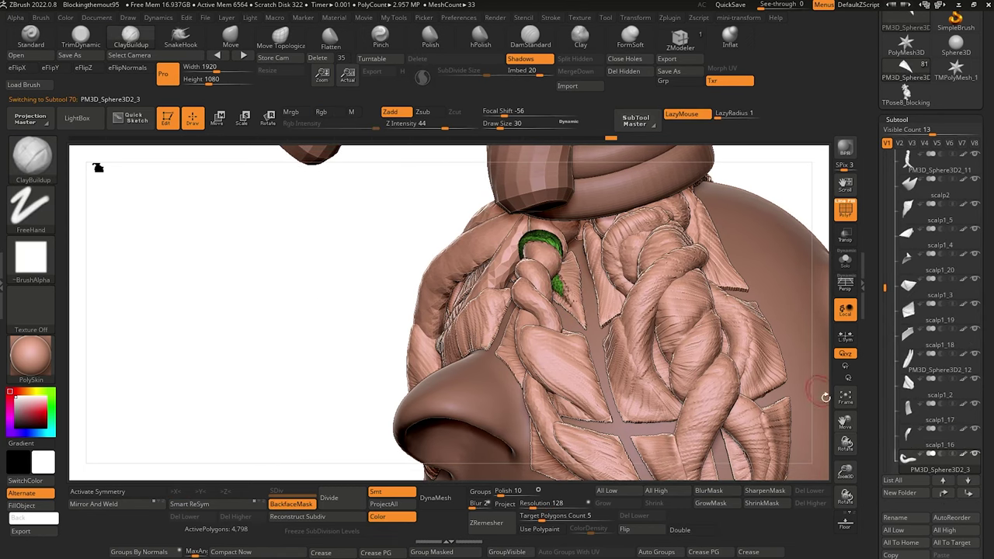
shift+click(973, 494)
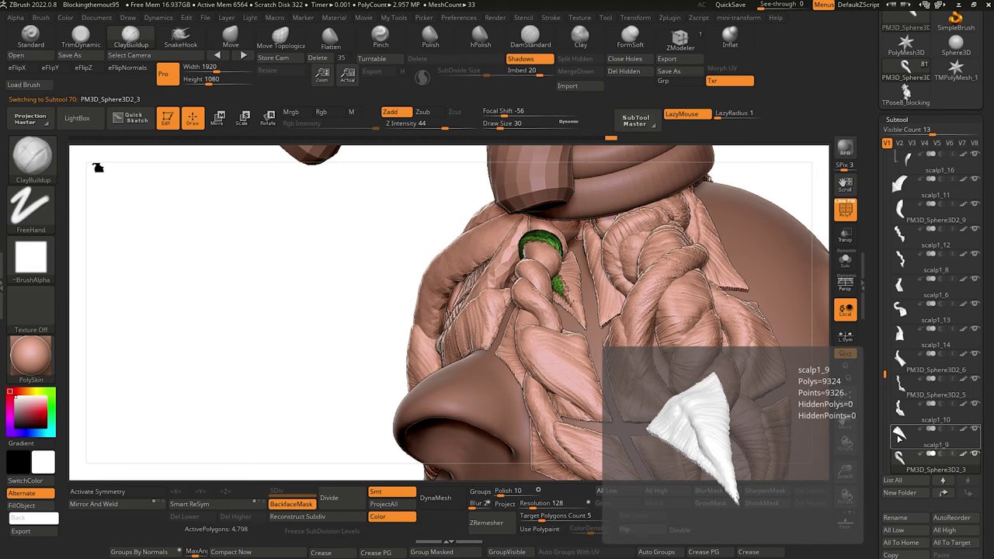
click(899, 446)
click(572, 75)
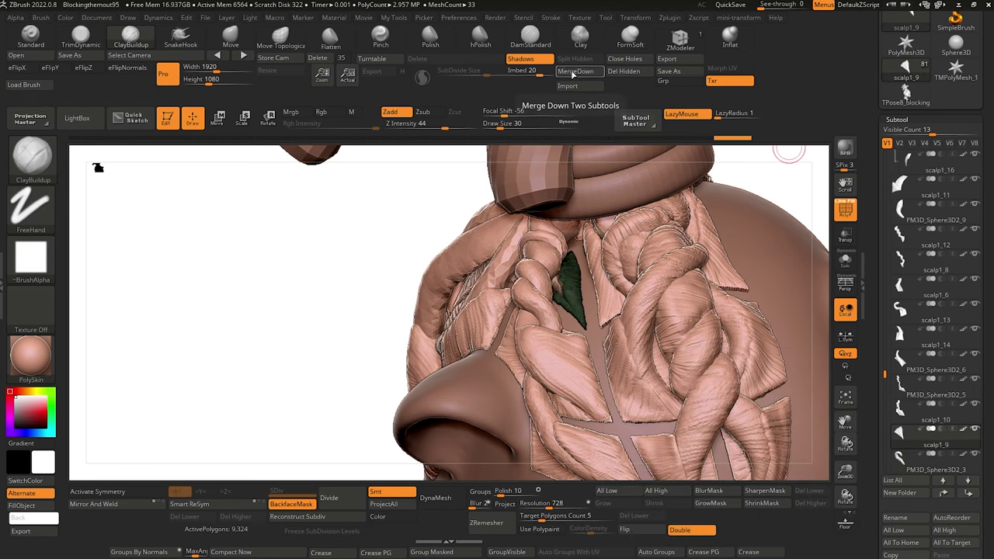
Move the curved strand PM3D_Sphere3D2_13 and scalp1_16 to the end of the subtool list and merge them.
drag(207, 324, 258, 325)
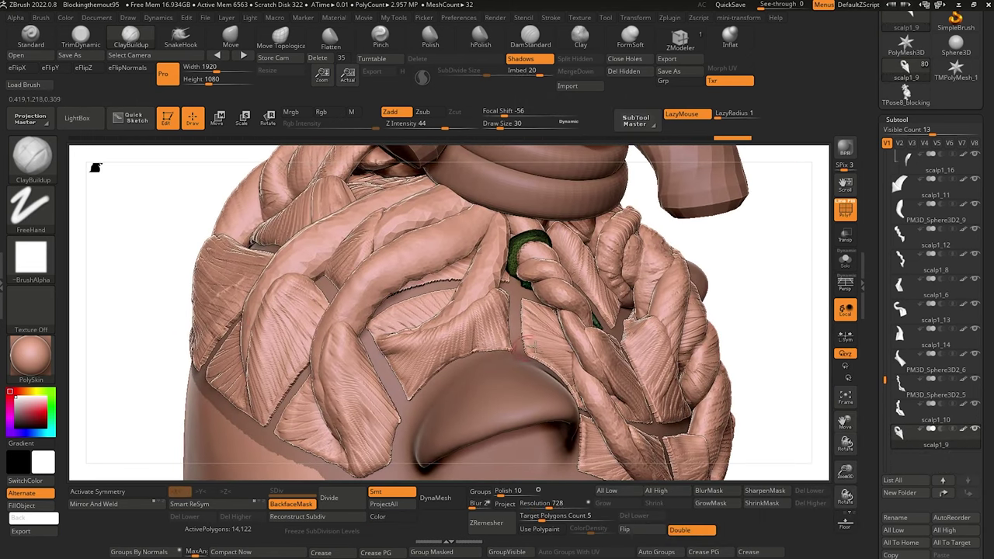
alt+click(491, 264)
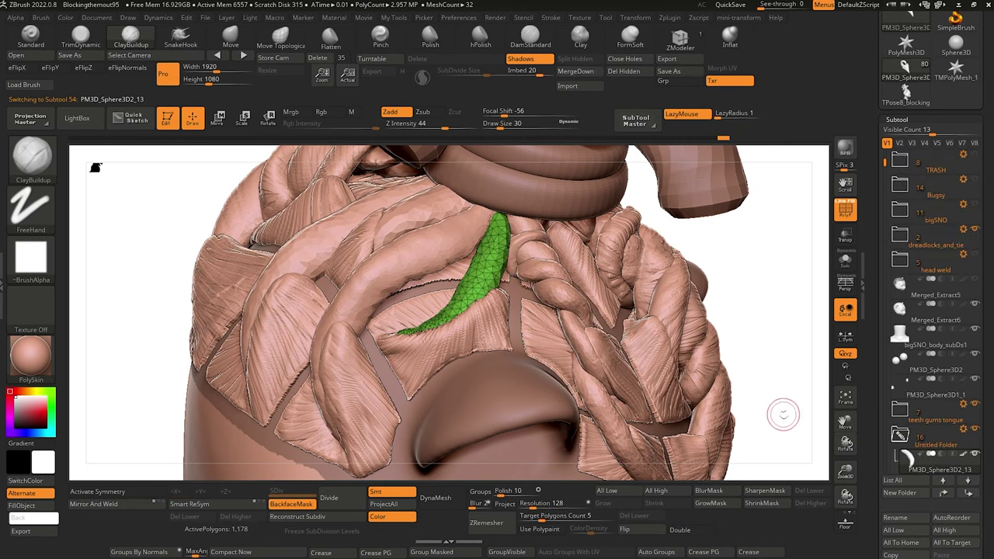
mouse_move(783, 414)
mouse_down()
mouse_move(777, 395)
mouse_move(821, 404)
mouse_up()
key(shift)
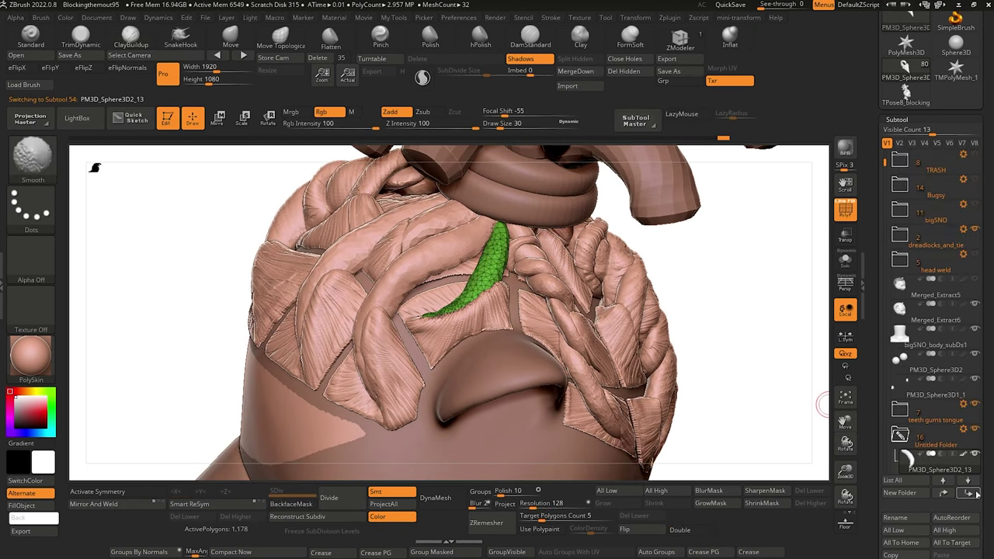
shift+click(970, 496)
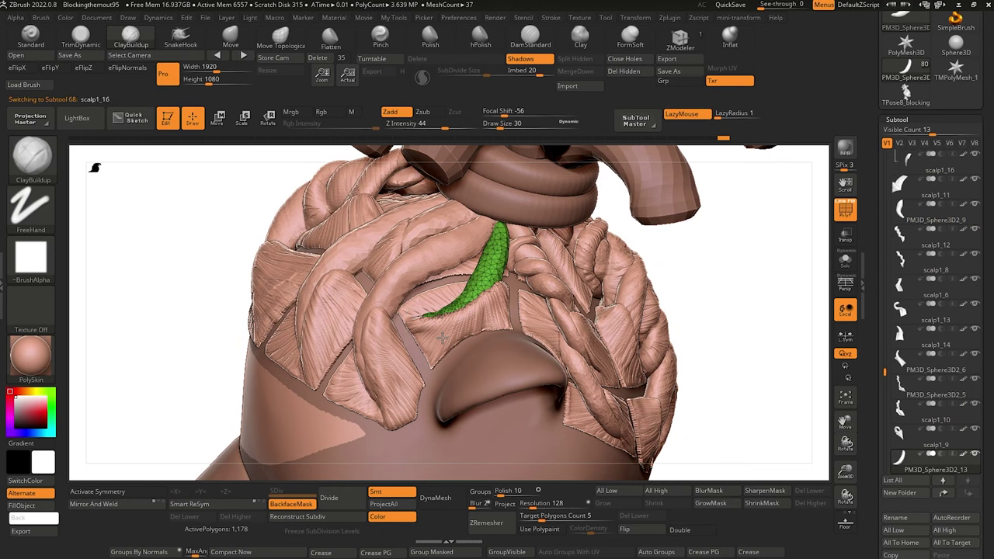
alt+click(442, 338)
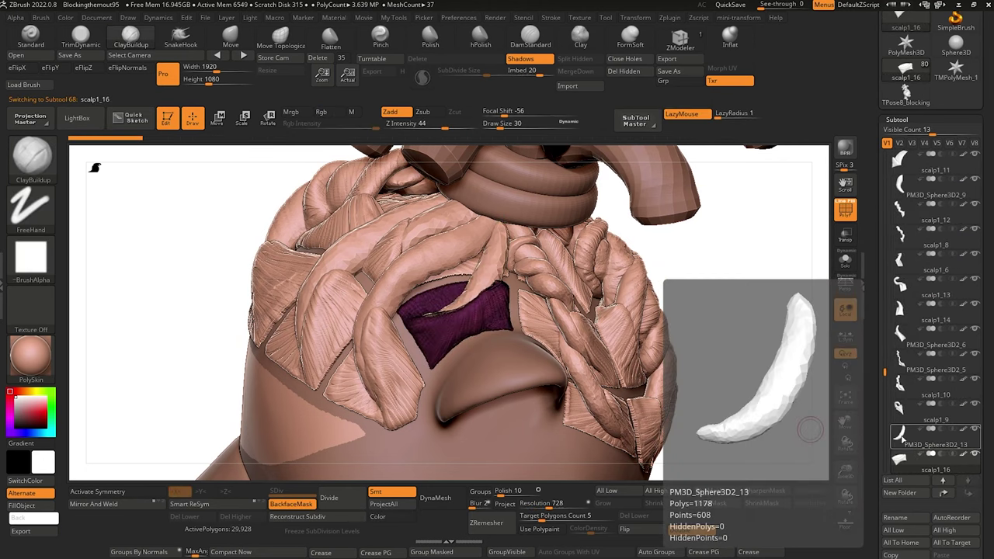
click(902, 432)
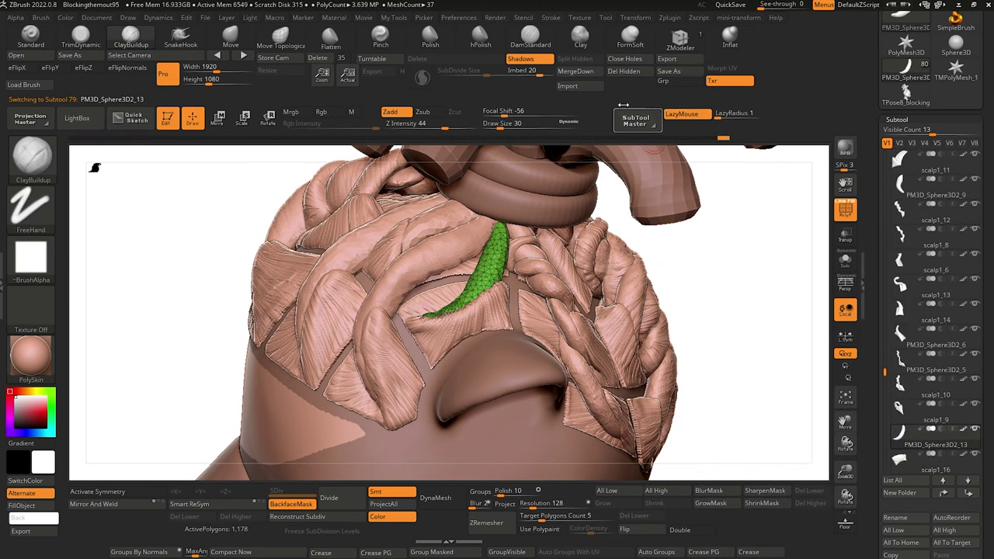
click(589, 73)
Move strand PM3D_Sphere3D2_7 and its adjoining scalp section to the end of the subtool list and merge them.
drag(779, 393, 819, 388)
drag(728, 276, 722, 306)
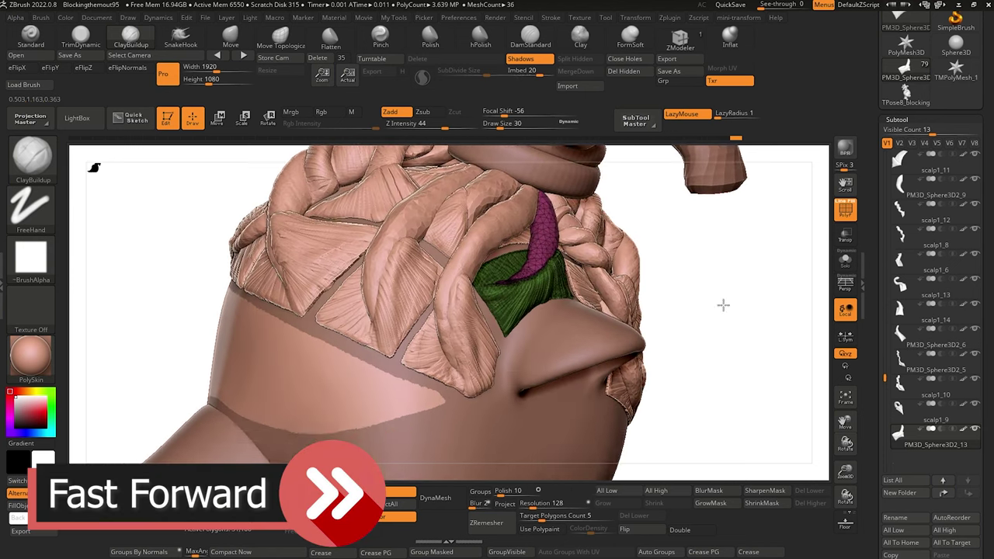
alt+click(474, 247)
shift+click(969, 493)
alt+click(476, 350)
shift+click(969, 493)
alt+click(481, 233)
click(584, 73)
Merge strand PM3D_Sphere3D2_8 with its adjoining scalp section at the end of the subtool list.
alt+click(400, 225)
shift+click(969, 494)
alt+click(349, 315)
click(584, 72)
Merge strand PM3D_Sphere3D2_9 with scalp1_11 and move the twisted strand PM3D_Sphere3D2_11 to the end of the subtool list.
alt+click(485, 192)
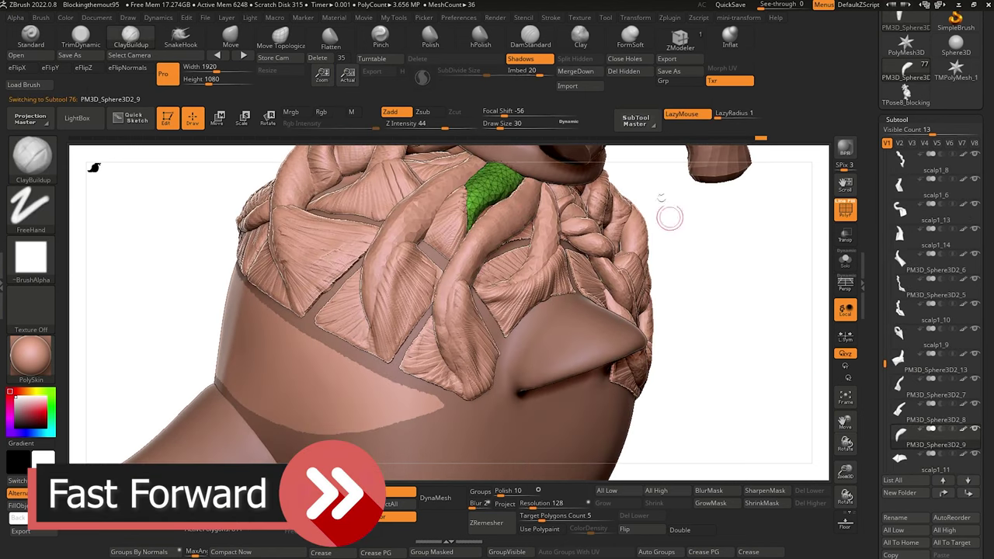
drag(669, 214, 722, 233)
alt+click(374, 326)
alt+click(387, 278)
alt+click(381, 313)
shift+click(969, 493)
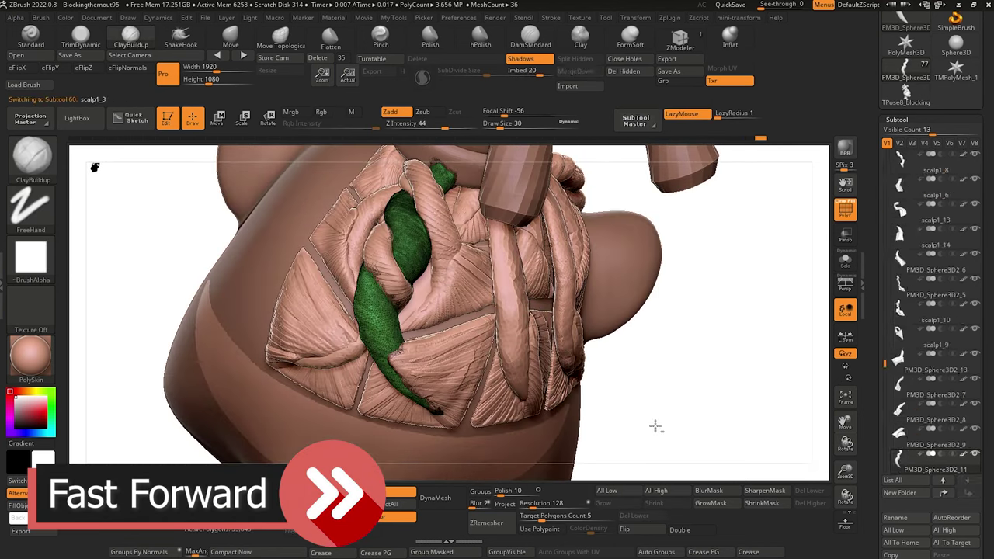
Merge PM3D_Sphere3D2_11 with scalp1_3, and scalp1_19 with its adjoining strand, at the end of the subtool list.
alt+click(443, 365)
alt+click(381, 315)
alt+click(319, 330)
shift+click(969, 493)
alt+click(393, 268)
shift+click(969, 494)
click(583, 71)
Move scalp1_5 to the end of the subtool list and split the two strands of PM3D_Sphere3D2_10 into separate subtools.
alt+click(459, 281)
shift+click(968, 493)
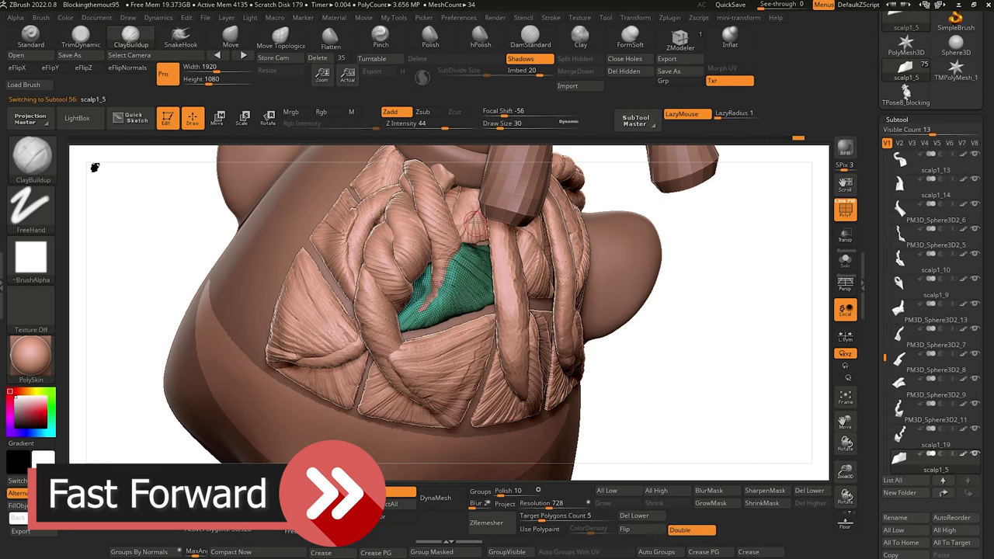
alt+click(439, 225)
click(657, 552)
ctrl+shift+click(433, 214)
ctrl+shift+click(109, 229)
click(637, 516)
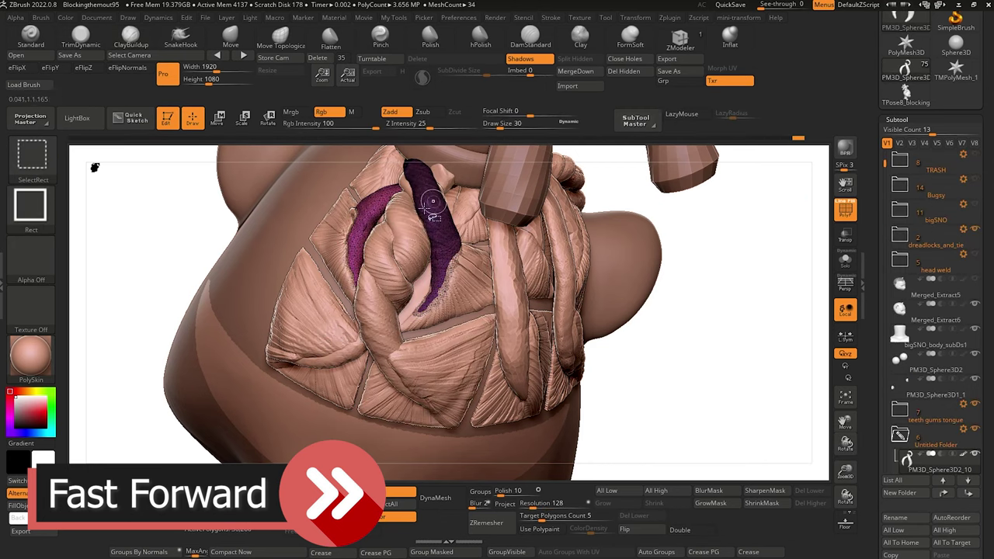
ctrl+shift+click(430, 205)
click(578, 59)
Merge the split strand PM3D_Sphere3D2_10 with scalp1_5, and PM3D_Sphere3D2_14 with the scalp section beside it.
shift+click(969, 493)
click(936, 438)
click(580, 71)
alt+click(363, 233)
alt+click(332, 229)
click(584, 73)
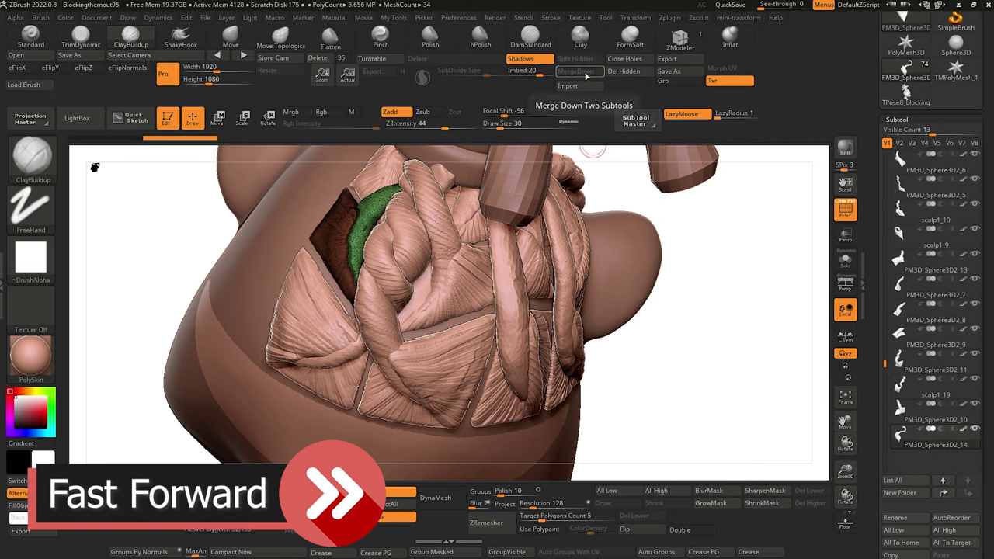
Isolate PM3D_Sphere3D2_12, auto-group it and split its strands into separate subtools.
alt+click(394, 187)
click(846, 261)
click(656, 553)
ctrl+shift+click(470, 198)
click(577, 60)
click(846, 261)
Merge the split strand PM3D_Sphere3D2_12 with its adjoining scalp section at the end of the subtool list.
alt+click(468, 219)
shift+click(969, 493)
click(580, 71)
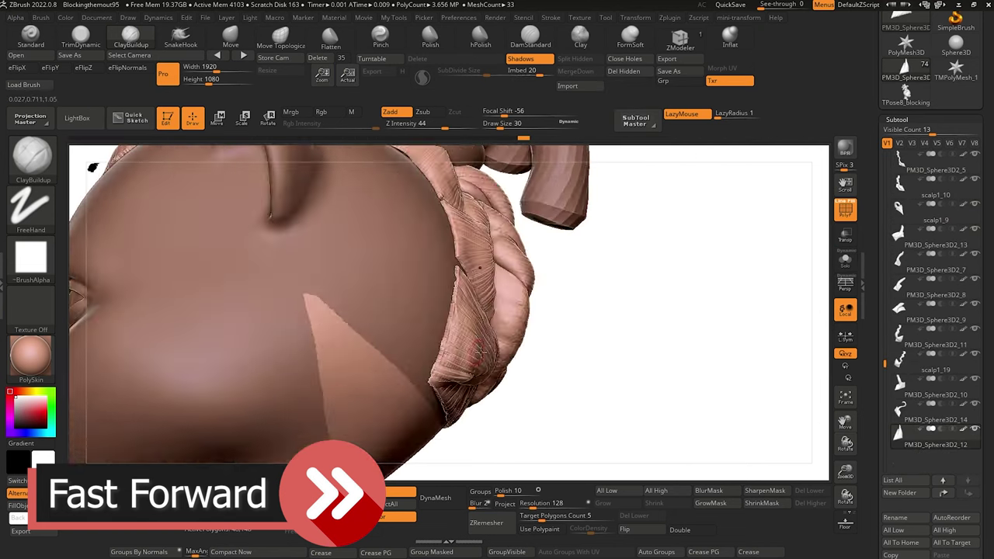
Move the narrow scalp section scalp1_20 beside the hair tie to the end of the subtool list.
alt+click(382, 206)
scroll(932, 458, down, 5)
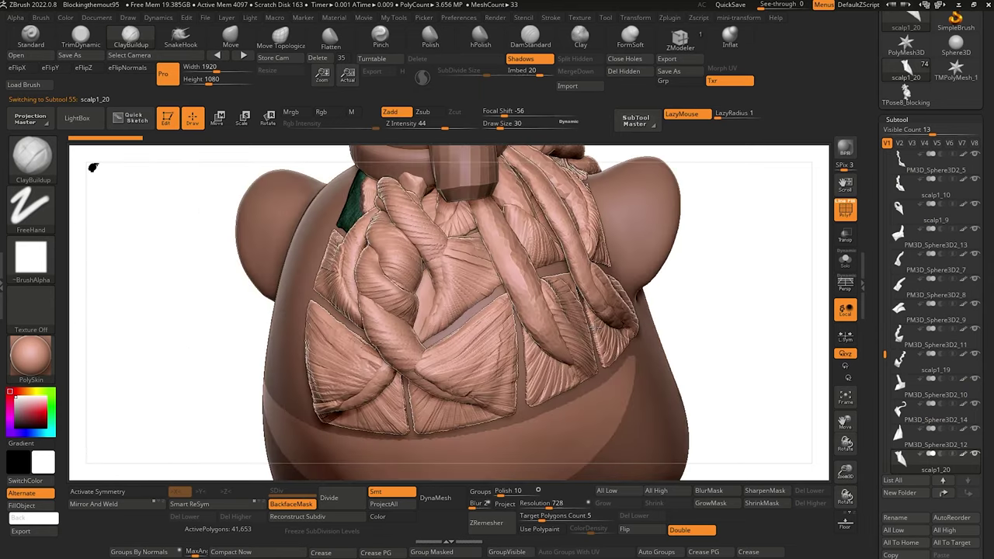
right_drag(505, 334, 620, 339)
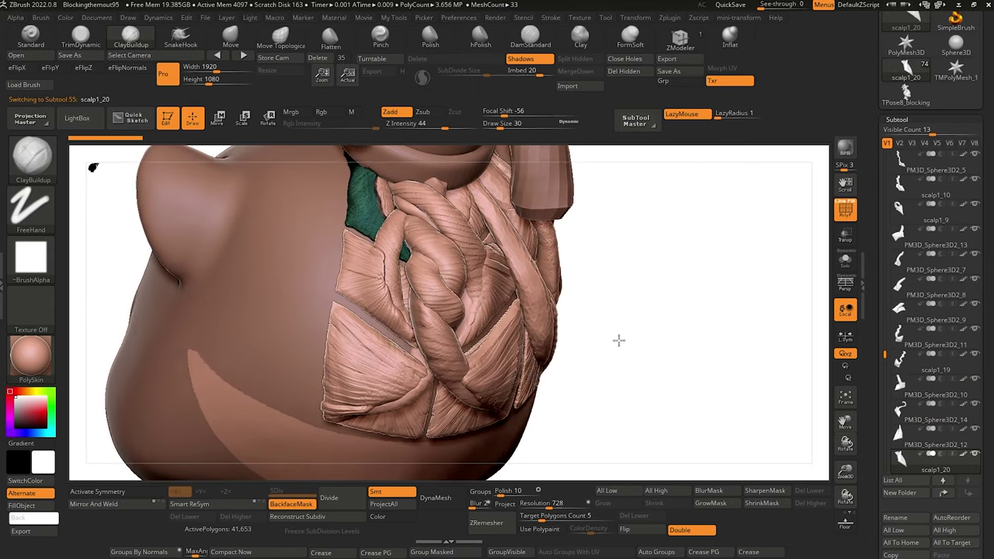
Move PM3D_Sphere3D2_15 to the end of the subtool list and merge scalp1_20 down with it.
alt+click(387, 192)
key(shift)
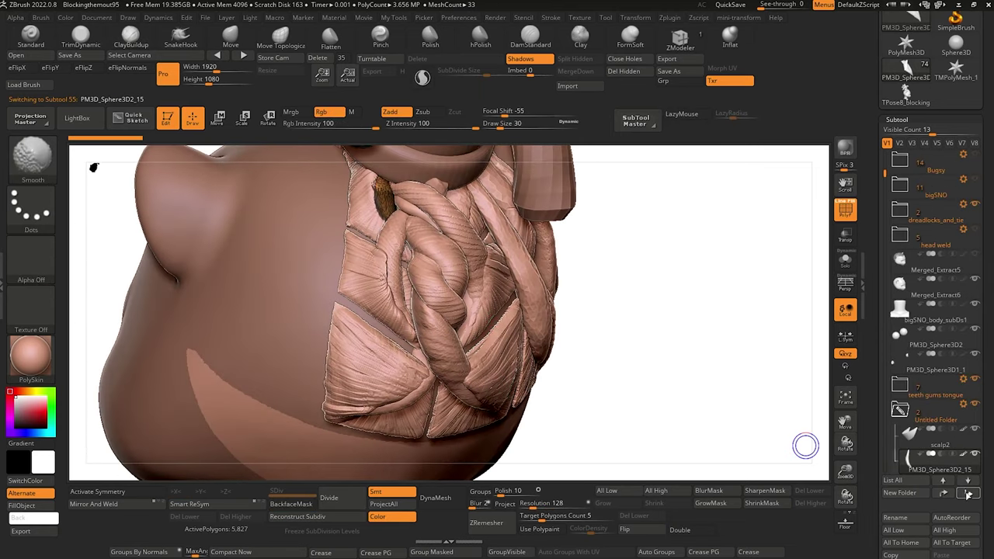
shift+click(968, 494)
click(906, 439)
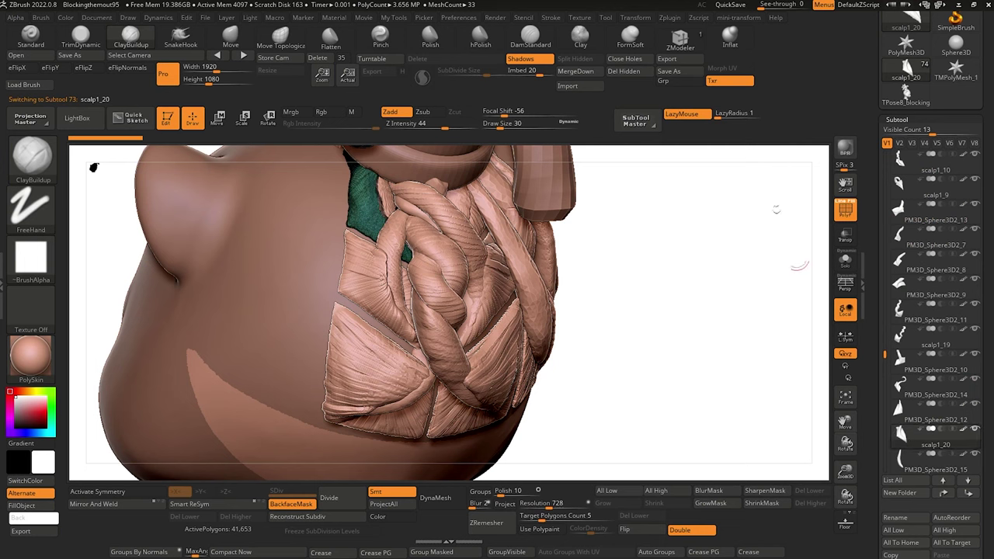
click(576, 71)
mouse_move(770, 373)
mouse_down()
mouse_move(743, 355)
mouse_move(720, 299)
mouse_move(780, 410)
mouse_move(706, 408)
mouse_move(738, 358)
mouse_move(764, 416)
mouse_move(776, 382)
mouse_move(748, 362)
mouse_move(765, 365)
mouse_up()
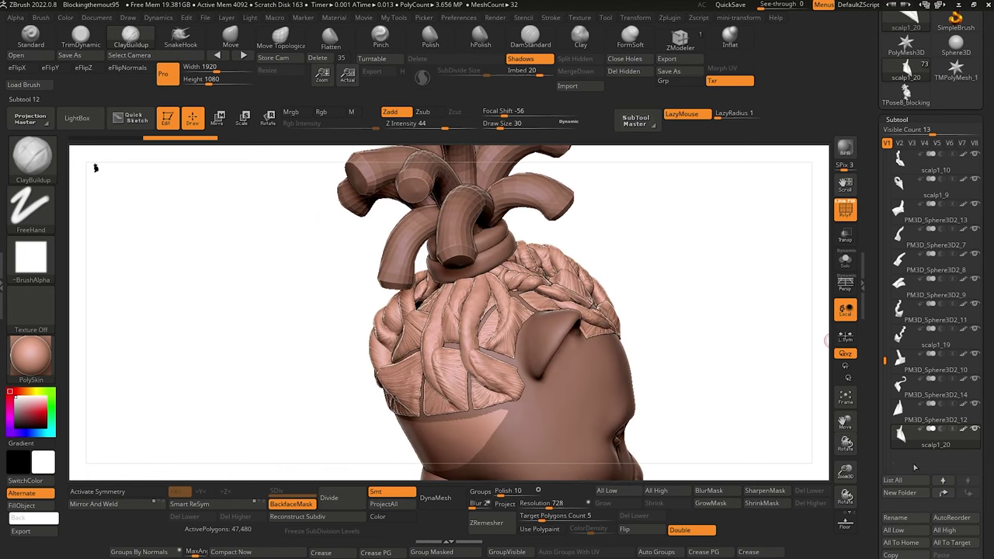
Activate X symmetry on PM3D_Sphere3D2_5 beside the ear and mirror and weld it to the other side of the head.
click(899, 343)
drag(883, 362, 886, 261)
click(900, 236)
drag(666, 293, 681, 318)
drag(595, 183, 666, 226)
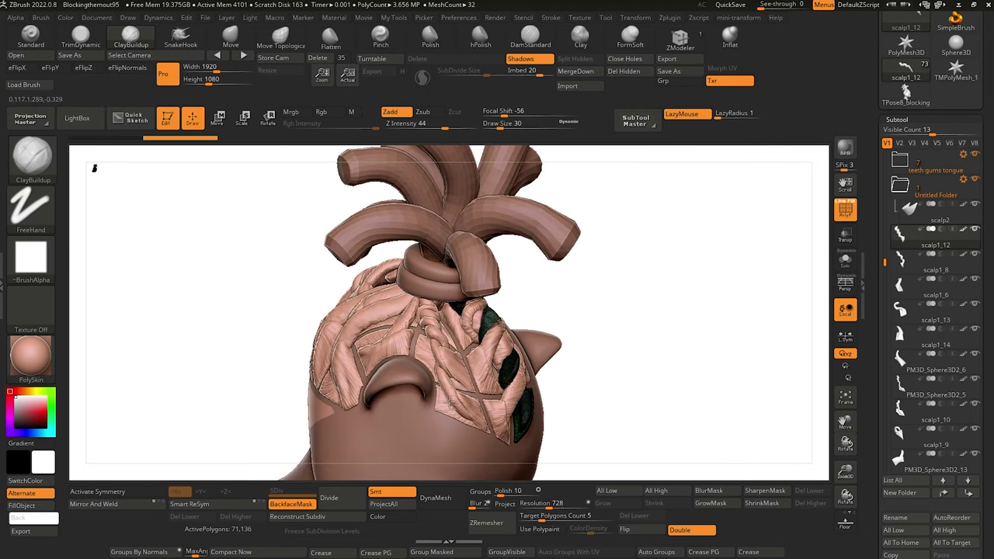
alt+click(450, 403)
drag(631, 432, 473, 420)
drag(249, 407, 412, 401)
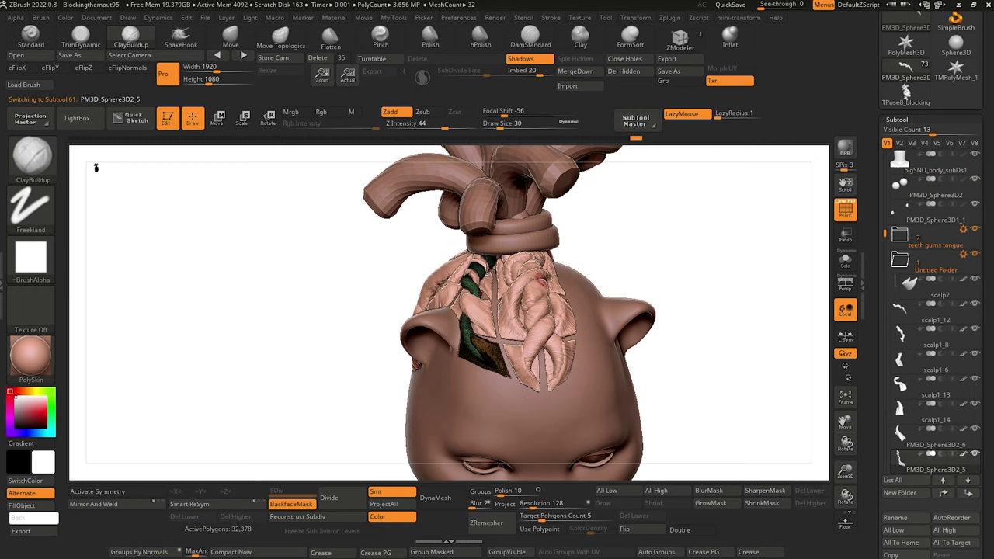
click(124, 492)
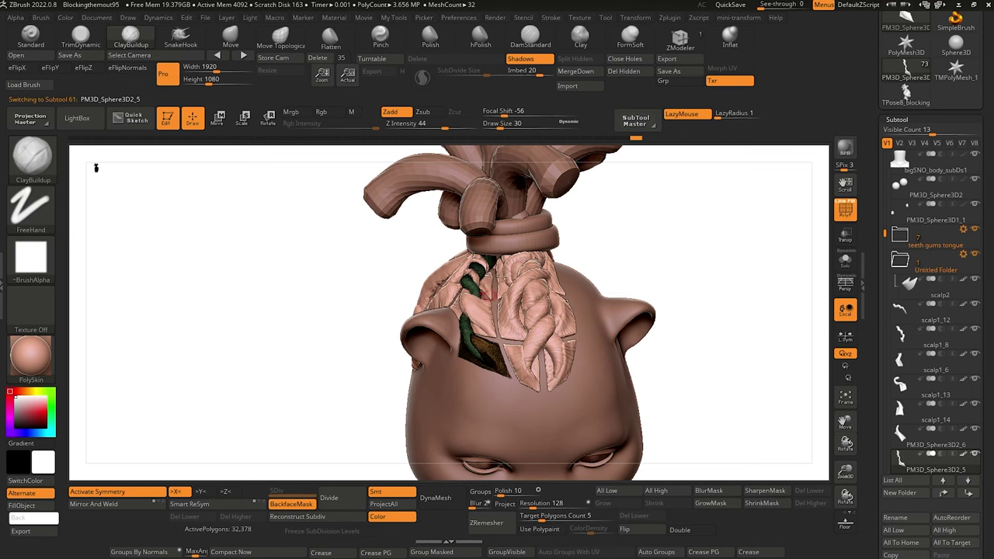
click(114, 505)
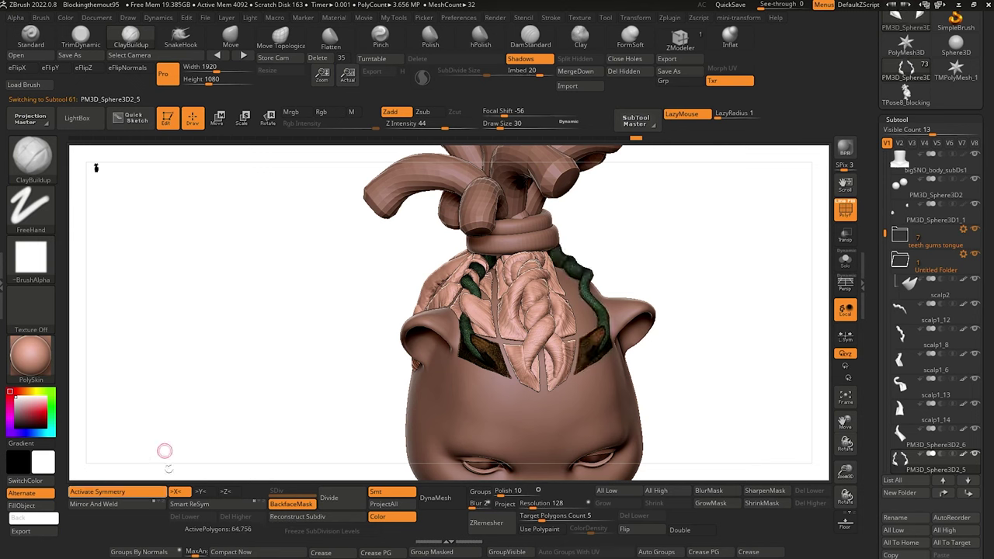
Mirror and weld the scalp pieces scalp1_10 and scalp1_9 to the other side of the head.
drag(291, 380, 320, 385)
alt+click(462, 333)
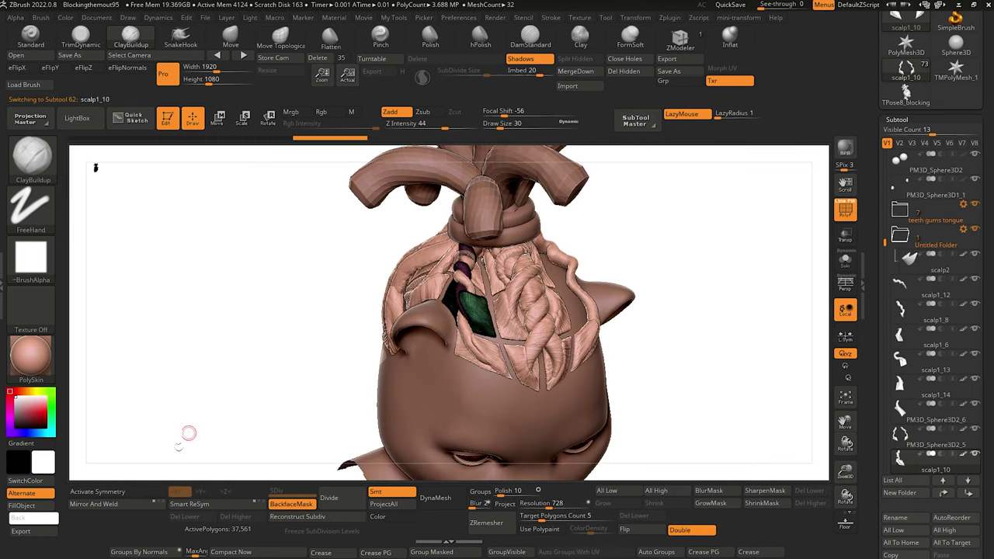
click(122, 506)
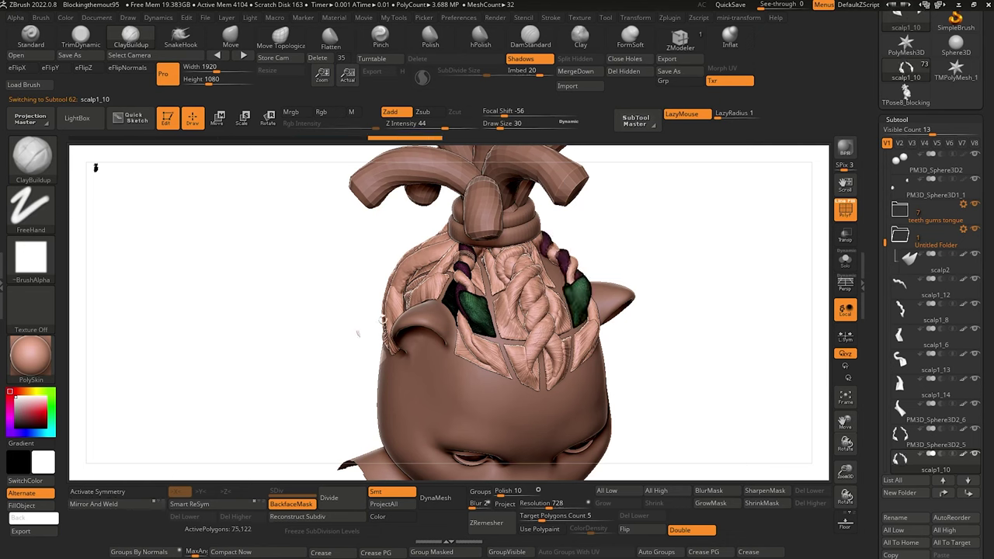
alt+click(475, 275)
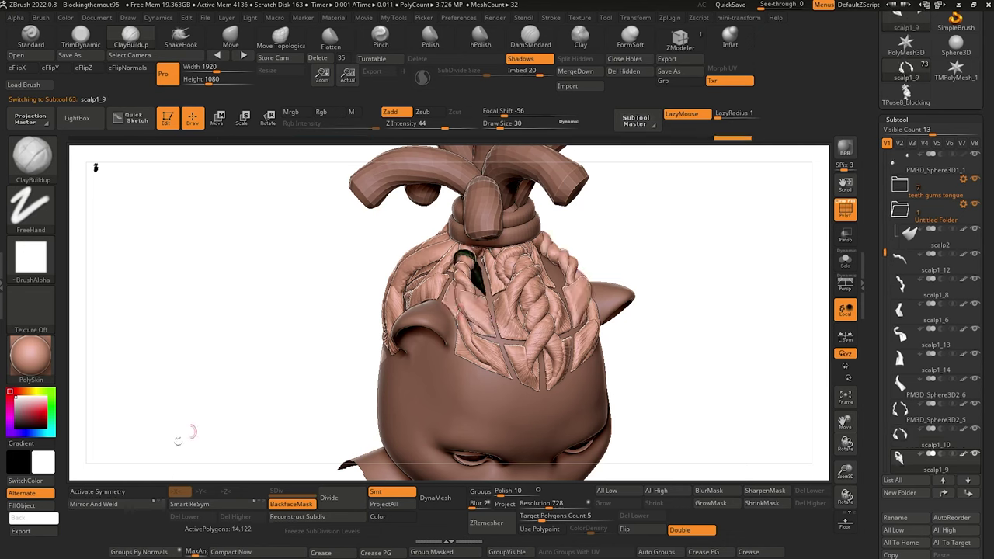
click(111, 508)
Mirror and weld PM3D_Sphere3D2_13, PM3D_Sphere3D2_7, PM3D_Sphere3D2_9 and PM3D_Sphere3D2_8 to the other side of the head.
drag(209, 346, 243, 341)
alt+click(404, 294)
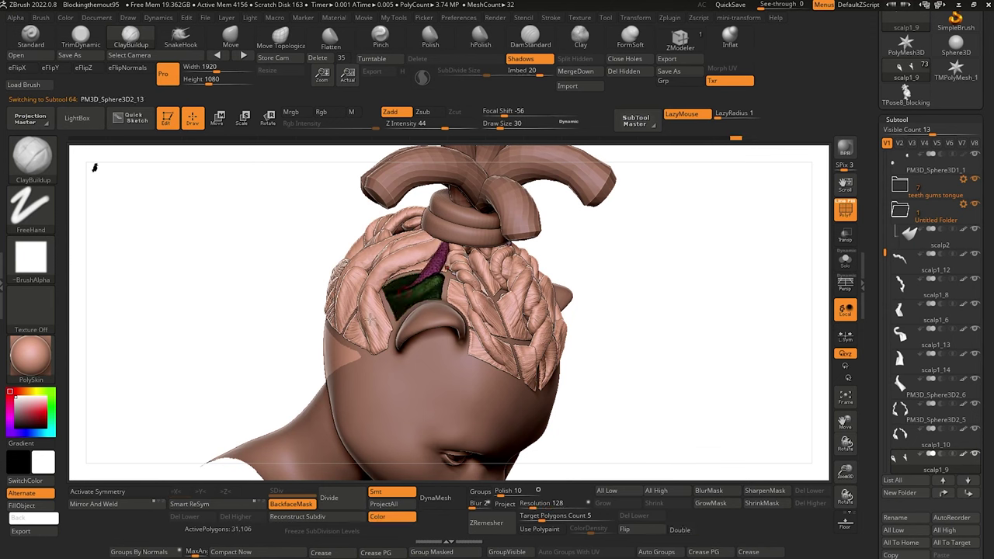
click(109, 505)
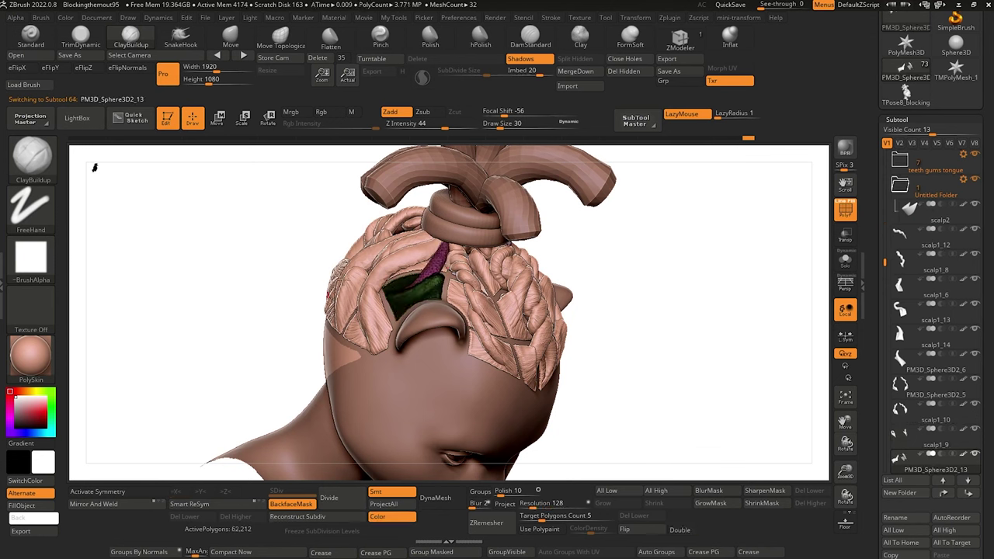
alt+click(414, 253)
drag(255, 324, 211, 384)
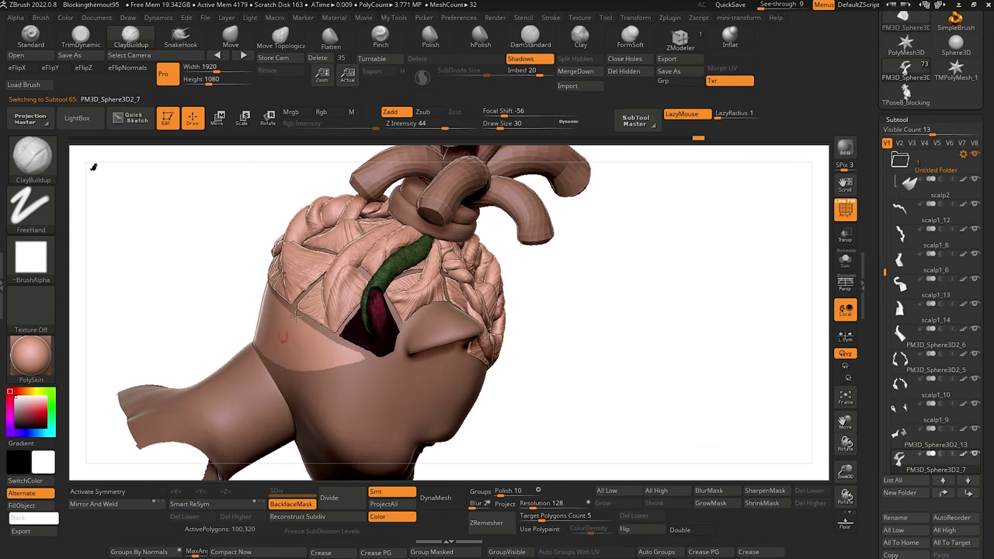
alt+click(374, 255)
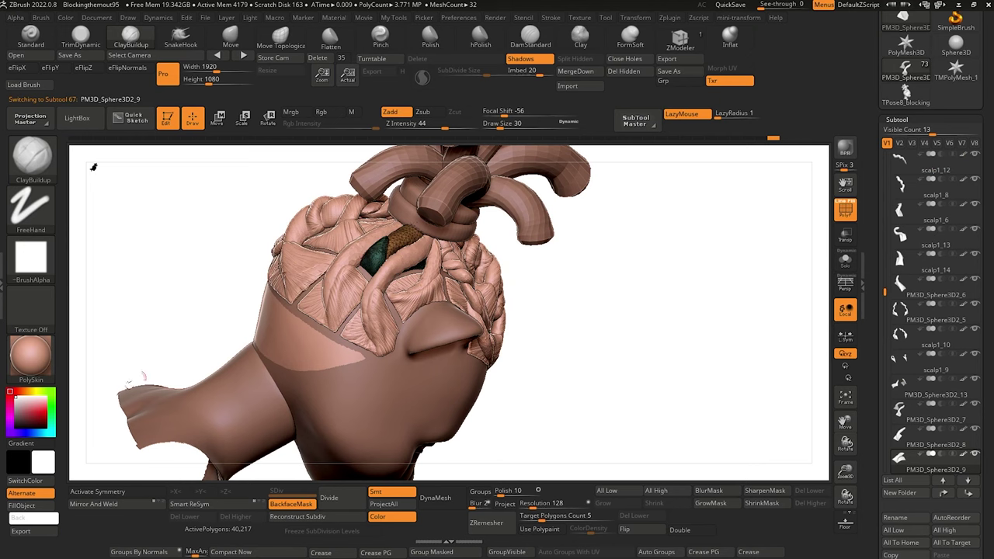
click(104, 507)
alt+click(334, 278)
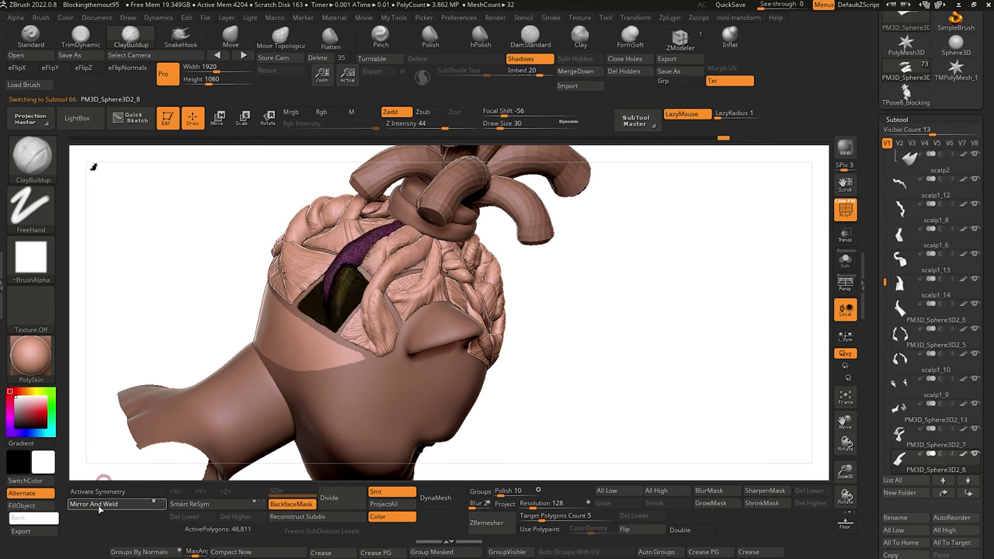
click(99, 507)
Activate X symmetry on the mirrored pieces PM3D_Sphere3D2_8, PM3D_Sphere3D2_7, PM3D_Sphere3D2_9 and PM3D_Sphere3D2_13.
click(107, 492)
alt+click(362, 320)
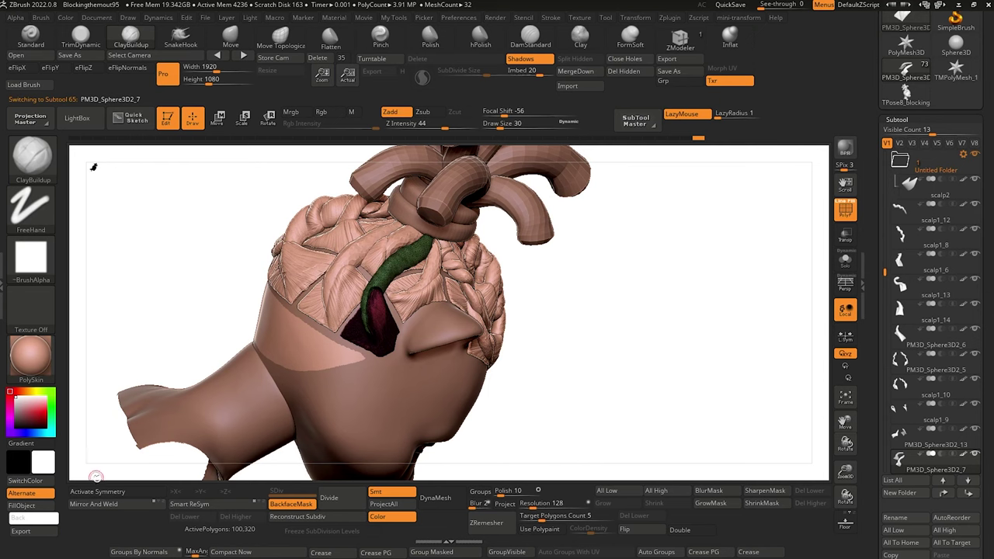
click(97, 492)
alt+click(407, 236)
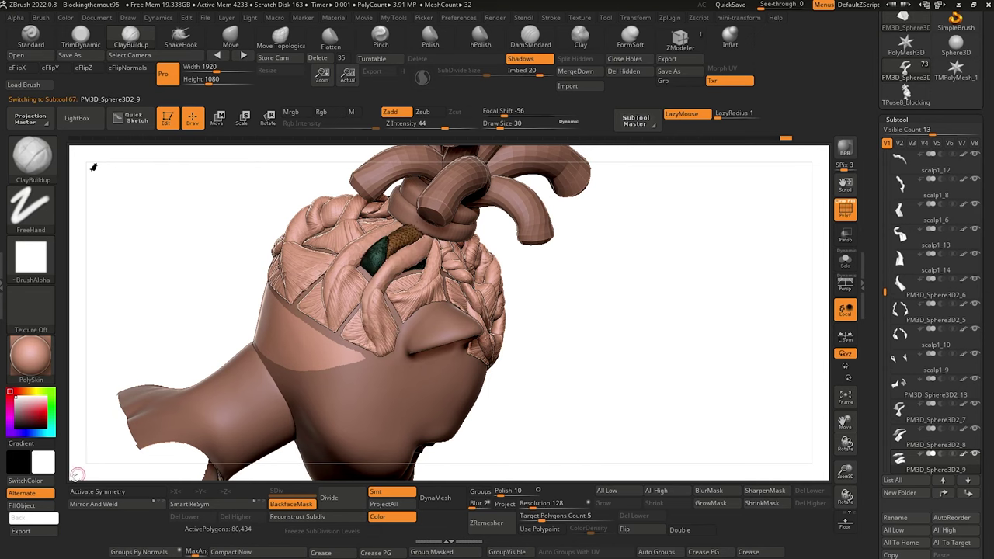
click(98, 491)
key(ctrl+z)
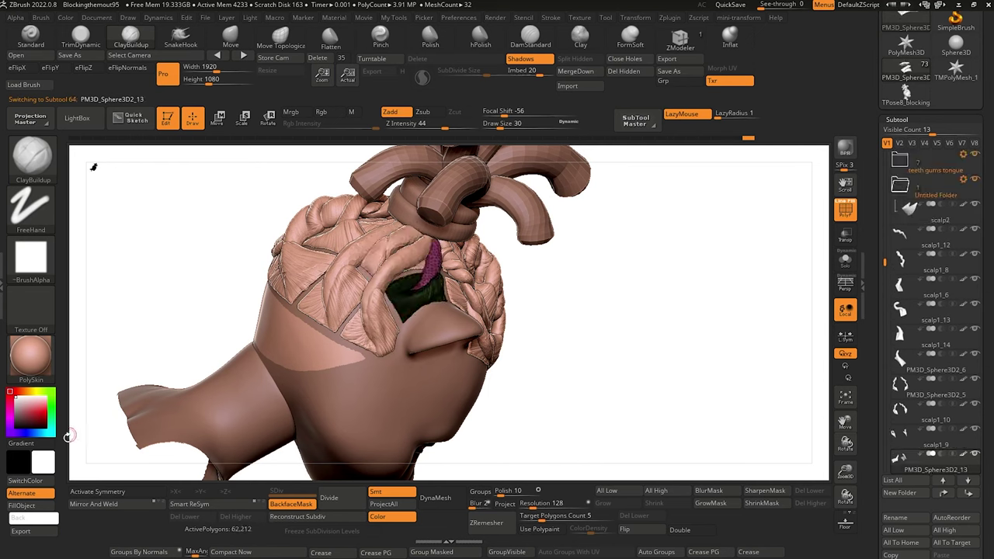
click(92, 491)
drag(596, 424, 488, 368)
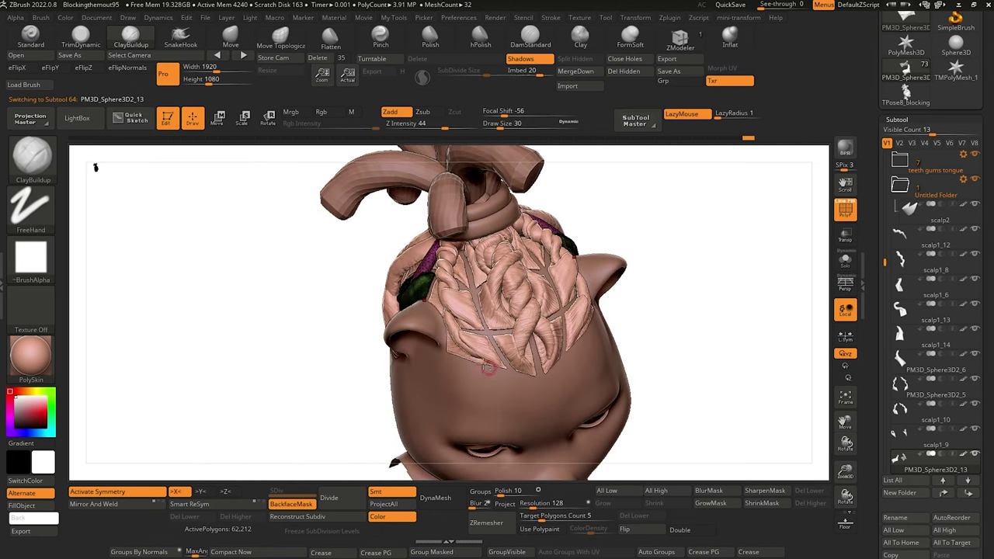
Activate X symmetry on the mirrored scalp pieces scalp1_10 and scalp1_9.
key(ctrl+z)
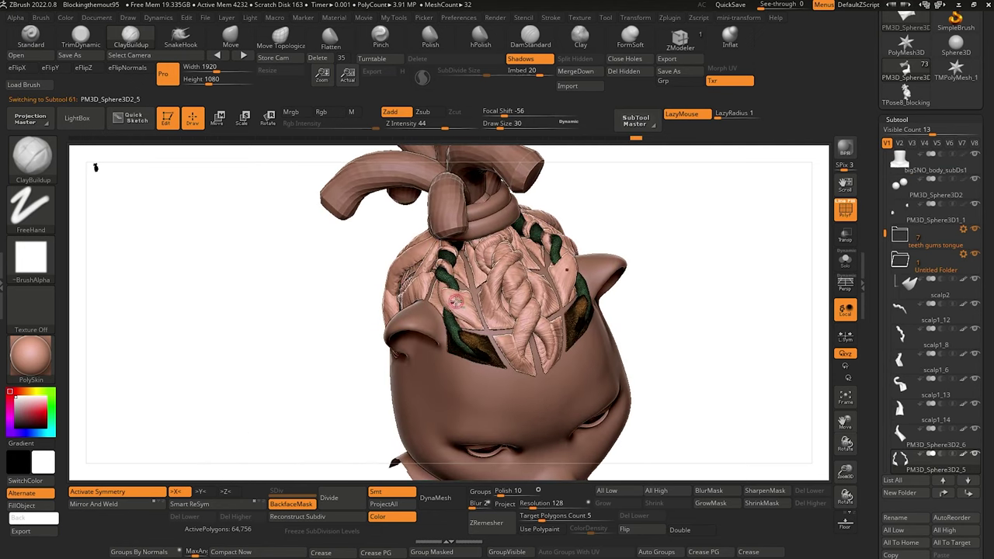
key(ctrl+z)
click(128, 492)
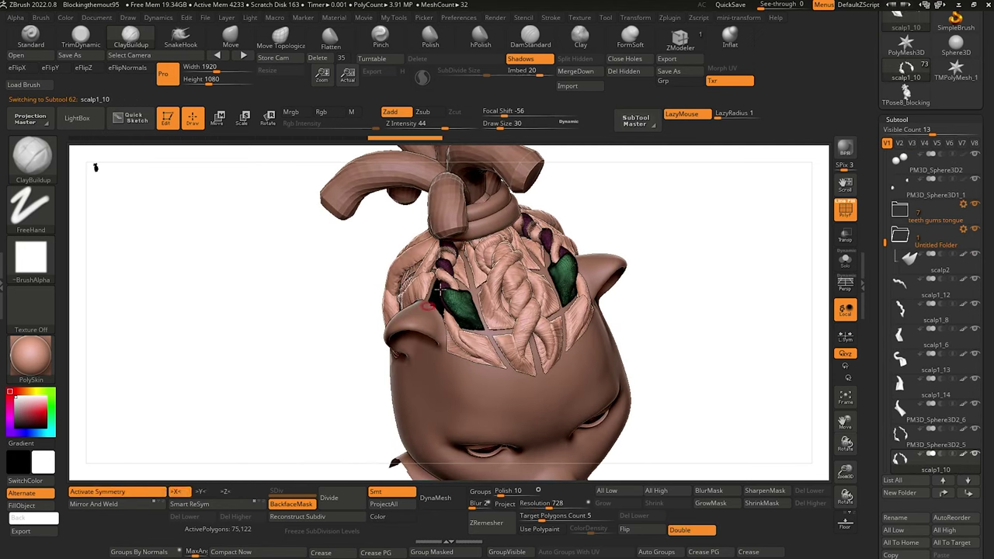
key(ctrl+shift+z)
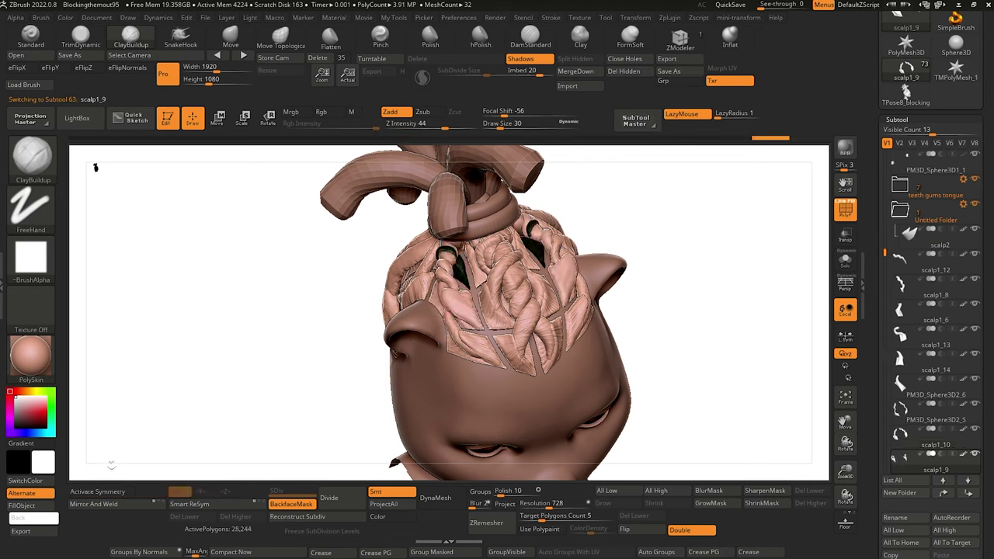
click(119, 492)
drag(233, 337, 155, 388)
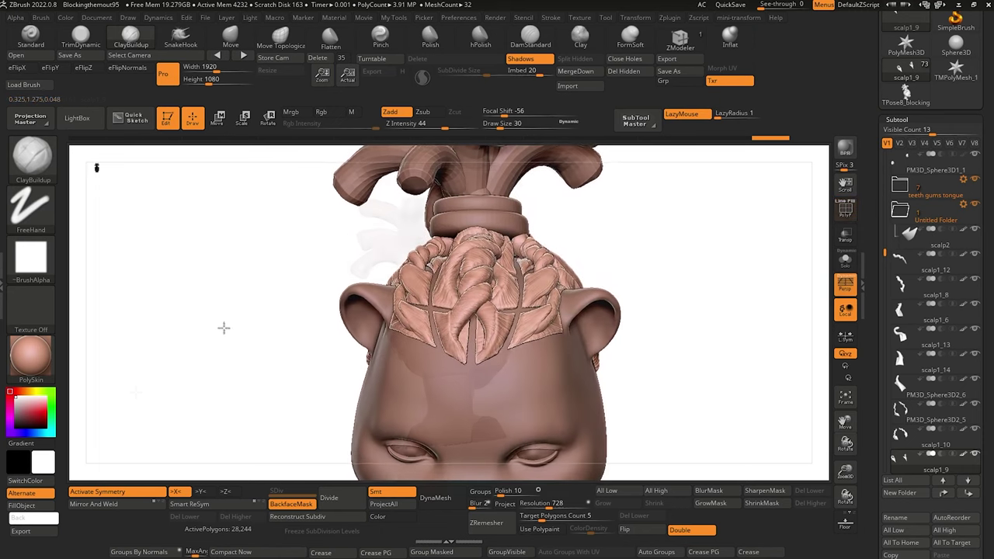
Isolate the twisted strand scalp1_12 at the front centre of the scalp and frame its flared base.
alt+click(475, 335)
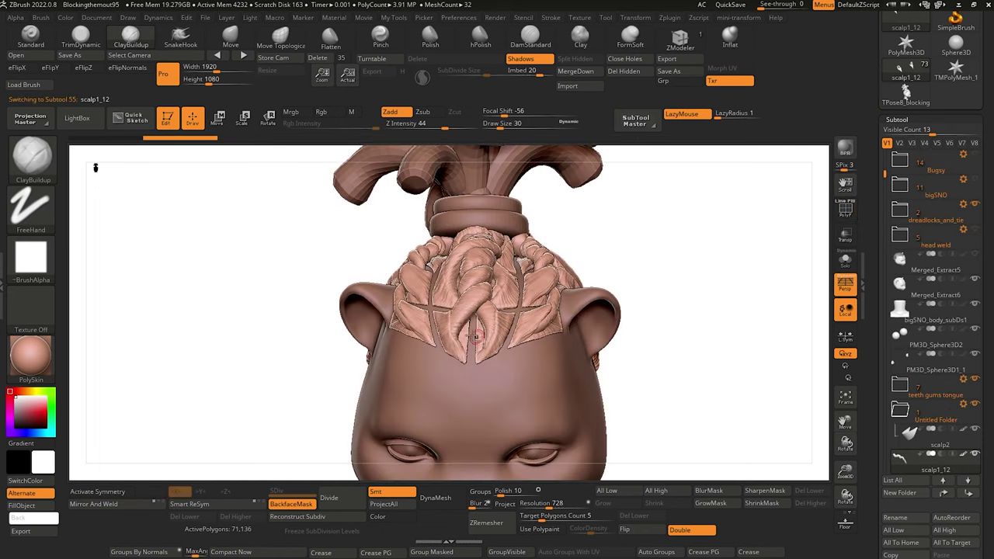
drag(268, 313, 297, 309)
click(846, 268)
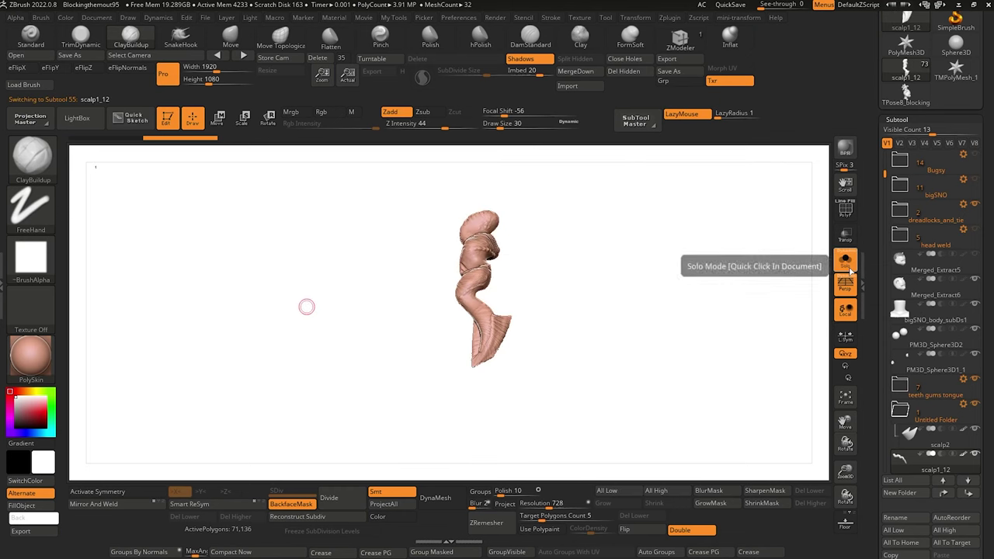
alt+drag(378, 341, 361, 412)
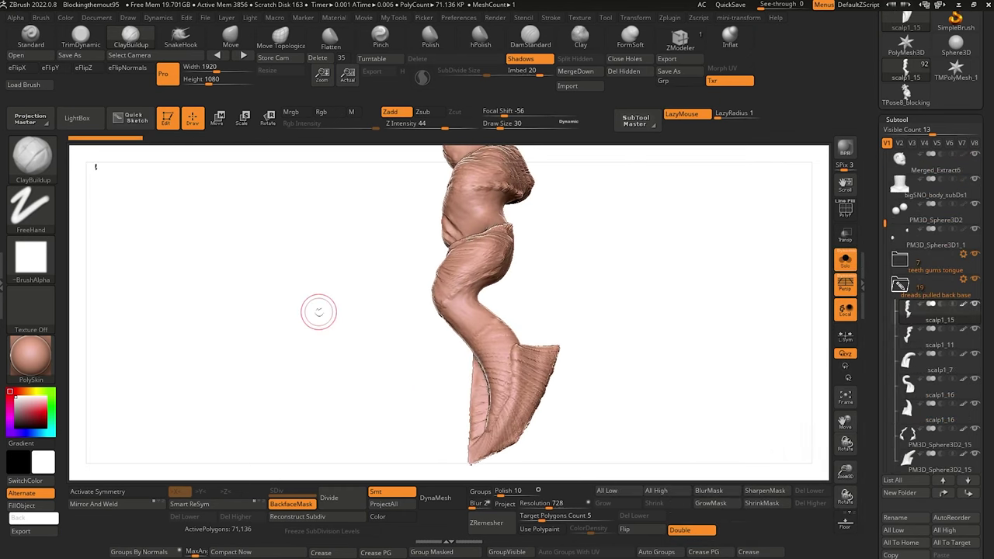
mouse_move(318, 310)
mouse_down()
mouse_move(332, 375)
mouse_move(355, 351)
mouse_up()
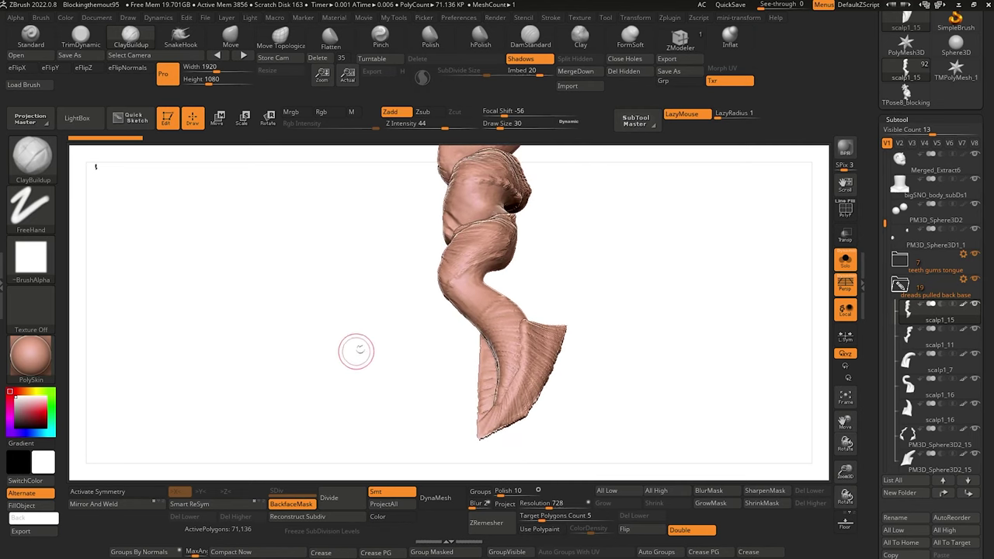
Remesh the isolated strand scalp1_15 with DynaMesh at a resolution of 376 instead of 728.
click(435, 498)
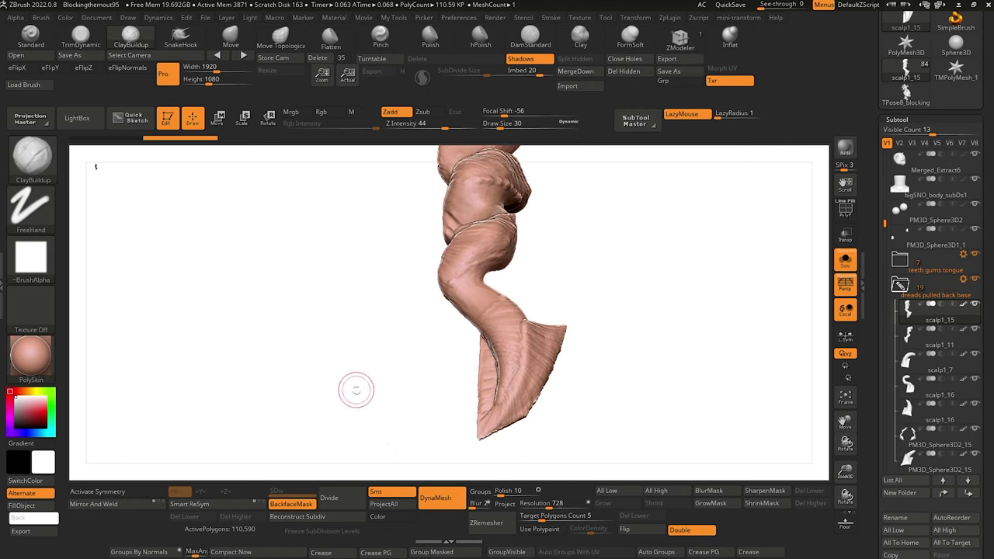
key(ctrl+z)
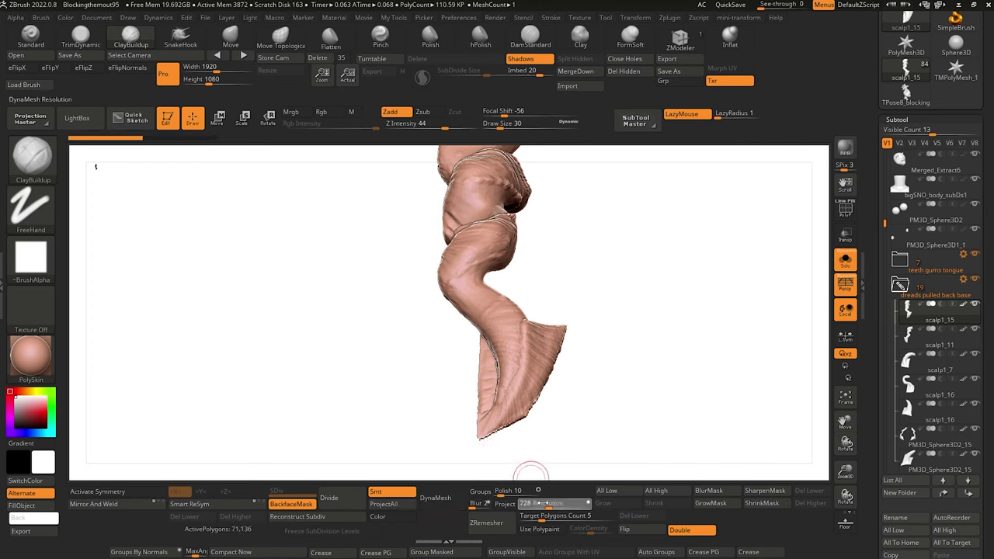
click(536, 504)
mouse_move(360, 401)
mouse_down()
mouse_move(401, 397)
mouse_move(363, 412)
mouse_up()
click(435, 498)
Flatten the raised ridge on the strand's flared base with TrimDynamic at draw size 42, and show the other subtools again.
key(b)
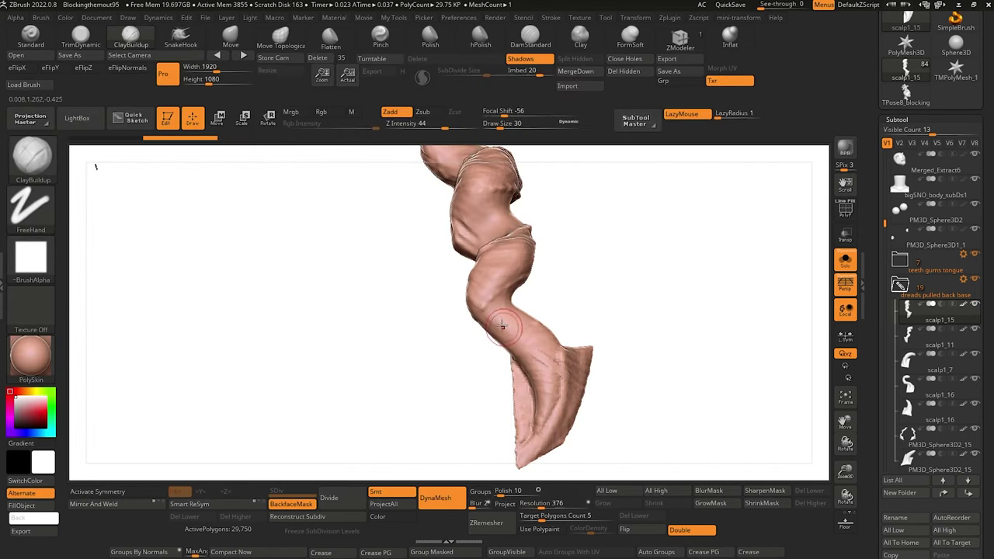
drag(502, 326, 478, 321)
drag(447, 319, 454, 379)
key(bracketleft)
key(bracketleft)
mouse_move(438, 330)
mouse_down()
mouse_move(428, 329)
mouse_move(436, 308)
mouse_up()
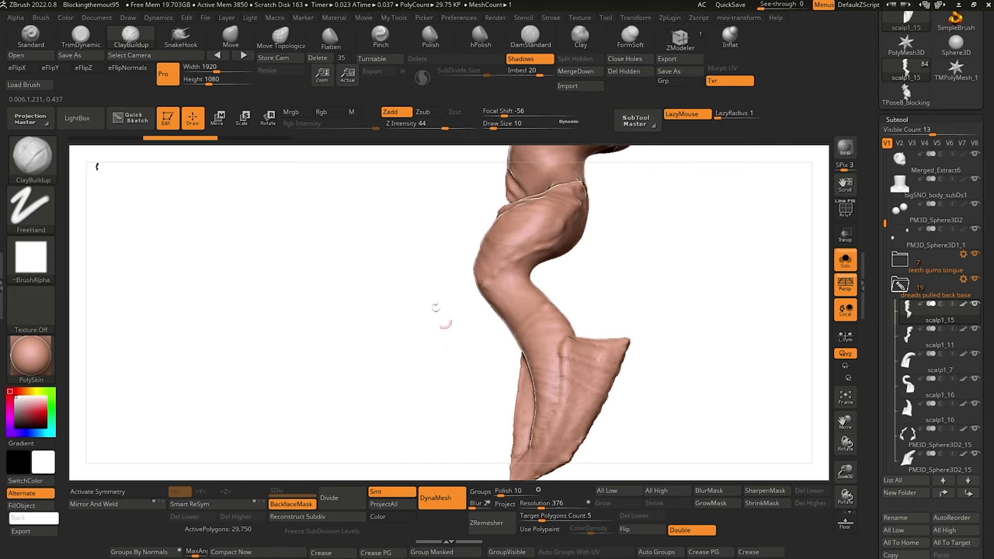
click(78, 38)
key(bracketright)
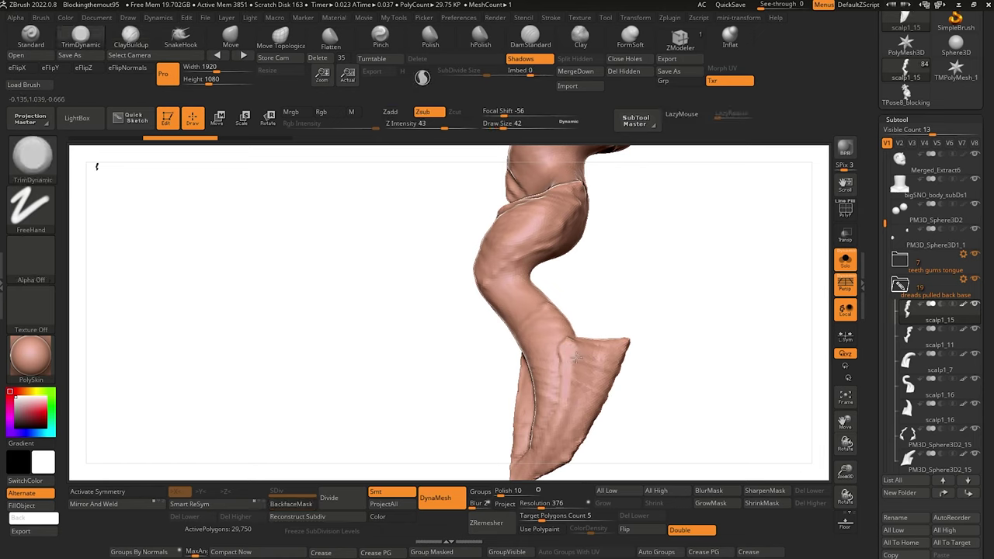
drag(556, 425, 569, 400)
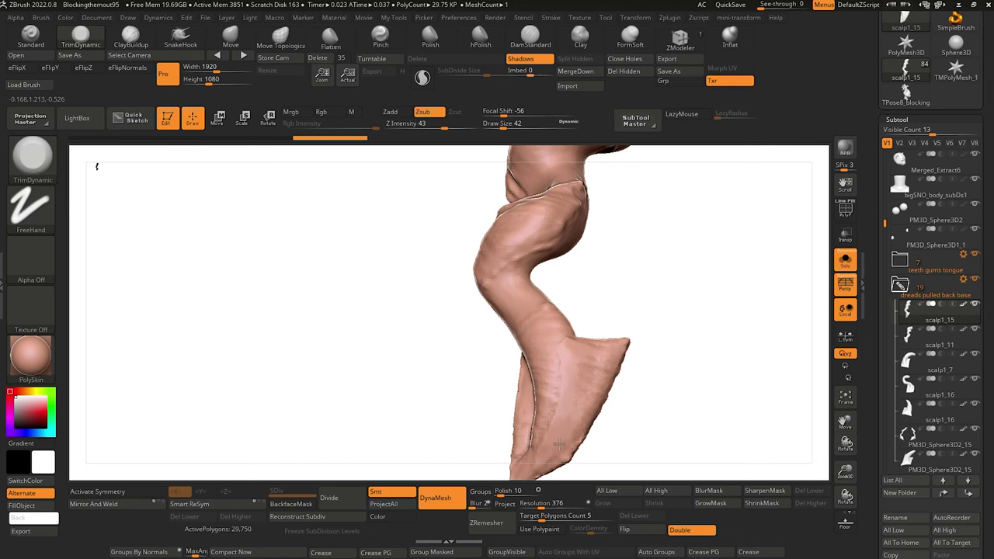
drag(466, 373, 422, 355)
click(845, 262)
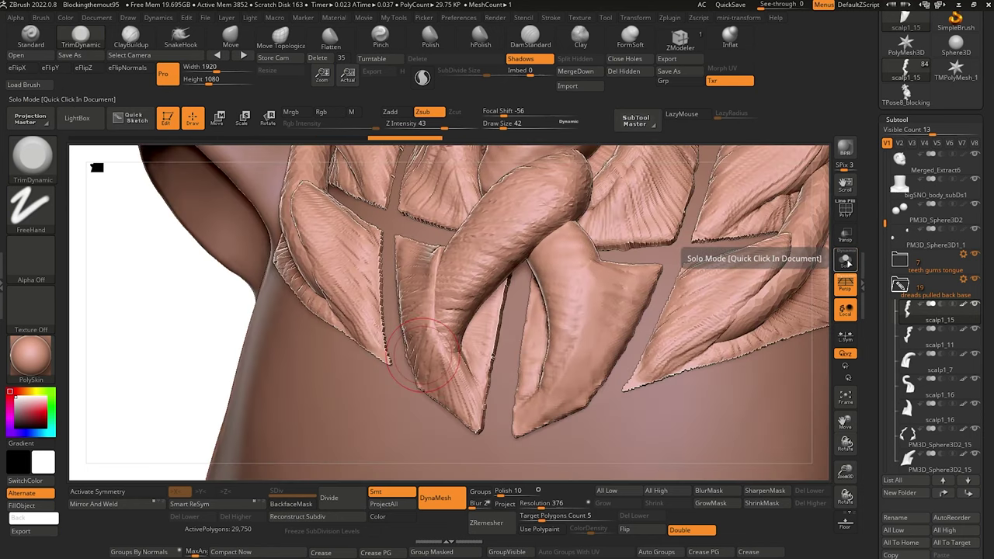
mouse_move(188, 304)
mouse_down()
mouse_move(169, 288)
mouse_move(176, 306)
mouse_move(177, 288)
mouse_up()
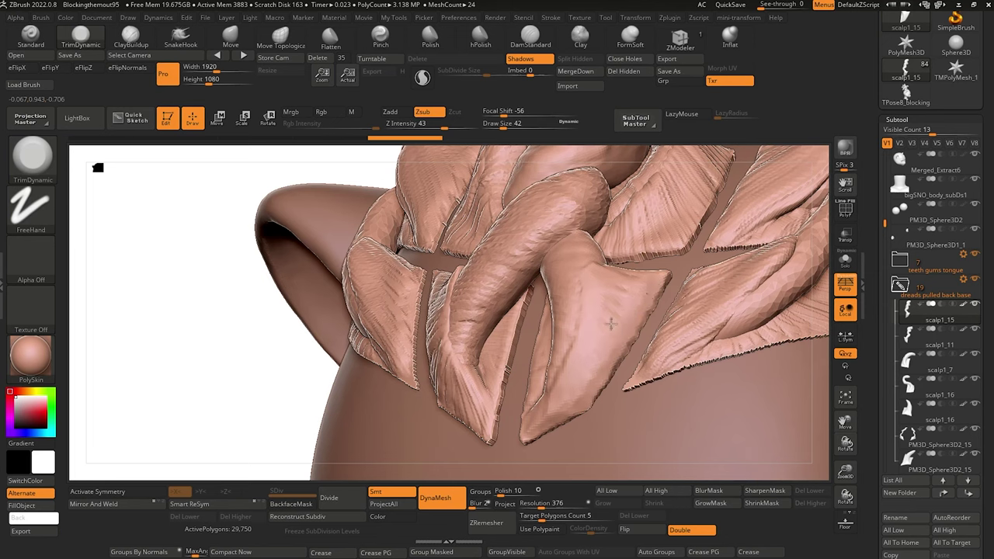
Flatten more of the flared base of strand scalp1_15 with TrimDynamic at draw sizes 50 and 58.
key(])
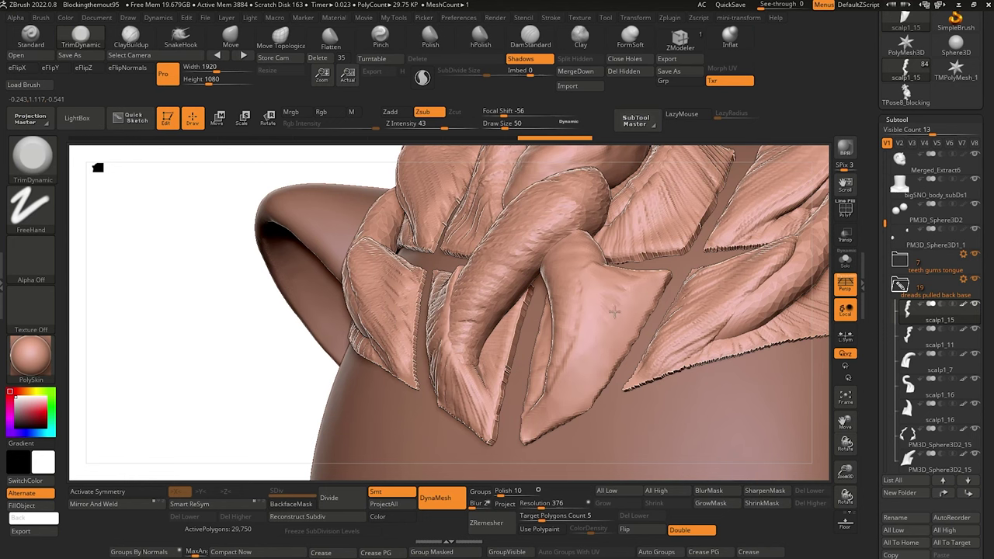
drag(560, 387, 548, 401)
mouse_move(256, 267)
mouse_down()
mouse_move(195, 267)
mouse_move(257, 265)
mouse_move(273, 254)
mouse_up()
drag(593, 278, 592, 321)
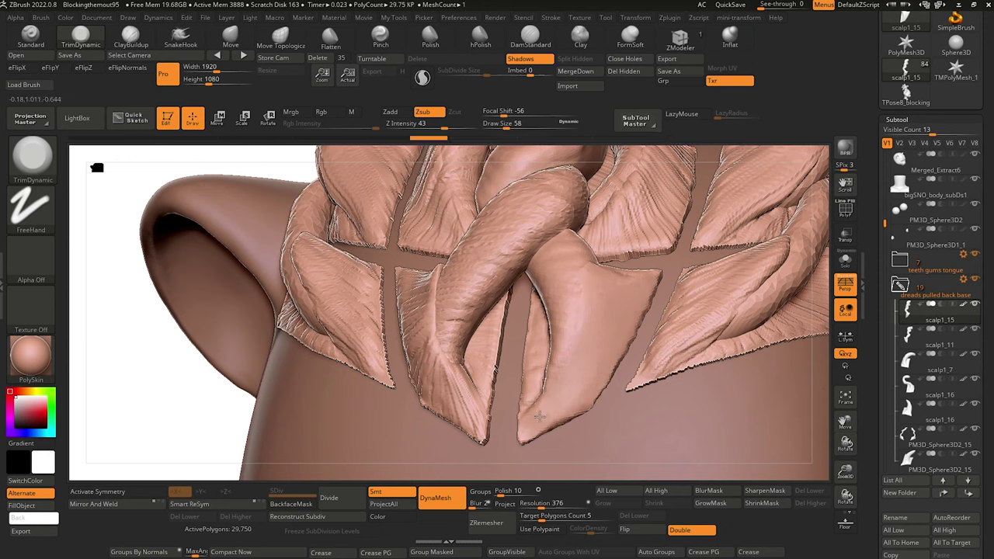
mouse_move(629, 200)
mouse_down()
mouse_move(166, 319)
mouse_move(174, 347)
mouse_move(102, 334)
mouse_move(160, 333)
mouse_move(182, 351)
mouse_move(244, 246)
mouse_move(213, 280)
mouse_move(204, 266)
mouse_up()
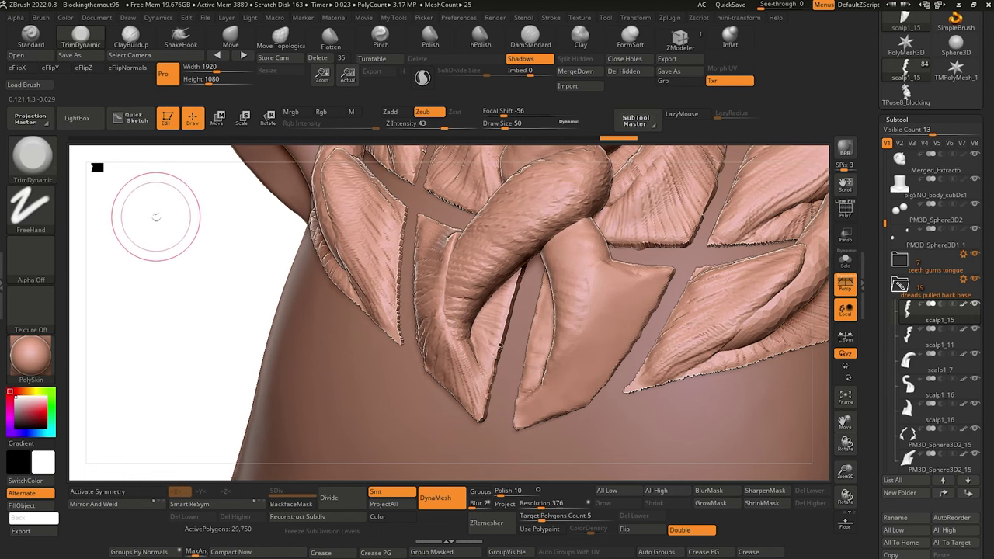
mouse_move(156, 216)
mouse_down()
mouse_move(222, 282)
mouse_move(213, 321)
mouse_move(223, 288)
mouse_up()
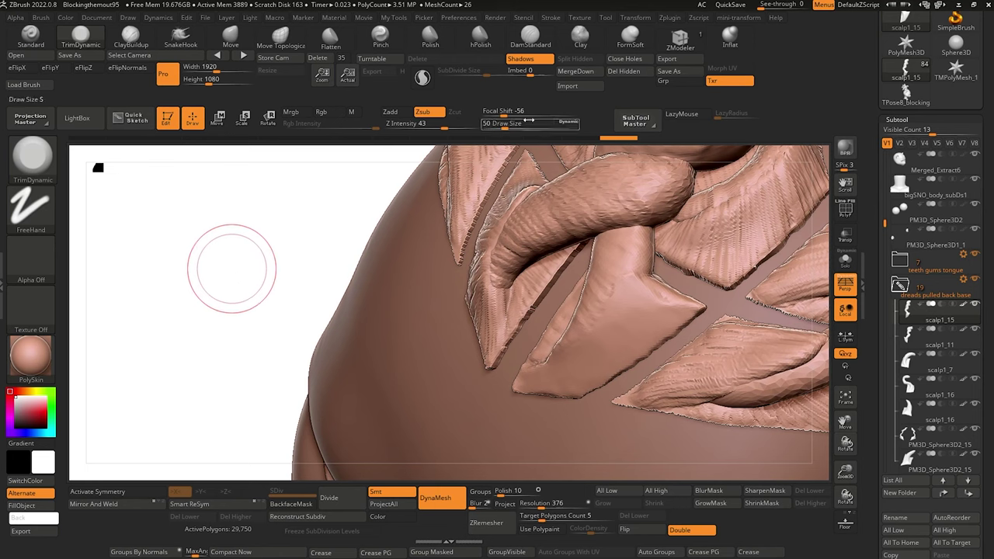
Carve fanned hair grooves from the outer edge of the flared base inward with DamStandard at draw sizes 26 and 30.
click(531, 34)
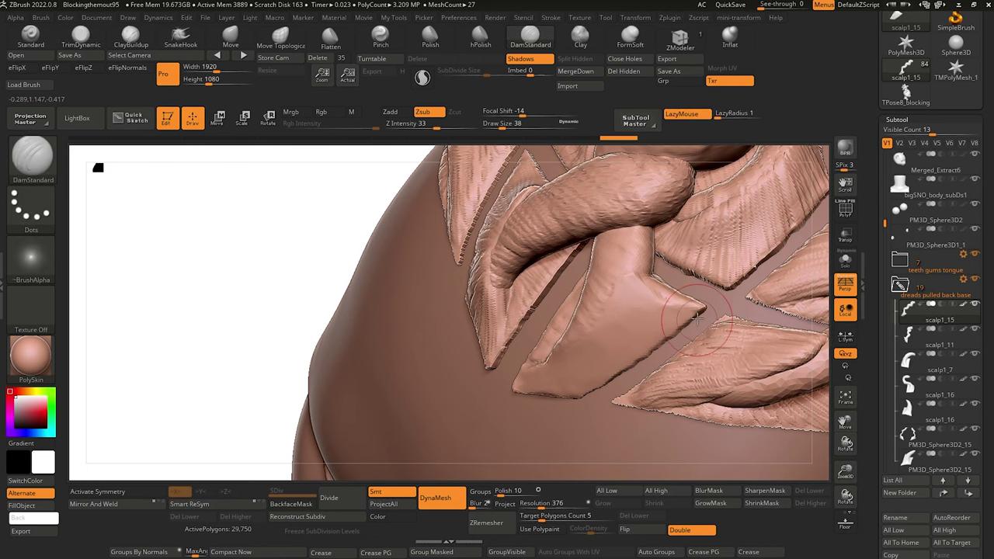
key(bracketleft)
key(bracketleft)
drag(697, 314, 639, 303)
mouse_move(703, 317)
mouse_down()
mouse_move(626, 300)
mouse_move(697, 314)
mouse_move(655, 306)
mouse_move(615, 317)
mouse_move(677, 319)
mouse_move(590, 317)
mouse_up()
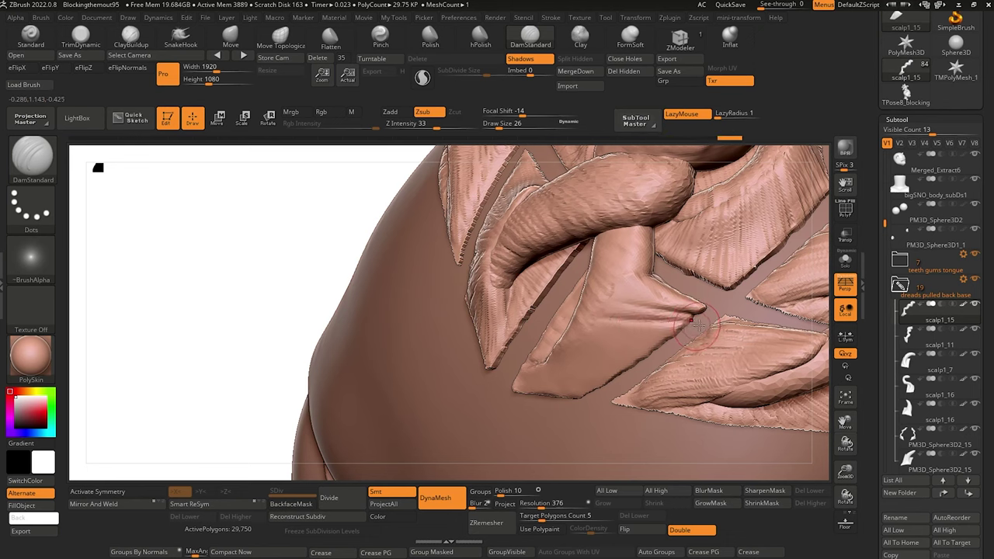
drag(703, 327, 585, 324)
mouse_move(675, 343)
mouse_down()
mouse_move(632, 335)
mouse_move(682, 345)
mouse_move(583, 332)
mouse_up()
key(])
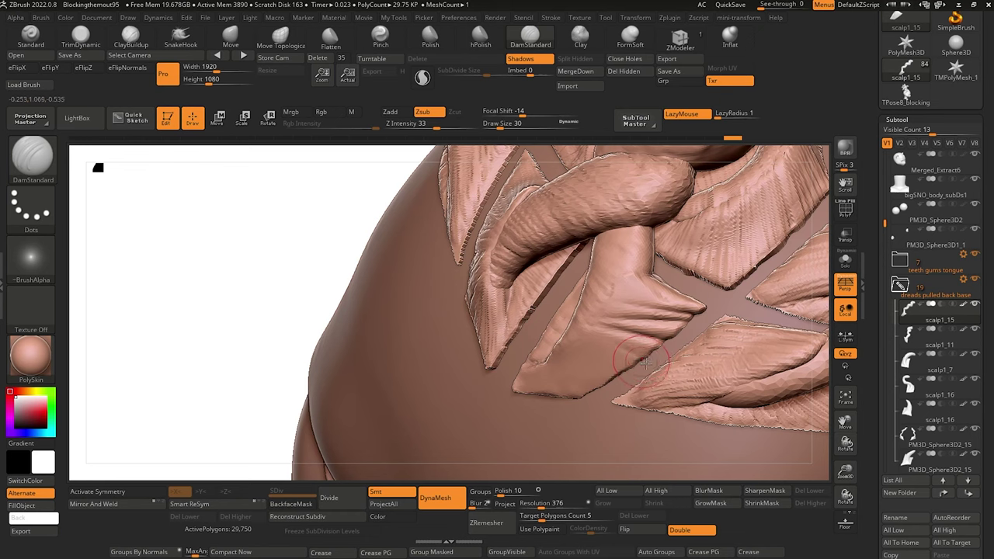
mouse_move(653, 368)
mouse_down()
mouse_move(568, 314)
mouse_move(601, 338)
mouse_move(626, 379)
mouse_move(594, 373)
mouse_move(576, 392)
mouse_up()
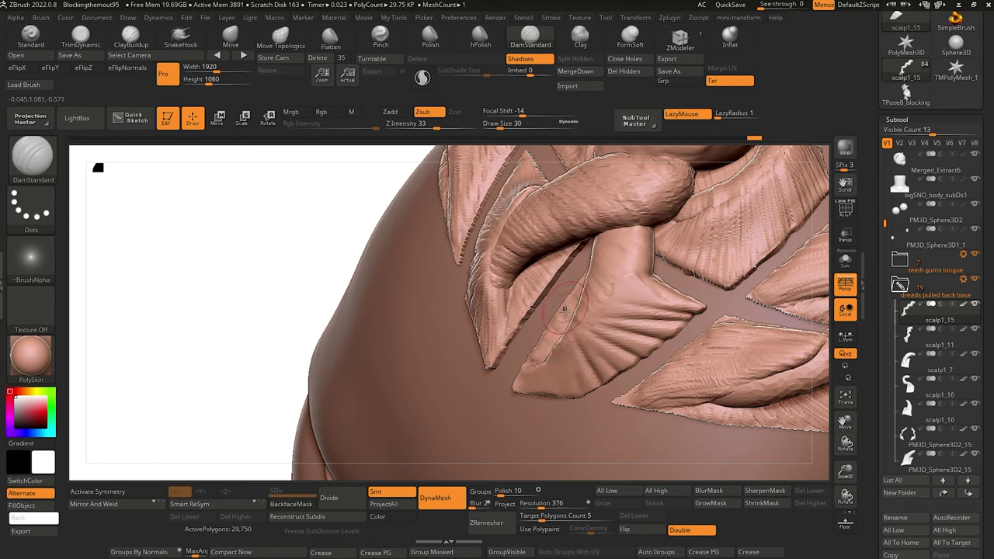
Add finer DamStandard grooves at draw sizes 22 and 18 along the base's lower point, the strand junction and the side tip.
mouse_move(255, 302)
mouse_down()
mouse_move(233, 287)
mouse_move(252, 253)
mouse_move(199, 338)
mouse_move(215, 297)
mouse_move(237, 329)
mouse_move(257, 287)
mouse_move(331, 291)
mouse_up()
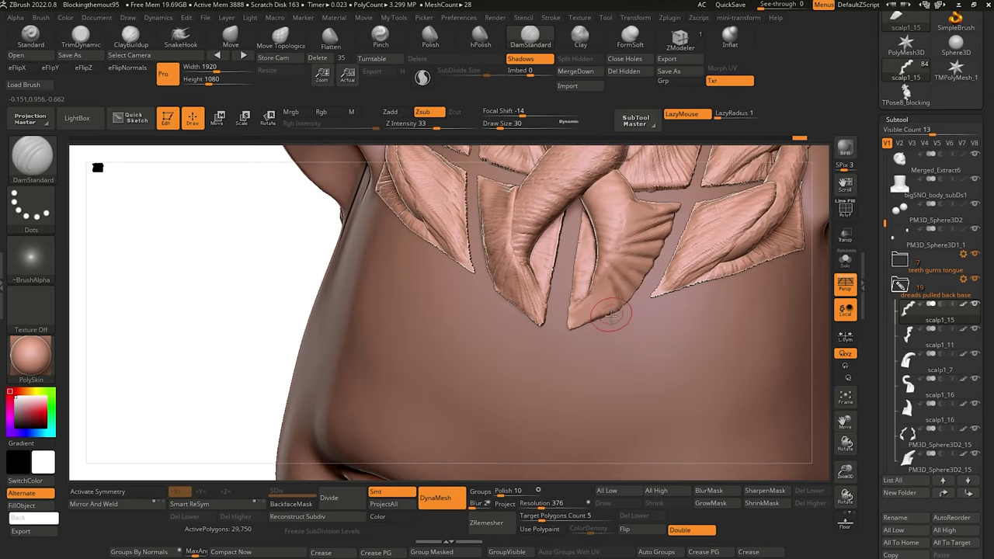
mouse_move(605, 260)
mouse_down()
mouse_move(614, 318)
mouse_move(588, 323)
mouse_up()
key(bracketleft)
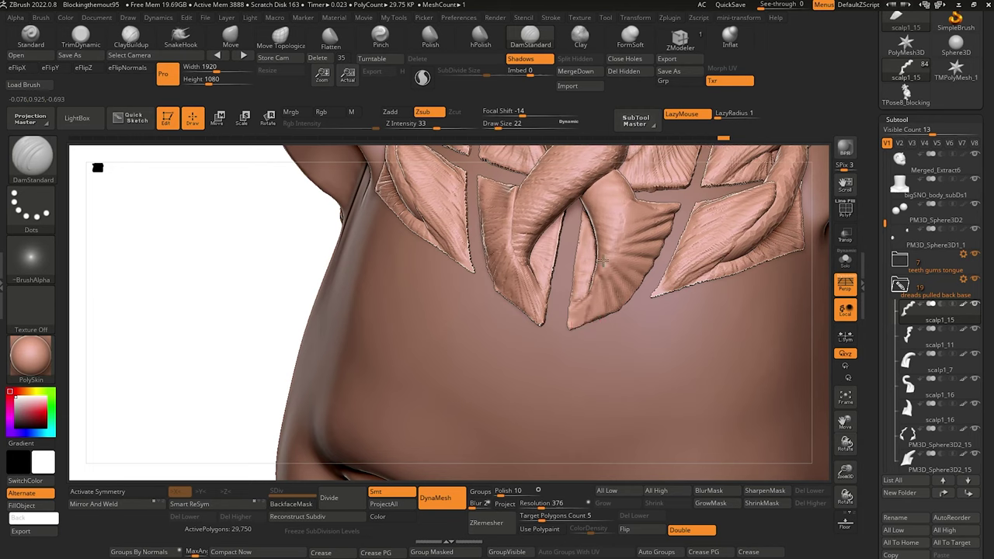
drag(603, 262, 589, 296)
mouse_move(568, 337)
mouse_down()
mouse_move(560, 342)
mouse_move(584, 320)
mouse_up()
drag(605, 235, 600, 301)
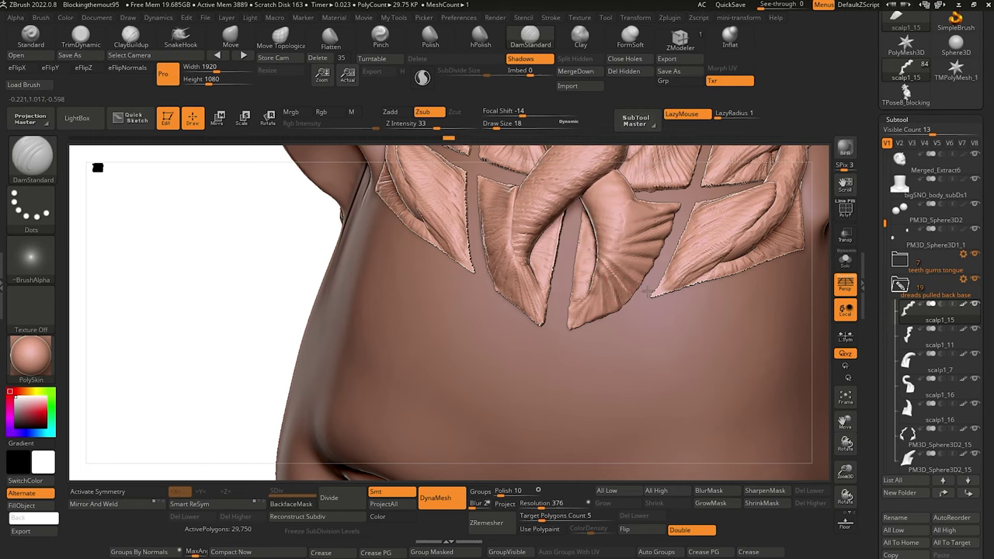
drag(603, 232, 597, 243)
drag(222, 251, 269, 266)
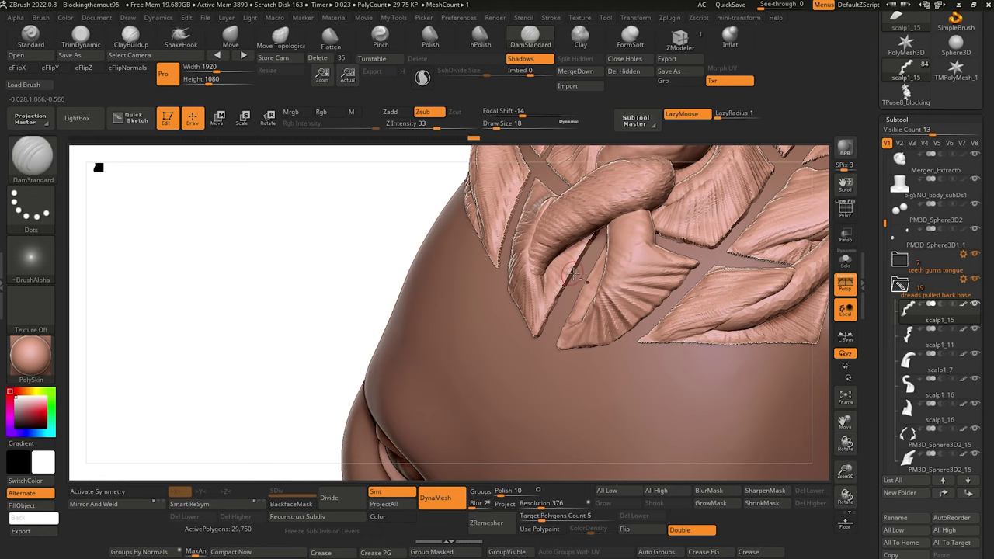
mouse_move(601, 275)
mouse_down()
mouse_move(611, 282)
mouse_move(625, 262)
mouse_up()
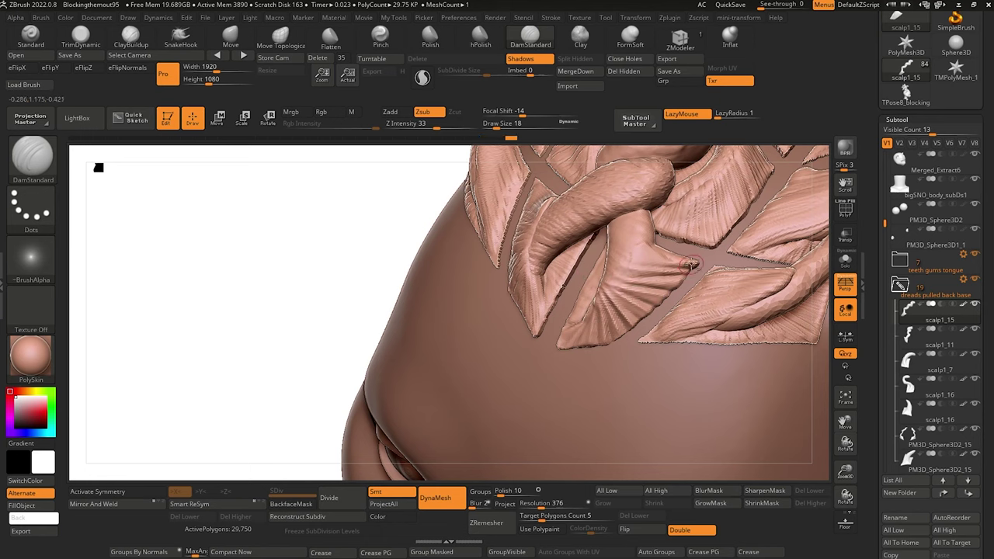
mouse_move(690, 265)
mouse_down()
mouse_move(659, 260)
mouse_move(697, 270)
mouse_up()
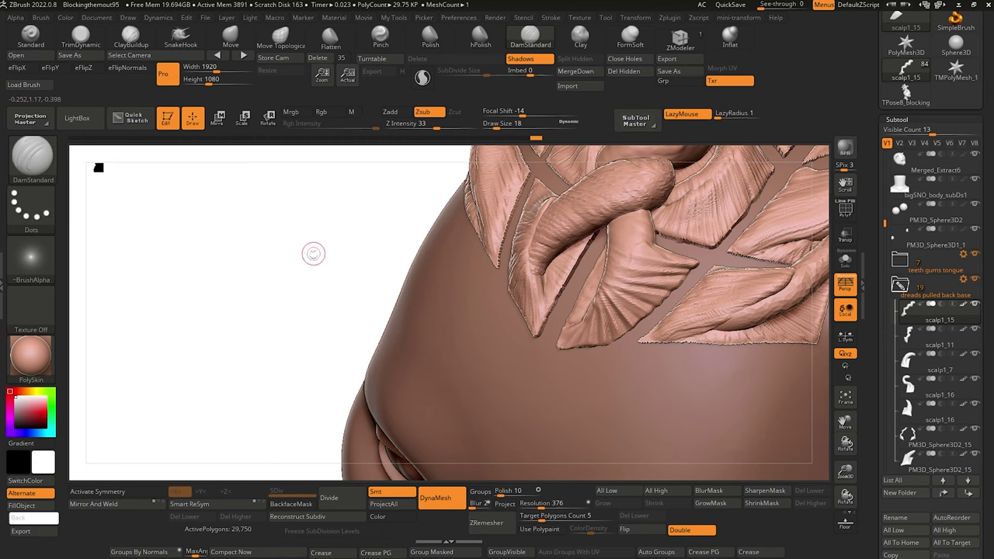
Push the edge of the flared base into uneven points with Move Topological at draw sizes 22 and 26.
mouse_move(313, 253)
mouse_down()
mouse_move(284, 244)
mouse_move(292, 256)
mouse_move(300, 222)
mouse_up()
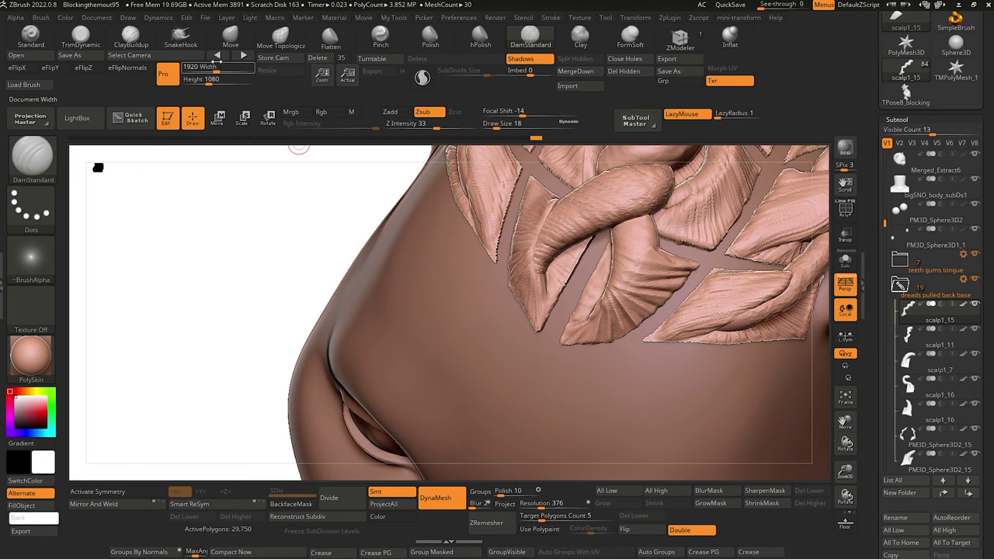
click(281, 43)
key(bracketright)
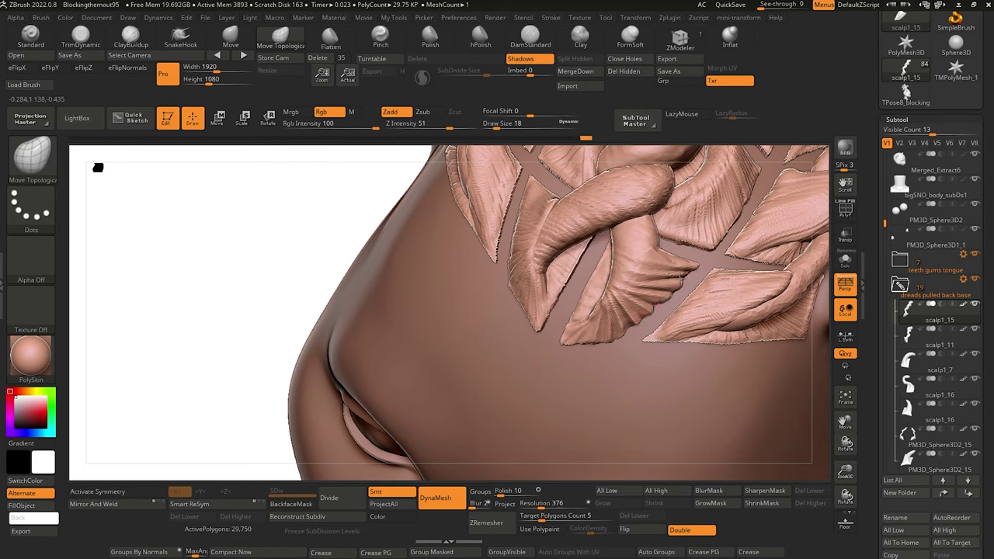
key(])
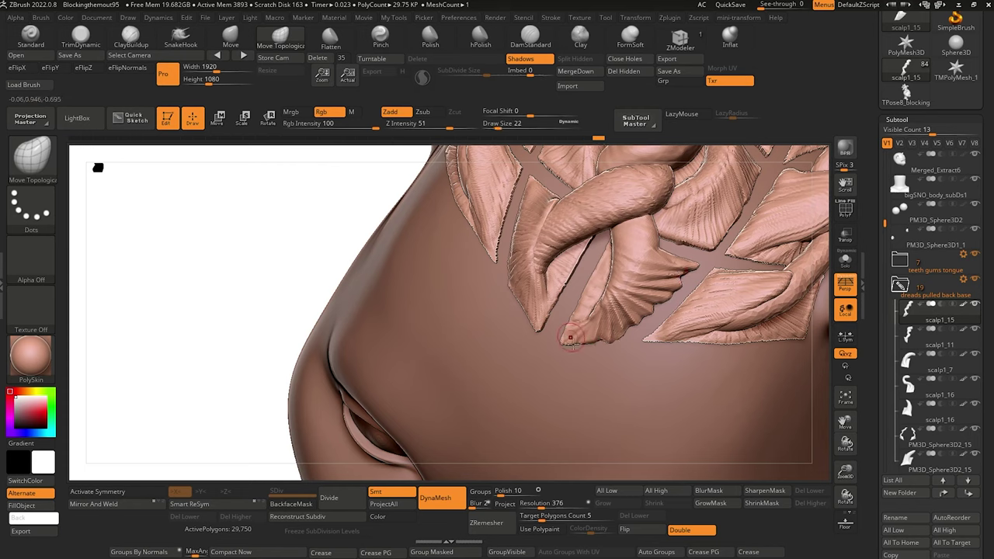
drag(573, 345, 584, 345)
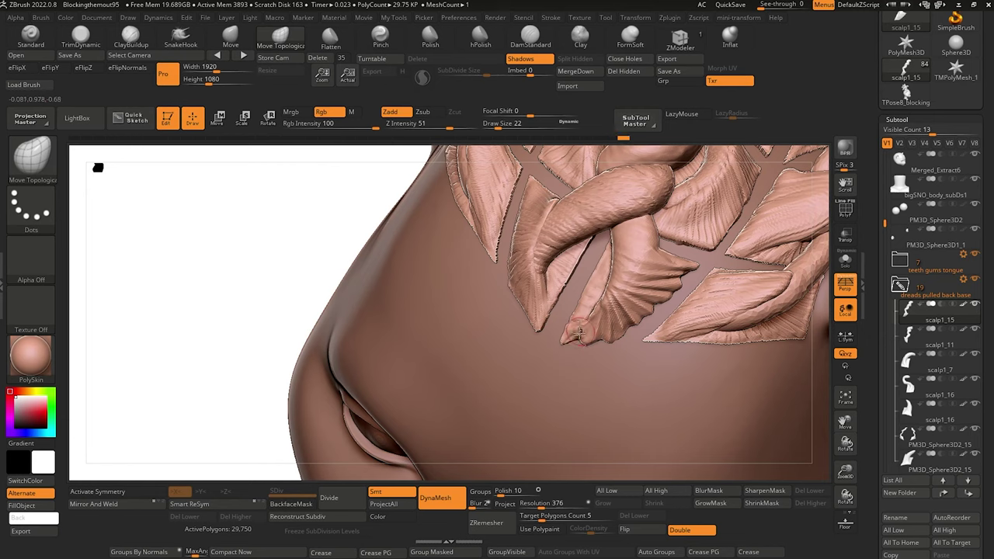
key(])
key(])
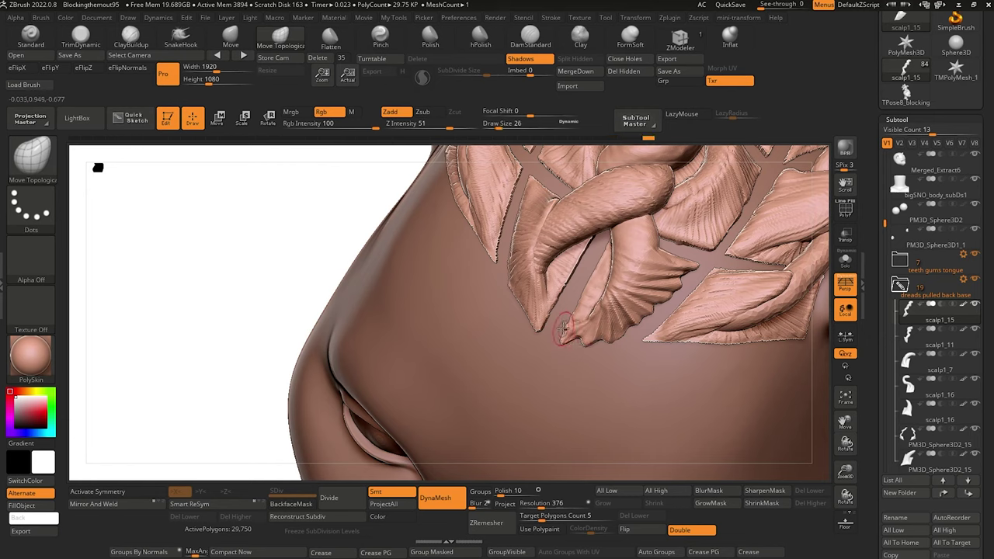
key([)
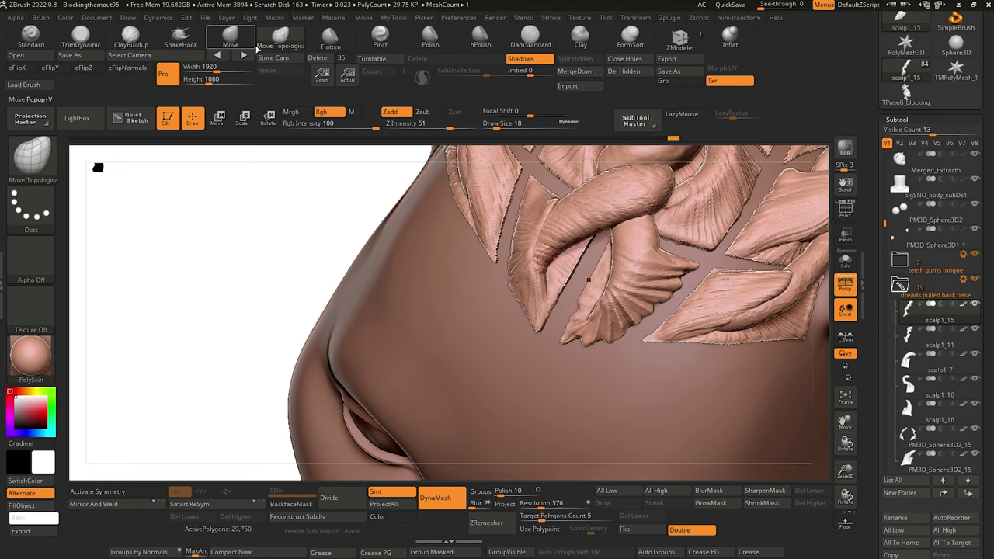
Isolate strand scalp1_15 and flatten the narrow flap beneath it with TrimDynamic at draw size 30.
click(530, 40)
key(])
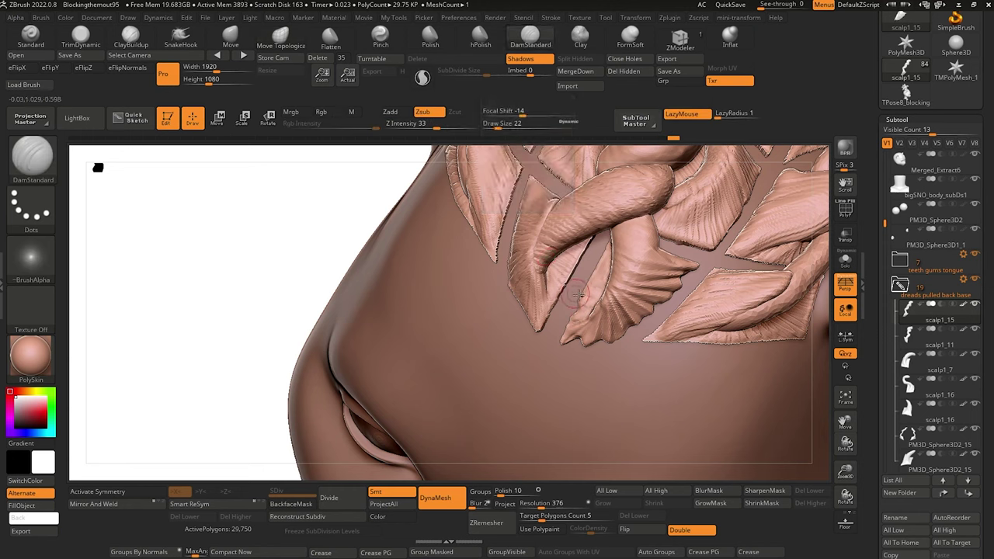
drag(244, 257, 353, 317)
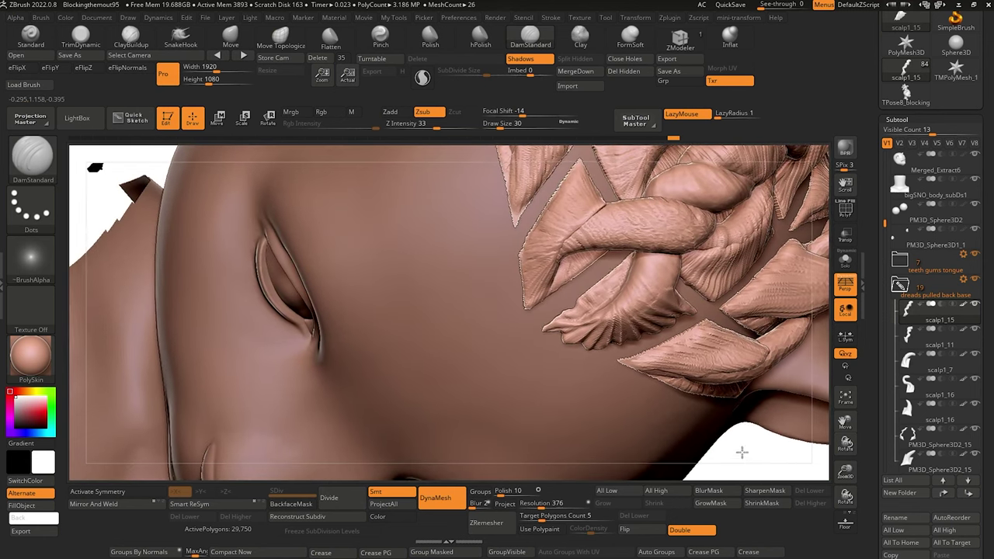
drag(741, 453, 721, 435)
click(845, 261)
mouse_move(585, 412)
mouse_down()
mouse_move(455, 282)
mouse_move(417, 293)
mouse_move(427, 404)
mouse_move(435, 371)
mouse_move(382, 259)
mouse_up()
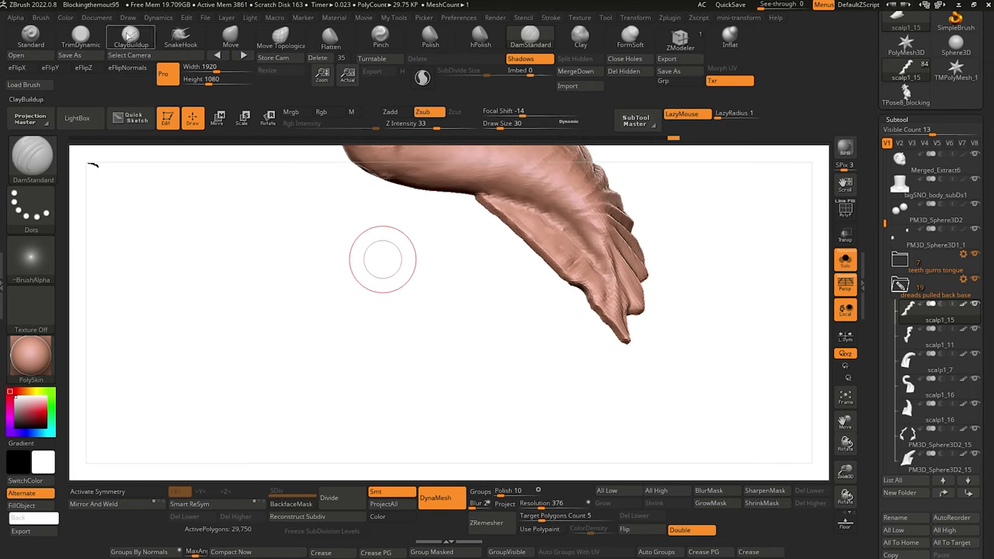
click(78, 33)
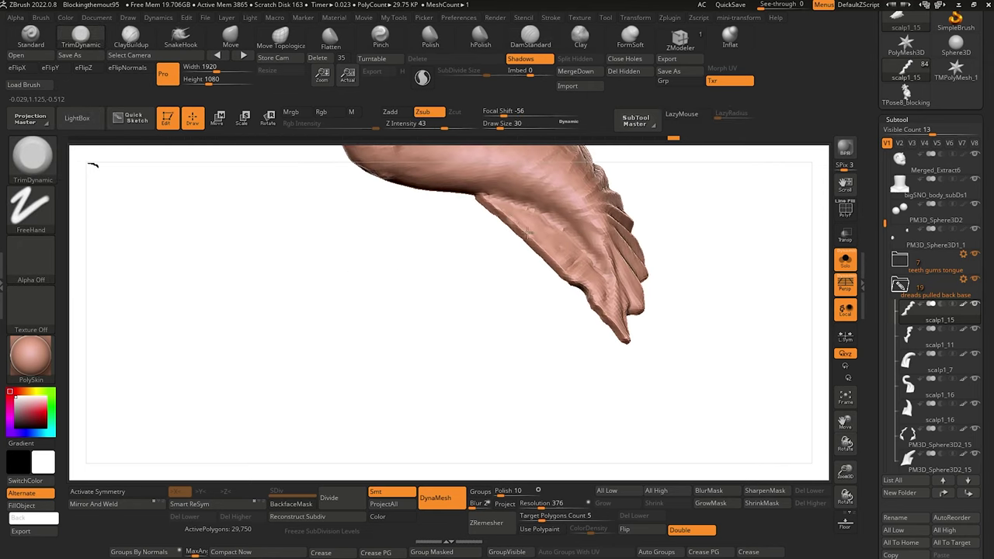
drag(493, 204, 536, 242)
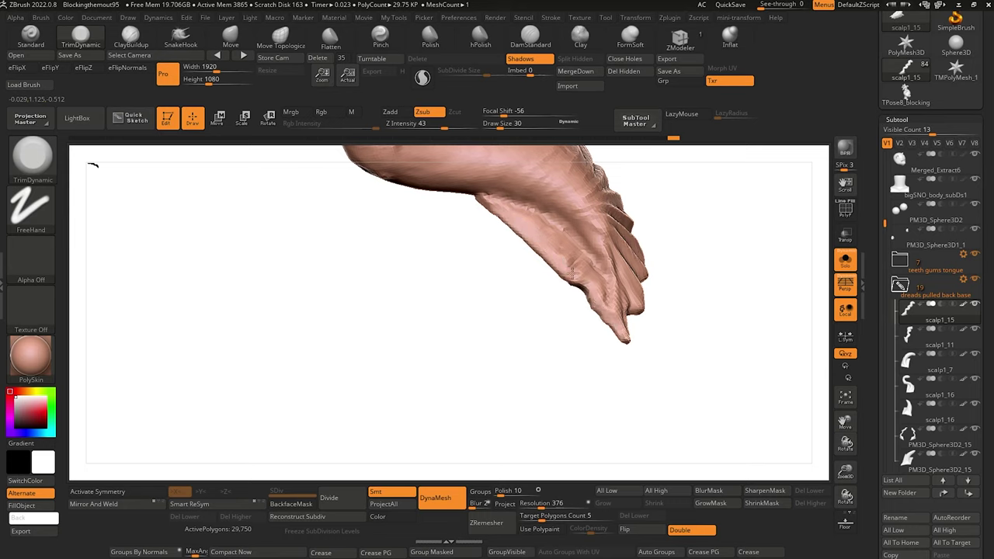
mouse_move(573, 273)
mouse_down()
mouse_move(602, 301)
mouse_move(596, 295)
mouse_up()
mouse_move(513, 326)
mouse_down()
mouse_move(450, 357)
mouse_move(463, 371)
mouse_move(466, 329)
mouse_up()
Carve grooves across the narrow flap with DamStandard at draw sizes 22 and 14, and show the other subtools again.
click(519, 35)
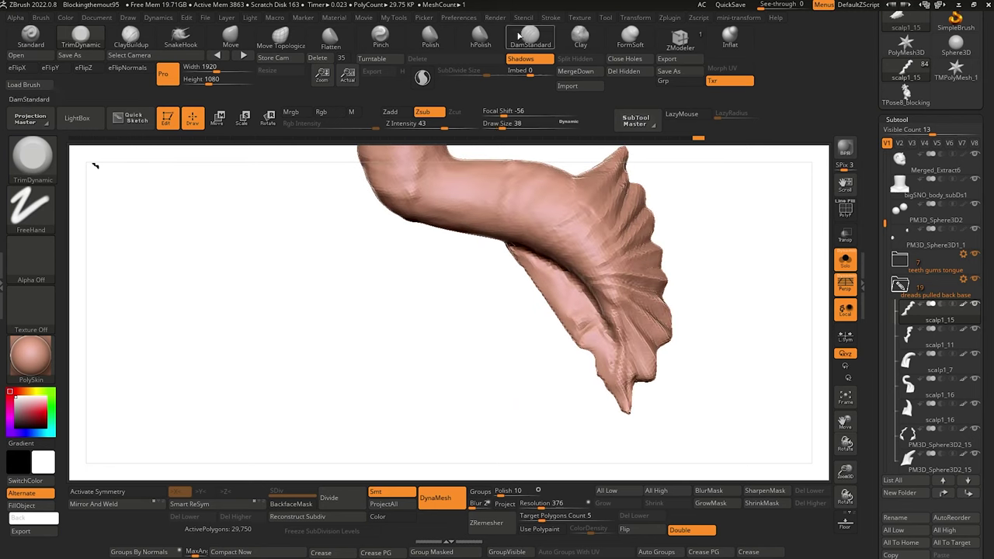
mouse_move(590, 306)
mouse_down()
mouse_move(515, 278)
mouse_move(504, 260)
mouse_move(516, 263)
mouse_up()
key(bracketright)
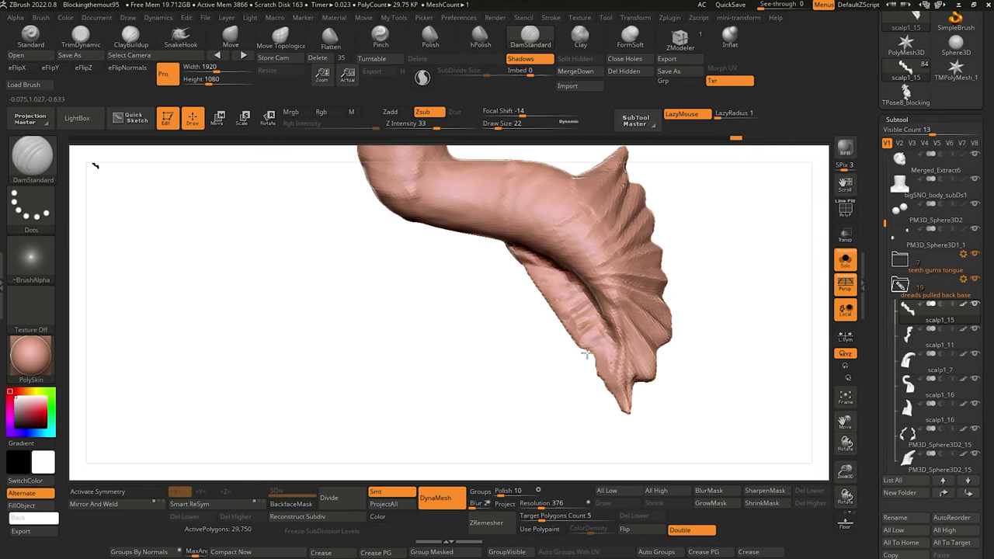
drag(585, 352, 608, 337)
drag(594, 420, 594, 423)
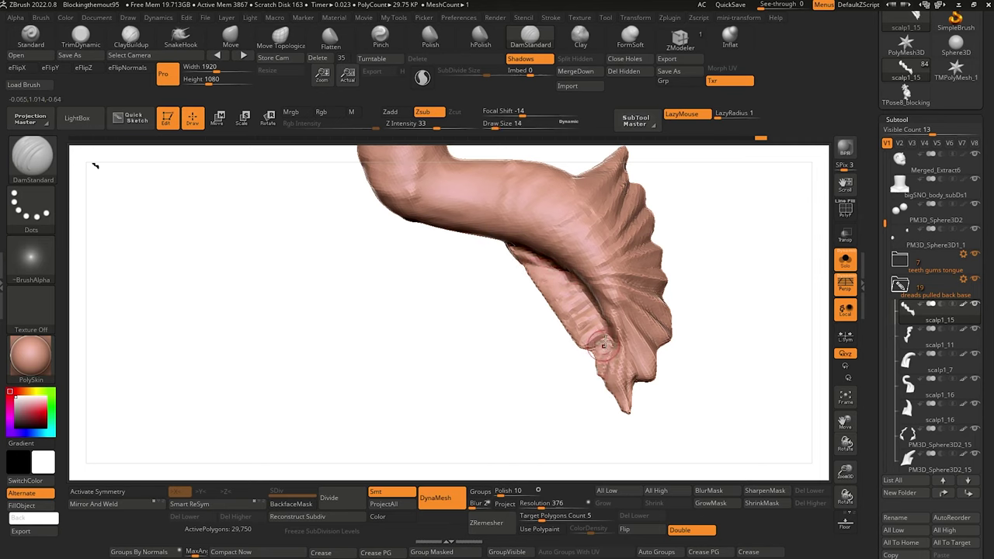
drag(603, 348, 597, 413)
click(846, 261)
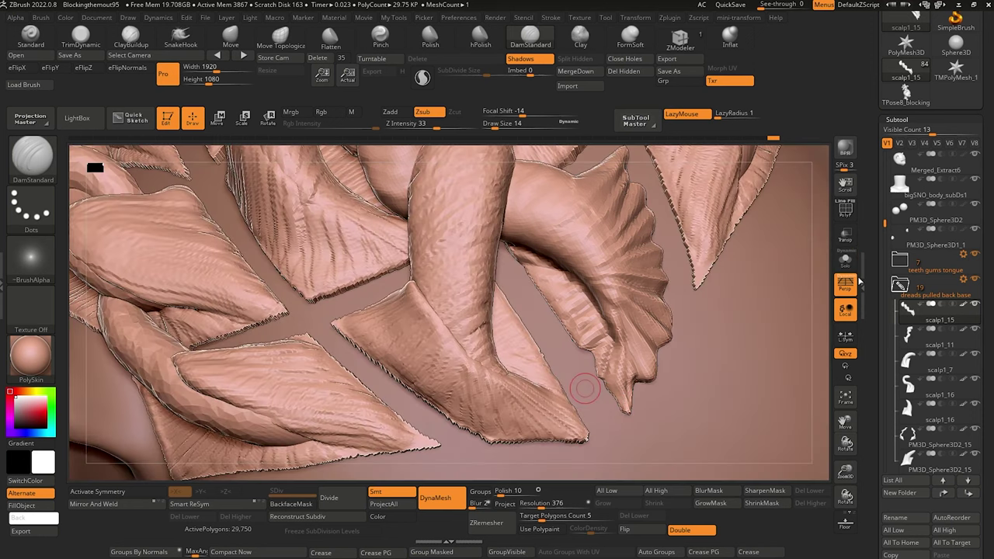
Isolate strand scalp1_15 and groove the neck just above its flared base with DamStandard at Z Intensity 46 and draw size 18.
drag(844, 471, 792, 412)
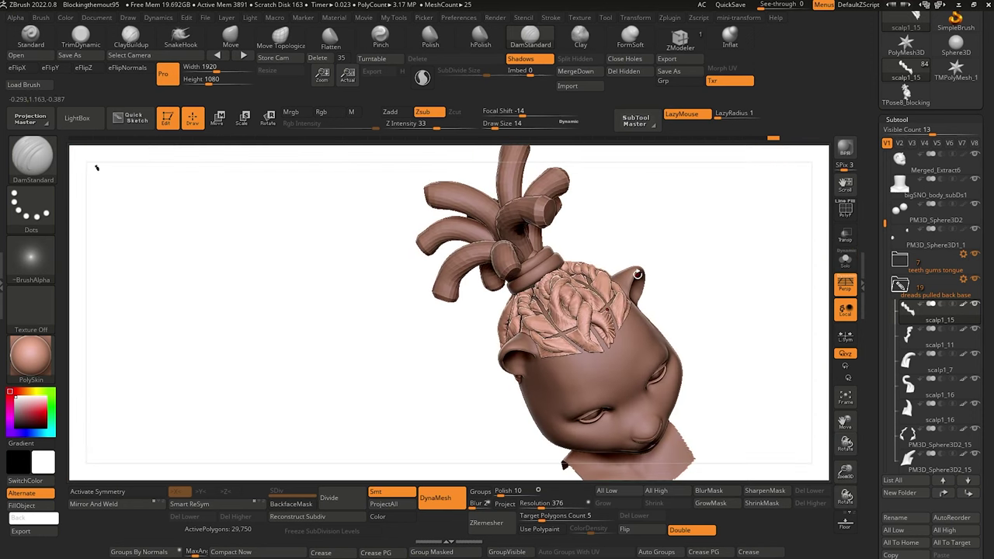
drag(369, 318, 319, 225)
drag(365, 314, 310, 289)
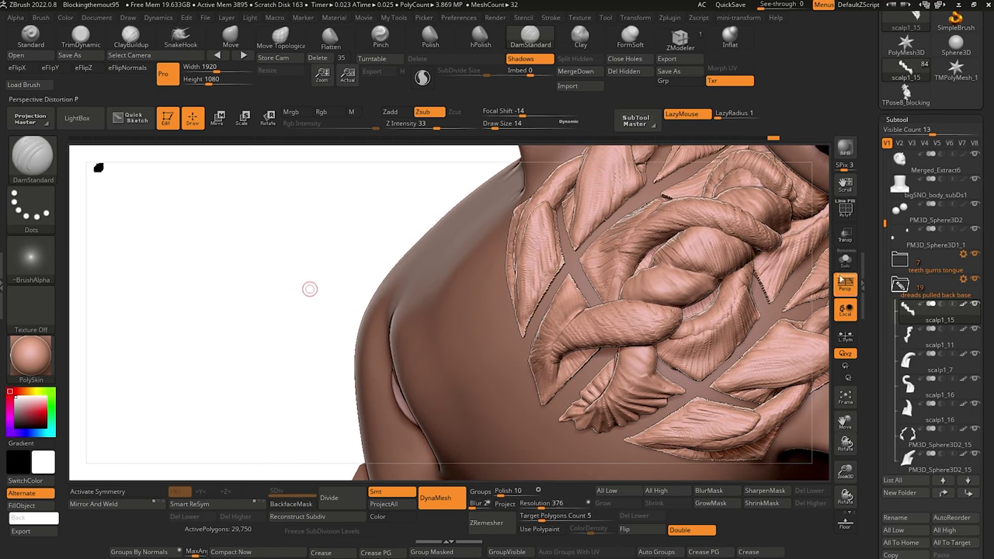
click(846, 261)
drag(375, 290, 421, 263)
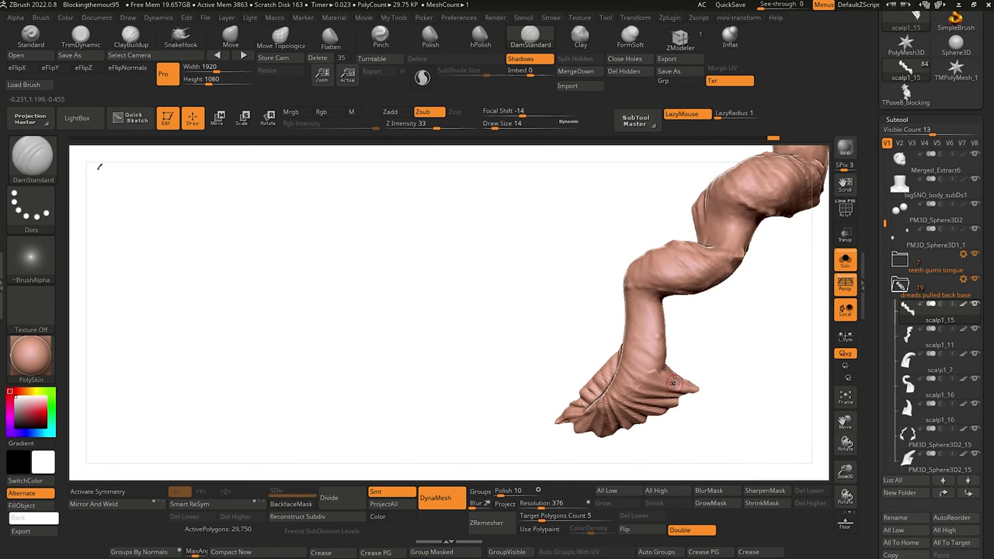
click(446, 125)
drag(616, 336, 658, 349)
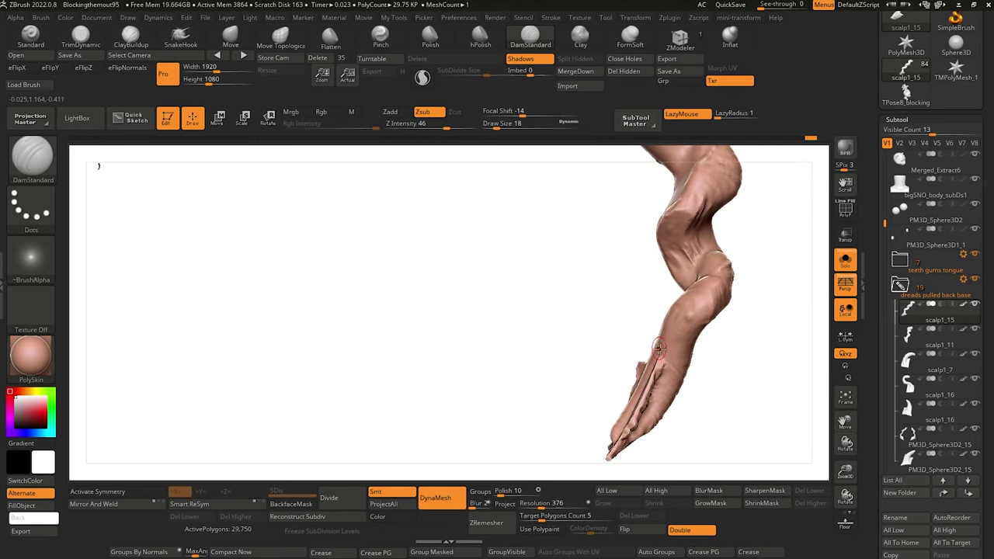
drag(622, 316, 667, 341)
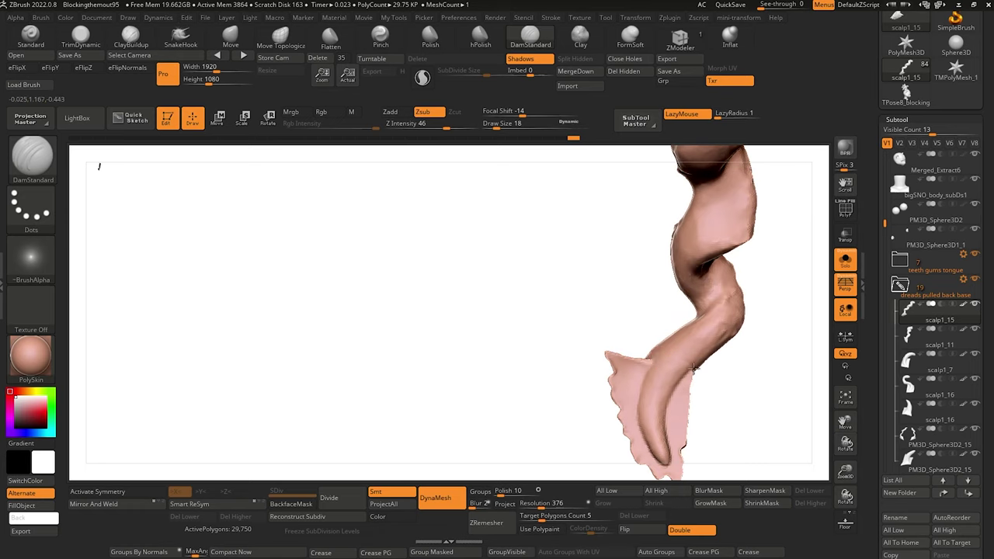
drag(628, 287, 687, 373)
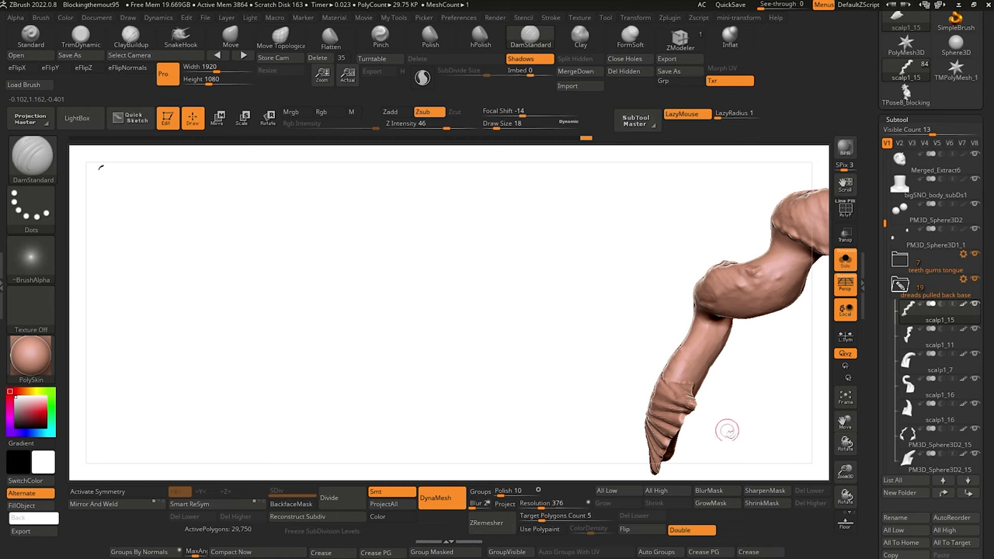
drag(727, 430, 590, 331)
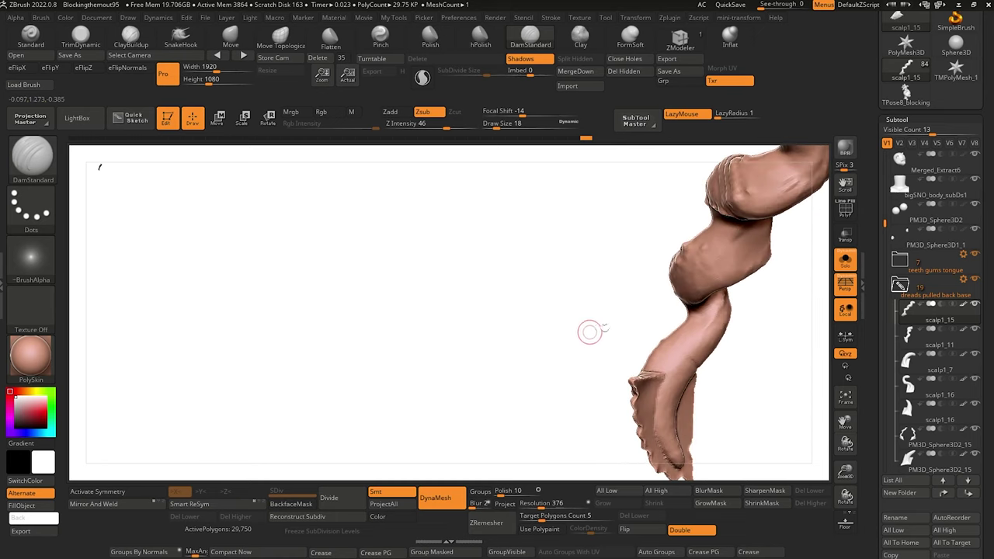
Carve ring-like DamStandard grooves around the strand's narrow neck, from the flared base up to the first bend.
drag(681, 346, 707, 346)
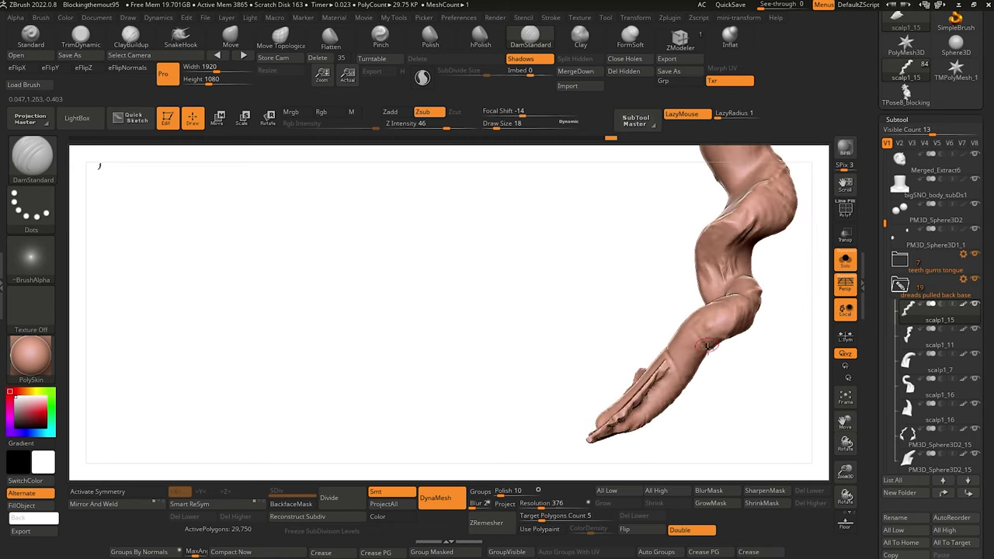
drag(681, 294, 718, 332)
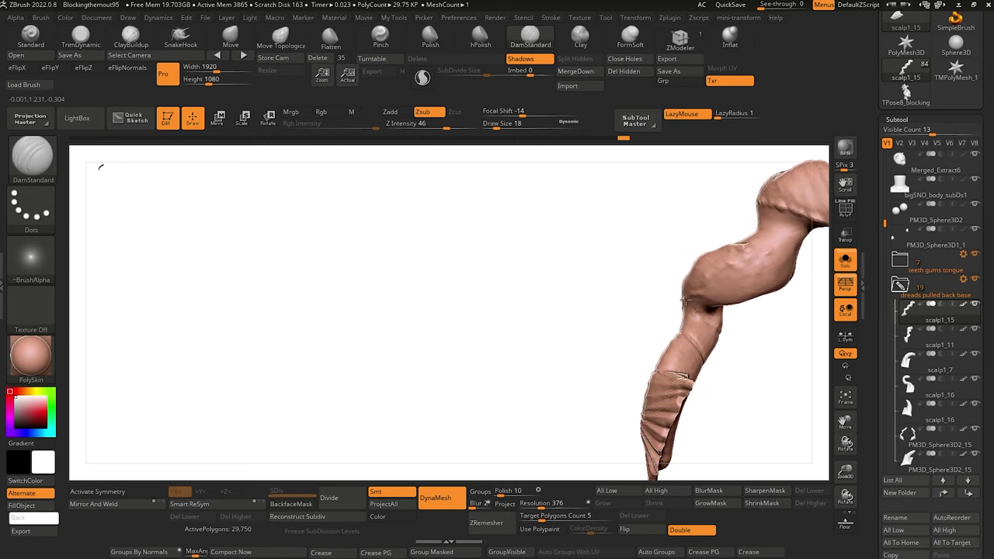
drag(668, 278, 692, 294)
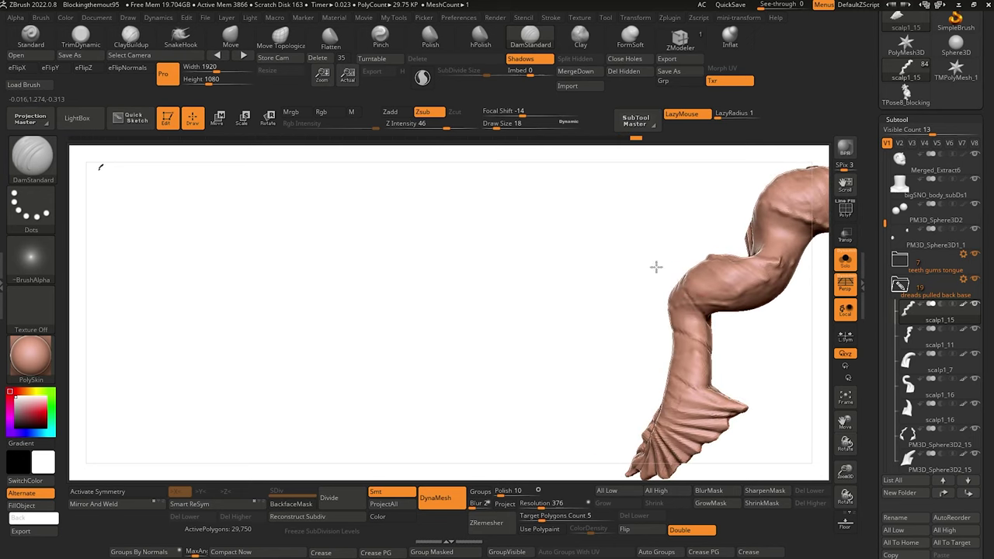
drag(656, 266, 717, 320)
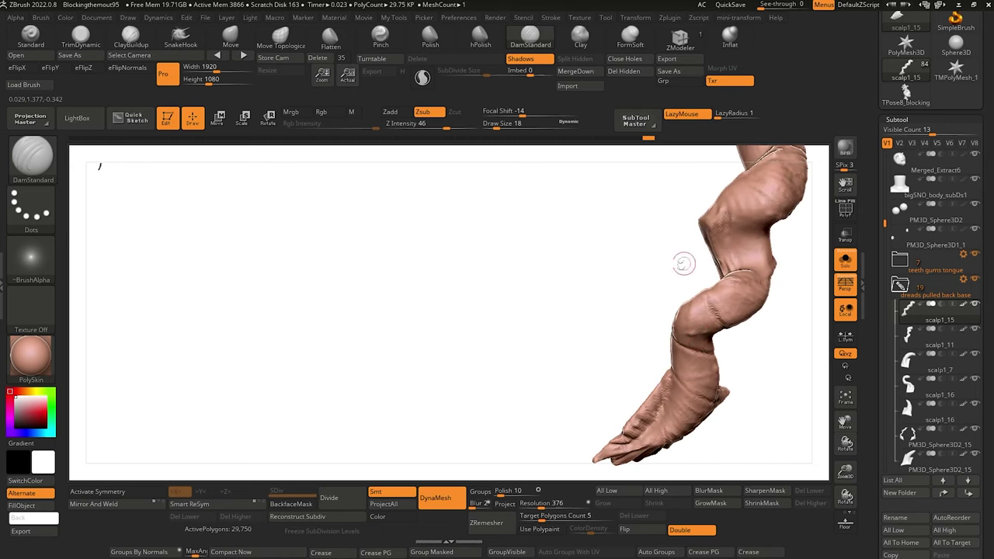
drag(684, 264, 718, 343)
mouse_move(716, 308)
right_down()
mouse_move(666, 293)
mouse_move(722, 320)
right_up()
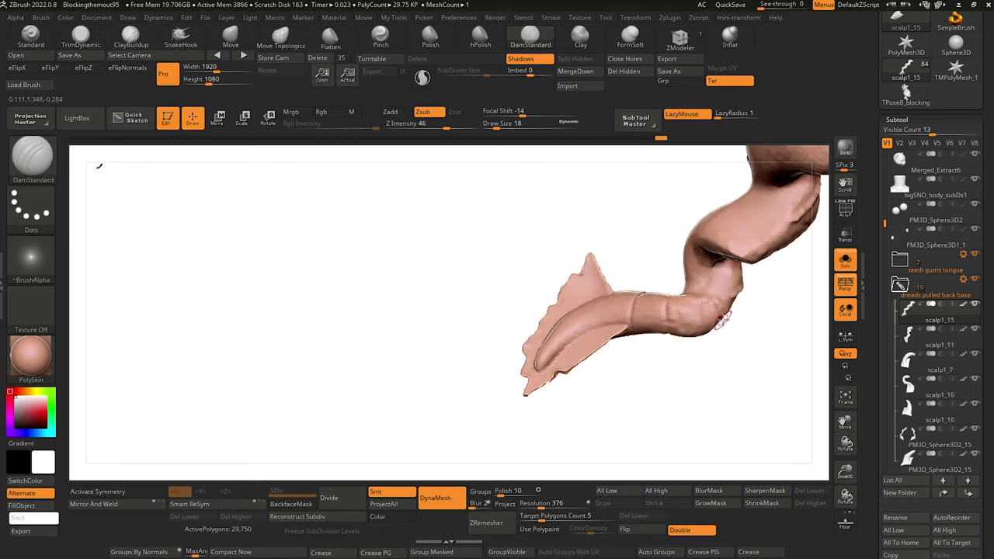
right_drag(672, 266, 698, 293)
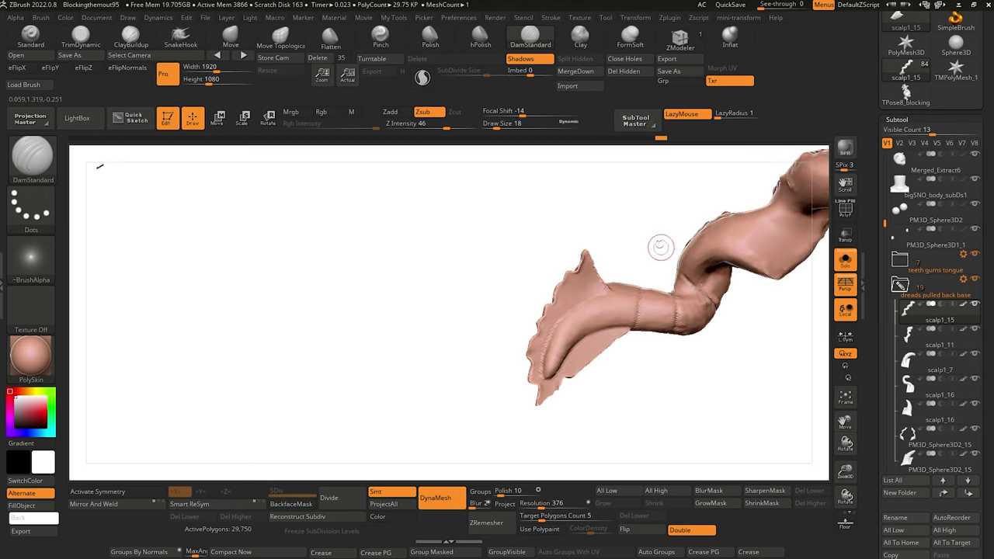
right_drag(660, 247, 683, 281)
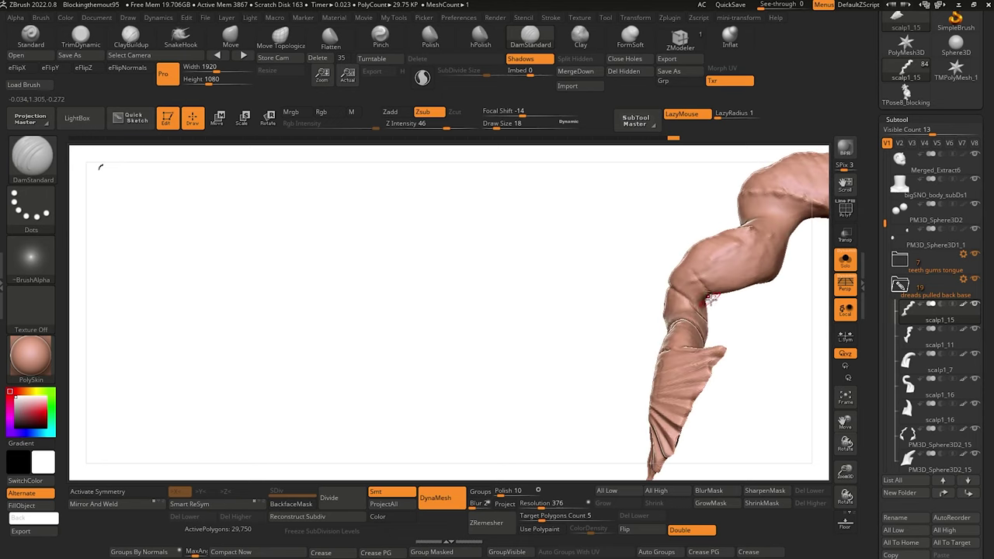
Continue the wrapping grooves around the first bend and onto the coil beyond it, at draw size 18.
right_drag(687, 220, 693, 277)
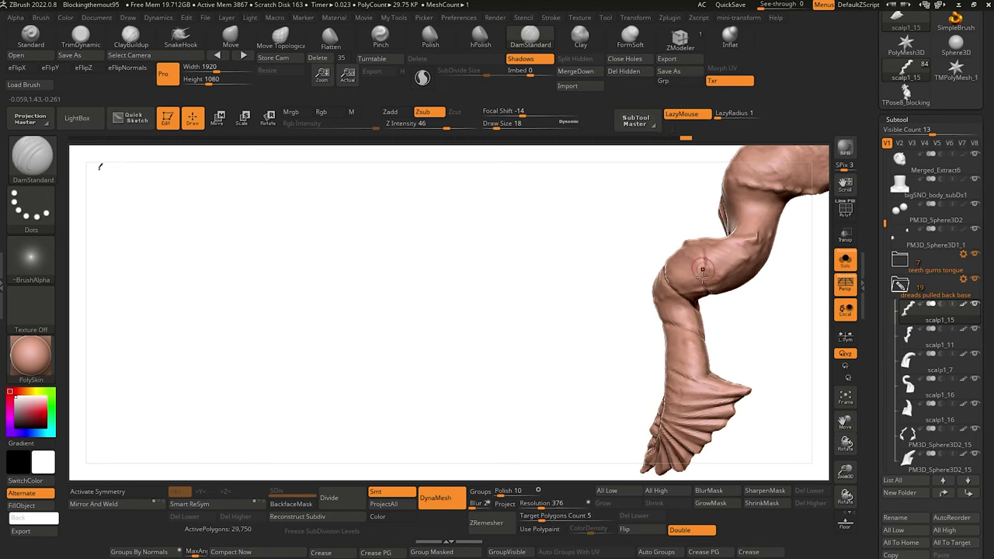
right_drag(701, 200, 703, 270)
right_drag(711, 206, 699, 287)
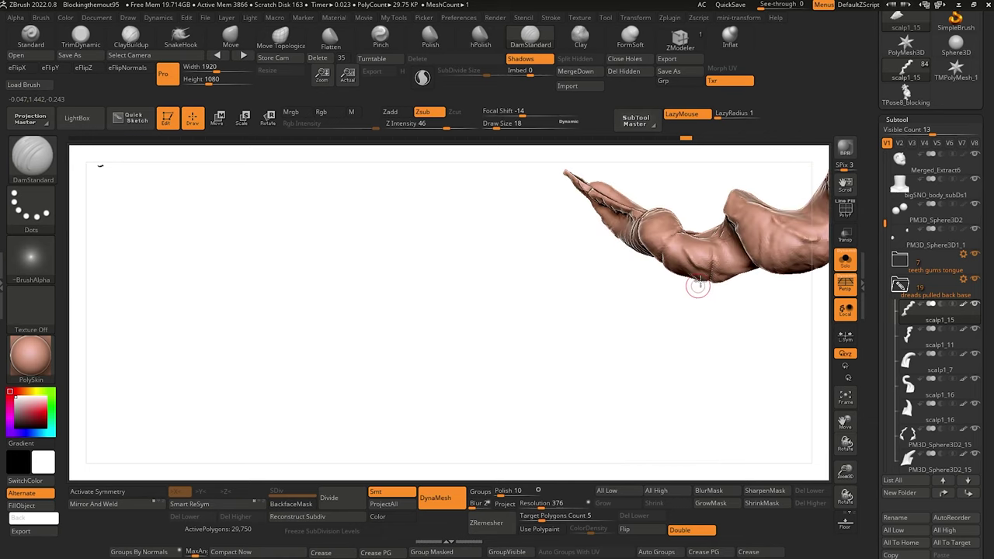
right_drag(713, 205, 709, 279)
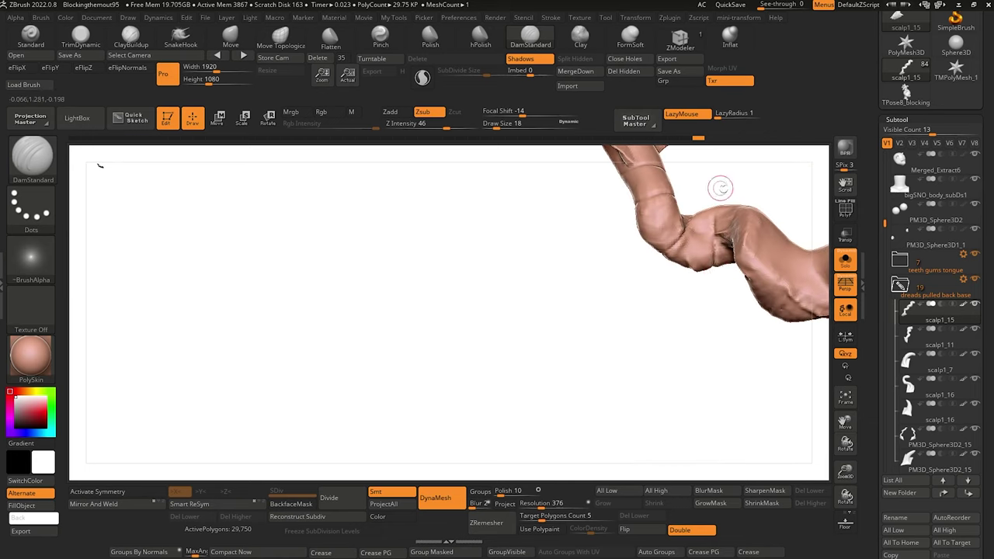
right_drag(720, 187, 713, 247)
right_drag(752, 184, 705, 237)
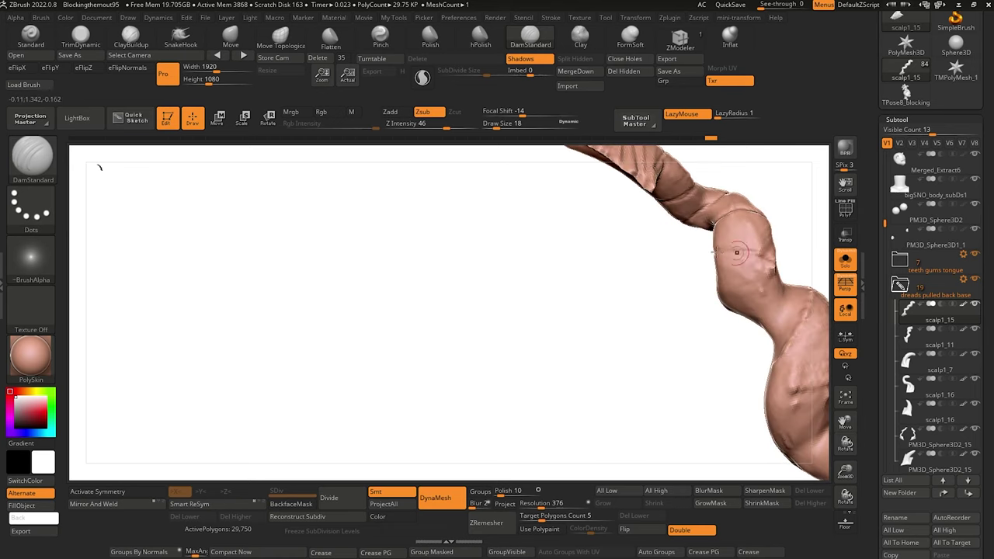
mouse_move(736, 252)
right_down()
mouse_move(733, 240)
mouse_move(648, 237)
mouse_move(736, 249)
right_up()
mouse_move(800, 290)
right_down()
mouse_move(654, 217)
mouse_move(724, 258)
right_up()
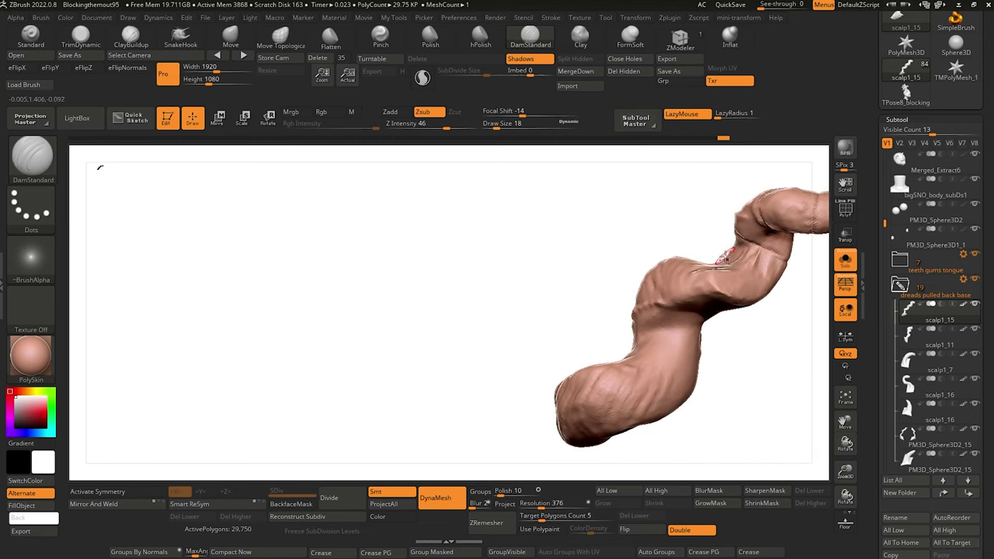
Carve cross grooves around the strand's middle coil and the pinched section behind it.
right_drag(666, 238, 660, 222)
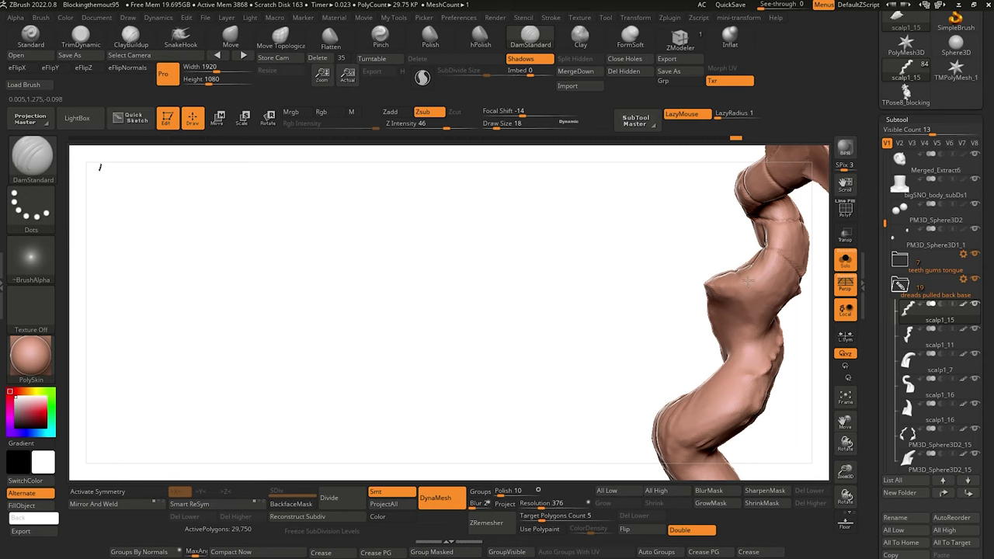
right_drag(750, 282, 674, 276)
right_drag(801, 295, 450, 337)
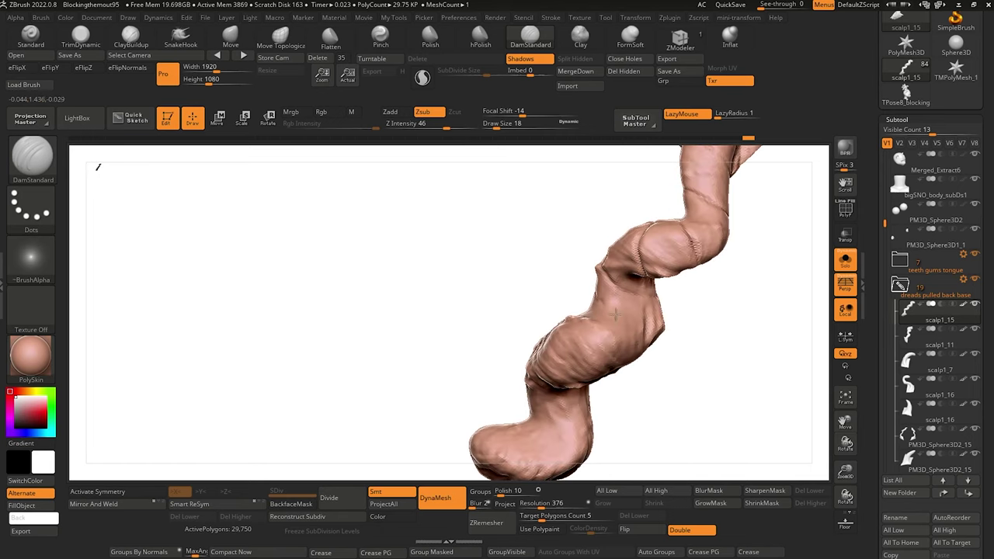
right_drag(616, 315, 581, 285)
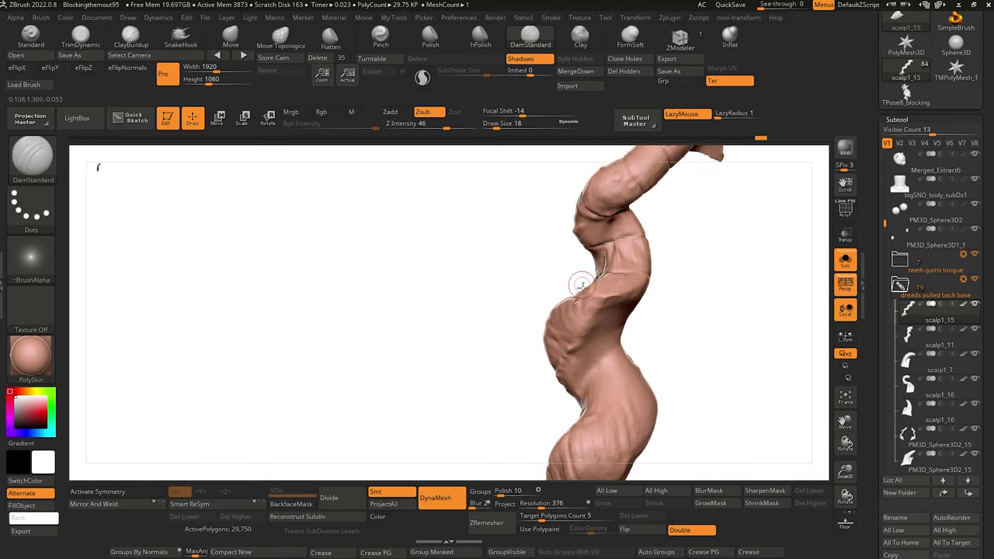
mouse_move(526, 271)
right_down()
mouse_move(610, 303)
mouse_move(528, 259)
right_up()
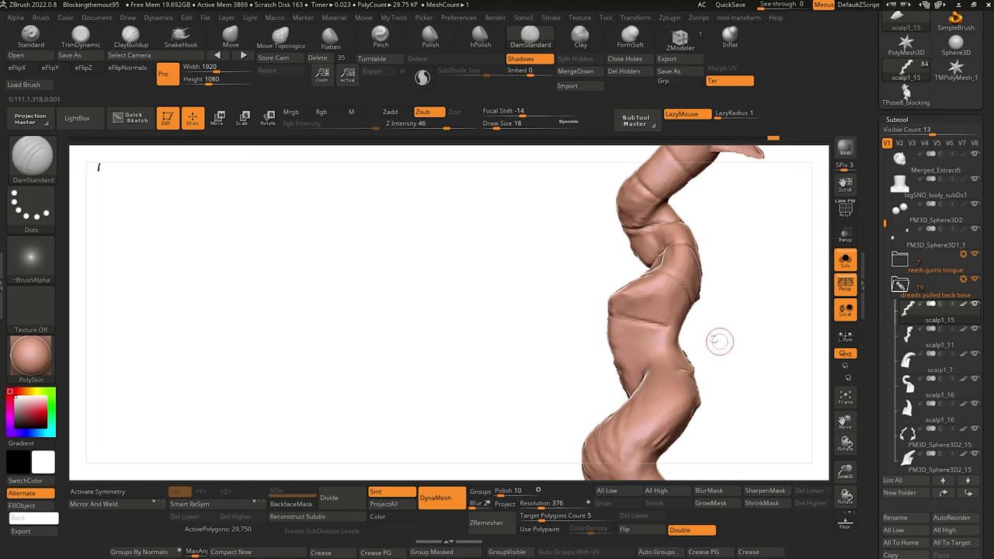
right_drag(719, 340, 510, 266)
right_drag(704, 330, 614, 302)
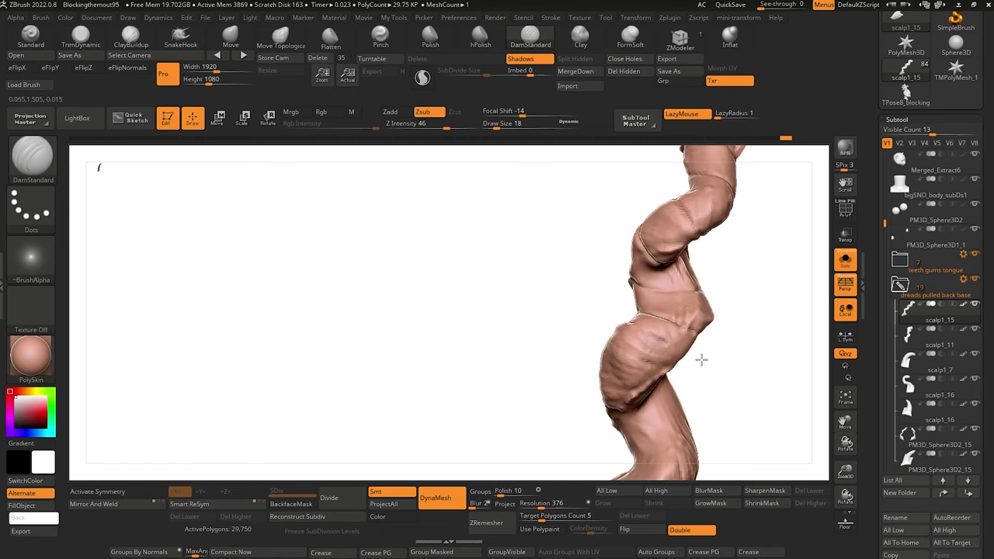
Wrap grooves around the narrow section between the middle coil and the next, thicker coil.
right_drag(701, 359, 641, 336)
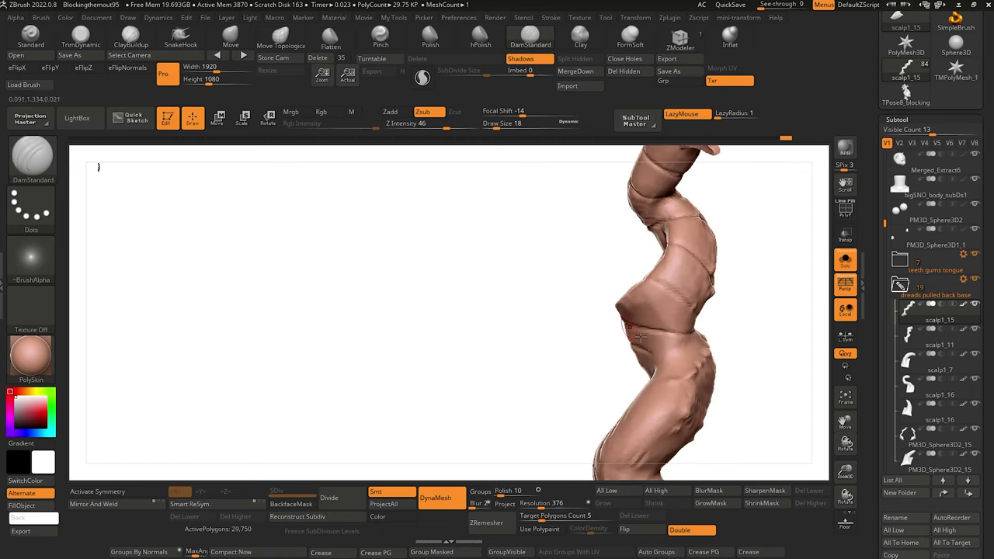
right_drag(695, 357, 642, 358)
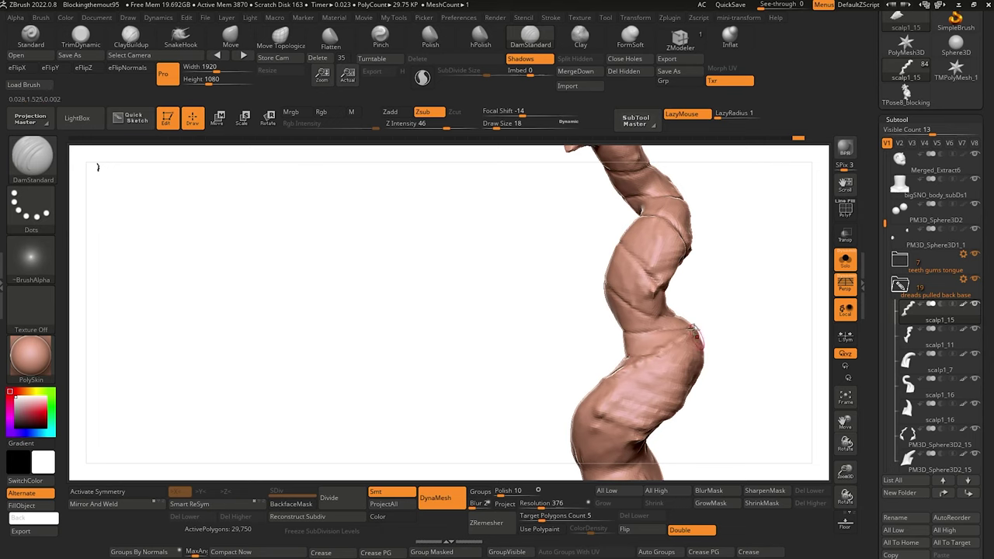
right_drag(696, 334, 620, 331)
right_drag(700, 358, 544, 295)
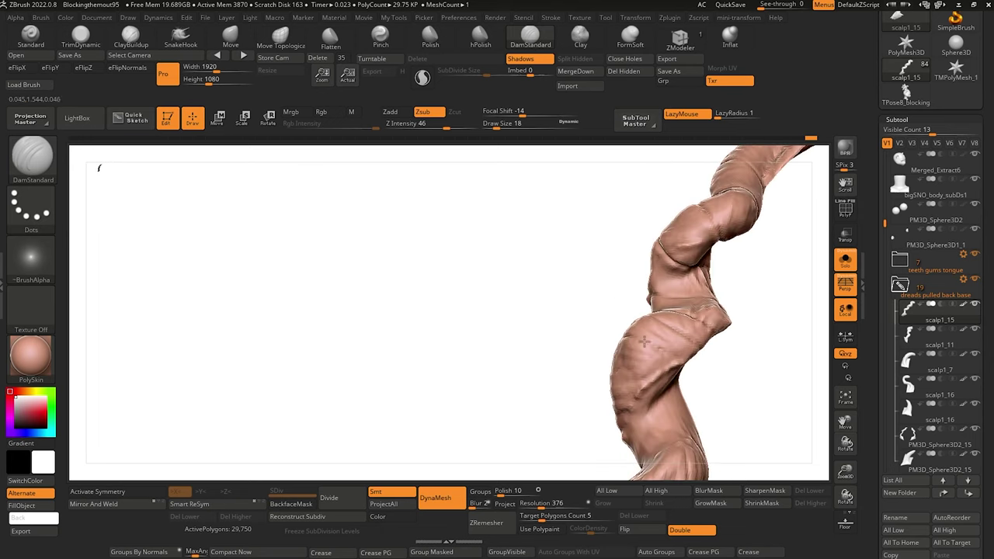
mouse_move(643, 341)
right_down()
mouse_move(586, 322)
mouse_move(640, 339)
right_up()
right_drag(703, 422, 623, 370)
right_drag(673, 430, 536, 263)
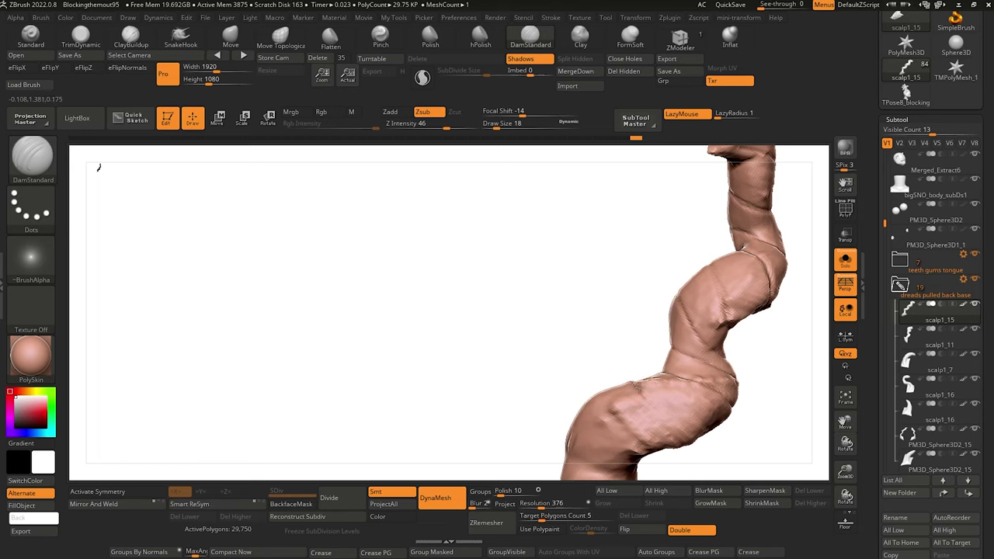
Carve several closely spaced diagonal grooves around the thick coil nearest the strand's blunt end.
right_drag(601, 360, 530, 274)
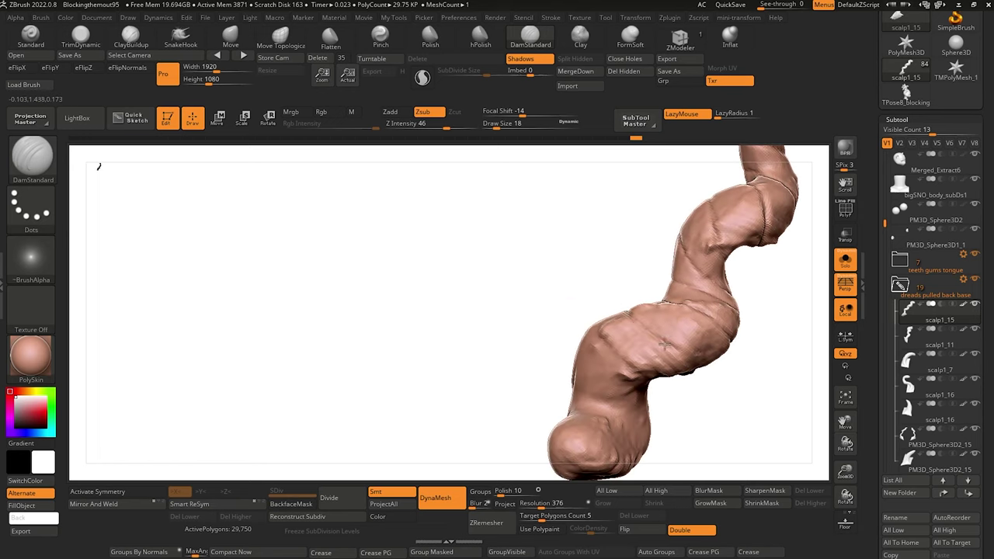
right_drag(665, 344, 593, 290)
right_drag(632, 324, 590, 321)
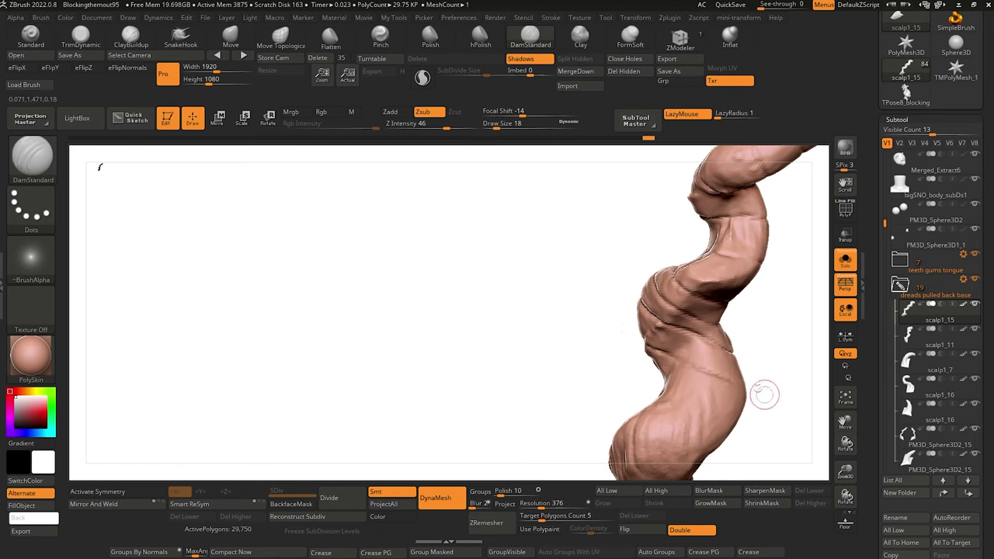
right_drag(765, 395, 562, 328)
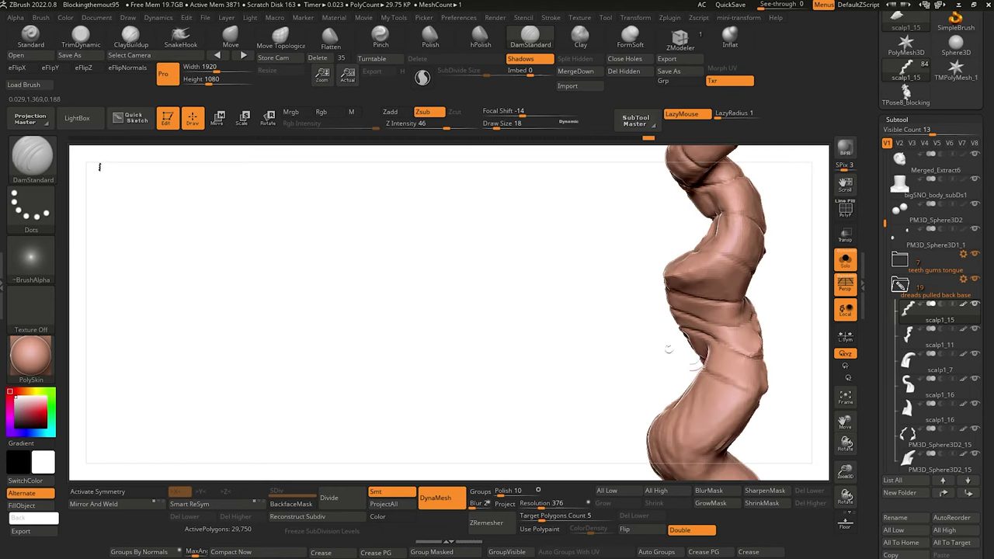
right_drag(669, 349, 589, 320)
right_drag(750, 405, 585, 316)
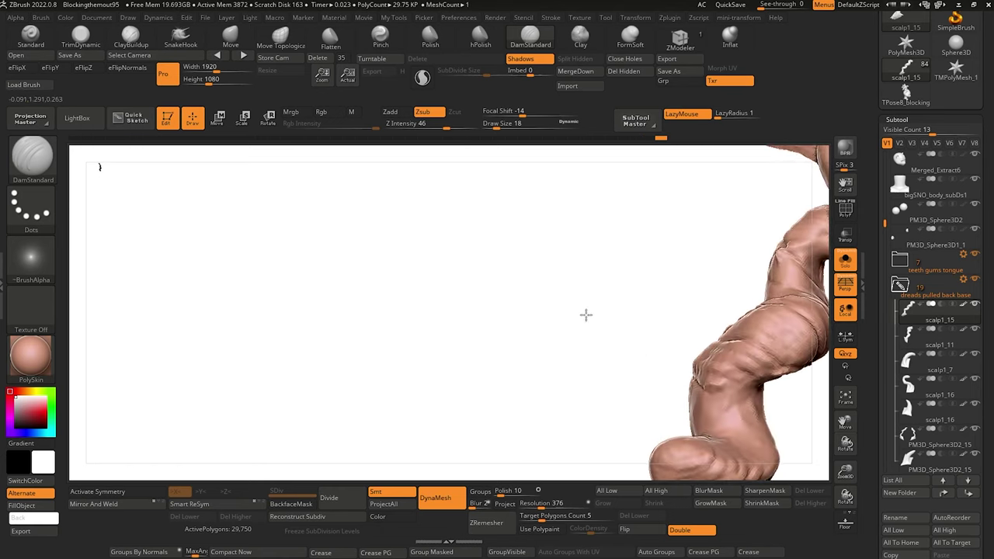
Extend the wrapping grooves around the last straight section before the strand's rounded blunt end.
mouse_move(661, 360)
right_down()
mouse_move(684, 372)
mouse_move(660, 334)
right_up()
mouse_move(755, 457)
right_down()
mouse_move(613, 316)
mouse_move(612, 271)
right_up()
mouse_move(717, 336)
right_down()
mouse_move(614, 290)
mouse_move(714, 346)
mouse_move(667, 303)
right_up()
mouse_move(759, 397)
right_down()
mouse_move(653, 337)
mouse_move(604, 347)
mouse_move(659, 346)
mouse_move(649, 338)
right_up()
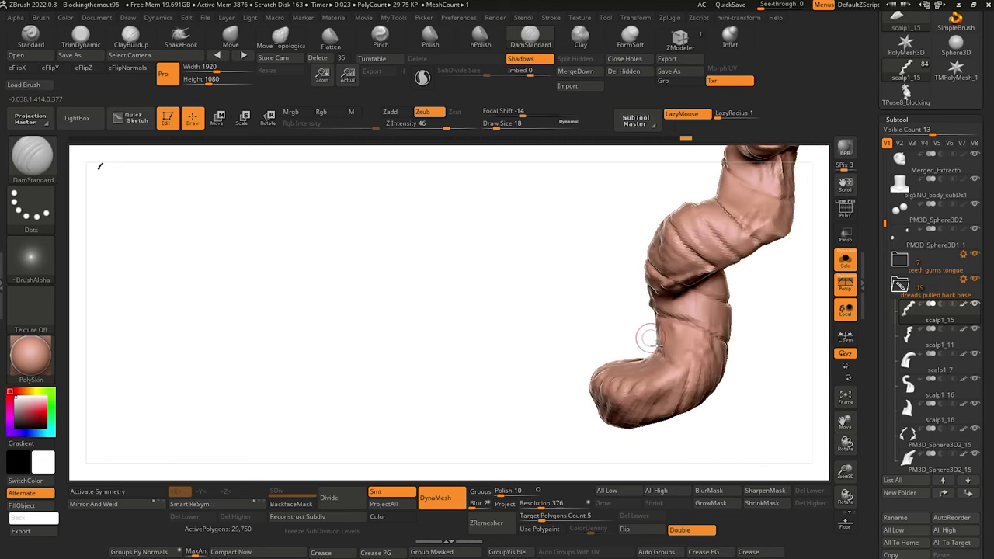
Carve crease lines across the rounded end of the scalp1_15 dreadlock with the DamStandard brush at draw size 18.
mouse_move(711, 387)
right_down()
mouse_move(588, 290)
mouse_move(594, 318)
mouse_move(673, 370)
mouse_move(607, 336)
right_up()
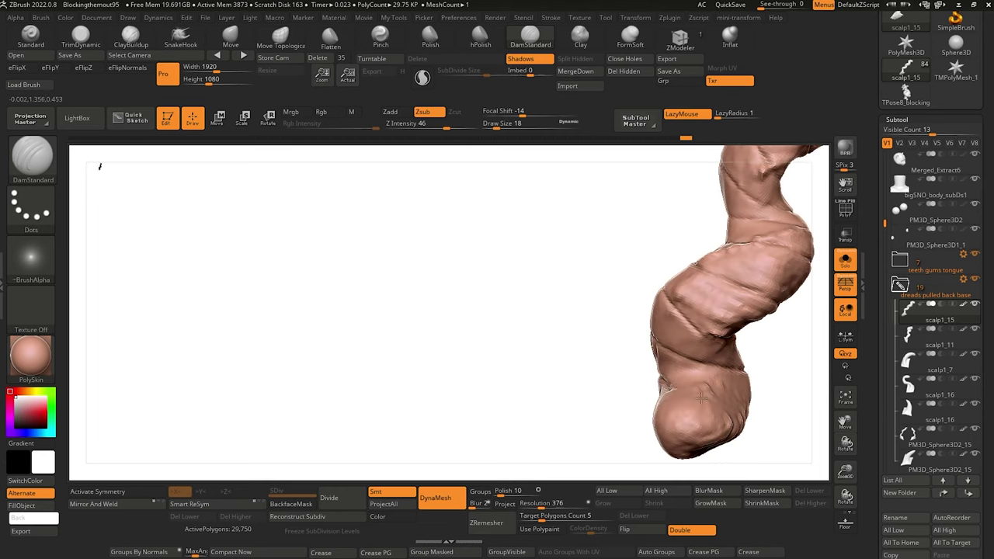
mouse_move(701, 398)
right_down()
mouse_move(582, 344)
mouse_move(684, 388)
right_up()
right_drag(613, 351, 619, 317)
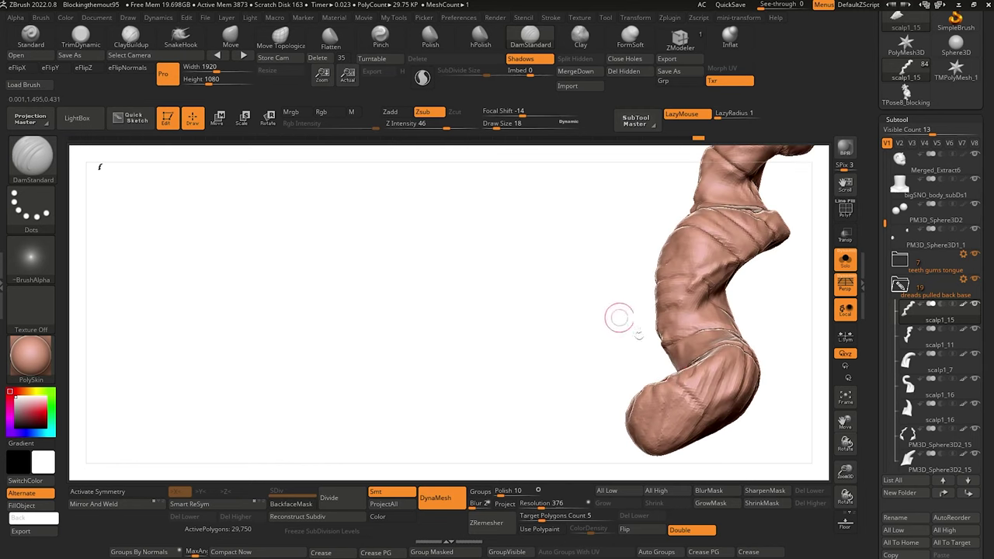
drag(674, 390, 716, 464)
right_drag(610, 348, 581, 280)
drag(684, 384, 697, 401)
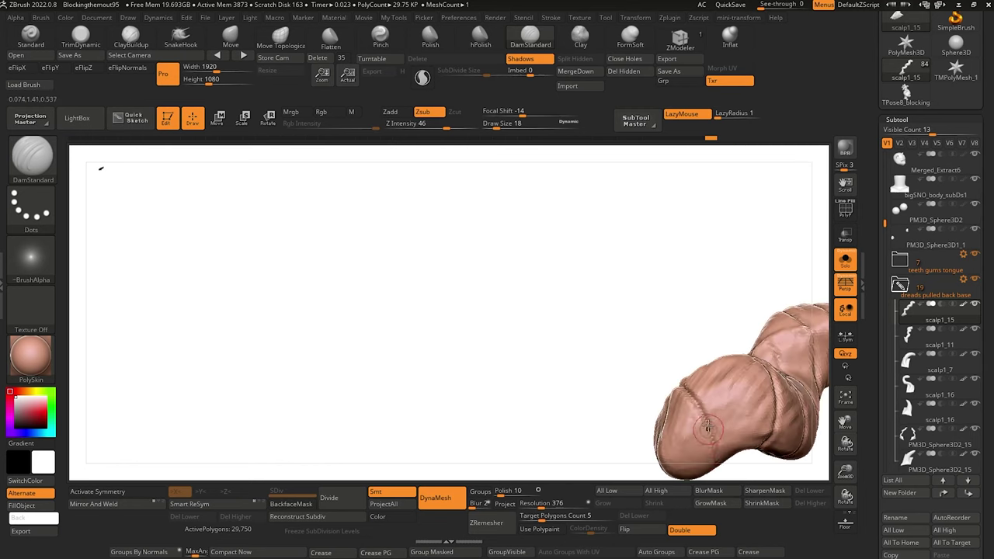
mouse_move(581, 355)
right_down()
mouse_move(537, 271)
mouse_move(570, 407)
mouse_move(548, 360)
right_up()
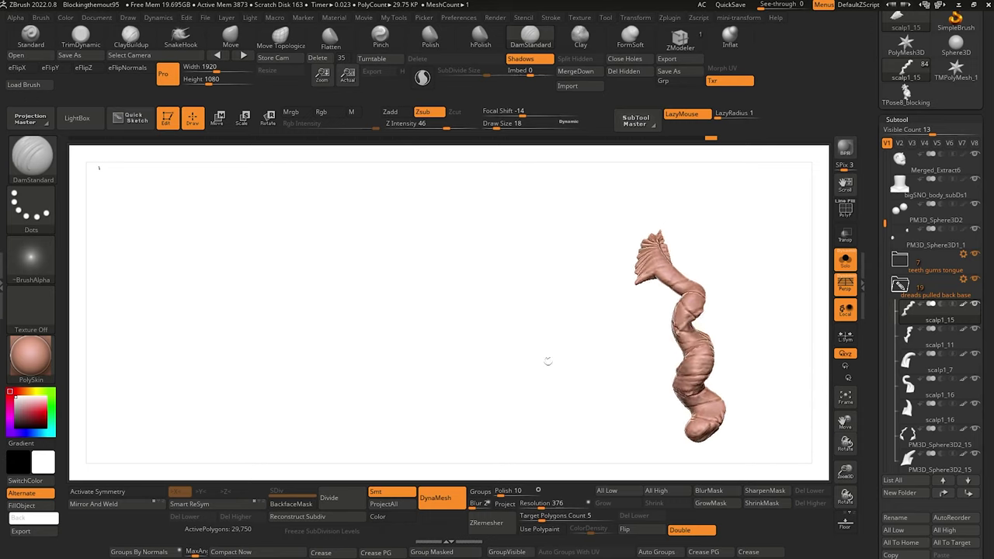
Build up twisted strand ridges on the narrow section above the dreadlock's flared base using ClayBuildup at draw size 14.
mouse_move(524, 295)
right_down()
mouse_move(517, 350)
mouse_move(500, 366)
mouse_move(437, 339)
mouse_move(509, 282)
mouse_move(524, 335)
mouse_move(577, 357)
mouse_move(588, 330)
mouse_move(596, 368)
mouse_move(542, 374)
mouse_move(567, 308)
mouse_move(548, 342)
mouse_move(542, 334)
right_up()
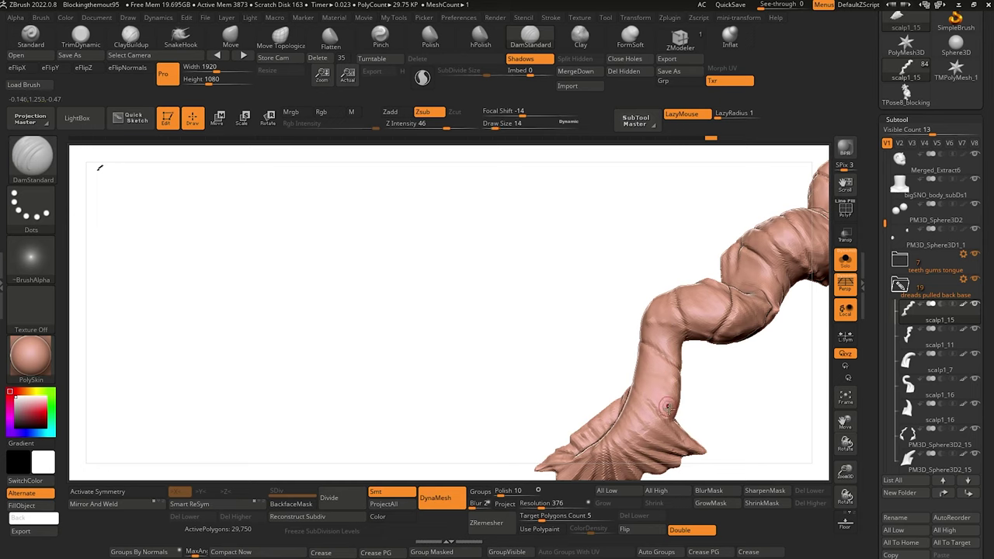
key(b)
key(c)
key(b)
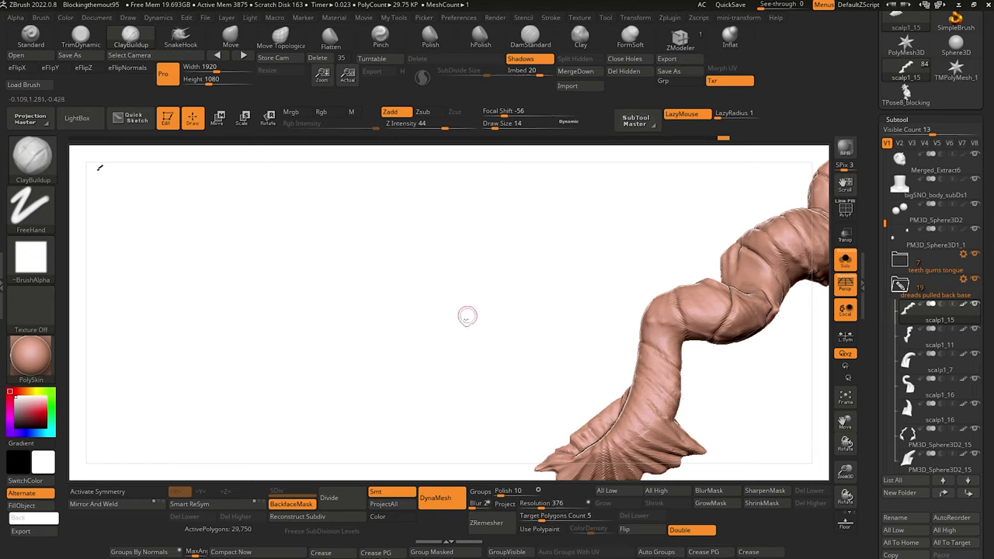
alt+drag(472, 351, 446, 356)
alt+drag(446, 355, 536, 440)
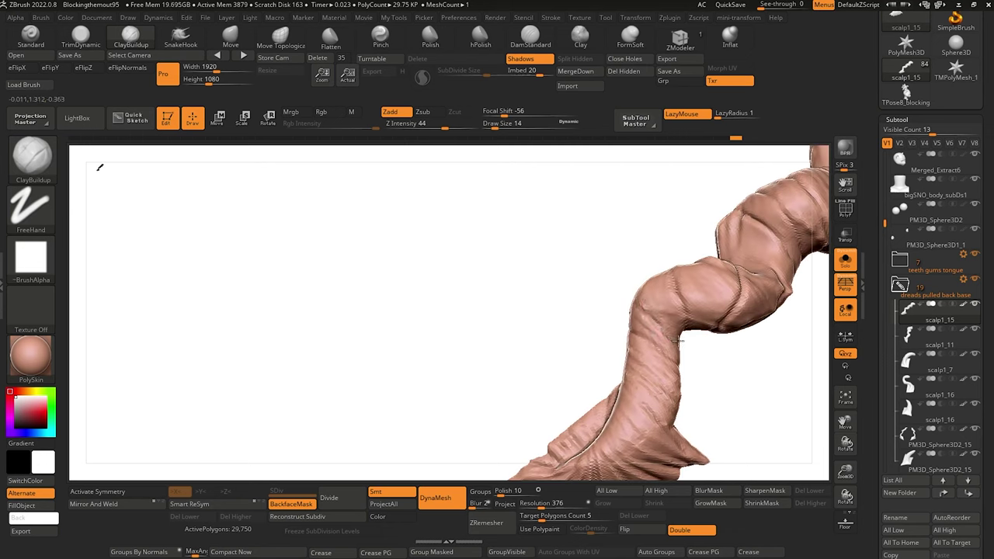
mouse_move(678, 340)
mouse_down()
mouse_move(643, 271)
mouse_move(678, 309)
mouse_up()
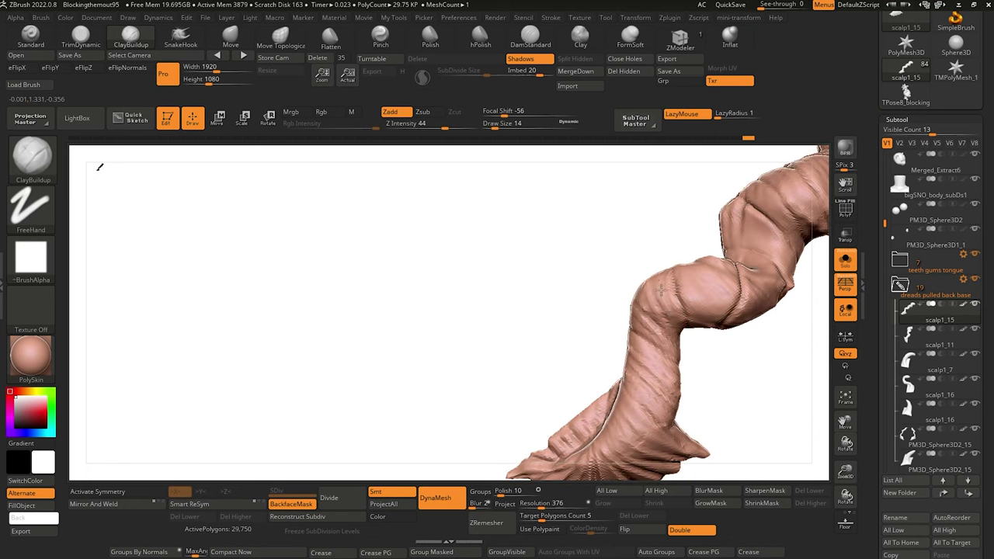
mouse_move(641, 249)
right_down()
mouse_move(610, 269)
mouse_move(660, 242)
right_up()
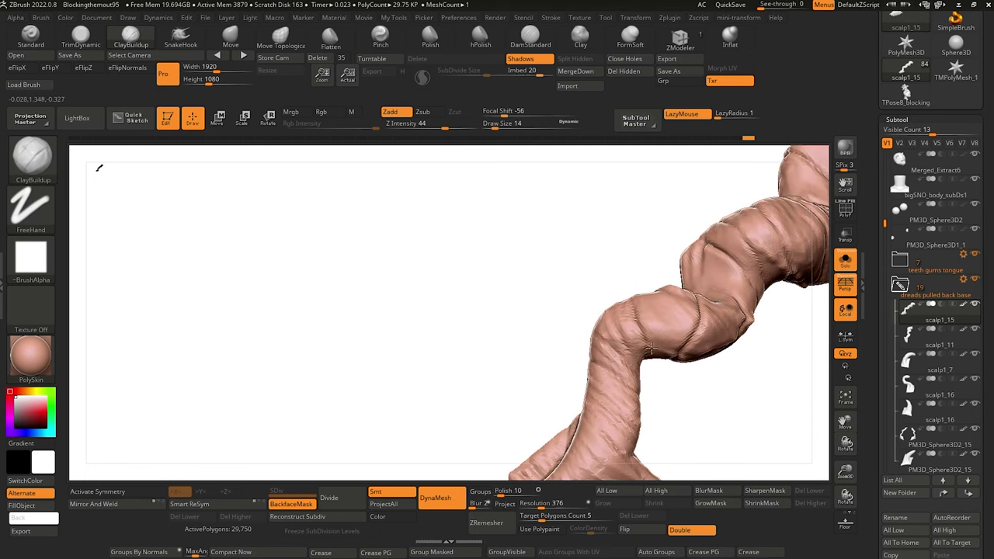
Carve grooves wrapping around the first bend above the flared base with DamStandard at draw size 22.
click(529, 40)
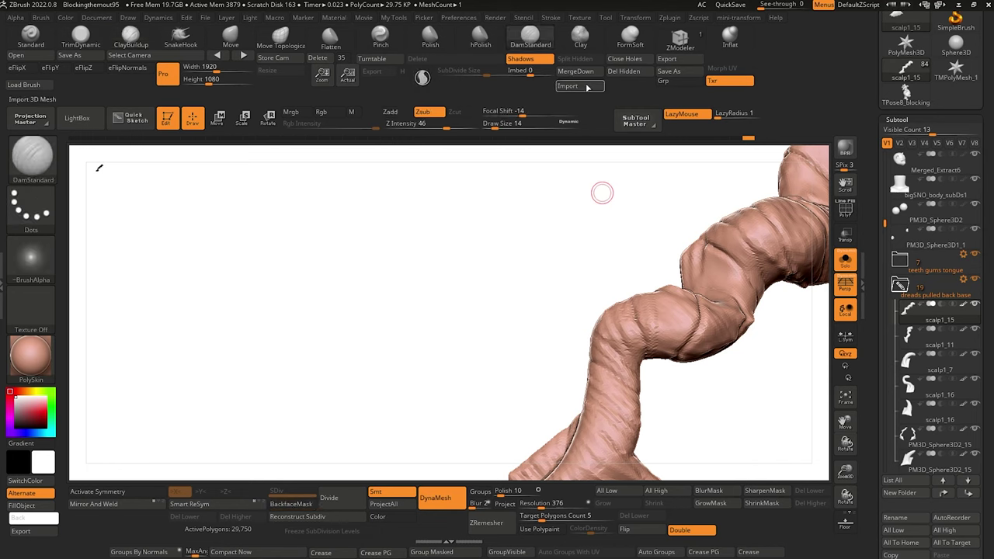
key(bracketright)
key(bracketright)
mouse_move(659, 313)
mouse_down()
mouse_move(665, 341)
mouse_move(678, 330)
mouse_move(678, 342)
mouse_up()
drag(628, 222, 676, 241)
key(bracketleft)
drag(689, 356, 699, 306)
mouse_move(631, 260)
mouse_down()
mouse_move(661, 275)
mouse_move(733, 280)
mouse_move(670, 230)
mouse_up()
key(bracketleft)
drag(707, 354, 709, 310)
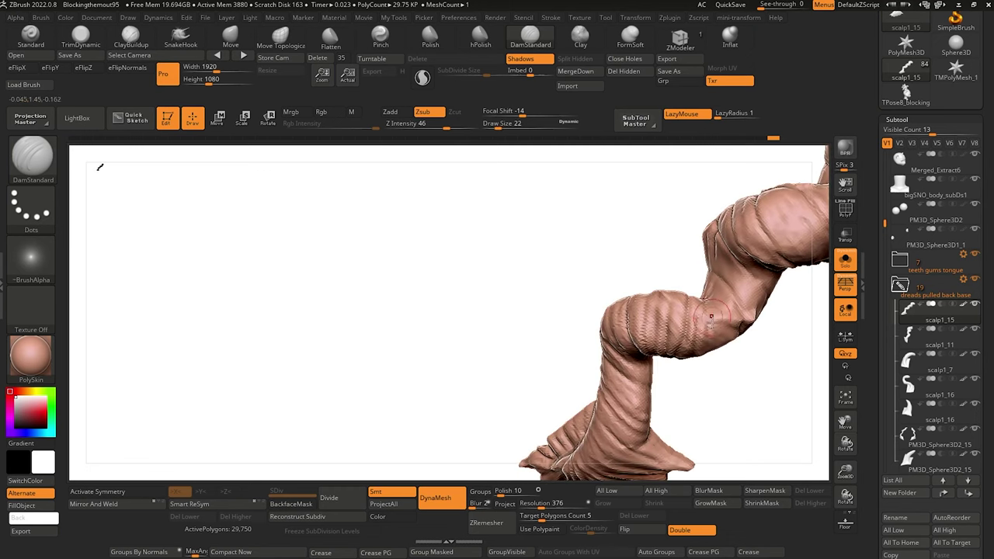
drag(692, 272, 704, 276)
drag(722, 358, 722, 319)
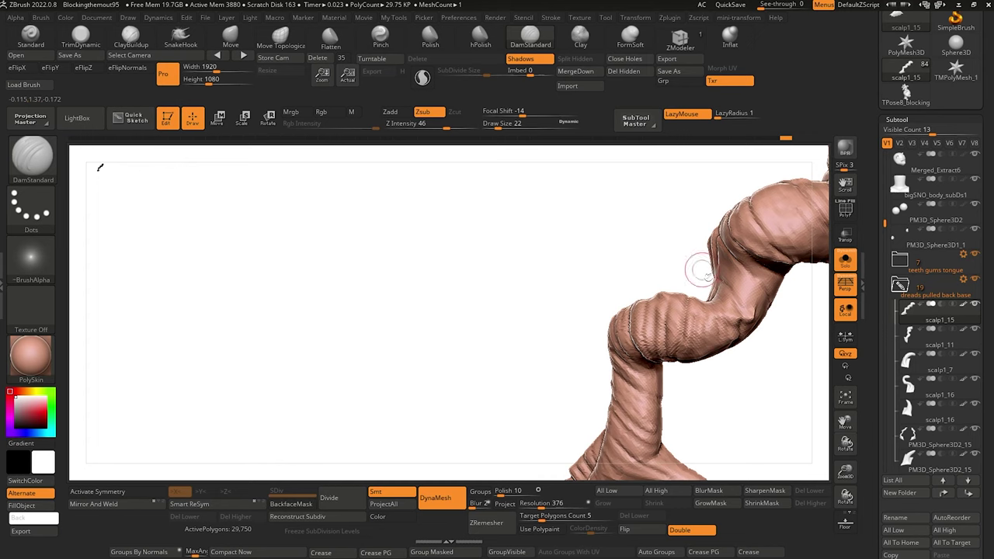
Build up diagonal strand ridges between the dreadlock's first and middle bends using ClayBuildup at draw size 22.
mouse_move(660, 225)
mouse_down()
mouse_move(555, 273)
mouse_move(537, 329)
mouse_move(562, 336)
mouse_up()
drag(494, 335, 477, 384)
drag(521, 305, 488, 288)
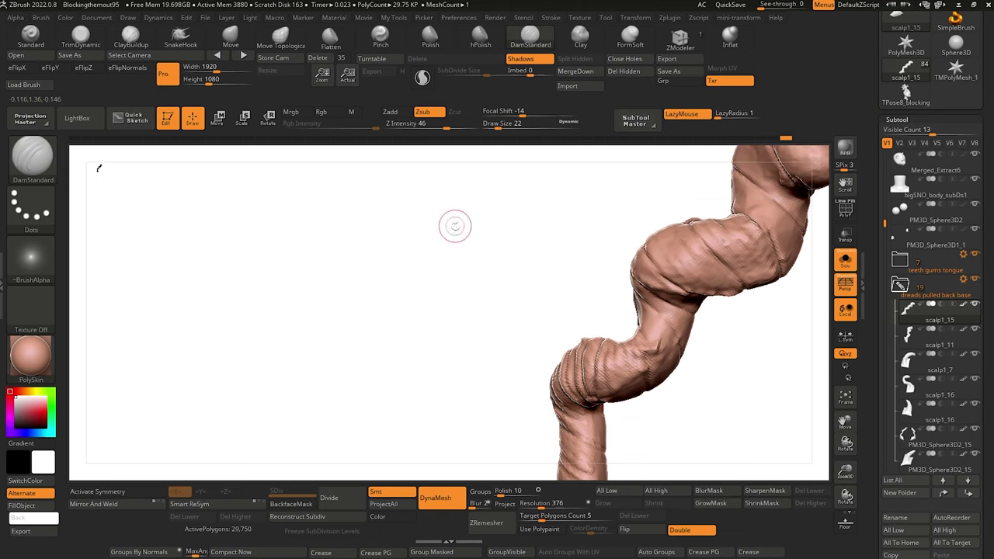
click(79, 35)
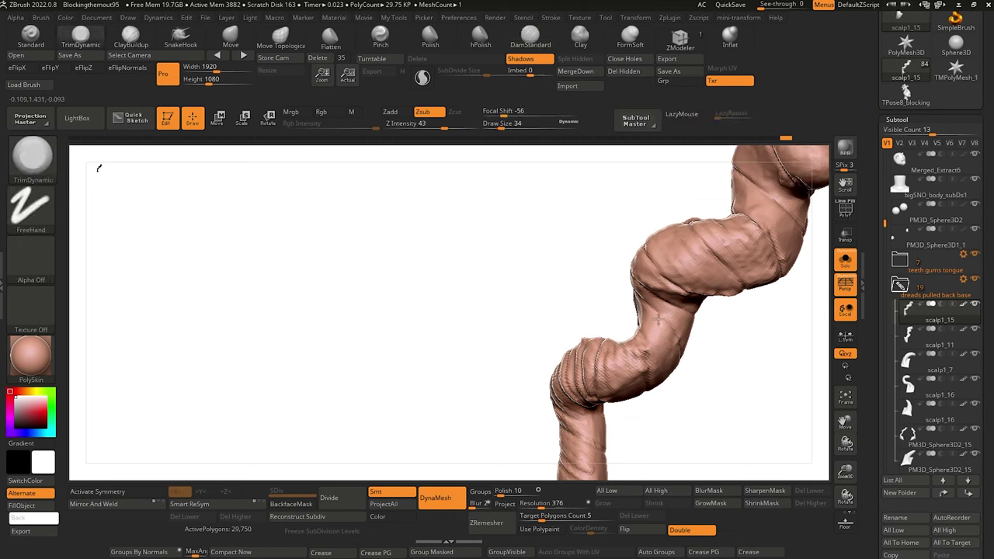
click(132, 38)
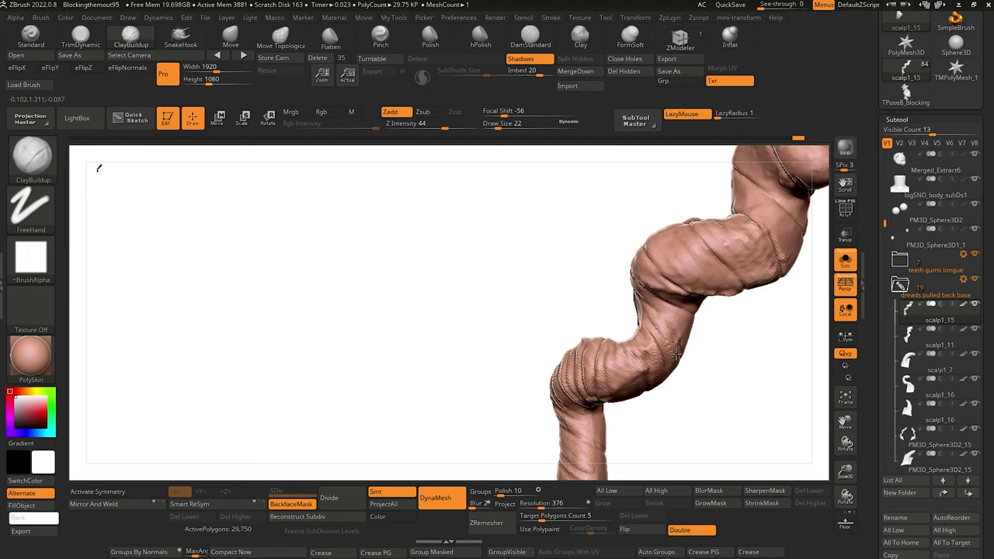
mouse_move(556, 272)
mouse_down()
mouse_move(539, 255)
mouse_move(542, 314)
mouse_move(553, 320)
mouse_up()
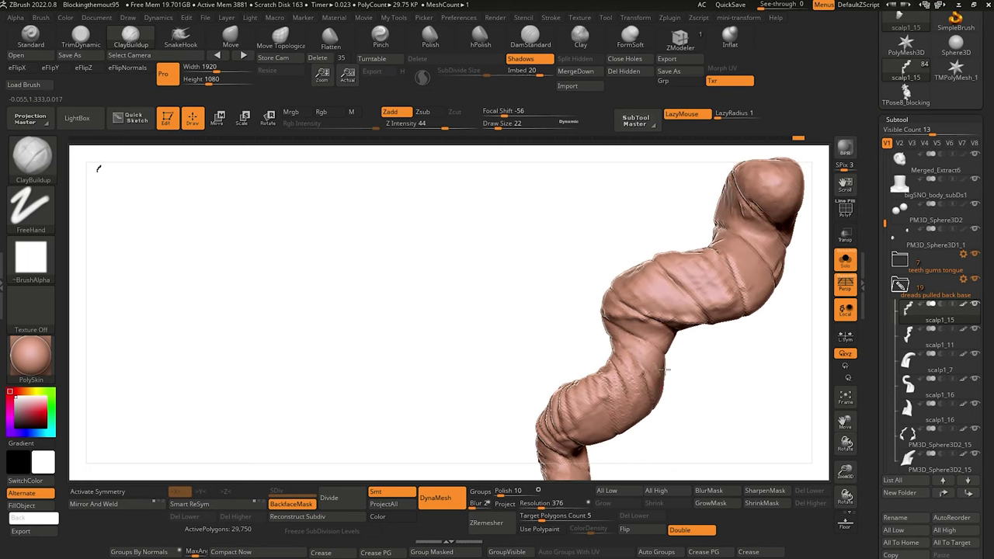
mouse_move(664, 369)
mouse_down()
mouse_move(624, 335)
mouse_move(574, 340)
mouse_move(599, 300)
mouse_up()
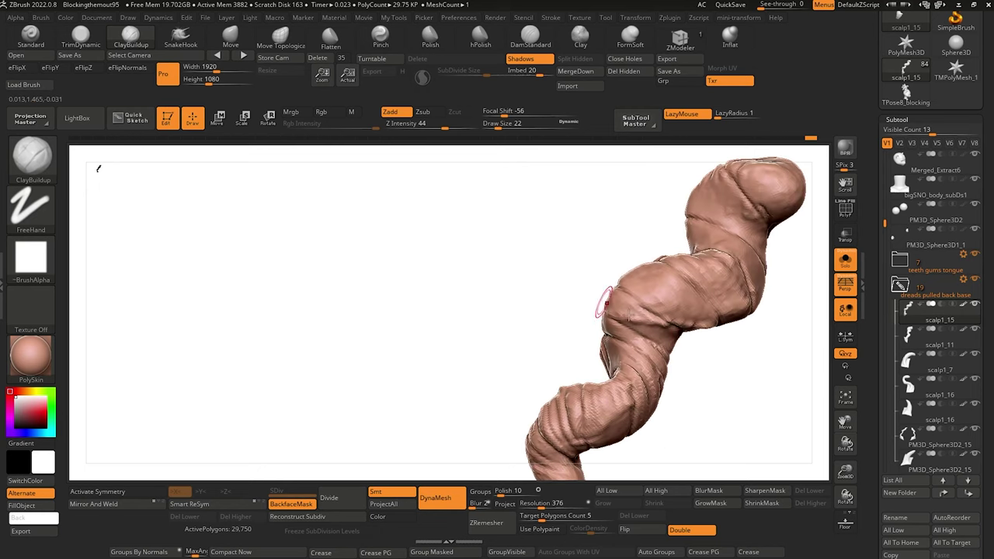
key(ctrl+z)
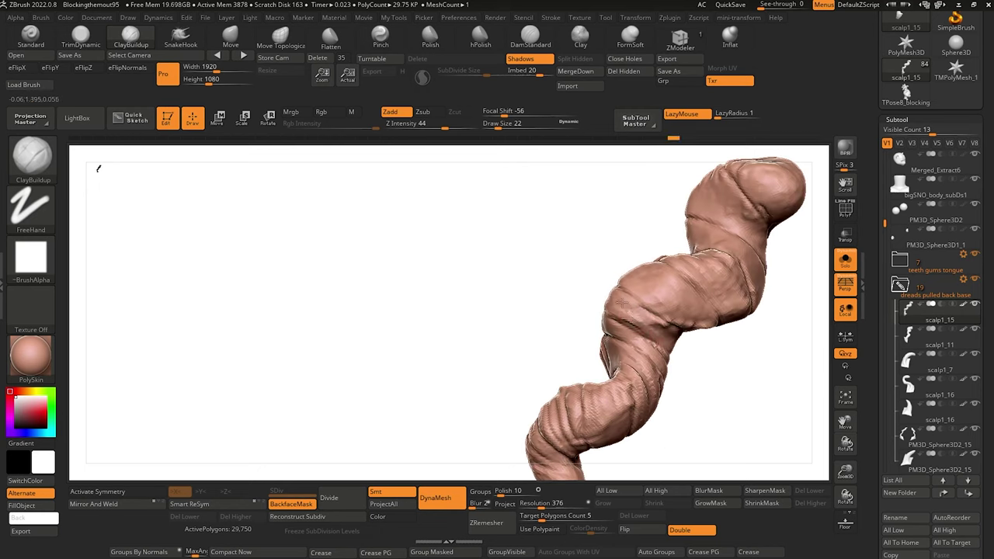
Add wrapping strand ridges over the dreadlock's thick middle bend with ClayBuildup, reducing the draw size to 18.
mouse_move(581, 303)
mouse_down()
mouse_move(557, 303)
mouse_move(565, 306)
mouse_up()
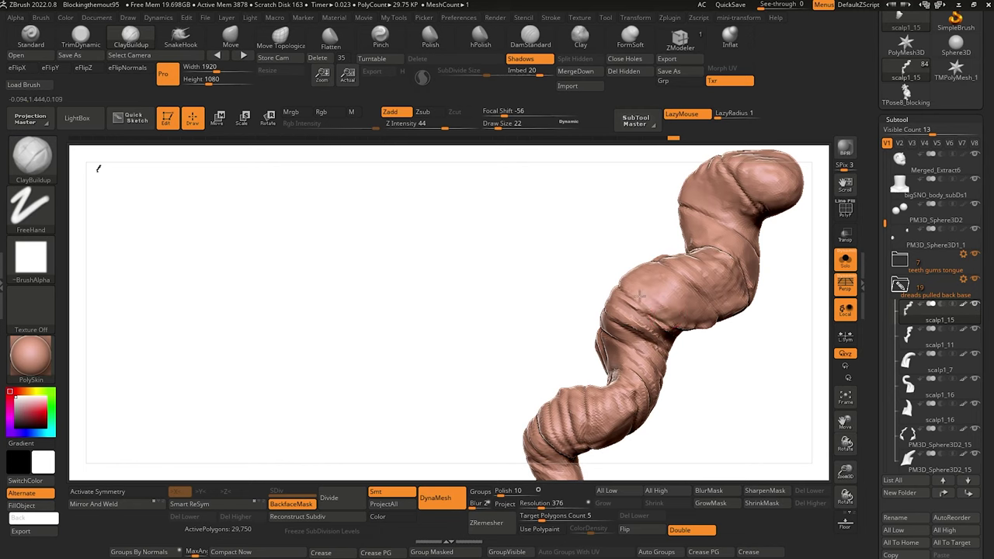
mouse_move(577, 248)
mouse_down()
mouse_move(575, 281)
mouse_move(542, 287)
mouse_up()
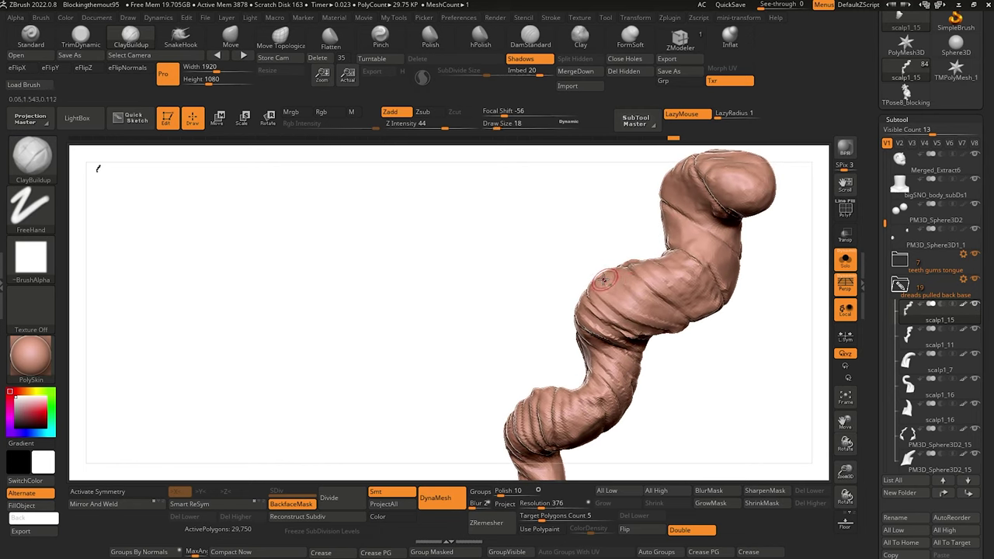
drag(604, 280, 653, 304)
Set the ClayBuildup Z Intensity to 64 and layer strand ridges on the section between the middle bend and the rounded end.
click(458, 124)
alt+drag(529, 233, 511, 302)
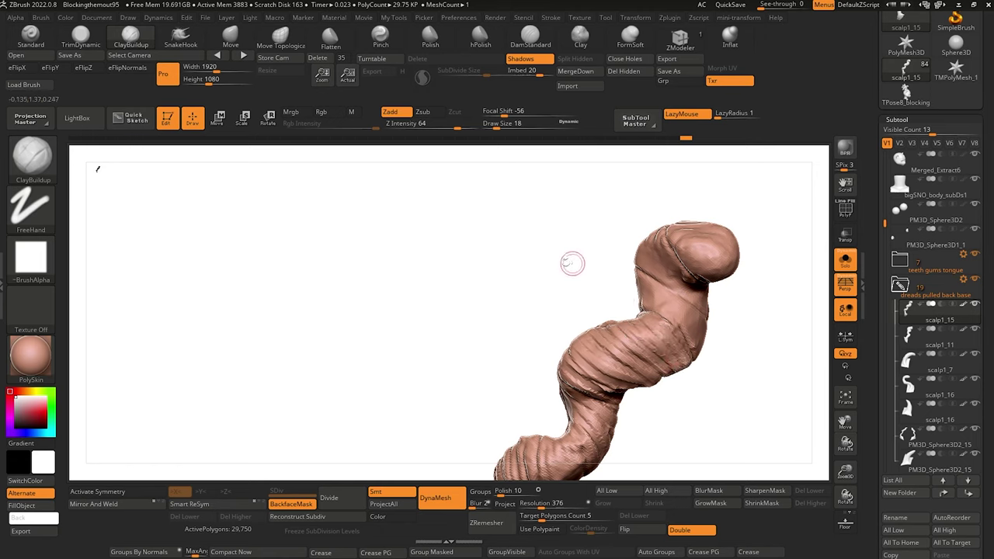
mouse_move(559, 272)
mouse_down()
mouse_move(516, 295)
mouse_move(517, 274)
mouse_up()
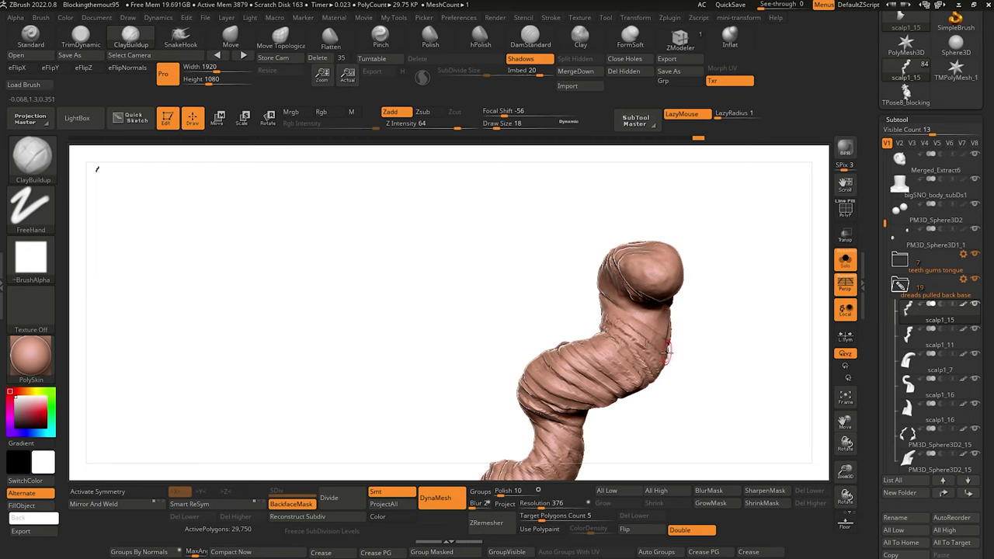
mouse_move(584, 288)
mouse_down()
mouse_move(531, 269)
mouse_move(477, 344)
mouse_move(520, 352)
mouse_up()
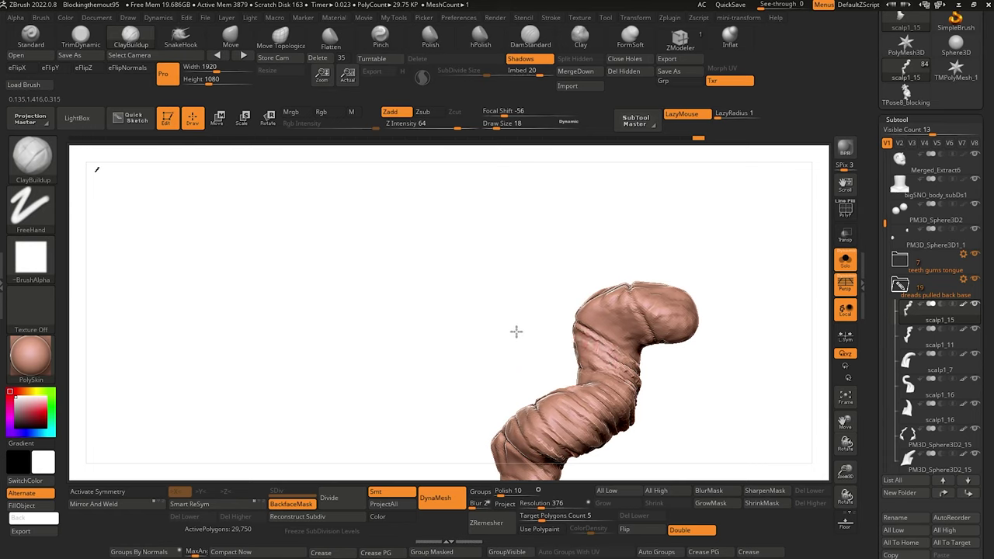
mouse_move(515, 331)
mouse_down()
mouse_move(484, 284)
mouse_move(642, 356)
mouse_up()
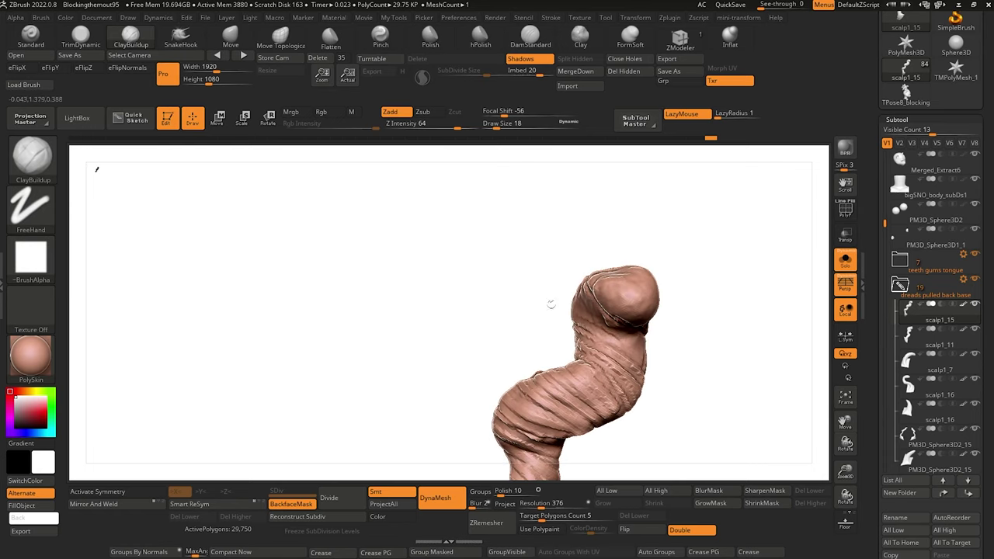
mouse_move(550, 304)
mouse_down()
mouse_move(524, 273)
mouse_move(537, 298)
mouse_move(657, 375)
mouse_move(555, 333)
mouse_move(645, 347)
mouse_up()
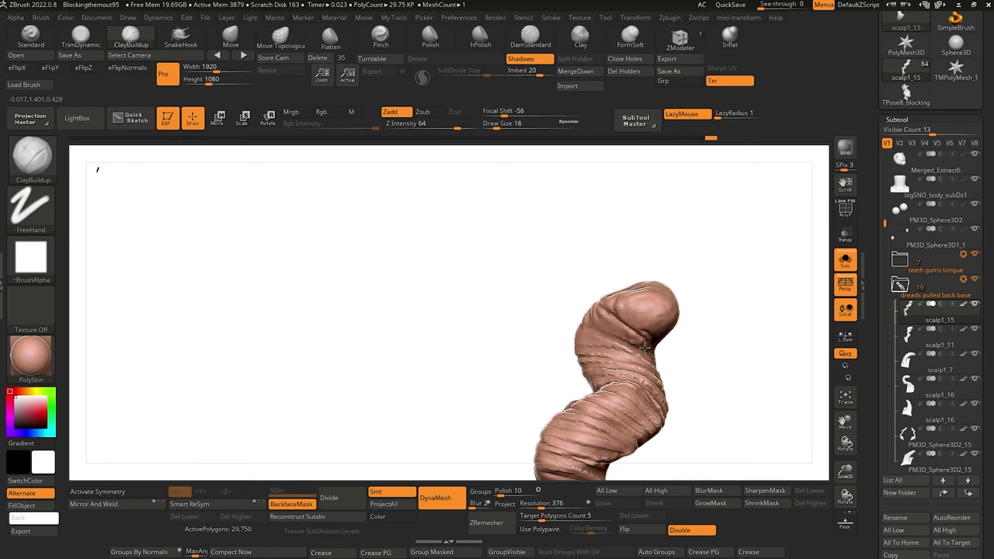
Build up twisted strand ridges over the dreadlock's rounded end and the bend behind it with ClayBuildup.
drag(530, 309, 562, 350)
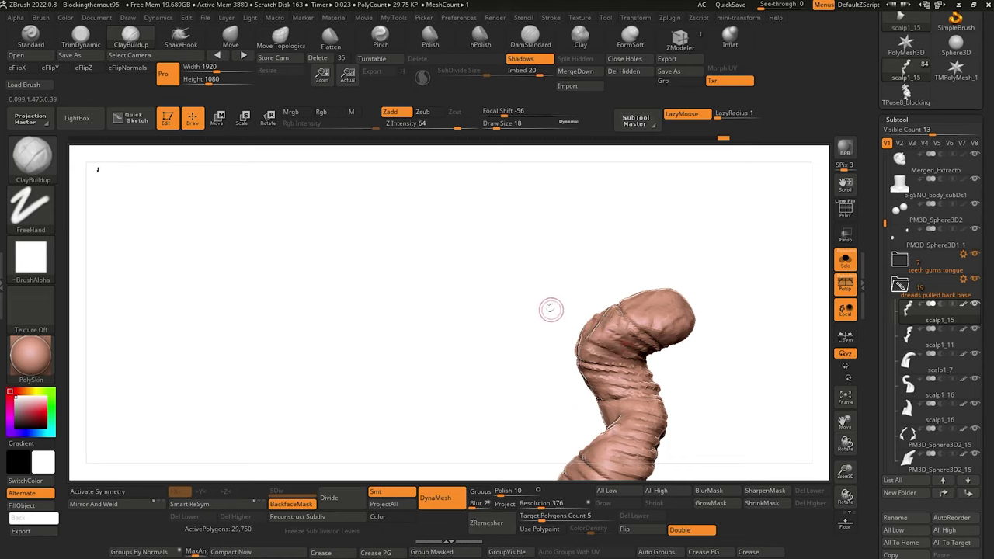
mouse_move(551, 310)
mouse_down()
mouse_move(484, 271)
mouse_move(508, 282)
mouse_move(494, 324)
mouse_move(462, 267)
mouse_move(634, 354)
mouse_move(537, 313)
mouse_move(599, 331)
mouse_up()
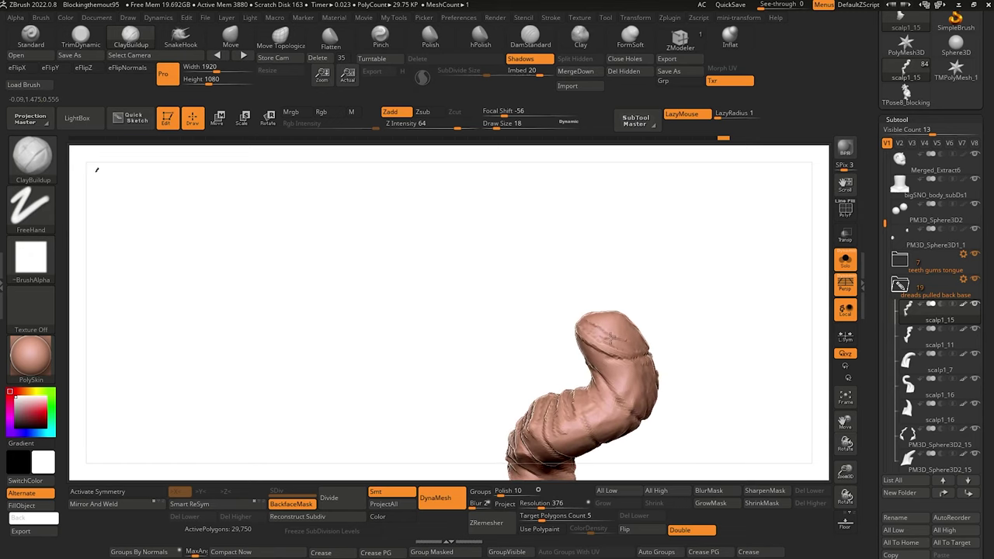
drag(539, 287, 620, 384)
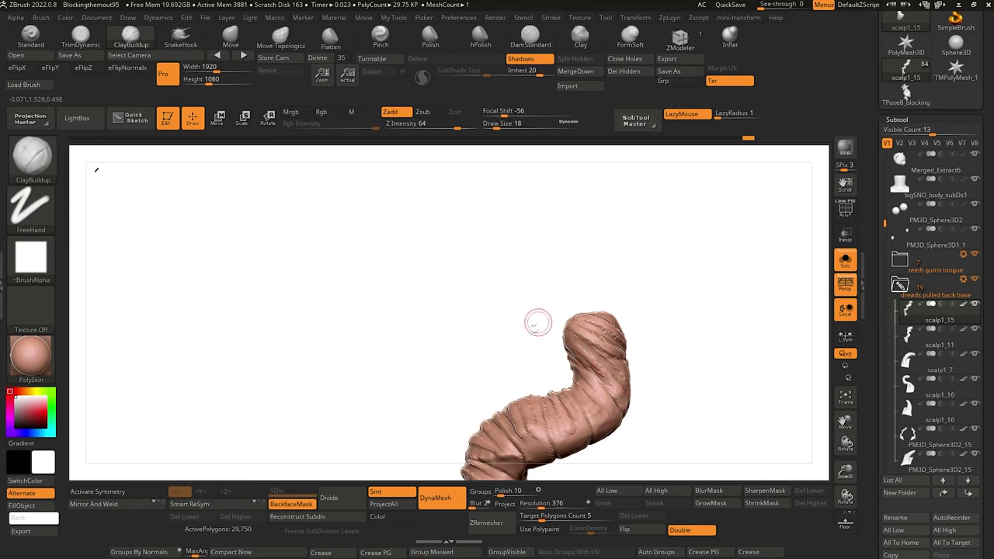
drag(537, 321, 591, 384)
drag(533, 334, 606, 421)
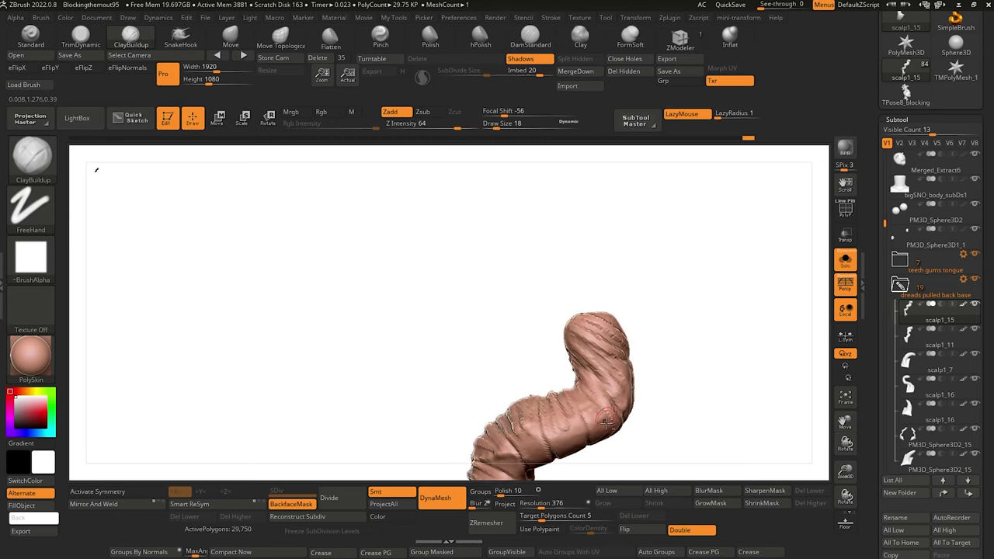
drag(533, 360, 600, 436)
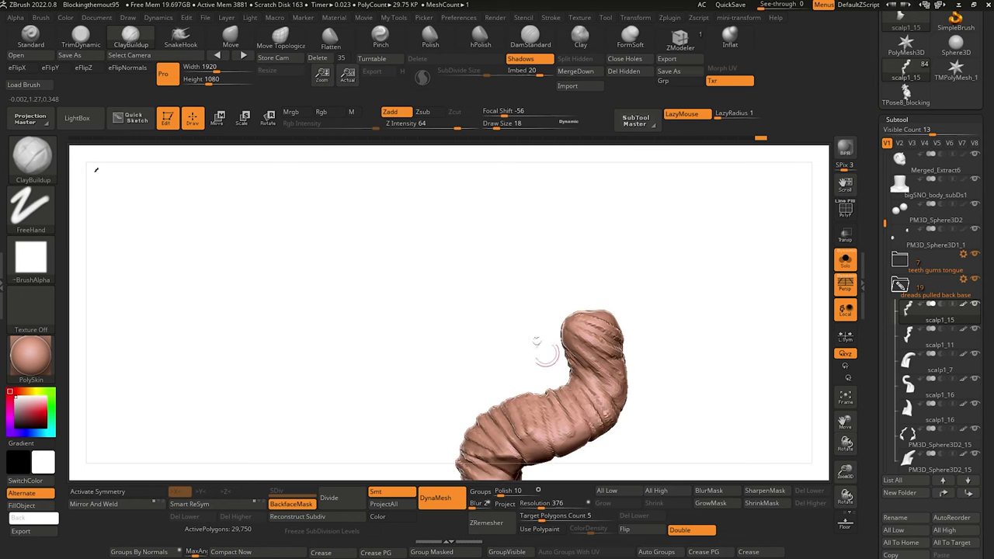
Show the whole head and examine how the detailed dreadlock fits with the surrounding braids from several angles.
mouse_move(460, 327)
alt+mouse_down()
mouse_move(440, 322)
mouse_move(466, 342)
mouse_move(457, 393)
mouse_move(561, 256)
alt+mouse_up()
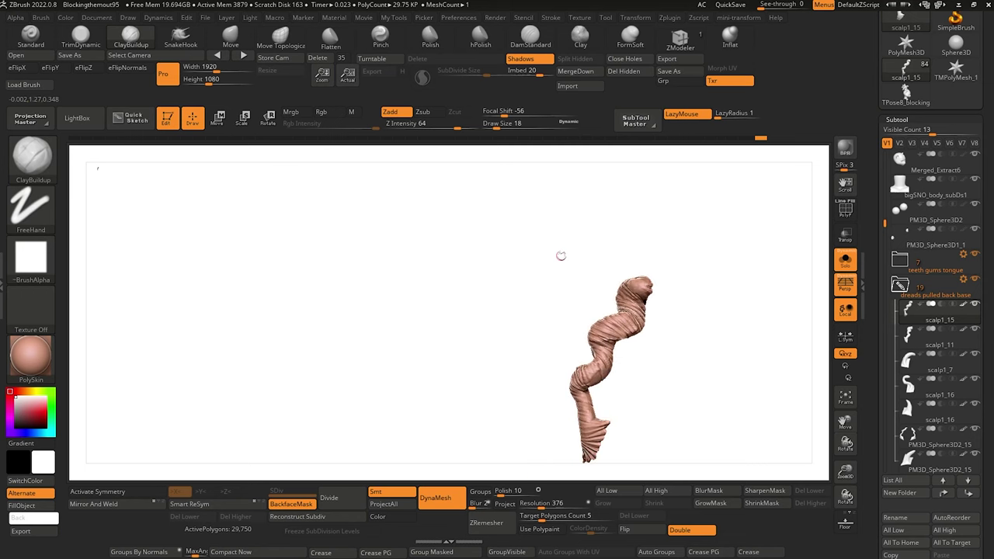
key(alt+s)
mouse_move(452, 297)
mouse_down()
mouse_move(470, 319)
mouse_move(446, 315)
mouse_move(434, 331)
mouse_move(433, 280)
mouse_move(457, 381)
mouse_up()
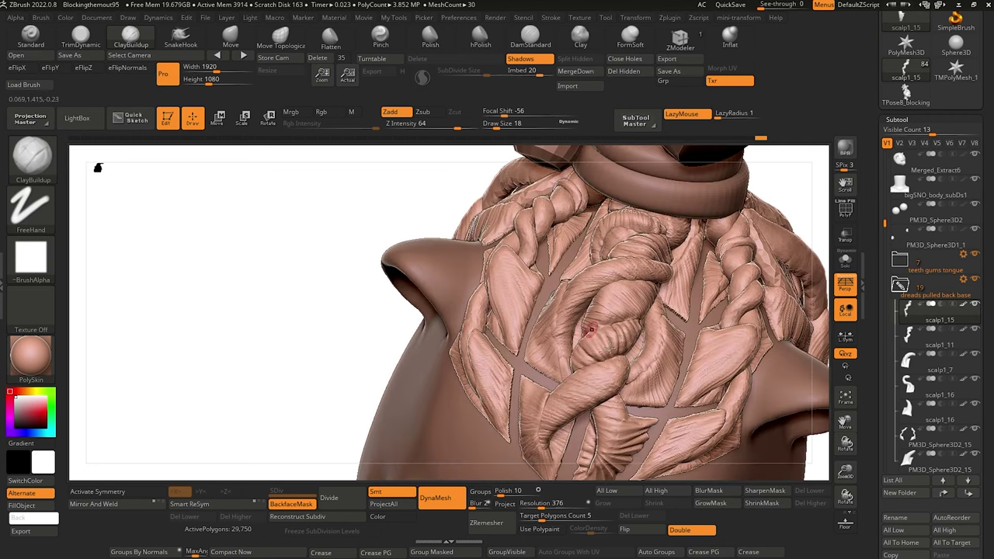
mouse_move(351, 283)
mouse_down()
mouse_move(324, 282)
mouse_move(331, 271)
mouse_move(337, 340)
mouse_move(364, 279)
mouse_up()
alt+drag(261, 219, 225, 200)
mouse_move(332, 276)
mouse_down()
mouse_move(331, 240)
mouse_move(359, 257)
mouse_move(335, 398)
mouse_up()
key(b)
key(d)
key(s)
drag(300, 420, 315, 401)
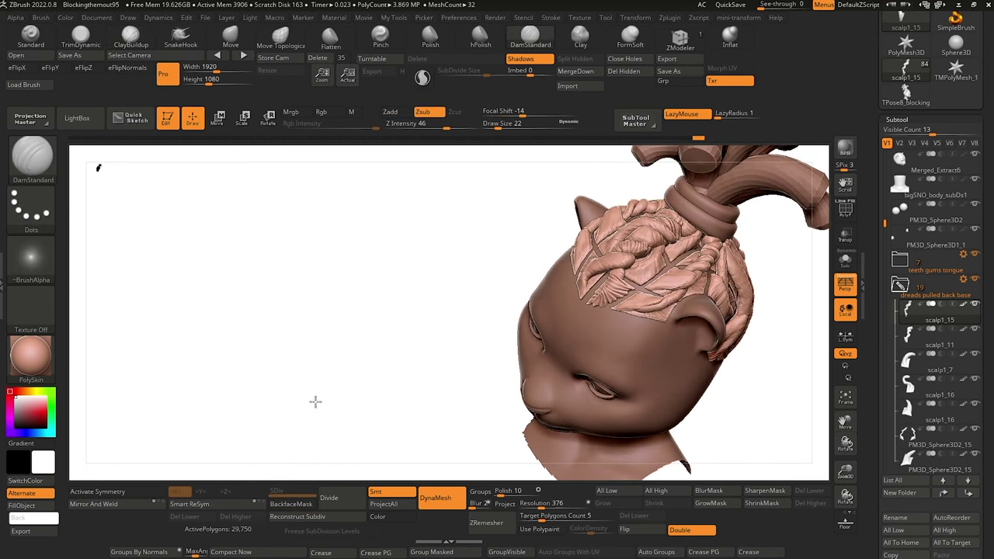
Isolate the dreadlock and reshape its upper bends with Move Topological, raising the draw size to 90.
click(845, 259)
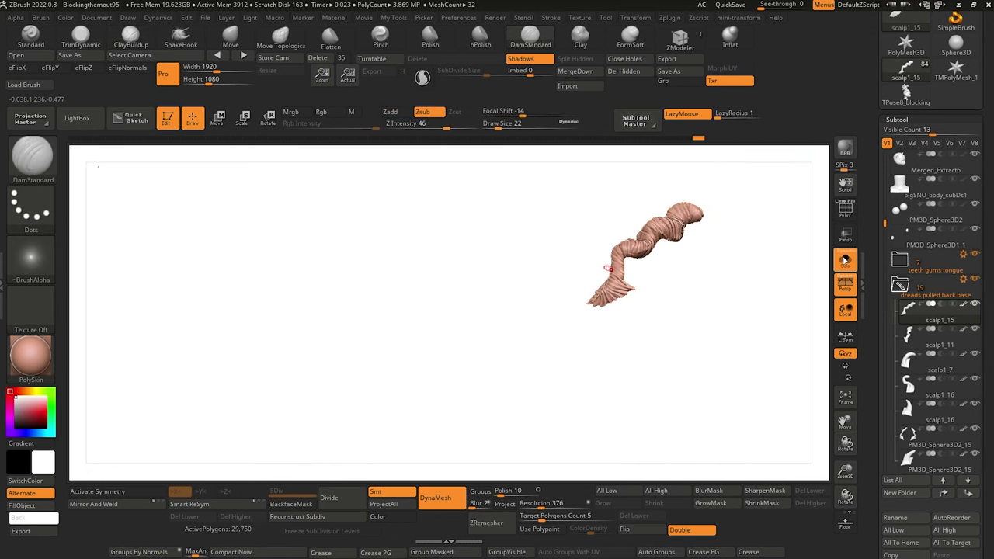
mouse_move(492, 284)
mouse_down()
mouse_move(550, 312)
mouse_move(513, 275)
mouse_move(532, 284)
mouse_move(552, 350)
mouse_up()
click(281, 34)
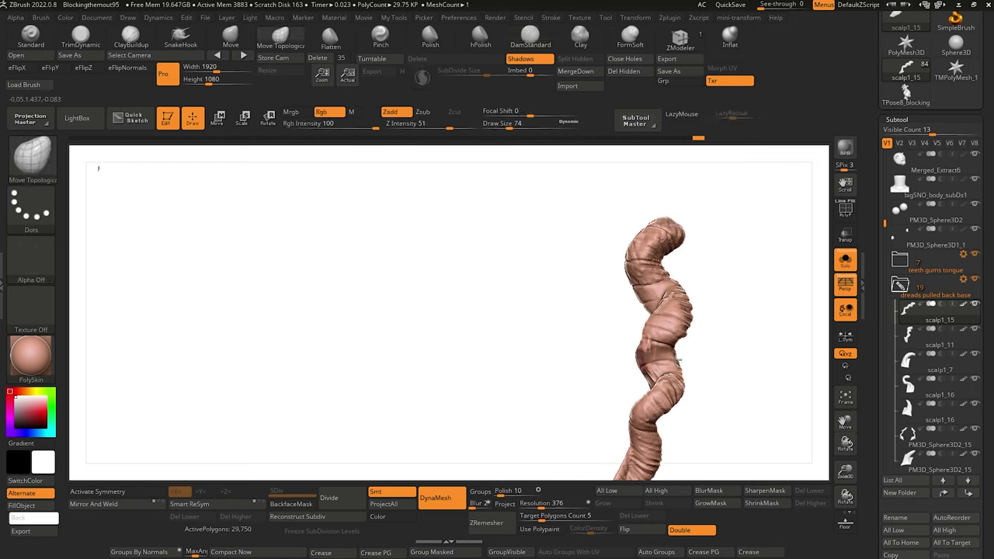
key(bracketright)
mouse_move(647, 323)
mouse_down()
mouse_move(615, 311)
mouse_move(631, 294)
mouse_up()
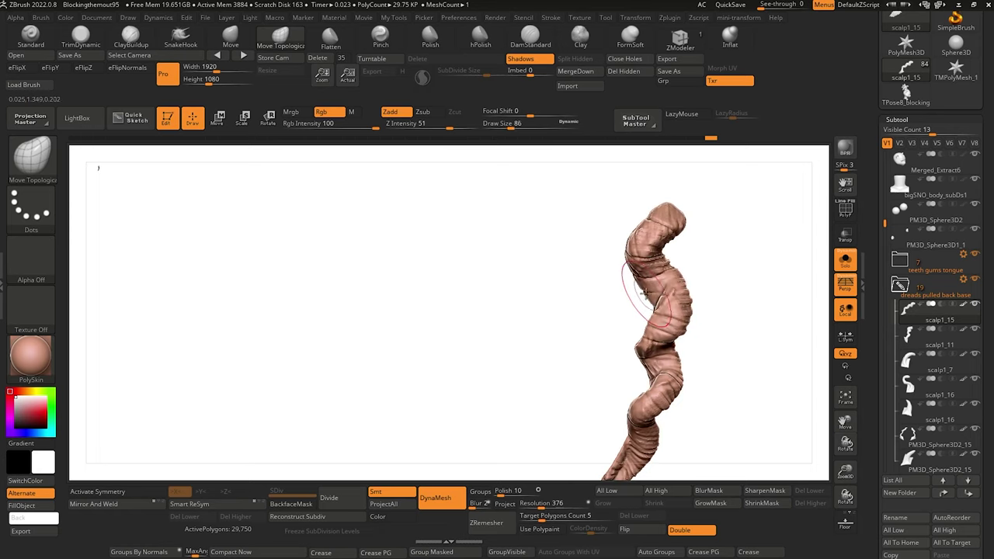
key(bracketright)
drag(687, 279, 673, 272)
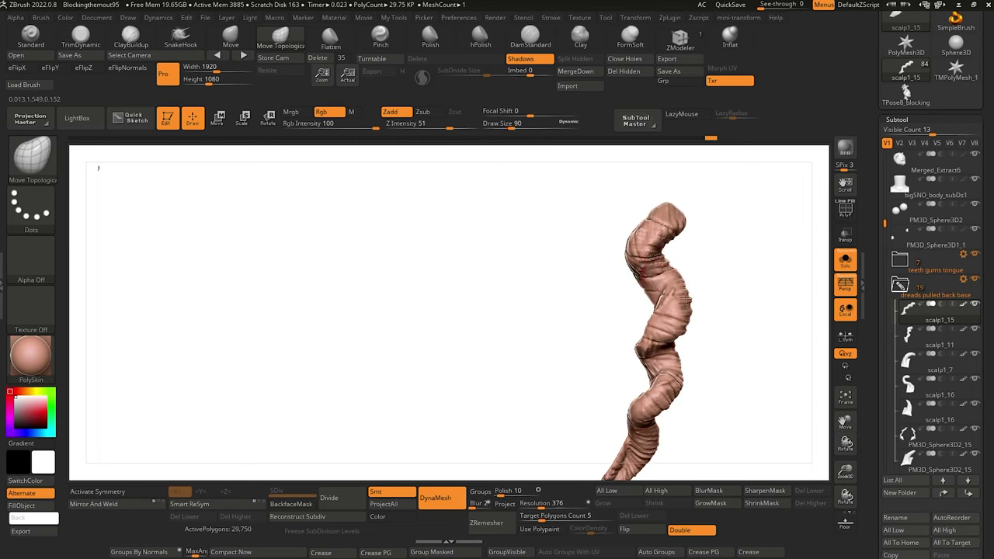
Reshape the dreadlock's middle bends and rounded end from other sides with Move Topological at draw size 86.
drag(610, 289, 606, 327)
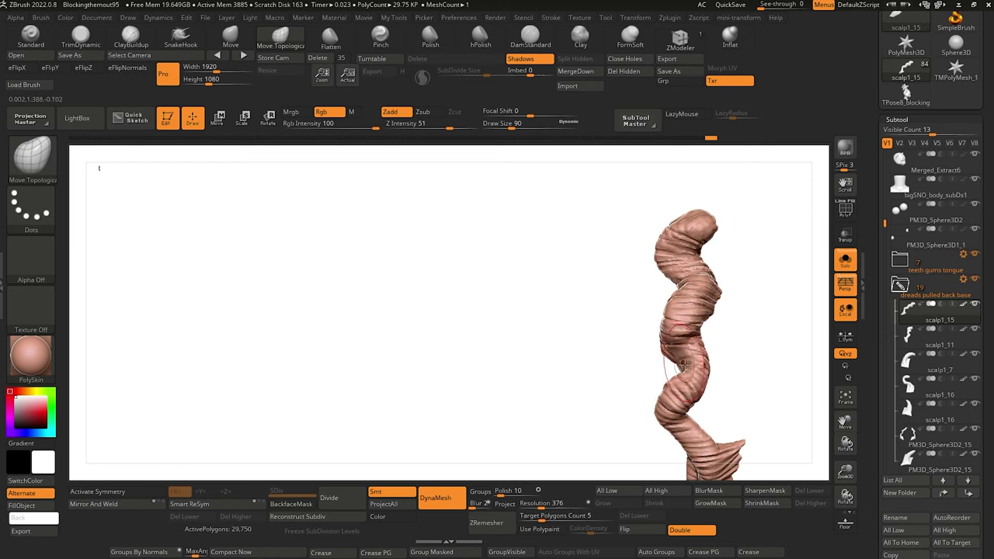
drag(713, 362, 710, 343)
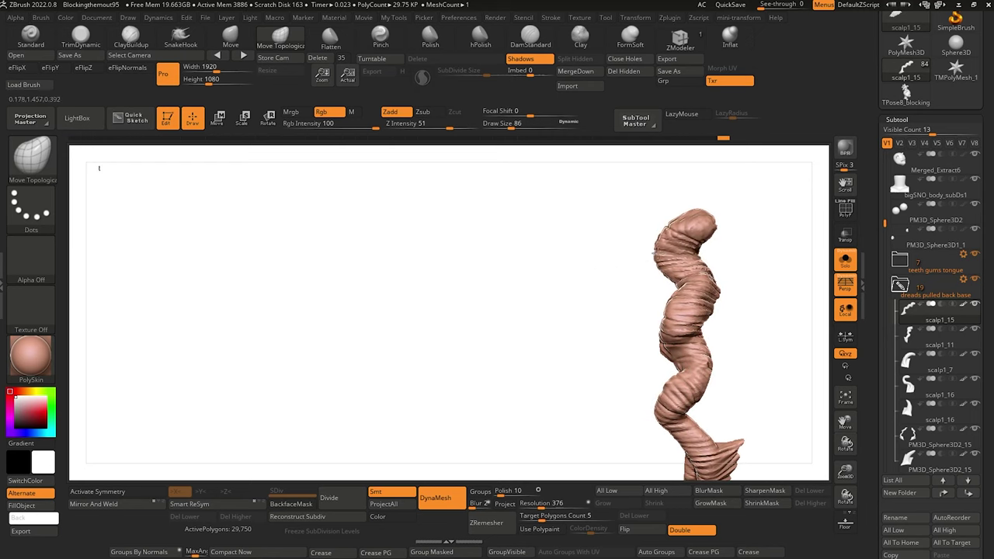
drag(697, 255, 677, 256)
drag(581, 283, 620, 303)
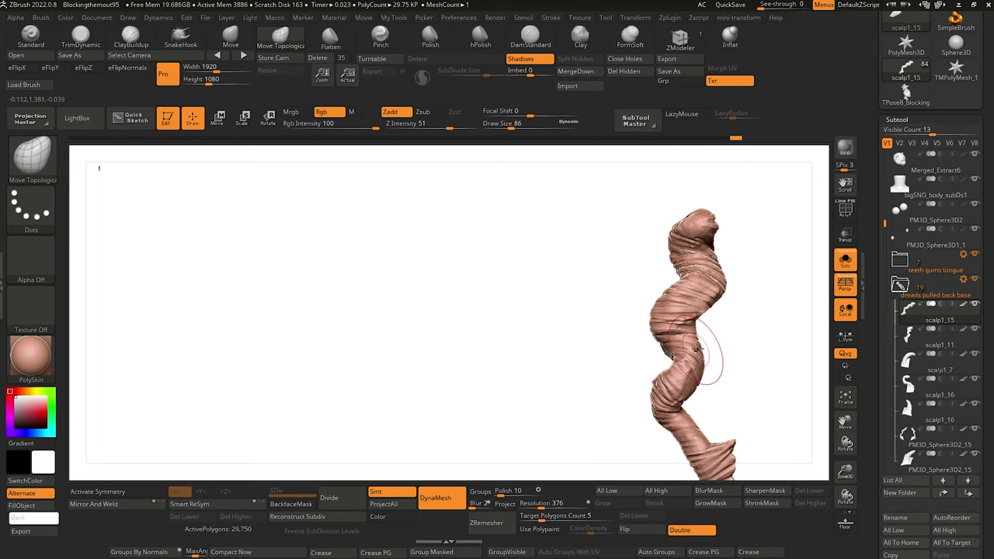
drag(696, 340, 681, 314)
drag(571, 272, 609, 282)
drag(705, 310, 709, 310)
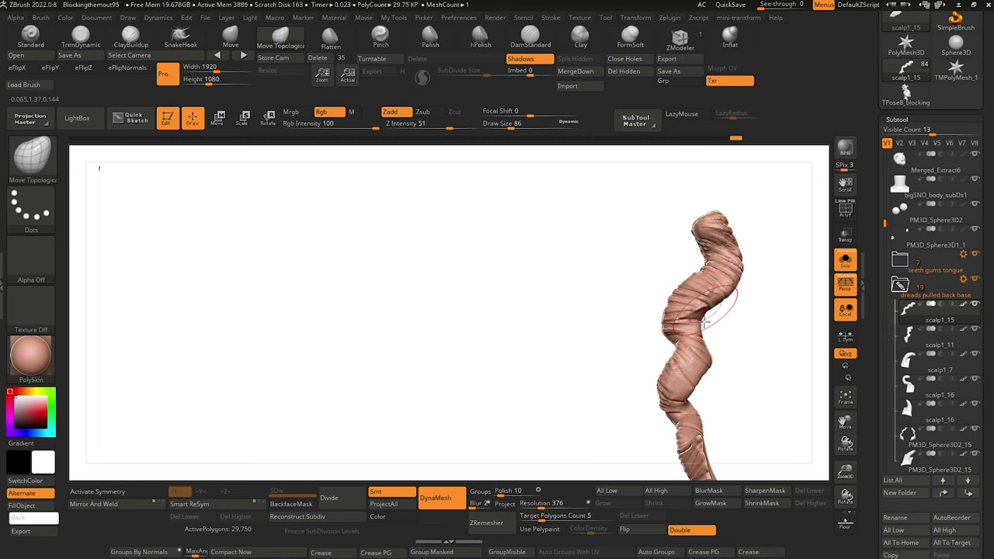
drag(698, 383, 704, 390)
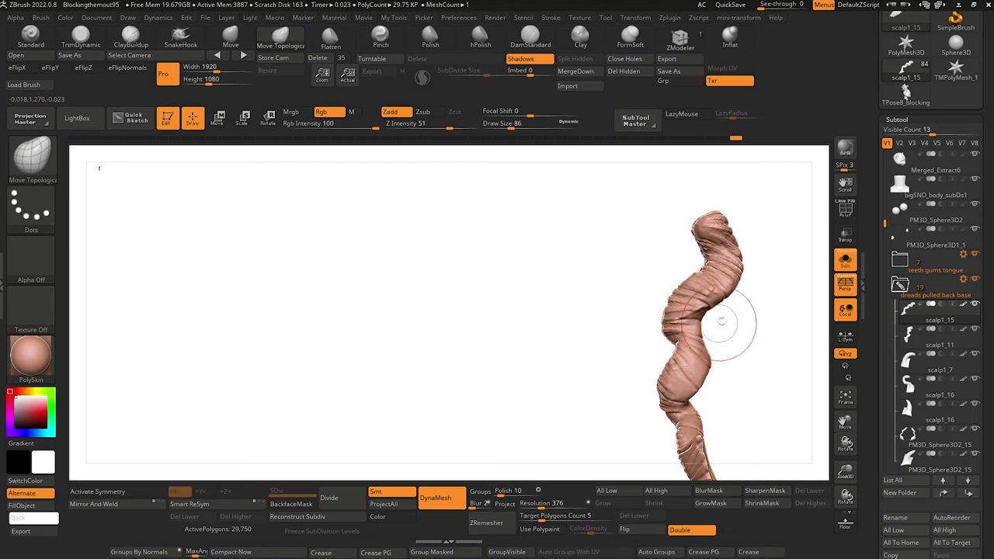
Show the whole head, subdivide the dreadlock to level 2 and add fine strand ridges to its exposed bend with ClayBuildup at draw size 10.
click(845, 261)
alt+drag(439, 336, 451, 254)
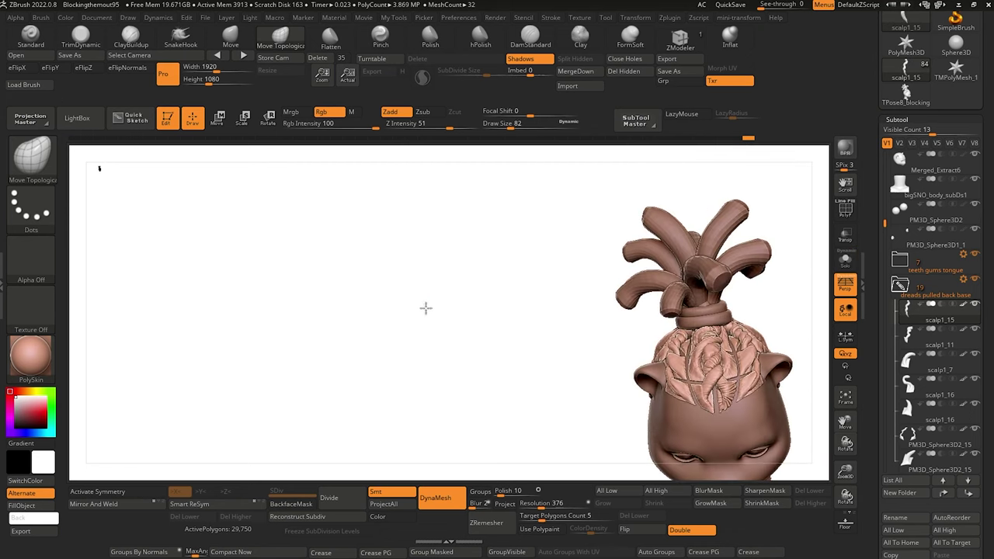
alt+drag(426, 306, 404, 264)
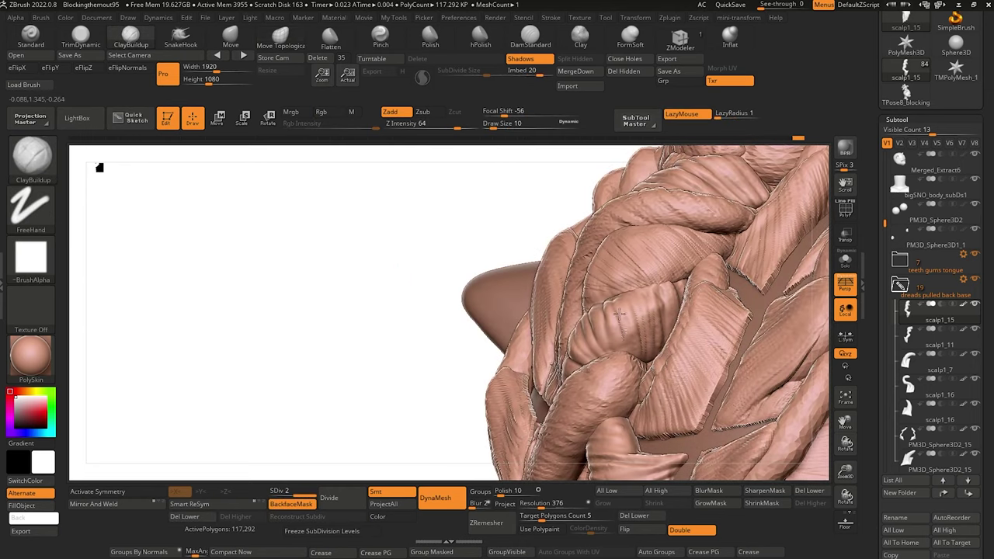
drag(457, 252, 536, 258)
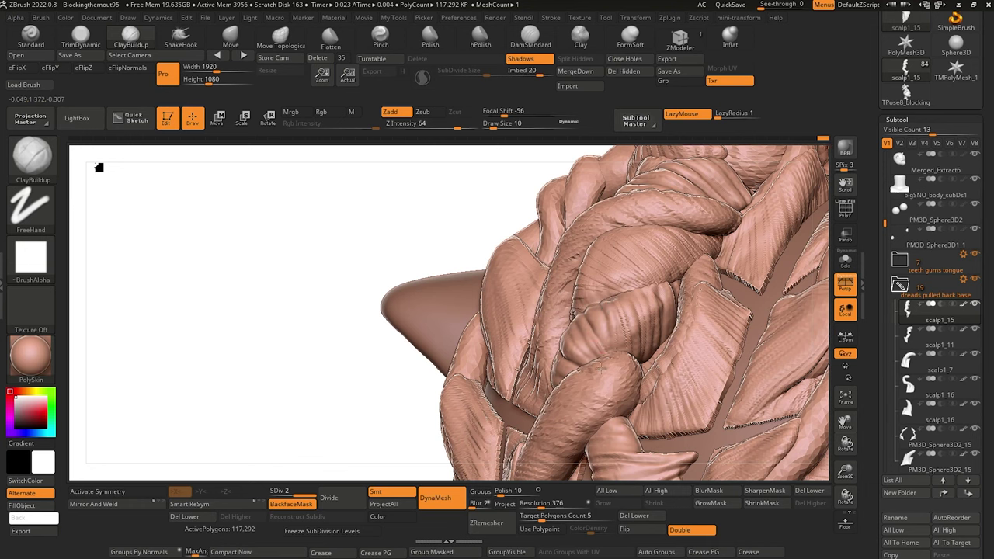
drag(593, 357, 578, 315)
Isolate the dreadlock and carve a crease between its flared root and wrapped strand with DamStandard, raising the draw size from 14 to 18.
mouse_move(333, 233)
mouse_down()
mouse_move(326, 224)
mouse_move(368, 225)
mouse_move(359, 257)
mouse_move(340, 269)
mouse_move(301, 261)
mouse_move(307, 299)
mouse_up()
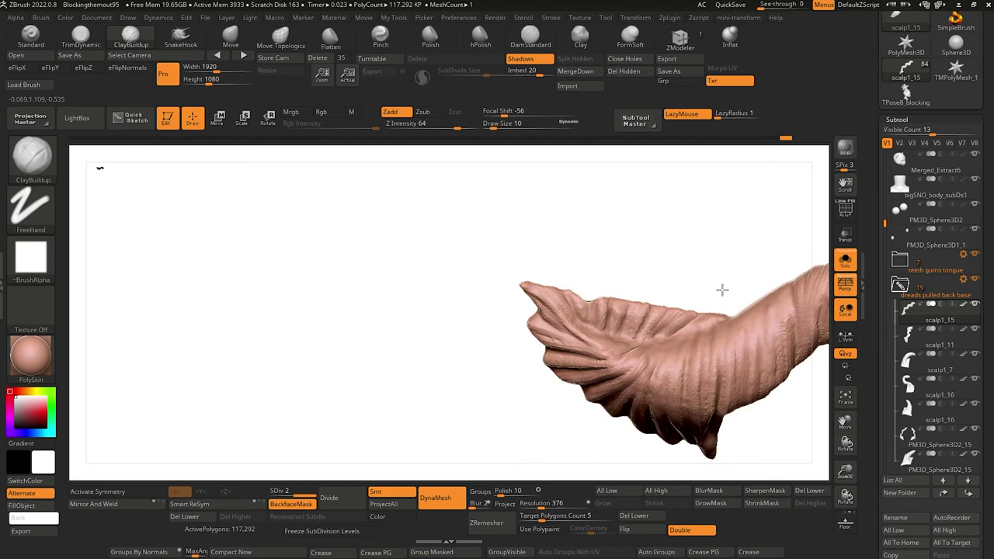
drag(761, 261, 508, 303)
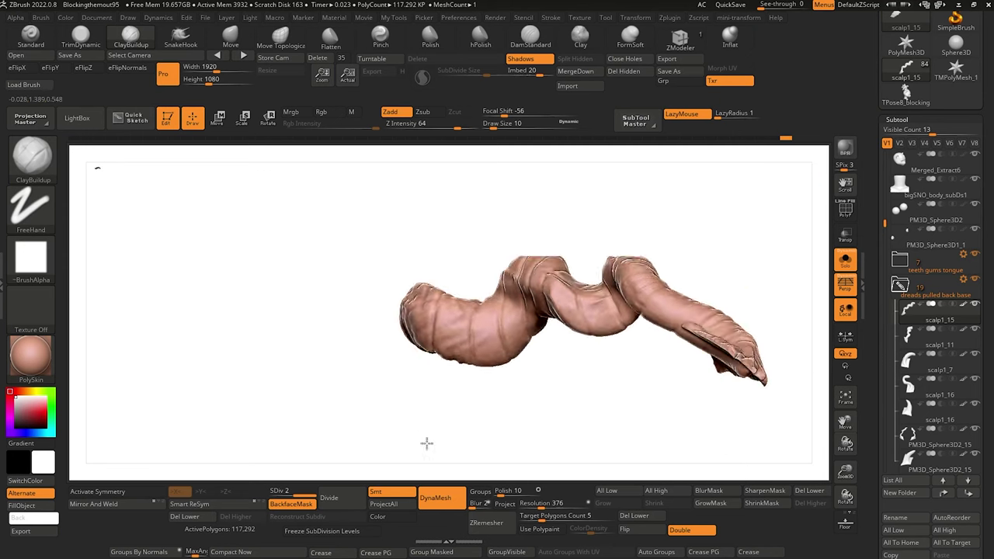
drag(427, 443, 438, 377)
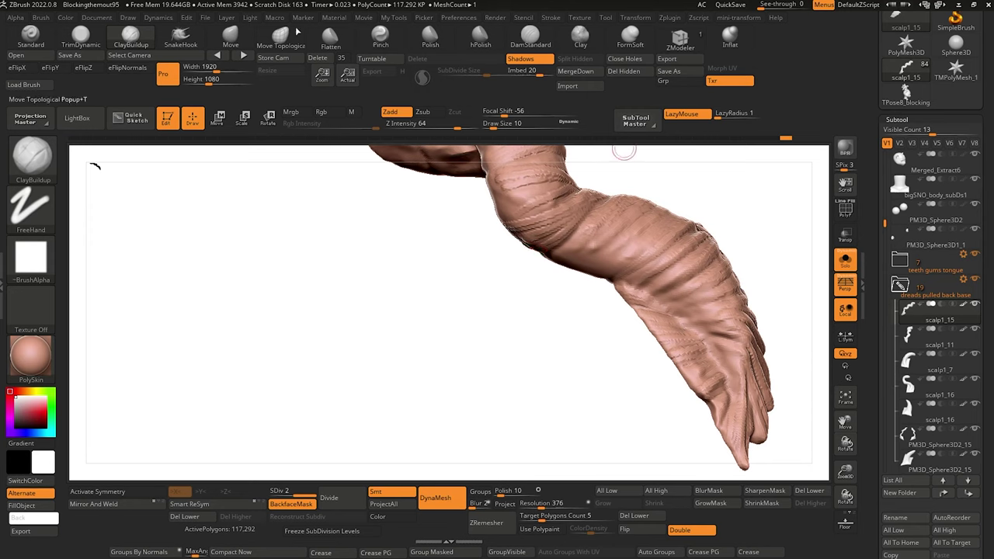
click(530, 35)
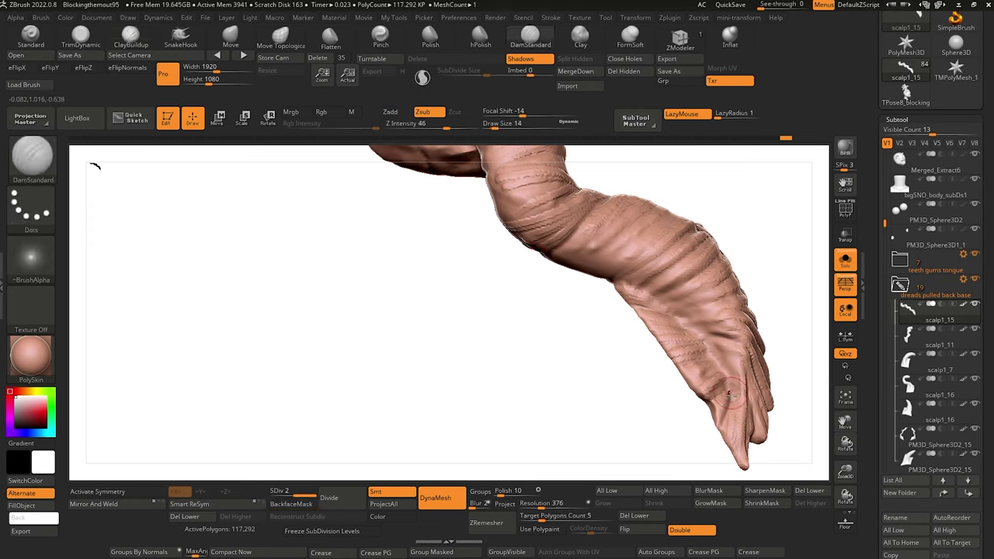
mouse_move(731, 394)
mouse_down()
mouse_move(686, 320)
mouse_move(725, 379)
mouse_move(662, 301)
mouse_move(726, 381)
mouse_move(683, 320)
mouse_move(626, 272)
mouse_up()
drag(667, 304, 612, 276)
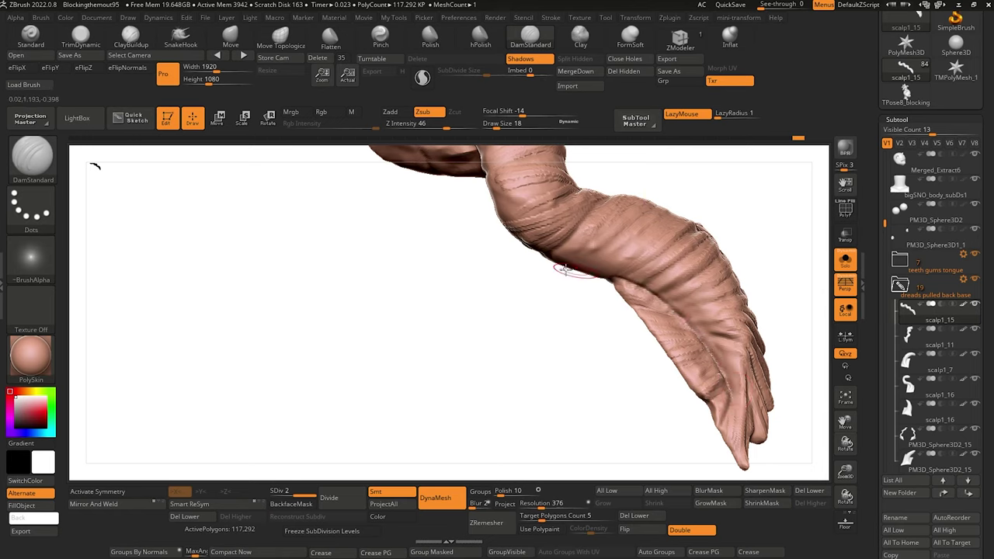
mouse_move(536, 287)
mouse_down()
mouse_move(506, 289)
mouse_move(508, 383)
mouse_move(509, 319)
mouse_up()
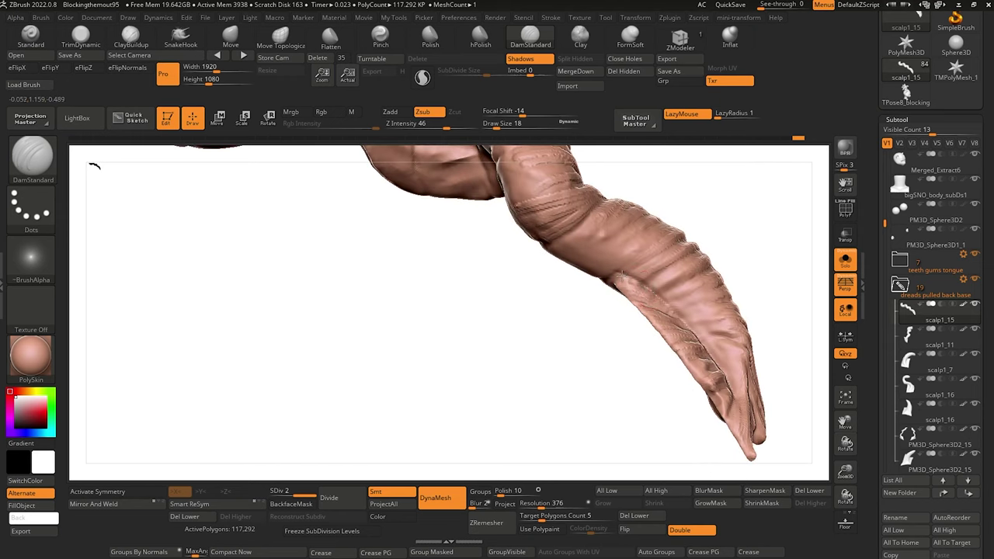
drag(622, 275, 595, 273)
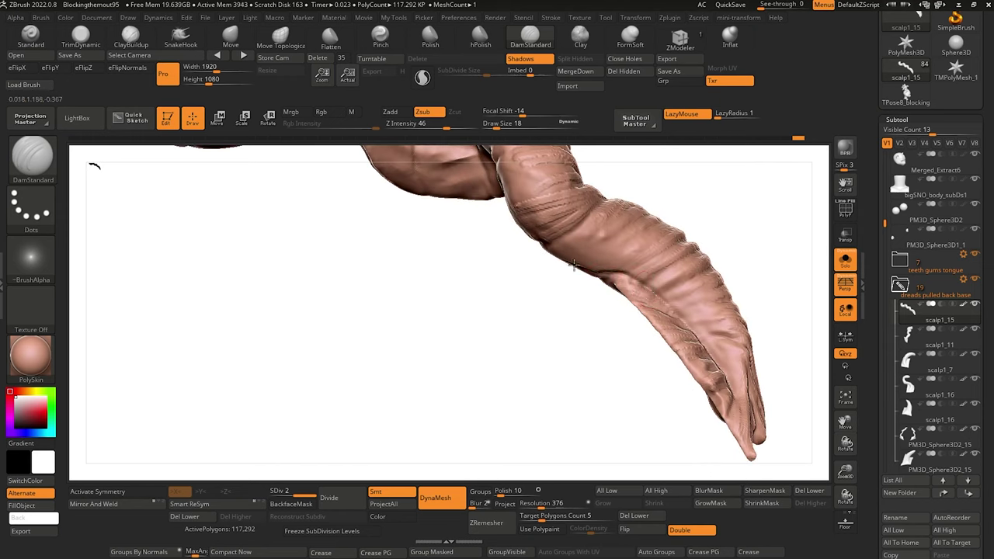
Deepen the crease along the inner fold of the flared root toward its tip with DamStandard at draw size 18.
drag(555, 329, 575, 330)
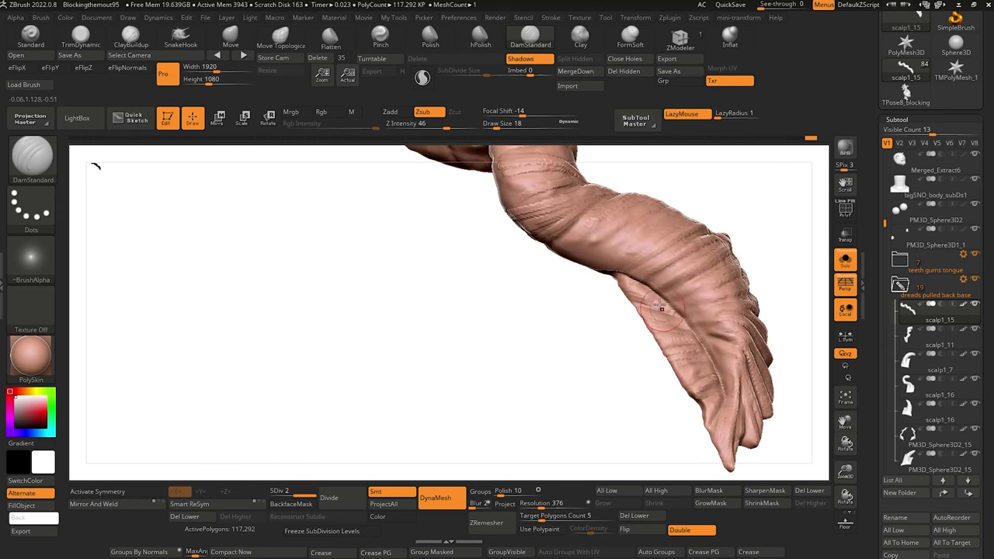
drag(654, 292, 667, 306)
drag(593, 316, 560, 300)
drag(647, 284, 665, 299)
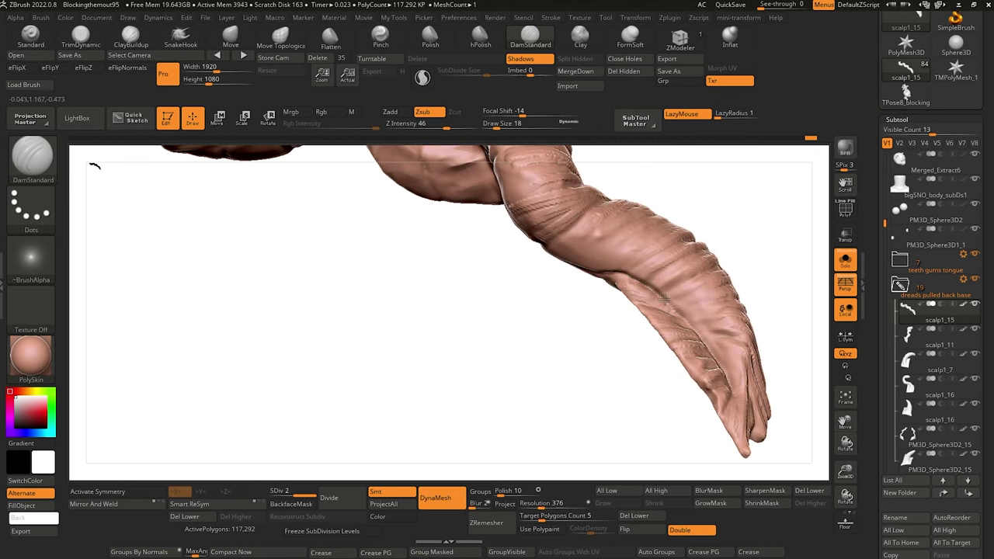
drag(642, 360, 693, 325)
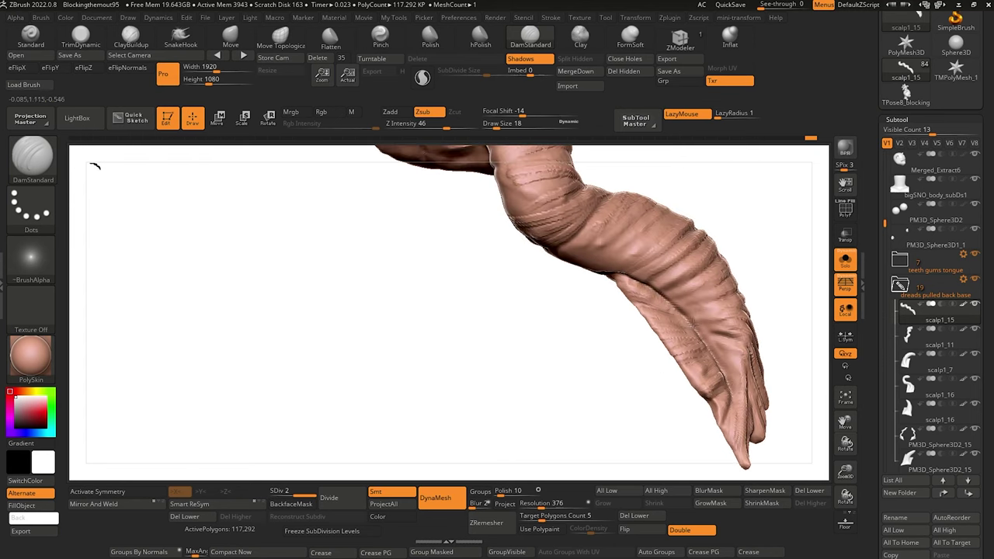
mouse_move(732, 390)
mouse_down()
mouse_move(733, 443)
mouse_move(716, 354)
mouse_move(680, 311)
mouse_move(610, 262)
mouse_up()
drag(523, 322, 516, 278)
Build up fine strand ridges along the outer side of the flared root down to its tip with ClayBuildup at draw size 10.
mouse_move(508, 373)
alt+mouse_down()
mouse_move(502, 340)
mouse_move(479, 426)
mouse_move(481, 391)
mouse_move(486, 401)
mouse_move(421, 272)
alt+mouse_up()
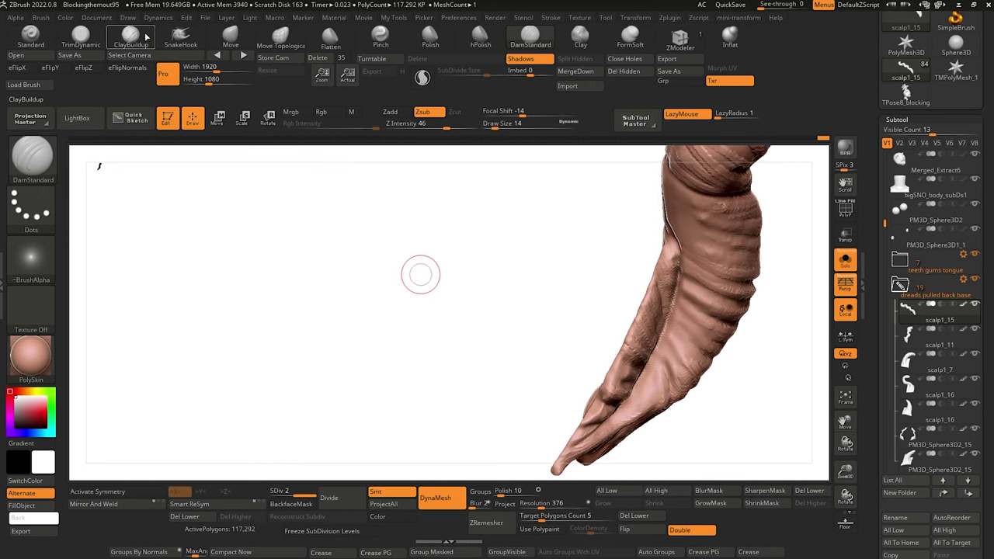
key(b)
key(c)
key(b)
drag(669, 334, 685, 372)
drag(670, 332, 688, 368)
drag(671, 332, 721, 364)
drag(679, 326, 716, 356)
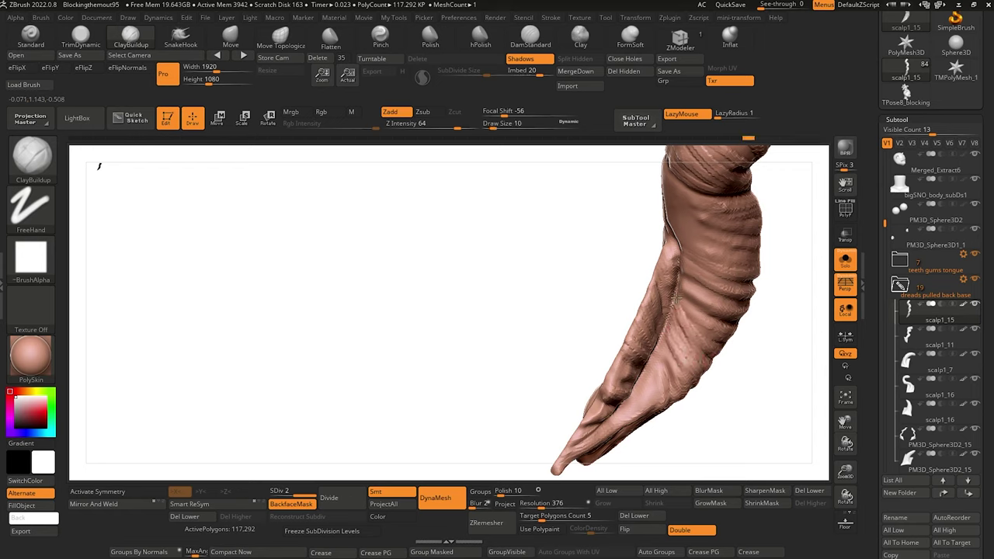
drag(682, 307, 728, 372)
mouse_move(665, 350)
mouse_down()
mouse_move(663, 403)
mouse_move(637, 438)
mouse_up()
drag(640, 390, 628, 449)
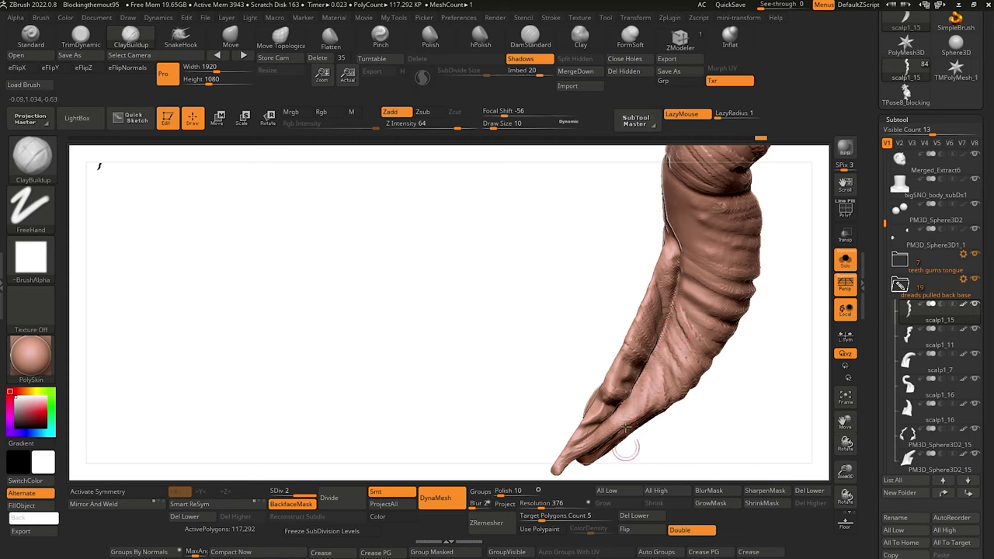
mouse_move(683, 295)
mouse_down()
mouse_move(748, 346)
mouse_move(695, 311)
mouse_up()
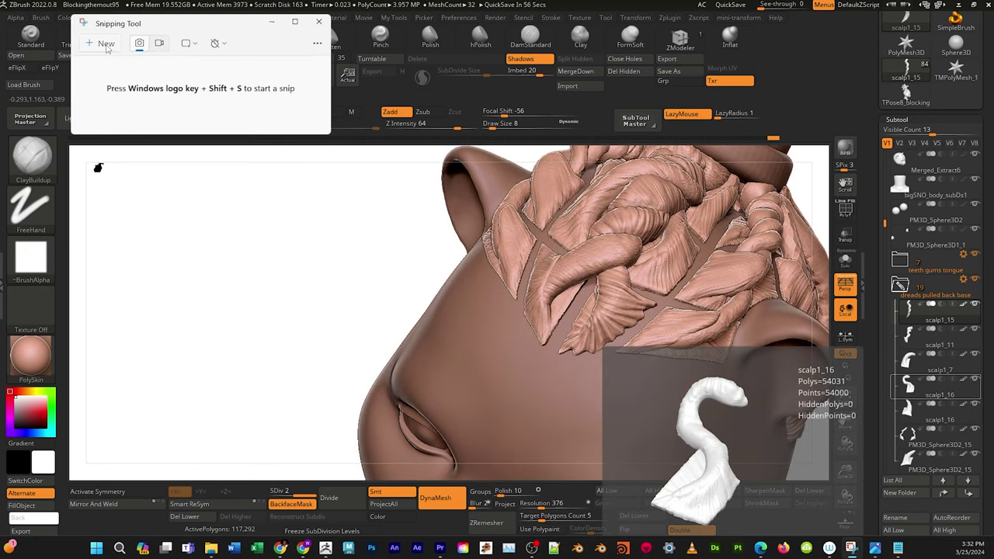
Capture the head view in Snipping Tool and sketch grey strand lines over the dreadlock's flared root with the pen.
click(107, 44)
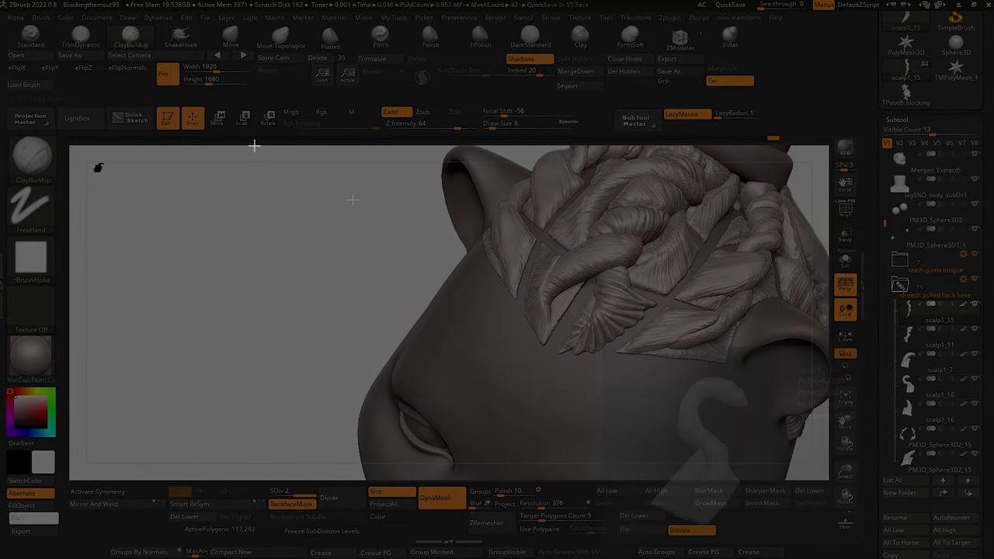
drag(248, 144, 831, 477)
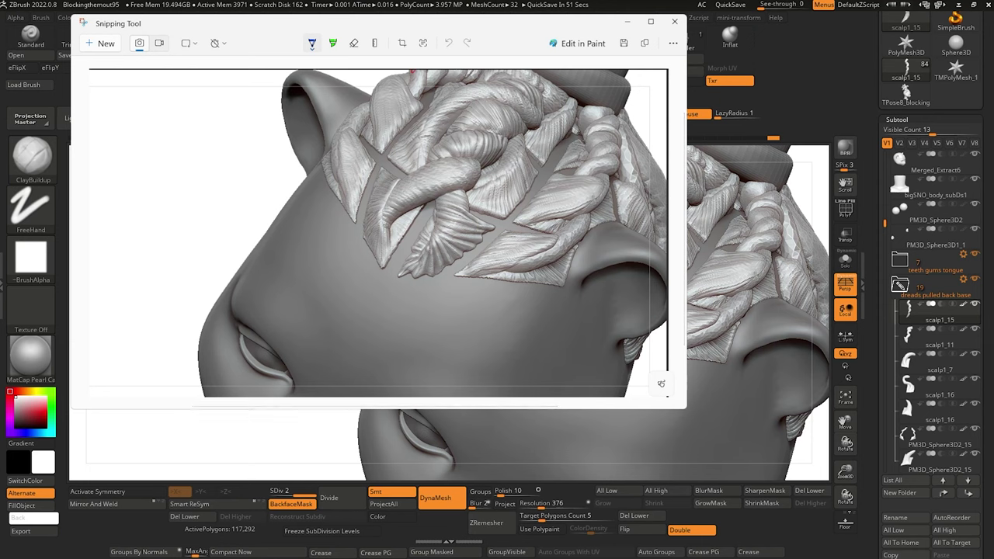
click(316, 37)
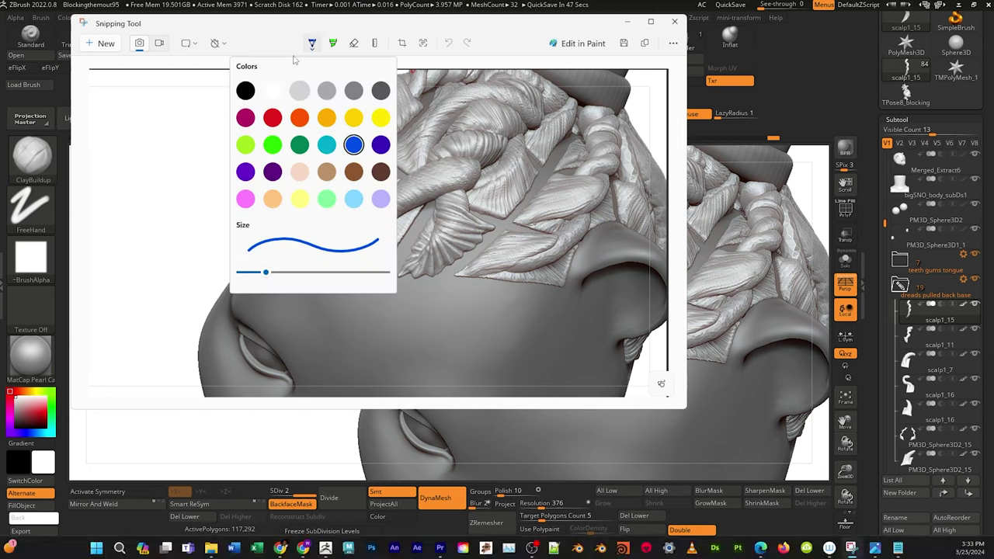
click(327, 90)
click(330, 88)
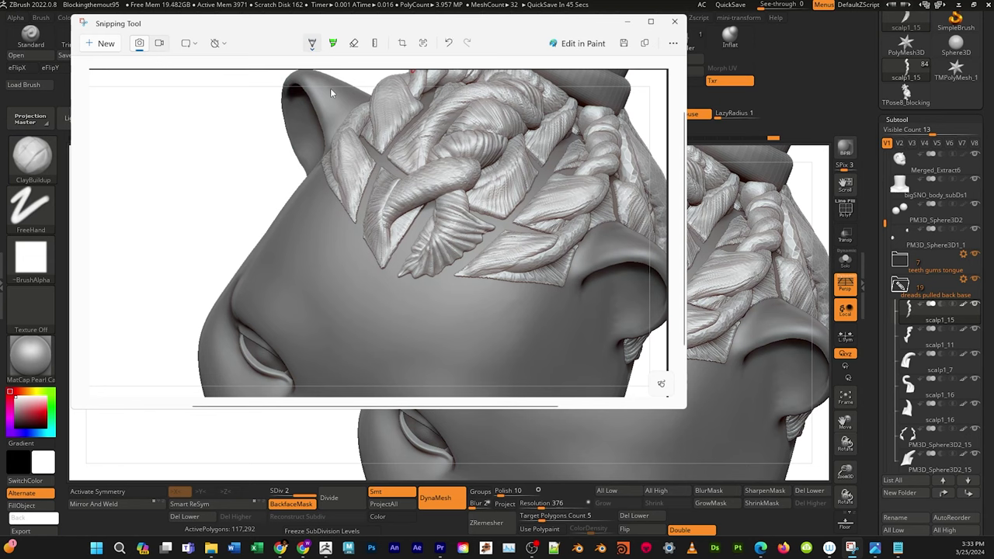
click(314, 47)
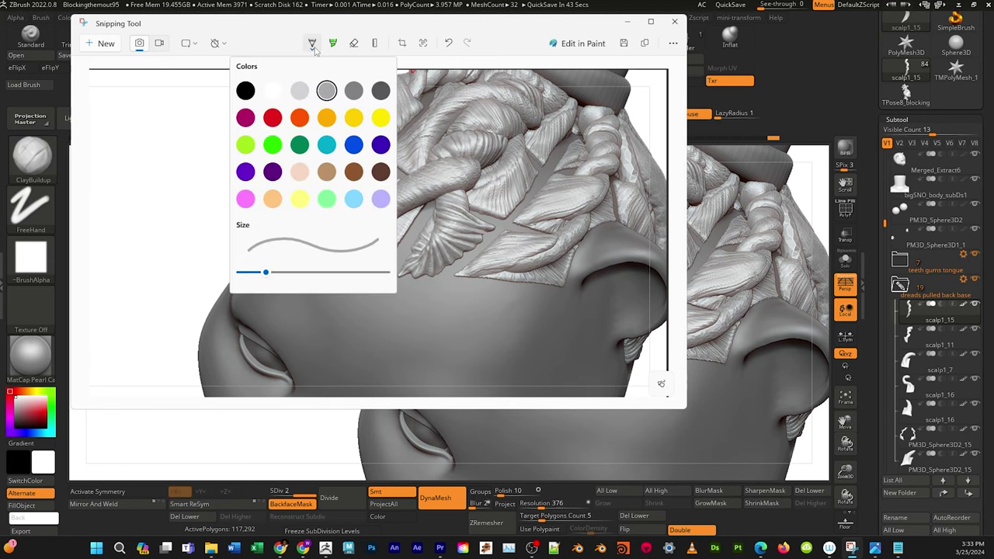
click(355, 91)
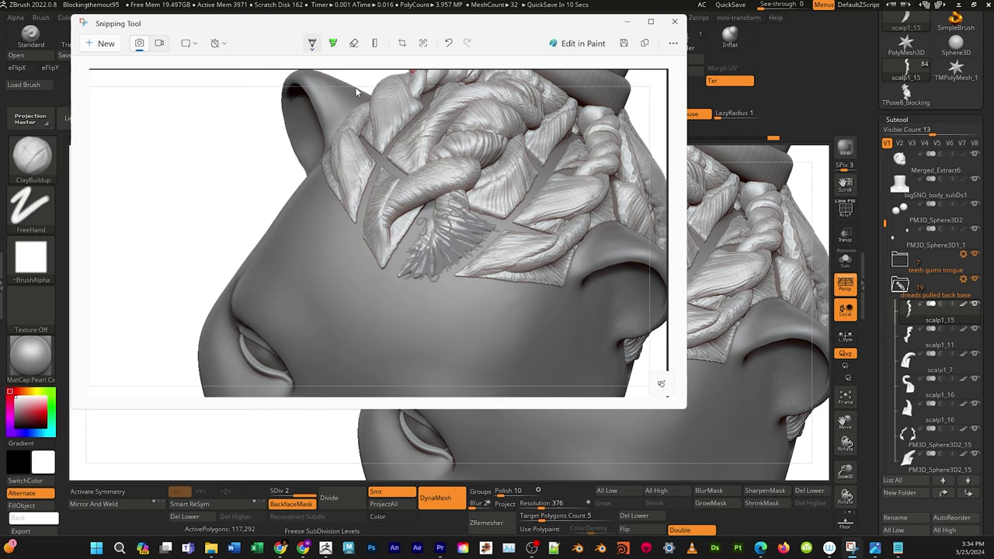
click(311, 43)
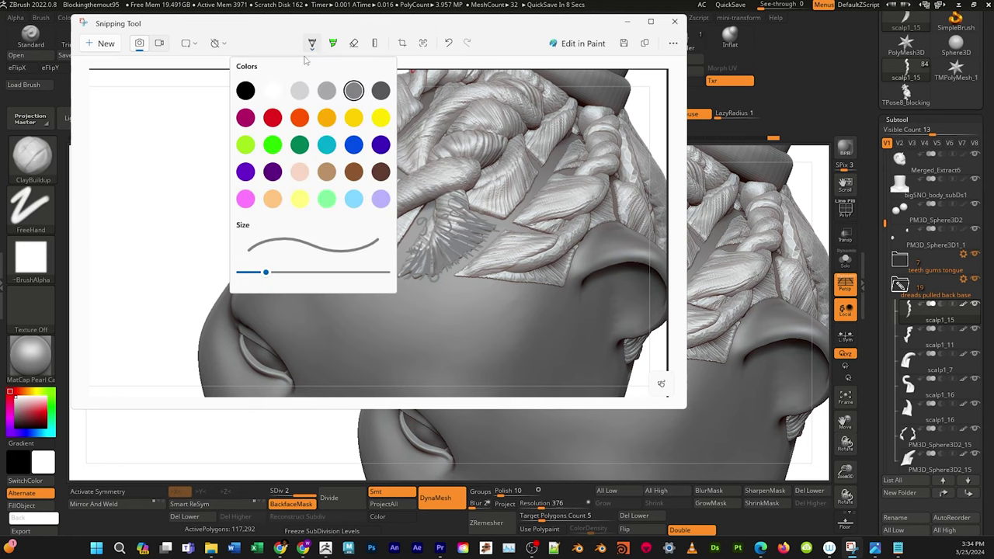
click(304, 56)
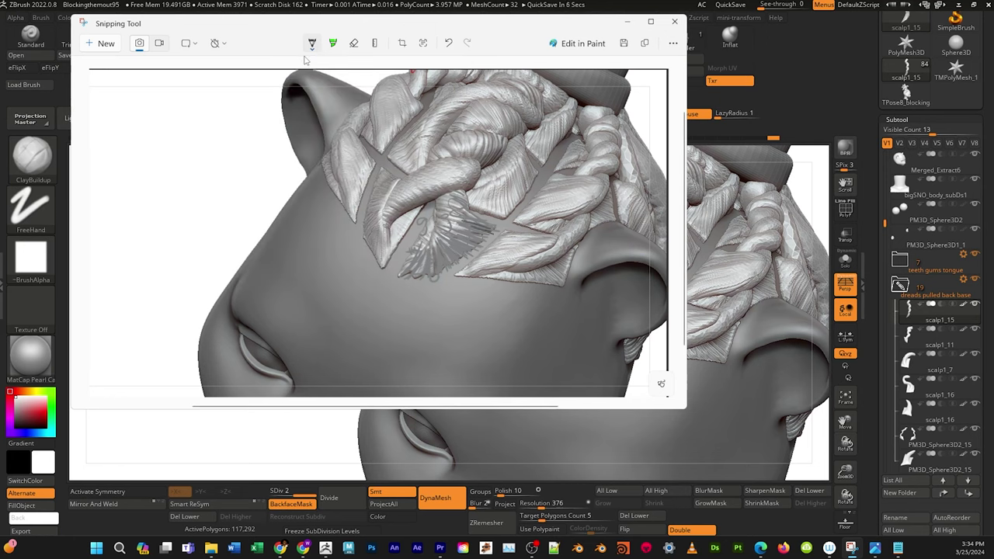
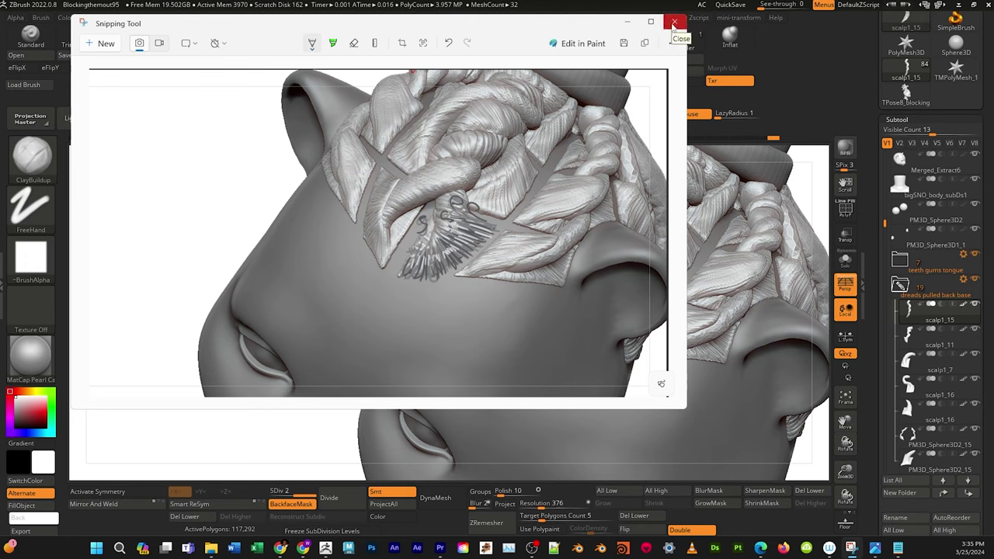
Close the annotated head capture and build up the scalp1_15 dreadlock's wrapped strand with ClayBuildup at draw size 14.
click(674, 23)
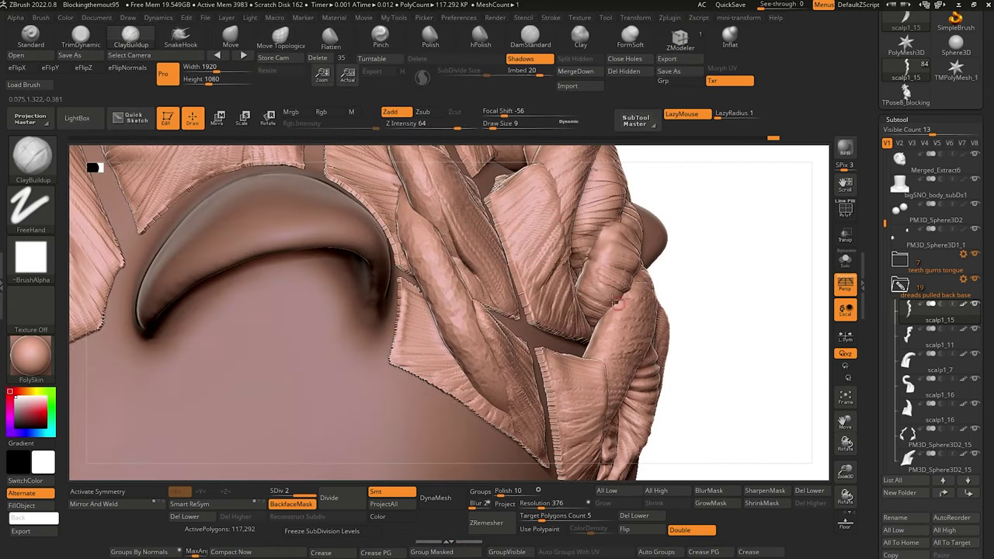
key(])
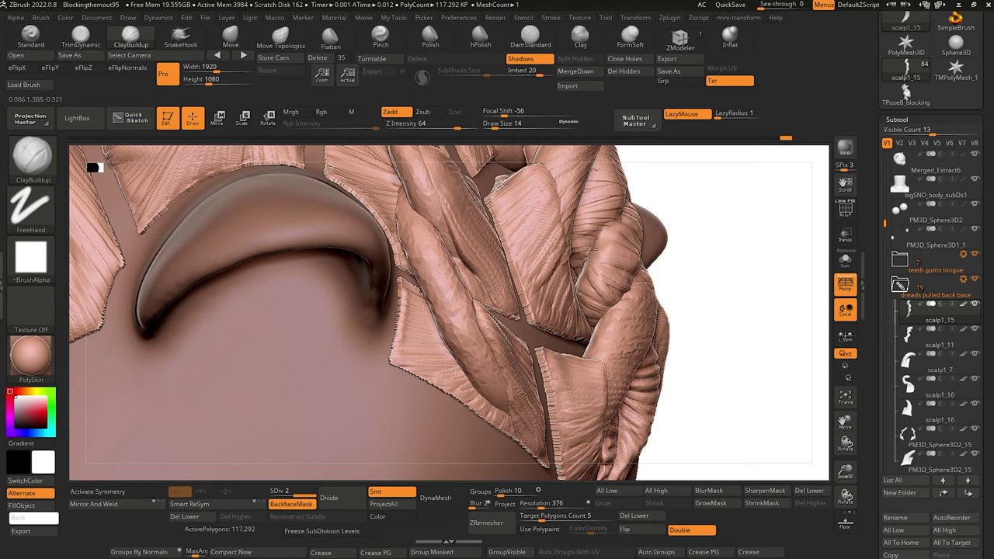
drag(738, 397, 750, 431)
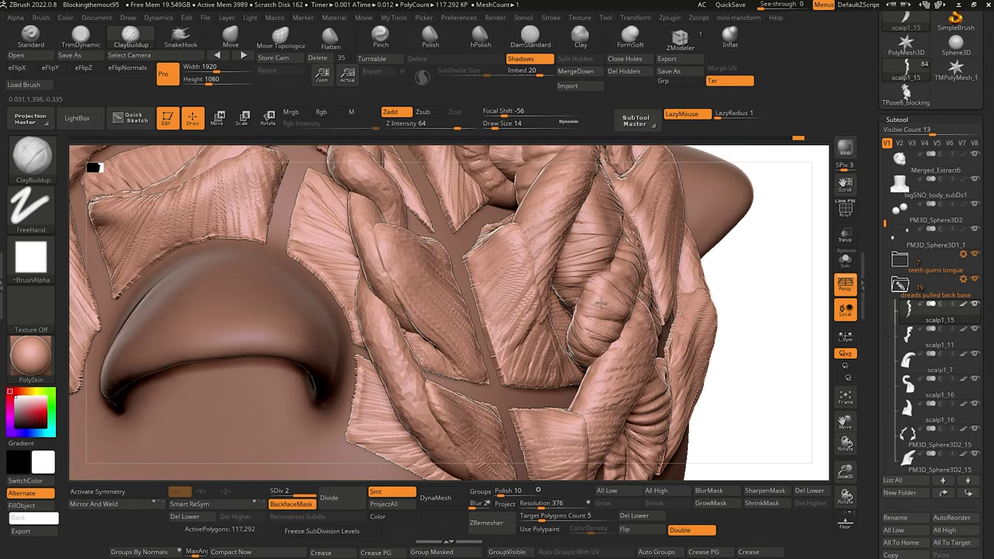
drag(733, 407, 781, 377)
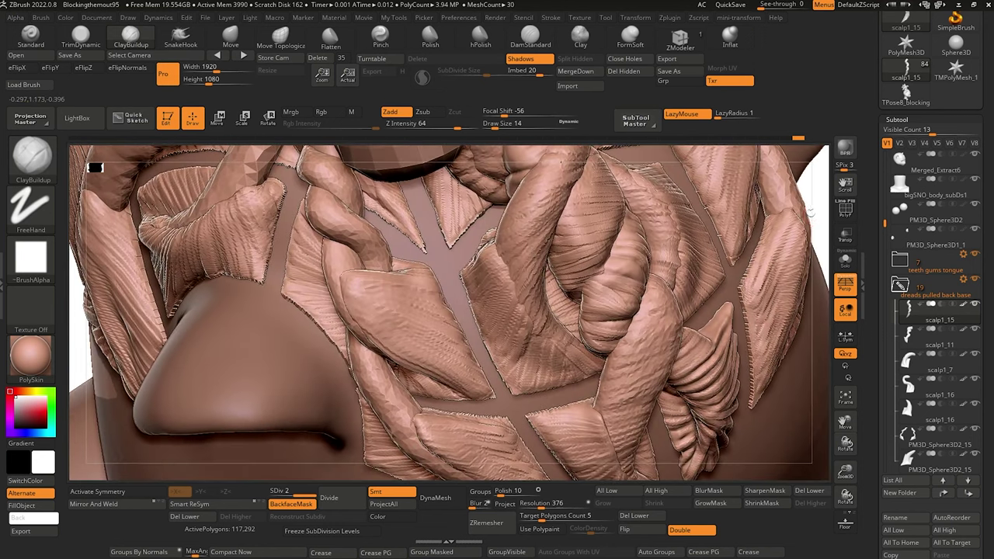
mouse_move(811, 212)
mouse_down()
mouse_move(318, 186)
mouse_move(300, 287)
mouse_move(308, 311)
mouse_move(289, 315)
mouse_move(289, 336)
mouse_up()
drag(655, 326, 668, 342)
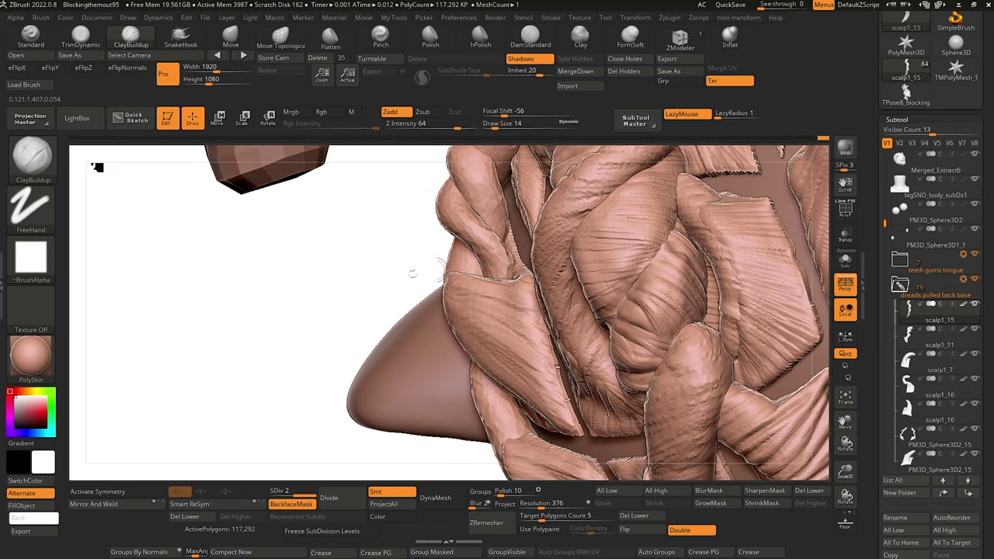
drag(413, 273, 500, 308)
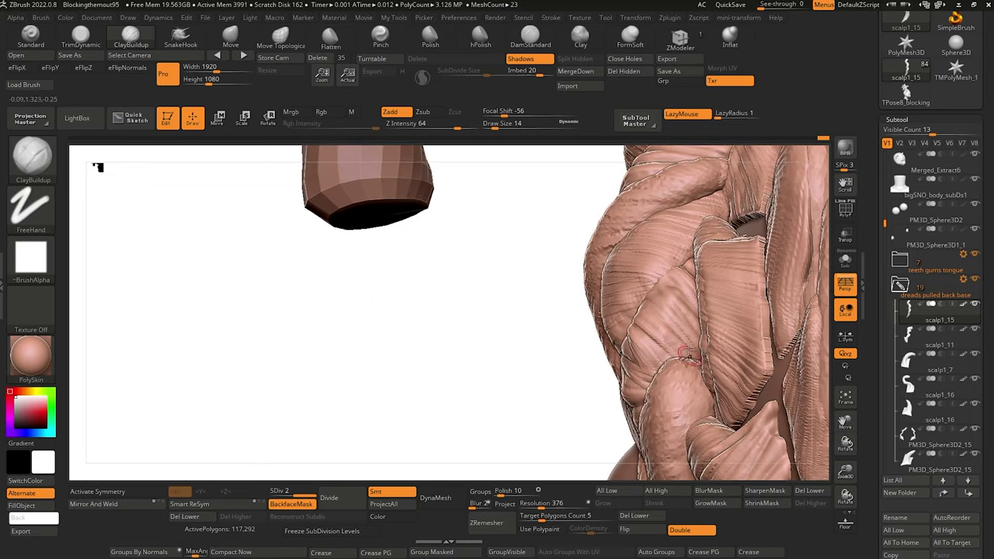
drag(653, 329, 659, 323)
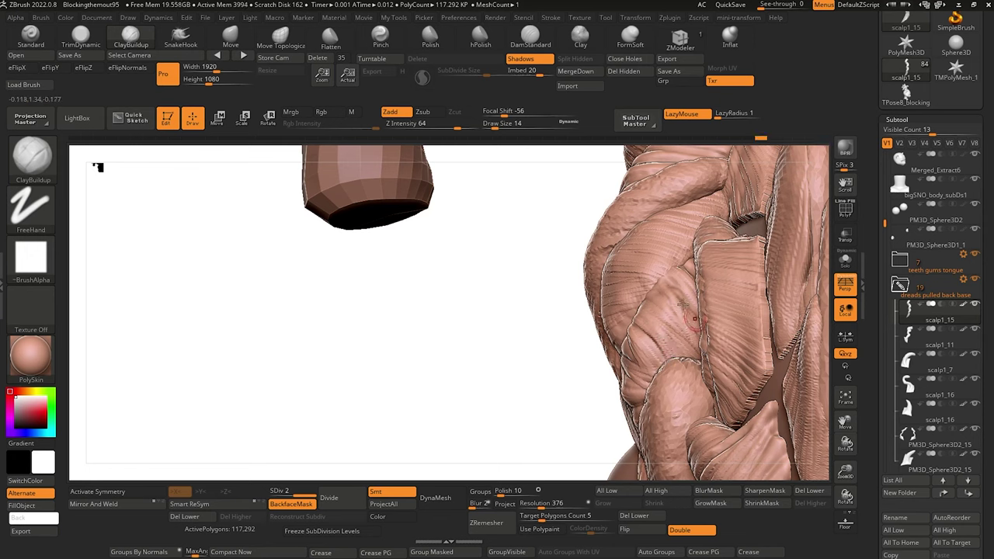
mouse_move(471, 315)
mouse_down()
mouse_move(579, 311)
mouse_move(536, 301)
mouse_up()
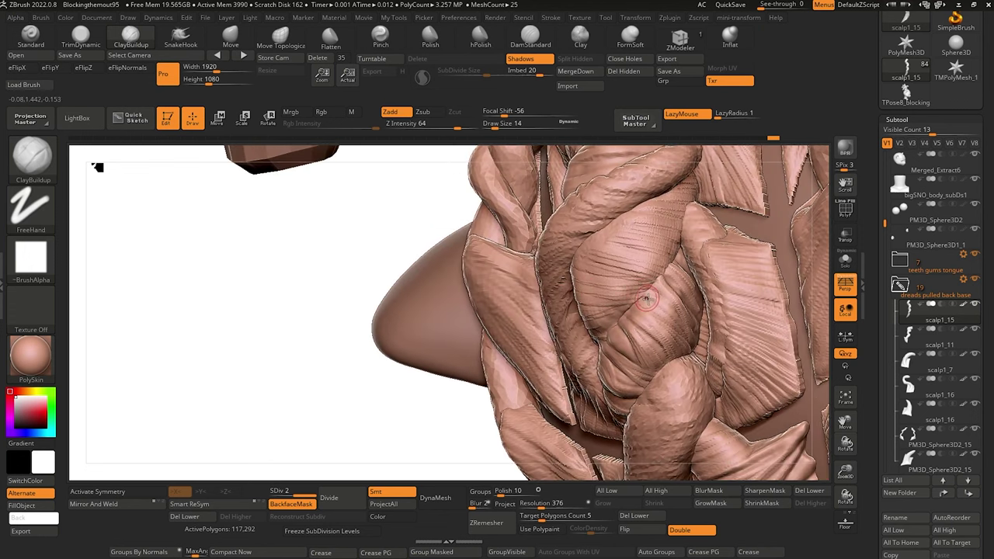
drag(371, 279, 348, 259)
drag(375, 295, 398, 306)
Carve creases along the dreadlock's wrapped strands with DamStandard at draw size 18.
click(550, 45)
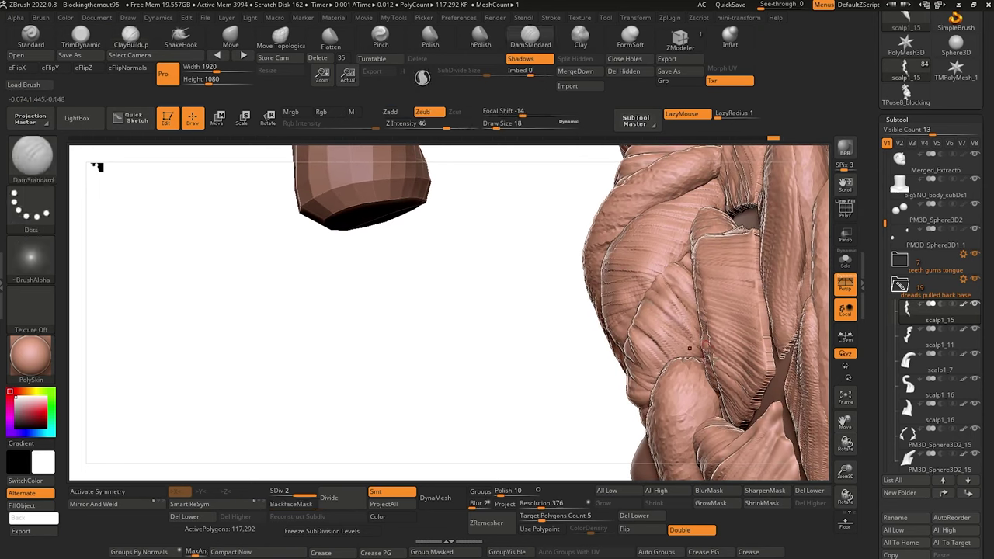
drag(477, 264, 510, 273)
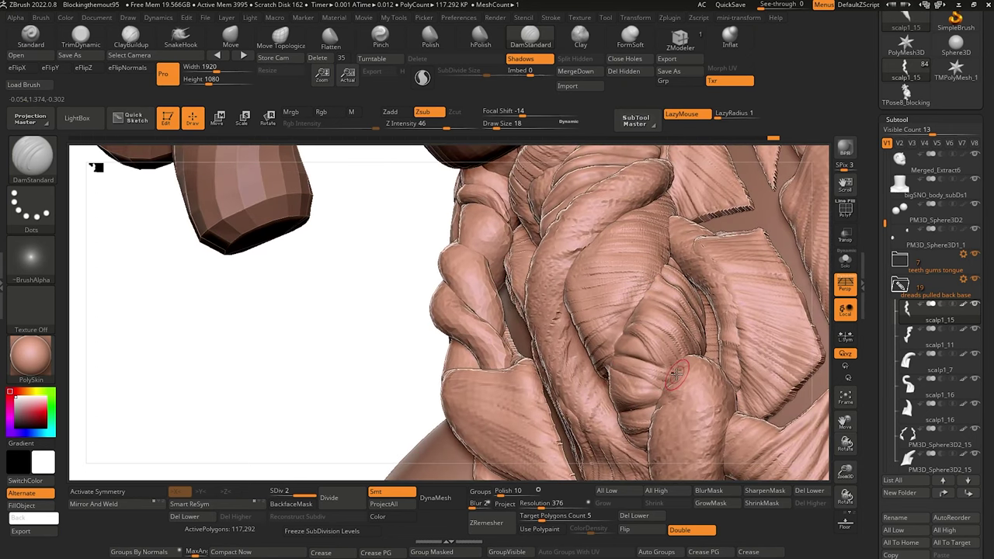
mouse_move(392, 331)
mouse_down()
mouse_move(353, 372)
mouse_move(386, 382)
mouse_move(339, 311)
mouse_move(352, 278)
mouse_move(313, 288)
mouse_move(313, 388)
mouse_move(304, 391)
mouse_move(387, 388)
mouse_move(331, 402)
mouse_move(330, 310)
mouse_move(750, 455)
mouse_move(697, 421)
mouse_move(725, 455)
mouse_move(573, 325)
mouse_up()
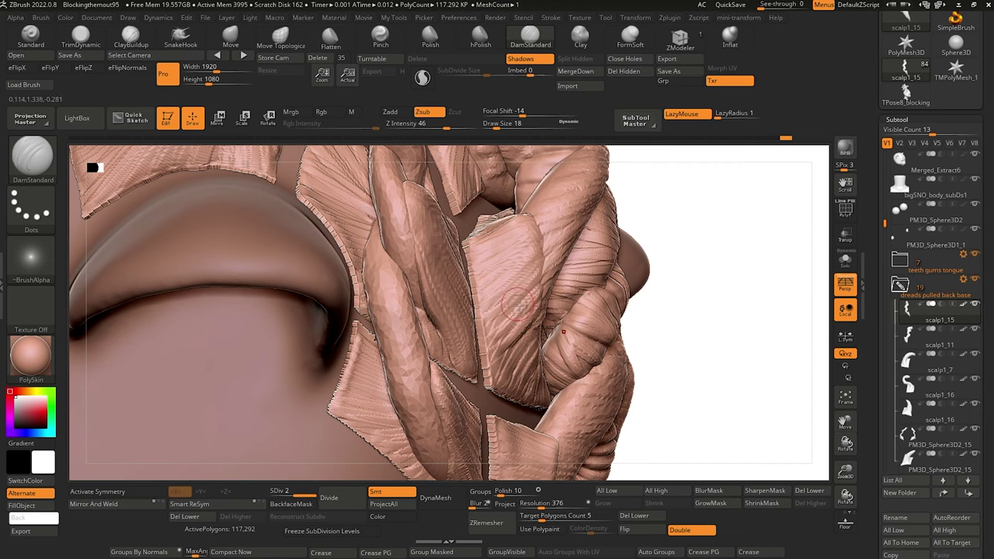
drag(684, 456, 575, 379)
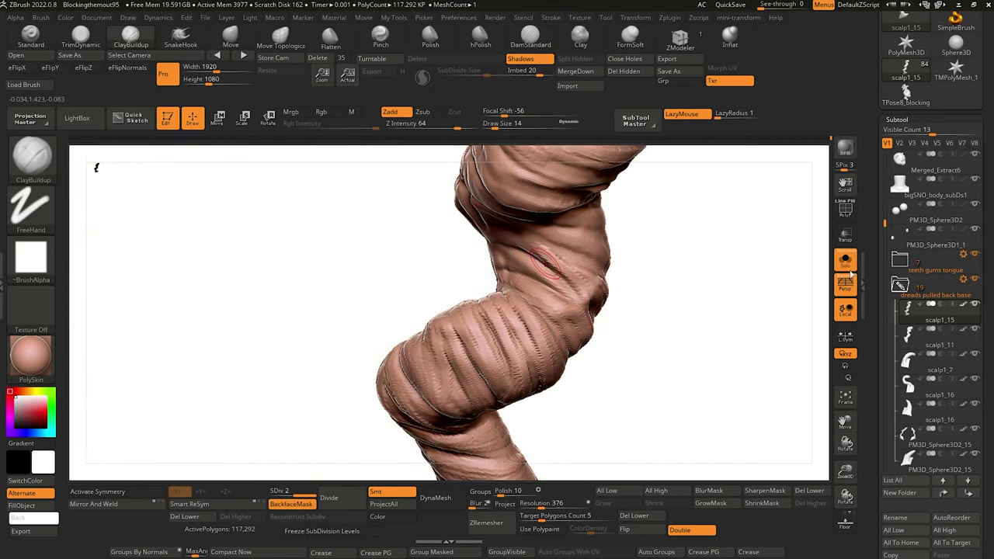
Show the whole head again and examine the braids' shape and strand detail from all around.
click(845, 261)
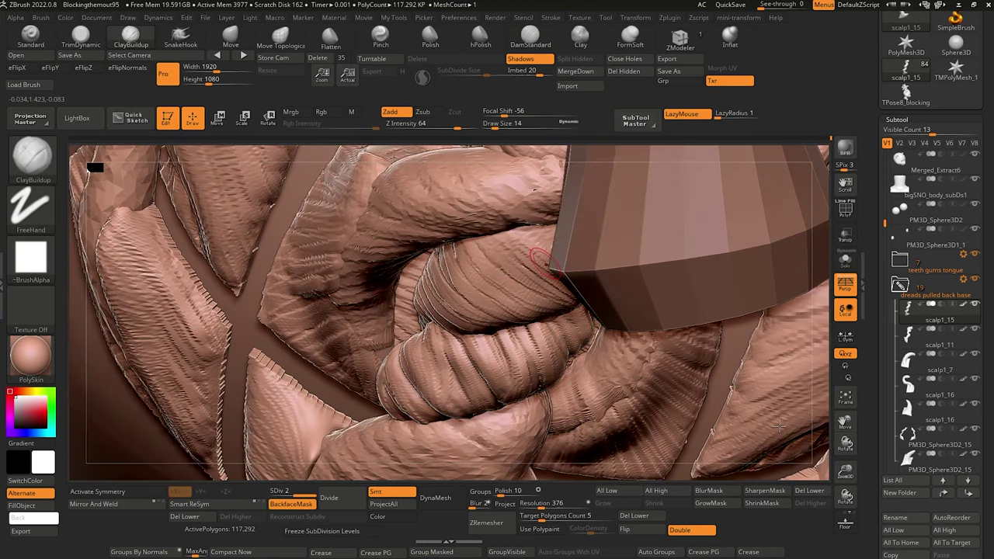
drag(845, 472, 784, 397)
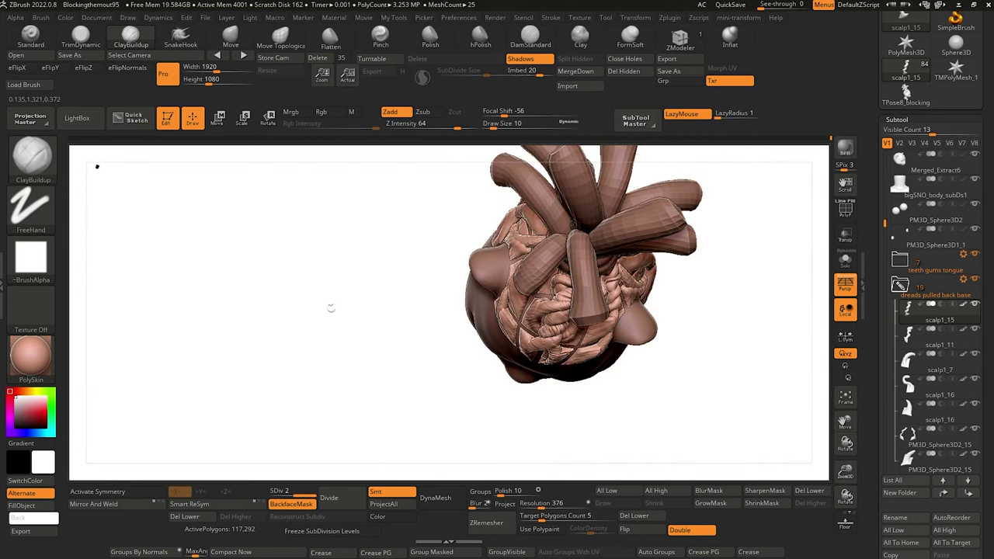
drag(331, 308, 343, 261)
drag(357, 373, 375, 308)
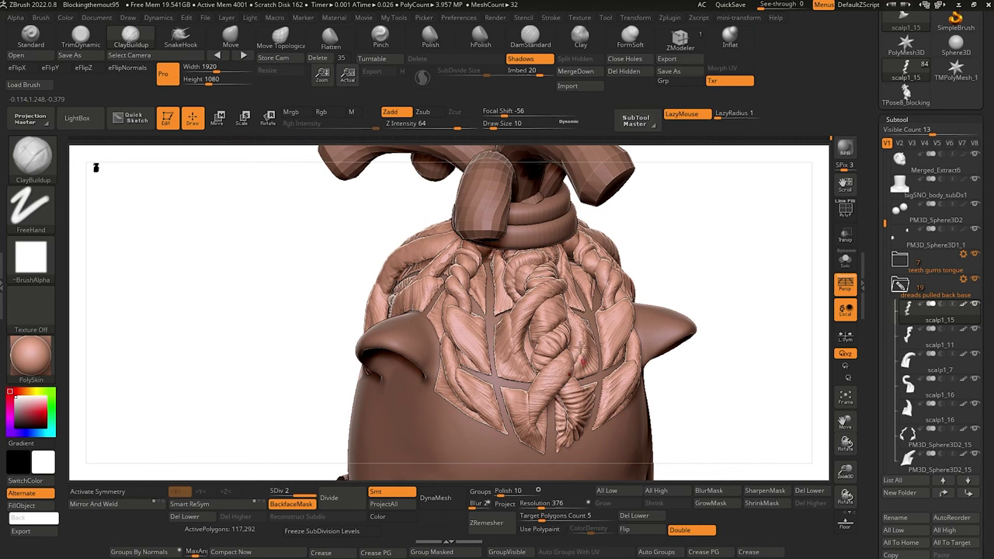
drag(244, 295, 295, 310)
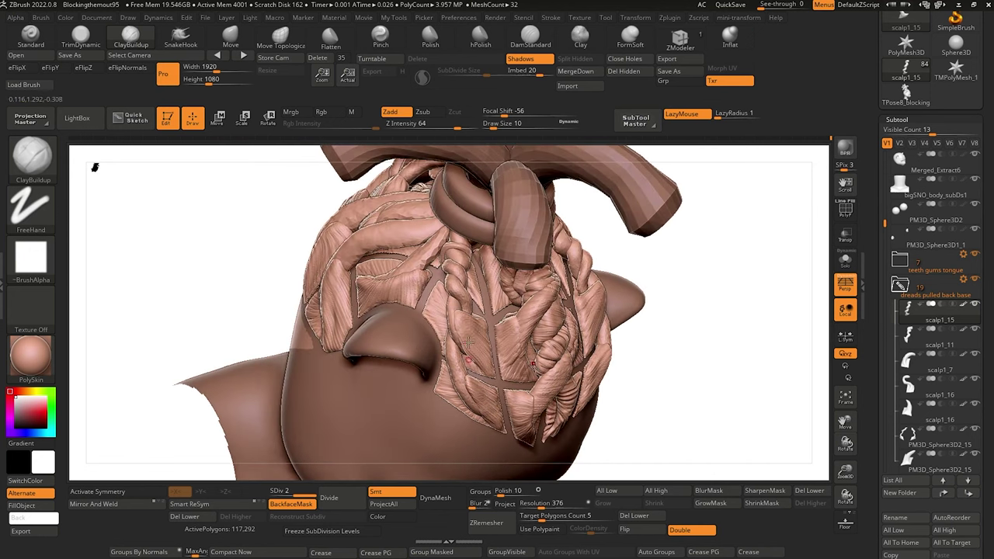
drag(194, 258, 342, 279)
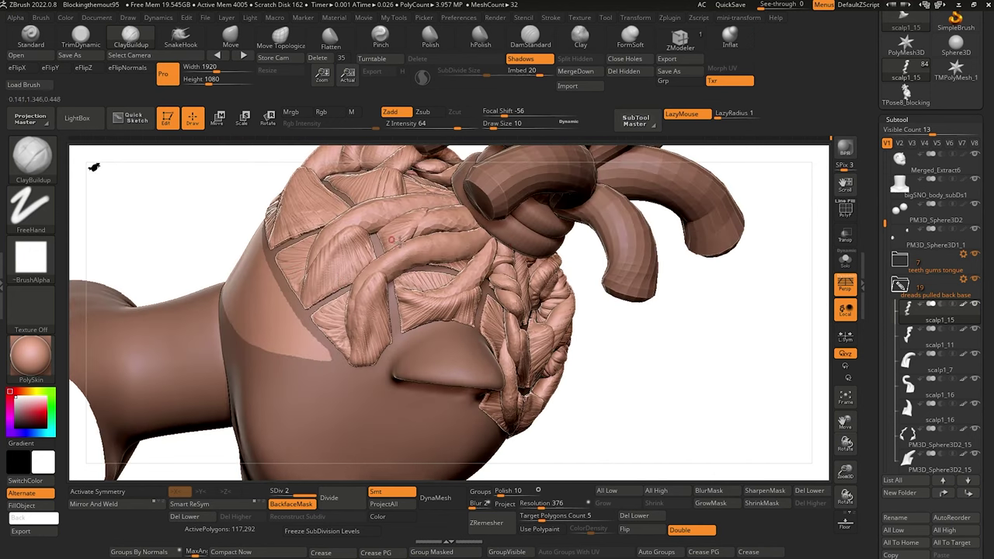
drag(194, 260, 269, 268)
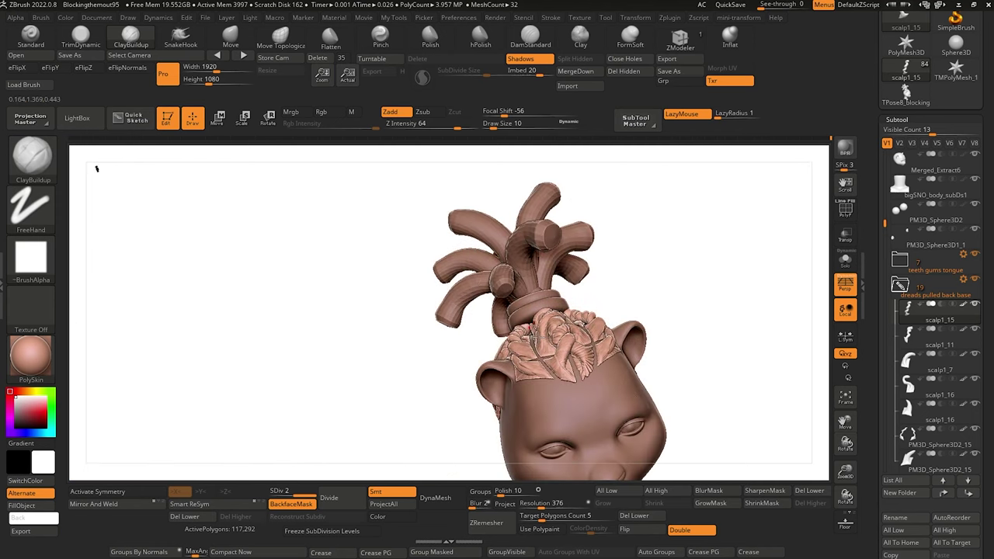
drag(418, 341, 452, 373)
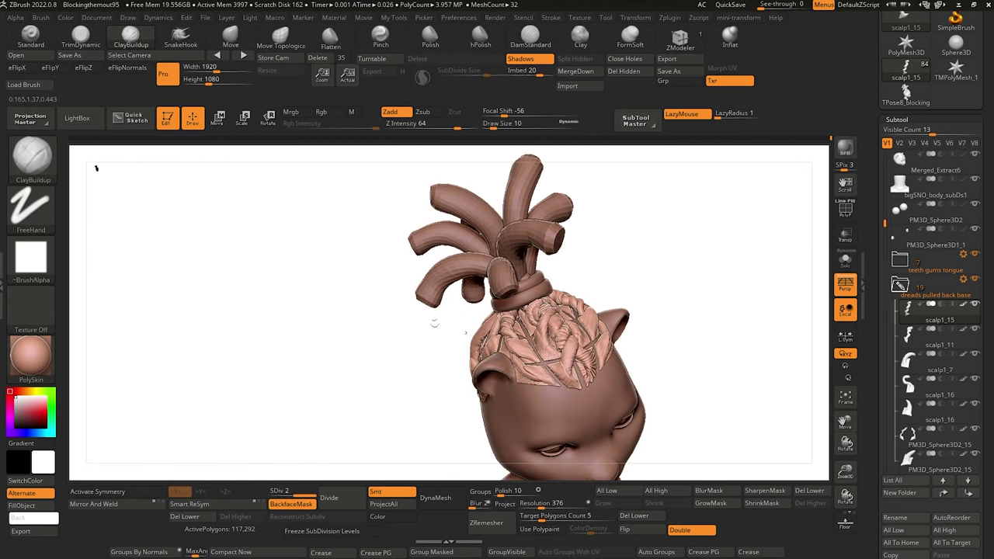
drag(434, 322, 434, 311)
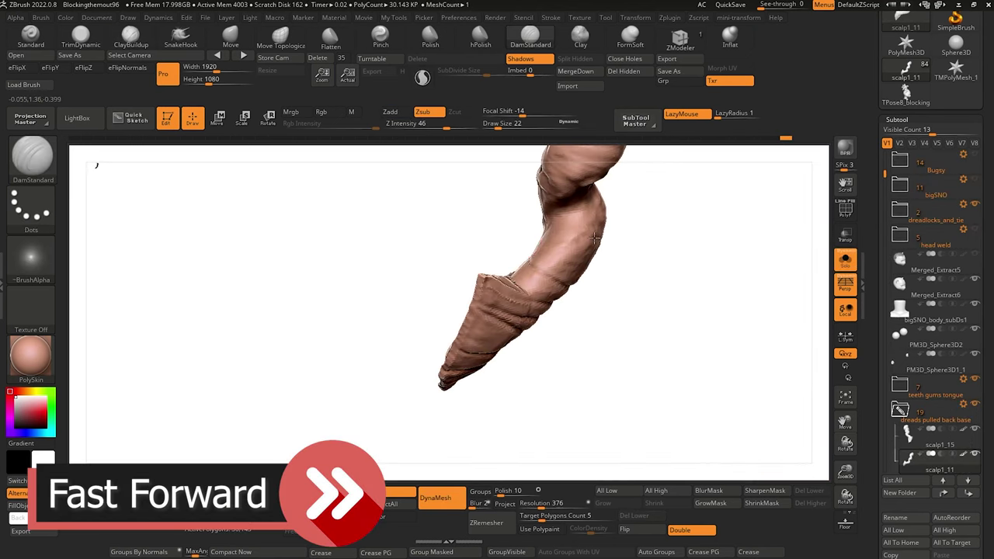
Select the scalp1_15 dreadlock and shift its twisted strands slightly upward with the Move brush at draw size 54.
alt+click(660, 437)
alt+click(609, 296)
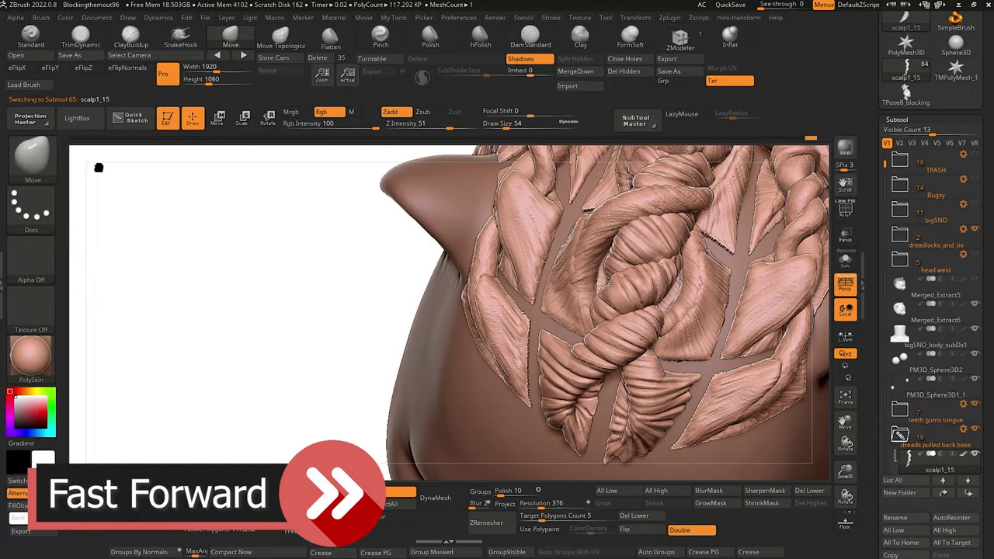
drag(611, 305, 608, 286)
mouse_move(303, 237)
mouse_down()
mouse_move(328, 244)
mouse_move(350, 275)
mouse_move(317, 301)
mouse_move(291, 349)
mouse_move(294, 365)
mouse_up()
drag(610, 373, 613, 346)
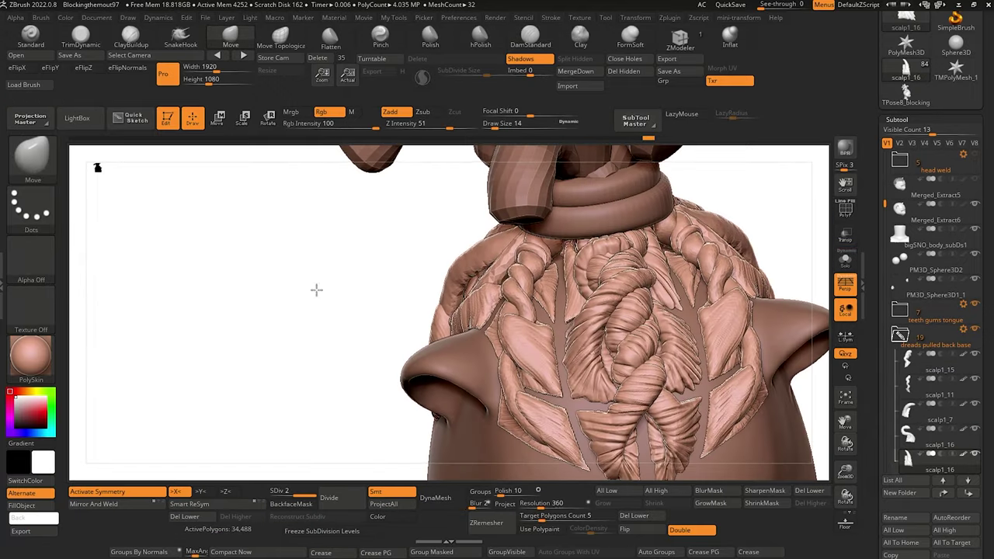
Isolate the PM3D_Sphere3D2_15 braid beside the ear and remesh it with DynaMesh at resolution 344.
drag(316, 289, 310, 266)
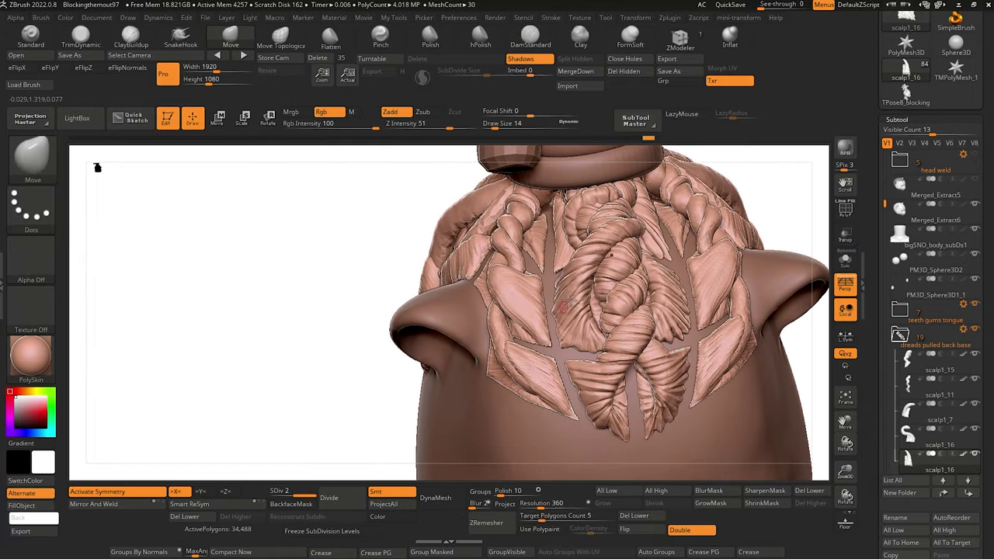
drag(364, 208, 423, 201)
alt+click(567, 238)
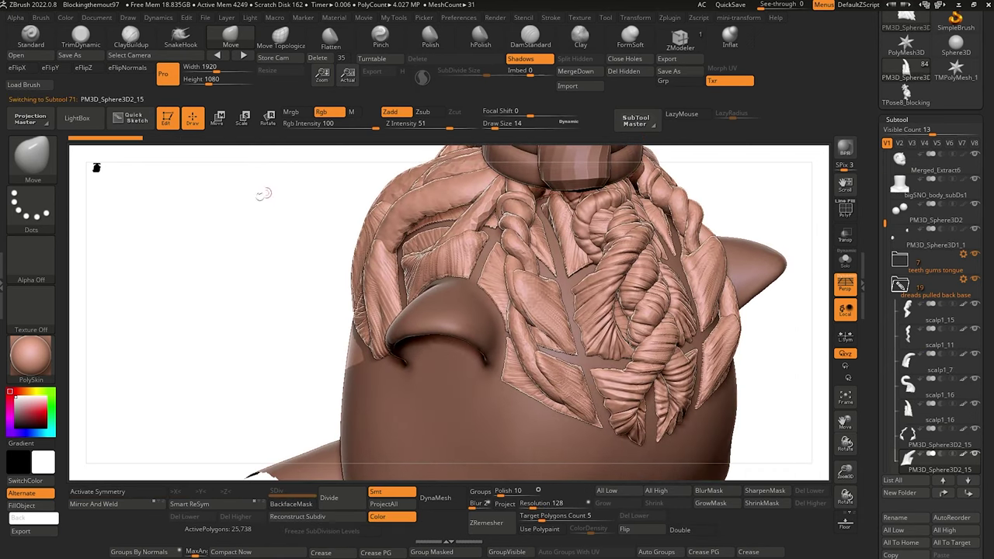
drag(263, 194, 303, 202)
click(845, 261)
drag(340, 266, 329, 291)
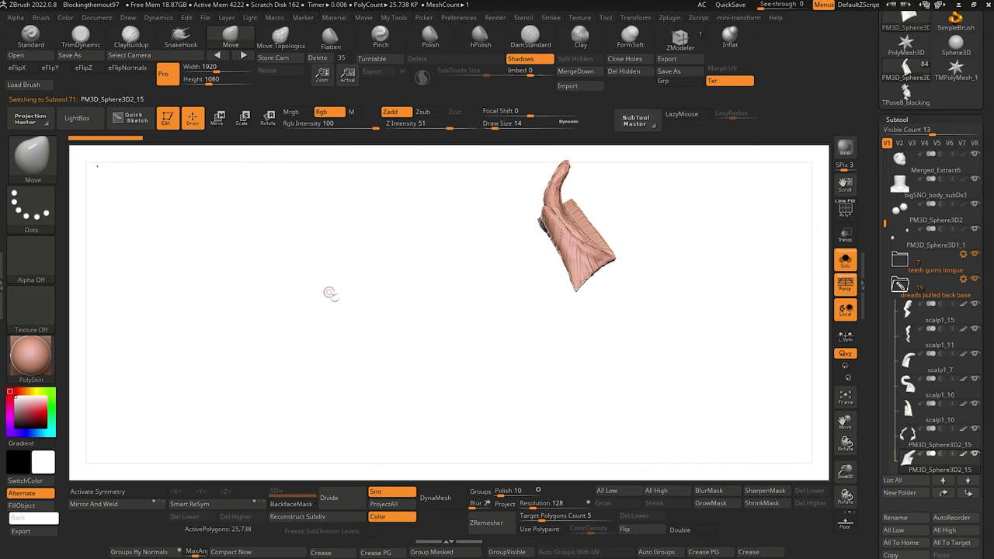
click(530, 503)
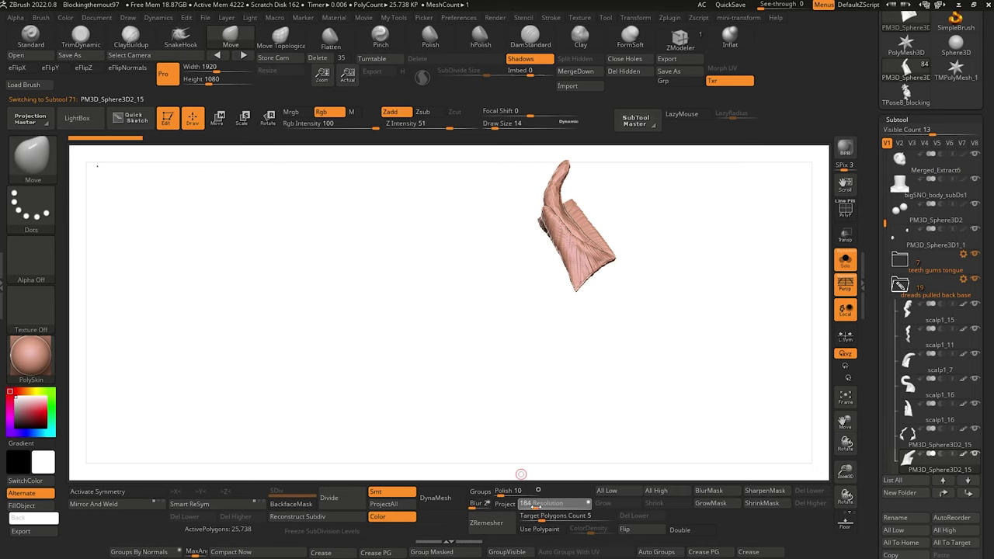
drag(540, 507, 542, 507)
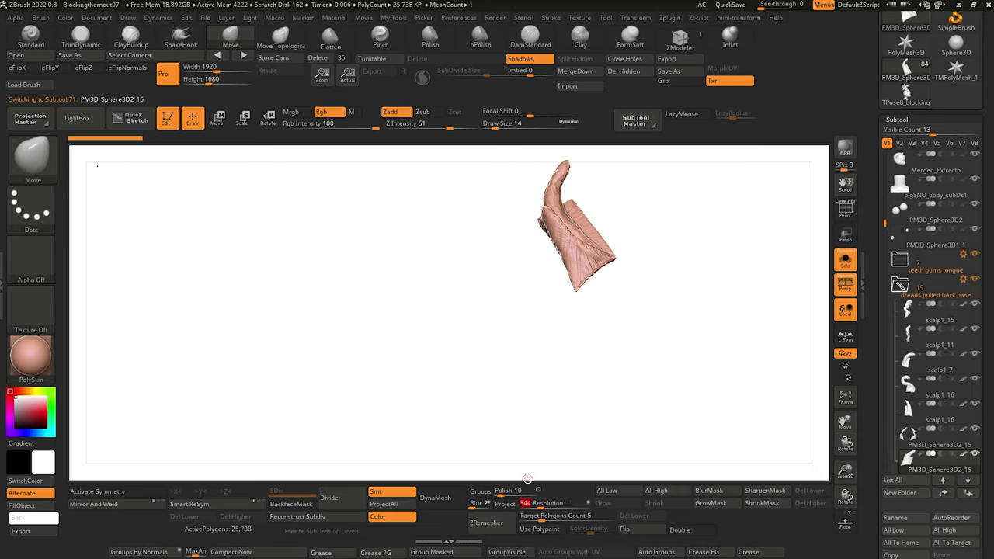
click(436, 498)
Flatten the strand grooves near the wide end of the braid's flared root with TrimDynamic at draw size 26.
alt+drag(308, 342, 353, 384)
click(81, 37)
drag(295, 268, 474, 262)
key(bracketright)
key(bracketright)
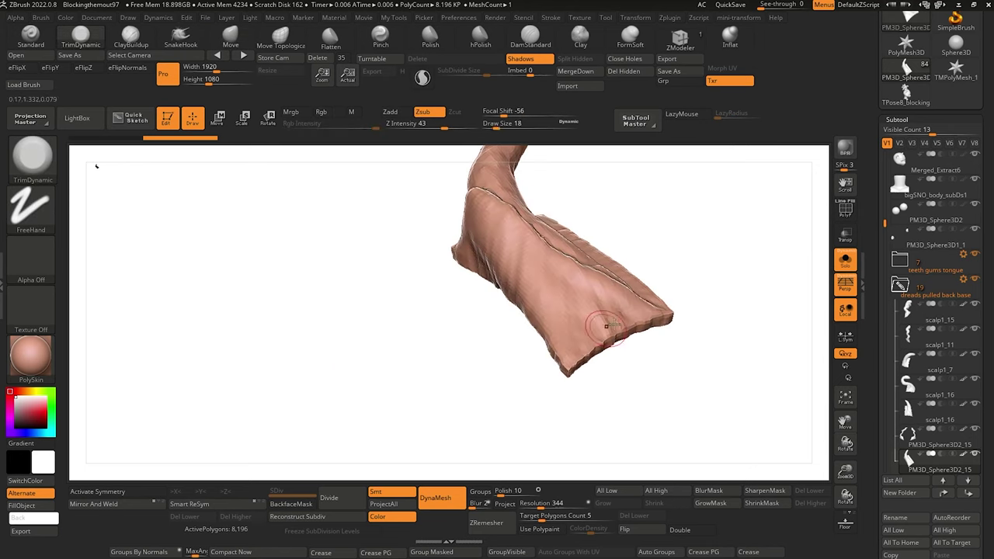
drag(597, 334, 599, 336)
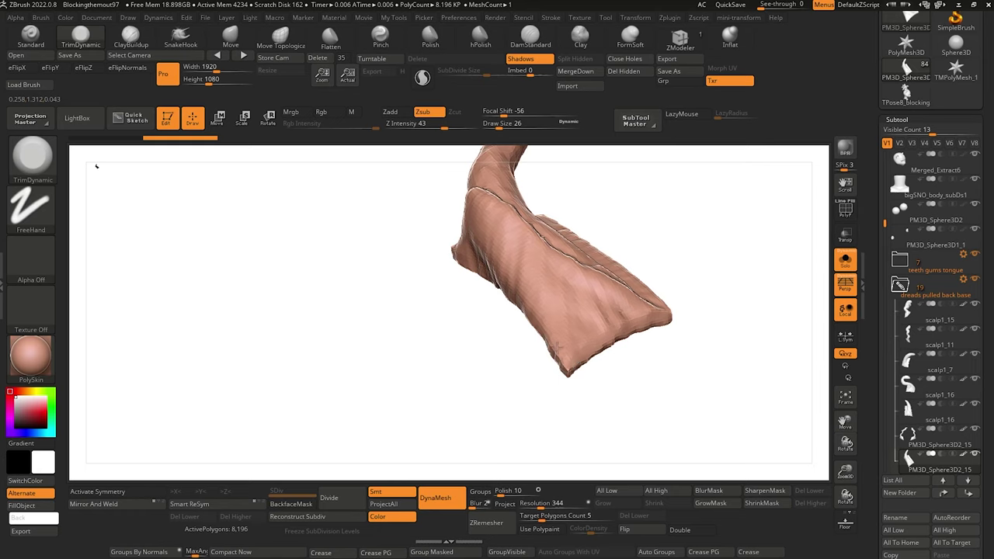
drag(489, 216, 438, 294)
Smooth down the upper face and folded side of the flared root with TrimDynamic at draw size 34.
key(bracketright)
drag(411, 215, 428, 210)
drag(350, 285, 405, 248)
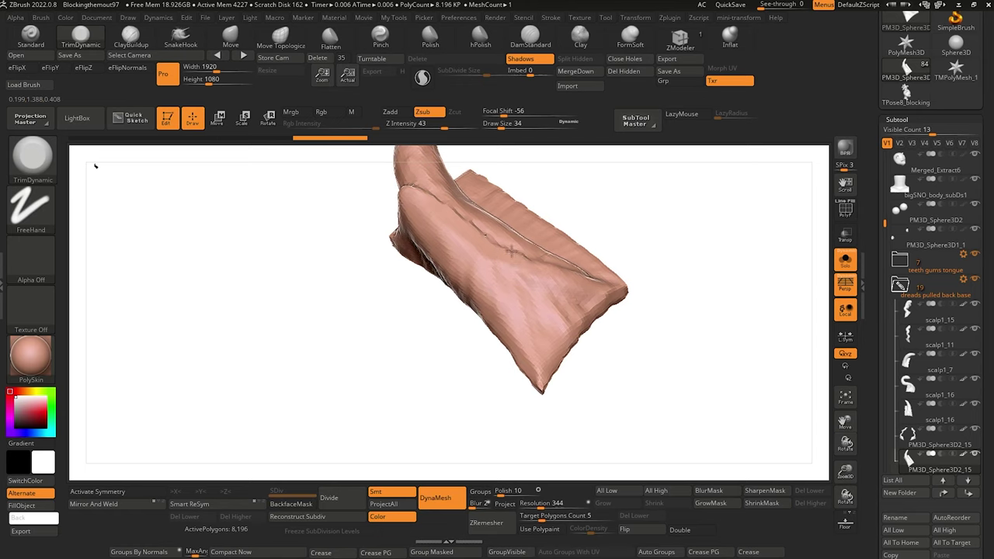
drag(344, 355, 423, 310)
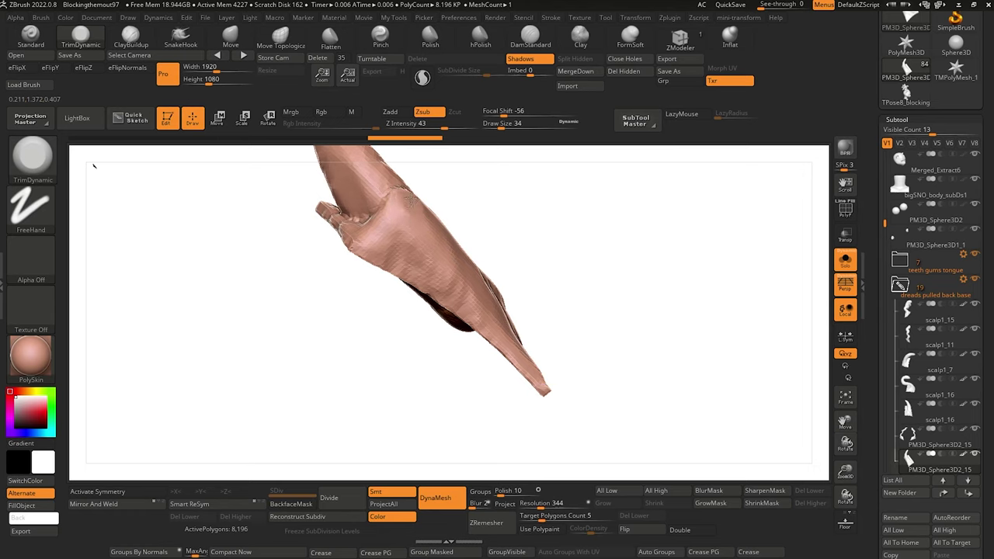
mouse_move(339, 344)
mouse_down()
mouse_move(284, 377)
mouse_move(300, 349)
mouse_move(458, 292)
mouse_move(498, 318)
mouse_up()
Flatten the ridges along the thin flap beside the braid's main strand with TrimDynamic at draw size 34.
mouse_move(420, 365)
mouse_down()
mouse_move(352, 334)
mouse_move(360, 368)
mouse_move(383, 389)
mouse_move(378, 373)
mouse_move(474, 311)
mouse_up()
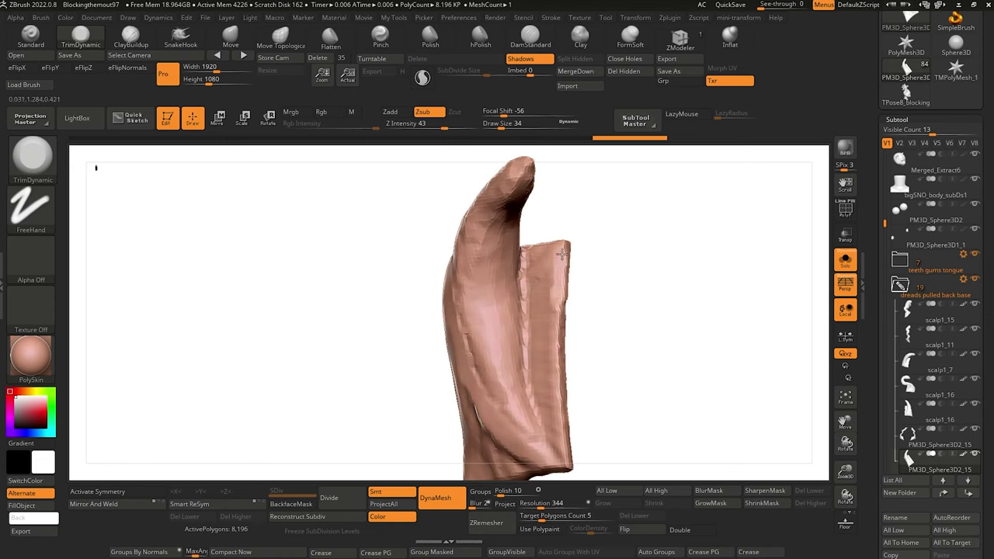
mouse_move(552, 325)
mouse_down()
mouse_move(559, 440)
mouse_move(549, 417)
mouse_up()
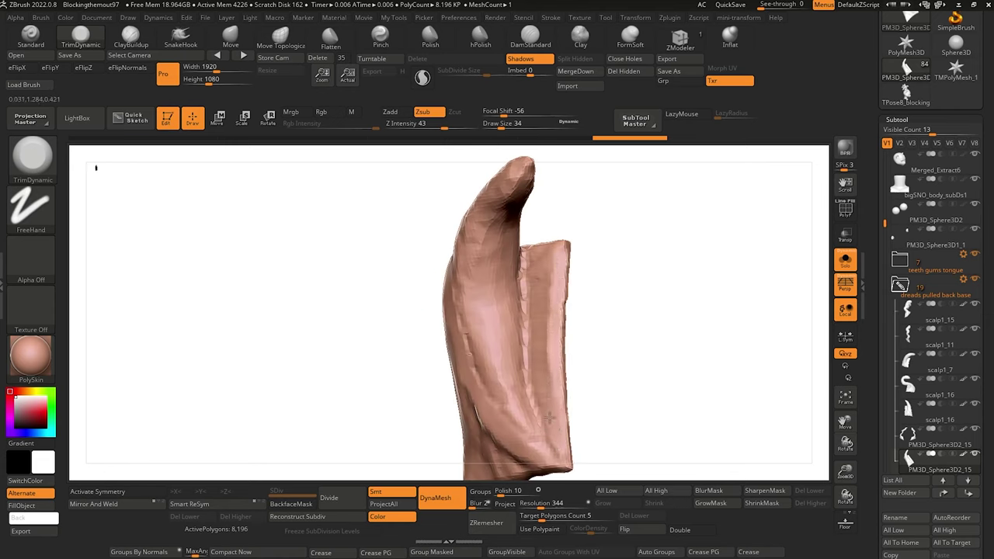
mouse_move(549, 253)
mouse_down()
mouse_move(556, 265)
mouse_move(565, 255)
mouse_up()
drag(551, 317, 559, 391)
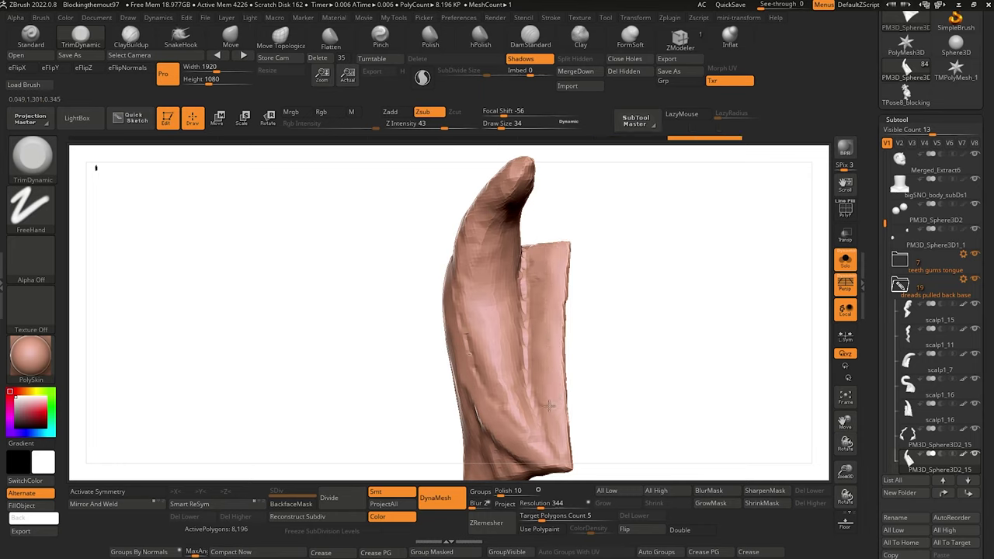
drag(365, 358, 350, 334)
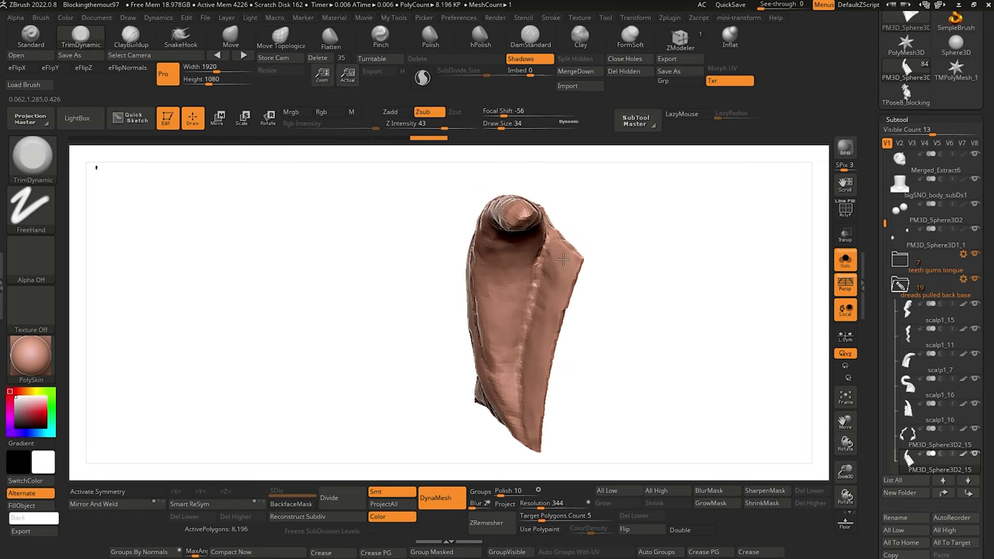
Flatten bumps on the thin flap with TrimDynamic at draw size 34 and smooth the faceted surface of the main strand.
drag(538, 324, 540, 337)
drag(564, 263, 559, 281)
drag(430, 347, 443, 298)
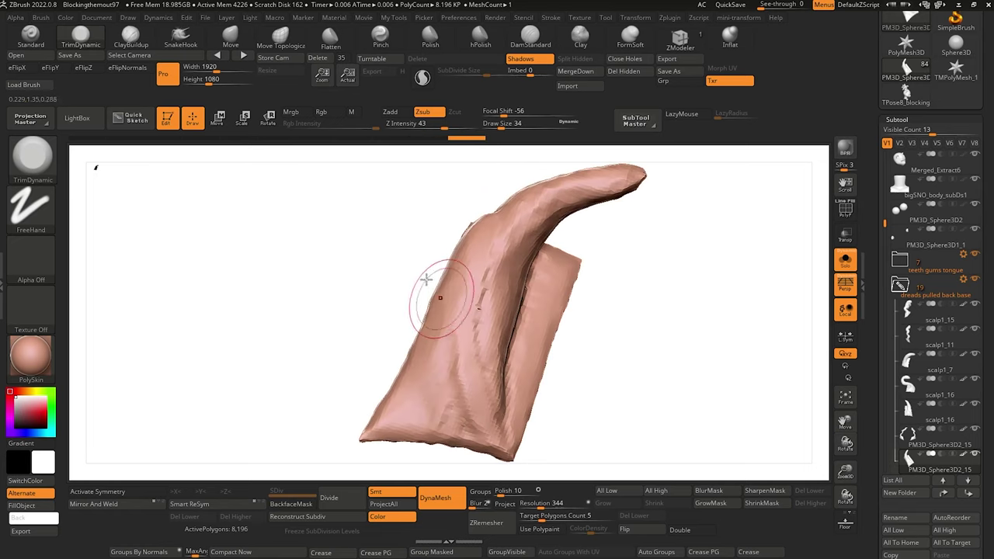
drag(356, 276, 362, 308)
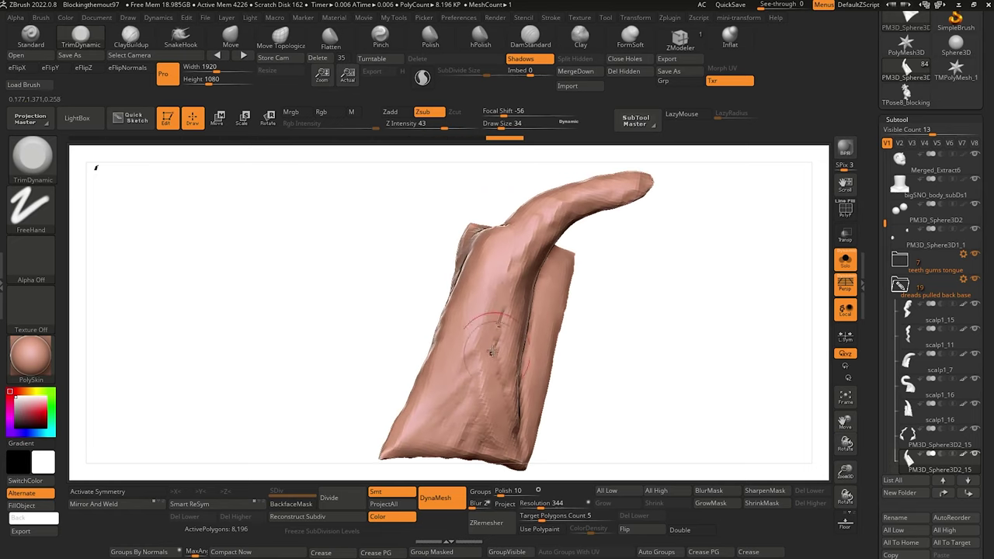
shift+drag(491, 353, 493, 389)
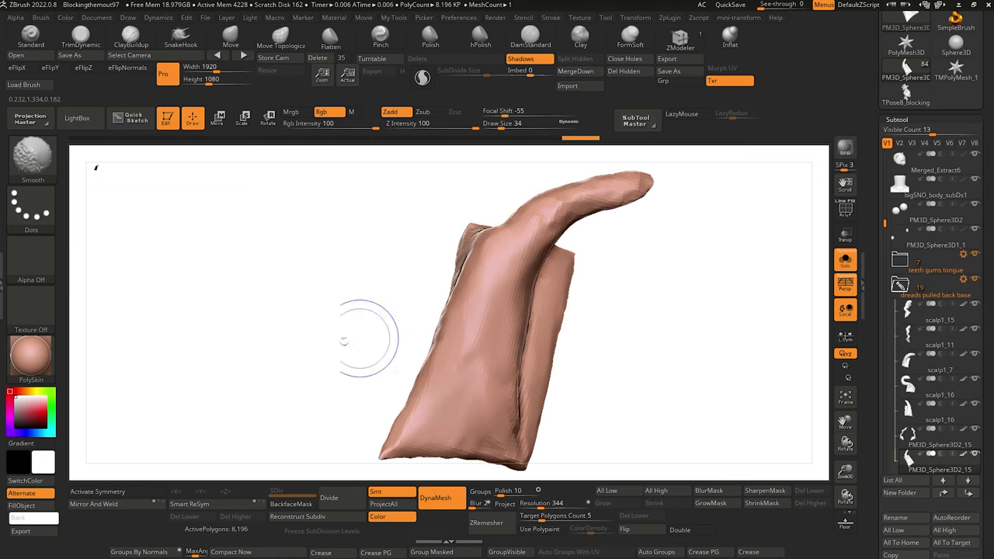
mouse_move(355, 344)
mouse_down()
mouse_move(300, 272)
mouse_move(318, 380)
mouse_move(344, 344)
mouse_move(333, 388)
mouse_move(326, 358)
mouse_up()
Even out the broad face and lower edge of the flared root with TrimDynamic at draw size 54.
drag(504, 308, 538, 344)
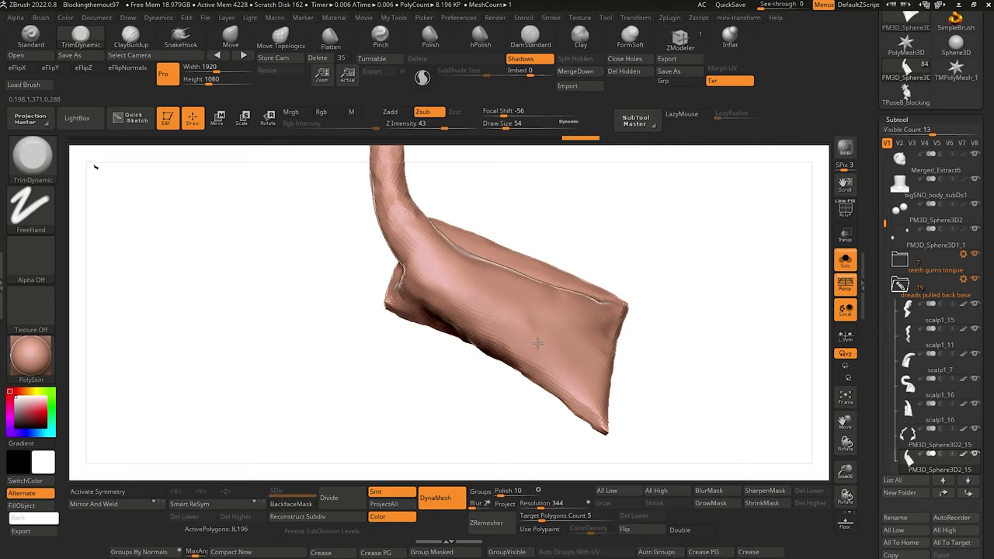
drag(465, 237, 530, 330)
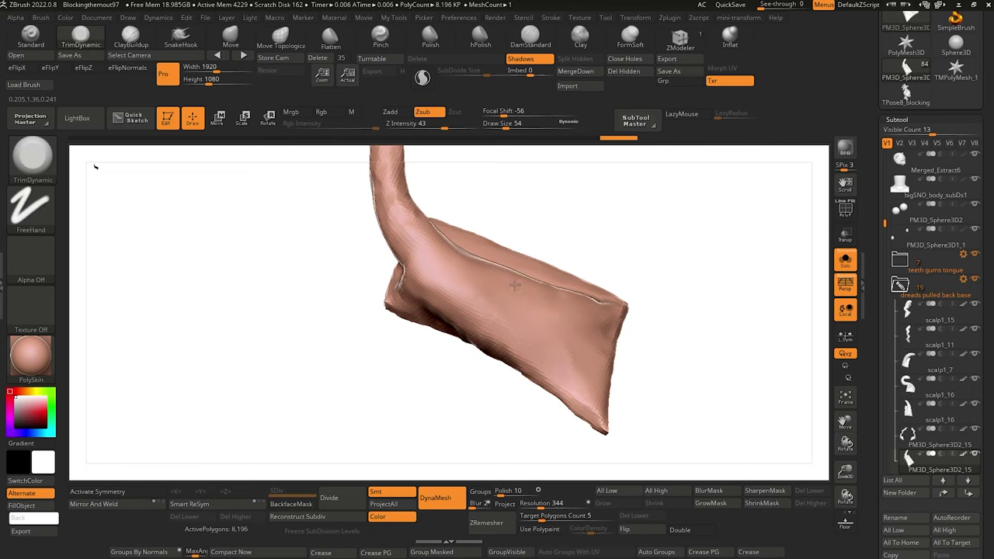
mouse_move(474, 296)
mouse_down()
mouse_move(464, 303)
mouse_move(481, 318)
mouse_up()
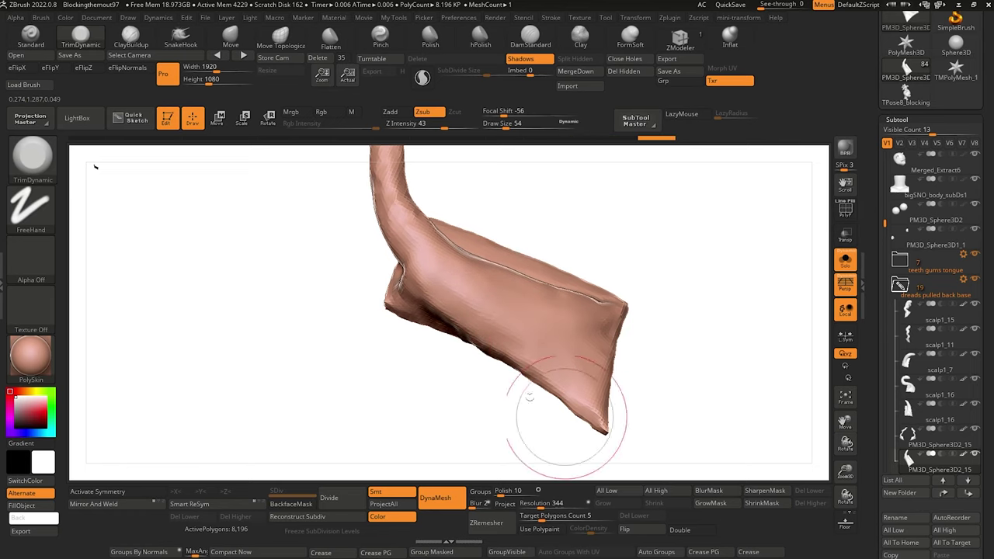
drag(568, 417, 581, 444)
mouse_move(583, 318)
mouse_down()
mouse_move(602, 342)
mouse_move(616, 322)
mouse_move(620, 346)
mouse_up()
mouse_move(443, 389)
mouse_down()
mouse_move(360, 373)
mouse_move(391, 388)
mouse_move(404, 355)
mouse_up()
Carve a long crease from the root's pointed corner across its broad face with DamStandard at draw size 22.
click(130, 38)
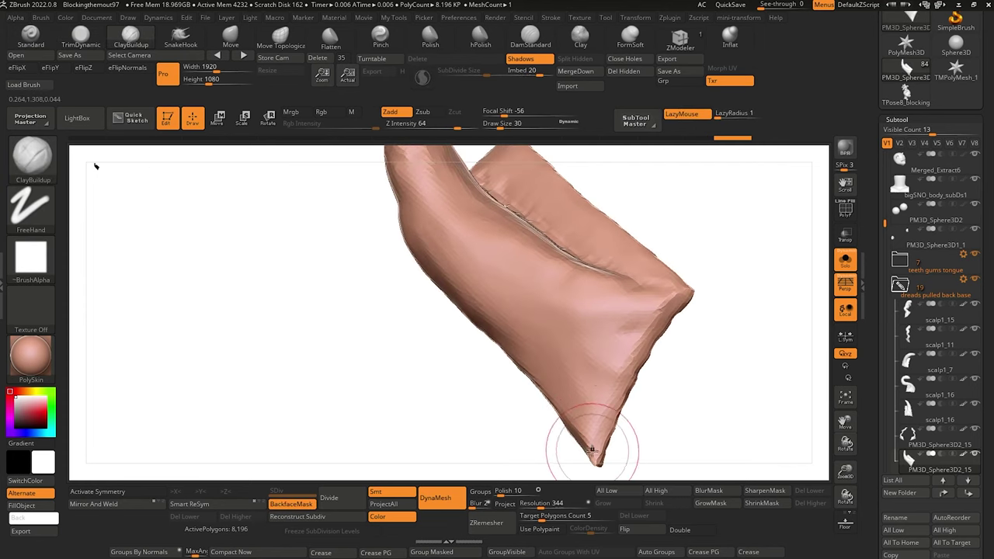
mouse_move(524, 378)
mouse_down()
mouse_move(521, 417)
mouse_move(518, 390)
mouse_up()
mouse_move(588, 423)
mouse_down()
mouse_move(560, 306)
mouse_move(537, 268)
mouse_up()
key(b)
key(d)
key(s)
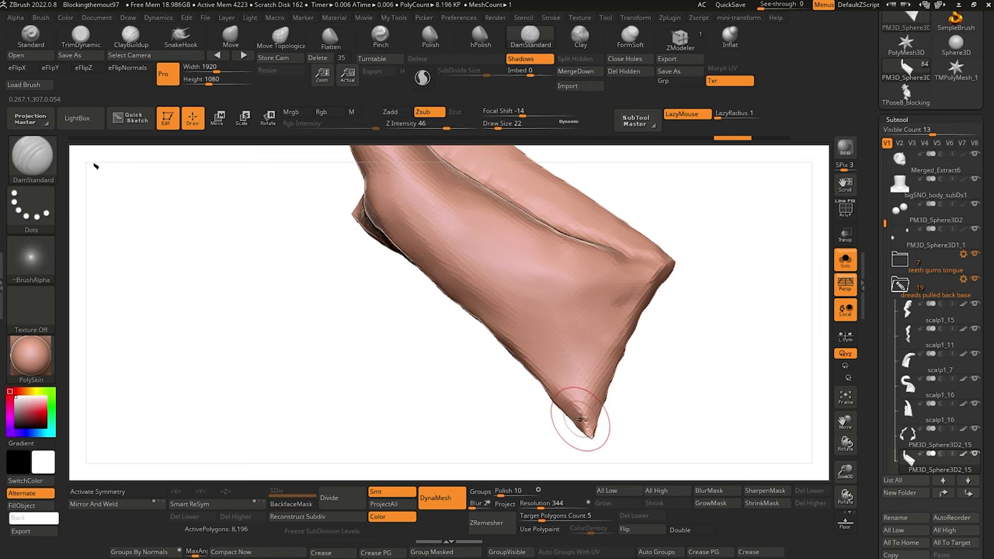
mouse_move(575, 383)
mouse_down()
mouse_move(551, 284)
mouse_move(540, 156)
mouse_up()
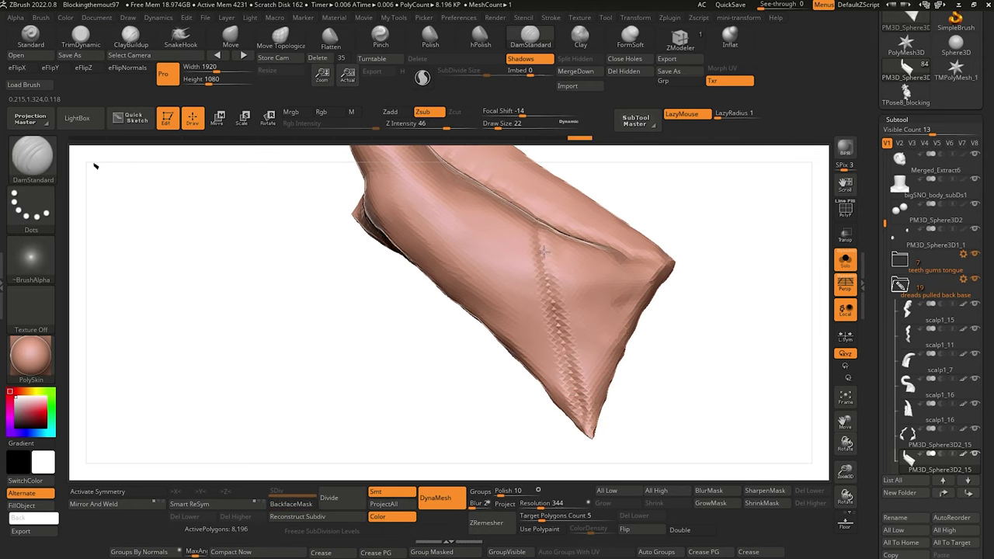
Carve a crease across the side of the main strand, just above the root's long diagonal crease, with DamStandard.
drag(439, 385, 462, 381)
drag(534, 270, 541, 236)
mouse_move(469, 374)
mouse_down()
mouse_move(449, 400)
mouse_move(506, 295)
mouse_up()
drag(451, 355, 506, 226)
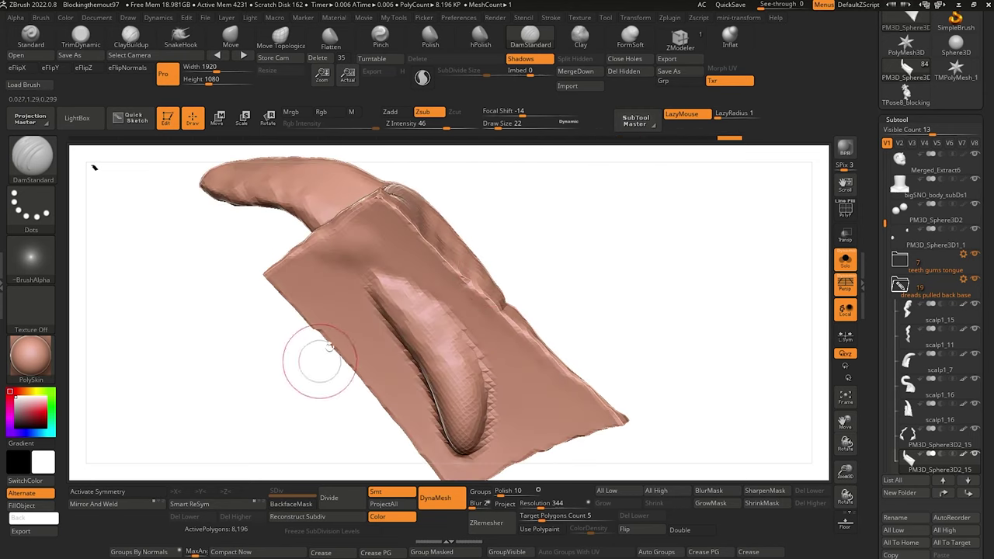
mouse_move(285, 373)
mouse_down()
mouse_move(244, 451)
mouse_move(296, 359)
mouse_move(329, 372)
mouse_up()
Carve a second diagonal crease across the root's face beside the flap fold and subdivide the mesh once to SDiv 2.
drag(600, 277, 625, 378)
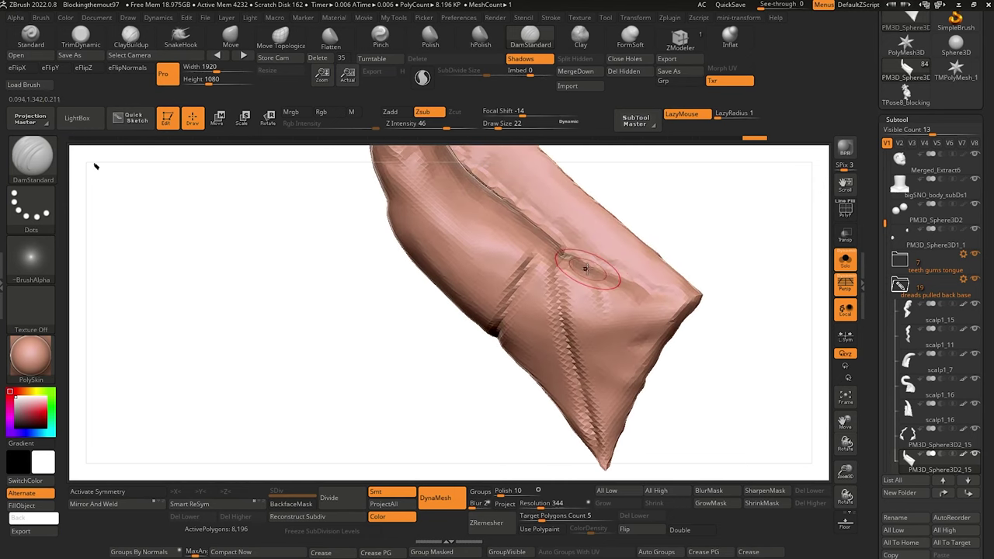
drag(587, 279, 623, 368)
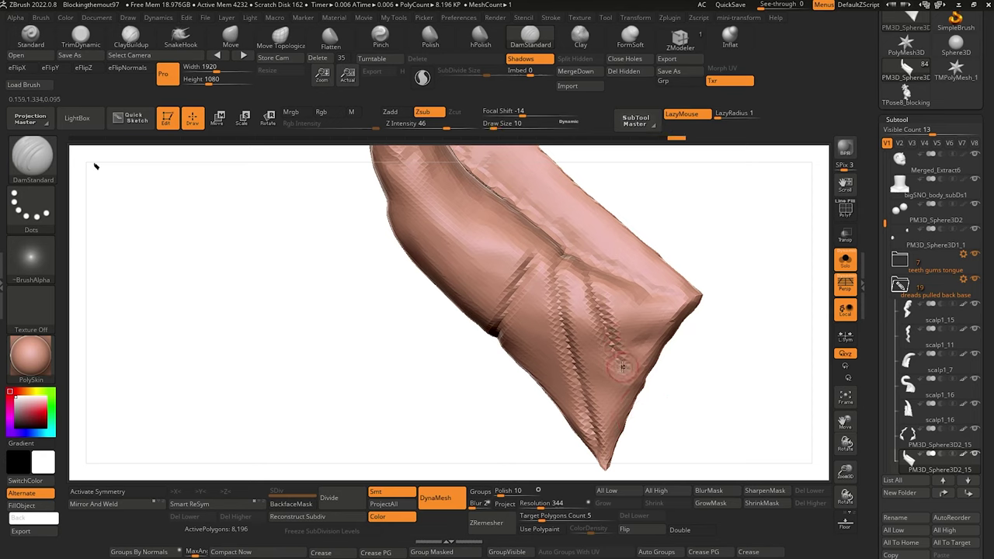
click(336, 498)
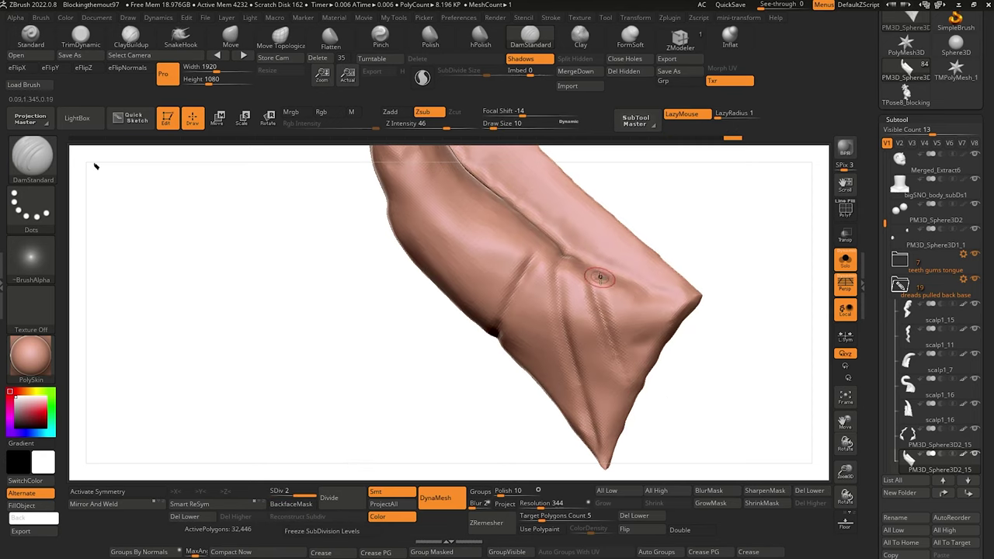
Carve fine creases fanning from the flap fold across the root's face with DamStandard at draw size 14.
key(])
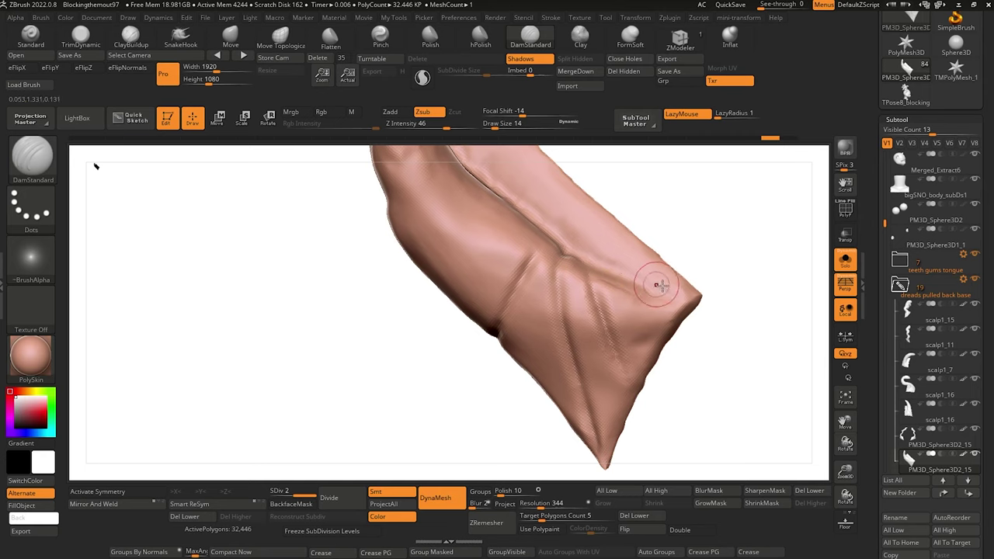
key(ctrl+z)
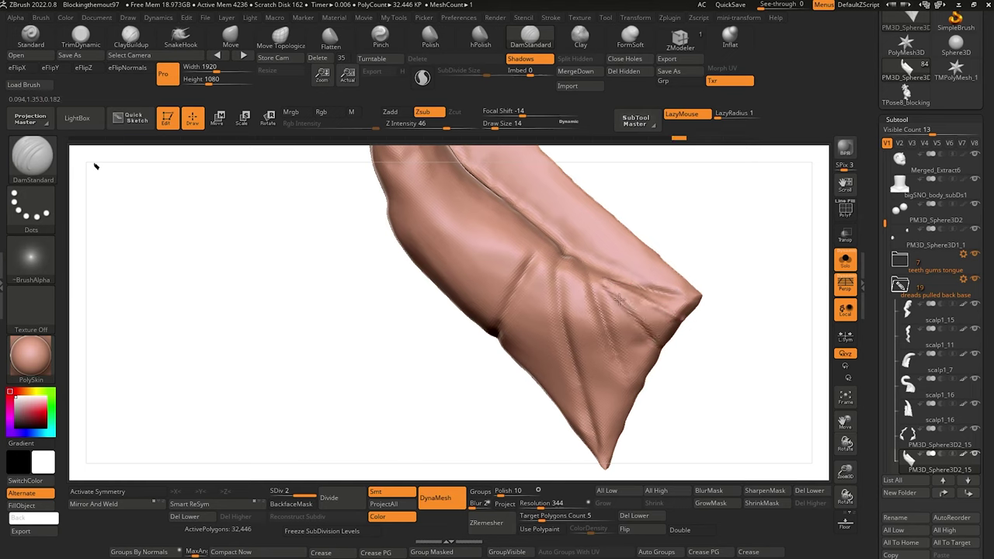
drag(586, 246, 635, 437)
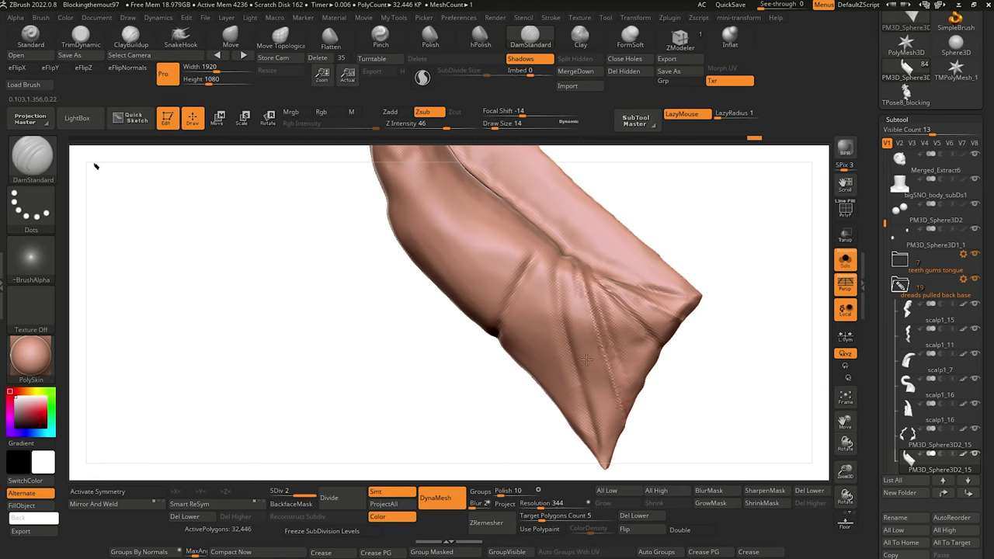
mouse_move(334, 355)
mouse_down()
mouse_move(330, 315)
mouse_move(355, 398)
mouse_move(323, 417)
mouse_move(356, 440)
mouse_move(364, 400)
mouse_move(449, 451)
mouse_up()
drag(533, 269, 538, 303)
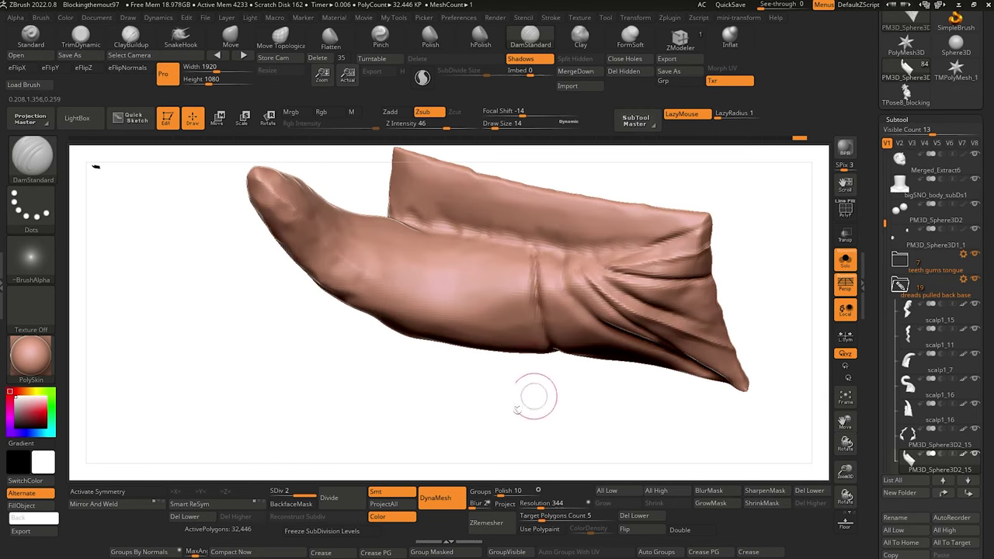
Carve wrapping creases around the middle of the main strand and down its underside with DamStandard at draw size 14.
drag(535, 397, 475, 319)
drag(469, 378, 486, 311)
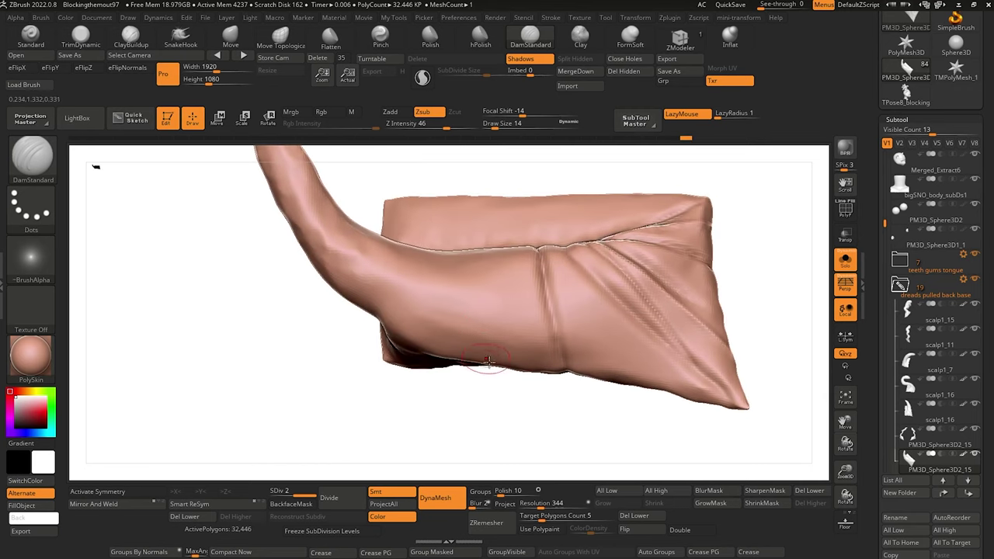
drag(497, 363, 479, 215)
key(ctrl+z)
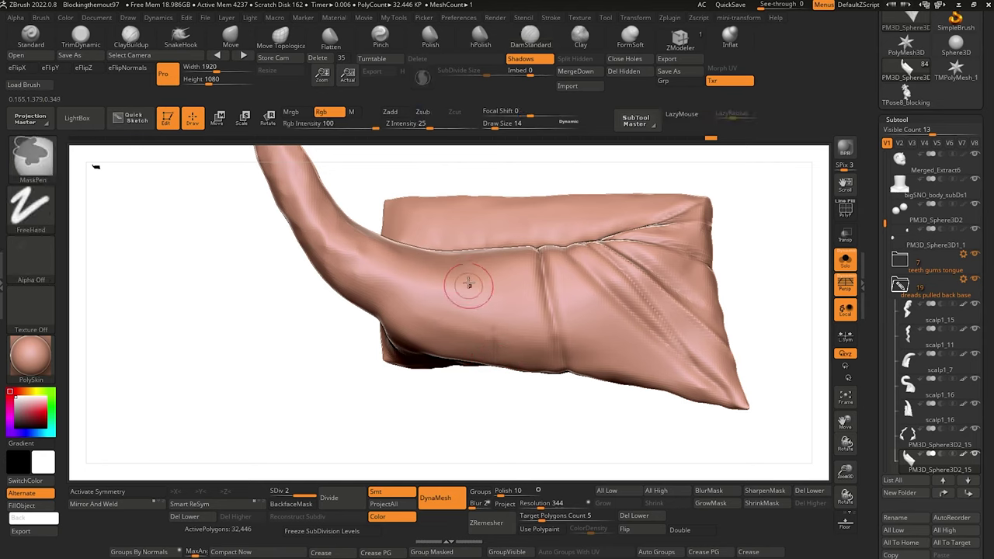
drag(496, 289, 484, 352)
drag(449, 425, 443, 378)
drag(503, 245, 495, 284)
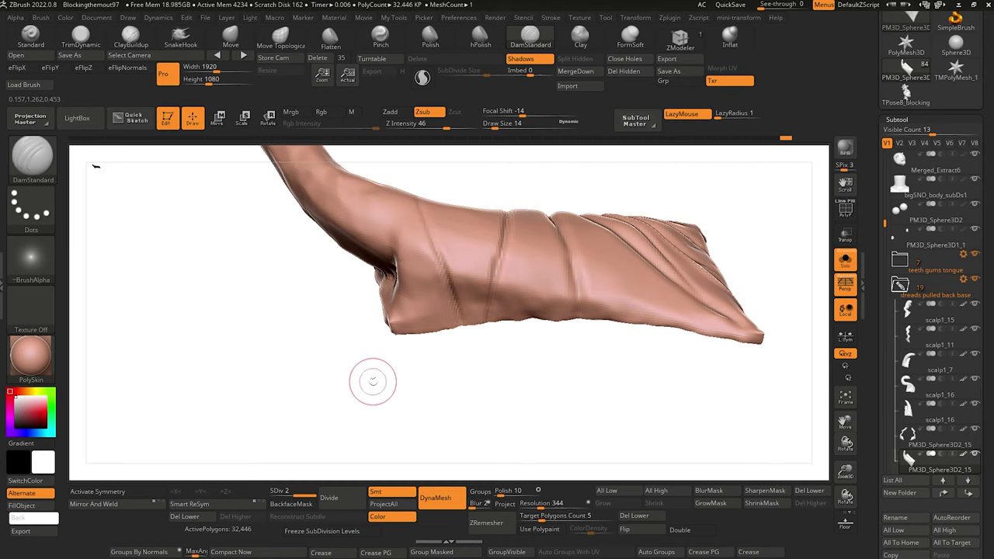
Carve another wrapping crease around the main strand where it narrows toward the tip, using DamStandard at draw size 14.
drag(373, 378, 418, 345)
mouse_move(406, 212)
mouse_down()
mouse_move(366, 459)
mouse_move(410, 318)
mouse_up()
mouse_move(342, 312)
mouse_down()
mouse_move(421, 263)
mouse_move(412, 312)
mouse_up()
drag(365, 398, 360, 284)
alt+drag(310, 358, 418, 338)
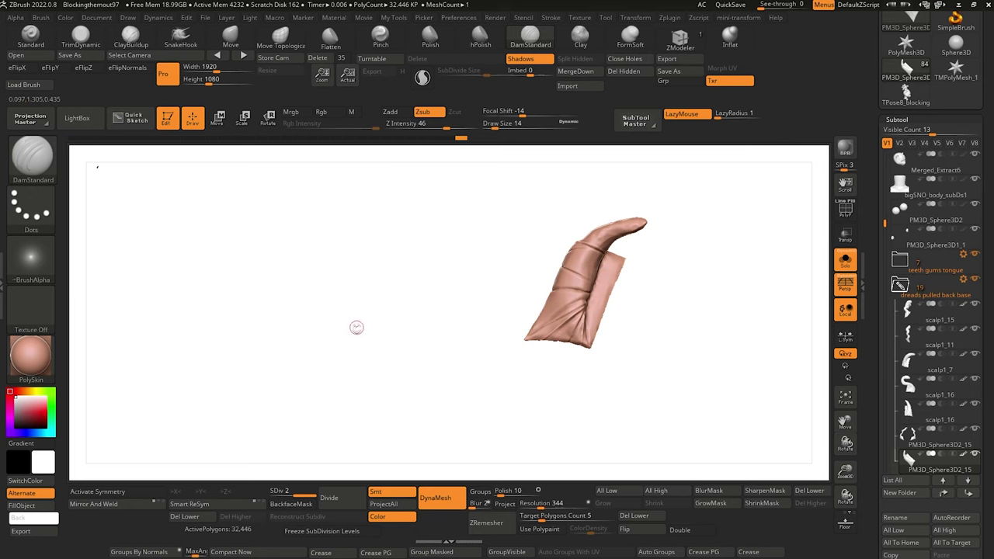
mouse_move(357, 327)
alt+mouse_down()
mouse_move(369, 330)
mouse_move(344, 337)
mouse_move(351, 330)
alt+mouse_up()
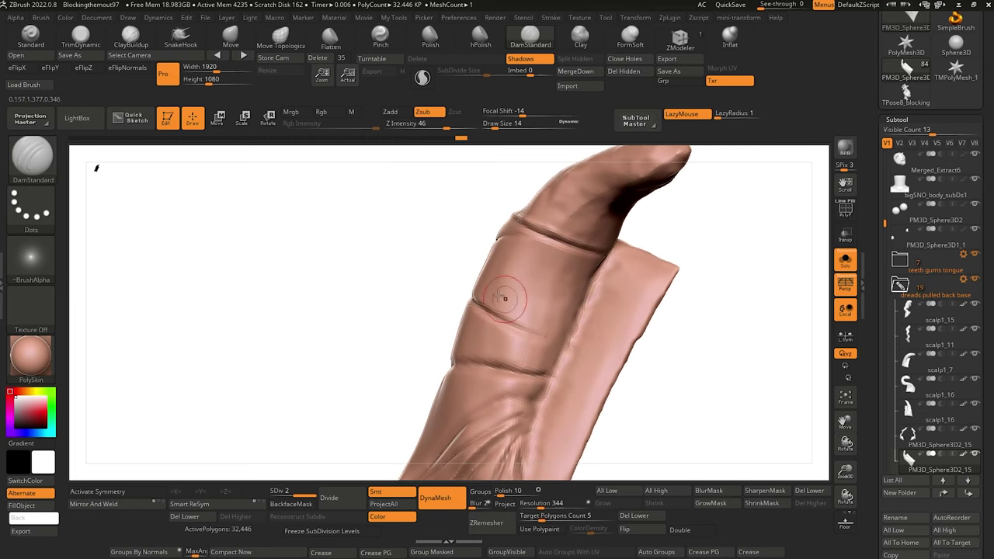
Carve a diagonal crease between the strand's wrapped bands and several short creases across the thin flap with DamStandard.
mouse_move(425, 243)
mouse_down()
mouse_move(412, 251)
mouse_move(508, 281)
mouse_up()
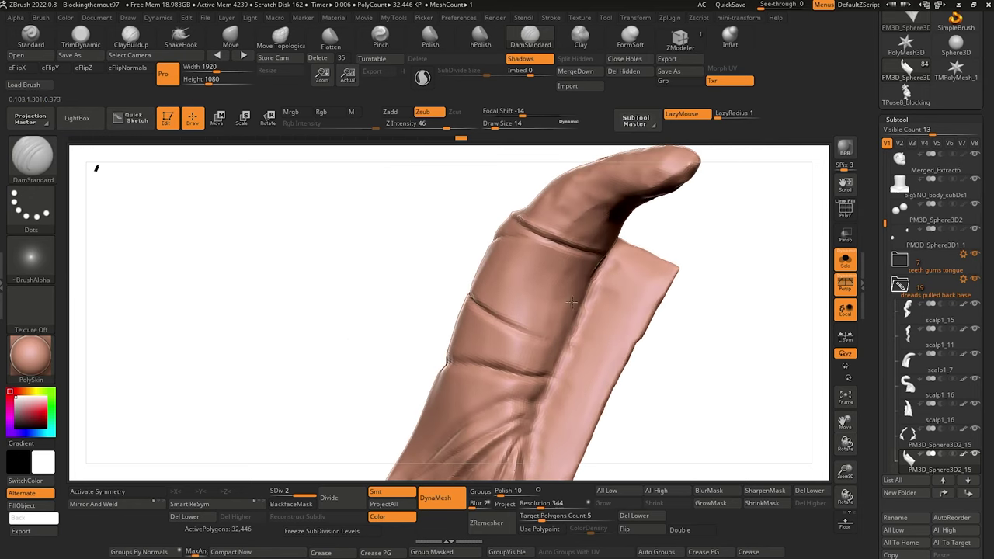
mouse_move(382, 266)
mouse_down()
mouse_move(439, 284)
mouse_move(309, 246)
mouse_move(306, 293)
mouse_move(345, 295)
mouse_move(312, 291)
mouse_move(381, 366)
mouse_move(360, 358)
mouse_move(384, 326)
mouse_move(372, 393)
mouse_move(427, 368)
mouse_up()
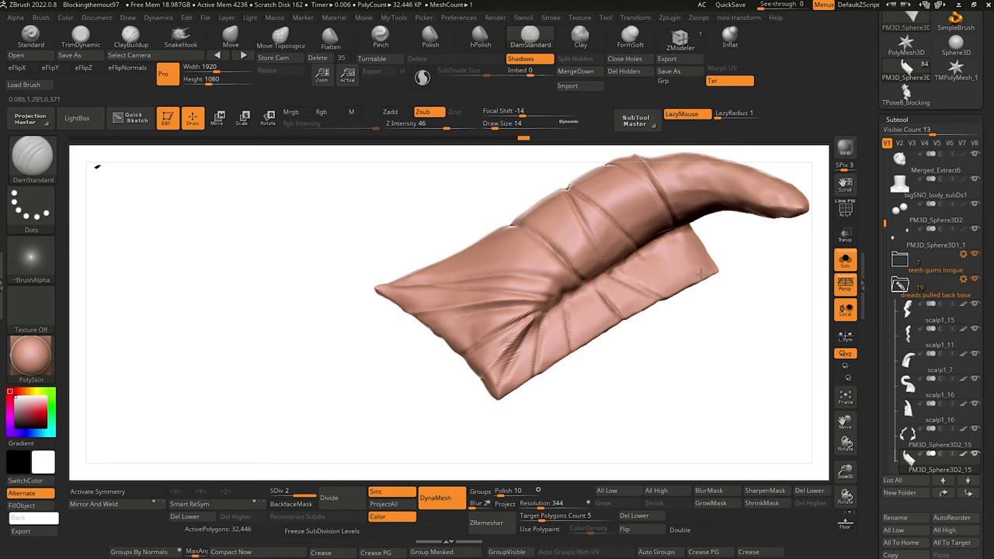
drag(354, 251, 324, 230)
Push notches into the thin flap's outer edge with the Move brush at small draw sizes to give it a wavy outline.
click(254, 45)
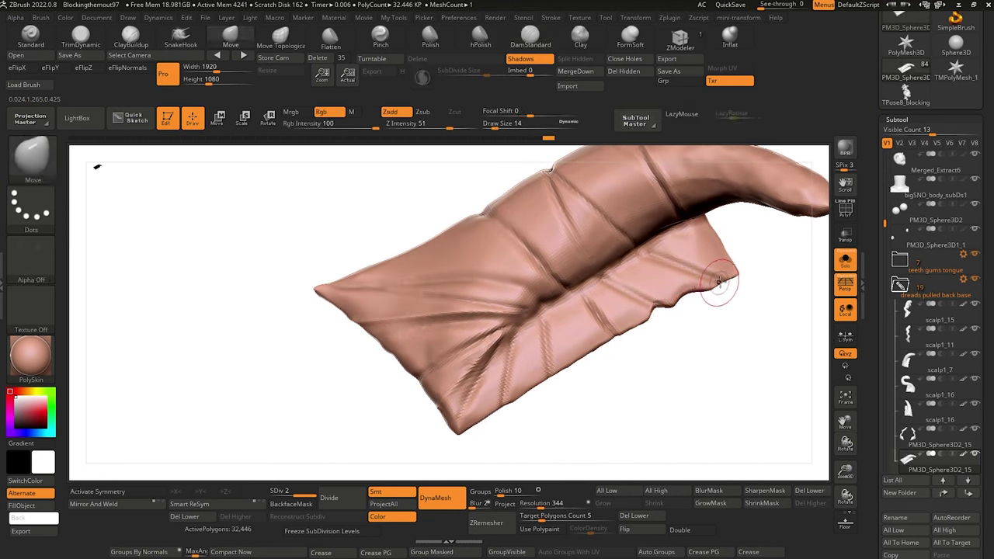
drag(622, 334, 610, 326)
key(bracketleft)
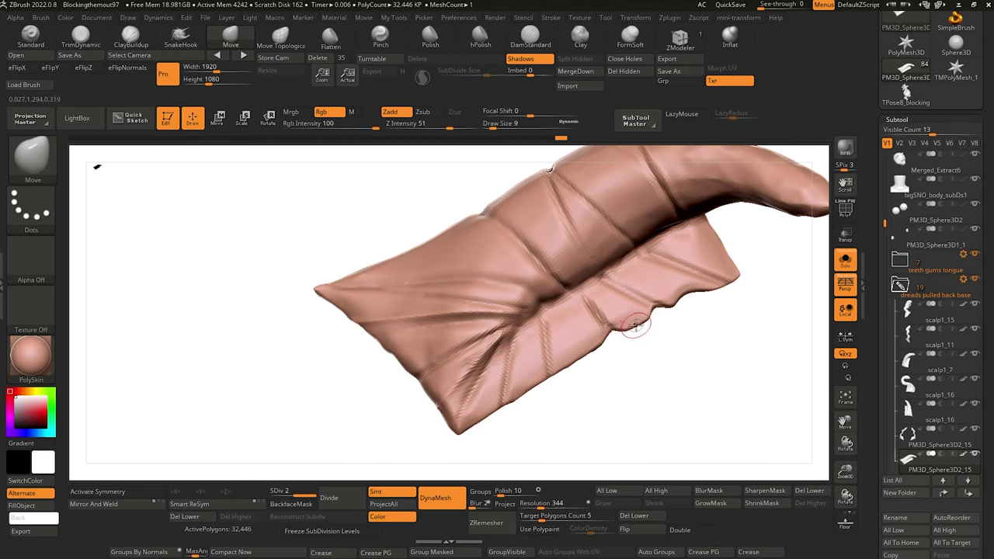
drag(579, 358, 575, 347)
key(bracketright)
drag(538, 385, 534, 376)
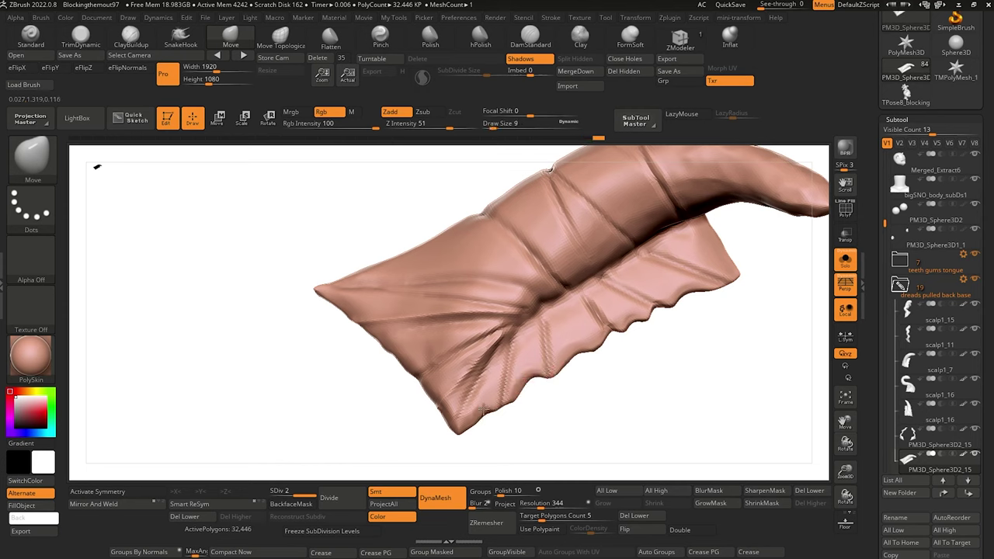
Carve more creases from the fold to the notches in the flap's edge with DamStandard at draw size 14.
key(b)
key(d)
key(s)
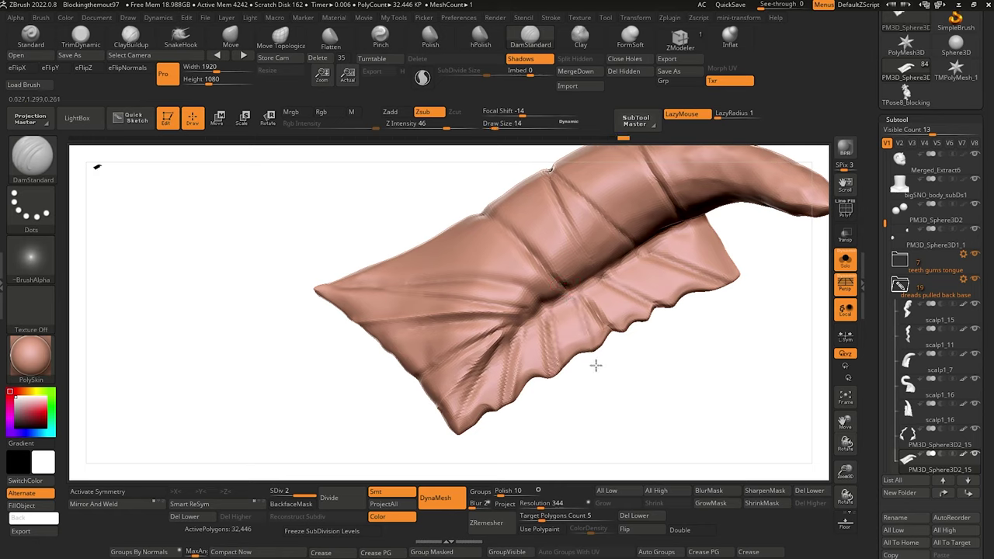
drag(640, 284, 673, 303)
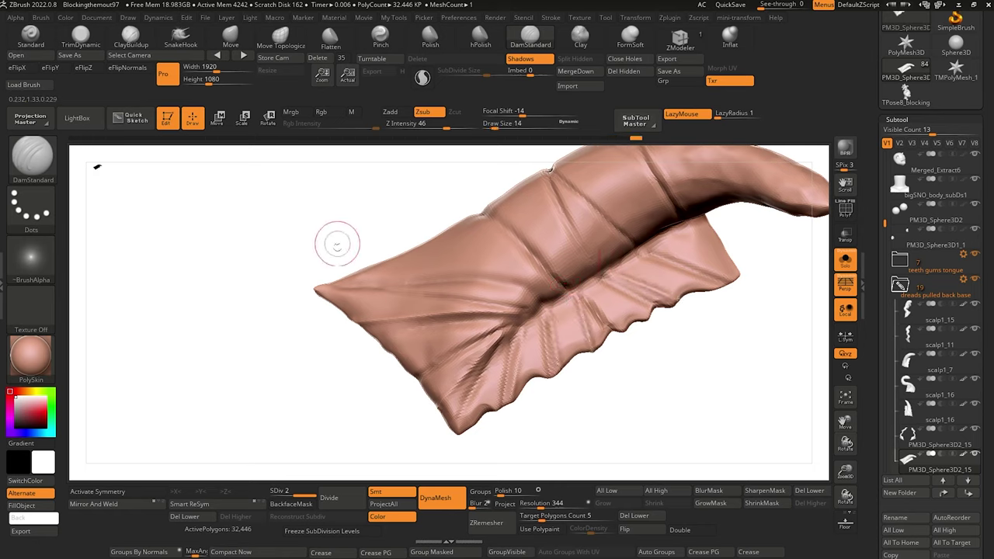
Build up raised strands on the root's face beside the lowest wrapped band with ClayBuildup at draw size 14.
alt+drag(337, 243, 249, 214)
right_drag(248, 213, 366, 228)
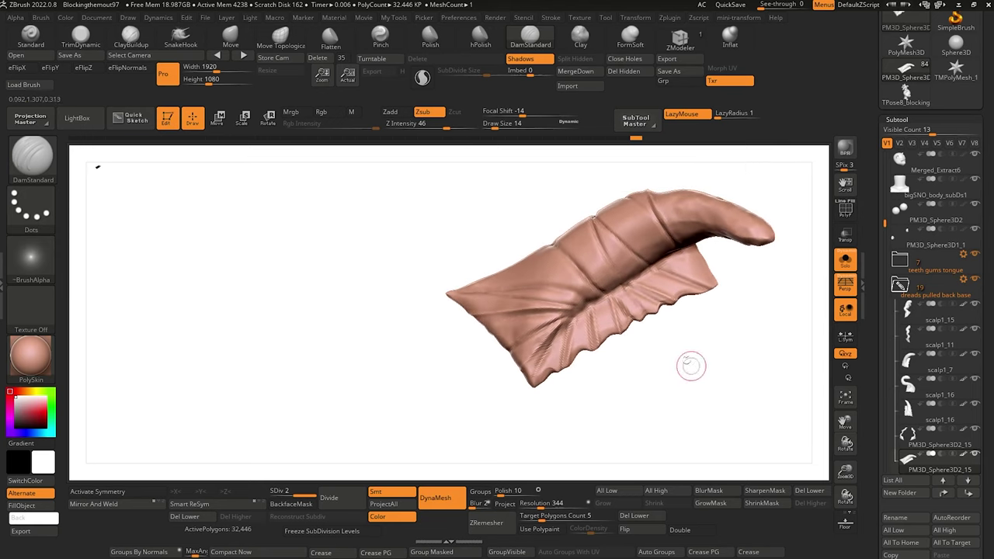
drag(435, 299, 460, 344)
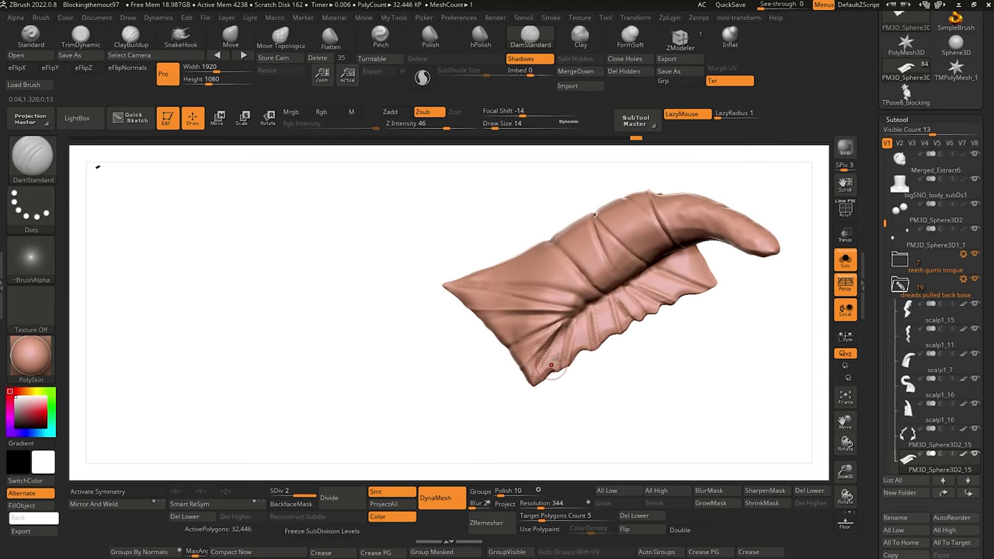
mouse_move(380, 222)
right_down()
mouse_move(359, 241)
mouse_move(673, 249)
right_up()
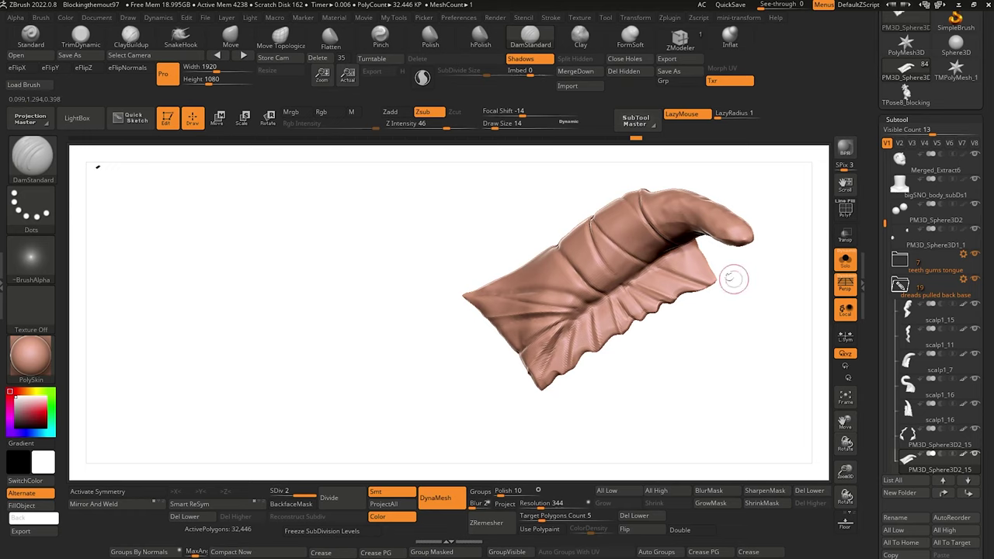
right_drag(726, 277, 522, 301)
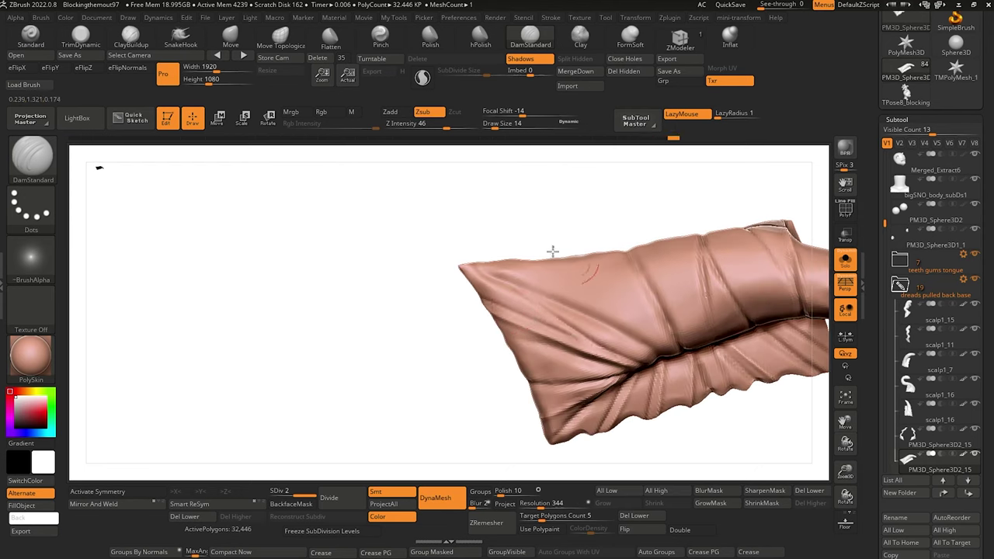
alt+right_drag(369, 202, 369, 241)
click(130, 37)
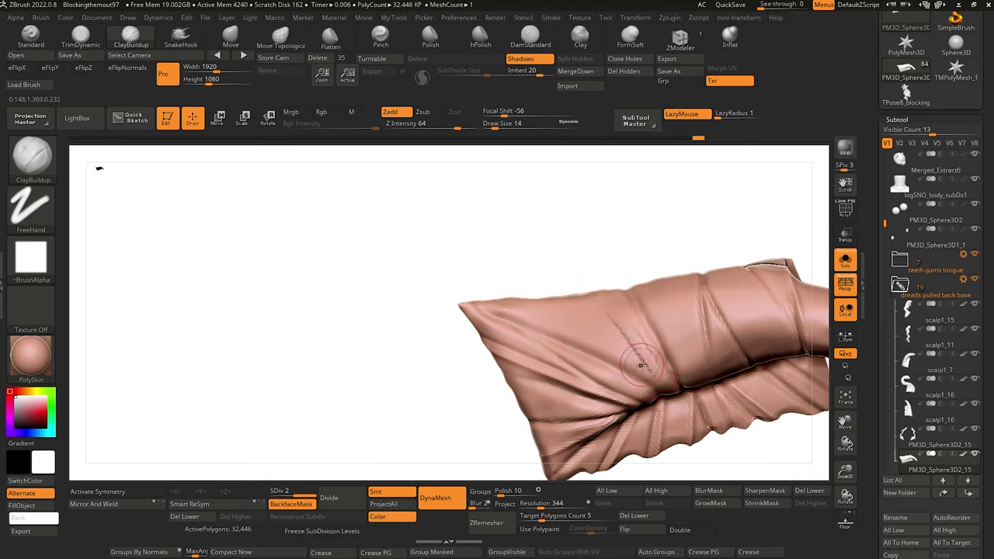
drag(610, 319, 645, 360)
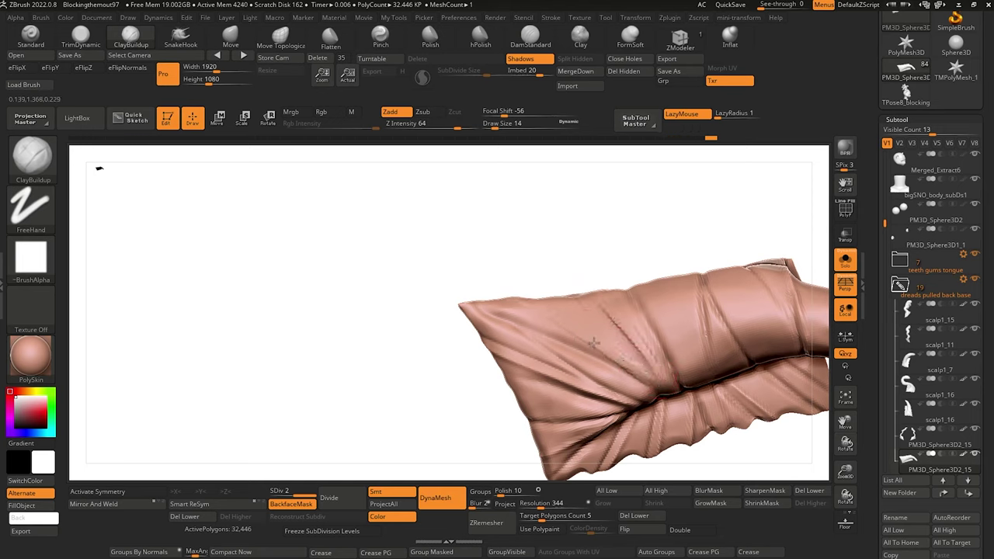
Extend the raised strands across the root's face and onto the lowest wrapped bands with ClayBuildup at draw size 14.
drag(578, 339, 487, 309)
drag(647, 377, 537, 327)
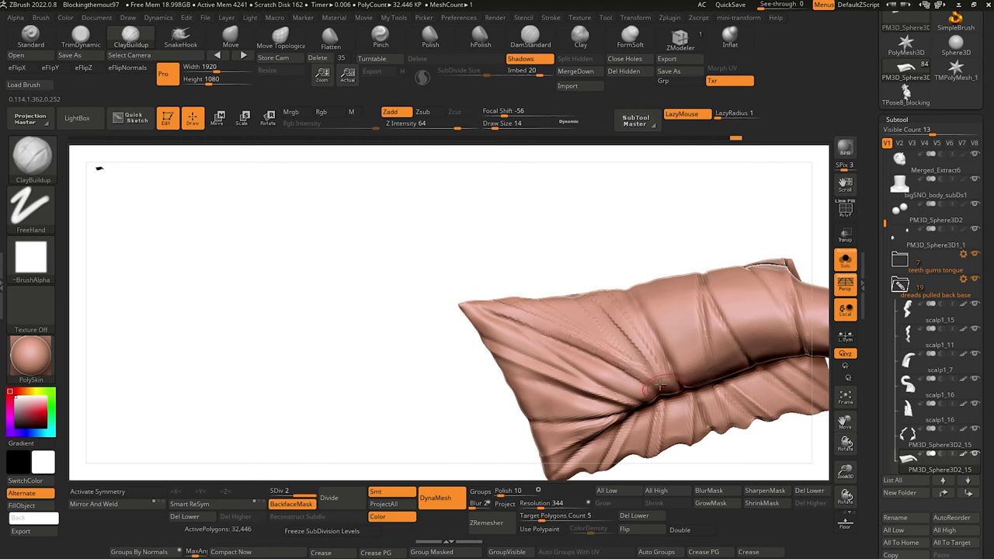
alt+right_drag(476, 263, 344, 293)
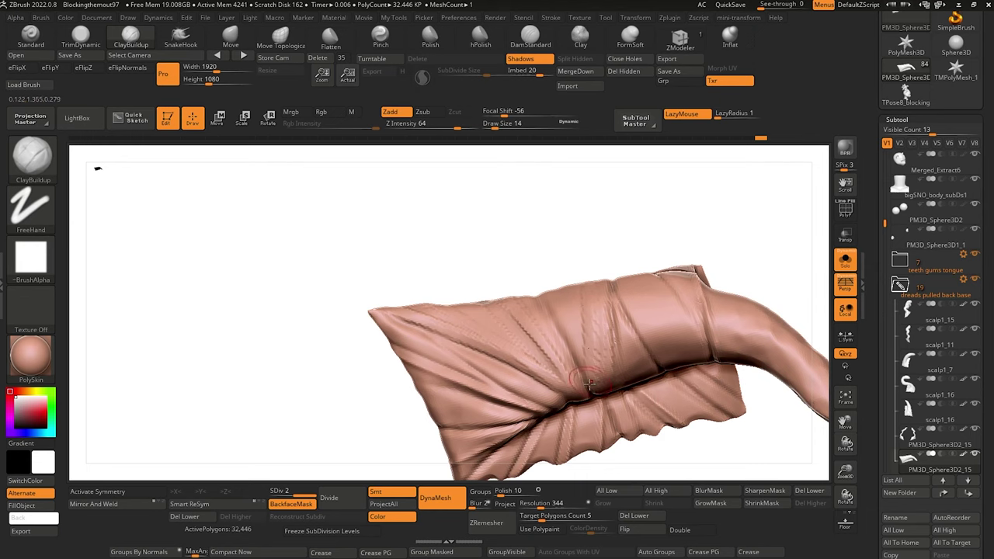
right_drag(526, 231, 497, 252)
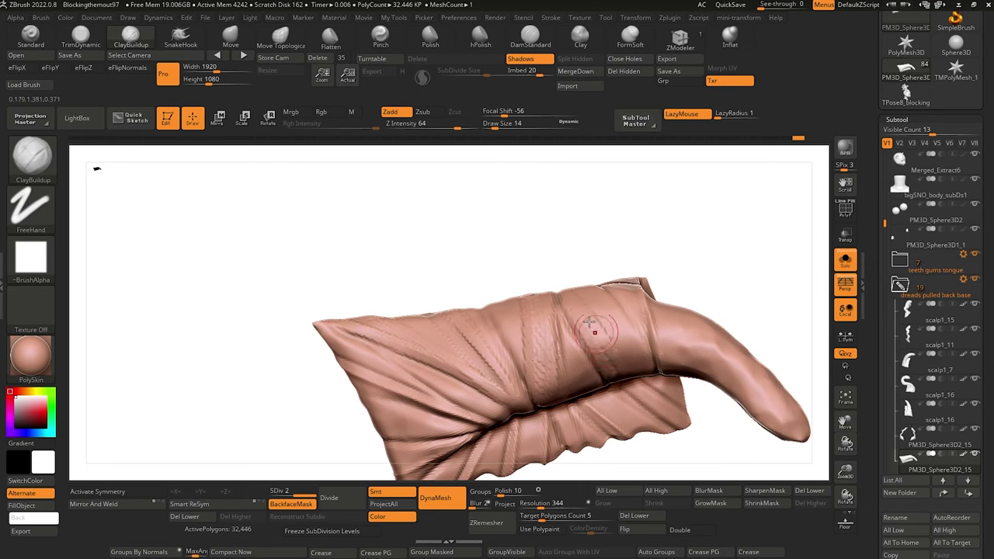
drag(589, 322, 582, 307)
mouse_move(484, 238)
right_down()
mouse_move(498, 225)
mouse_move(442, 221)
right_up()
right_drag(479, 235, 494, 250)
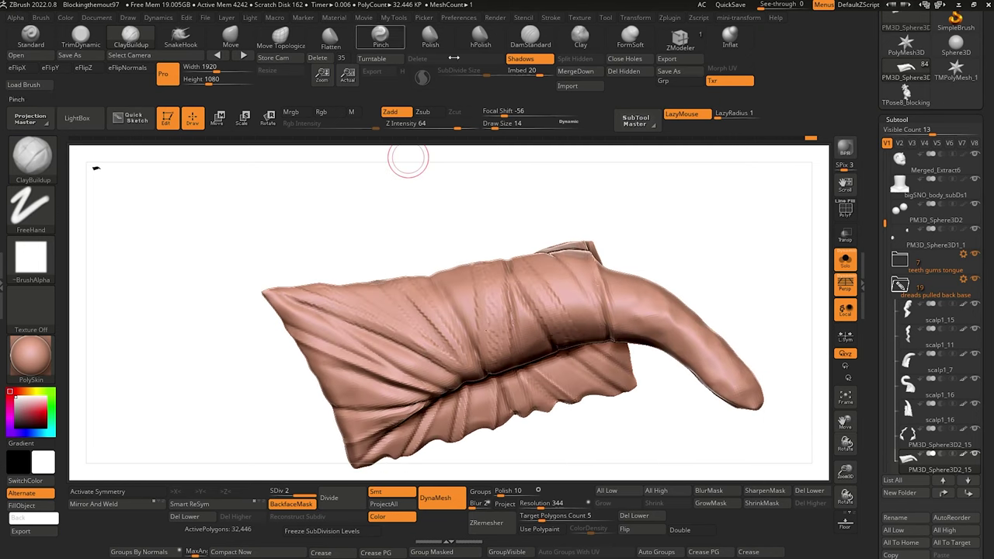
Carve the first ring creases around the strand's smooth tapering end with DamStandard at draw size 14.
click(530, 35)
mouse_move(651, 339)
right_down()
mouse_move(657, 395)
mouse_move(637, 407)
mouse_move(629, 268)
right_up()
right_drag(748, 388, 660, 299)
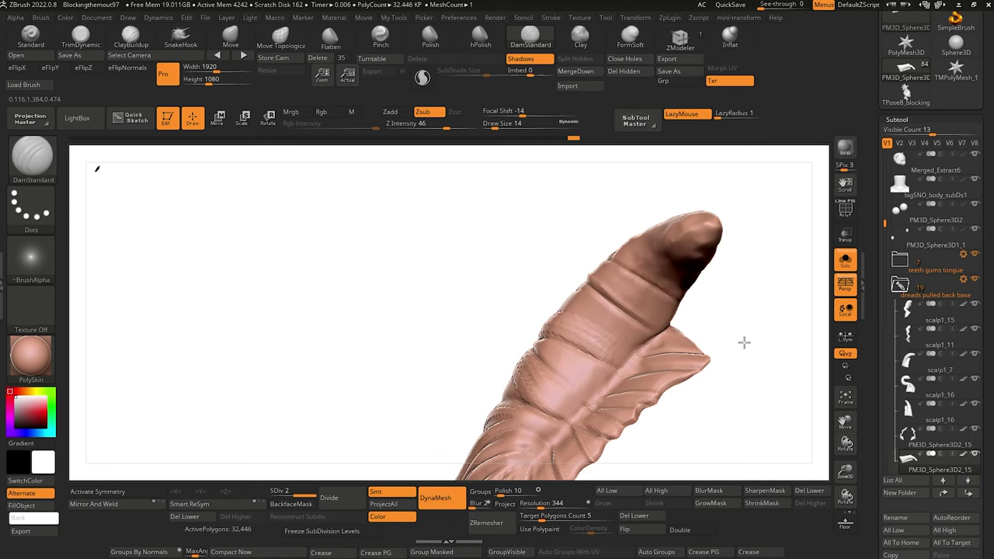
right_drag(744, 343, 495, 237)
right_drag(594, 184, 624, 278)
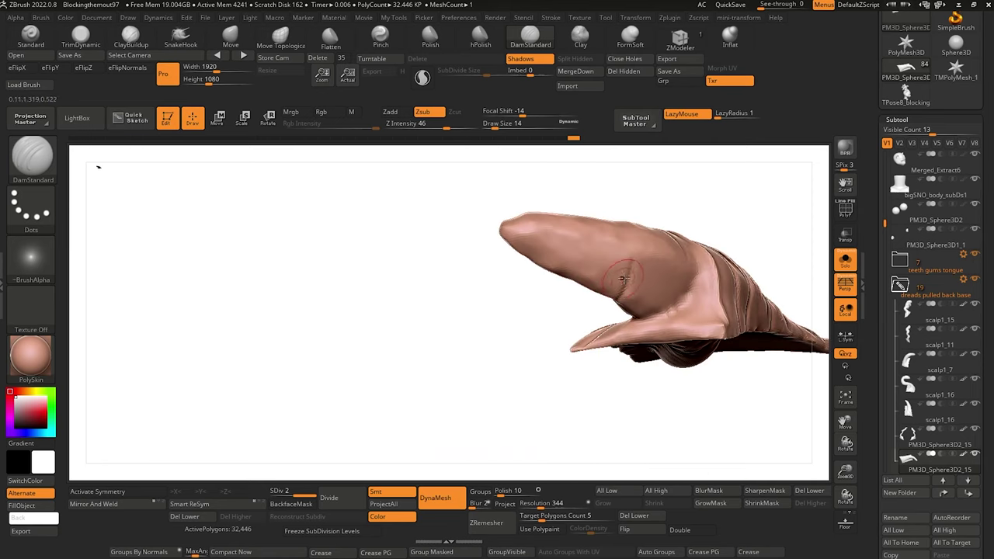
right_drag(547, 172, 589, 321)
mouse_move(570, 232)
right_down()
mouse_move(523, 342)
mouse_move(631, 278)
right_up()
right_drag(491, 224, 591, 363)
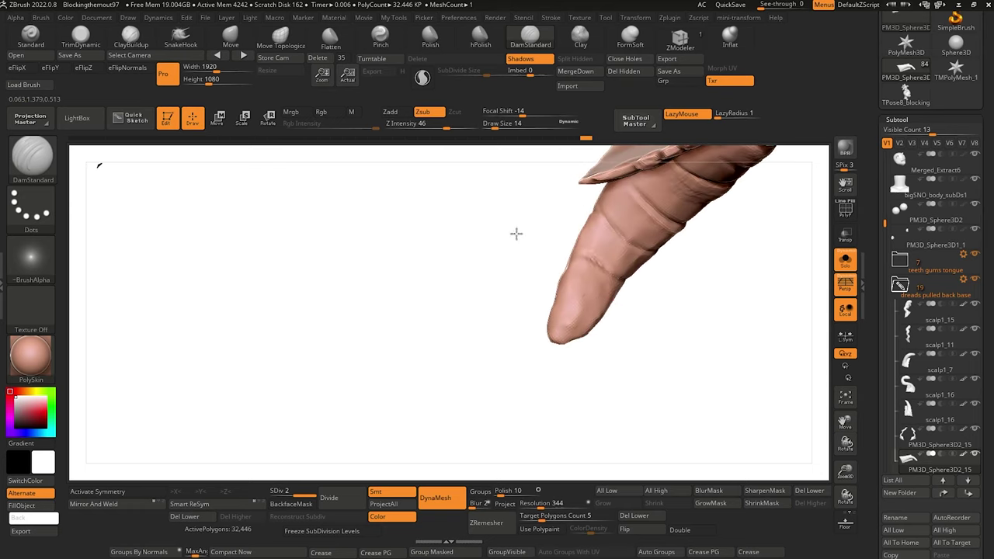
Carry the ring creases around the underside of the tapering end to its tip, and carve a diagonal crease near the flap with DamStandard.
mouse_move(517, 233)
right_down()
mouse_move(506, 340)
mouse_move(620, 279)
right_up()
mouse_move(488, 270)
right_down()
mouse_move(508, 368)
mouse_move(582, 334)
mouse_move(596, 285)
right_up()
mouse_move(470, 270)
right_down()
mouse_move(508, 380)
mouse_move(499, 348)
mouse_move(463, 368)
mouse_move(590, 271)
mouse_move(515, 277)
mouse_move(592, 280)
right_up()
right_drag(474, 274, 599, 266)
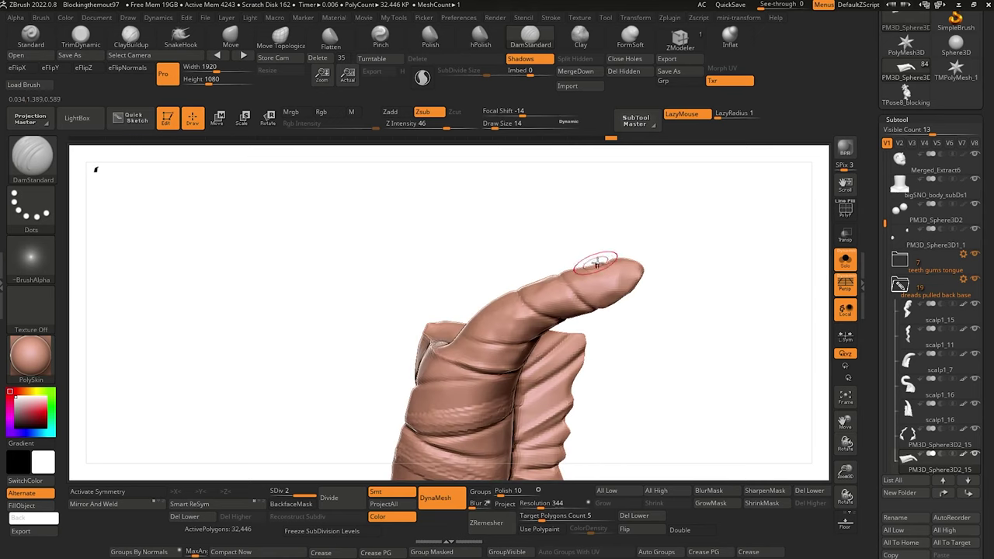
right_drag(655, 313, 511, 194)
mouse_move(622, 286)
right_down()
mouse_move(508, 248)
mouse_move(616, 287)
right_up()
right_drag(658, 206, 516, 337)
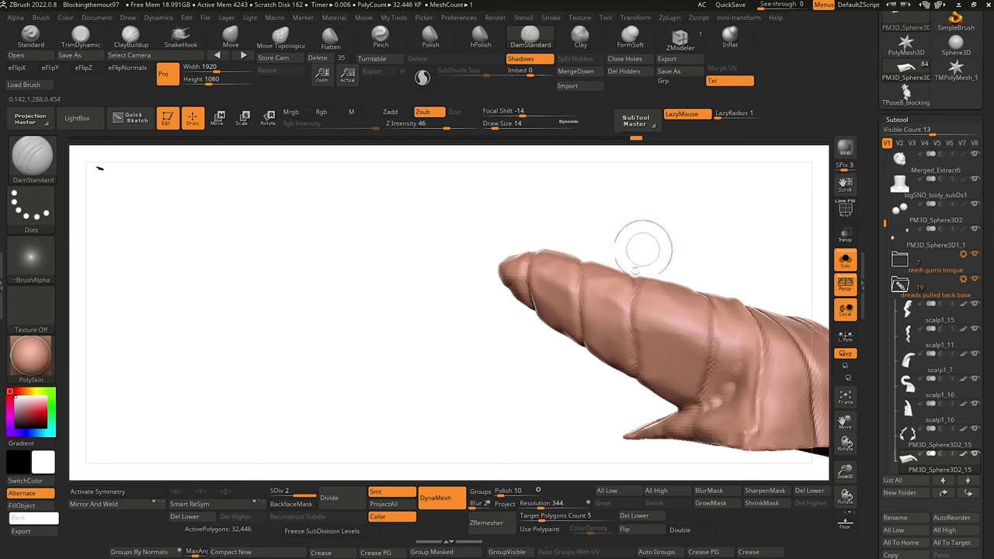
drag(648, 390, 694, 238)
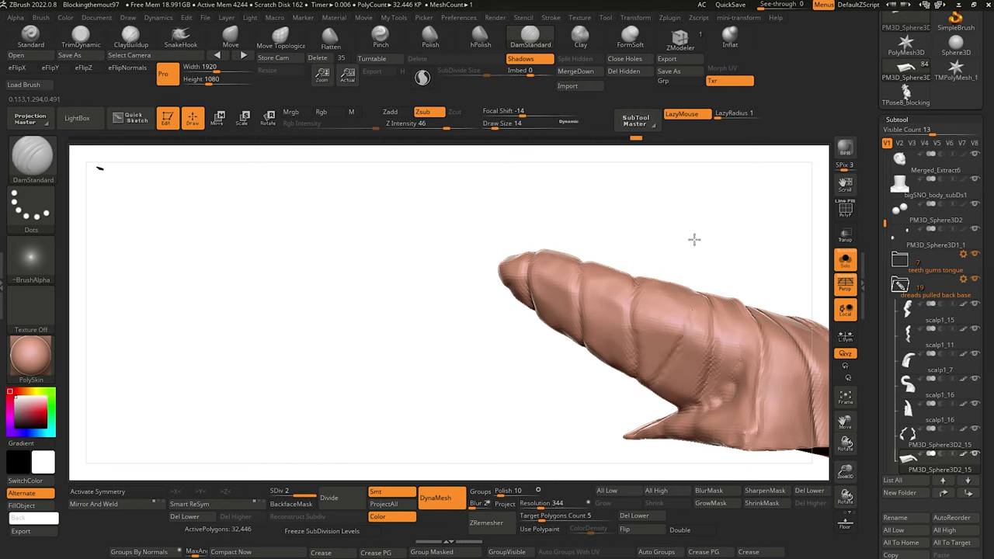
right_drag(493, 291, 495, 324)
Build up raised strands on the bands of the tapering end nearest the flap with ClayBuildup at draw size 14.
click(134, 39)
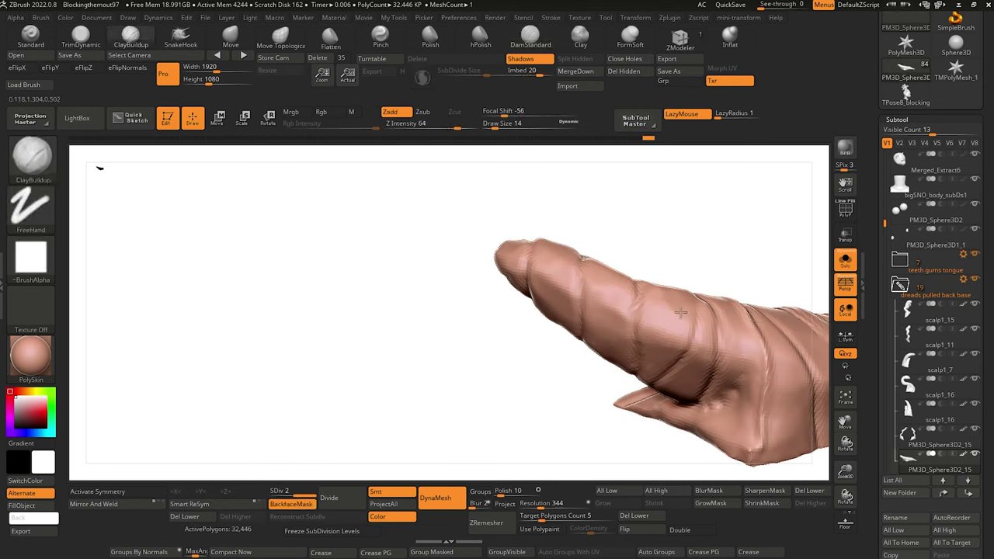
right_drag(676, 268, 617, 256)
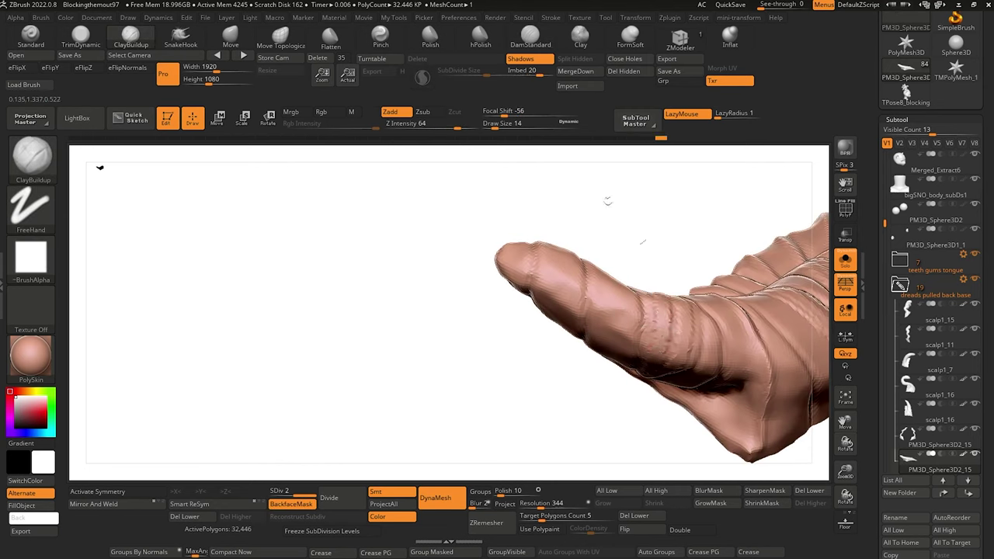
right_drag(606, 200, 624, 299)
Build up finer raised strands on the remaining bands toward the tip, on all sides, with ClayBuildup at draw size 10.
key(bracketleft)
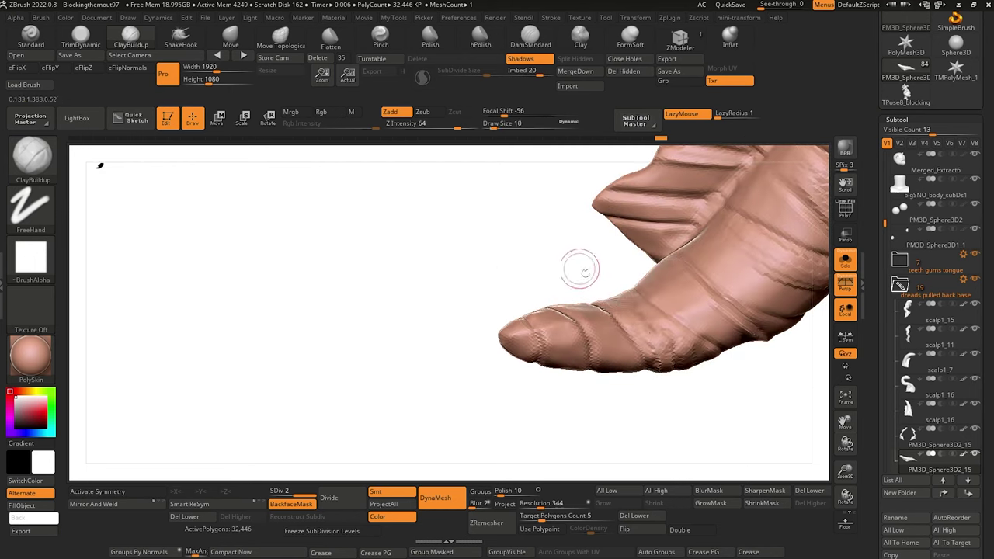
mouse_move(596, 296)
right_down()
mouse_move(530, 247)
mouse_move(569, 244)
mouse_move(483, 217)
mouse_move(459, 259)
mouse_move(466, 332)
mouse_move(478, 306)
right_up()
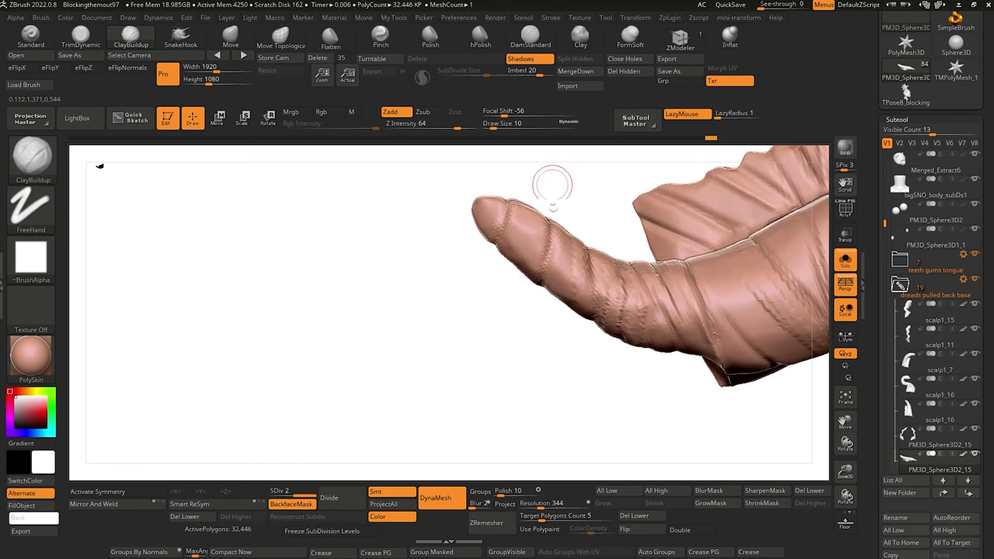
right_drag(546, 357, 573, 261)
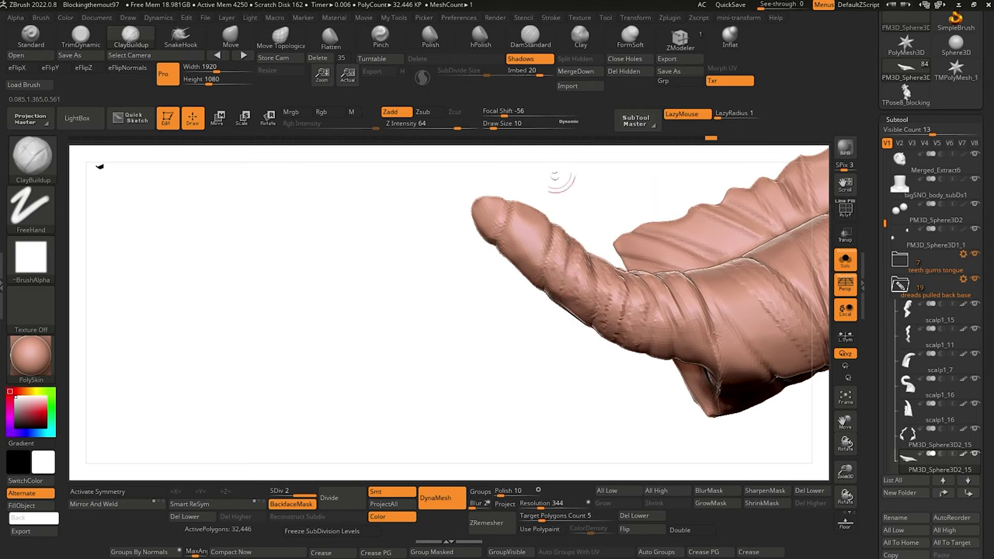
mouse_move(507, 146)
right_down()
mouse_move(453, 368)
mouse_move(540, 257)
right_up()
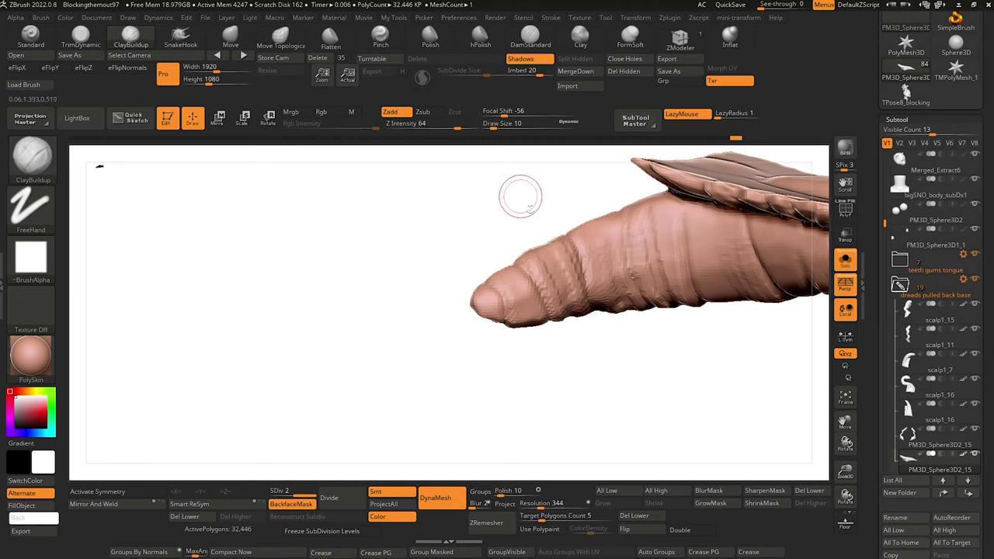
mouse_move(460, 191)
right_down()
mouse_move(502, 316)
mouse_move(471, 364)
mouse_move(442, 280)
mouse_move(603, 366)
mouse_move(448, 288)
mouse_move(438, 322)
mouse_move(476, 309)
right_up()
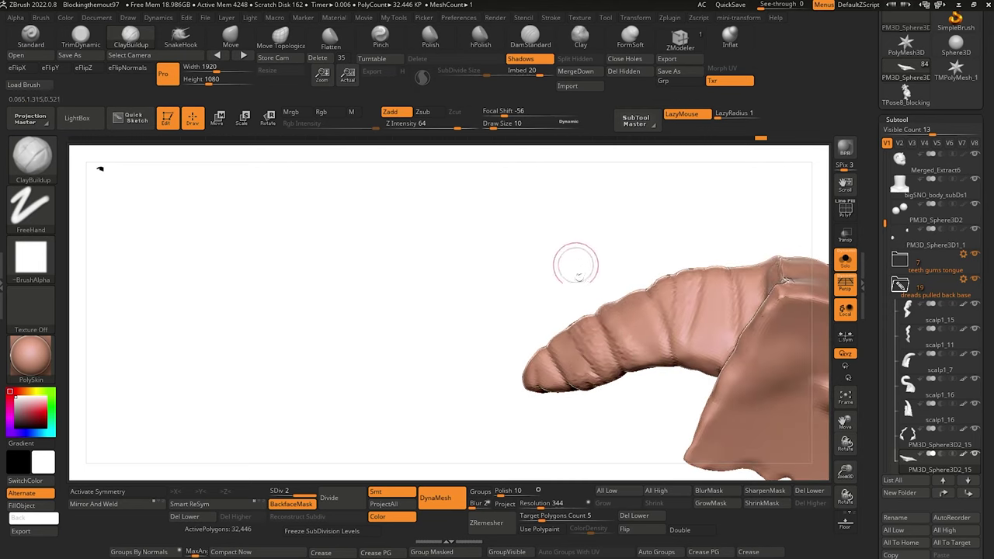
right_drag(578, 277, 648, 330)
drag(633, 324, 651, 345)
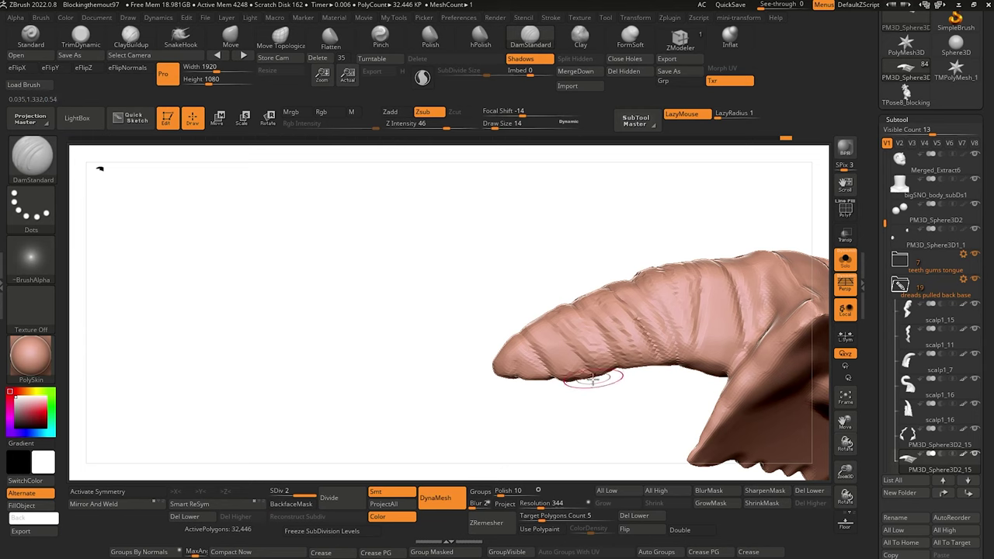
Deepen the creases between the bands around the strand's tip with DamStandard at draw size 14.
mouse_move(595, 378)
right_down()
mouse_move(468, 300)
mouse_move(518, 369)
mouse_move(599, 350)
mouse_move(422, 271)
mouse_move(411, 326)
mouse_move(556, 337)
right_up()
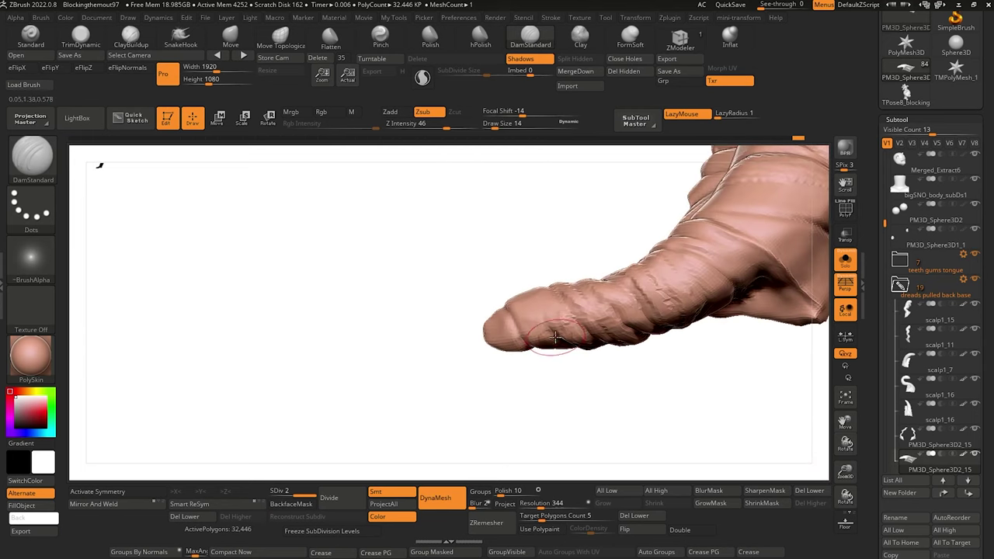
drag(555, 337, 537, 307)
drag(477, 210, 435, 248)
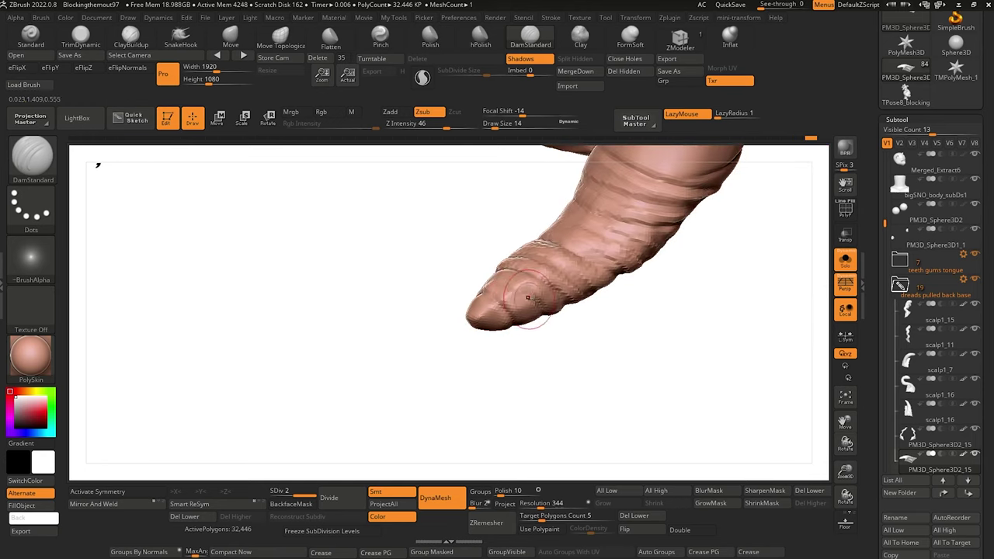
mouse_move(417, 295)
right_down()
mouse_move(395, 282)
mouse_move(414, 282)
mouse_move(393, 274)
mouse_move(402, 318)
mouse_move(395, 256)
mouse_move(339, 298)
mouse_move(462, 272)
mouse_move(428, 300)
mouse_move(442, 296)
mouse_move(388, 237)
right_up()
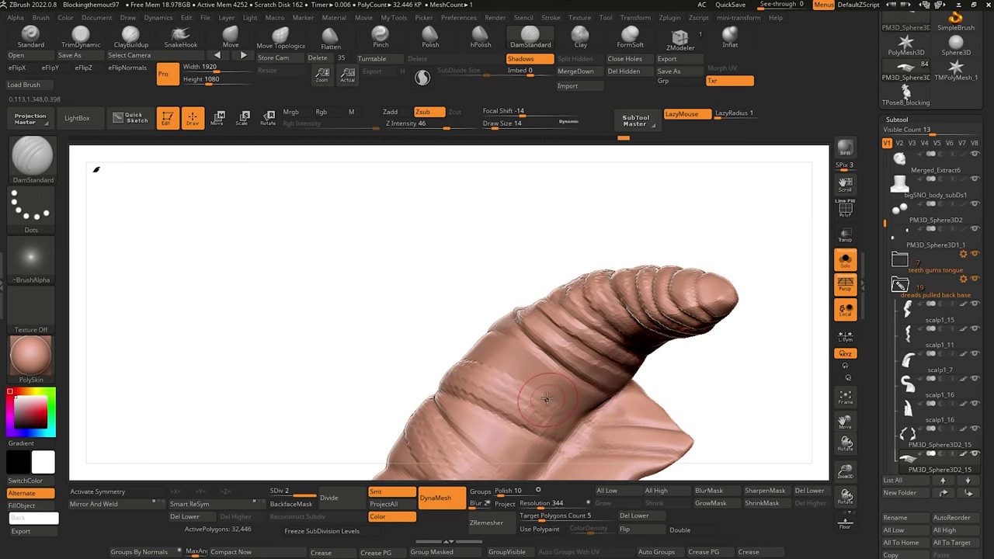
click(531, 37)
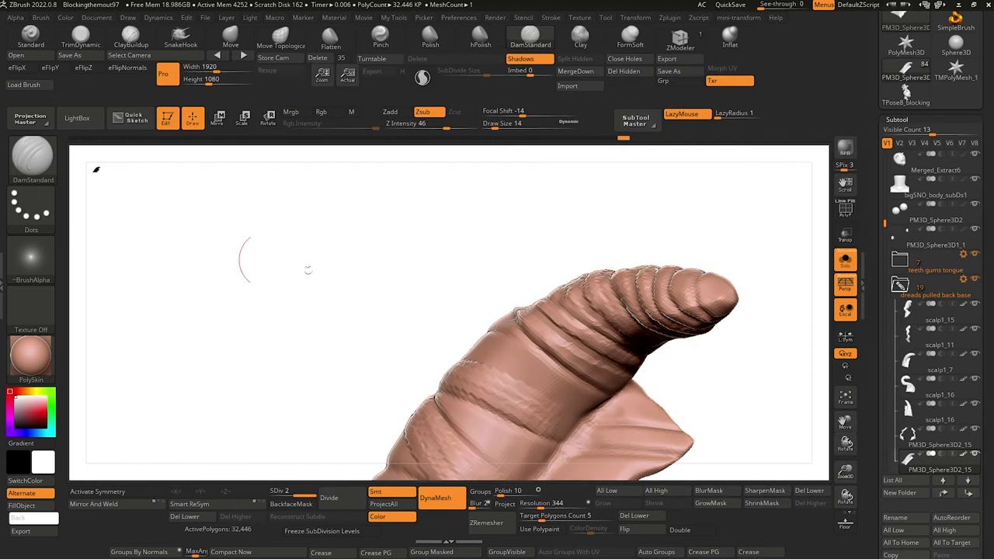
Carve fine creases along the strand's middle wrapped bands with DamStandard at draw size 9.
key(bracketleft)
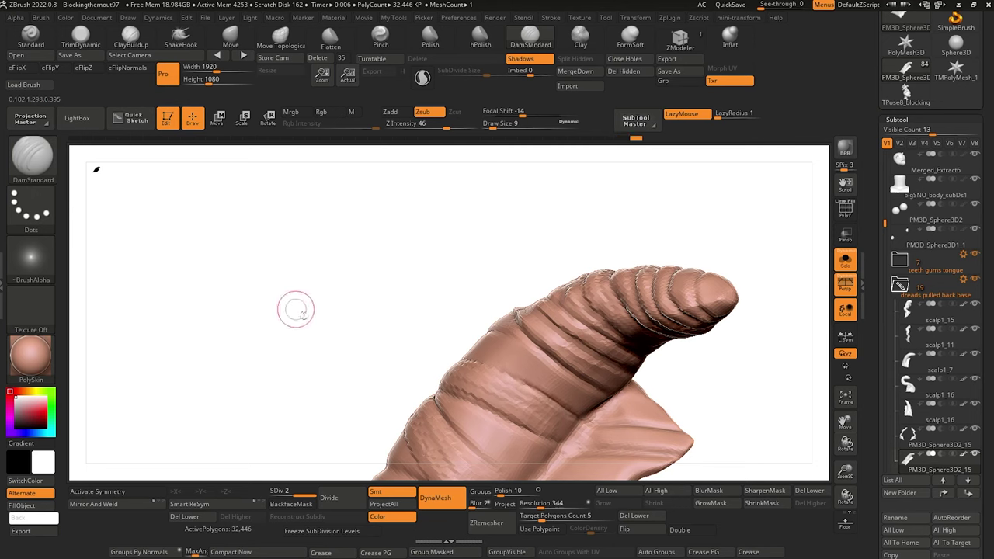
mouse_move(295, 310)
mouse_down()
mouse_move(326, 344)
mouse_move(342, 326)
mouse_move(342, 368)
mouse_up()
alt+drag(286, 344, 417, 266)
mouse_move(371, 324)
mouse_down()
mouse_move(405, 300)
mouse_move(456, 293)
mouse_move(583, 309)
mouse_up()
mouse_move(442, 248)
mouse_down()
mouse_move(386, 300)
mouse_move(359, 282)
mouse_move(350, 311)
mouse_move(363, 320)
mouse_move(335, 362)
mouse_move(397, 340)
mouse_up()
Build up raised strands on the outer side of the middle wrapped bands with ClayBuildup at draw size 14.
click(127, 33)
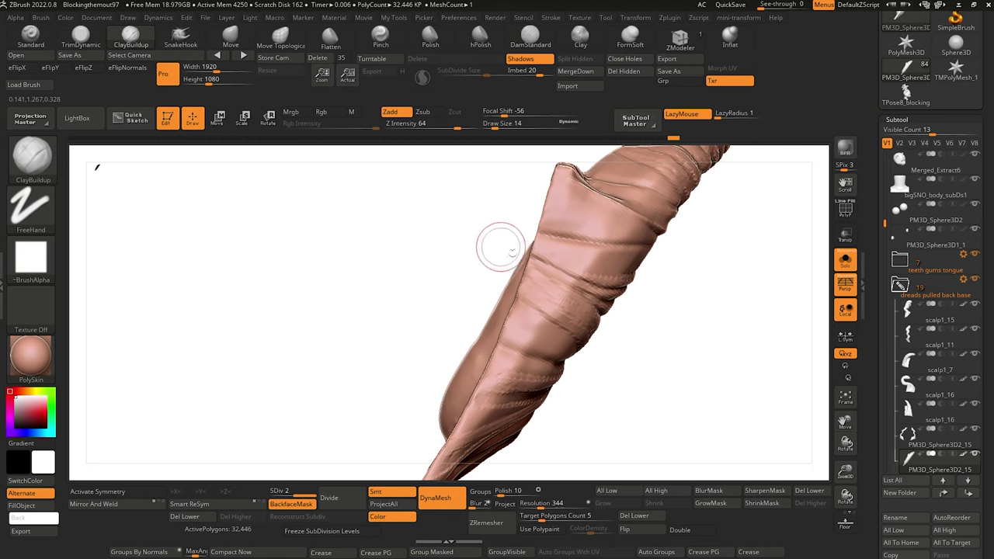
drag(461, 241, 397, 248)
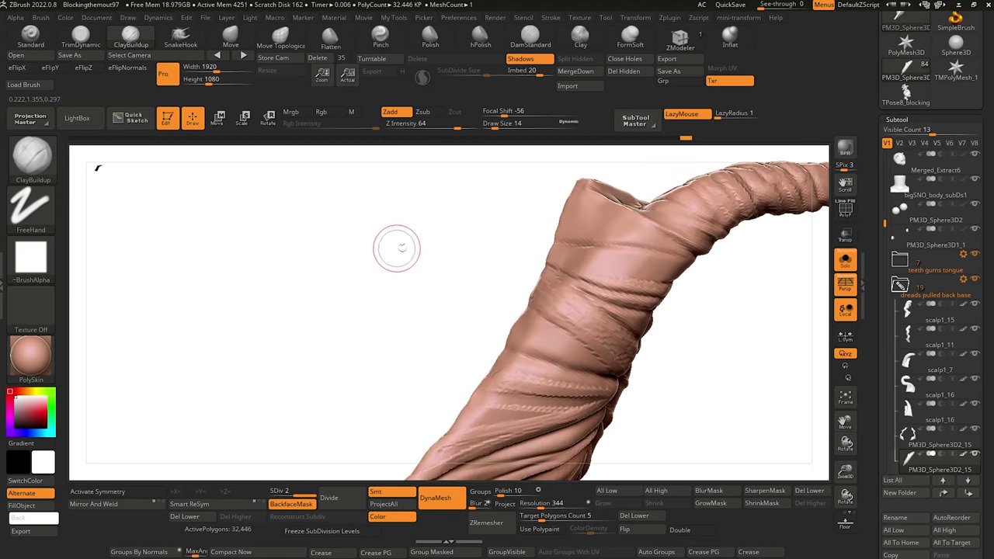
mouse_move(417, 250)
mouse_down()
mouse_move(347, 333)
mouse_move(375, 271)
mouse_move(433, 211)
mouse_up()
Sharpen the creases along the middle bands and where they meet the tapering end with DamStandard at draw sizes 14 and 8.
click(530, 37)
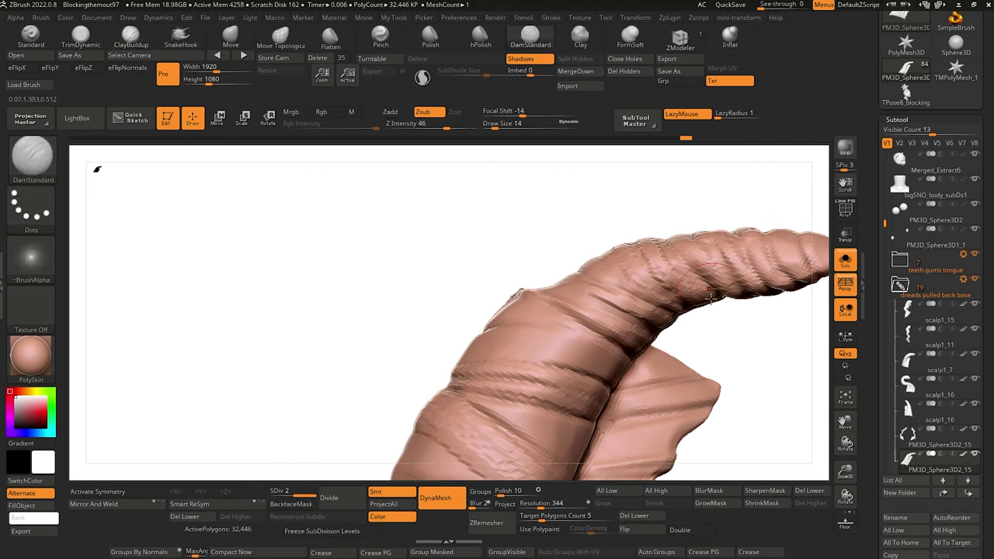
mouse_move(624, 202)
mouse_down()
mouse_move(615, 222)
mouse_move(665, 240)
mouse_move(610, 206)
mouse_move(699, 284)
mouse_up()
drag(565, 194, 551, 160)
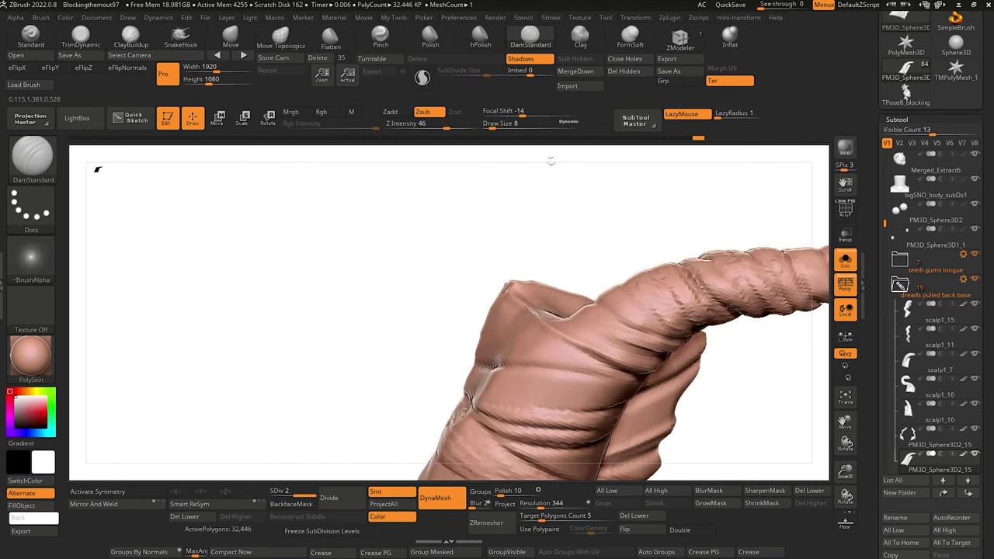
drag(541, 216, 670, 334)
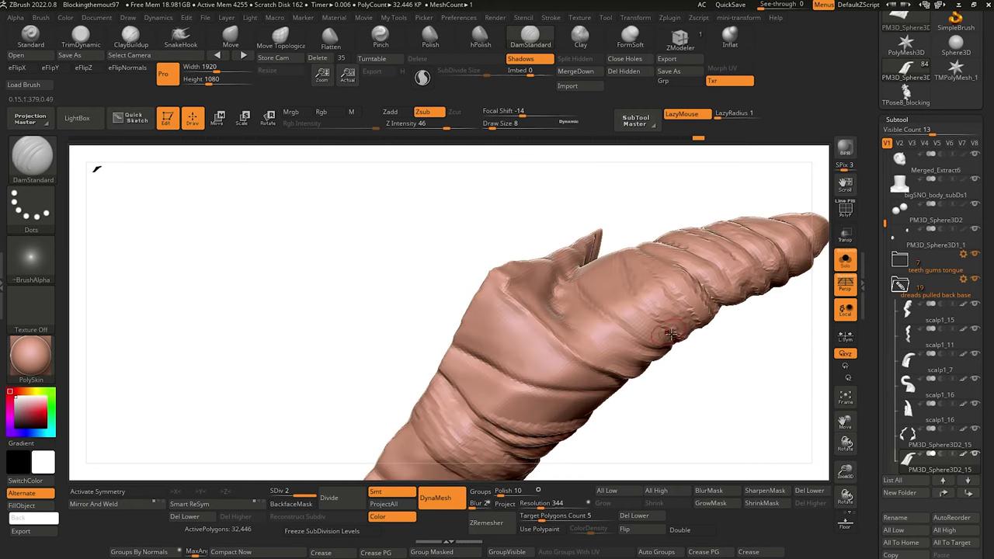
mouse_move(591, 183)
mouse_down()
mouse_move(381, 313)
mouse_move(309, 244)
mouse_move(349, 264)
mouse_move(377, 298)
mouse_move(351, 328)
mouse_move(375, 318)
mouse_move(411, 381)
mouse_move(462, 278)
mouse_up()
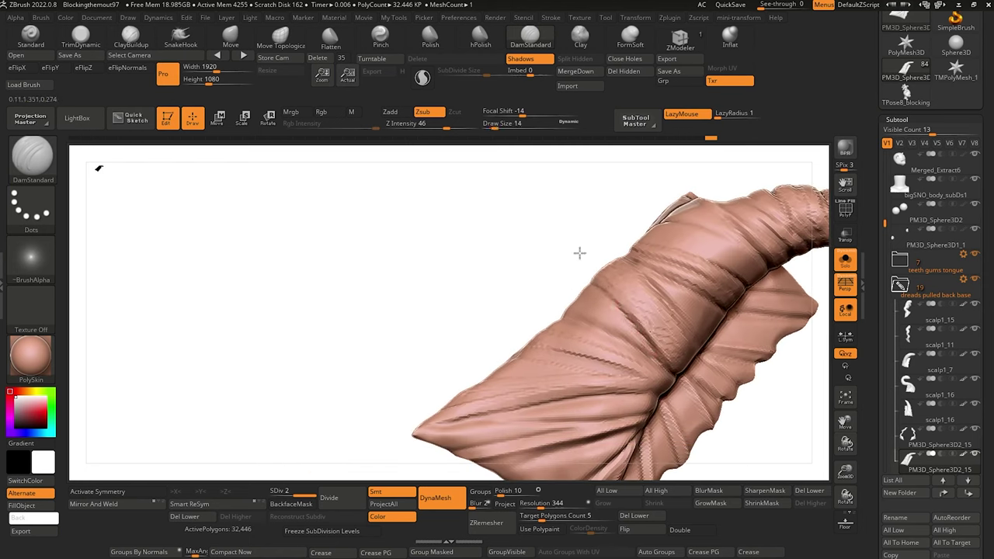
Carve fine creases between the raised strands on the root's face and lowest bands with DamStandard at draw size 10.
drag(406, 182, 389, 207)
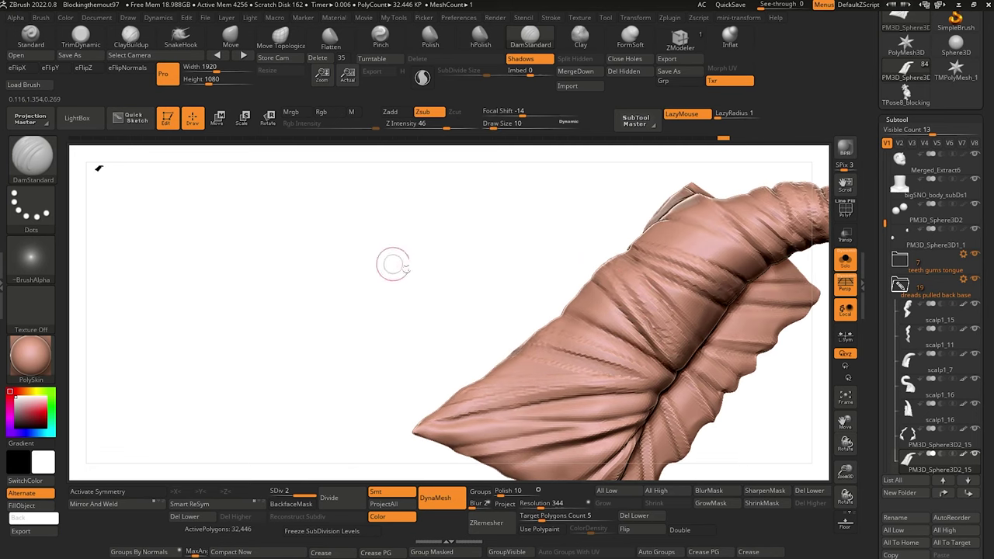
mouse_move(393, 264)
mouse_down()
mouse_move(679, 319)
mouse_move(628, 286)
mouse_up()
mouse_move(510, 239)
mouse_down()
mouse_move(334, 349)
mouse_move(314, 340)
mouse_move(363, 375)
mouse_up()
drag(581, 324, 622, 362)
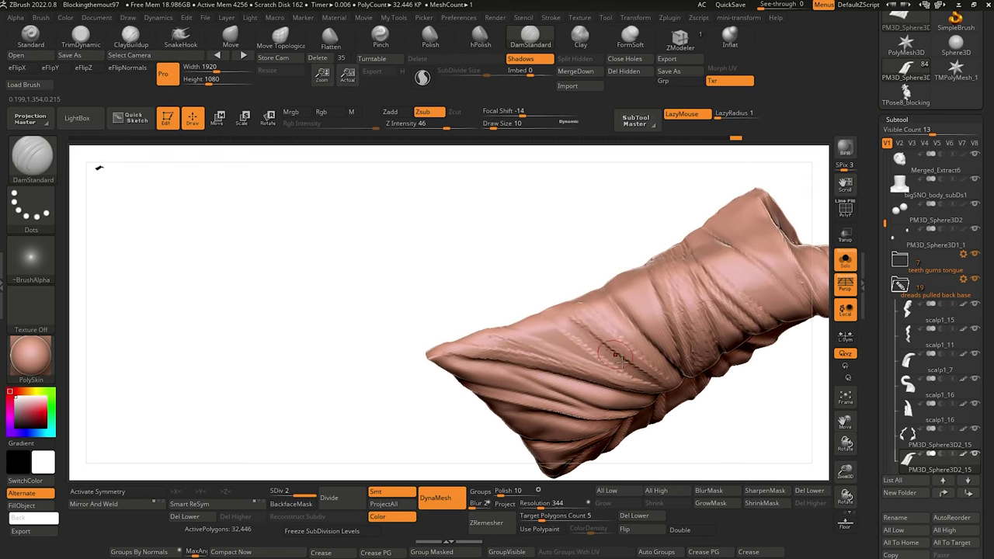
drag(428, 282, 433, 282)
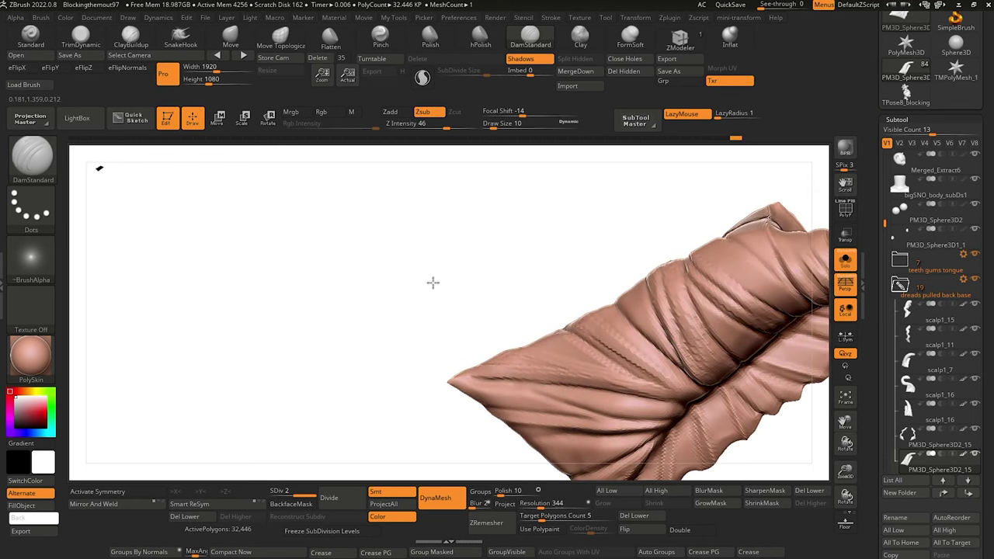
Show the surrounding subtools and reshape the detailed braid's root at subdivision level 1 with Move to fit its neighbours.
click(846, 260)
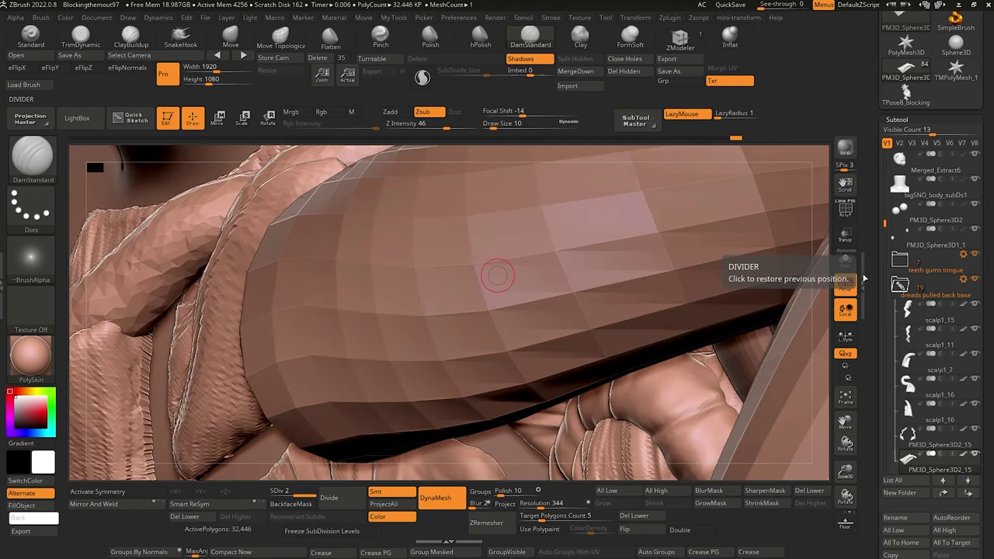
drag(846, 471, 846, 399)
drag(277, 291, 273, 336)
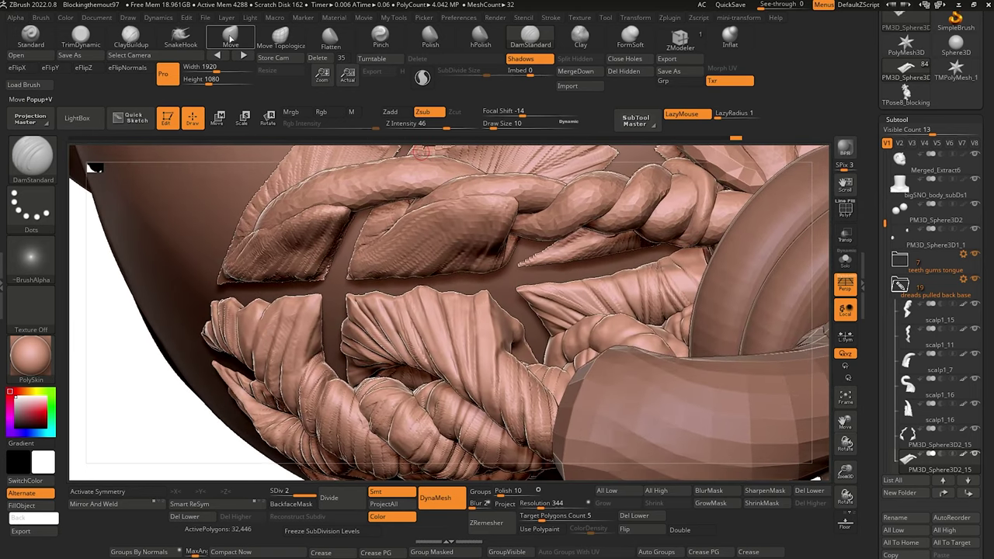
click(231, 39)
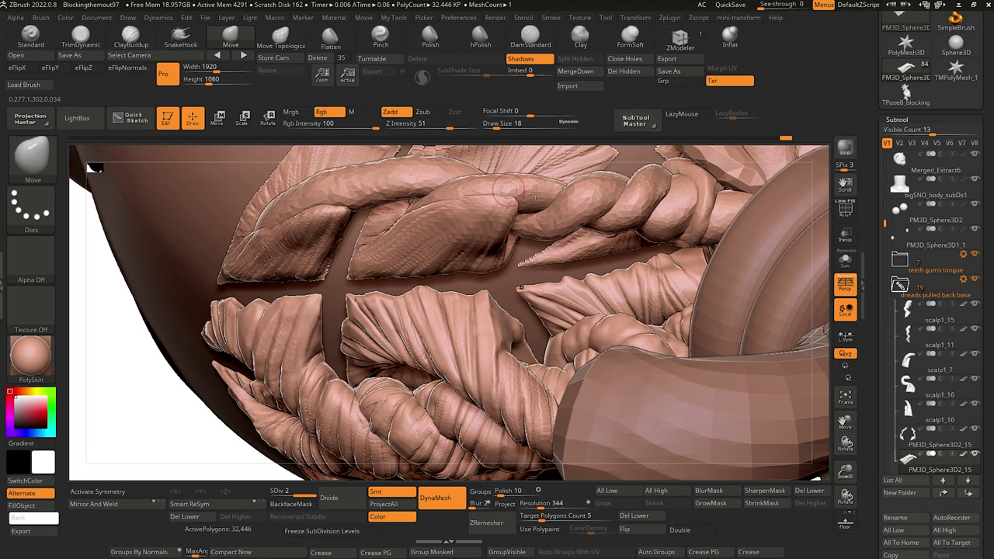
drag(180, 393, 210, 373)
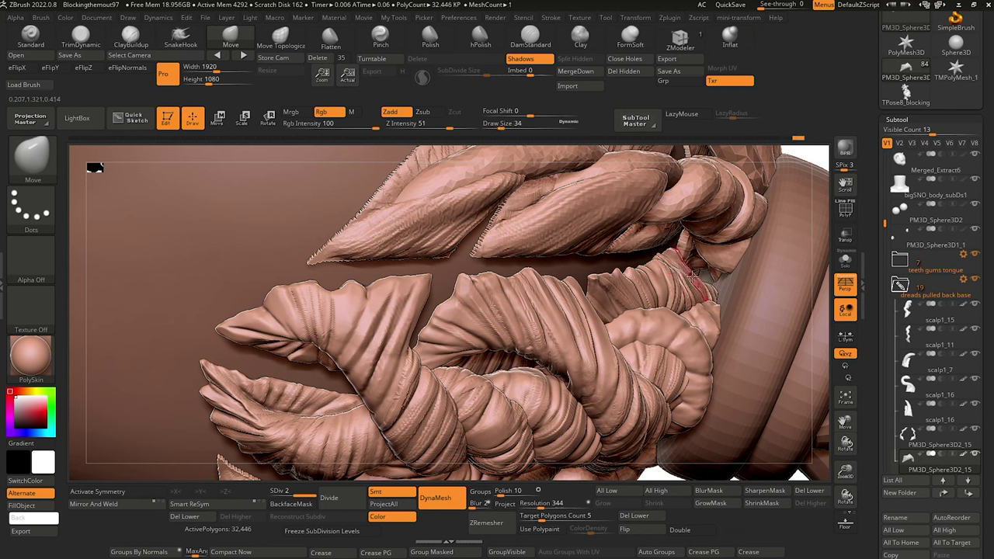
click(280, 490)
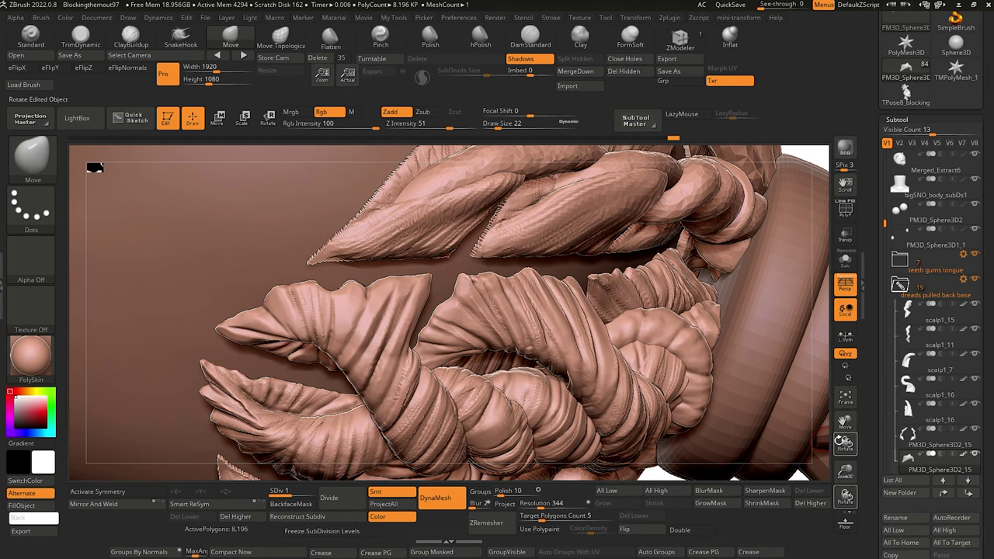
drag(844, 470, 801, 386)
mouse_move(356, 361)
mouse_down()
mouse_move(315, 432)
mouse_move(328, 310)
mouse_move(424, 426)
mouse_move(458, 373)
mouse_move(383, 235)
mouse_move(688, 289)
mouse_up()
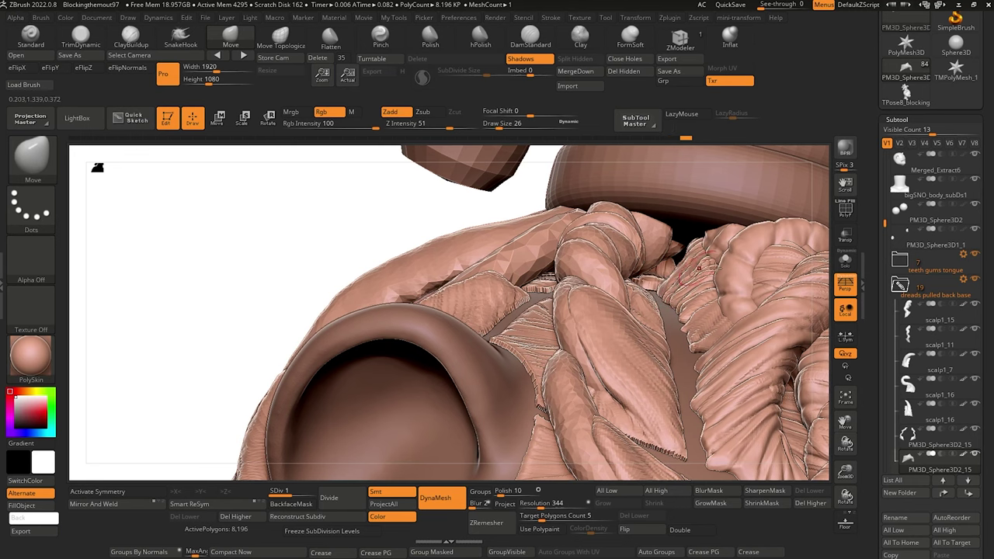
Isolate the braid and adjust the root's outline and pointed edges with Move at draw sizes 18 to 38.
click(845, 261)
drag(493, 203, 544, 300)
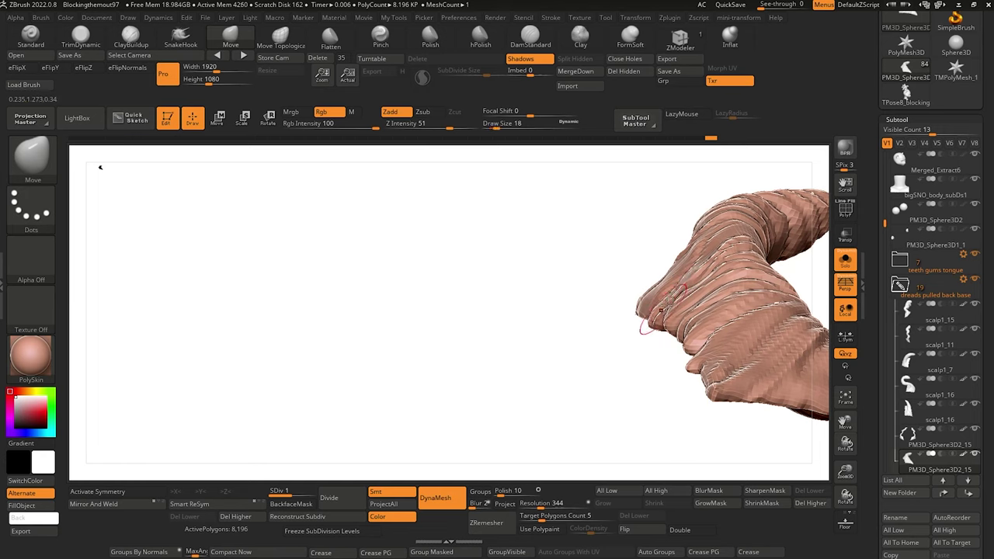
drag(625, 293, 616, 290)
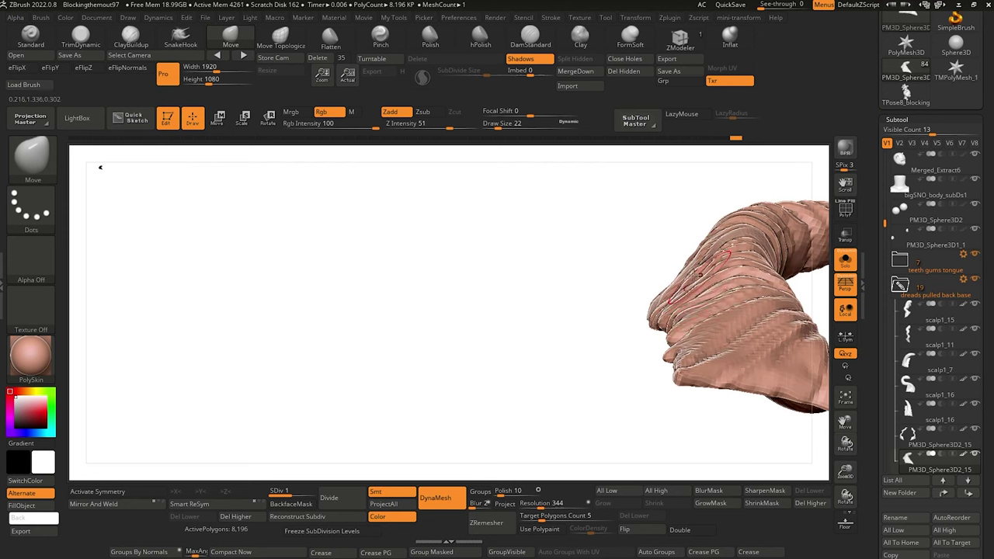
right_drag(703, 326, 631, 294)
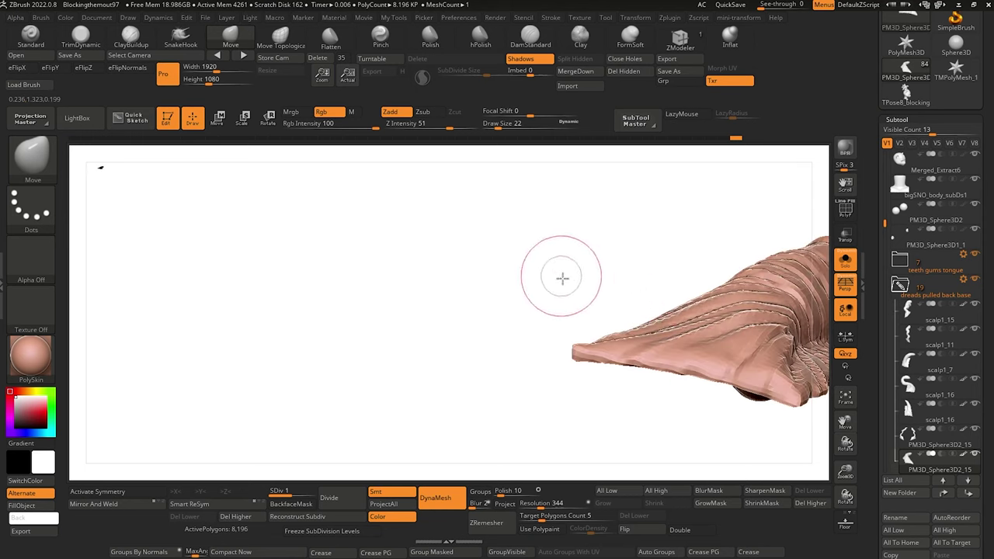
mouse_move(562, 277)
right_down()
mouse_move(603, 358)
mouse_move(554, 345)
mouse_move(490, 408)
mouse_move(696, 342)
right_up()
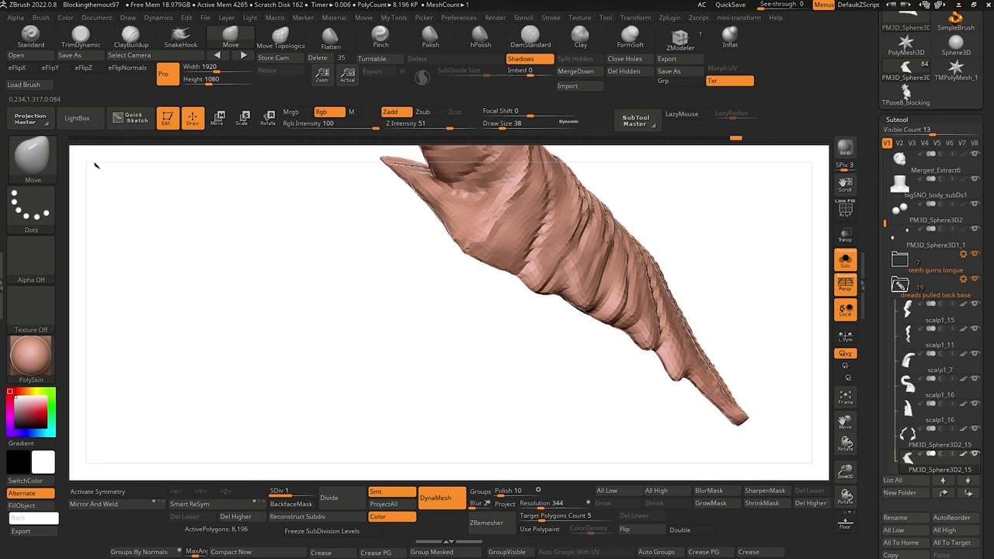
mouse_move(564, 394)
mouse_down()
mouse_move(533, 411)
mouse_move(536, 393)
mouse_up()
Fit the braid's pointed root against the surrounding braids with Move at draw size 22, and even its surface with TrimDynamic.
click(84, 34)
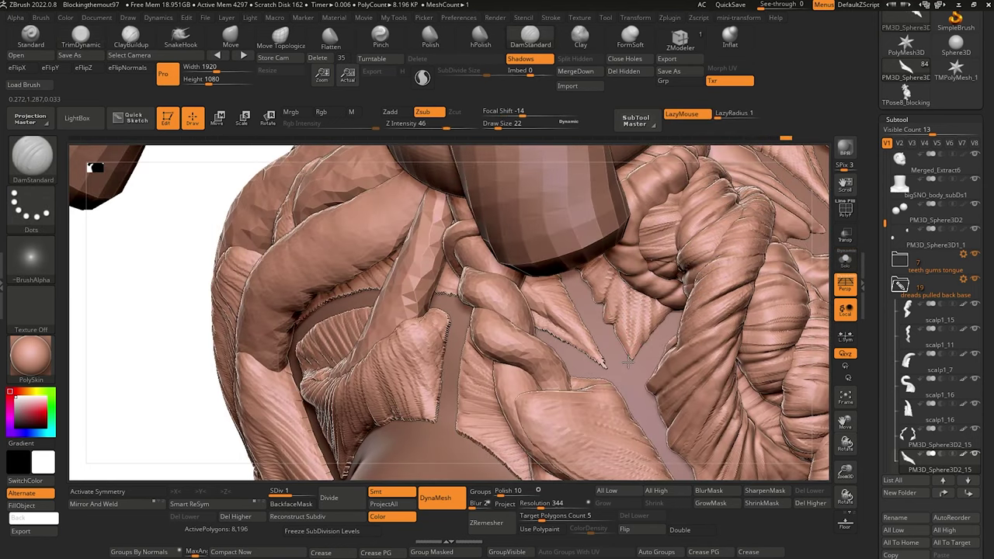
drag(631, 330, 614, 274)
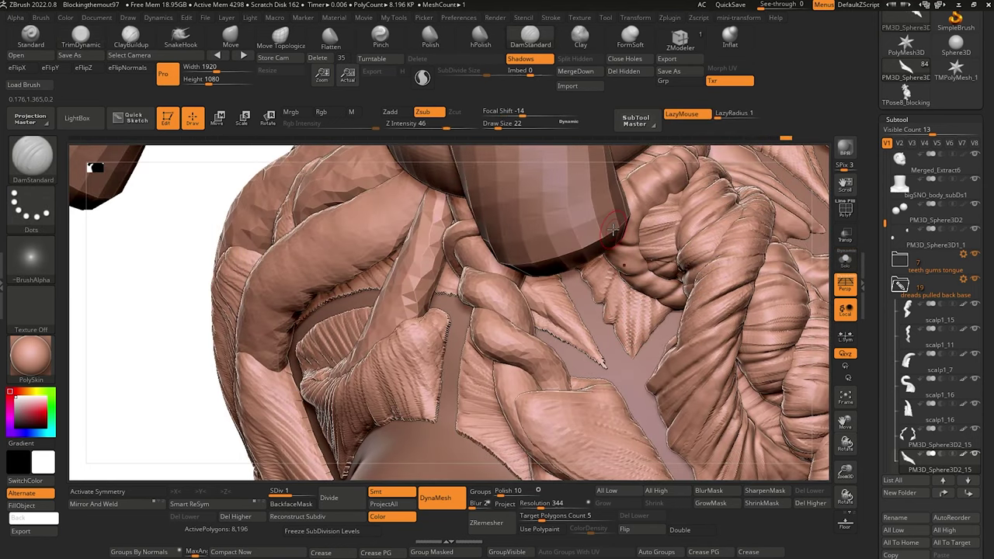
alt+drag(155, 312, 222, 392)
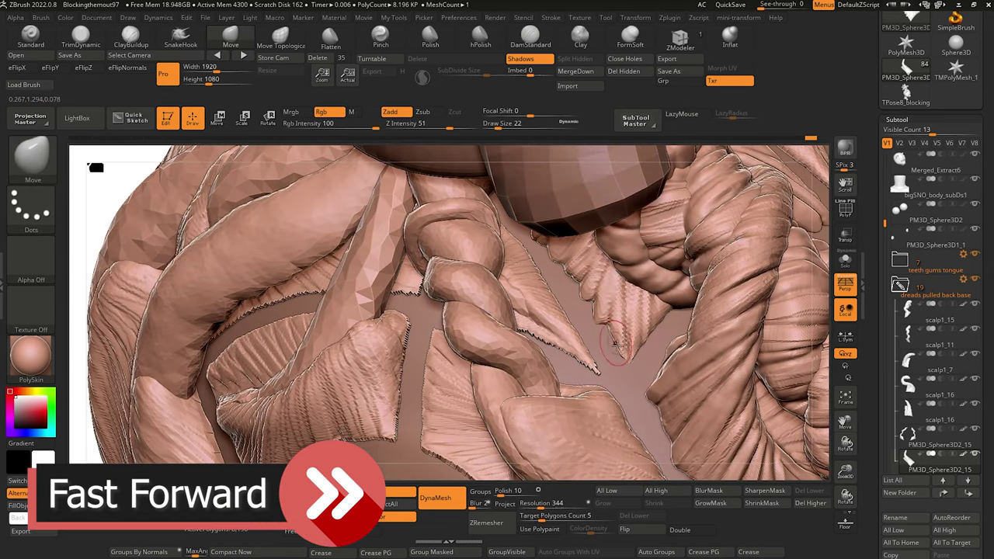
mouse_move(199, 320)
mouse_down()
mouse_move(206, 301)
mouse_move(268, 253)
mouse_move(272, 439)
mouse_up()
key(b)
key(t)
key(d)
drag(522, 194, 507, 250)
drag(167, 256, 342, 439)
Isolate the scalp1_15 braid and build up its wrapped bands with ClayBuildup at draw sizes 30 and 26.
alt+click(735, 341)
click(846, 261)
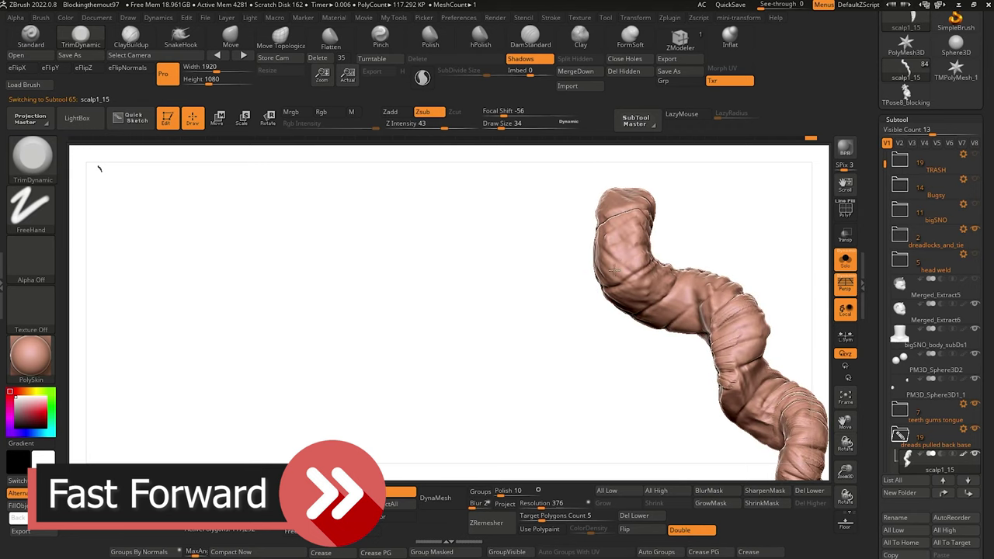
drag(342, 225, 473, 222)
click(131, 36)
drag(661, 299, 676, 288)
drag(455, 221, 484, 223)
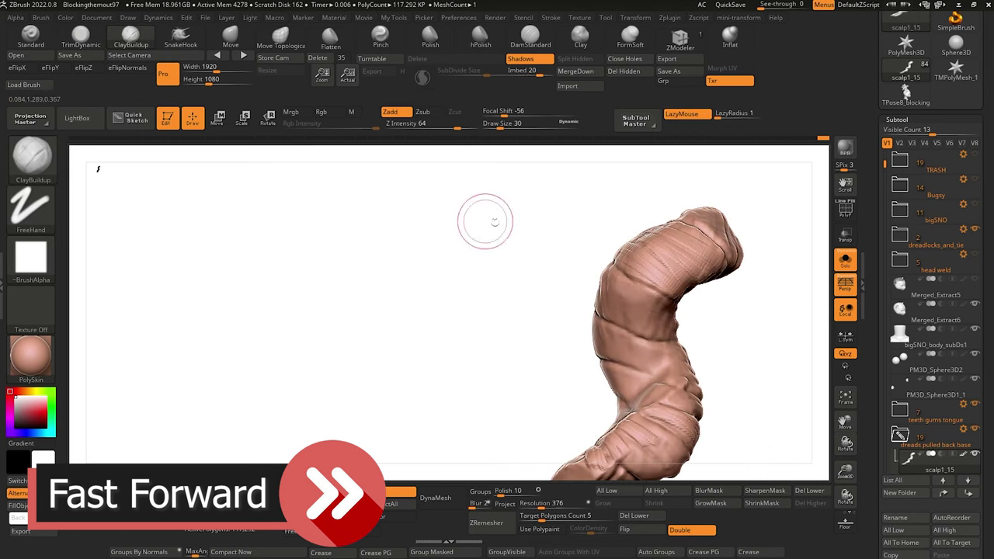
click(531, 36)
click(130, 36)
drag(560, 289, 488, 288)
drag(497, 248, 565, 230)
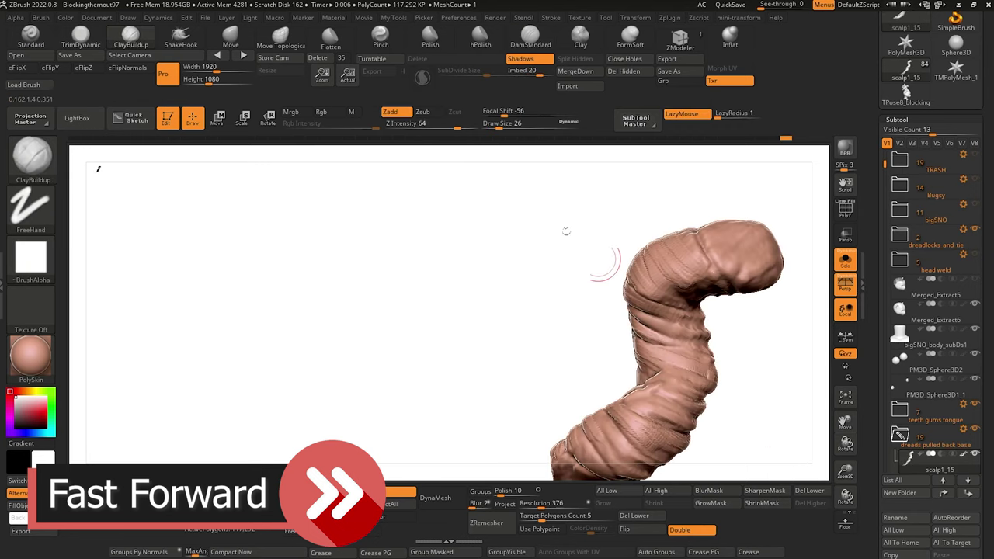
click(531, 35)
Show all subtools, hide the interface panels and examine how the braids read on the whole head.
click(846, 261)
alt+drag(272, 282, 266, 260)
drag(266, 261, 285, 331)
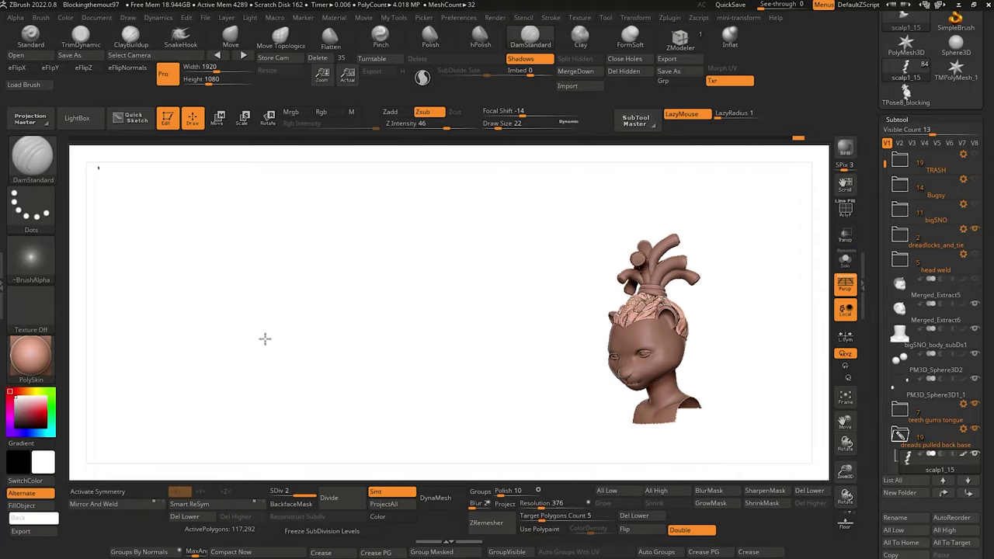
right_drag(265, 339, 368, 399)
key(Tab)
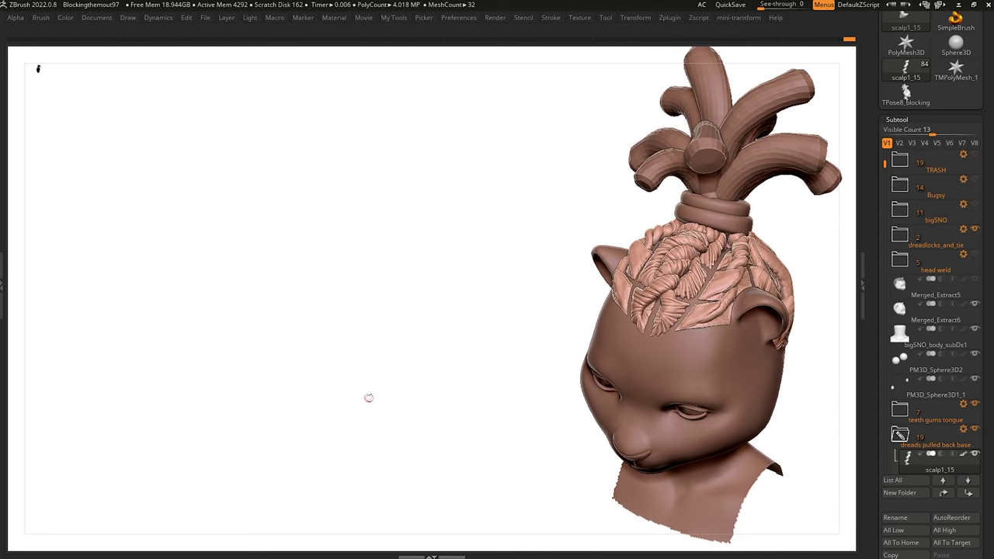
click(863, 289)
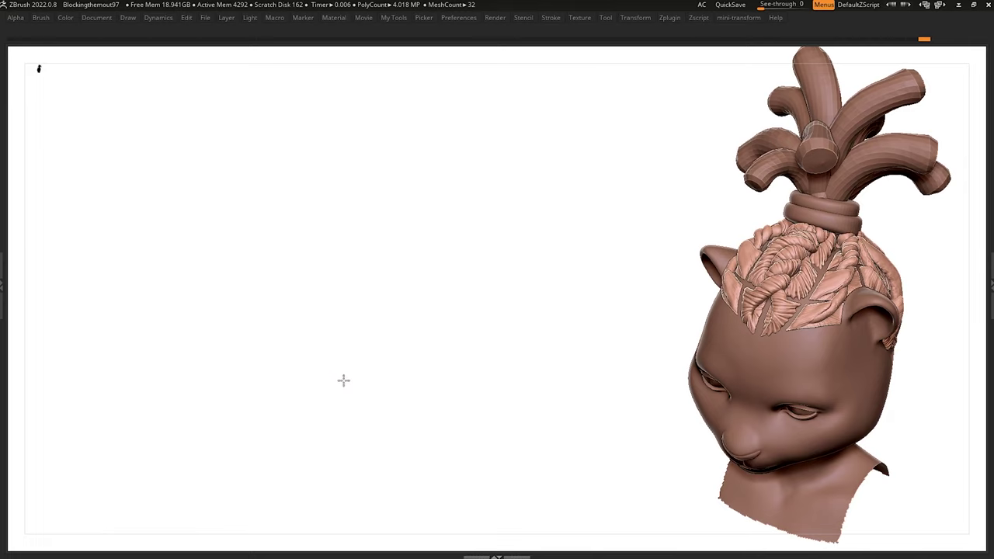
right_drag(345, 381, 328, 366)
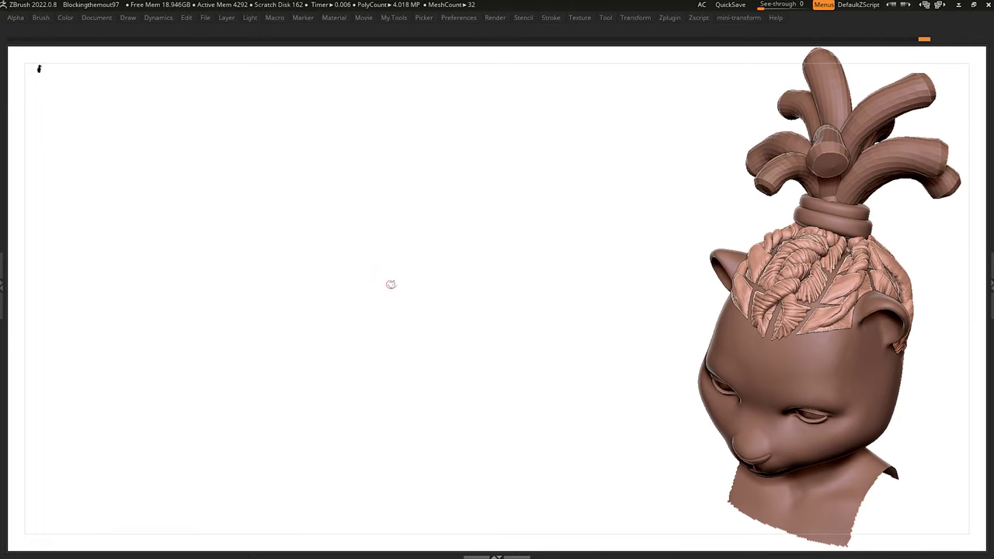
Draw a fresh copy of the head in the middle of the canvas and re-enter edit mode on it.
key(t)
drag(531, 313, 522, 454)
key(t)
mouse_move(306, 398)
mouse_down()
mouse_move(291, 349)
mouse_move(299, 346)
mouse_move(284, 377)
mouse_move(279, 345)
mouse_move(290, 433)
mouse_move(229, 466)
mouse_move(236, 387)
mouse_move(228, 455)
mouse_move(248, 448)
mouse_up()
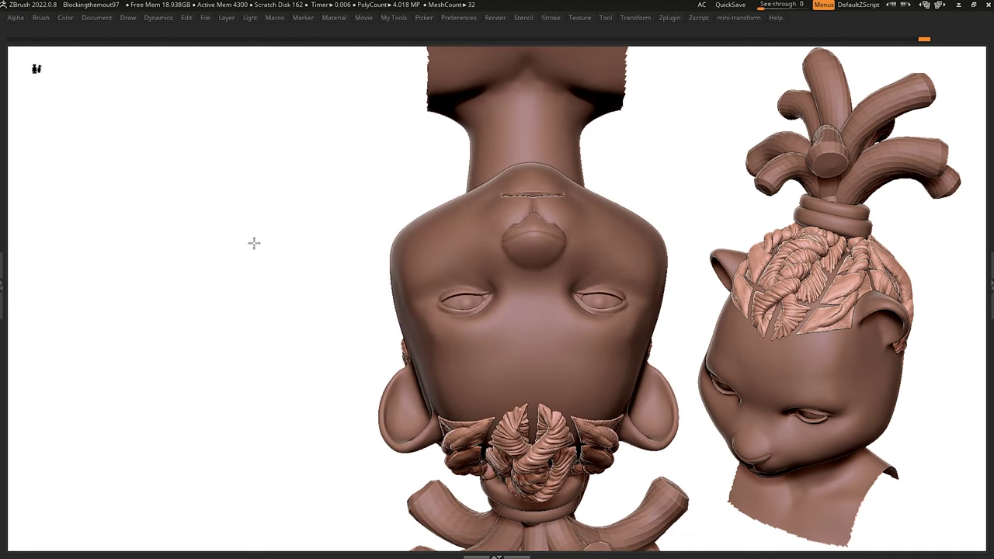
mouse_move(253, 241)
mouse_down()
mouse_move(172, 415)
mouse_move(102, 311)
mouse_move(110, 392)
mouse_move(74, 321)
mouse_move(40, 444)
mouse_move(104, 440)
mouse_move(33, 453)
mouse_move(52, 448)
mouse_move(59, 477)
mouse_move(78, 461)
mouse_move(60, 481)
mouse_move(47, 477)
mouse_move(47, 448)
mouse_move(45, 474)
mouse_up()
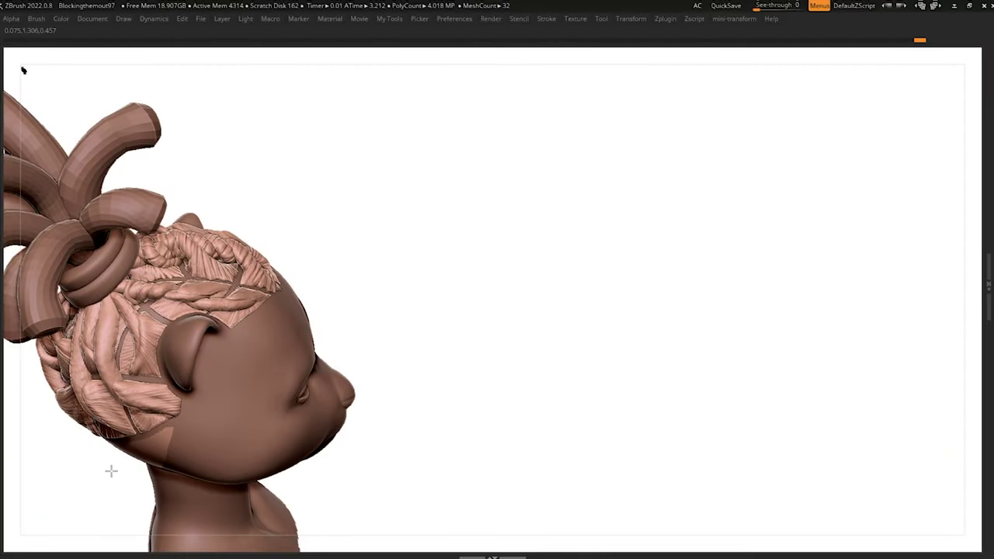
Make the PM3D_Sphere3D2_15 braid above the ear the active subtool, restore the interface panels and isolate it.
alt+drag(111, 471, 339, 437)
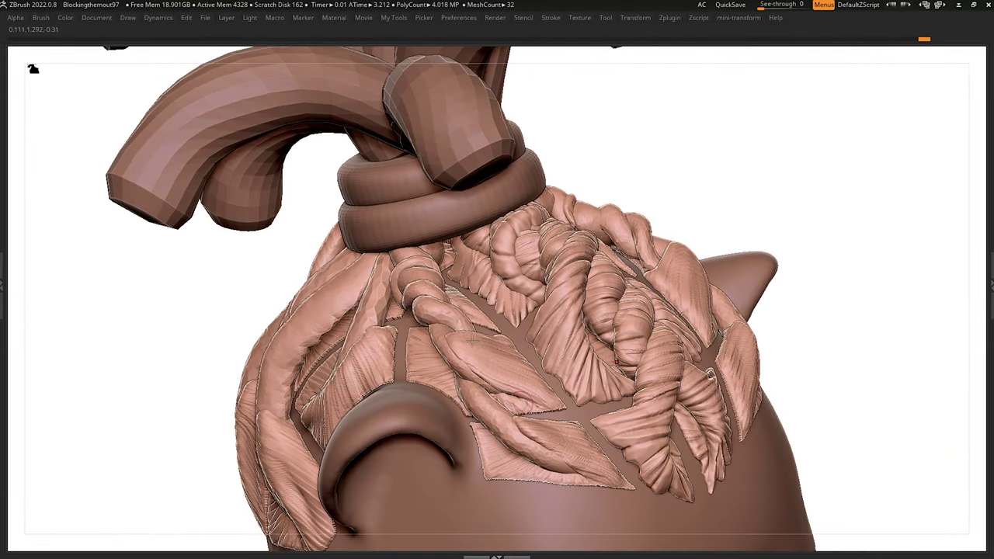
drag(177, 266, 191, 167)
mouse_move(505, 320)
mouse_down()
mouse_move(116, 238)
mouse_move(151, 277)
mouse_move(160, 256)
mouse_move(226, 258)
mouse_up()
alt+click(453, 364)
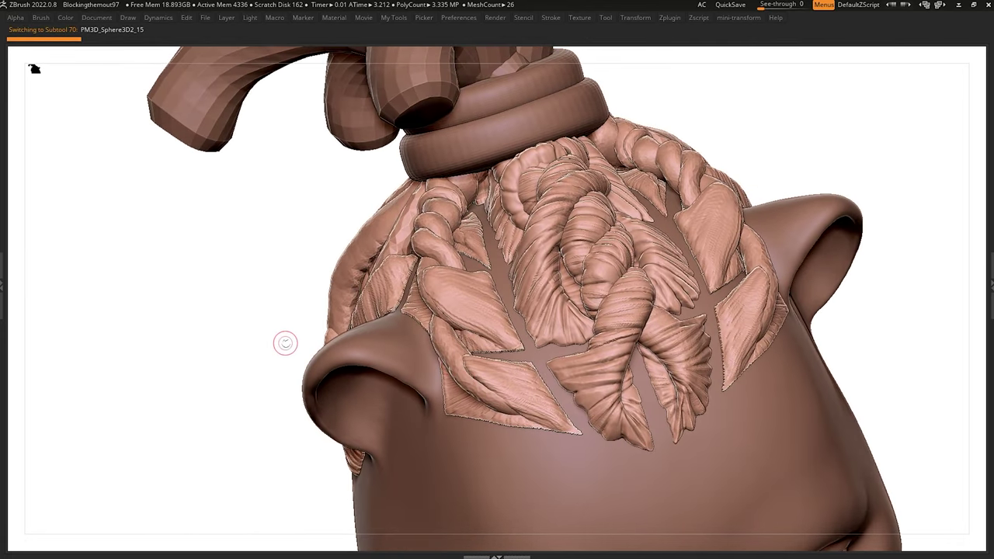
key(Tab)
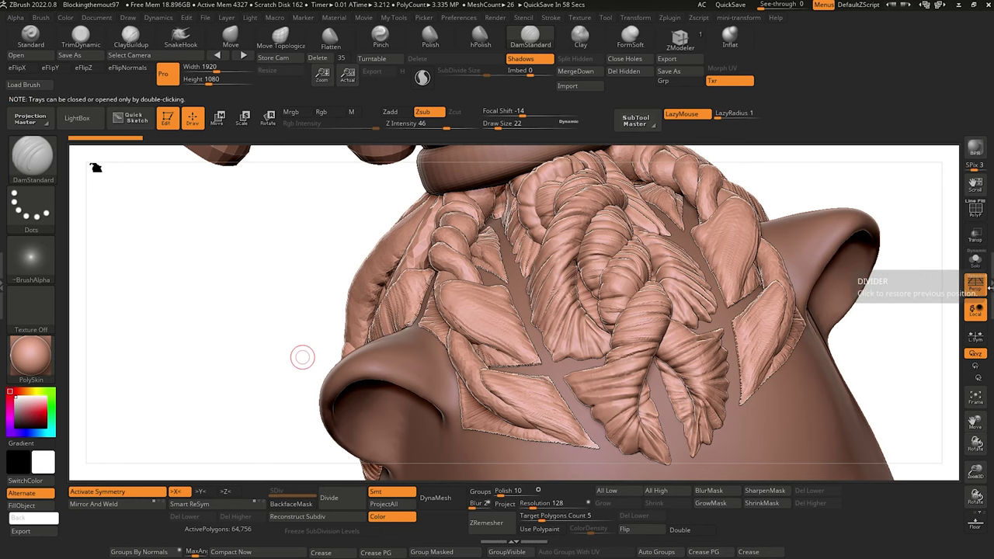
click(990, 285)
drag(192, 328, 418, 390)
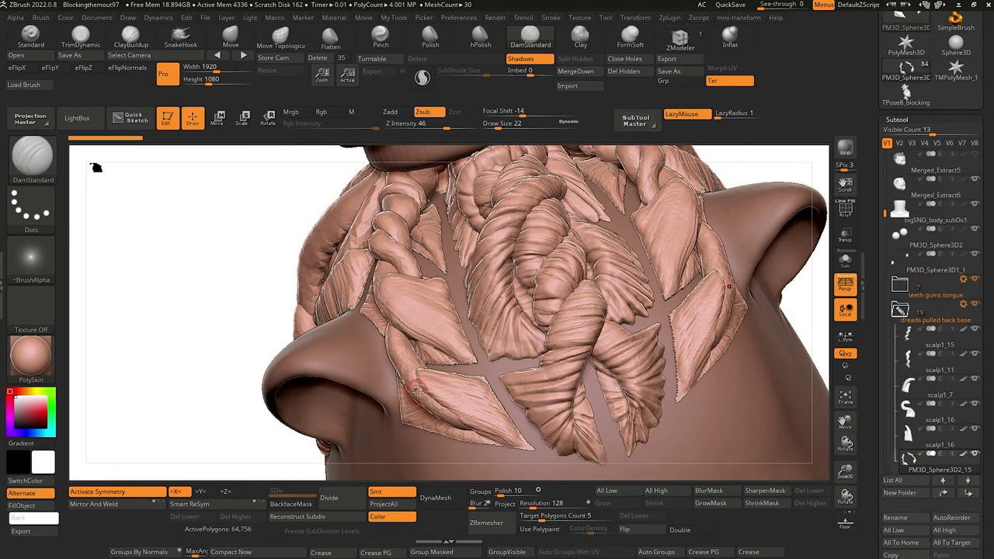
drag(174, 323, 222, 257)
click(845, 261)
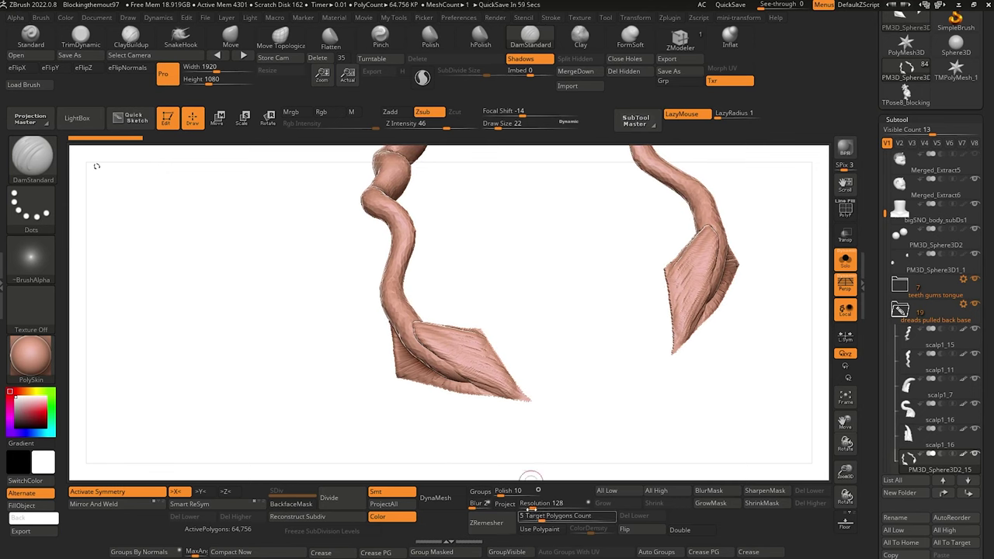
Remesh the isolated pair of braids with DynaMesh at resolution 488.
drag(532, 505, 541, 506)
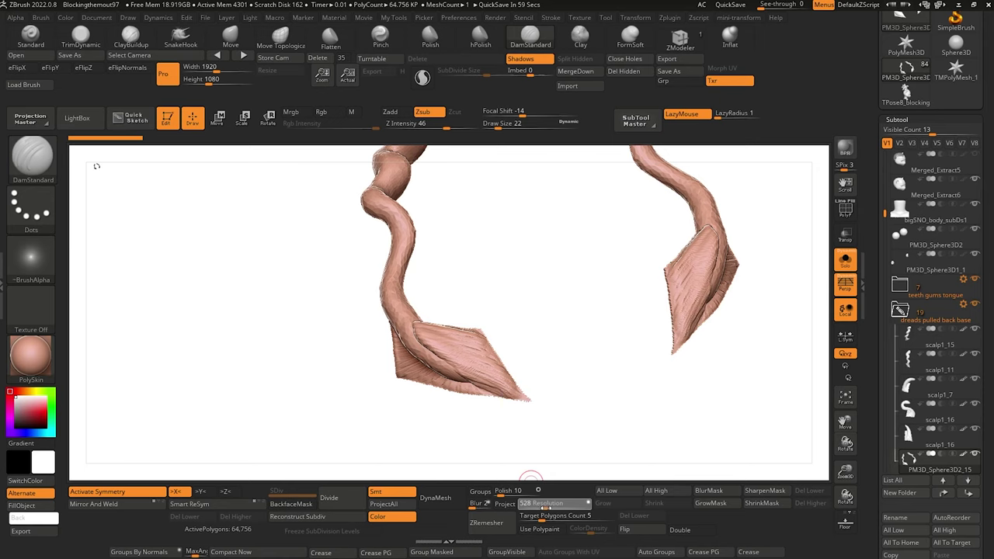
drag(543, 505, 547, 506)
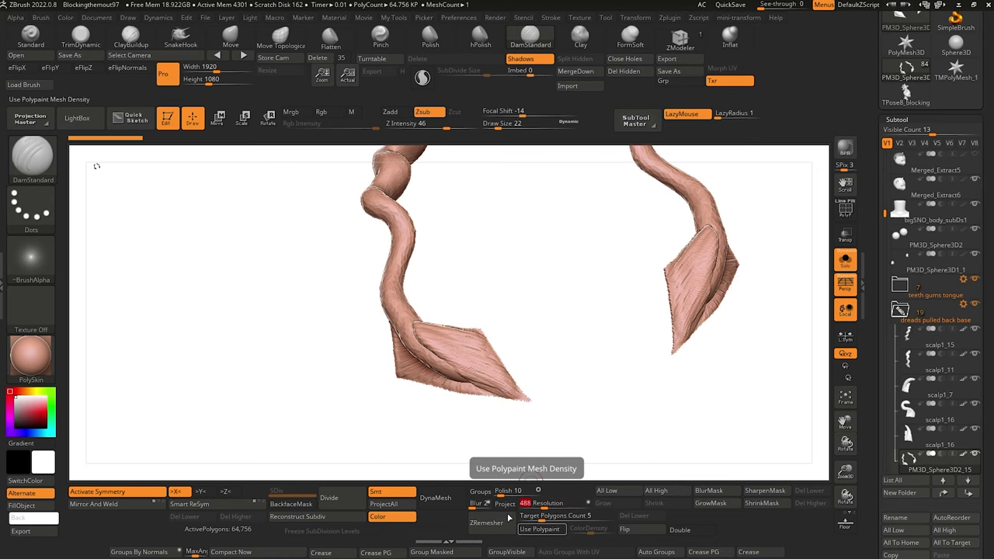
click(435, 498)
Flatten and smooth the faces and edges of the braid's diamond-shaped root with TrimDynamic at draw sizes 26, 30 and 42.
mouse_move(263, 319)
mouse_down()
mouse_move(251, 318)
mouse_move(248, 373)
mouse_move(267, 392)
mouse_move(388, 338)
mouse_move(390, 390)
mouse_move(420, 315)
mouse_up()
click(80, 35)
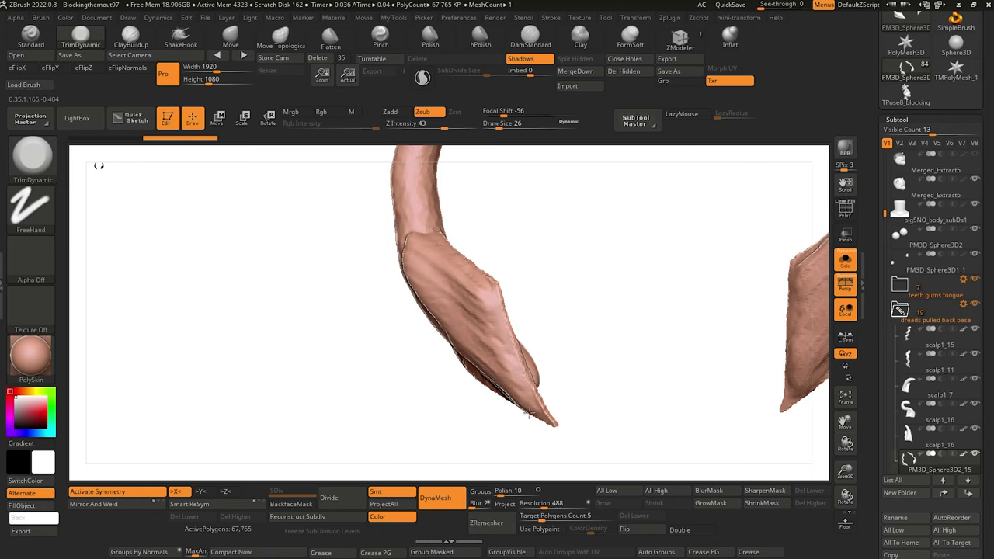
mouse_move(530, 414)
mouse_down()
mouse_move(533, 395)
mouse_move(545, 424)
mouse_up()
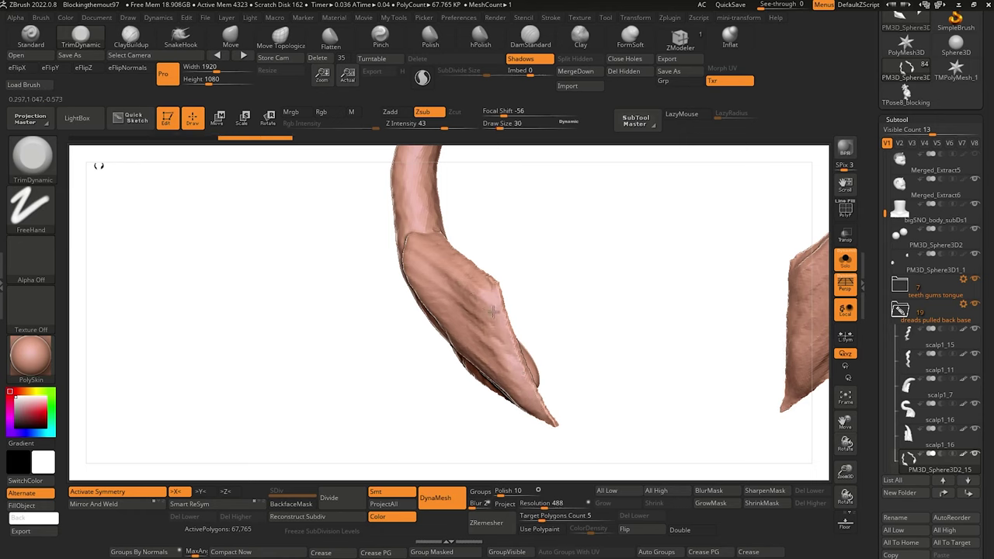
mouse_move(470, 298)
mouse_down()
mouse_move(522, 392)
mouse_move(404, 314)
mouse_up()
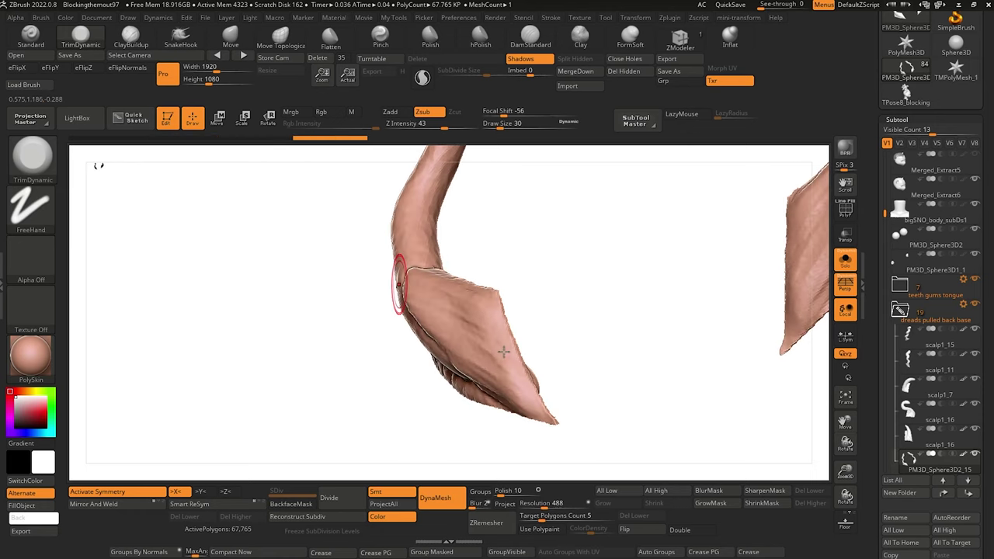
drag(494, 357, 502, 366)
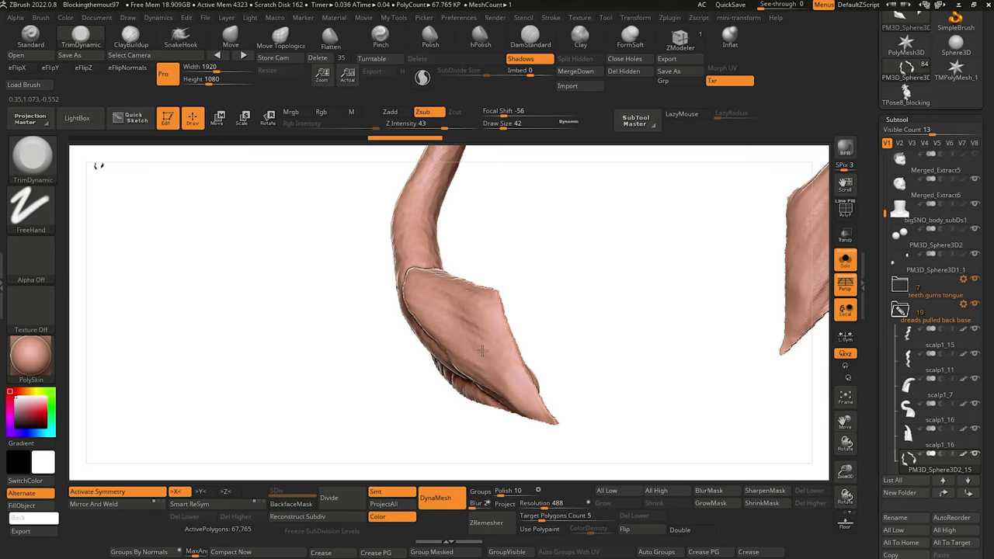
drag(548, 430, 326, 291)
alt+drag(175, 342, 221, 346)
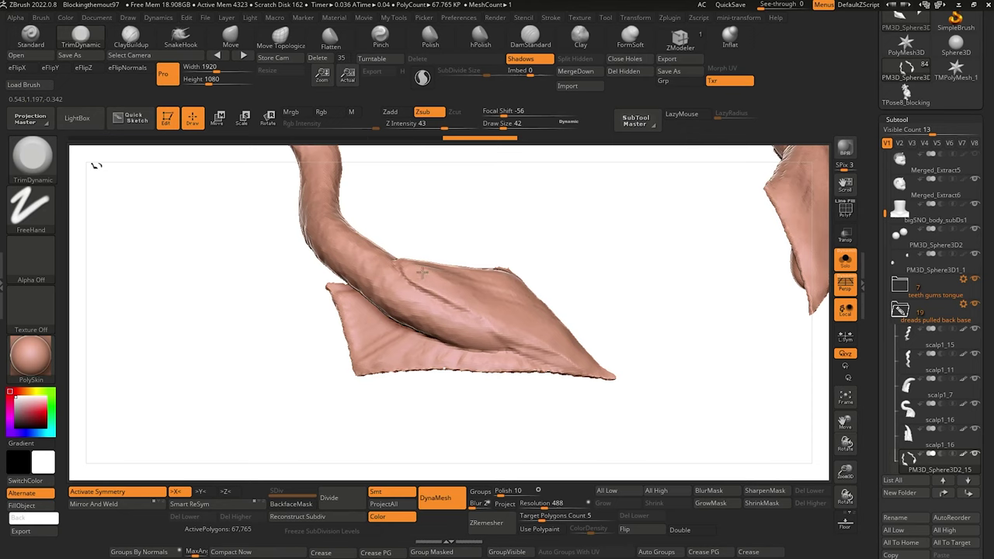
mouse_move(504, 301)
mouse_down()
mouse_move(215, 295)
mouse_move(269, 388)
mouse_move(427, 273)
mouse_up()
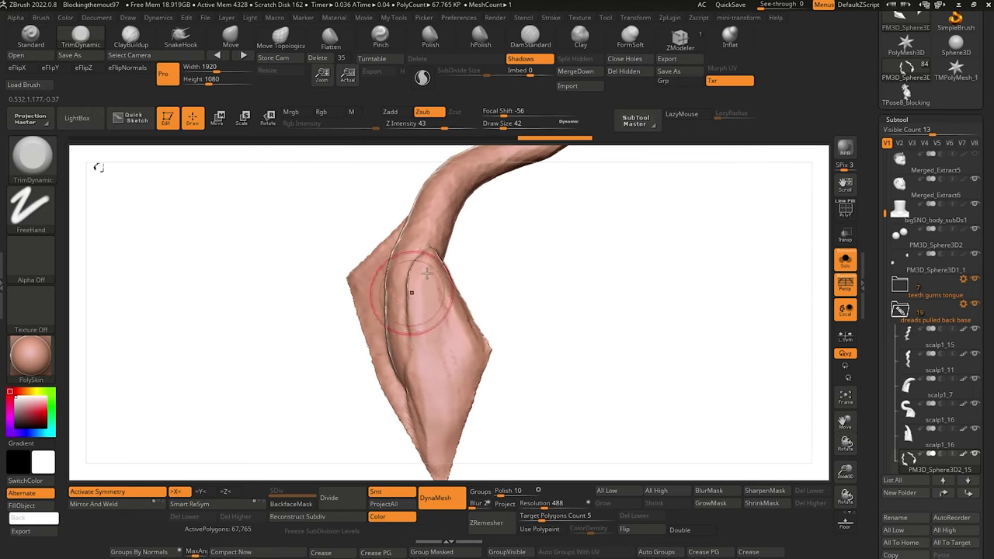
Flatten the broad front faces of the braid's diamond-shaped root from all sides with TrimDynamic at draw size 42.
drag(480, 365, 475, 376)
drag(536, 349, 251, 323)
mouse_move(432, 268)
mouse_down()
mouse_move(467, 367)
mouse_move(350, 357)
mouse_move(220, 309)
mouse_move(282, 273)
mouse_up()
drag(296, 330, 415, 262)
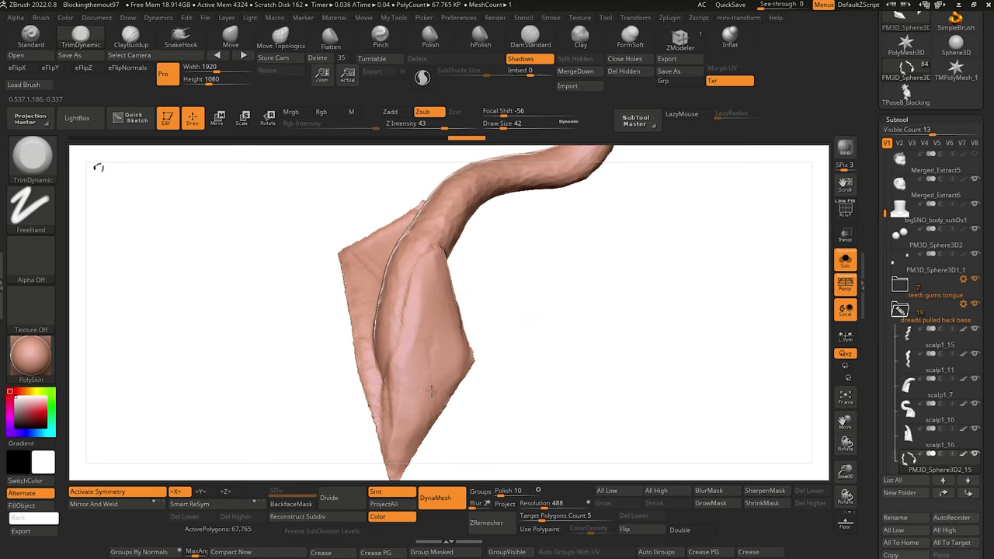
drag(432, 391, 268, 349)
mouse_move(422, 262)
mouse_down()
mouse_move(362, 345)
mouse_move(412, 285)
mouse_up()
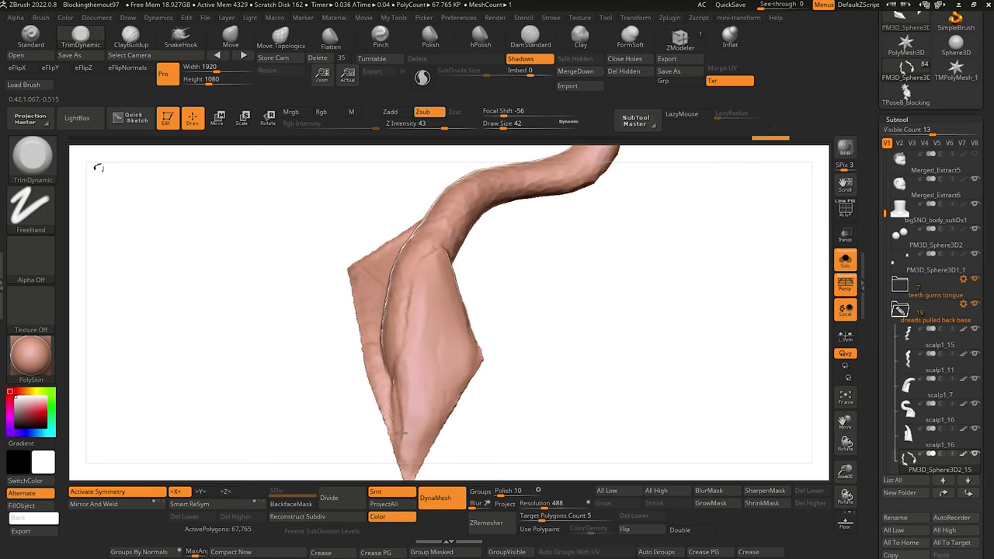
mouse_move(337, 285)
mouse_down()
mouse_move(310, 344)
mouse_move(303, 333)
mouse_move(315, 327)
mouse_move(288, 313)
mouse_move(348, 290)
mouse_up()
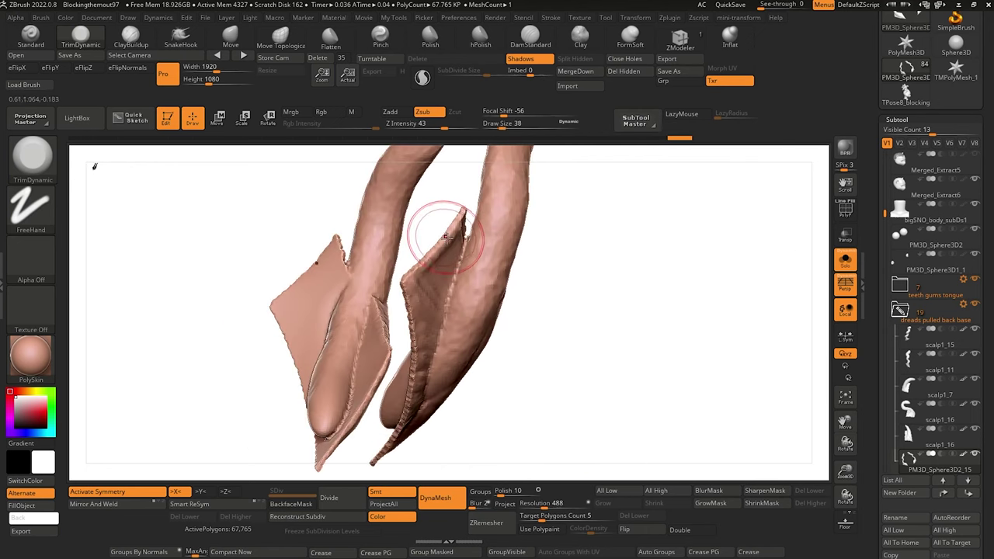
Trim the edges and surface of the root's thin side flap with TrimDynamic at draw size 30, and smooth the braid's surface.
key(bracketleft)
drag(444, 237, 439, 251)
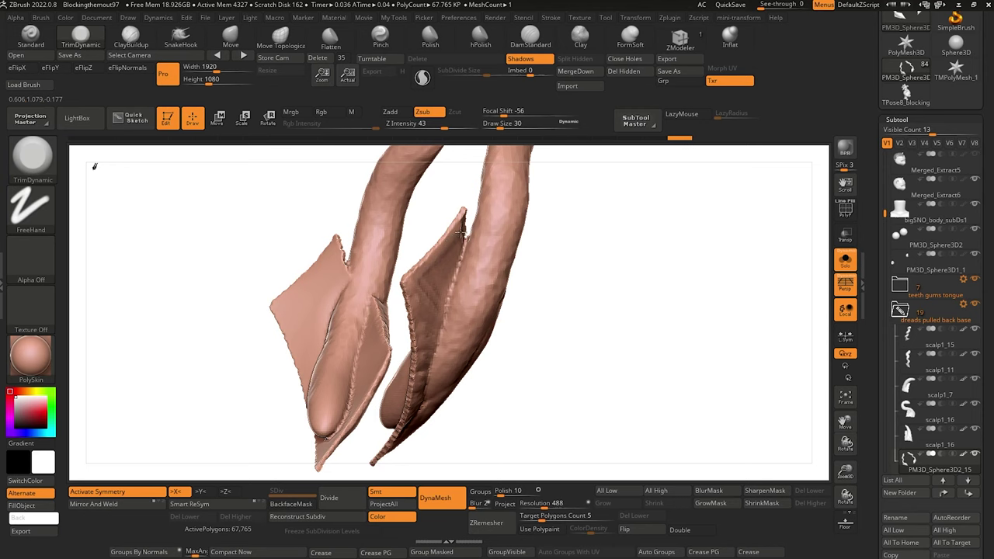
drag(420, 270, 406, 279)
mouse_move(243, 316)
mouse_down()
mouse_move(186, 339)
mouse_move(226, 315)
mouse_up()
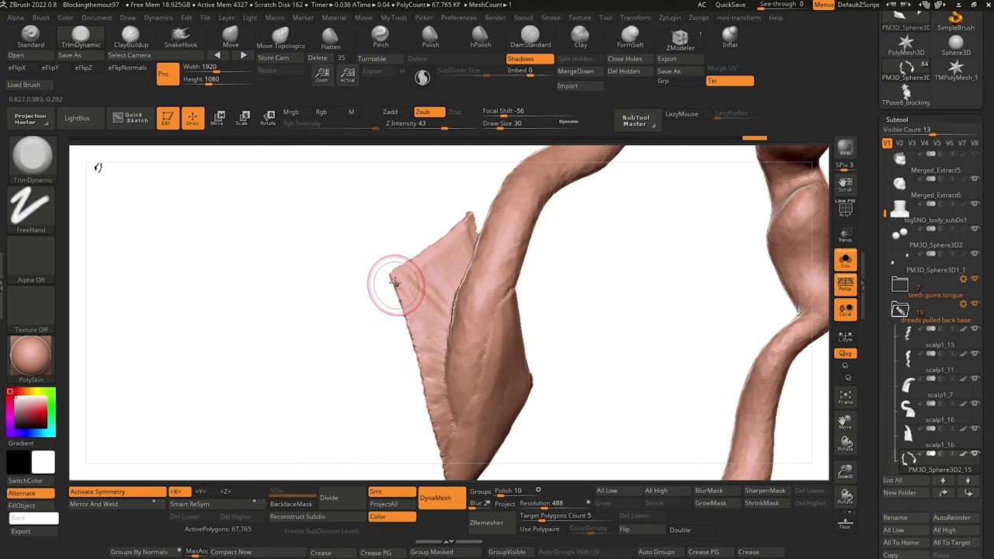
drag(396, 282, 415, 336)
mouse_move(323, 343)
mouse_down()
mouse_move(328, 297)
mouse_move(311, 324)
mouse_move(330, 311)
mouse_up()
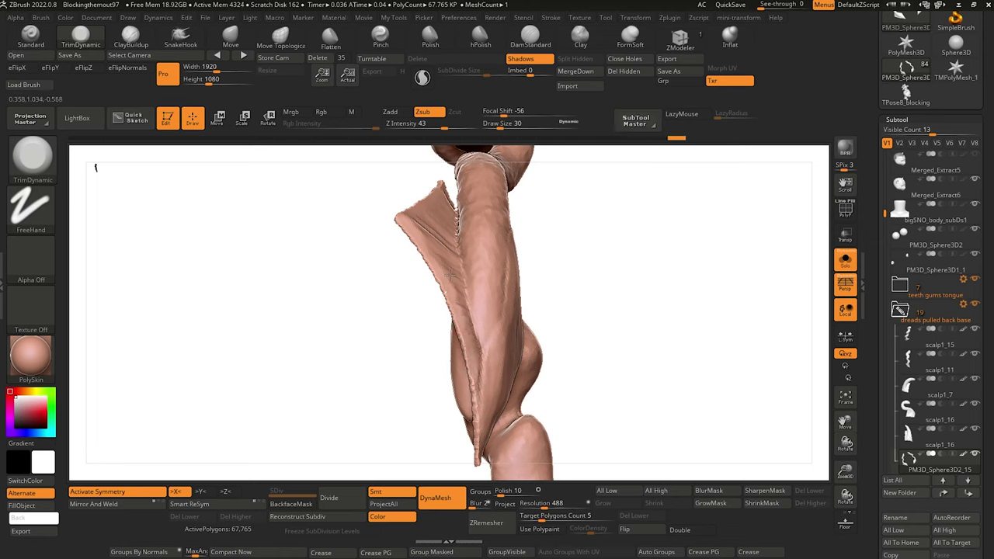
drag(451, 275, 467, 329)
drag(353, 272, 304, 333)
drag(459, 282, 460, 292)
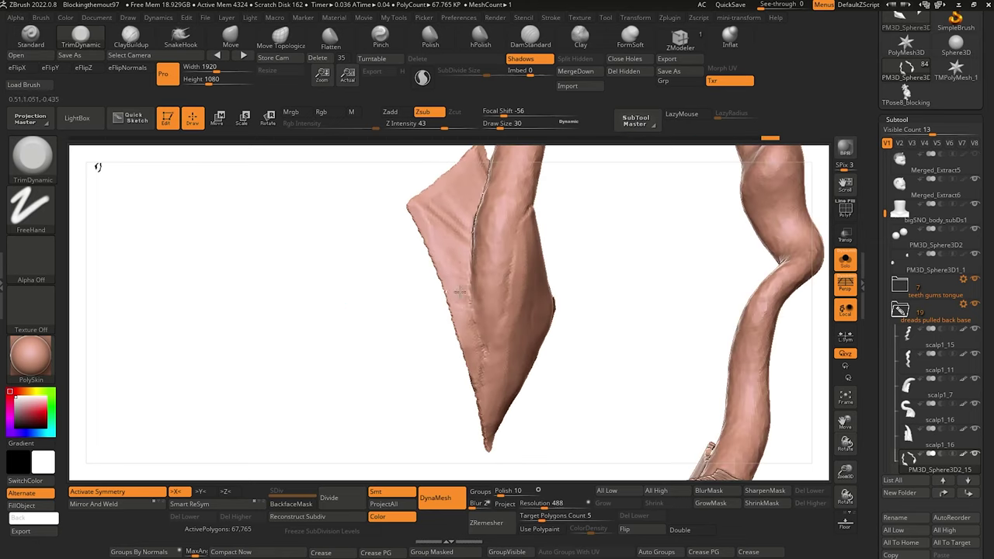
mouse_move(344, 282)
mouse_down()
mouse_move(360, 343)
mouse_move(407, 266)
mouse_up()
key(shift)
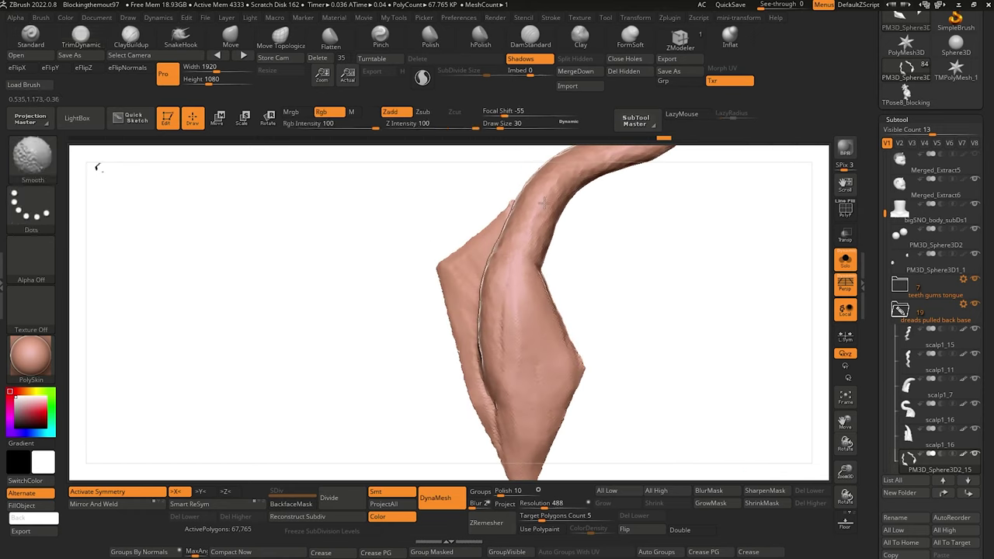
mouse_move(339, 382)
mouse_down()
mouse_move(331, 337)
mouse_move(342, 361)
mouse_move(380, 388)
mouse_move(370, 393)
mouse_move(375, 325)
mouse_up()
Show all subtools again and carve diagonal strand grooves across the upper part of the braid's root with DamStandard at draw size 18.
click(531, 36)
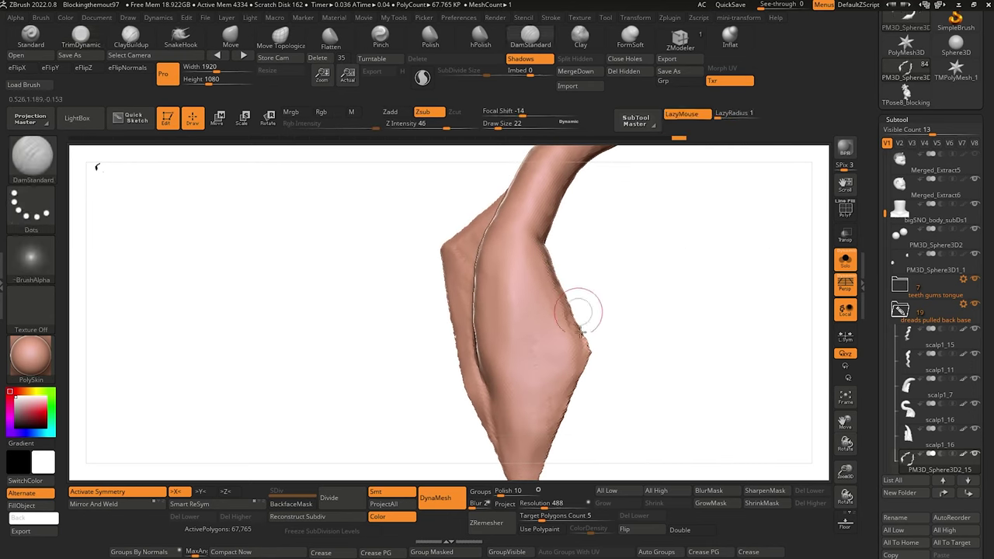
click(846, 264)
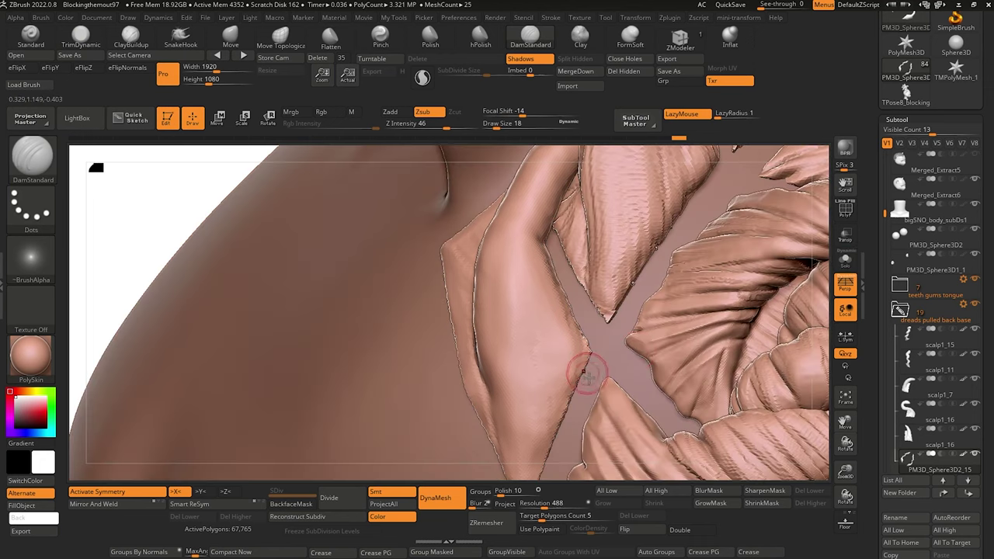
mouse_move(581, 367)
mouse_down()
mouse_move(591, 378)
mouse_move(485, 240)
mouse_up()
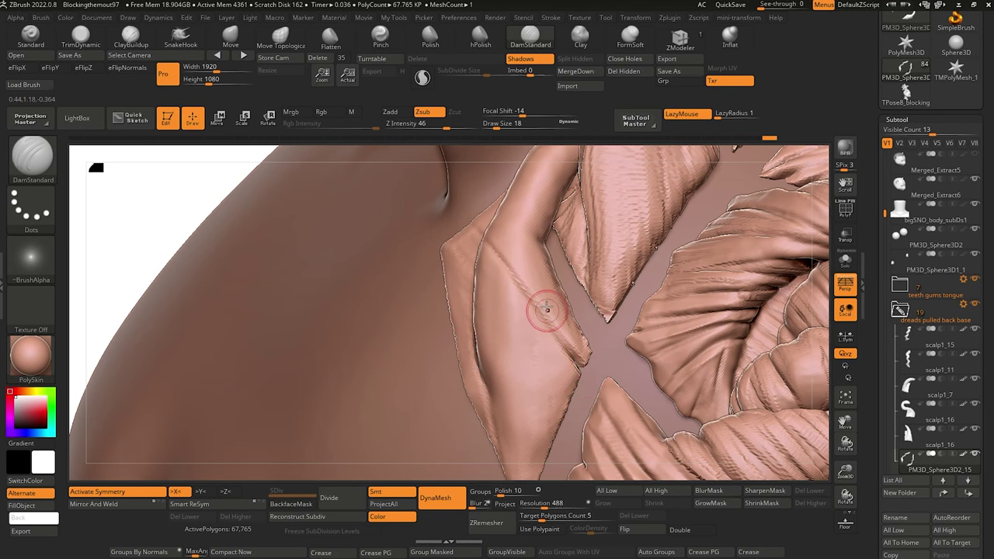
drag(581, 352, 526, 224)
key(ctrl+z)
key(ctrl+z)
key(ctrl+z)
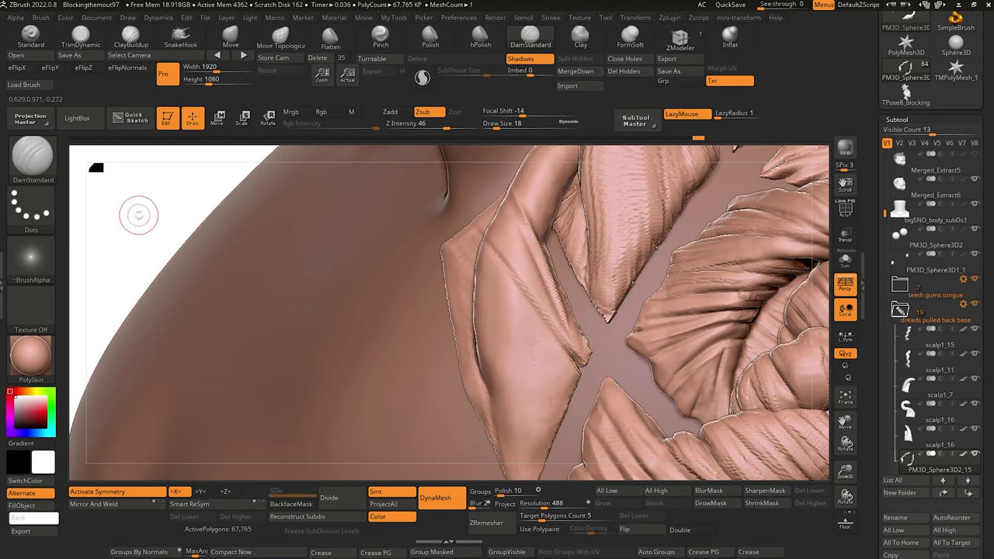
Continue the diagonal DamStandard grooves down the main face of the root to its pointed lower tip at draw size 18.
mouse_move(138, 215)
mouse_down()
mouse_move(240, 204)
mouse_move(207, 244)
mouse_move(158, 227)
mouse_move(182, 209)
mouse_up()
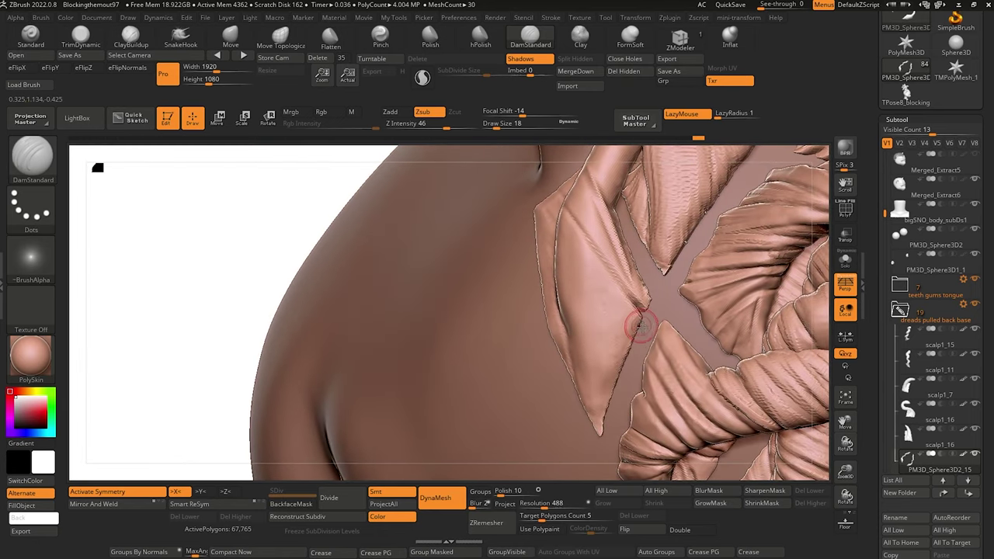
drag(561, 268, 621, 306)
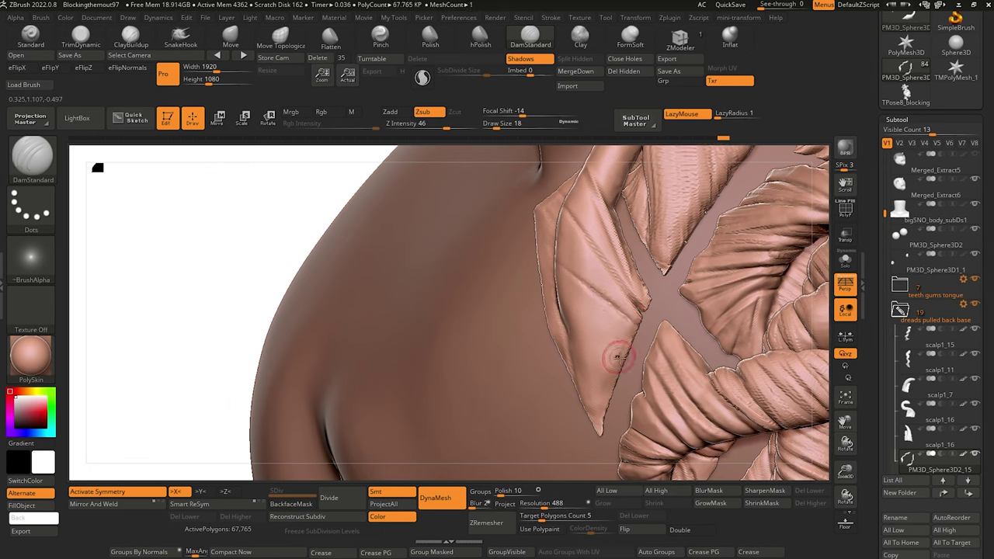
drag(548, 259, 539, 249)
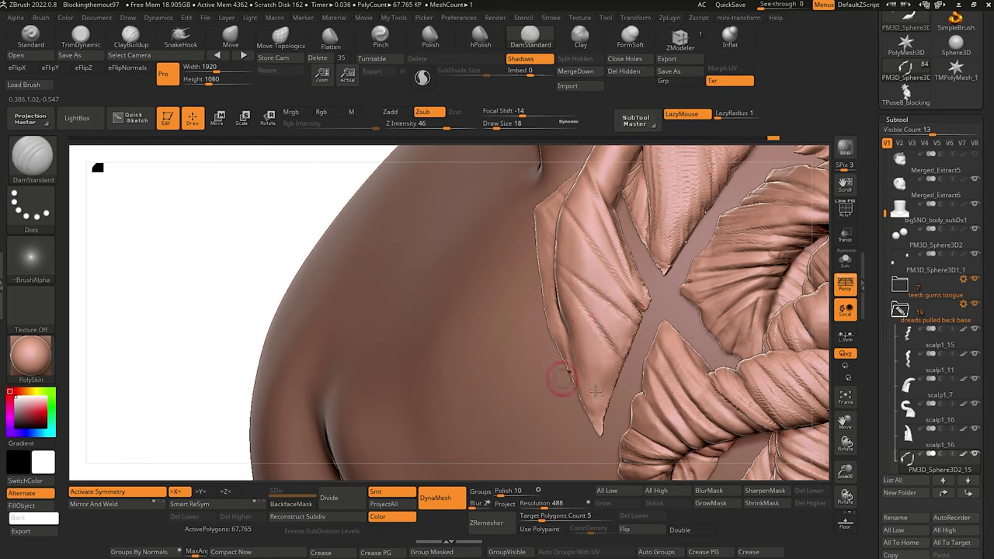
mouse_move(561, 316)
mouse_down()
mouse_move(596, 411)
mouse_move(572, 351)
mouse_up()
key(ctrl+z)
drag(613, 410, 618, 417)
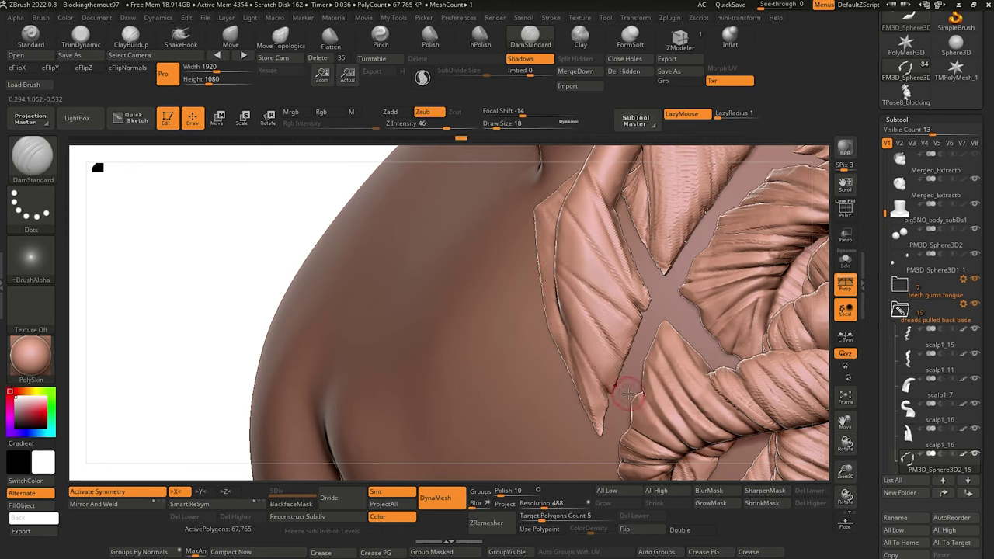
drag(619, 400, 549, 234)
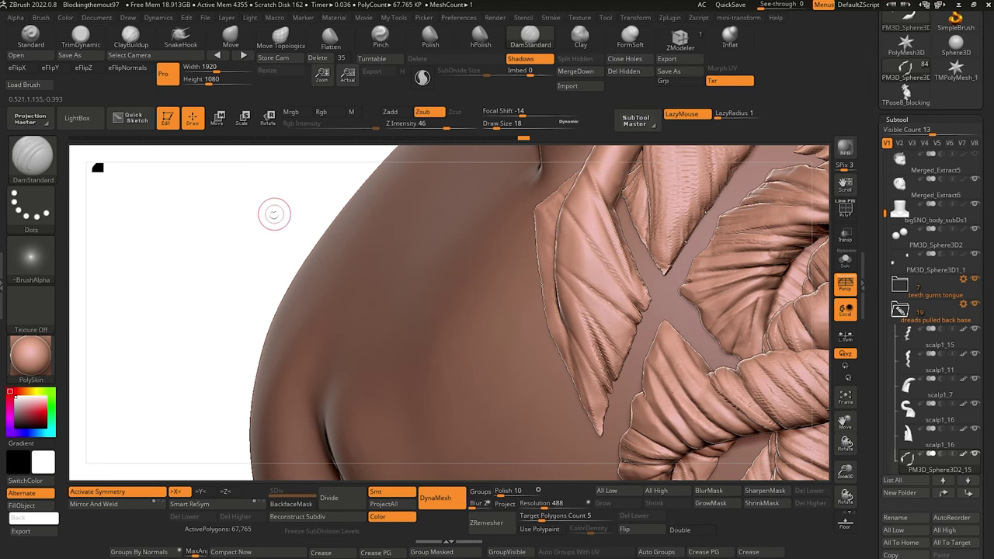
Carve strand grooves fanning across the root's thin side flap, from its lower tip to its corner near the ear, with DamStandard at draw size 18.
mouse_move(273, 213)
mouse_down()
mouse_move(230, 188)
mouse_move(288, 238)
mouse_move(291, 223)
mouse_move(318, 260)
mouse_move(424, 275)
mouse_up()
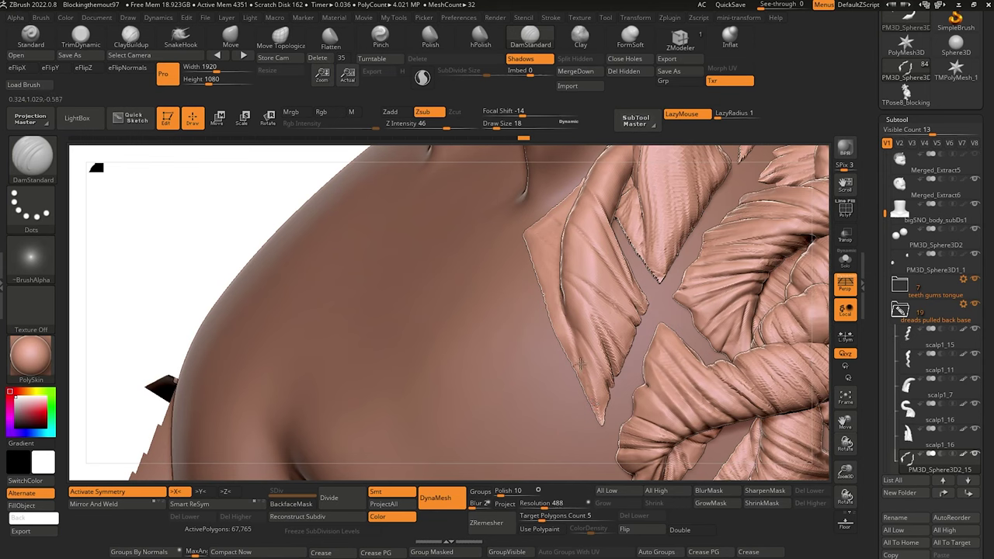
drag(581, 363, 599, 396)
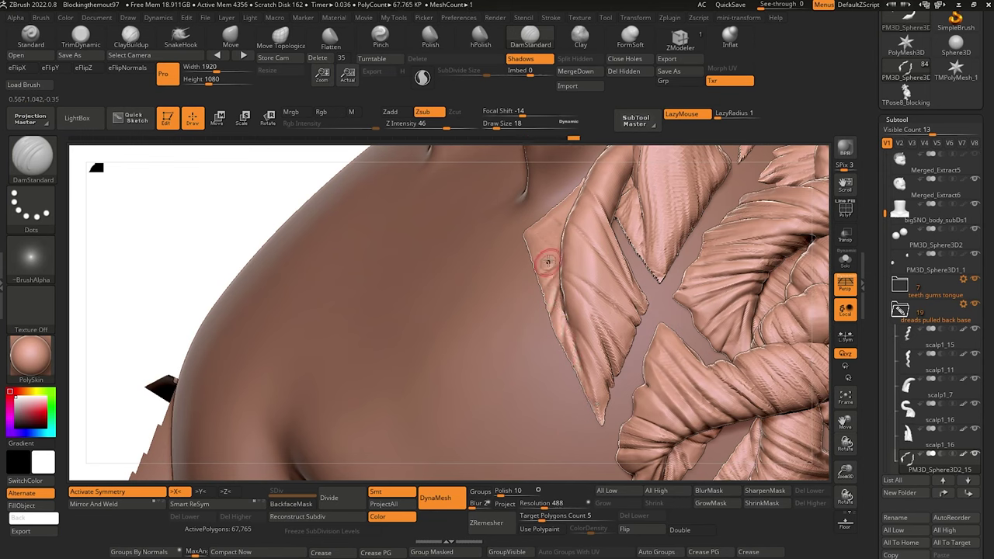
drag(233, 222, 326, 269)
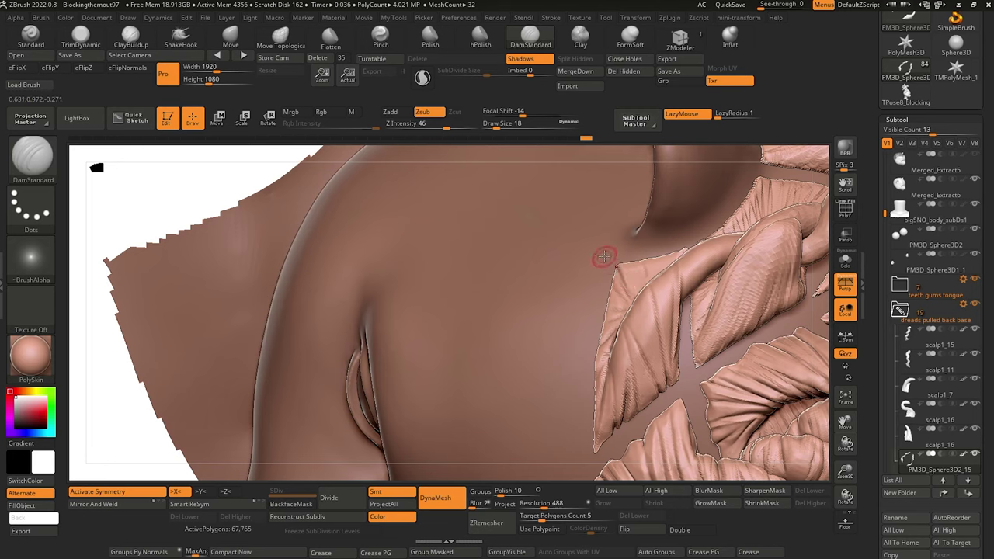
drag(612, 266, 668, 355)
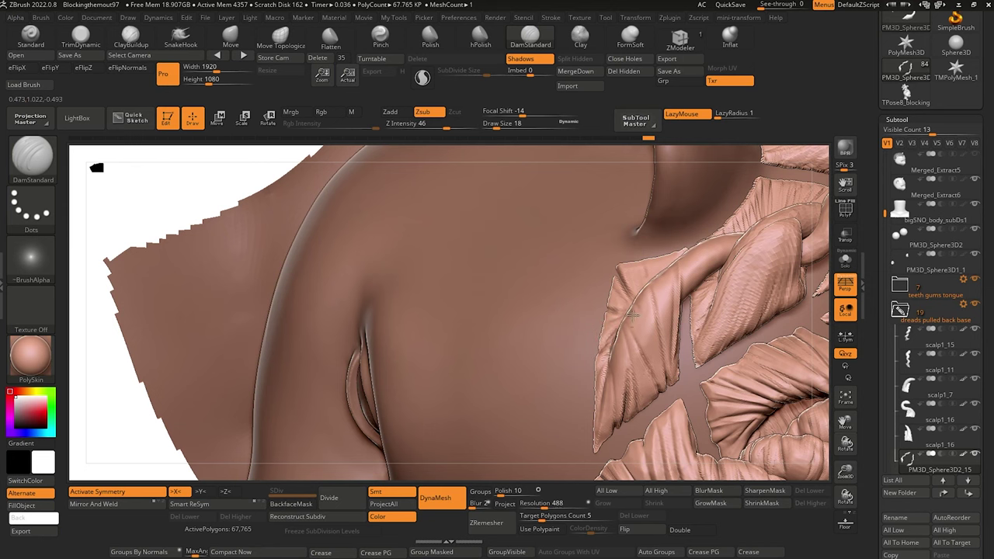
drag(231, 194, 321, 213)
key(ctrl+z)
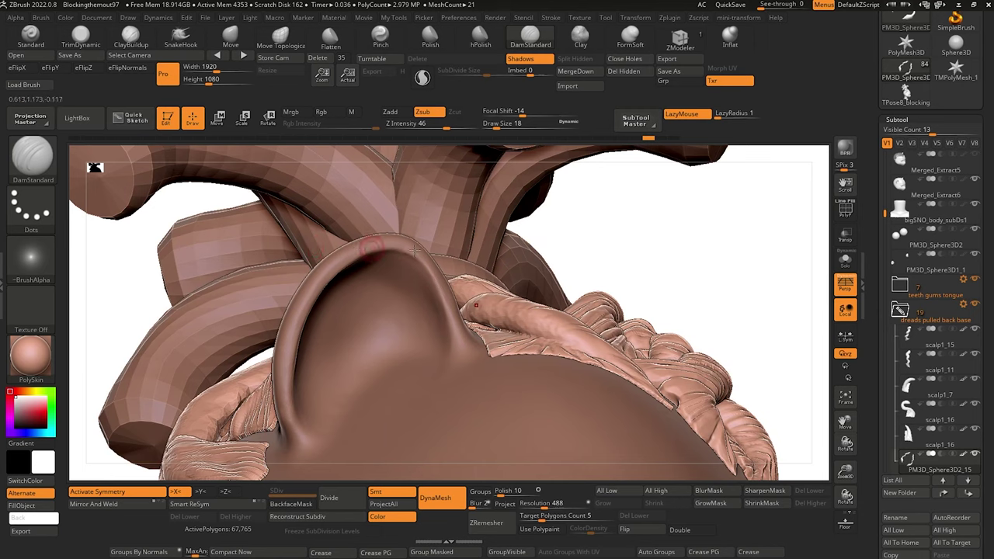
Flatten the grooved surface of the braid's root beside the ear with TrimDynamic at draw size 22.
mouse_move(678, 245)
mouse_down()
mouse_move(316, 259)
mouse_move(321, 291)
mouse_move(259, 236)
mouse_move(225, 260)
mouse_move(235, 227)
mouse_move(222, 217)
mouse_up()
click(82, 39)
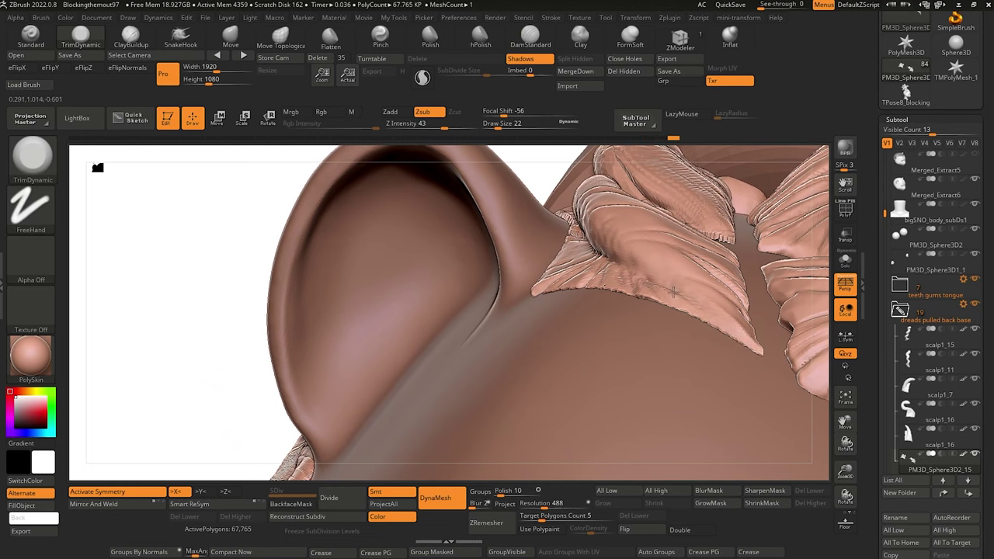
mouse_move(191, 266)
mouse_down()
mouse_move(184, 282)
mouse_move(249, 155)
mouse_up()
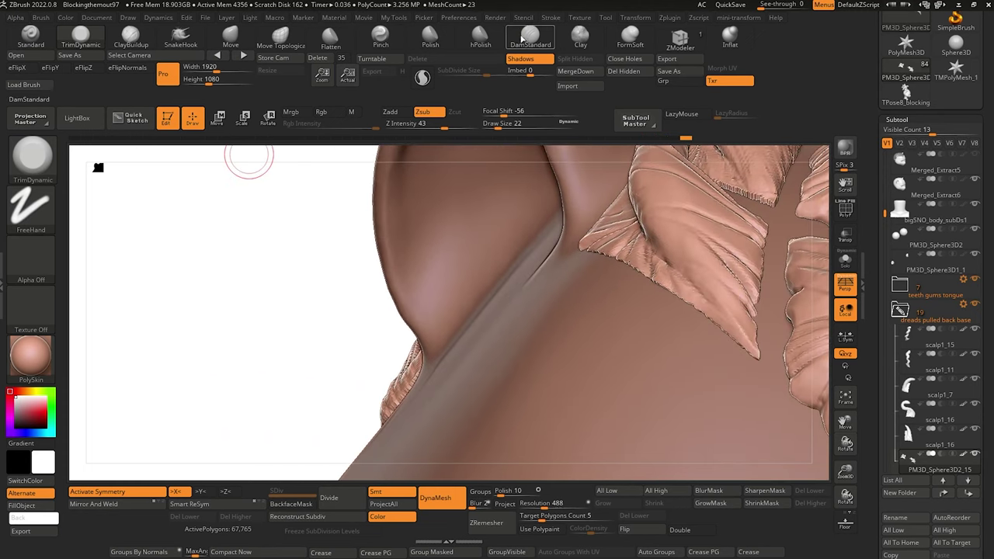
Deepen and add strand grooves along the side flap's outer edge and corner with DamStandard at draw size 22.
click(523, 37)
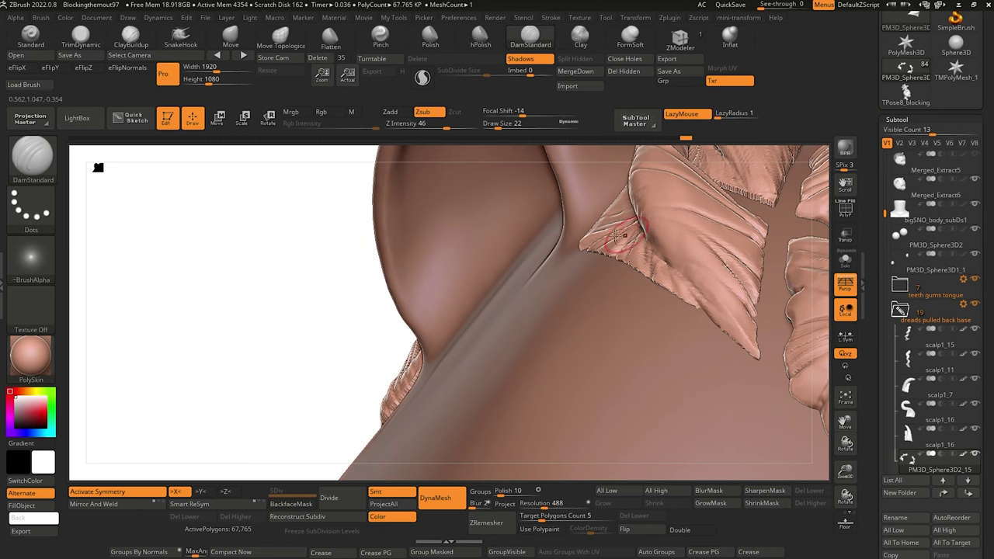
drag(304, 236, 295, 317)
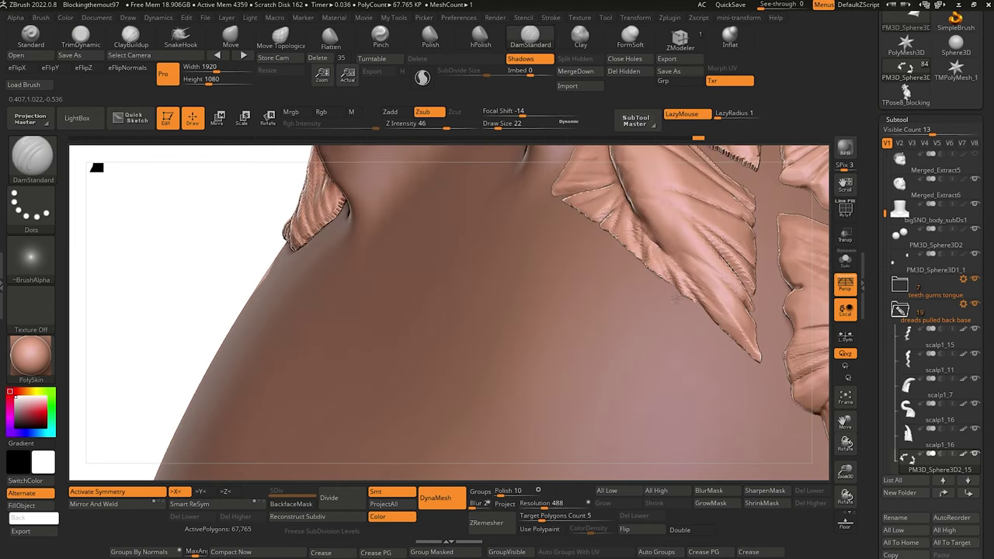
mouse_move(223, 207)
mouse_down()
mouse_move(230, 334)
mouse_move(166, 317)
mouse_move(223, 355)
mouse_move(228, 338)
mouse_move(216, 310)
mouse_move(203, 460)
mouse_move(211, 470)
mouse_up()
drag(739, 298, 769, 324)
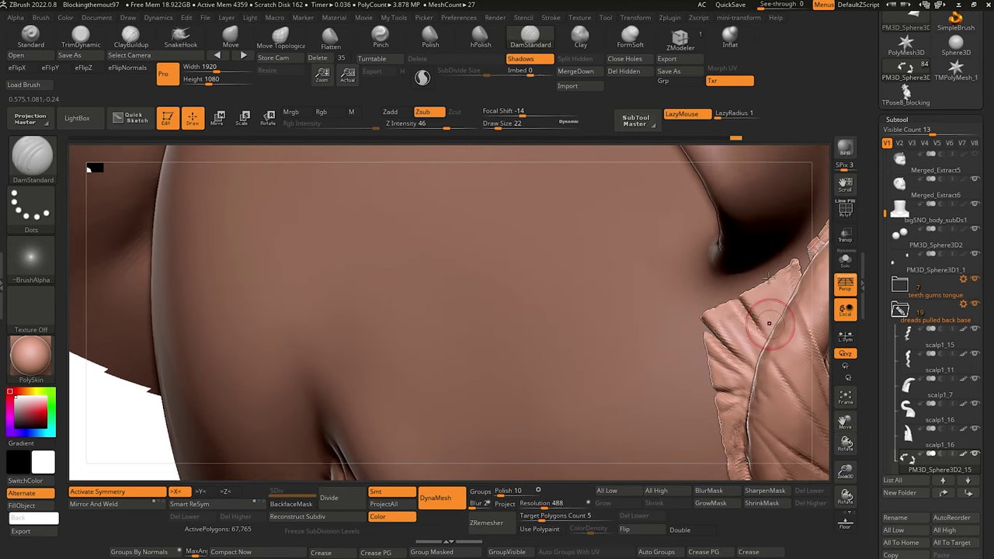
drag(767, 279, 773, 289)
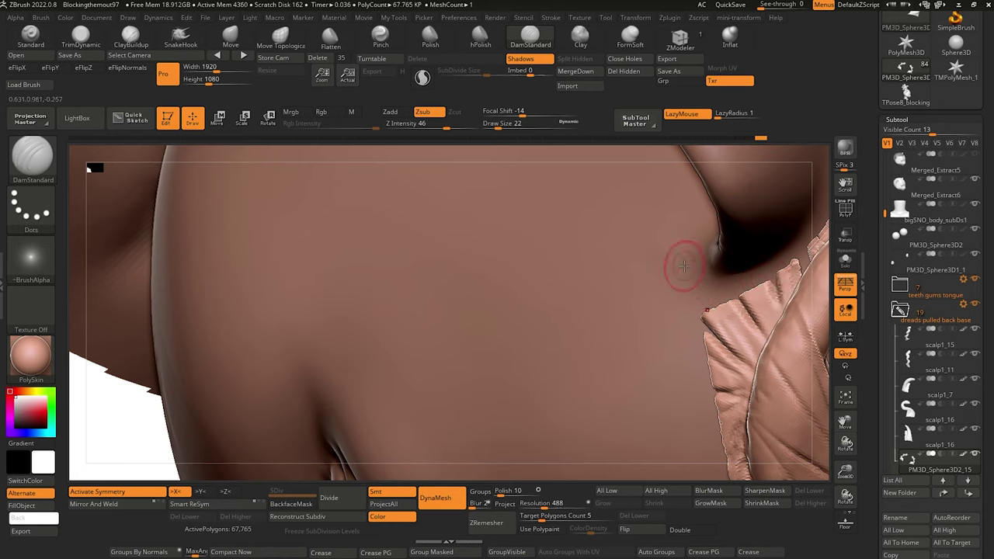
Push and pull the side flap's border near the ear into an uneven, scalloped hairline with the Move brush at draw size 14.
key(b)
key(m)
key(v)
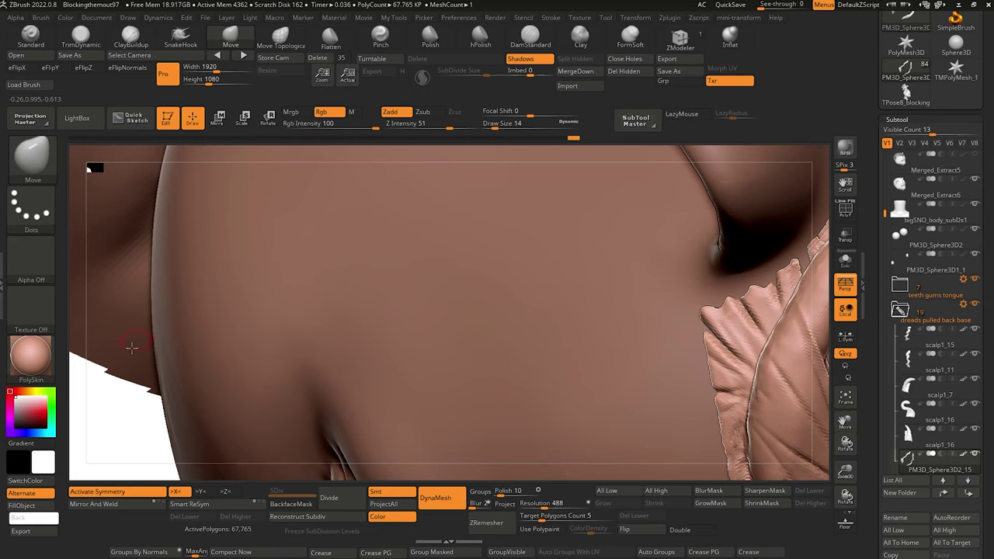
alt+drag(128, 405, 328, 382)
alt+drag(146, 234, 198, 249)
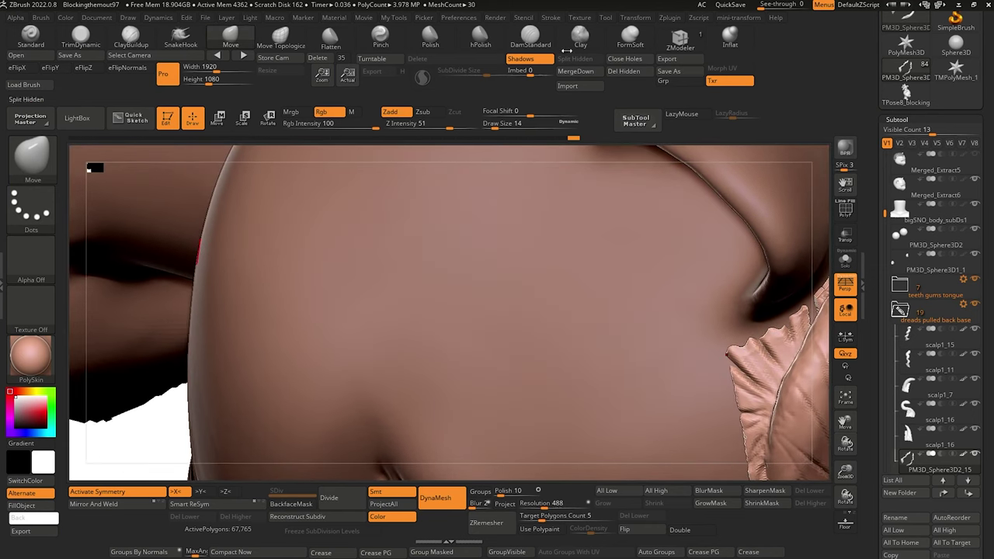
Refine the creases at the flap's corner with DamStandard at draw size 14 and flatten the ridges between them with TrimDynamic at draw size 22.
click(531, 35)
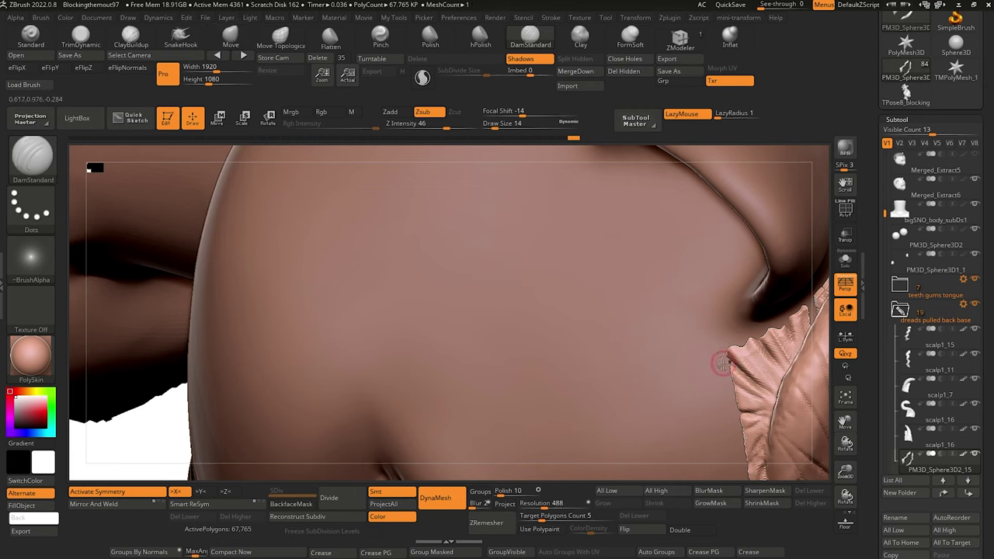
click(81, 35)
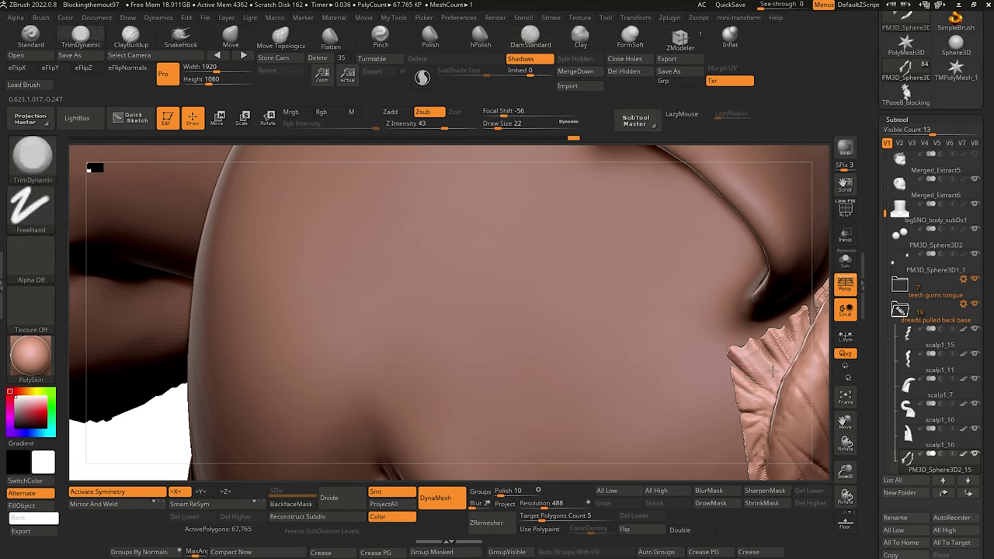
mouse_move(781, 376)
mouse_down()
mouse_move(772, 350)
mouse_move(798, 328)
mouse_up()
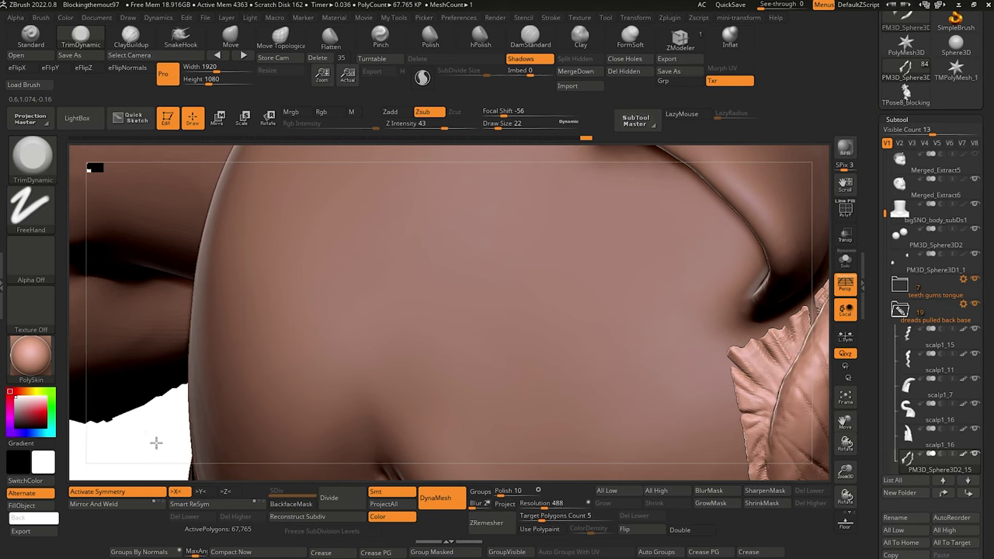
mouse_move(156, 443)
alt+mouse_down()
mouse_move(288, 310)
mouse_move(262, 399)
mouse_move(311, 324)
mouse_move(331, 362)
mouse_move(300, 384)
mouse_move(361, 396)
mouse_move(455, 313)
mouse_move(335, 295)
mouse_move(340, 324)
mouse_move(315, 290)
mouse_move(329, 295)
mouse_move(273, 267)
mouse_move(270, 247)
alt+mouse_up()
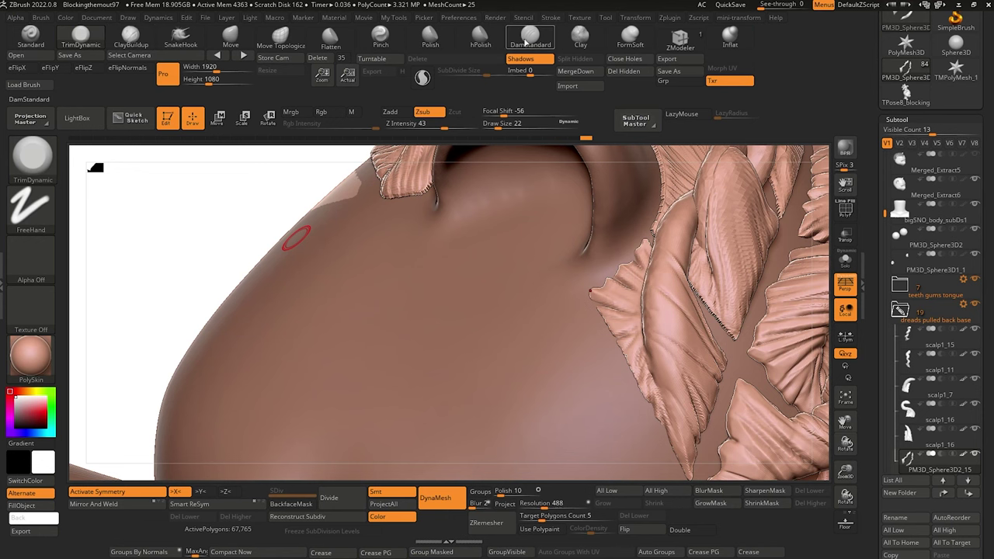
Carve creases along the braid's root beside the ear with DamStandard at draw size 18.
click(530, 35)
drag(231, 199, 272, 205)
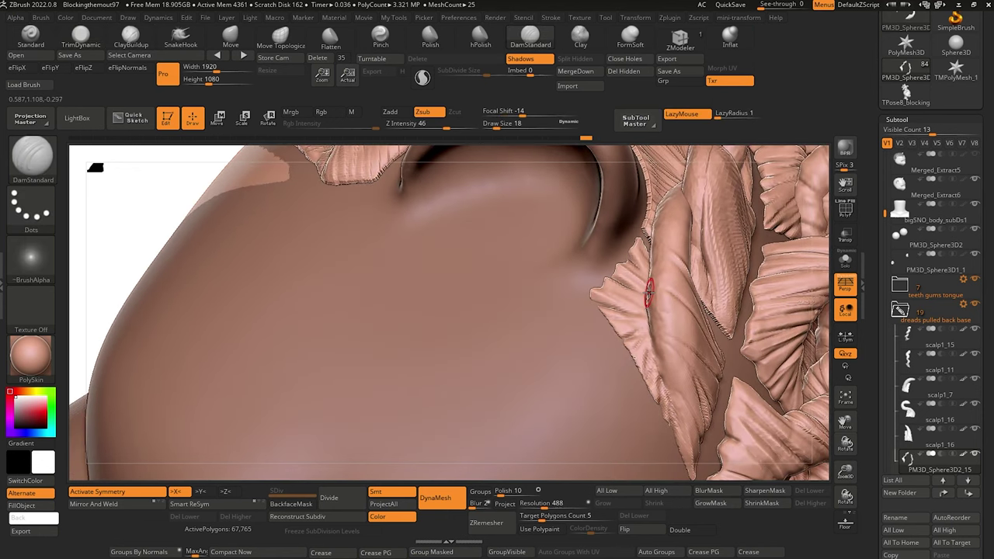
drag(706, 318, 703, 311)
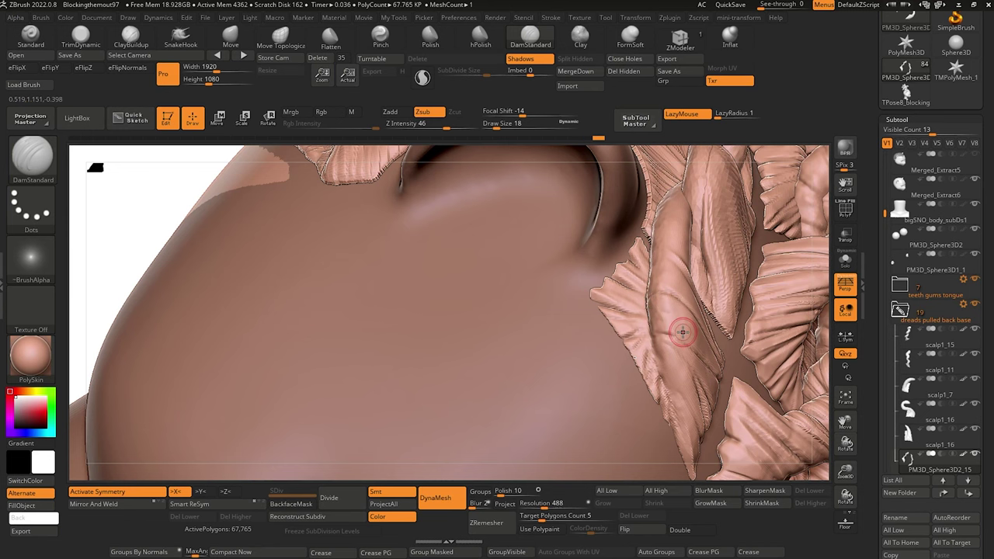
drag(164, 207, 225, 300)
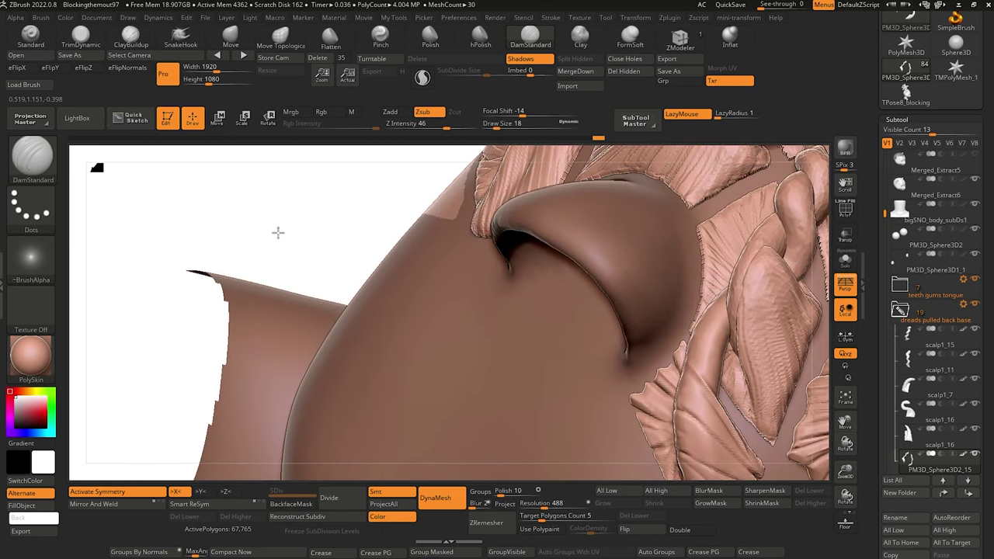
drag(278, 233, 295, 241)
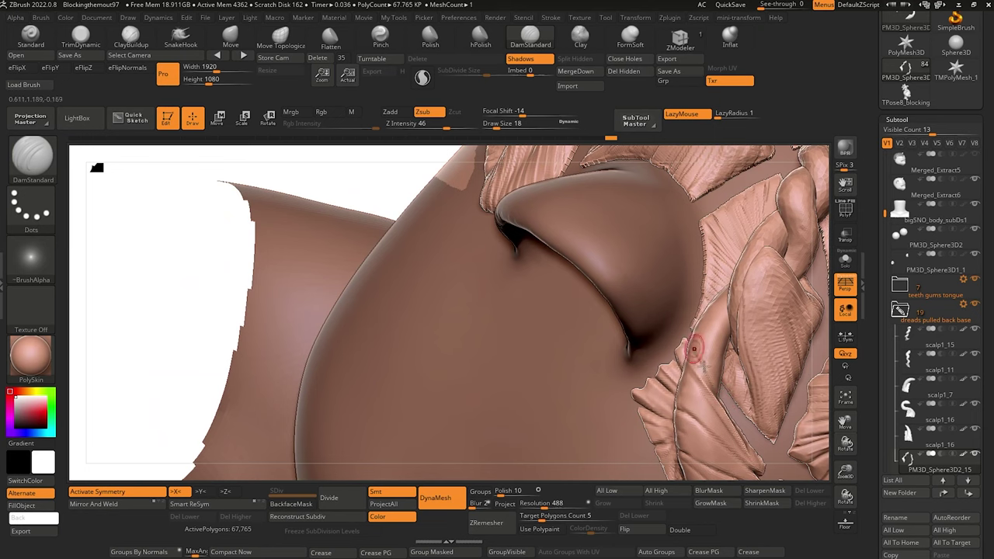
Check the isolated braid's root from several sides, show the other braids again and build up its twists with ClayBuildup at draw size 22.
click(846, 261)
drag(377, 240, 420, 305)
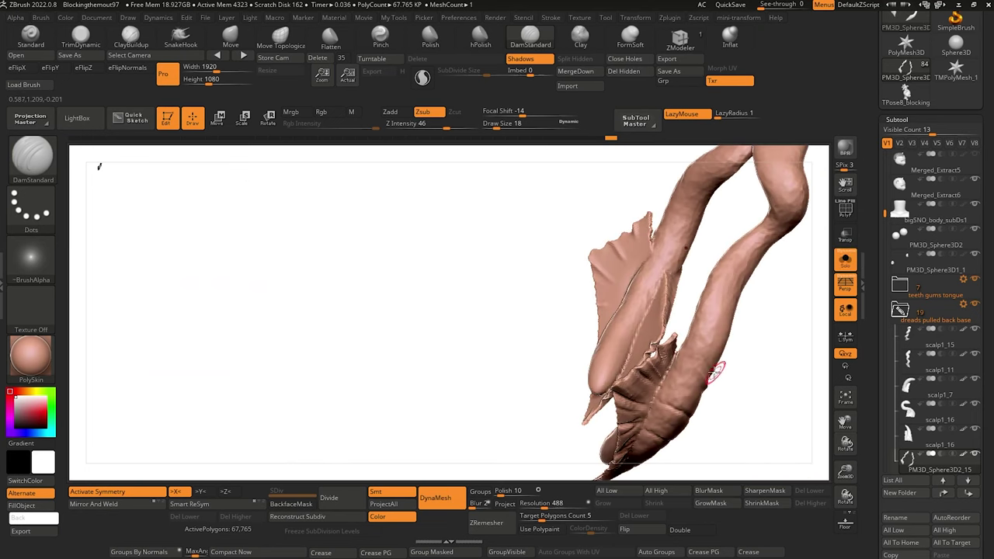
right_drag(683, 303, 699, 295)
right_drag(716, 361, 714, 340)
mouse_move(718, 274)
right_down()
mouse_move(705, 311)
mouse_move(719, 346)
mouse_move(702, 355)
mouse_move(621, 240)
mouse_move(621, 292)
mouse_move(642, 337)
mouse_move(435, 351)
mouse_move(753, 444)
mouse_move(572, 278)
mouse_move(606, 370)
mouse_move(490, 324)
mouse_move(523, 325)
mouse_move(695, 388)
mouse_move(443, 311)
mouse_move(379, 267)
mouse_move(466, 295)
mouse_move(497, 327)
right_up()
click(846, 261)
click(130, 36)
mouse_move(419, 403)
right_down()
mouse_move(327, 311)
mouse_move(754, 274)
right_up()
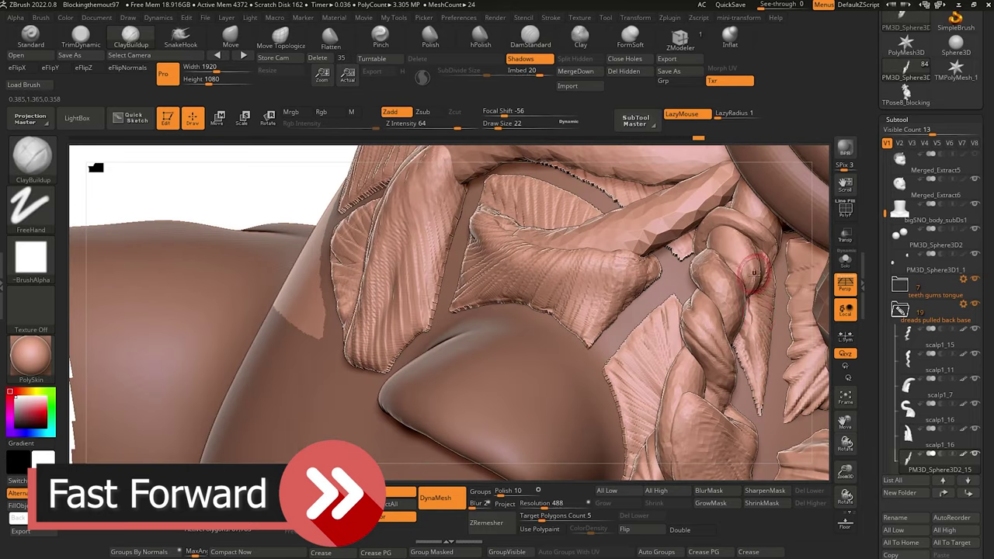
Crease the twisted braid with DamStandard, isolate it and layer thin wrapped strands over its twists with ClayBuildup at draw size 10.
click(531, 36)
mouse_move(264, 256)
right_down()
mouse_move(177, 101)
mouse_move(402, 265)
right_up()
click(846, 261)
mouse_move(761, 326)
right_down()
mouse_move(715, 353)
mouse_move(662, 334)
mouse_move(644, 266)
mouse_move(679, 282)
mouse_move(749, 368)
mouse_move(409, 171)
right_up()
click(130, 36)
mouse_move(481, 311)
right_down()
mouse_move(663, 332)
mouse_move(557, 280)
mouse_move(466, 284)
right_up()
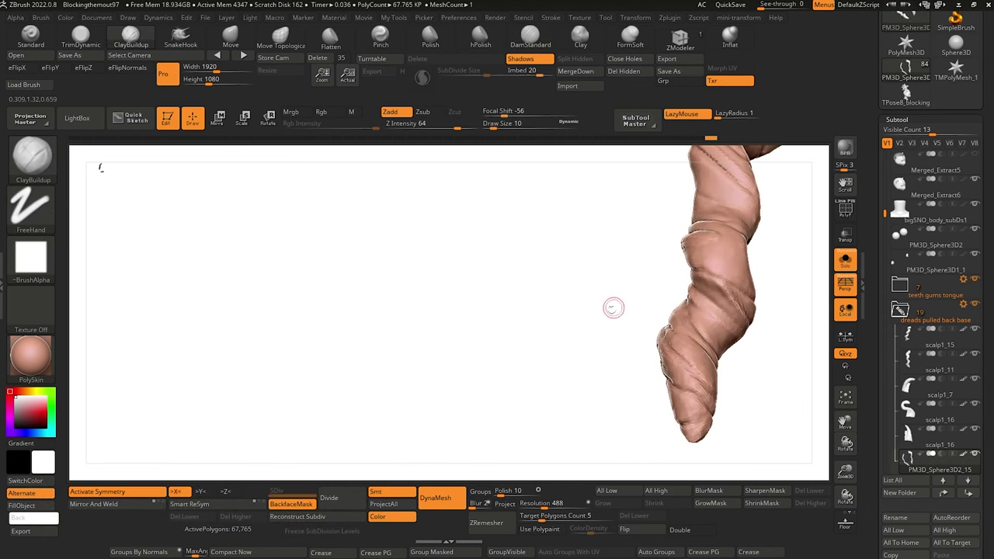
right_drag(613, 308, 626, 335)
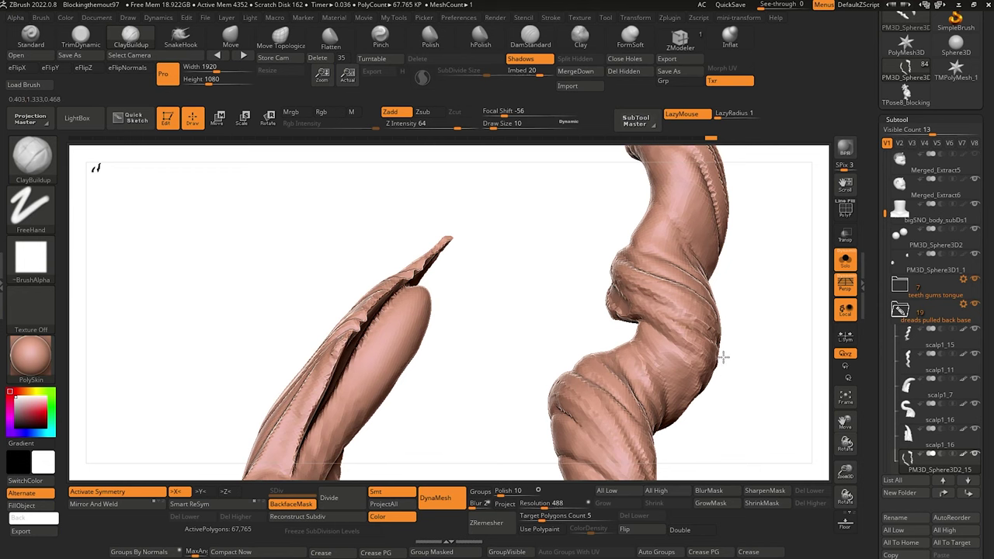
With all braids shown again, deepen the creases in the braid's twists with DamStandard at draw size 18 and subdivide the braid once.
click(845, 262)
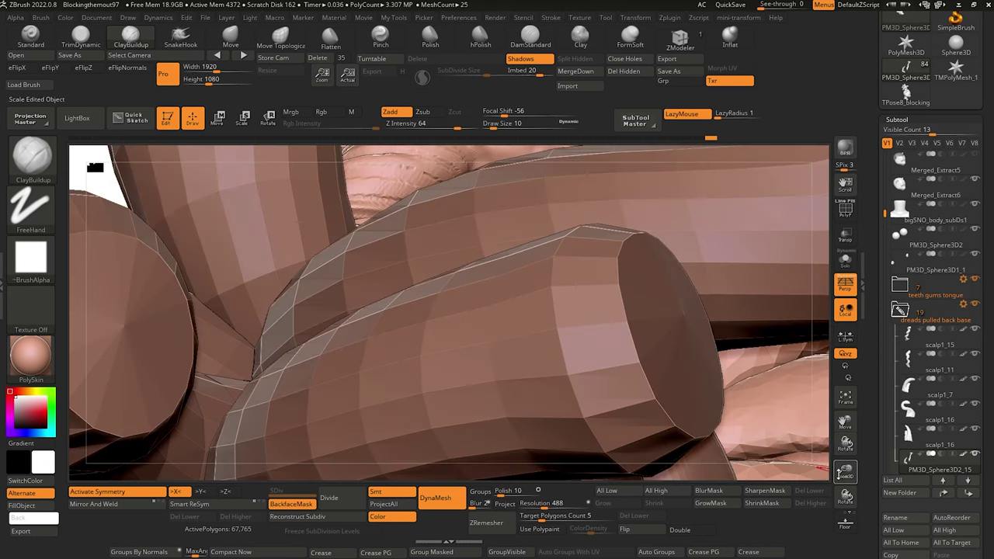
drag(841, 474, 766, 373)
drag(452, 265, 386, 366)
right_drag(387, 376, 311, 233)
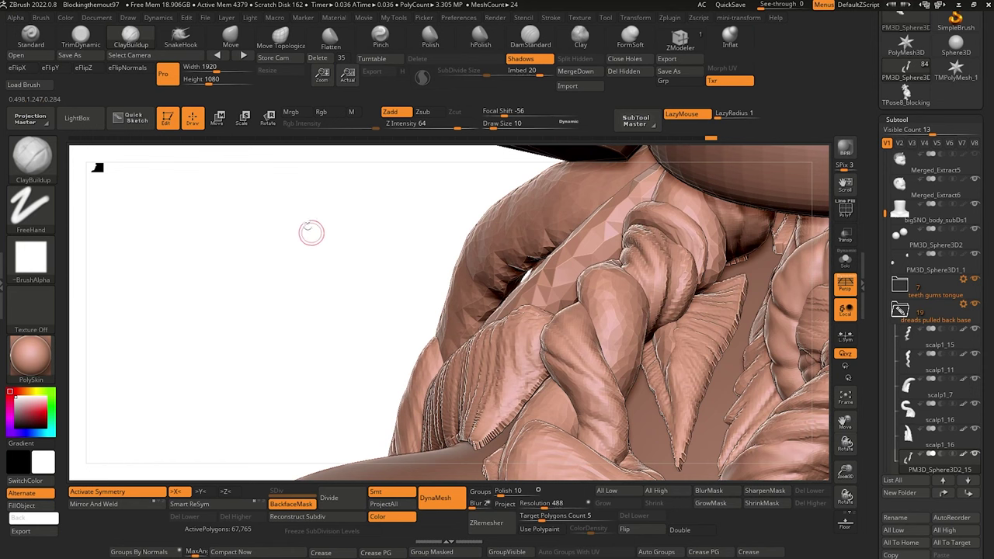
click(530, 39)
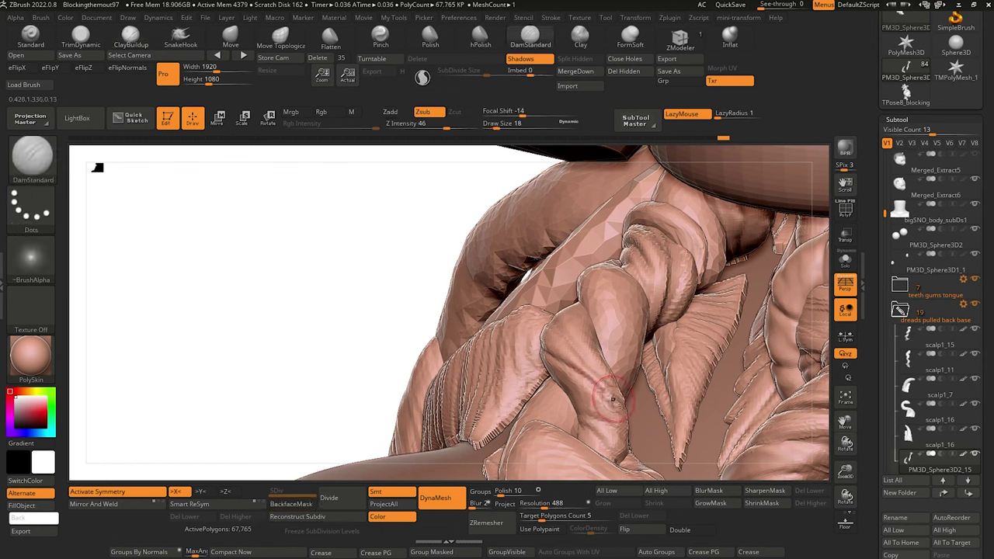
drag(323, 288, 323, 261)
drag(197, 269, 333, 437)
key(ctrl+d)
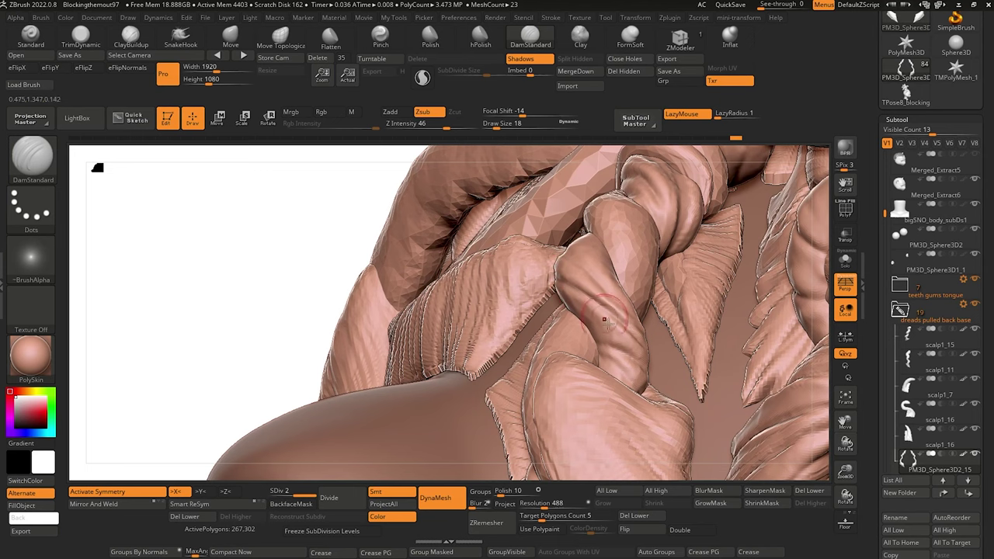
drag(409, 230, 594, 342)
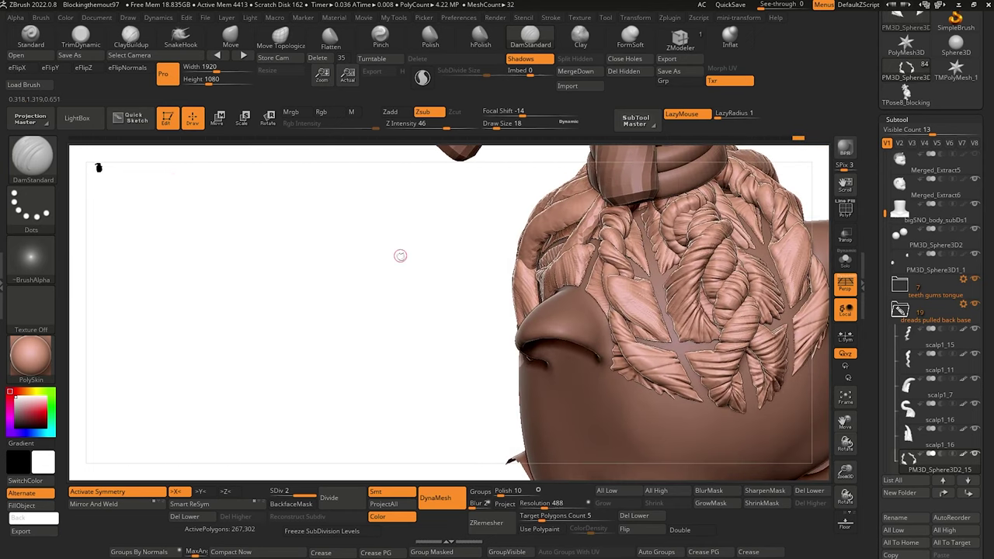
Remesh the braid behind the ear with DynaMesh at resolution 416.
alt+click(627, 303)
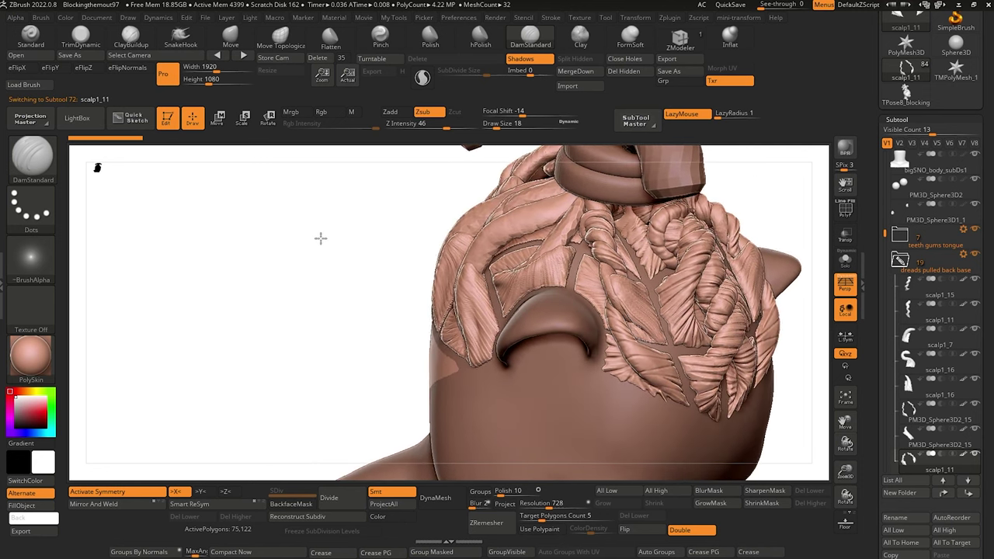
drag(321, 238, 424, 247)
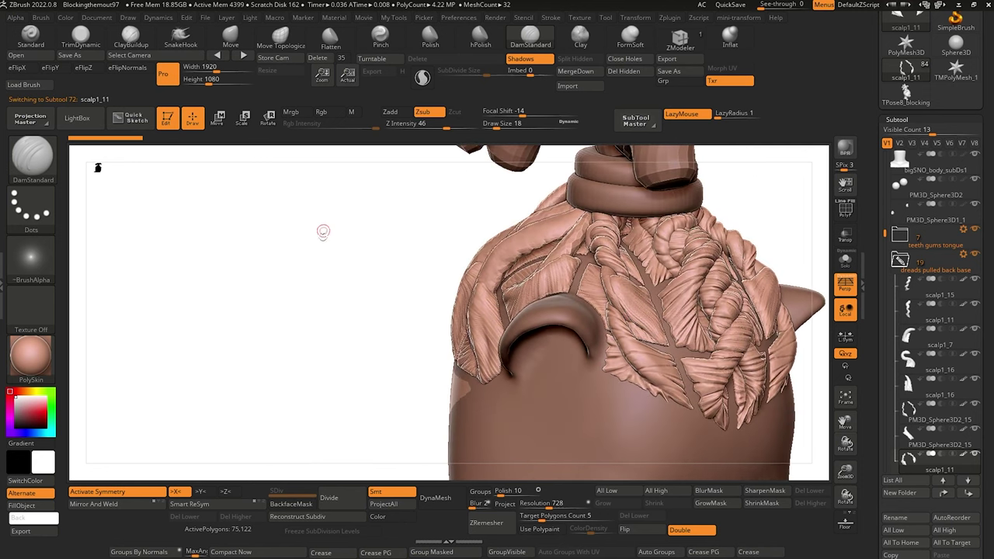
drag(324, 232, 412, 284)
mouse_move(273, 247)
mouse_down()
mouse_move(239, 250)
mouse_move(256, 251)
mouse_up()
click(541, 505)
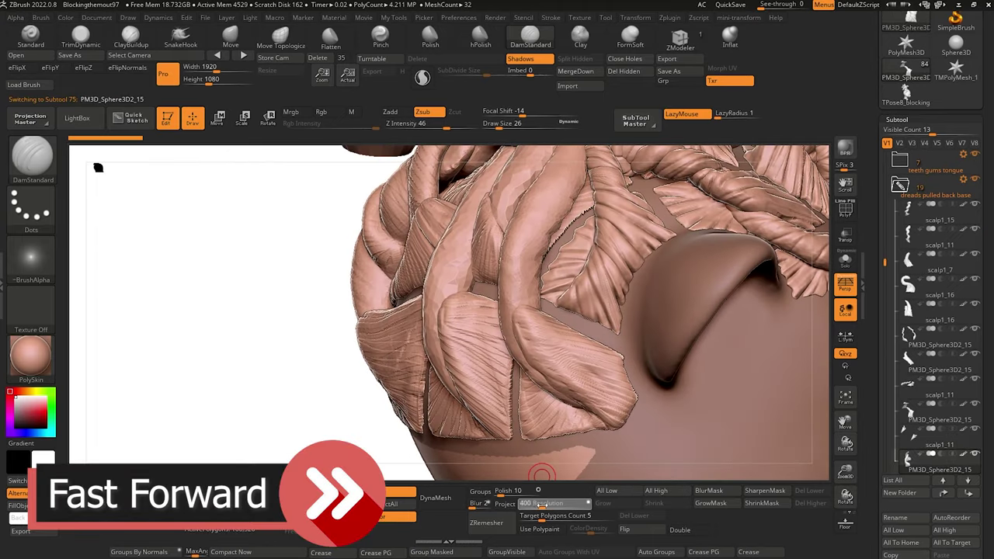
key(Return)
click(440, 498)
Flatten the remeshed braid in isolation with TrimDynamic and reshape its root against the scalp with the Move brush at draw size 58.
mouse_move(276, 331)
mouse_down()
mouse_move(300, 337)
mouse_move(373, 295)
mouse_move(420, 298)
mouse_up()
click(846, 261)
click(81, 37)
click(846, 261)
click(230, 37)
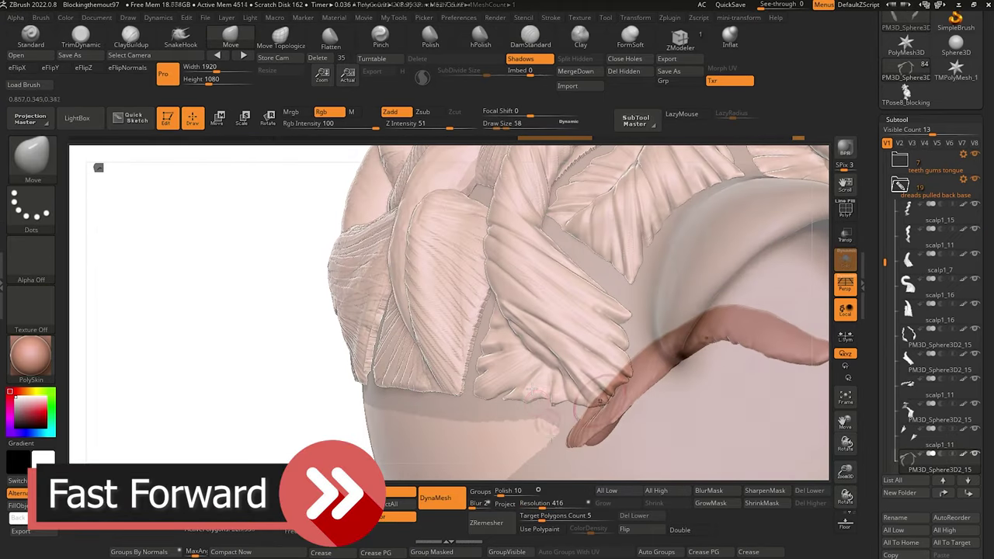
Subdivide the braid behind the ear and carve strand creases into its root flaps with DamStandard at draw size 18.
key(ctrl+d)
click(531, 37)
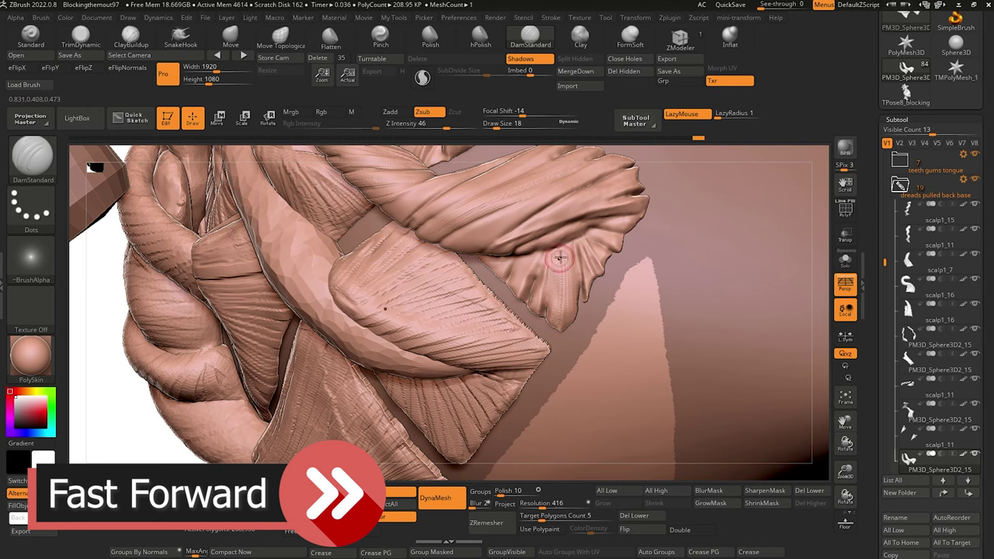
mouse_move(551, 262)
mouse_down()
mouse_move(187, 240)
mouse_move(200, 189)
mouse_up()
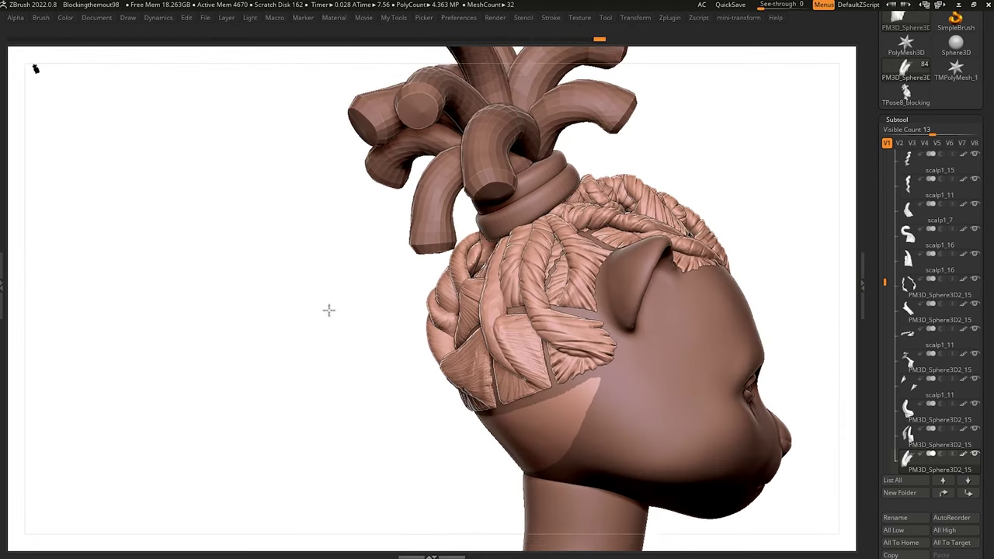
Isolate the neighbouring braid toward the back of the head and remesh it with DynaMesh at resolution 440.
mouse_move(330, 311)
mouse_down()
mouse_move(318, 360)
mouse_move(342, 397)
mouse_up()
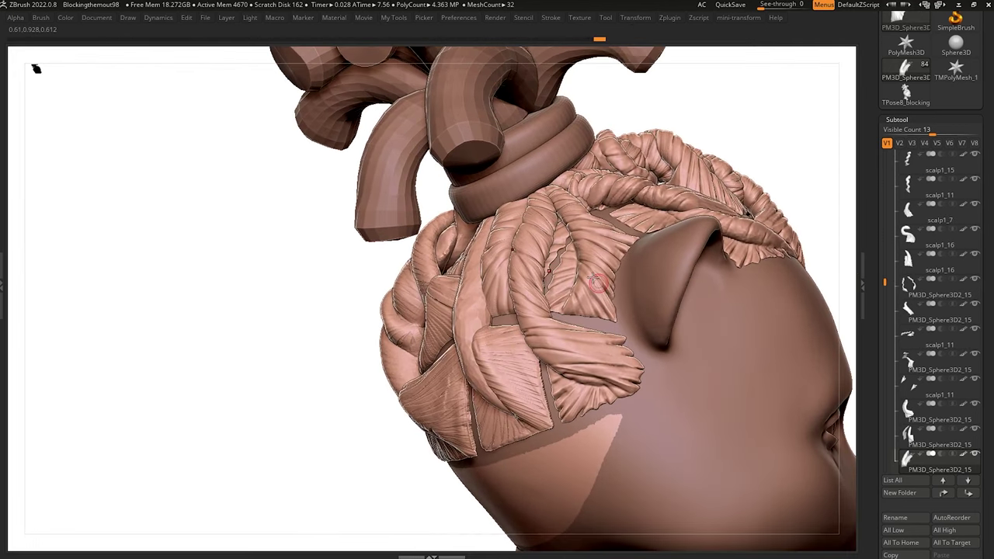
drag(281, 337, 328, 309)
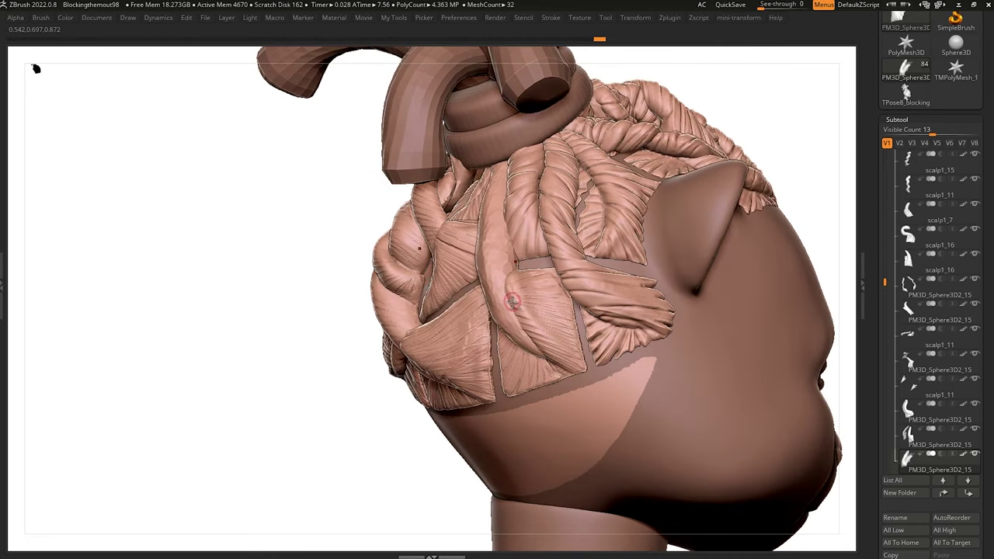
alt+click(504, 296)
drag(229, 298, 284, 321)
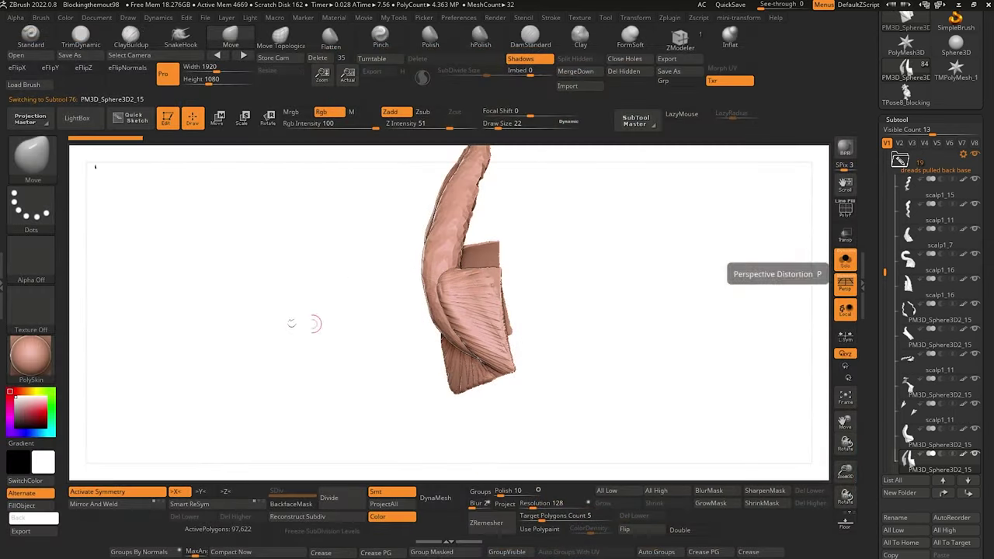
drag(309, 323, 353, 373)
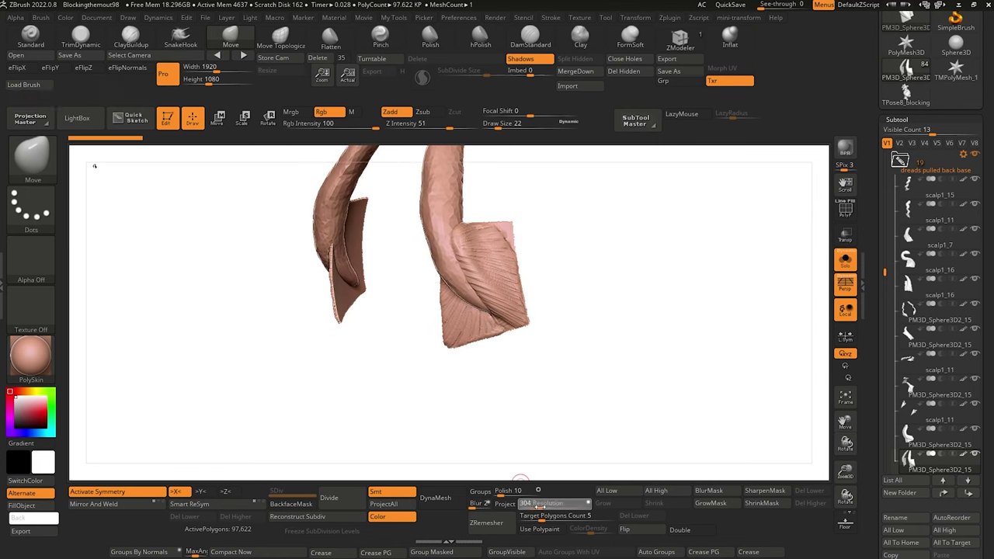
drag(544, 507, 542, 506)
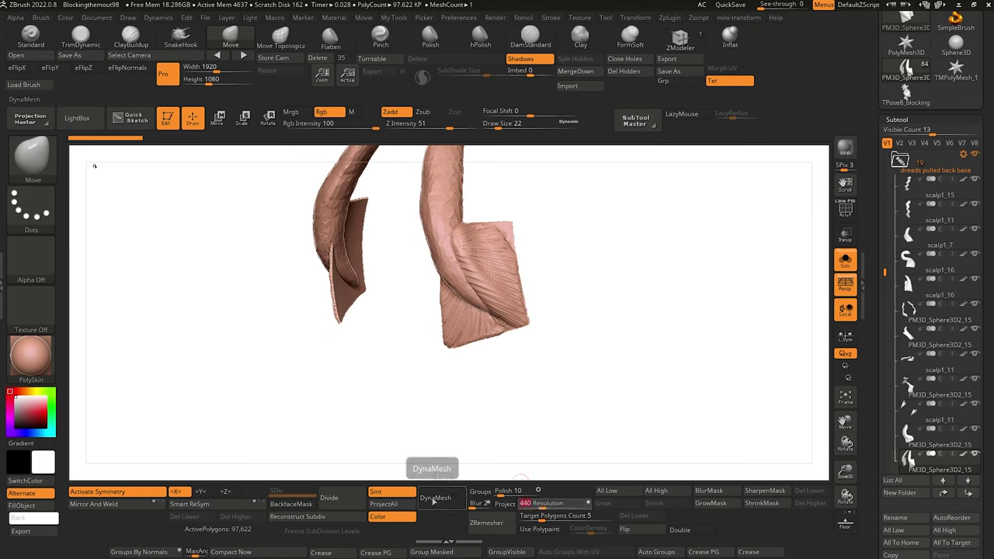
click(437, 498)
Flatten the rough strand texture on the isolated braid and its root flaps with TrimDynamic at draw size 74.
mouse_move(347, 389)
mouse_down()
mouse_move(331, 394)
mouse_move(310, 445)
mouse_move(299, 391)
mouse_move(294, 405)
mouse_move(298, 351)
mouse_move(308, 368)
mouse_move(226, 246)
mouse_up()
key(b)
key(t)
key(d)
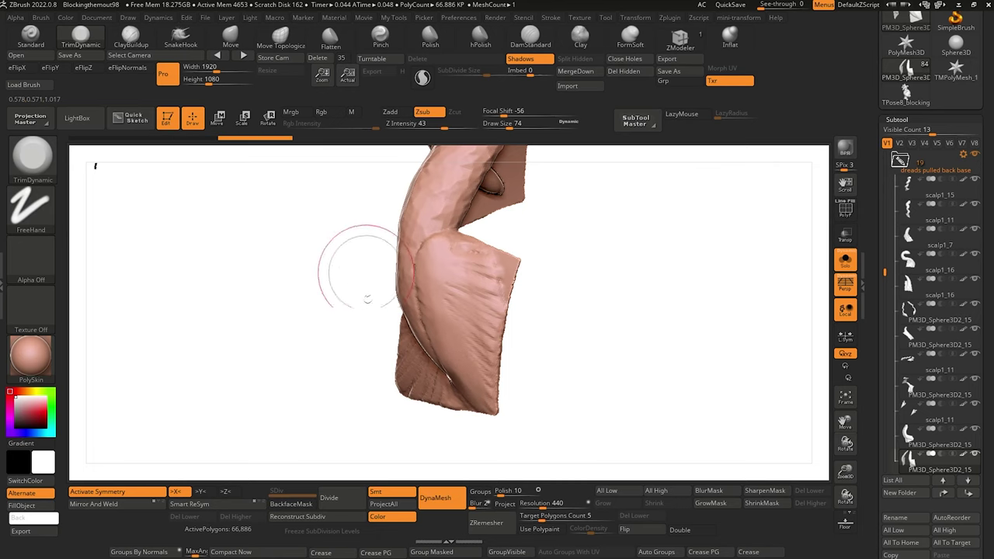
mouse_move(355, 266)
mouse_down()
mouse_move(327, 388)
mouse_move(337, 393)
mouse_move(410, 311)
mouse_move(400, 267)
mouse_move(271, 288)
mouse_move(396, 404)
mouse_up()
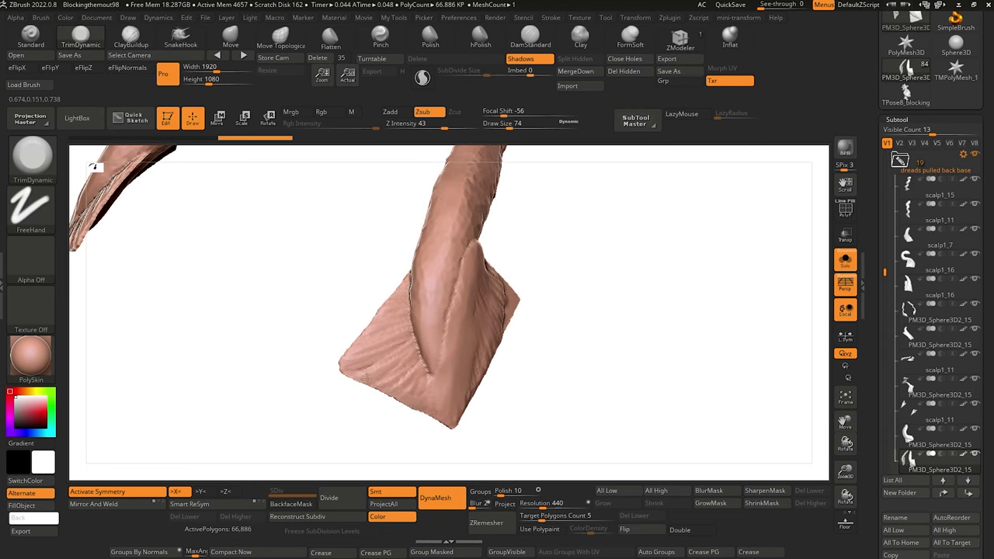
mouse_move(334, 381)
mouse_down()
mouse_move(299, 382)
mouse_move(295, 413)
mouse_up()
mouse_move(355, 340)
mouse_down()
mouse_move(354, 379)
mouse_move(340, 372)
mouse_move(261, 411)
mouse_move(238, 453)
mouse_move(213, 422)
mouse_move(348, 240)
mouse_move(344, 378)
mouse_move(347, 359)
mouse_move(364, 385)
mouse_up()
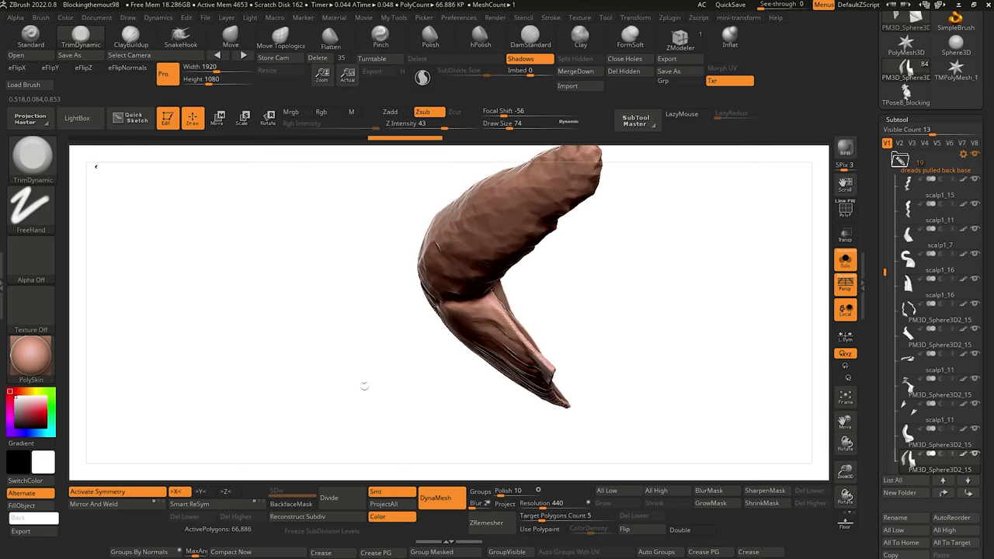
Push the root flap's inner side into a fuller shape with the Move brush at draw size 54.
click(231, 35)
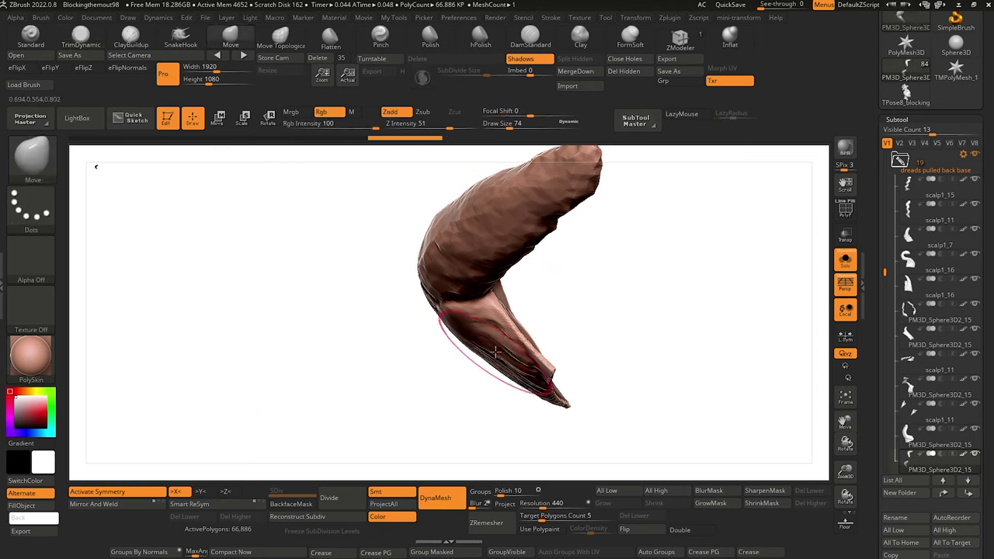
key(bracketleft)
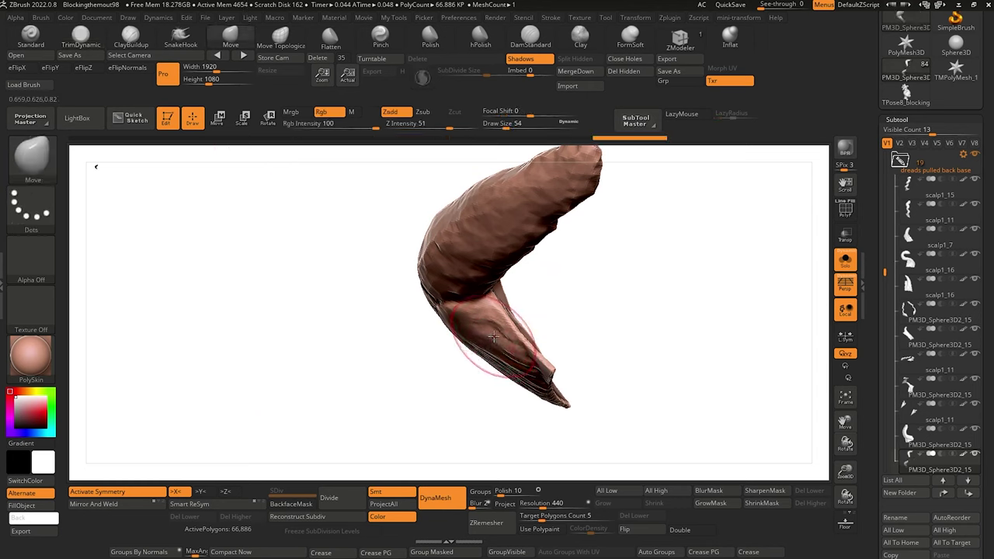
mouse_move(391, 357)
mouse_down()
mouse_move(365, 272)
mouse_move(297, 319)
mouse_move(317, 355)
mouse_move(266, 315)
mouse_move(253, 248)
mouse_up()
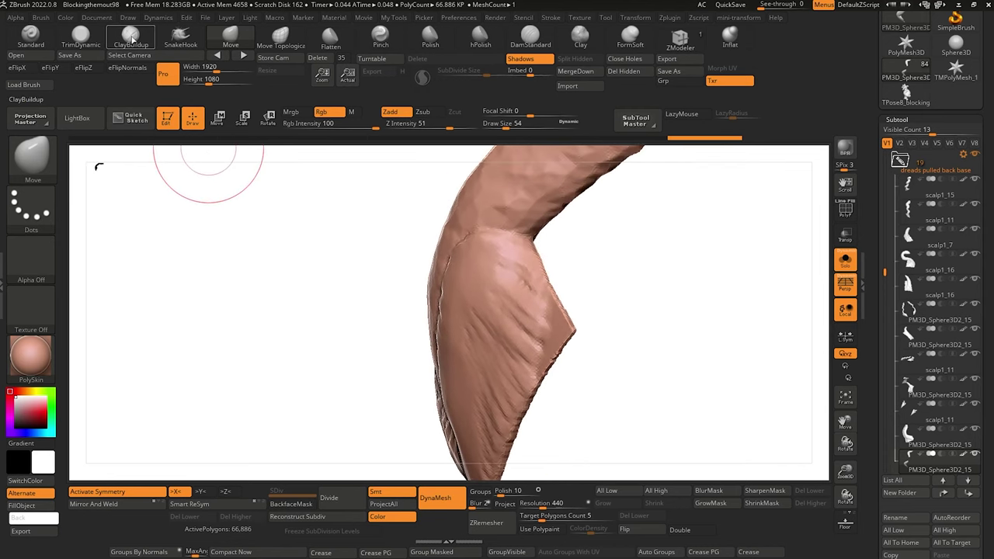
Flatten the root flap's outer corner and adjoining edges with TrimDynamic.
click(81, 35)
drag(565, 327, 544, 284)
mouse_move(562, 305)
mouse_down()
mouse_move(523, 259)
mouse_move(566, 327)
mouse_move(537, 386)
mouse_move(551, 362)
mouse_up()
mouse_move(339, 323)
mouse_down()
mouse_move(368, 369)
mouse_move(382, 343)
mouse_up()
Fill the grooves near the flap's outer corner with ClayBuildup at draw sizes 26 and 30 and smooth the filled area.
click(131, 36)
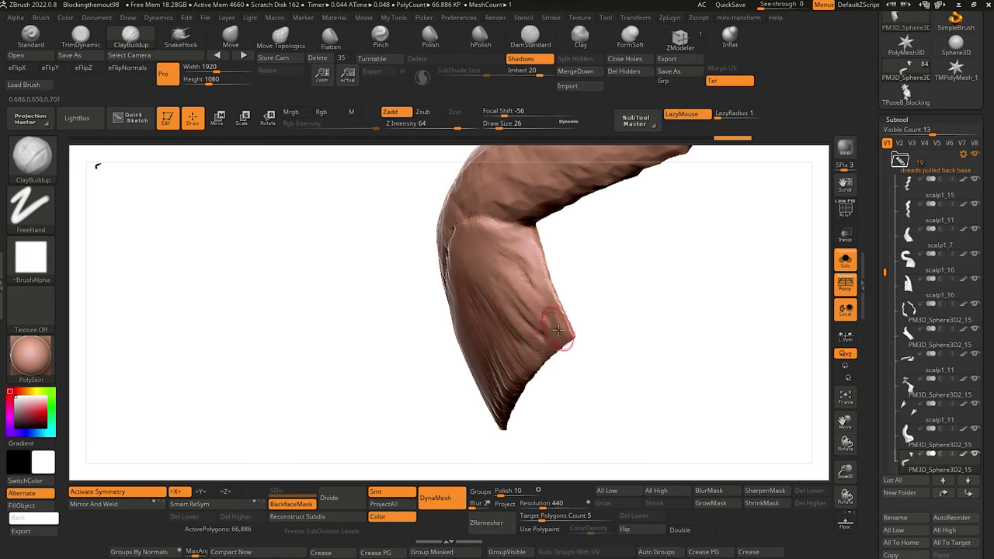
drag(560, 332, 510, 289)
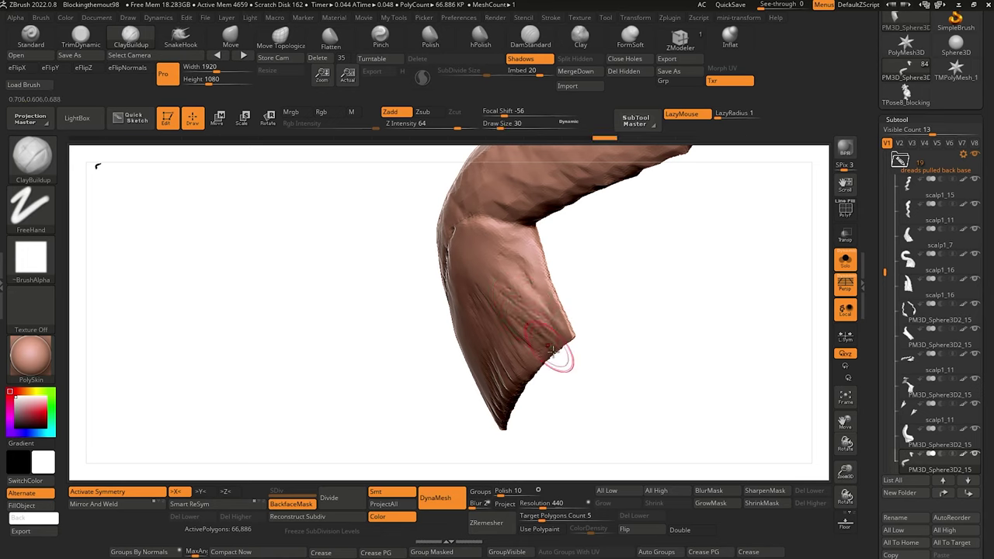
drag(378, 324, 460, 220)
key(shift)
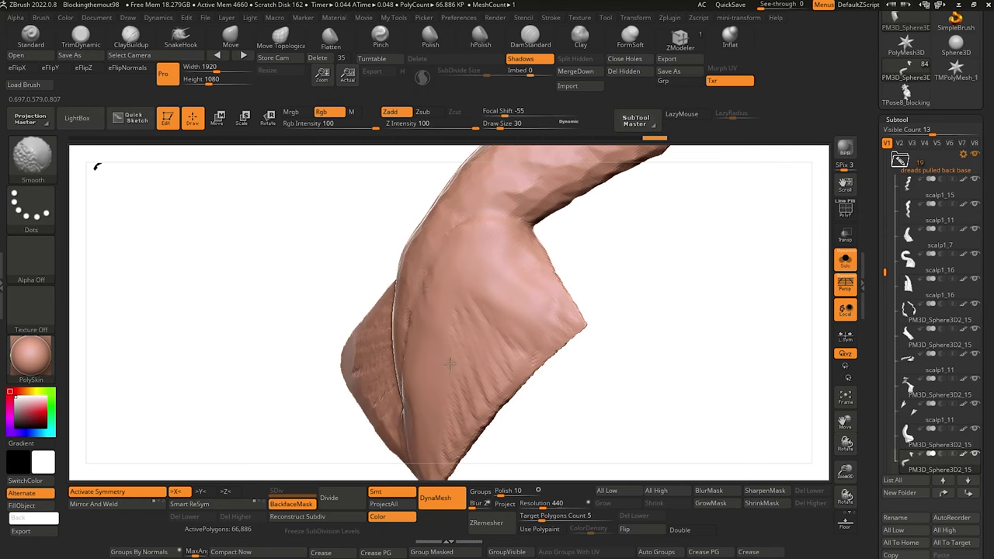
shift+drag(542, 325, 526, 311)
Flatten the filled face of the root flap with TrimDynamic at draw size 50.
click(81, 36)
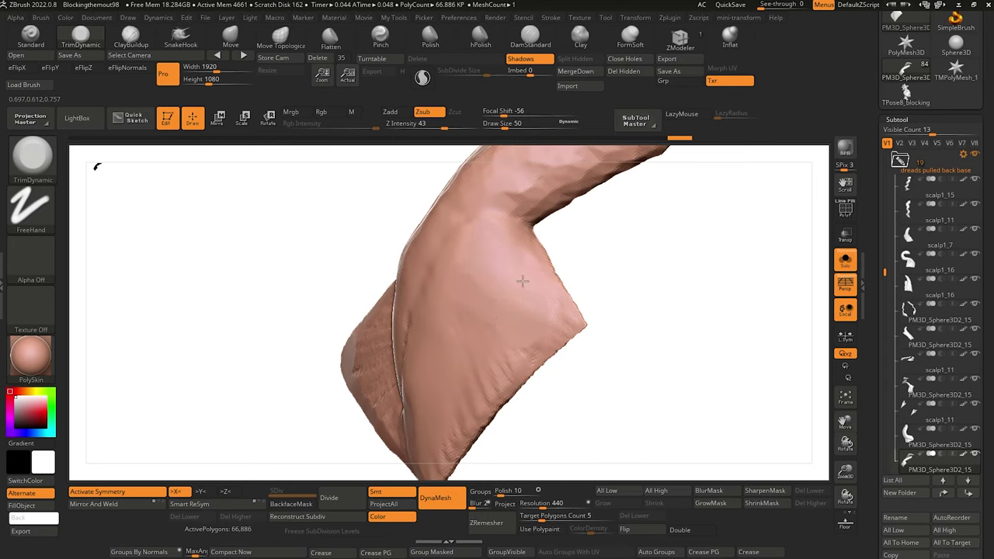
drag(522, 281, 532, 311)
mouse_move(328, 334)
alt+mouse_down()
mouse_move(246, 244)
mouse_move(331, 262)
mouse_move(300, 316)
mouse_move(272, 326)
mouse_move(267, 308)
alt+mouse_up()
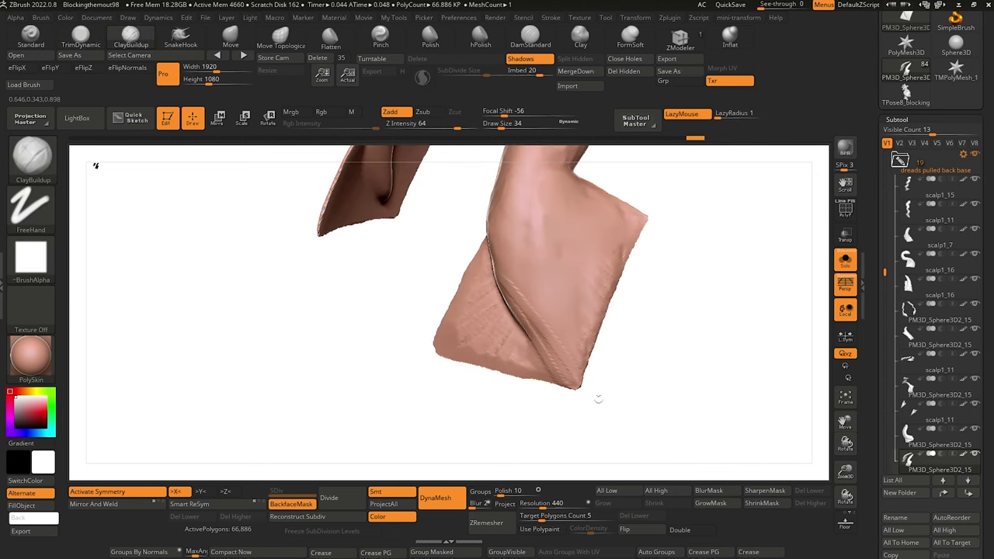
Add strand ridges to the root flap with ClayBuildup and carve its diagonal fold line with DamStandard at draw size 34.
mouse_move(611, 429)
mouse_down()
mouse_move(386, 295)
mouse_move(390, 282)
mouse_up()
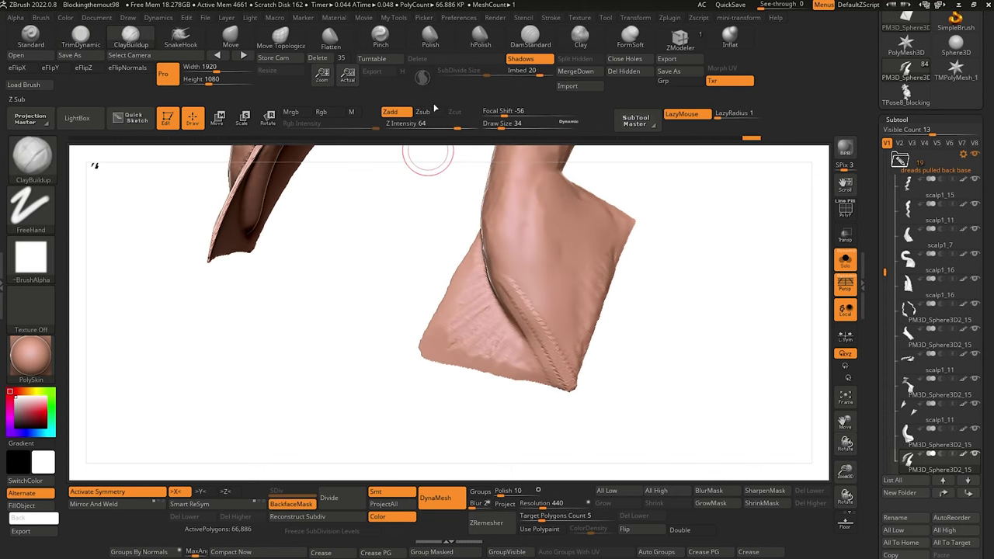
key(b)
key(d)
key(s)
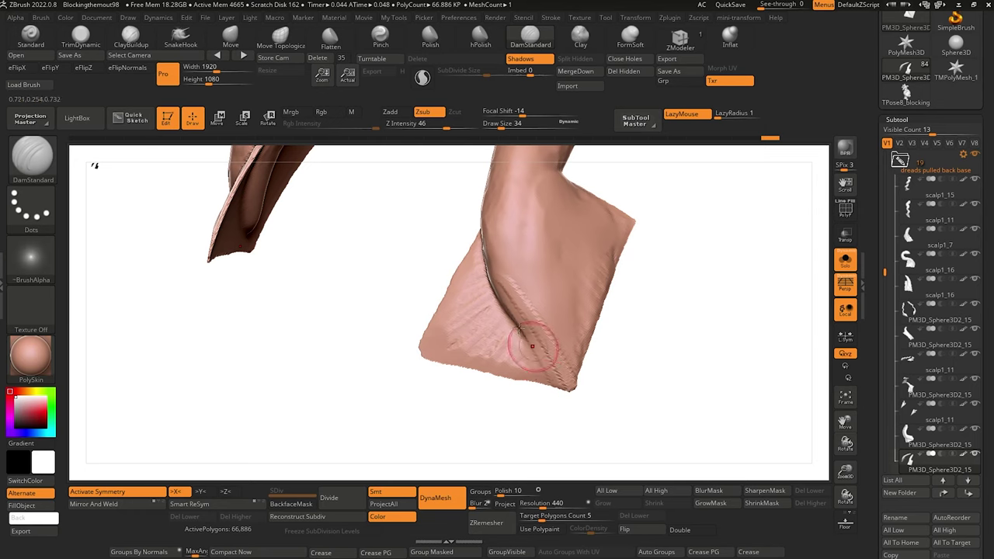
drag(561, 389, 575, 411)
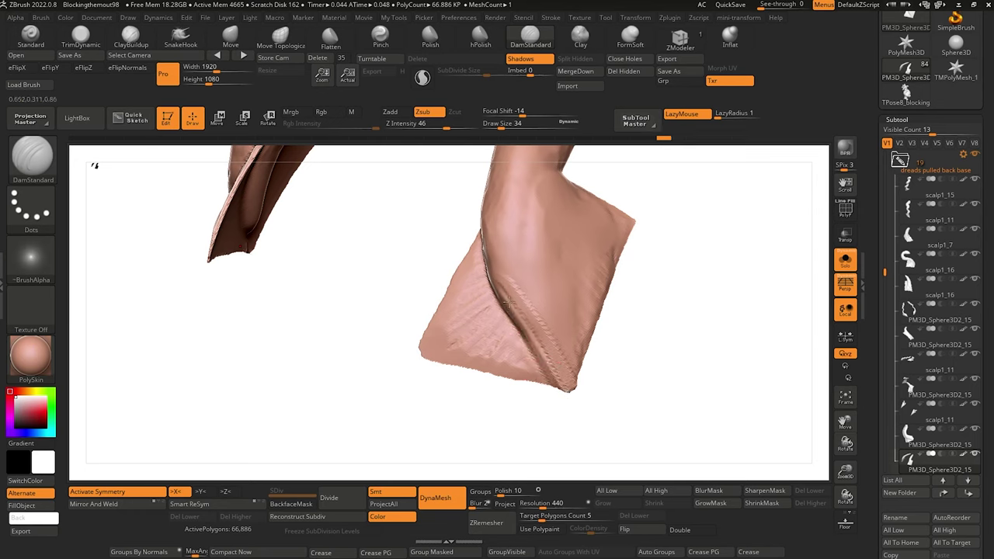
drag(412, 324, 440, 233)
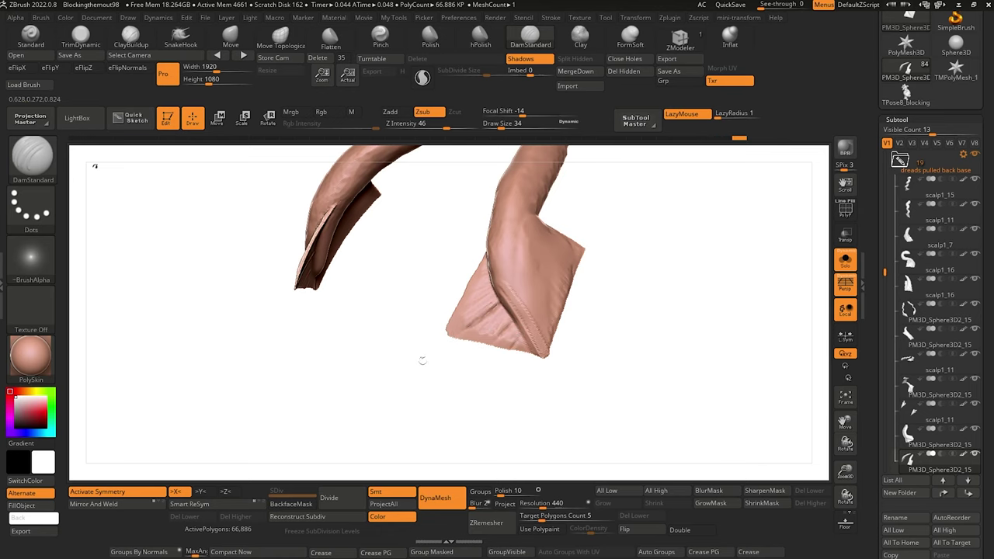
Show the whole head and carve fanning creases into the flap's lower face and edge with DamStandard at draw size 46.
key(shift+s)
drag(203, 328, 205, 268)
mouse_move(299, 407)
mouse_down()
mouse_move(300, 437)
mouse_move(302, 391)
mouse_move(282, 428)
mouse_move(211, 416)
mouse_move(224, 405)
mouse_up()
key(bracketright)
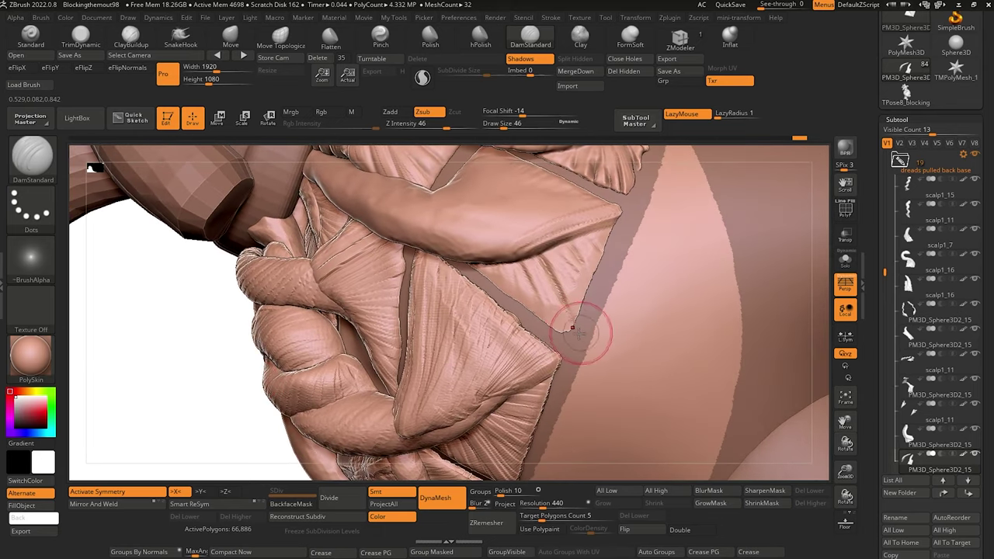
drag(551, 273, 578, 333)
mouse_move(538, 227)
mouse_down()
mouse_move(570, 259)
mouse_move(588, 303)
mouse_up()
drag(548, 245, 594, 311)
mouse_move(536, 229)
mouse_down()
mouse_move(528, 184)
mouse_move(591, 264)
mouse_move(548, 222)
mouse_move(605, 280)
mouse_up()
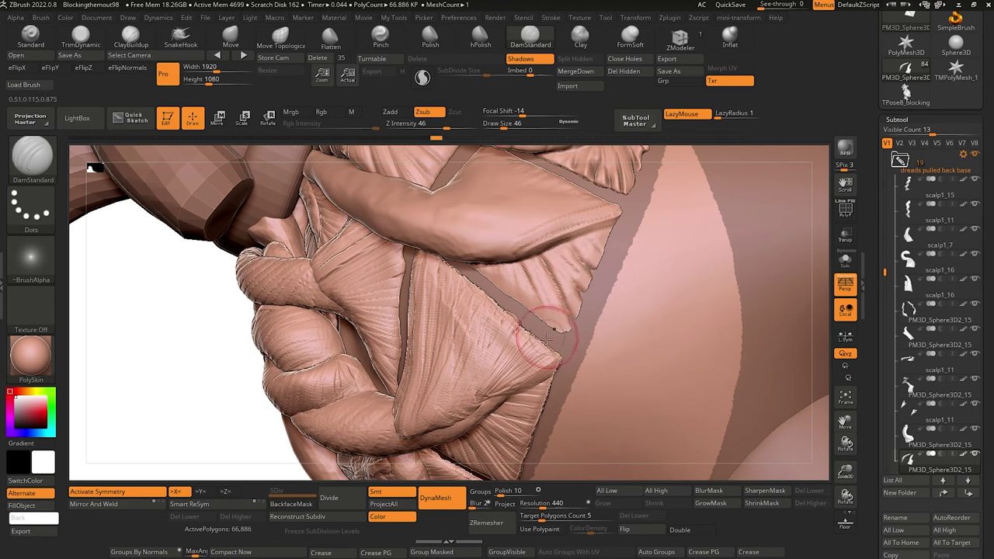
mouse_move(548, 337)
mouse_down()
mouse_move(532, 295)
mouse_move(511, 300)
mouse_move(509, 252)
mouse_up()
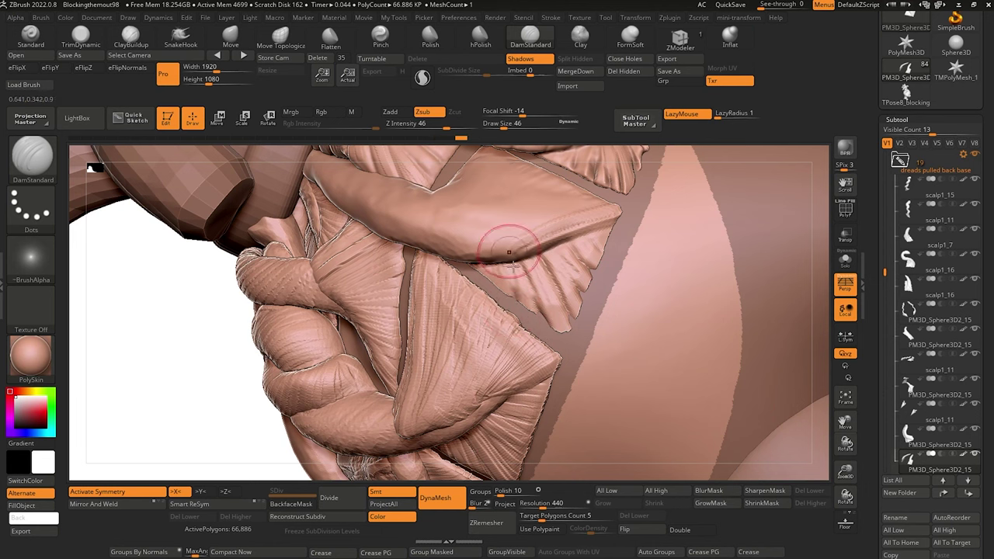
drag(497, 294, 493, 242)
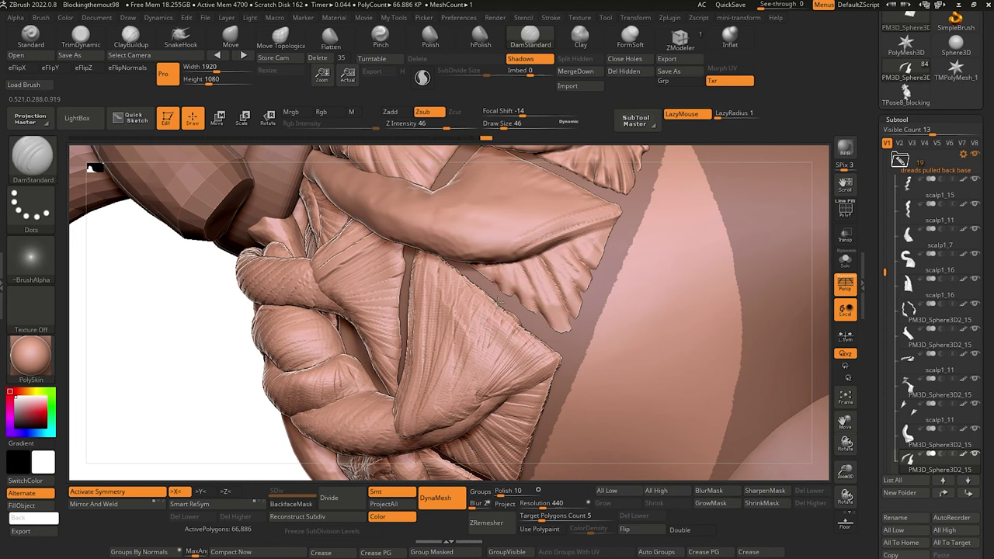
Shape the flap's outer edge into uneven strand tips with the Move brush at draw size 26.
key(b)
key(m)
key(v)
key(bracketleft)
key(bracketleft)
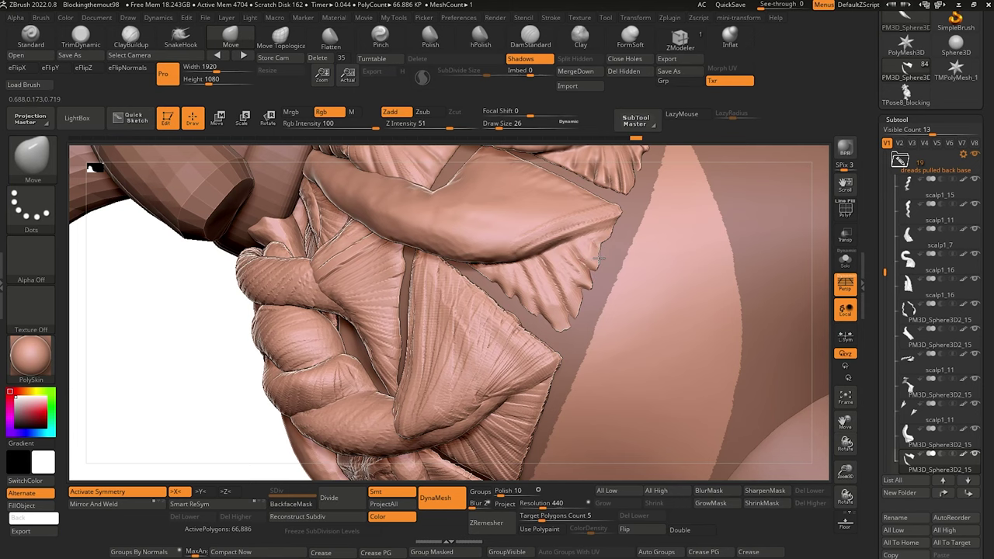
mouse_move(189, 322)
mouse_down()
mouse_move(200, 240)
mouse_move(207, 255)
mouse_move(187, 313)
mouse_move(233, 342)
mouse_move(188, 308)
mouse_move(226, 331)
mouse_move(290, 300)
mouse_move(247, 346)
mouse_move(295, 261)
mouse_up()
Isolate the braid and carve long diagonal creases across the root flap's upper face with DamStandard at draw size 38.
click(531, 35)
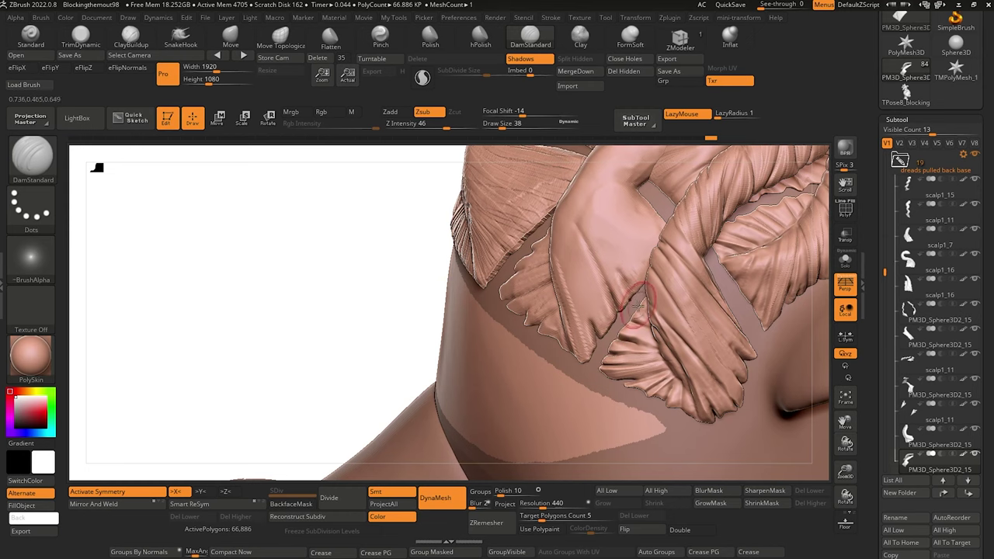
click(846, 256)
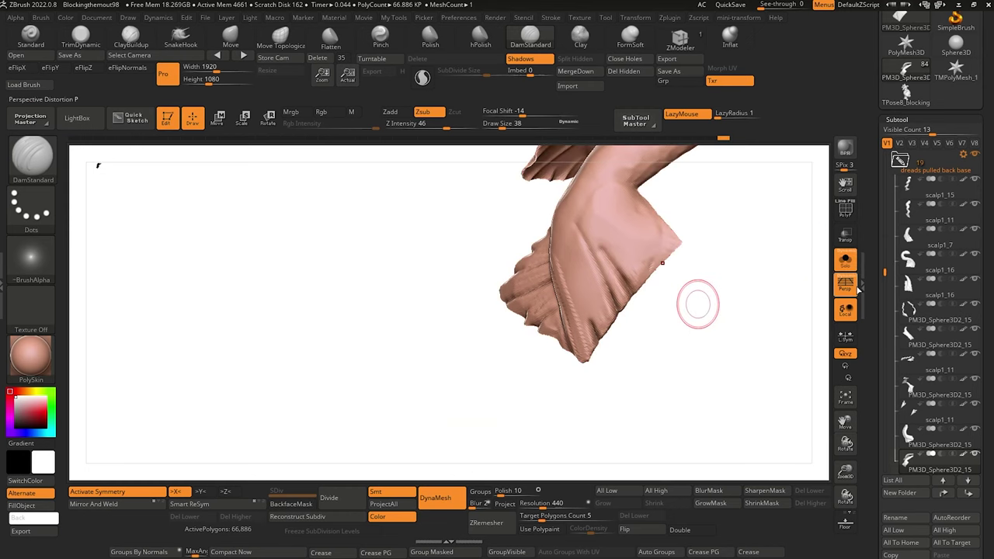
drag(373, 262, 406, 317)
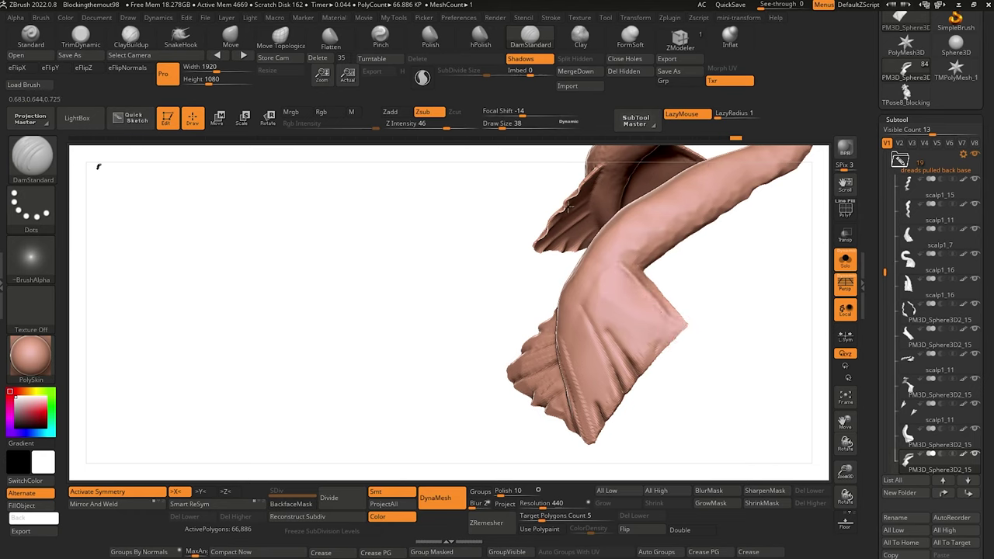
click(658, 320)
drag(596, 288, 606, 327)
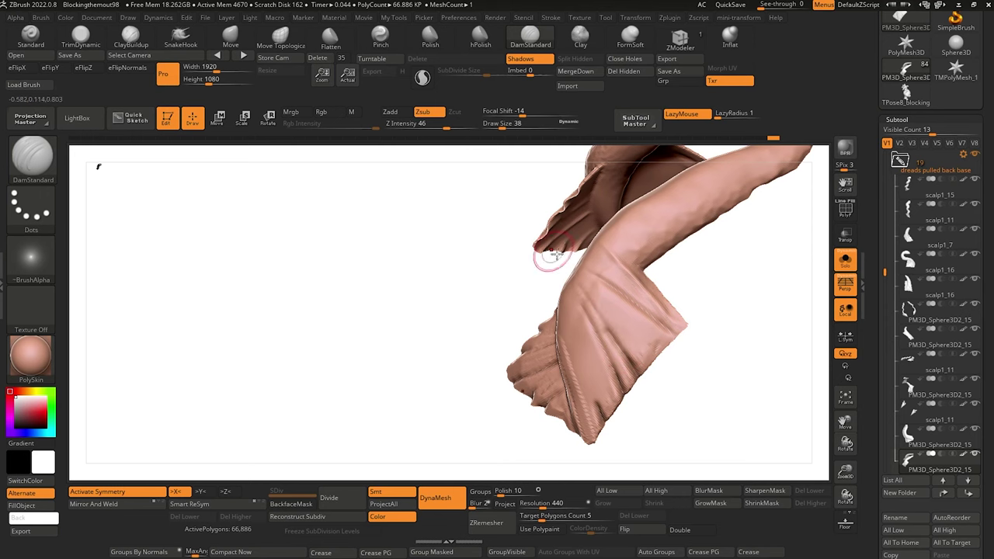
mouse_move(510, 251)
mouse_down()
mouse_move(474, 264)
mouse_move(535, 277)
mouse_move(460, 311)
mouse_move(372, 318)
mouse_up()
mouse_move(481, 311)
mouse_down()
mouse_move(451, 315)
mouse_move(435, 349)
mouse_up()
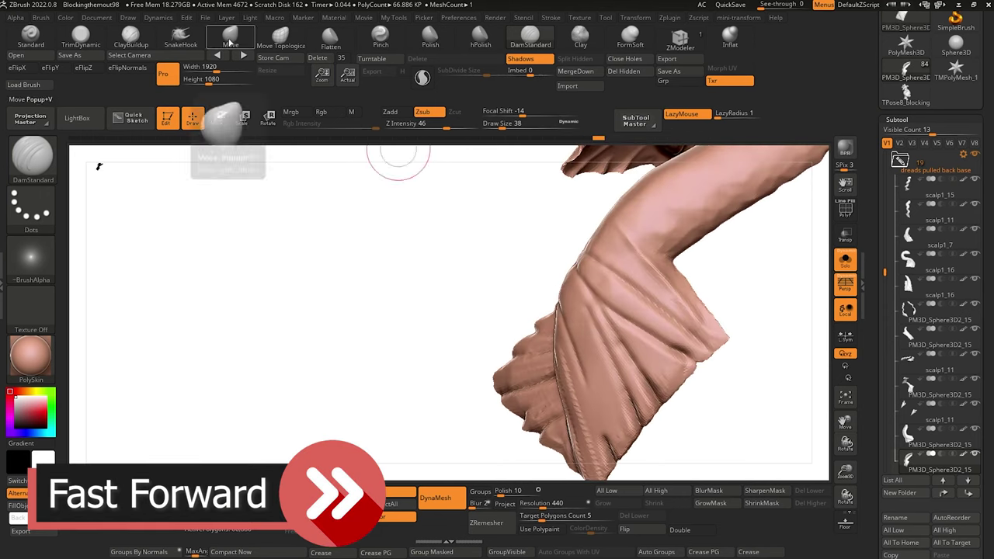
Push and pull the flap's outline into jagged strand ends with the Move brush at draw size 22.
click(231, 37)
drag(690, 376, 682, 367)
drag(435, 303, 482, 265)
drag(683, 388, 602, 398)
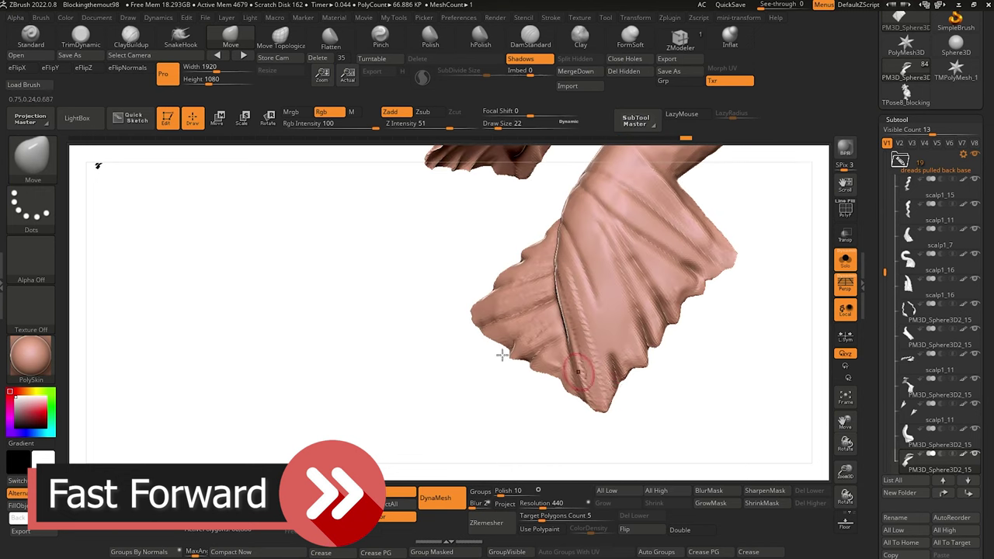
drag(502, 355, 466, 373)
Subdivide the braid mesh once and build up strand ridges across the root flap with ClayBuildup at draw size 34.
click(130, 36)
key(ctrl+d)
mouse_move(610, 381)
mouse_down()
mouse_move(647, 401)
mouse_move(583, 443)
mouse_up()
drag(584, 342, 570, 264)
alt+drag(435, 233, 427, 361)
drag(688, 435, 649, 396)
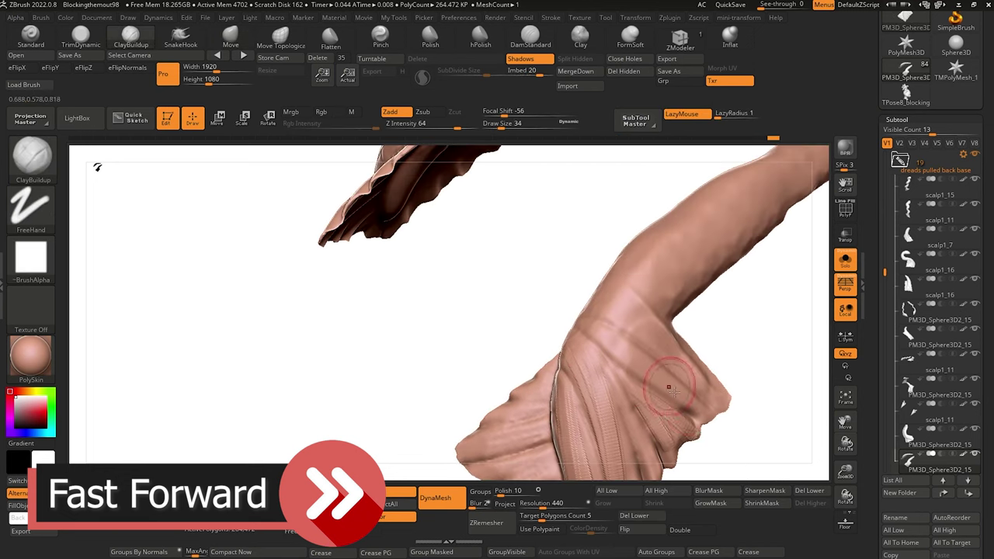
drag(451, 311, 435, 272)
Sharpen the creases between the flap's strands and start wrapping creases around the braid's base with DamStandard at draw size 30.
click(531, 37)
drag(604, 295, 592, 443)
mouse_move(552, 260)
mouse_down()
mouse_move(564, 282)
mouse_move(437, 252)
mouse_move(604, 297)
mouse_move(575, 311)
mouse_up()
drag(725, 315, 725, 353)
mouse_move(606, 295)
mouse_down()
mouse_move(624, 284)
mouse_move(575, 311)
mouse_up()
drag(655, 248, 703, 298)
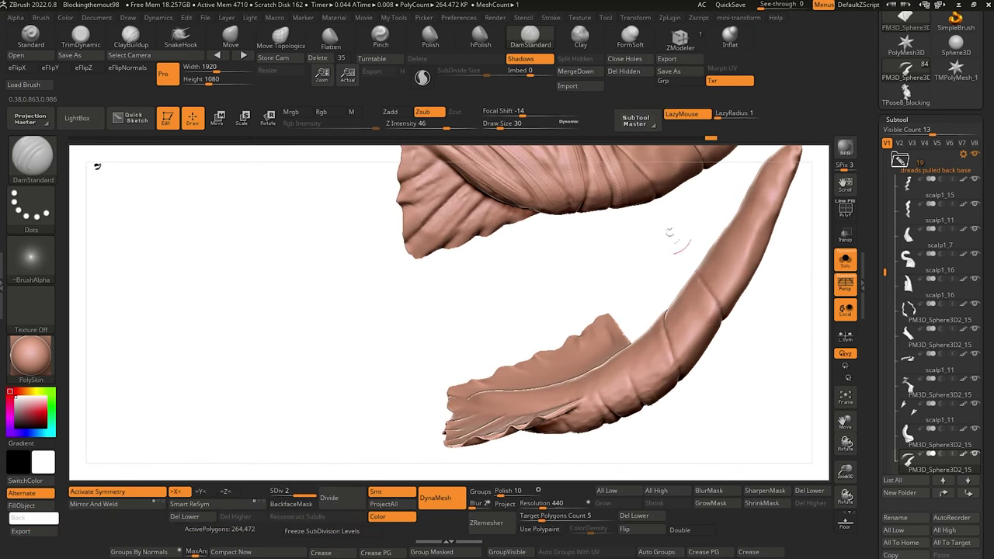
Carve spiral wrapping creases around the braid's shaft up to its tip with DamStandard at draw size 30.
drag(670, 235, 703, 315)
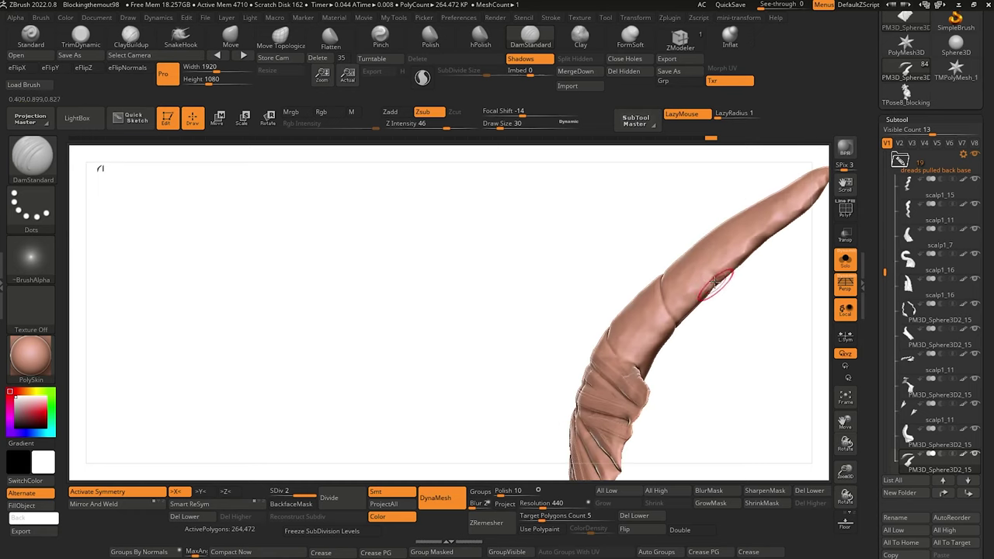
drag(716, 281, 708, 235)
mouse_move(709, 203)
mouse_down()
mouse_move(730, 341)
mouse_move(699, 307)
mouse_move(692, 322)
mouse_move(703, 314)
mouse_up()
drag(726, 255, 692, 373)
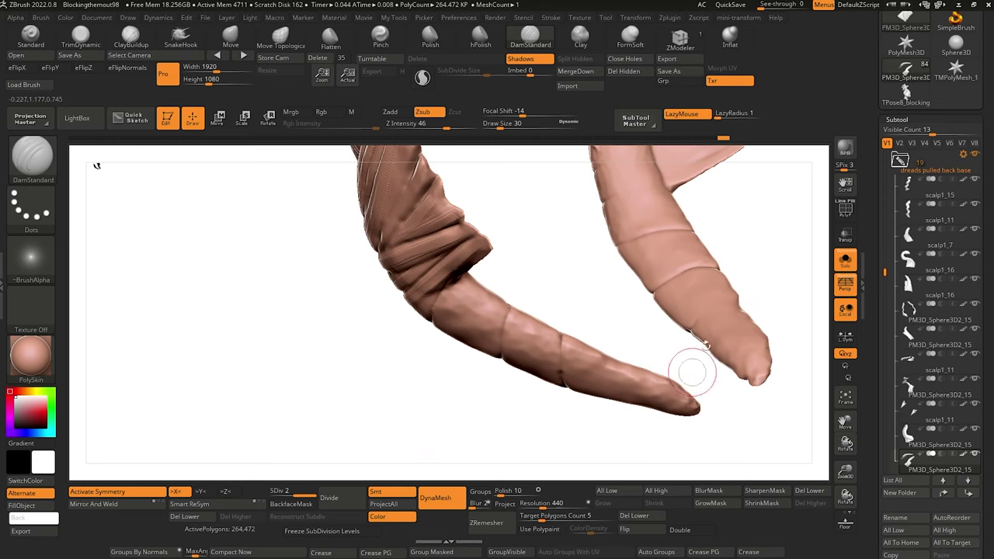
mouse_move(746, 410)
mouse_down()
mouse_move(697, 329)
mouse_move(655, 293)
mouse_move(678, 323)
mouse_up()
drag(688, 402, 588, 238)
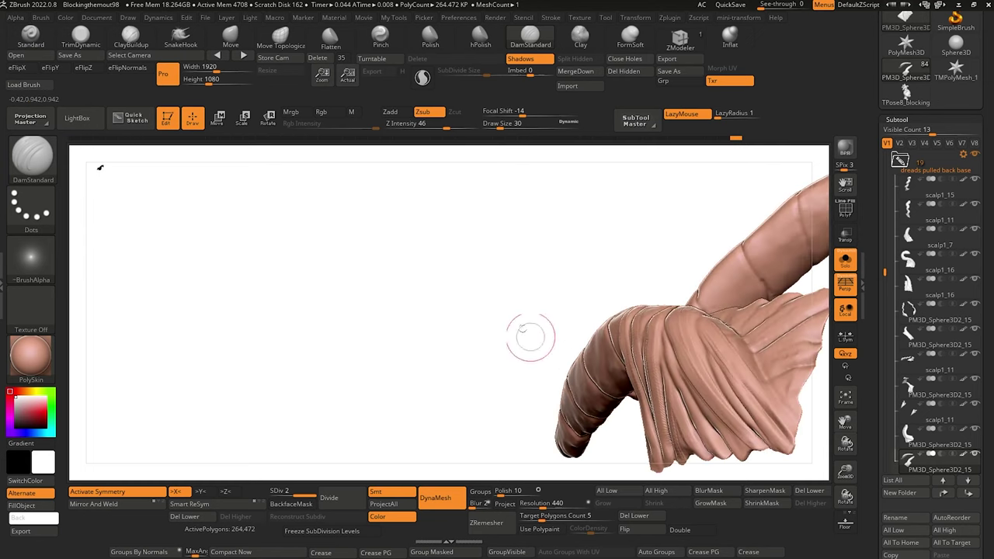
drag(529, 333, 666, 344)
drag(683, 467, 602, 303)
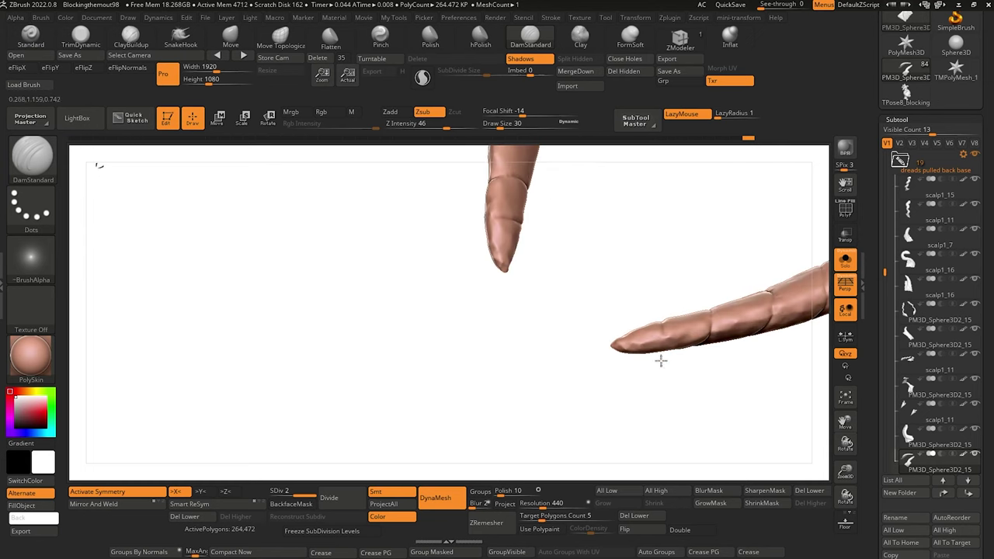
mouse_move(661, 359)
mouse_down()
mouse_move(630, 293)
mouse_move(666, 344)
mouse_up()
mouse_move(551, 381)
mouse_down()
mouse_move(578, 237)
mouse_move(492, 193)
mouse_move(370, 371)
mouse_move(452, 327)
mouse_move(473, 371)
mouse_move(440, 407)
mouse_move(578, 371)
mouse_move(546, 374)
mouse_up()
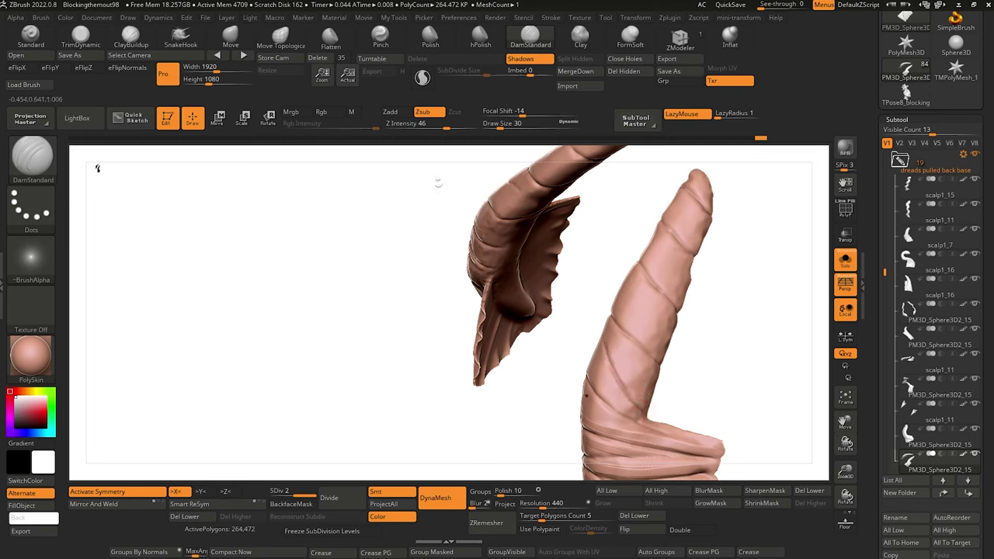
Build up diagonal strand ridges between the shaft's wrapping creases with ClayBuildup at draw size 34, undoing a stray stroke.
click(130, 37)
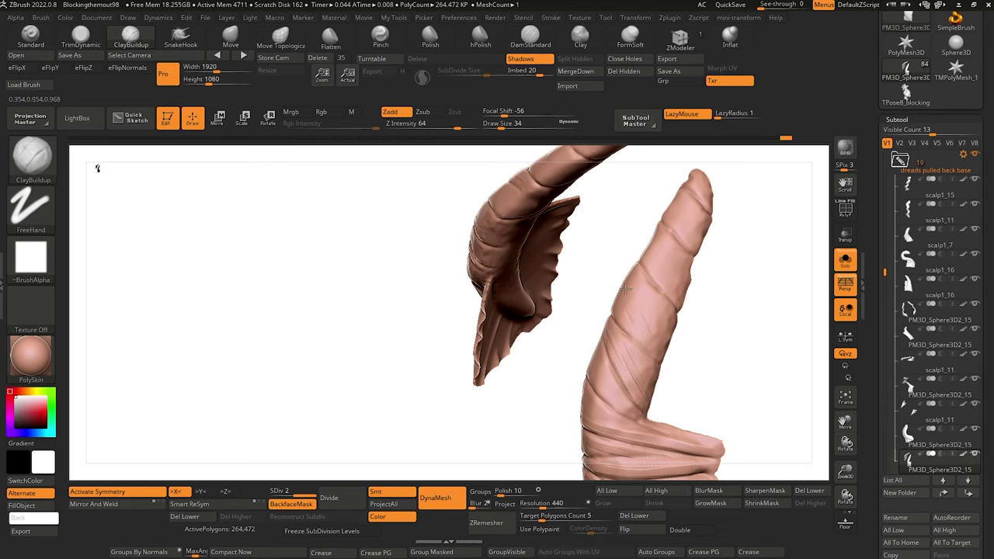
key(space)
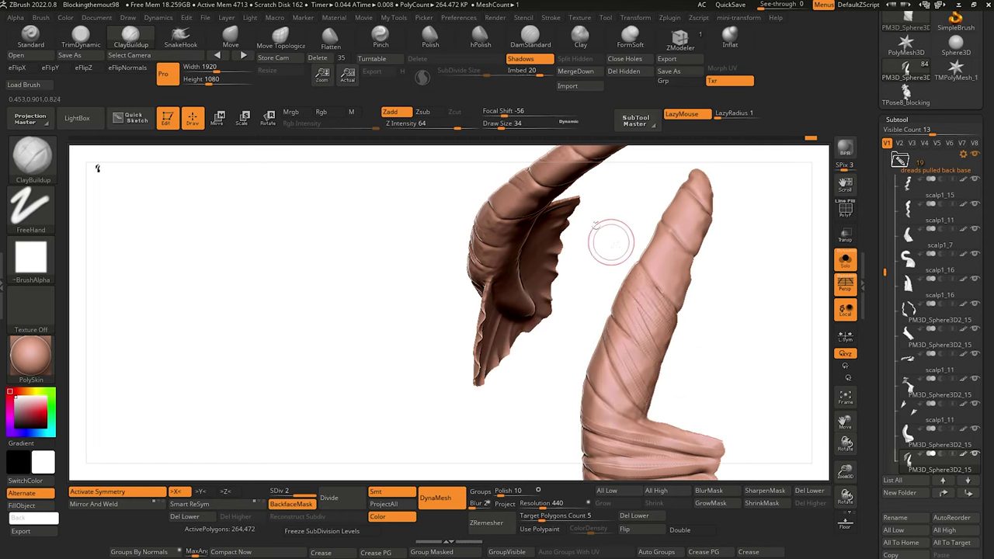
key(ctrl+z)
drag(612, 250, 662, 333)
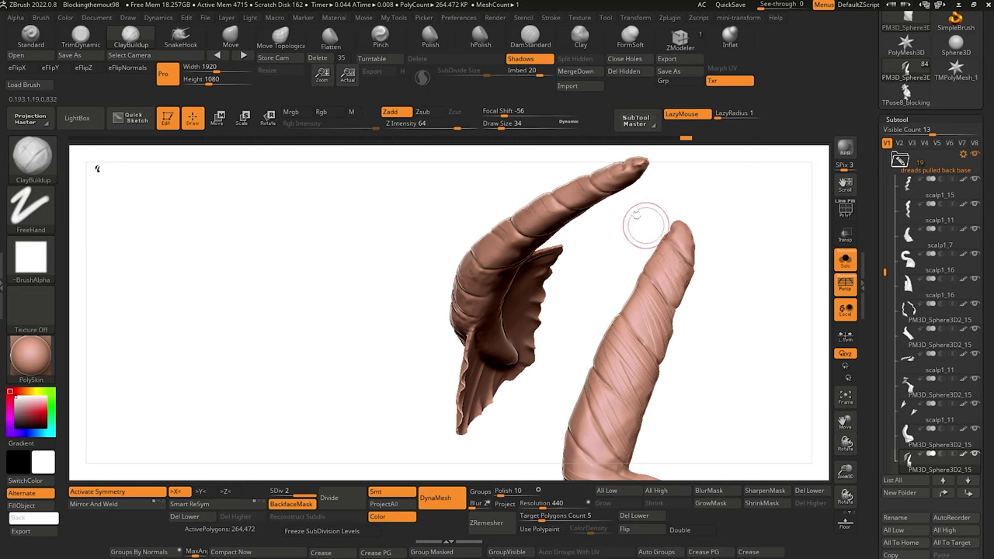
Cut fine strand lines along the wrapped braid shaft with DamStandard at draw sizes 26 and 22.
click(522, 38)
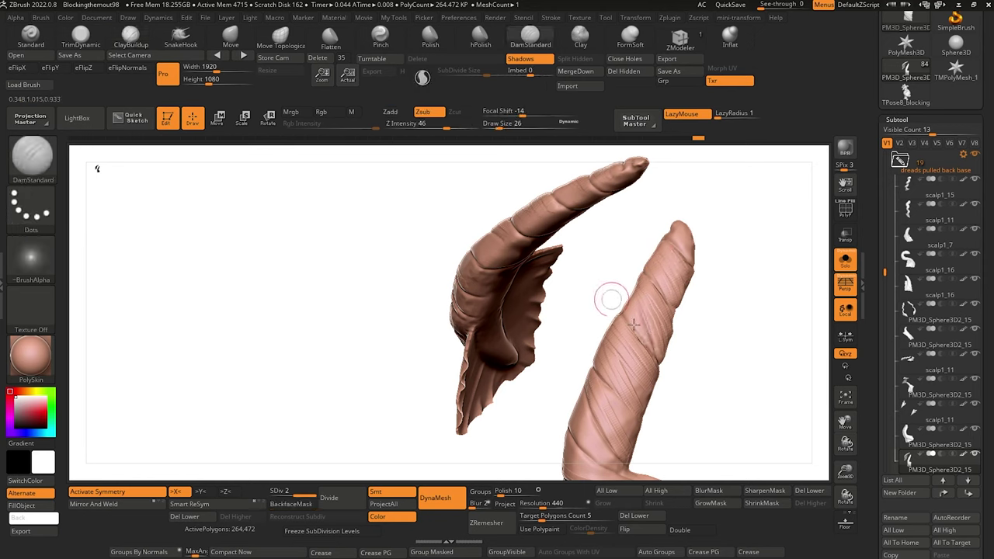
alt+drag(591, 348, 602, 303)
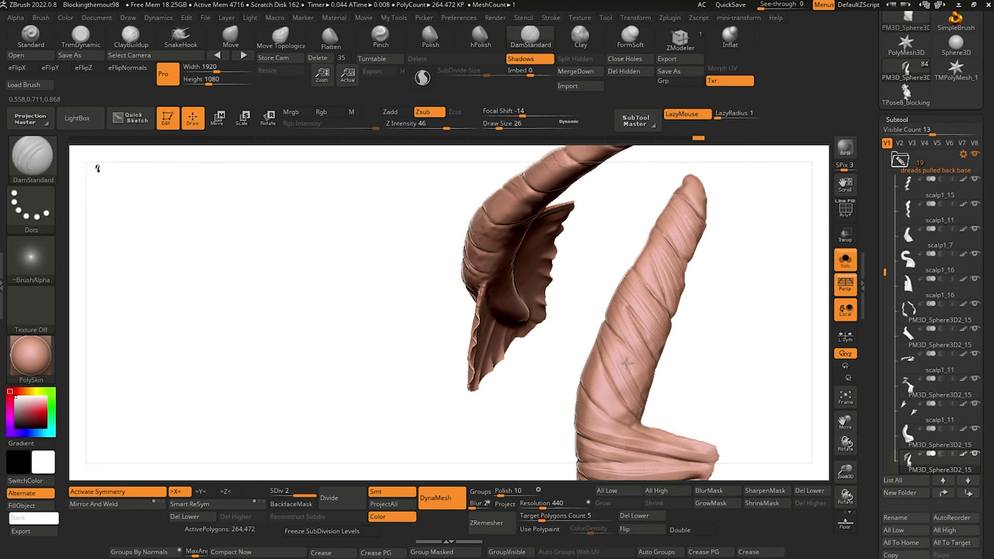
right_drag(612, 274, 605, 281)
ctrl+right_drag(534, 313, 465, 356)
mouse_move(466, 355)
right_down()
mouse_move(415, 328)
mouse_move(466, 360)
mouse_move(441, 309)
right_up()
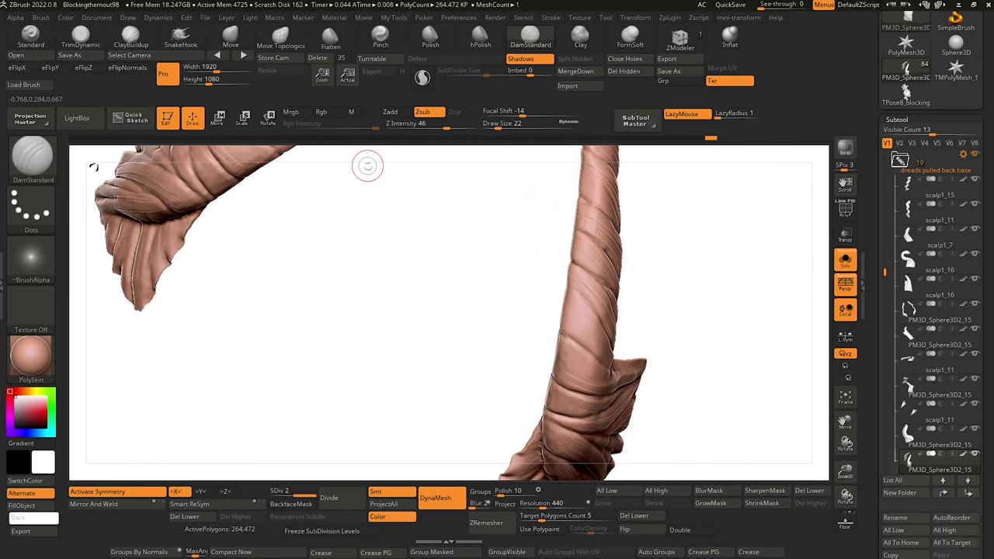
Build up strand ridges on the inner side of the braid shaft with ClayBuildup at draw sizes 18 and 26.
click(138, 36)
right_drag(559, 321, 602, 320)
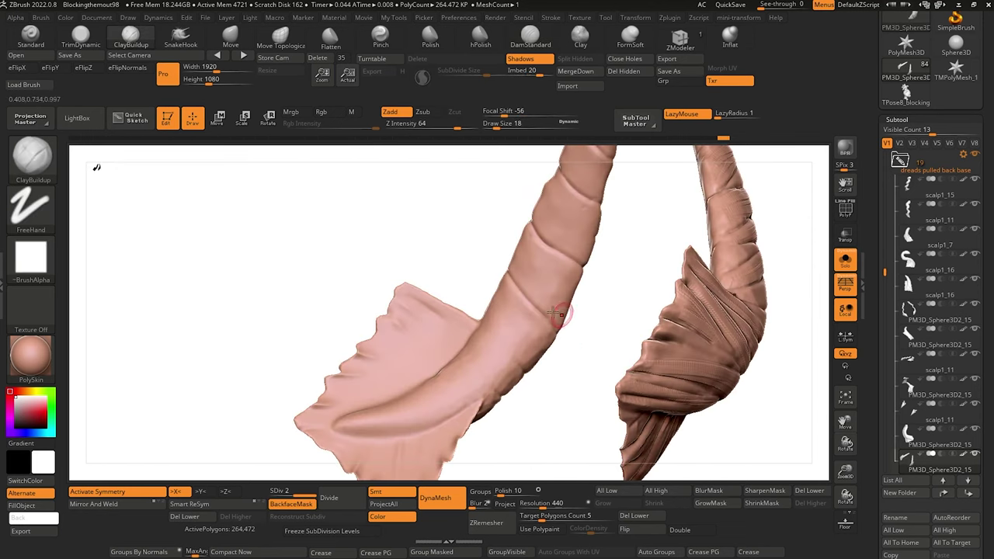
right_drag(587, 374, 565, 322)
key(bracketright)
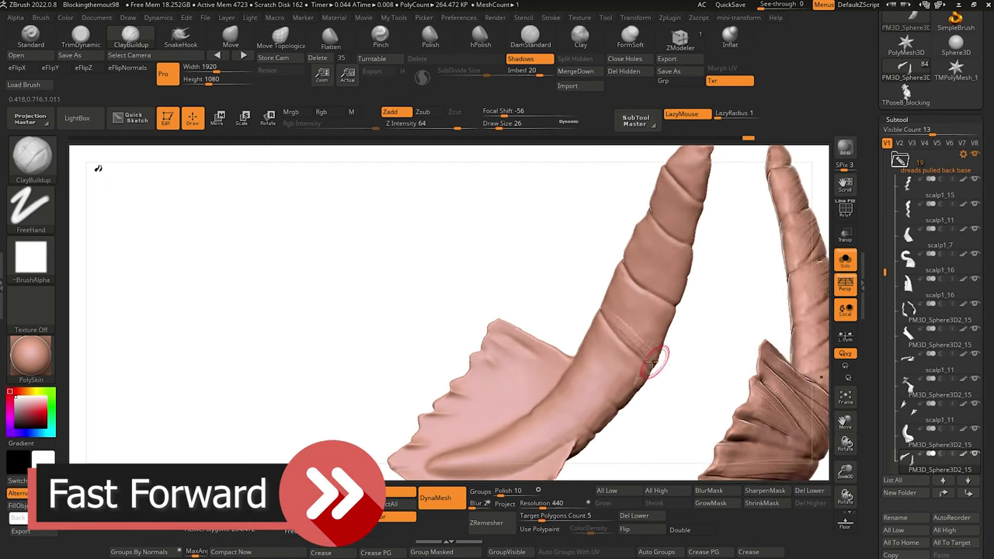
right_drag(661, 359, 684, 360)
drag(654, 224, 709, 260)
right_drag(621, 330, 646, 329)
drag(584, 340, 616, 387)
mouse_move(602, 420)
right_down()
mouse_move(632, 319)
mouse_move(622, 342)
mouse_move(509, 314)
right_up()
Sharpen the inner side's strand creases with DamStandard at draw size 22 and bring back the rest of the head.
click(536, 39)
mouse_move(522, 311)
mouse_down()
mouse_move(533, 306)
mouse_move(497, 311)
mouse_up()
drag(686, 341, 677, 275)
mouse_move(536, 310)
mouse_down()
mouse_move(466, 326)
mouse_move(384, 309)
mouse_move(398, 304)
mouse_up()
click(846, 261)
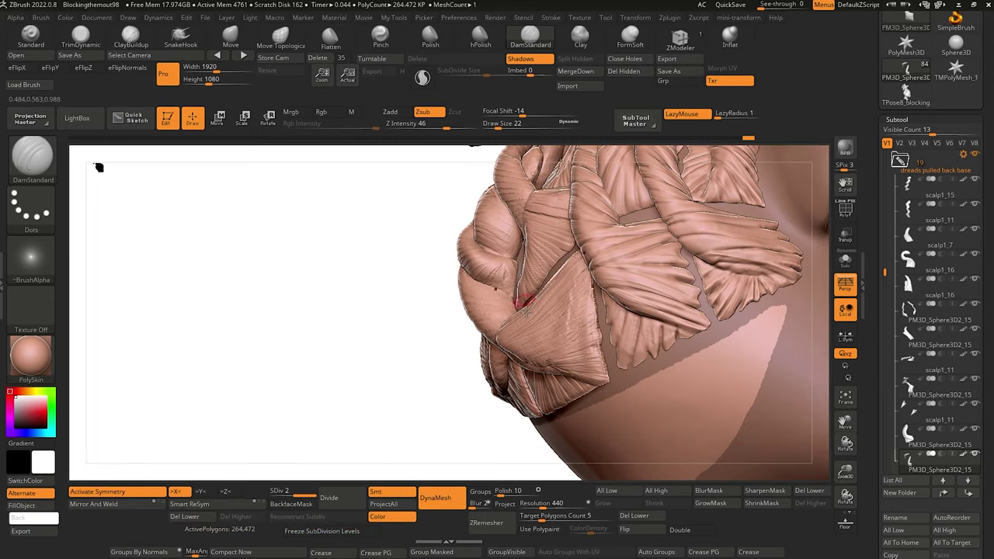
Touch up the root flap's strands with ClayBuildup and flatten them with TrimDynamic at draw size 30.
click(132, 40)
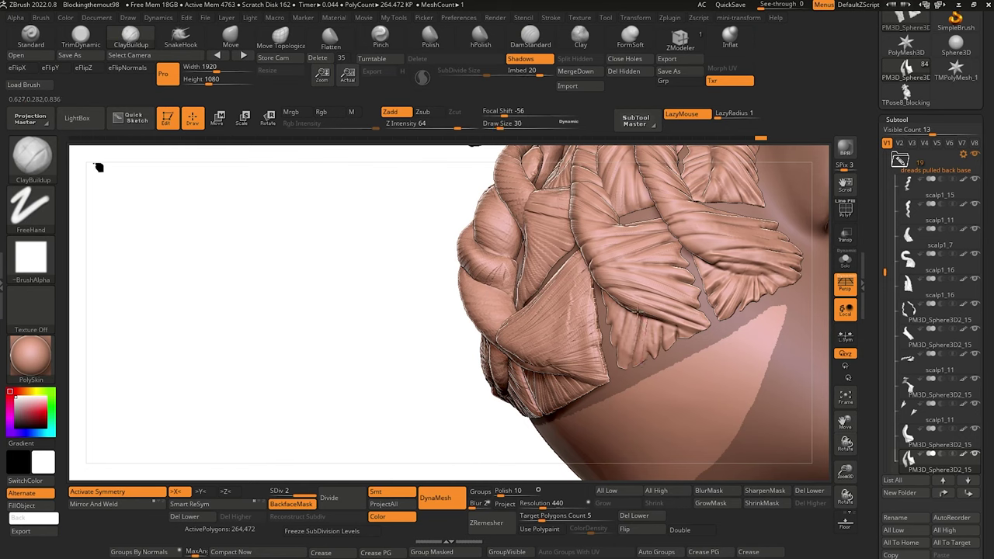
key(b)
key(t)
key(d)
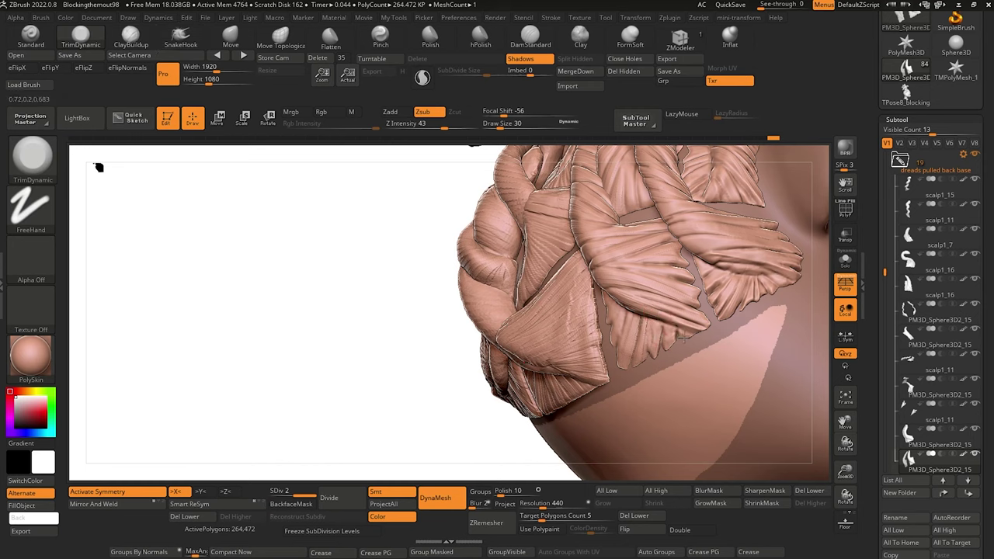
Hide the interface panels and examine the detailed braids on the whole head from the side.
alt+drag(393, 248, 345, 246)
mouse_move(353, 283)
mouse_down()
mouse_move(238, 300)
mouse_move(271, 288)
mouse_move(279, 303)
mouse_move(326, 318)
mouse_move(318, 351)
mouse_move(297, 342)
mouse_move(316, 345)
mouse_move(338, 300)
mouse_up()
click(882, 272)
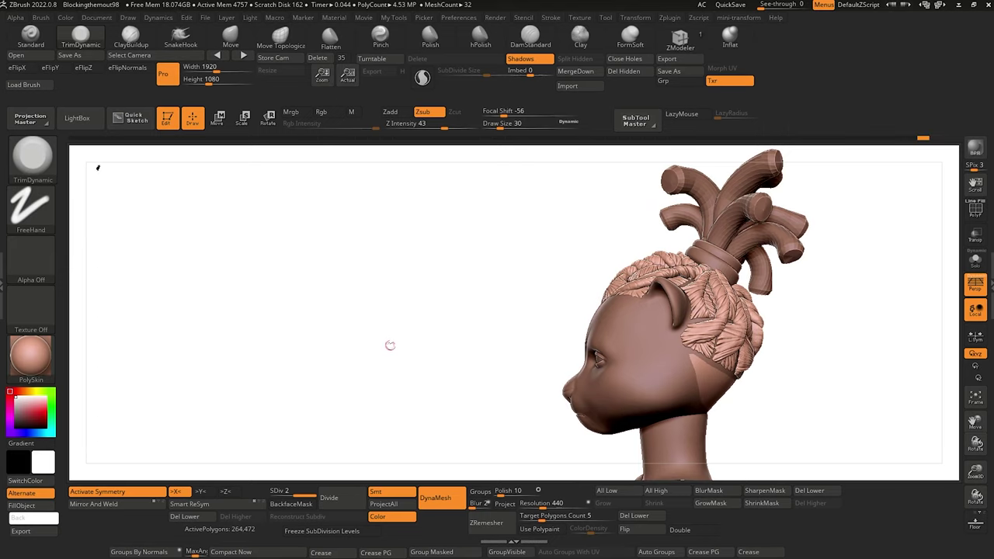
key(Tab)
mouse_move(364, 342)
mouse_down()
mouse_move(368, 335)
mouse_move(329, 378)
mouse_move(329, 399)
mouse_move(427, 365)
mouse_move(383, 378)
mouse_move(403, 342)
mouse_move(387, 381)
mouse_move(390, 406)
mouse_move(392, 379)
mouse_move(362, 371)
mouse_move(371, 380)
mouse_move(386, 366)
mouse_move(380, 378)
mouse_move(372, 355)
mouse_move(381, 396)
mouse_up()
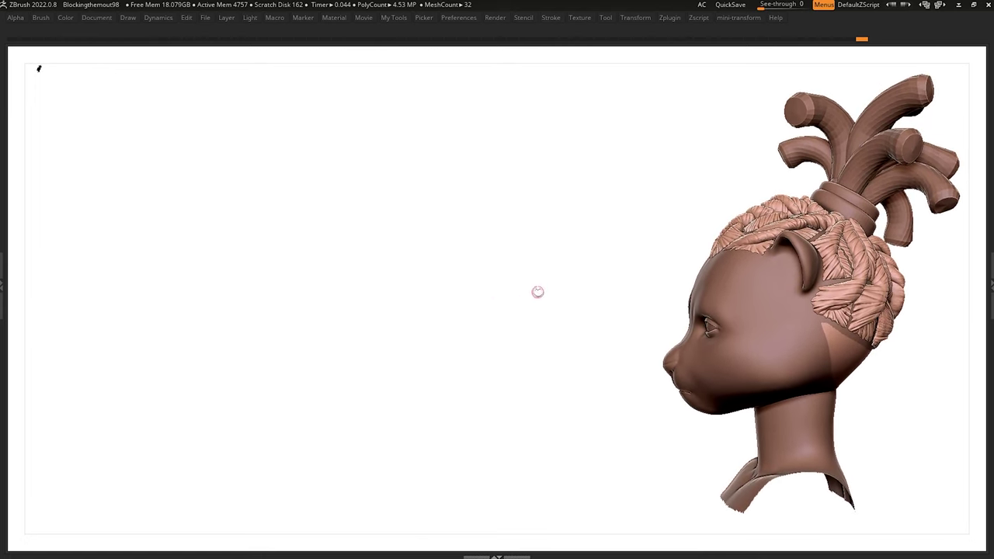
Place a front and a back view of the head beside the side view on the canvas to compare the braids.
mouse_move(536, 306)
mouse_down()
mouse_move(355, 358)
mouse_move(357, 337)
mouse_move(345, 373)
mouse_move(344, 295)
mouse_move(335, 284)
mouse_move(358, 347)
mouse_move(380, 347)
mouse_move(318, 396)
mouse_move(310, 426)
mouse_move(269, 384)
mouse_move(264, 419)
mouse_move(235, 433)
mouse_move(233, 418)
mouse_up()
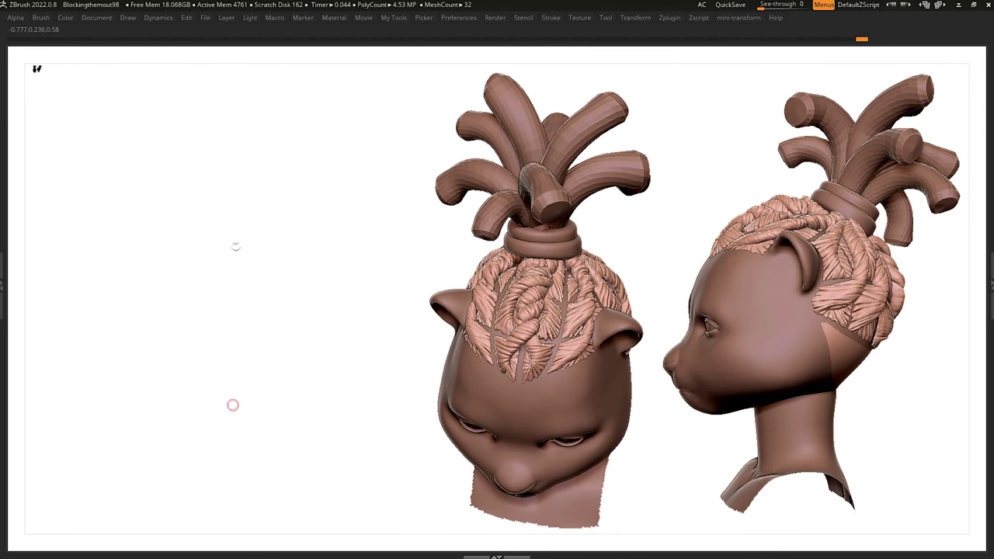
mouse_move(282, 247)
mouse_down()
mouse_move(280, 388)
mouse_move(123, 357)
mouse_move(94, 289)
mouse_move(88, 362)
mouse_move(101, 364)
mouse_move(100, 386)
mouse_move(62, 371)
mouse_move(38, 377)
mouse_move(66, 375)
mouse_up()
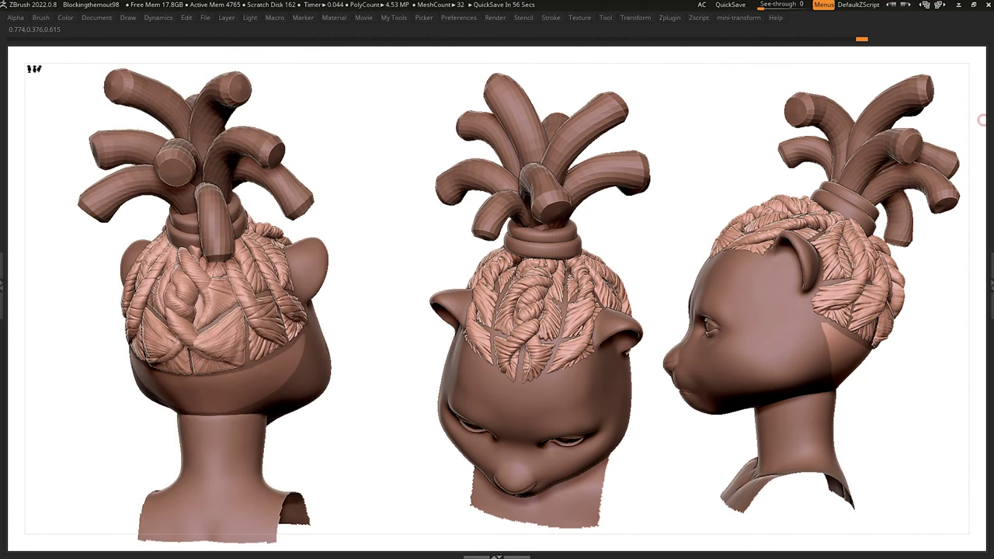
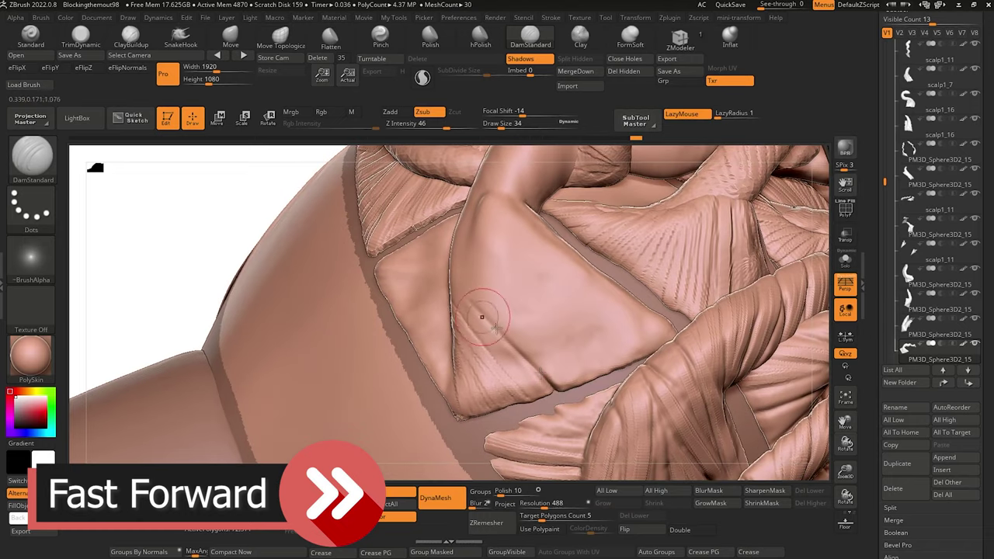
Carve strand creases into the back scalp braids with DamStandard at draw sizes 34 and 30.
mouse_move(477, 317)
mouse_down()
mouse_move(544, 229)
mouse_move(543, 257)
mouse_move(477, 266)
mouse_move(590, 365)
mouse_up()
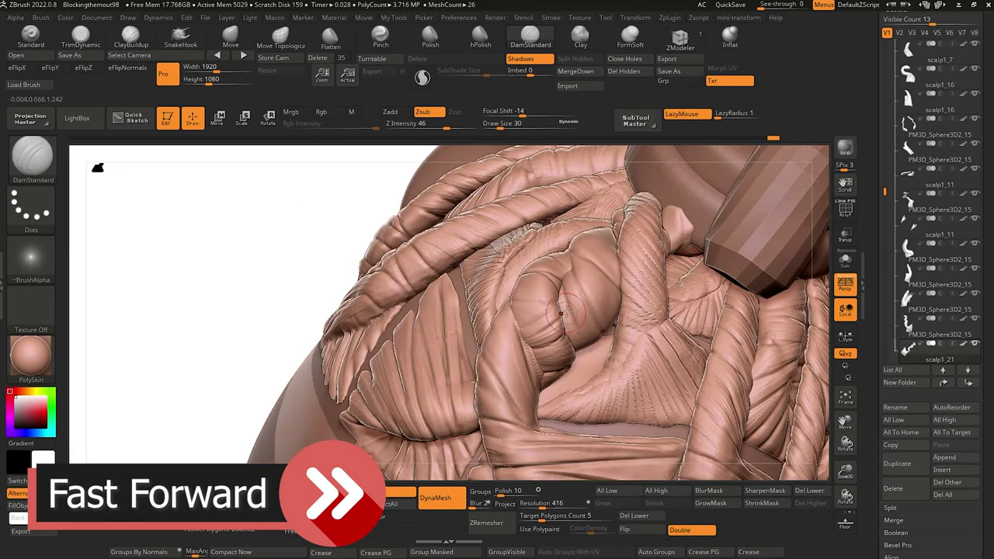
drag(194, 256, 544, 349)
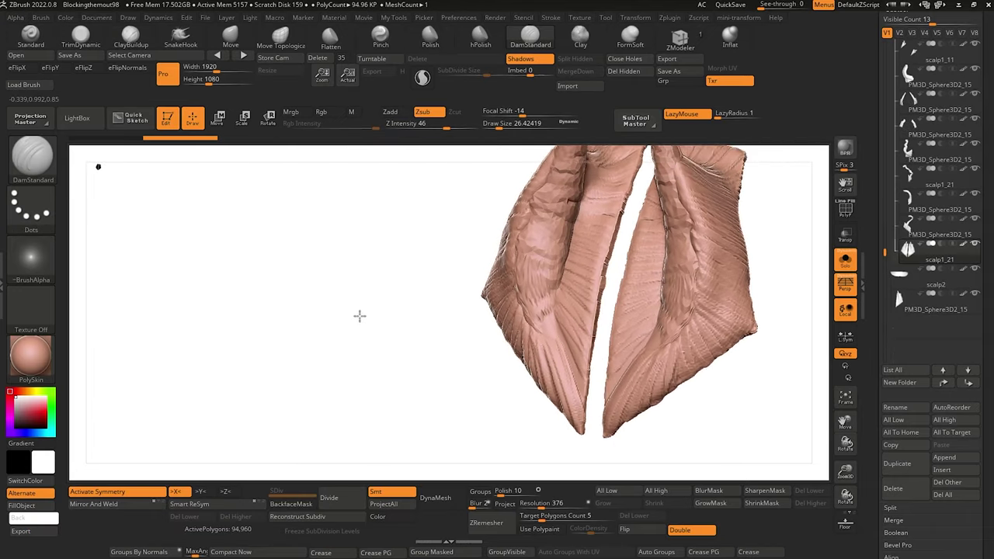
Isolate the mirrored pair of braid roots below the hair tie at the back and remesh them with DynaMesh at resolution 416.
drag(360, 316, 350, 334)
click(845, 260)
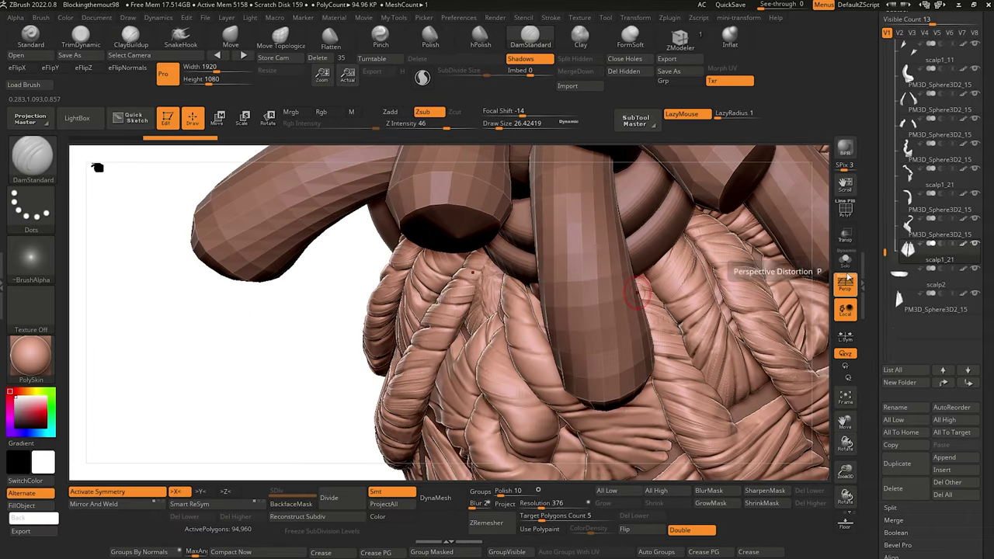
alt+drag(228, 334, 529, 373)
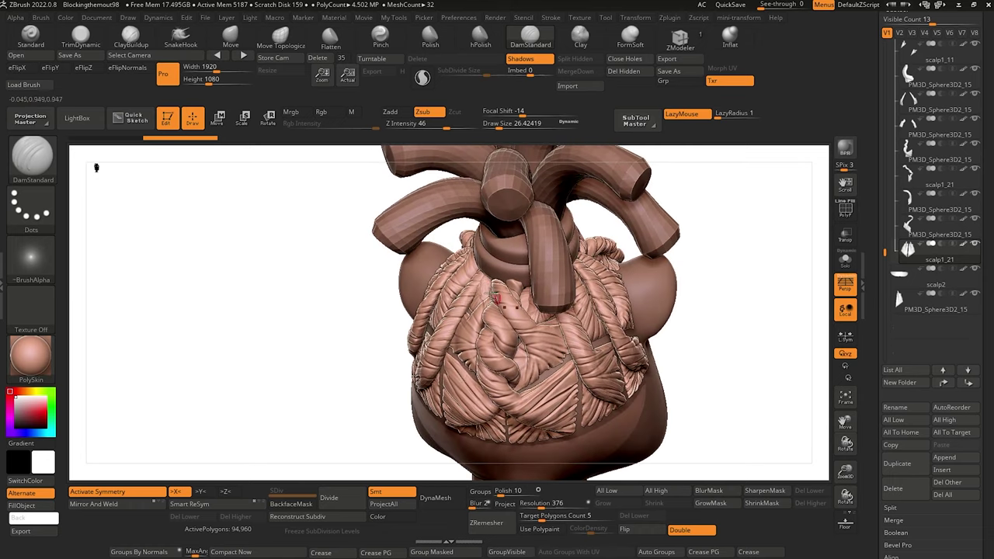
drag(462, 231, 401, 277)
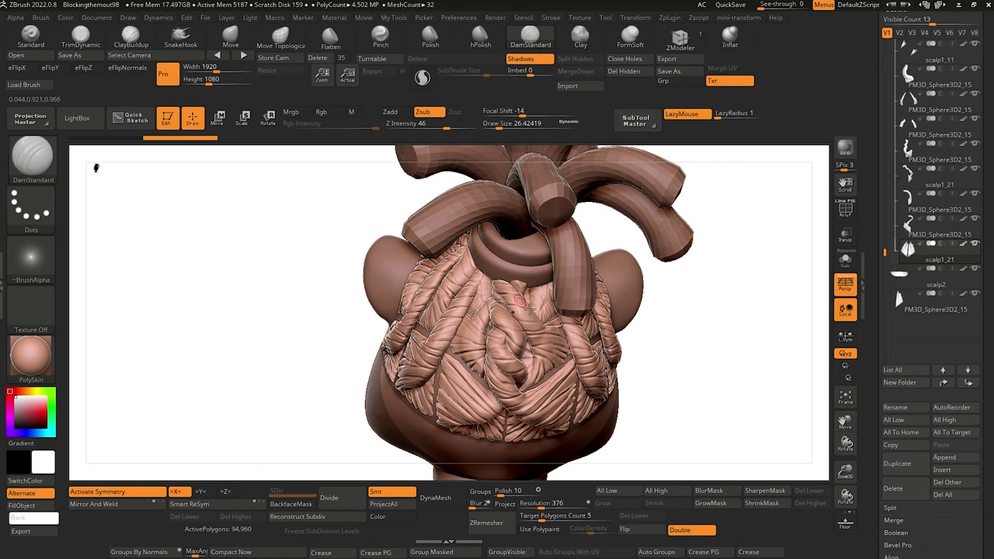
click(844, 268)
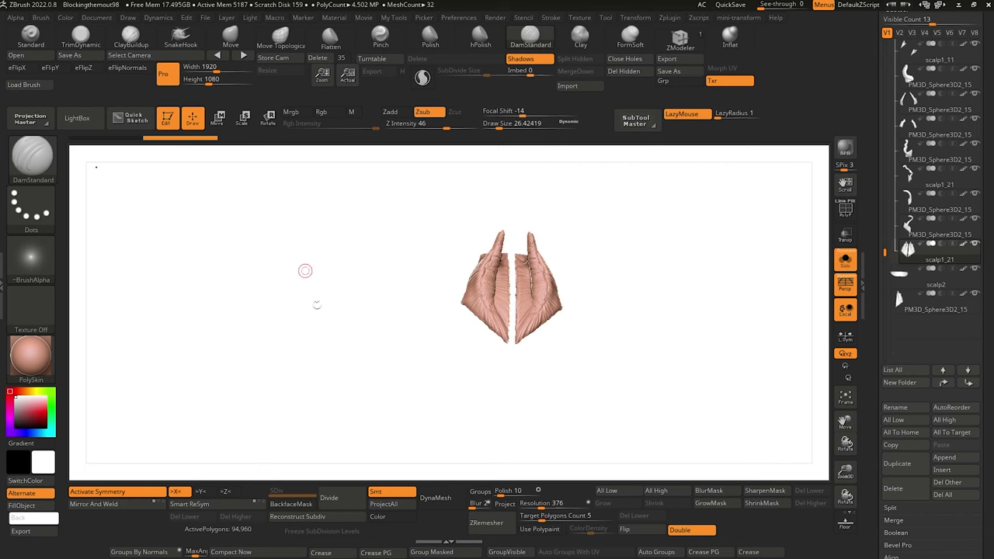
alt+drag(315, 304, 405, 381)
drag(386, 294, 349, 308)
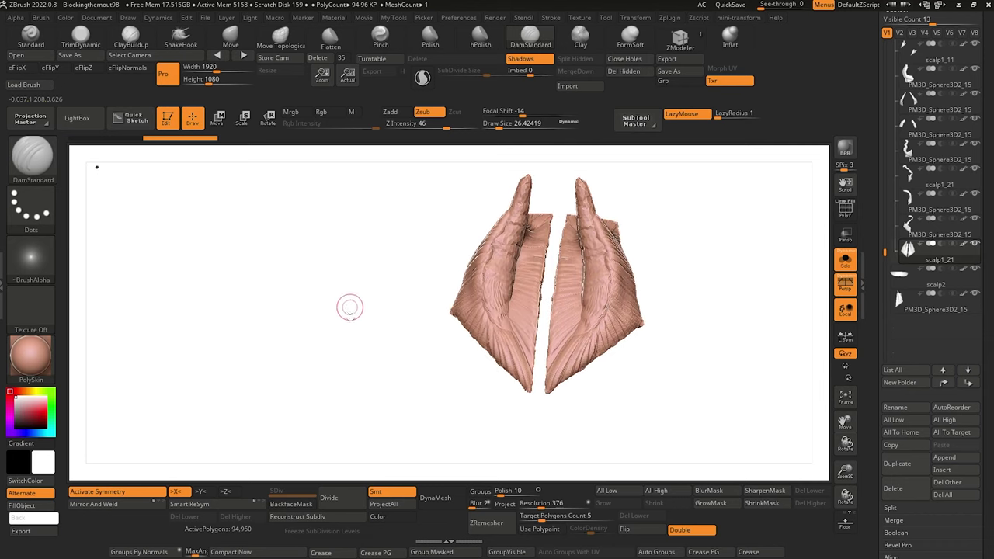
click(545, 505)
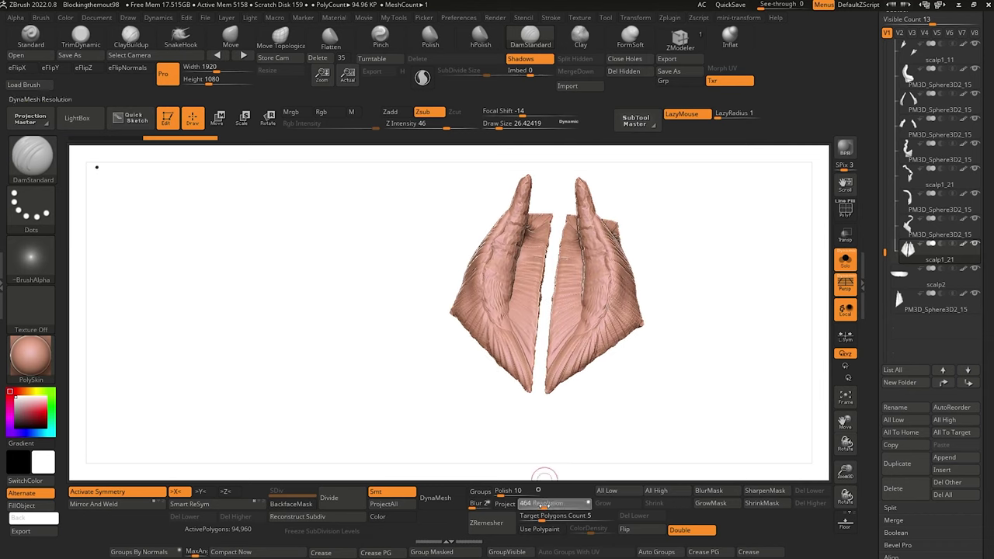
click(441, 491)
mouse_move(291, 360)
mouse_down()
mouse_move(291, 373)
mouse_move(288, 360)
mouse_up()
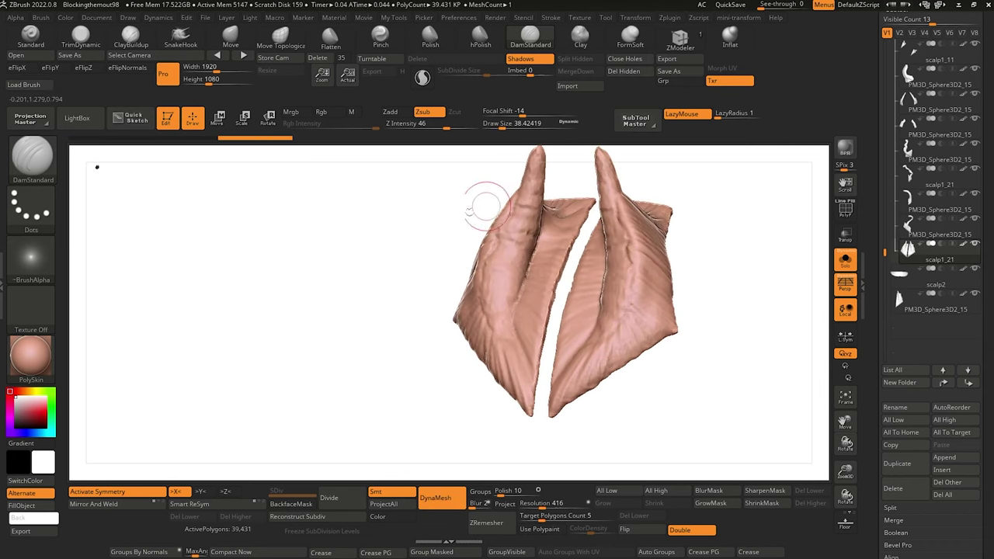
Smooth down the old strand detail on the paired braid roots with TrimDynamic at draw sizes 58 and 50.
drag(488, 206, 445, 202)
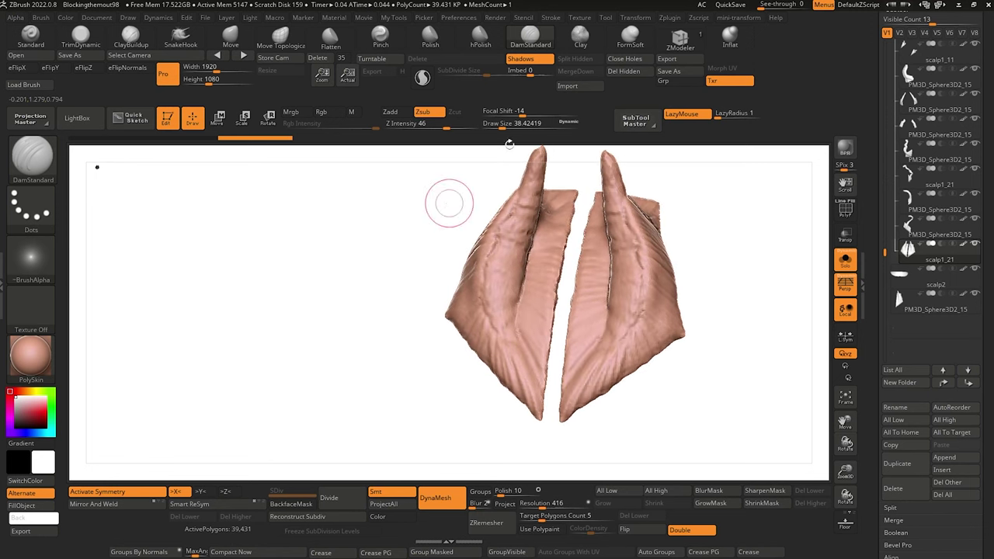
click(93, 43)
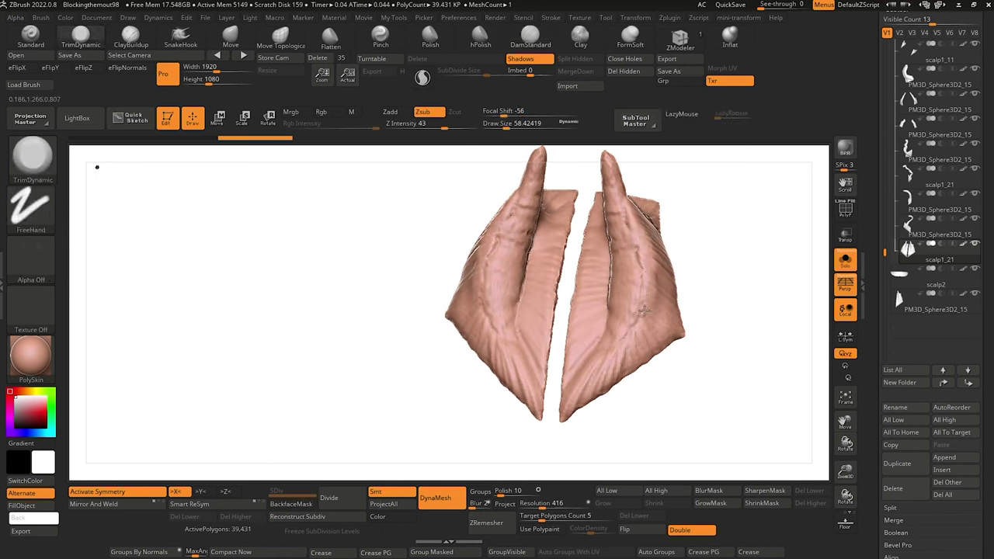
right_drag(599, 267, 411, 199)
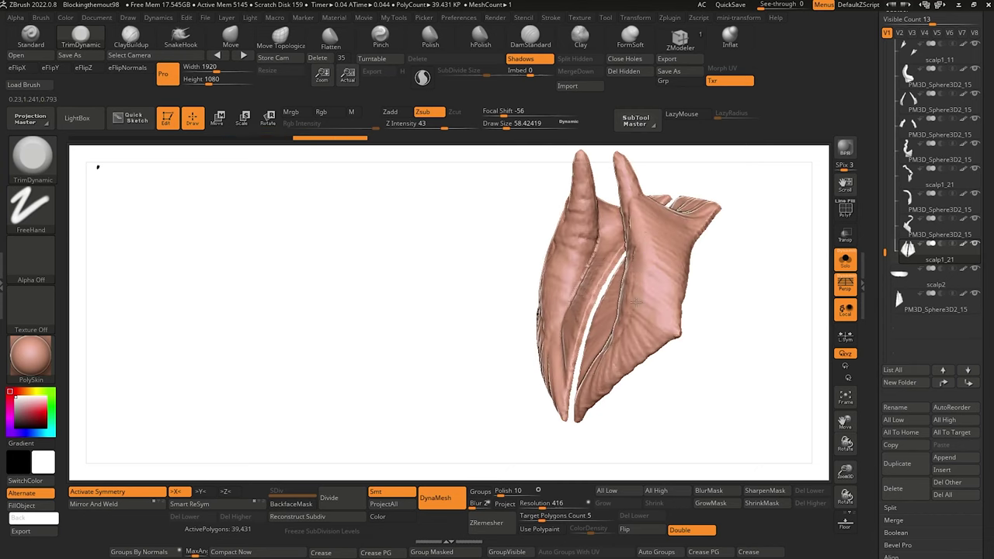
drag(420, 253, 384, 269)
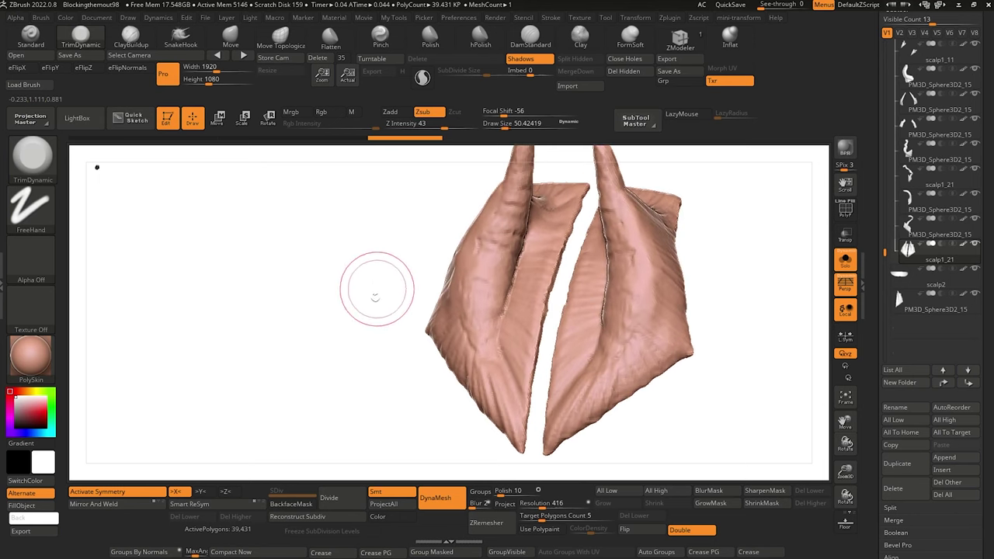
right_drag(347, 311, 394, 264)
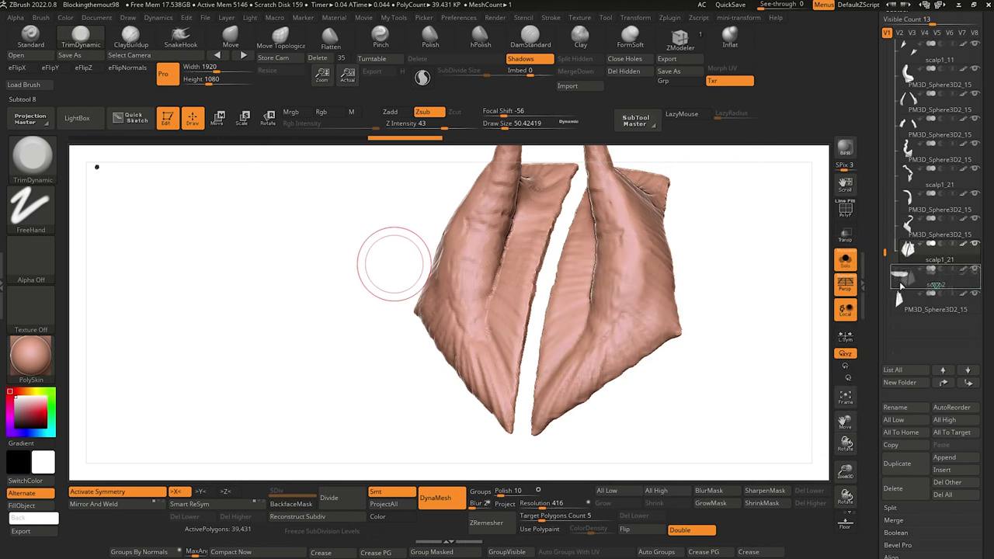
Move the scalp1_21 subtool out of the "dreads pulled back base" folder to below scalp2, hide the folder, and bring back the head.
drag(903, 285, 903, 288)
drag(888, 250, 891, 135)
click(899, 53)
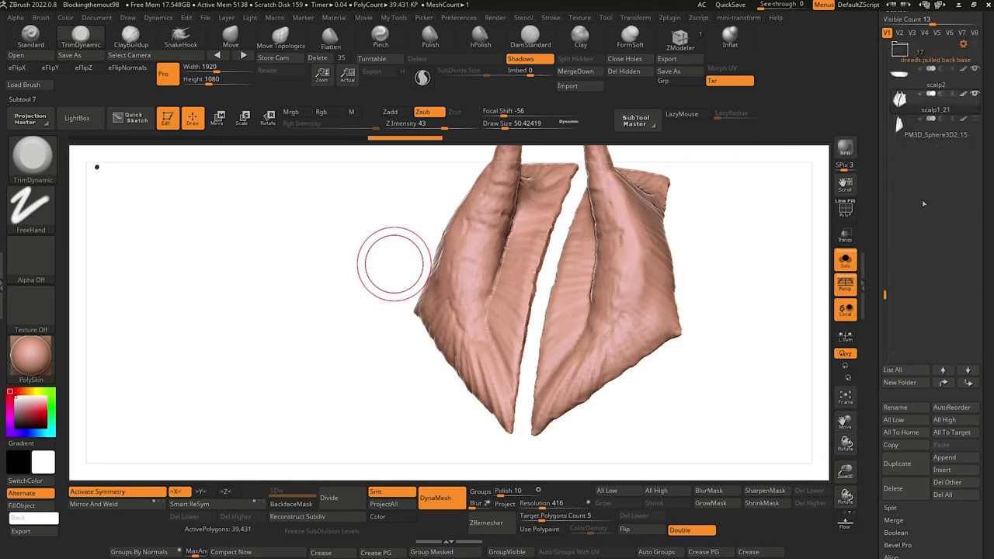
click(846, 261)
mouse_move(199, 311)
mouse_down()
mouse_move(195, 290)
mouse_move(215, 301)
mouse_up()
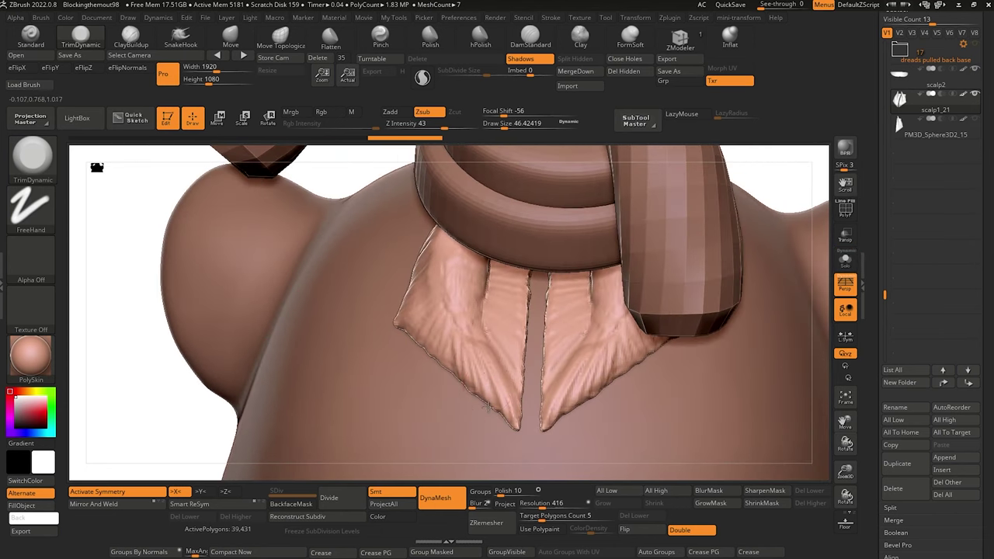
Carve strand creases into the pointed tips and inner edges of the paired roots with DamStandard at draw size 30.
key(b)
key(d)
key(s)
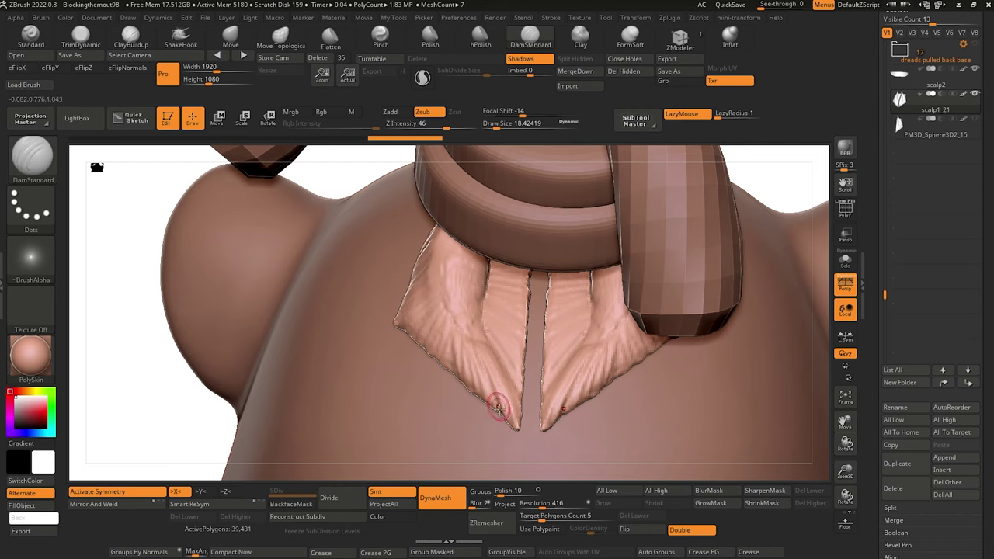
key(])
key(])
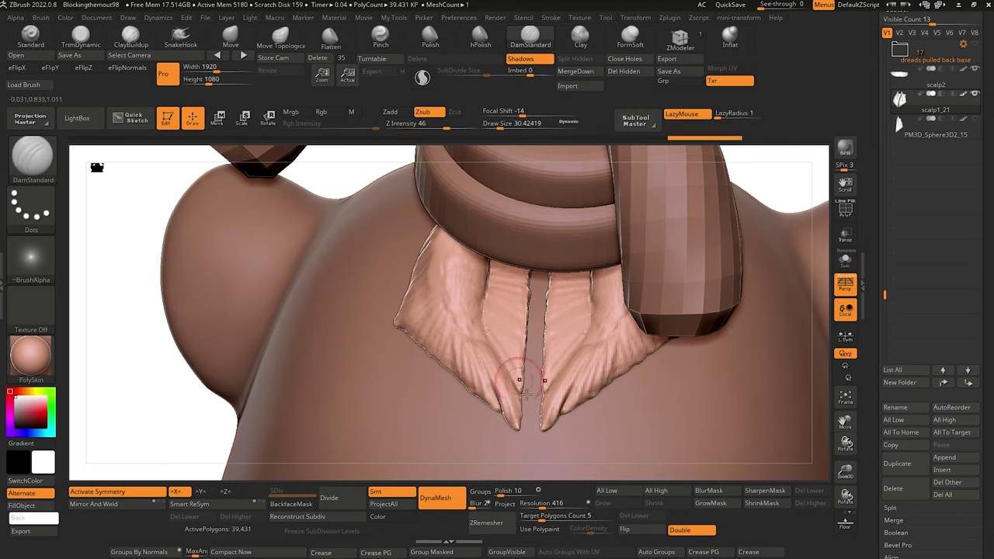
mouse_move(505, 322)
mouse_down()
mouse_move(530, 367)
mouse_move(533, 330)
mouse_up()
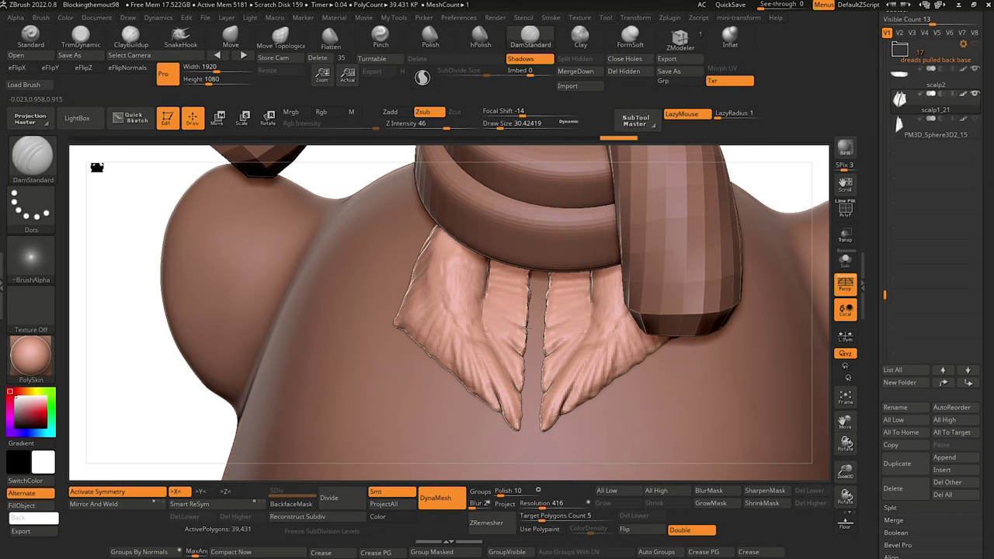
Carve strand creases fanning out to the lower outer edges of the paired braid roots with DamStandard.
drag(152, 325, 210, 298)
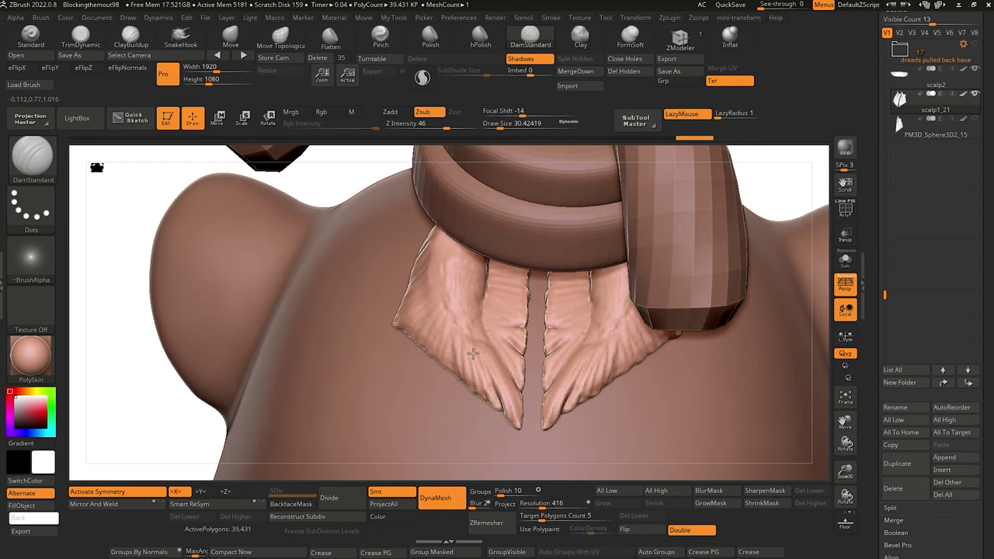
drag(469, 341, 491, 399)
drag(461, 336, 467, 402)
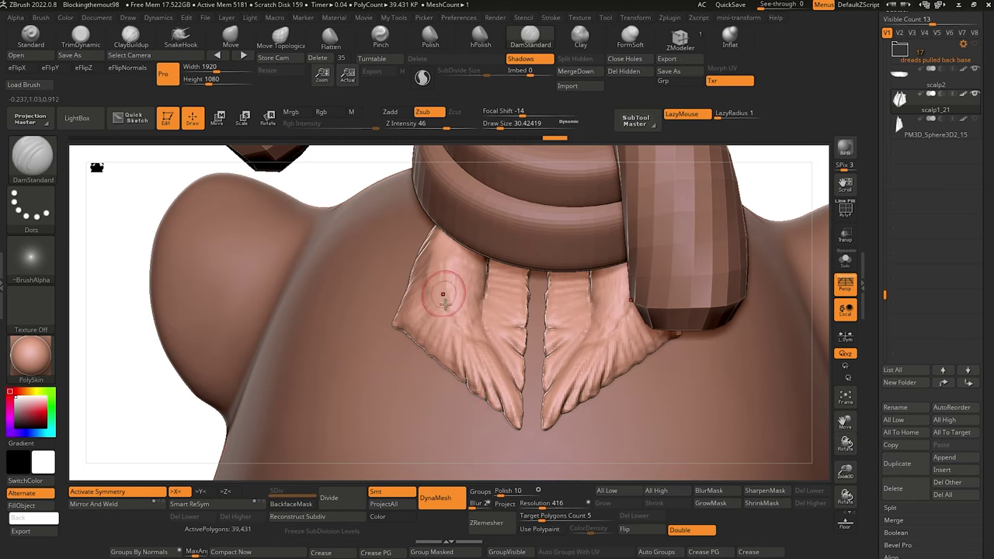
drag(450, 323, 452, 389)
drag(451, 315, 450, 373)
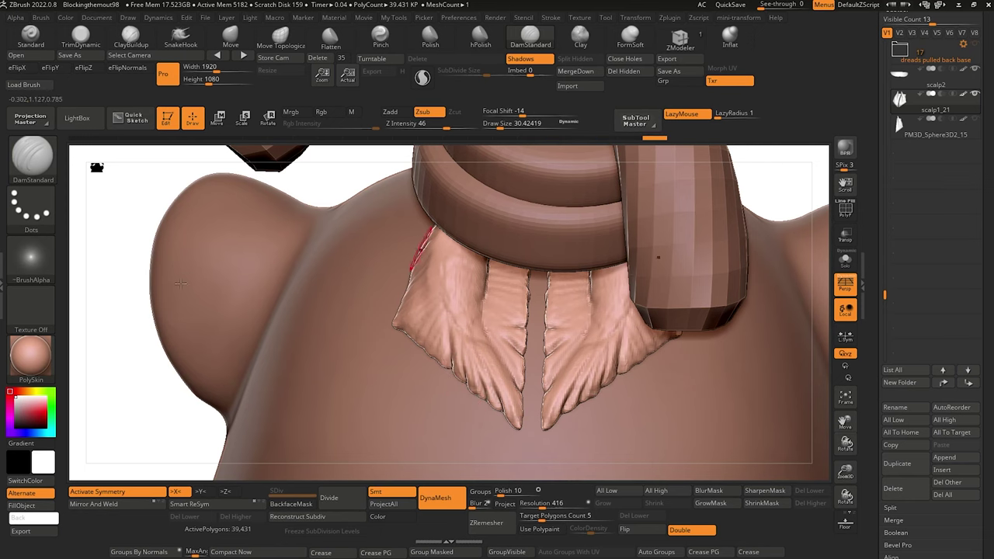
Carve strand creases on the outer faces of the paired roots and up toward the hair tie with DamStandard.
mouse_move(175, 370)
mouse_down()
mouse_move(169, 402)
mouse_move(179, 339)
mouse_move(222, 412)
mouse_move(96, 358)
mouse_move(289, 330)
mouse_move(337, 390)
mouse_move(337, 413)
mouse_move(326, 404)
mouse_move(311, 451)
mouse_move(324, 393)
mouse_up()
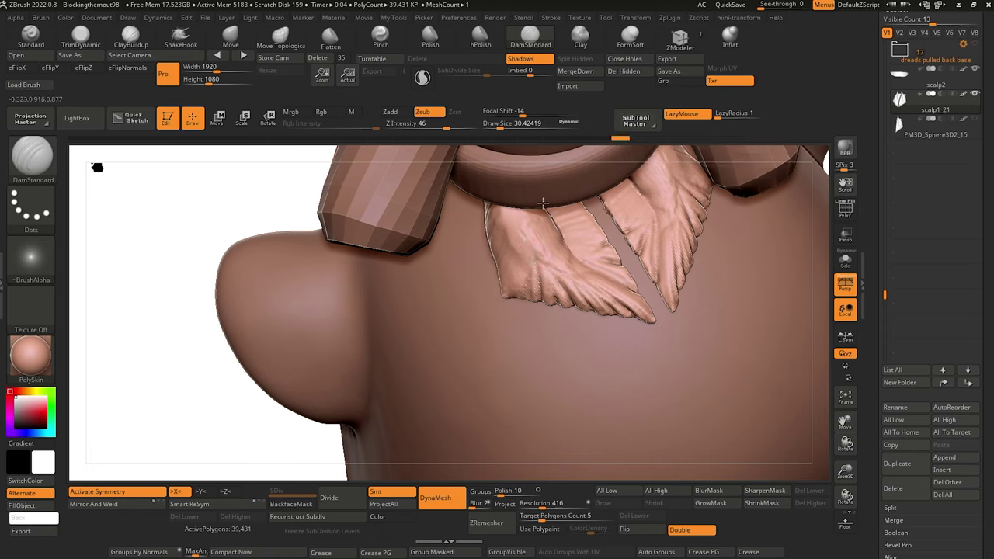
drag(533, 293, 532, 264)
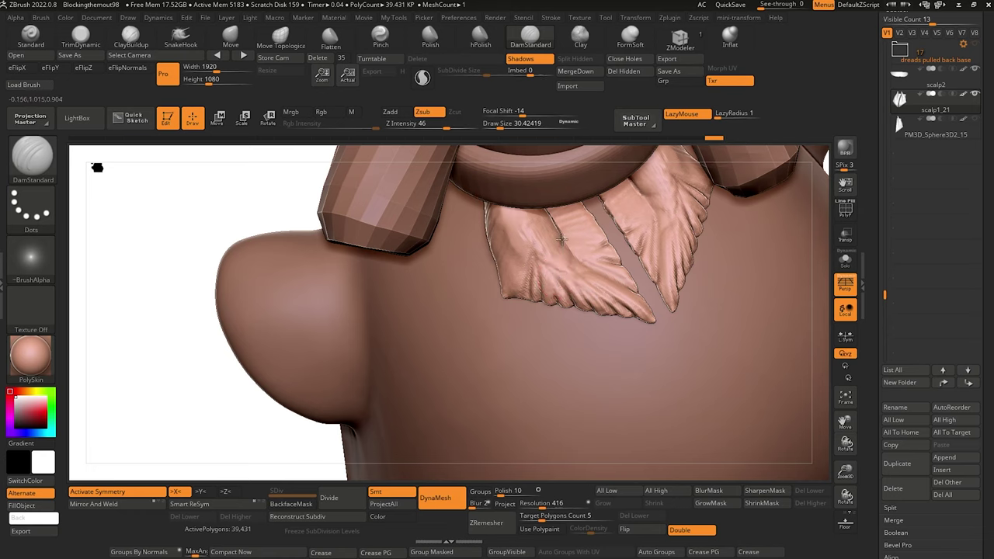
drag(562, 239, 558, 257)
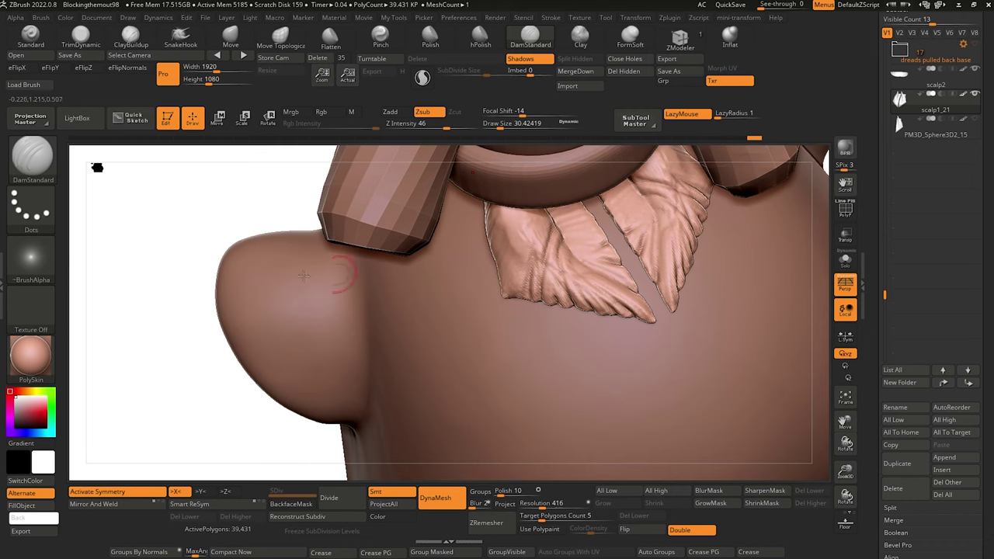
Isolate the paired braid roots again and deepen the creases along their inner edges and lower outer sides with DamStandard.
alt+drag(184, 284, 246, 342)
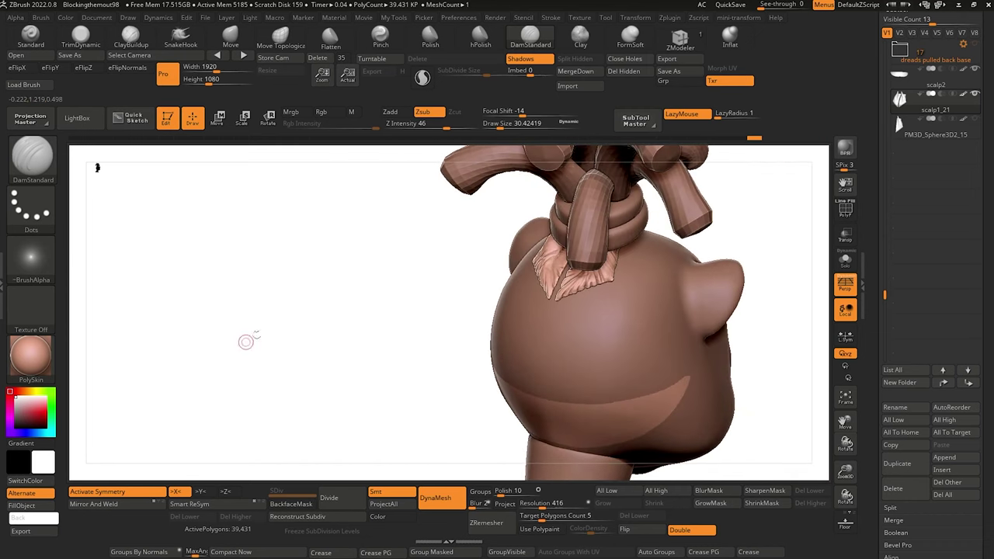
click(845, 261)
drag(414, 321, 400, 344)
mouse_move(400, 344)
alt+mouse_down()
mouse_move(419, 381)
mouse_move(396, 358)
mouse_move(447, 315)
alt+mouse_up()
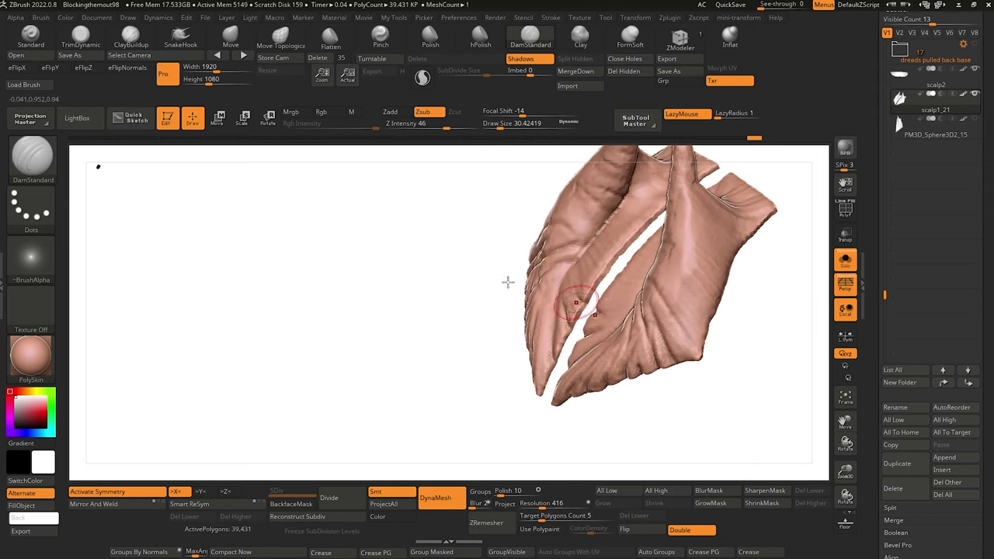
drag(508, 282, 500, 300)
drag(626, 268, 628, 272)
drag(660, 428, 710, 424)
drag(743, 317, 689, 295)
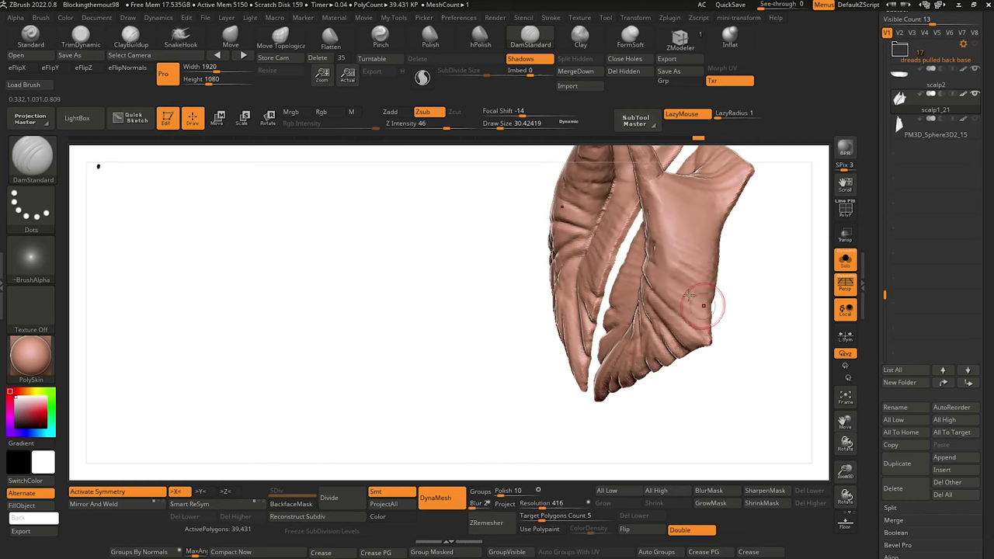
Carve long strand creases across the broad outer sides of the paired roots with DamStandard at draw size 30.
mouse_move(432, 252)
mouse_down()
mouse_move(393, 335)
mouse_move(464, 307)
mouse_up()
drag(614, 305, 612, 317)
drag(354, 272, 304, 269)
drag(697, 330, 496, 296)
drag(656, 335, 509, 291)
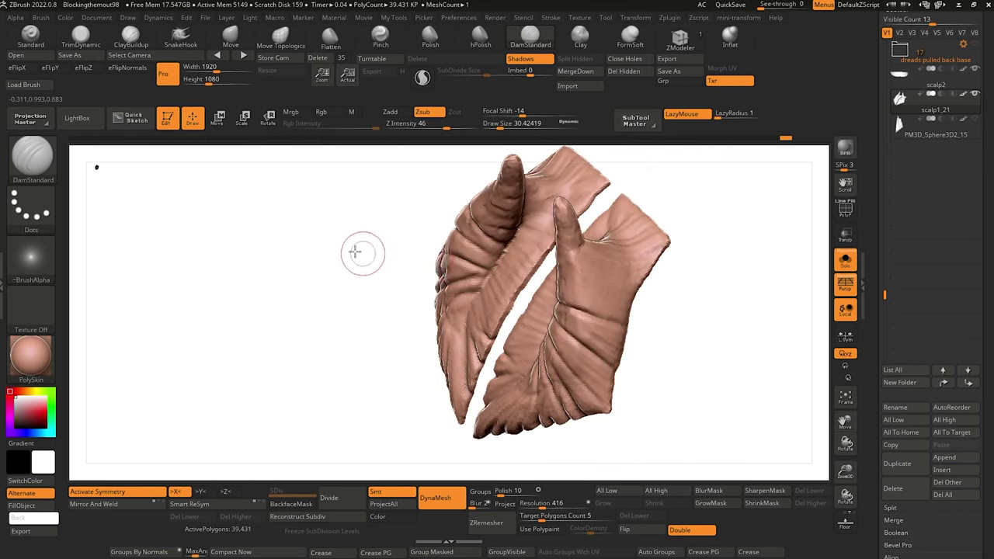
Carve wrapped strand creases around the upper shafts and upper outer sides of the paired braids with DamStandard.
drag(355, 251, 330, 255)
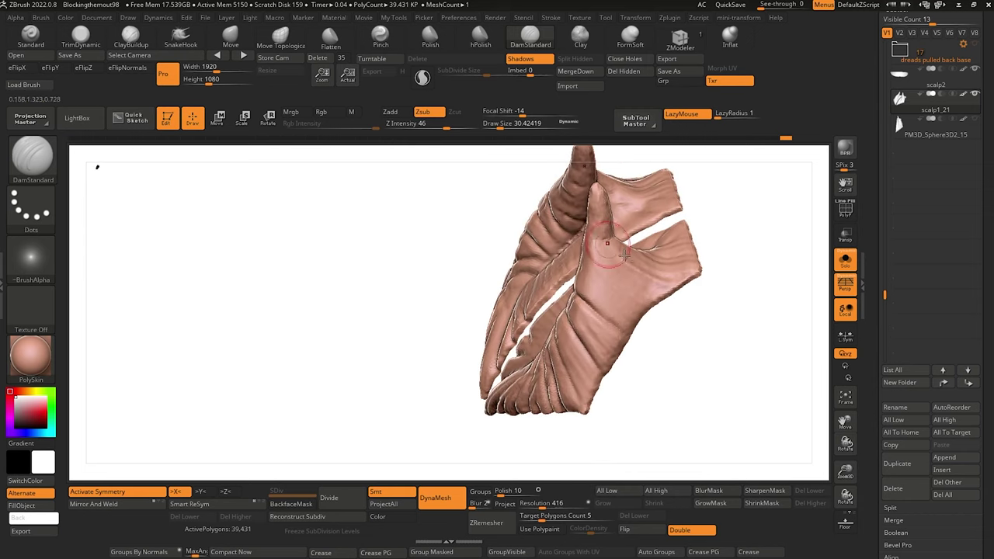
drag(497, 253, 590, 241)
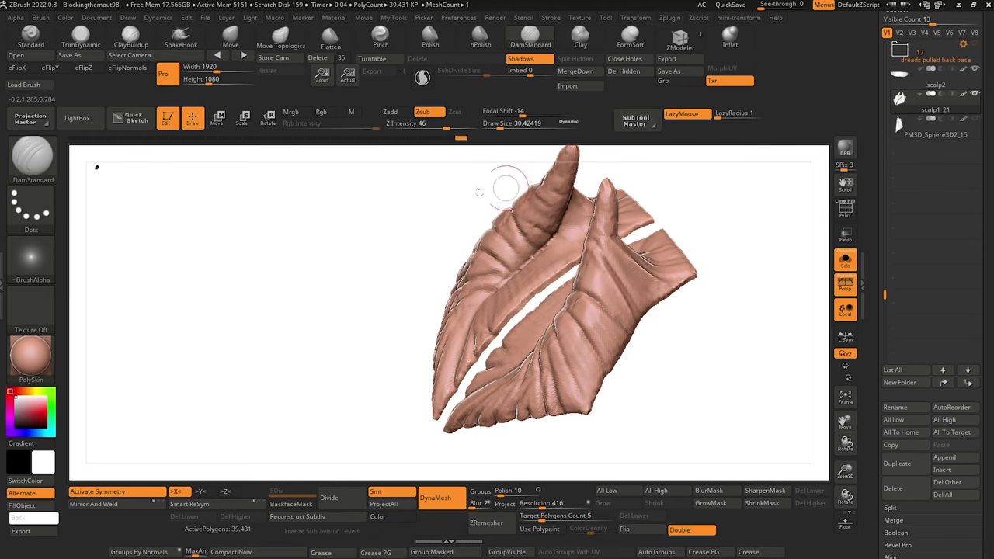
drag(479, 191, 483, 235)
drag(611, 259, 388, 289)
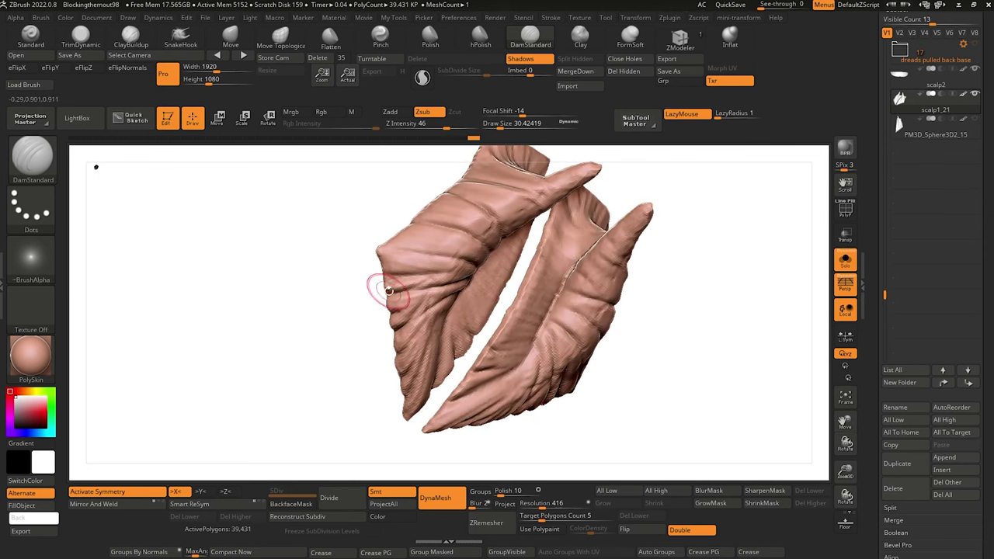
Carve strand creases across the inner faces and along the inner seams of the paired back-centre braids with DamStandard at draw size 30.
drag(698, 419, 561, 312)
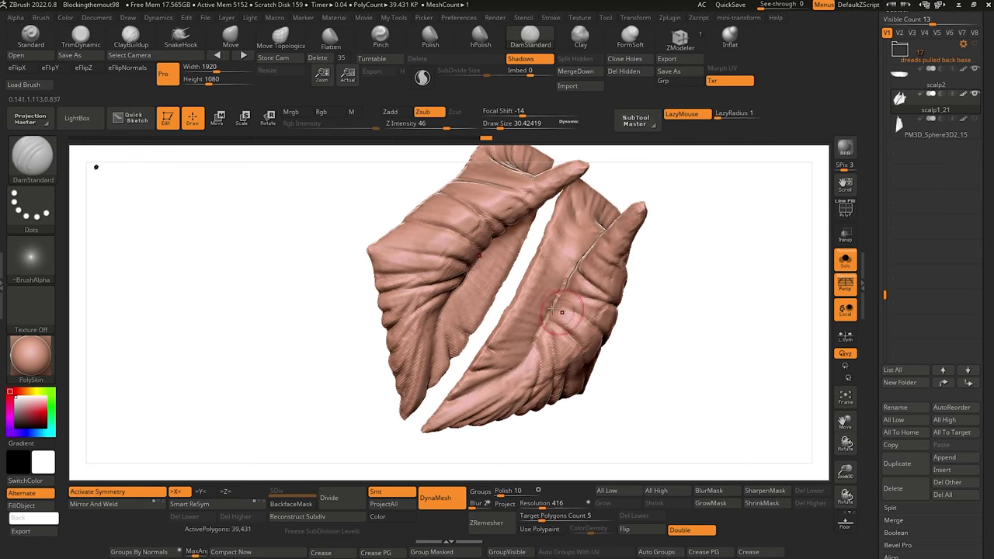
mouse_move(520, 353)
mouse_down()
mouse_move(565, 378)
mouse_move(471, 358)
mouse_move(477, 352)
mouse_up()
drag(357, 322, 398, 299)
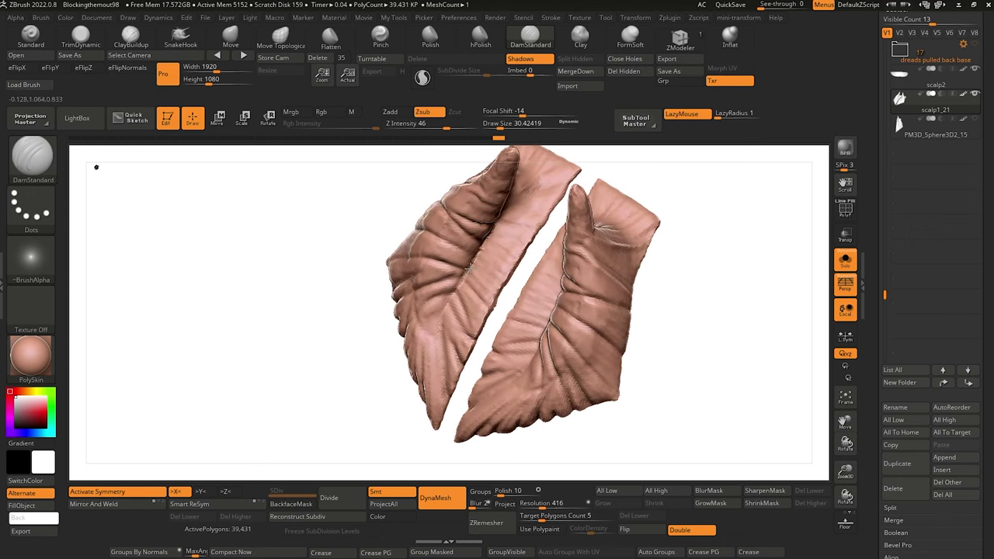
drag(540, 221, 499, 235)
mouse_move(334, 334)
mouse_down()
mouse_move(369, 404)
mouse_move(326, 370)
mouse_up()
Flatten the raised strands on the paired braids with TrimDynamic and recut the creases on their lower sides with DamStandard.
click(81, 36)
drag(592, 316, 541, 348)
drag(334, 334, 373, 330)
click(530, 36)
mouse_move(549, 424)
mouse_down()
mouse_move(539, 437)
mouse_move(528, 389)
mouse_up()
mouse_move(296, 334)
mouse_down()
mouse_move(267, 339)
mouse_move(281, 296)
mouse_move(291, 342)
mouse_up()
Show the whole head again and reshape the outer edges and lower tips of the paired braids with the Move brush.
click(846, 260)
click(231, 35)
drag(296, 215, 341, 221)
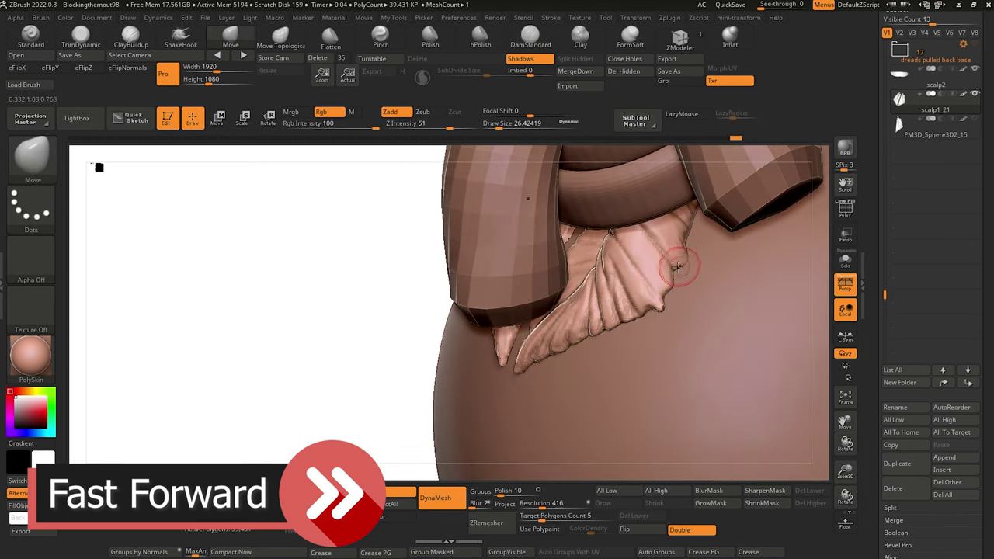
drag(683, 267, 674, 269)
drag(295, 296, 249, 295)
drag(557, 268, 550, 400)
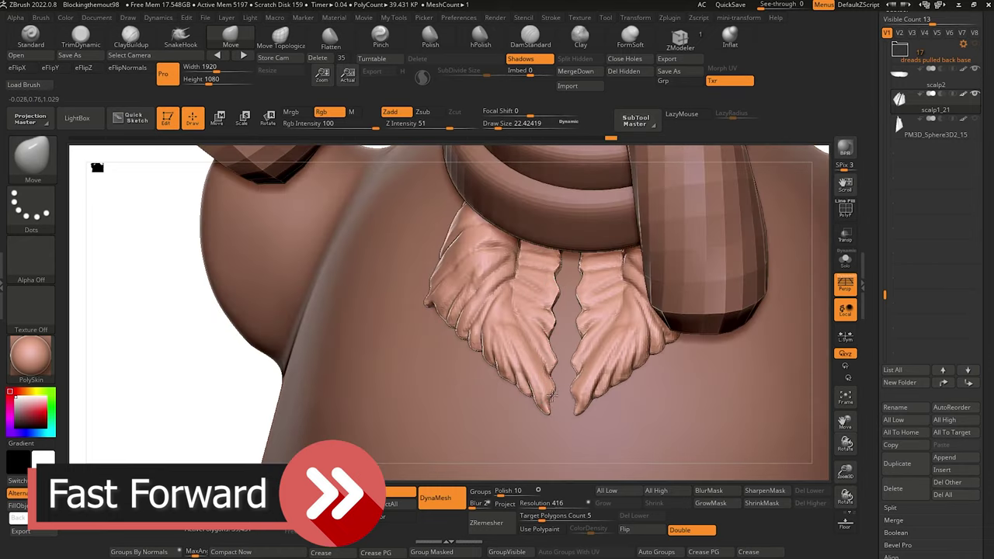
mouse_move(272, 373)
alt+mouse_down()
mouse_move(273, 313)
mouse_move(334, 311)
alt+mouse_up()
alt+drag(536, 210, 549, 265)
click(180, 36)
mouse_move(466, 327)
mouse_down()
mouse_move(611, 326)
mouse_move(660, 310)
mouse_up()
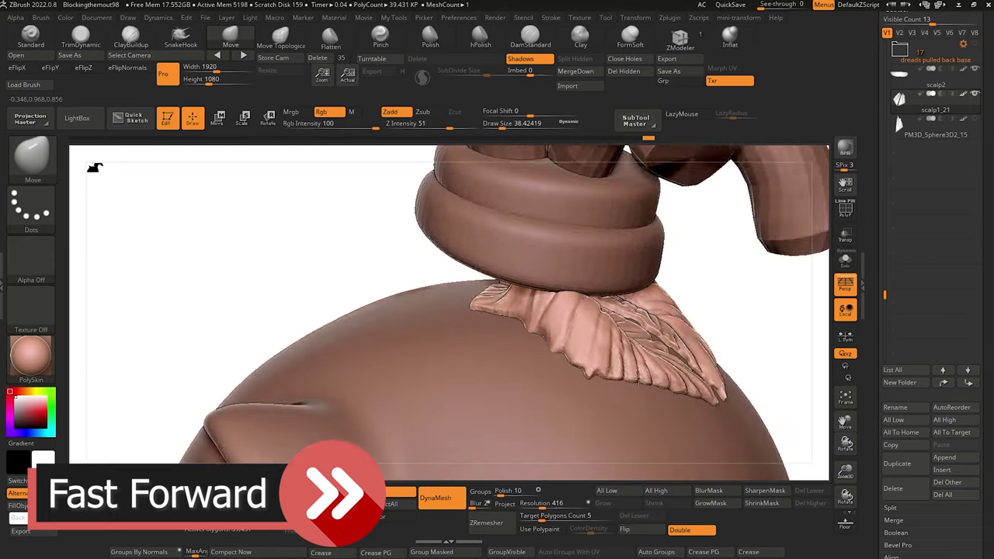
Flatten strands on the outer faces of the paired braids with TrimDynamic and adjust their fit against the scalp with Move.
click(80, 36)
drag(613, 349, 641, 365)
mouse_move(327, 350)
mouse_down()
mouse_move(223, 378)
mouse_move(264, 365)
mouse_up()
click(230, 36)
drag(326, 311, 261, 246)
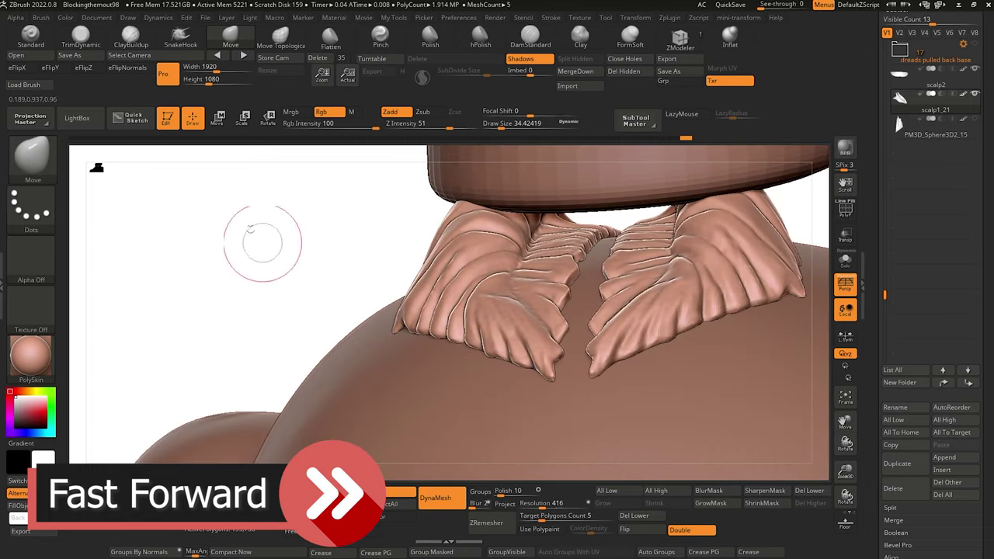
click(81, 36)
drag(746, 260, 758, 274)
Isolate the paired braids and plane the strands along their inner edges with TrimDynamic at draw size 22.
click(846, 260)
mouse_move(435, 388)
mouse_down()
mouse_move(510, 407)
mouse_move(522, 371)
mouse_up()
drag(389, 350, 451, 331)
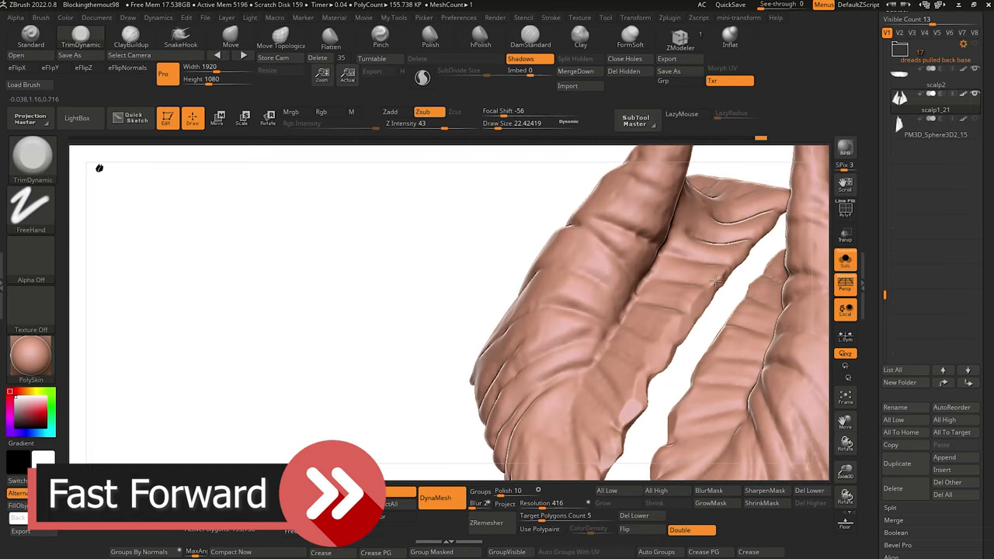
drag(750, 233, 731, 284)
drag(435, 334, 466, 311)
Carve finer creases into the inner and upper strands with DamStandard at draw sizes 18 and 14, and show the whole head.
click(530, 36)
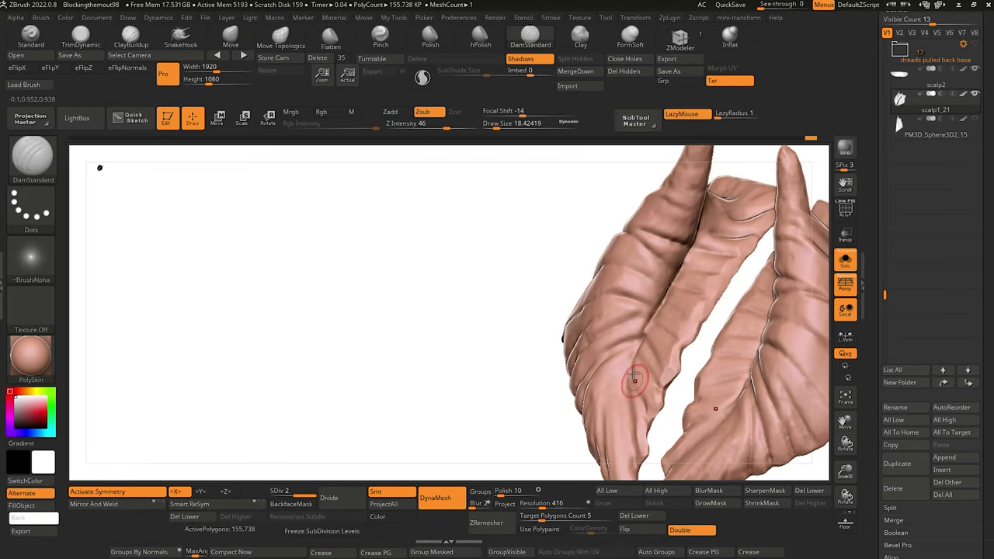
alt+drag(416, 348, 340, 289)
drag(375, 331, 395, 380)
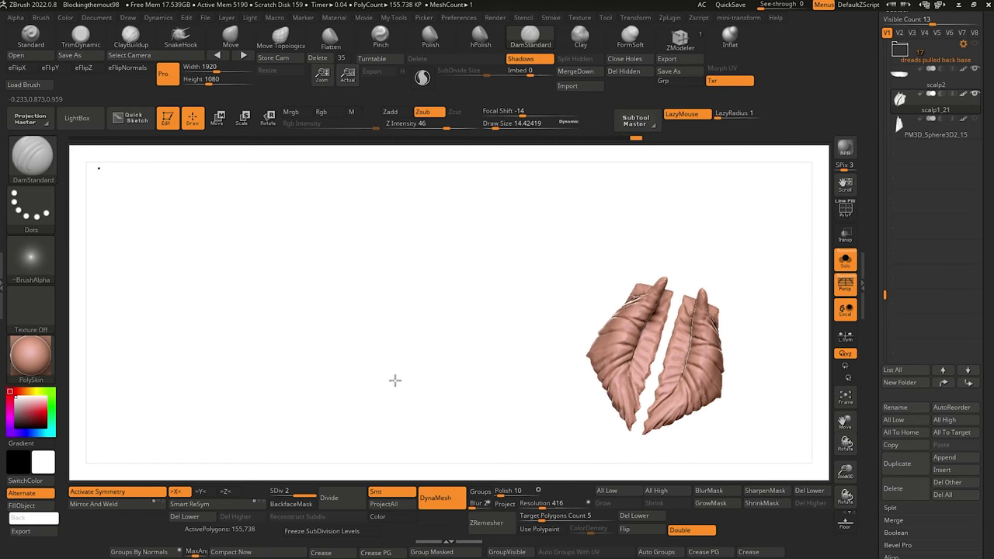
drag(595, 409, 522, 351)
click(846, 260)
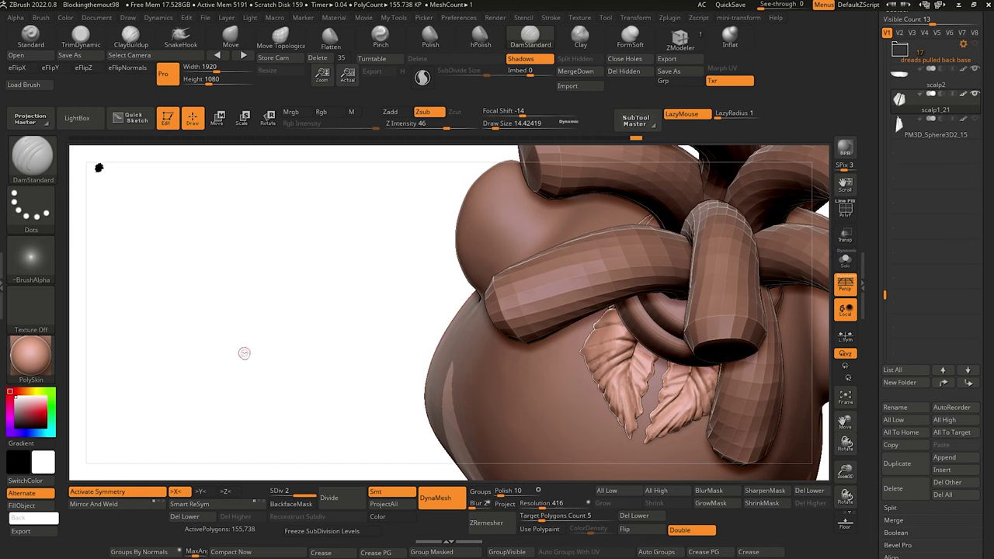
drag(244, 353, 202, 367)
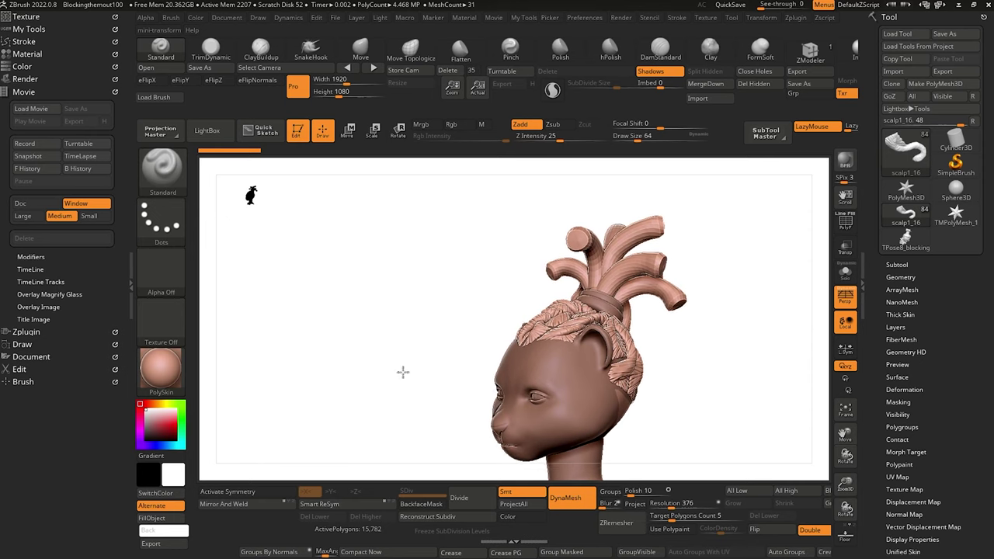
Switch to the Move brush and select the scalp1_11 braid above the forehead, with draw size 116.
alt+drag(402, 371, 318, 313)
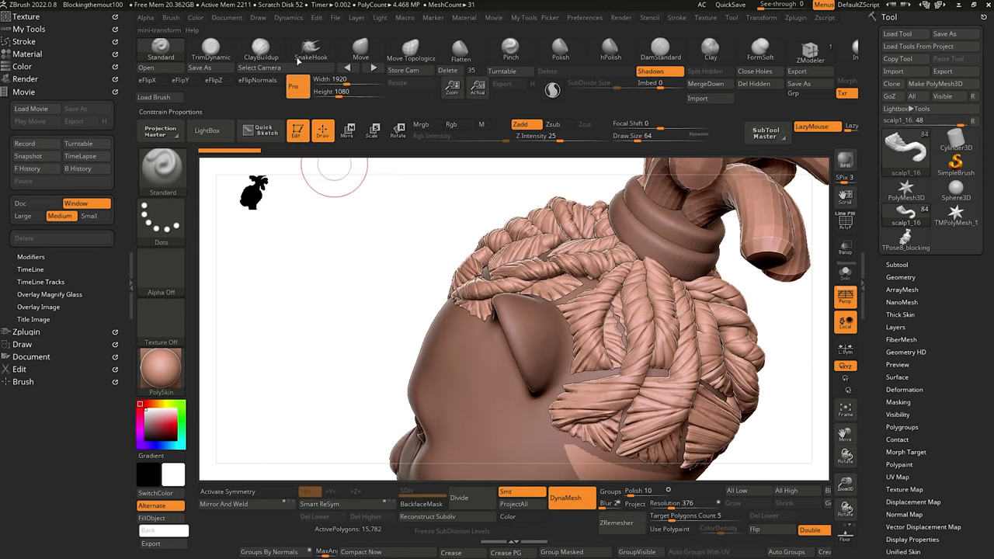
click(360, 57)
mouse_move(332, 160)
mouse_down()
mouse_move(371, 253)
mouse_move(293, 158)
mouse_up()
mouse_move(355, 178)
mouse_down()
mouse_move(370, 288)
mouse_move(441, 250)
mouse_move(515, 276)
mouse_up()
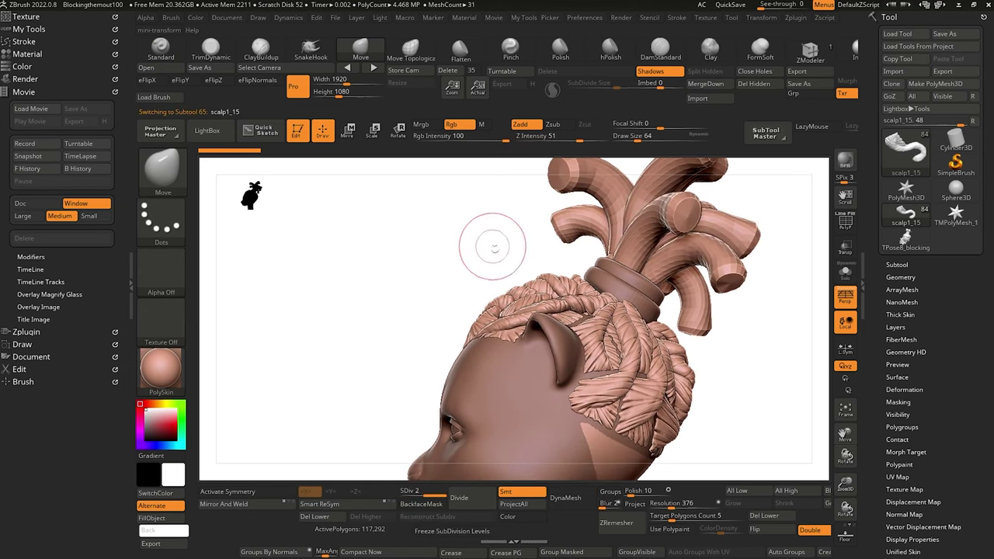
alt+click(494, 294)
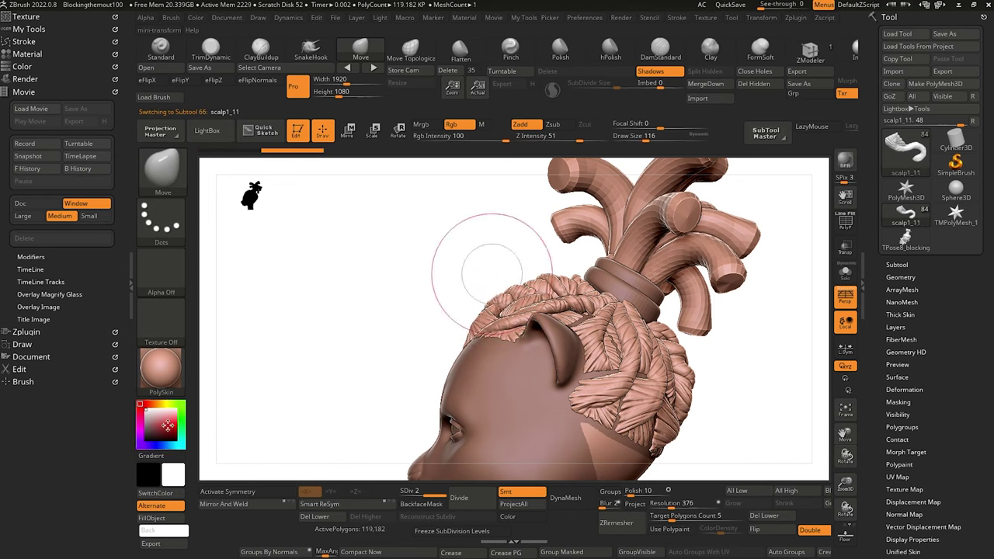
Set the active colour to black and run SubTool Master's Fill on the visible subtools with Color & Material unticked.
click(163, 375)
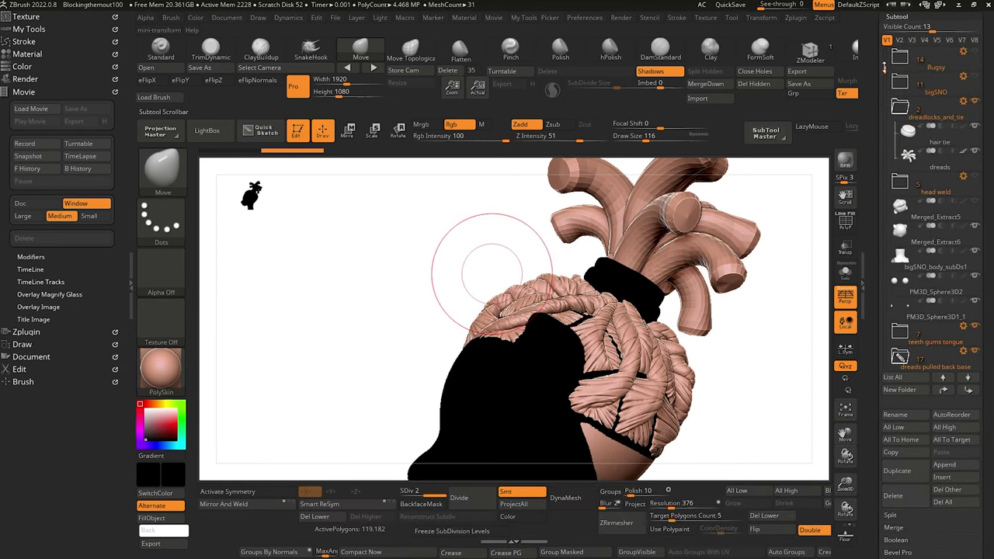
drag(884, 67, 891, 228)
mouse_move(939, 168)
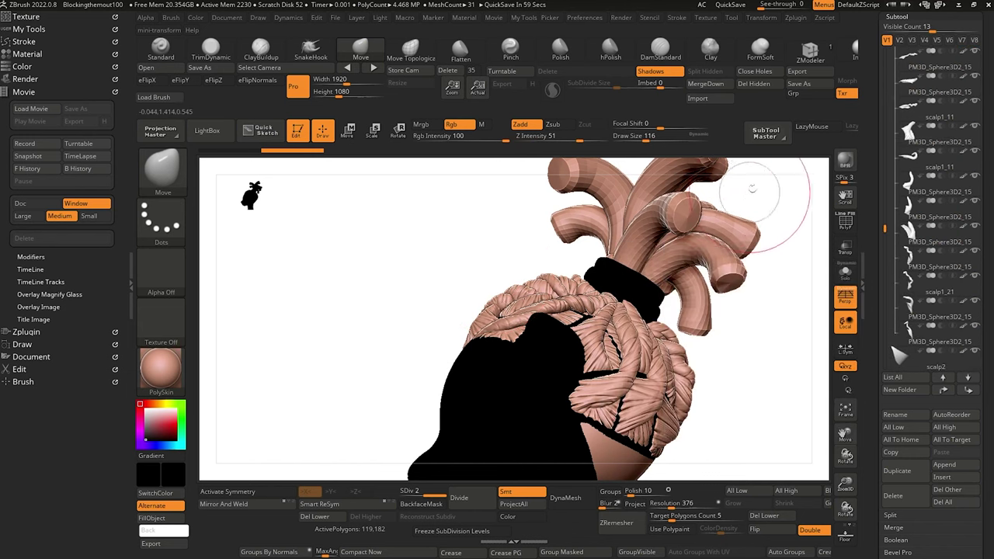
click(766, 132)
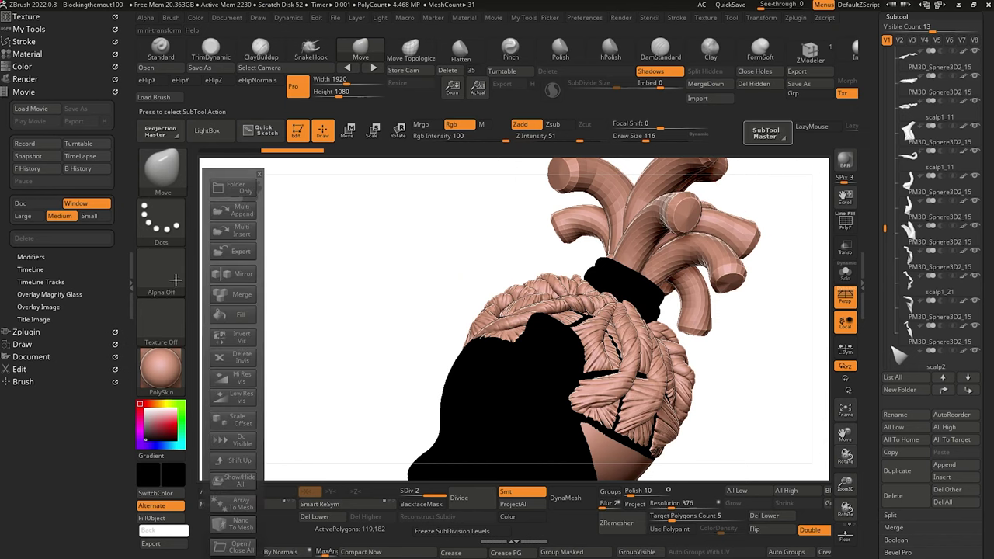
click(230, 314)
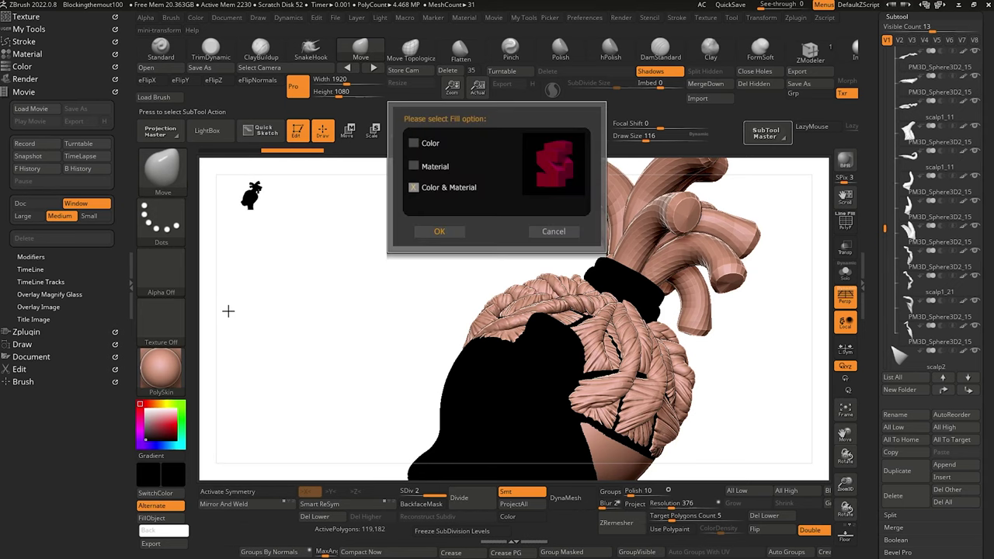
click(414, 188)
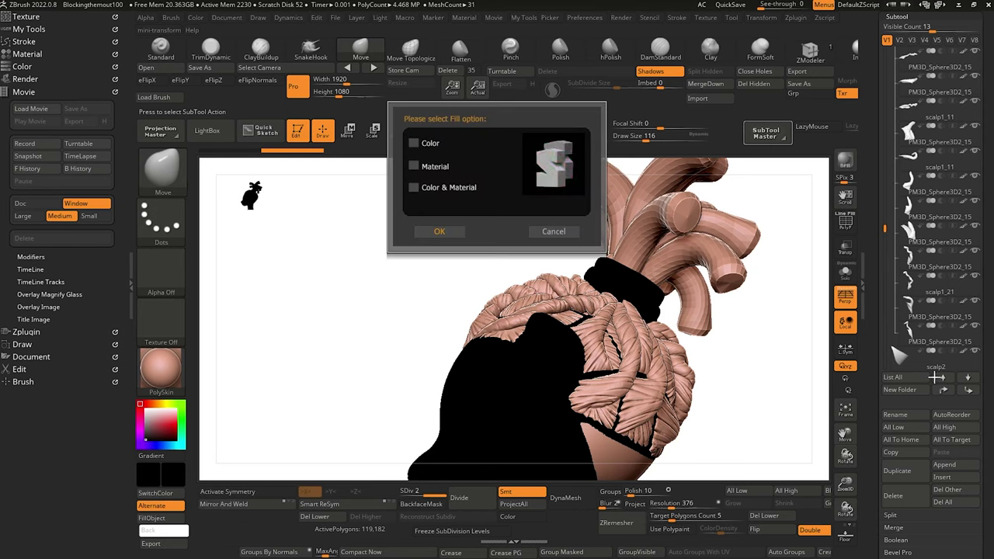
click(439, 233)
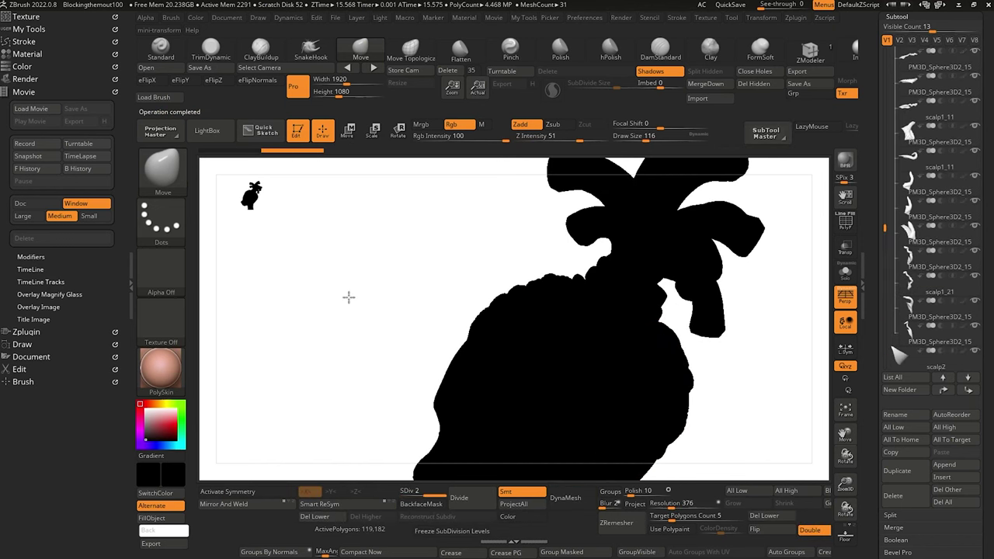
Reduce the Move brush to draw size 96, select the scalp1_15 braid and set the active colour back to white.
mouse_move(349, 297)
mouse_down()
mouse_move(322, 334)
mouse_move(324, 279)
mouse_move(291, 344)
mouse_move(305, 409)
mouse_move(327, 388)
mouse_up()
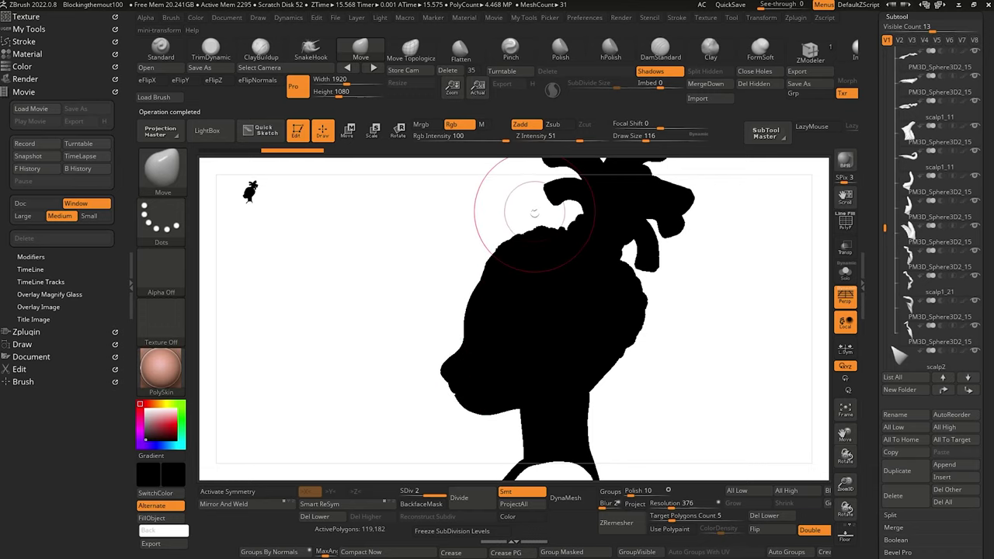
key(bracketleft)
key(bracketleft)
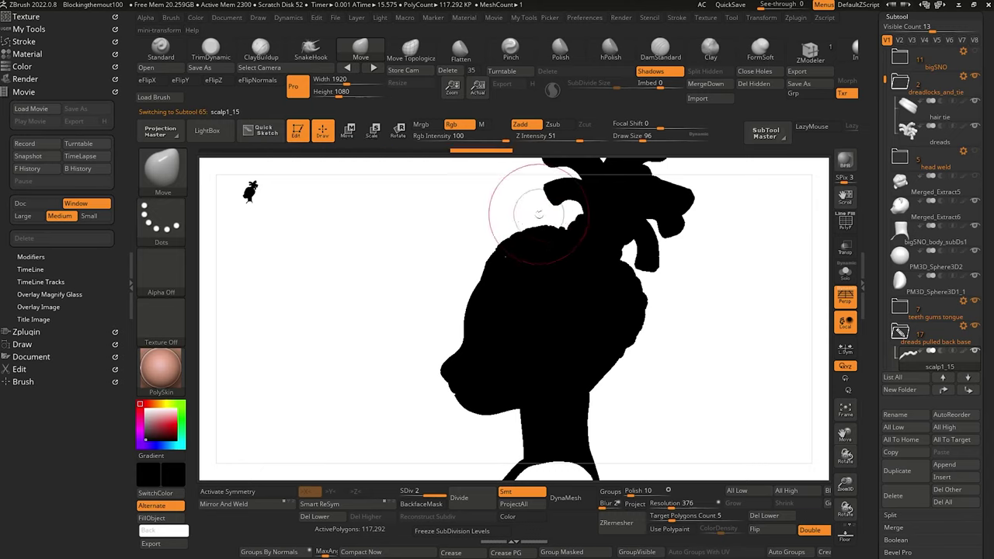
drag(450, 246, 368, 300)
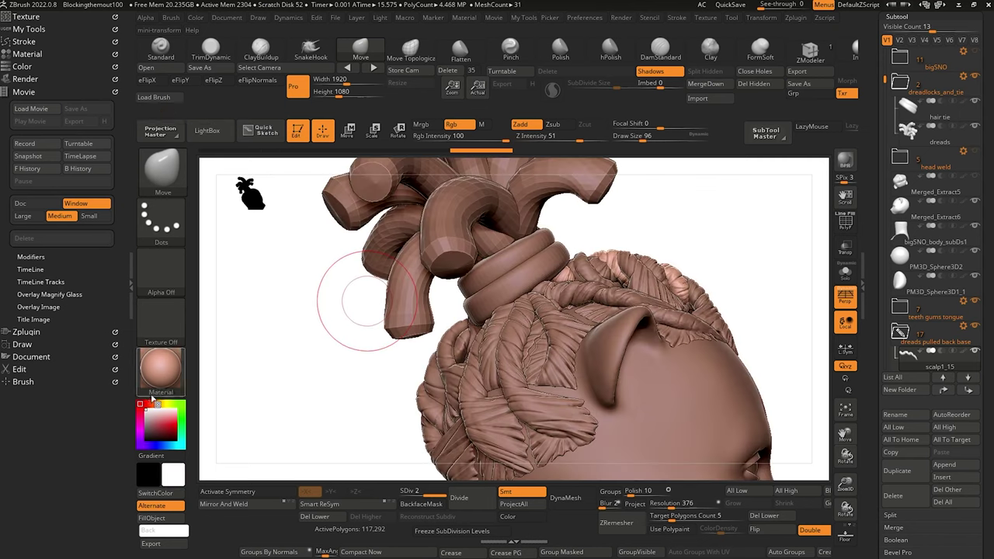
alt+drag(328, 315, 317, 290)
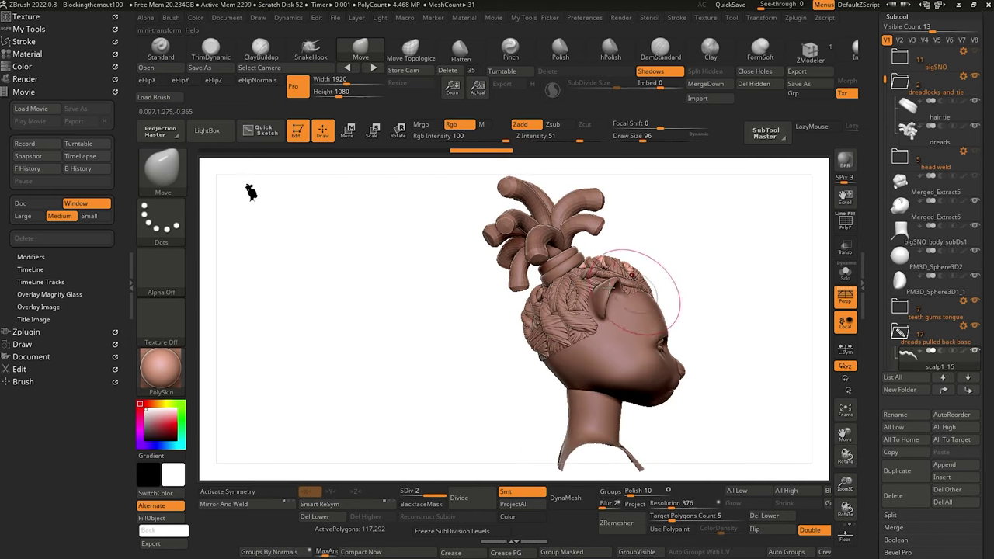
Select the paired scalp1_11 braids behind the ears and nudge their upper strands into place with Move at draw sizes 64 to 40.
mouse_move(482, 296)
mouse_down()
mouse_move(411, 255)
mouse_move(366, 337)
mouse_move(344, 328)
mouse_move(395, 369)
mouse_move(362, 417)
mouse_move(335, 381)
mouse_move(326, 394)
mouse_move(323, 370)
mouse_move(381, 401)
mouse_move(351, 366)
mouse_move(339, 326)
mouse_move(350, 375)
mouse_move(343, 354)
mouse_up()
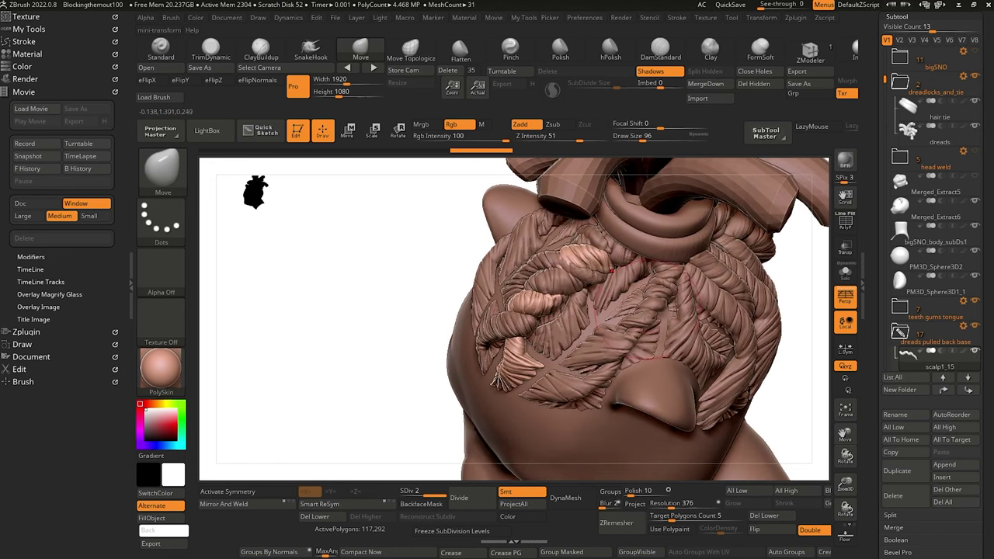
mouse_move(365, 251)
mouse_down()
mouse_move(493, 225)
mouse_move(288, 191)
mouse_move(328, 231)
mouse_move(344, 273)
mouse_move(298, 282)
mouse_move(377, 266)
mouse_move(341, 344)
mouse_move(341, 370)
mouse_move(303, 345)
mouse_move(322, 222)
mouse_move(327, 357)
mouse_move(326, 327)
mouse_move(282, 271)
mouse_move(255, 288)
mouse_move(243, 282)
mouse_move(269, 261)
mouse_move(316, 302)
mouse_move(338, 288)
mouse_up()
alt+click(655, 295)
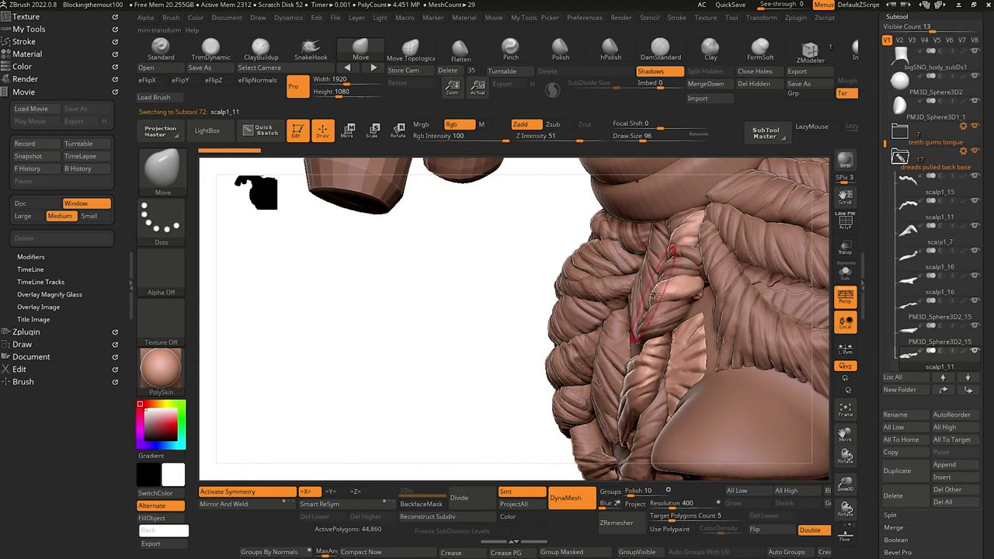
mouse_move(536, 283)
mouse_down()
mouse_move(395, 269)
mouse_move(455, 232)
mouse_up()
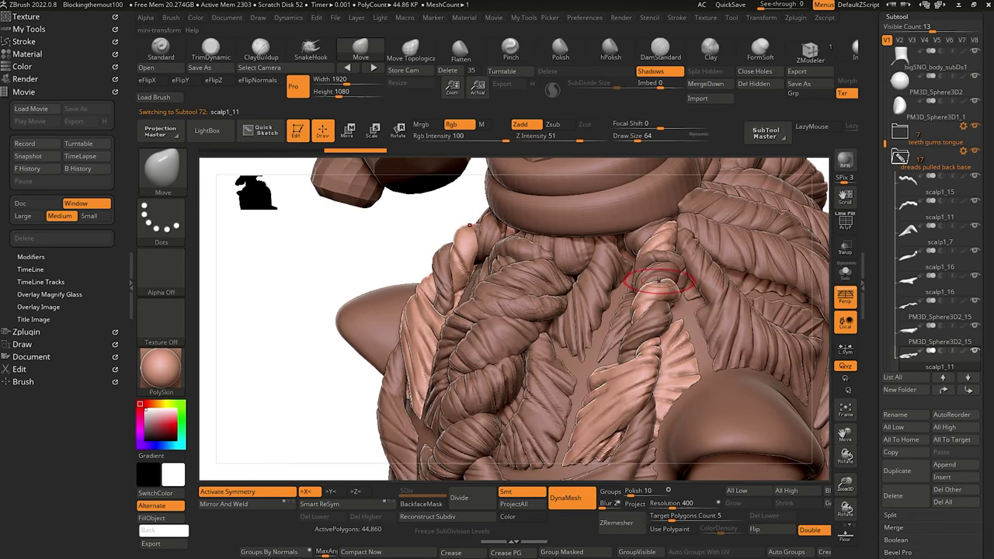
drag(667, 268, 338, 209)
drag(235, 236, 470, 268)
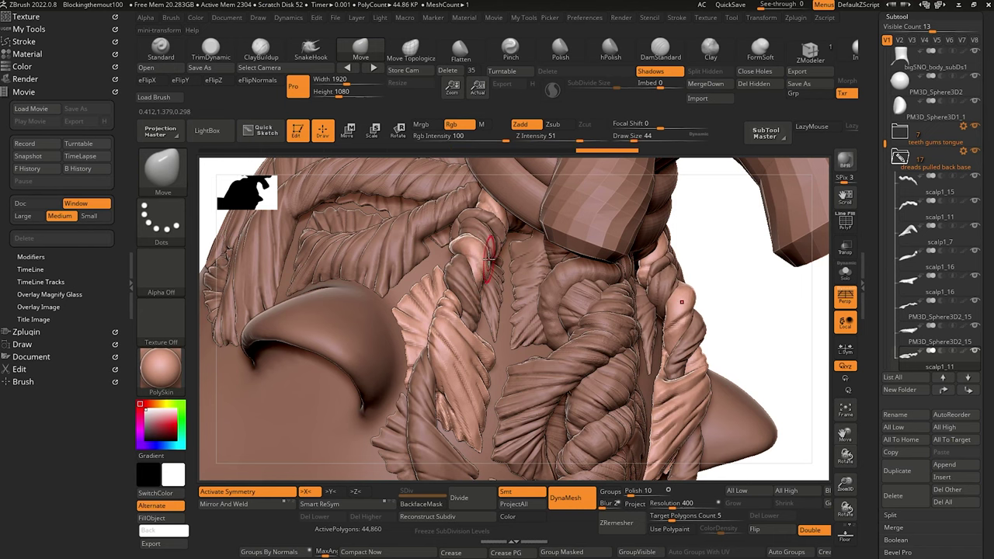
drag(762, 354, 324, 225)
mouse_move(329, 262)
mouse_down()
mouse_move(351, 287)
mouse_move(303, 288)
mouse_move(334, 253)
mouse_move(349, 278)
mouse_move(321, 288)
mouse_move(428, 315)
mouse_move(428, 327)
mouse_move(364, 307)
mouse_move(371, 339)
mouse_move(360, 288)
mouse_move(377, 314)
mouse_move(349, 298)
mouse_move(411, 273)
mouse_move(427, 231)
mouse_up()
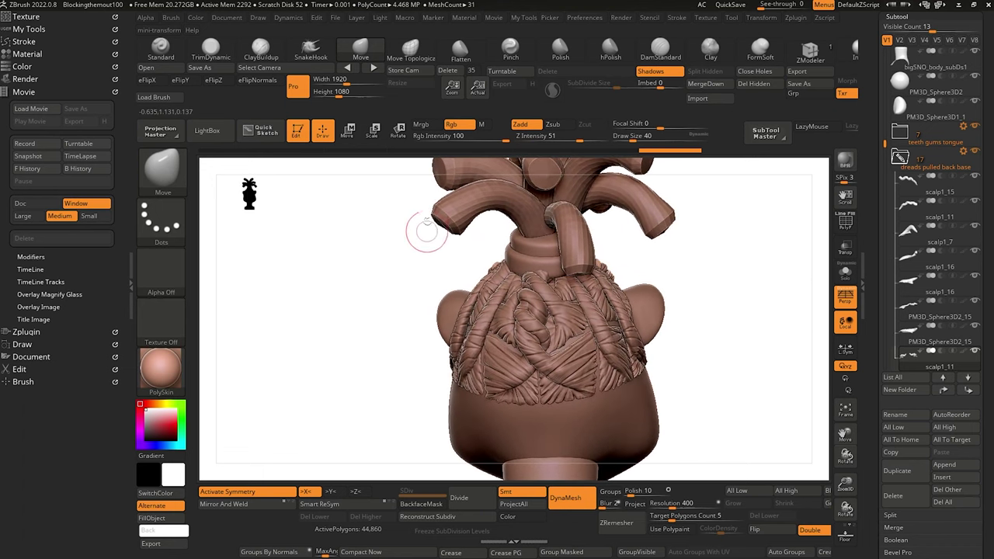
Select the paired long PM3D_Sphere3D2_15 braids on the back of the head, with the Move brush at draw size 92.
alt+click(493, 290)
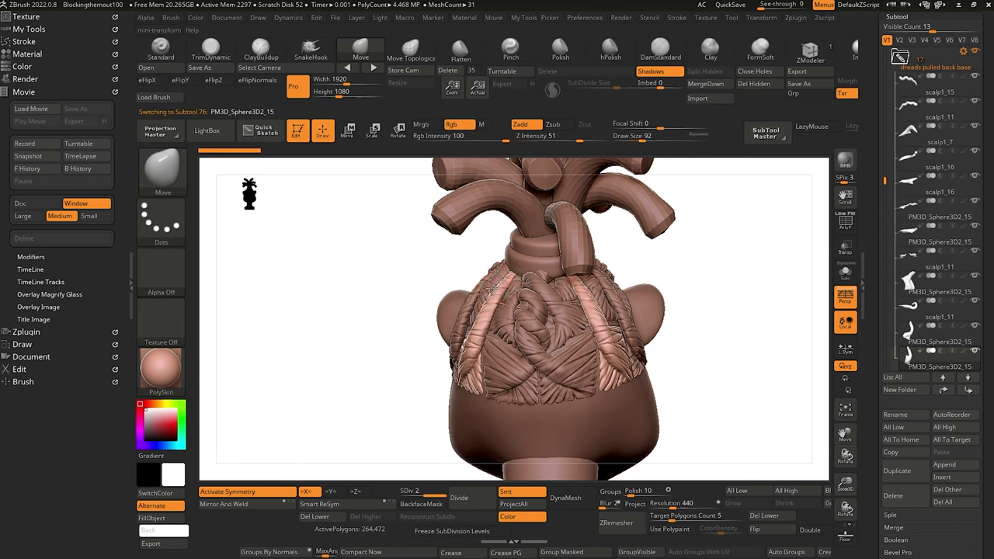
Reshape the symmetrical pair of twisted scalp strands at the back of the head with a smaller Move brush, draw size 76 to 72.
mouse_move(386, 272)
mouse_down()
mouse_move(355, 273)
mouse_move(368, 269)
mouse_move(363, 255)
mouse_up()
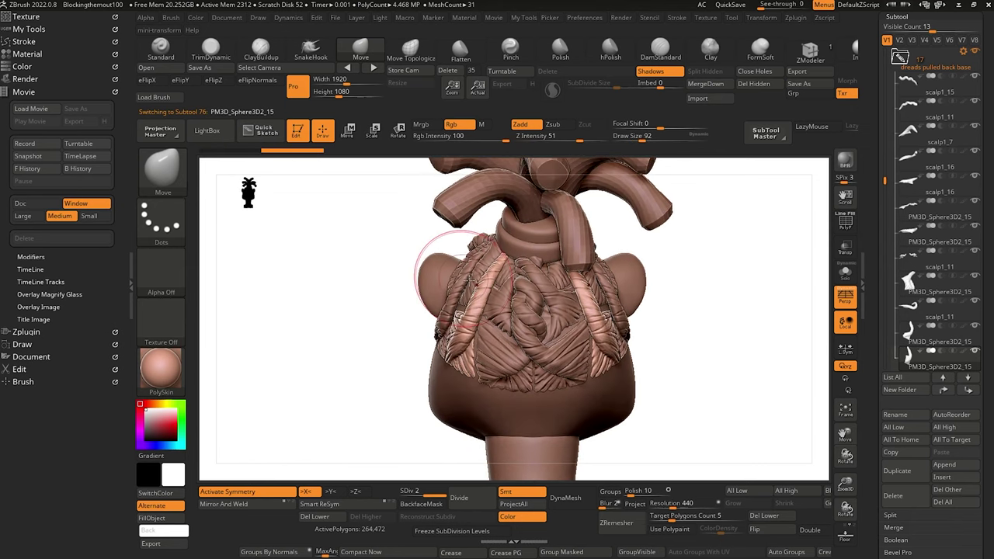
key(bracketleft)
drag(475, 293, 475, 305)
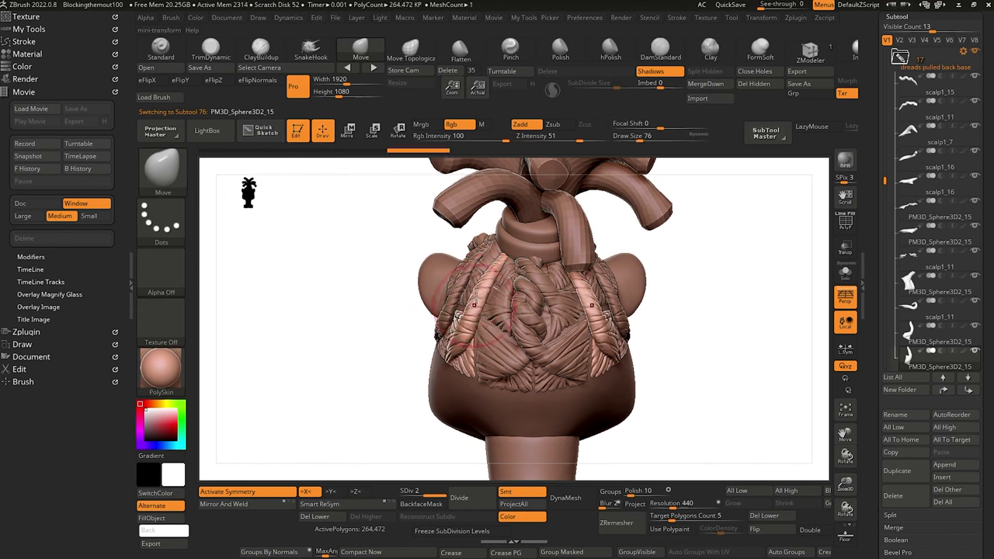
drag(385, 253, 317, 254)
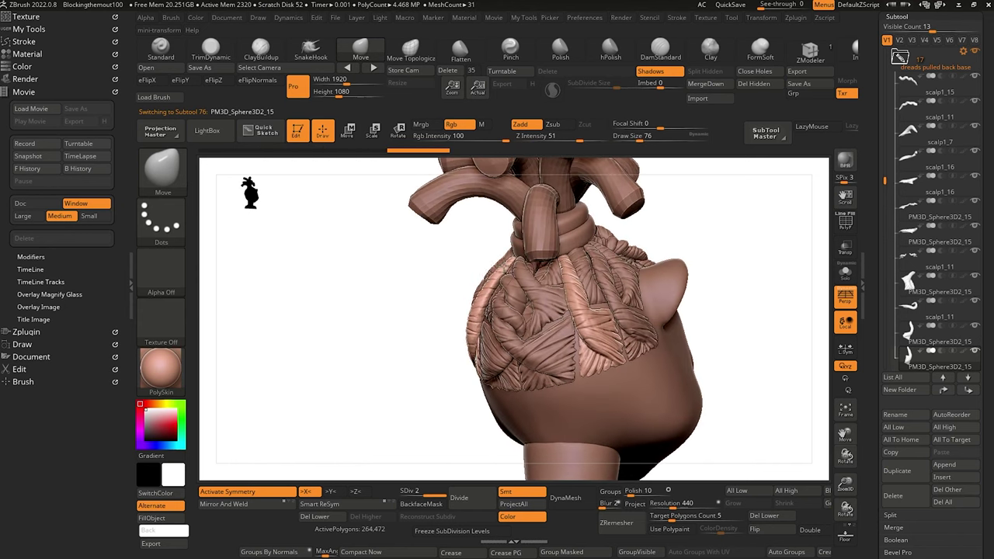
drag(481, 313, 475, 313)
shift+drag(362, 293, 377, 298)
drag(546, 203, 547, 198)
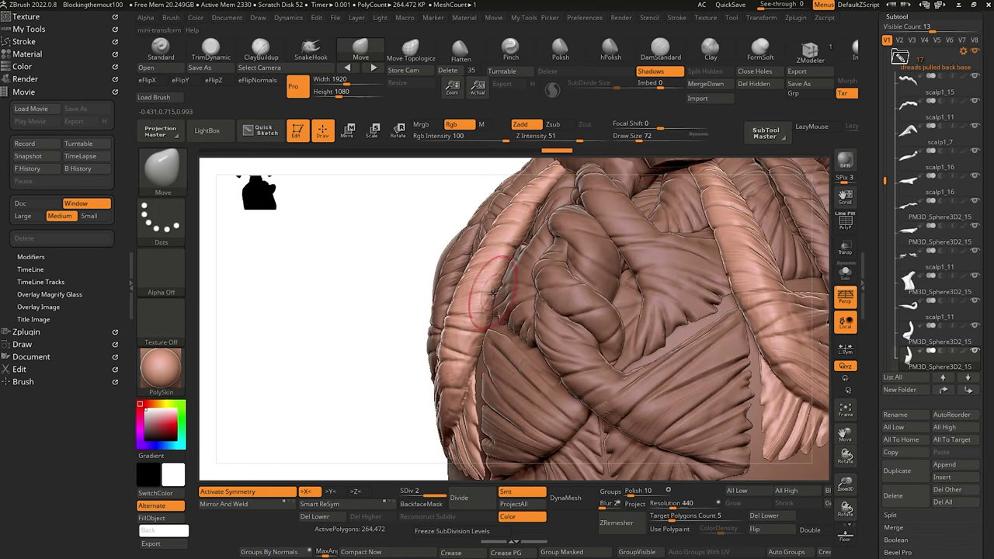
Fit the strands' outer edges and upper ends against the neighbouring braids and hair tie using the Move brush, reducing draw size to 64.
drag(371, 262, 495, 264)
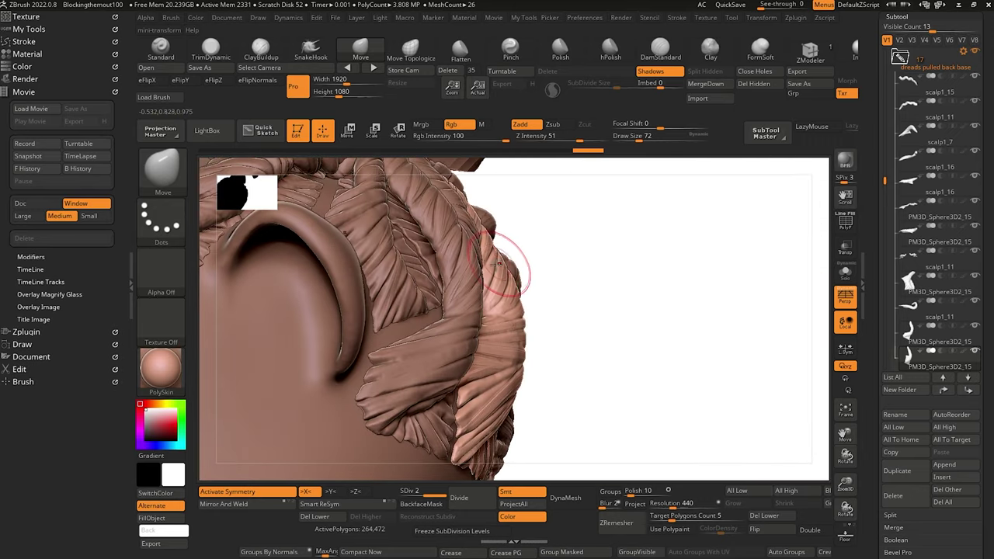
drag(572, 330, 515, 251)
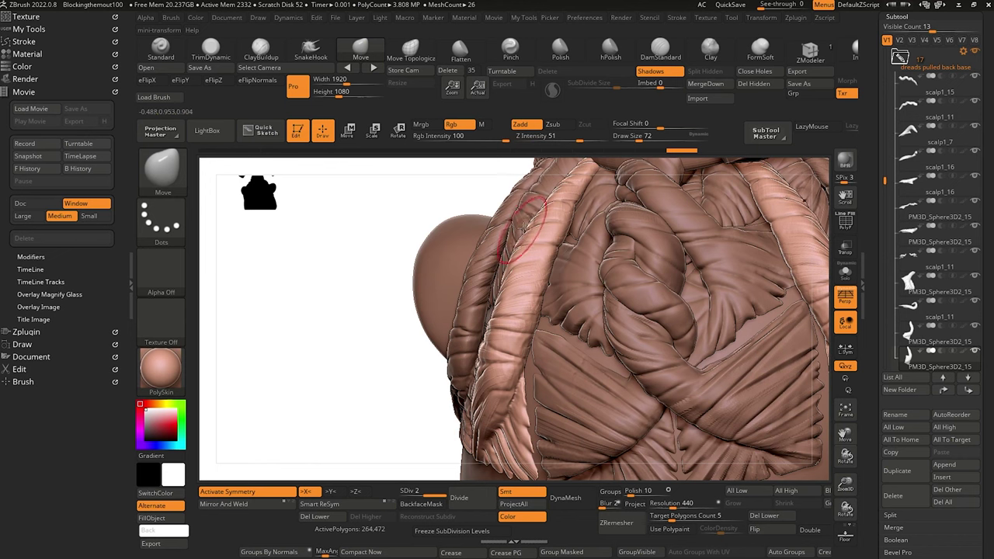
drag(477, 211, 547, 244)
mouse_move(606, 319)
mouse_down()
mouse_move(601, 355)
mouse_move(579, 341)
mouse_up()
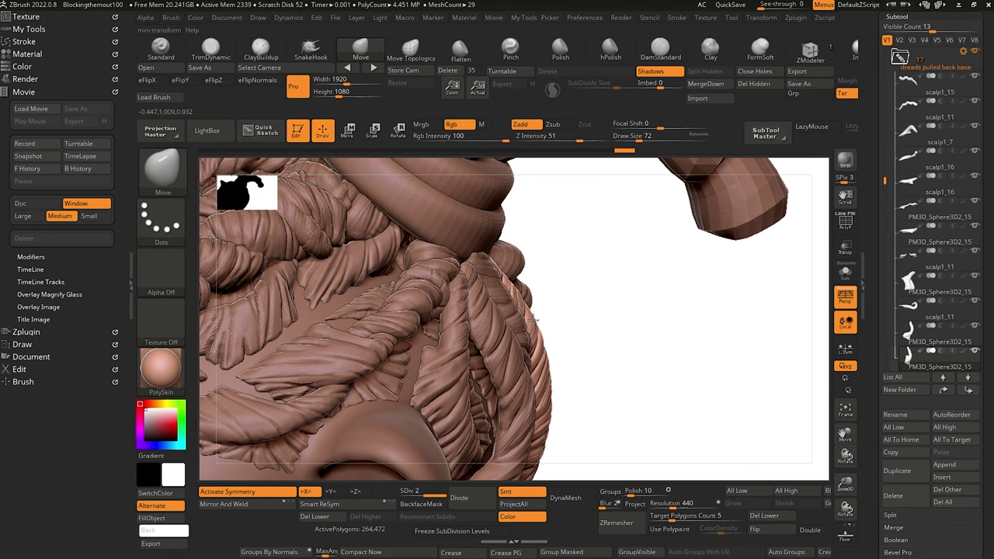
mouse_move(527, 313)
mouse_down()
mouse_move(498, 287)
mouse_move(501, 296)
mouse_up()
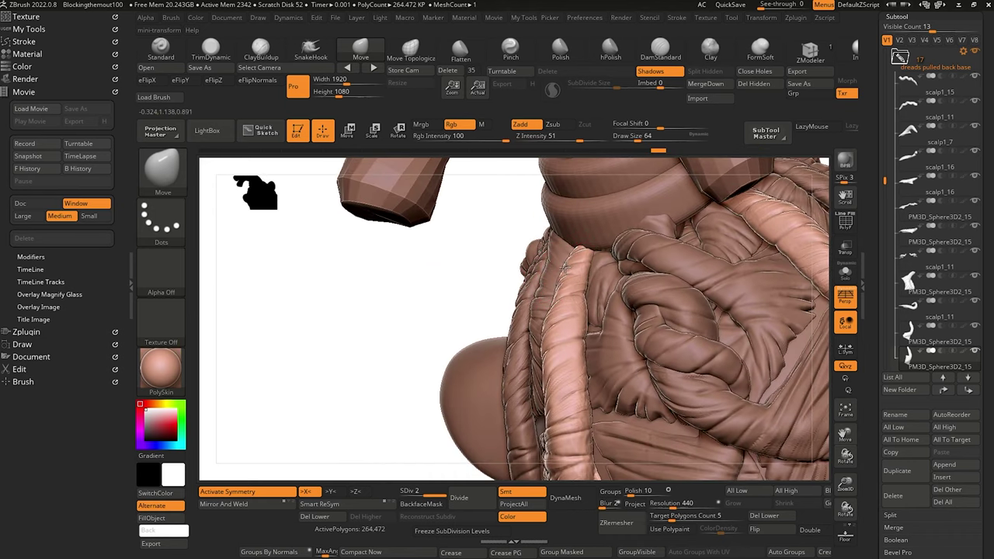
drag(463, 281, 562, 273)
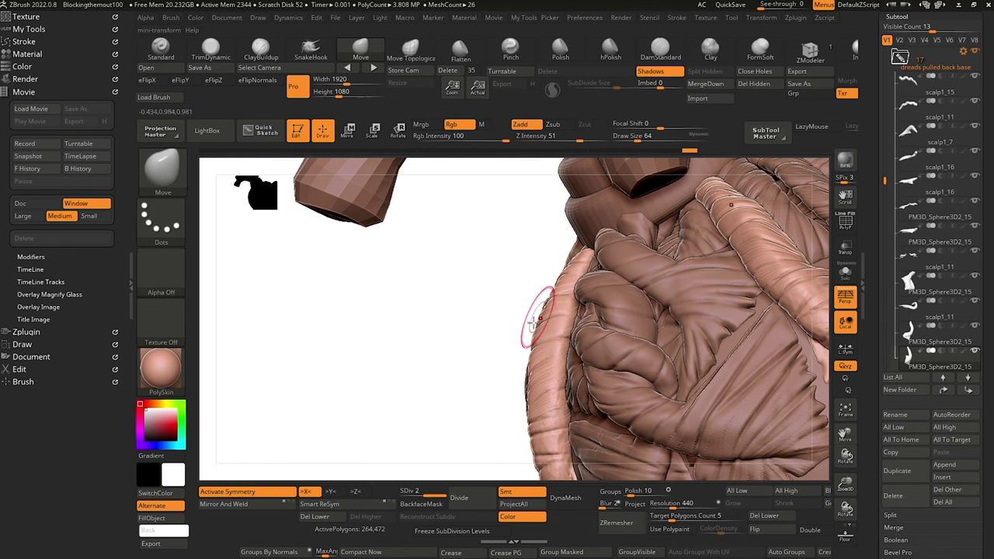
mouse_move(497, 291)
mouse_down()
mouse_move(484, 271)
mouse_move(508, 249)
mouse_move(567, 284)
mouse_up()
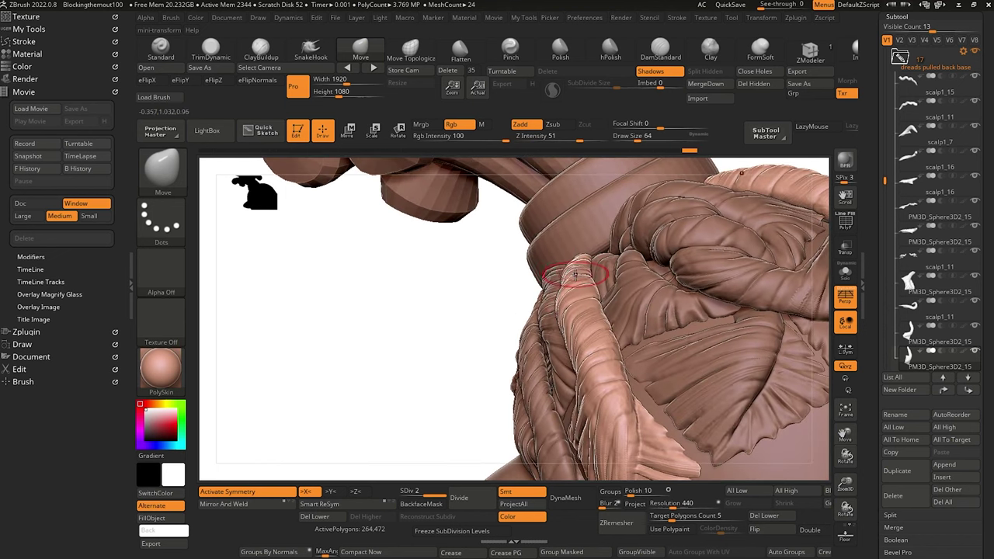
drag(437, 288, 549, 293)
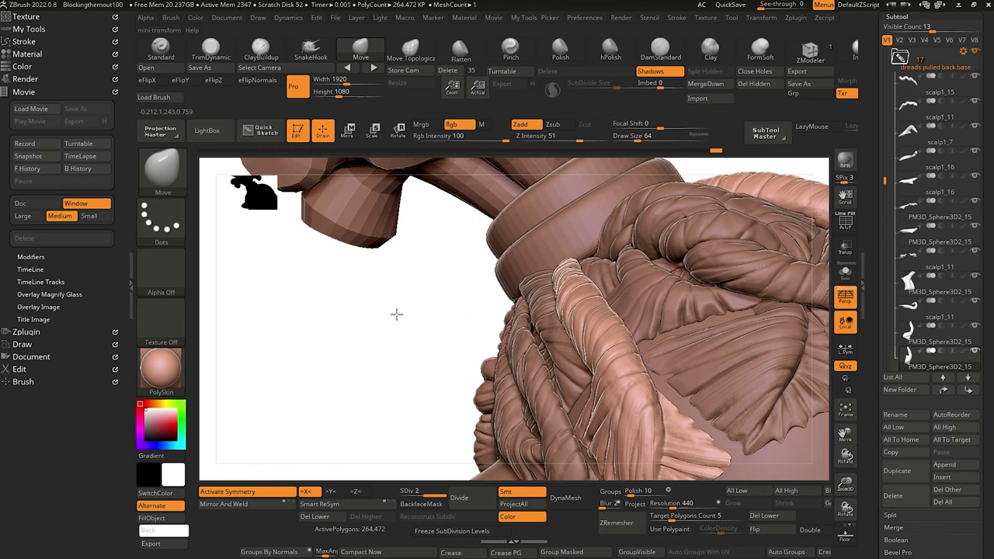
Refine the upper part of the paired back strands below the hair tie with the Move brush at draw size 48.
drag(396, 314, 427, 298)
mouse_move(535, 236)
alt+mouse_down()
mouse_move(349, 190)
mouse_move(298, 298)
mouse_move(323, 362)
mouse_move(346, 341)
mouse_move(400, 380)
mouse_move(358, 320)
alt+mouse_up()
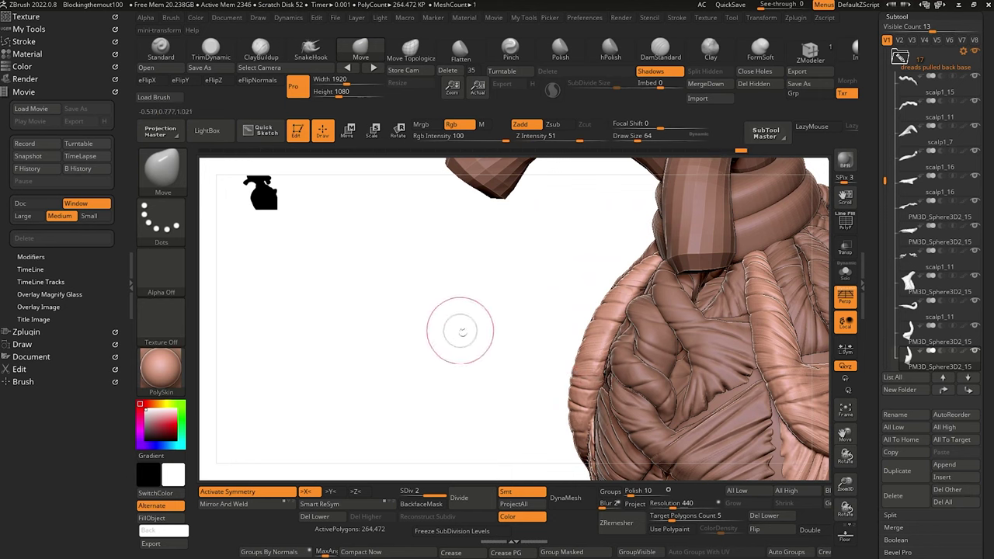
alt+drag(462, 331, 432, 266)
mouse_move(433, 268)
mouse_down()
mouse_move(426, 309)
mouse_move(405, 287)
mouse_move(431, 353)
mouse_move(491, 356)
mouse_move(492, 338)
mouse_move(370, 348)
mouse_up()
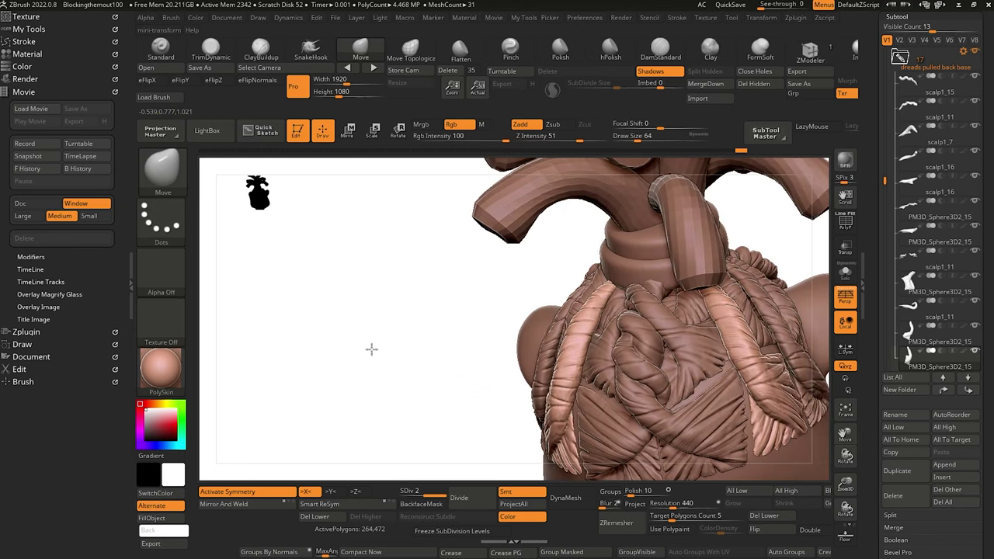
drag(449, 307, 378, 310)
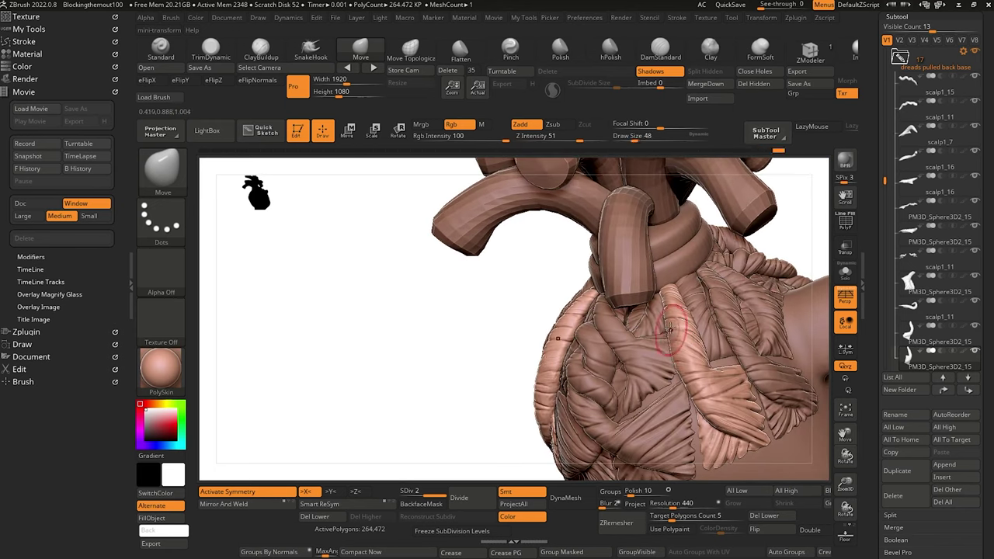
drag(463, 278, 472, 278)
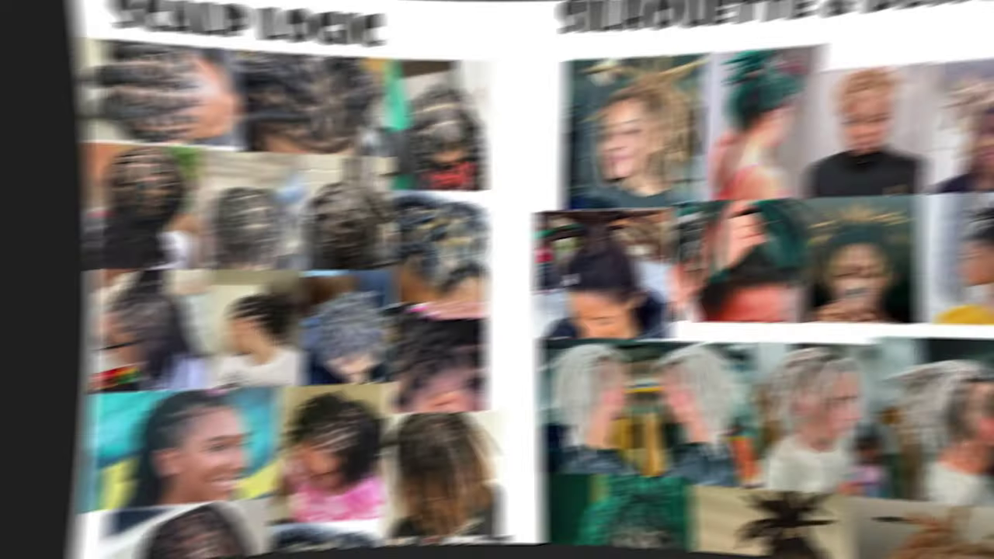
Examine the pulled-up dreadlock photos in the reference sheet DREADLOCKS MASTER_REF copy.jpg for dread thickness, tip shape and silhouette.
scroll(533, 245, up, 5)
scroll(691, 232, up, 2)
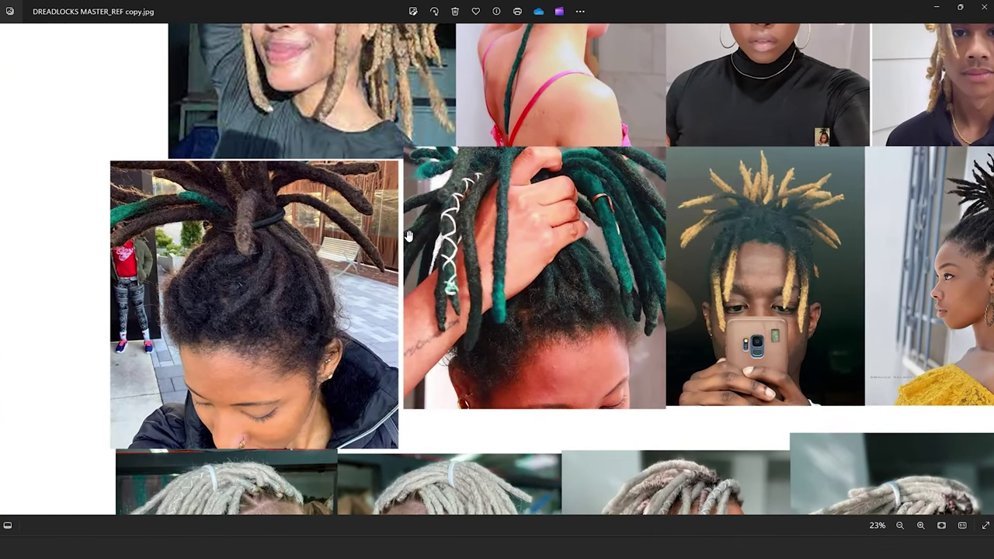
scroll(410, 236, down, 3)
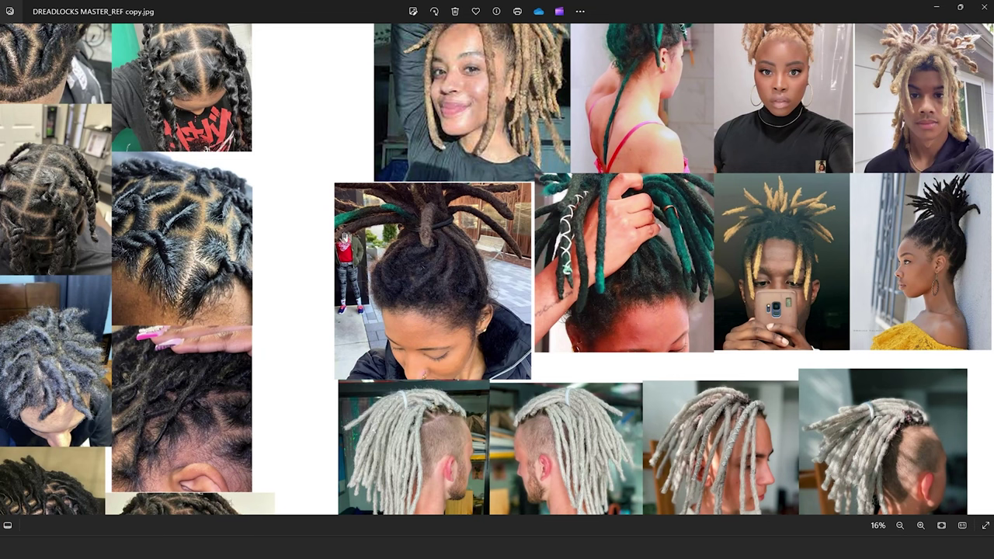
scroll(860, 214, up, 6)
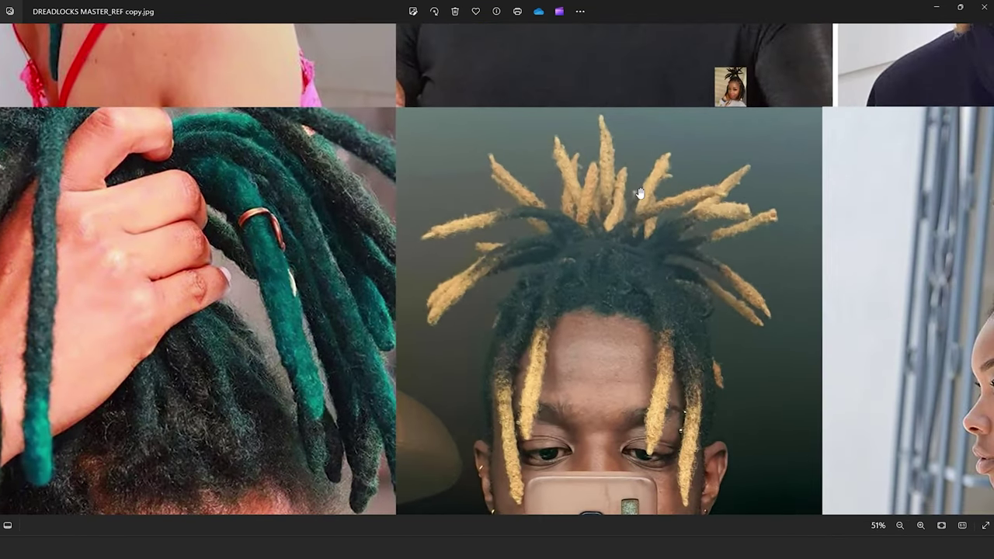
drag(639, 192, 445, 213)
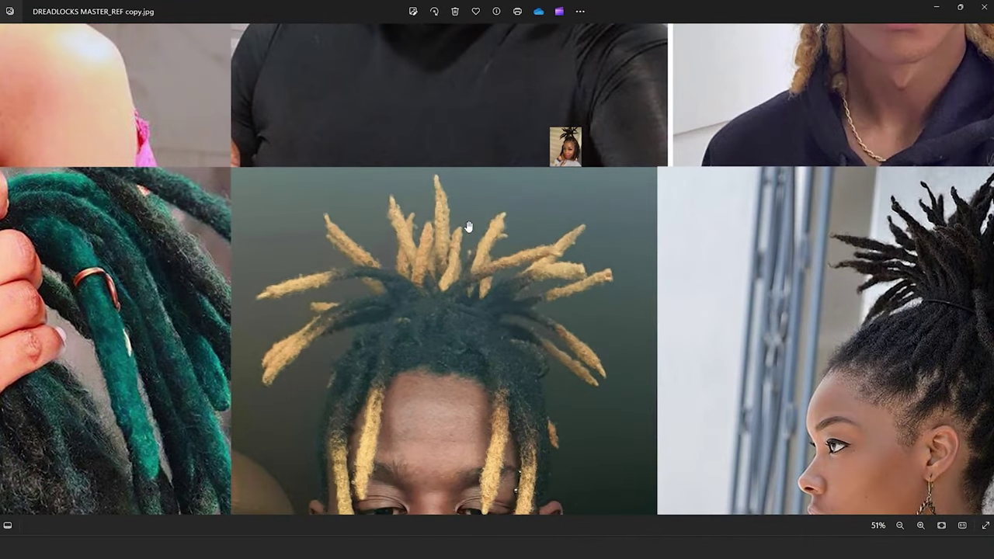
scroll(497, 226, down, 3)
scroll(717, 199, up, 4)
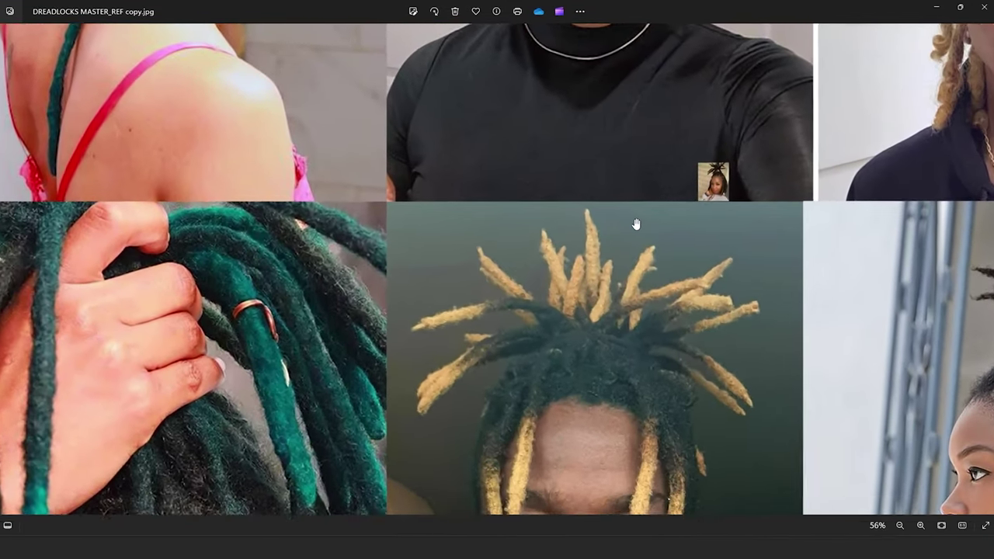
scroll(726, 257, down, 3)
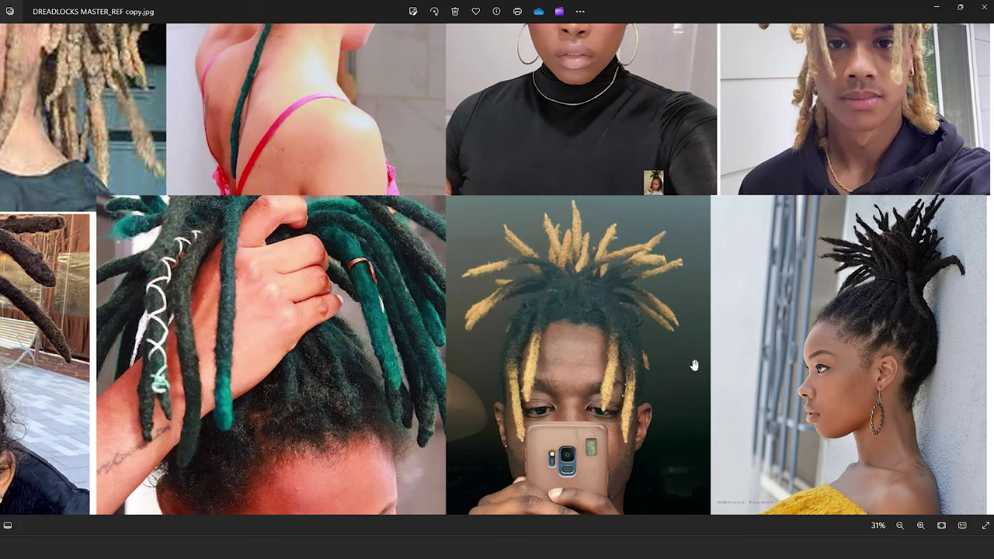
scroll(478, 338, down, 3)
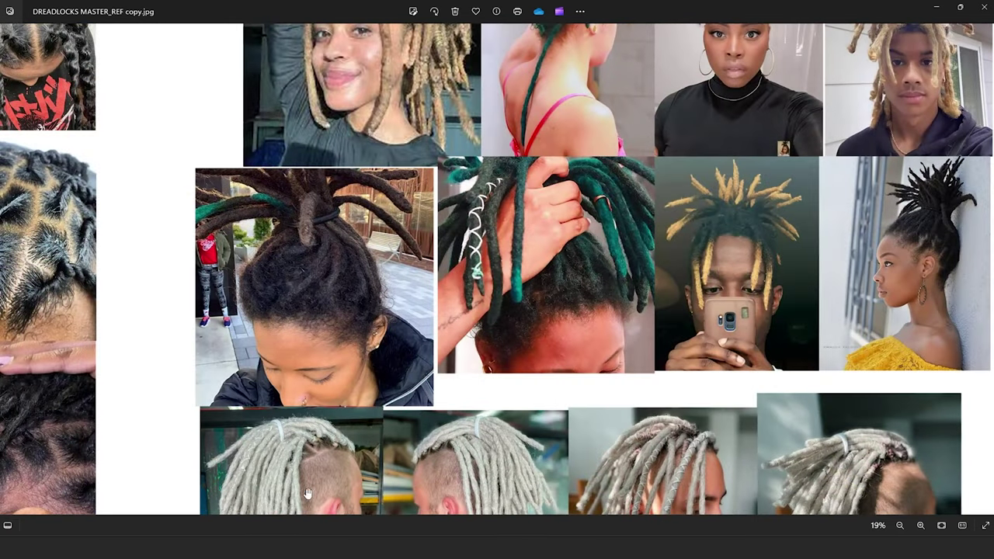
Return to ZBrush, duplicate the dreads subtool and hide the original.
click(329, 547)
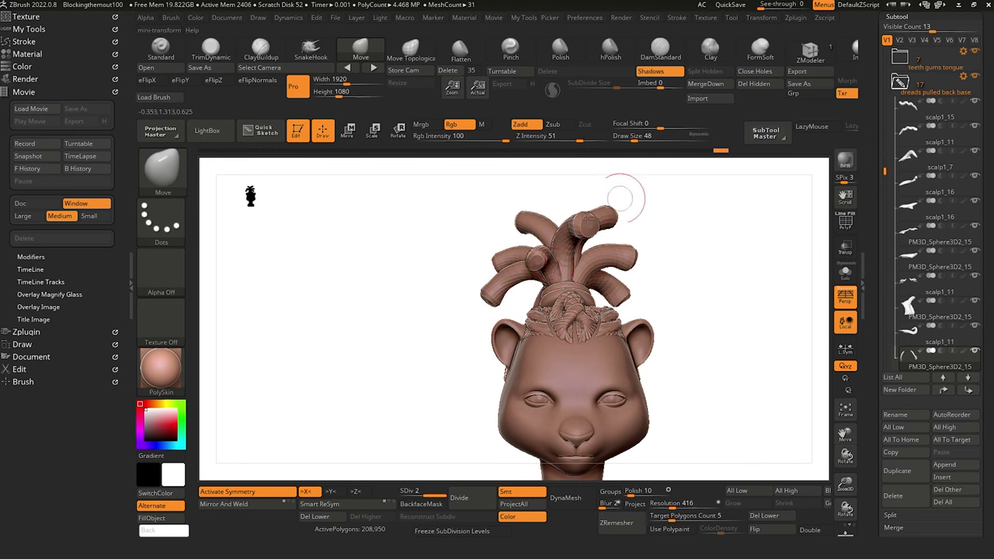
mouse_move(416, 303)
mouse_down()
mouse_move(327, 304)
mouse_move(321, 291)
mouse_move(373, 257)
mouse_up()
key(space)
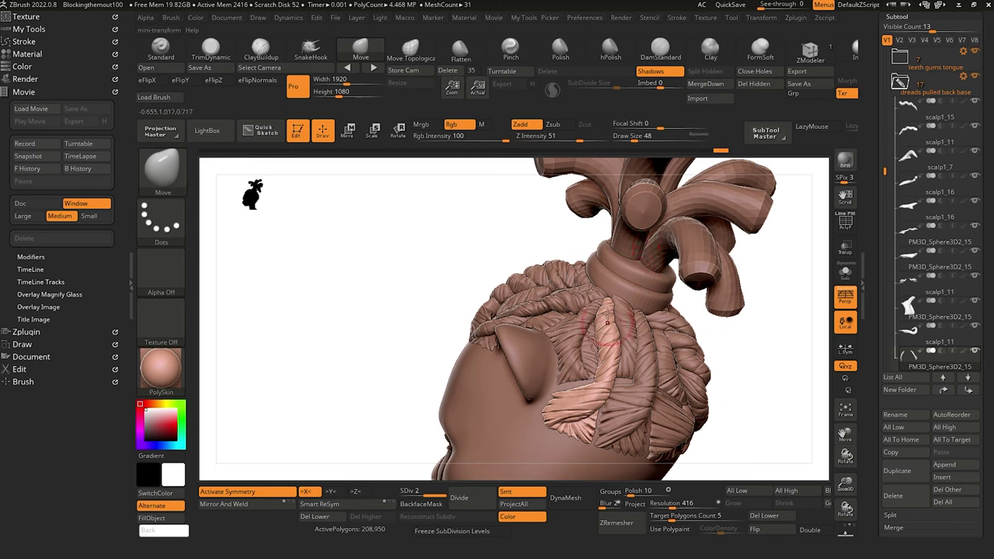
drag(451, 248, 577, 214)
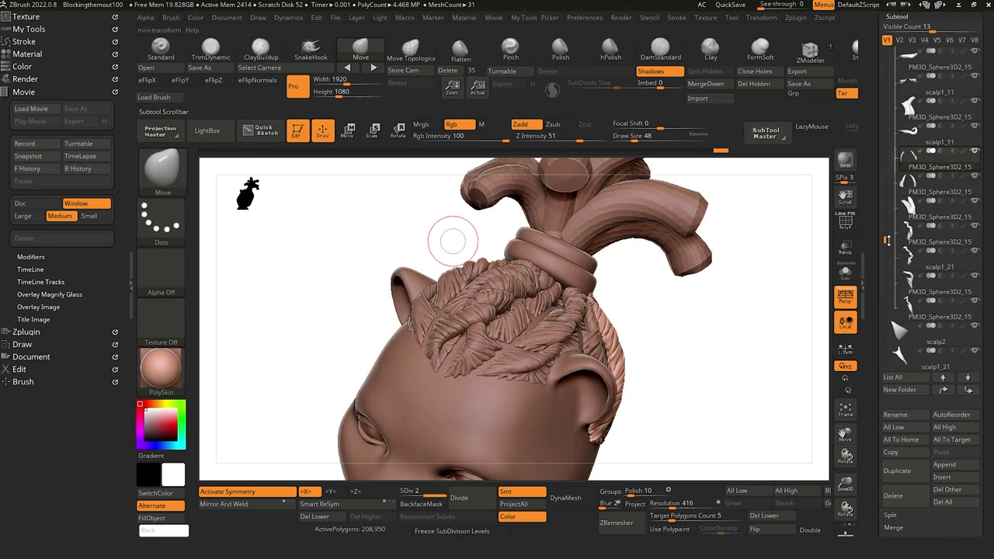
alt+click(611, 207)
mouse_move(720, 352)
mouse_down()
mouse_move(715, 359)
mouse_move(726, 344)
mouse_up()
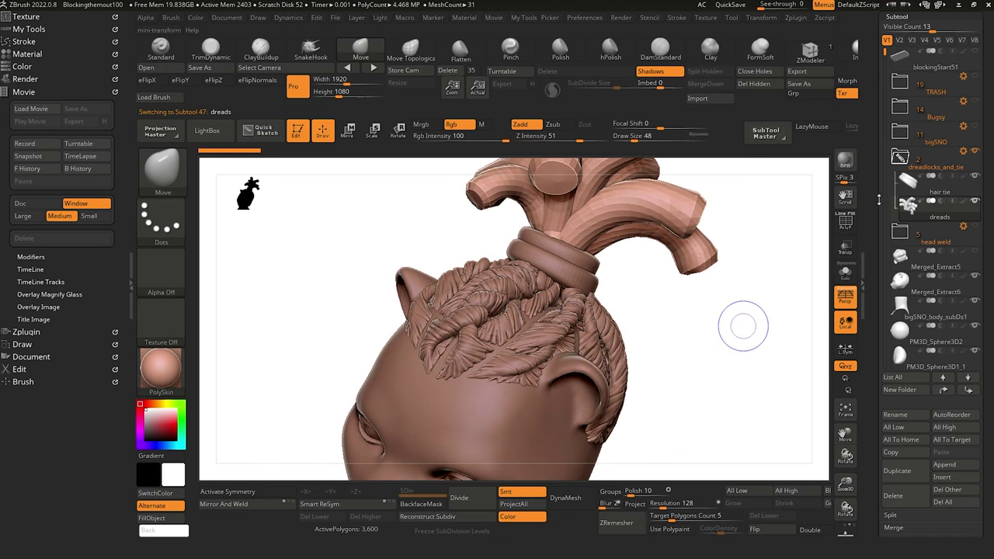
click(975, 206)
Thin the duplicated dreads by applying a negative Inflate deformation.
drag(304, 298, 340, 317)
scroll(876, 432, down, 5)
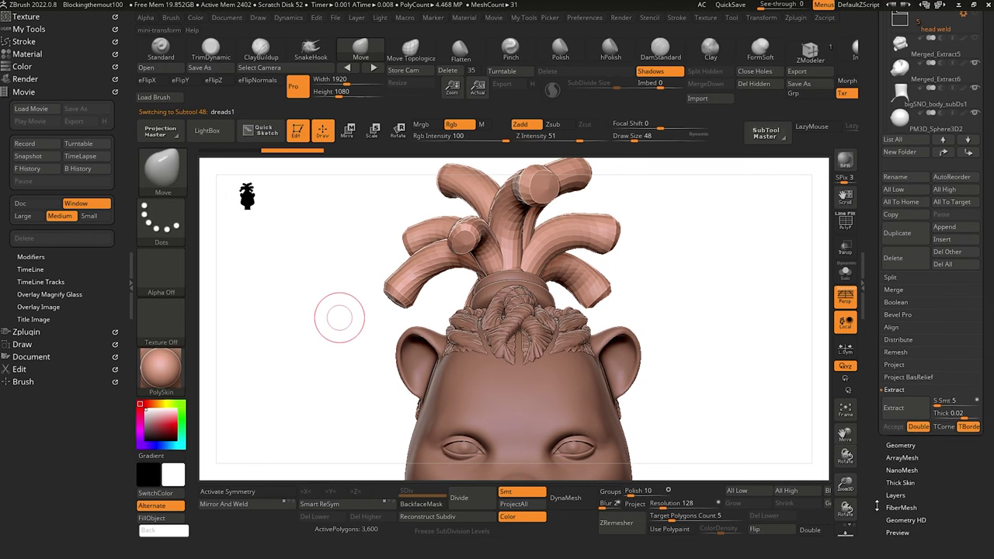
scroll(878, 507, down, 3)
click(897, 503)
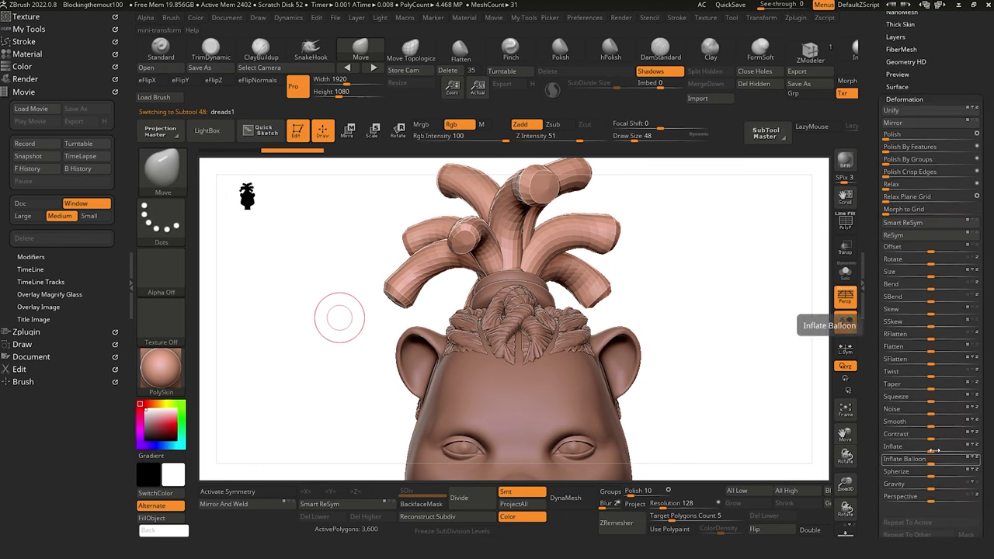
drag(930, 450, 915, 449)
mouse_move(824, 324)
mouse_down()
mouse_move(295, 331)
mouse_move(275, 307)
mouse_move(284, 289)
mouse_move(334, 293)
mouse_move(311, 297)
mouse_move(362, 316)
mouse_move(322, 282)
mouse_move(483, 330)
mouse_up()
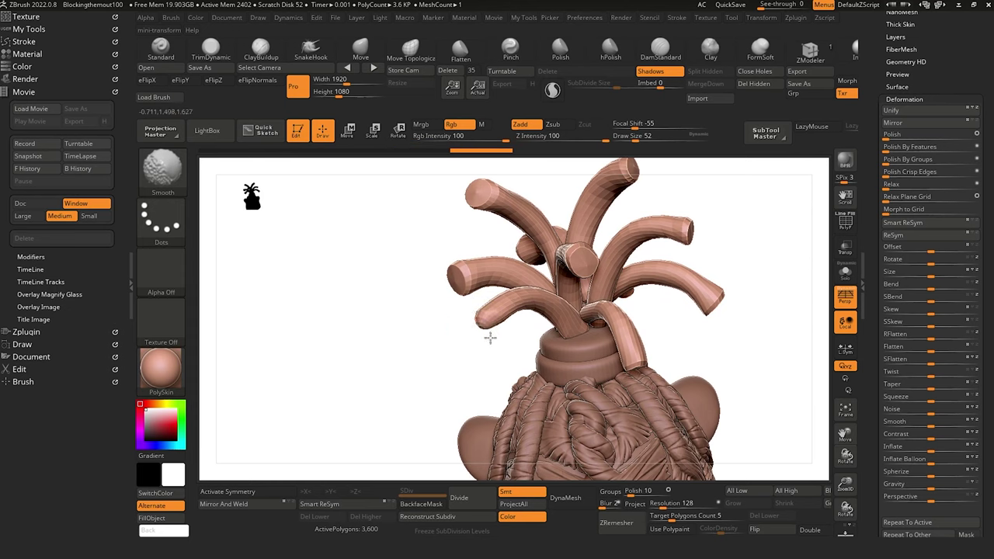
Round off the blunt tips of the dreads on the back and side of the bundle with the Smooth brush at draw size 52.
shift+drag(465, 275, 457, 294)
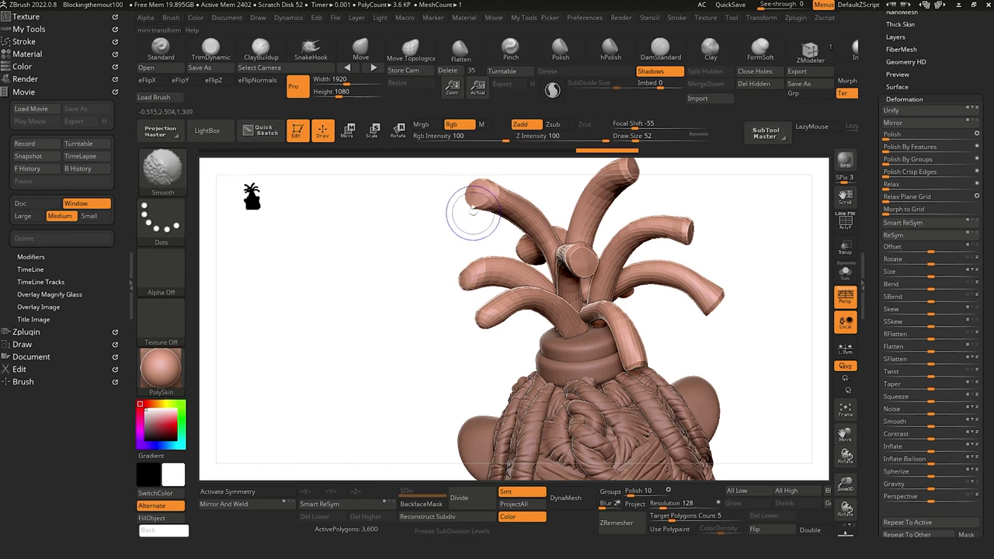
shift+drag(473, 212, 477, 205)
drag(388, 226, 352, 289)
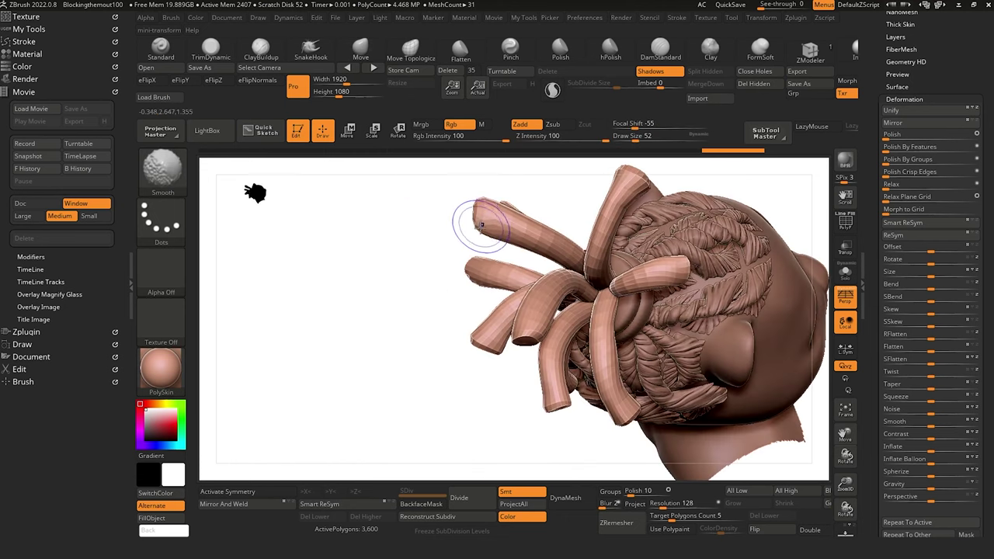
shift+drag(475, 226, 479, 209)
shift+drag(479, 208, 487, 202)
shift+drag(524, 332, 532, 332)
mouse_move(557, 400)
shift+mouse_down()
mouse_move(560, 409)
mouse_move(626, 416)
mouse_move(616, 373)
shift+mouse_up()
shift+drag(672, 262, 664, 246)
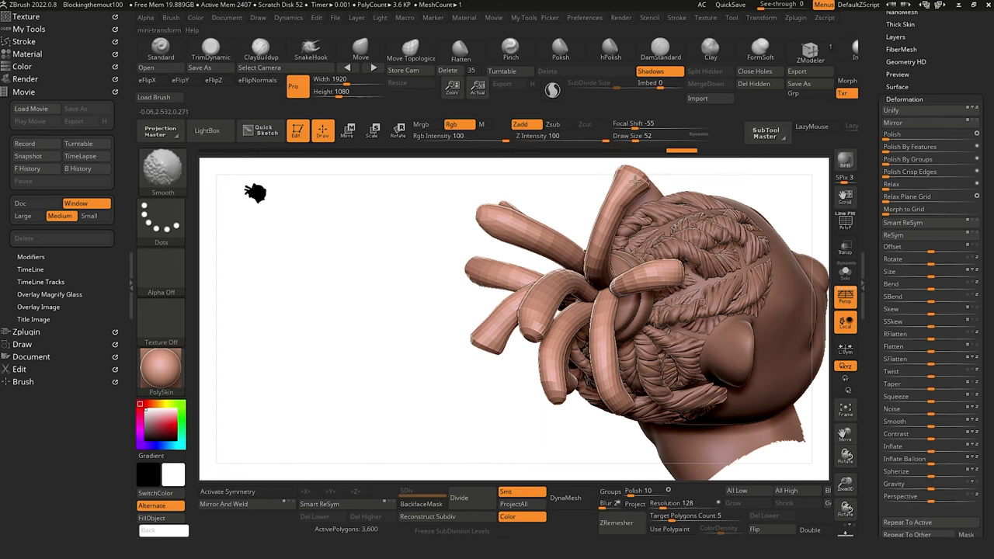
Round off the remaining blunt tips of the front and side dreads with the Smooth brush at draw size 52.
mouse_move(391, 248)
mouse_down()
mouse_move(360, 227)
mouse_move(382, 211)
mouse_move(393, 251)
mouse_move(433, 233)
mouse_up()
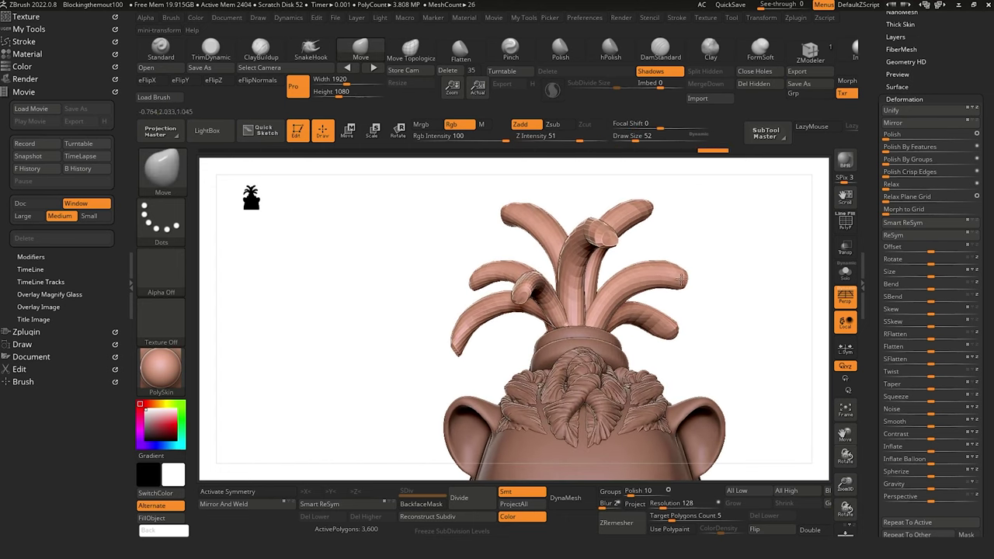
key(shift)
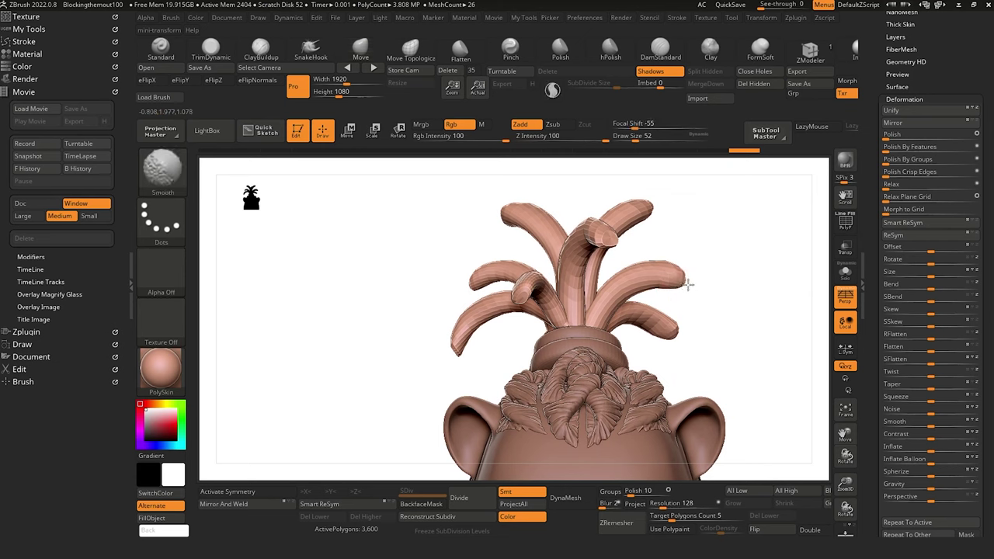
shift+drag(682, 280, 681, 279)
drag(455, 218, 482, 242)
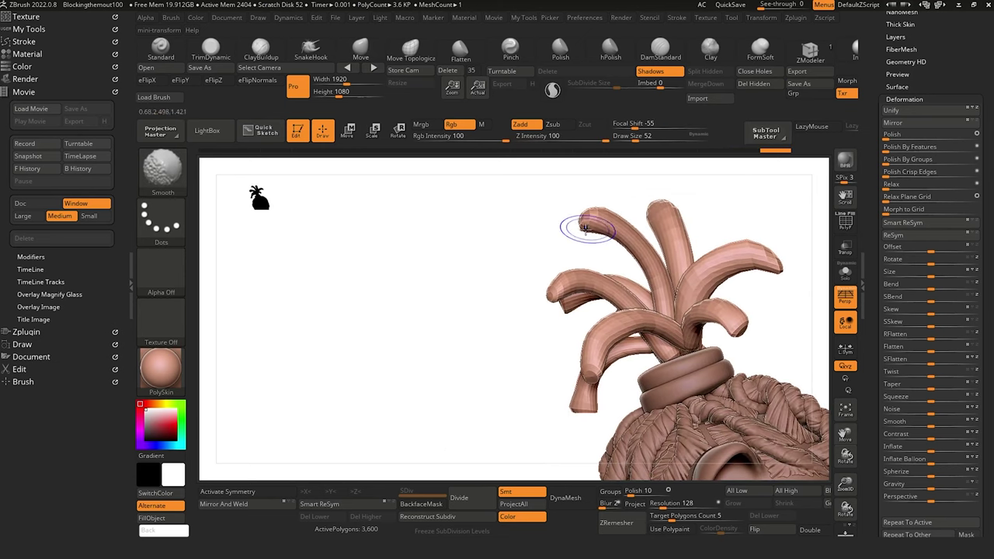
shift+drag(577, 226, 591, 227)
mouse_move(589, 371)
shift+mouse_down()
mouse_move(593, 409)
mouse_move(581, 406)
shift+mouse_up()
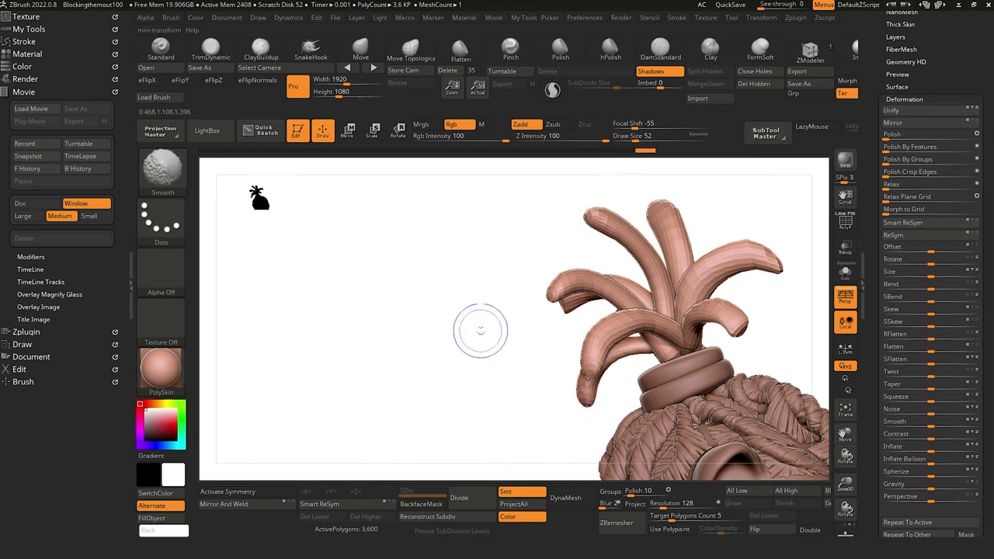
drag(481, 331, 573, 334)
mouse_move(371, 268)
mouse_down()
mouse_move(365, 275)
mouse_move(422, 244)
mouse_up()
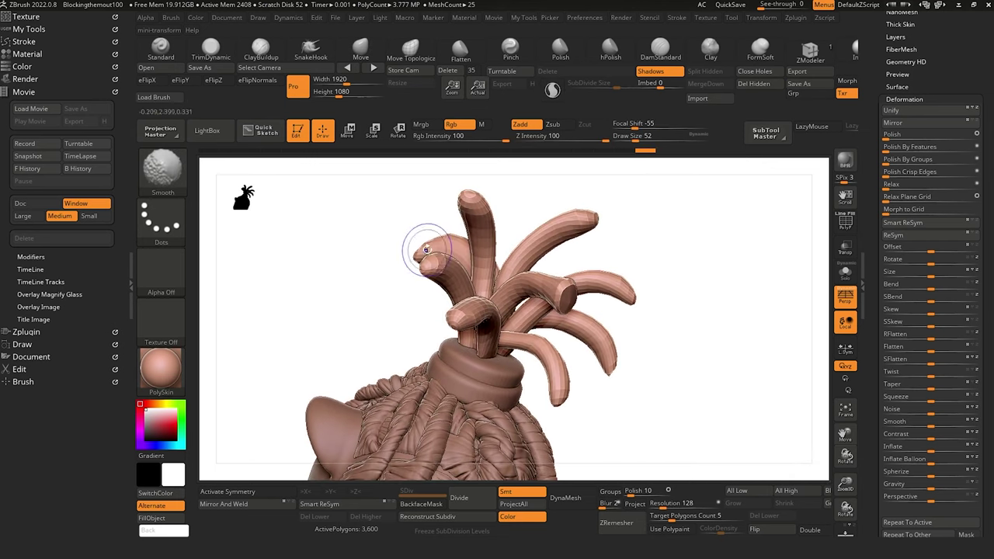
shift+drag(566, 309, 563, 305)
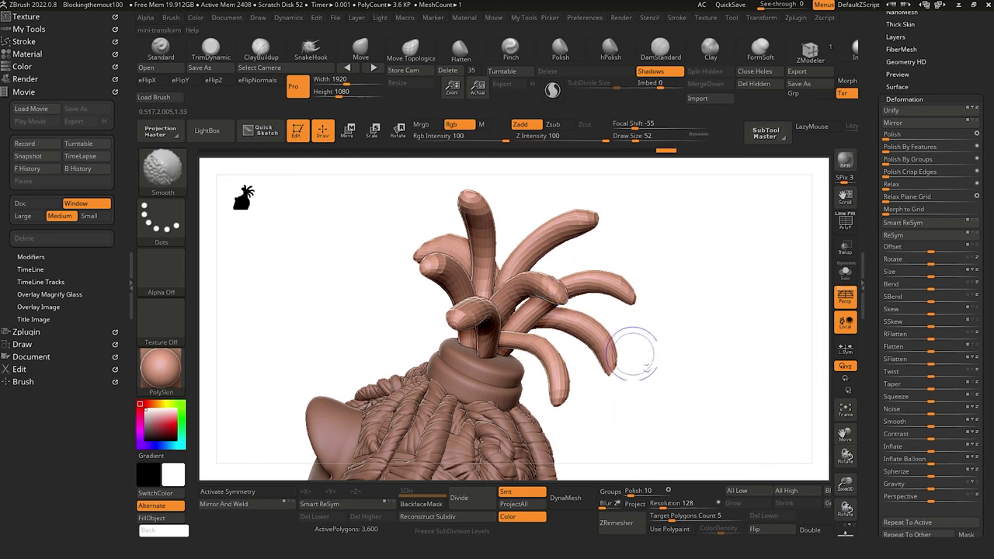
Reshape the tip of the outer side dread with the Move brush at draw size 40.
drag(634, 355, 531, 258)
mouse_move(499, 339)
mouse_down()
mouse_move(575, 339)
mouse_move(384, 273)
mouse_move(468, 295)
mouse_move(393, 241)
mouse_move(382, 280)
mouse_move(437, 266)
mouse_move(443, 244)
mouse_up()
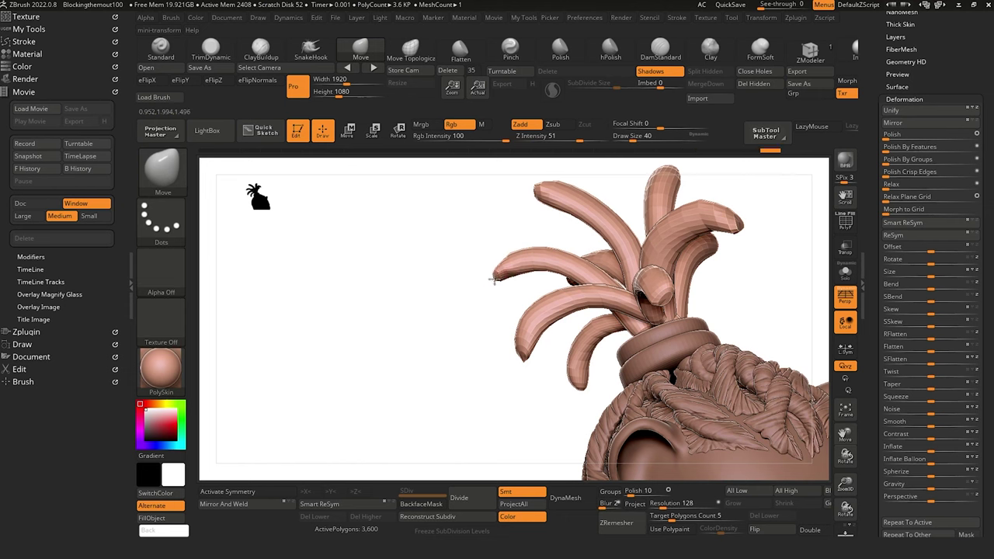
drag(493, 280, 566, 325)
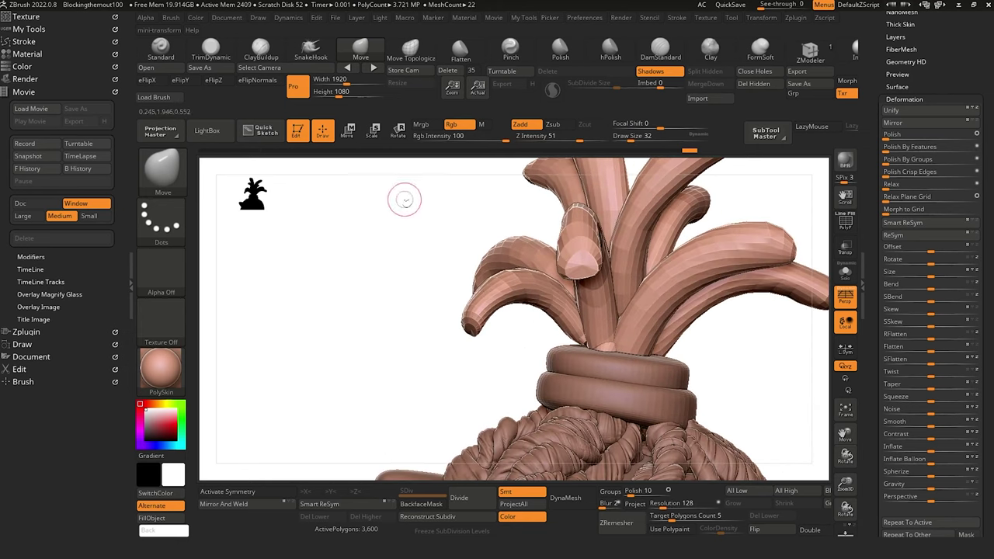
Turn on the polygroup wireframe, mask everything except the small purple dread, and reposition that dread over the hair tie with the gizmo.
click(348, 130)
alt+click(539, 300)
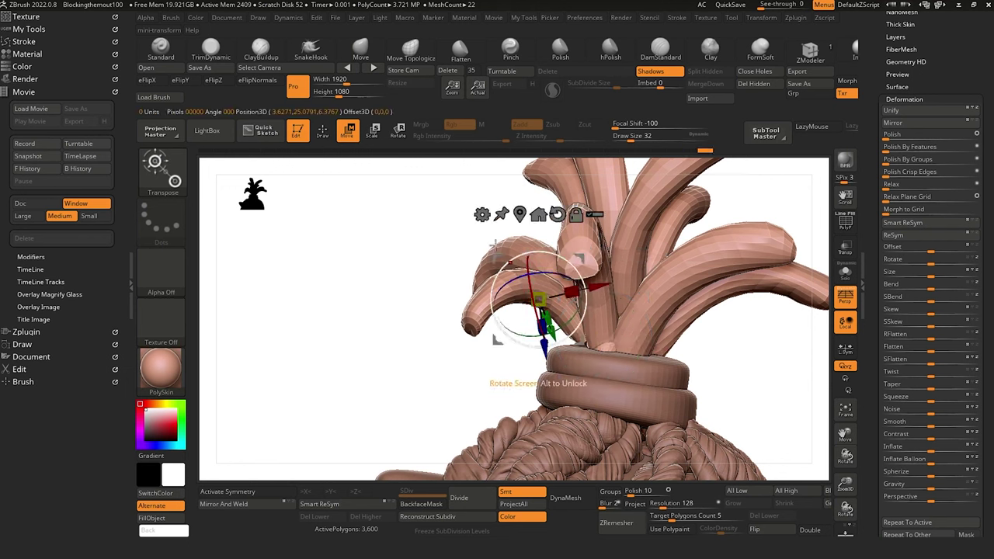
click(483, 293)
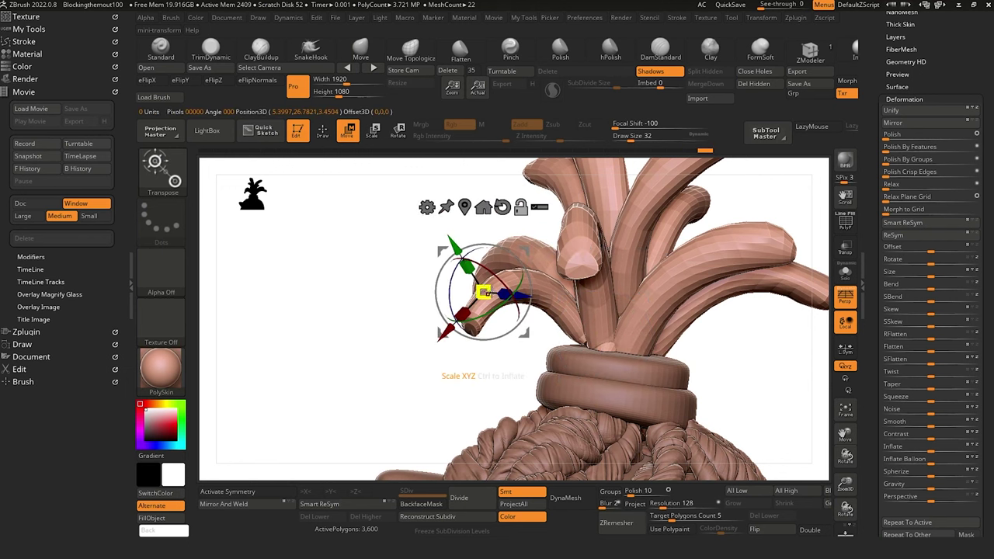
click(849, 226)
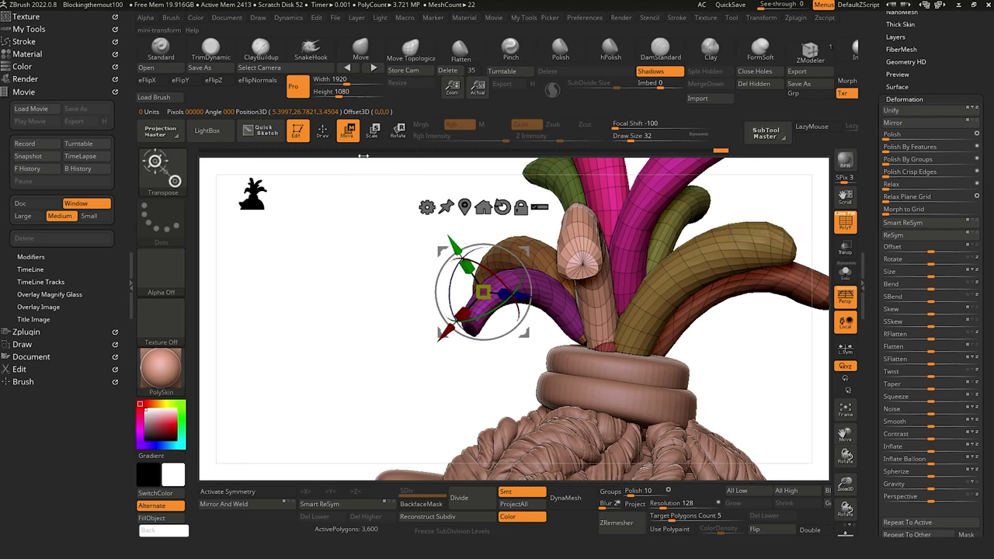
ctrl+click(559, 313)
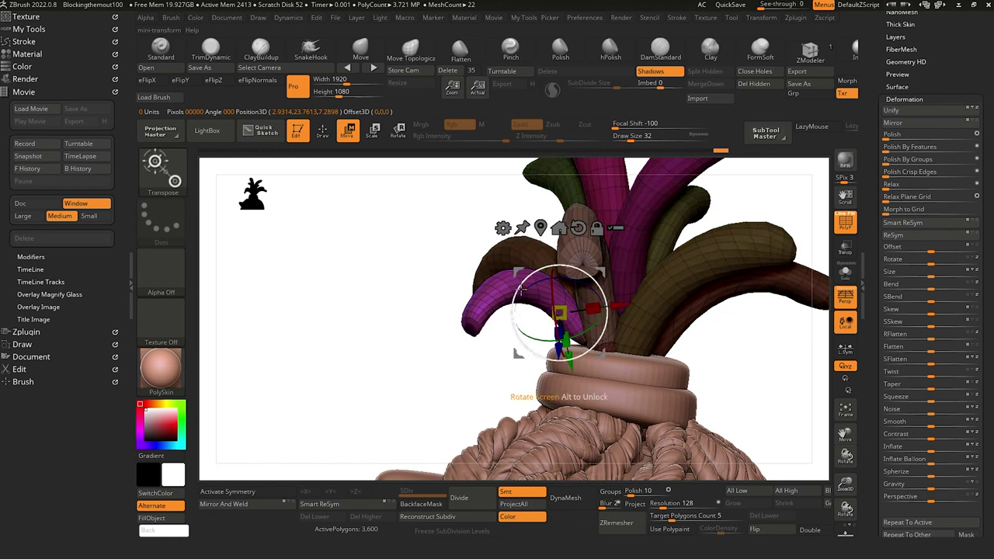
drag(442, 276, 404, 277)
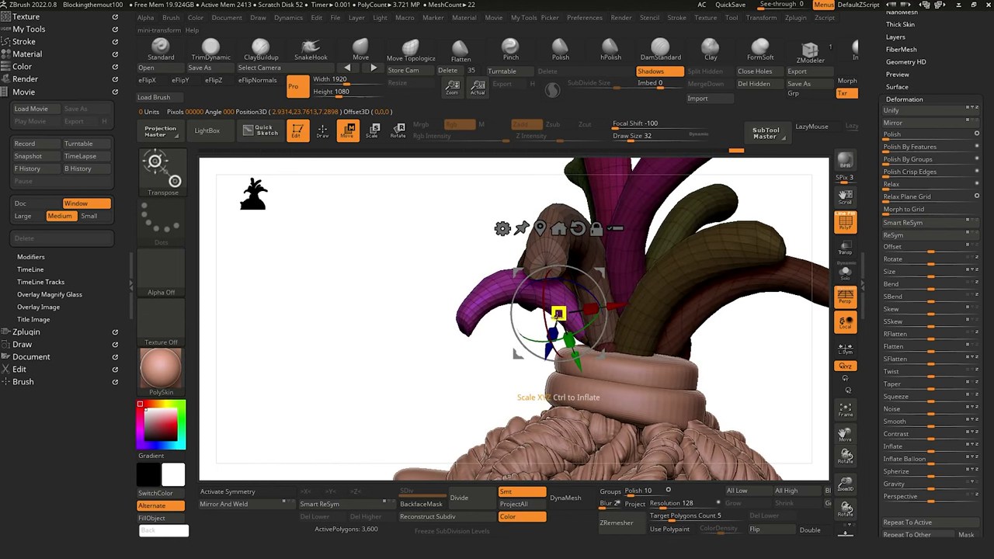
drag(517, 274, 356, 269)
Enlarge the orange-brown side dread slightly, move its base outward, and shift the isolated brown dread toward the hair tie's edge.
click(503, 271)
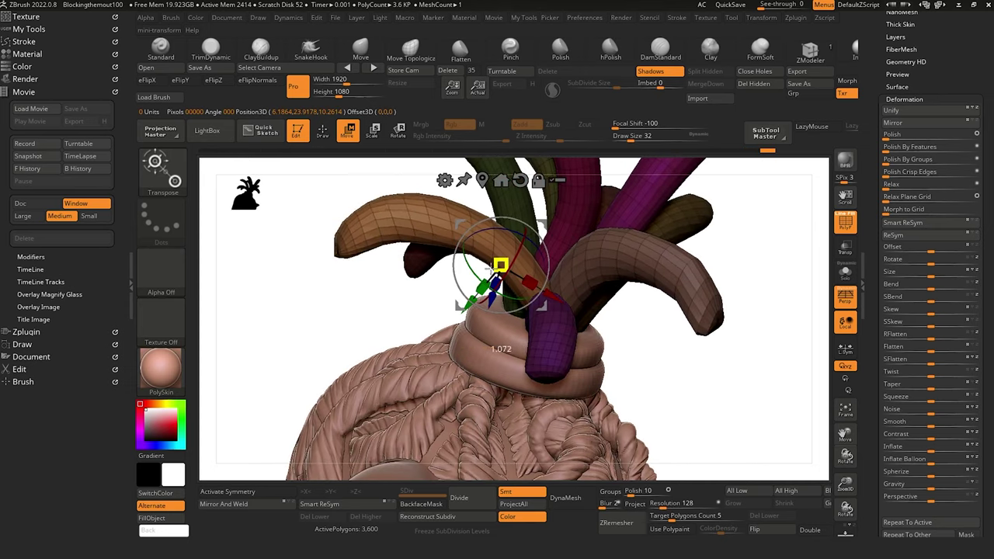
drag(464, 226, 436, 244)
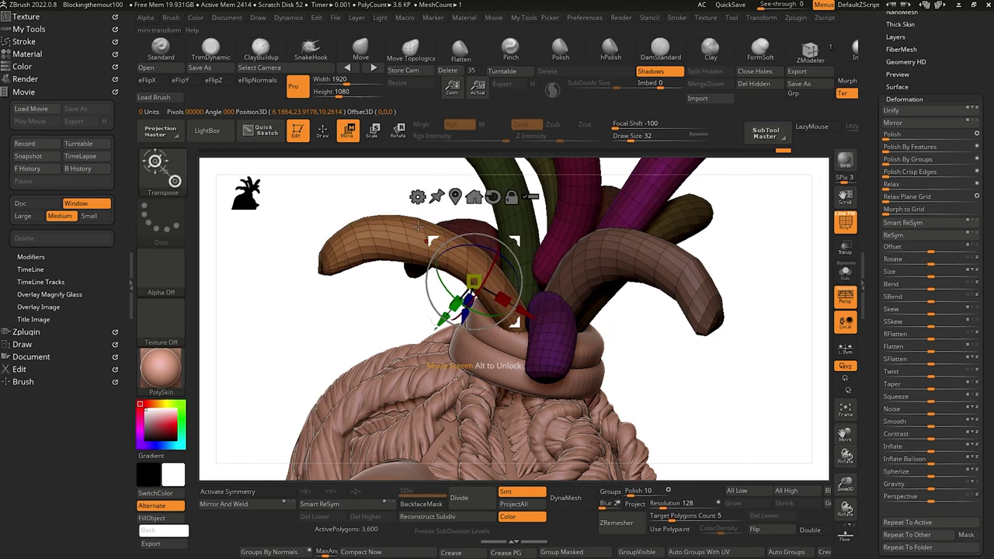
drag(299, 200, 387, 239)
alt+click(584, 304)
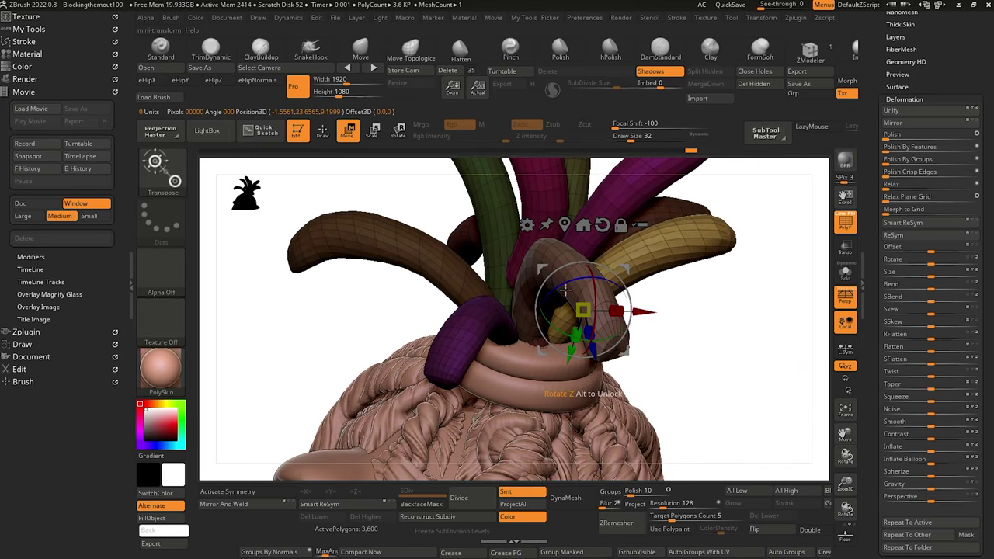
drag(541, 269, 551, 269)
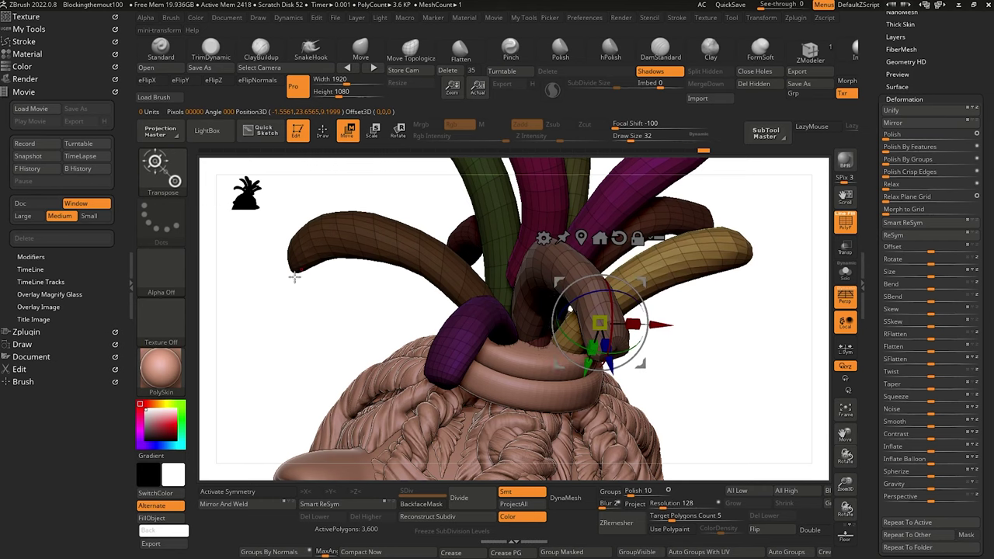
key(q)
Select the hair tie subtool and scale it down slightly around the dread bases.
drag(298, 297, 261, 280)
drag(746, 404, 794, 447)
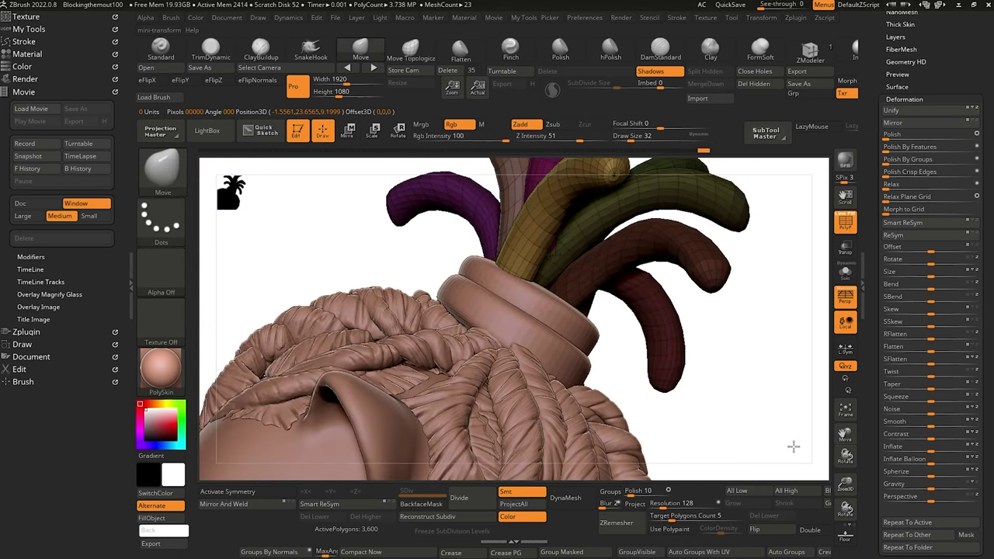
alt+click(494, 313)
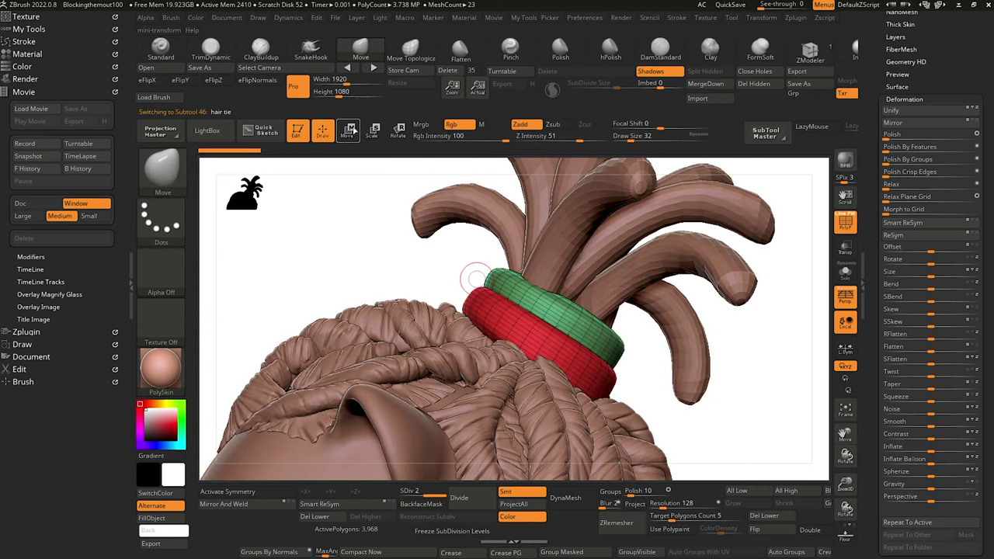
key(e)
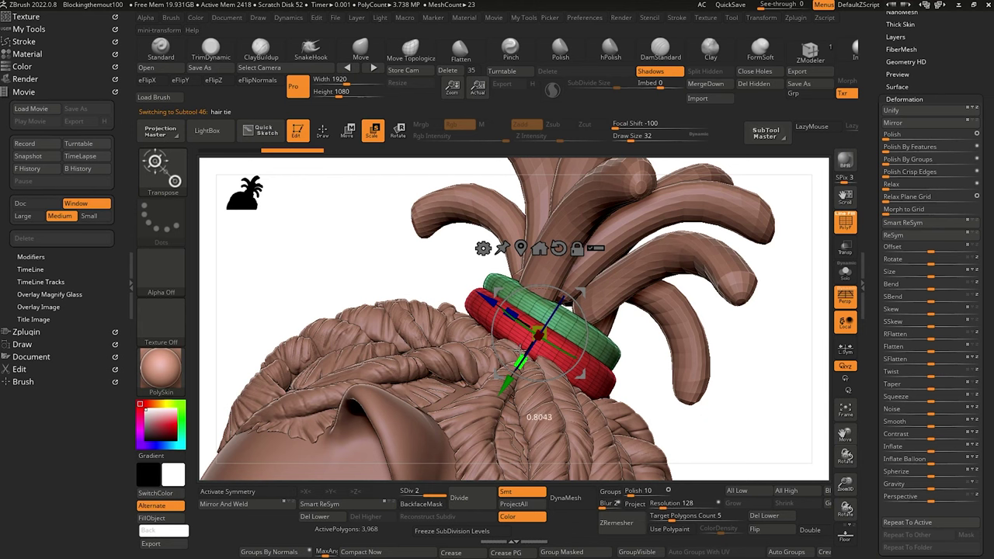
drag(521, 353, 520, 352)
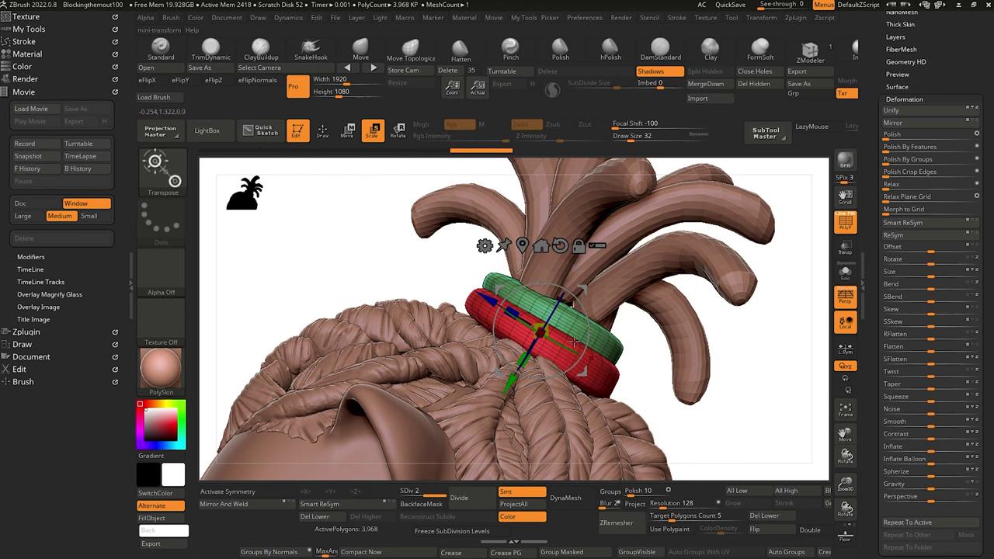
drag(315, 248, 309, 246)
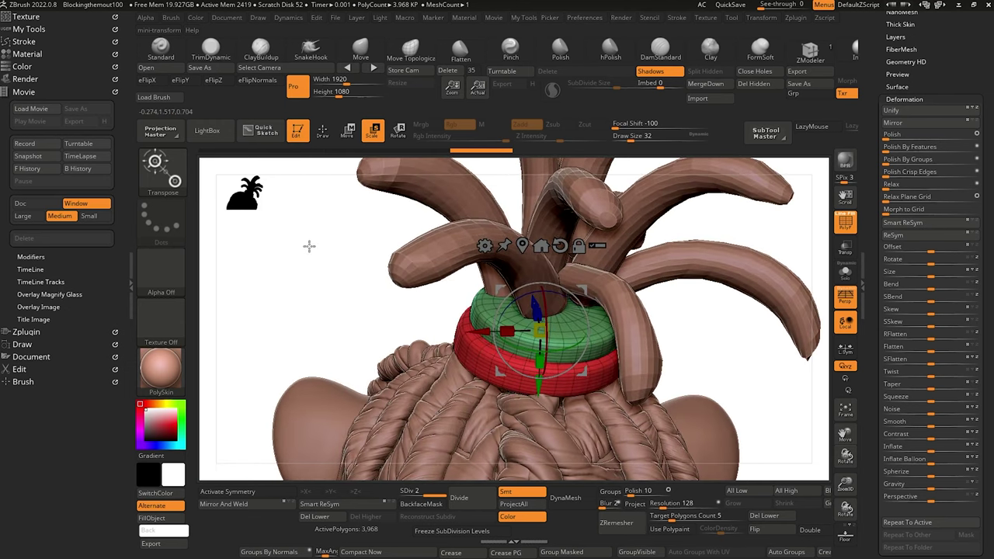
mouse_move(431, 307)
mouse_down()
mouse_move(331, 249)
mouse_move(334, 293)
mouse_move(358, 313)
mouse_move(331, 309)
mouse_move(429, 325)
mouse_move(318, 277)
mouse_move(350, 293)
mouse_move(344, 273)
mouse_move(347, 290)
mouse_move(315, 293)
mouse_move(365, 195)
mouse_up()
Return to the dreads subtool, isolate the beige side dread by masking the others, and move its base outward to the hair tie's rim.
click(325, 136)
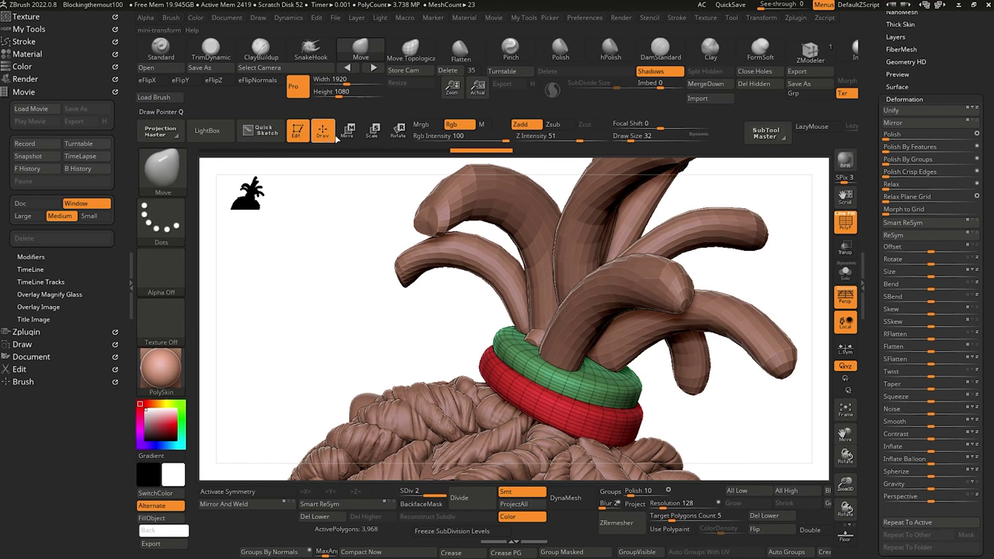
click(348, 133)
ctrl+click(530, 256)
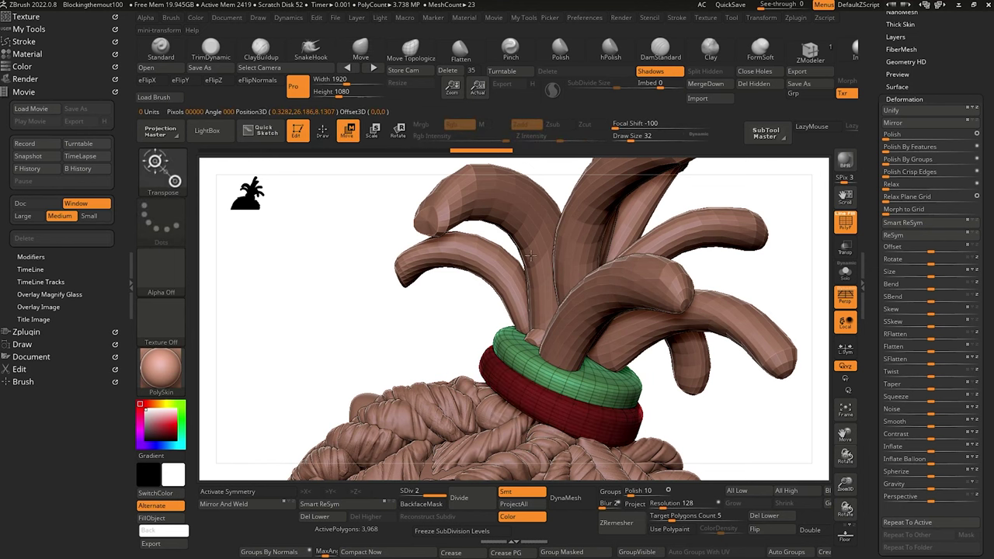
alt+click(538, 332)
ctrl+click(532, 253)
drag(437, 328, 404, 364)
drag(489, 298, 460, 317)
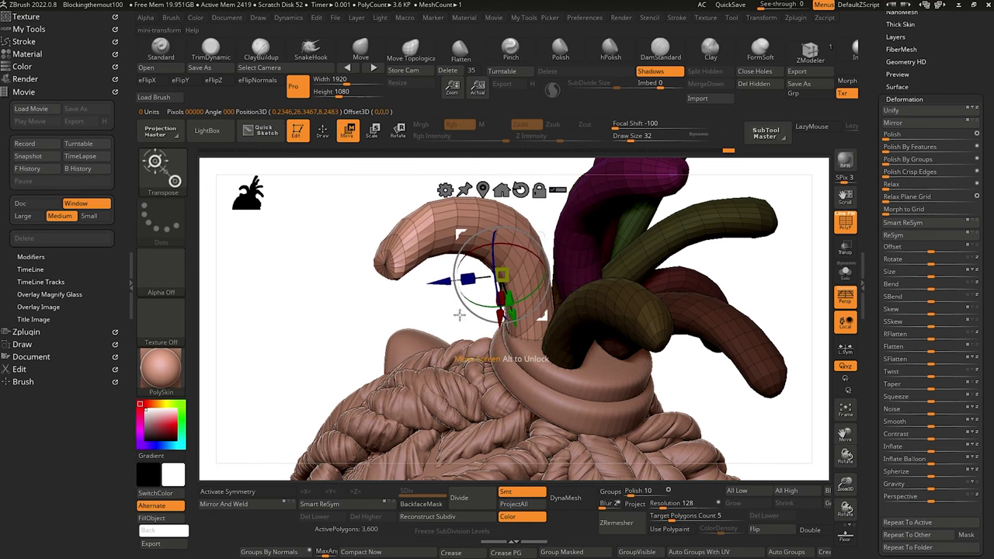
drag(318, 266, 373, 255)
drag(315, 294, 350, 318)
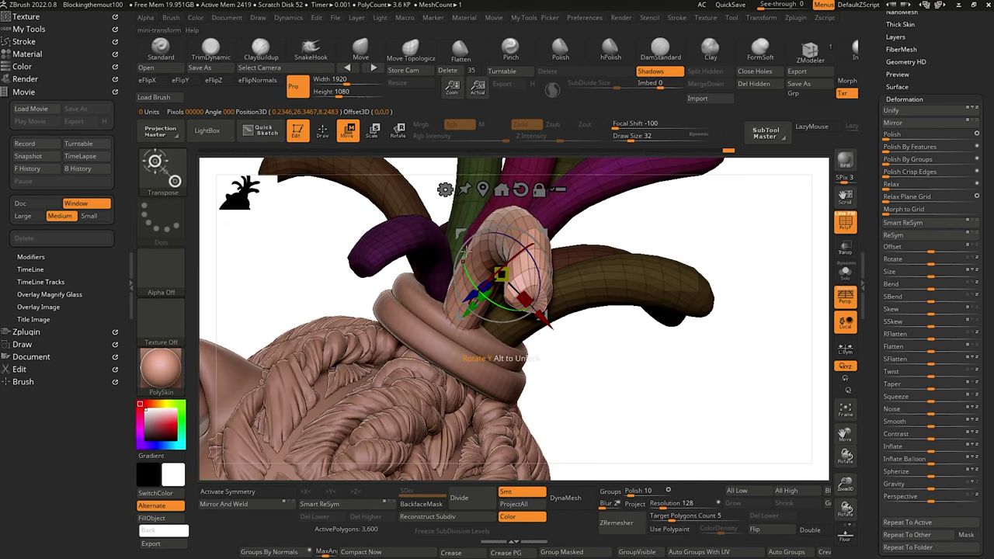
drag(642, 435, 362, 315)
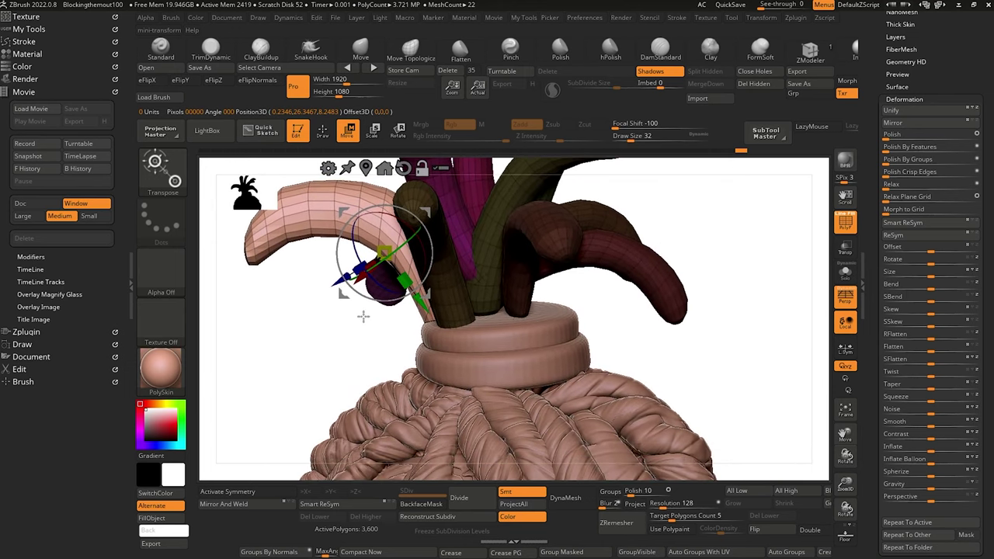
Isolate the two low reddish dreads in turn and move each one down and outward at the hair tie's rim.
drag(651, 371, 475, 229)
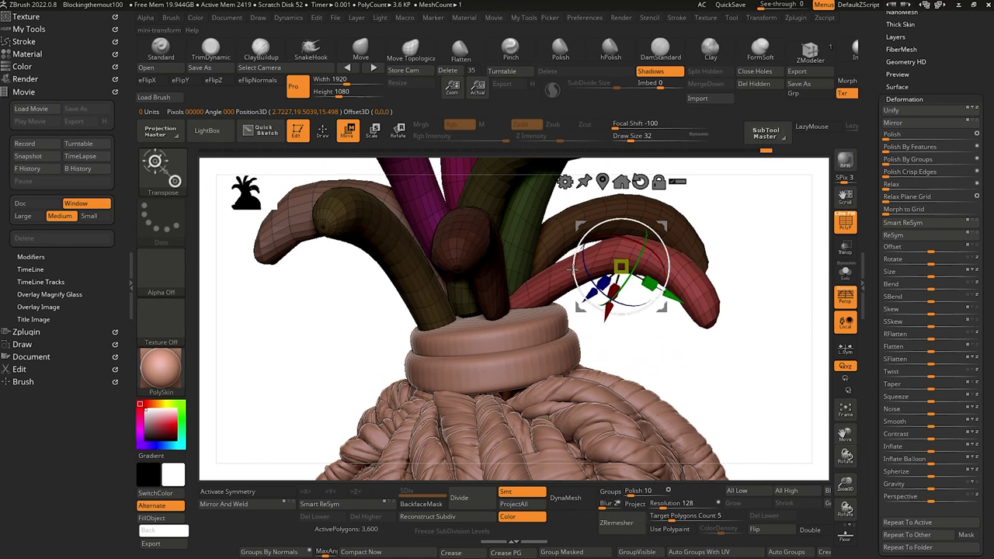
drag(577, 220, 427, 351)
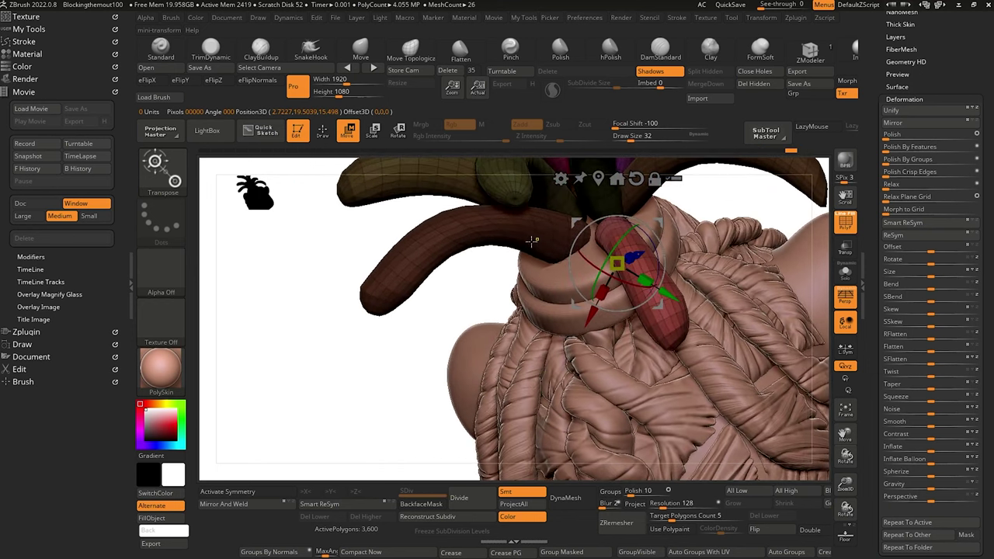
alt+click(533, 240)
drag(489, 199, 500, 233)
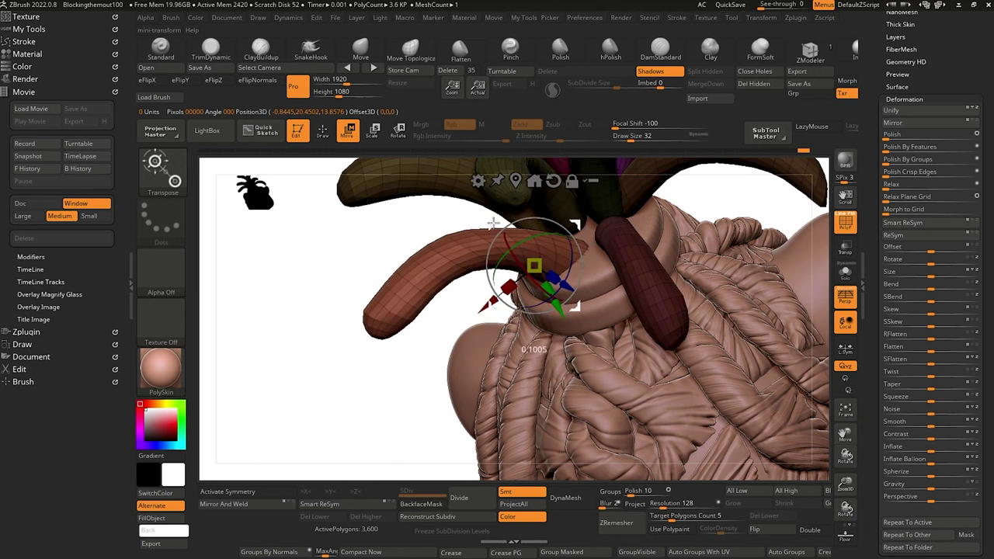
Adjust the placement of the red dread above the hair tie, and isolate and shift the neighbouring green dread outward.
drag(305, 309, 264, 334)
drag(594, 435, 350, 269)
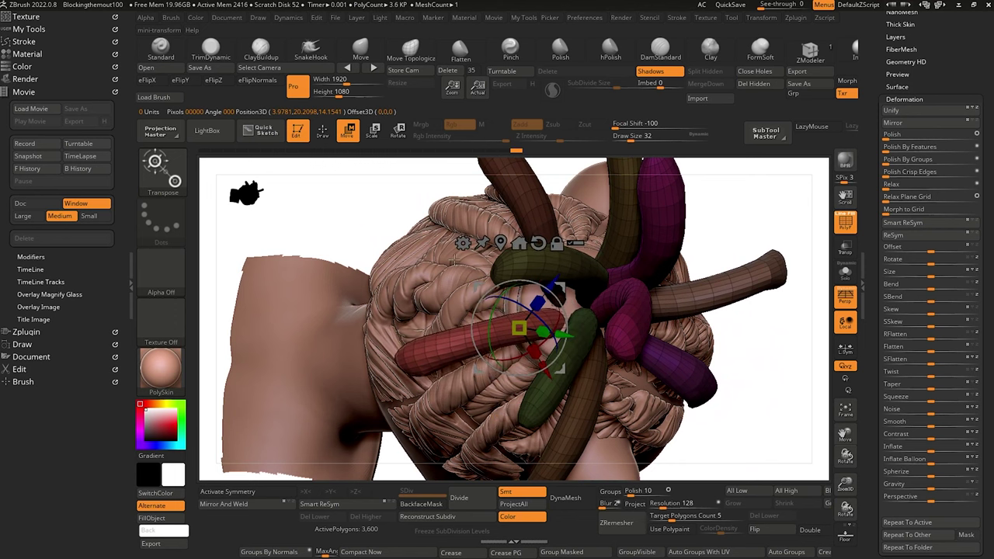
drag(275, 220, 334, 181)
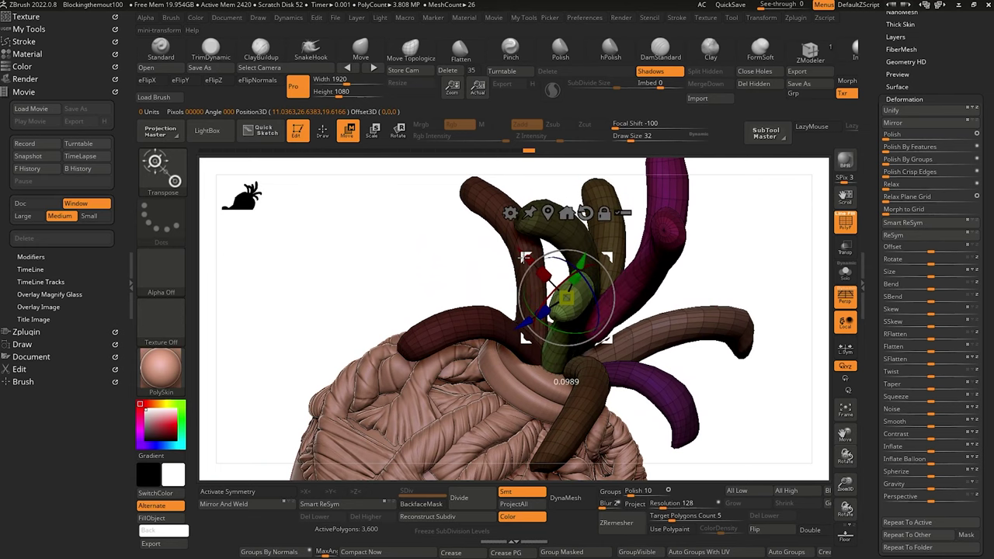
drag(317, 230, 314, 301)
Clear the mask and reshape the pink dread with a larger Move Topological brush, moving its base behind the purple dread.
click(412, 53)
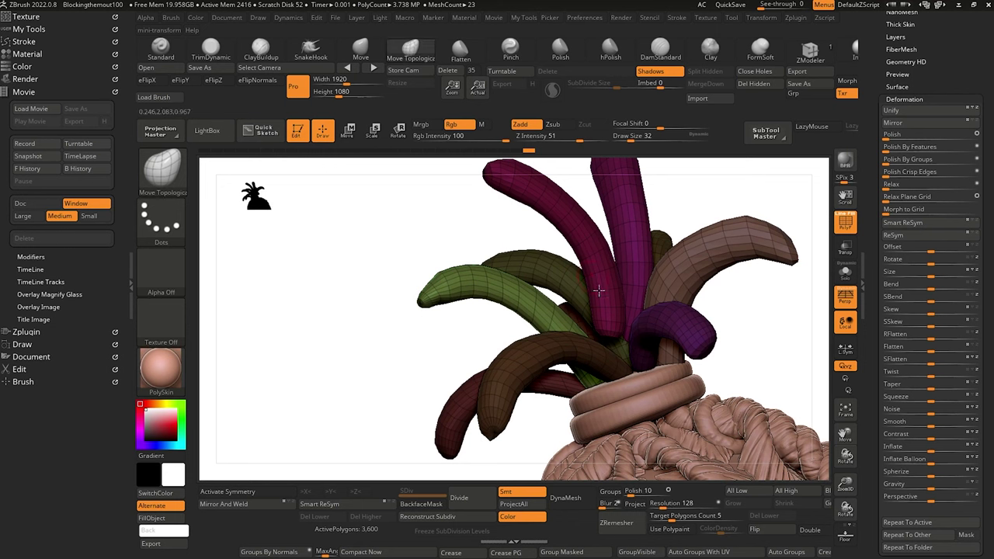
ctrl+click(340, 245)
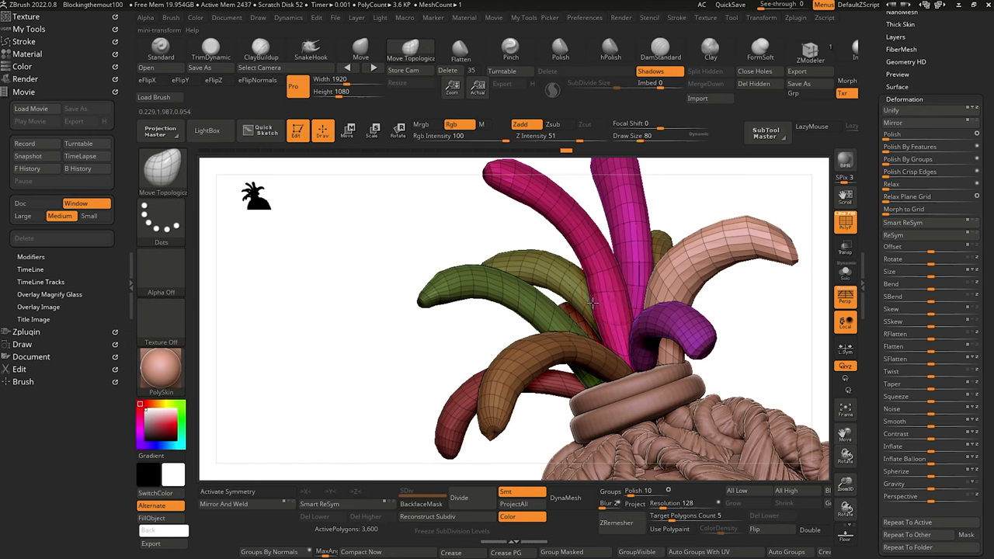
key(bracketright)
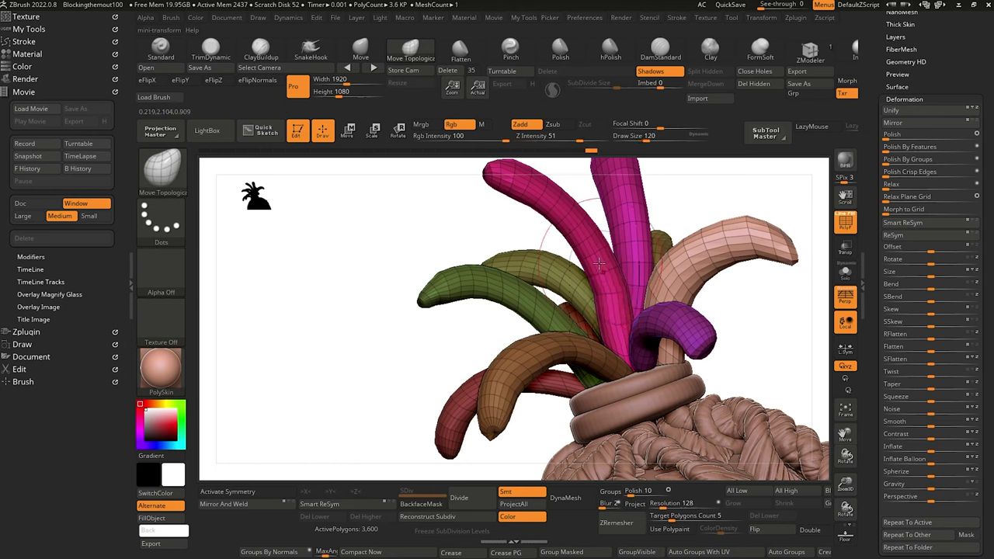
drag(363, 240, 351, 264)
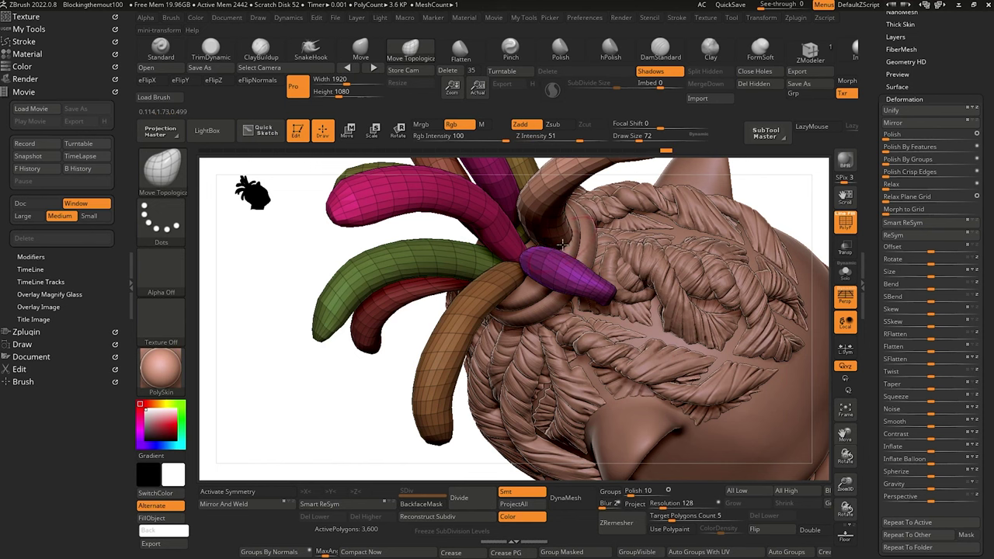
Reshape and smooth the tip of the short purple side dread into a tapered point.
key(shift)
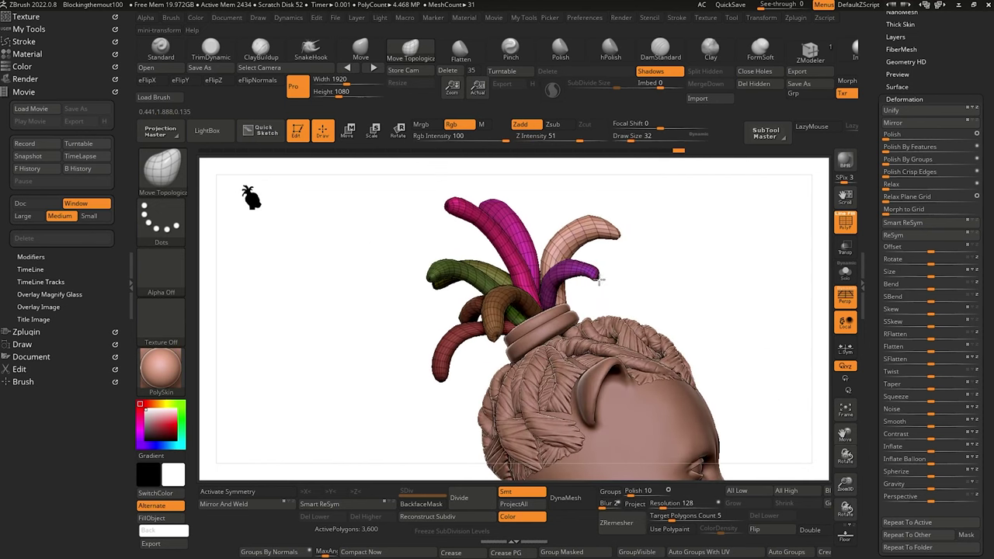
key(shift)
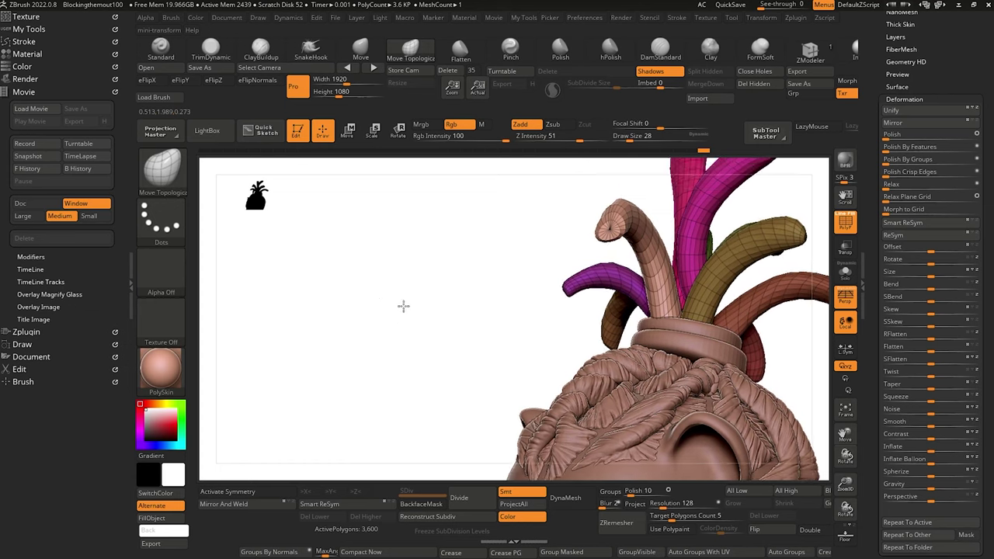
drag(403, 306, 419, 330)
mouse_move(562, 269)
shift+mouse_down()
mouse_move(575, 281)
mouse_move(562, 266)
shift+mouse_up()
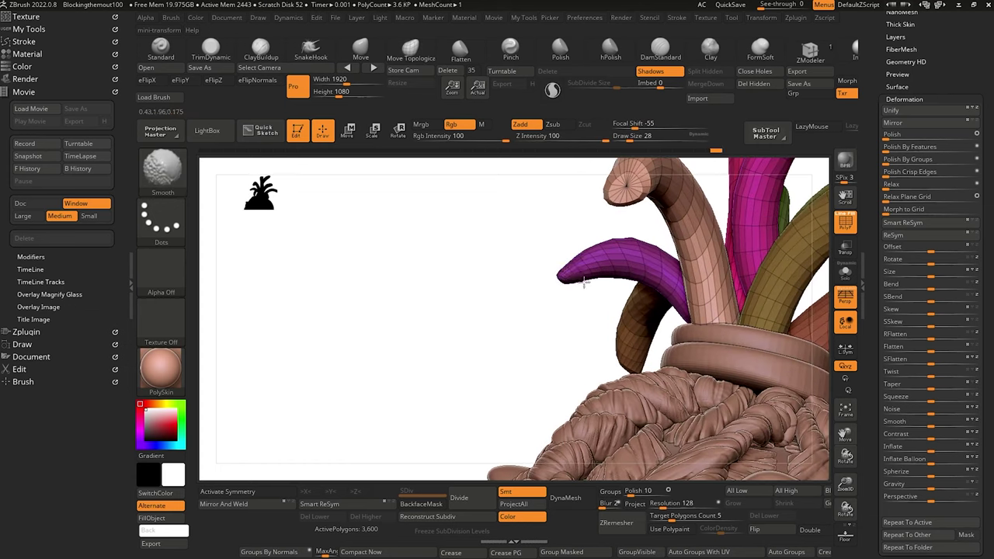
drag(486, 281, 582, 315)
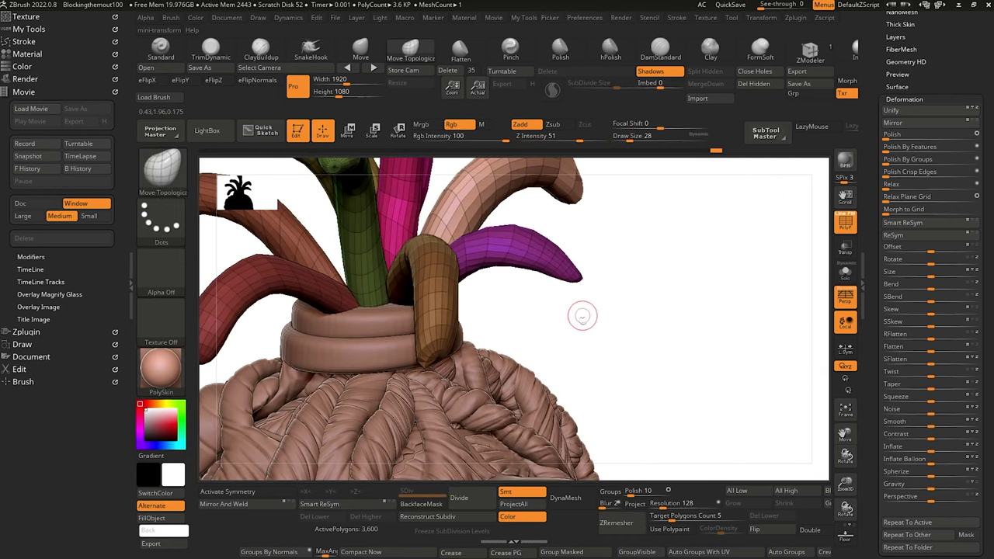
Taper and smooth the beige dread's tip, and adjust the downward curve of the brown dread's end.
mouse_move(590, 349)
mouse_down()
mouse_move(585, 333)
mouse_move(653, 411)
mouse_move(617, 373)
mouse_move(630, 406)
mouse_move(607, 308)
mouse_move(630, 311)
mouse_move(639, 299)
mouse_up()
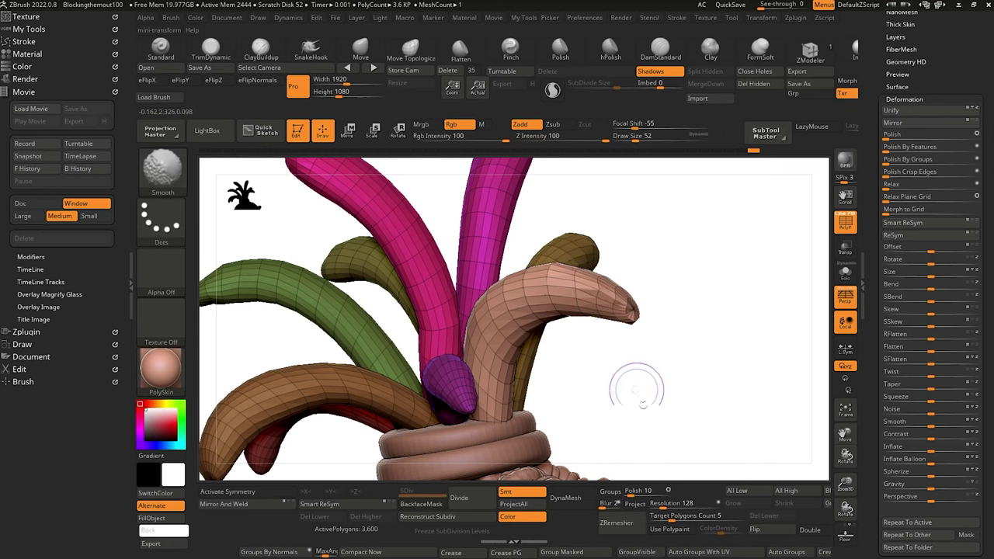
drag(637, 386, 551, 312)
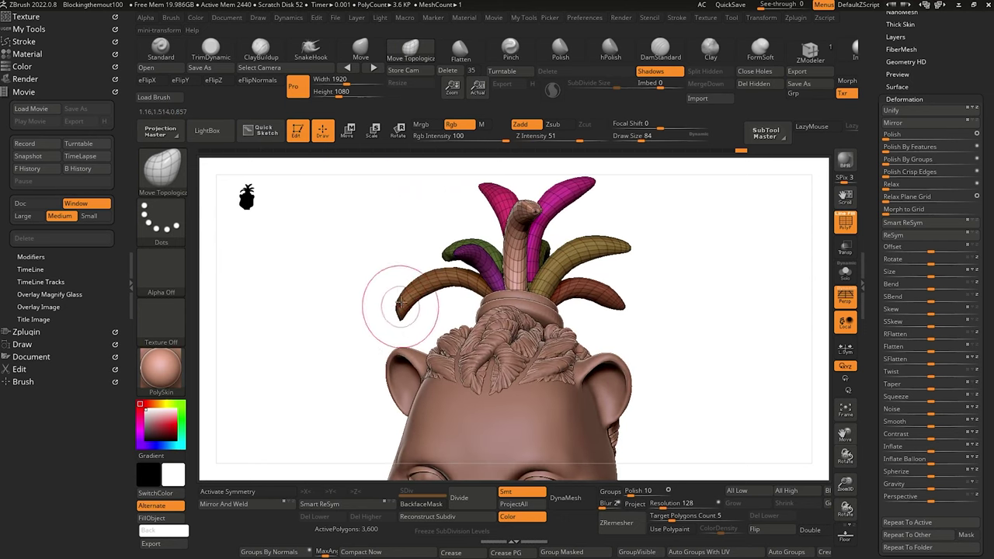
drag(401, 308, 403, 305)
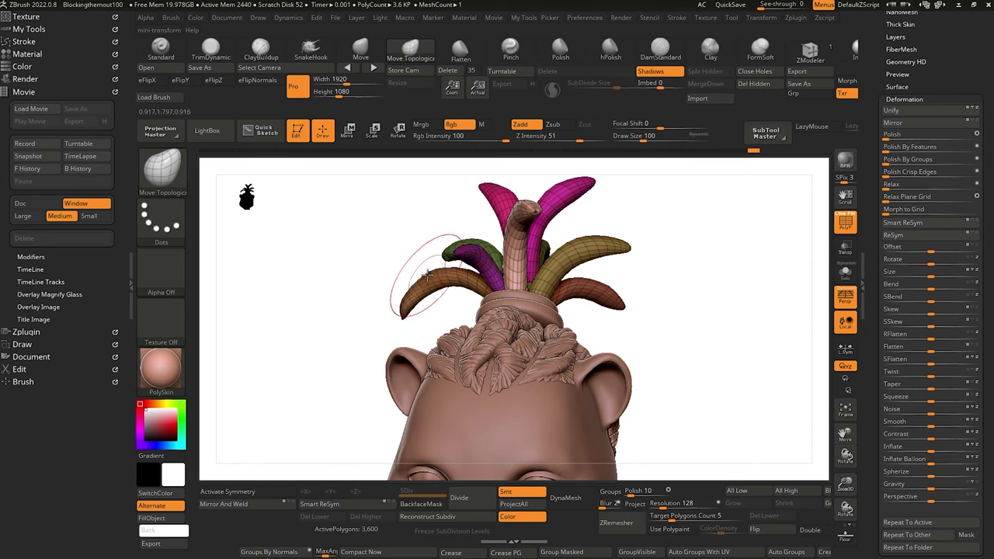
key(])
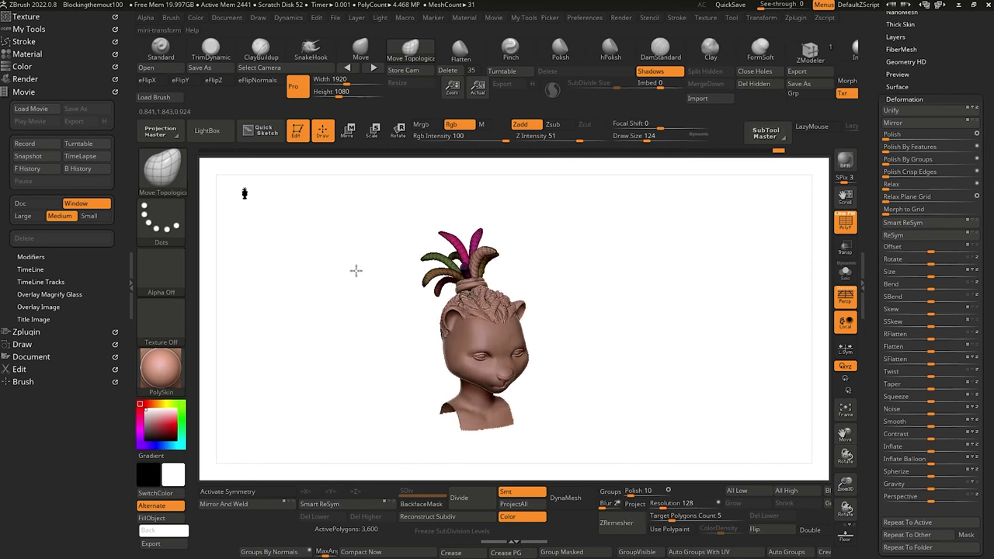
Pull the olive dread's tip outward into a tapered point and refine its base at the hair tie.
drag(355, 271, 382, 272)
alt+drag(329, 249, 338, 293)
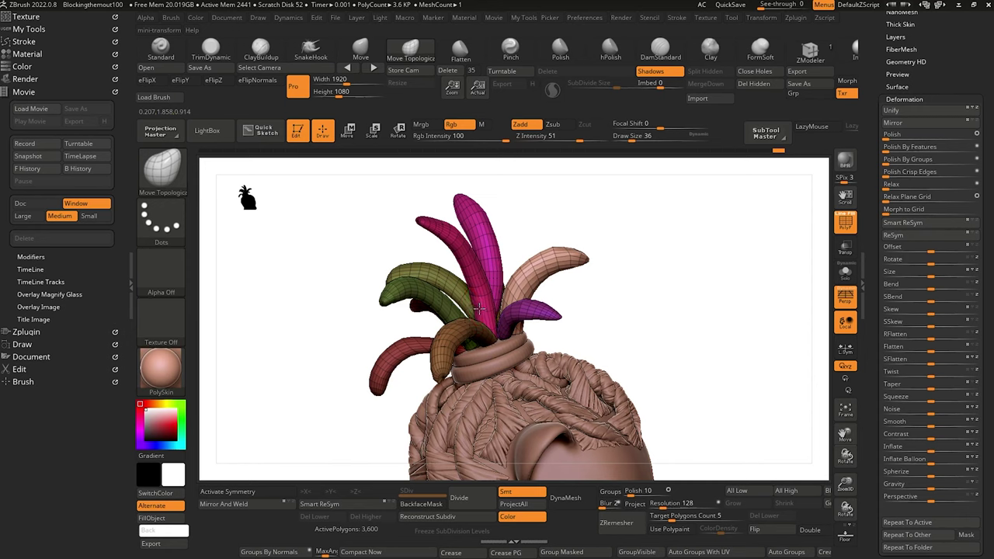
drag(332, 278, 249, 206)
alt+drag(303, 297, 416, 260)
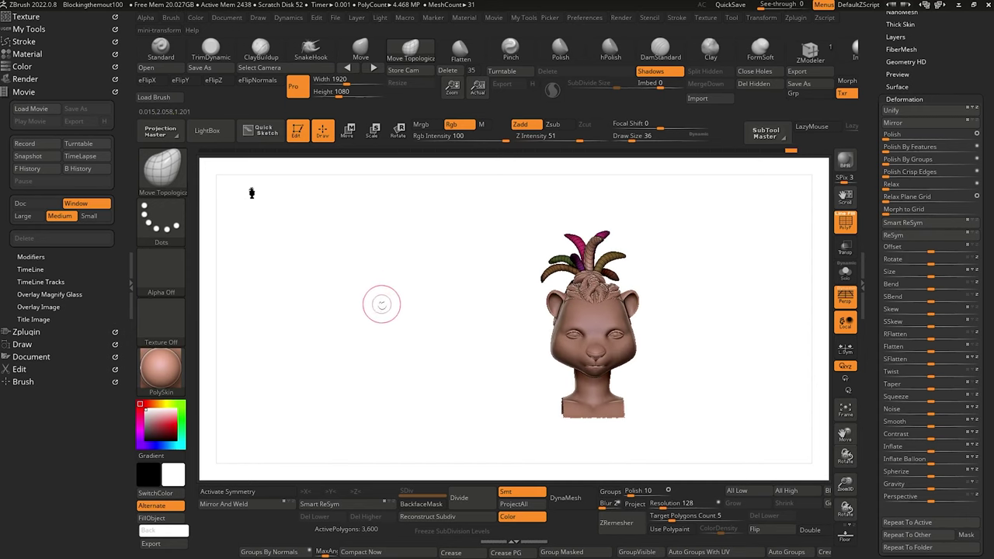
alt+drag(381, 304, 428, 378)
mouse_move(378, 321)
mouse_down()
mouse_move(313, 321)
mouse_move(331, 324)
mouse_move(313, 321)
mouse_move(337, 313)
mouse_move(354, 351)
mouse_up()
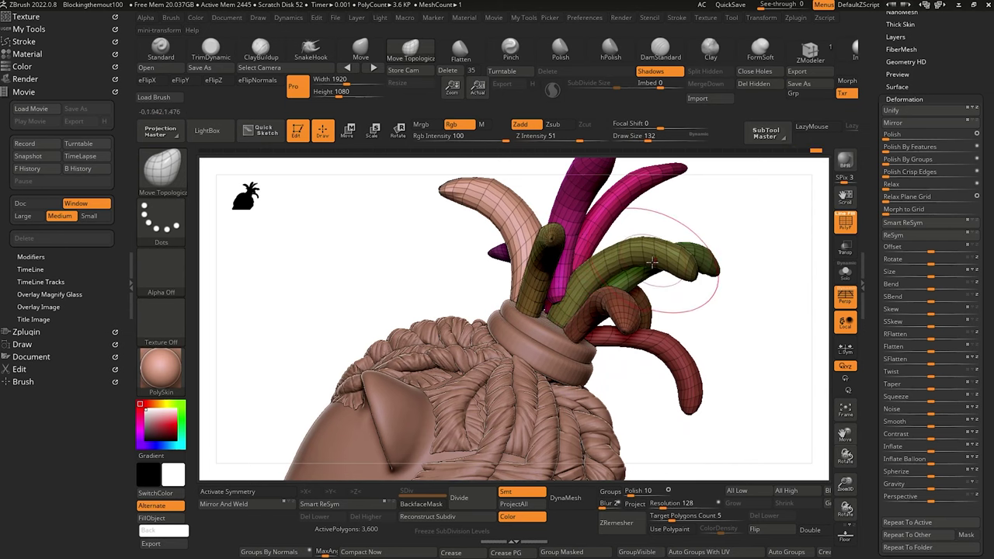
drag(696, 273, 704, 279)
key([)
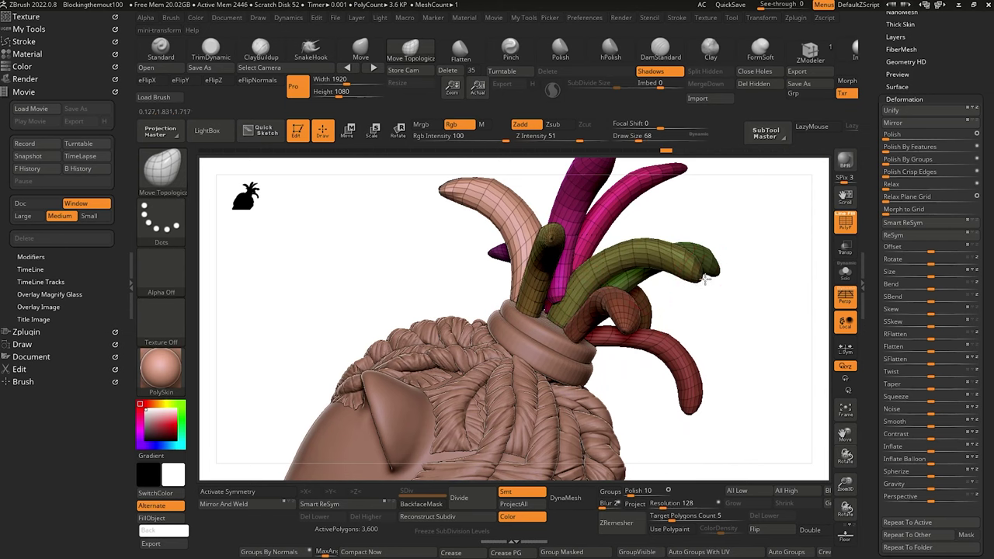
key(bracketright)
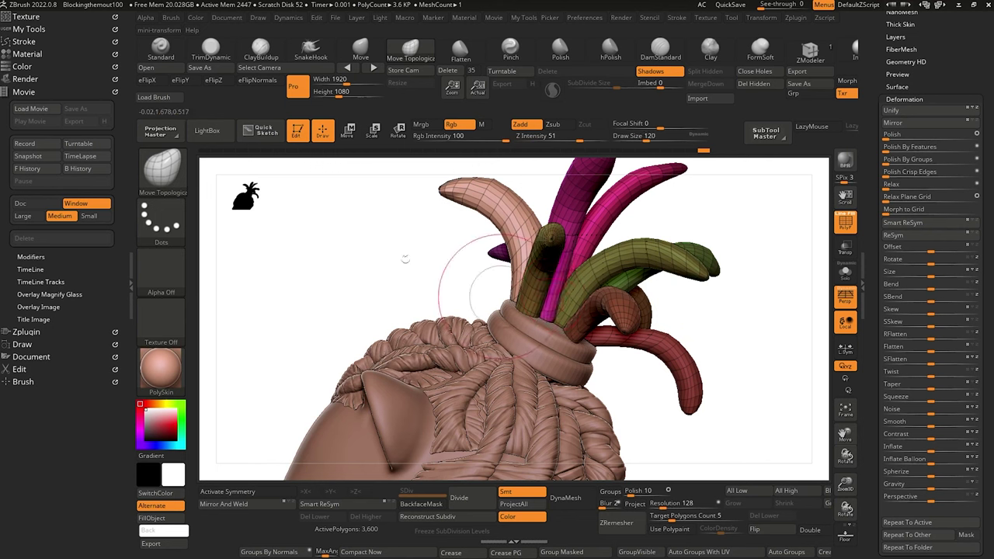
Taper the tips of the two tall pink and magenta dreads and refine their curves with Move Topological.
mouse_move(405, 259)
mouse_down()
mouse_move(410, 288)
mouse_move(538, 291)
mouse_up()
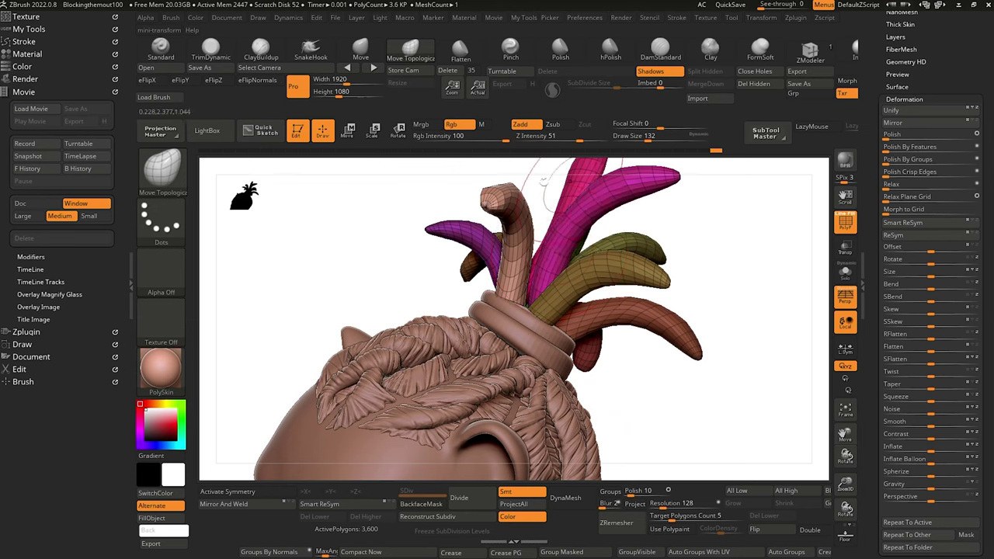
mouse_move(353, 243)
mouse_down()
mouse_move(355, 271)
mouse_move(368, 219)
mouse_move(355, 248)
mouse_move(300, 260)
mouse_move(306, 207)
mouse_up()
mouse_move(338, 275)
mouse_down()
mouse_move(315, 260)
mouse_move(397, 315)
mouse_move(358, 353)
mouse_move(426, 255)
mouse_up()
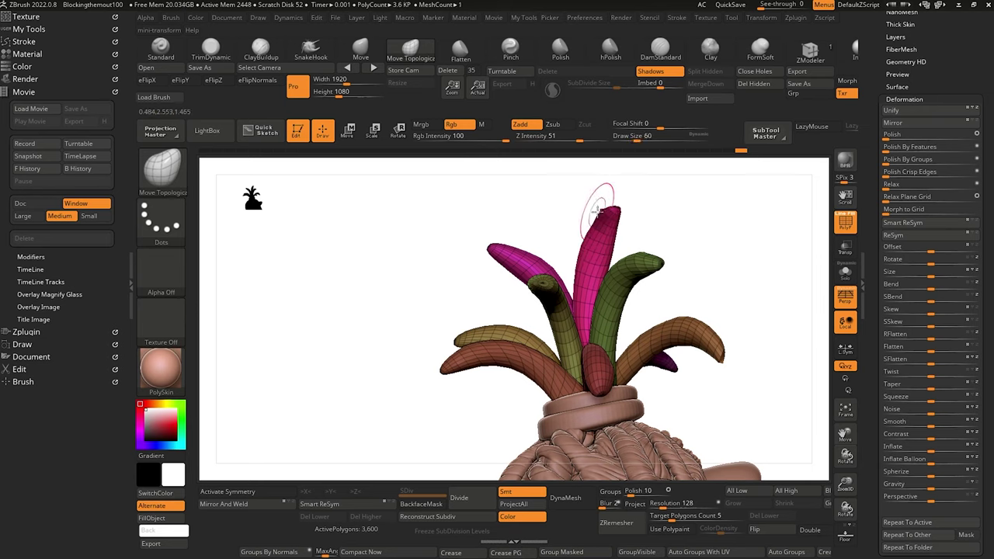
drag(570, 222, 491, 235)
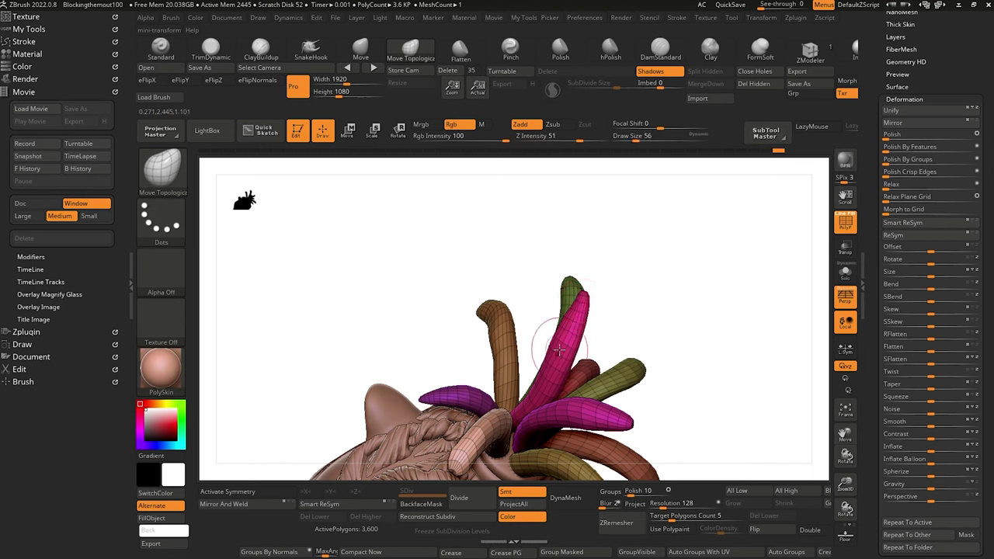
drag(473, 257, 451, 299)
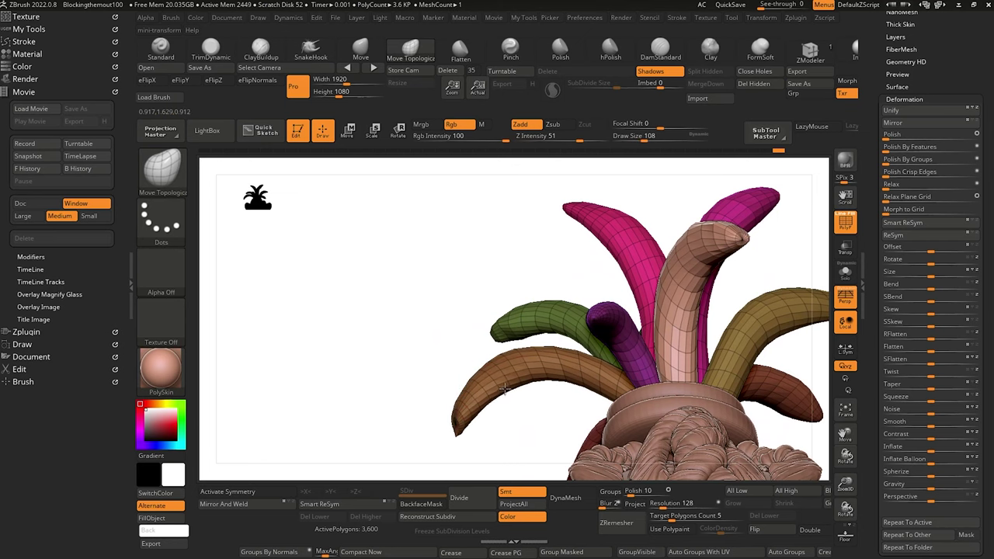
Refine the bends of the brown and green dreads around the hair tie with Move Topological.
drag(295, 310, 452, 307)
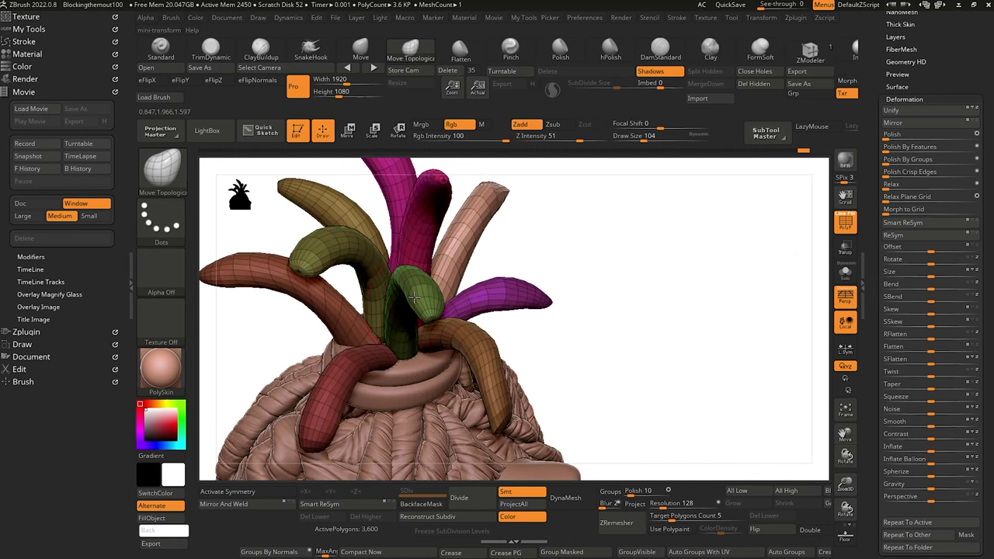
drag(555, 360, 425, 294)
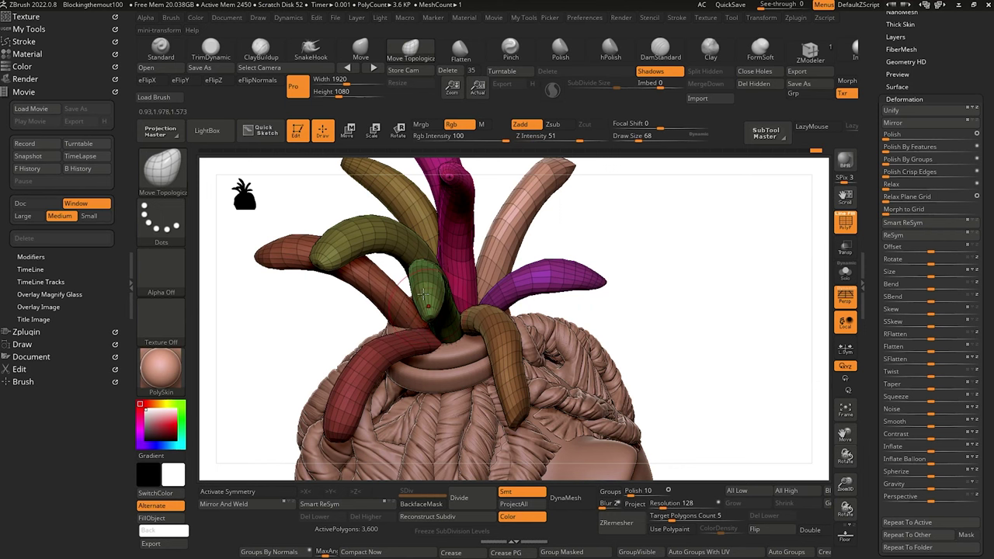
mouse_move(290, 290)
mouse_down()
mouse_move(251, 318)
mouse_move(231, 304)
mouse_move(288, 331)
mouse_move(297, 303)
mouse_up()
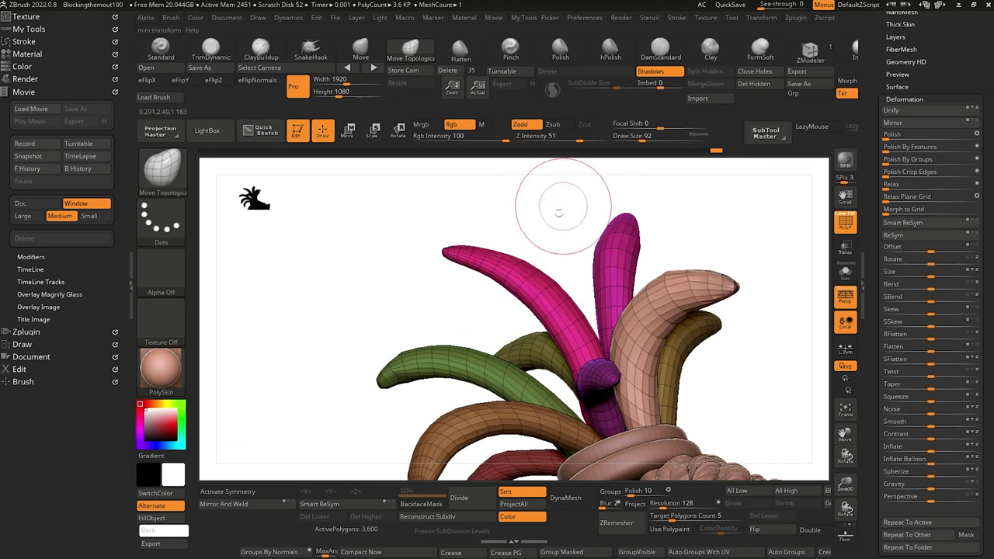
drag(555, 200, 594, 233)
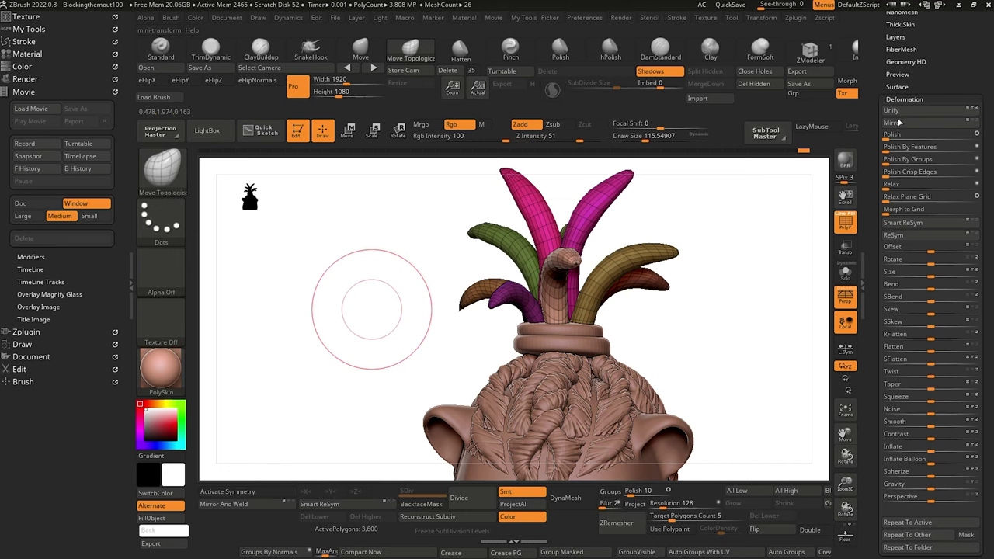
Duplicate the dreads1 subtool, then reset and centre the Rotate gizmo on the copy.
drag(872, 141, 879, 183)
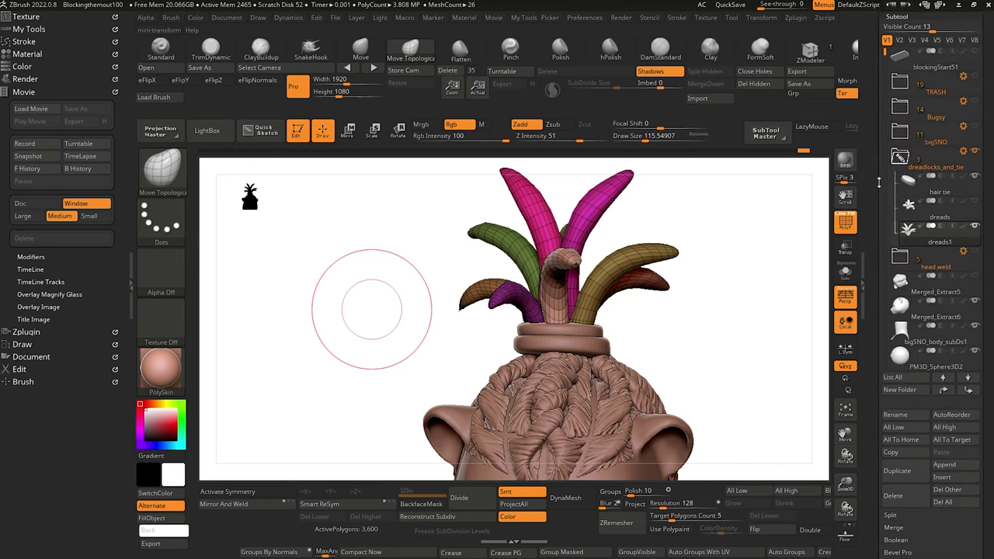
click(903, 472)
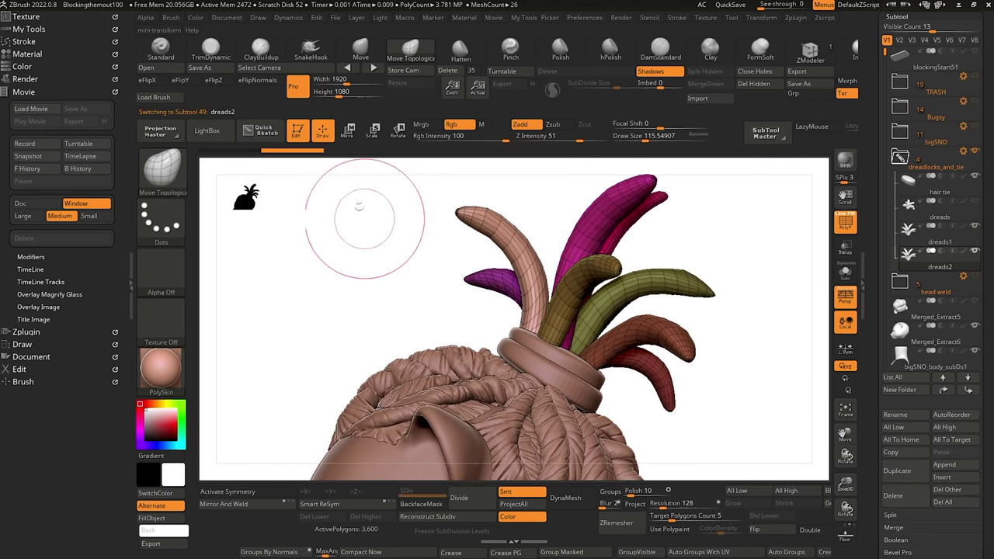
click(398, 130)
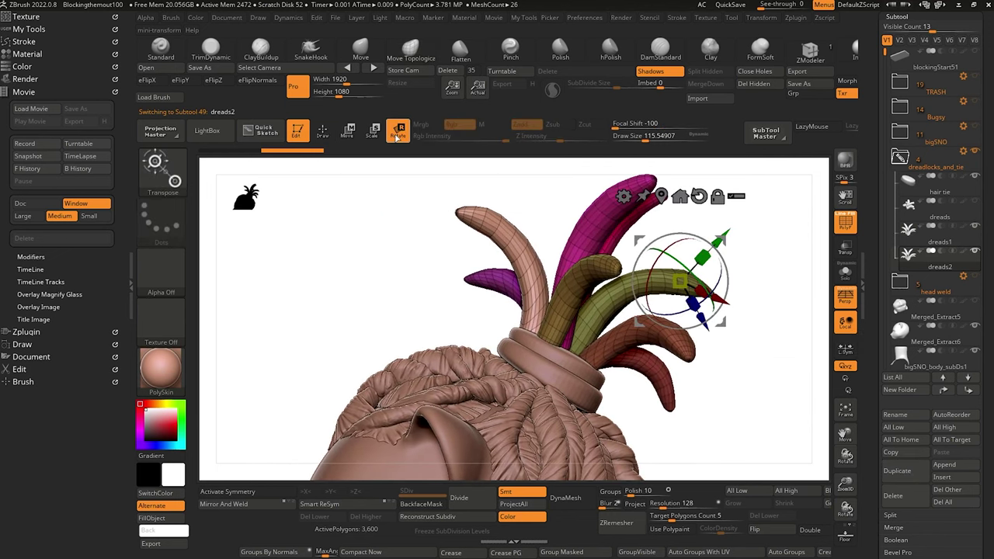
click(699, 196)
click(661, 197)
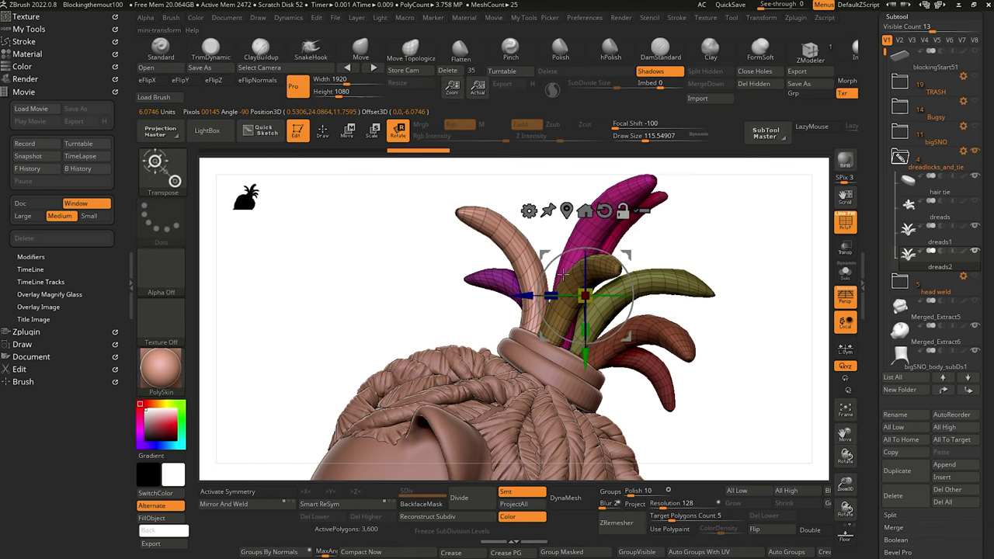
Align the gizmo with the hair tie and rotate the duplicated dreads around the tie to fill the gaps between the originals.
drag(388, 268, 372, 285)
mouse_move(564, 360)
mouse_down()
mouse_move(544, 350)
mouse_move(564, 366)
mouse_up()
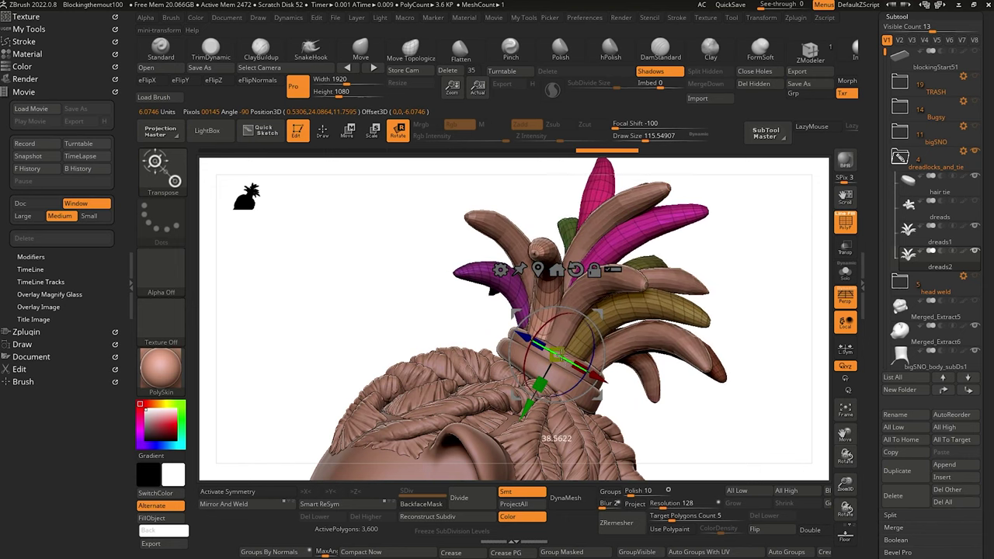
drag(334, 289, 376, 290)
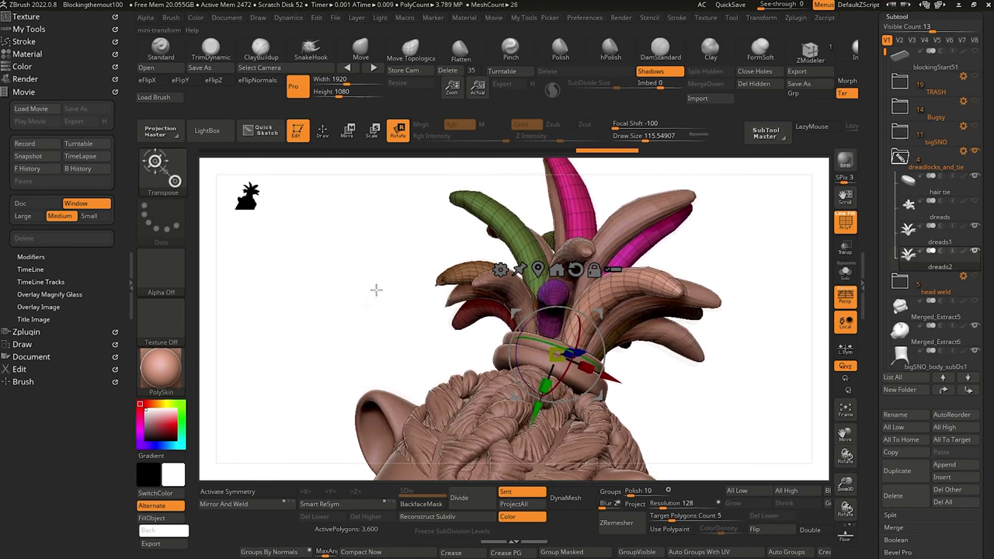
drag(536, 339, 640, 405)
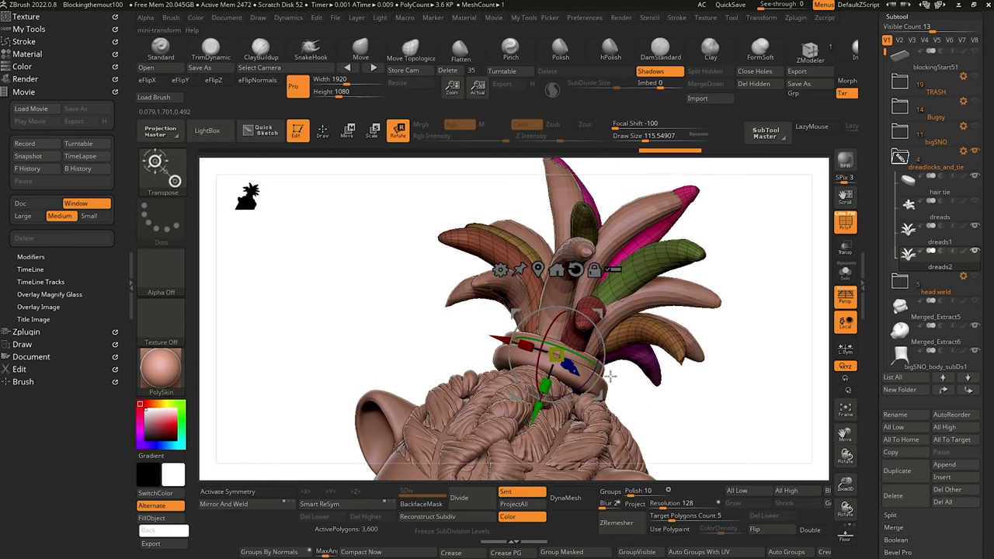
alt+drag(354, 302, 341, 243)
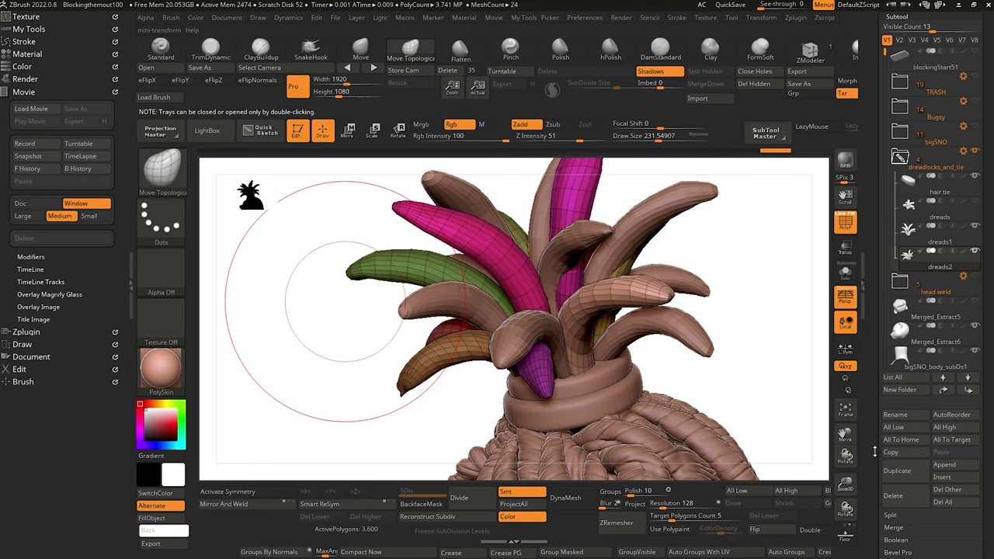
Thin the duplicated dreads slightly by applying a small negative Inflate deformation to the dreads2 subtool.
scroll(898, 458, down, 5)
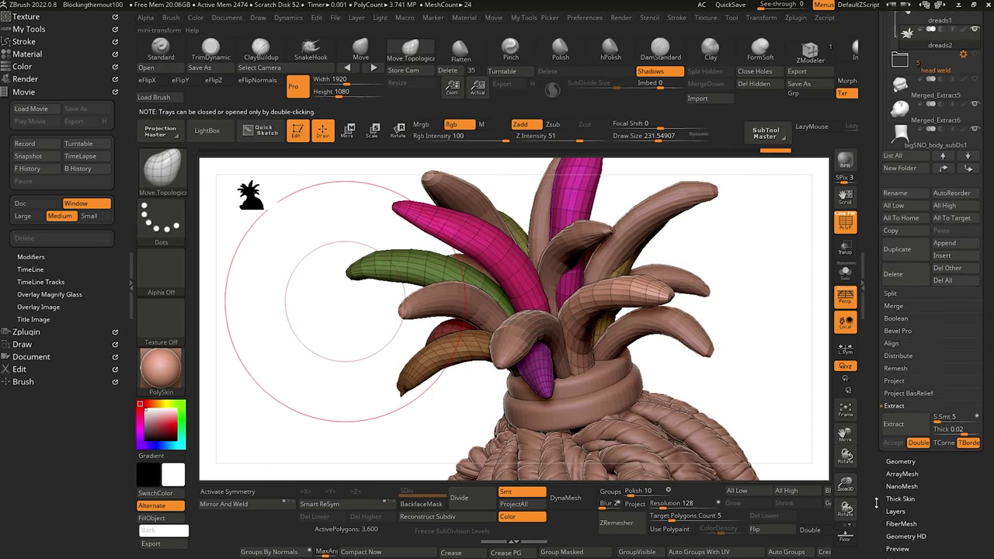
scroll(898, 458, down, 3)
click(895, 463)
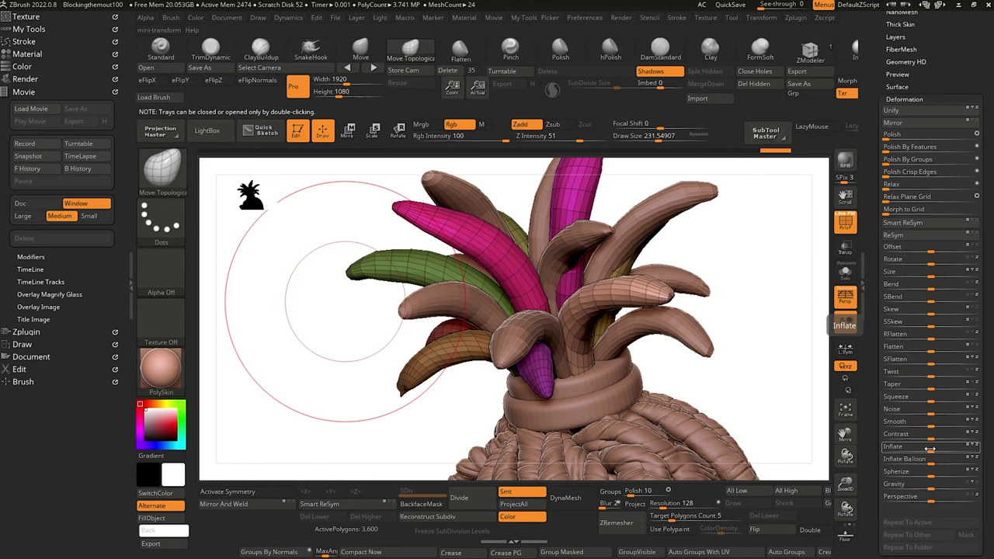
drag(931, 450, 927, 449)
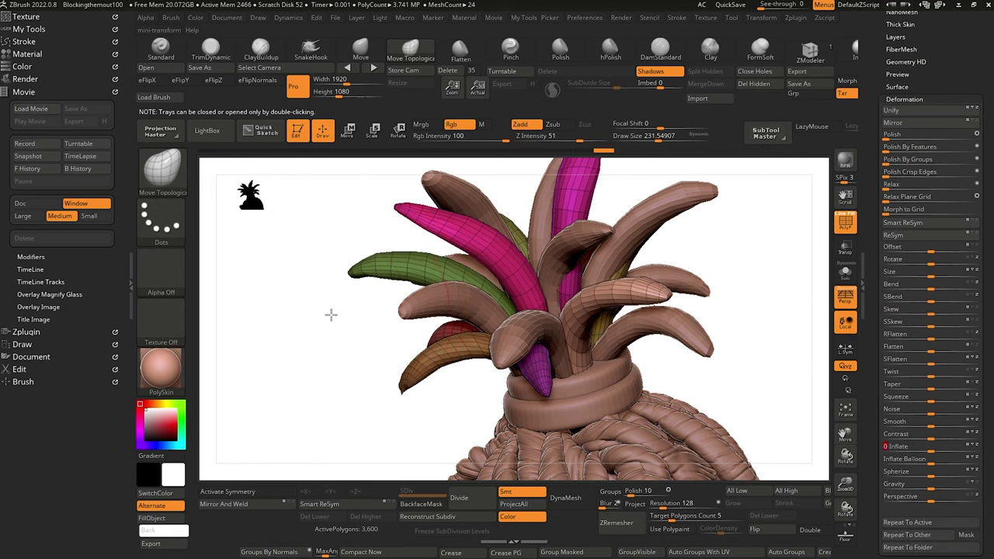
Reduce the brush size and nudge the tips of the red-brown and green duplicated dreads with Move Topological.
drag(331, 314, 503, 401)
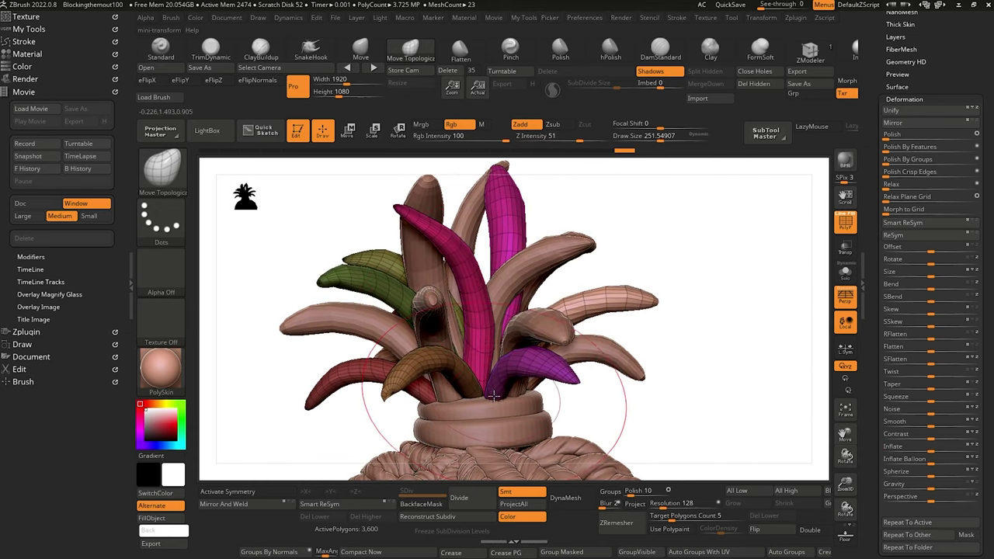
drag(301, 236, 258, 293)
drag(476, 341, 293, 214)
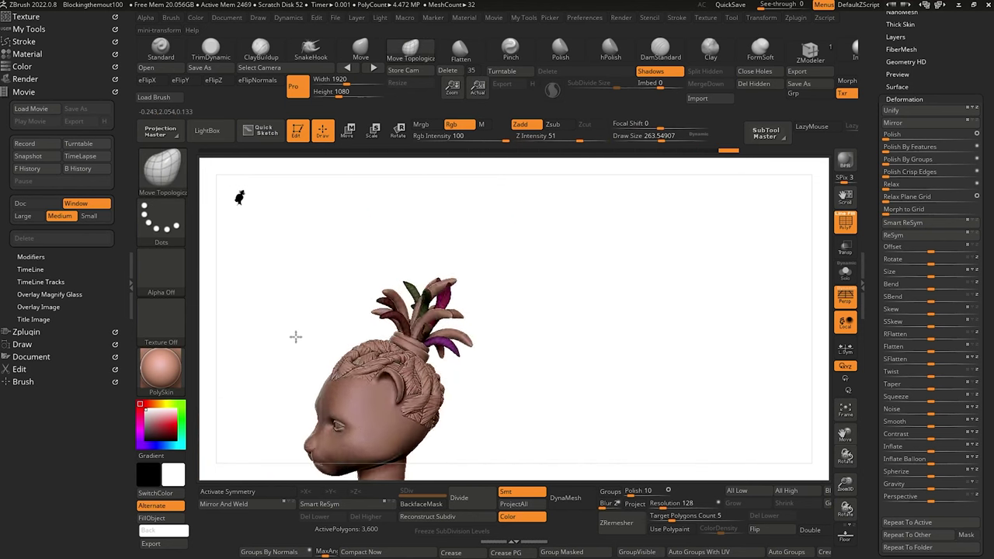
mouse_move(296, 338)
mouse_down()
mouse_move(267, 211)
mouse_move(373, 362)
mouse_up()
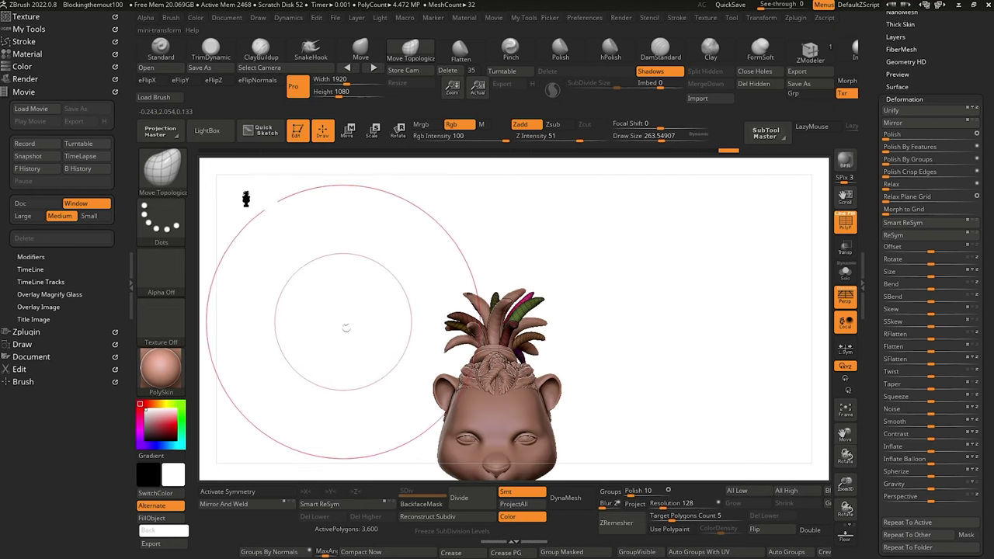
mouse_move(344, 328)
mouse_down()
mouse_move(377, 400)
mouse_move(402, 313)
mouse_move(395, 309)
mouse_up()
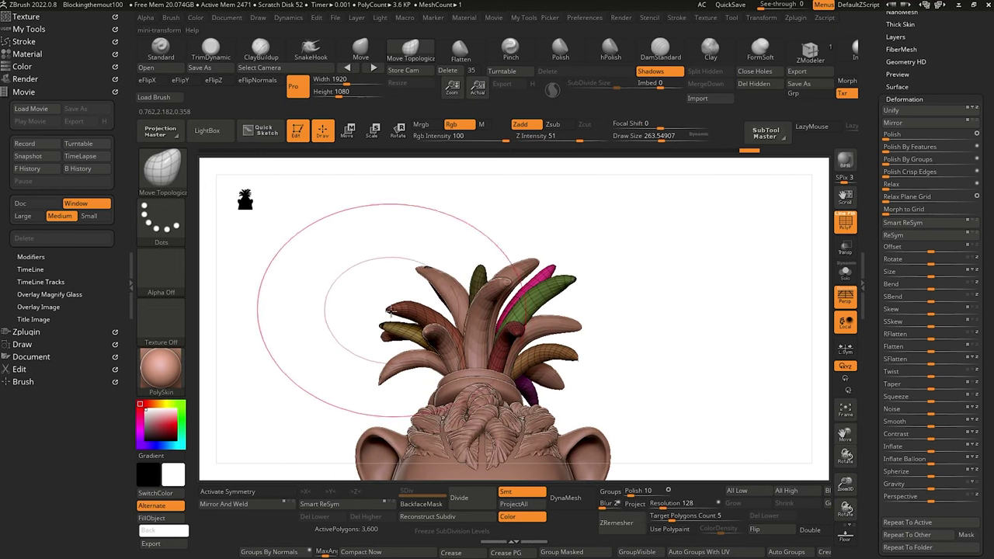
key([)
key(bracketleft)
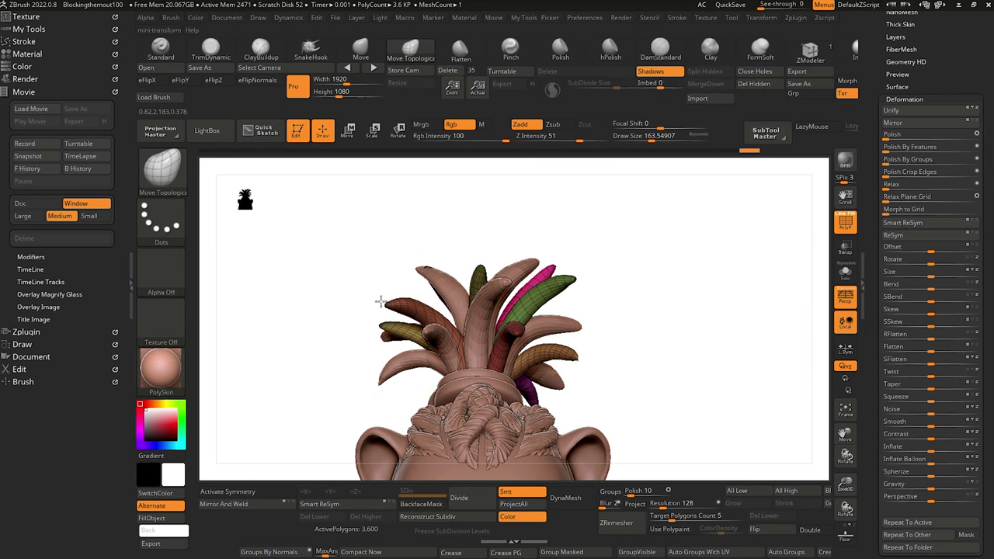
key(bracketleft)
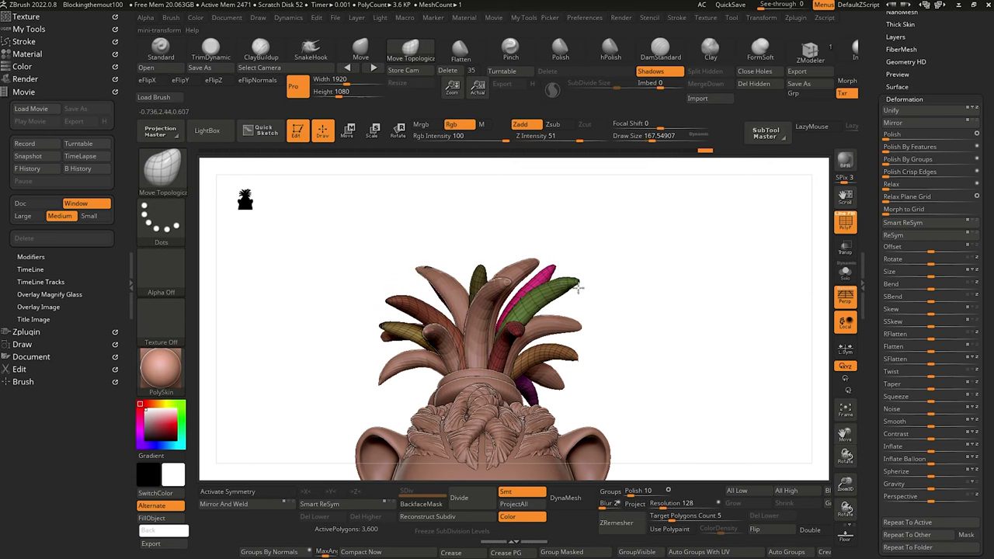
key(bracketright)
mouse_move(373, 267)
mouse_down()
mouse_move(382, 249)
mouse_move(355, 275)
mouse_move(407, 283)
mouse_move(368, 295)
mouse_move(357, 256)
mouse_move(340, 293)
mouse_move(331, 286)
mouse_up()
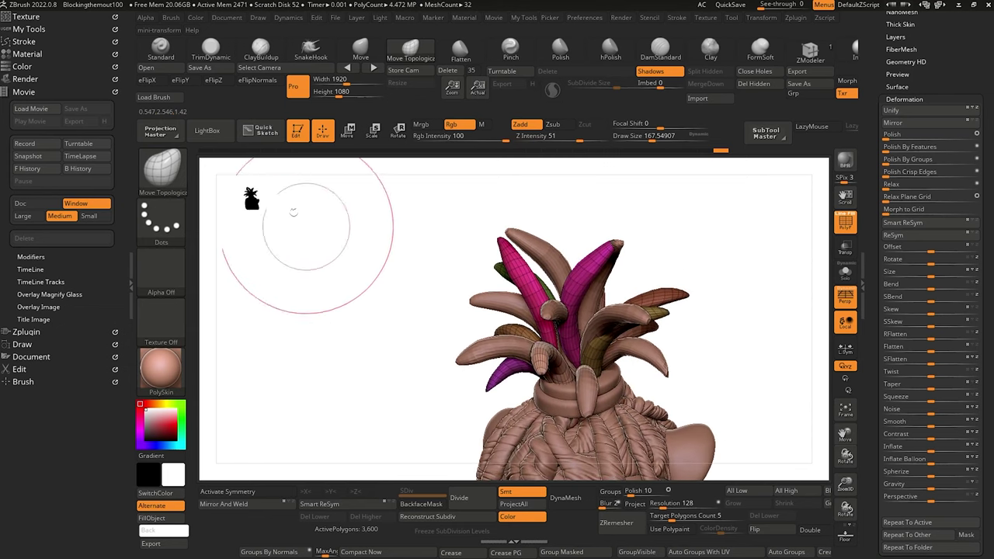
Isolate individual duplicated dreads with a mask and shift the tall magenta one lower with the Move gizmo.
click(348, 132)
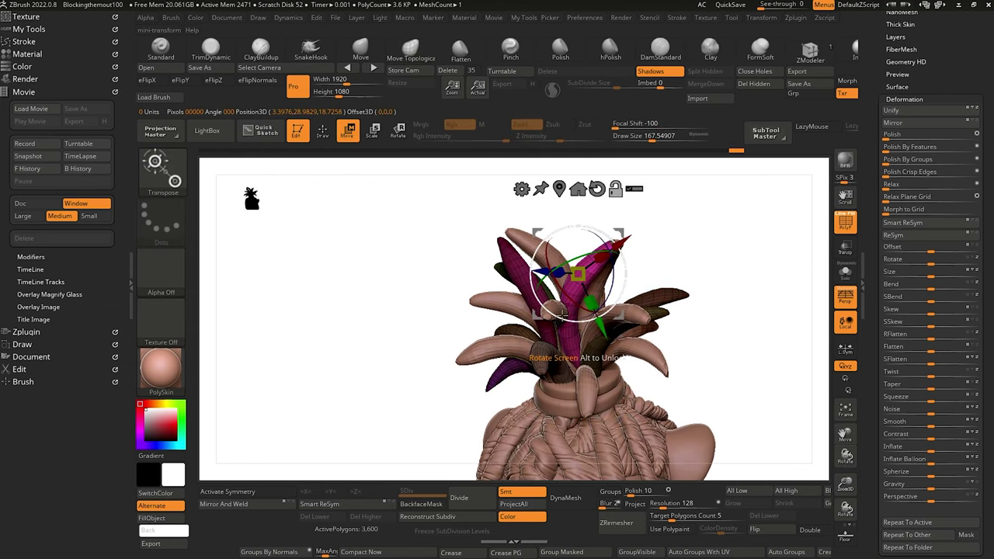
alt+drag(540, 235, 549, 340)
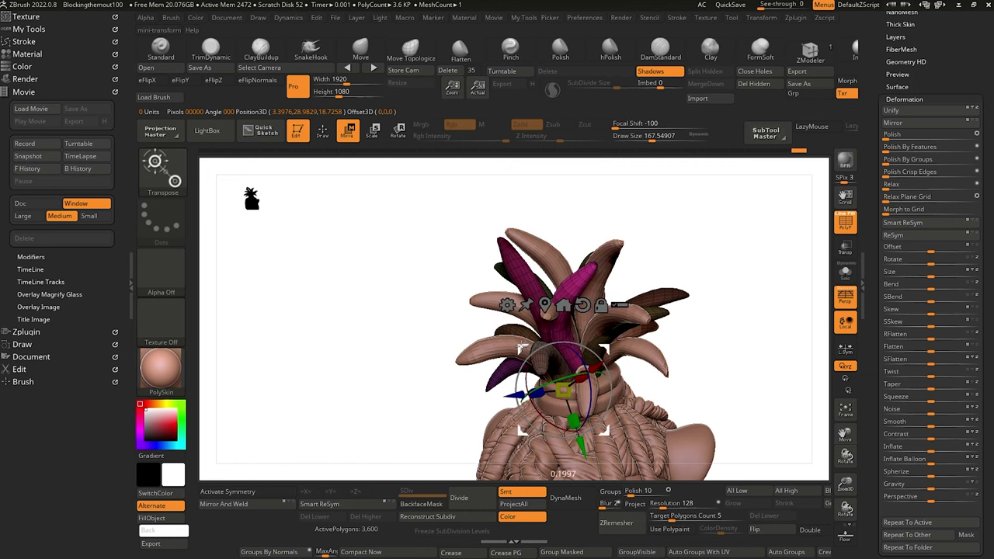
mouse_move(567, 327)
mouse_down()
mouse_move(401, 257)
mouse_move(409, 262)
mouse_move(366, 298)
mouse_move(395, 318)
mouse_move(407, 288)
mouse_move(382, 306)
mouse_move(408, 274)
mouse_move(391, 266)
mouse_move(388, 303)
mouse_move(411, 288)
mouse_move(450, 304)
mouse_move(442, 289)
mouse_move(388, 290)
mouse_move(421, 256)
mouse_up()
Turn off PolyFrame, isolate a tall outer dread in Merged_dreads1 and reposition it outward with the gizmo.
click(846, 222)
alt+click(593, 273)
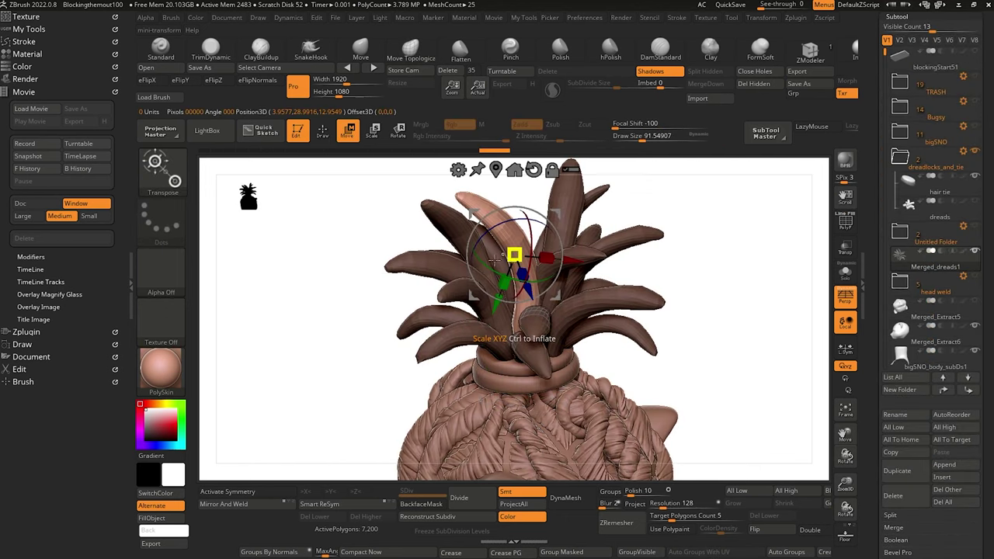
drag(374, 266, 344, 268)
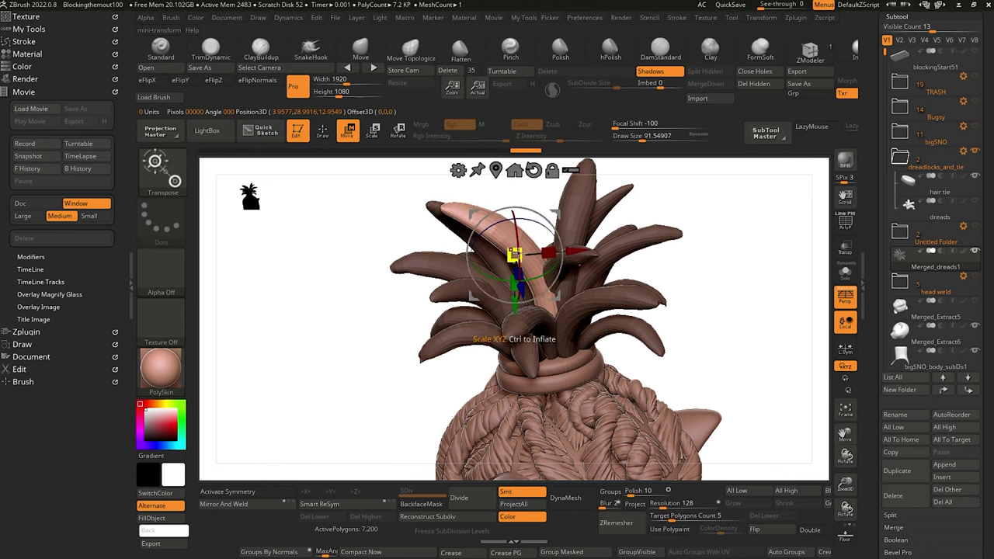
drag(387, 252, 461, 223)
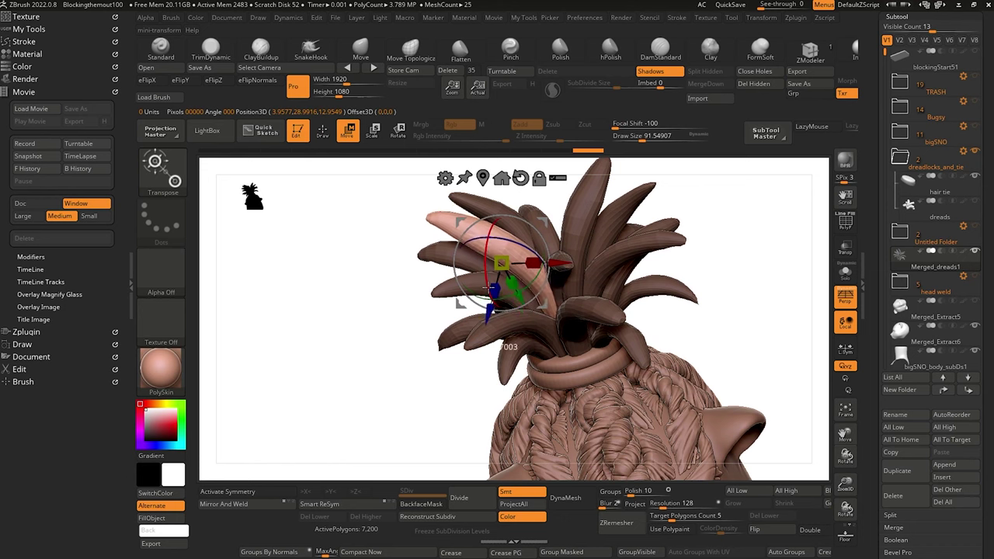
drag(488, 288, 454, 318)
drag(328, 273, 300, 314)
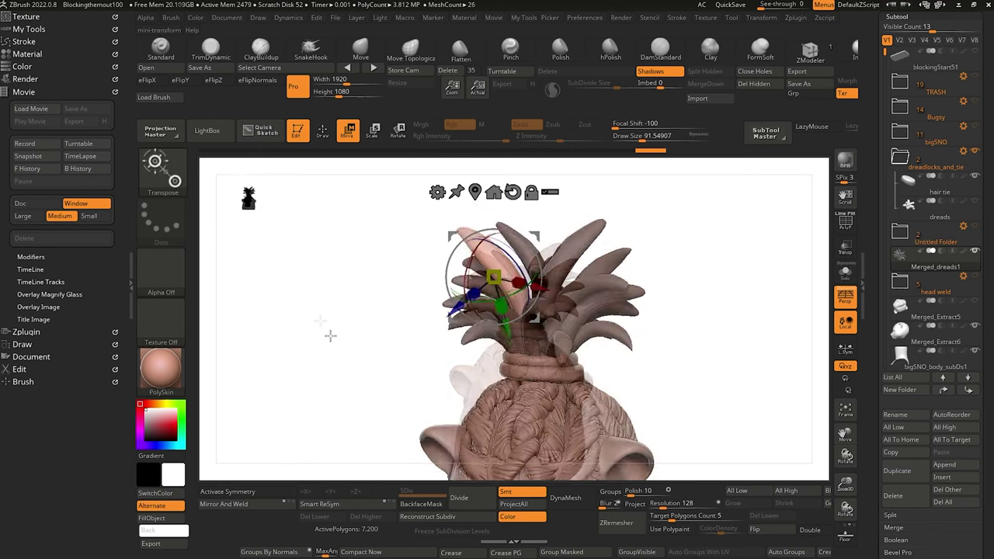
drag(326, 346, 503, 291)
Isolate the inner dread in the middle of the bunch and shift it slightly with the gizmo.
click(546, 330)
drag(295, 292, 379, 315)
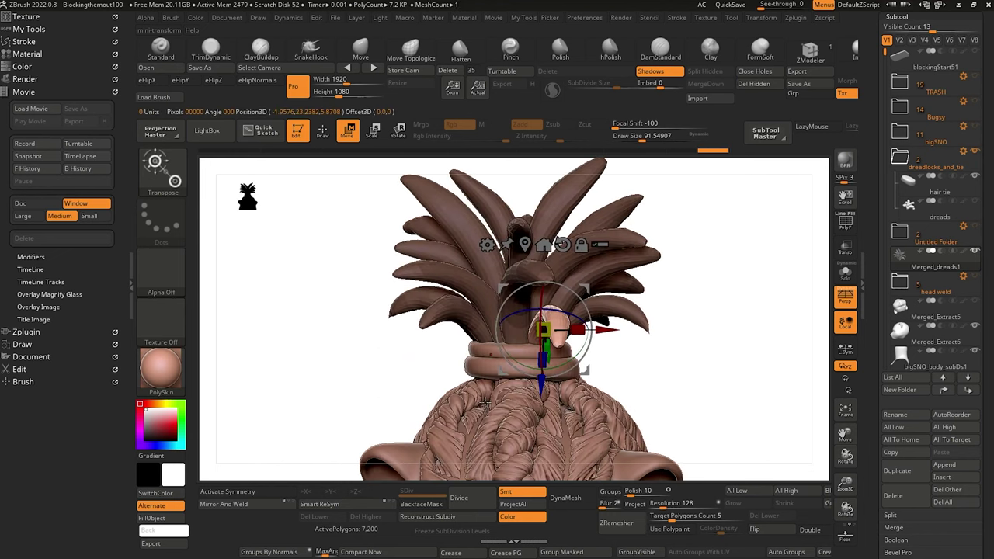
mouse_move(329, 220)
mouse_down()
mouse_move(342, 257)
mouse_move(333, 301)
mouse_move(288, 300)
mouse_move(314, 211)
mouse_up()
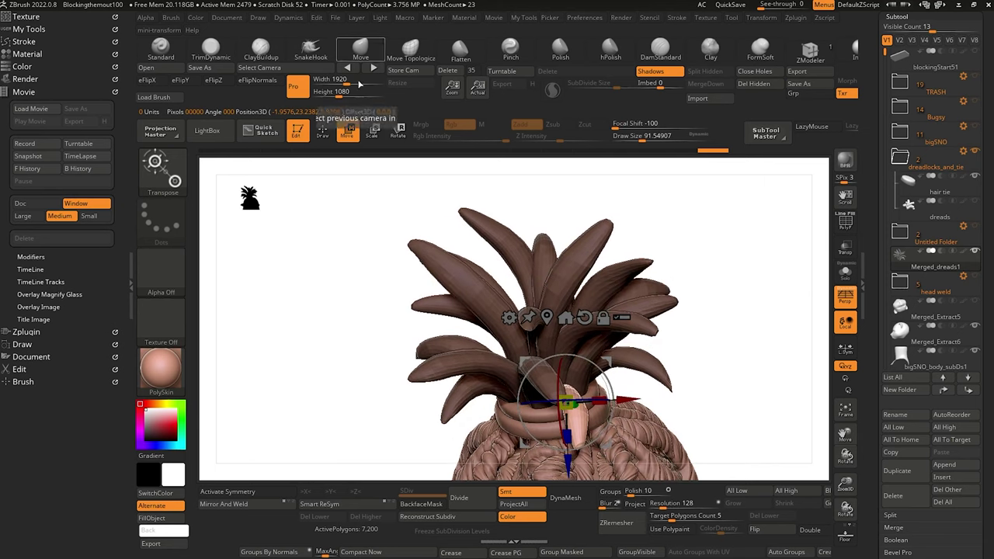
key(ctrl)
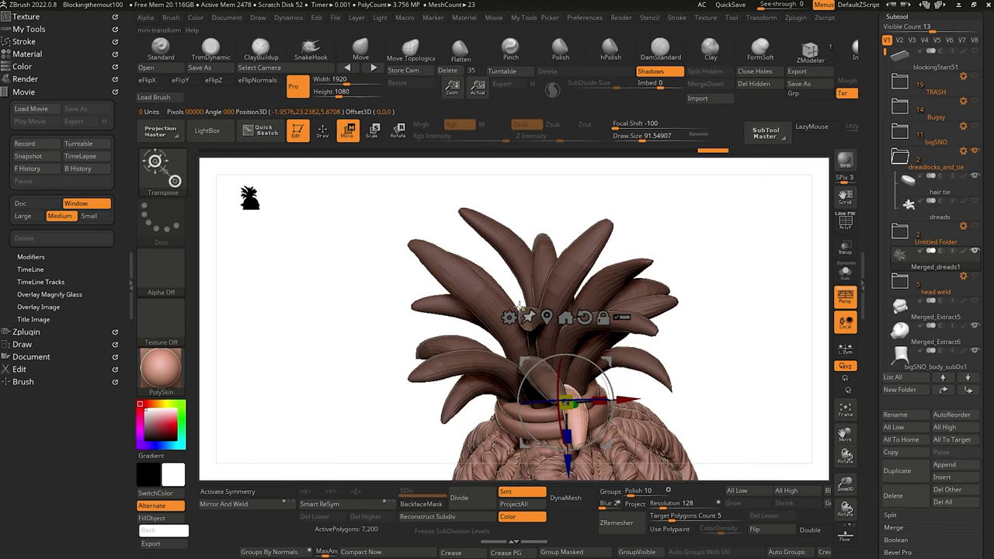
drag(340, 288, 356, 247)
ctrl+click(521, 331)
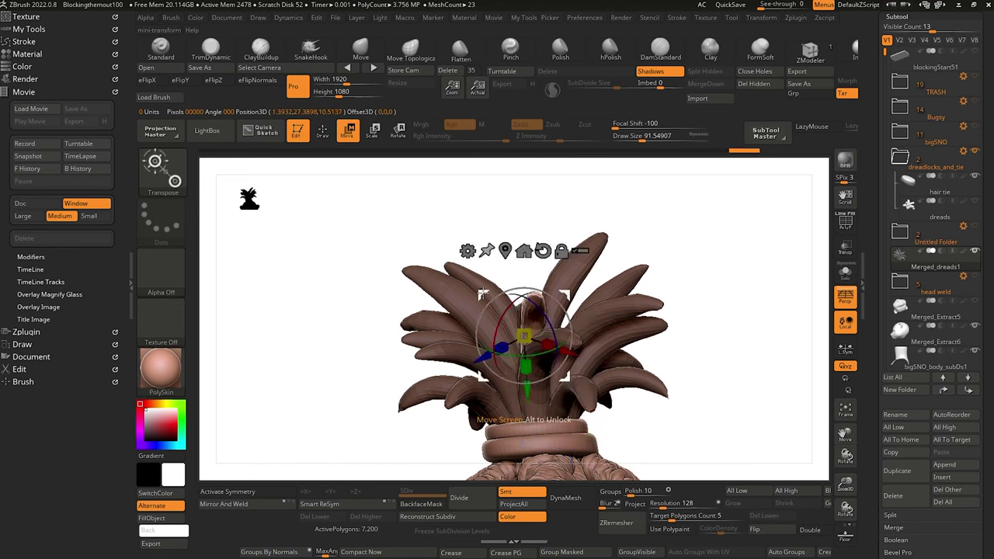
drag(475, 348, 474, 344)
drag(482, 295, 480, 295)
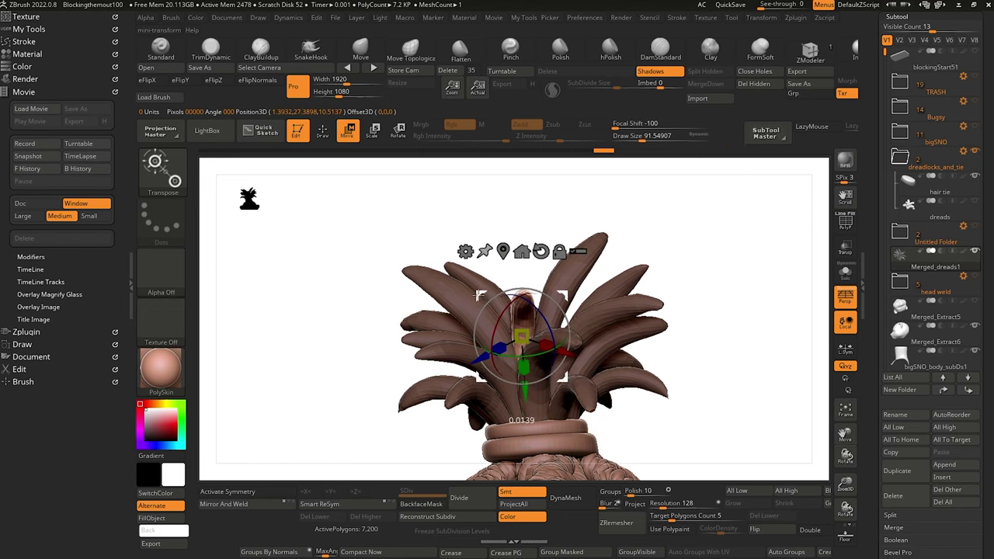
mouse_move(321, 295)
alt+mouse_down()
mouse_move(315, 311)
mouse_move(348, 344)
alt+mouse_up()
key(q)
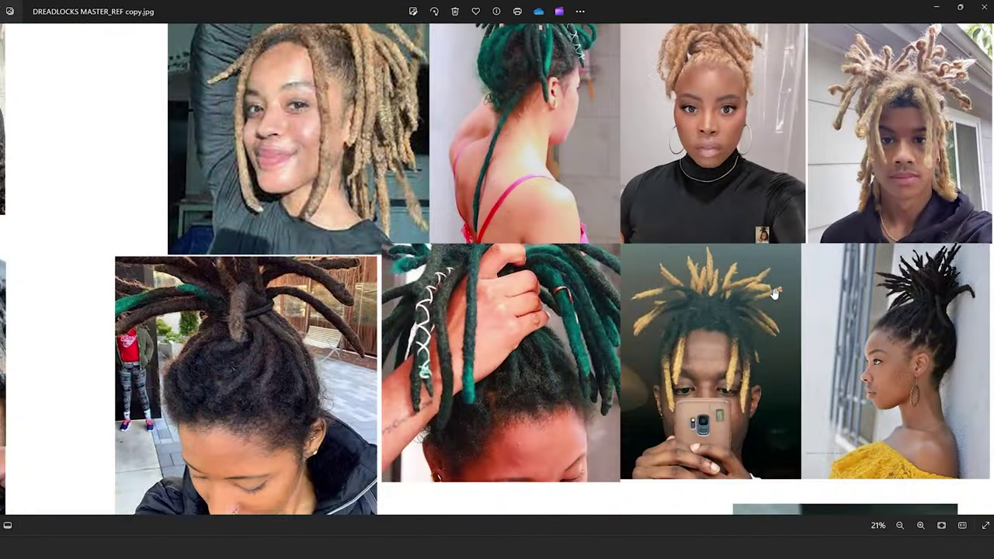
Examine the tied-up dreadlock photos in DREADLOCKS MASTER_REF copy.jpg in the image viewer.
scroll(839, 329, up, 6)
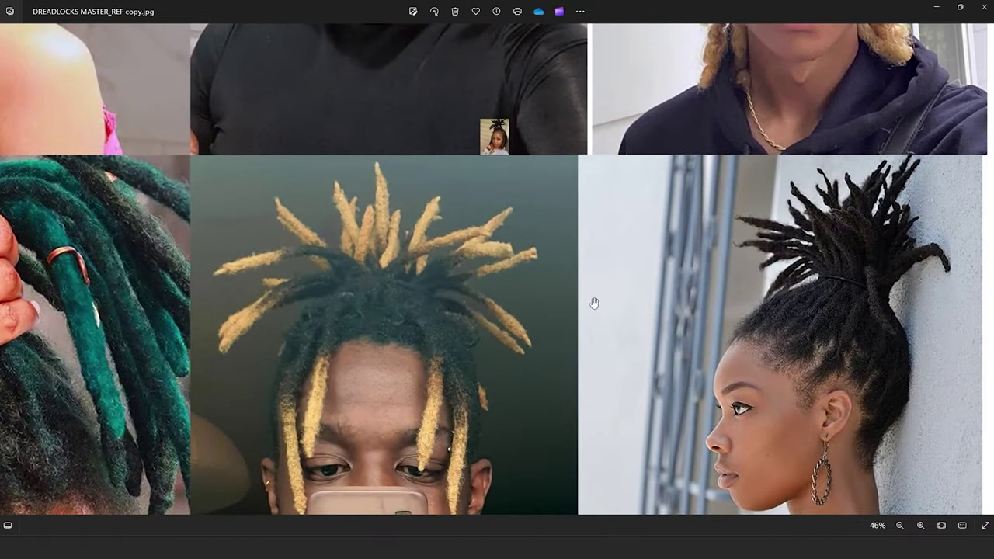
scroll(847, 250, up, 2)
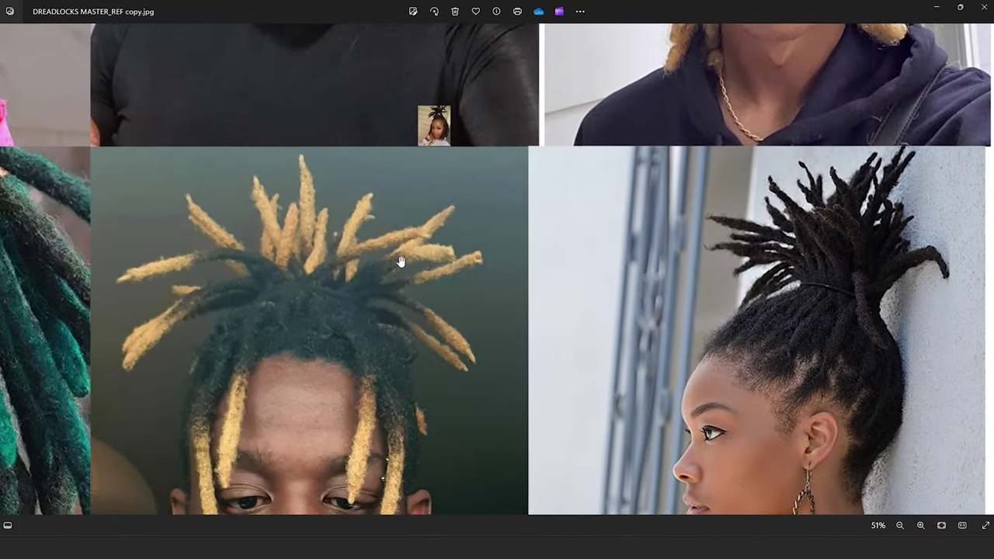
drag(400, 262, 721, 277)
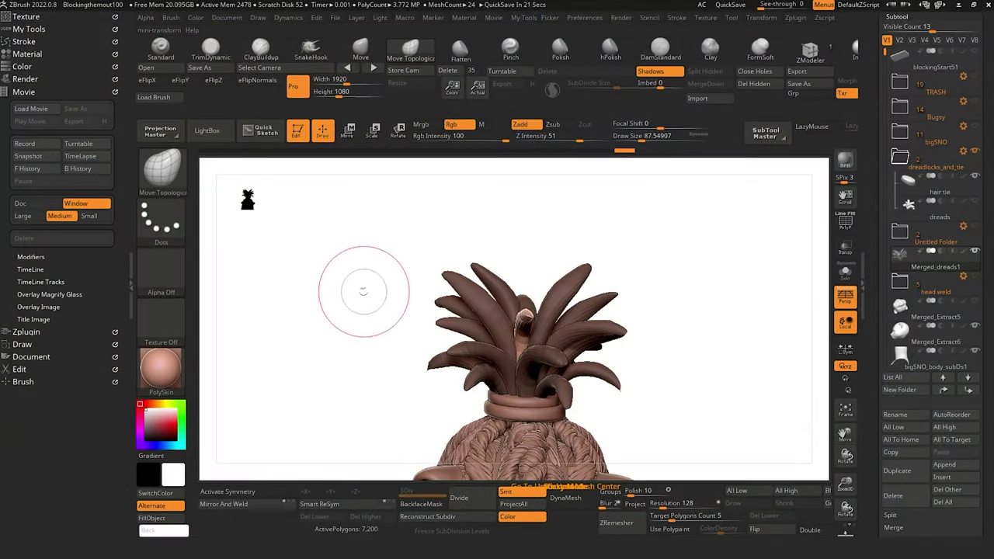
Back in ZBrush, isolate the upper outer dread of the merged bunch and reposition it with the Move gizmo.
mouse_move(363, 291)
mouse_down()
mouse_move(324, 273)
mouse_move(373, 337)
mouse_move(396, 311)
mouse_move(316, 321)
mouse_move(318, 291)
mouse_move(395, 222)
mouse_up()
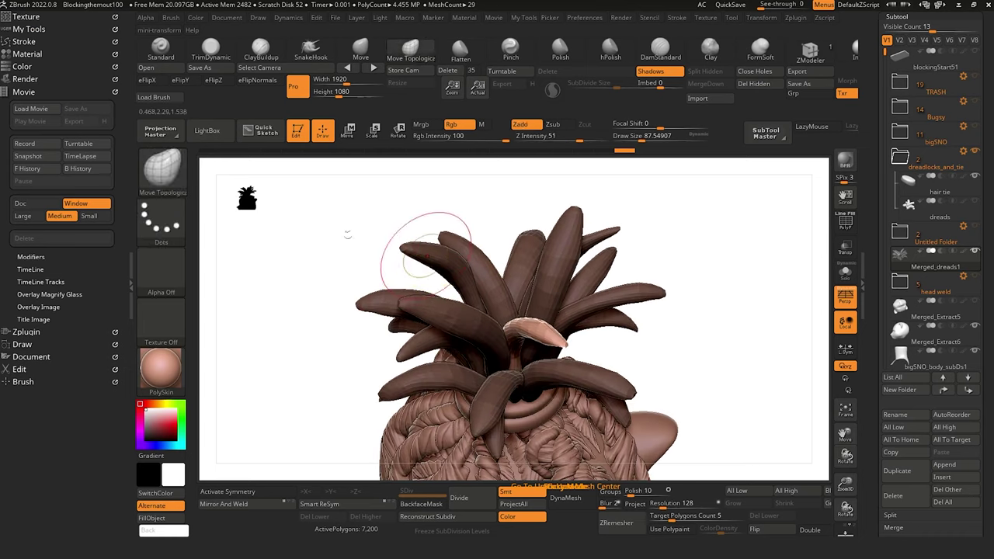
key(w)
ctrl+click(451, 272)
right_drag(451, 272, 407, 248)
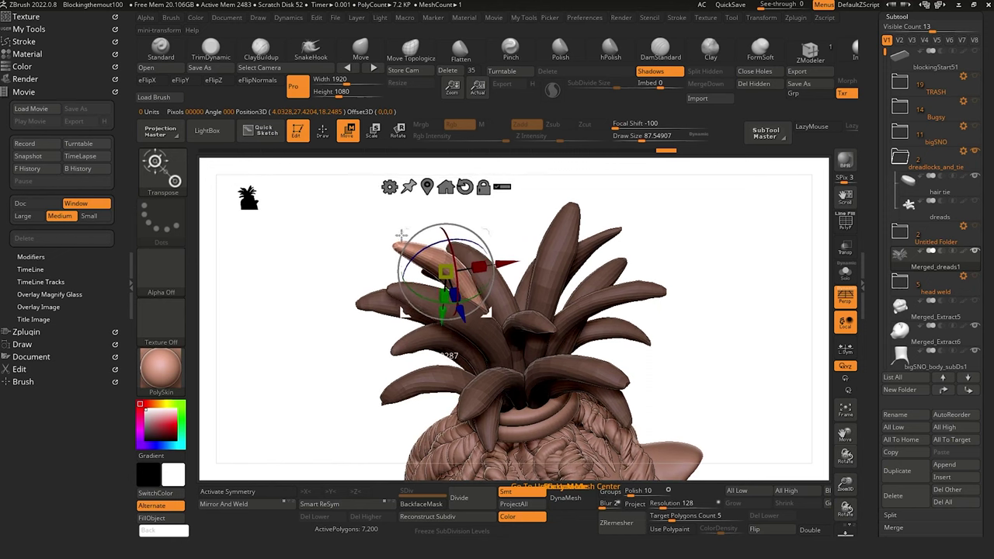
drag(364, 244, 433, 331)
drag(265, 303, 272, 324)
Inspect the silhouette of the full dread bunch on the head from the front, side and back.
drag(486, 314, 318, 299)
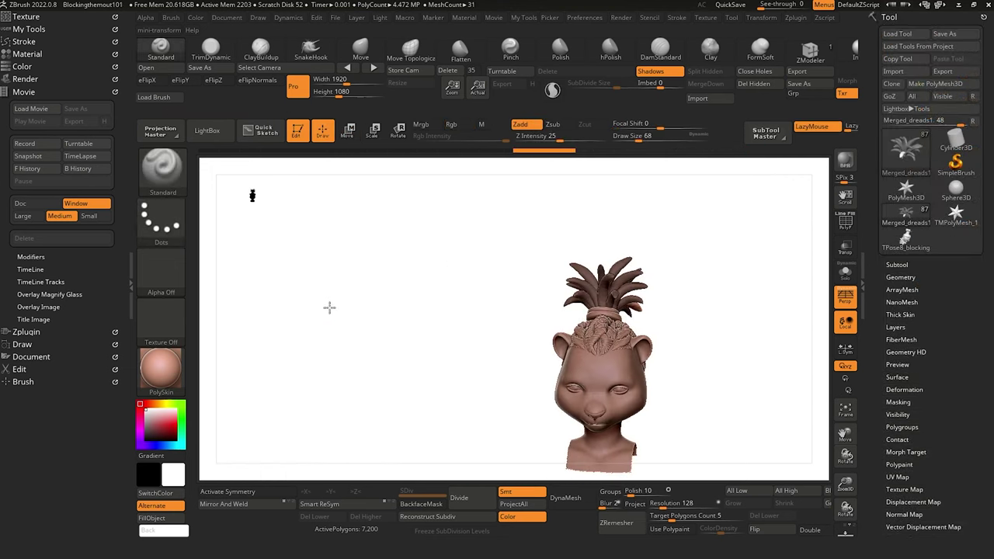
drag(329, 307, 396, 335)
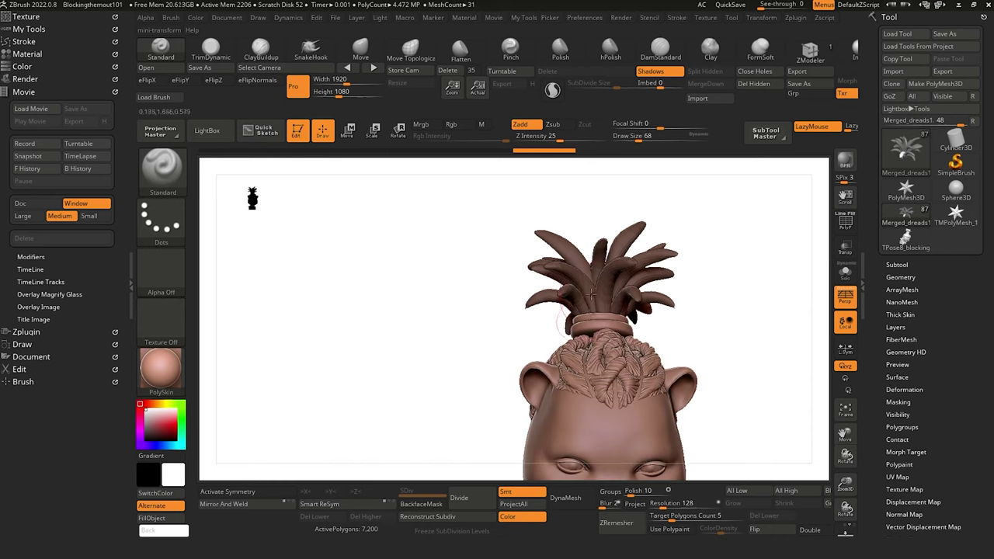
drag(494, 311, 408, 308)
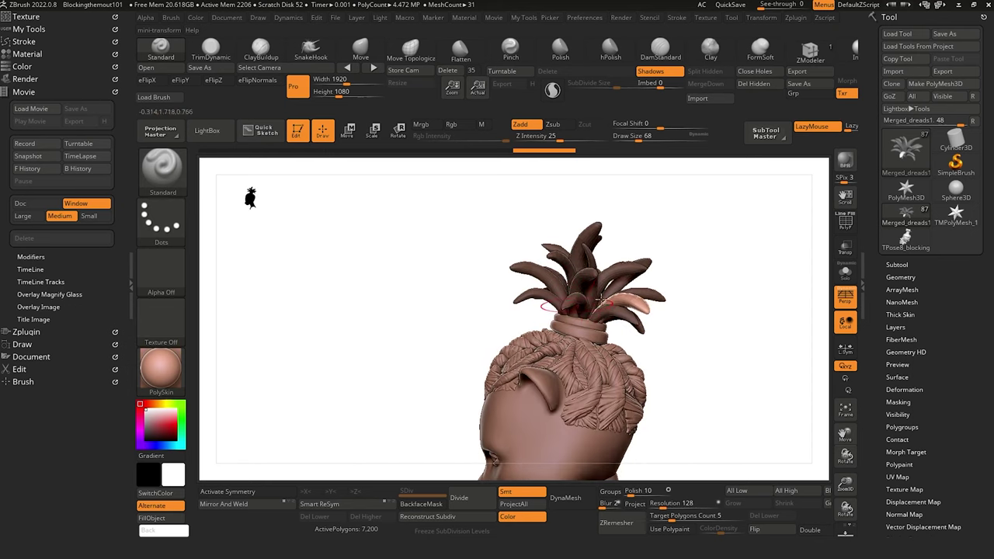
drag(505, 283, 420, 266)
mouse_move(528, 293)
mouse_down()
mouse_move(489, 289)
mouse_move(471, 256)
mouse_move(487, 318)
mouse_move(473, 340)
mouse_move(489, 337)
mouse_up()
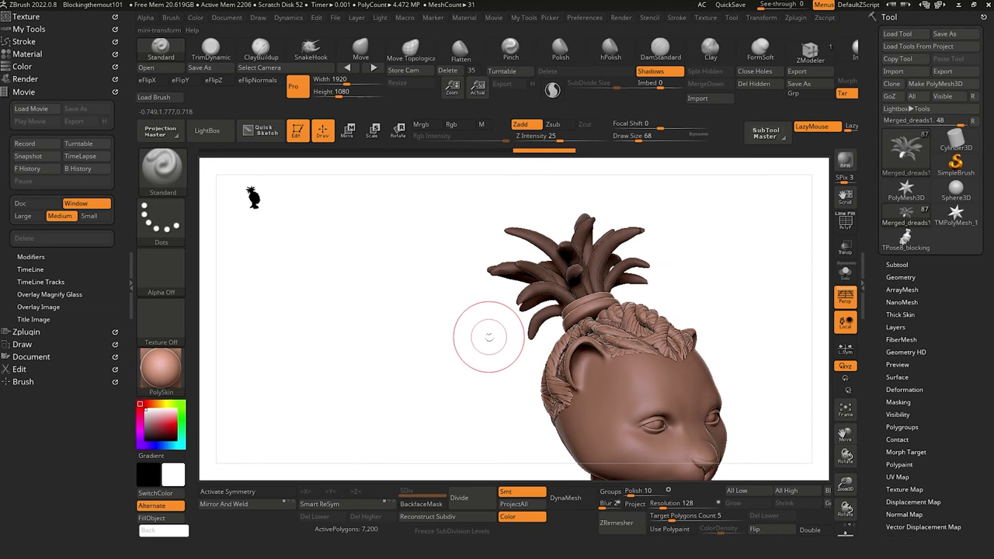
Switch to the DREADLOCKS MASTER_REF copy.jpg image and study the dreads held up by the gold hair cuff.
mouse_move(956, 189)
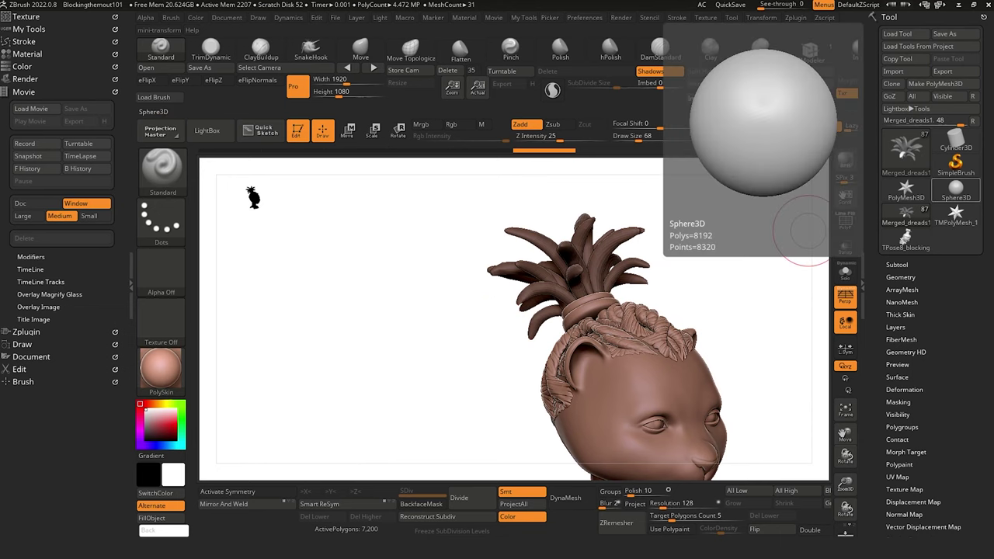
key(alt+Tab)
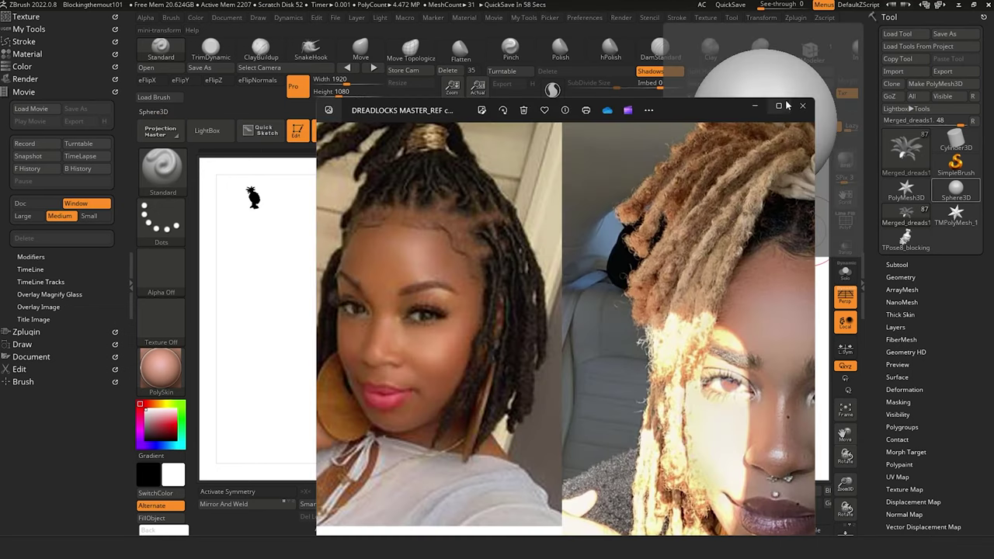
click(781, 104)
scroll(495, 137, down, 2)
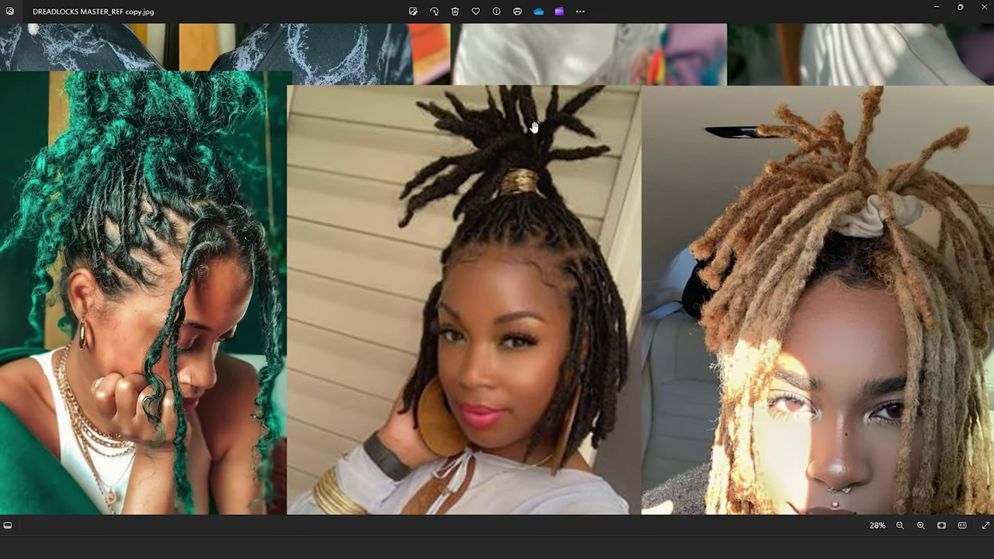
scroll(537, 140, up, 3)
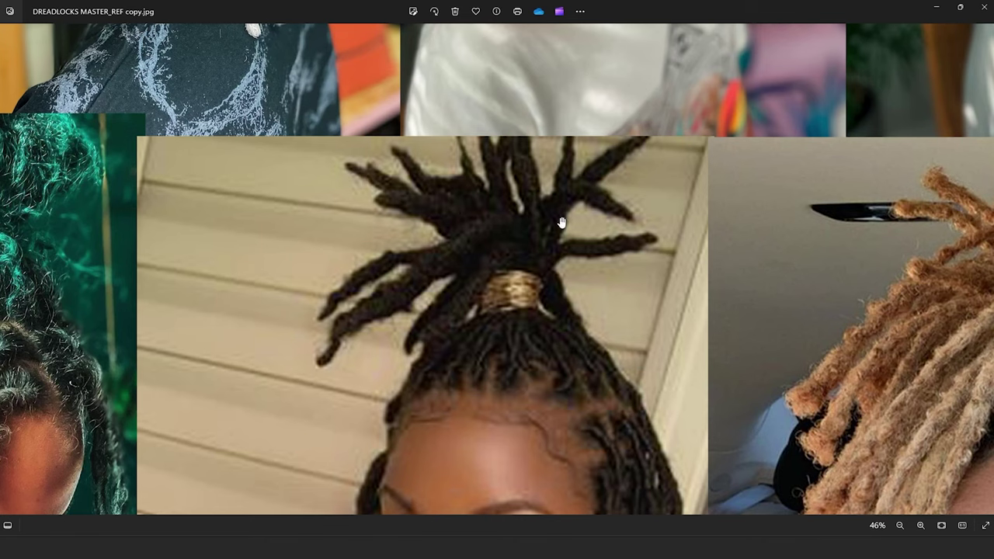
Compare the gold-cuffed dread bunch with the neighbouring hairstyle photos, both close up and in full.
scroll(546, 268, down, 2)
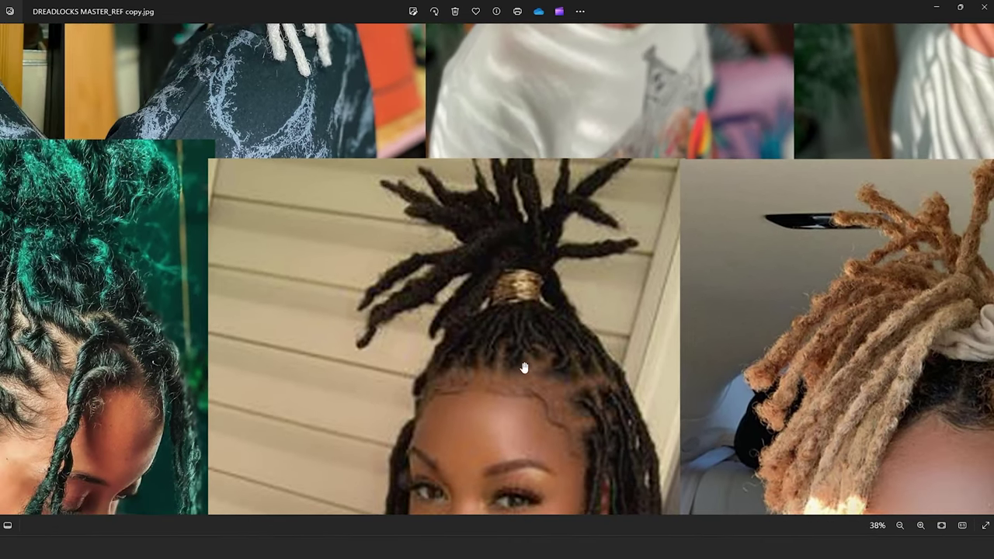
scroll(524, 368, up, 4)
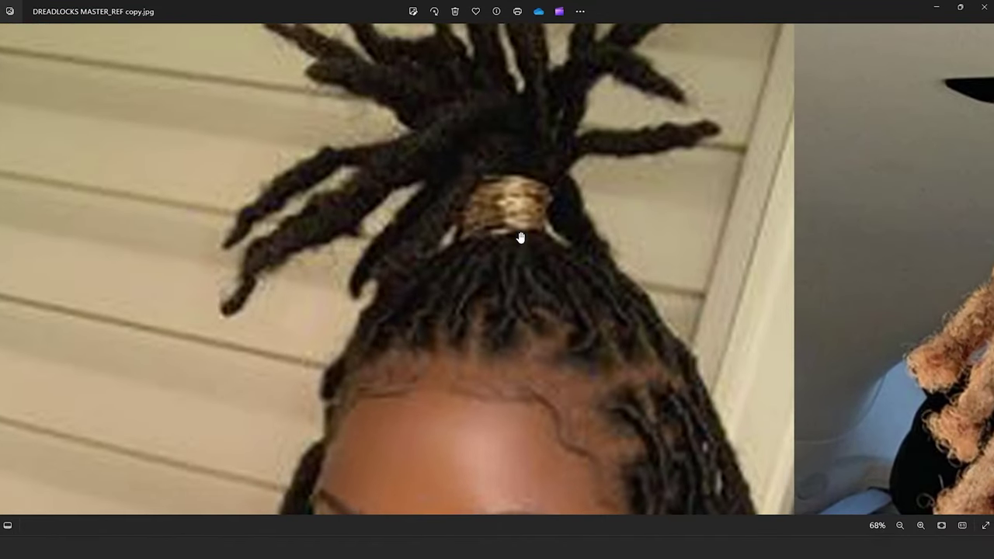
drag(469, 187, 471, 289)
scroll(545, 235, down, 4)
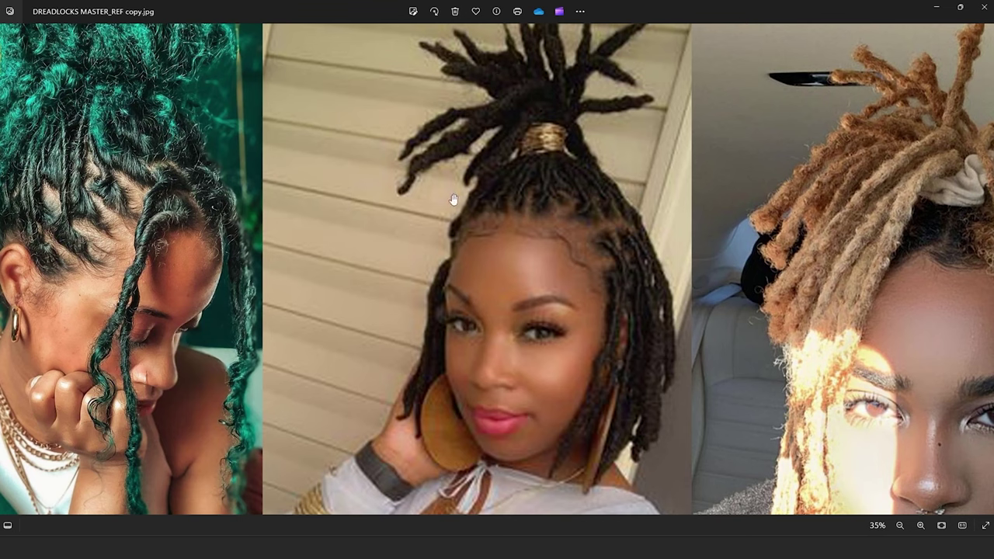
drag(545, 181, 522, 246)
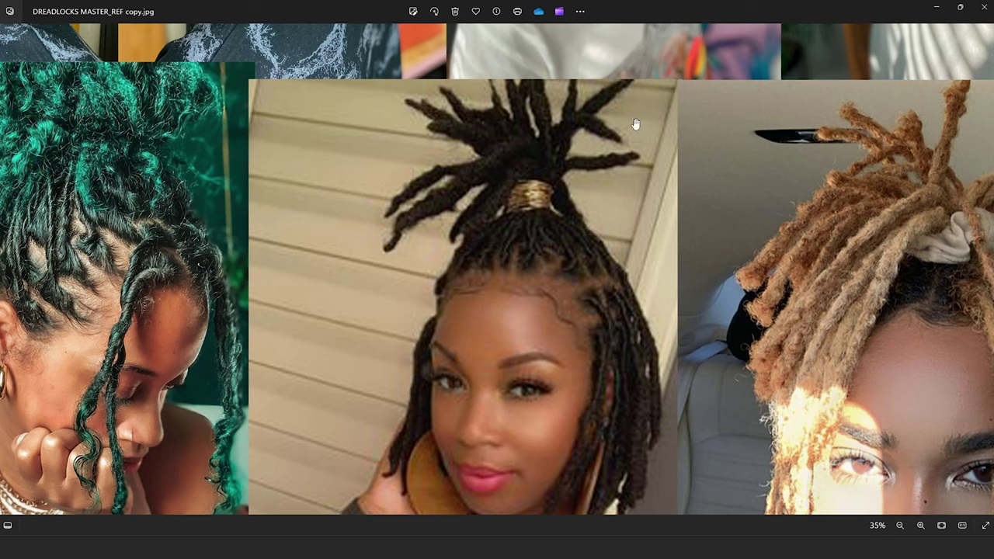
Return to ZBrush, isolate individual dreads near the hair cuff by masking, and reposition them with the Move gizmo.
drag(779, 7, 993, 186)
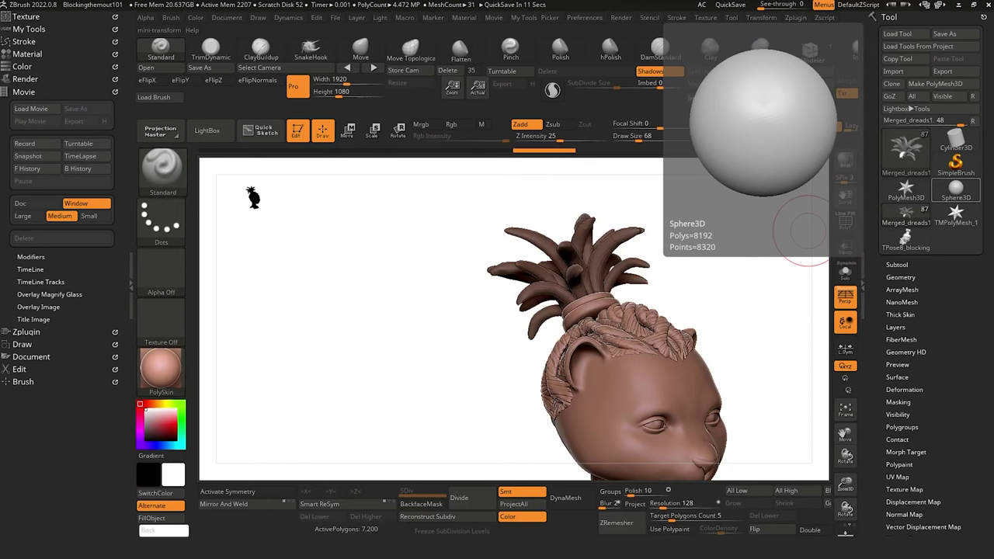
drag(421, 252, 373, 272)
alt+drag(408, 222, 336, 225)
click(348, 131)
alt+drag(359, 264, 366, 253)
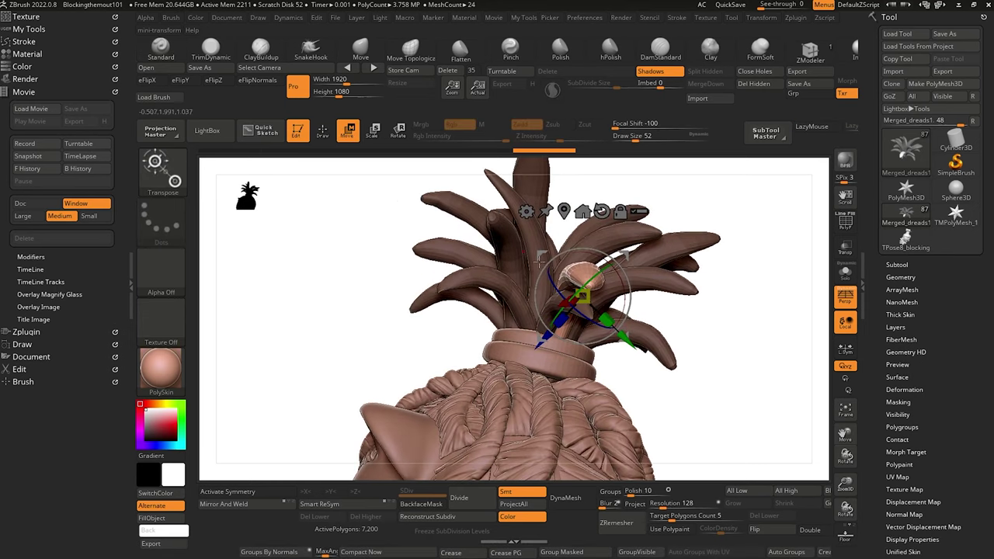
ctrl+click(503, 232)
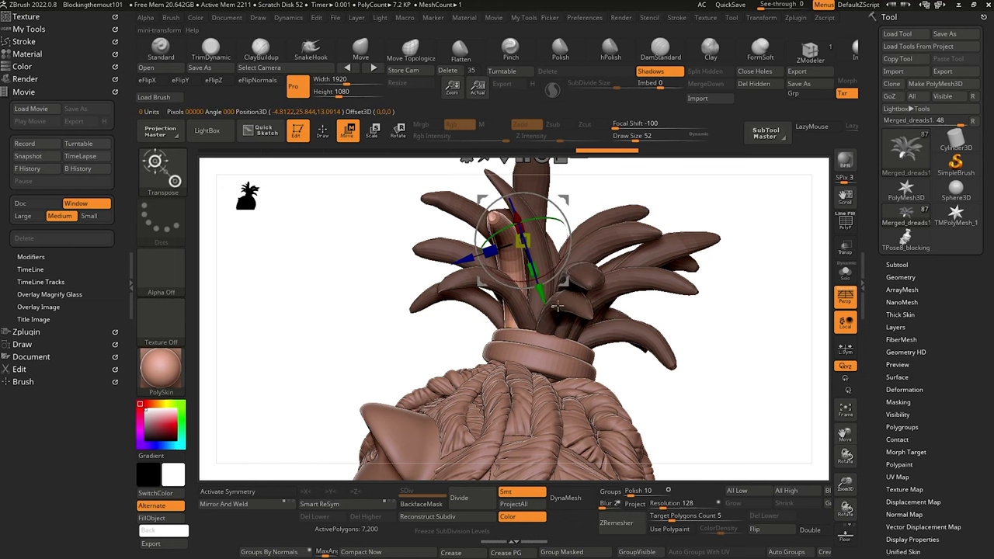
drag(482, 199, 534, 291)
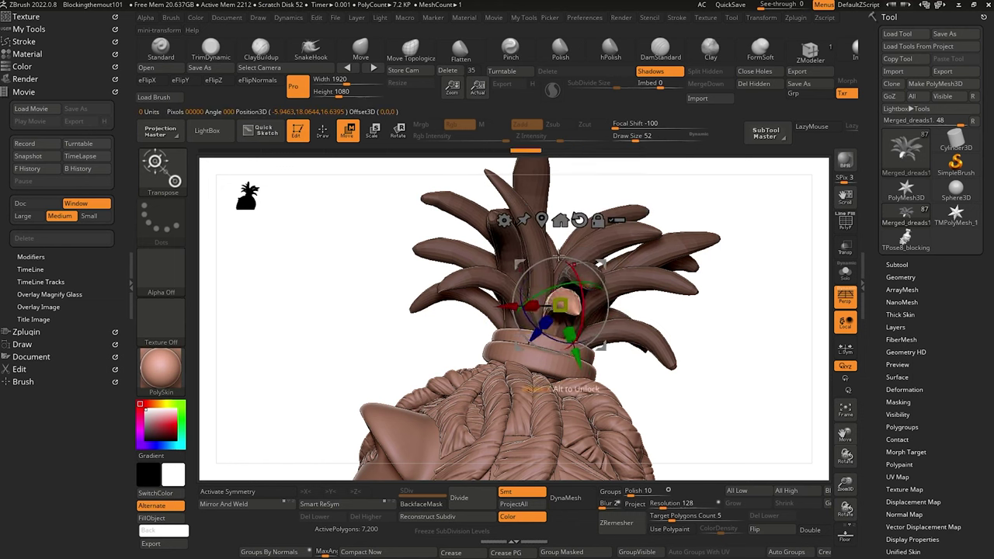
mouse_move(541, 291)
mouse_down()
mouse_move(550, 289)
mouse_move(508, 261)
mouse_up()
mouse_move(361, 263)
alt+mouse_down()
mouse_move(395, 253)
mouse_move(340, 269)
mouse_move(355, 265)
mouse_move(355, 244)
mouse_move(277, 236)
mouse_move(350, 287)
mouse_move(370, 269)
alt+mouse_up()
Clear the mask and build up form on the upper dread with the ClayBuildup brush at Z Intensity 7.
click(262, 53)
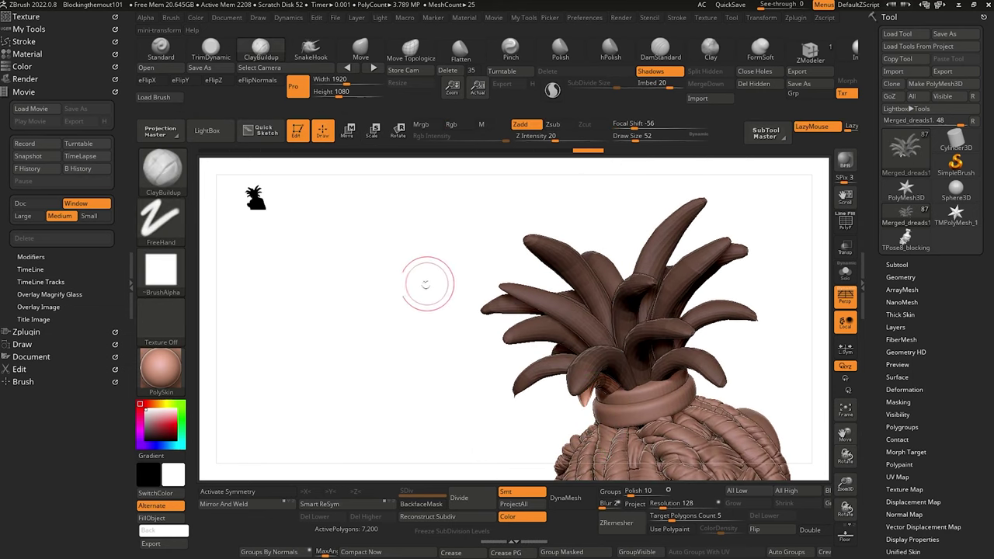
ctrl+drag(420, 293, 421, 307)
mouse_move(421, 307)
mouse_down()
mouse_move(381, 319)
mouse_move(434, 312)
mouse_up()
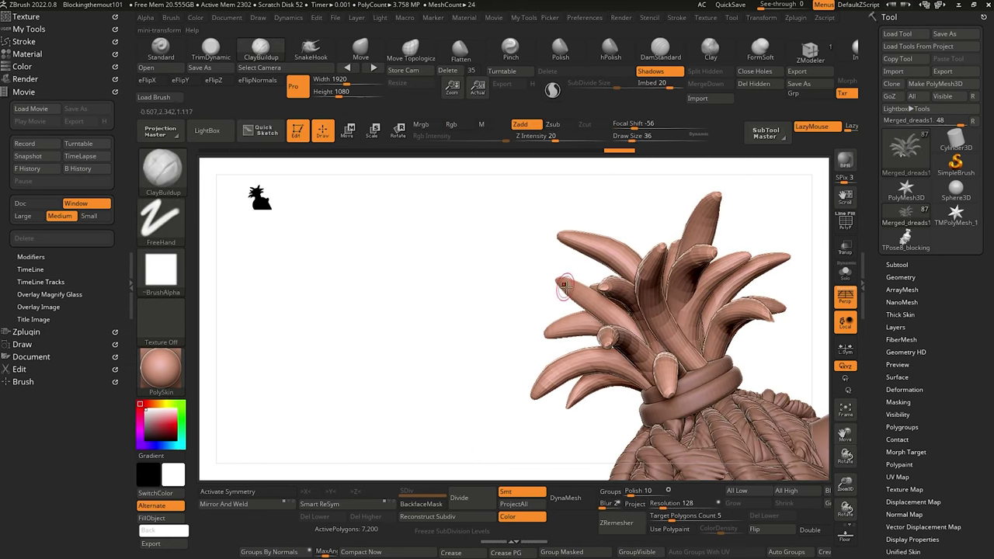
drag(579, 295, 563, 271)
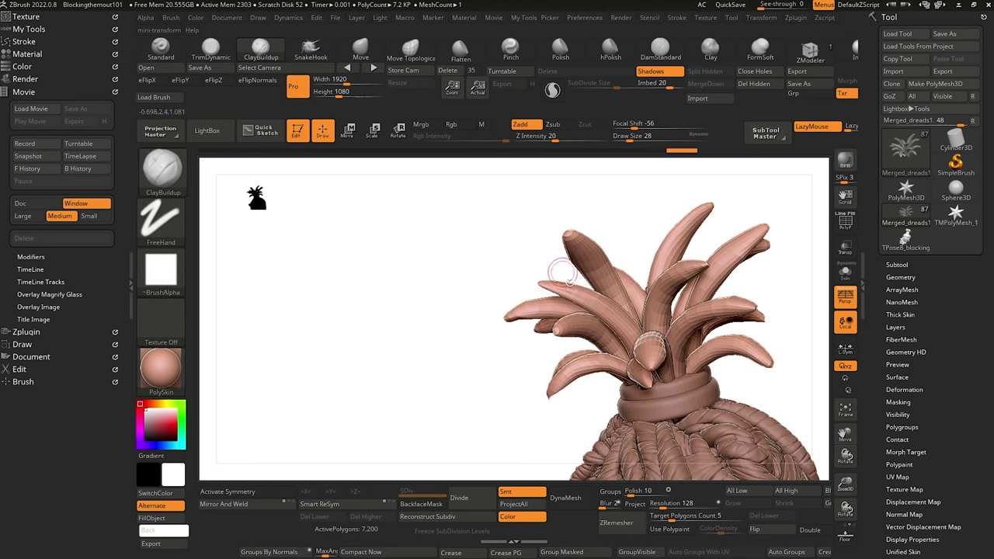
key(ctrl+z)
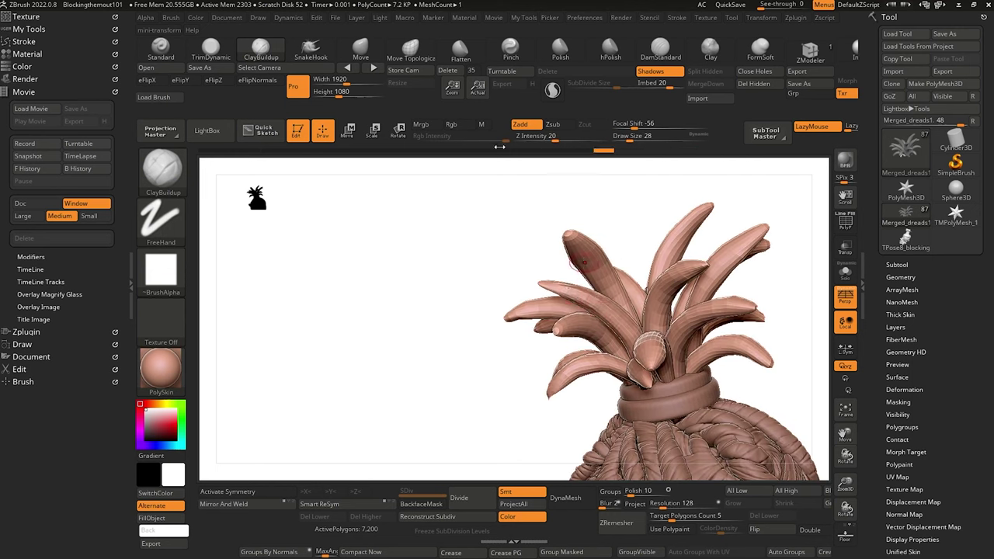
drag(555, 137, 539, 137)
drag(506, 207, 557, 250)
Adjust the shape of the tall upper dreads with the Move brush at a Draw Size between 52 and 68.
click(360, 50)
key(bracketright)
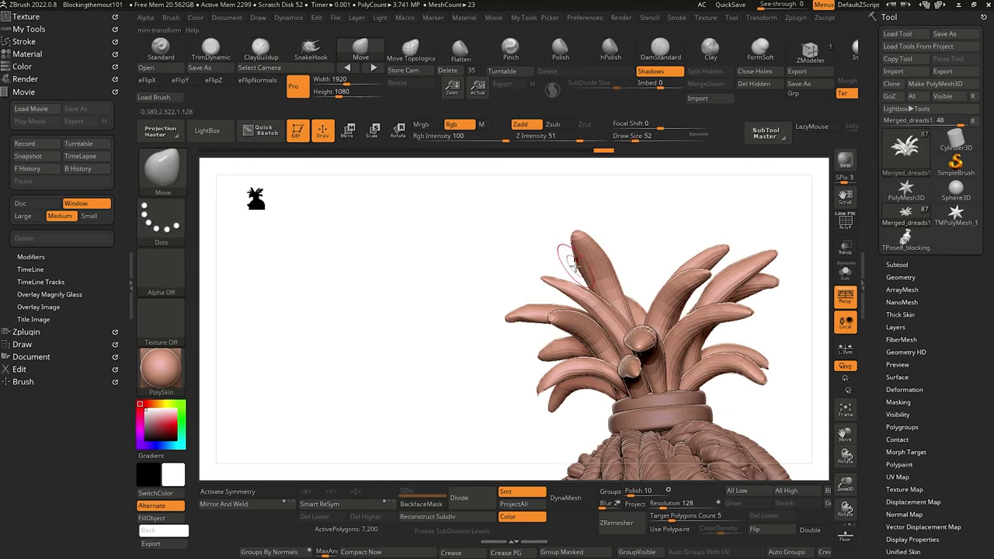
key(bracketright)
key(bracketright)
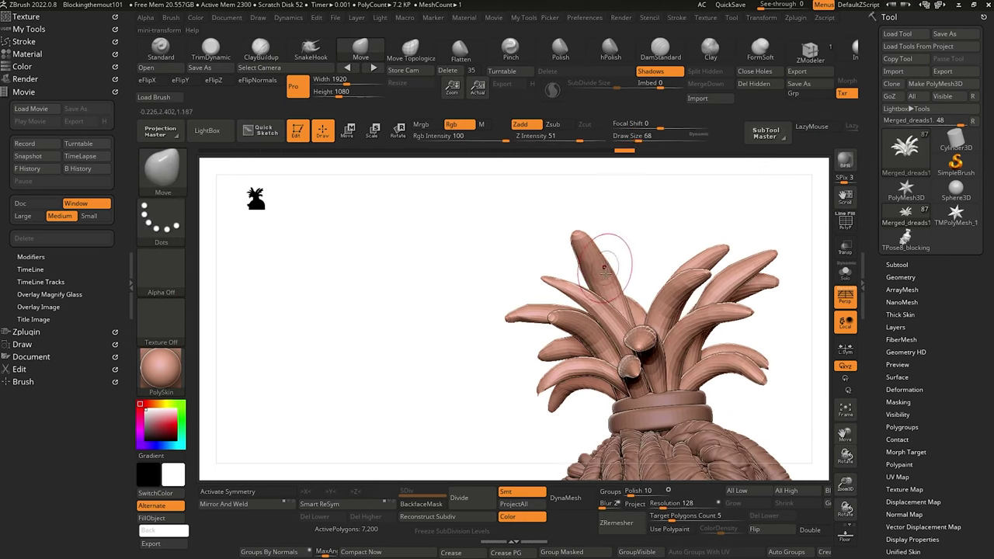
mouse_move(444, 240)
right_down()
mouse_move(484, 257)
mouse_move(510, 246)
mouse_move(473, 233)
mouse_move(473, 271)
right_up()
key(bracketleft)
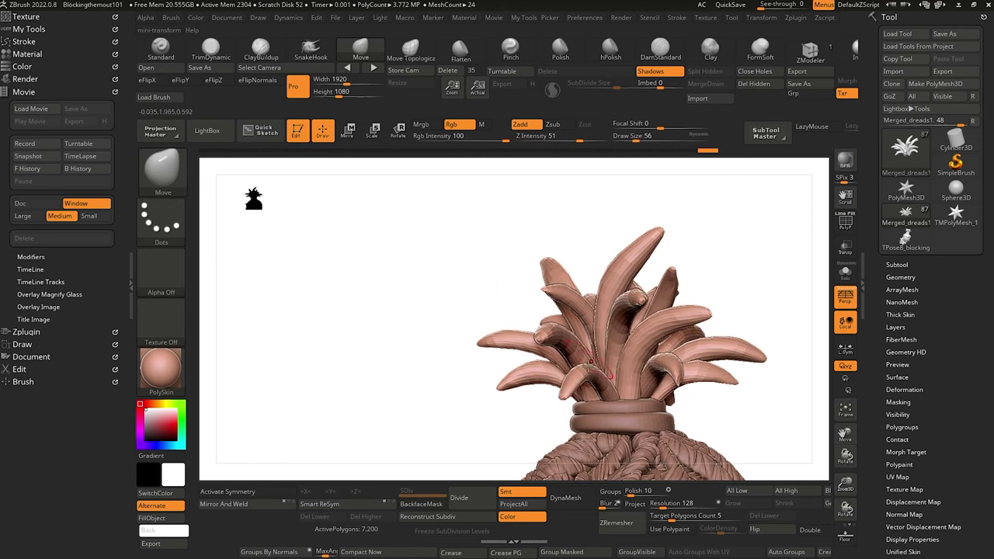
Add subtle ClayBuildup strokes to the surfaces of the dreads around the front and side of the bunch.
click(261, 50)
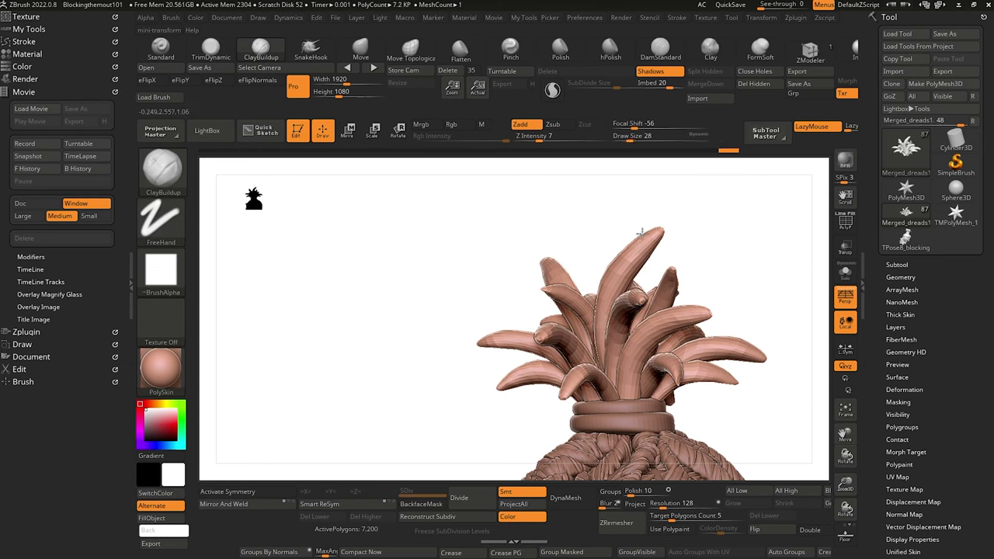
drag(440, 253, 409, 207)
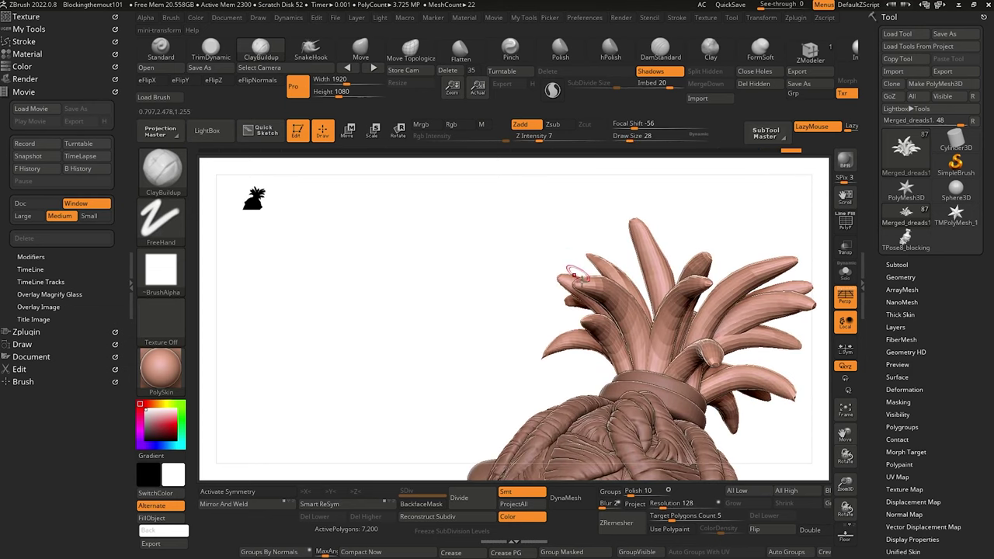
right_drag(577, 278, 533, 242)
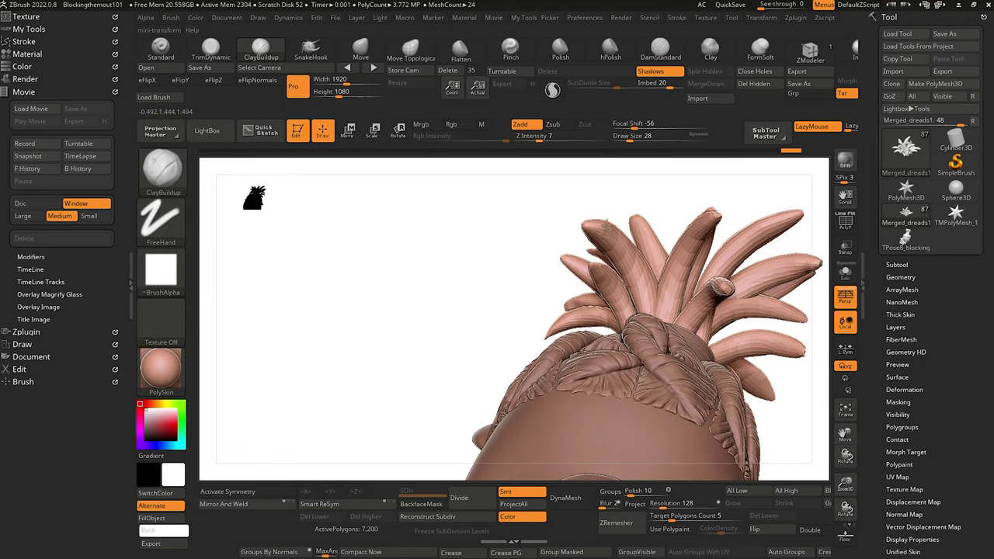
drag(472, 258, 544, 247)
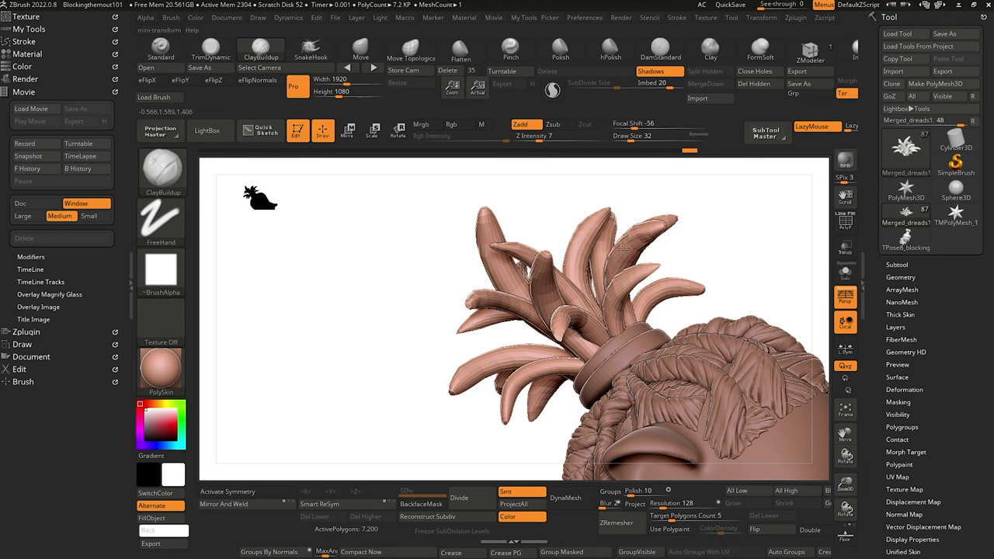
right_drag(411, 271, 497, 270)
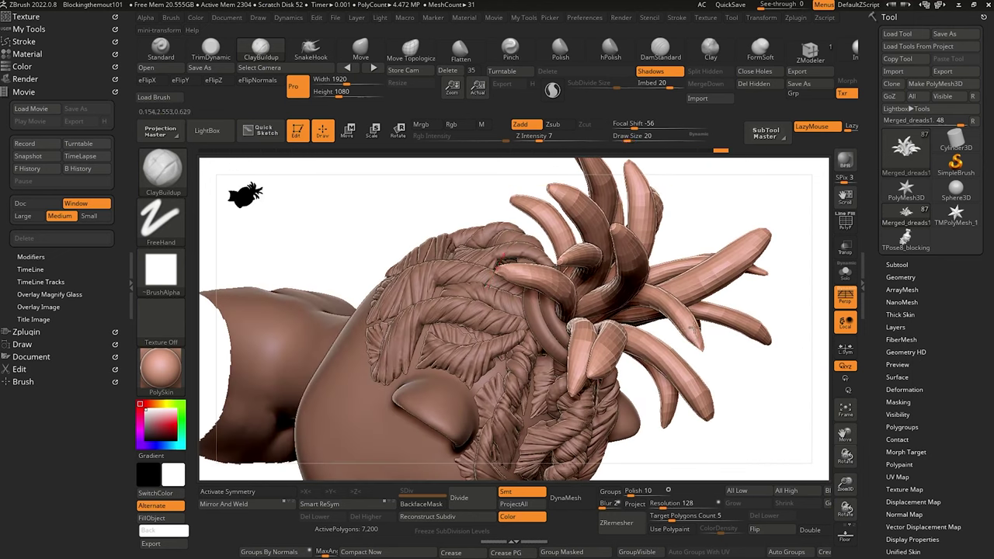
Enable BackfaceMask for ClayBuildup and continue building up the thin outer dreads around the bunch.
click(422, 504)
drag(750, 422, 703, 416)
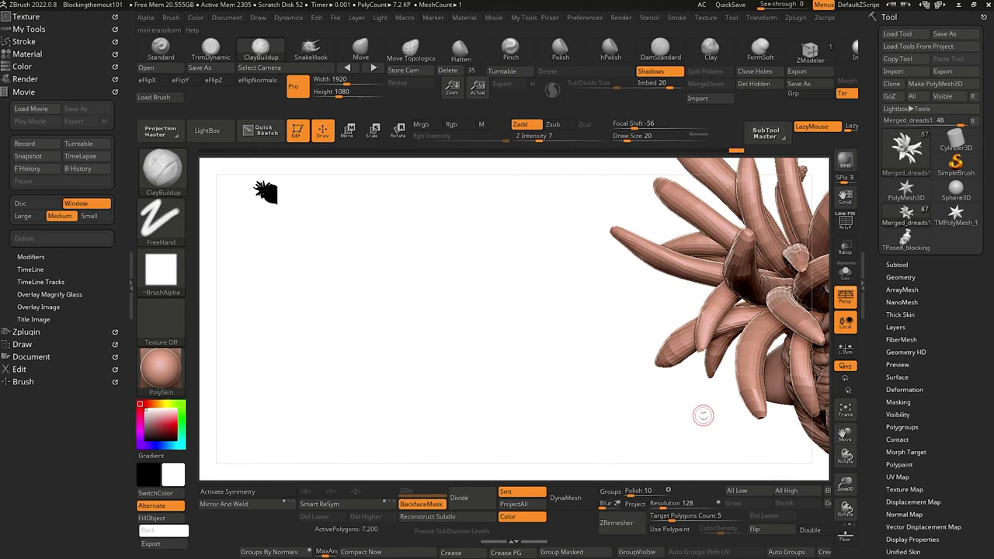
ctrl+shift+click(595, 315)
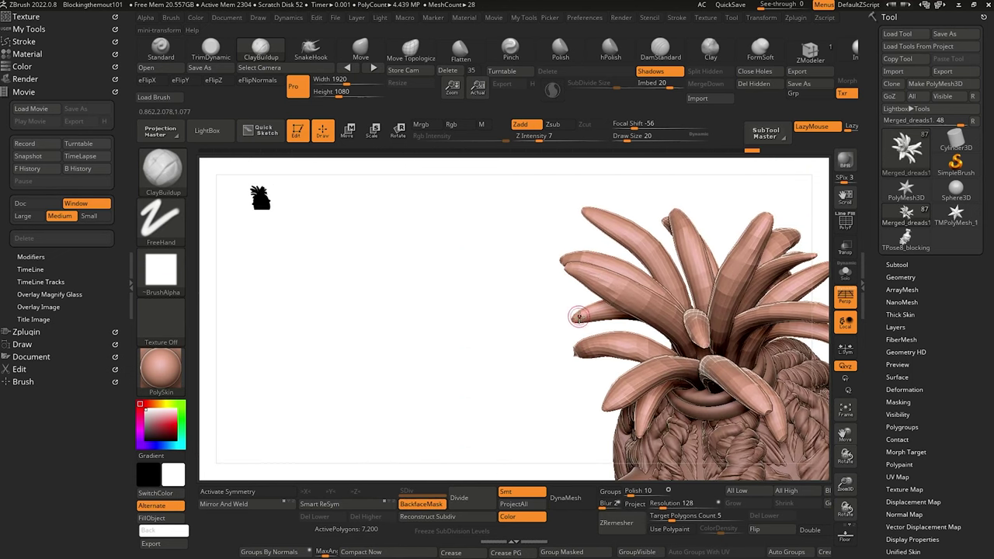
ctrl+shift+click(610, 314)
drag(531, 290, 549, 309)
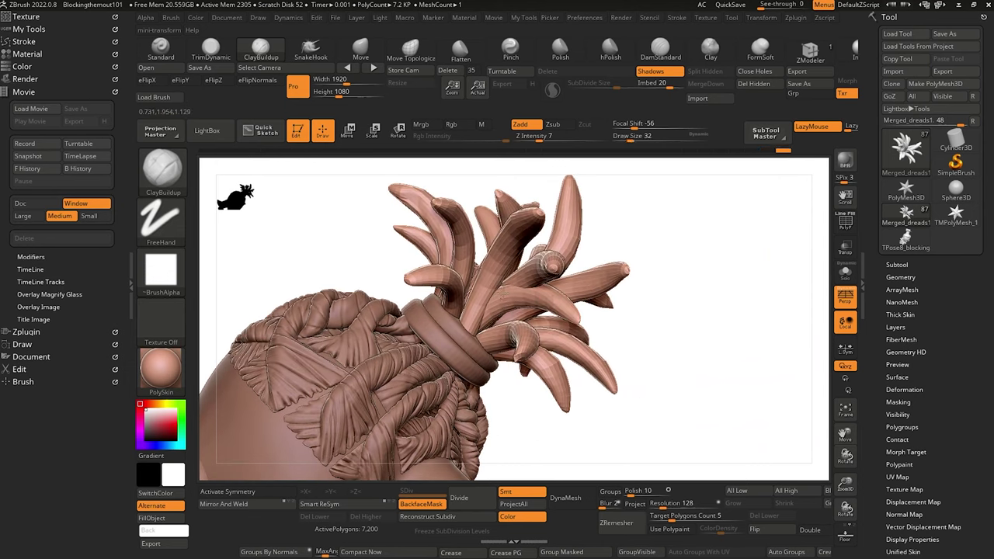
right_drag(503, 292, 470, 239)
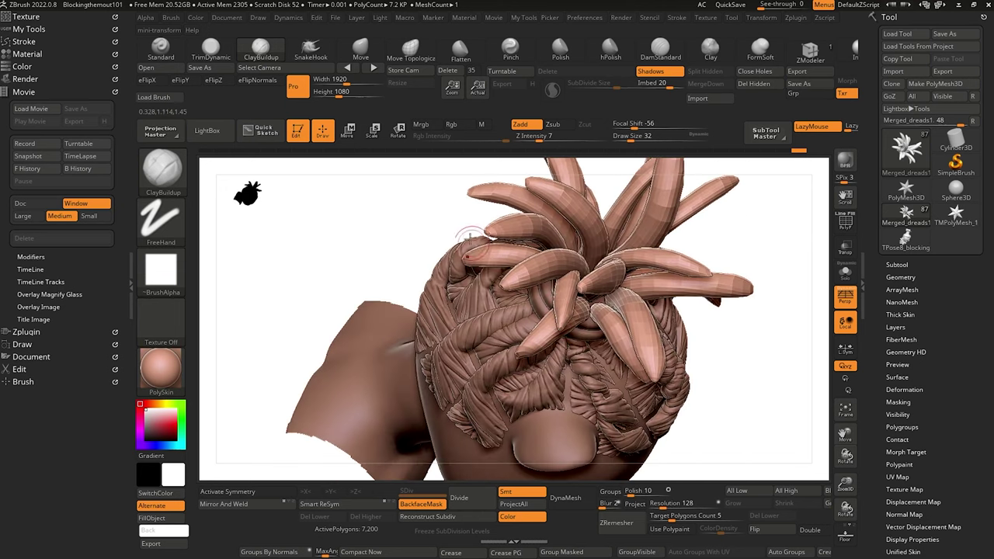
ctrl+shift+click(320, 236)
mouse_move(320, 236)
mouse_down()
mouse_move(315, 168)
mouse_move(355, 189)
mouse_move(342, 186)
mouse_up()
Reshape the outer dread tips with the Move Topological brush, straightening the lowest dread beside the cuff.
click(411, 48)
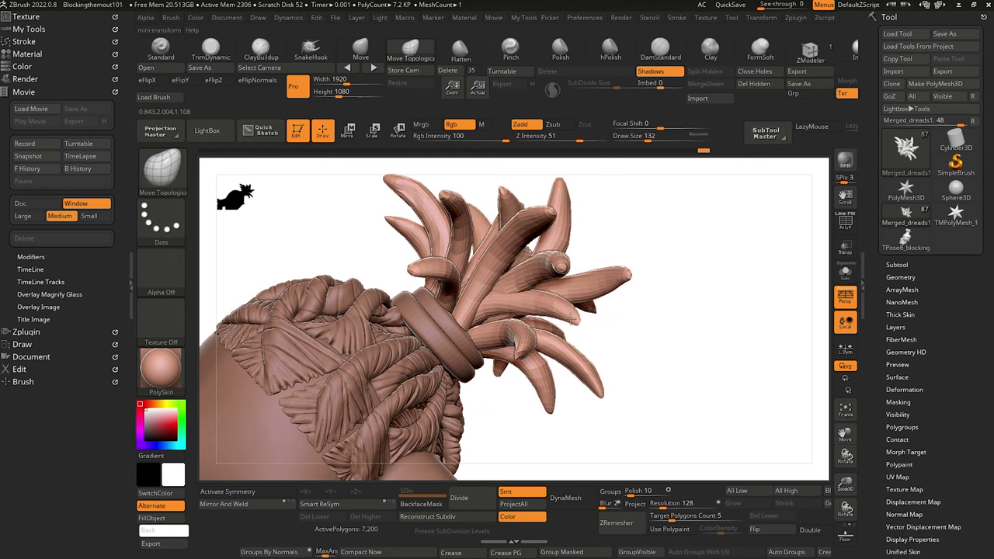
drag(572, 319, 576, 331)
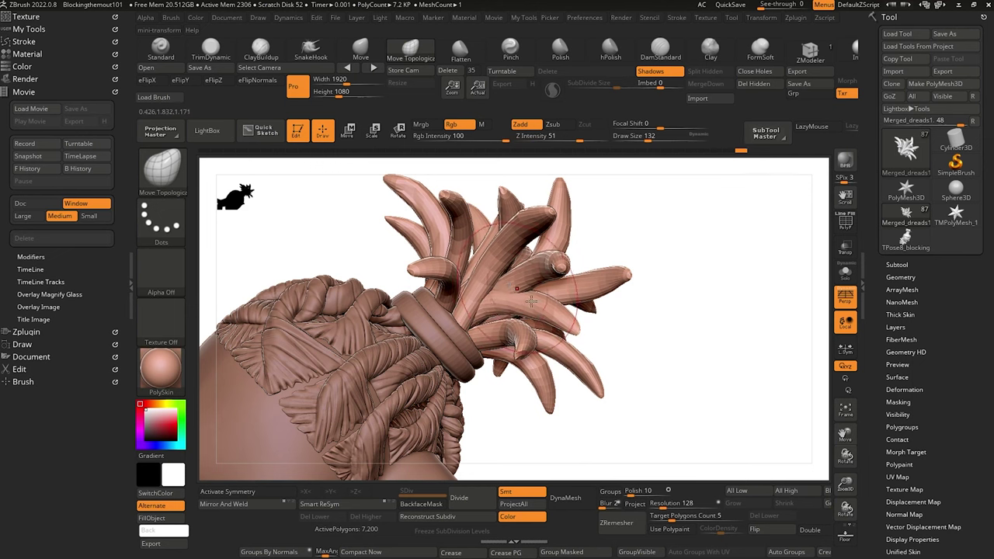
mouse_move(638, 429)
mouse_down()
mouse_move(437, 303)
mouse_move(382, 236)
mouse_up()
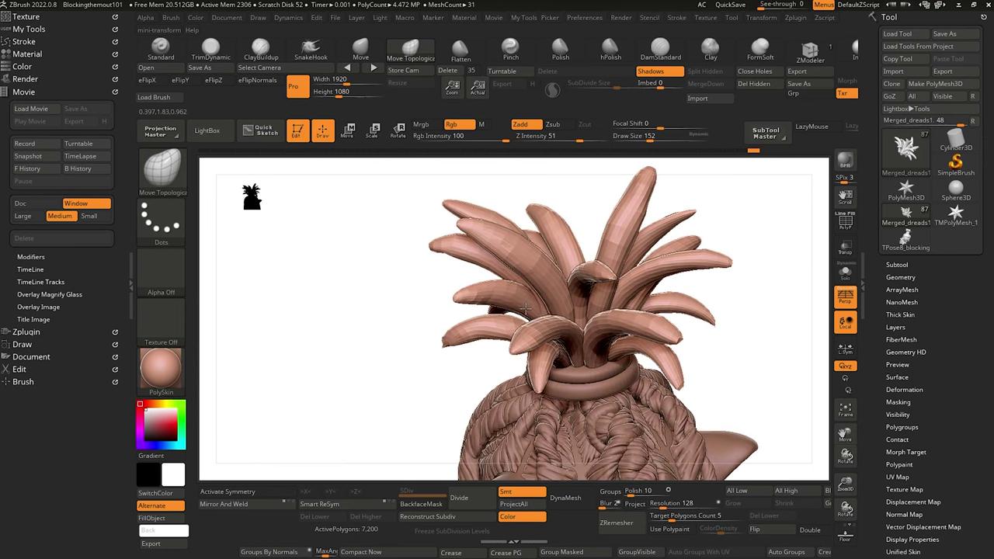
mouse_move(460, 296)
mouse_down()
mouse_move(355, 255)
mouse_move(378, 311)
mouse_move(377, 211)
mouse_up()
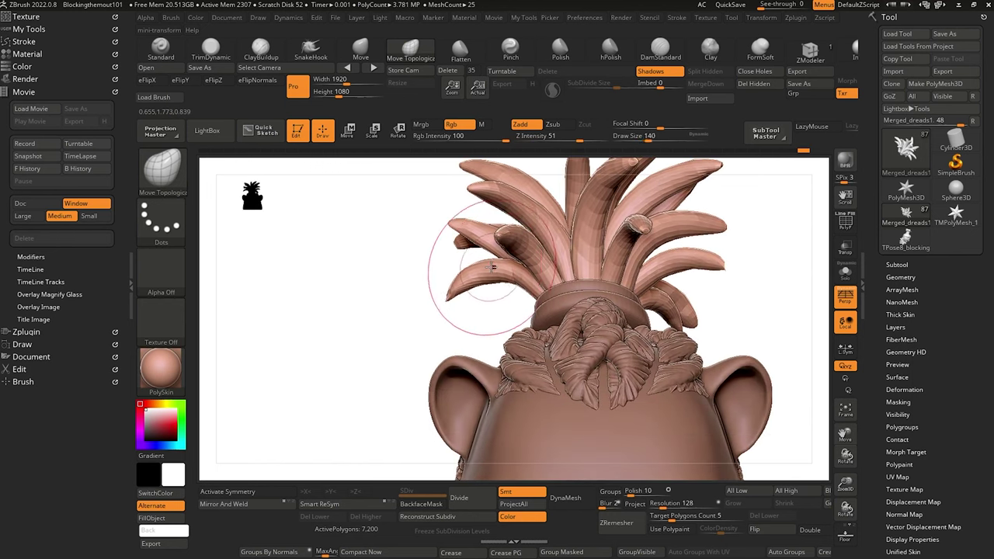
drag(460, 286, 465, 294)
mouse_move(459, 285)
mouse_down()
mouse_move(472, 300)
mouse_move(442, 293)
mouse_up()
Reduce the brush size and thicken the tip of the lowest side dread with the Inflat brush at Draw Size 72.
key(bracketleft)
key(bracketleft)
key(bracketleft)
key(bracketleft)
key(bracketleft)
key(bracketleft)
key(bracketleft)
key(bracketleft)
key(bracketleft)
key(bracketleft)
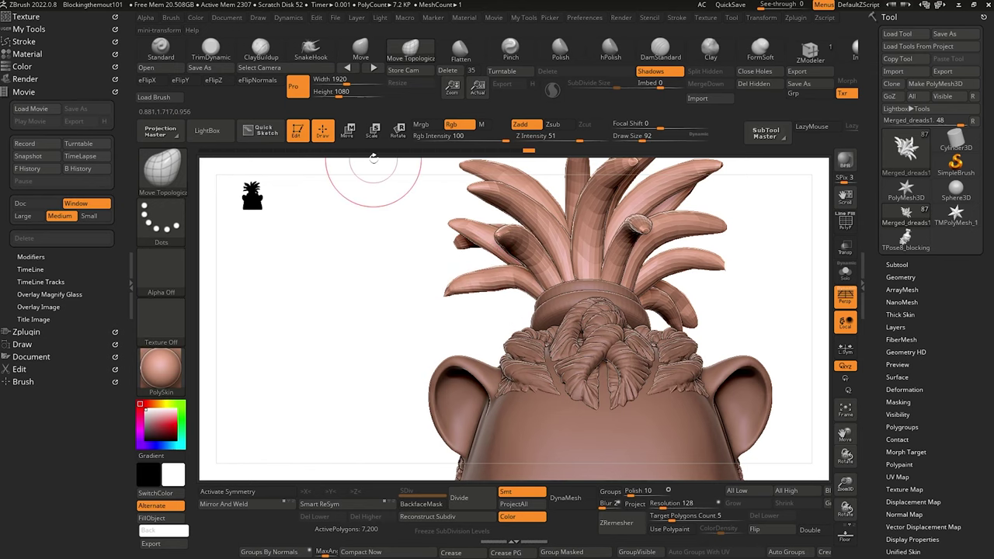
key(b)
key(i)
key(n)
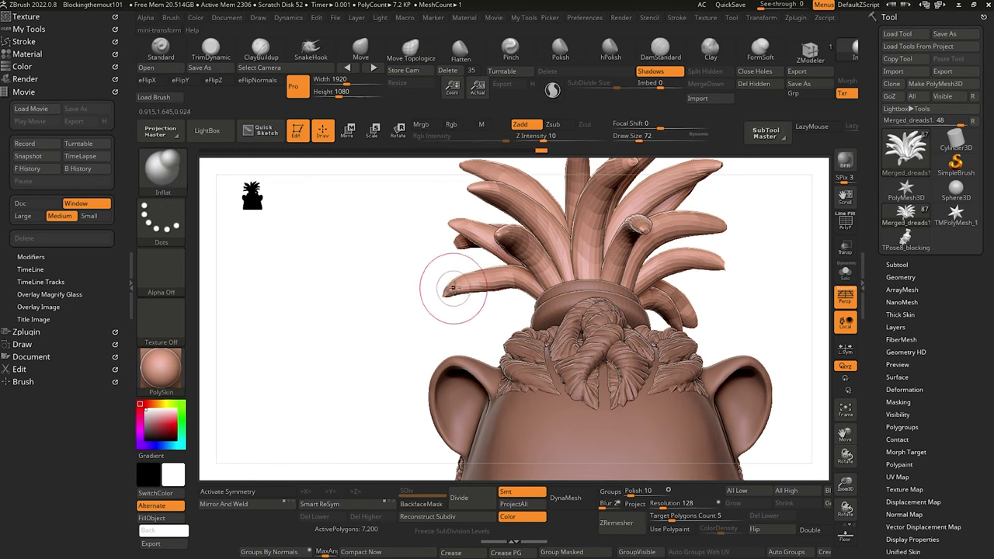
drag(453, 289, 458, 287)
Extend and lift the lower dreads on the opposite side of the bunch with the Move Topological brush.
mouse_move(382, 275)
mouse_down()
mouse_move(384, 287)
mouse_move(351, 296)
mouse_move(350, 264)
mouse_move(326, 275)
mouse_move(340, 280)
mouse_move(361, 216)
mouse_up()
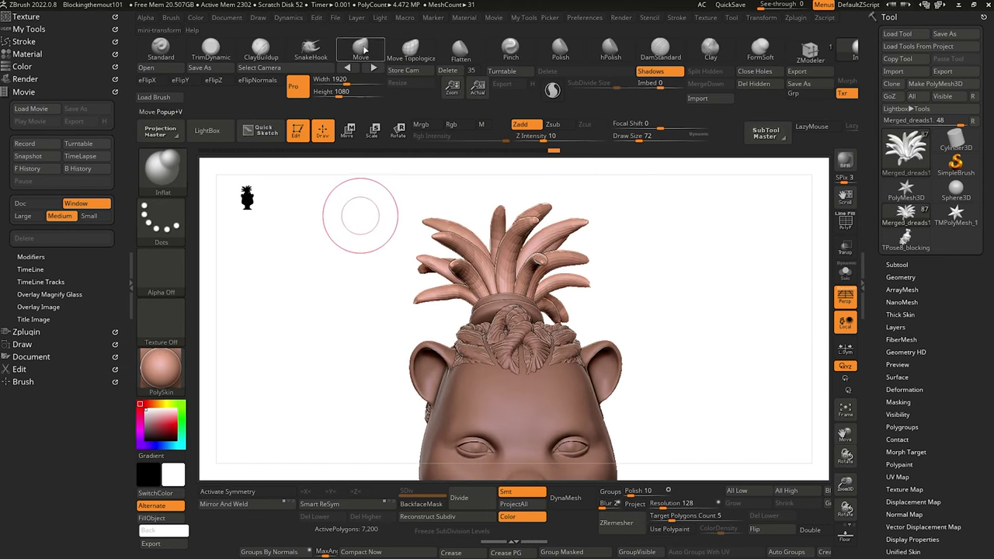
click(362, 49)
click(410, 49)
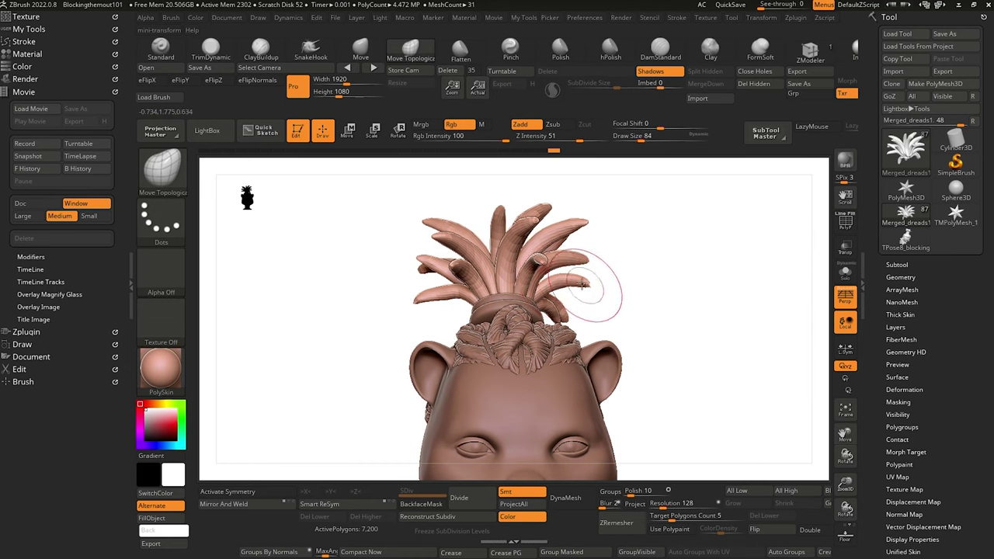
mouse_move(586, 287)
mouse_down()
mouse_move(592, 277)
mouse_move(571, 280)
mouse_move(598, 256)
mouse_up()
key(bracketleft)
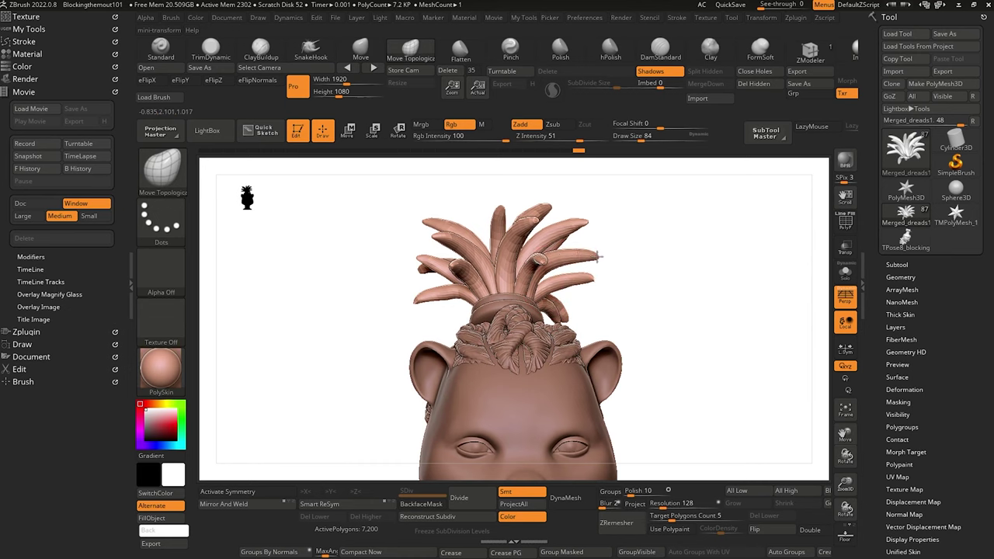
drag(390, 222, 381, 225)
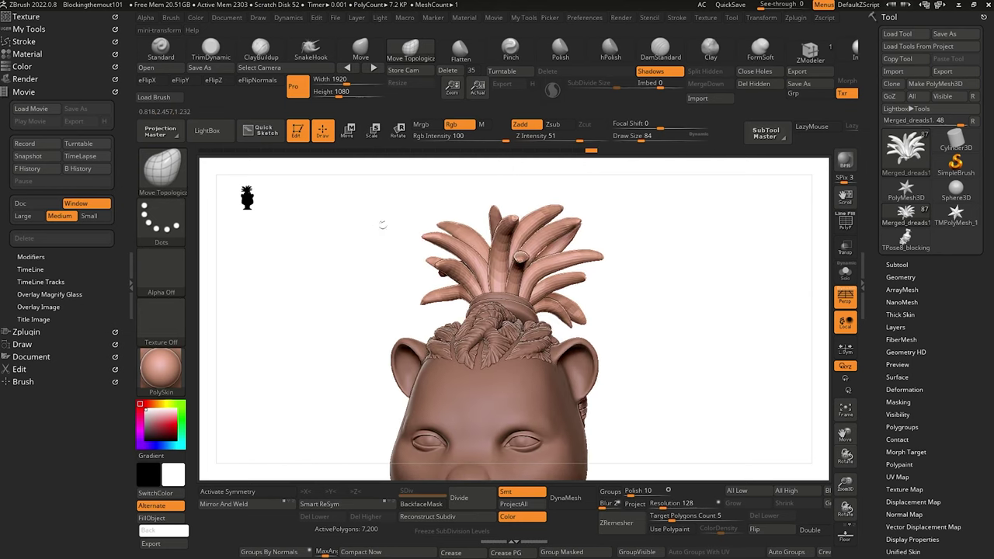
key(bracketleft)
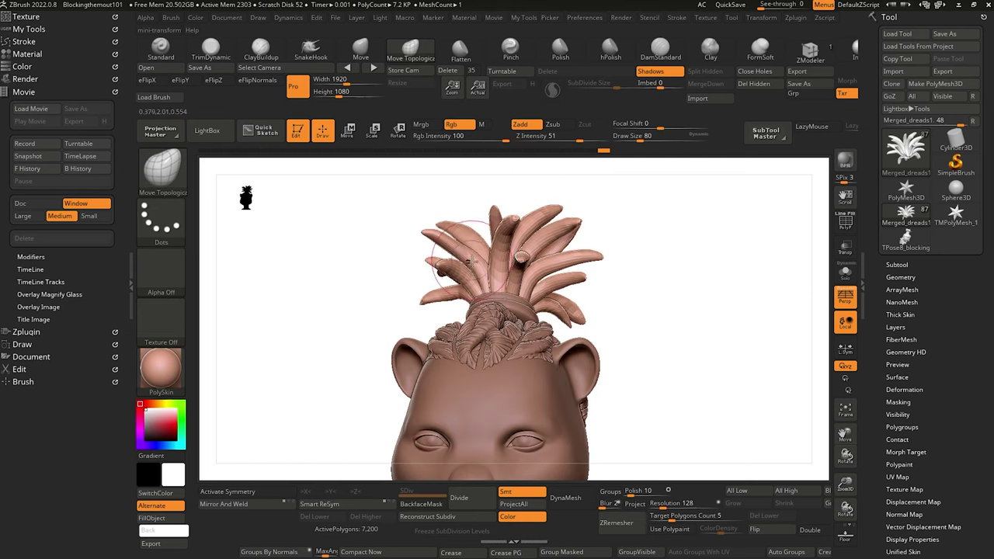
Lift and extend the upper side dread tips with the Move Topological brush to fan out the bunch.
drag(378, 210, 427, 216)
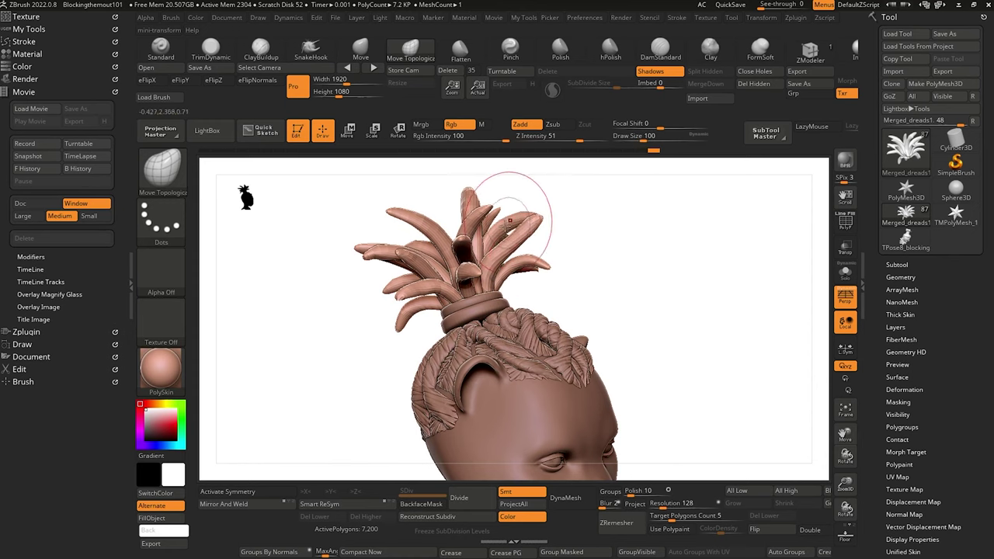
mouse_move(330, 211)
mouse_down()
mouse_move(284, 237)
mouse_move(317, 220)
mouse_up()
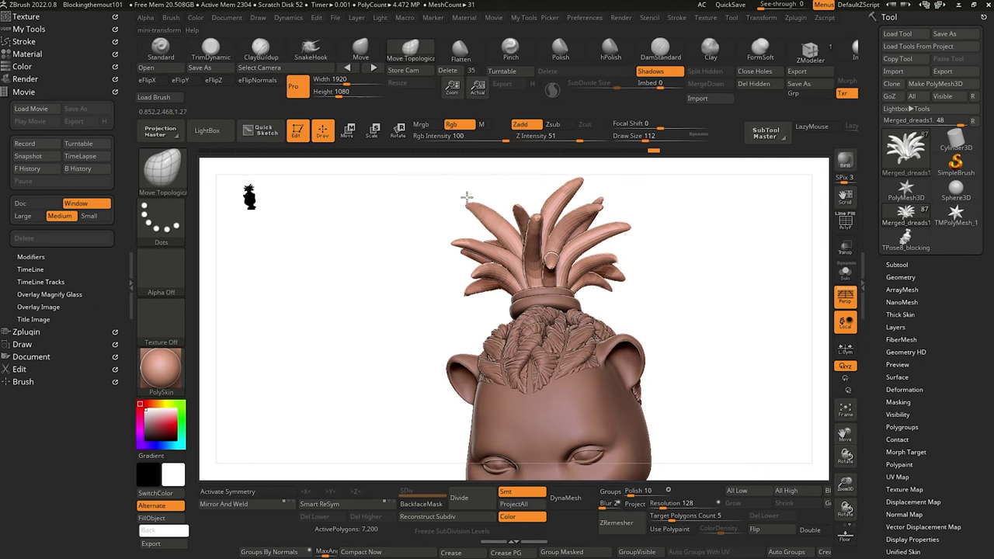
drag(487, 227, 474, 208)
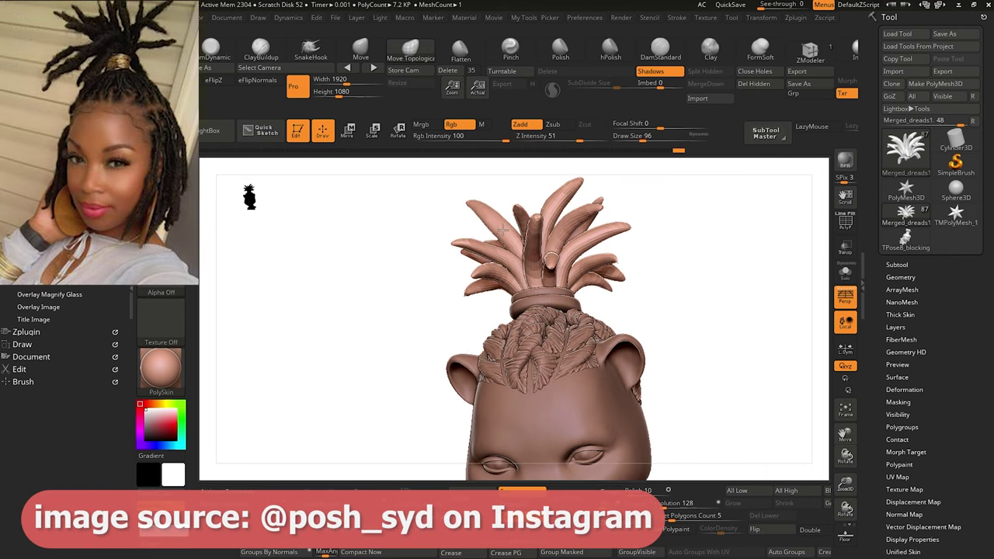
mouse_move(379, 206)
mouse_down()
mouse_move(383, 268)
mouse_move(344, 222)
mouse_move(370, 223)
mouse_move(377, 282)
mouse_move(519, 259)
mouse_up()
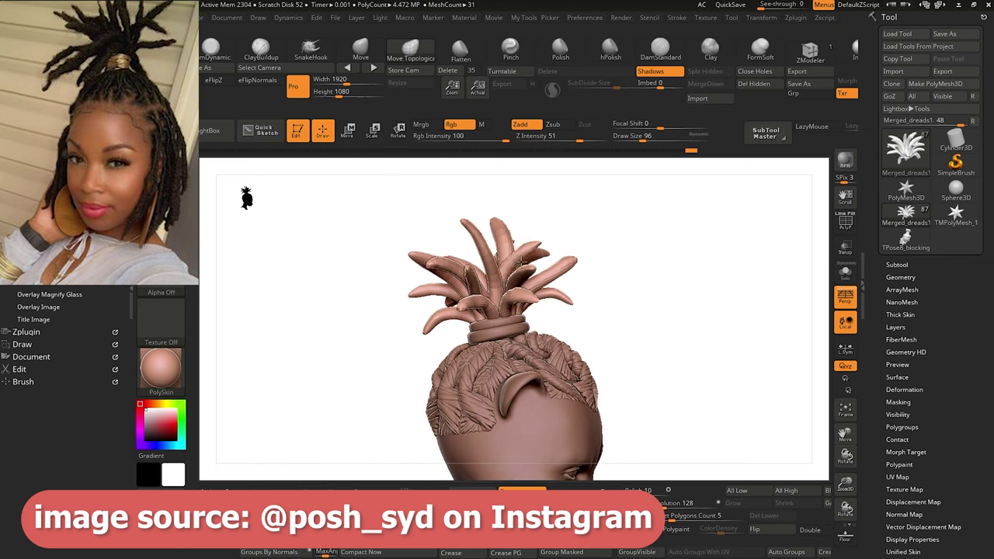
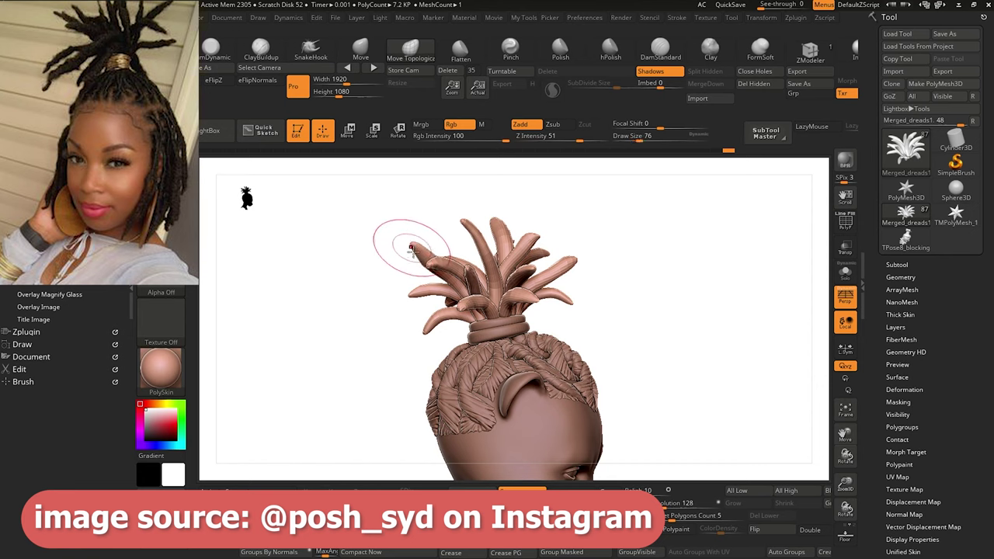
key(])
Adjust the brush size and raise the tips of the two lowest rear dreads with the Move Topological brush.
mouse_move(384, 249)
mouse_down()
mouse_move(430, 242)
mouse_move(546, 386)
mouse_move(575, 382)
mouse_move(528, 291)
mouse_up()
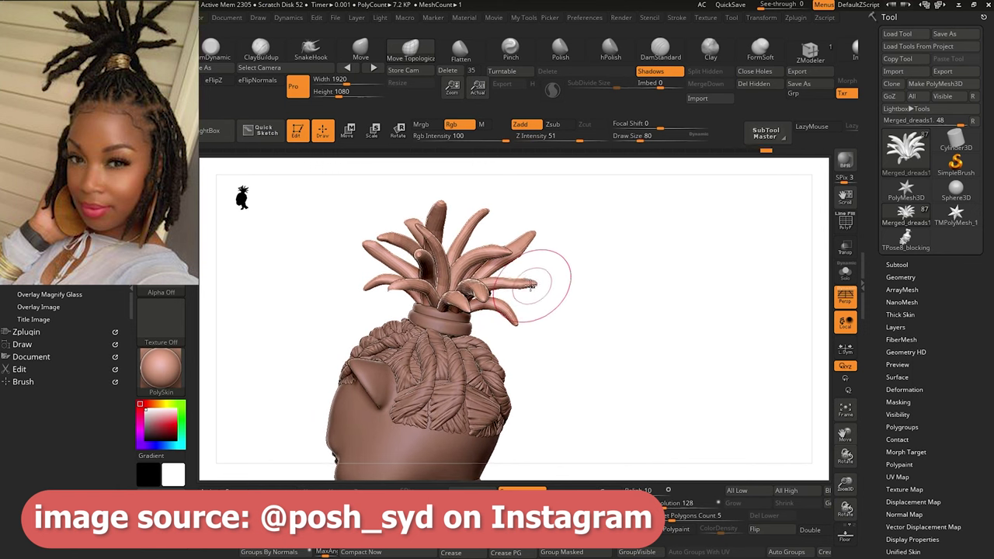
key(])
drag(534, 285, 531, 281)
drag(528, 324, 522, 320)
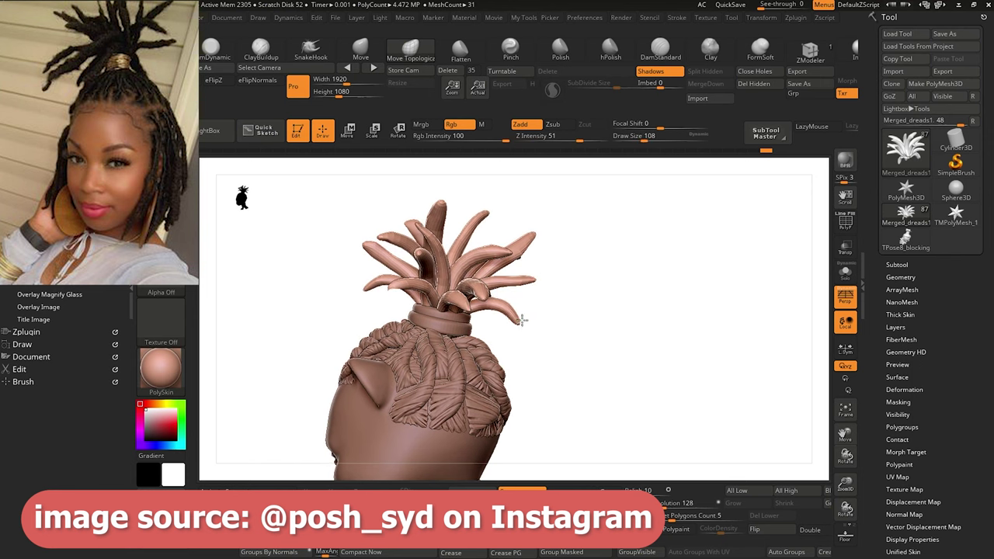
key([)
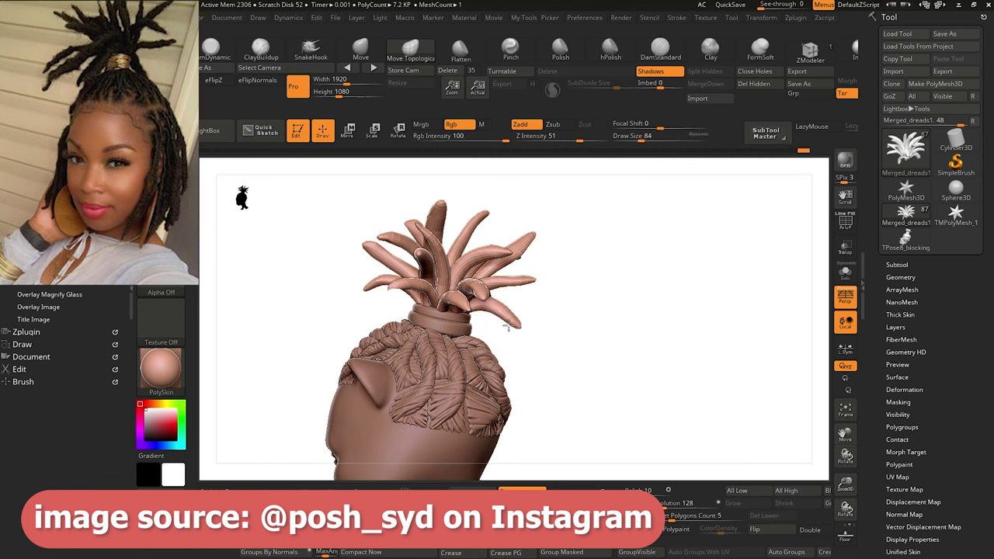
key(])
mouse_move(523, 334)
mouse_down()
mouse_move(502, 355)
mouse_move(414, 328)
mouse_up()
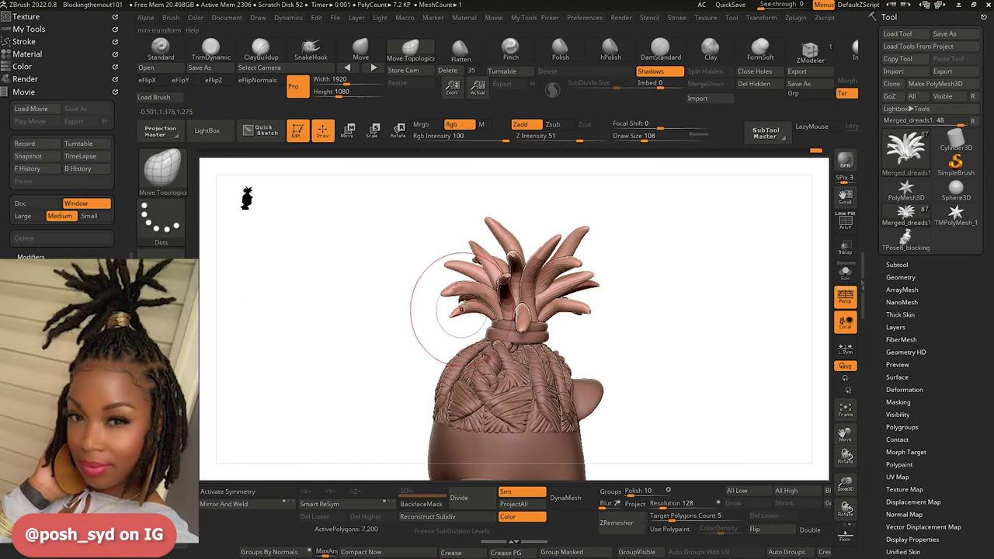
Reposition the lower dreads at the back of the bunch, enlarging the Move Topological brush to Draw Size 120.
key([)
mouse_move(476, 309)
mouse_down()
mouse_move(431, 315)
mouse_move(436, 398)
mouse_up()
key([)
key([)
mouse_move(428, 356)
mouse_down()
mouse_move(407, 355)
mouse_move(699, 311)
mouse_up()
key(])
key(])
key(])
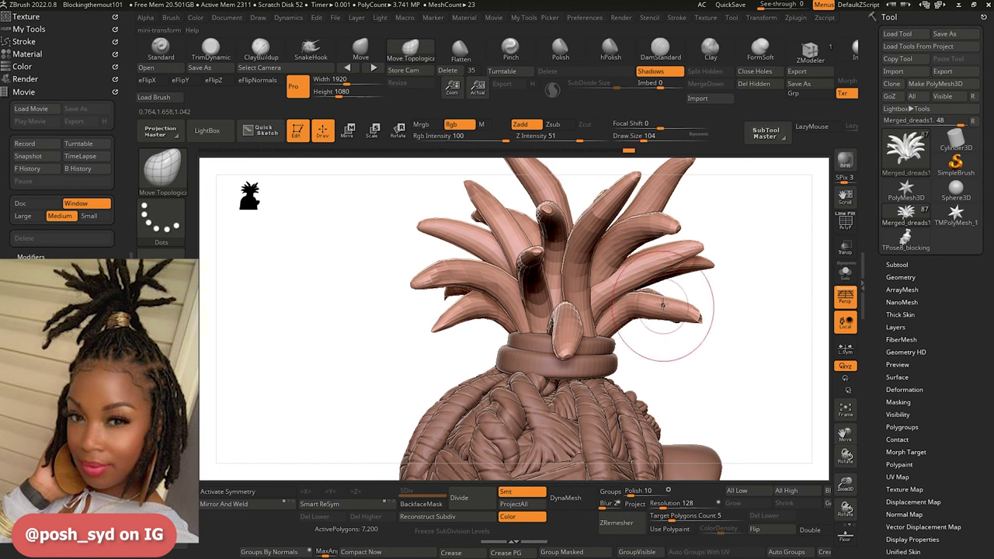
key(])
key(])
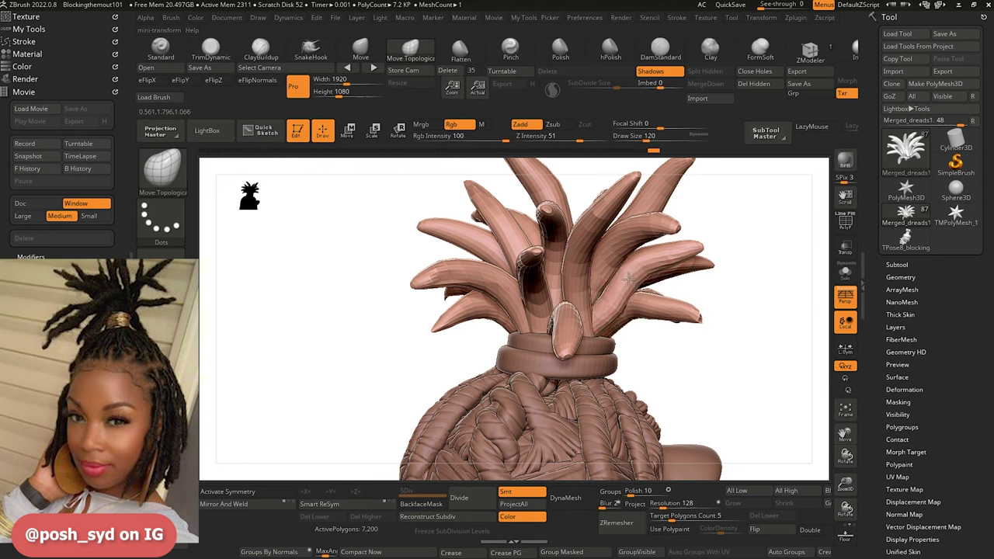
Pull the side dread tips upward in the front view with a larger Move Topological brush to spread the silhouette.
alt+drag(353, 315, 300, 173)
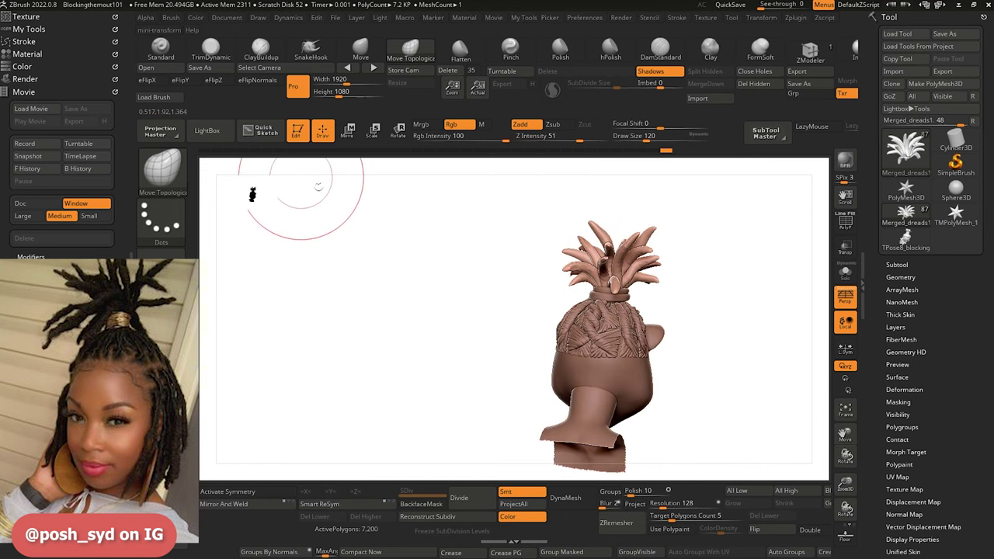
mouse_move(360, 271)
mouse_down()
mouse_move(306, 282)
mouse_move(327, 291)
mouse_move(337, 270)
mouse_move(327, 317)
mouse_move(381, 360)
mouse_move(349, 385)
mouse_move(385, 331)
mouse_up()
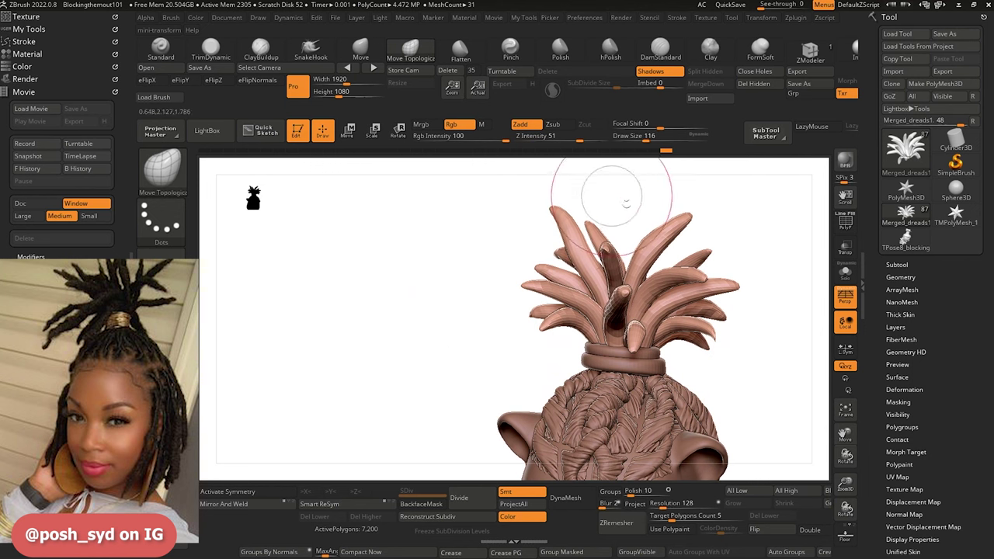
drag(698, 279, 593, 227)
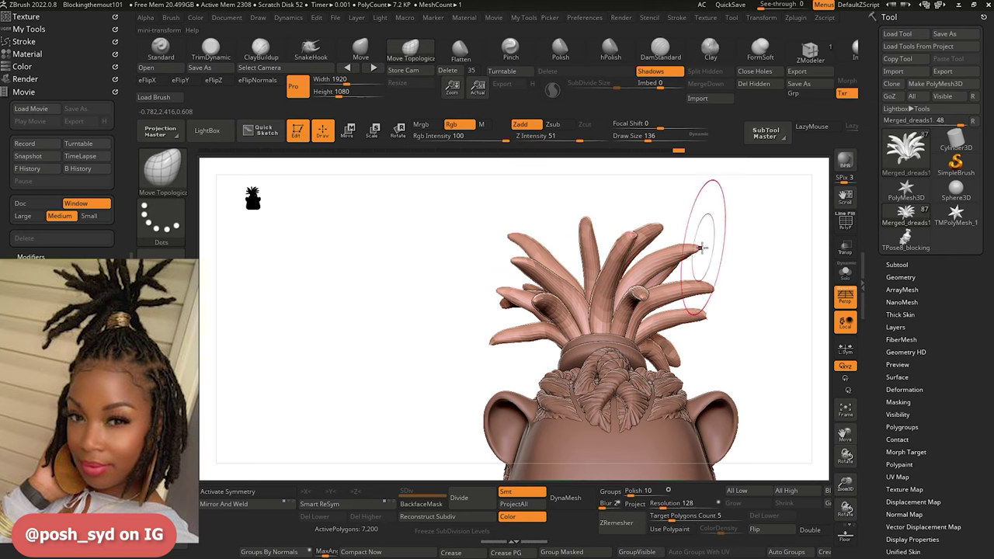
key(bracketright)
drag(686, 233, 681, 223)
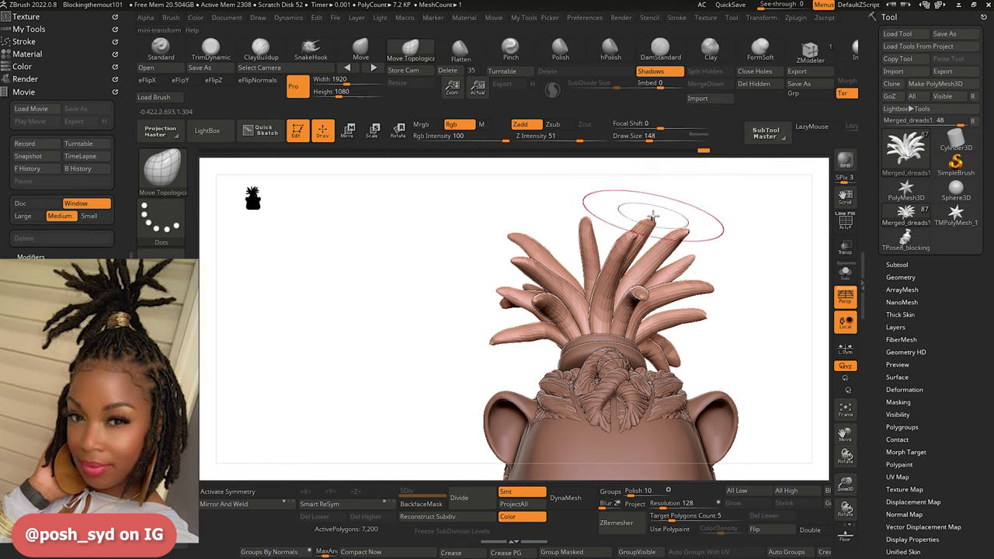
Mask everything except one inner dread at the back of the bunch and rotate that dread upward with the gizmo.
mouse_move(415, 257)
mouse_down()
mouse_move(406, 249)
mouse_move(477, 305)
mouse_move(517, 291)
mouse_move(508, 262)
mouse_move(492, 329)
mouse_move(417, 246)
mouse_move(435, 252)
mouse_up()
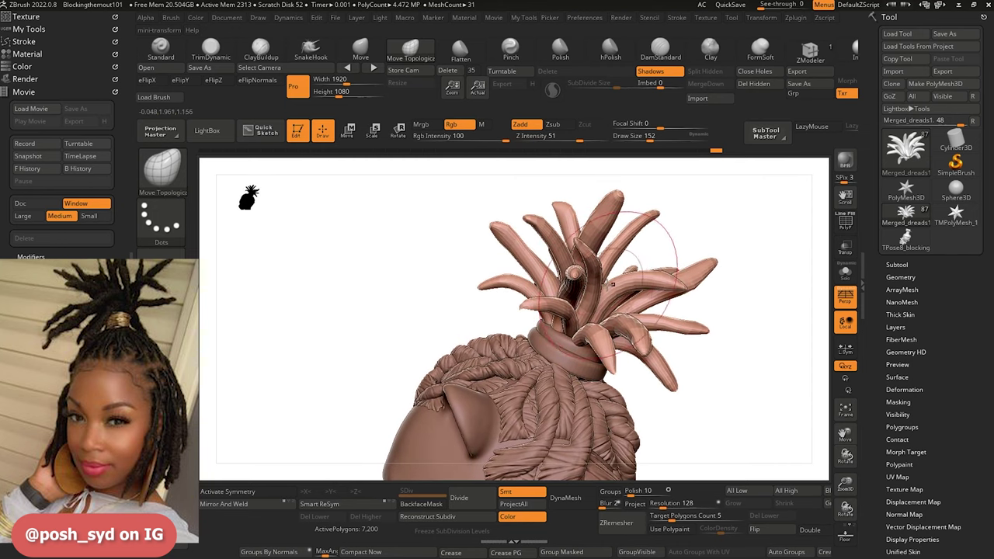
key(w)
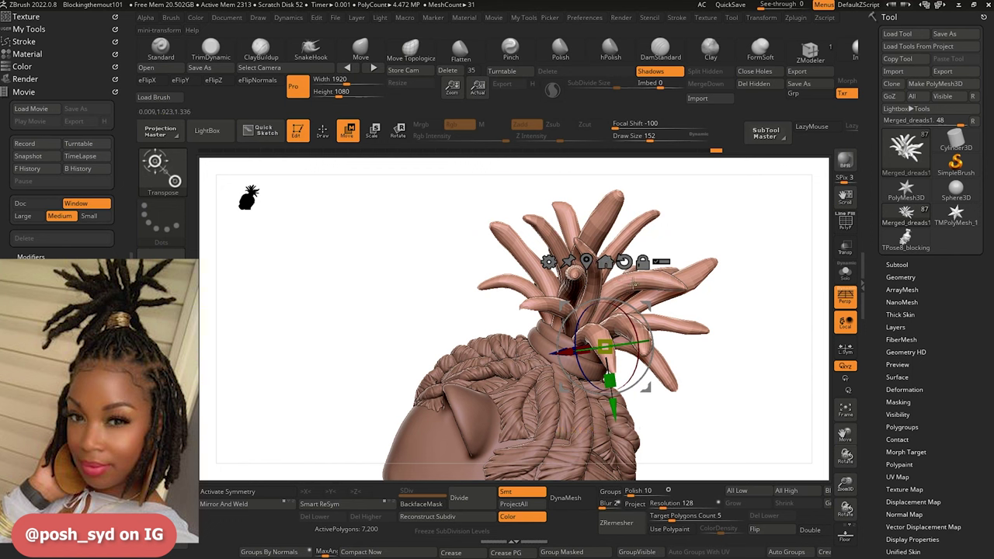
ctrl+click(634, 284)
mouse_move(650, 430)
ctrl+mouse_down()
mouse_move(621, 300)
mouse_move(510, 288)
mouse_move(489, 309)
mouse_move(464, 289)
ctrl+mouse_up()
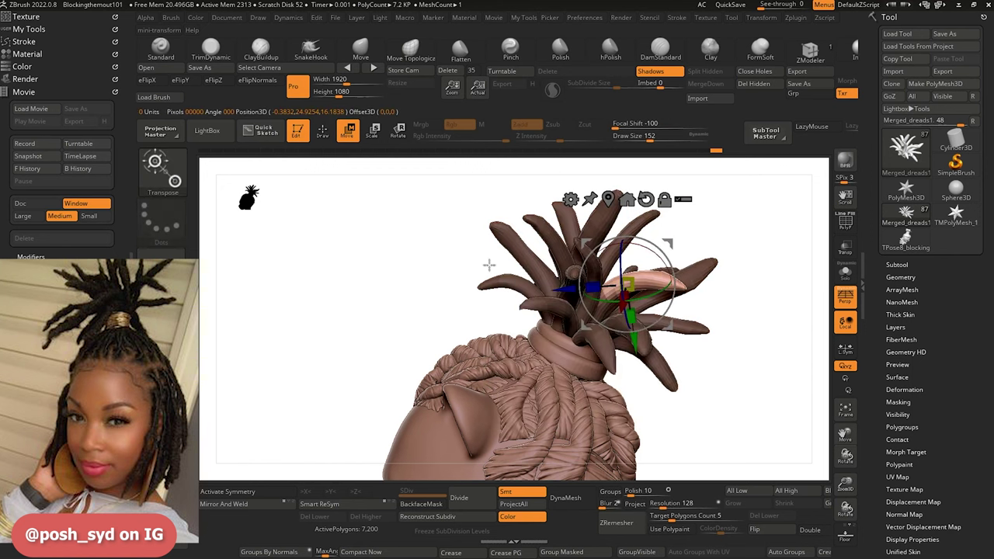
ctrl+drag(429, 237, 599, 367)
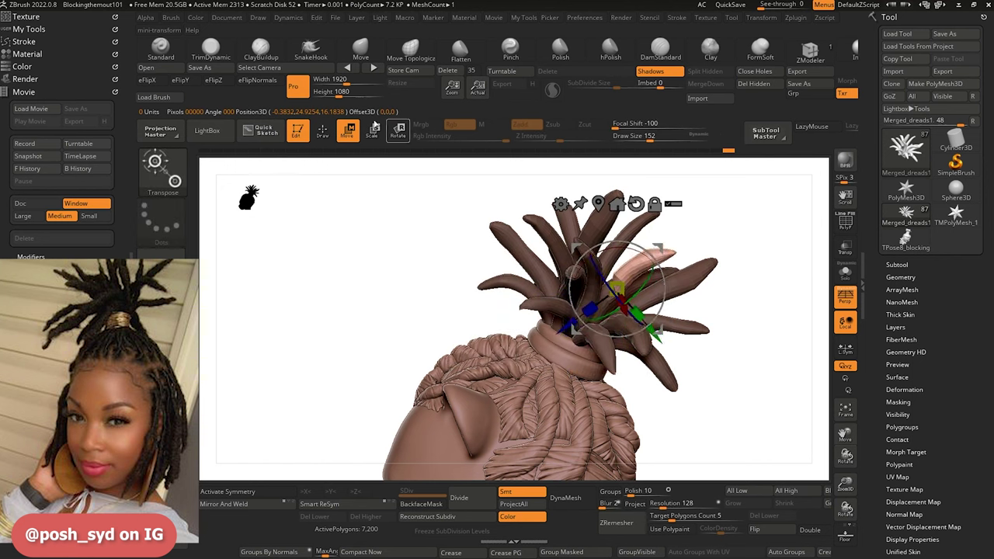
Switch to the Move brush, clear the mask and check the dread bunch from the front and side.
click(362, 49)
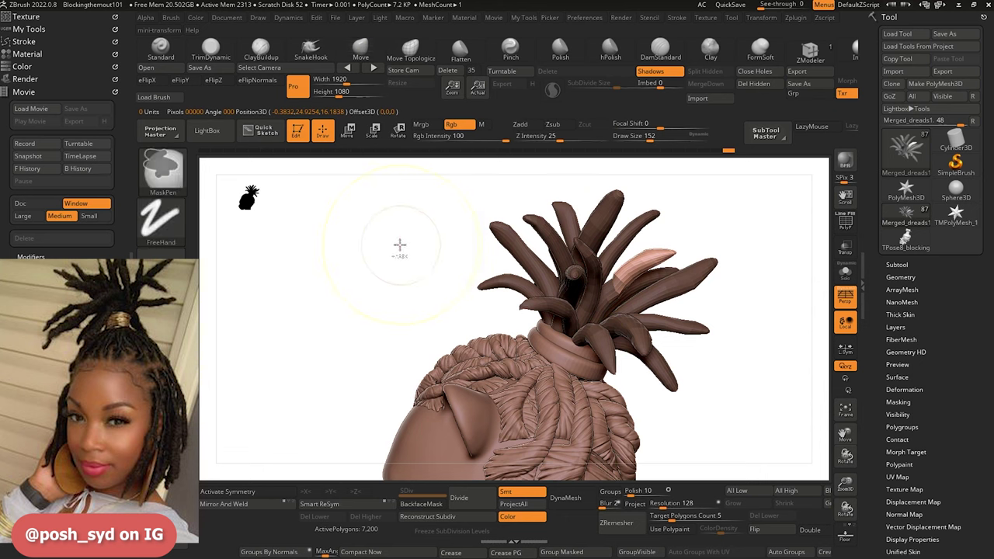
ctrl+drag(399, 246, 472, 239)
key(ctrl)
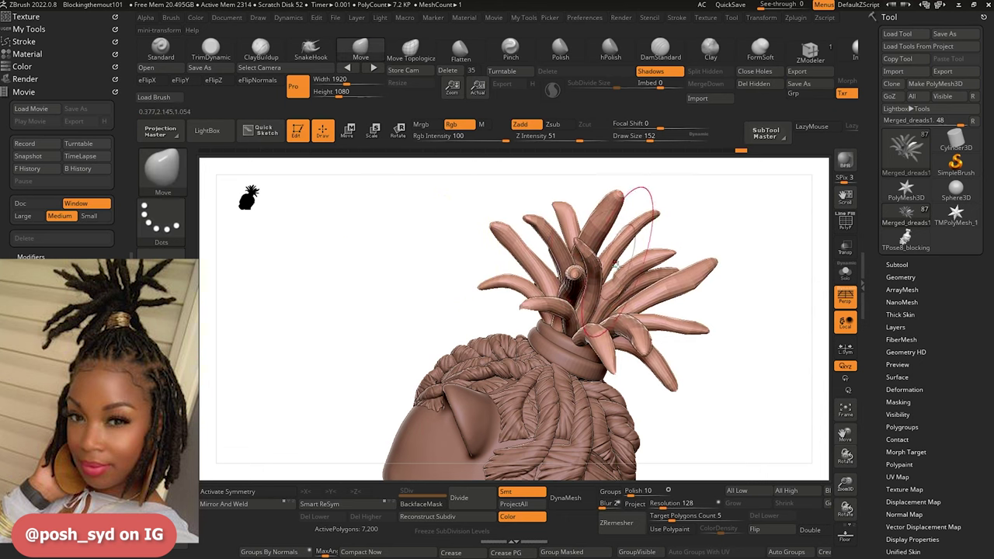
key(shift)
mouse_move(359, 254)
alt+mouse_down()
mouse_move(380, 280)
mouse_move(392, 251)
mouse_move(420, 256)
mouse_move(417, 222)
mouse_move(384, 168)
alt+mouse_up()
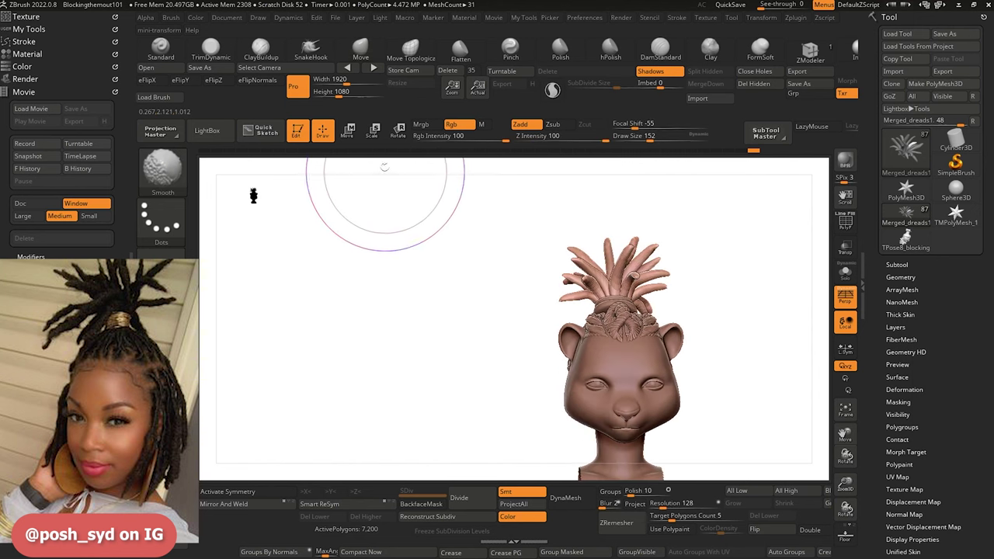
alt+drag(438, 266, 472, 281)
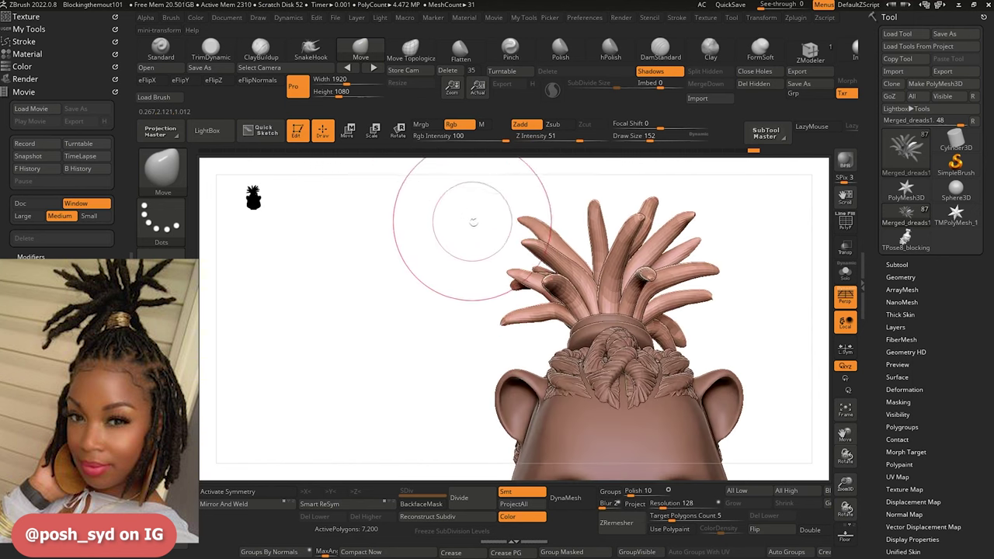
mouse_move(473, 222)
mouse_down()
mouse_move(455, 262)
mouse_move(505, 247)
mouse_up()
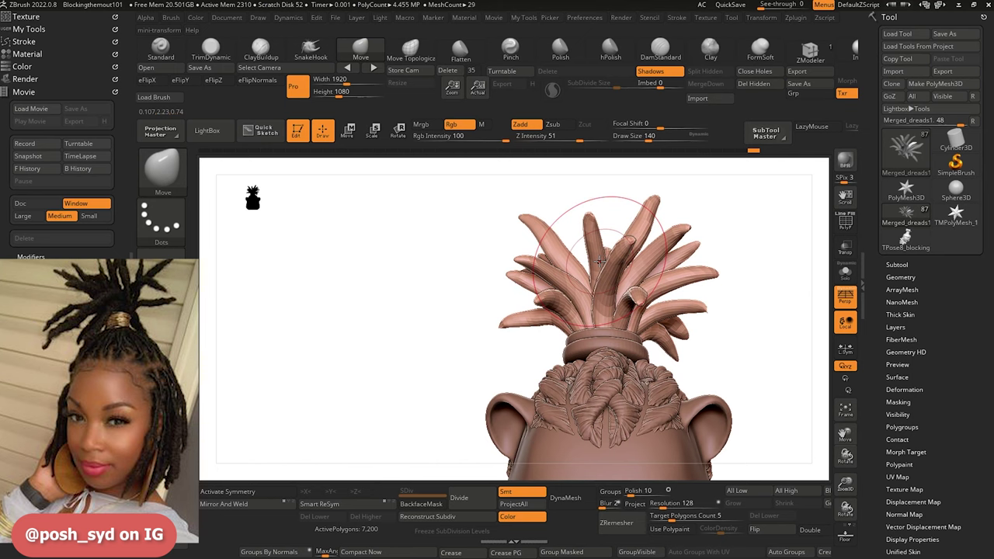
mouse_move(443, 233)
mouse_down()
mouse_move(437, 256)
mouse_move(411, 211)
mouse_up()
mouse_move(424, 263)
mouse_down()
mouse_move(448, 341)
mouse_move(430, 321)
mouse_move(437, 286)
mouse_up()
Duplicate the Merged_dreads1 subtool and switch to the copy.
drag(875, 449, 879, 379)
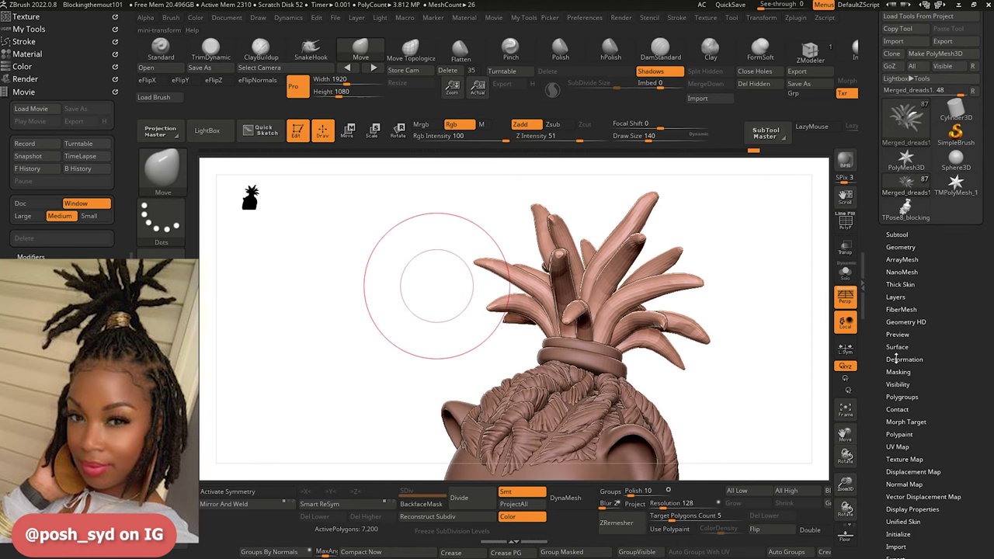
click(897, 359)
scroll(874, 463, down, 2)
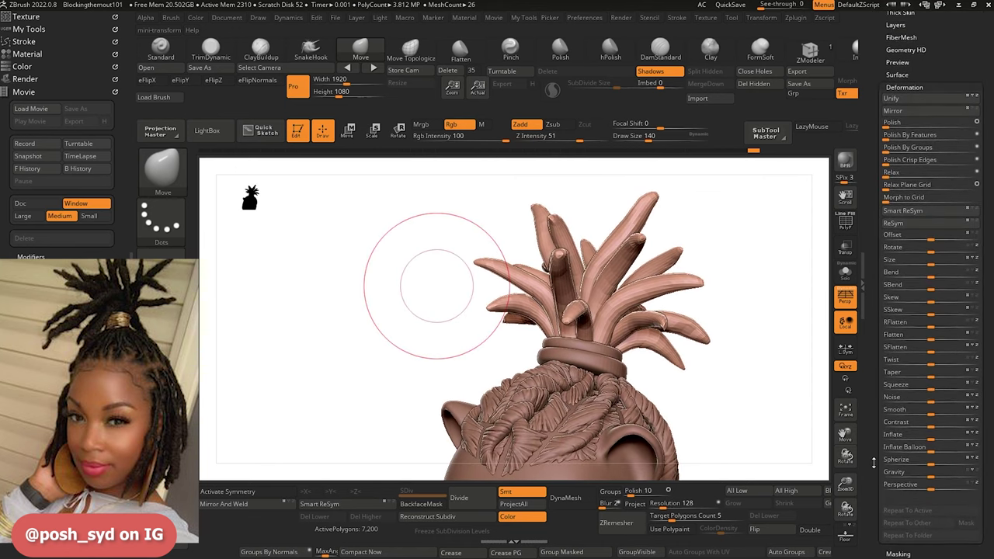
scroll(874, 463, up, 2)
click(897, 99)
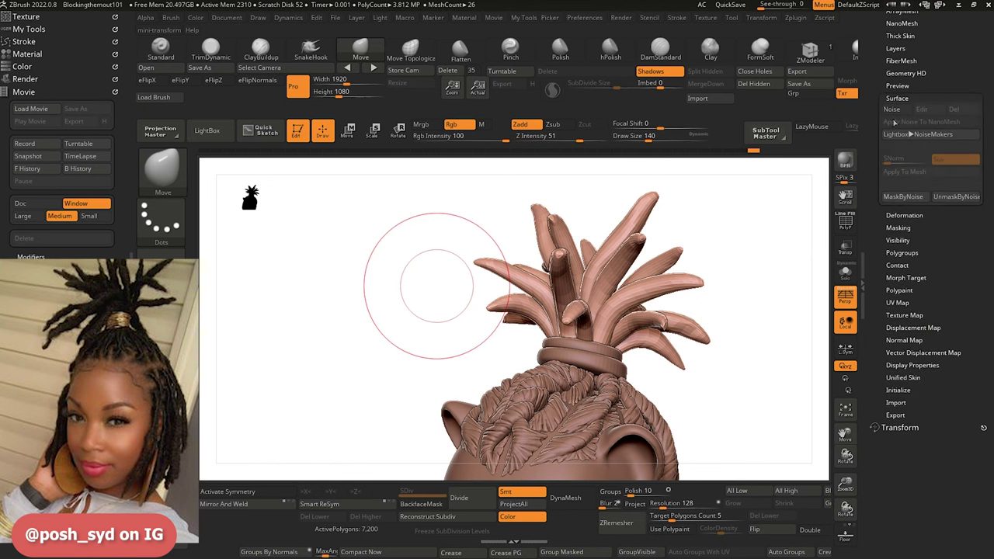
drag(873, 139, 876, 212)
click(894, 149)
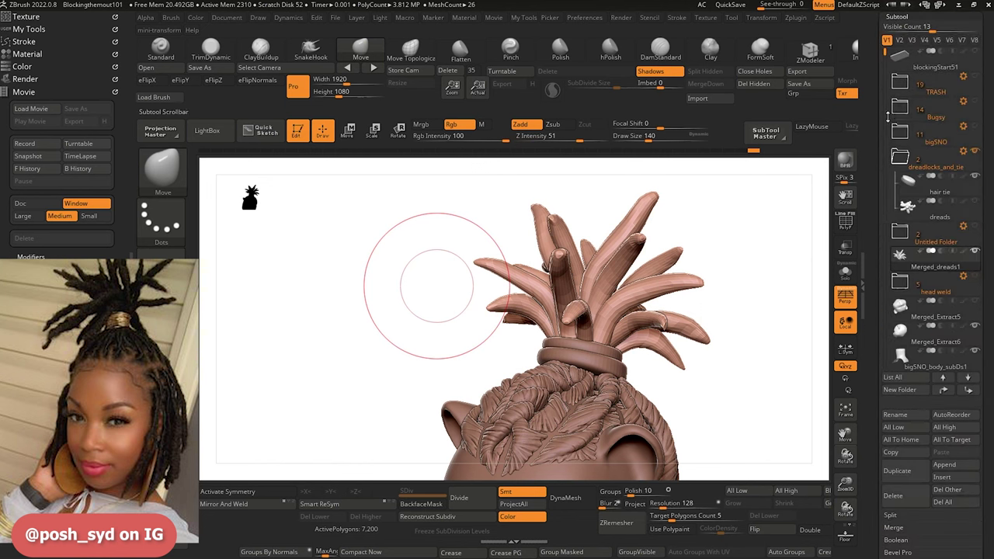
click(898, 471)
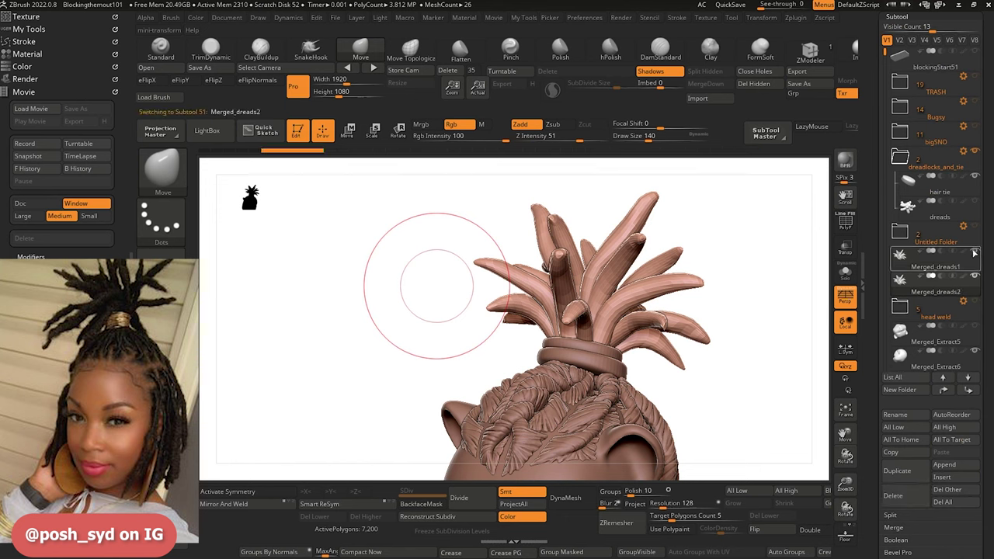
Start NoiseMaker surface noise on the duplicated dreads and frame the bunch upright from the side in its preview.
scroll(872, 454, down, 5)
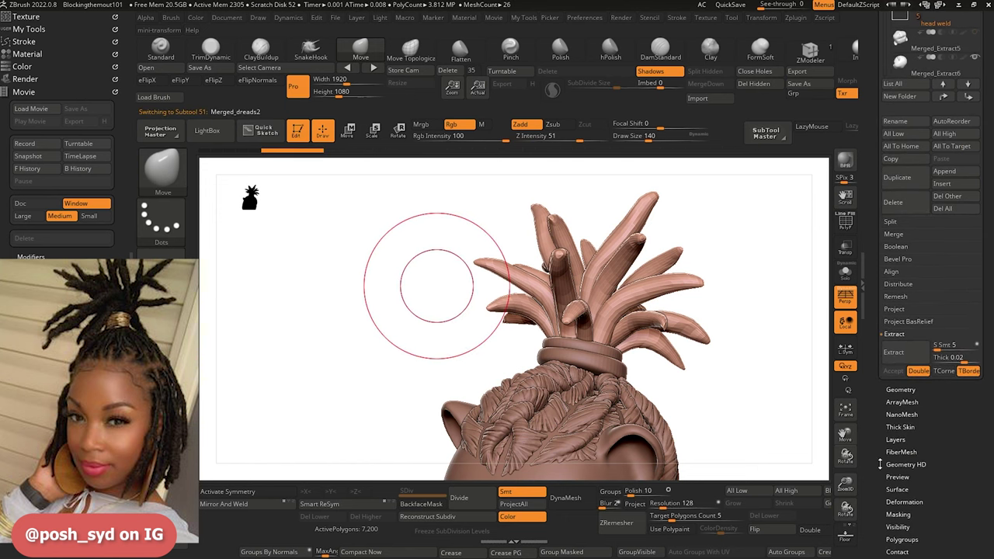
click(895, 489)
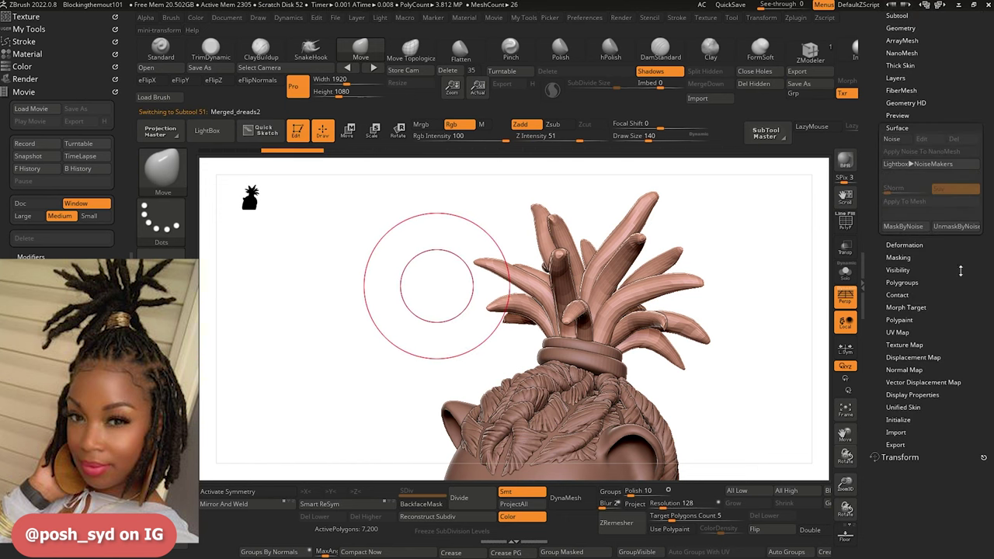
click(894, 140)
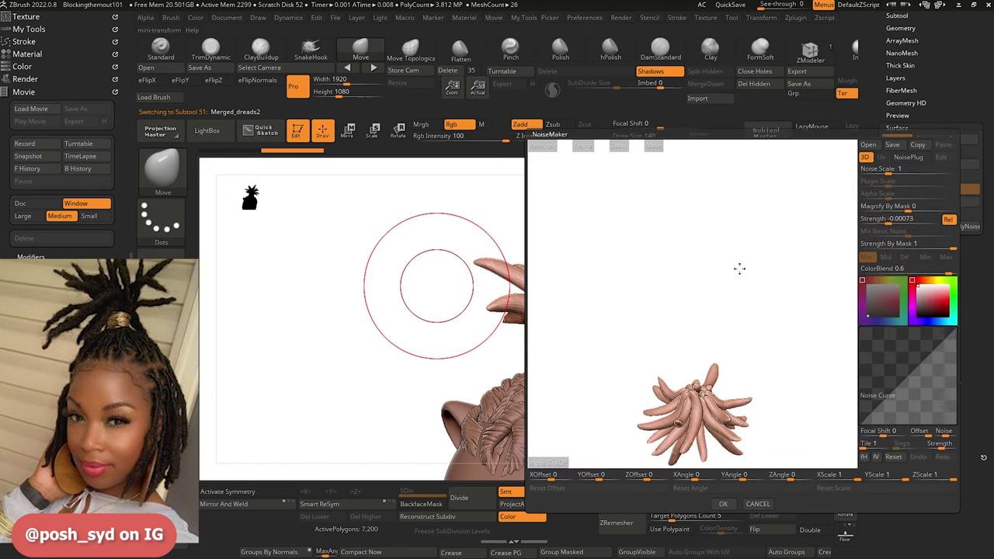
click(583, 147)
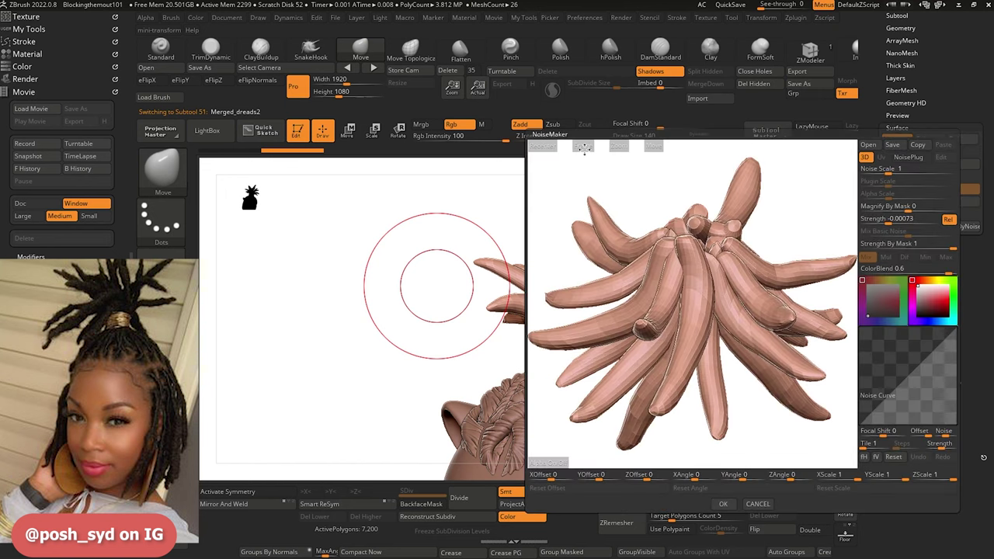
drag(623, 321, 848, 462)
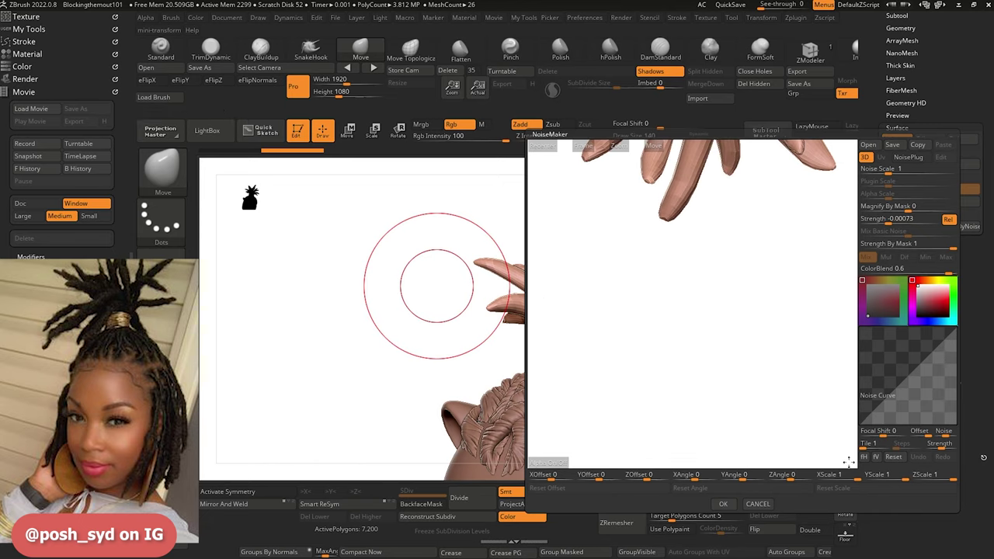
click(583, 148)
drag(578, 299, 597, 231)
click(581, 147)
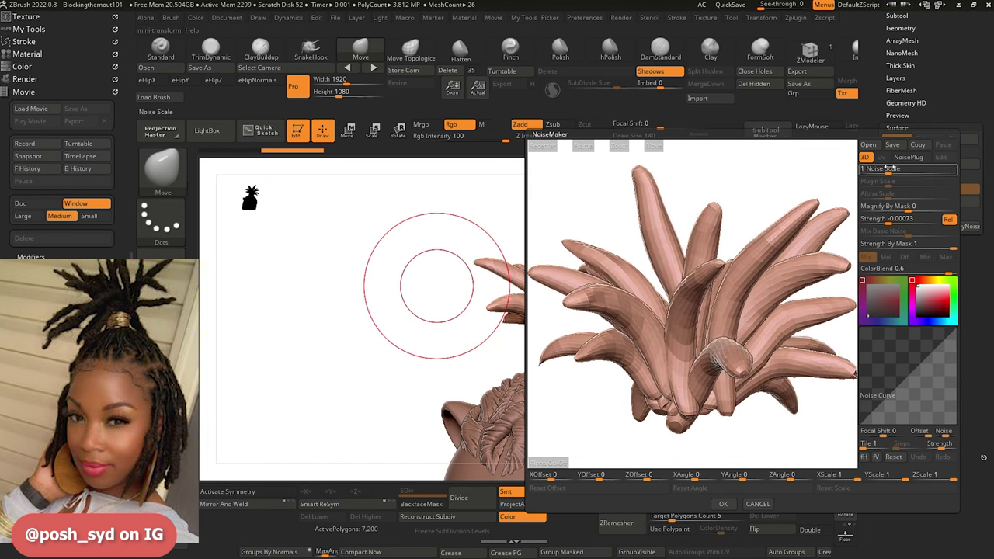
Set the noise scale to about 160.66 and accept the surface noise for the duplicated dreads.
drag(887, 166, 935, 180)
click(934, 180)
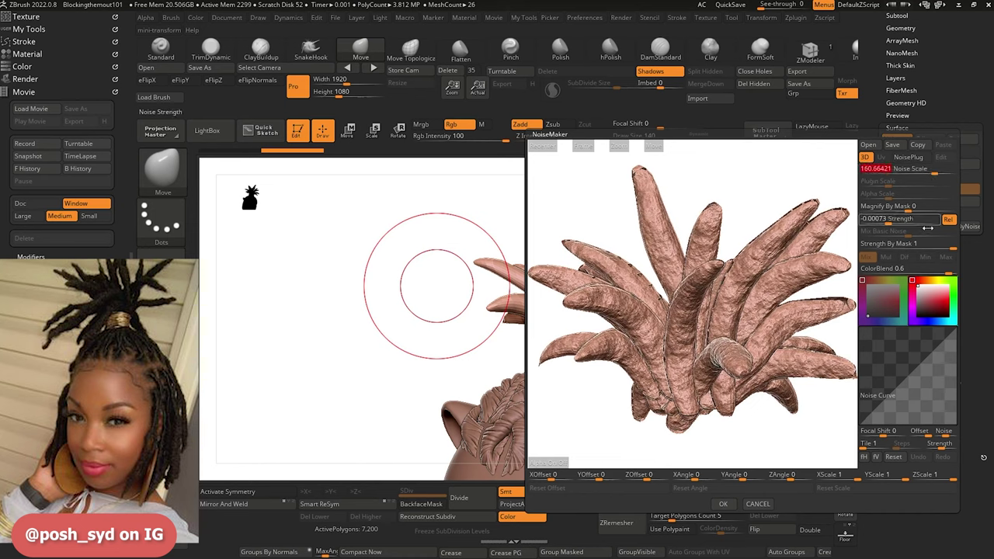
click(931, 361)
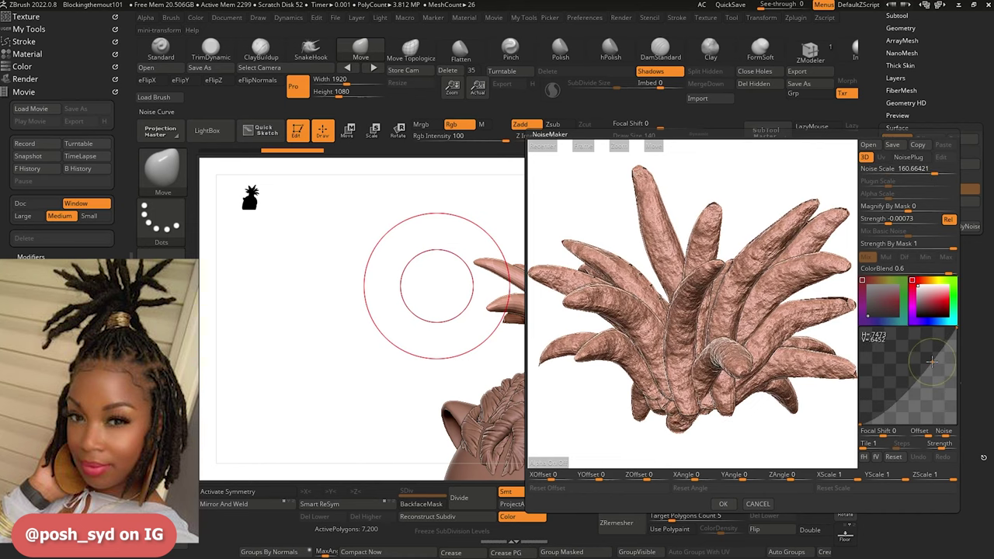
click(724, 505)
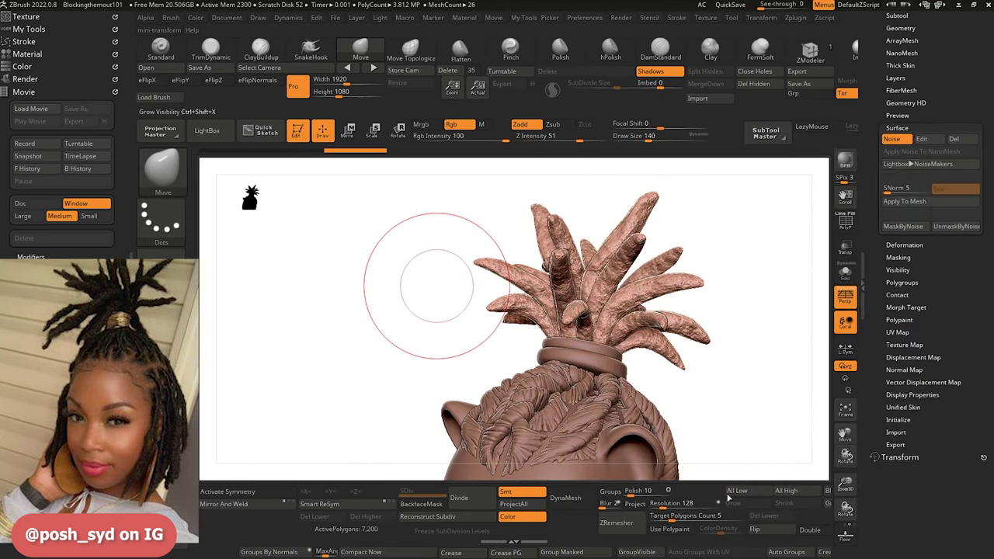
Add a new sculpt layer to the duplicated dreads and apply the surface noise to the mesh.
drag(788, 412, 781, 421)
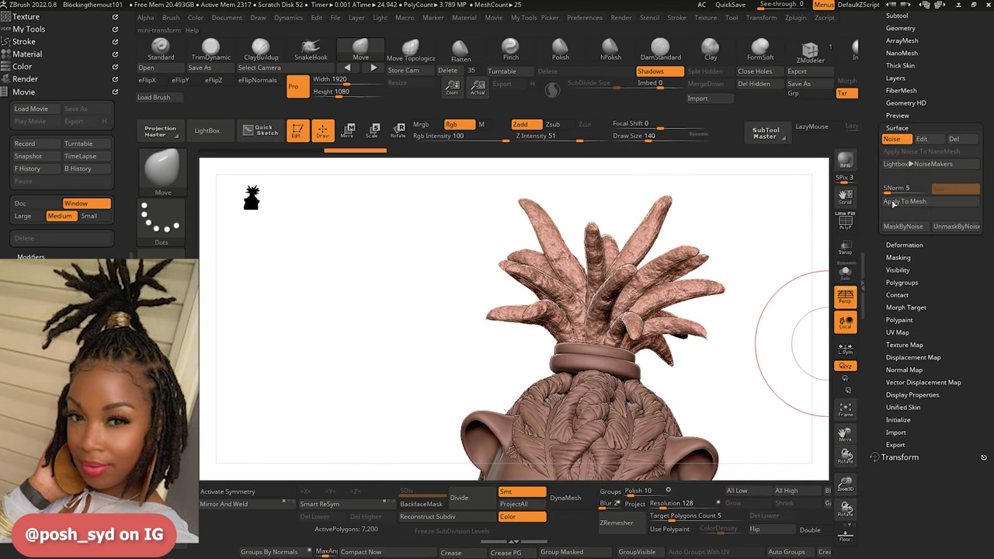
click(895, 78)
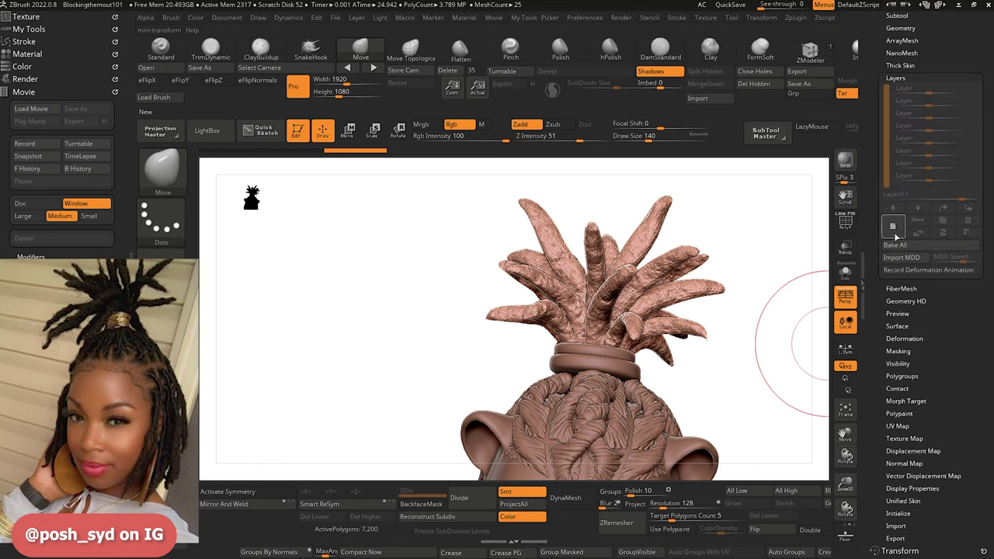
click(893, 230)
scroll(870, 301, down, 1)
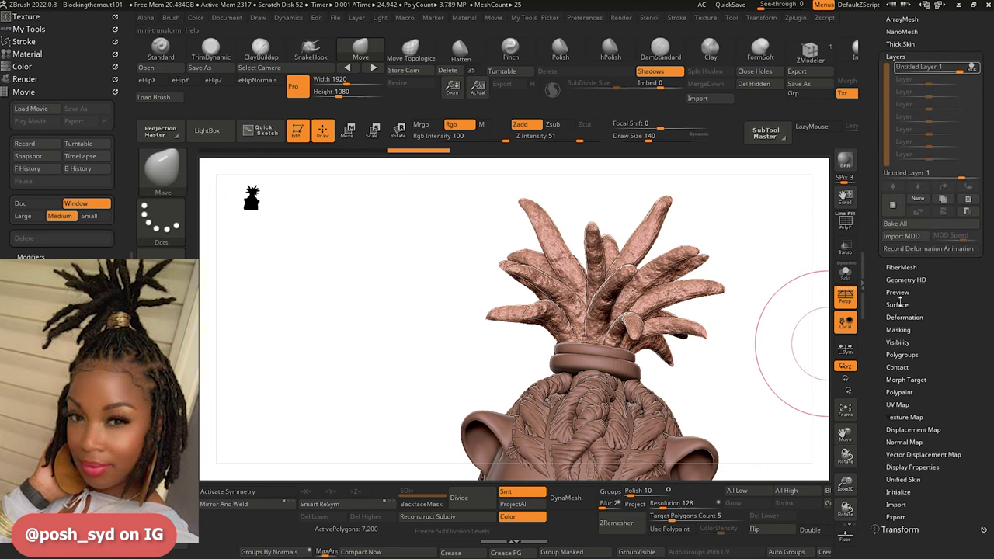
click(898, 305)
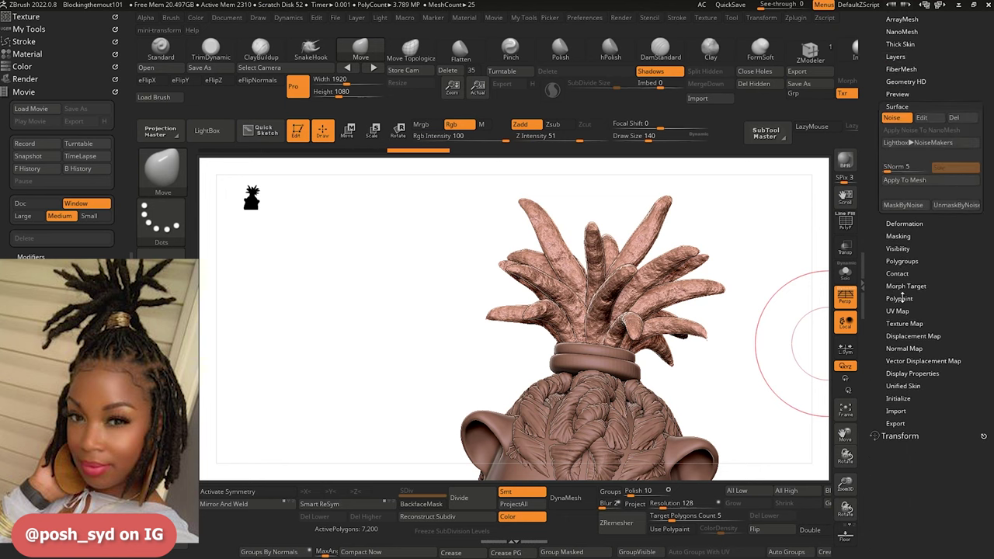
click(905, 179)
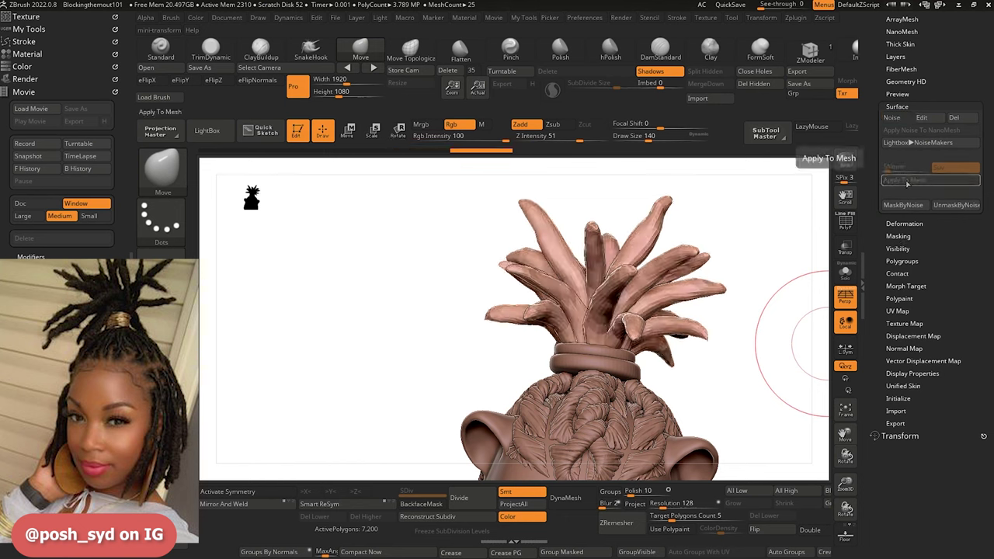
Reshape dreads around the noisy copy's bunch from several angles with a large Move Topological brush.
drag(392, 223, 341, 249)
drag(381, 314, 357, 290)
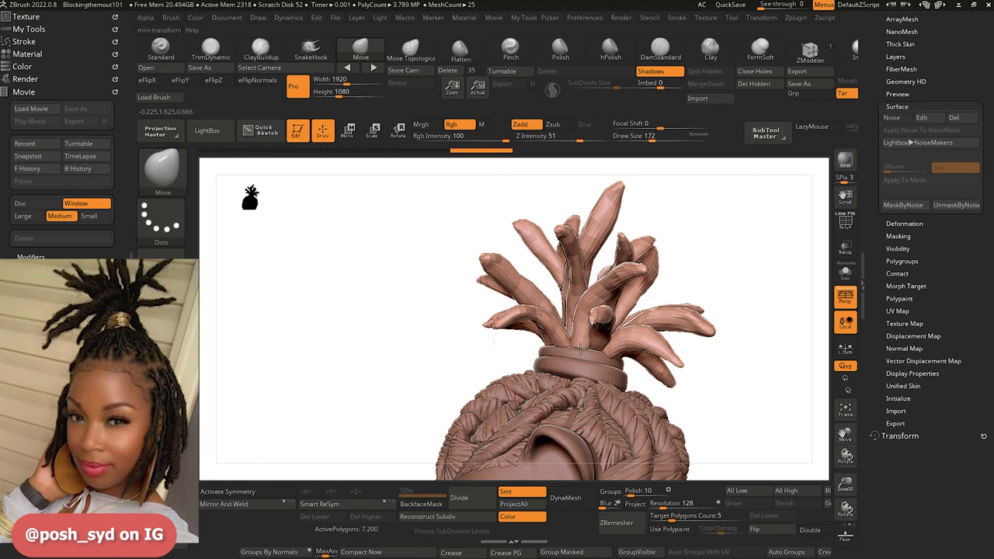
drag(580, 351, 555, 283)
click(413, 48)
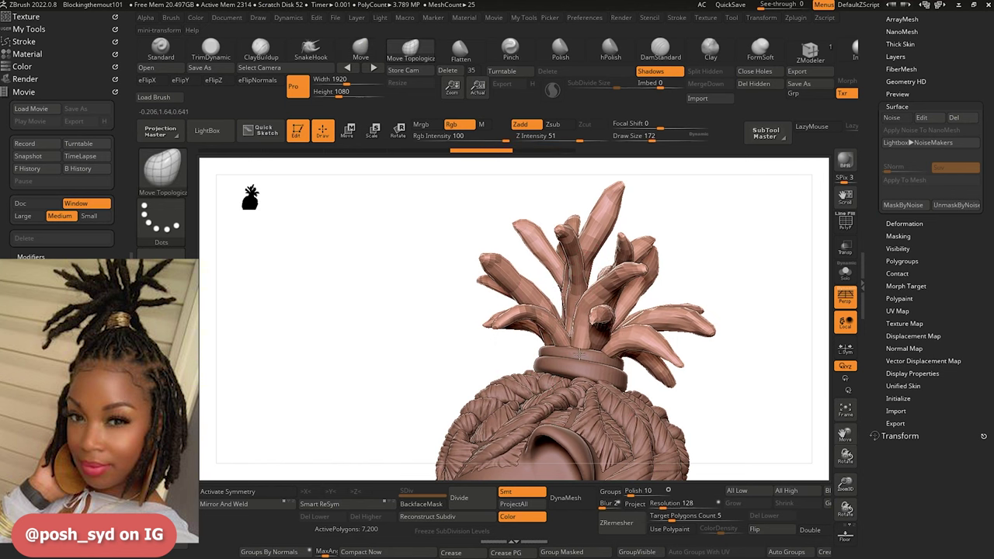
drag(345, 294, 378, 275)
drag(633, 239, 620, 219)
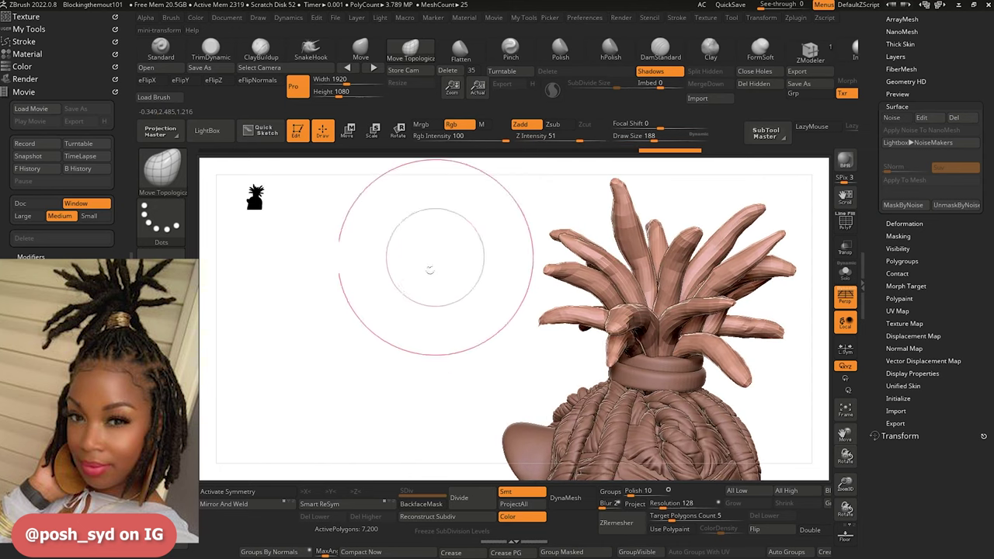
Pull the lower dreads behind the ear outward with a smaller Move Topological brush, judging them against the whole head.
alt+drag(428, 271, 362, 199)
mouse_move(363, 235)
mouse_down()
mouse_move(348, 248)
mouse_move(313, 242)
mouse_move(295, 259)
mouse_move(336, 189)
mouse_up()
mouse_move(356, 239)
mouse_down()
mouse_move(362, 264)
mouse_move(349, 291)
mouse_move(378, 256)
mouse_up()
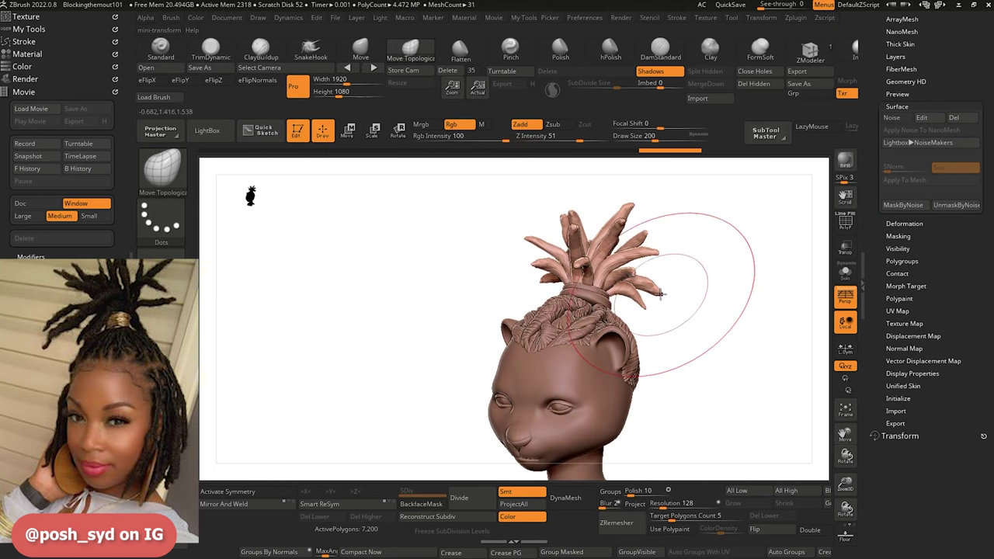
drag(657, 288, 656, 282)
mouse_move(396, 262)
mouse_down()
mouse_move(453, 258)
mouse_move(420, 277)
mouse_up()
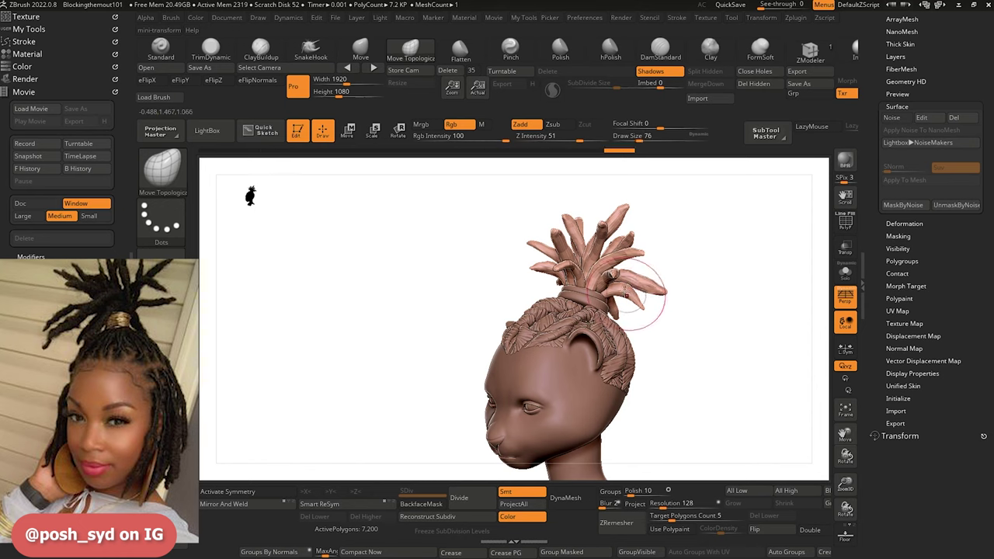
mouse_move(466, 268)
mouse_down()
mouse_move(305, 247)
mouse_move(420, 269)
mouse_move(480, 249)
mouse_up()
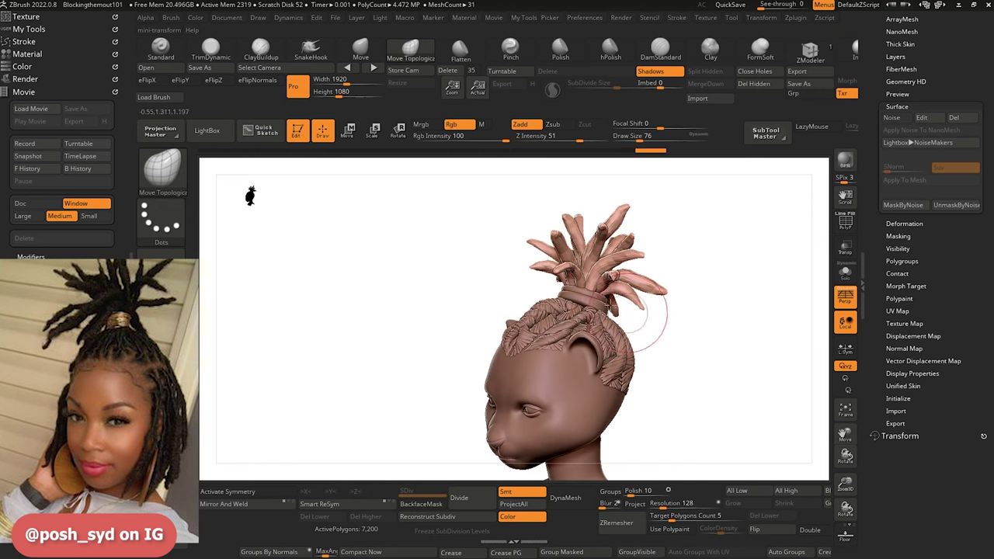
drag(449, 286, 452, 339)
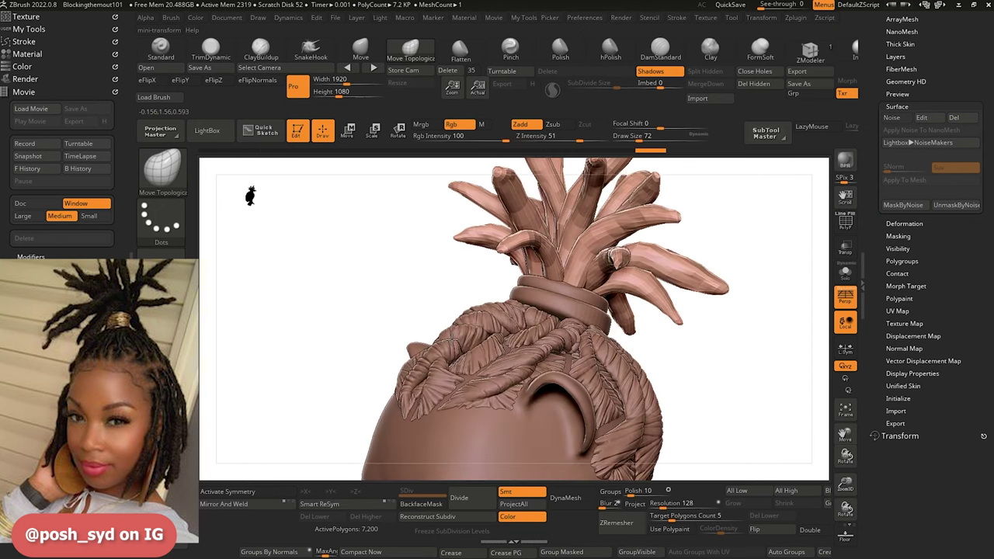
drag(399, 255, 370, 262)
mouse_move(349, 257)
mouse_down()
mouse_move(298, 235)
mouse_move(370, 284)
mouse_move(331, 209)
mouse_move(370, 270)
mouse_move(447, 289)
mouse_move(422, 324)
mouse_move(431, 385)
mouse_up()
Select the Inflat brush at draw size 60 and examine the dread bunch and its base from both sides.
key([)
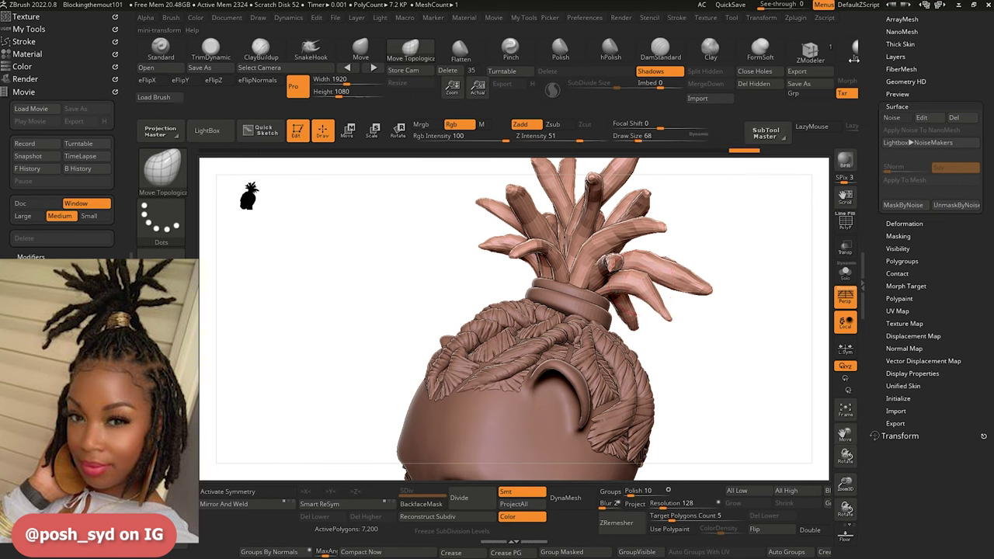
key(b)
key(i)
key(n)
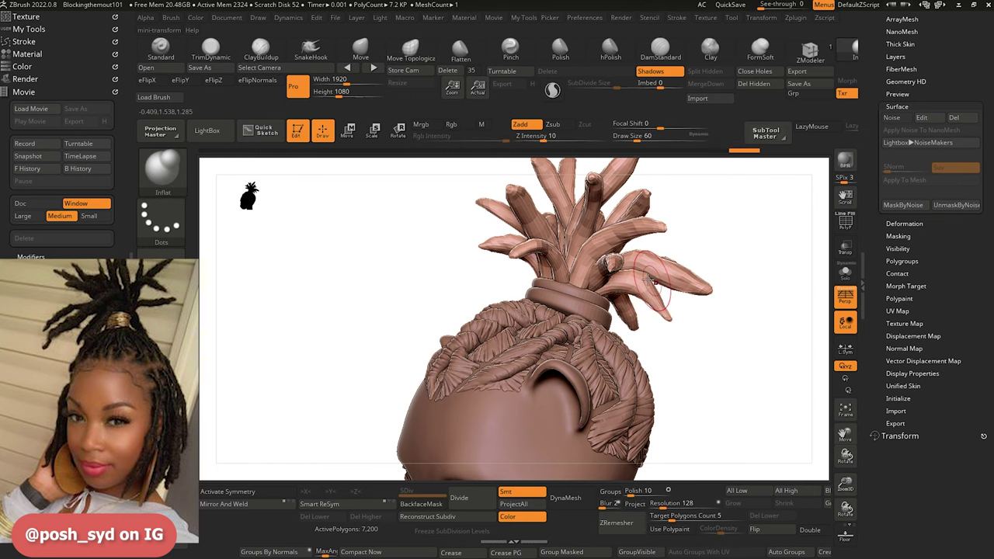
drag(460, 275, 442, 250)
alt+drag(442, 250, 448, 293)
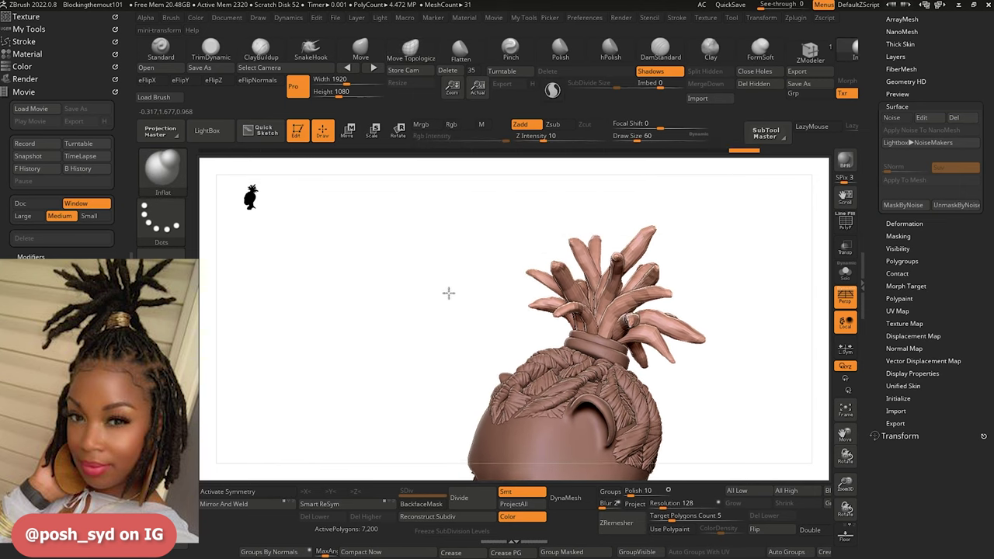
mouse_move(495, 261)
mouse_down()
mouse_move(500, 309)
mouse_move(493, 296)
mouse_move(448, 295)
mouse_move(484, 272)
mouse_up()
mouse_move(476, 313)
alt+mouse_down()
mouse_move(449, 269)
mouse_move(453, 308)
mouse_move(428, 313)
mouse_move(473, 316)
mouse_move(438, 259)
mouse_move(427, 217)
alt+mouse_up()
mouse_move(433, 257)
mouse_down()
mouse_move(369, 313)
mouse_move(497, 256)
mouse_up()
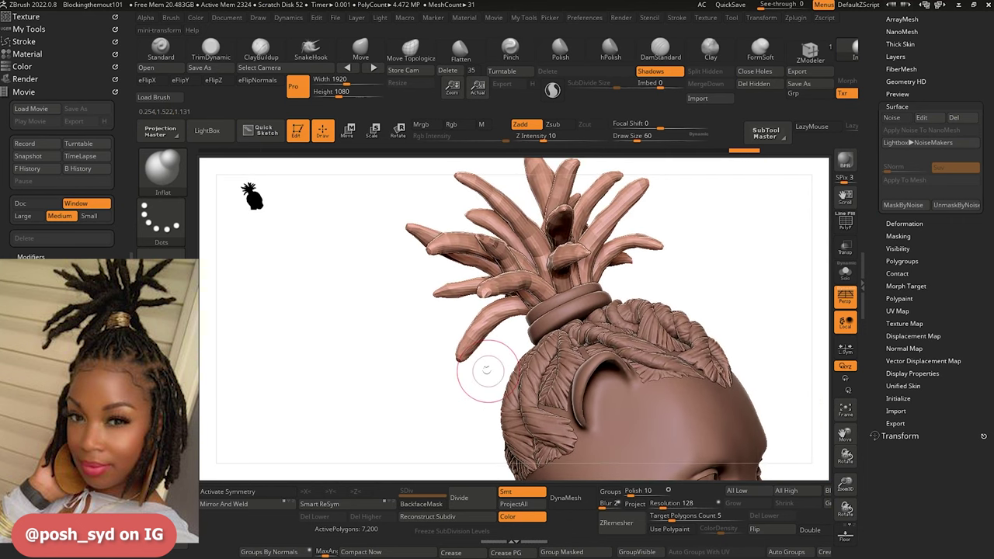
drag(488, 371, 545, 359)
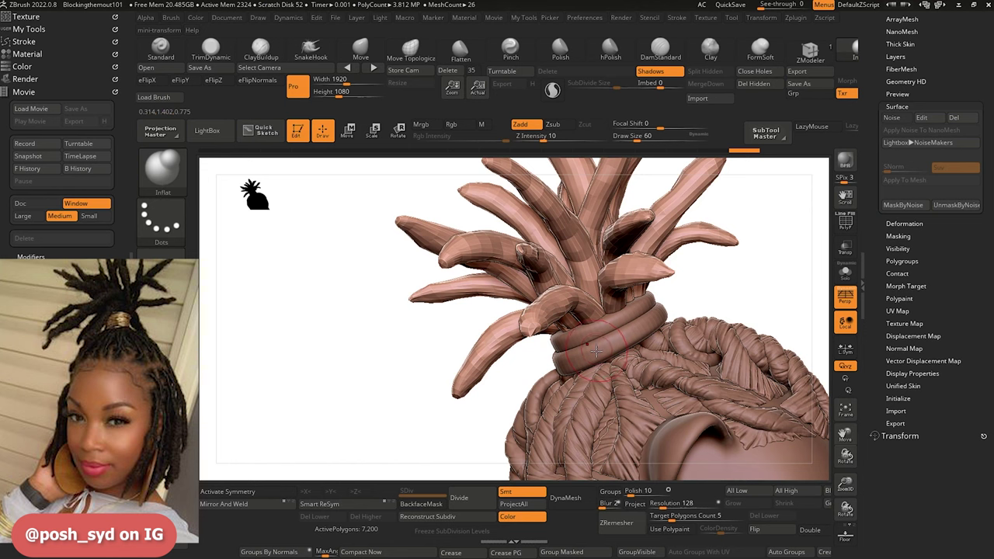
Make the hair tie the active subtool and duplicate it.
alt+click(596, 352)
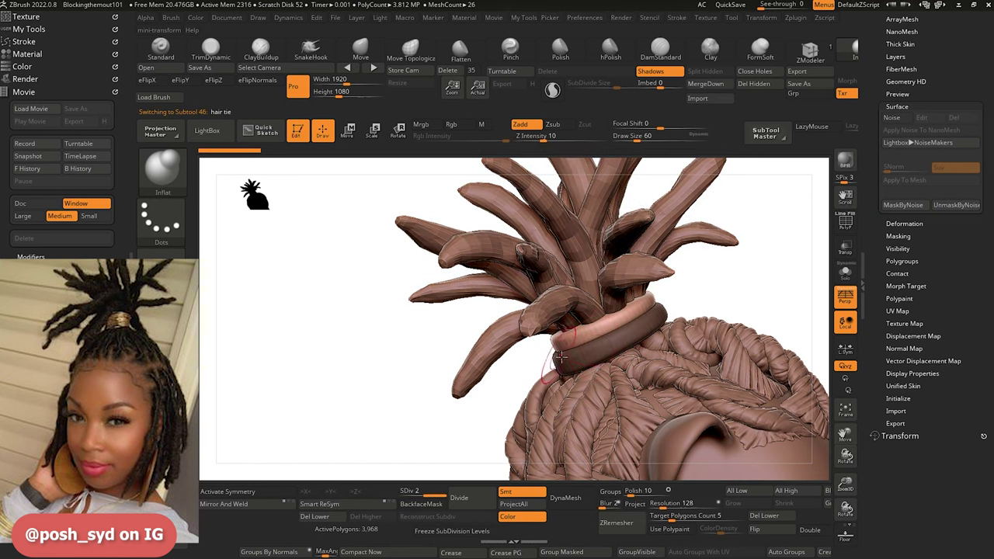
drag(505, 375, 528, 337)
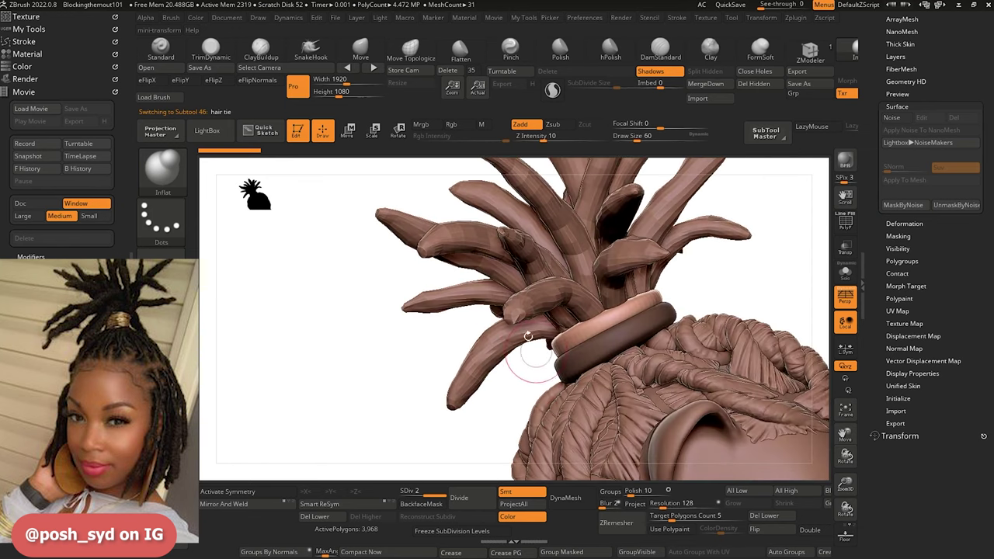
drag(879, 51, 882, 79)
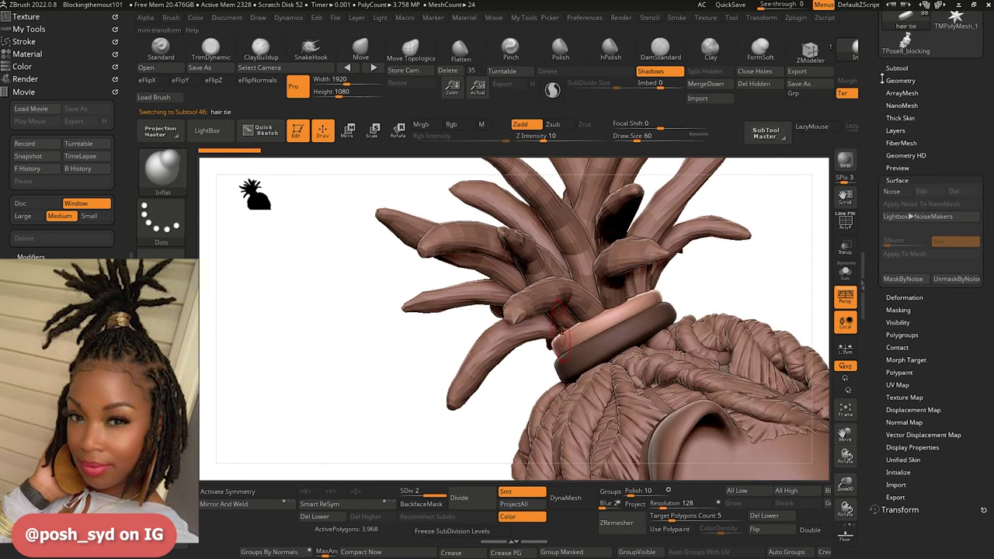
click(894, 70)
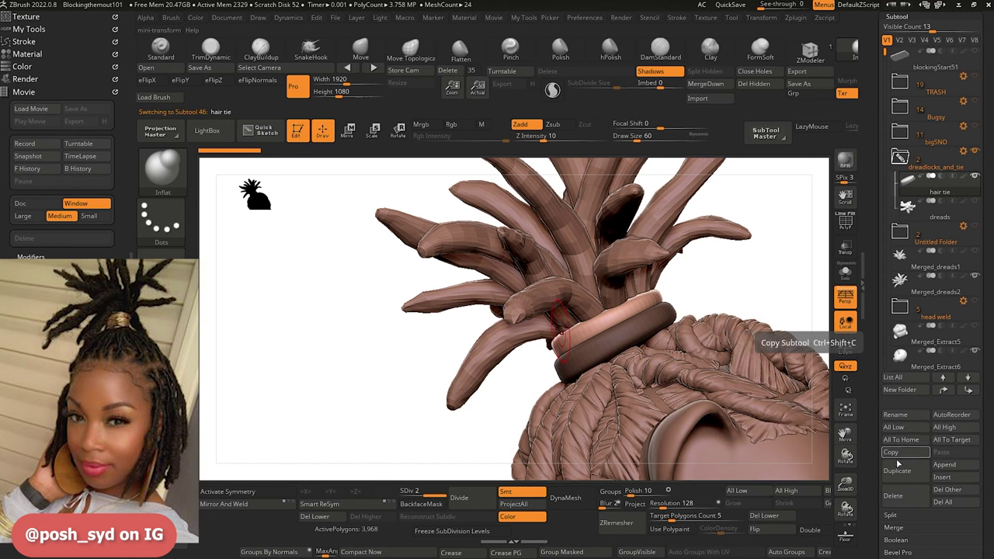
click(897, 471)
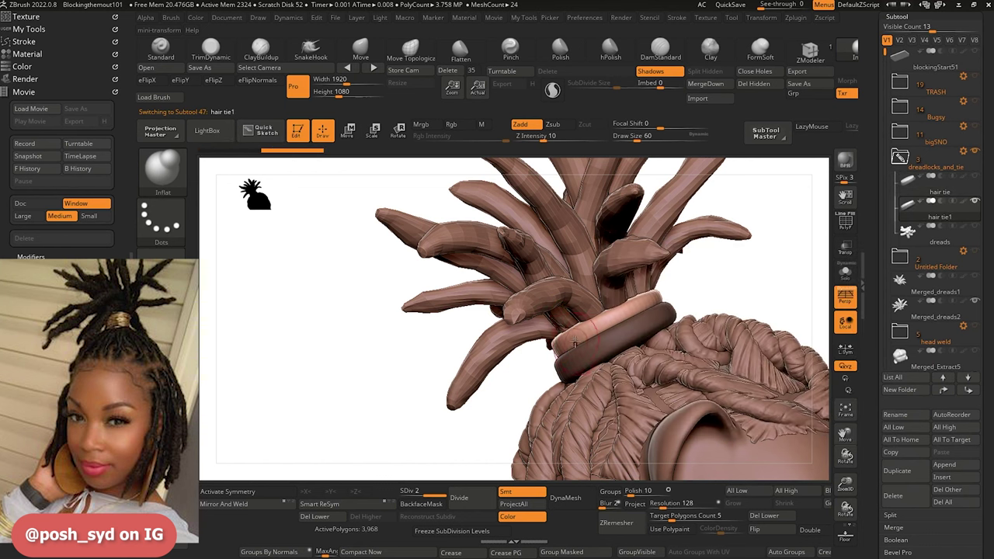
Keep only the upper ring of the duplicated hair tie, removing its lower subdivision levels and deleting the hidden ring.
ctrl+shift+click(591, 357)
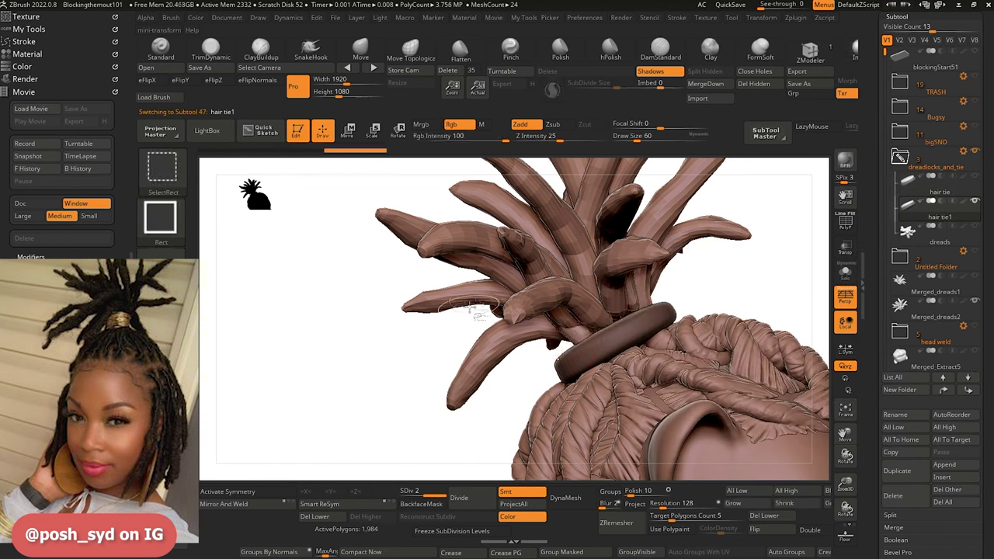
ctrl+shift+drag(371, 271, 378, 276)
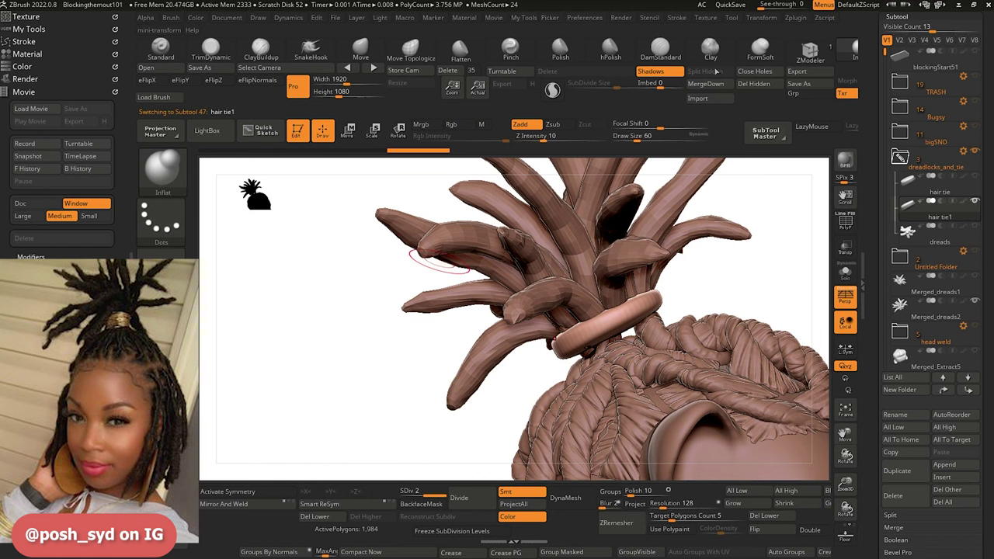
click(748, 85)
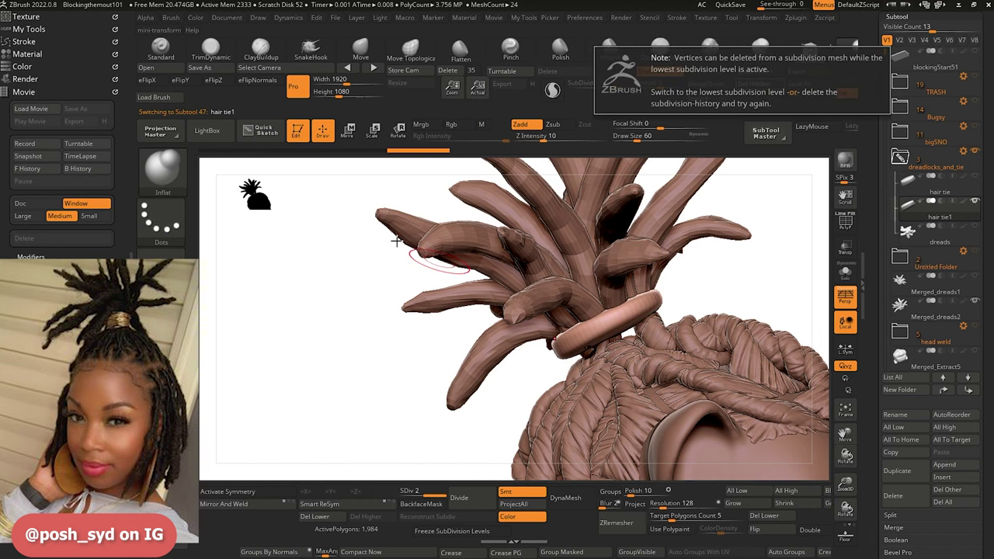
click(314, 517)
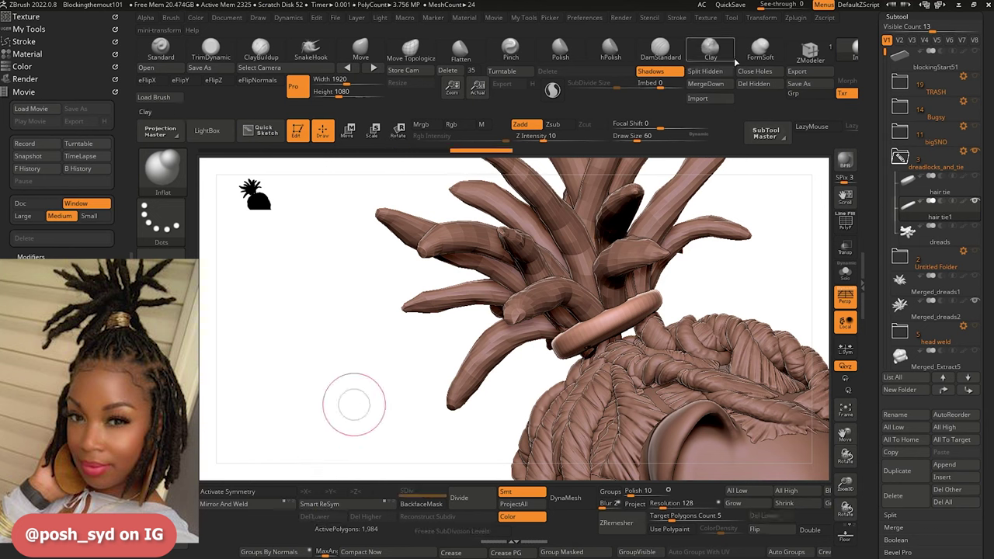
click(744, 83)
Centre the Transpose gizmo on the remaining ring, align it with the ring's tilt and widen the ring into a broad band.
click(373, 131)
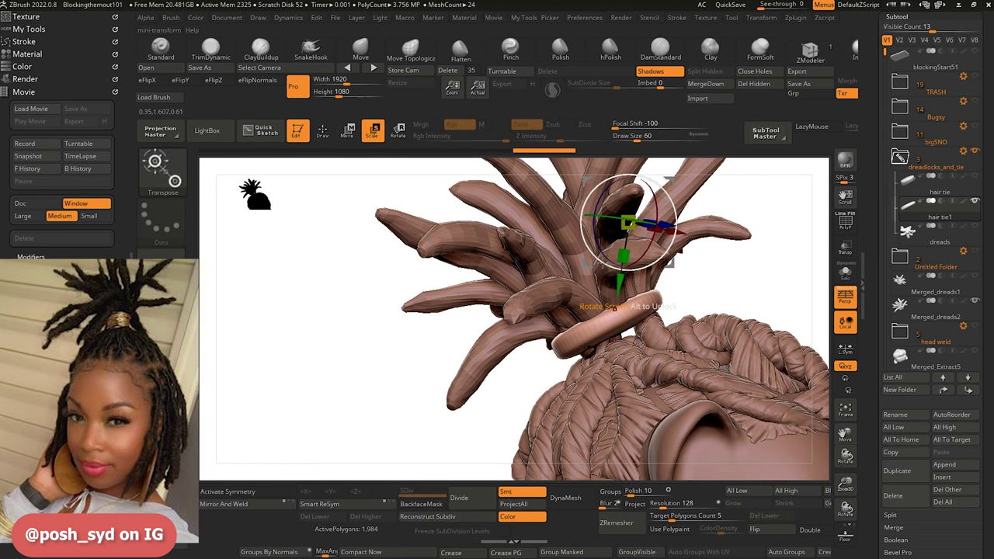
alt+drag(379, 358, 374, 425)
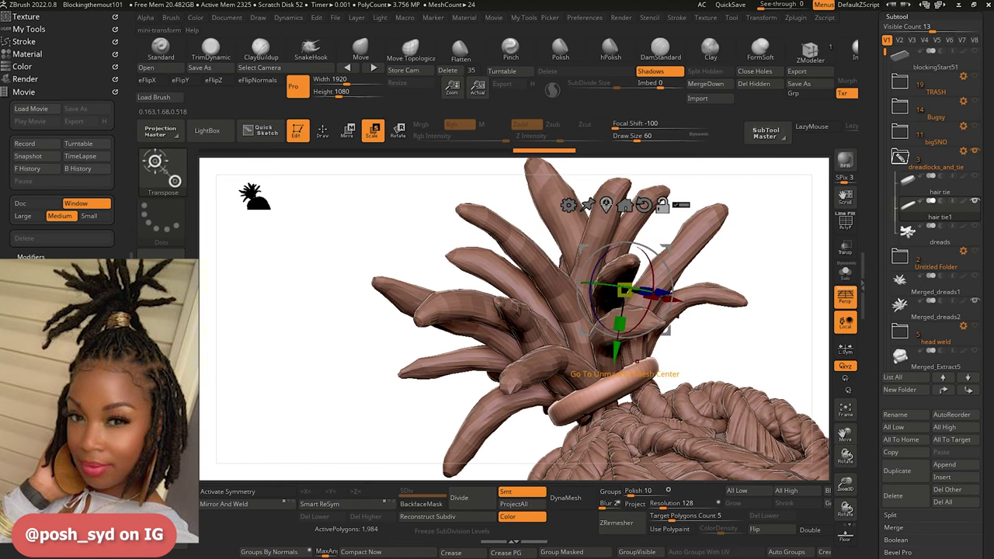
click(607, 205)
click(623, 306)
alt+drag(349, 355, 351, 284)
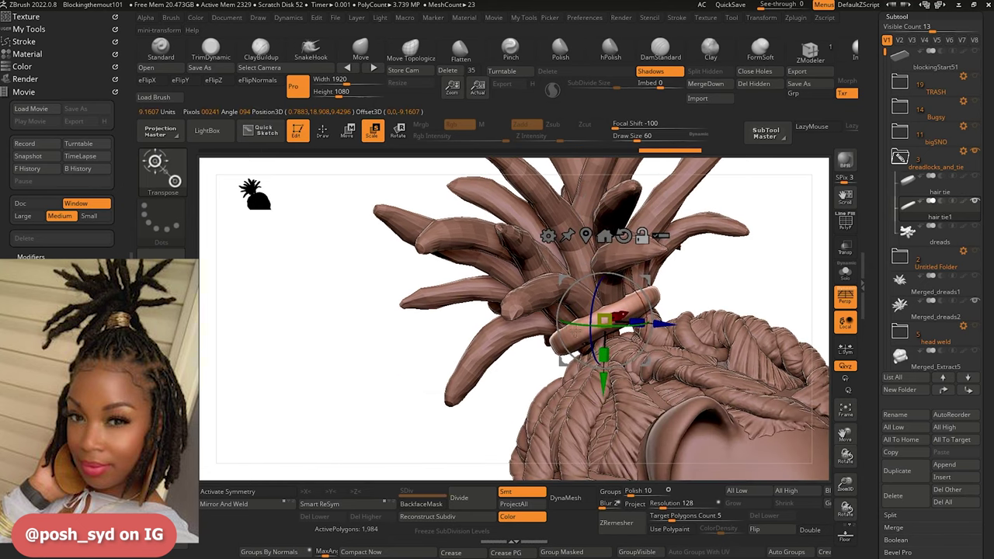
alt+drag(560, 334, 568, 349)
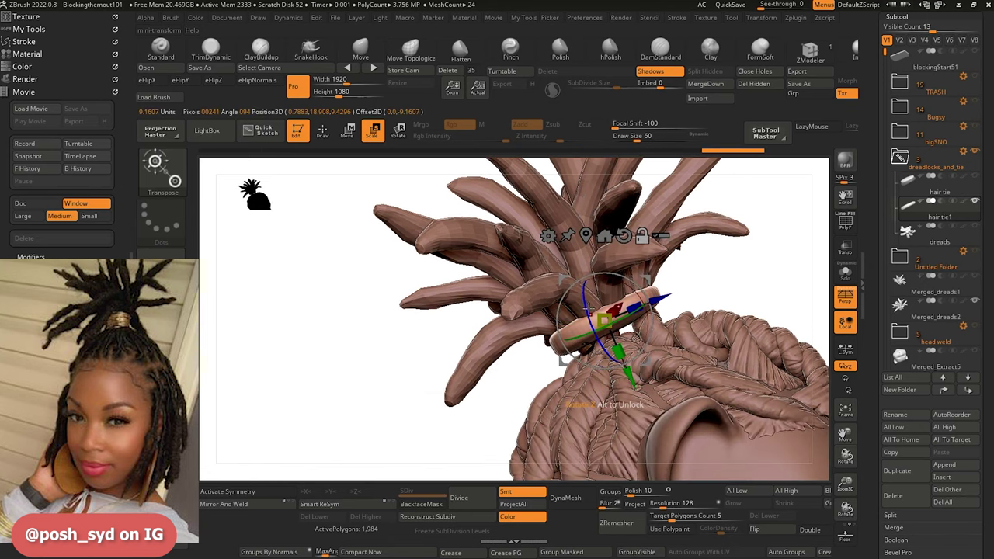
drag(589, 308, 586, 298)
alt+drag(565, 341, 630, 368)
mouse_move(349, 300)
mouse_down()
mouse_move(326, 310)
mouse_move(362, 318)
mouse_move(369, 289)
mouse_up()
key(q)
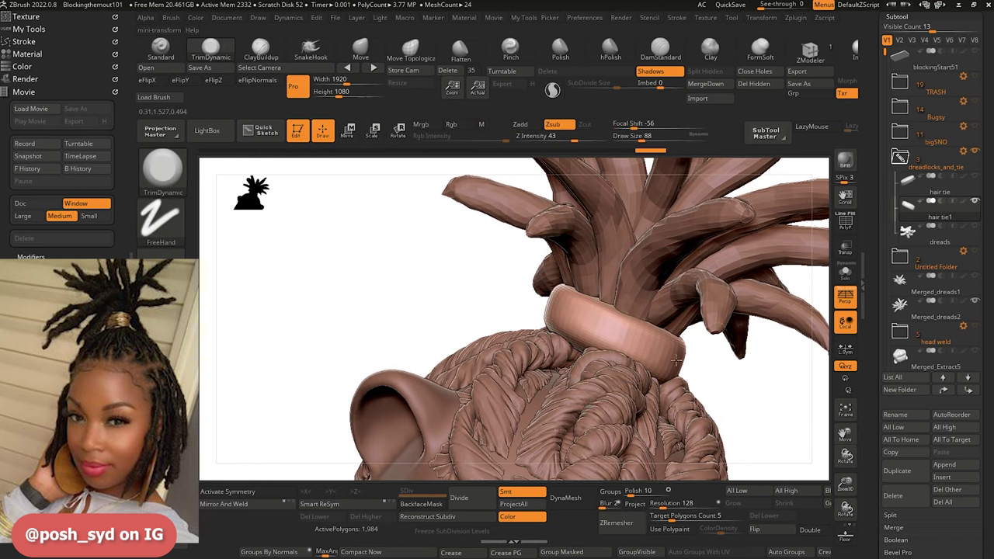
Flatten the widened hair tie's outer surface with the TrimDynamic brush at draw size 88 and check it from several sides.
drag(631, 340, 564, 311)
drag(463, 266, 508, 267)
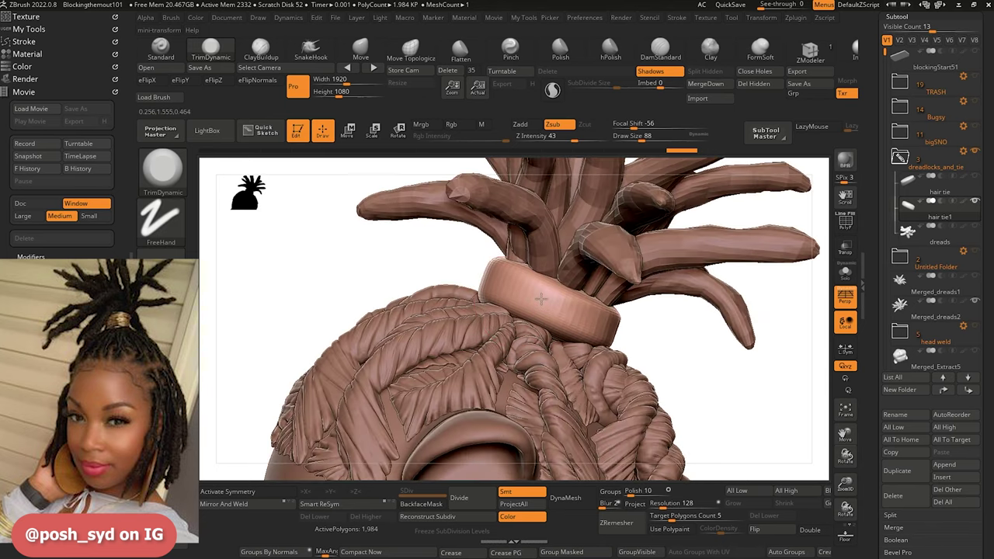
drag(428, 249, 518, 298)
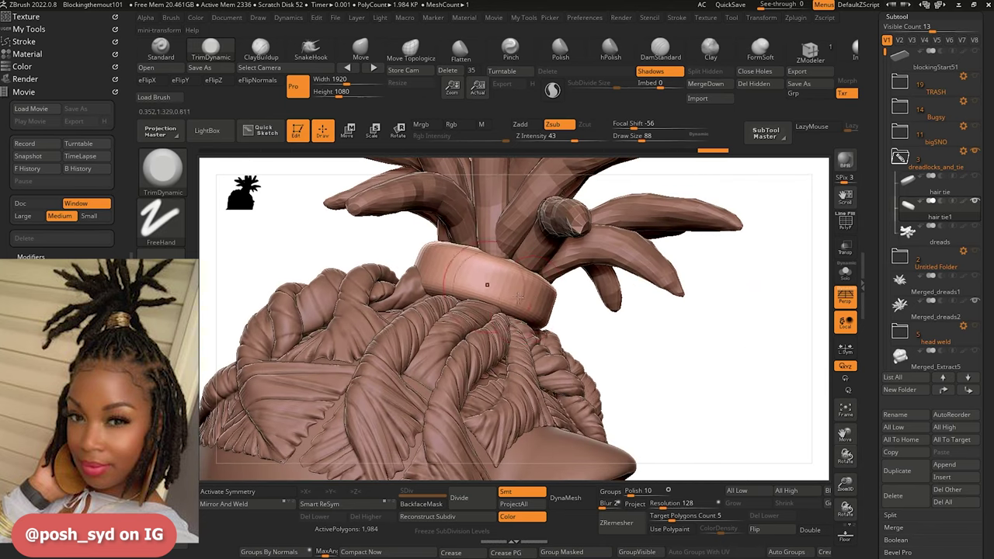
drag(382, 248, 472, 279)
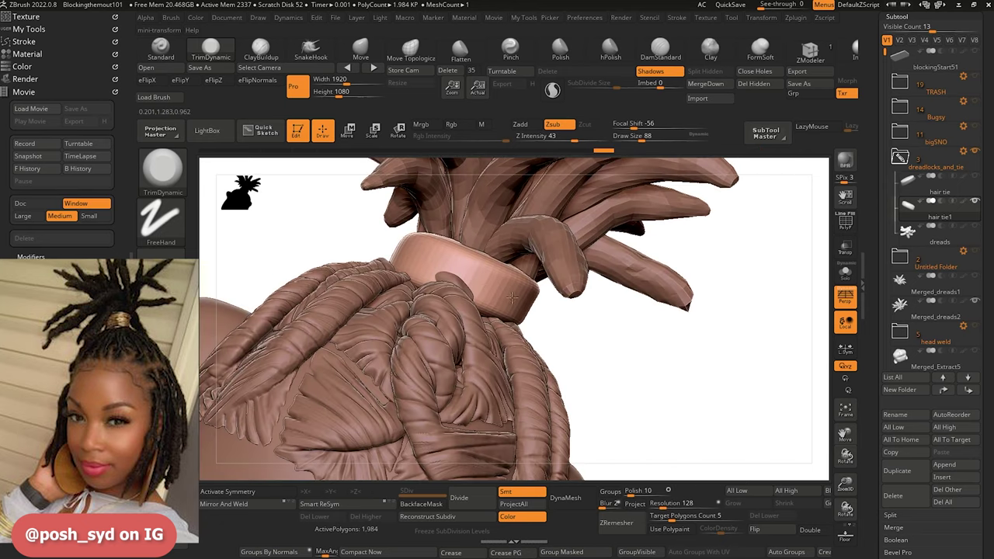
drag(349, 231, 395, 329)
Isolate the closed hair tie copy and insert an H Cylinder at the centre of its face with the IMM PrimitivesH brush.
key(alt+s)
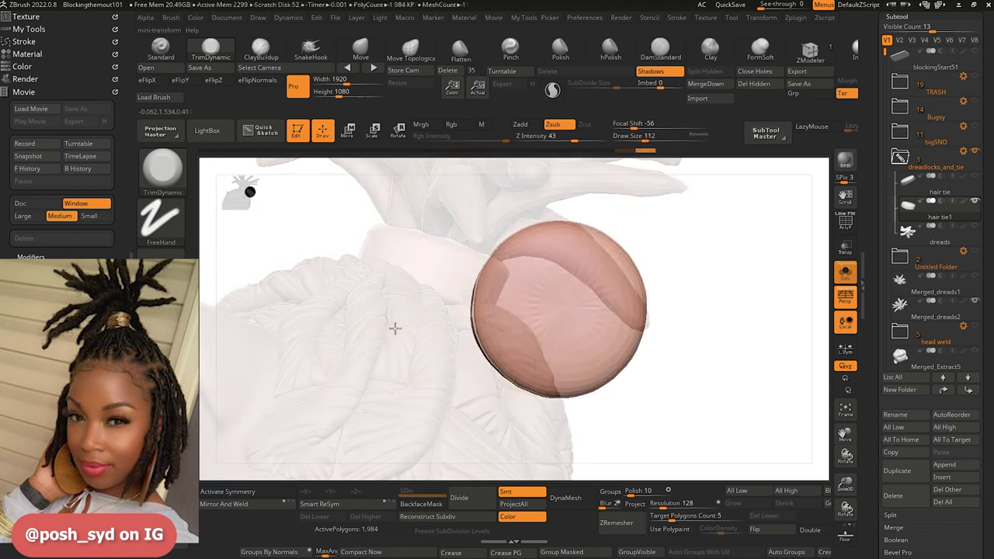
click(187, 159)
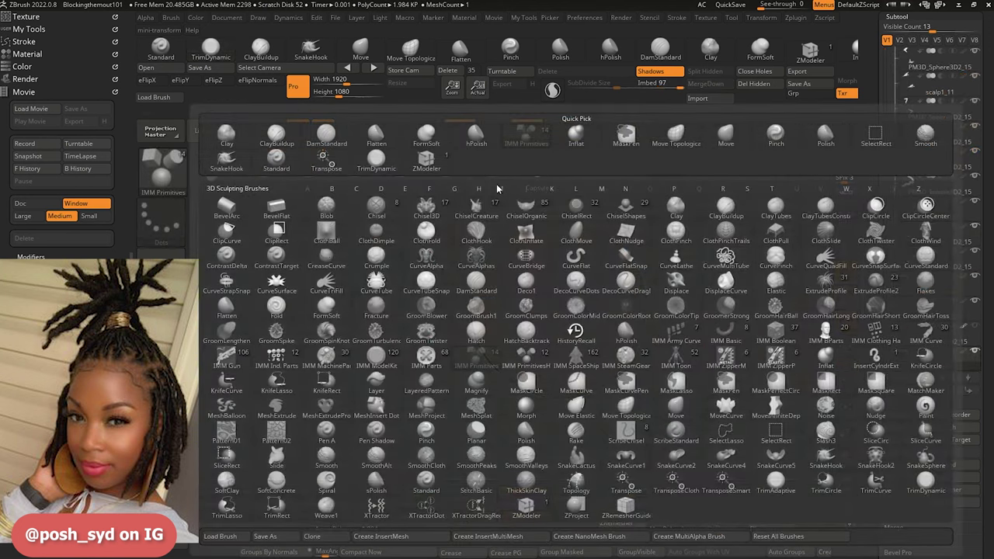
key(i)
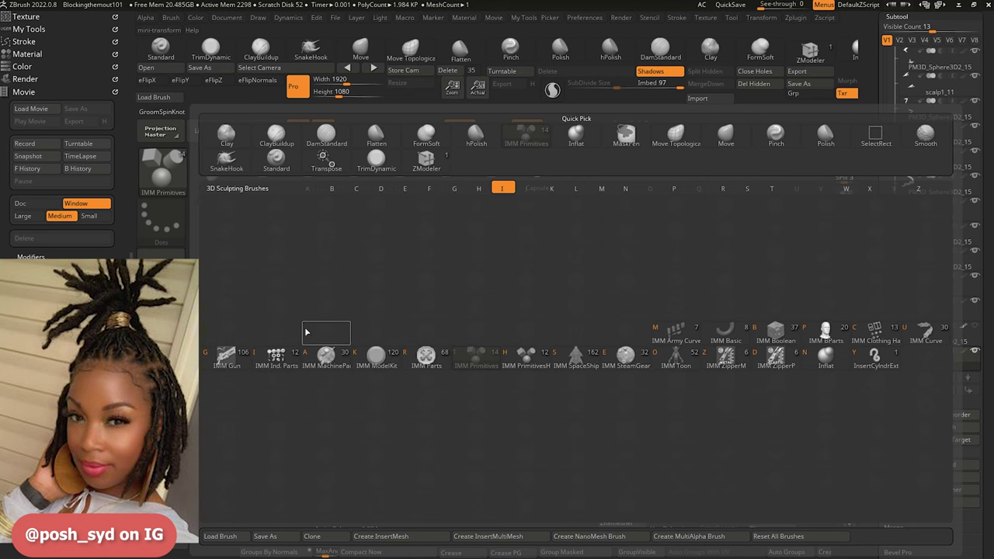
click(525, 357)
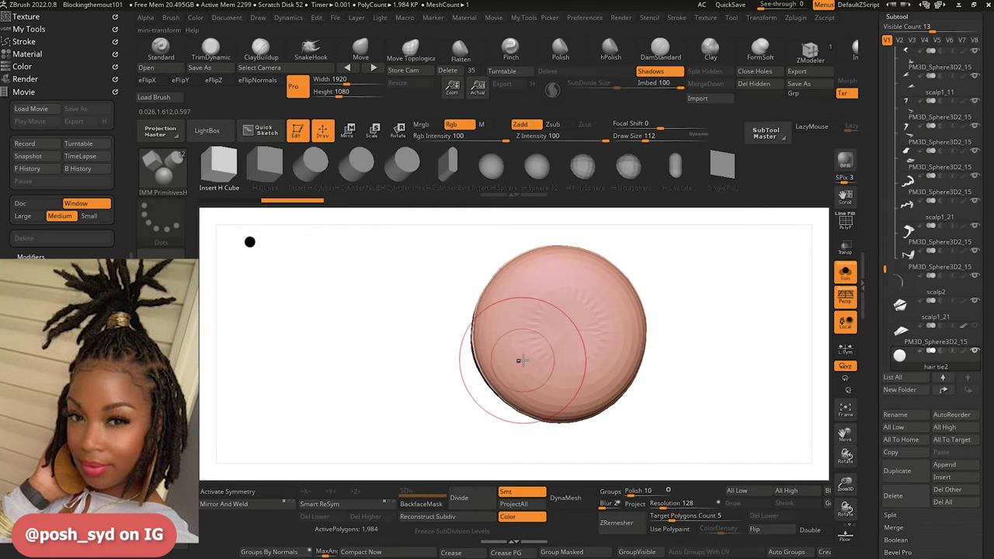
click(315, 162)
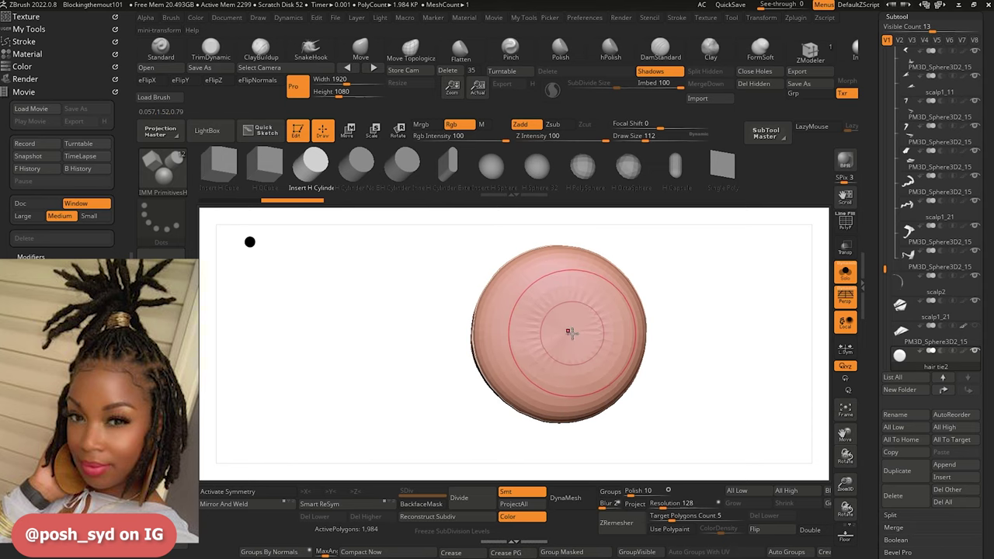
drag(561, 329, 569, 339)
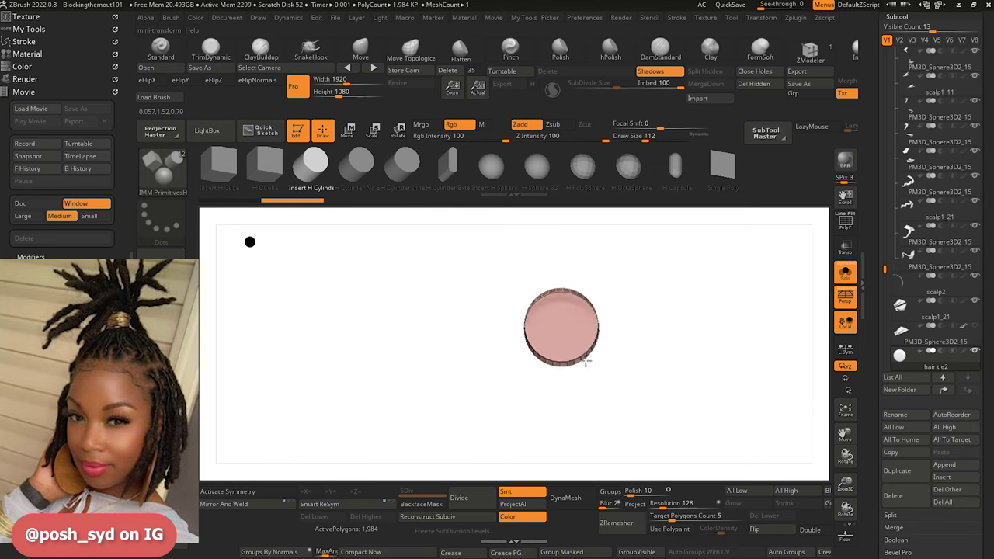
drag(593, 370, 593, 370)
mouse_move(384, 330)
mouse_down()
mouse_move(333, 304)
mouse_move(344, 311)
mouse_up()
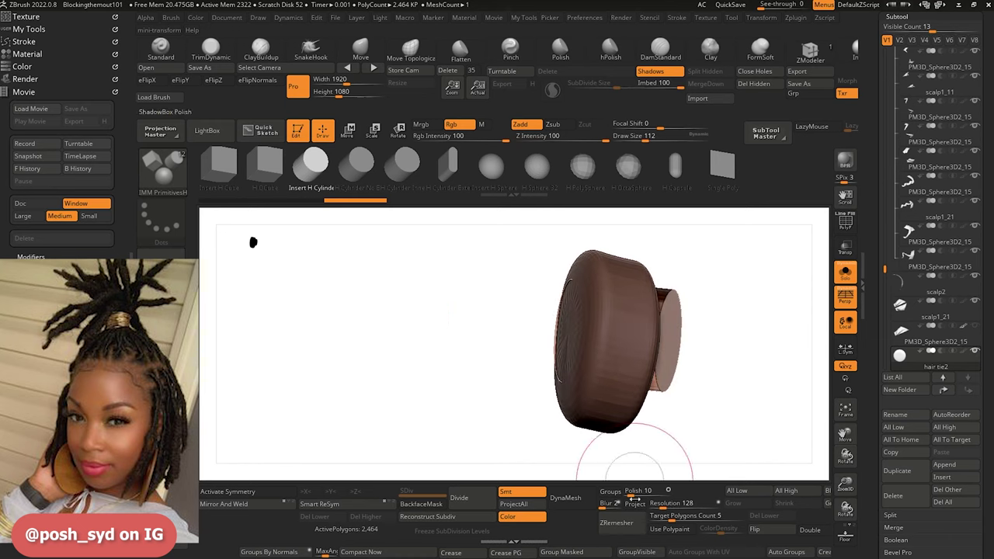
Turn on double-sided display, run the cylinder through the hair tie, enlarge it slightly and close its open ends.
click(816, 534)
mouse_move(478, 387)
mouse_down()
mouse_move(479, 399)
mouse_move(465, 383)
mouse_up()
mouse_move(472, 329)
mouse_down()
mouse_move(391, 284)
mouse_move(369, 221)
mouse_up()
key(w)
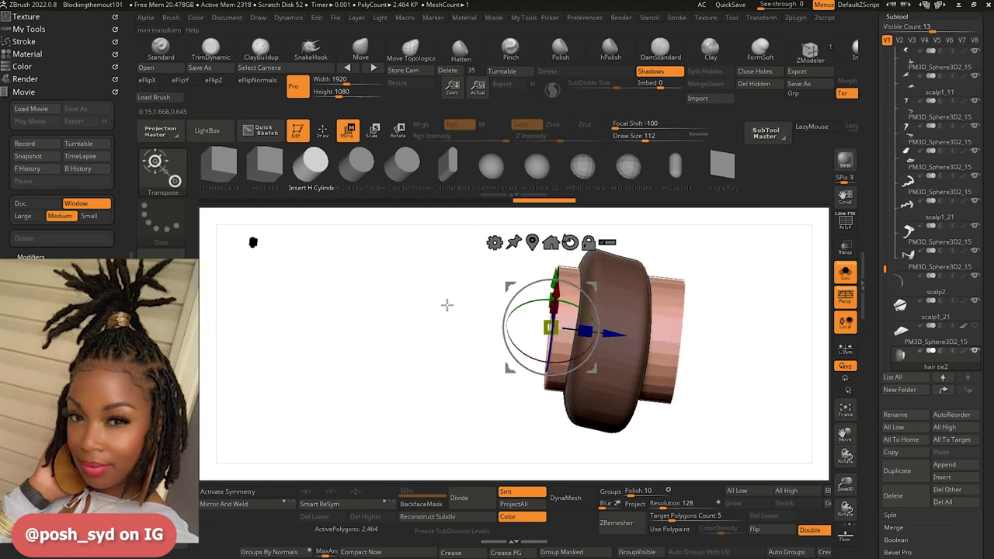
drag(446, 304, 502, 286)
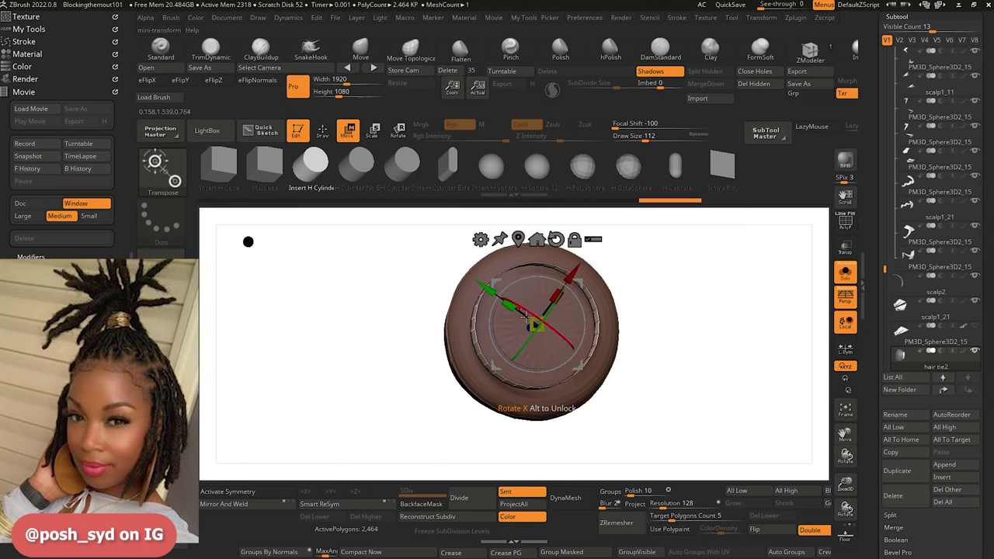
drag(527, 319, 527, 308)
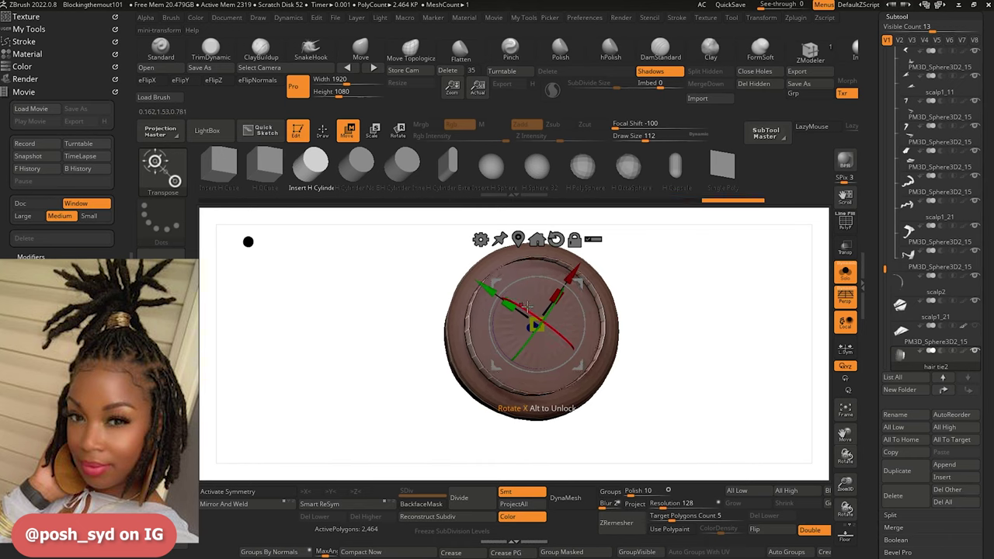
drag(377, 308, 303, 312)
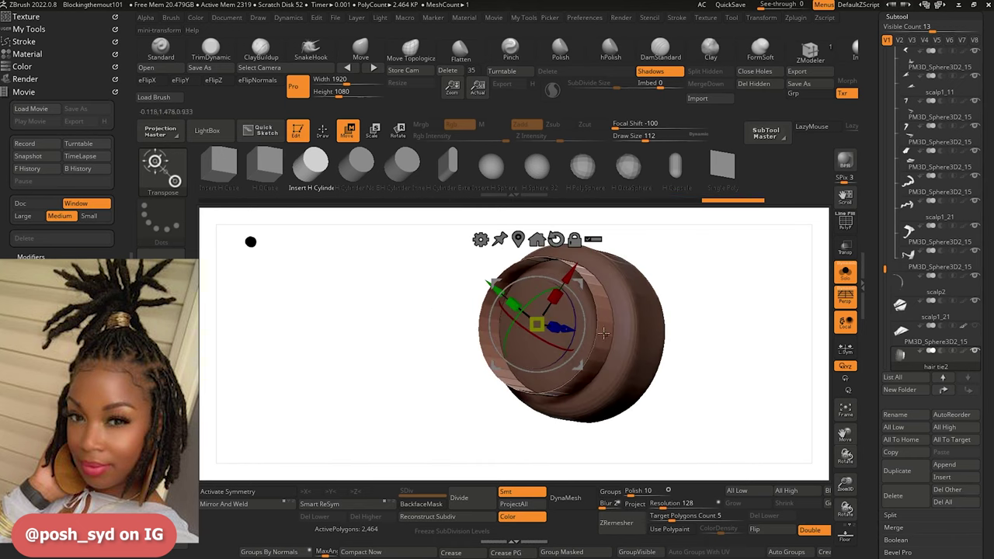
click(758, 71)
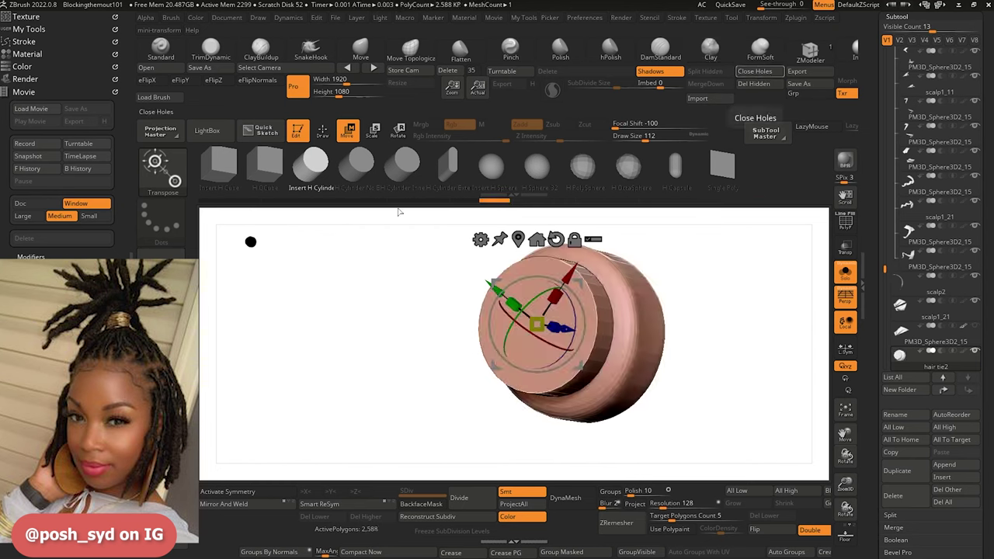
drag(357, 287, 313, 317)
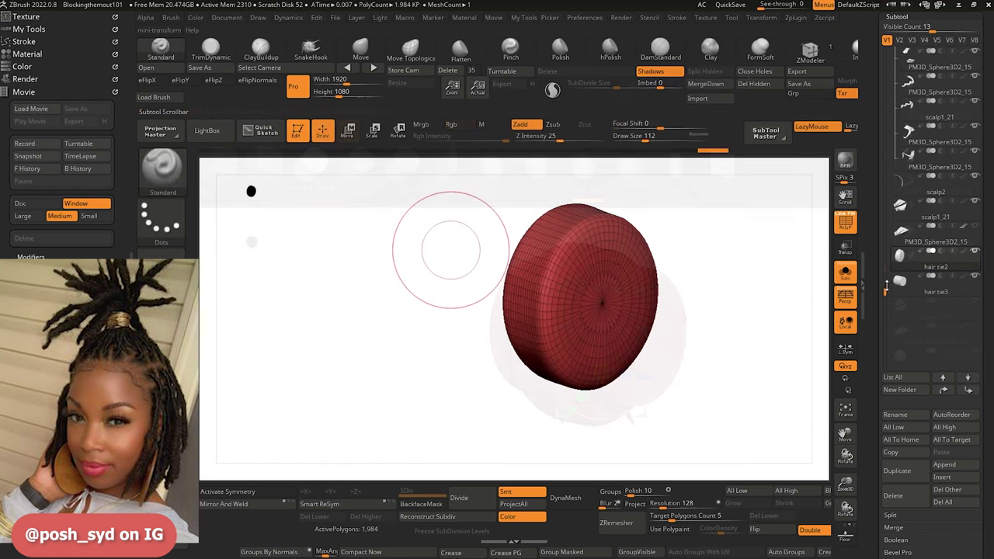
Group the hair tie2 and hair tie3 subtools in a new folder with the default name Untitled Folder.
click(897, 390)
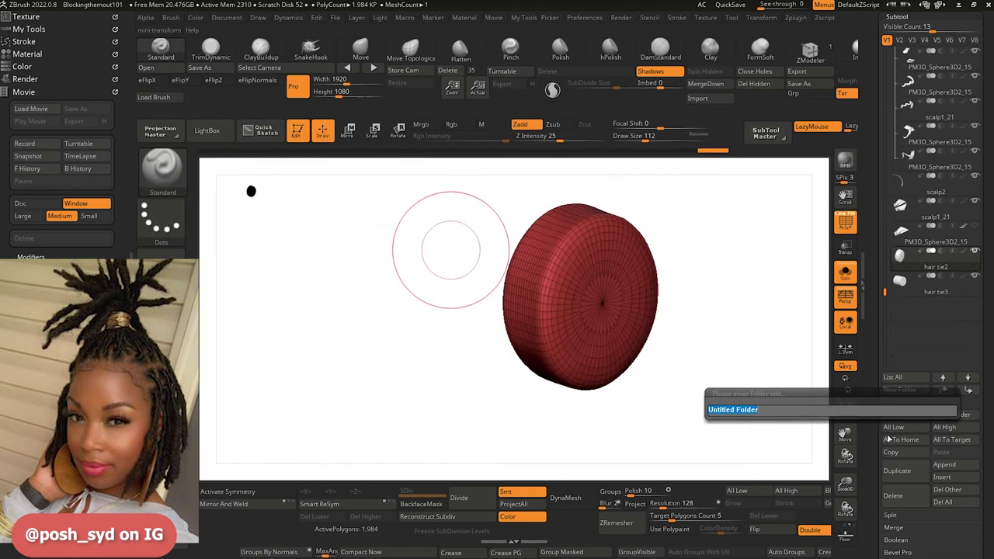
key(Return)
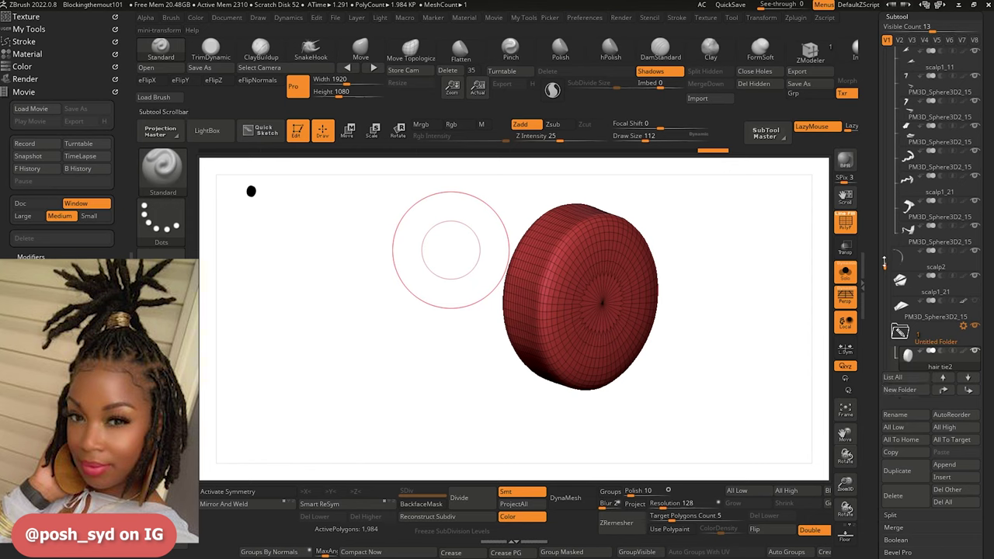
click(901, 293)
drag(884, 264, 911, 324)
click(907, 286)
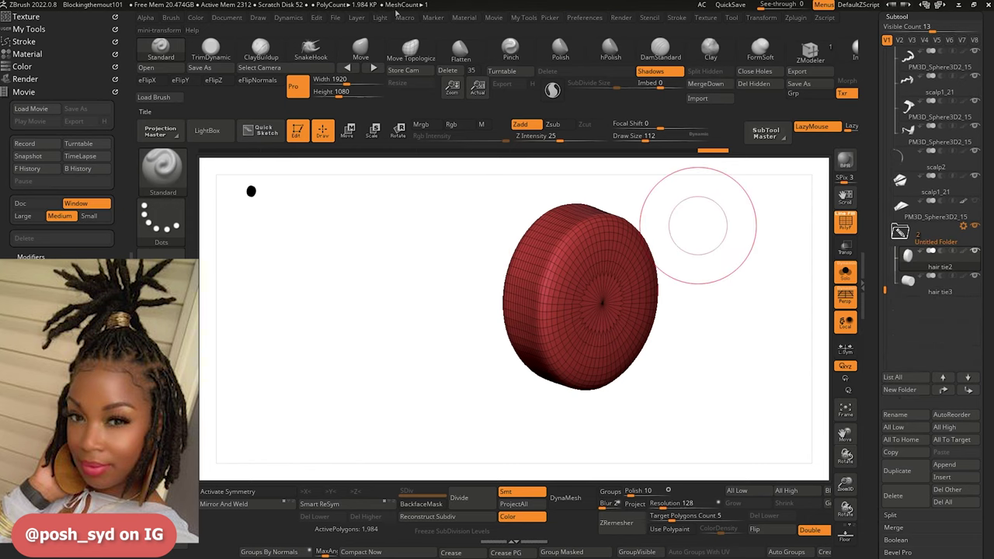
Enable Live Boolean rendering, set the hair tie3 cylinder to subtract from hair tie2, and show the model without isolation or polyframe.
click(621, 20)
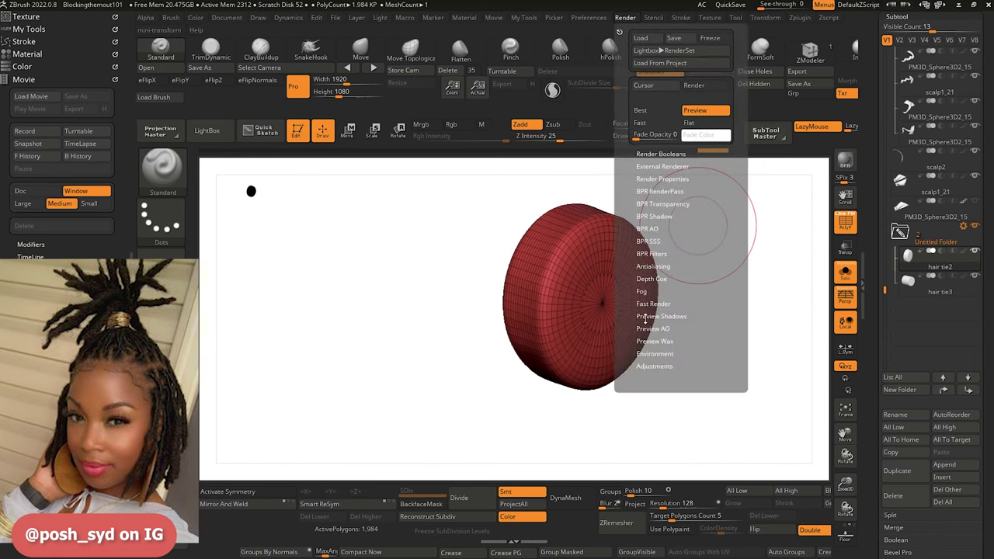
click(648, 154)
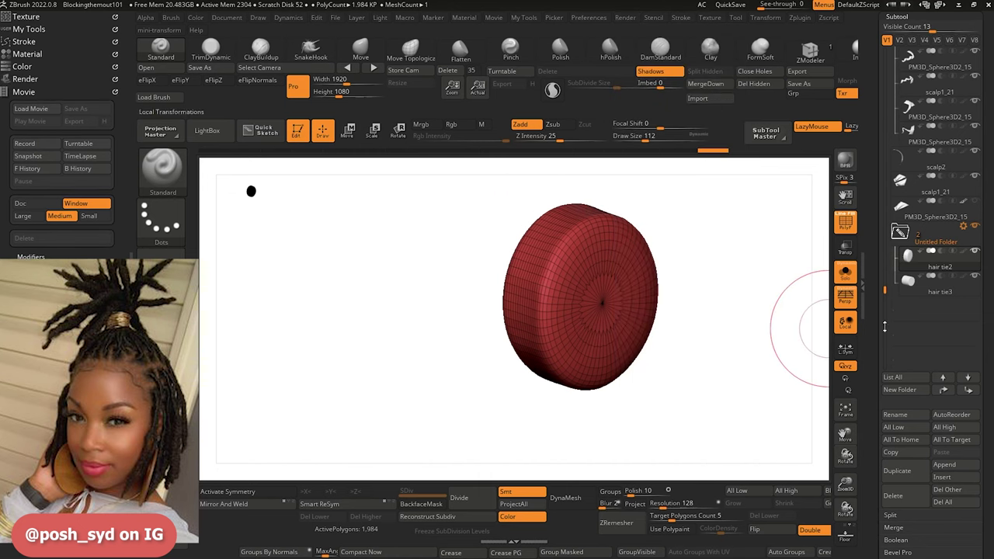
click(908, 284)
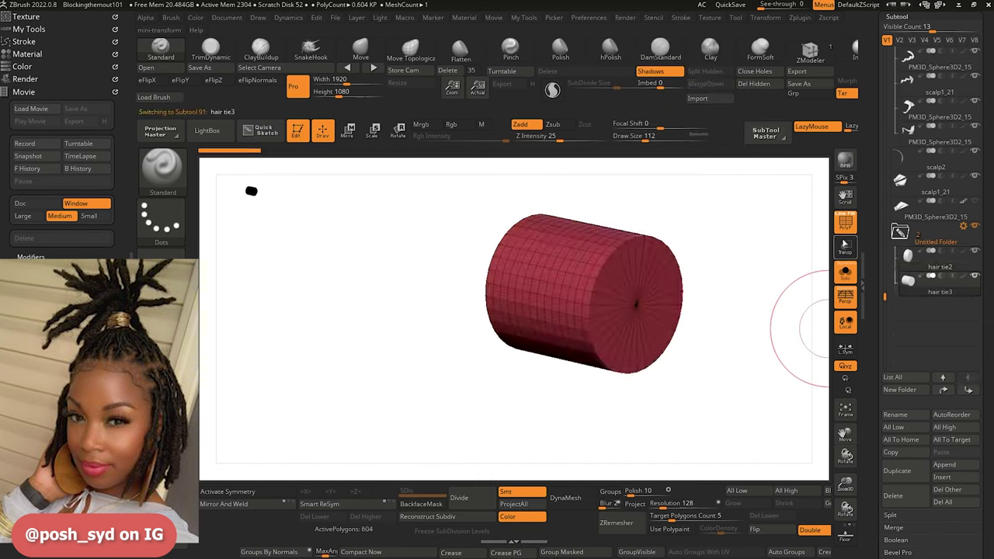
click(845, 272)
alt+click(495, 386)
key(shift+f)
Hide the dreadlocks_and_tie, upper Untitled Folder, teeth gums tongue and dreads pulled back base folders, then examine the hollow hair tie.
drag(907, 336, 889, 244)
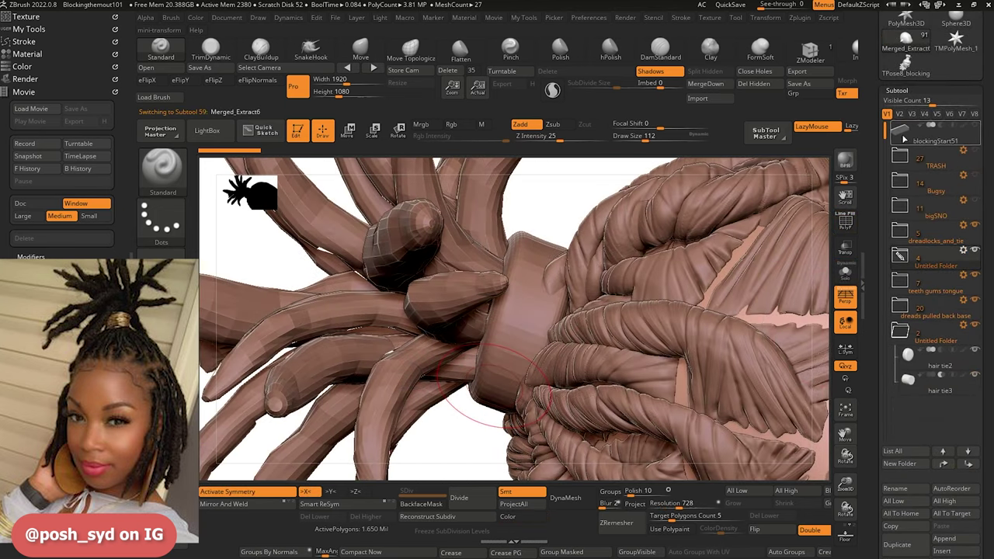
click(976, 225)
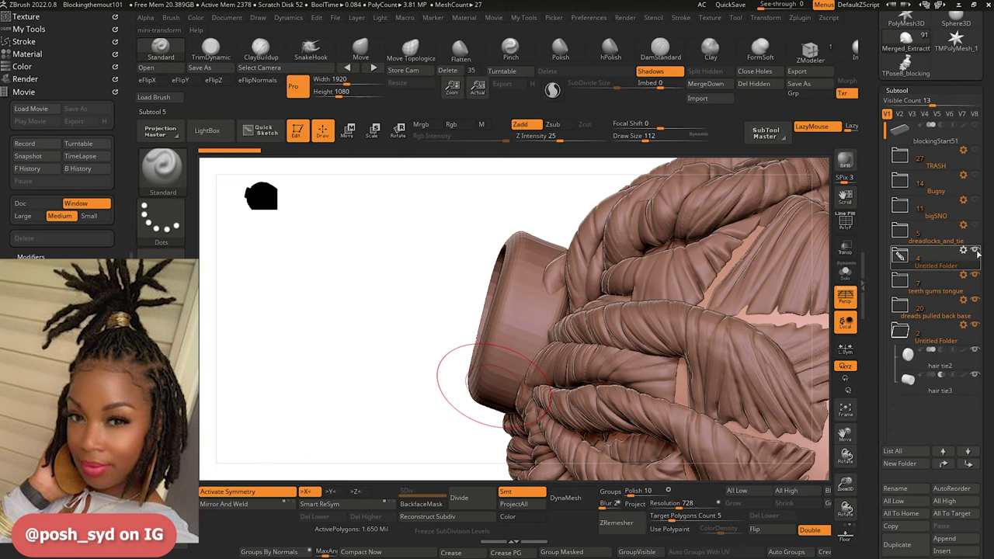
click(976, 250)
click(976, 275)
click(975, 300)
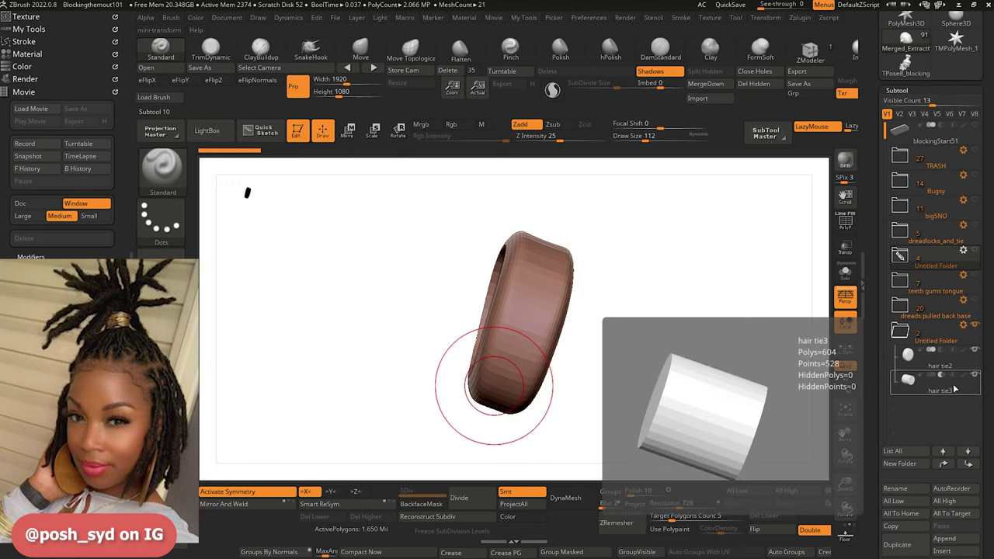
drag(337, 272, 666, 395)
scroll(880, 444, down, 5)
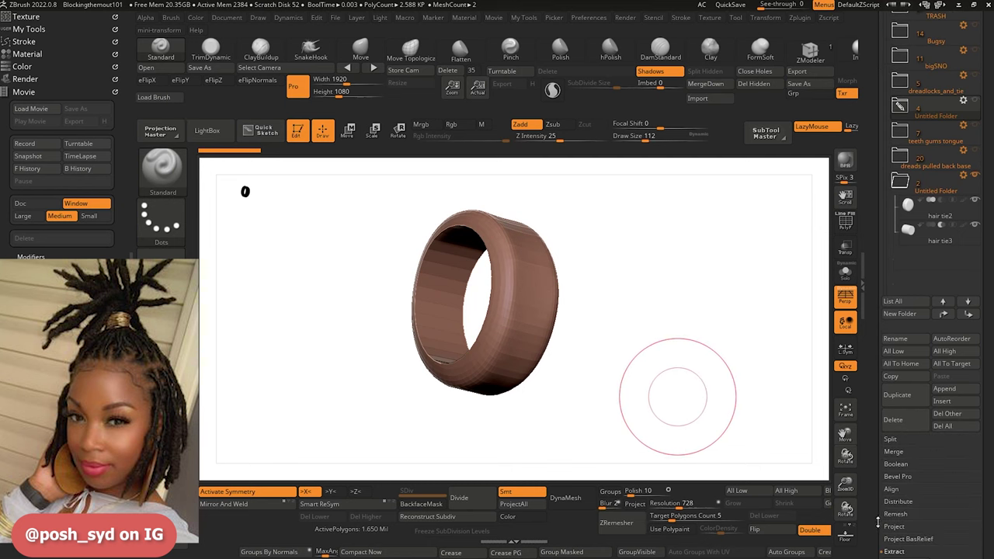
Make a boolean mesh of the hair tie and show the dreadlocks_and_tie, upper Untitled Folder, teeth gums tongue and dreads pulled back base folders.
click(893, 464)
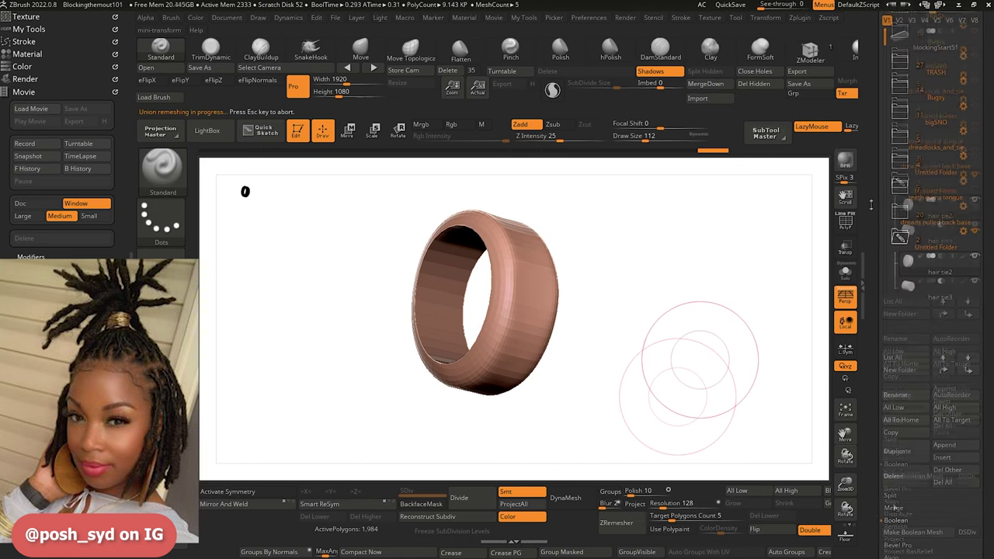
scroll(893, 148, up, 2)
click(975, 144)
click(975, 169)
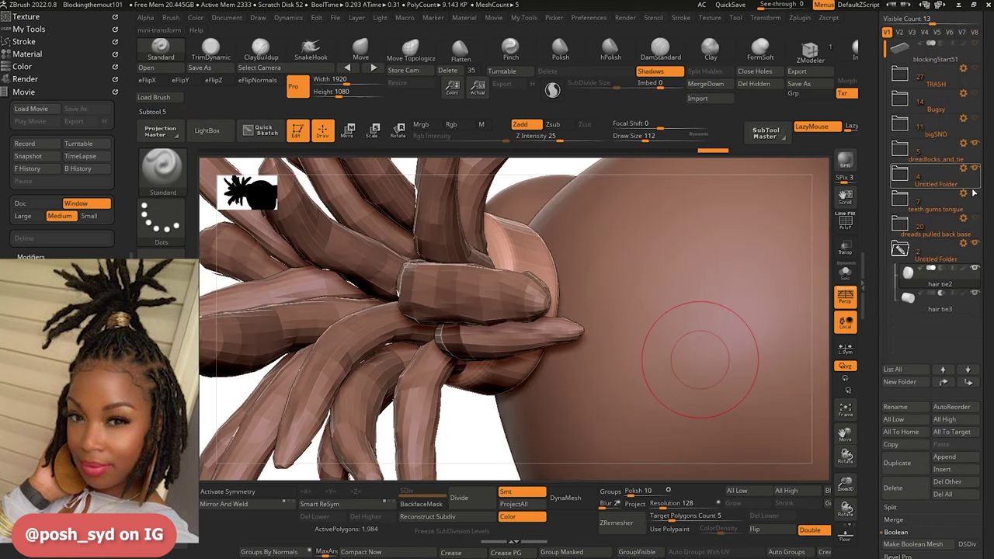
click(975, 193)
click(975, 219)
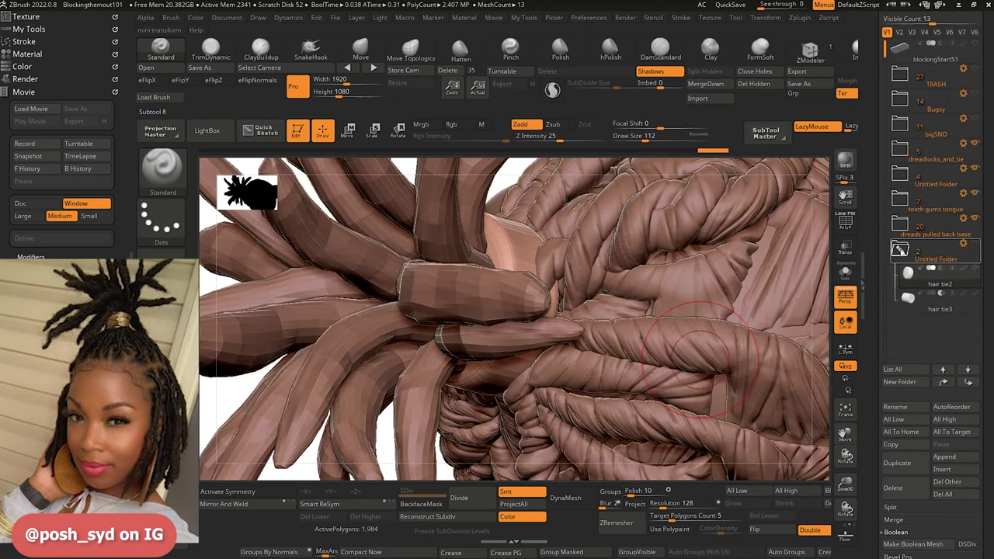
Collapse the boolean pieces' folder, append the UMesh_hair tie3 boolean result as a subtool and make it active.
click(899, 249)
click(947, 457)
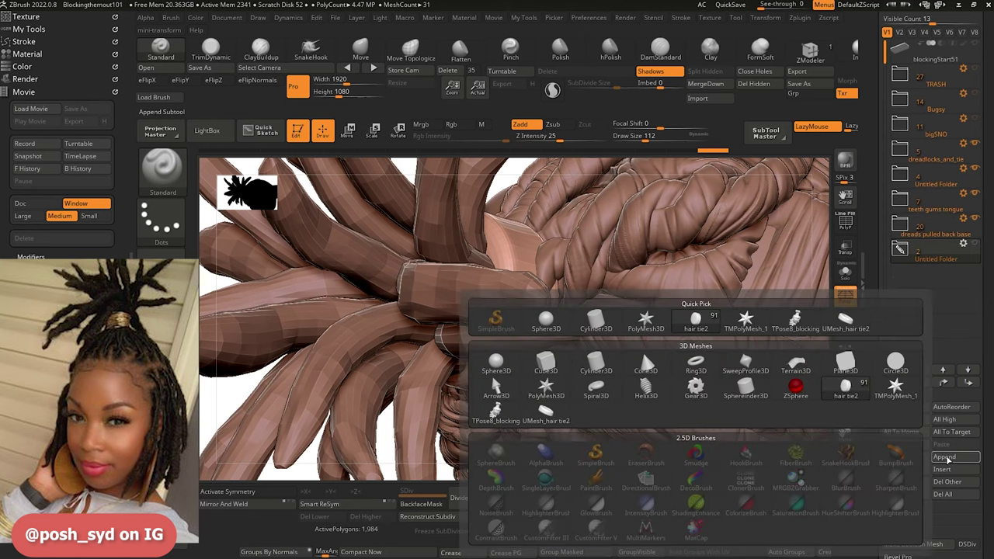
click(845, 320)
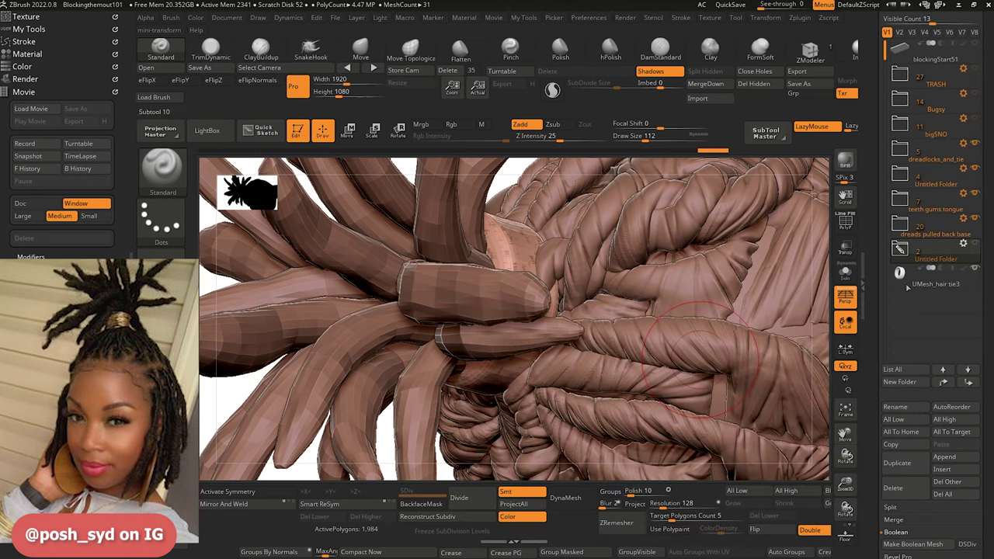
click(903, 283)
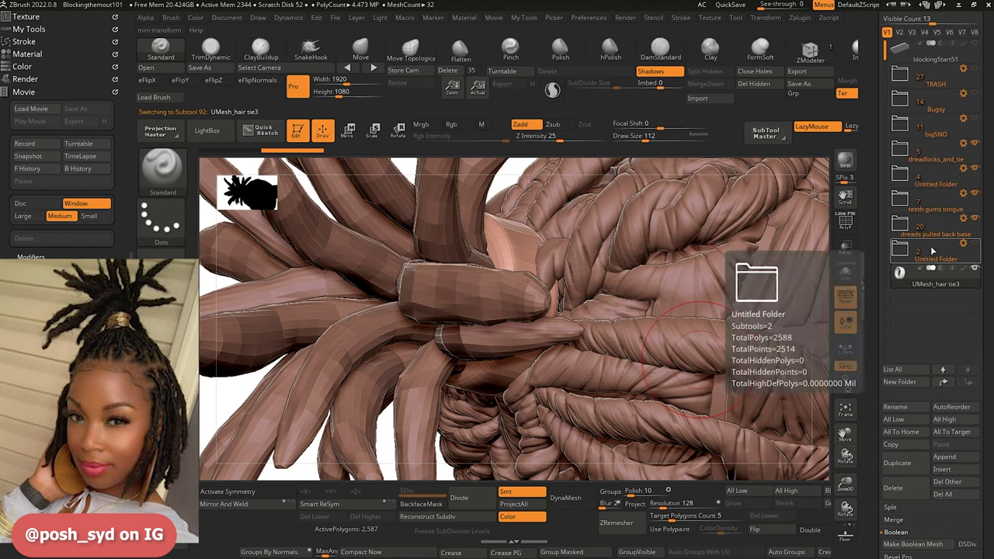
Move the Untitled Folder holding hair tie2 and hair tie3 into the TRASH folder.
drag(933, 91, 927, 78)
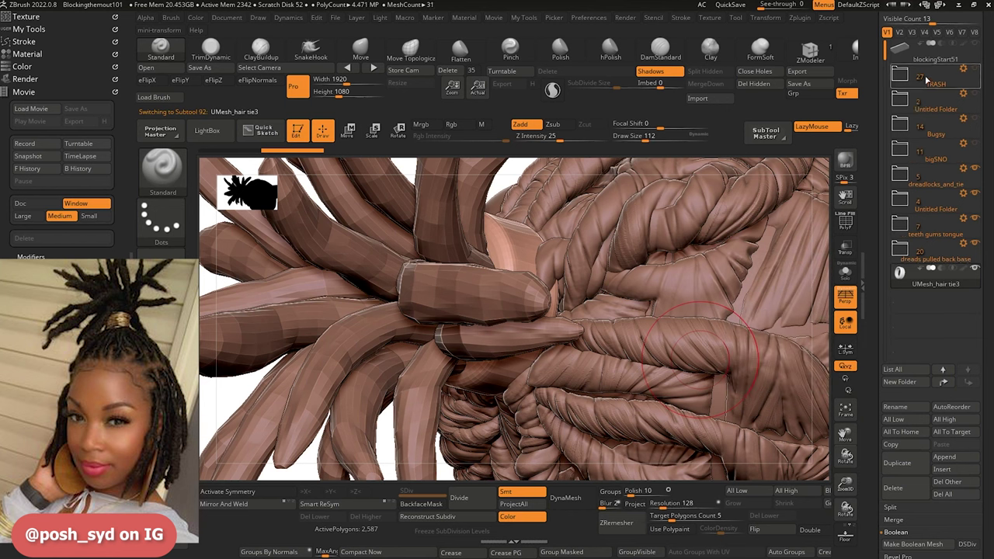
click(963, 94)
click(906, 168)
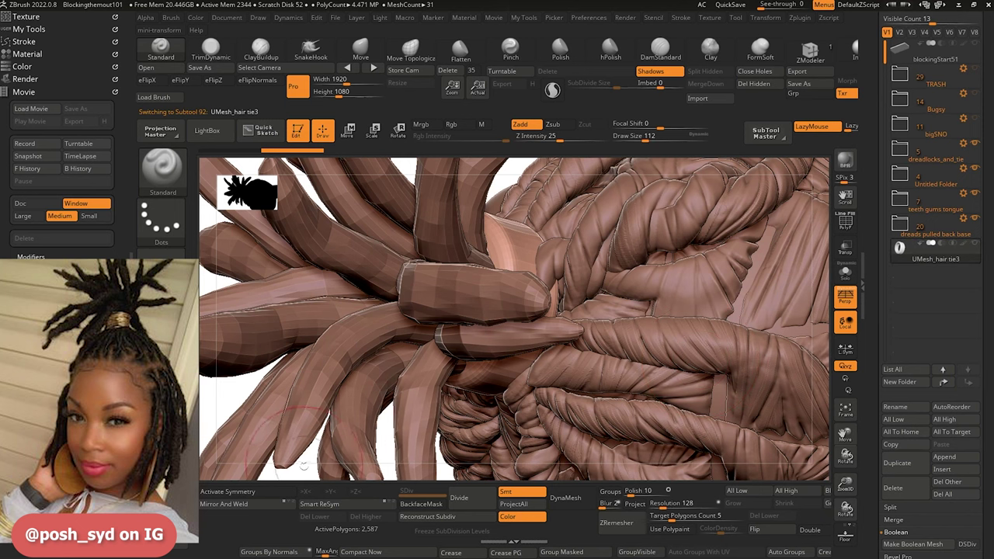
Examine how the new hair tie sits around the base of the dreads from several sides, with the Move brush selected.
alt+drag(304, 466, 255, 342)
drag(291, 421, 287, 305)
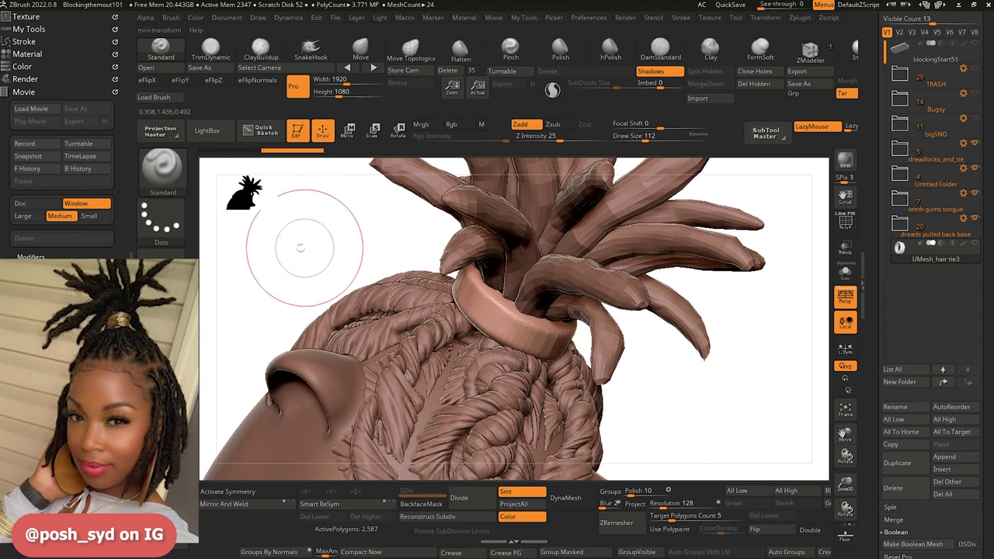
drag(301, 247, 315, 187)
key(b)
key(m)
key(v)
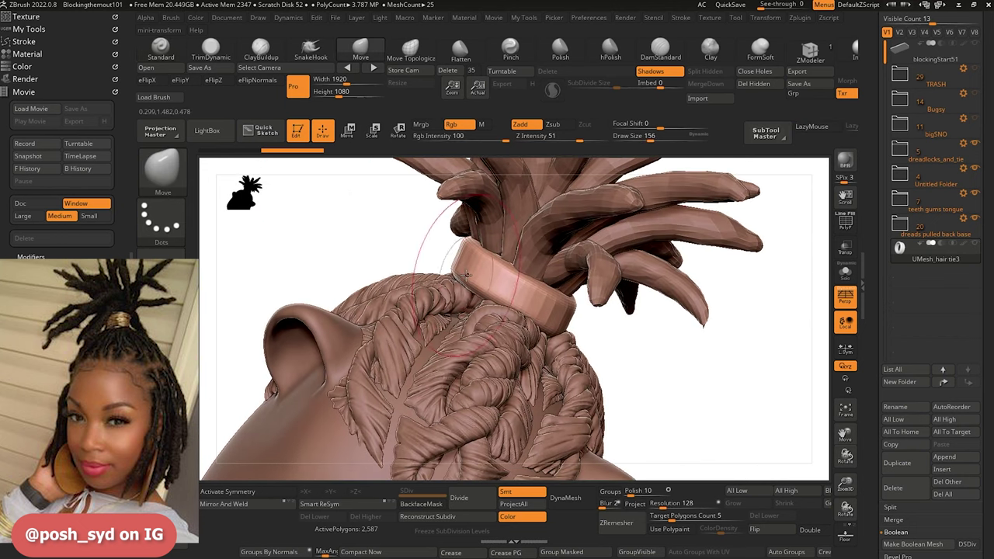
drag(354, 210, 513, 302)
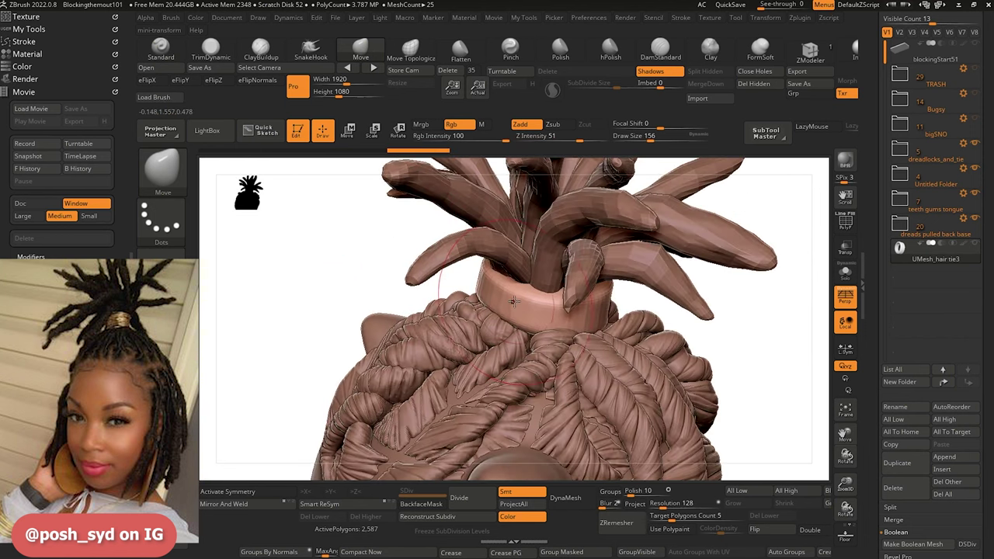
drag(332, 249, 306, 240)
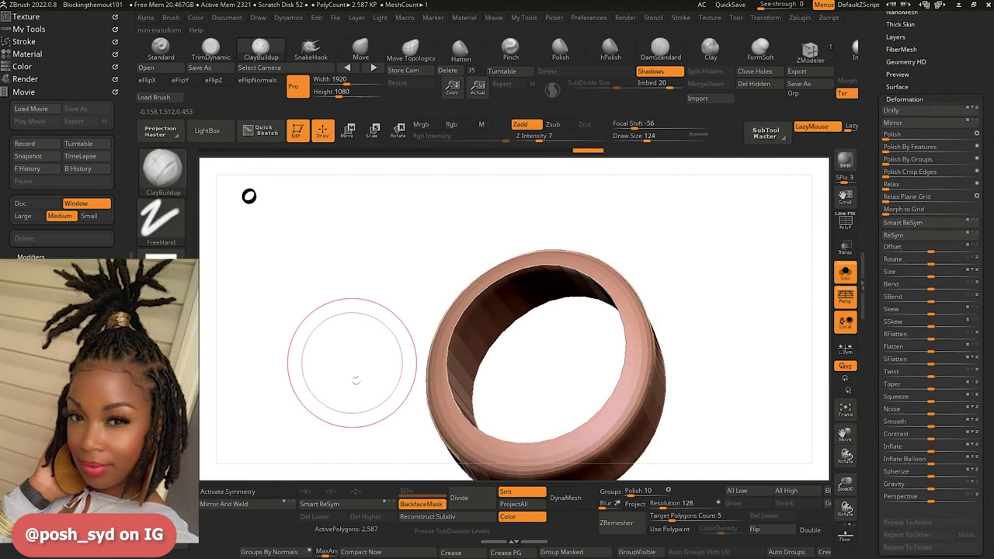
ZRemesh the isolated hair tie at a target polygon count of 0.57514, subdivide it once and delete its lower subdivision level.
drag(356, 380, 400, 351)
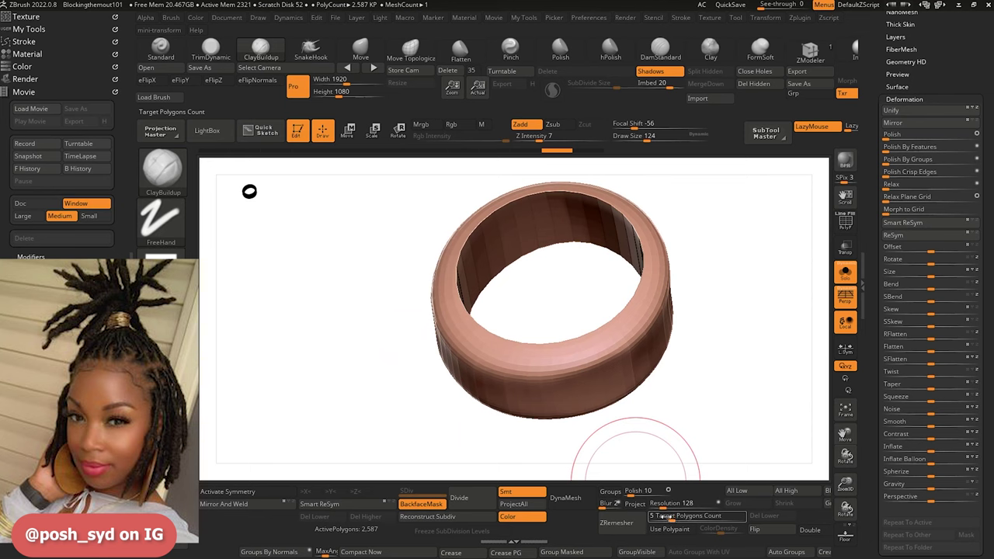
drag(661, 518, 648, 540)
click(616, 522)
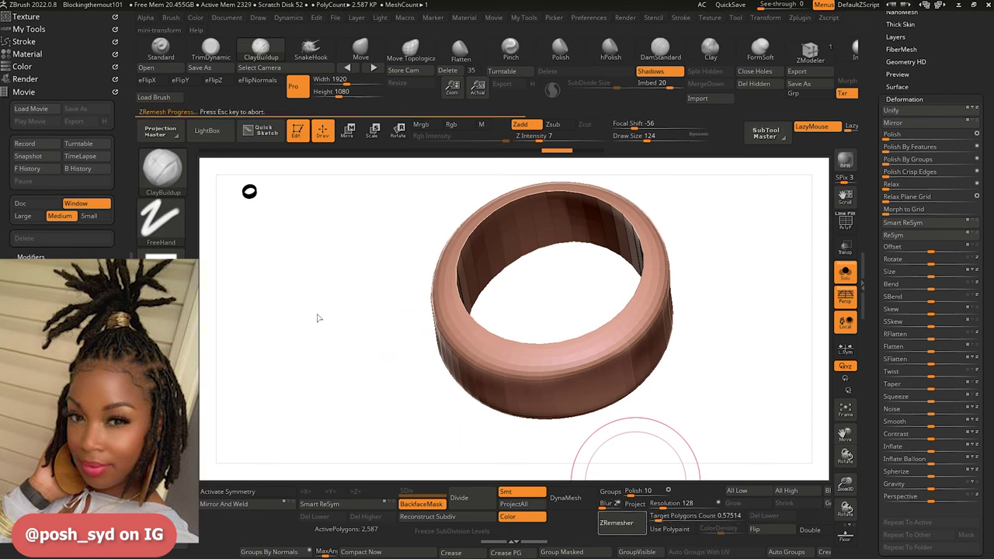
click(460, 497)
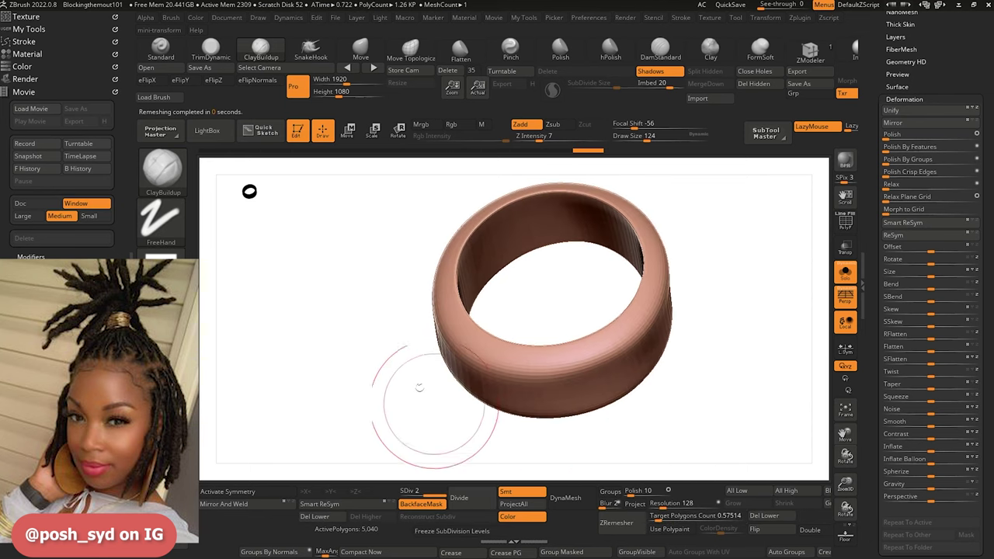
mouse_move(417, 382)
mouse_down()
mouse_move(415, 413)
mouse_move(402, 411)
mouse_move(417, 401)
mouse_up()
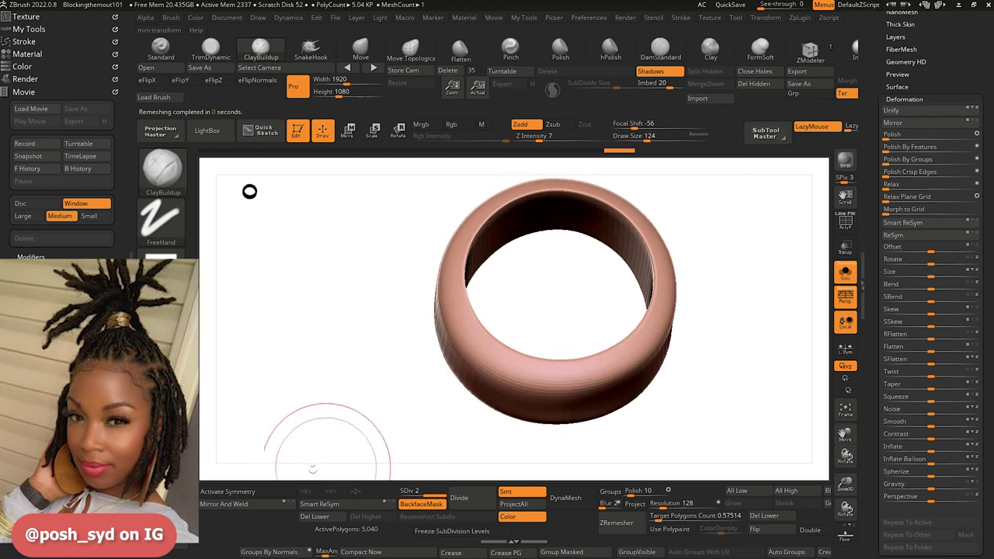
click(315, 516)
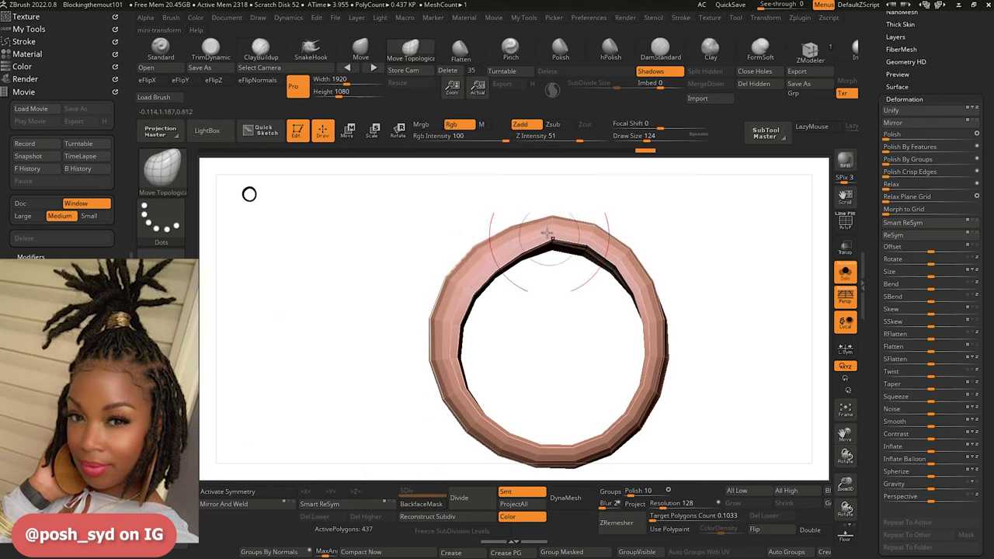
Even out the low-poly hair tie's inner contour with the Move Topological brush and end its isolation.
mouse_move(487, 265)
mouse_down()
mouse_move(460, 286)
mouse_move(454, 317)
mouse_move(440, 325)
mouse_move(447, 372)
mouse_move(483, 430)
mouse_up()
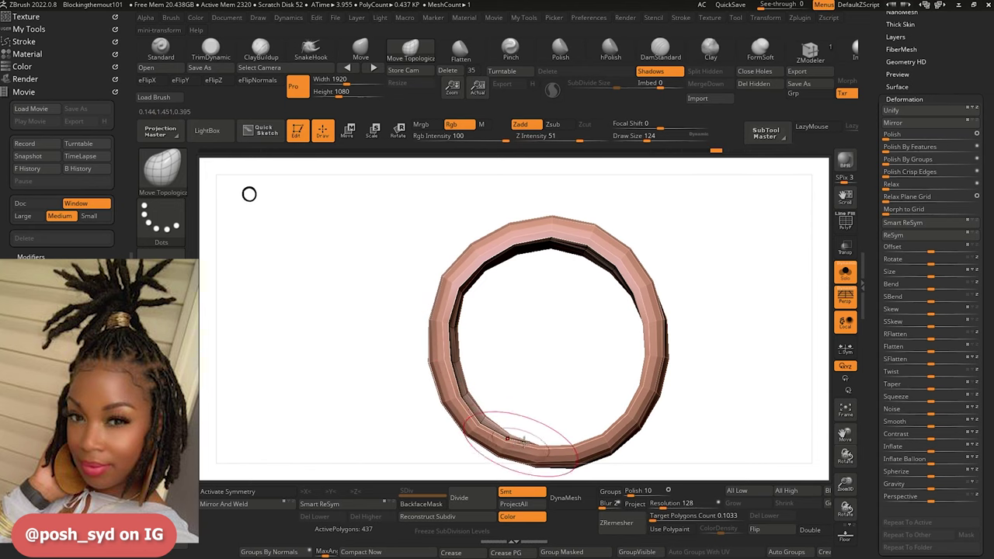
mouse_move(500, 333)
mouse_down()
mouse_move(346, 423)
mouse_move(344, 394)
mouse_move(393, 221)
mouse_move(483, 313)
mouse_up()
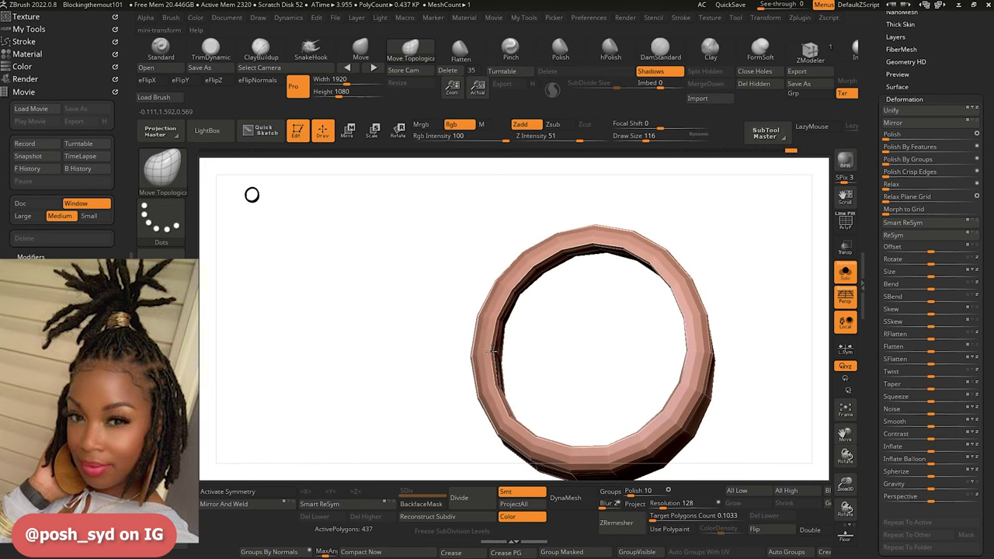
drag(491, 351, 502, 307)
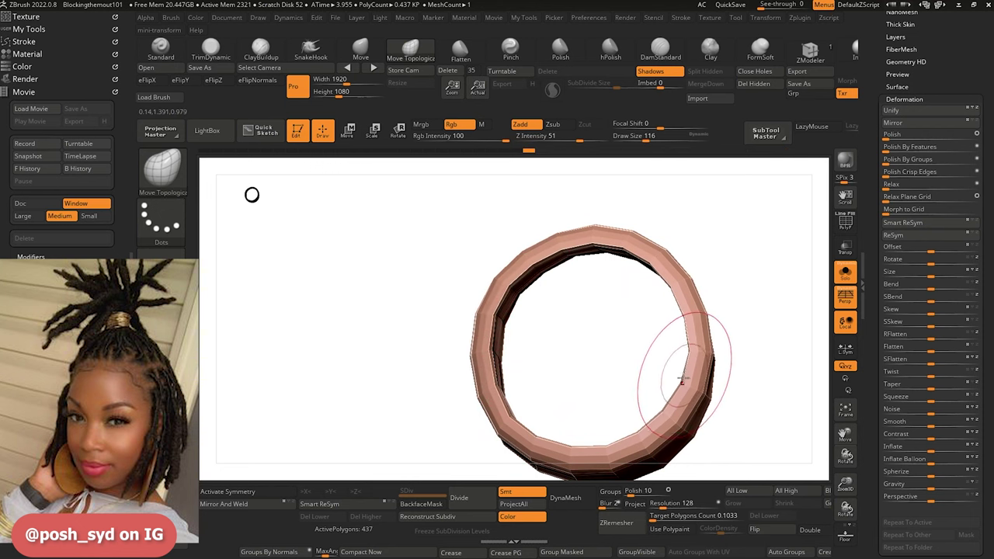
click(849, 281)
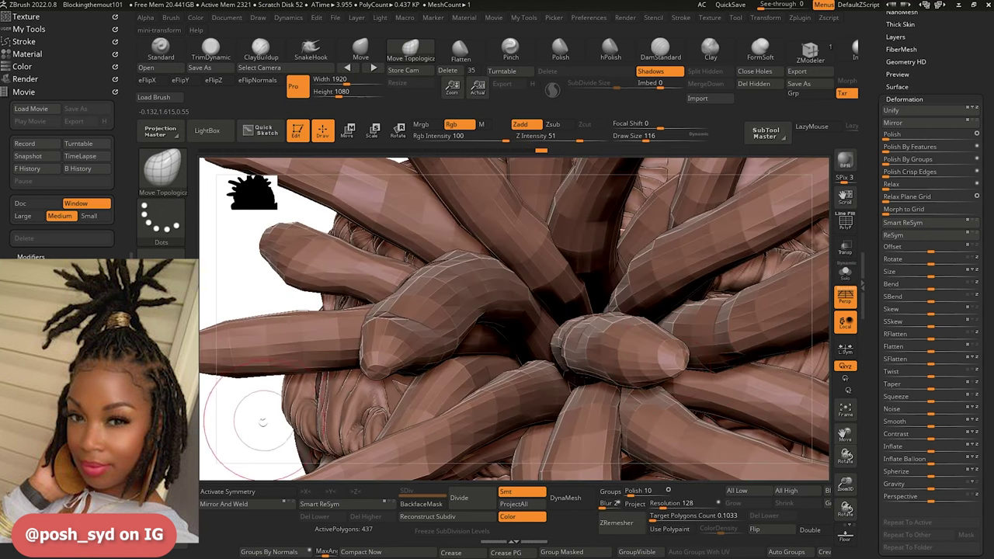
Adjust the hair tie's edges with the Move Topological brush at draw size 168 to fit the hair around it.
alt+drag(262, 421, 262, 320)
mouse_move(277, 389)
mouse_down()
mouse_move(287, 299)
mouse_move(321, 351)
mouse_move(359, 336)
mouse_move(328, 308)
mouse_move(474, 266)
mouse_move(466, 227)
mouse_move(426, 211)
mouse_up()
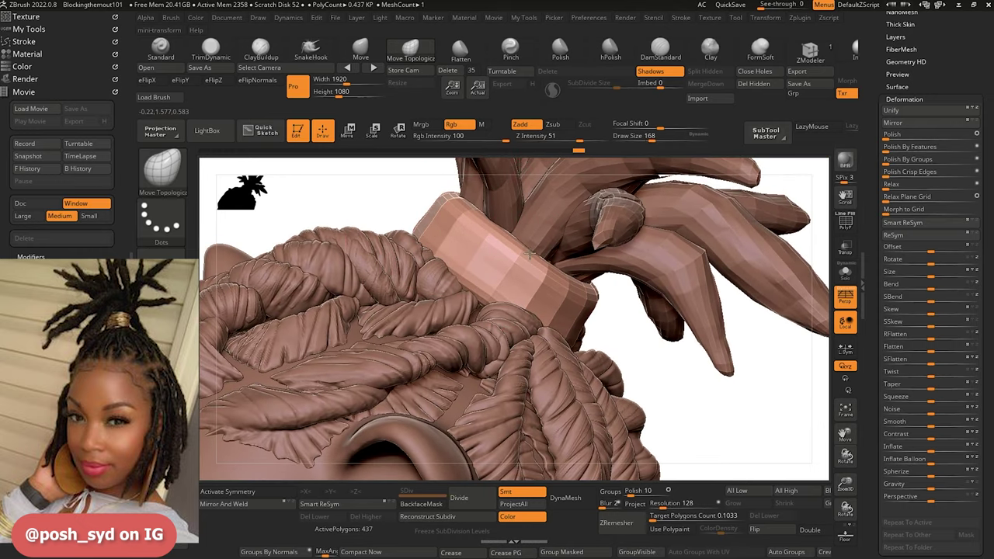
drag(569, 286, 574, 283)
drag(661, 360, 555, 330)
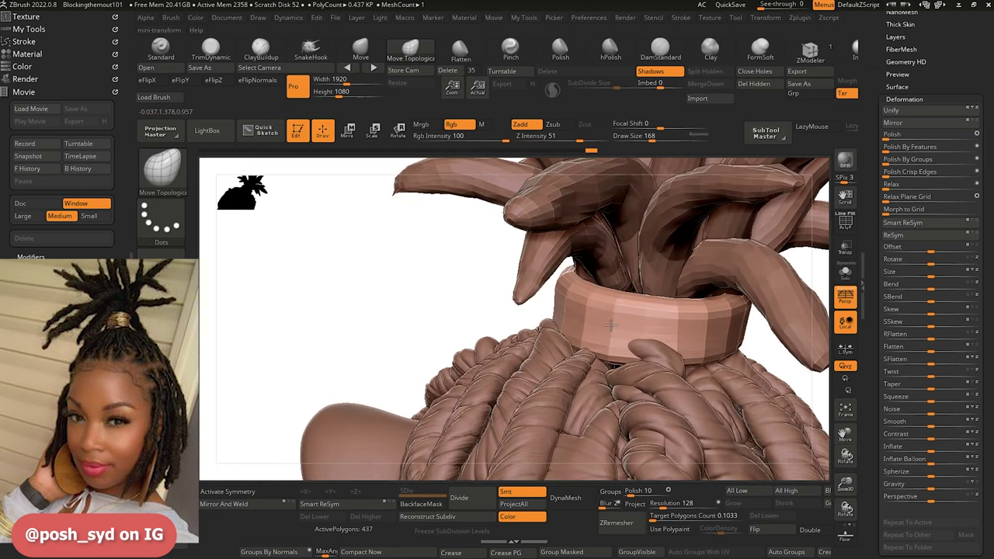
drag(470, 292, 375, 246)
drag(369, 282, 338, 282)
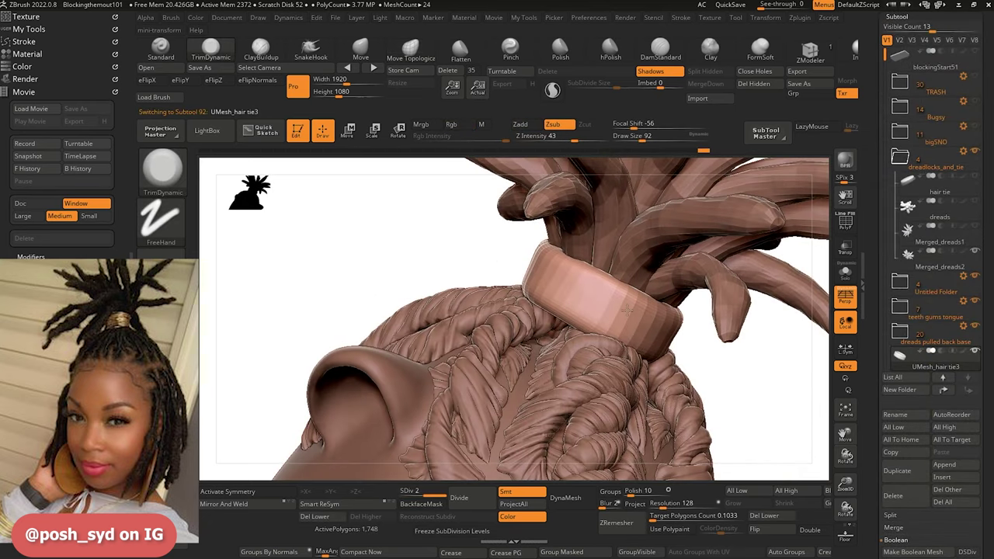
Flatten the outer face of the subdivided hair tie around its circumference with the TrimDynamic brush at draw size 92.
mouse_move(632, 327)
right_down()
mouse_move(456, 262)
mouse_move(567, 297)
right_up()
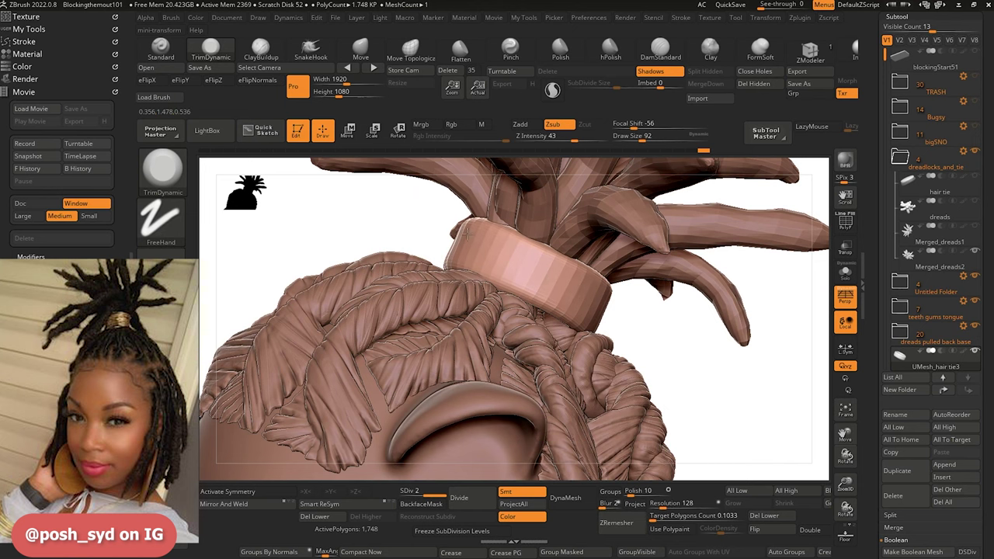
mouse_move(497, 242)
right_down()
mouse_move(339, 242)
mouse_move(457, 241)
right_up()
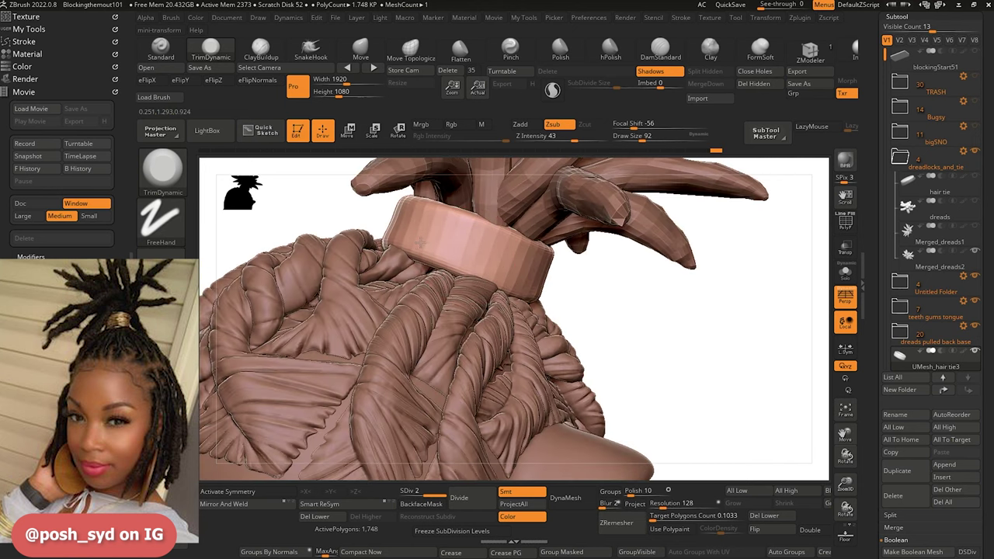
mouse_move(287, 200)
right_down()
mouse_move(515, 304)
mouse_move(629, 381)
mouse_move(505, 259)
right_up()
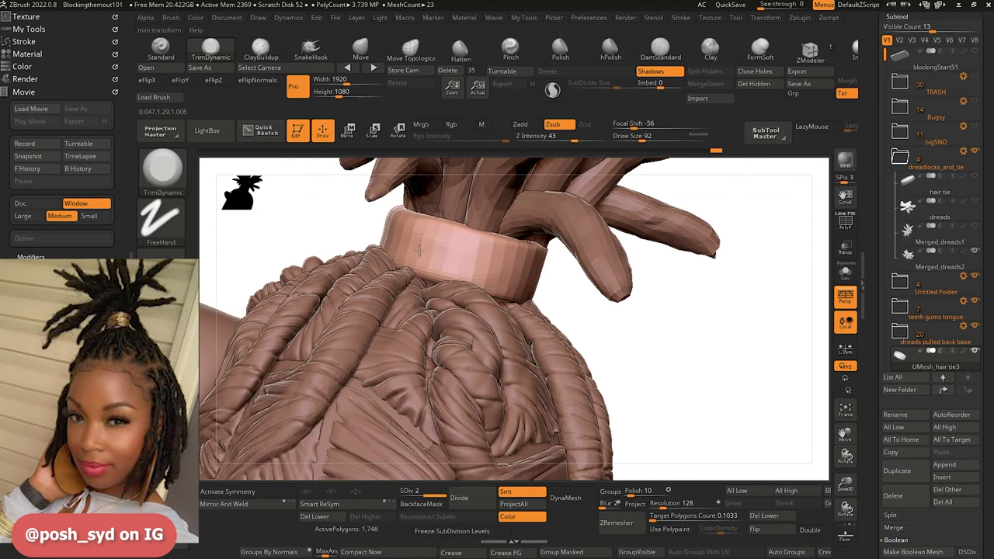
mouse_move(322, 200)
right_down()
mouse_move(401, 240)
mouse_move(326, 218)
right_up()
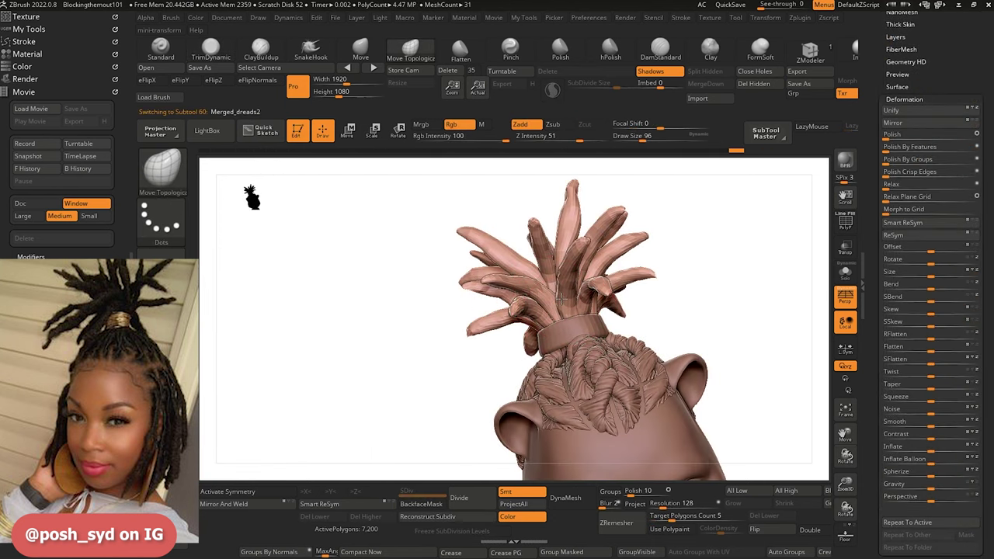
Examine the Merged_dreads2 dreads around the hair tie and hide part of them so only a few strands remain visible.
drag(377, 294, 297, 222)
right_drag(355, 315, 293, 345)
right_drag(359, 344, 411, 331)
key(ctrl+shift)
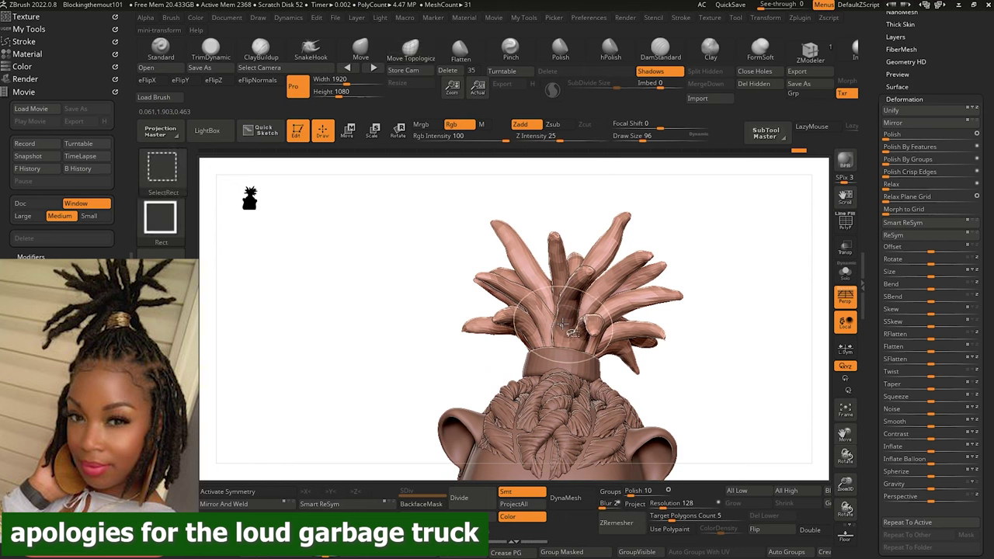
ctrl+shift+click(553, 312)
ctrl+shift+click(431, 297)
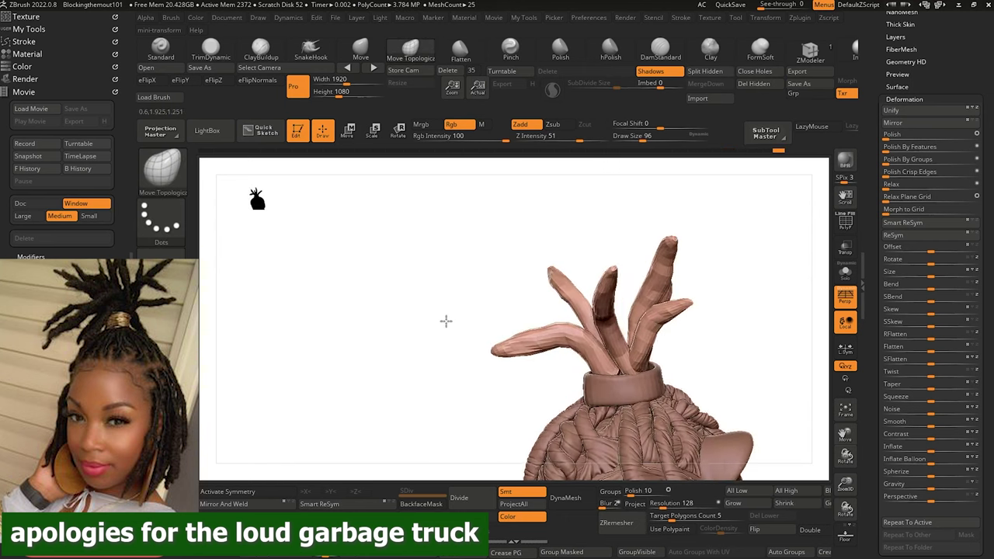
Apply a slight Inflate deformation to the visible dreads, check the strands from other angles and show all of Merged_dreads2 again.
drag(446, 321, 426, 293)
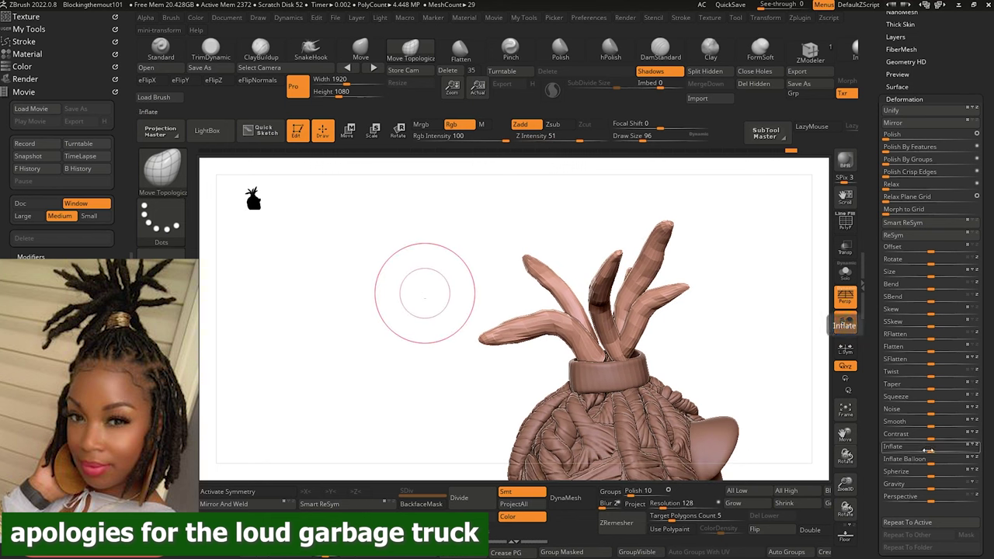
drag(928, 450, 927, 451)
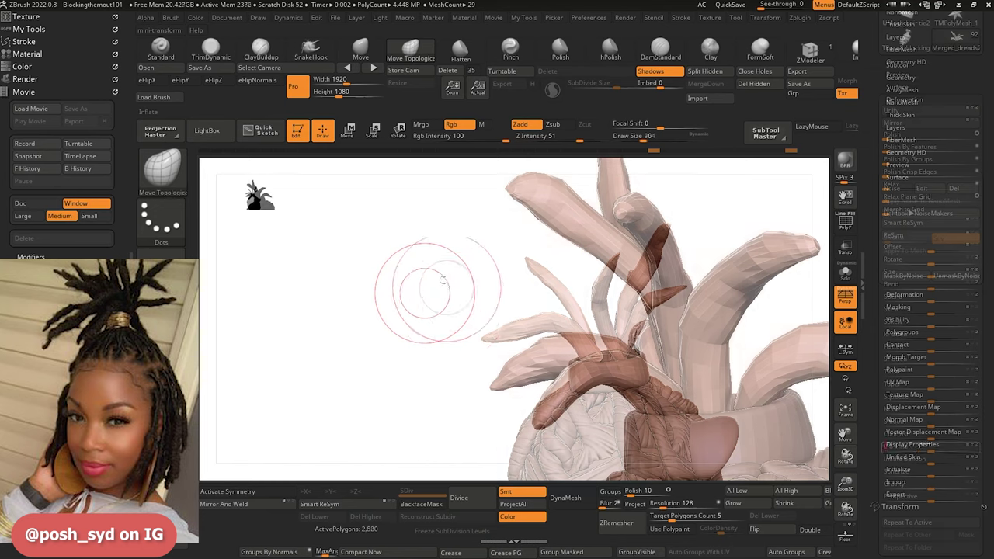
drag(423, 349, 428, 304)
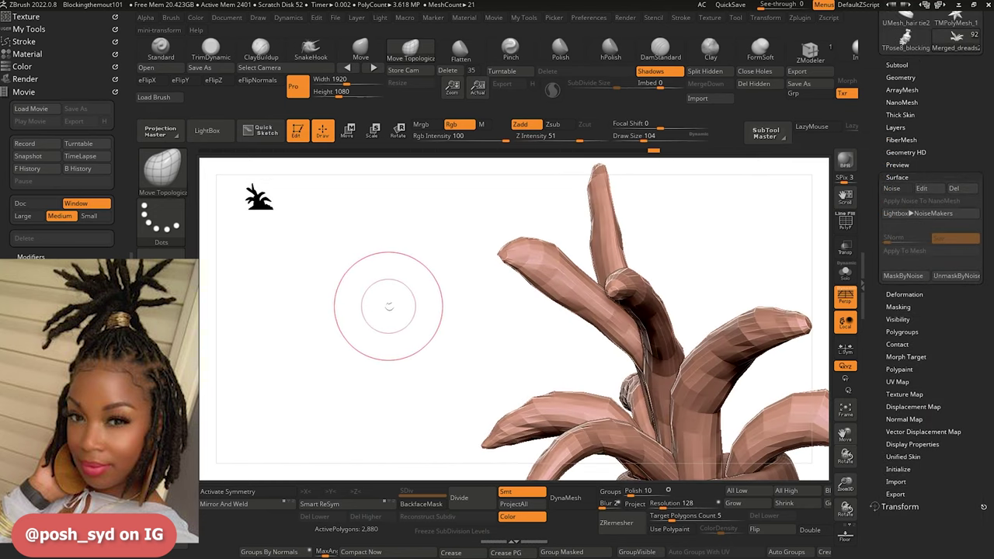
drag(389, 306, 388, 303)
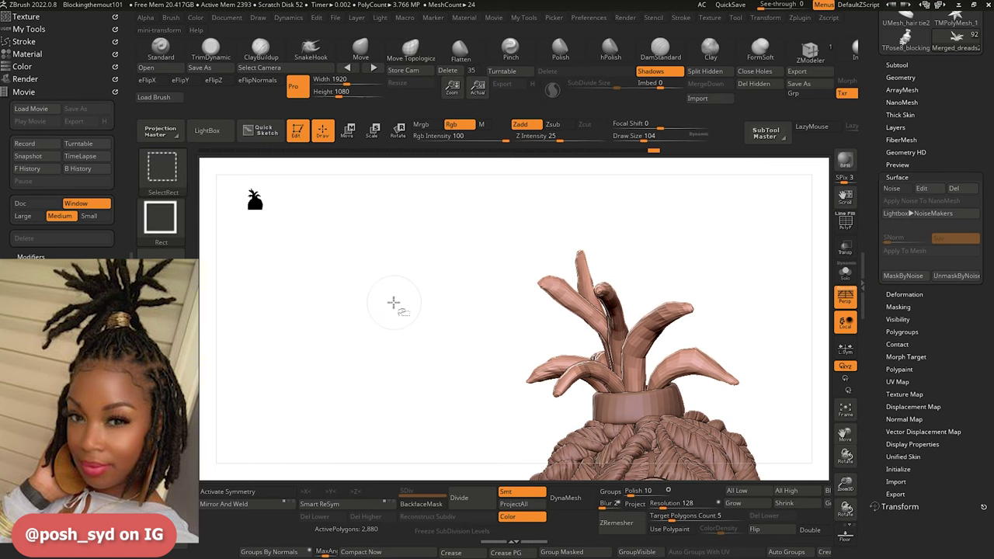
mouse_move(396, 304)
mouse_down()
mouse_move(383, 302)
mouse_move(396, 313)
mouse_move(378, 295)
mouse_up()
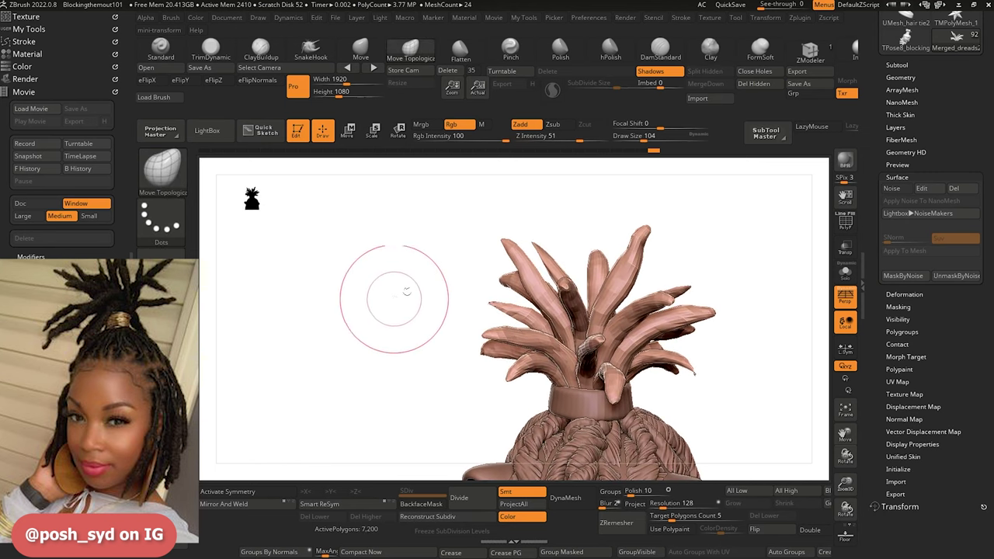
Stop recording on the active layer of Merged_dreads2 and bake all of its layers into the mesh.
click(897, 64)
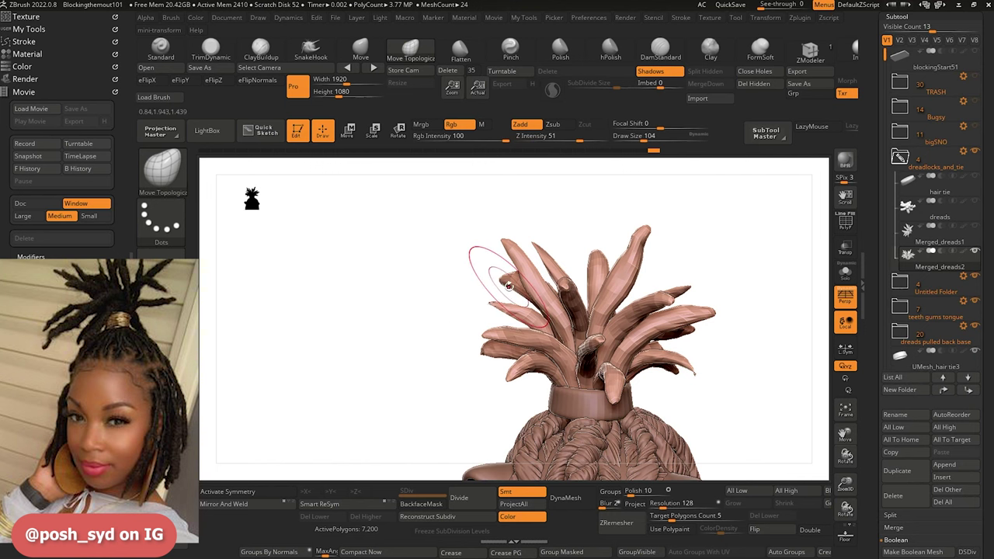
scroll(883, 441, down, 5)
click(893, 477)
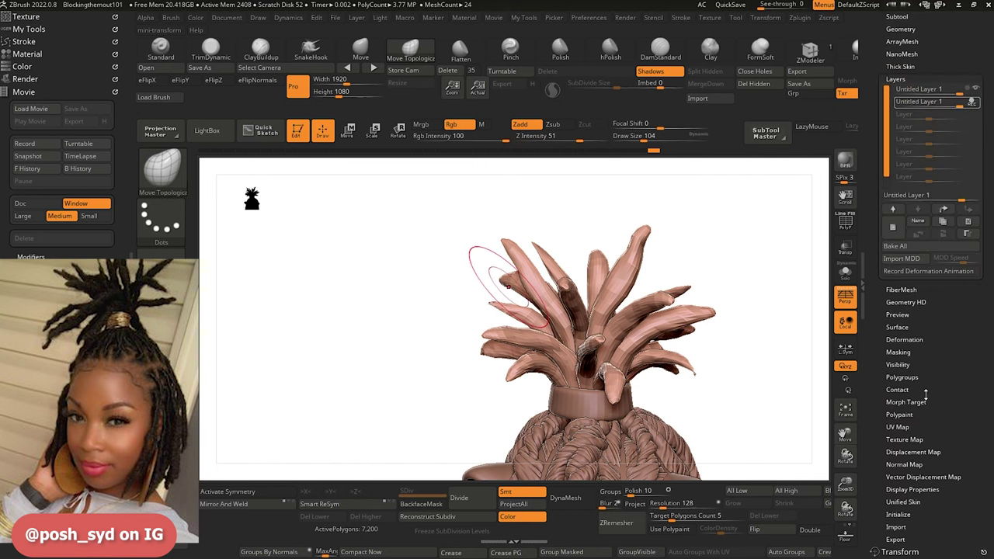
click(973, 103)
click(913, 248)
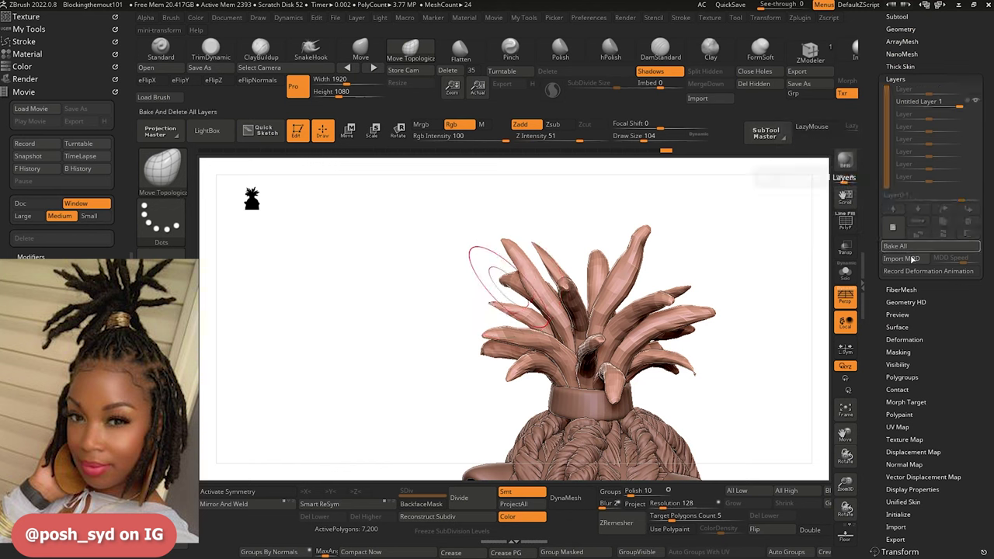
Build up uneven volume along the dreads with the ClayBuildup brush at Z Intensity 20 and draw size 32.
alt+drag(424, 339, 442, 359)
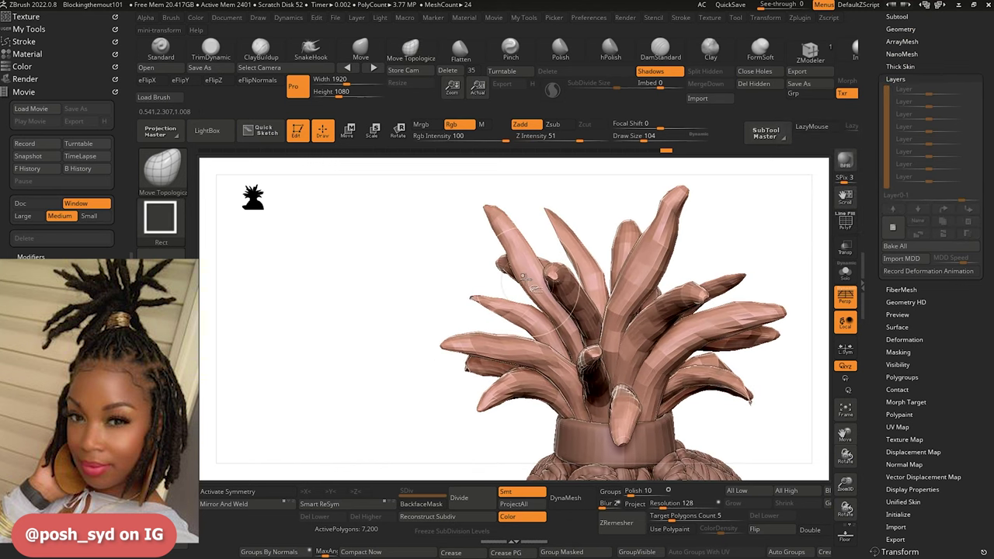
ctrl+shift+click(509, 270)
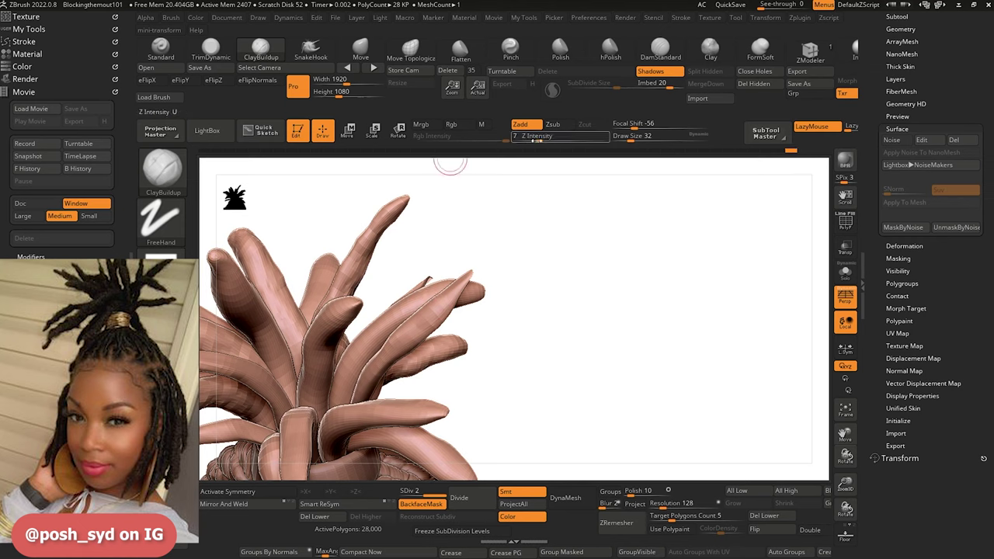
drag(546, 137, 554, 137)
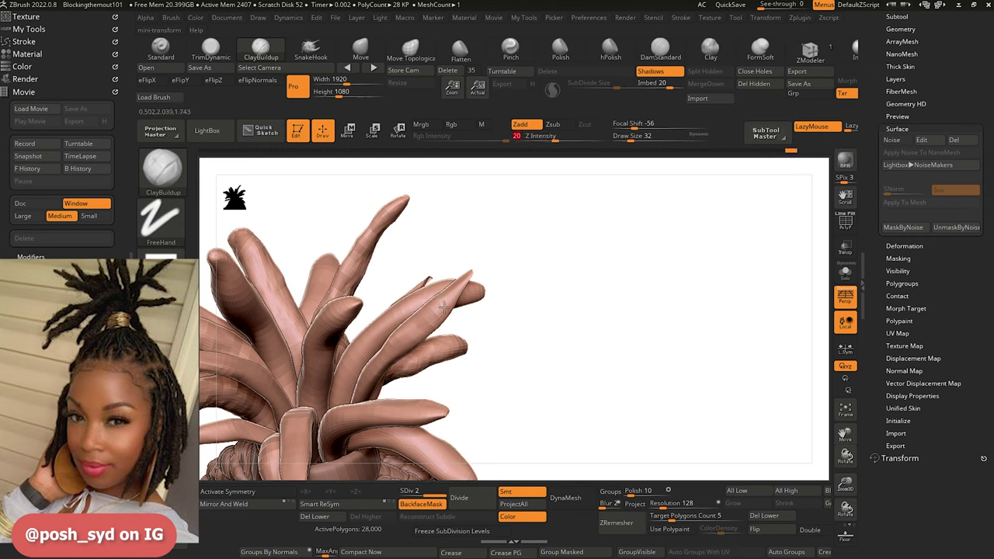
drag(492, 337, 419, 278)
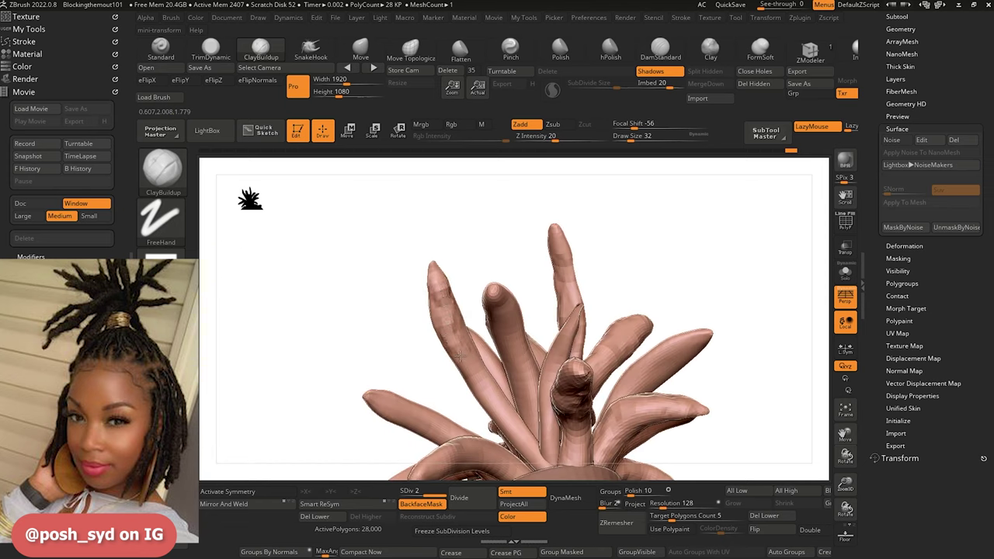
drag(398, 328, 335, 269)
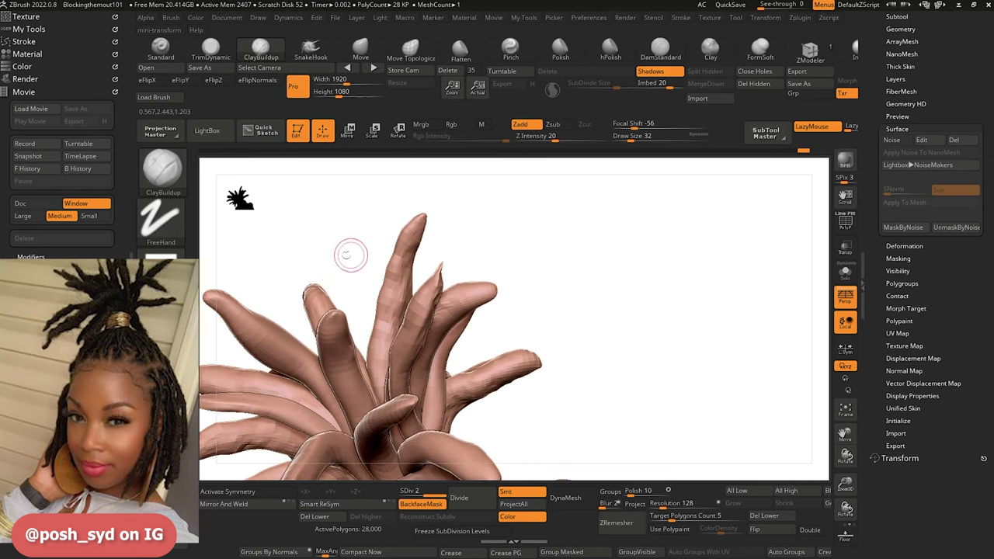
right_drag(352, 256, 406, 223)
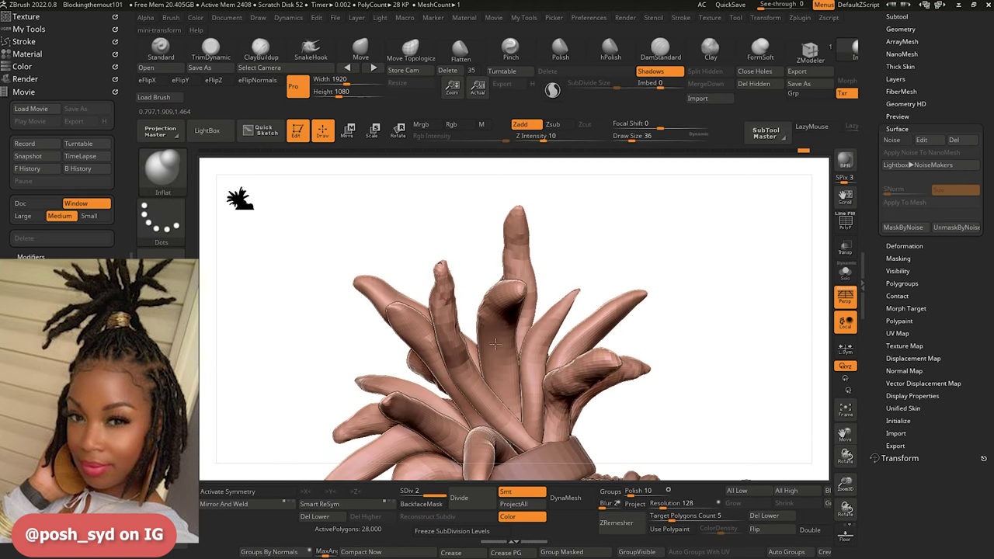
Smooth the rough dread surfaces and add more lumps with ClayBuildup at draw sizes 60 and 44.
key(shift)
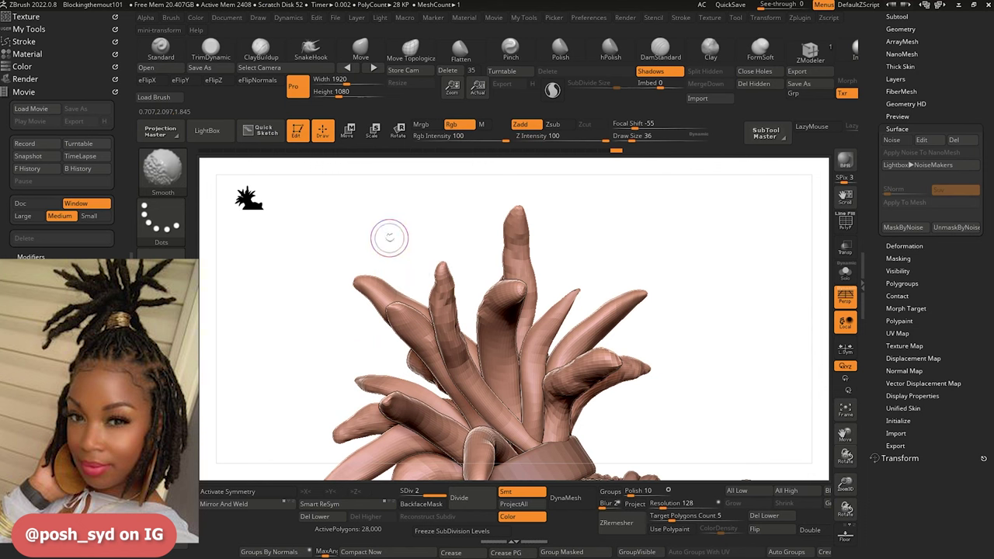
mouse_move(389, 237)
right_down()
mouse_move(344, 255)
mouse_move(386, 300)
mouse_move(370, 297)
mouse_move(395, 298)
right_up()
click(263, 52)
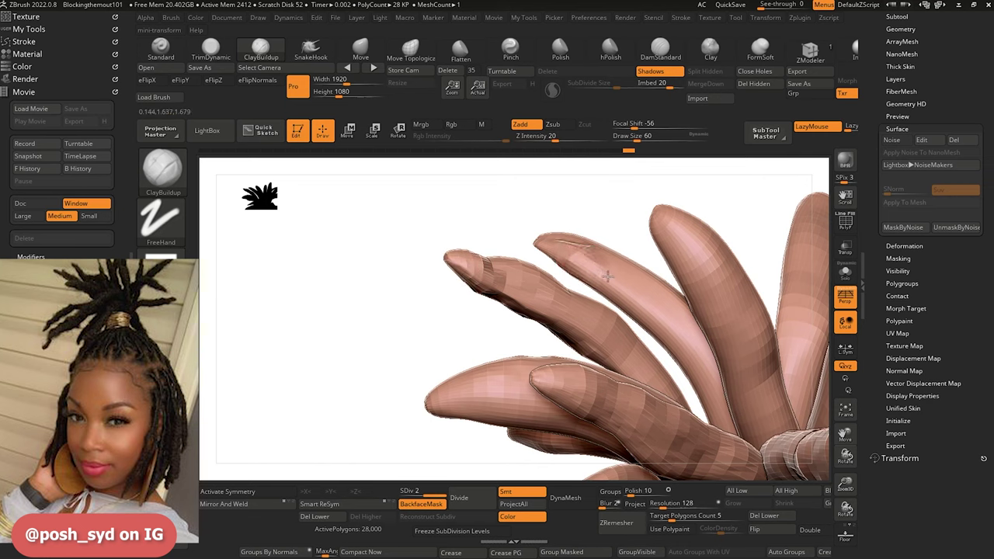
mouse_move(390, 313)
right_down()
mouse_move(371, 319)
mouse_move(369, 292)
mouse_move(394, 309)
mouse_move(366, 293)
mouse_move(418, 319)
right_up()
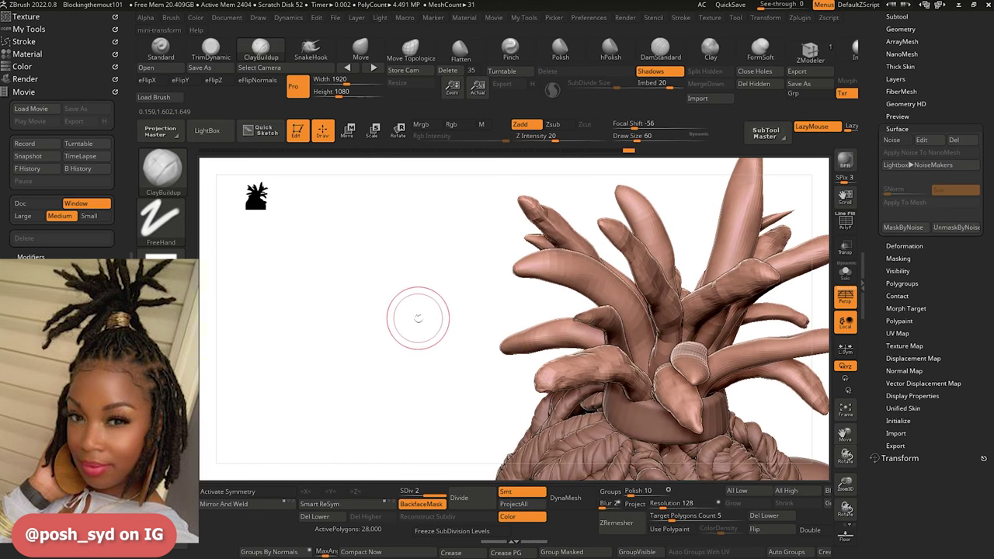
alt+click(538, 258)
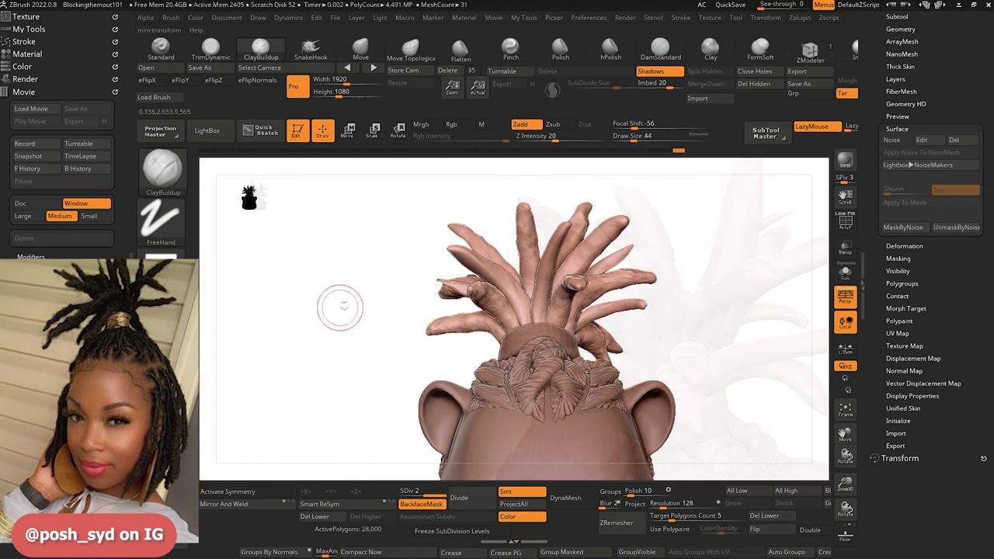
right_drag(339, 308, 368, 258)
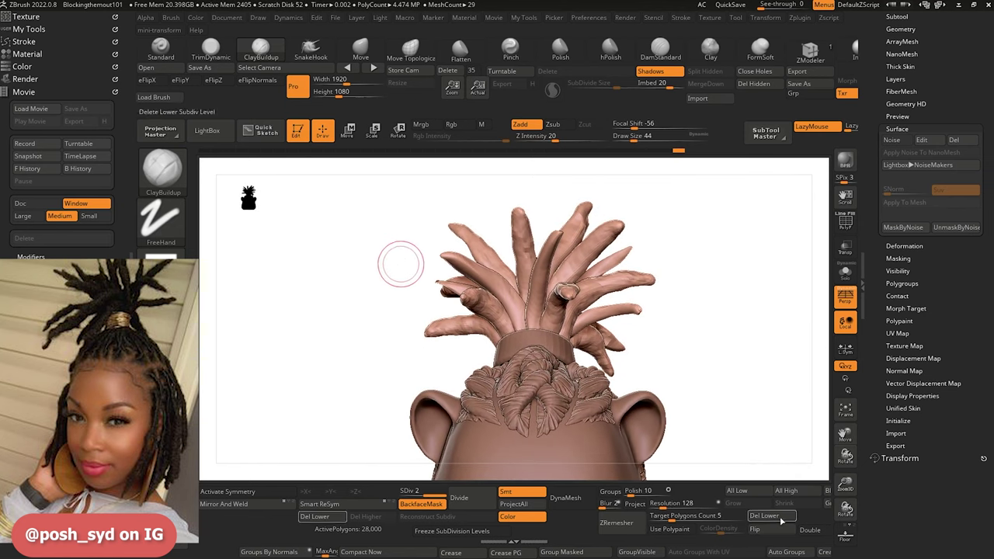
Hide five individual dreads of Merged_dreads2 and invert the visibility so only those five are shown.
ctrl+shift+click(473, 305)
ctrl+shift+click(471, 306)
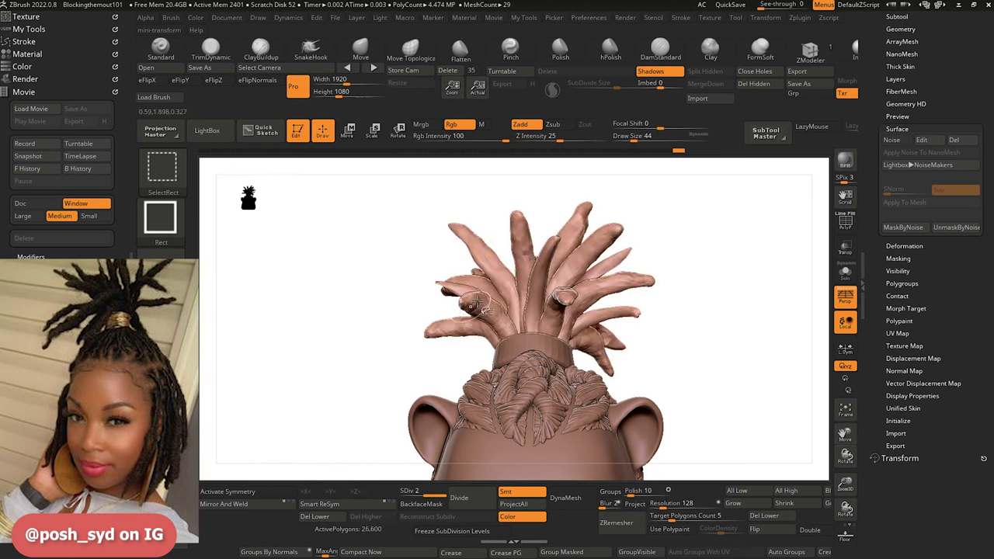
ctrl+shift+click(568, 275)
ctrl+shift+click(597, 318)
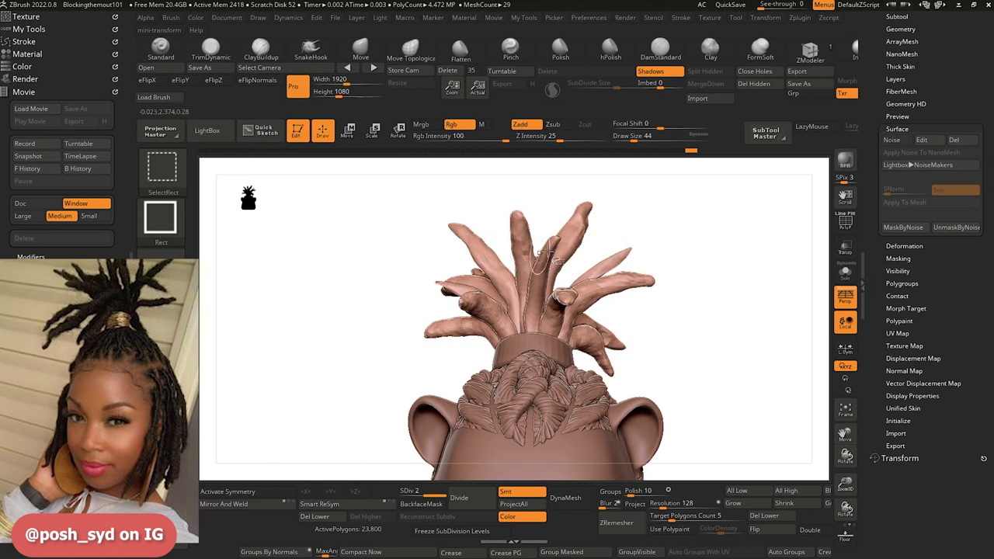
drag(378, 257, 343, 255)
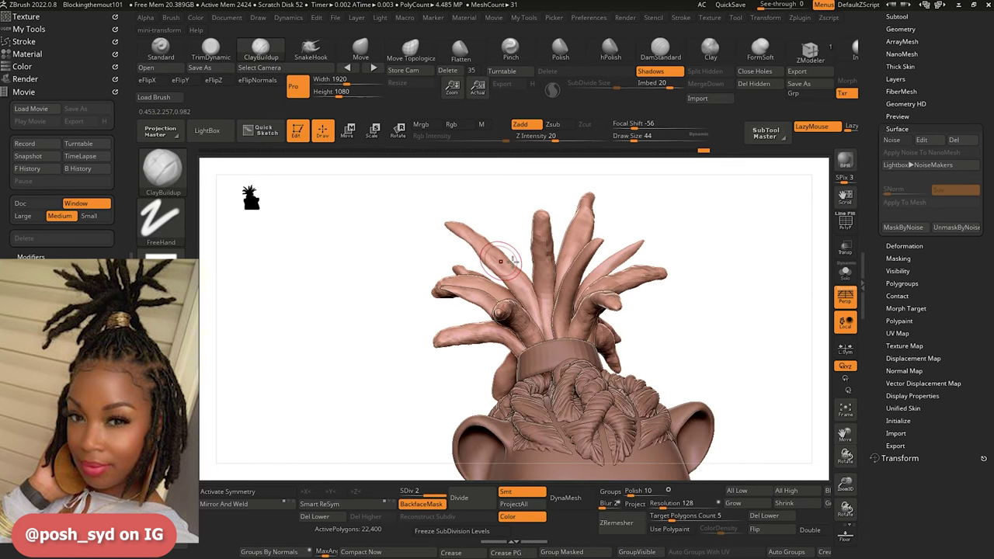
ctrl+shift+click(570, 260)
ctrl+shift+drag(358, 289, 371, 331)
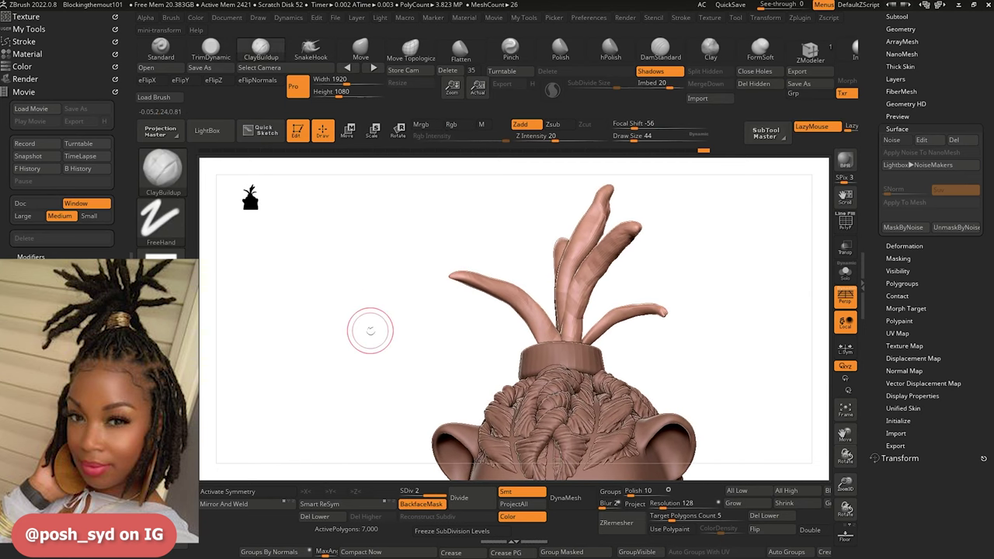
Thin the isolated dreads with an Inflate deformation of -8 and show all of Merged_dreads2 again.
click(903, 246)
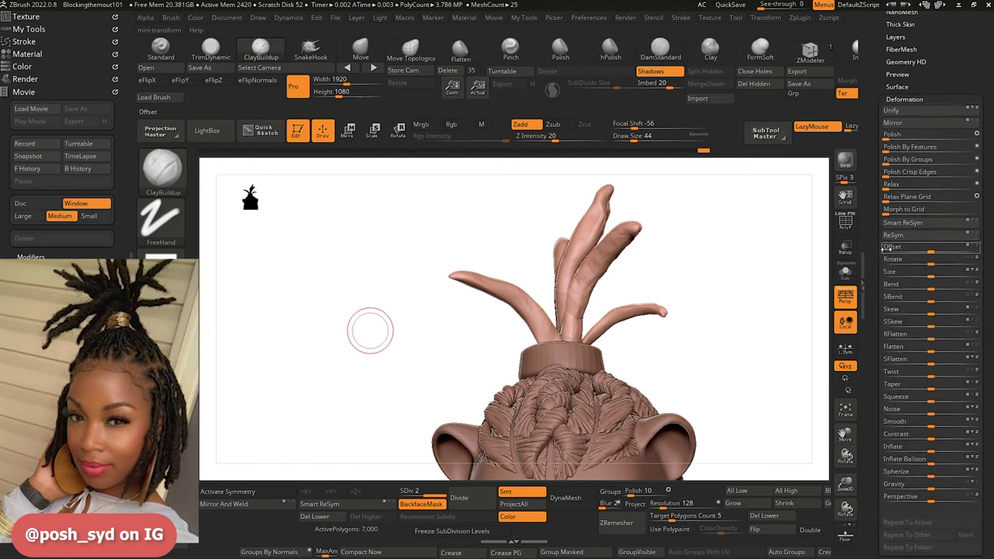
drag(930, 450, 927, 450)
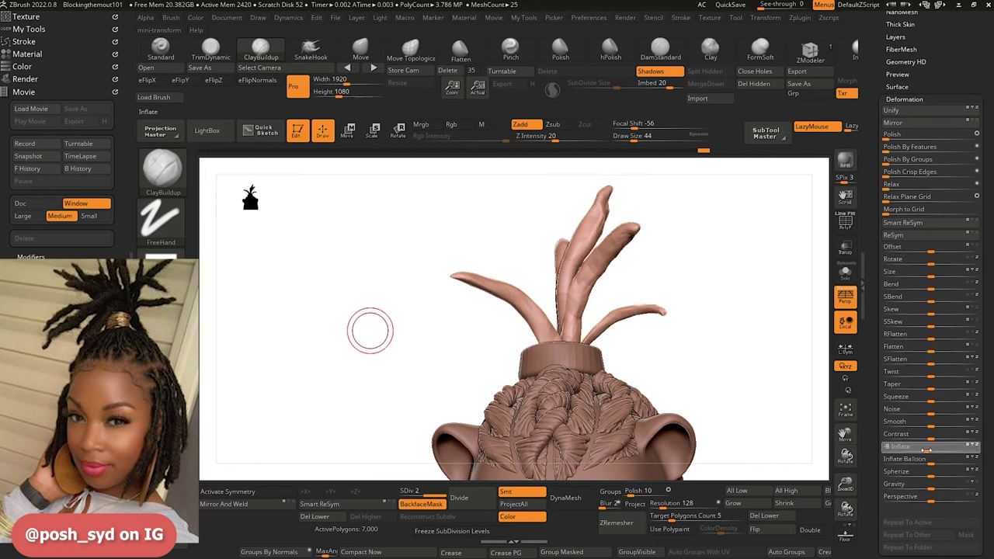
ctrl+shift+click(348, 313)
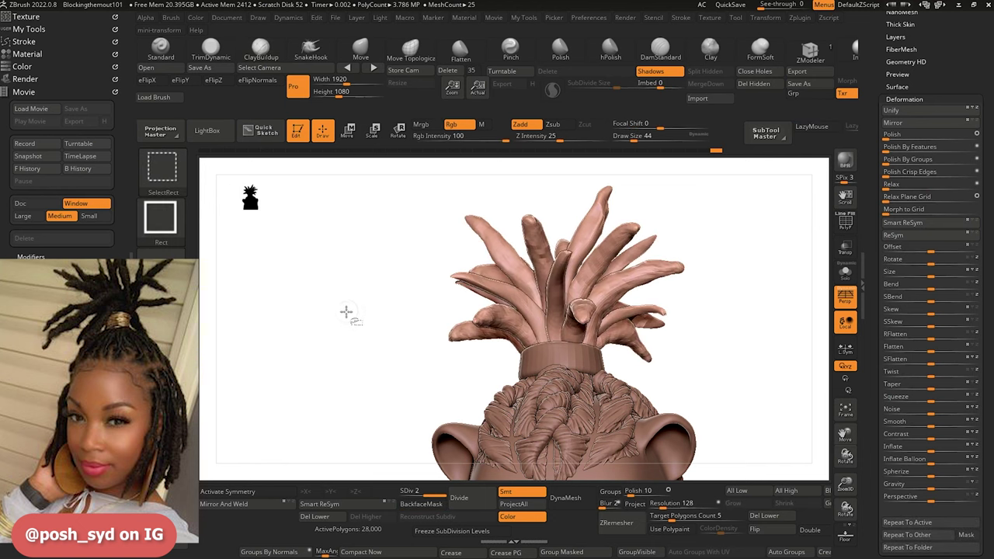
Adjust the dreads above the hair tie with the Move Topological brush at draw size 28, checking them from several angles.
alt+drag(354, 350, 305, 294)
drag(306, 295, 444, 432)
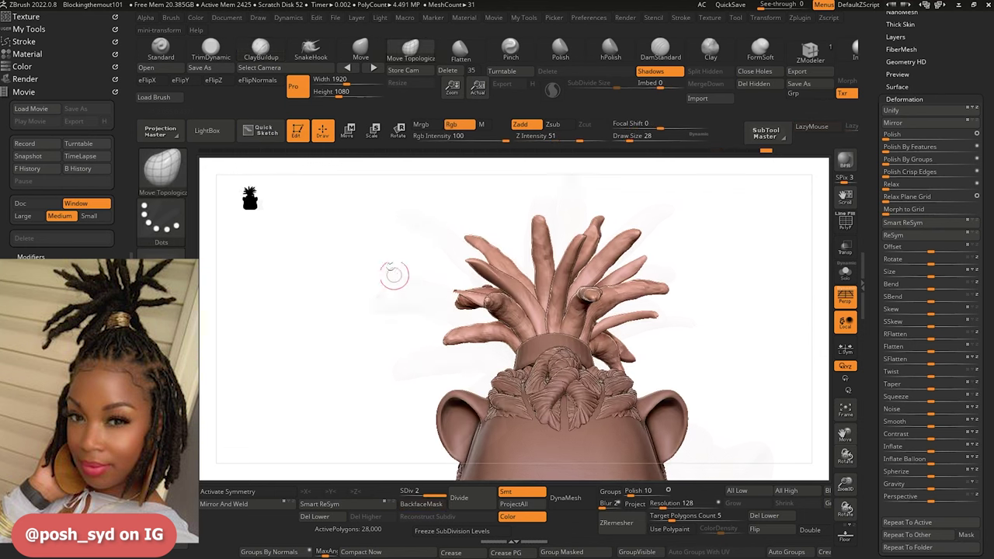
mouse_move(393, 284)
mouse_down()
mouse_move(386, 291)
mouse_move(408, 247)
mouse_up()
key(ctrl+shift)
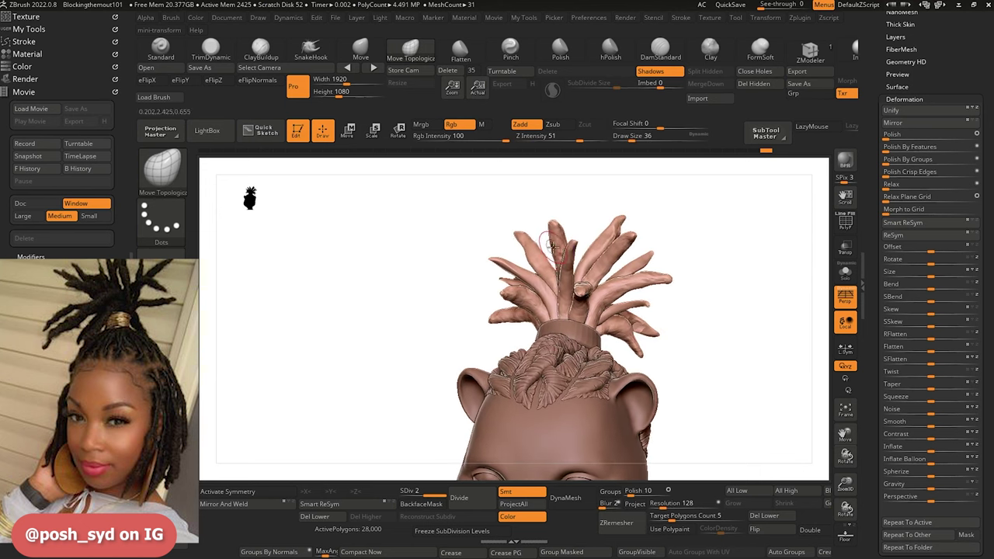
key(ctrl+shift)
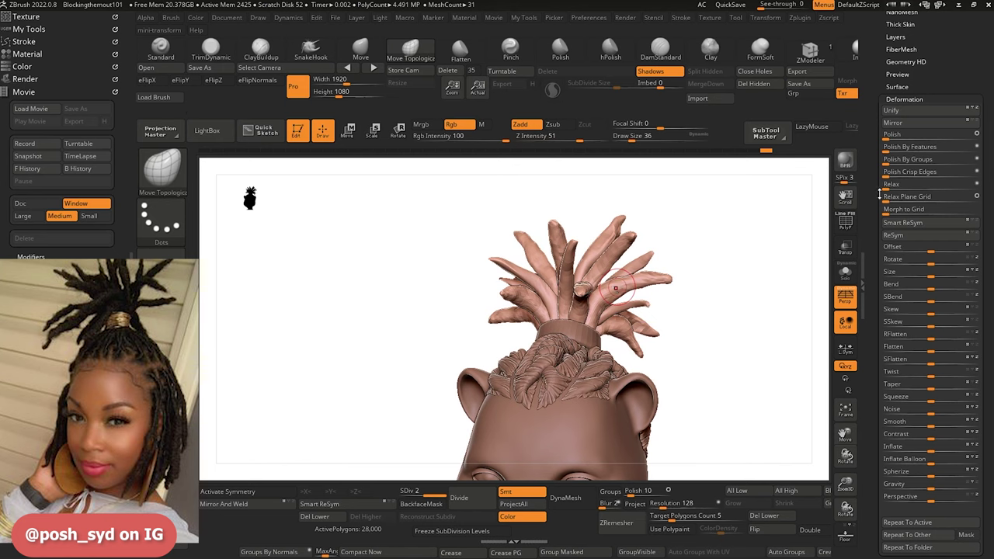
Turn off recording on Untitled Layer 1 and bake it into the dreads mesh.
scroll(886, 114, up, 3)
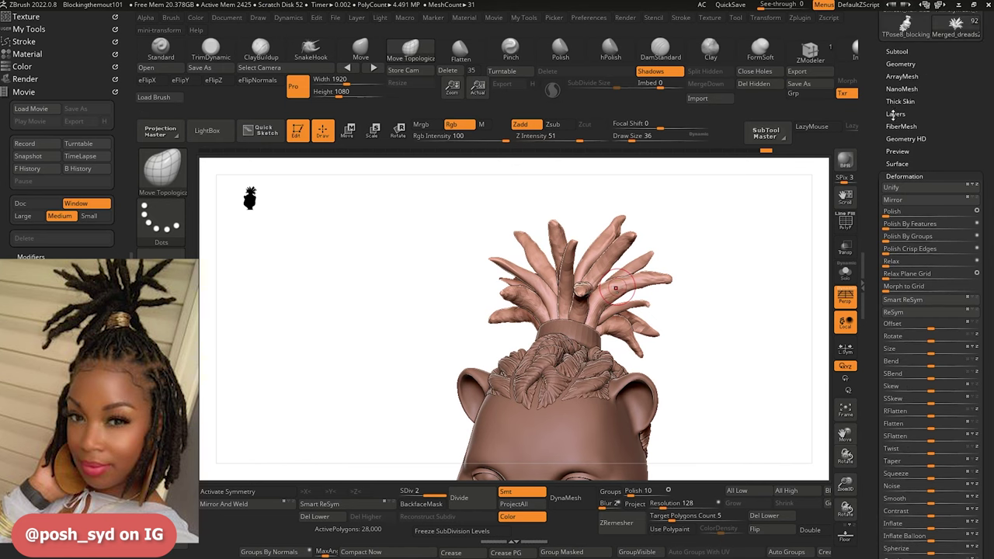
click(895, 115)
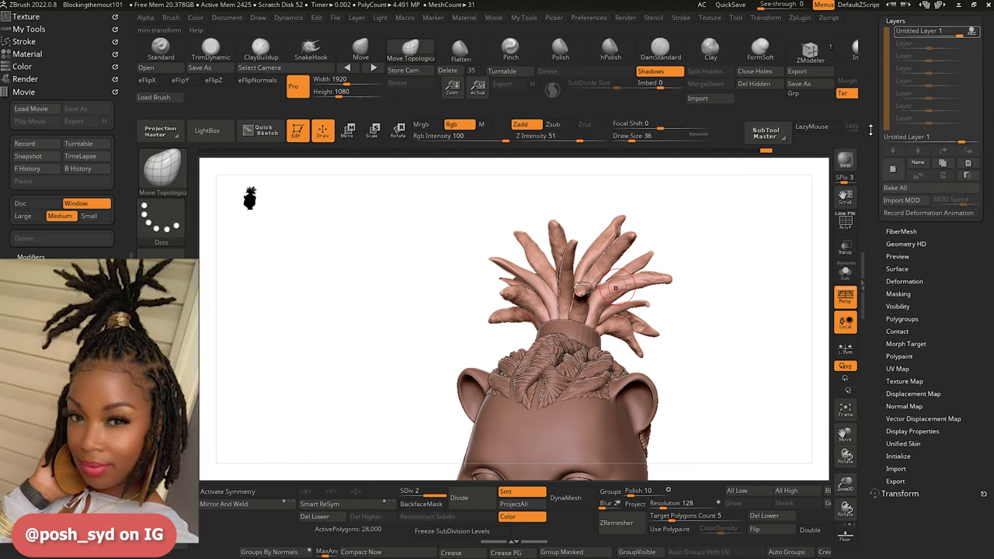
click(972, 34)
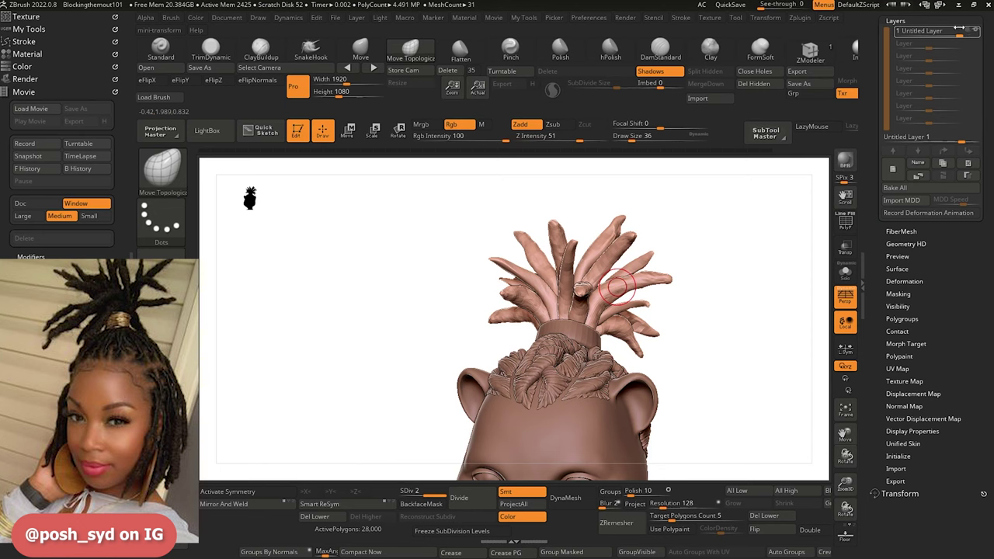
click(895, 187)
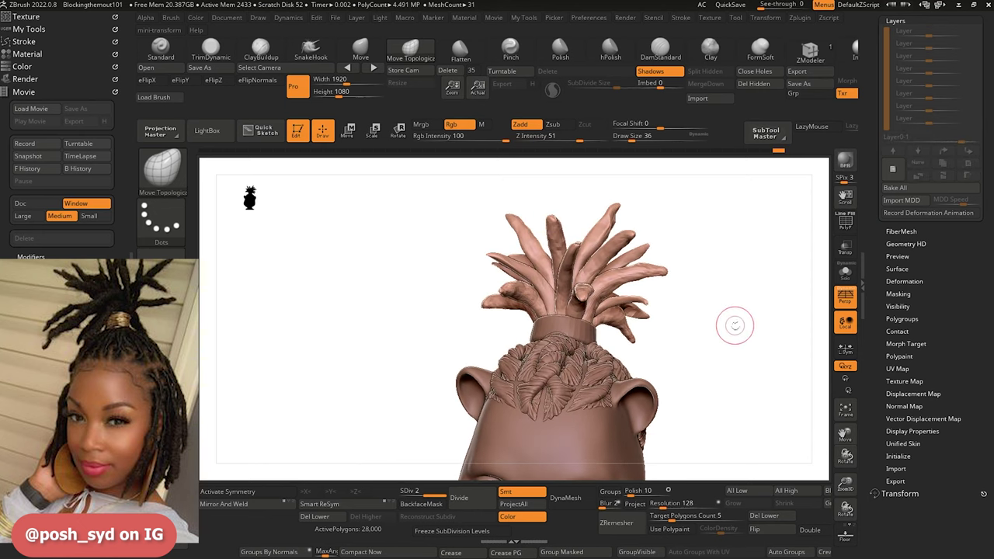
Hide eight individual dreads spread around the bunch, leaving the rest of Merged_dreads2 visible.
key(ctrl+shift)
ctrl+shift+click(592, 245)
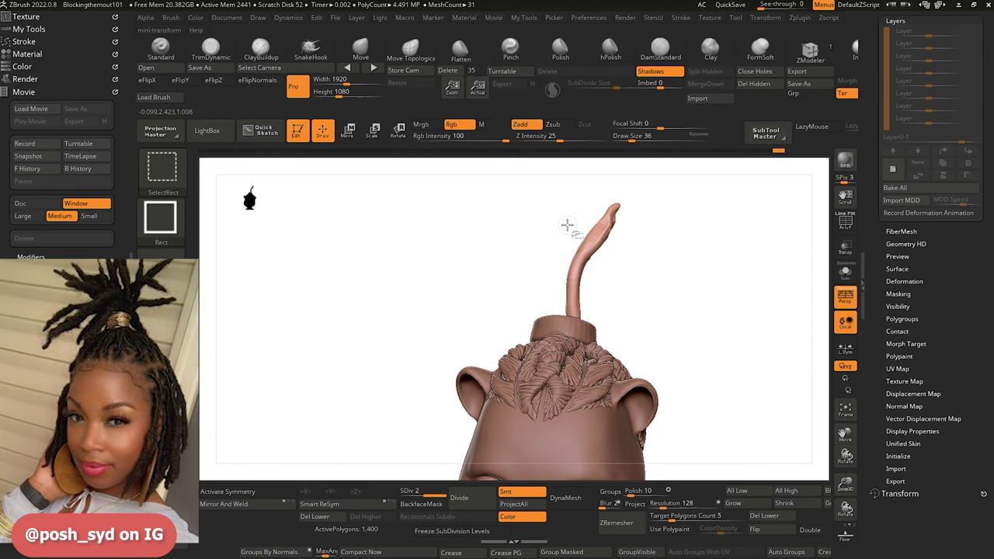
ctrl+shift+click(511, 242)
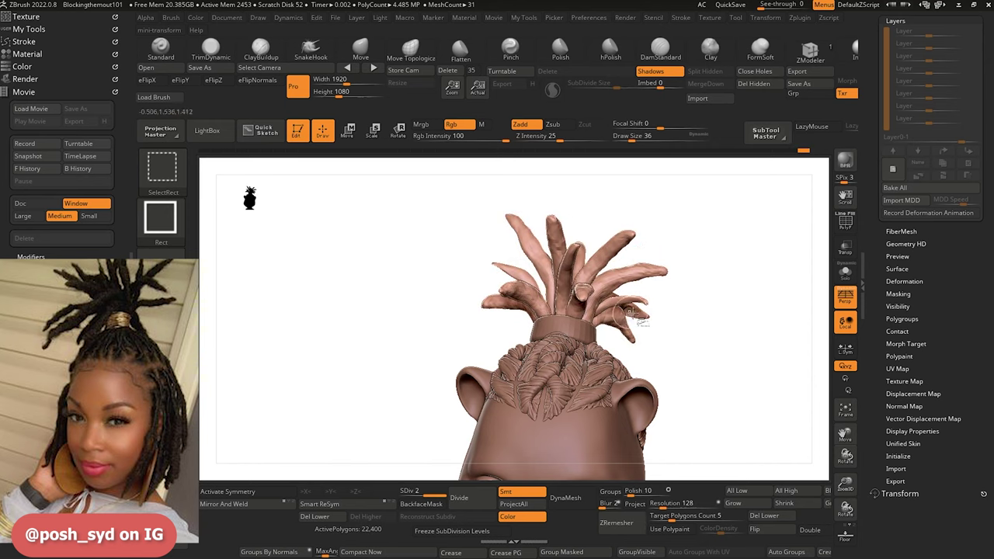
ctrl+shift+click(540, 301)
ctrl+shift+click(613, 280)
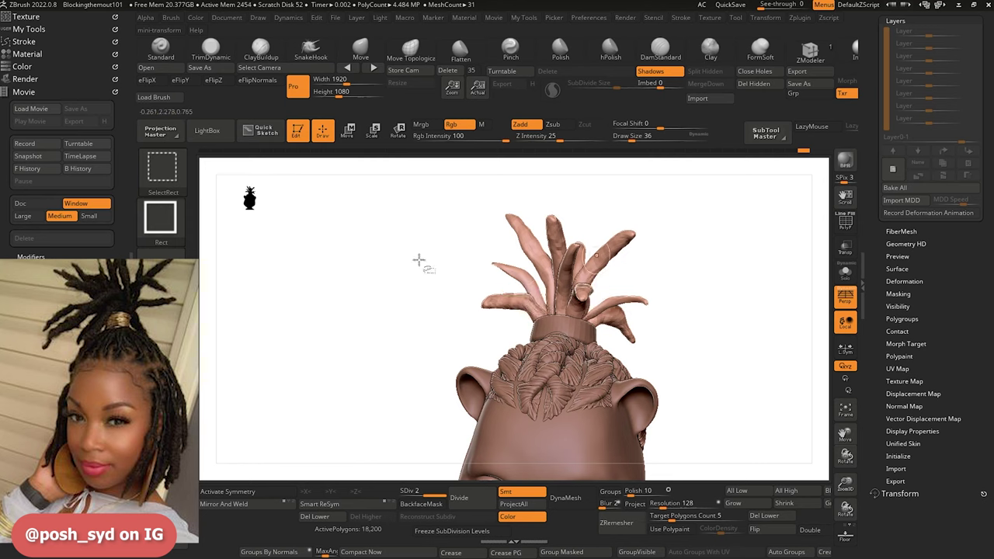
ctrl+alt+shift+click(575, 281)
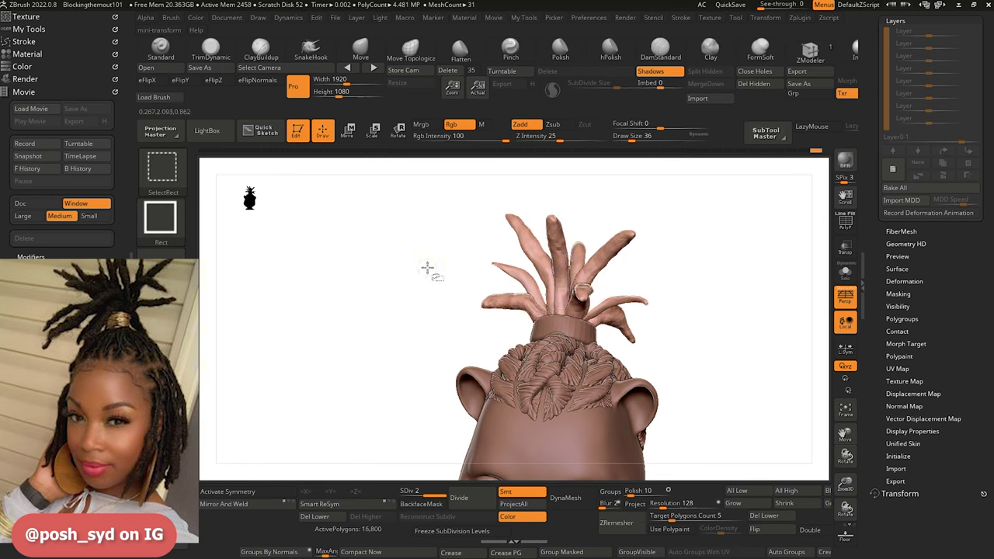
Add surface noise with scale 45.02385 and strength -0.00191 to the visible dreads and apply it to the mesh.
click(898, 269)
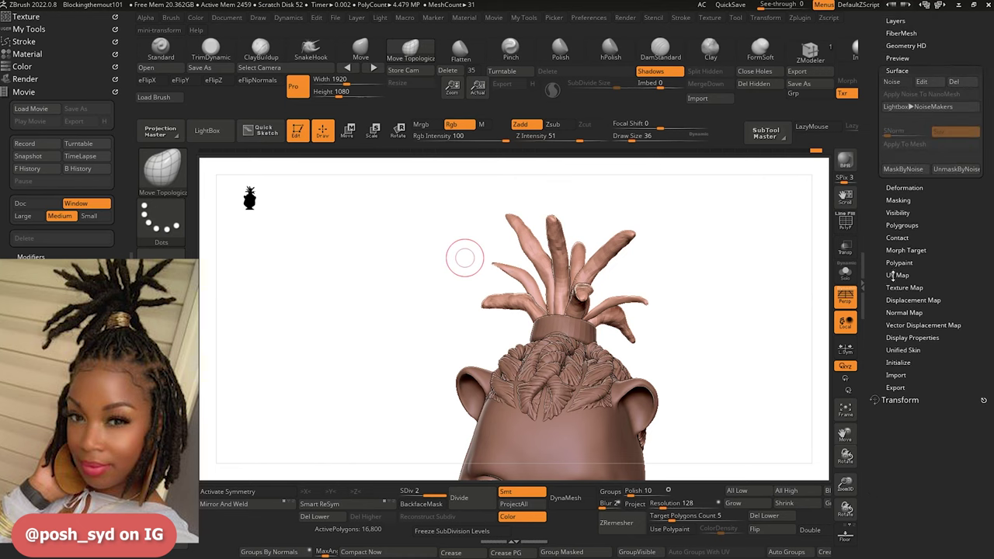
click(894, 82)
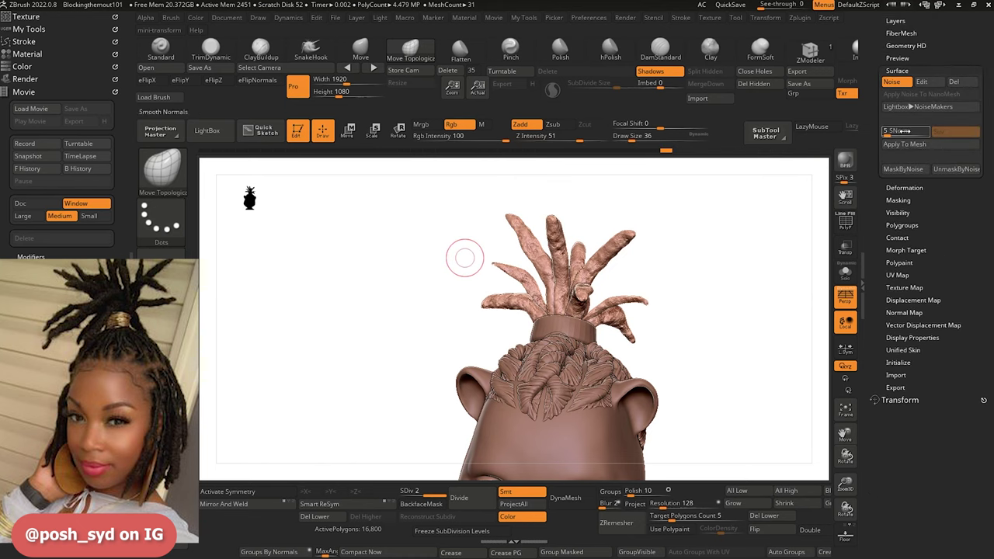
click(927, 84)
drag(907, 113, 923, 133)
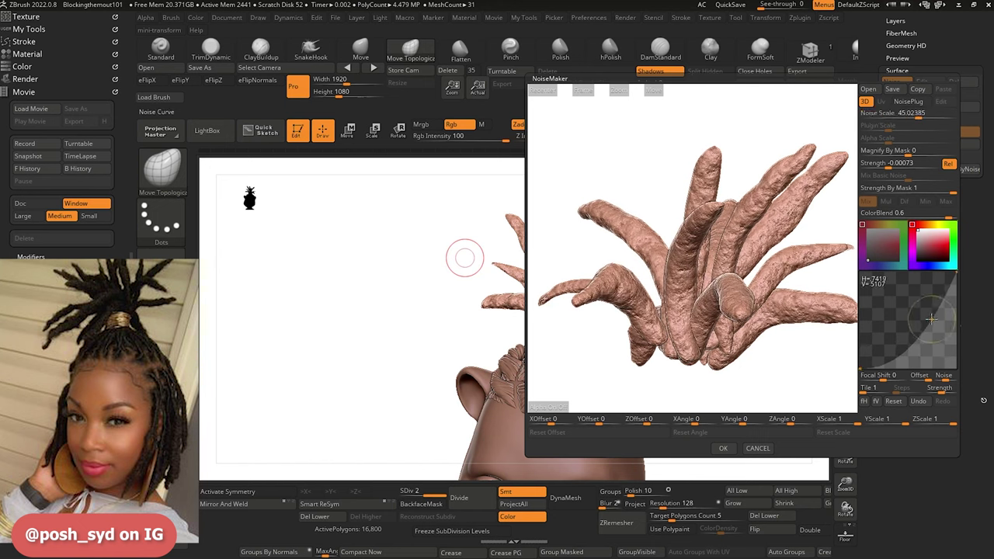
click(893, 164)
drag(888, 167, 886, 167)
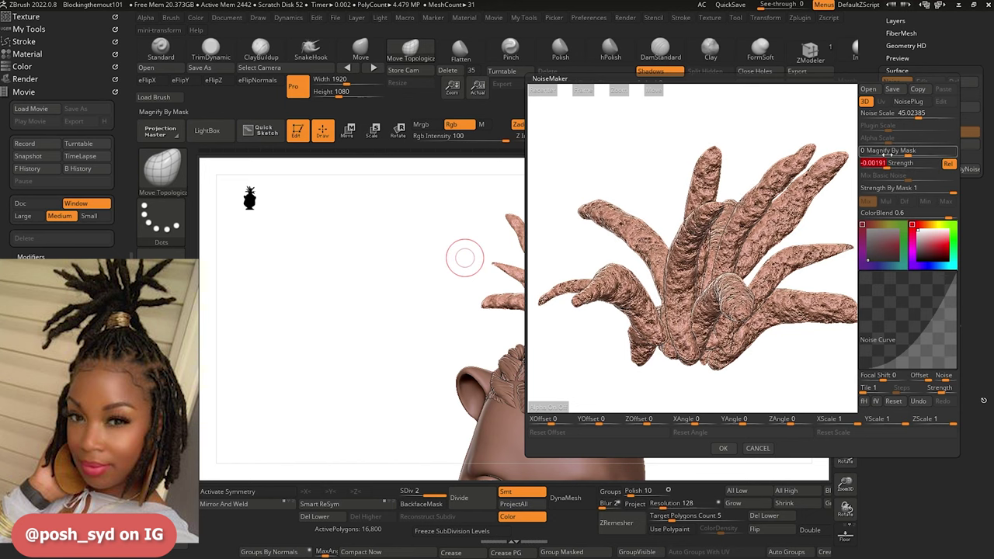
click(723, 448)
drag(360, 280, 374, 296)
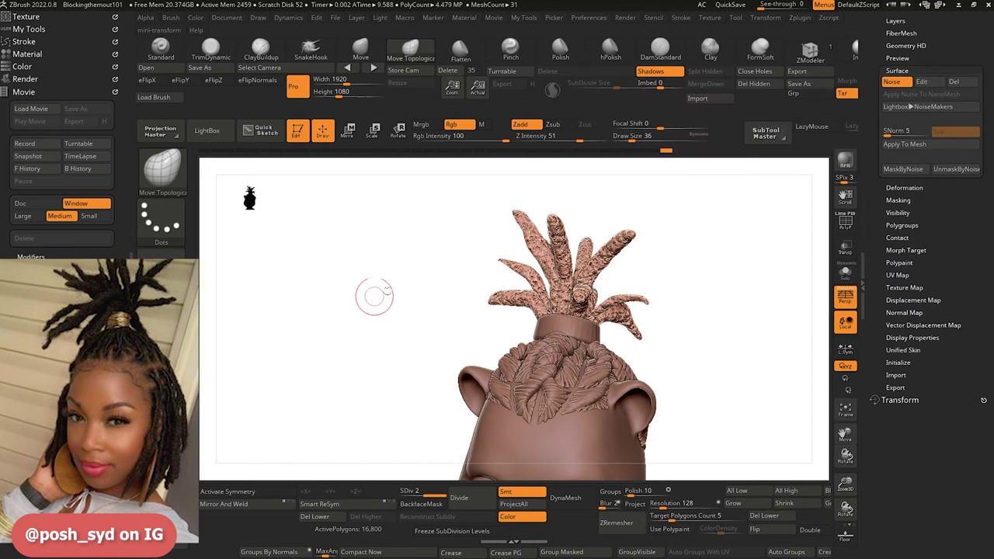
click(914, 145)
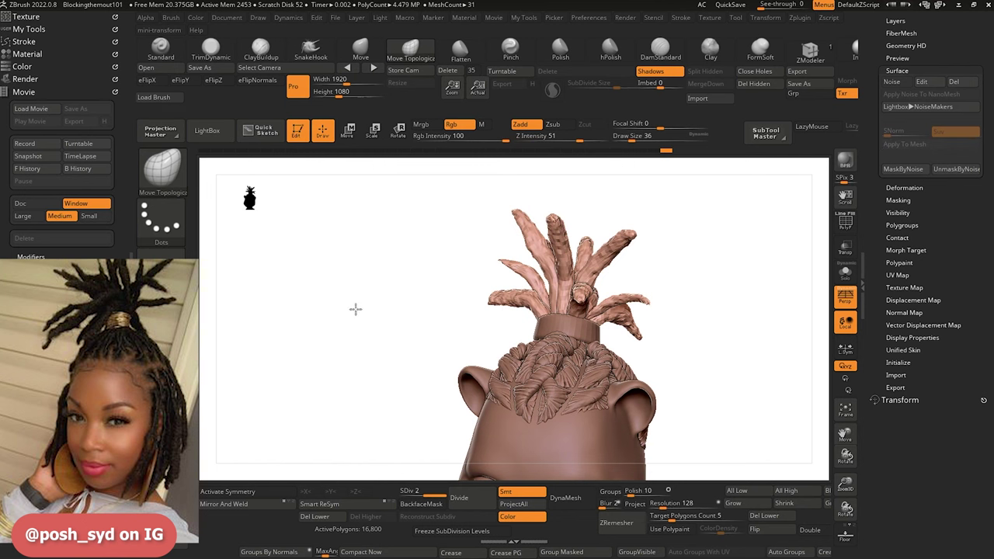
Show all the dreads of the bunch again and subdivide them to level 3.
mouse_move(356, 309)
mouse_down()
mouse_move(334, 318)
mouse_move(370, 327)
mouse_move(395, 313)
mouse_move(396, 327)
mouse_move(398, 317)
mouse_up()
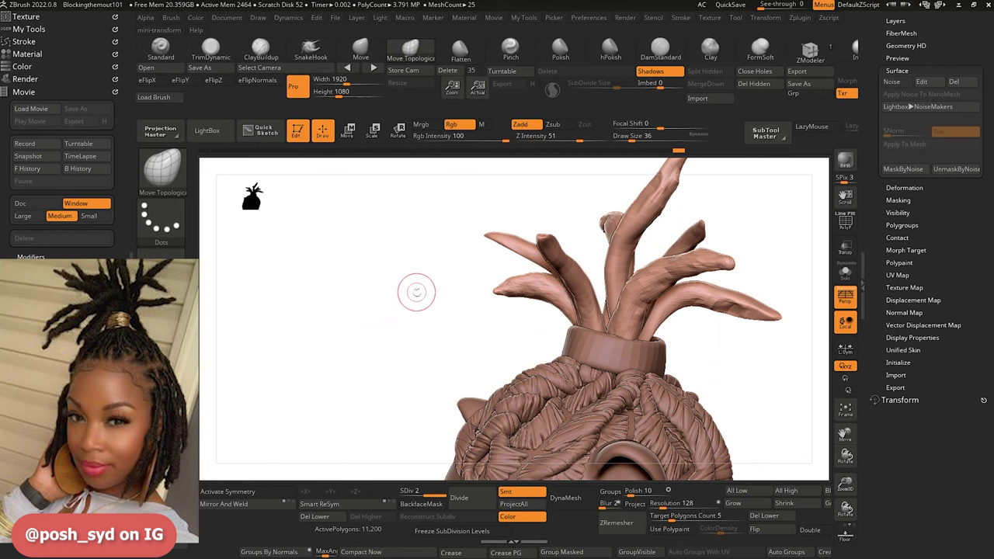
ctrl+shift+click(419, 320)
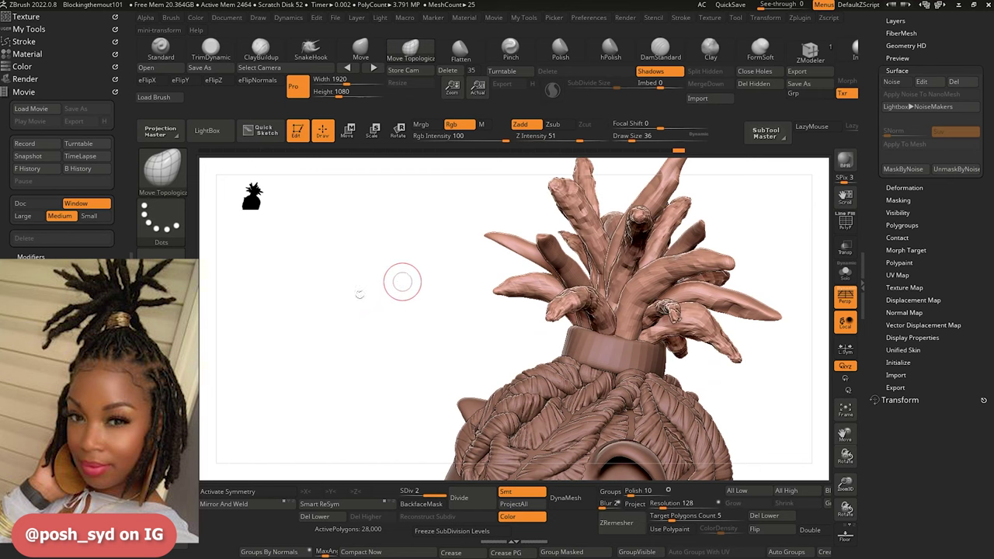
mouse_move(401, 282)
mouse_down()
mouse_move(346, 324)
mouse_move(302, 307)
mouse_move(313, 326)
mouse_move(339, 303)
mouse_up()
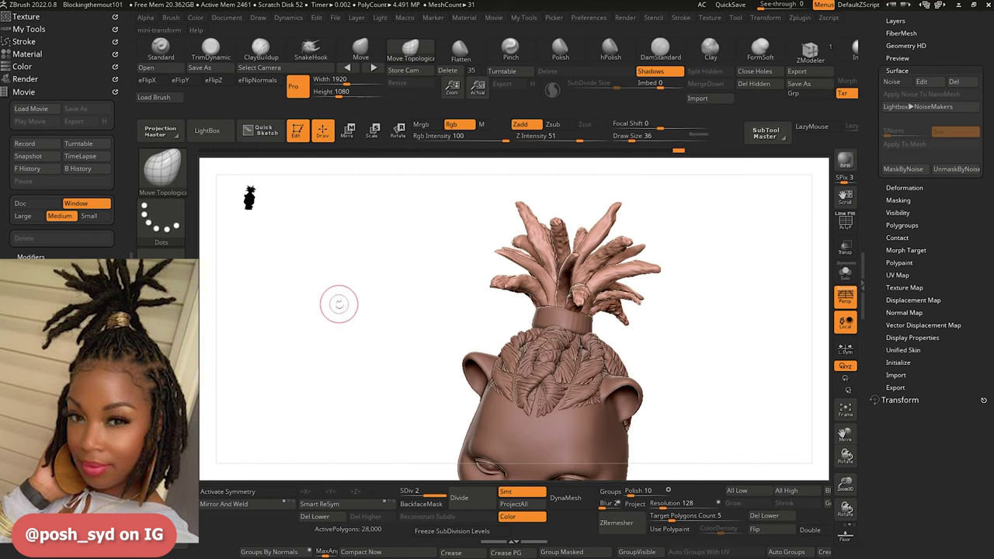
click(460, 496)
drag(348, 348, 374, 369)
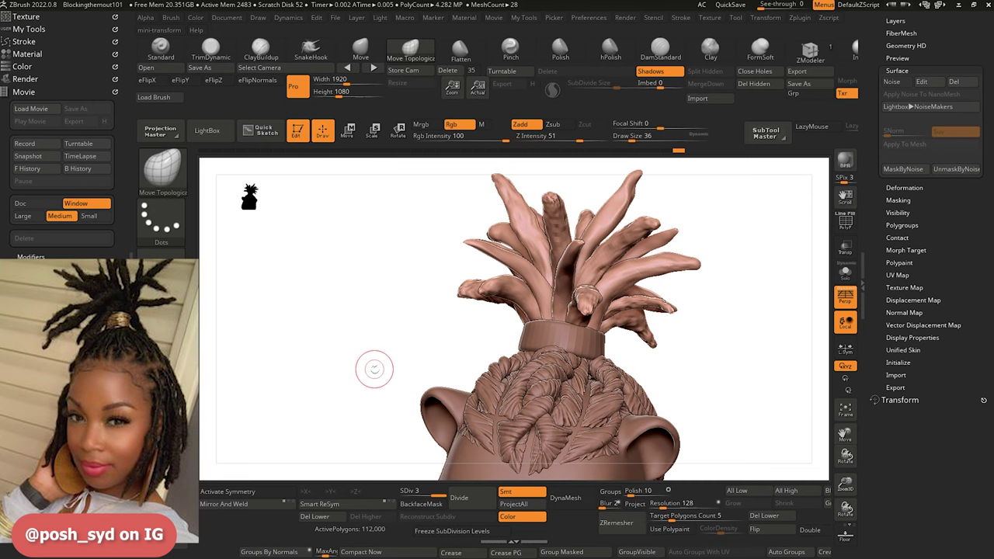
Turn on surface noise for the full dread bunch with noise scale 26.17459 and strength -0.00071.
click(893, 82)
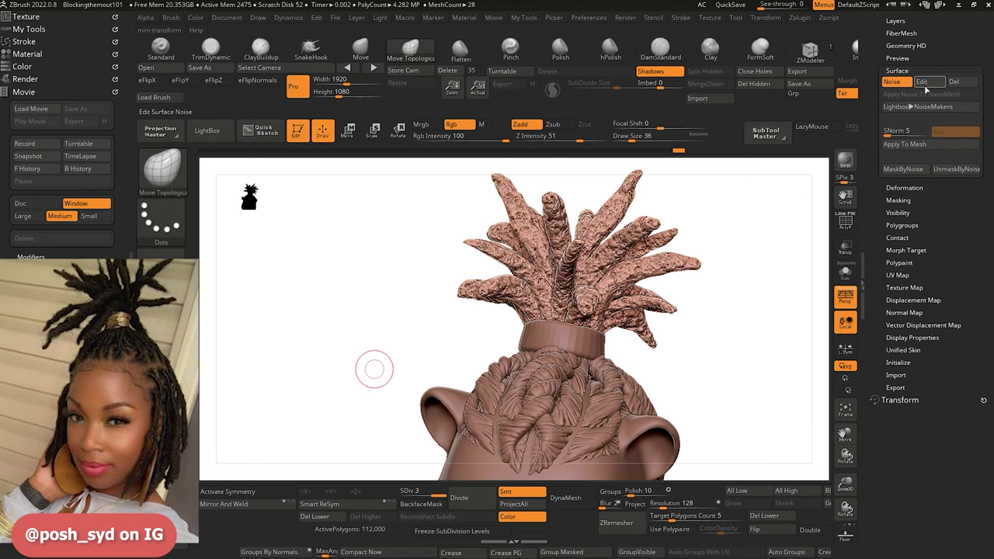
click(925, 81)
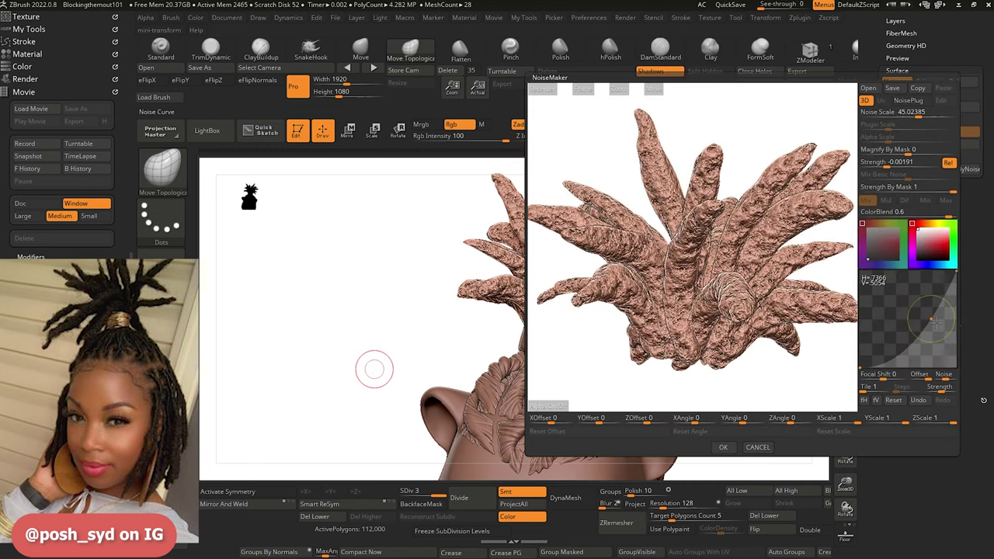
mouse_move(912, 326)
mouse_down()
mouse_move(913, 350)
mouse_move(916, 336)
mouse_up()
drag(920, 116, 885, 163)
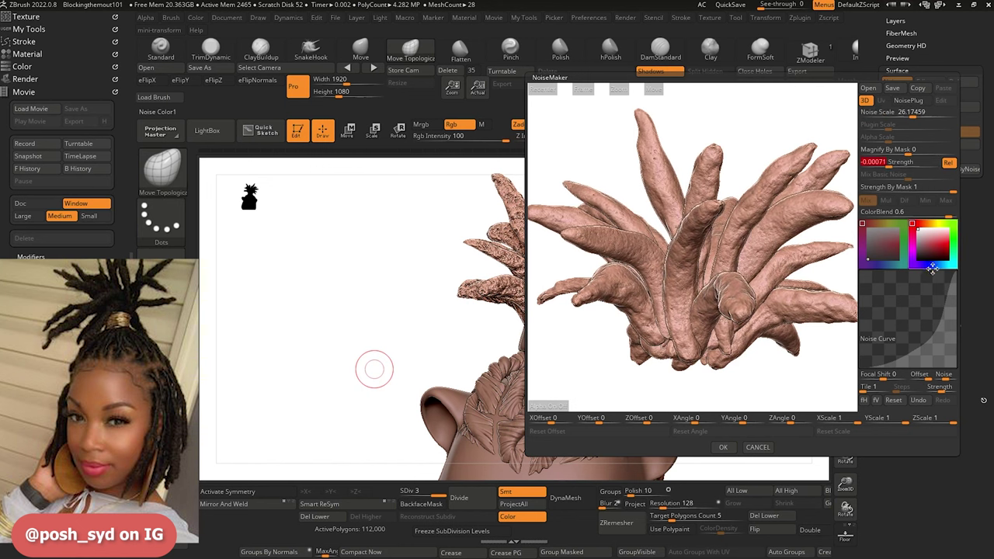
click(724, 448)
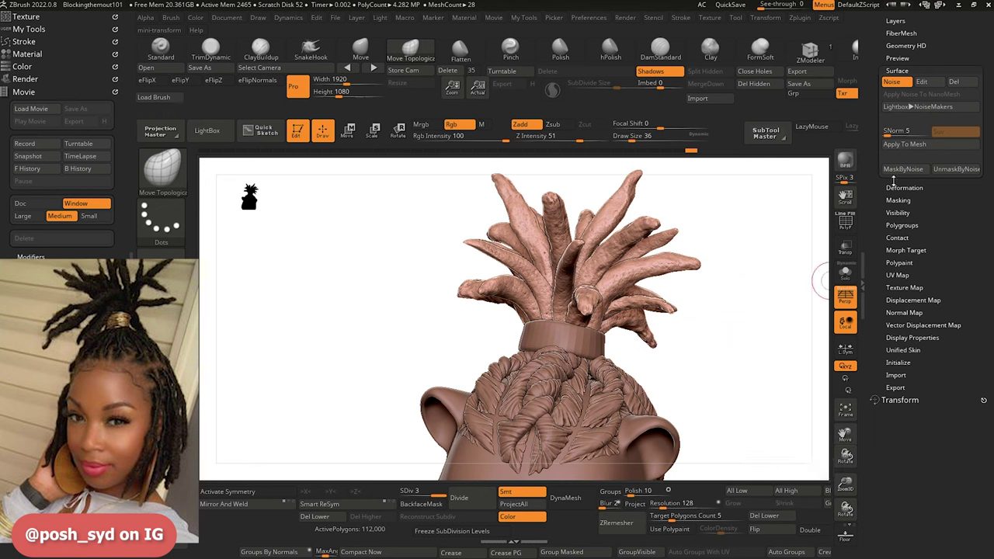
Try applying the -0.00071 strength noise to the dreads mesh, and undo it.
click(909, 144)
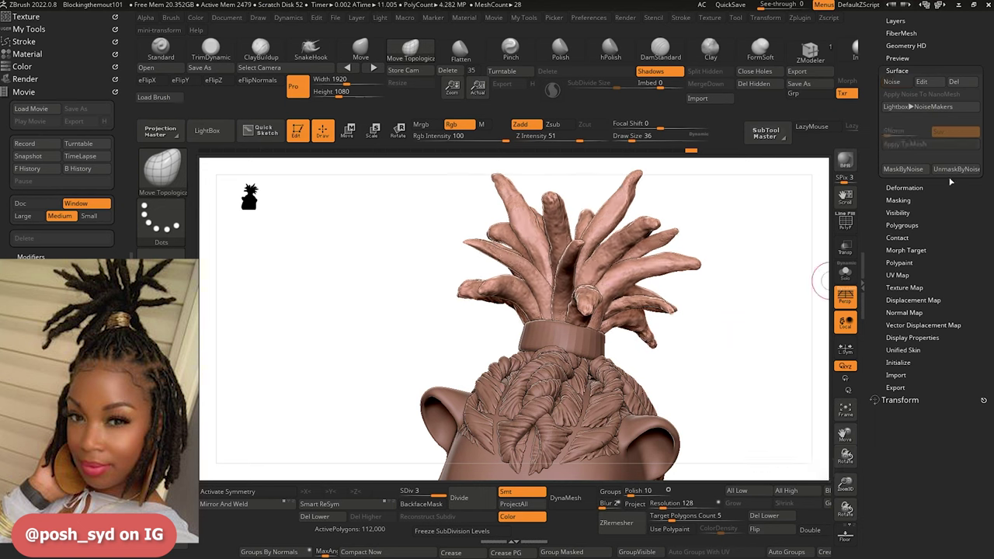
drag(266, 271, 339, 285)
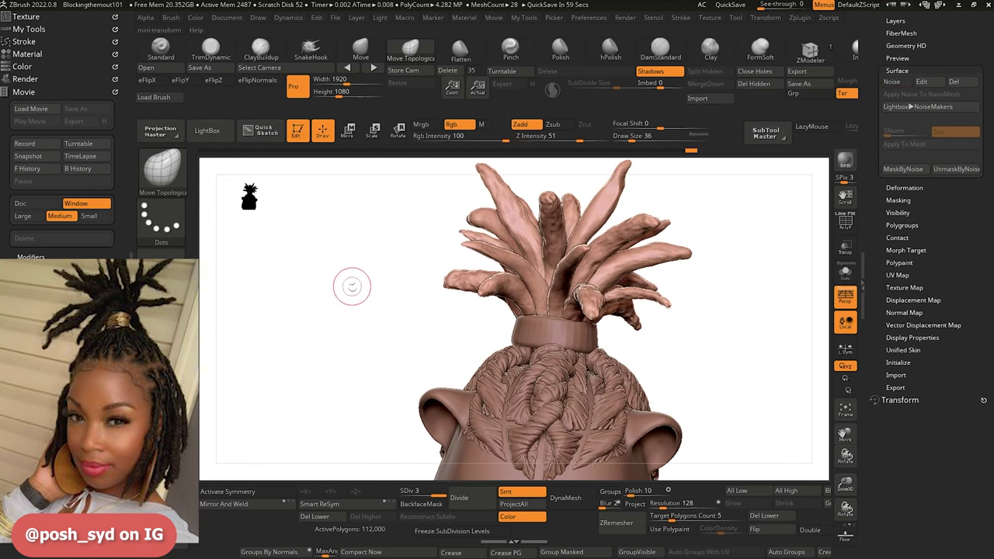
key(ctrl+z)
Set the surface noise strength to -0.00237 and apply the noise to the dreads mesh.
click(922, 82)
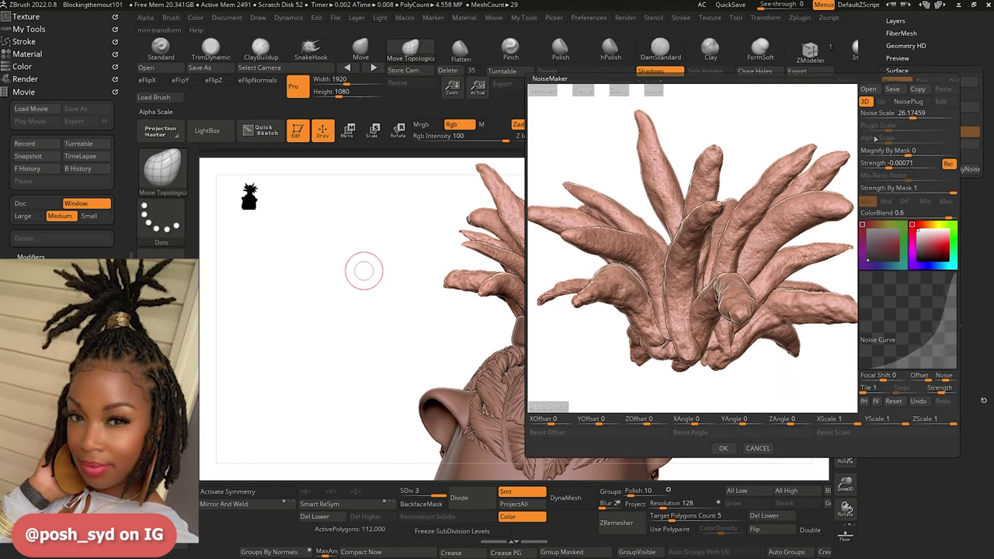
drag(887, 164, 886, 164)
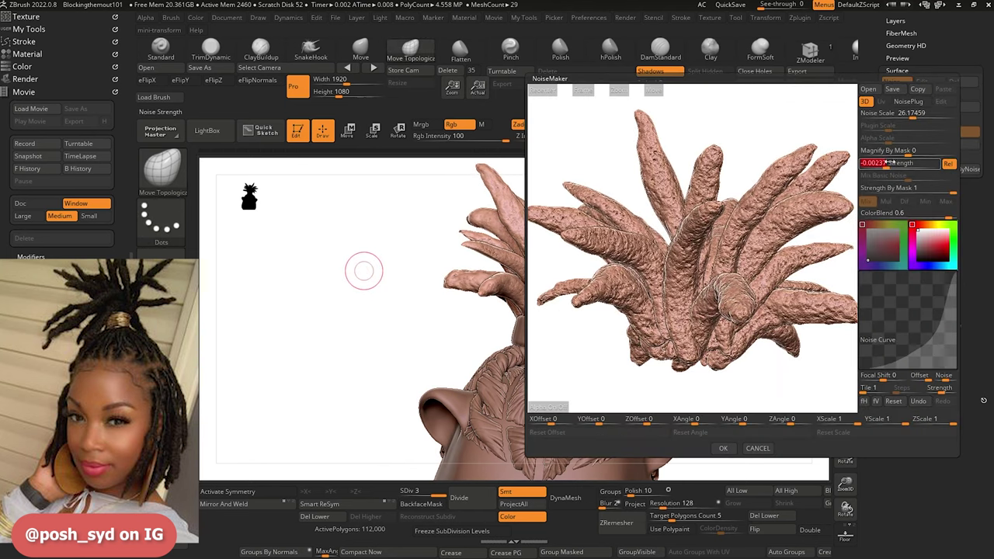
click(723, 449)
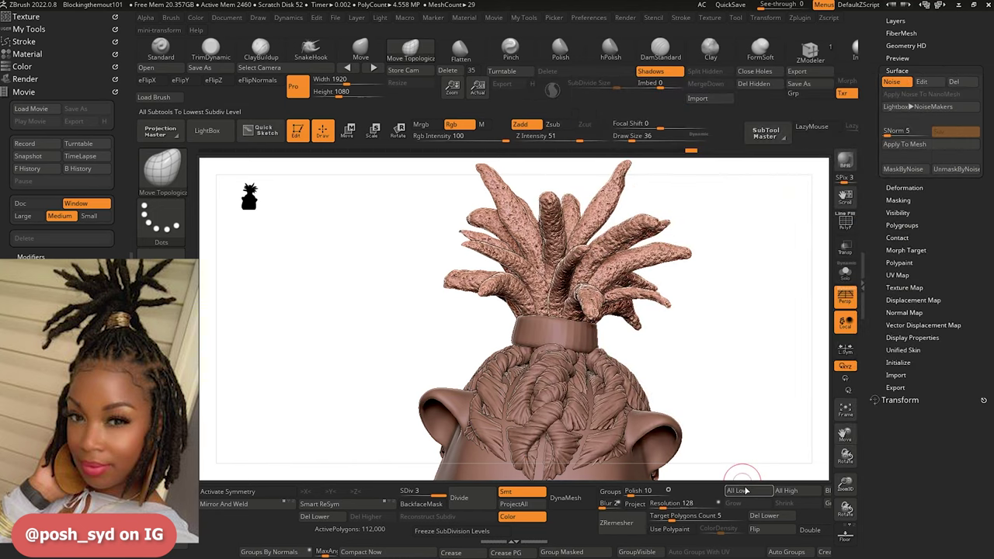
click(920, 144)
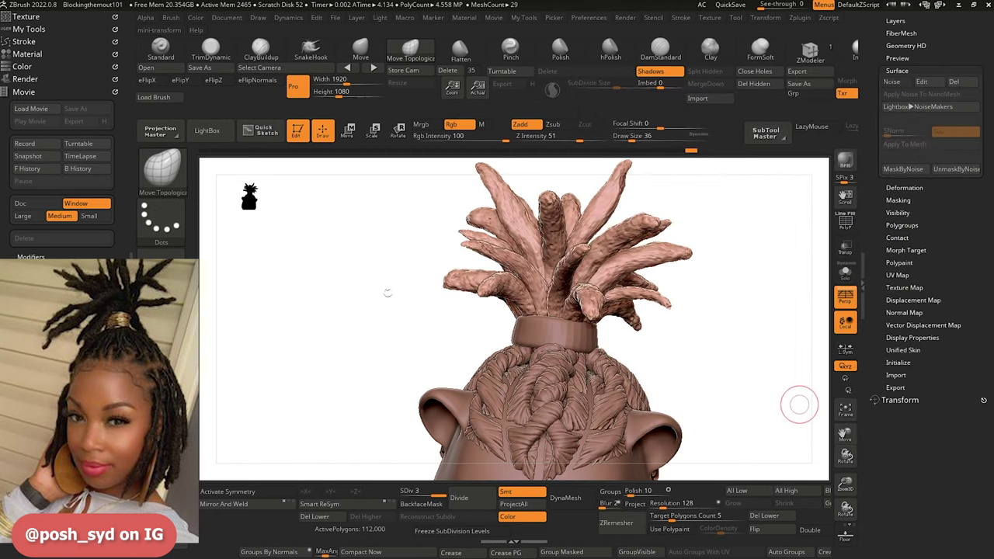
Subdivide the dreads mesh to level 4.
drag(388, 293, 267, 270)
drag(310, 315, 369, 334)
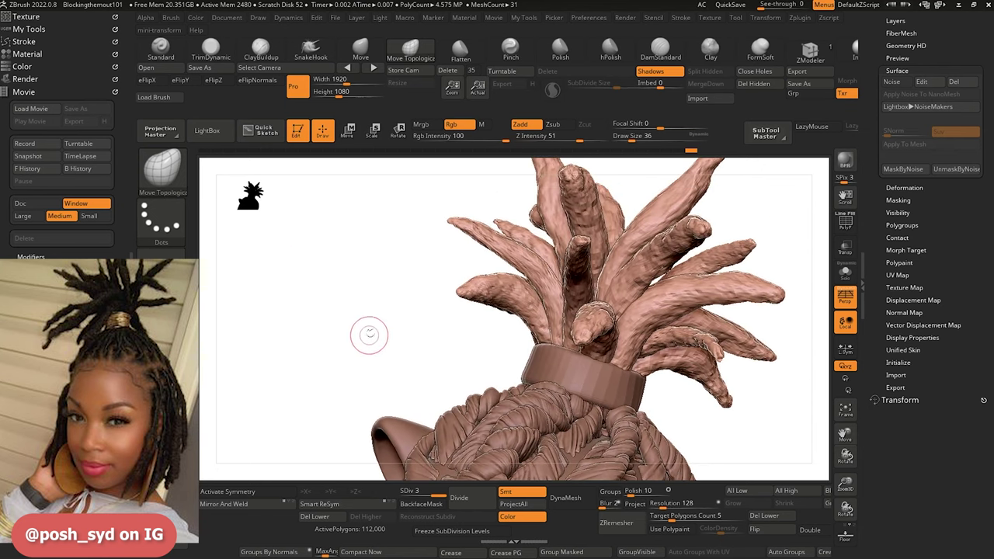
click(468, 499)
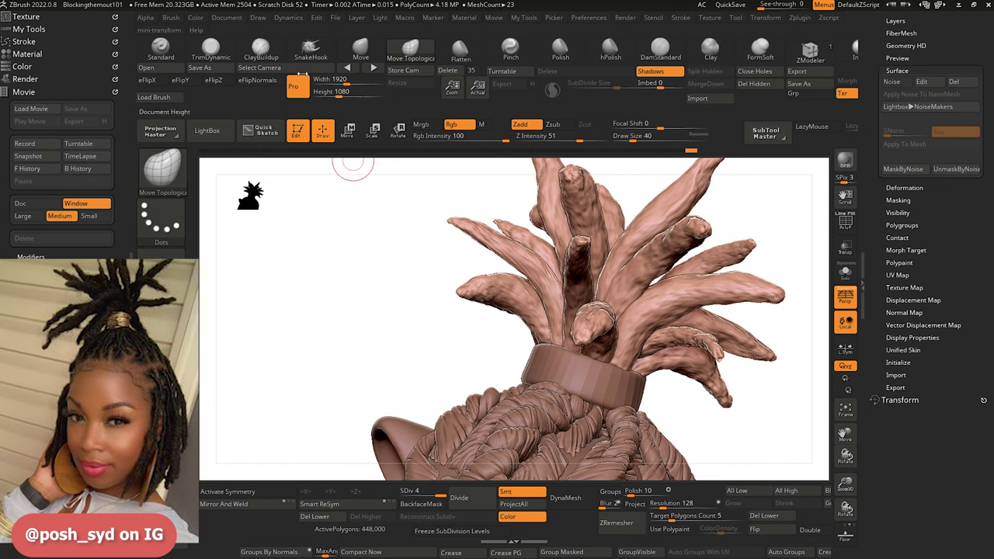
Build up uneven, lumpy volume along the dreads with the ClayBuildup brush at draw size 36 to 40, working around the whole bunch.
click(261, 49)
mouse_move(386, 235)
alt+mouse_down()
mouse_move(373, 233)
mouse_move(394, 222)
alt+mouse_up()
key([)
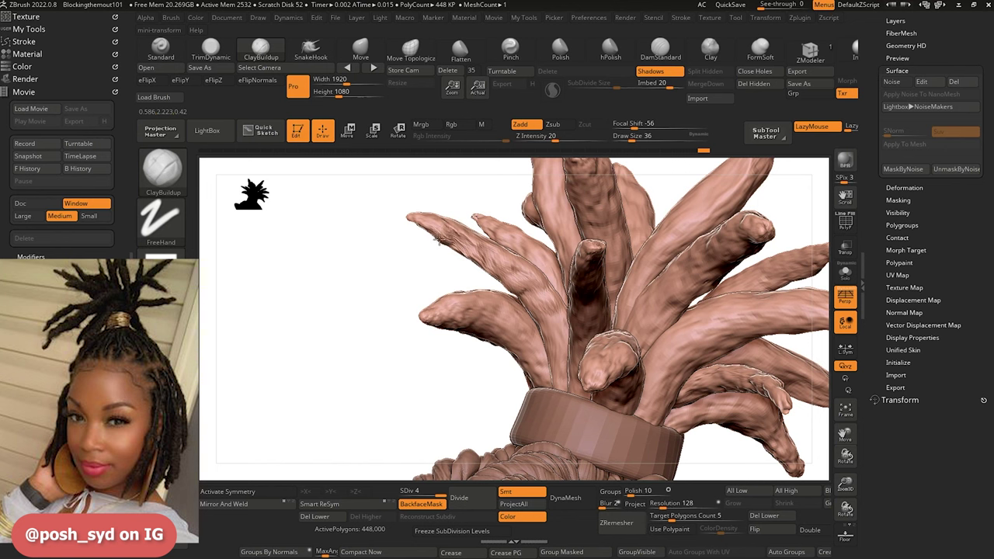
mouse_move(379, 289)
mouse_down()
mouse_move(529, 283)
mouse_move(557, 334)
mouse_up()
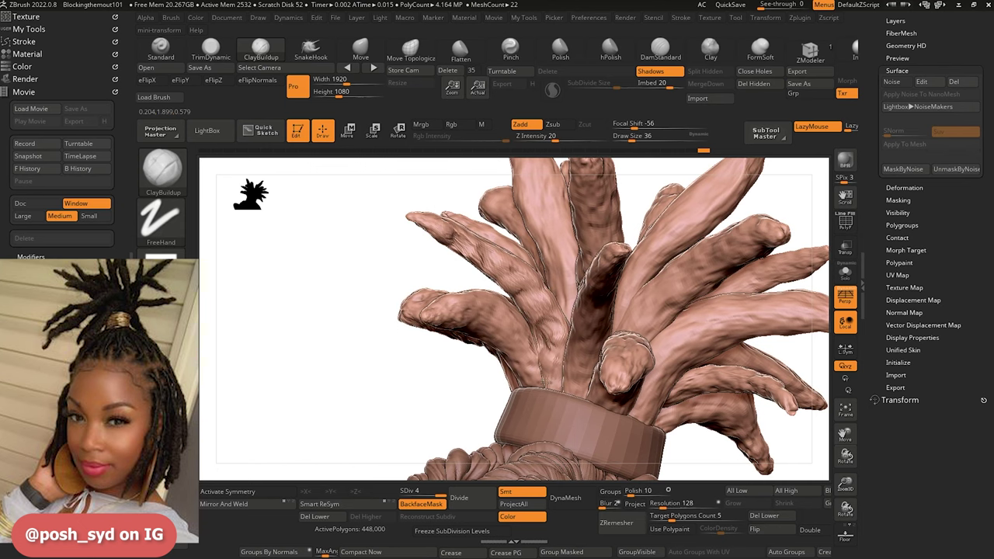
mouse_move(379, 358)
alt+mouse_down()
mouse_move(332, 303)
mouse_move(353, 326)
mouse_move(360, 293)
alt+mouse_up()
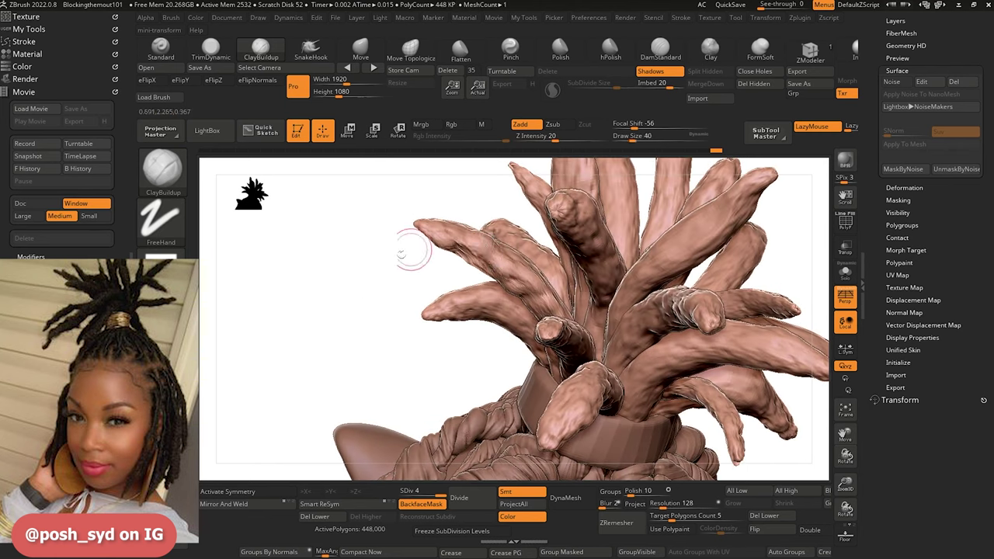
drag(410, 249, 456, 229)
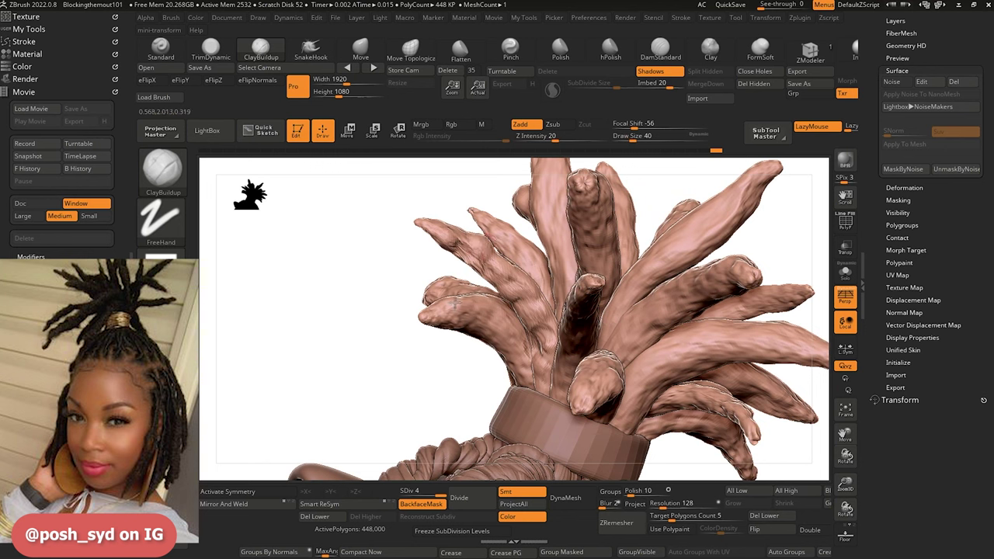
mouse_move(416, 326)
mouse_down()
mouse_move(399, 324)
mouse_move(467, 328)
mouse_up()
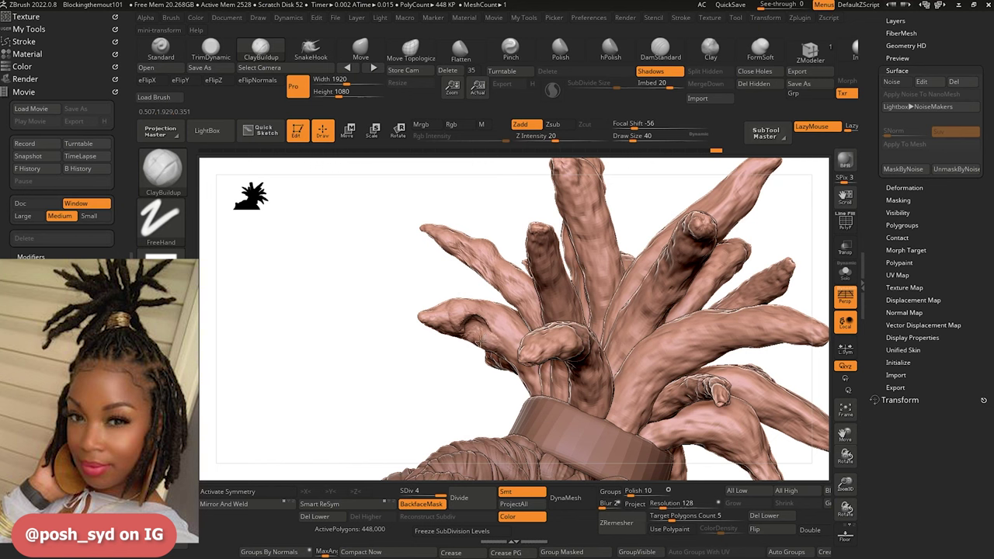
mouse_move(362, 315)
mouse_down()
mouse_move(463, 317)
mouse_move(408, 309)
mouse_up()
drag(536, 342, 622, 330)
drag(610, 222, 618, 256)
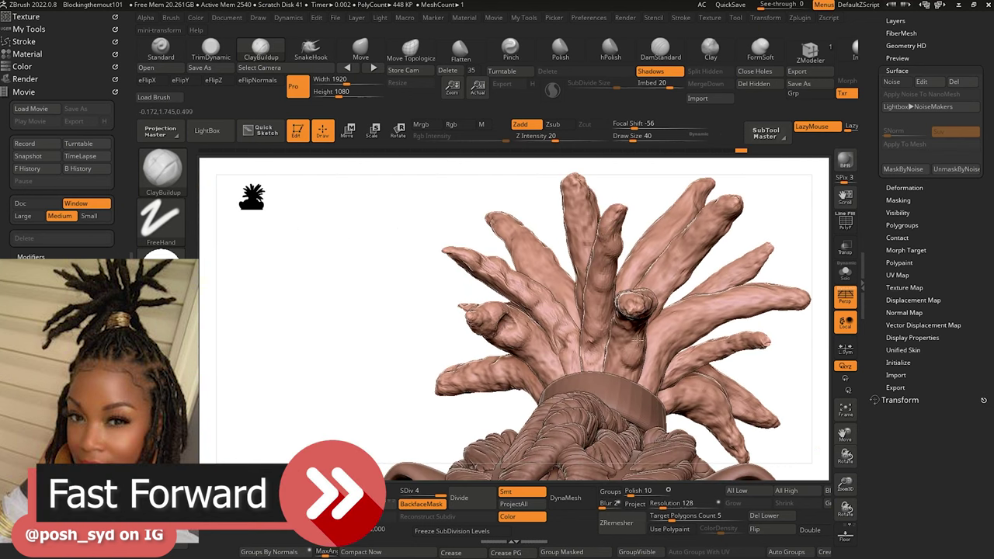
drag(633, 342, 625, 369)
drag(458, 311, 528, 326)
drag(690, 270, 689, 303)
drag(680, 346, 660, 385)
drag(742, 291, 699, 325)
mouse_move(435, 311)
mouse_down()
mouse_move(394, 286)
mouse_move(435, 326)
mouse_up()
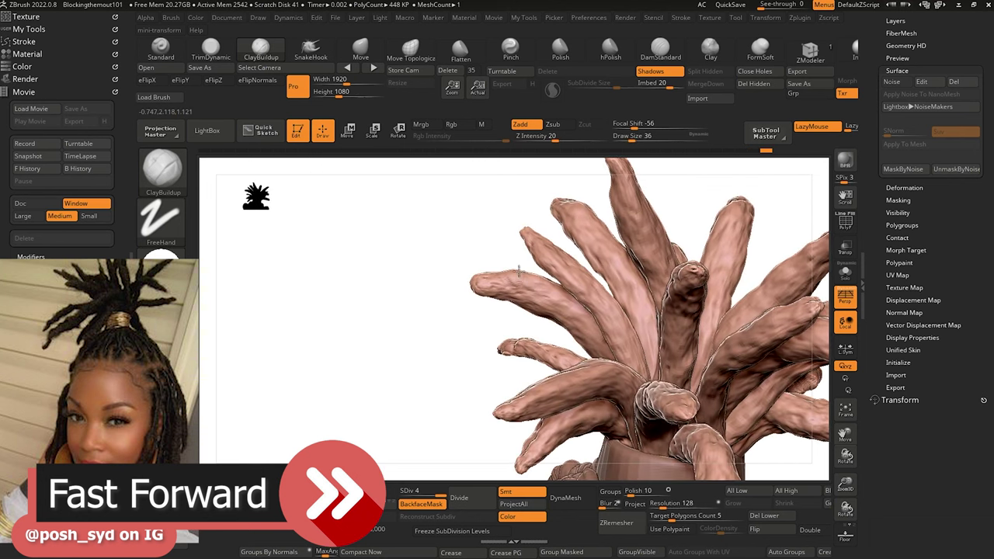
drag(556, 294, 580, 322)
drag(555, 314, 587, 339)
mouse_move(419, 319)
mouse_down()
mouse_move(380, 326)
mouse_move(402, 320)
mouse_move(473, 404)
mouse_move(350, 328)
mouse_move(373, 326)
mouse_move(318, 269)
mouse_move(365, 341)
mouse_move(421, 268)
mouse_move(414, 341)
mouse_move(388, 319)
mouse_move(425, 272)
mouse_up()
Reposition individual dreads around the bunch with the Move Topological brush at draw size 76, checking the silhouette from behind and in front.
click(411, 52)
drag(625, 250, 622, 235)
mouse_move(453, 252)
mouse_down()
mouse_move(357, 319)
mouse_move(389, 307)
mouse_move(334, 365)
mouse_move(373, 311)
mouse_up()
drag(521, 420, 517, 389)
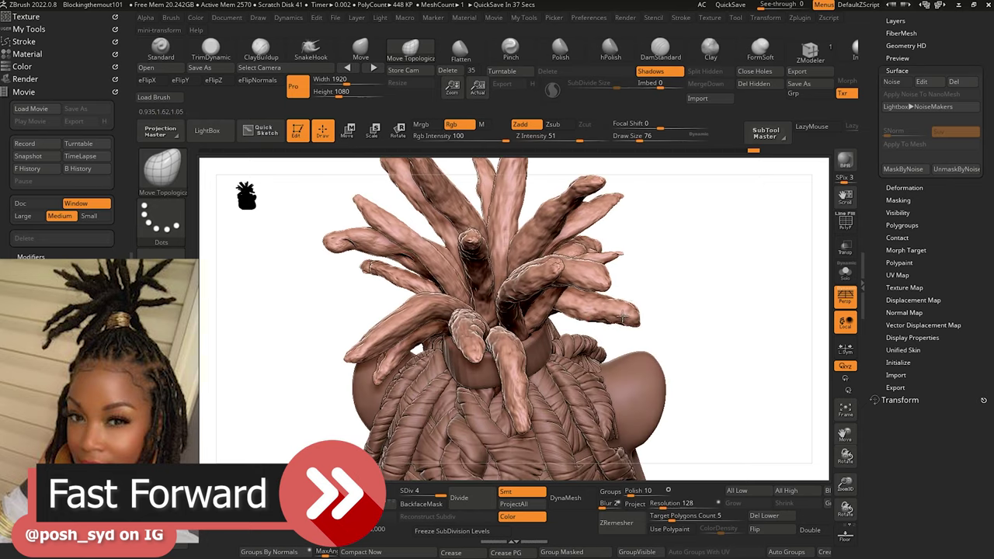
mouse_move(342, 310)
mouse_down()
mouse_move(404, 326)
mouse_move(386, 288)
mouse_move(349, 278)
mouse_move(417, 355)
mouse_move(351, 263)
mouse_move(362, 330)
mouse_move(460, 345)
mouse_up()
mouse_move(382, 302)
mouse_down()
mouse_move(382, 338)
mouse_move(366, 317)
mouse_move(391, 300)
mouse_move(420, 354)
mouse_up()
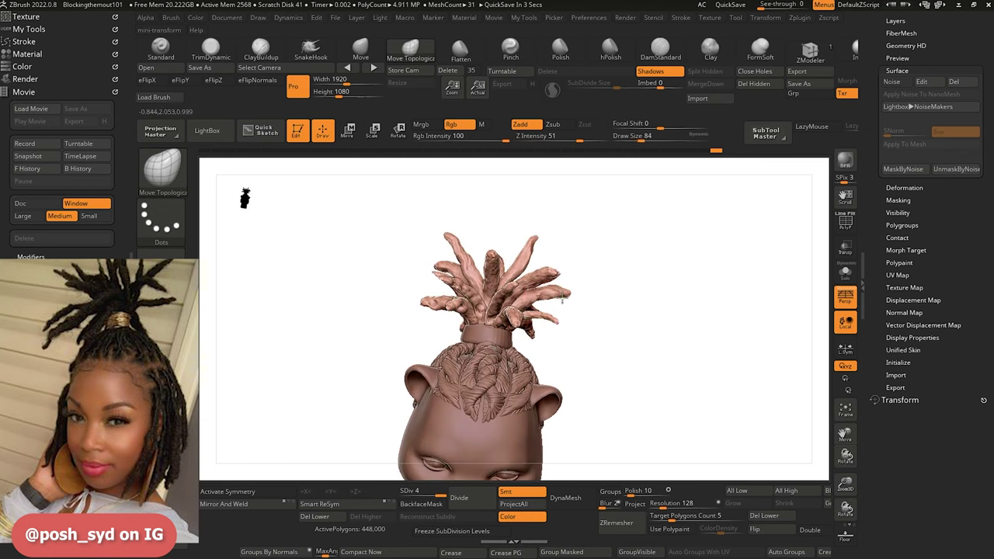
Pull the outer dreads outward with the Move Topological brush at draw size 120 to widen the bunch's silhouette.
key(bracketright)
key(bracketright)
key(bracketright)
key(bracketright)
key(bracketright)
key(bracketright)
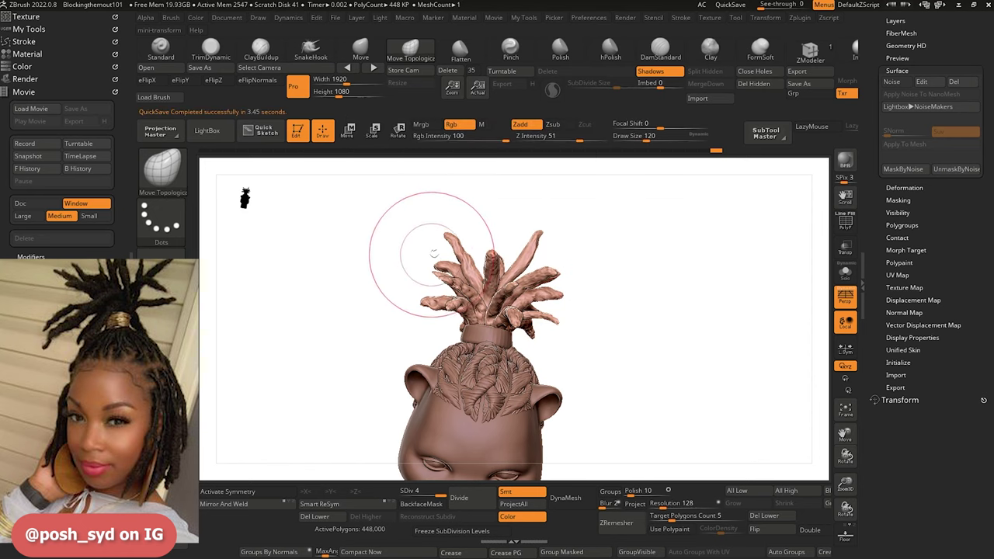
mouse_move(446, 236)
mouse_down()
mouse_move(441, 224)
mouse_move(423, 265)
mouse_up()
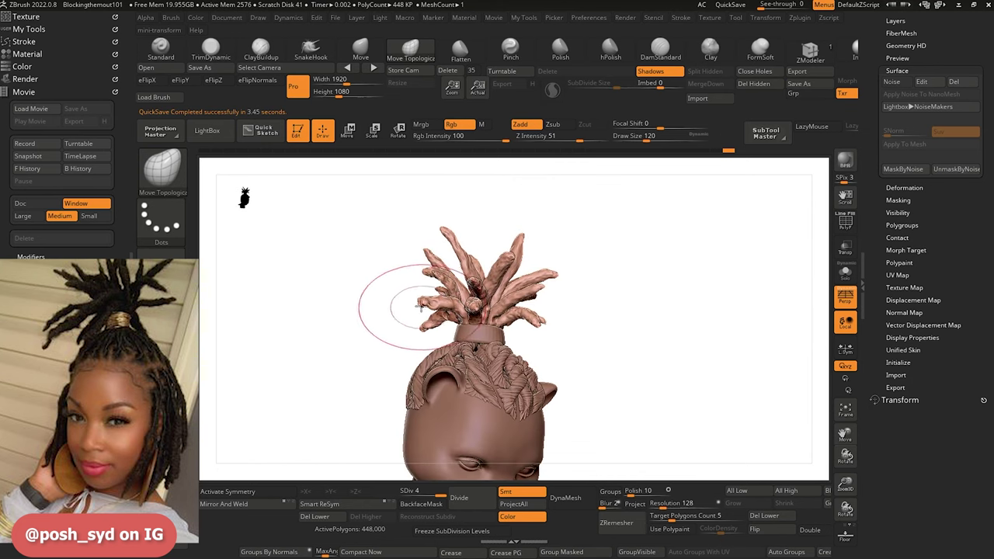
mouse_move(366, 288)
mouse_down()
mouse_move(332, 277)
mouse_move(379, 297)
mouse_up()
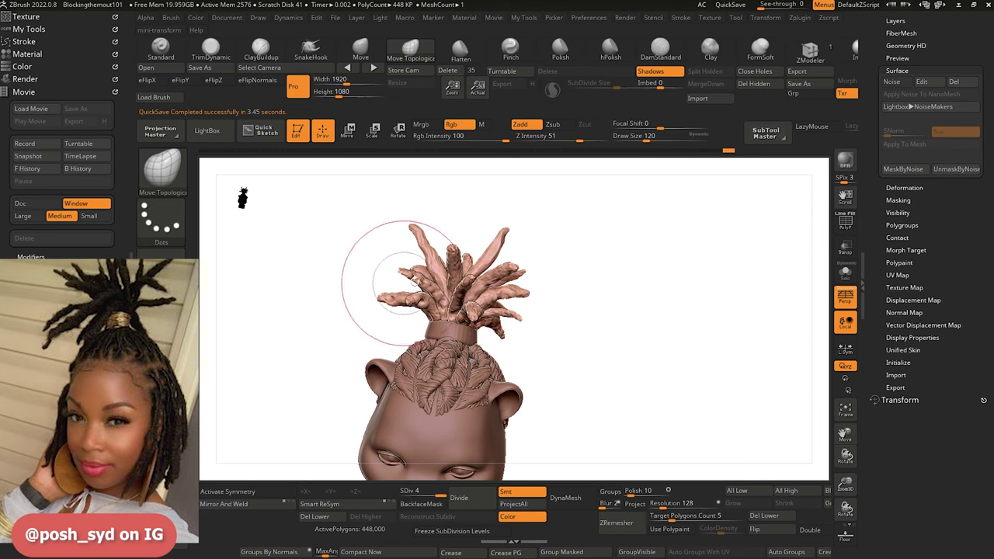
drag(530, 293, 555, 298)
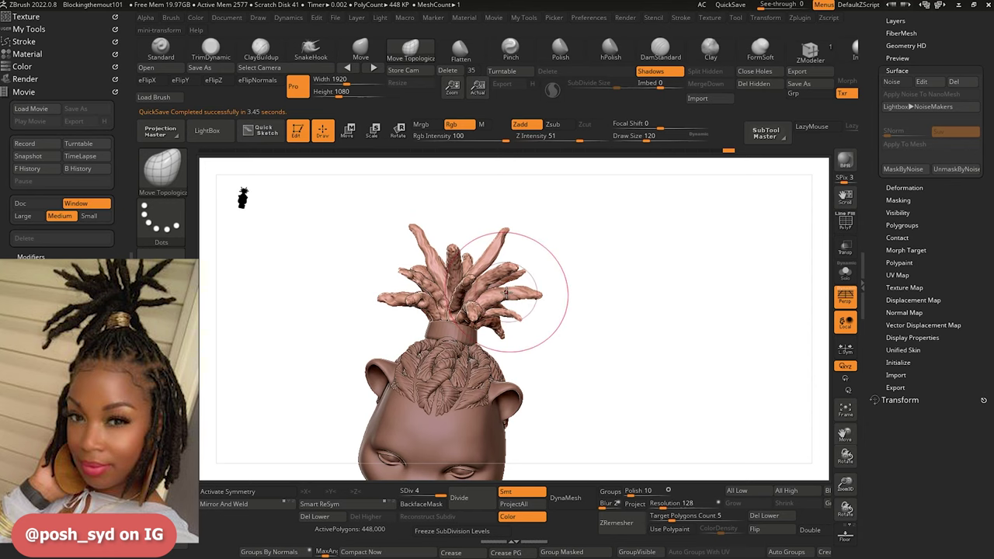
Pull the tall central dread upward from the front with the Move Topological brush at draw size 88 to 104.
key(bracketleft)
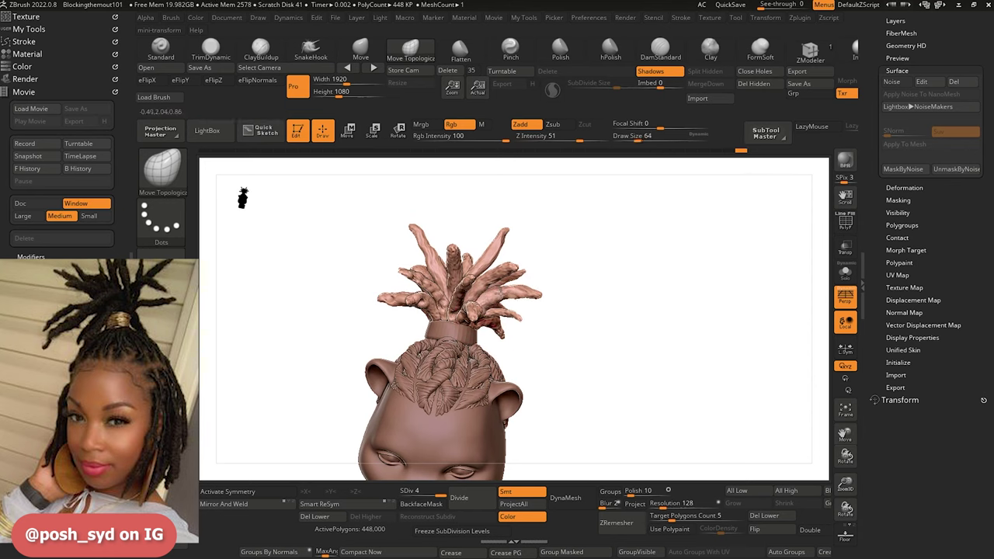
alt+drag(332, 294, 304, 241)
mouse_move(311, 276)
alt+mouse_down()
mouse_move(357, 279)
mouse_move(366, 234)
mouse_move(357, 331)
mouse_move(355, 251)
mouse_move(359, 275)
mouse_move(408, 268)
alt+mouse_up()
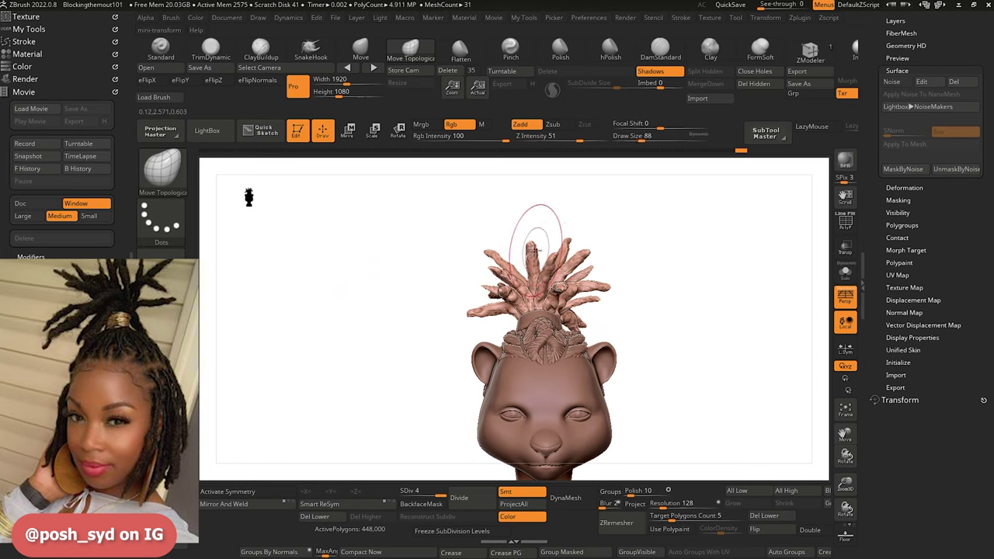
key(bracketright)
key(])
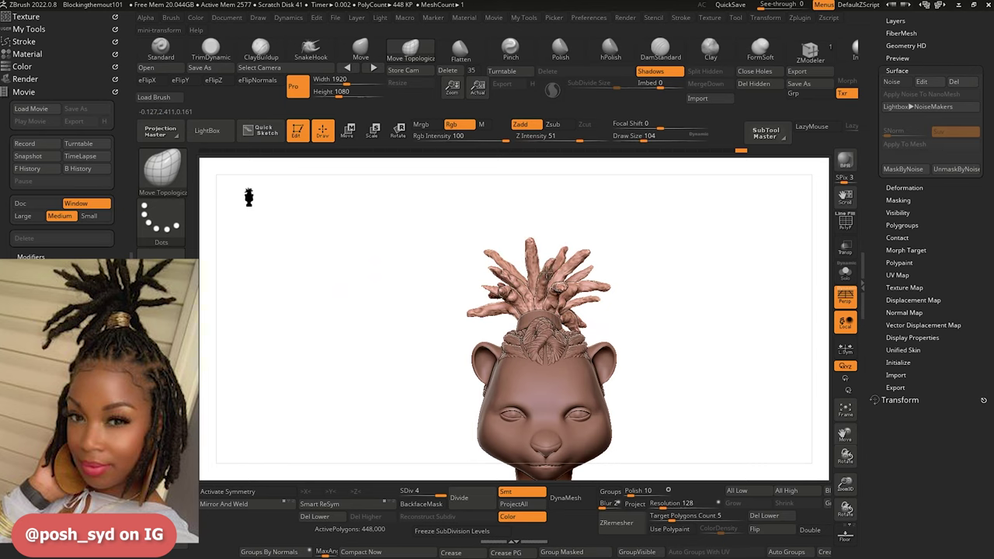
drag(365, 272, 576, 268)
drag(513, 251, 506, 252)
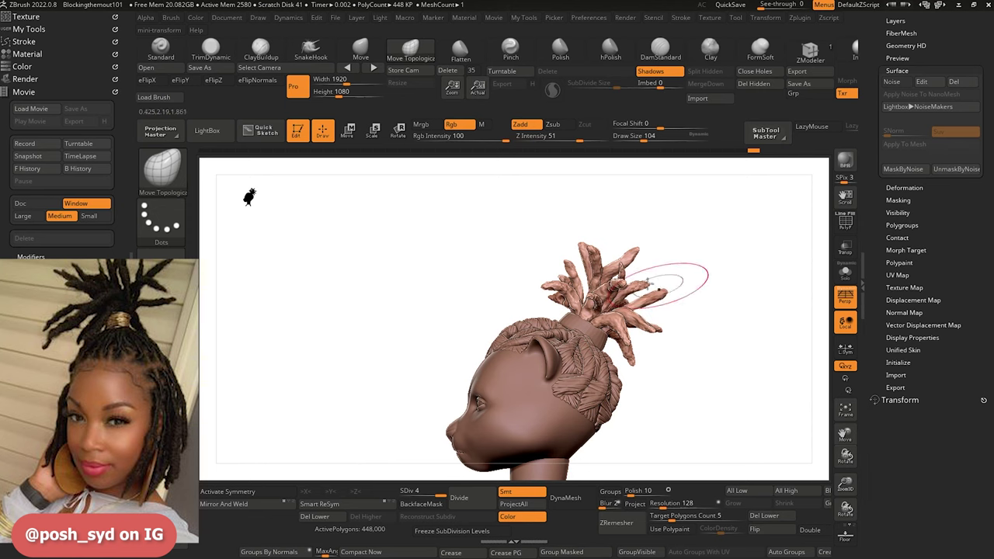
Fine-tune the spread of the side and back dreads with the Move Topological brush at draw size 92 to 120, checking from below, side and front.
drag(687, 384, 659, 346)
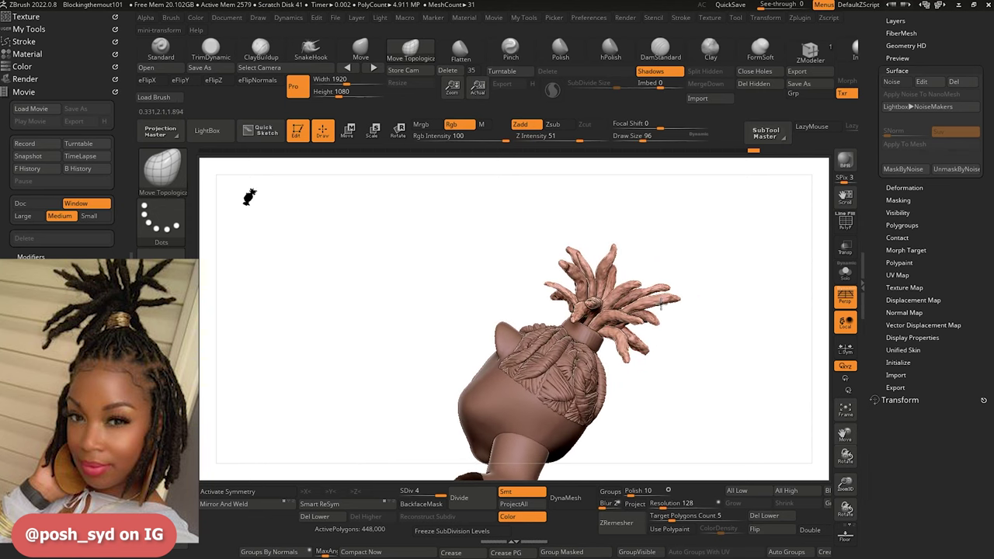
mouse_move(476, 262)
mouse_down()
mouse_move(500, 317)
mouse_move(497, 330)
mouse_move(470, 339)
mouse_up()
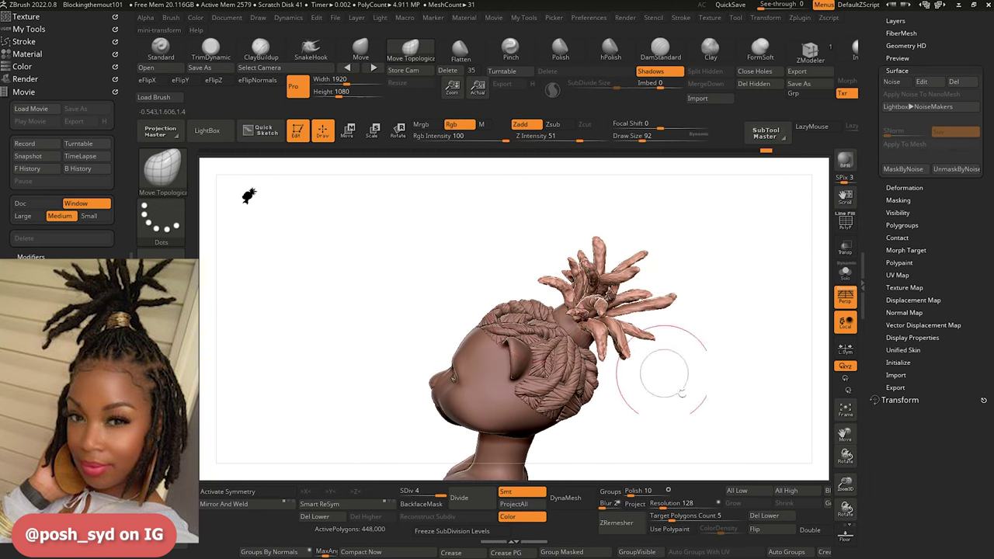
drag(661, 378, 627, 370)
mouse_move(591, 329)
mouse_down()
mouse_move(472, 332)
mouse_move(479, 366)
mouse_move(453, 290)
mouse_move(401, 291)
mouse_move(360, 257)
mouse_move(384, 345)
mouse_move(373, 346)
mouse_move(374, 336)
mouse_up()
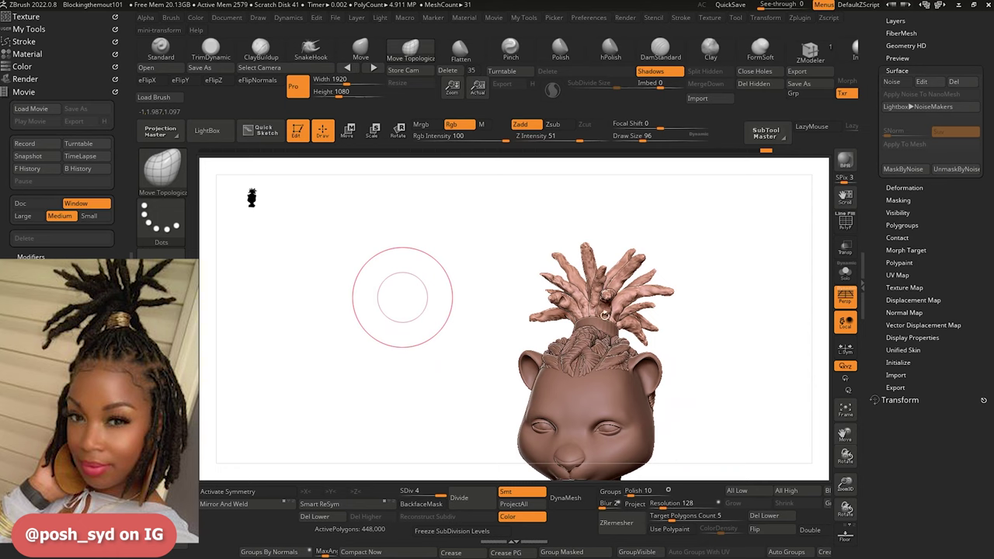
drag(532, 317, 536, 306)
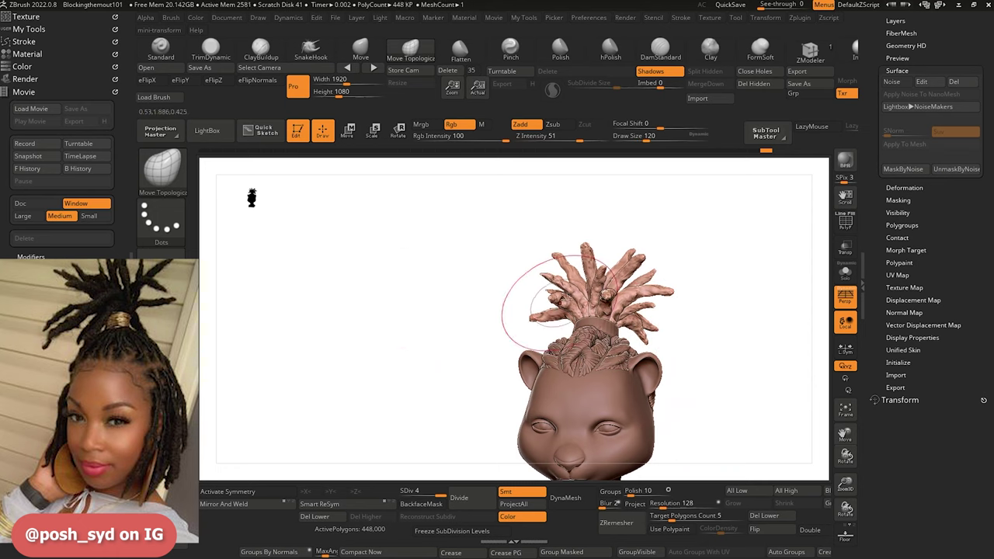
mouse_move(447, 295)
mouse_down()
mouse_move(454, 286)
mouse_move(401, 299)
mouse_up()
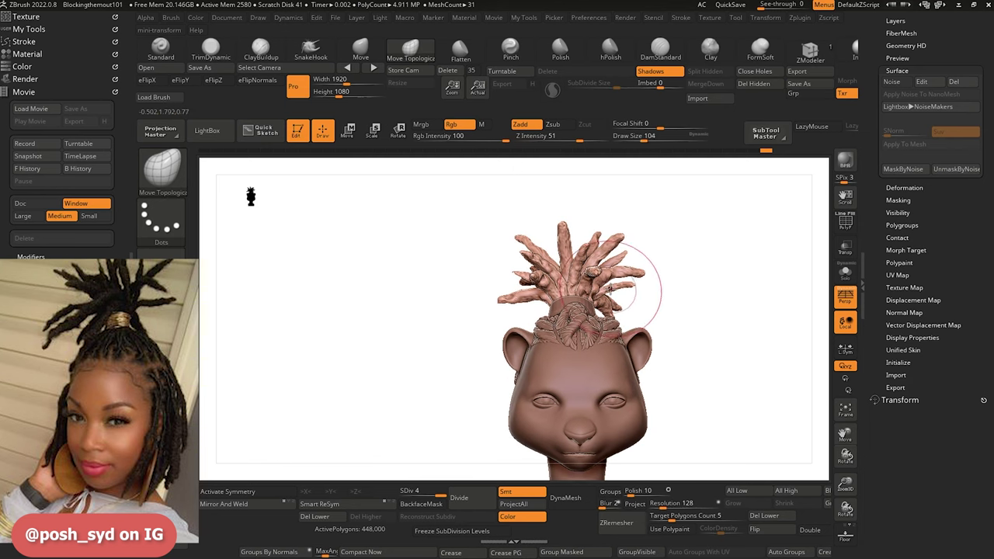
Adjust the dreadlocks beside the hair tie using the Move Topological brush at a draw size of 56.
key(bracketleft)
key(bracketleft)
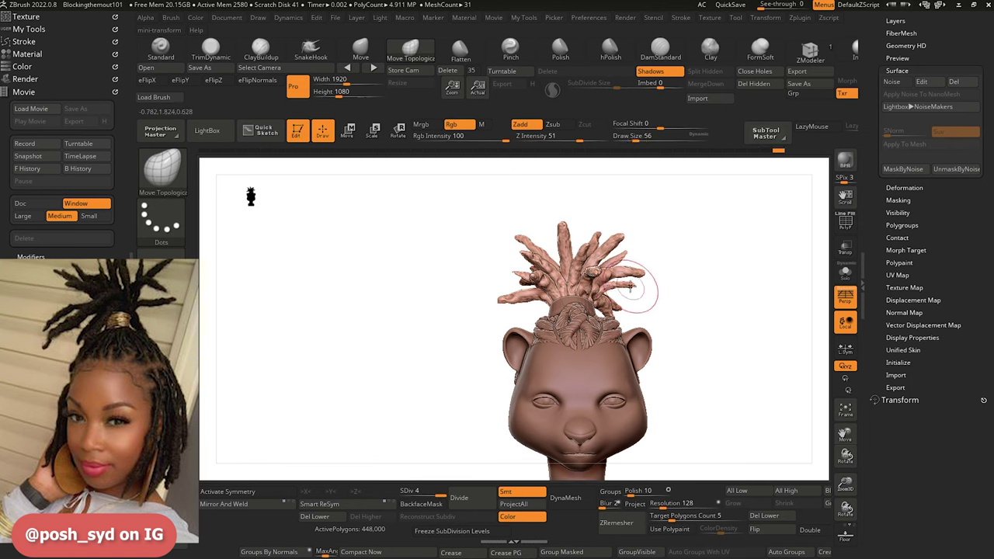
drag(631, 289, 631, 292)
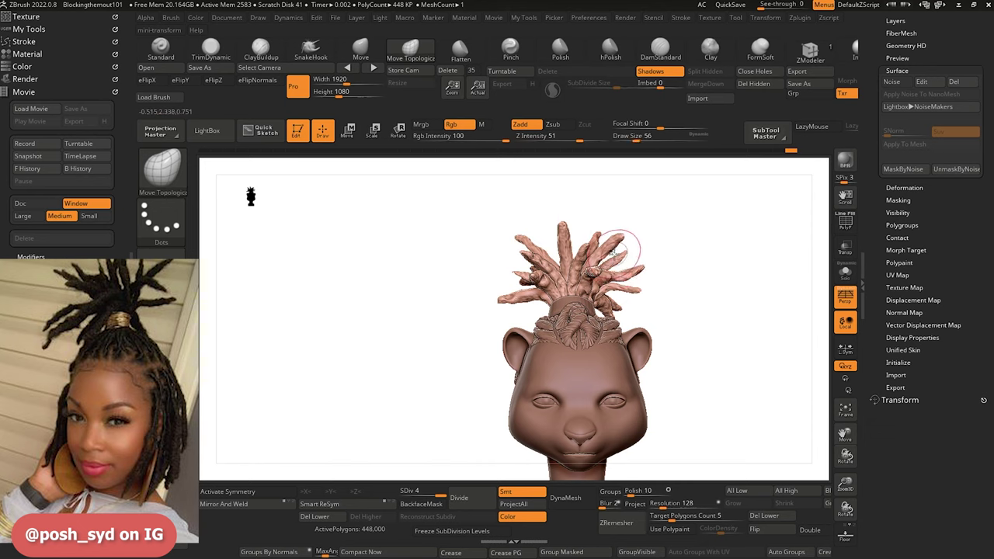
drag(371, 247, 335, 186)
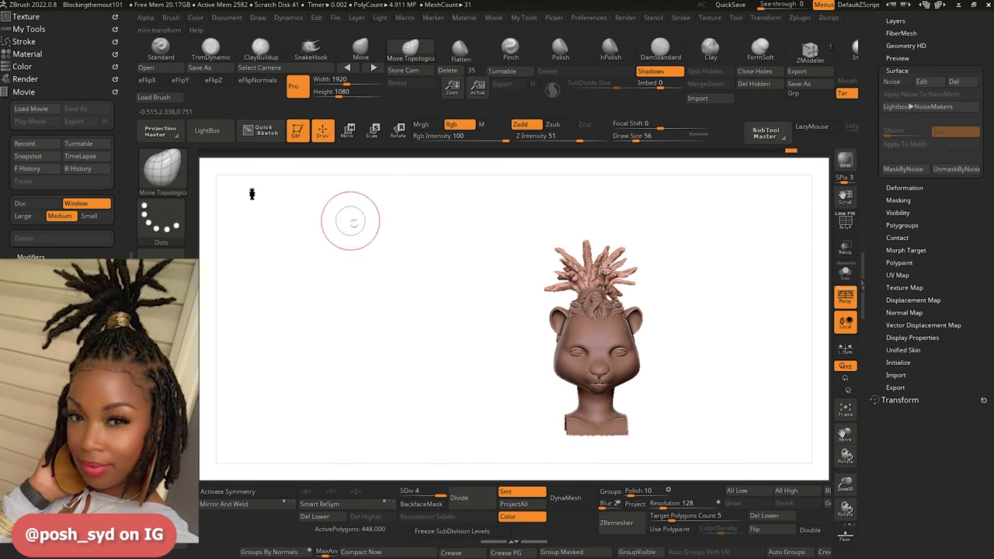
alt+right_drag(350, 220, 378, 284)
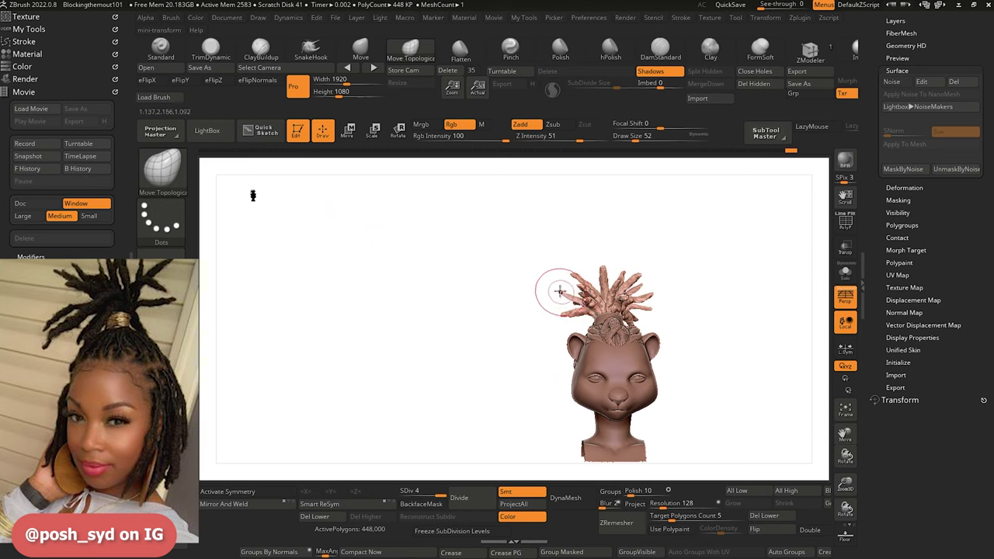
Isolate the lowest dreadlock above the ear by masking all the other dreadlocks.
mouse_move(461, 304)
mouse_down()
mouse_move(439, 334)
mouse_move(444, 313)
mouse_move(448, 340)
mouse_move(425, 349)
mouse_up()
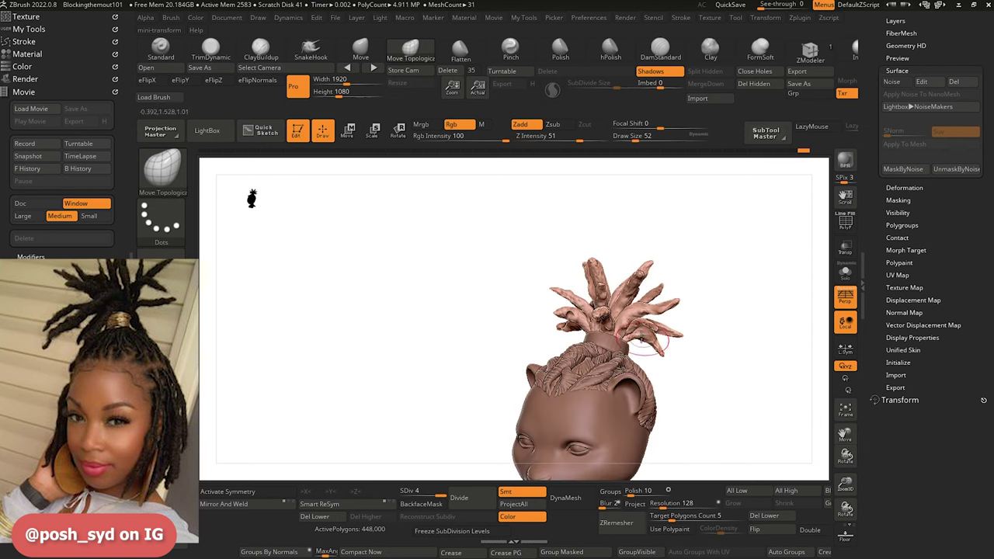
shift+right_drag(471, 280, 473, 285)
mouse_move(458, 321)
alt+mouse_down()
mouse_move(376, 278)
mouse_move(385, 287)
mouse_move(348, 302)
mouse_move(335, 290)
mouse_move(349, 262)
mouse_move(340, 293)
mouse_move(369, 278)
mouse_move(334, 273)
mouse_move(350, 311)
alt+mouse_up()
mouse_move(350, 311)
mouse_down()
mouse_move(344, 303)
mouse_move(378, 289)
mouse_move(366, 262)
mouse_move(394, 212)
mouse_up()
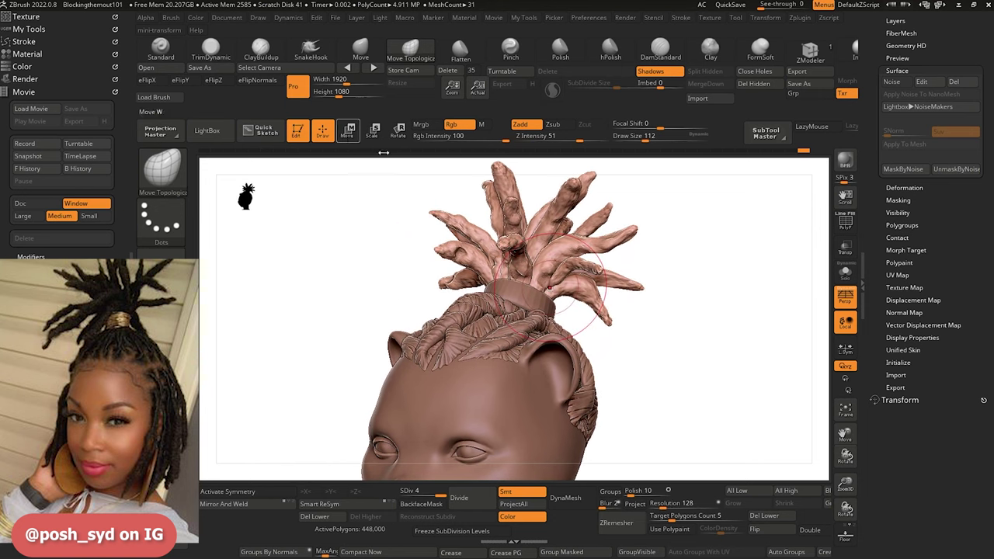
key(w)
ctrl+click(604, 314)
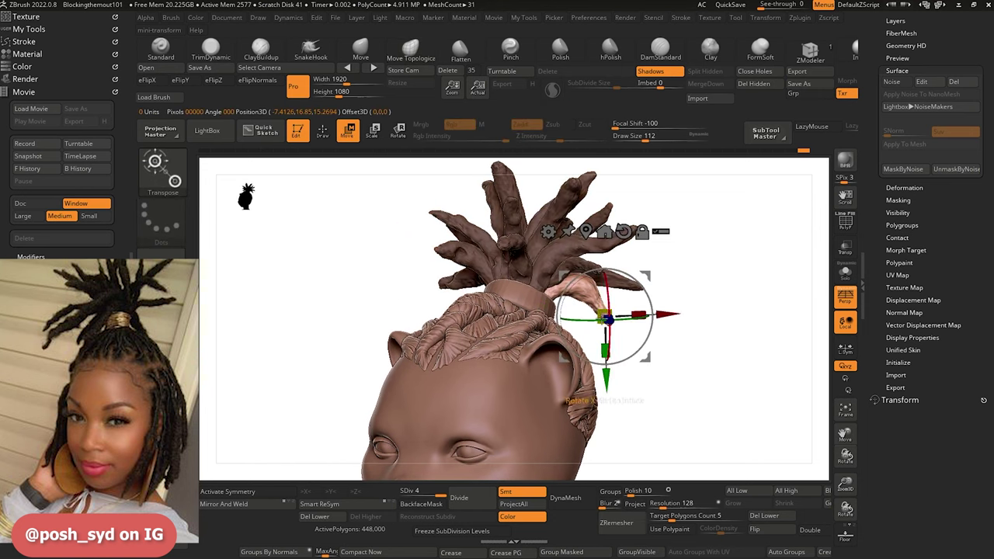
Switch the masking brush to MaskLasso and mask the root portion of the isolated dreadlock.
click(172, 177)
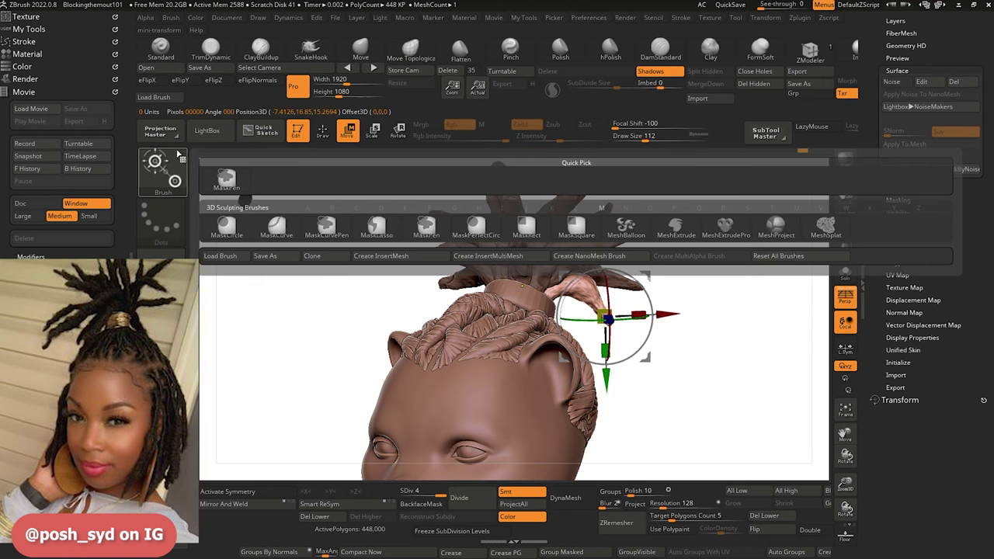
click(323, 131)
ctrl+click(171, 167)
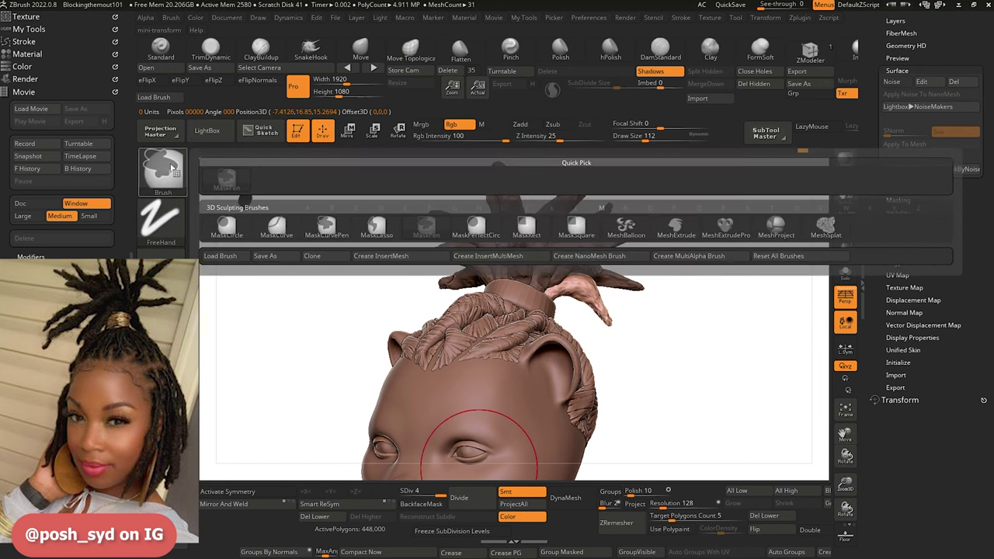
click(374, 225)
mouse_move(350, 264)
ctrl+mouse_down()
mouse_move(566, 296)
mouse_move(540, 174)
mouse_move(352, 181)
ctrl+mouse_up()
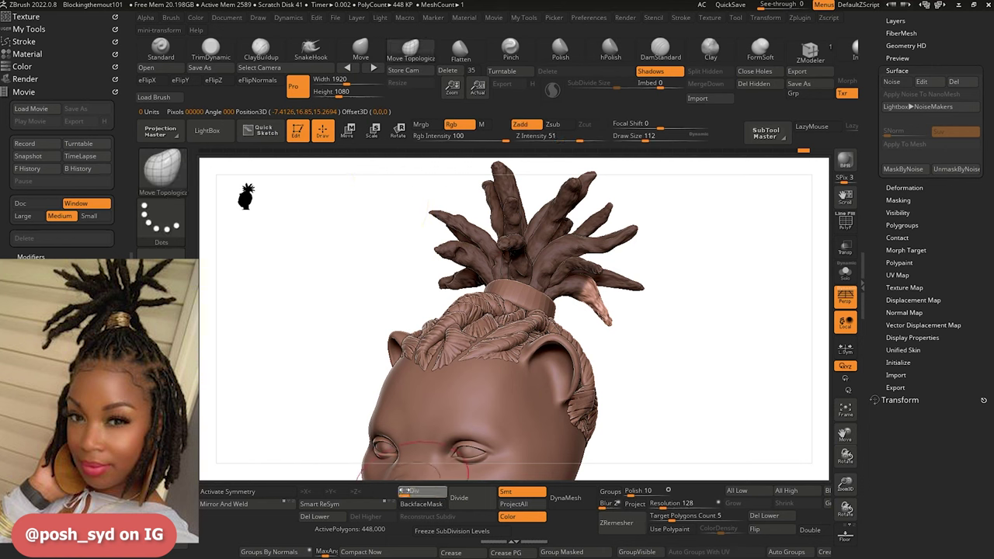
Lower the dreads to subdivision level 1 and rotate the unmasked end of the lowest dreadlock.
drag(406, 491, 401, 491)
click(397, 130)
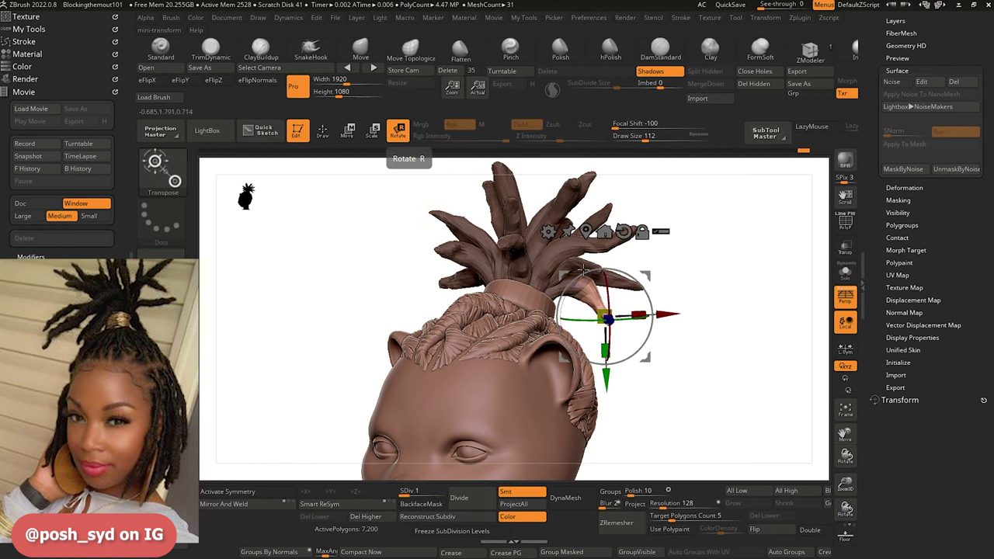
drag(538, 289, 538, 314)
drag(372, 266, 312, 258)
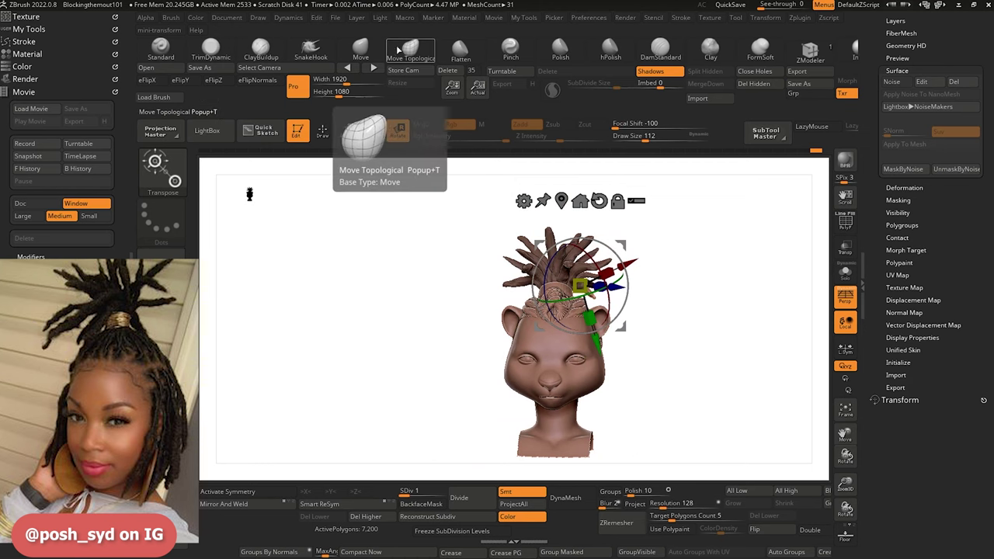
Clear the mask and reshape the dreadlocks around the front and side with the Move Topological brush.
click(362, 51)
mouse_move(398, 300)
ctrl+mouse_down()
mouse_move(406, 317)
mouse_move(405, 280)
ctrl+mouse_up()
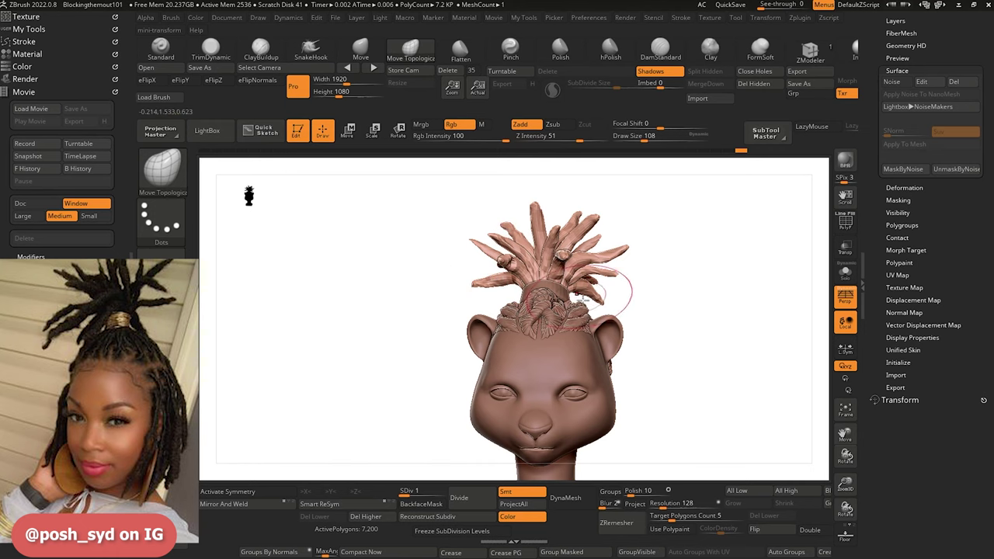
drag(516, 289, 358, 342)
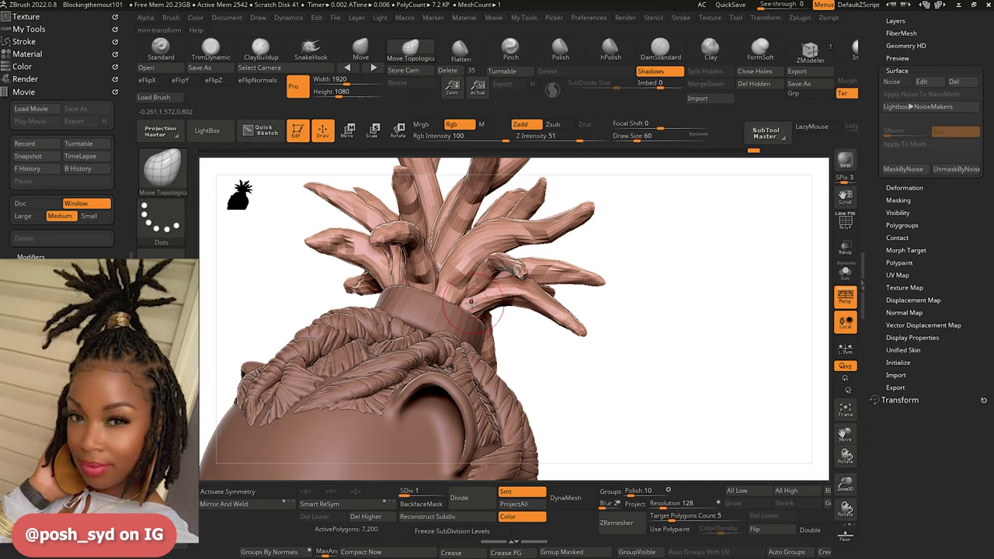
mouse_move(611, 419)
alt+mouse_down()
mouse_move(604, 428)
mouse_move(319, 289)
mouse_move(339, 276)
mouse_move(321, 293)
mouse_move(327, 281)
mouse_move(329, 311)
mouse_move(277, 313)
mouse_move(331, 331)
mouse_move(312, 327)
mouse_move(290, 344)
alt+mouse_up()
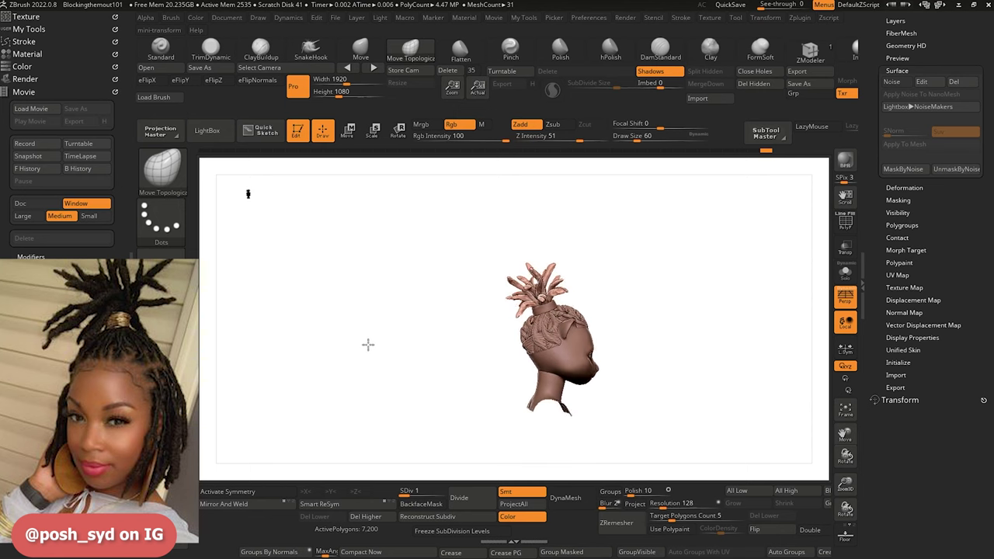
Reposition the dreadlocks at the back of the ponytail with the Move Topological brush.
mouse_move(365, 342)
alt+mouse_down()
mouse_move(406, 394)
mouse_move(442, 363)
alt+mouse_up()
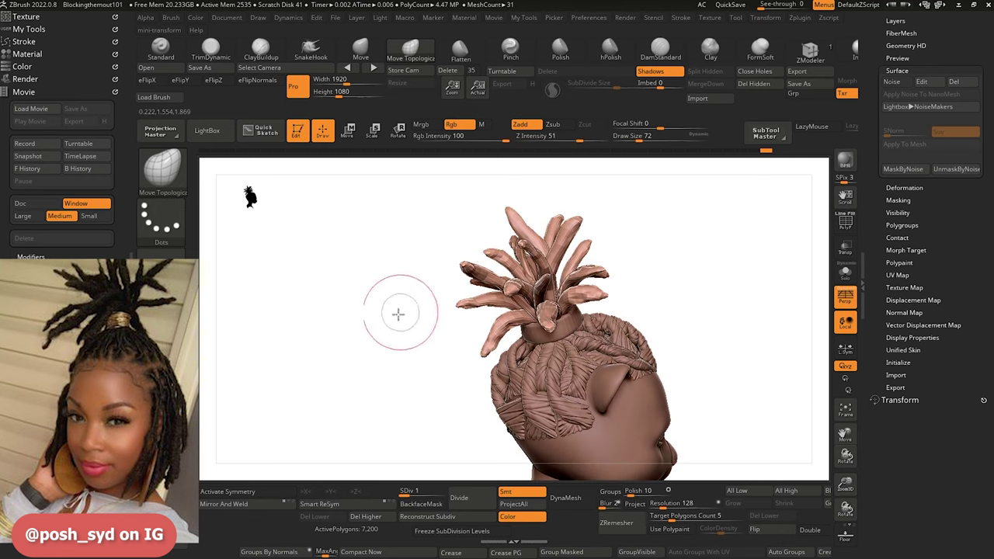
drag(397, 314, 394, 317)
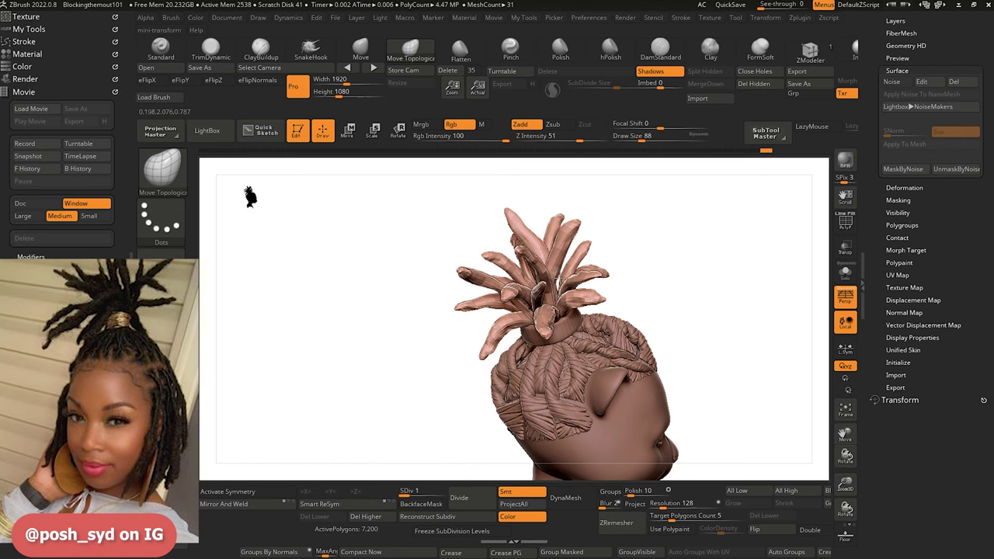
drag(454, 253, 476, 272)
drag(380, 306, 449, 311)
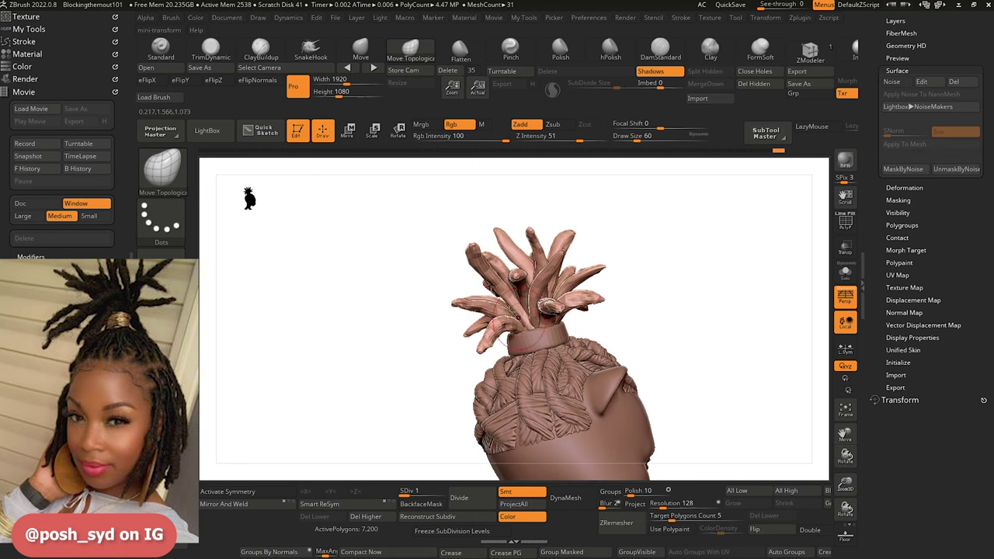
Examine the dreadlocks from several angles, including as a solid black silhouette from the front.
drag(381, 348, 373, 322)
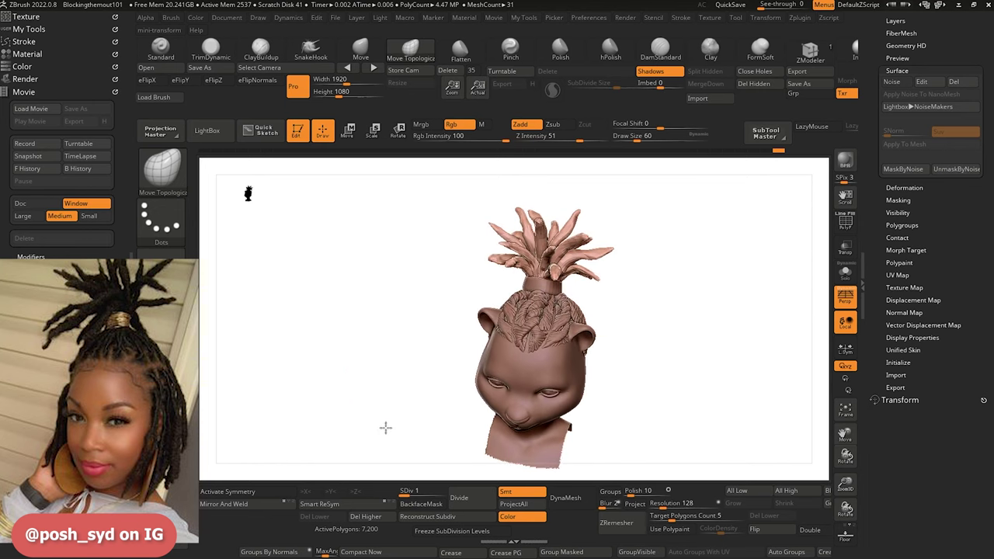
drag(386, 427, 396, 347)
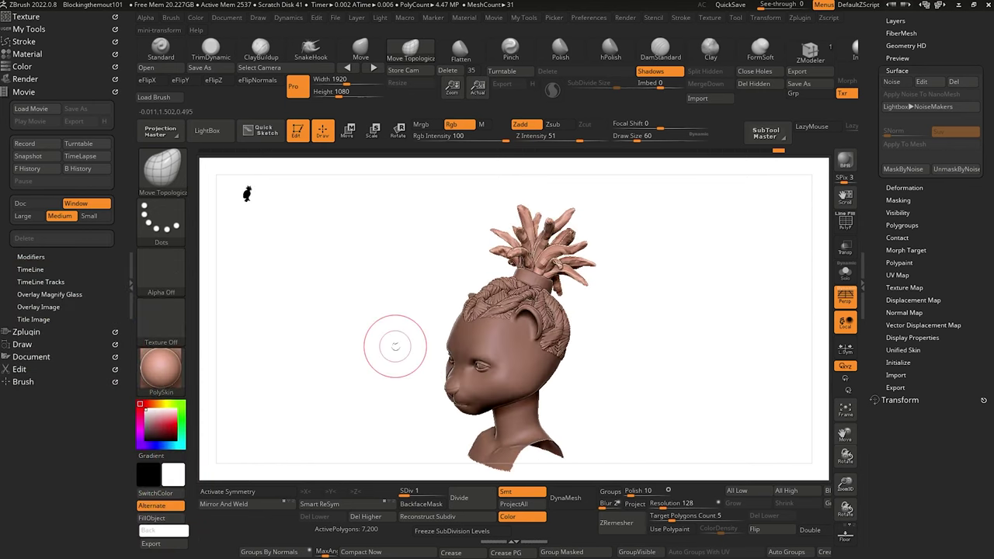
drag(310, 416, 330, 409)
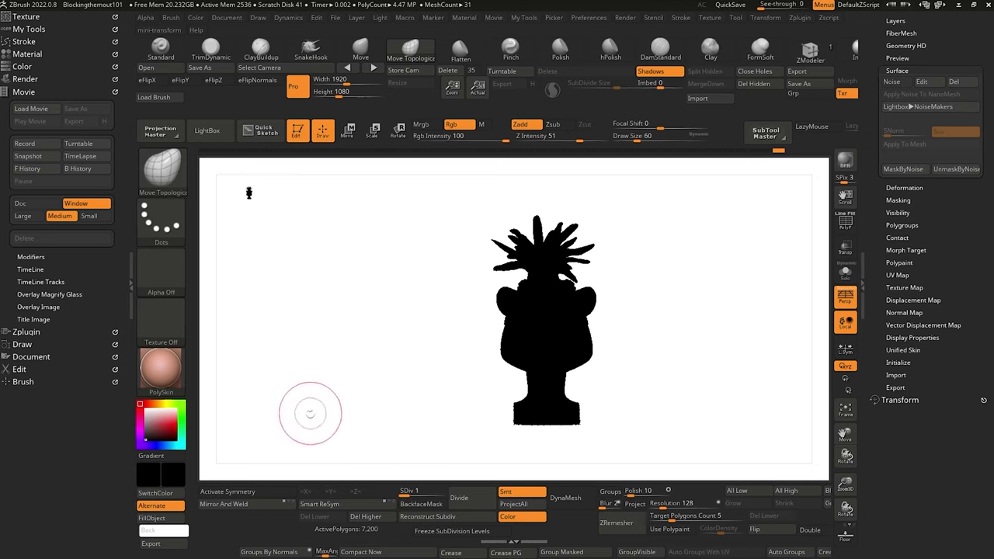
drag(310, 414, 383, 435)
drag(374, 382, 339, 425)
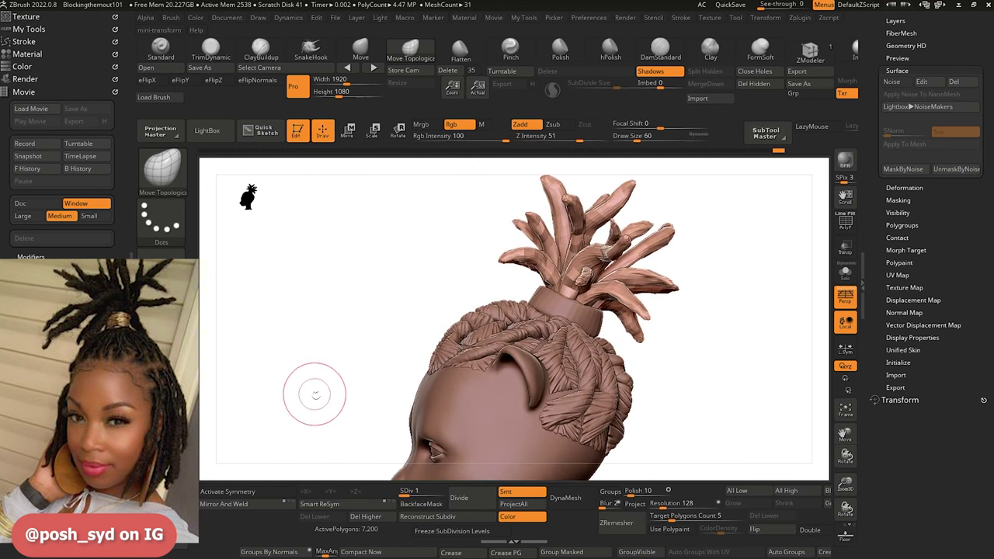
Move the old hair tie and dread subtools into the TRASH folder and UMesh_hair tie3 into the dreadlocks_and_tie folder.
scroll(879, 97, up, 5)
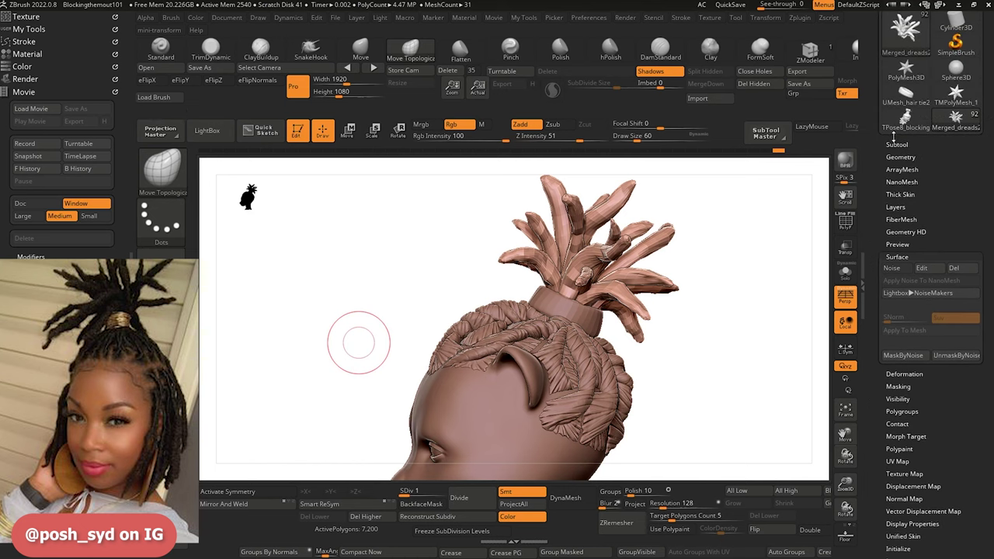
click(898, 144)
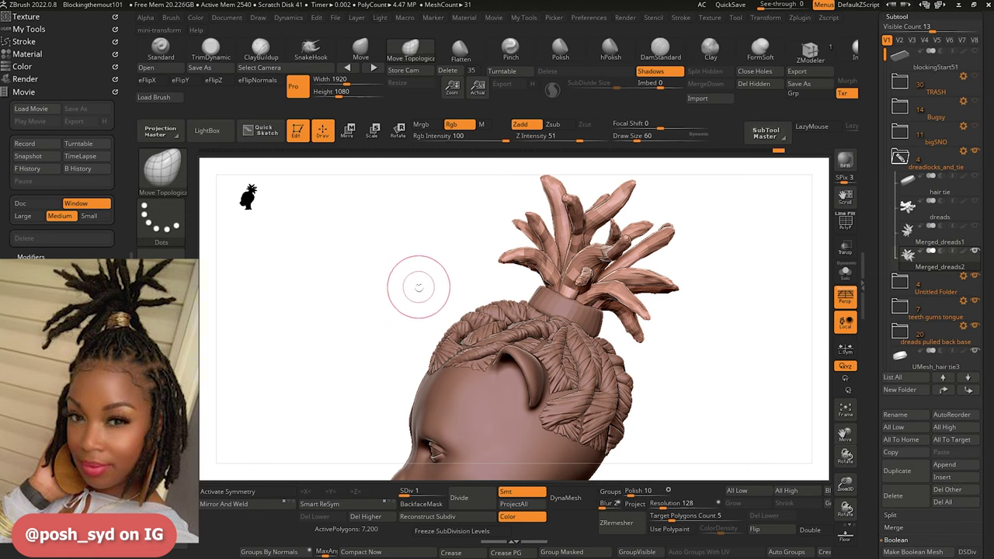
key(Up)
key(Up)
key(Up)
drag(907, 354, 917, 247)
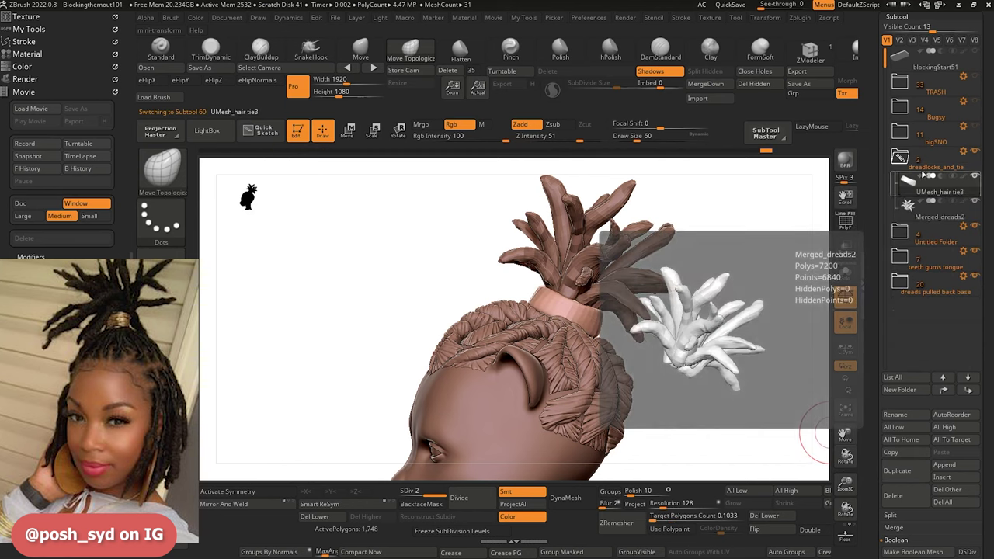
Make Merged_dreads2 active and apply Transpose Set to the dreadlocks_and_tie folder.
click(950, 148)
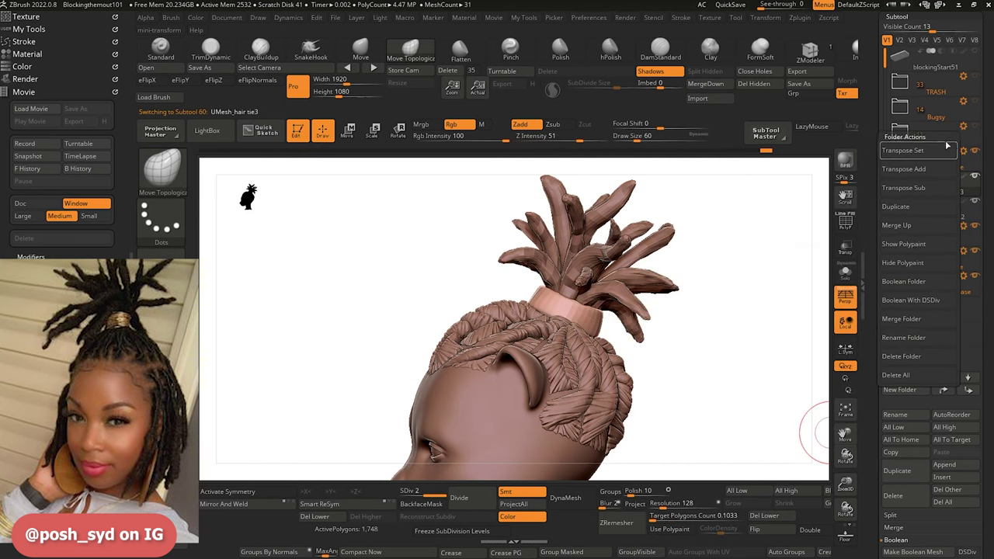
click(901, 169)
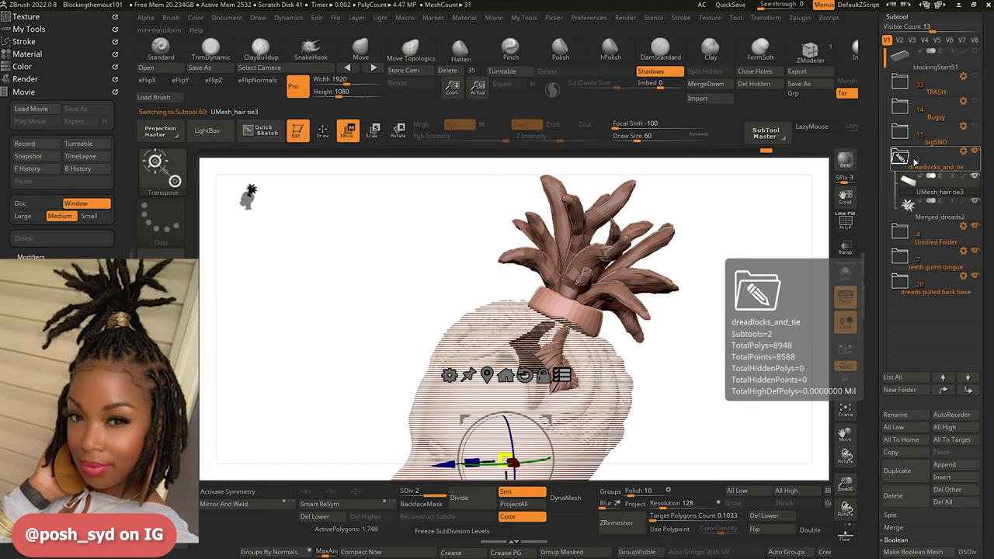
click(921, 207)
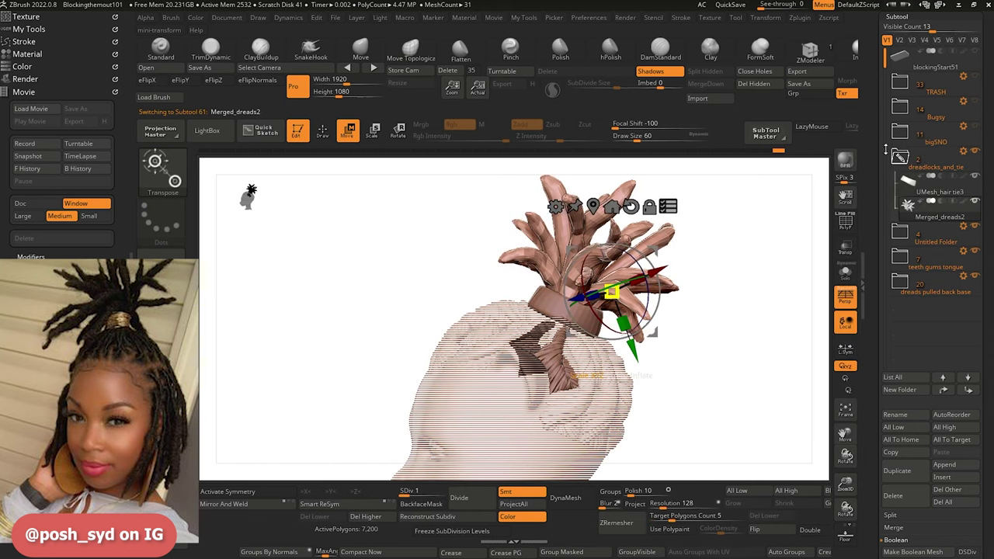
click(964, 153)
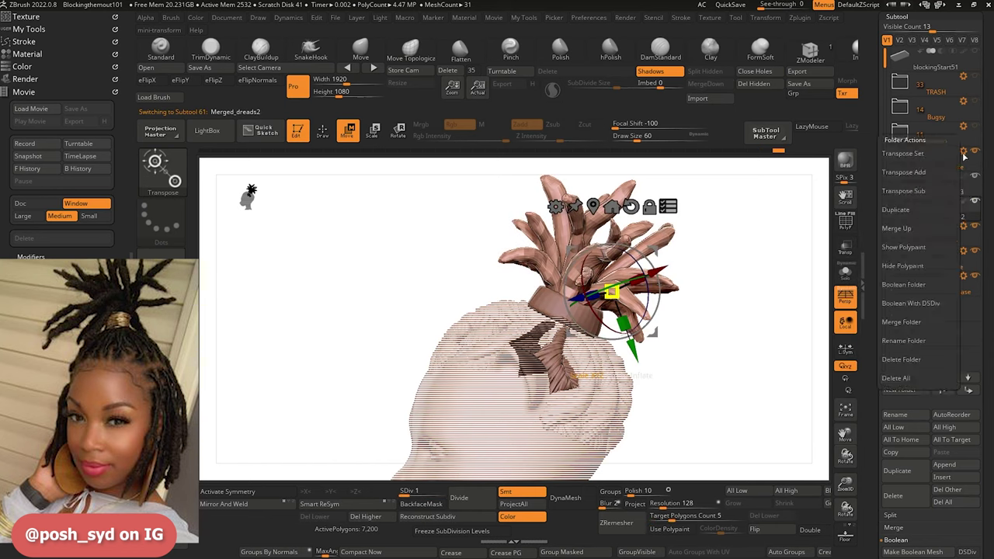
click(902, 154)
Relocate the gizmo to the hair tie and align its axes with the tie's tilt.
drag(317, 289, 351, 274)
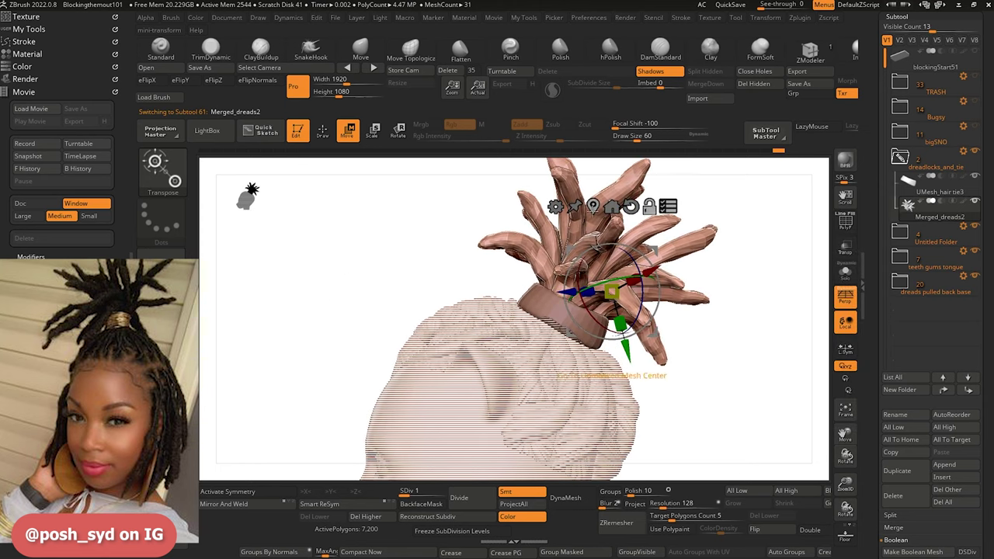
click(594, 208)
click(619, 175)
alt+drag(555, 219, 509, 283)
alt+drag(503, 322, 504, 319)
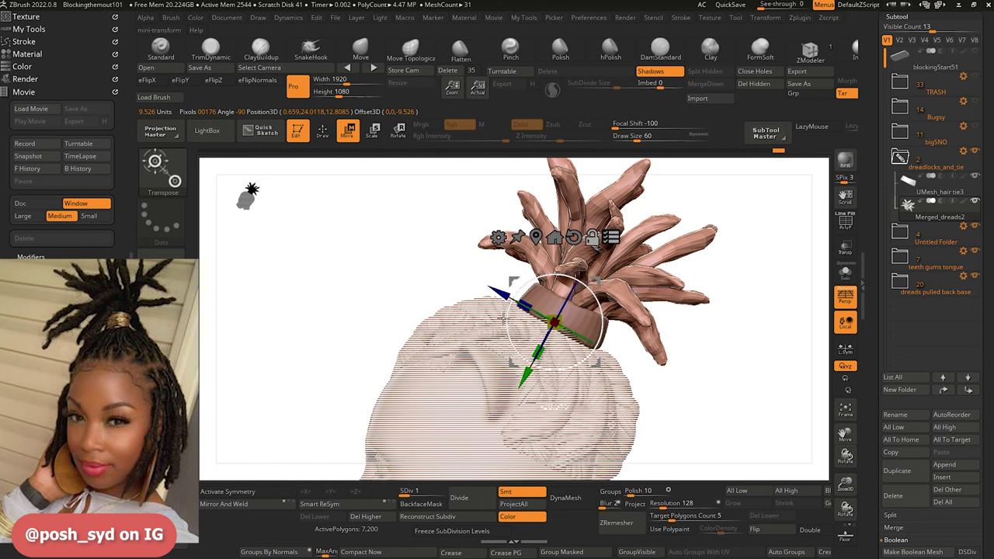
Shift the dreads and hair tie together along the tie's axis and scale them uniformly.
drag(525, 385, 528, 377)
drag(366, 292, 446, 318)
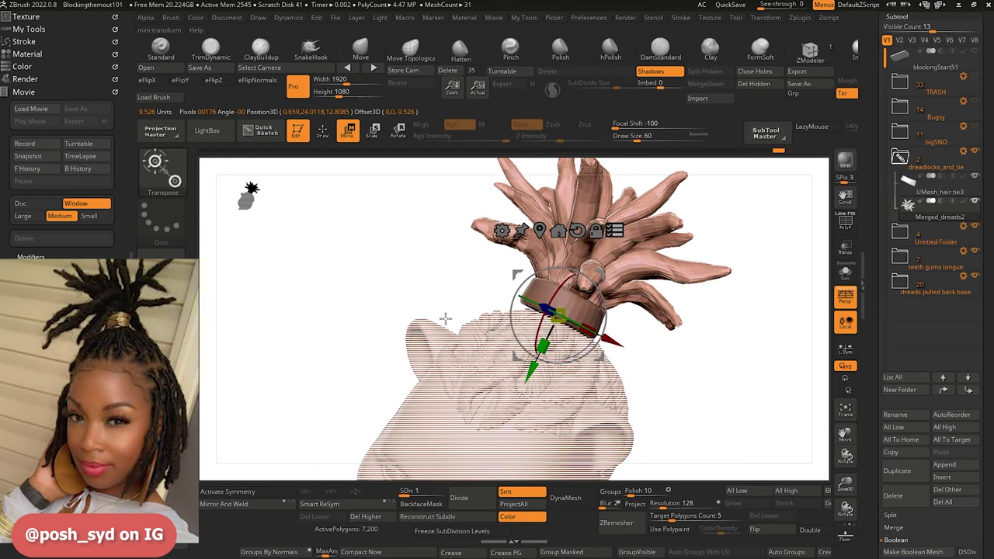
drag(380, 285, 417, 306)
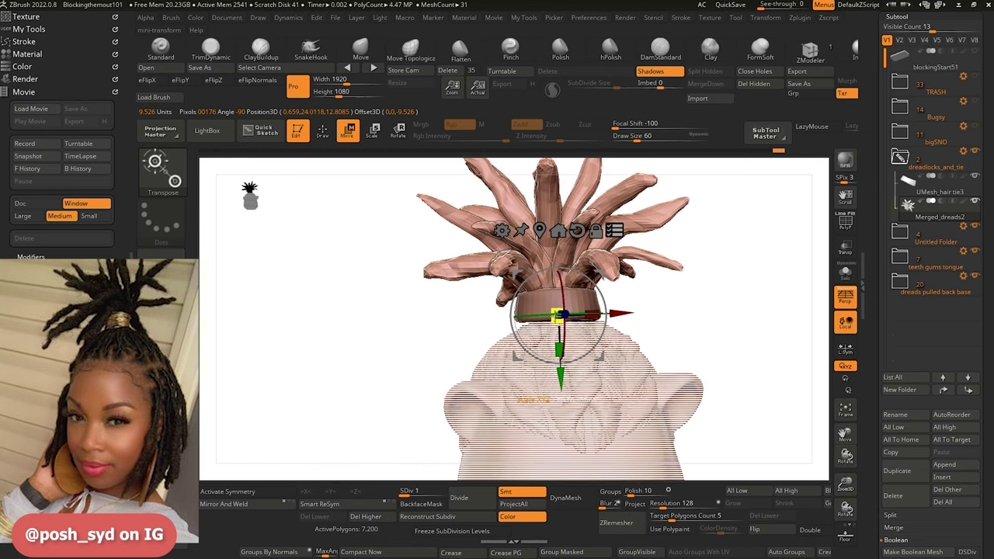
drag(555, 314, 536, 285)
Leave the folder transpose mode and make the UMesh_hair tie3 subtool active.
drag(383, 319, 290, 308)
alt+drag(312, 343, 320, 269)
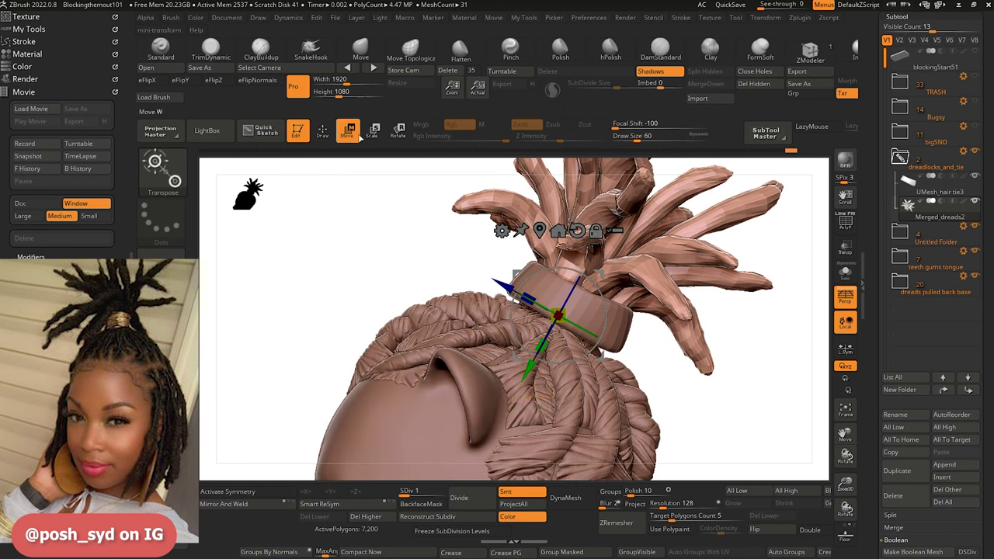
alt+click(622, 329)
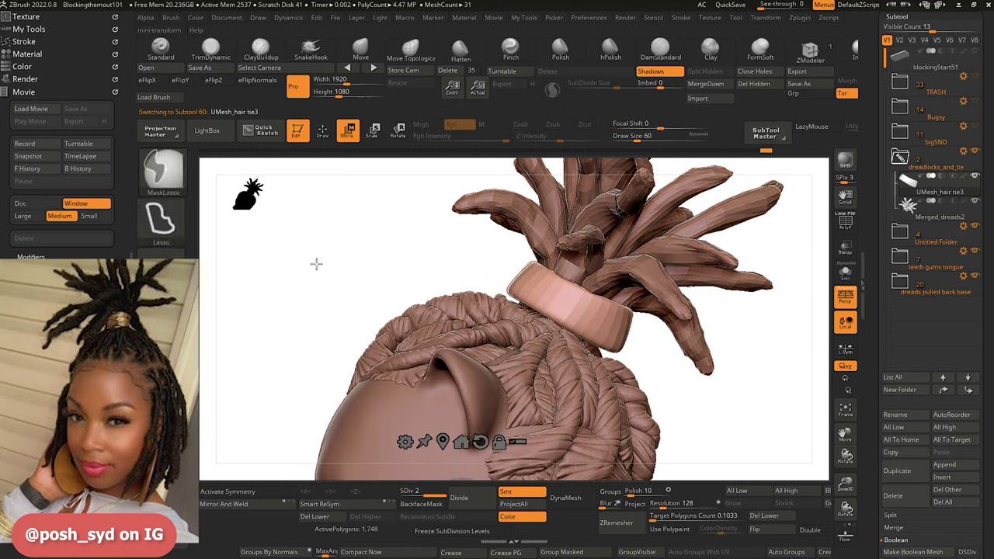
Mask the upper part of the hair tie with a blurred edge and move its lower end down toward the scalp braids.
mouse_move(345, 270)
ctrl+mouse_down()
mouse_move(630, 390)
mouse_move(567, 334)
mouse_move(389, 303)
ctrl+mouse_up()
ctrl+click(363, 299)
click(830, 492)
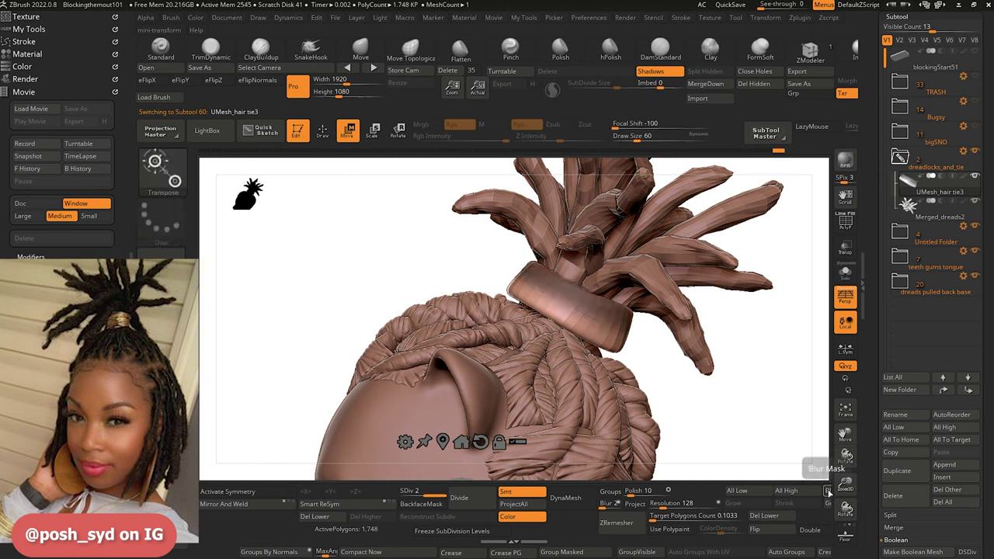
click(551, 302)
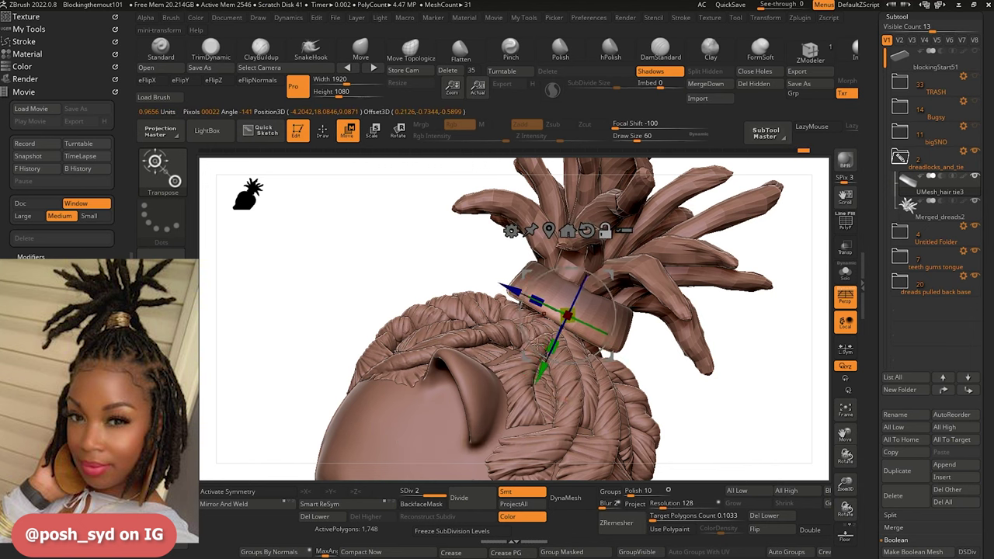
drag(542, 344, 536, 378)
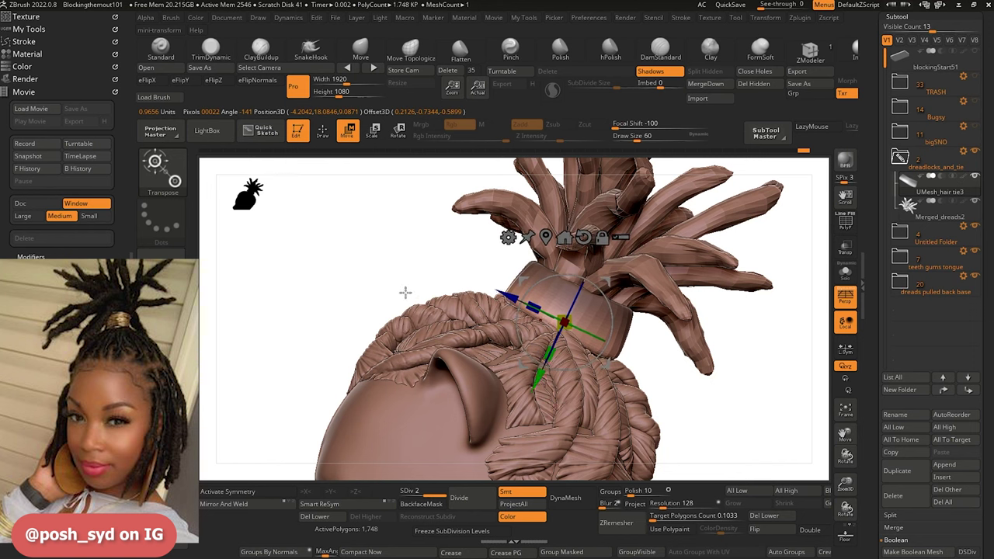
mouse_move(405, 292)
mouse_down()
mouse_move(426, 315)
mouse_move(328, 324)
mouse_move(328, 335)
mouse_up()
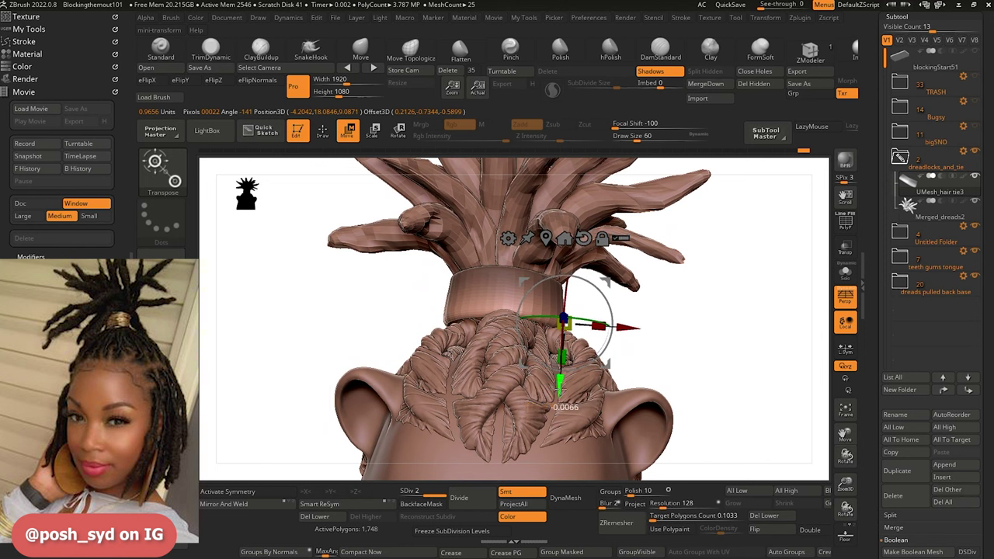
Make the scalp braid pieces beside the hair tie's base active for adjustment with the Move Topological brush.
mouse_move(330, 299)
mouse_down()
mouse_move(350, 322)
mouse_move(389, 324)
mouse_move(331, 319)
mouse_up()
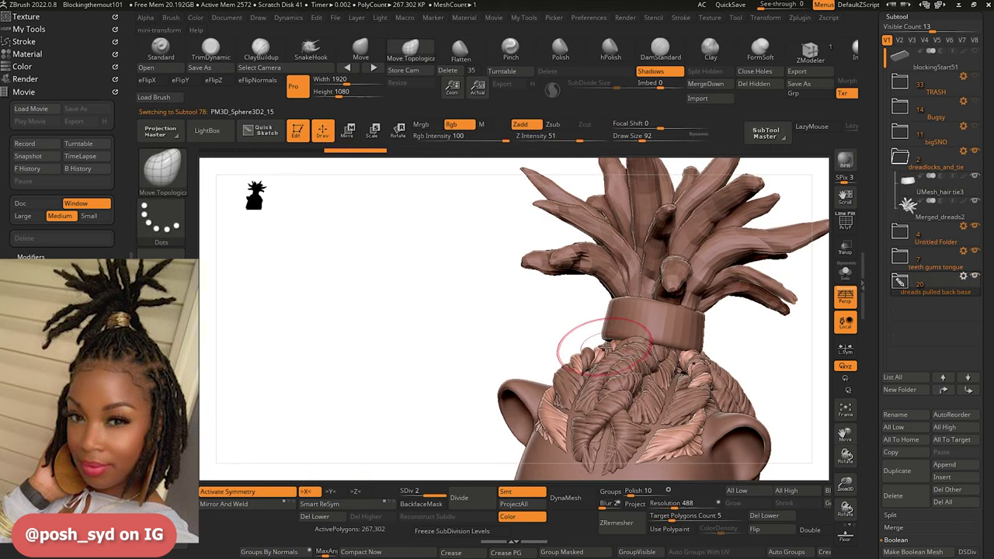
alt+click(607, 346)
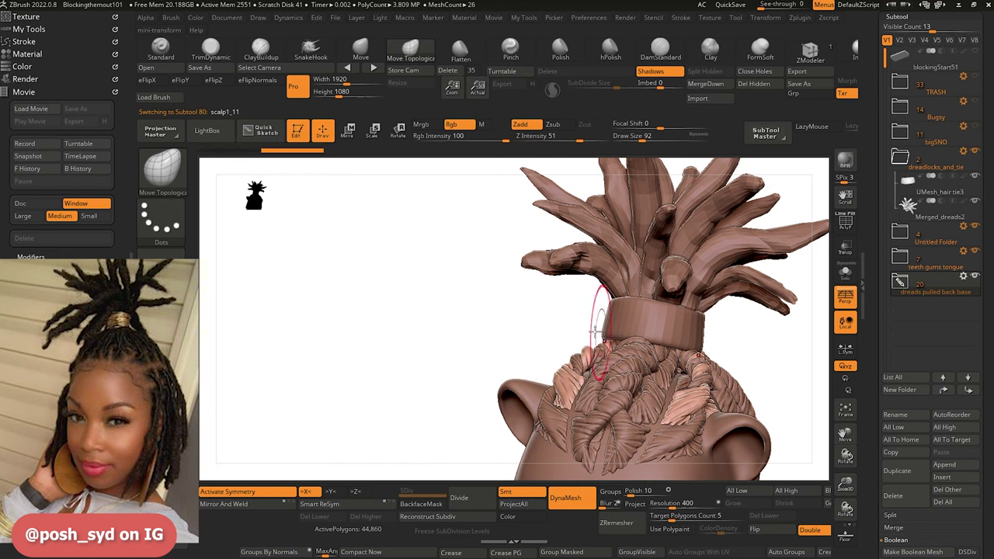
alt+click(604, 345)
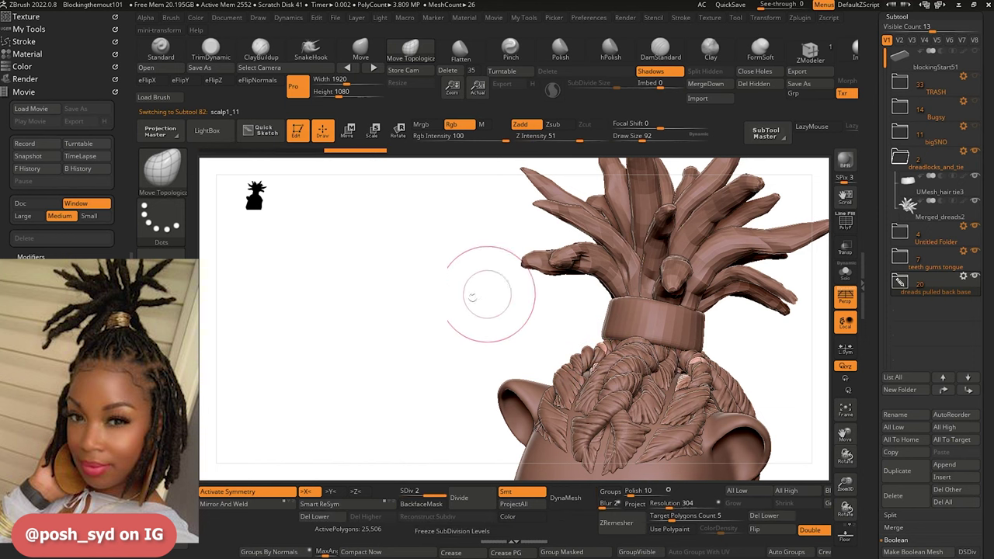
mouse_move(471, 296)
mouse_down()
mouse_move(479, 350)
mouse_move(457, 355)
mouse_move(482, 290)
mouse_move(505, 269)
mouse_move(486, 282)
mouse_move(481, 318)
mouse_move(445, 281)
mouse_move(461, 308)
mouse_move(491, 252)
mouse_move(475, 320)
mouse_up()
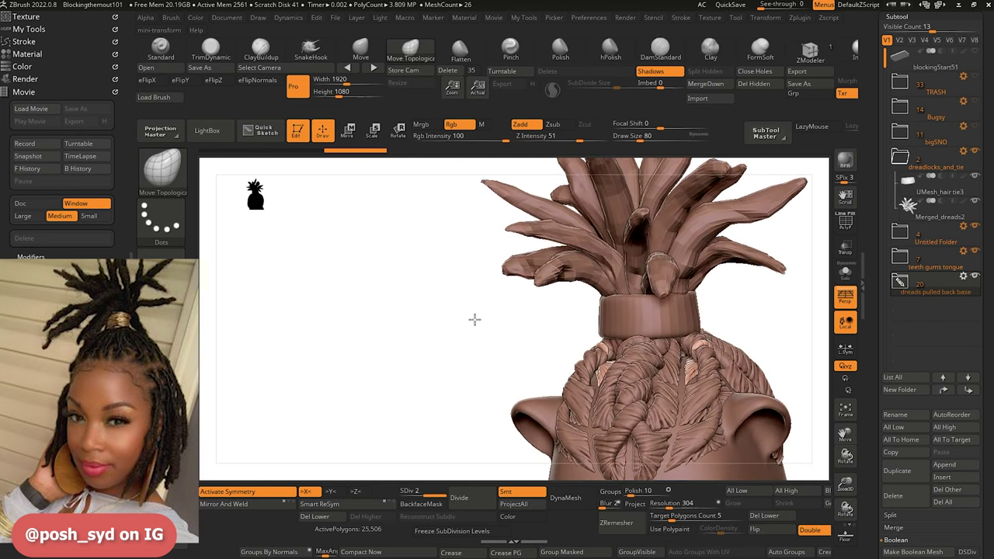
Make UMesh_hair tie3 active, drop it to subdivision level 1 and reshape the band with the Move Topological brush.
alt+click(605, 328)
drag(570, 329, 583, 324)
key(])
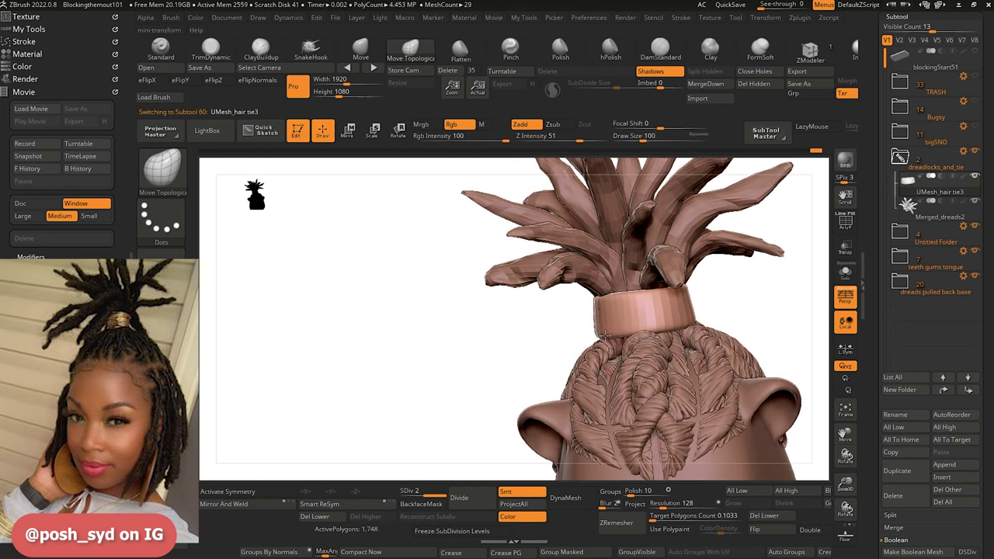
click(411, 493)
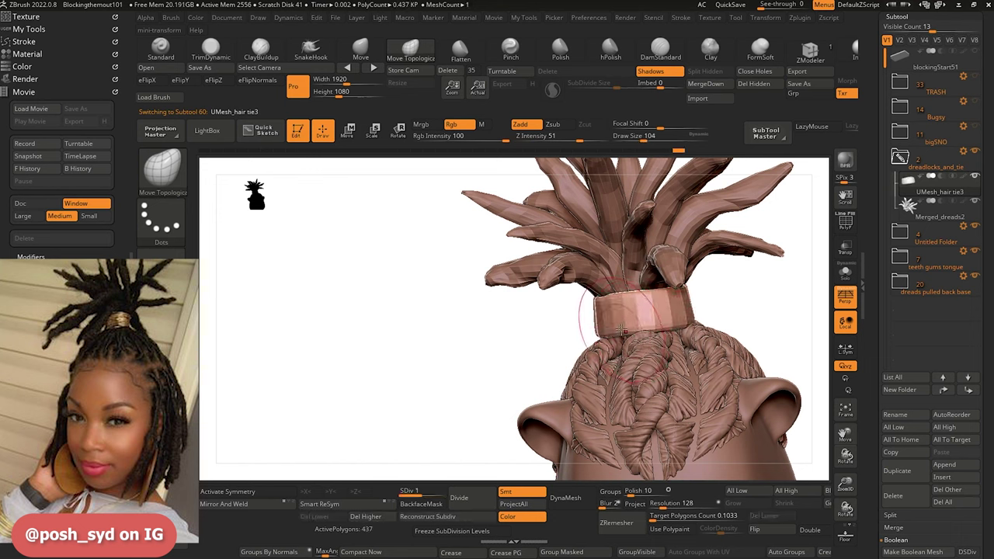
mouse_move(575, 311)
right_down()
mouse_move(422, 289)
mouse_move(327, 365)
mouse_move(362, 282)
mouse_move(355, 326)
mouse_move(362, 319)
right_up()
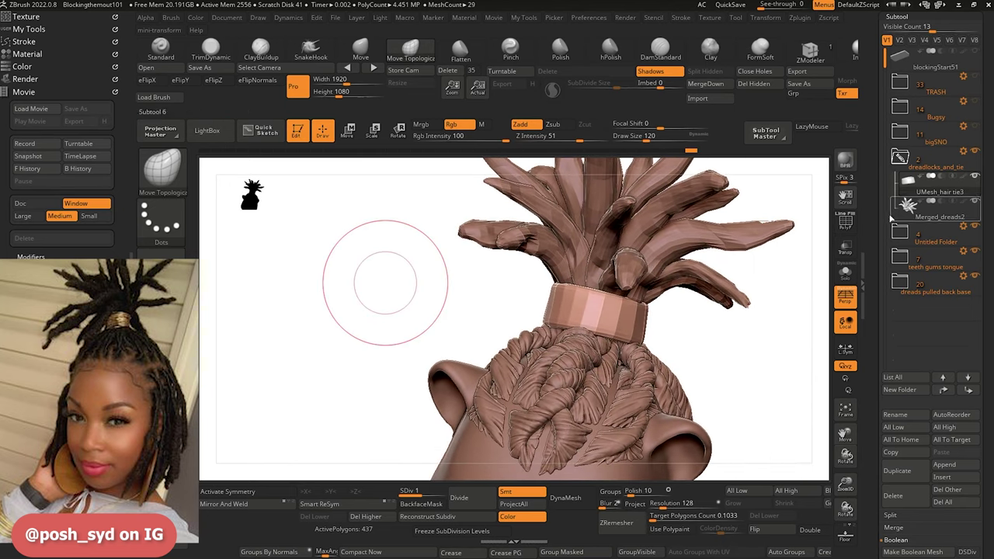
Turn on transparency, make Merged_dreads2 active and choose the Move brush for the dread roots inside the hair tie.
click(850, 255)
mouse_move(425, 288)
right_down()
mouse_move(411, 306)
mouse_move(420, 293)
mouse_move(433, 329)
mouse_move(478, 291)
right_up()
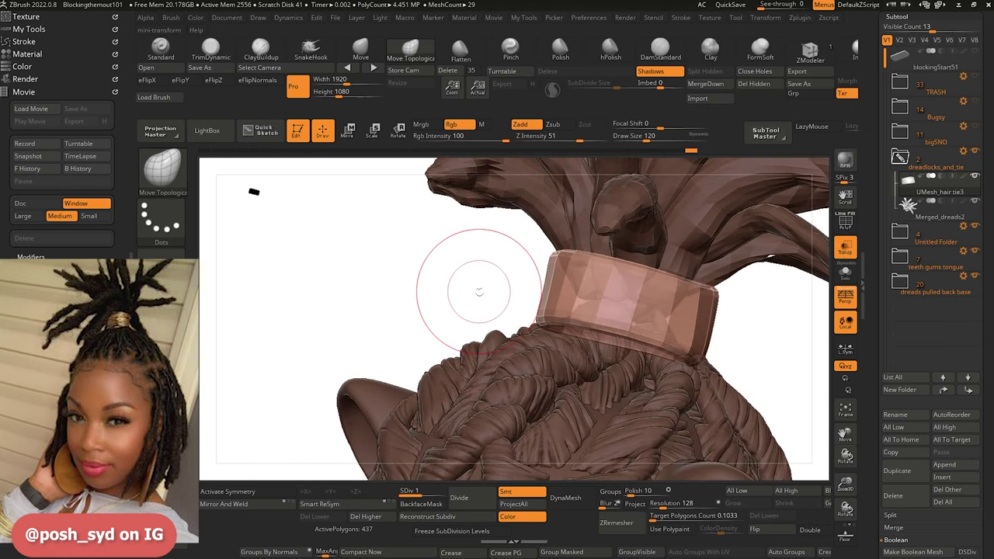
alt+click(589, 298)
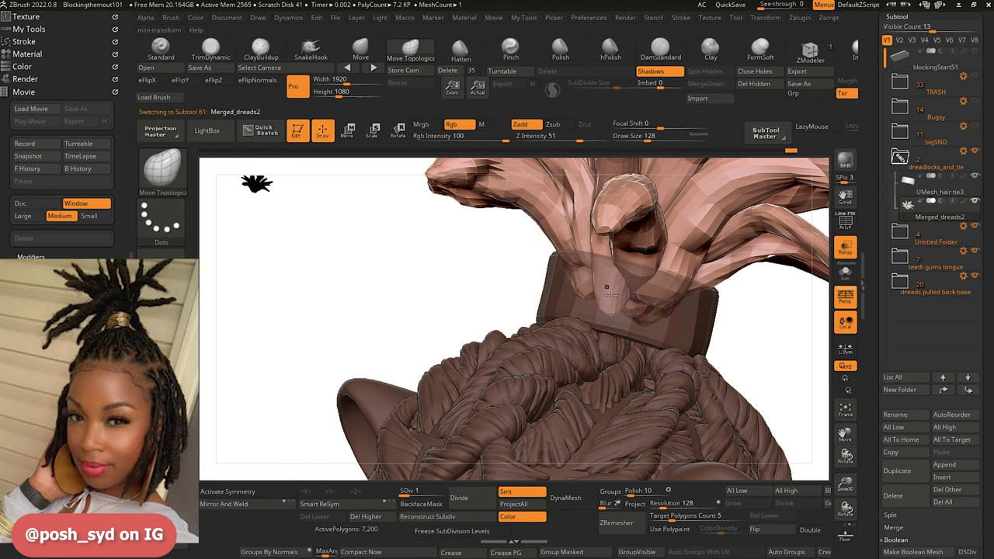
key(b)
key(m)
key(v)
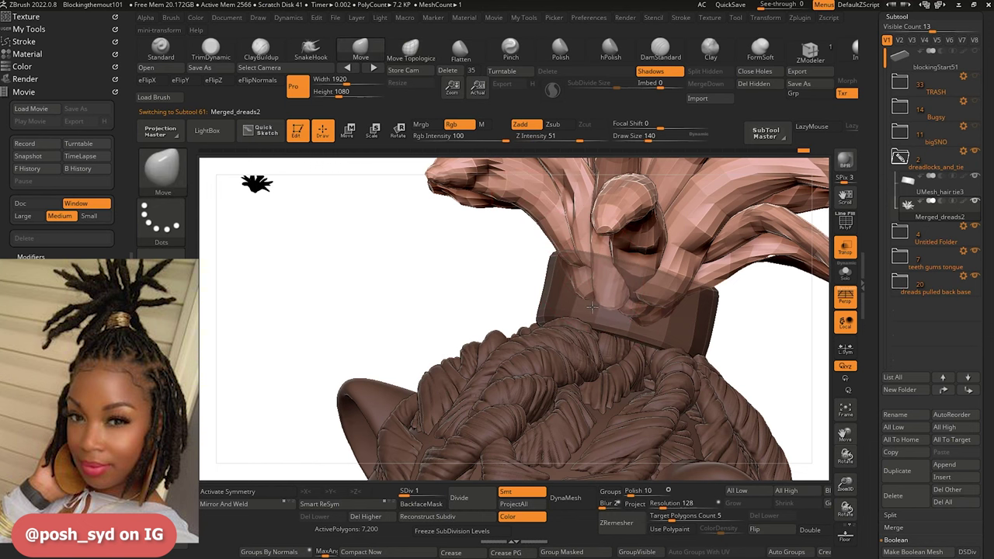
mouse_move(593, 307)
right_down()
mouse_move(512, 293)
mouse_move(598, 289)
right_up()
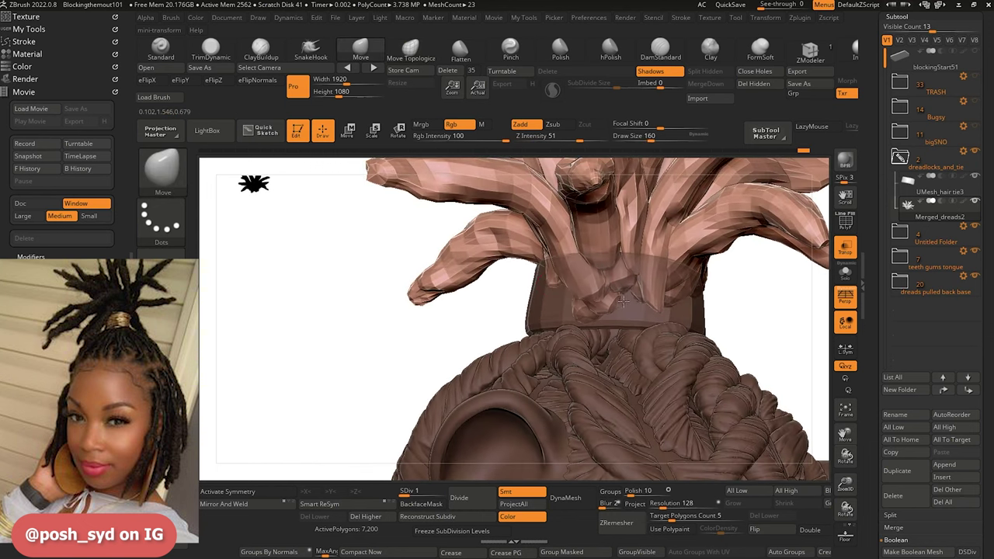
Mask everything on the dreads except the root ends and move those roots deeper into the hair tie.
drag(438, 324, 414, 264)
mouse_move(412, 260)
right_down()
mouse_move(282, 317)
mouse_move(337, 378)
mouse_move(344, 349)
mouse_move(380, 371)
right_up()
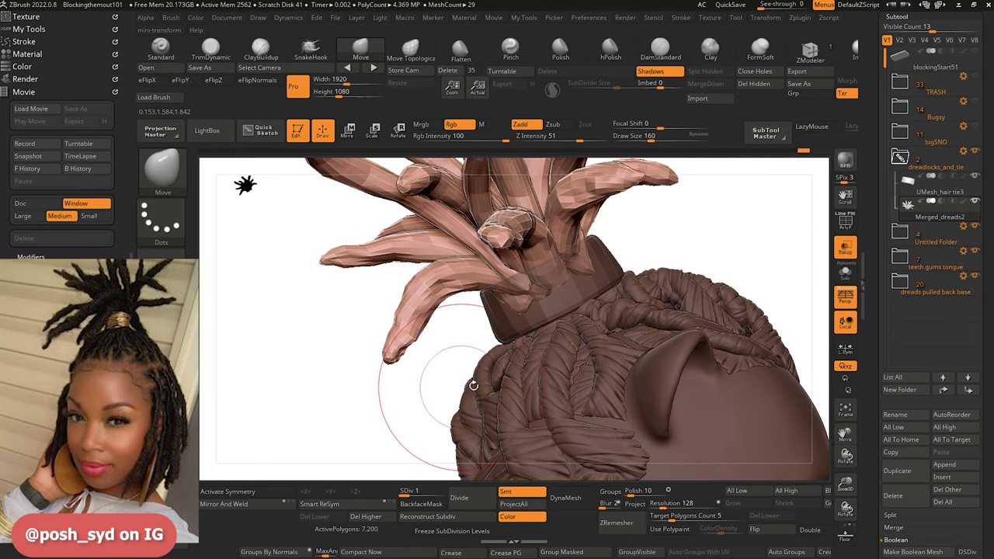
mouse_move(440, 379)
ctrl+mouse_down()
mouse_move(430, 348)
mouse_move(473, 303)
mouse_move(497, 295)
ctrl+mouse_up()
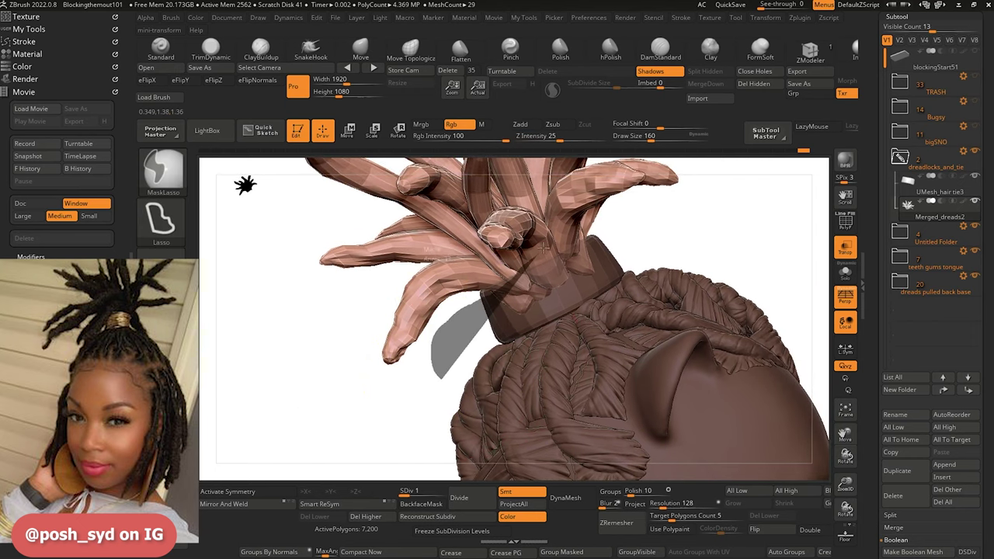
ctrl+click(428, 389)
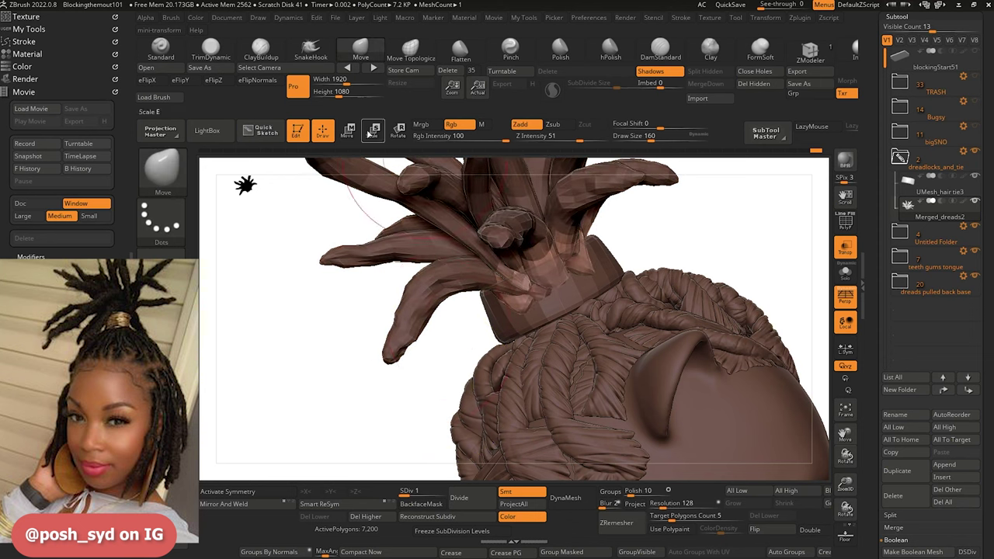
click(349, 132)
drag(594, 353, 605, 374)
drag(330, 347, 359, 303)
Clear the dread mask and pull the side roots into the hair tie's outline with the Move Topological brush.
click(410, 52)
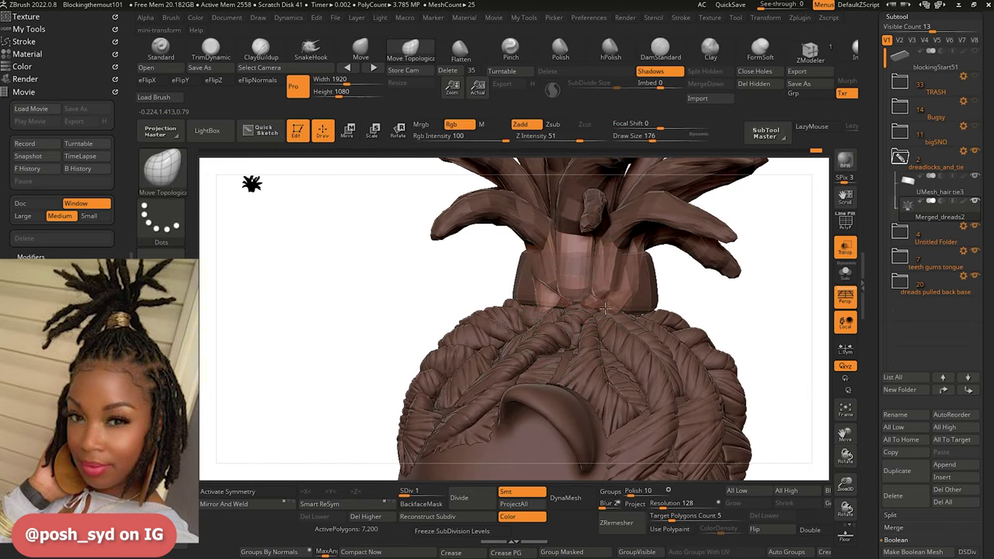
mouse_move(404, 293)
mouse_down()
mouse_move(384, 296)
mouse_move(447, 291)
mouse_move(374, 312)
mouse_move(268, 403)
mouse_up()
drag(295, 357, 388, 320)
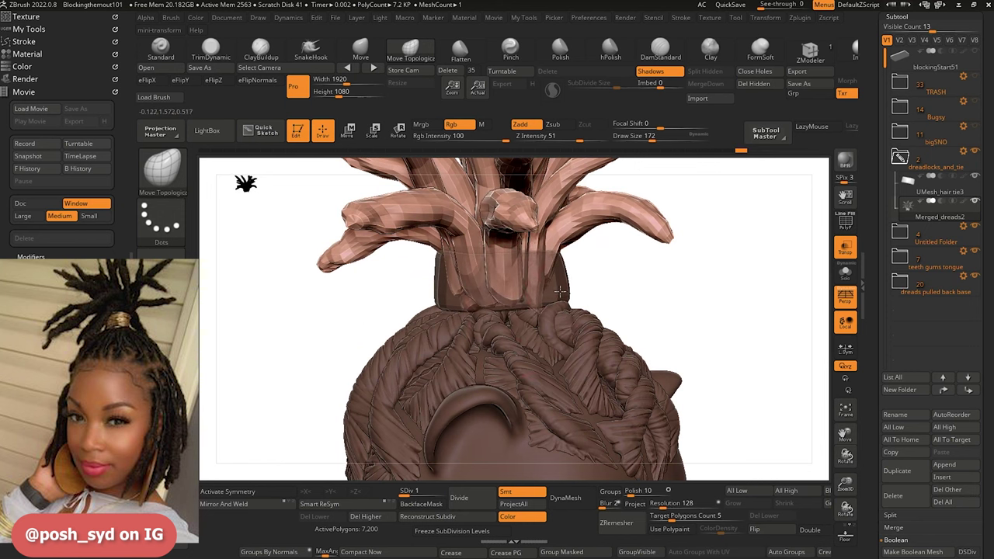
drag(623, 321, 549, 282)
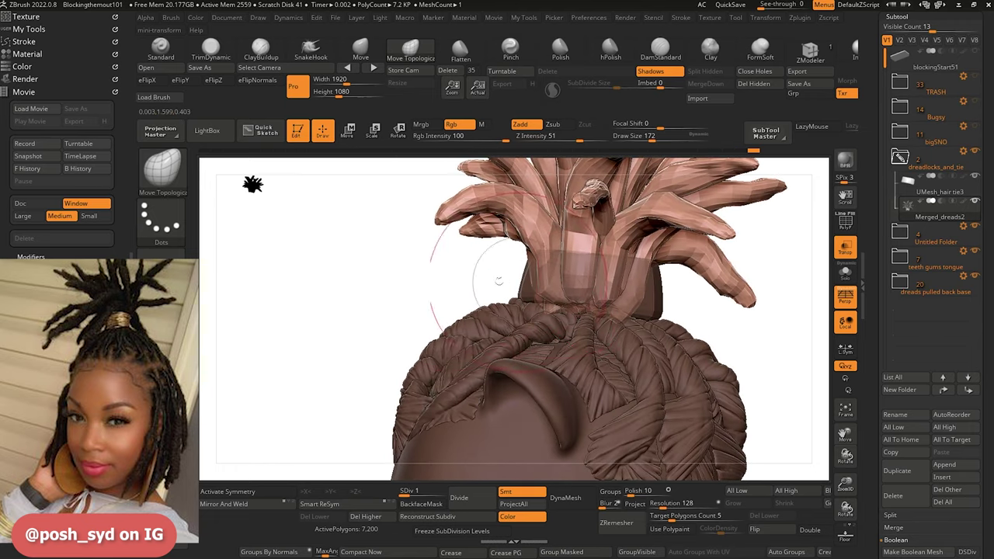
drag(499, 282, 536, 252)
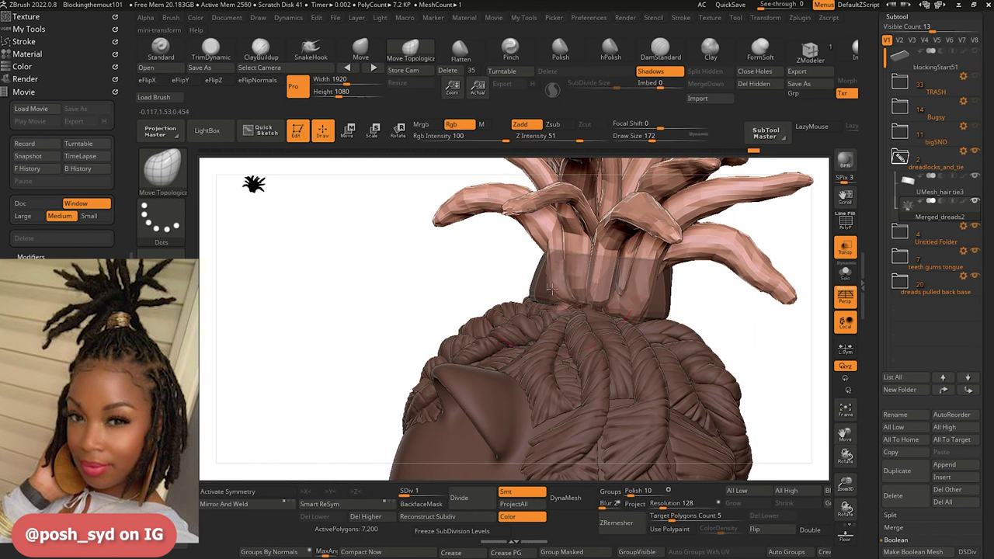
Adjust the remaining dread roots around the back and opposite side of the hair tie with Move Topological.
right_drag(550, 289, 730, 299)
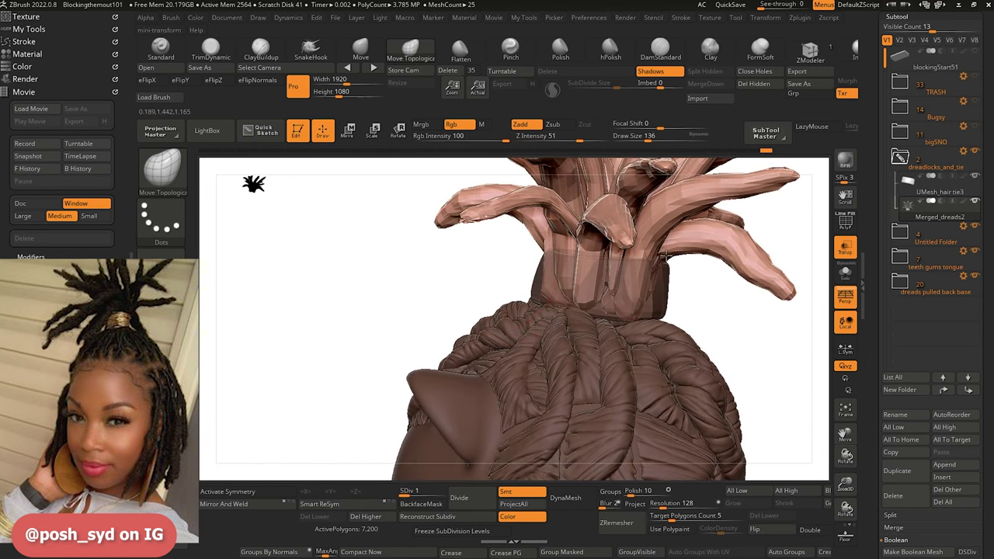
mouse_move(399, 318)
right_down()
mouse_move(357, 306)
mouse_move(374, 303)
mouse_move(393, 325)
right_up()
key(])
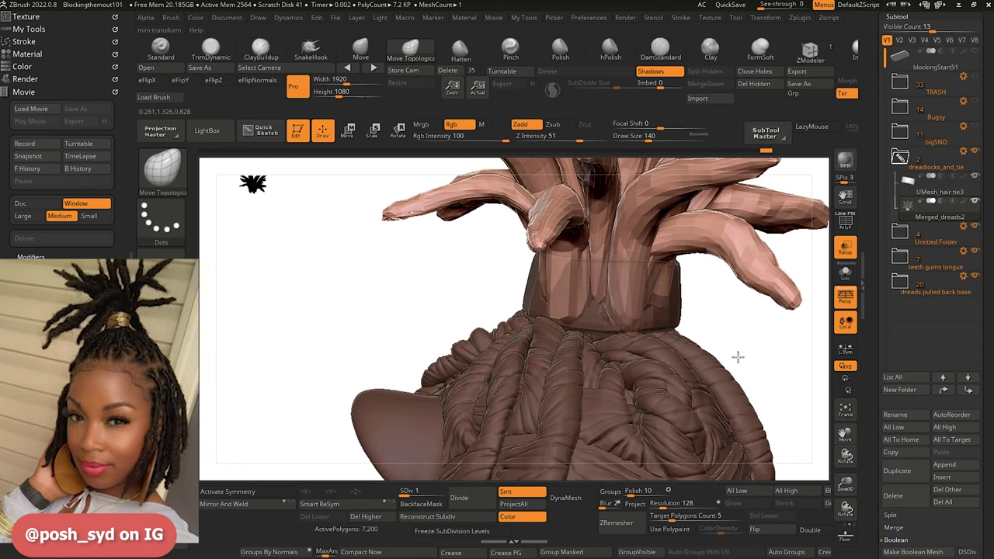
mouse_move(738, 357)
right_down()
mouse_move(662, 299)
mouse_move(559, 316)
mouse_move(651, 303)
right_up()
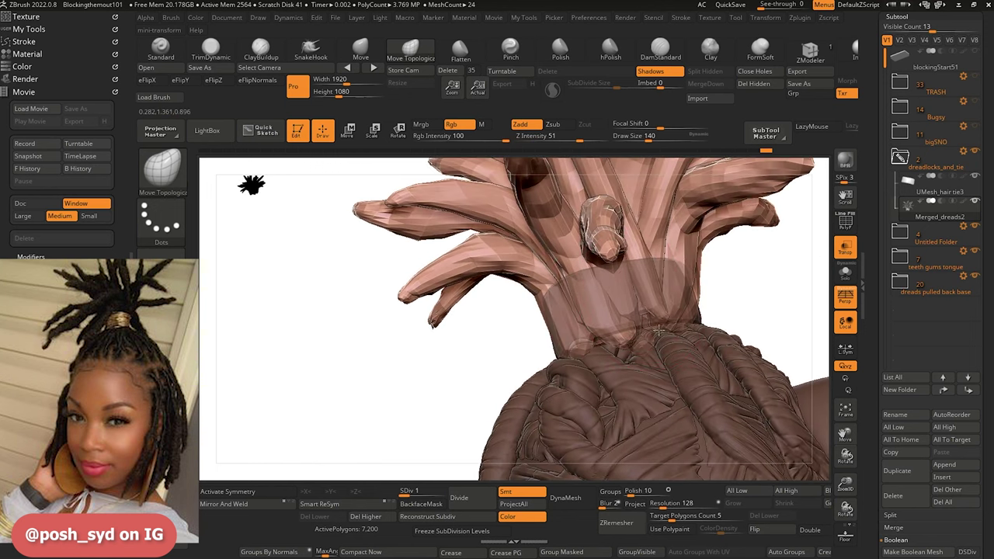
mouse_move(636, 340)
right_down()
mouse_move(406, 404)
mouse_move(453, 342)
right_up()
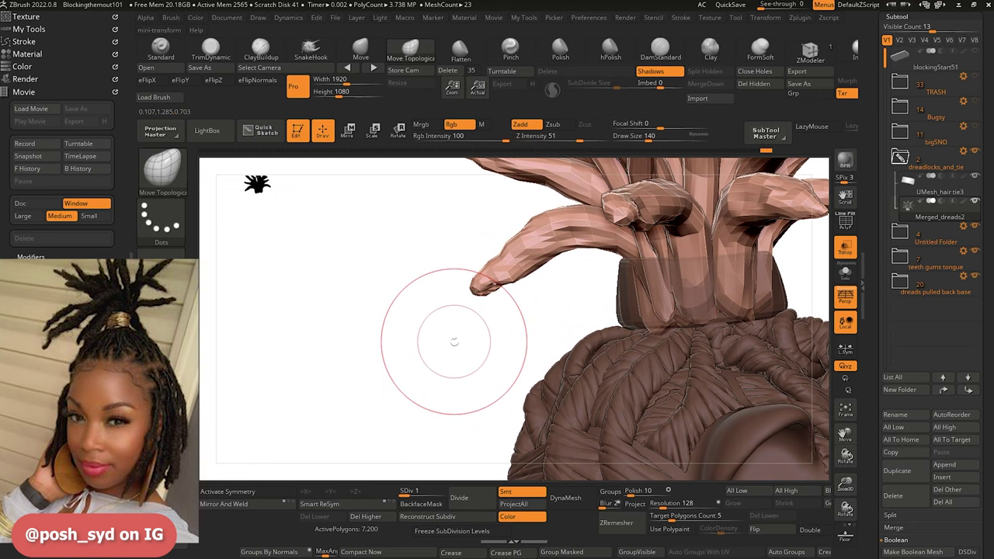
drag(677, 327, 670, 322)
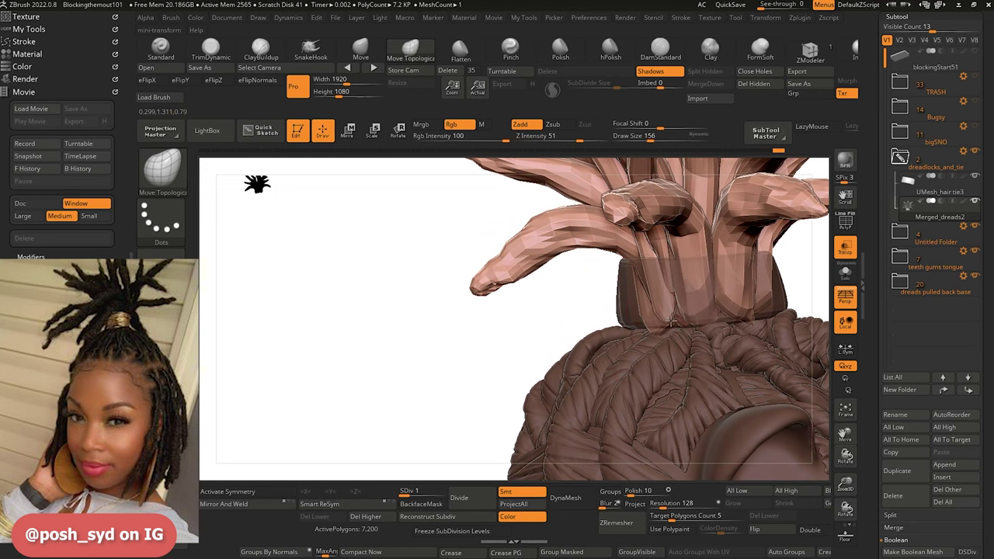
right_drag(601, 318, 638, 310)
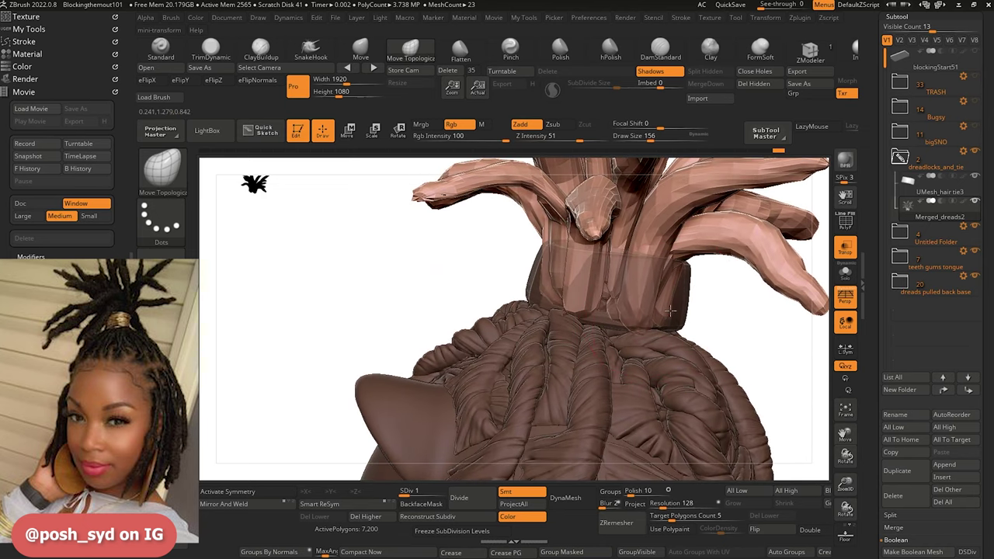
right_drag(668, 312, 664, 321)
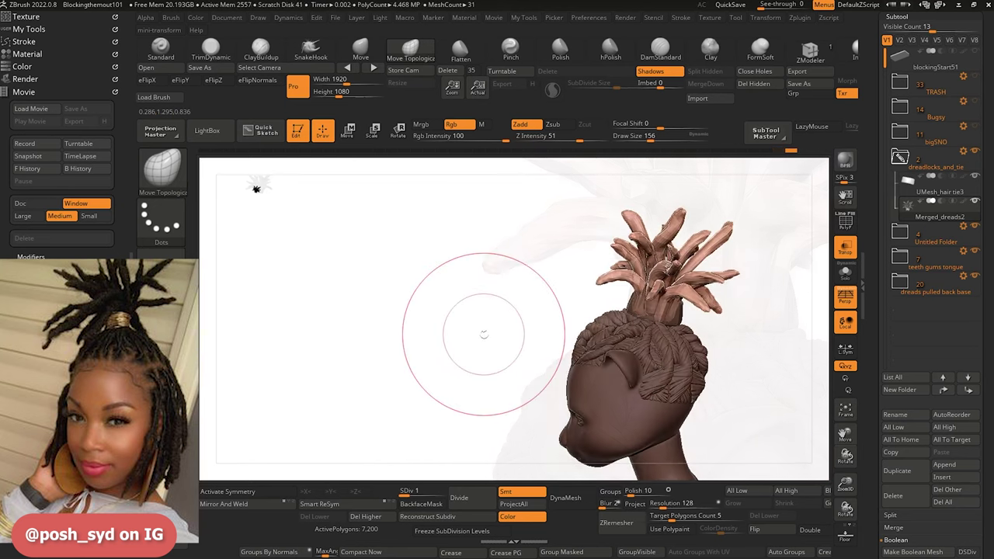
Turn off transparency, check the ponytail on the whole head and make UMesh_hair tie3 active.
click(845, 247)
mouse_move(373, 331)
mouse_down()
mouse_move(397, 333)
mouse_move(421, 355)
mouse_up()
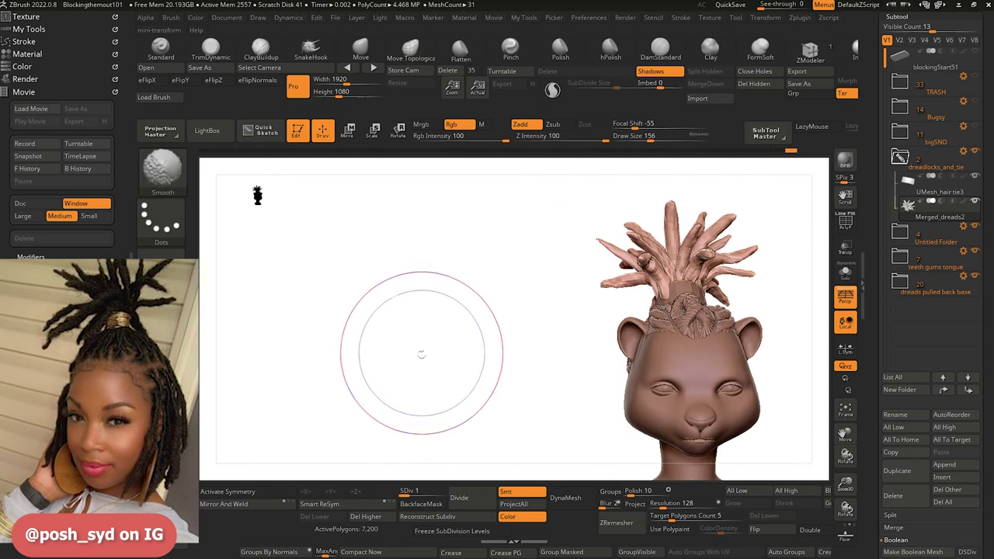
mouse_move(422, 354)
right_down()
mouse_move(412, 349)
mouse_move(402, 368)
mouse_move(422, 426)
mouse_move(467, 428)
right_up()
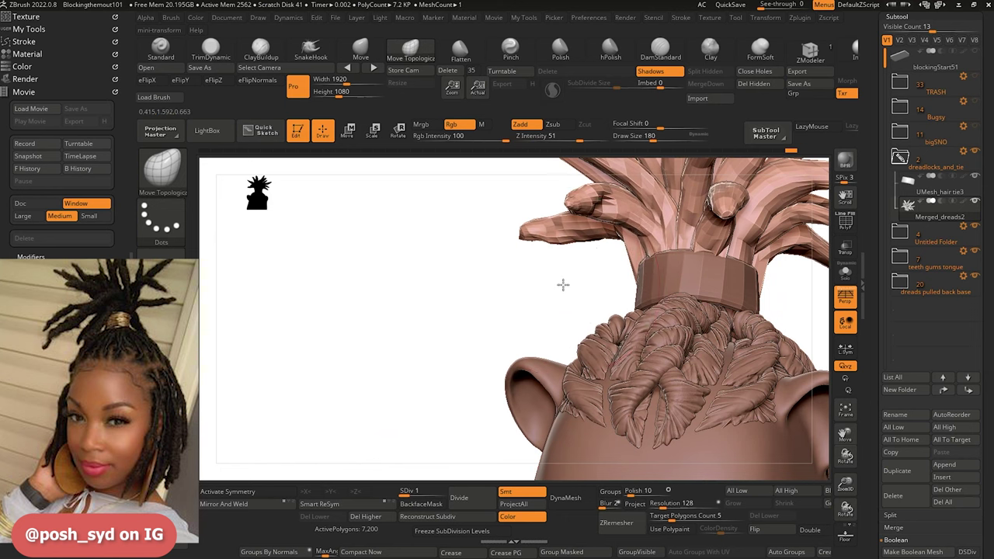
right_drag(563, 285, 599, 283)
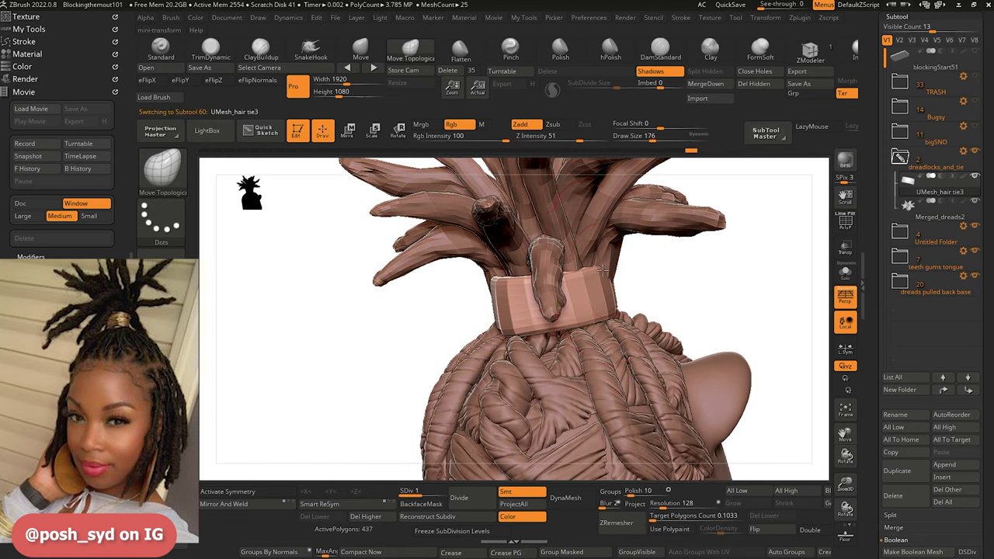
Make the Merged_dreads2 subtool active and check the dreads' fit in the hair tie and the ponytail's silhouette from all sides.
alt+click(613, 262)
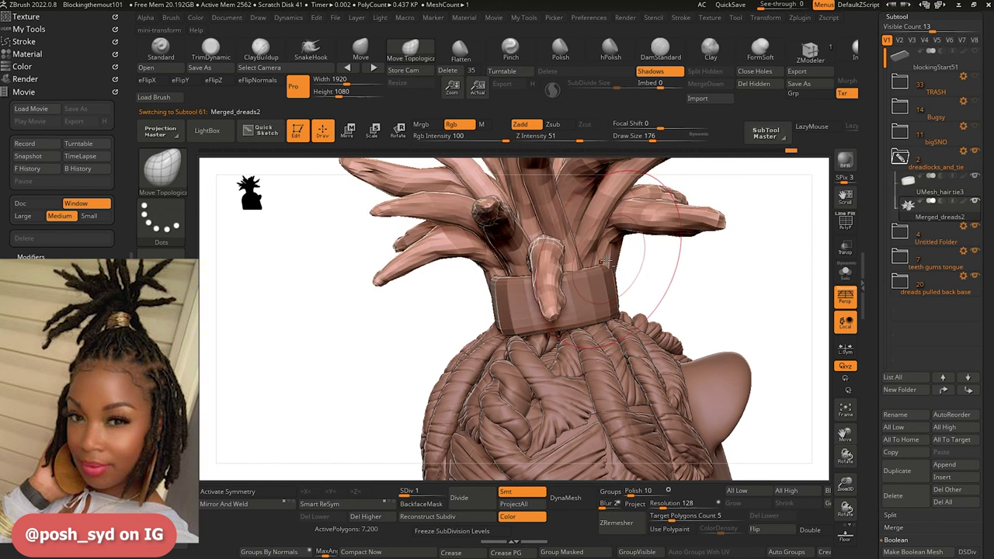
key(f)
mouse_move(390, 281)
right_down()
mouse_move(390, 309)
mouse_move(369, 334)
right_up()
mouse_move(326, 293)
right_down()
mouse_move(241, 290)
mouse_move(243, 306)
mouse_move(300, 308)
right_up()
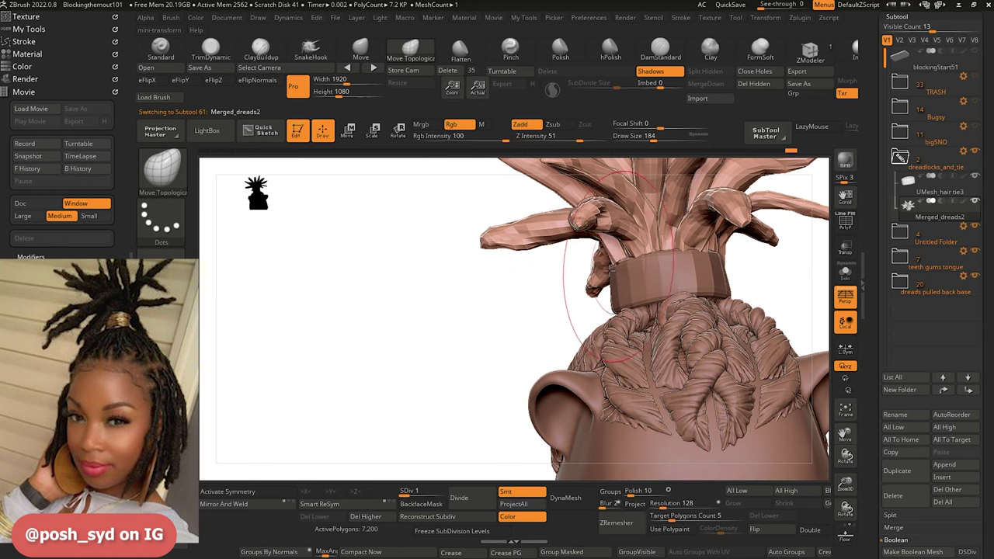
mouse_move(560, 315)
right_down()
mouse_move(458, 346)
mouse_move(397, 268)
mouse_move(412, 268)
mouse_move(412, 310)
mouse_move(431, 333)
right_up()
mouse_move(432, 332)
right_down()
mouse_move(420, 381)
mouse_move(510, 384)
right_up()
mouse_move(576, 268)
right_down()
mouse_move(471, 284)
mouse_move(407, 275)
right_up()
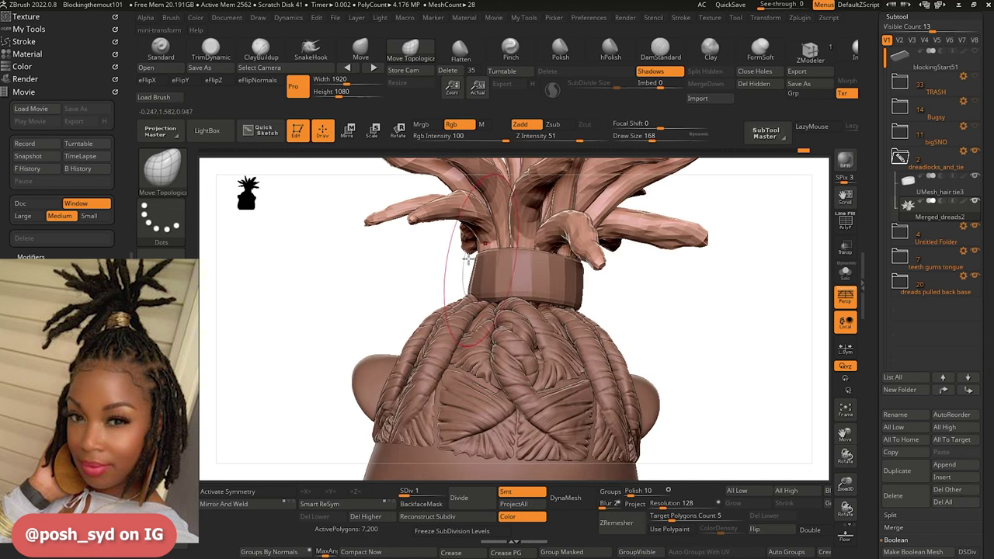
right_drag(469, 258, 289, 290)
alt+right_drag(329, 356, 416, 416)
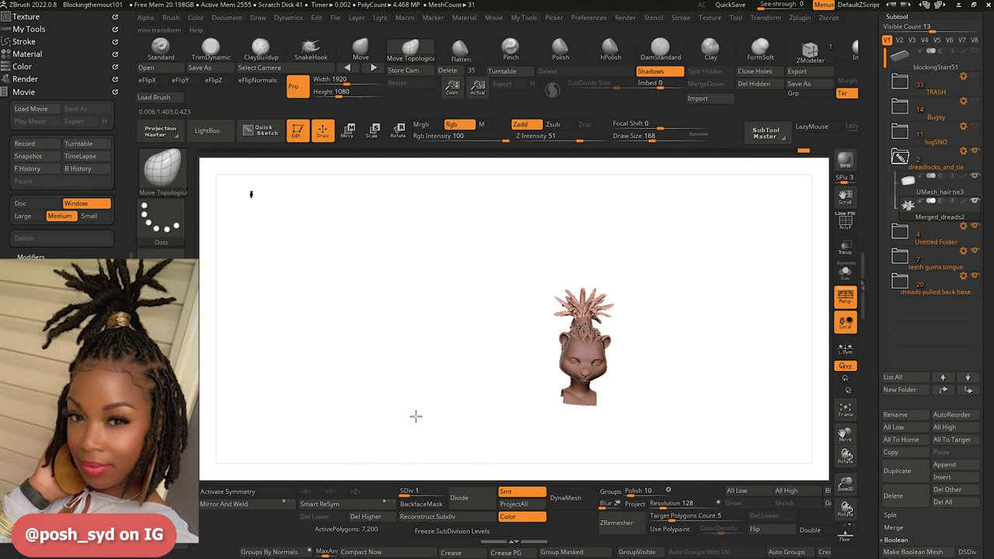
drag(416, 417, 392, 393)
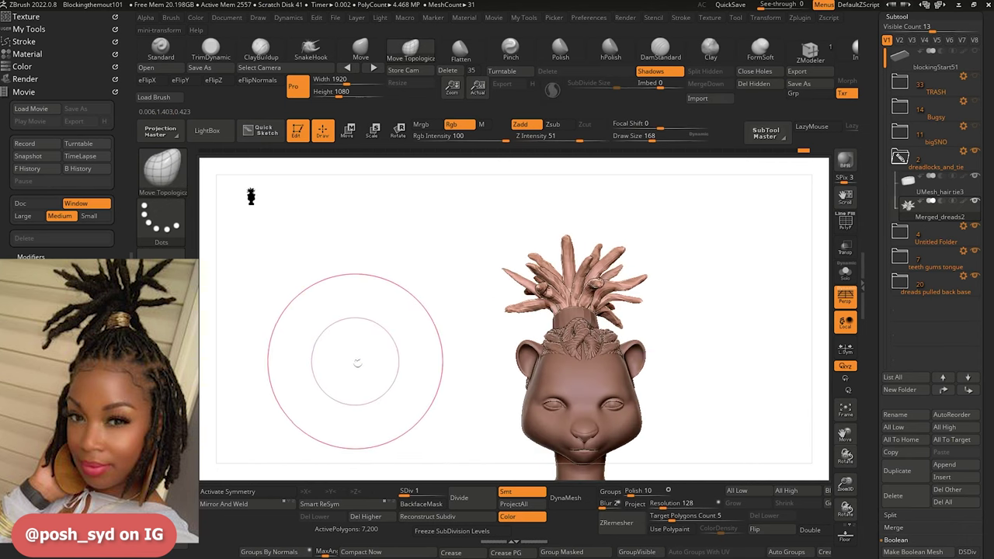
mouse_move(362, 384)
right_down()
mouse_move(337, 386)
mouse_move(358, 391)
right_up()
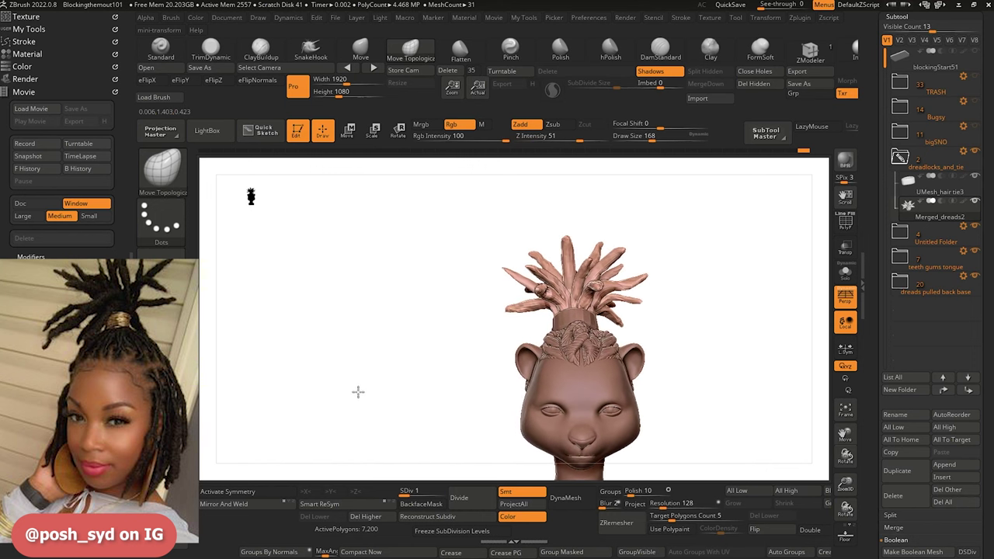
drag(358, 393, 409, 460)
alt+drag(385, 388, 397, 441)
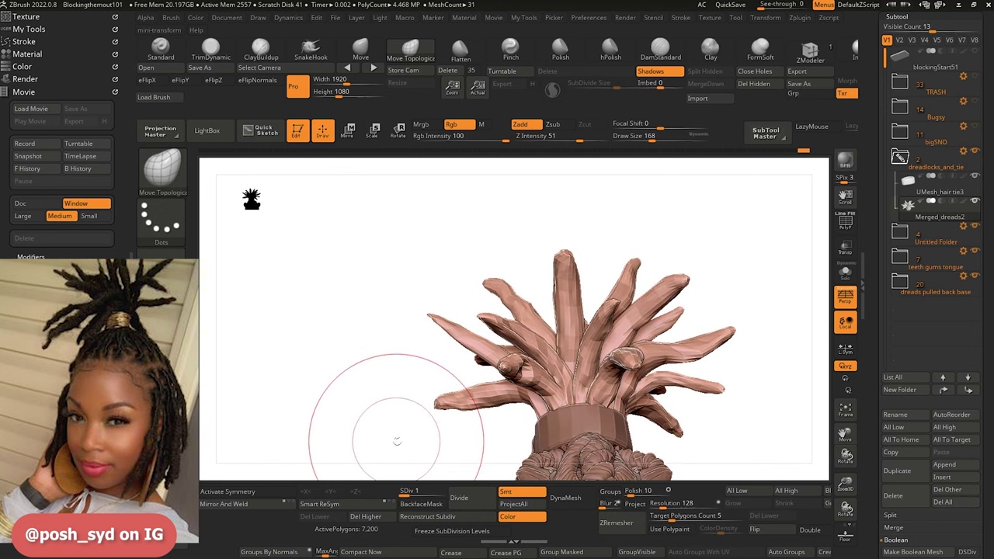
Reshape the tips of the upper dreads with a much smaller Move Topological brush.
key(bracketleft)
key(bracketleft)
key(bracketleft)
key(bracketleft)
key(bracketleft)
key(bracketleft)
key(bracketleft)
key(bracketleft)
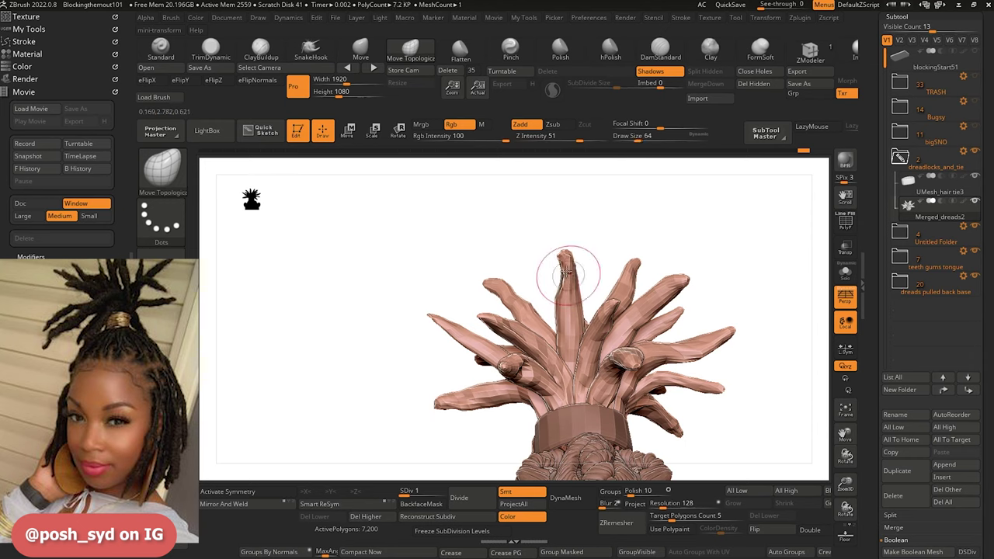
drag(566, 256, 562, 266)
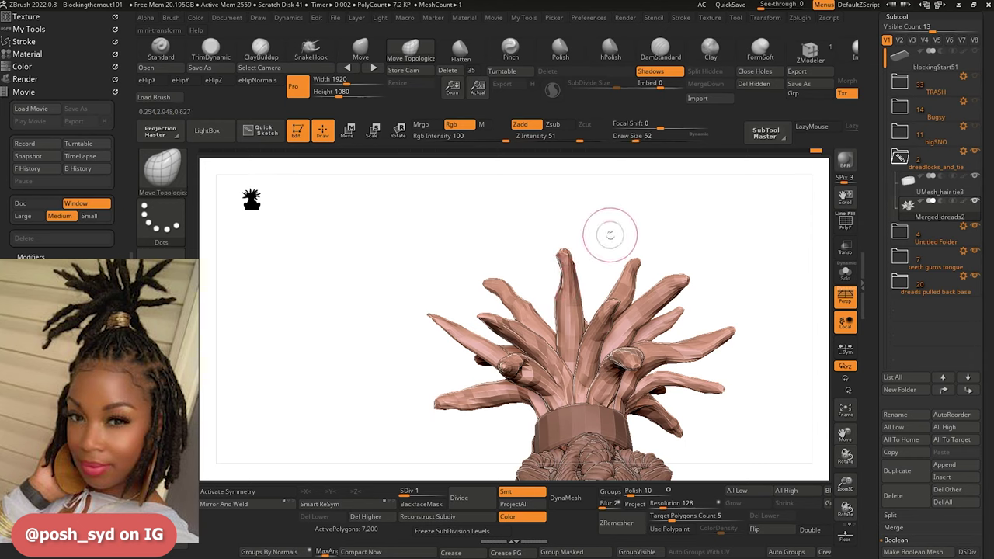
key(bracketleft)
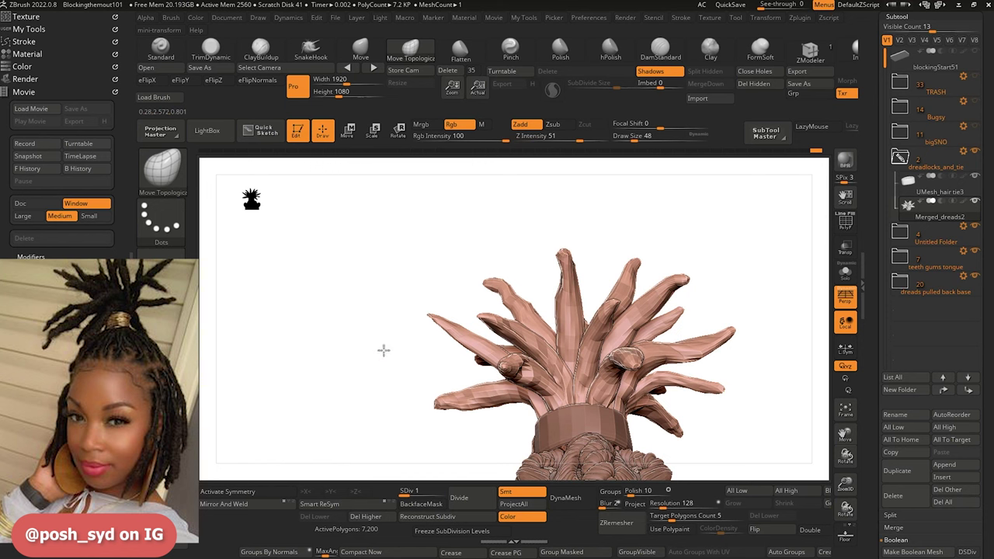
alt+drag(384, 350, 362, 248)
mouse_move(378, 361)
alt+mouse_down()
mouse_move(445, 441)
mouse_move(451, 410)
alt+mouse_up()
key(bracketleft)
key(bracketleft)
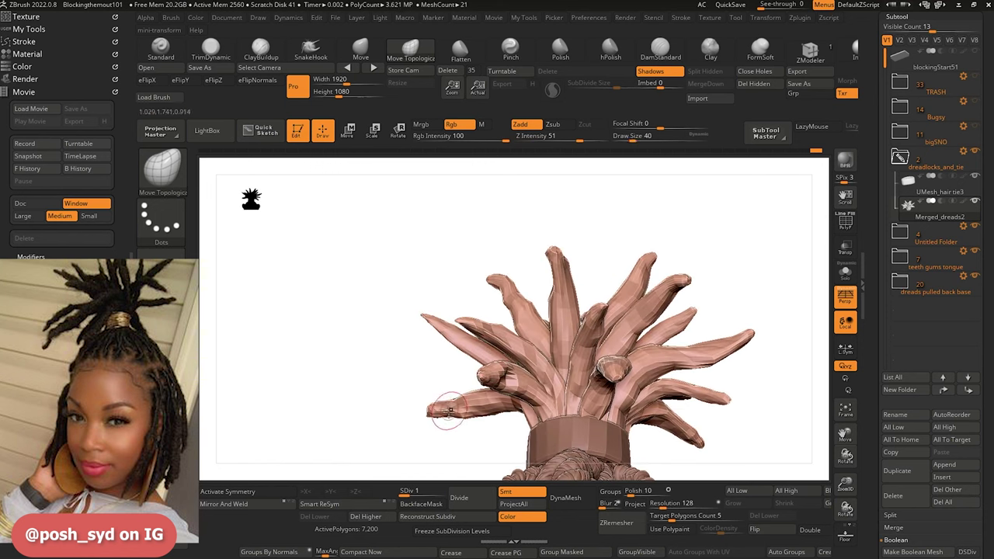
Raise the dreads to subdivision level 3 and check the ponytail's shape on the whole head from several angles.
click(419, 491)
drag(518, 237, 505, 252)
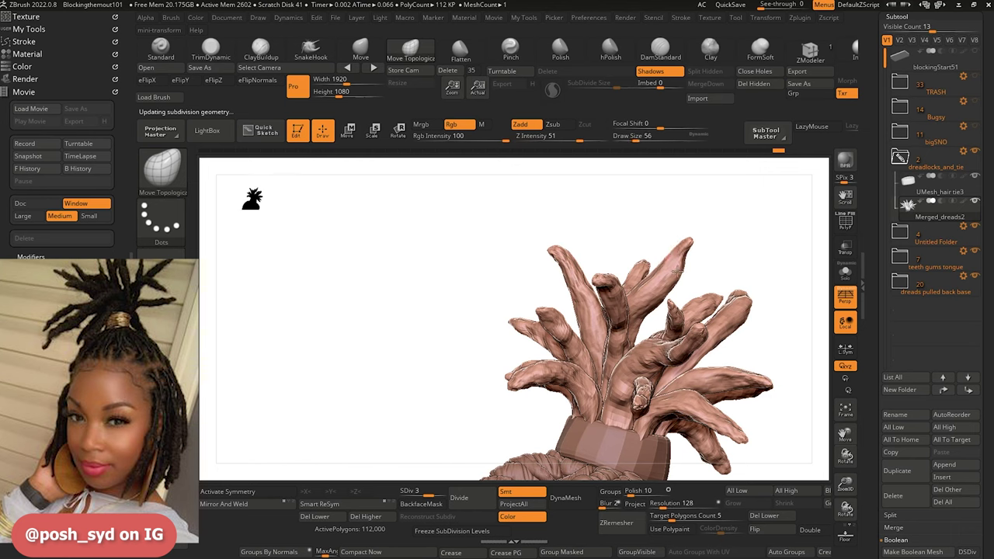
drag(433, 307, 683, 422)
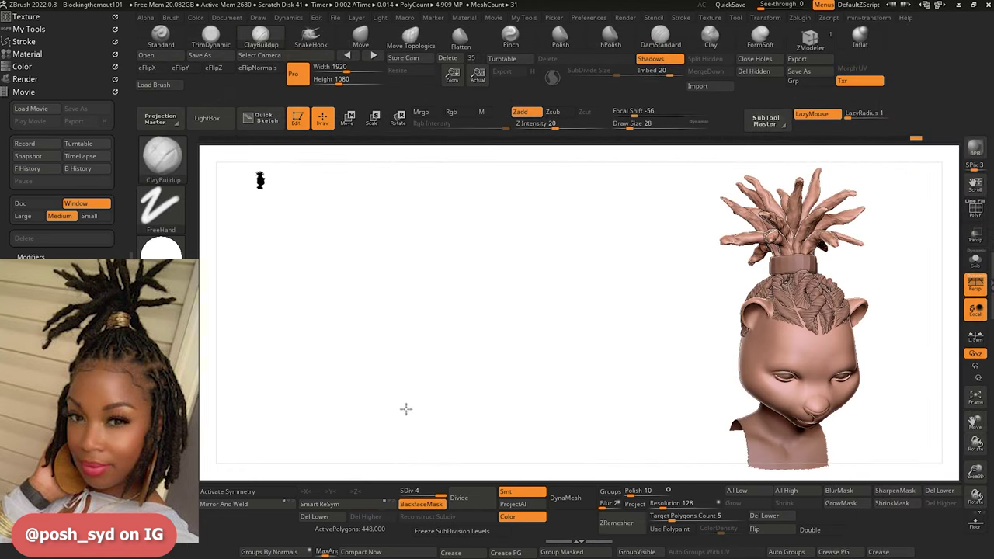
mouse_move(406, 406)
mouse_down()
mouse_move(451, 395)
mouse_move(407, 397)
mouse_move(394, 384)
mouse_up()
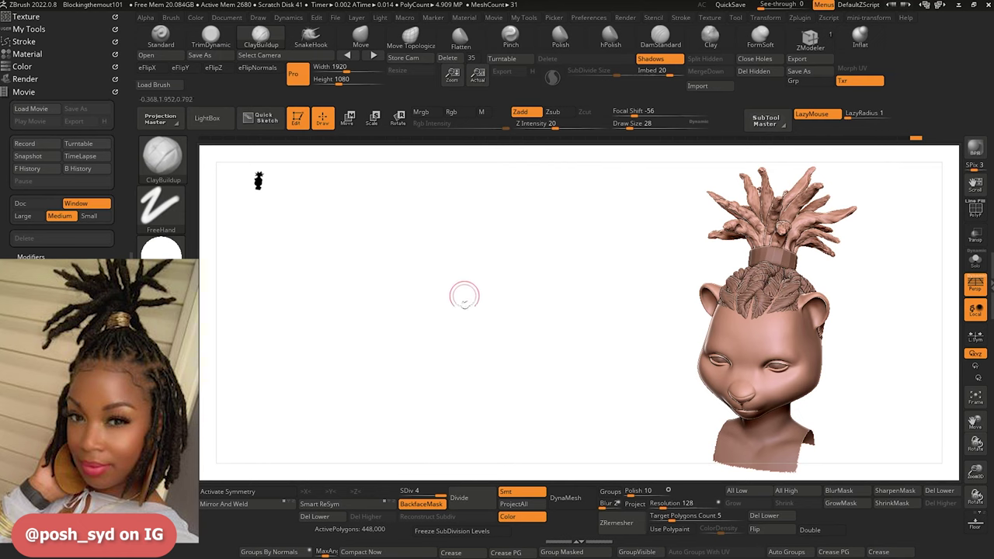
drag(465, 295, 481, 307)
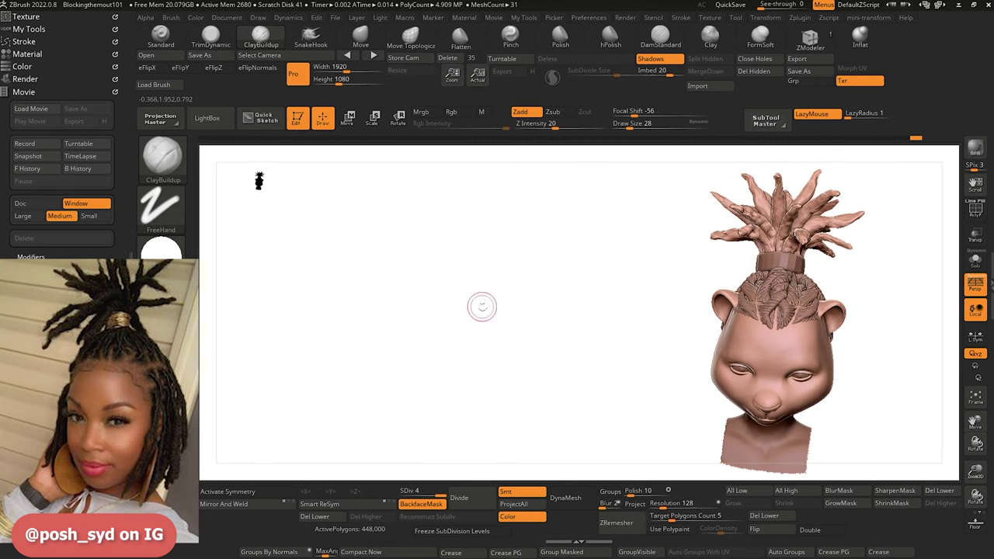
drag(682, 238, 777, 228)
drag(625, 264, 575, 253)
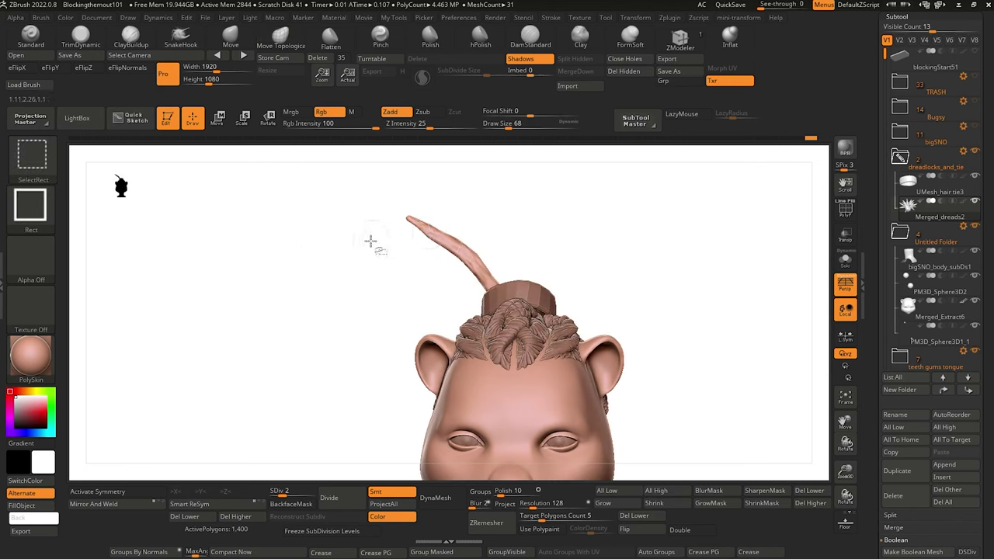
Hide selected dreads around the ponytail one by one, mask the remaining dreads and show the whole ponytail again.
ctrl+shift+drag(371, 240, 387, 247)
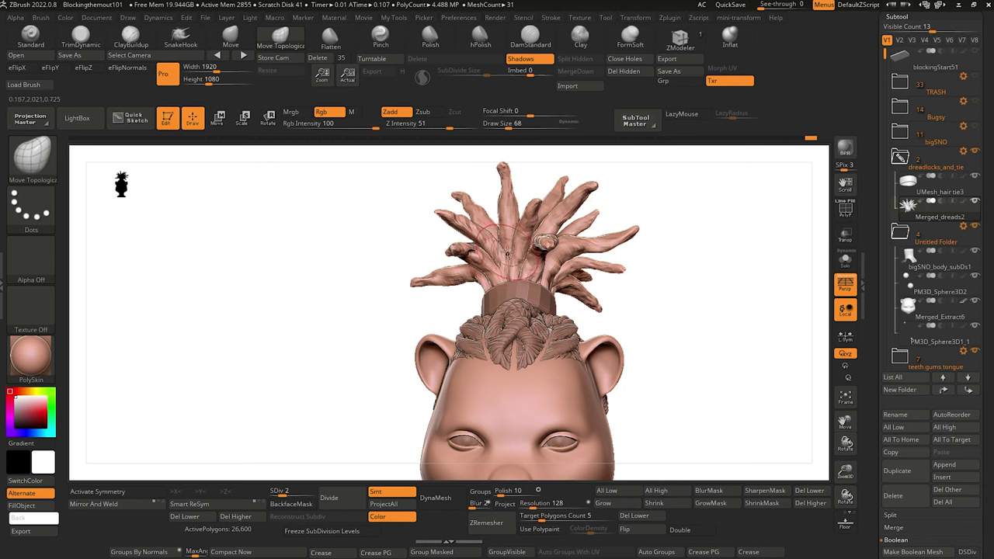
ctrl+shift+click(599, 248)
drag(299, 258, 303, 253)
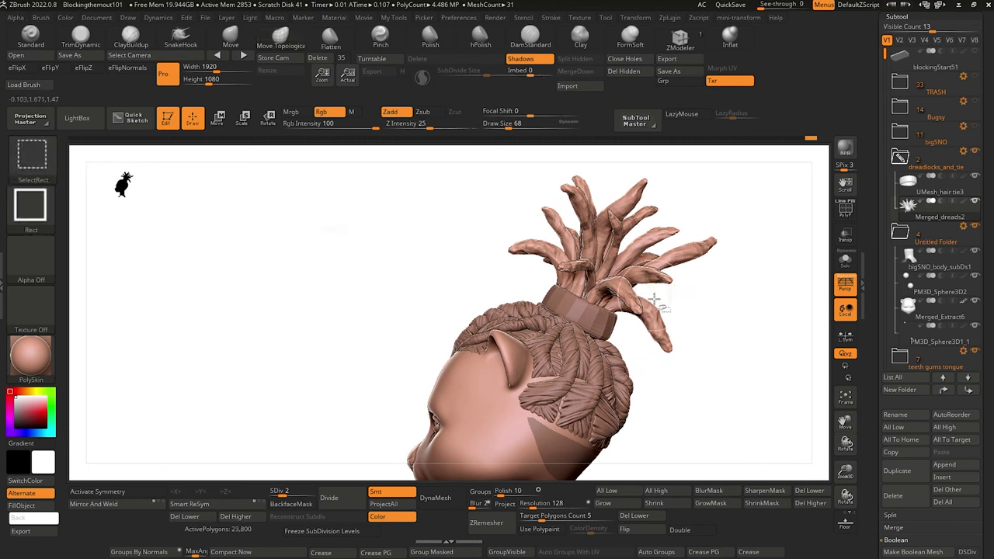
mouse_move(432, 271)
mouse_down()
mouse_move(369, 271)
mouse_move(350, 257)
mouse_up()
ctrl+shift+click(696, 281)
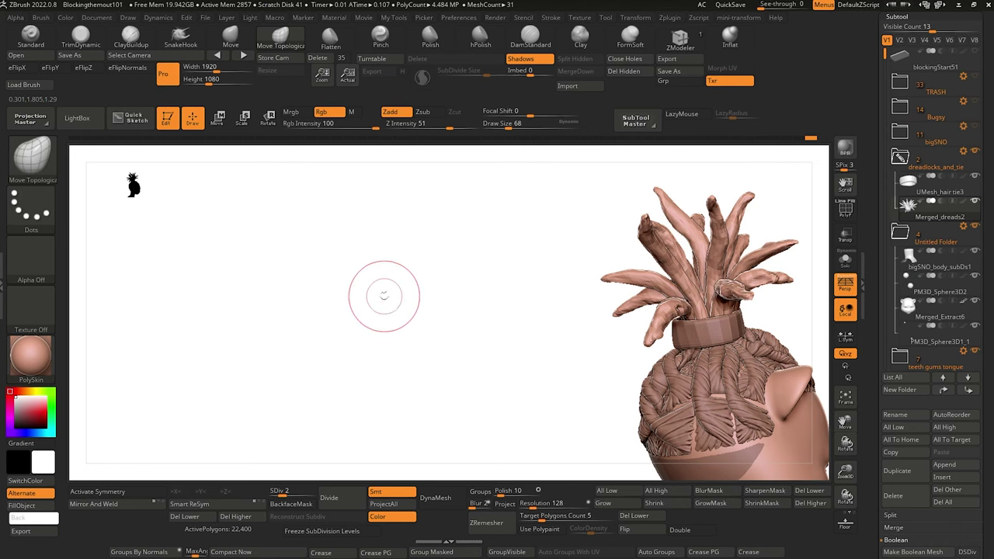
key(ctrl+shift)
mouse_move(382, 296)
mouse_down()
mouse_move(288, 313)
mouse_move(278, 301)
mouse_up()
Isolate the unmasked curled dread behind the ponytail's centre, mask it completely and bring back all the dreads.
alt+drag(342, 337, 153, 322)
alt+drag(217, 298, 180, 247)
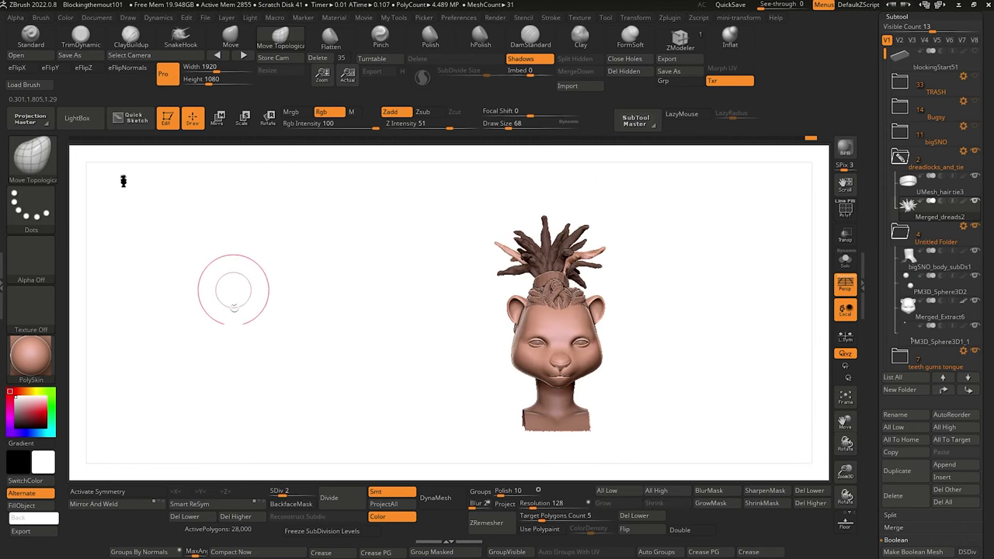
mouse_move(243, 323)
alt+mouse_down()
mouse_move(233, 334)
mouse_move(247, 348)
alt+mouse_up()
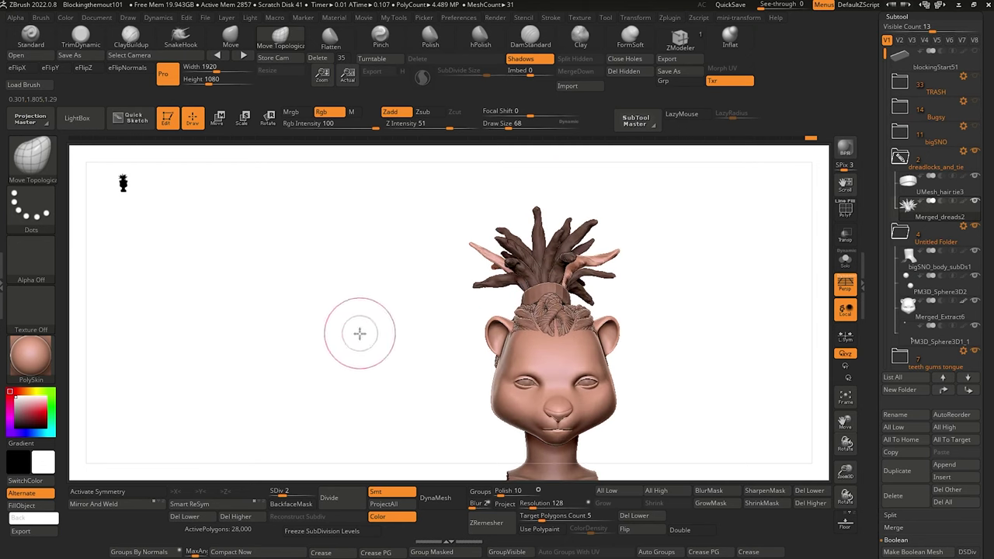
drag(359, 333, 393, 316)
mouse_move(333, 323)
mouse_down()
mouse_move(284, 318)
mouse_move(286, 327)
mouse_move(251, 322)
mouse_move(262, 331)
mouse_move(244, 331)
mouse_move(337, 285)
mouse_move(344, 348)
mouse_move(204, 331)
mouse_move(313, 340)
mouse_move(284, 339)
mouse_move(262, 324)
mouse_move(279, 325)
mouse_up()
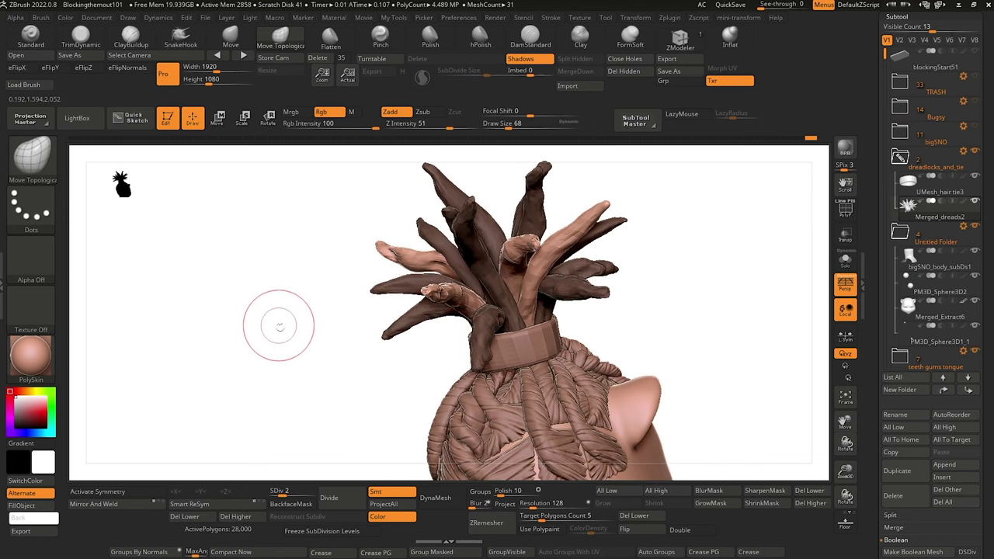
ctrl+shift+click(513, 251)
ctrl+click(377, 307)
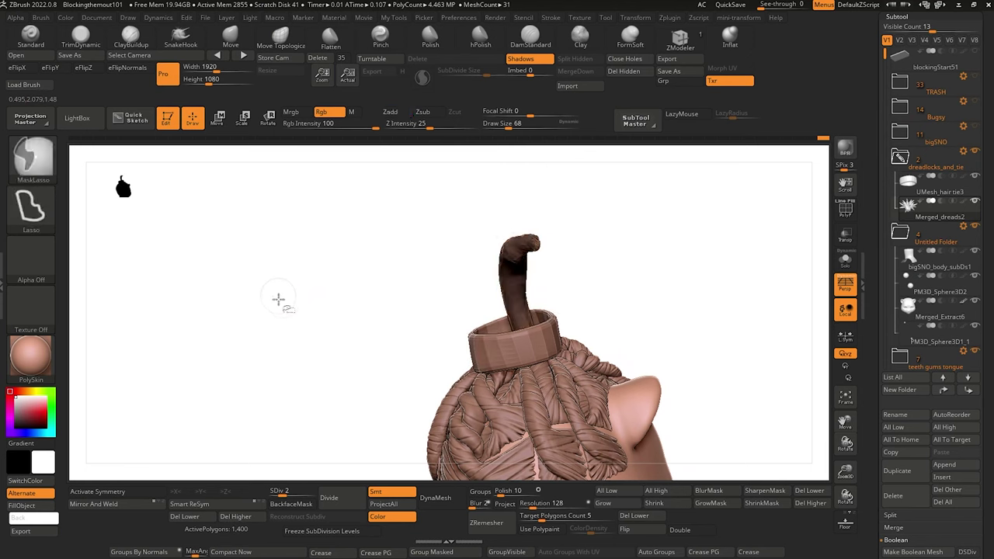
ctrl+shift+click(238, 256)
Isolate the short curled dread at the ponytail's front left, unmask it and bring back all the dreads.
drag(238, 256, 275, 295)
drag(323, 330, 376, 367)
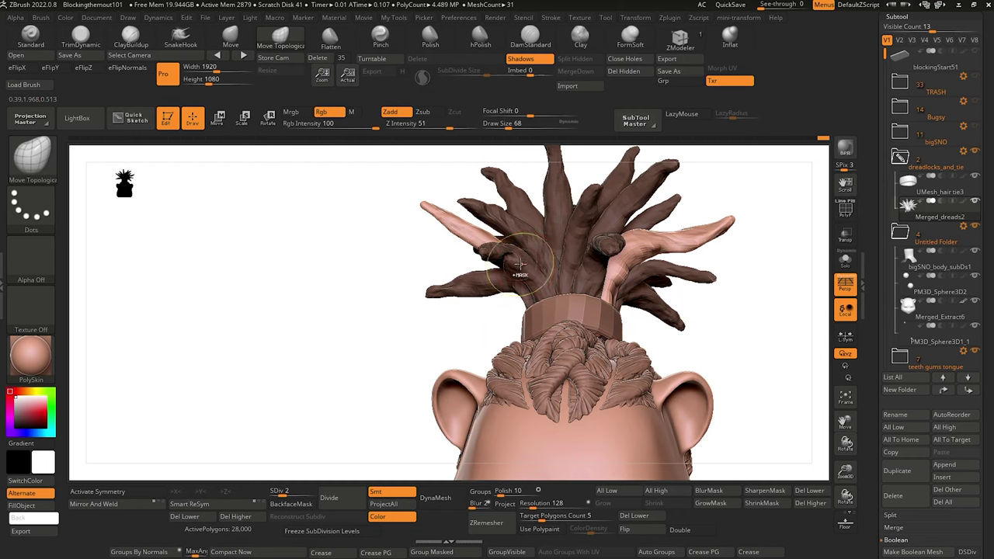
ctrl+shift+click(483, 249)
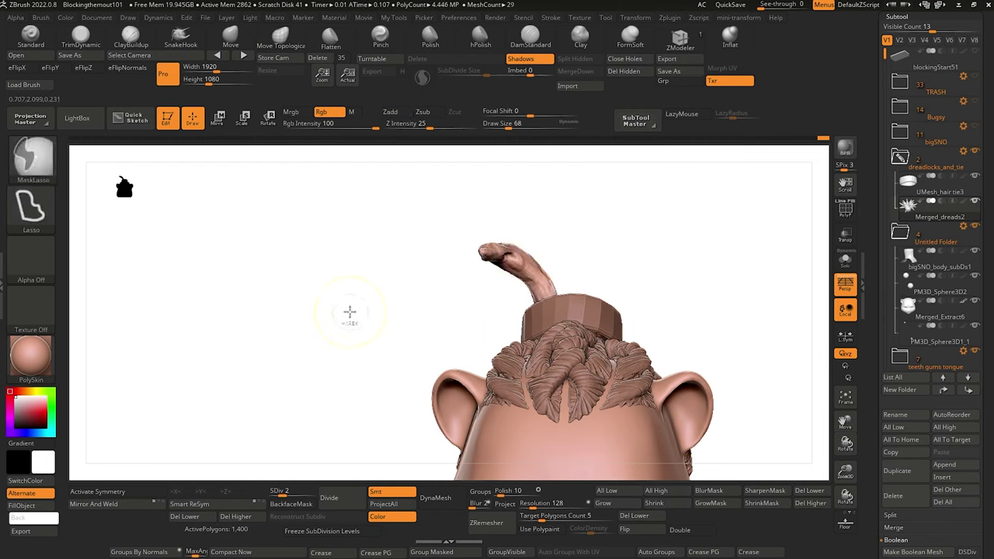
ctrl+shift+click(332, 310)
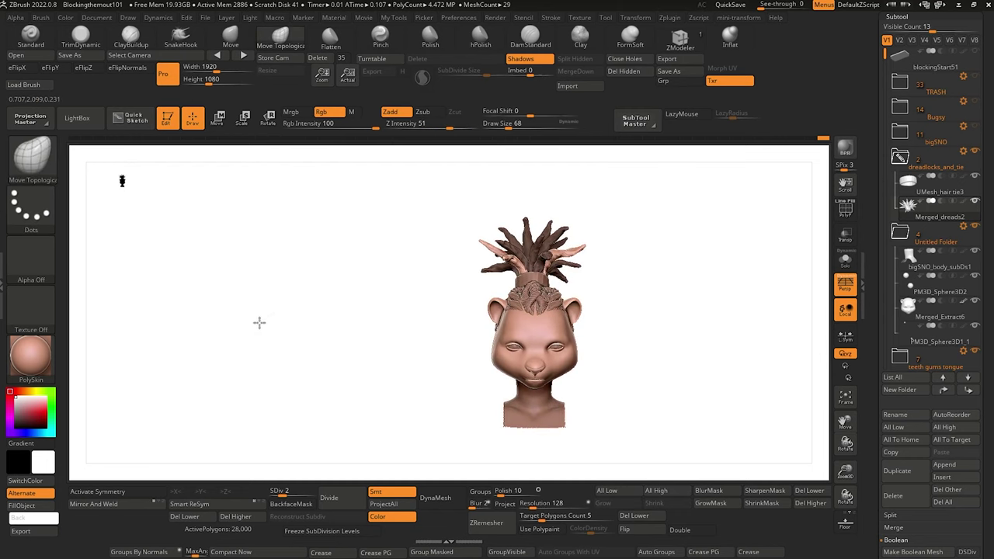
Check the dread selection from several angles, put the masked dreads in their own polygroup with Group Masked and turn on PolyFrame.
mouse_move(259, 323)
mouse_down()
mouse_move(316, 380)
mouse_move(376, 362)
mouse_move(309, 350)
mouse_move(254, 319)
mouse_move(269, 355)
mouse_move(295, 368)
mouse_move(211, 311)
mouse_move(284, 375)
mouse_move(282, 344)
mouse_move(238, 319)
mouse_up()
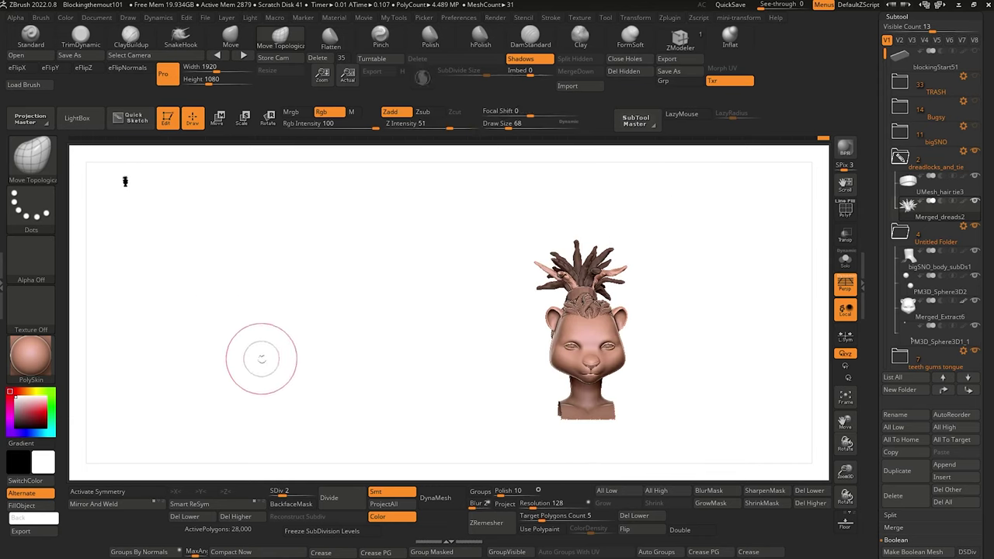
mouse_move(261, 358)
mouse_down()
mouse_move(273, 370)
mouse_move(282, 362)
mouse_move(267, 368)
mouse_up()
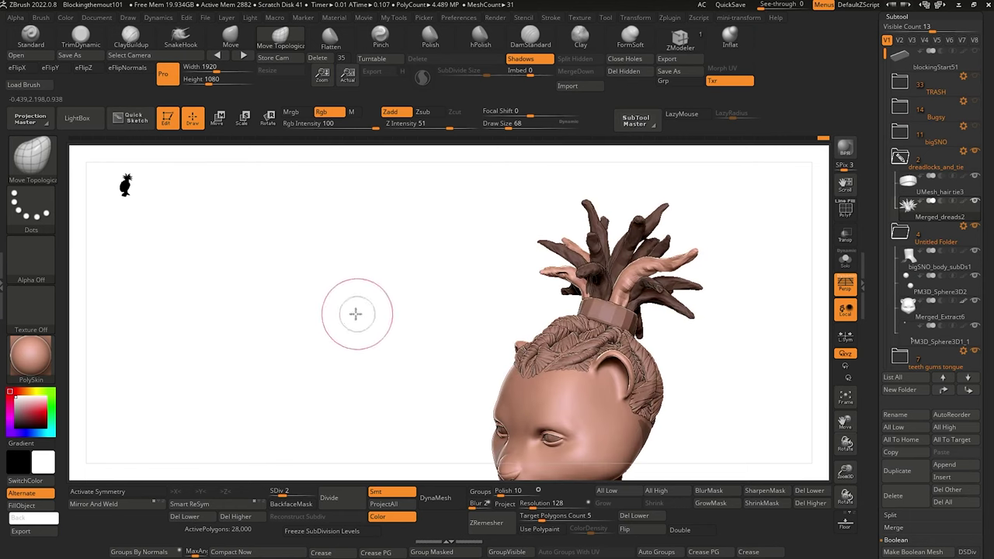
drag(356, 314, 369, 266)
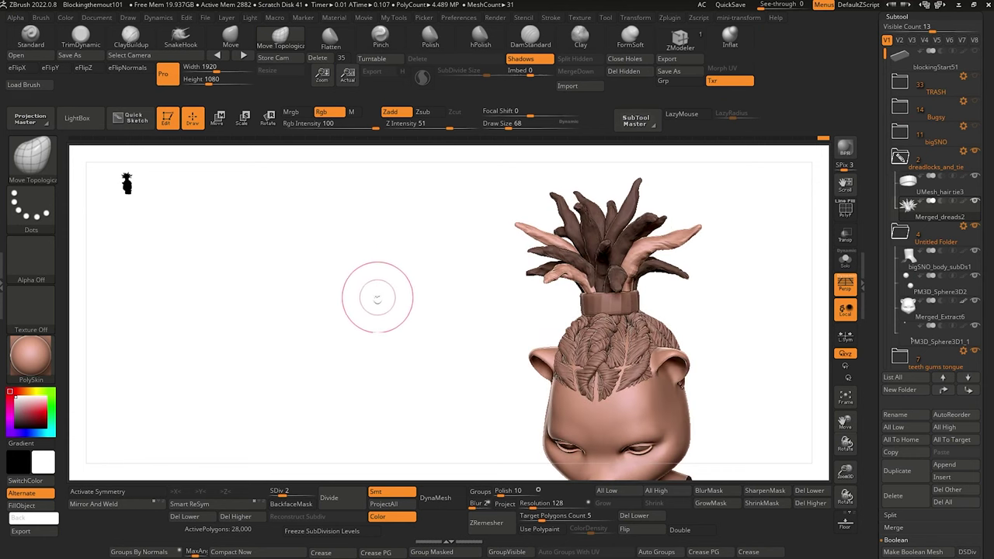
ctrl+click(393, 349)
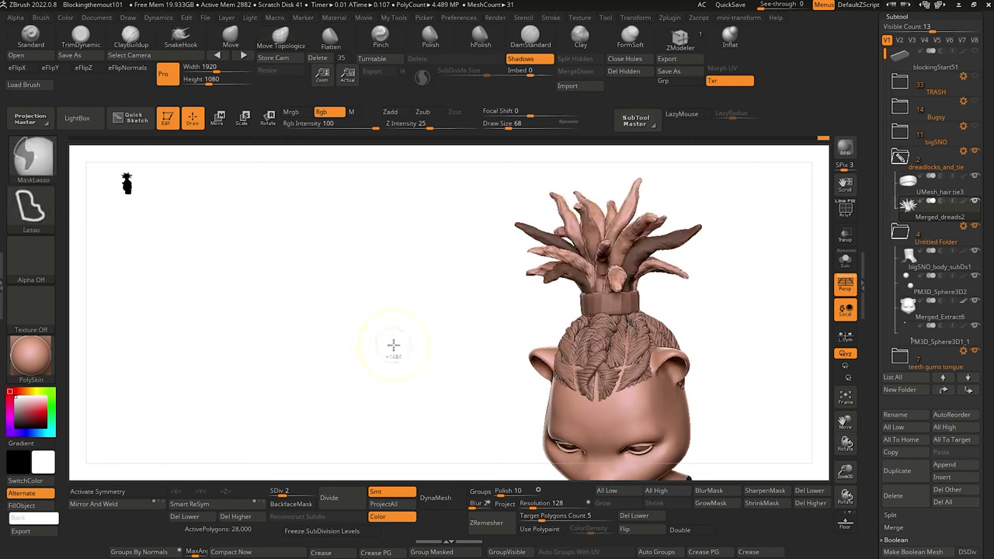
click(432, 553)
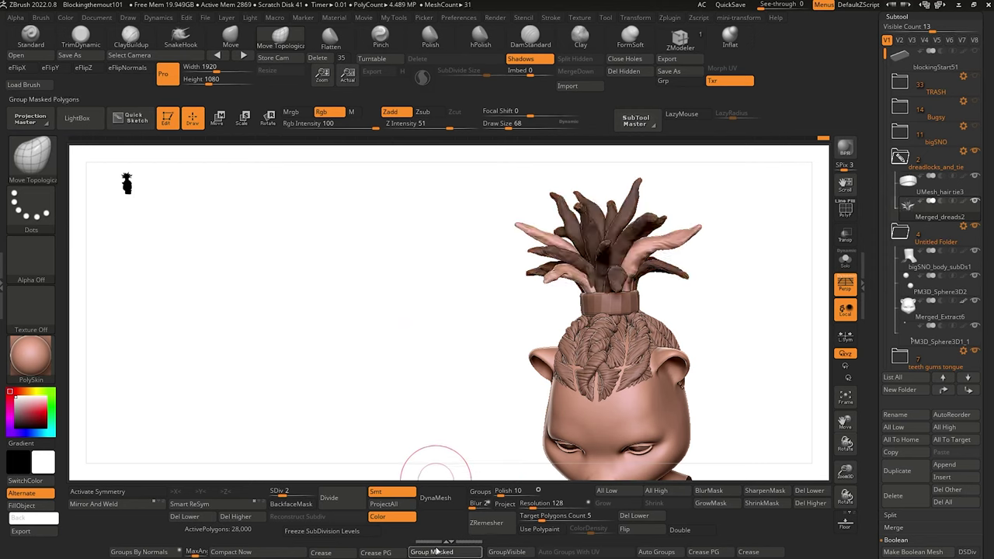
click(846, 208)
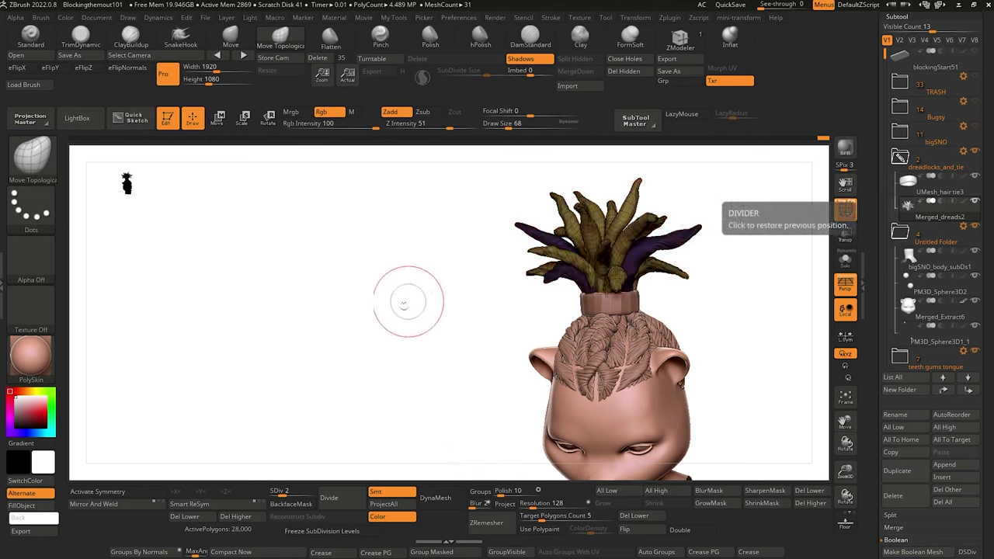
Isolate the purple dread polygroup at subdivision level 1, save the project as Blockingthemout102 and split off the hidden dreads.
drag(404, 305, 373, 353)
ctrl+shift+click(495, 288)
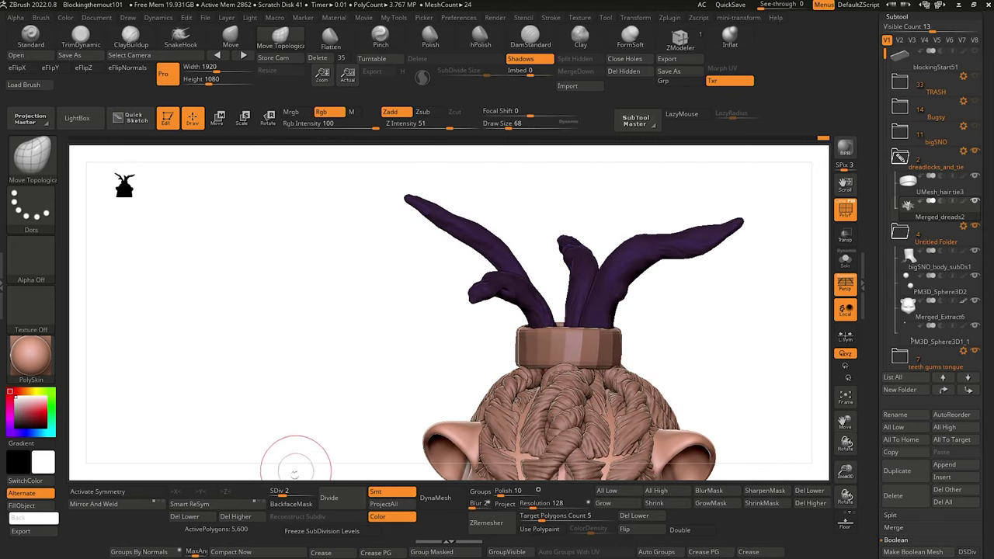
click(275, 491)
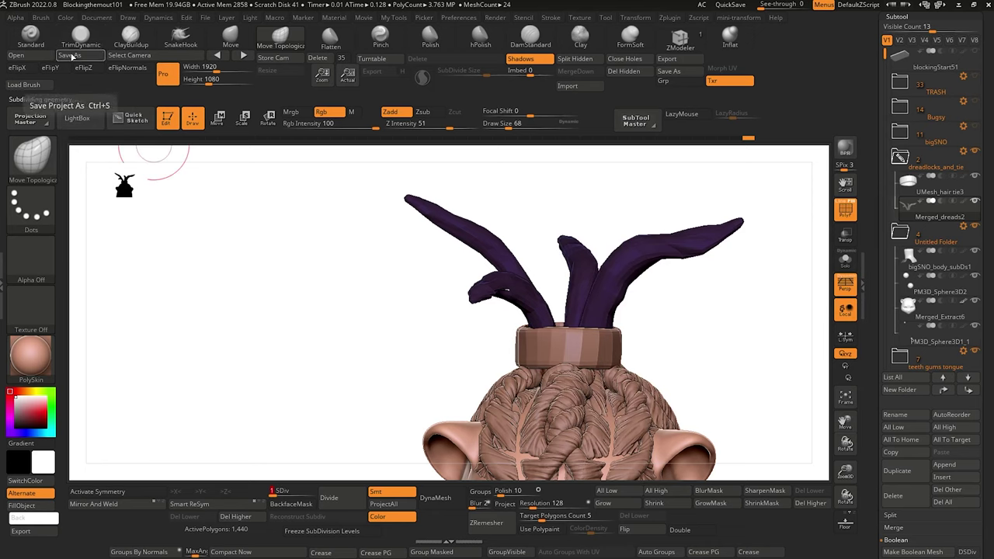
click(71, 57)
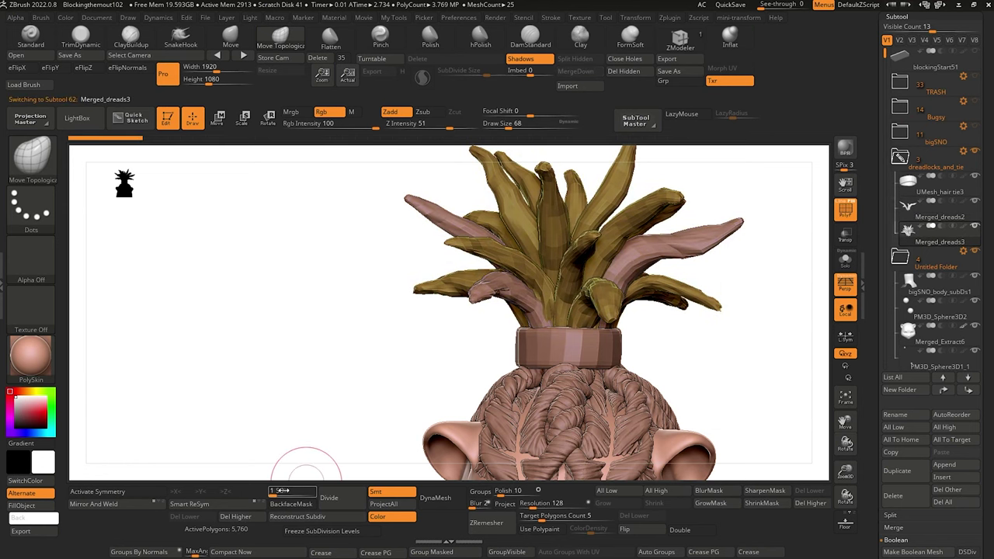
Set the separated dreads subtool to subdivision level 1 and divide it into individual dread subtools with Groups Split.
click(307, 493)
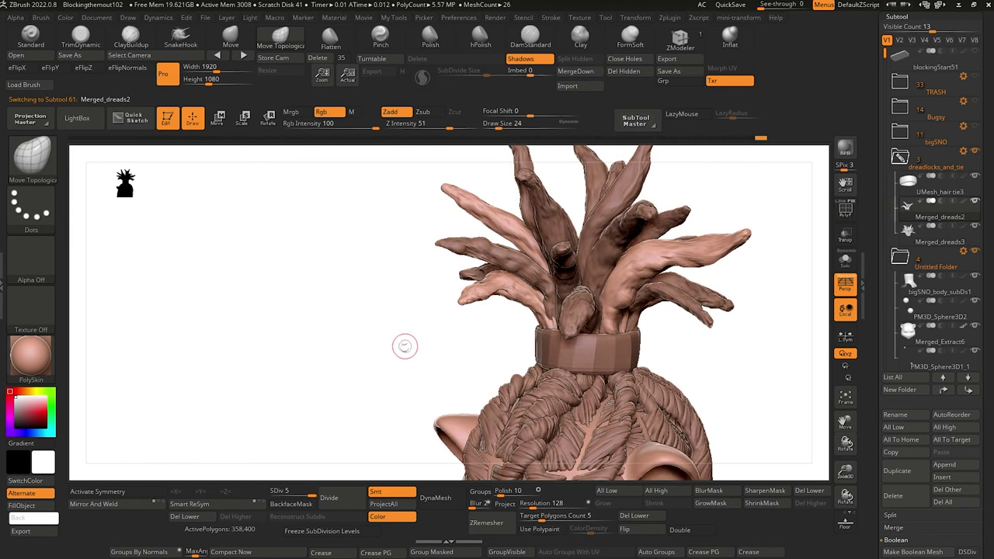
mouse_move(404, 347)
alt+mouse_down()
mouse_move(414, 366)
mouse_move(406, 381)
alt+mouse_up()
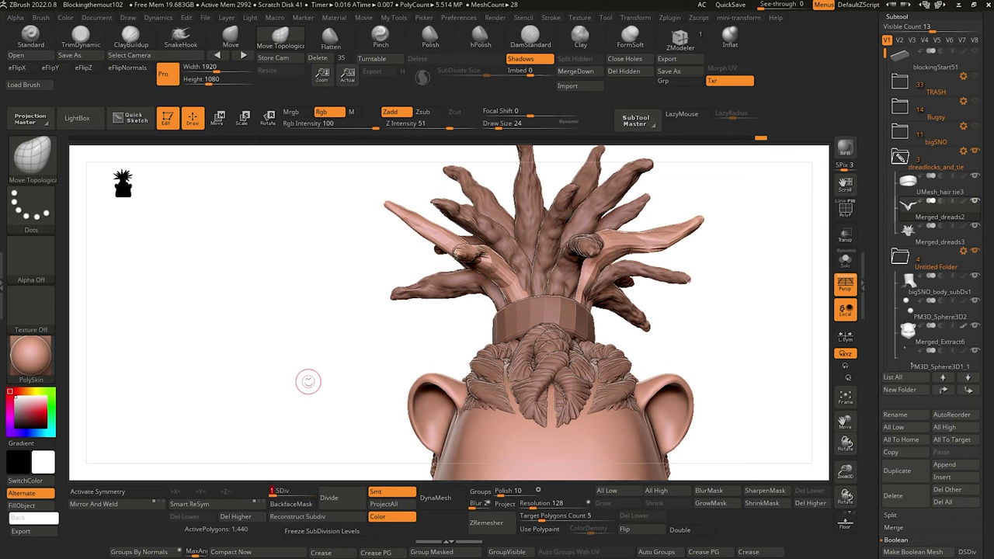
scroll(892, 306, down, 5)
click(890, 245)
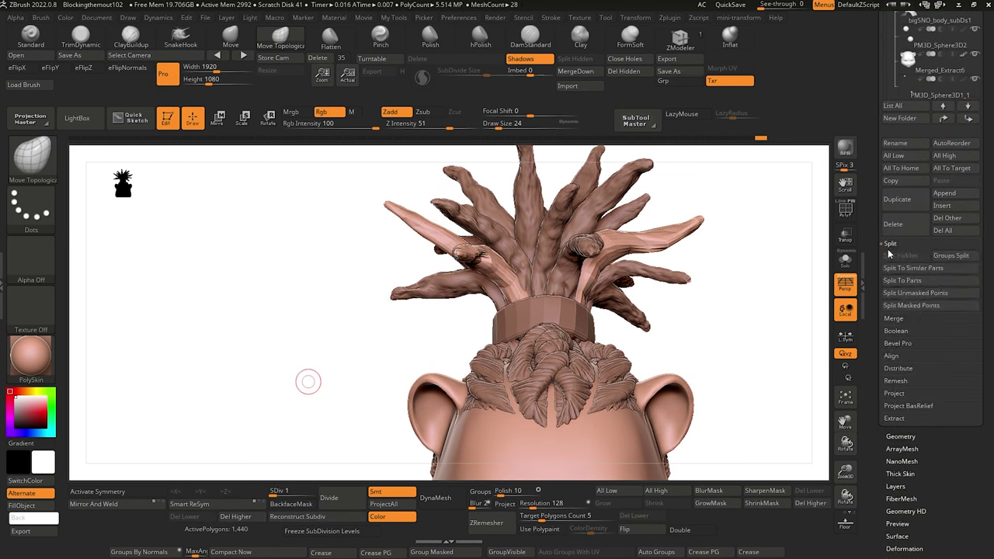
click(951, 258)
click(811, 278)
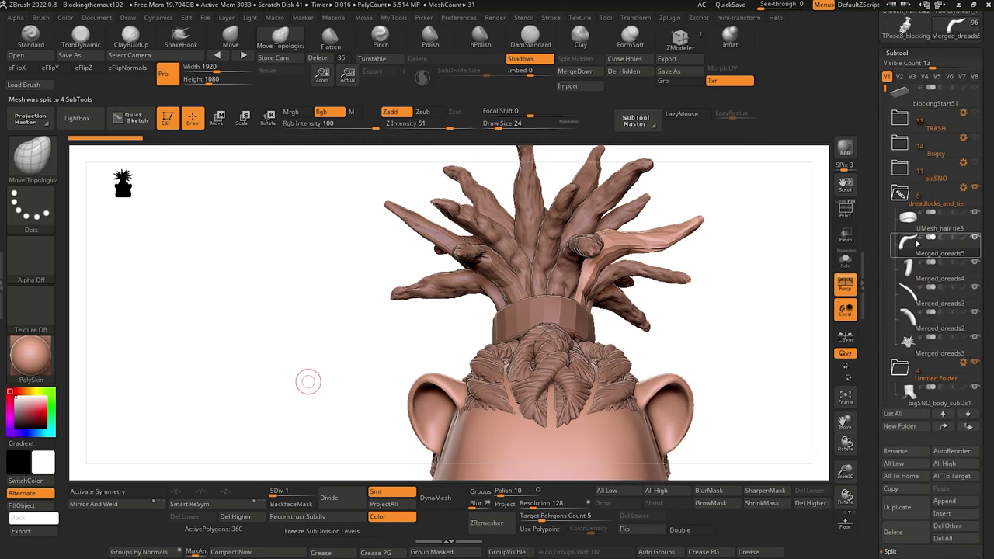
Raise the large curved dread on the ponytail's right to subdivision level 5 and isolate it with Solo.
drag(306, 304, 315, 304)
drag(286, 490, 322, 490)
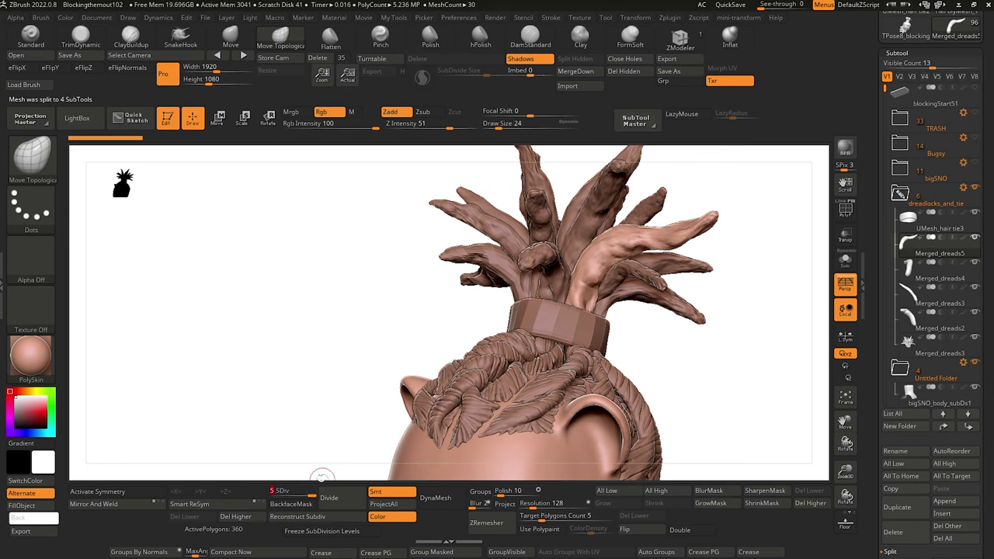
drag(290, 369, 328, 372)
click(851, 262)
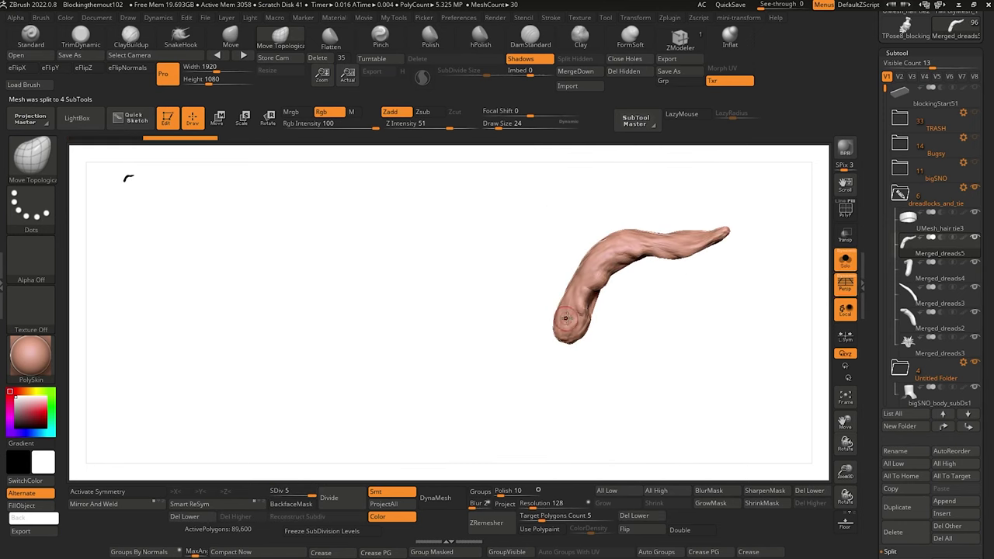
mouse_move(515, 292)
mouse_down()
mouse_move(522, 310)
mouse_move(548, 322)
mouse_up()
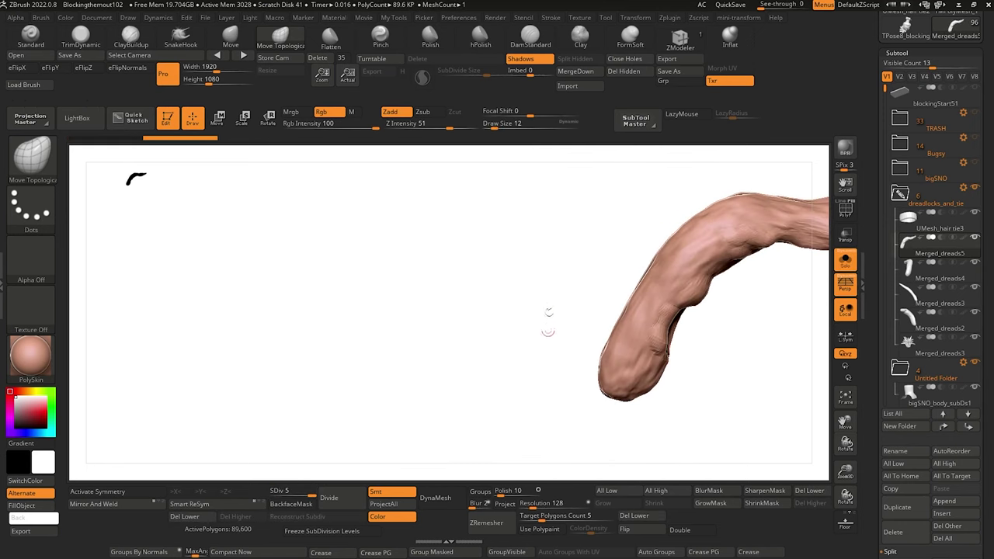
Switch masking to the MaskPen with Focal Shift -100, test a stroke on the dread's root end and clear it.
ctrl+click(44, 165)
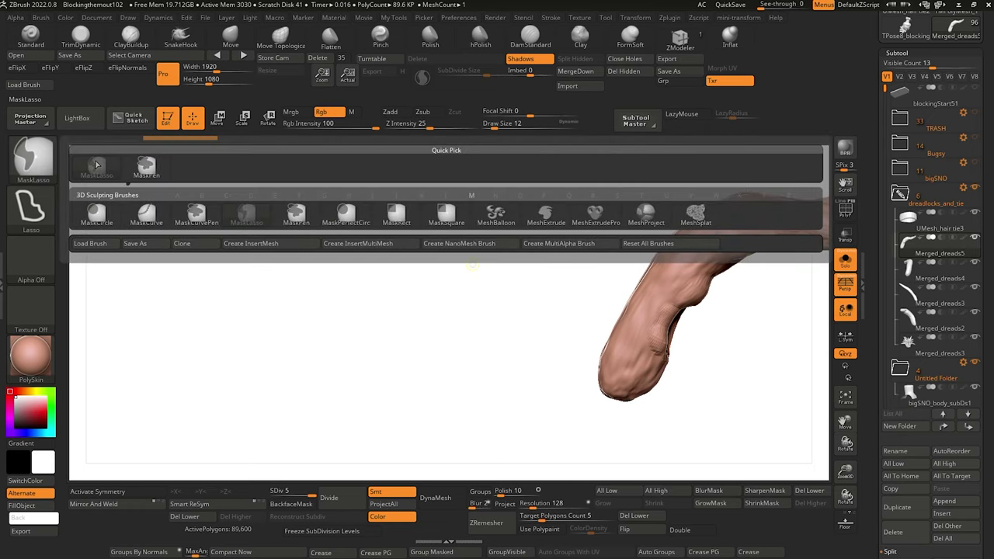
click(144, 168)
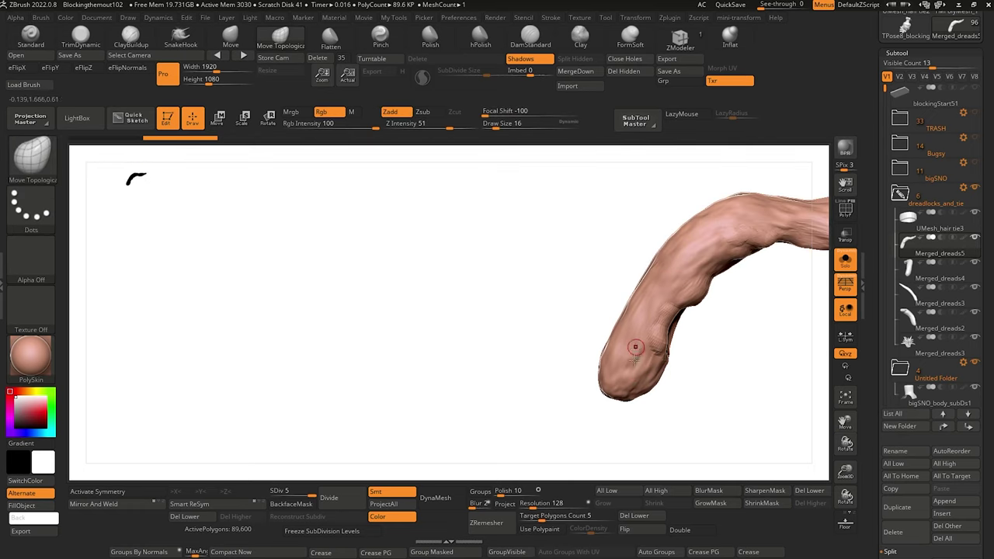
key(ctrl)
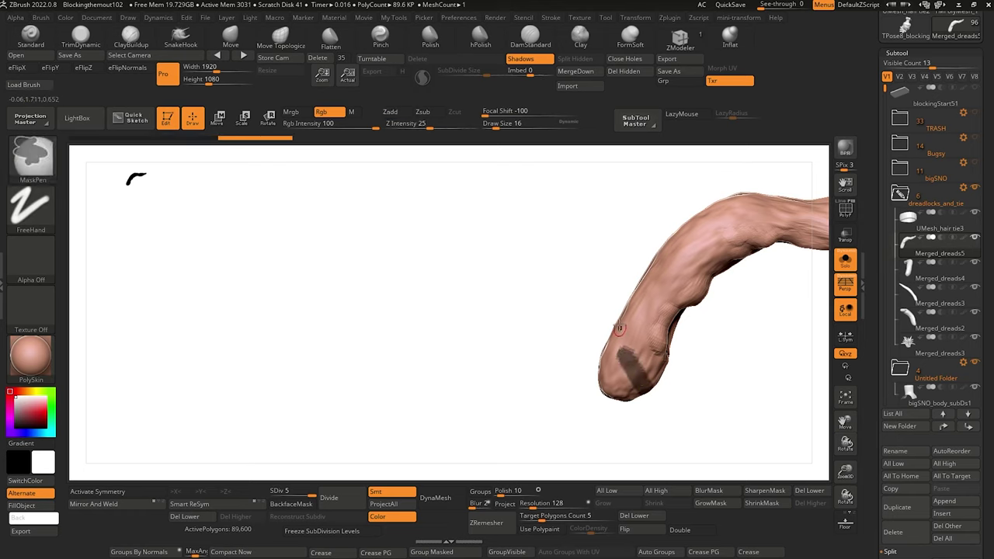
ctrl+drag(380, 313, 416, 313)
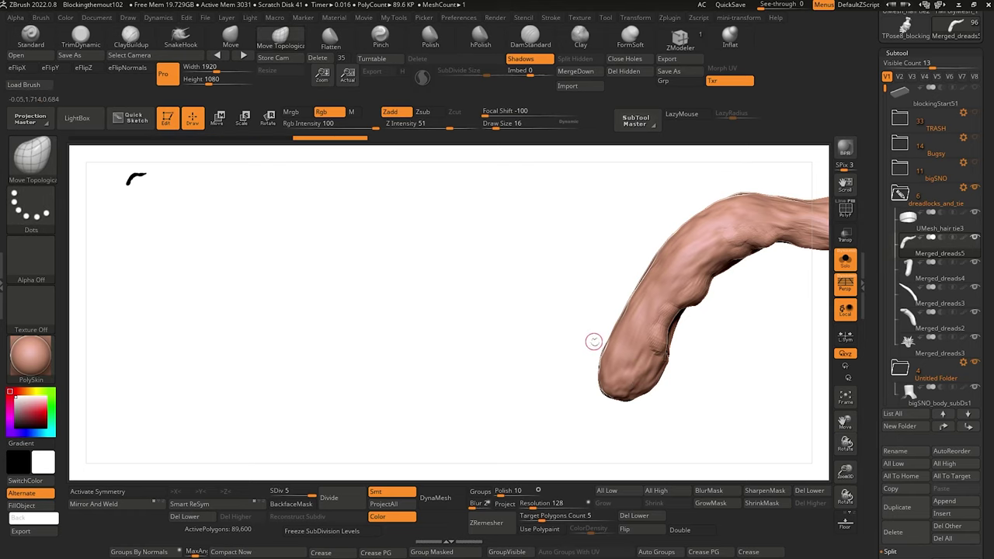
Paint a narrow mask band spiralling around the isolated dread's thick root end with MaskPen at draw size 12.
key(ctrl)
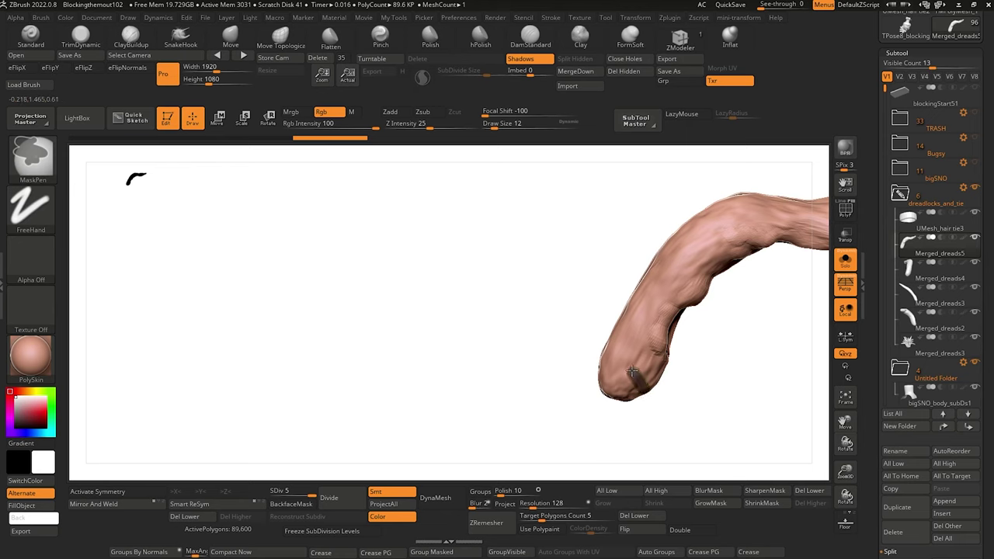
drag(579, 319, 614, 314)
ctrl+drag(633, 359, 638, 371)
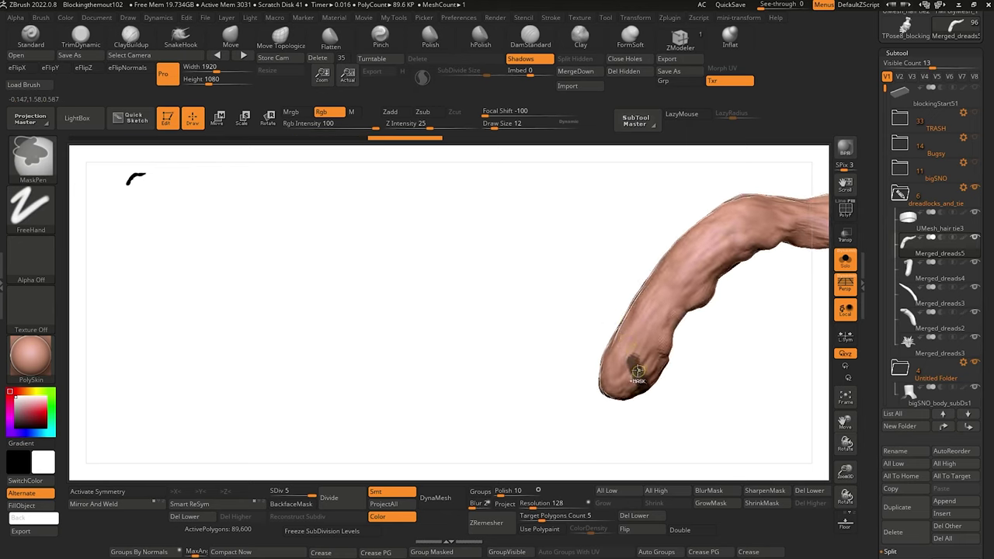
ctrl+drag(624, 334, 613, 337)
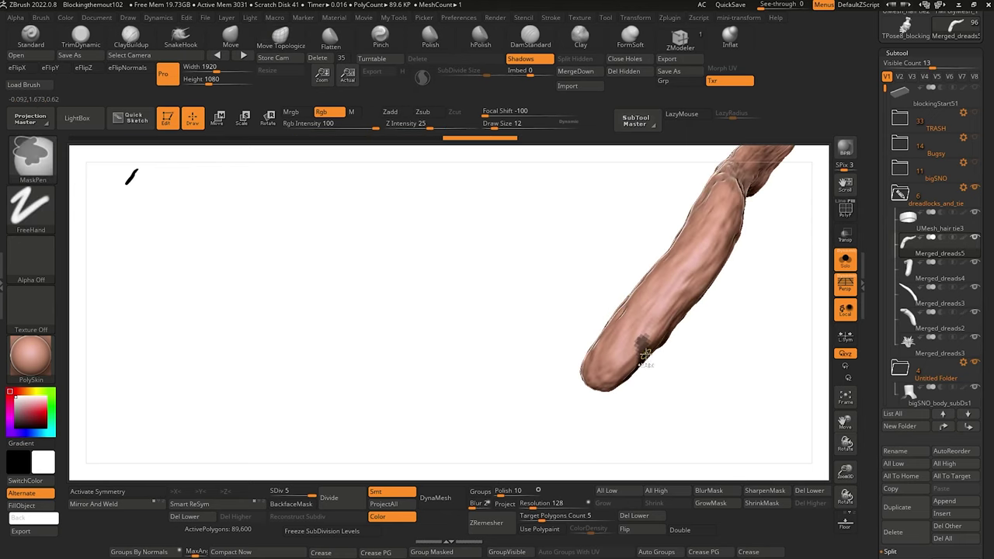
right_drag(644, 346, 656, 330)
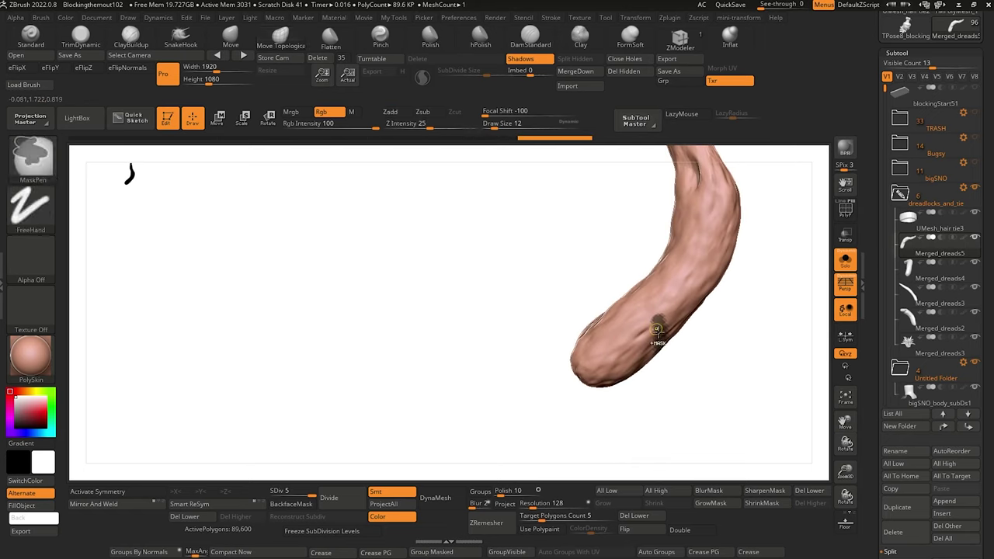
mouse_move(606, 265)
right_down()
mouse_move(666, 293)
mouse_move(593, 257)
mouse_move(573, 290)
mouse_move(606, 248)
right_up()
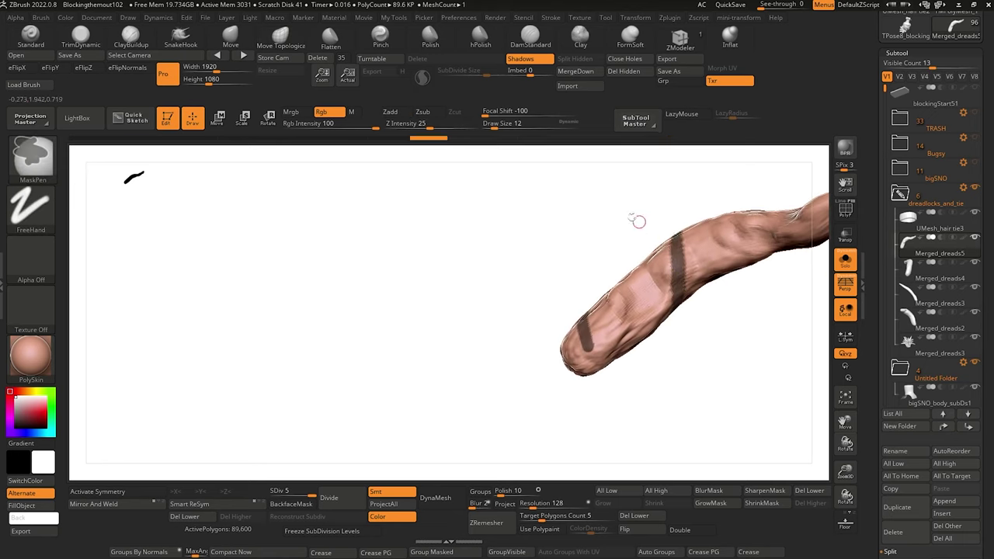
right_drag(637, 220, 661, 318)
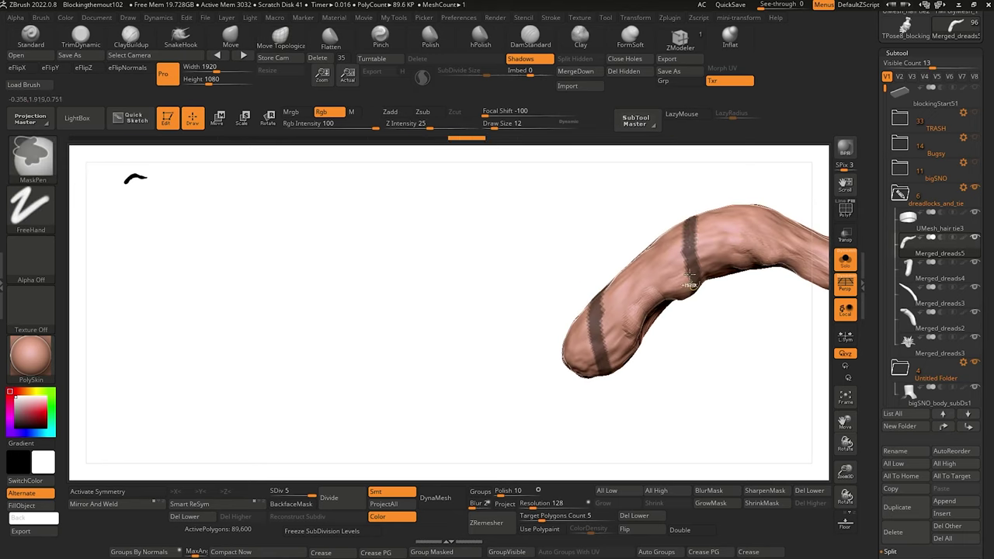
Continue the spiral mask band around the back and bend of the dread's middle section.
mouse_move(690, 276)
right_down()
mouse_move(595, 315)
mouse_move(506, 277)
mouse_move(515, 240)
mouse_move(509, 300)
mouse_move(555, 264)
mouse_move(651, 329)
right_up()
key(ctrl)
ctrl+drag(649, 294, 638, 279)
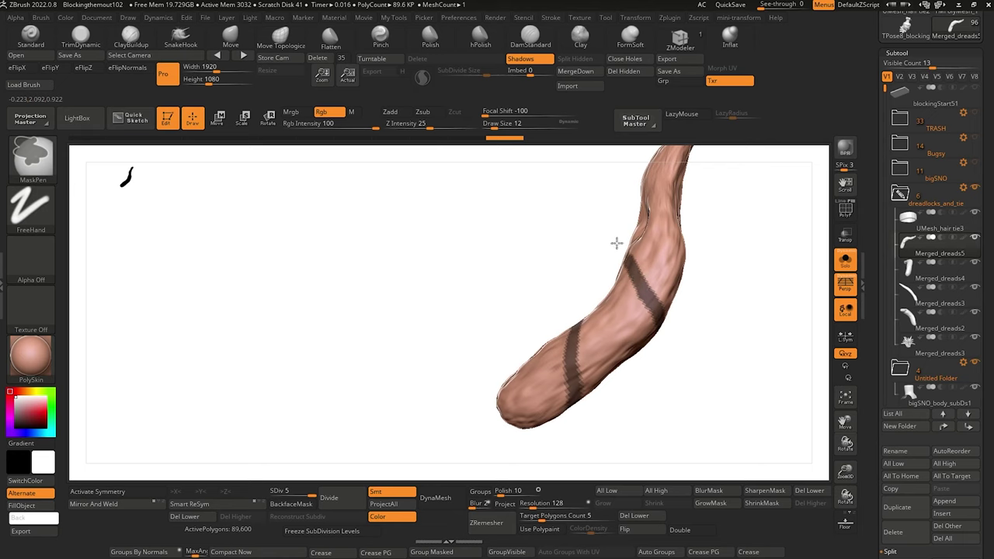
mouse_move(616, 244)
right_down()
mouse_move(647, 282)
mouse_move(544, 288)
mouse_move(651, 294)
mouse_move(690, 325)
right_up()
key(ctrl)
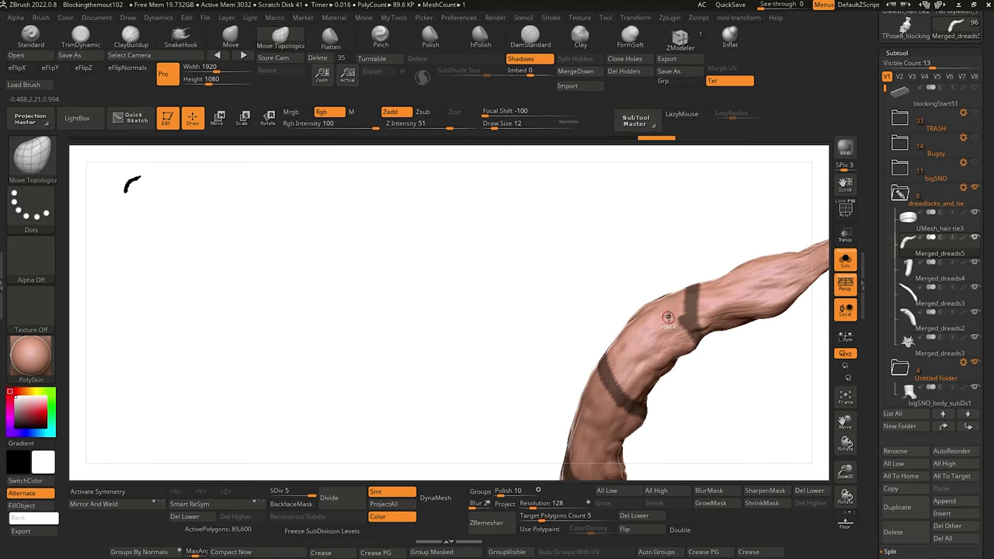
Carry the spiral mask band from the dread's bend up to its thin tip.
mouse_move(682, 354)
right_down()
mouse_move(536, 195)
mouse_move(575, 303)
right_up()
key(ctrl)
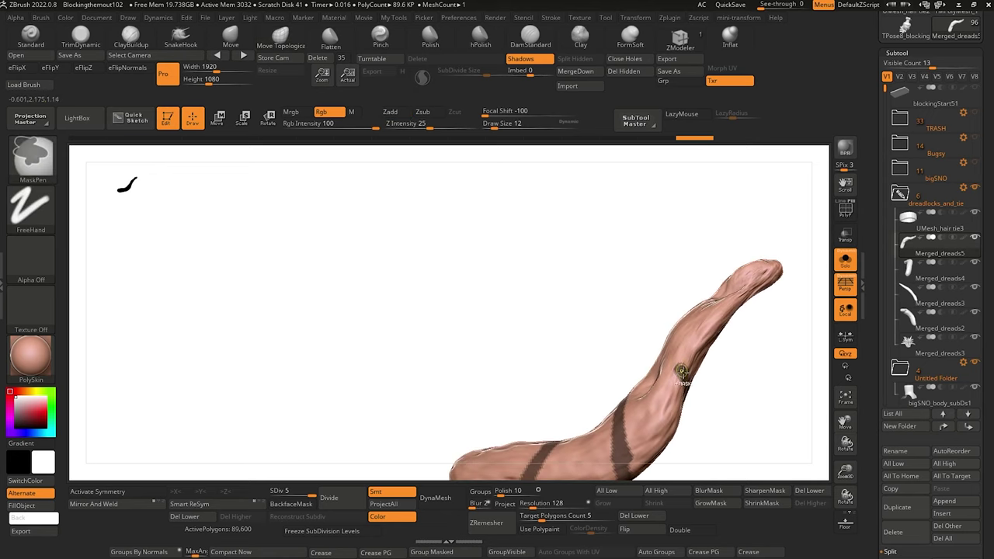
ctrl+drag(668, 349, 659, 337)
mouse_move(626, 307)
right_down()
mouse_move(666, 315)
mouse_move(688, 332)
right_up()
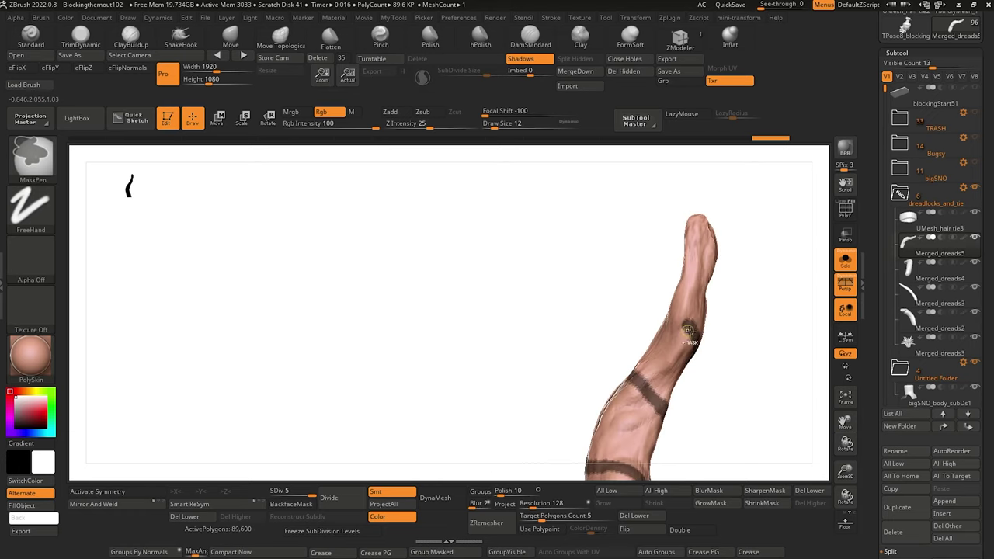
right_drag(624, 275, 768, 304)
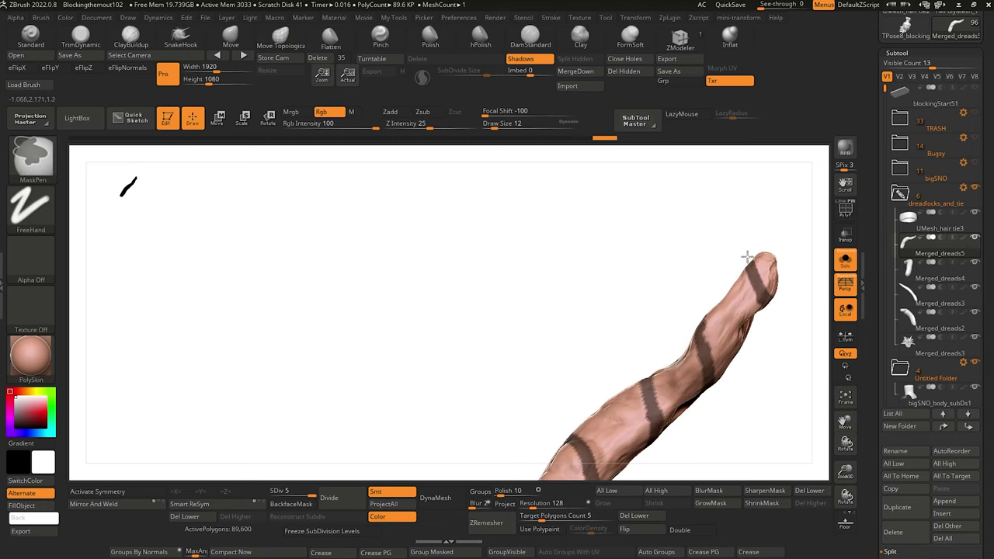
right_drag(733, 260, 722, 324)
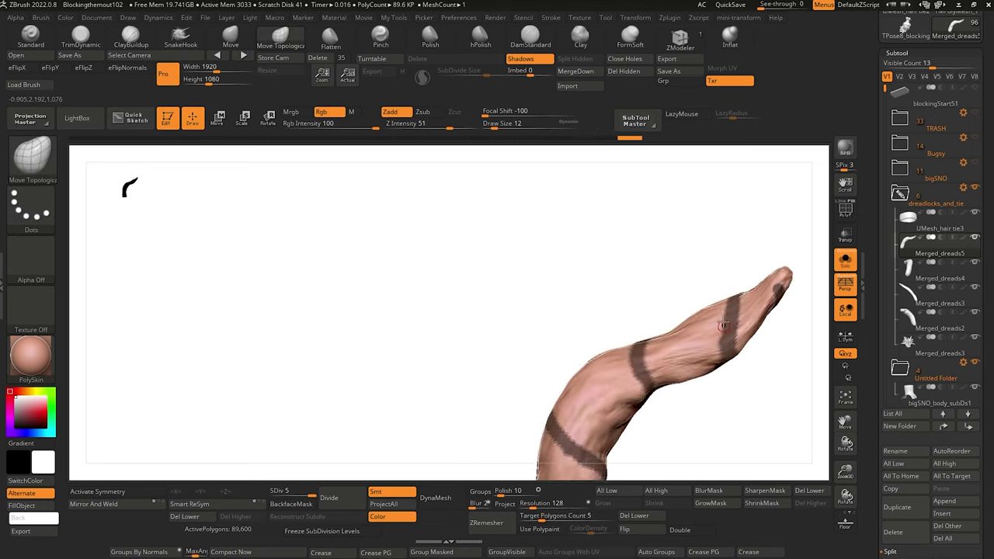
Touch up the spiral mask near the dread's root end, show all subtools again and check the band on the ponytail.
mouse_move(679, 236)
right_down()
mouse_move(544, 337)
mouse_move(542, 402)
mouse_move(508, 331)
mouse_move(496, 361)
mouse_move(428, 288)
mouse_move(334, 262)
mouse_move(256, 295)
mouse_move(290, 322)
mouse_move(326, 320)
mouse_move(317, 297)
mouse_move(403, 355)
mouse_move(414, 350)
mouse_move(381, 391)
mouse_move(422, 324)
right_up()
key(ctrl)
key(ctrl)
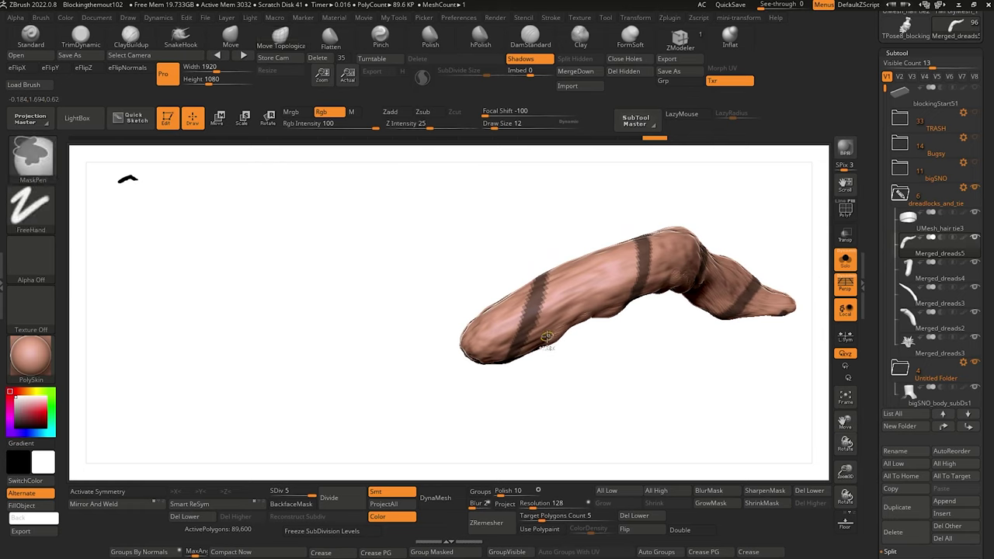
mouse_move(388, 303)
right_down()
mouse_move(510, 346)
mouse_move(393, 295)
mouse_move(397, 327)
mouse_move(383, 322)
mouse_move(450, 361)
right_up()
click(845, 261)
ctrl+right_drag(730, 439, 673, 373)
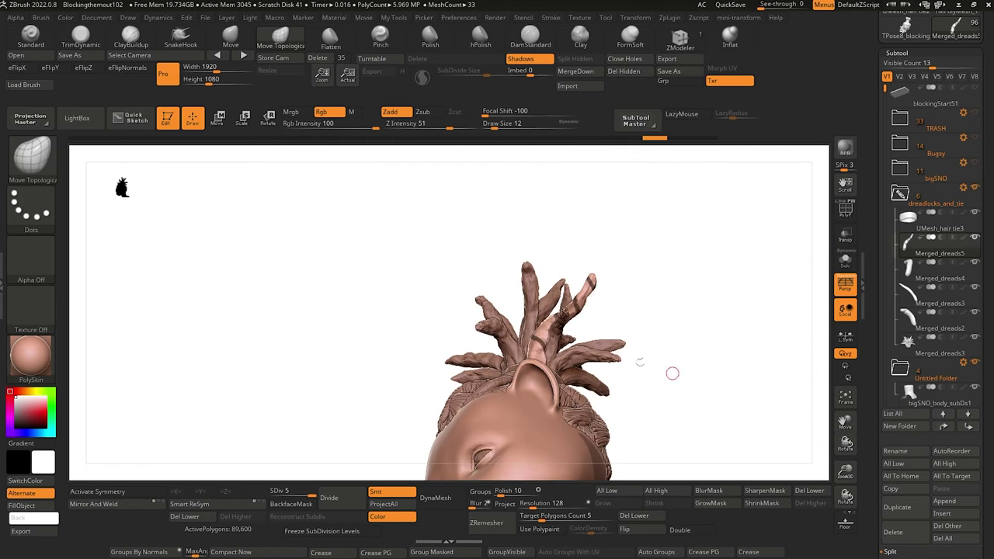
mouse_move(320, 385)
right_down()
mouse_move(359, 402)
mouse_move(291, 318)
mouse_move(287, 402)
mouse_move(227, 355)
mouse_move(219, 324)
mouse_move(193, 304)
mouse_move(264, 311)
mouse_move(279, 335)
right_up()
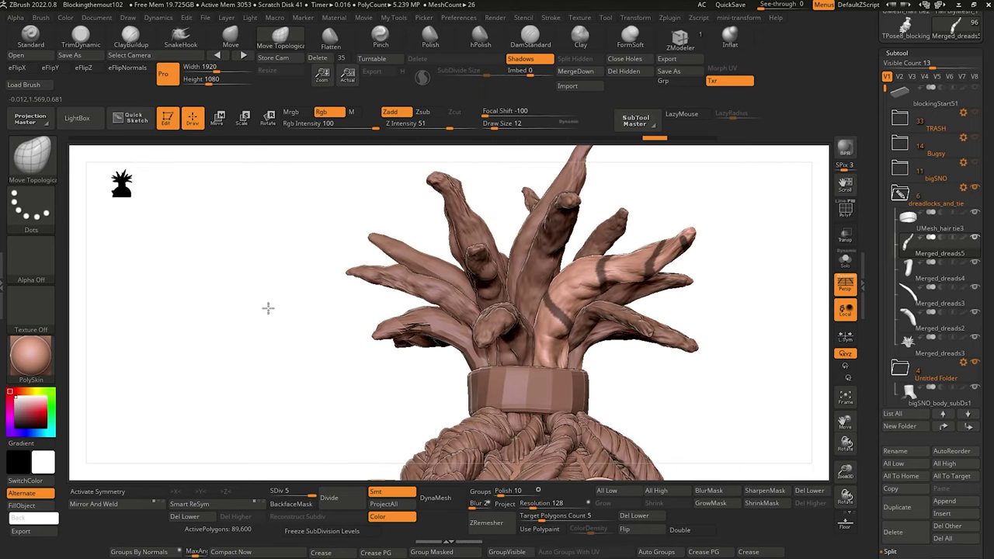
alt+drag(268, 308, 306, 305)
Extract the masked spiral band with a thickness of 0.001 and accept it as a new subtool.
scroll(883, 452, down, 5)
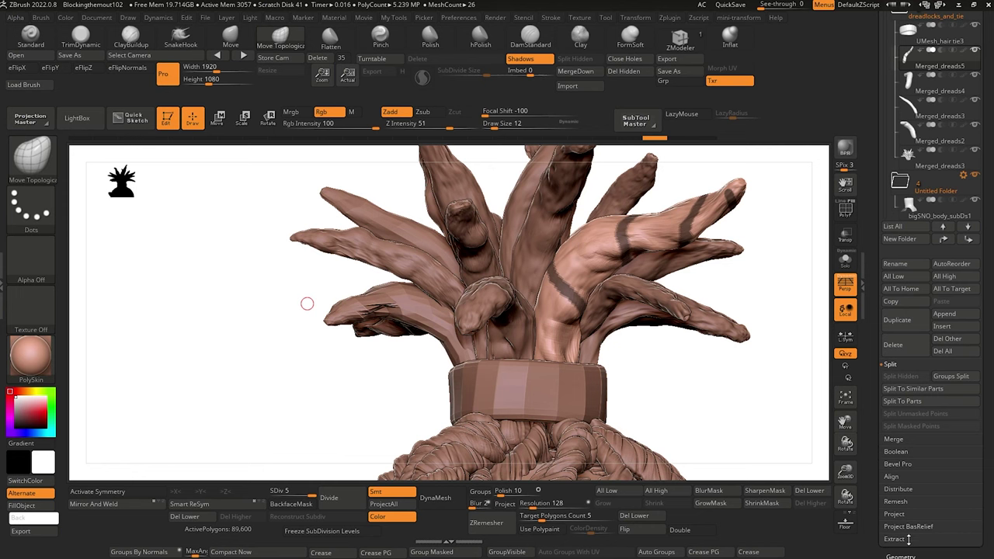
click(906, 539)
key(Return)
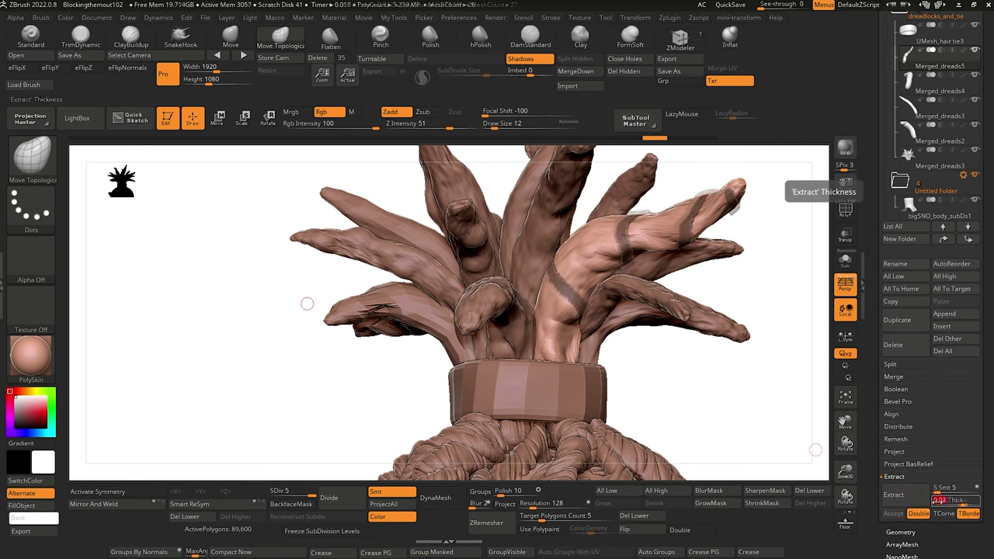
click(940, 501)
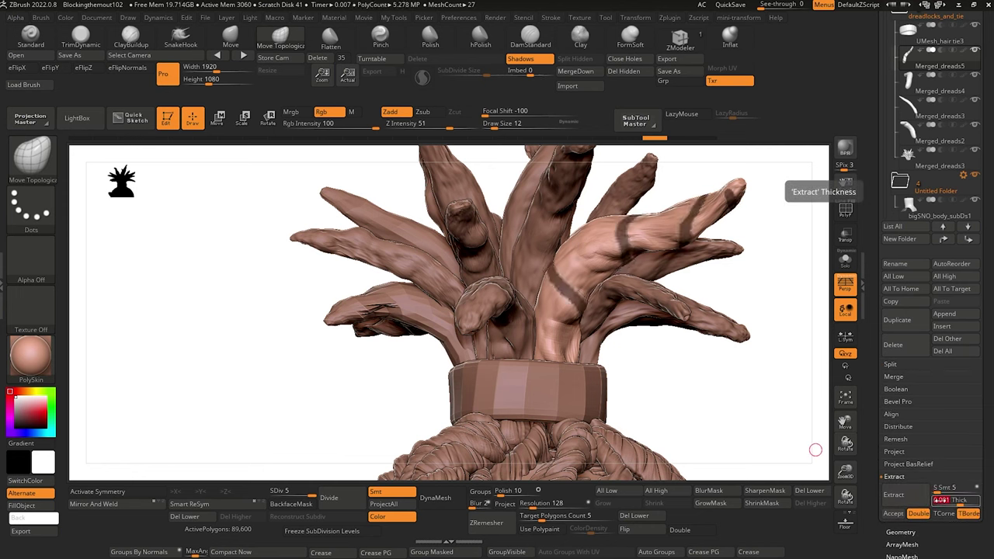
click(896, 502)
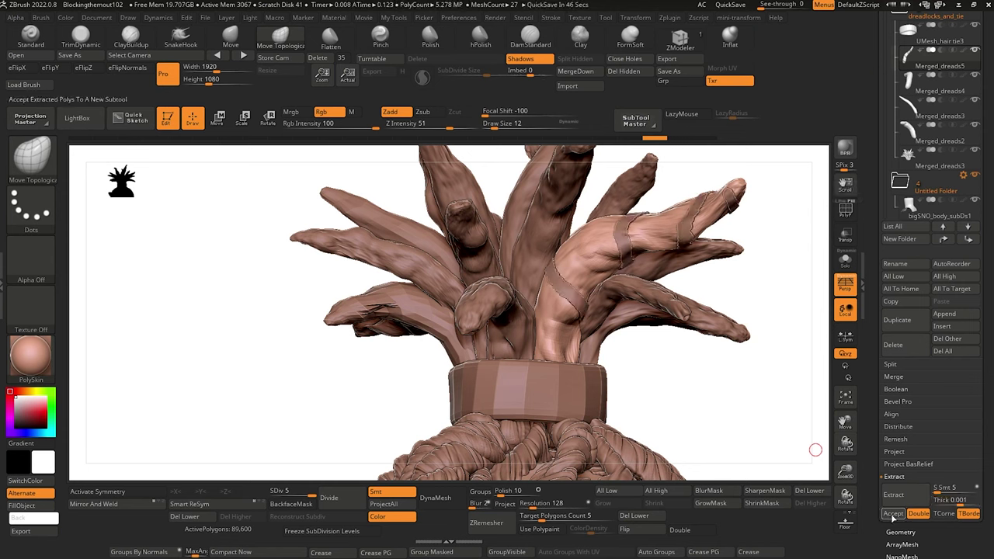
click(894, 514)
Smooth the newly extracted spiral band with the Polish By Features deformation.
drag(280, 300, 264, 328)
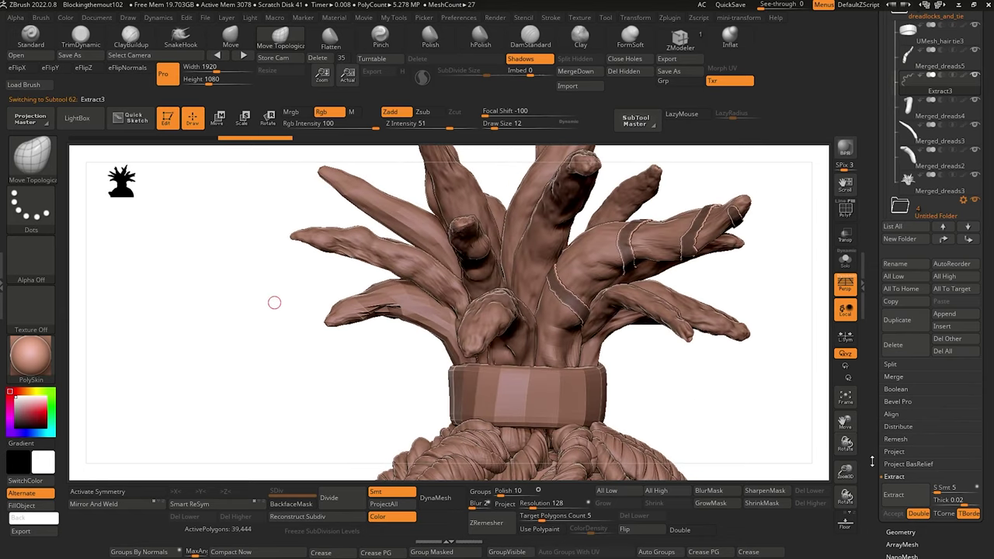
drag(872, 462, 887, 427)
click(893, 410)
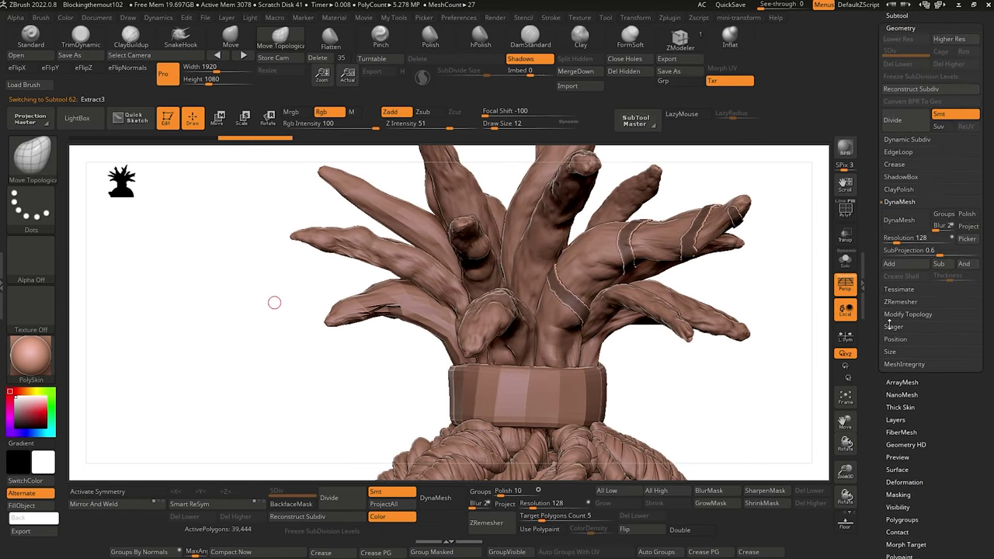
drag(875, 329, 875, 376)
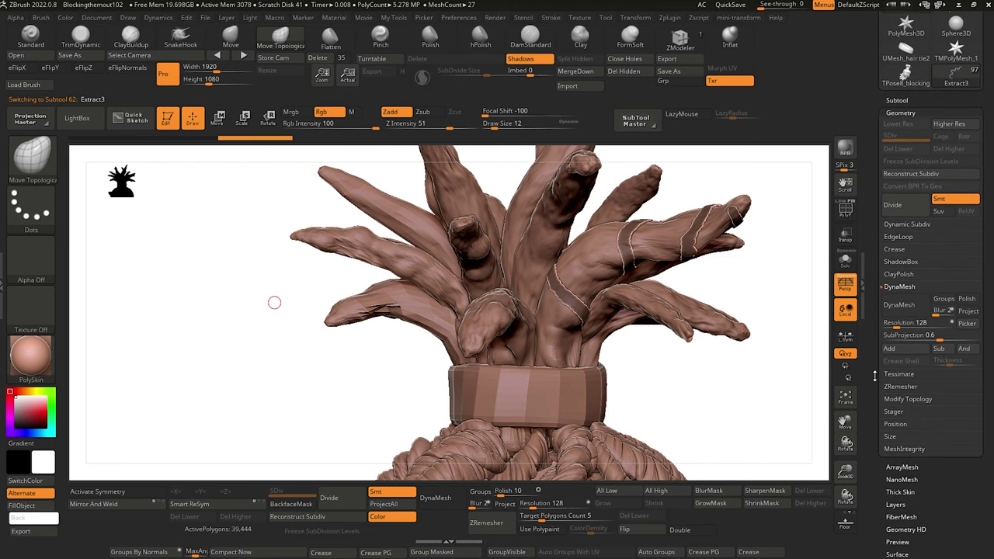
scroll(886, 443, down, 5)
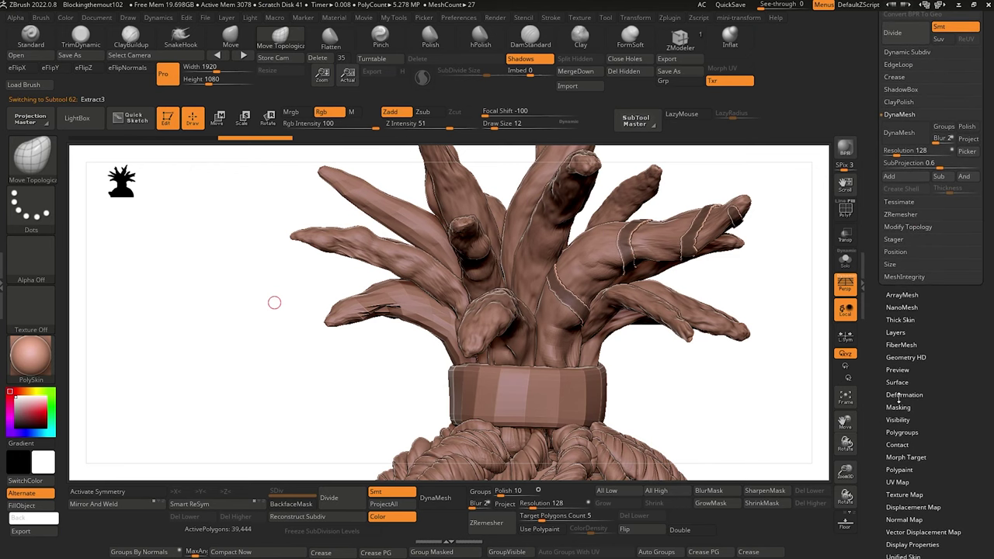
click(891, 395)
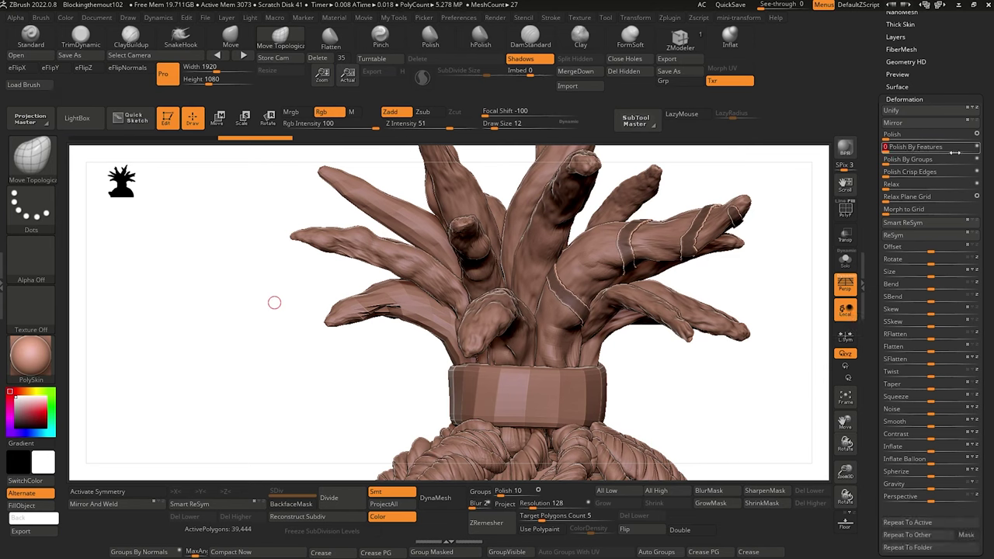
drag(954, 153, 938, 150)
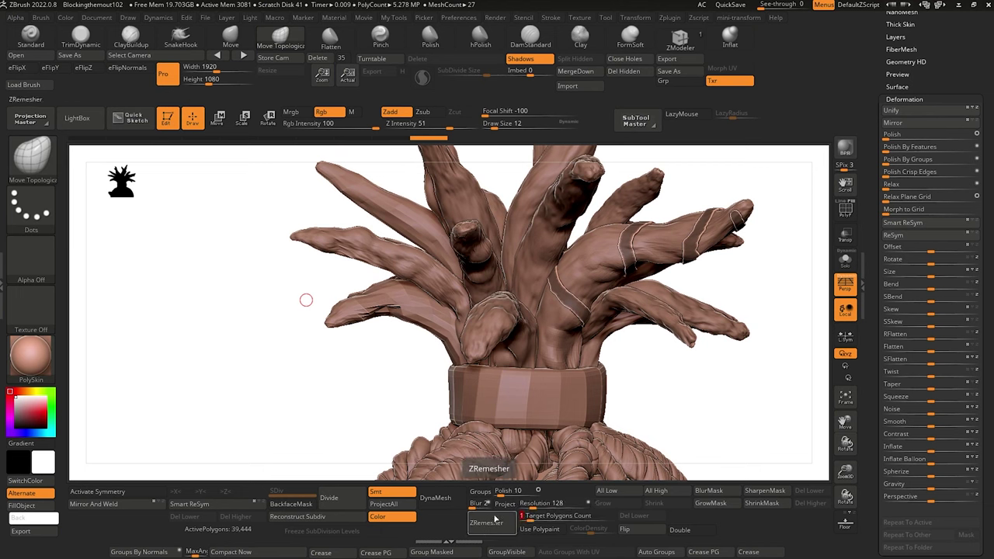
Try ZRemeshing the double-sided band at a target polygon count of 1, and undo it.
click(495, 519)
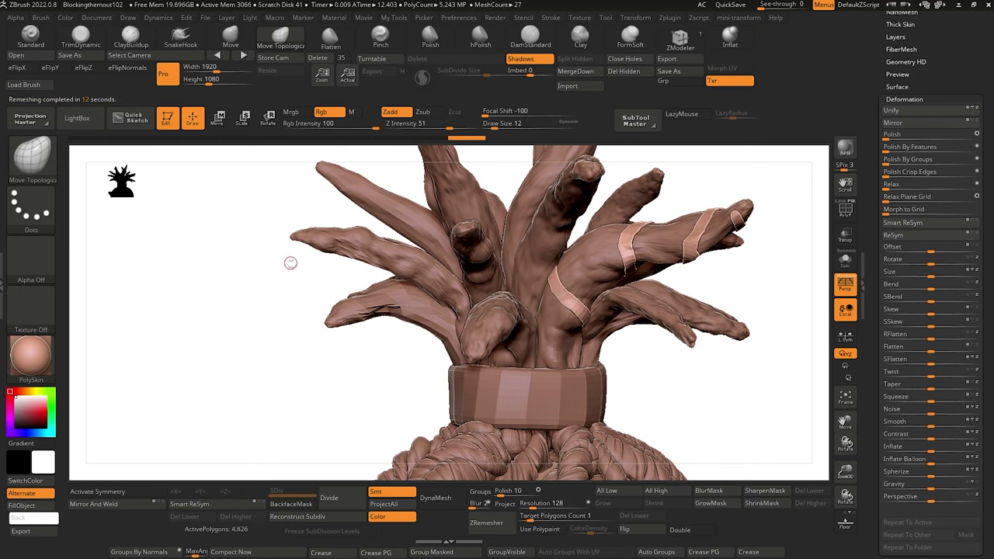
key(ctrl+z)
Display the band's polygroups, isolate its outer surface group and delete the hidden geometry.
drag(299, 323, 289, 269)
drag(281, 340, 257, 310)
key(shift+f)
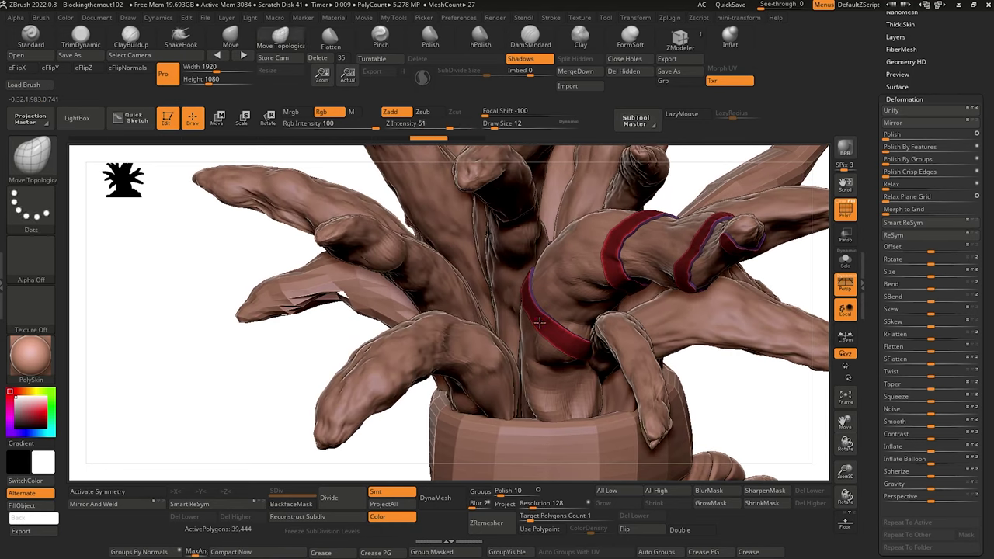
key(ctrl+shift)
ctrl+shift+click(541, 325)
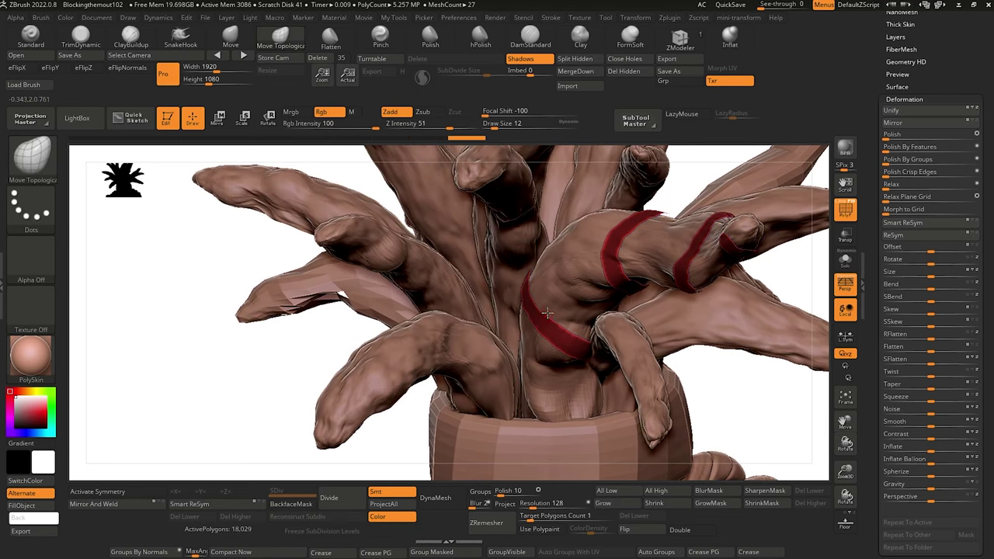
click(611, 70)
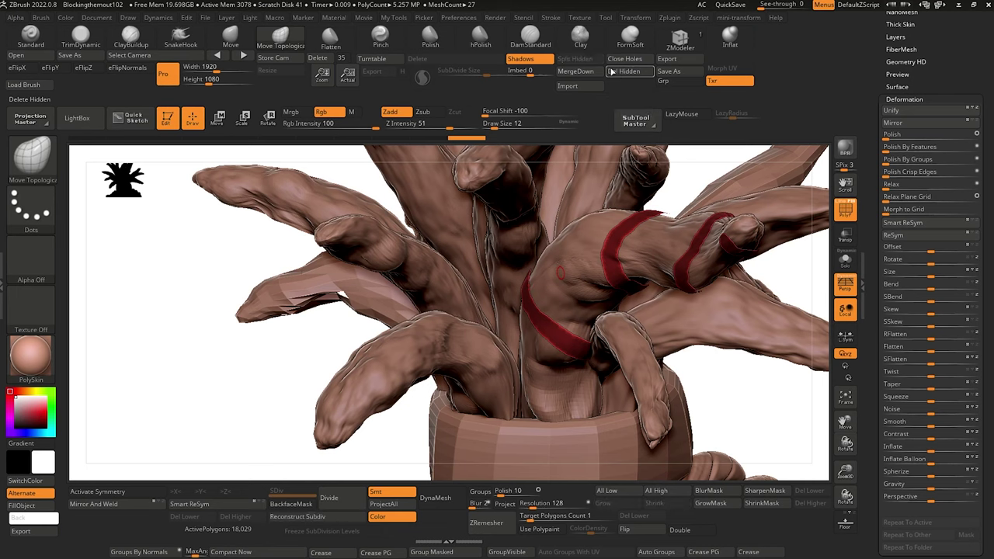
ZRemesh the single-sided band with the target polygon count set to 0.5.
drag(198, 331, 224, 309)
click(839, 204)
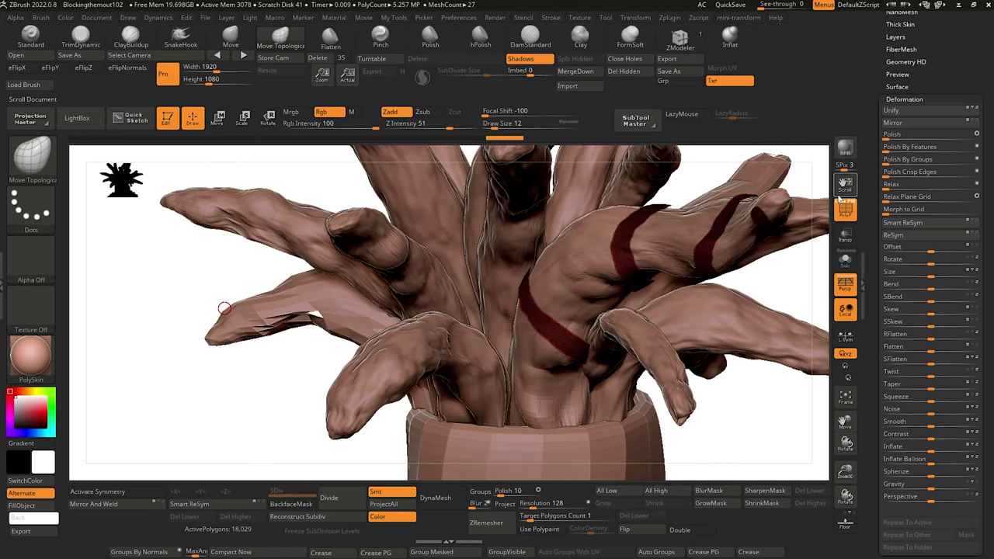
alt+drag(207, 367, 208, 329)
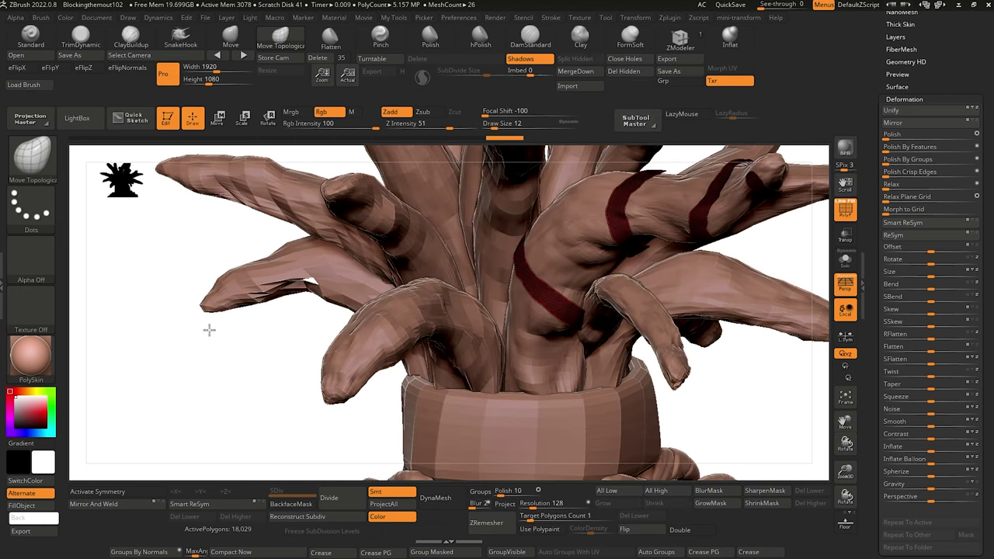
click(520, 516)
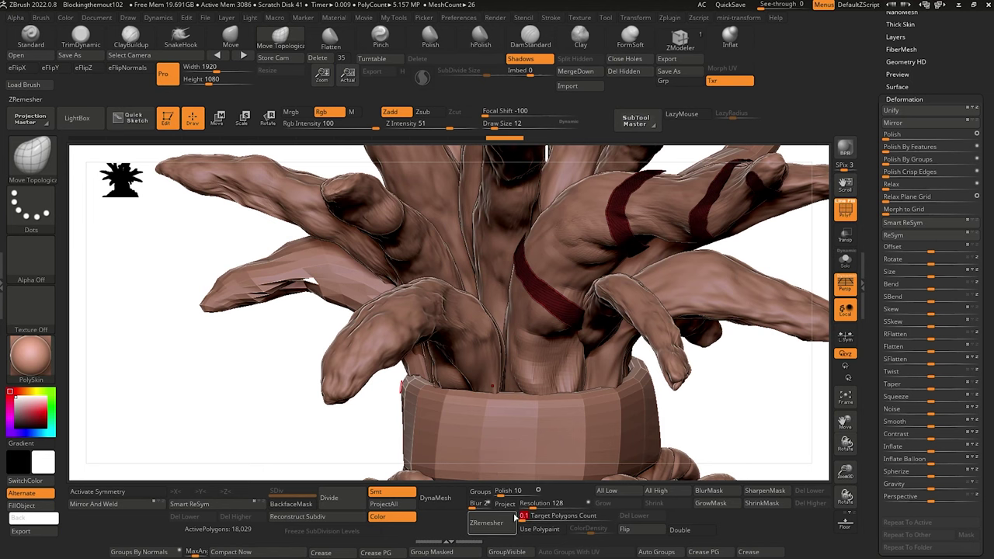
click(487, 523)
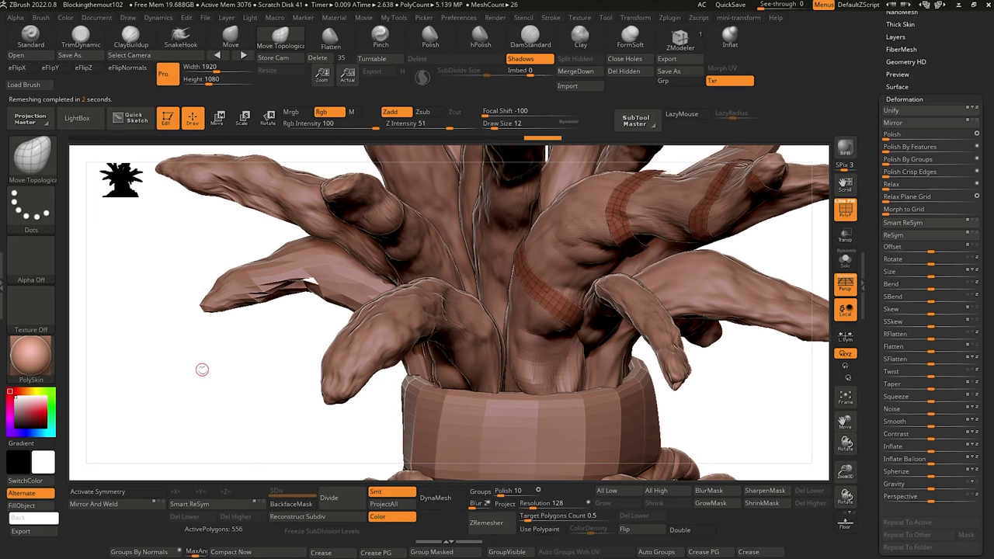
Enable Dynamic Subdiv on the band with a thickness of 0.00998 and an offset of -100.
drag(214, 359, 234, 348)
drag(874, 129, 877, 195)
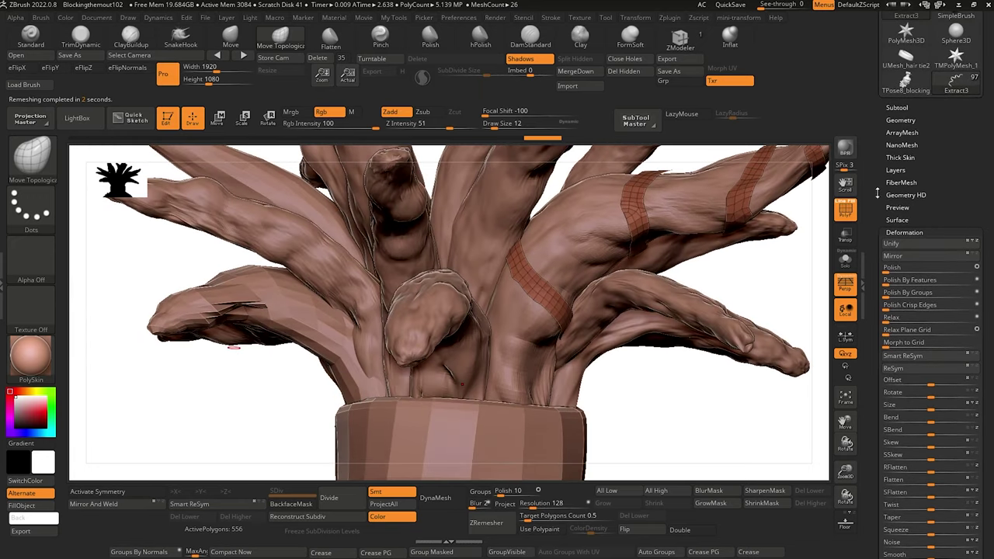
click(895, 120)
click(899, 129)
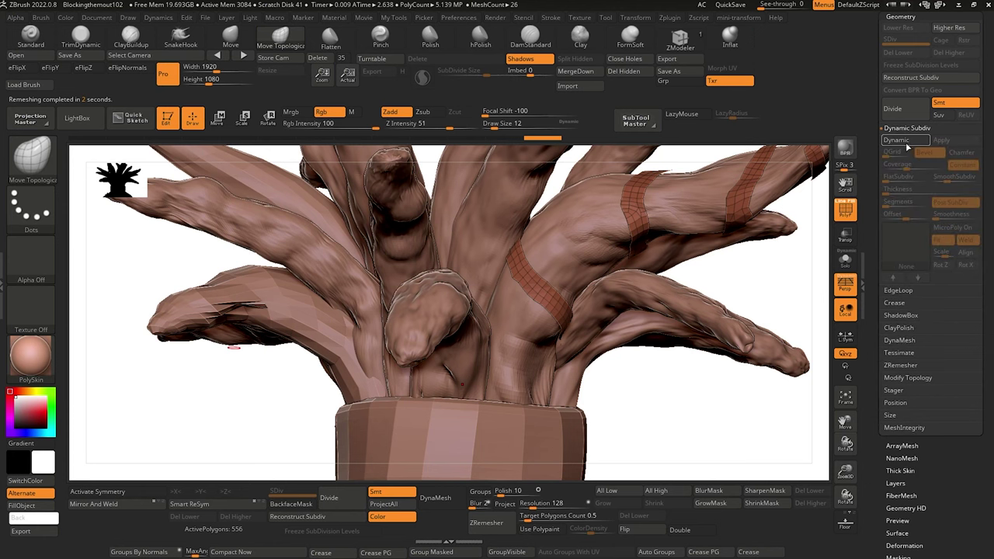
click(906, 141)
drag(734, 415, 751, 397)
click(890, 191)
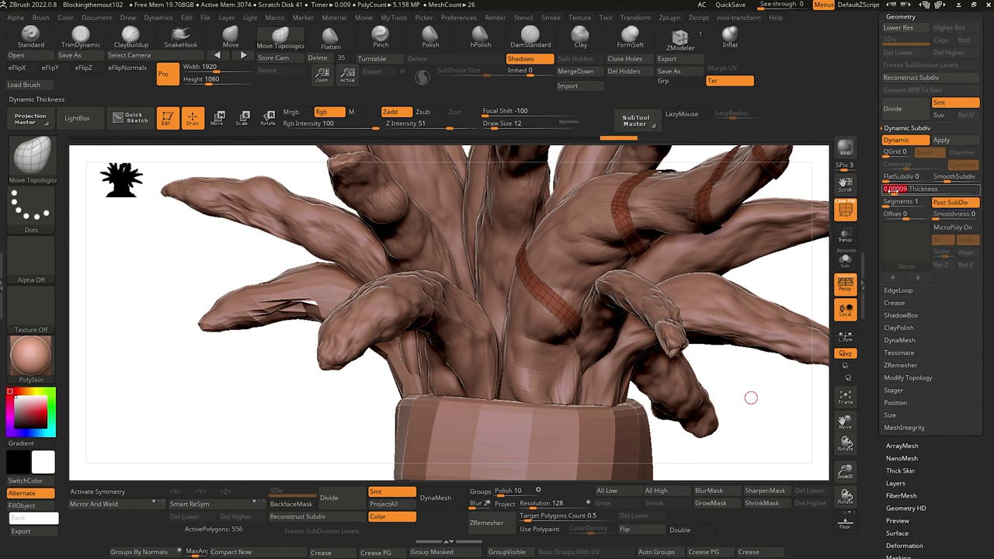
drag(896, 192, 903, 192)
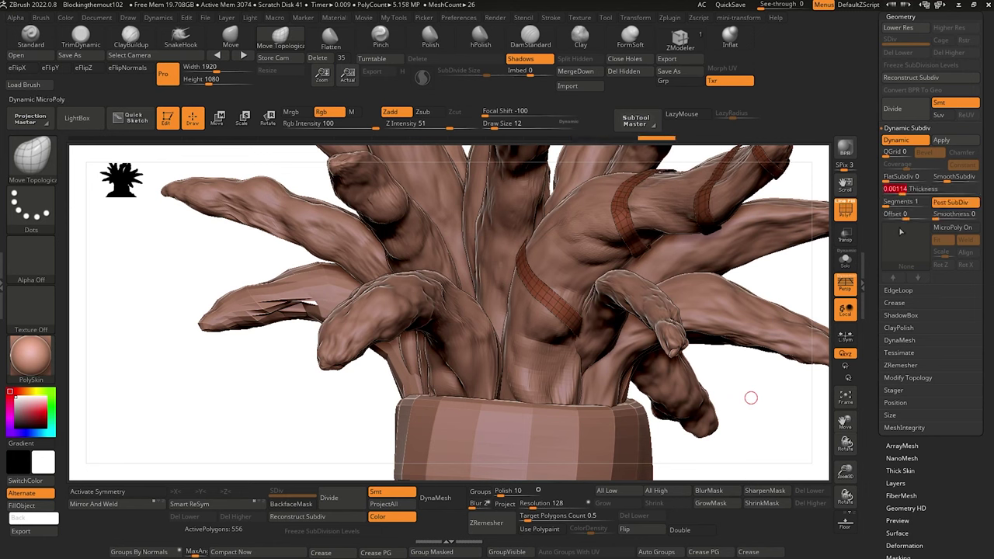
click(884, 216)
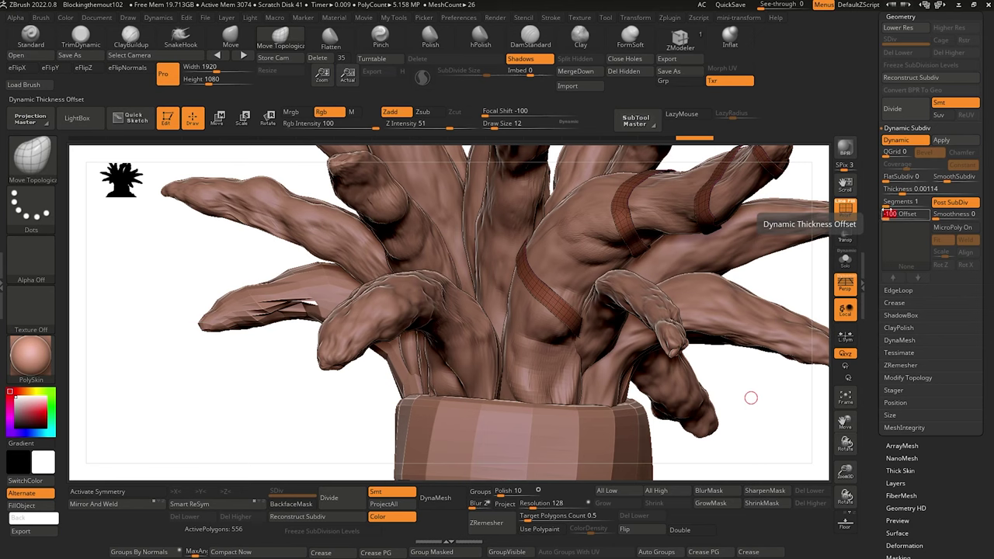
drag(904, 192, 915, 192)
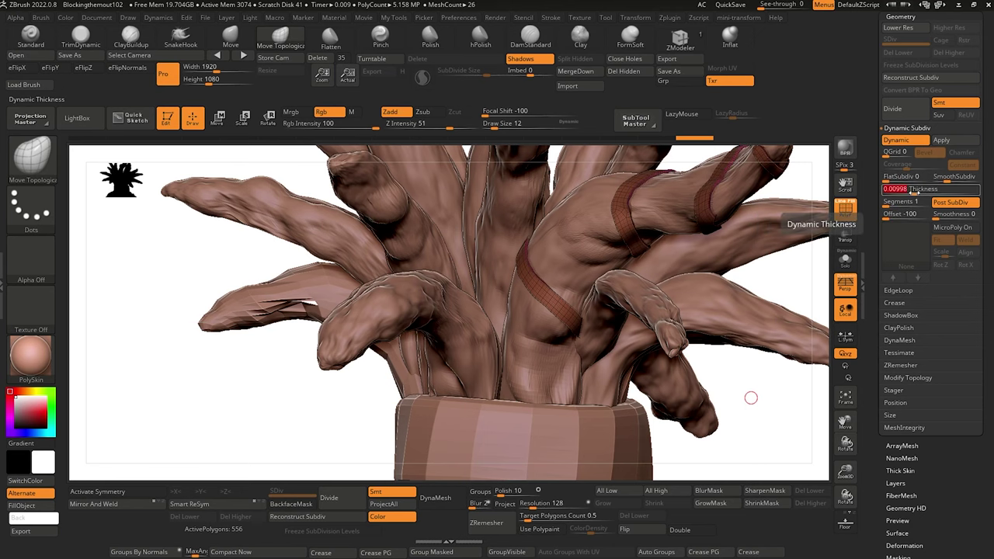
key(Return)
Turn off the polyframe display and adjust the band's coil near the dread's tip with the Move Topological brush.
drag(231, 355, 250, 334)
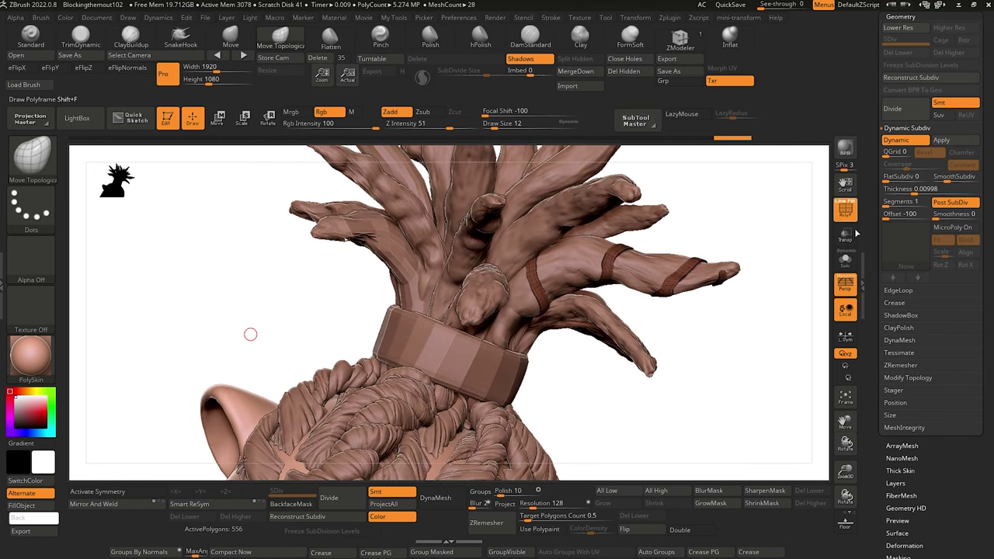
key(shift+f)
drag(624, 422, 290, 293)
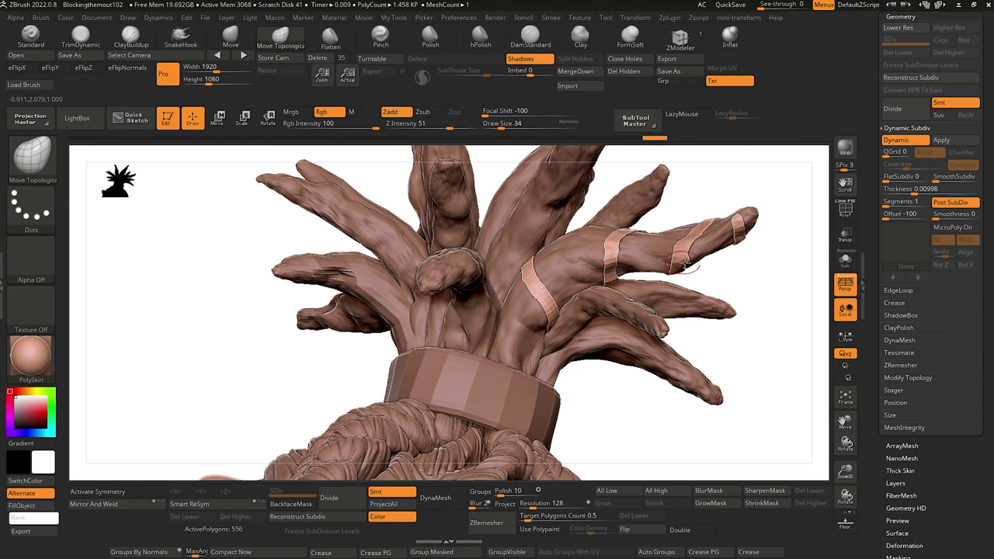
drag(744, 284, 710, 400)
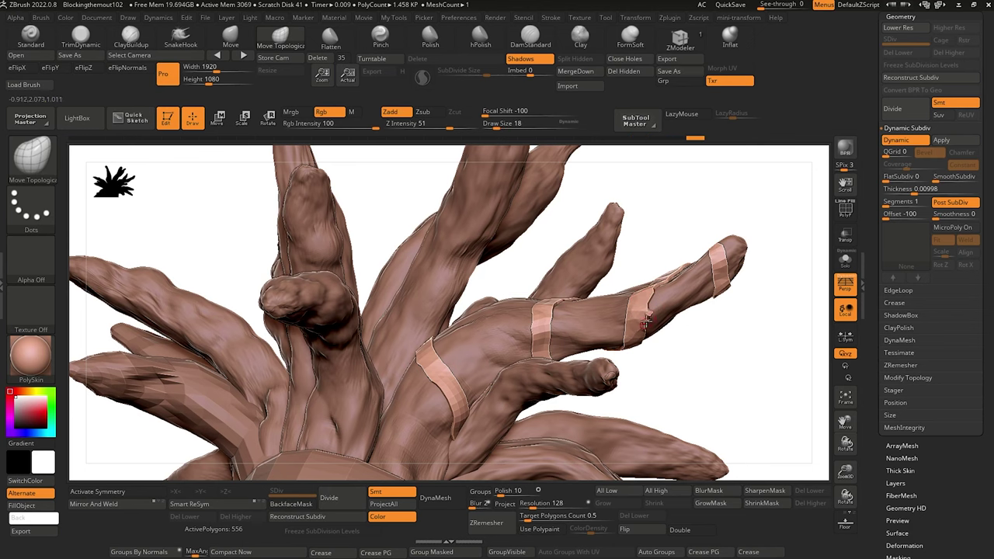
drag(657, 378, 646, 329)
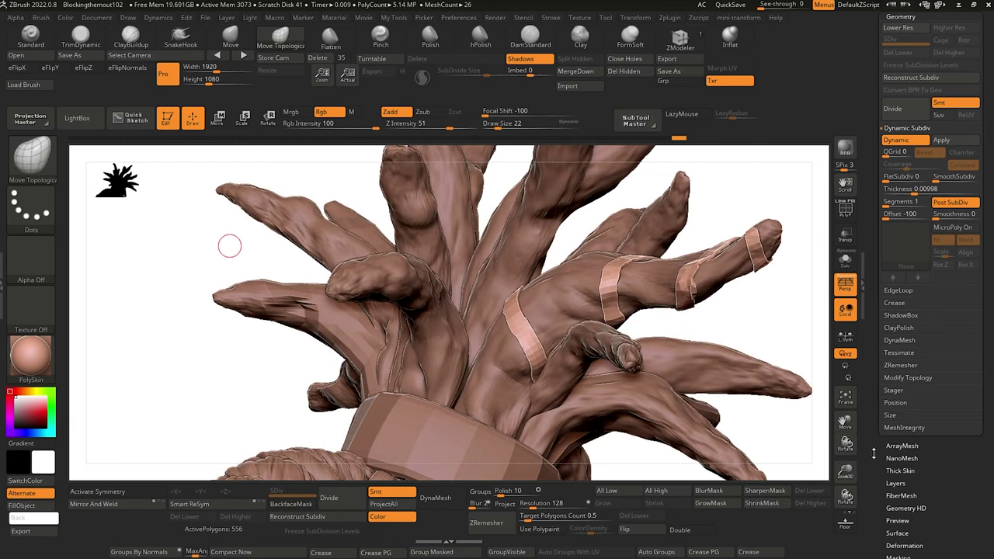
Smooth the spiral band's edges with the Polish By Groups deformation.
scroll(874, 454, down, 3)
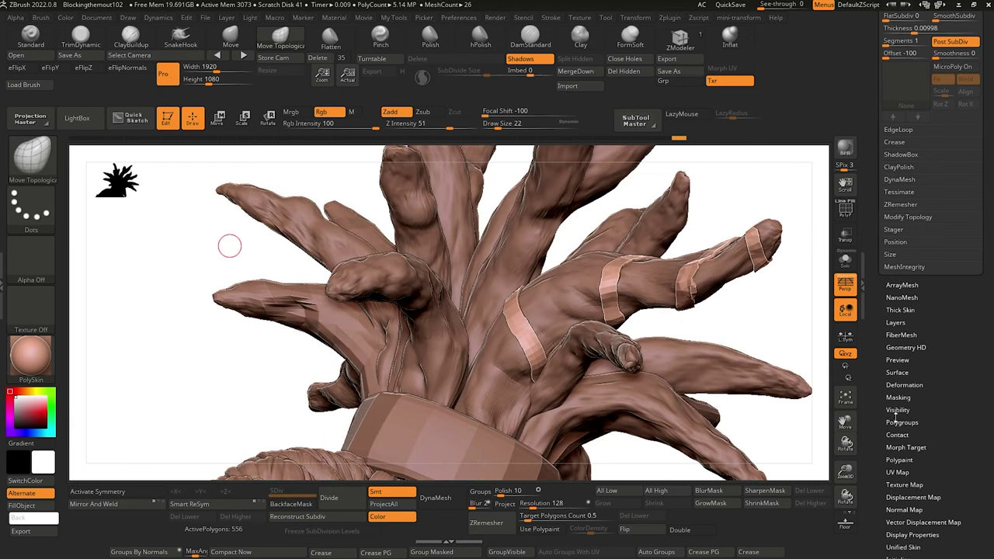
click(905, 385)
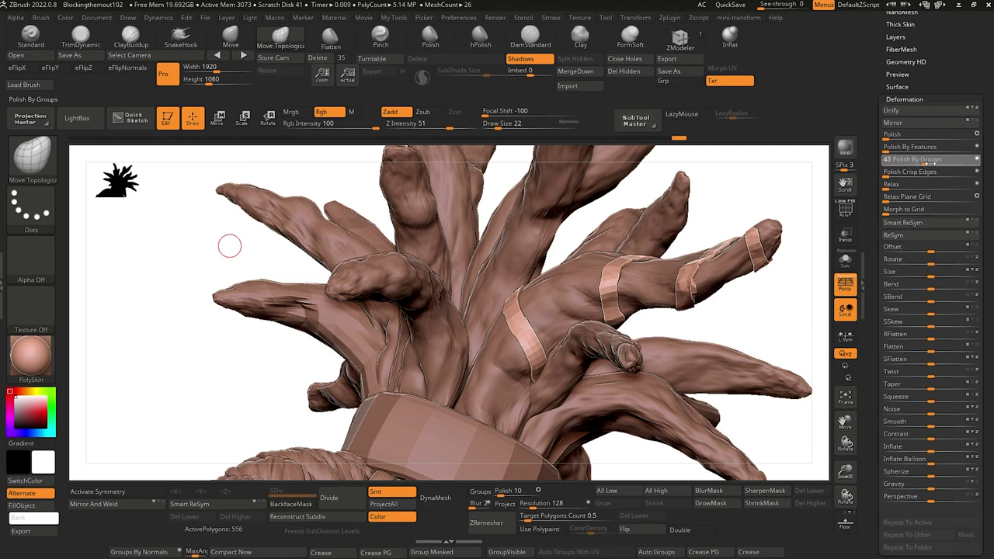
drag(928, 164, 962, 165)
Enlarge the Move Topological brush to 102 and pull the band's sunken coil near the tip out of the dread.
drag(174, 284, 225, 268)
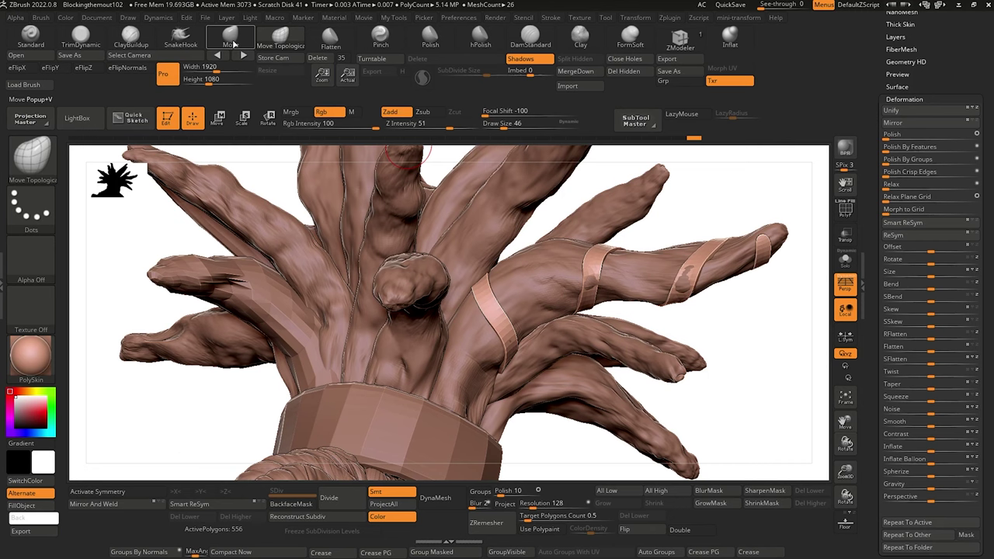
key(s)
drag(590, 107, 593, 107)
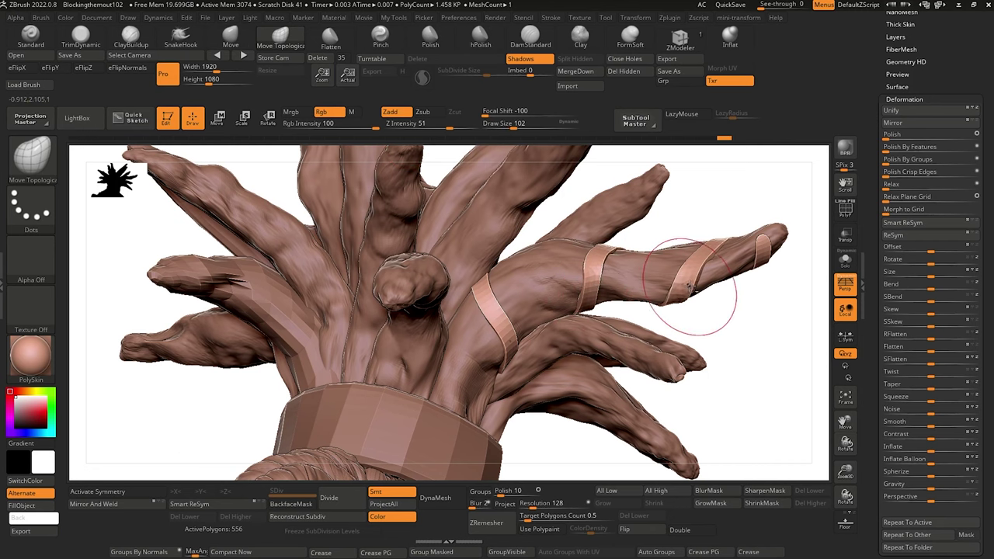
mouse_move(317, 275)
mouse_down()
mouse_move(291, 302)
mouse_move(320, 293)
mouse_up()
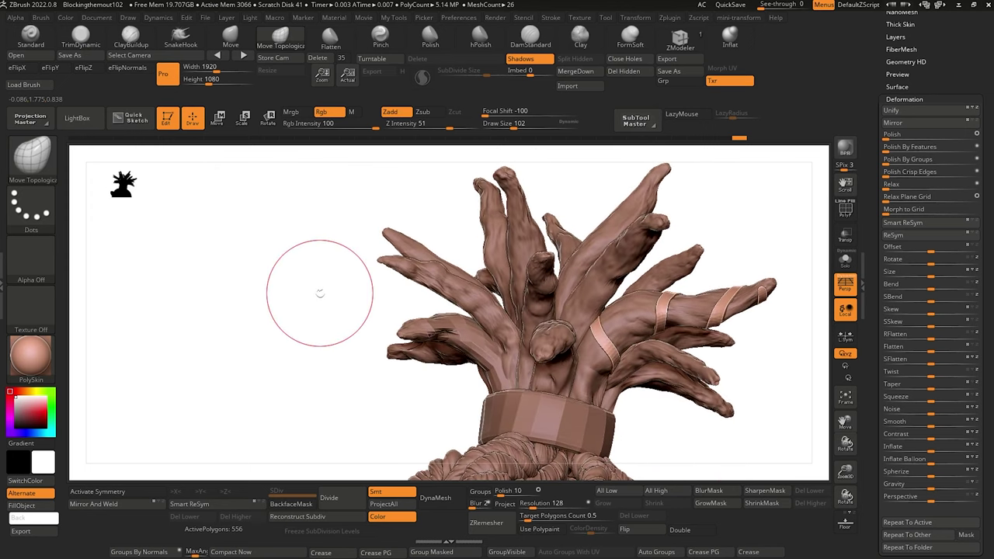
Isolate the wrapped dread Merged_dreads5 and move it out of its folder to the end of the subtool list.
alt+click(590, 378)
click(847, 261)
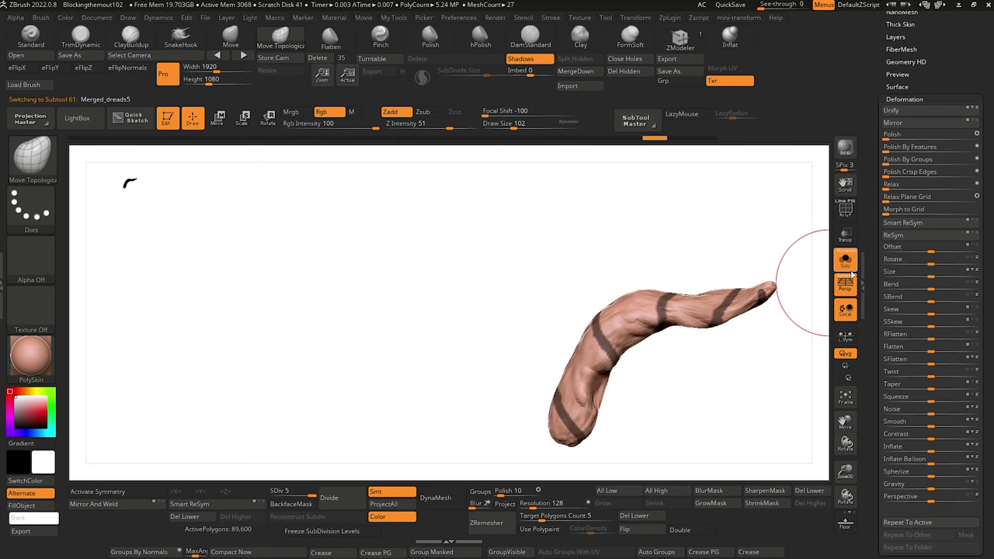
mouse_move(464, 277)
mouse_down()
mouse_move(505, 362)
mouse_move(478, 317)
mouse_up()
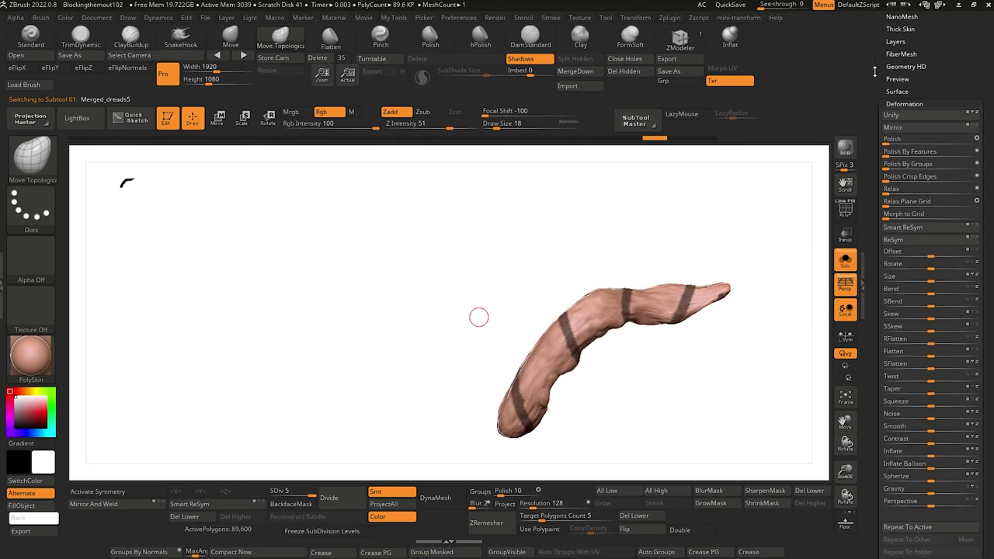
drag(875, 71, 888, 169)
click(895, 237)
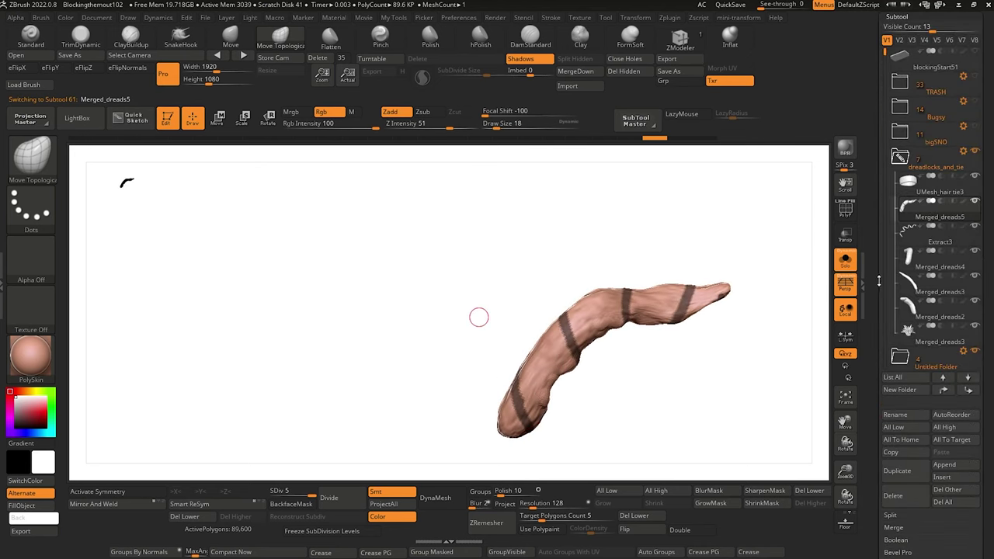
shift+click(969, 390)
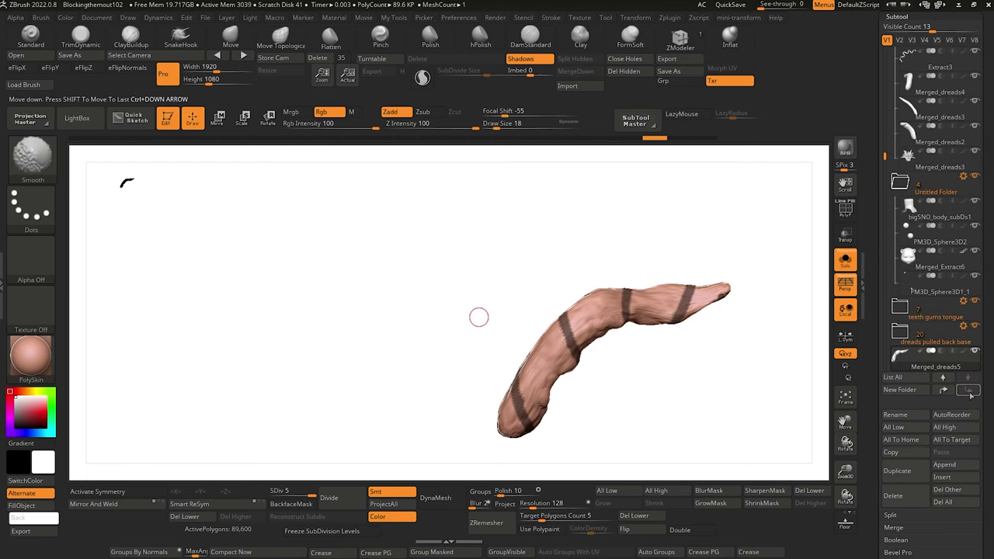
Select the Extract3 band and move it to the end of the subtool list, below the dread.
scroll(932, 211, up, 1)
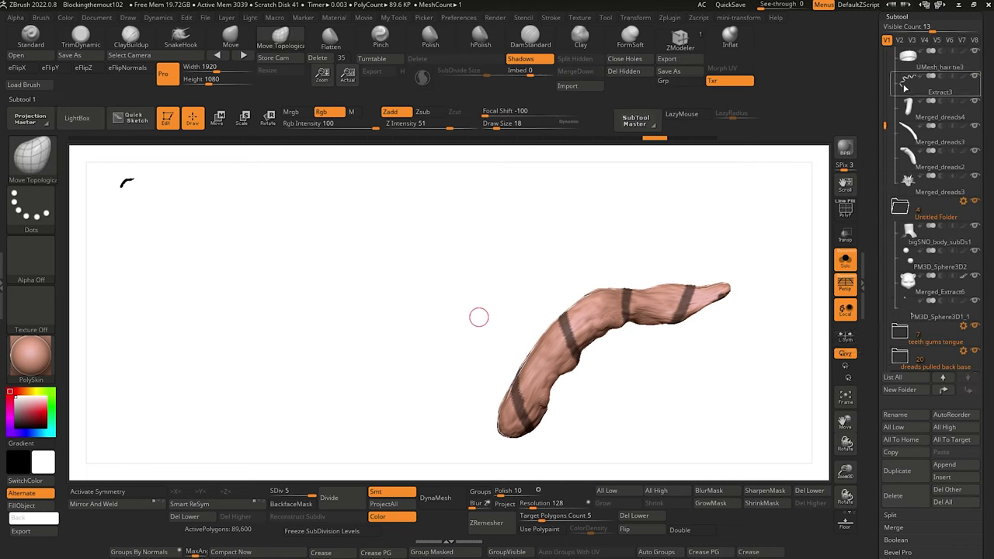
click(905, 88)
shift+click(969, 391)
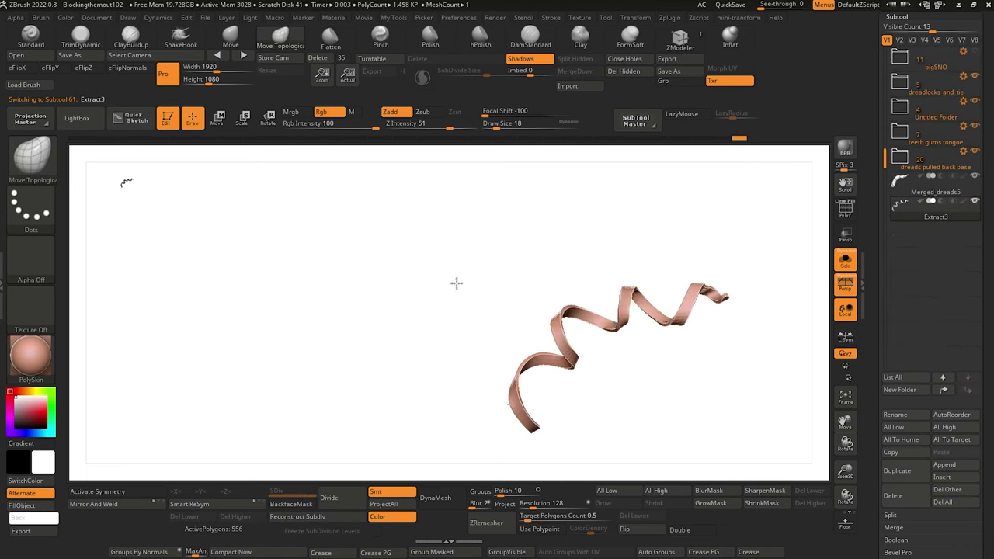
Turn off solo mode and make the dread Merged_dreads5 the active subtool, with the Extract3 band still visible.
drag(457, 283, 526, 251)
click(428, 394)
alt+click(505, 395)
drag(446, 354, 402, 404)
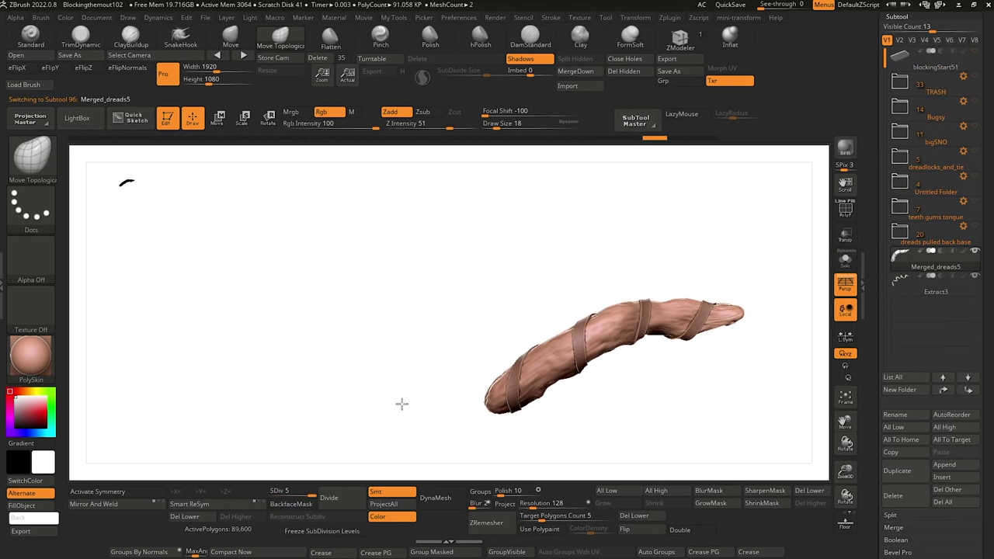
drag(411, 359, 490, 368)
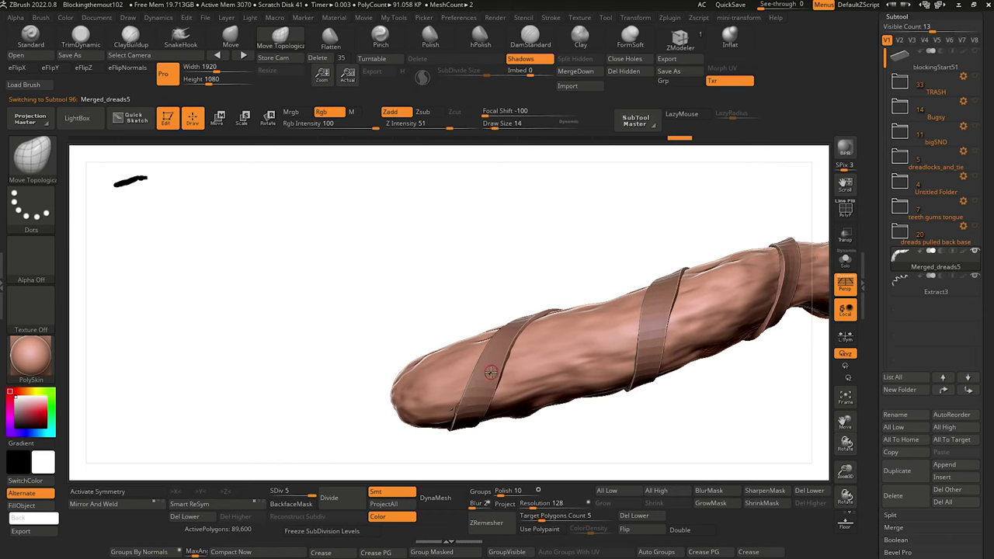
Mask the start of a second spiral stripe on the dread's thick end, crossing the existing band, with the MaskPen at draw size 22.
drag(393, 346, 402, 361)
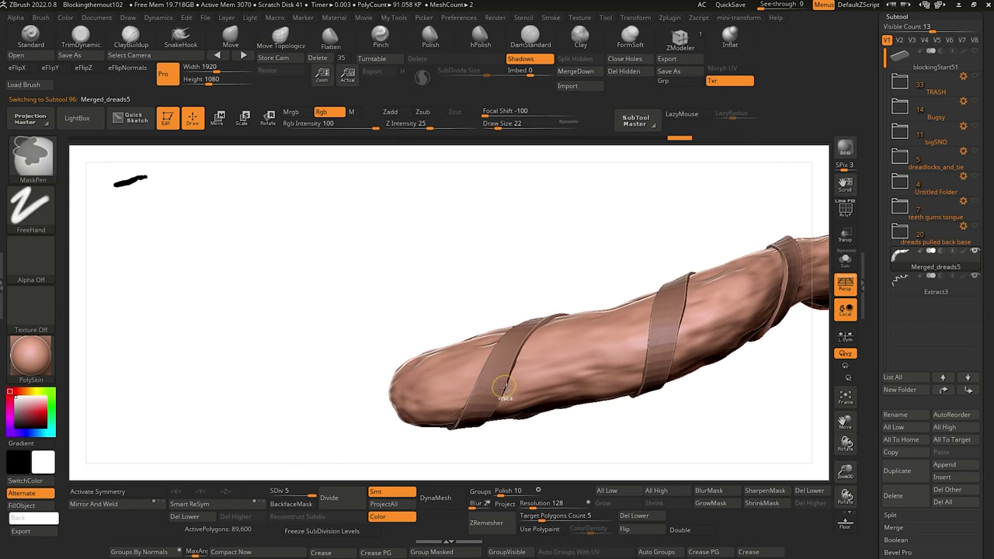
ctrl+drag(498, 383, 454, 351)
drag(387, 329, 382, 365)
drag(384, 324, 337, 382)
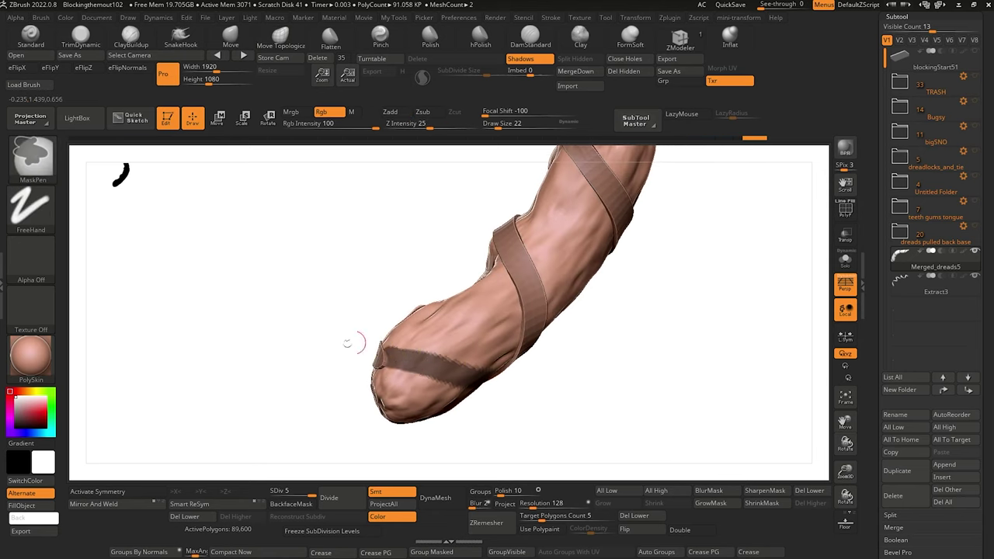
mouse_move(351, 343)
mouse_down()
mouse_move(306, 285)
mouse_move(292, 290)
mouse_move(328, 322)
mouse_move(315, 284)
mouse_move(345, 279)
mouse_move(333, 238)
mouse_move(309, 269)
mouse_up()
ctrl+drag(453, 273, 524, 288)
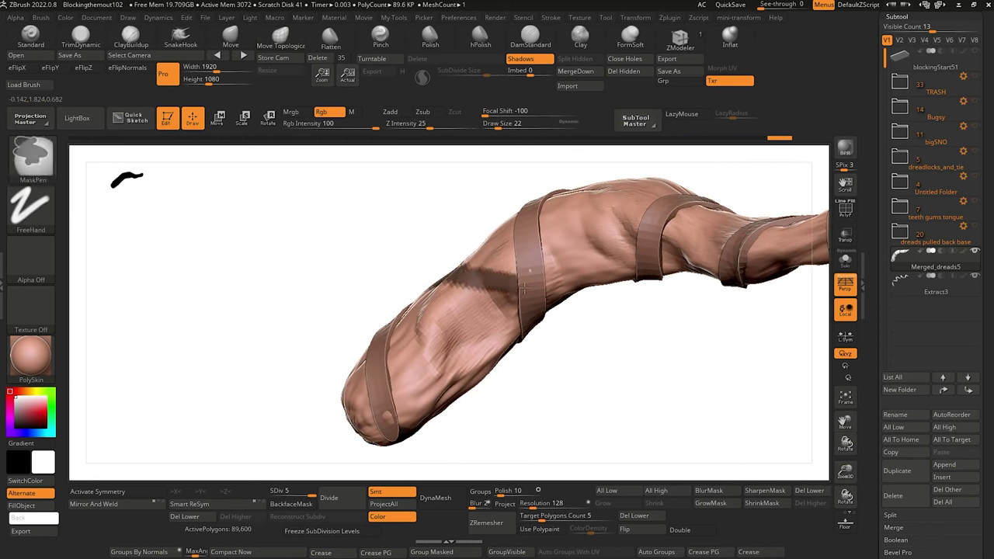
mouse_move(342, 289)
mouse_down()
mouse_move(318, 202)
mouse_move(356, 275)
mouse_move(371, 235)
mouse_move(242, 345)
mouse_move(269, 355)
mouse_up()
Continue the masked stripe around the middle of the dread so it crosses the existing band on each coil.
key(ctrl)
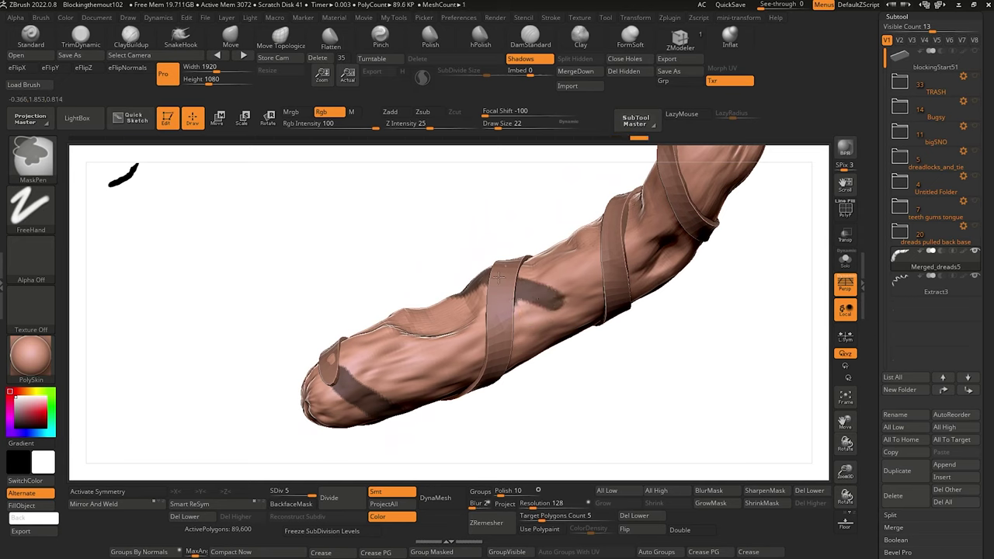
ctrl+drag(594, 314, 597, 316)
mouse_move(383, 259)
mouse_down()
mouse_move(415, 264)
mouse_move(357, 238)
mouse_move(351, 198)
mouse_move(324, 206)
mouse_move(332, 211)
mouse_up()
key(ctrl)
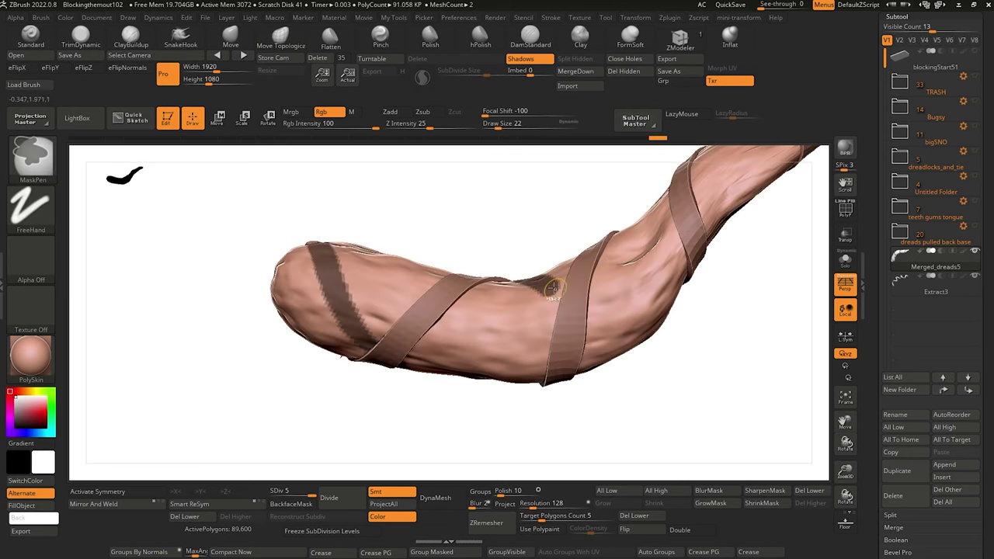
mouse_move(572, 311)
mouse_down()
mouse_move(613, 311)
mouse_move(440, 256)
mouse_move(383, 337)
mouse_move(366, 288)
mouse_move(324, 279)
mouse_move(549, 280)
mouse_move(548, 292)
mouse_move(606, 331)
mouse_up()
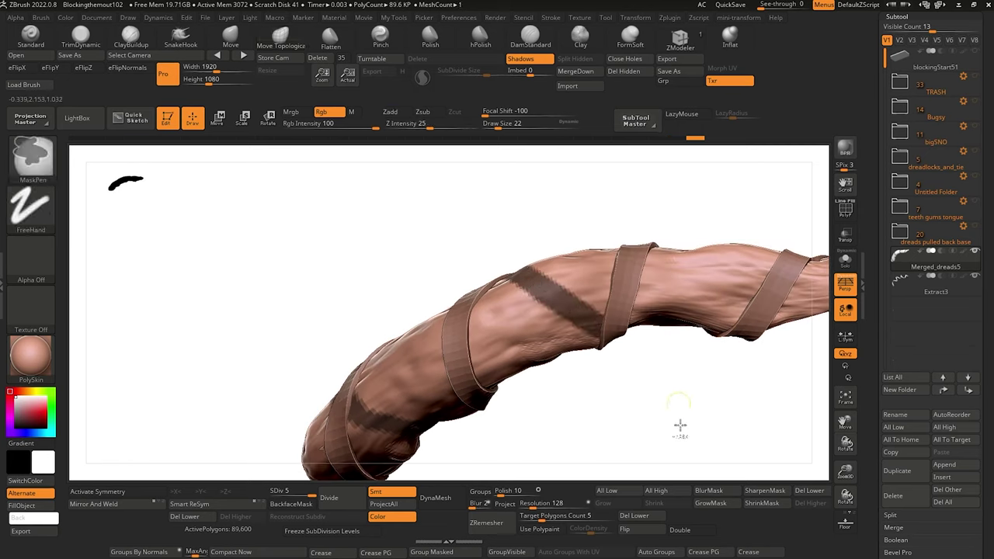
mouse_move(681, 424)
mouse_down()
mouse_move(575, 366)
mouse_move(462, 258)
mouse_up()
mouse_move(539, 258)
ctrl+mouse_down()
mouse_move(637, 355)
mouse_move(461, 269)
mouse_move(408, 223)
mouse_move(383, 260)
ctrl+mouse_up()
mouse_move(394, 224)
mouse_down()
mouse_move(257, 315)
mouse_move(389, 293)
mouse_up()
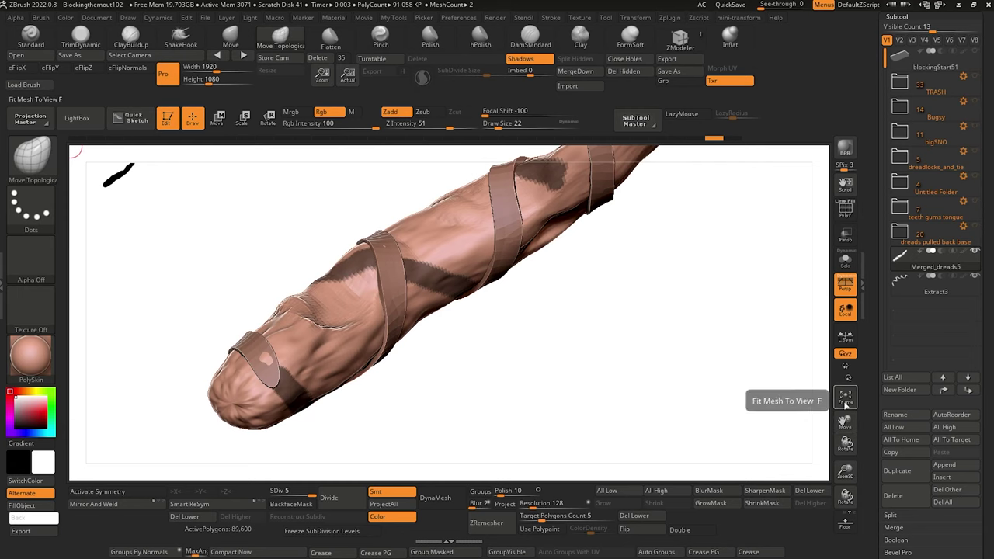
click(846, 396)
drag(620, 395, 554, 402)
mouse_move(573, 419)
alt+mouse_down()
mouse_move(582, 398)
mouse_move(544, 397)
mouse_move(575, 402)
mouse_move(574, 357)
alt+mouse_up()
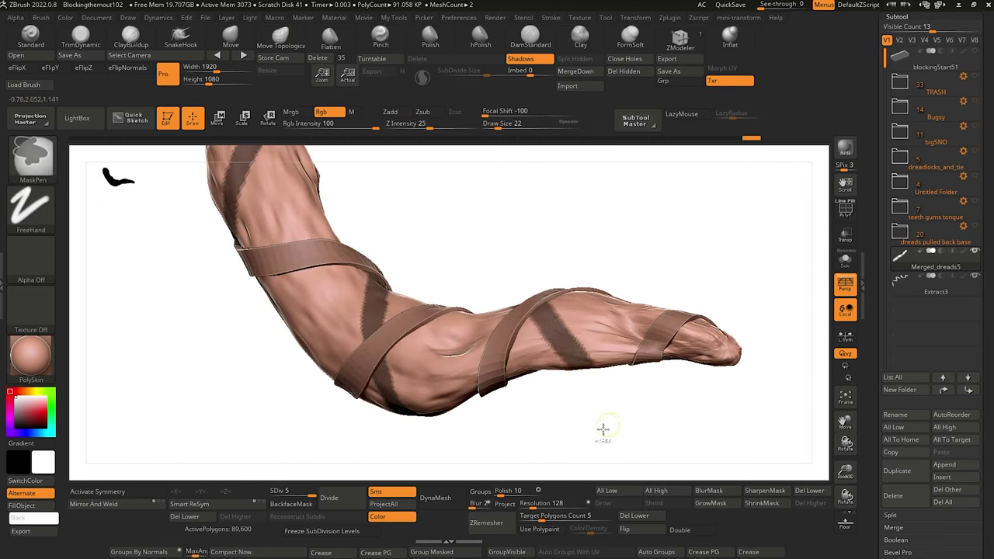
Extend the masked stripe around the dread's narrow end up to the tip, crossing the last coils of the band.
mouse_move(604, 430)
mouse_down()
mouse_move(652, 443)
mouse_move(411, 262)
mouse_move(487, 284)
mouse_up()
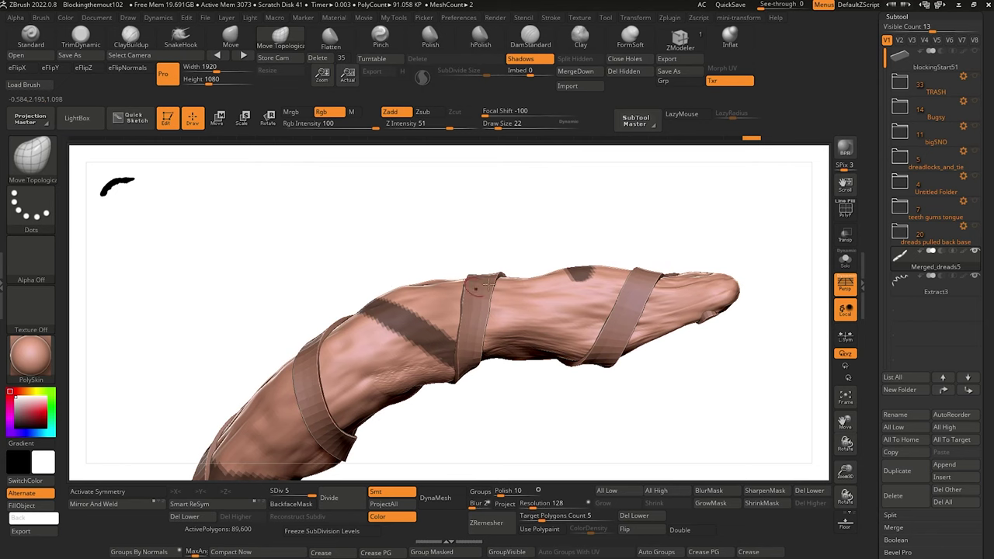
ctrl+drag(581, 272, 642, 327)
drag(690, 406, 661, 323)
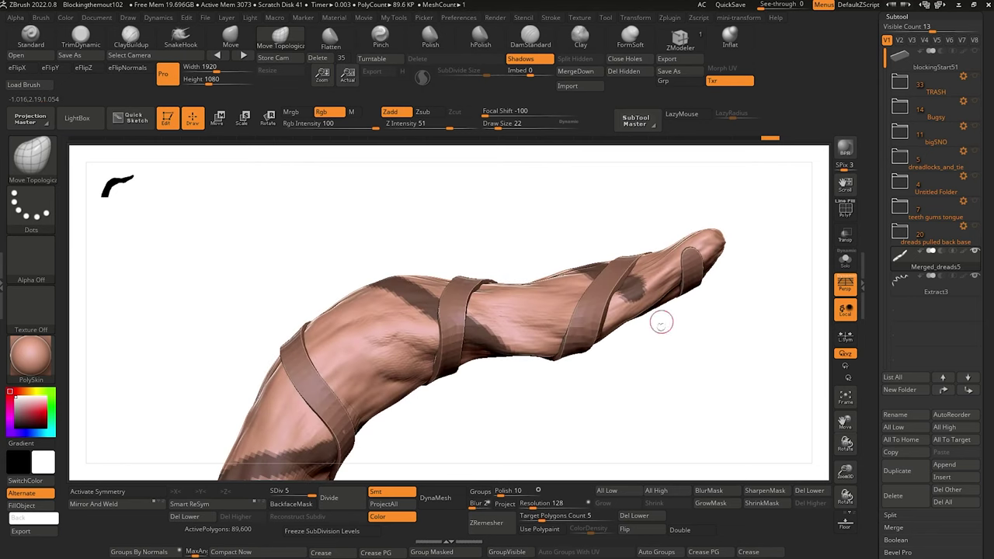
mouse_move(477, 246)
mouse_down()
mouse_move(459, 189)
mouse_move(626, 362)
mouse_move(583, 424)
mouse_move(630, 370)
mouse_up()
ctrl+drag(519, 242, 602, 283)
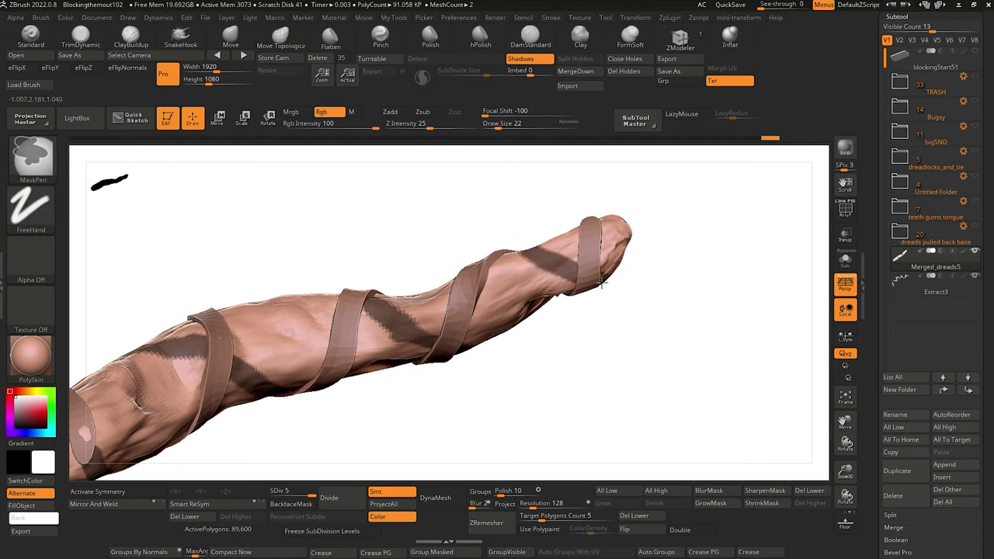
drag(649, 388, 526, 317)
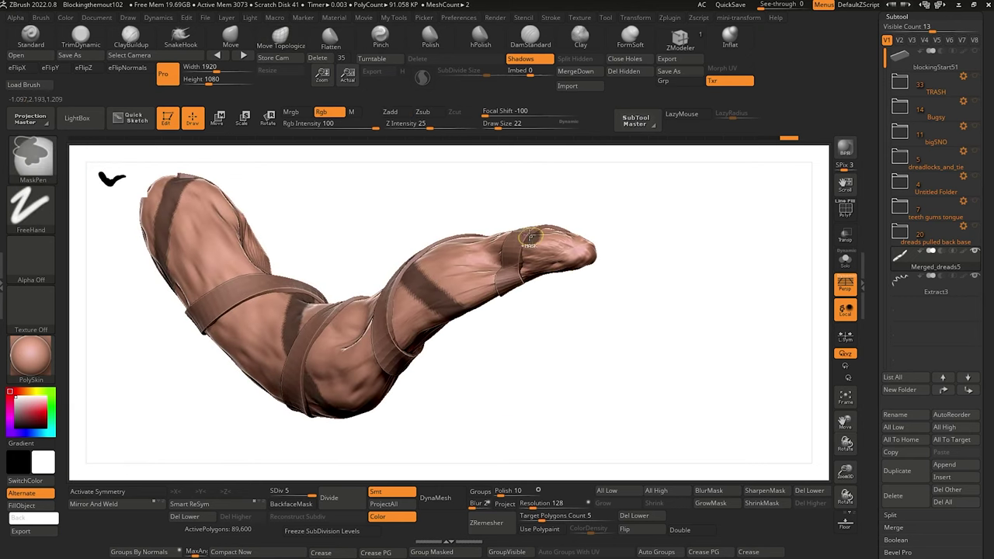
drag(588, 316, 537, 225)
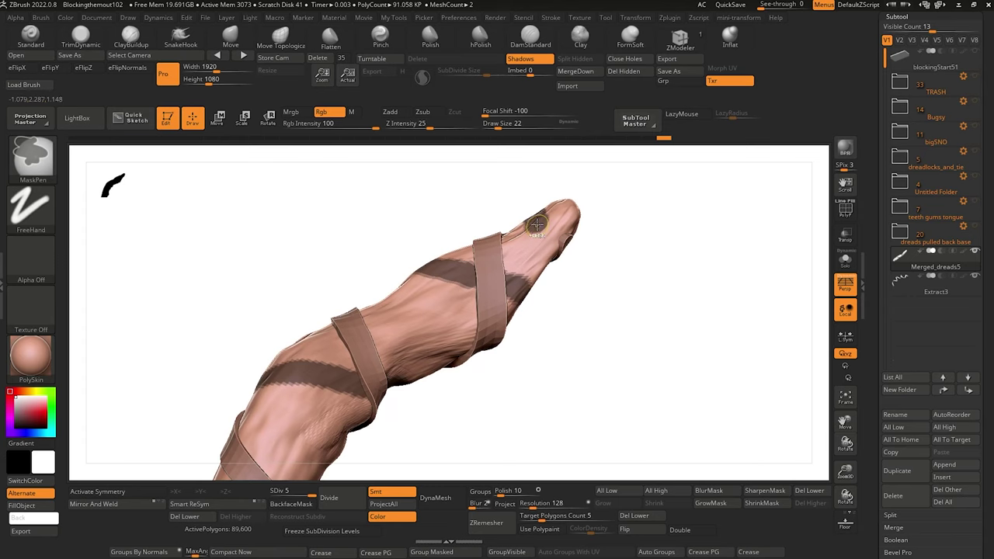
drag(323, 216, 350, 273)
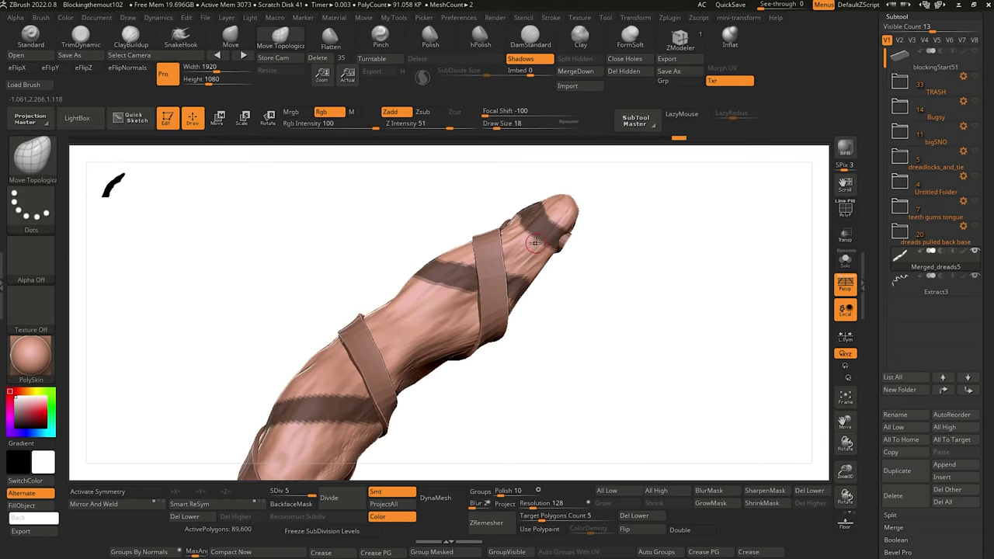
drag(620, 392, 399, 330)
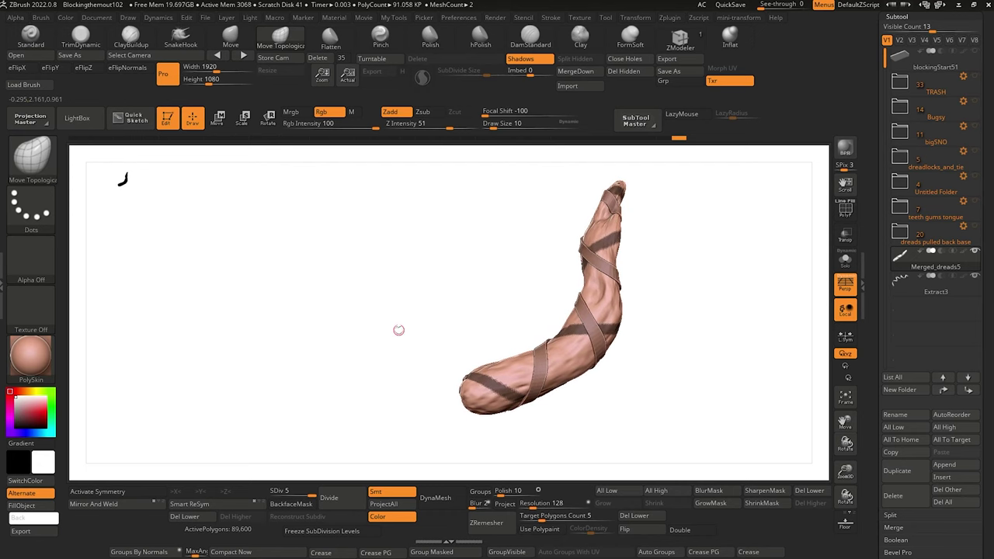
Extract the masked spiral stripe into a new subtool with thickness 0.02 and accept the extraction.
scroll(893, 427, down, 5)
click(895, 385)
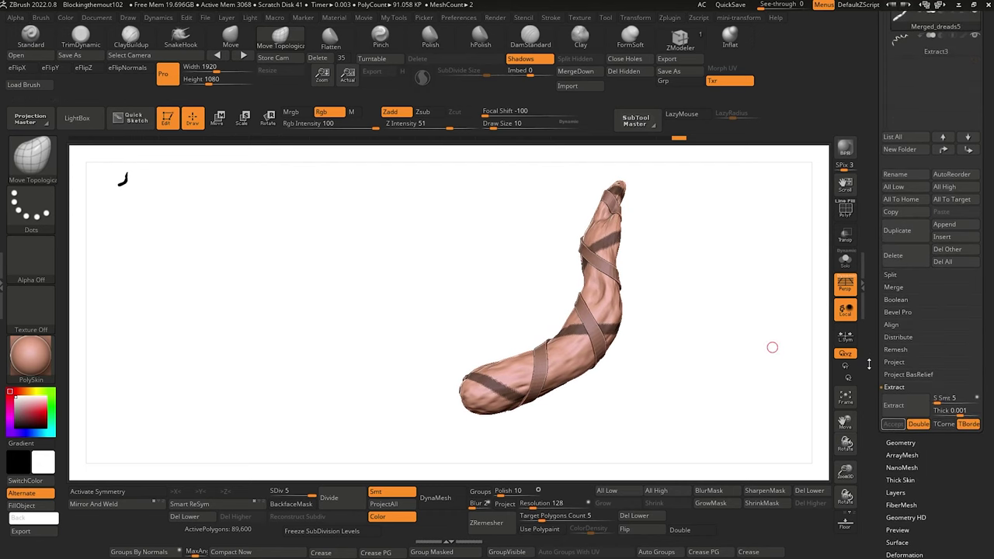
click(910, 406)
click(893, 421)
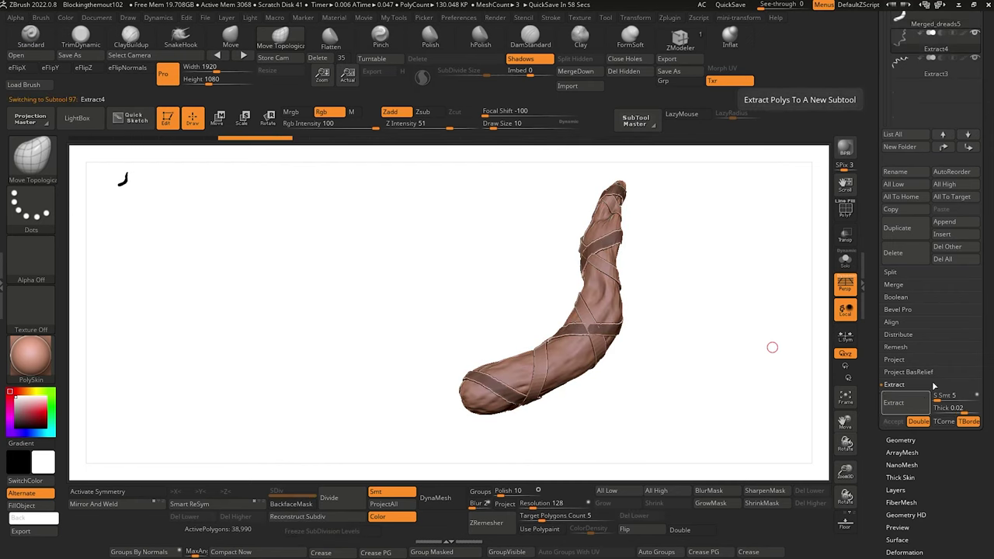
mouse_move(467, 331)
mouse_down()
mouse_move(466, 342)
mouse_move(451, 342)
mouse_up()
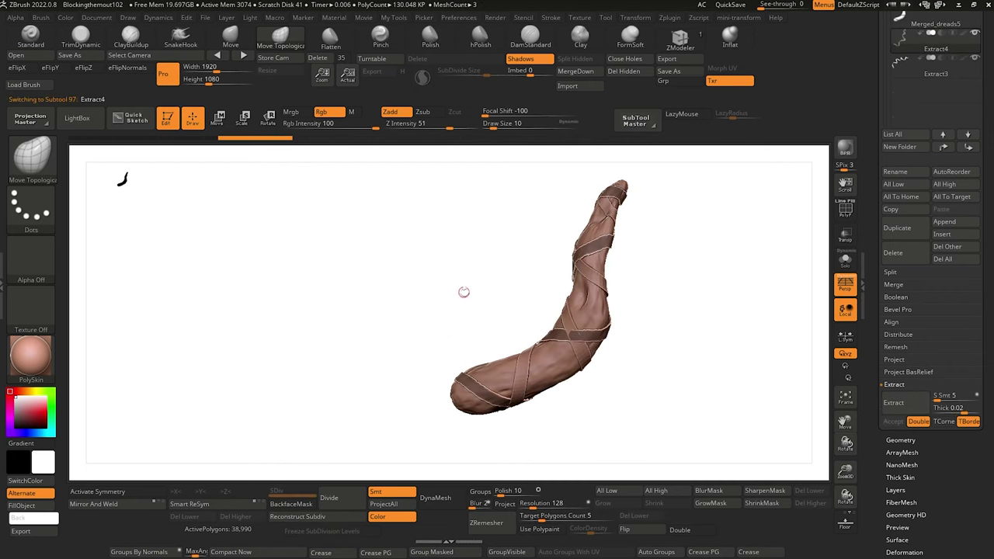
alt+drag(429, 294, 614, 264)
Smooth the newly extracted band's edges with the Polish By Features deformation.
drag(876, 457, 877, 371)
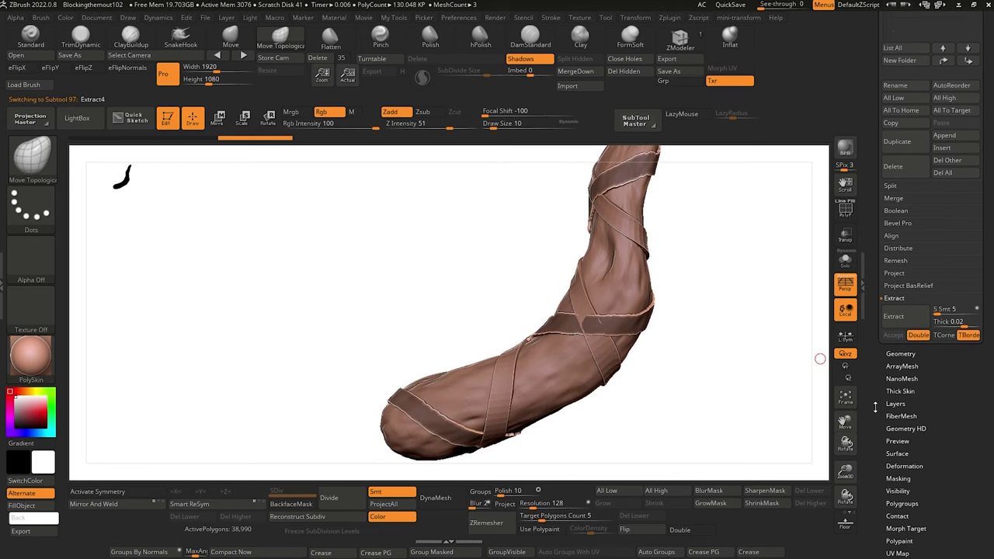
click(907, 467)
drag(908, 152, 942, 152)
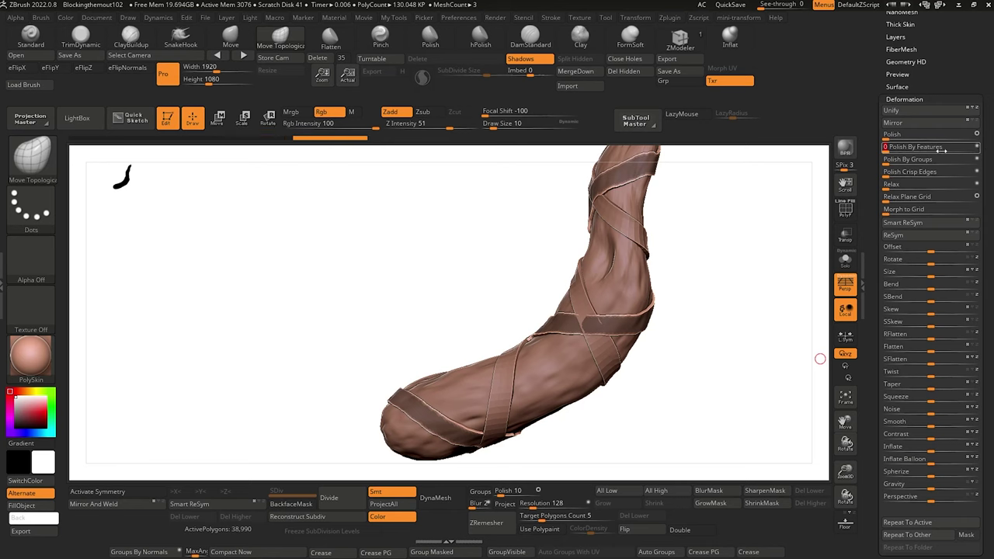
Isolate the visible surface polygroup of the new band and delete its hidden polygroups.
ctrl+shift+click(574, 332)
drag(453, 283, 454, 324)
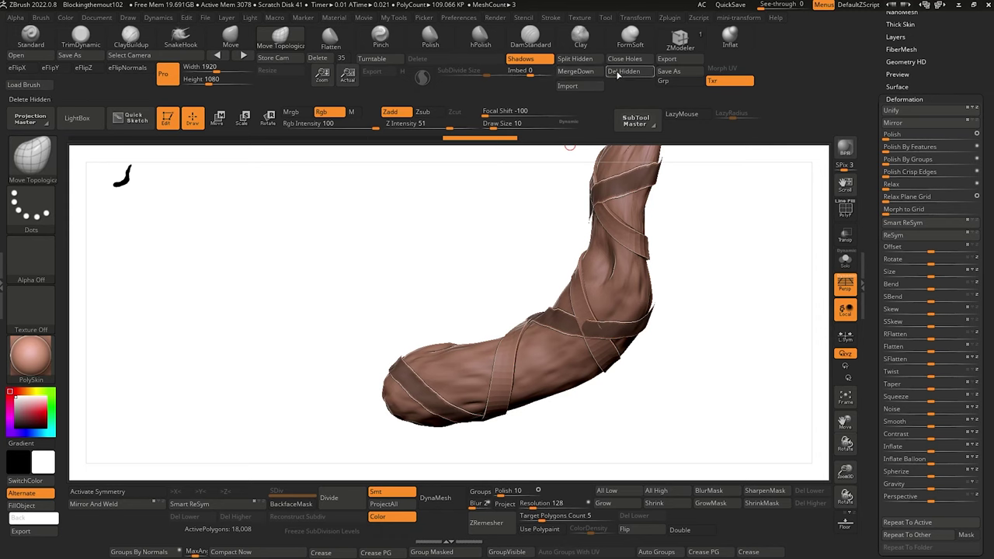
click(619, 72)
drag(465, 289, 488, 280)
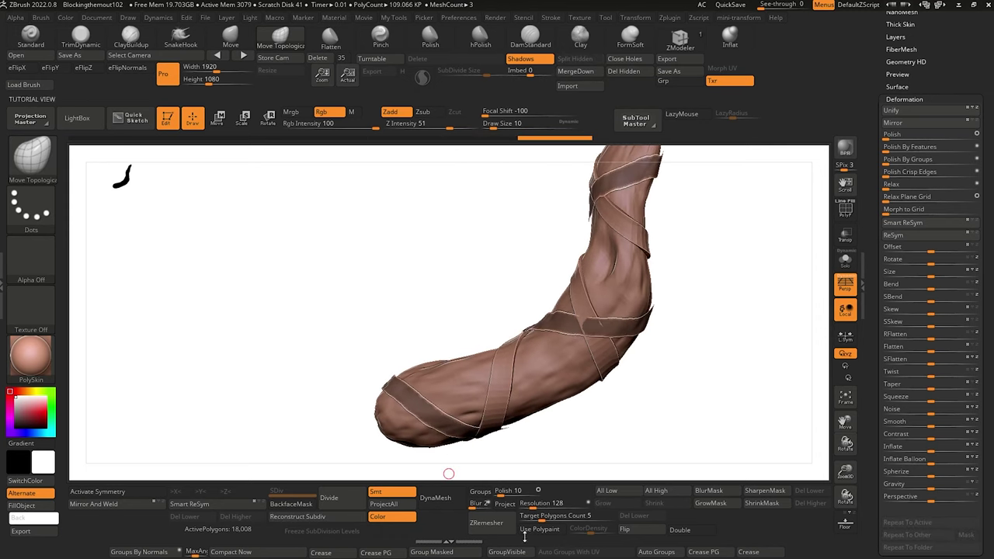
Set the target polygon count to 0.5, show the polyframe, quick-save the project and ZRemesh the new band.
click(530, 515)
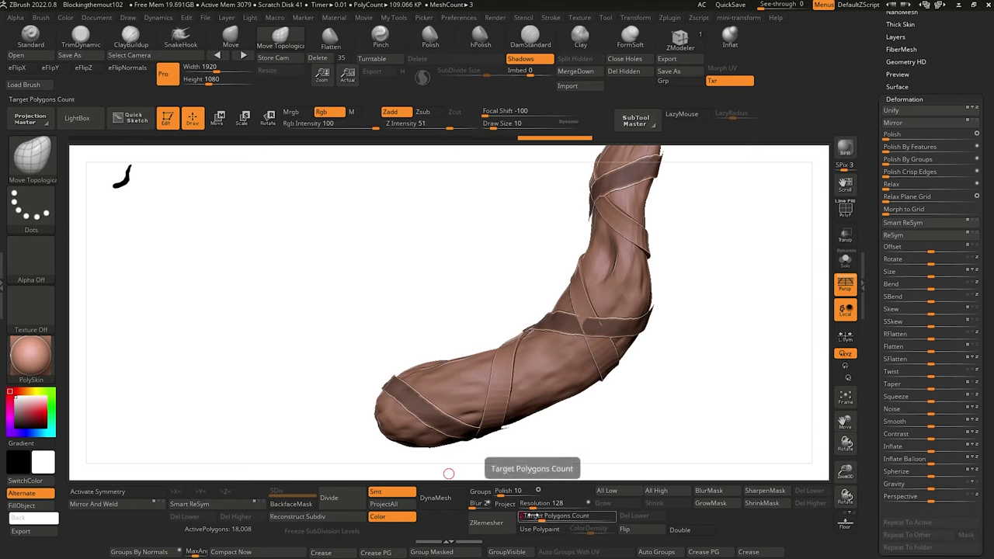
key(Return)
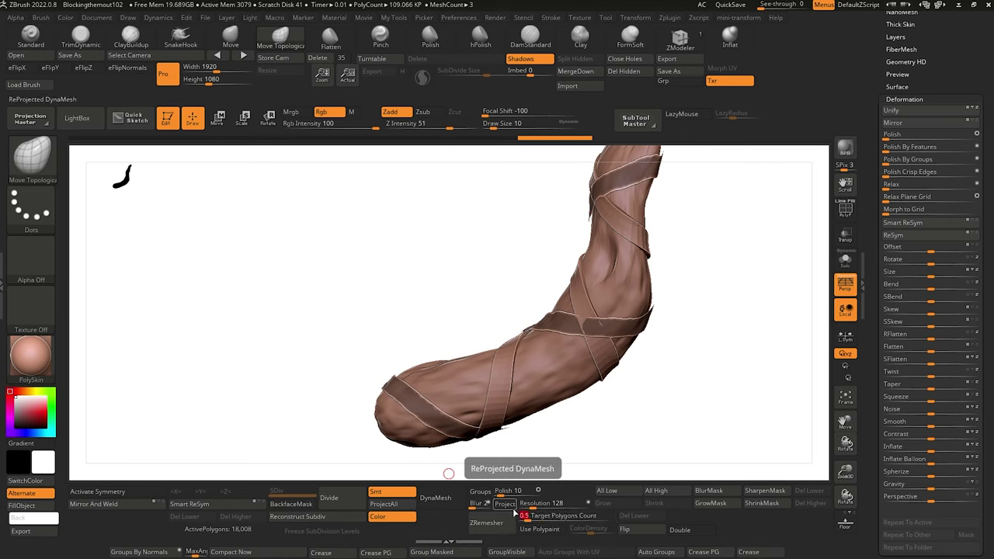
click(848, 211)
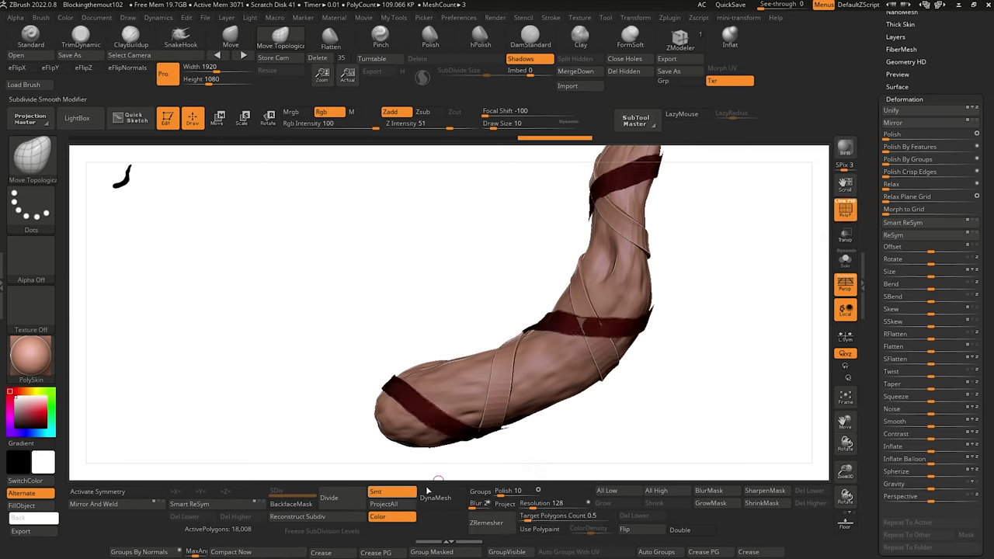
key(ctrl+s)
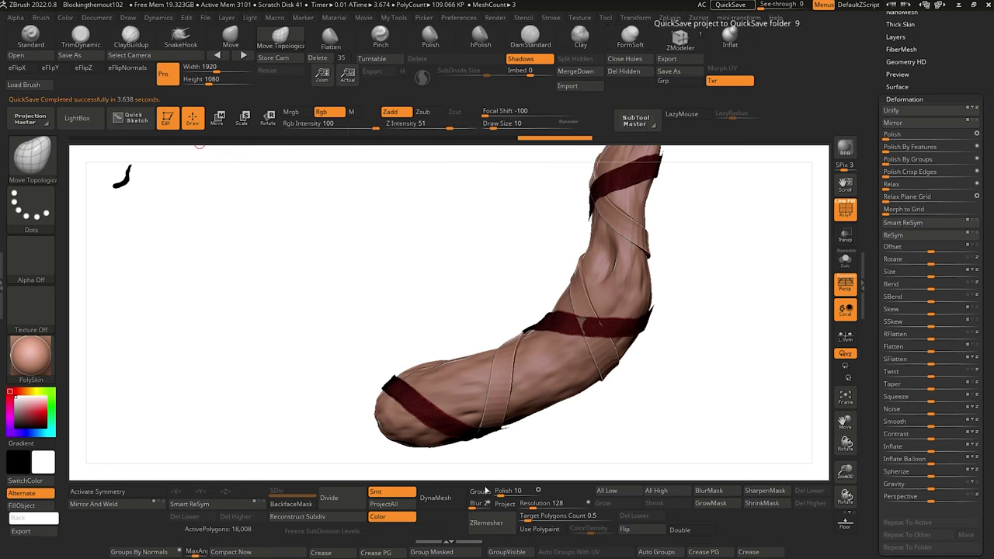
click(484, 523)
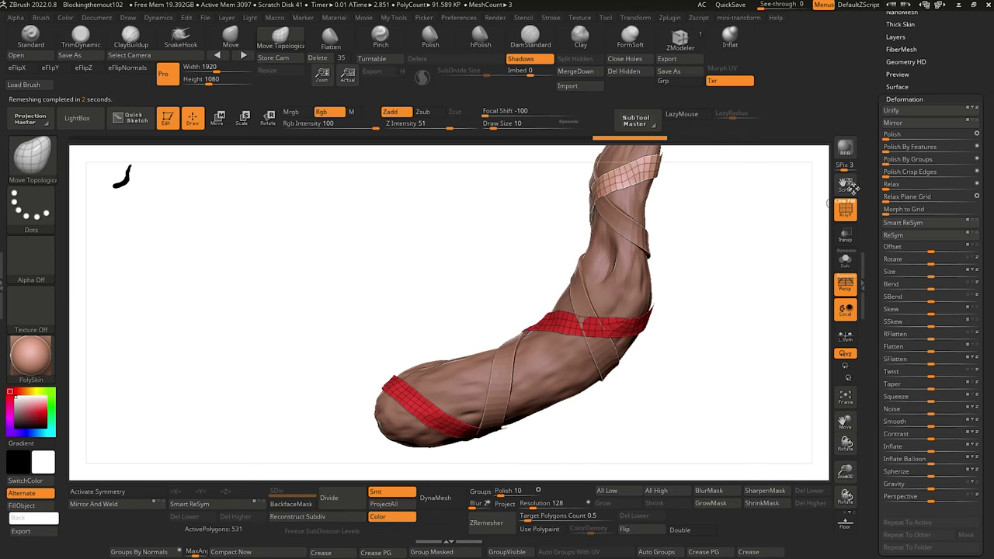
Enable Dynamic Subdiv on the new band with thickness 0.00183, offset -100 and the smooth subdivision level reduced to its minimum.
drag(873, 146, 870, 190)
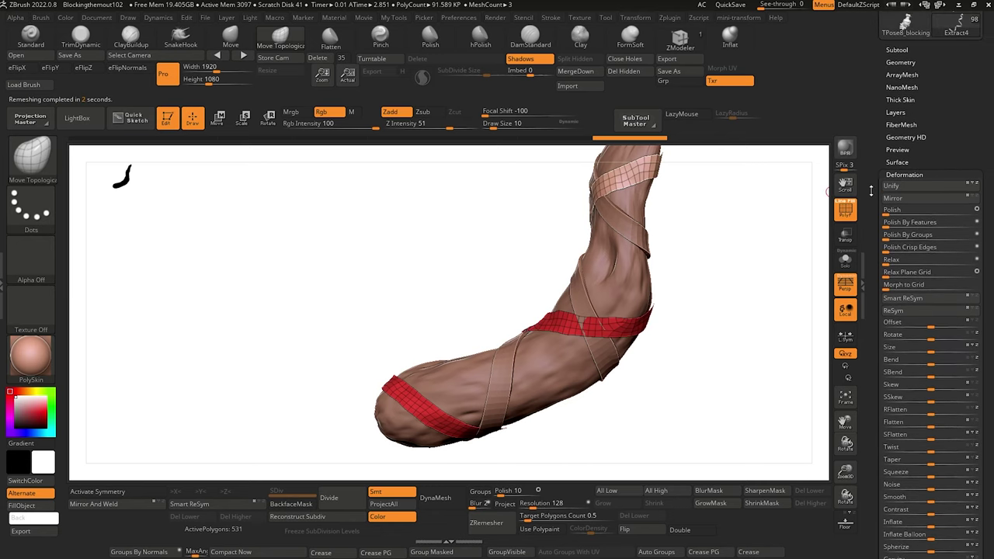
click(901, 63)
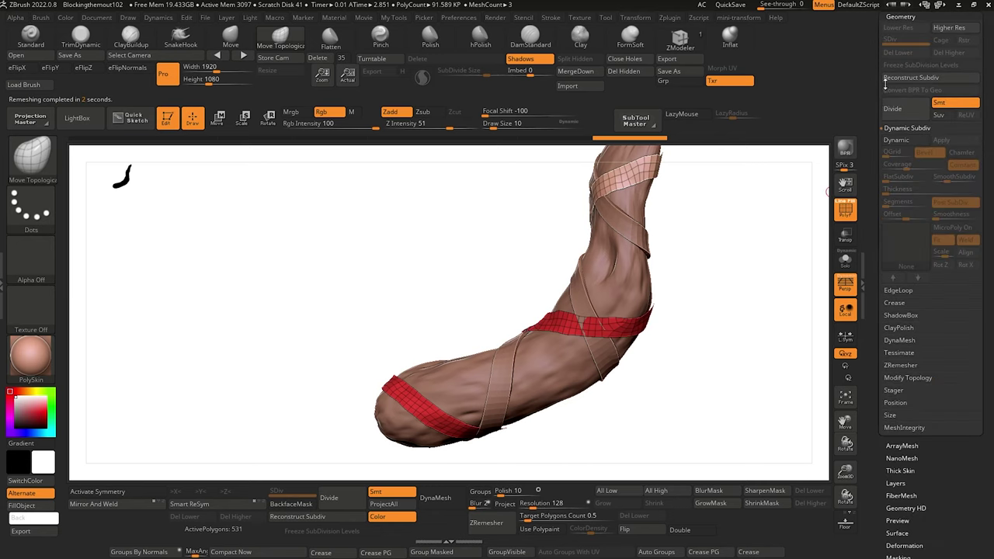
click(898, 139)
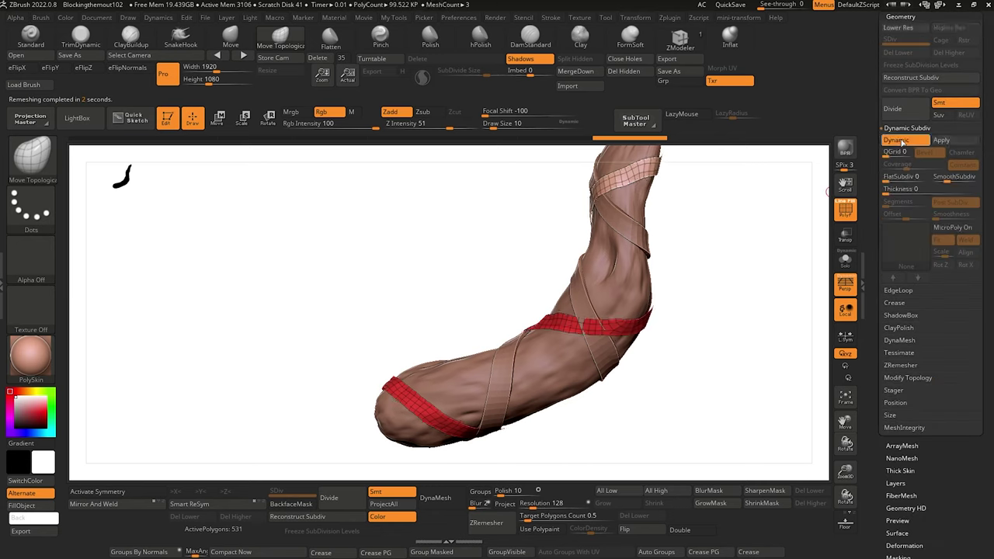
click(890, 188)
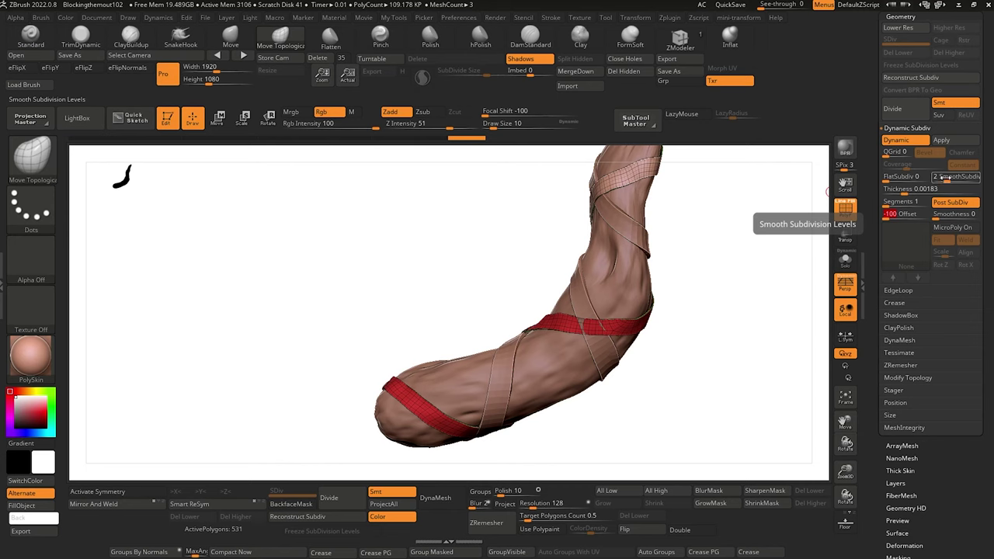
drag(945, 180, 927, 180)
drag(764, 277, 801, 377)
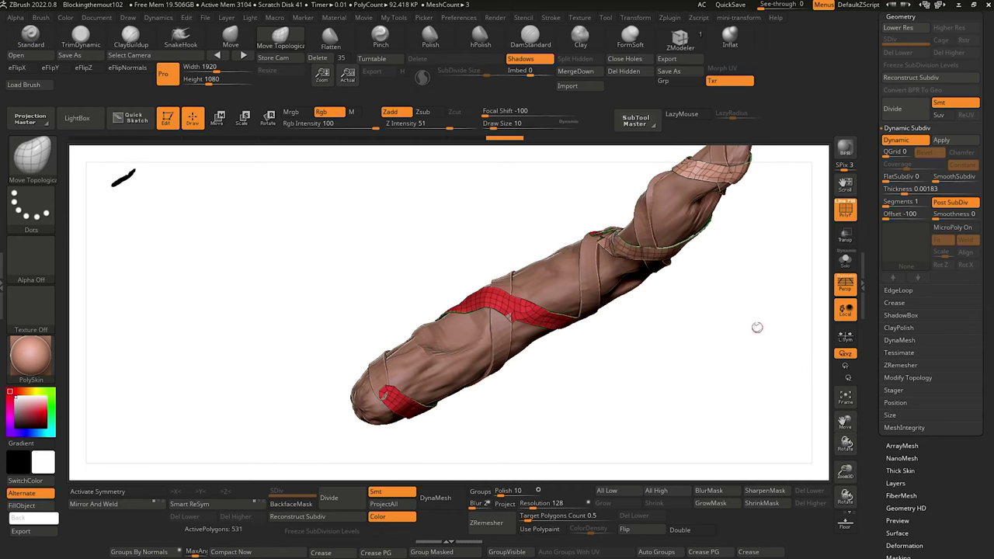
drag(758, 327, 738, 362)
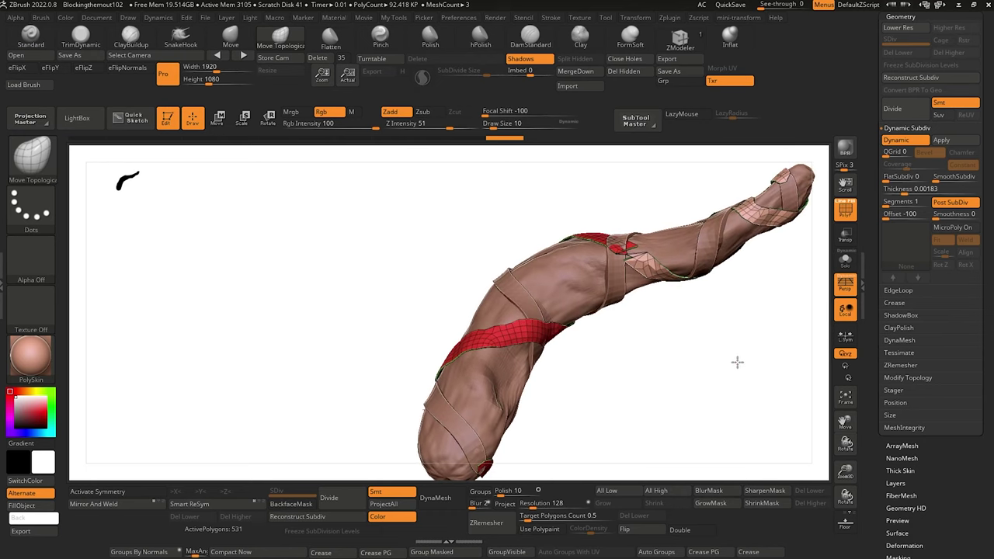
Toggle Dynamic Subdiv off and on to examine how the remeshed band follows the dread and crosses the first band.
drag(342, 252, 346, 306)
drag(342, 254, 279, 253)
drag(591, 356, 233, 247)
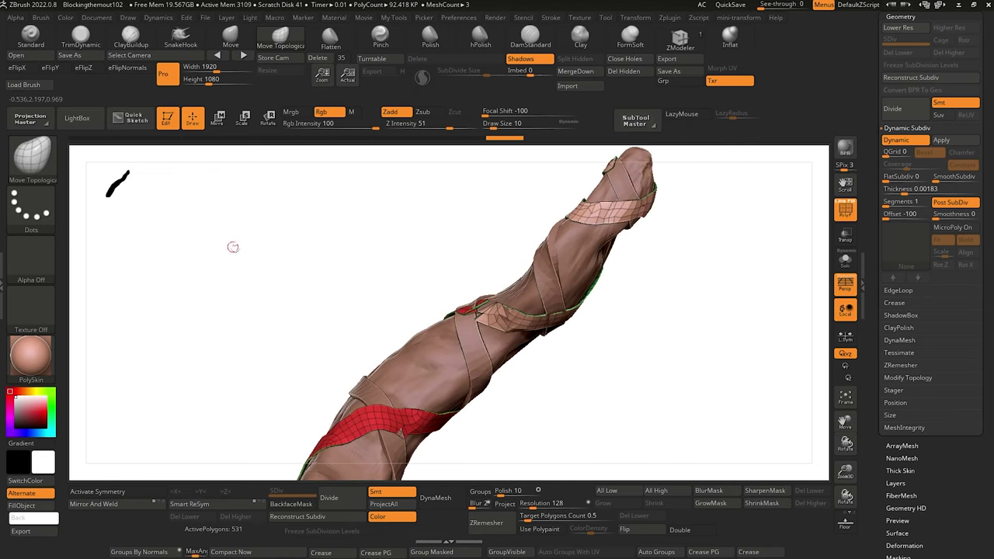
click(898, 141)
drag(334, 351, 394, 284)
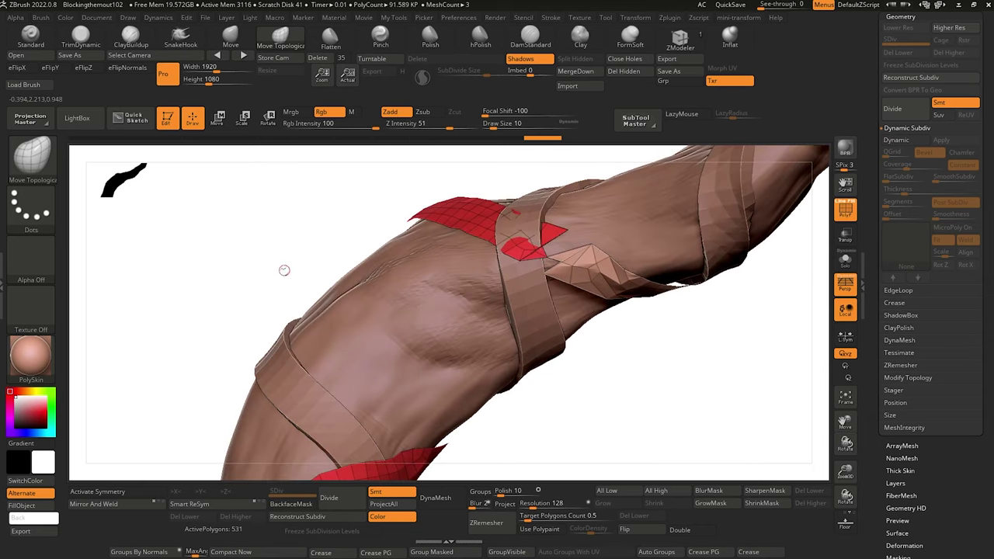
drag(285, 270, 307, 308)
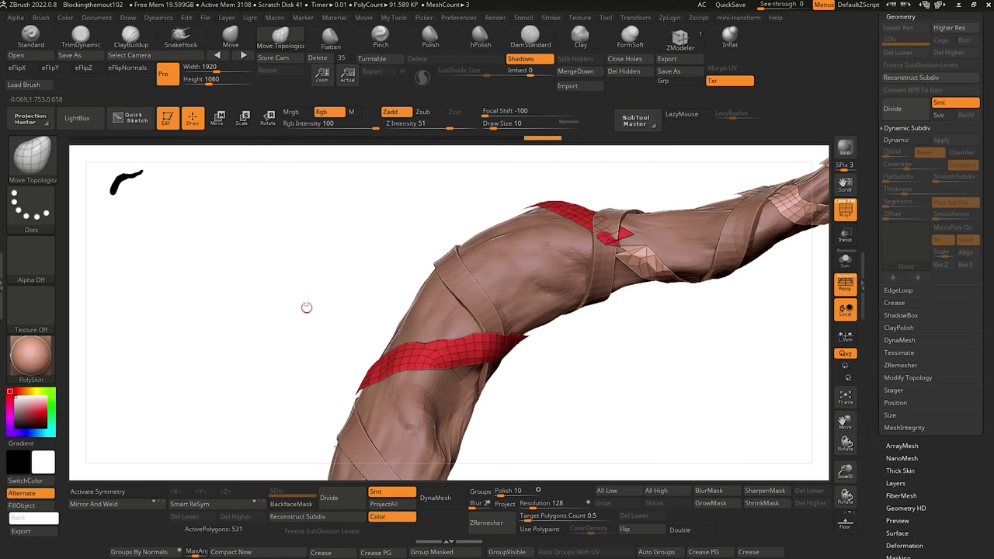
key(d)
key(ctrl)
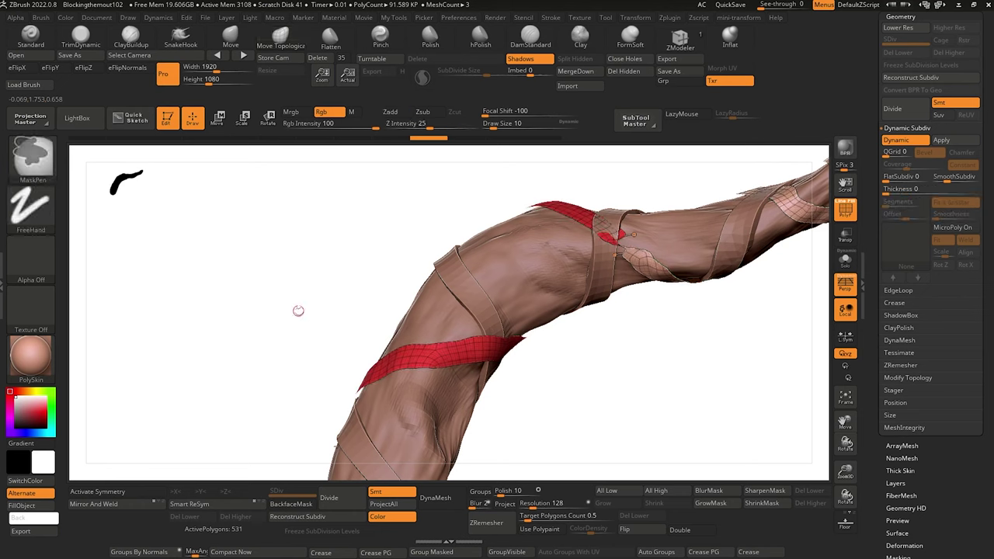
Undo the new band's remesh and isolate its dense mesh from the dread and the first band.
key(ctrl+z)
key(ctrl+z)
drag(303, 316, 296, 347)
click(847, 264)
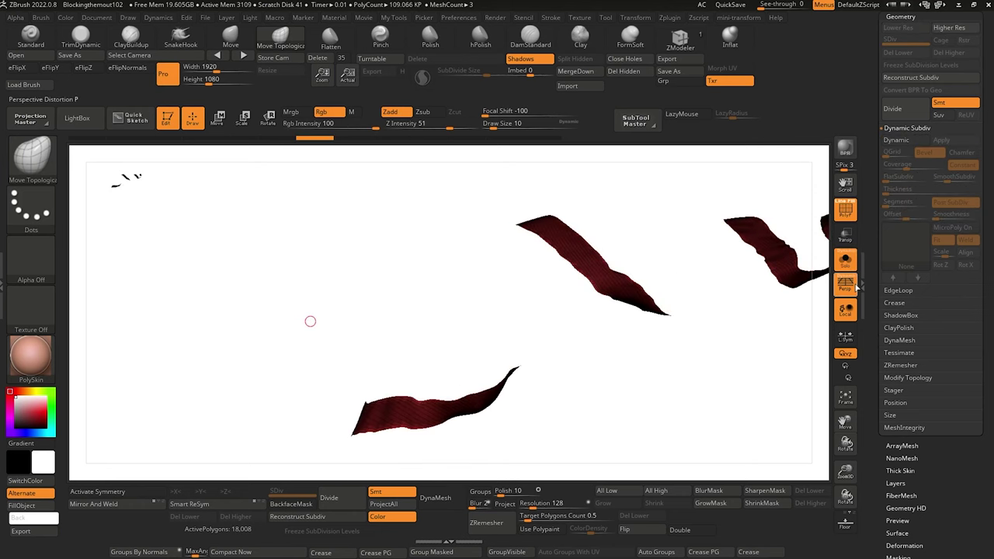
drag(358, 317, 383, 335)
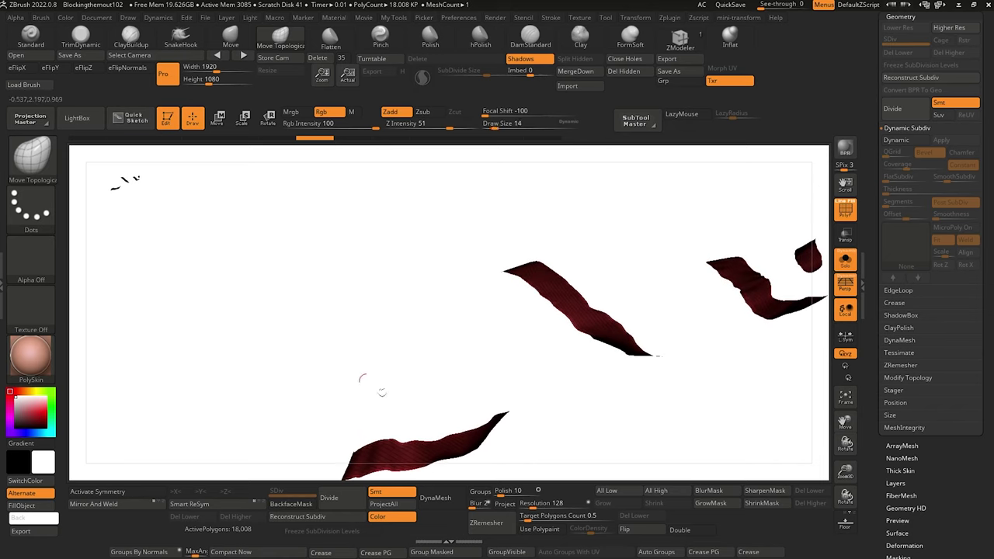
Set the target polygon count to 1 and ZRemesh the isolated band.
click(525, 518)
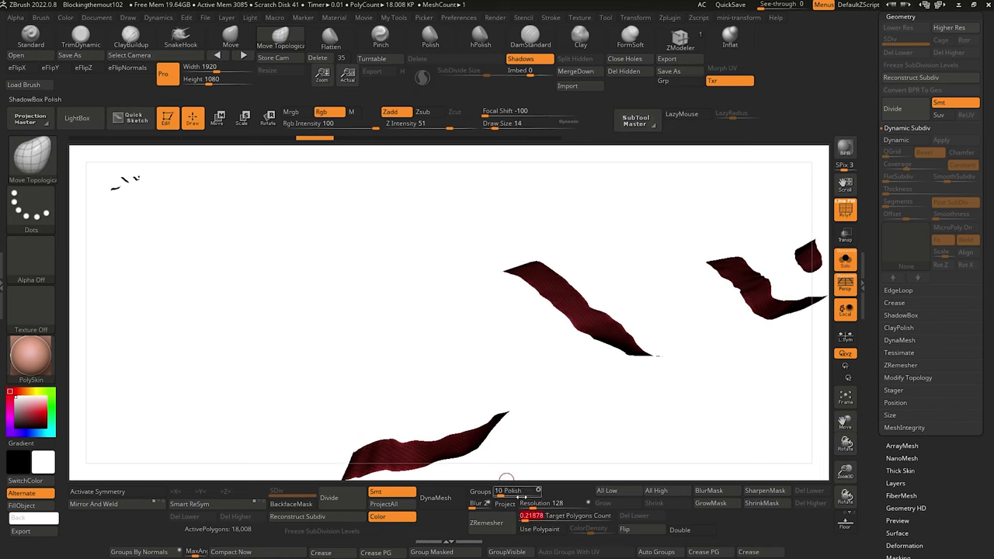
drag(398, 354, 373, 362)
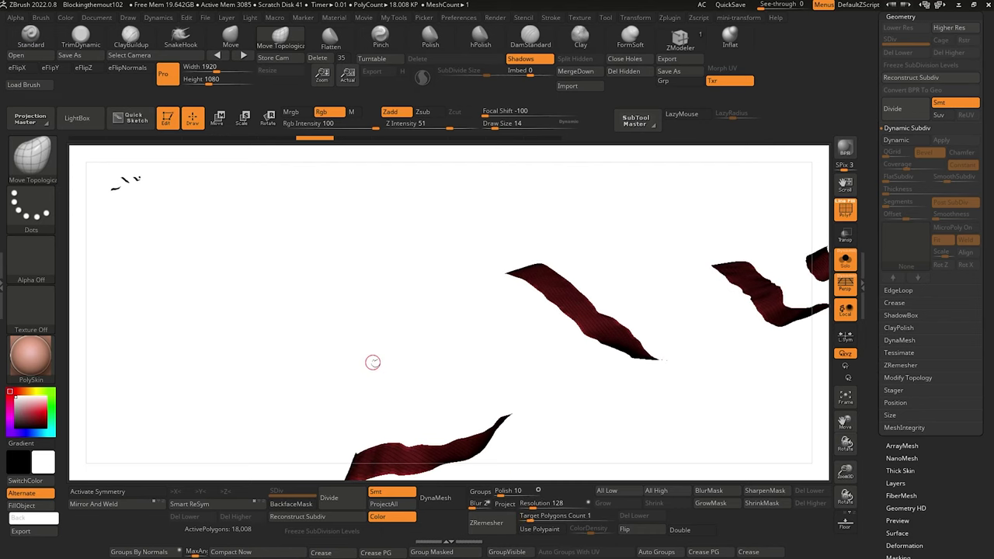
click(483, 519)
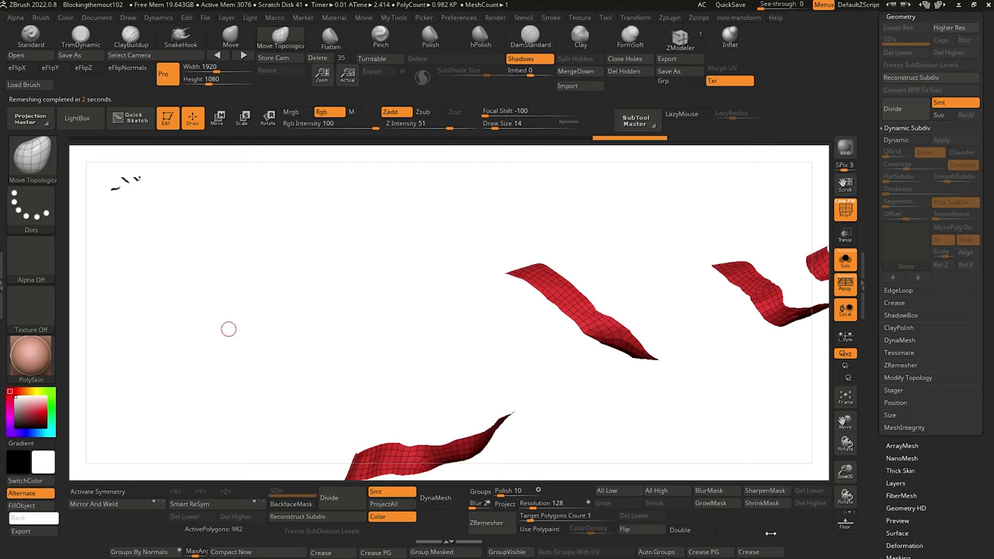
Display the band double-sided and enable Dynamic Subdiv with thickness 0.0086, offset -100 and the smooth subdivision level reduced to its minimum.
click(696, 537)
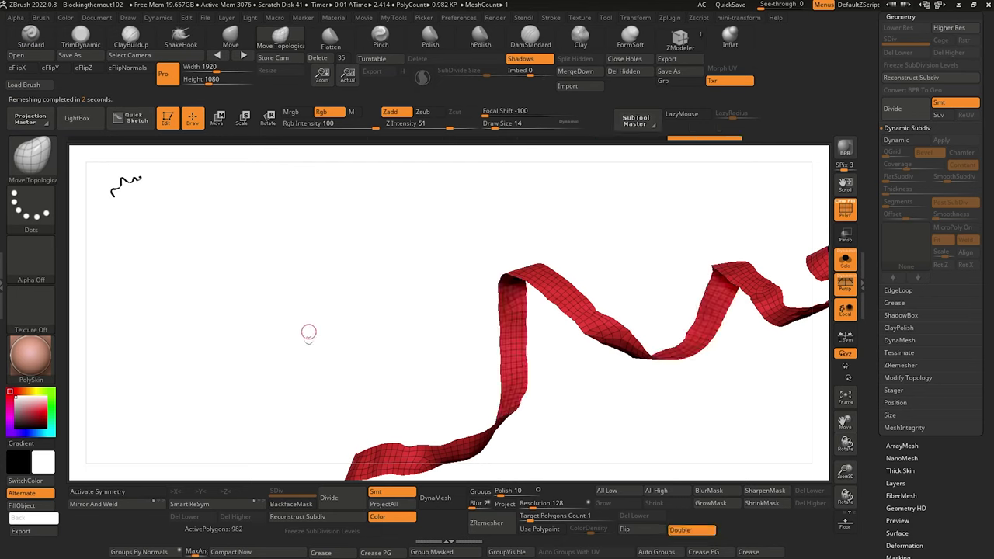
alt+drag(308, 332, 400, 334)
click(895, 140)
click(952, 178)
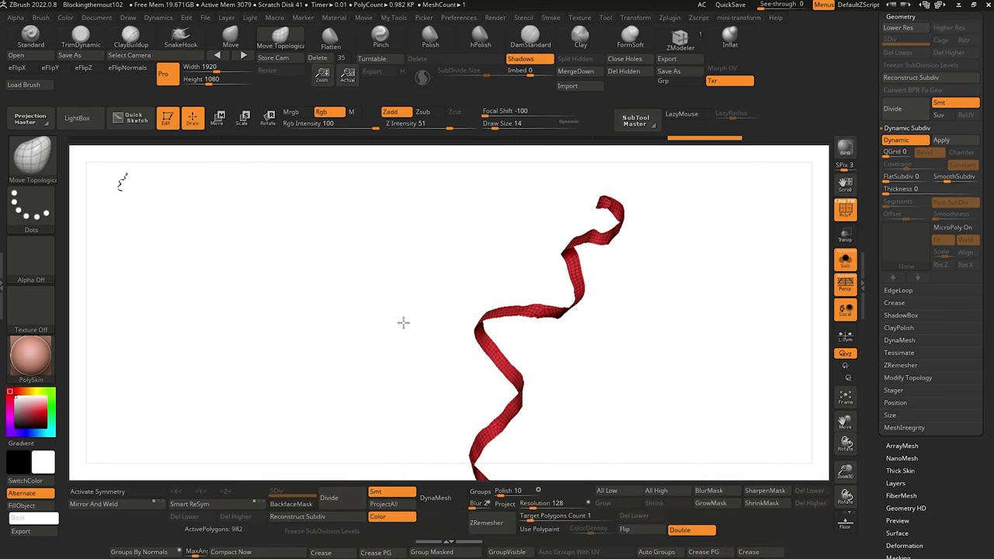
click(894, 190)
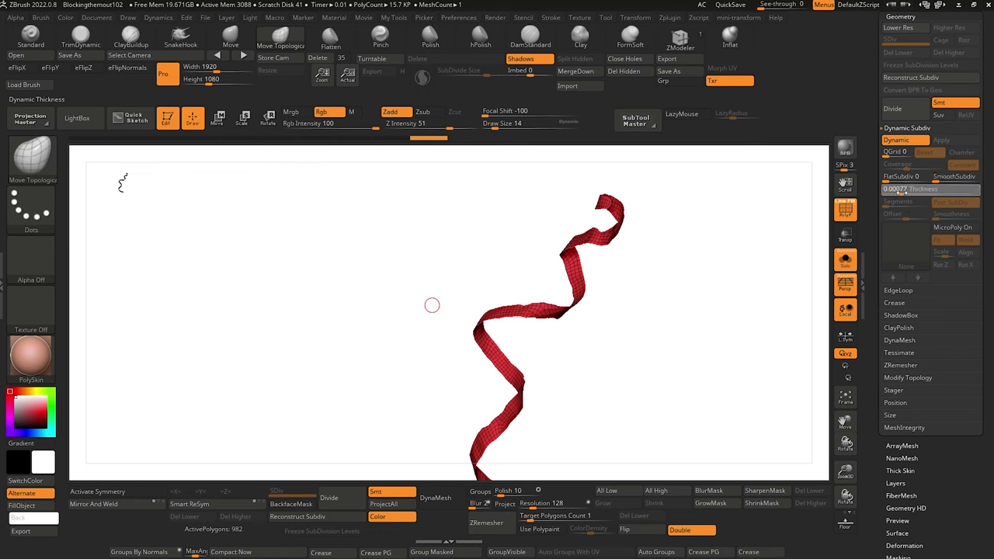
drag(900, 215, 914, 191)
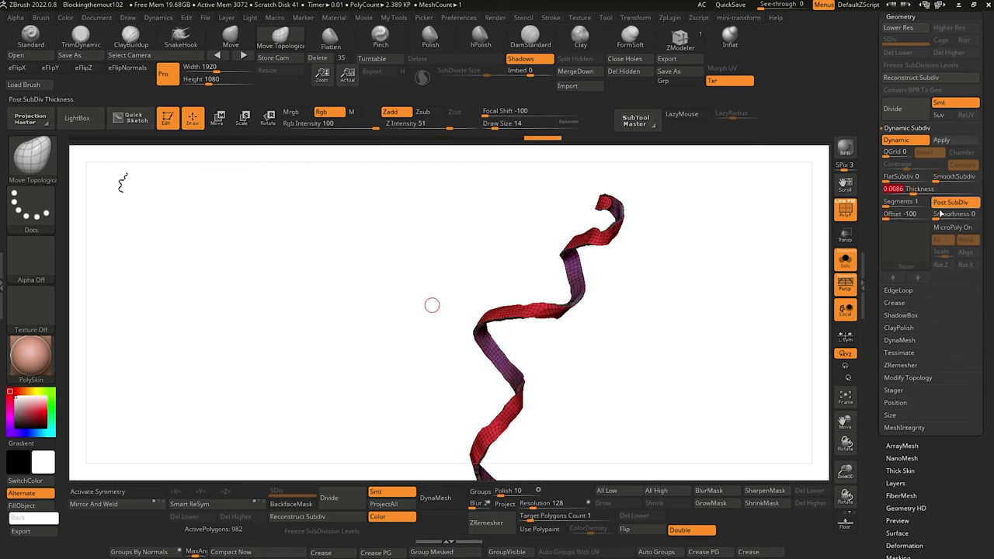
Show the dread and first band again, and smooth the new band with the Polish By Groups deformation.
mouse_move(402, 288)
mouse_down()
mouse_move(395, 332)
mouse_move(371, 319)
mouse_move(362, 349)
mouse_move(350, 349)
mouse_move(401, 271)
mouse_up()
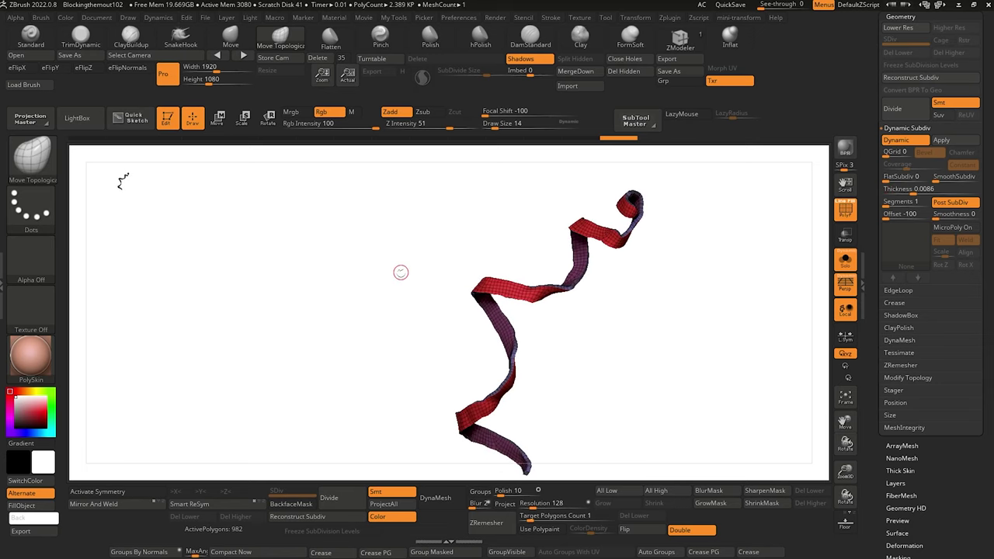
click(845, 265)
alt+drag(315, 295, 357, 290)
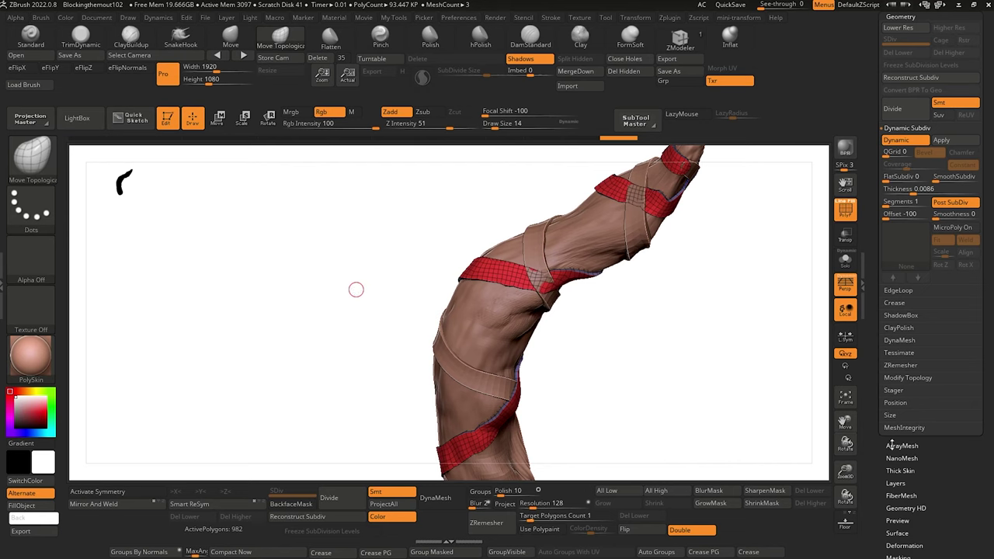
click(902, 543)
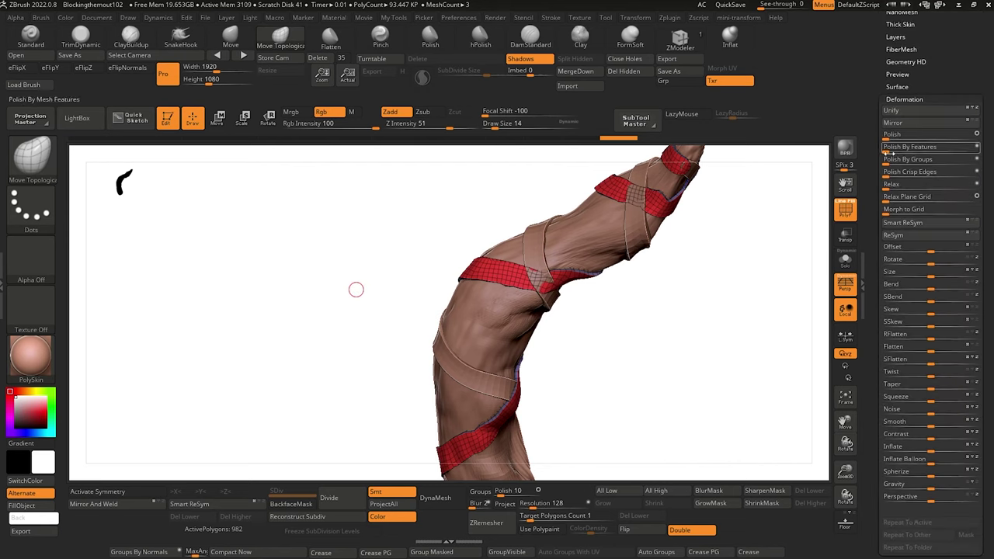
drag(894, 163, 884, 162)
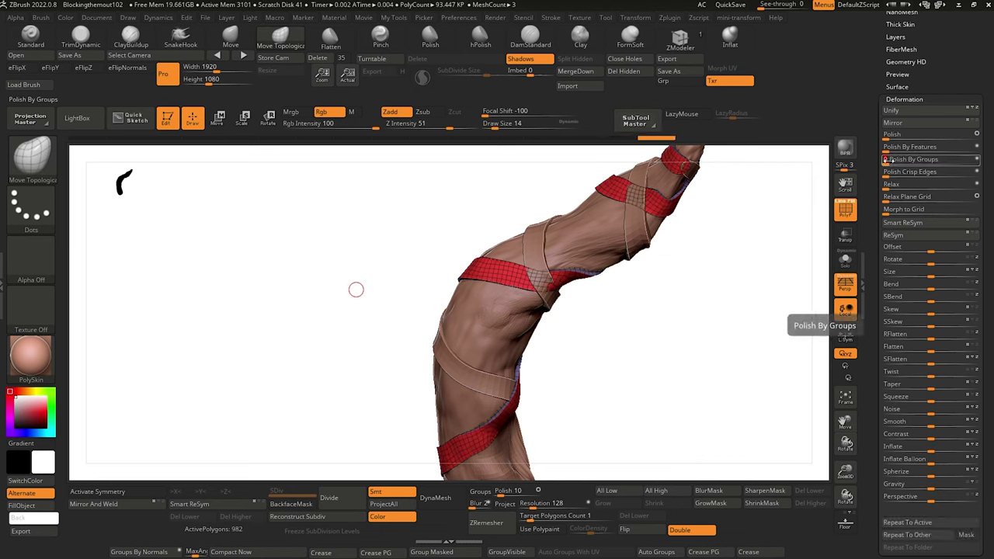
alt+drag(374, 347, 320, 286)
scroll(898, 288, up, 4)
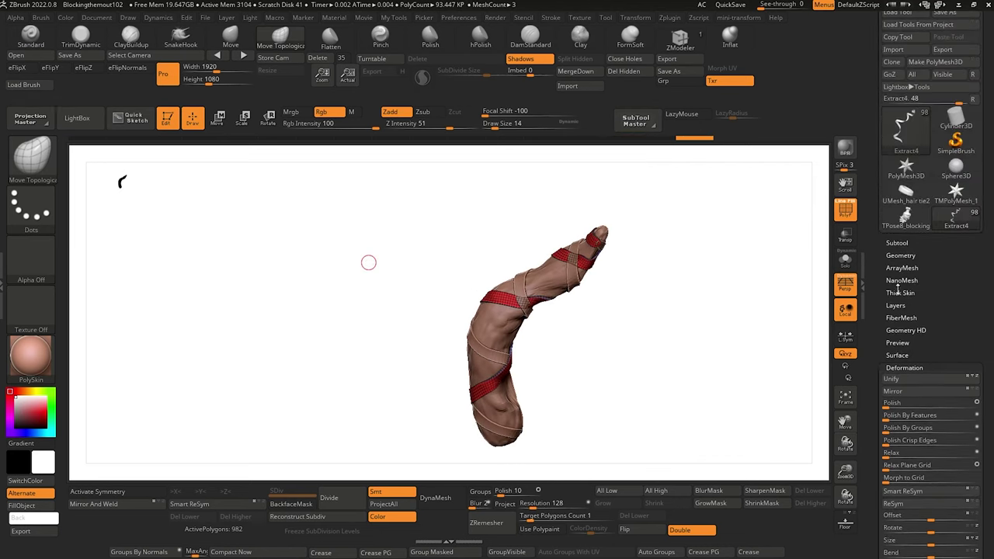
Hide the polyframe and shift the new band outward over the first band at the dread's bend with Move Topological.
click(843, 215)
mouse_move(373, 319)
alt+mouse_down()
mouse_move(379, 296)
mouse_move(366, 287)
mouse_move(442, 279)
alt+mouse_up()
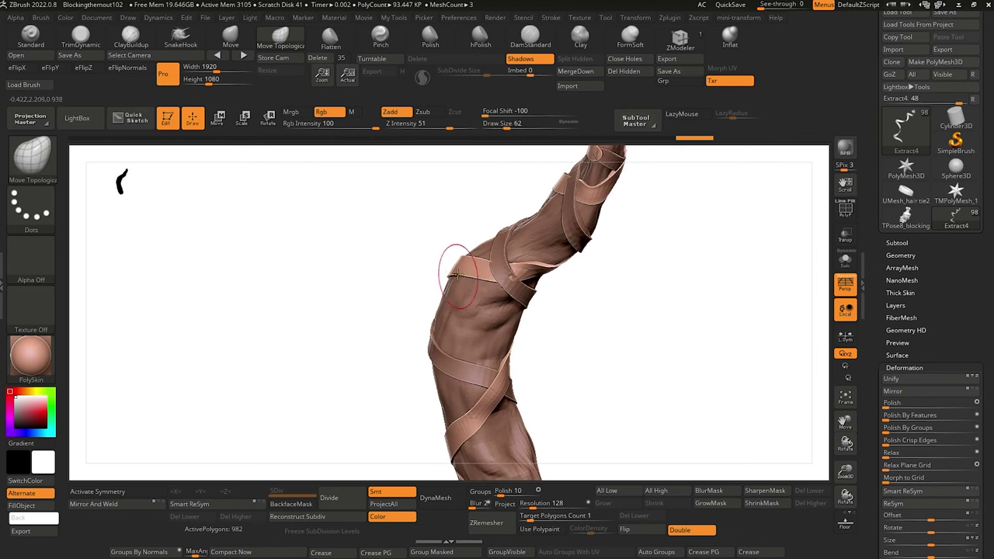
mouse_move(363, 250)
mouse_down()
mouse_move(350, 235)
mouse_move(355, 245)
mouse_up()
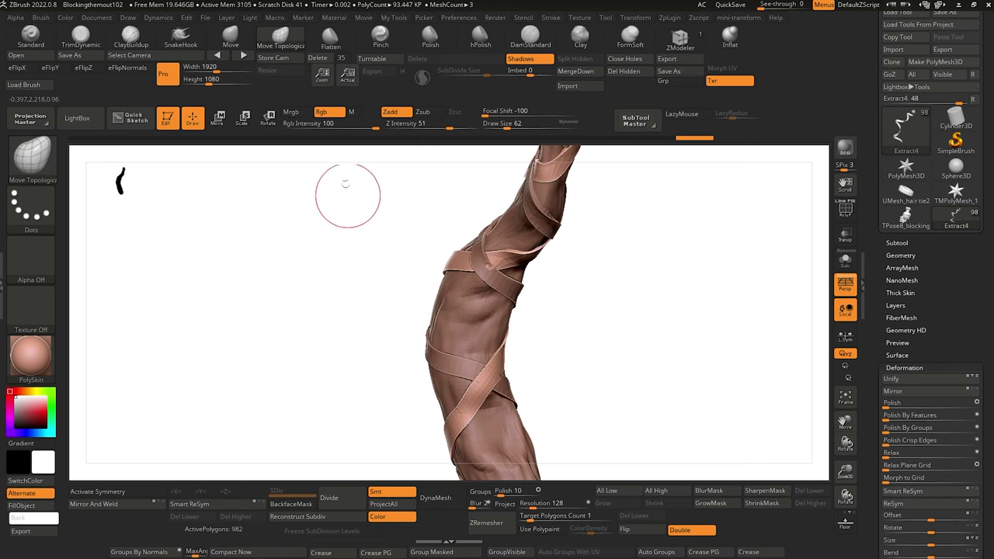
drag(497, 370, 495, 363)
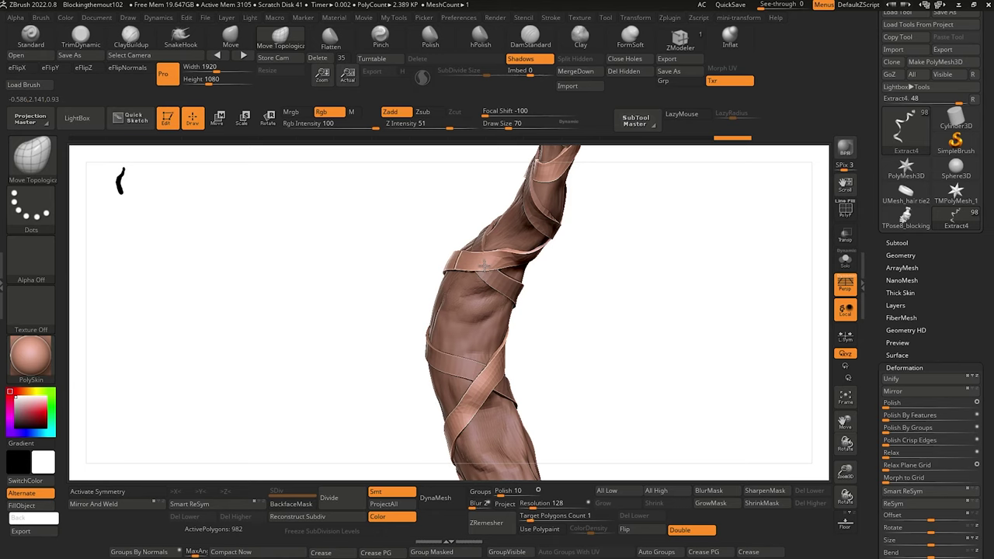
mouse_move(406, 246)
mouse_down()
mouse_move(373, 223)
mouse_move(407, 318)
mouse_move(377, 286)
mouse_up()
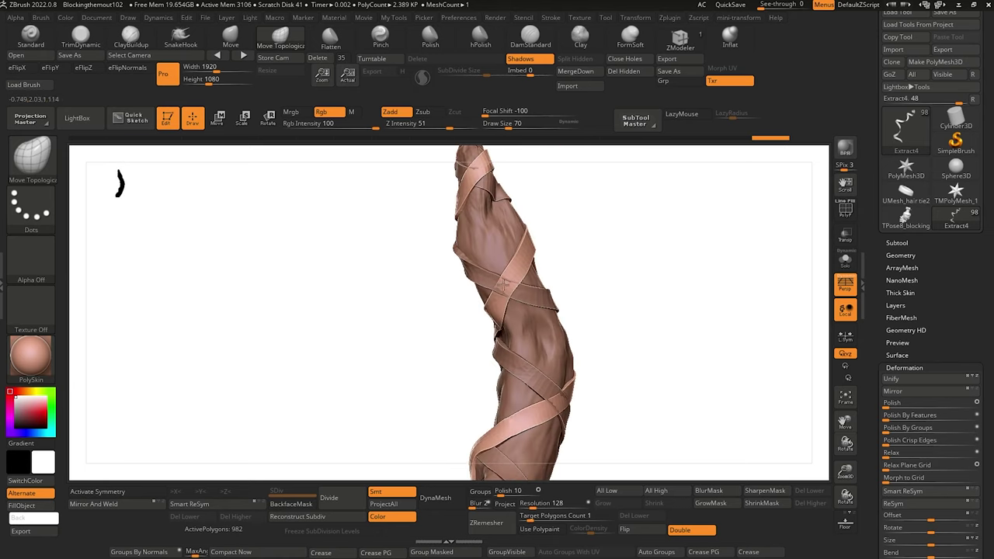
Adjust the new band at its crossings and around the dread's narrow tip, reducing the Move Topological draw size to 42.
mouse_move(509, 289)
mouse_down()
mouse_move(399, 269)
mouse_move(433, 295)
mouse_move(384, 306)
mouse_move(362, 277)
mouse_move(419, 309)
mouse_move(512, 253)
mouse_move(359, 262)
mouse_move(372, 267)
mouse_move(484, 222)
mouse_move(482, 207)
mouse_up()
key(shift)
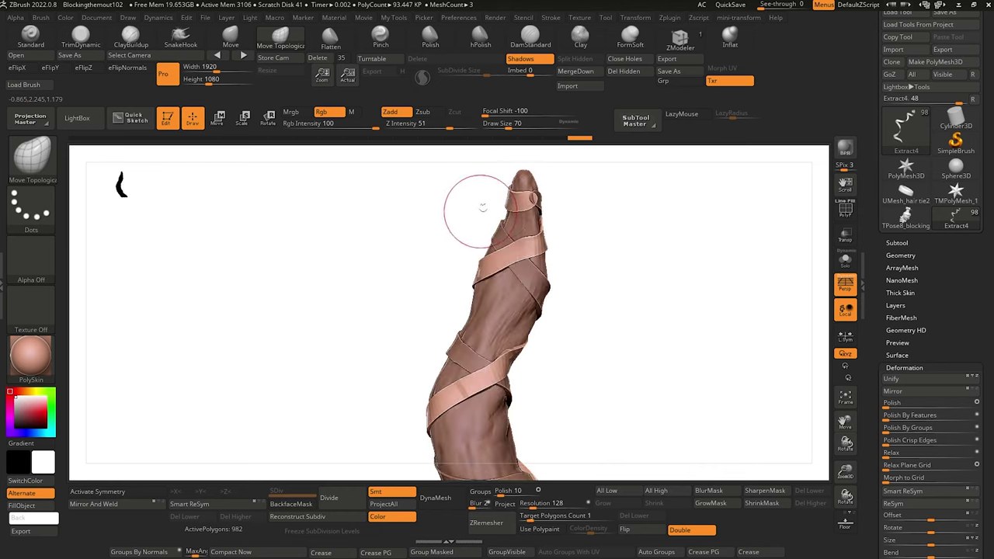
key([)
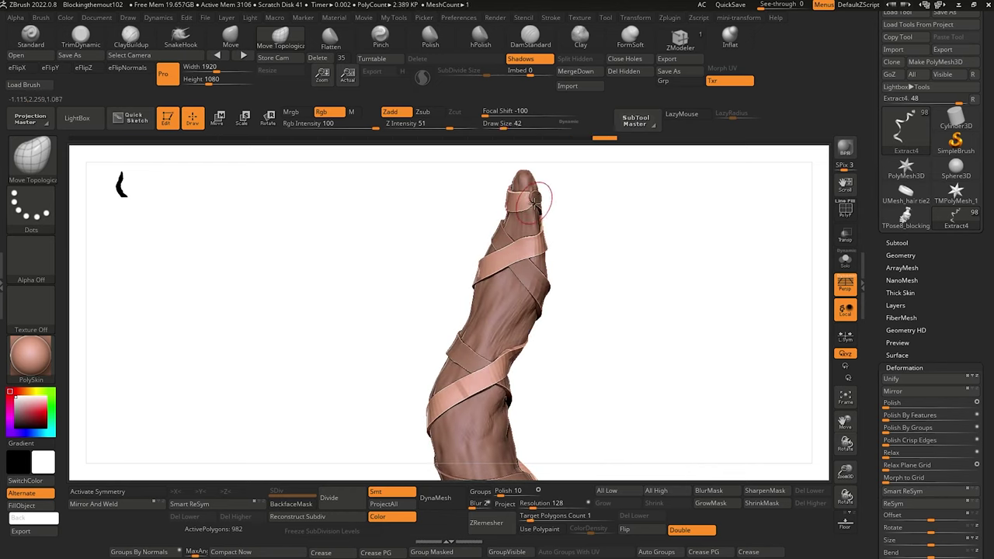
drag(399, 287, 372, 272)
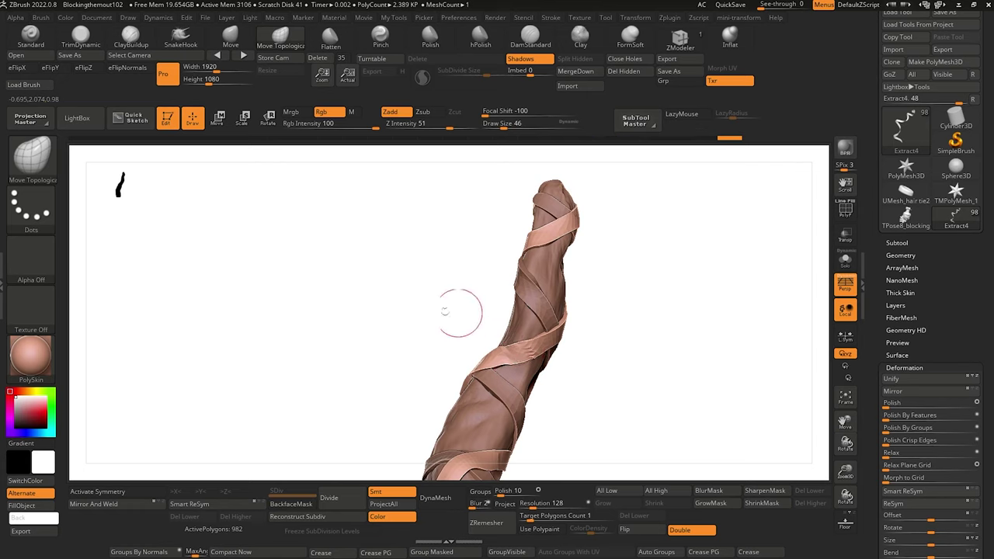
Reposition the new band over the first near the dread's rounded end, enlarging the Move Topological draw size to 106.
mouse_move(461, 311)
mouse_down()
mouse_move(396, 293)
mouse_move(411, 306)
mouse_move(366, 271)
mouse_move(465, 317)
mouse_up()
mouse_move(382, 248)
mouse_down()
mouse_move(401, 349)
mouse_move(377, 337)
mouse_move(349, 295)
mouse_move(407, 313)
mouse_move(428, 344)
mouse_move(456, 300)
mouse_move(428, 296)
mouse_move(391, 249)
mouse_move(524, 261)
mouse_up()
key(bracketright)
key(bracketright)
key(bracketright)
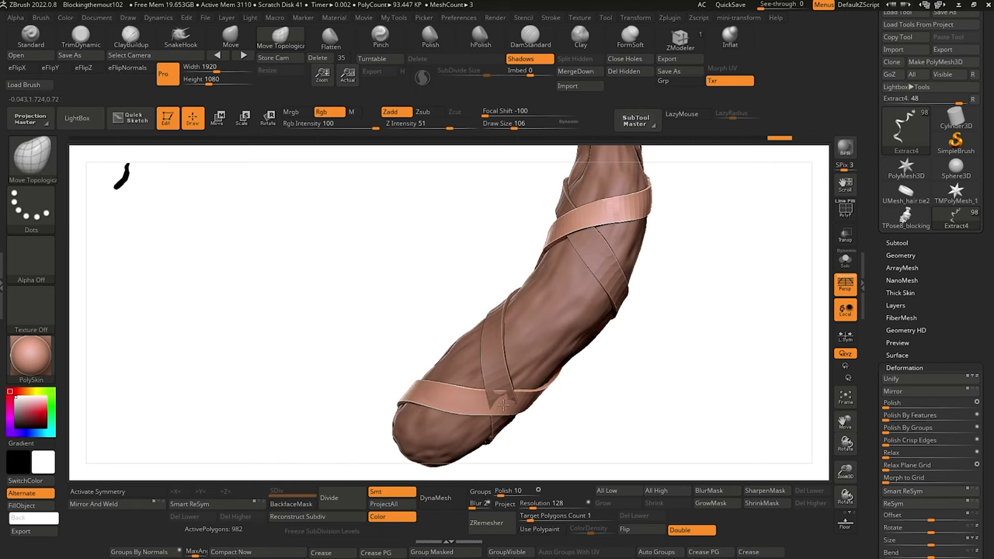
drag(406, 322, 370, 299)
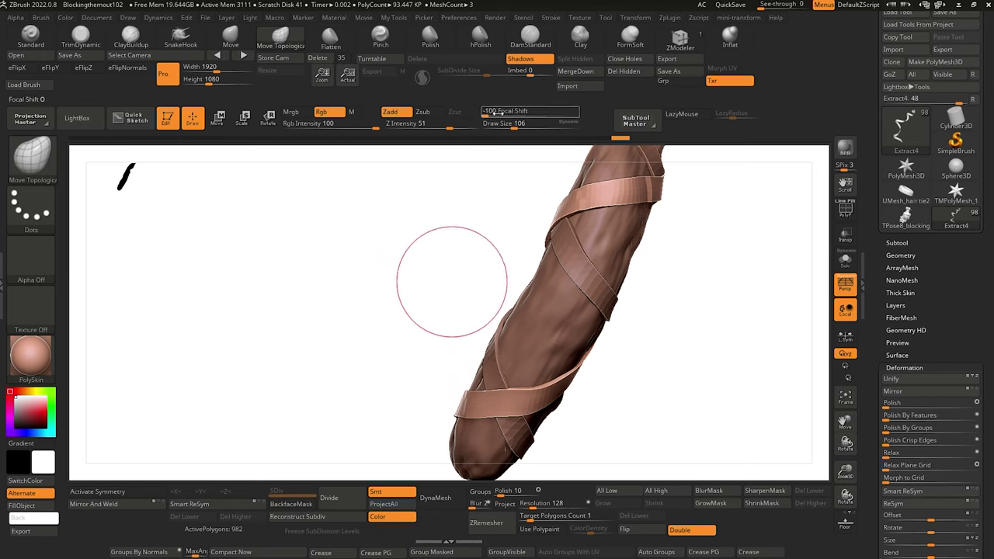
Set the brush's focal shift to 0, then reshape and smooth the new band where it crosses the first at the dread's bend.
drag(497, 111, 531, 111)
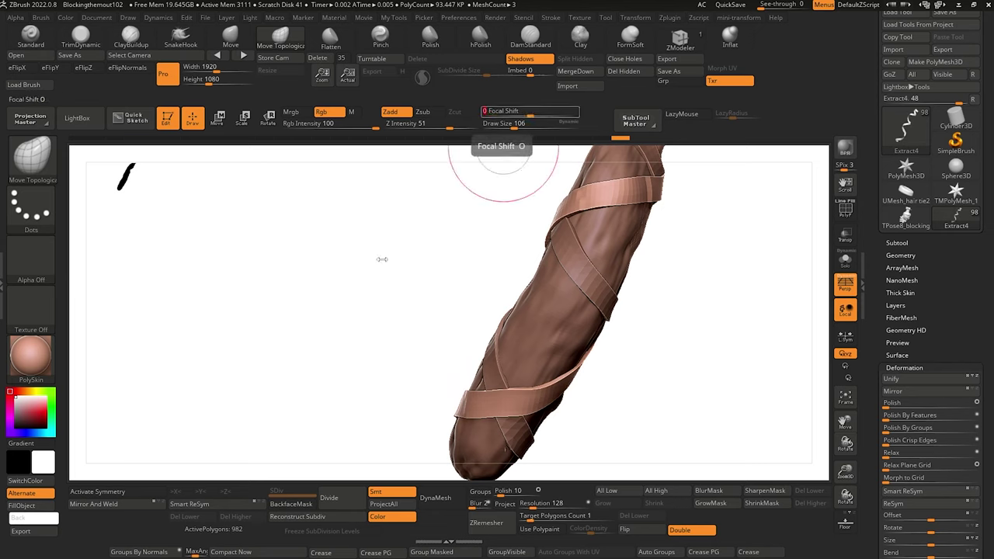
mouse_move(379, 327)
mouse_down()
mouse_move(492, 396)
mouse_move(422, 311)
mouse_move(466, 300)
mouse_up()
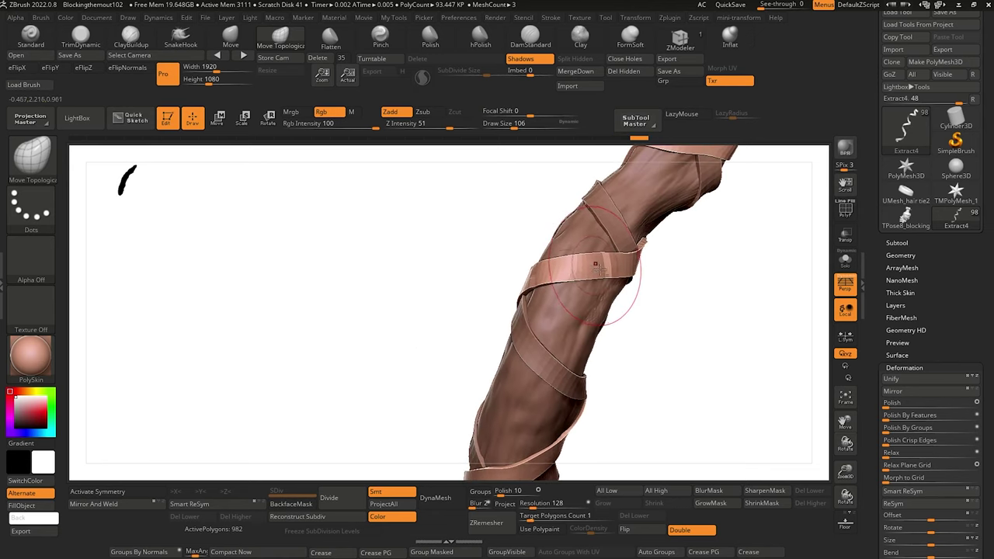
drag(606, 270, 602, 272)
drag(461, 272, 425, 263)
mouse_move(433, 317)
alt+mouse_down()
mouse_move(306, 249)
mouse_move(417, 321)
mouse_move(422, 360)
mouse_move(413, 355)
mouse_move(427, 381)
mouse_move(392, 297)
alt+mouse_up()
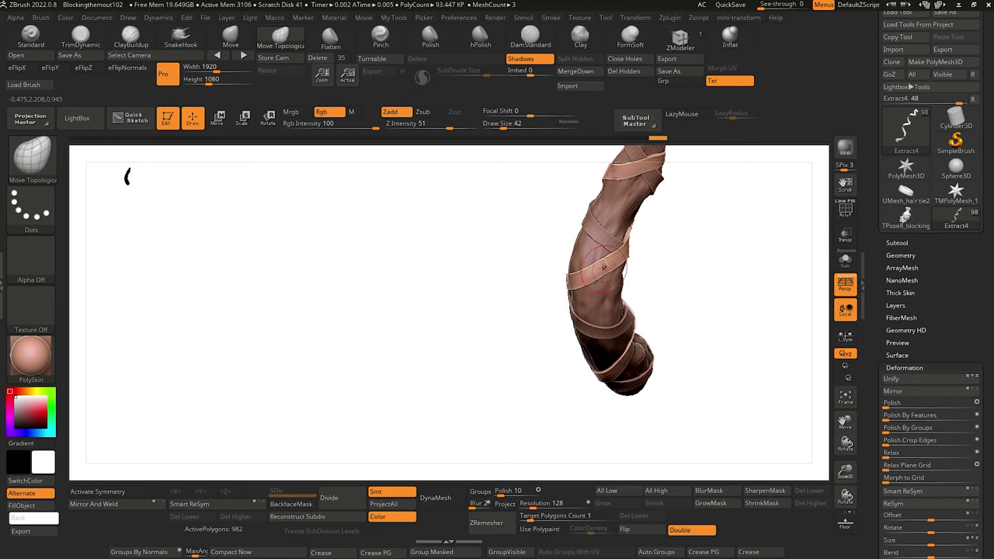
key(shift)
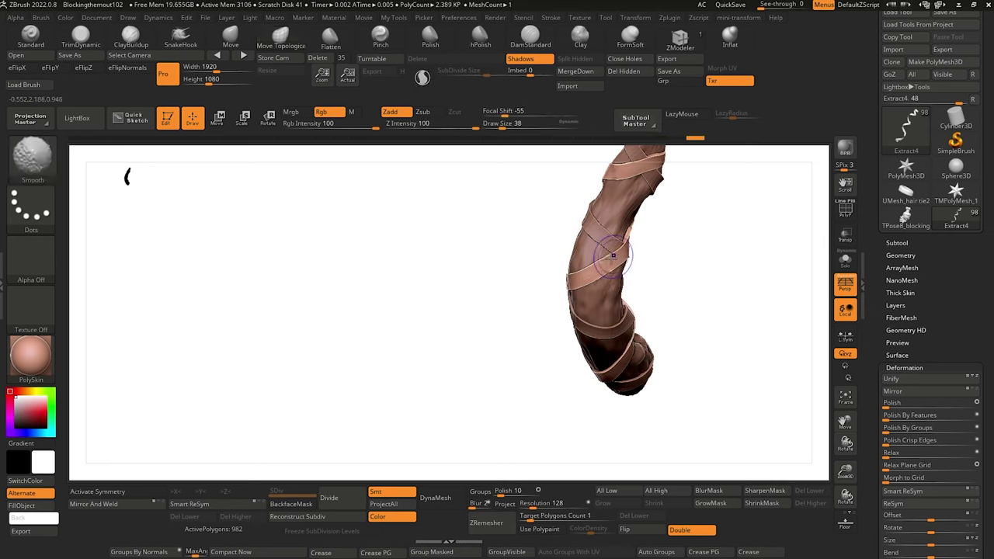
mouse_move(518, 249)
mouse_down()
mouse_move(508, 184)
mouse_move(458, 222)
mouse_move(487, 208)
mouse_move(462, 230)
mouse_move(616, 254)
mouse_move(409, 311)
mouse_move(442, 366)
mouse_move(416, 327)
mouse_move(437, 395)
mouse_move(430, 257)
mouse_move(441, 302)
mouse_up()
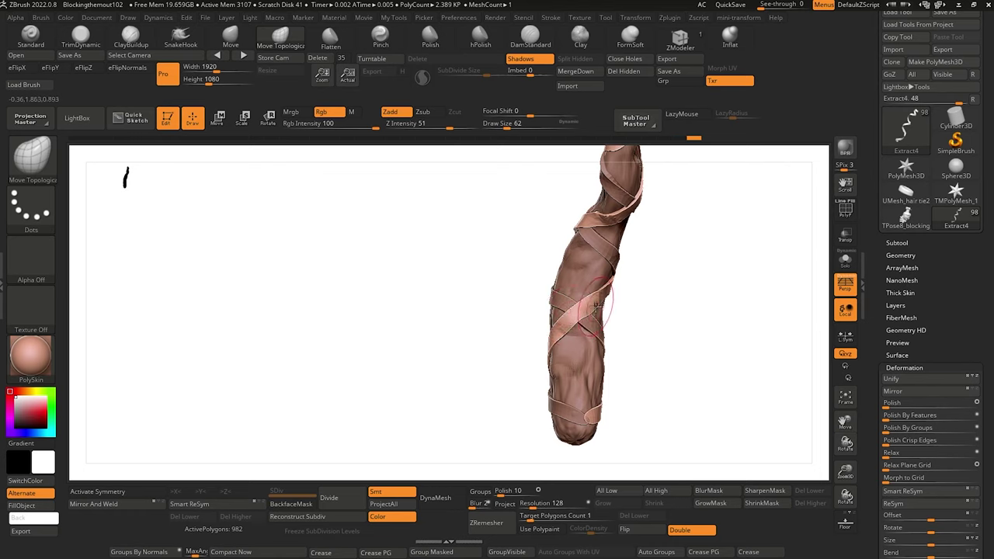
Nudge the new band at the crossing above the dread's rounded end with draw size 50, and open the subtool list.
drag(574, 297, 525, 285)
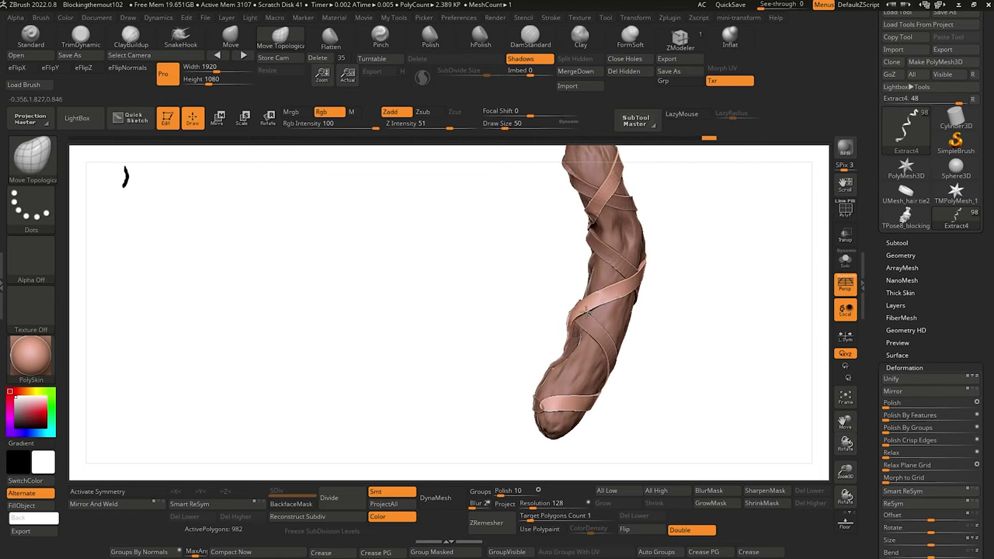
drag(589, 314, 561, 324)
drag(491, 303, 552, 309)
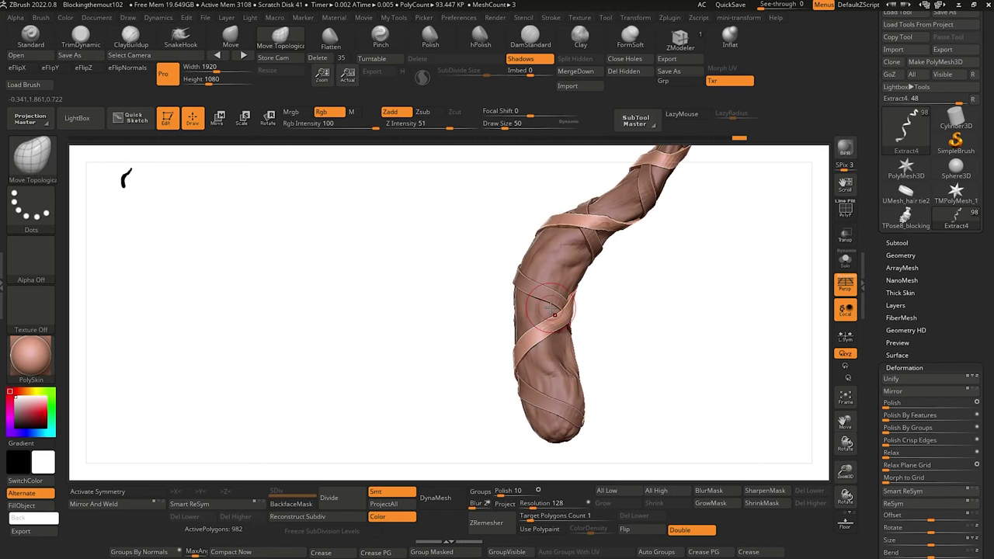
click(895, 243)
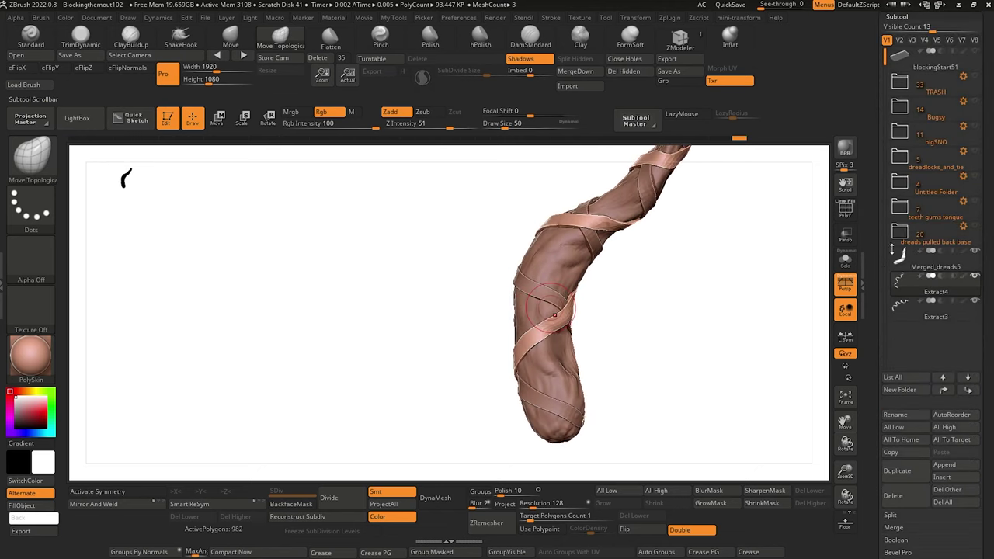
Unhide the dreads pulled back base, teeth gums tongue, Untitled Folder and dreadlocks_and_tie folders around the wrapped dread.
click(976, 228)
click(976, 201)
click(975, 177)
click(977, 156)
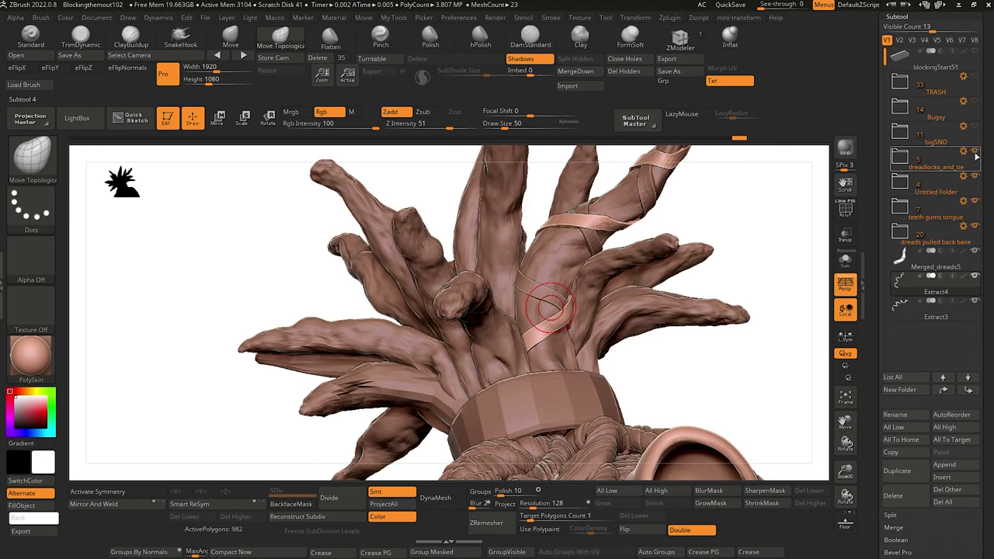
Adjust the second band's fit around its dread within the full ponytail, reducing the Move Topological draw size to 38.
alt+drag(697, 382, 421, 359)
drag(285, 298, 349, 328)
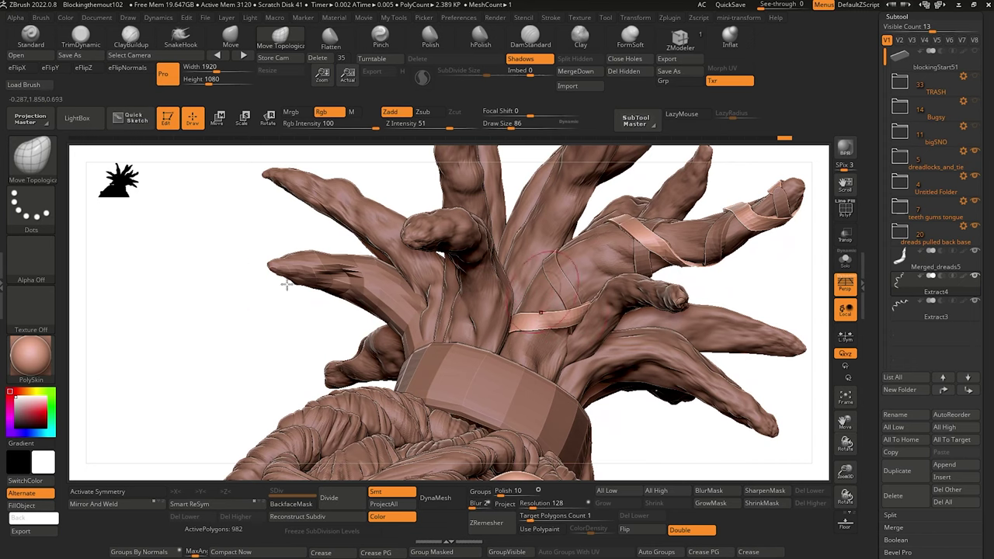
drag(273, 330, 247, 288)
alt+drag(288, 389, 284, 335)
drag(284, 335, 373, 385)
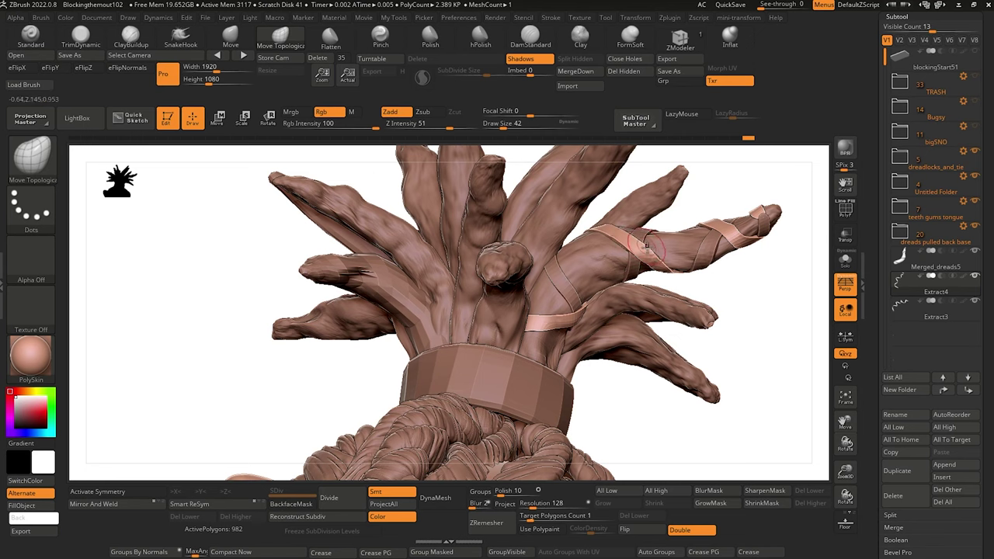
drag(745, 299, 726, 226)
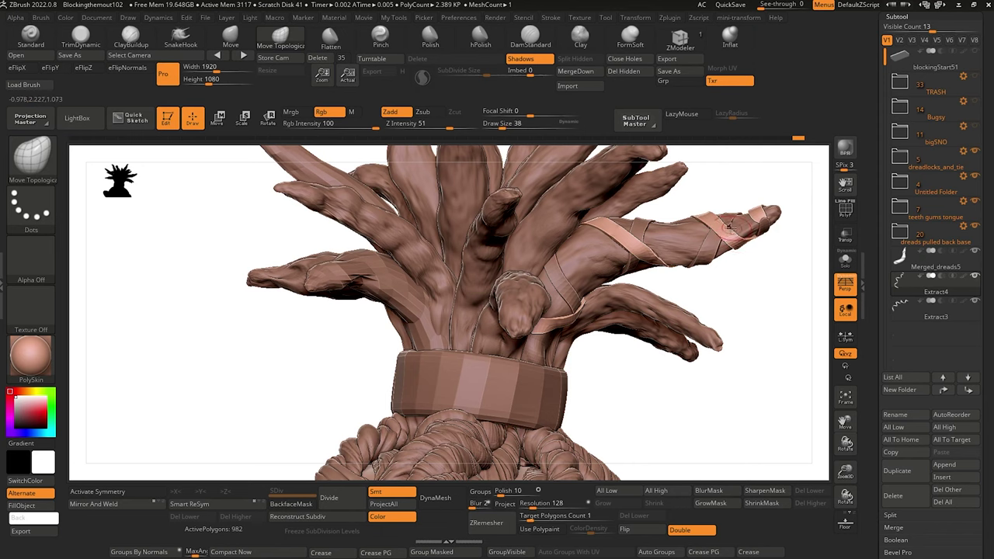
Select the first spiral band and check its fit around the dread from several sides with draw size 62.
drag(727, 427, 378, 293)
mouse_move(262, 218)
mouse_down()
mouse_move(257, 272)
mouse_move(226, 272)
mouse_move(254, 284)
mouse_move(238, 288)
mouse_move(264, 287)
mouse_move(471, 391)
mouse_move(344, 358)
mouse_move(362, 378)
mouse_move(362, 399)
mouse_move(358, 335)
mouse_move(382, 401)
mouse_move(352, 331)
mouse_move(466, 295)
mouse_up()
alt+click(525, 275)
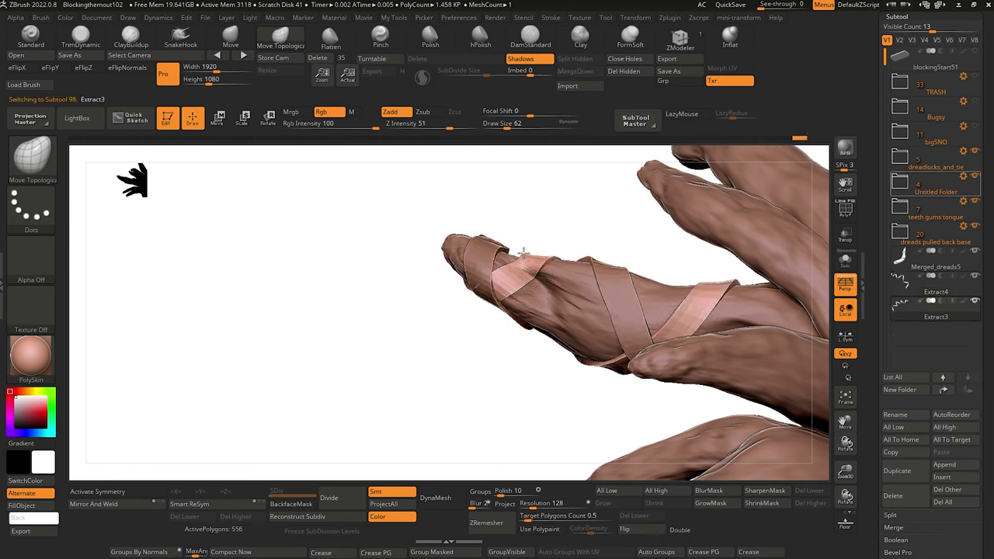
mouse_move(450, 375)
alt+mouse_down()
mouse_move(280, 281)
mouse_move(326, 331)
mouse_move(345, 319)
mouse_move(344, 293)
mouse_move(304, 344)
mouse_move(282, 313)
mouse_move(460, 315)
mouse_move(331, 355)
mouse_move(274, 263)
alt+mouse_up()
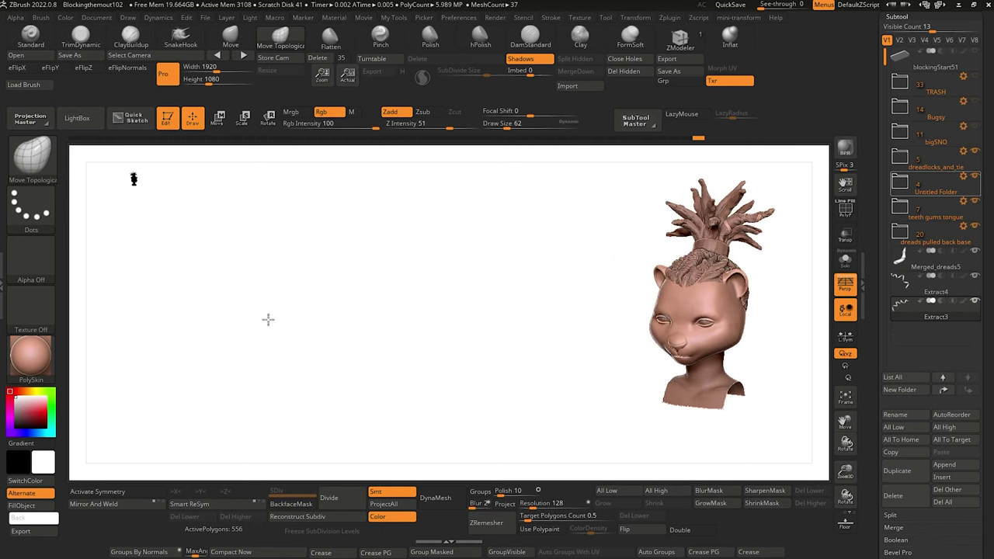
mouse_move(268, 320)
mouse_down()
mouse_move(327, 348)
mouse_move(299, 345)
mouse_move(309, 380)
mouse_move(290, 362)
mouse_move(317, 338)
mouse_up()
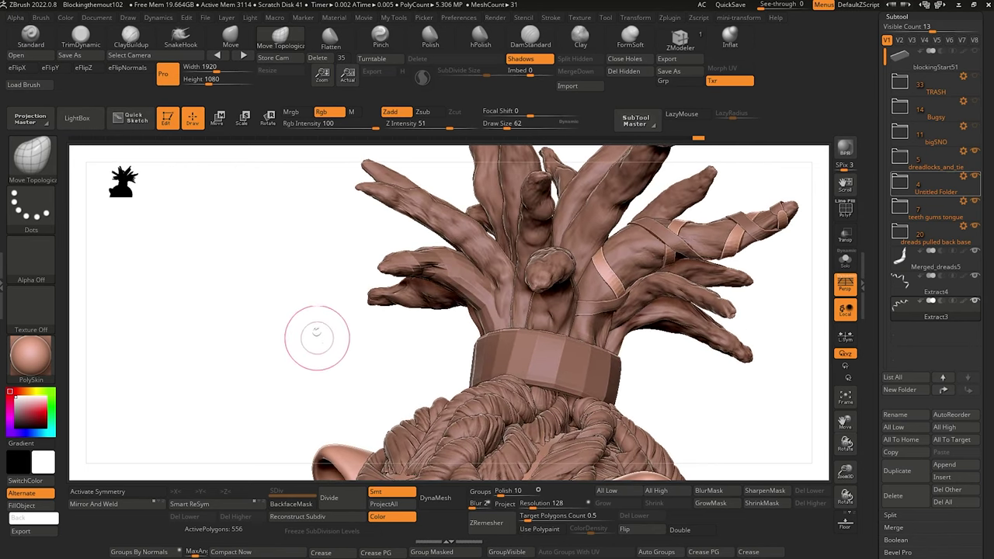
Select the main dreadlocks subtool and review the ponytail from the front of the head.
alt+click(629, 314)
drag(684, 381, 676, 353)
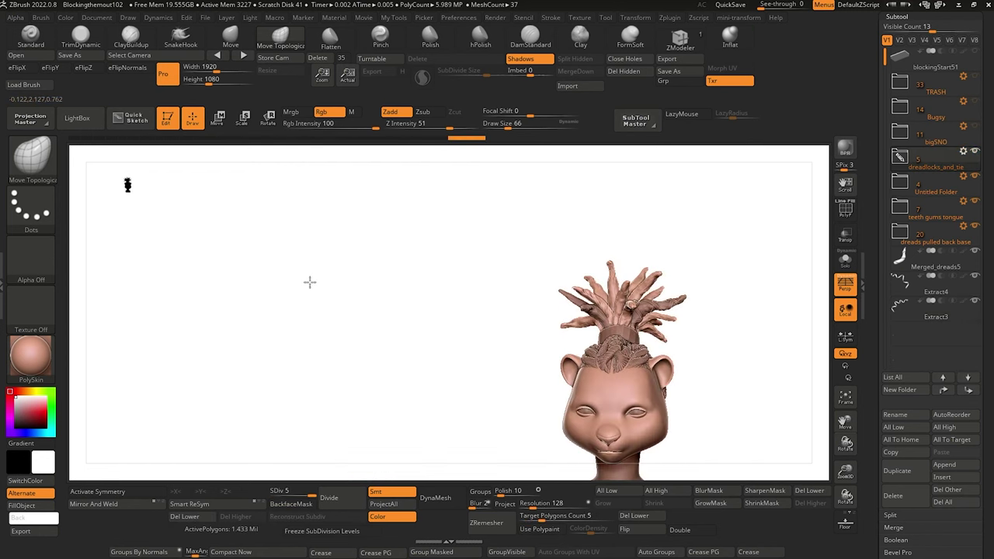
drag(298, 285, 327, 287)
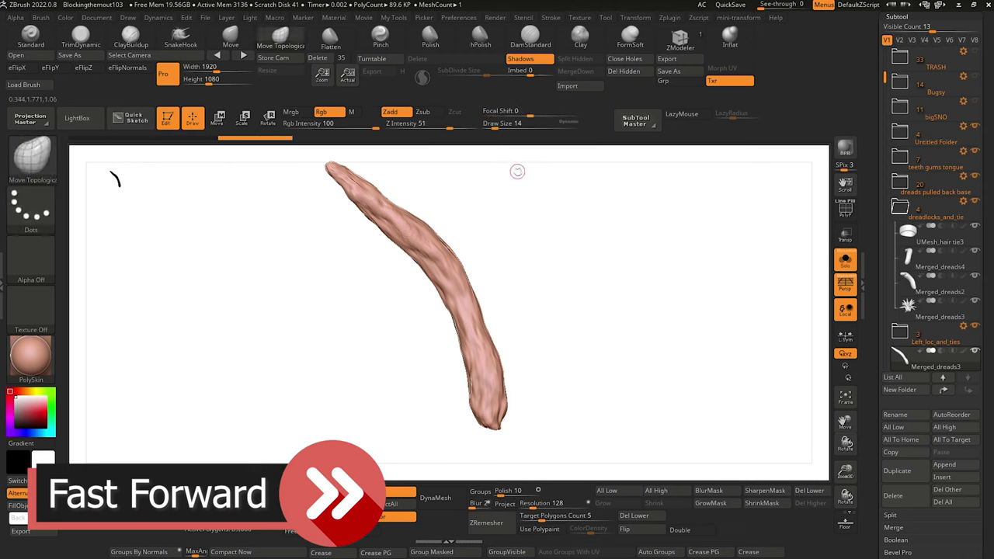
Mask a continuous spiral band around the isolated dread up to its narrow tip using MaskPen at draw size 14.
drag(466, 365, 640, 188)
drag(498, 226, 560, 249)
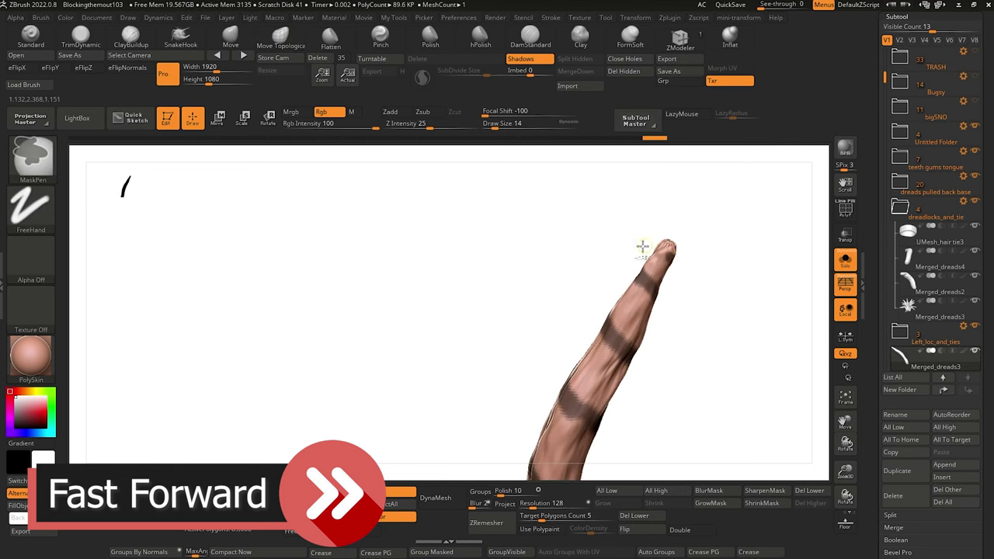
ctrl+drag(642, 249, 674, 264)
Extract the masked spiral with a thickness of 0.02 and select the resulting band.
drag(373, 327, 325, 365)
click(947, 373)
click(899, 369)
key(n)
click(691, 307)
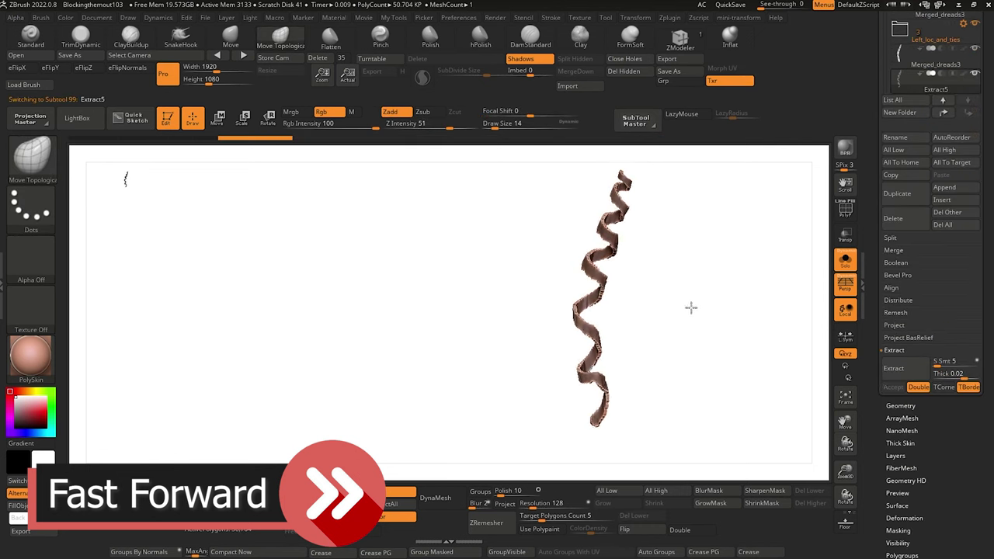
Apply Polish By Features to the extracted spiral, then isolate one surface polygroup and delete the hidden geometry.
drag(888, 149, 963, 149)
ctrl+shift+click(576, 320)
click(624, 72)
Enable double-sided display for the spiral strip and ZRemesh it with a target polygon count of 1.
click(681, 531)
drag(542, 519, 526, 519)
click(487, 523)
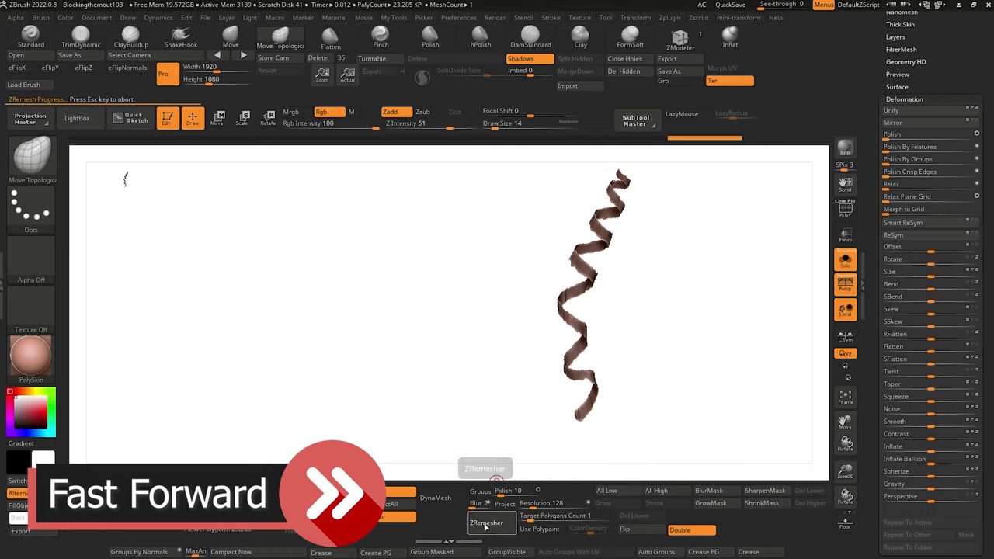
Turn on dynamic subdivision for the spiral strip and set its dynamic thickness to 0.00797.
drag(659, 286, 691, 284)
click(901, 16)
click(896, 140)
drag(887, 190, 912, 190)
alt+drag(715, 229, 824, 248)
drag(901, 191, 912, 192)
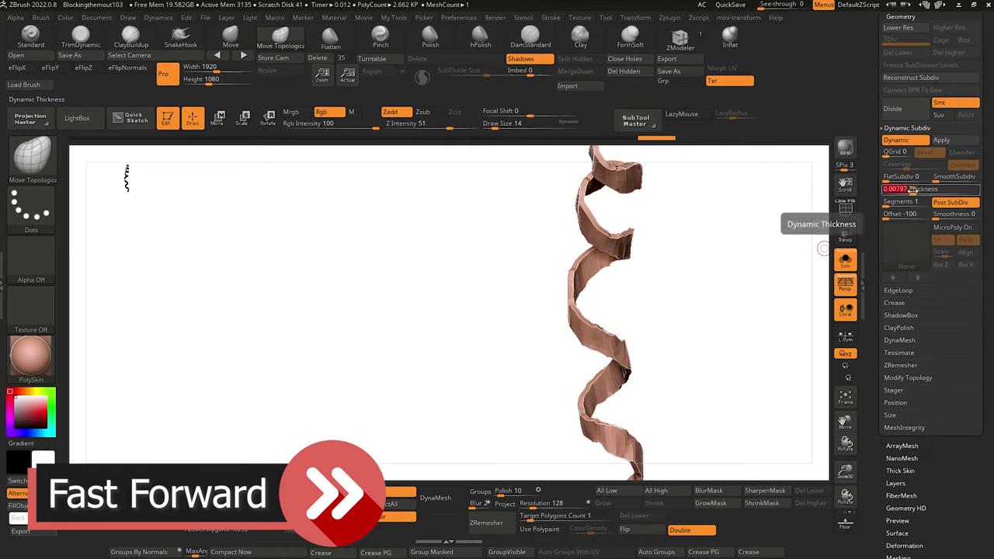
Leave Solo mode to show the band within the full ponytail and return to the subtool list.
click(845, 260)
drag(279, 263, 386, 239)
click(905, 546)
click(897, 17)
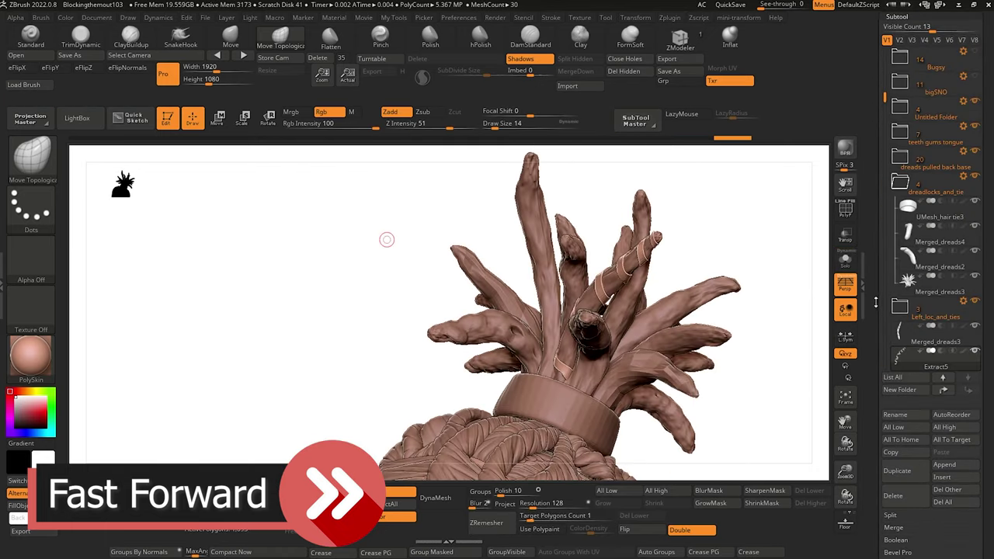
Collapse the dreadlocks_and_tie folder, hide the other folders and select the separate Merged_dreads3 dread.
click(899, 182)
shift+click(975, 251)
click(975, 226)
click(912, 233)
Mask the start of a second spiral crossing the first band near the dread's rounded end, using MaskPen at draw size 18.
mouse_move(353, 424)
mouse_down()
mouse_move(399, 463)
mouse_move(373, 342)
mouse_up()
ctrl+drag(471, 372, 486, 364)
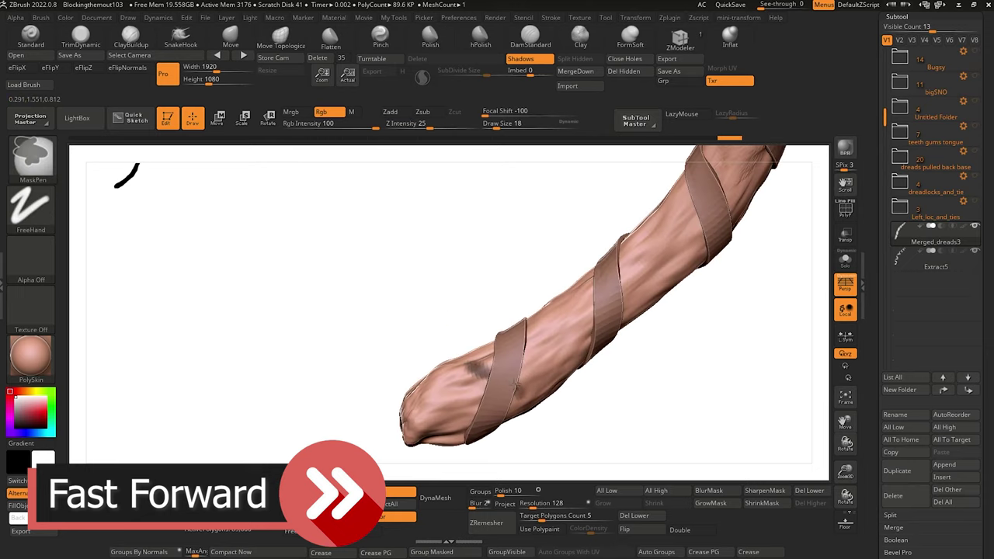
drag(311, 310, 327, 257)
ctrl+drag(455, 342, 466, 363)
mouse_move(311, 210)
mouse_down()
mouse_move(321, 276)
mouse_move(377, 337)
mouse_move(428, 282)
mouse_move(405, 319)
mouse_up()
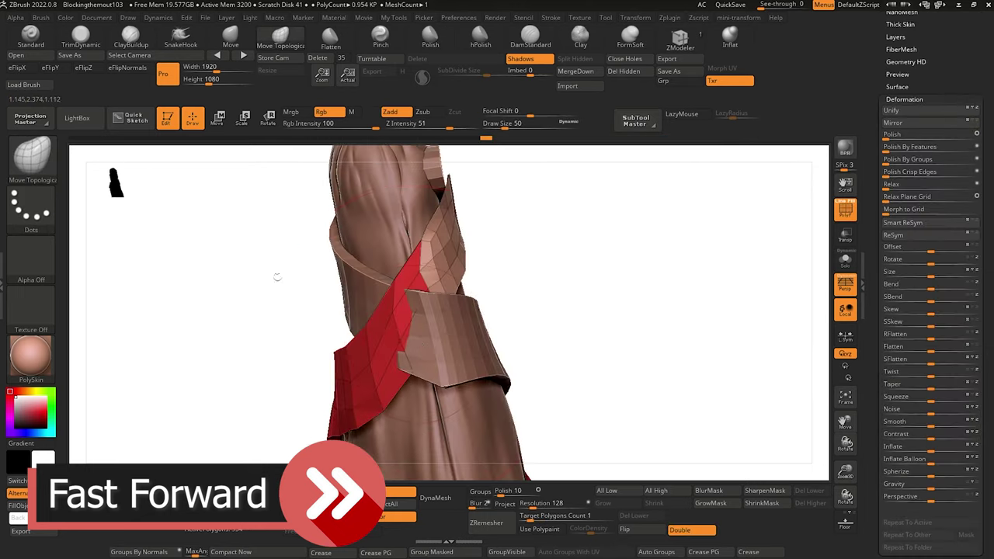
Pull the second band over the first at the crossing near the narrow tip with Move Topological at draw sizes 8 to 50.
drag(277, 278, 310, 279)
drag(404, 311, 422, 293)
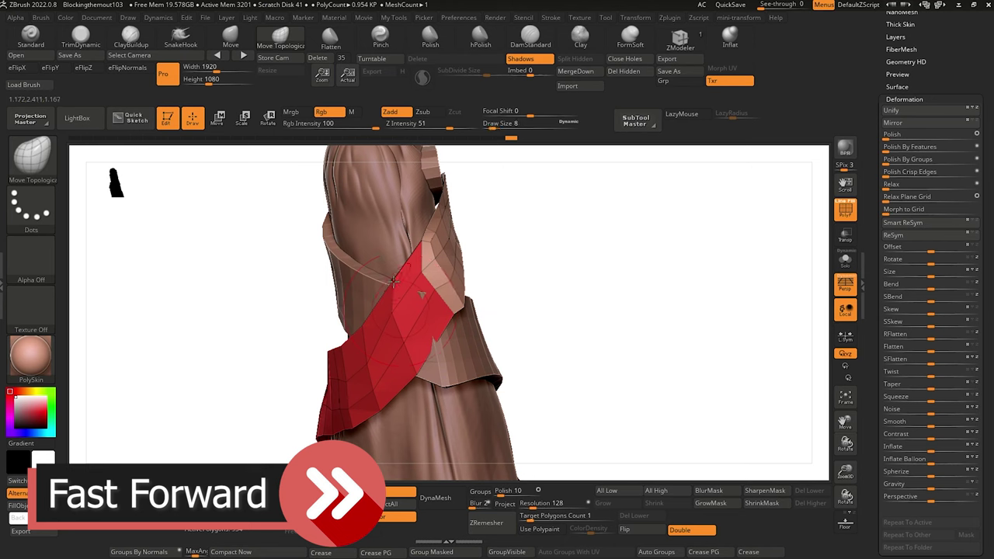
mouse_move(295, 202)
mouse_down()
mouse_move(289, 311)
mouse_move(342, 279)
mouse_up()
drag(410, 297, 447, 335)
drag(574, 256, 536, 311)
drag(311, 311, 373, 295)
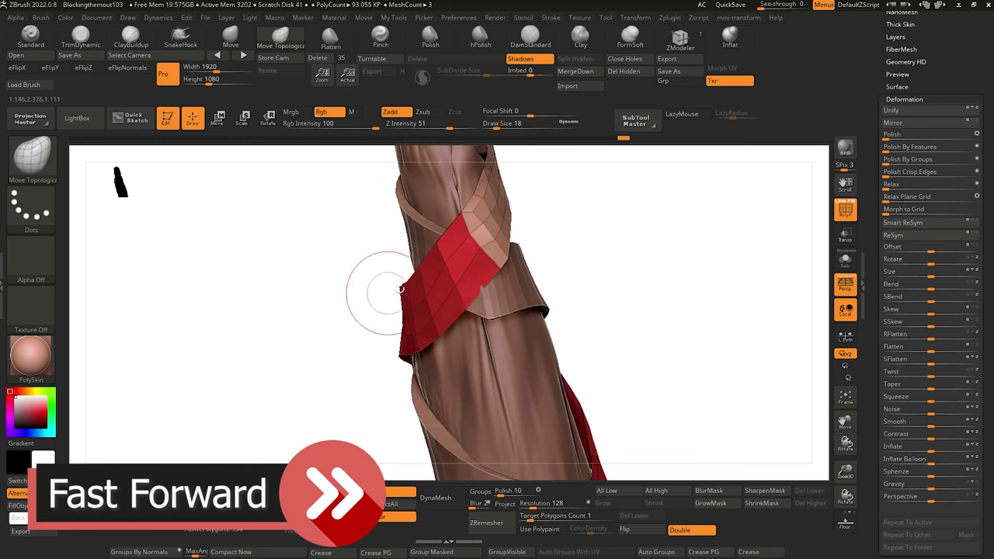
Reshape and smooth the second band at the next crossings along the dread with Move Topological at draw size 26.
alt+click(501, 305)
drag(622, 311, 544, 313)
mouse_move(482, 217)
mouse_down()
mouse_move(467, 237)
mouse_move(473, 279)
mouse_up()
drag(560, 311, 614, 310)
shift+drag(426, 311, 421, 332)
drag(606, 310, 575, 311)
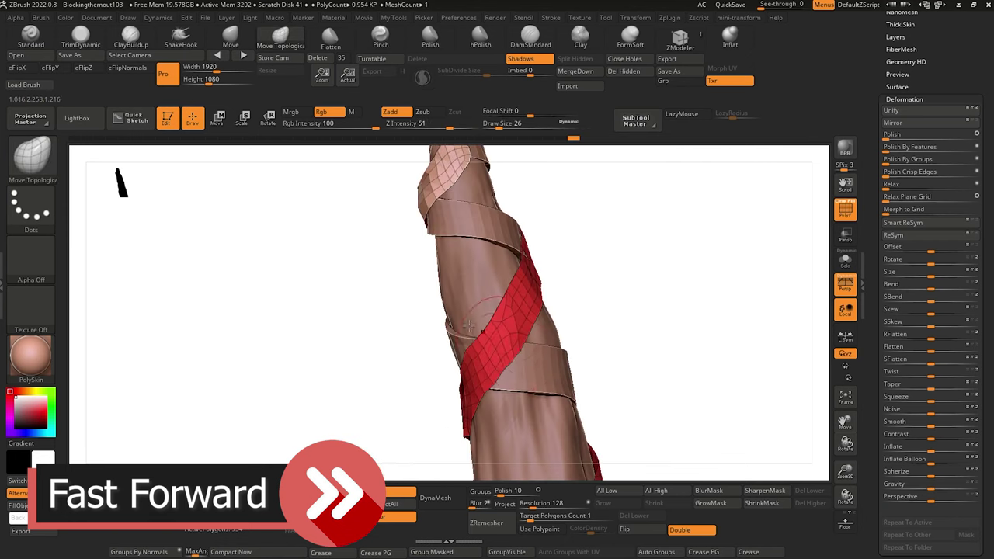
Turn on dynamic subdivision for the second band and increase its dynamic thickness.
drag(344, 341, 384, 353)
click(906, 141)
drag(886, 191, 901, 191)
mouse_move(384, 352)
mouse_down()
mouse_move(290, 311)
mouse_move(402, 293)
mouse_move(488, 302)
mouse_move(471, 331)
mouse_move(544, 402)
mouse_up()
click(905, 546)
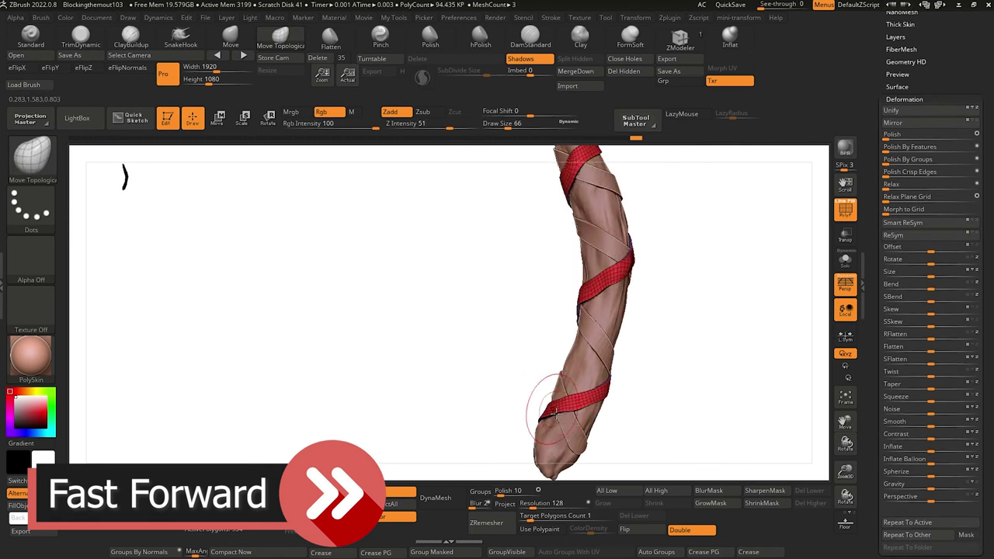
Refine the thickened second band along the dread's middle and rounded end, finishing with a draw size of 50.
key(bracketright)
drag(606, 289, 622, 282)
mouse_move(499, 300)
mouse_down()
mouse_move(508, 275)
mouse_move(486, 330)
mouse_move(497, 288)
mouse_up()
key(bracketleft)
mouse_move(599, 299)
mouse_down()
mouse_move(611, 305)
mouse_move(579, 147)
mouse_up()
drag(614, 362, 623, 358)
drag(544, 299, 613, 287)
Turn off the polyframe and show the teeth gums tongue, dreads pulled back base, dreadlocks_and_tie and Left_loc_and_ties folders.
alt+drag(594, 241, 299, 227)
key(shift+f)
drag(985, 101, 985, 466)
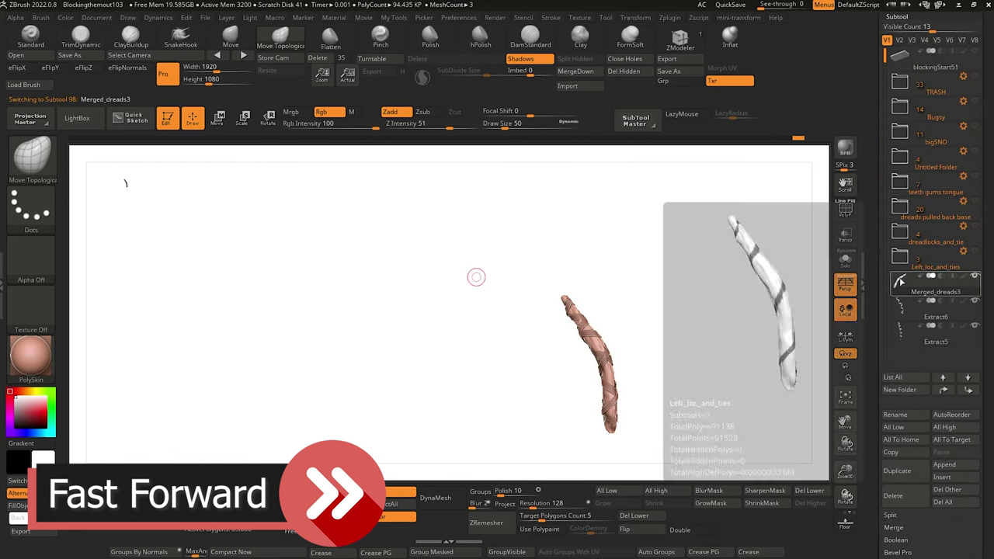
click(975, 226)
click(975, 201)
click(975, 177)
alt+drag(777, 373, 785, 311)
Create a subtool folder named Right_loc_and_ties for the newly wrapped dread and its two bands.
click(932, 285)
click(909, 391)
text(Right_loc_and_ties)
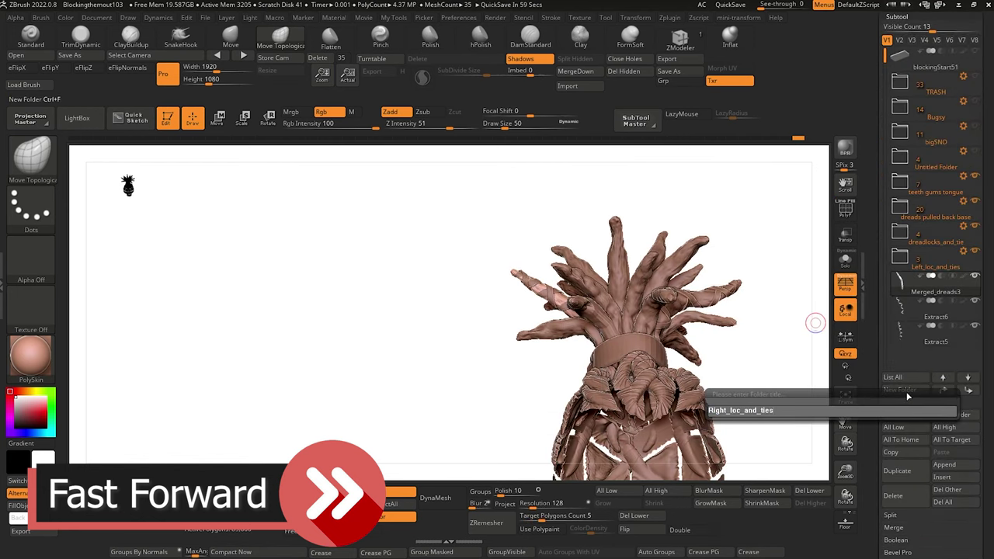
key(Return)
click(918, 337)
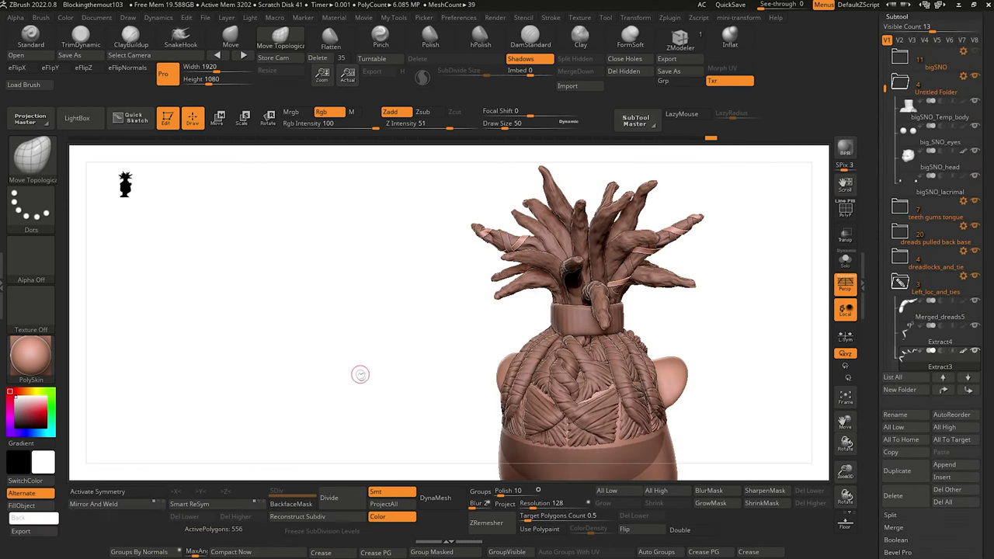
Check both wrapped dreads from all sides of the head, then collapse the Left_loc_and_ties folder and expand dreadlocks_and_tie.
mouse_move(360, 375)
alt+mouse_down()
mouse_move(345, 366)
mouse_move(369, 384)
mouse_move(344, 368)
mouse_move(348, 327)
mouse_move(324, 359)
mouse_move(330, 373)
alt+mouse_up()
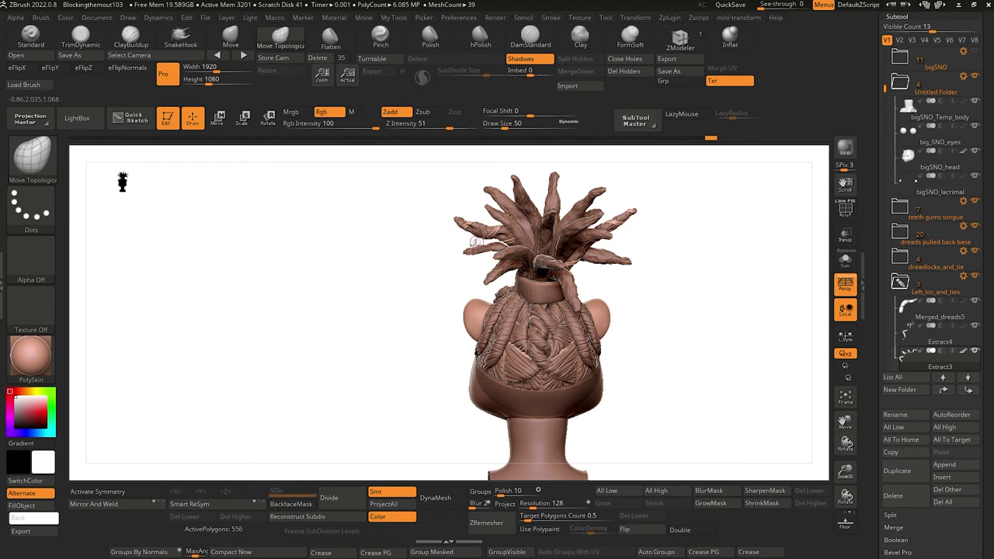
mouse_move(317, 345)
mouse_down()
mouse_move(317, 327)
mouse_move(362, 360)
mouse_up()
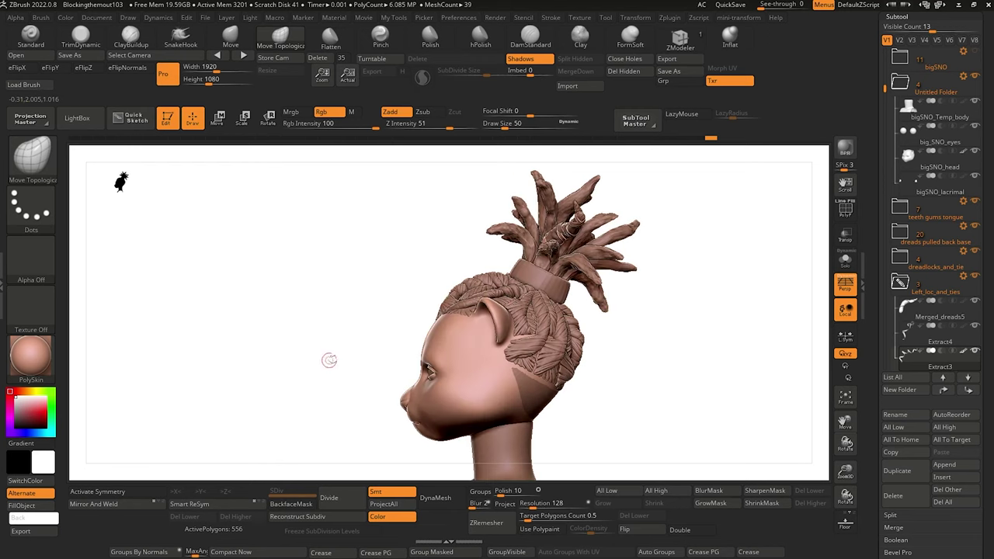
mouse_move(315, 291)
mouse_down()
mouse_move(350, 339)
mouse_move(448, 322)
mouse_up()
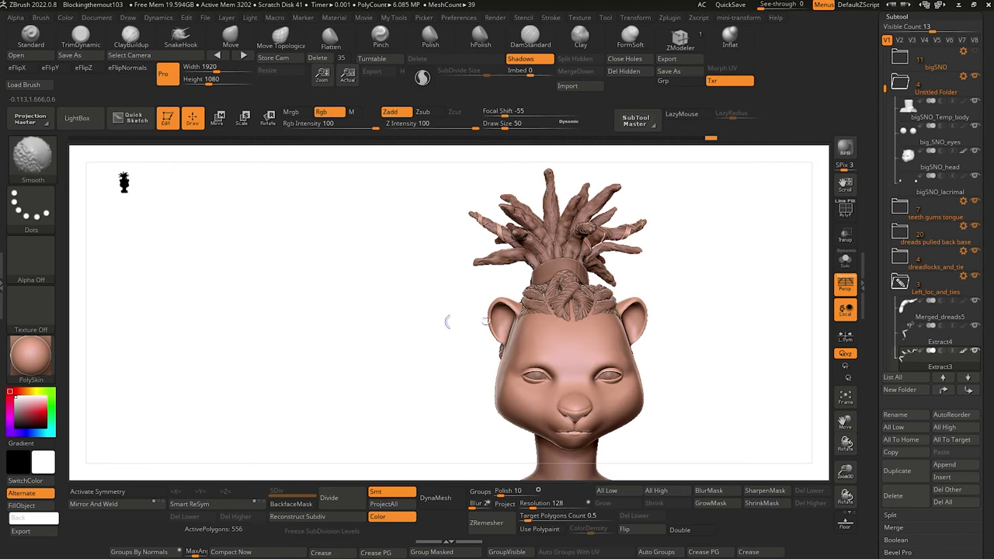
mouse_move(339, 336)
mouse_down()
mouse_move(406, 344)
mouse_move(329, 349)
mouse_move(319, 312)
mouse_move(272, 326)
mouse_move(302, 357)
mouse_move(324, 356)
mouse_move(327, 391)
mouse_move(302, 319)
mouse_move(343, 378)
mouse_move(206, 281)
mouse_up()
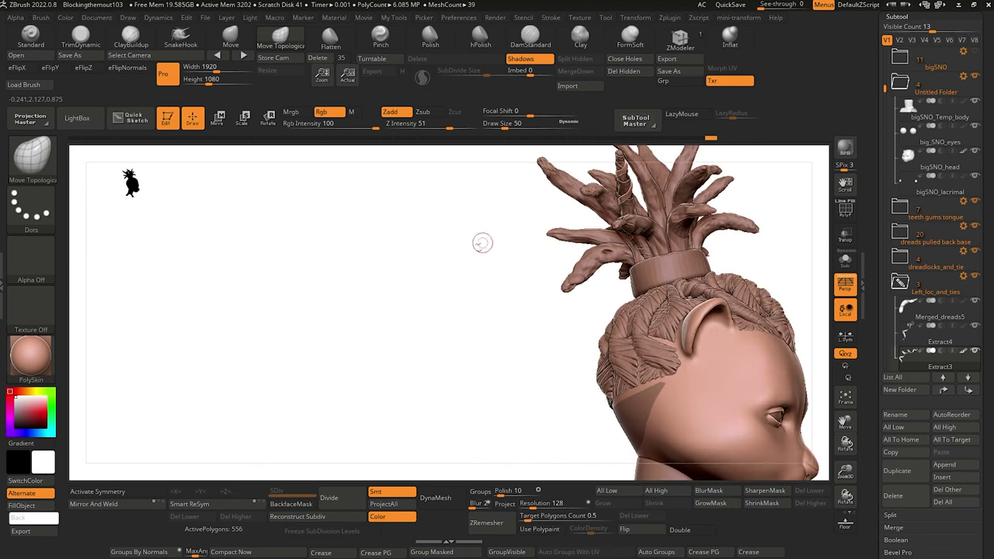
drag(482, 244, 467, 254)
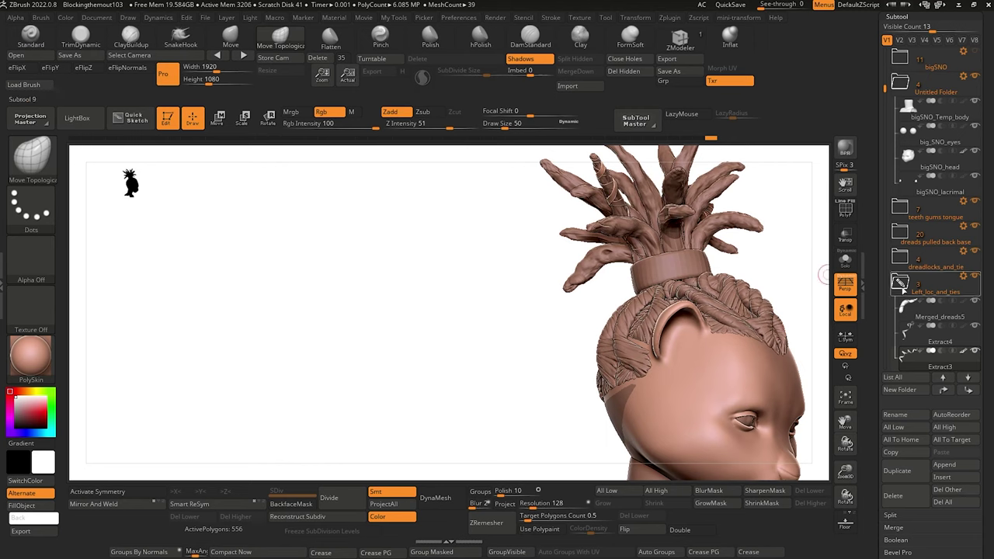
click(901, 284)
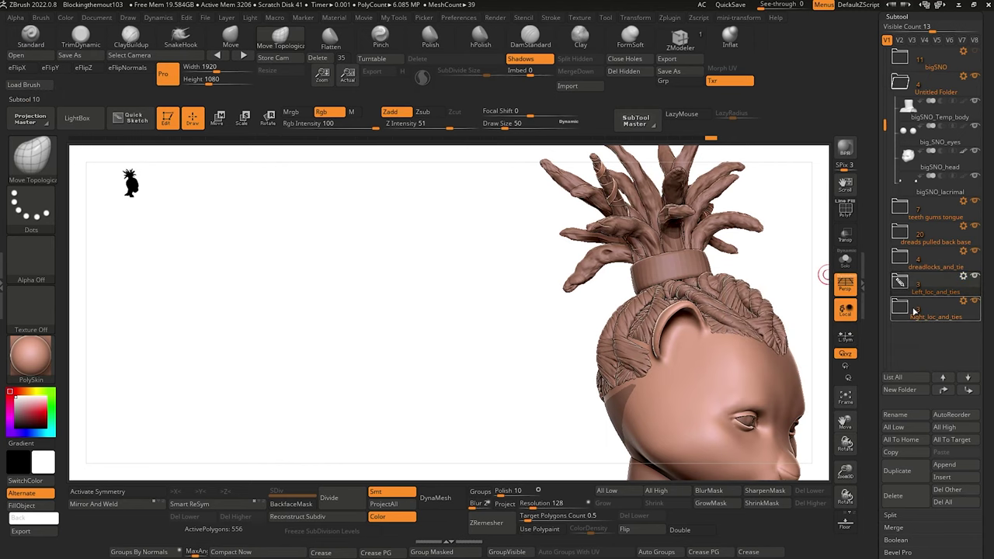
click(901, 259)
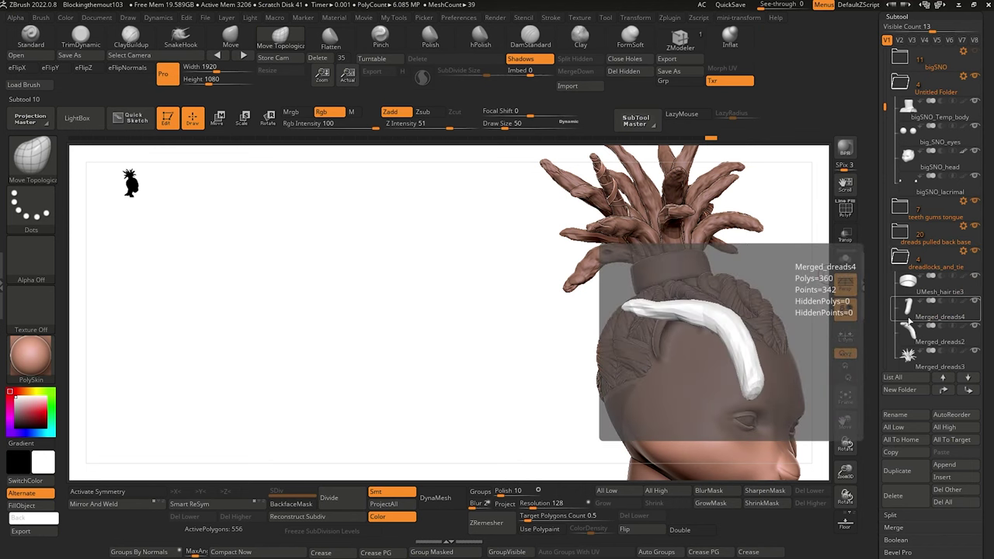
drag(884, 97, 884, 143)
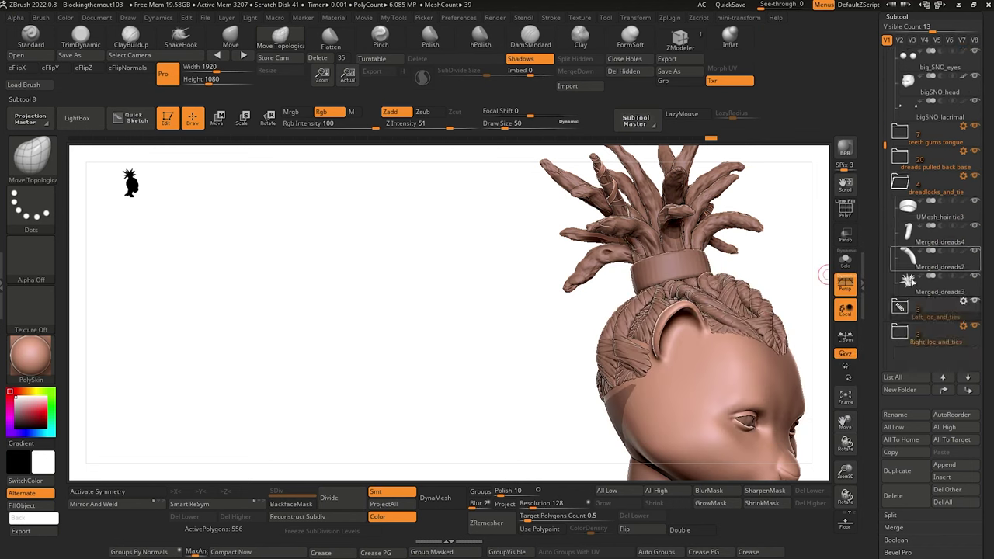
Raise Merged_dreads4 and Merged_dreads2 to subdivision level 5 and save the project as Blockingthemout104.
click(936, 235)
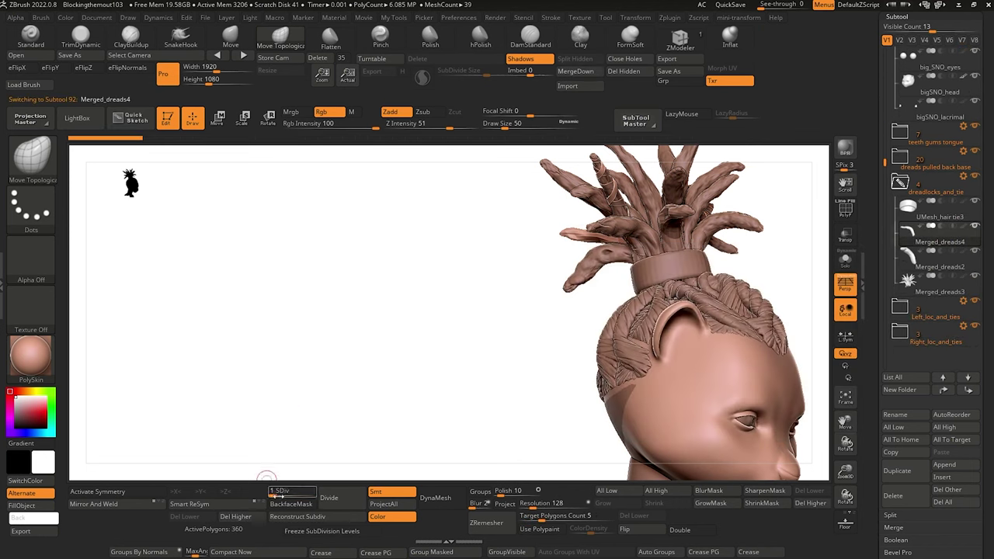
click(890, 267)
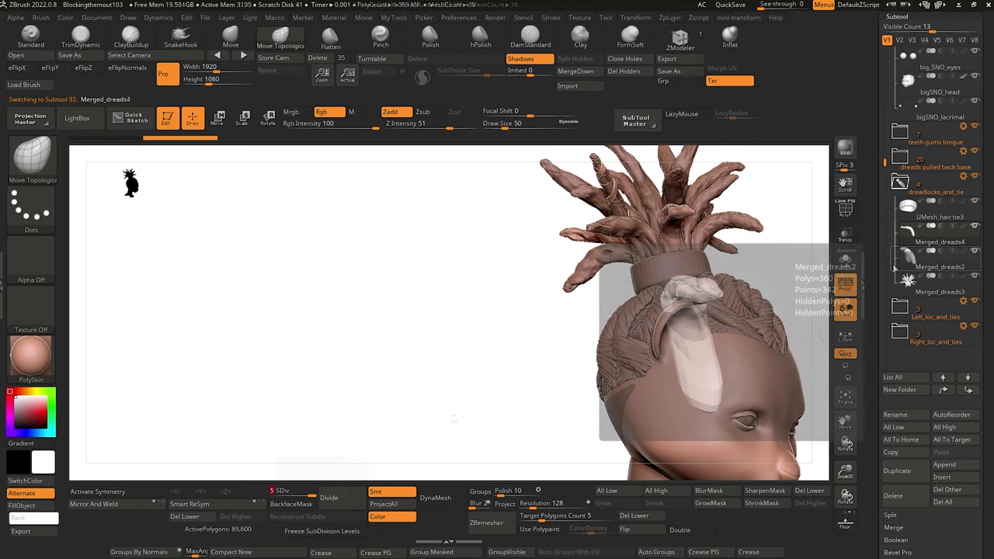
key(ctrl+s)
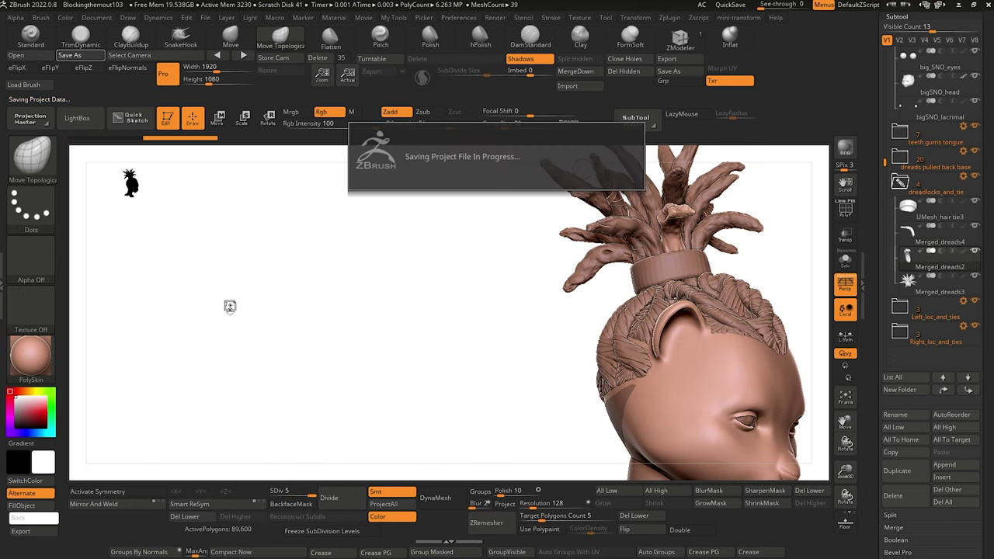
Try to merge Merged_dreads4 down into Merged_dreads2 with both lowered to subdivision level 1.
click(900, 244)
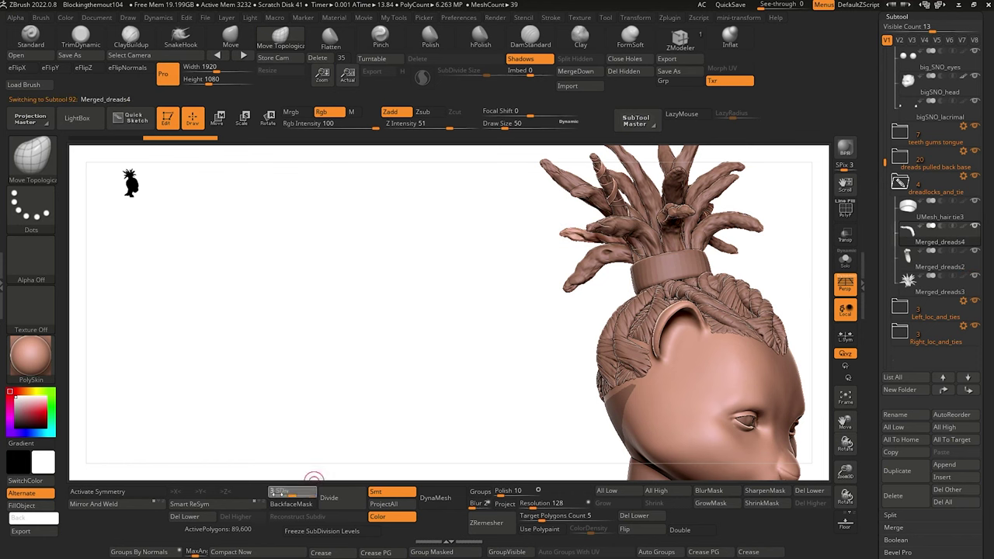
click(276, 493)
click(915, 264)
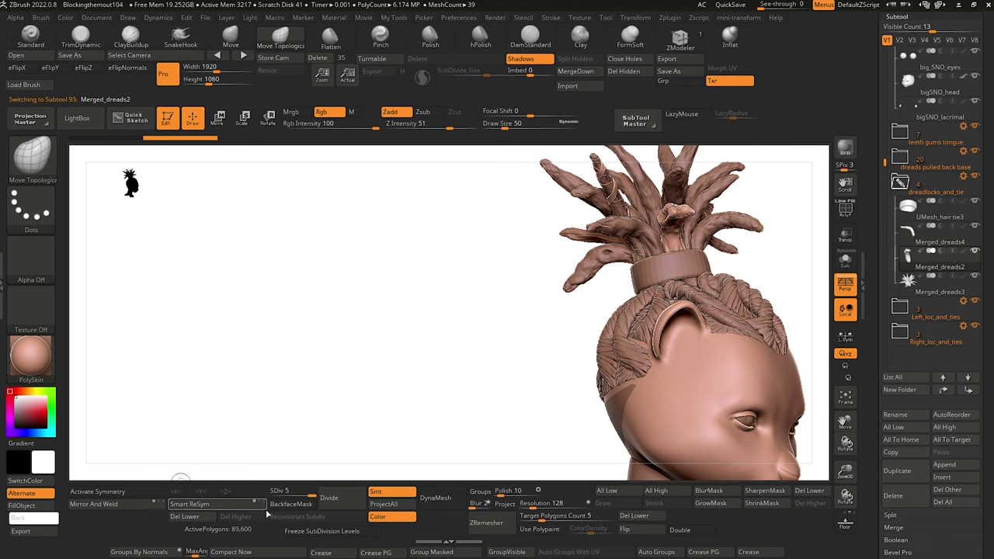
drag(282, 491, 258, 490)
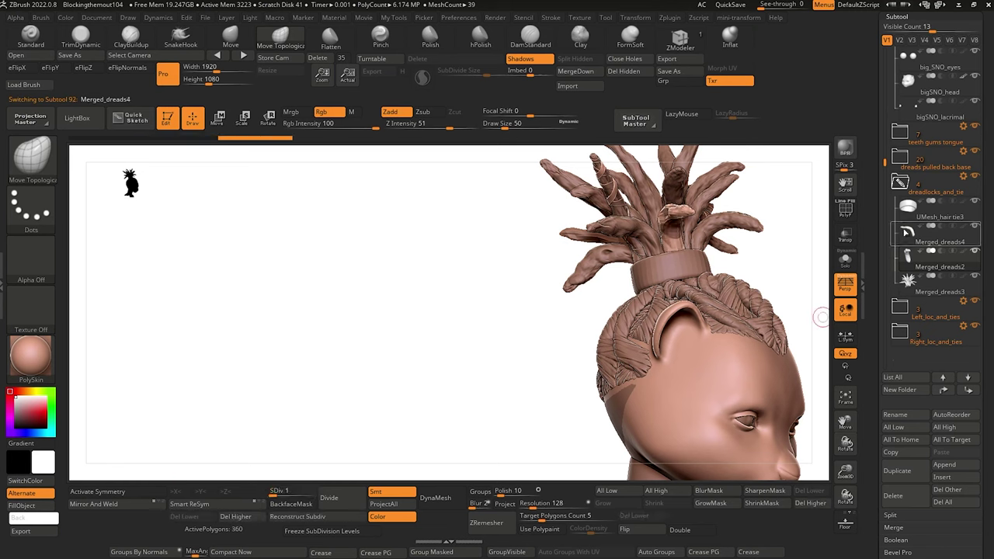
click(580, 72)
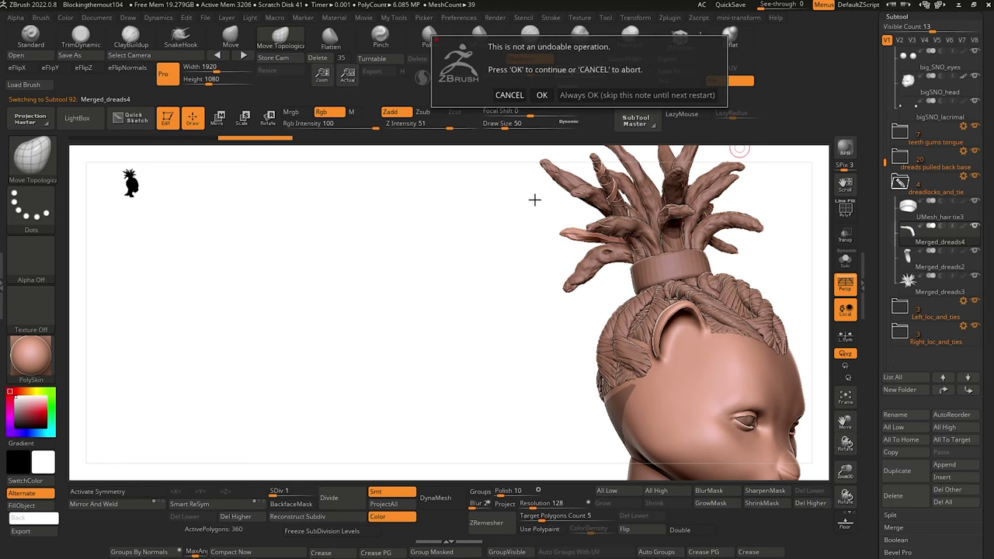
click(596, 95)
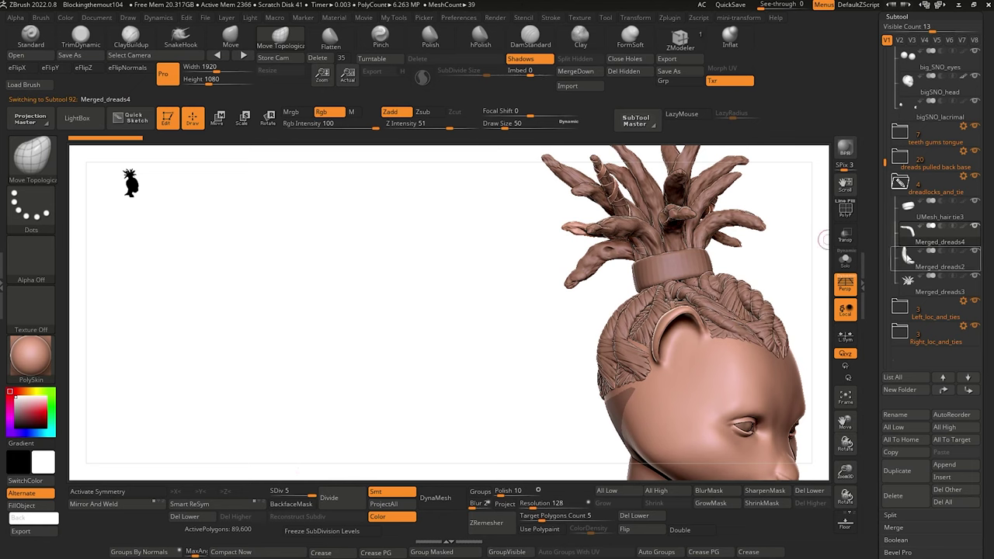
Merge Merged_dreads4, Merged_dreads2 and Merged_dreads3 into a single dread subtool at subdivision level 5.
key(alt+Down)
click(914, 227)
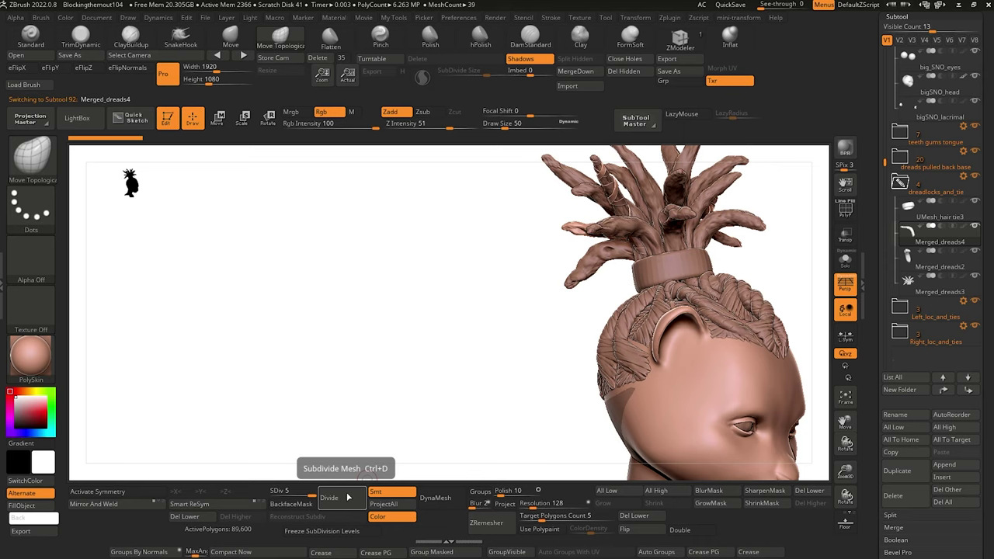
click(595, 72)
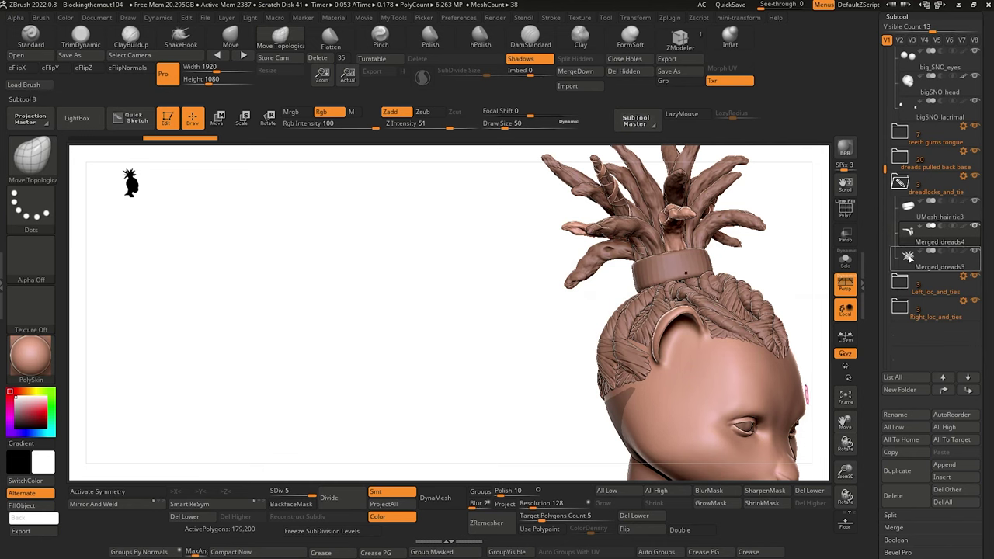
click(910, 258)
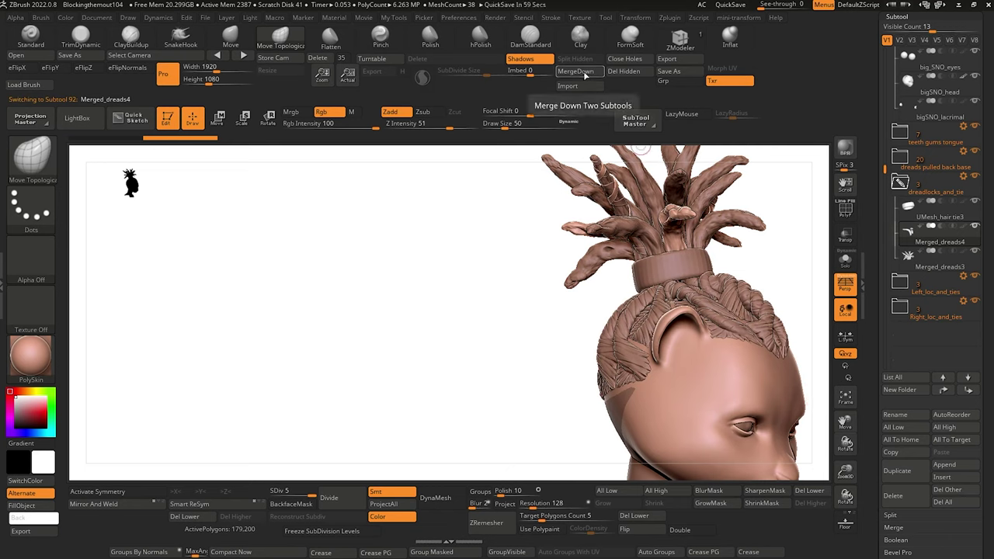
click(584, 72)
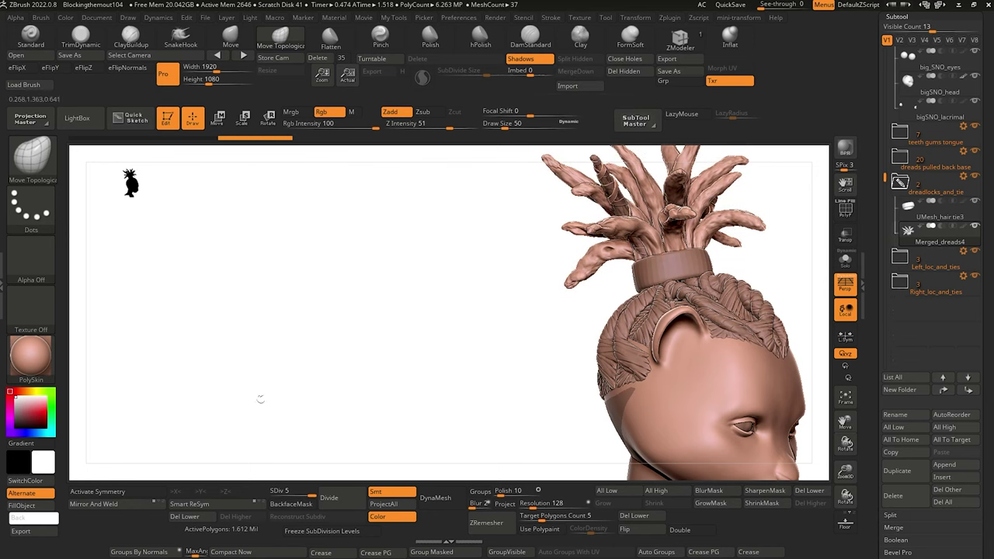
mouse_move(315, 494)
mouse_down()
mouse_move(273, 493)
mouse_move(316, 492)
mouse_up()
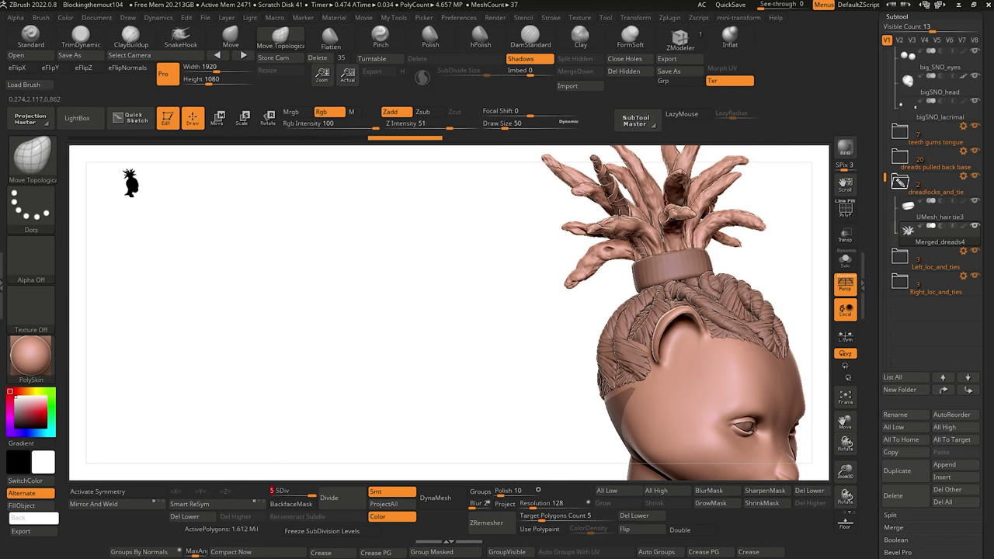
Switch to the ClayBuildup brush and smooth the surface of the low side dread just above the hair tie.
drag(502, 266, 415, 316)
drag(402, 252, 393, 363)
key(b)
key(c)
key(b)
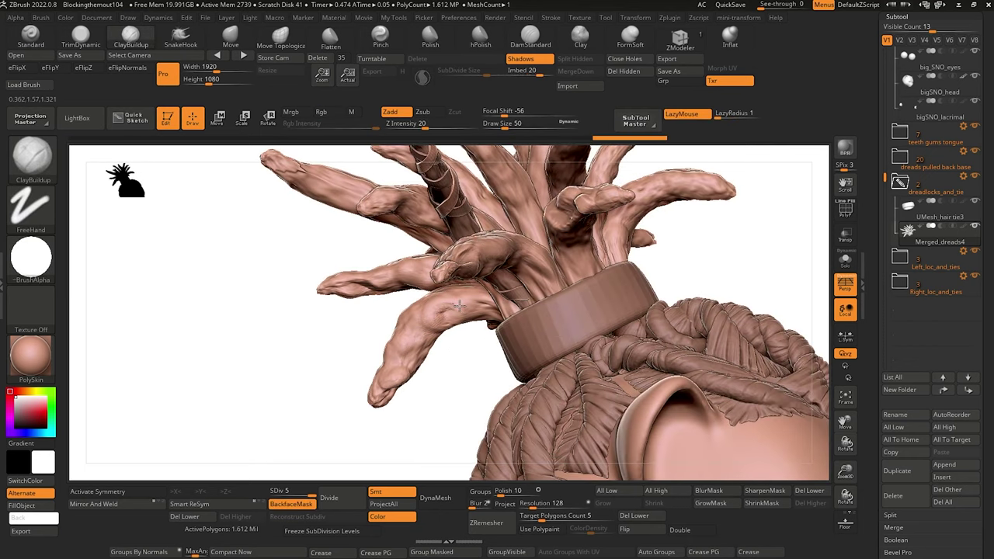
alt+drag(313, 337, 298, 211)
drag(310, 276, 353, 247)
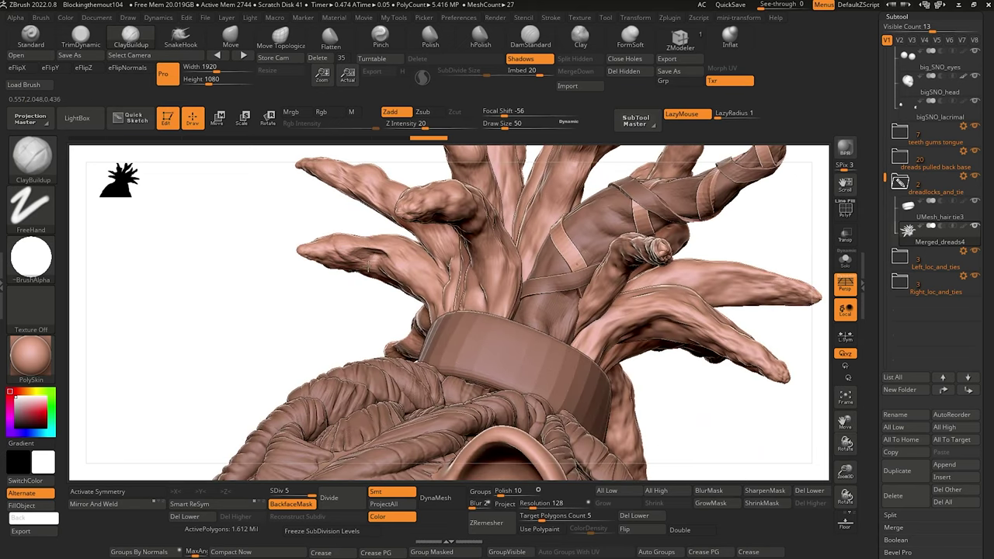
key(shift)
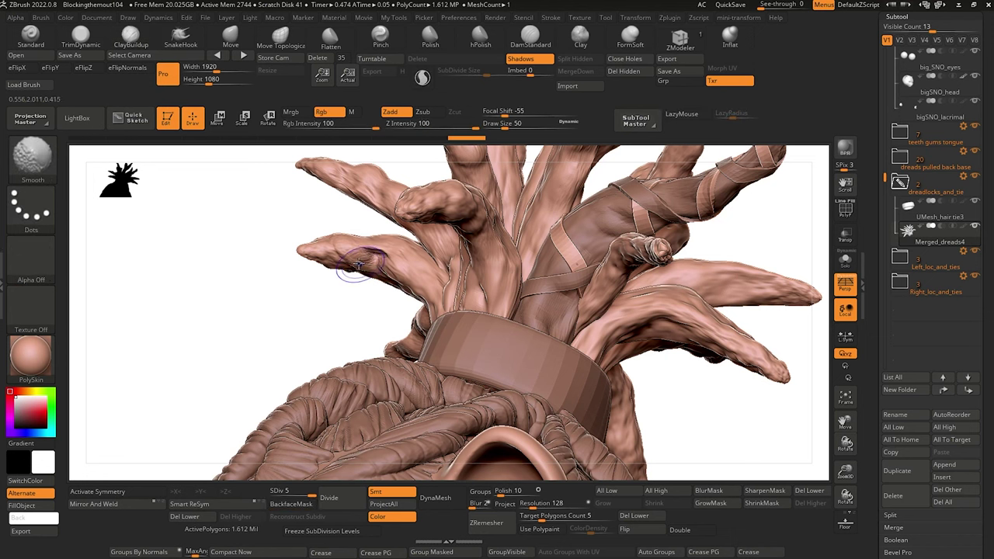
mouse_move(350, 247)
shift+mouse_down()
mouse_move(330, 250)
mouse_move(380, 261)
shift+mouse_up()
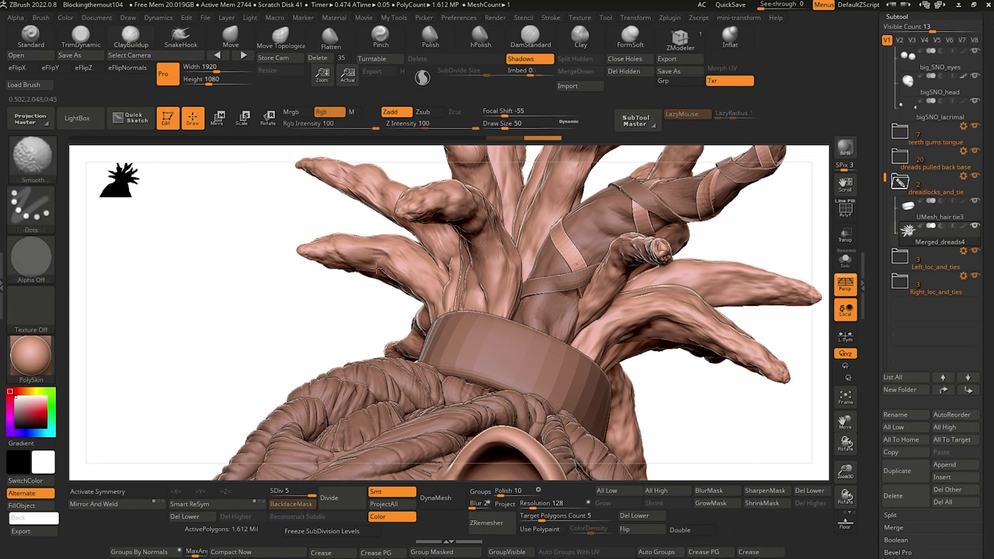
mouse_move(289, 343)
alt+mouse_down()
mouse_move(269, 300)
mouse_move(337, 309)
alt+mouse_up()
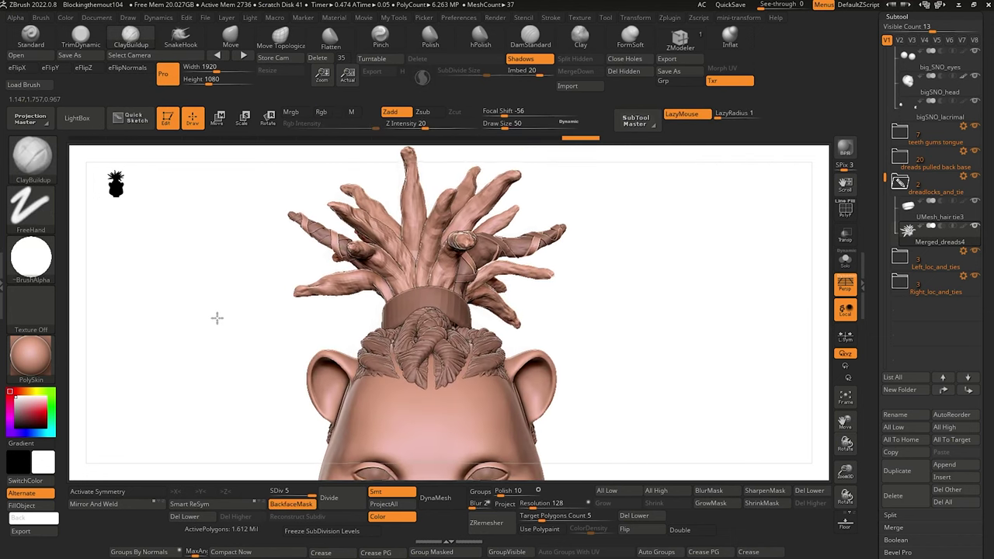
Add a ClayBuildup stroke at draw size 62 down the upright middle dread and inspect the surrounding dreads.
mouse_move(218, 318)
mouse_down()
mouse_move(235, 321)
mouse_move(225, 326)
mouse_move(304, 315)
mouse_move(264, 341)
mouse_move(255, 336)
mouse_move(296, 397)
mouse_move(192, 346)
mouse_move(226, 334)
mouse_move(220, 316)
mouse_move(233, 292)
mouse_move(239, 349)
mouse_move(249, 315)
mouse_move(259, 350)
mouse_move(268, 299)
mouse_move(267, 311)
mouse_move(288, 276)
mouse_move(378, 266)
mouse_move(411, 328)
mouse_up()
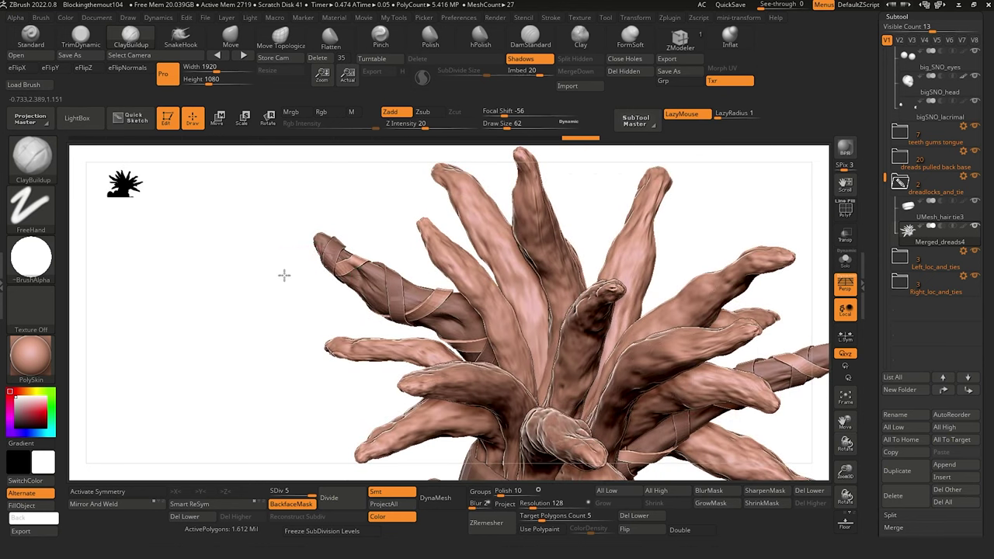
mouse_move(284, 275)
mouse_down()
mouse_move(288, 227)
mouse_move(300, 277)
mouse_move(321, 308)
mouse_move(233, 319)
mouse_move(218, 277)
mouse_move(263, 268)
mouse_up()
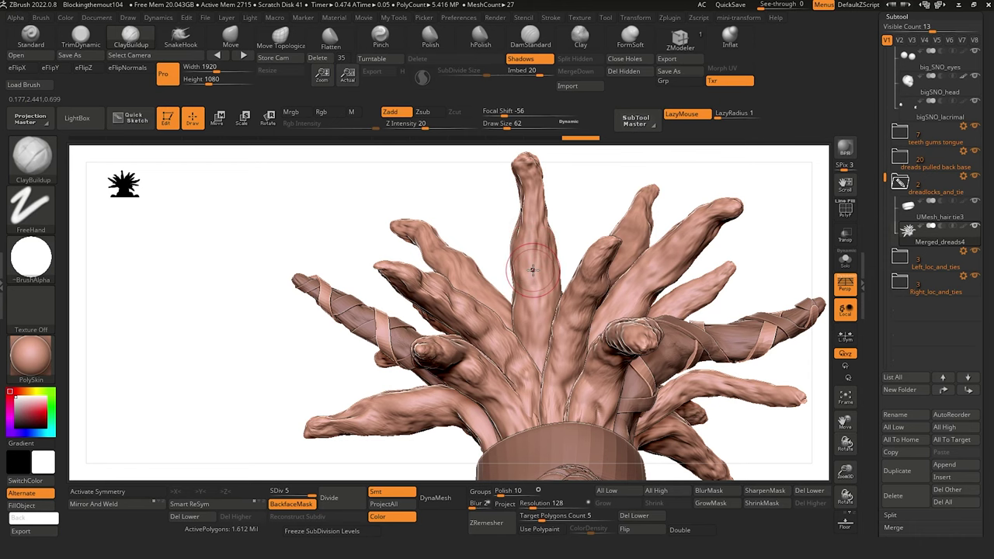
drag(551, 264, 568, 314)
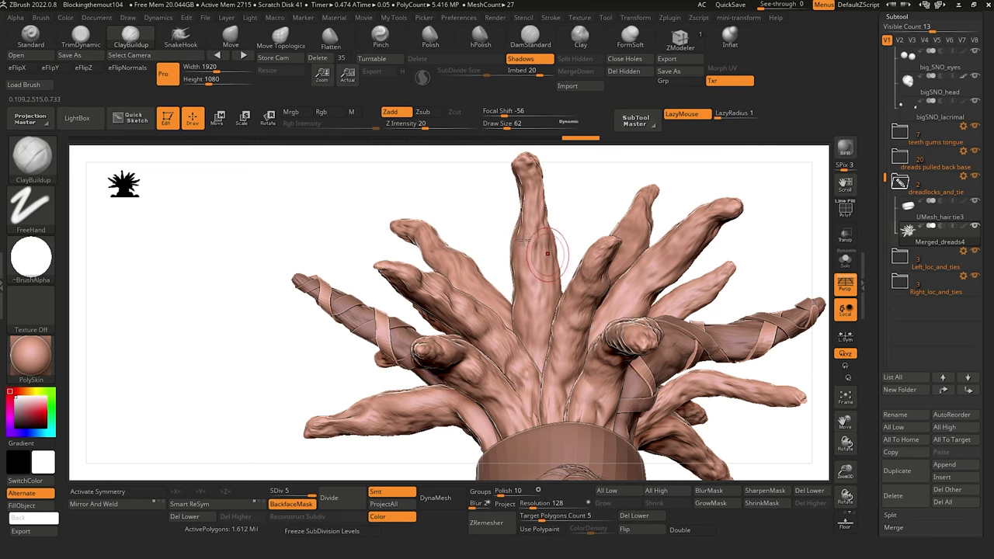
drag(274, 266, 186, 271)
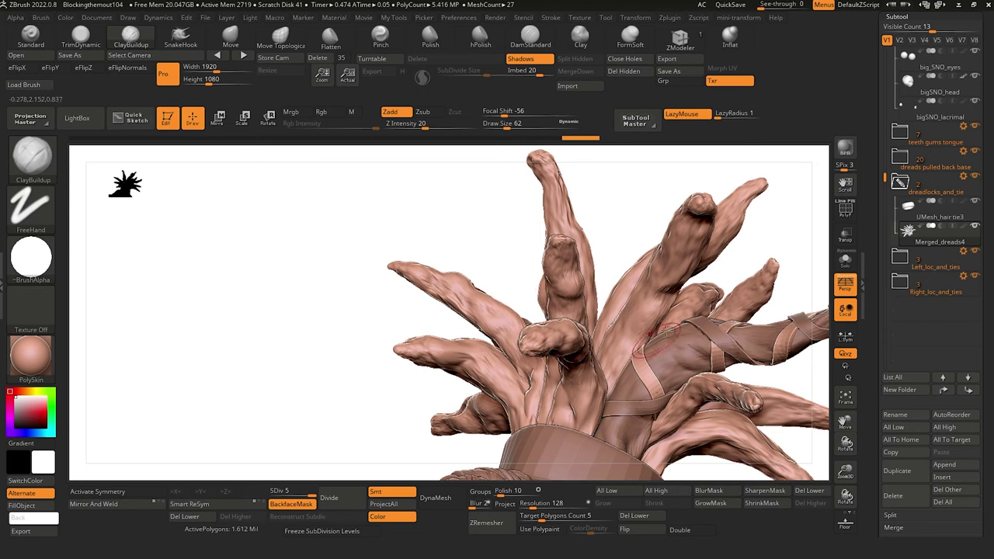
drag(327, 289, 296, 250)
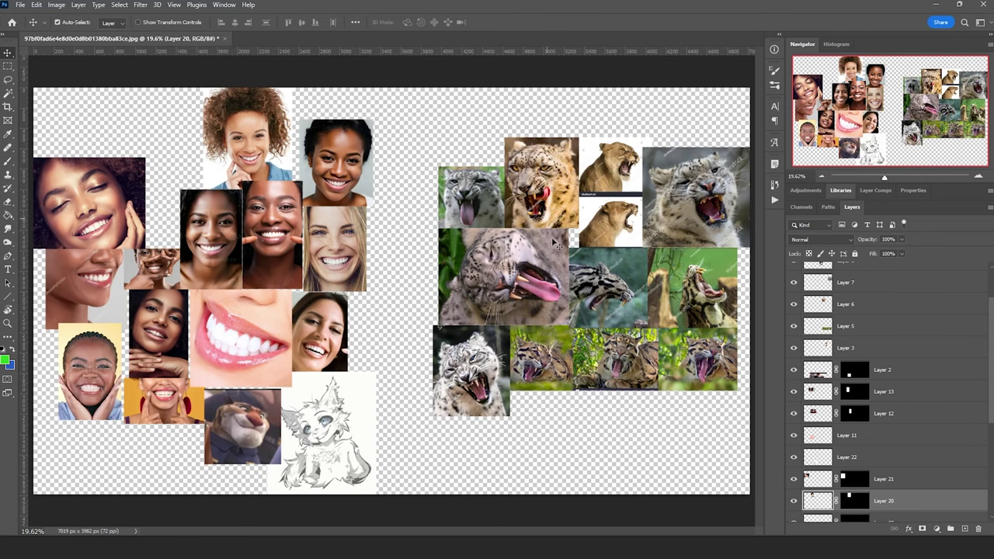
Switch to Photoshop and survey the reference board of wild cat snarls and toothy human smiles.
click(543, 281)
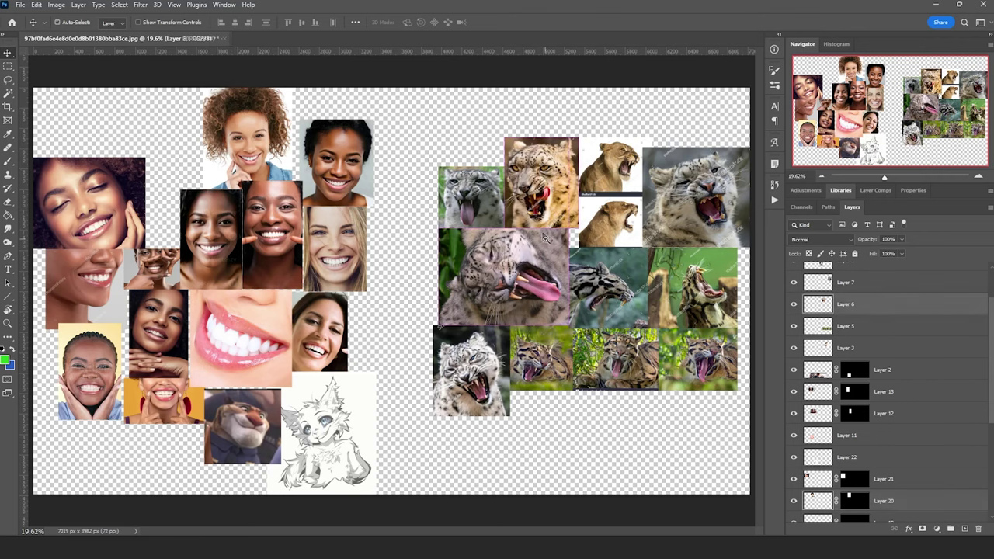
alt+scroll(540, 237, up, 2)
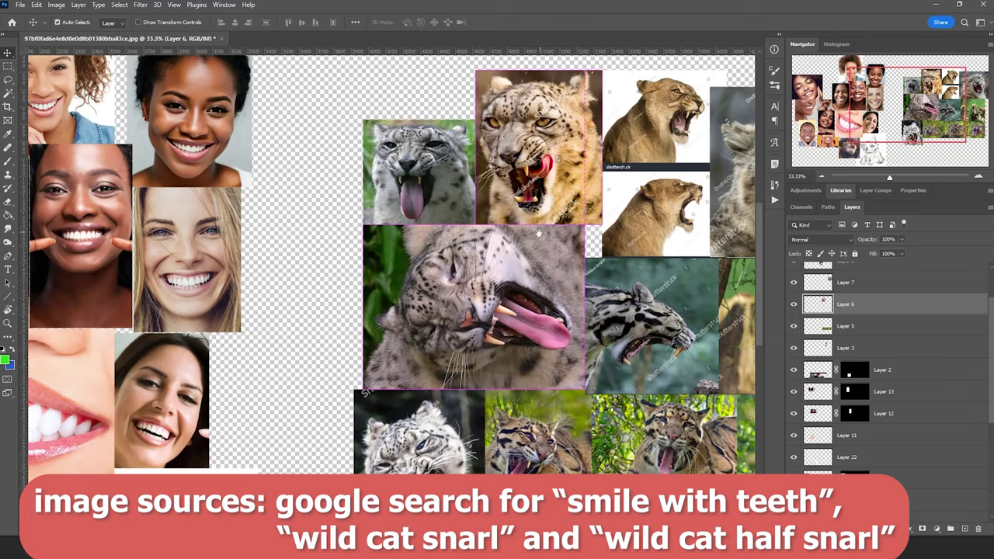
drag(540, 233, 463, 221)
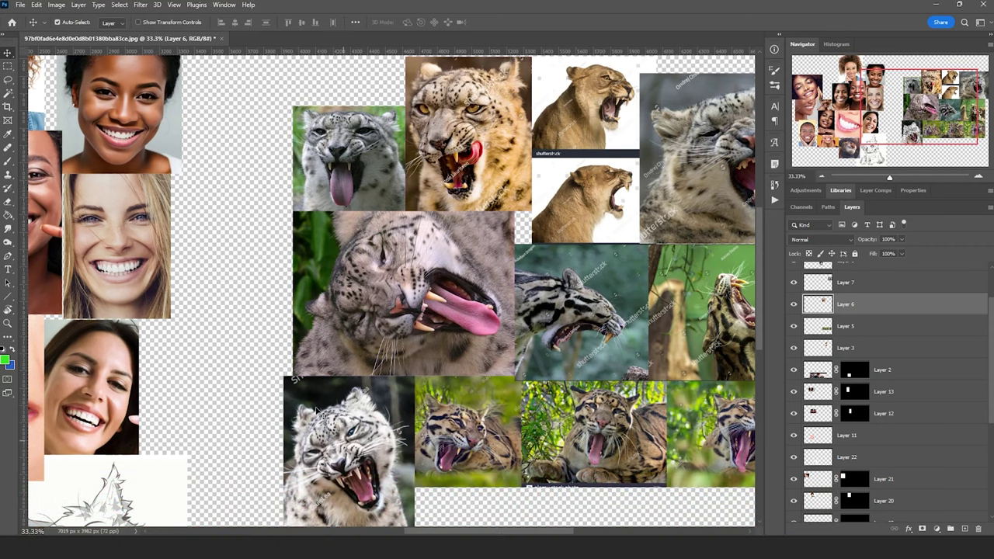
drag(235, 300, 606, 339)
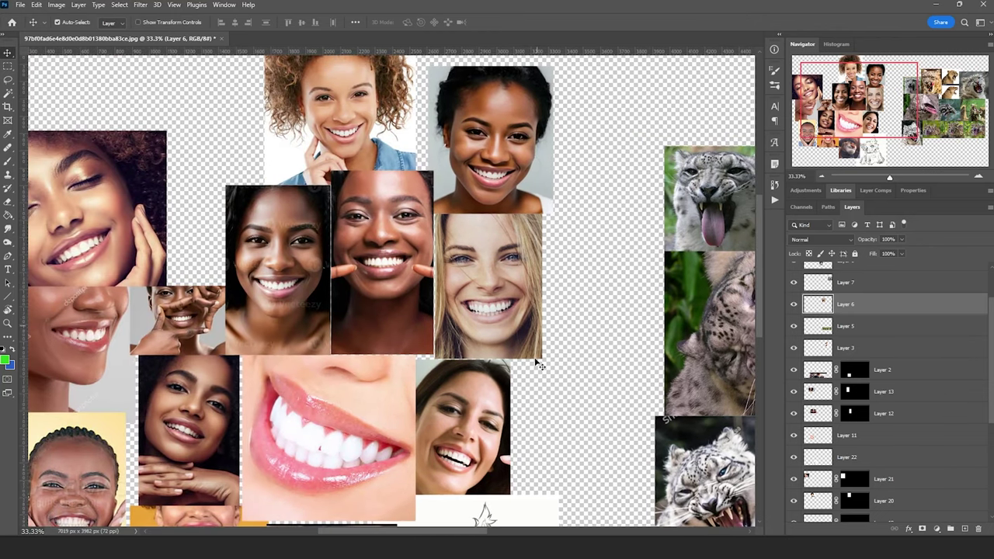
mouse_move(351, 498)
ctrl+scroll(288, 361, left, 4)
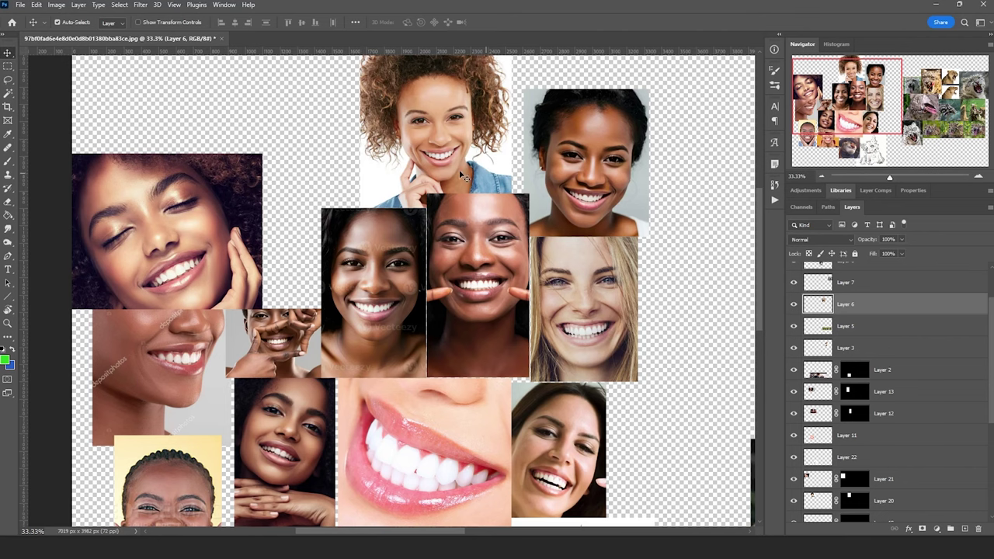
Examine the teeth, lips and cheeks in the smiling portrait references up close, then review the whole group of smiles.
click(427, 154)
alt+scroll(428, 141, up, 2)
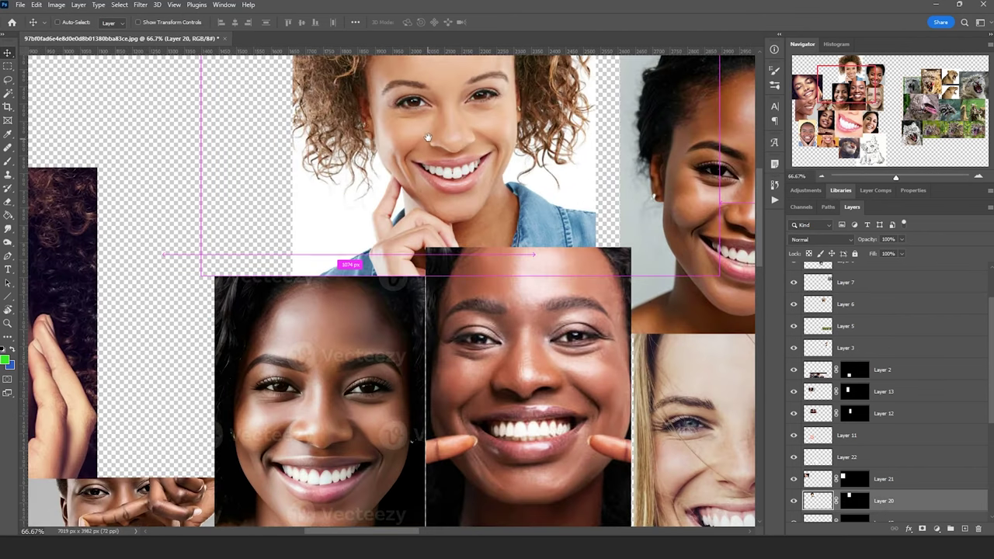
drag(427, 140, 425, 245)
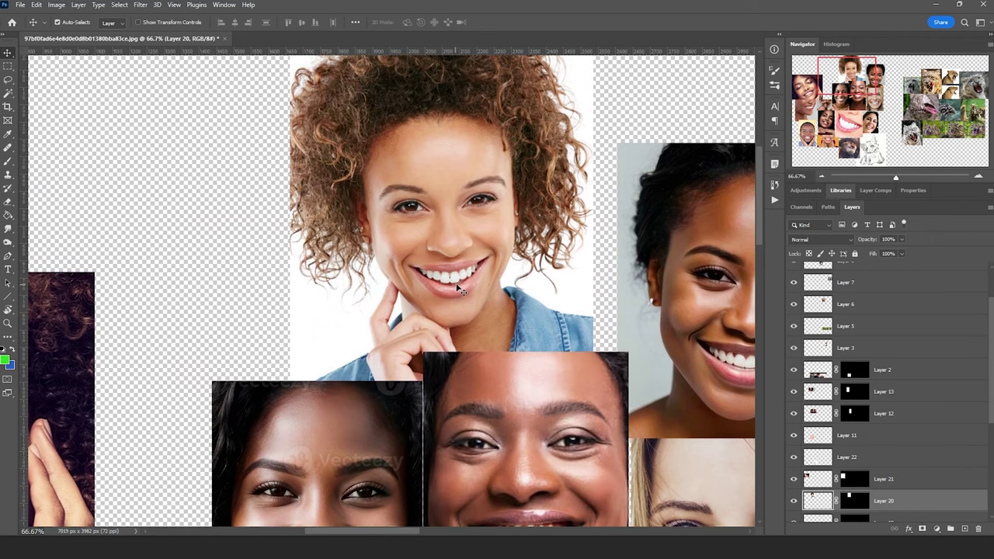
drag(498, 369, 399, 325)
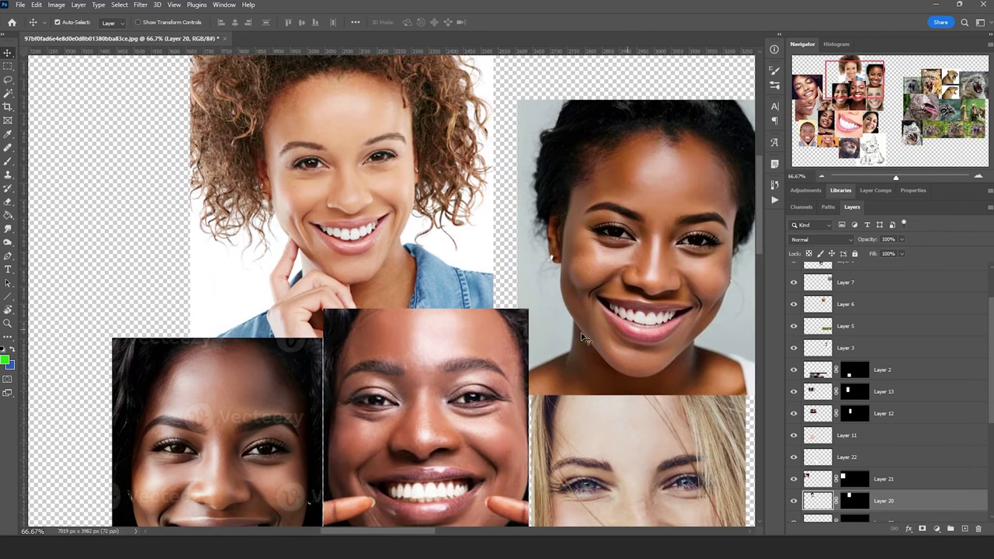
ctrl+alt+click(475, 345)
ctrl+alt+click(476, 346)
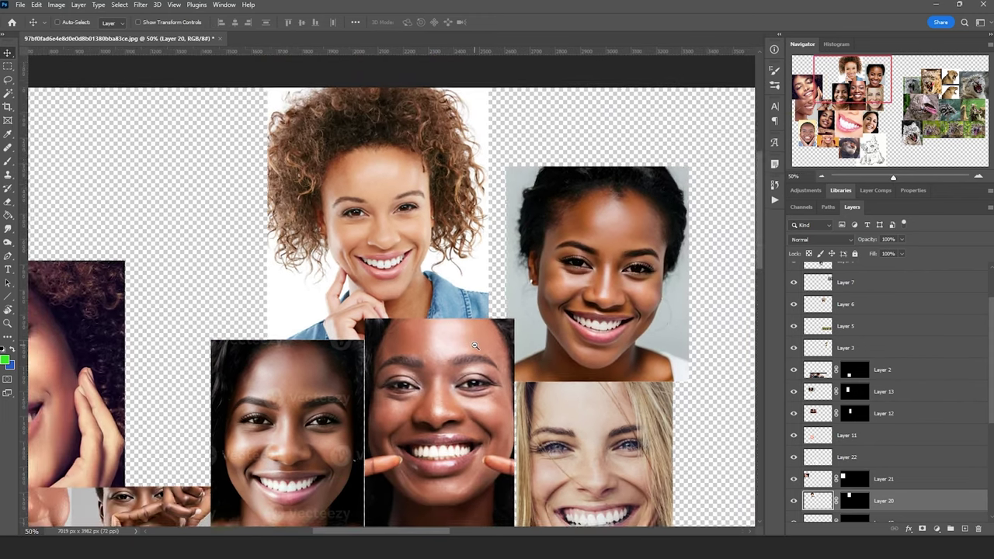
alt+click(475, 345)
drag(475, 346, 492, 210)
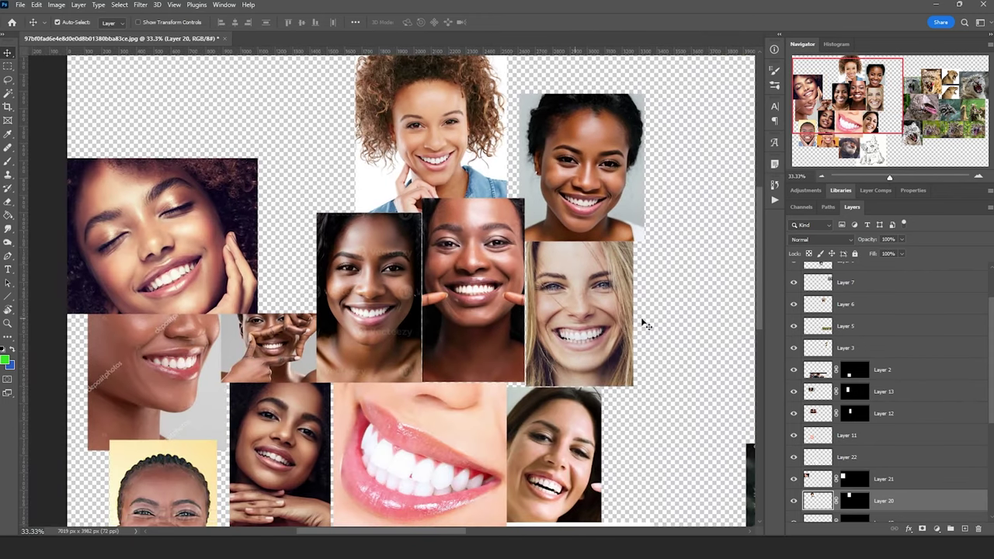
scroll(536, 389, down, 2)
scroll(536, 389, right, 1)
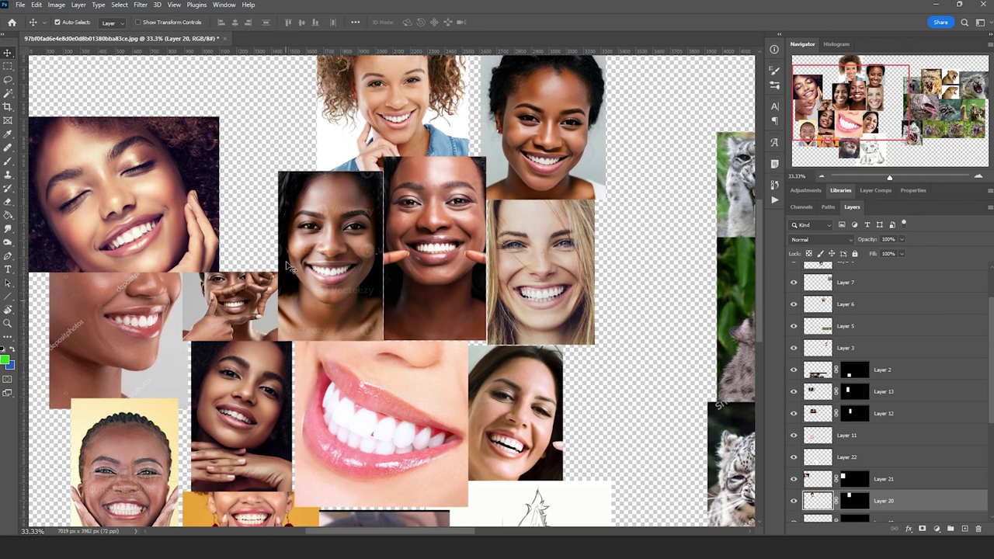
Examine the teeth, muzzle wrinkles and open mouths in the snow leopard and other wild cat snarl references.
alt+click(611, 336)
drag(606, 344, 316, 276)
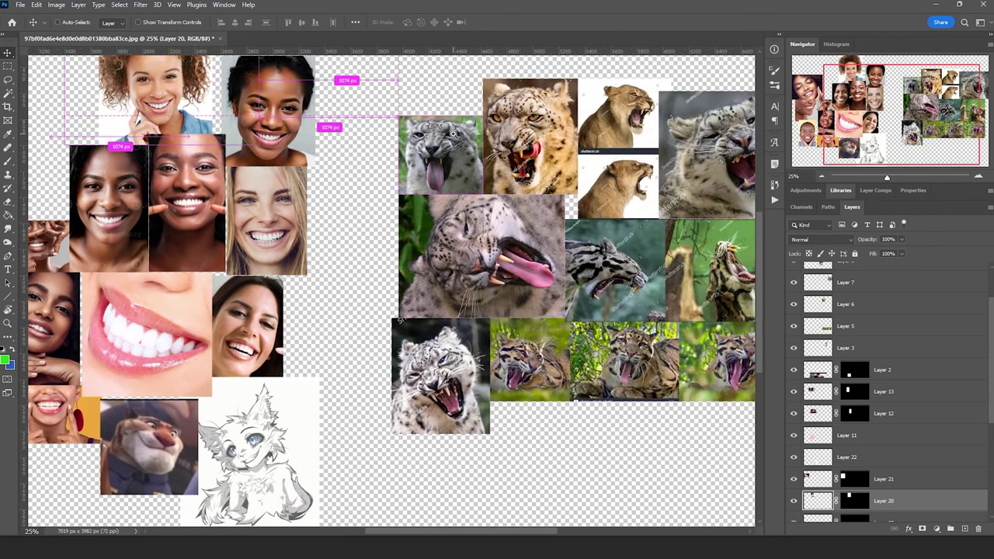
alt+scroll(453, 134, up, 5)
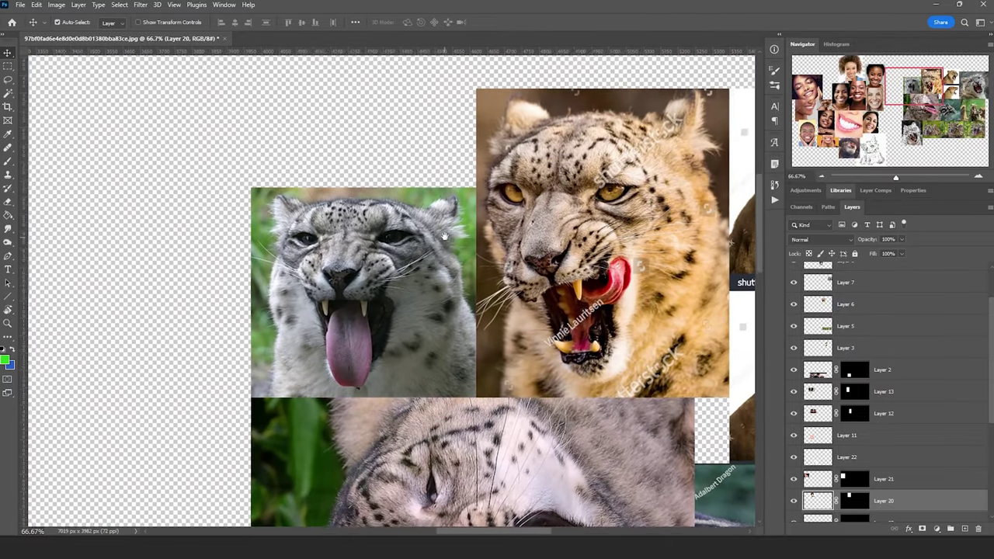
alt+scroll(444, 236, up, 2)
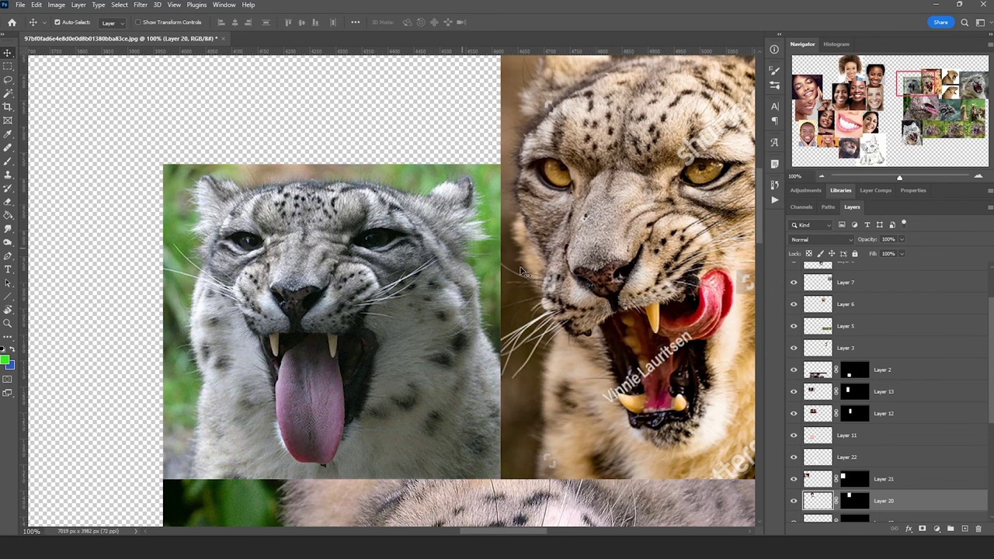
alt+scroll(522, 272, down, 3)
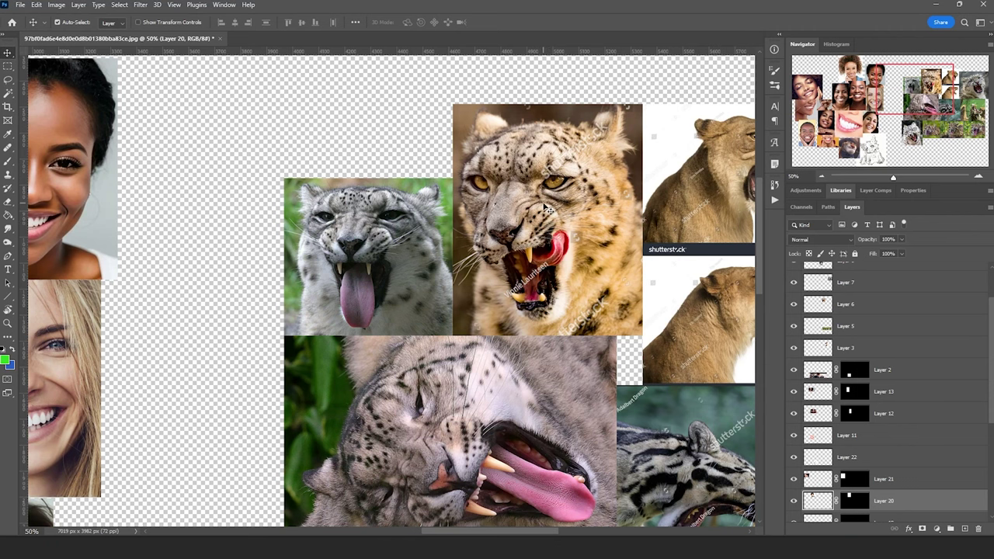
alt+click(555, 344)
alt+click(555, 345)
drag(681, 285, 565, 189)
Review the group of smiling human portraits together with the cartoon cat smile references.
drag(272, 324, 649, 381)
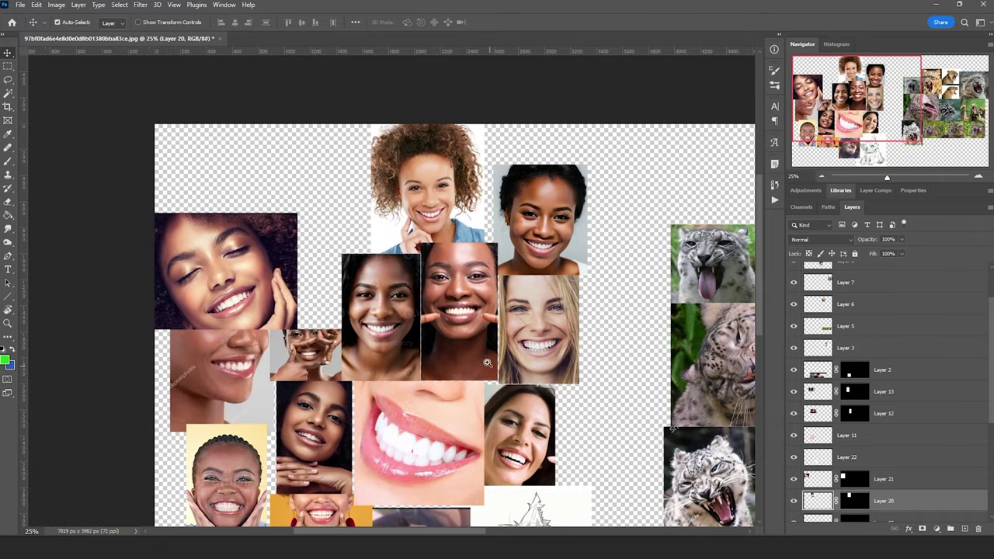
ctrl+click(478, 299)
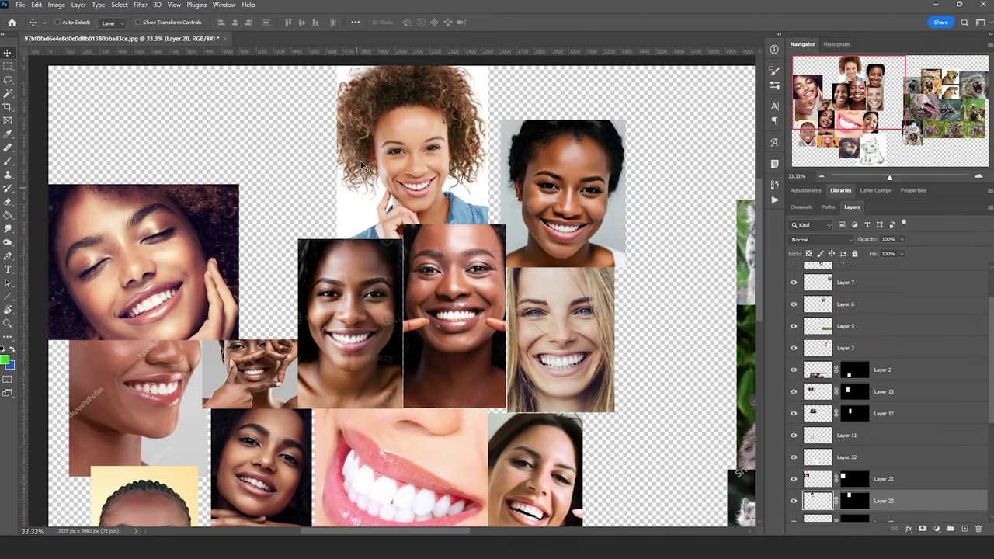
alt+click(411, 435)
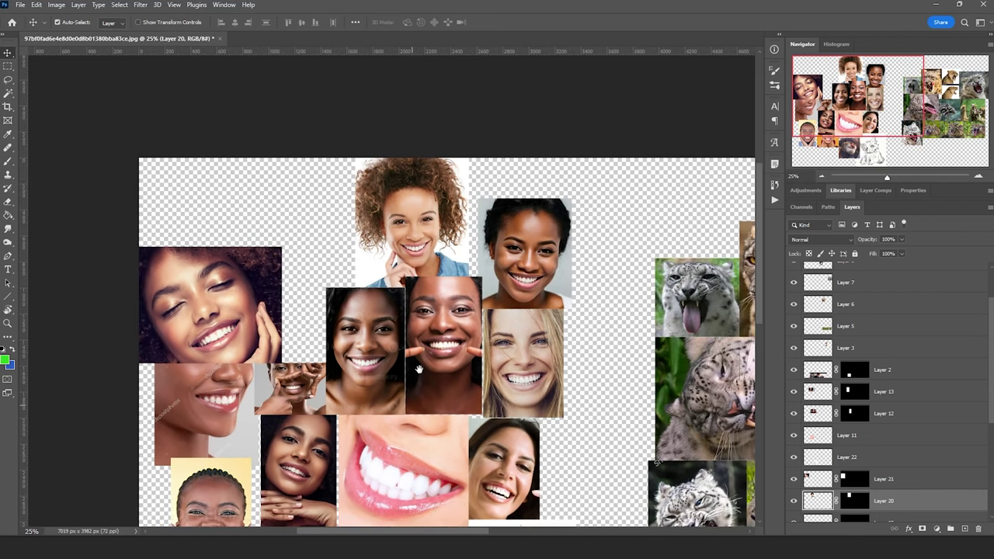
drag(419, 369, 453, 252)
alt+scroll(528, 470, up, 2)
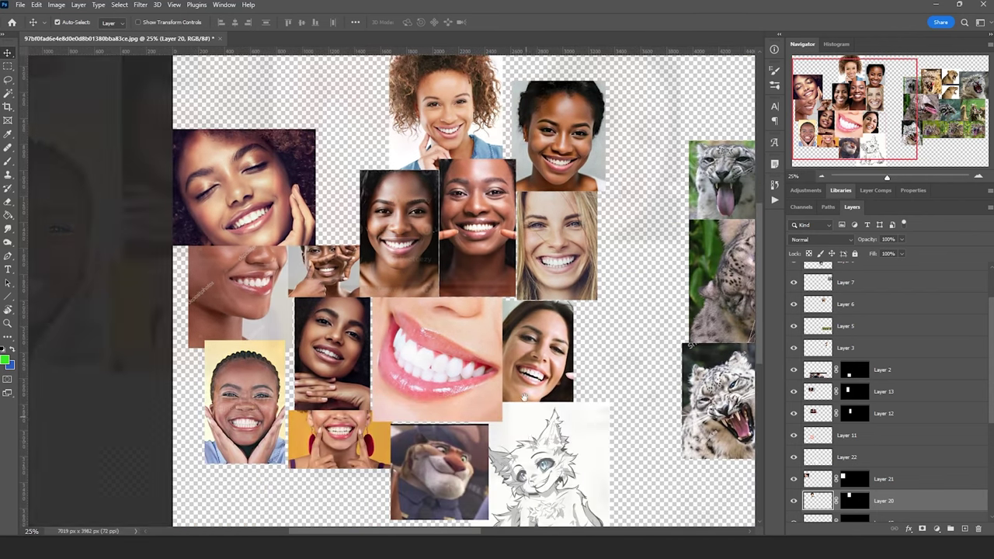
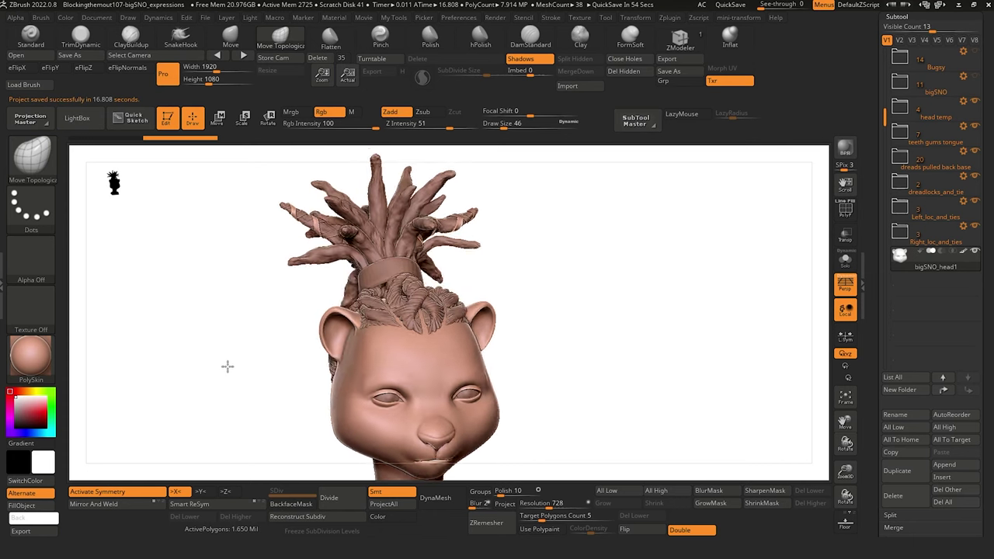
Switch to ZBrush, duplicate the bigSNO_head1 subtool and ZRemesh the copy with a target polygon count of 5.
mouse_move(231, 351)
alt+mouse_down()
mouse_move(234, 335)
mouse_move(252, 329)
alt+mouse_up()
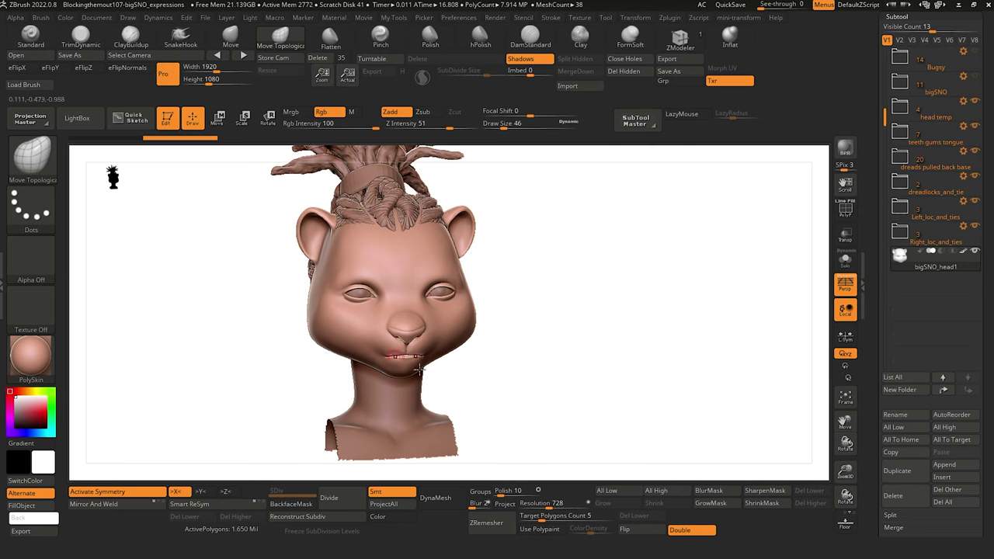
click(897, 471)
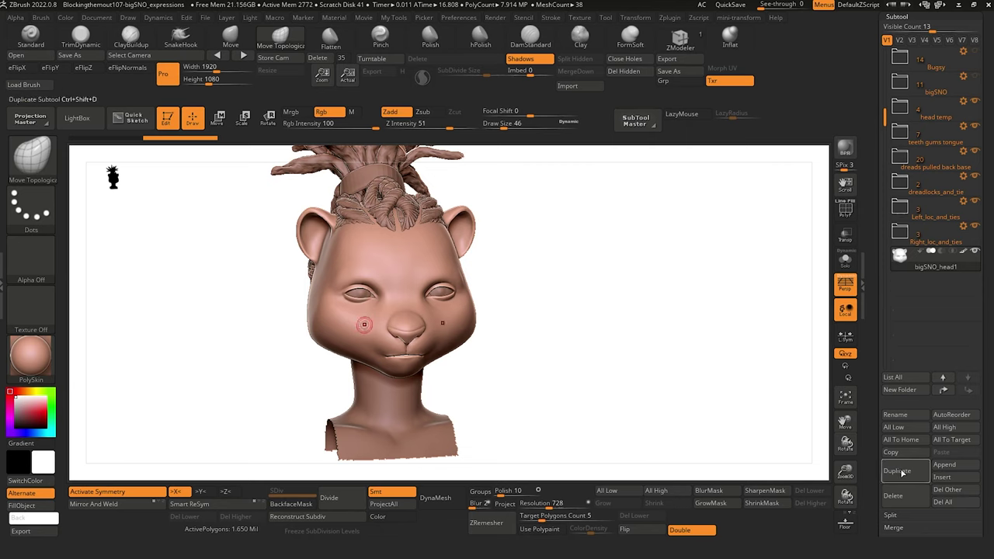
click(846, 216)
alt+drag(222, 299, 178, 458)
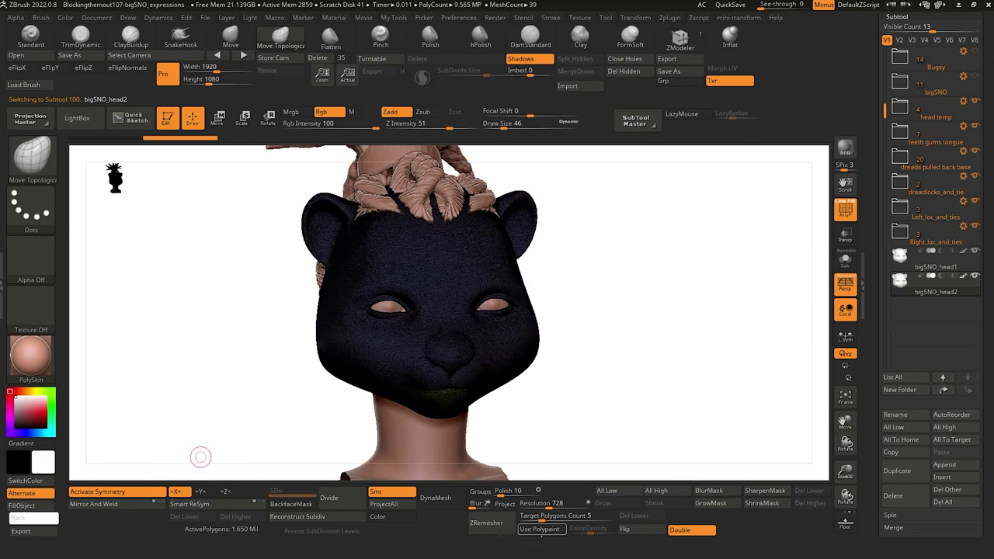
click(499, 524)
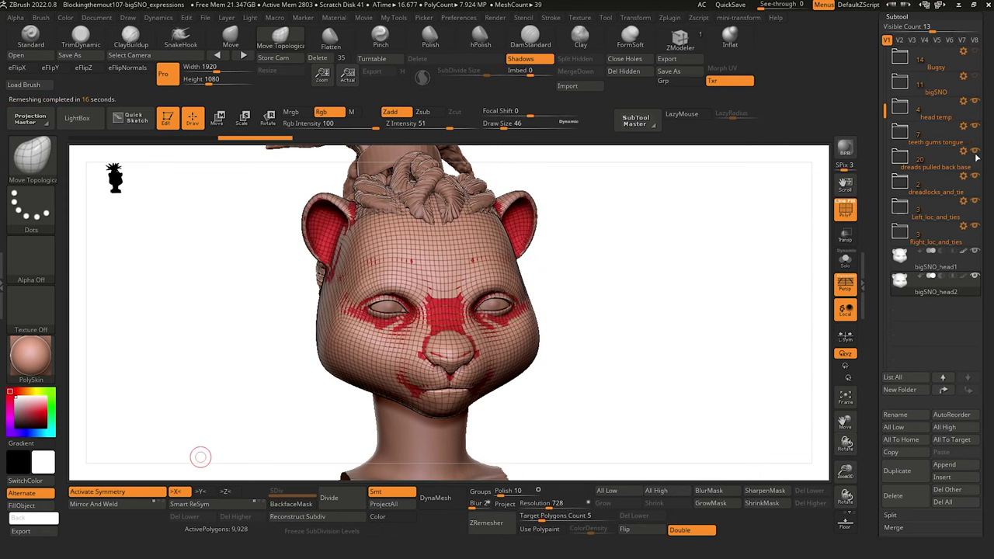
Hide the dreads, dreadlocks and loc folders along with the other head parts, then isolate the remeshed head.
click(977, 152)
click(977, 153)
click(977, 178)
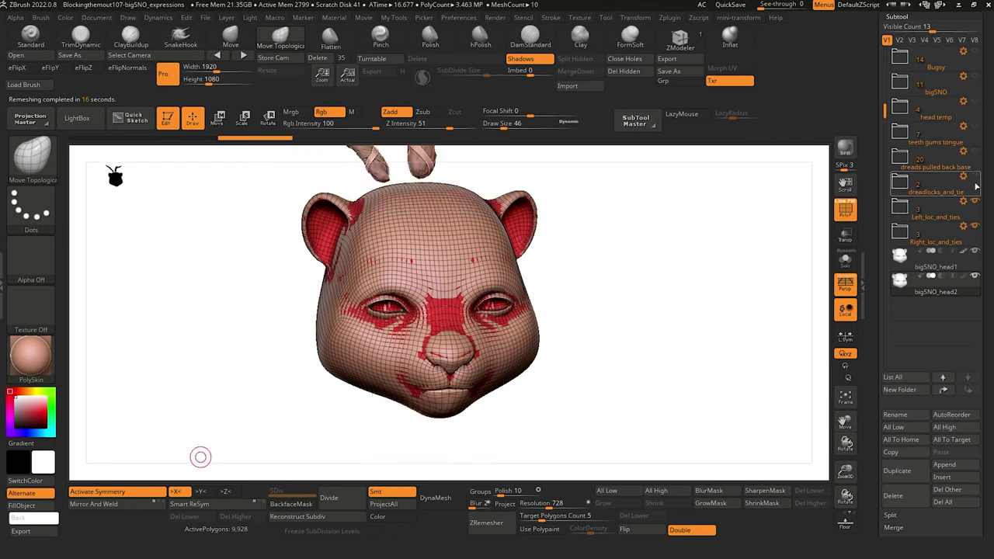
click(976, 202)
click(976, 227)
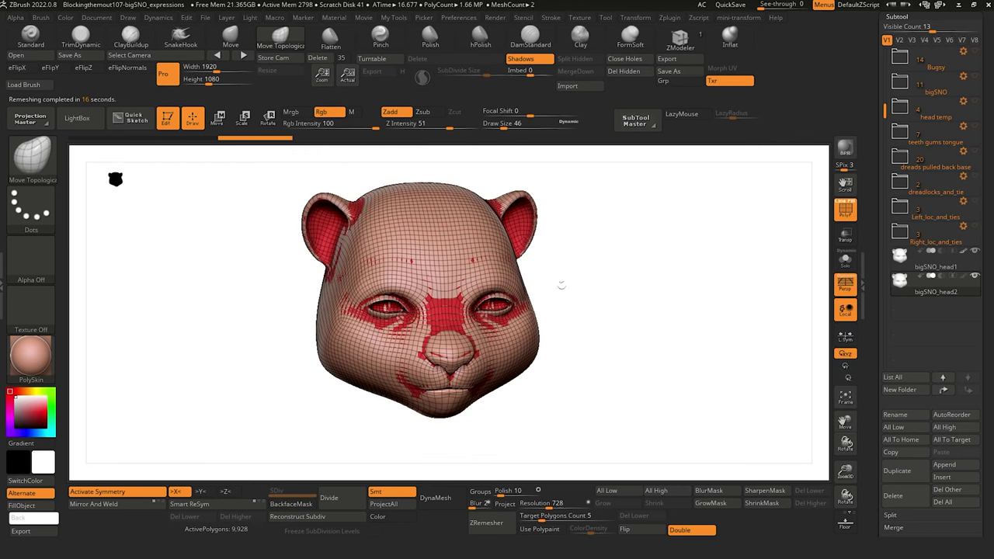
drag(241, 311, 190, 308)
click(847, 260)
Subdivide the remeshed head to level 3, projecting the original head's detail after each division, and turn off its wireframe.
click(333, 499)
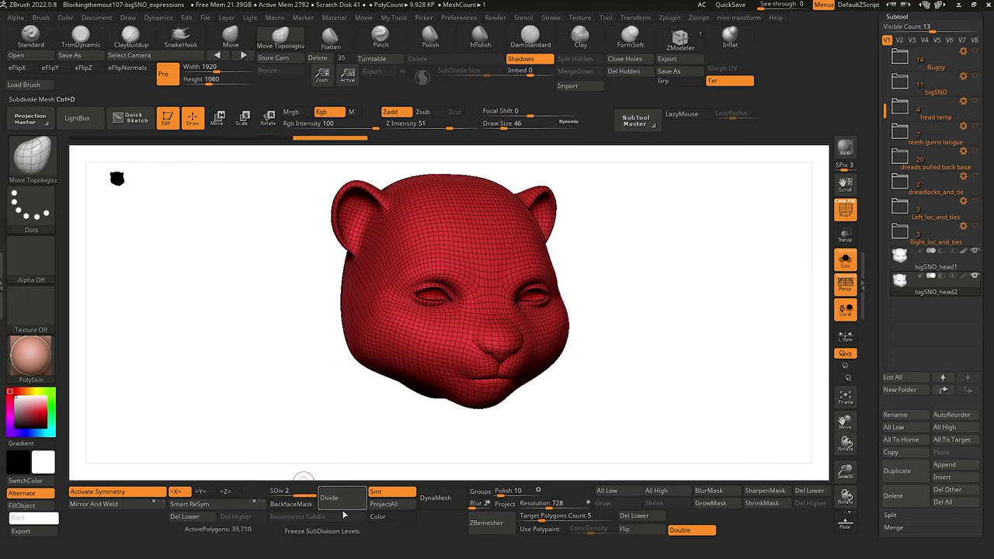
click(377, 505)
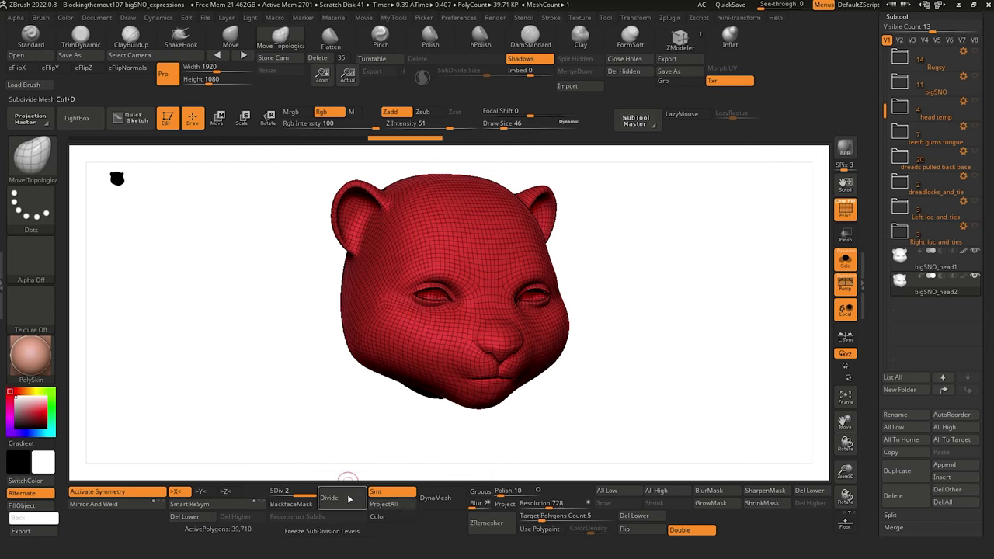
click(342, 502)
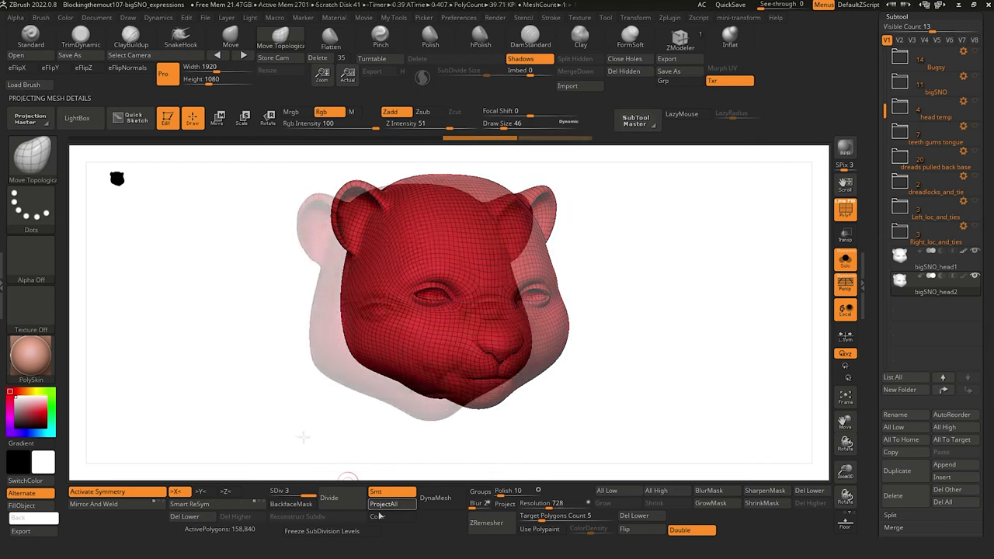
key(shift+f)
mouse_move(335, 413)
mouse_down()
mouse_move(226, 327)
mouse_move(233, 349)
mouse_move(220, 356)
mouse_move(244, 333)
mouse_up()
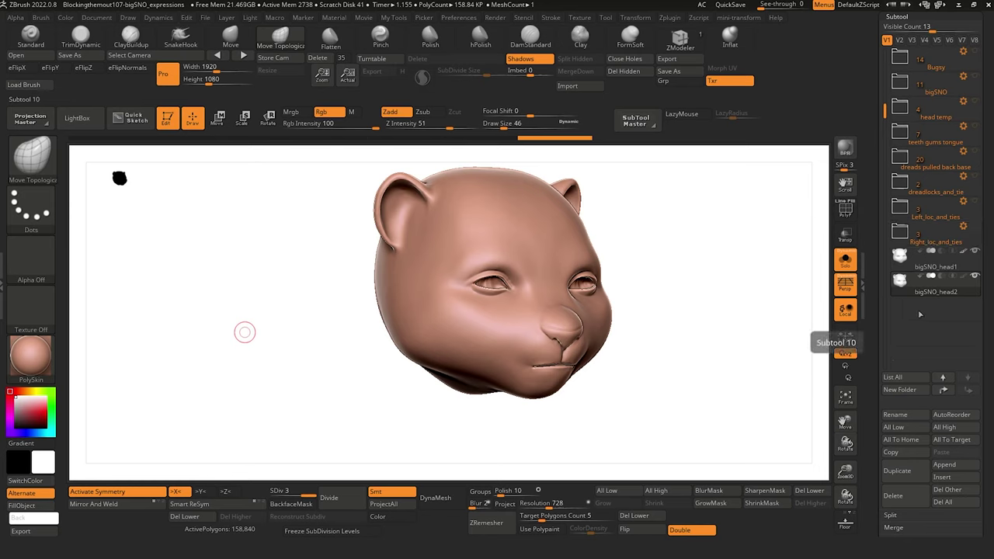
Rename the remeshed head subtool as smile_head.
click(897, 415)
text(s)
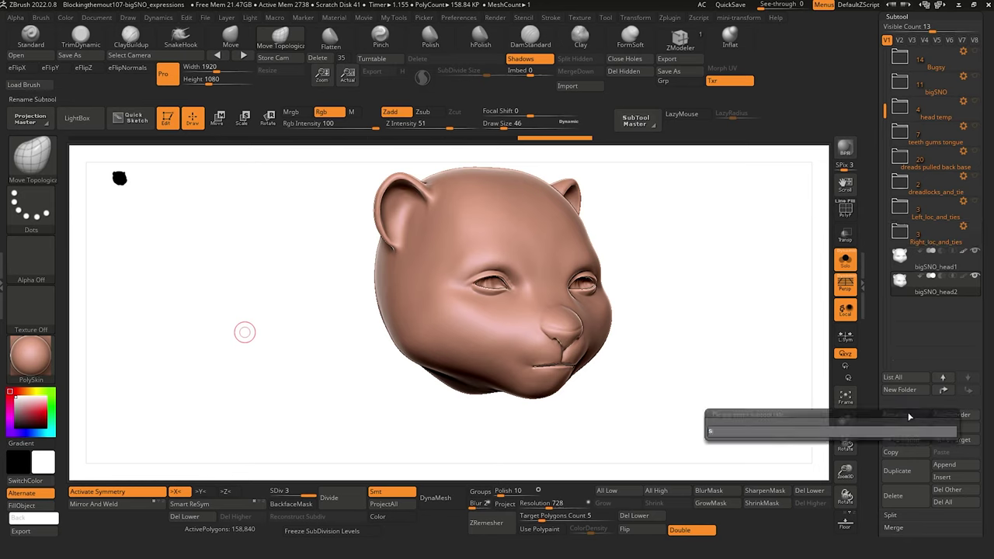
text(mile)
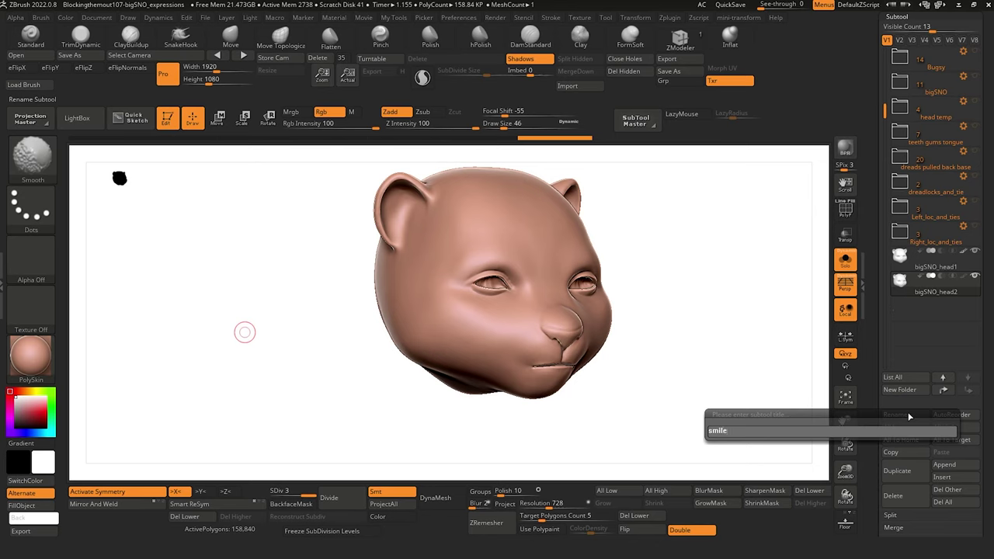
text(_head)
key(Return)
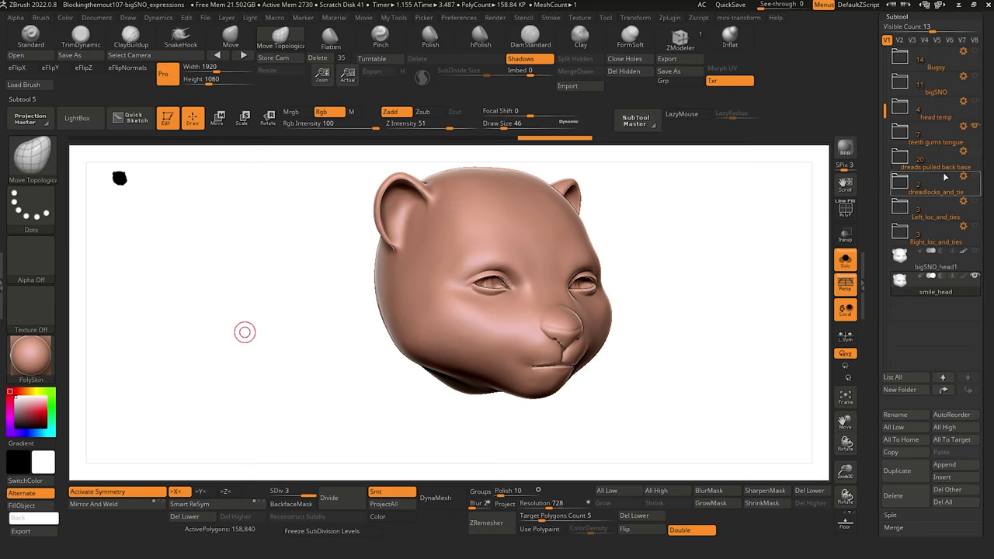
Turn off solo mode and show the dreads pulled back base, dreadlocks_and_tie, Left_loc_and_ties and Right_loc_and_ties folders.
mouse_move(295, 268)
mouse_down()
mouse_move(278, 266)
mouse_move(286, 249)
mouse_move(253, 289)
mouse_move(297, 282)
mouse_up()
click(846, 261)
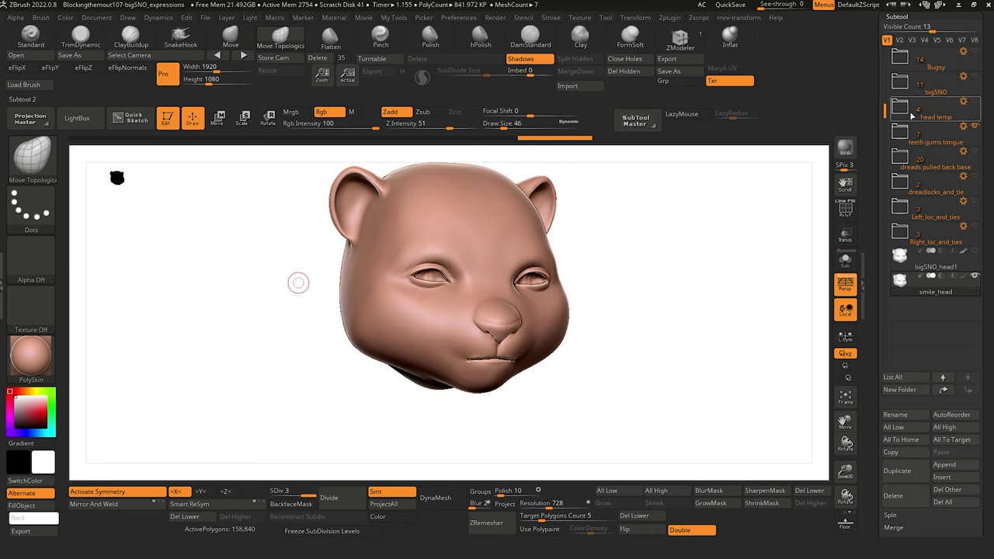
click(976, 152)
click(976, 177)
click(976, 203)
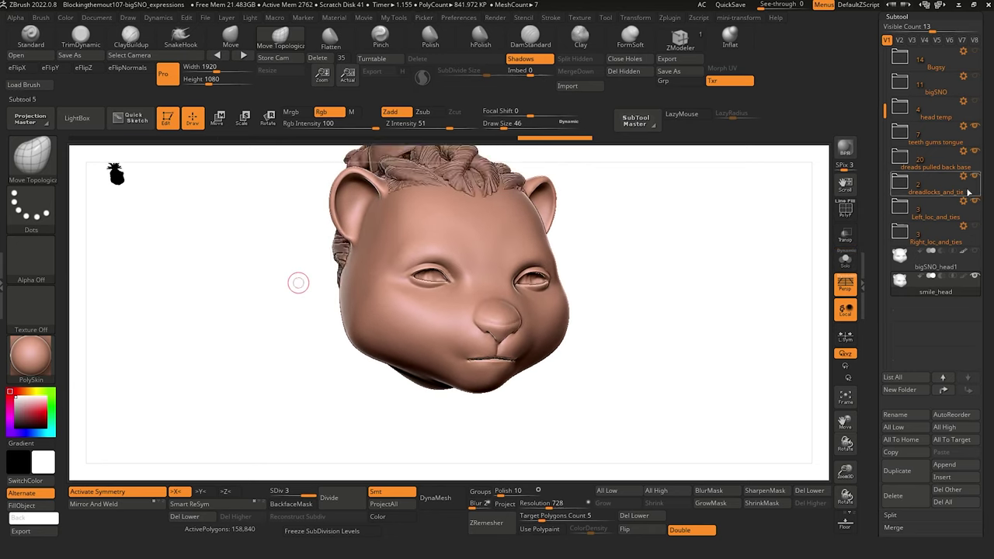
click(975, 228)
mouse_move(292, 342)
mouse_down()
mouse_move(282, 352)
mouse_move(295, 344)
mouse_up()
Show the head temp folder and hide its bigSNO_head subtool, leaving the body, eyes and lacrimals visible.
click(976, 101)
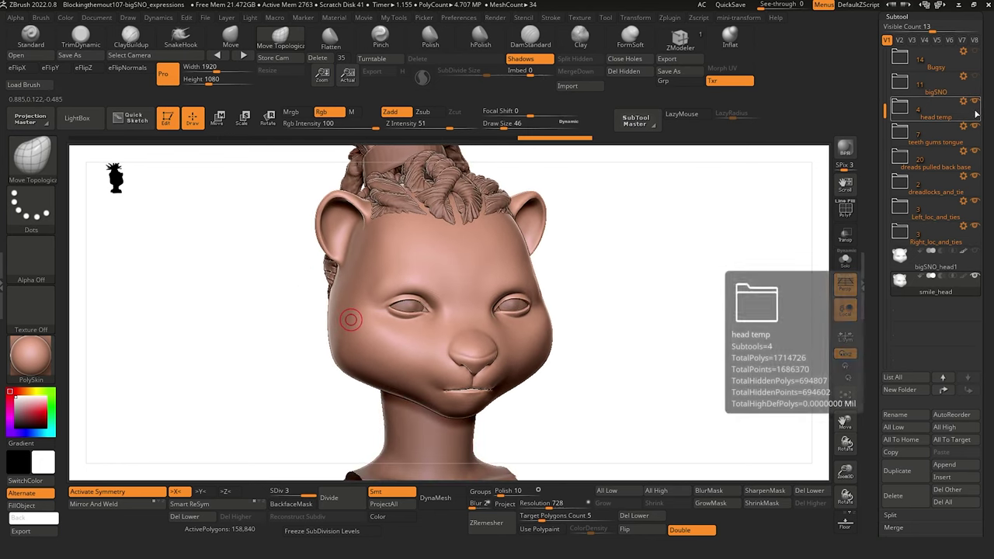
click(900, 107)
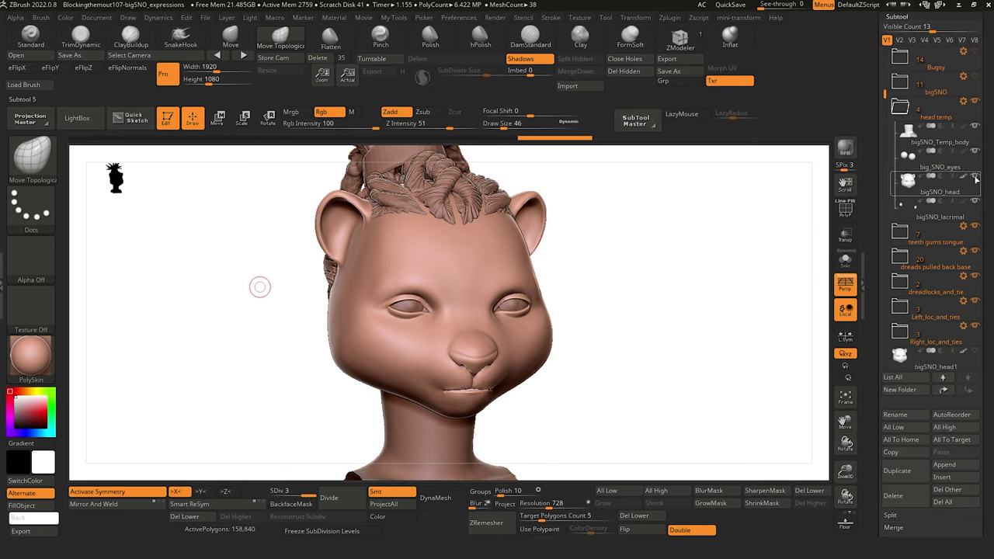
click(911, 183)
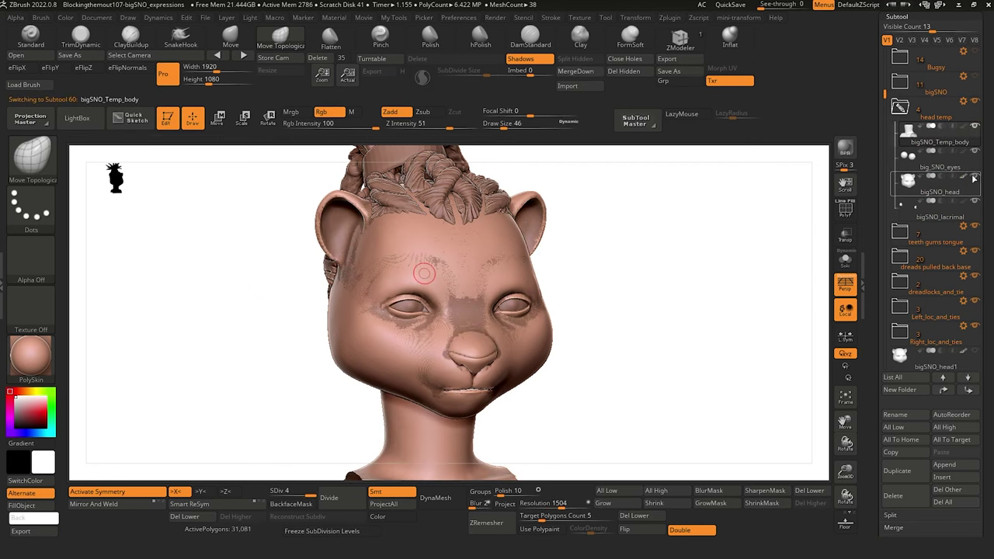
click(884, 272)
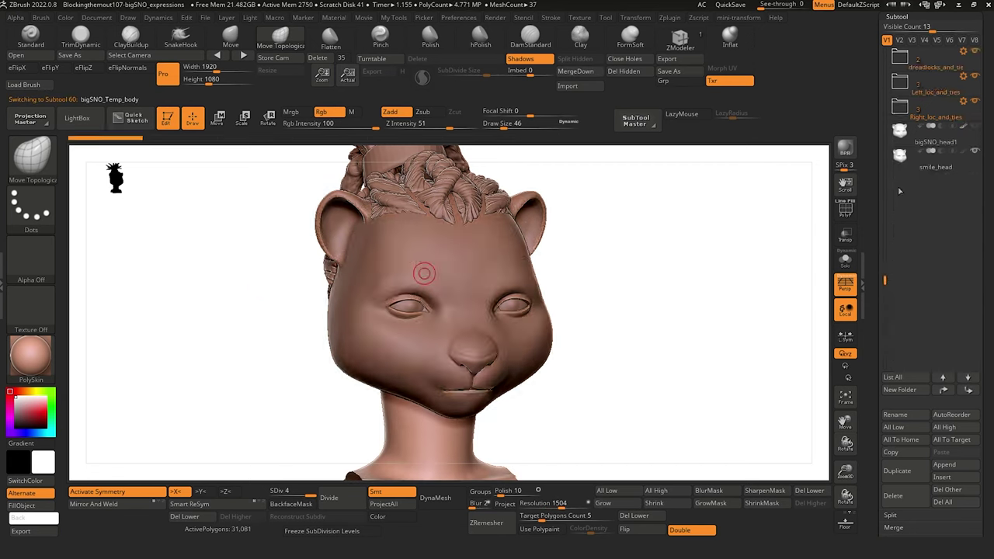
Select the smile_head subtool and lower it to subdivision level 1.
click(907, 165)
drag(241, 292, 329, 300)
drag(309, 493, 259, 479)
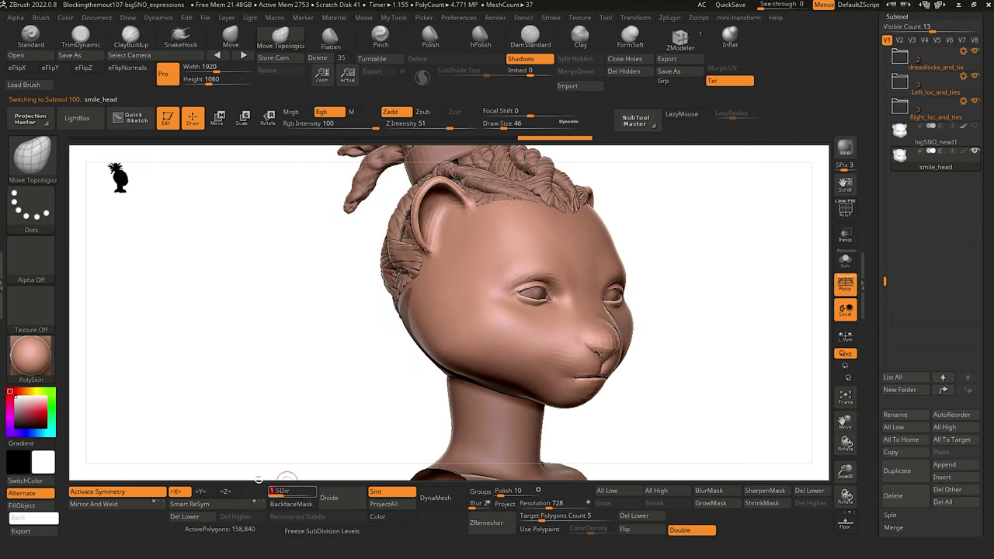
Pull the mouth corners outward and slightly up with the Move Topological brush at draw size 122.
mouse_move(295, 350)
mouse_down()
mouse_move(267, 346)
mouse_move(324, 361)
mouse_move(296, 365)
mouse_move(356, 352)
mouse_up()
key(bracketright)
key(bracketright)
key(bracketright)
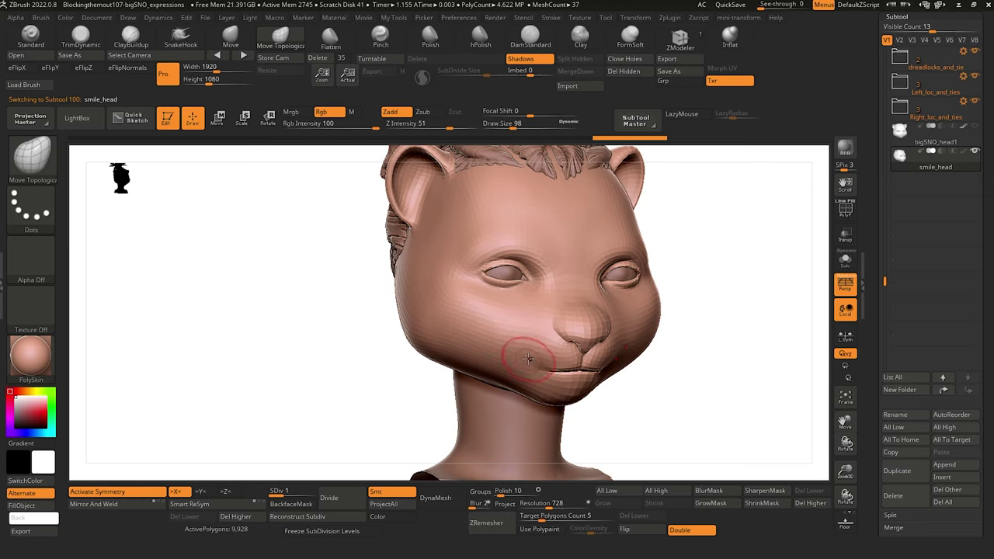
key(bracketright)
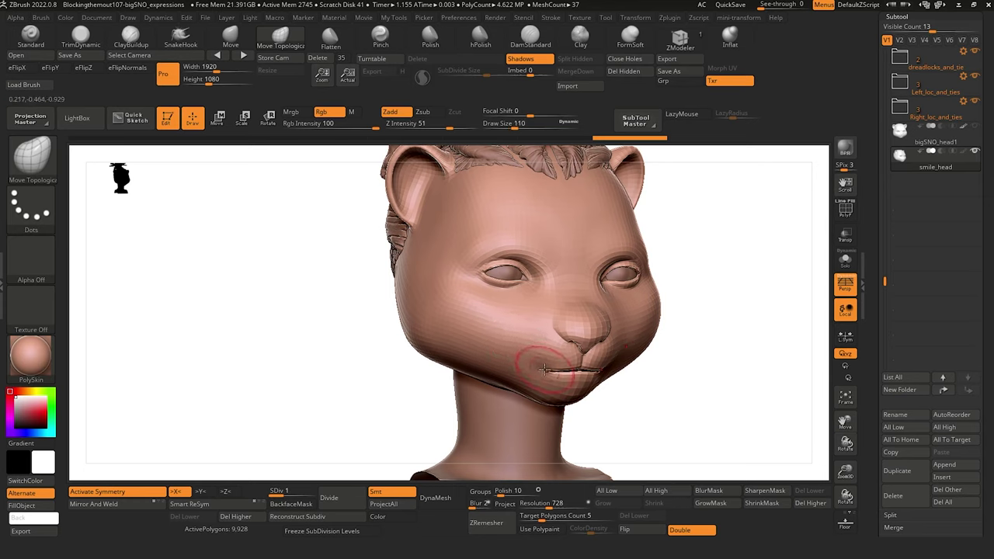
key(bracketright)
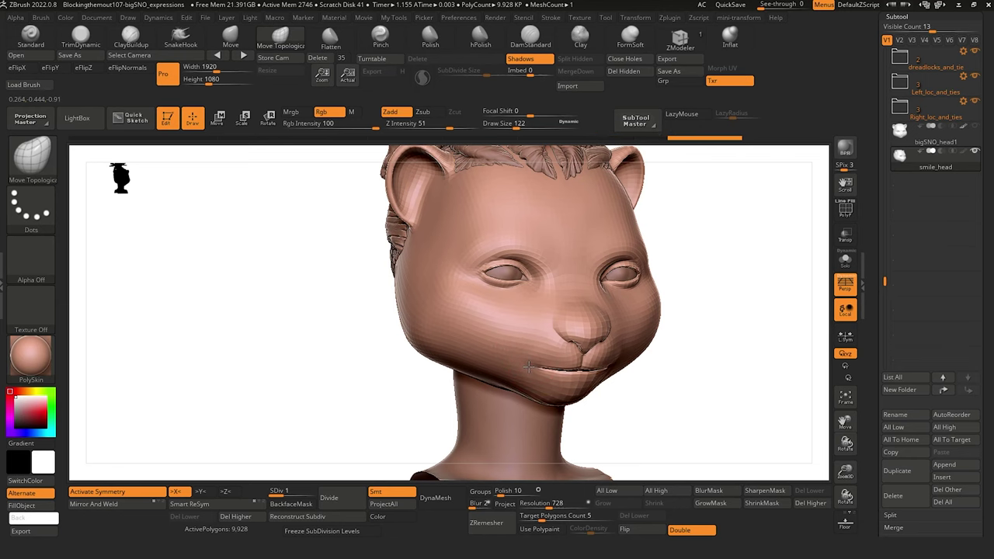
drag(526, 365, 522, 361)
Pull the mouth corners farther back and up into the cheeks with the Move Topological brush, increasing the draw size to 150.
drag(346, 330, 344, 270)
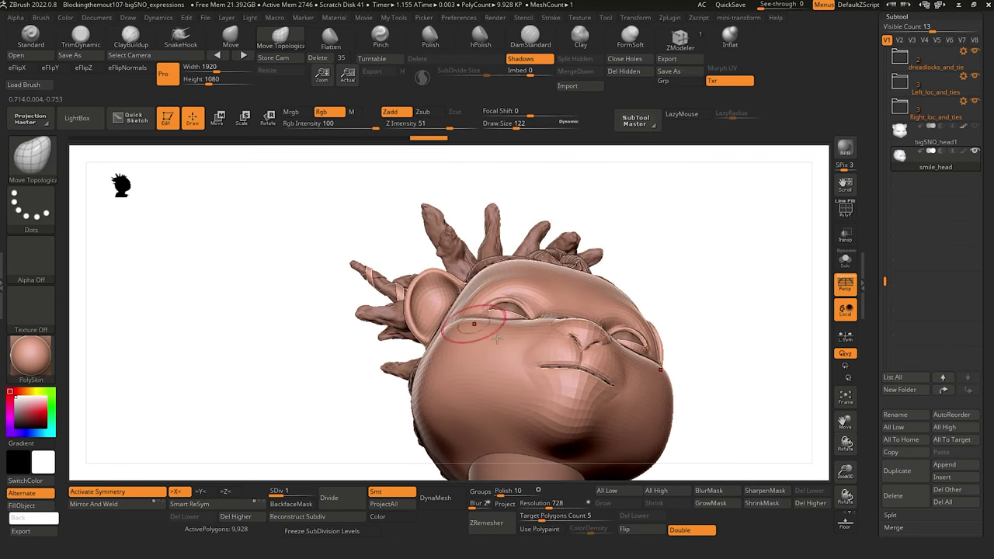
drag(534, 369, 526, 363)
mouse_move(318, 281)
mouse_down()
mouse_move(355, 346)
mouse_move(359, 247)
mouse_up()
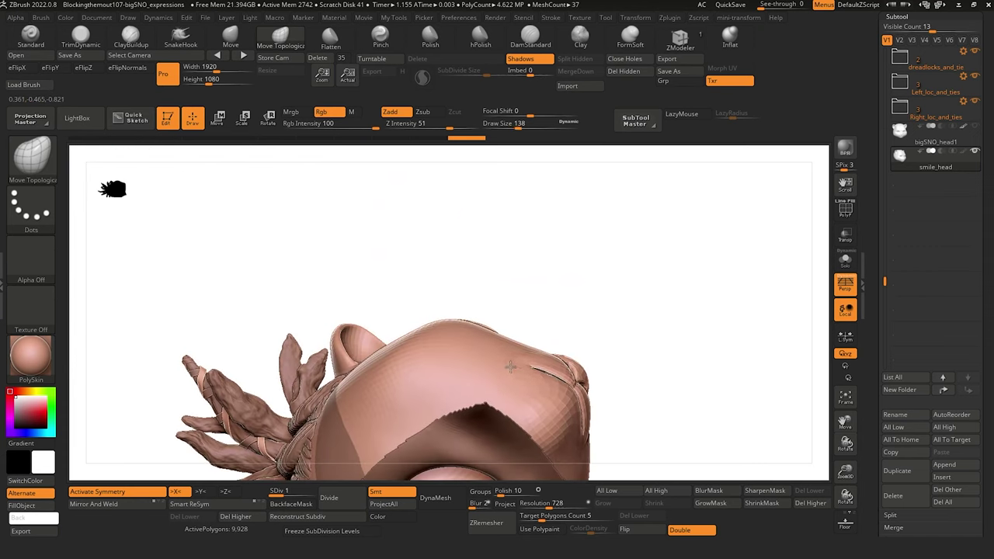
key(])
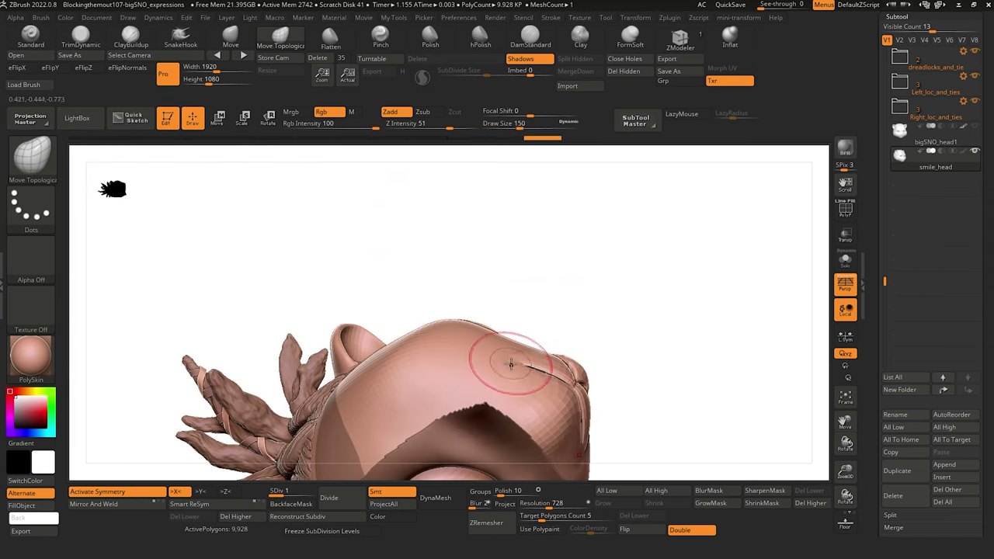
mouse_move(320, 271)
mouse_down()
mouse_move(311, 292)
mouse_move(222, 366)
mouse_move(233, 369)
mouse_up()
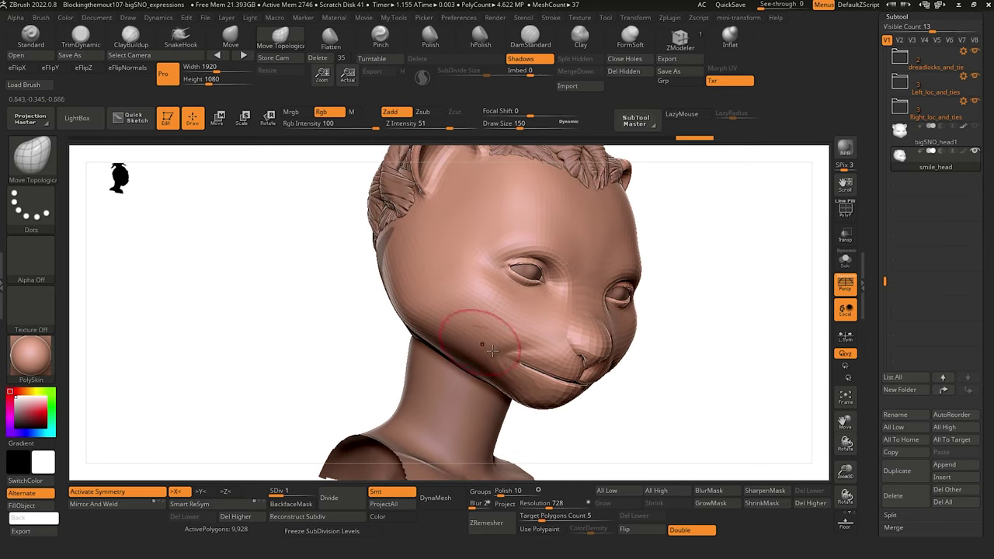
drag(288, 311, 311, 308)
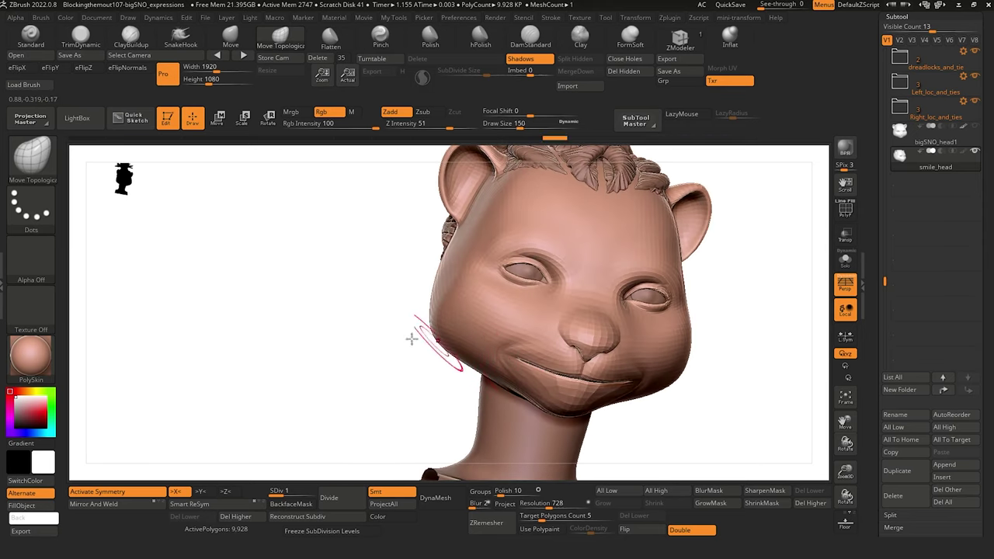
Smooth the pinched surface around the mouth corners with the Smooth brush at draw size 86.
drag(422, 333, 497, 351)
drag(235, 341, 180, 339)
drag(354, 365, 378, 369)
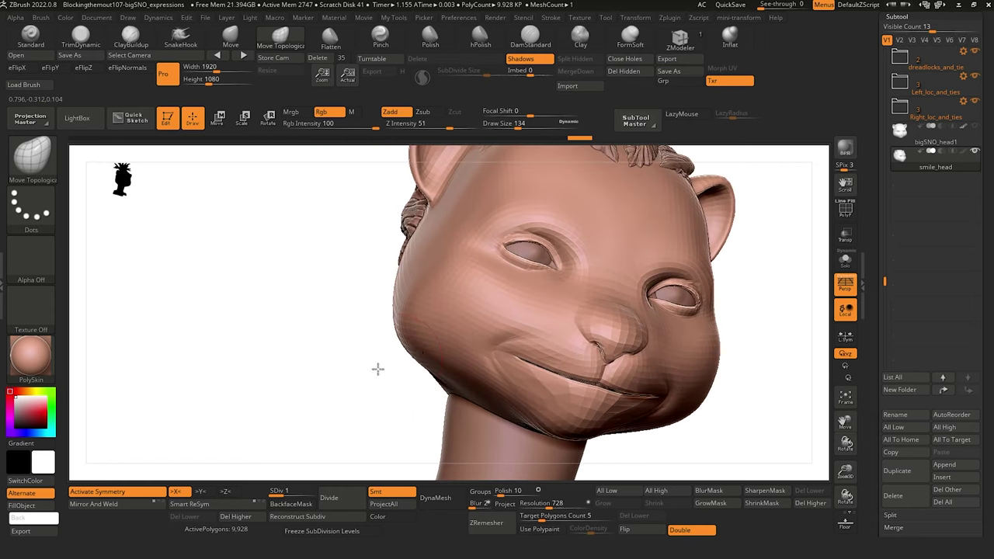
key(shift)
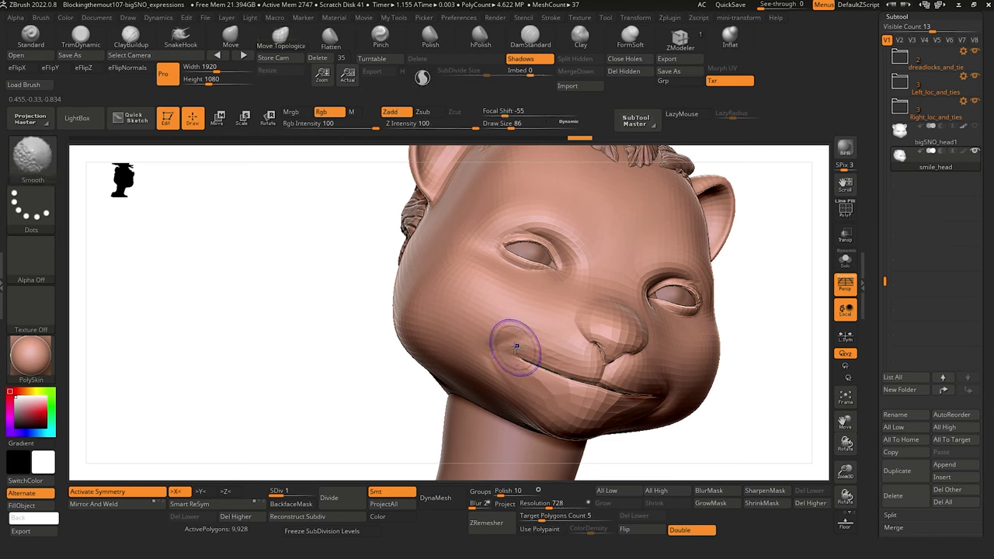
mouse_move(506, 366)
mouse_down()
mouse_move(337, 348)
mouse_move(527, 359)
mouse_up()
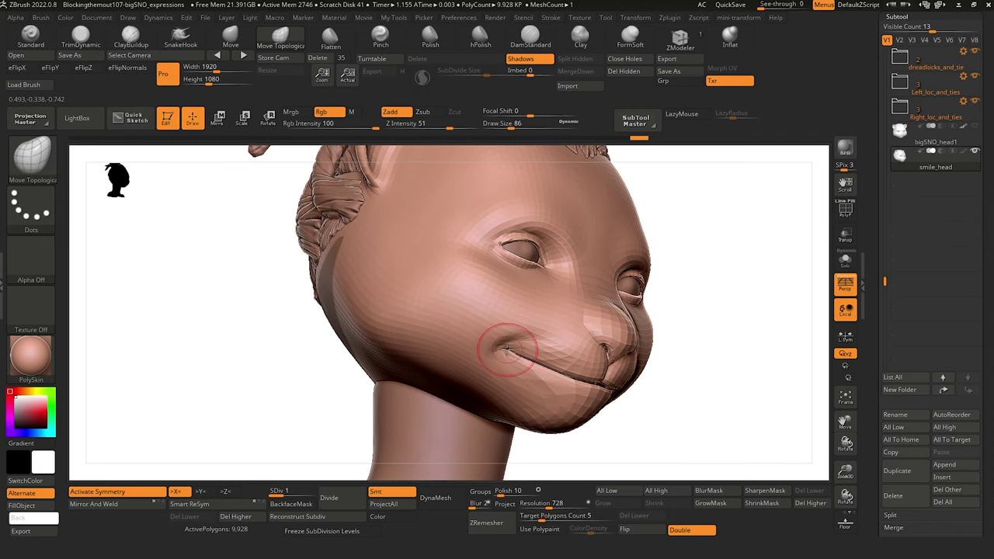
Part the lips into a curved smile that exposes the teeth, using Move Topological at draw sizes 110 to 150.
mouse_move(476, 328)
right_down()
mouse_move(256, 335)
mouse_move(264, 346)
mouse_move(290, 322)
right_up()
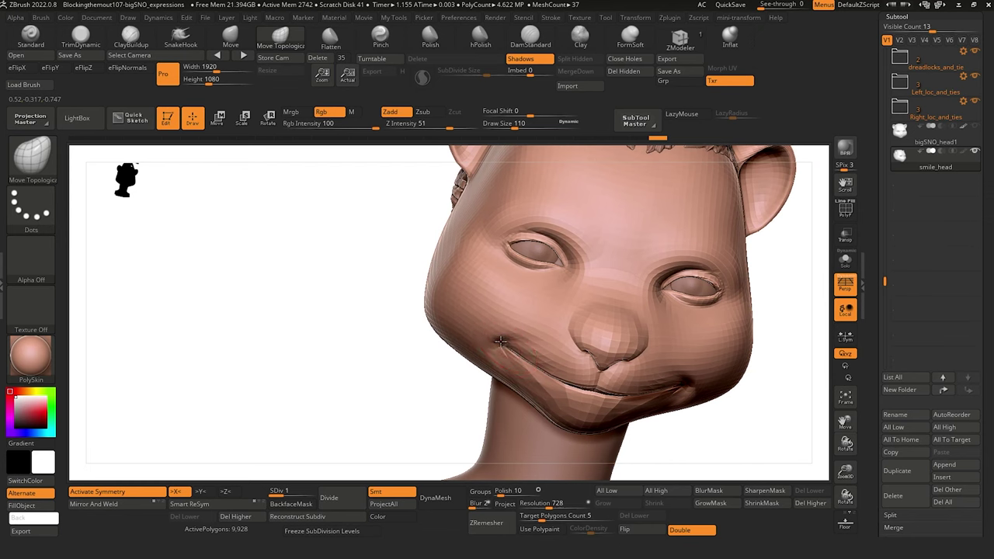
drag(400, 327, 485, 351)
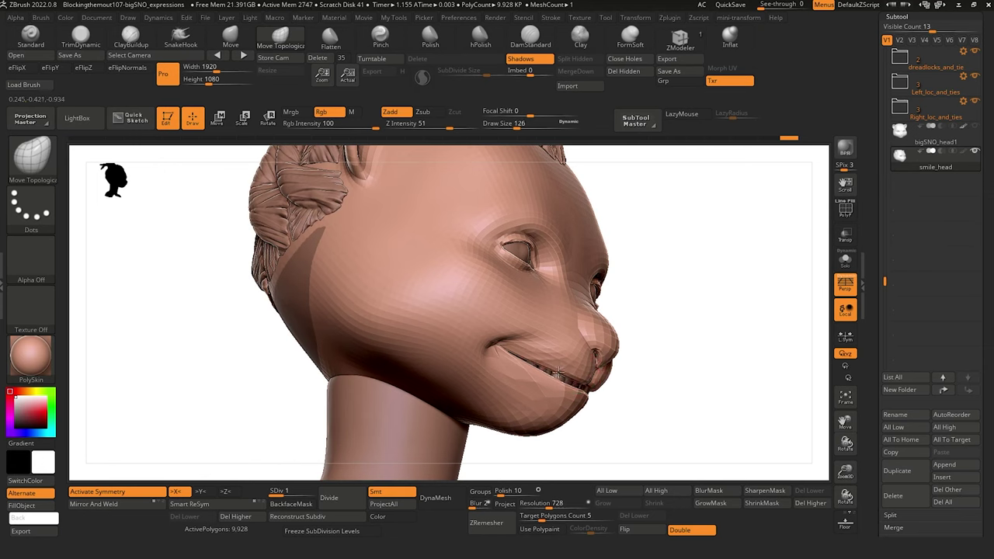
drag(644, 432, 598, 400)
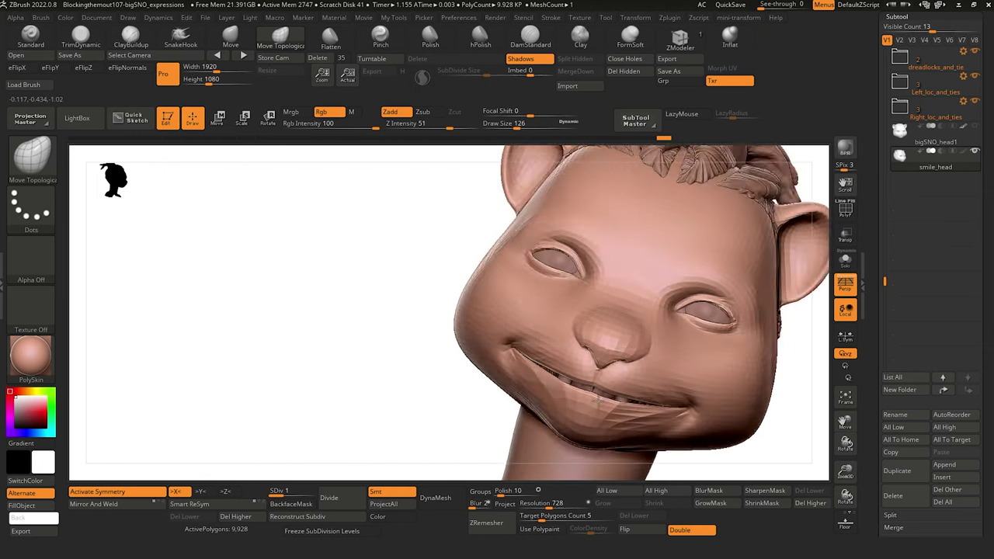
mouse_move(336, 287)
mouse_down()
mouse_move(311, 334)
mouse_move(346, 313)
mouse_up()
key(bracketright)
key(bracketright)
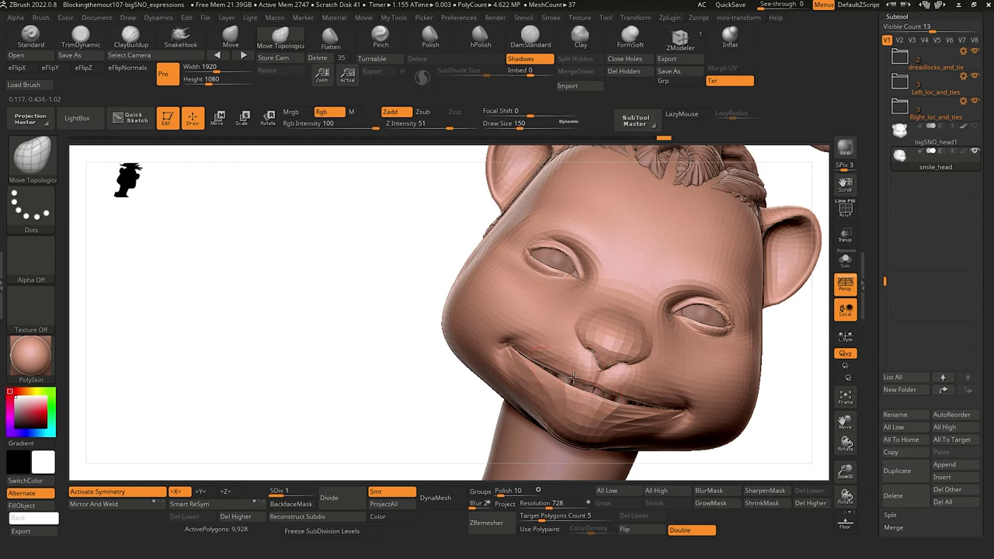
drag(548, 361, 536, 358)
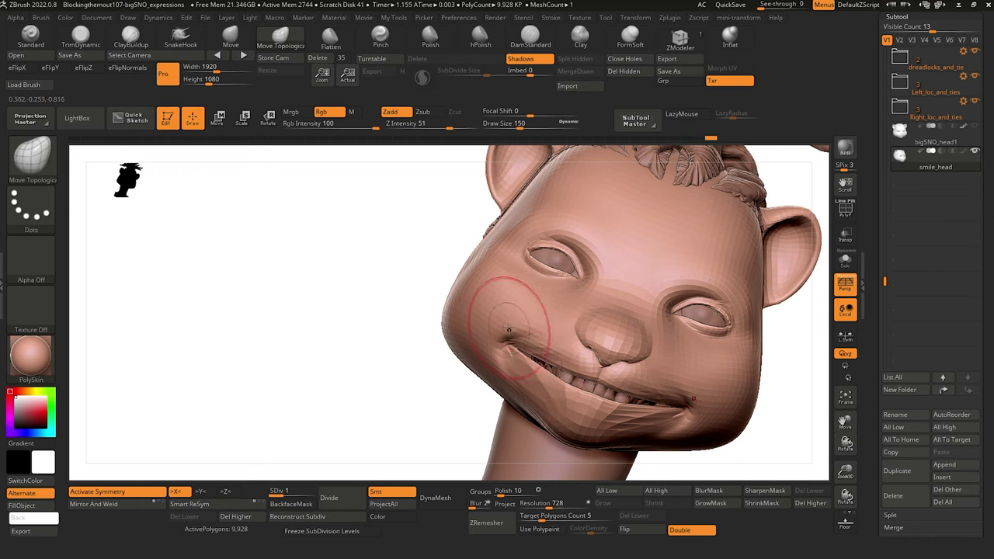
Pull the lower lip down and reshape the lips around the teeth with Move Topological at draw sizes 146 to 186.
drag(351, 342, 445, 354)
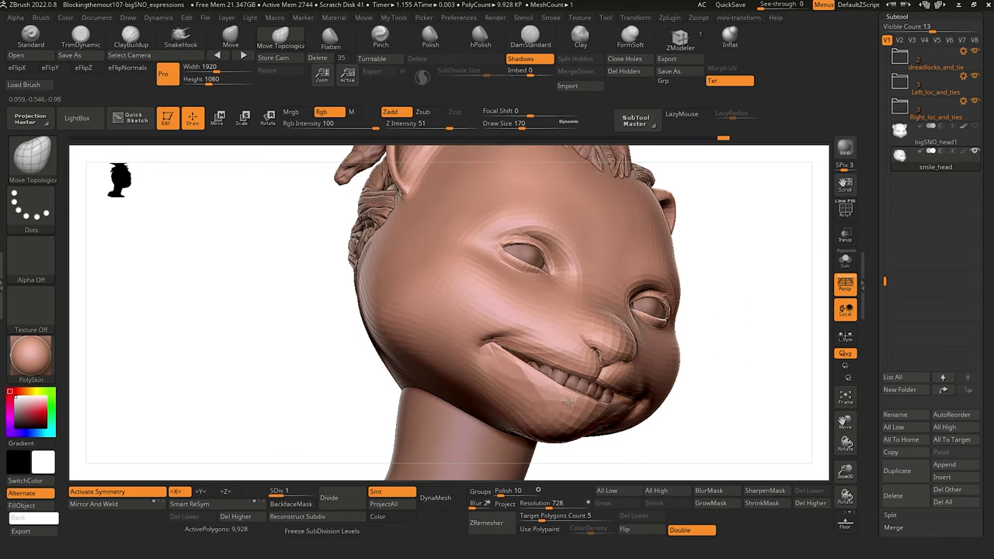
drag(569, 403, 571, 404)
drag(280, 334, 311, 351)
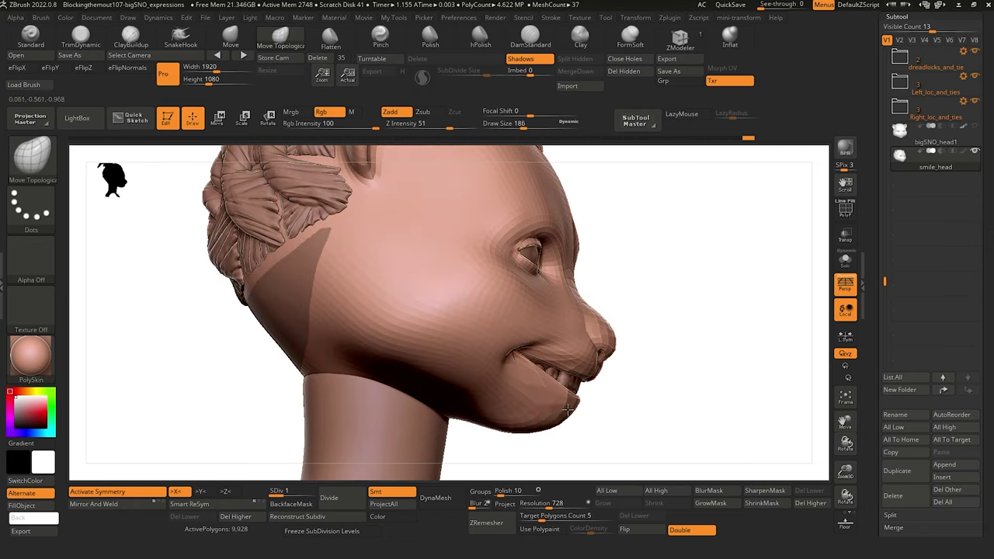
drag(545, 388, 539, 380)
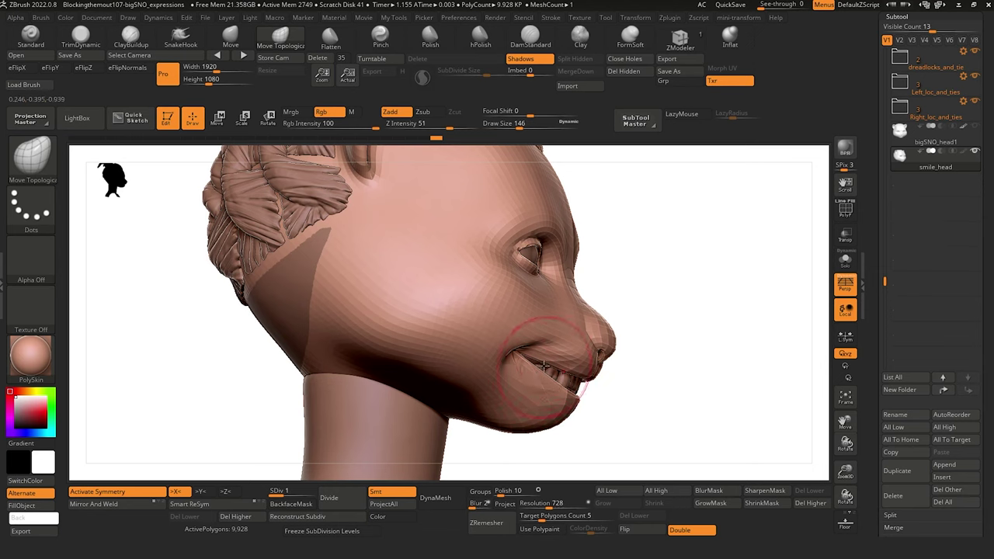
drag(214, 333, 387, 368)
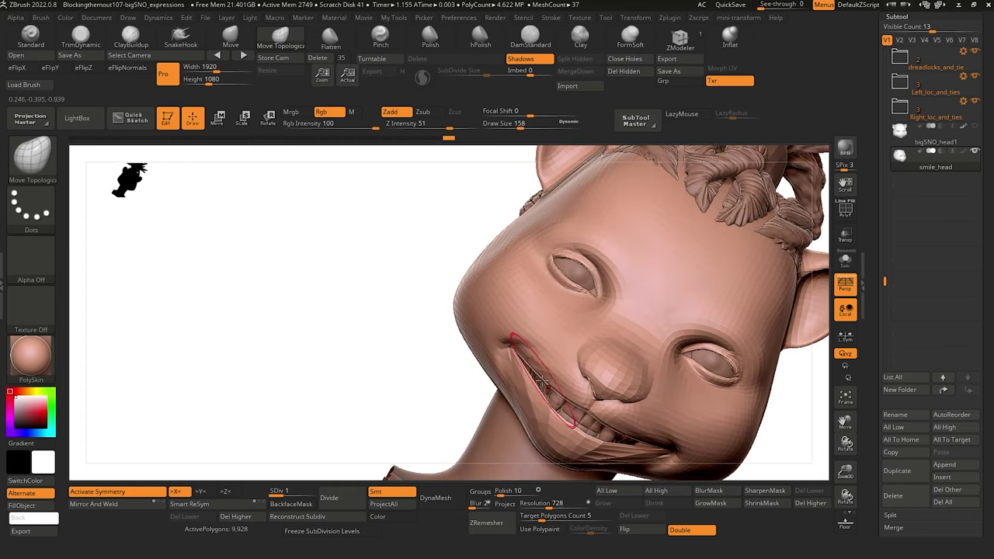
drag(398, 308, 378, 288)
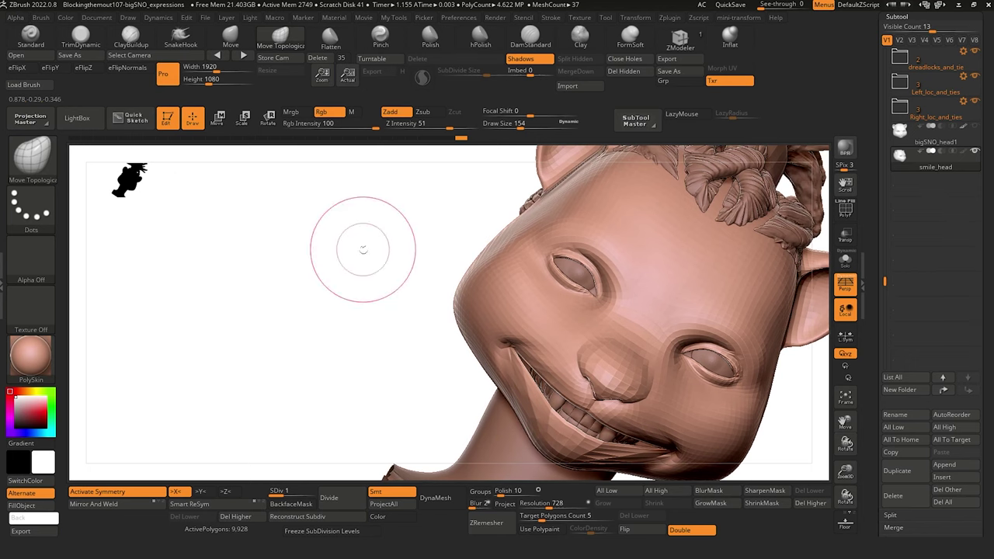
Build up the cheeks below the eyes with the ClayBuildup brush at draw size 138 and smooth them.
click(138, 36)
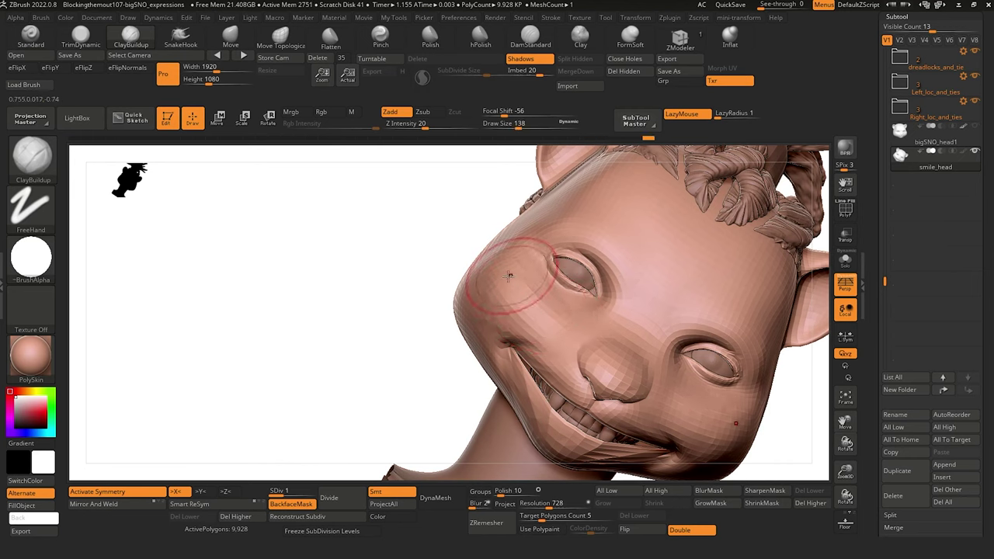
mouse_move(497, 273)
shift+mouse_down()
mouse_move(516, 282)
mouse_move(497, 282)
shift+mouse_up()
mouse_move(369, 276)
mouse_down()
mouse_move(391, 279)
mouse_move(376, 276)
mouse_move(367, 296)
mouse_up()
Push the lower eyelids up into a smiling squint with the Move Topological brush at draw sizes 138 and 126.
click(280, 41)
drag(313, 229, 332, 225)
drag(575, 285, 578, 281)
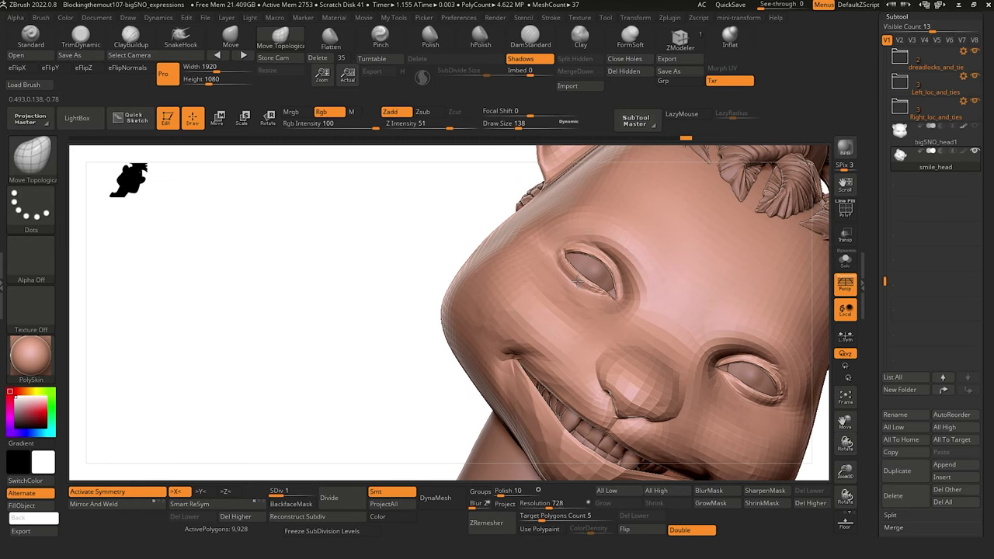
key(bracketleft)
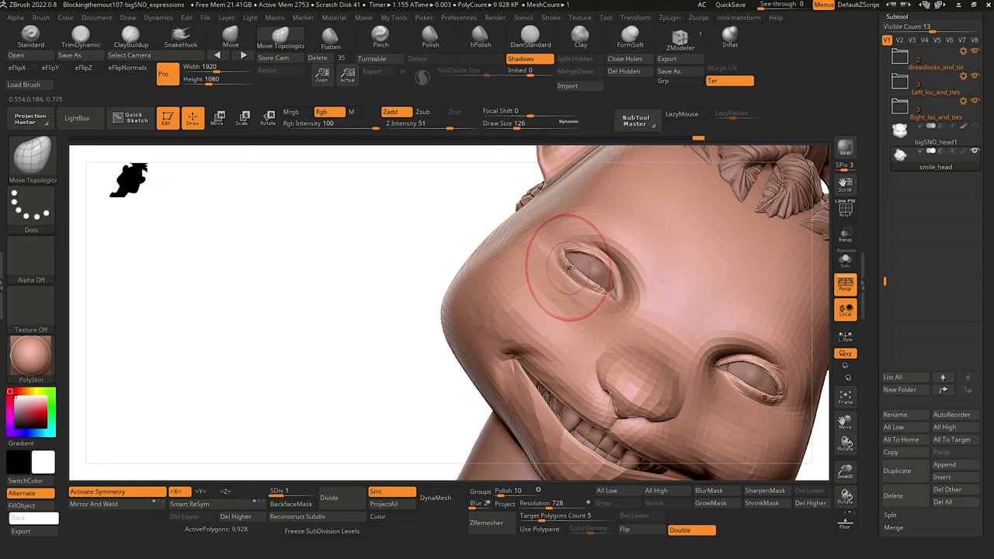
drag(588, 286, 592, 280)
Reshape the mouth corners and the cheeks beside them with the Move Topological brush at draw size 166.
mouse_move(350, 304)
alt+mouse_down()
mouse_move(303, 262)
mouse_move(305, 245)
alt+mouse_up()
shift+drag(304, 245, 349, 302)
right_drag(350, 270, 538, 352)
key(bracketright)
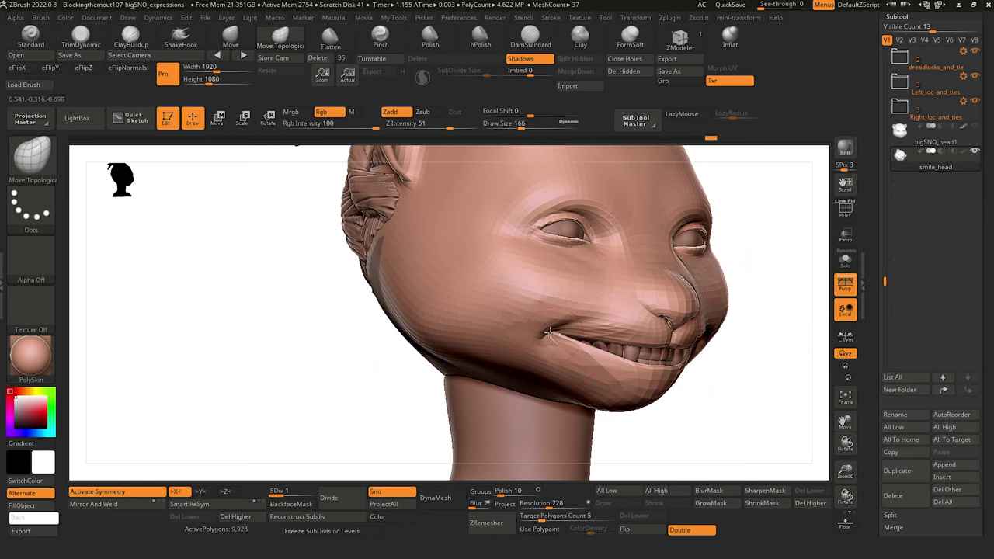
mouse_move(674, 433)
mouse_down()
mouse_move(466, 388)
mouse_move(466, 368)
mouse_up()
mouse_move(568, 359)
mouse_down()
mouse_move(458, 350)
mouse_move(470, 347)
mouse_up()
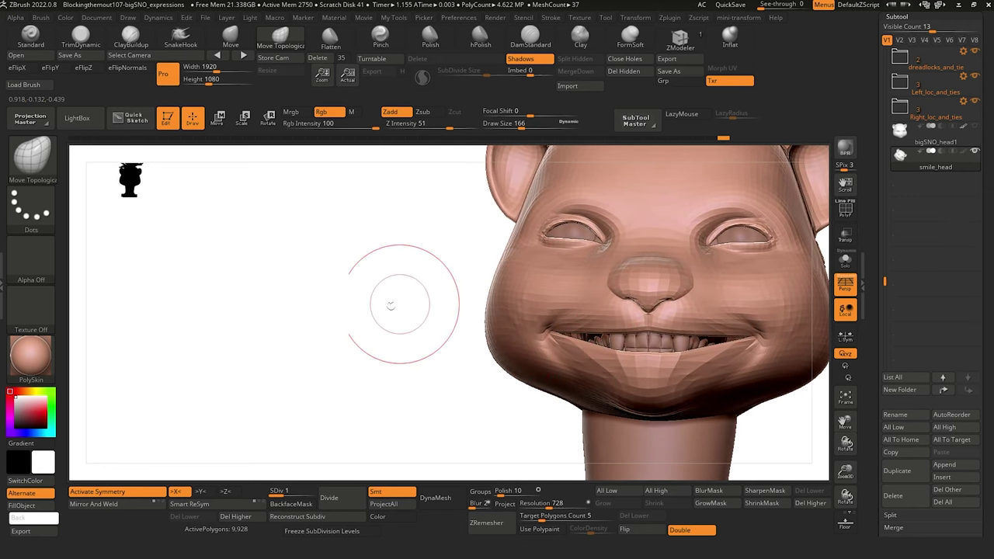
Refine the upper lip line and mouth corners from the front with Move Topological at draw sizes 146 to 198.
drag(389, 307, 433, 315)
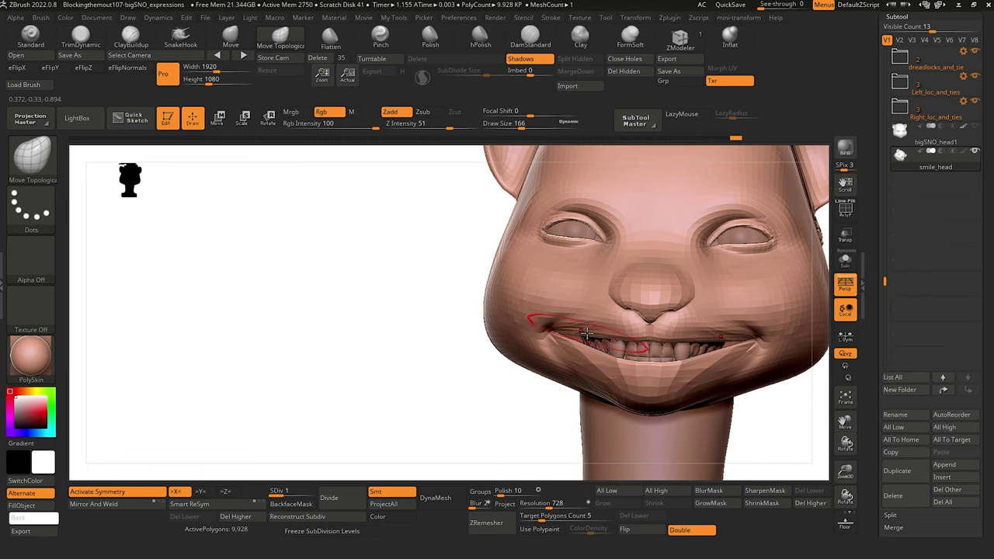
mouse_move(406, 299)
mouse_down()
mouse_move(512, 308)
mouse_move(411, 299)
mouse_up()
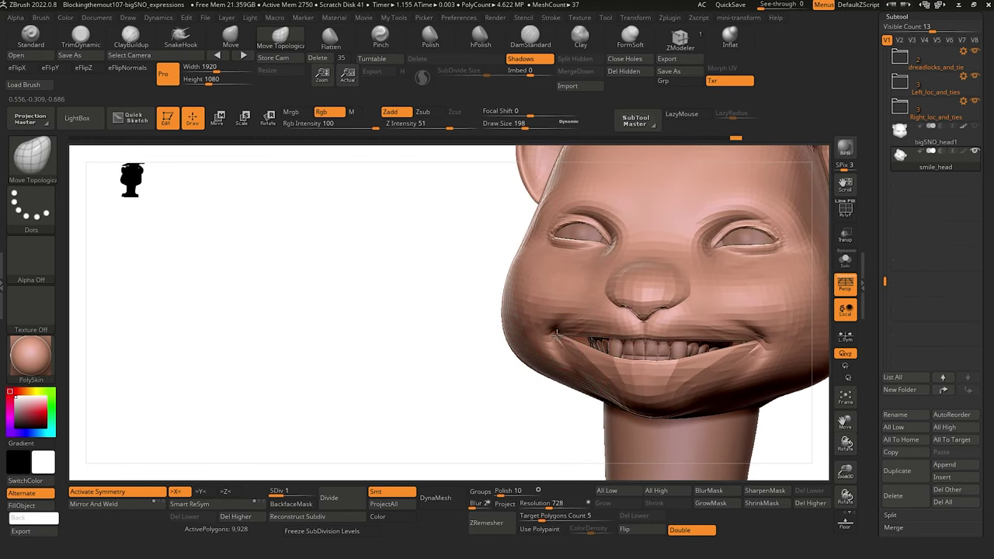
drag(557, 336, 554, 332)
mouse_move(394, 362)
mouse_down()
mouse_move(396, 303)
mouse_move(384, 376)
mouse_up()
mouse_move(394, 320)
alt+mouse_down()
mouse_move(393, 330)
mouse_move(393, 310)
mouse_move(440, 351)
mouse_move(427, 334)
mouse_move(405, 349)
mouse_move(411, 318)
alt+mouse_up()
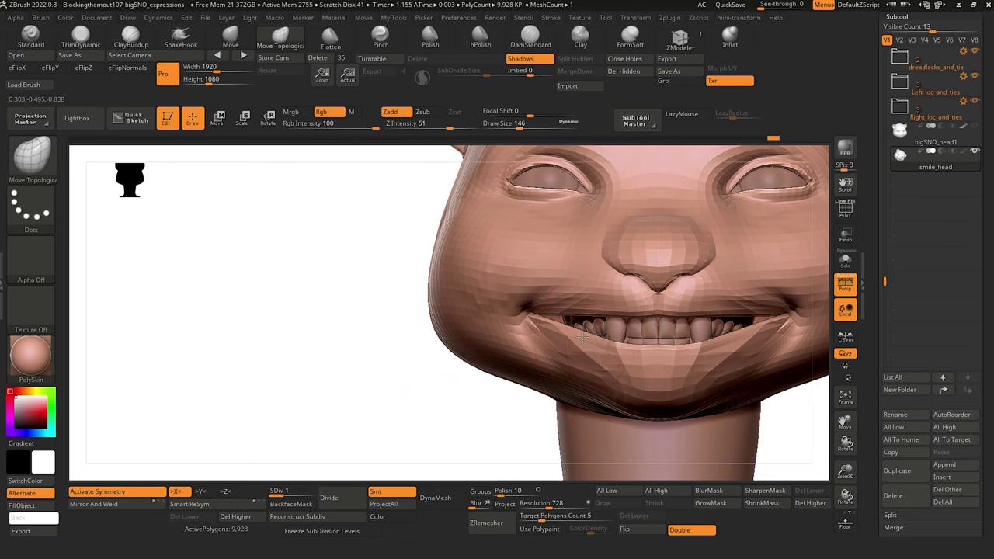
alt+drag(392, 355, 348, 280)
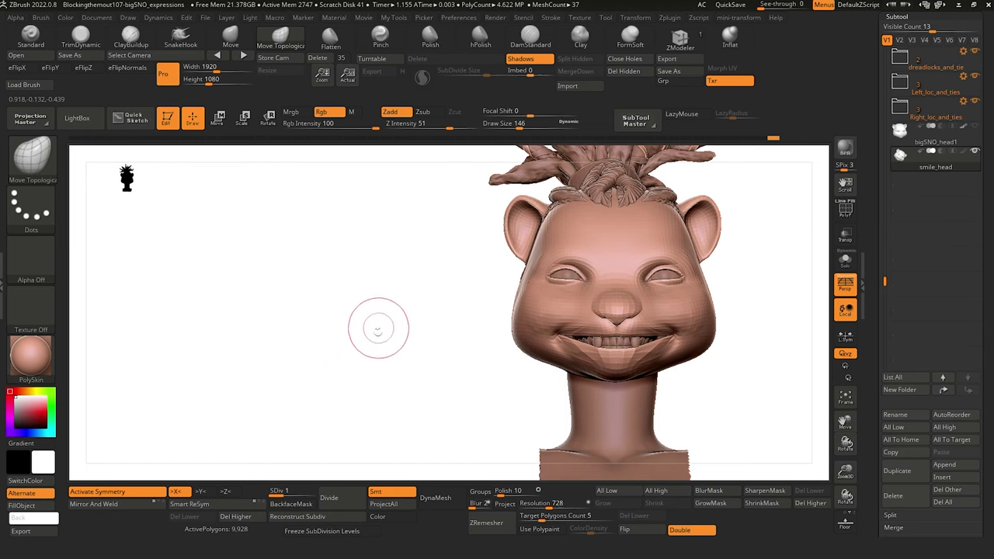
Adjust the lower lip at draw size 166 and the nose at draw sizes 214 to 226 with Move Topological.
drag(378, 331, 344, 337)
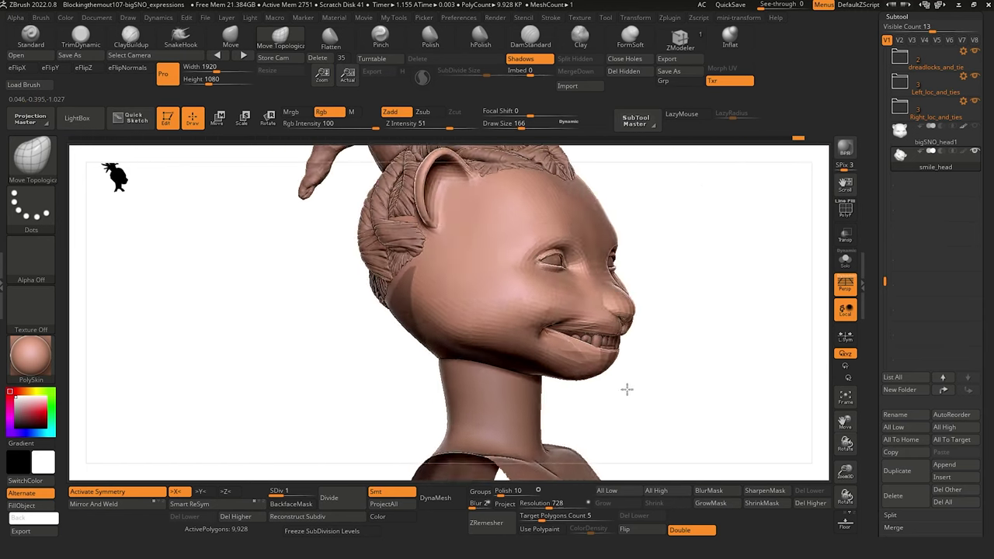
drag(628, 389, 506, 332)
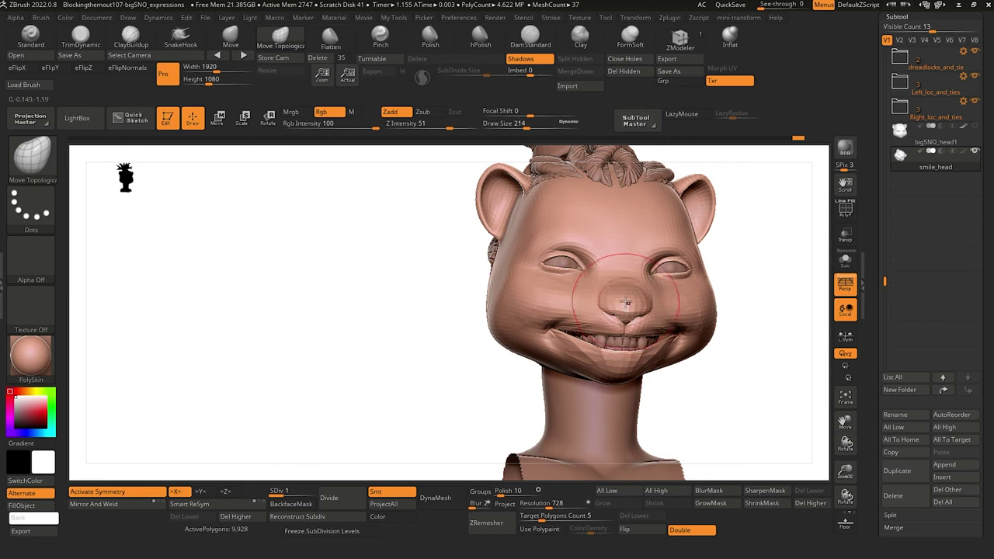
drag(388, 281, 378, 271)
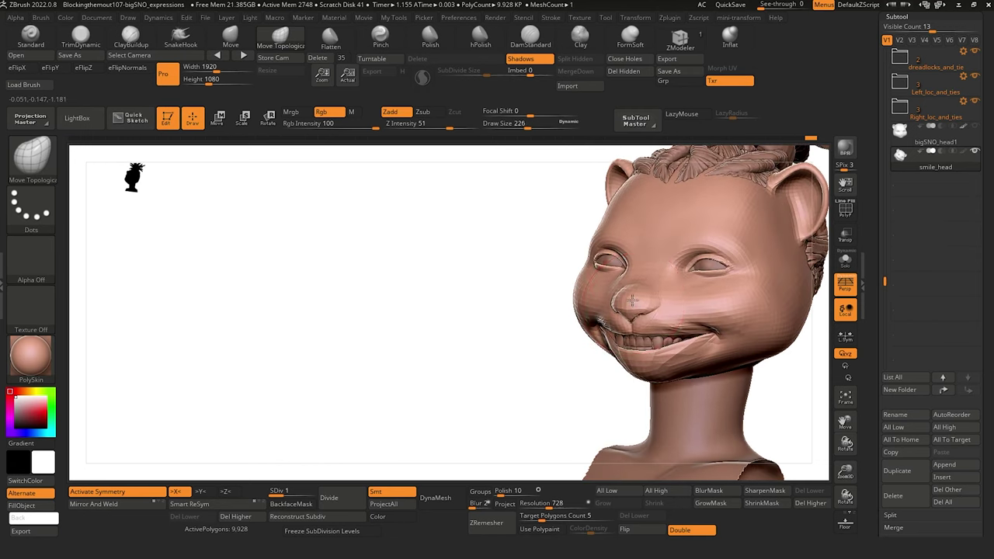
mouse_move(457, 277)
mouse_down()
mouse_move(482, 284)
mouse_move(465, 276)
mouse_up()
mouse_move(486, 371)
mouse_down()
mouse_move(462, 340)
mouse_move(374, 347)
mouse_move(380, 389)
mouse_up()
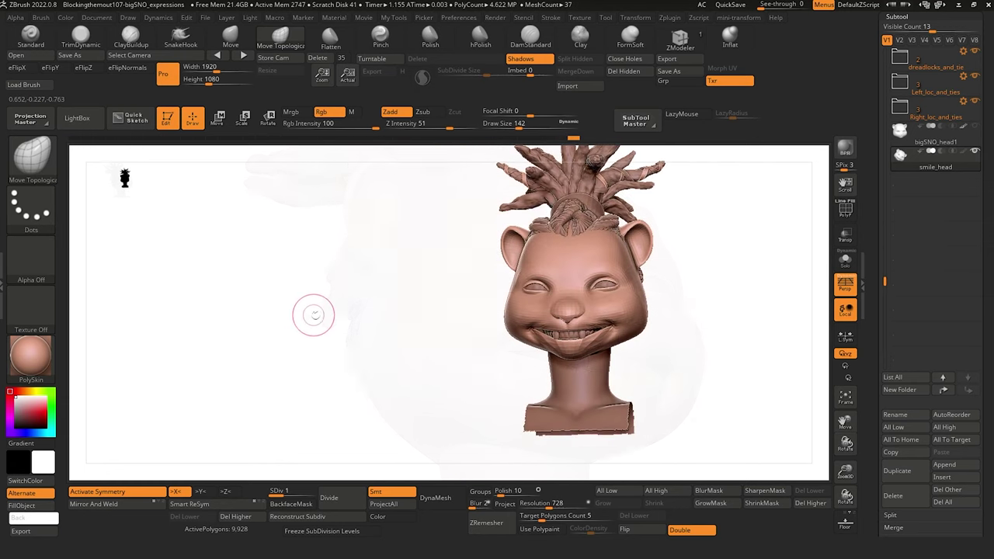
Raise the smile_head subtool to subdivision level 2.
alt+drag(323, 336, 341, 380)
mouse_move(281, 342)
mouse_down()
mouse_move(269, 313)
mouse_move(295, 347)
mouse_move(322, 340)
mouse_move(322, 349)
mouse_move(291, 362)
mouse_move(222, 311)
mouse_move(251, 346)
mouse_move(313, 335)
mouse_move(301, 435)
mouse_up()
key(d)
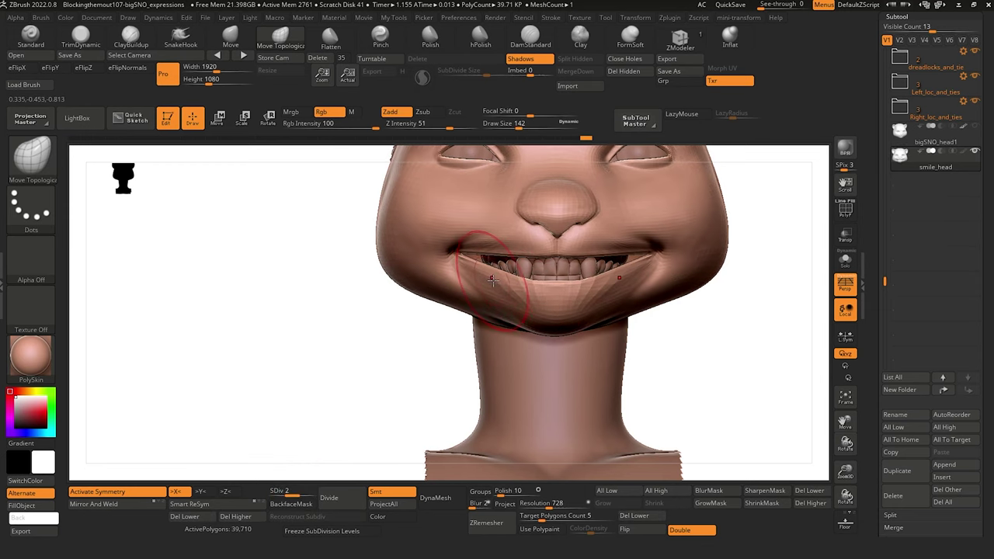
Adjust the mouth corners, lower lip and jowls with the Move Topological brush at draw sizes 174 to 190.
drag(390, 327, 383, 340)
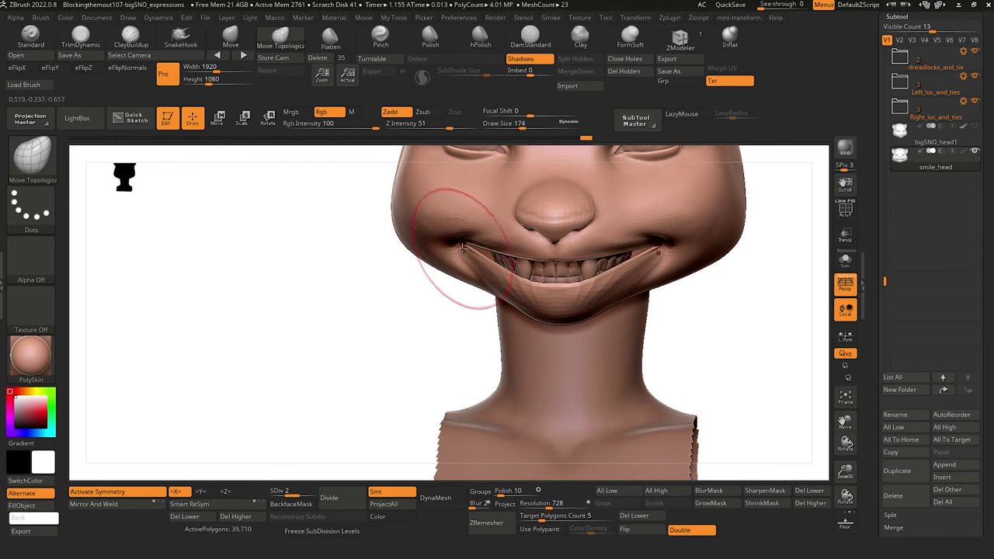
drag(468, 246, 466, 248)
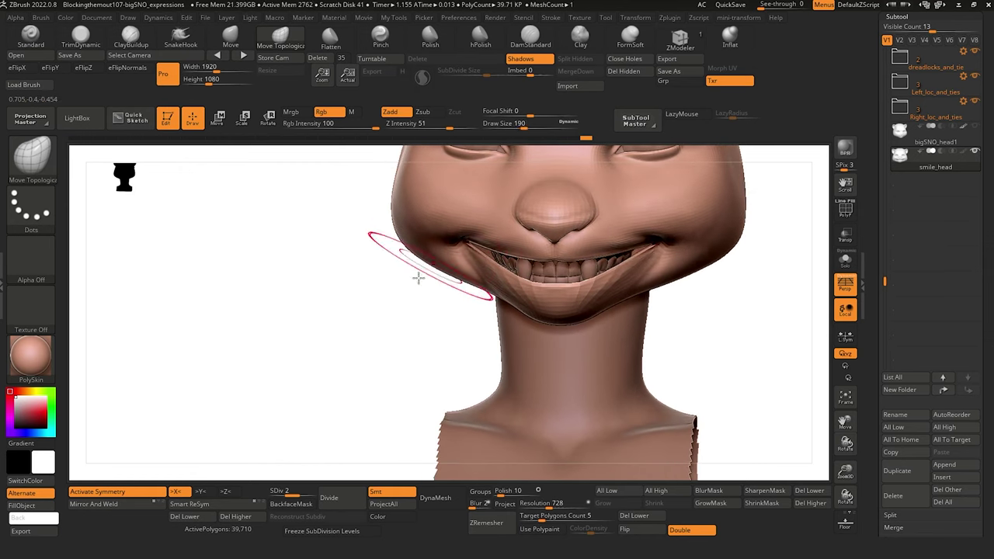
drag(381, 299, 389, 269)
mouse_move(311, 332)
mouse_down()
mouse_move(328, 308)
mouse_move(340, 368)
mouse_move(330, 349)
mouse_up()
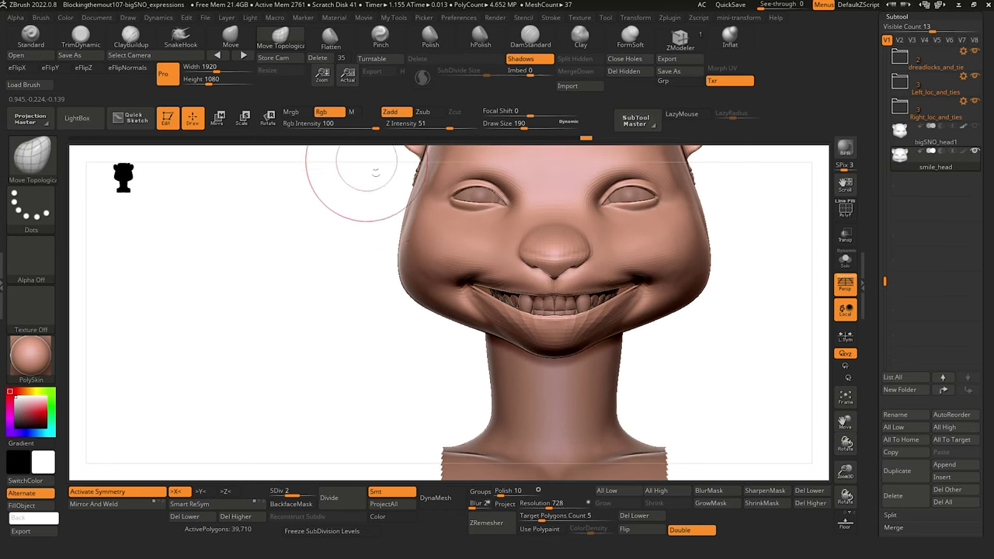
mouse_move(402, 240)
mouse_down()
mouse_move(408, 273)
mouse_move(420, 243)
mouse_up()
key([)
mouse_move(320, 241)
mouse_down()
mouse_move(329, 232)
mouse_move(309, 208)
mouse_move(345, 207)
mouse_up()
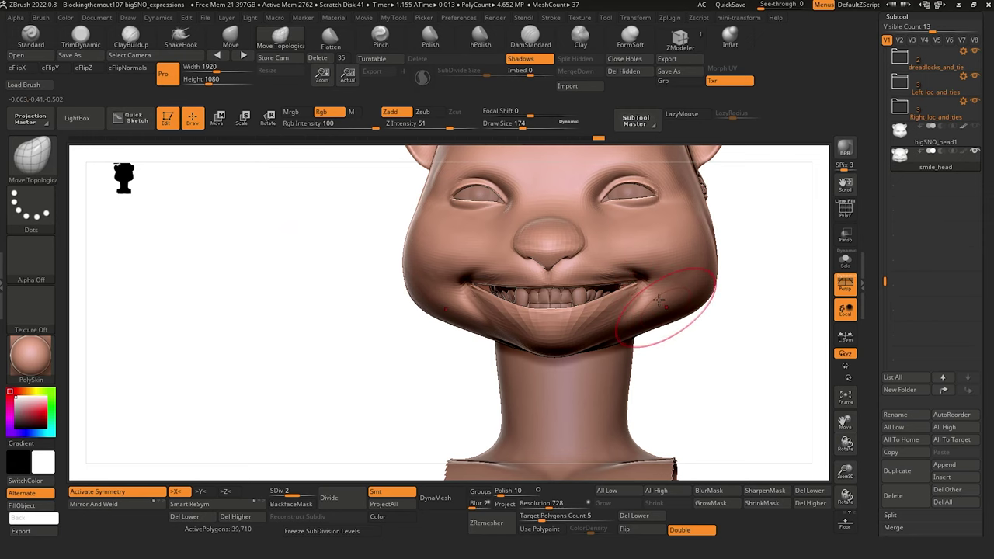
Carve smile creases from the nose toward the mouth corners with DamStandard at draw size 106, and raise the head to subdivision level 3.
click(530, 35)
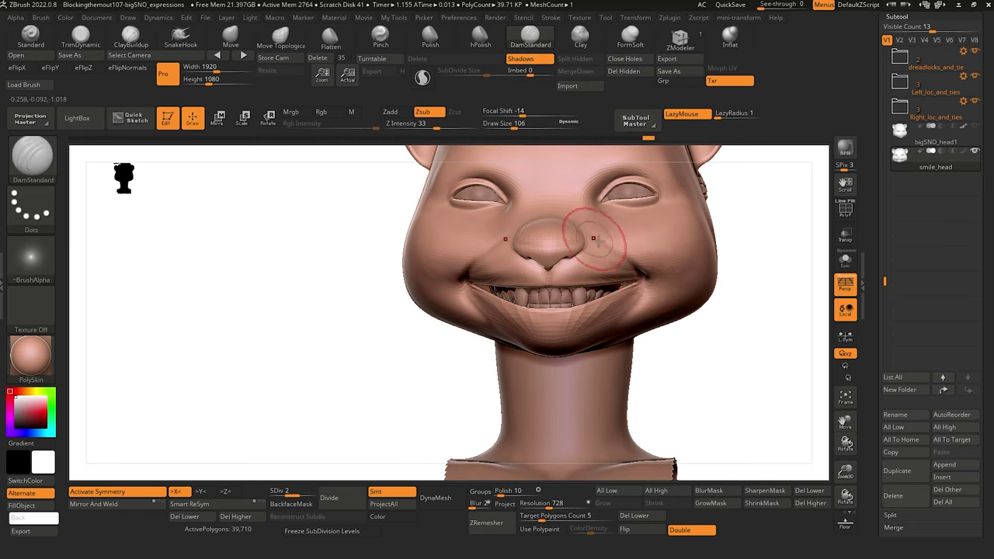
mouse_move(317, 280)
alt+mouse_down()
mouse_move(354, 304)
mouse_move(347, 294)
alt+mouse_up()
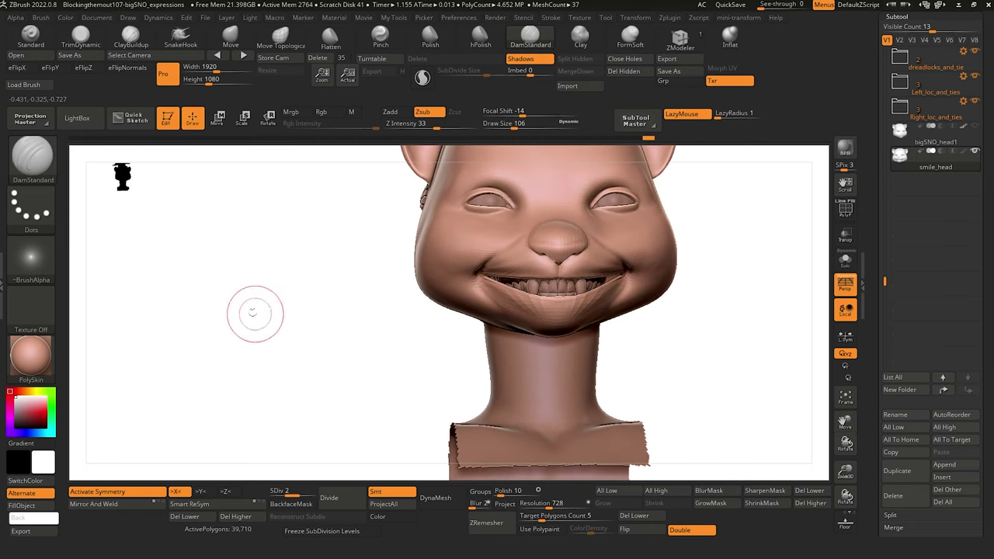
click(309, 490)
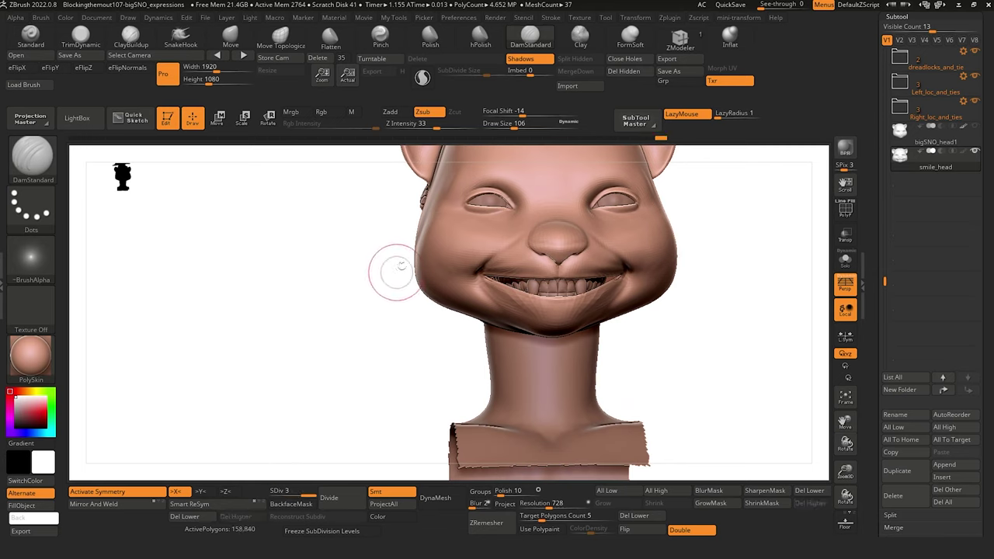
Smooth the chin and the skin around the mouth corners of smile_head with a smaller brush.
key(bracketleft)
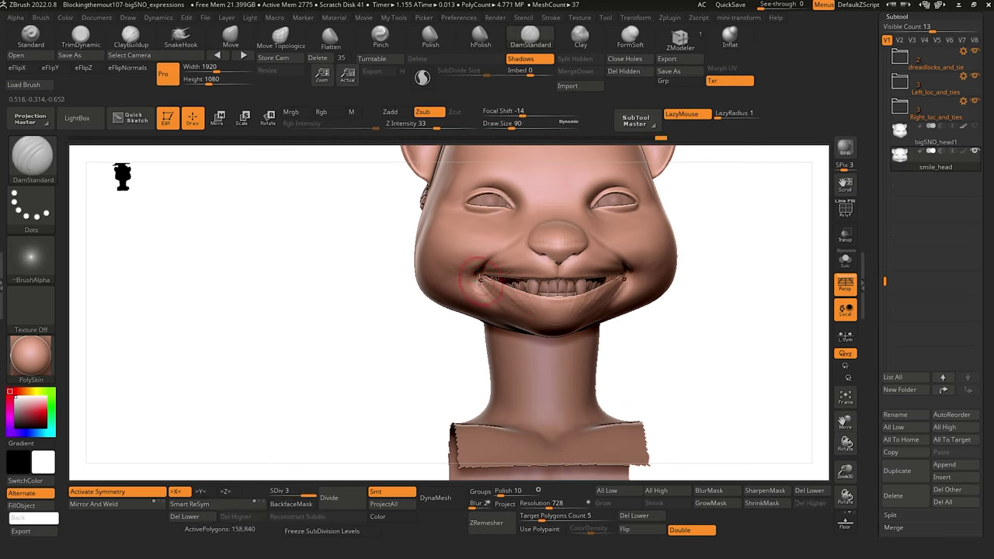
drag(409, 332, 416, 345)
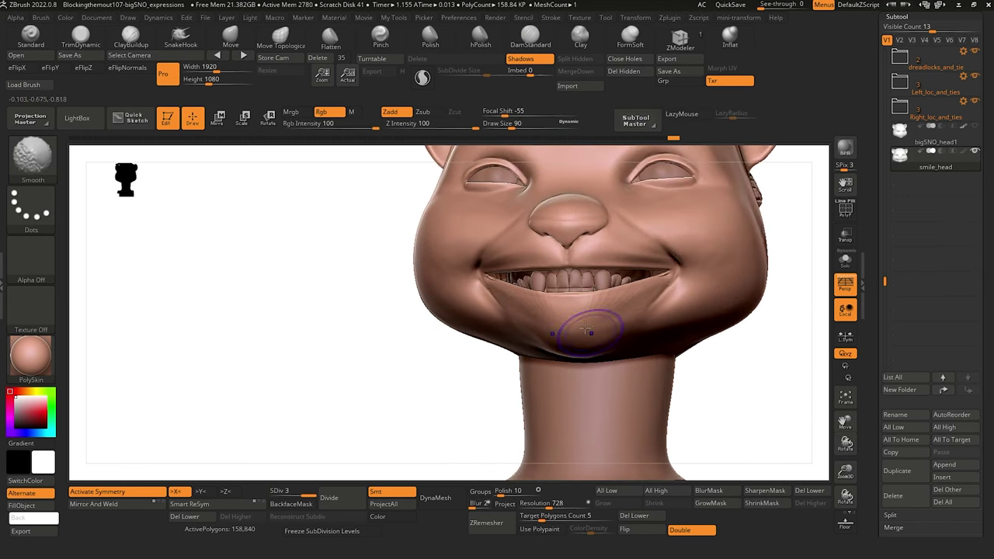
alt+drag(395, 355, 397, 351)
mouse_move(397, 351)
mouse_down()
mouse_move(405, 339)
mouse_move(420, 369)
mouse_up()
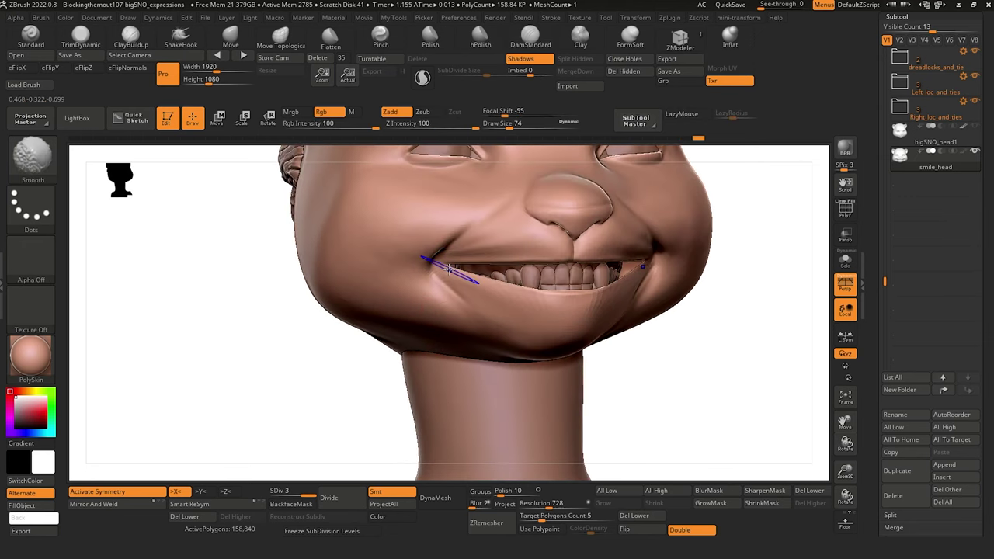
Reshape the mouth corners with the Move Topological brush, switching to a lower subdivision level.
mouse_move(393, 329)
mouse_down()
mouse_move(322, 348)
mouse_move(279, 331)
mouse_move(434, 254)
mouse_up()
click(281, 38)
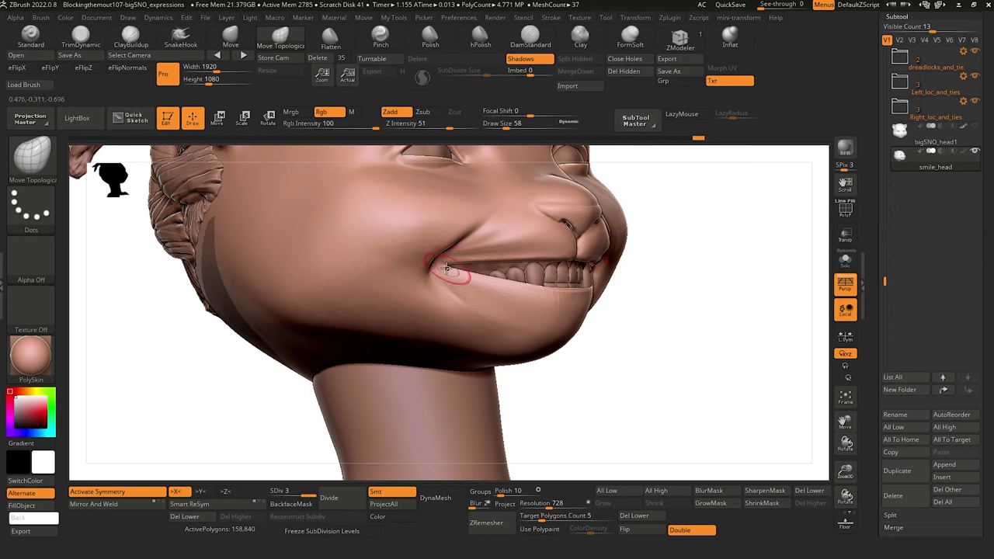
drag(291, 490, 274, 491)
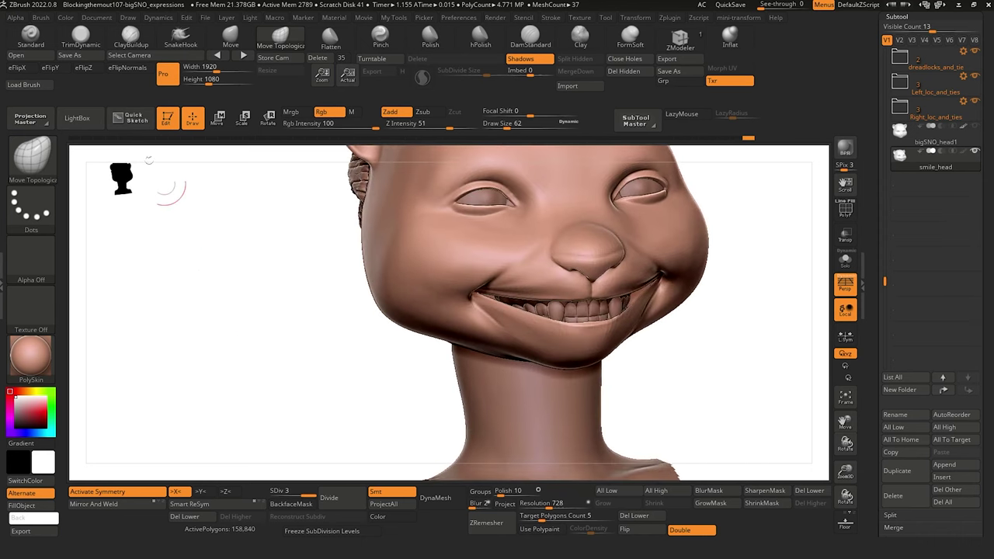
Flatten the lower lip area with TrimDynamic at draw size 66 and smooth the skin above the upper lip.
click(81, 35)
key([)
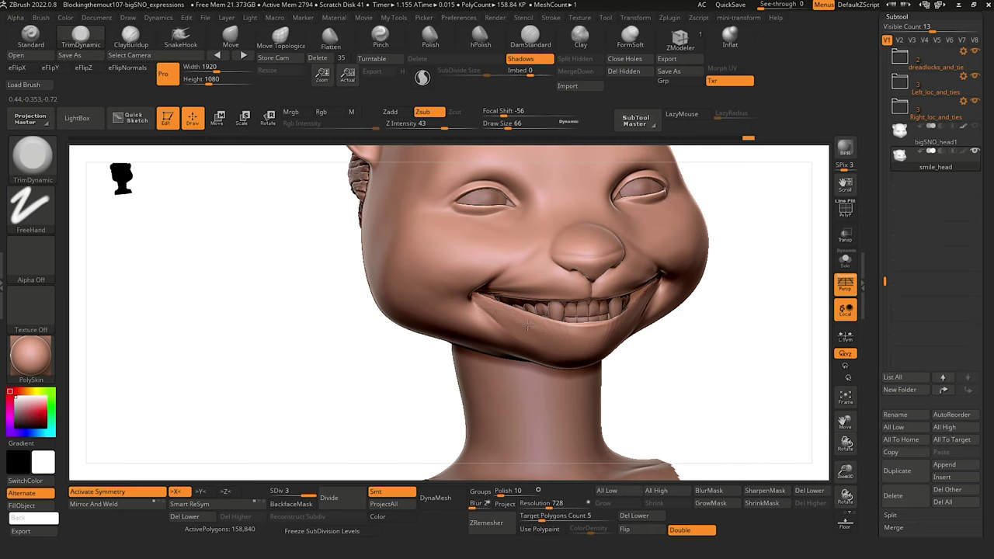
mouse_move(280, 294)
alt+mouse_down()
mouse_move(257, 267)
mouse_move(251, 306)
mouse_move(269, 319)
mouse_move(256, 282)
mouse_move(268, 319)
mouse_move(326, 334)
mouse_move(295, 286)
alt+mouse_up()
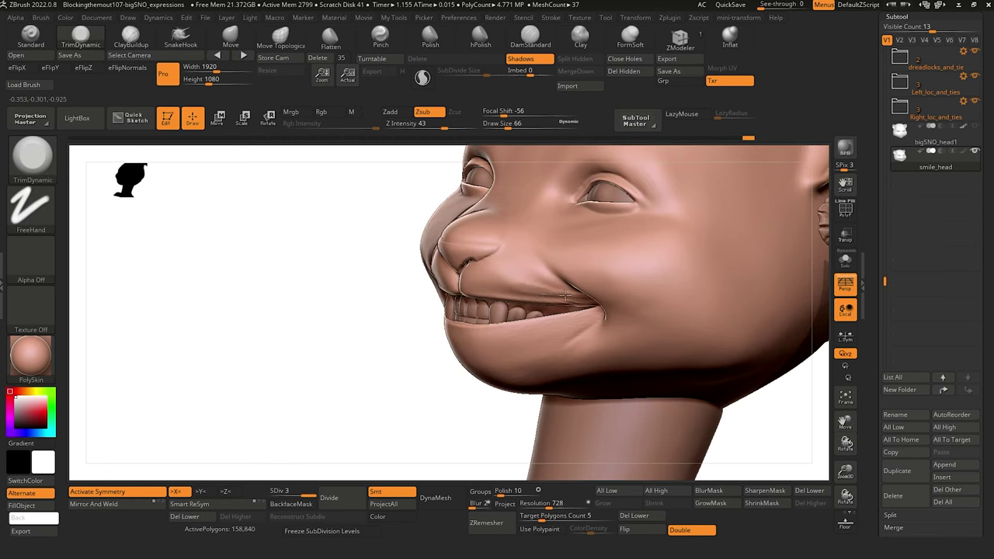
key(shift)
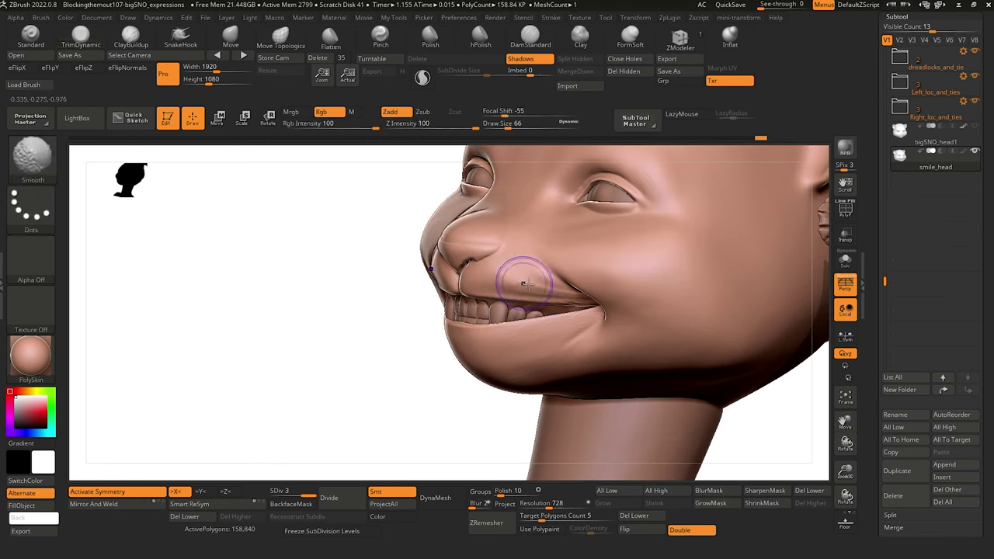
drag(534, 288, 530, 287)
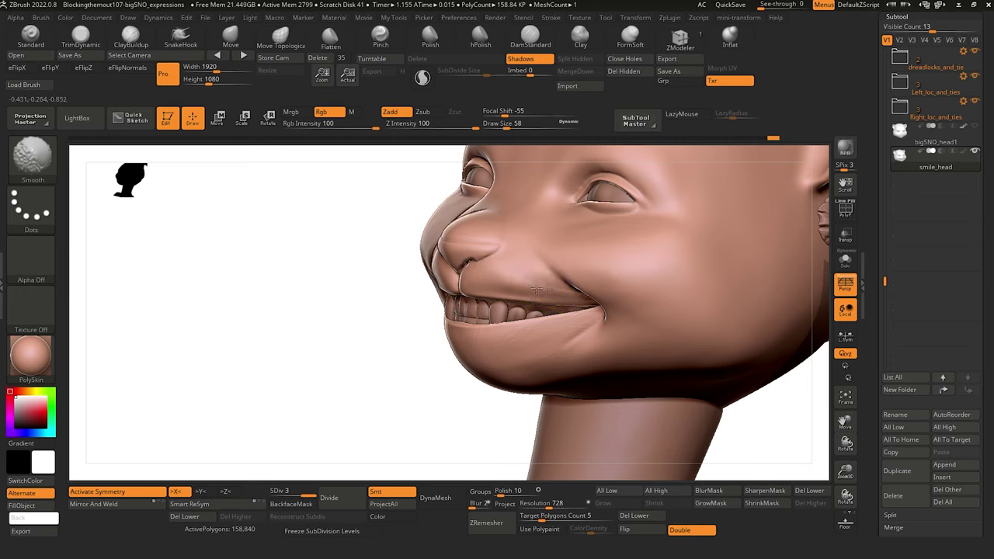
Flatten the upper lip surface below the nose with TrimDynamic and raise the draw size to 126.
mouse_move(334, 282)
mouse_down()
mouse_move(316, 311)
mouse_move(337, 259)
mouse_up()
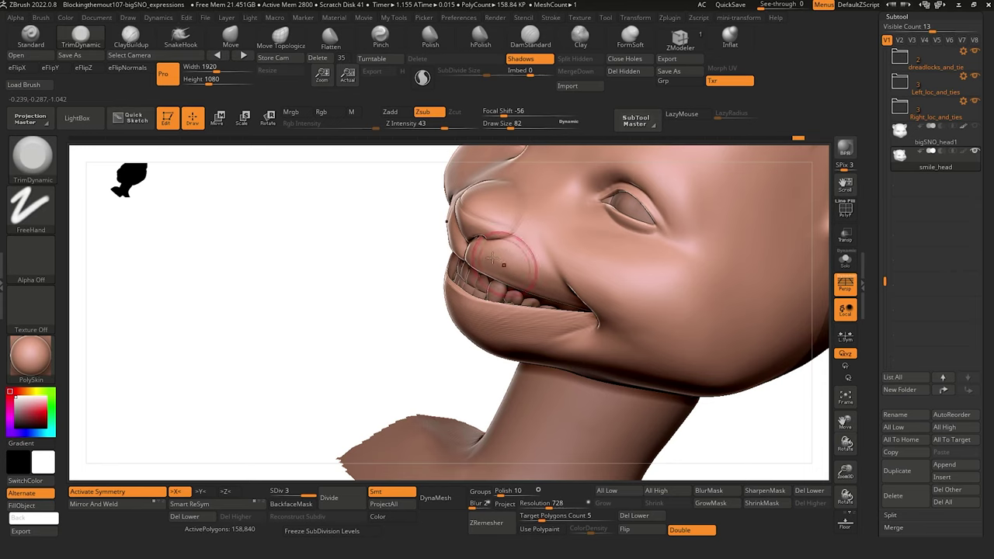
drag(499, 275, 526, 269)
mouse_move(361, 308)
mouse_down()
mouse_move(301, 267)
mouse_move(324, 262)
mouse_move(284, 272)
mouse_up()
key(bracketright)
key(bracketright)
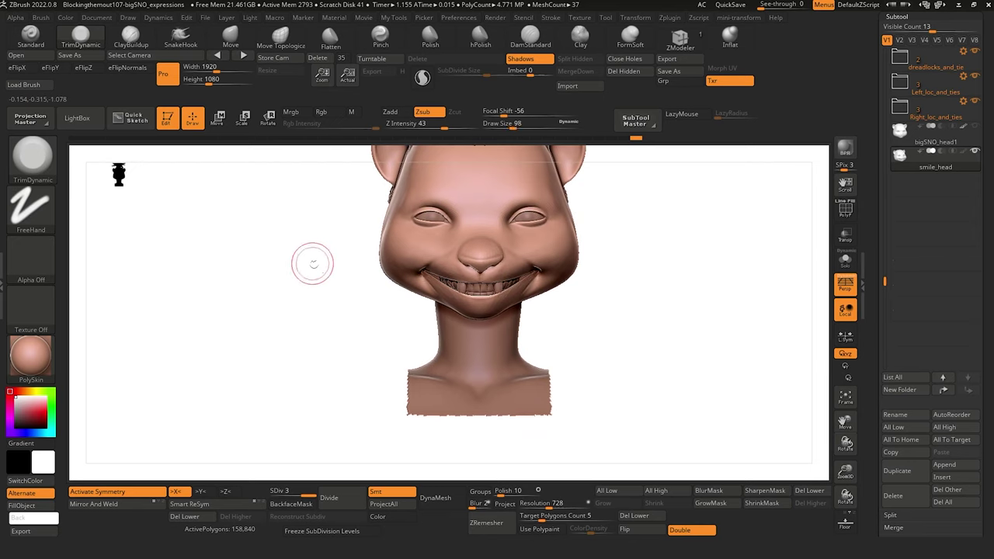
key(bracketright)
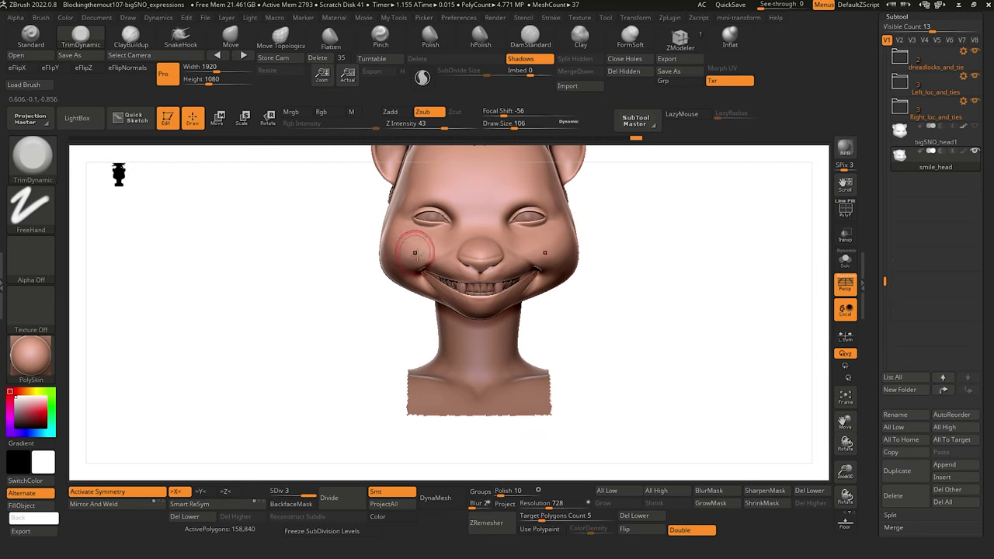
key(bracketright)
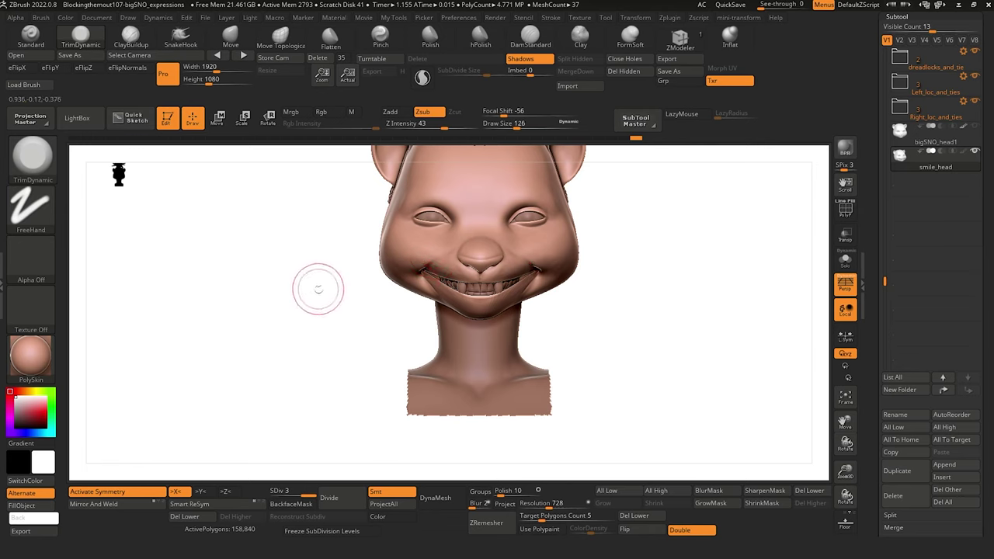
Duplicate the smile_head subtool in place of the hidden original and lower the copy to subdivision level 1.
alt+drag(315, 291, 325, 332)
click(898, 470)
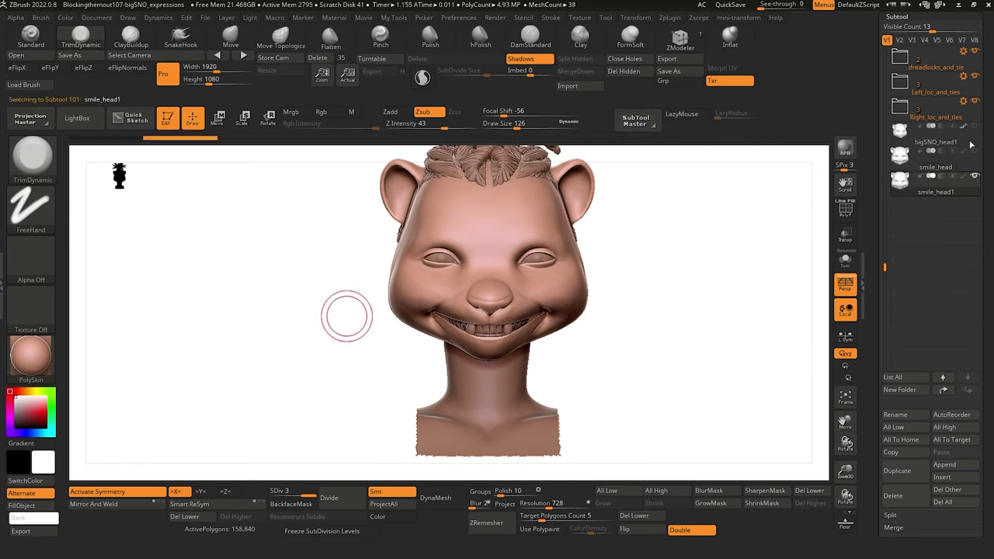
key(shift+d)
key(shift+d)
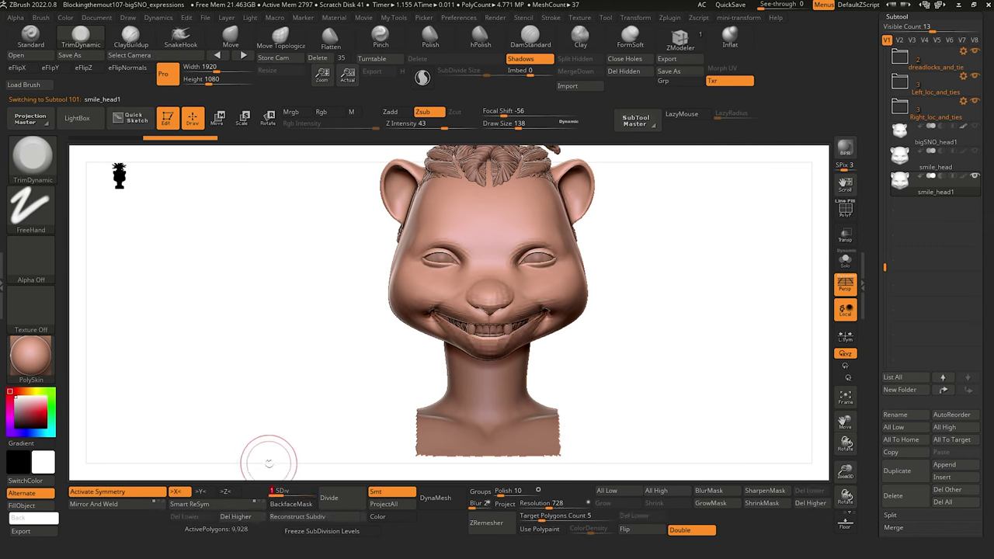
Adjust the lips and smile shape of smile_head1 with the Move Topological brush at about draw size 170.
click(283, 35)
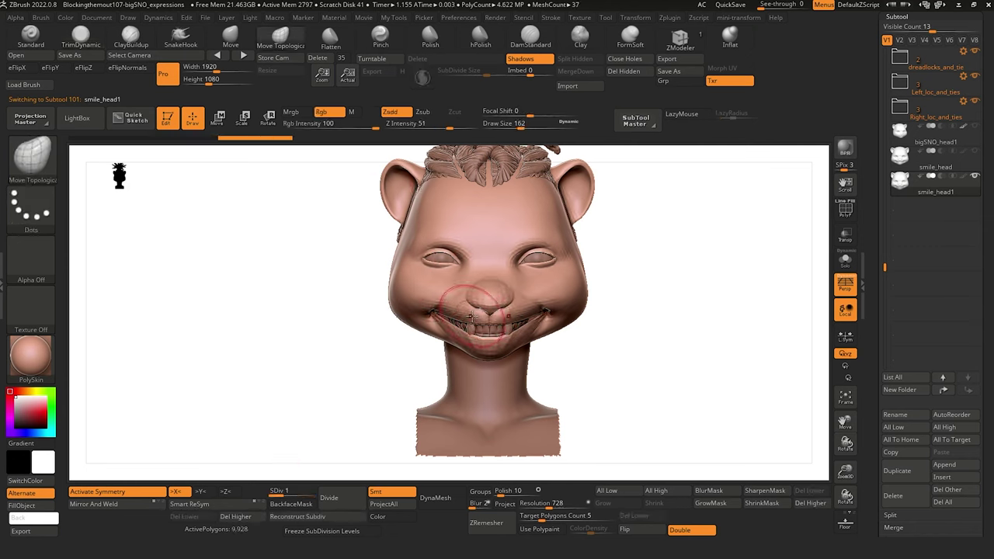
mouse_move(470, 314)
mouse_down()
mouse_move(460, 315)
mouse_move(526, 316)
mouse_up()
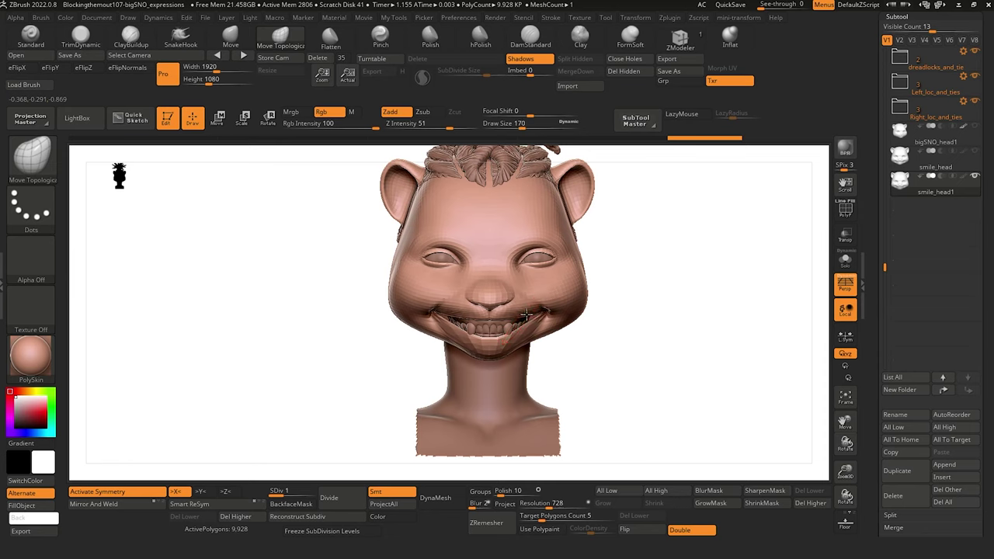
mouse_move(278, 277)
mouse_down()
mouse_move(269, 292)
mouse_move(286, 296)
mouse_move(249, 259)
mouse_move(271, 297)
mouse_move(288, 294)
mouse_move(333, 393)
mouse_move(240, 311)
mouse_move(272, 268)
mouse_up()
drag(491, 413, 223, 260)
drag(230, 307, 221, 286)
Duplicate the teeth gums tongue folder with all its subtools.
drag(884, 258, 885, 179)
click(934, 113)
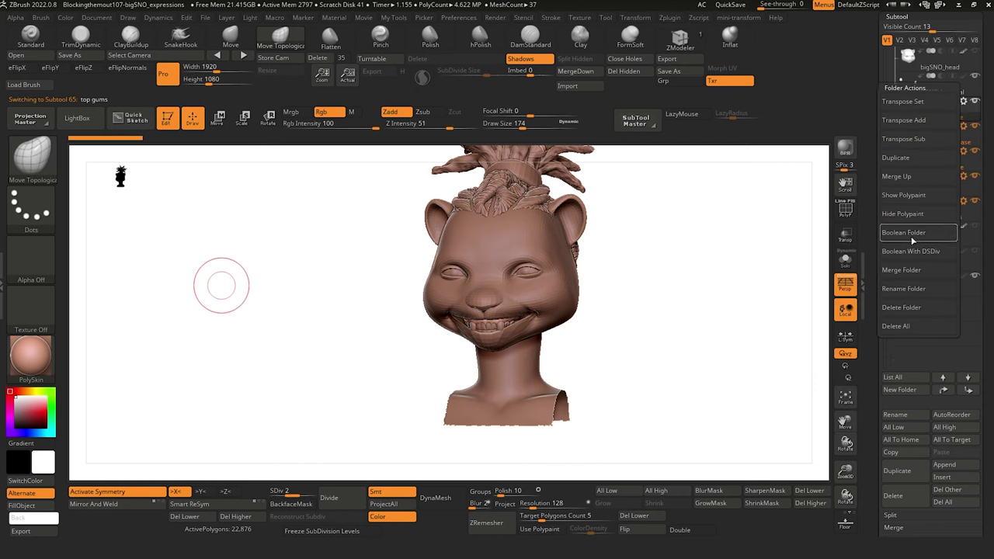
click(897, 158)
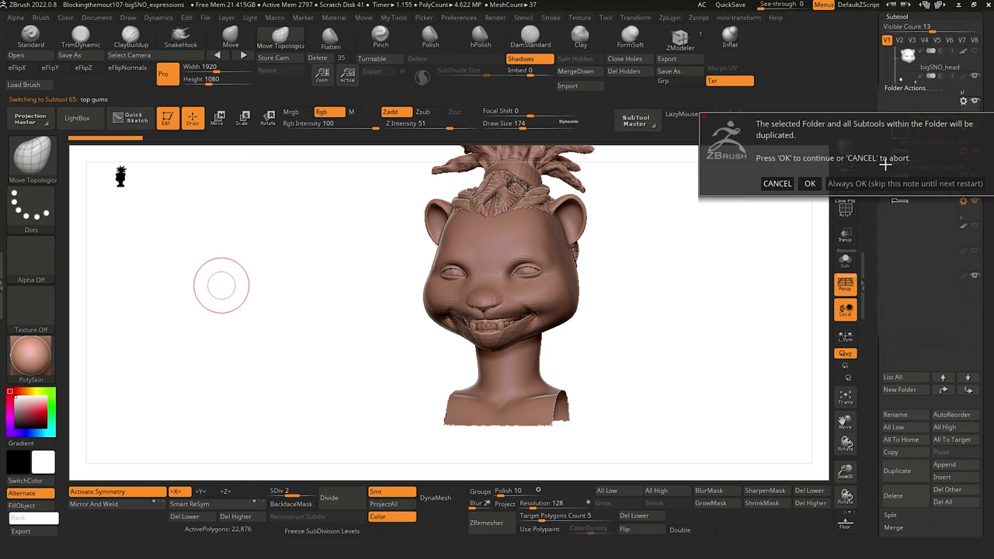
click(905, 183)
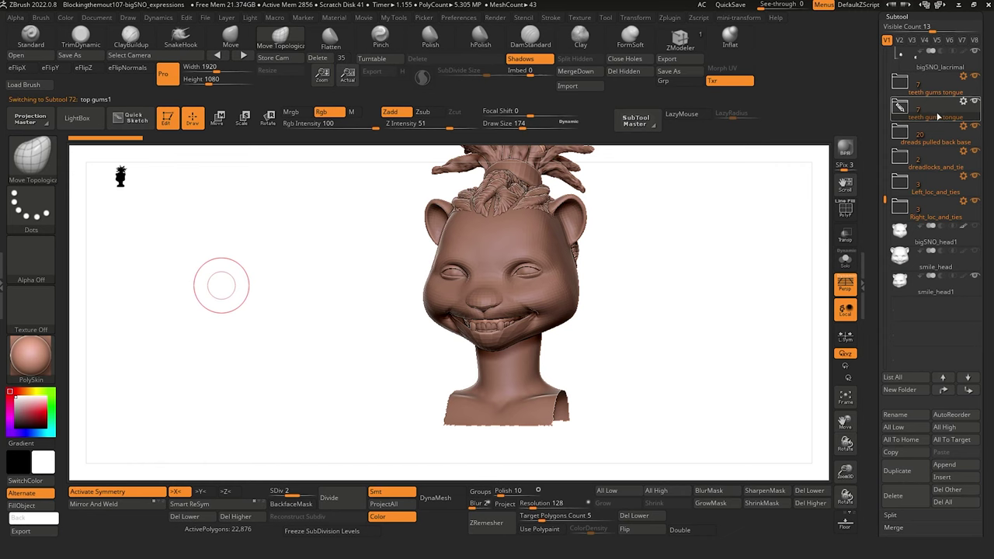
Move the duplicated teeth gums tongue folder to the end of the subtool list, below smile_head1.
drag(318, 293, 324, 348)
mouse_move(234, 327)
mouse_down()
mouse_move(252, 306)
mouse_move(248, 327)
mouse_move(262, 322)
mouse_up()
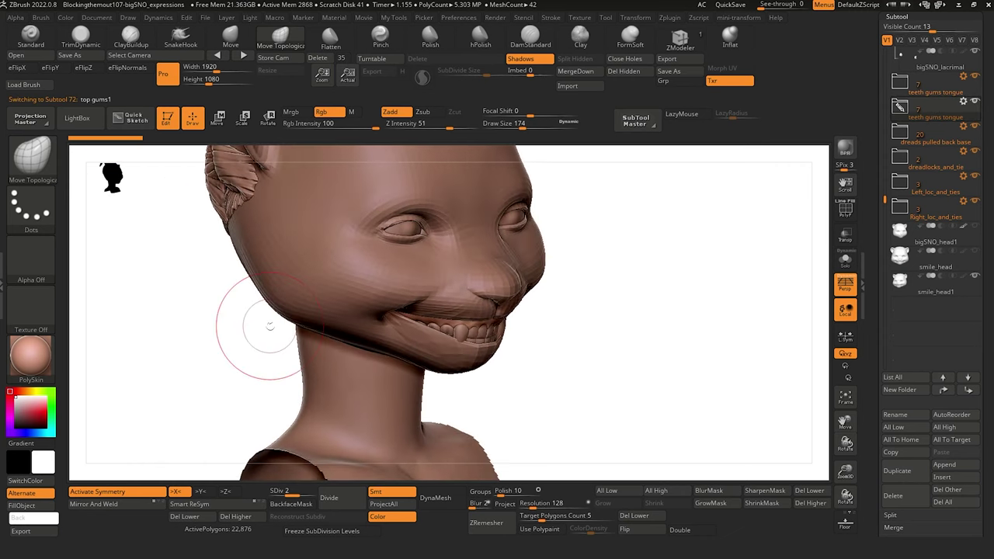
shift+click(970, 394)
Rename the duplicated folder as teeth gums tongue-smile_FIX.
click(901, 416)
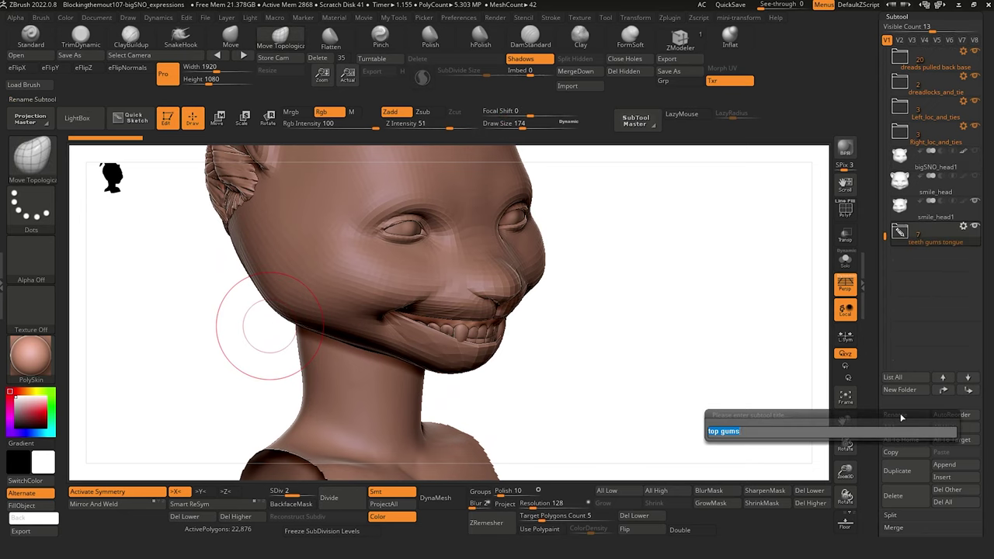
key(Escape)
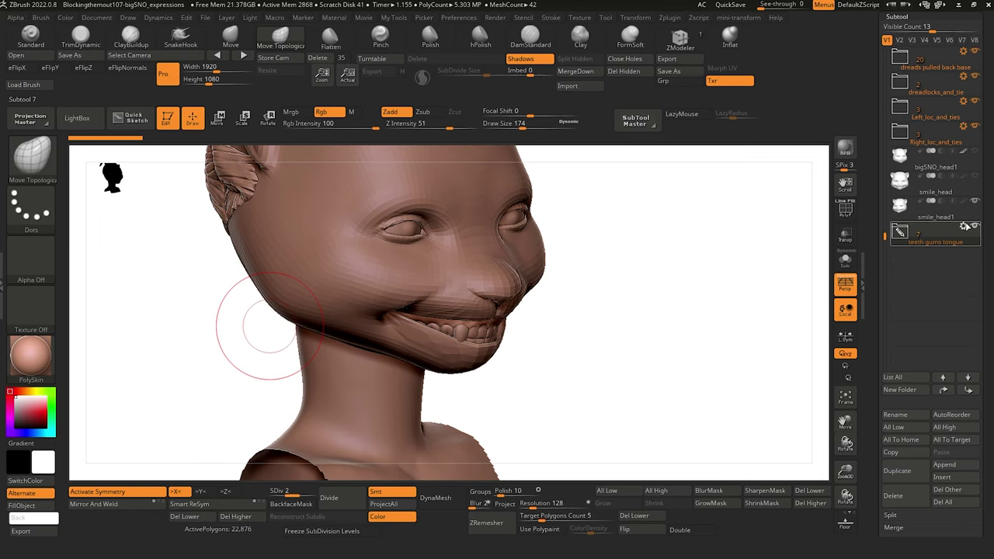
click(965, 227)
click(933, 411)
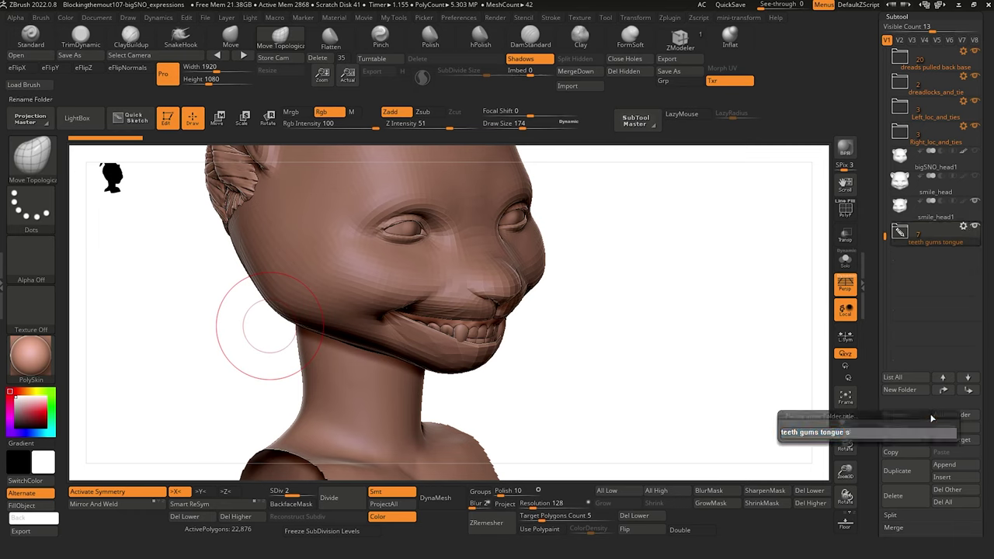
text(-smile_FlX)
key(Return)
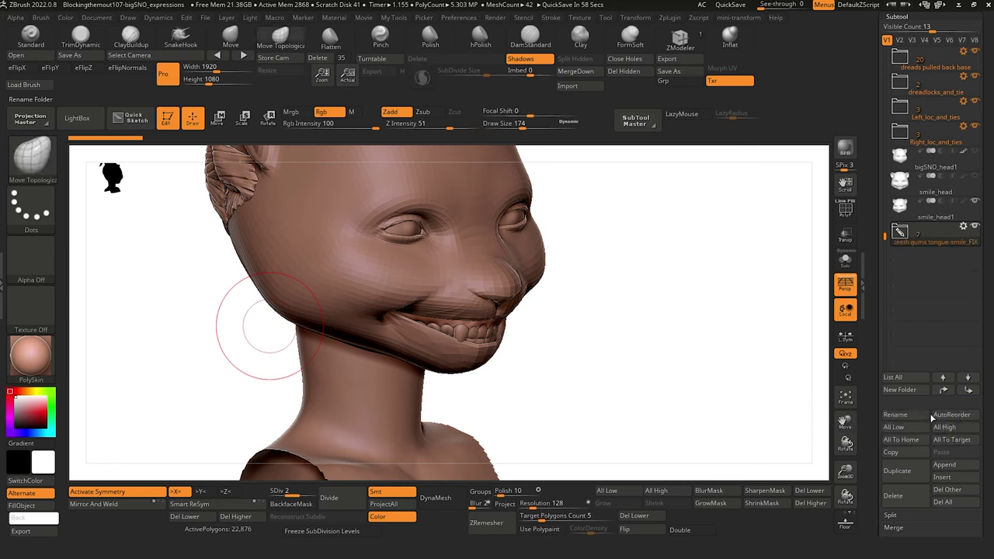
Expand the teeth gums tongue-smile_FIX folder and examine each part in isolation, from the tongue to the bottom molars and incisors.
drag(198, 286, 213, 266)
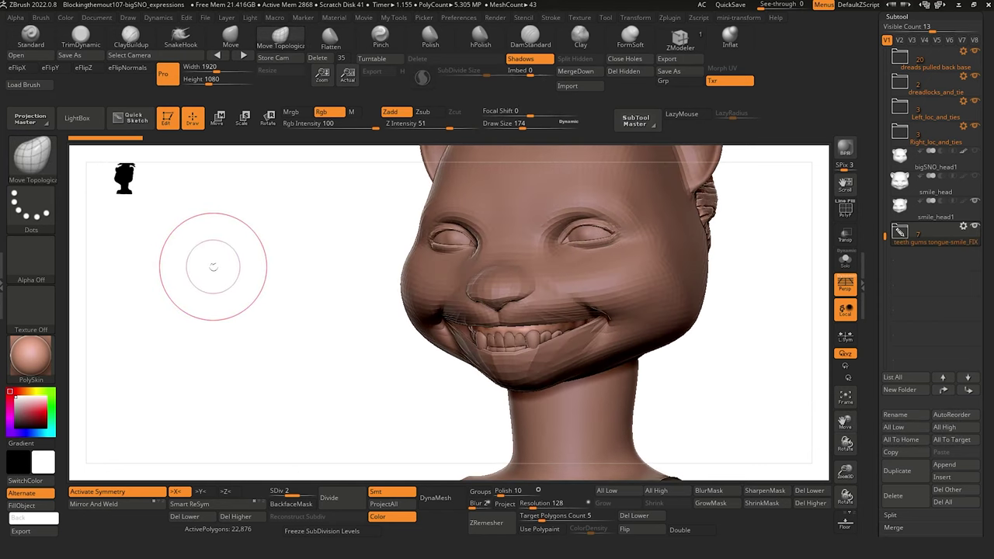
click(901, 233)
click(908, 265)
click(846, 259)
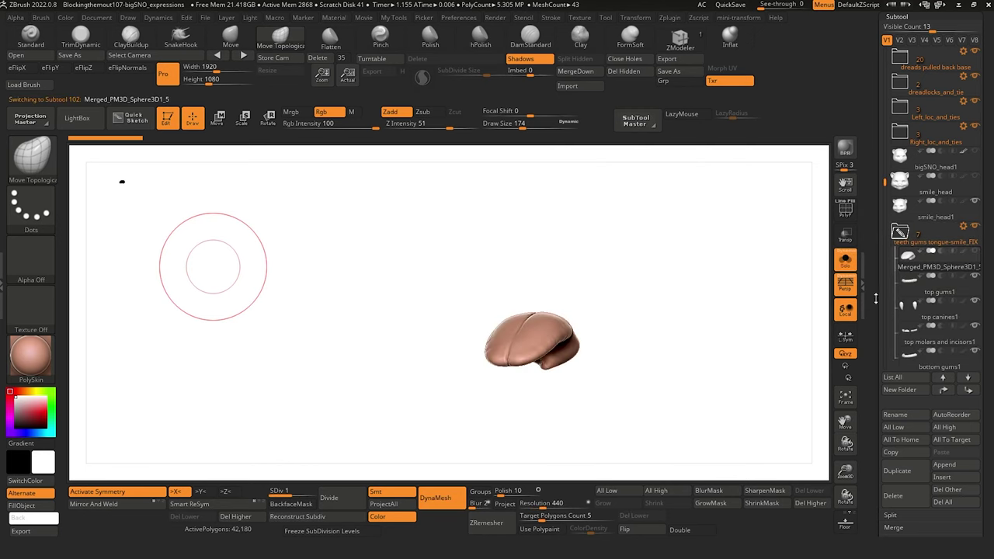
click(910, 288)
click(909, 310)
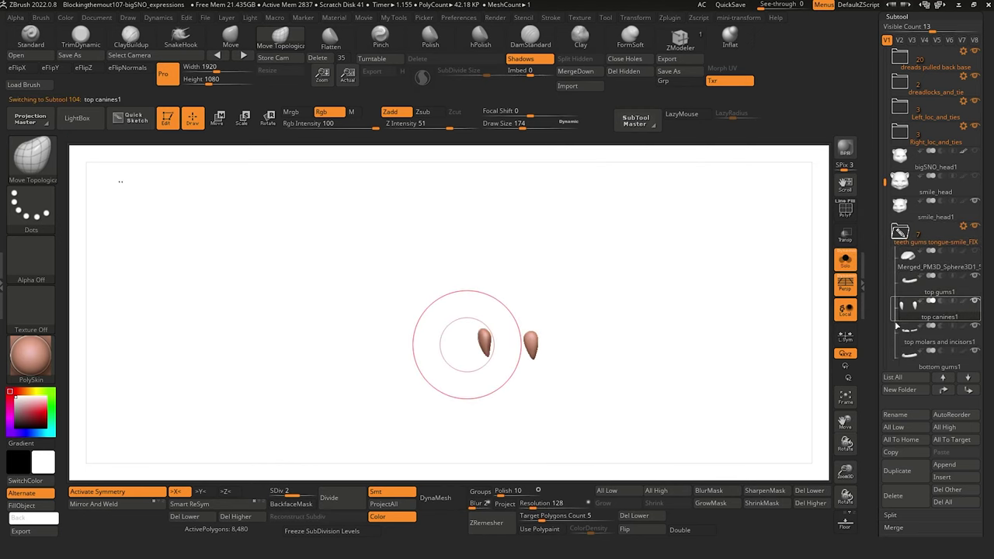
click(909, 334)
click(908, 357)
scroll(883, 216, down, 3)
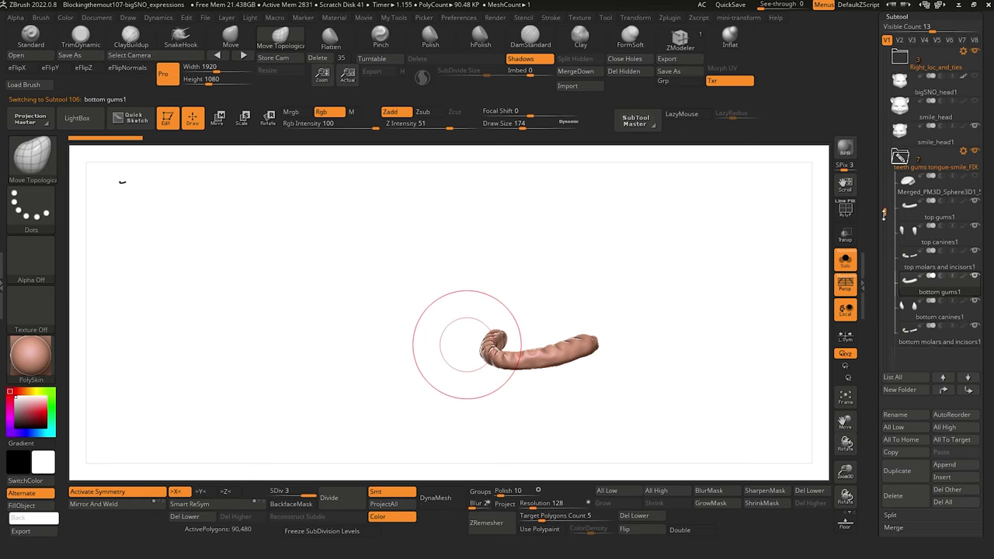
click(904, 307)
click(909, 330)
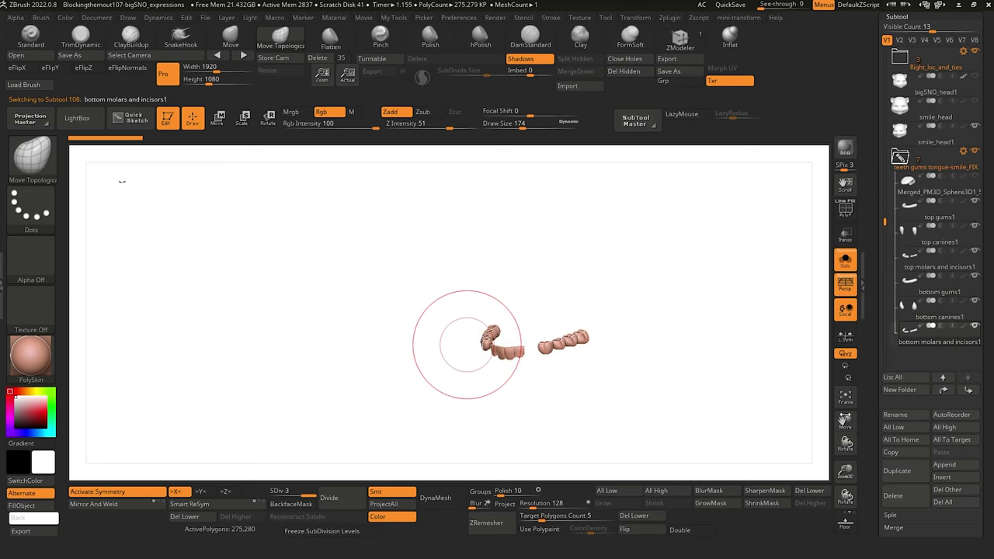
Lower the bottom molars and incisors and the bottom canines to subdivision level 1.
click(284, 493)
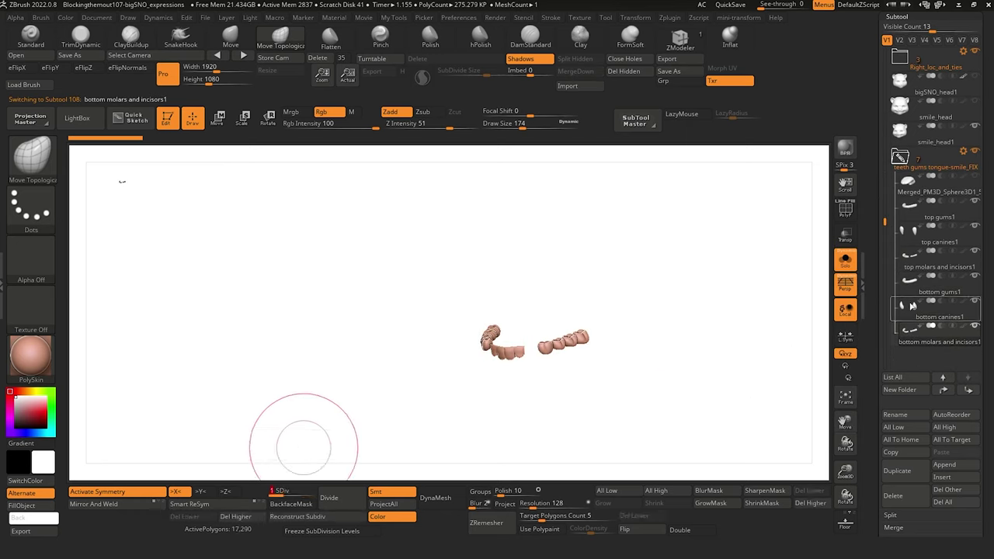
click(913, 307)
key(Up)
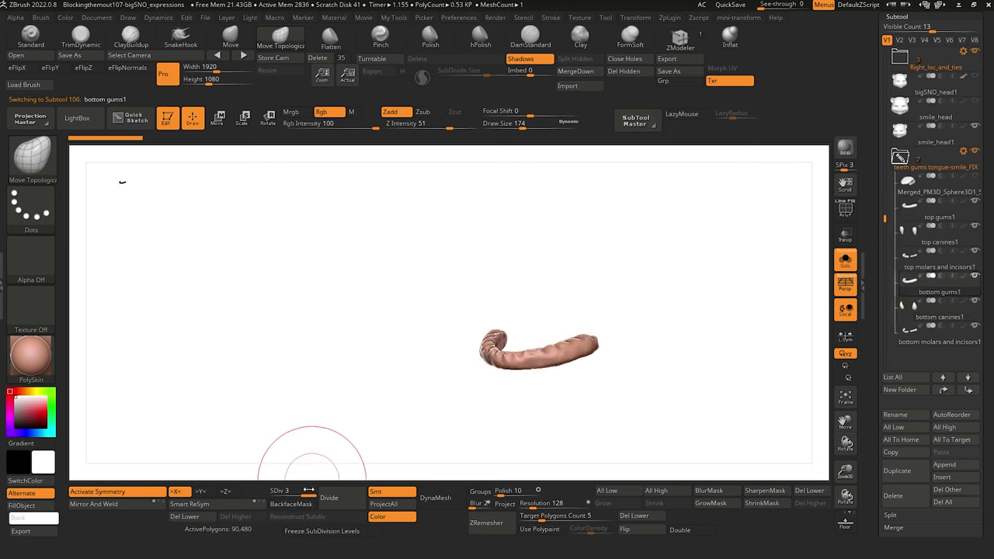
Return the bottom gums to subdivision level 3, the bottom canines to 2, and the bottom molars and incisors to 3.
mouse_move(308, 491)
mouse_down()
mouse_move(273, 491)
mouse_move(309, 491)
mouse_up()
click(911, 308)
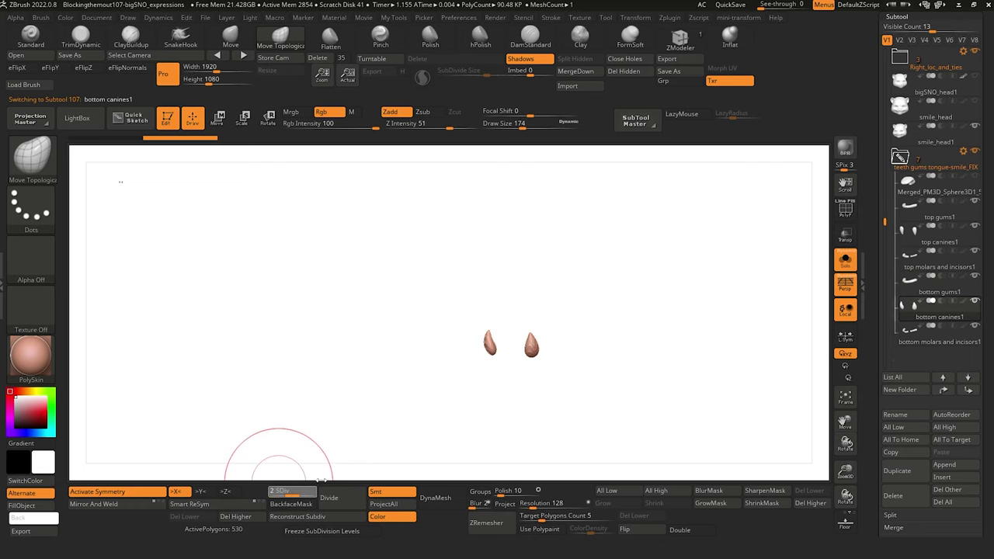
click(900, 330)
drag(273, 491, 309, 491)
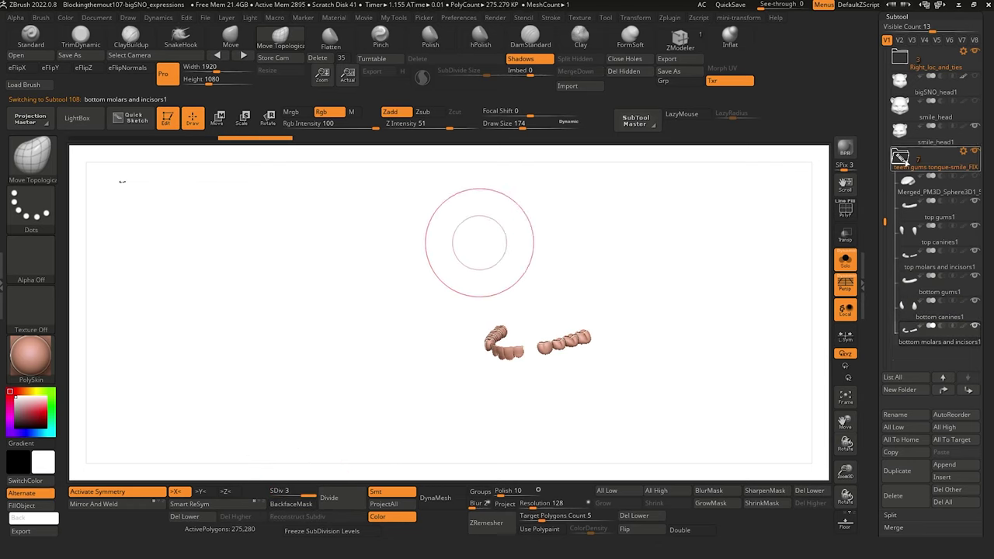
Collapse the teeth gums tongue-smile_FIX folder and leave the isolated view to show the whole head.
click(899, 158)
click(846, 259)
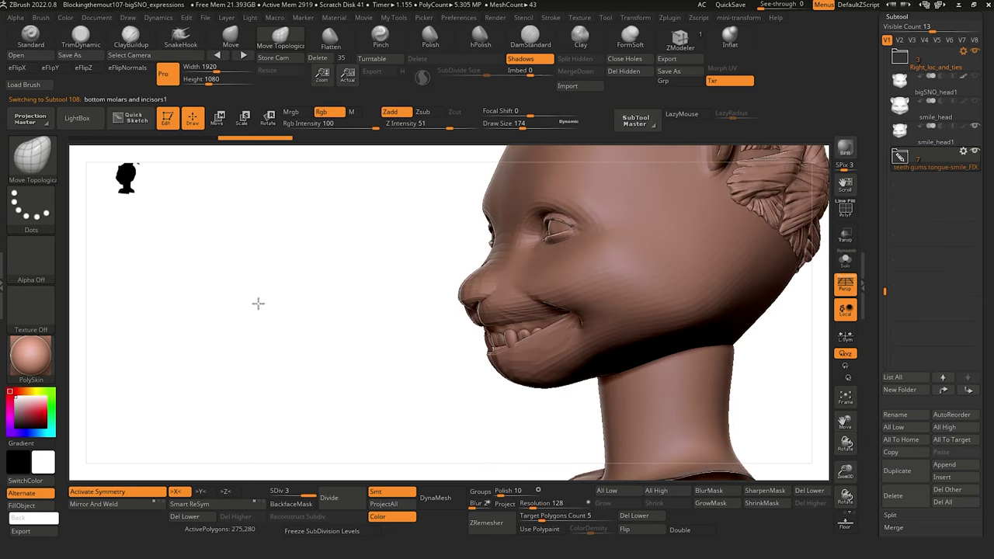
Apply Transpose Set to the teeth gums tongue-smile_FIX folder, then center the gizmo on the set and reset its orientation.
drag(887, 262, 956, 131)
click(963, 326)
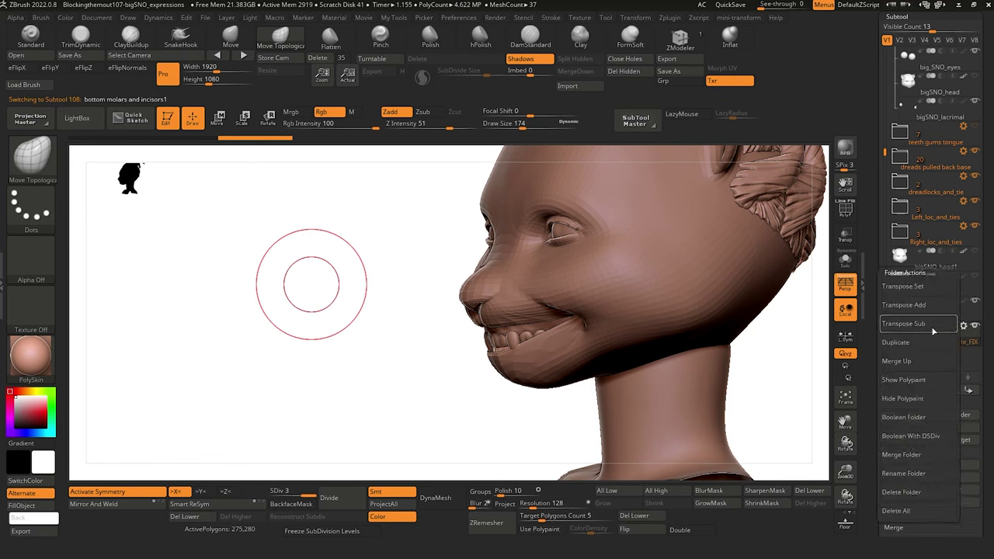
click(903, 286)
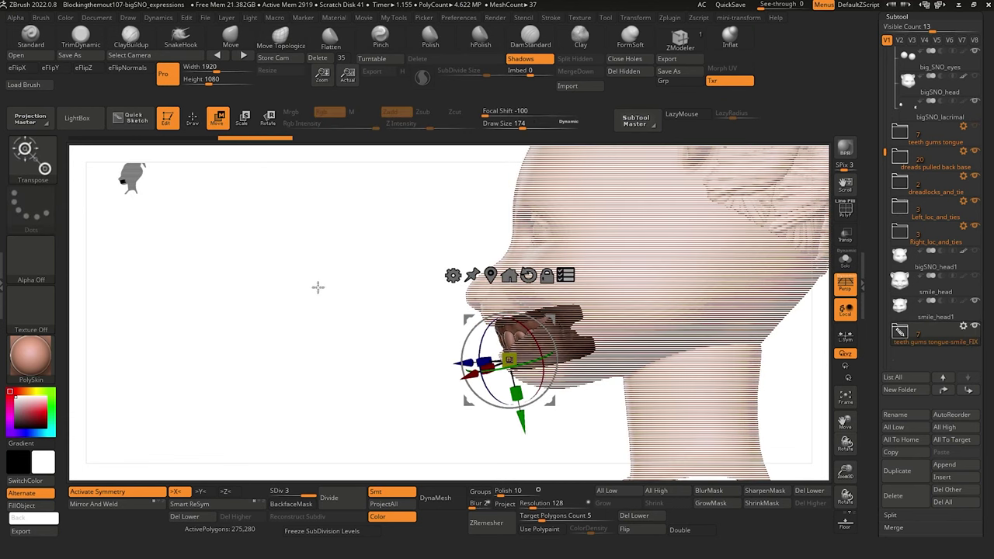
click(491, 275)
click(560, 260)
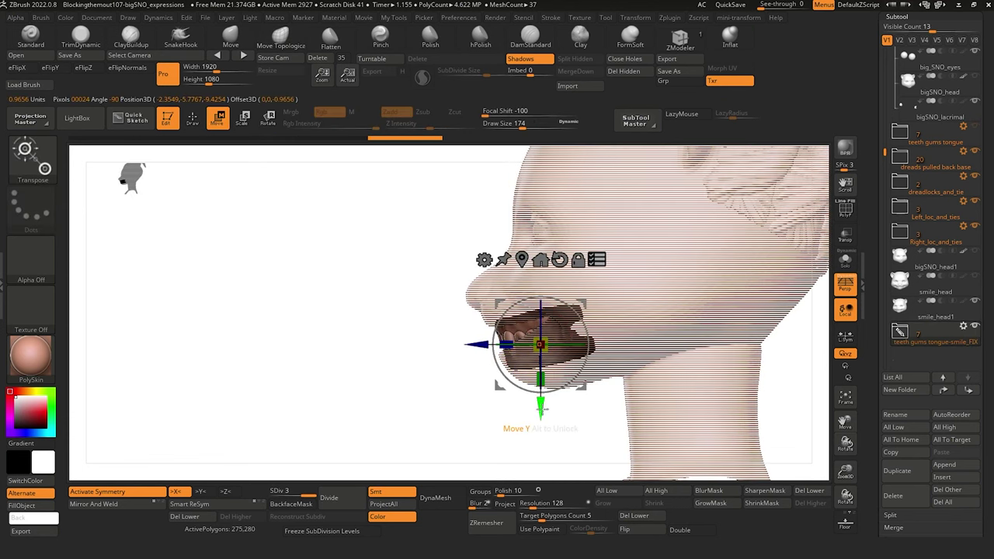
Raise the teeth, gums and tongue set slightly inside the mouth and scale it up a little to fit the smile.
drag(541, 407, 540, 399)
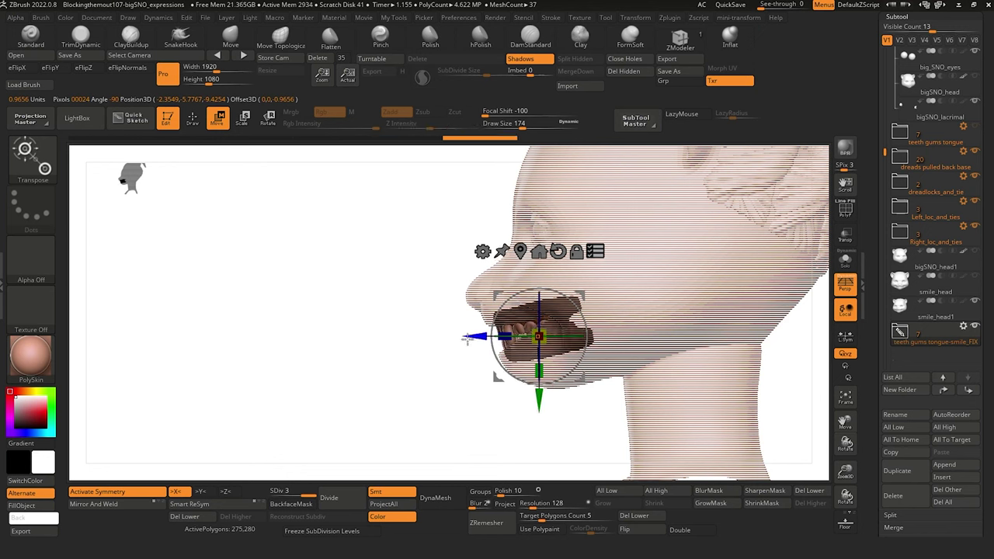
drag(467, 338, 316, 350)
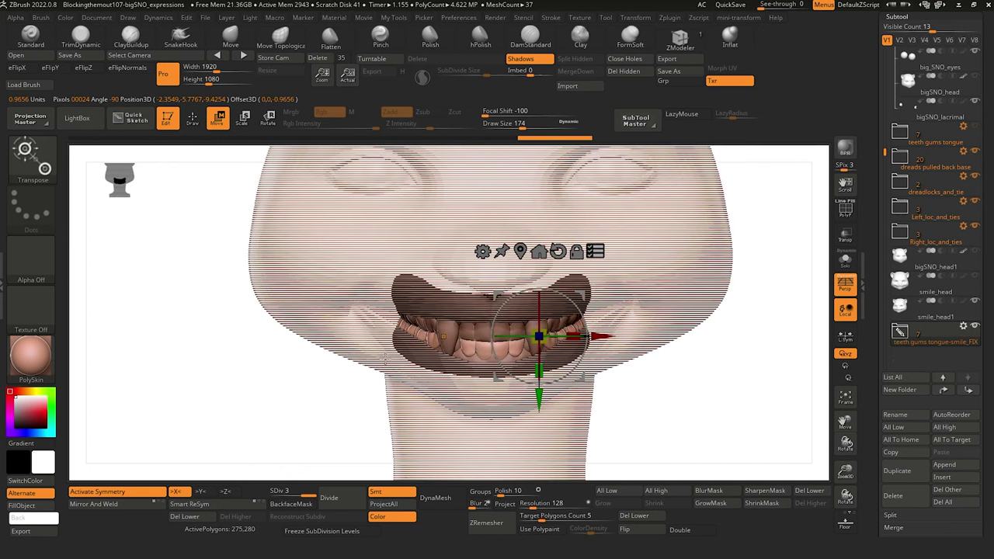
drag(539, 399, 539, 401)
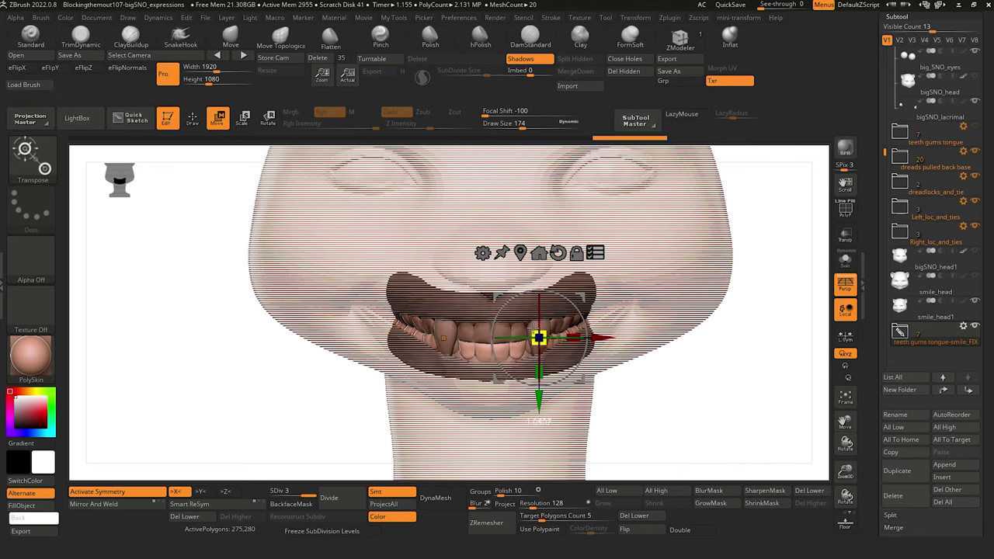
mouse_move(201, 332)
mouse_down()
mouse_move(163, 338)
mouse_move(205, 315)
mouse_up()
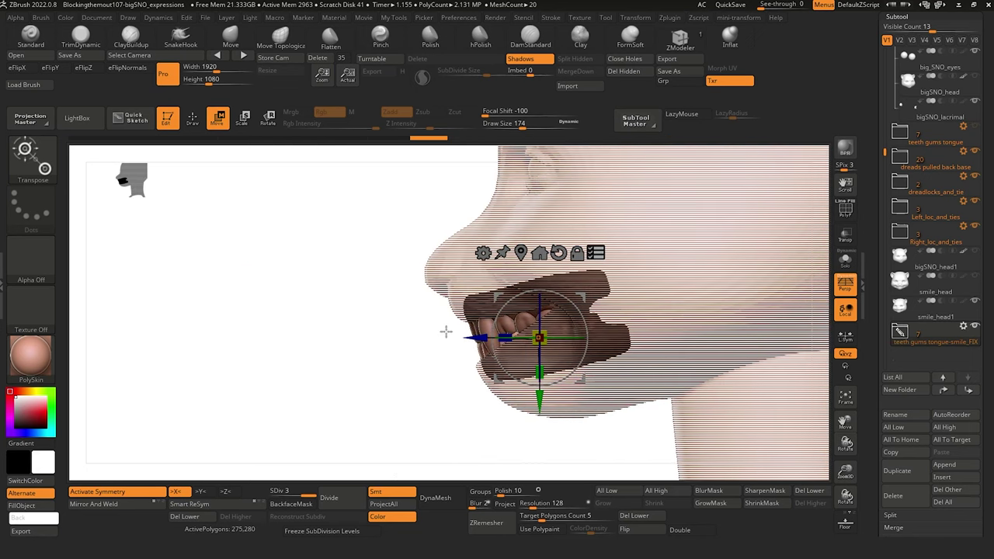
mouse_move(205, 316)
mouse_down()
mouse_move(277, 331)
mouse_move(231, 350)
mouse_move(193, 333)
mouse_move(262, 341)
mouse_move(254, 366)
mouse_move(237, 348)
mouse_move(255, 326)
mouse_move(219, 344)
mouse_move(235, 346)
mouse_move(298, 411)
mouse_move(273, 388)
mouse_move(299, 357)
mouse_up()
key(q)
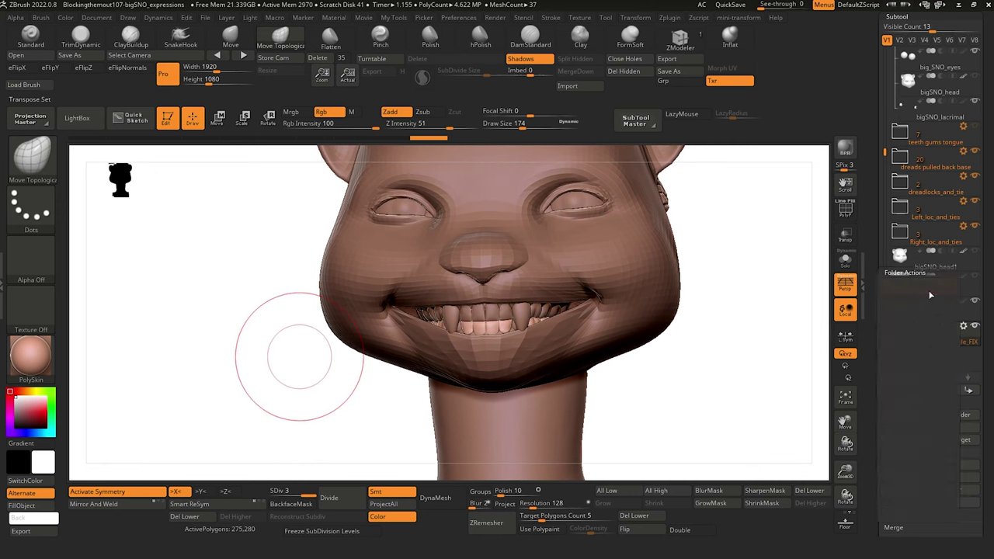
Transpose the whole teeth, gums and tongue set again to refine its height behind the smiling lips.
key(w)
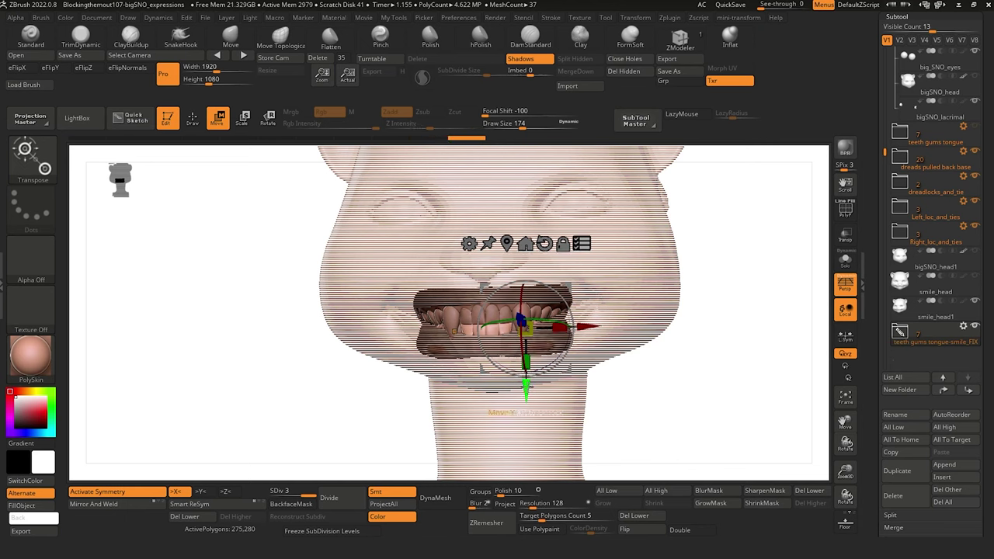
drag(284, 380, 358, 313)
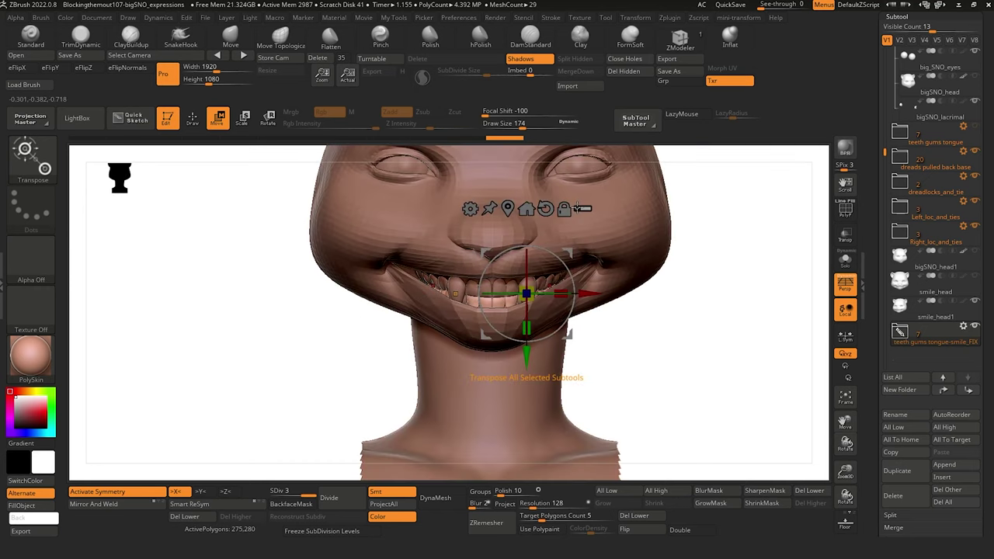
alt+drag(255, 310, 245, 300)
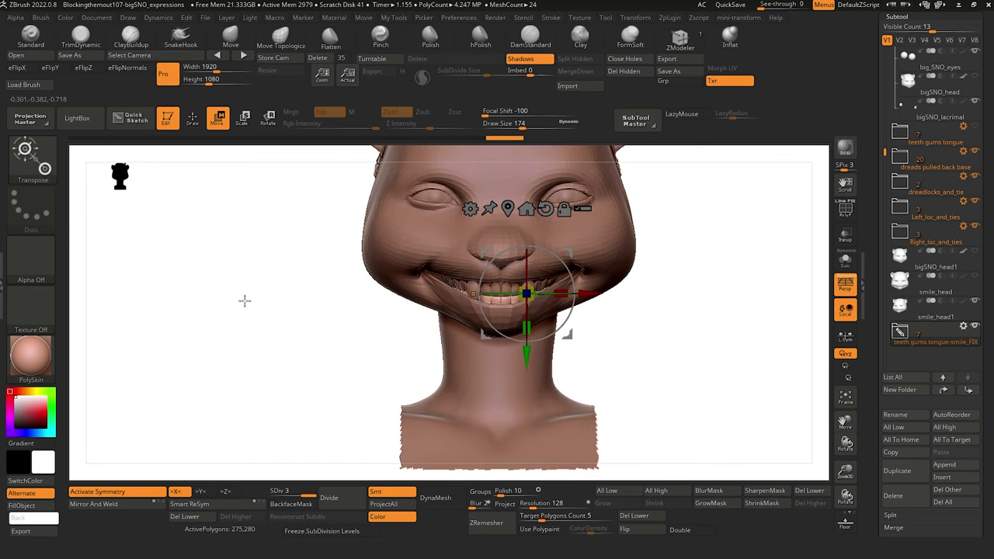
click(191, 115)
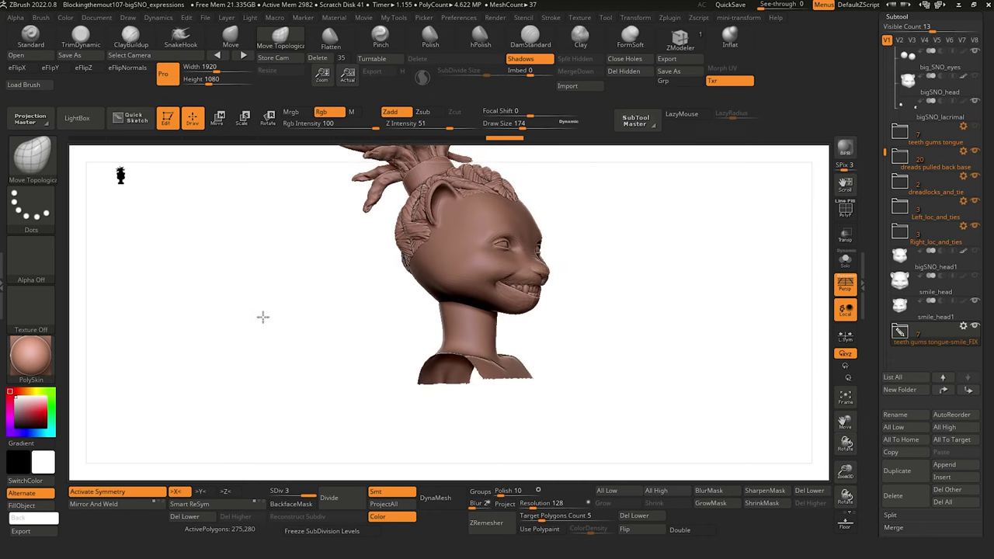
Check from the side how the teeth sit inside the head with transparency on.
alt+drag(230, 325, 293, 370)
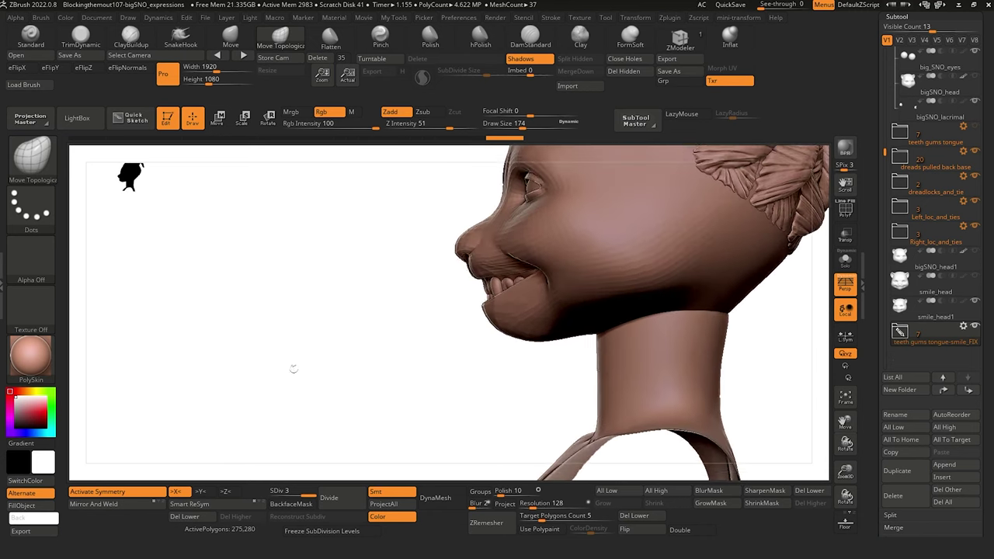
click(846, 236)
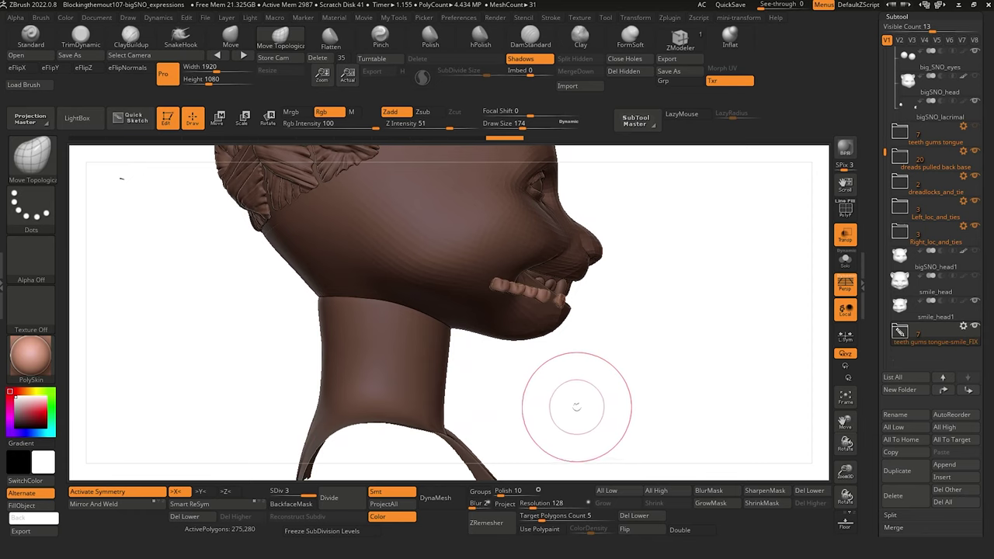
mouse_move(559, 397)
mouse_down()
mouse_move(544, 395)
mouse_move(561, 394)
mouse_up()
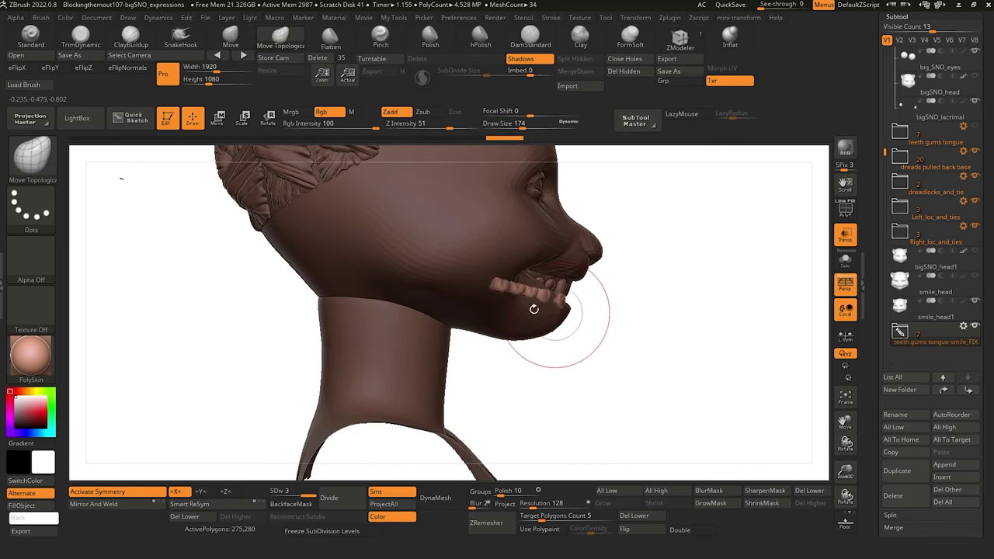
Change the material of the model from PolySkin to the grey MatCap Pearl Cavity.
key(m)
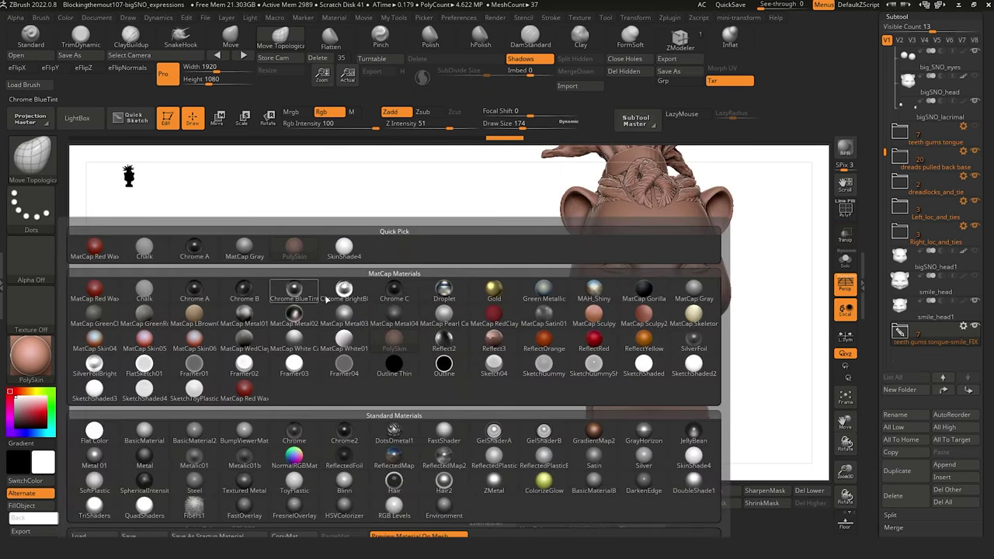
click(443, 312)
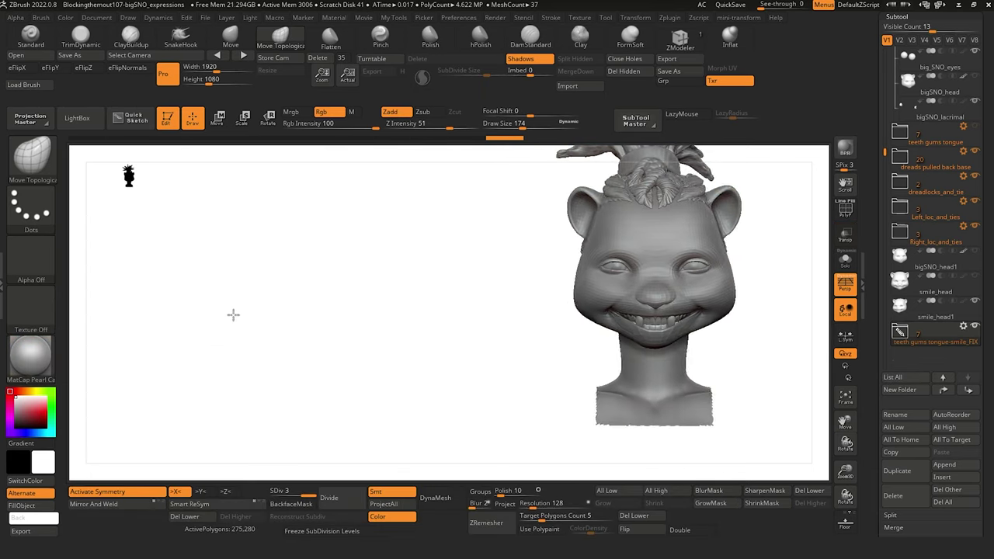
mouse_move(245, 323)
alt+mouse_down()
mouse_move(278, 344)
mouse_move(279, 332)
alt+mouse_up()
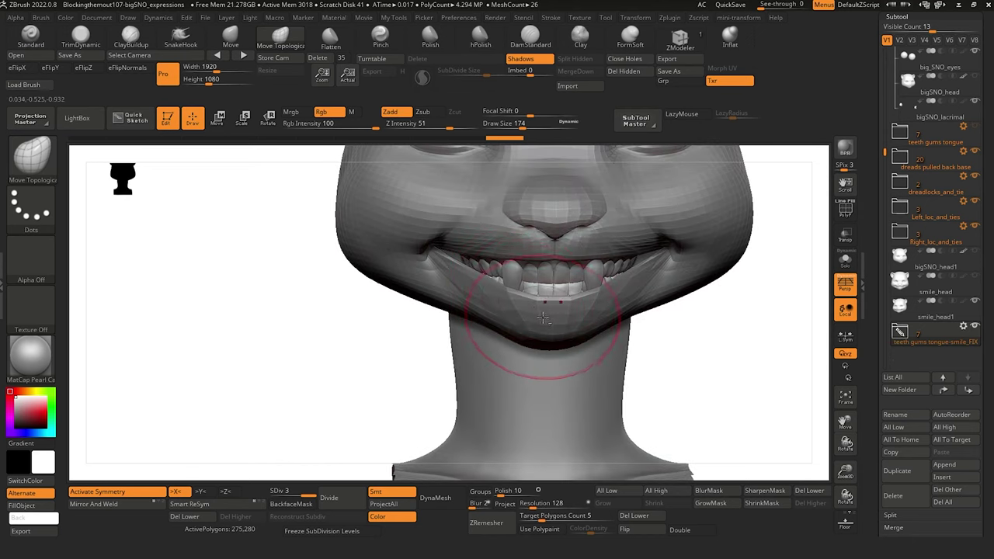
Select smile_head1 and reshape the upper lip line over the teeth with the Move Topological brush at subdivision level 1.
alt+click(544, 318)
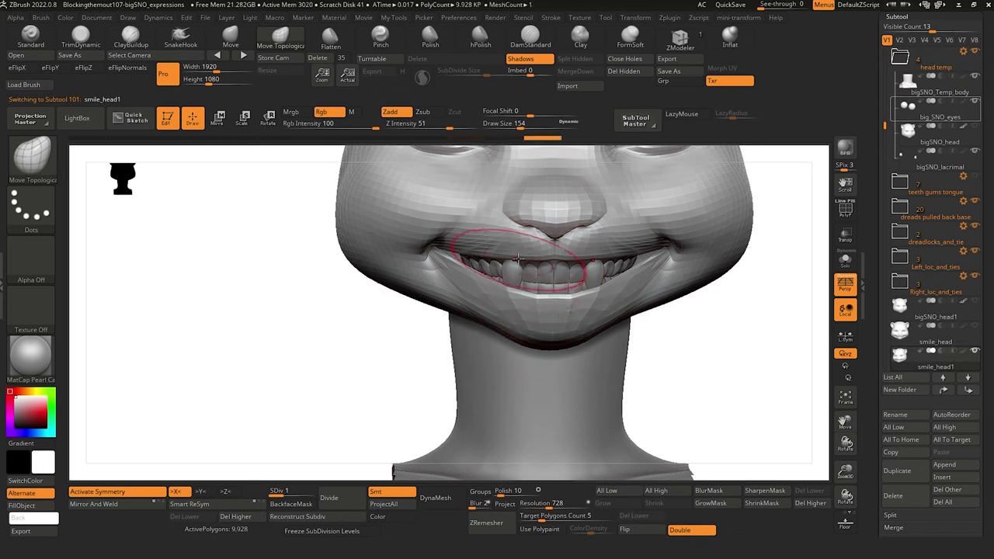
drag(512, 255, 494, 256)
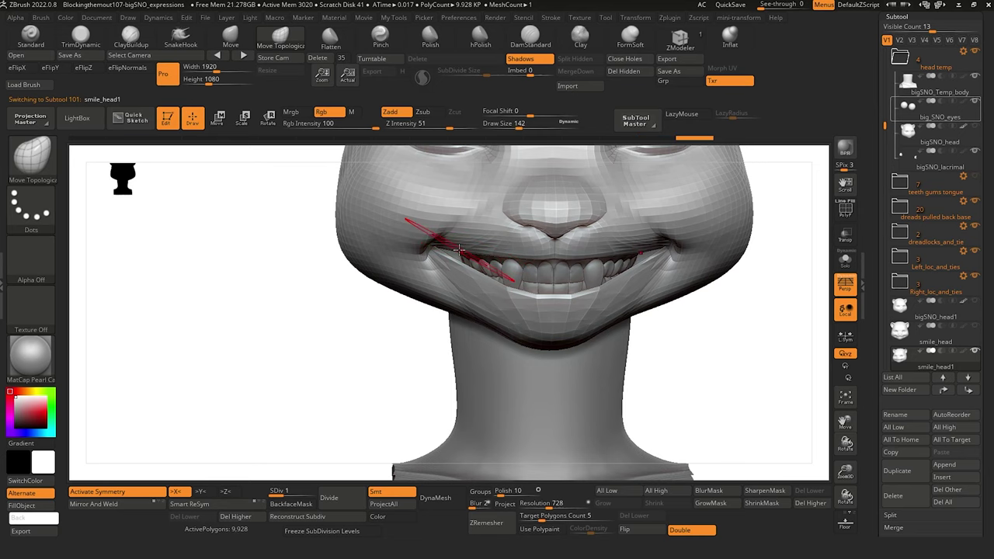
alt+drag(316, 342, 190, 278)
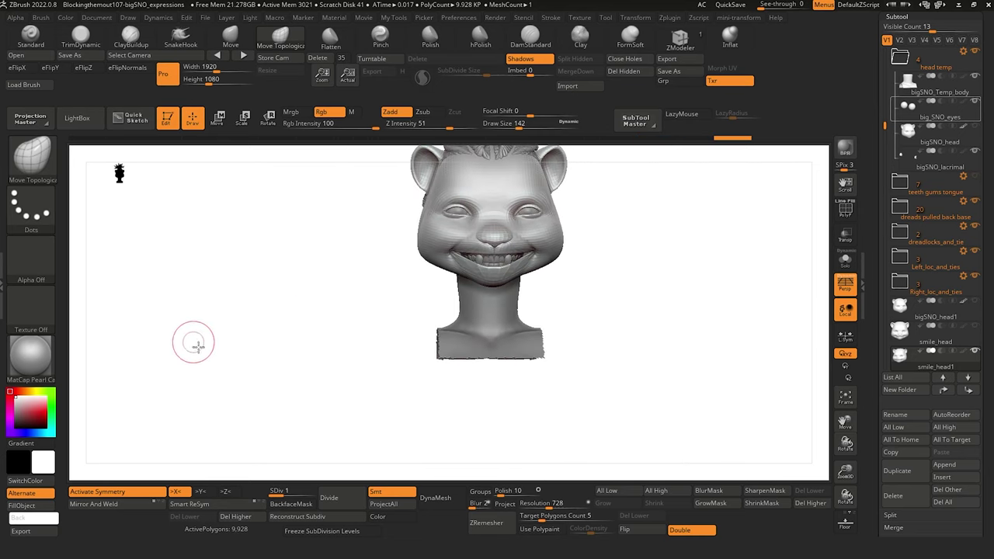
drag(194, 342, 189, 391)
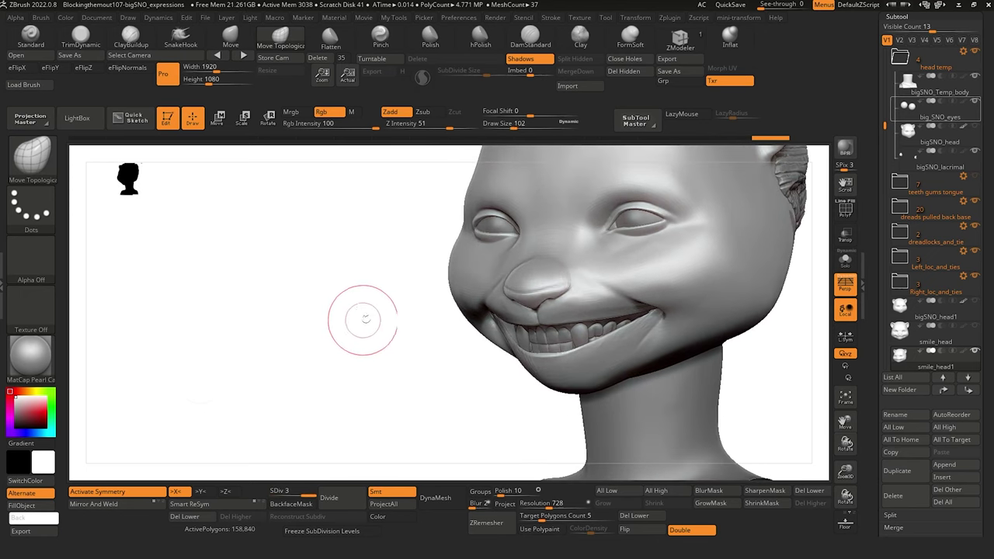
Carve the smile creases between the nose and the mouth corners of smile_head1 with the DamStandard brush at draw size 50.
key(b)
key(d)
key(s)
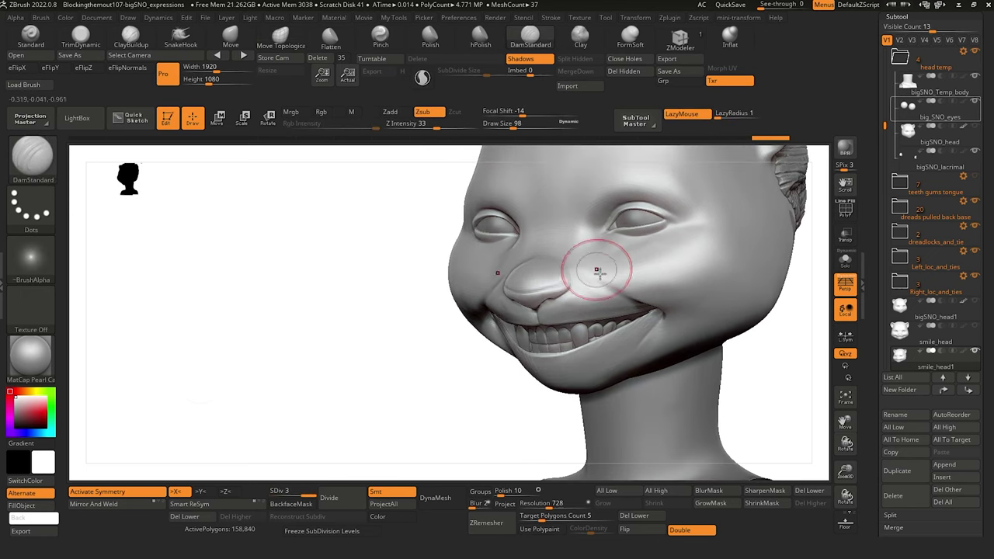
drag(350, 248, 352, 235)
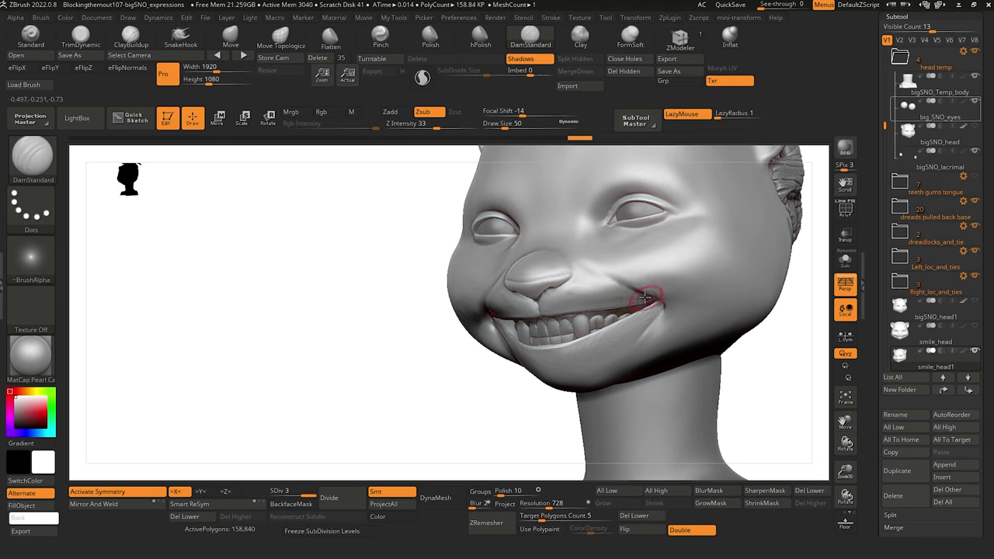
key(shift)
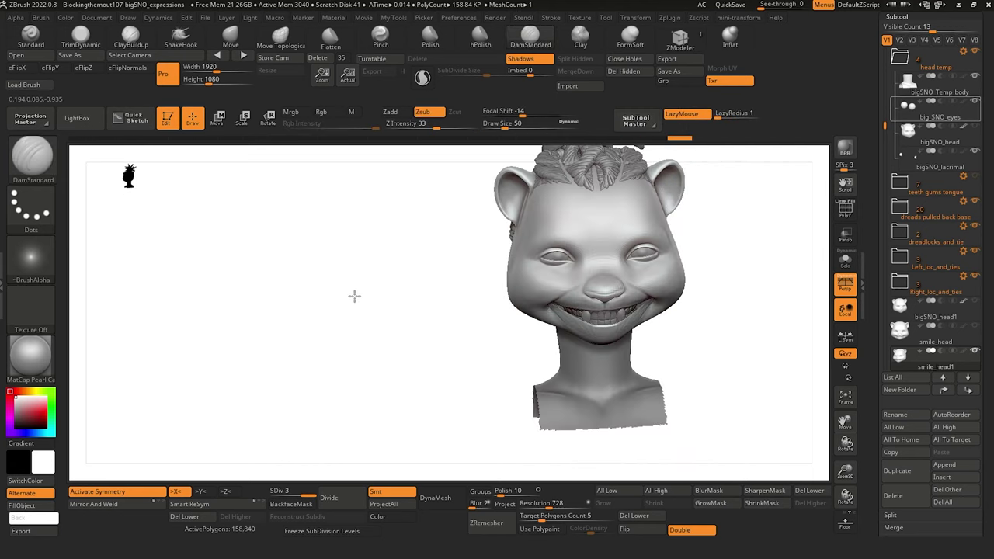
Smooth the creases and cheeks around the mouth corners, checking the smile from several angles.
mouse_move(354, 296)
mouse_down()
mouse_move(393, 326)
mouse_move(344, 292)
mouse_up()
mouse_move(344, 293)
right_down()
mouse_move(298, 266)
mouse_move(337, 311)
mouse_move(349, 304)
mouse_move(344, 285)
mouse_move(391, 334)
mouse_move(409, 331)
right_up()
shift+drag(536, 232, 563, 237)
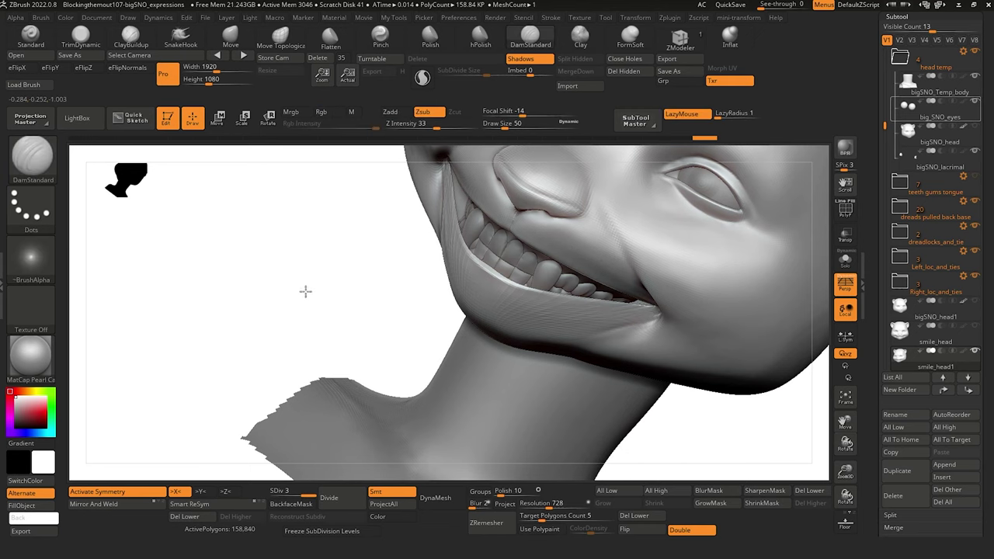
ctrl+right_drag(303, 291, 238, 230)
shift+right_drag(263, 278, 255, 254)
mouse_move(254, 308)
right_down()
mouse_move(278, 358)
mouse_move(277, 335)
mouse_move(349, 376)
right_up()
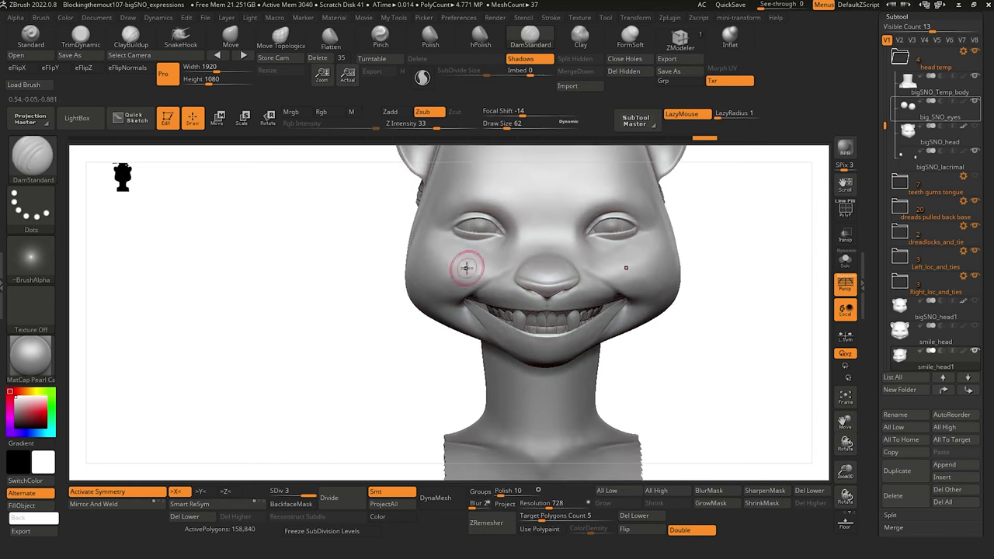
key(shift)
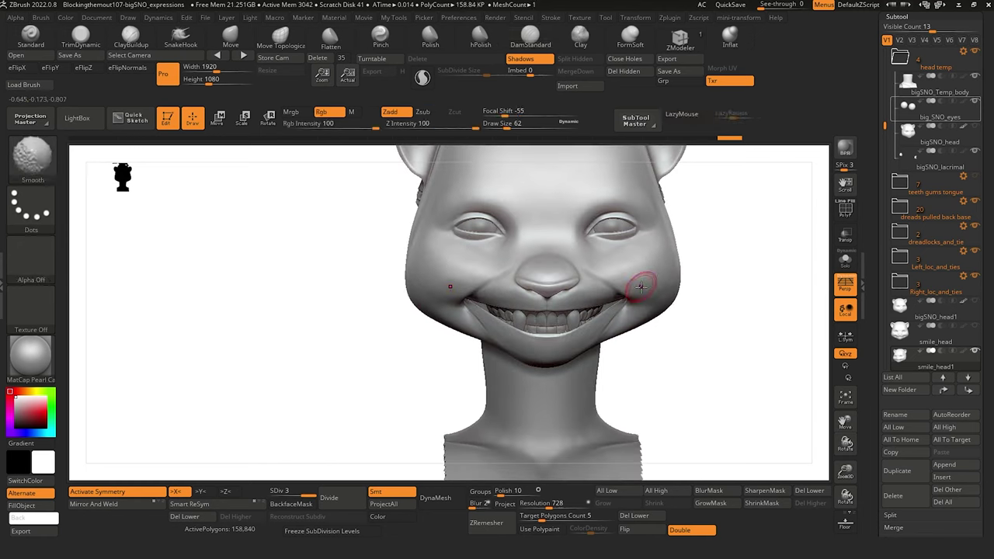
ctrl+right_drag(308, 265, 251, 208)
right_drag(300, 259, 348, 331)
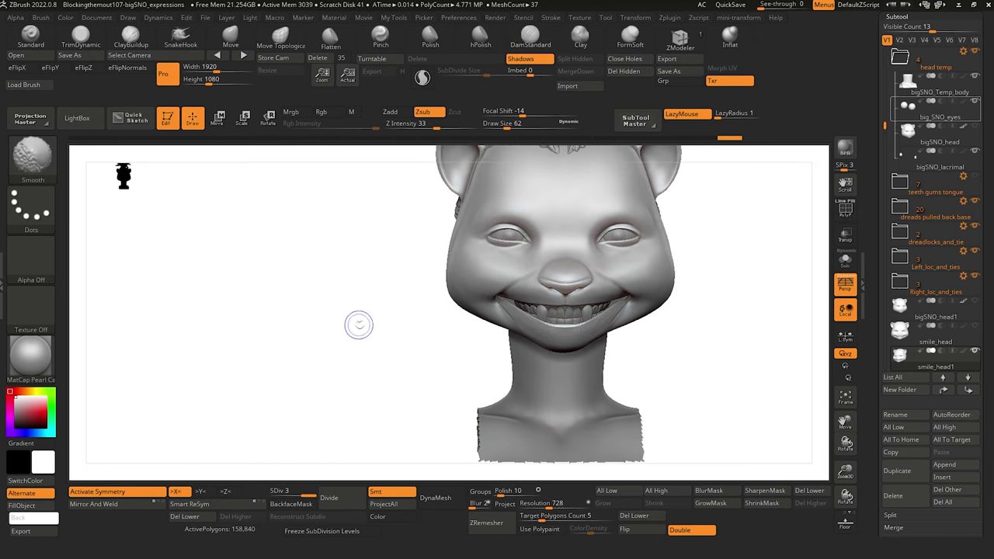
alt+right_drag(362, 337, 333, 321)
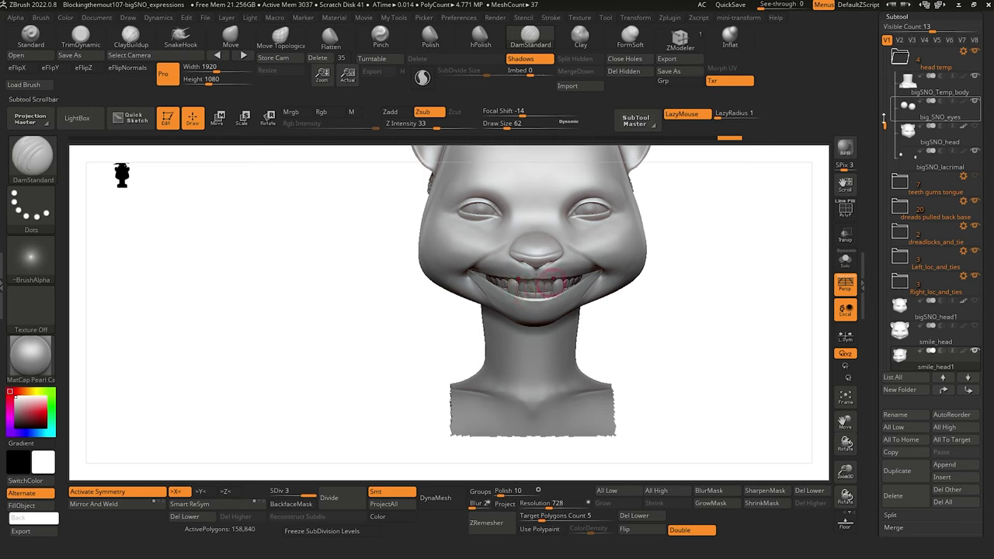
Duplicate the teeth gums tongue-smile_FIX folder and move one copy directly below the teeth gums tongue folder.
drag(884, 116, 883, 170)
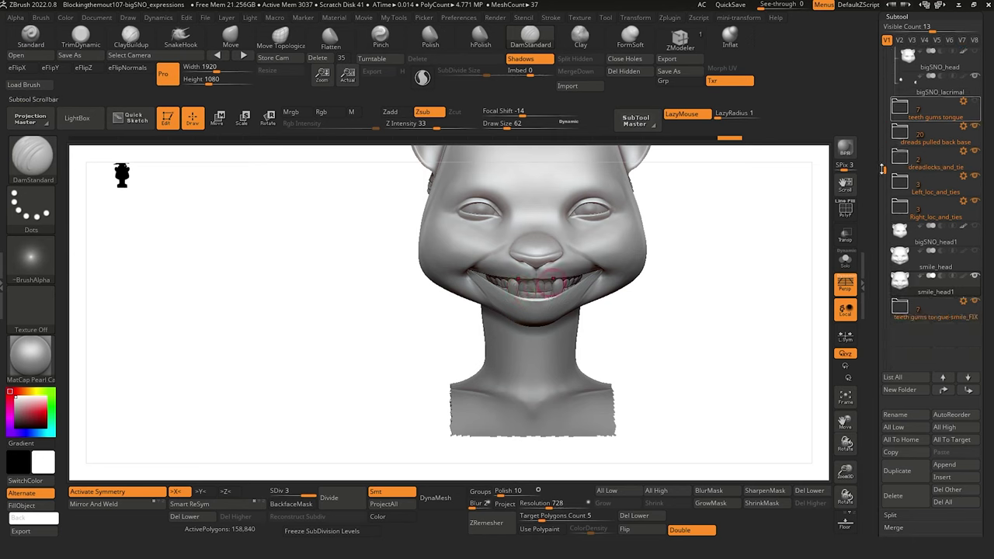
click(928, 311)
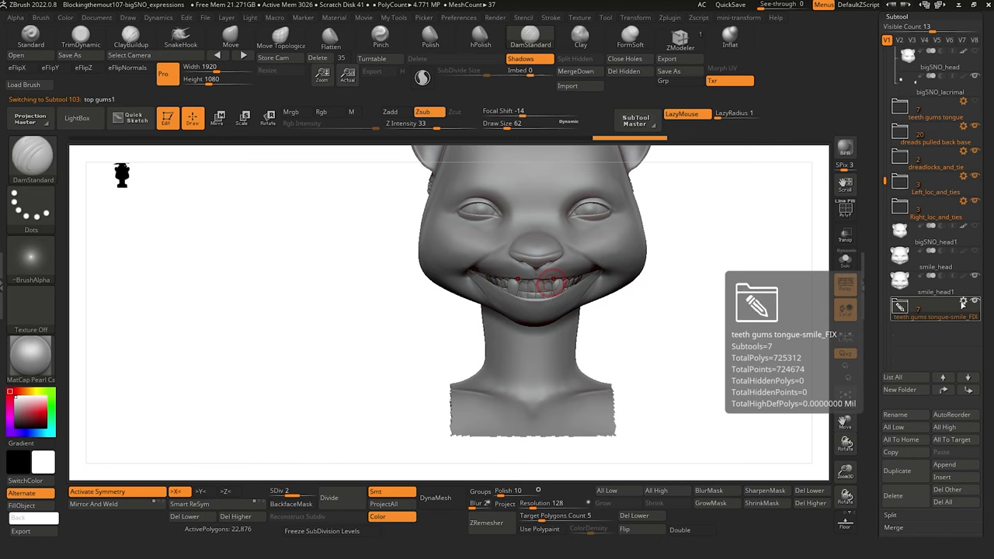
click(964, 301)
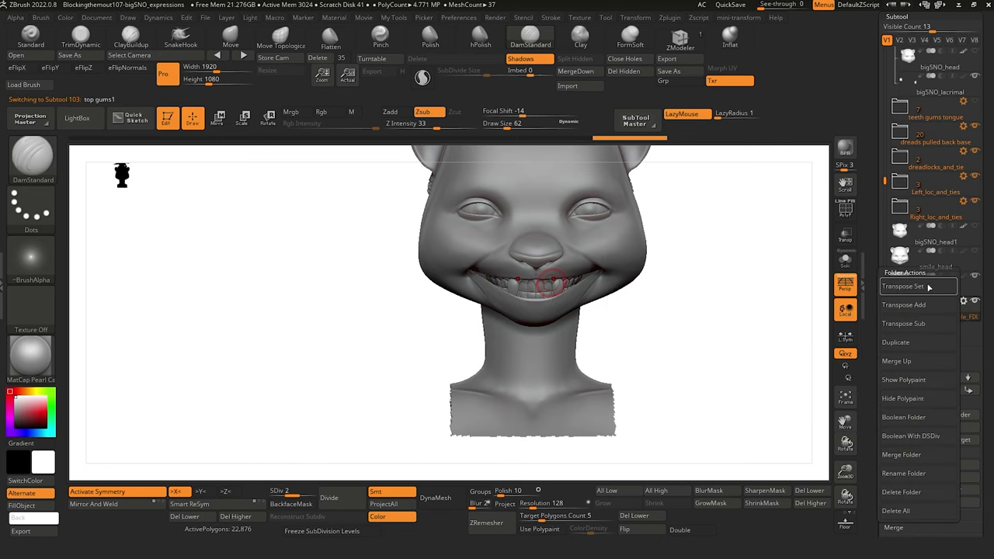
click(901, 342)
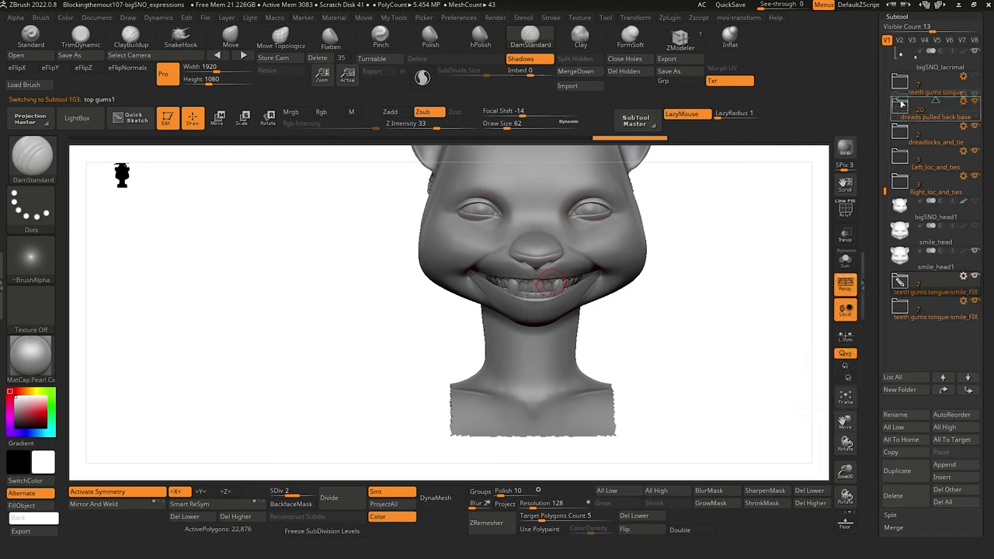
drag(902, 104, 899, 107)
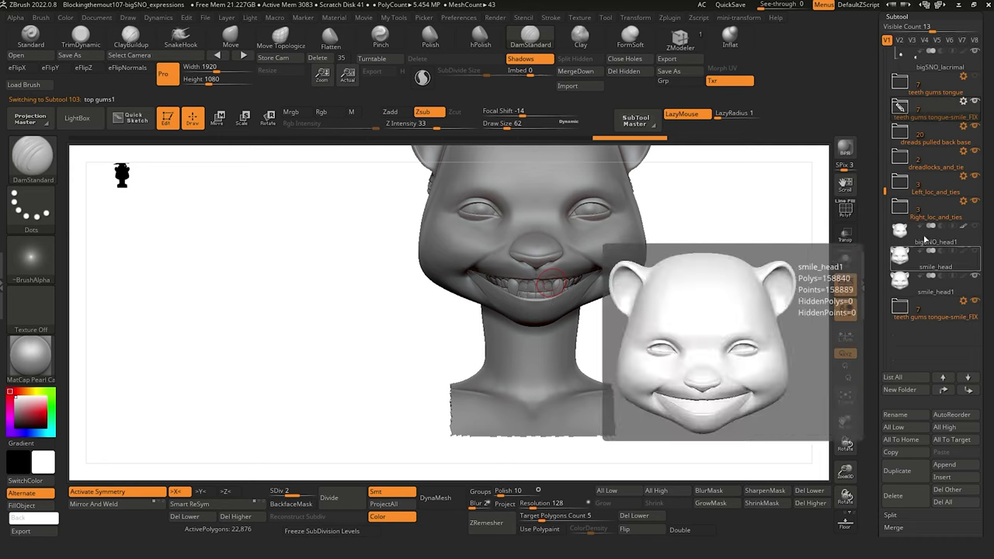
Merge the top canines, molars and incisors into top gums2 and the bottom ones into bottom gums2 in the last teeth gums tongue-smile_FIX folder.
click(901, 309)
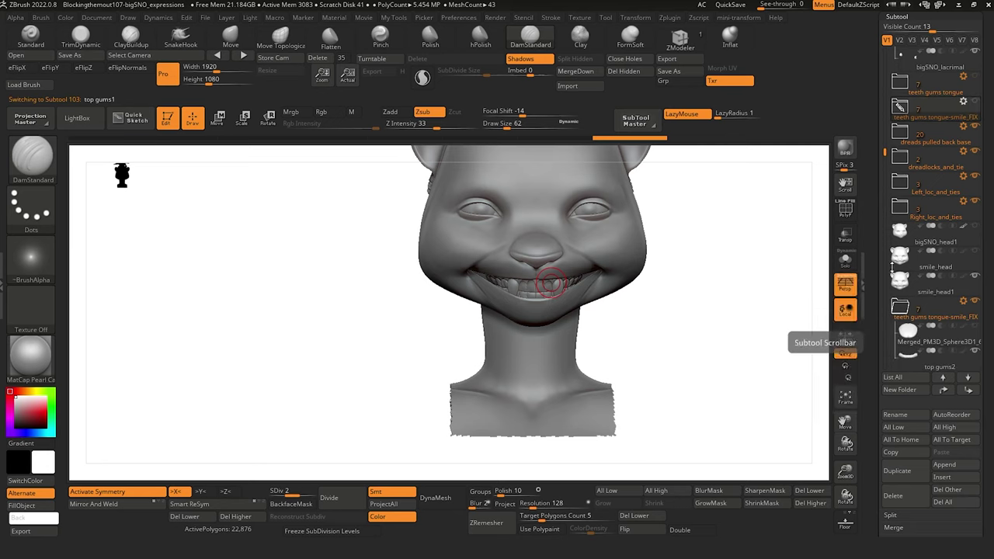
drag(885, 153, 891, 222)
click(911, 289)
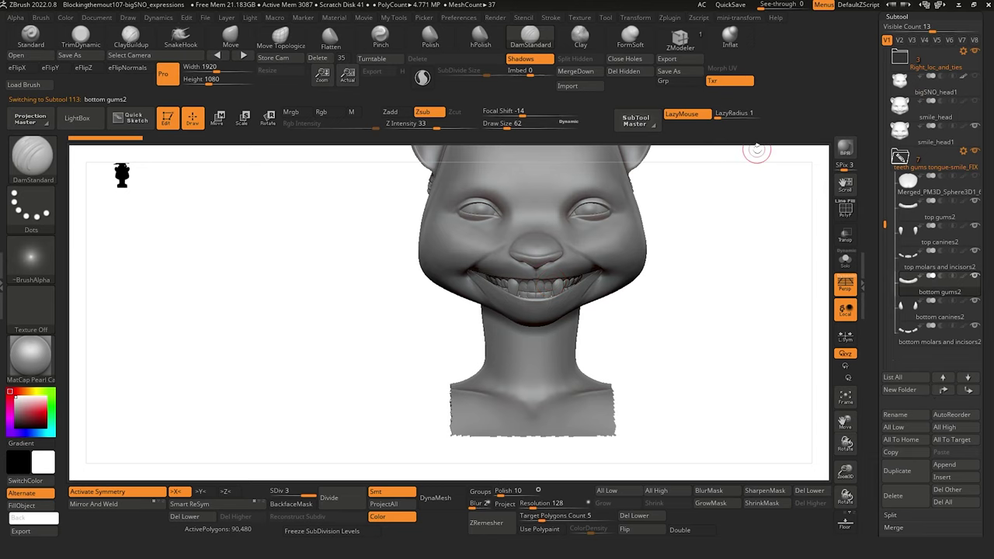
click(575, 71)
click(575, 71)
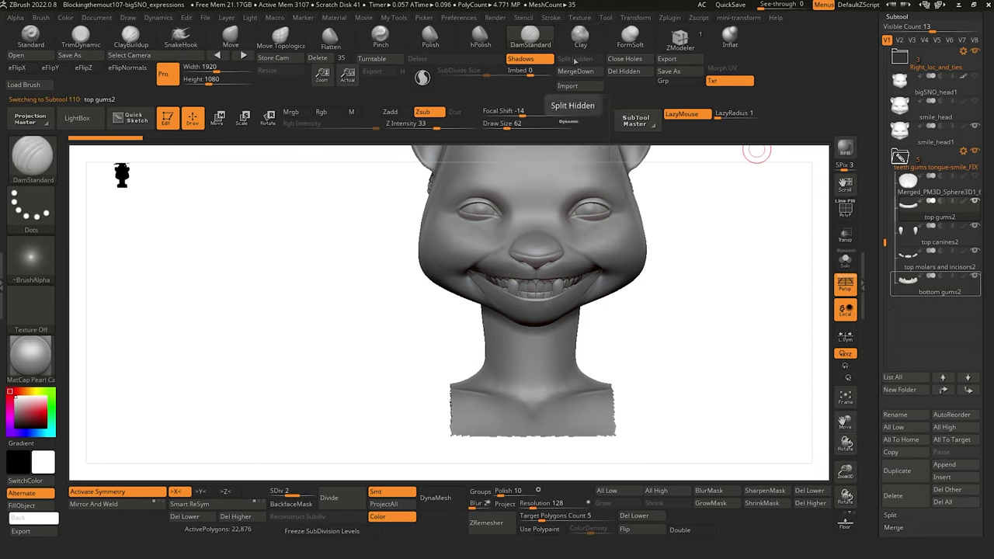
click(575, 71)
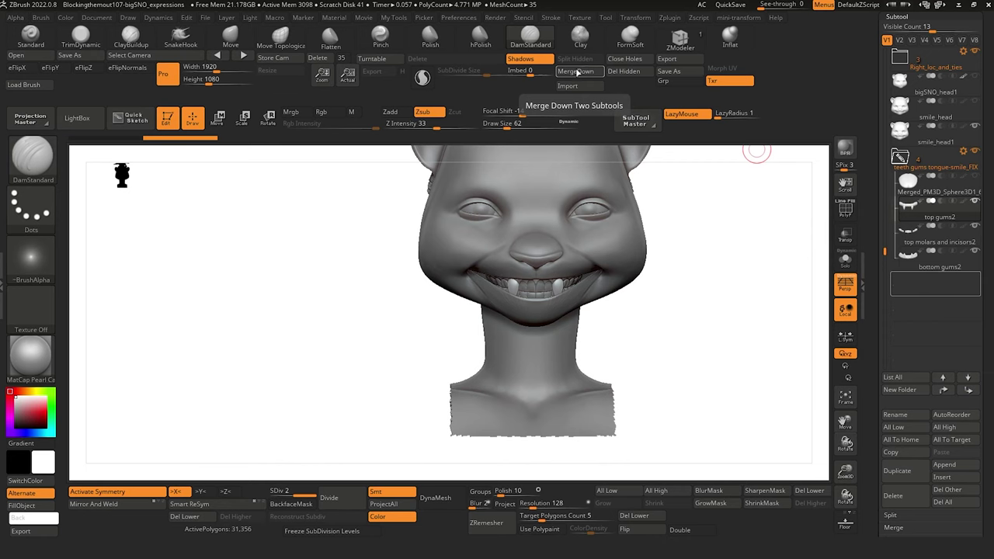
click(576, 71)
Rotate bottom gums2 downward by about 1.4 degrees around a pivot near the jaw hinge, using transparency to check the fit.
drag(344, 279, 276, 281)
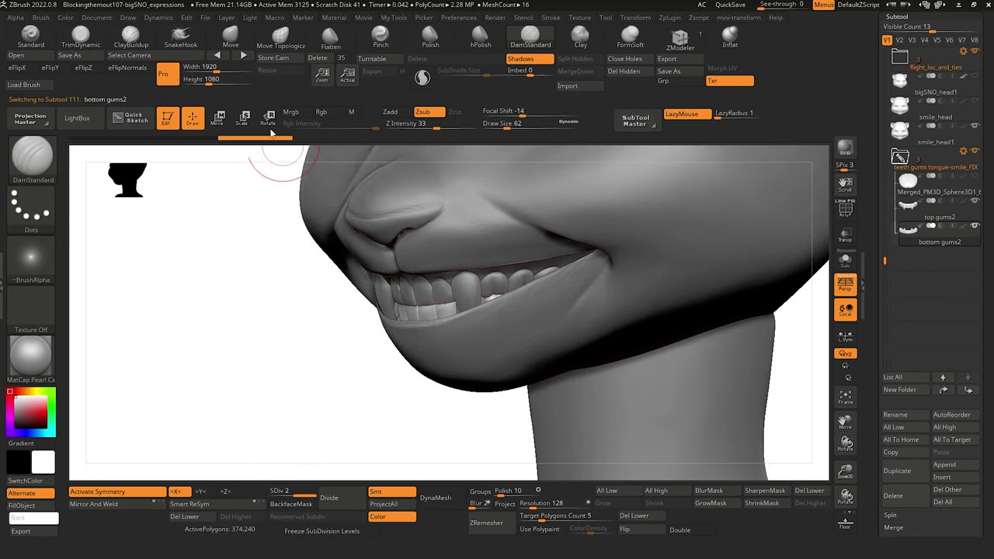
click(217, 117)
drag(612, 257, 612, 263)
drag(183, 320, 226, 367)
click(844, 237)
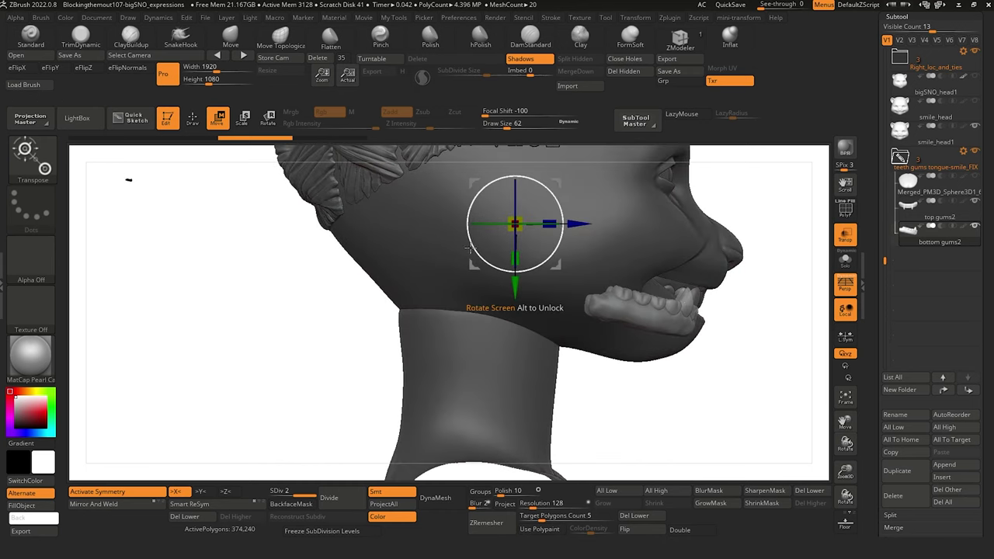
drag(473, 249, 472, 245)
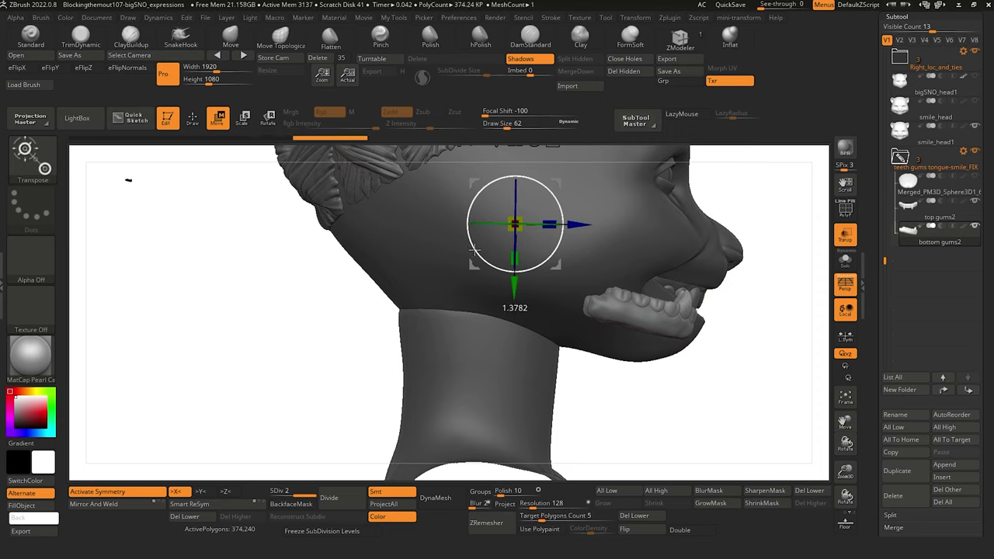
drag(651, 418, 533, 358)
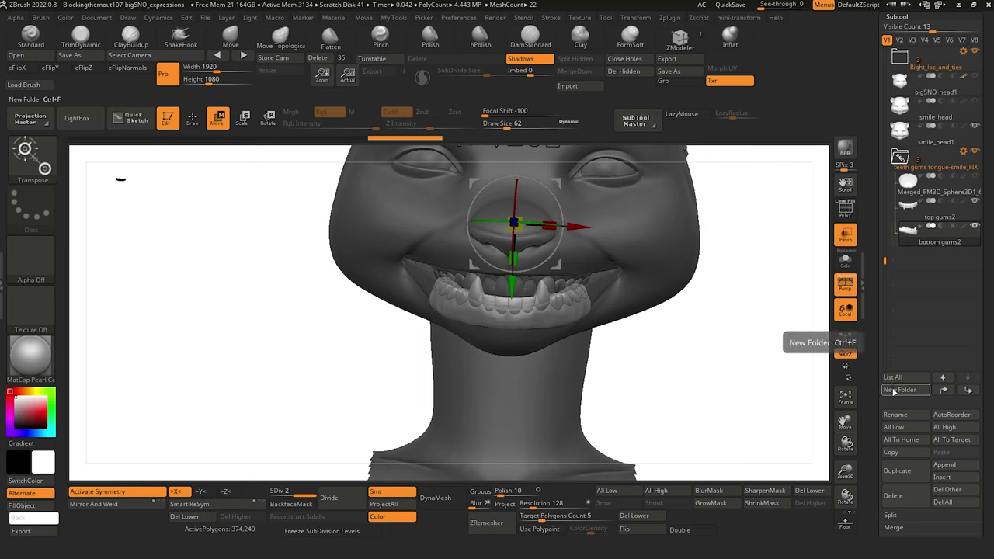
click(840, 242)
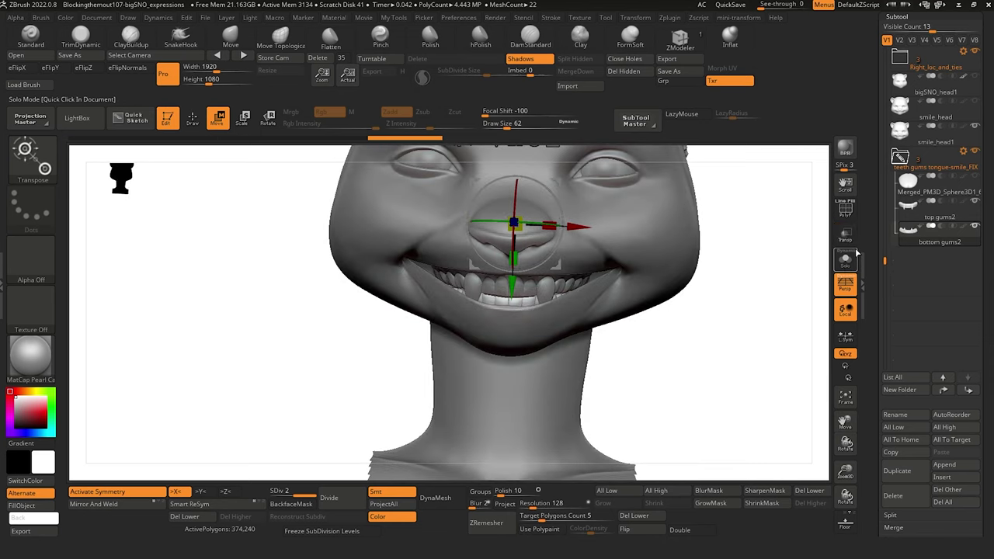
Center the gizmo on bottom gums2 and shift and tilt the lower teeth to sit properly inside the jaw.
alt+drag(261, 300, 287, 273)
key(b)
key(d)
key(s)
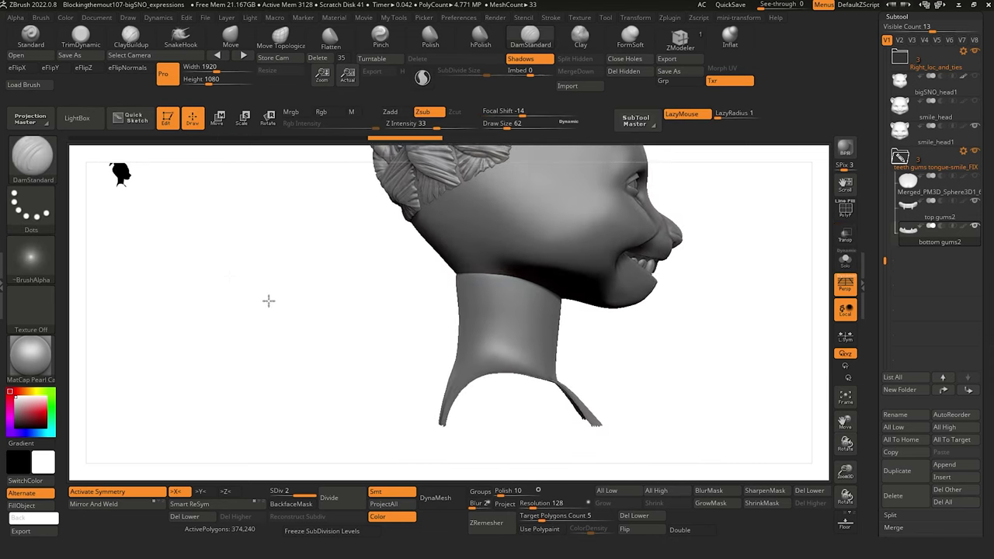
alt+right_drag(269, 298, 269, 303)
click(846, 257)
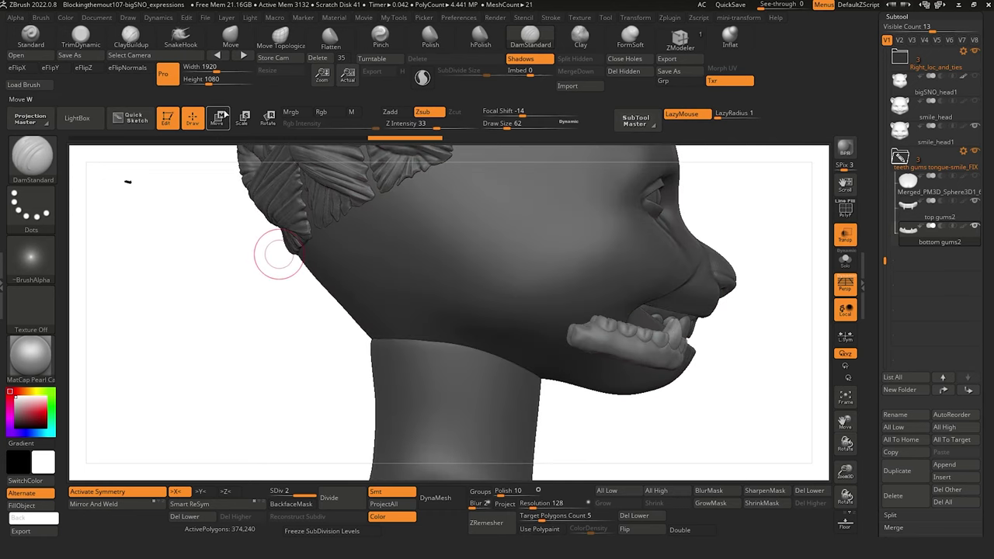
click(219, 118)
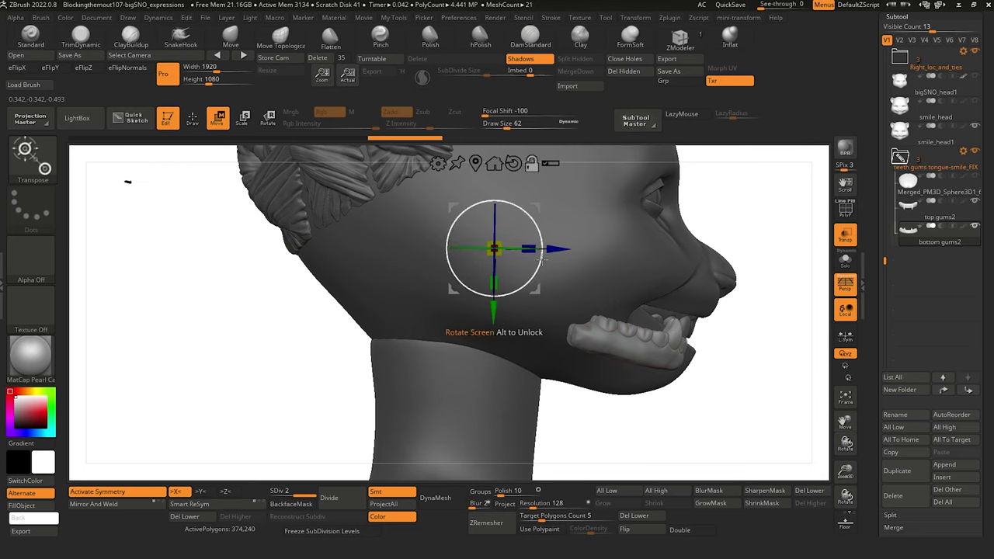
click(477, 164)
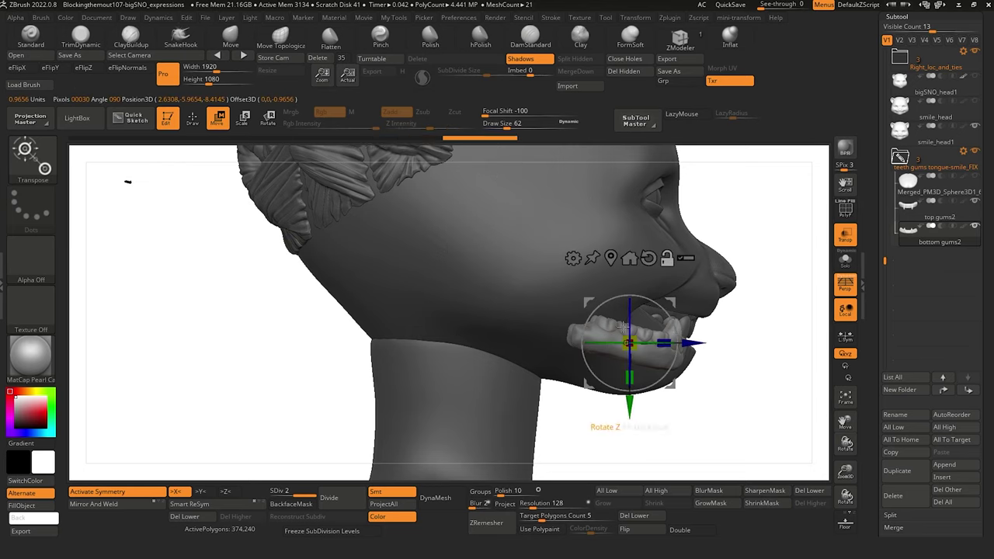
drag(588, 356, 644, 340)
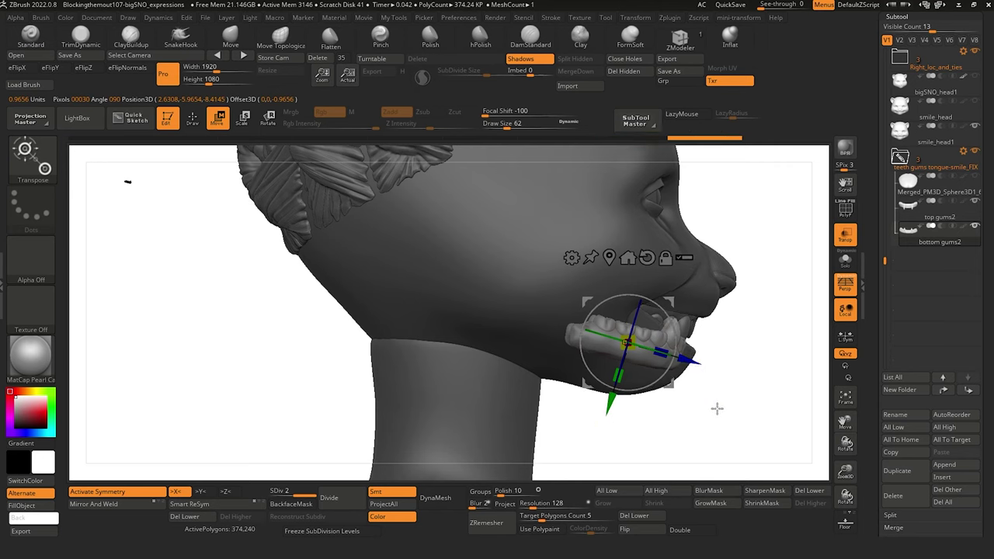
drag(717, 408, 677, 380)
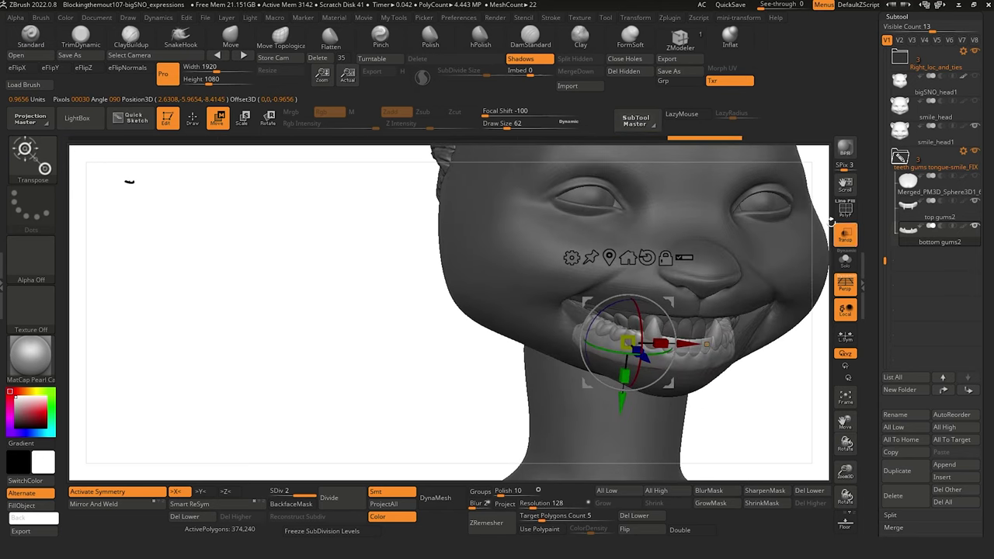
click(845, 235)
Apply the PolySkin material and refine the mouth corners of smile_head1 with the DamStandard and Move Topological brushes.
drag(296, 216, 656, 417)
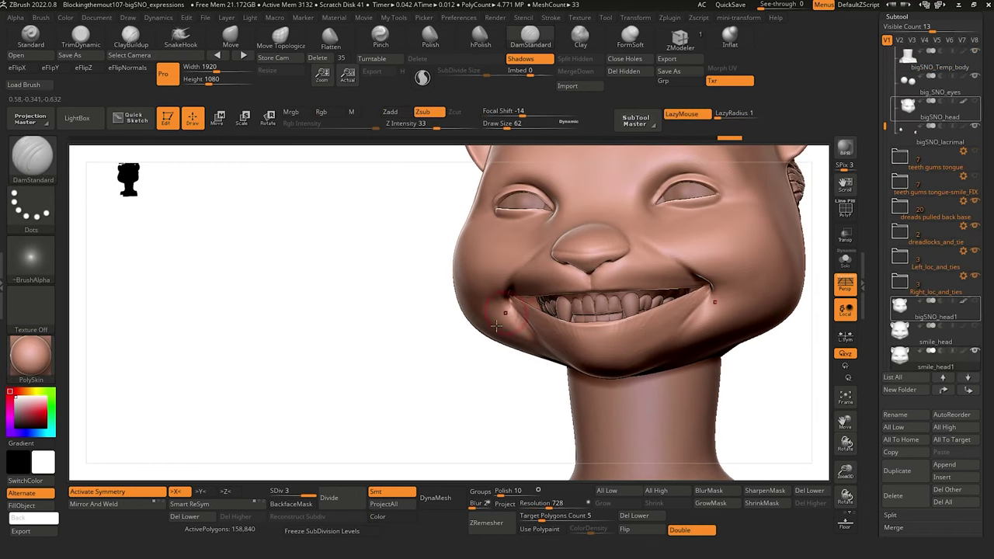
drag(476, 358, 504, 338)
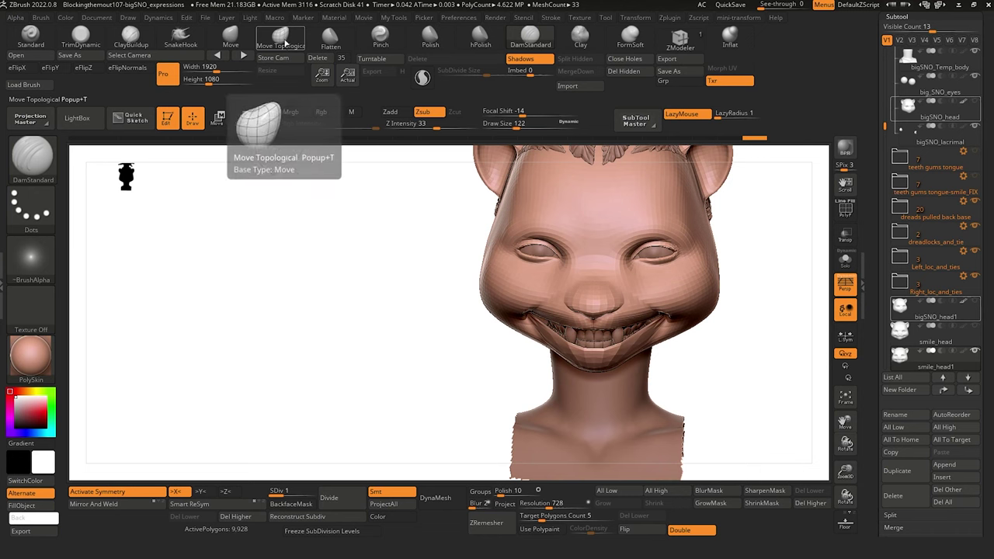
click(280, 38)
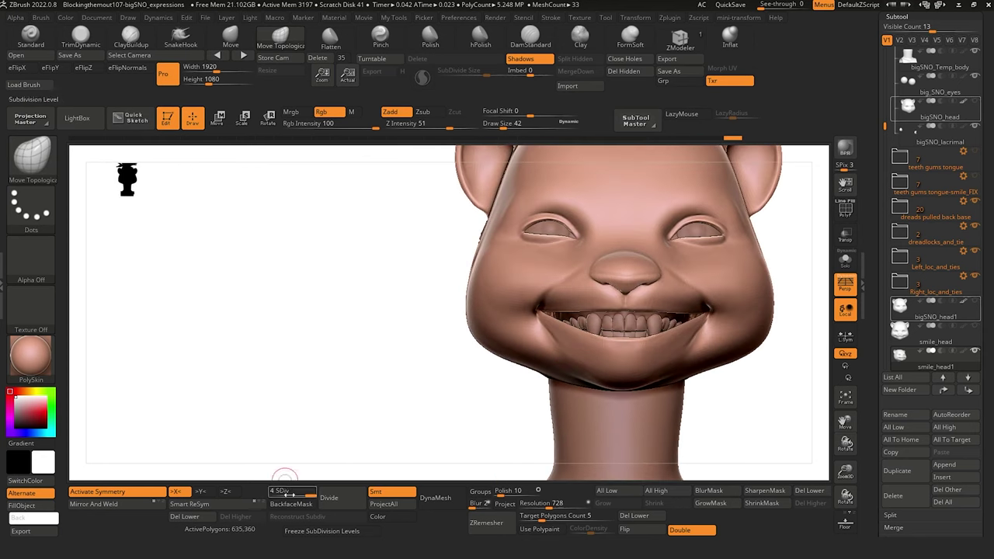
drag(289, 494, 273, 494)
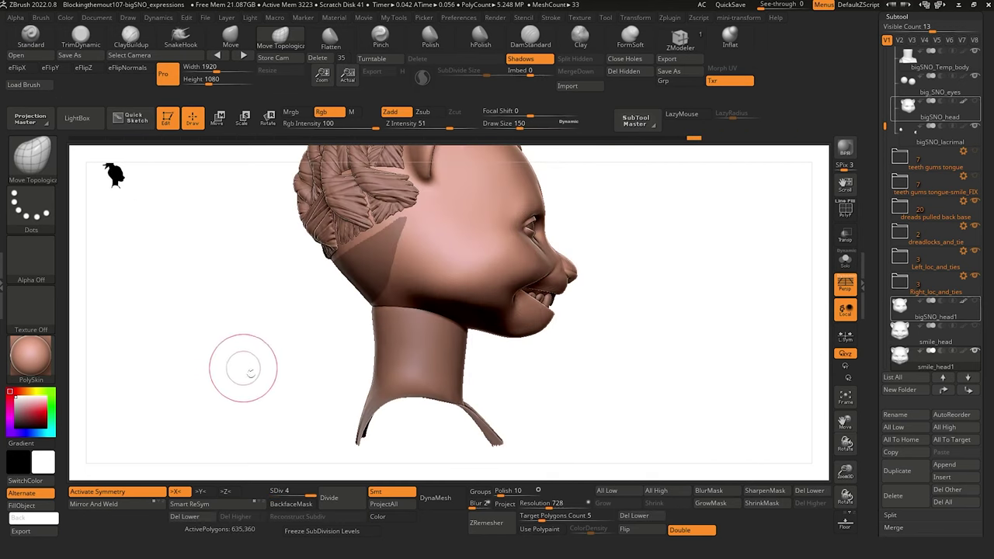
Lower smile_head1 to subdivision level 1 and mask its lower jaw from the side with MaskLasso.
alt+drag(243, 368, 261, 408)
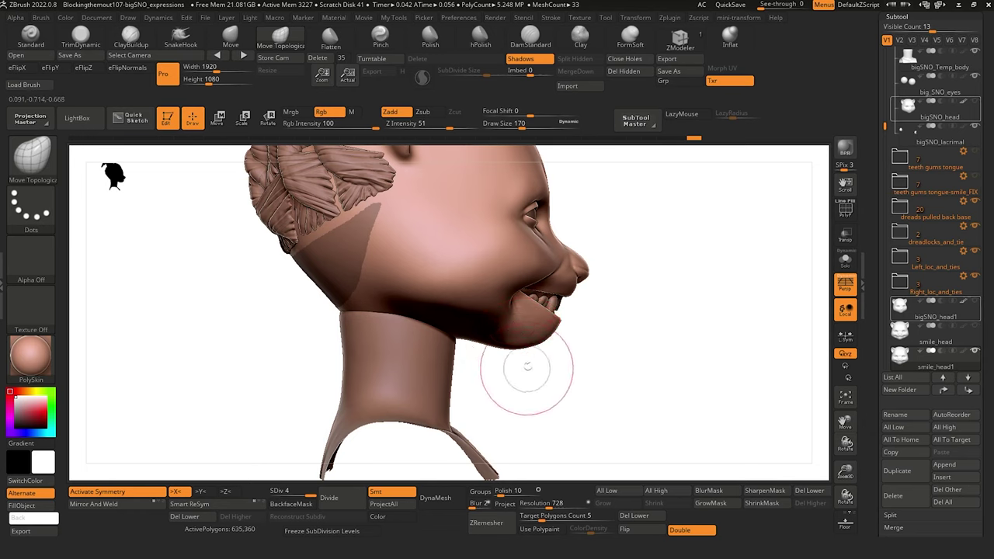
key(shift+d)
key(shift+d)
key(shift+d)
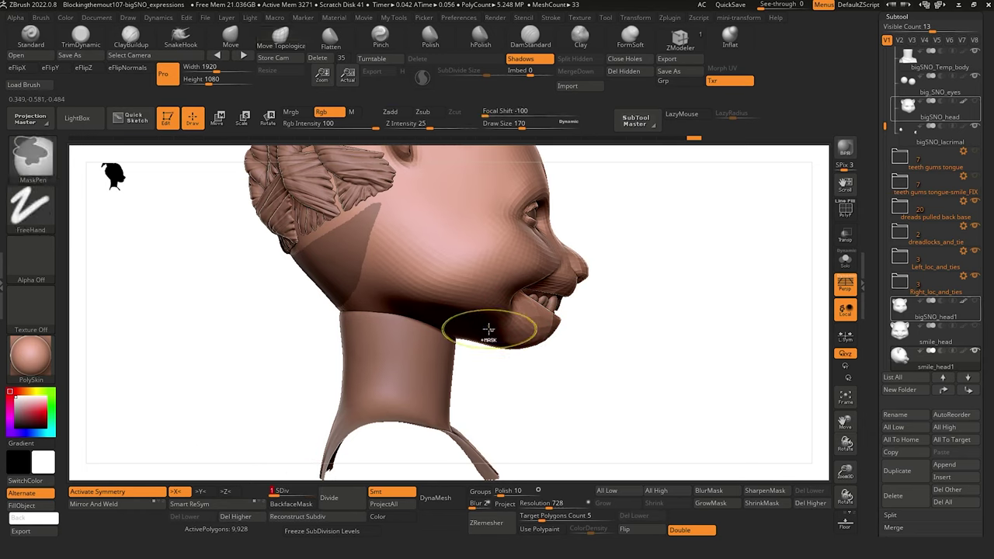
key(ctrl)
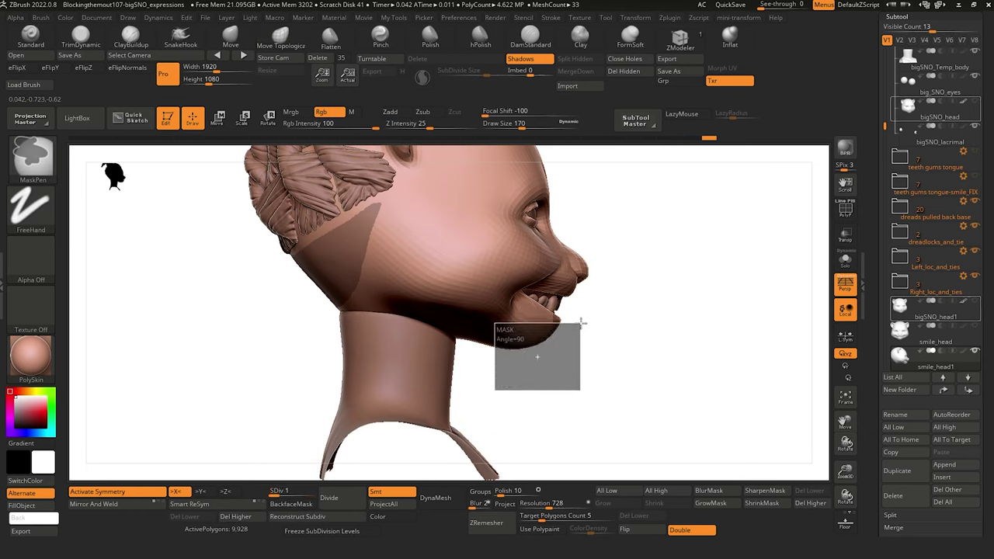
ctrl+click(32, 163)
click(108, 170)
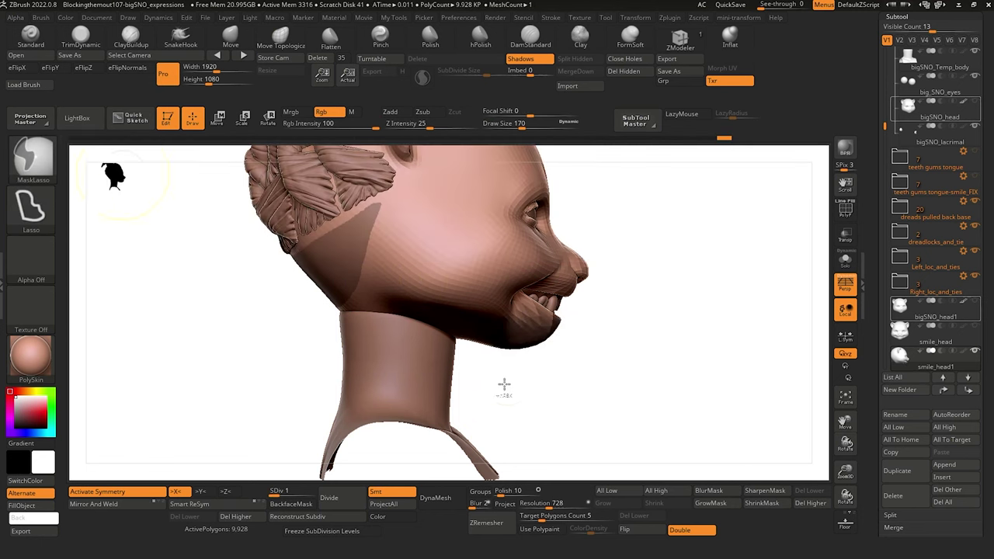
mouse_move(581, 334)
ctrl+mouse_down()
mouse_move(561, 310)
mouse_move(408, 244)
mouse_move(487, 384)
ctrl+mouse_up()
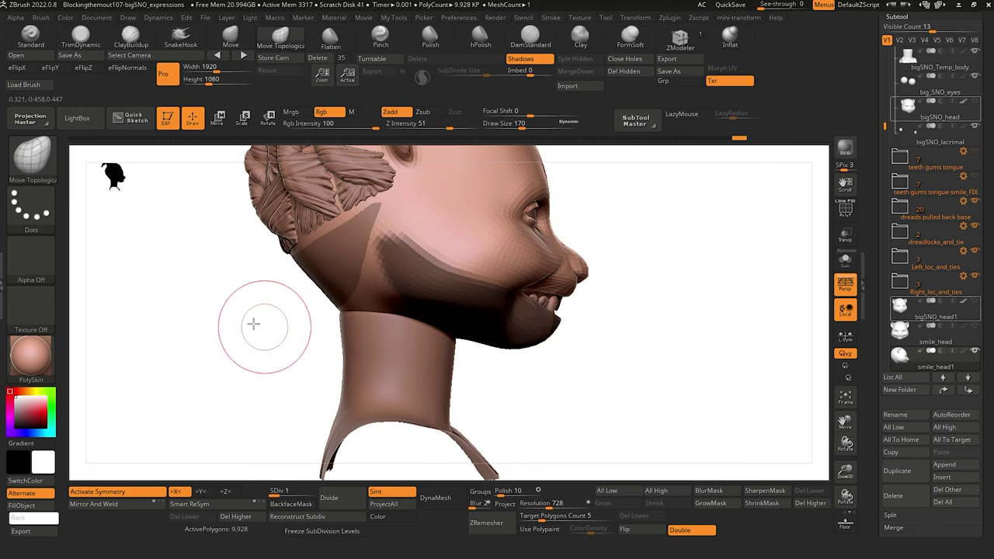
Invert the jaw mask on smile_head1 so only the lower jaw is free, and blur the mask edge.
drag(255, 324, 218, 304)
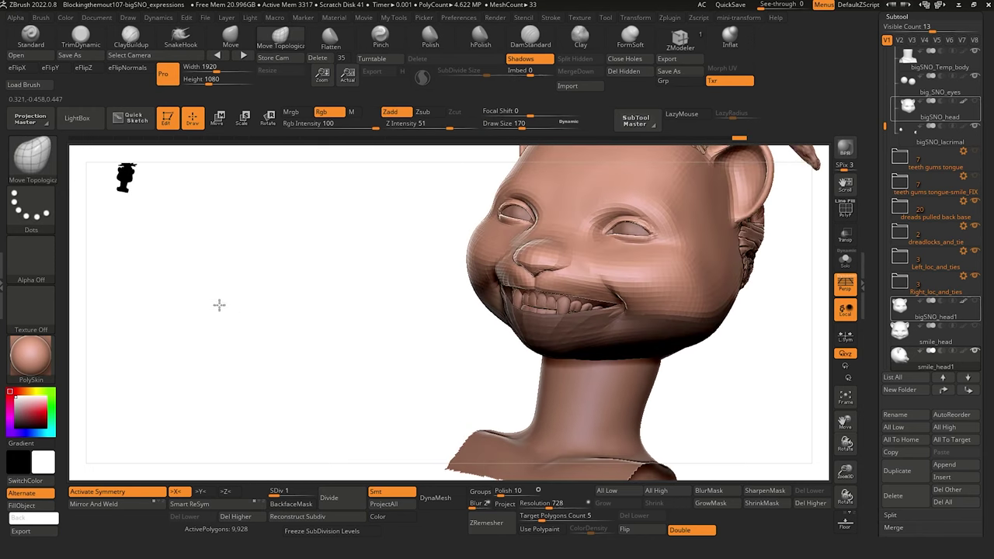
drag(301, 313, 327, 360)
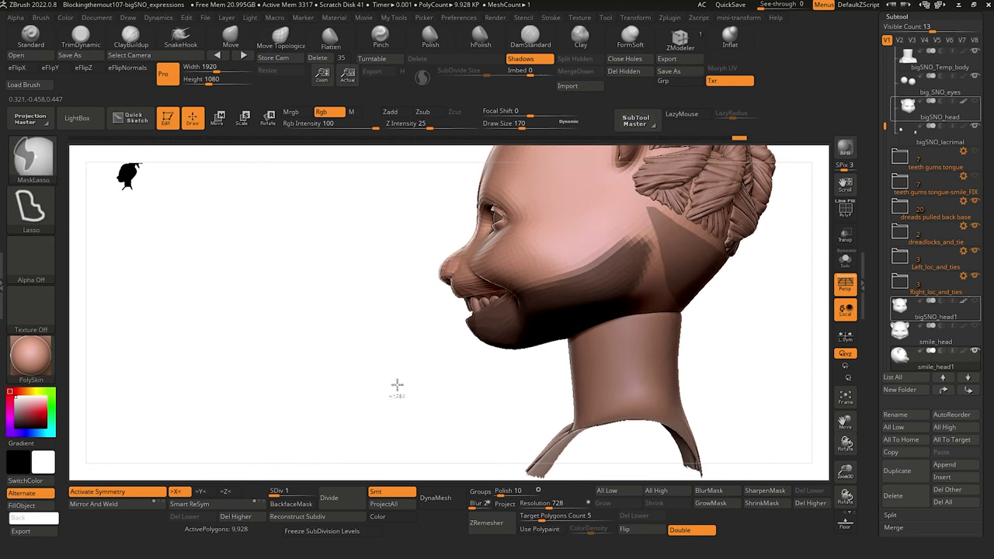
ctrl+click(397, 386)
click(709, 491)
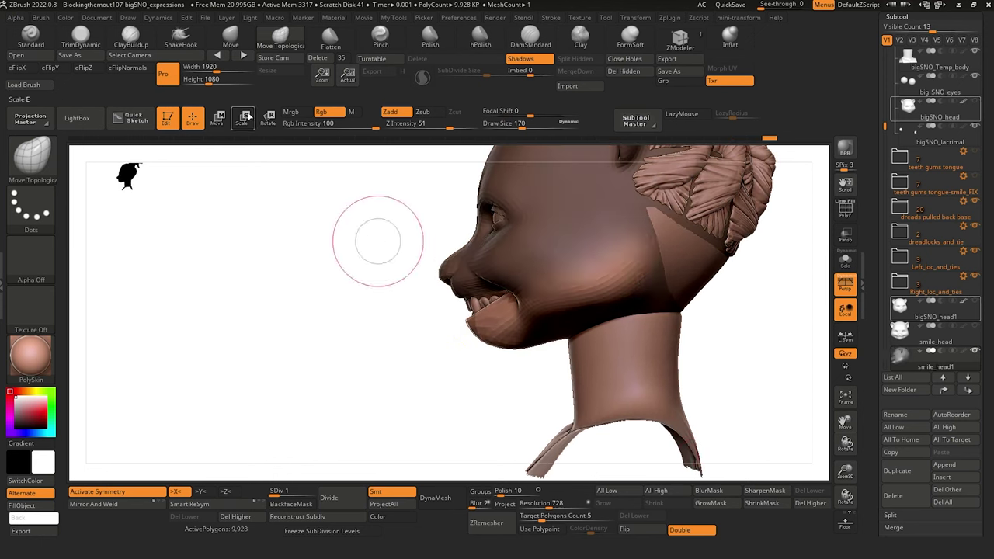
Place the rotation pivot at the jaw hinge of smile_head1 and rotate the unmasked lower jaw slightly open.
click(268, 118)
alt+drag(551, 177, 594, 189)
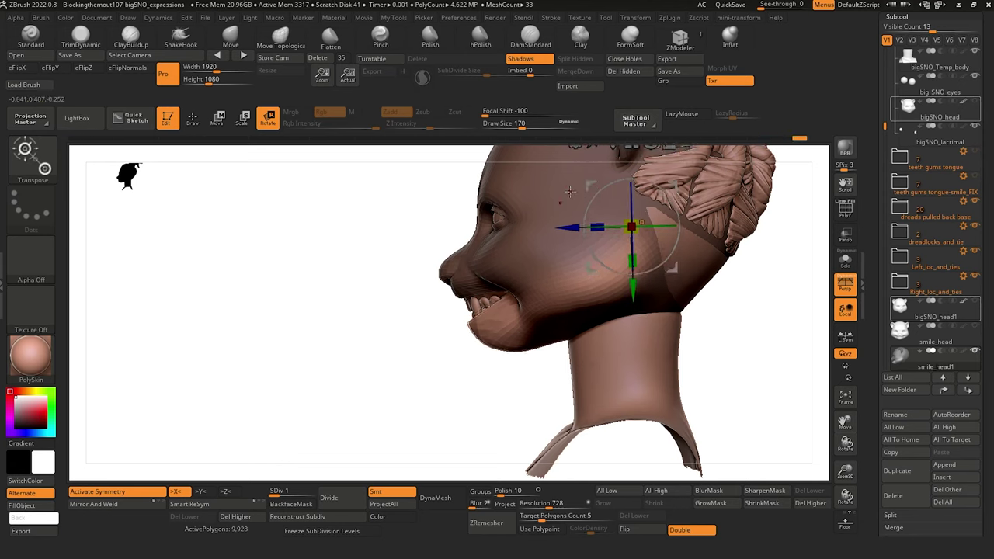
mouse_move(353, 269)
mouse_down()
mouse_move(358, 291)
mouse_move(282, 297)
mouse_move(296, 309)
mouse_move(266, 258)
mouse_move(365, 386)
mouse_move(274, 328)
mouse_up()
click(194, 120)
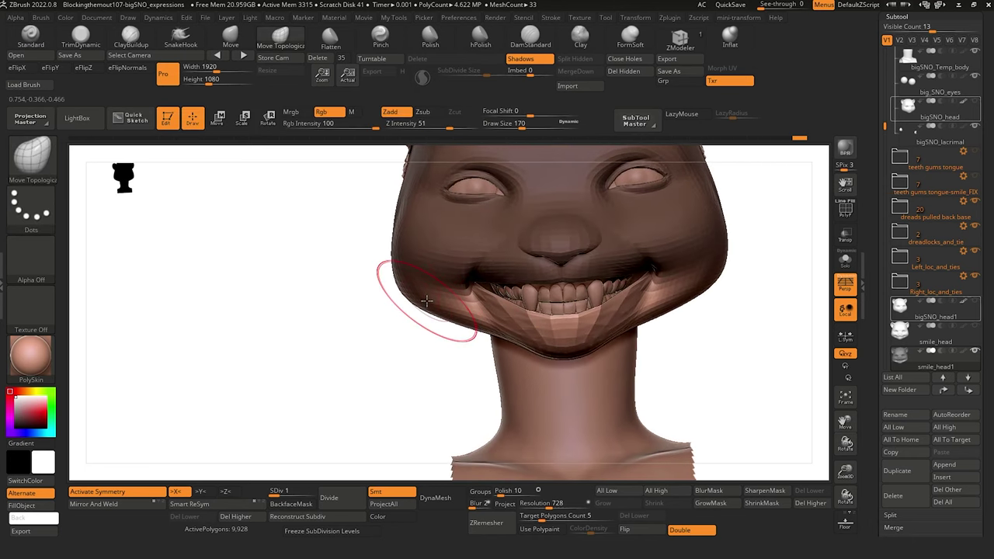
Select bottom gums2 and try rotating it by about 1.2 degrees around the jaw hinge to follow the opened jaw.
drag(886, 130, 886, 220)
click(938, 309)
drag(320, 306, 374, 303)
click(269, 119)
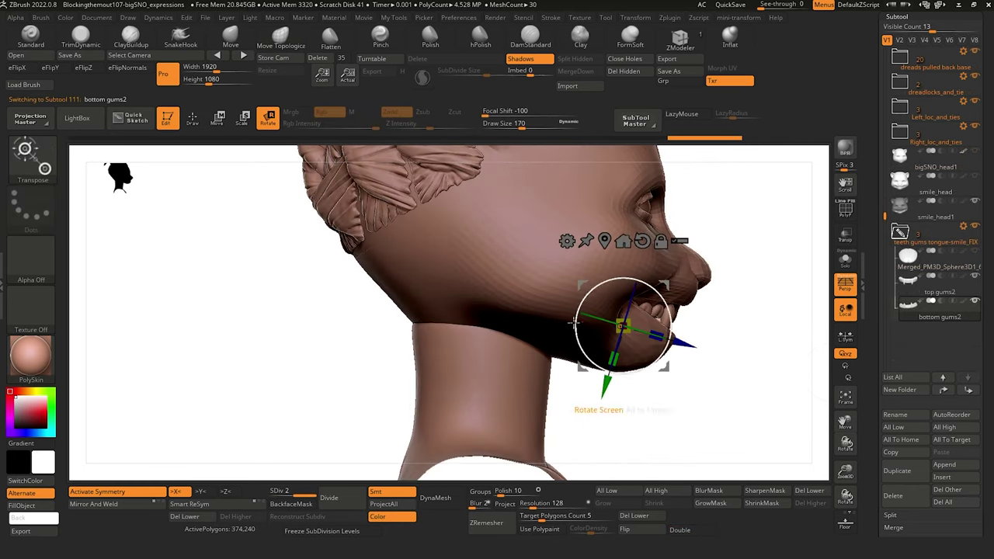
click(844, 235)
alt+drag(693, 348, 573, 309)
alt+drag(486, 342, 494, 303)
drag(474, 258, 470, 256)
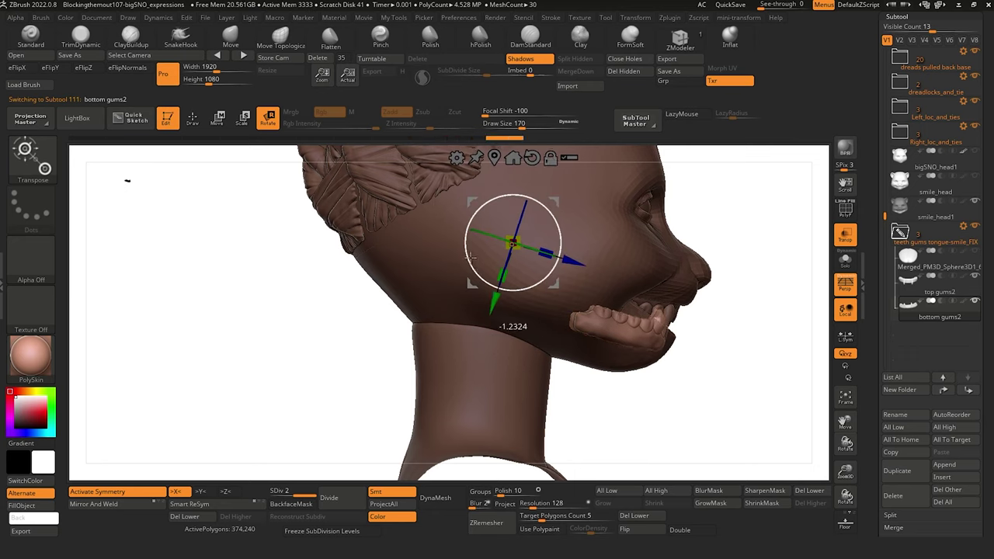
shift+drag(331, 246, 237, 274)
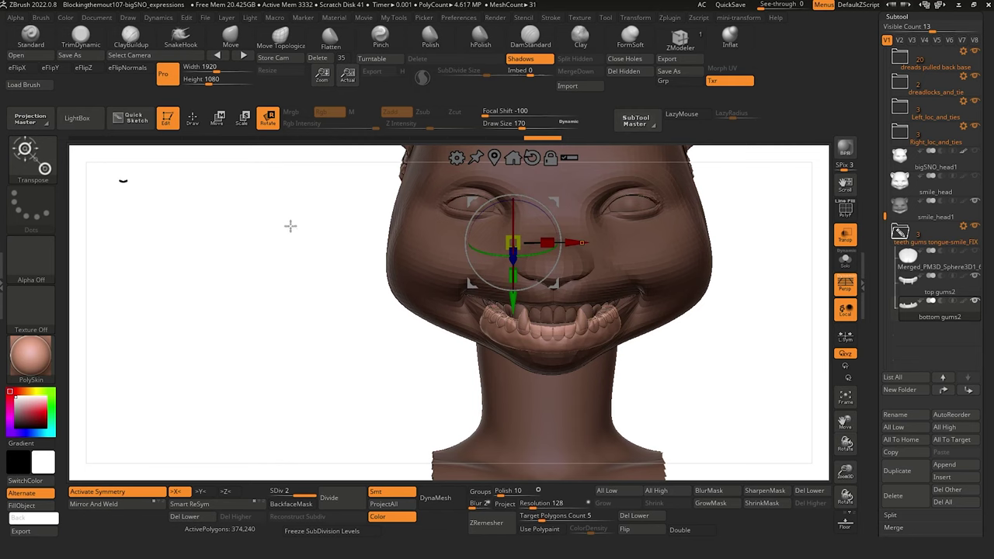
click(853, 240)
mouse_move(336, 327)
alt+mouse_down()
mouse_move(269, 291)
mouse_move(315, 313)
alt+mouse_up()
click(192, 119)
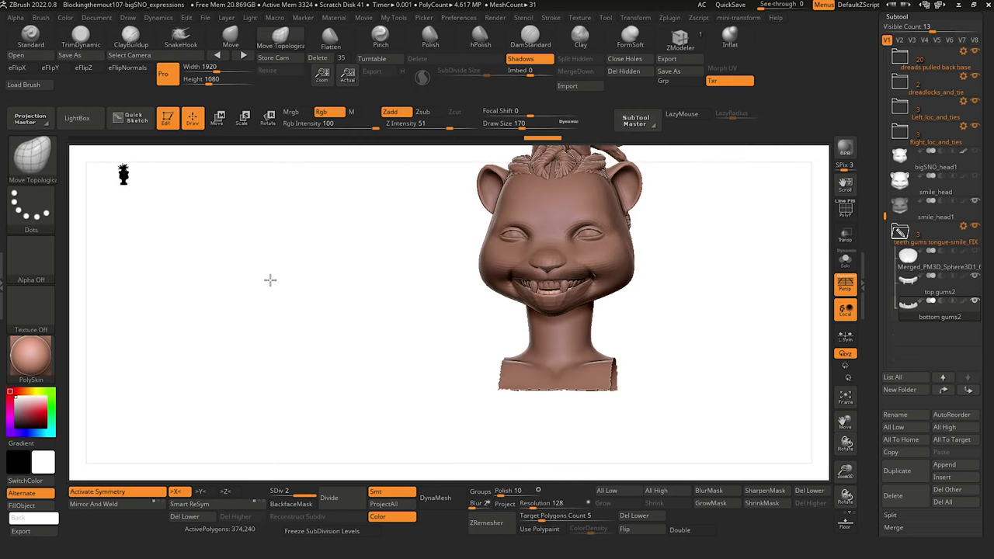
Undo the last rotation of bottom gums2 and compare the lower teeth with the lip line.
scroll(317, 283, up, 4)
key(ctrl+z)
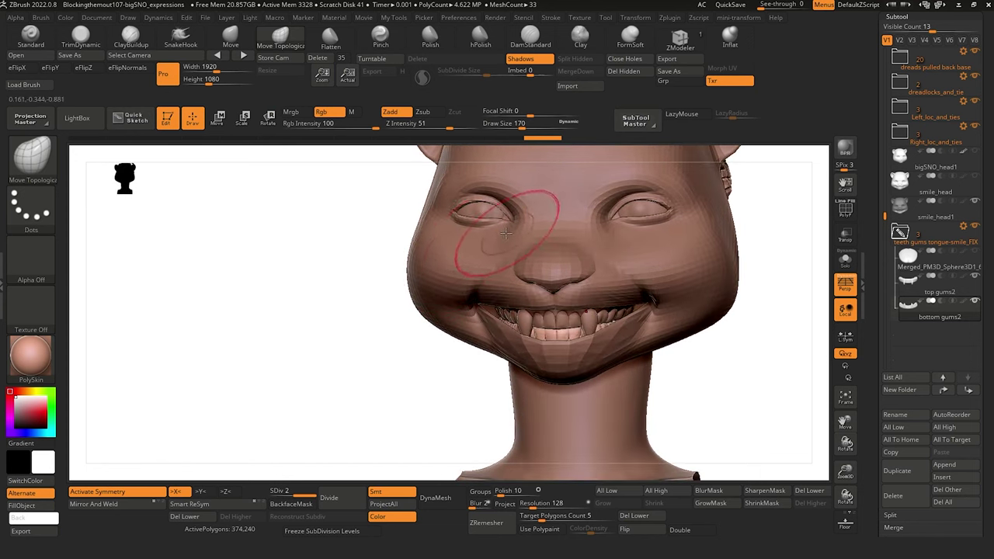
drag(347, 229, 322, 245)
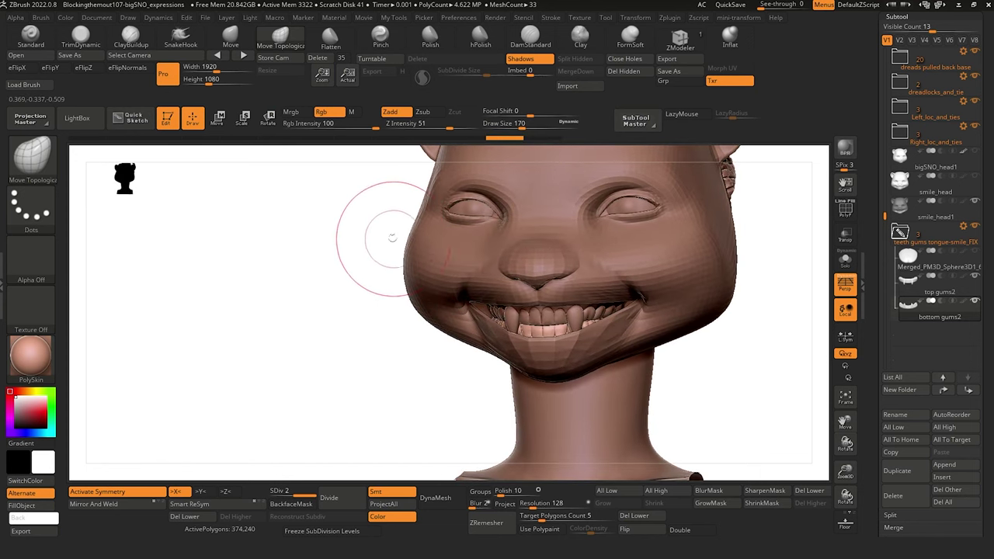
Rotate bottom gums2 by about 0.6 degrees to fit the lower teeth to the slightly opened jaw.
click(268, 116)
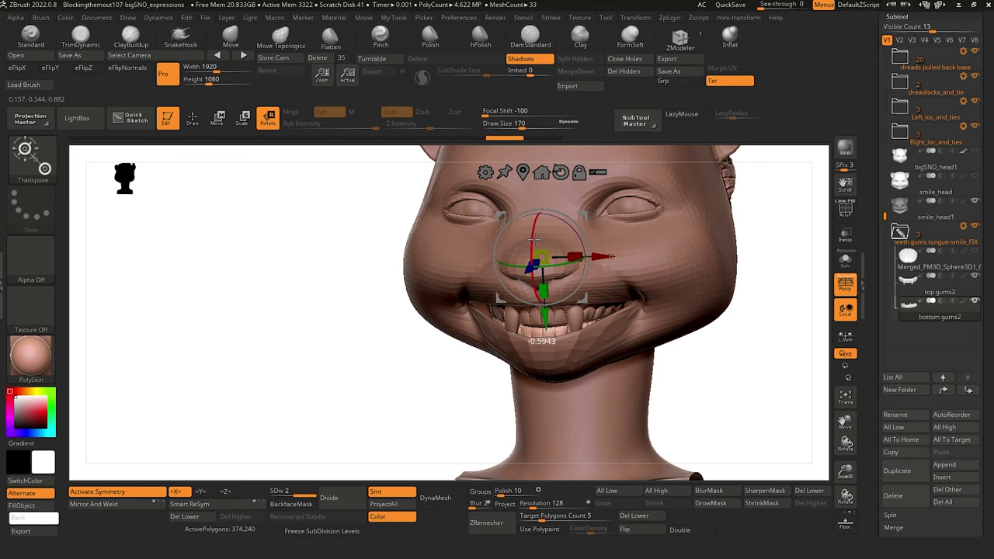
mouse_move(338, 263)
mouse_down()
mouse_move(390, 273)
mouse_move(356, 269)
mouse_up()
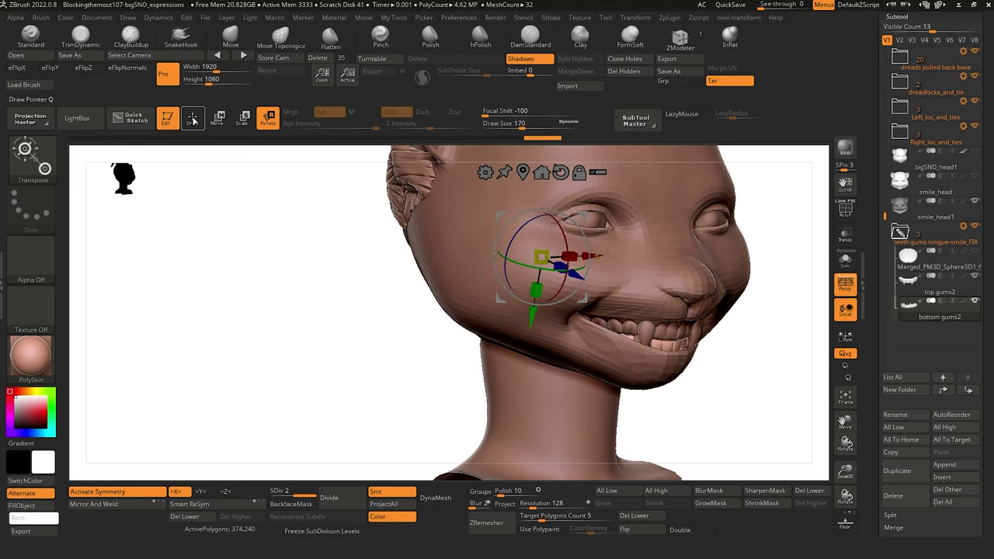
click(193, 118)
Select smile_head1, raise it to subdivision level 4 and clear its mask.
mouse_move(289, 301)
alt+mouse_down()
mouse_move(299, 308)
mouse_move(207, 241)
alt+mouse_up()
mouse_move(256, 280)
mouse_down()
mouse_move(238, 264)
mouse_move(259, 294)
mouse_up()
alt+click(439, 265)
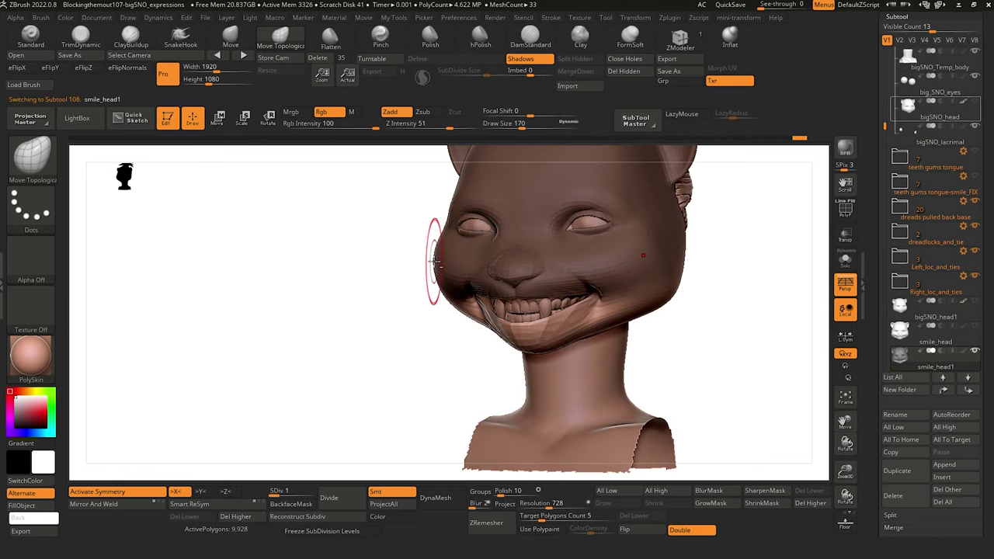
click(317, 490)
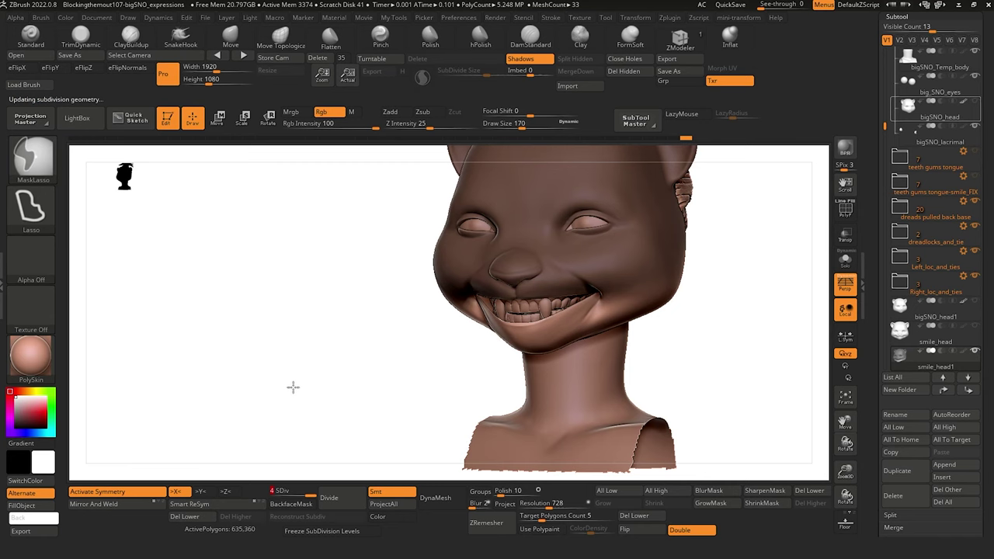
mouse_move(293, 388)
ctrl+mouse_down()
mouse_move(280, 394)
mouse_move(262, 373)
mouse_move(278, 366)
mouse_move(269, 380)
mouse_move(230, 347)
ctrl+mouse_up()
Adjust the lower eyelids of smile_head1 with Move Topological at subdivision level 1.
drag(251, 379, 432, 480)
alt+drag(261, 377, 272, 491)
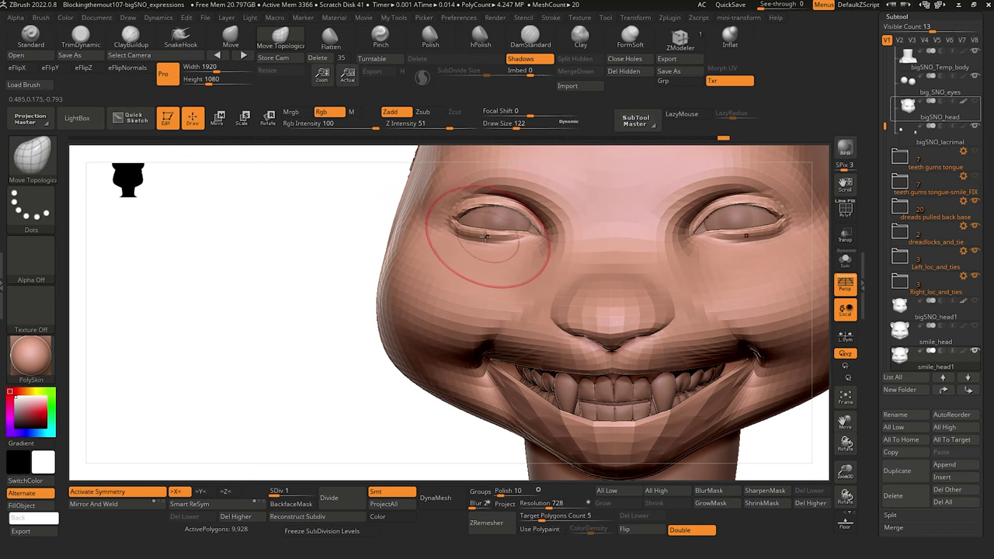
drag(318, 263, 293, 297)
mouse_move(321, 312)
mouse_down()
mouse_move(321, 269)
mouse_move(291, 147)
mouse_up()
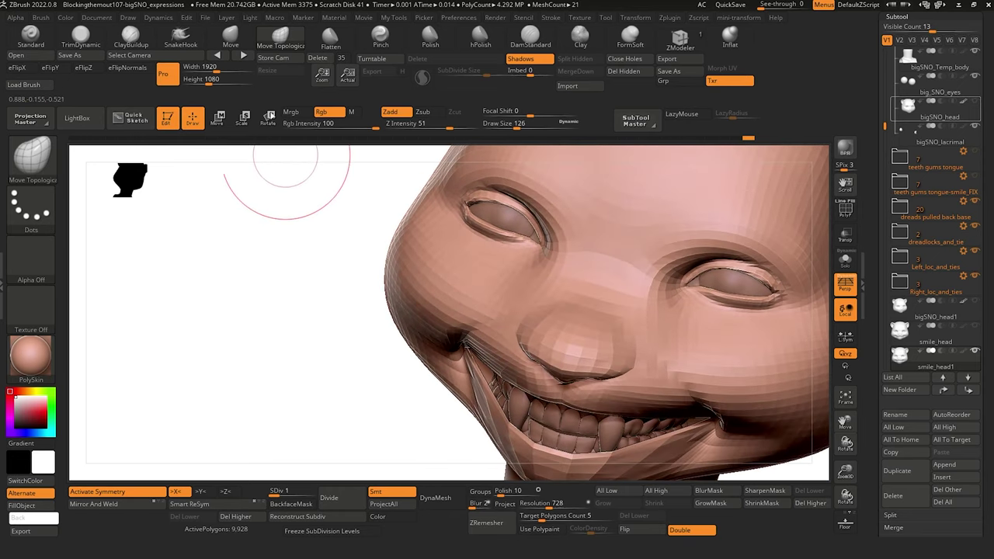
Build up volume on the cheeks below the eyes with ClayBuildup at subdivision level 1.
click(130, 35)
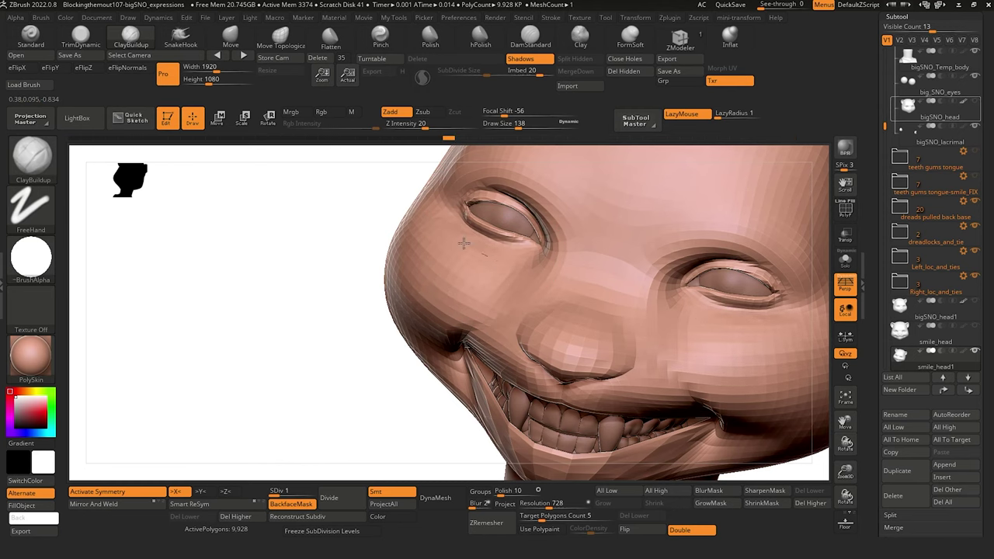
mouse_move(324, 324)
alt+mouse_down()
mouse_move(311, 268)
mouse_move(315, 292)
mouse_move(445, 243)
alt+mouse_up()
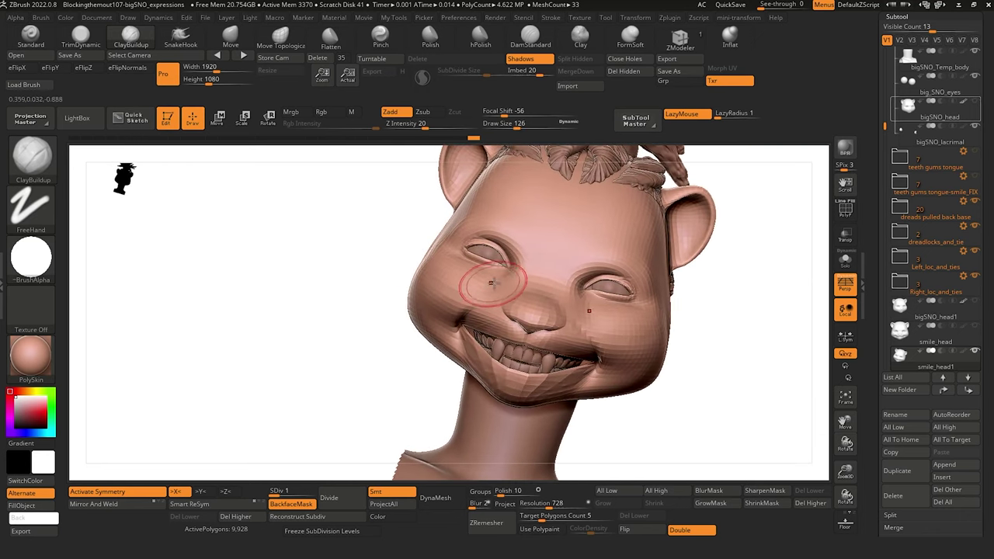
mouse_move(483, 281)
mouse_down()
mouse_move(500, 284)
mouse_move(447, 274)
mouse_move(416, 277)
mouse_move(424, 284)
mouse_up()
mouse_move(317, 293)
mouse_down()
mouse_move(326, 298)
mouse_move(308, 251)
mouse_move(290, 287)
mouse_move(260, 265)
mouse_up()
alt+drag(275, 300, 310, 398)
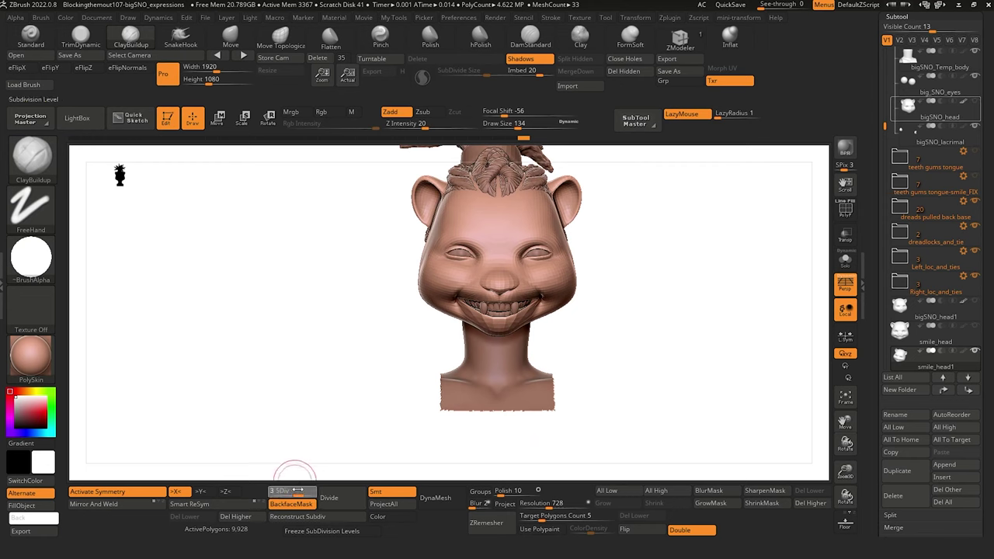
Carve the smile folds between the nose and mouth corners with DamStandard at subdivision level 3 and smooth them.
drag(297, 491, 303, 490)
mouse_move(242, 388)
mouse_down()
mouse_move(284, 381)
mouse_move(241, 392)
mouse_up()
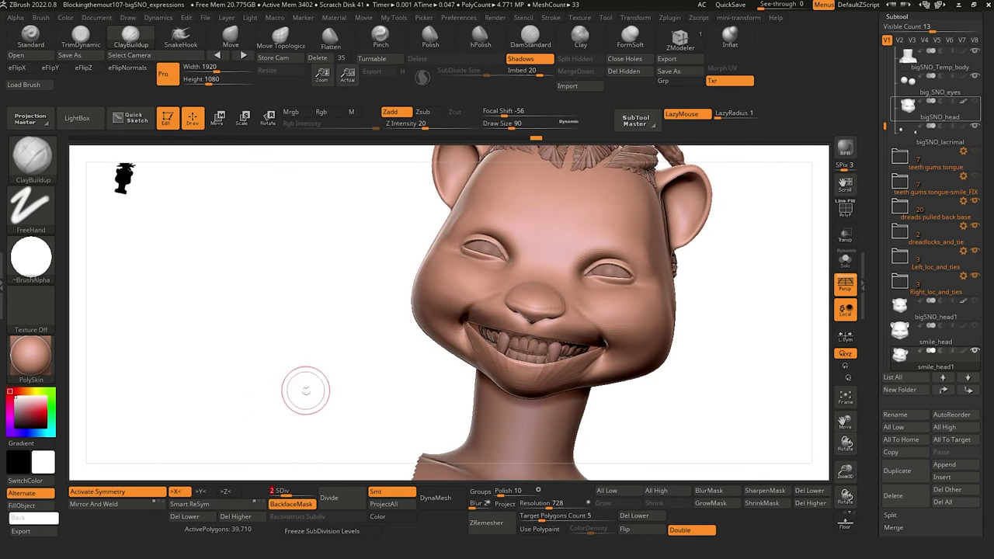
click(531, 35)
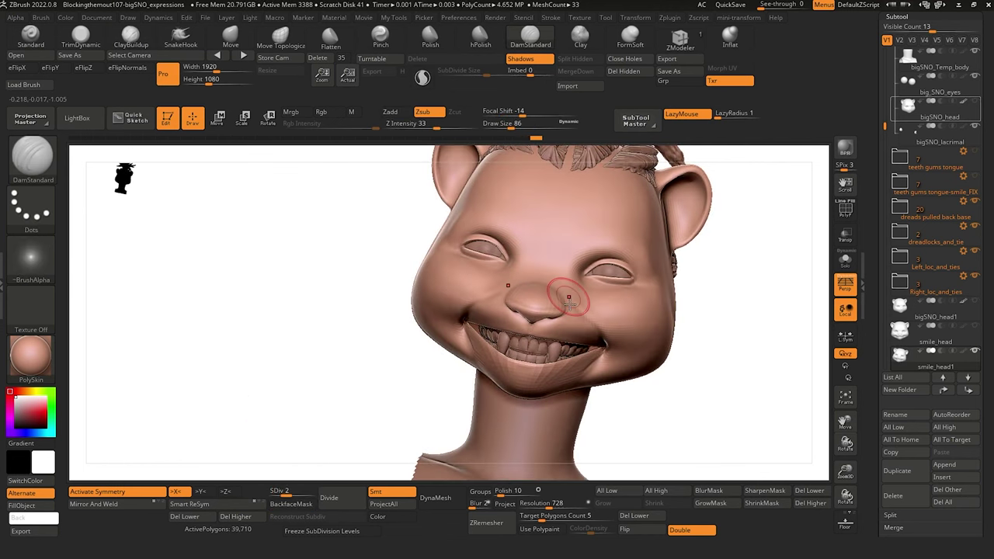
key(bracketleft)
key(d)
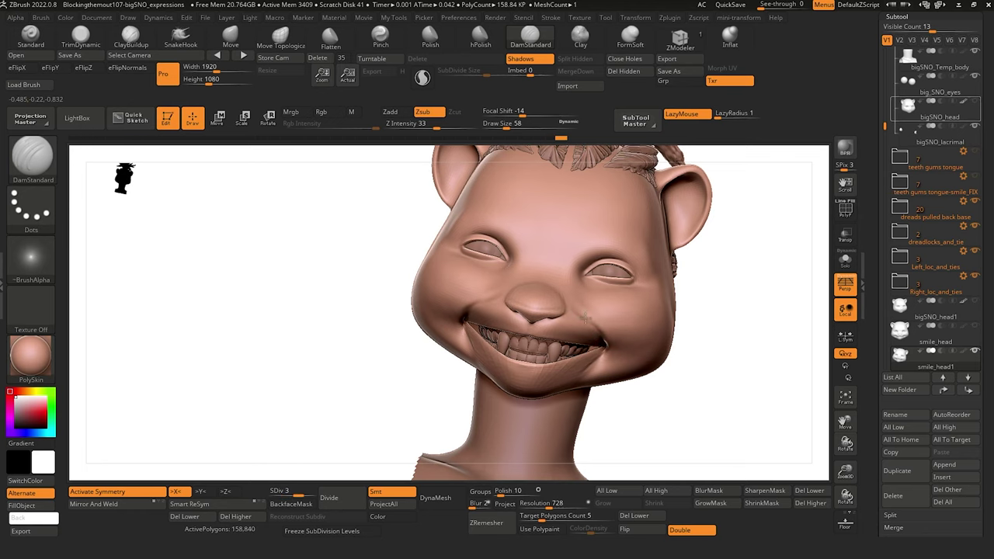
mouse_move(355, 326)
mouse_down()
mouse_move(329, 313)
mouse_move(342, 342)
mouse_up()
shift+drag(594, 335, 571, 320)
mouse_move(284, 306)
alt+mouse_down()
mouse_move(273, 309)
mouse_move(292, 347)
mouse_move(284, 353)
alt+mouse_up()
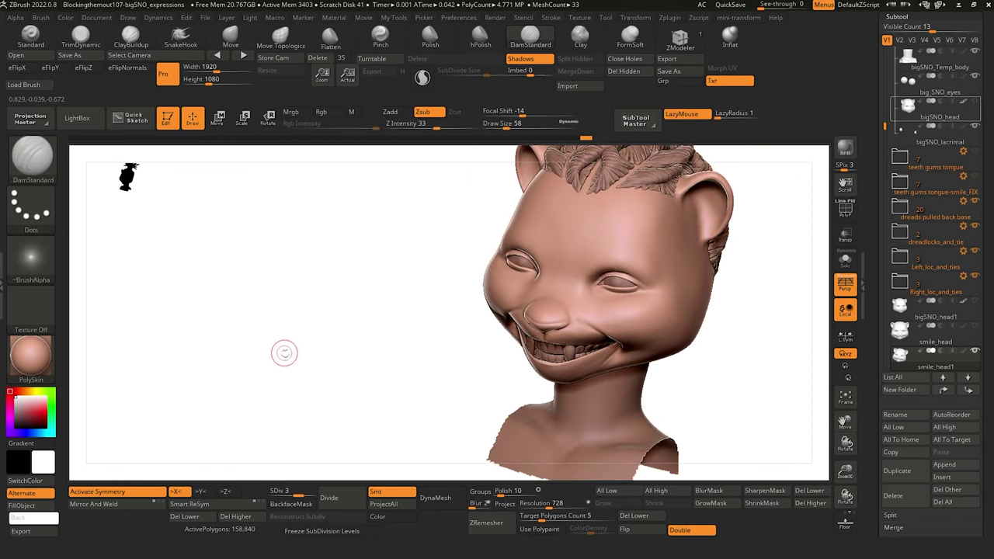
Build up the cheek and fold area above the mouth corners with ClayBuildup at subdivision level 2 and smooth it.
drag(307, 304, 326, 273)
key(b)
key(c)
key(b)
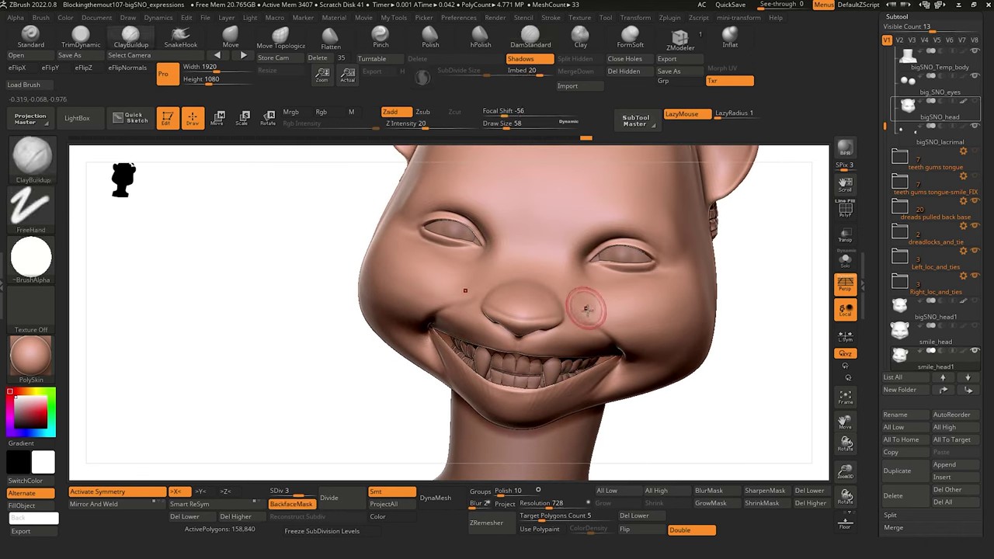
click(284, 491)
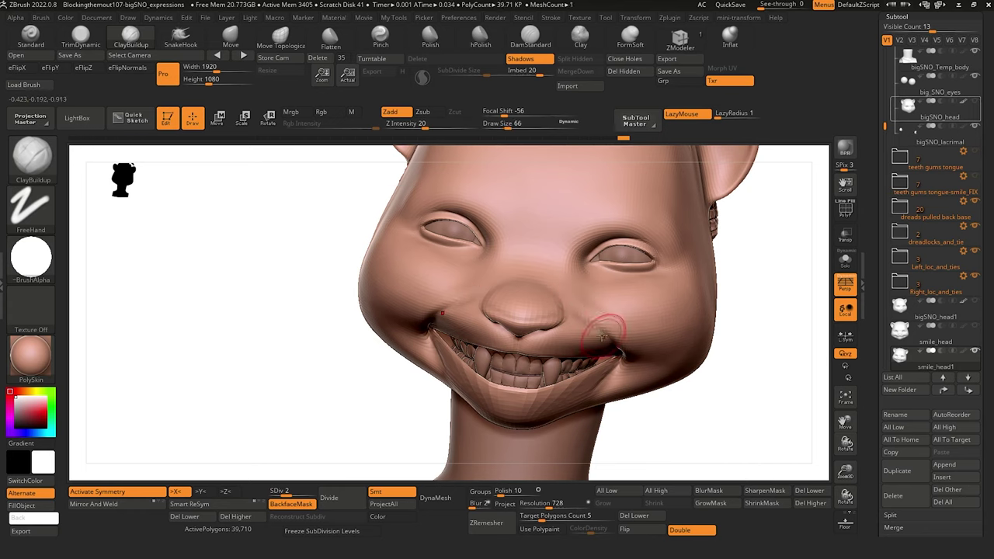
key(shift)
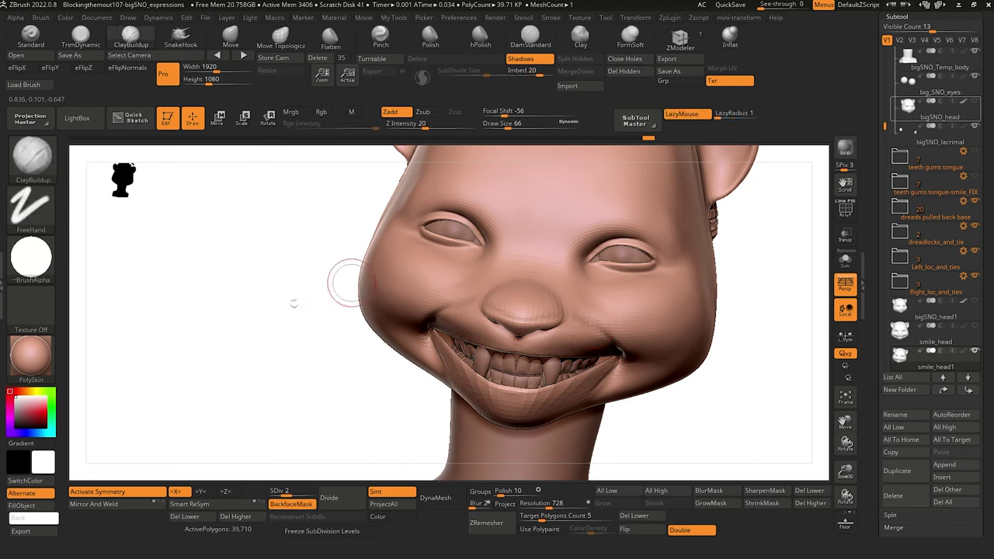
Examine the smile and mouth corners in profile, three-quarter and front views with the surrounding interface hidden.
mouse_move(293, 304)
alt+mouse_down()
mouse_move(229, 255)
mouse_move(264, 257)
alt+mouse_up()
drag(261, 303, 302, 355)
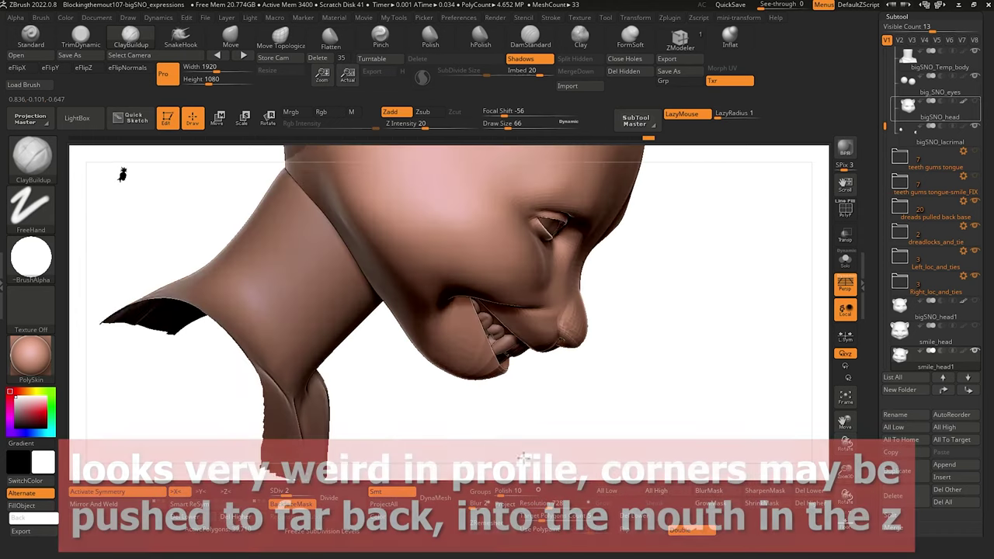
drag(524, 459, 571, 360)
drag(618, 392, 633, 448)
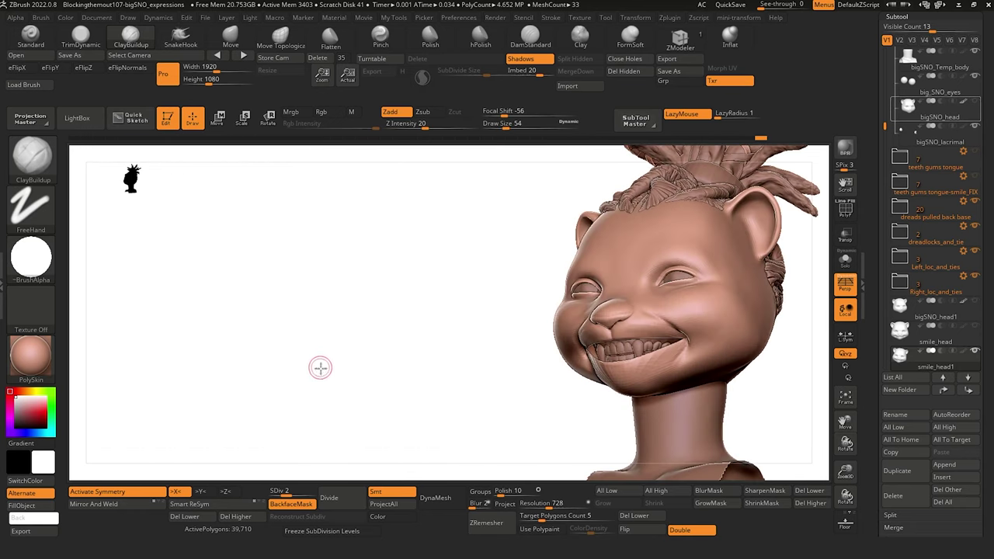
drag(320, 368, 327, 334)
key(Tab)
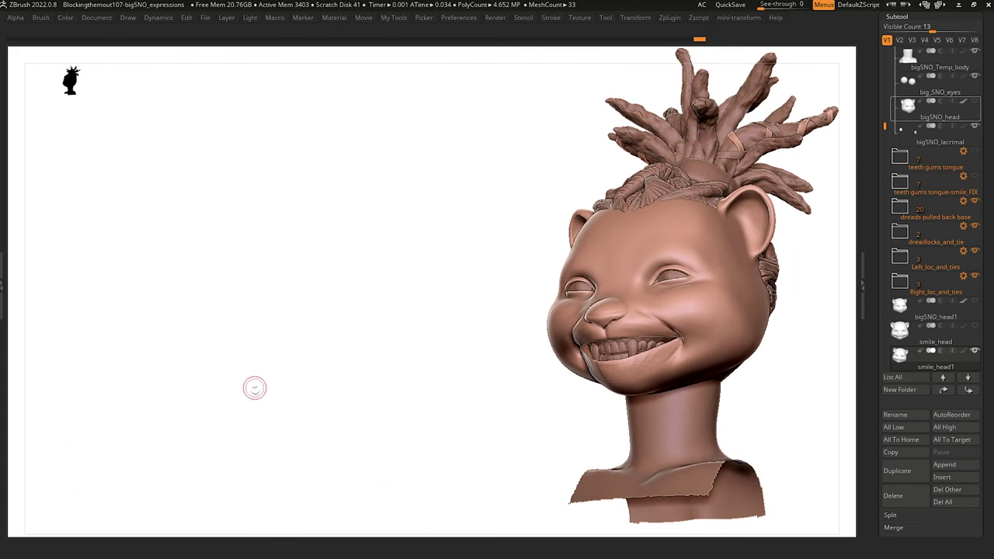
mouse_move(255, 389)
mouse_down()
mouse_move(302, 380)
mouse_move(346, 452)
mouse_up()
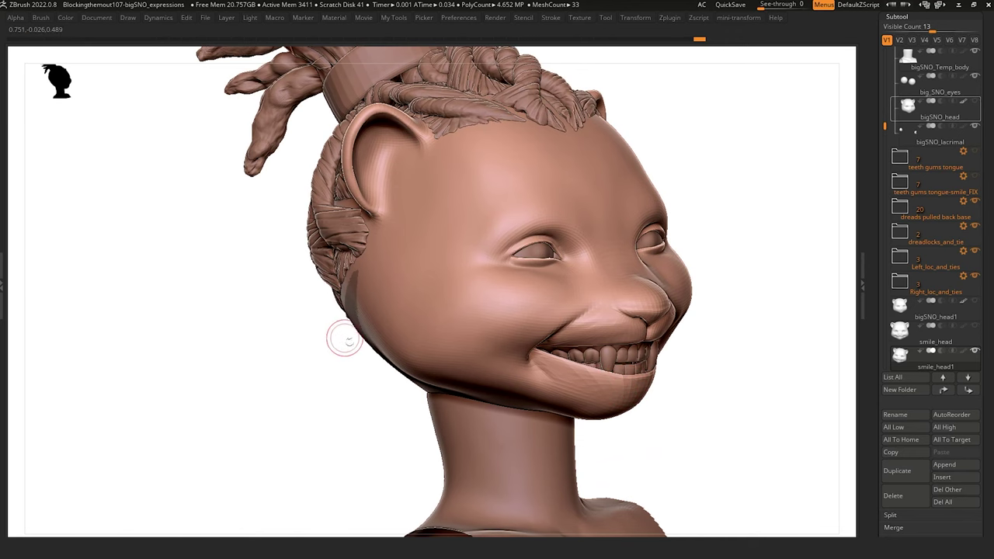
drag(309, 368, 306, 359)
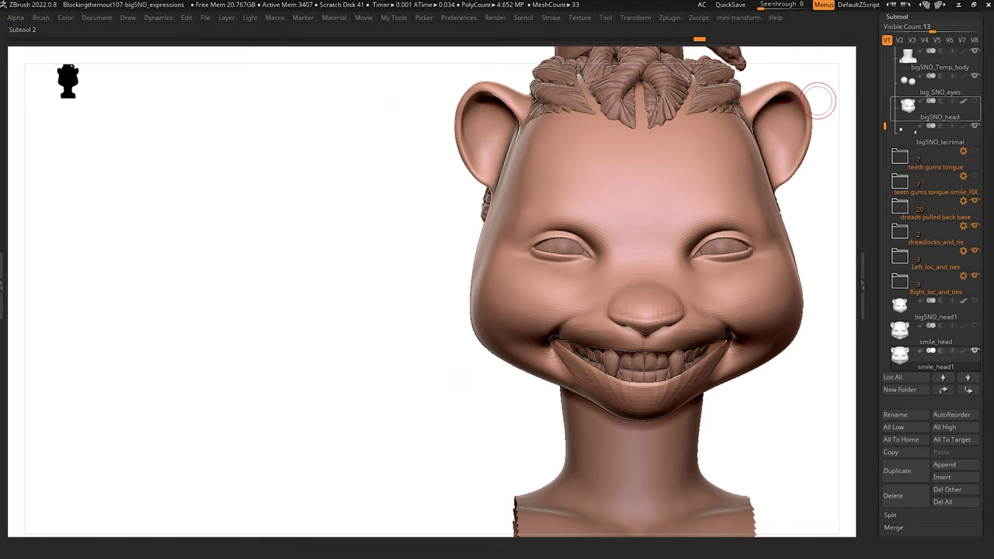
mouse_move(908, 106)
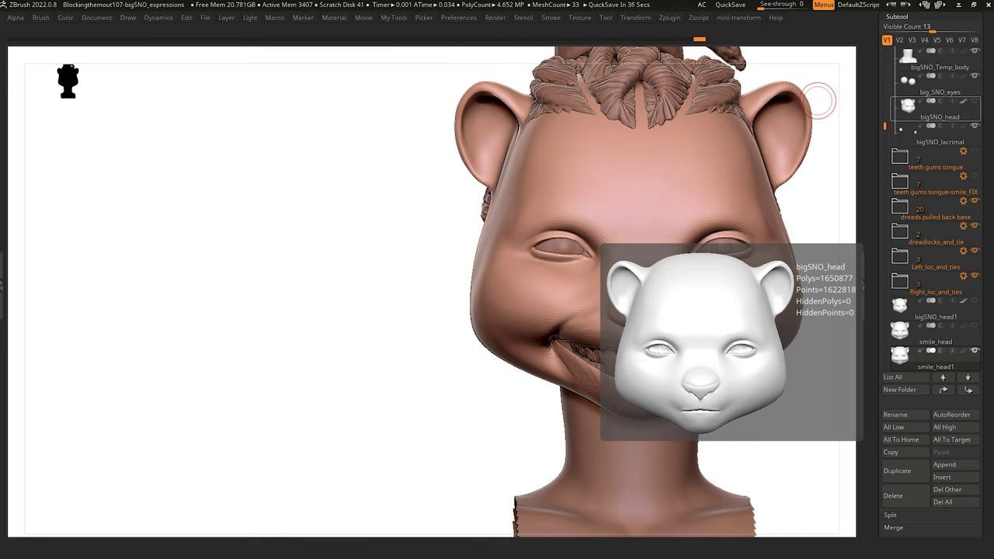
Switch to the bigSNO_Expression_Test.jpg reference sheet in the photo viewer and examine mouth corners and lip curves on the front-facing smiles.
drag(302, 0, 381, 70)
double_click(526, 70)
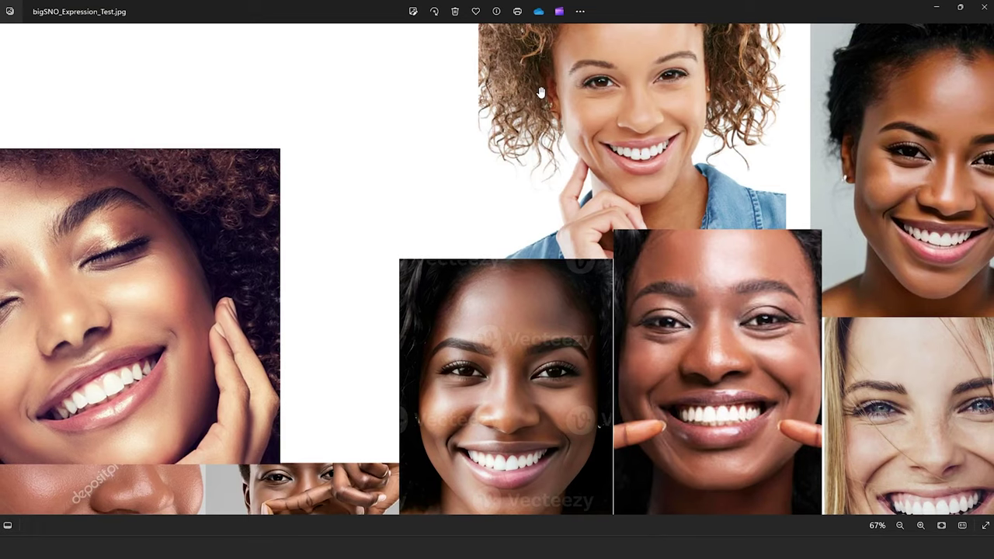
scroll(684, 223, down, 2)
scroll(660, 248, up, 6)
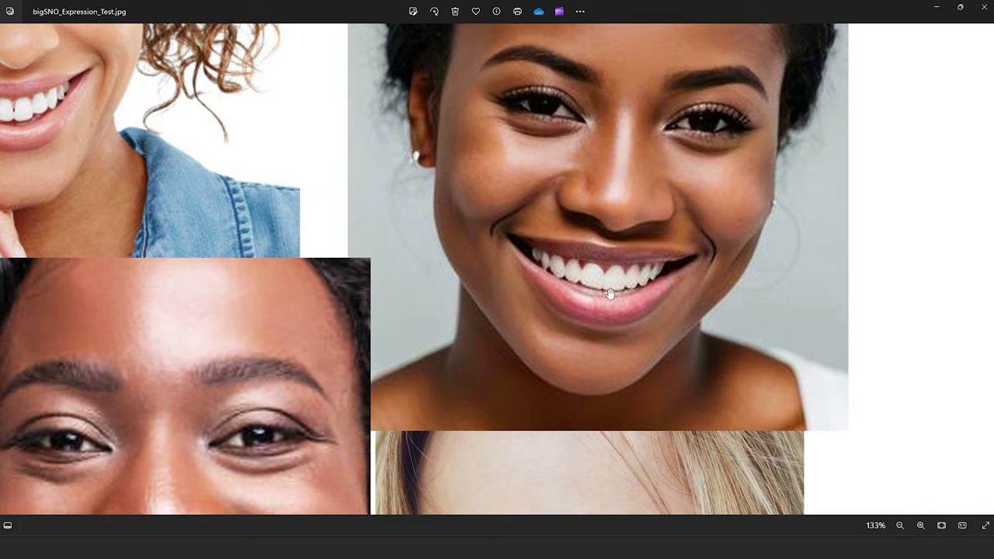
scroll(459, 247, down, 2)
drag(455, 248, 559, 251)
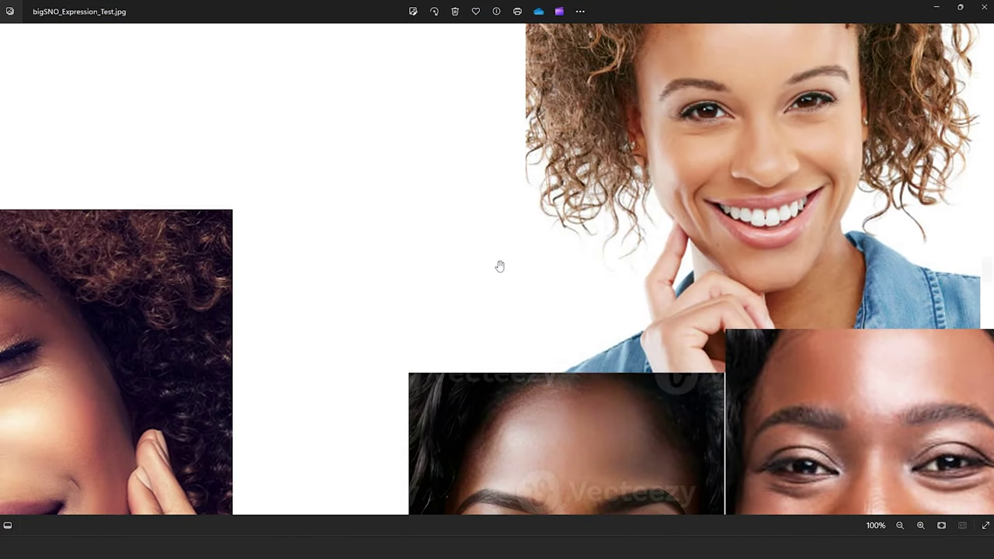
drag(500, 267, 453, 259)
scroll(637, 266, down, 1)
drag(637, 267, 626, 176)
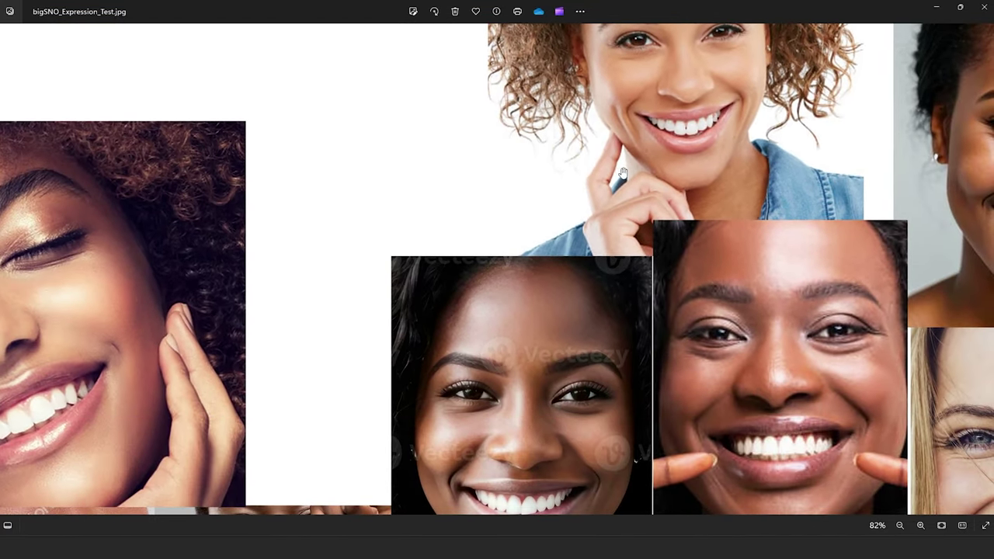
drag(689, 287, 596, 175)
scroll(668, 302, up, 1)
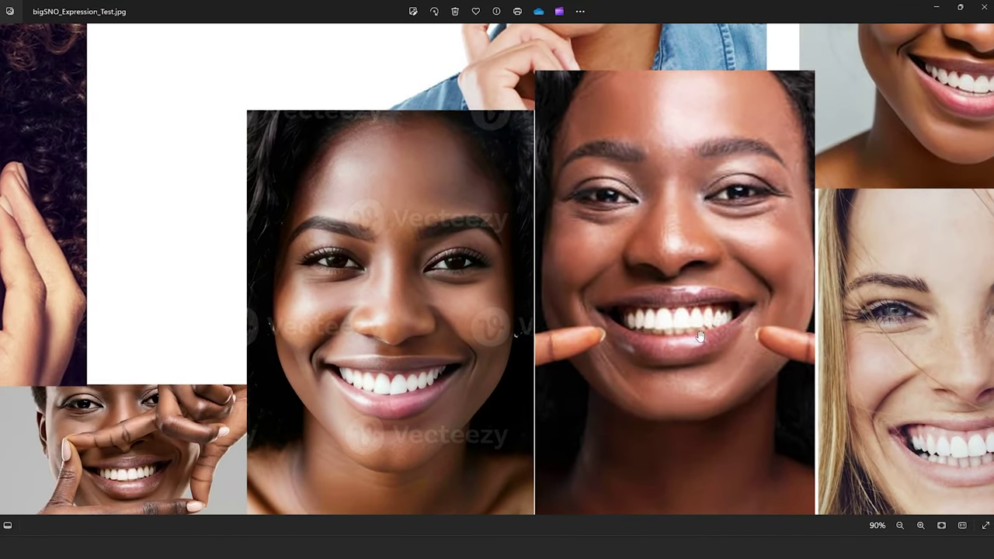
drag(698, 336, 638, 328)
drag(872, 431, 744, 376)
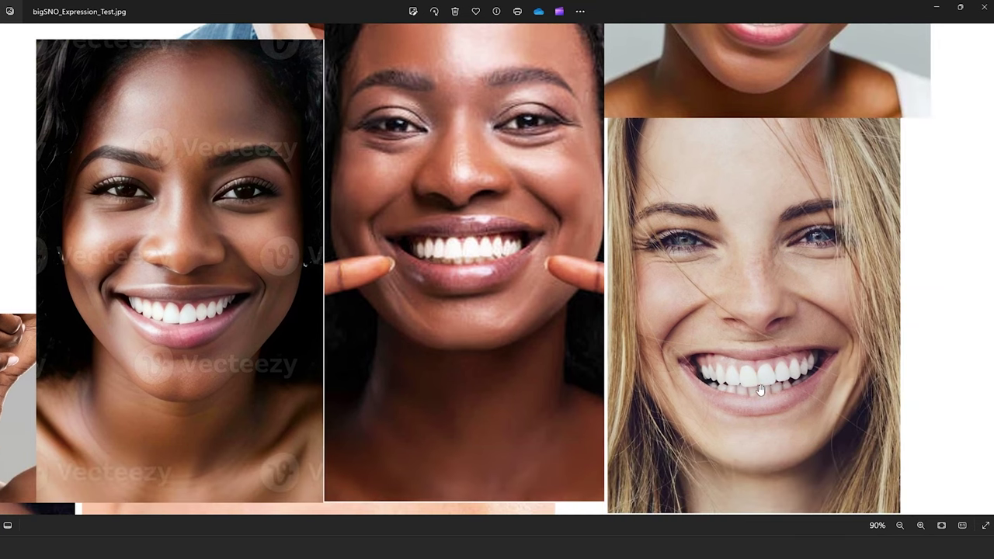
Examine the tilted, three-quarter and close-up smile references for how the lips wrap the teeth and meet at the corners.
scroll(680, 353, down, 2)
drag(497, 321, 810, 125)
drag(426, 377, 565, 98)
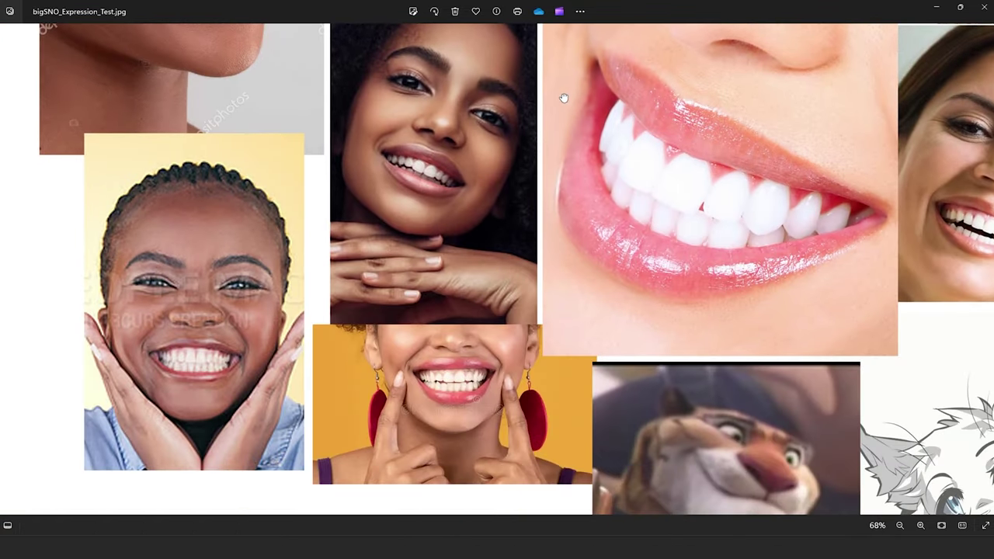
scroll(115, 311, up, 3)
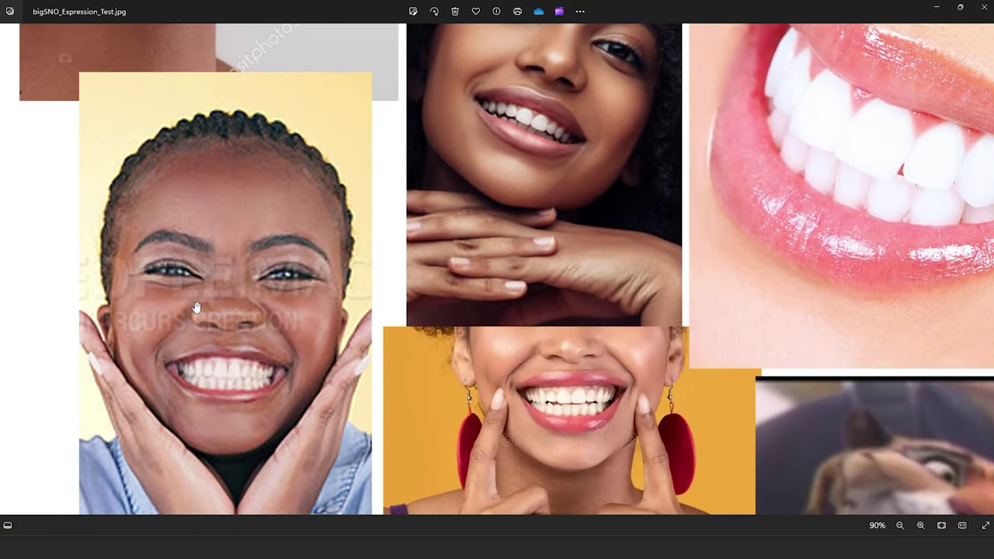
drag(598, 118, 478, 319)
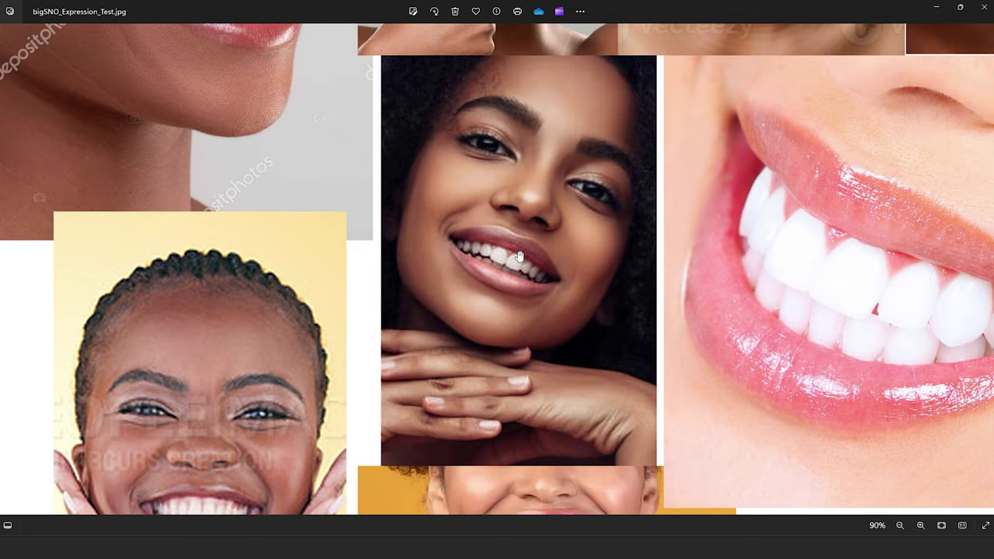
scroll(519, 256, down, 3)
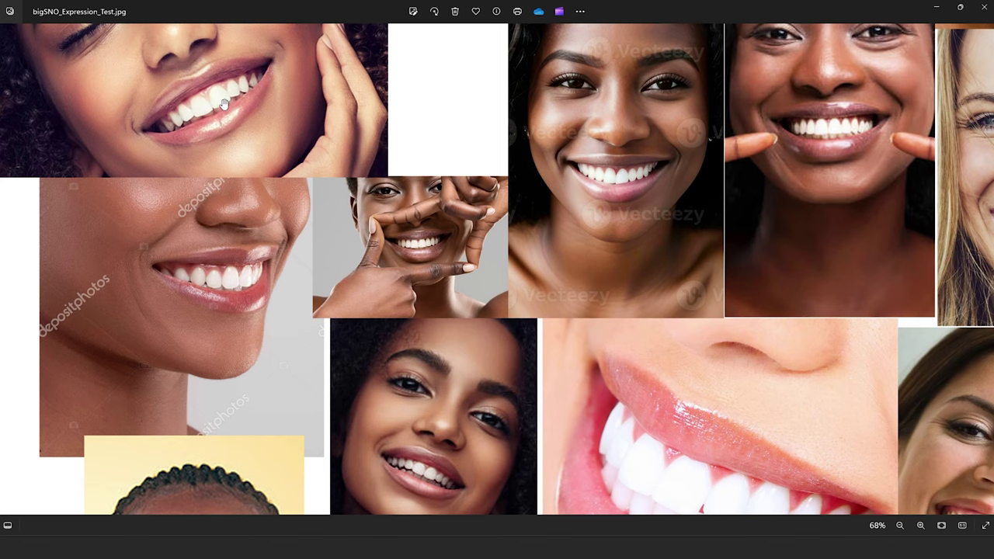
scroll(418, 279, down, 2)
drag(395, 299, 372, 200)
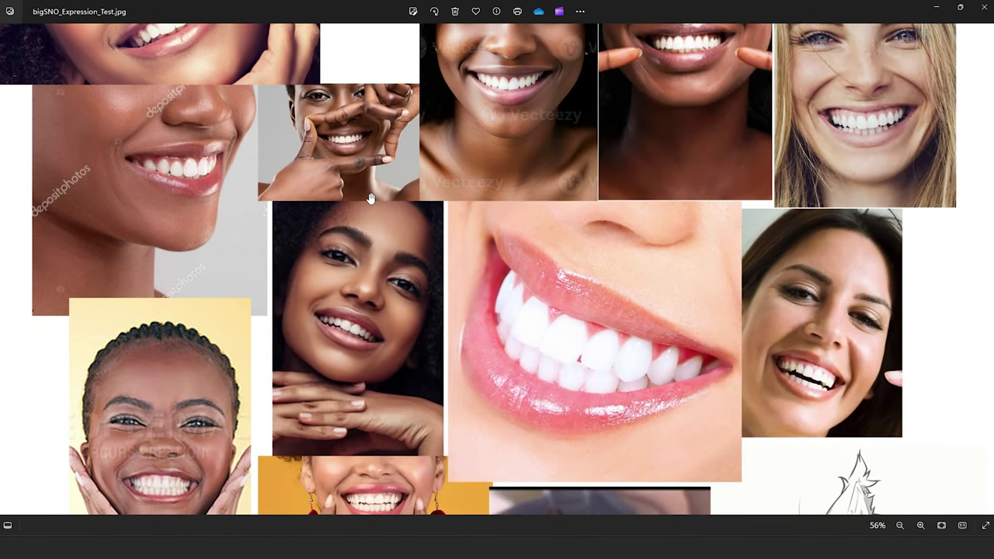
scroll(233, 228, up, 3)
drag(233, 228, 461, 343)
drag(251, 121, 255, 170)
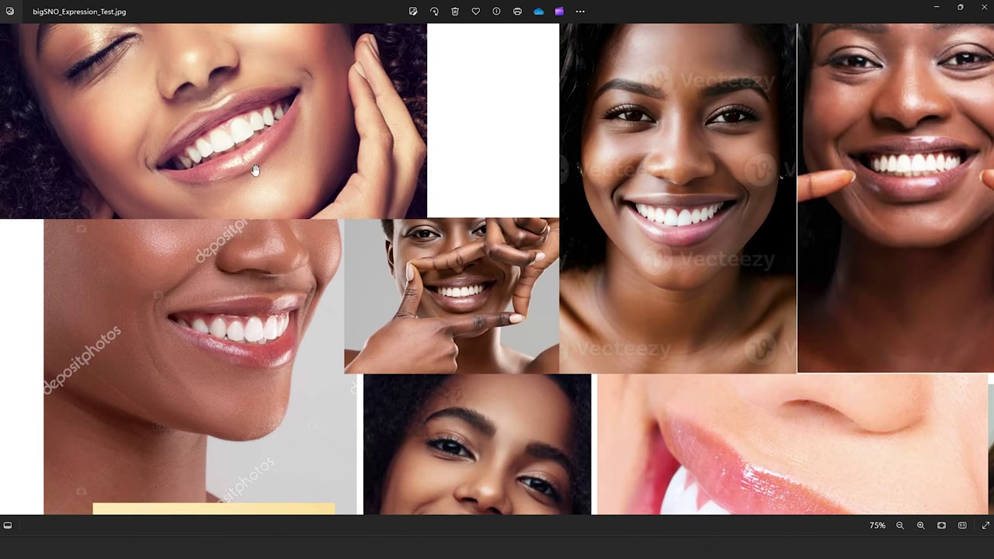
scroll(485, 201, down, 1)
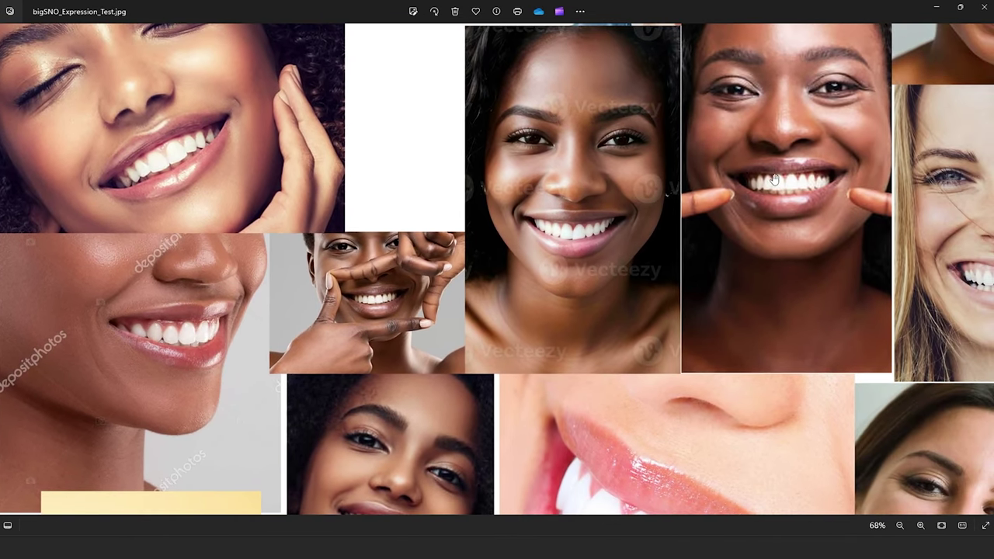
Examine the broad-grin, profile and tilted smile references for how the lips stretch around the teeth and the cheeks lift.
scroll(225, 268, down, 2)
drag(268, 315, 508, 67)
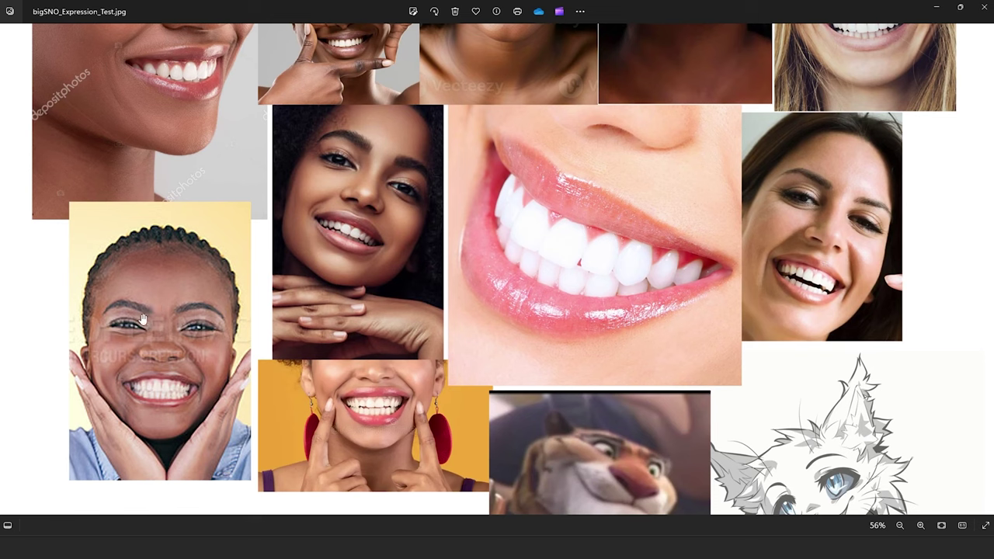
drag(131, 372, 129, 251)
scroll(129, 251, up, 8)
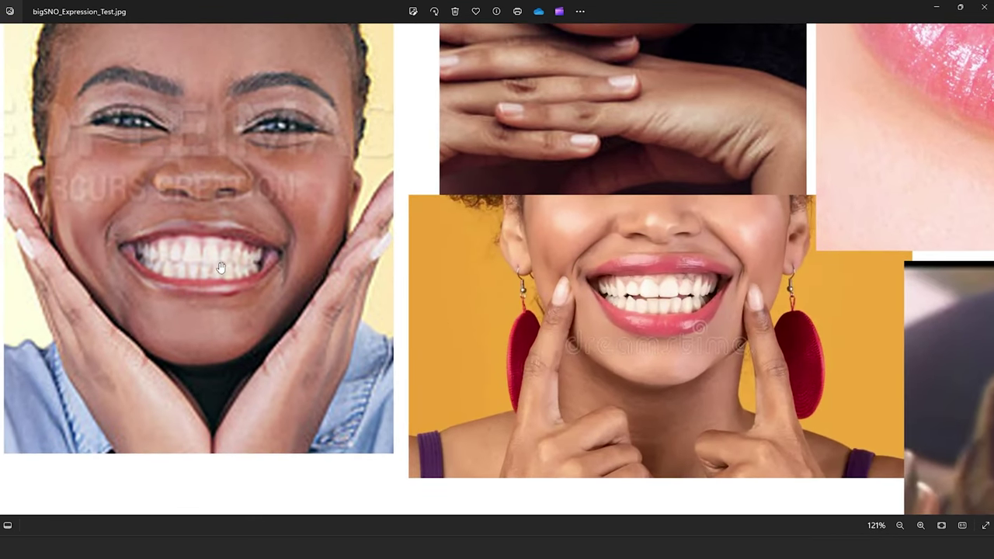
drag(221, 267, 225, 289)
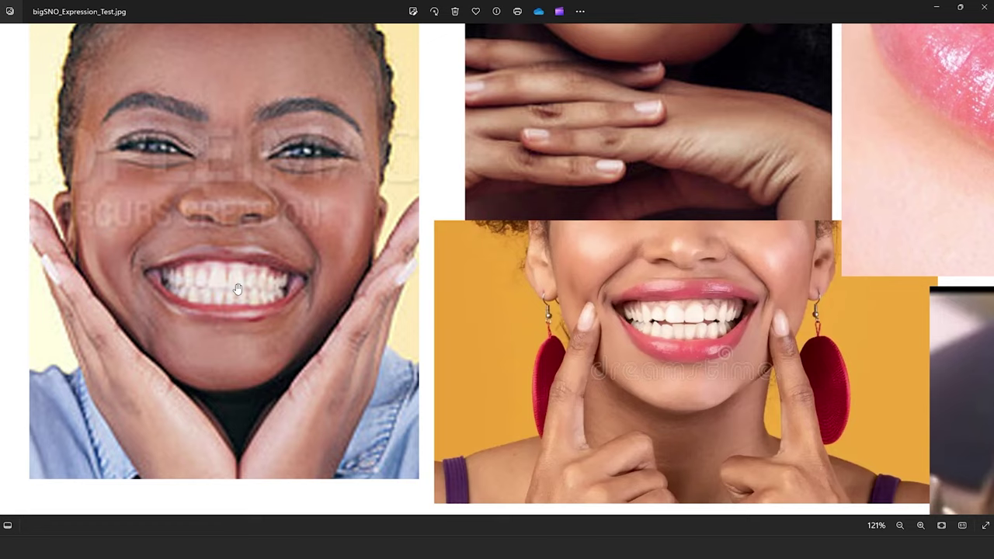
scroll(242, 278, down, 6)
drag(353, 234, 343, 434)
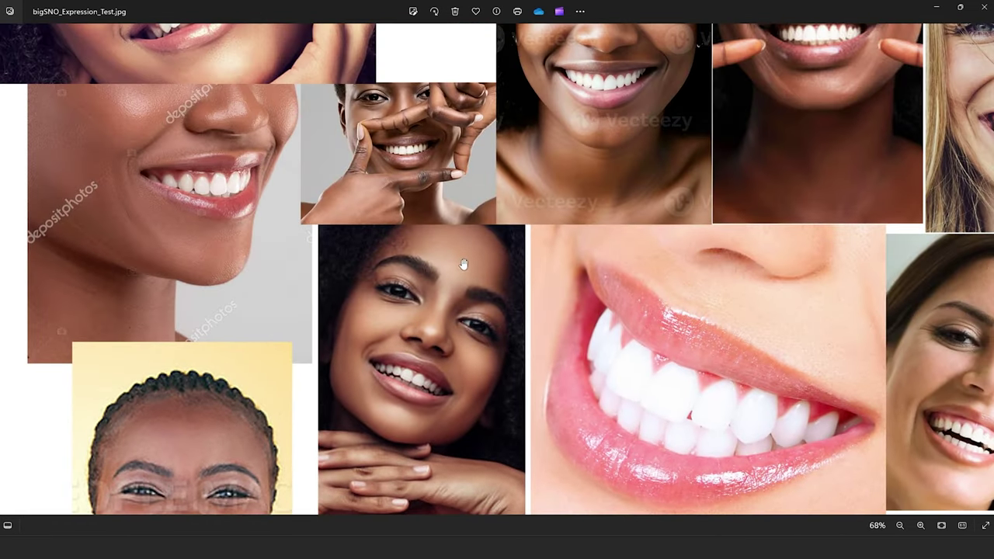
drag(464, 264, 324, 431)
scroll(474, 248, down, 3)
drag(474, 248, 385, 351)
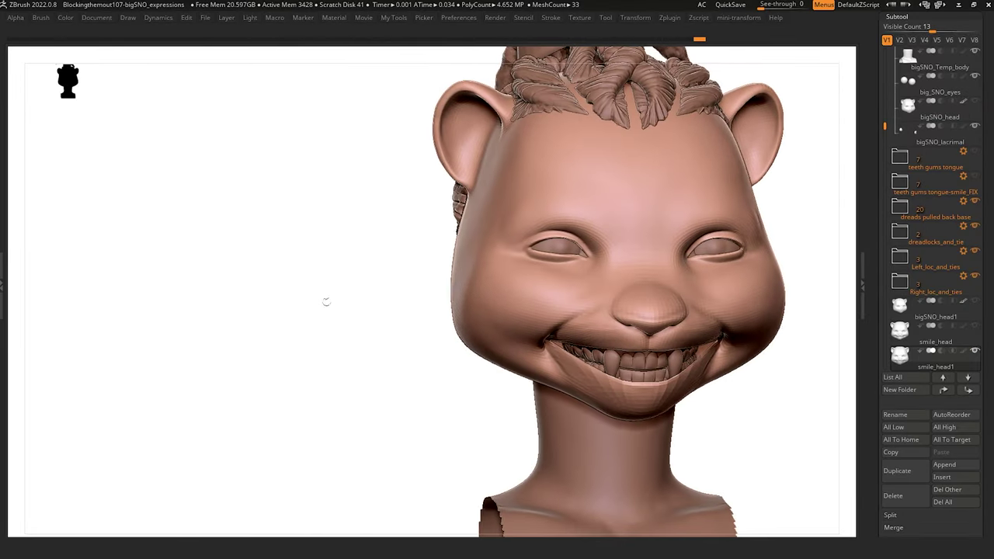
Switch back to ZBrush and examine the smiling head's mouth, lower lip and chin in three-quarter and profile views.
drag(341, 355, 546, 411)
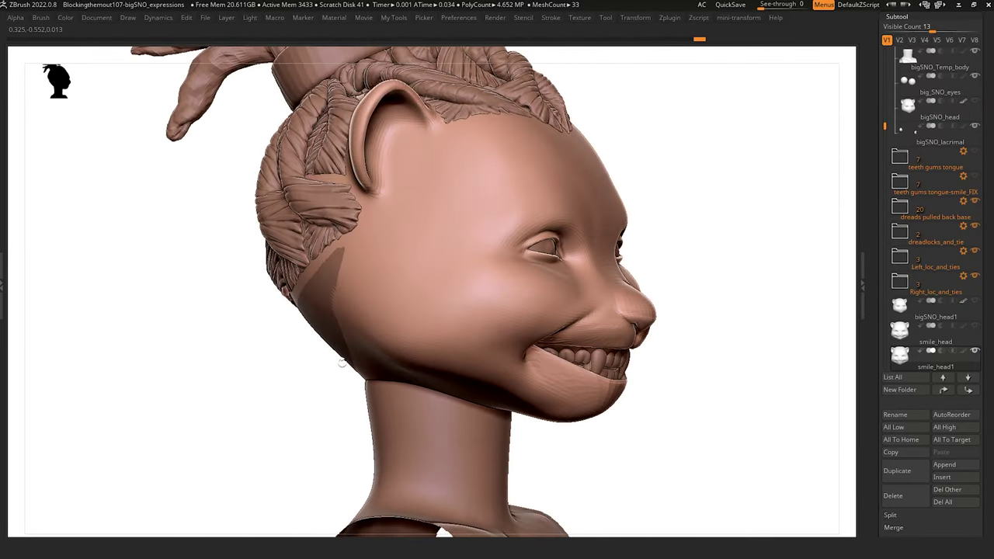
mouse_move(796, 403)
mouse_down()
mouse_move(629, 417)
mouse_move(610, 392)
mouse_up()
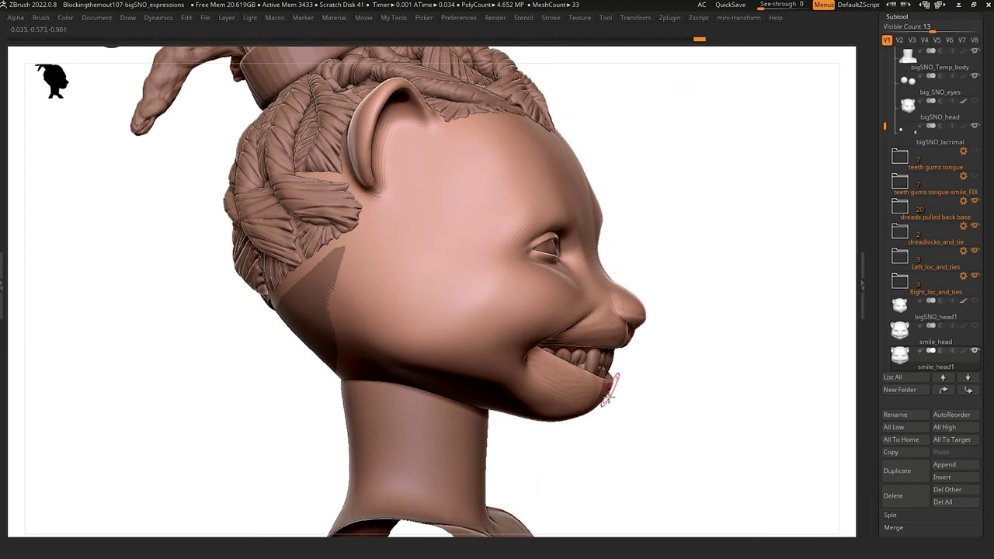
mouse_move(634, 462)
mouse_down()
mouse_move(641, 477)
mouse_move(621, 482)
mouse_move(606, 376)
mouse_move(555, 456)
mouse_move(544, 433)
mouse_move(568, 402)
mouse_move(521, 387)
mouse_move(595, 391)
mouse_move(521, 373)
mouse_move(602, 406)
mouse_up()
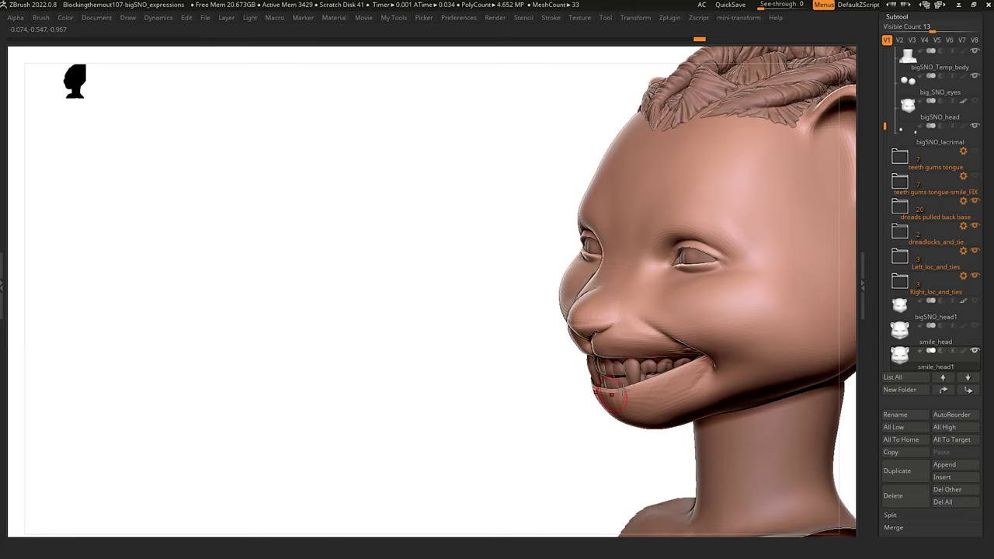
drag(471, 380, 509, 374)
mouse_move(433, 355)
mouse_down()
mouse_move(438, 382)
mouse_move(349, 384)
mouse_move(223, 357)
mouse_move(224, 384)
mouse_move(262, 413)
mouse_move(224, 391)
mouse_move(259, 421)
mouse_move(244, 422)
mouse_move(281, 396)
mouse_up()
double_click(862, 285)
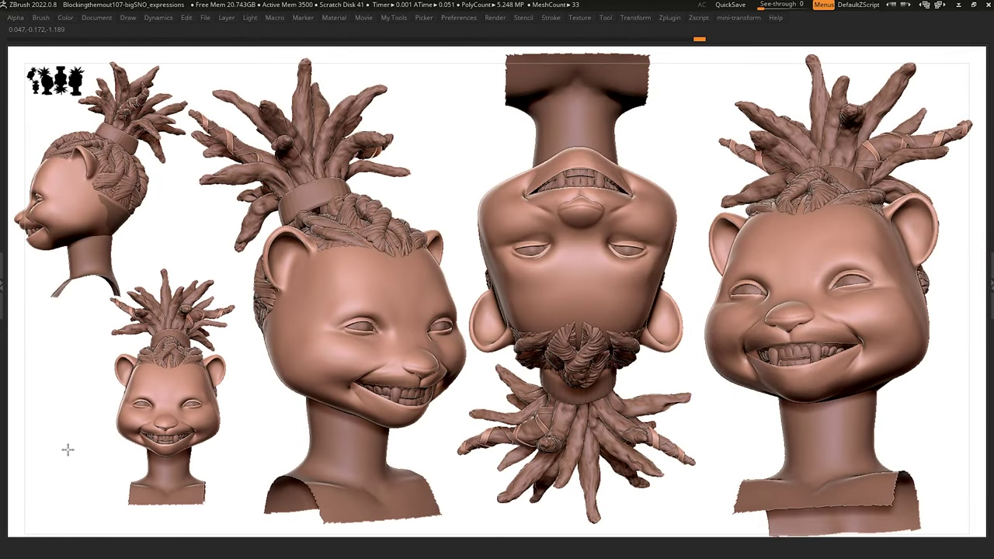
drag(68, 450, 72, 463)
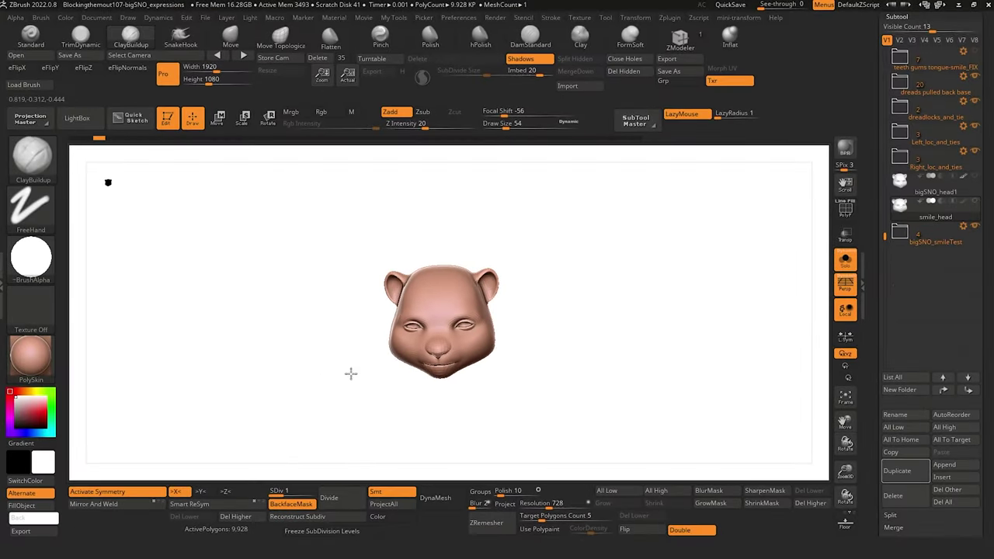
View the neutral smile_head, then switch to the bigSNO_Expression_Test.jpg reference sheet and examine the open-mouthed snow leopard, lioness and clouded leopard photos.
alt+drag(246, 401, 305, 434)
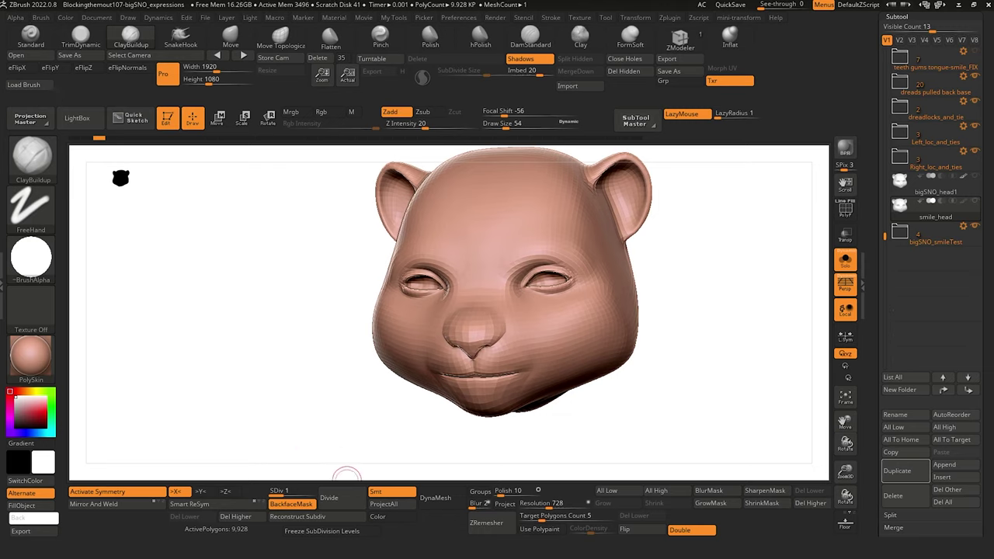
drag(799, 241, 428, 130)
double_click(571, 130)
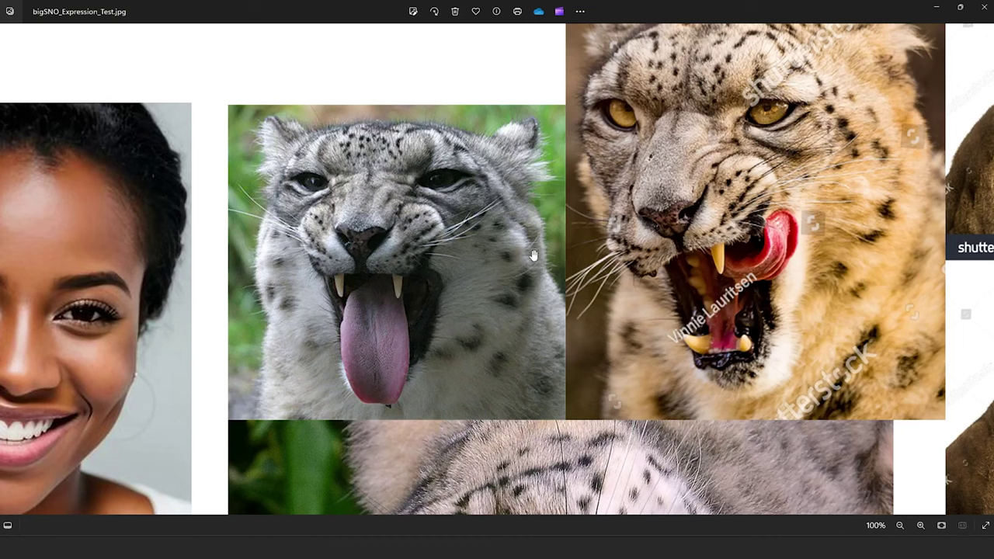
scroll(533, 255, down, 5)
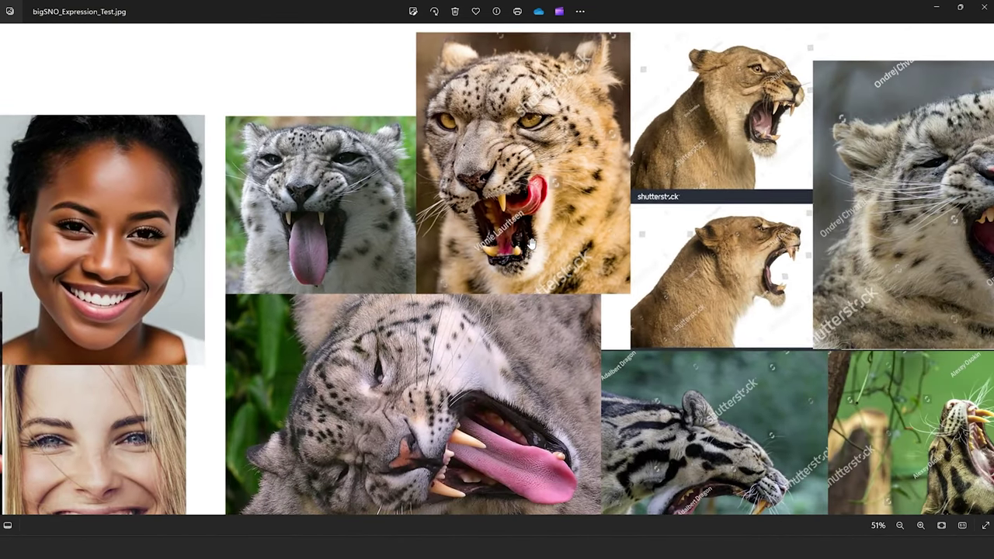
scroll(560, 210, down, 1)
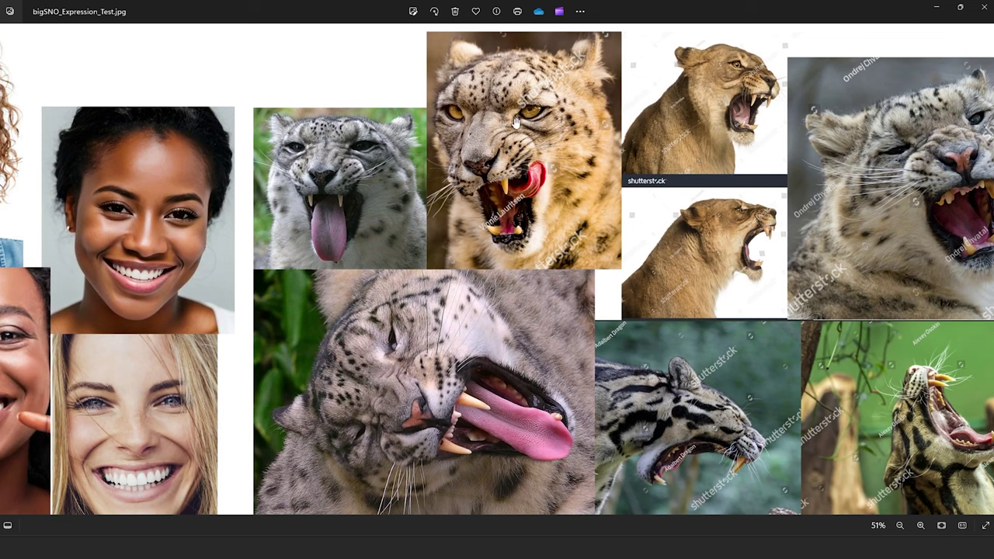
scroll(534, 103, down, 5)
drag(691, 508, 726, 320)
Examine the snarling lion, cougar and snow leopard references for muzzle wrinkles, brow shape and how the lips pull back from the fangs.
scroll(727, 321, up, 5)
scroll(659, 323, up, 5)
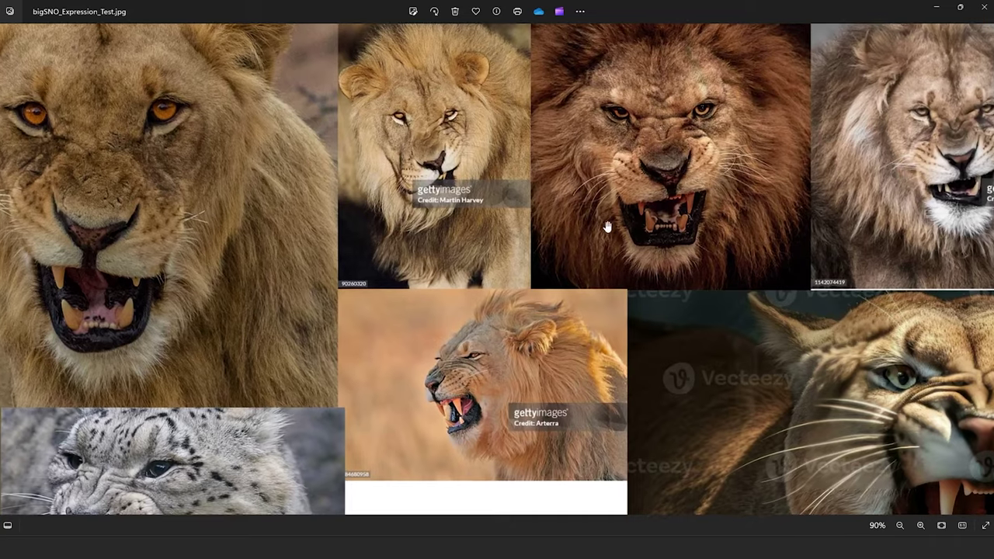
drag(607, 227, 501, 246)
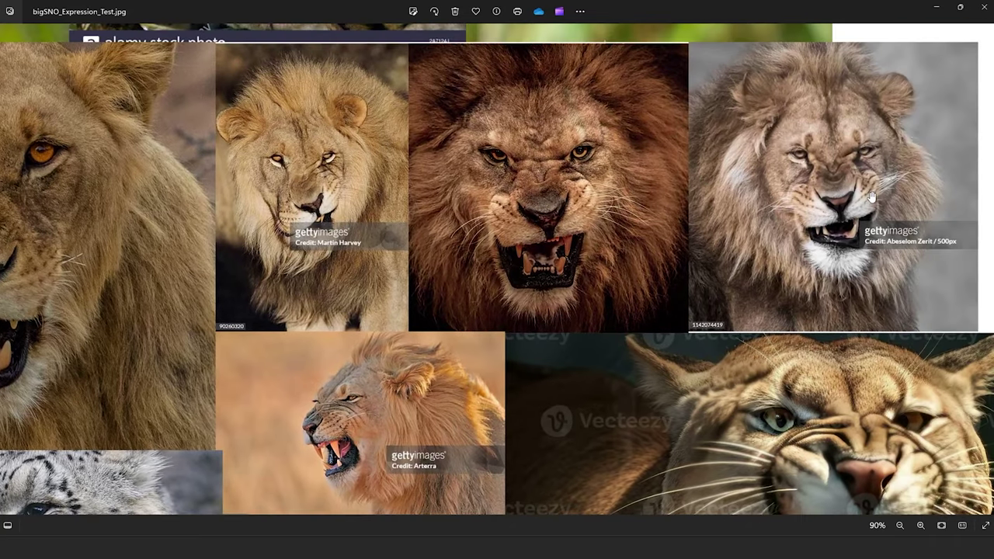
drag(818, 384, 704, 213)
drag(481, 190, 954, 254)
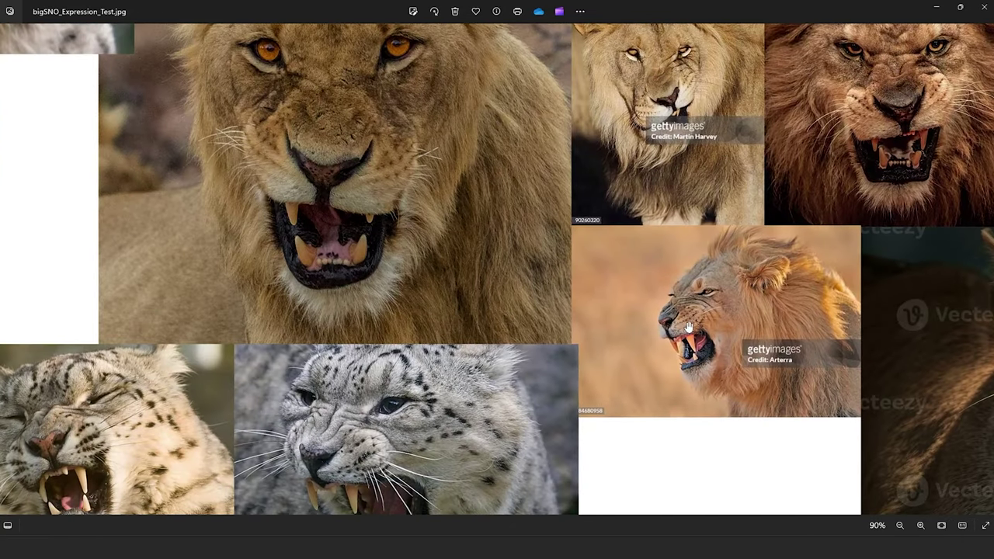
drag(597, 360, 750, 248)
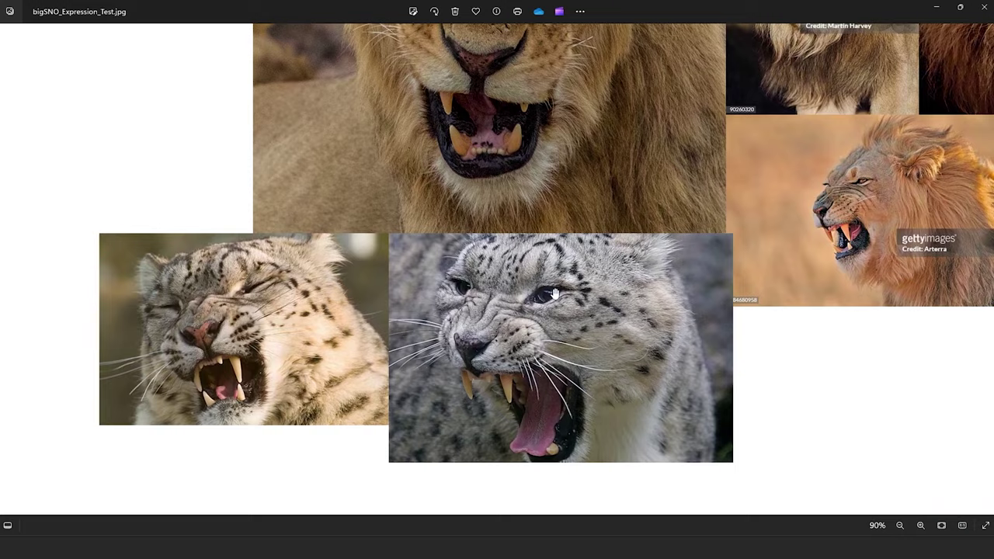
scroll(504, 338, up, 4)
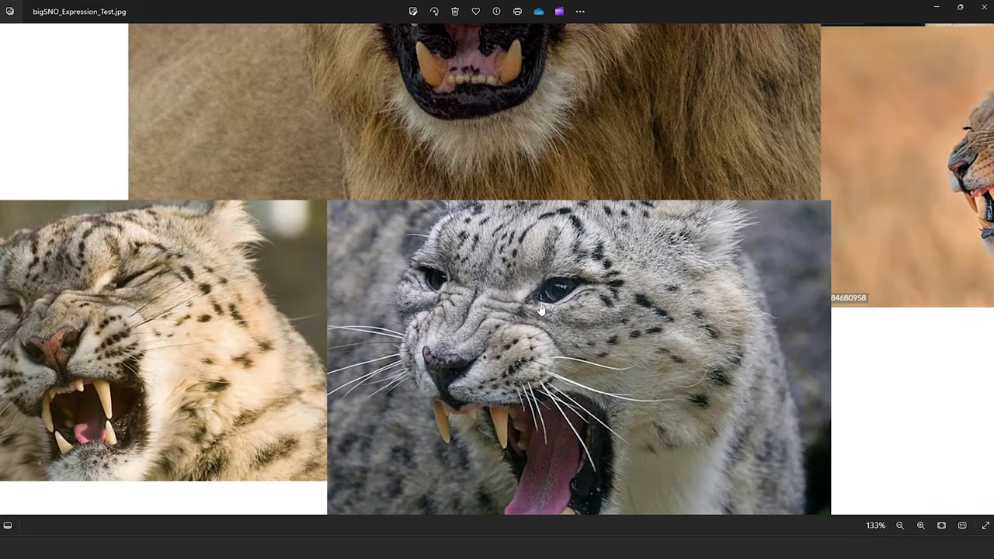
scroll(576, 325, down, 3)
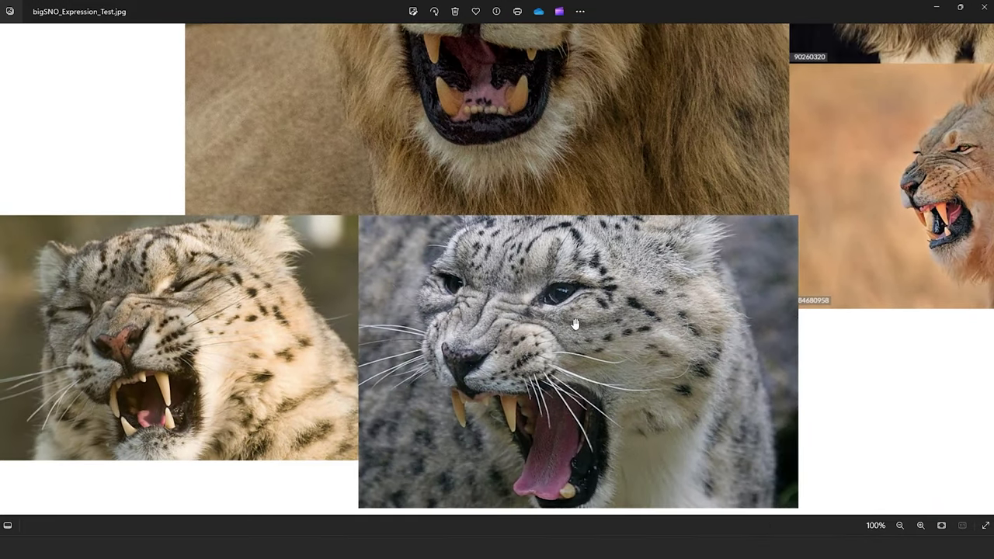
drag(621, 149, 580, 331)
scroll(580, 331, down, 5)
drag(619, 180, 684, 497)
drag(633, 92, 644, 519)
scroll(518, 184, up, 3)
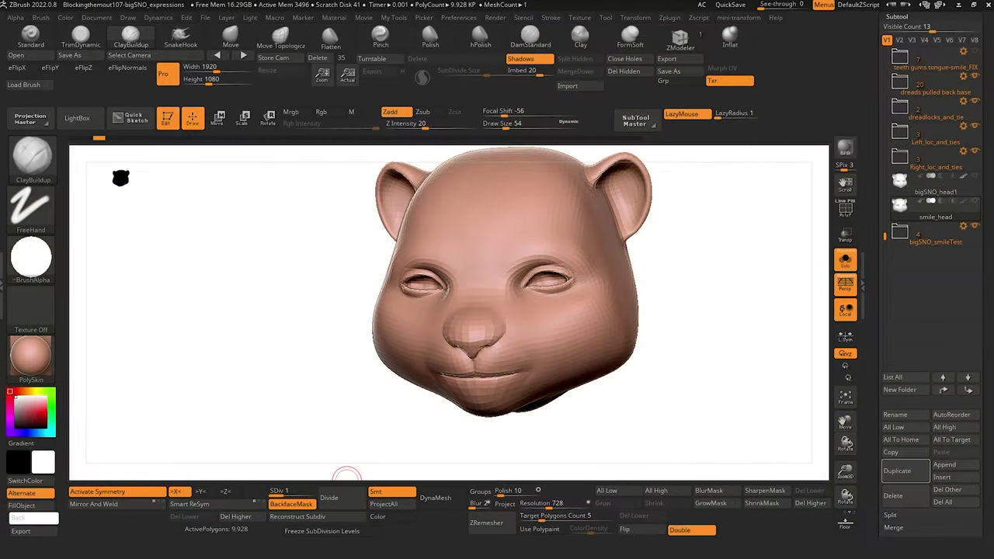
Duplicate top gums2 in the bigSNO_smileTest folder and move the copy down out of the folder.
mouse_move(271, 314)
mouse_down()
mouse_move(243, 317)
mouse_move(267, 360)
mouse_move(353, 367)
mouse_up()
mouse_move(394, 339)
mouse_down()
mouse_move(280, 355)
mouse_move(309, 315)
mouse_up()
drag(233, 342, 191, 330)
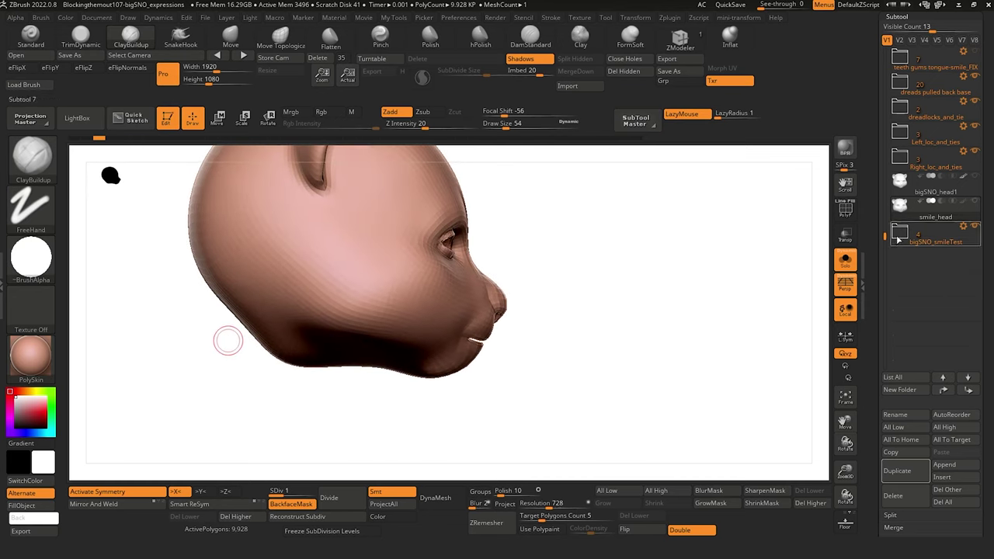
mouse_move(899, 239)
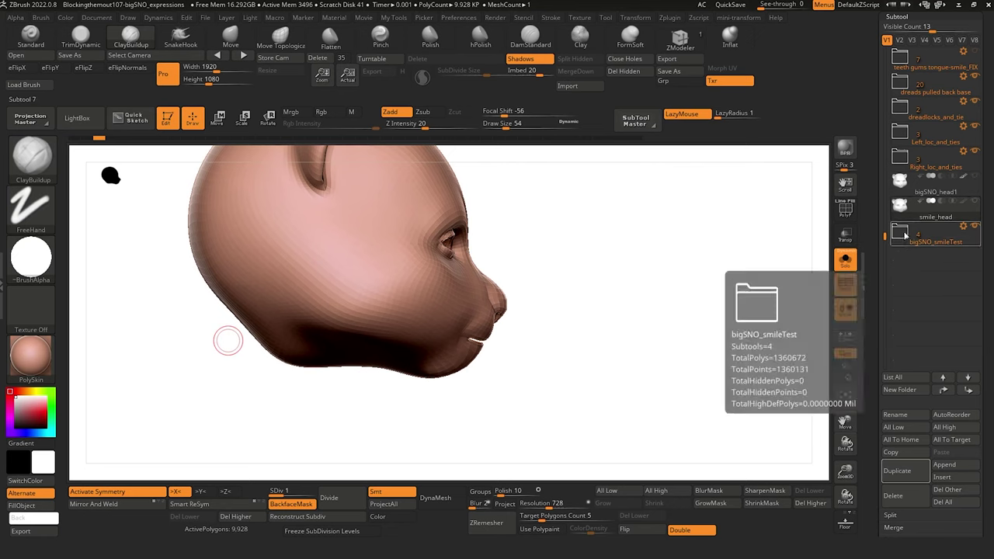
click(904, 234)
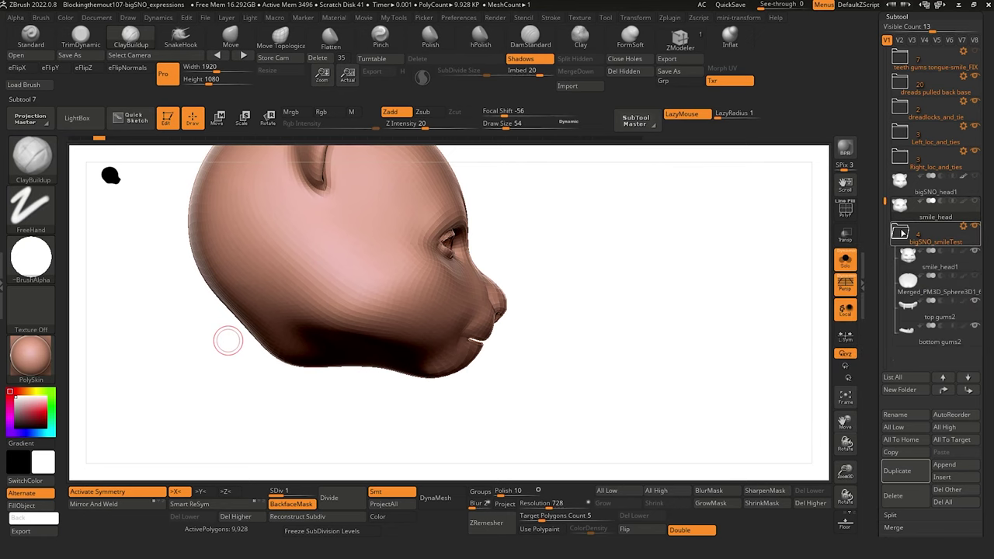
click(912, 319)
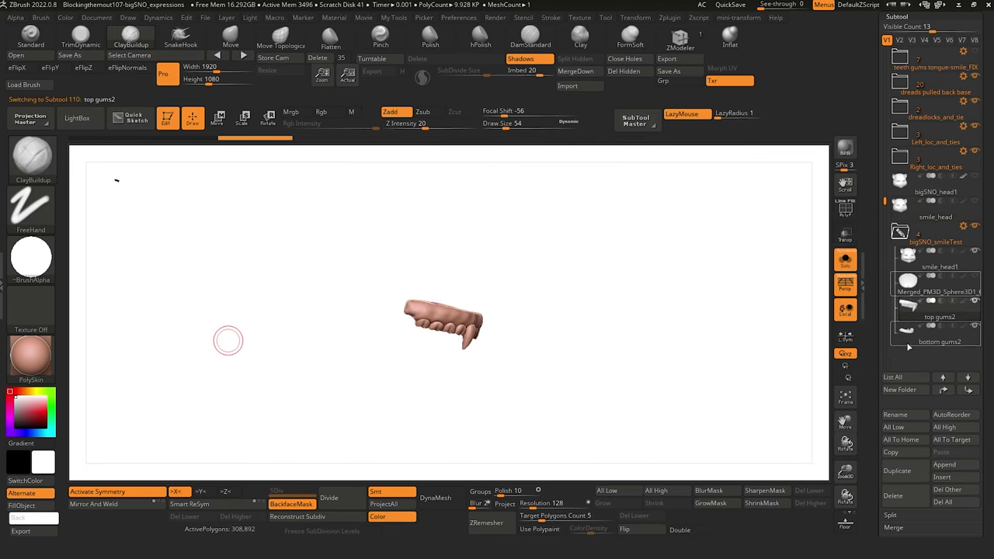
click(913, 471)
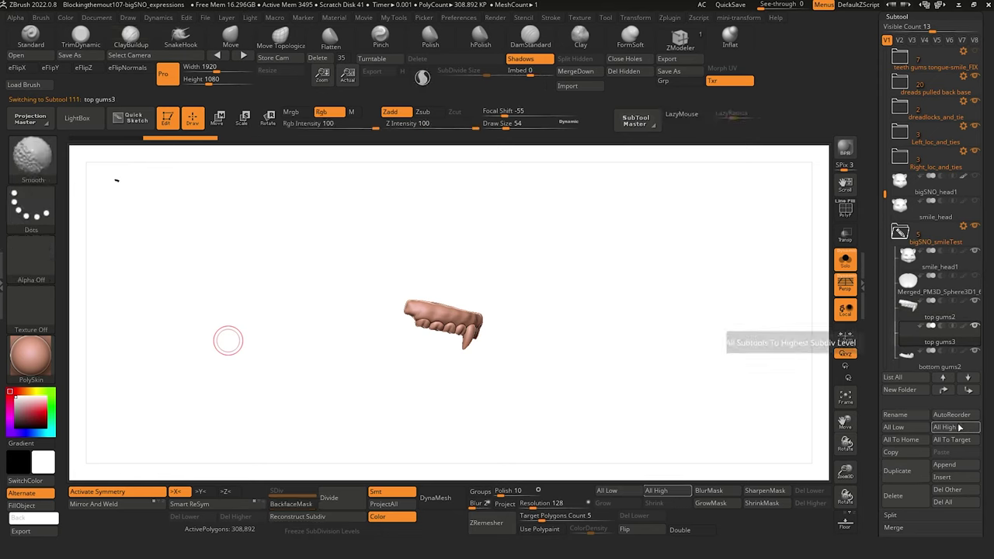
click(977, 390)
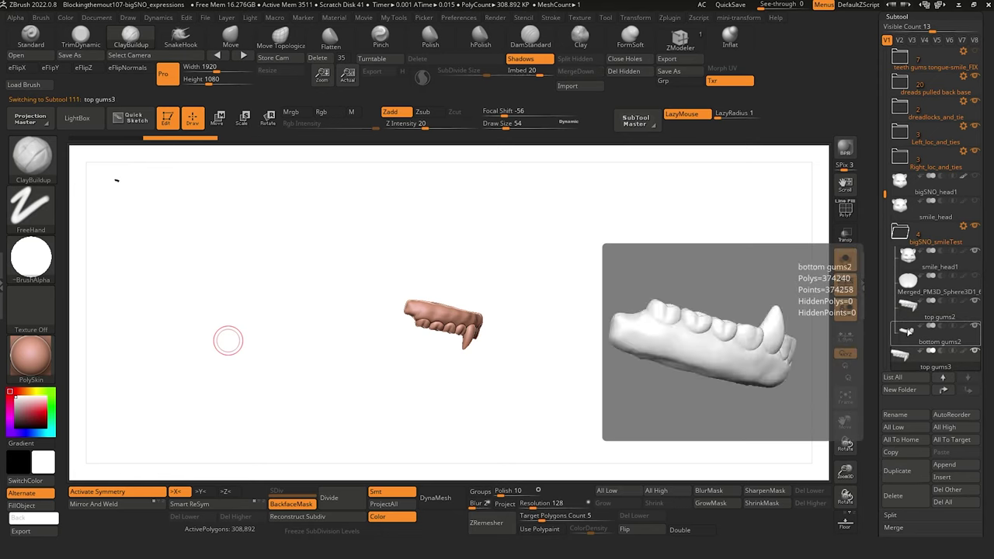
Duplicate bottom gums2, move the copy out of the bigSNO_smileTest folder, and collapse the folder.
click(897, 471)
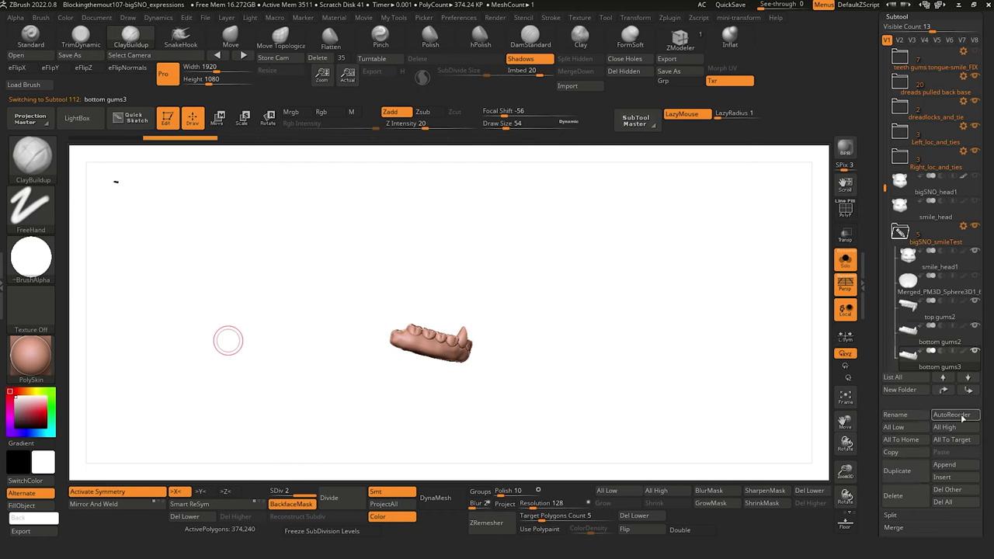
shift+click(971, 394)
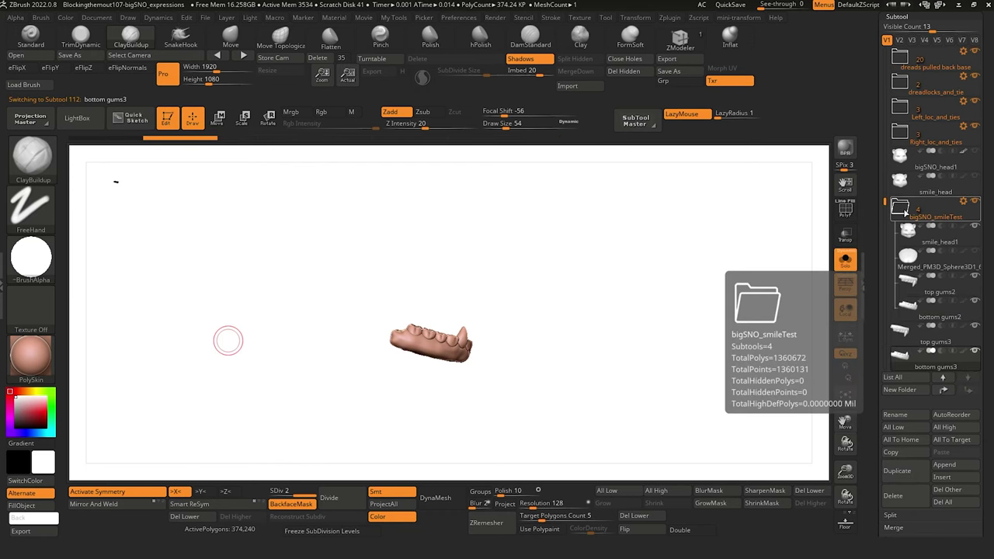
click(903, 210)
Reorder smile_head to sit below the bigSNO_smileTest folder, directly above the duplicated gums, and hide that folder.
mouse_move(900, 180)
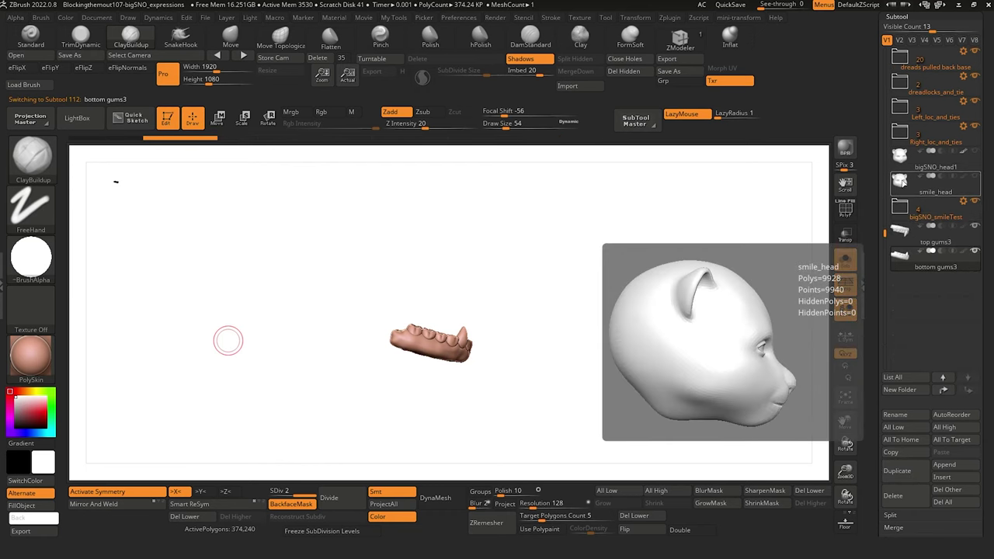
drag(905, 182, 905, 221)
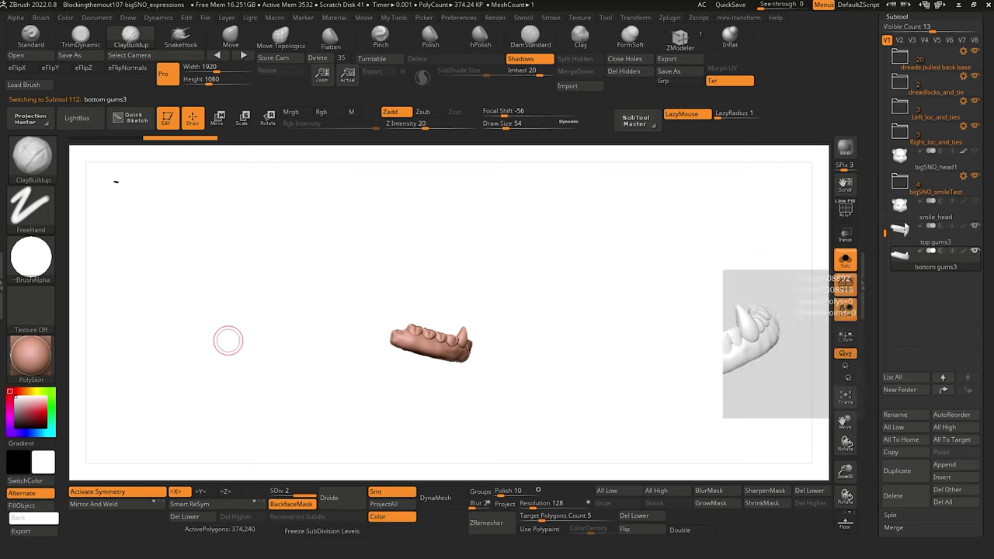
mouse_move(908, 155)
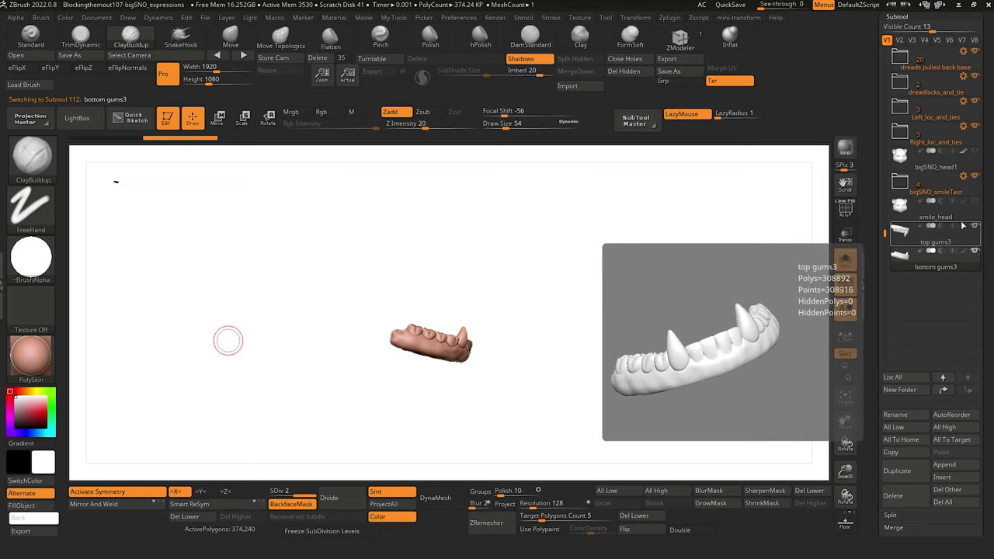
mouse_move(971, 186)
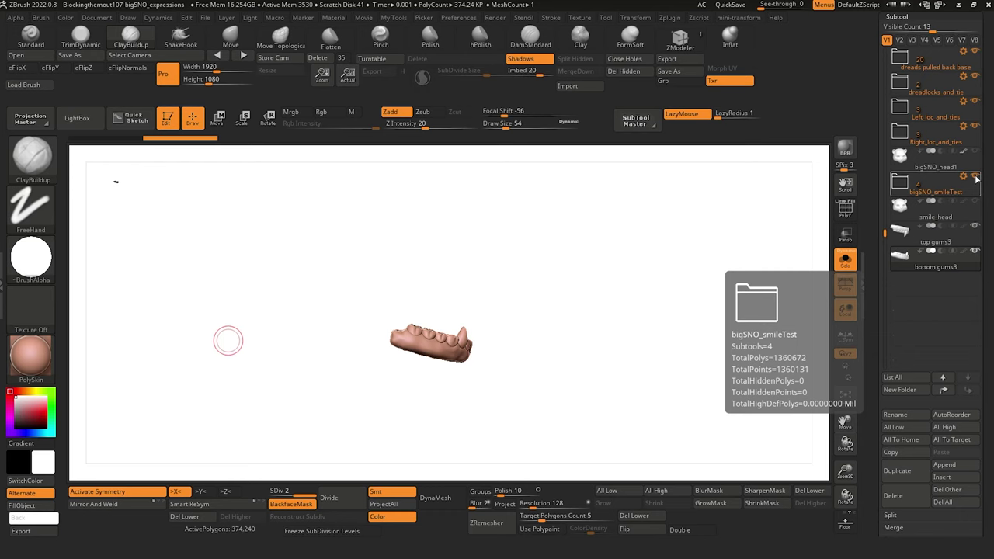
Put smile_head into a new folder named bigSNO_snarlTest and move the duplicated top and bottom gums into it.
click(900, 205)
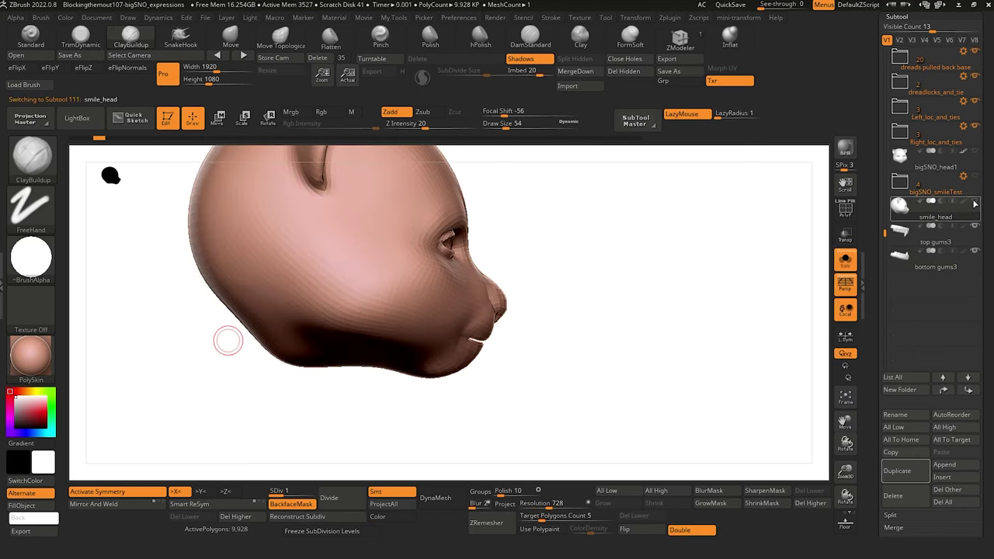
click(905, 390)
text(S)
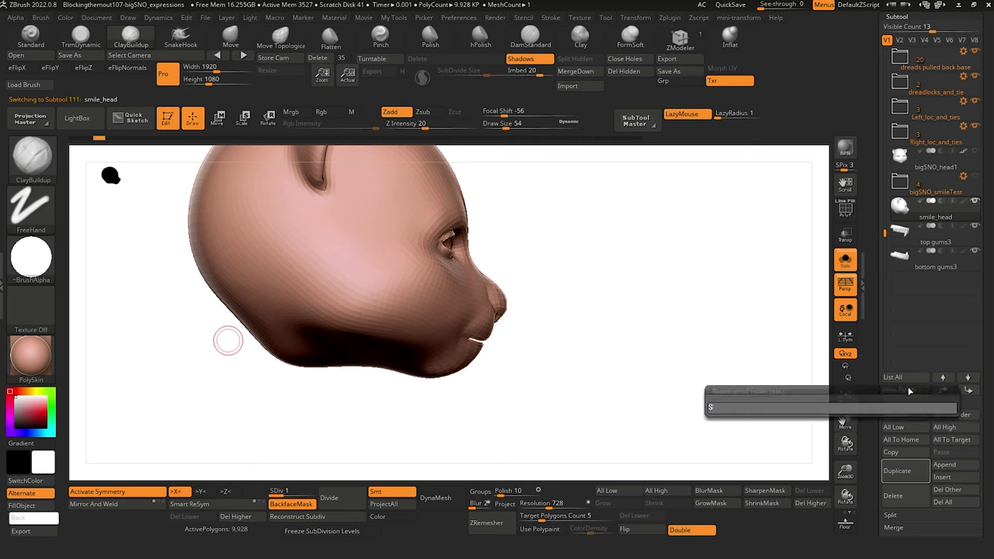
text(igSN)
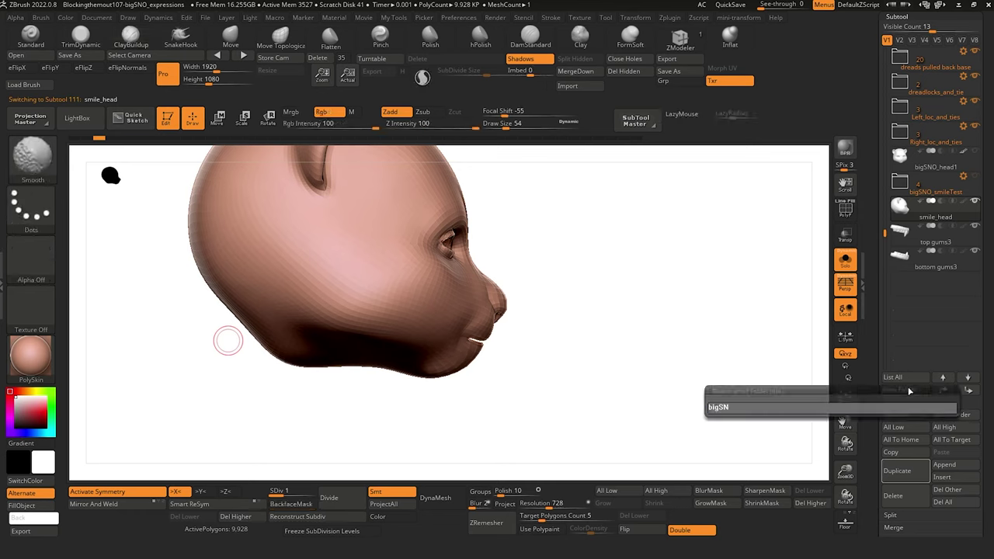
text(O_snarlTest)
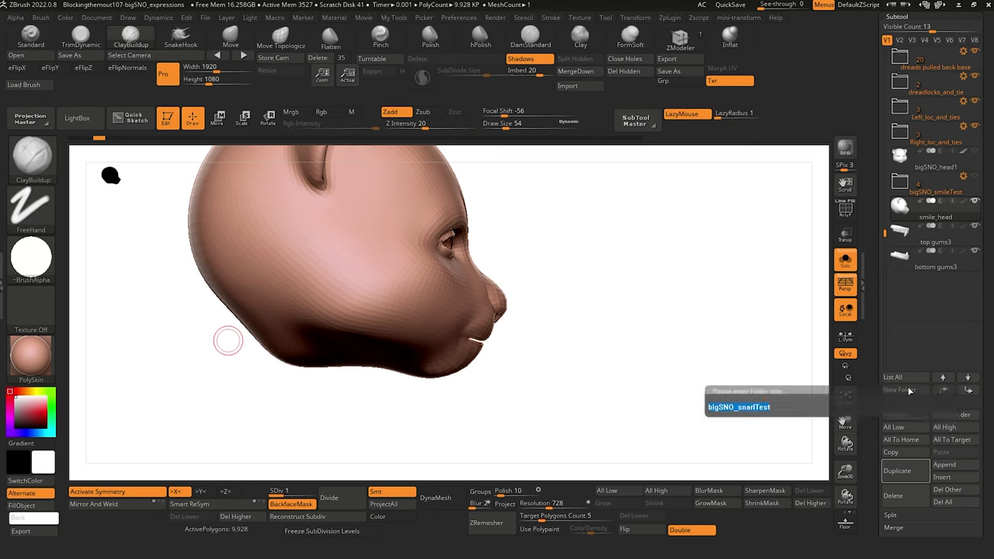
key(Return)
scroll(913, 264, down, 4)
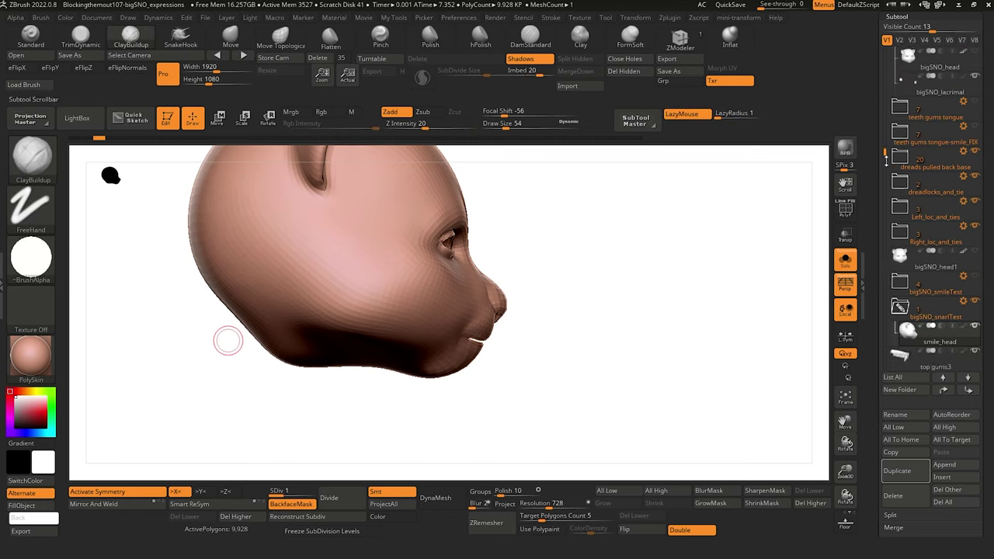
drag(911, 265, 911, 280)
Duplicate the tongue mesh in the bigSNO_smileTest folder, move the copy into bigSNO_snarlTest below smile_head, and collapse the smile folder.
click(900, 211)
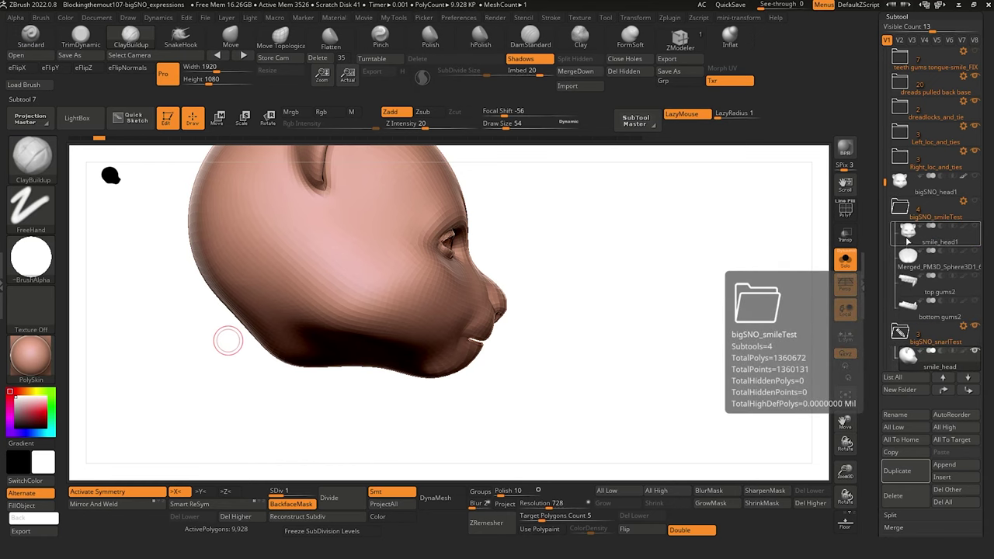
click(909, 257)
drag(885, 181, 885, 211)
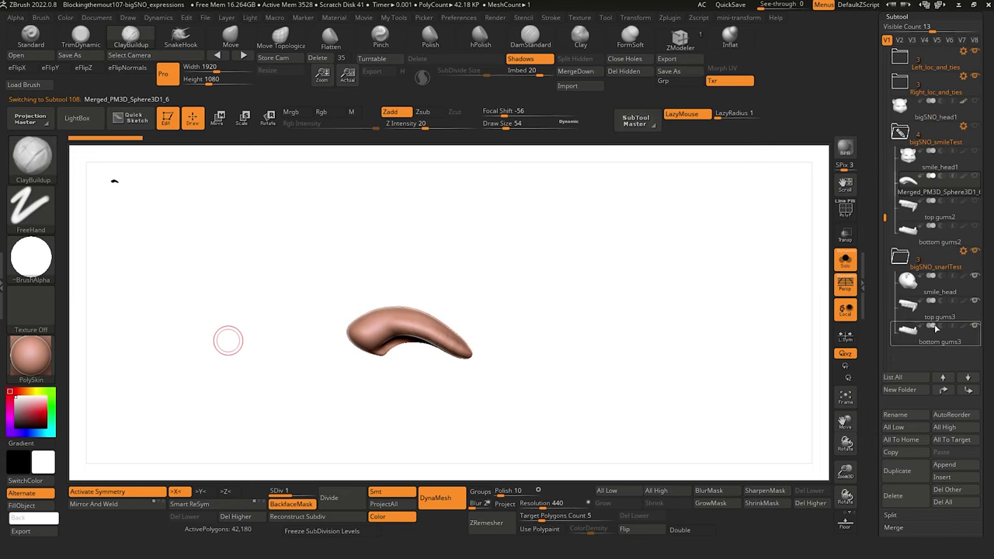
click(914, 472)
drag(909, 210, 915, 306)
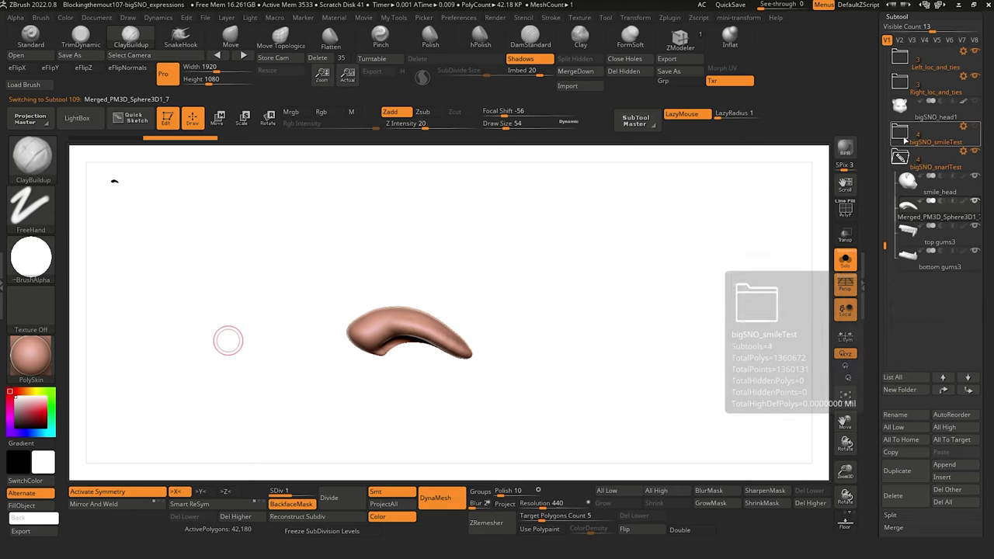
click(900, 133)
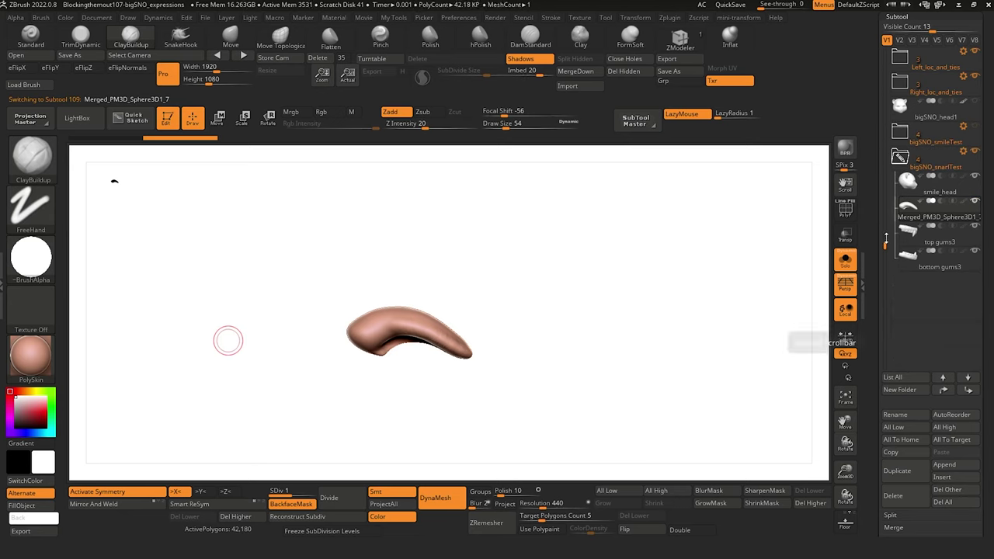
Turn off Solo, hide the dreadlock and tie folders, and inspect the head with its neck from side and three-quarter views.
drag(886, 238, 888, 161)
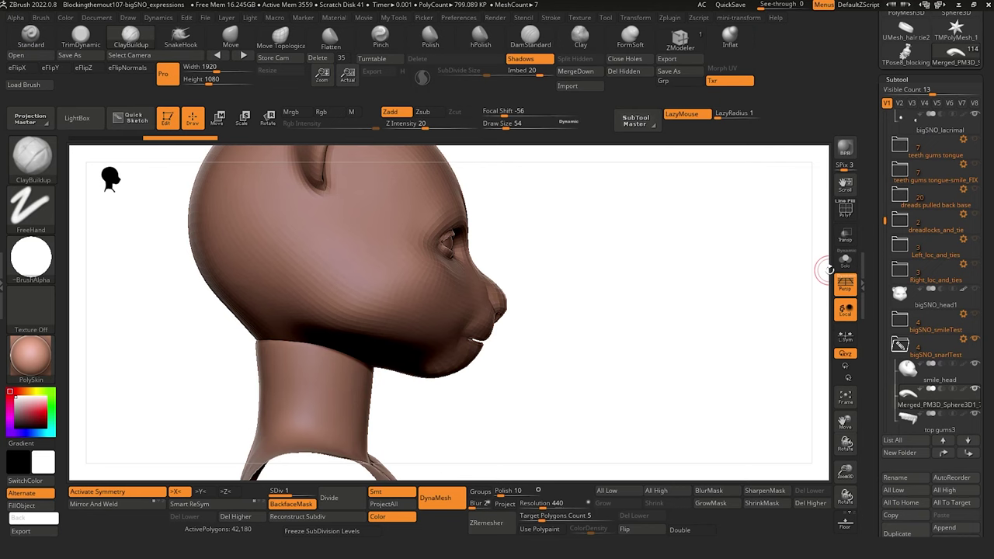
drag(185, 289, 237, 314)
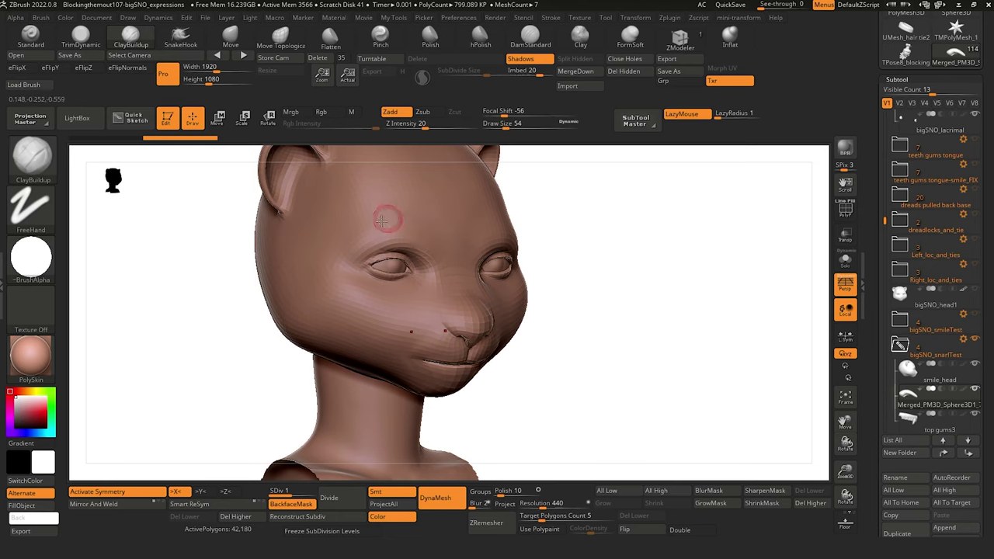
drag(200, 250, 389, 292)
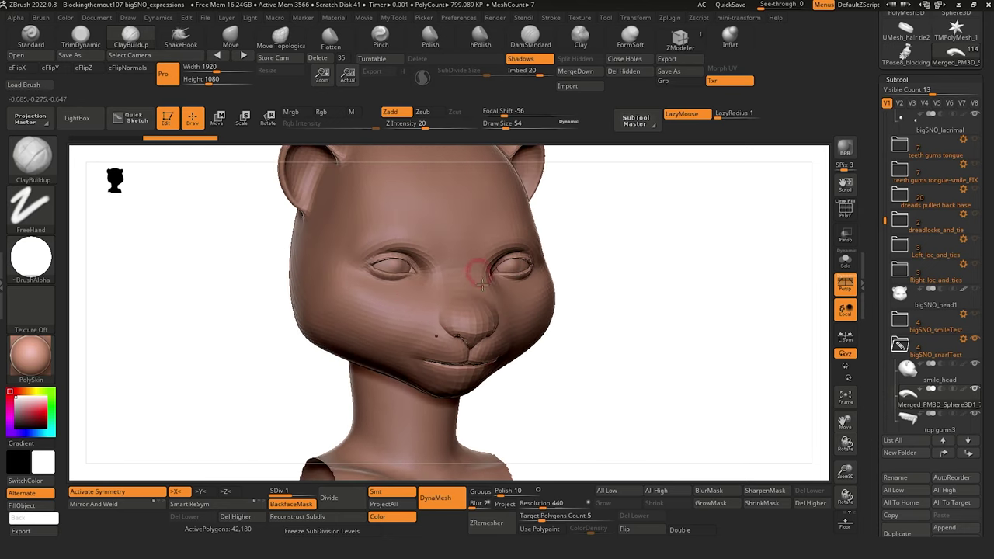
drag(257, 289, 407, 360)
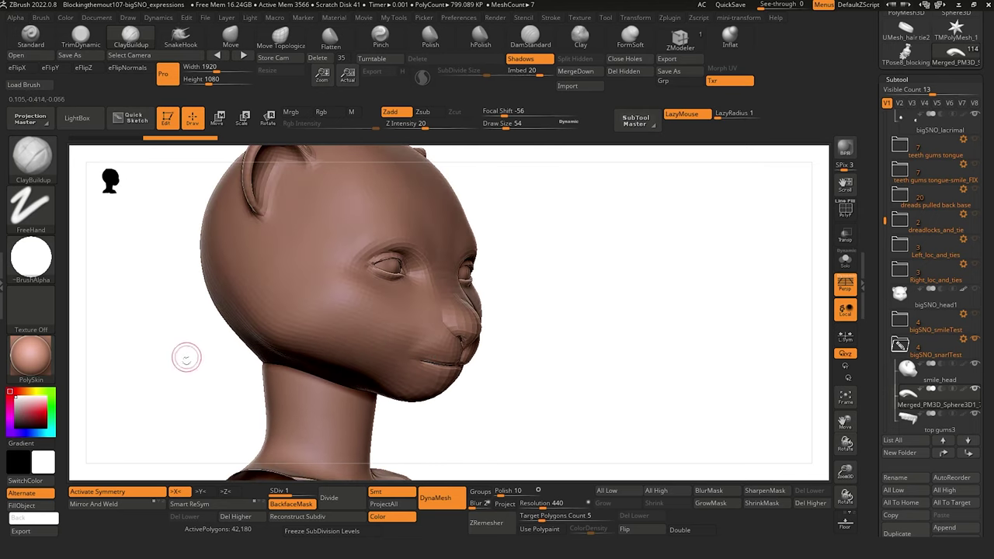
drag(187, 357, 410, 361)
drag(190, 300, 306, 383)
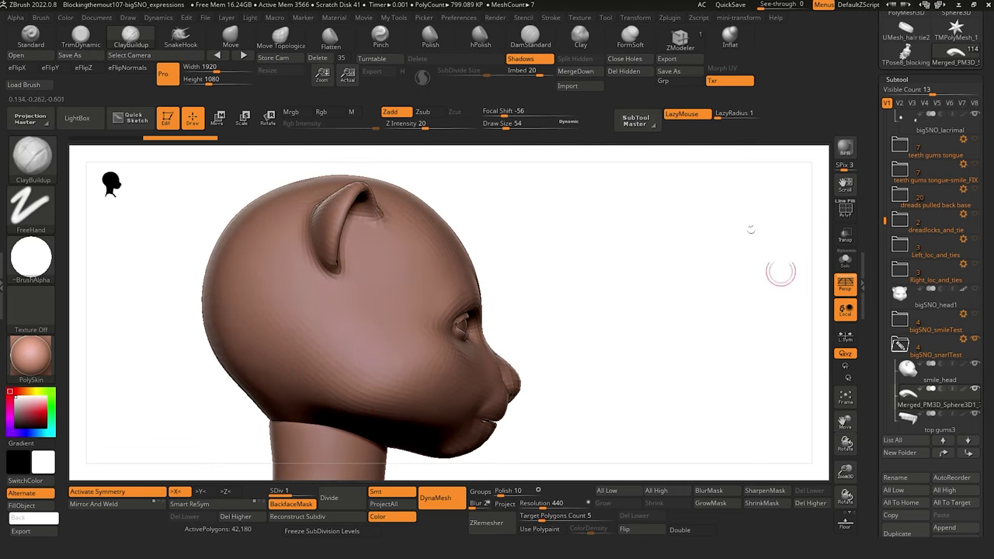
alt+drag(158, 379, 264, 284)
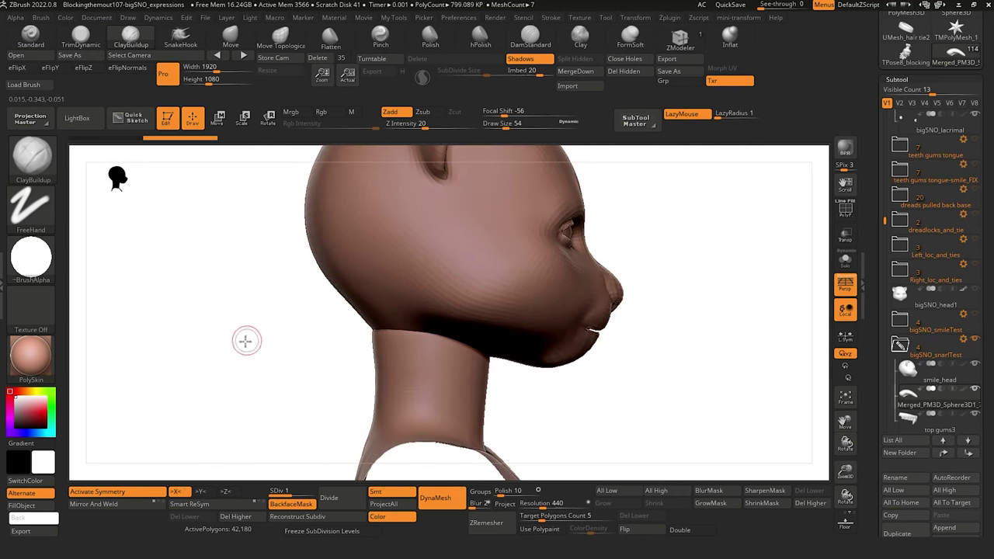
drag(245, 341, 164, 340)
Select smile_head and create a Transpose Master TPoseMesh from the visible head, body, eyes, gums and tongue.
alt+drag(499, 413, 537, 435)
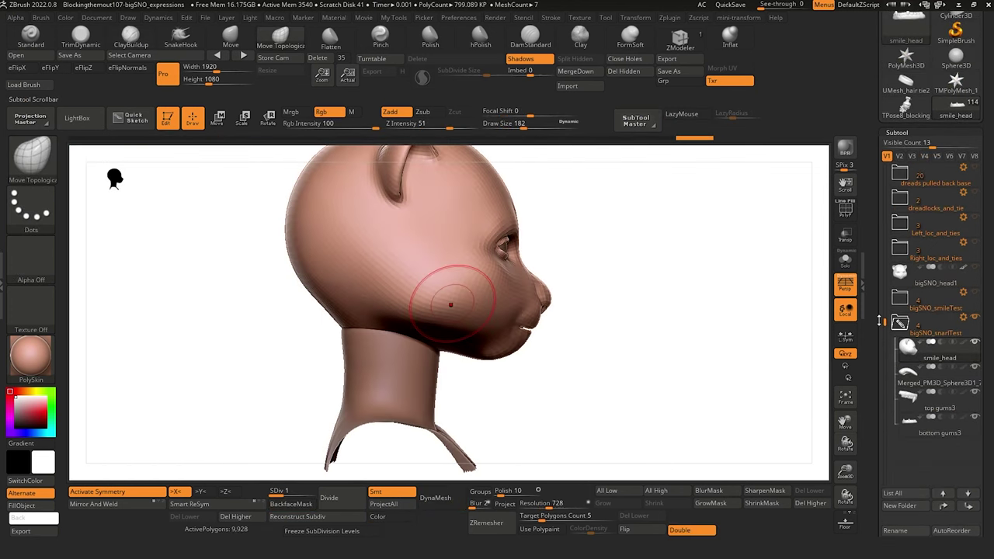
drag(880, 321, 879, 300)
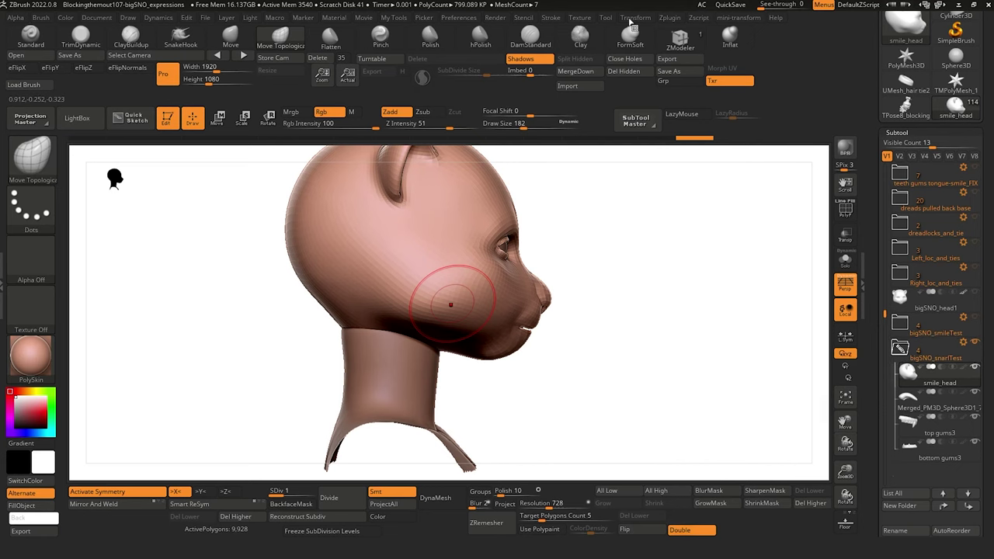
click(666, 18)
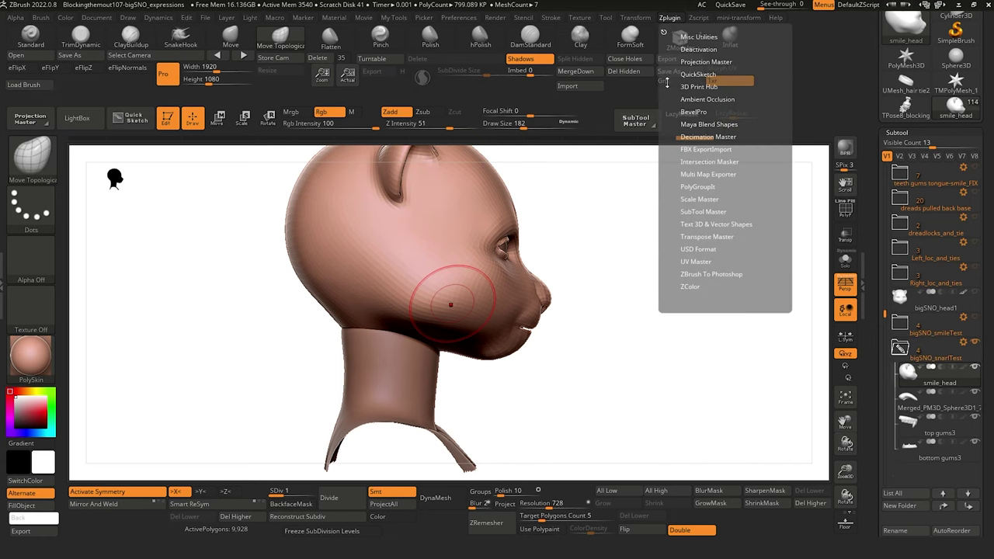
click(698, 236)
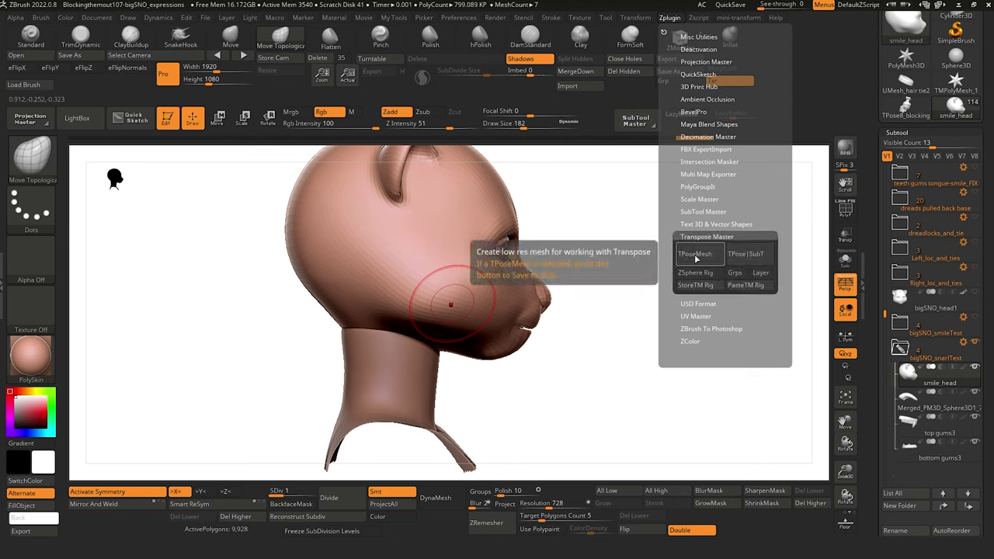
click(698, 256)
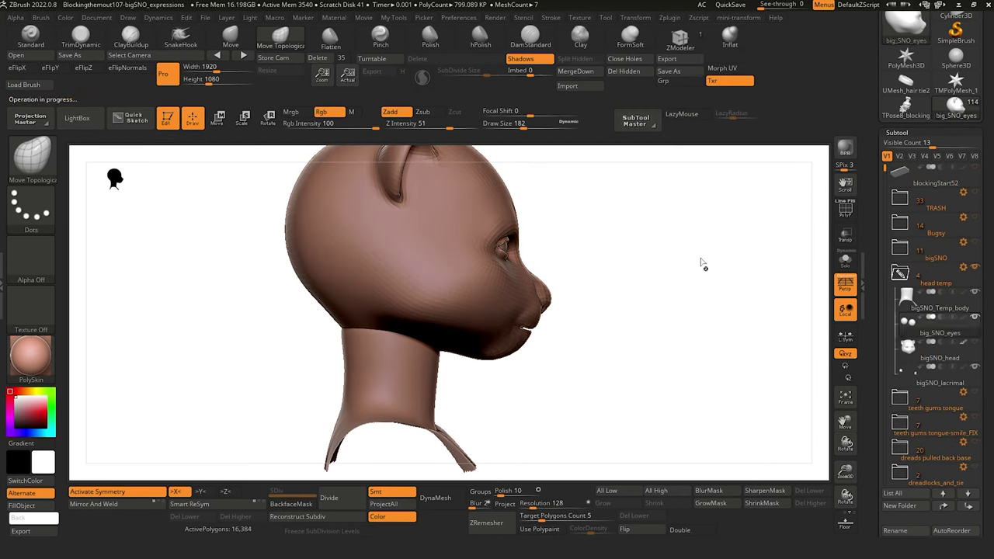
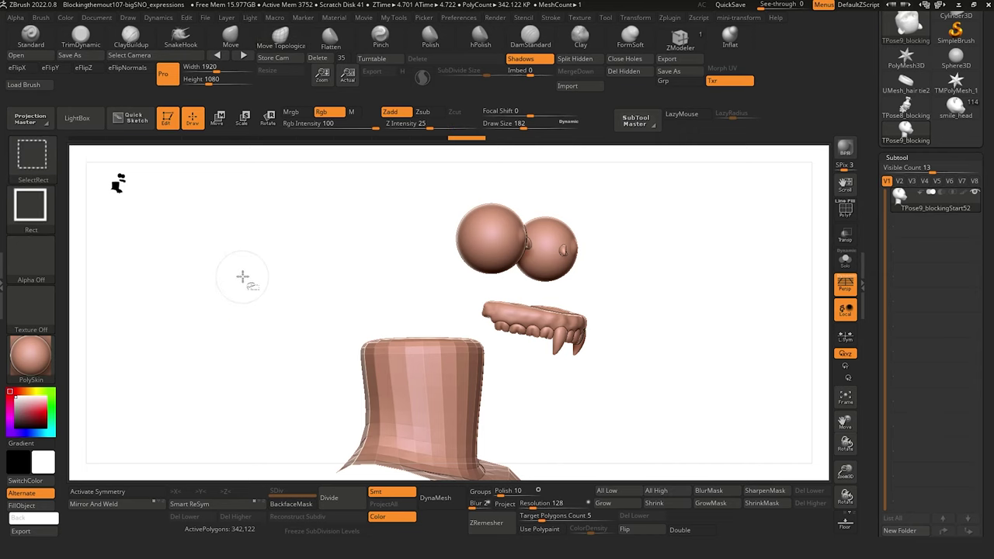
Isolate the head on the TPose mesh, hiding the neck, eyes, gums and tongue, and view it in profile.
mouse_move(243, 274)
ctrl+shift+mouse_down()
mouse_move(255, 293)
mouse_move(204, 297)
mouse_move(232, 297)
ctrl+shift+mouse_up()
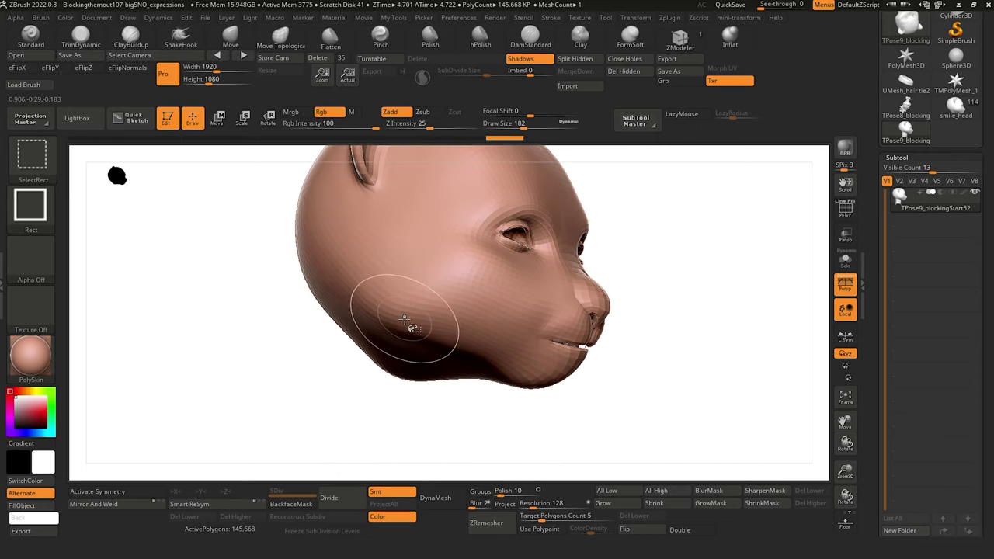
ctrl+shift+click(411, 318)
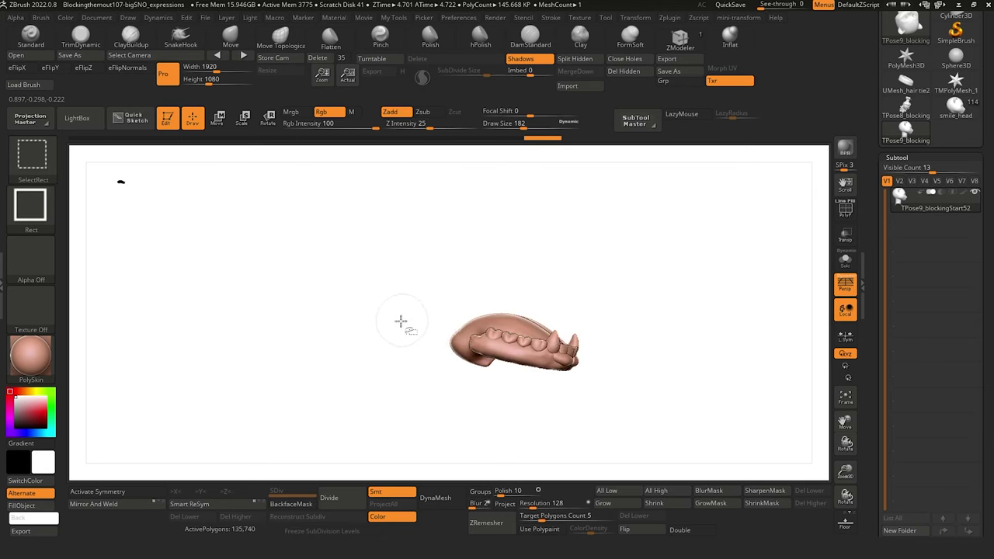
ctrl+shift+click(384, 334)
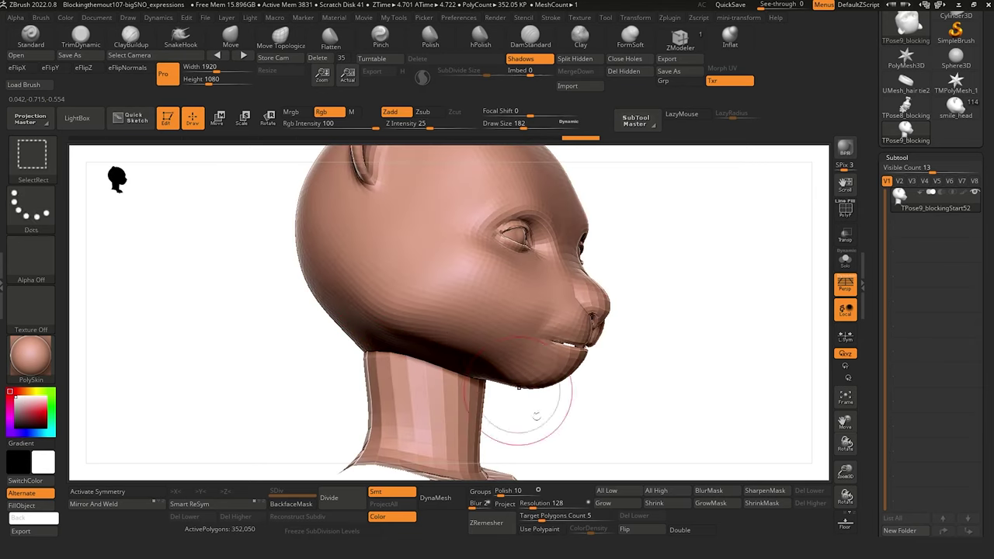
ctrl+shift+click(407, 291)
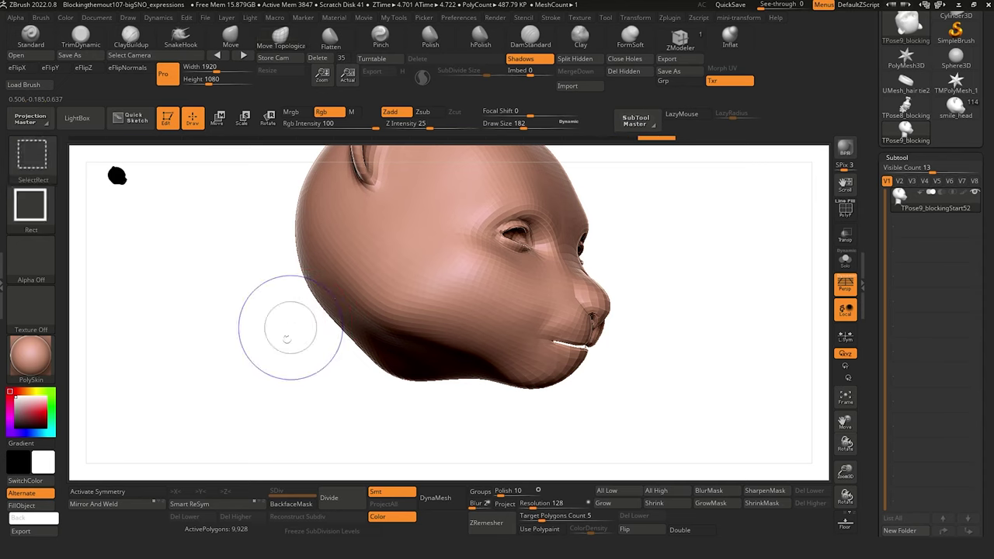
mouse_move(288, 338)
mouse_down()
mouse_move(313, 399)
mouse_move(337, 411)
mouse_move(413, 380)
mouse_up()
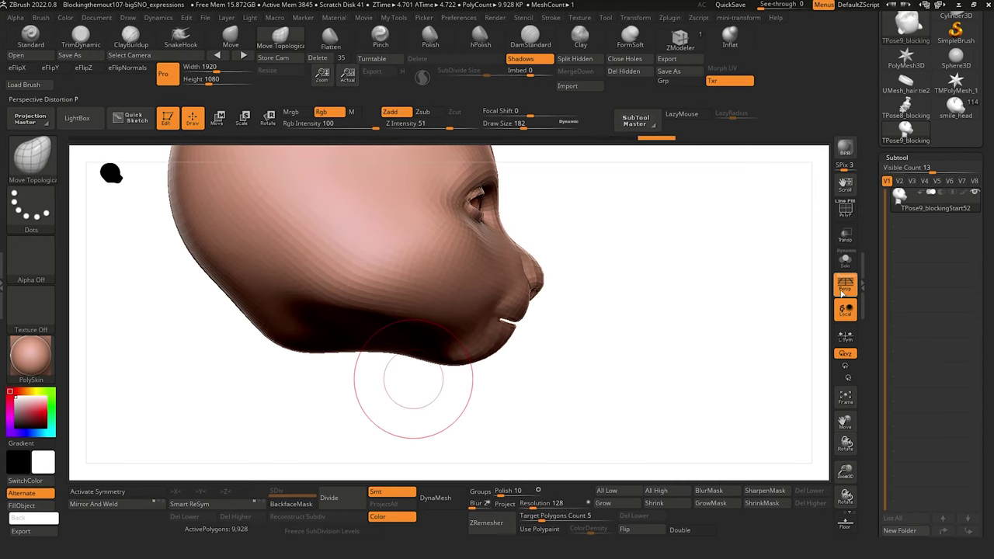
Turn off perspective and lasso-mask the head's lower jaw from the chin and mouth line back to the cheek.
key(p)
ctrl+drag(417, 428, 569, 334)
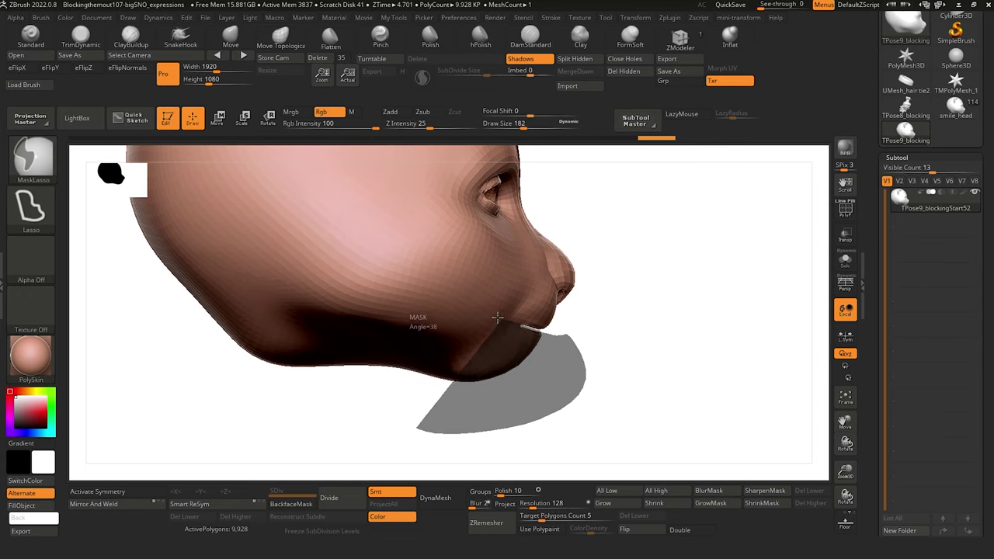
ctrl+drag(497, 317, 330, 257)
ctrl+drag(359, 365, 350, 373)
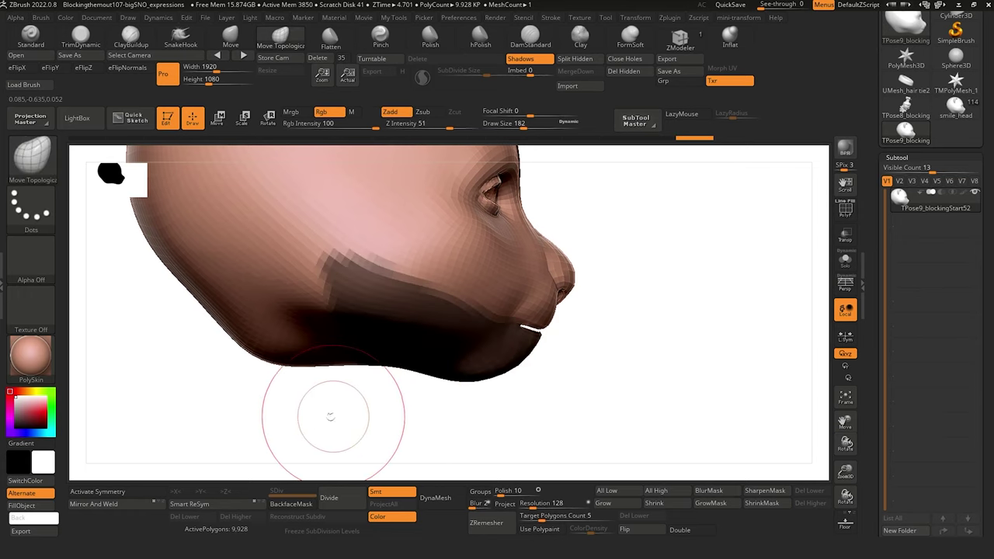
mouse_move(329, 414)
mouse_down()
mouse_move(284, 386)
mouse_move(306, 407)
mouse_move(319, 404)
mouse_up()
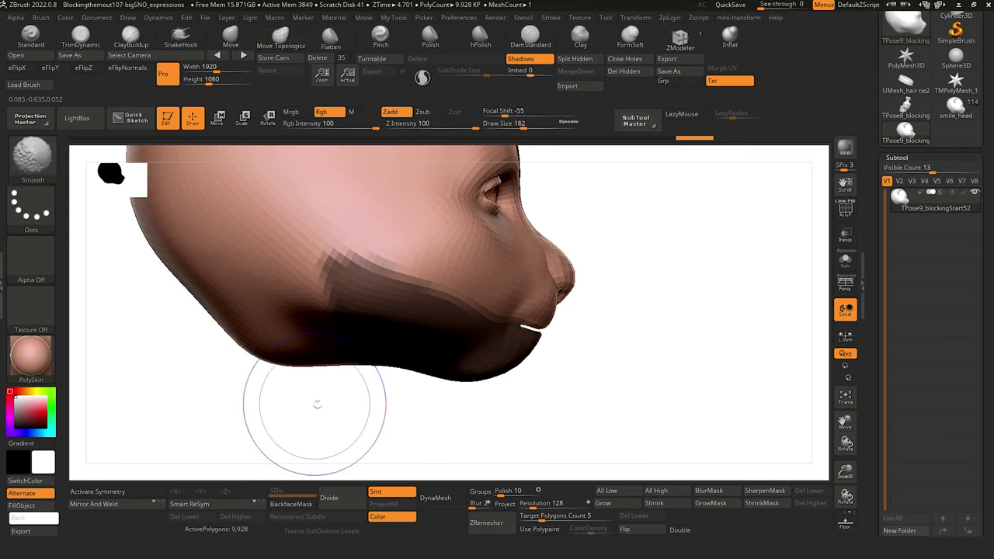
key(ctrl+shift)
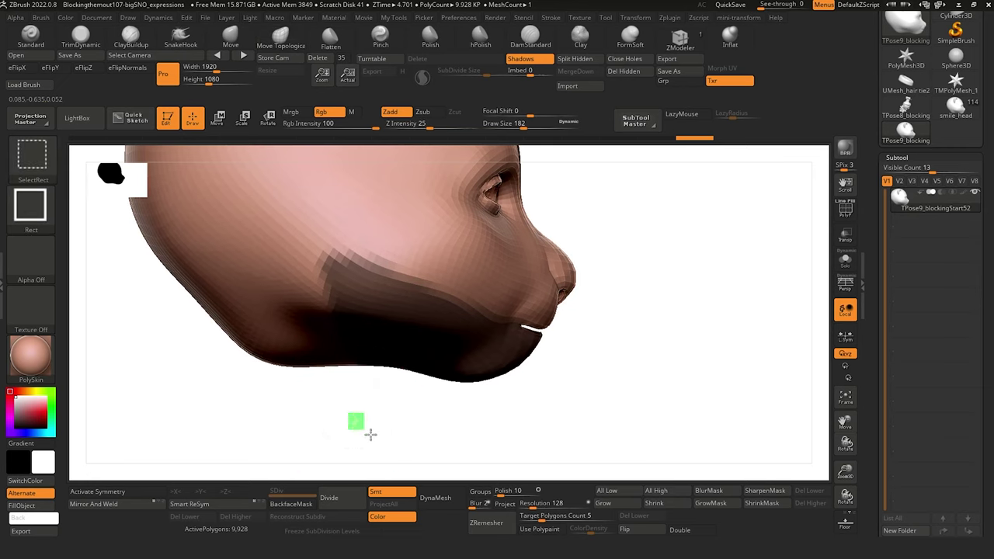
Unhide the full TPose mesh, then hide the head, top gums, eyeballs and neck to expose the bottom gums and tongue.
ctrl+shift+click(371, 435)
mouse_move(444, 411)
mouse_down()
mouse_move(457, 426)
mouse_move(429, 420)
mouse_move(493, 399)
mouse_up()
key(ctrl+shift)
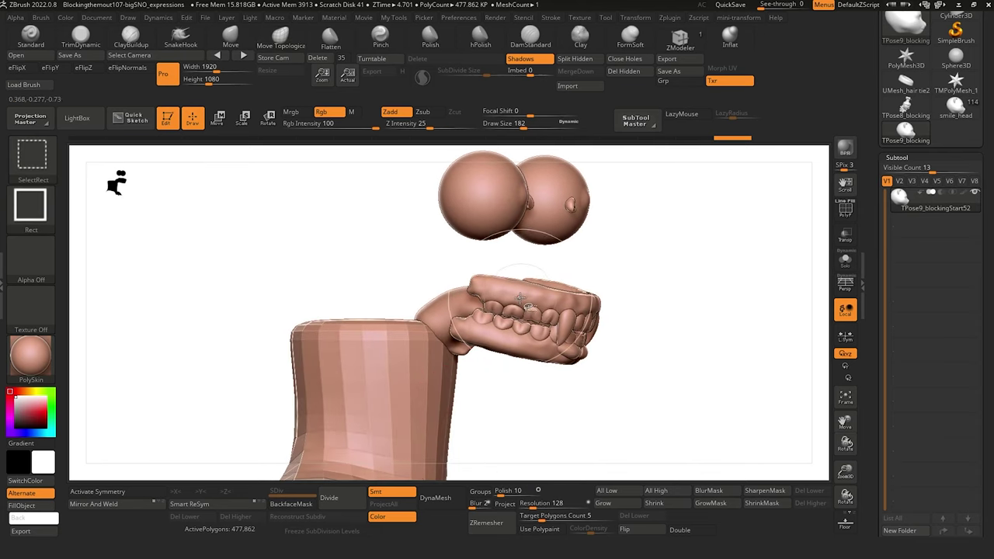
ctrl+shift+click(521, 298)
ctrl+shift+click(464, 215)
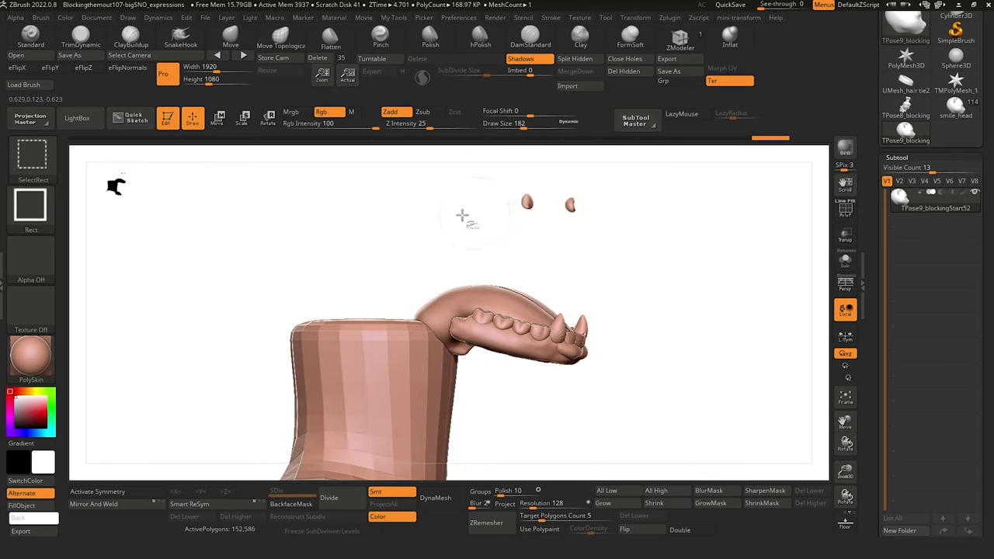
ctrl+alt+shift+click(419, 361)
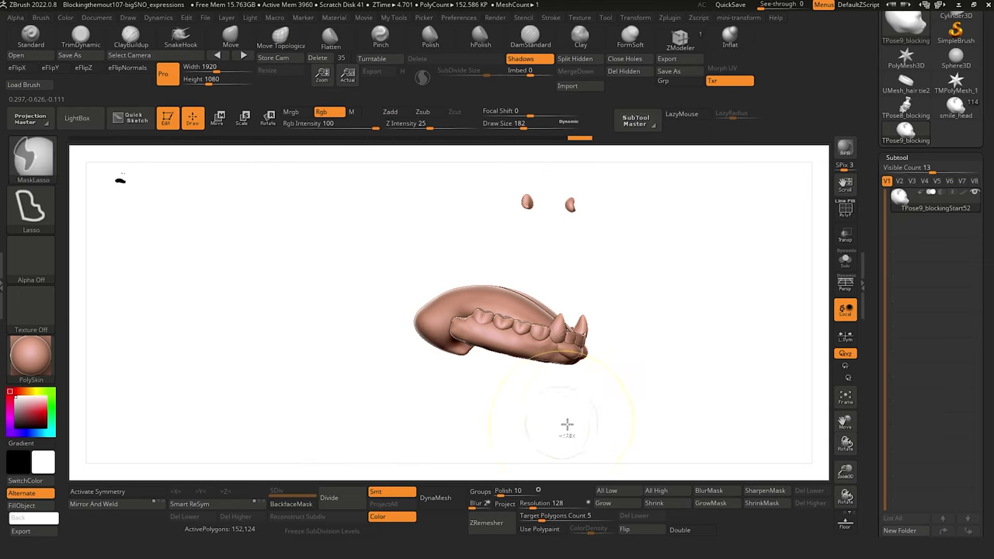
Lasso-mask the bottom gums and tongue, then unhide the rest of the TPose mesh.
ctrl+drag(590, 423, 482, 244)
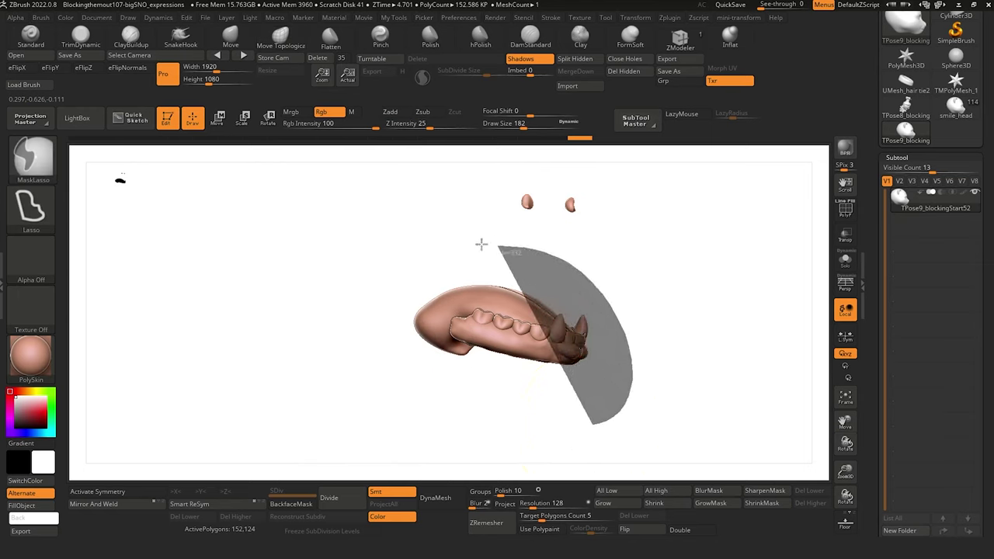
ctrl+shift+click(535, 417)
drag(465, 387, 444, 377)
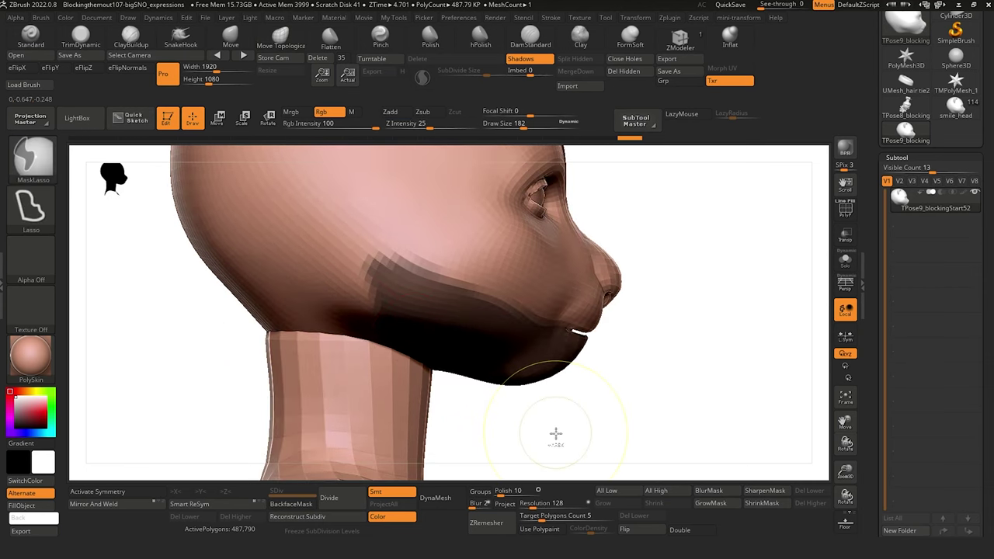
Invert and blur the jaw mask on the TPose mesh, then rotate the lower jaw with its gums and tongue downward to open the mouth.
ctrl+click(522, 411)
click(711, 491)
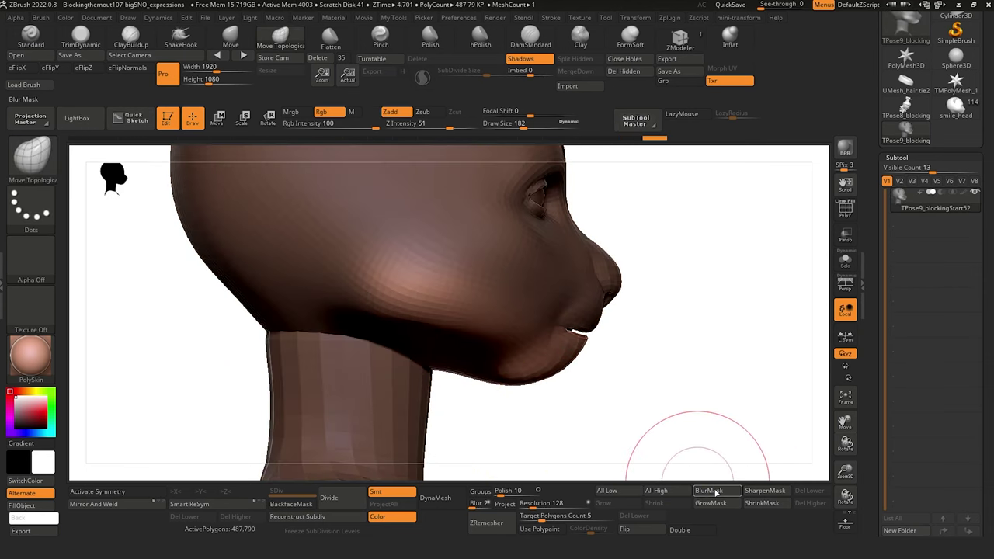
key(r)
drag(238, 262, 237, 373)
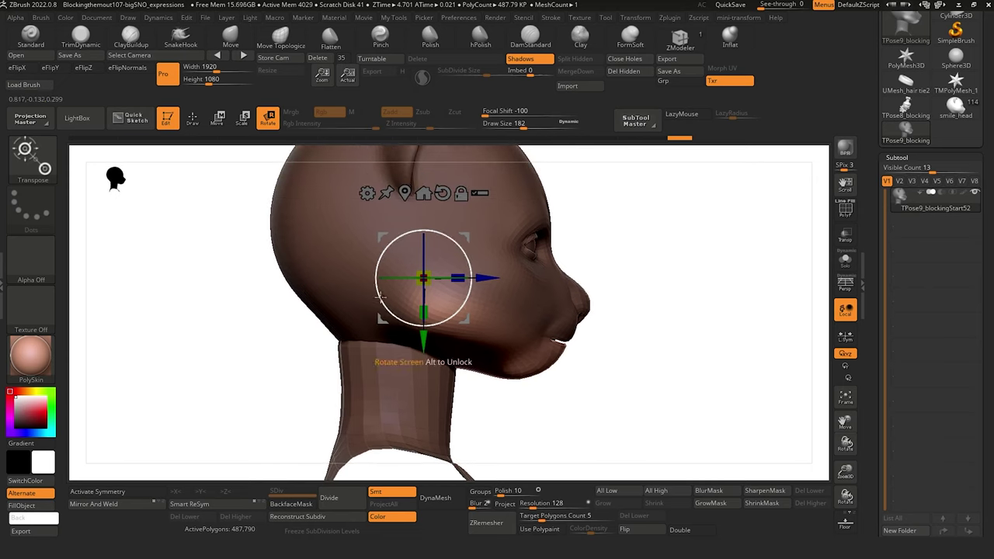
drag(380, 295, 373, 286)
drag(241, 317, 276, 279)
drag(474, 271, 479, 280)
mouse_move(208, 300)
mouse_down()
mouse_move(233, 340)
mouse_move(211, 344)
mouse_move(227, 330)
mouse_up()
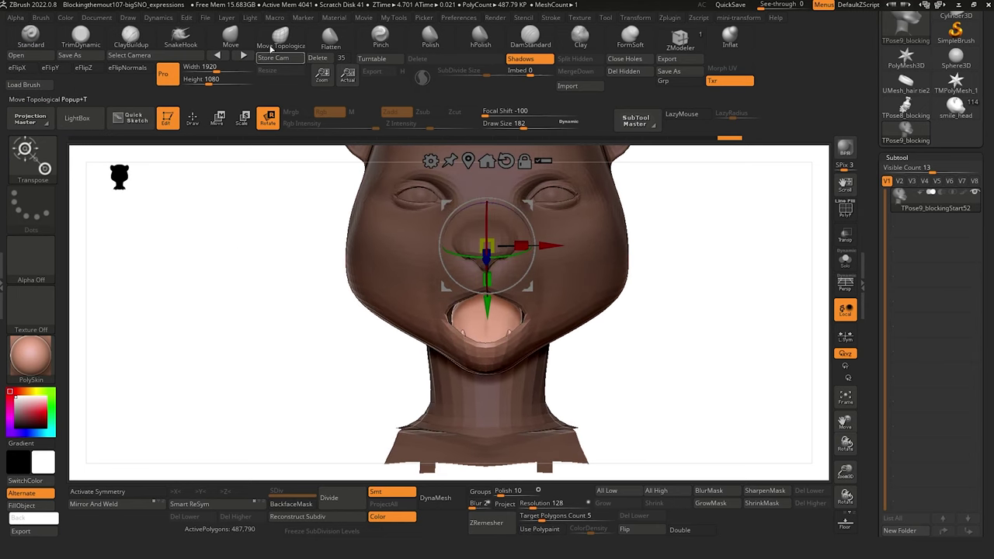
Clear the mask and transfer the posed TPose mesh back to the subtools with Transpose Master.
click(280, 37)
drag(263, 279, 228, 267)
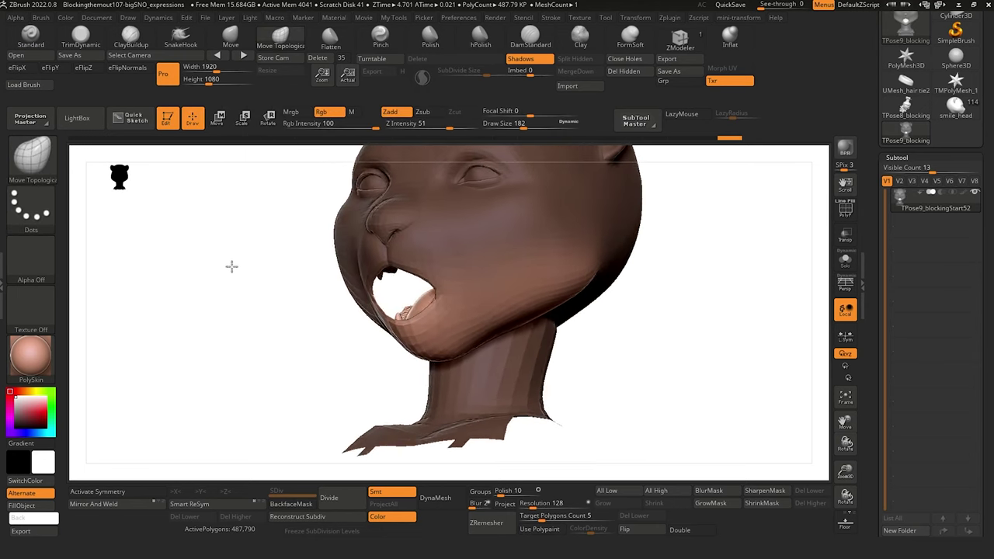
drag(288, 326, 297, 322)
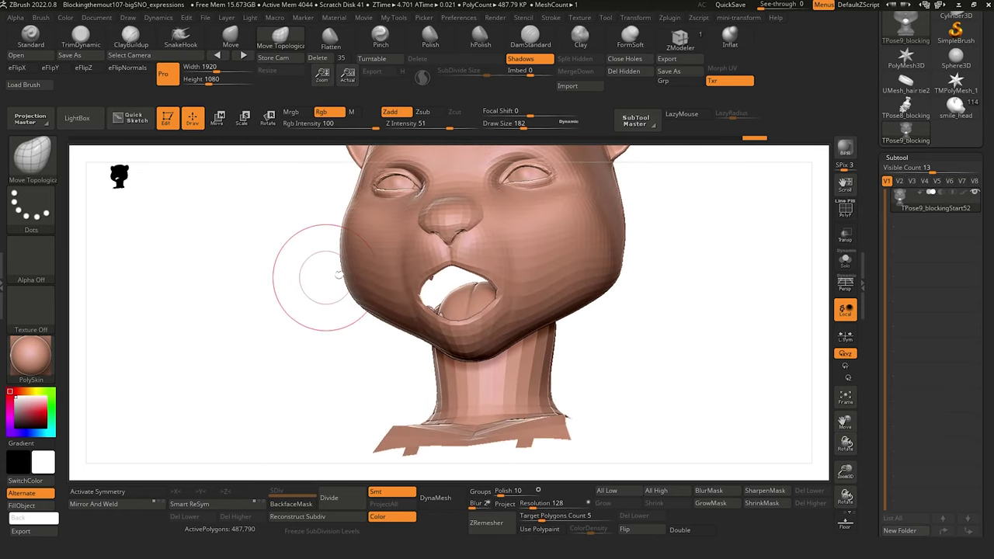
drag(296, 286, 315, 318)
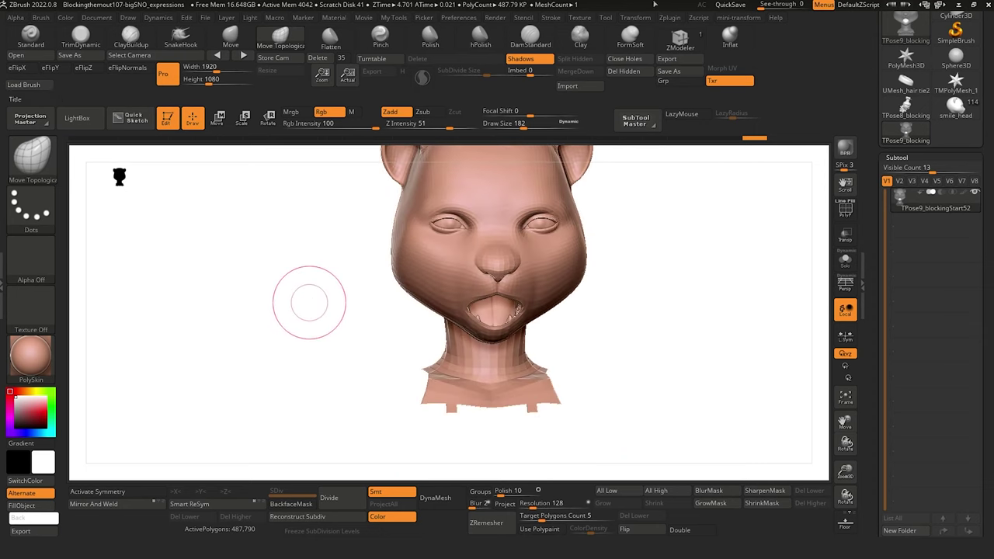
click(693, 20)
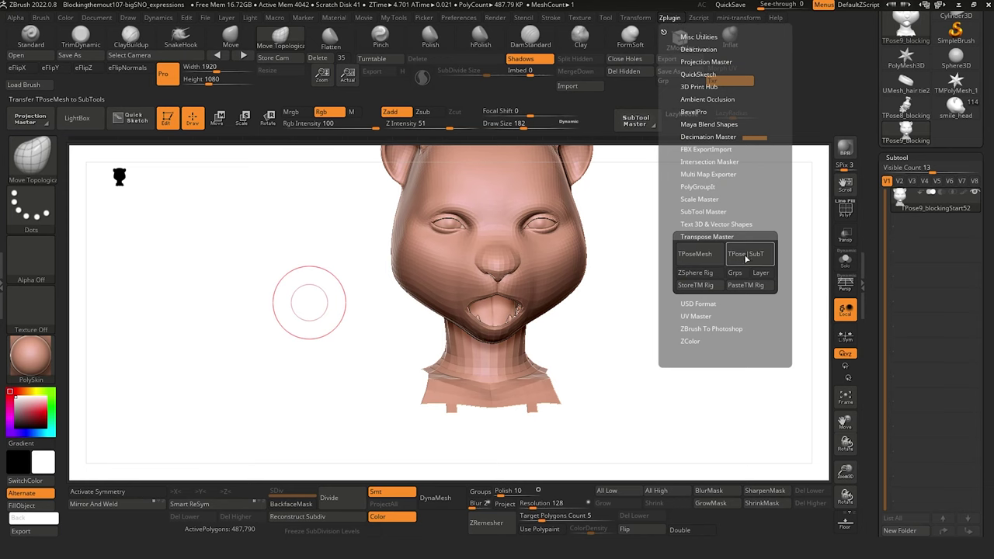
click(747, 253)
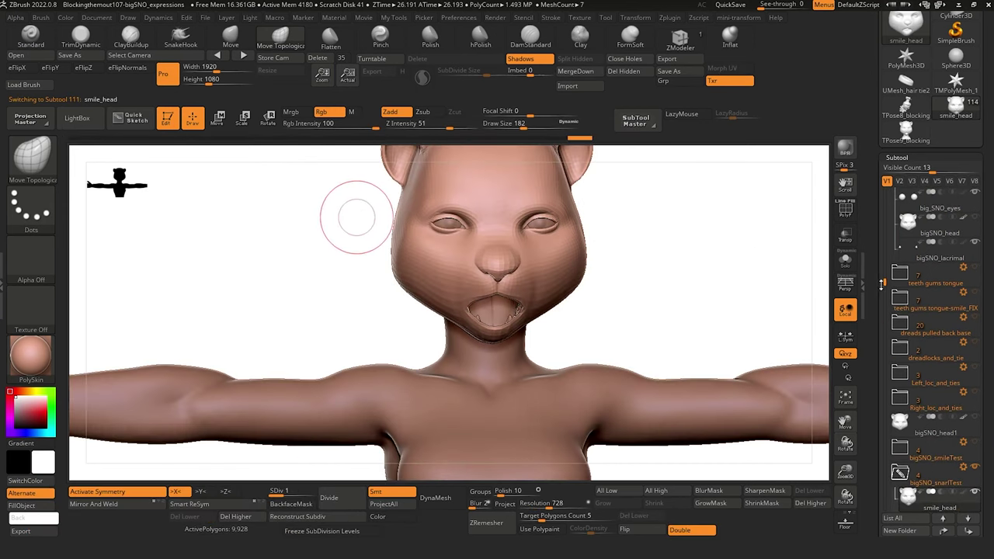
Select the bigSNO_Temp_body subtool and hide its arms and torso, leaving only the neck and upper chest visible.
drag(882, 285, 882, 240)
click(932, 251)
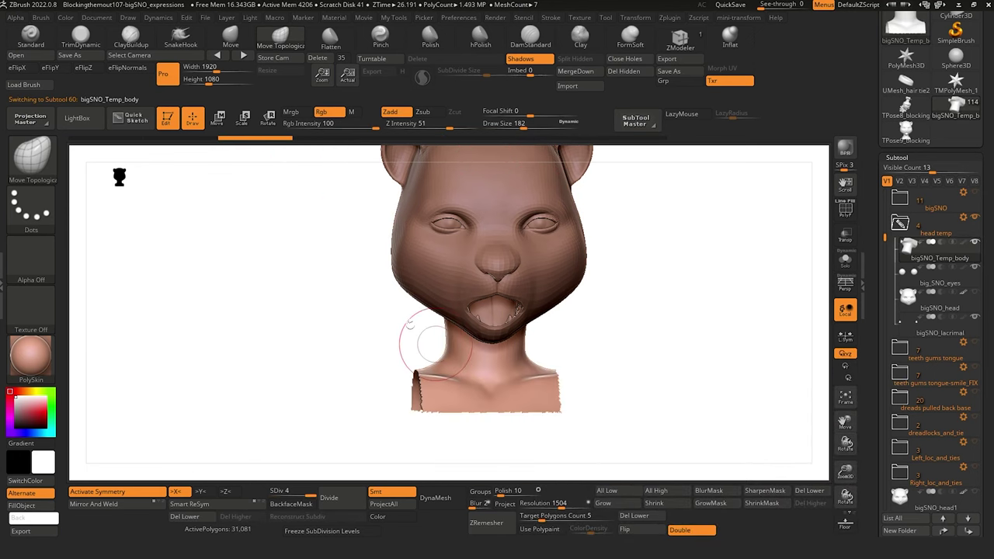
drag(292, 335, 332, 342)
drag(309, 250, 308, 323)
drag(308, 321, 280, 285)
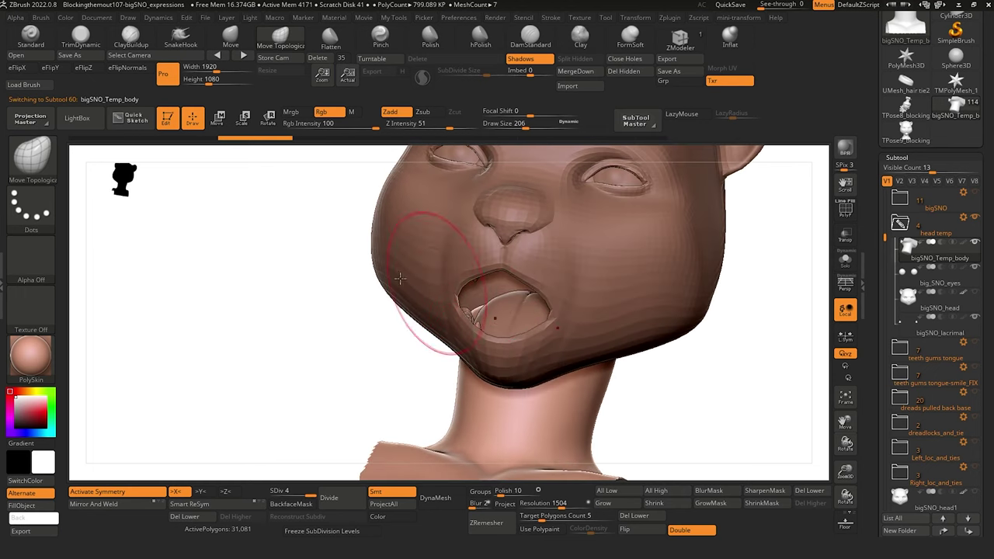
mouse_move(359, 319)
mouse_down()
mouse_move(333, 314)
mouse_move(296, 334)
mouse_up()
Turn off symmetry on smile_head and raise the upper lip and adjoining cheek on the character's left side to bare the fang with Move Topological.
alt+click(424, 303)
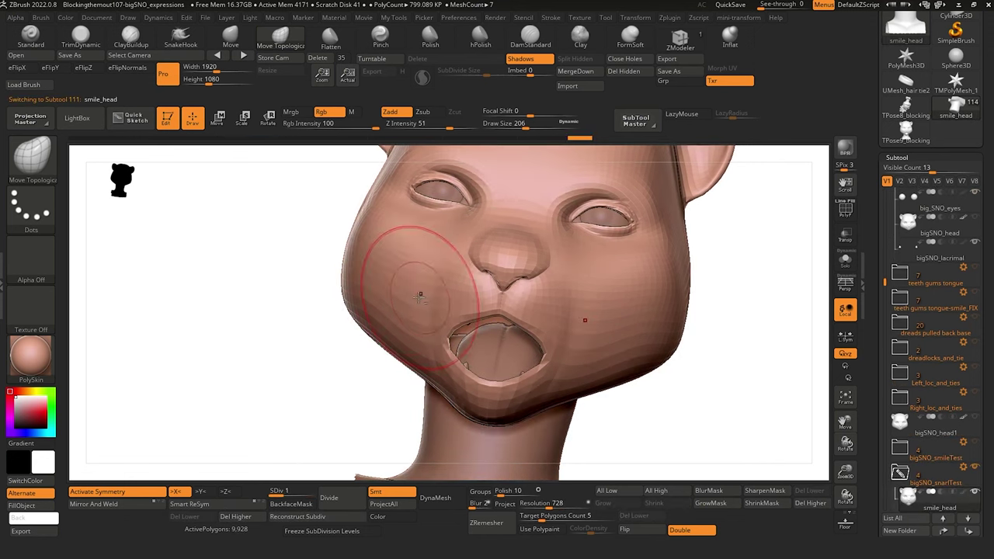
key(bracketright)
key(bracketright)
key(bracketright)
key(bracketright)
key(bracketright)
key(bracketright)
key(bracketright)
key(bracketright)
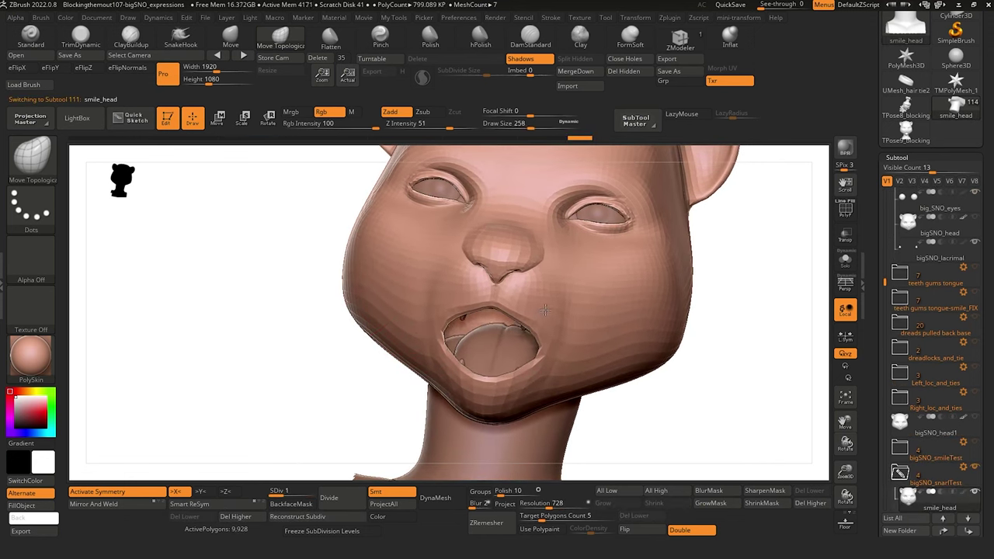
click(97, 492)
drag(549, 306, 562, 289)
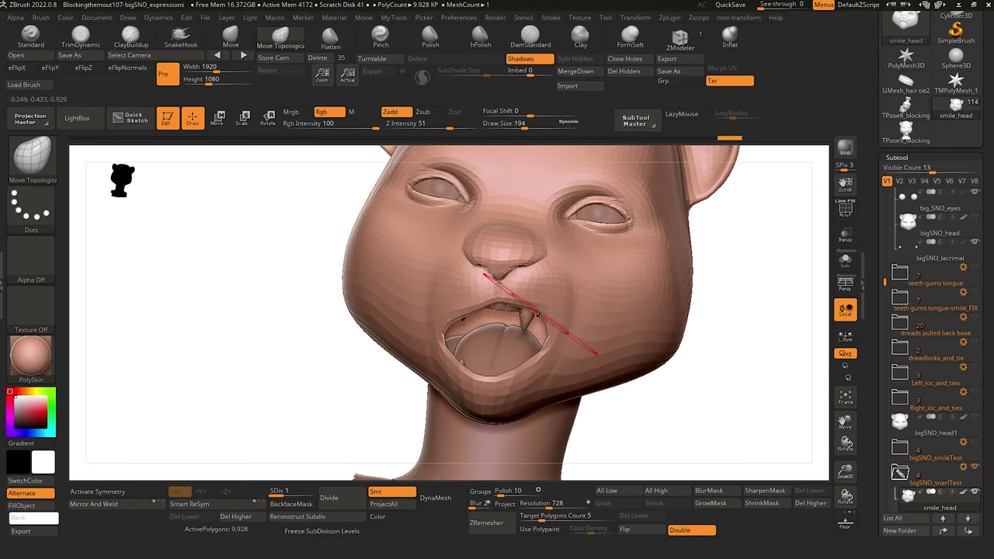
drag(546, 305, 541, 302)
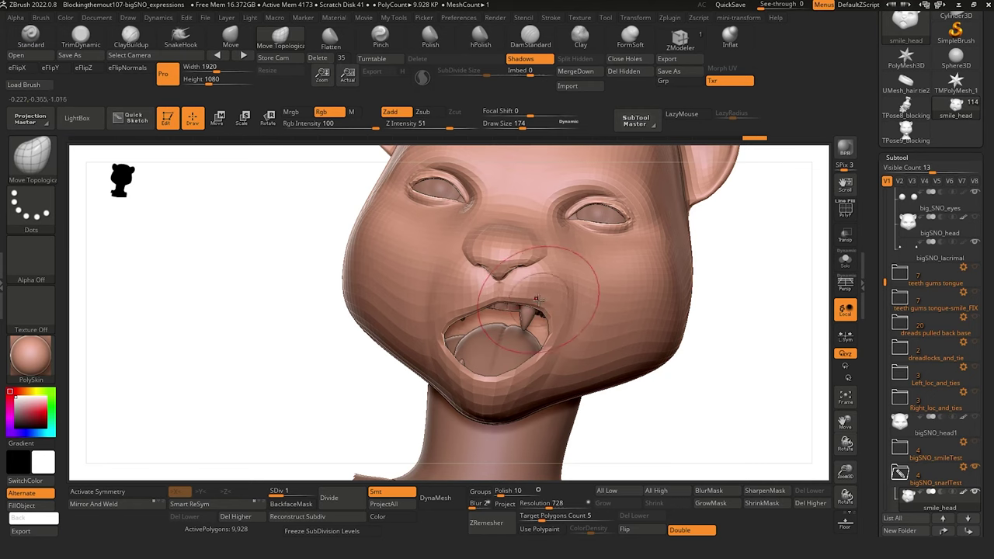
mouse_move(317, 265)
mouse_down()
mouse_move(295, 284)
mouse_move(308, 278)
mouse_up()
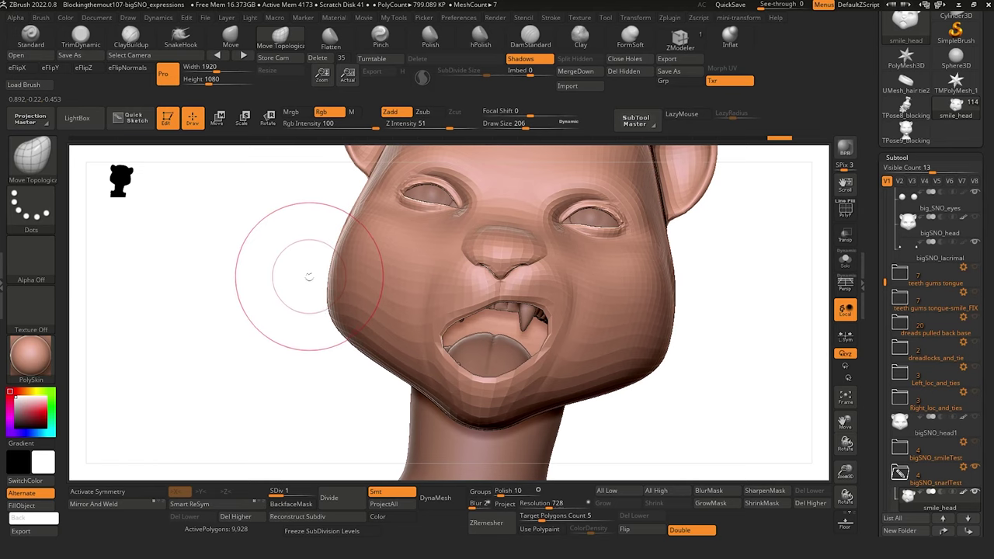
drag(554, 260, 553, 256)
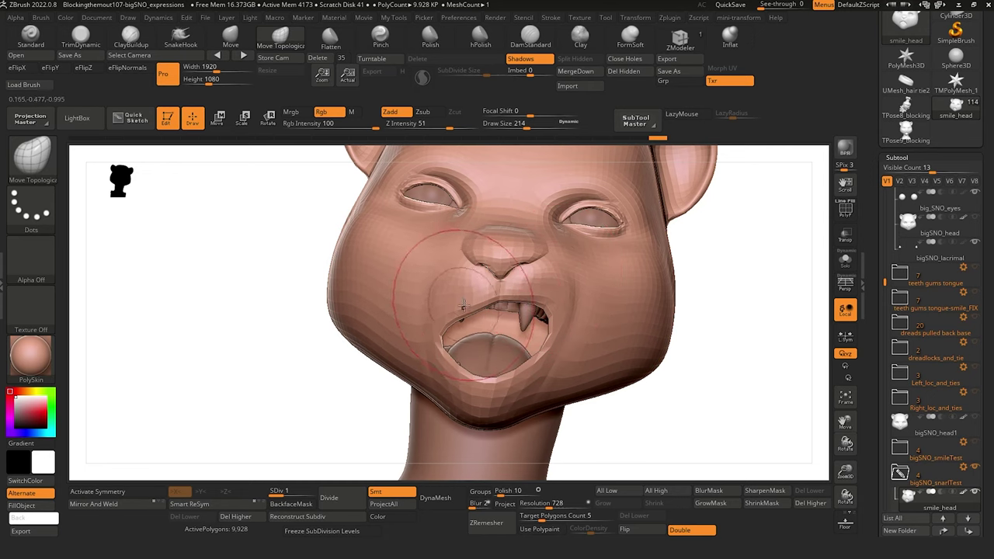
Pull up the middle of the upper lip and adjust both mouth sides to expose the front teeth and the other fang.
drag(251, 287, 264, 276)
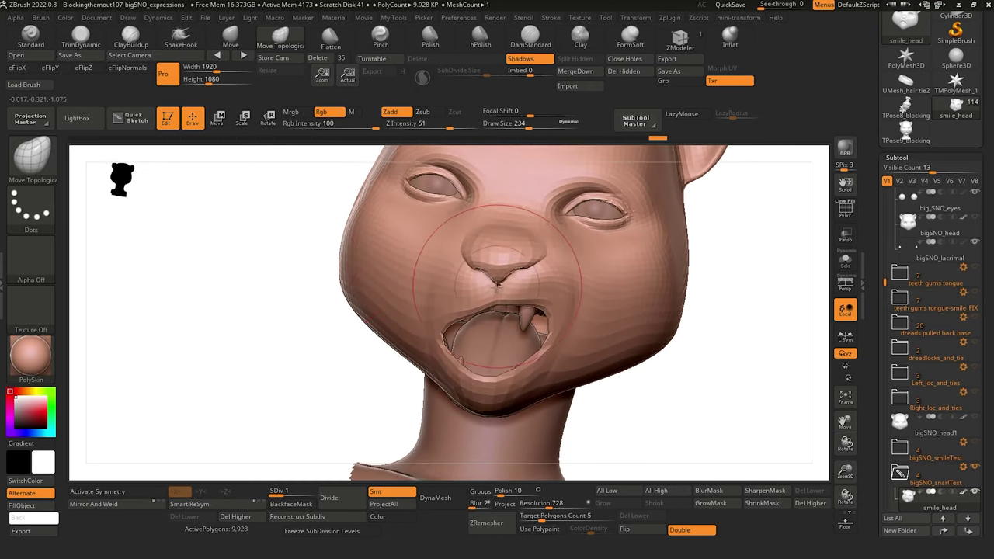
key(bracketright)
key(bracketright)
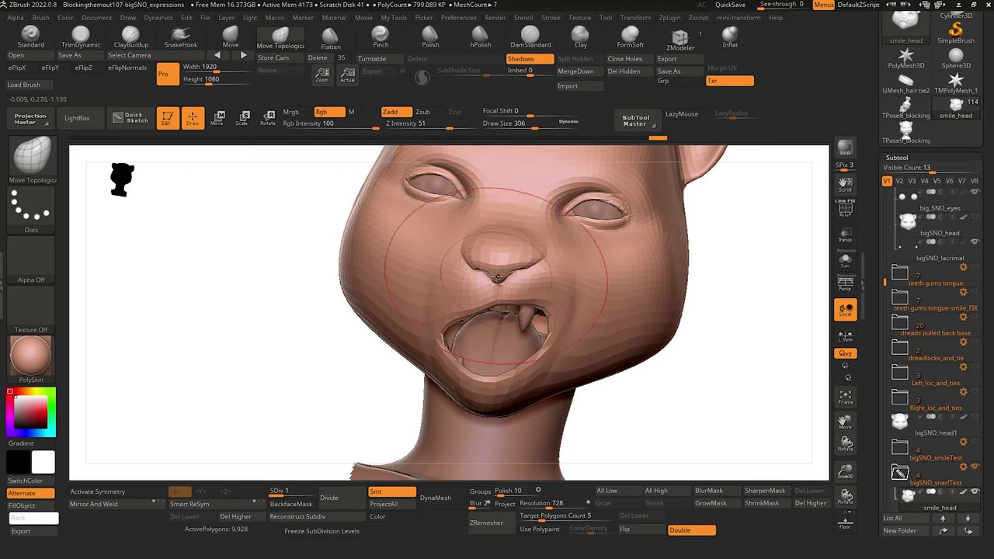
drag(497, 271, 495, 282)
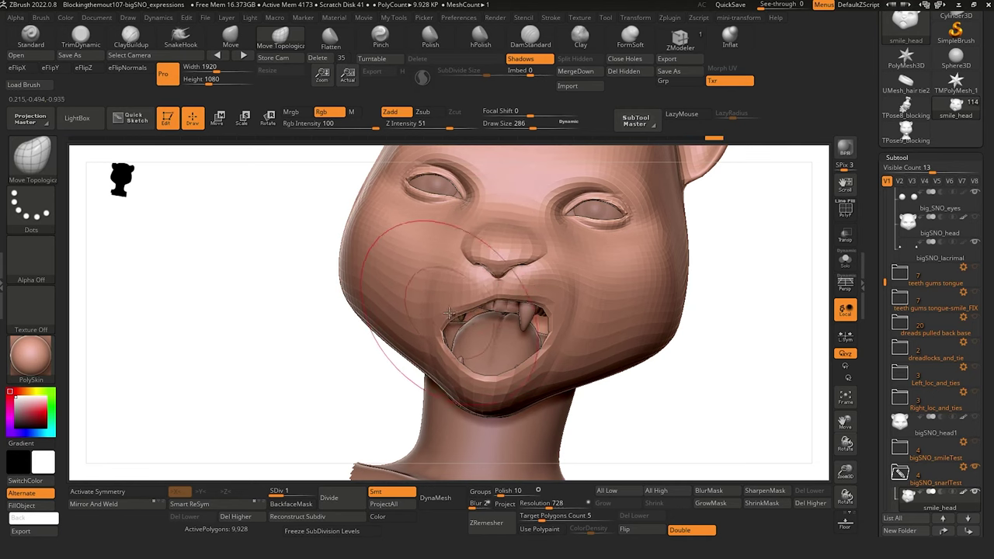
drag(449, 314, 451, 314)
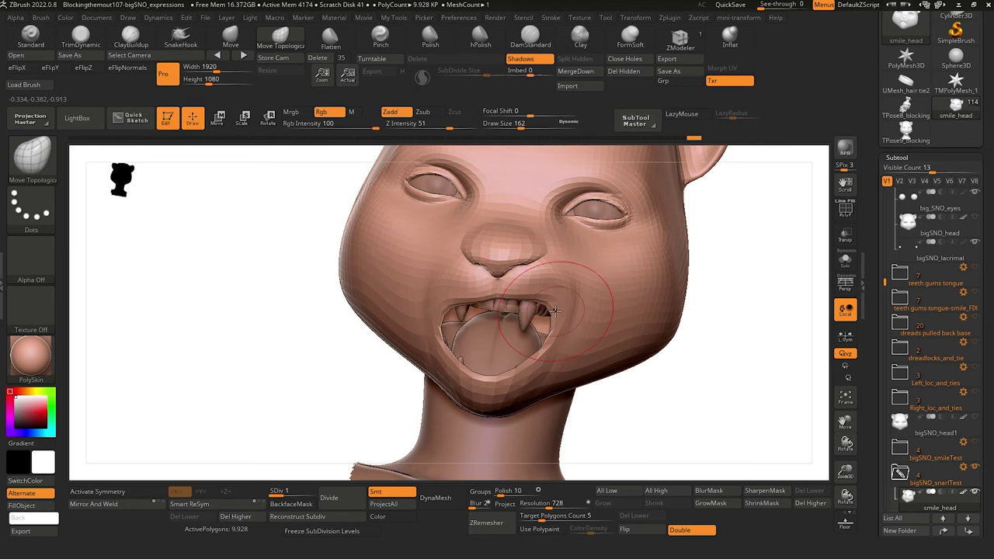
drag(284, 267, 621, 376)
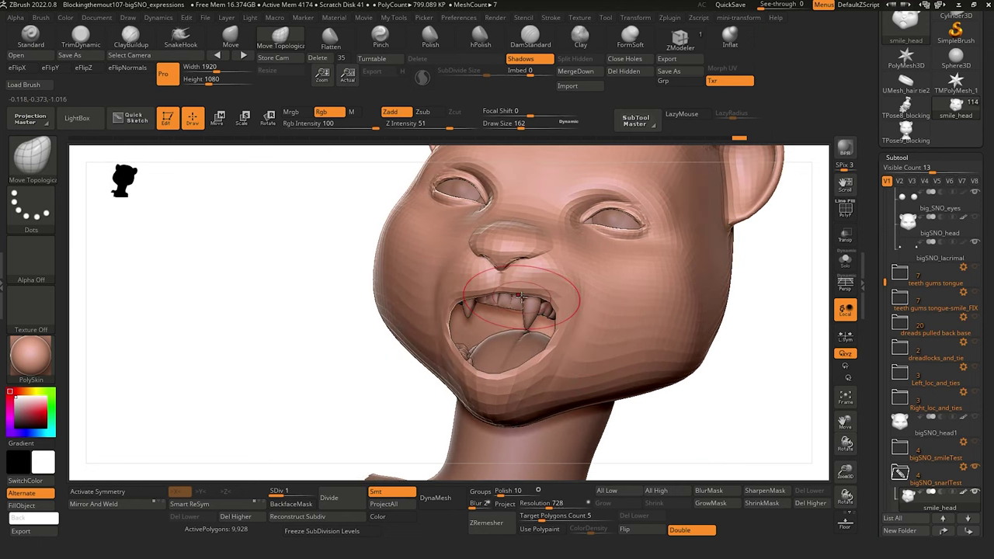
mouse_move(311, 315)
mouse_down()
mouse_move(282, 320)
mouse_move(329, 310)
mouse_move(328, 297)
mouse_up()
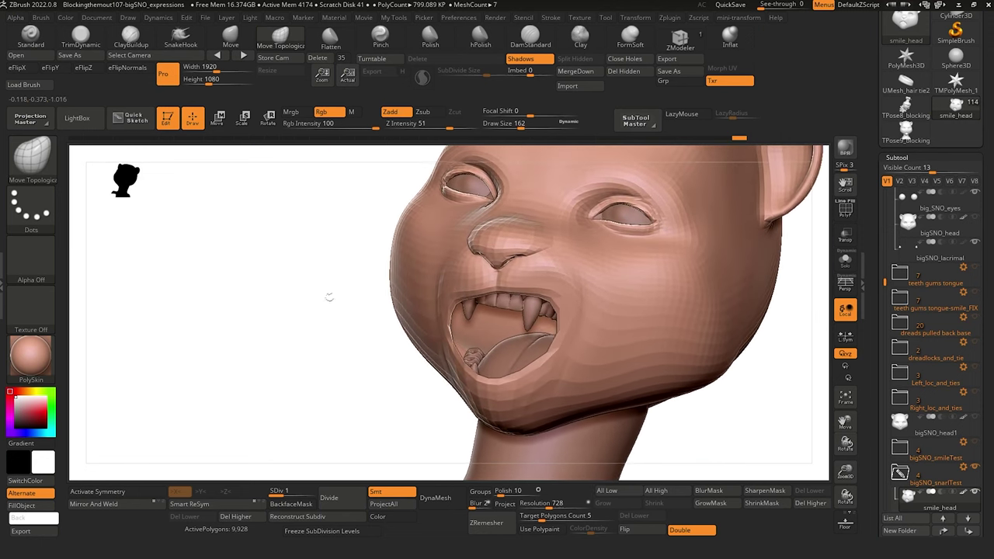
Build up the raised flesh beside the character's left upper lip with the ClayBuildup brush.
click(131, 37)
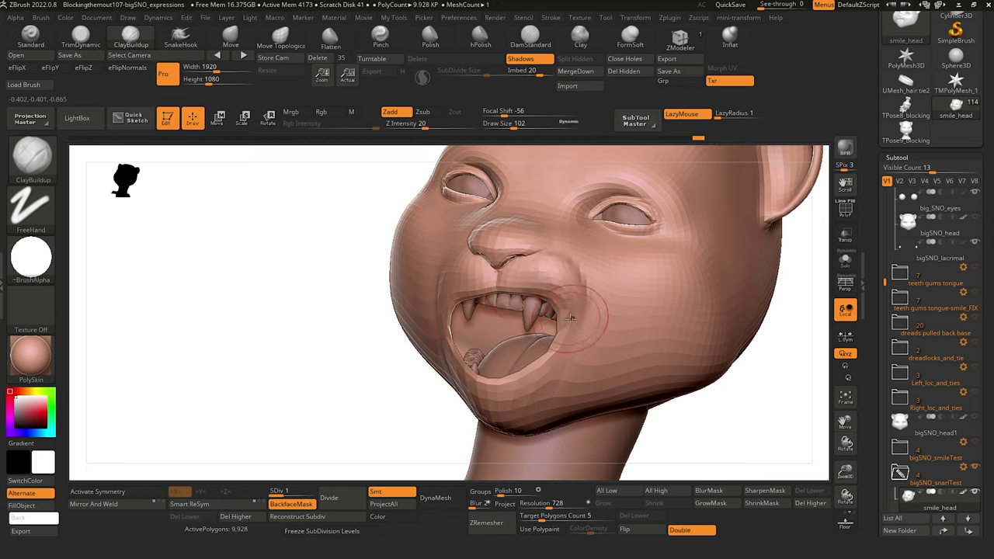
mouse_move(524, 287)
mouse_down()
mouse_move(285, 271)
mouse_move(306, 295)
mouse_move(294, 260)
mouse_move(275, 272)
mouse_move(266, 262)
mouse_move(281, 233)
mouse_up()
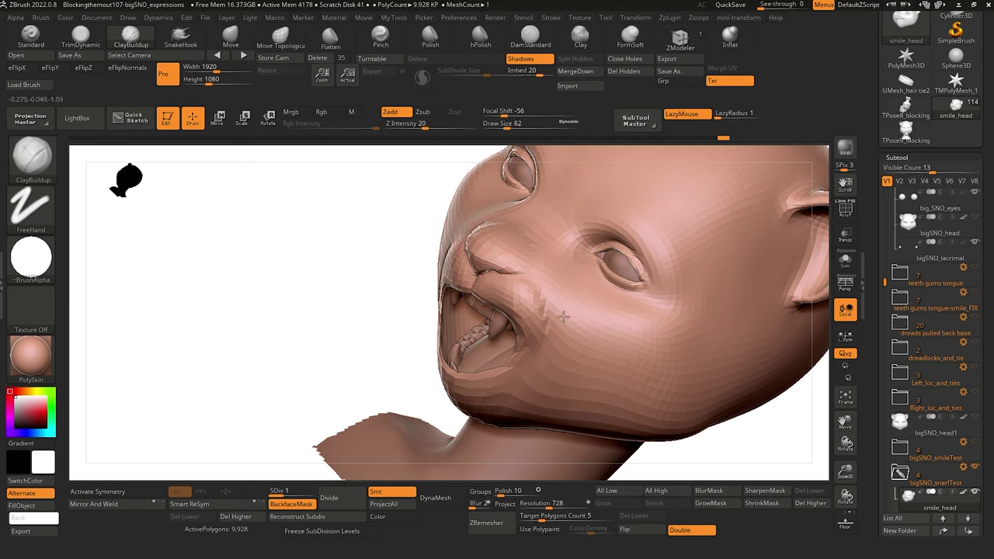
drag(320, 237, 287, 257)
Reshape the lower eyelid area of the character's left eye with the Move Topological brush.
key(7)
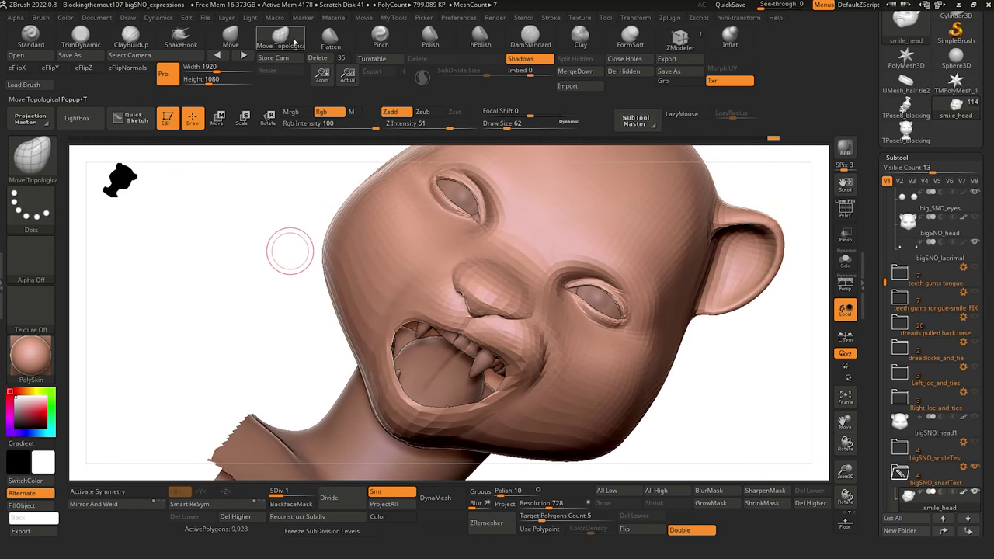
mouse_move(592, 321)
mouse_down()
mouse_move(612, 318)
mouse_move(603, 320)
mouse_up()
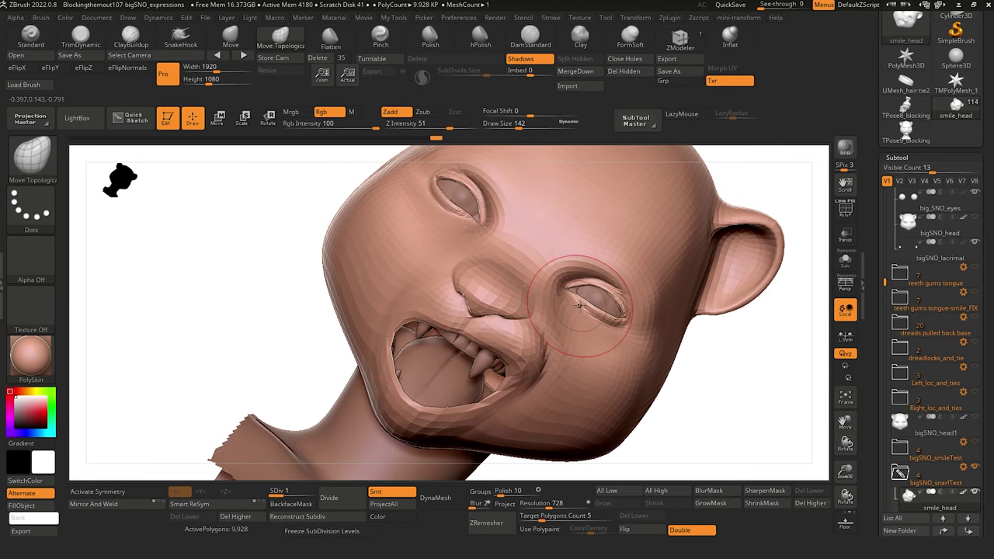
drag(293, 256, 258, 266)
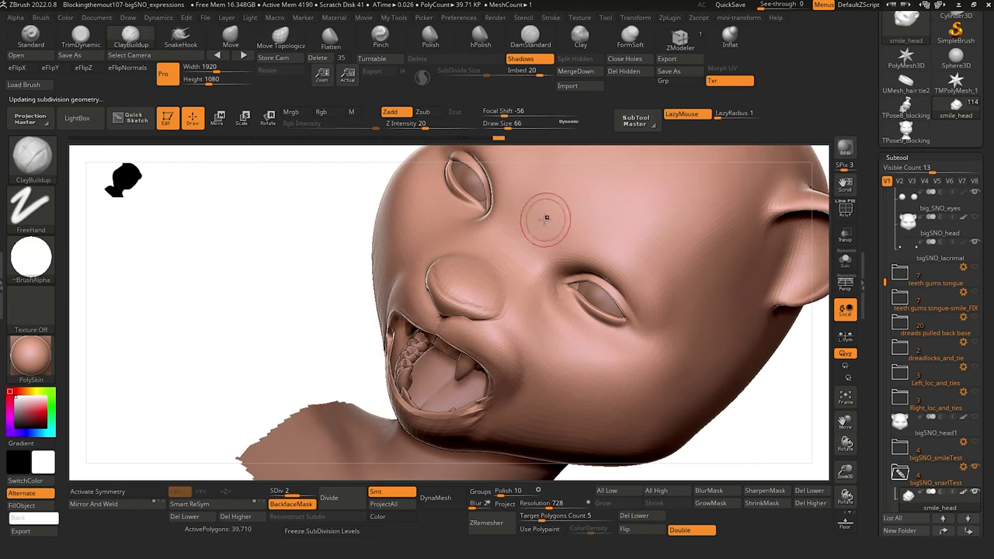
At subdivision level 2, build up the furrowed brow above the character's left eye with ClayBuildup.
drag(526, 215, 530, 262)
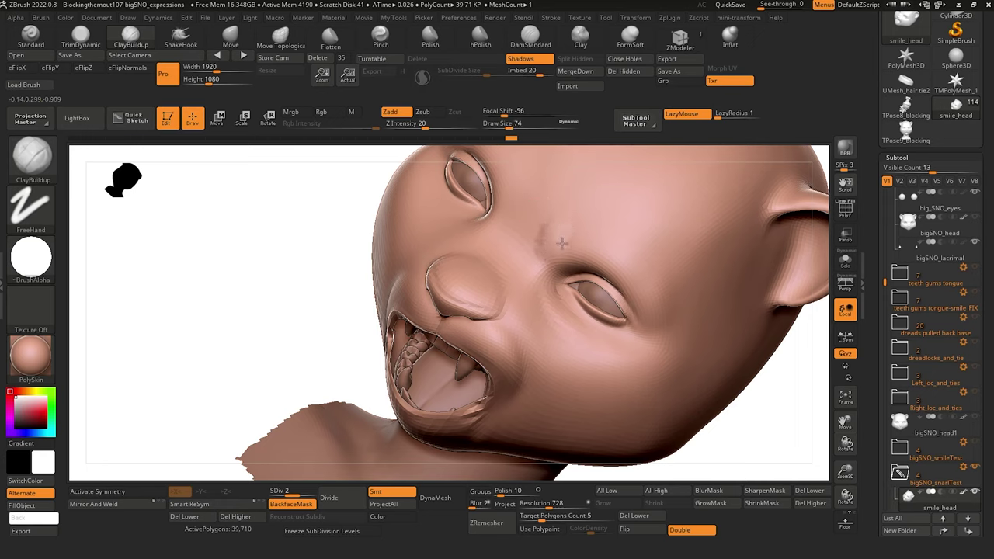
key(ctrl+shift+z)
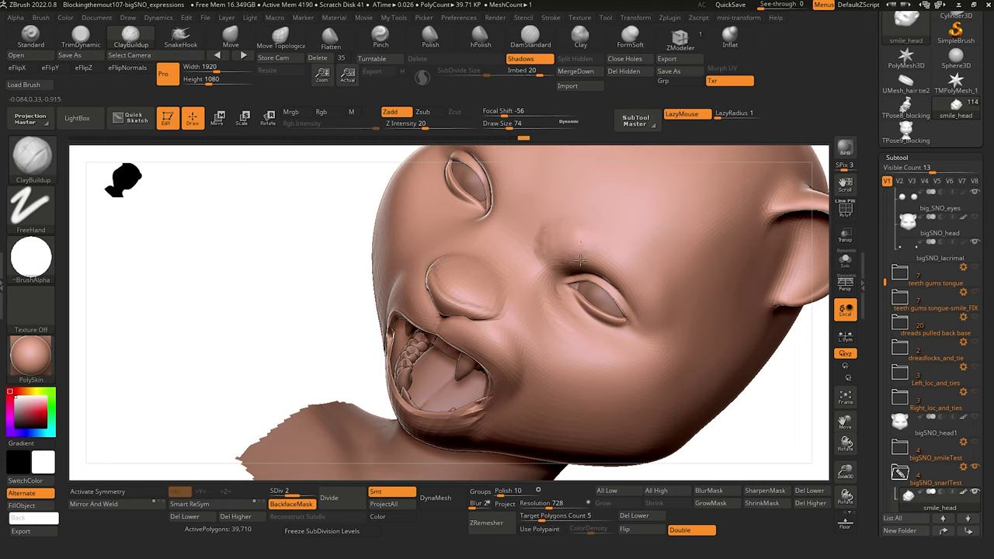
drag(249, 233, 285, 251)
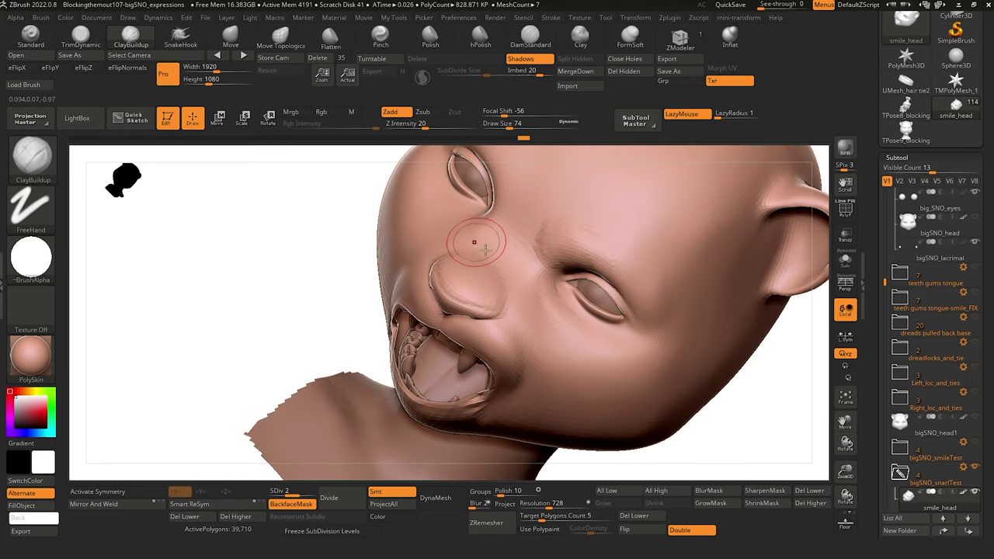
mouse_move(261, 245)
mouse_down()
mouse_move(270, 233)
mouse_move(295, 237)
mouse_up()
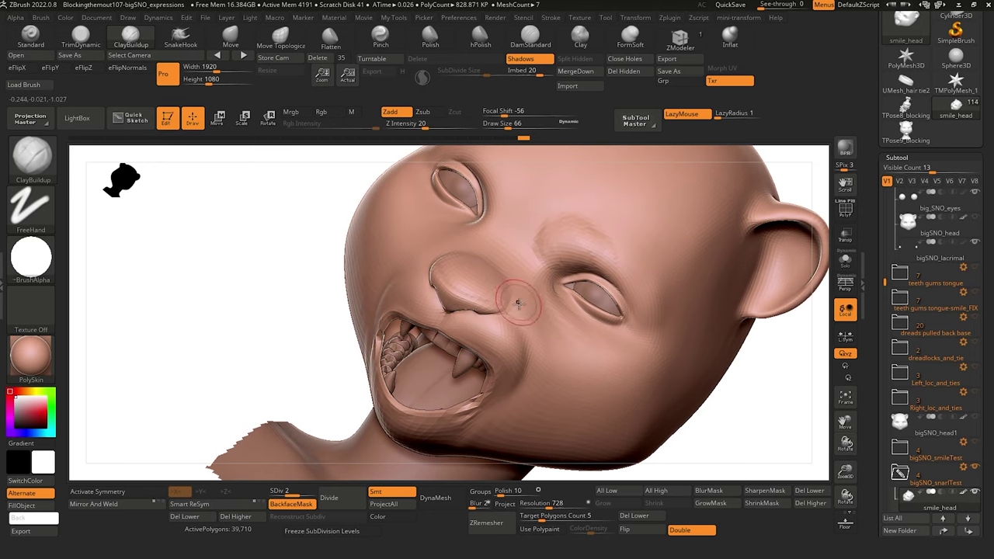
Build up the snarl folds beside the nose and across its bridge toward the character's left eye with the ClayBuildup brush.
drag(527, 320, 539, 365)
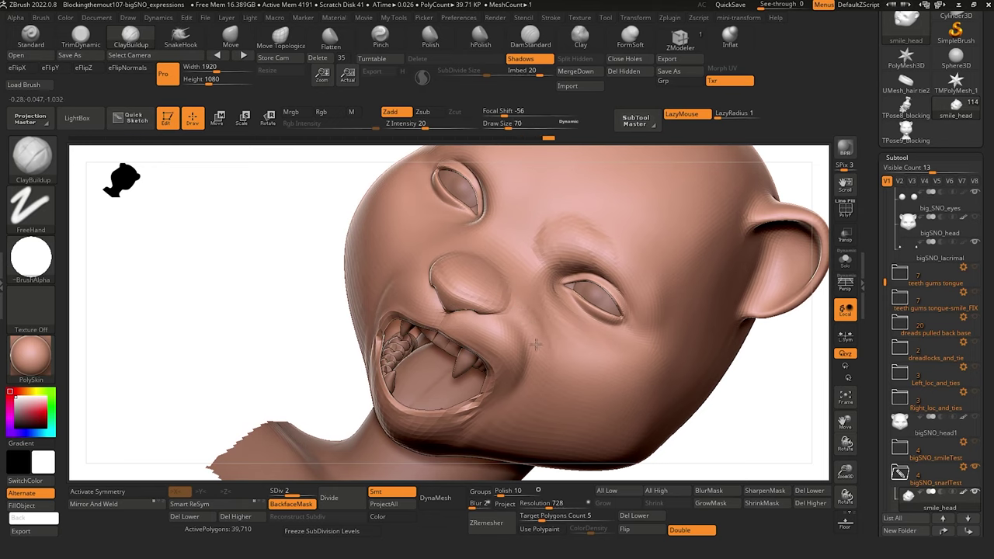
drag(537, 346, 537, 334)
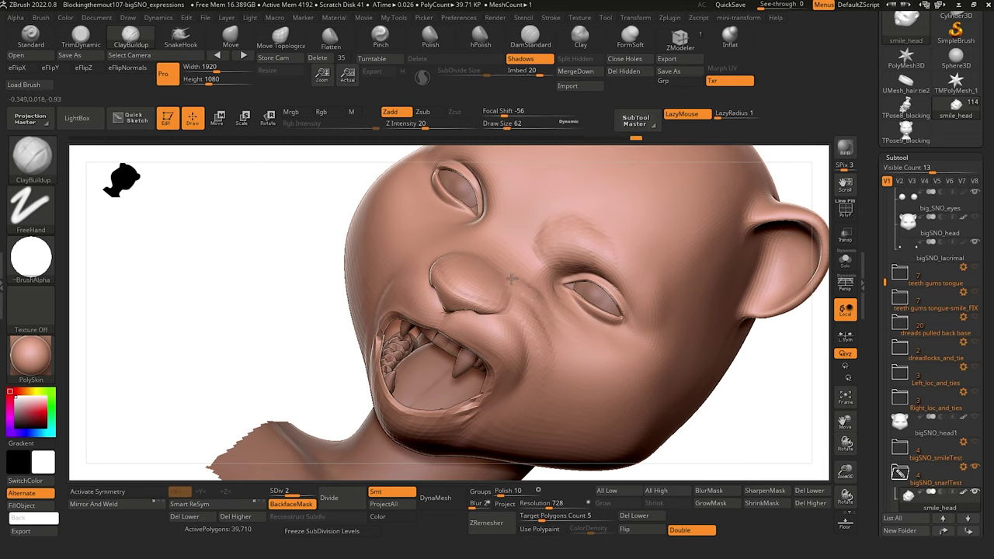
drag(521, 280, 513, 225)
drag(542, 278, 510, 229)
mouse_move(540, 282)
mouse_down()
mouse_move(529, 249)
mouse_move(504, 233)
mouse_move(534, 282)
mouse_up()
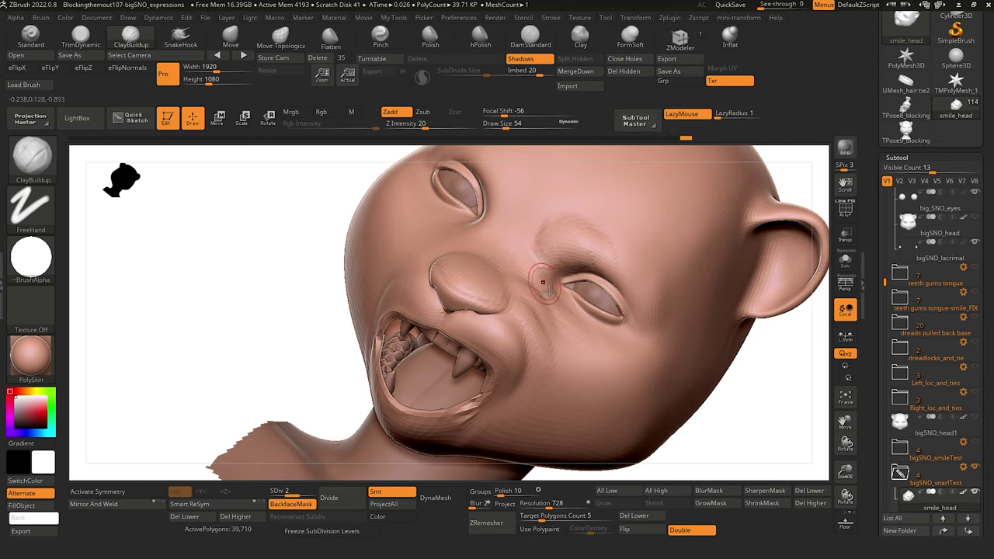
drag(535, 281, 526, 258)
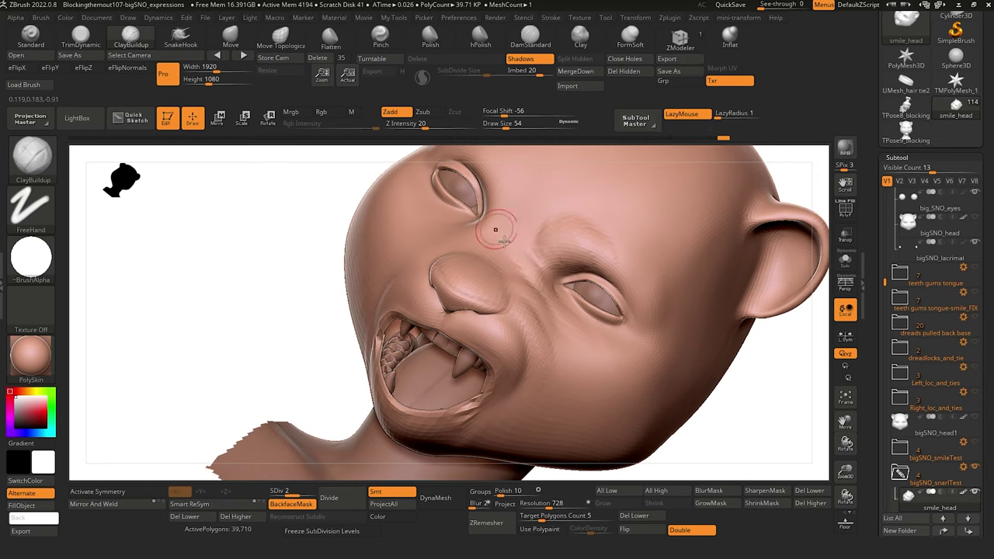
mouse_move(308, 229)
mouse_down()
mouse_move(226, 213)
mouse_move(277, 256)
mouse_move(292, 316)
mouse_move(246, 294)
mouse_move(276, 277)
mouse_up()
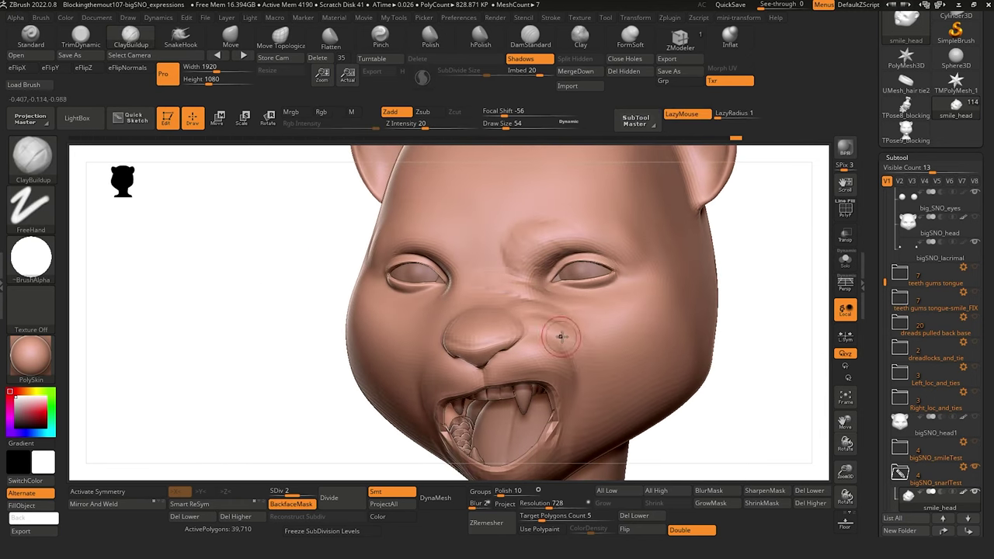
Thicken the bunched cheek flesh next to the raised left upper lip with a larger ClayBuildup brush.
mouse_move(587, 365)
mouse_down()
mouse_move(530, 312)
mouse_move(570, 342)
mouse_move(529, 351)
mouse_move(563, 357)
mouse_up()
key(])
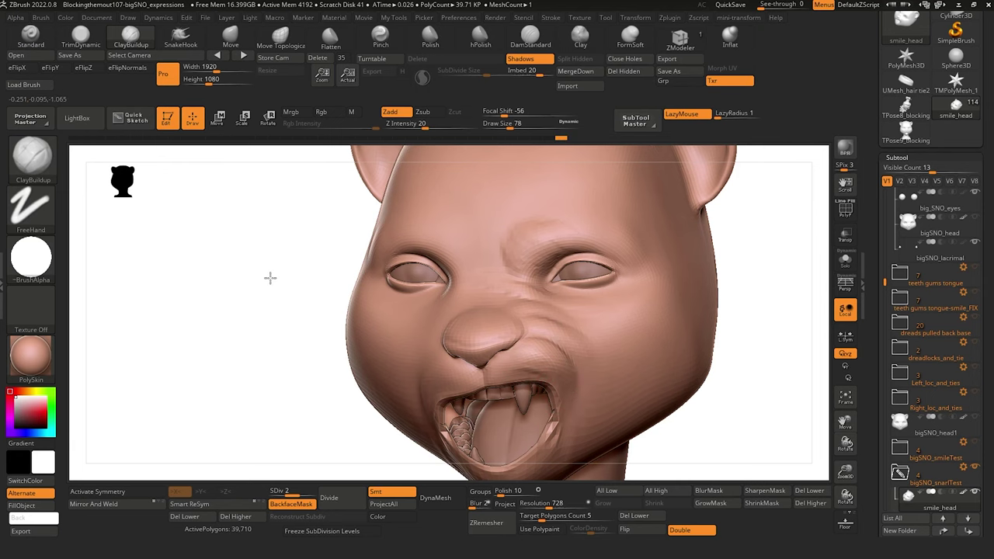
mouse_move(269, 277)
mouse_down()
mouse_move(262, 318)
mouse_move(276, 302)
mouse_move(249, 279)
mouse_move(237, 247)
mouse_up()
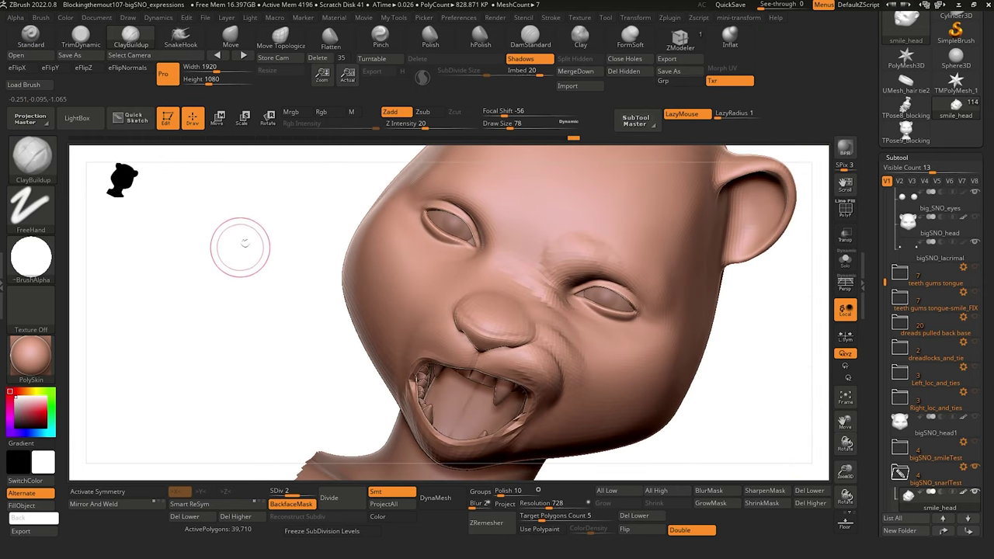
Carve creases between the nose-bridge wrinkles with DamStandard and build up the folds near the left eye's inner corner with ClayBuildup.
click(531, 35)
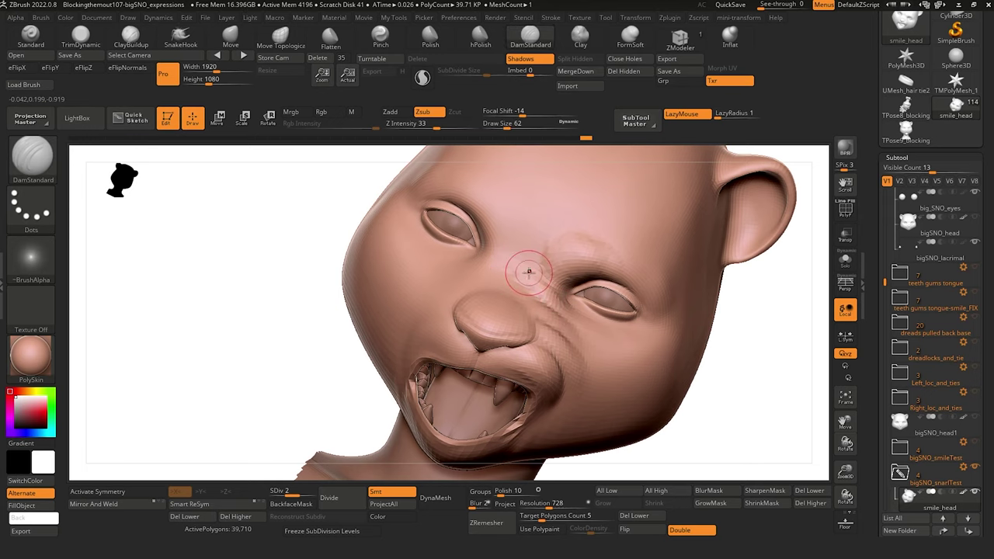
drag(295, 256, 339, 225)
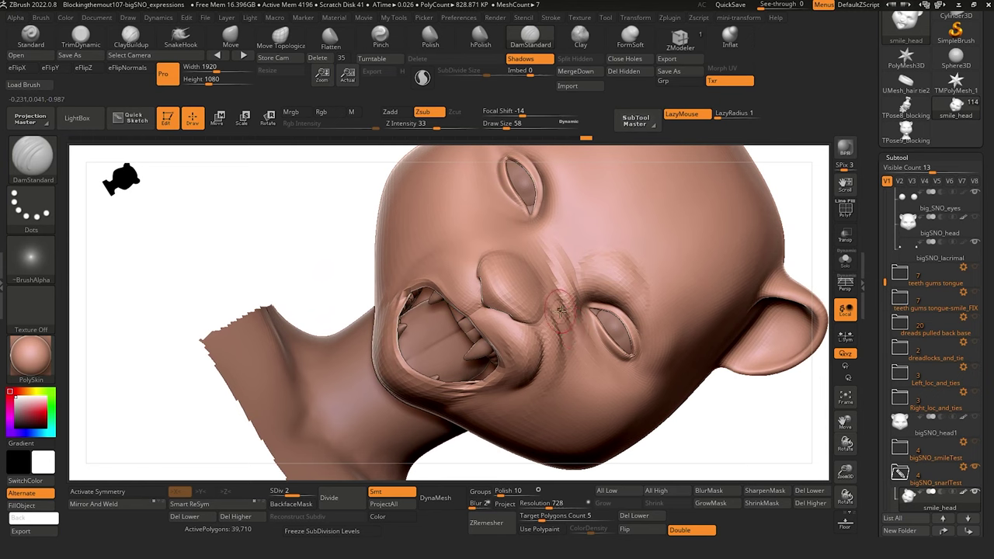
click(130, 36)
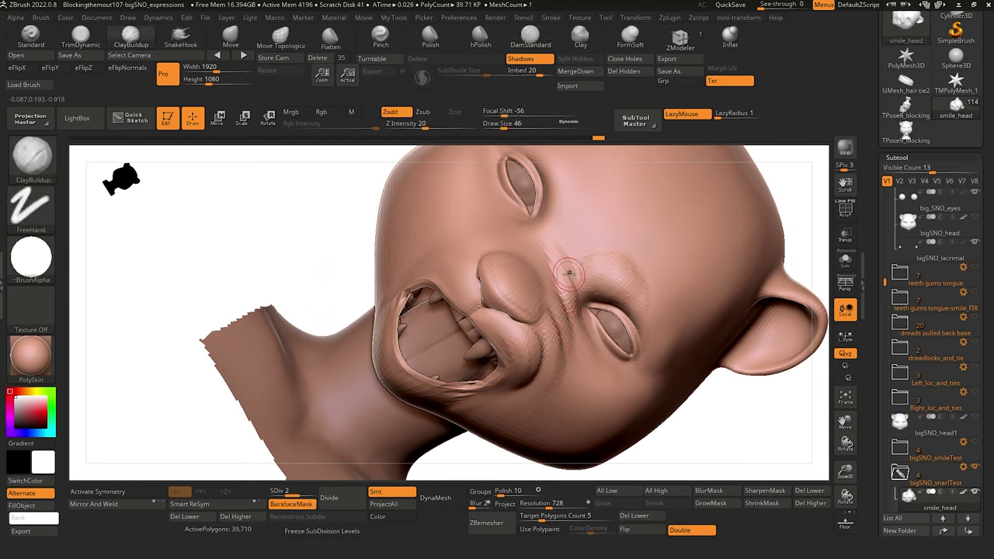
drag(569, 273, 572, 268)
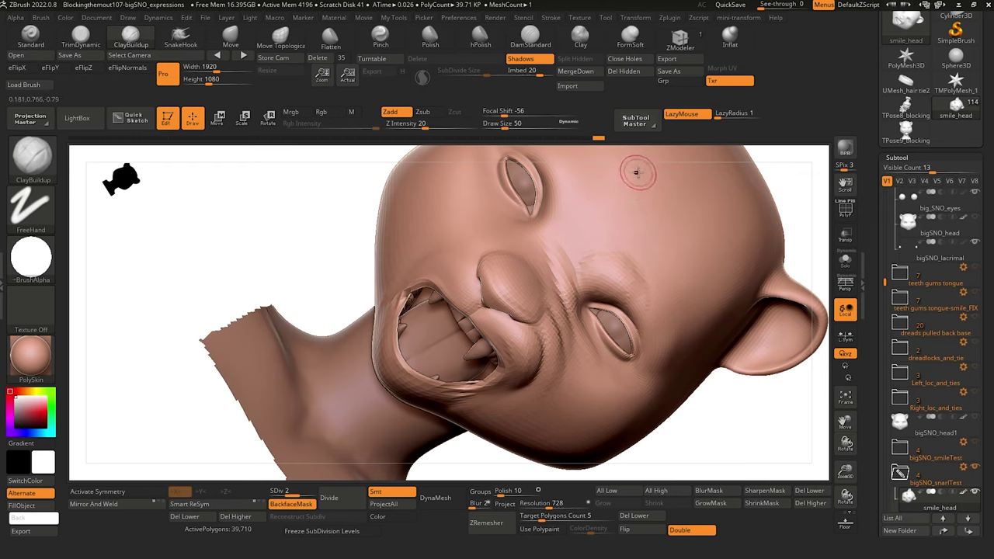
Build up the inner end of the furrowed brow above the character's left eye with a larger ClayBuildup brush.
key(bracketright)
key(bracketright)
key(bracketright)
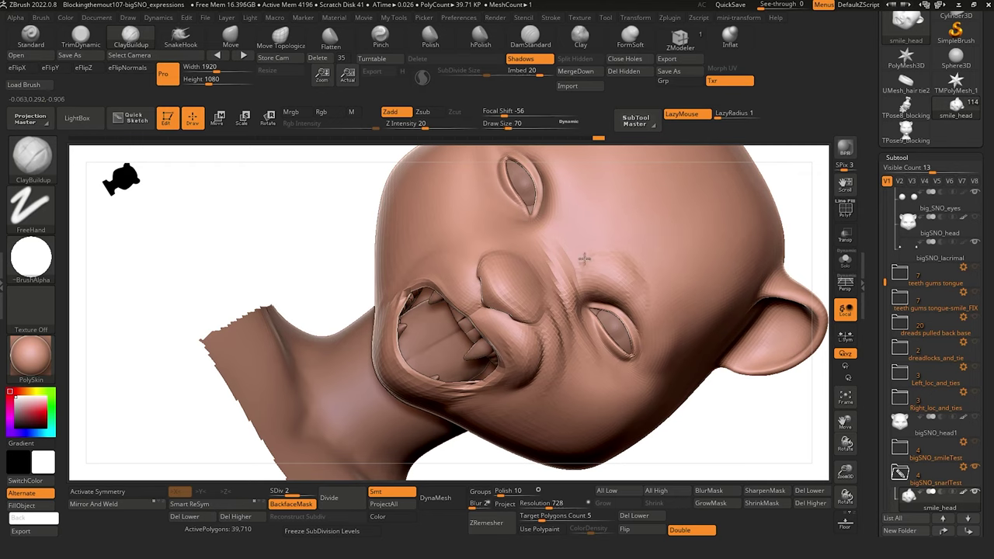
drag(576, 271, 629, 227)
key(bracketright)
drag(581, 253, 590, 245)
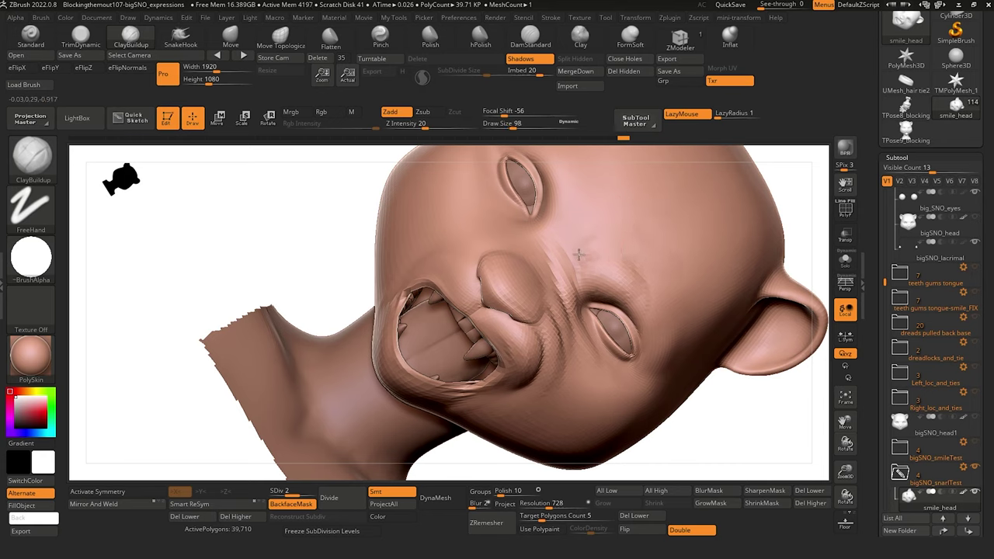
Extend the left brow bulge up onto the forehead with broad ClayBuildup strokes and smooth its surface.
key(bracketright)
key(bracketright)
key(bracketright)
drag(617, 223, 600, 242)
mouse_move(659, 227)
mouse_down()
mouse_move(585, 260)
mouse_move(637, 257)
mouse_move(657, 270)
mouse_move(585, 261)
mouse_up()
key(bracketright)
drag(215, 240, 273, 194)
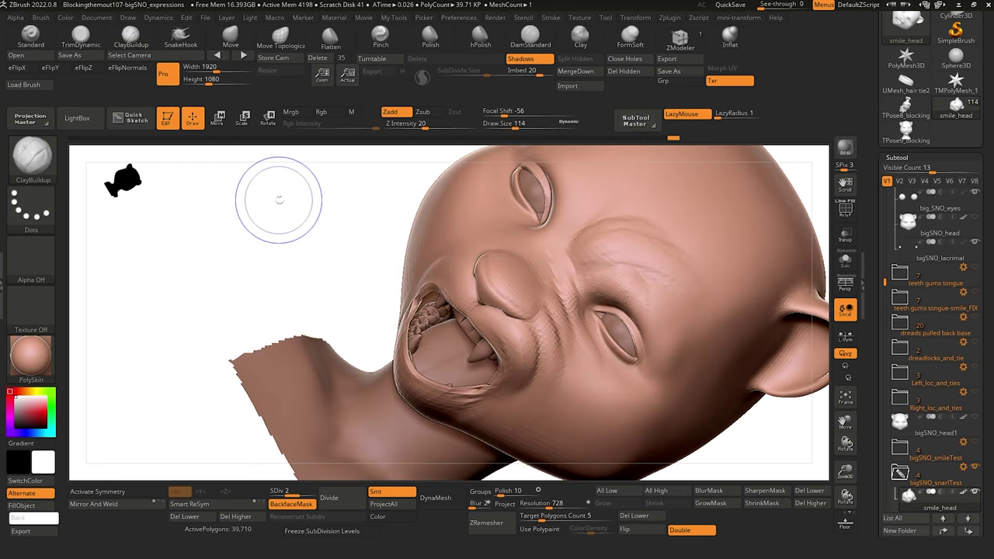
key(shift)
ctrl+right_drag(260, 269, 285, 271)
mouse_move(284, 271)
shift+mouse_down()
mouse_move(266, 314)
mouse_move(308, 239)
mouse_move(310, 251)
shift+mouse_up()
mouse_move(313, 299)
alt+mouse_down()
mouse_move(333, 333)
mouse_move(266, 264)
mouse_move(300, 275)
mouse_move(295, 324)
mouse_move(268, 302)
mouse_move(307, 289)
alt+mouse_up()
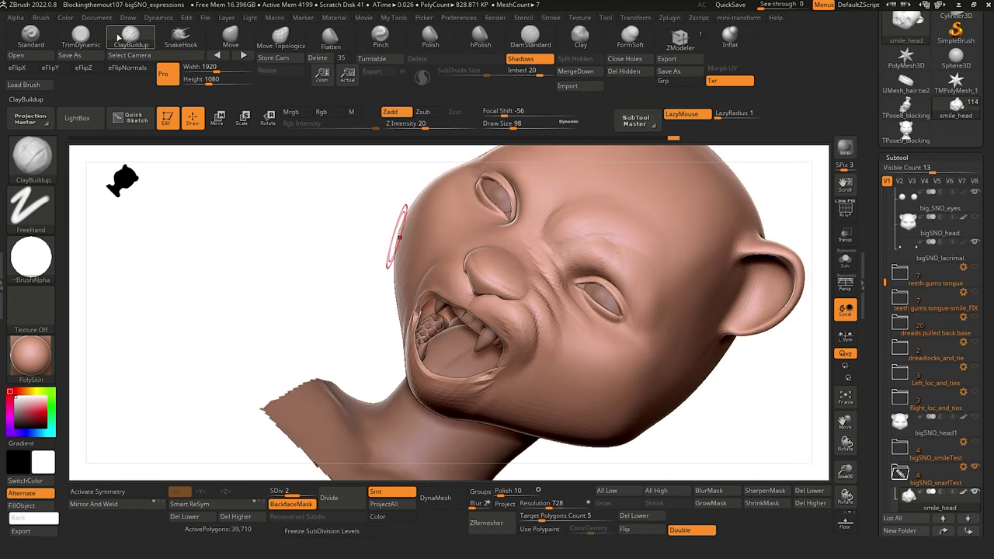
Reshape the corners and lower lip of the open mouth with the Move Topological brush.
key(b)
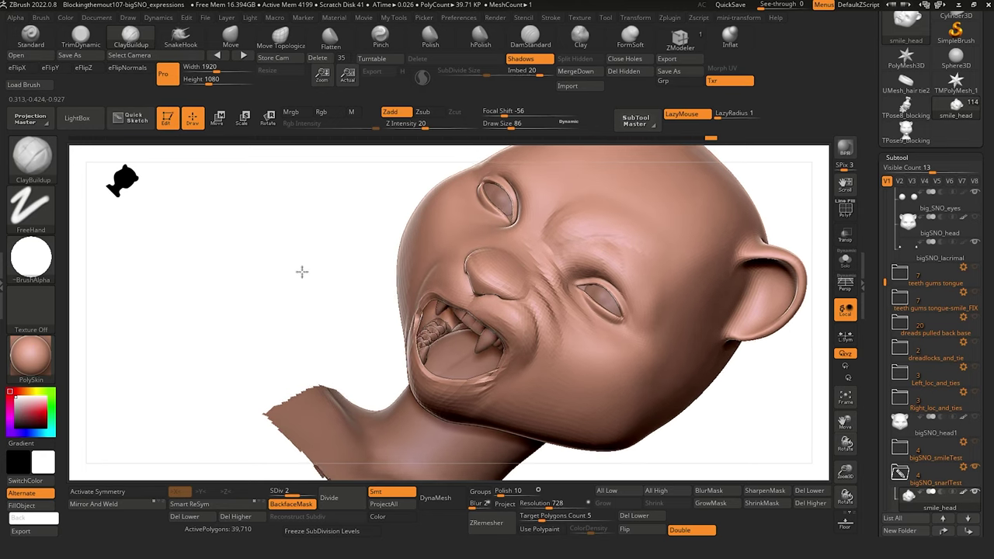
mouse_move(302, 271)
mouse_down()
mouse_move(187, 215)
mouse_move(268, 250)
mouse_up()
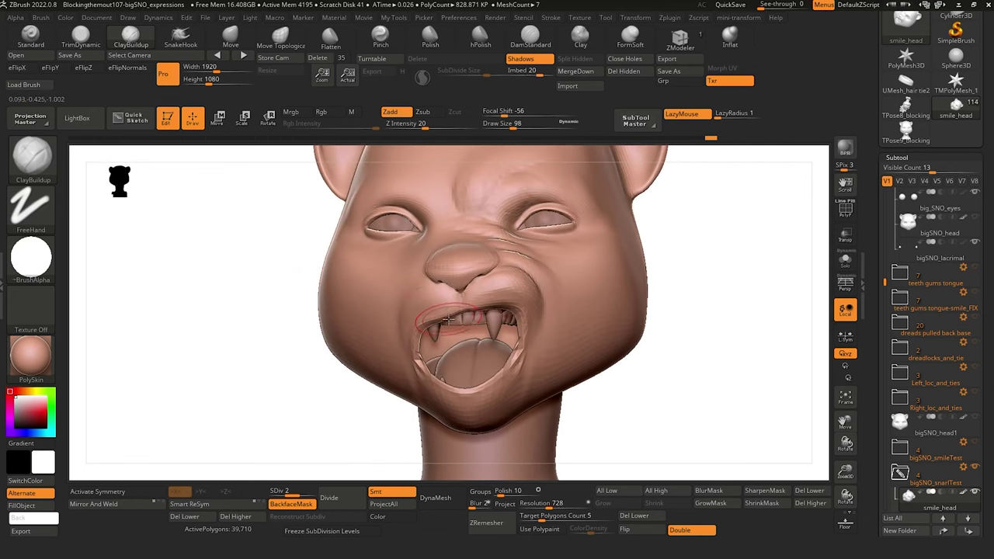
click(272, 39)
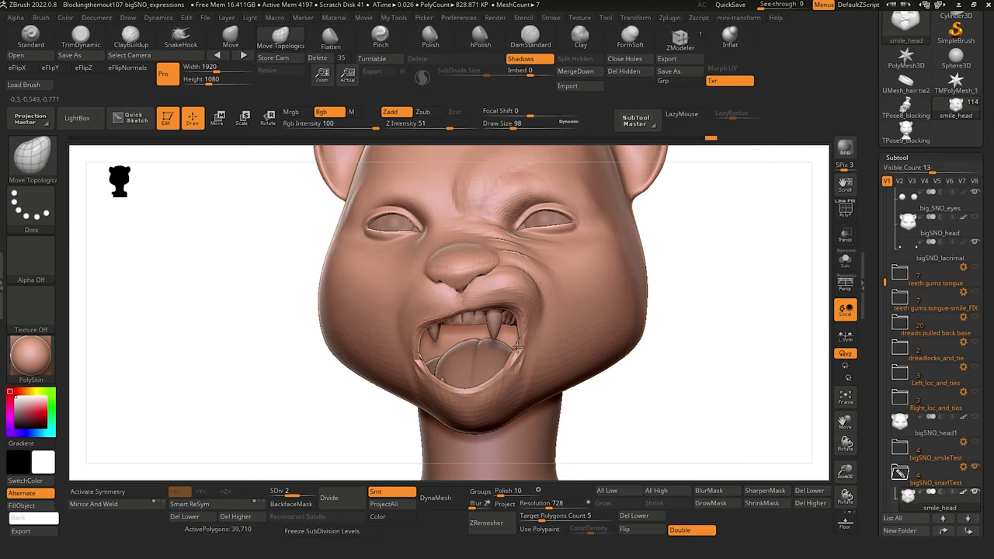
drag(240, 272, 202, 265)
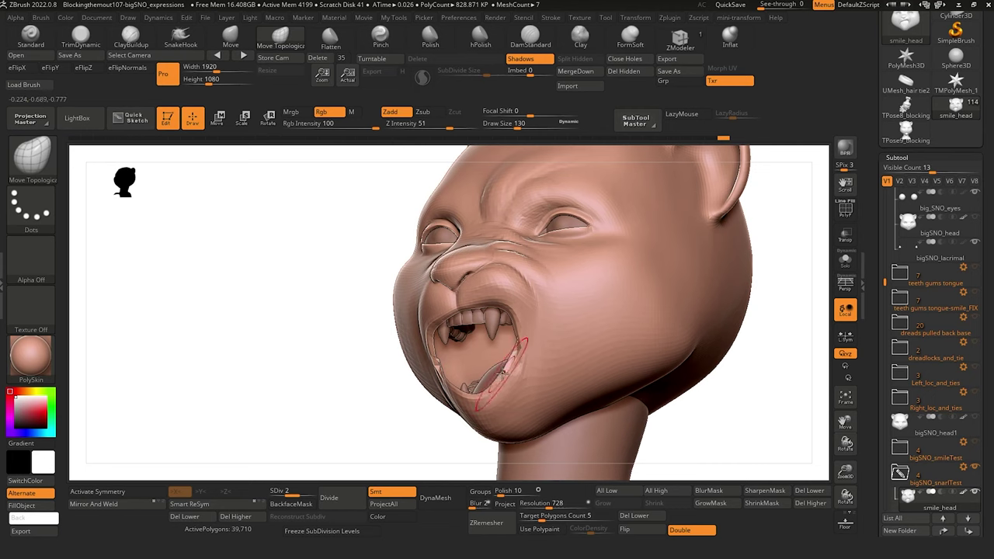
drag(311, 374, 349, 377)
alt+drag(290, 396, 300, 331)
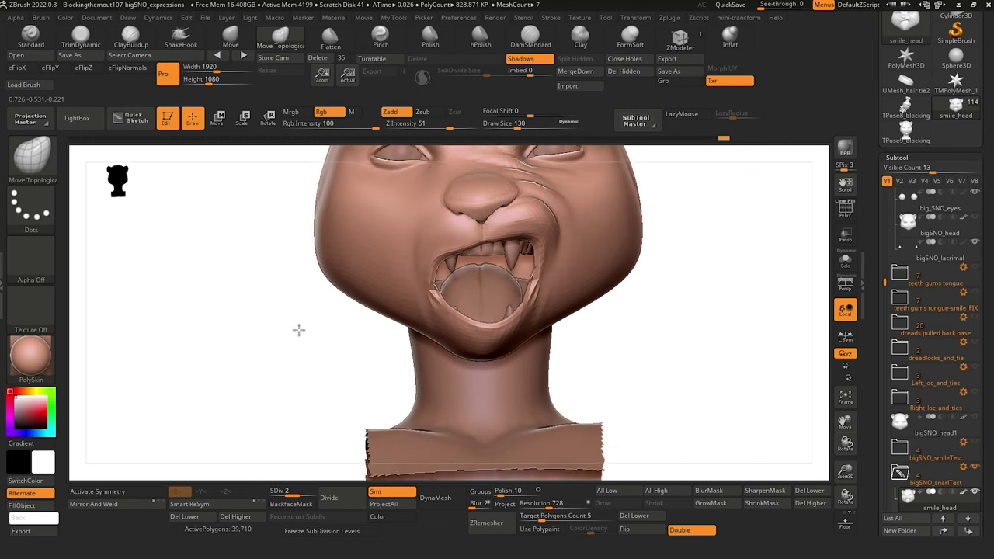
mouse_move(260, 386)
mouse_down()
mouse_move(327, 391)
mouse_move(521, 324)
mouse_move(528, 334)
mouse_move(523, 322)
mouse_move(373, 333)
mouse_move(431, 338)
mouse_move(509, 325)
mouse_move(431, 368)
mouse_move(380, 334)
mouse_move(371, 349)
mouse_move(497, 295)
mouse_up()
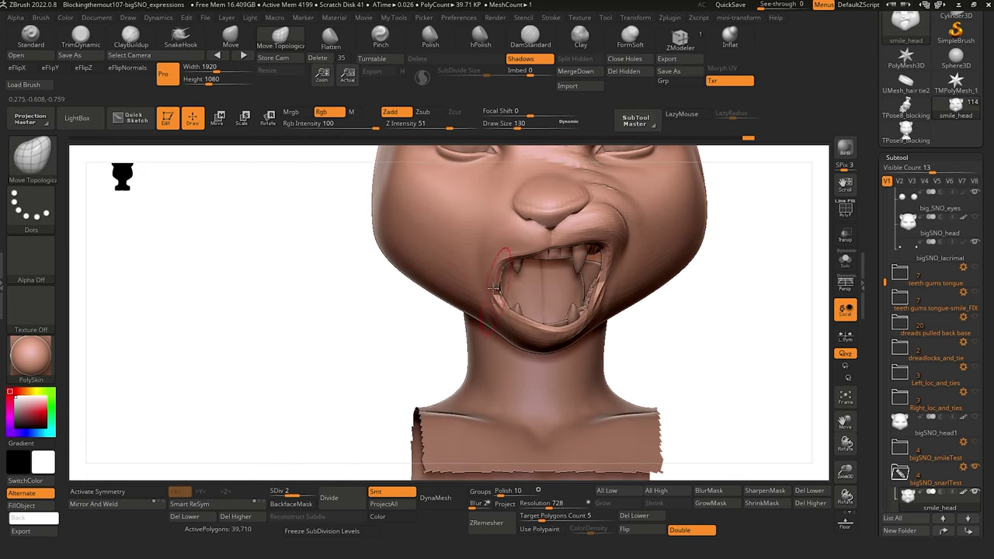
mouse_move(417, 325)
mouse_down()
mouse_move(411, 318)
mouse_move(433, 305)
mouse_move(406, 355)
mouse_move(384, 284)
mouse_move(333, 262)
mouse_move(278, 217)
mouse_up()
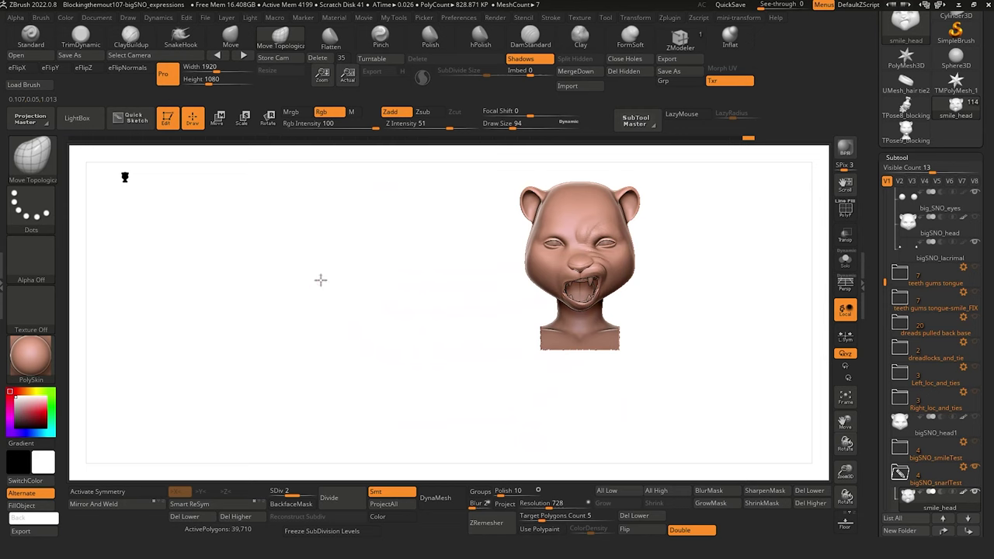
alt+drag(320, 280, 365, 334)
alt+drag(336, 299, 349, 359)
drag(334, 332, 336, 280)
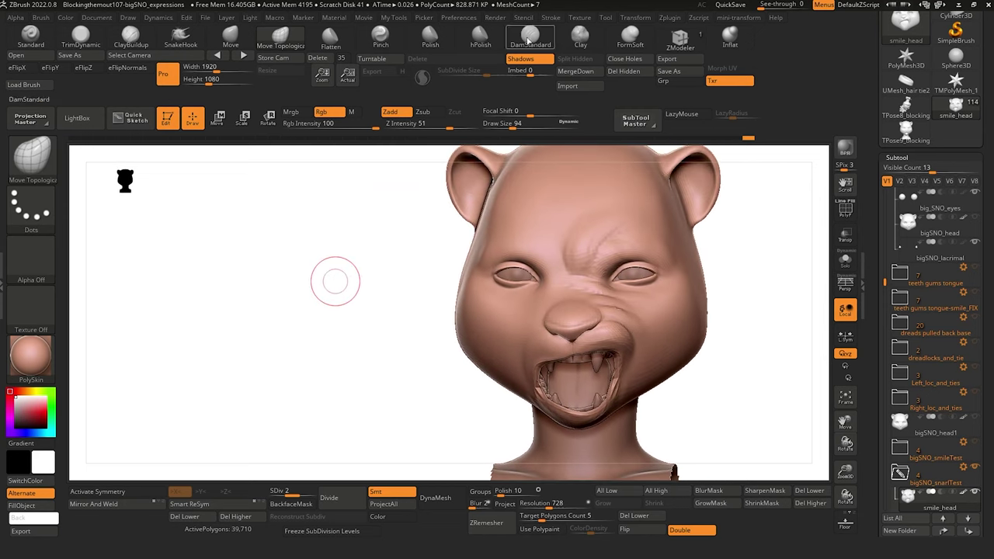
Deepen the creases in the left brow and across the nose bridge with the DamStandard brush.
click(530, 38)
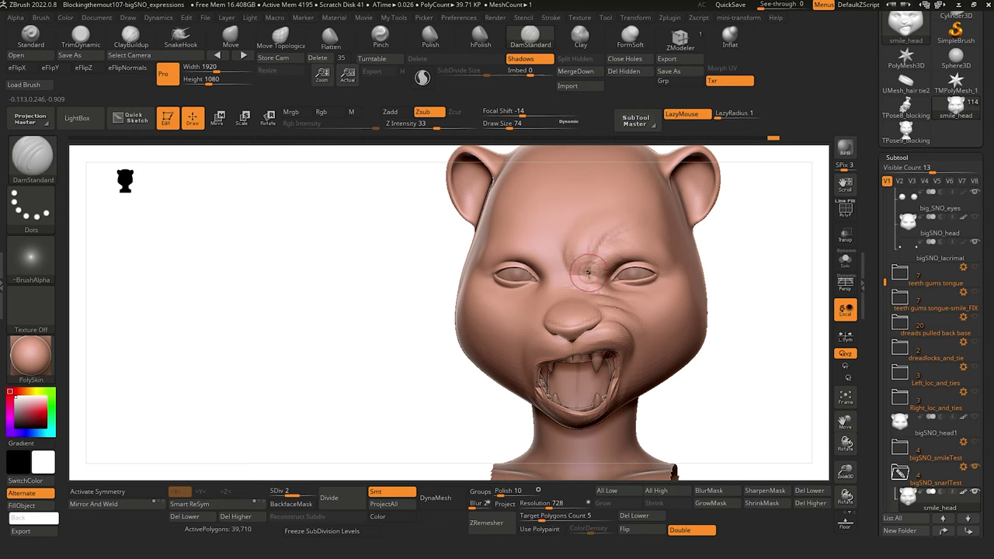
drag(348, 221, 415, 249)
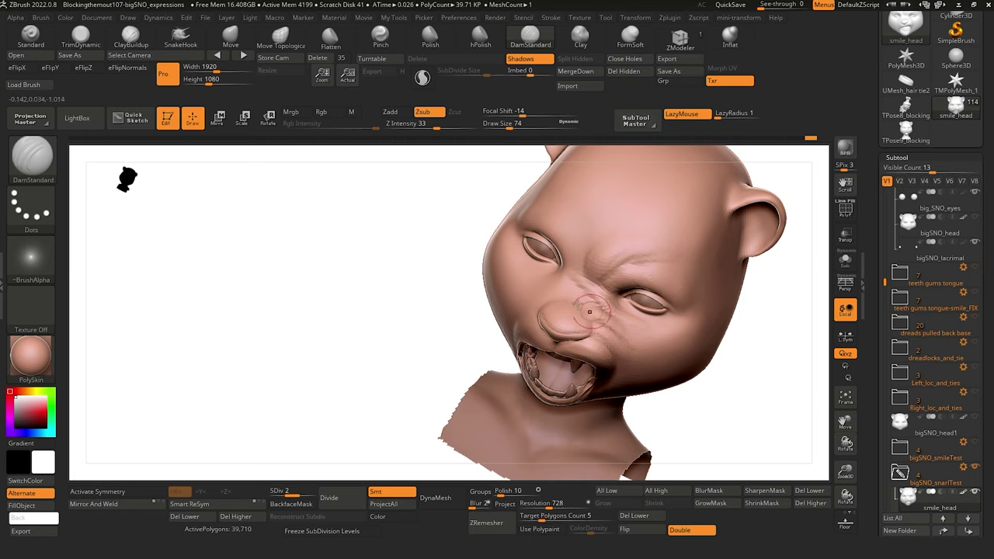
alt+drag(414, 282, 407, 231)
shift+drag(407, 231, 406, 225)
drag(378, 280, 379, 290)
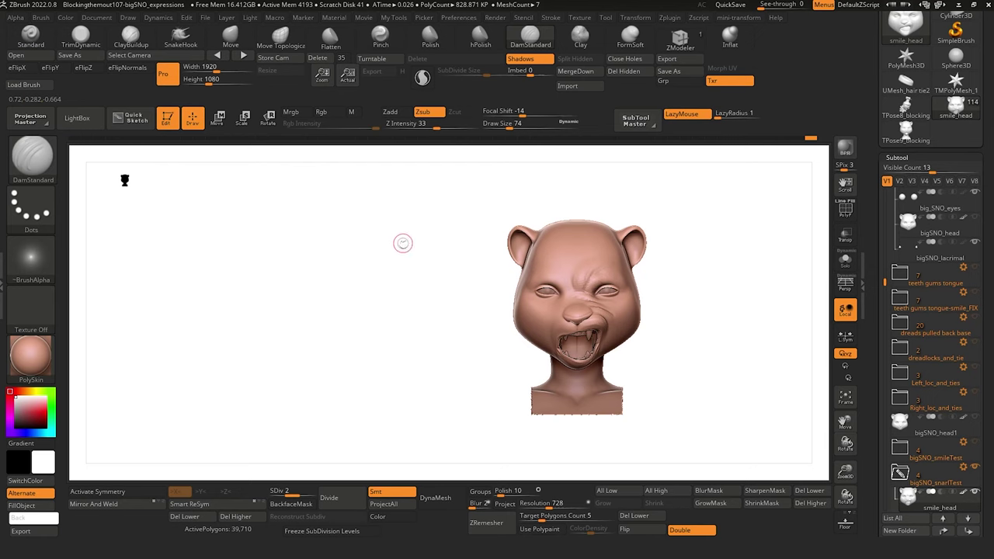
key(f)
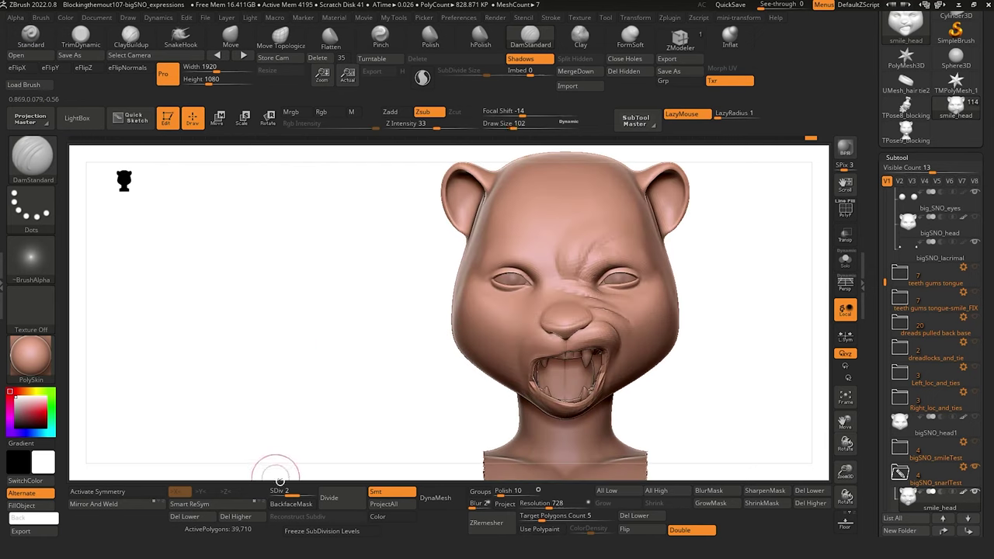
Duplicate the smile_head subtool at subdivision level 1 and hide the original.
key(shift+d)
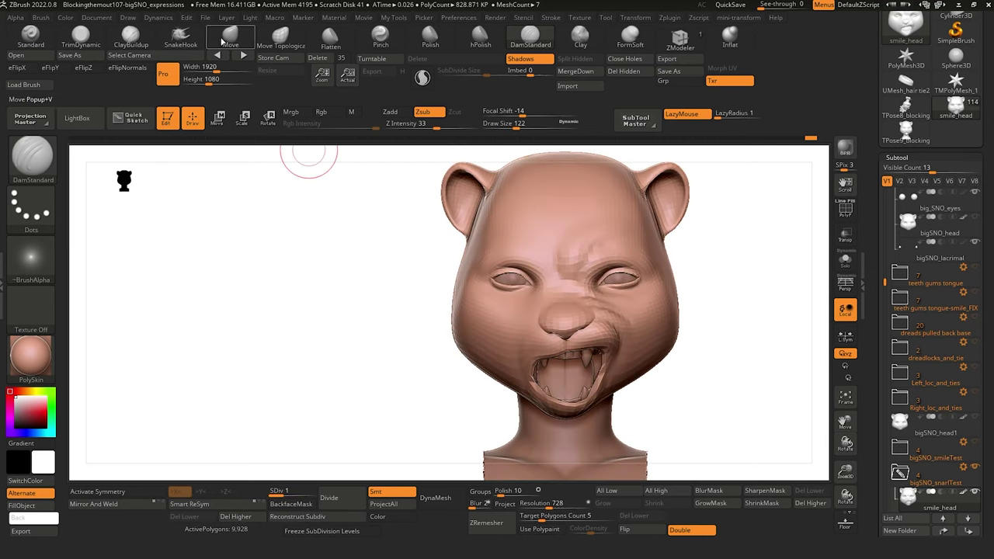
click(226, 39)
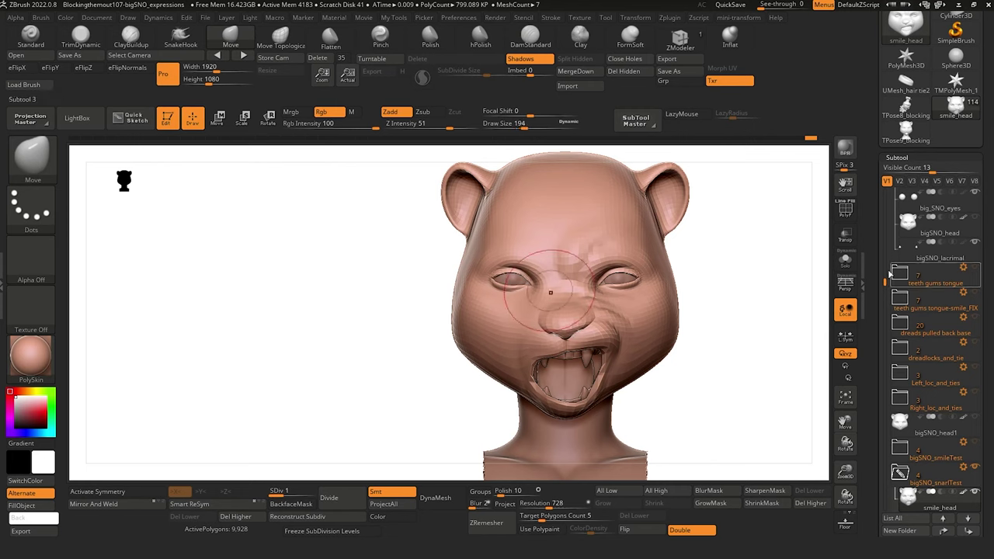
drag(885, 281, 884, 315)
drag(876, 481, 878, 413)
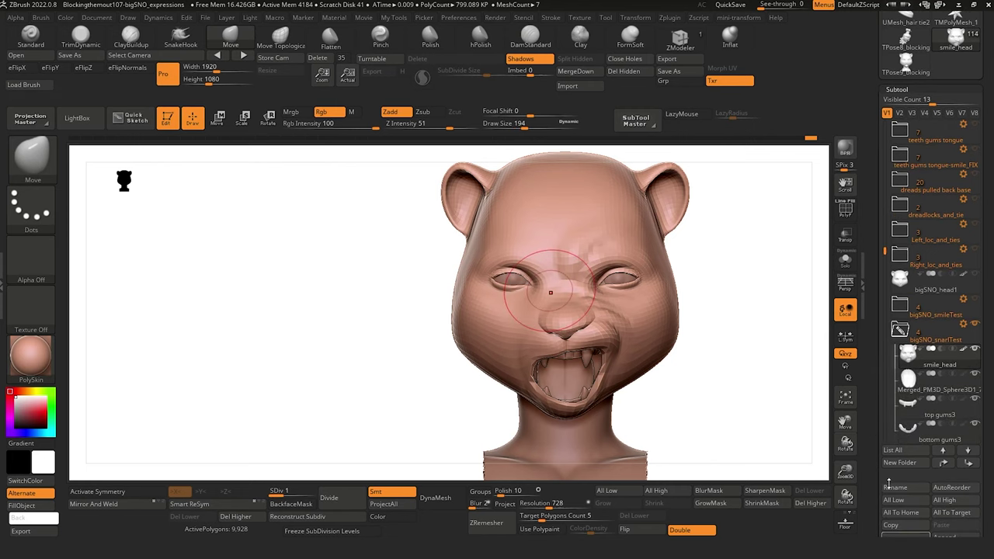
click(894, 535)
click(975, 349)
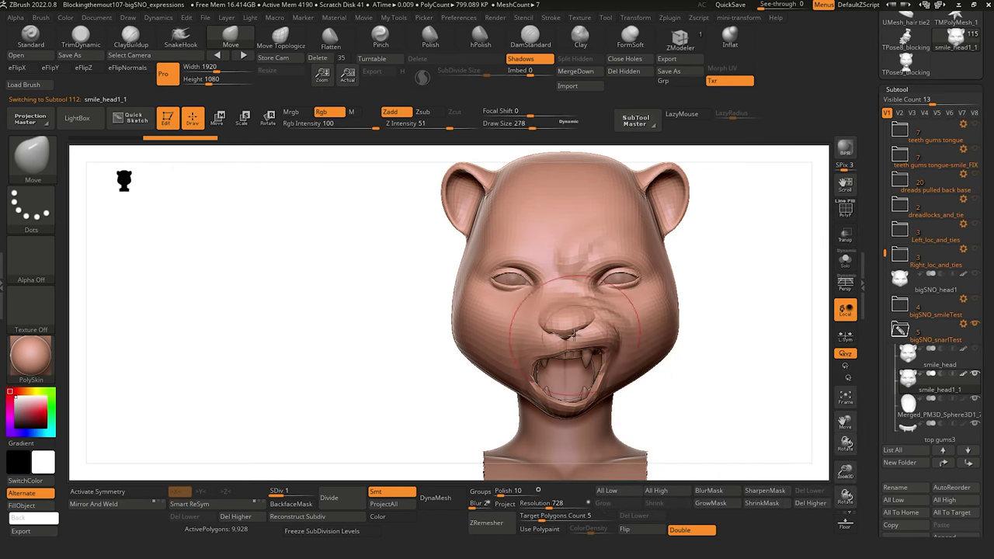
Push the snarl further on the duplicated head by lifting the upper lip and widening the open mouth with the Move brush.
drag(573, 336, 573, 332)
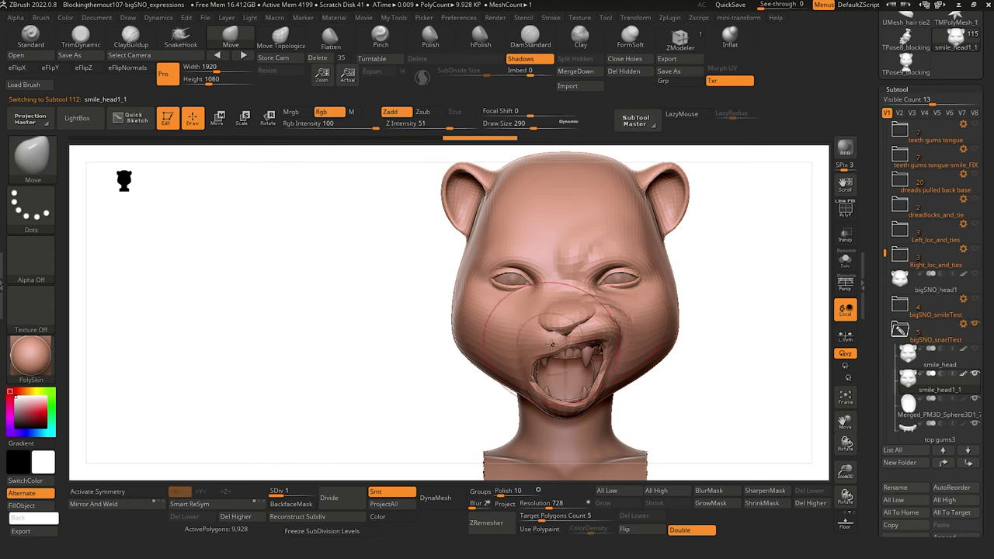
drag(380, 284, 259, 333)
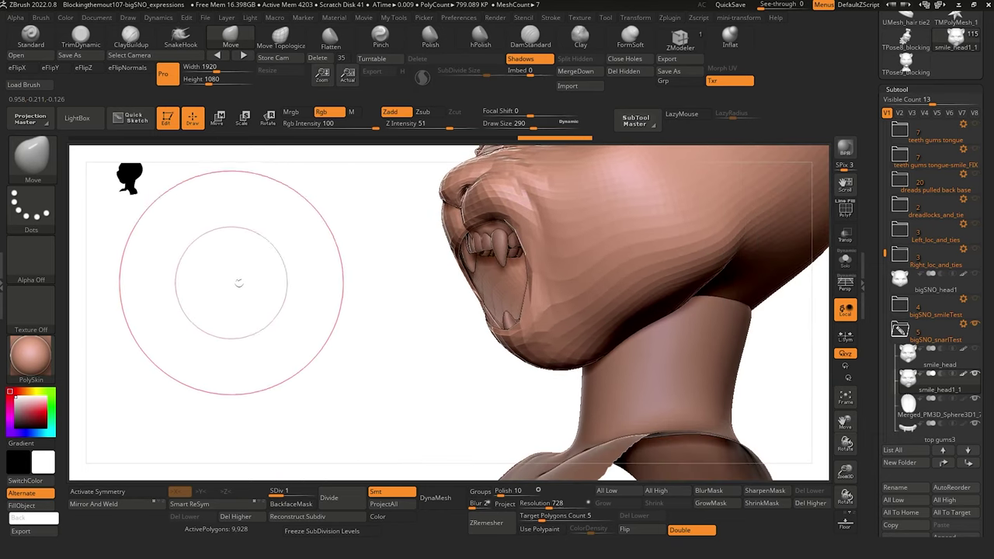
mouse_move(313, 324)
mouse_down()
mouse_move(310, 344)
mouse_move(319, 339)
mouse_up()
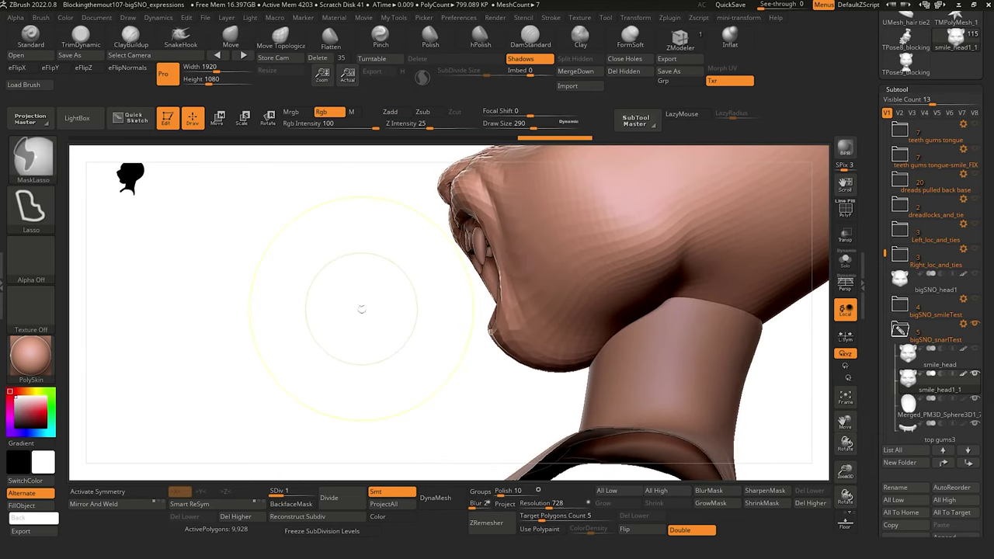
key(ctrl+t)
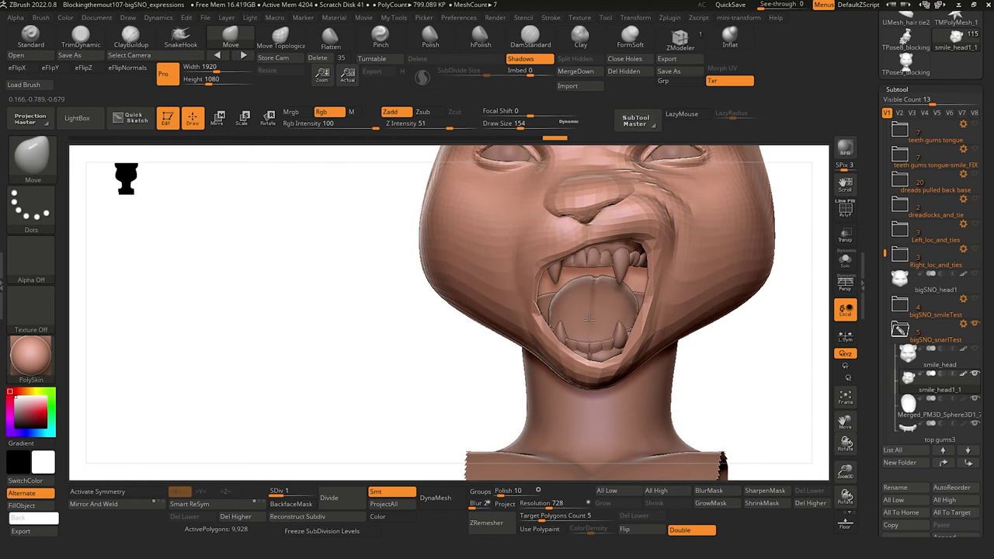
Select the tongue subtool and refit it inside the widened mouth with the Move gizmo and Move brush.
alt+click(583, 317)
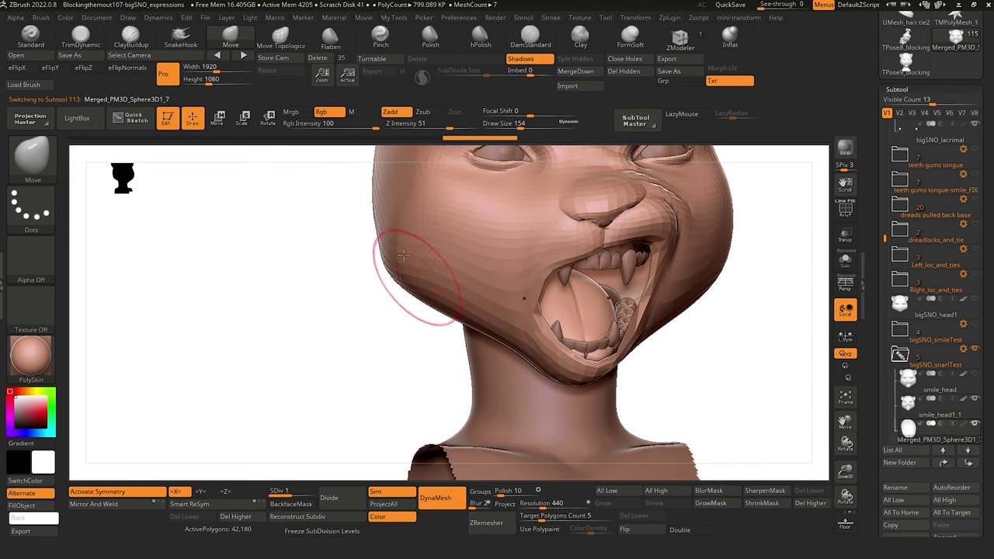
click(218, 117)
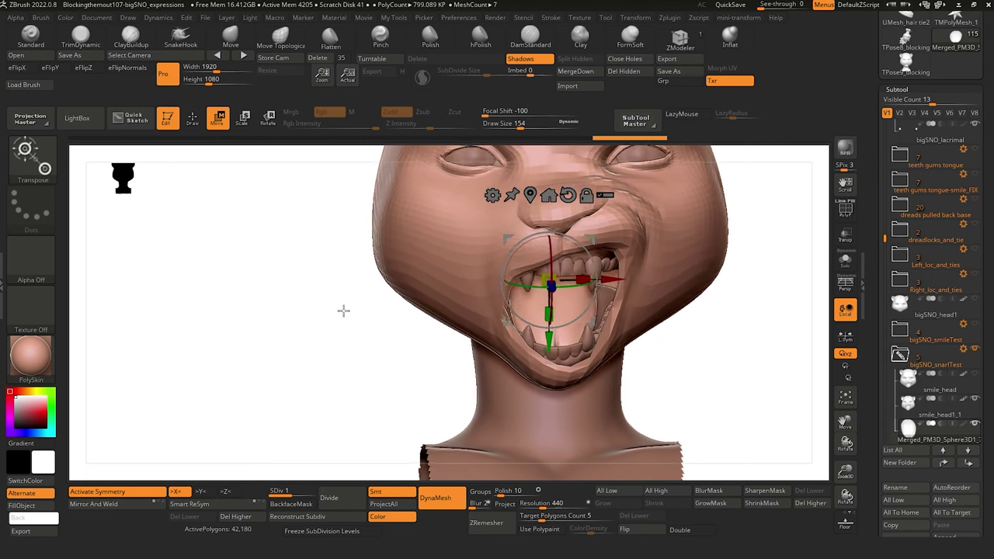
alt+drag(348, 314, 311, 253)
click(193, 118)
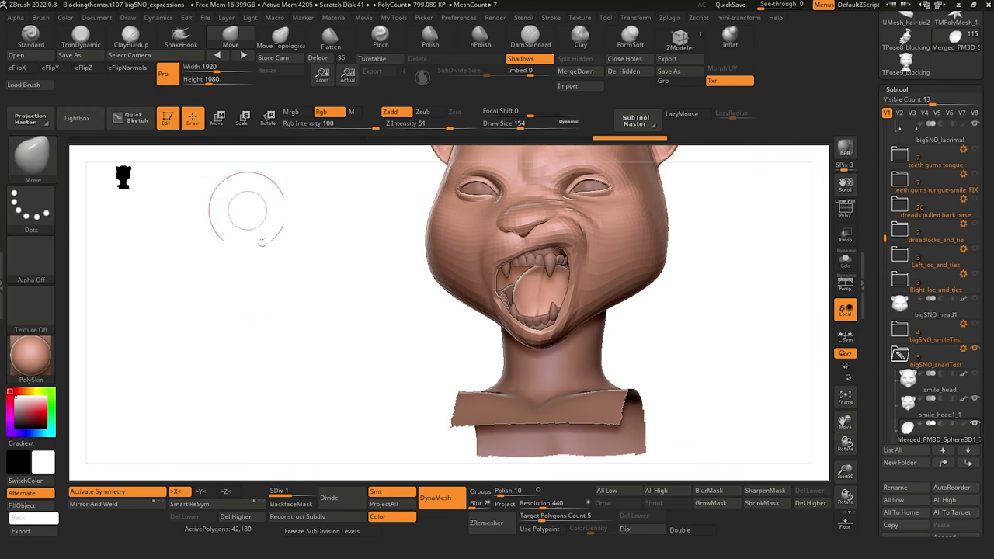
mouse_move(286, 316)
alt+mouse_down()
mouse_move(269, 295)
mouse_move(278, 272)
alt+mouse_up()
shift+click(290, 292)
key(shift)
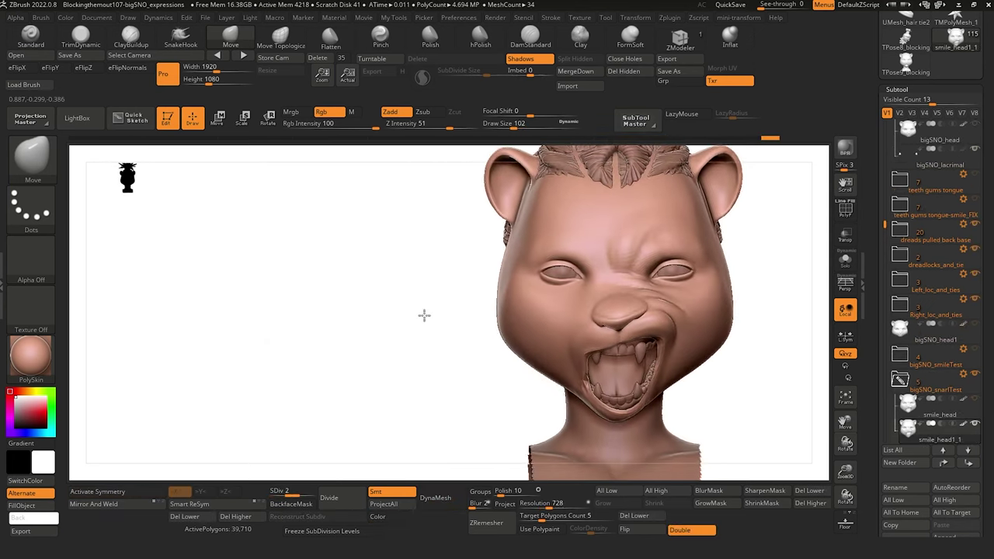
Build up the furrowed brow on the duplicated head with the ClayBuildup brush at subdivision level 2.
mouse_move(424, 315)
mouse_down()
mouse_move(415, 282)
mouse_move(433, 328)
mouse_move(409, 340)
mouse_up()
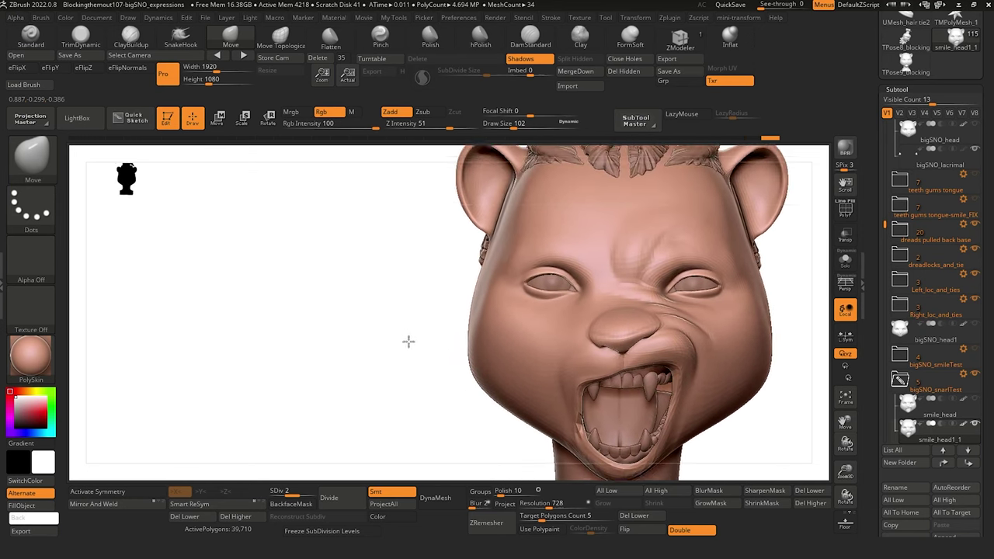
click(132, 33)
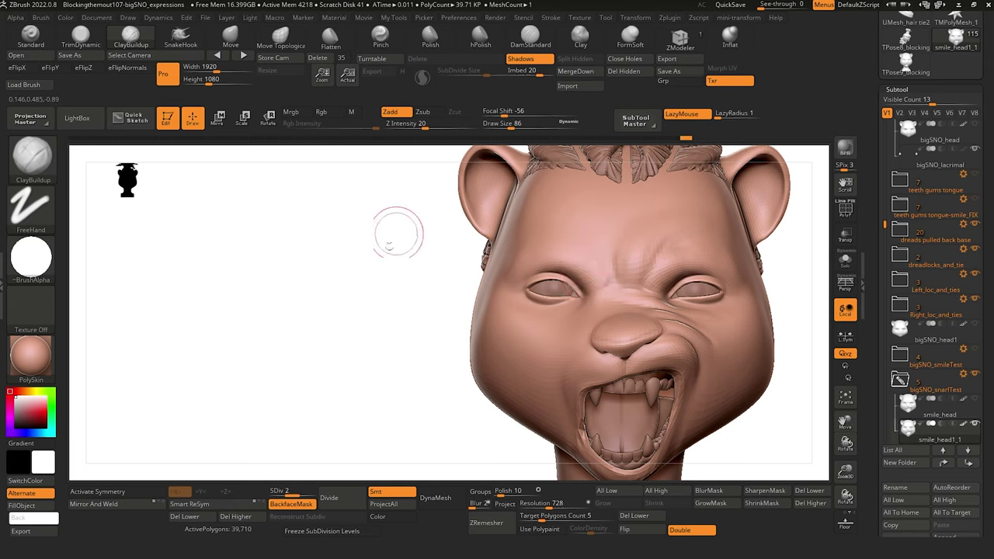
drag(397, 233, 379, 304)
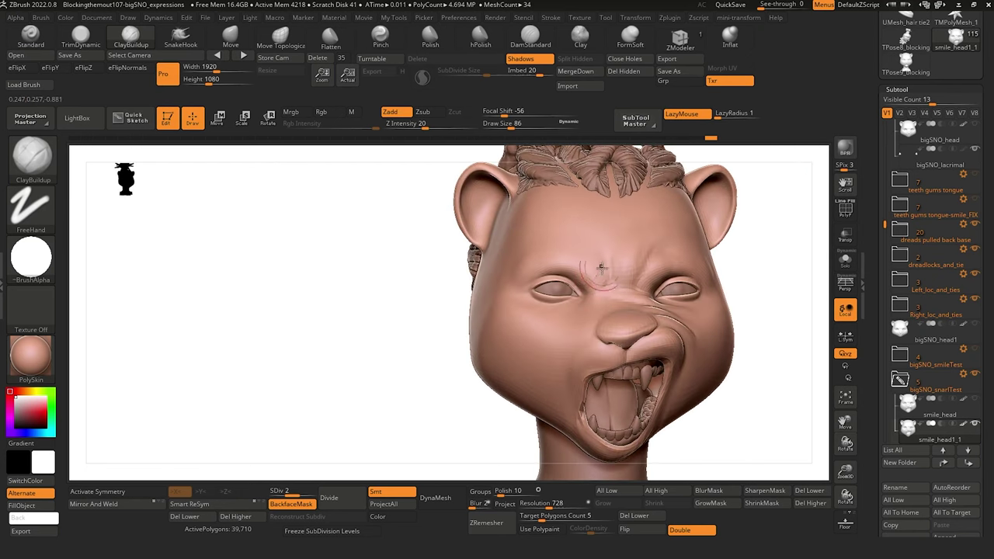
mouse_move(366, 258)
mouse_down()
mouse_move(290, 244)
mouse_move(300, 275)
mouse_move(373, 338)
mouse_move(335, 326)
mouse_move(352, 339)
mouse_move(357, 296)
mouse_move(308, 318)
mouse_move(335, 330)
mouse_move(307, 253)
mouse_up()
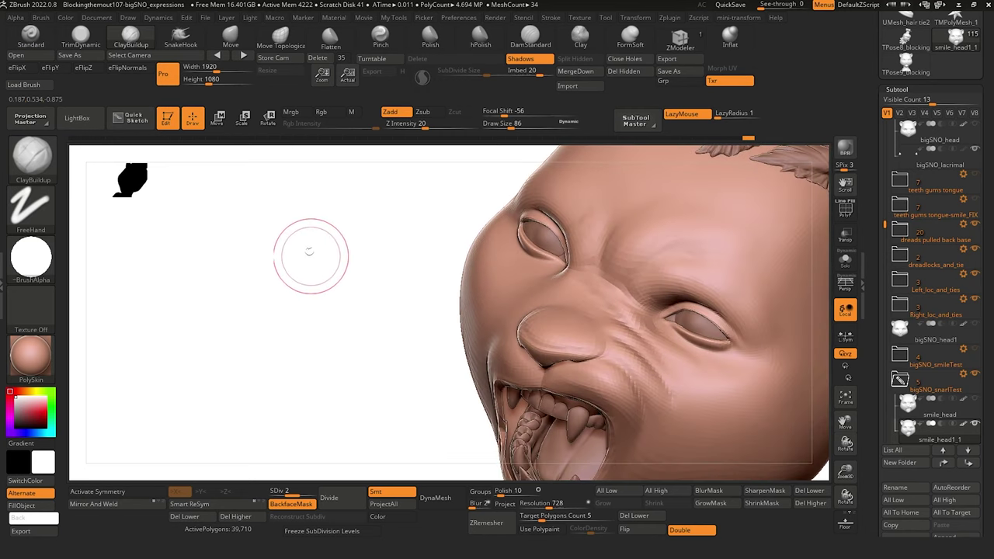
key(bracketleft)
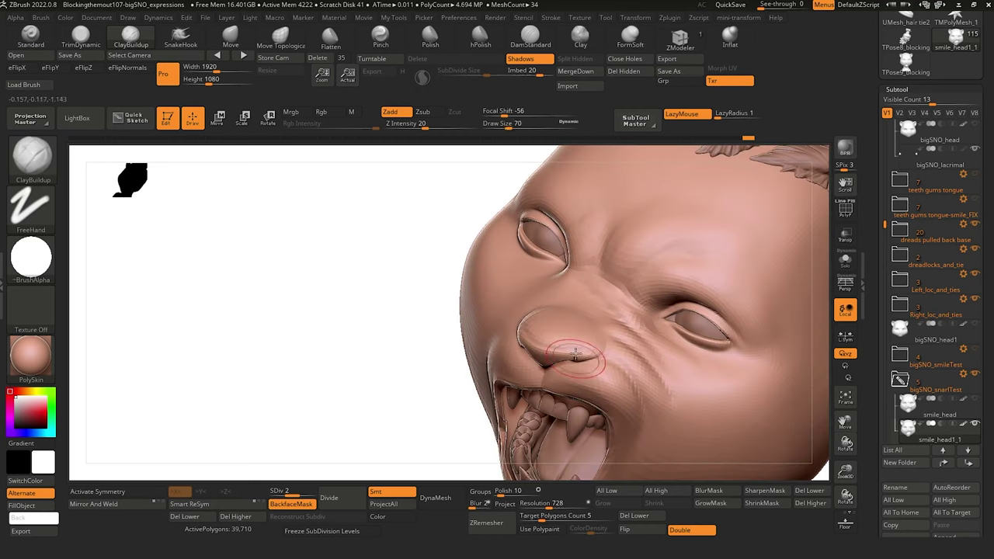
Carve the crease running from the nostril into the raised cheek with the DamStandard brush at draw size 42.
key(b)
key(d)
key(s)
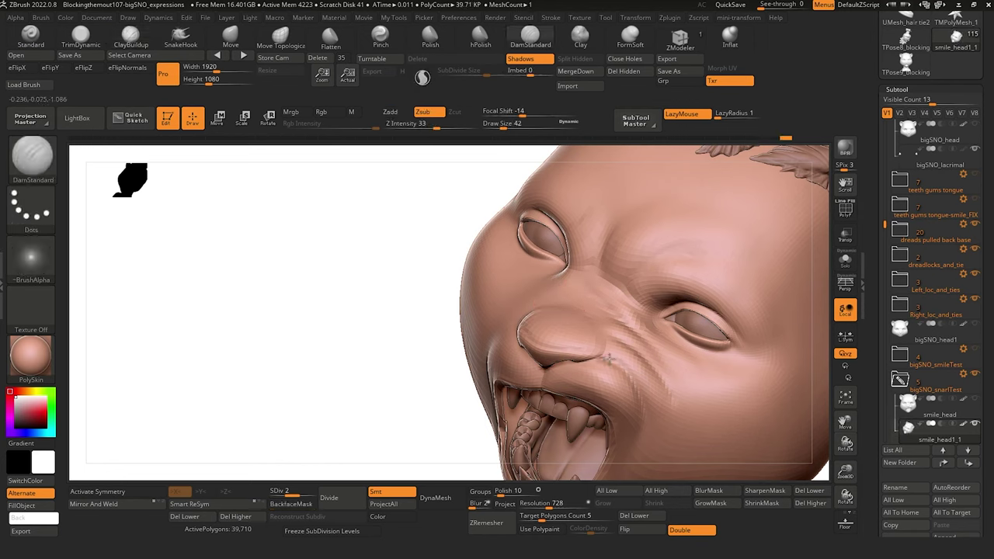
mouse_move(609, 359)
mouse_down()
mouse_move(600, 355)
mouse_move(633, 379)
mouse_up()
alt+drag(383, 316, 351, 255)
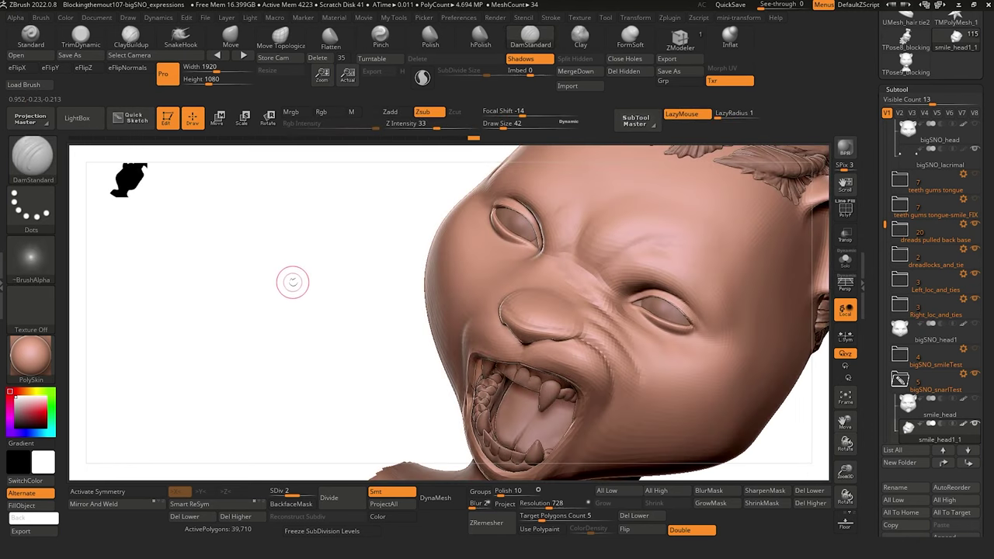
drag(363, 244, 357, 231)
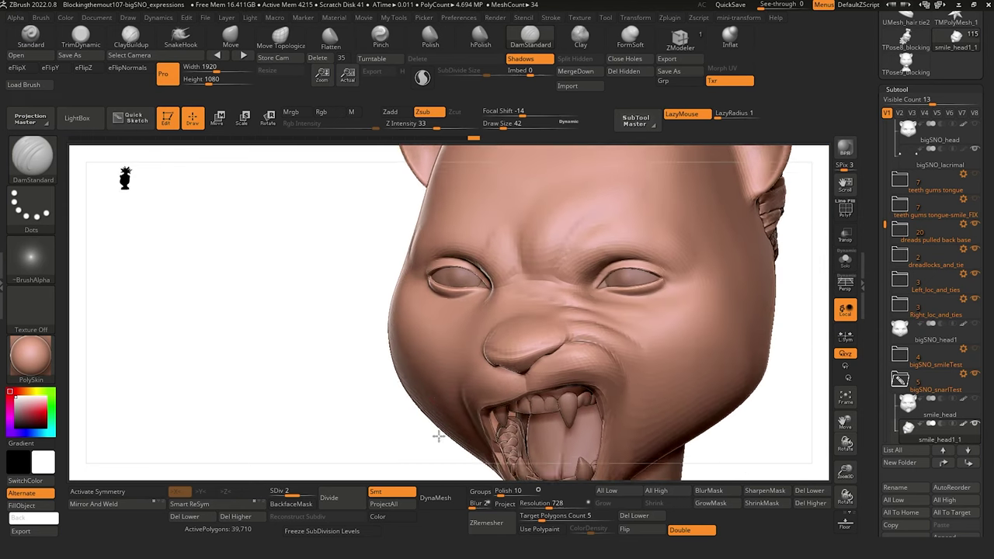
mouse_move(300, 338)
mouse_down()
mouse_move(295, 350)
mouse_move(298, 341)
mouse_up()
mouse_move(302, 337)
mouse_down()
mouse_move(311, 318)
mouse_move(267, 271)
mouse_move(269, 334)
mouse_move(279, 320)
mouse_move(277, 256)
mouse_up()
Build up the skin folds under the squinting eye and beside the nose with the ClayBuildup brush.
key(b)
key(c)
key(b)
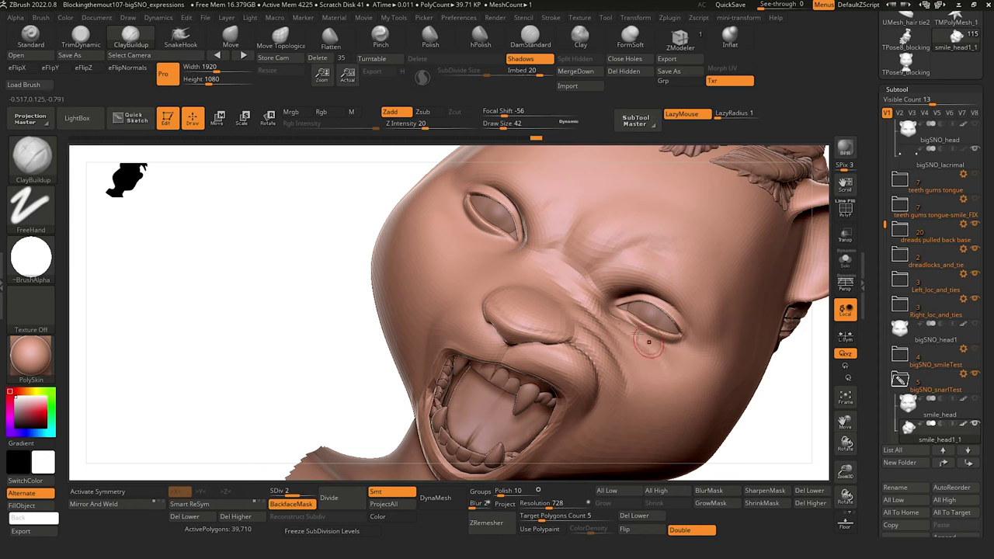
mouse_move(321, 274)
mouse_down()
mouse_move(261, 233)
mouse_move(245, 206)
mouse_up()
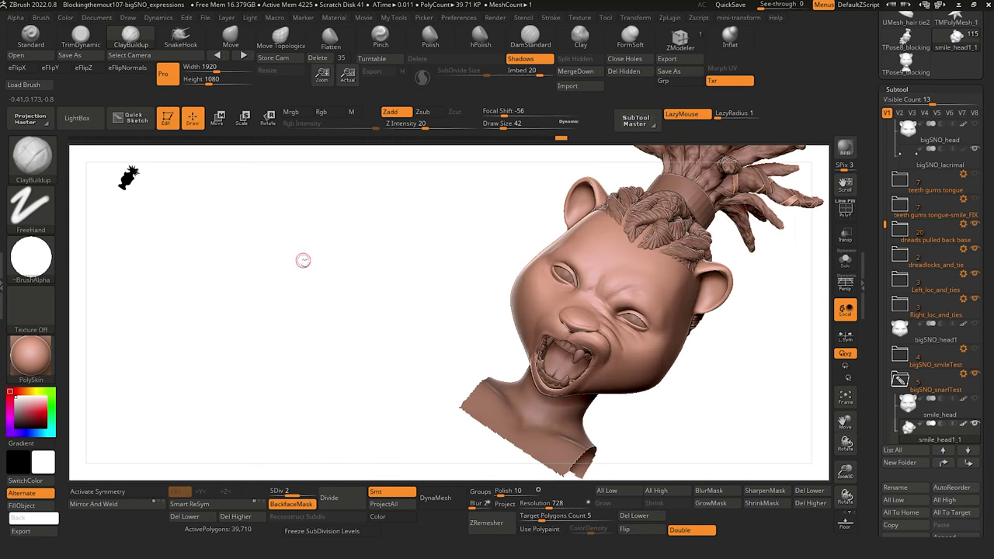
mouse_move(313, 273)
mouse_down()
mouse_move(326, 291)
mouse_move(295, 289)
mouse_move(291, 257)
mouse_move(304, 217)
mouse_up()
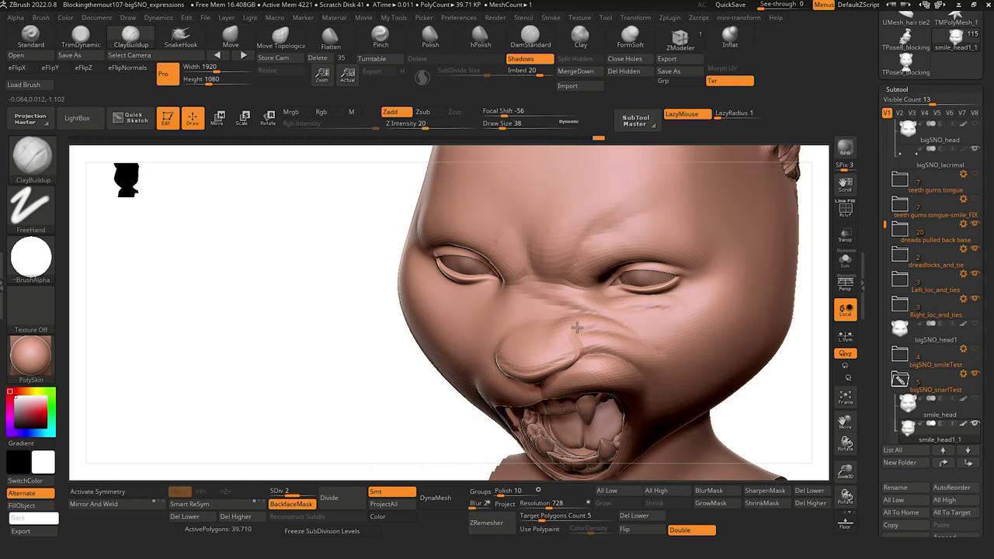
drag(293, 283, 220, 215)
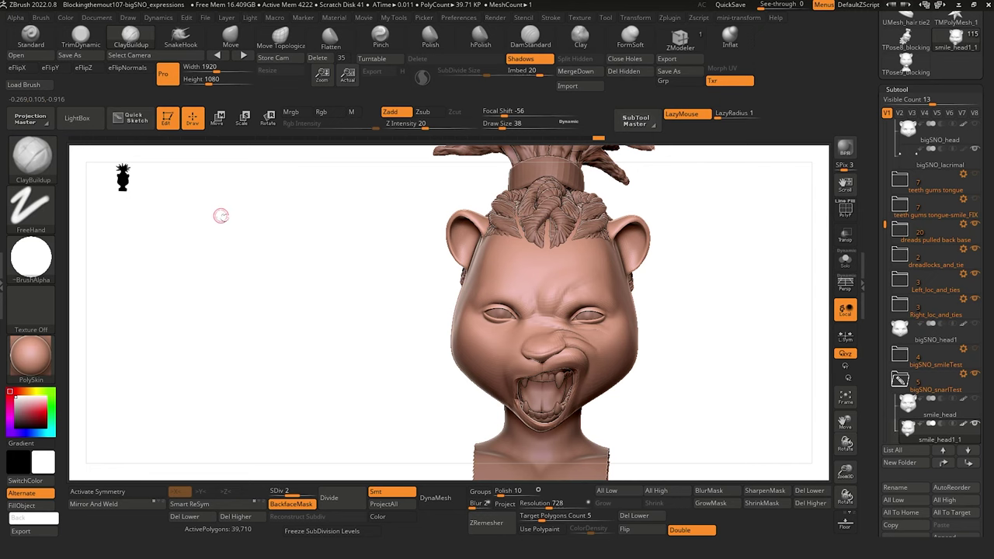
mouse_move(258, 283)
mouse_down()
mouse_move(247, 280)
mouse_move(297, 348)
mouse_move(292, 366)
mouse_move(275, 327)
mouse_move(200, 284)
mouse_up()
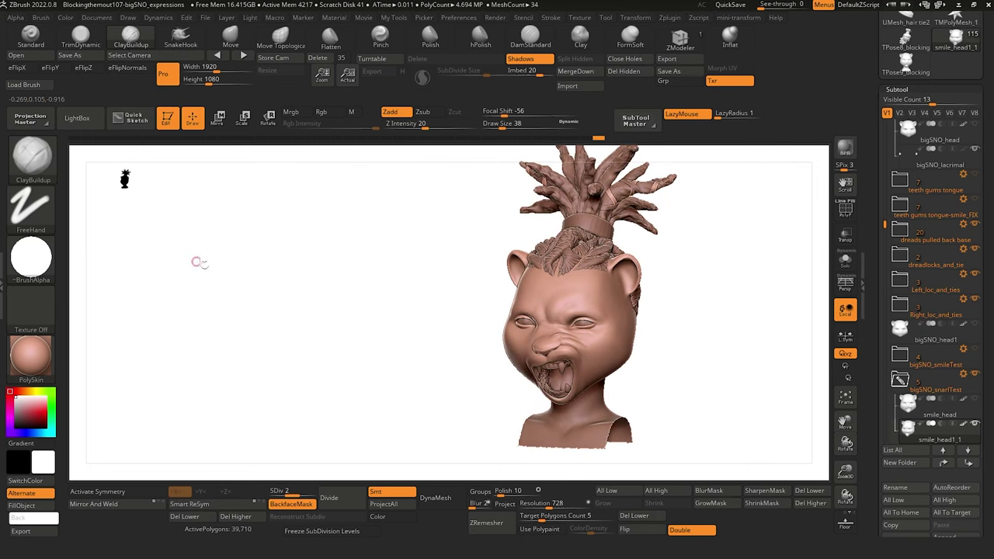
Add volume to the fold beside the raised nostril with ClayBuildup and sharpen its crease with DamStandard at draw size 30.
key(ctrl)
mouse_move(231, 300)
mouse_down()
mouse_move(211, 300)
mouse_move(224, 355)
mouse_move(249, 380)
mouse_move(241, 322)
mouse_move(246, 372)
mouse_move(381, 371)
mouse_up()
key(bracketleft)
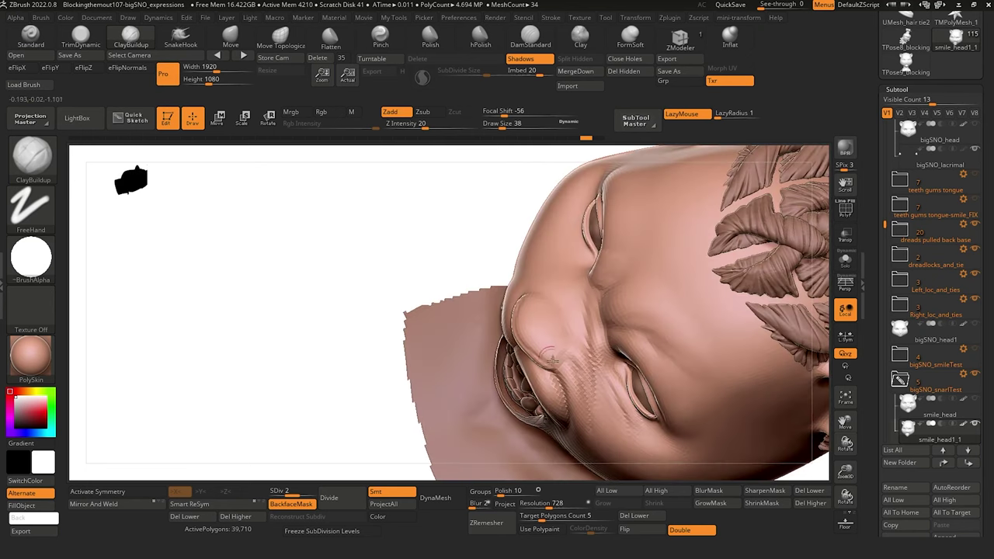
drag(567, 356, 597, 374)
click(531, 37)
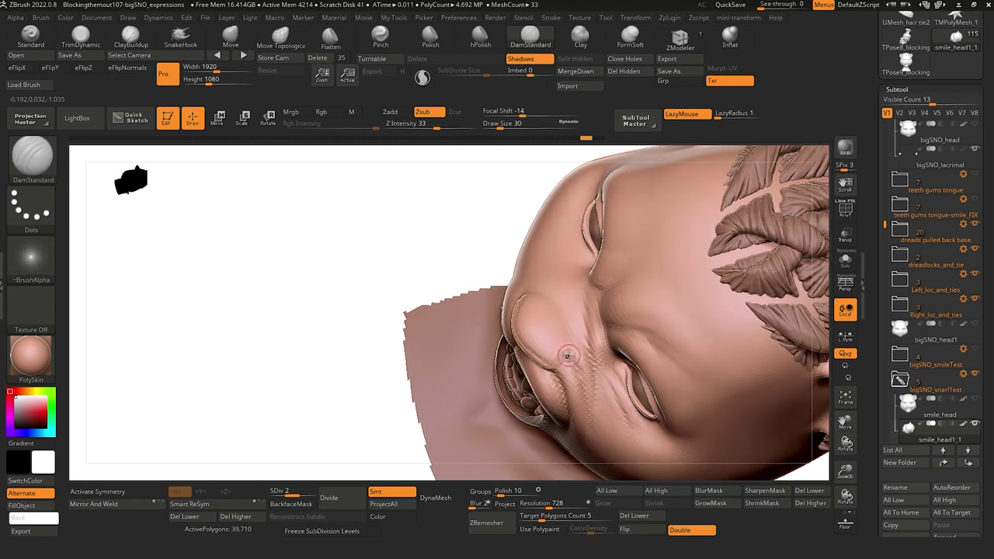
drag(556, 345, 555, 335)
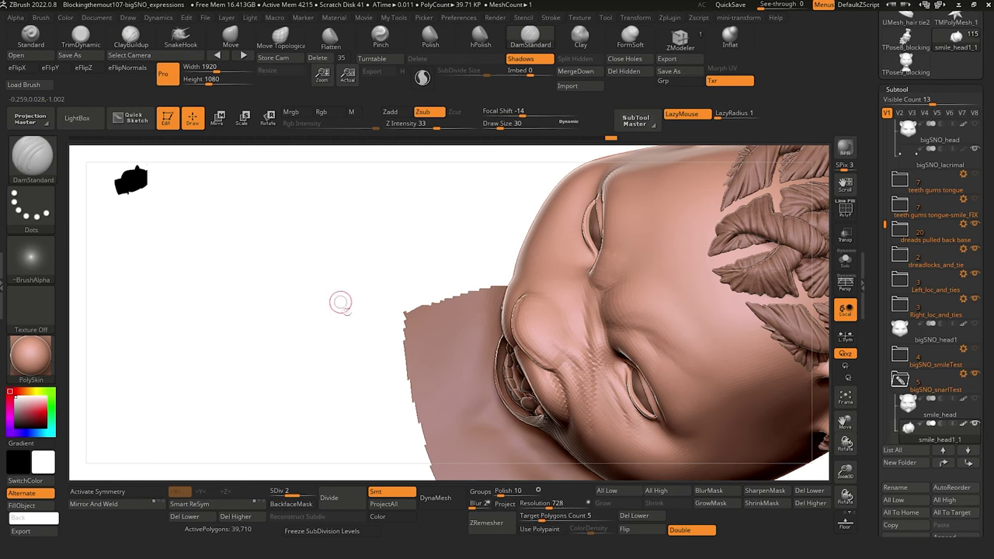
mouse_move(340, 303)
alt+mouse_down()
mouse_move(336, 326)
mouse_move(354, 289)
mouse_move(331, 350)
mouse_move(299, 337)
mouse_move(320, 347)
mouse_move(323, 382)
alt+mouse_up()
mouse_move(538, 285)
shift+mouse_down()
mouse_move(548, 321)
mouse_move(321, 290)
mouse_move(333, 302)
mouse_move(323, 275)
mouse_move(288, 338)
mouse_move(314, 331)
mouse_move(253, 257)
mouse_move(278, 160)
shift+mouse_up()
Reshape the lower eyelids of both eyes into a tighter squint with the Move Topological brush.
click(280, 36)
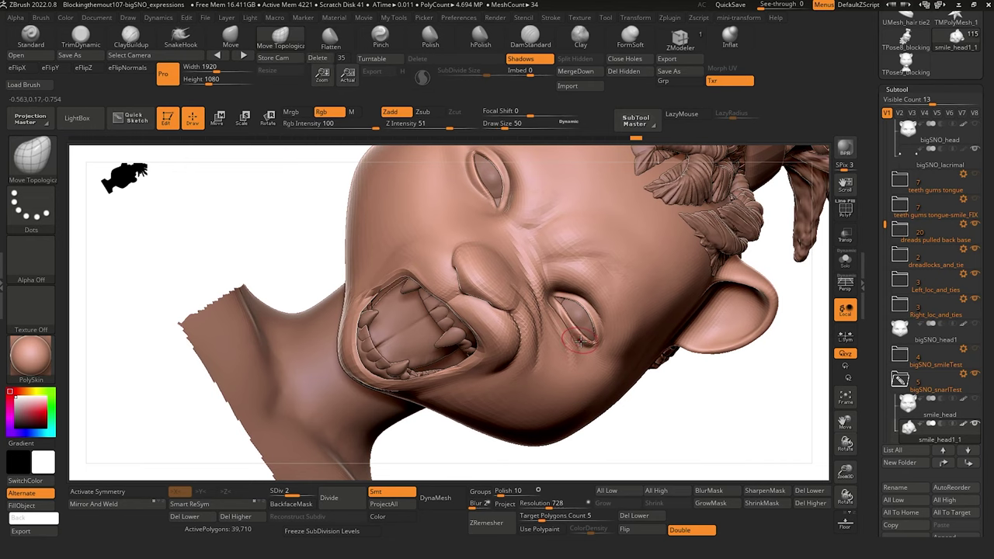
drag(581, 336, 564, 320)
drag(191, 230, 300, 270)
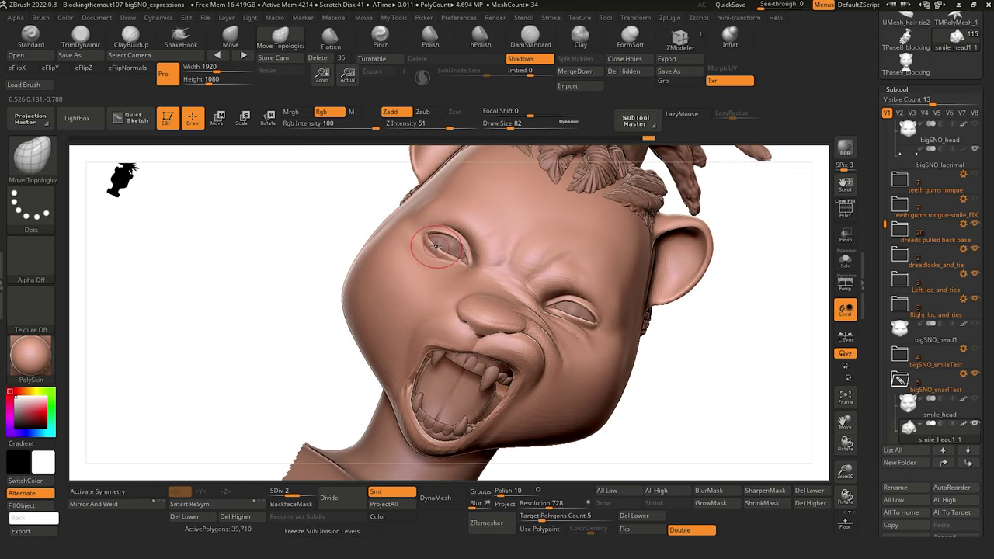
drag(438, 252, 438, 246)
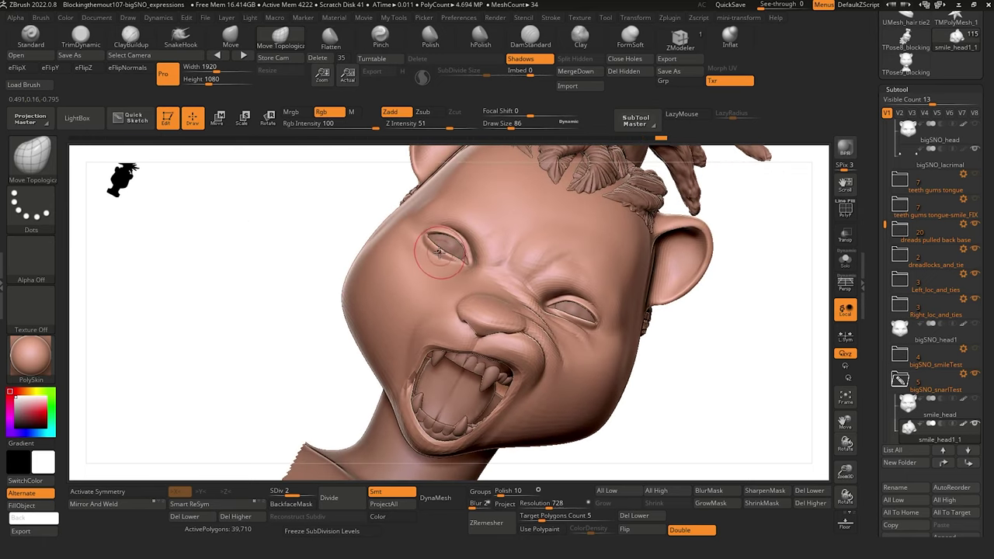
mouse_move(266, 282)
shift+mouse_down()
mouse_move(272, 249)
mouse_move(260, 282)
mouse_move(273, 308)
mouse_move(264, 285)
mouse_move(316, 333)
shift+mouse_up()
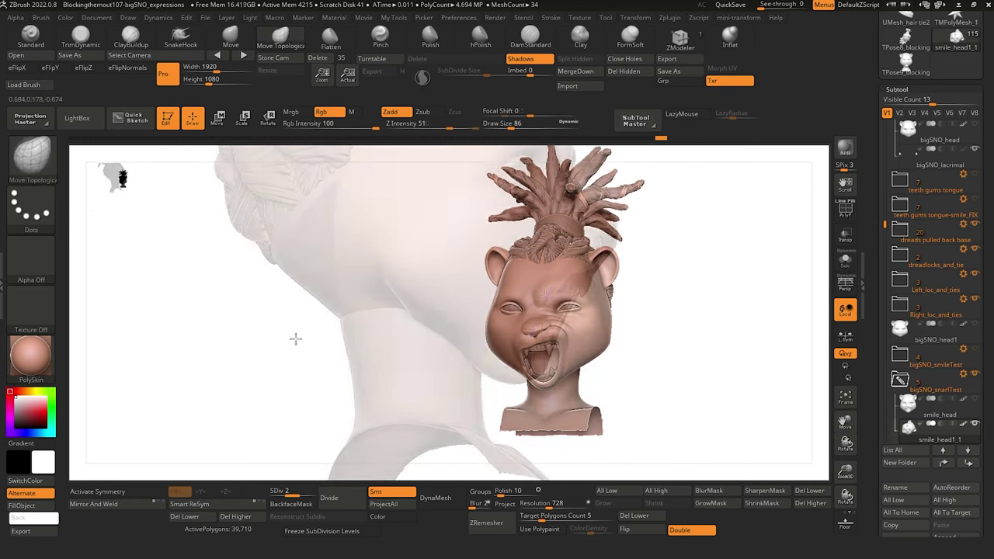
Smooth the upper lip near the corner on the less raised side of the open mouth.
drag(563, 458, 582, 437)
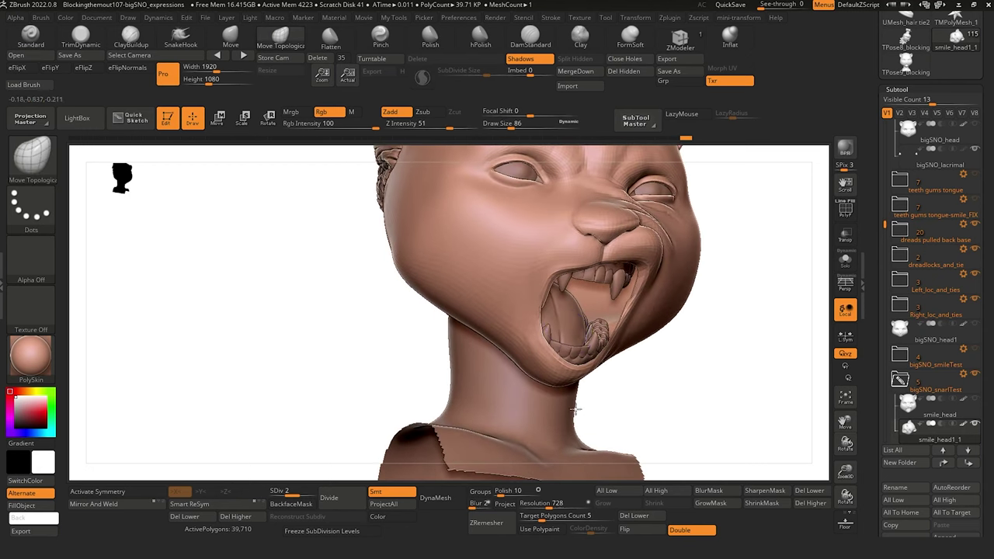
key(shift)
shift+drag(552, 264, 541, 257)
mouse_move(313, 307)
alt+mouse_down()
mouse_move(276, 280)
mouse_move(243, 202)
alt+mouse_up()
mouse_move(262, 277)
alt+mouse_down()
mouse_move(323, 299)
mouse_move(236, 222)
mouse_move(259, 293)
mouse_move(293, 324)
mouse_move(287, 293)
mouse_move(273, 295)
mouse_move(275, 319)
alt+mouse_up()
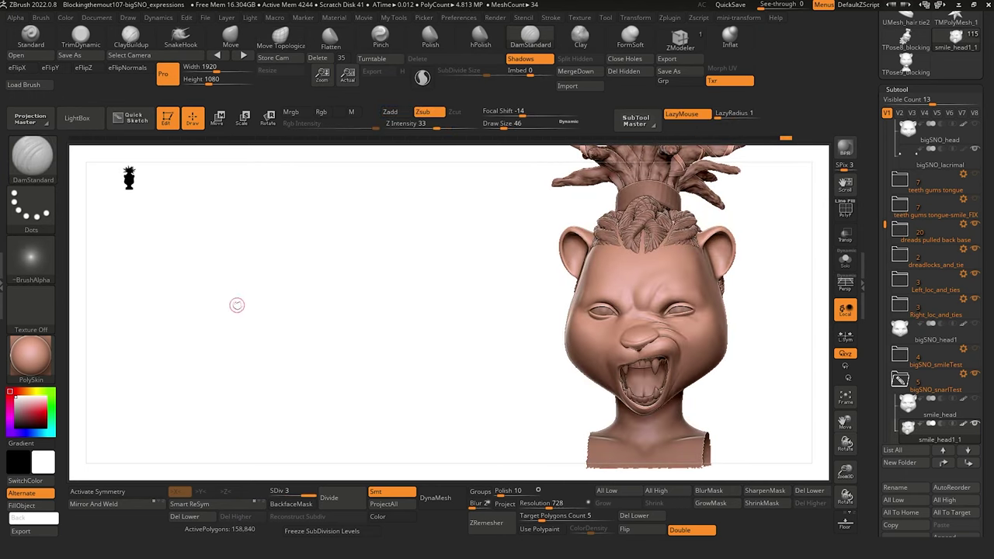
Hide the interface and frame the whole snarling head with its dreadlocks to examine the expression.
drag(237, 305, 240, 300)
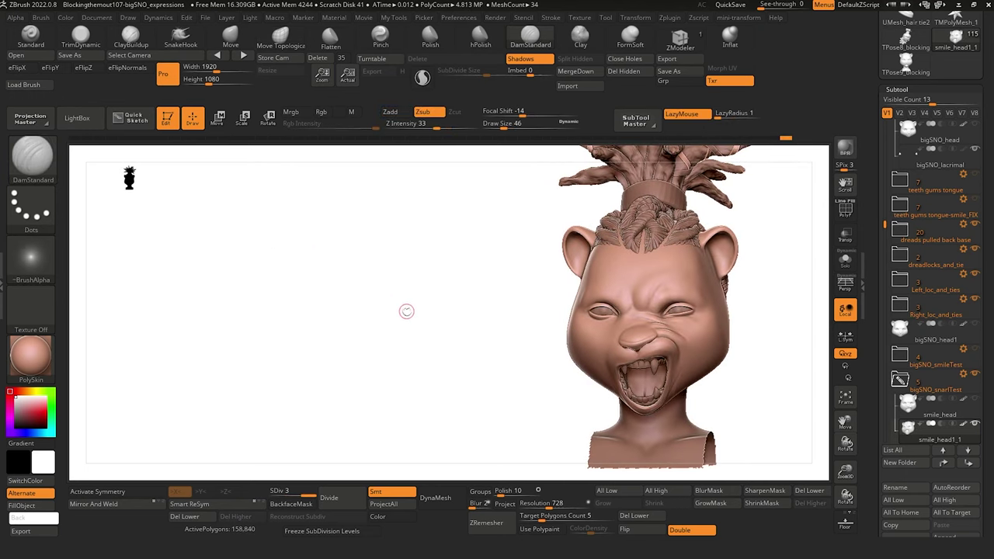
key(Tab)
drag(341, 262, 397, 316)
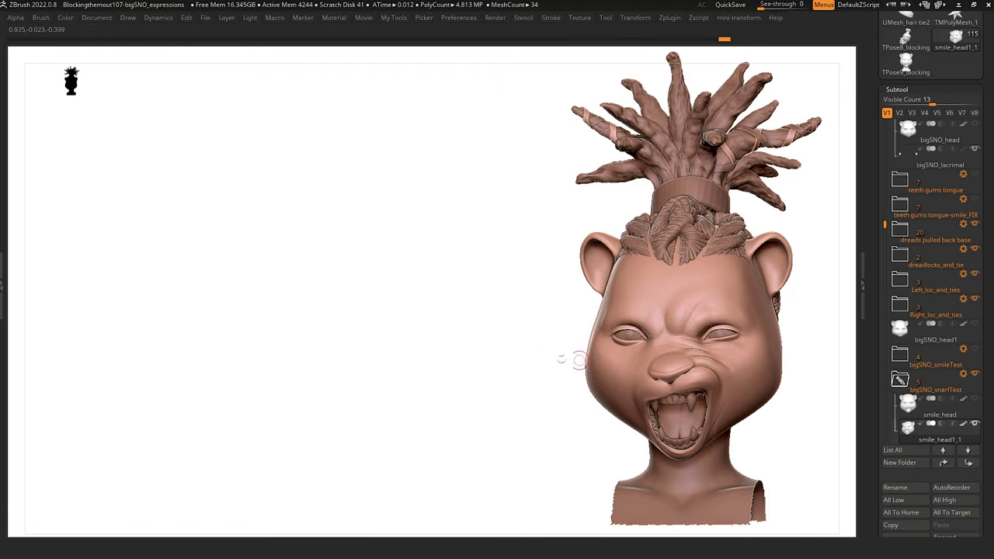
mouse_move(503, 358)
mouse_down()
mouse_move(471, 357)
mouse_move(505, 358)
mouse_up()
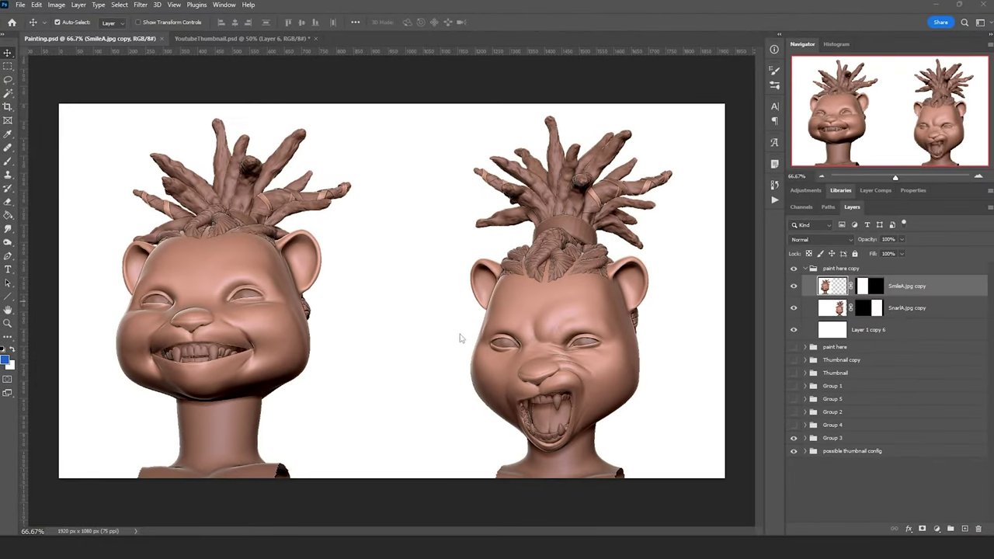
Switch to Photoshop and add a new layer above SmileA.jpg copy for painting on the snarling head.
click(964, 529)
ctrl+click(573, 380)
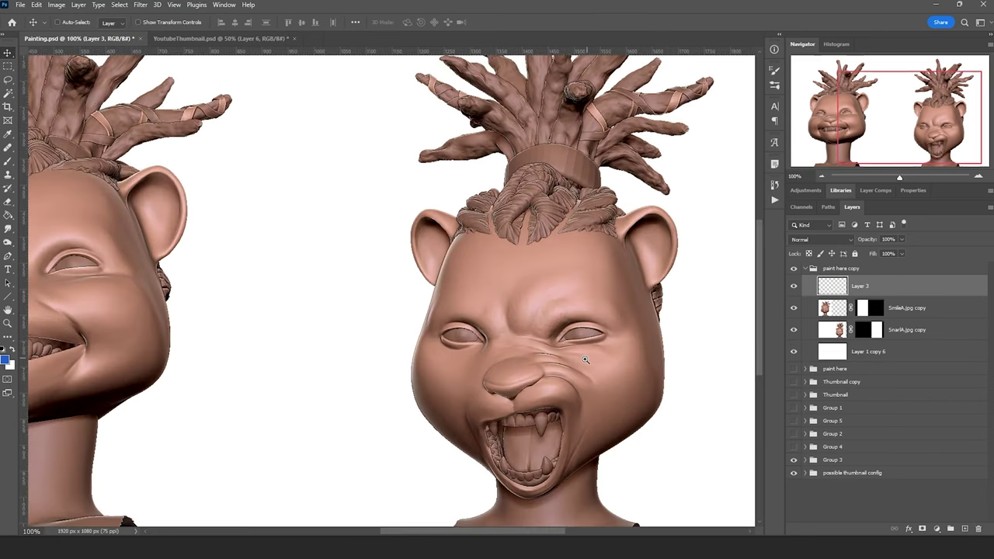
drag(581, 353, 514, 335)
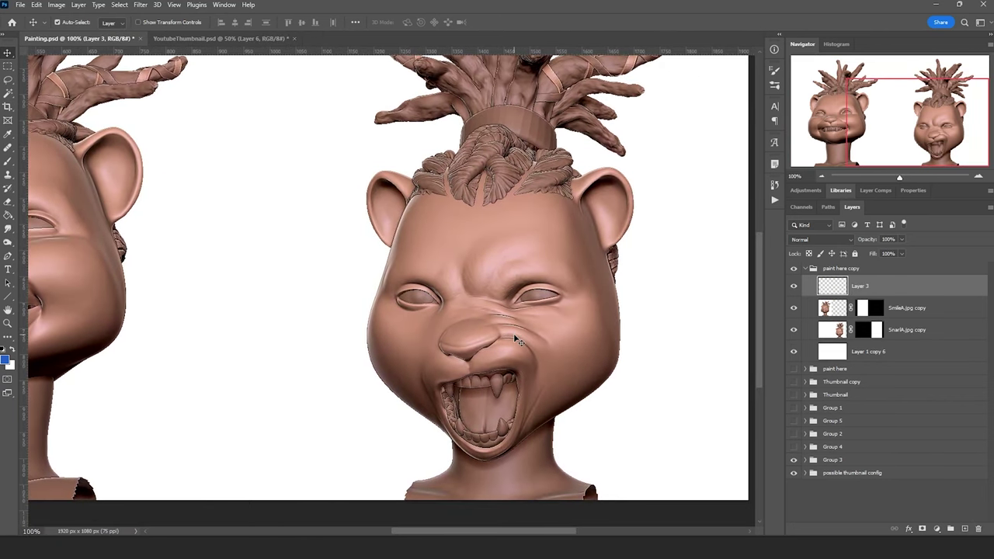
Paint black irises in both eyes of the snarling head with the Brush tool, and switch the foreground color to white.
key(b)
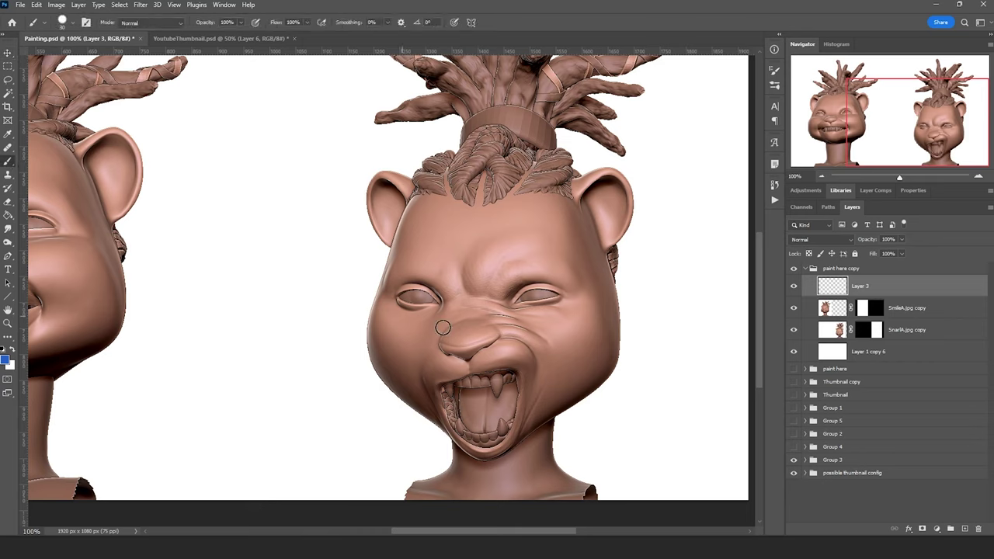
click(4, 360)
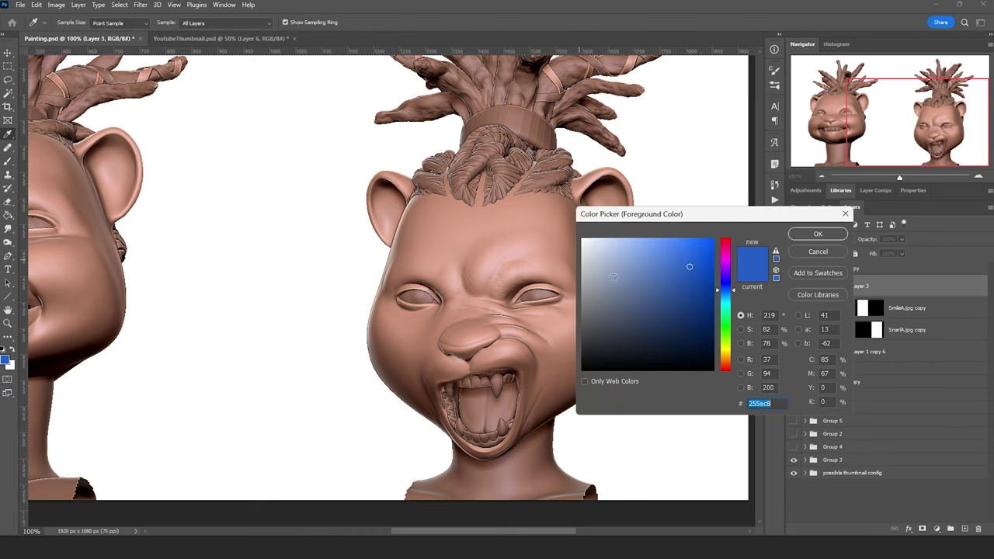
drag(599, 355, 582, 372)
click(816, 235)
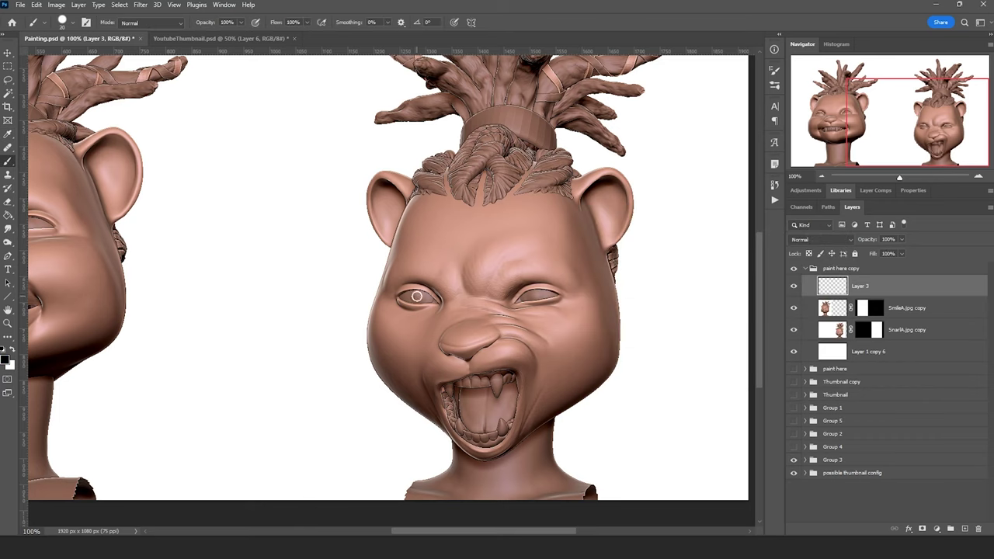
drag(418, 300, 418, 298)
drag(540, 292, 527, 291)
click(14, 354)
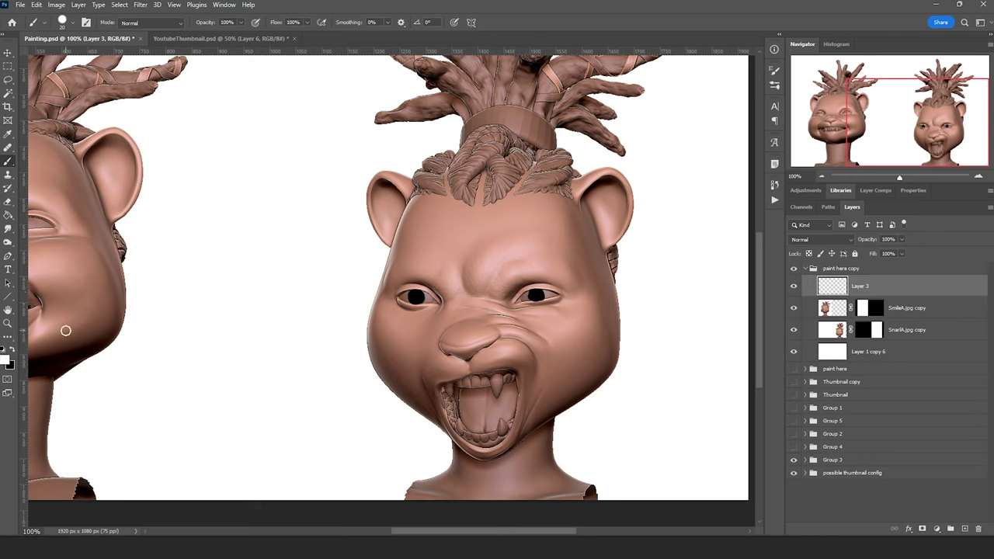
Paint white highlights over the black irises of both eyes and rename the layer ryrd.
click(418, 296)
click(536, 295)
double_click(858, 287)
text(ryrd)
key(Return)
Add a new layer and paint fur strokes along the jaw and cheek outline on the raised-lip side, using sampled skin colors.
key(bracketleft)
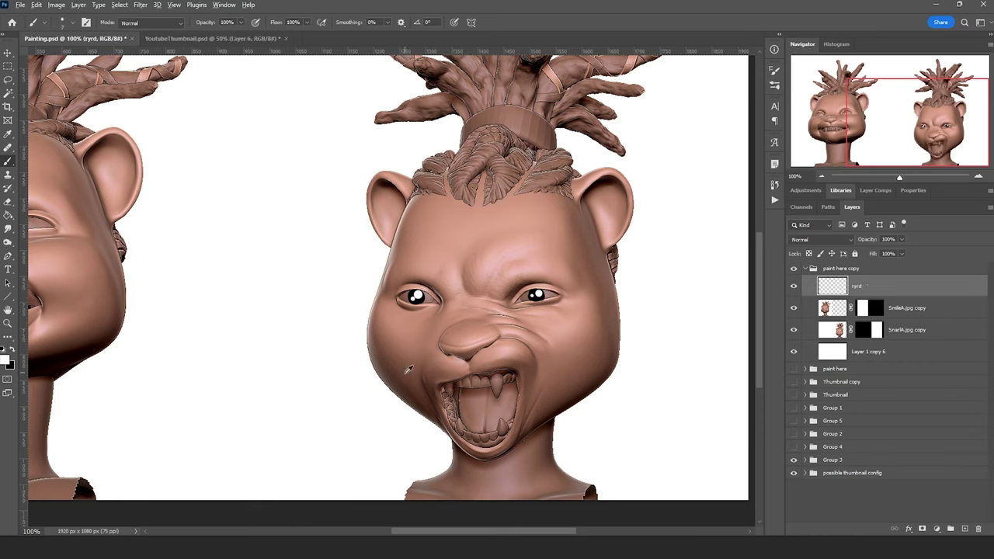
alt+click(411, 375)
click(963, 528)
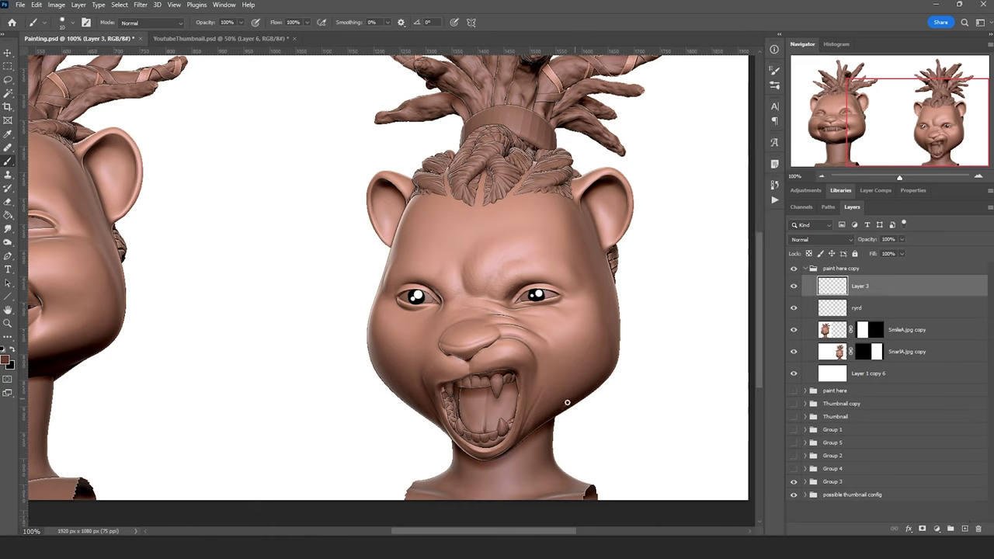
alt+click(546, 422)
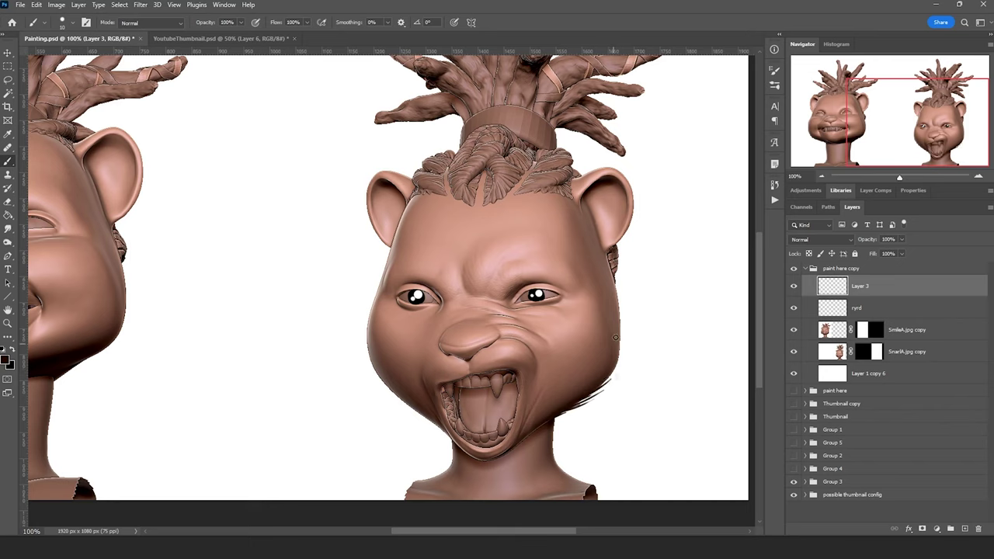
alt+click(604, 378)
alt+click(616, 360)
drag(612, 371, 623, 352)
drag(624, 339, 619, 320)
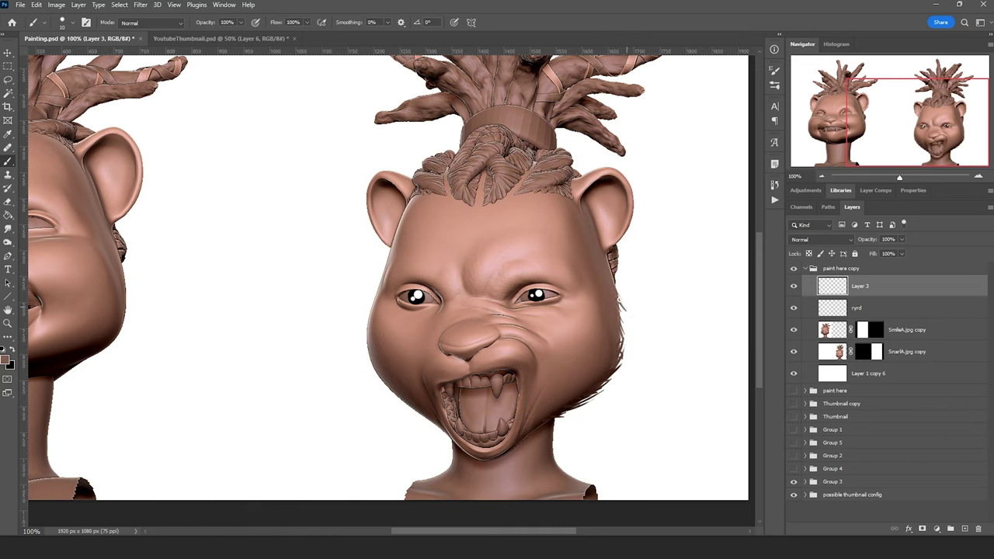
alt+click(614, 370)
Paint short fur strokes along both edges of the neck with colors sampled from the neck shading.
alt+click(546, 421)
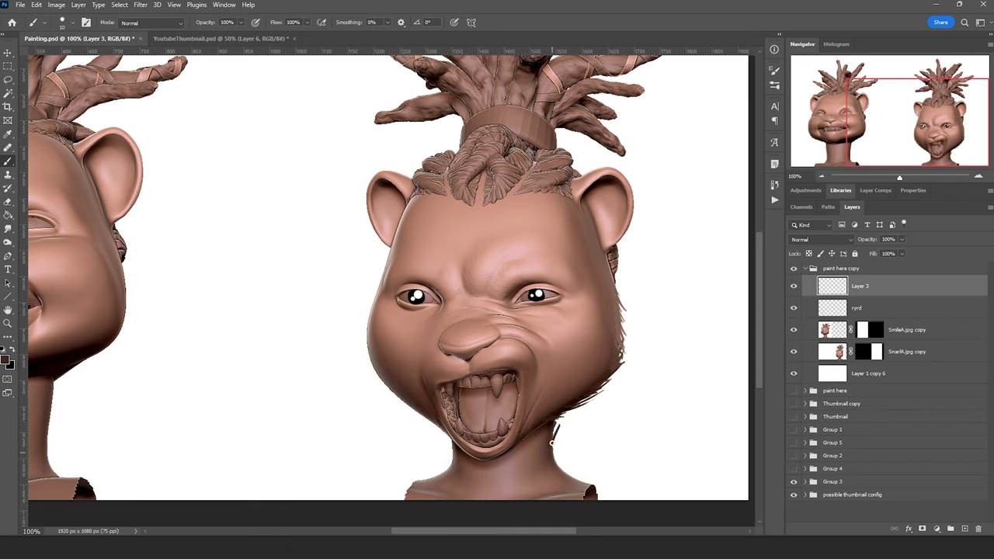
drag(555, 457, 556, 435)
alt+click(550, 464)
alt+click(550, 471)
alt+click(549, 444)
drag(459, 451, 453, 466)
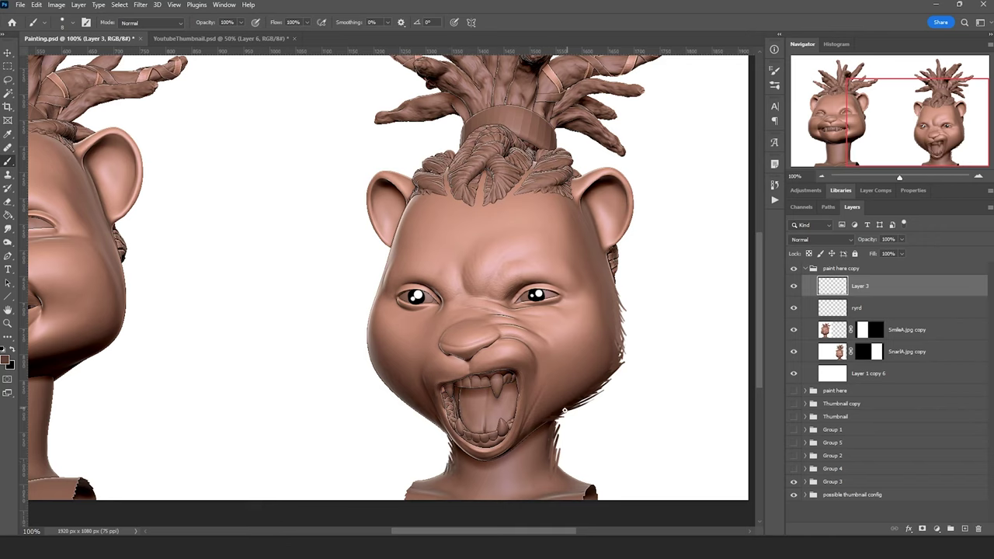
Paint fur strokes up the opposite cheek outline to the ear and along the temple on the raised-lip side.
mouse_move(415, 399)
mouse_down()
mouse_move(395, 392)
mouse_move(377, 365)
mouse_move(383, 289)
mouse_move(370, 292)
mouse_move(387, 248)
mouse_up()
alt+click(383, 289)
drag(612, 283, 614, 263)
Enlarge the brush to 15 px and paint light fur tufts inside the ear on the less raised side.
key(bracketright)
key(bracketright)
key(bracketright)
alt+click(404, 205)
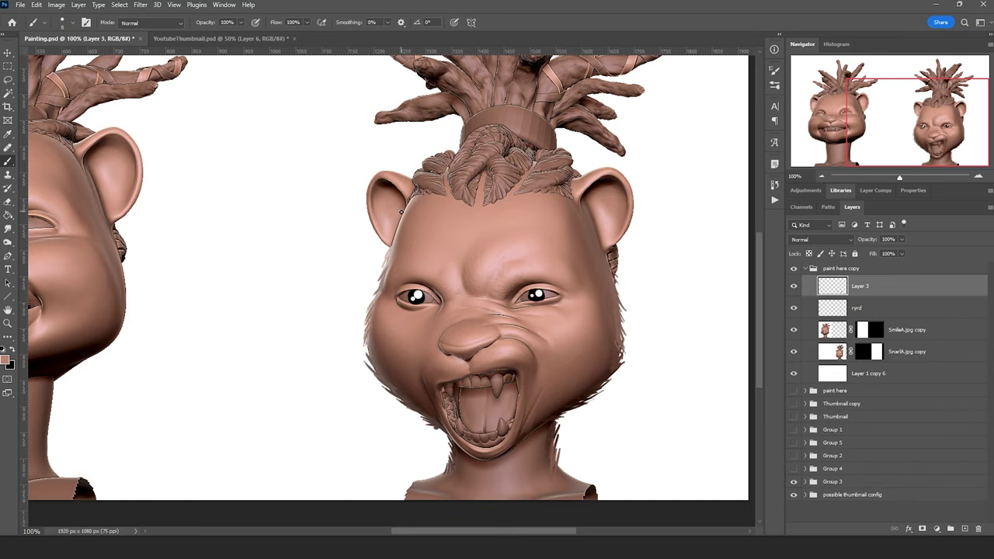
drag(396, 208, 376, 191)
alt+click(441, 270)
mouse_move(400, 214)
mouse_down()
mouse_move(378, 195)
mouse_move(390, 196)
mouse_up()
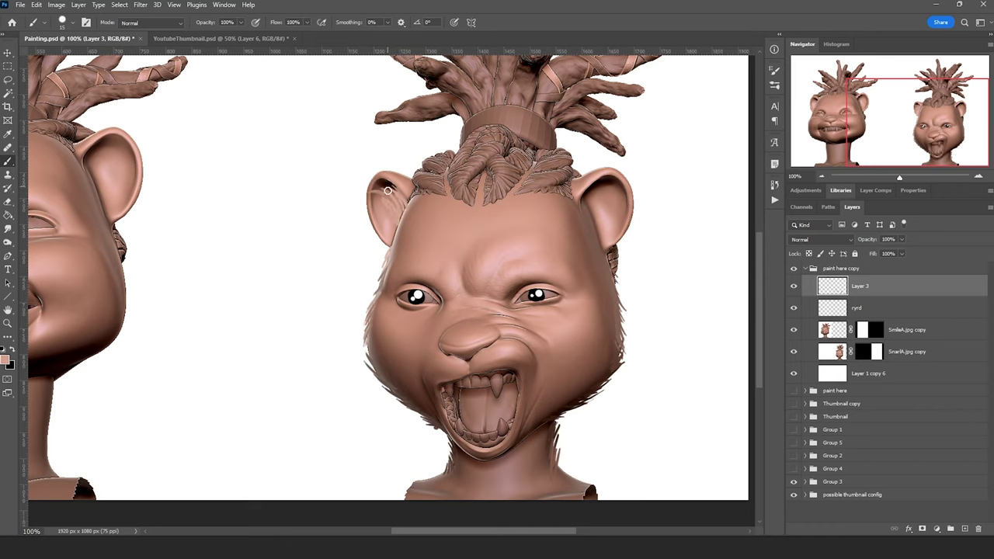
Reduce the brush to 9 px and add fur strokes around the outer rim of that ear using sampled ear colors.
key(bracketleft)
key(bracketleft)
alt+click(379, 185)
alt+click(382, 196)
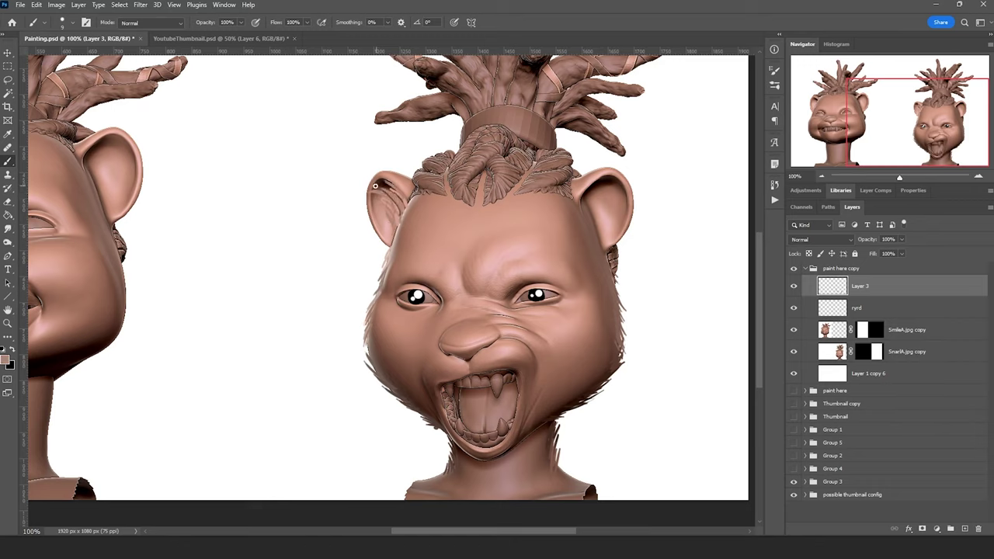
alt+click(369, 191)
drag(369, 205, 365, 191)
alt+click(370, 209)
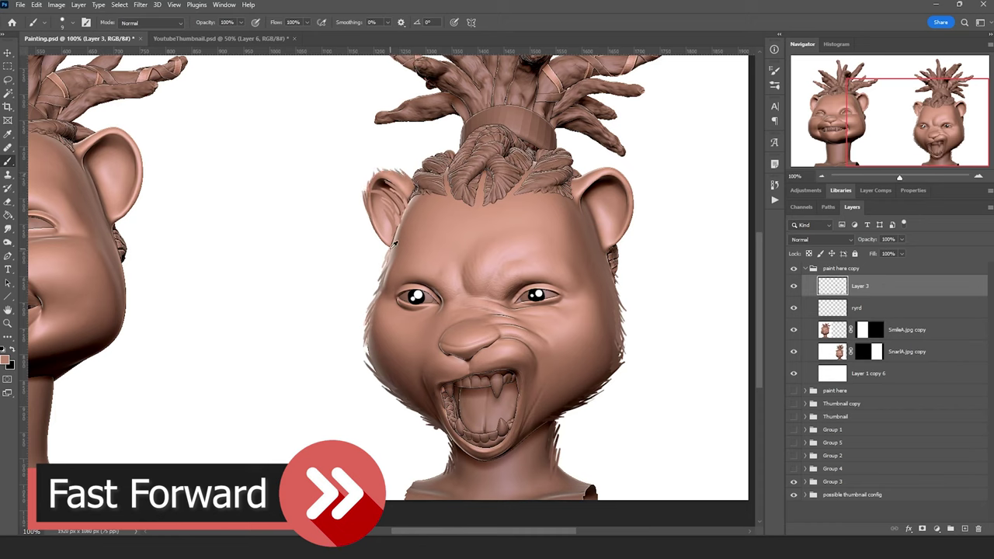
drag(392, 243, 385, 252)
Sample ear colors and paint fur strokes along the outer rim of the ear on the raised-lip side.
alt+click(613, 251)
alt+click(628, 200)
drag(631, 211, 636, 193)
mouse_move(624, 179)
mouse_down()
mouse_move(621, 168)
mouse_move(597, 170)
mouse_up()
Paint fur tufts inside the ear on the raised-lip side with a 15 px brush and a sampled ear color.
alt+click(597, 189)
key(bracketright)
key(bracketright)
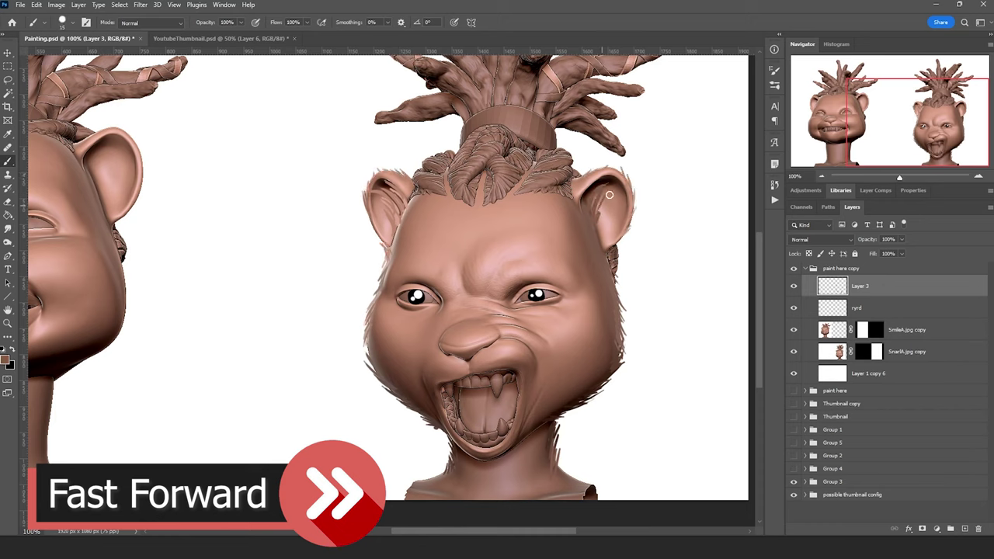
drag(599, 225, 606, 177)
Shrink the brush and paint fine fur strokes over the upper rim of the ear on the raised-lip side.
key(bracketleft)
key(bracketleft)
key(bracketleft)
key(bracketleft)
key(bracketleft)
key(bracketleft)
drag(606, 171, 598, 164)
drag(631, 199, 634, 181)
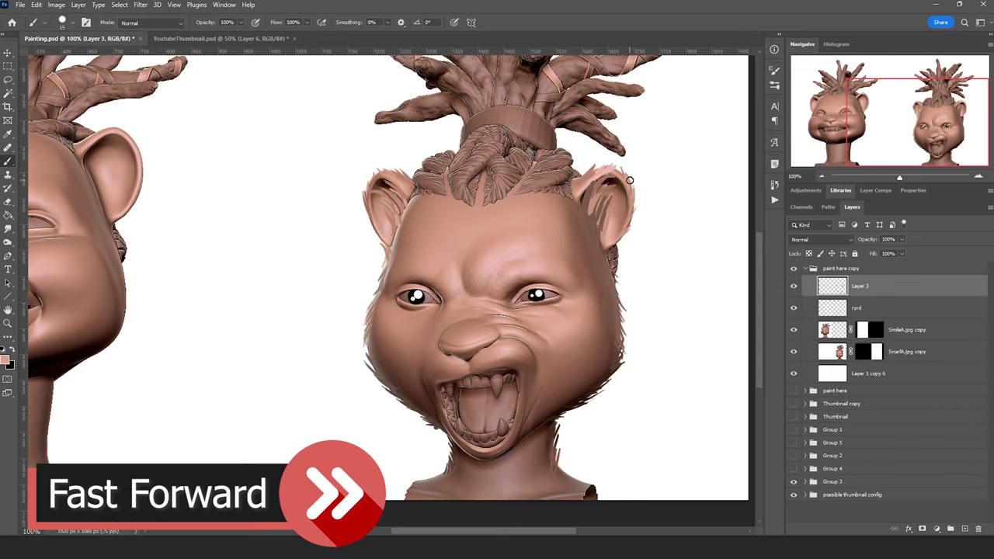
Add finer hair strokes to the lower rims of both ears and inside the ear on the raised-lip side.
alt+click(381, 233)
mouse_move(384, 236)
mouse_down()
mouse_move(376, 244)
mouse_move(366, 211)
mouse_up()
drag(627, 227, 633, 218)
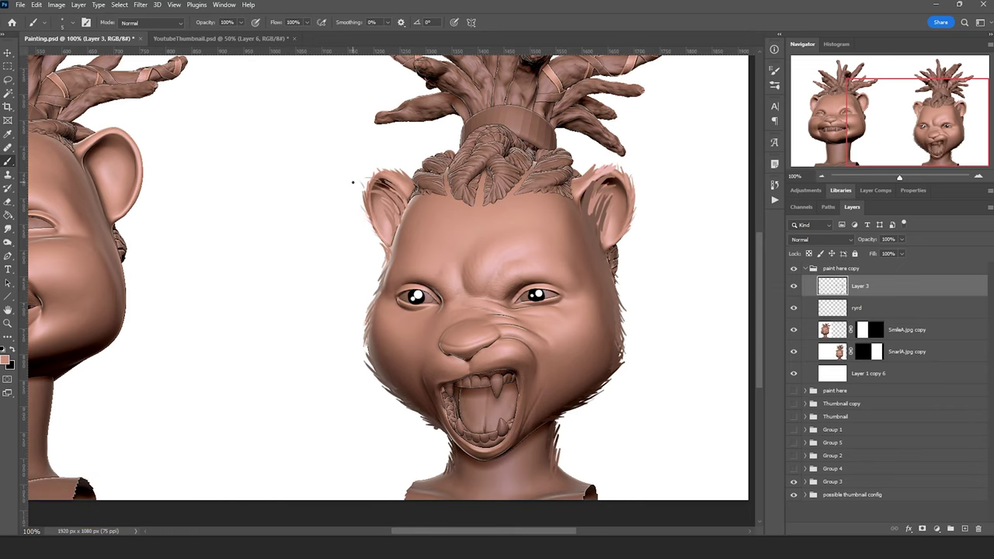
drag(627, 197, 618, 181)
drag(597, 213, 621, 184)
Paint thin stray hairs along the edges of the braids above the forehead with sampled colors.
drag(904, 120, 904, 111)
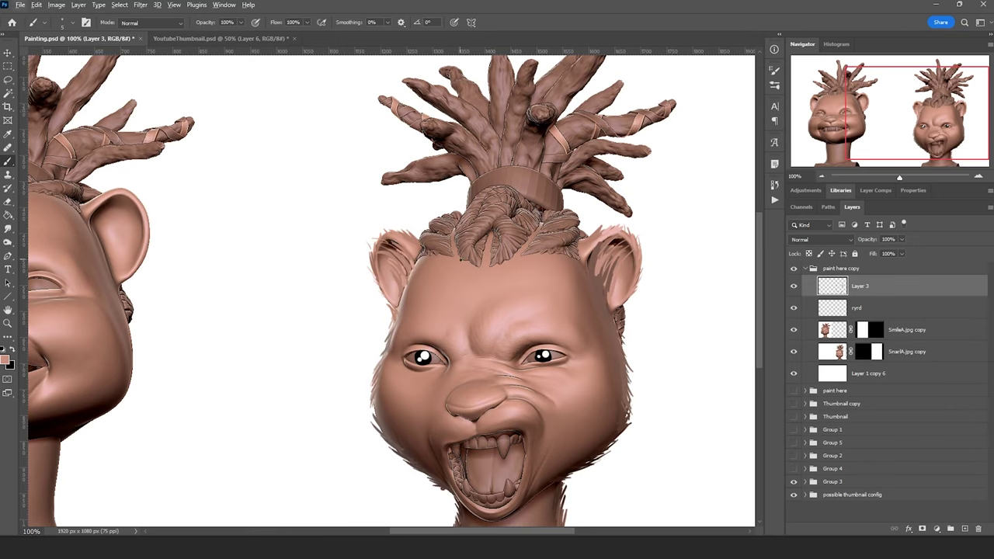
alt+click(469, 265)
alt+click(514, 255)
alt+click(500, 263)
alt+click(511, 234)
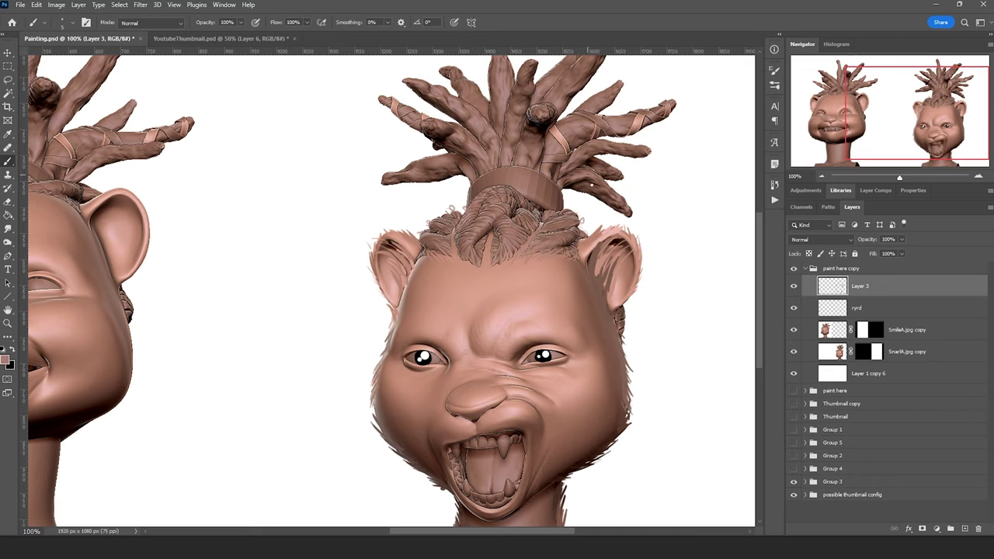
Paint frizzy stray hairs along the lowest dreadlocks on both sides using colors sampled from them.
alt+click(584, 184)
mouse_move(580, 191)
mouse_down()
mouse_move(612, 191)
mouse_move(632, 210)
mouse_move(612, 214)
mouse_up()
alt+click(445, 165)
drag(441, 157, 428, 153)
mouse_move(451, 173)
mouse_down()
mouse_move(424, 183)
mouse_move(397, 171)
mouse_up()
mouse_move(395, 177)
mouse_down()
mouse_move(386, 185)
mouse_move(405, 185)
mouse_up()
drag(565, 178, 571, 191)
drag(599, 160, 607, 167)
Add curly stray hairs to the upper dreadlocks on the less raised side of the face.
alt+click(436, 108)
mouse_move(414, 90)
mouse_down()
mouse_move(424, 98)
mouse_move(410, 75)
mouse_up()
drag(439, 84, 451, 92)
drag(390, 110, 385, 106)
drag(410, 123, 402, 125)
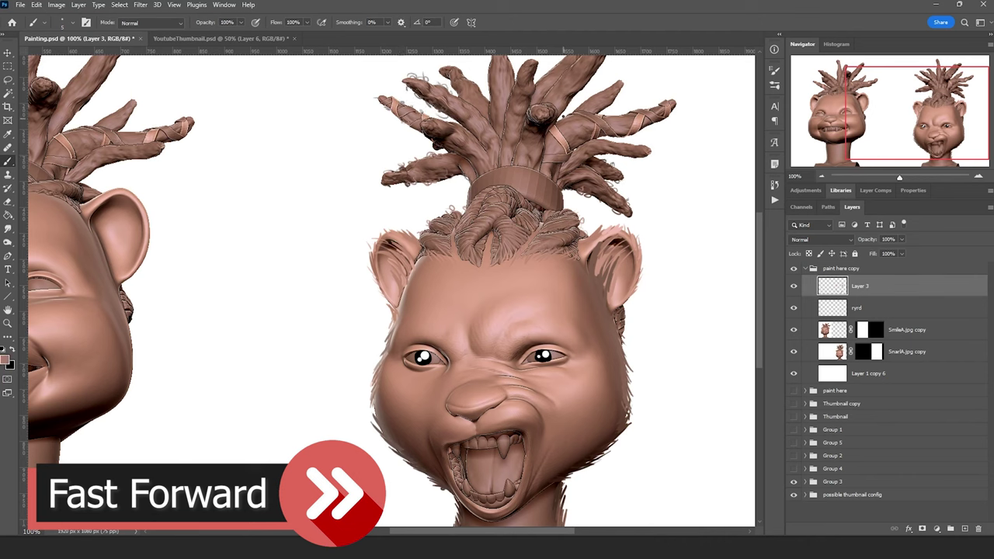
Paint stray hairs on the center and raised-lip-side upper dreadlocks and around the base of the hair band.
alt+click(563, 120)
mouse_move(620, 82)
mouse_down()
mouse_move(603, 103)
mouse_move(579, 105)
mouse_up()
alt+click(566, 102)
drag(602, 66, 590, 79)
mouse_move(548, 68)
mouse_down()
mouse_move(537, 82)
mouse_move(528, 67)
mouse_up()
drag(489, 94, 488, 56)
drag(468, 173, 460, 186)
drag(565, 207, 573, 212)
drag(466, 210, 459, 216)
Paint fine strands blending the braids into the forehead hairline, resampling braid and skin colors.
drag(488, 251, 472, 267)
alt+click(475, 254)
drag(464, 242, 456, 257)
alt+click(523, 248)
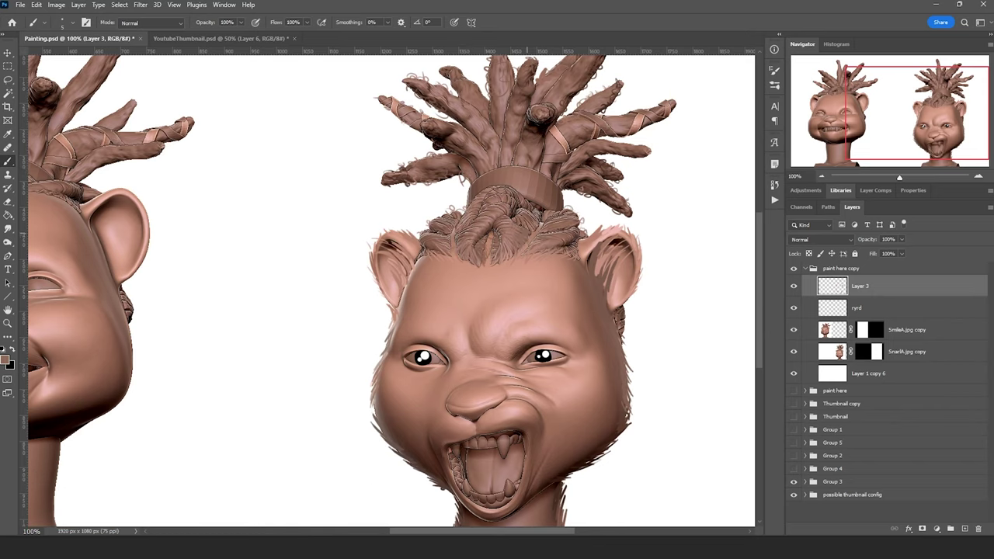
drag(510, 248, 504, 264)
alt+click(464, 259)
alt+click(483, 263)
drag(475, 253, 470, 262)
alt+click(465, 251)
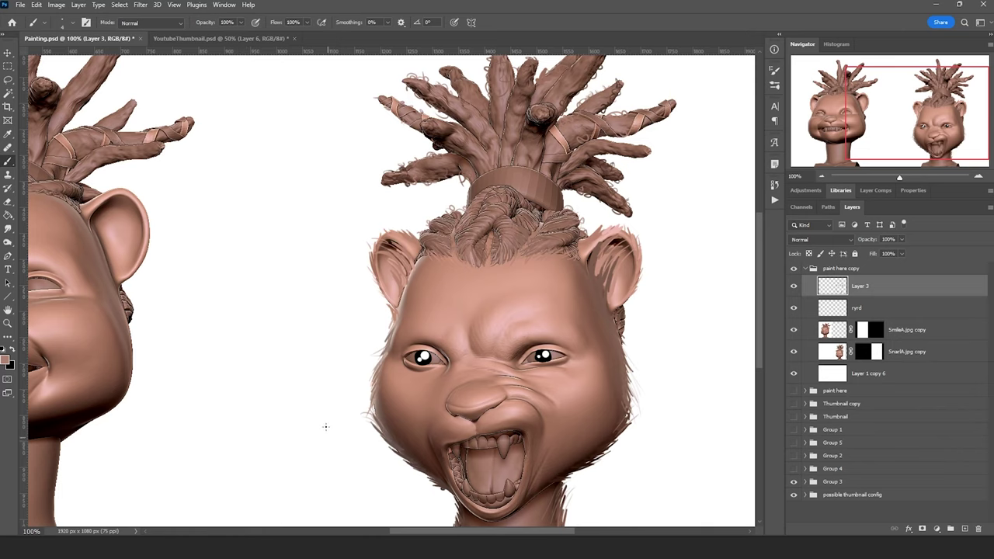
Add a new layer and paint eyelashes around both eyes in black sampled from the iris.
click(966, 530)
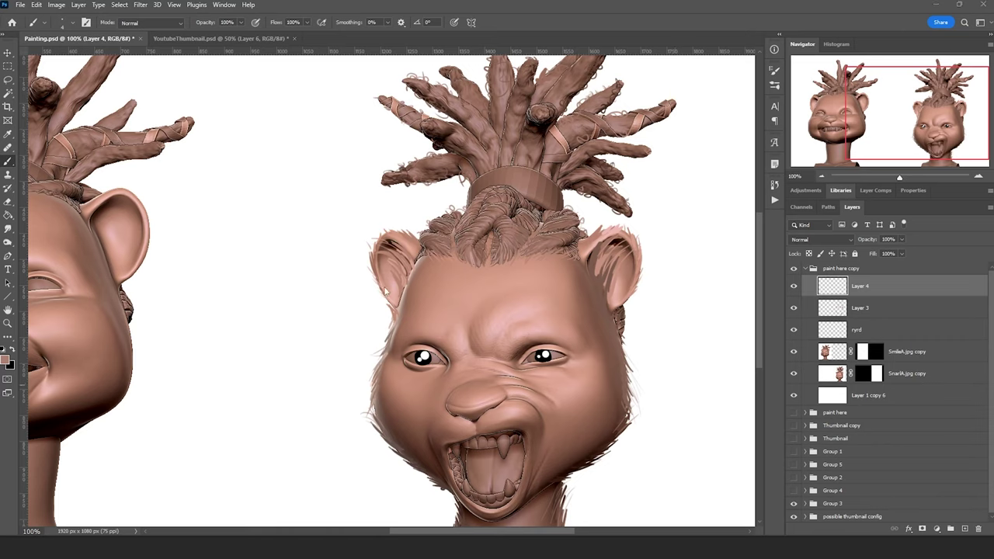
alt+click(423, 356)
mouse_move(411, 360)
mouse_down()
mouse_move(397, 357)
mouse_move(424, 348)
mouse_move(443, 355)
mouse_move(405, 344)
mouse_move(398, 359)
mouse_up()
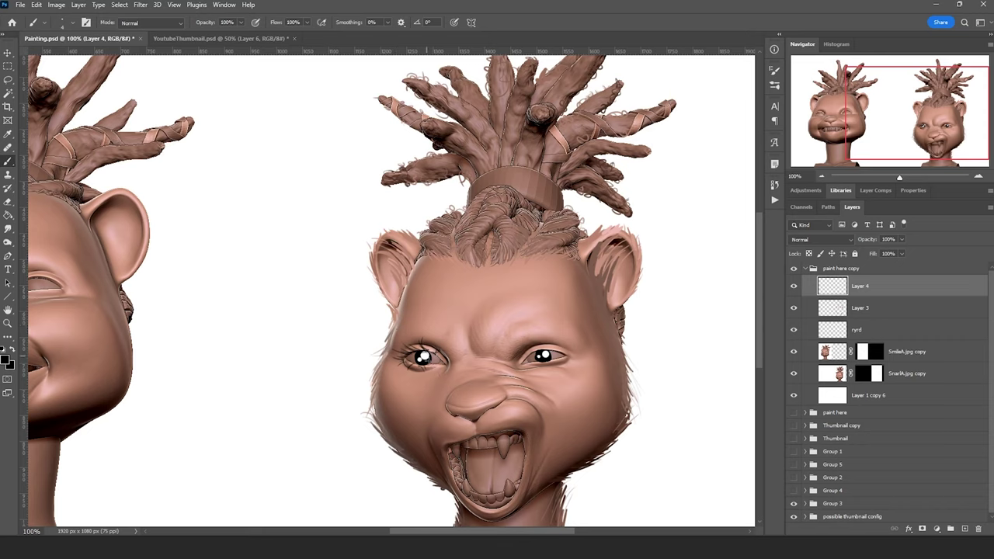
drag(420, 361, 416, 369)
drag(428, 352, 434, 344)
right_click(430, 364)
click(319, 280)
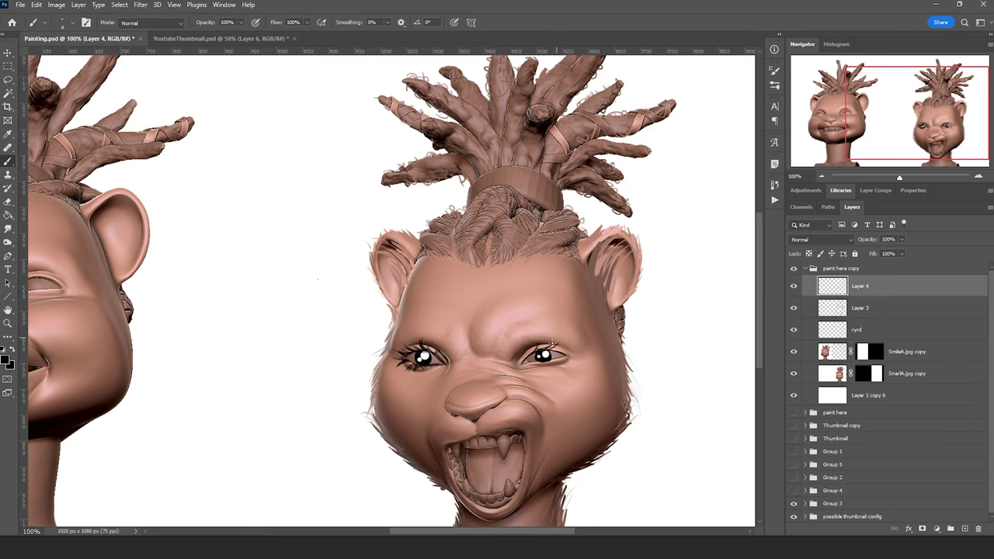
mouse_move(560, 351)
mouse_down()
mouse_move(574, 354)
mouse_move(567, 364)
mouse_up()
Add another layer and paint black eyebrow hairs above both eyes.
click(965, 529)
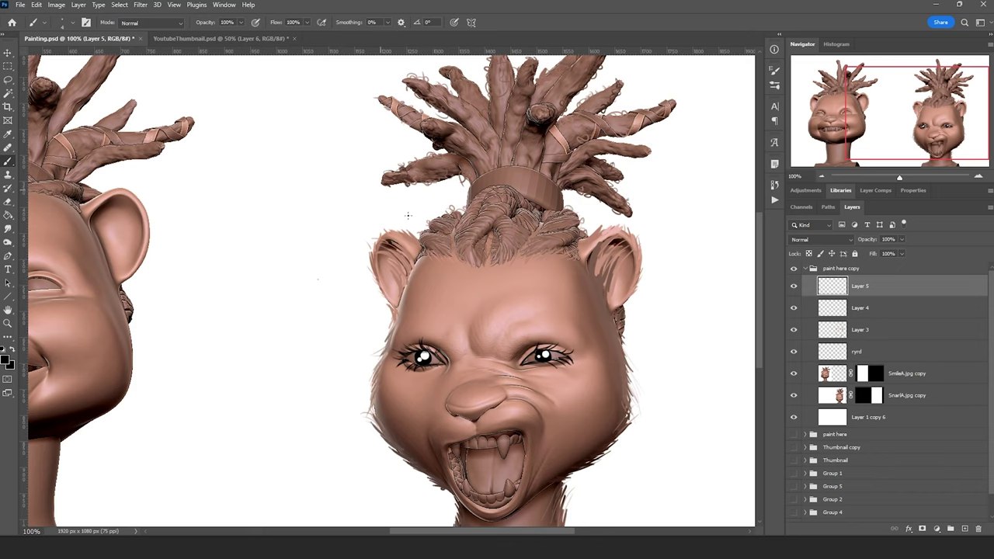
mouse_move(451, 335)
mouse_down()
mouse_move(449, 318)
mouse_move(426, 315)
mouse_up()
drag(431, 323, 416, 318)
drag(423, 326, 409, 319)
drag(414, 328, 401, 326)
drag(406, 332, 398, 330)
mouse_move(506, 334)
mouse_down()
mouse_move(512, 318)
mouse_move(529, 311)
mouse_move(569, 322)
mouse_up()
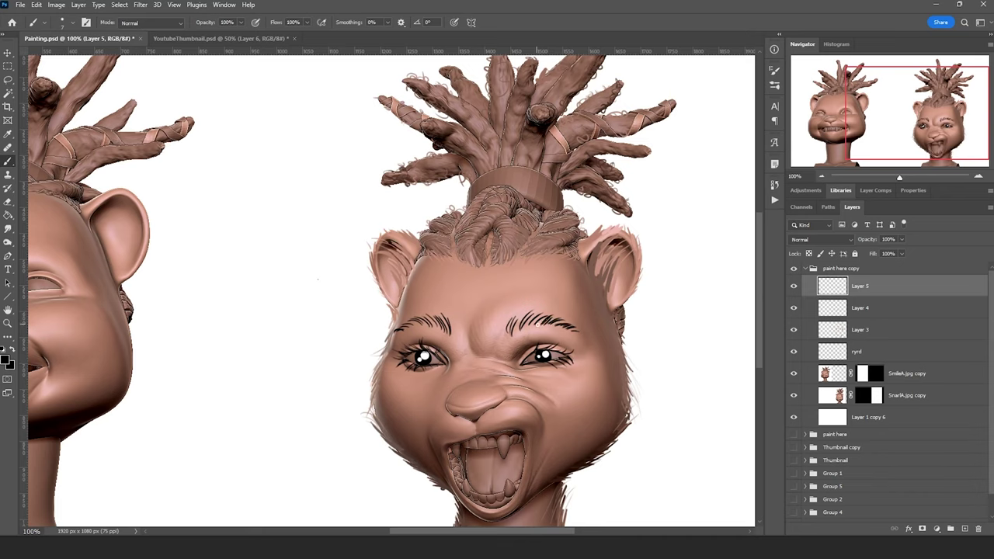
Thicken the inner parts of both eyebrows with additional black hair strokes.
mouse_move(542, 323)
mouse_down()
mouse_move(549, 312)
mouse_move(513, 319)
mouse_up()
drag(449, 336, 441, 319)
drag(432, 331, 427, 319)
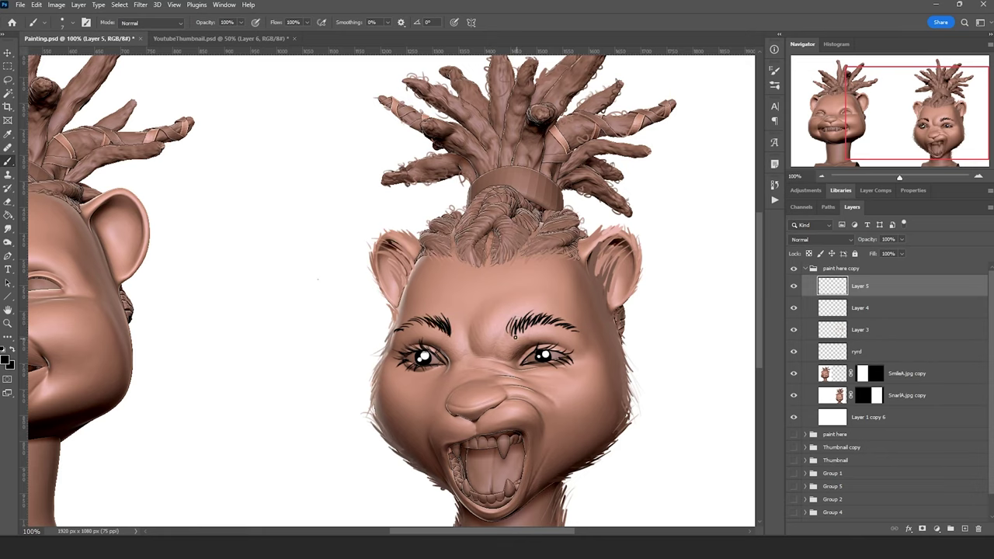
mouse_move(512, 338)
mouse_down()
mouse_move(511, 321)
mouse_move(528, 318)
mouse_up()
Add a new layer above the eyebrow layer and set its blend mode to Multiply.
click(965, 529)
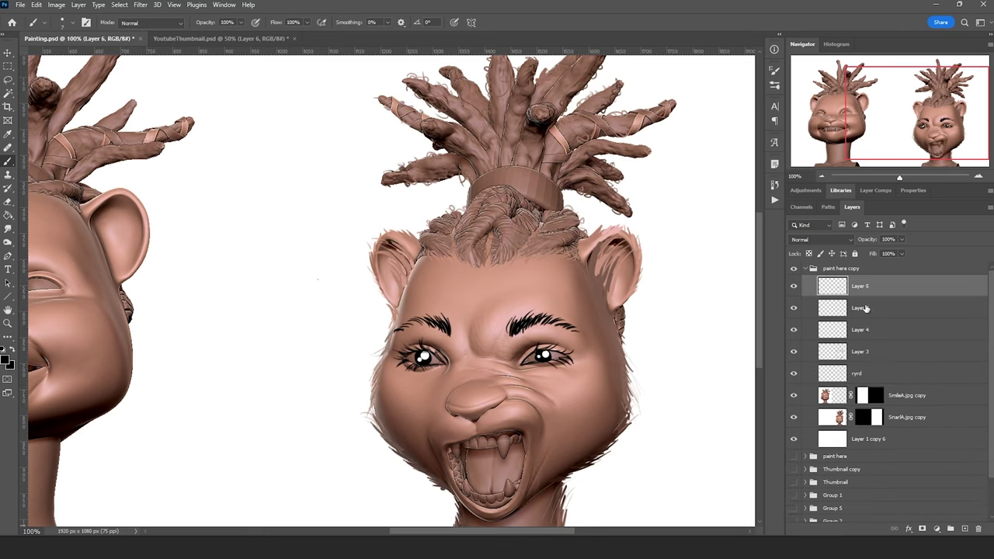
click(849, 240)
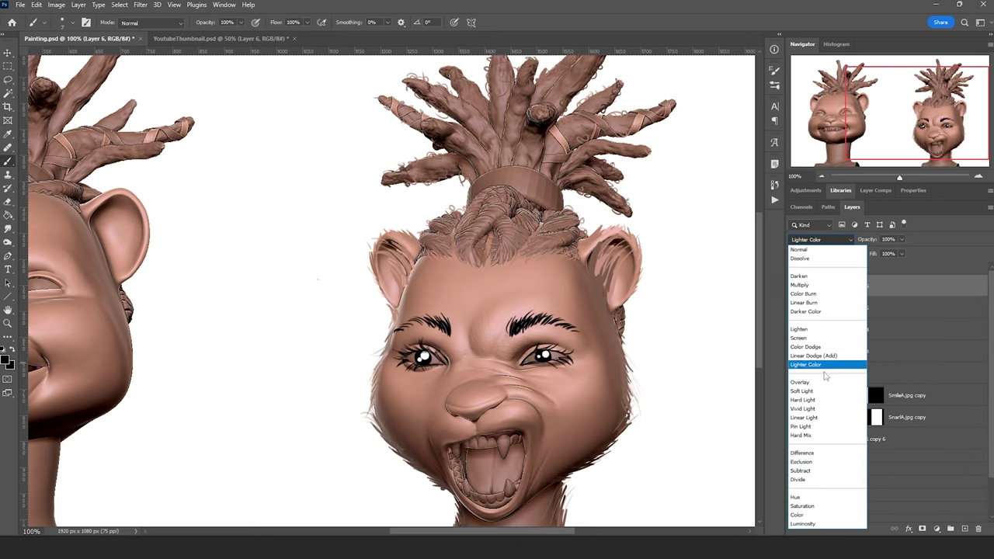
click(816, 285)
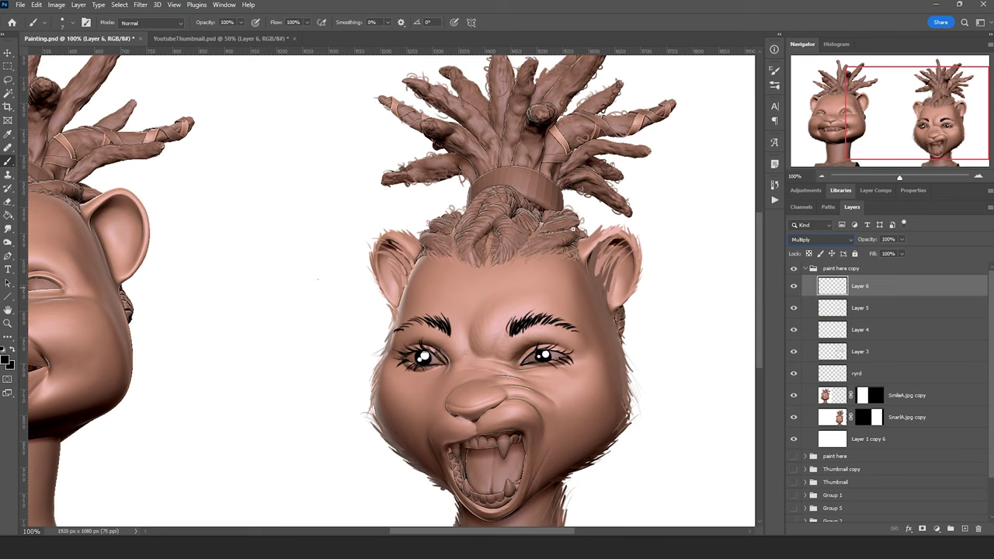
Enlarge the brush to 45 px, sample brown from a dreadlock, and paint a first spot on the forehead.
click(332, 187)
key(bracketright)
key(bracketright)
key(bracketright)
key(bracketright)
key(bracketright)
key(bracketright)
key(bracketright)
key(bracketright)
key(bracketright)
key(bracketright)
alt+click(442, 119)
click(464, 291)
click(460, 292)
Lower the opacity of the spot layer to 49%.
click(901, 239)
drag(905, 253, 890, 255)
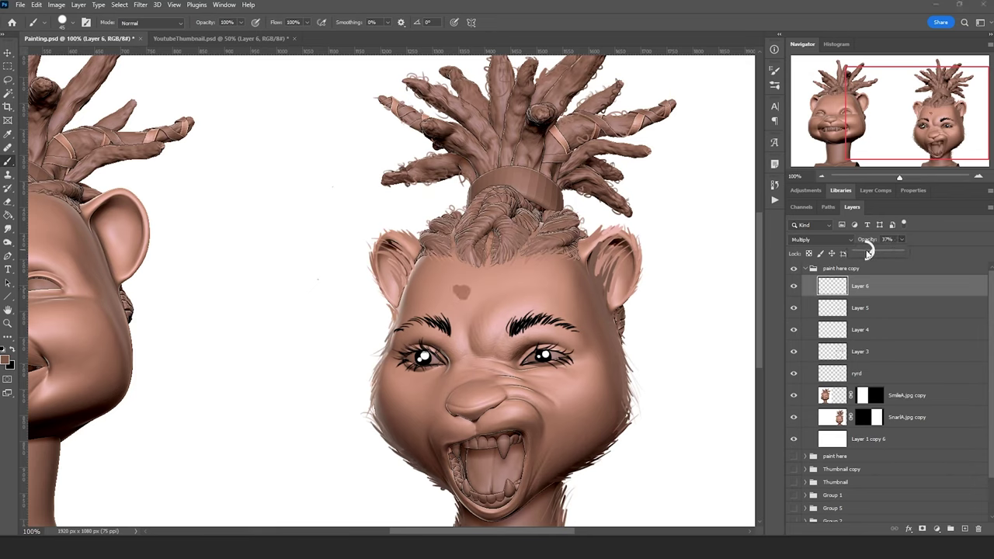
click(866, 250)
drag(869, 254, 878, 252)
Reshape the first forehead spot and paint more brown spots of varied size across the forehead and between the eyebrows.
click(456, 289)
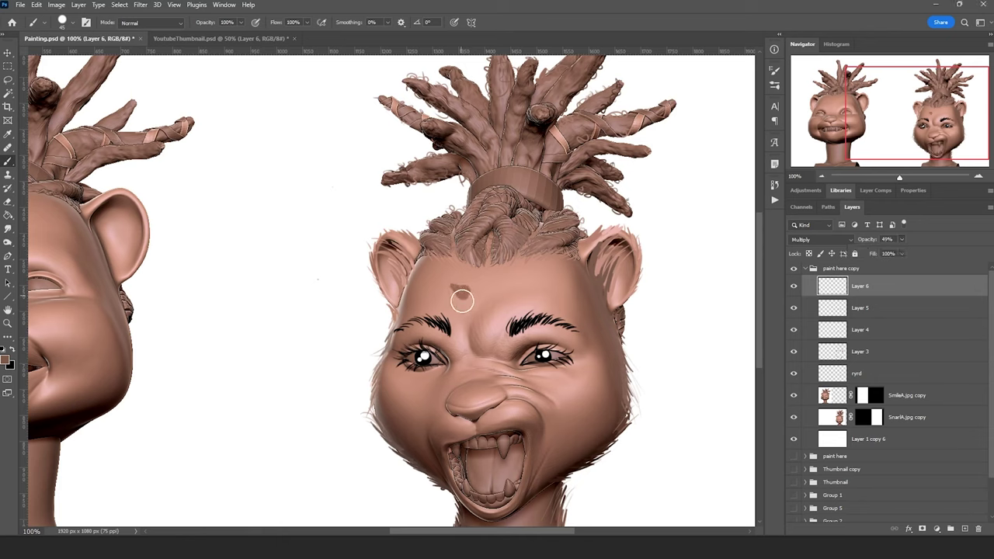
drag(458, 310, 443, 299)
click(505, 288)
click(537, 282)
click(564, 299)
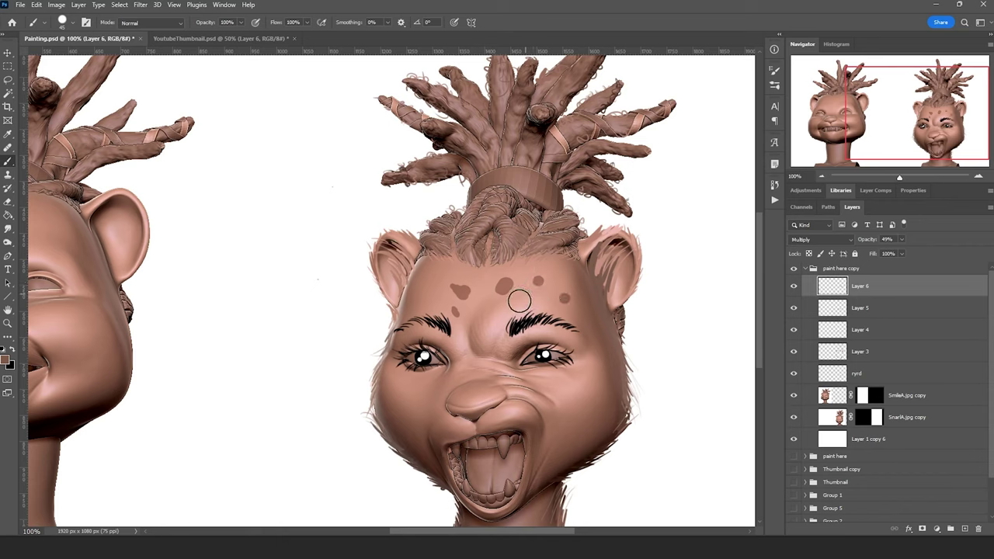
click(509, 287)
click(489, 326)
click(427, 292)
Raise the opacity of the Multiply spot layer to 78%.
click(850, 240)
click(888, 237)
drag(911, 252, 920, 251)
Paint additional brown spots along the sides of the forehead, above the nose bridge and over the eyebrows.
click(580, 290)
drag(579, 290, 584, 297)
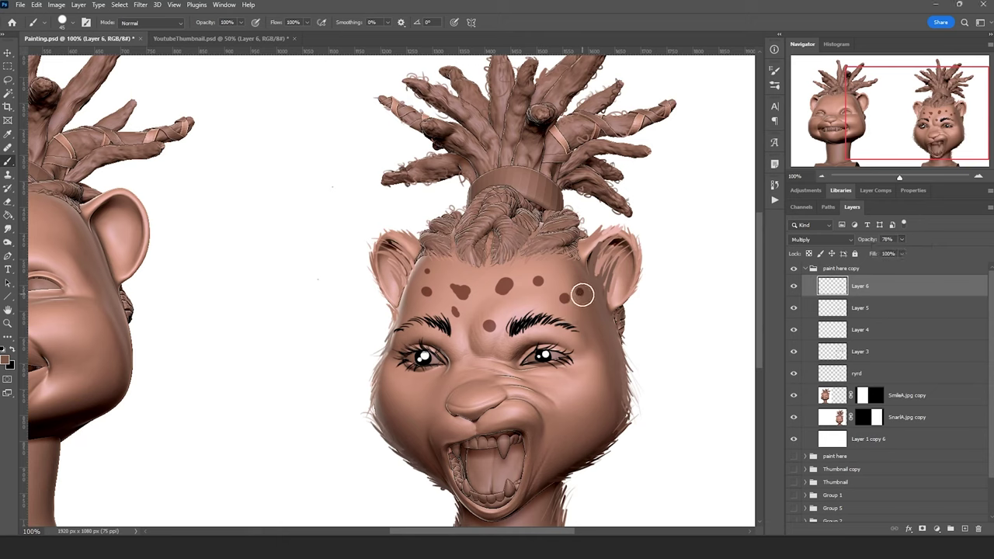
click(539, 278)
click(465, 346)
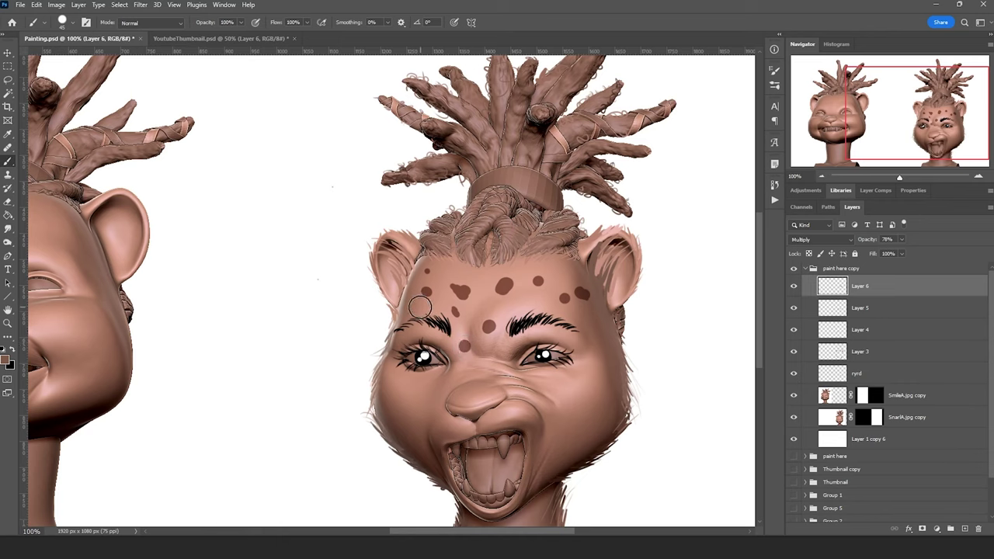
click(419, 307)
click(593, 319)
click(405, 313)
click(564, 276)
drag(513, 302, 519, 300)
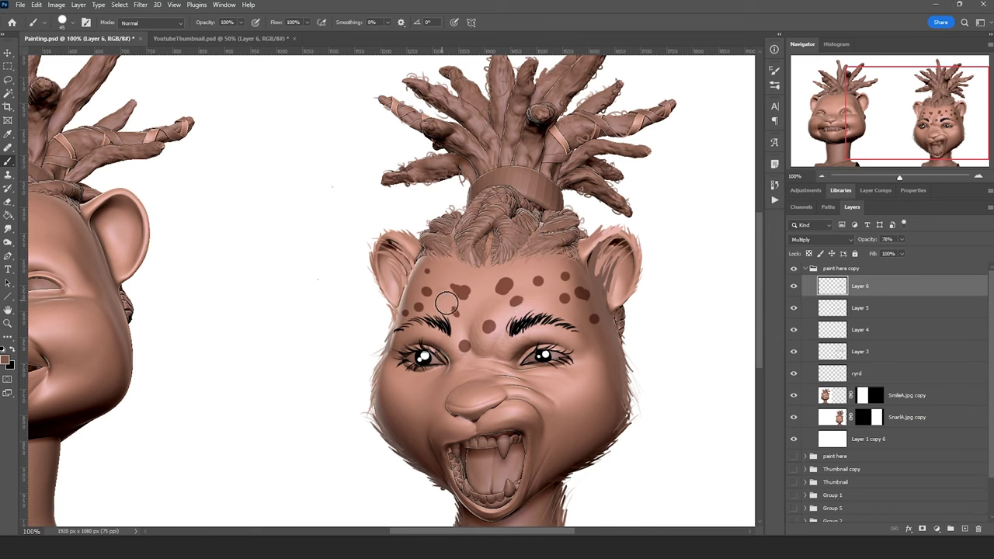
Paint brown spots beside the eyes and on the outer cheeks on both sides of the face.
click(599, 349)
click(591, 373)
click(611, 376)
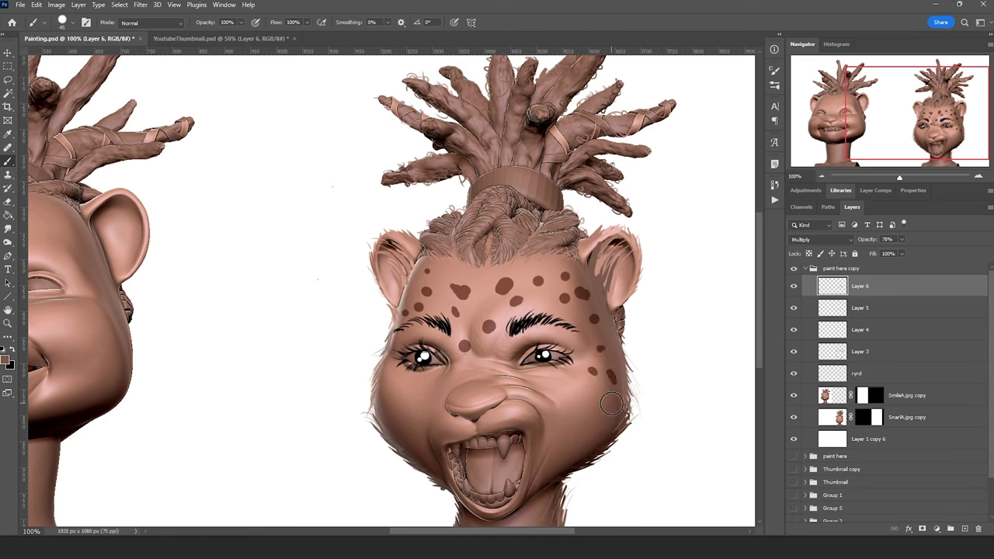
click(390, 365)
click(385, 387)
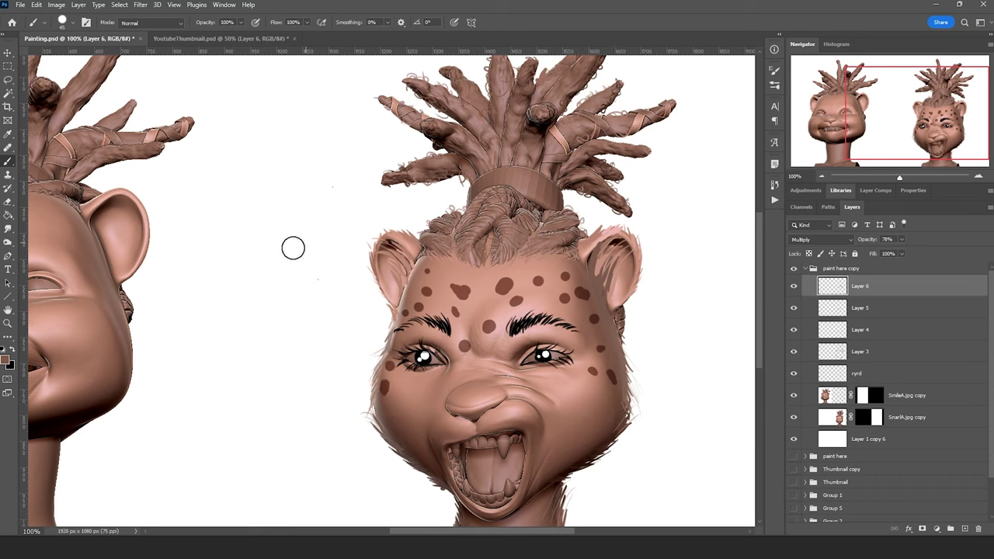
Add a new Multiply layer at 78% opacity and paint small brown spots on the snarl's raised cheek beside the mouth.
click(966, 529)
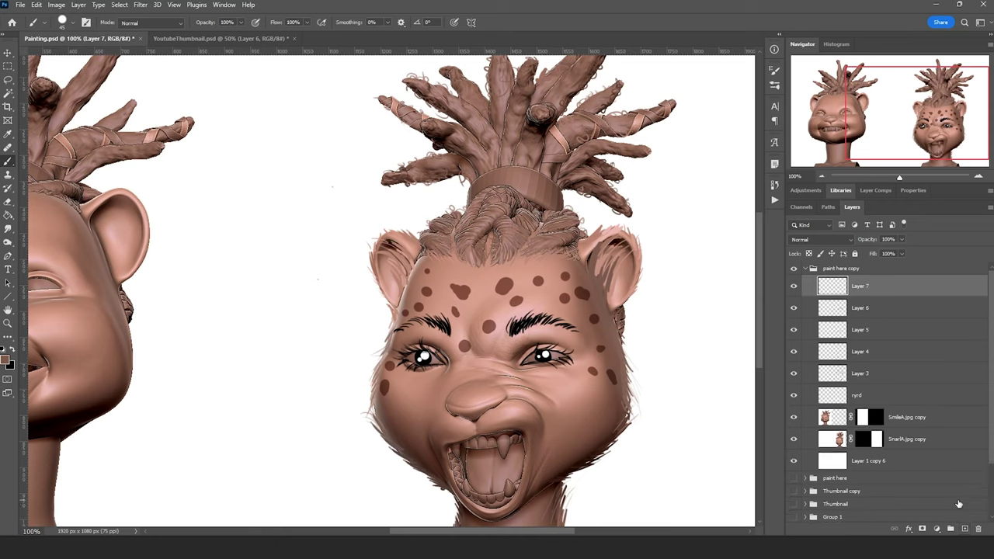
click(583, 393)
click(566, 393)
click(578, 420)
click(559, 453)
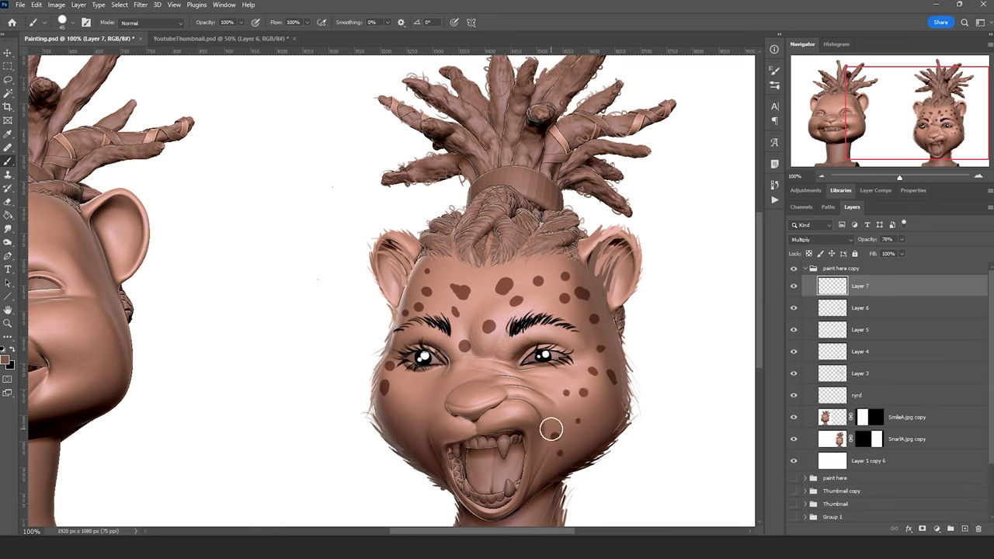
Paint matching small brown spots on the opposite lower cheek of the snarling face.
click(439, 427)
click(418, 397)
click(406, 410)
click(402, 387)
click(427, 406)
Lighten the snarl's teeth by painting them with a pale warm grey on a new layer in Overlay mode.
key(ctrl+minus)
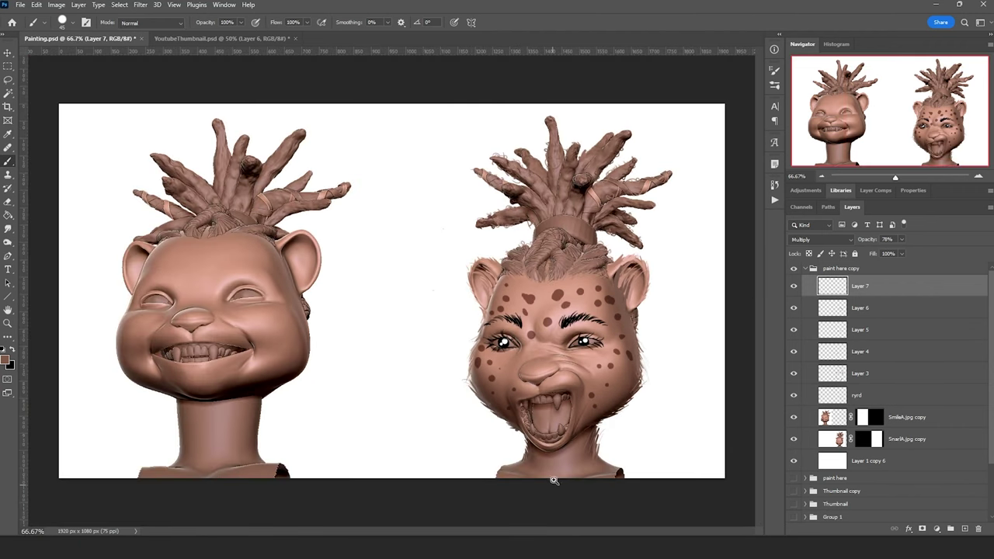
ctrl+click(558, 452)
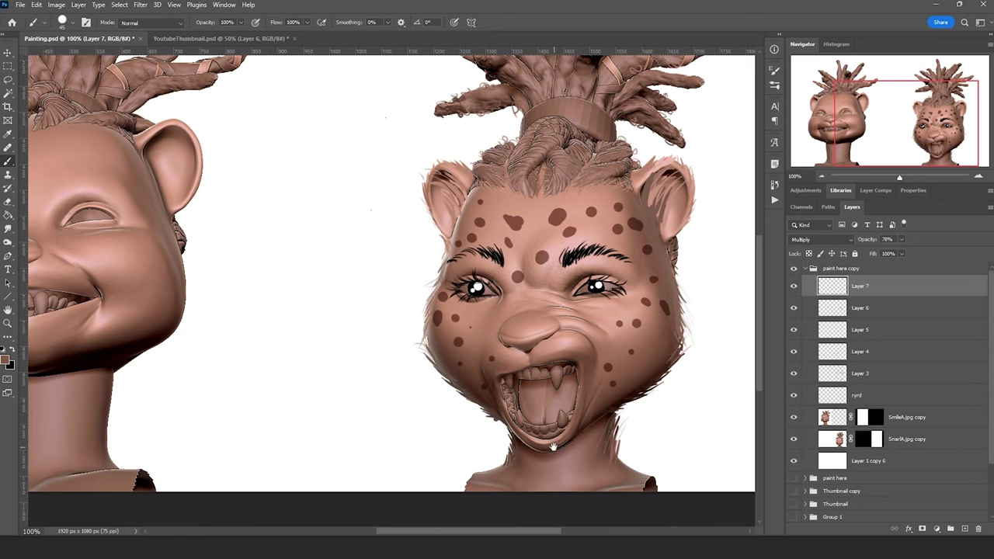
drag(553, 448, 517, 484)
alt+scroll(516, 485, down, 1)
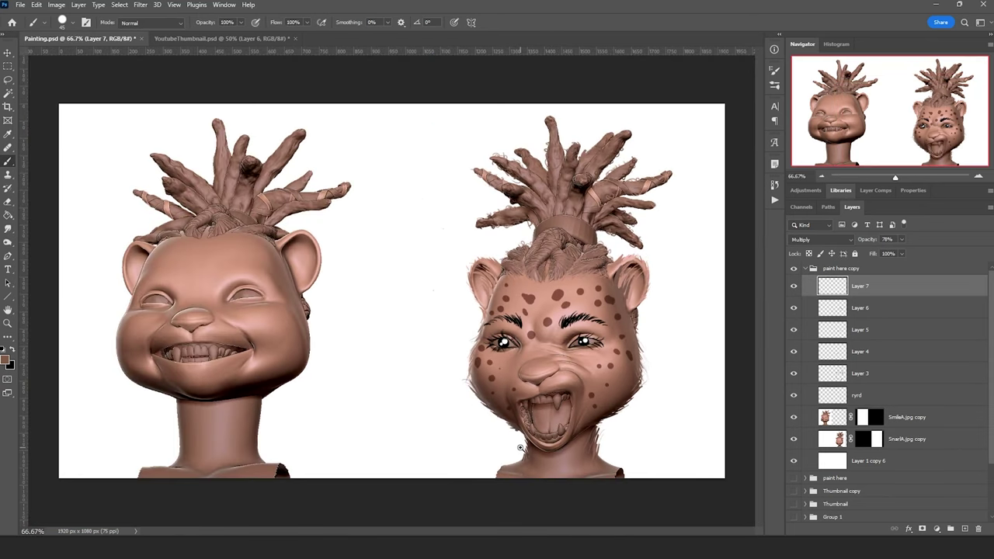
ctrl+click(519, 448)
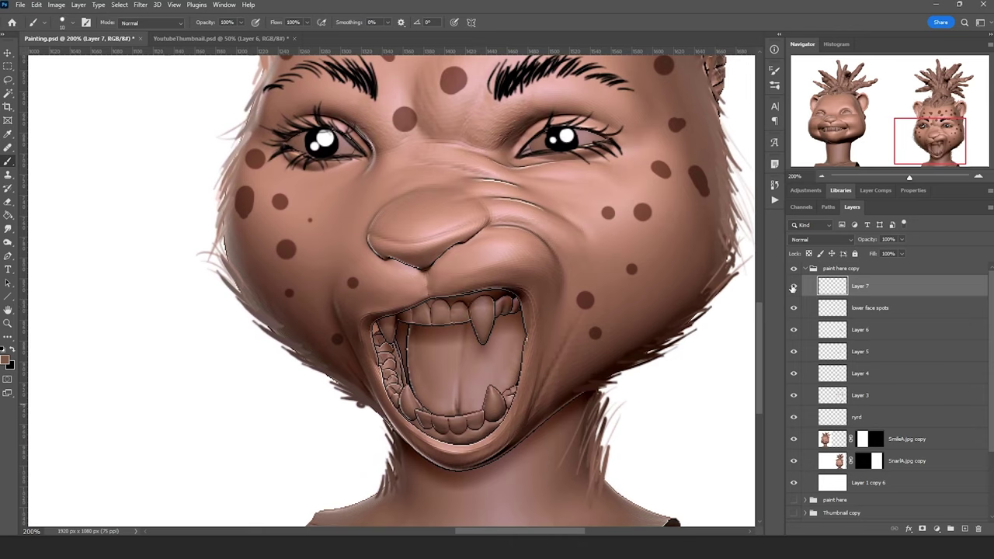
click(7, 360)
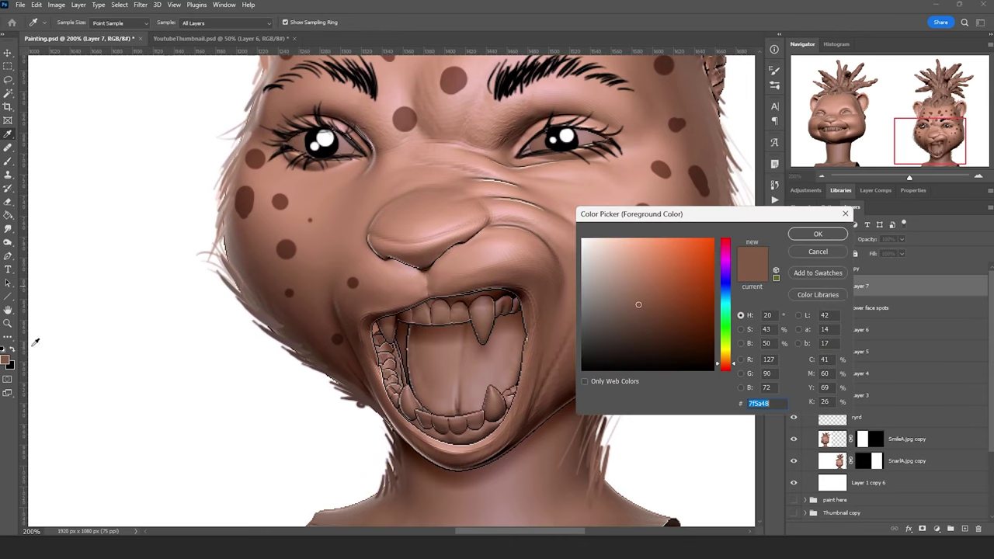
click(610, 271)
click(817, 234)
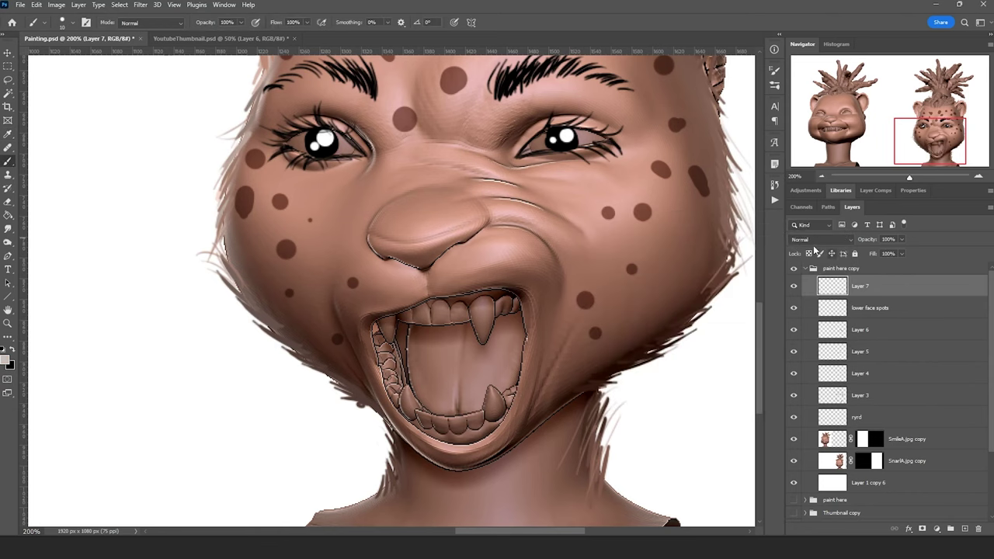
click(812, 241)
click(800, 382)
mouse_move(478, 315)
mouse_down()
mouse_move(480, 302)
mouse_move(488, 329)
mouse_move(481, 312)
mouse_move(513, 301)
mouse_move(449, 318)
mouse_move(440, 308)
mouse_move(435, 320)
mouse_move(421, 308)
mouse_move(424, 317)
mouse_move(388, 329)
mouse_move(391, 318)
mouse_move(380, 347)
mouse_move(388, 378)
mouse_move(407, 410)
mouse_move(405, 393)
mouse_move(442, 428)
mouse_move(470, 419)
mouse_move(489, 391)
mouse_move(500, 397)
mouse_move(493, 412)
mouse_move(508, 397)
mouse_up()
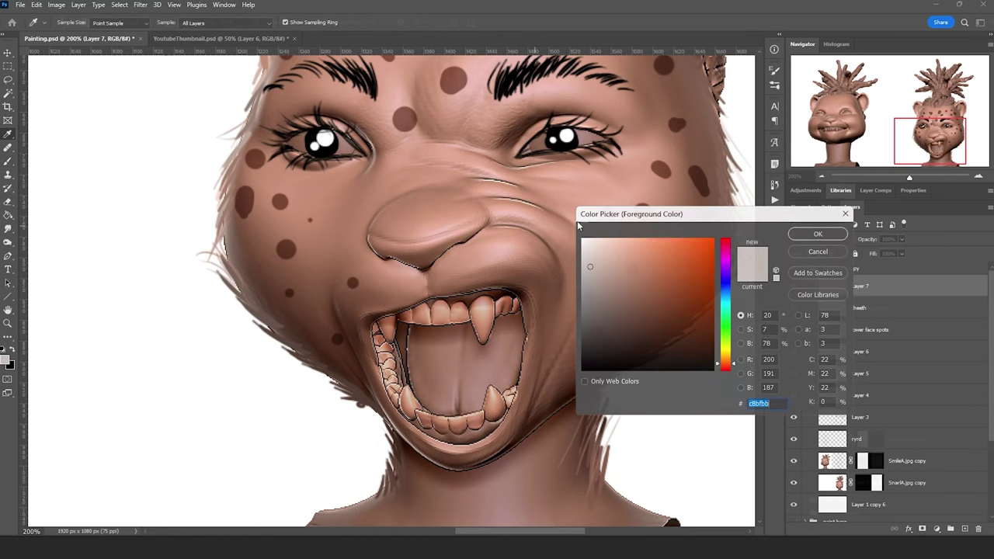
Choose a bright red paint colour and set the new layer above the teeth to Multiply.
drag(708, 251, 714, 242)
click(725, 239)
click(795, 231)
key(b)
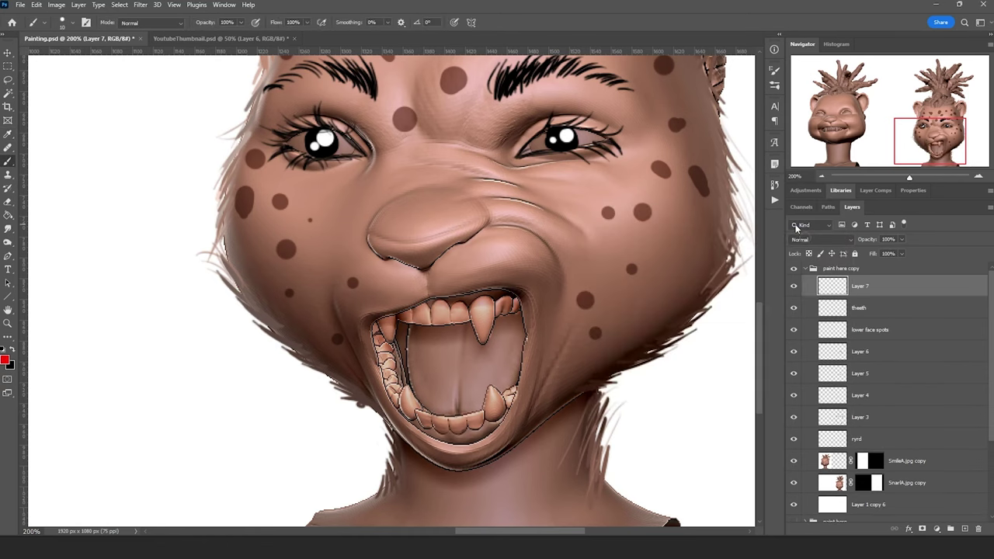
click(819, 239)
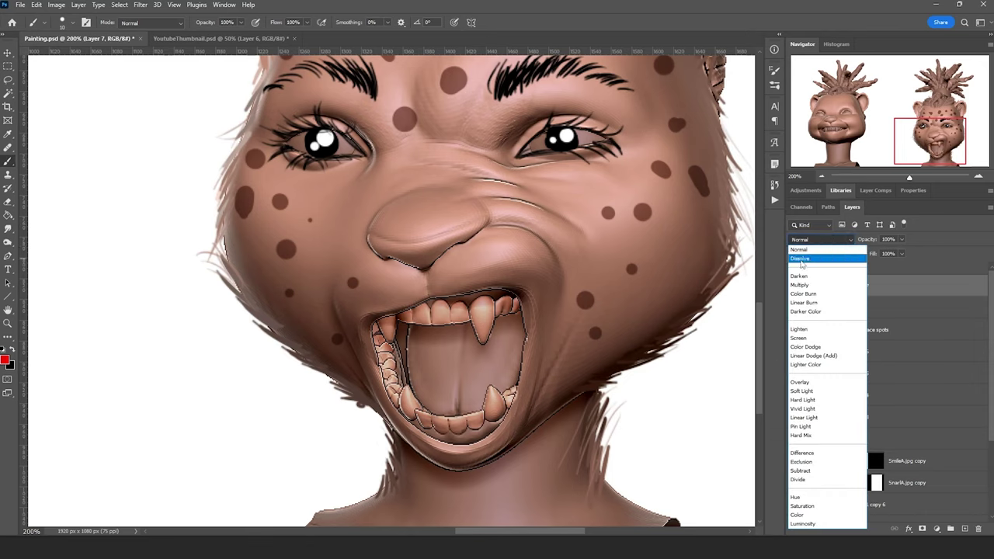
click(800, 285)
Paint the tongue, mouth interior and lower gums red, with the layer's opacity lowered to 51%.
mouse_move(448, 353)
mouse_down()
mouse_move(470, 366)
mouse_move(467, 375)
mouse_up()
drag(893, 252, 882, 252)
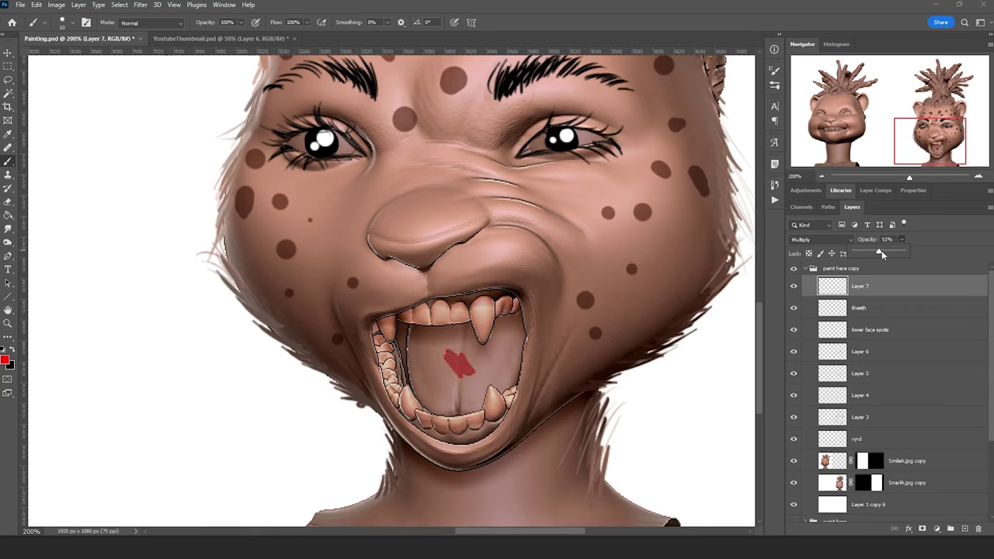
mouse_move(455, 344)
mouse_down()
mouse_move(484, 366)
mouse_move(470, 328)
mouse_move(417, 333)
mouse_move(401, 362)
mouse_move(419, 388)
mouse_move(413, 373)
mouse_move(428, 344)
mouse_move(448, 362)
mouse_move(459, 401)
mouse_move(432, 399)
mouse_move(445, 411)
mouse_move(477, 407)
mouse_move(459, 385)
mouse_move(471, 380)
mouse_move(477, 403)
mouse_move(490, 345)
mouse_move(493, 375)
mouse_move(515, 370)
mouse_move(515, 342)
mouse_up()
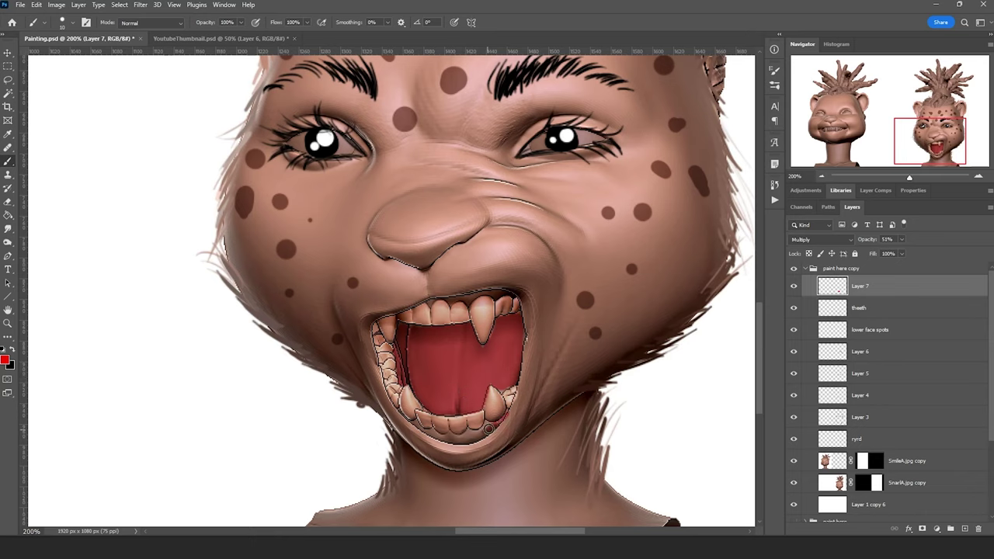
mouse_move(487, 431)
mouse_down()
mouse_move(465, 440)
mouse_move(417, 424)
mouse_up()
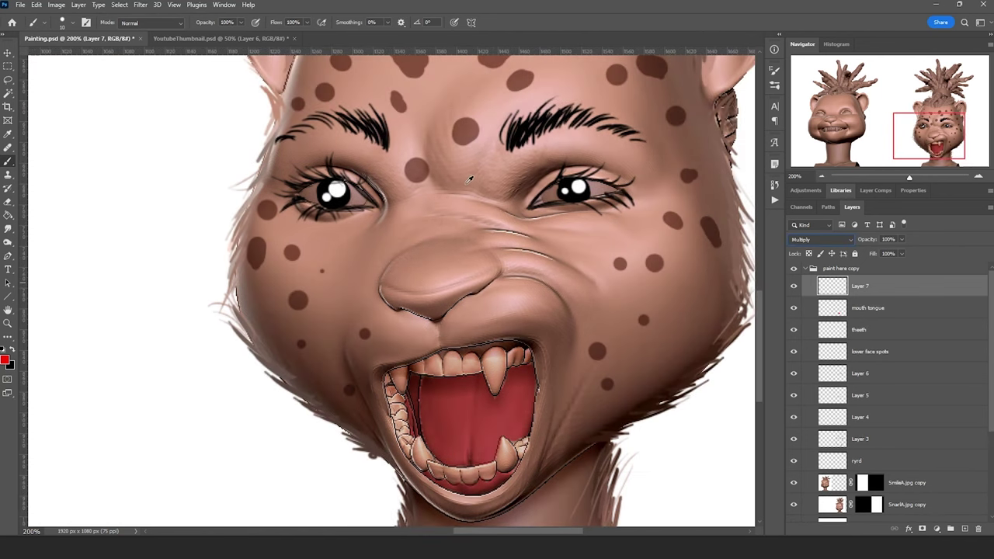
Sample a dark brown and paint the underside of the nose on the Multiply layer at 65% opacity.
alt+click(525, 185)
drag(494, 273, 459, 288)
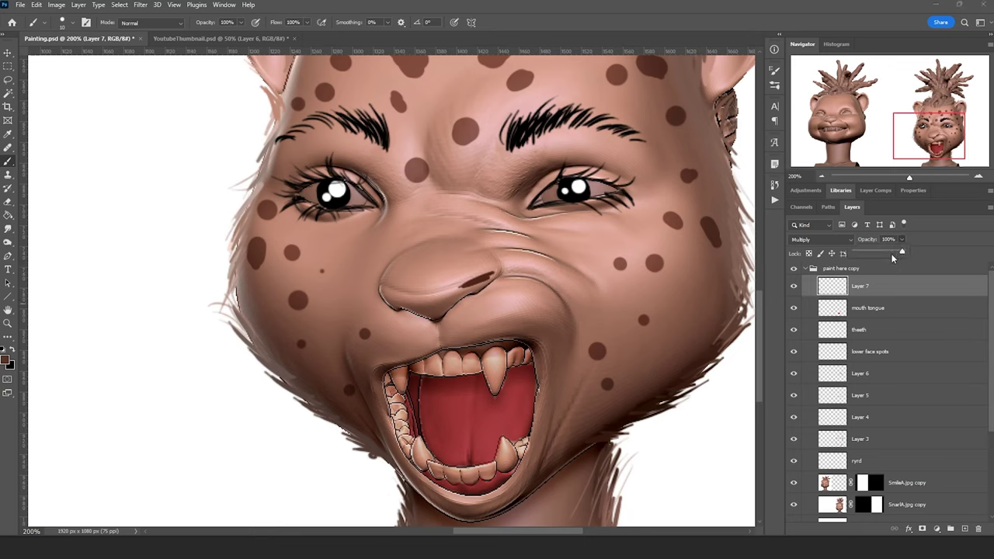
drag(892, 255, 888, 255)
mouse_move(496, 273)
mouse_down()
mouse_move(443, 299)
mouse_move(381, 286)
mouse_move(398, 307)
mouse_move(430, 317)
mouse_up()
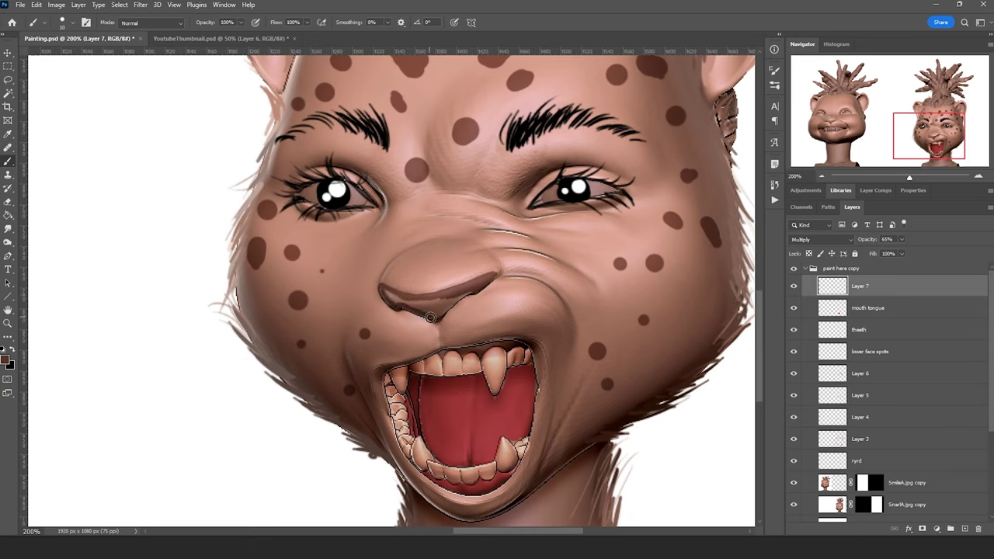
mouse_move(451, 282)
mouse_down()
mouse_move(446, 308)
mouse_move(460, 300)
mouse_move(393, 300)
mouse_move(424, 304)
mouse_up()
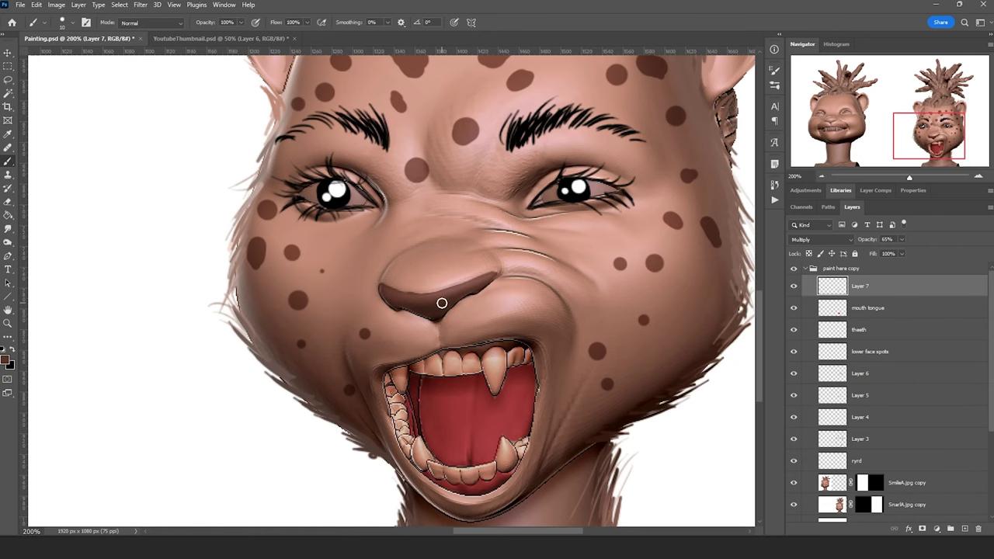
alt+click(429, 299)
alt+click(430, 300)
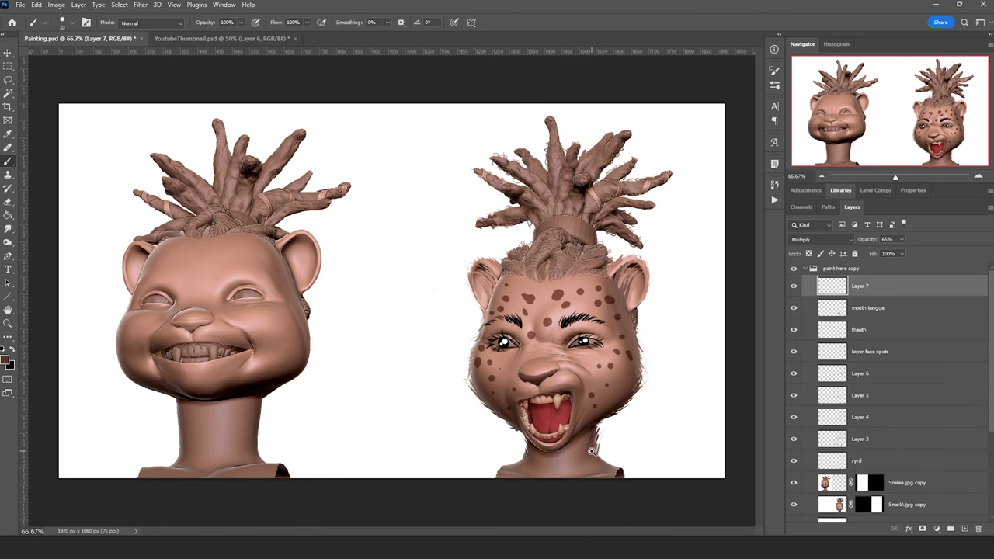
Outline an open jacket collar and shoulders in magenta pink around the snarl's neck on a new Normal layer.
alt+scroll(592, 451, up, 1)
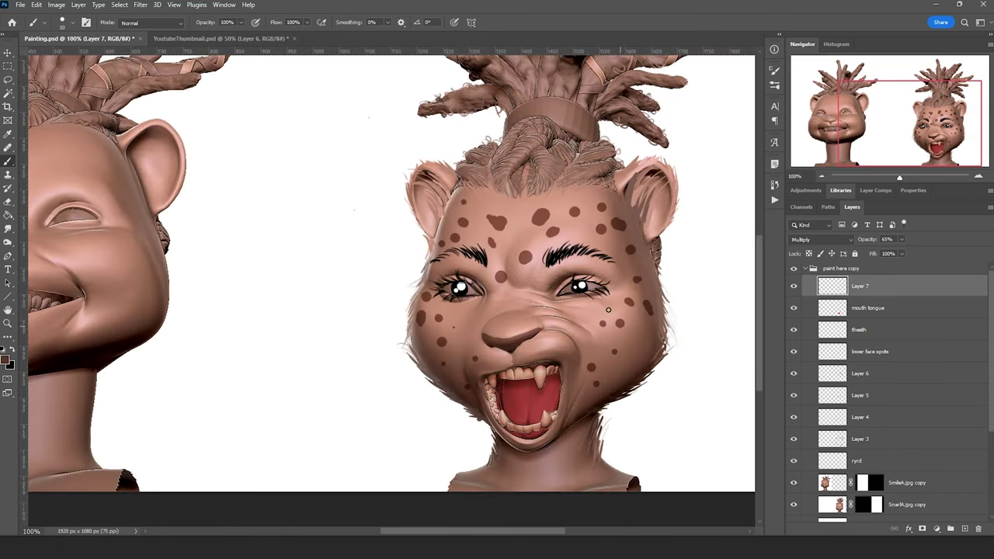
scroll(609, 310, up, 3)
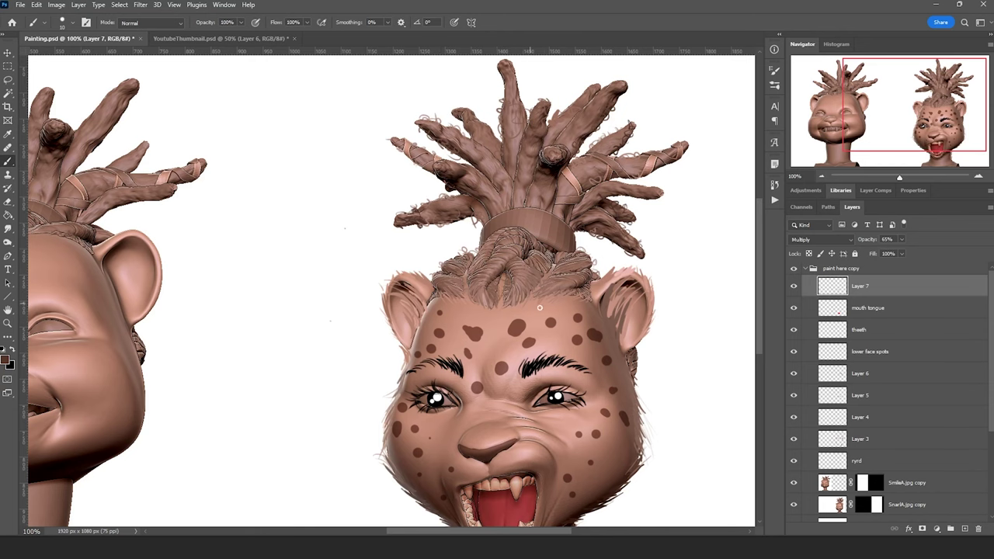
drag(516, 303, 501, 237)
alt+scroll(507, 305, down, 1)
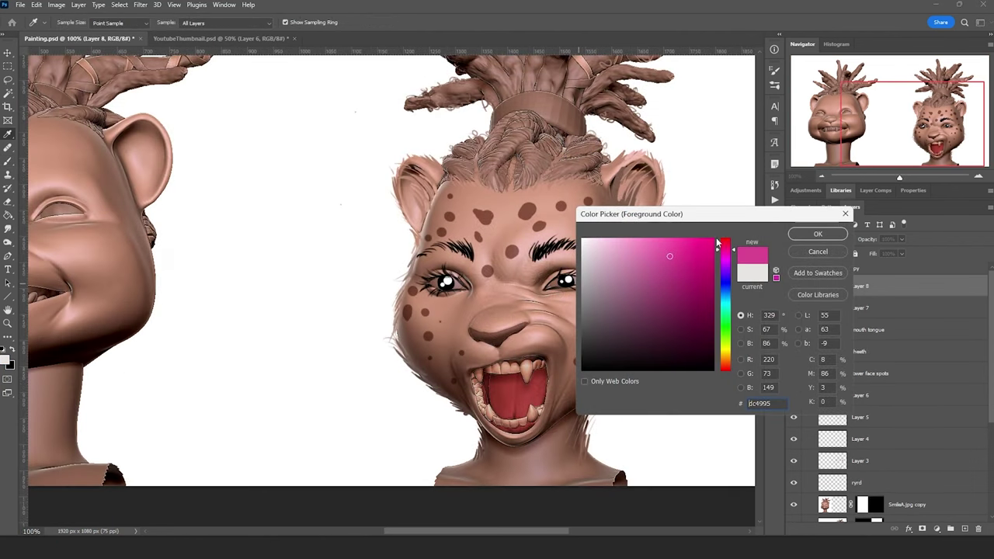
click(798, 235)
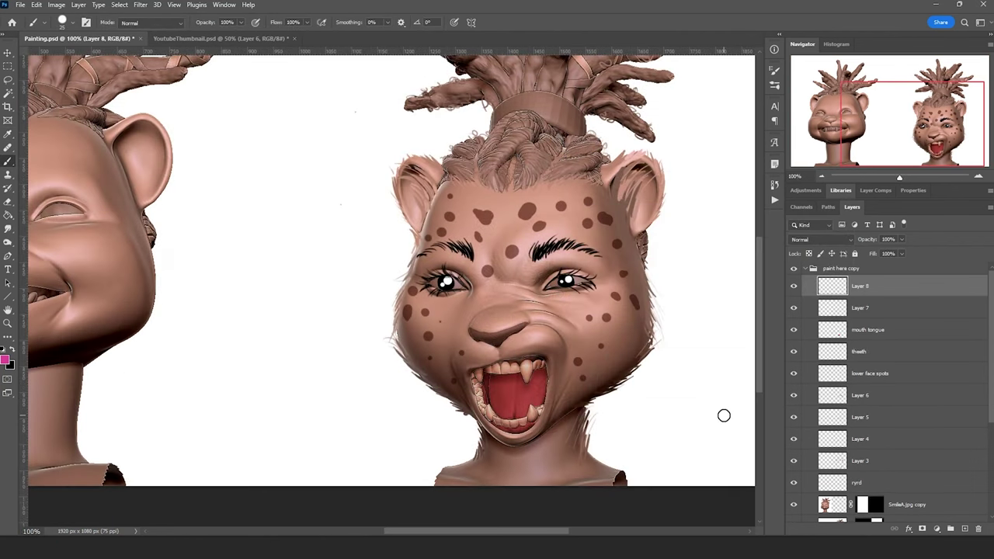
mouse_move(588, 428)
mouse_down()
mouse_move(556, 442)
mouse_move(548, 501)
mouse_move(600, 465)
mouse_move(629, 493)
mouse_up()
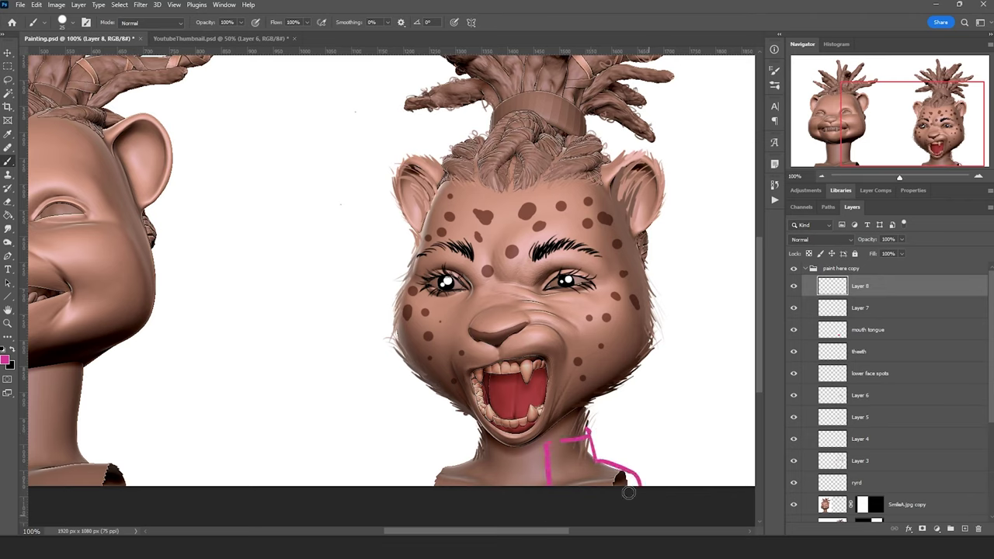
key(ctrl+z)
drag(588, 429, 642, 509)
drag(539, 448, 538, 489)
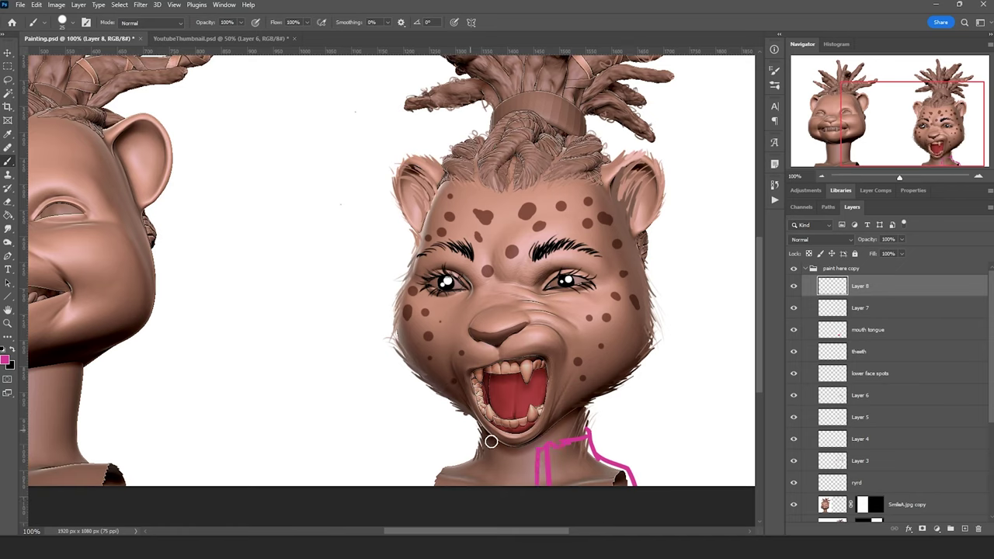
mouse_move(513, 457)
mouse_down()
mouse_move(513, 497)
mouse_move(475, 430)
mouse_move(465, 463)
mouse_move(426, 485)
mouse_up()
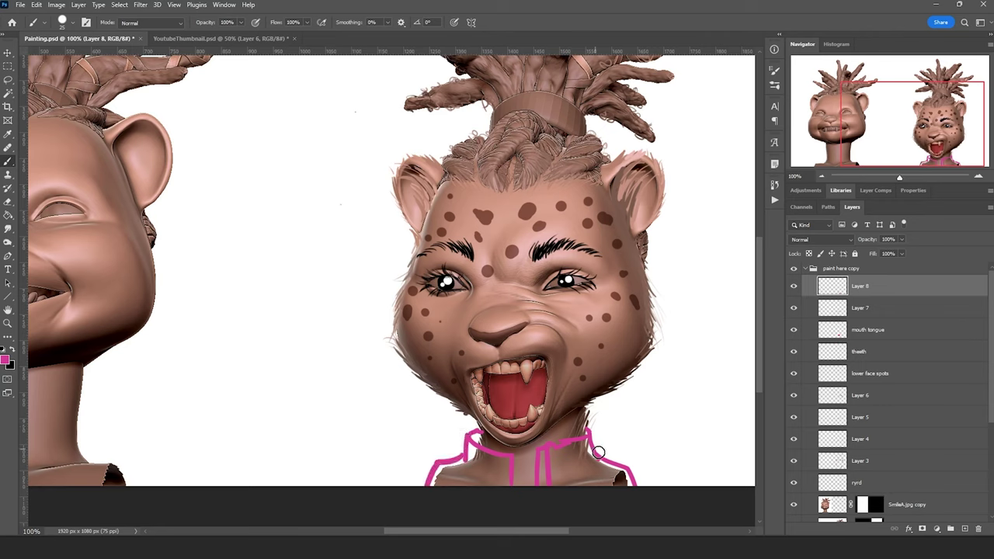
Widen the jacket's shoulder line and fill both sides of the jacket and collar with solid magenta pink.
drag(599, 454, 674, 487)
mouse_move(562, 456)
mouse_down()
mouse_move(556, 484)
mouse_move(558, 470)
mouse_move(645, 498)
mouse_move(672, 492)
mouse_up()
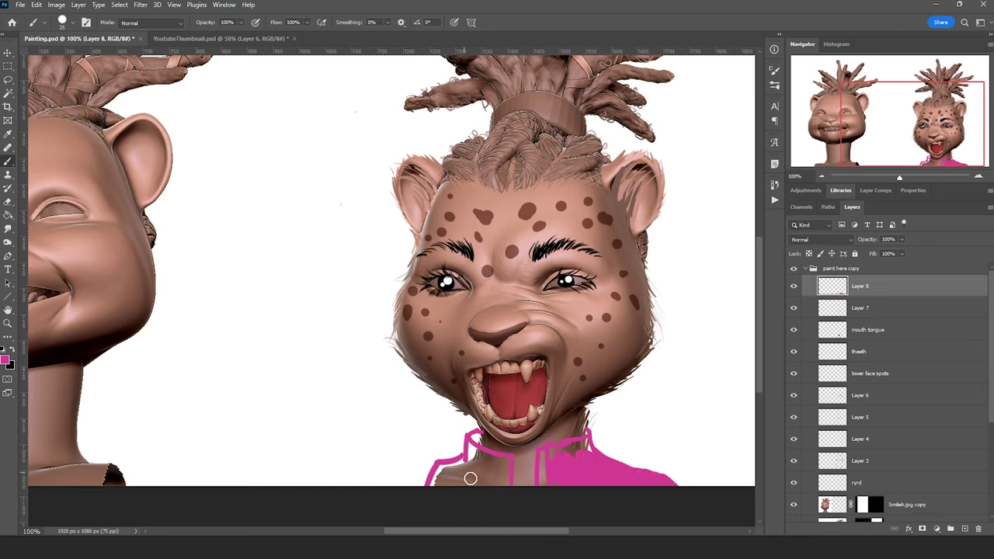
mouse_move(437, 466)
mouse_down()
mouse_move(406, 495)
mouse_move(463, 488)
mouse_move(454, 469)
mouse_move(486, 478)
mouse_move(472, 455)
mouse_move(505, 459)
mouse_move(492, 484)
mouse_move(482, 468)
mouse_up()
mouse_move(585, 446)
mouse_down()
mouse_move(596, 456)
mouse_move(551, 448)
mouse_move(552, 486)
mouse_up()
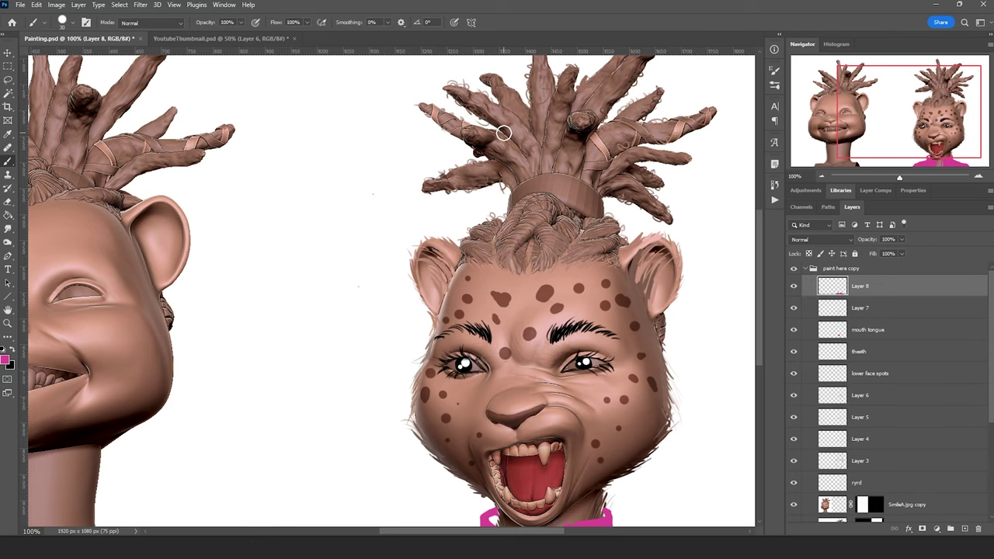
ctrl+drag(466, 388, 374, 377)
alt+scroll(433, 308, up, 10)
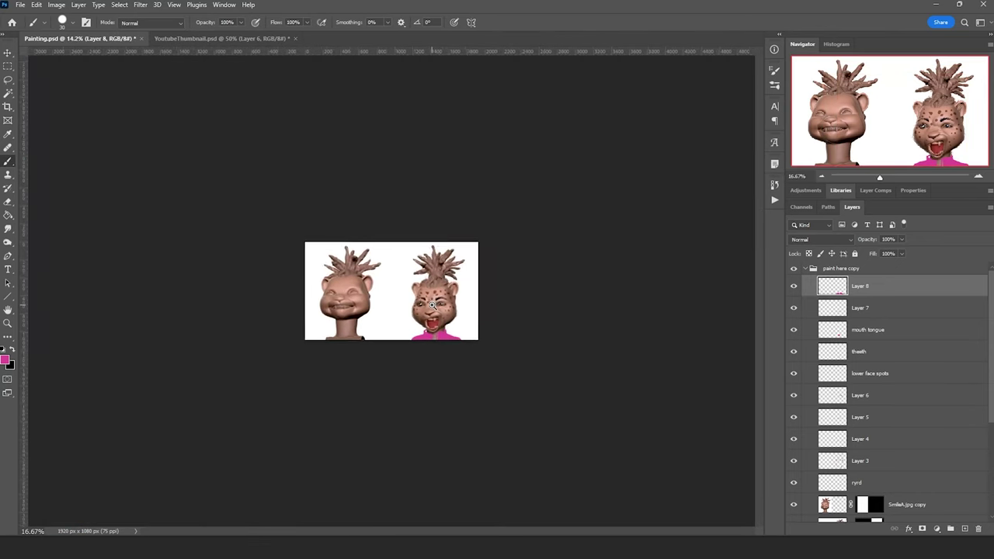
alt+scroll(588, 346, down, 1)
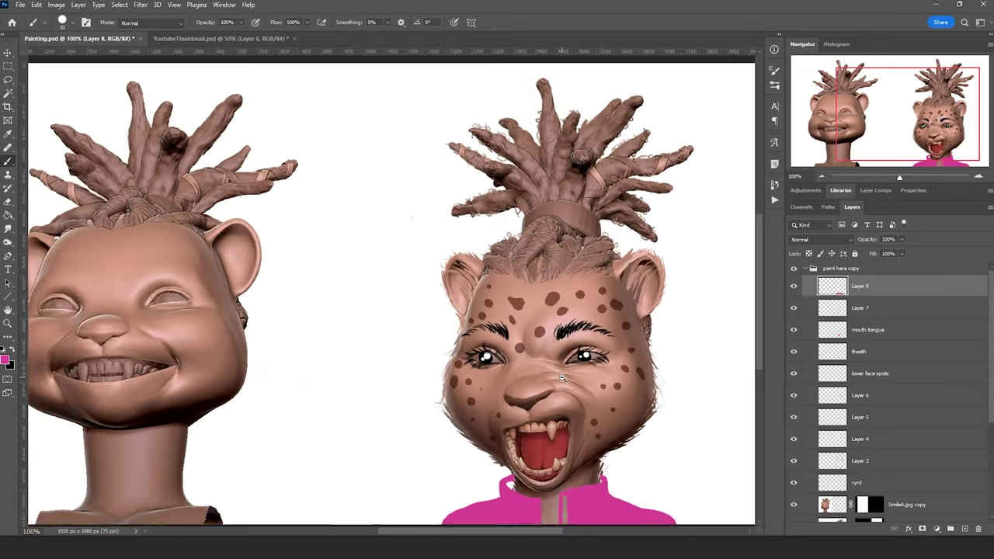